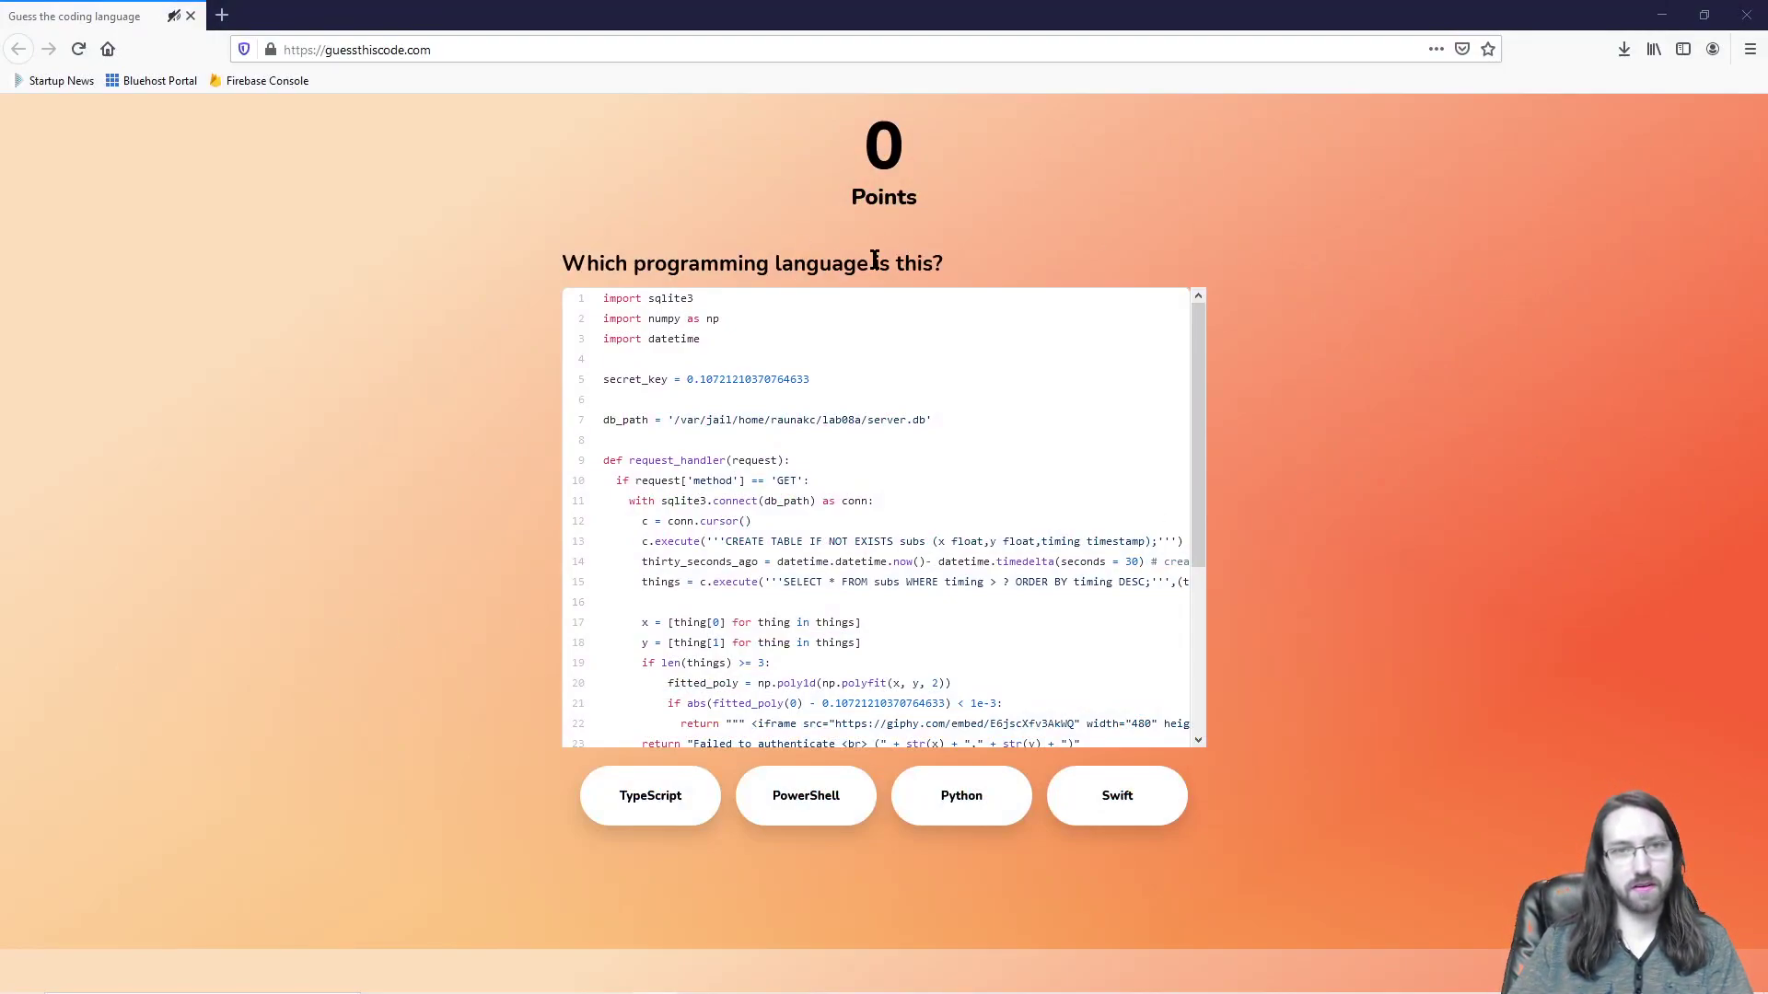
# Step: Reload the quiz page with F5 to get a fresh question
pyautogui.click(486, 50)
pyautogui.click(317, 480)
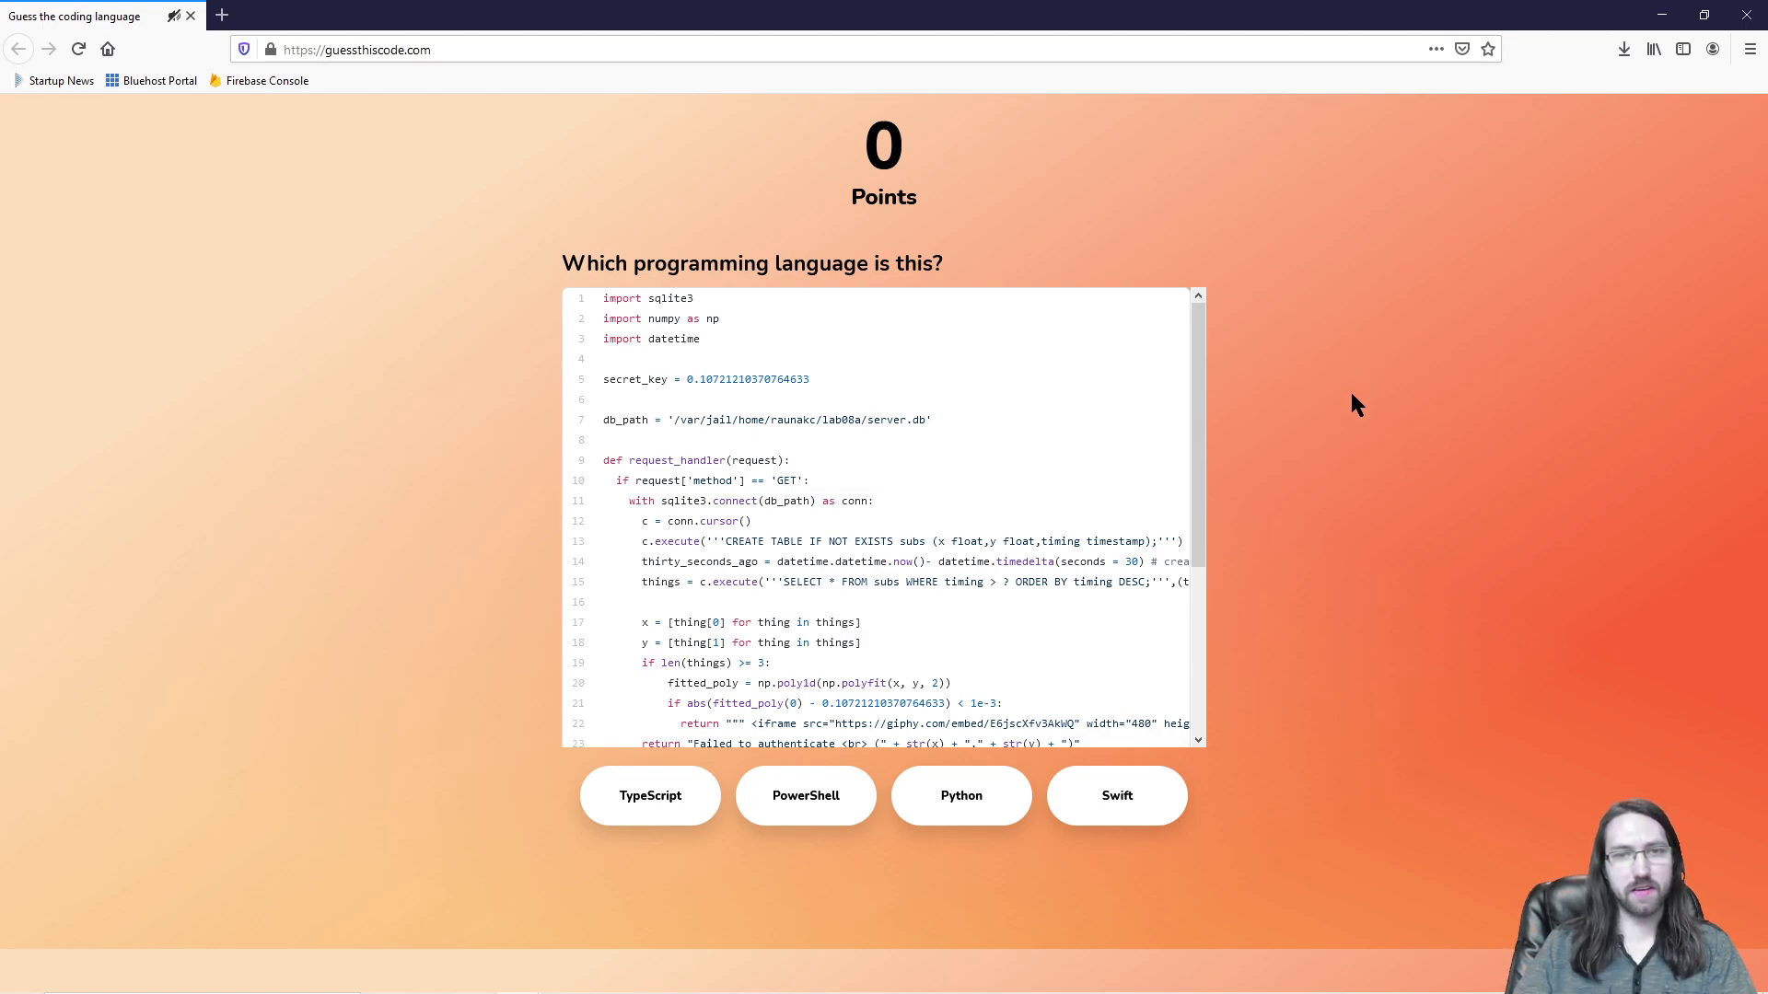
pyautogui.moveTo(1197, 378); pyautogui.dragTo(1389, 335)
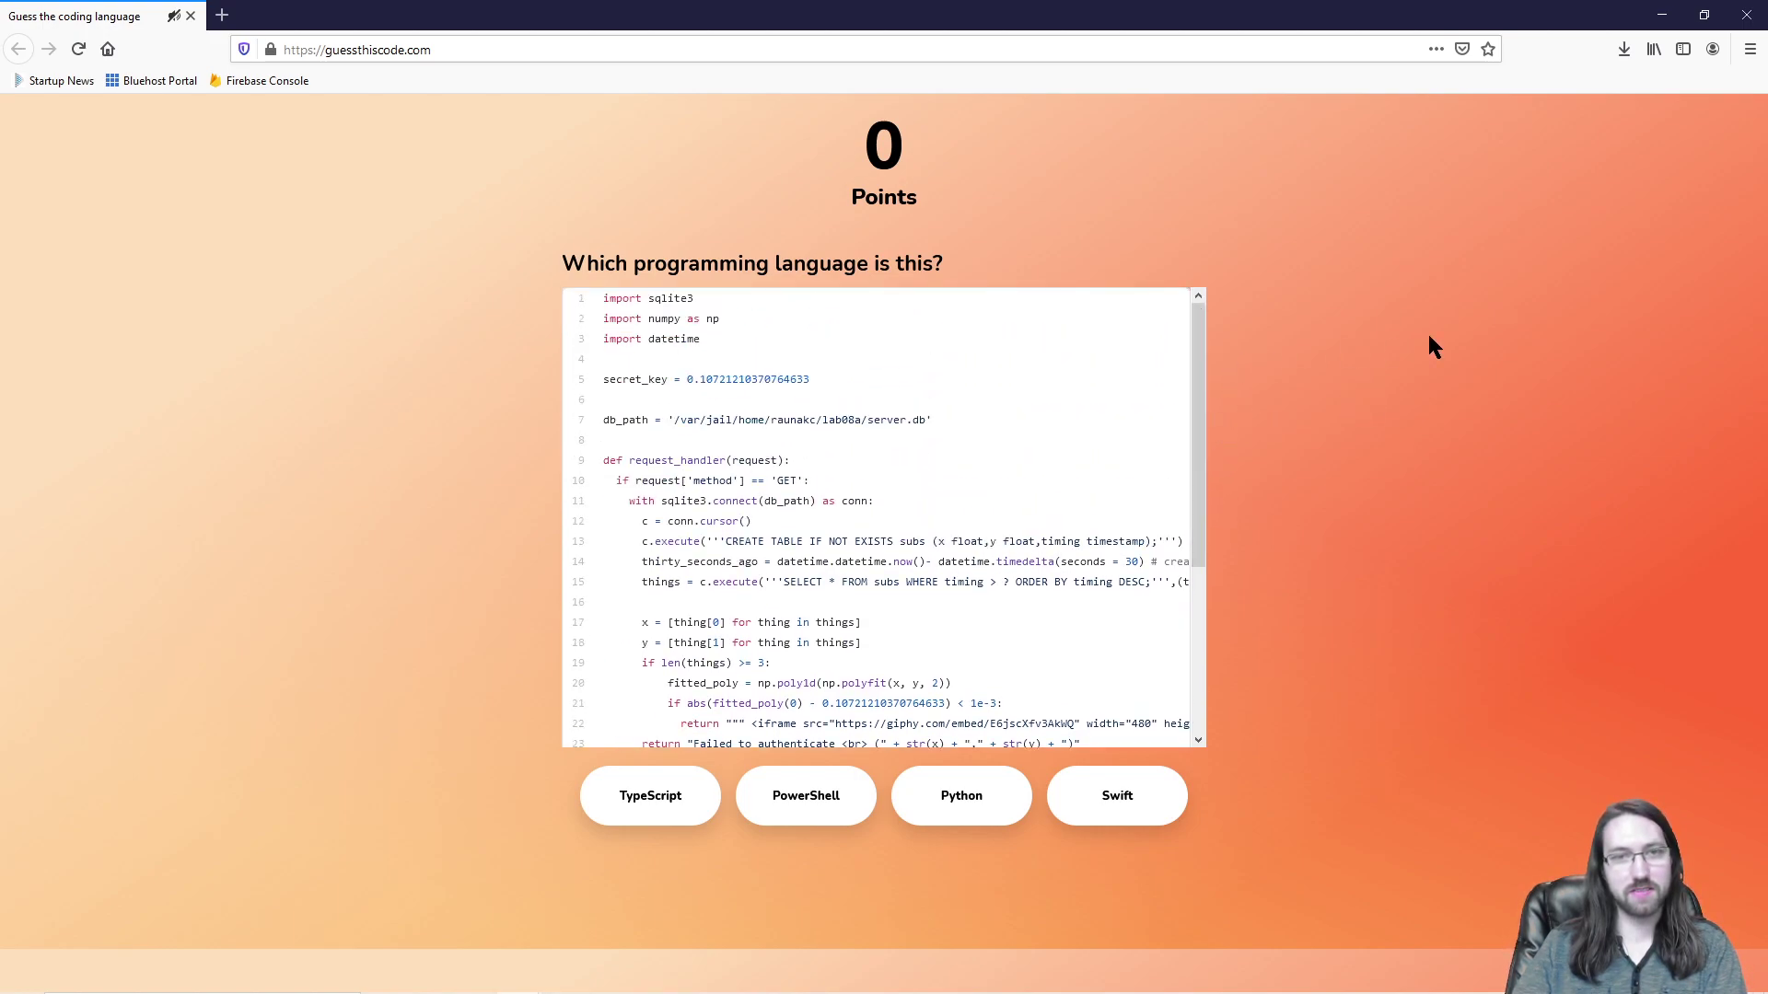
pyautogui.scroll(-3, 1132, 475)
pyautogui.scroll(3, 1134, 473)
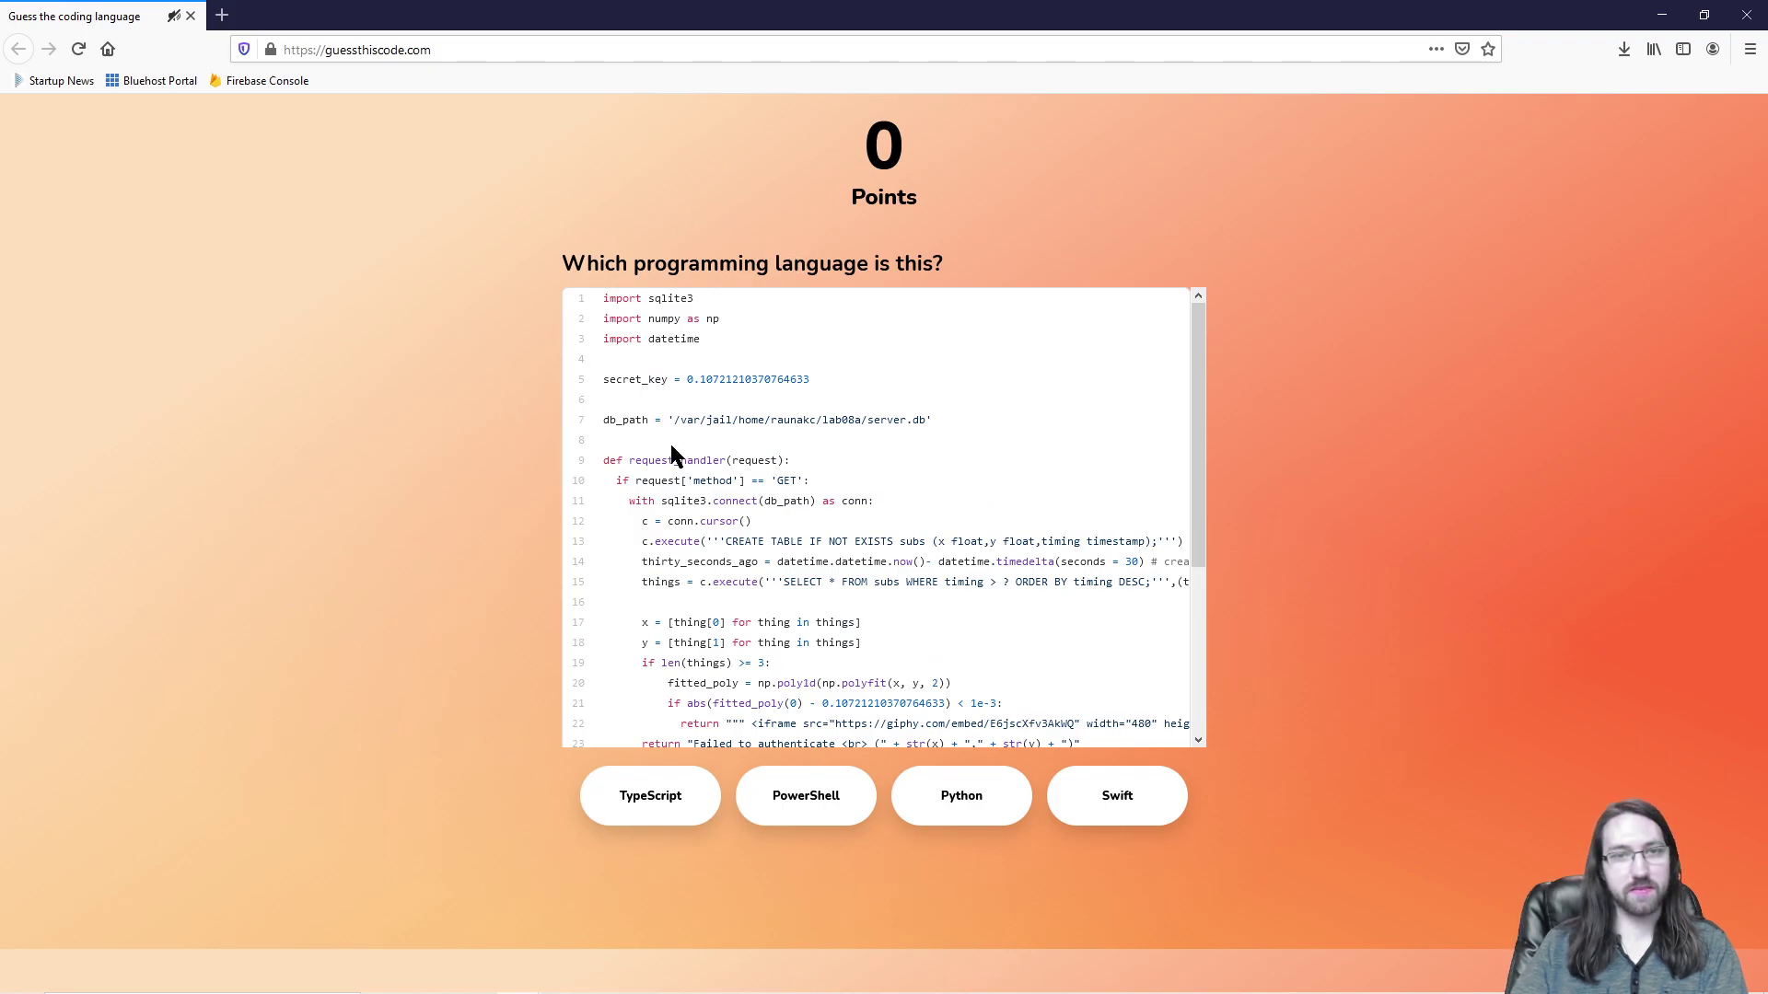
pyautogui.press('F5')
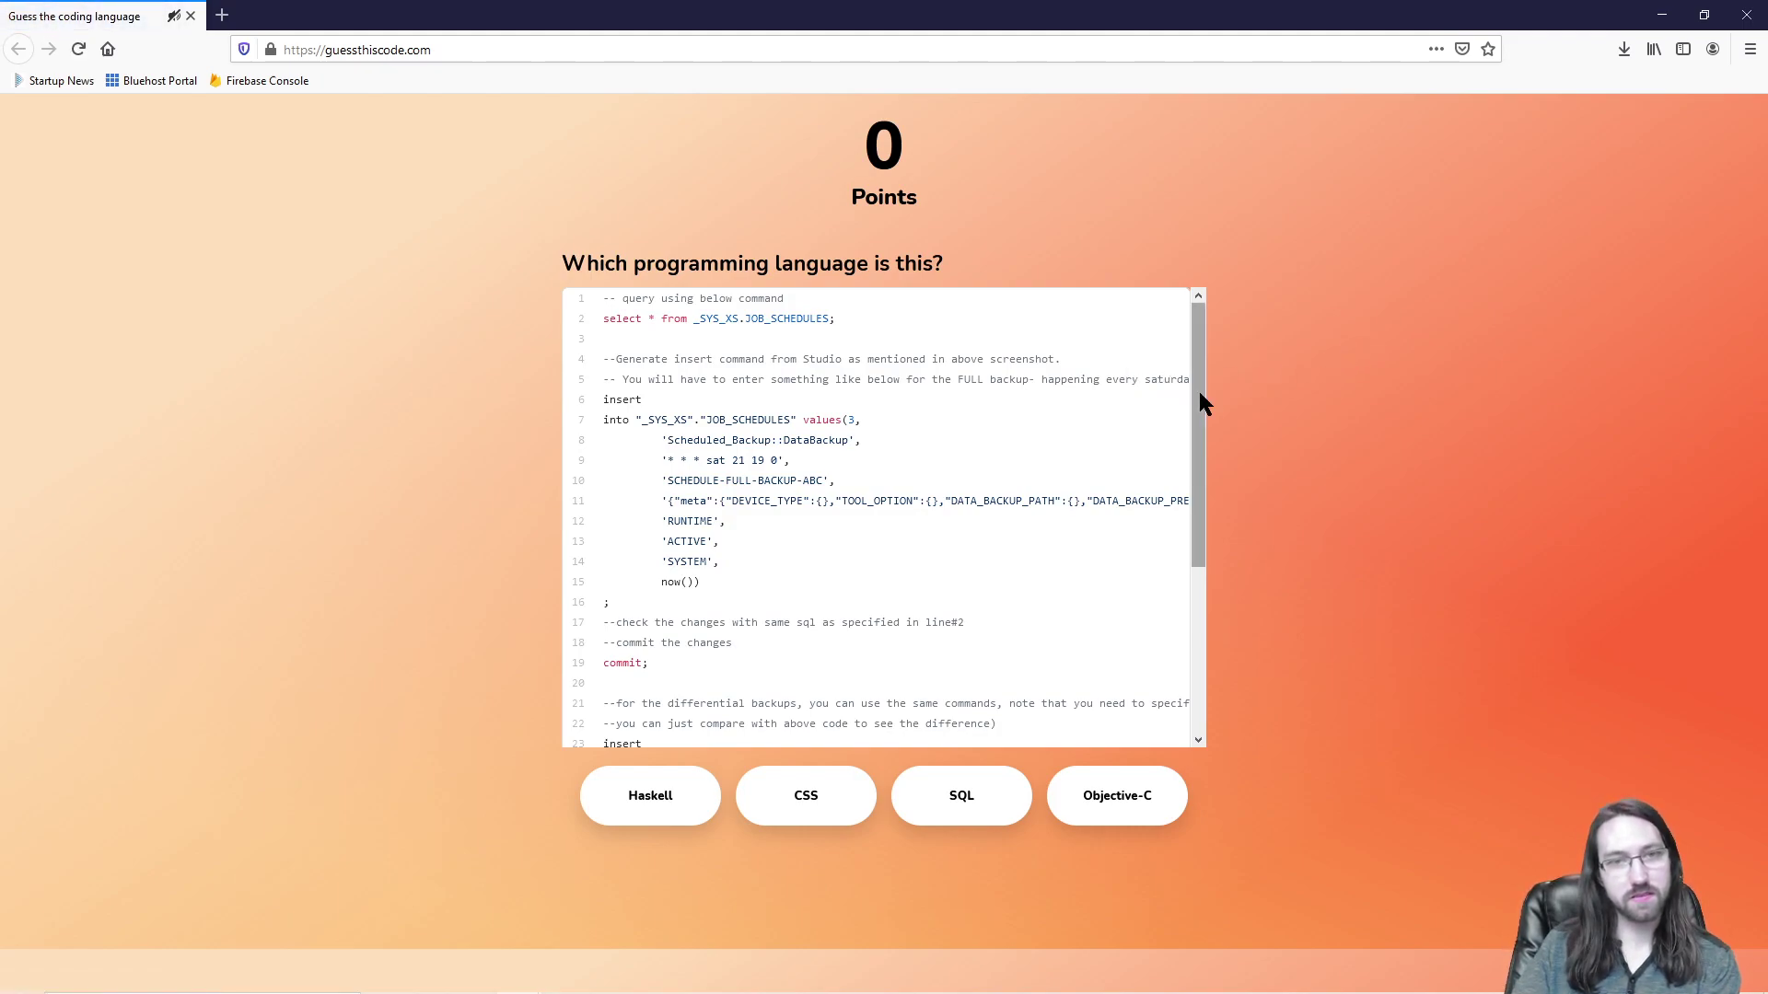
# Step: Answer SQL, then RPM Spec, then Python for the print("Hello gist!") snippet
pyautogui.moveTo(1203, 395); pyautogui.dragTo(1221, 583)
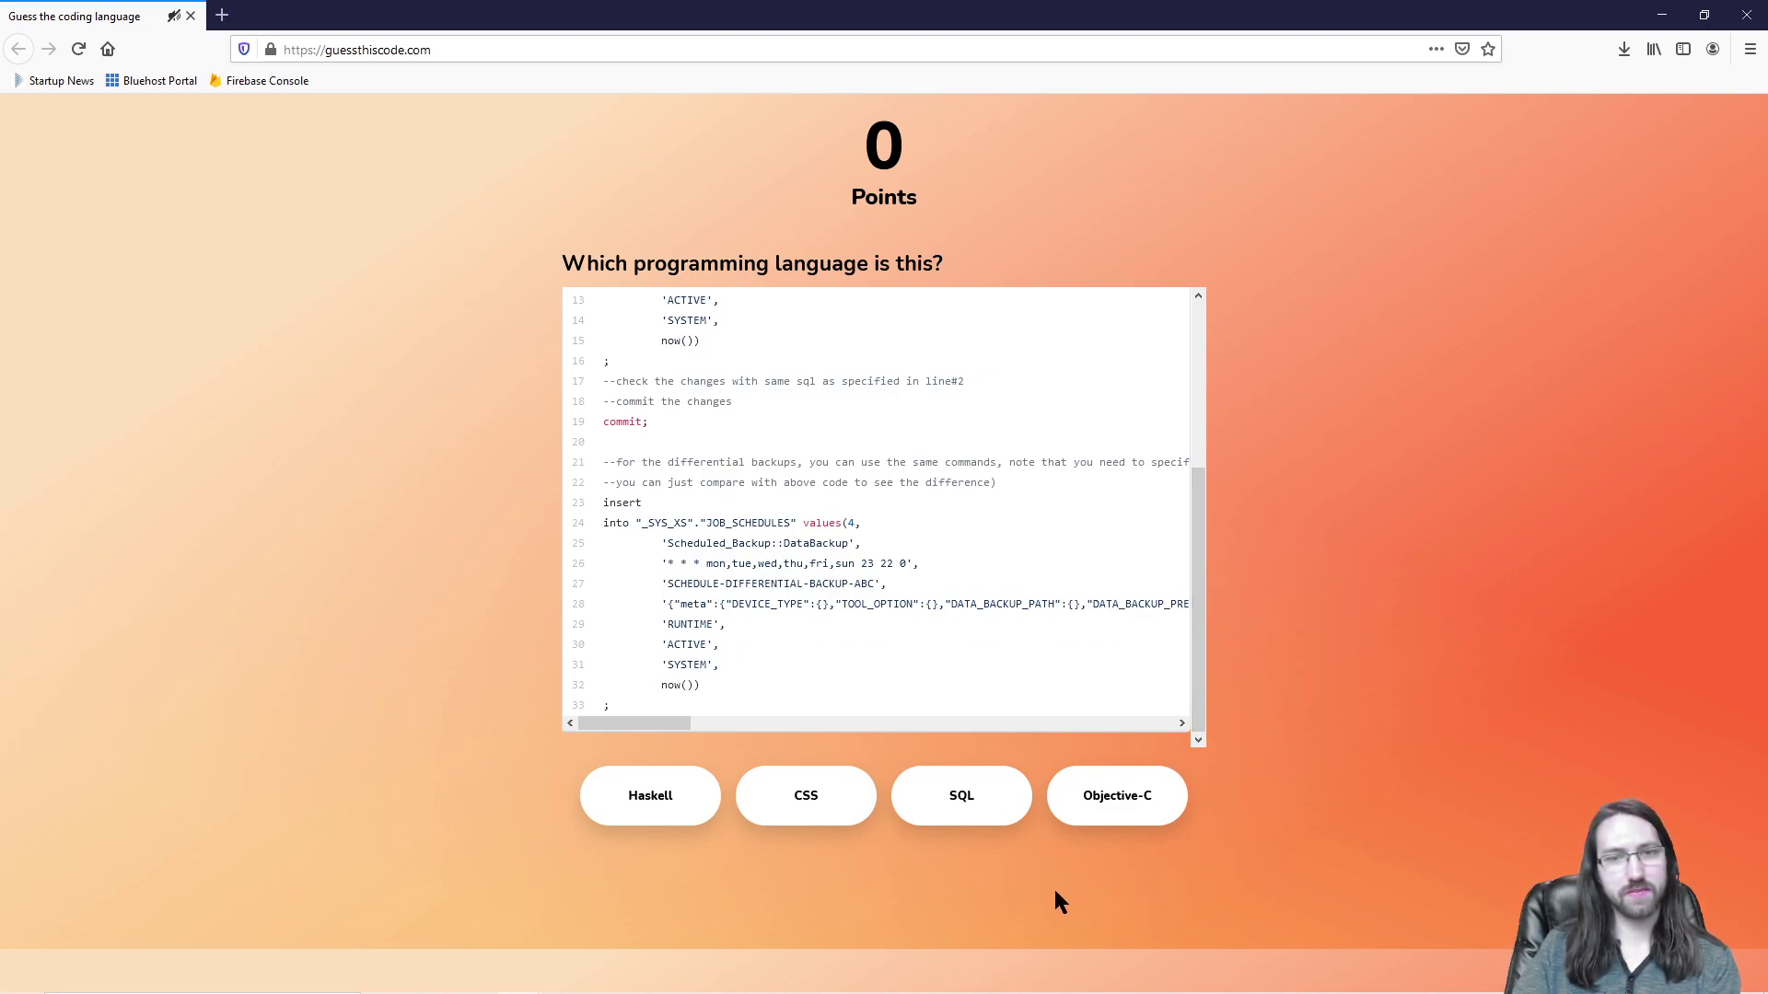
pyautogui.click(961, 795)
pyautogui.click(880, 900)
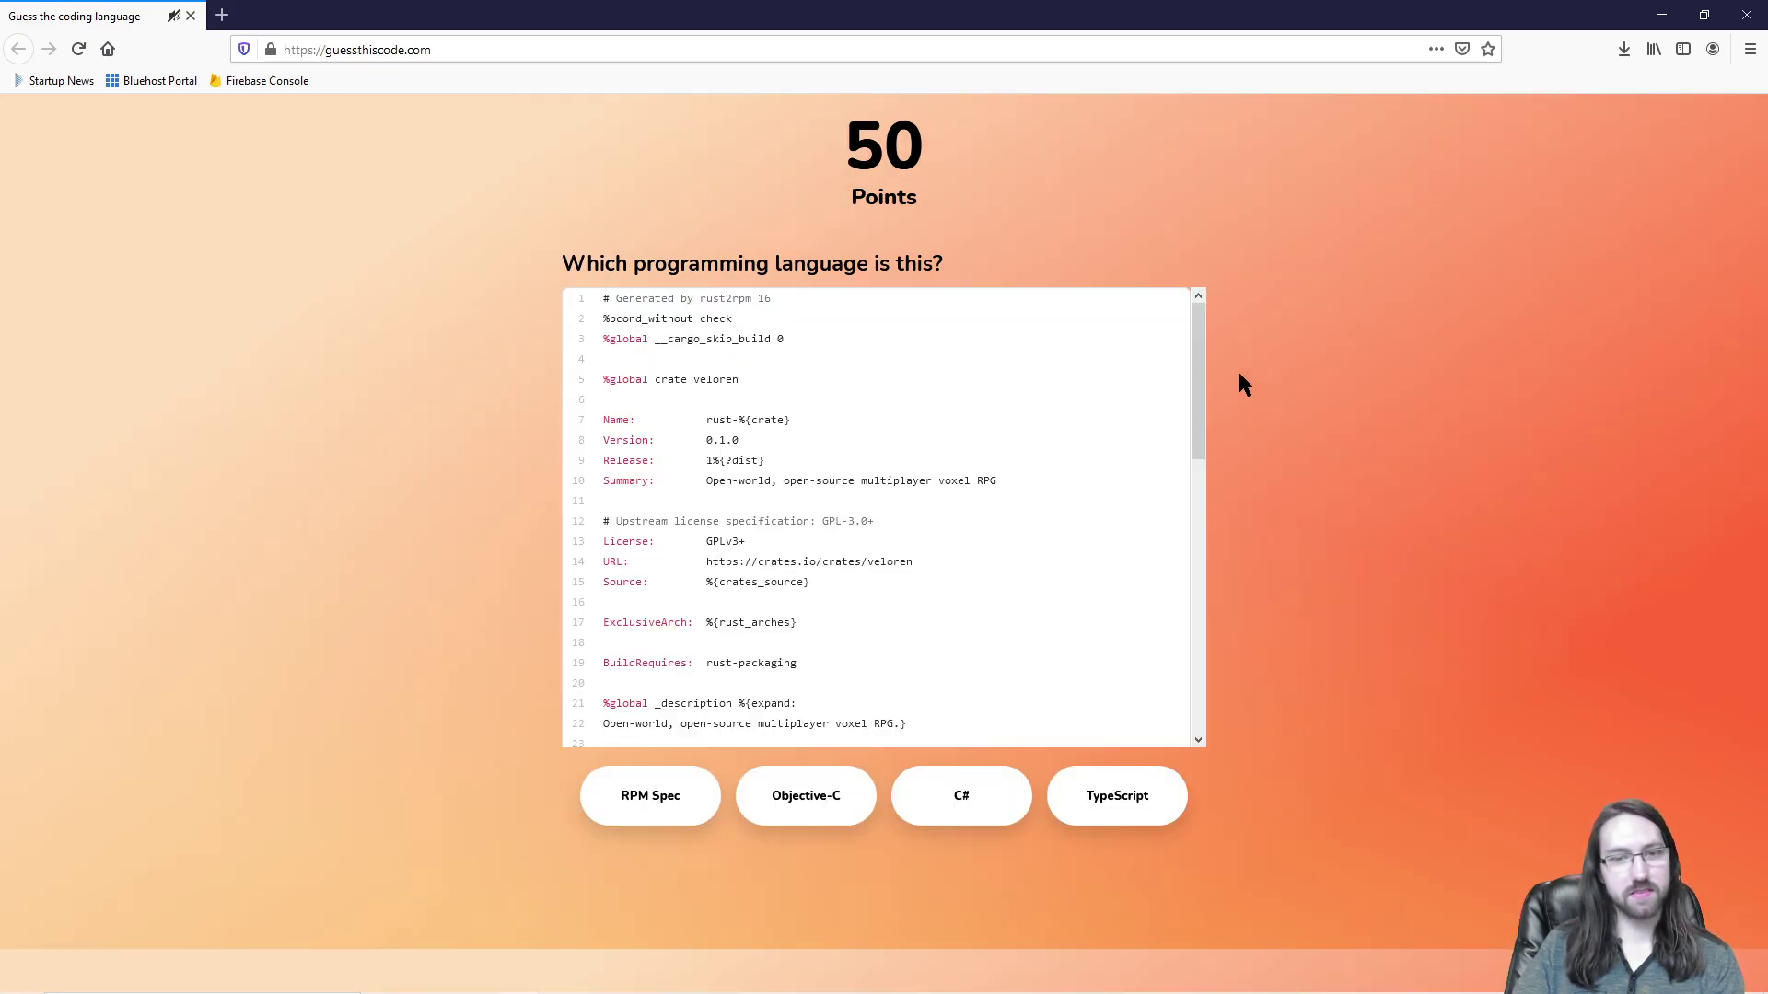
pyautogui.moveTo(1202, 355); pyautogui.dragTo(1233, 639)
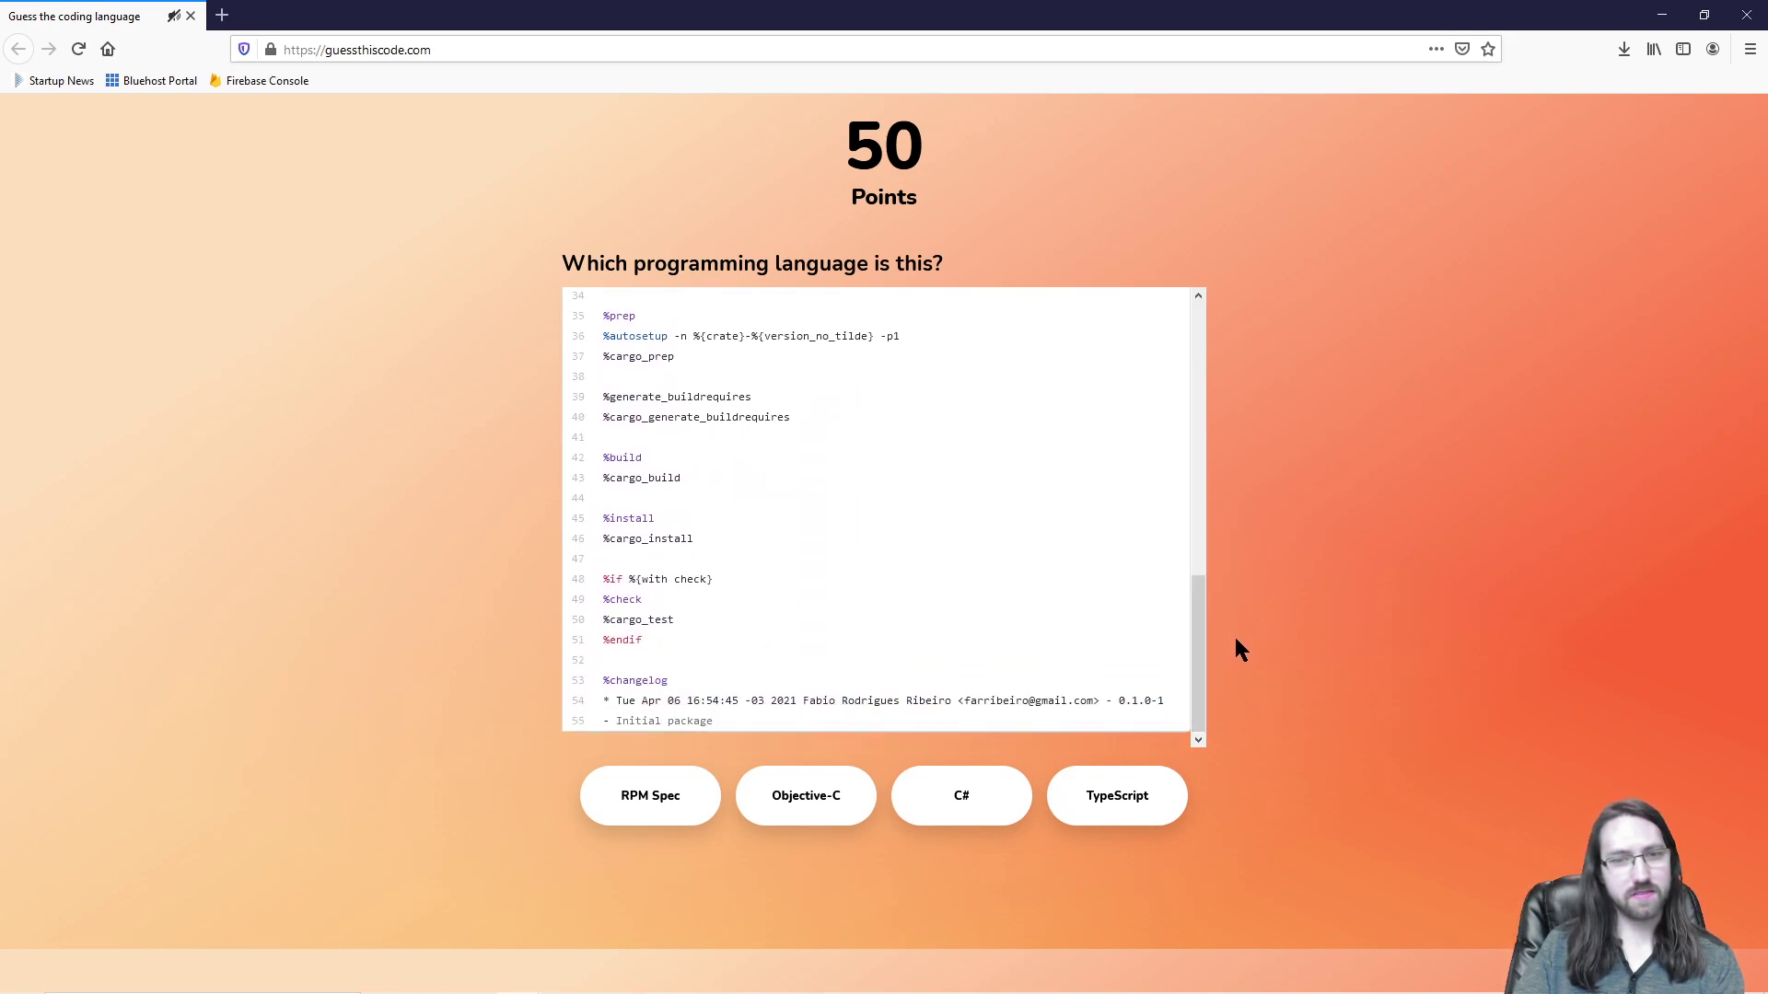
pyautogui.click(669, 816)
pyautogui.click(902, 908)
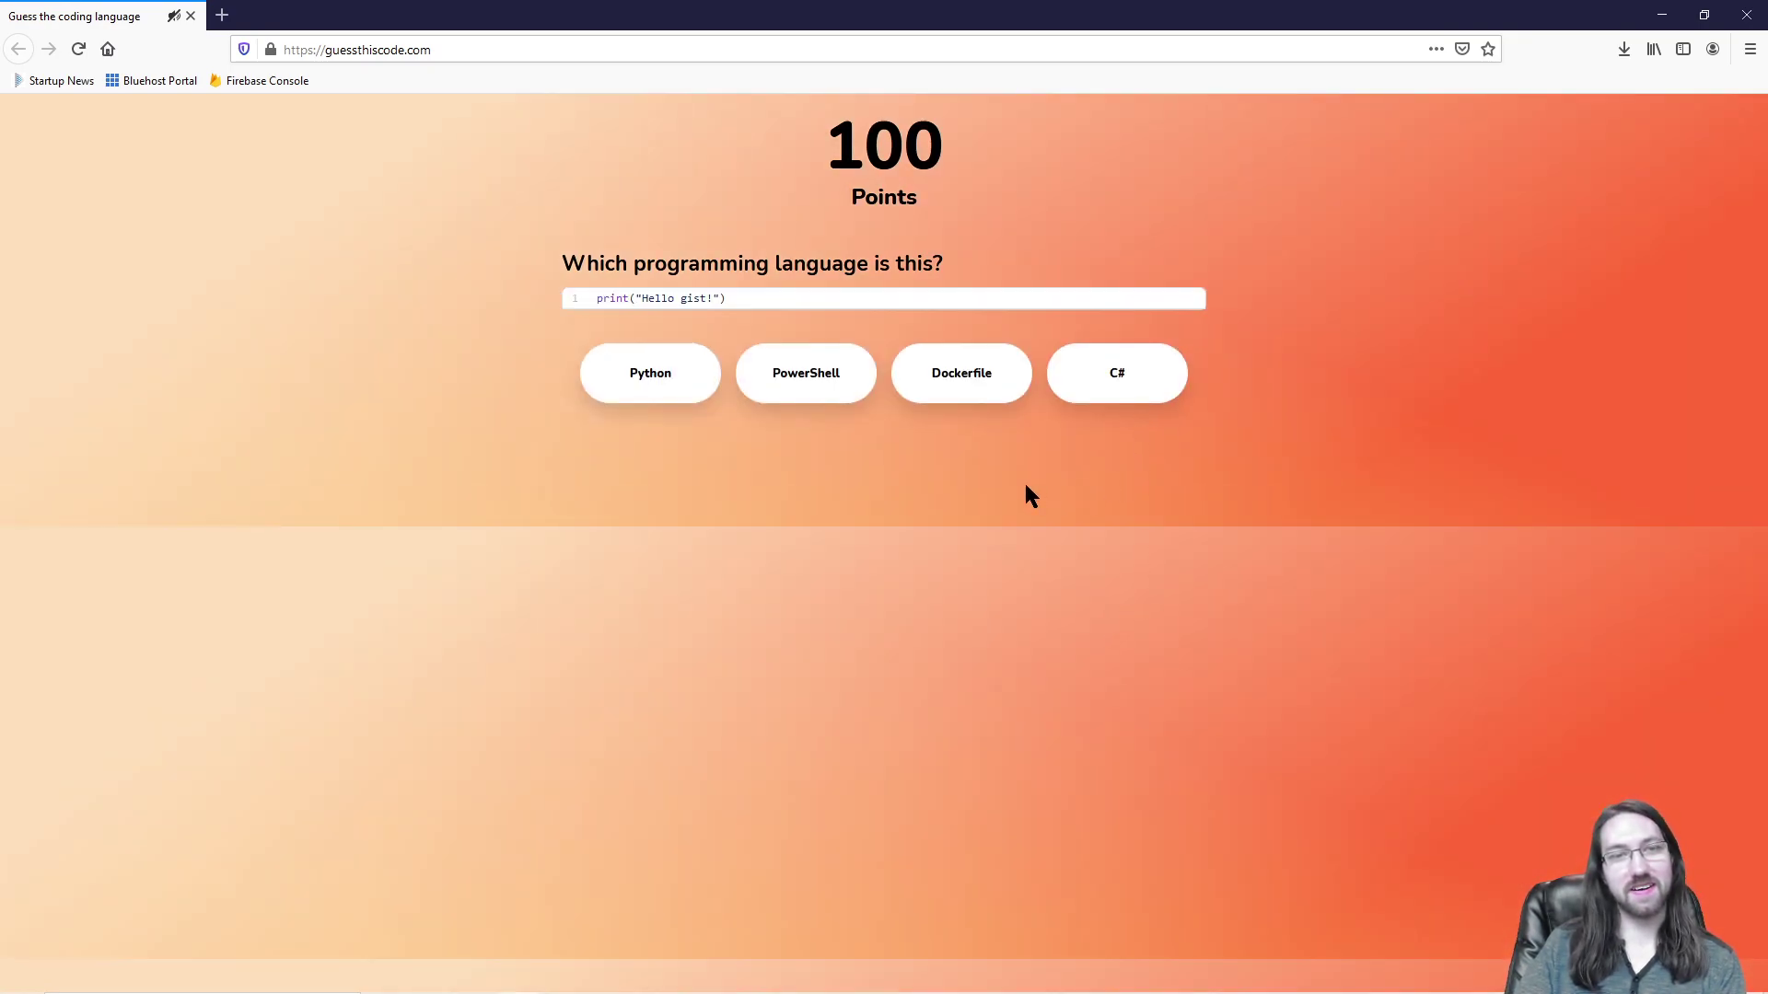
pyautogui.click(664, 376)
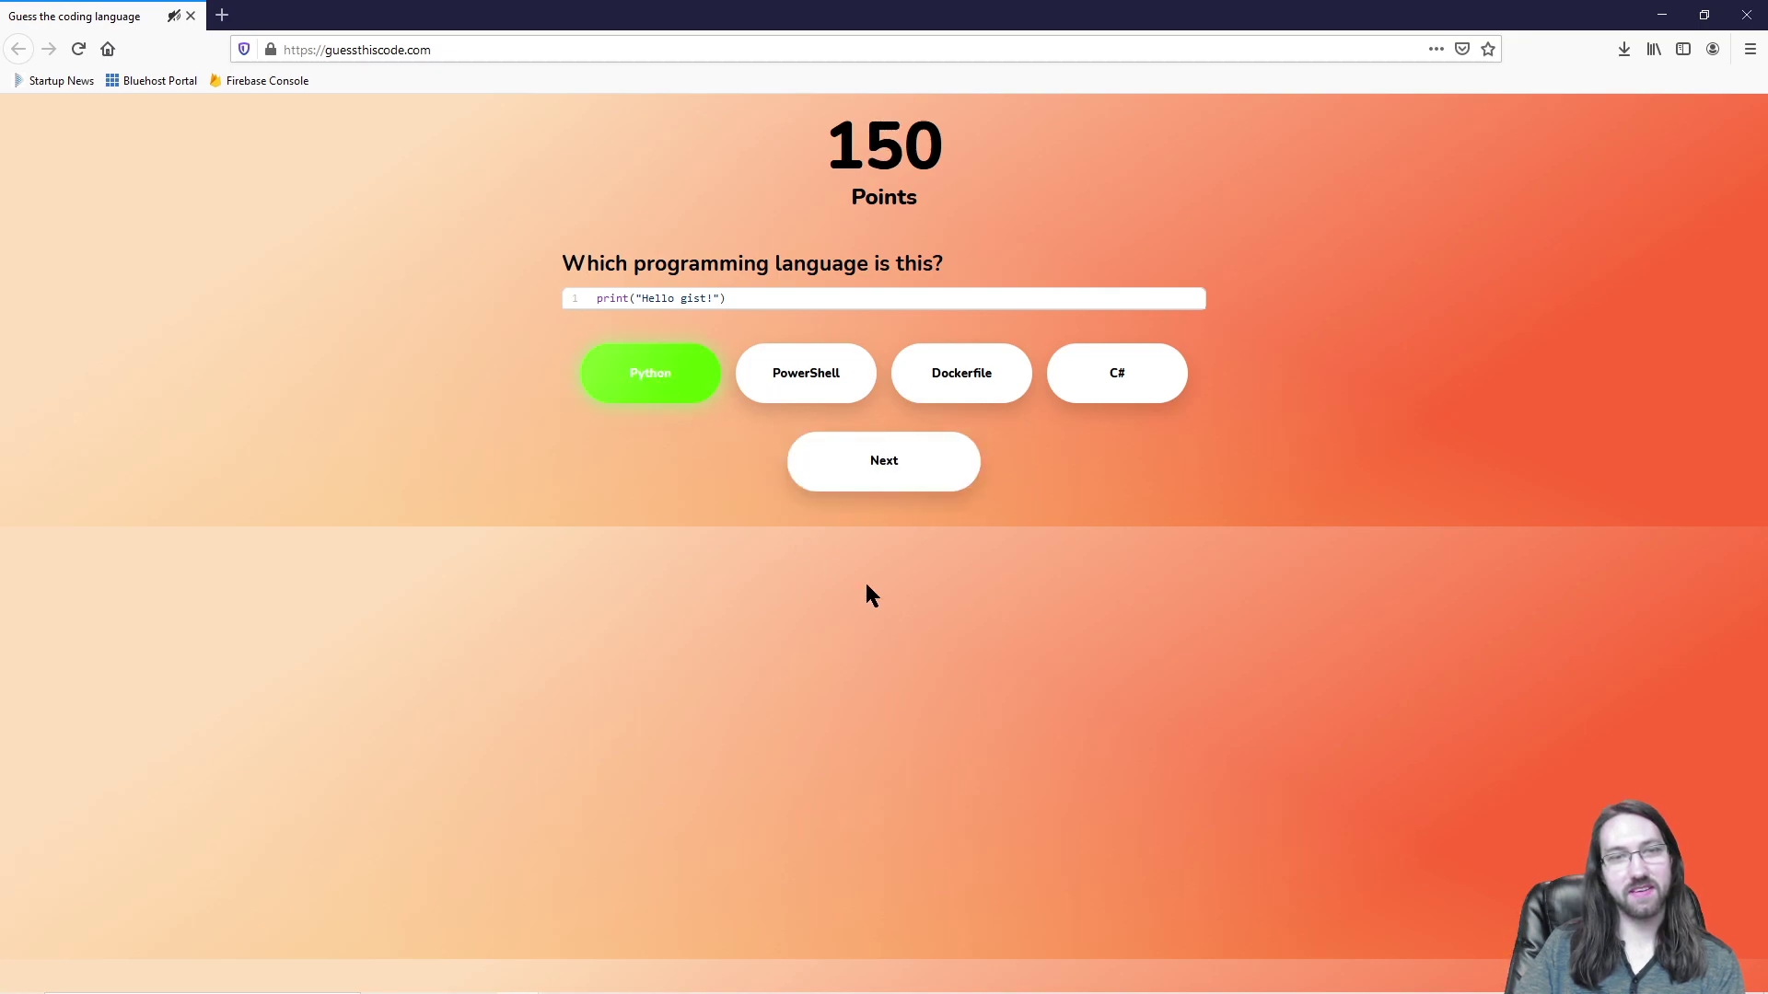
# Step: Correctly identify the next two snippets as Dockerfile and Makefile
pyautogui.click(907, 465)
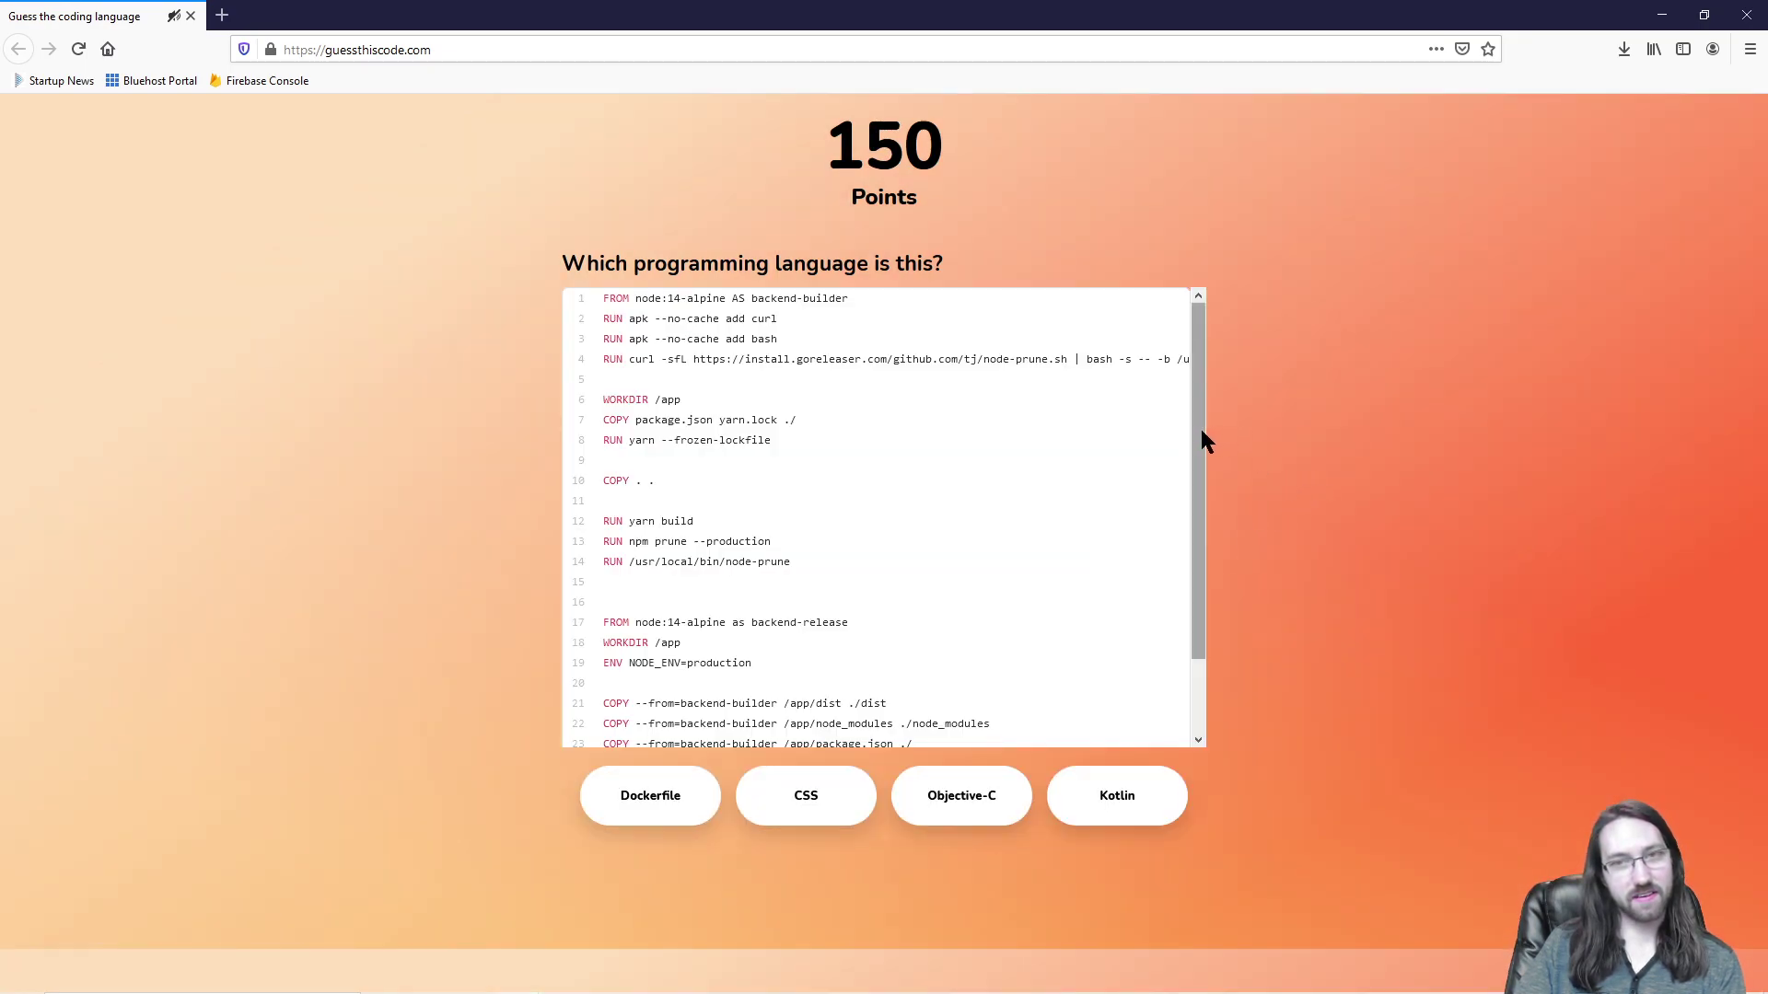
pyautogui.moveTo(1197, 440); pyautogui.dragTo(1206, 398)
pyautogui.click(672, 797)
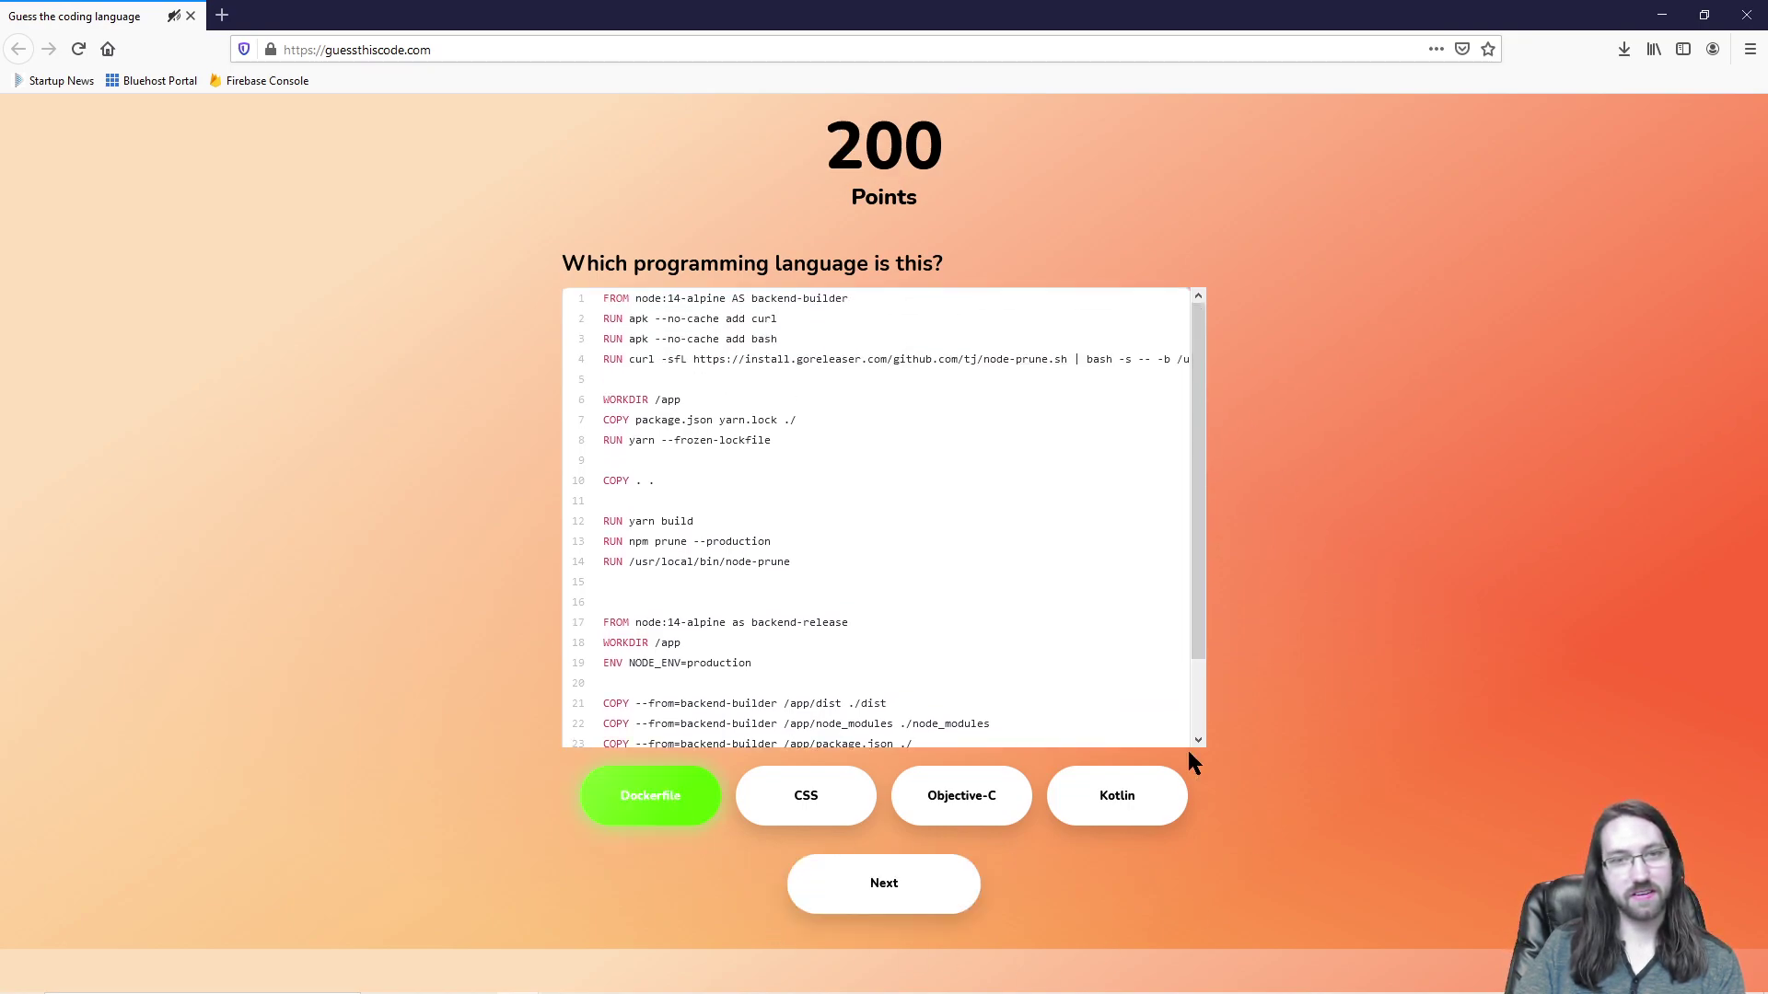
pyautogui.click(889, 908)
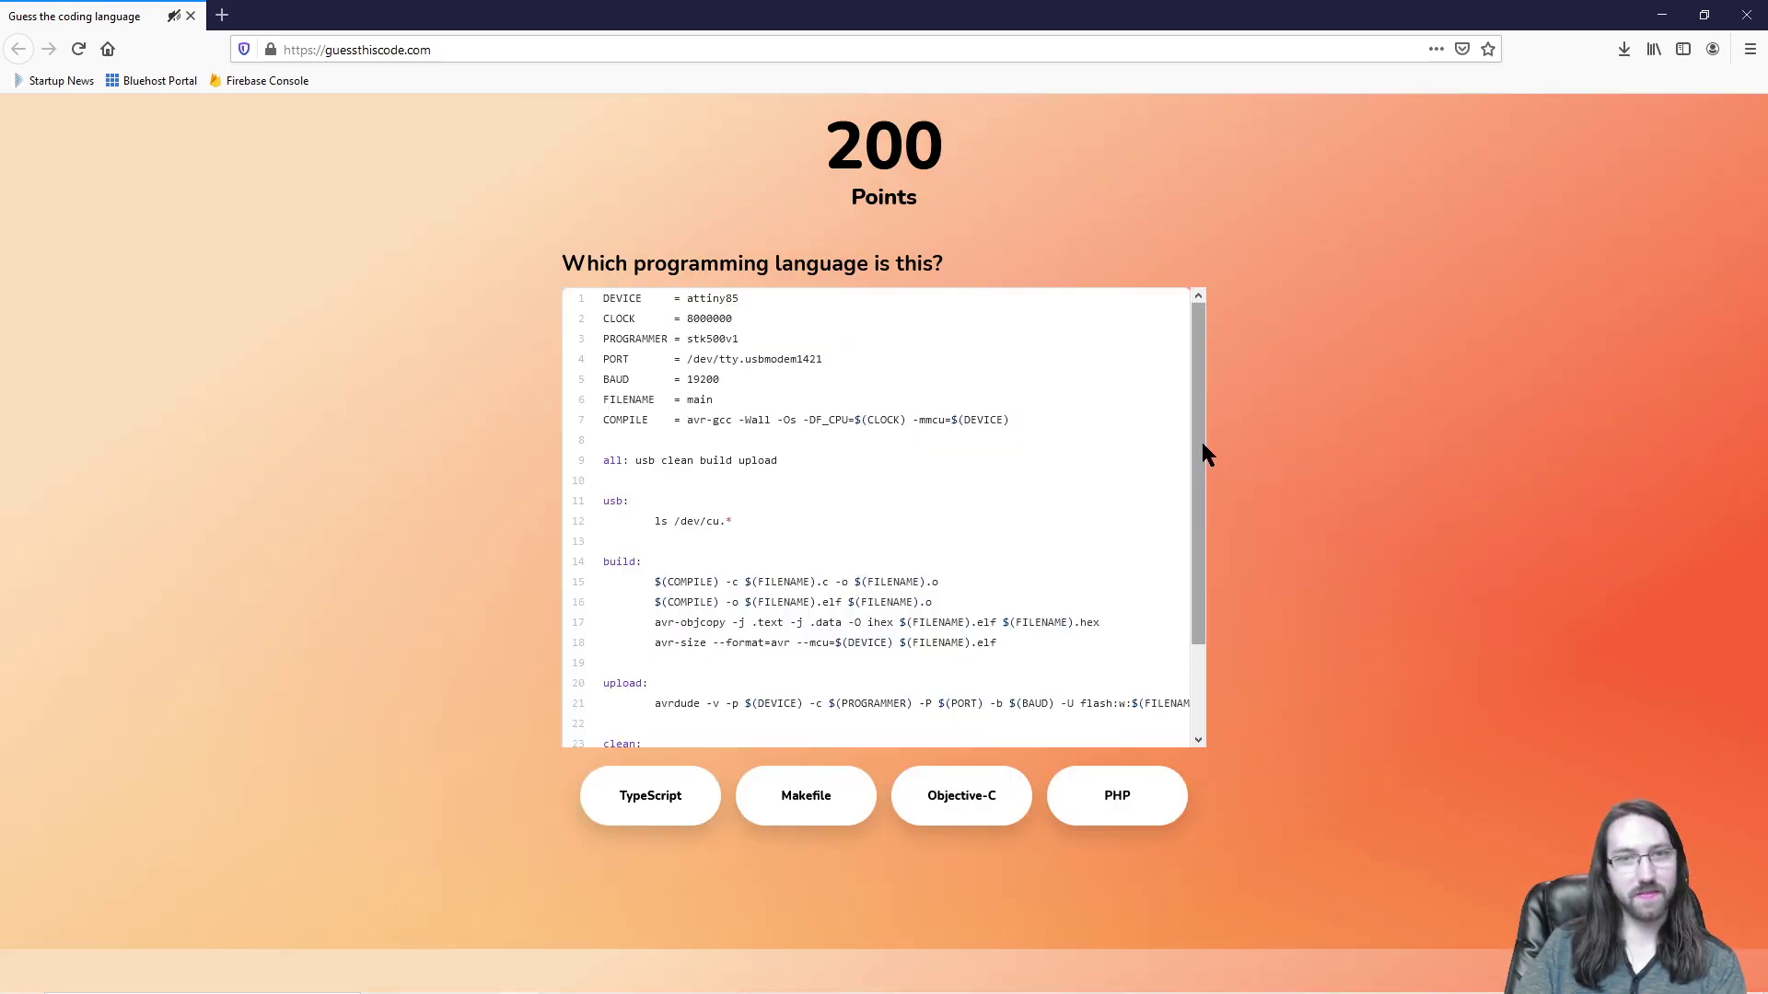
pyautogui.moveTo(1198, 483); pyautogui.dragTo(1207, 600)
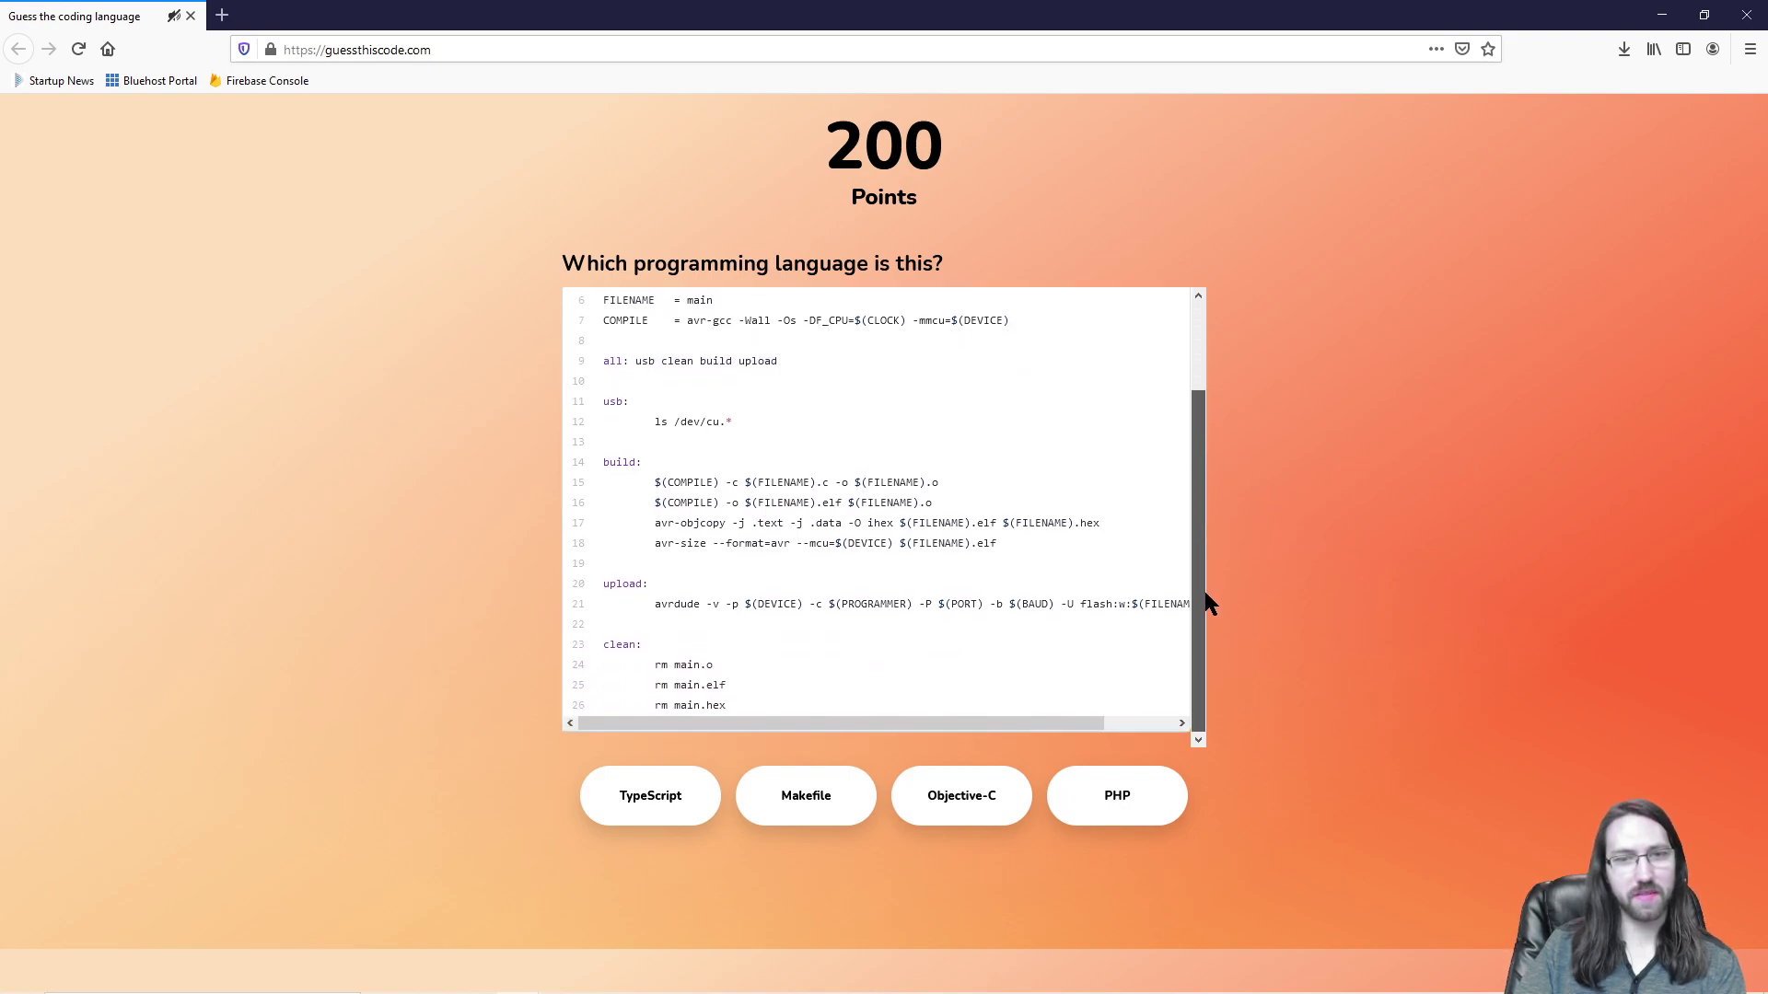
pyautogui.click(835, 808)
pyautogui.click(917, 902)
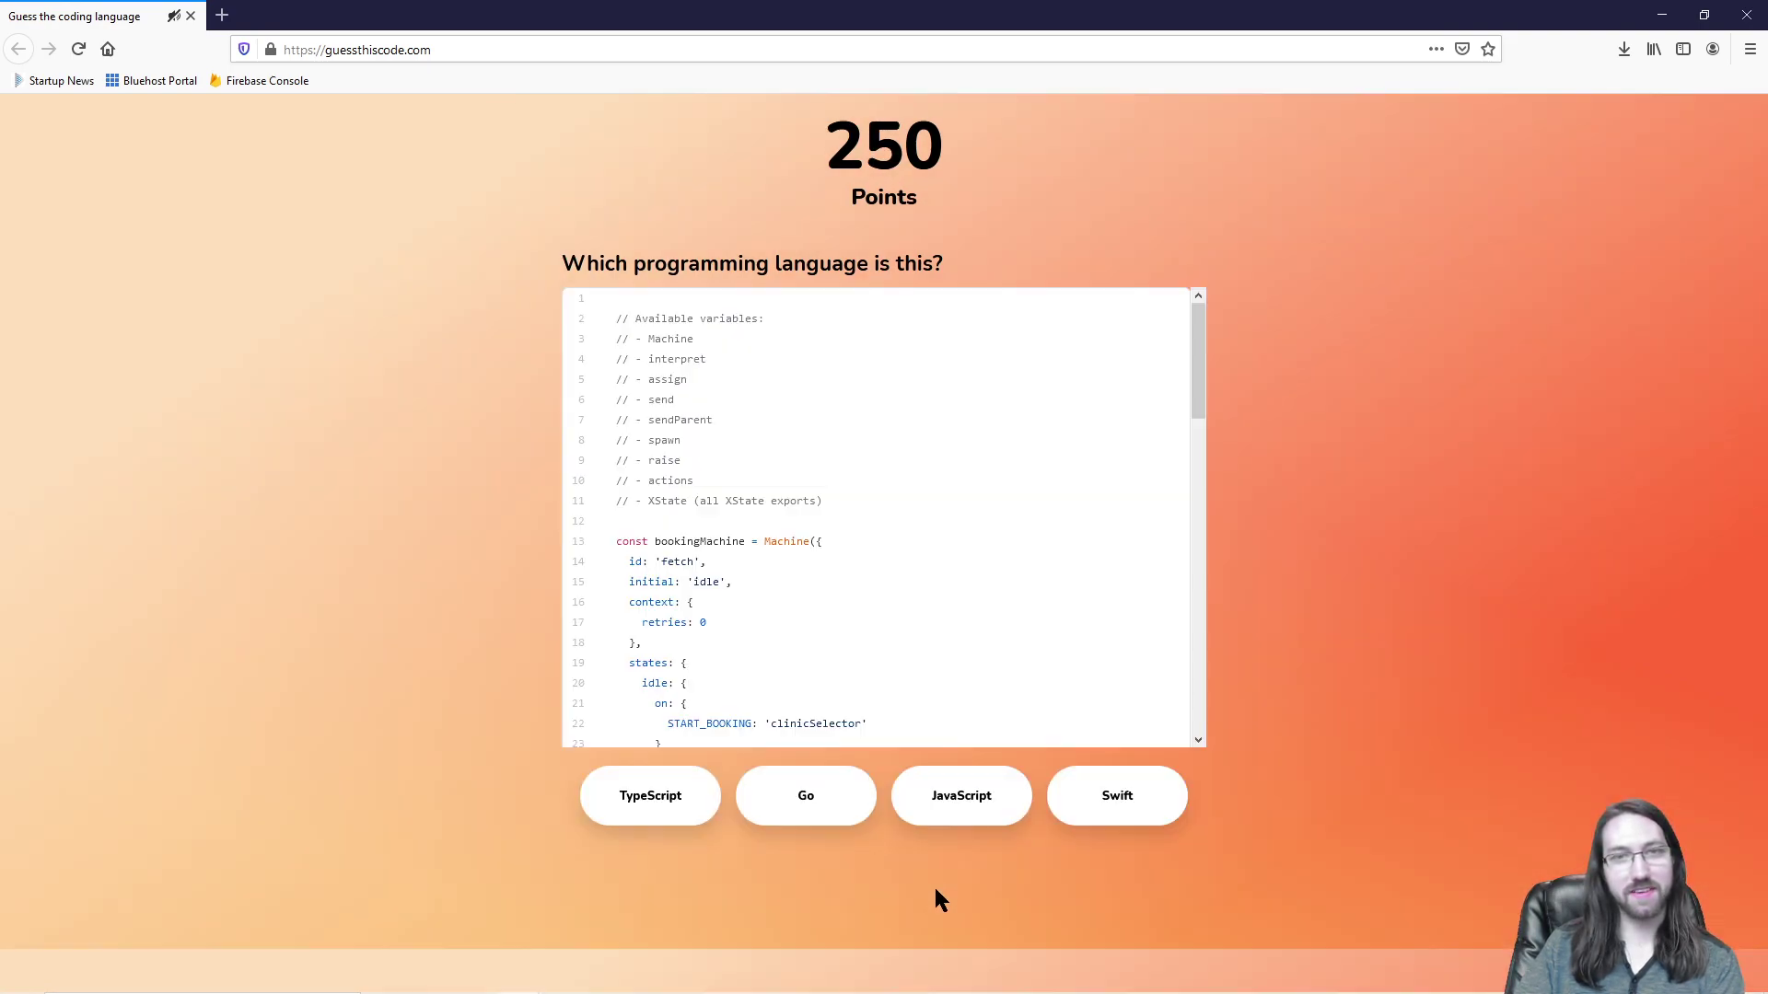
# Step: Guess Swift for the JavaScript bookingMachine snippet, ending the game at 250 points
pyautogui.moveTo(1199, 387); pyautogui.dragTo(1220, 463)
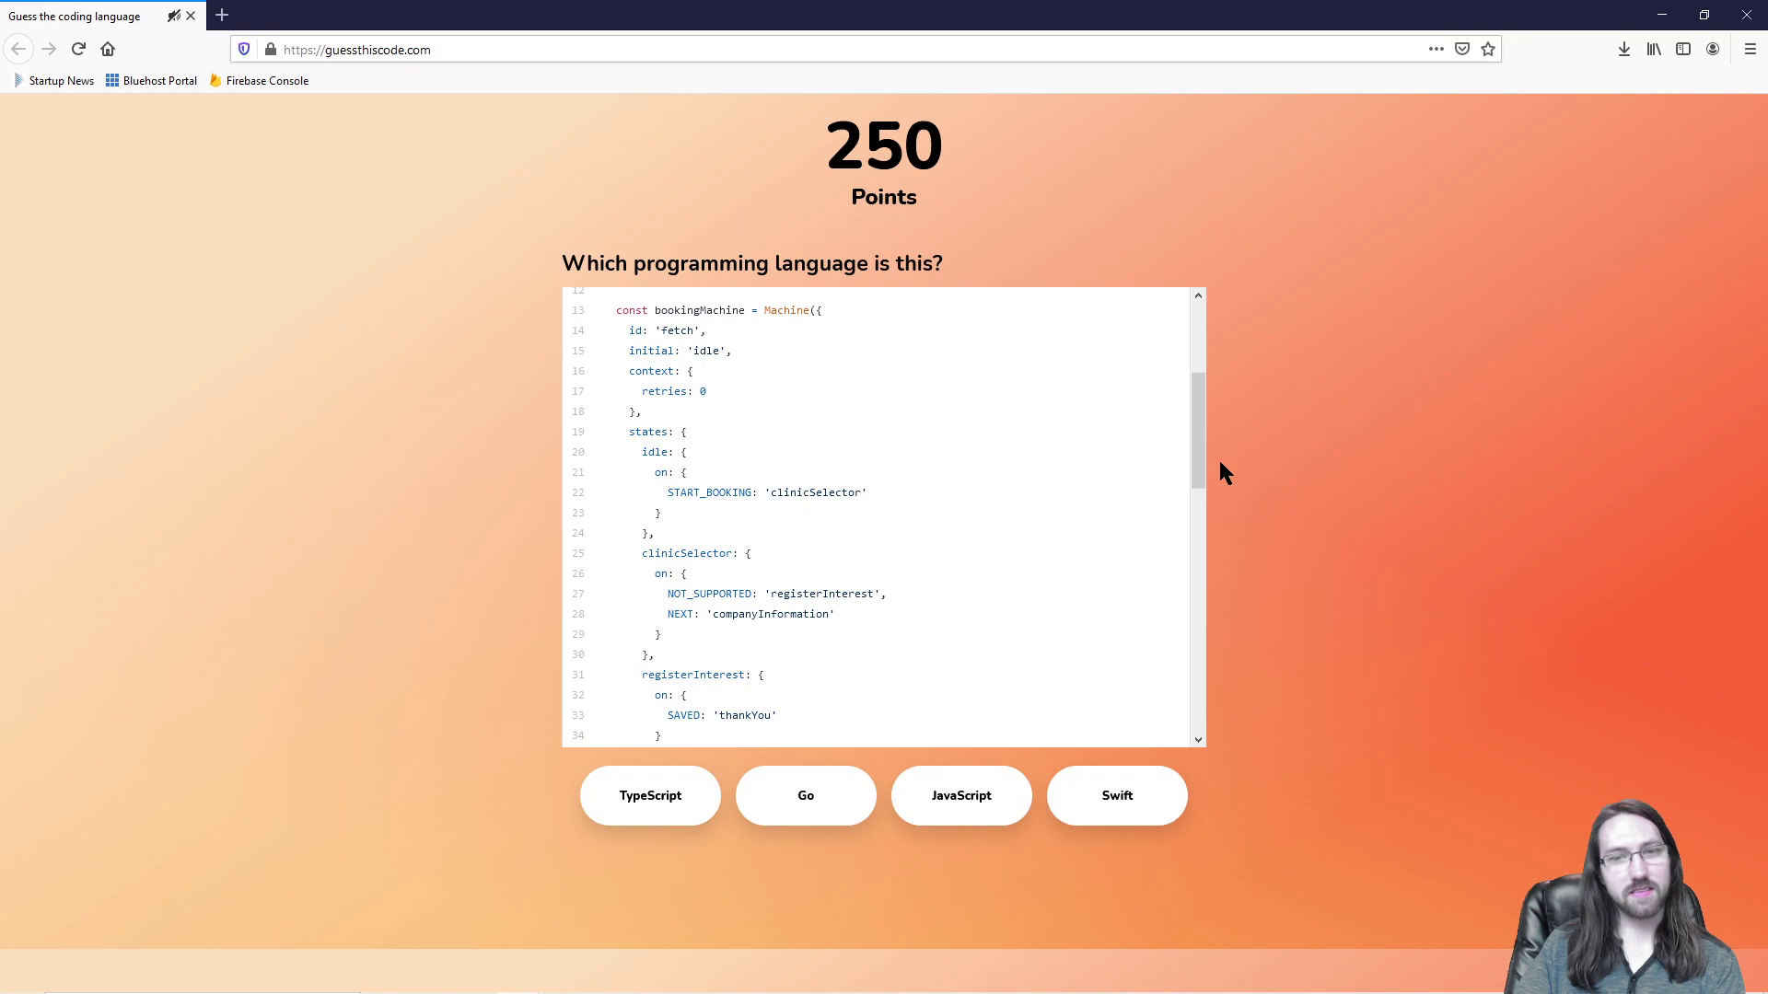
pyautogui.moveTo(1225, 485); pyautogui.dragTo(1215, 528)
pyautogui.click(1207, 460)
pyautogui.moveTo(1200, 455); pyautogui.dragTo(1229, 427)
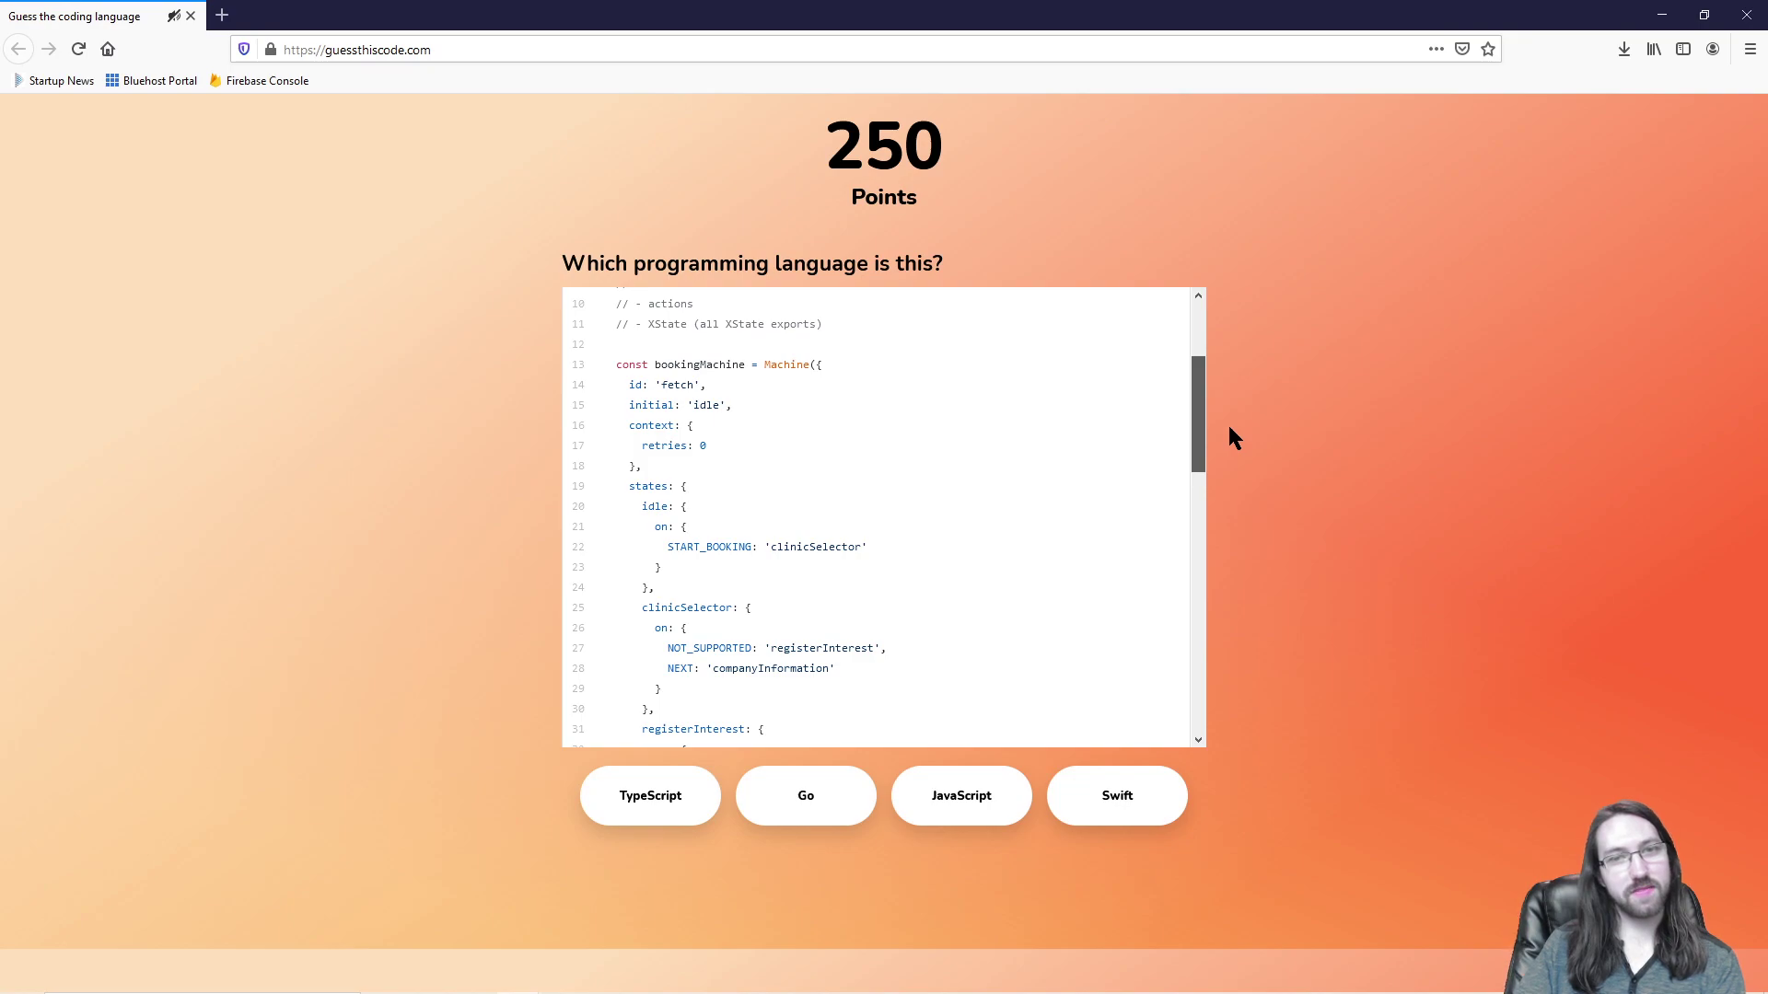
pyautogui.moveTo(1230, 427); pyautogui.dragTo(1230, 401)
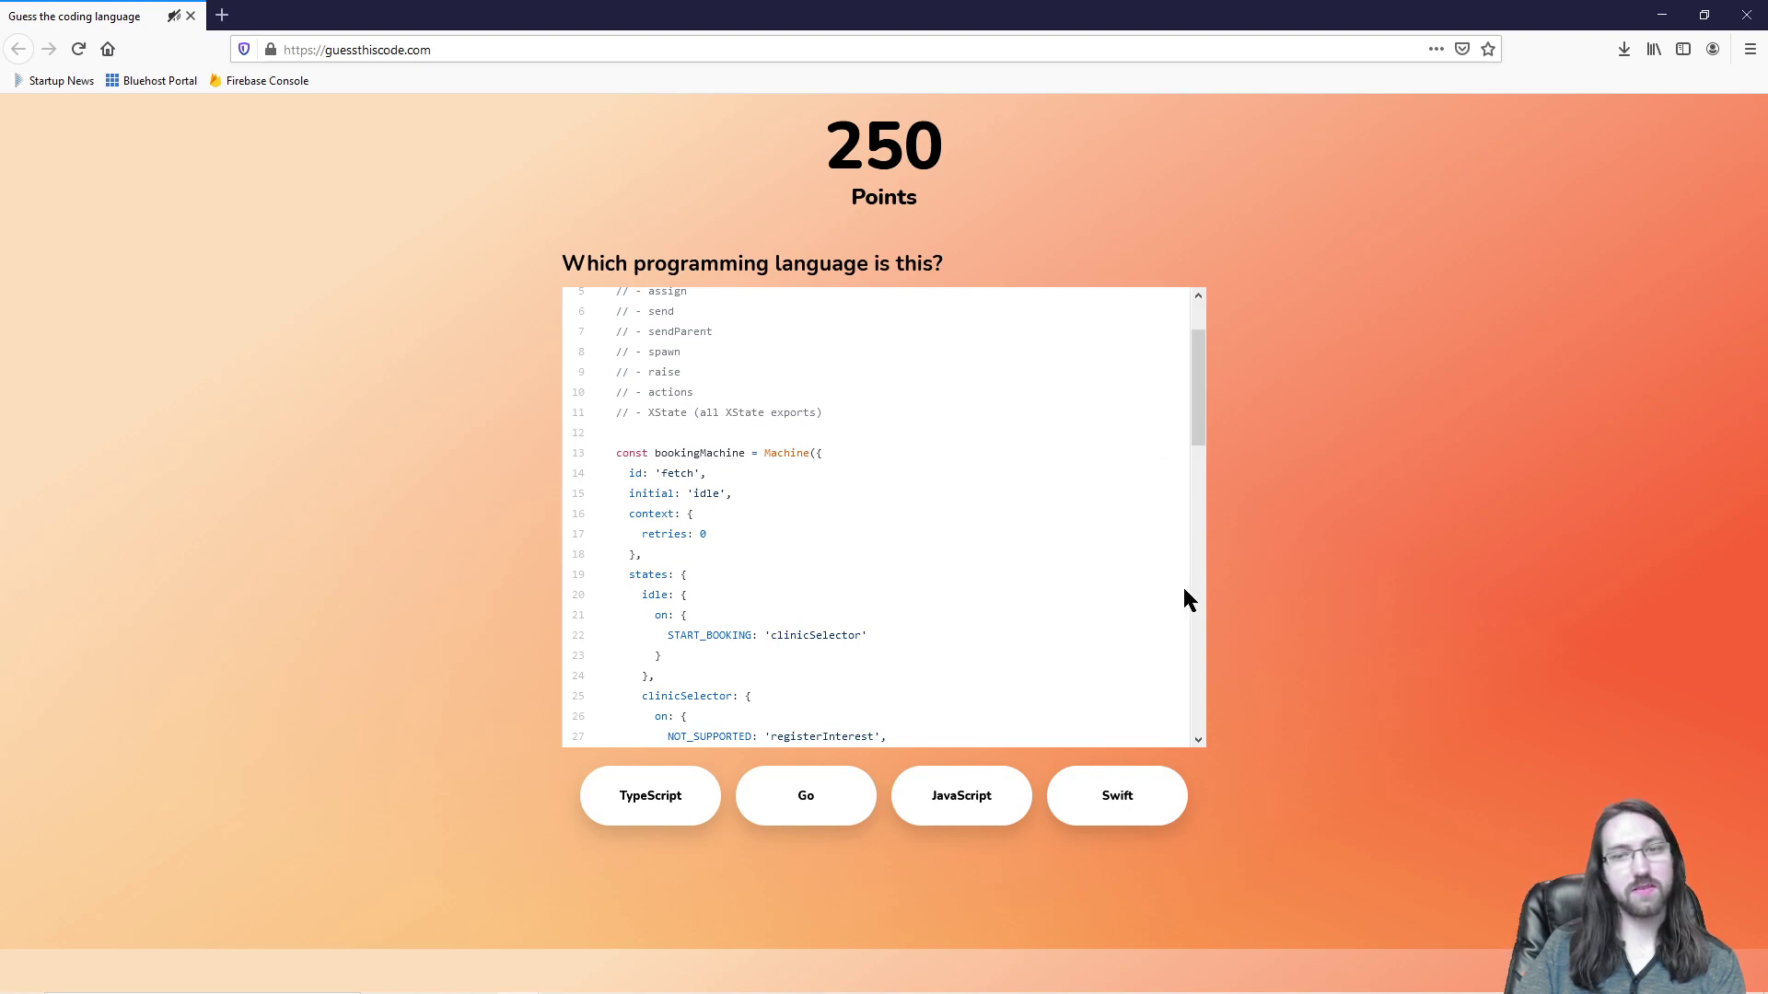
pyautogui.click(1145, 808)
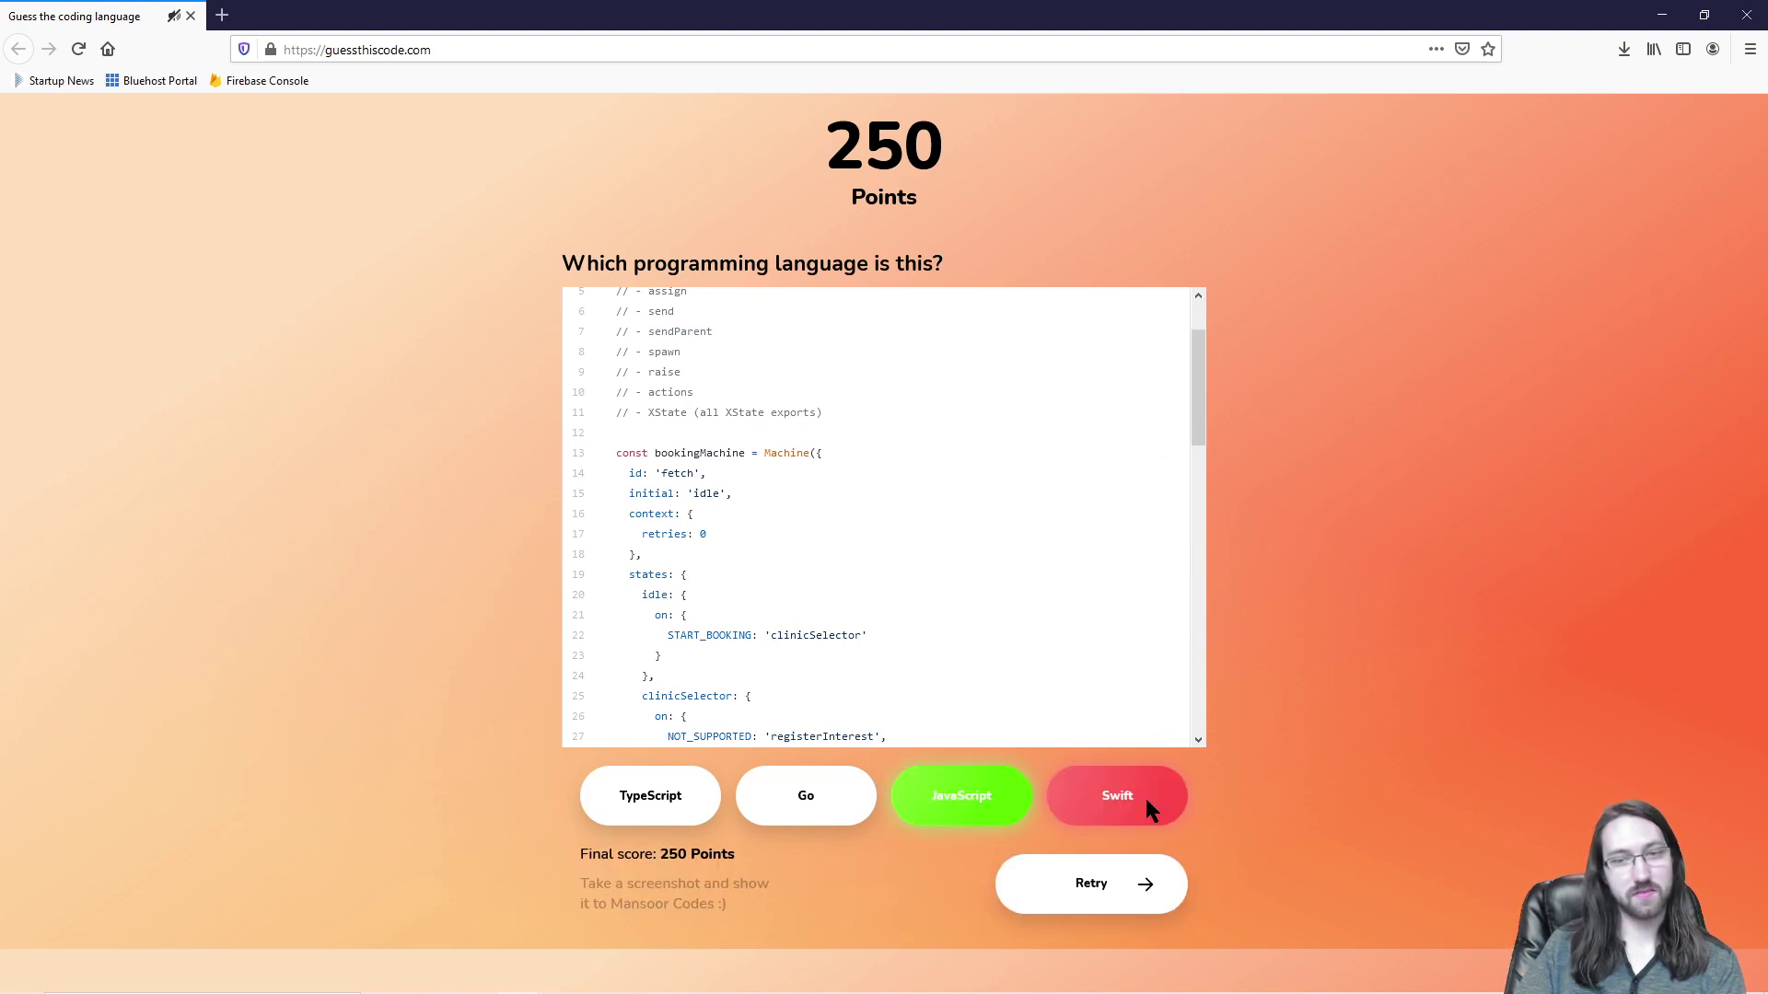
# Step: Start a new run and answer Python for pandas, Lua, then Python for the line-counting script
pyautogui.click(1130, 887)
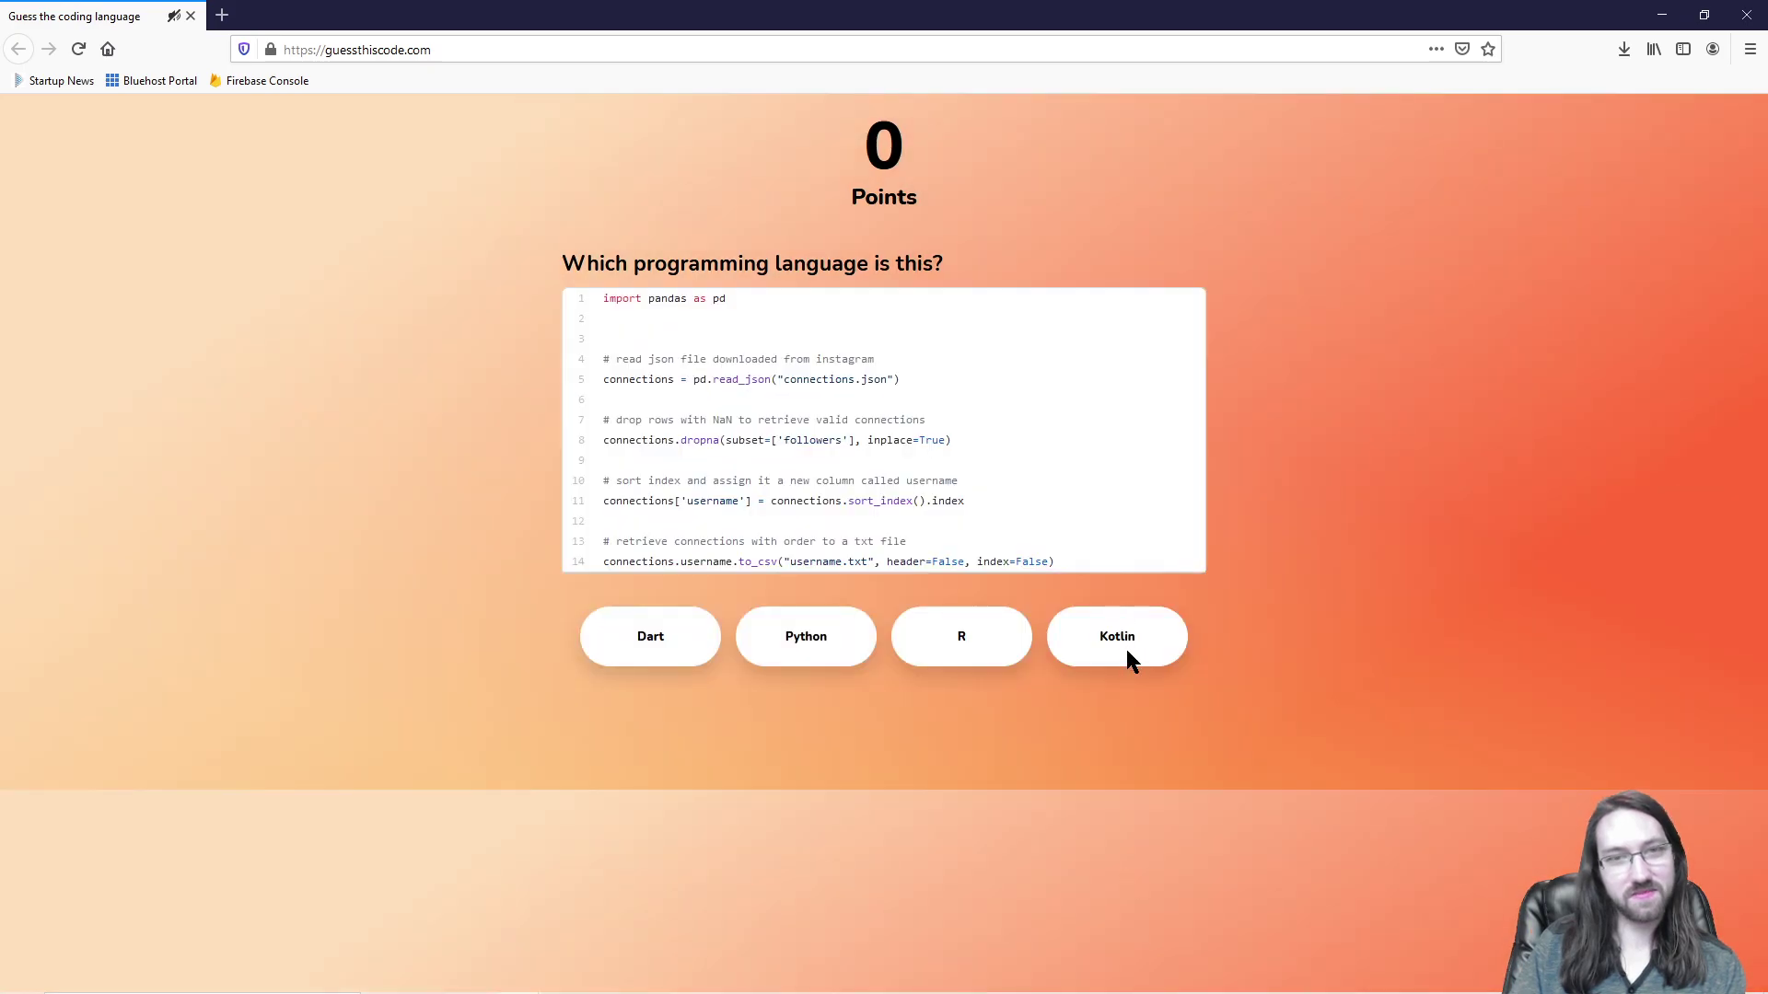
pyautogui.click(793, 633)
pyautogui.click(926, 723)
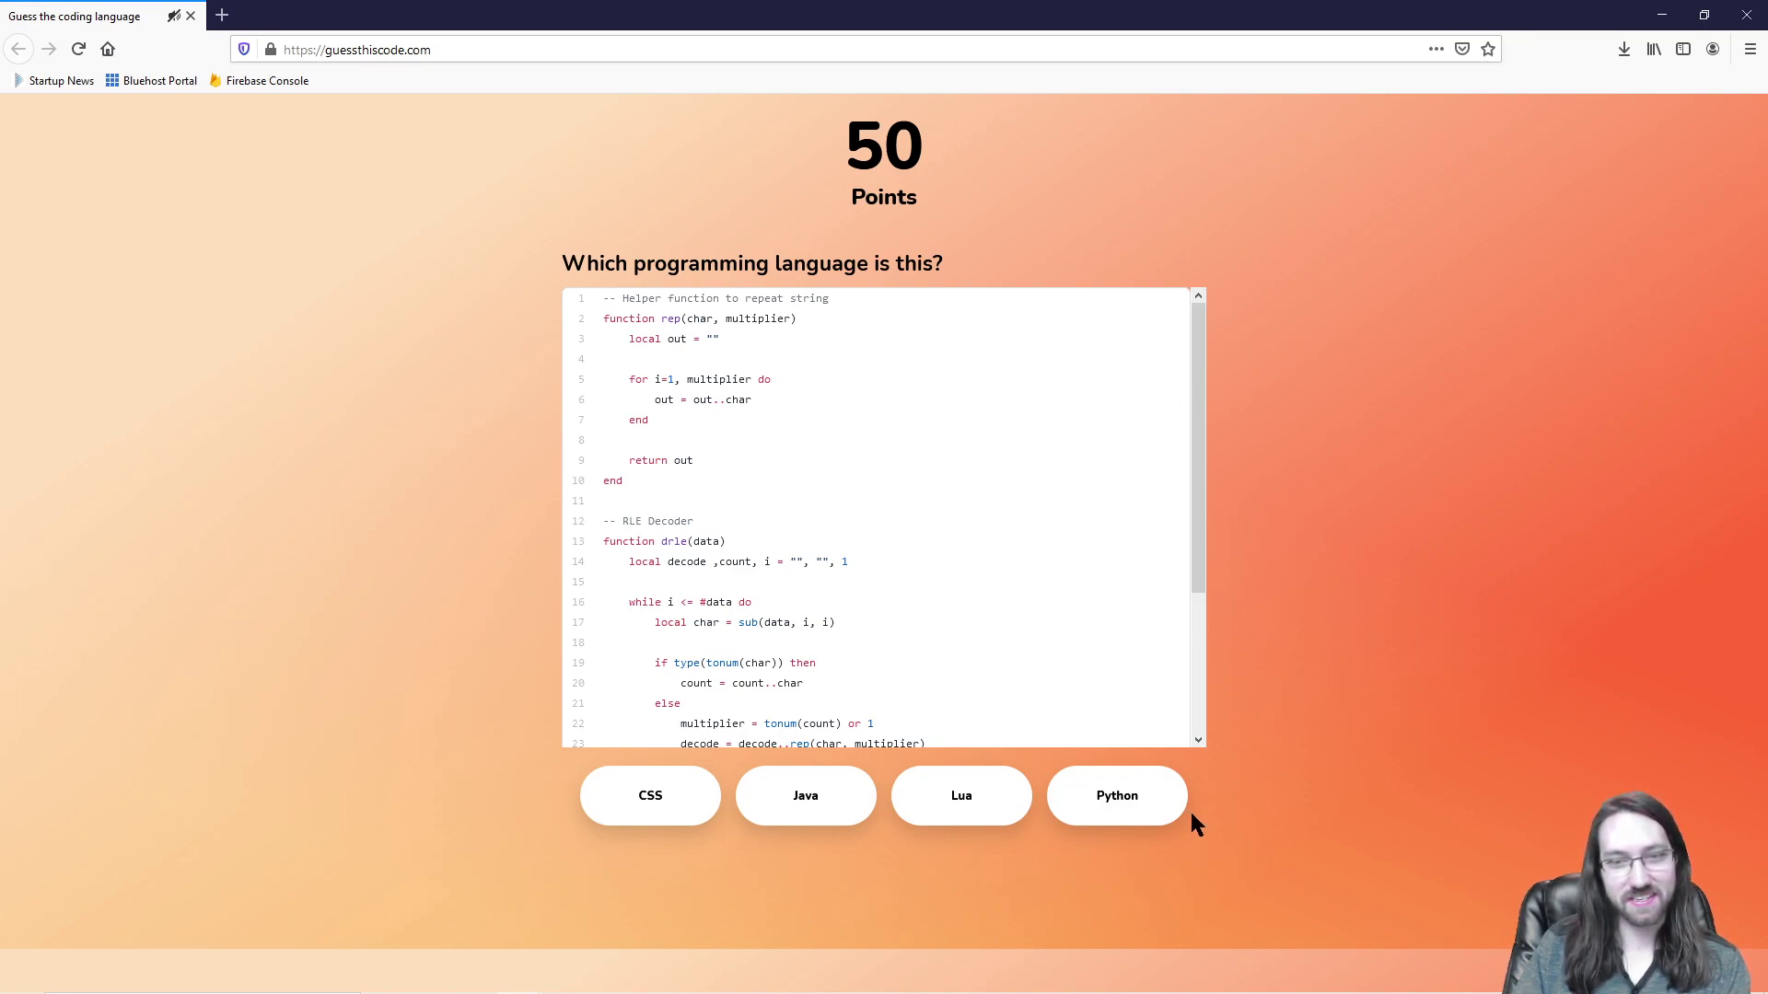
pyautogui.click(965, 793)
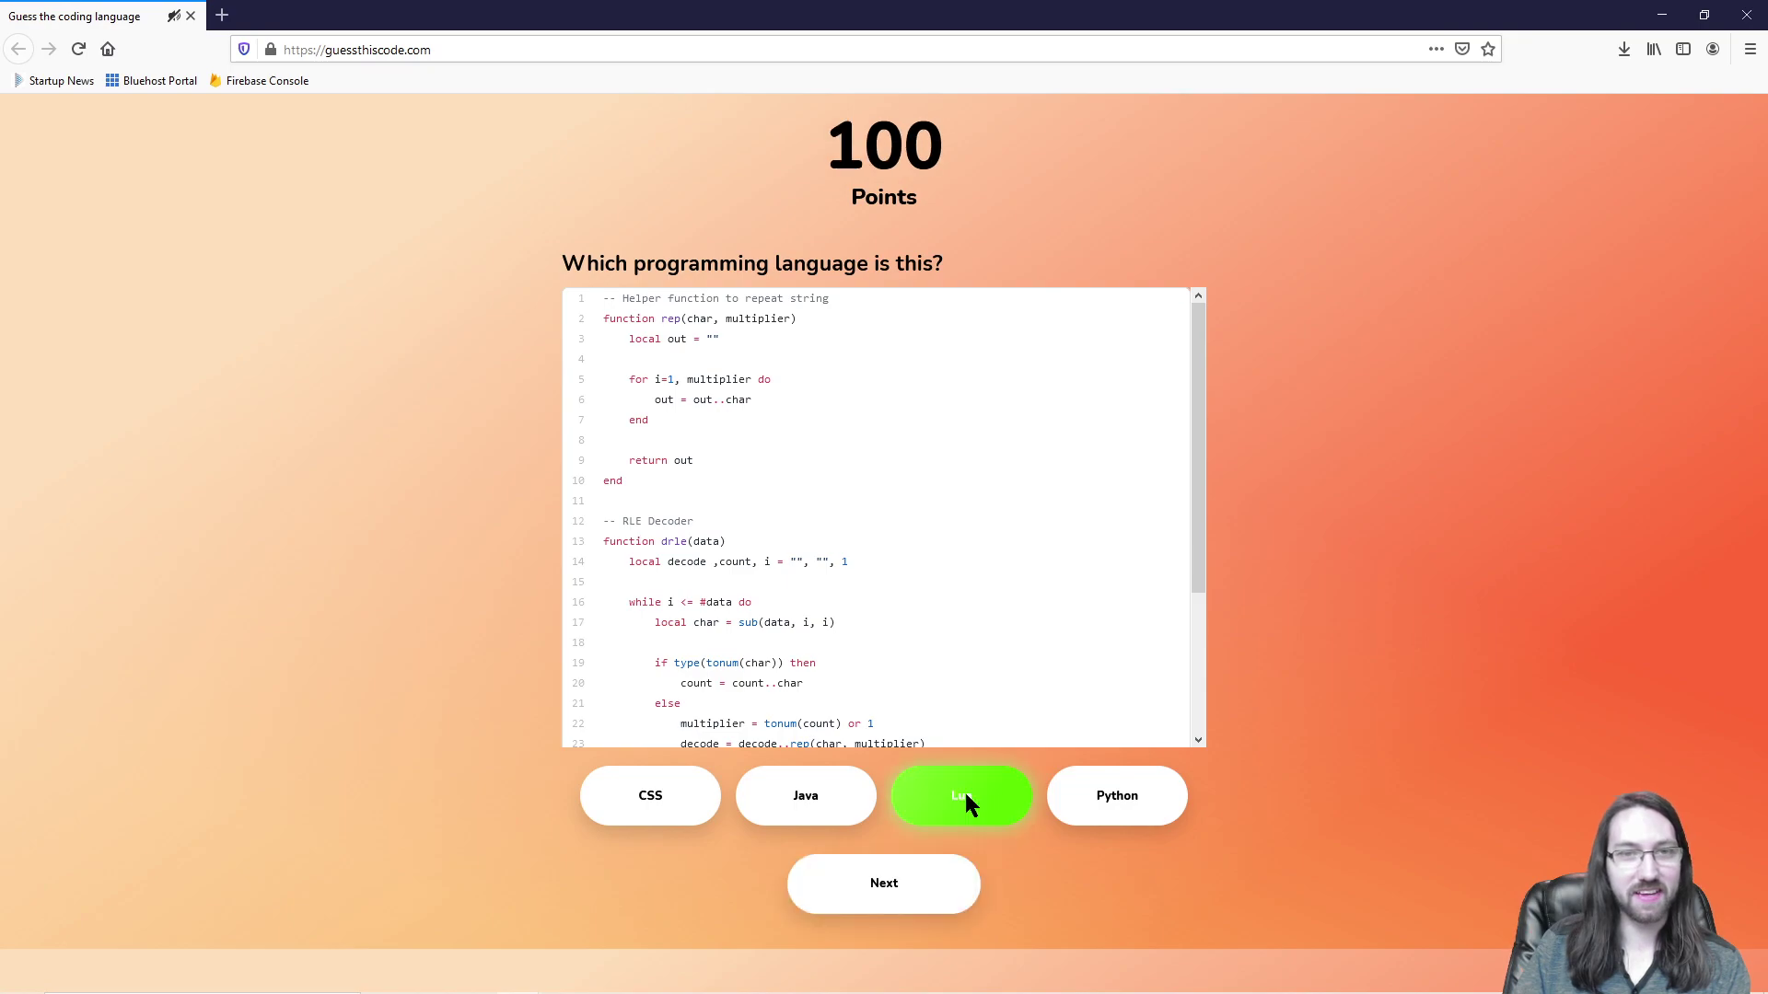
pyautogui.click(869, 886)
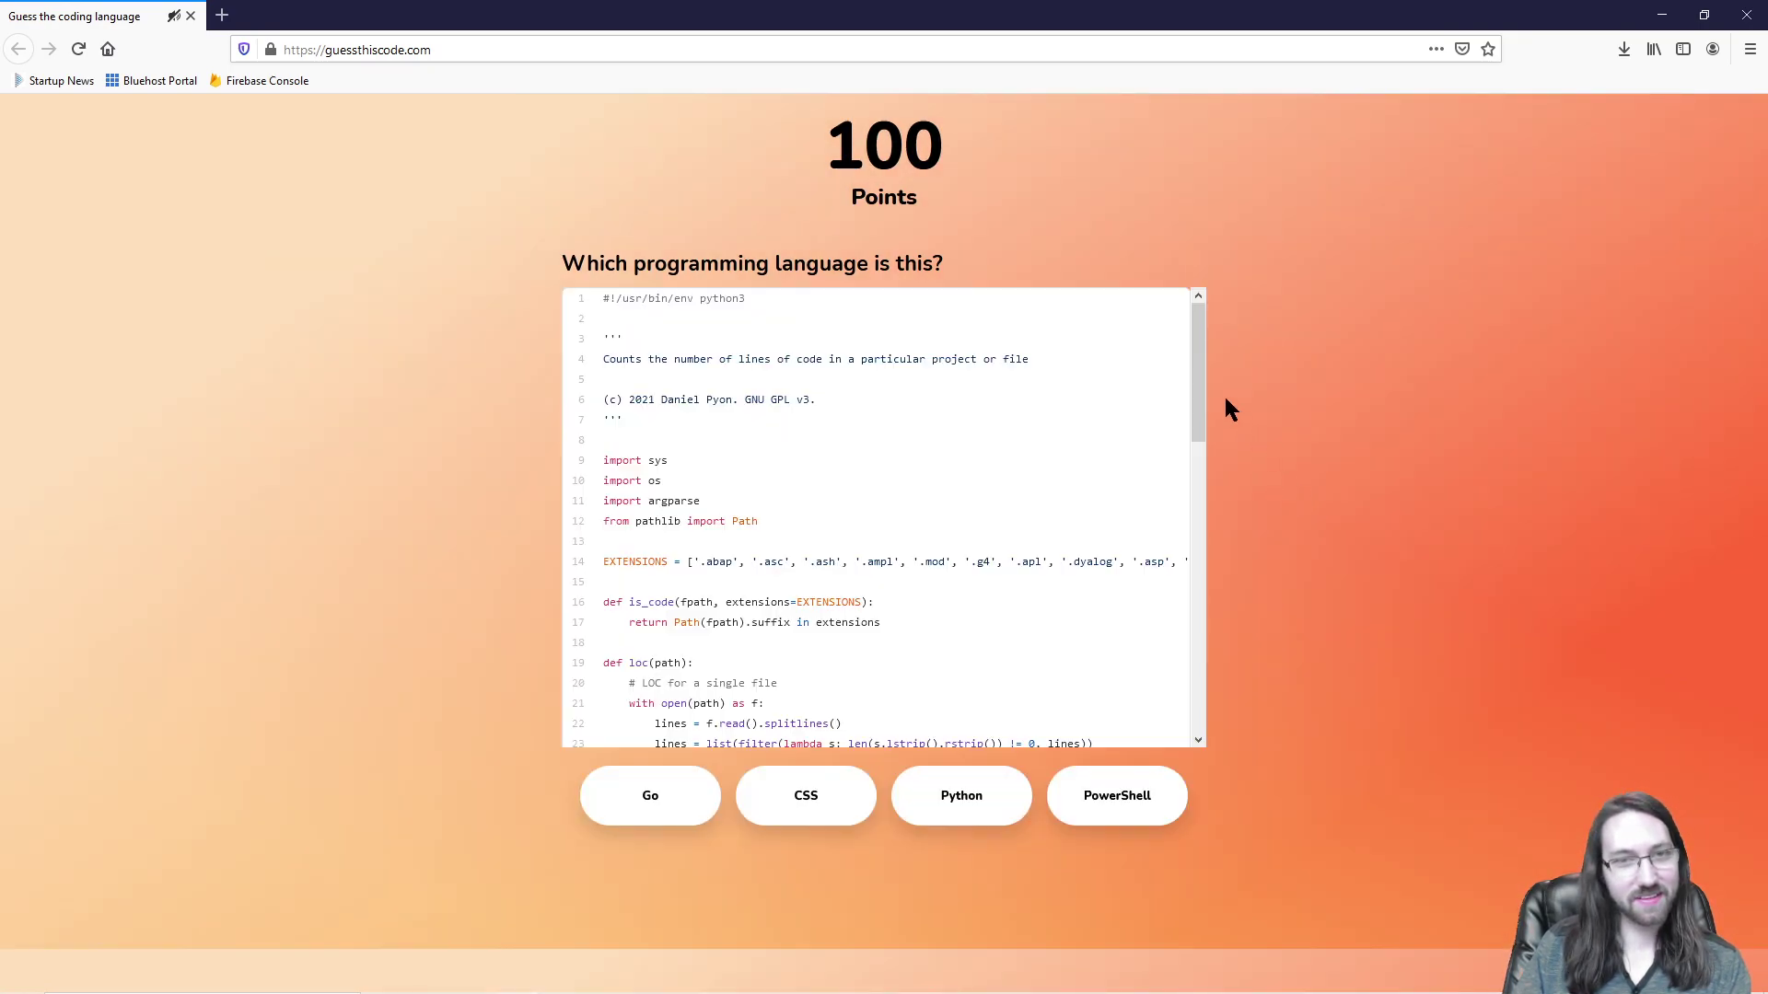
pyautogui.moveTo(1207, 373); pyautogui.dragTo(1205, 426)
pyautogui.click(967, 808)
pyautogui.click(917, 902)
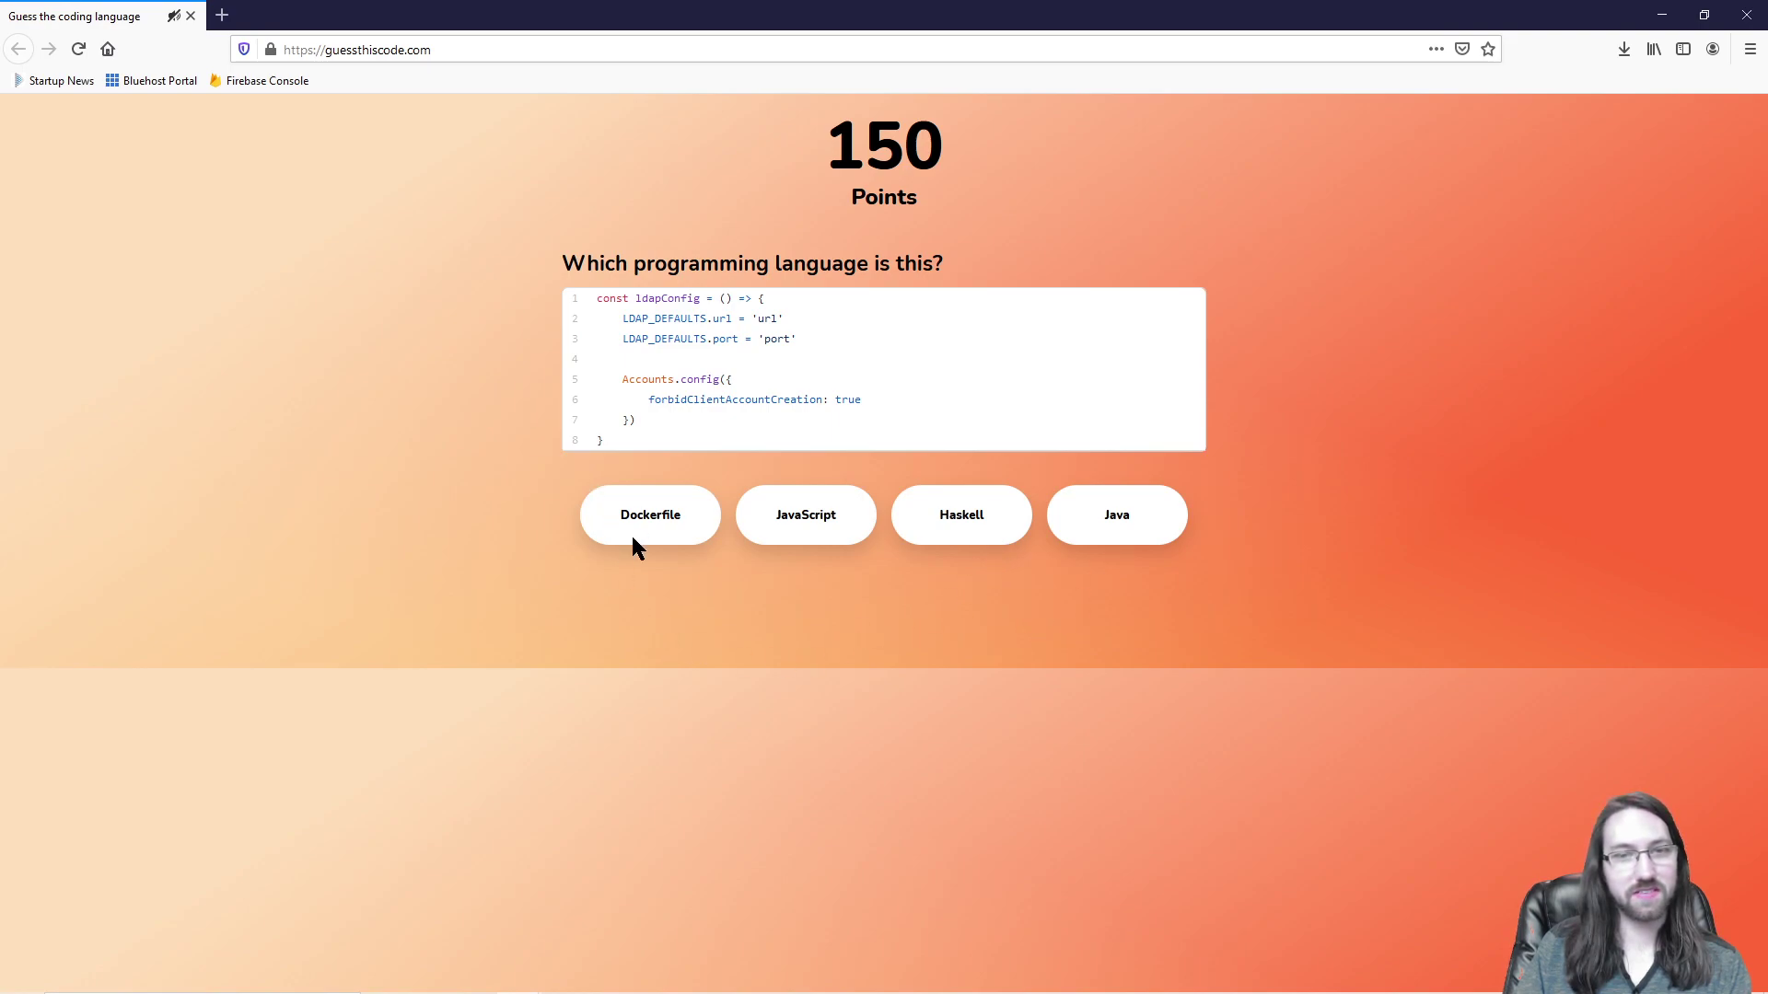
# Step: Answer JavaScript for the ldapConfig and minOperations snippets, and CSS for the stylesheet
pyautogui.click(805, 517)
pyautogui.click(921, 599)
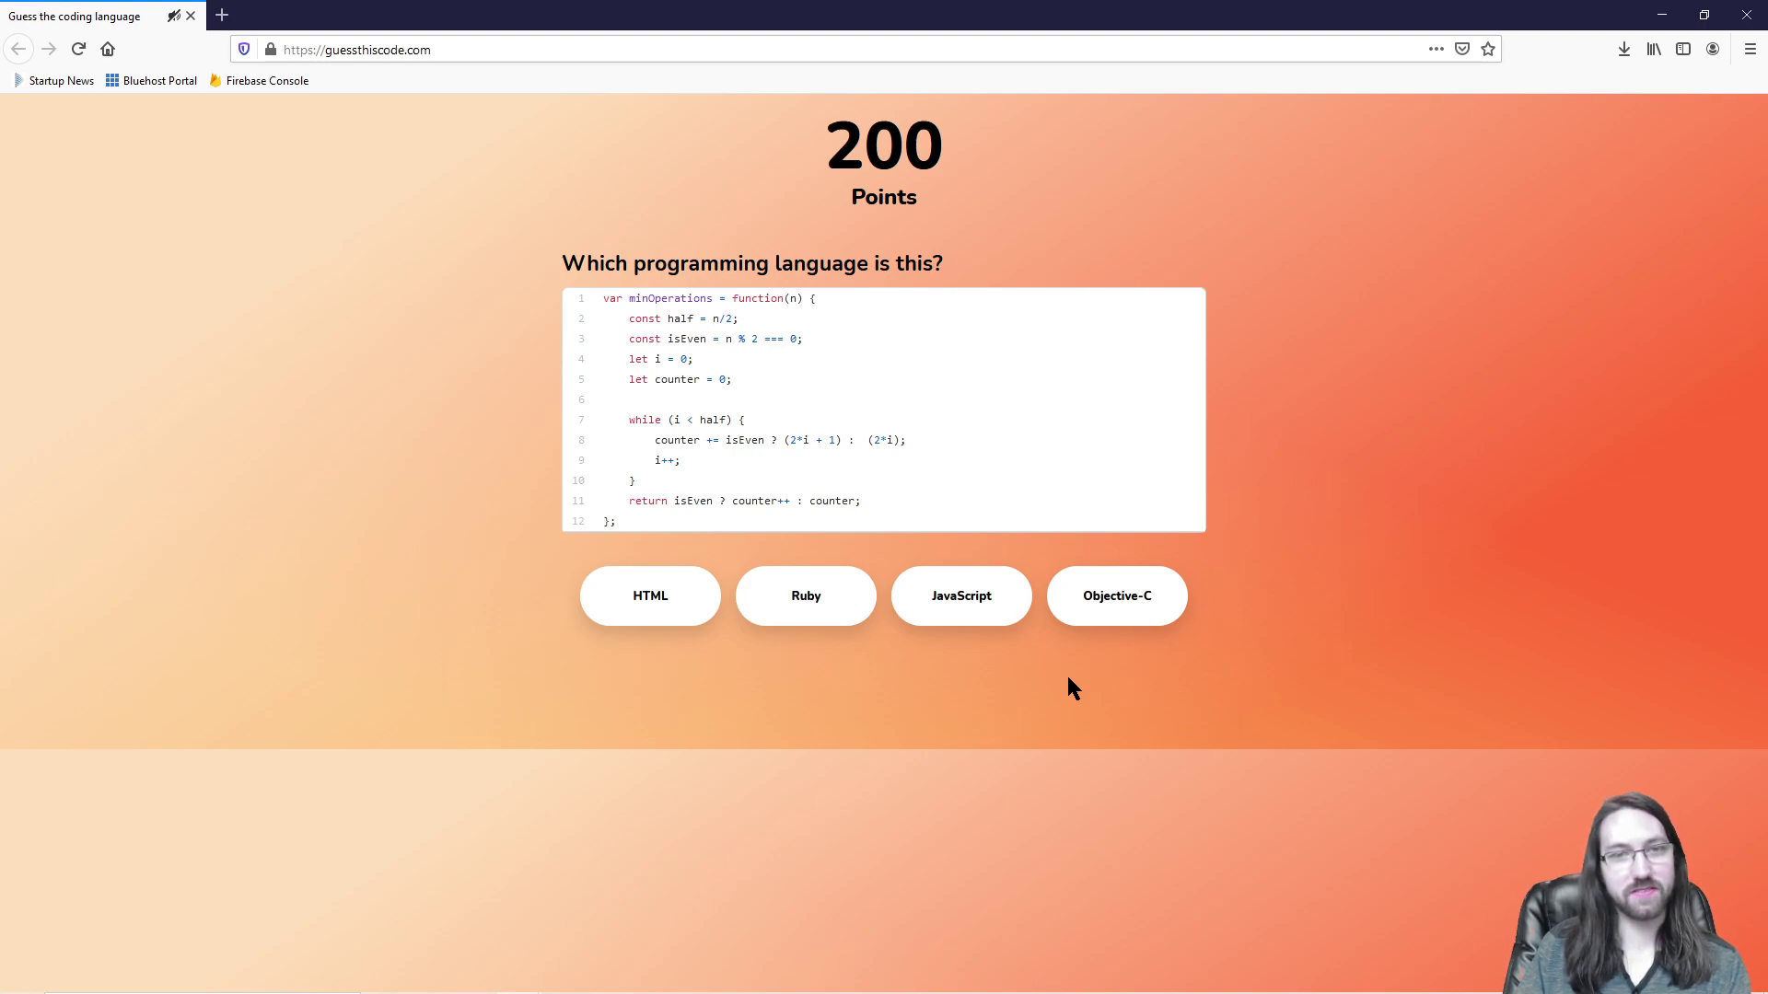
pyautogui.click(981, 622)
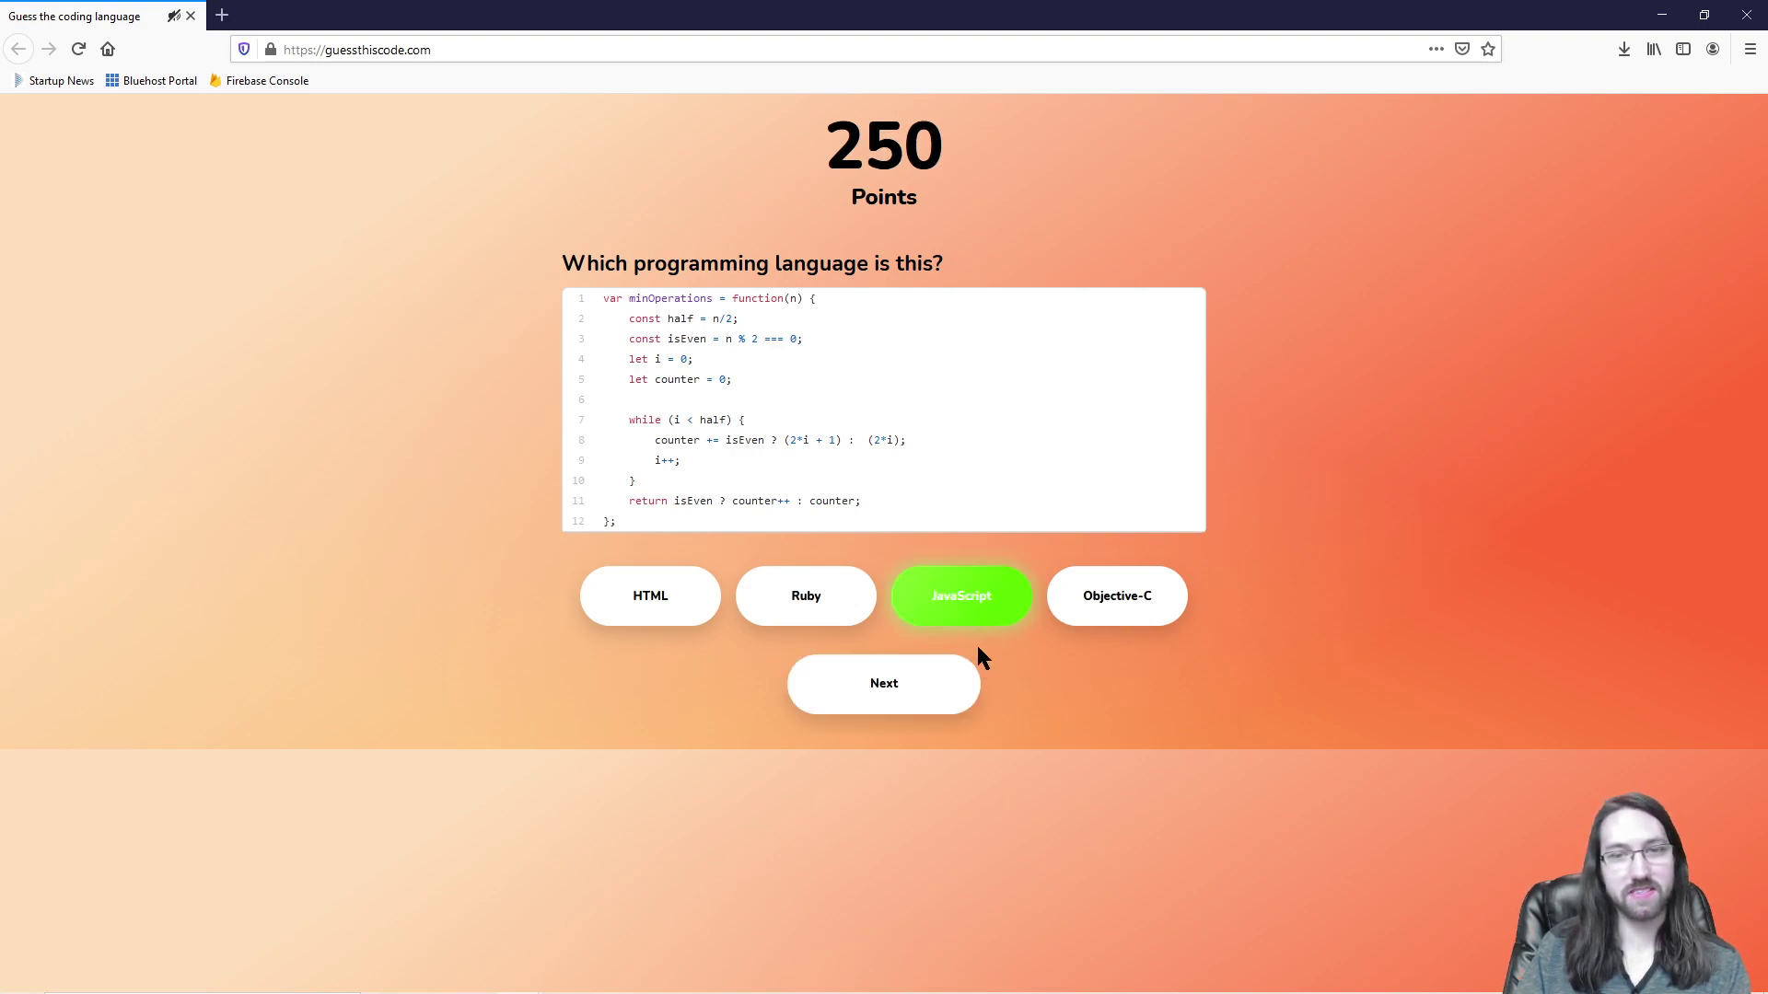
pyautogui.click(923, 701)
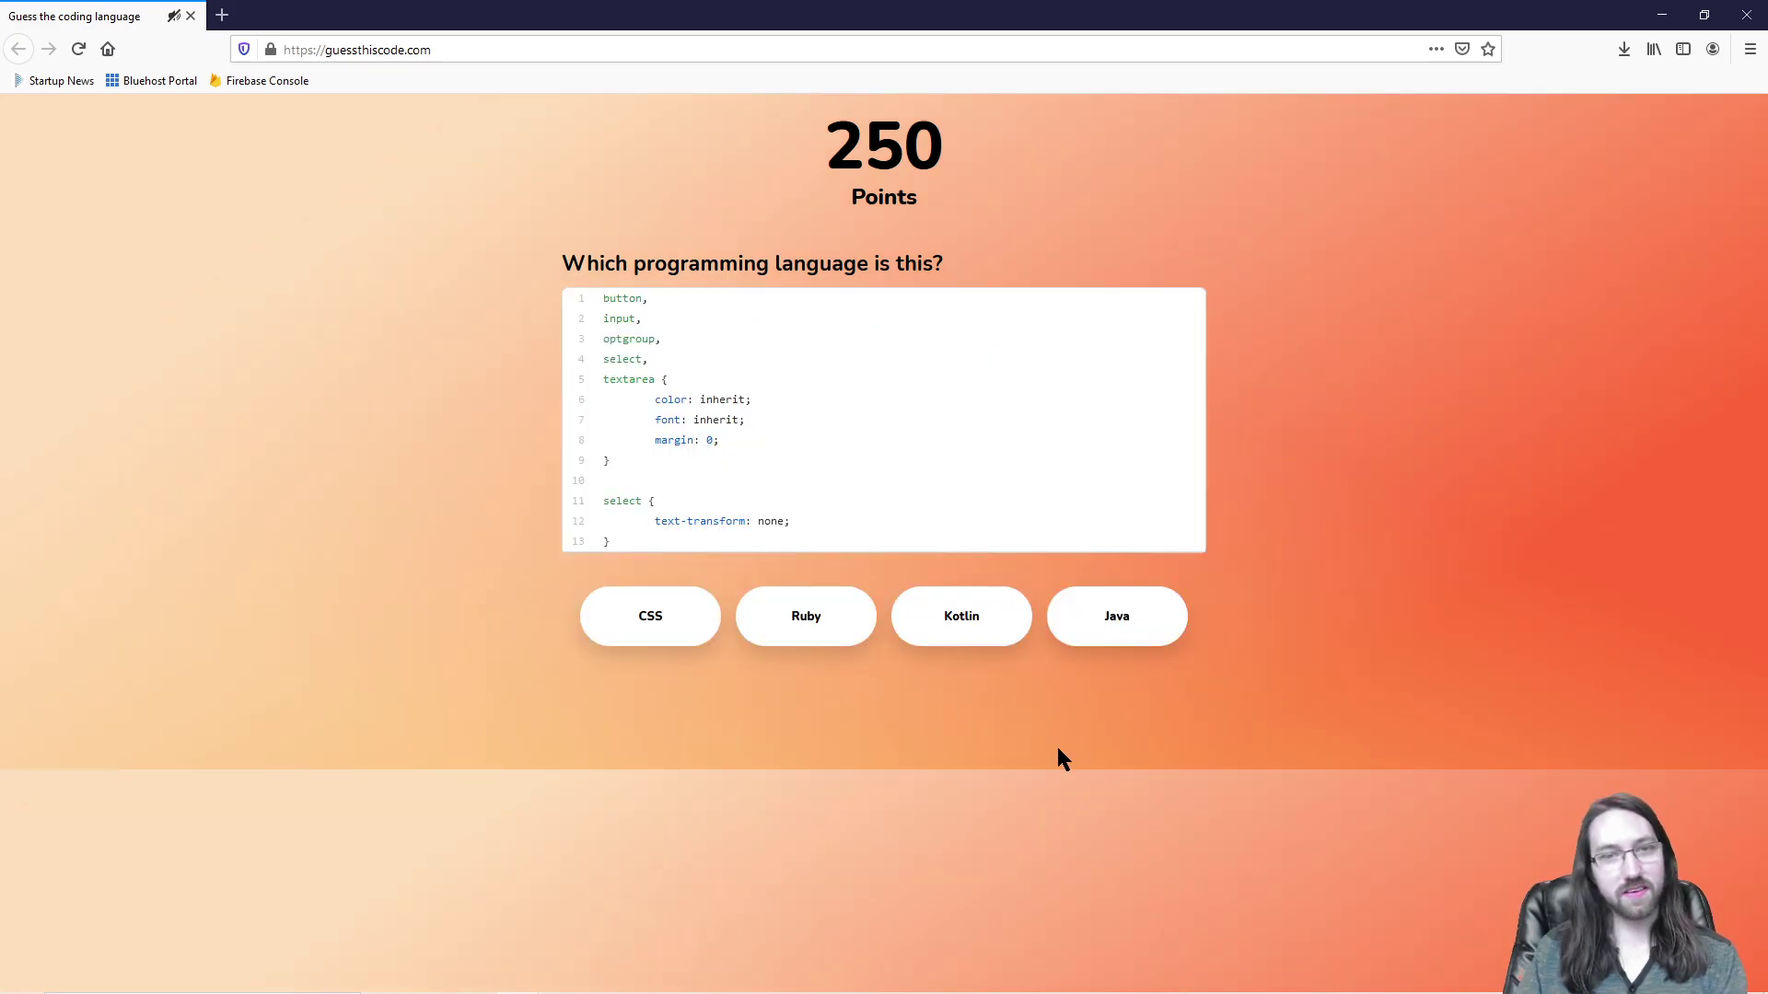
pyautogui.click(686, 631)
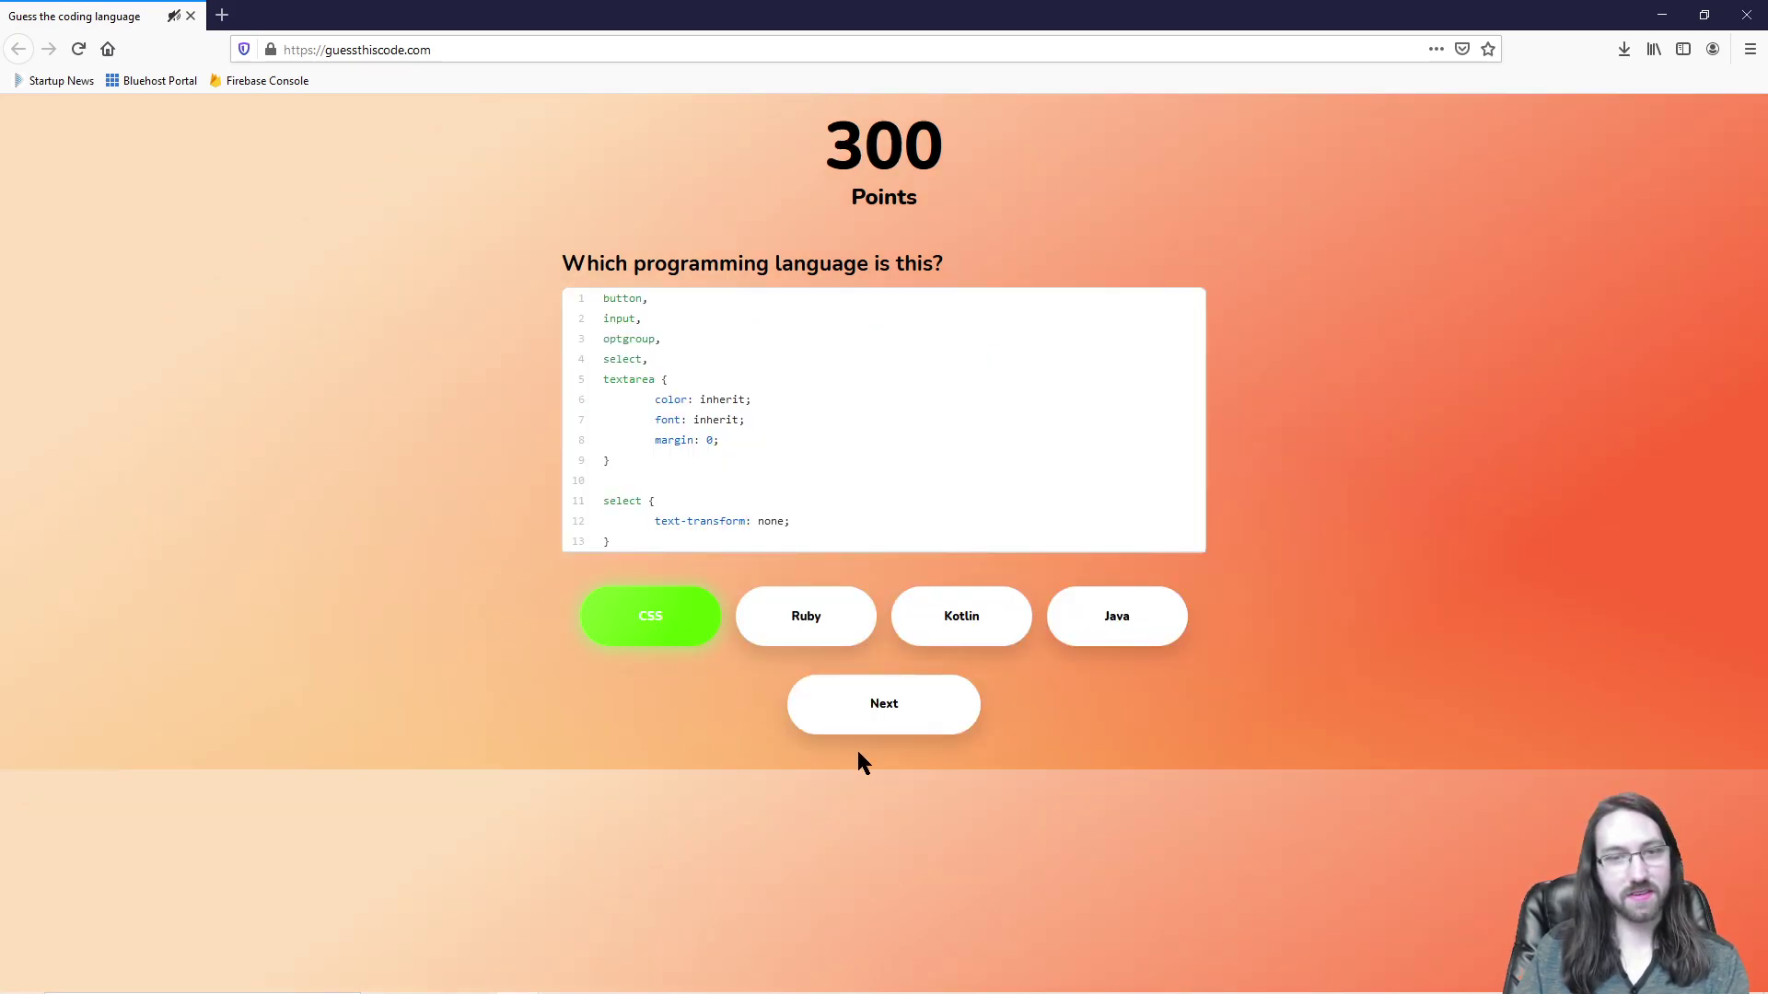
# Step: Answer Ruby correctly for 350 points, then guess R on the next Ruby snippet
pyautogui.click(875, 727)
pyautogui.moveTo(1195, 392); pyautogui.dragTo(1239, 507)
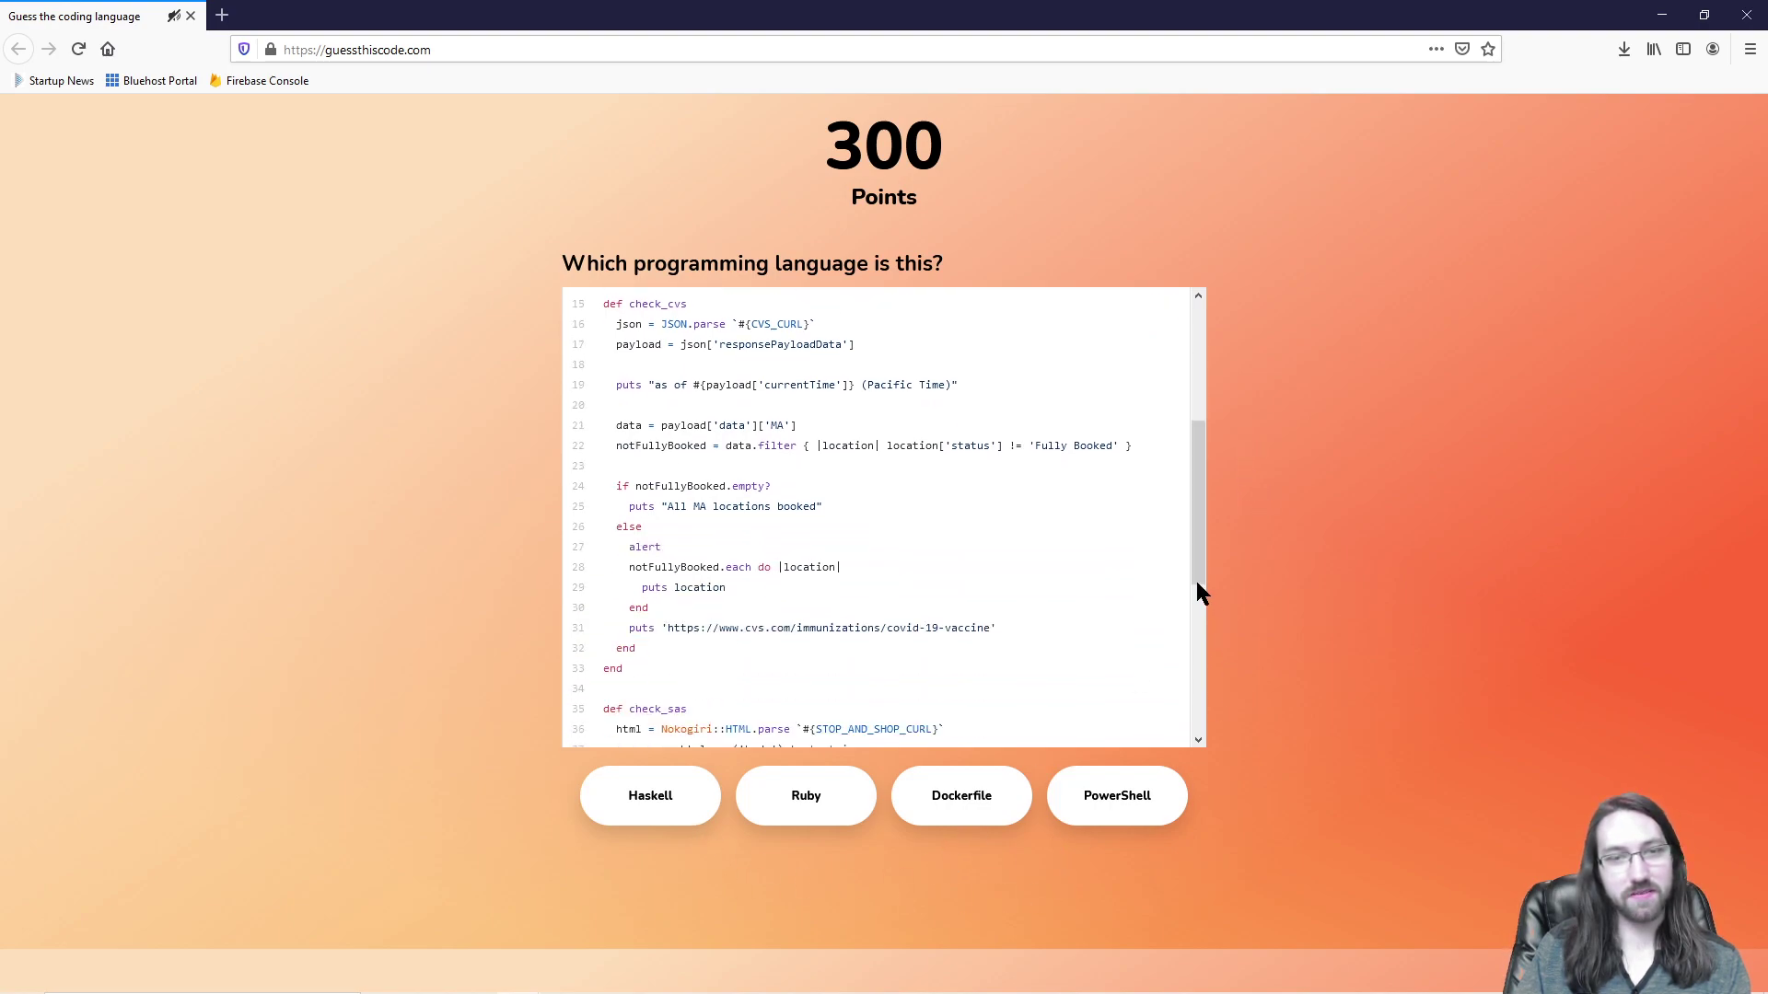
pyautogui.scroll(5, 915, 567)
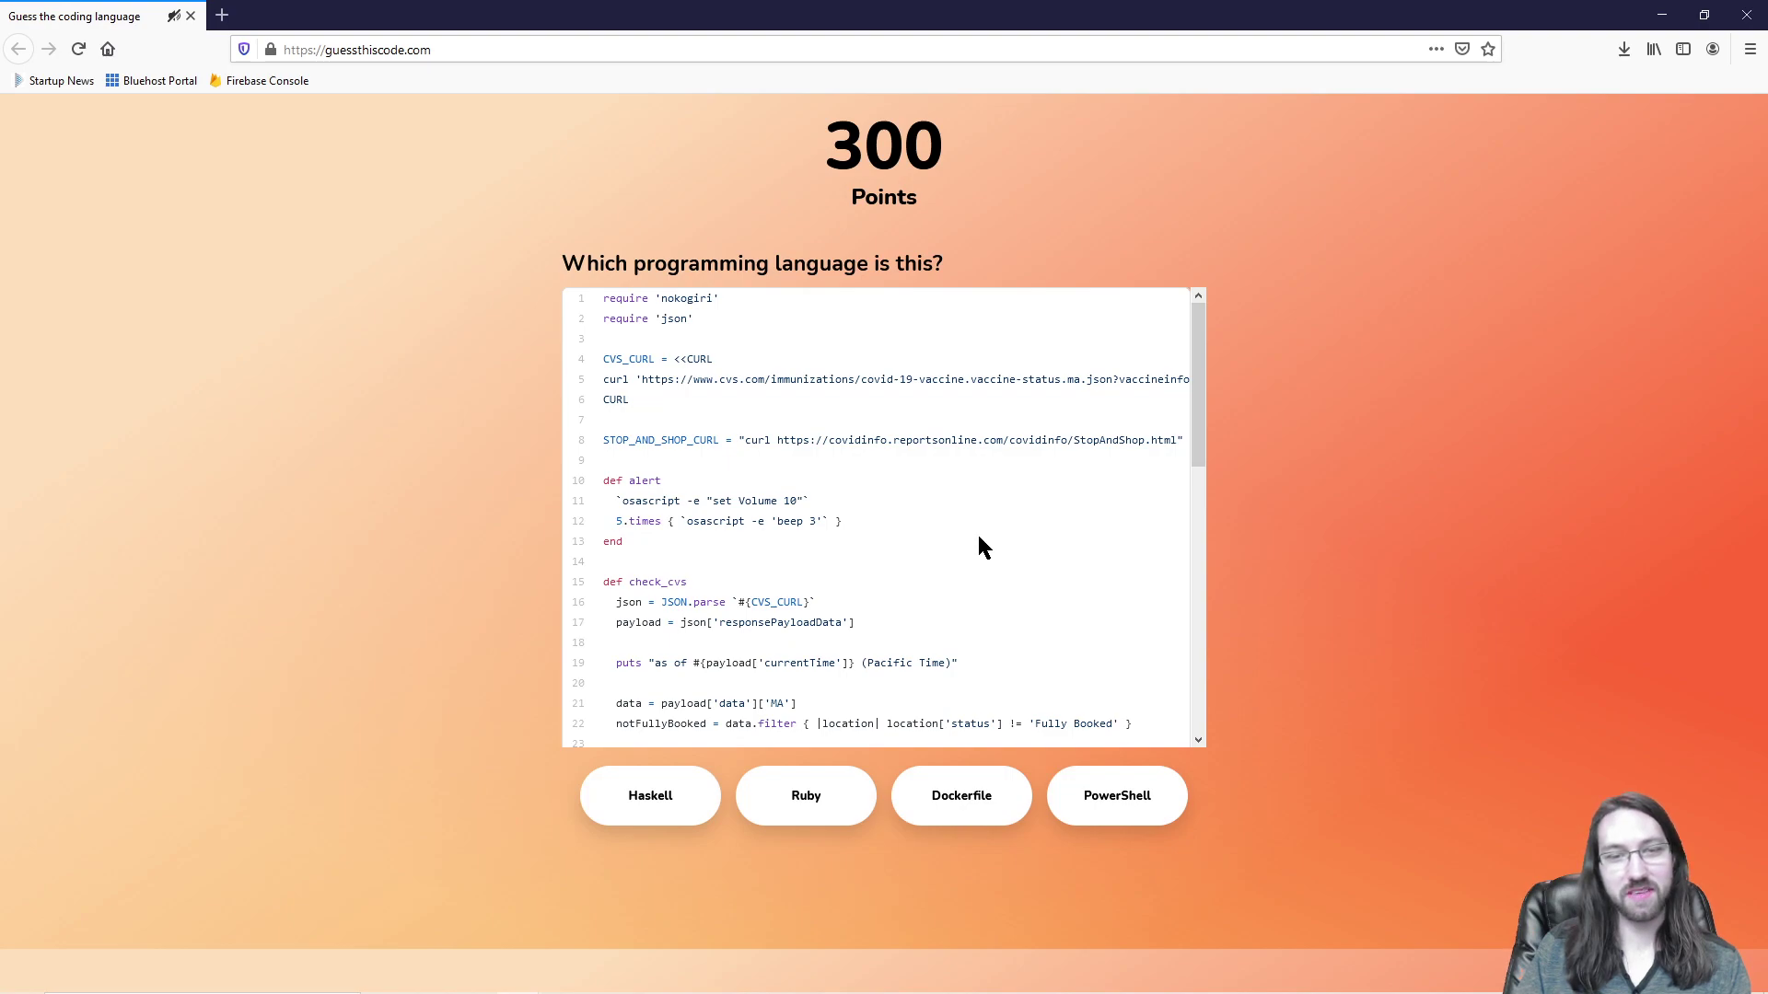
pyautogui.scroll(-5, 981, 547)
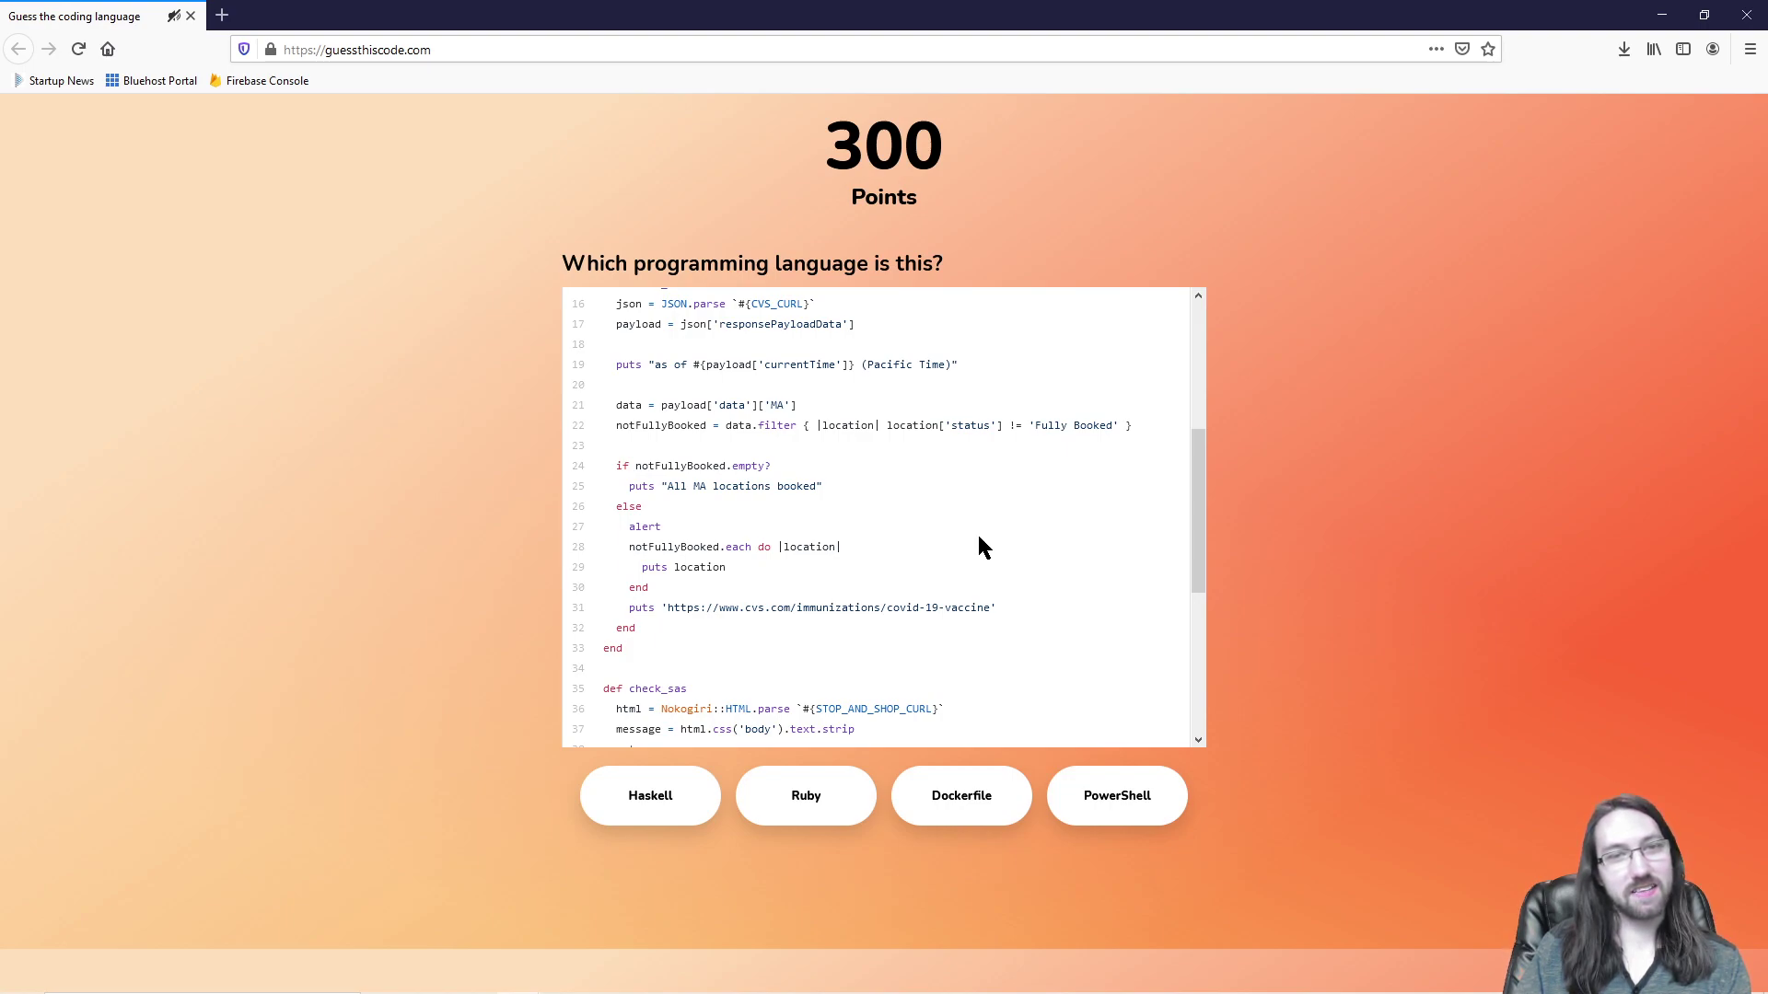
pyautogui.scroll(-5, 981, 546)
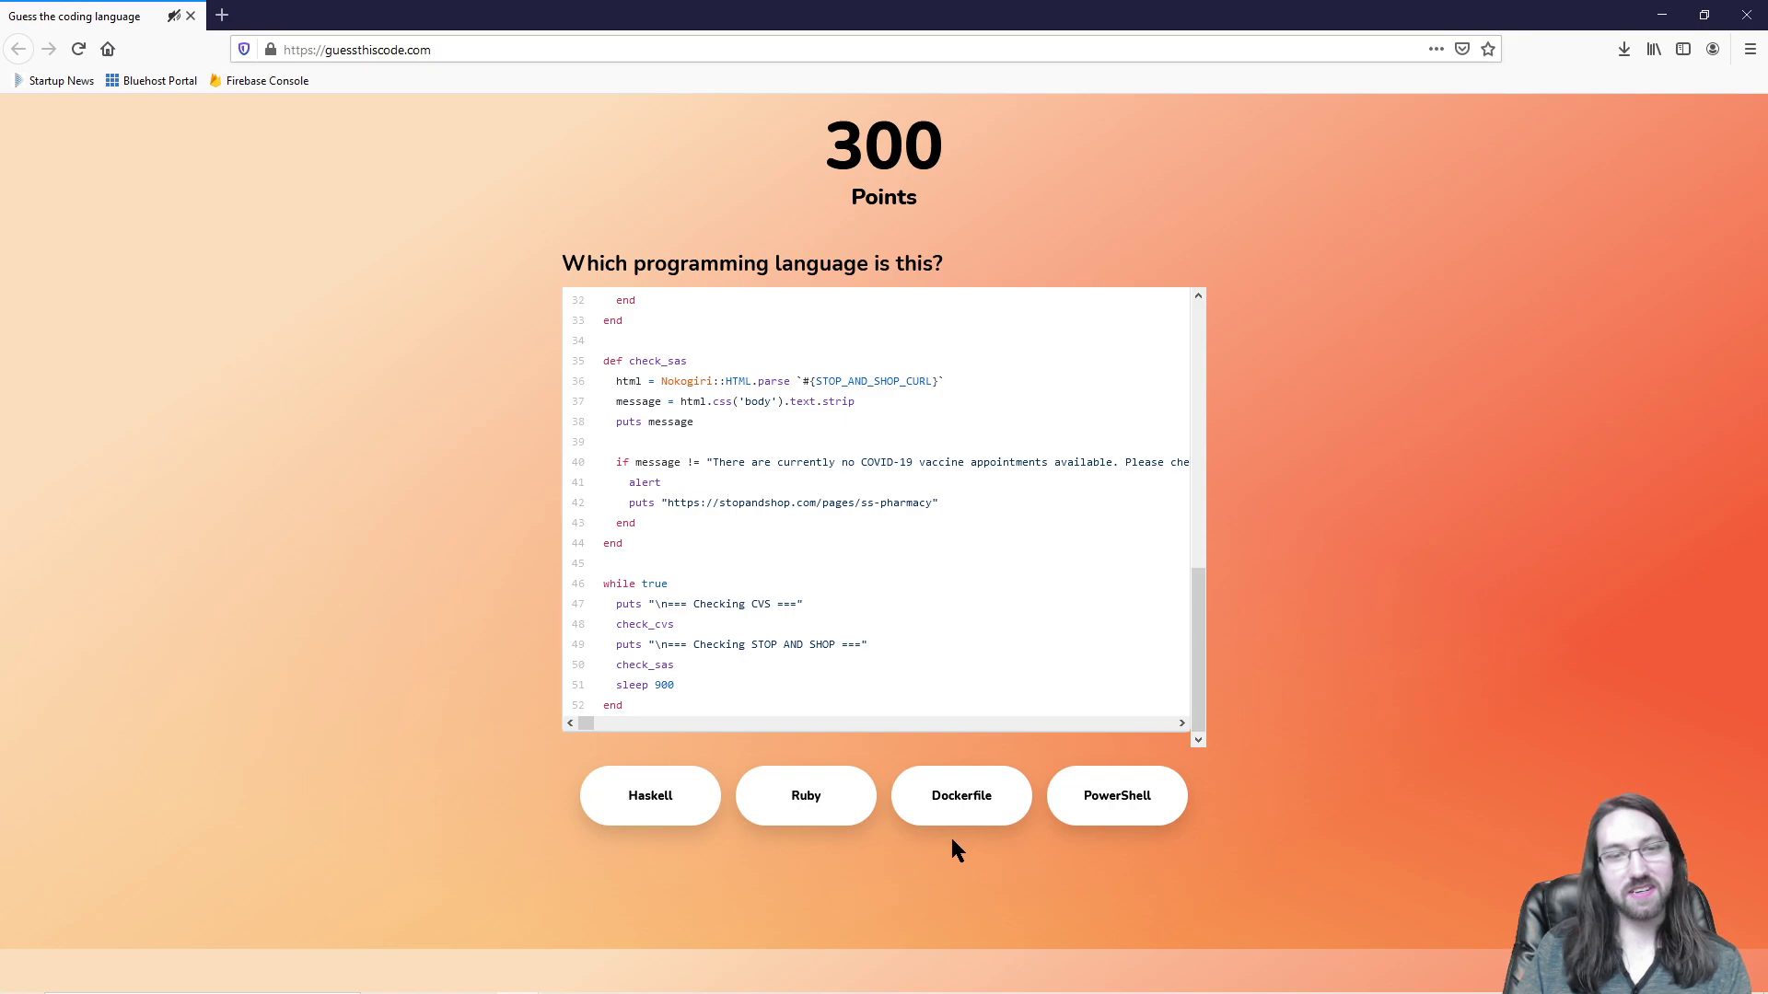
pyautogui.click(837, 790)
pyautogui.click(884, 883)
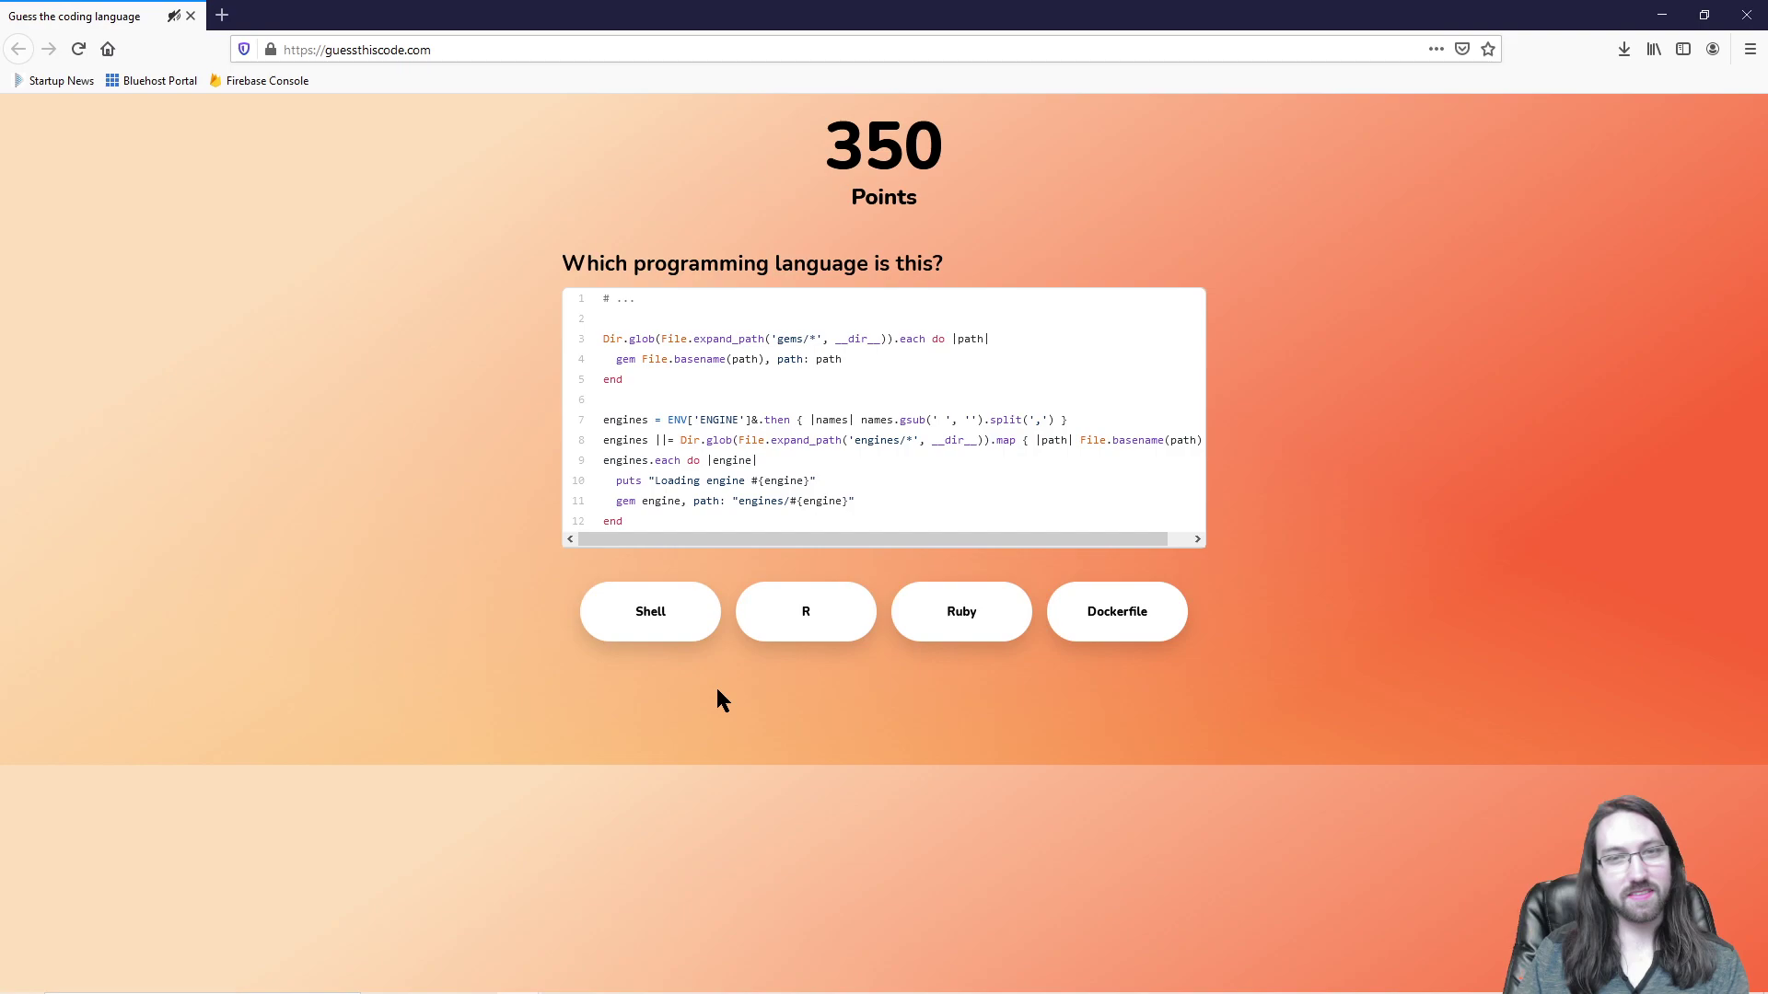
pyautogui.click(787, 619)
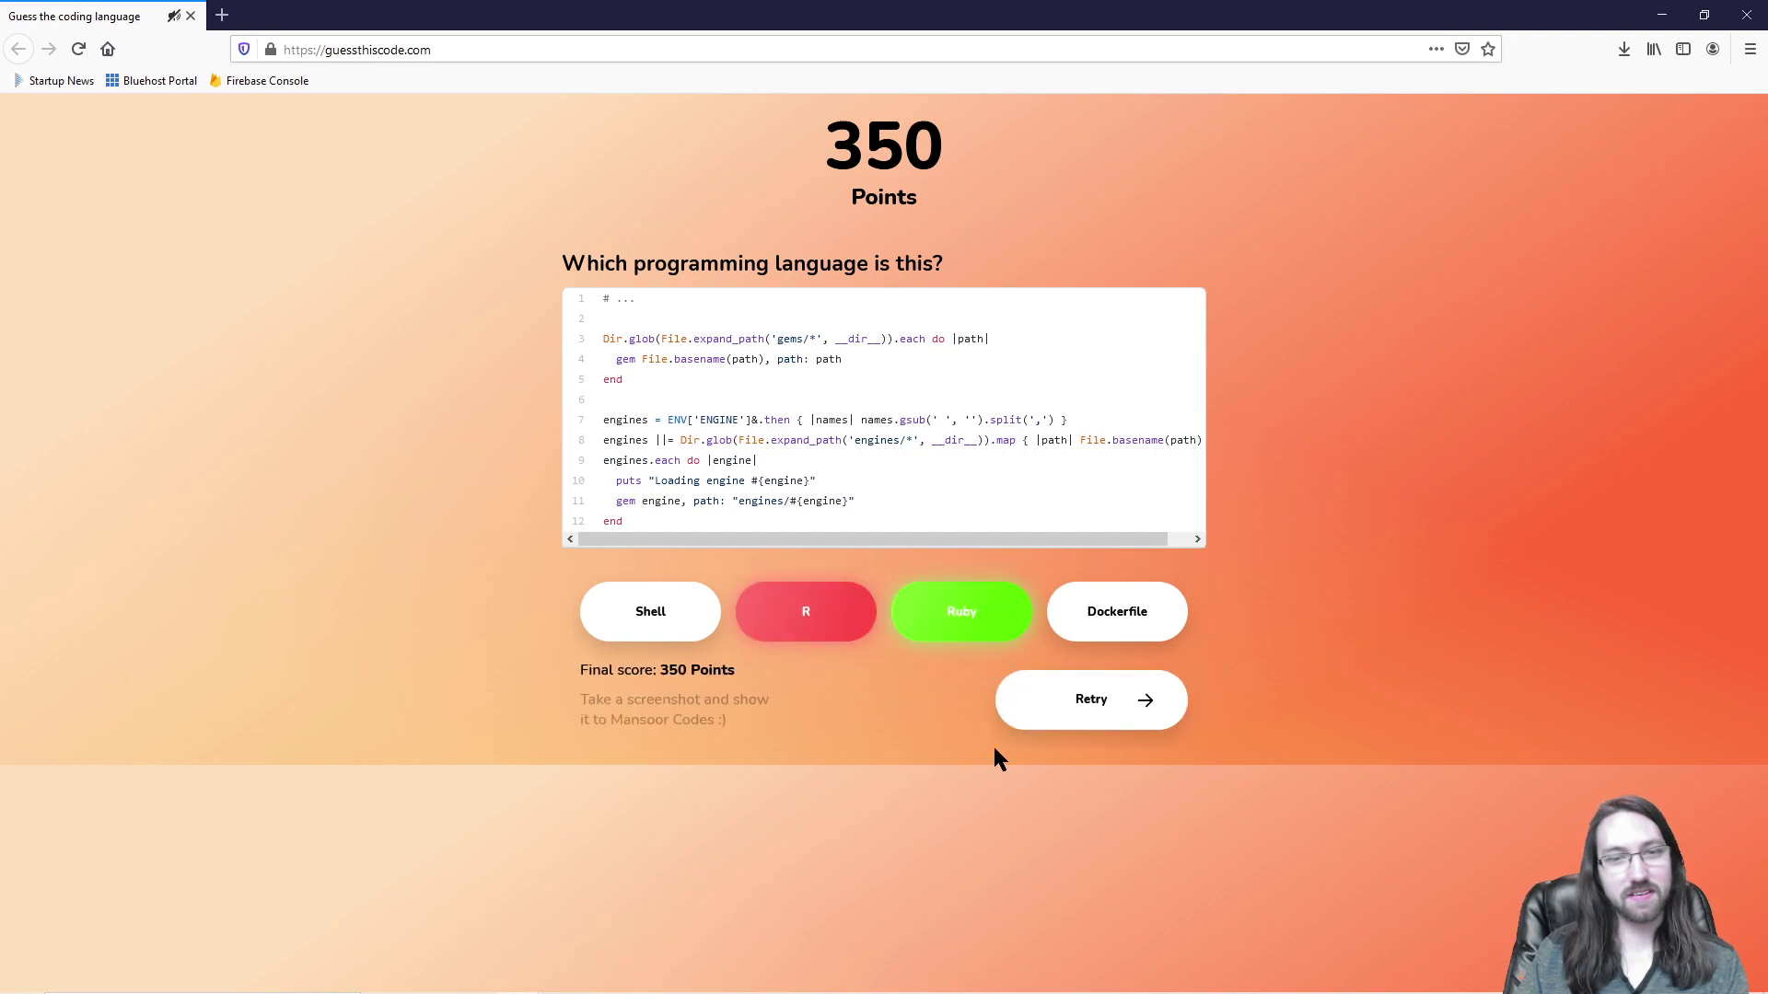
pyautogui.click(1095, 704)
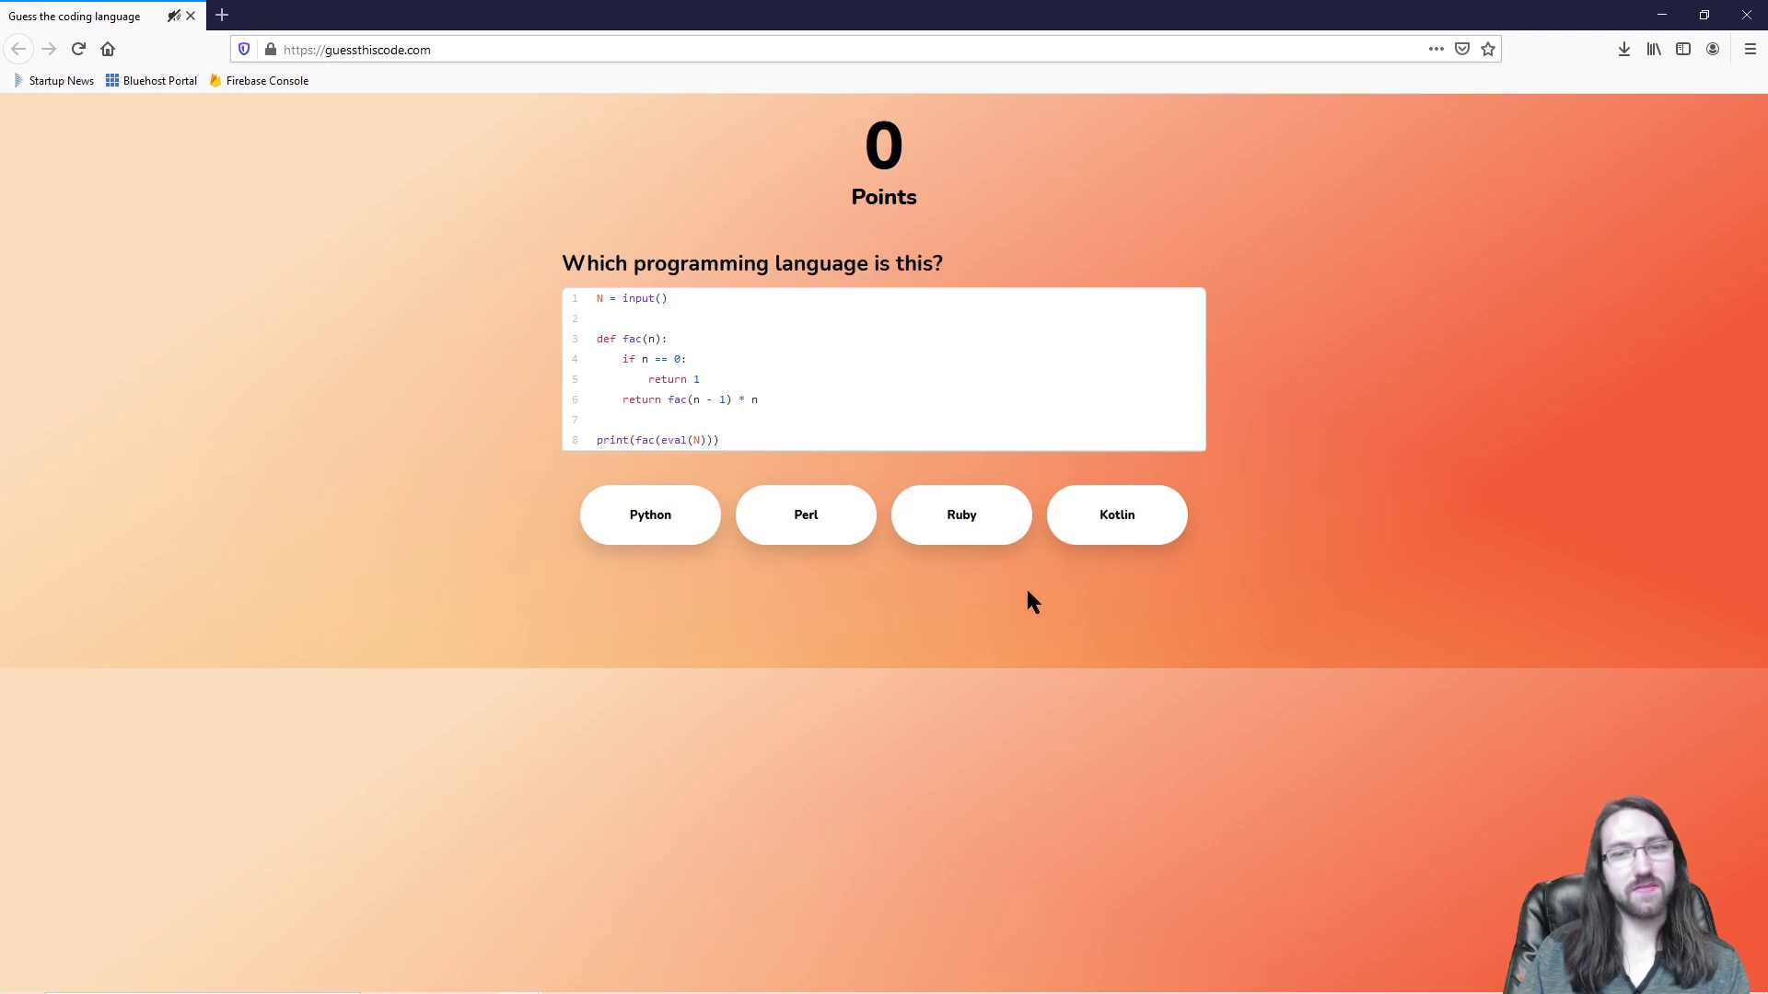
# Step: Restart the quiz and answer the first two snippets as CSS and Python
pyautogui.click(1147, 602)
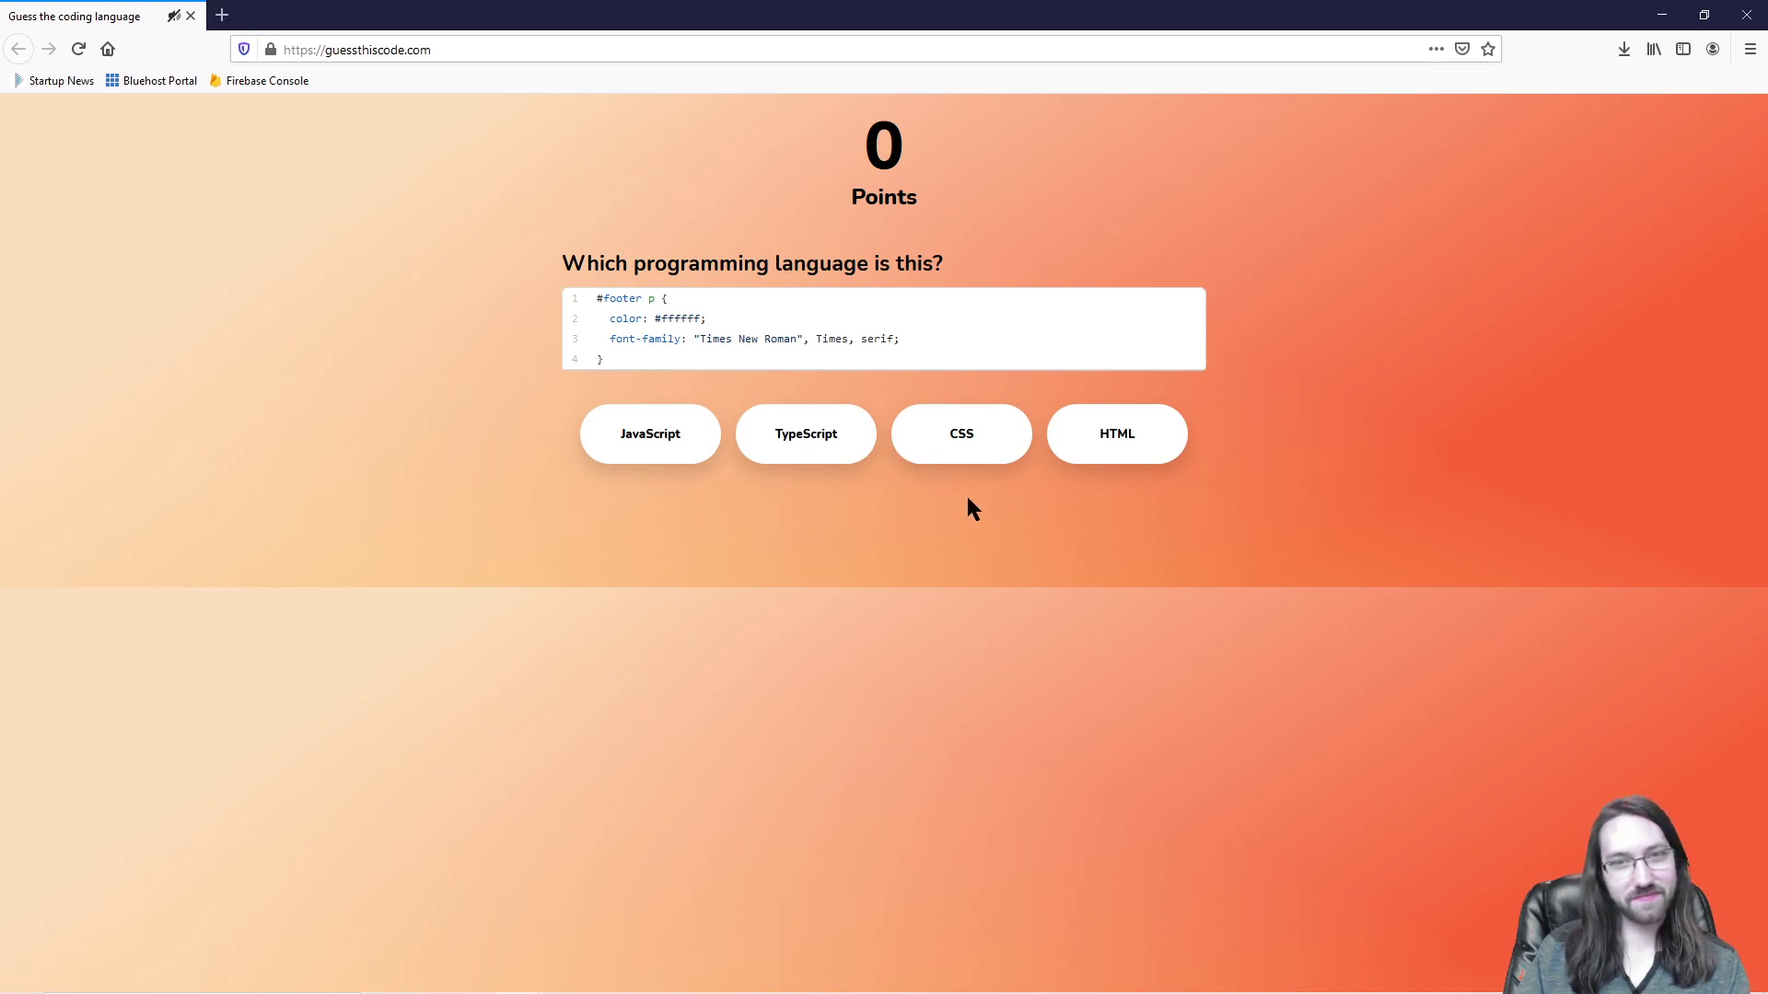
pyautogui.click(976, 458)
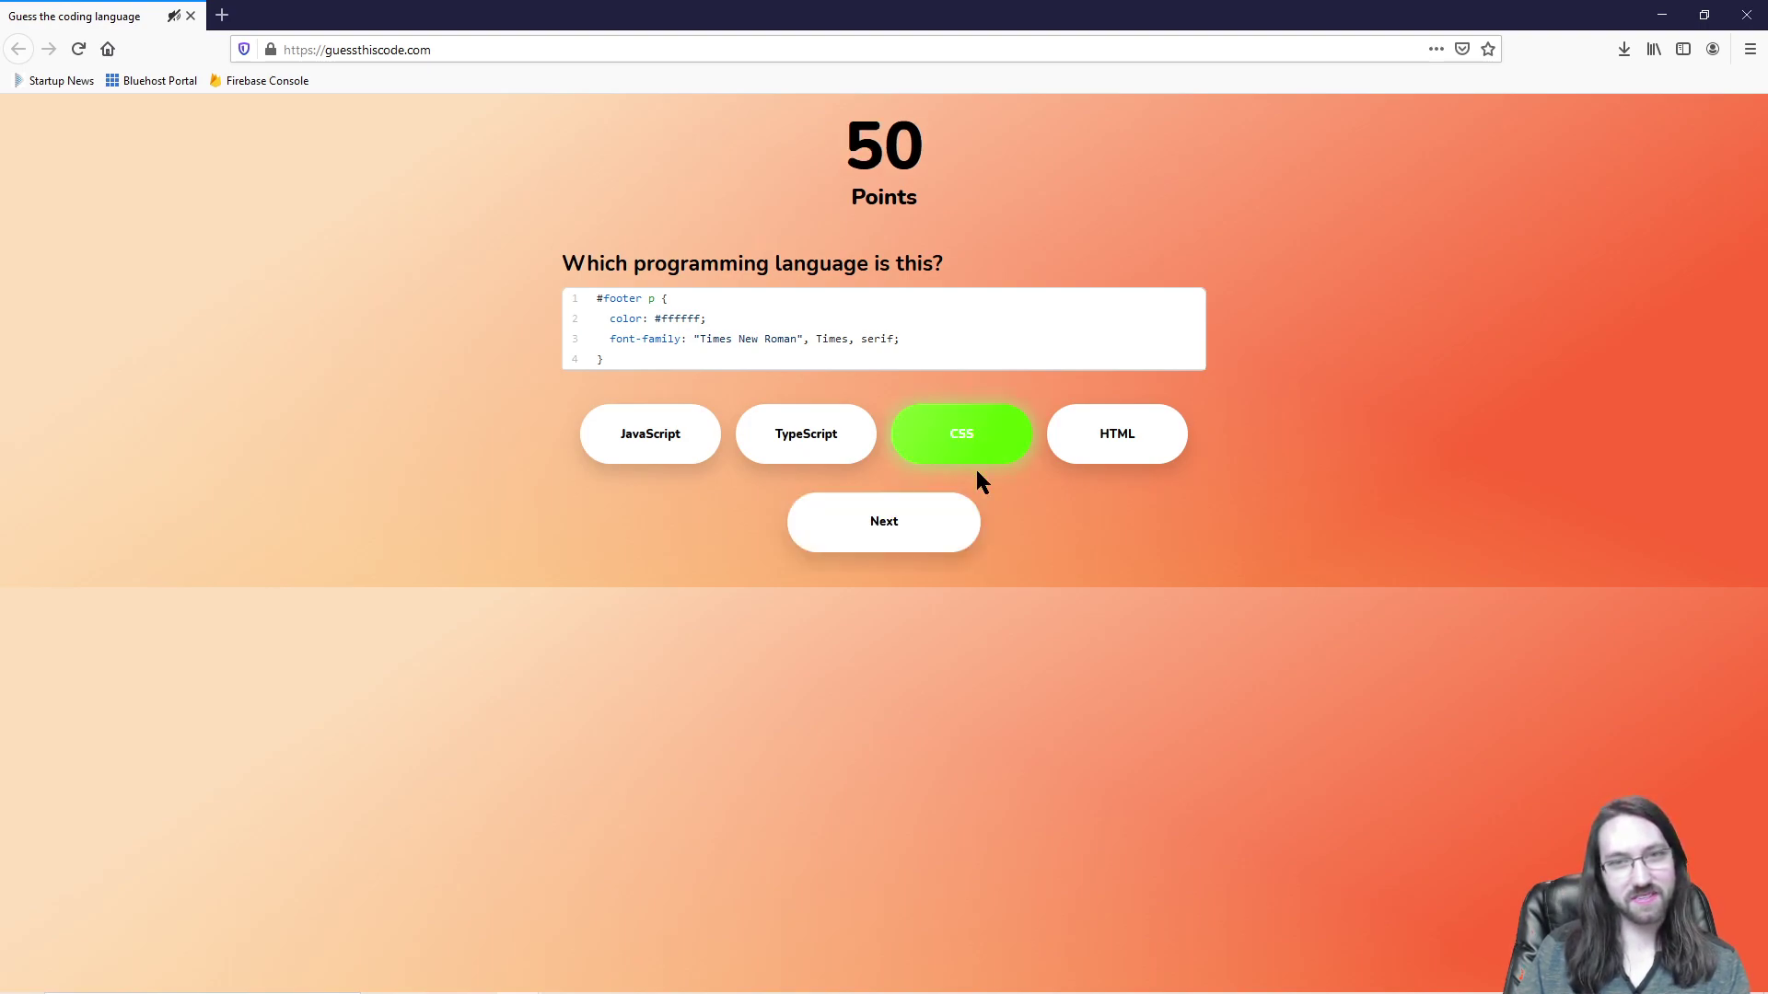
pyautogui.click(903, 532)
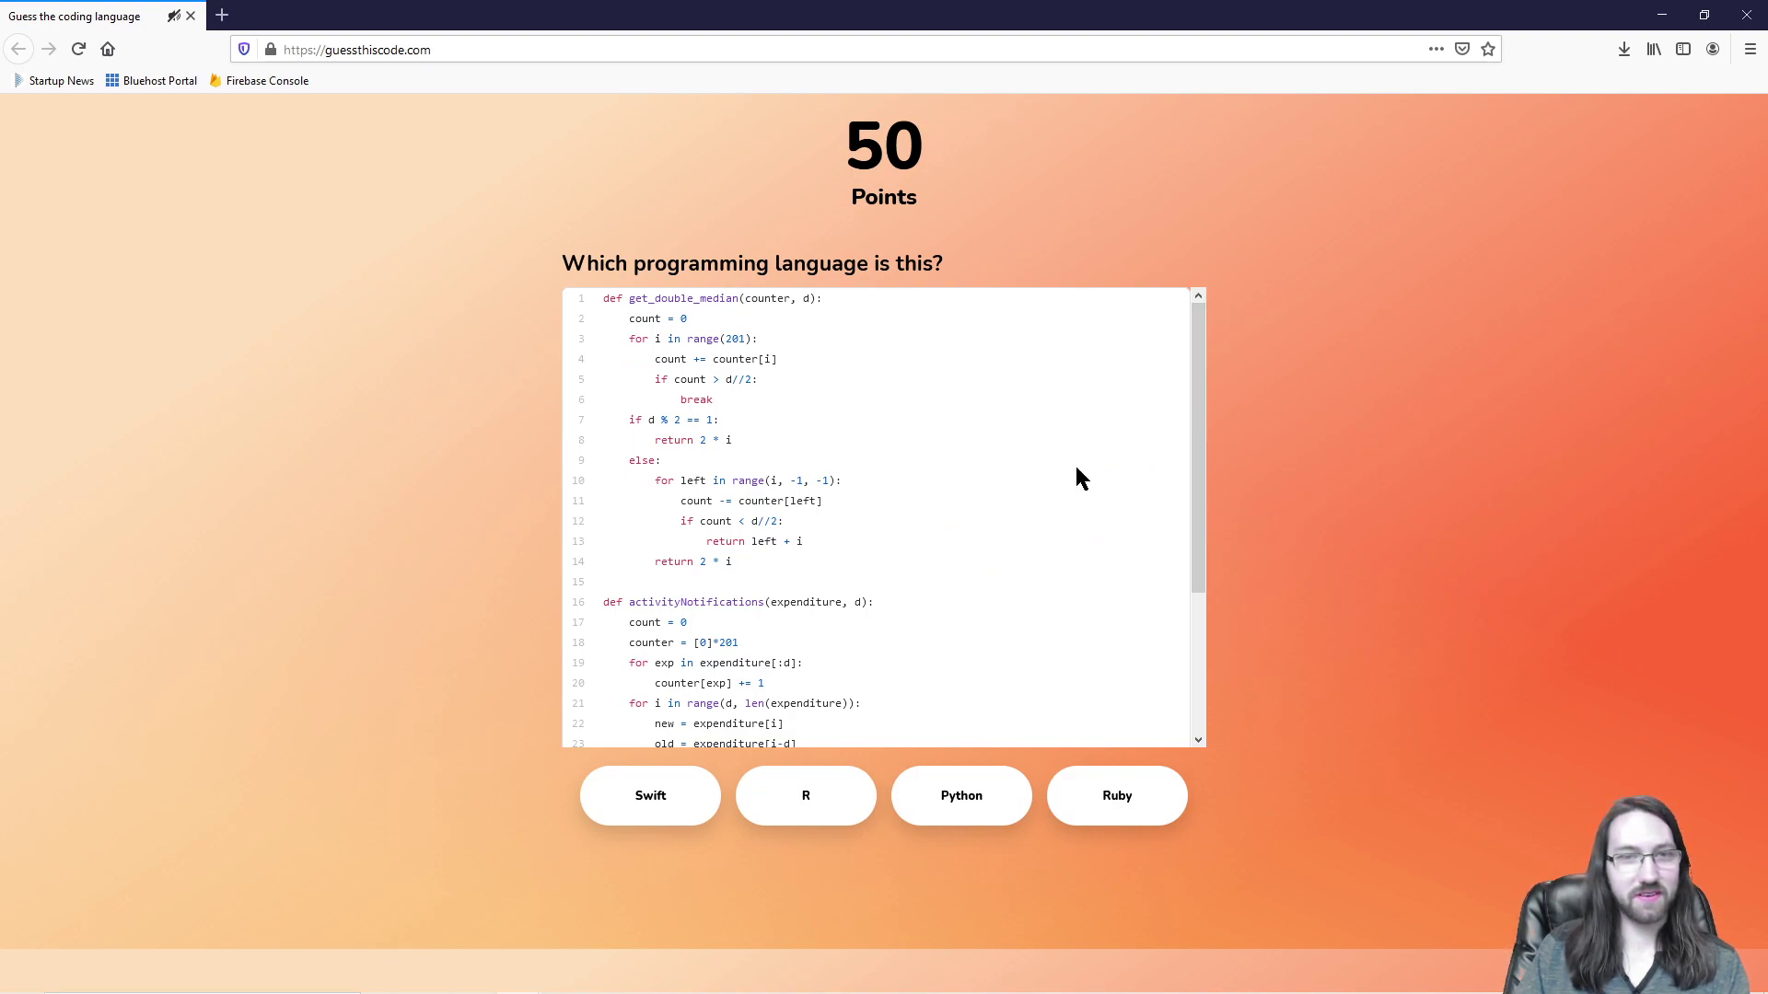
pyautogui.scroll(-3, 1079, 477)
pyautogui.click(961, 806)
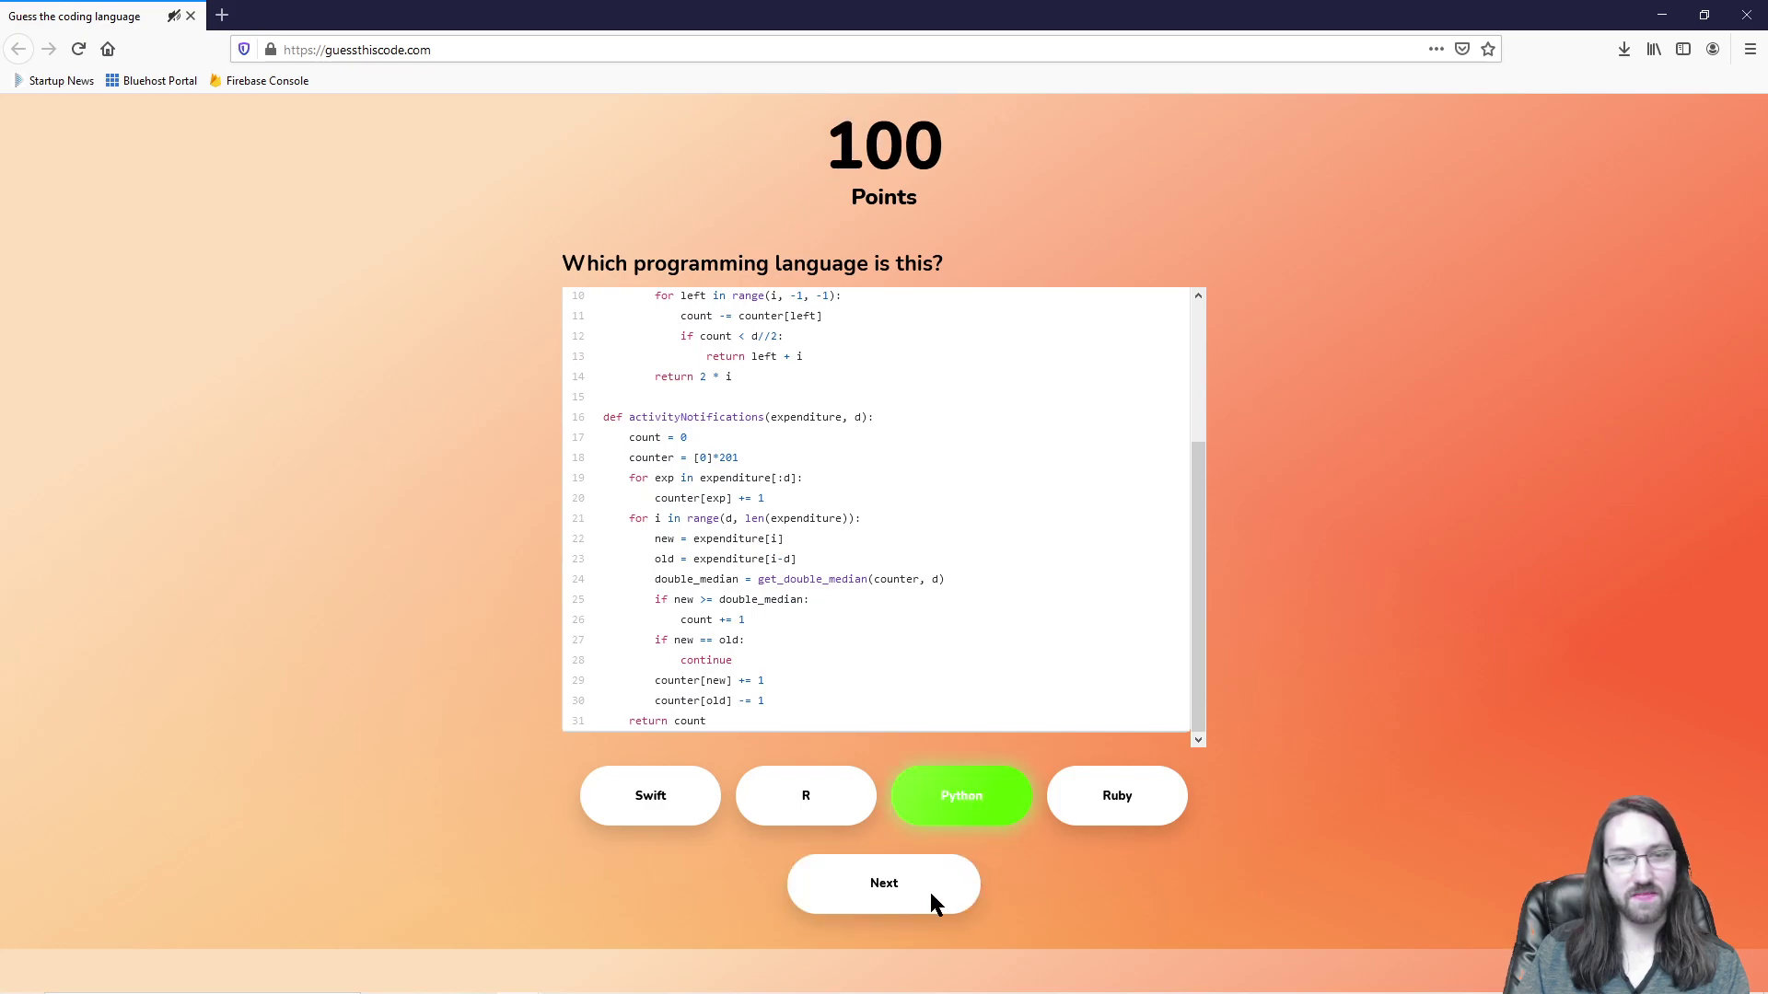
pyautogui.click(930, 892)
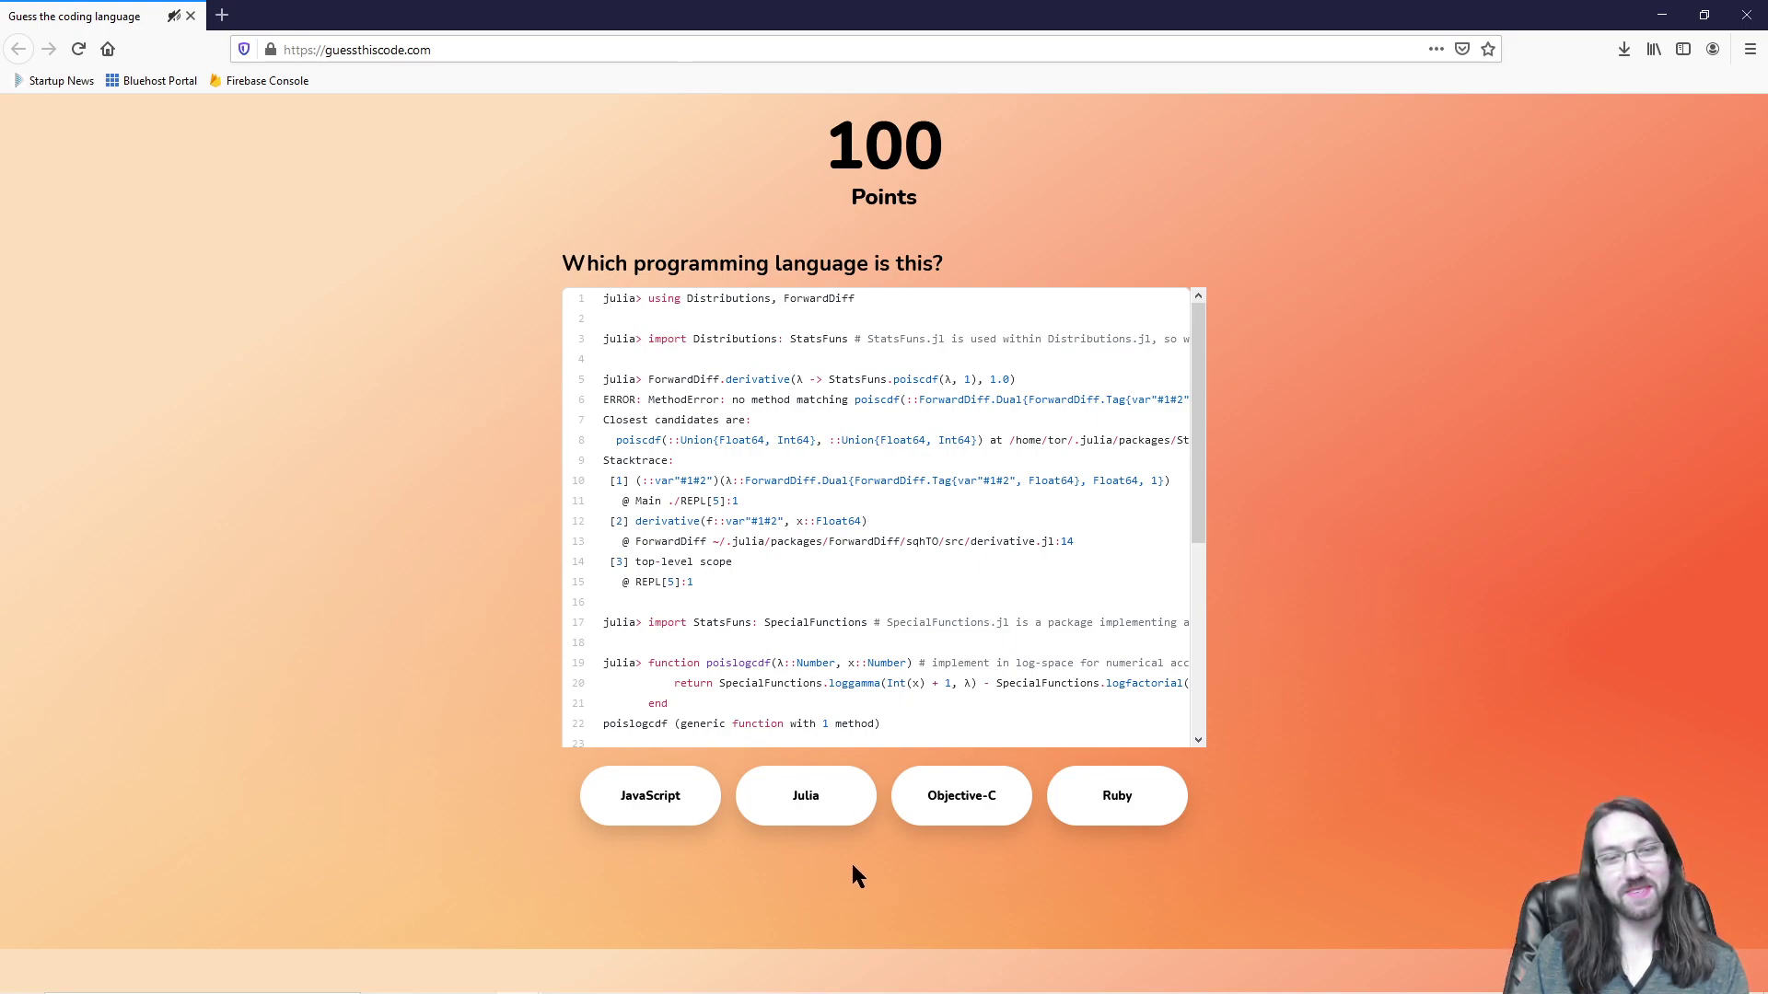
# Step: Answer the next two snippets correctly as Julia and Python
pyautogui.scroll(-1, 686, 649)
pyautogui.scroll(-5, 718, 616)
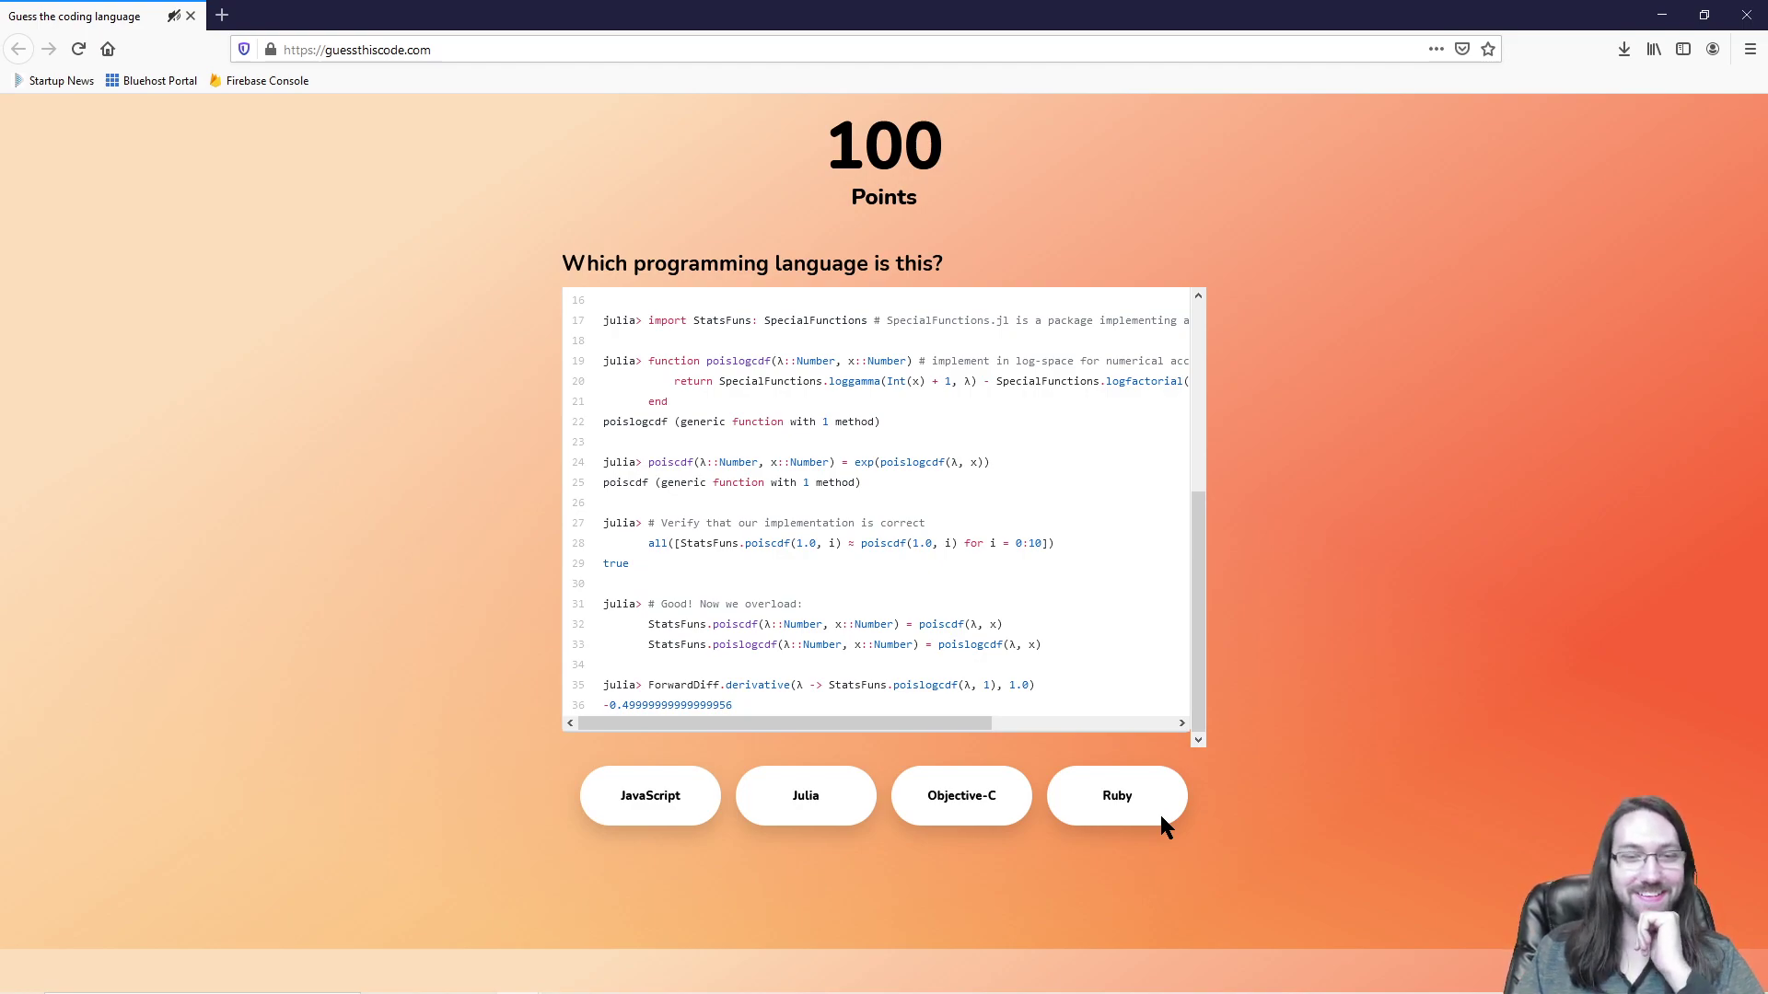
pyautogui.click(810, 794)
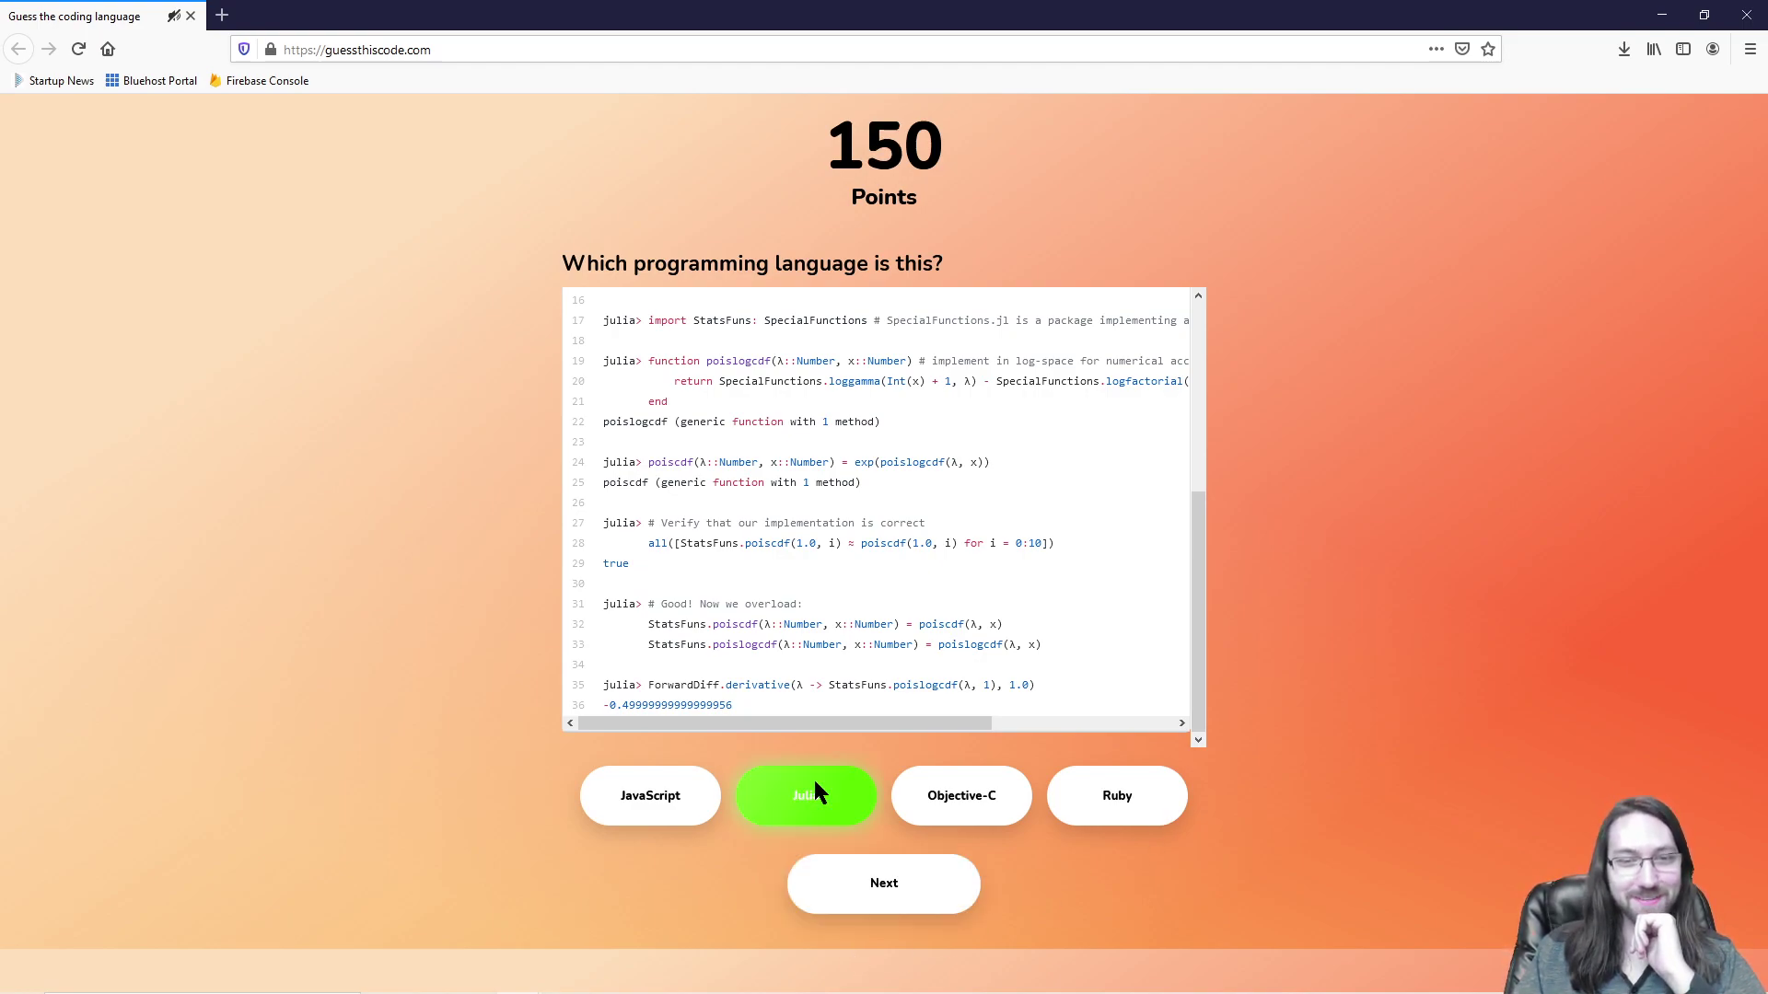
pyautogui.click(910, 884)
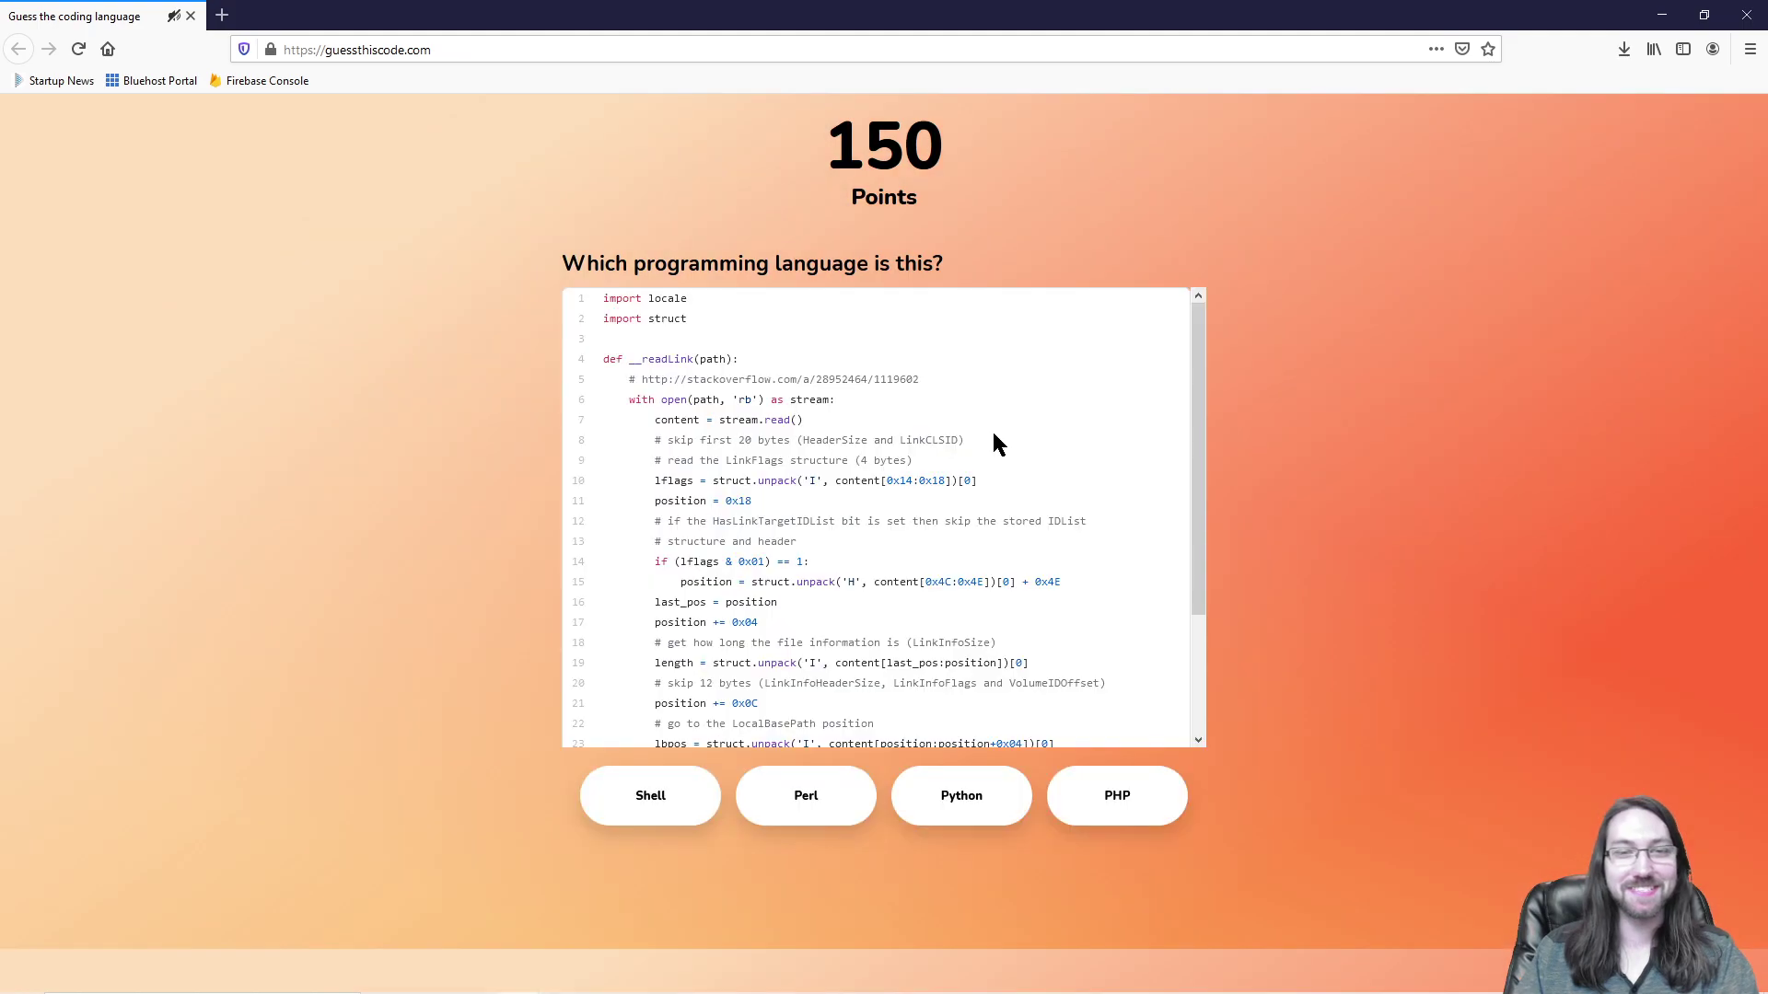
pyautogui.scroll(-3, 1017, 515)
pyautogui.scroll(3, 1025, 492)
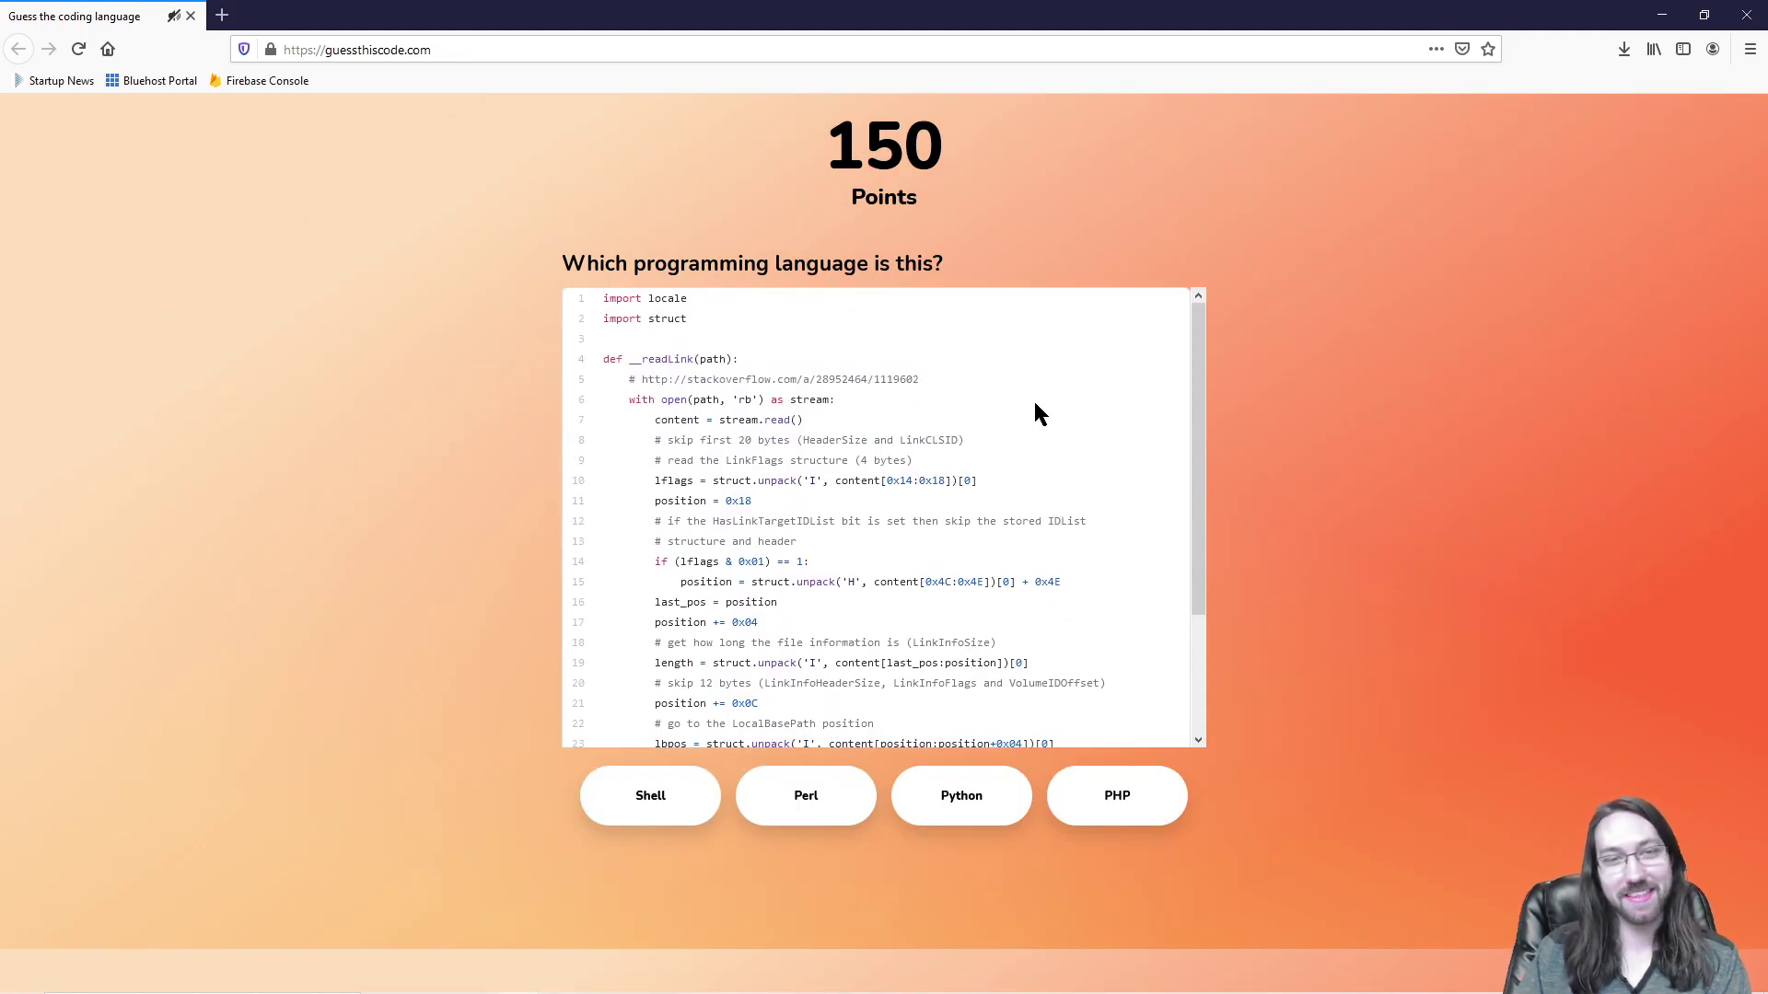
pyautogui.scroll(-3, 1035, 405)
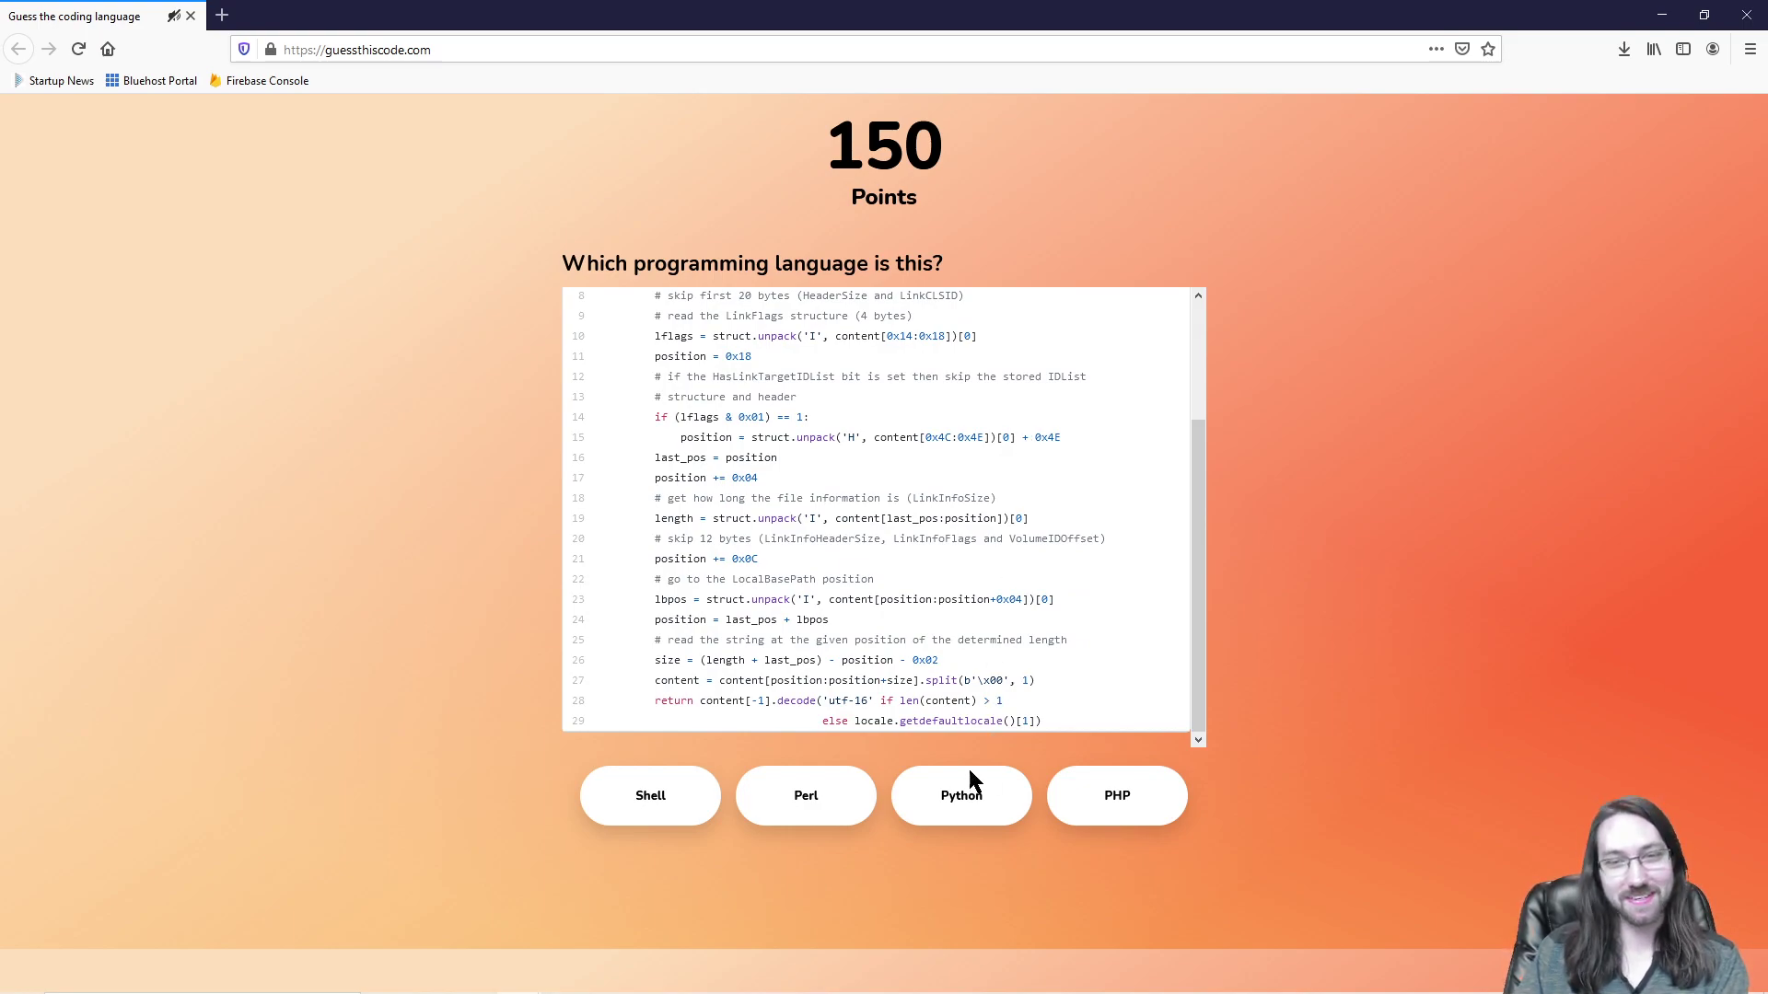
pyautogui.scroll(3, 981, 623)
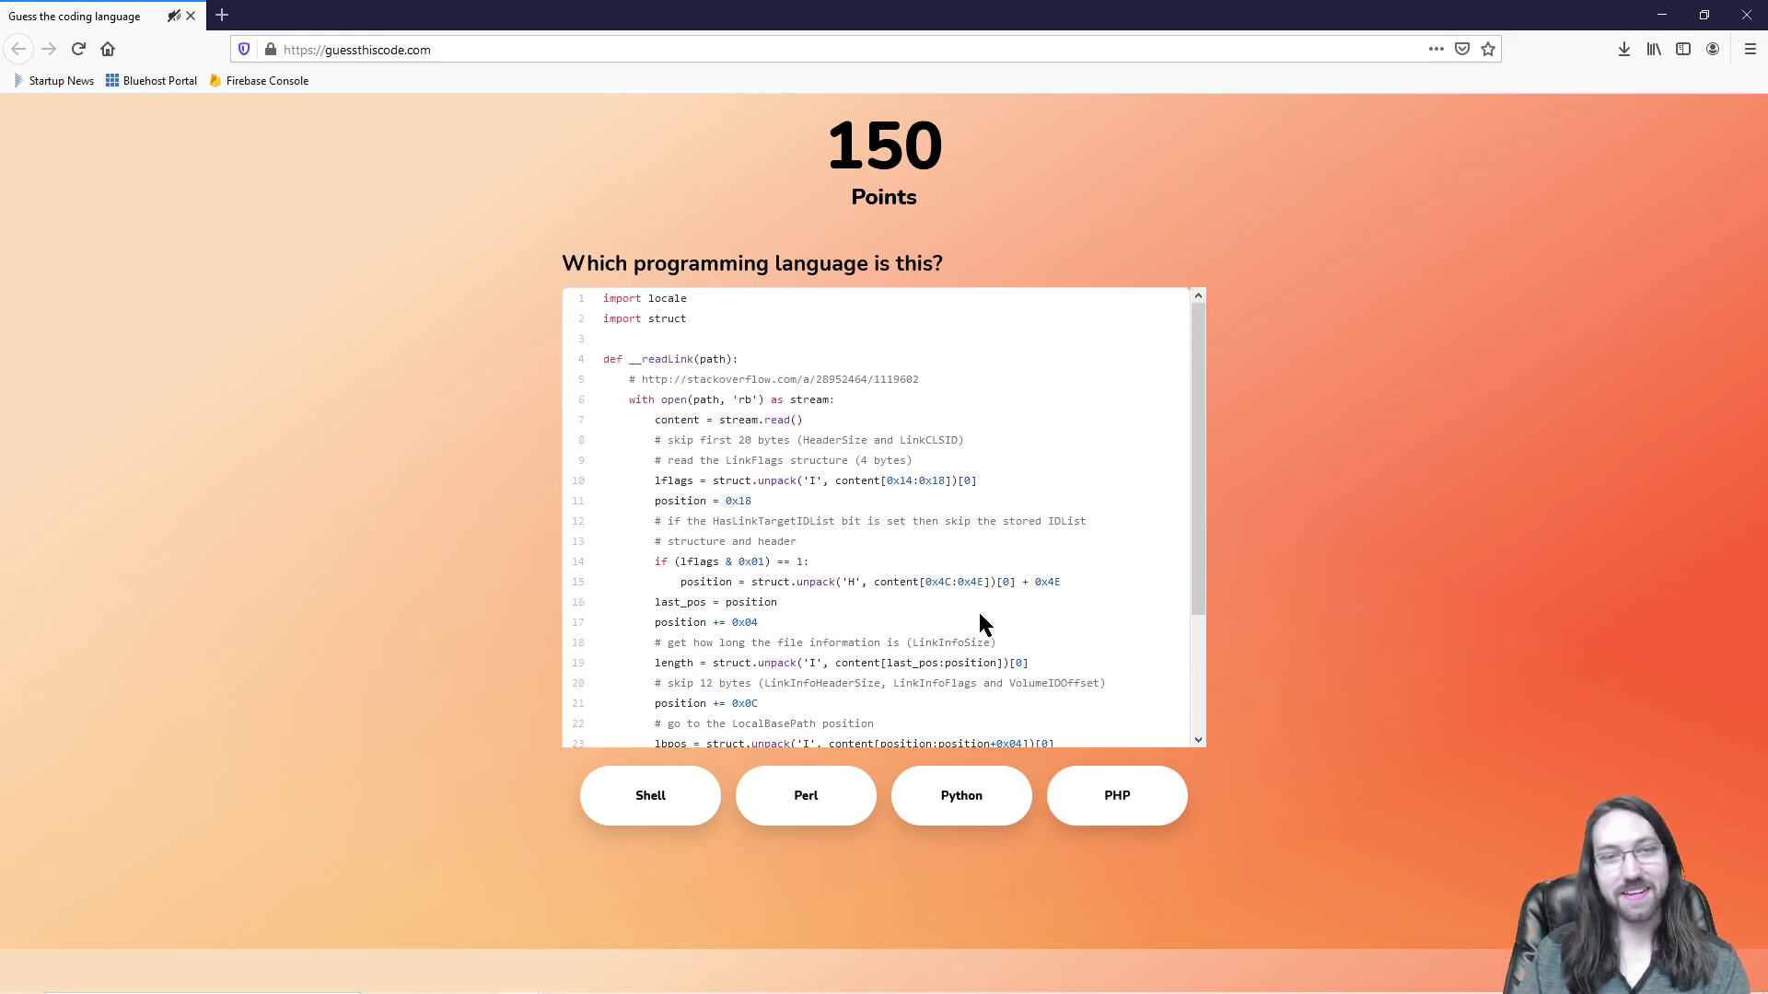
pyautogui.scroll(-3, 981, 623)
pyautogui.click(971, 807)
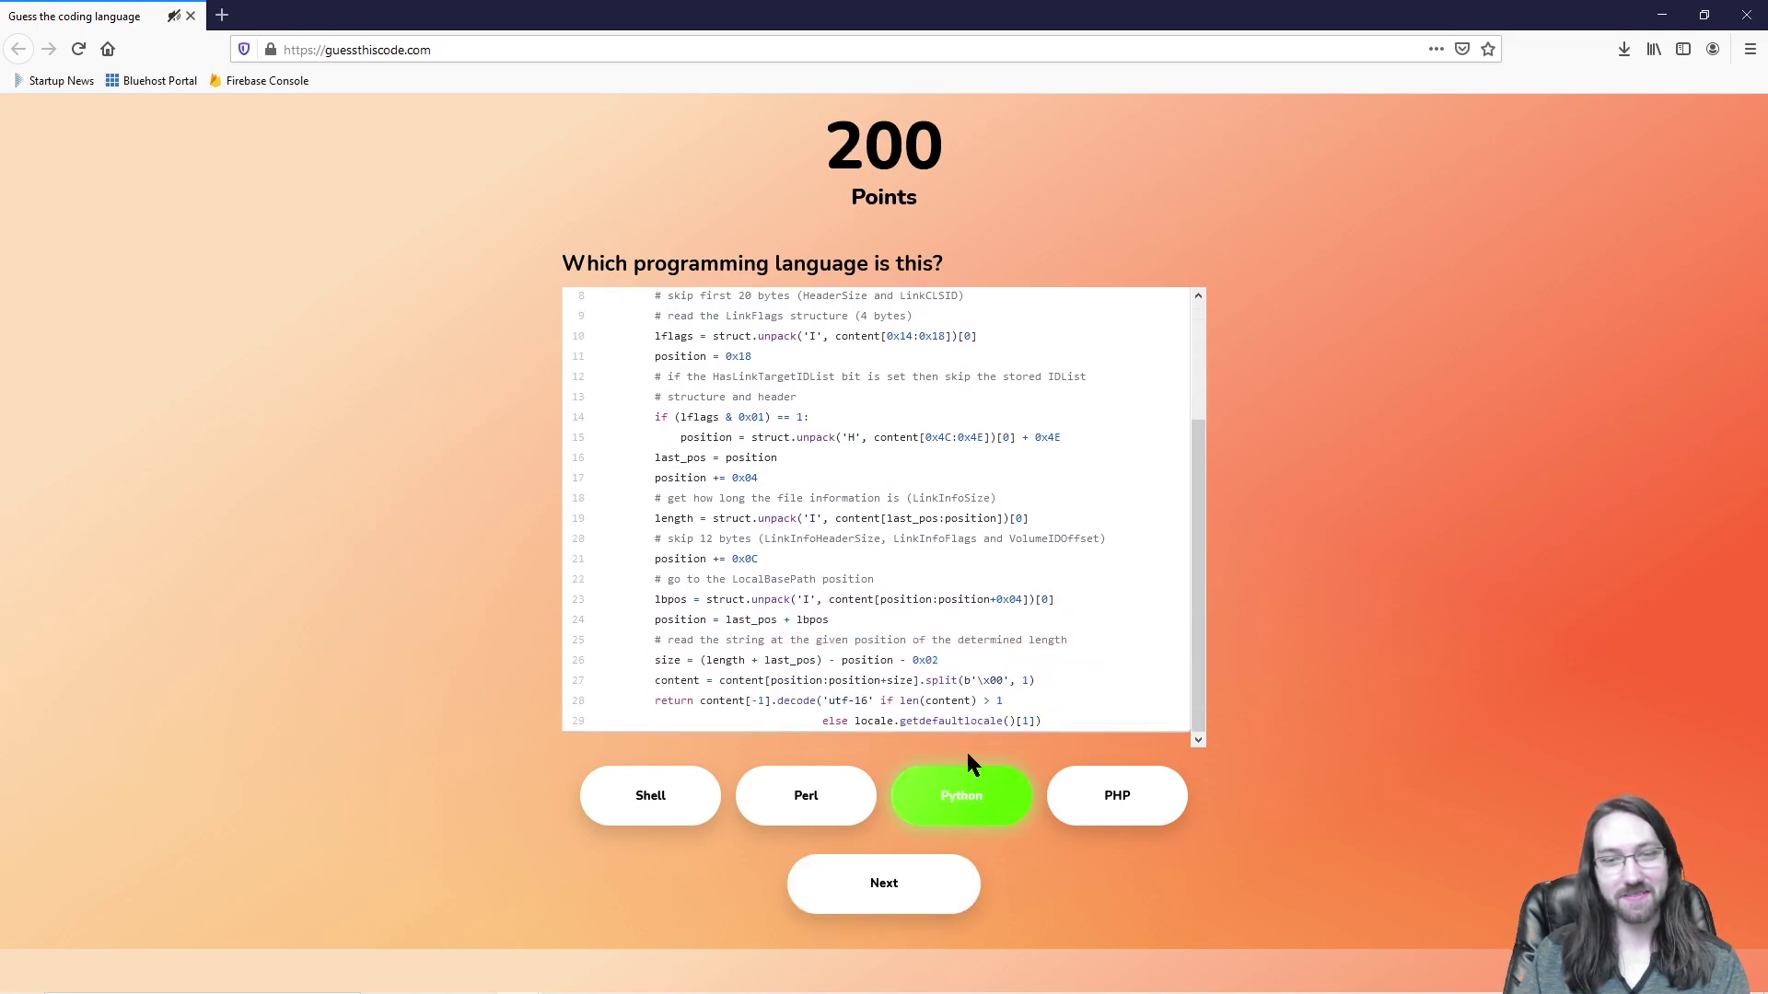
pyautogui.click(901, 895)
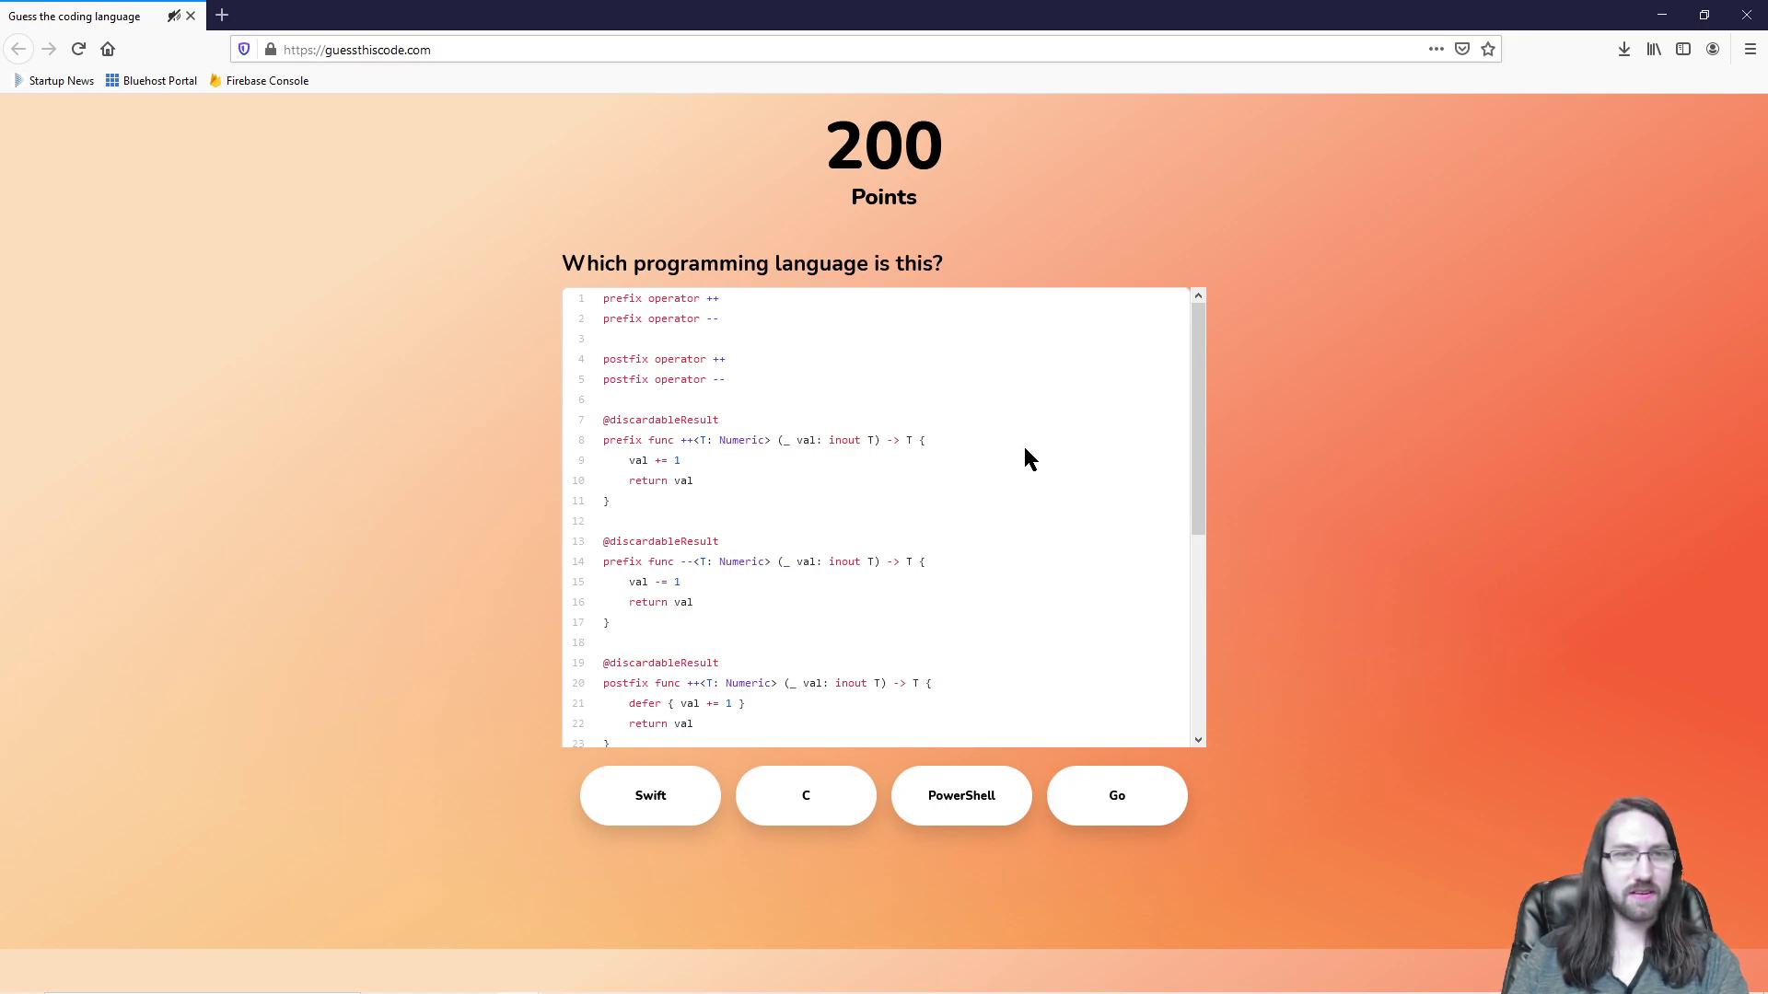
# Step: Answer Swift, HTML, and JavaScript for the maxHeapify snippet, reaching 350 points
pyautogui.scroll(-5, 1064, 429)
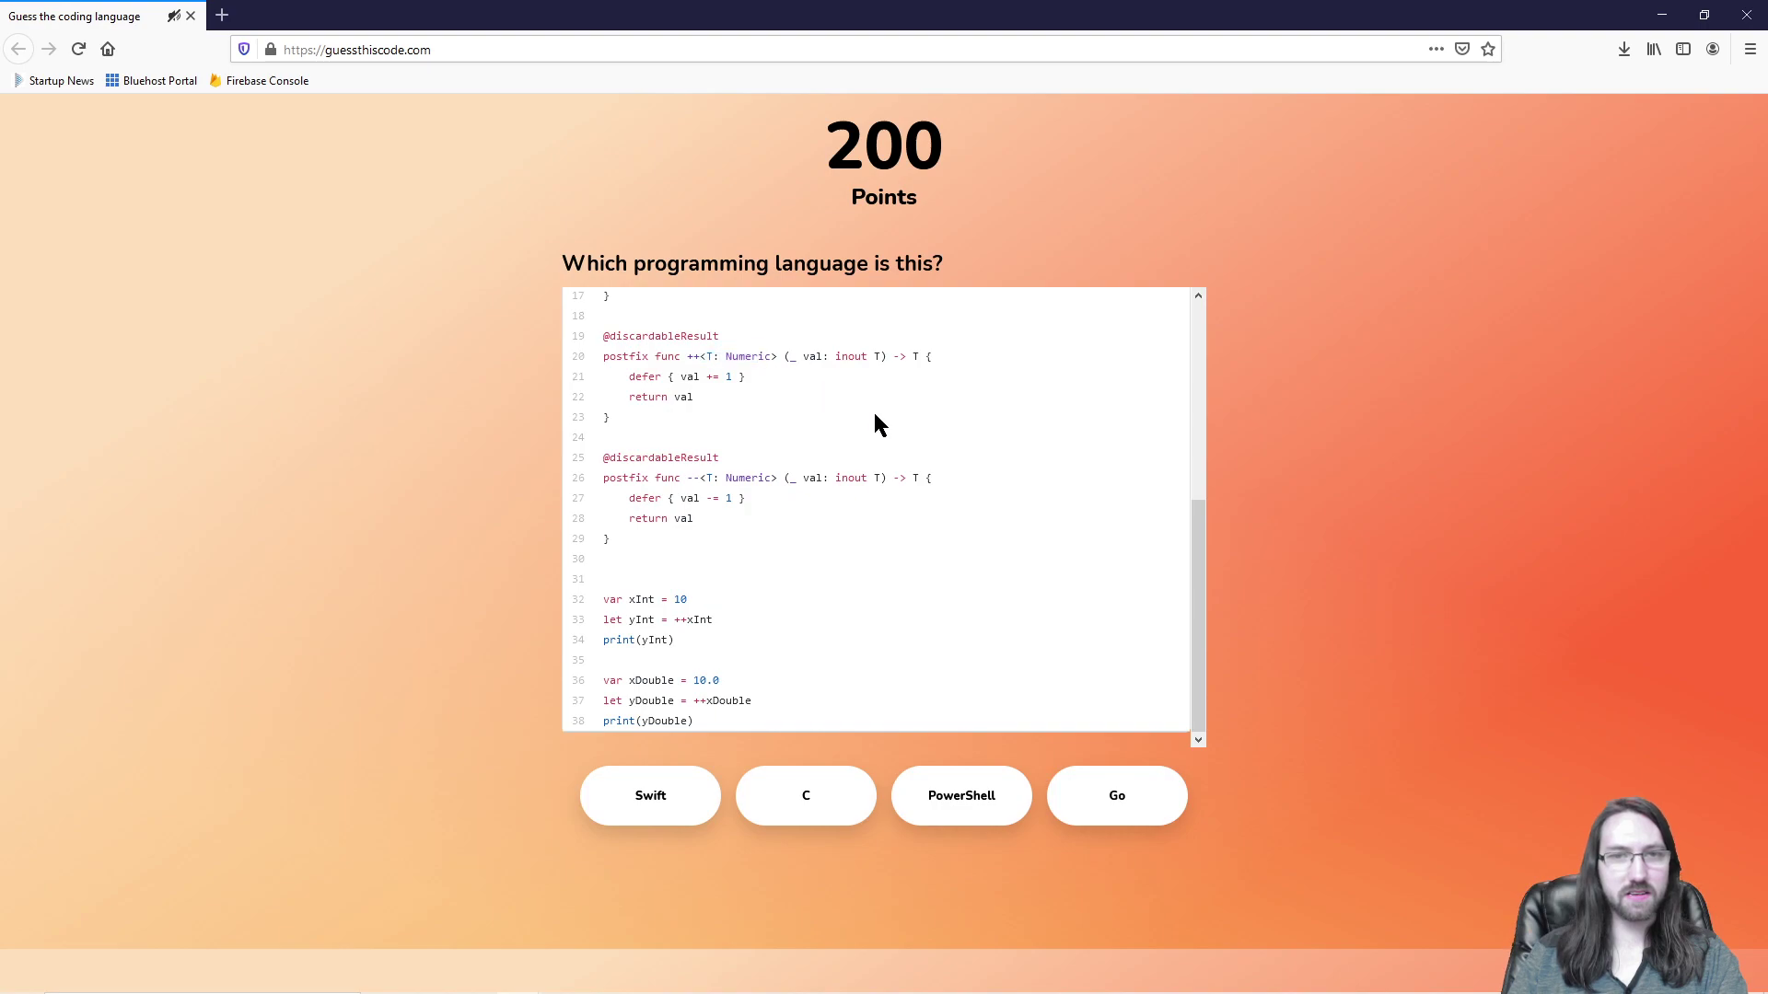
pyautogui.scroll(5, 879, 416)
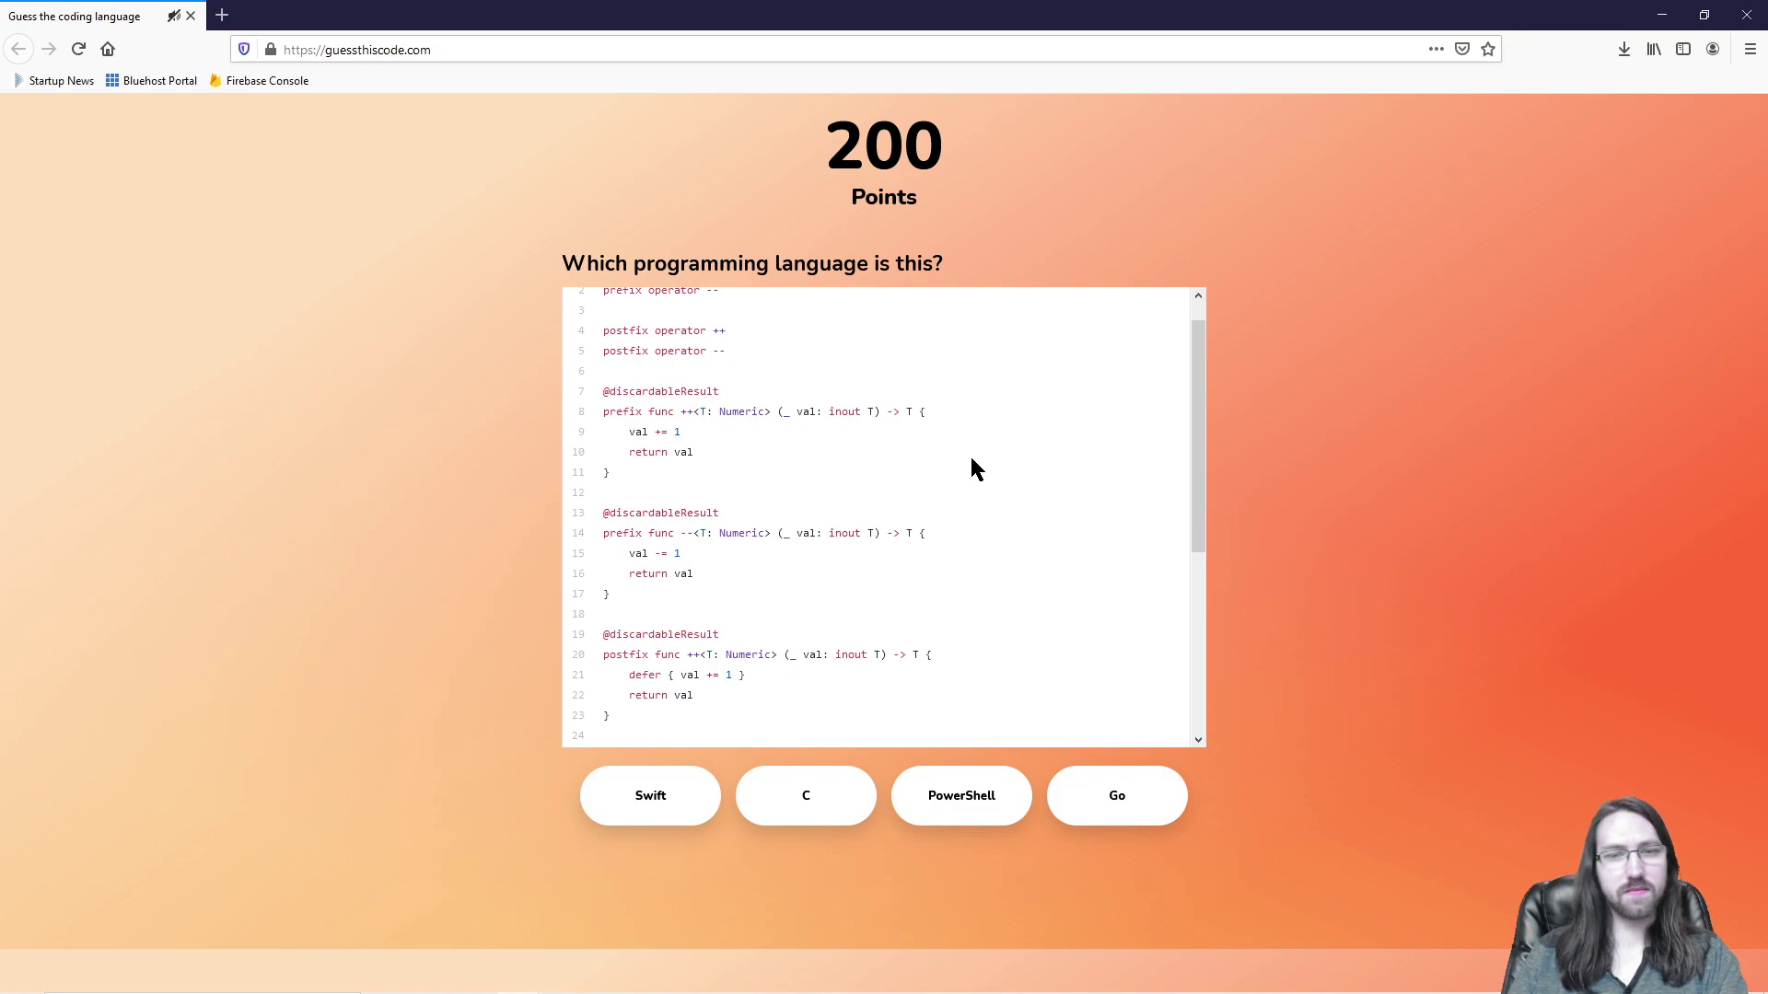
pyautogui.click(641, 806)
pyautogui.click(919, 893)
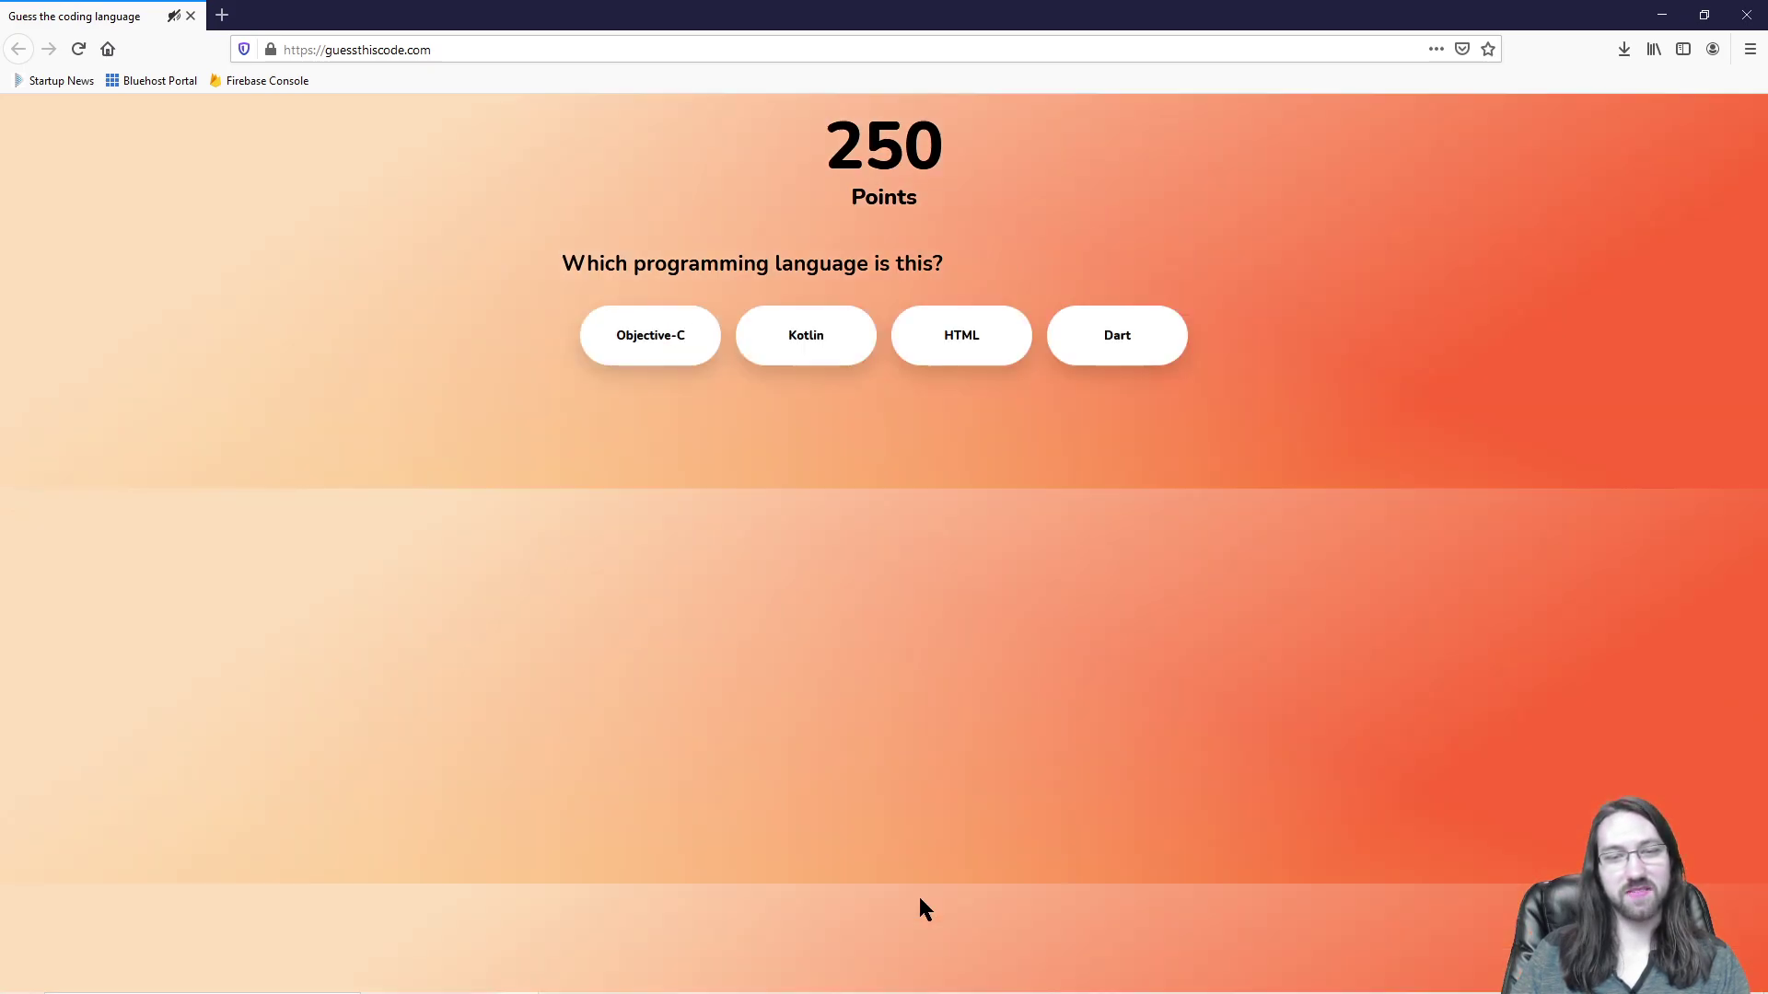
pyautogui.scroll(-3, 901, 607)
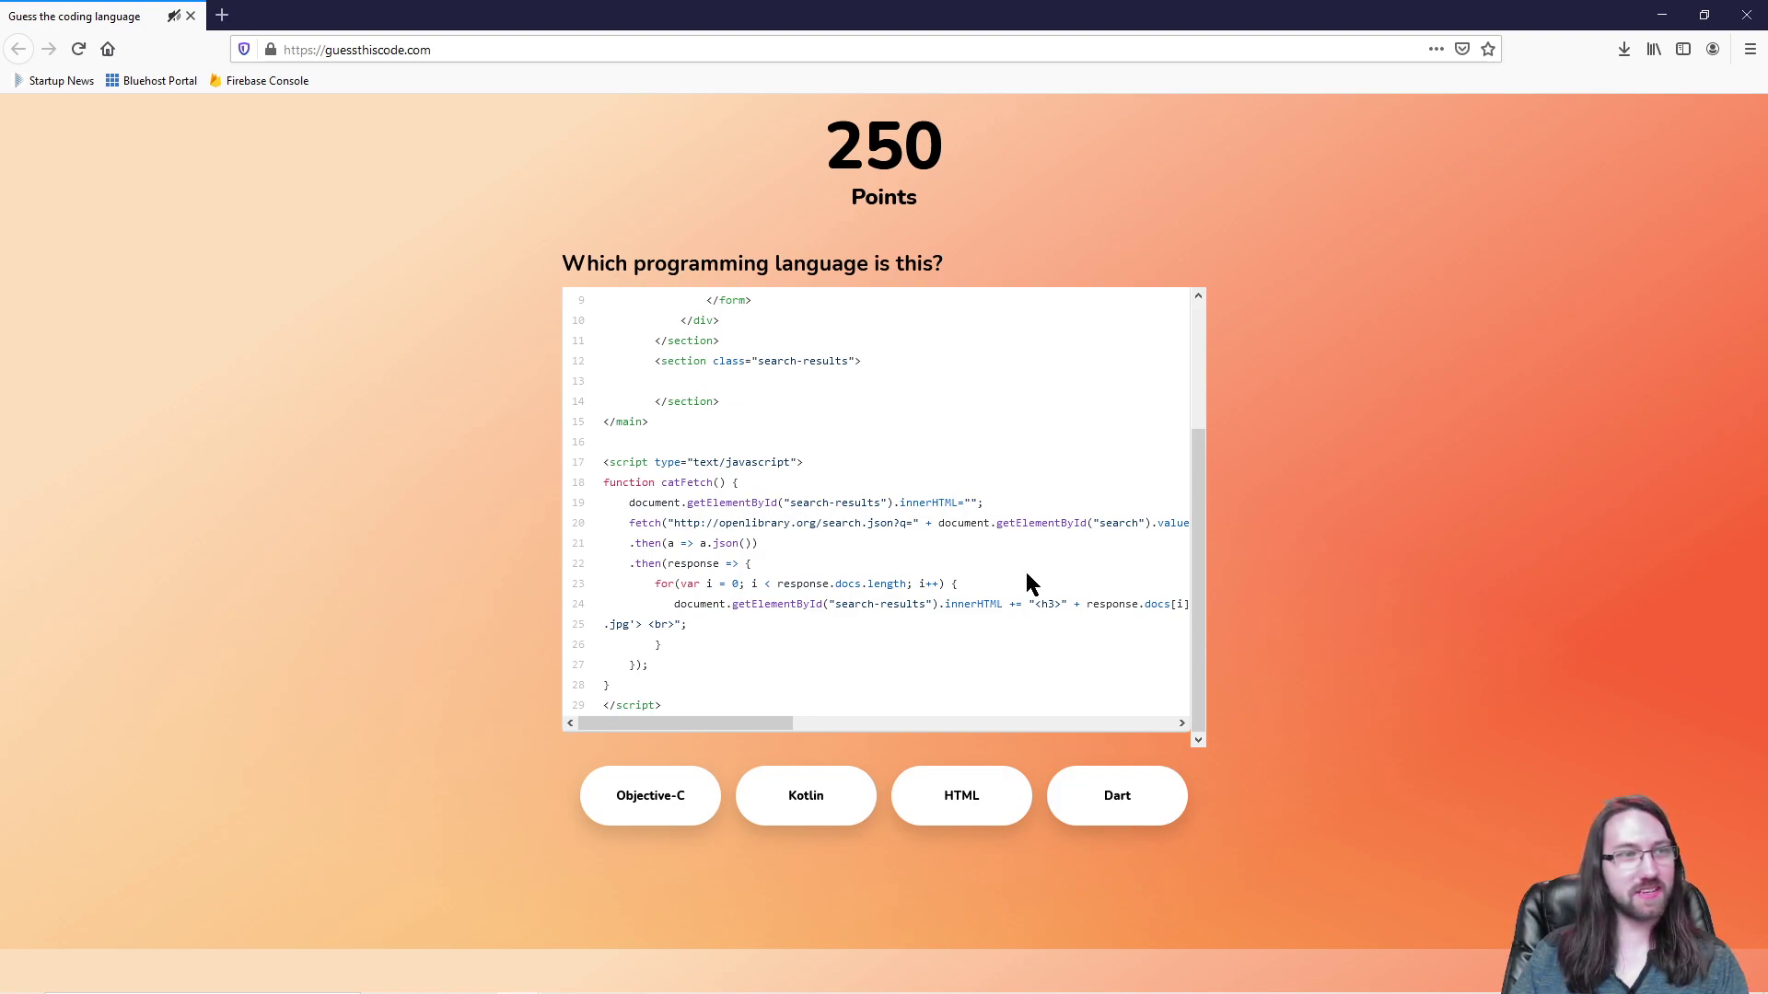
pyautogui.scroll(3, 1029, 582)
pyautogui.scroll(-3, 847, 432)
pyautogui.click(958, 806)
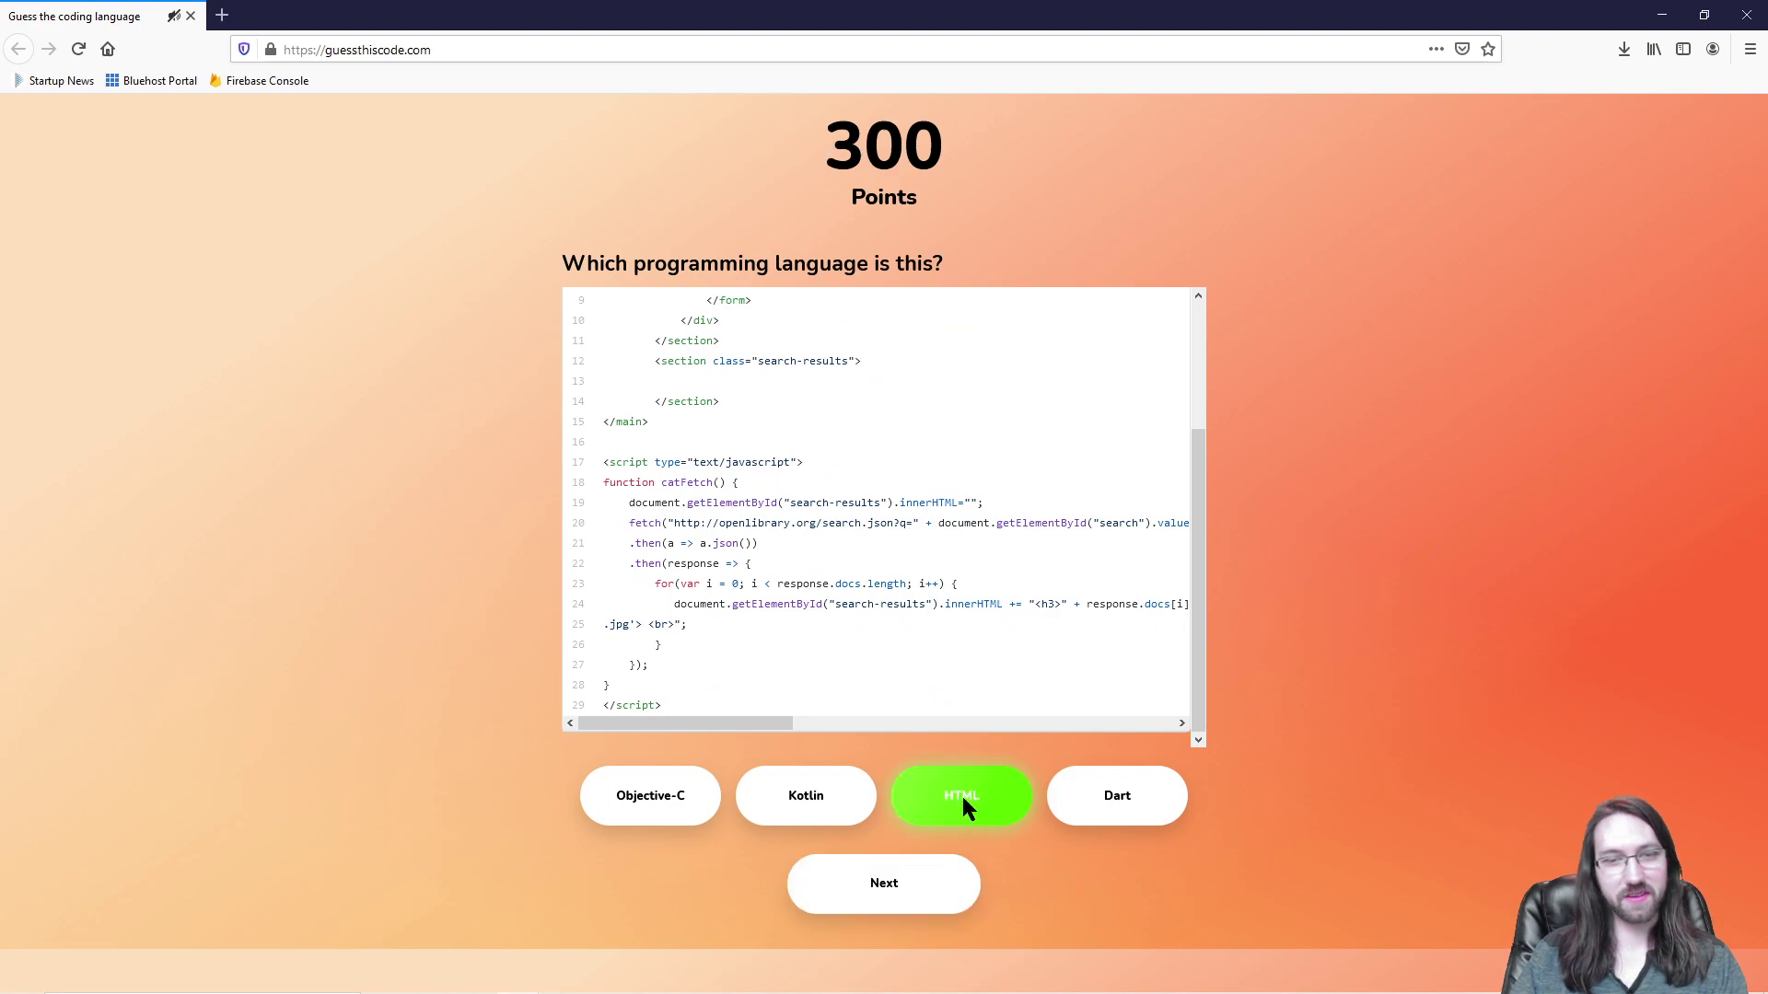
pyautogui.click(937, 870)
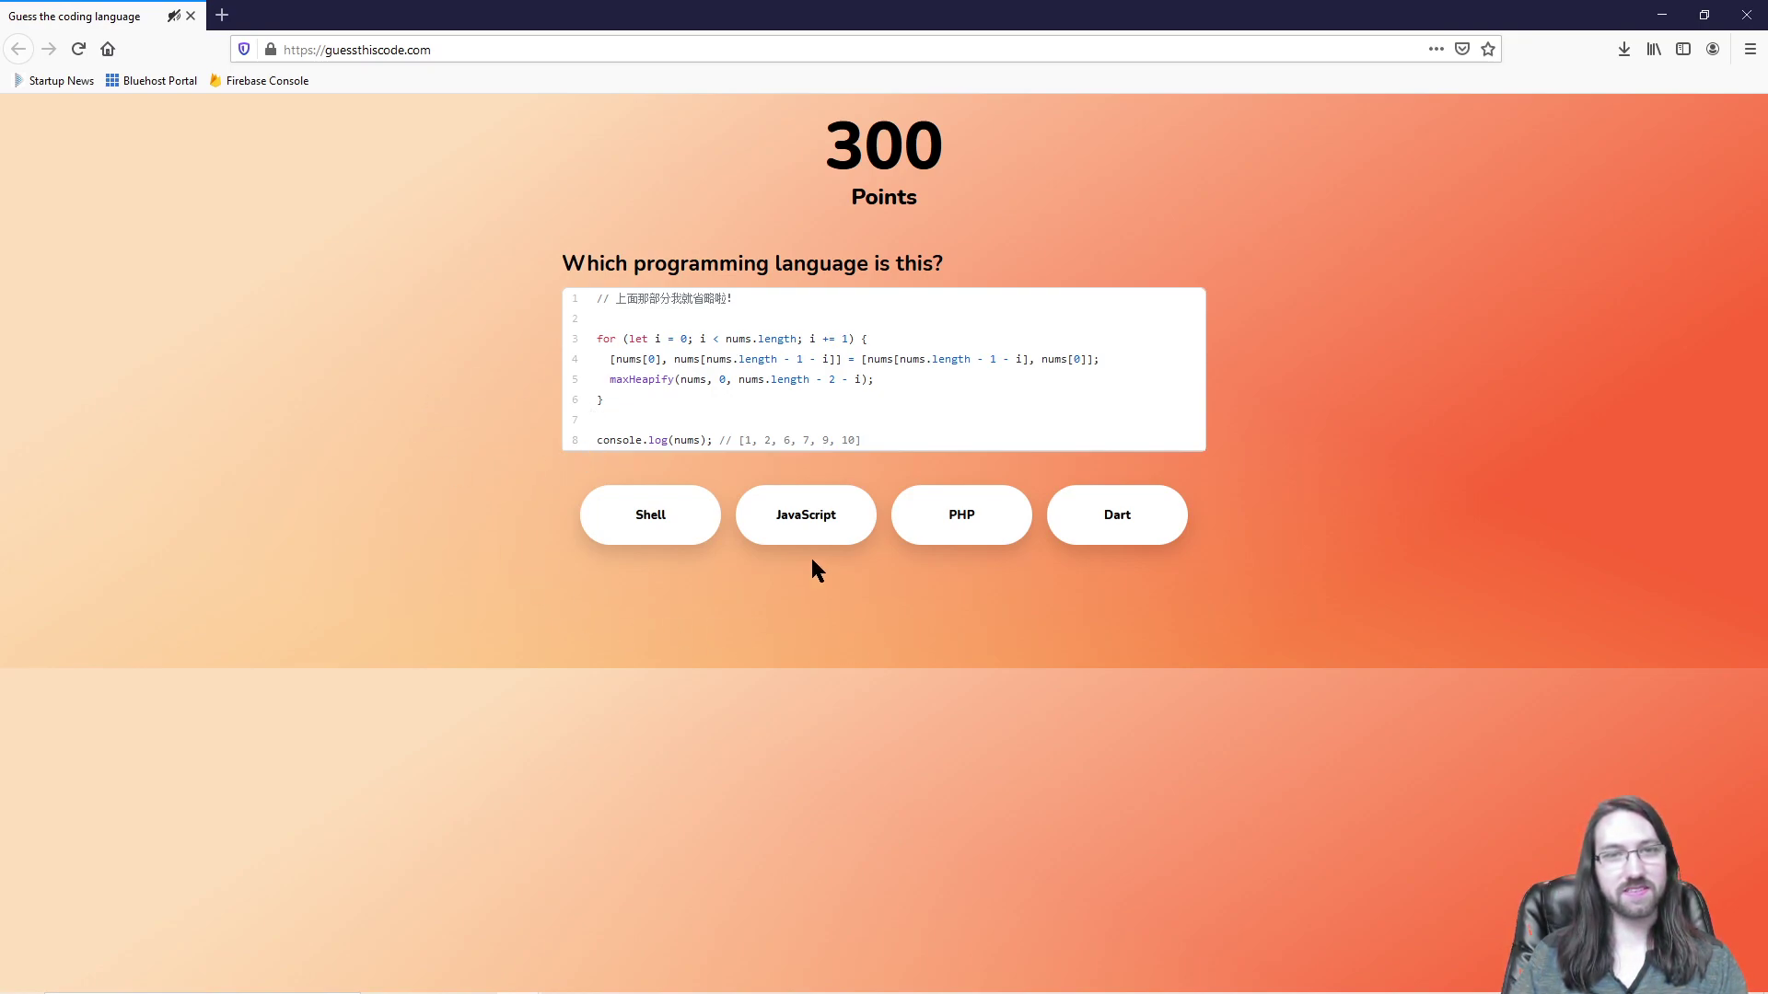
pyautogui.click(816, 518)
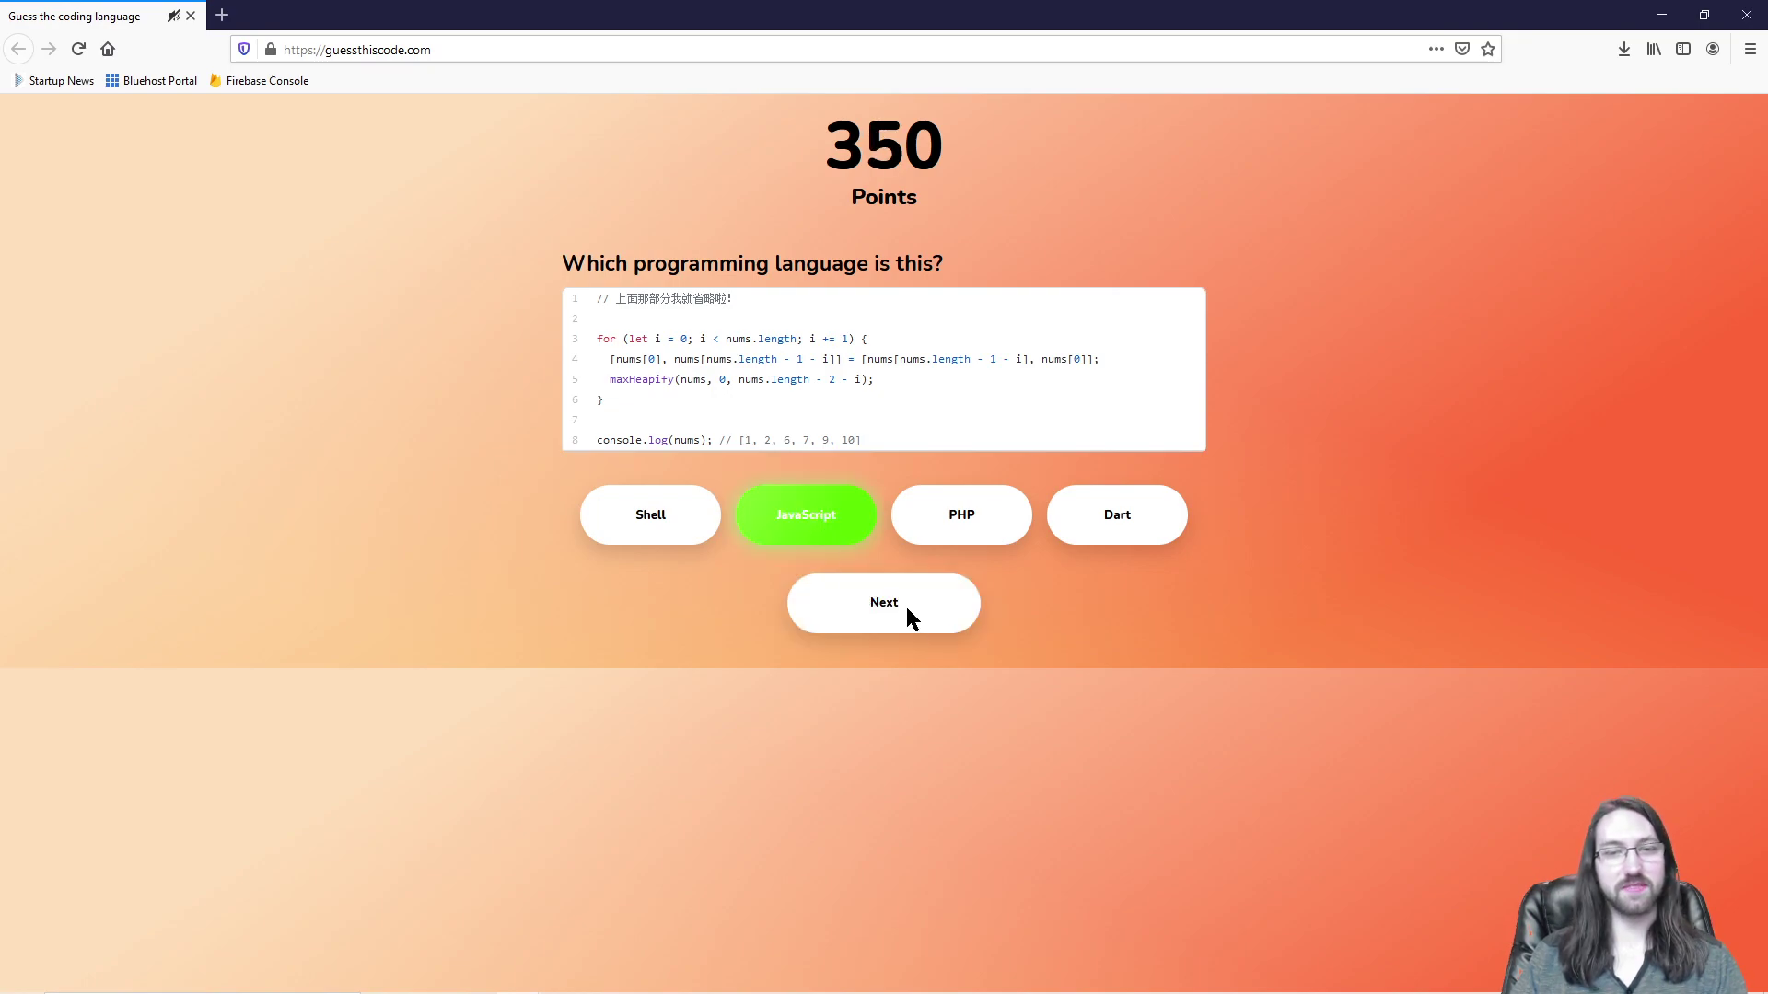
pyautogui.click(905, 608)
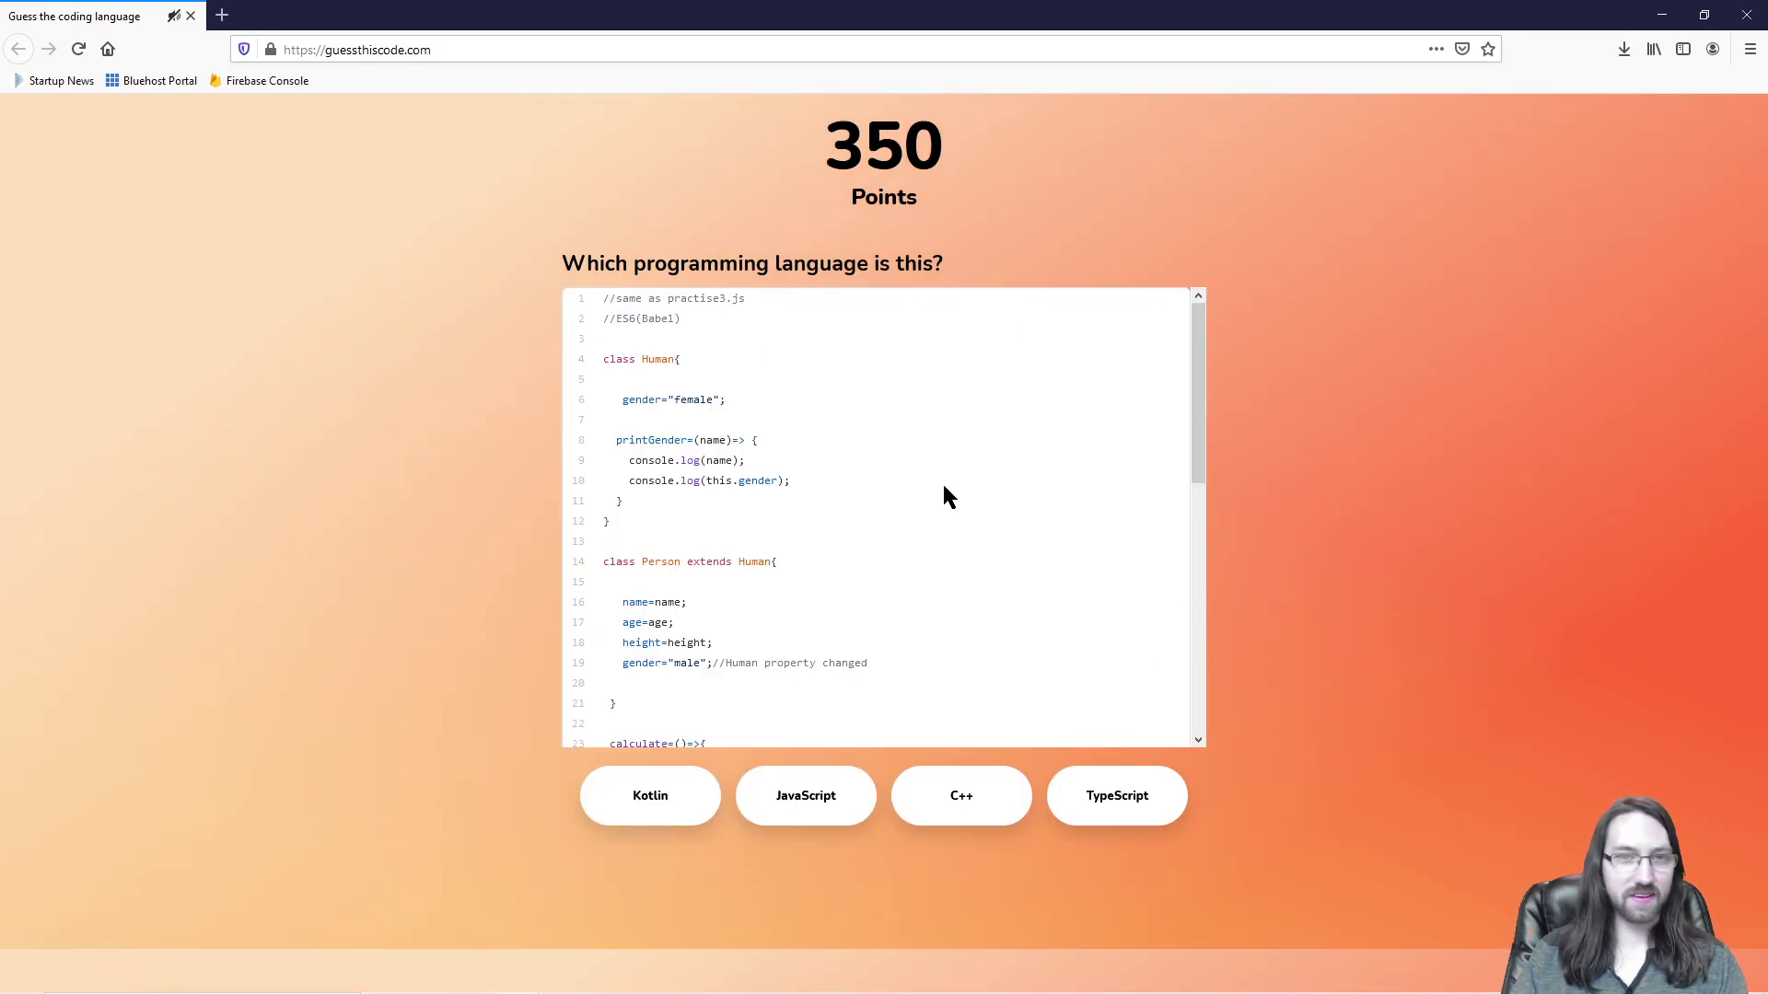
# Step: Answer JavaScript for the class Human snippet
pyautogui.scroll(-3, 949, 495)
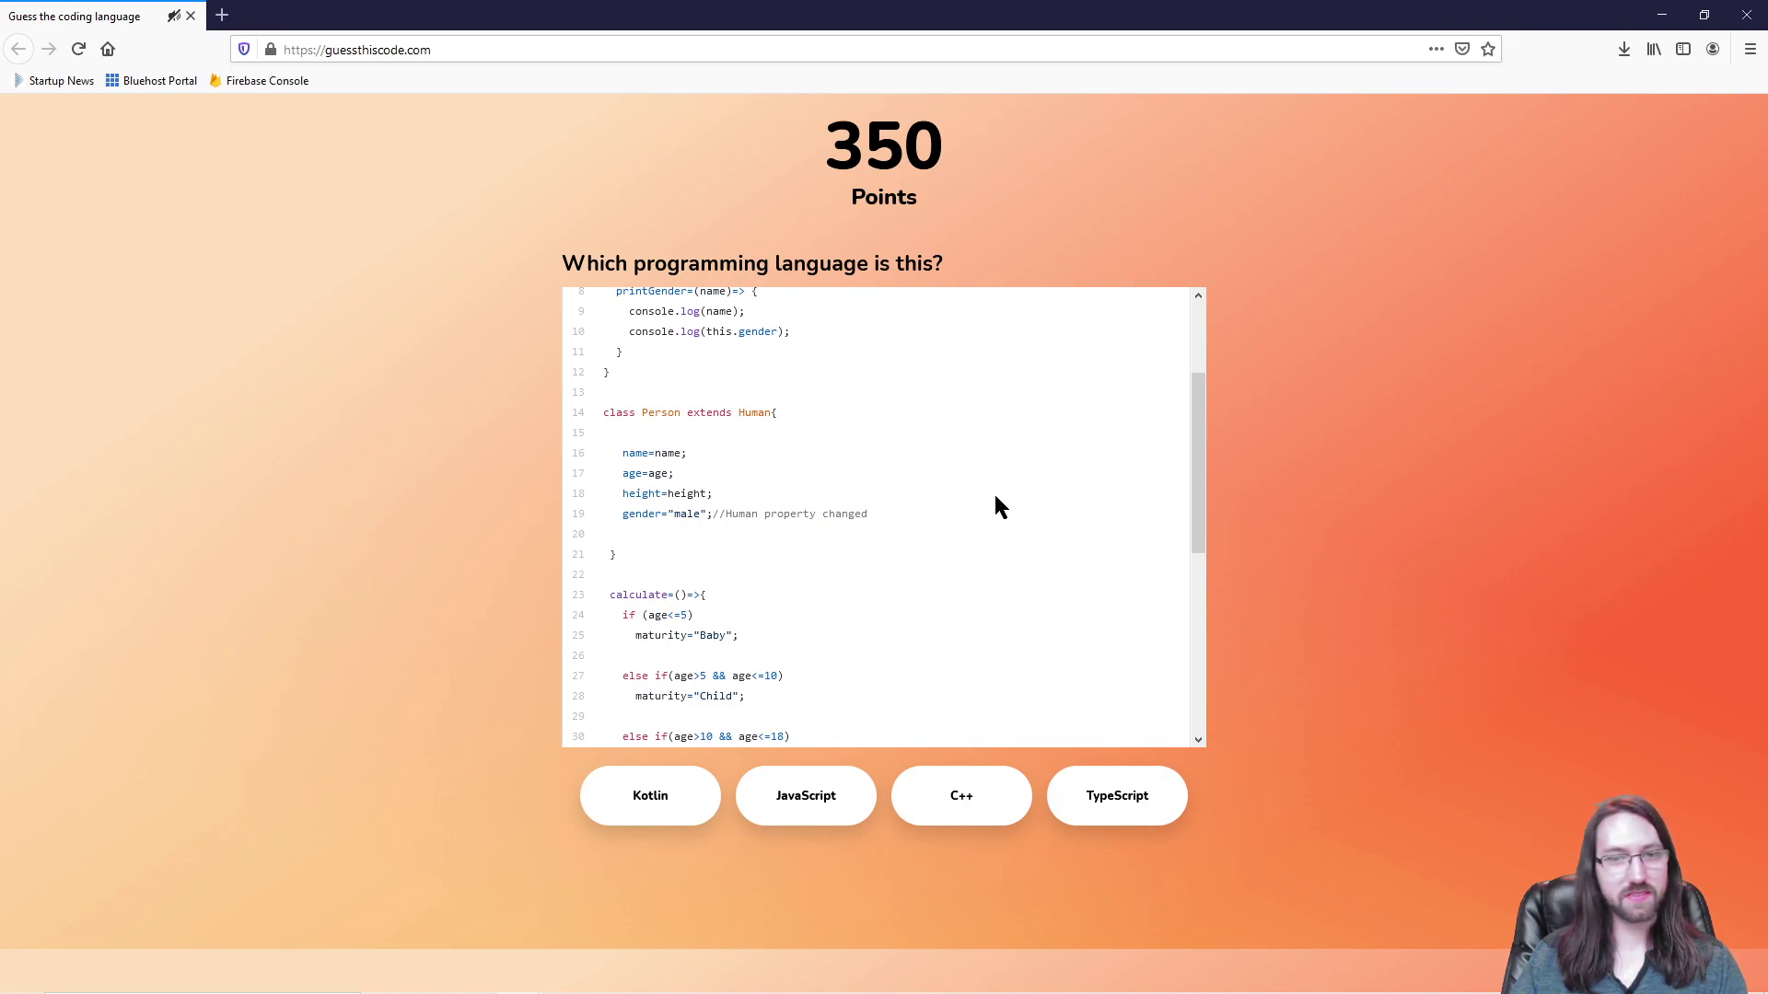
pyautogui.scroll(-5, 994, 506)
pyautogui.scroll(3, 994, 506)
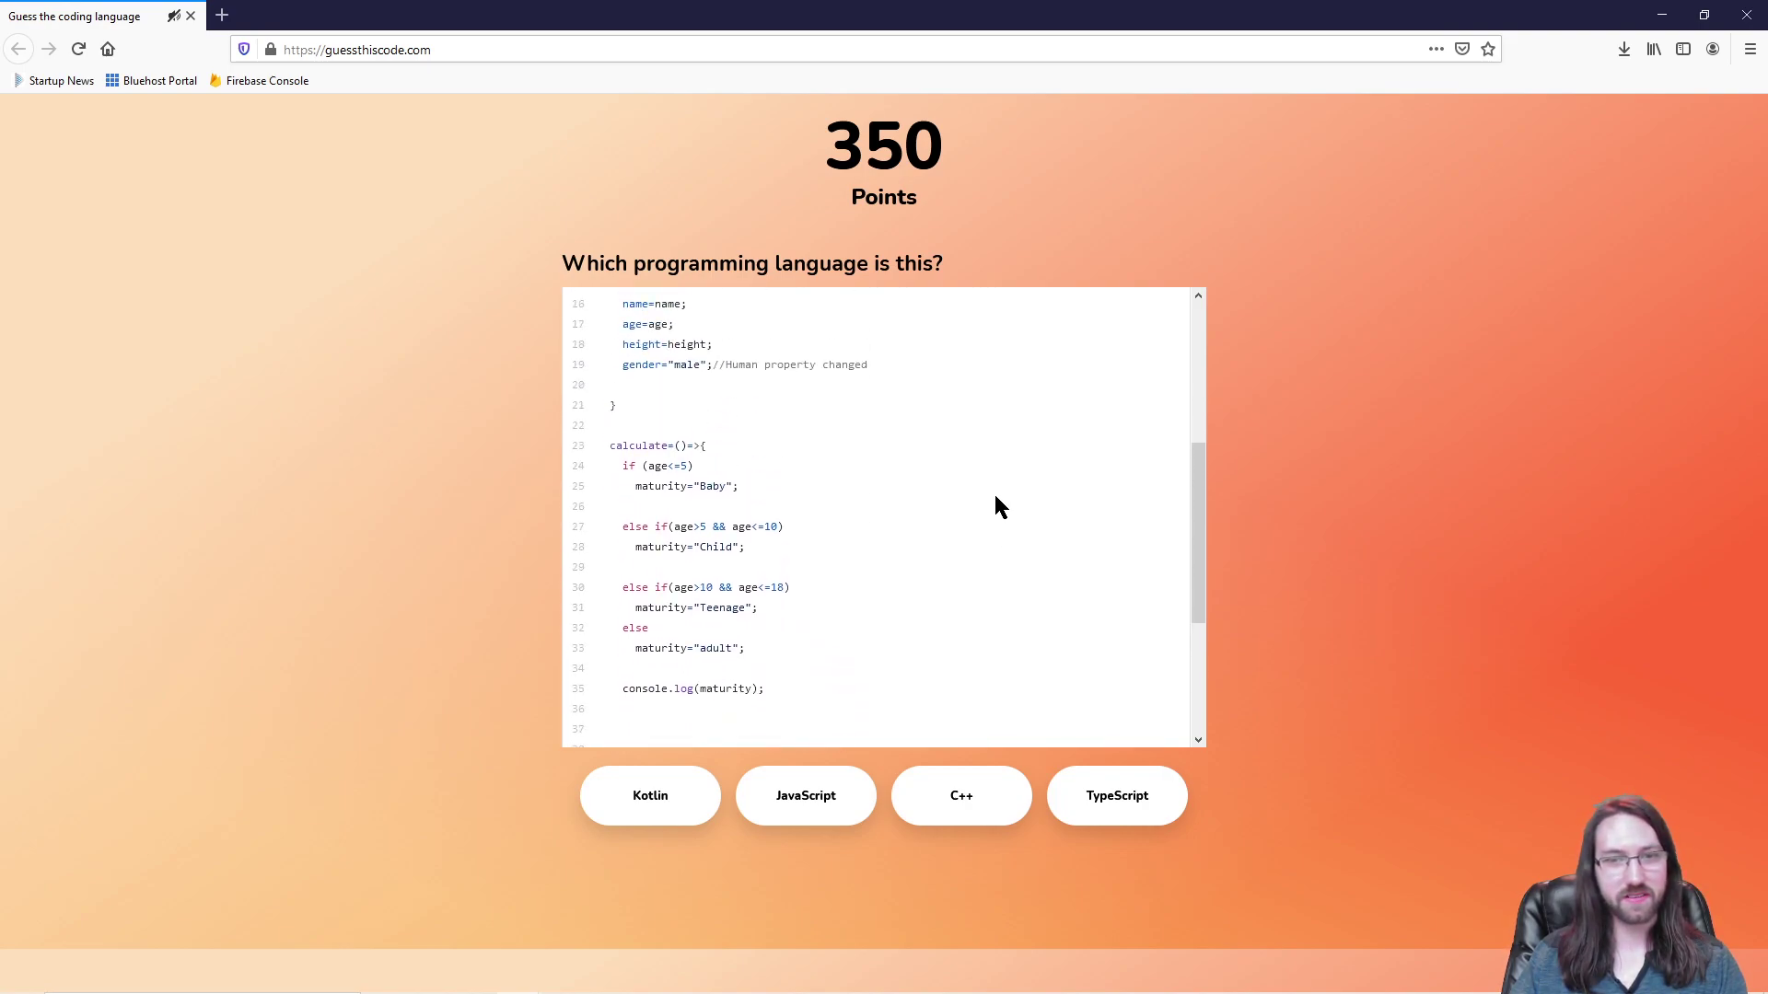
pyautogui.scroll(5, 996, 499)
pyautogui.scroll(-3, 996, 499)
pyautogui.scroll(-3, 996, 506)
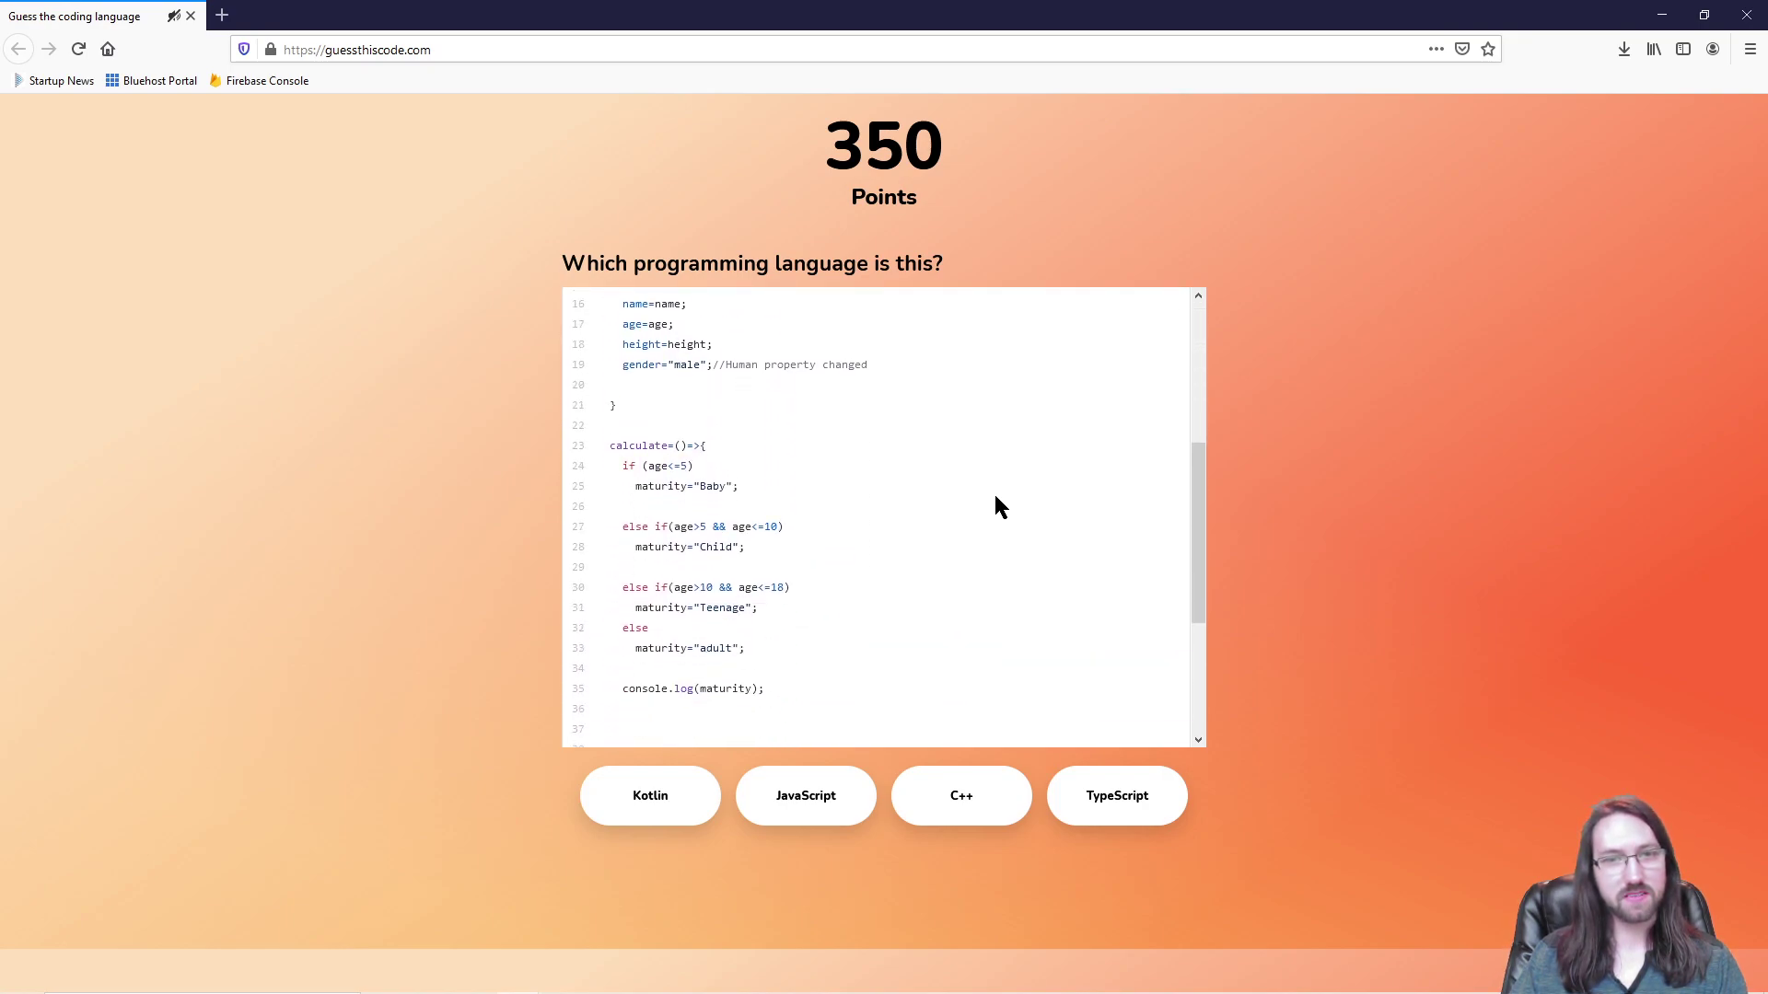
pyautogui.scroll(-4, 996, 506)
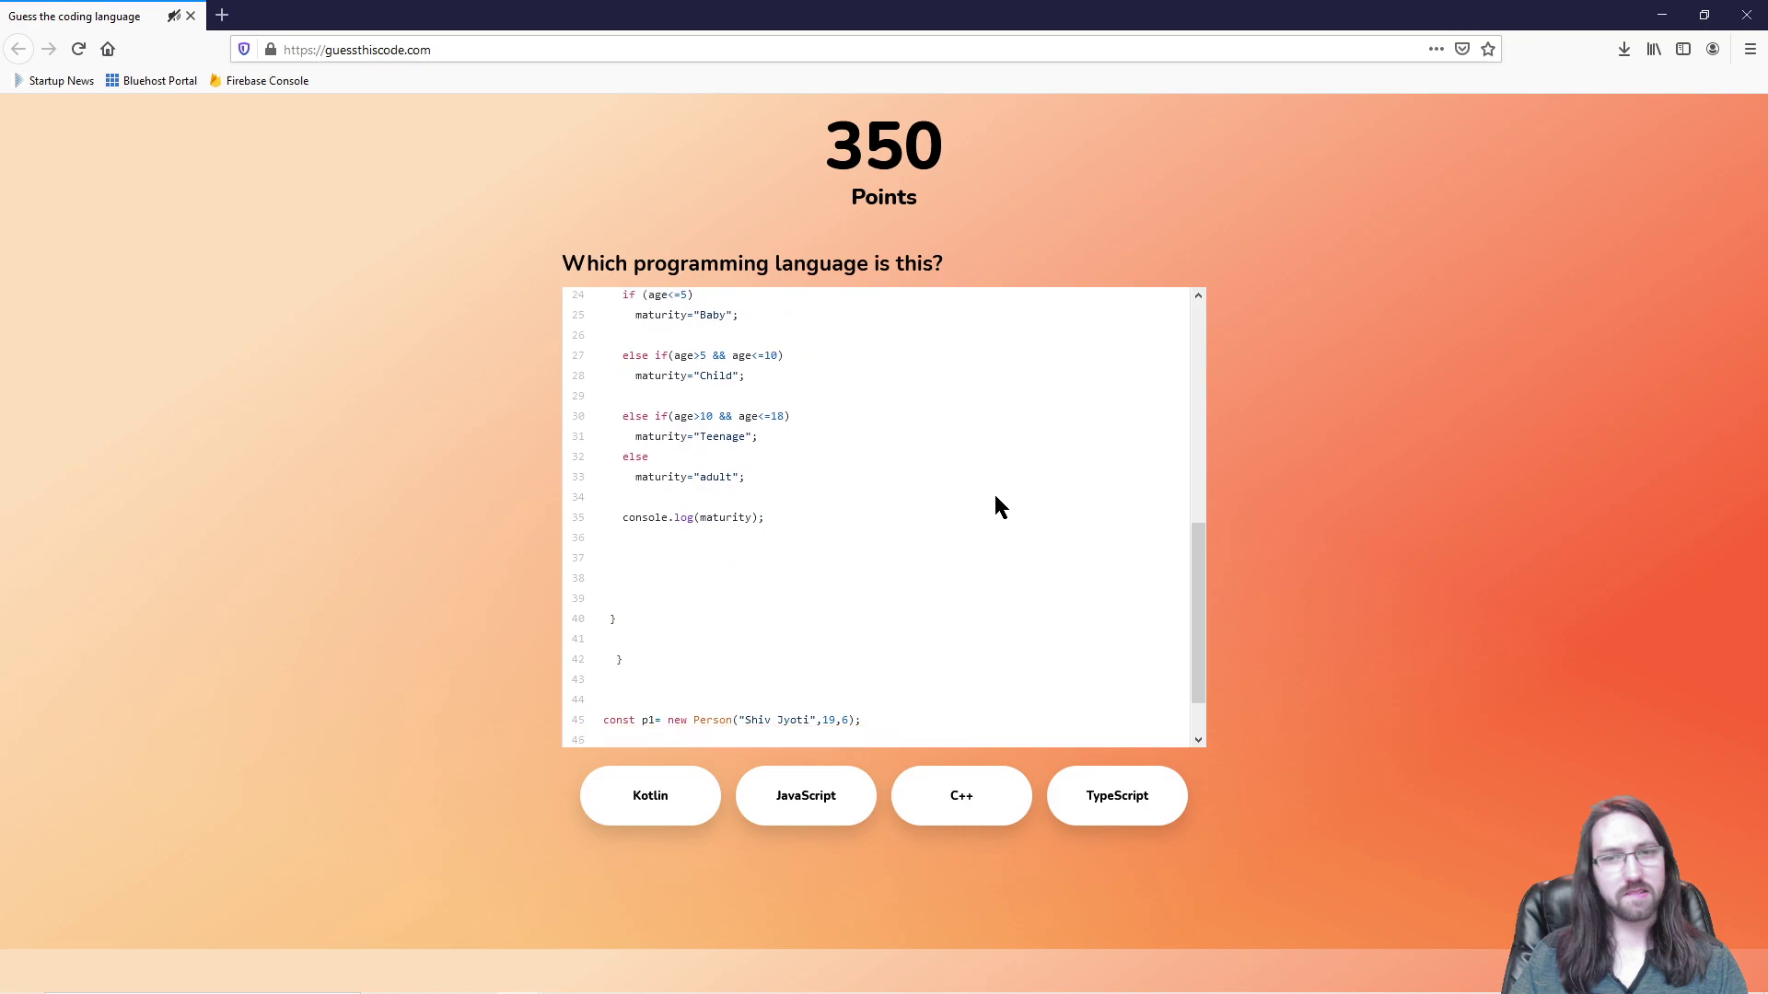
pyautogui.scroll(9, 996, 505)
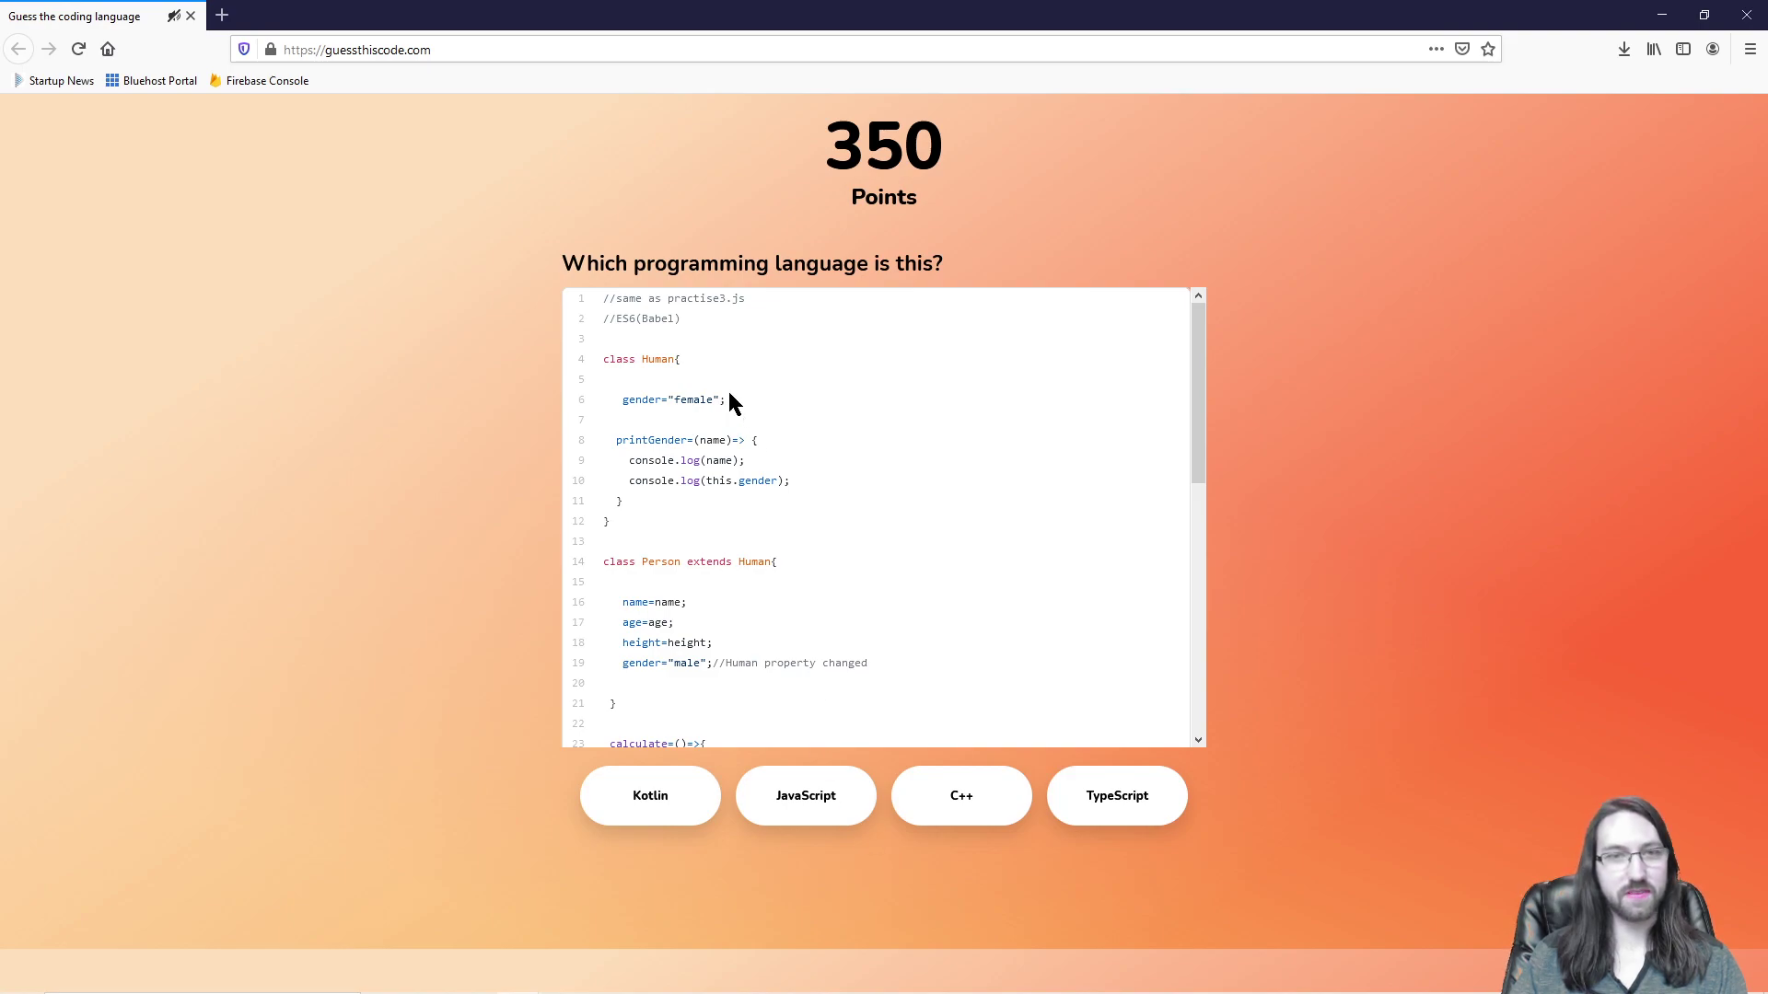
pyautogui.moveTo(678, 328); pyautogui.dragTo(604, 306)
pyautogui.click(831, 797)
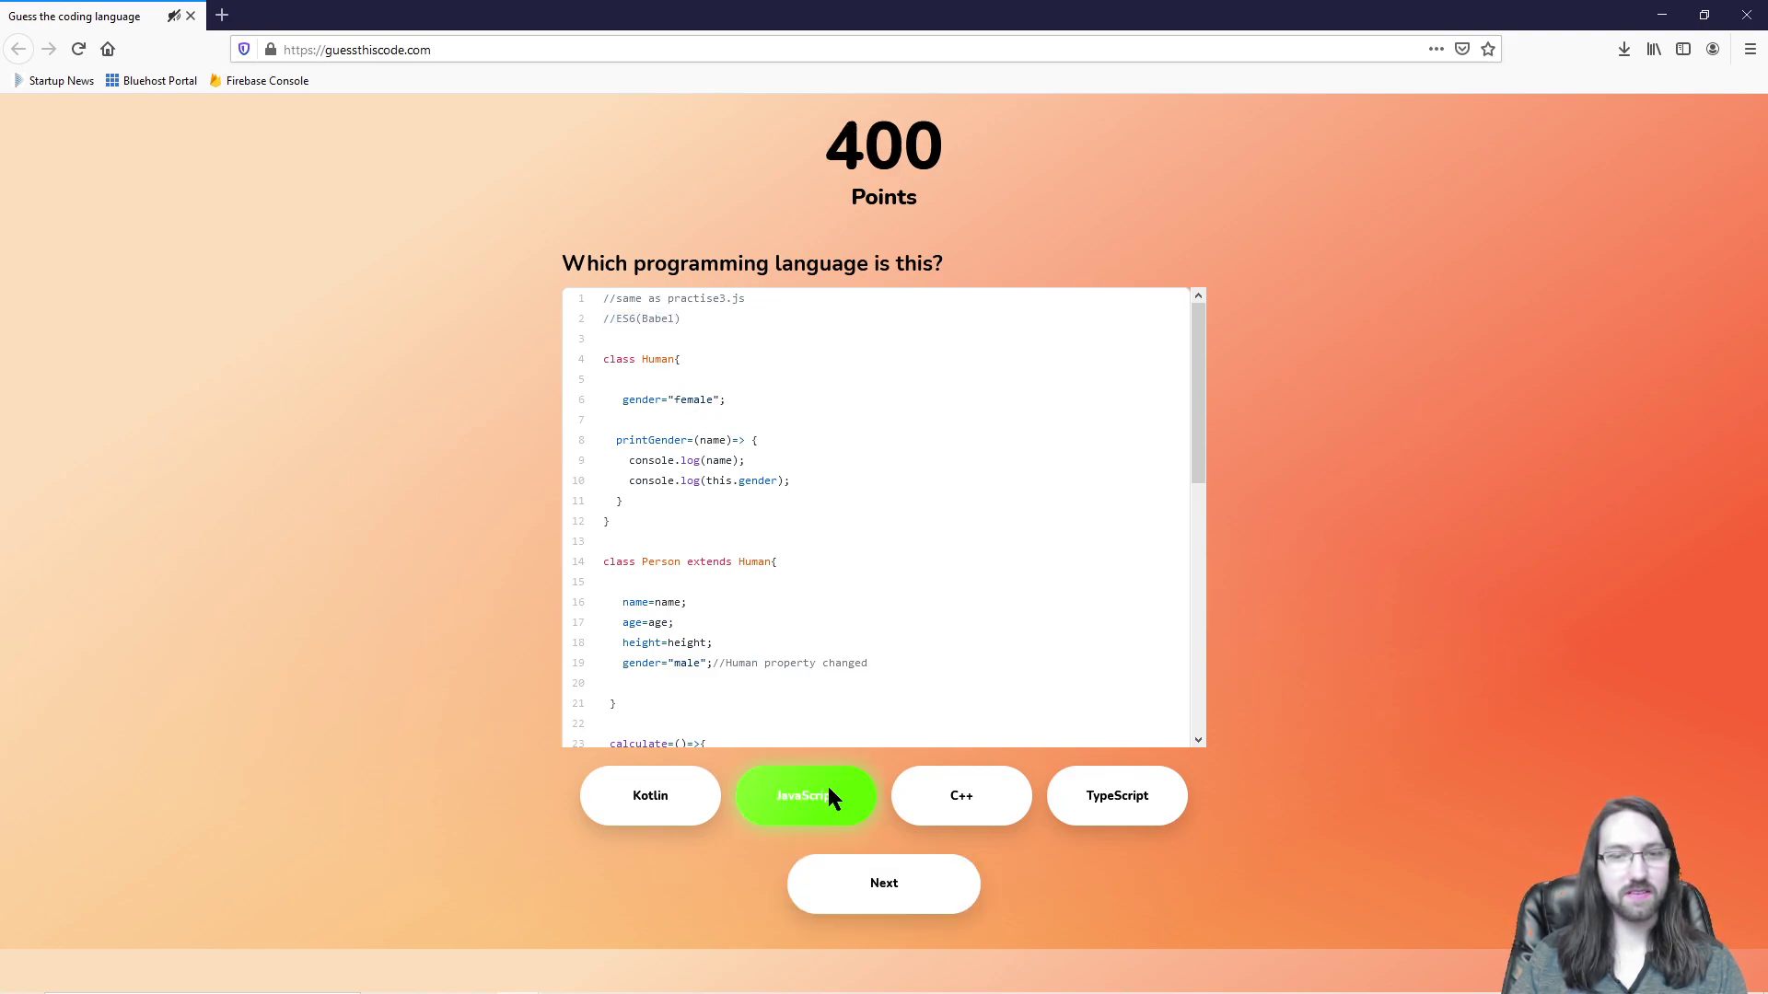
pyautogui.click(889, 874)
# Step: Answer JavaScript for the cellBlockA.js game-level snippet, reaching 450 points
pyautogui.scroll(-5, 1062, 488)
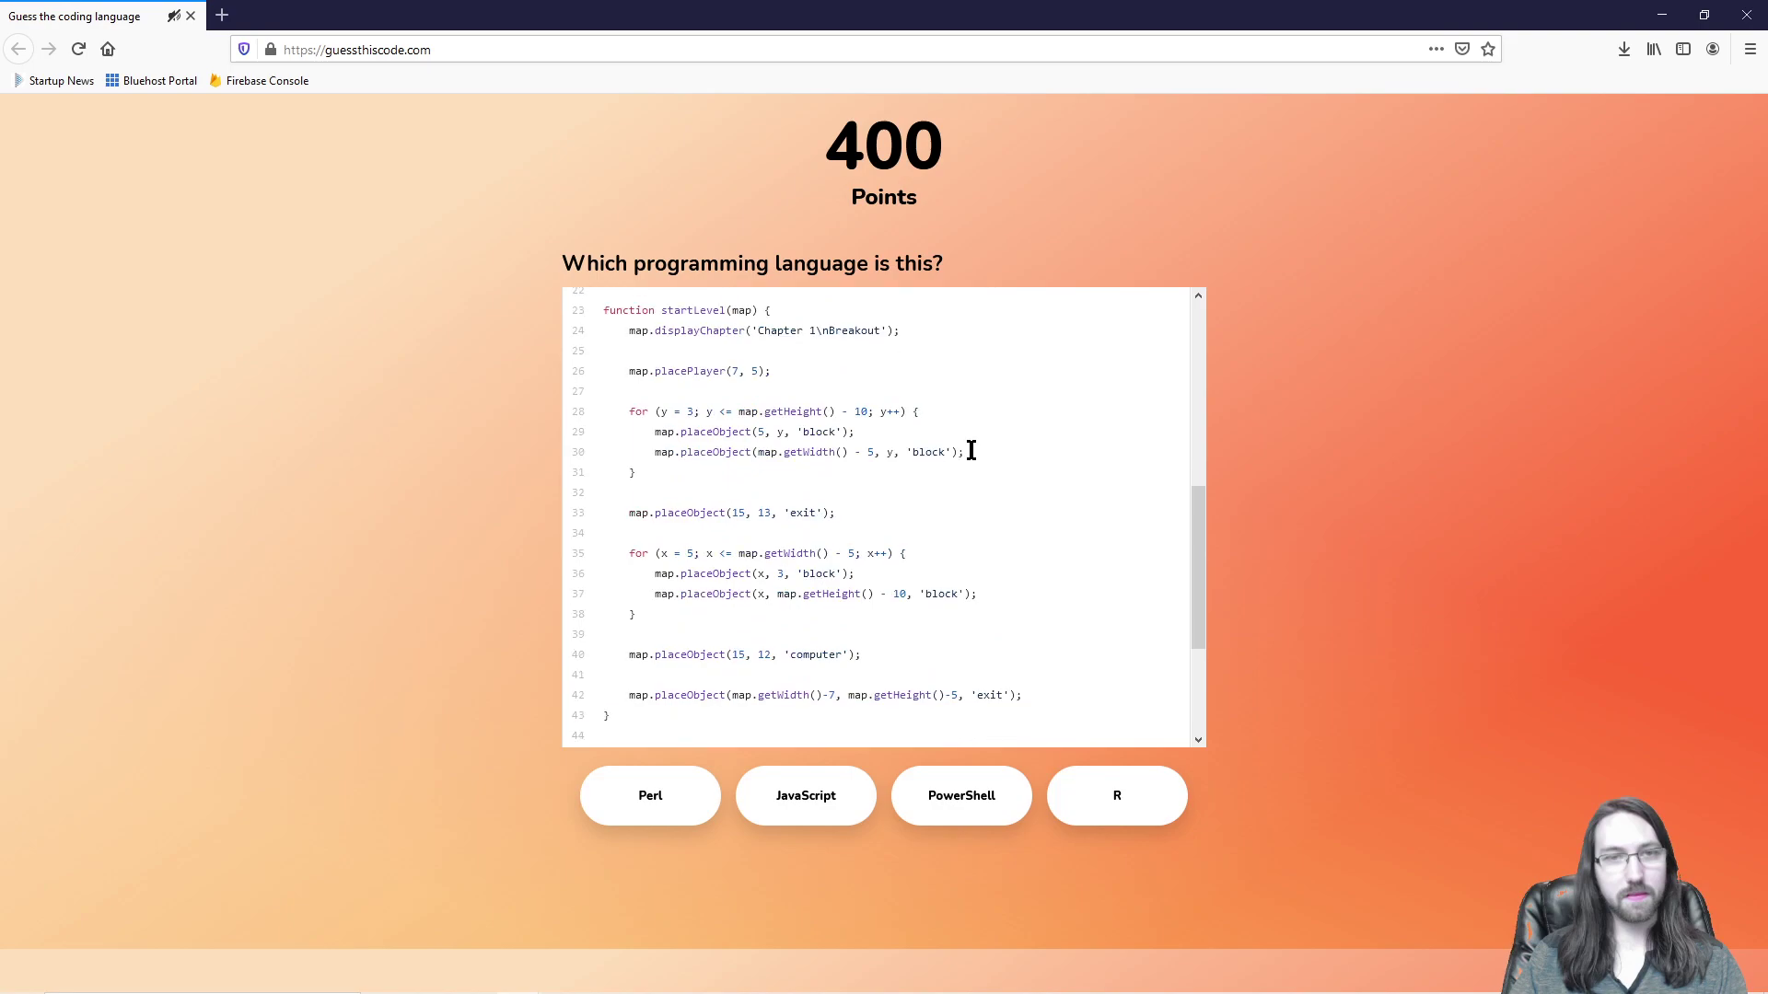
pyautogui.scroll(3, 950, 513)
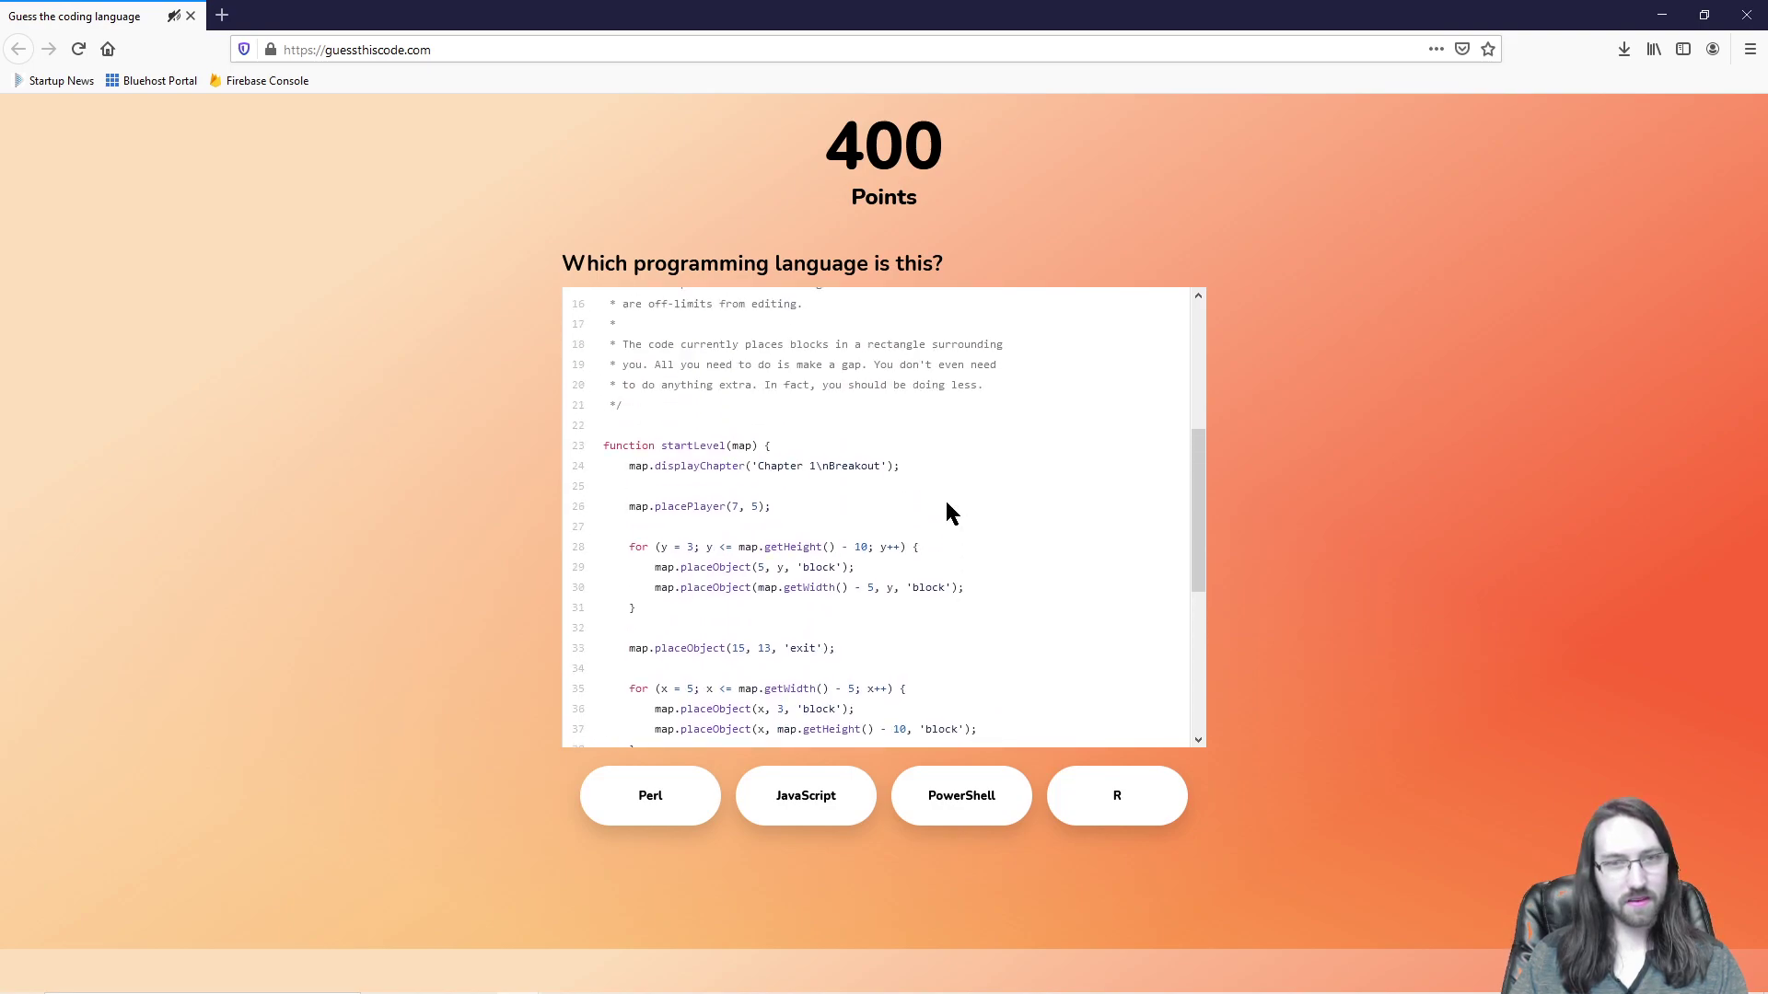
pyautogui.scroll(-5, 951, 512)
pyautogui.scroll(5, 951, 513)
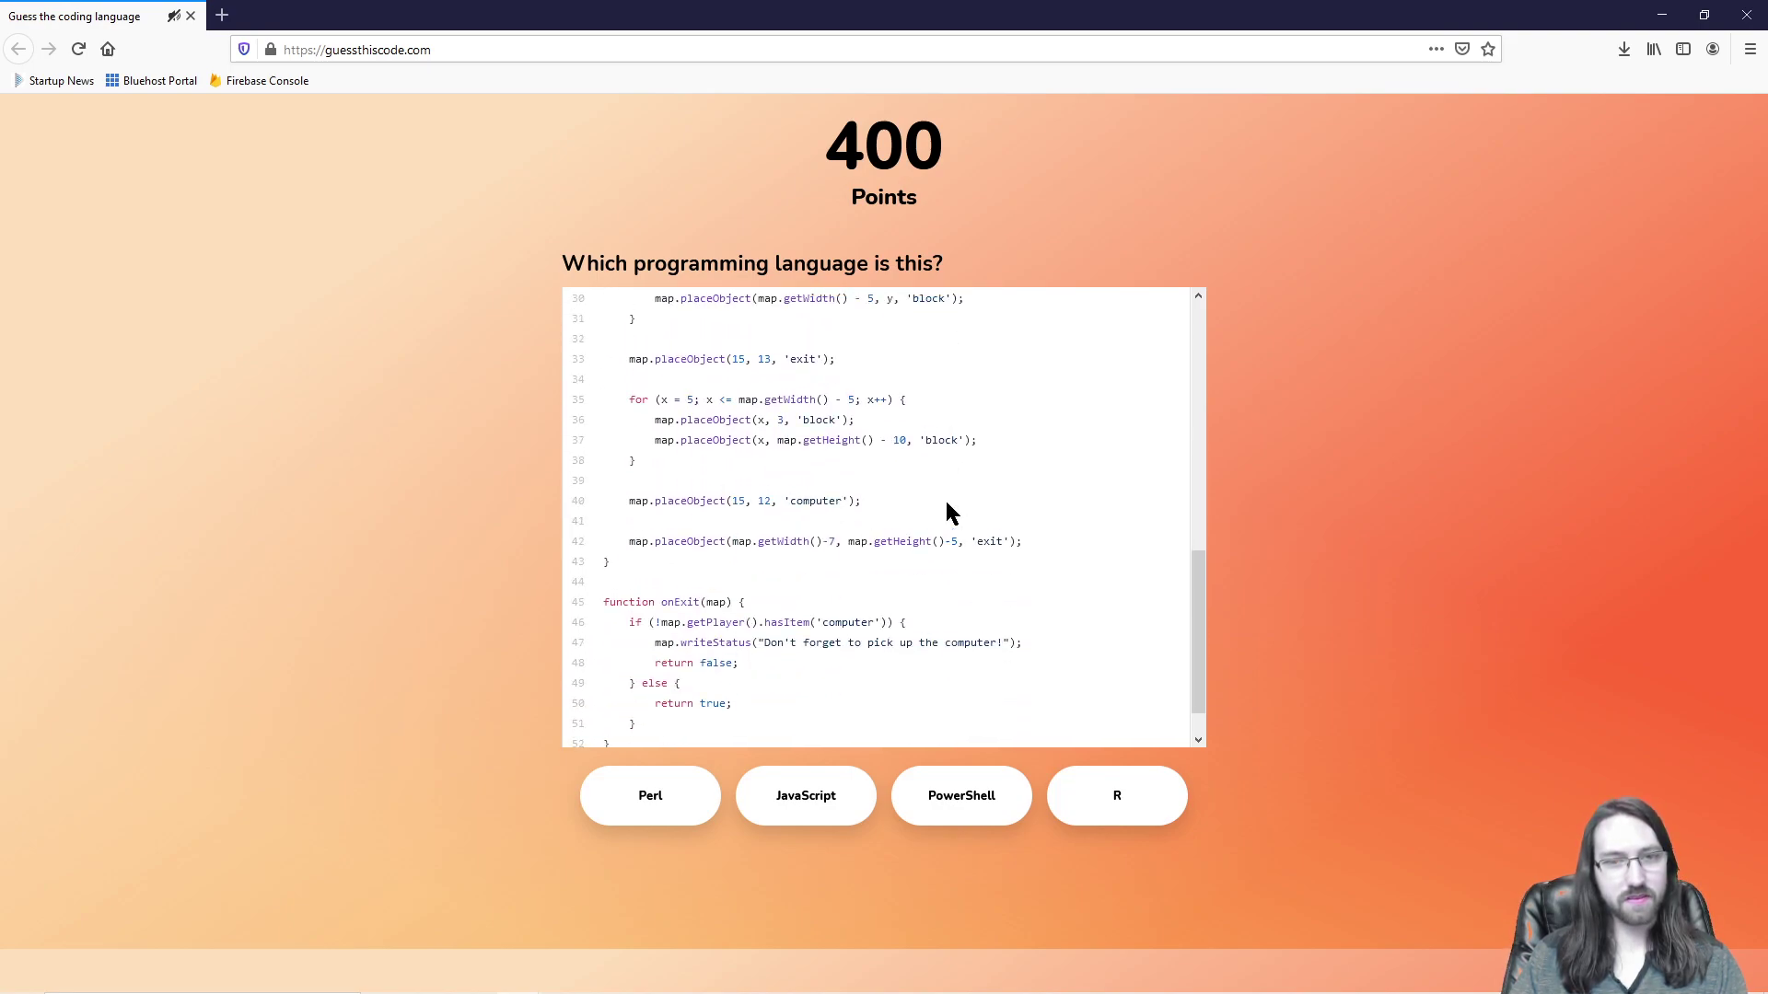
pyautogui.scroll(-3, 951, 512)
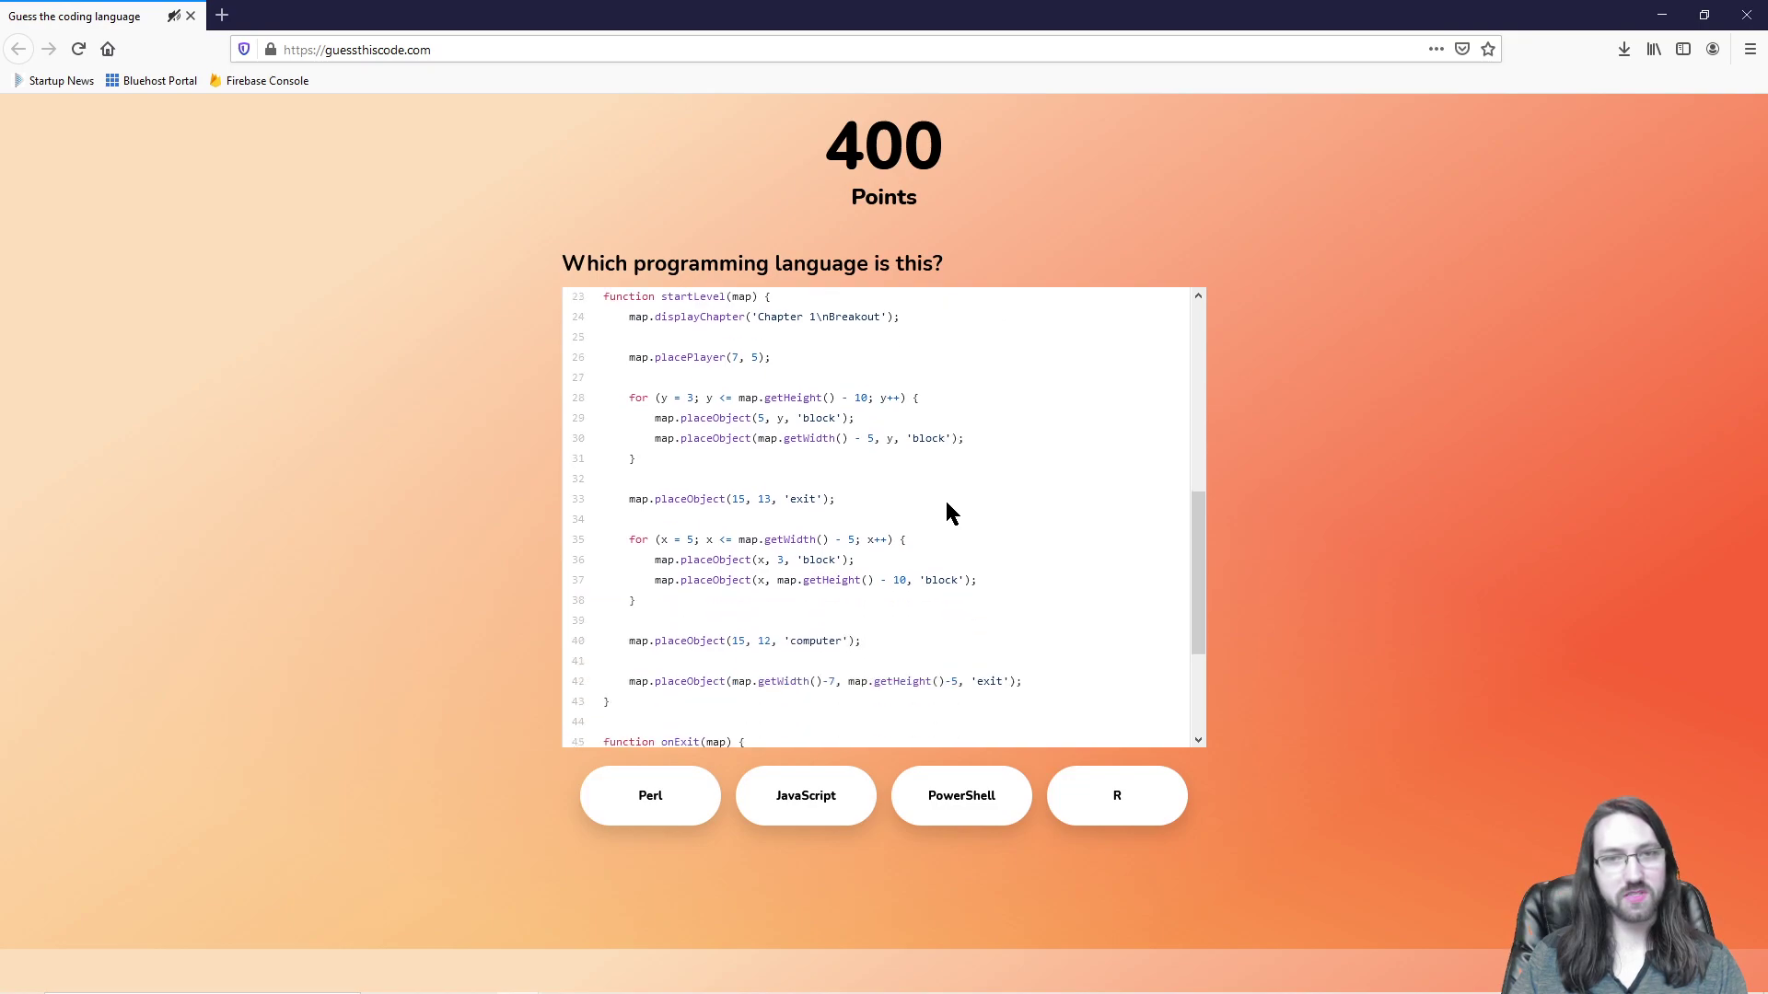
pyautogui.scroll(3, 856, 599)
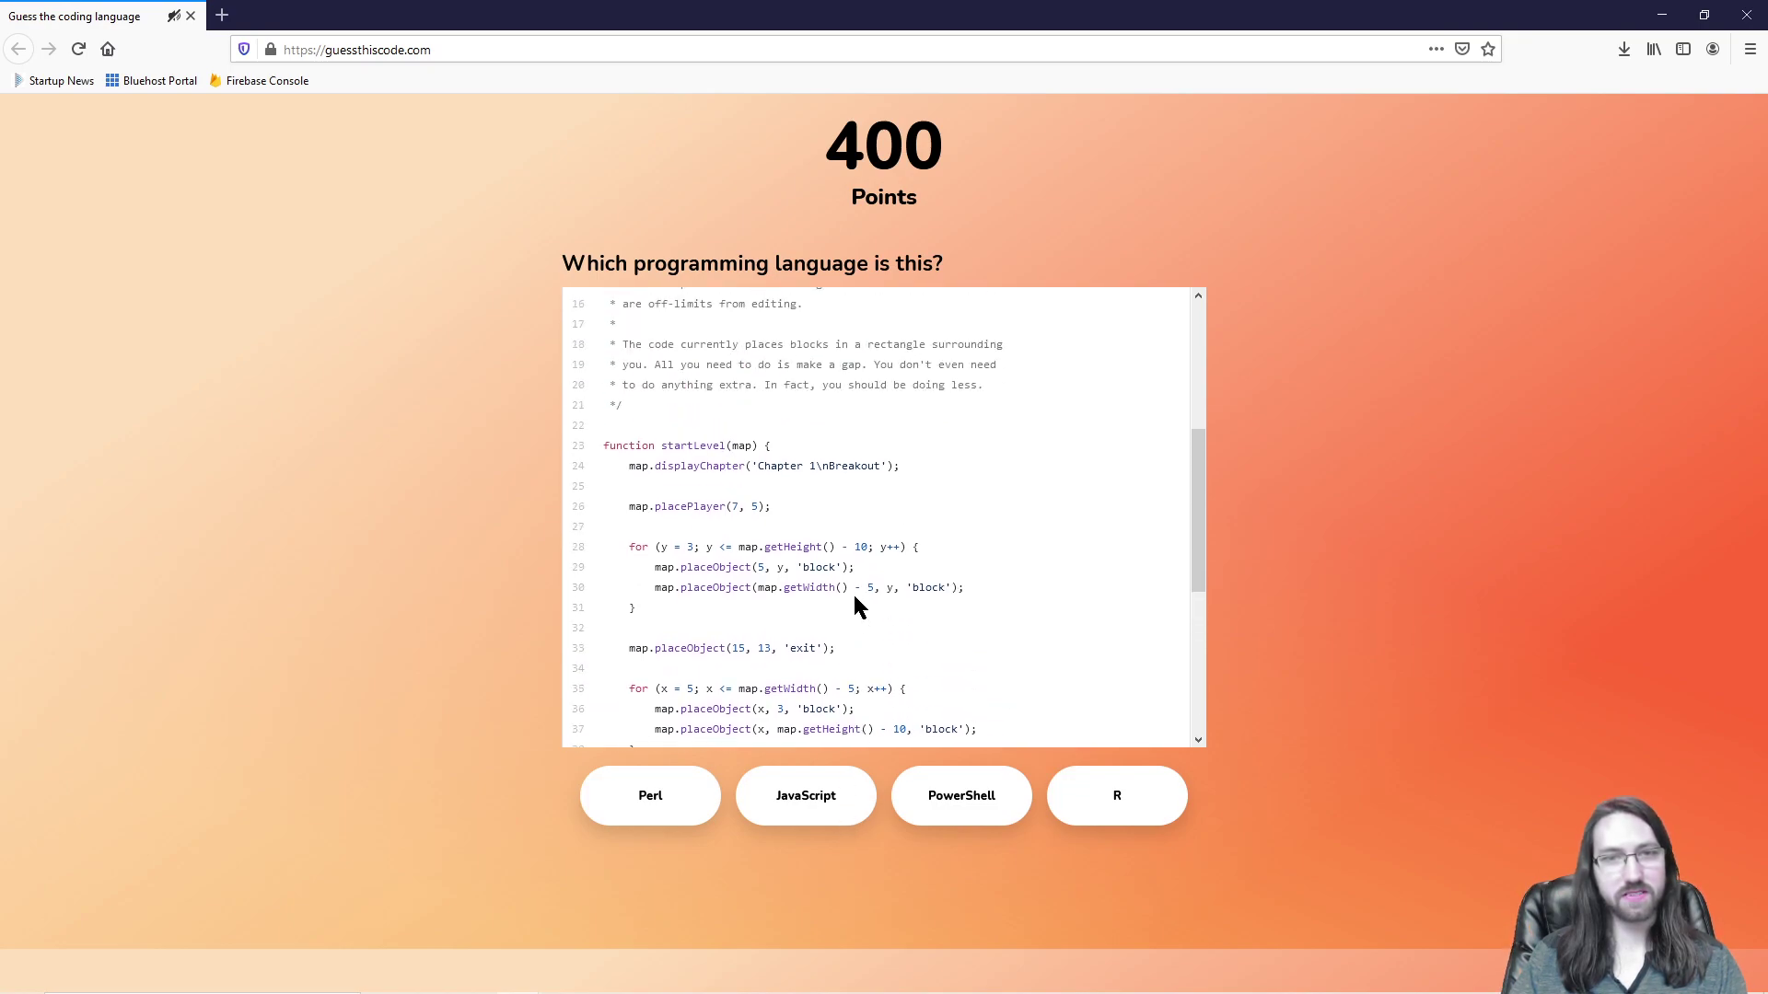
pyautogui.scroll(5, 954, 606)
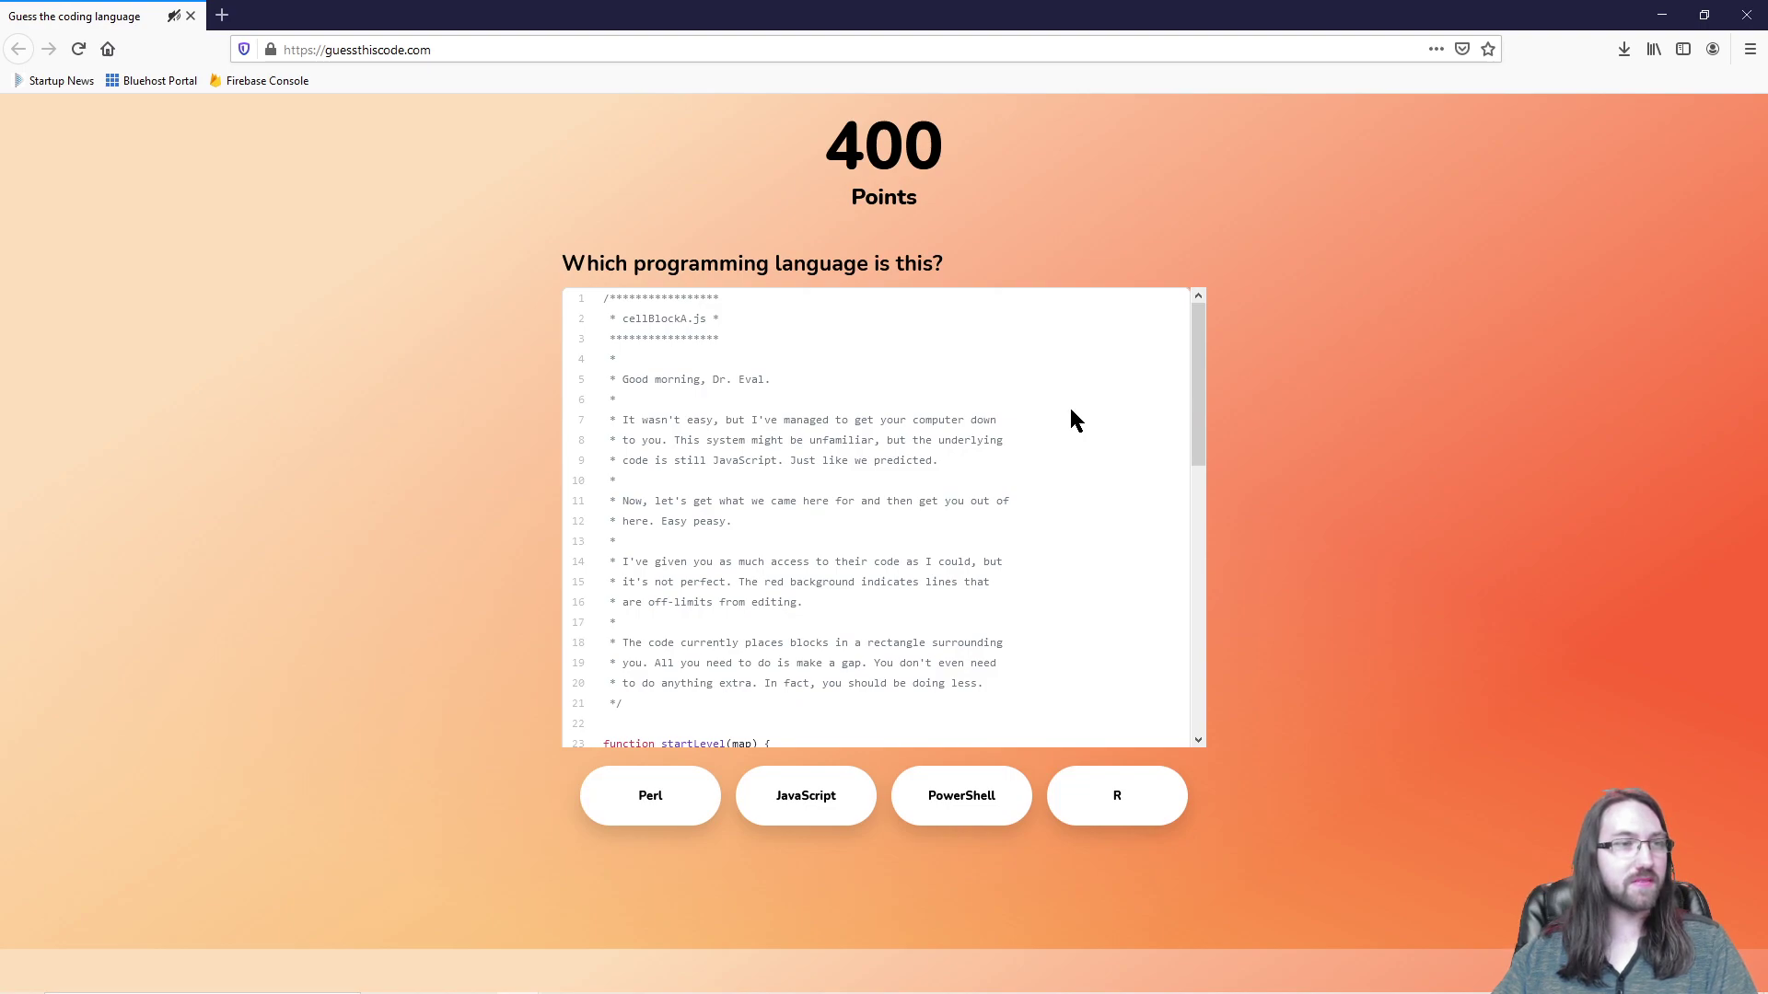
pyautogui.scroll(-3, 1072, 413)
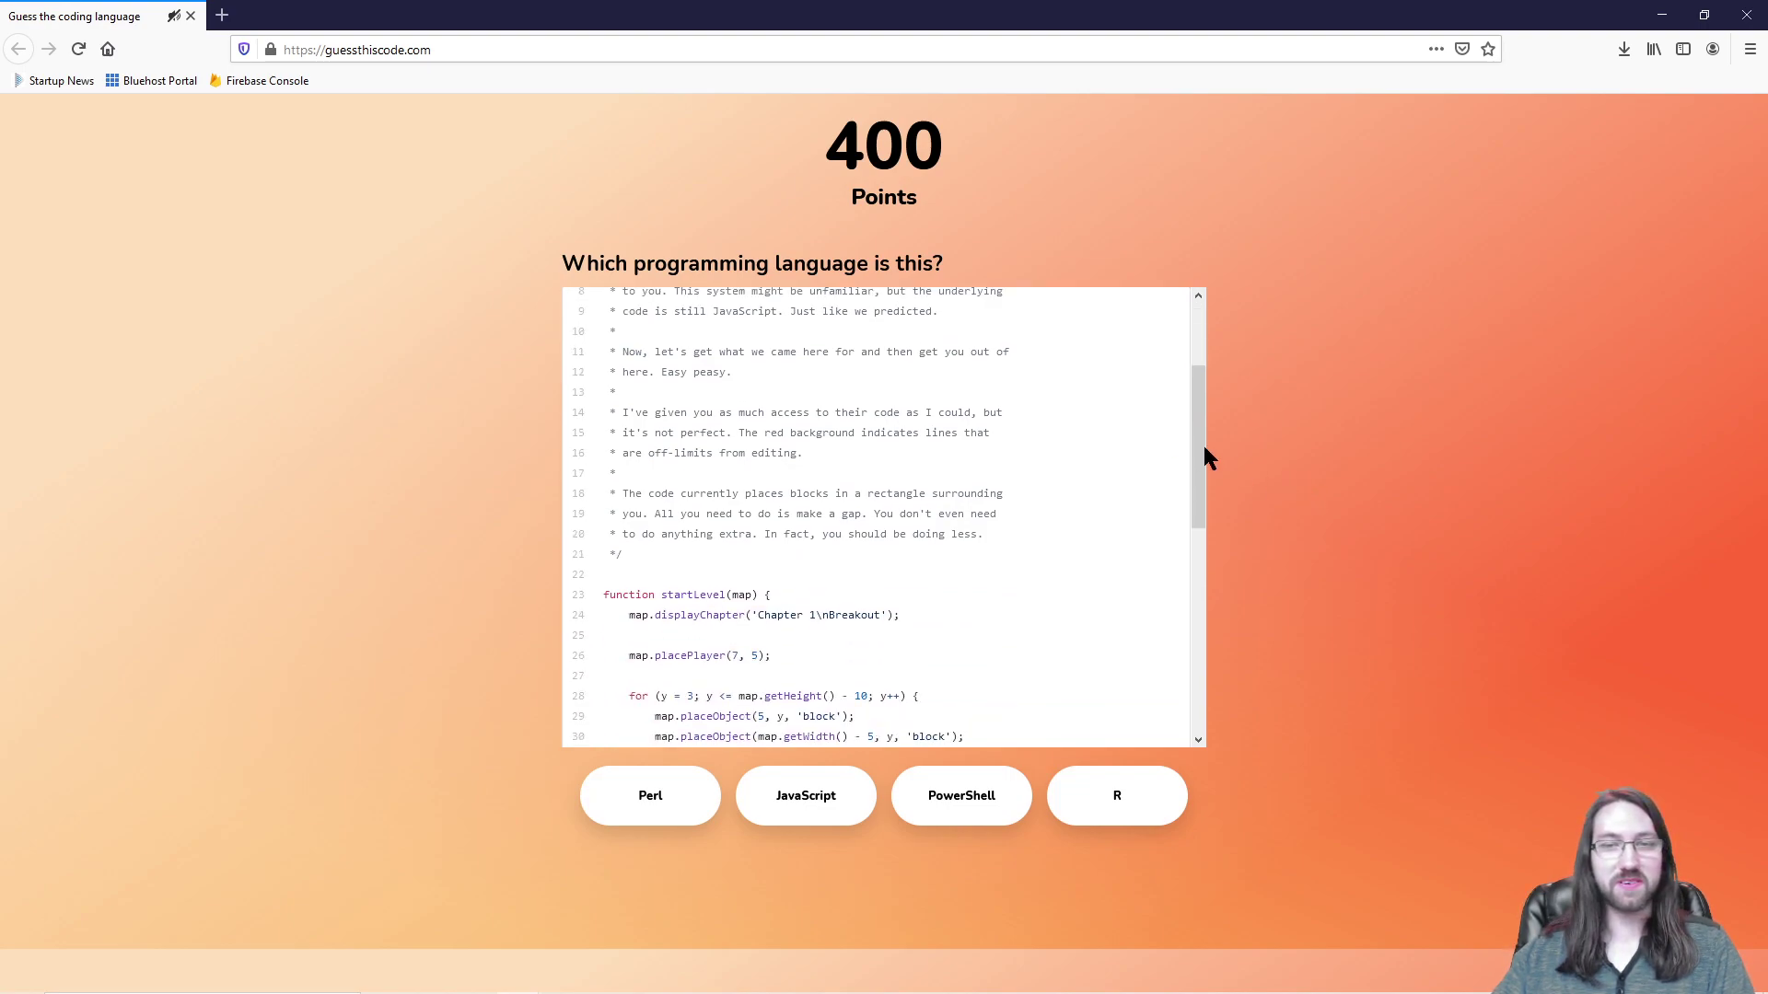
pyautogui.scroll(3, 1196, 438)
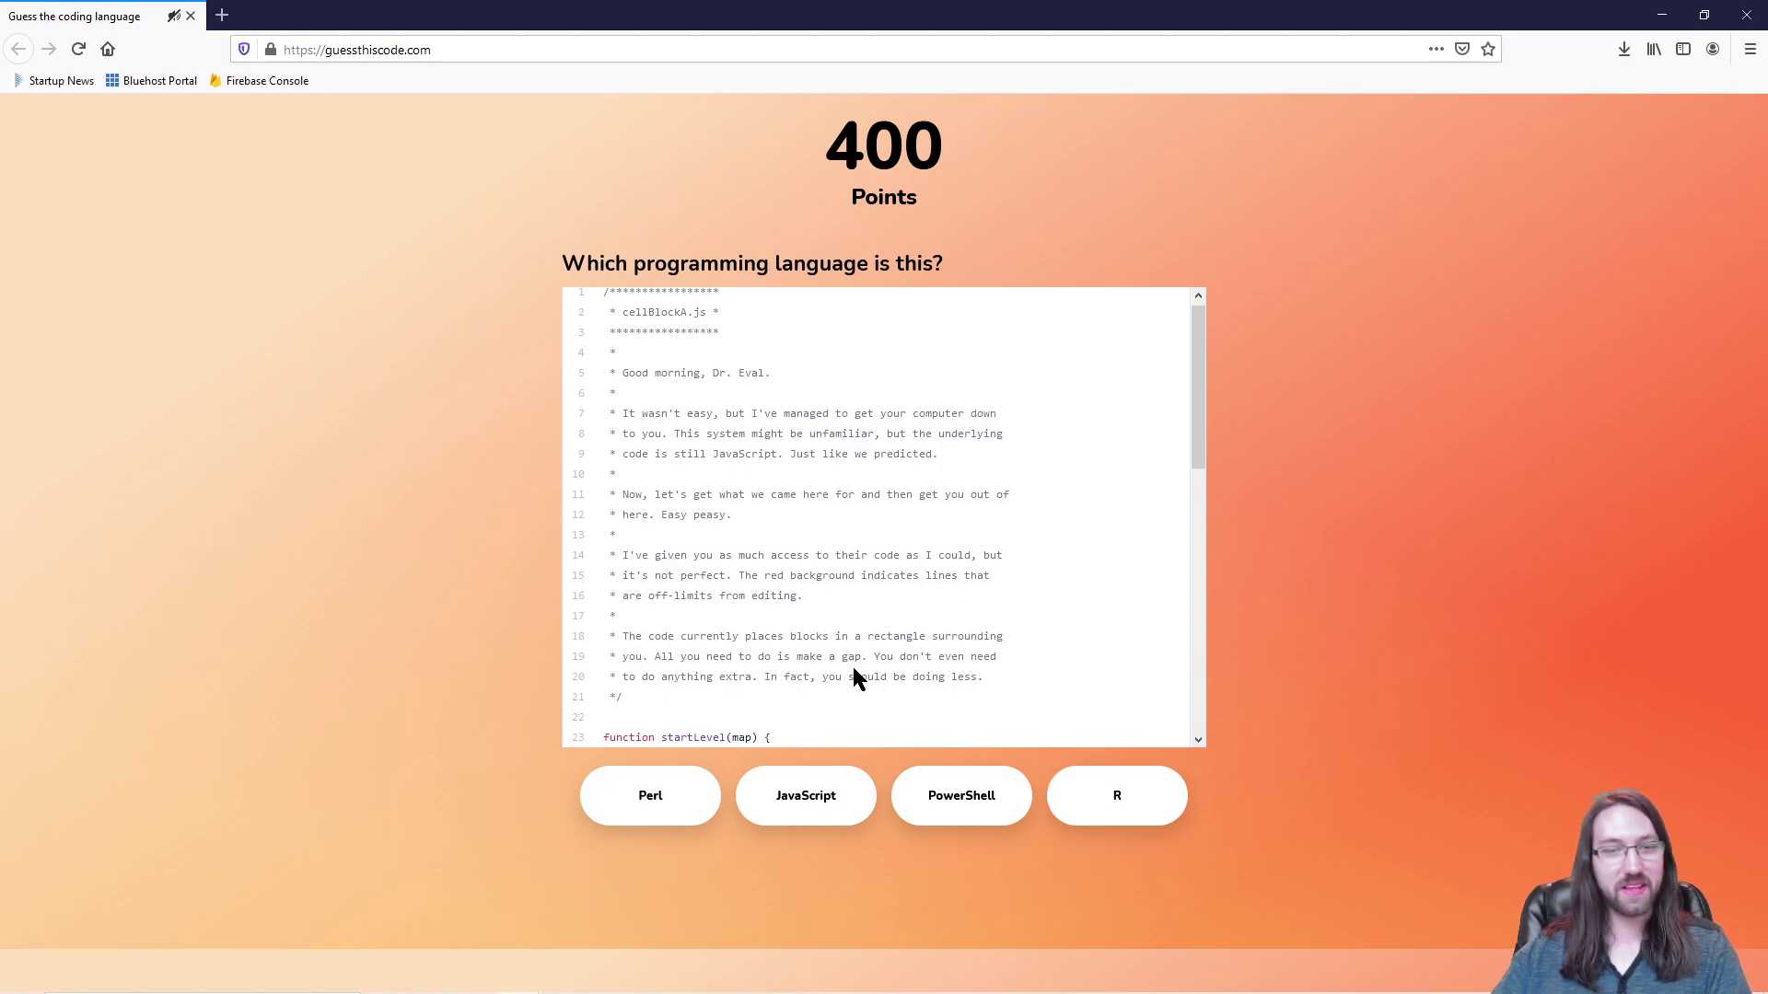
pyautogui.scroll(-8, 847, 700)
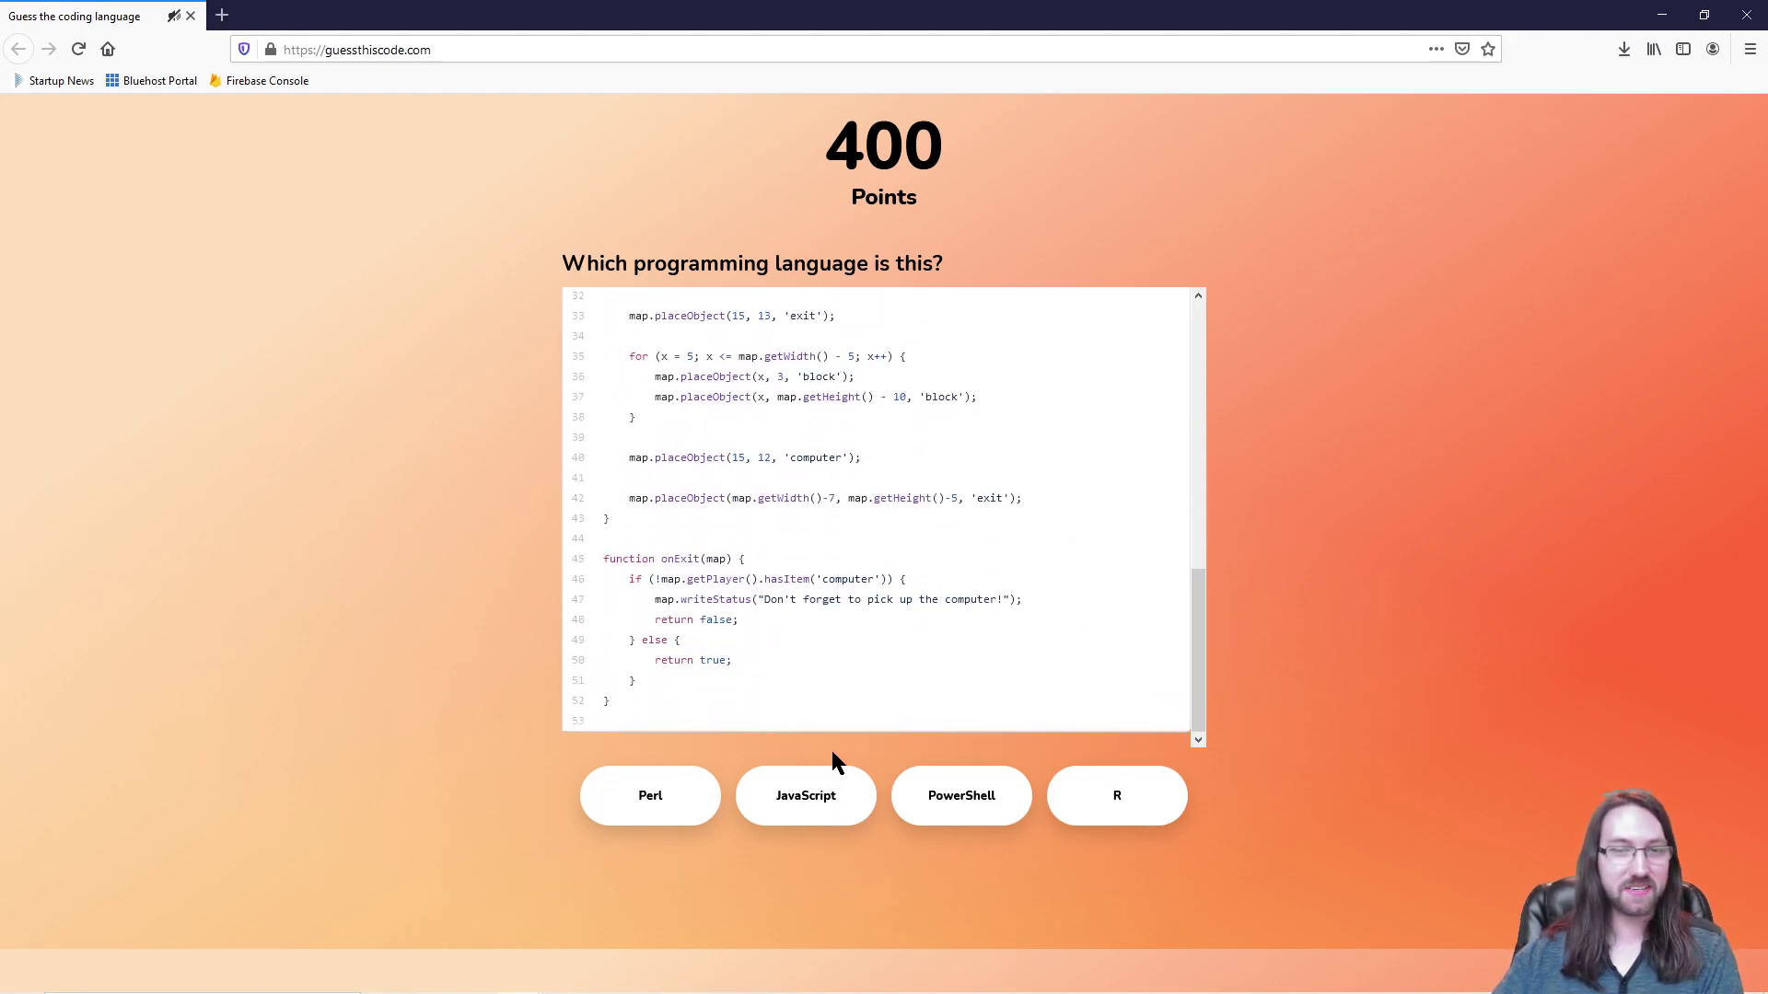
pyautogui.click(825, 803)
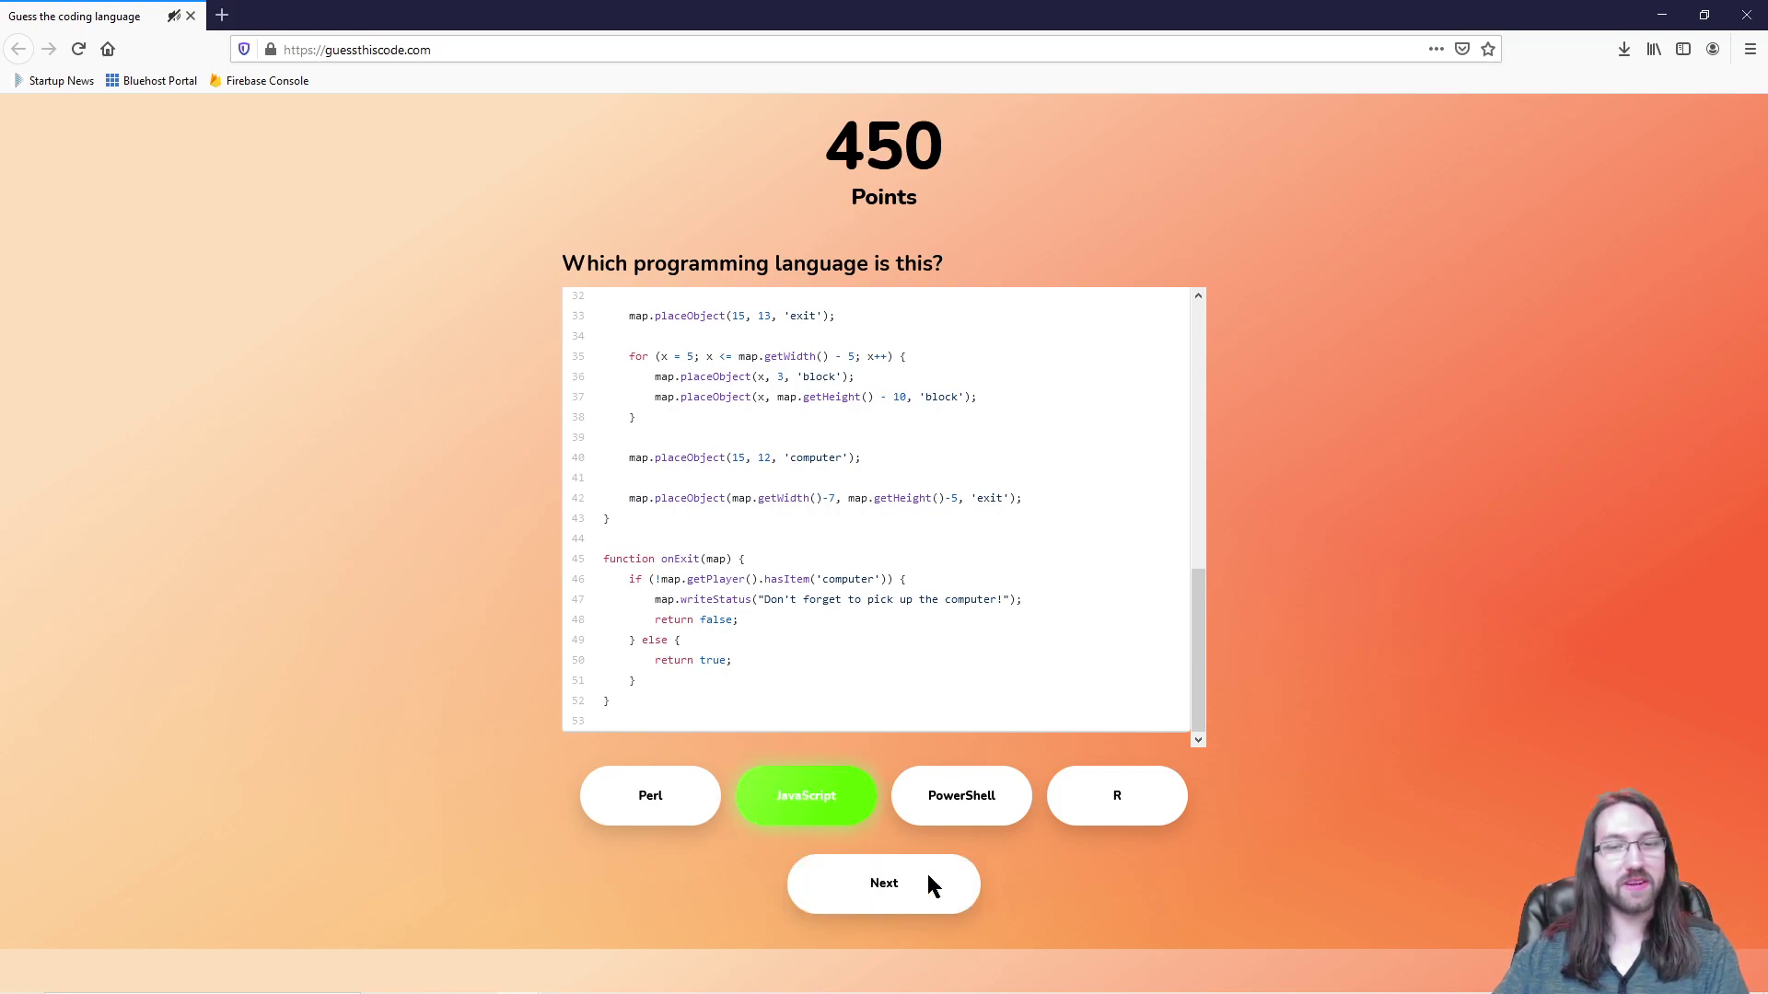
pyautogui.click(925, 875)
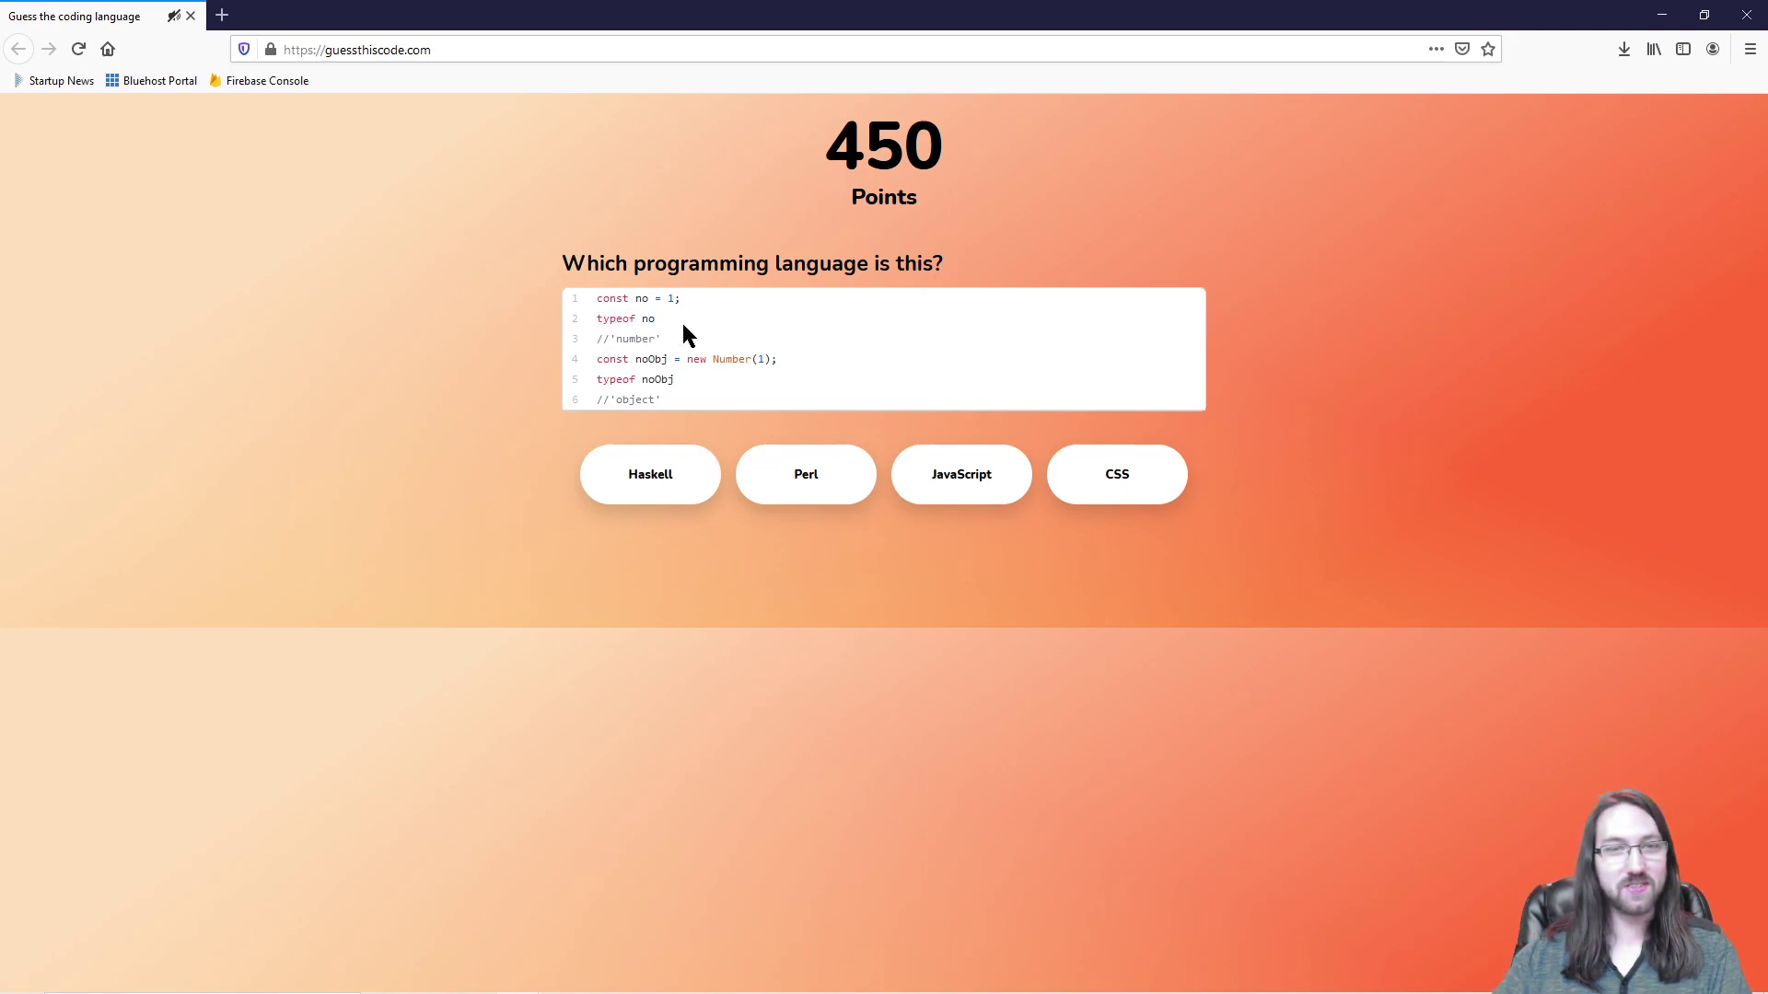
# Step: Answer JavaScript for the typeof snippet and Python for the keywords route snippet
pyautogui.click(947, 341)
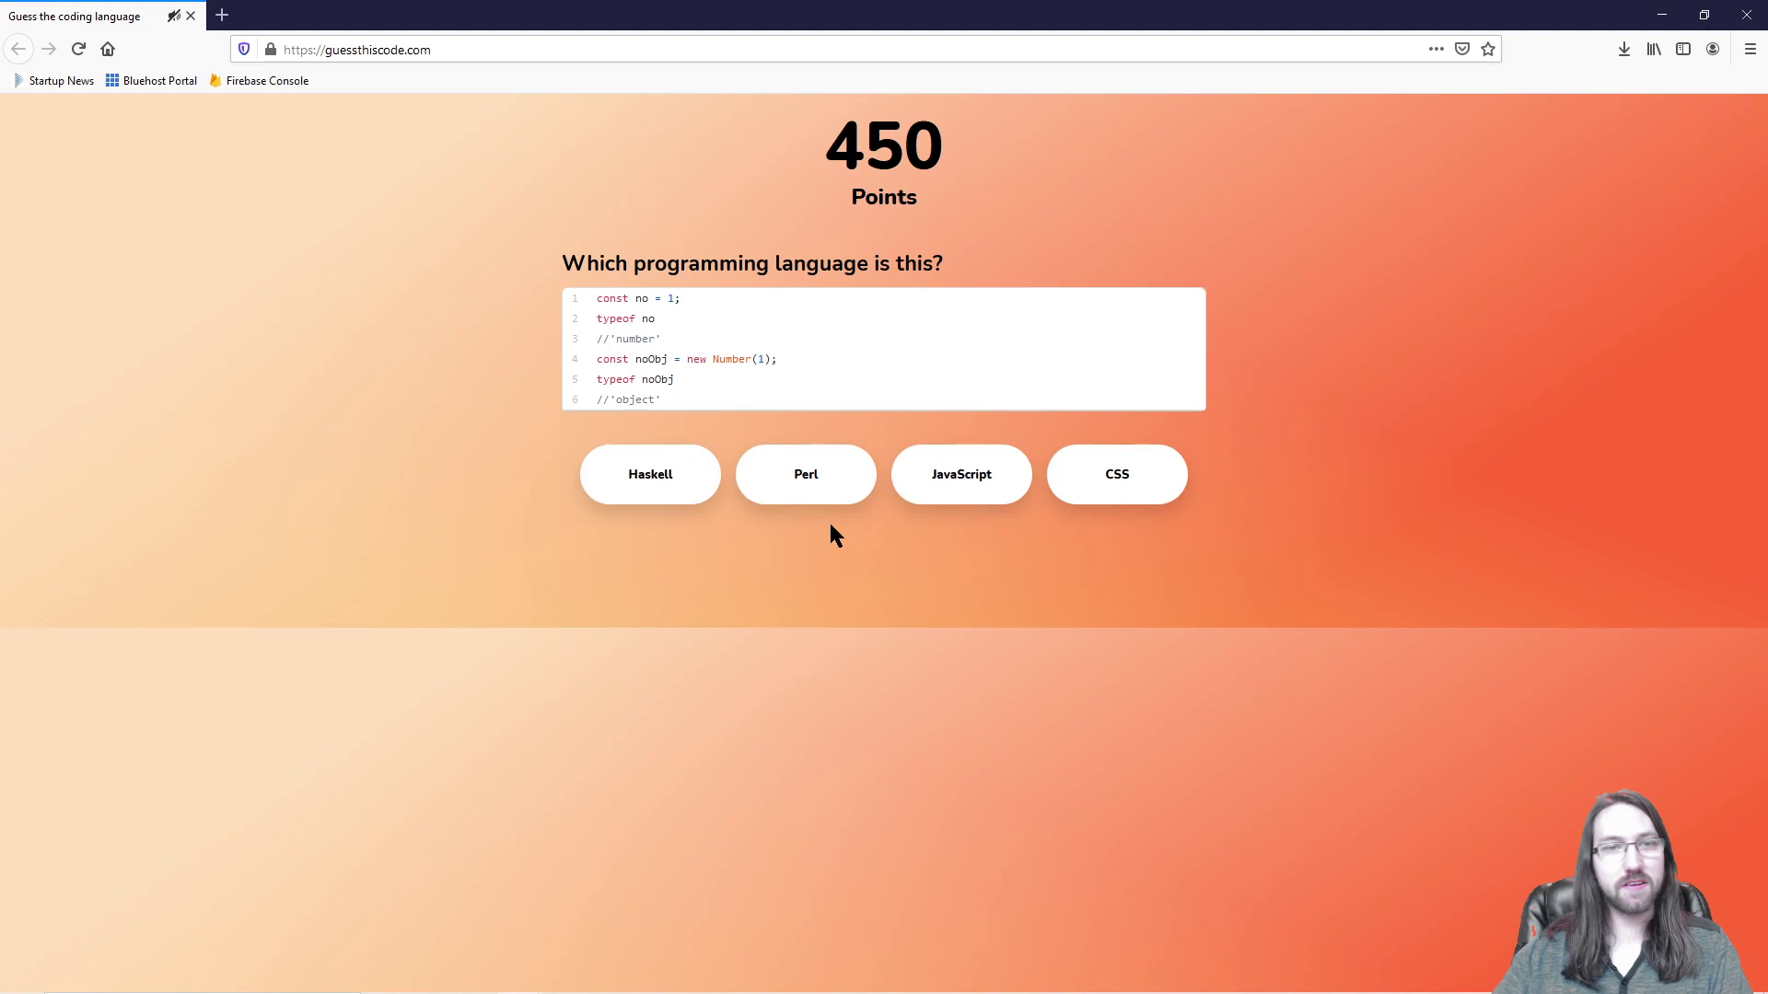
pyautogui.moveTo(610, 298); pyautogui.dragTo(849, 322)
pyautogui.click(848, 320)
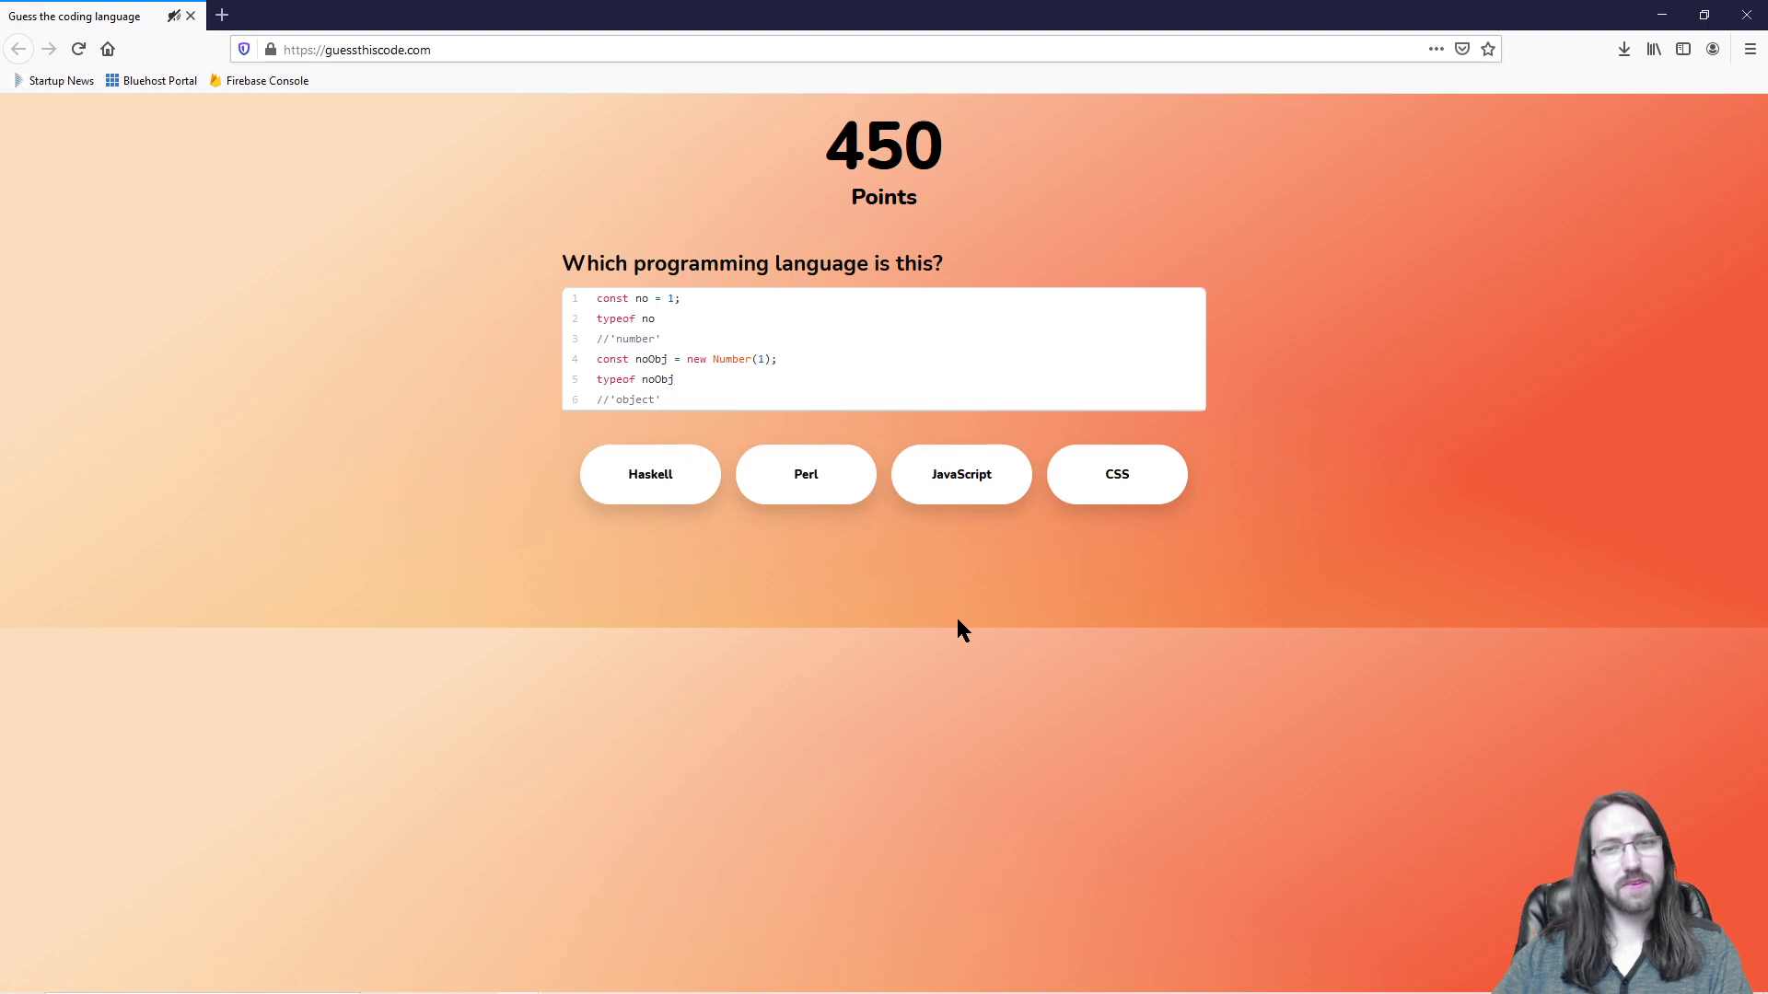
pyautogui.click(974, 481)
pyautogui.click(905, 585)
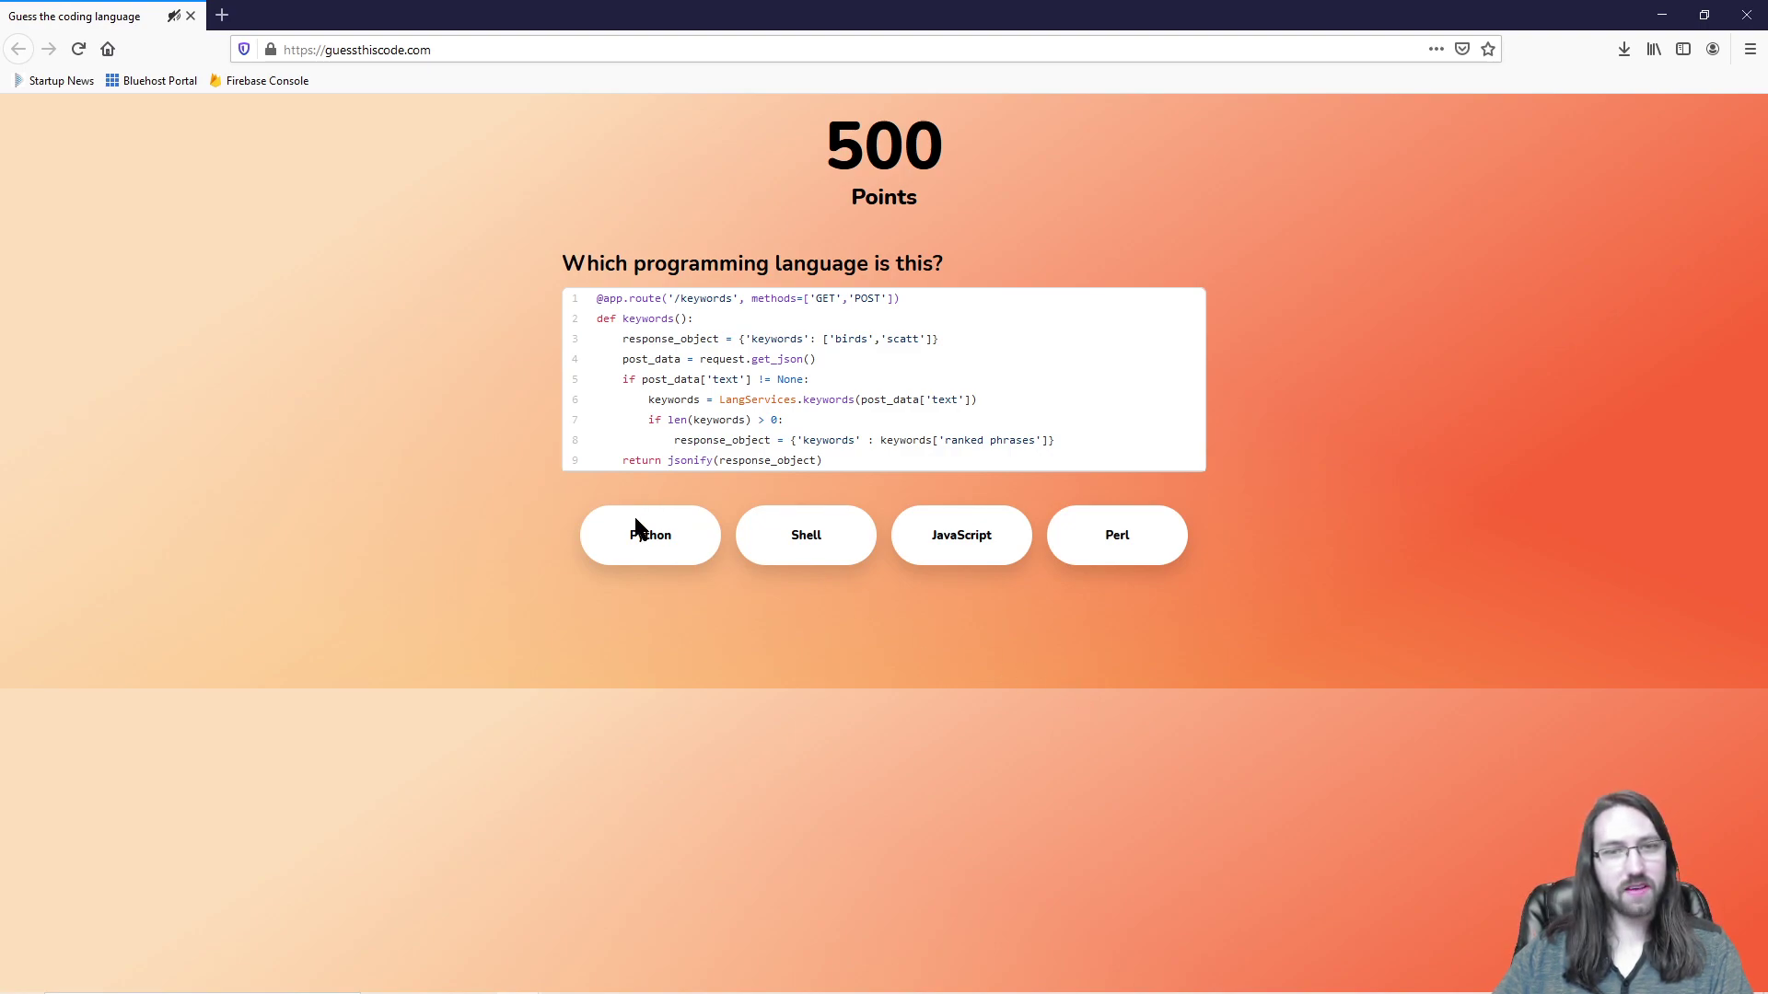
pyautogui.click(667, 552)
pyautogui.click(907, 639)
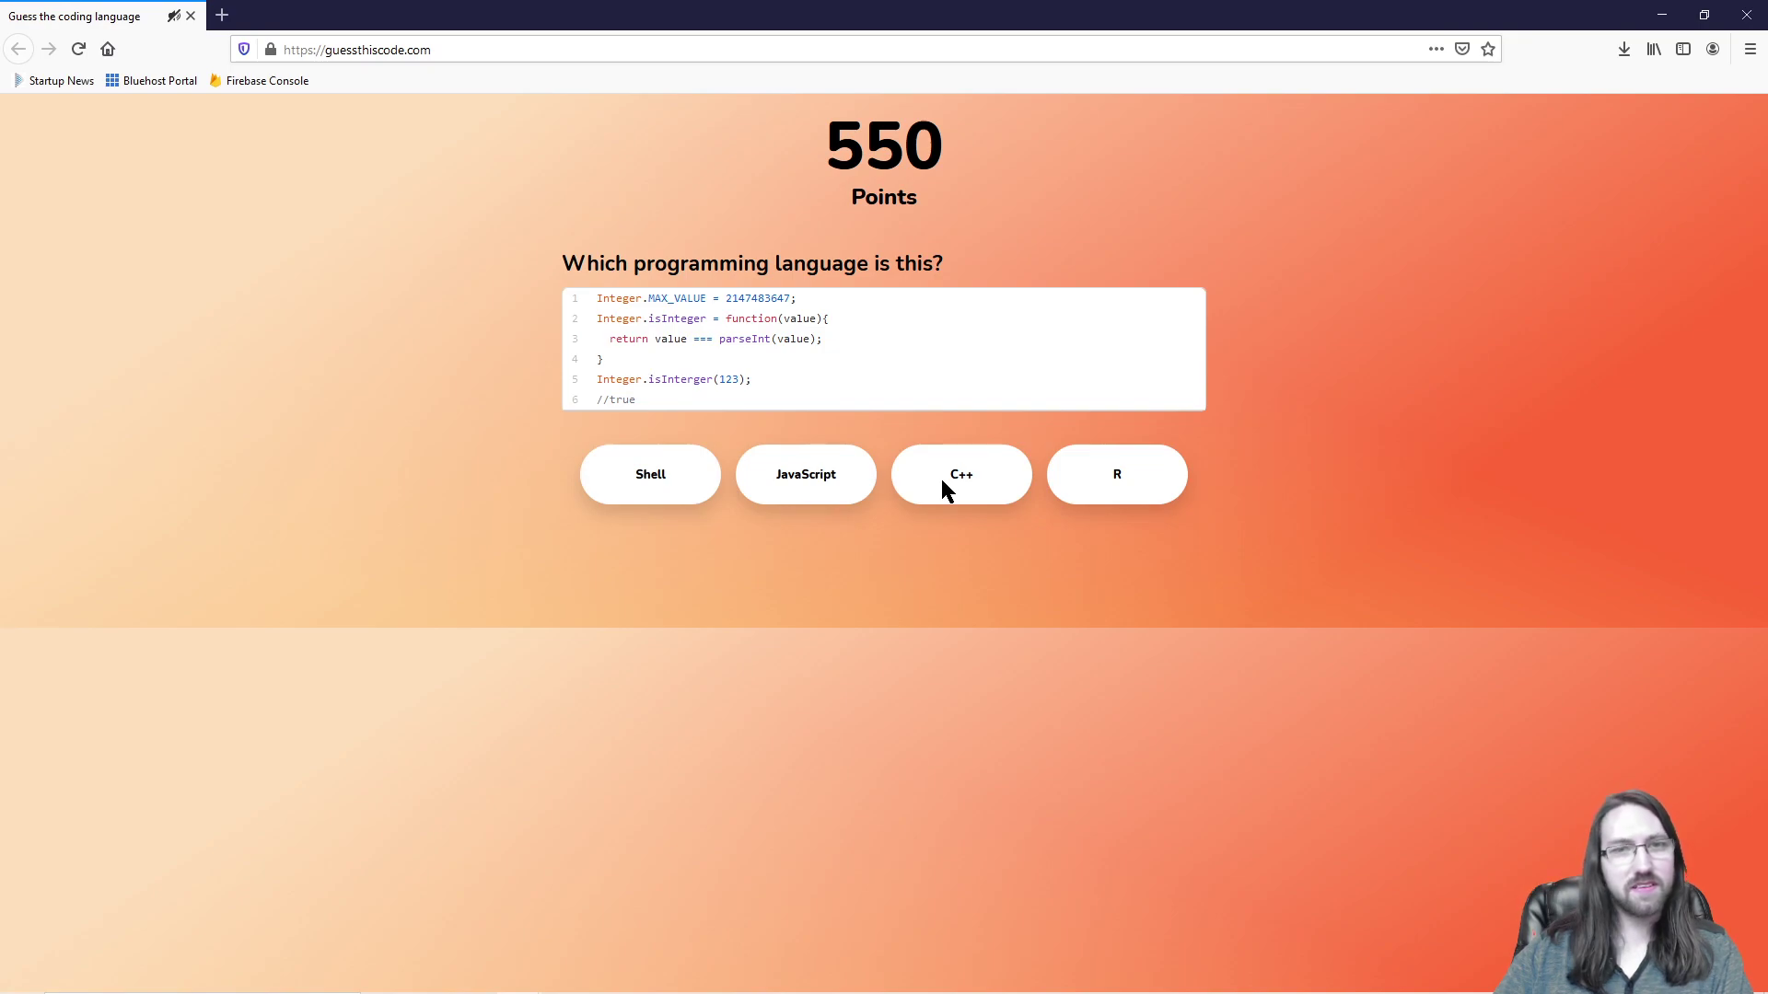
# Step: Answer JavaScript for the Integer and array snippets, and PHP for replaceInFile
pyautogui.click(803, 473)
pyautogui.click(904, 582)
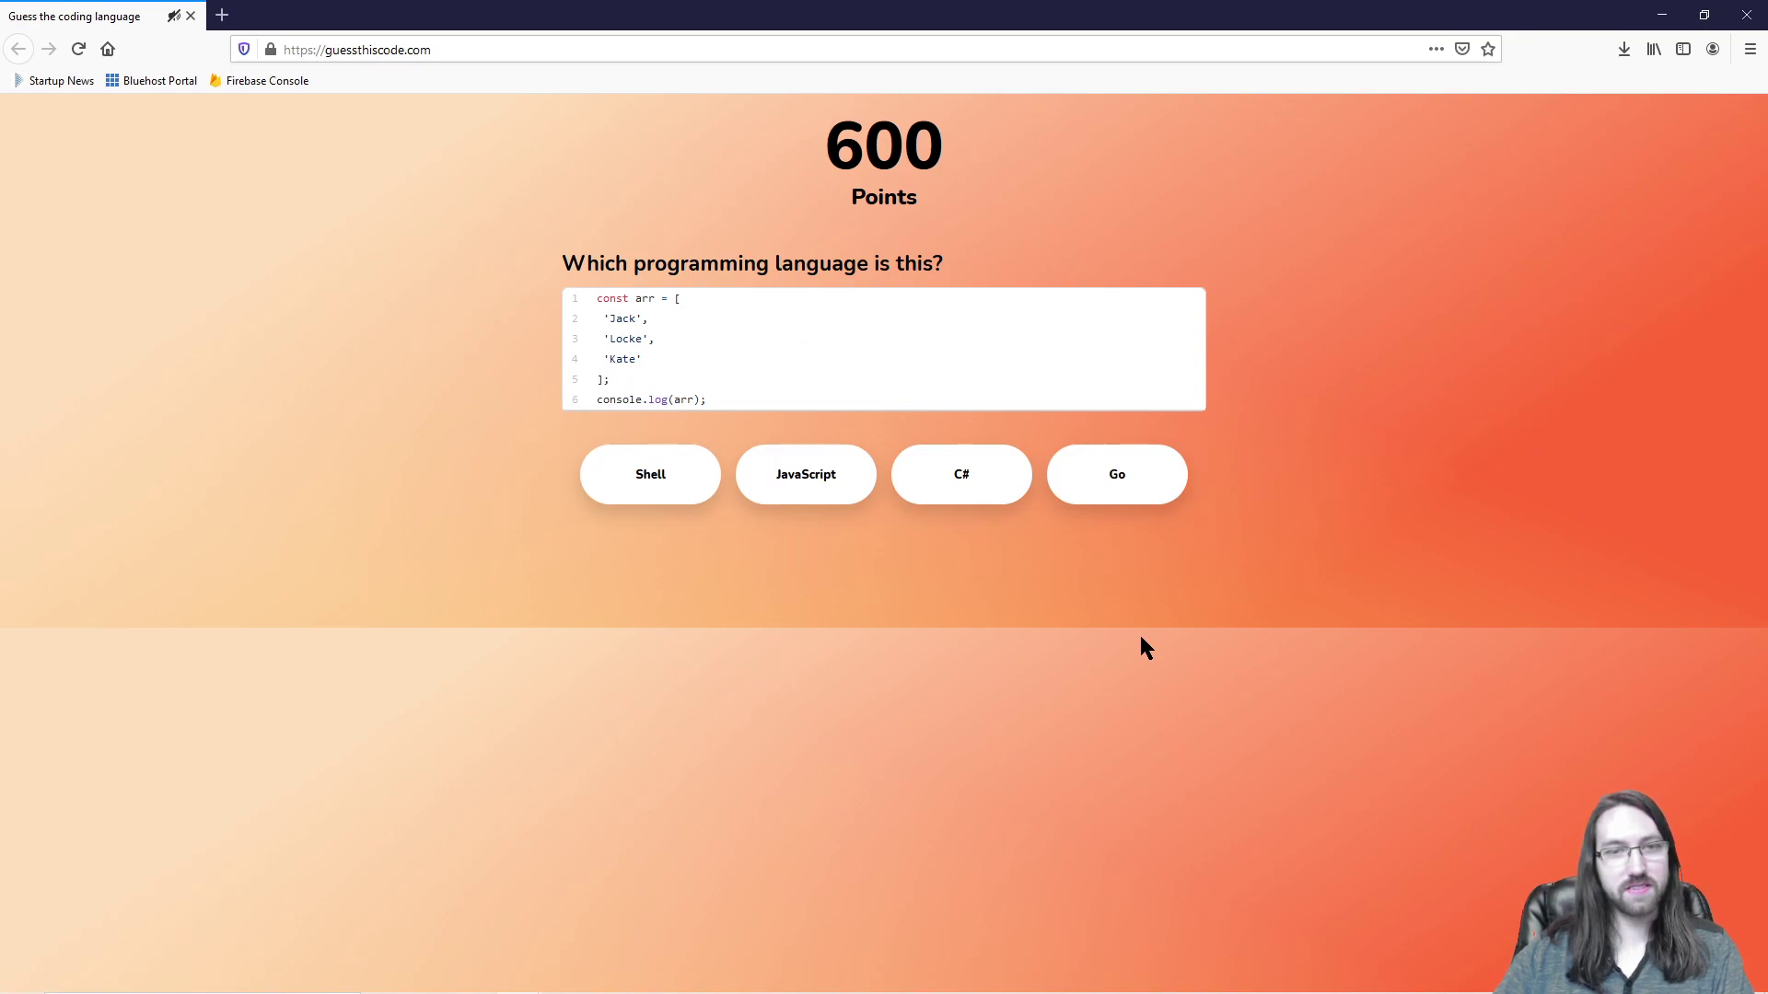
pyautogui.click(825, 494)
pyautogui.click(867, 585)
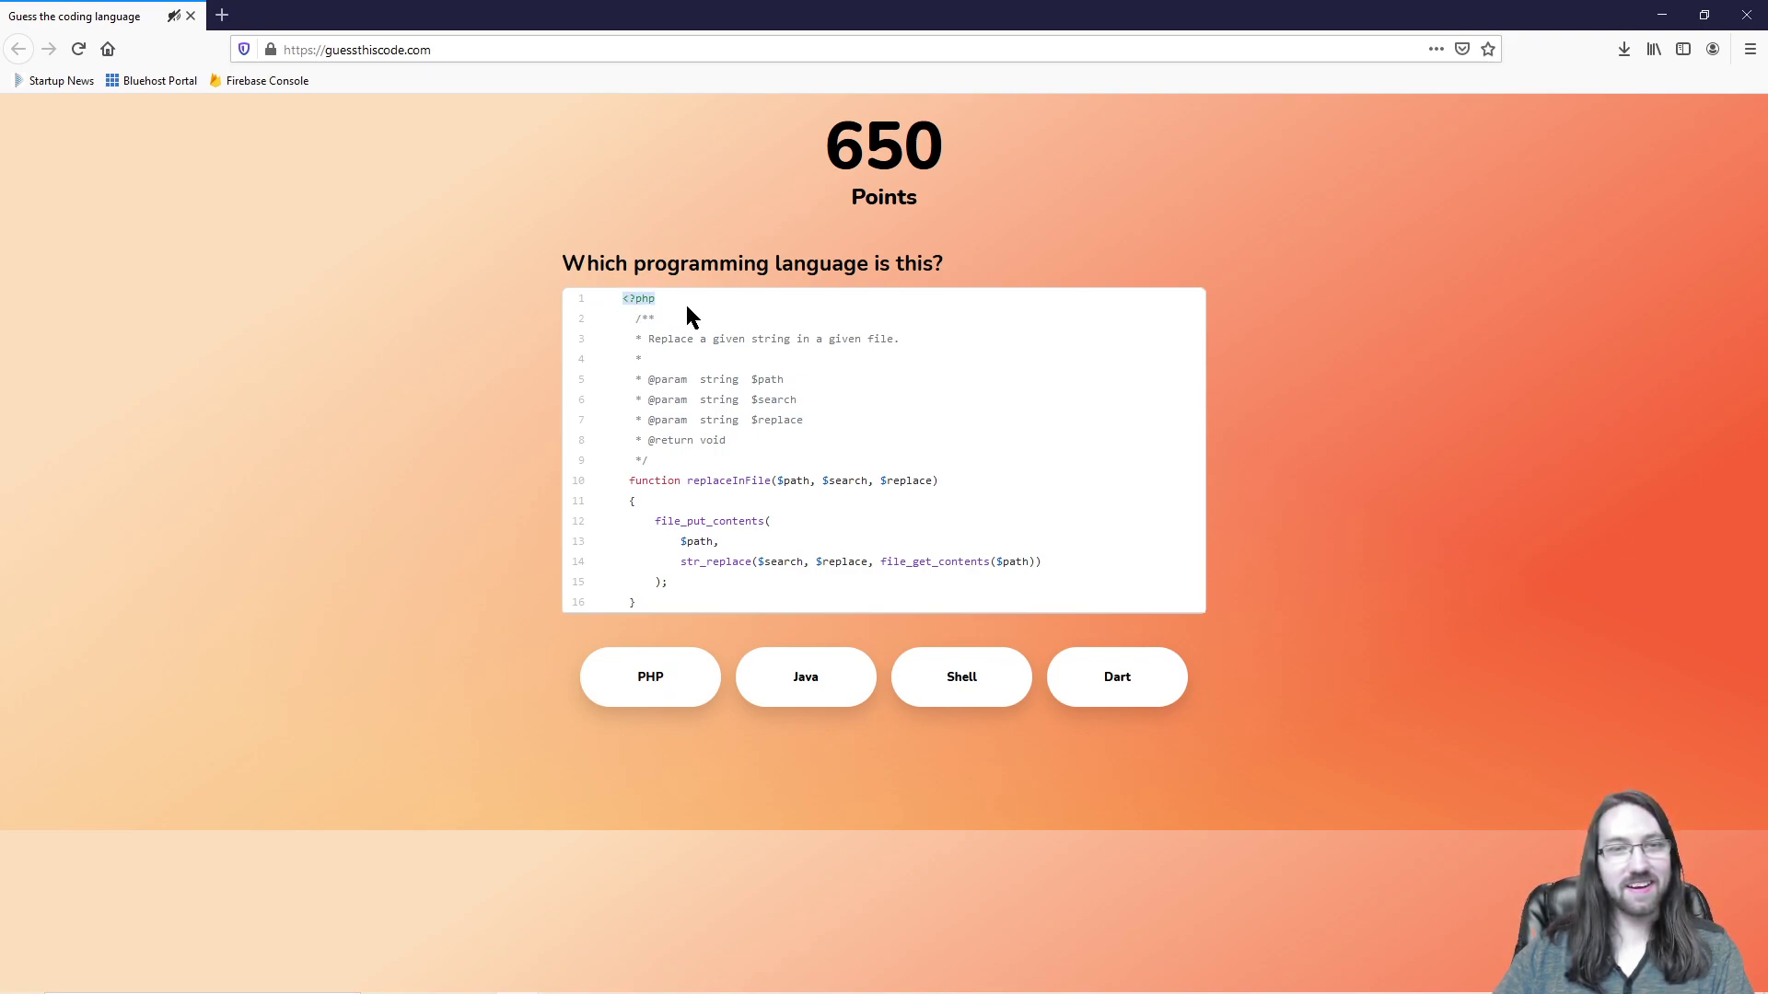
pyautogui.click(665, 678)
pyautogui.click(842, 755)
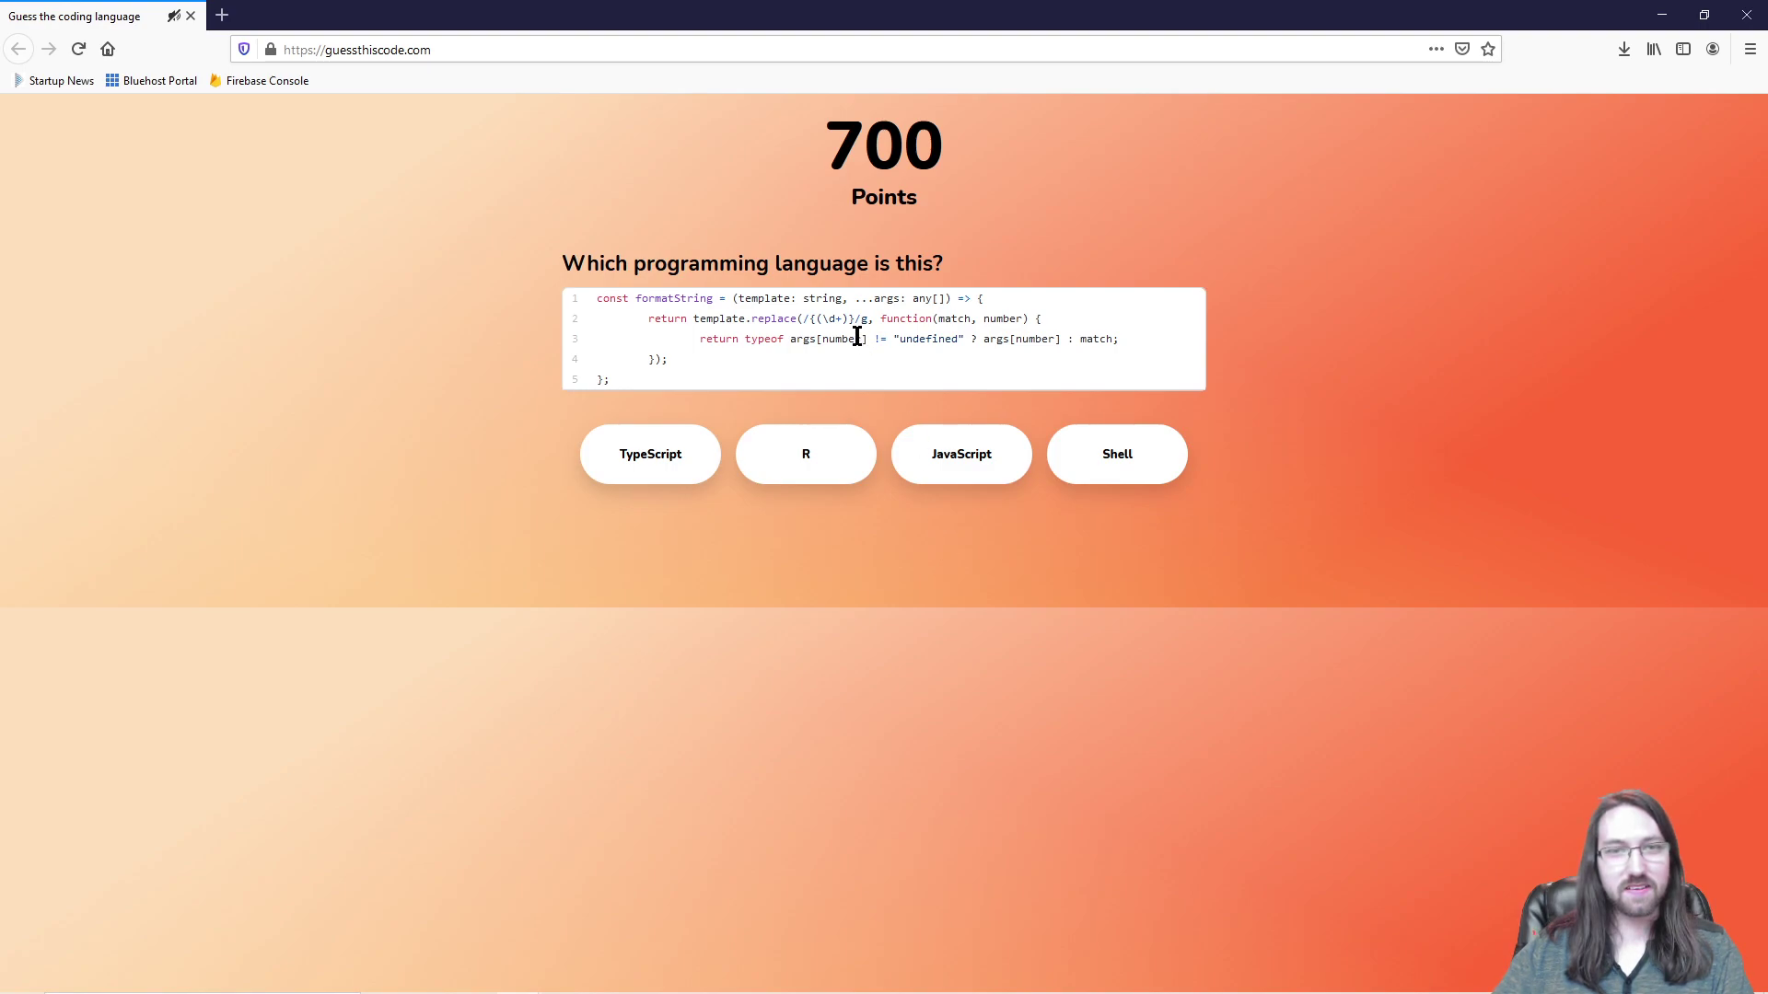
# Step: Guess JavaScript for the TypeScript formatString snippet, ending at 700 points, then start a fresh run
pyautogui.moveTo(809, 319); pyautogui.dragTo(859, 319)
pyautogui.click(1272, 357)
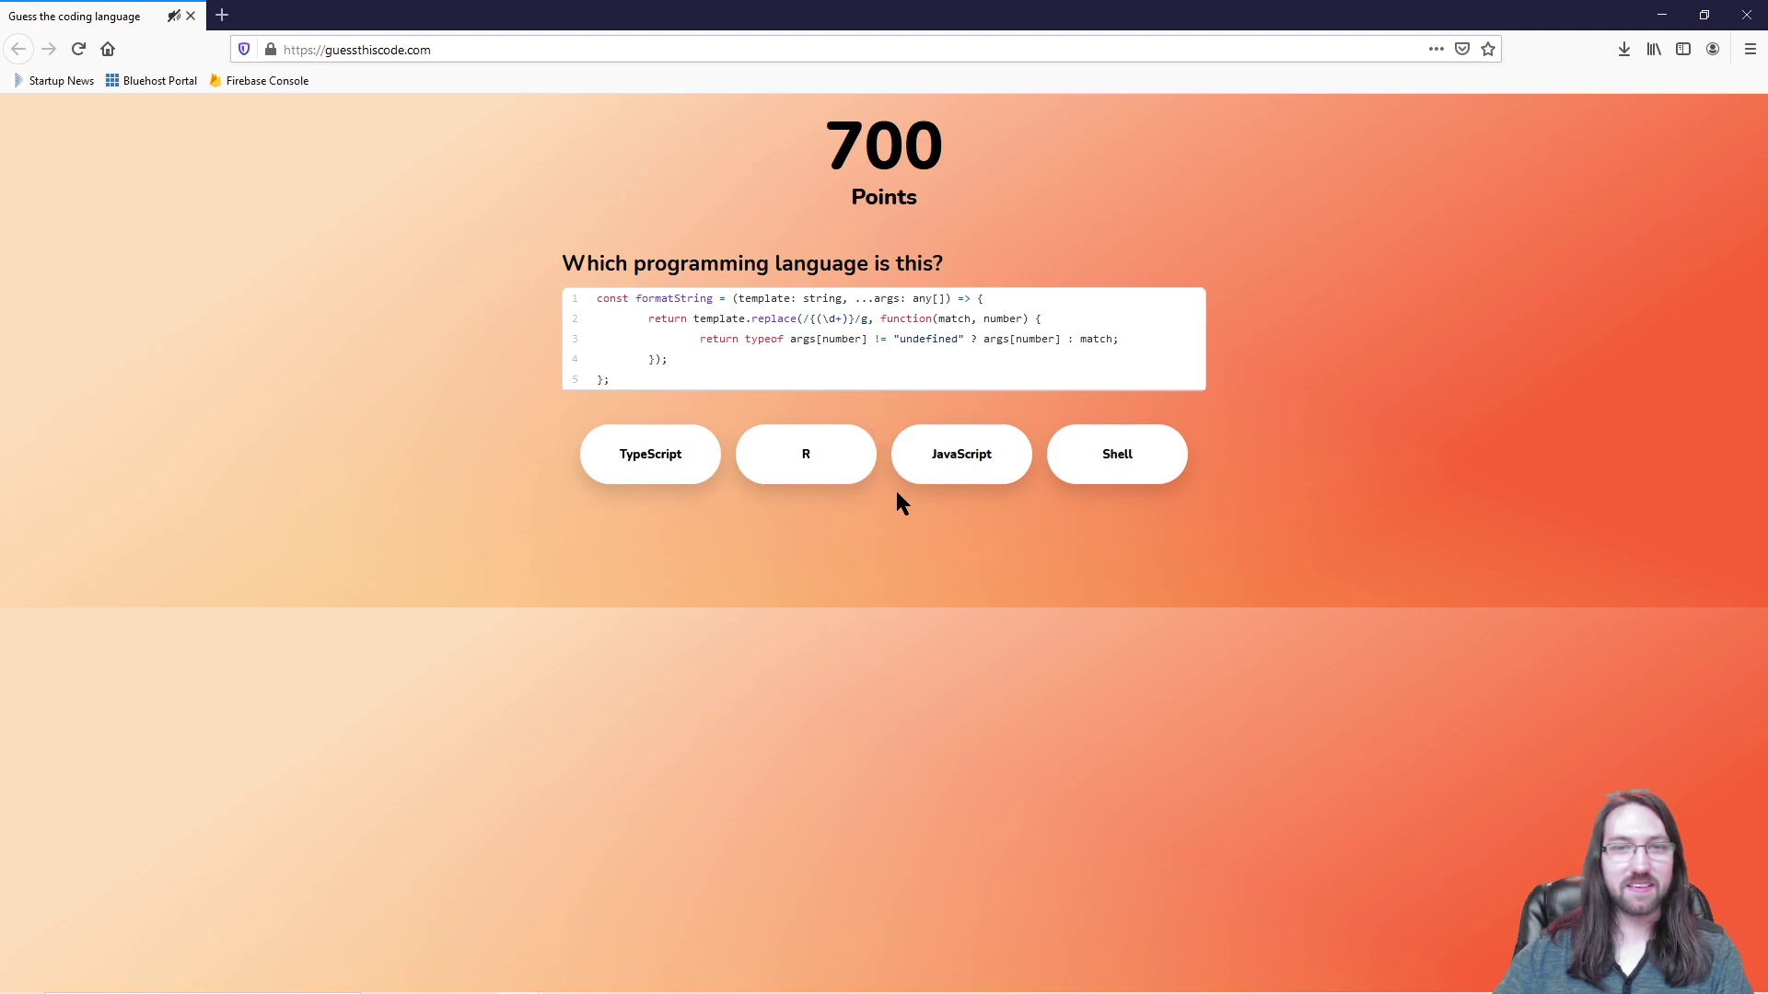
pyautogui.click(960, 443)
pyautogui.click(1068, 545)
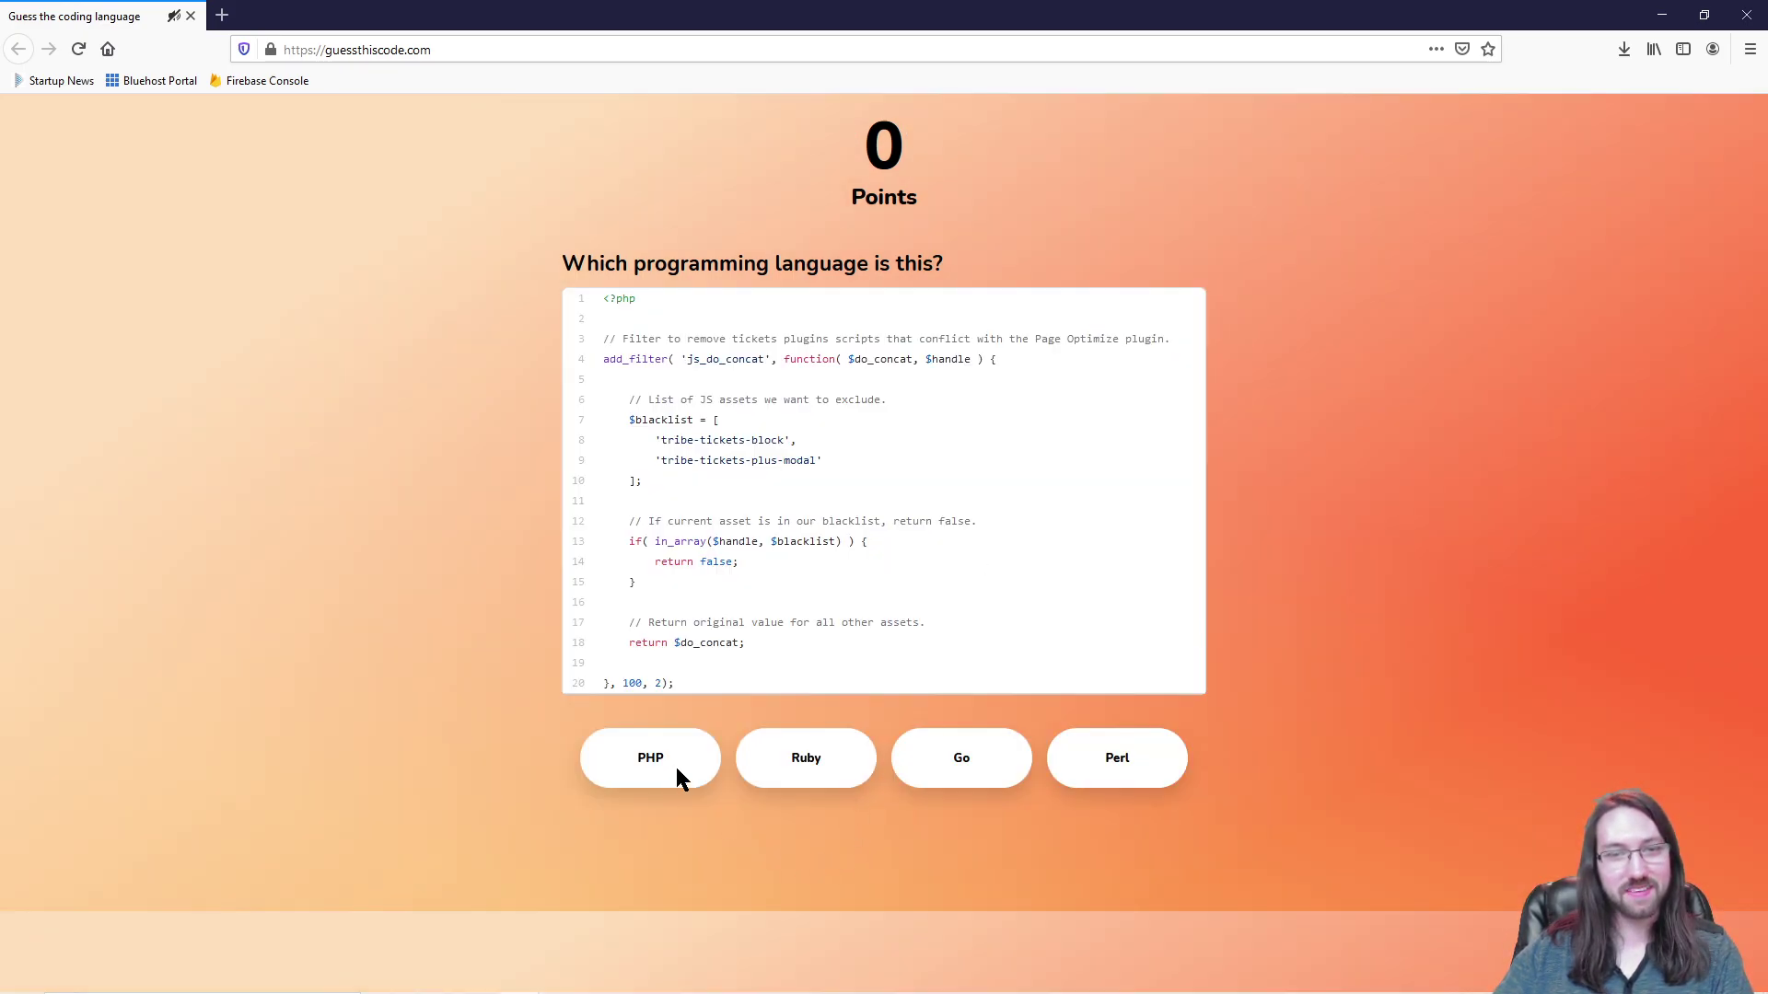
# Step: Answer PHP for the add_filter snippet and Python for the input/print snippet
pyautogui.click(677, 773)
pyautogui.click(943, 845)
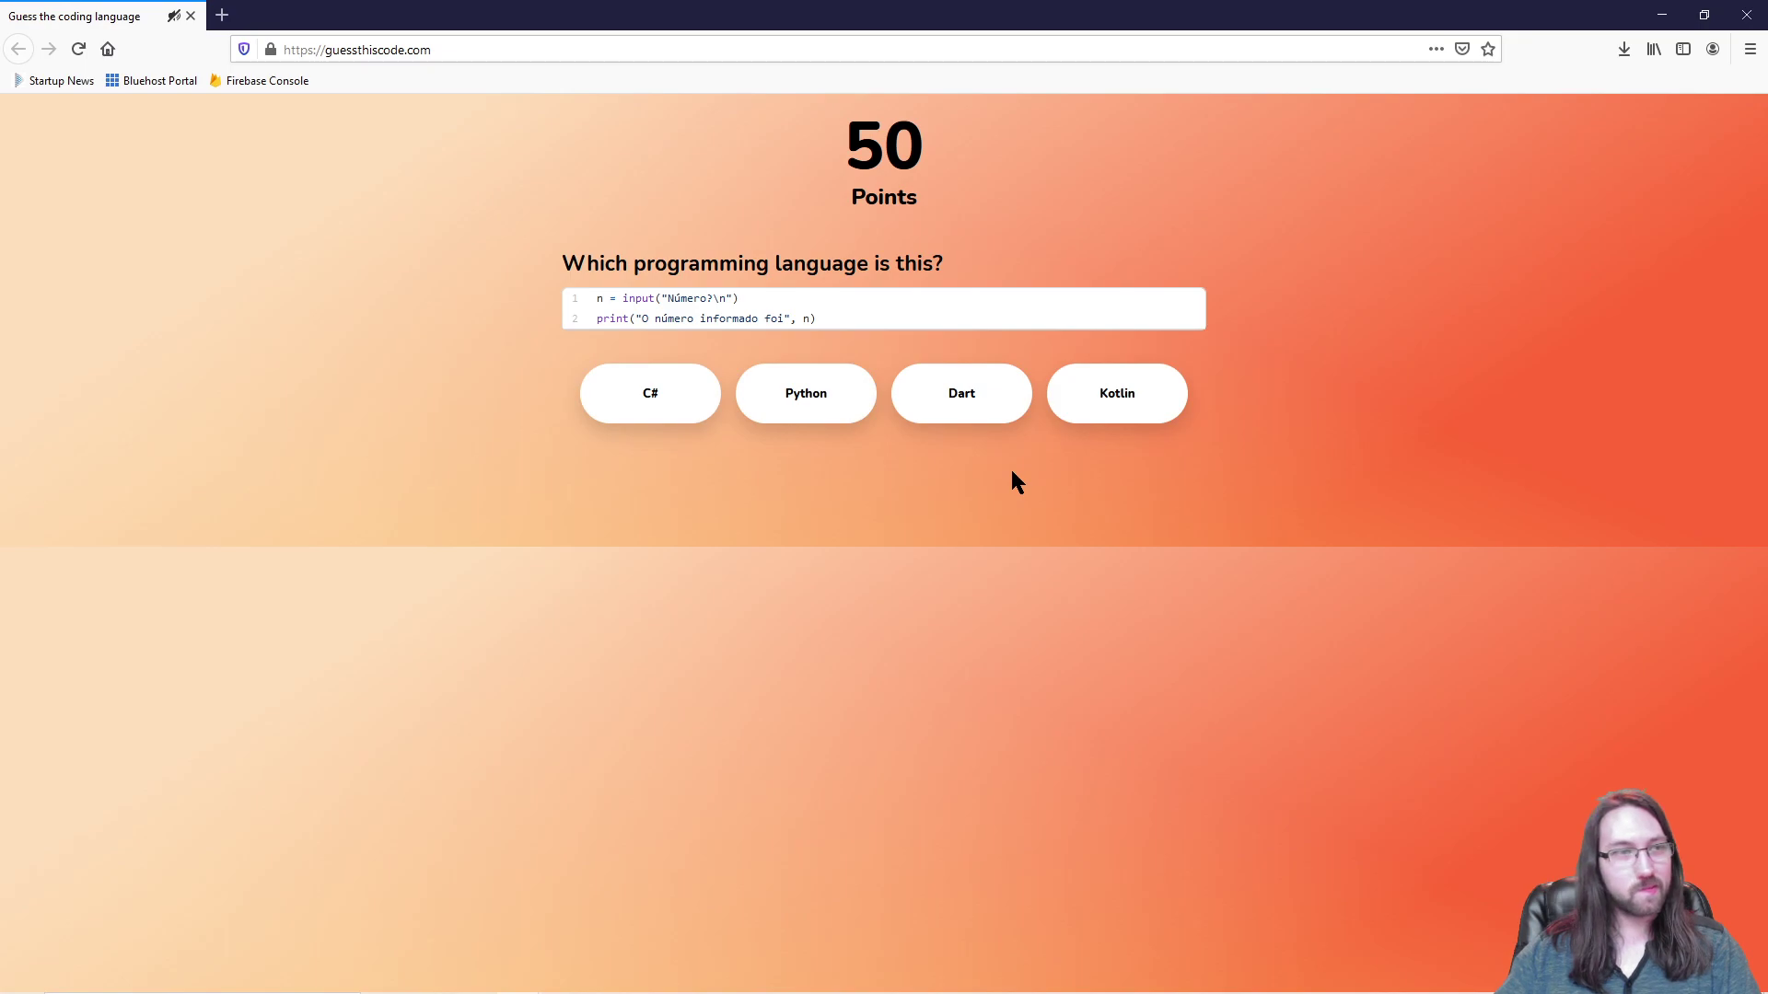
pyautogui.click(849, 399)
pyautogui.click(897, 488)
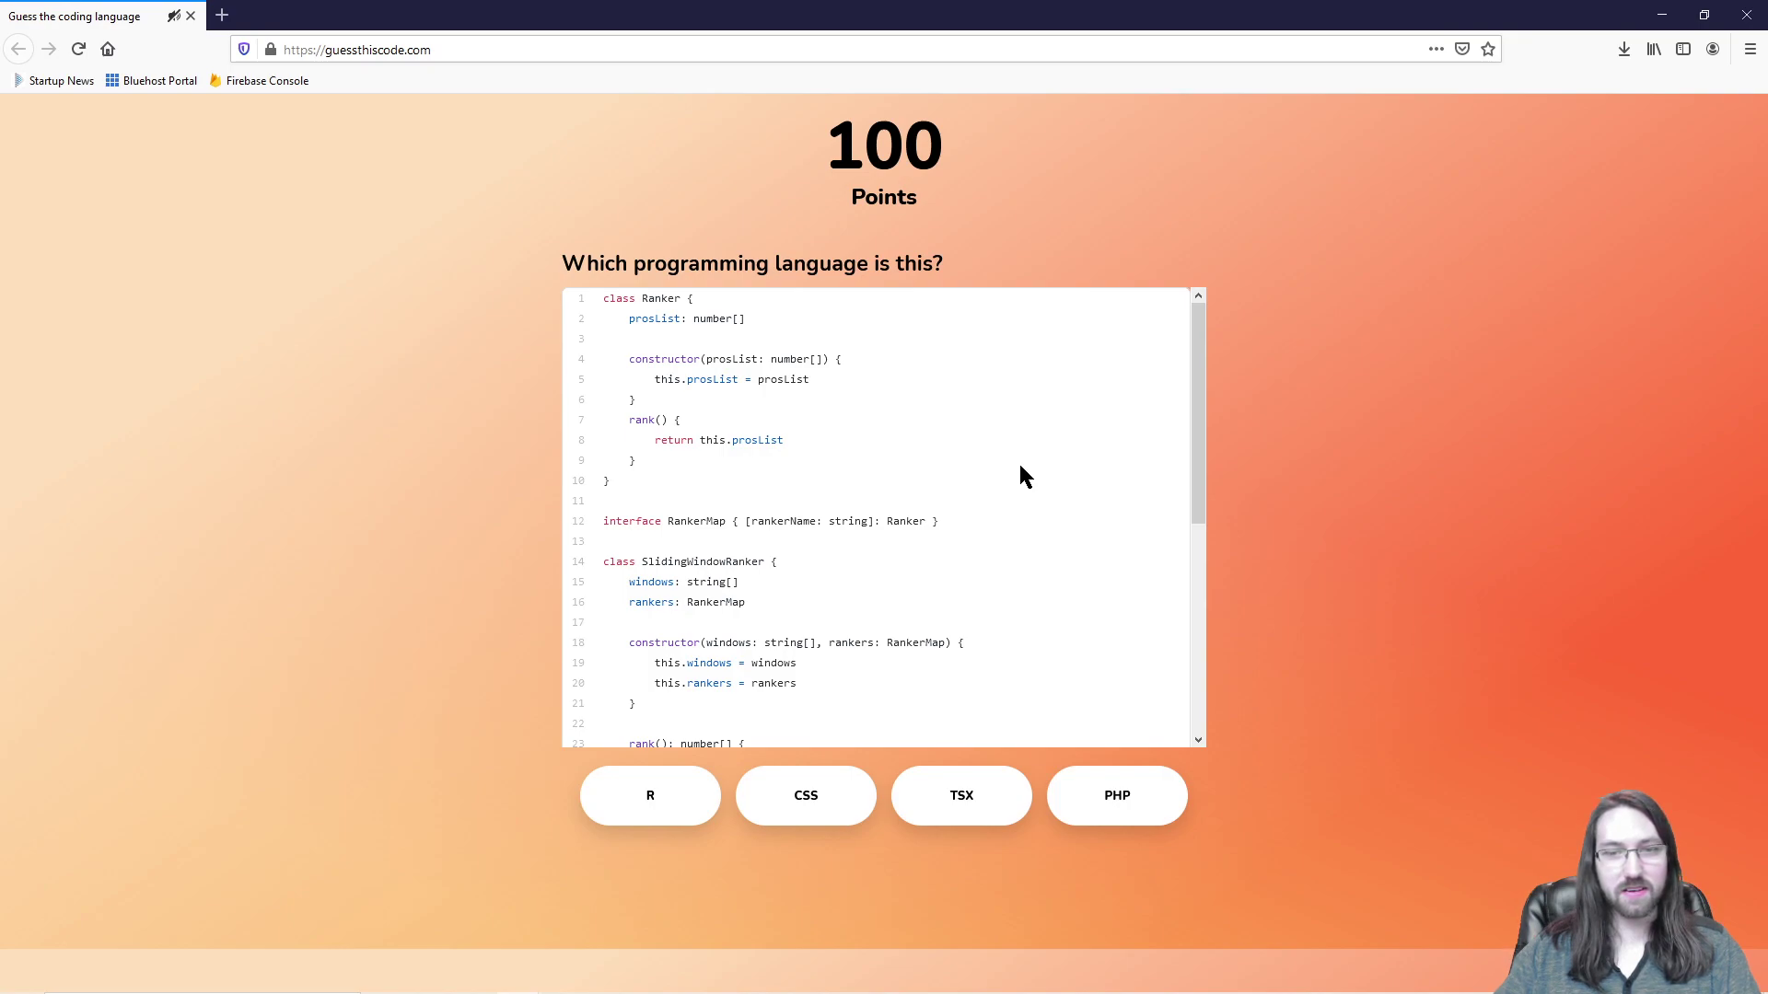
# Step: Read through the Ranker class snippet and identify it as TSX
pyautogui.scroll(-5, 1020, 466)
pyautogui.scroll(5, 1019, 457)
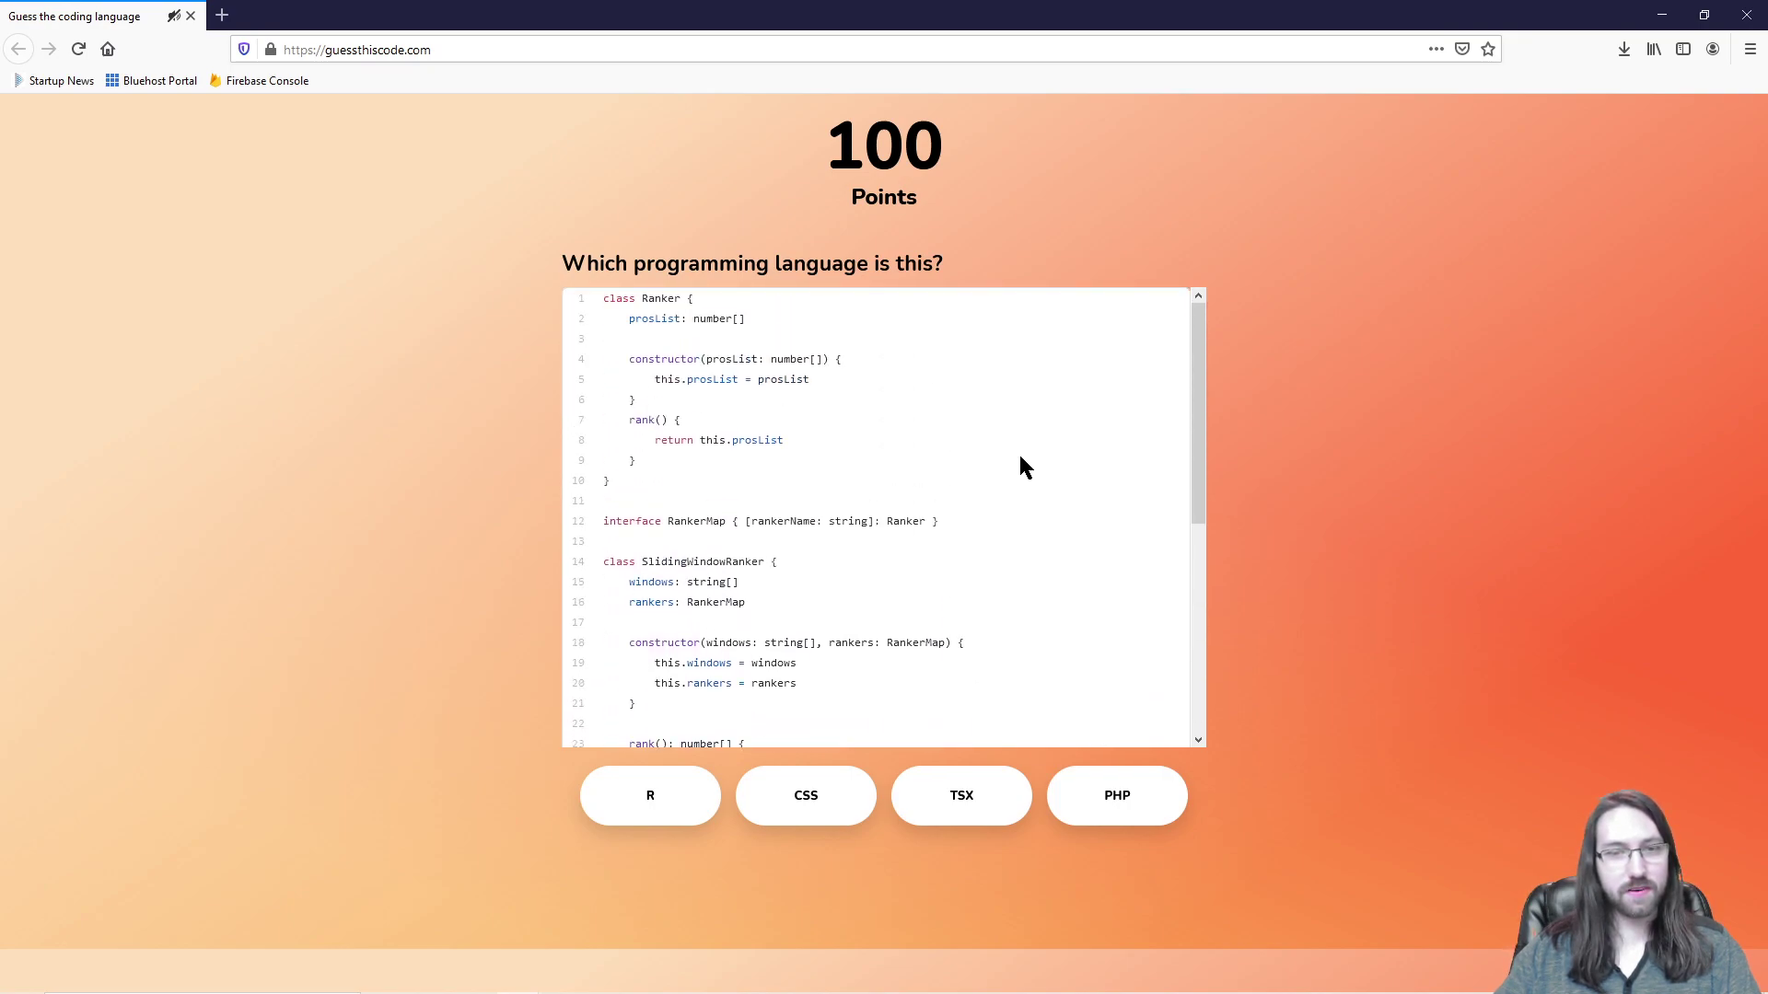
pyautogui.scroll(-2, 1024, 466)
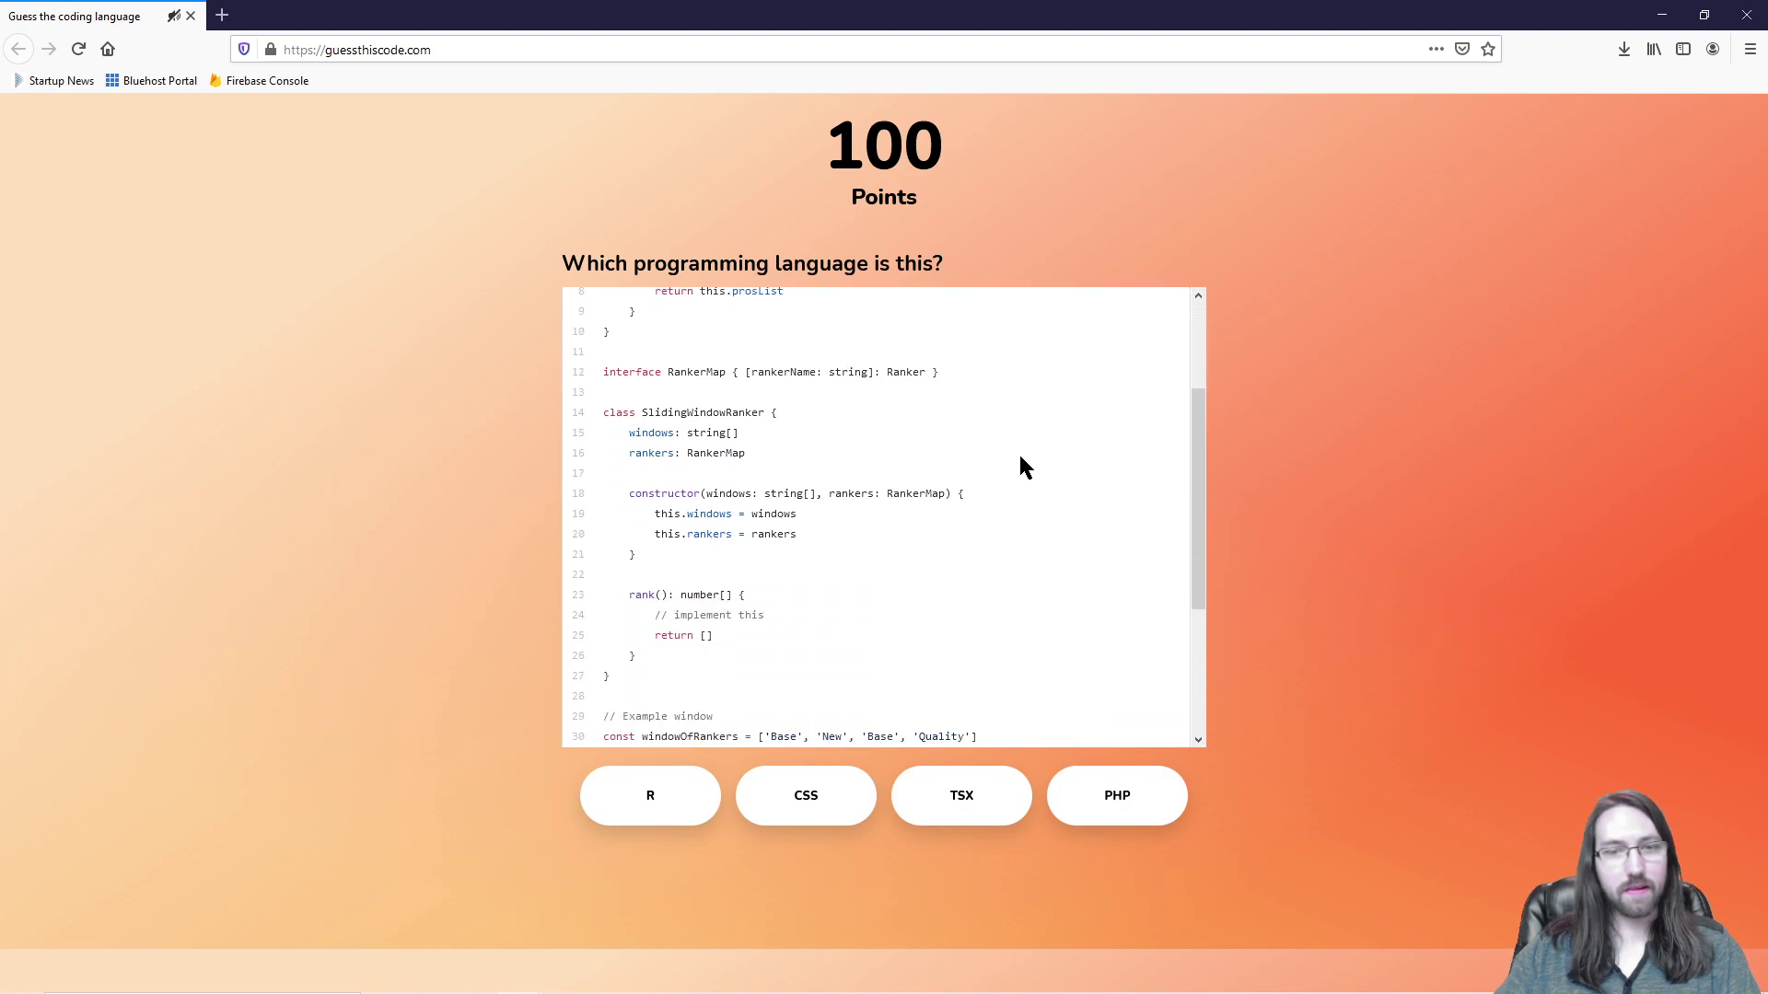
pyautogui.scroll(-3, 1024, 467)
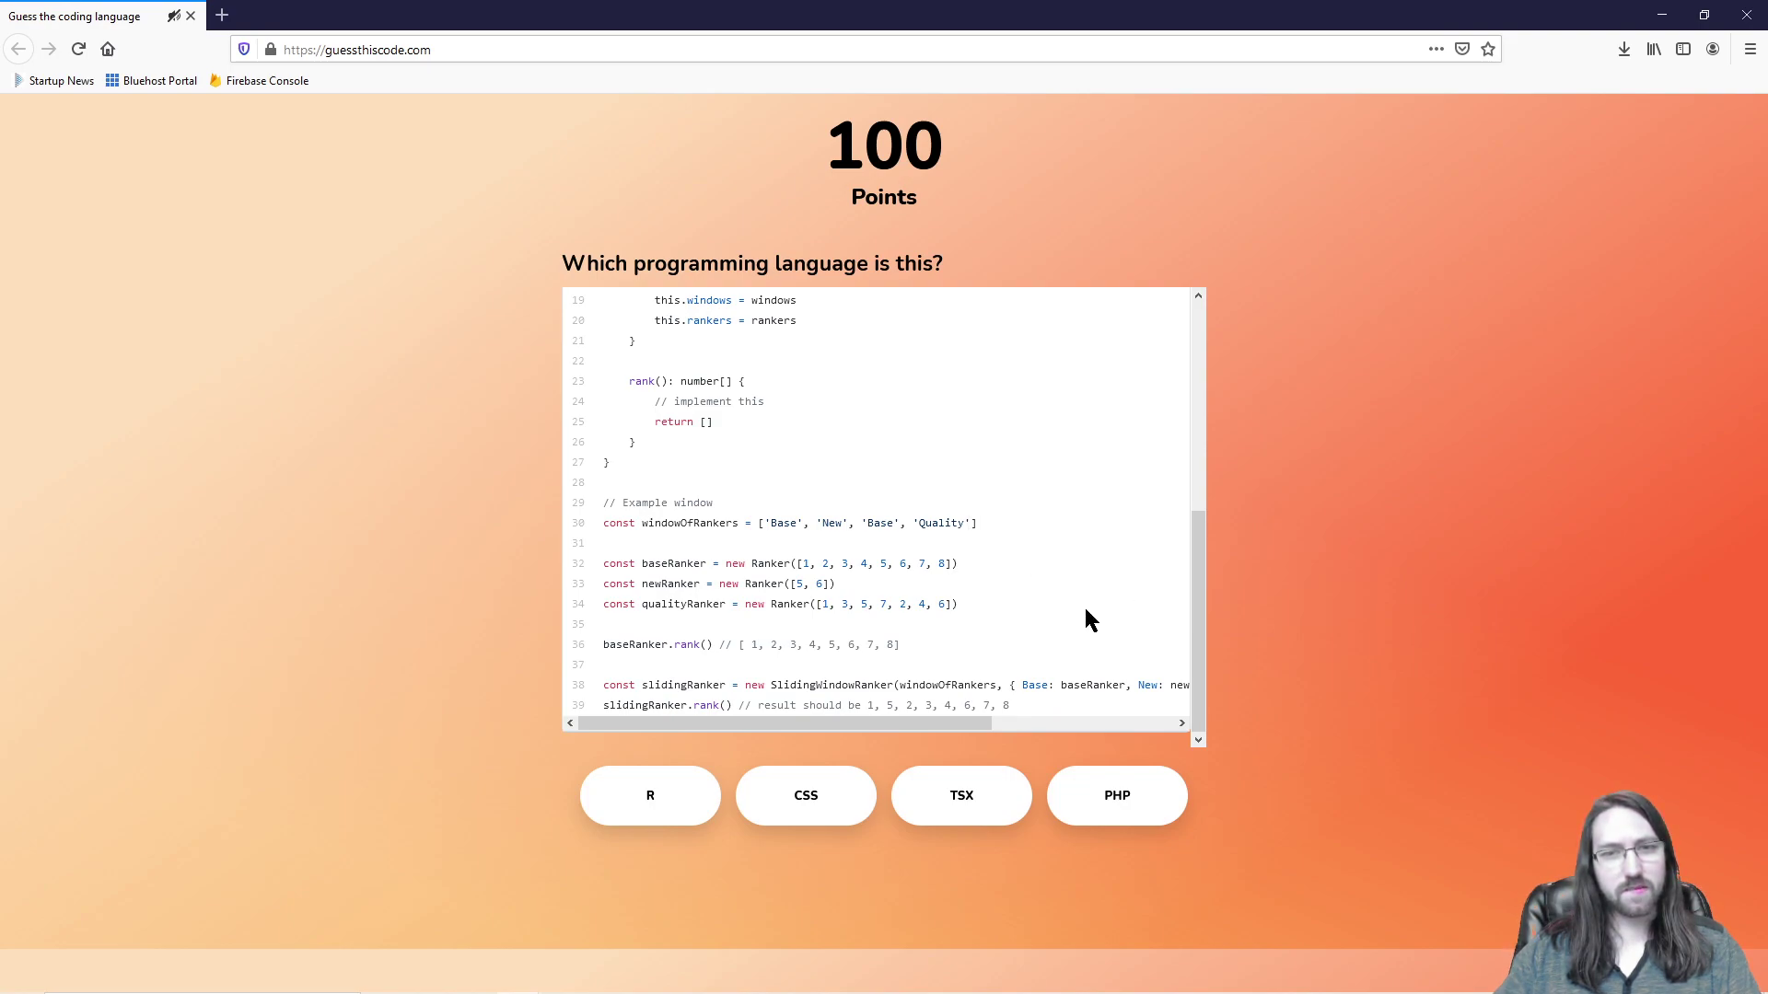
pyautogui.scroll(5, 1086, 610)
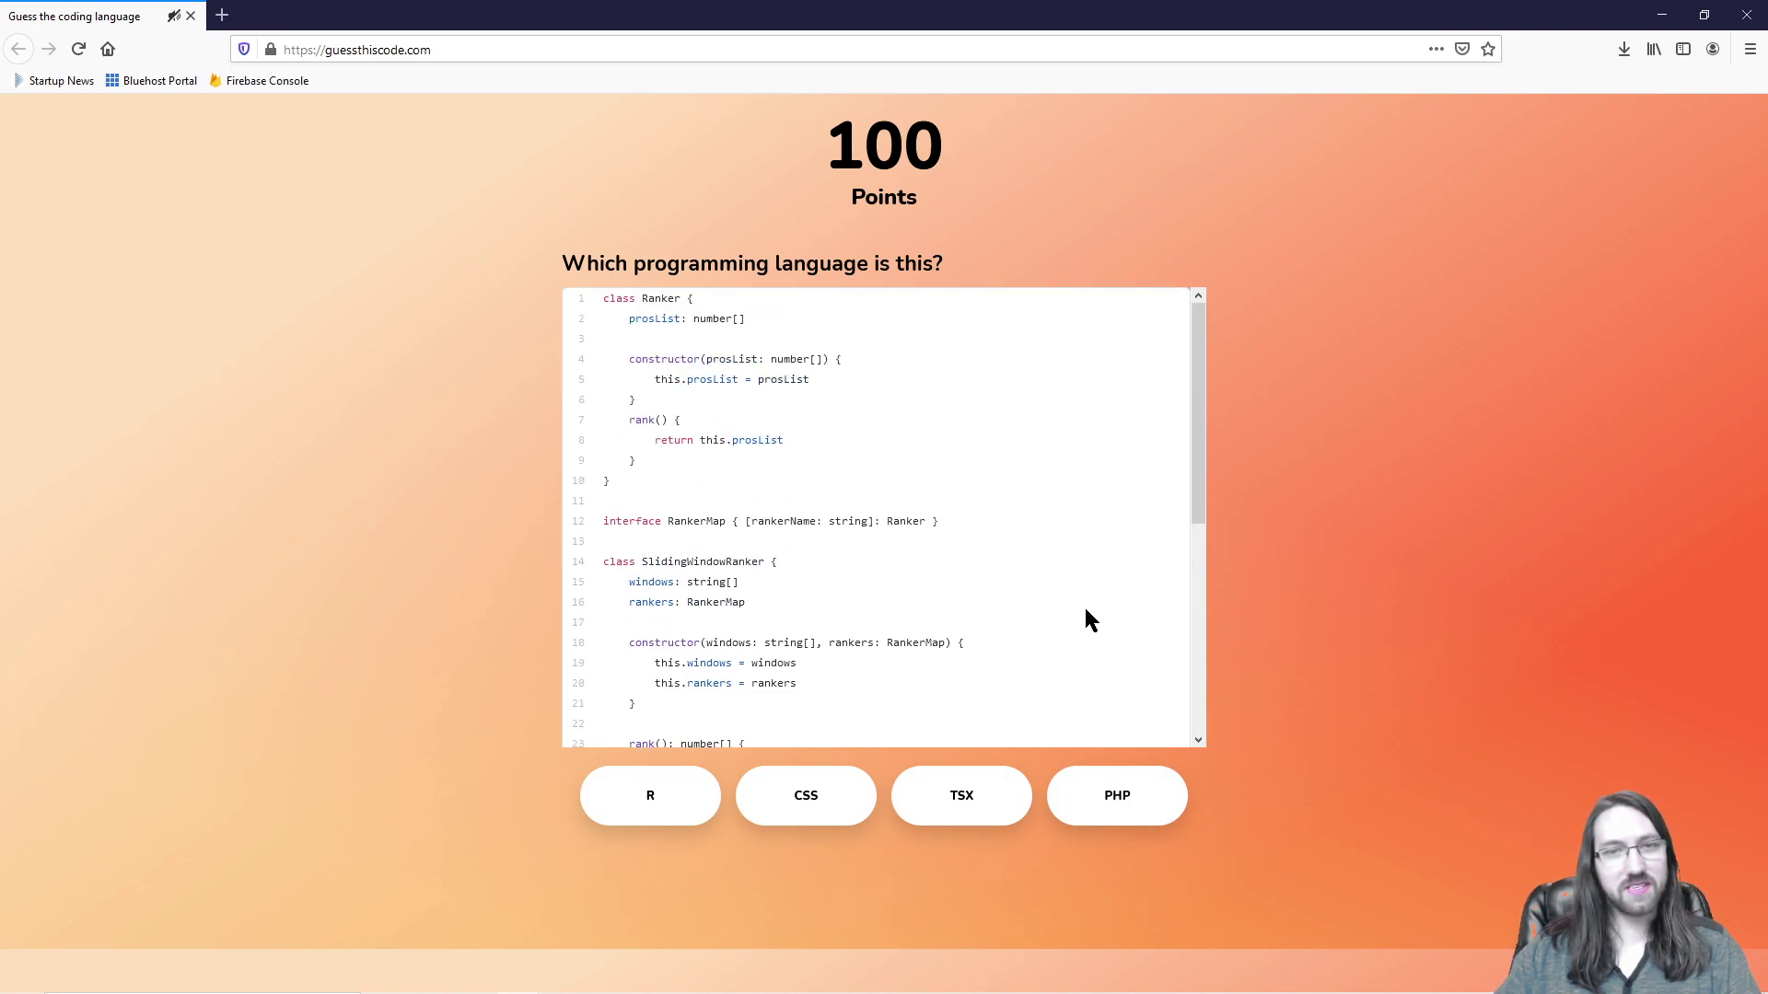
pyautogui.scroll(-5, 1084, 612)
pyautogui.click(978, 801)
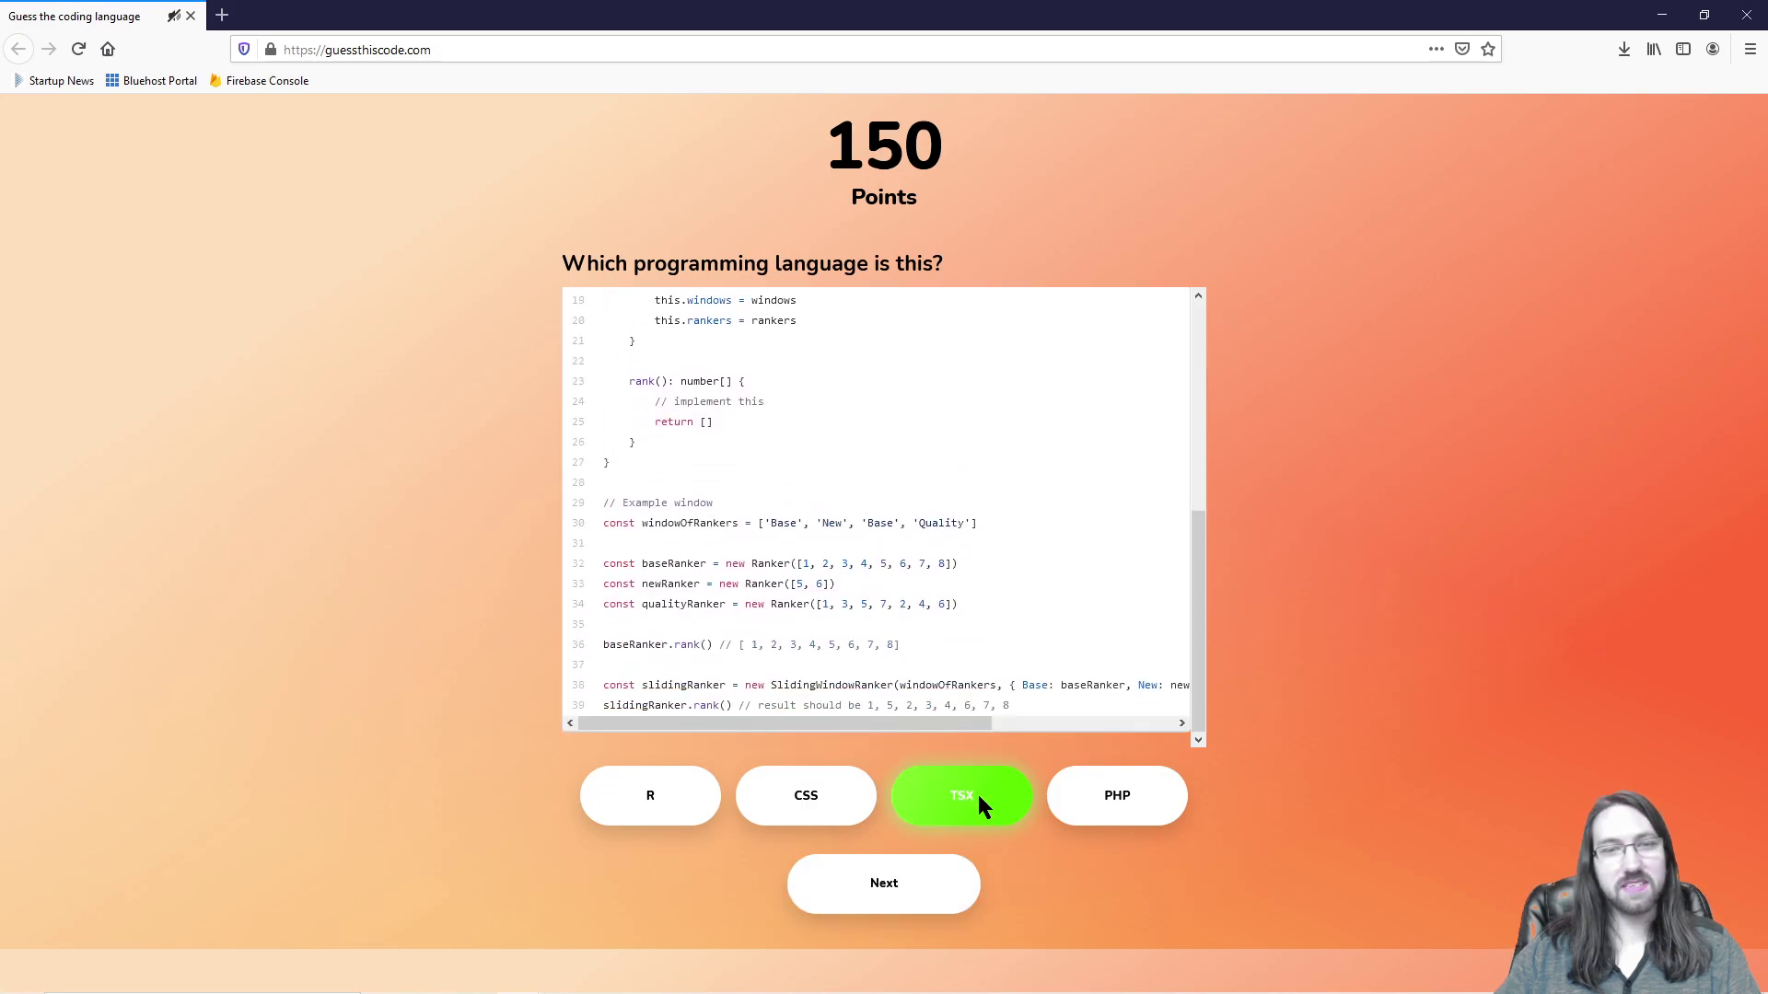
pyautogui.click(929, 898)
# Step: Identify the next two snippets, including a keyframes one, as CSS
pyautogui.scroll(-10, 1048, 480)
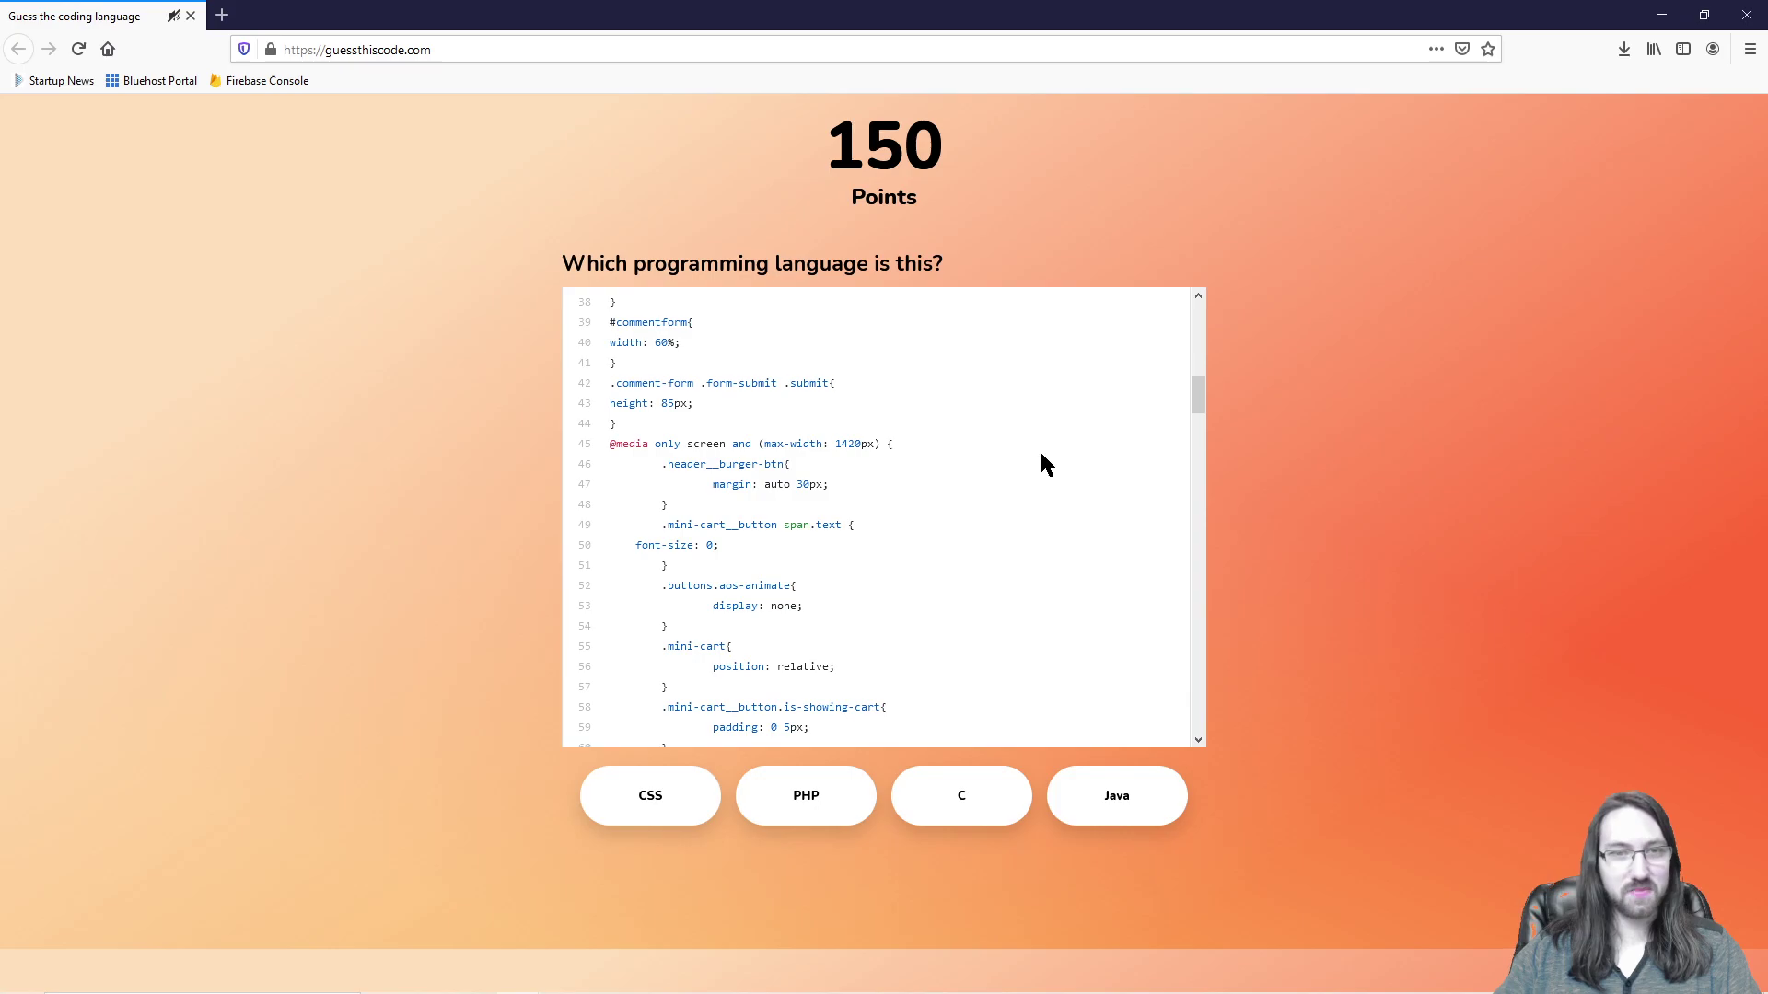
pyautogui.scroll(10, 1043, 465)
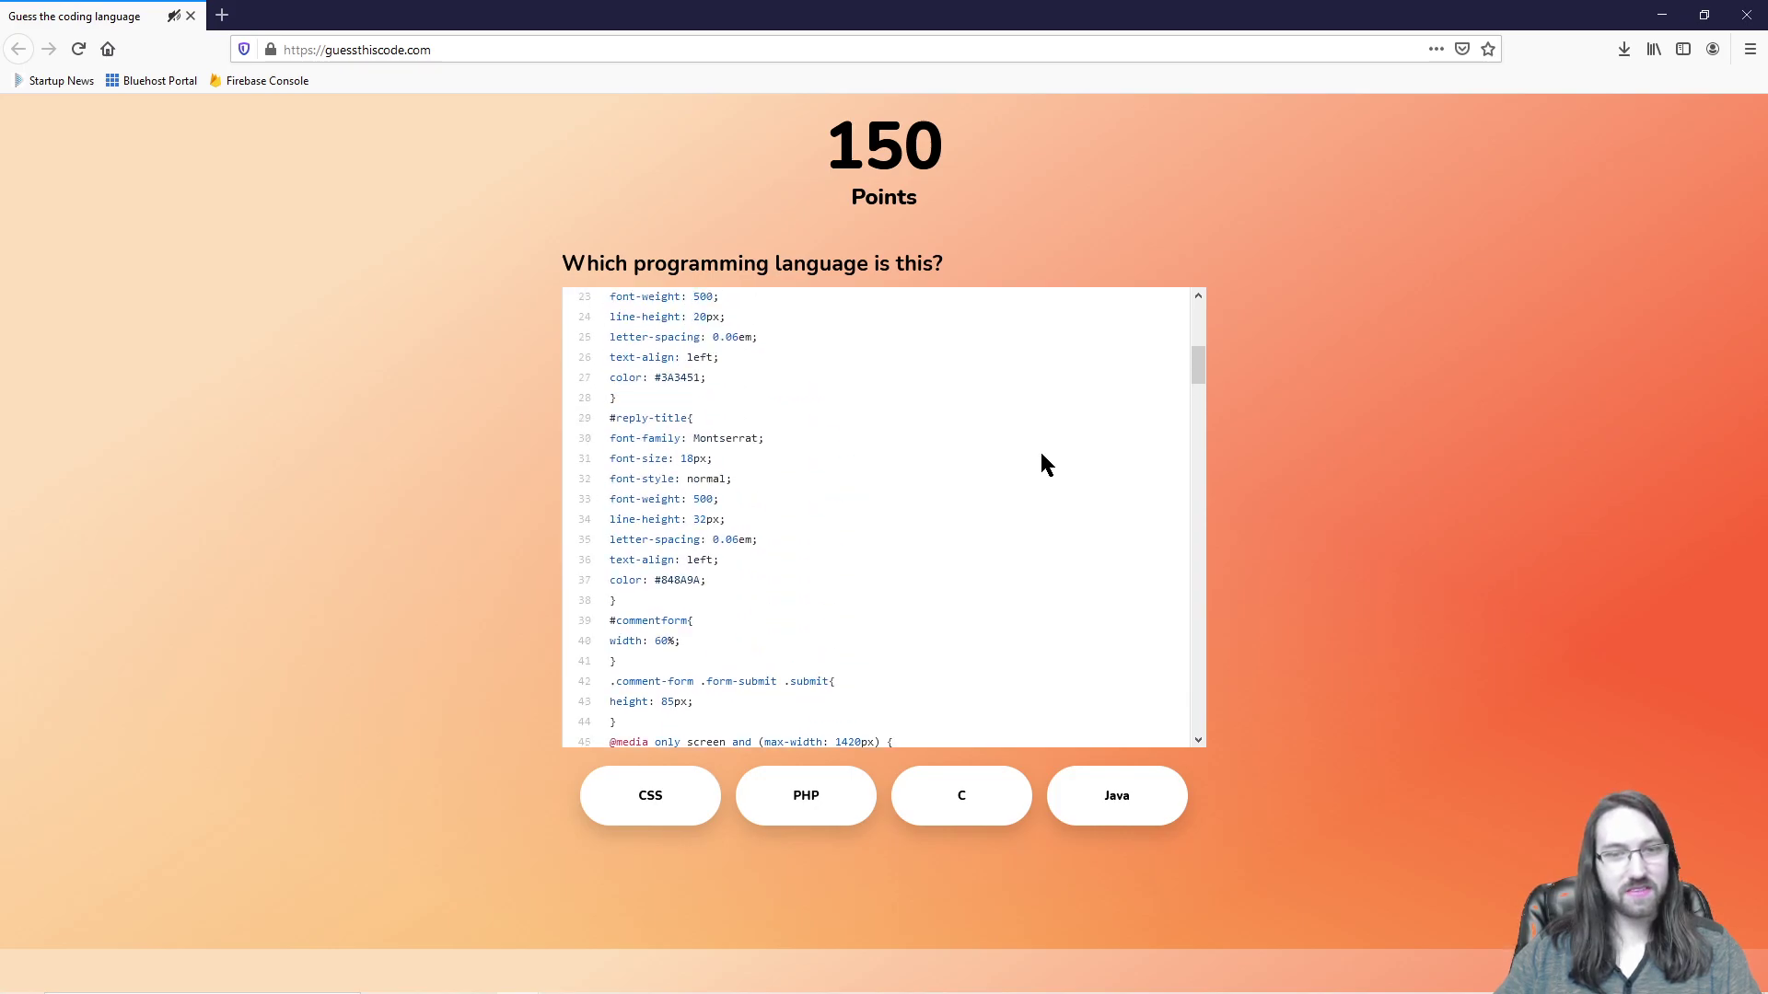
pyautogui.click(663, 787)
pyautogui.click(920, 875)
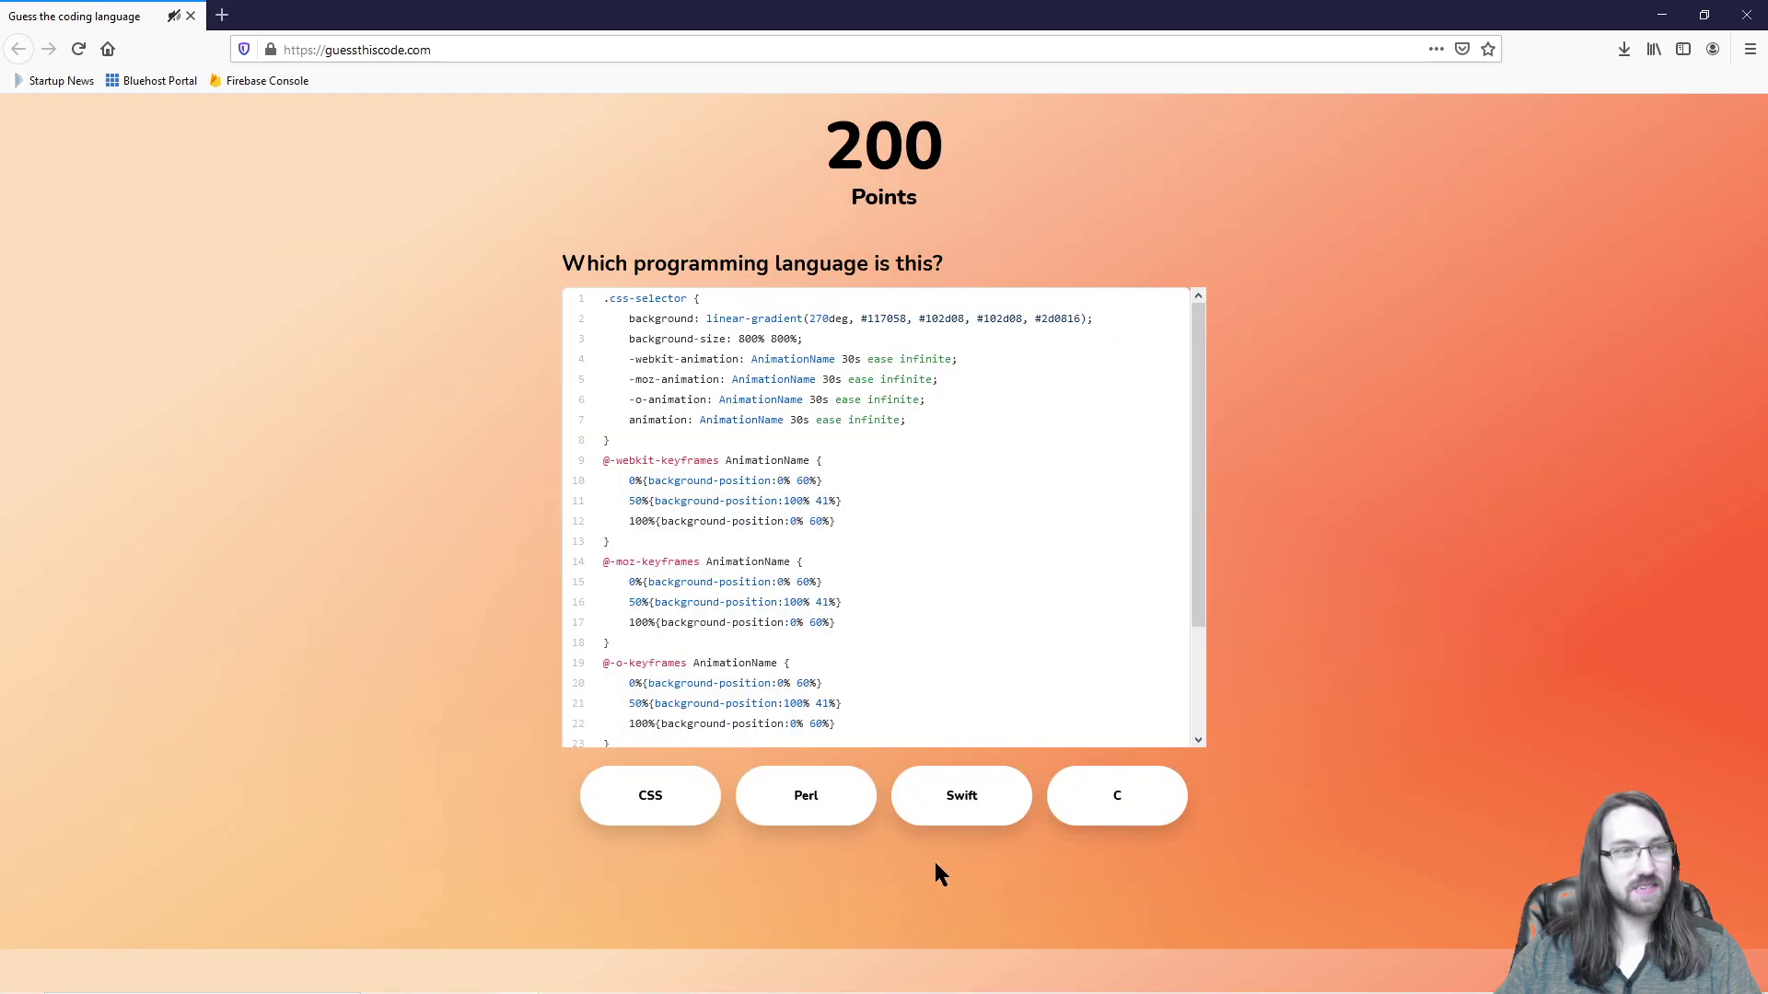
pyautogui.moveTo(616, 299); pyautogui.dragTo(735, 301)
pyautogui.click(790, 488)
pyautogui.click(699, 803)
pyautogui.click(882, 875)
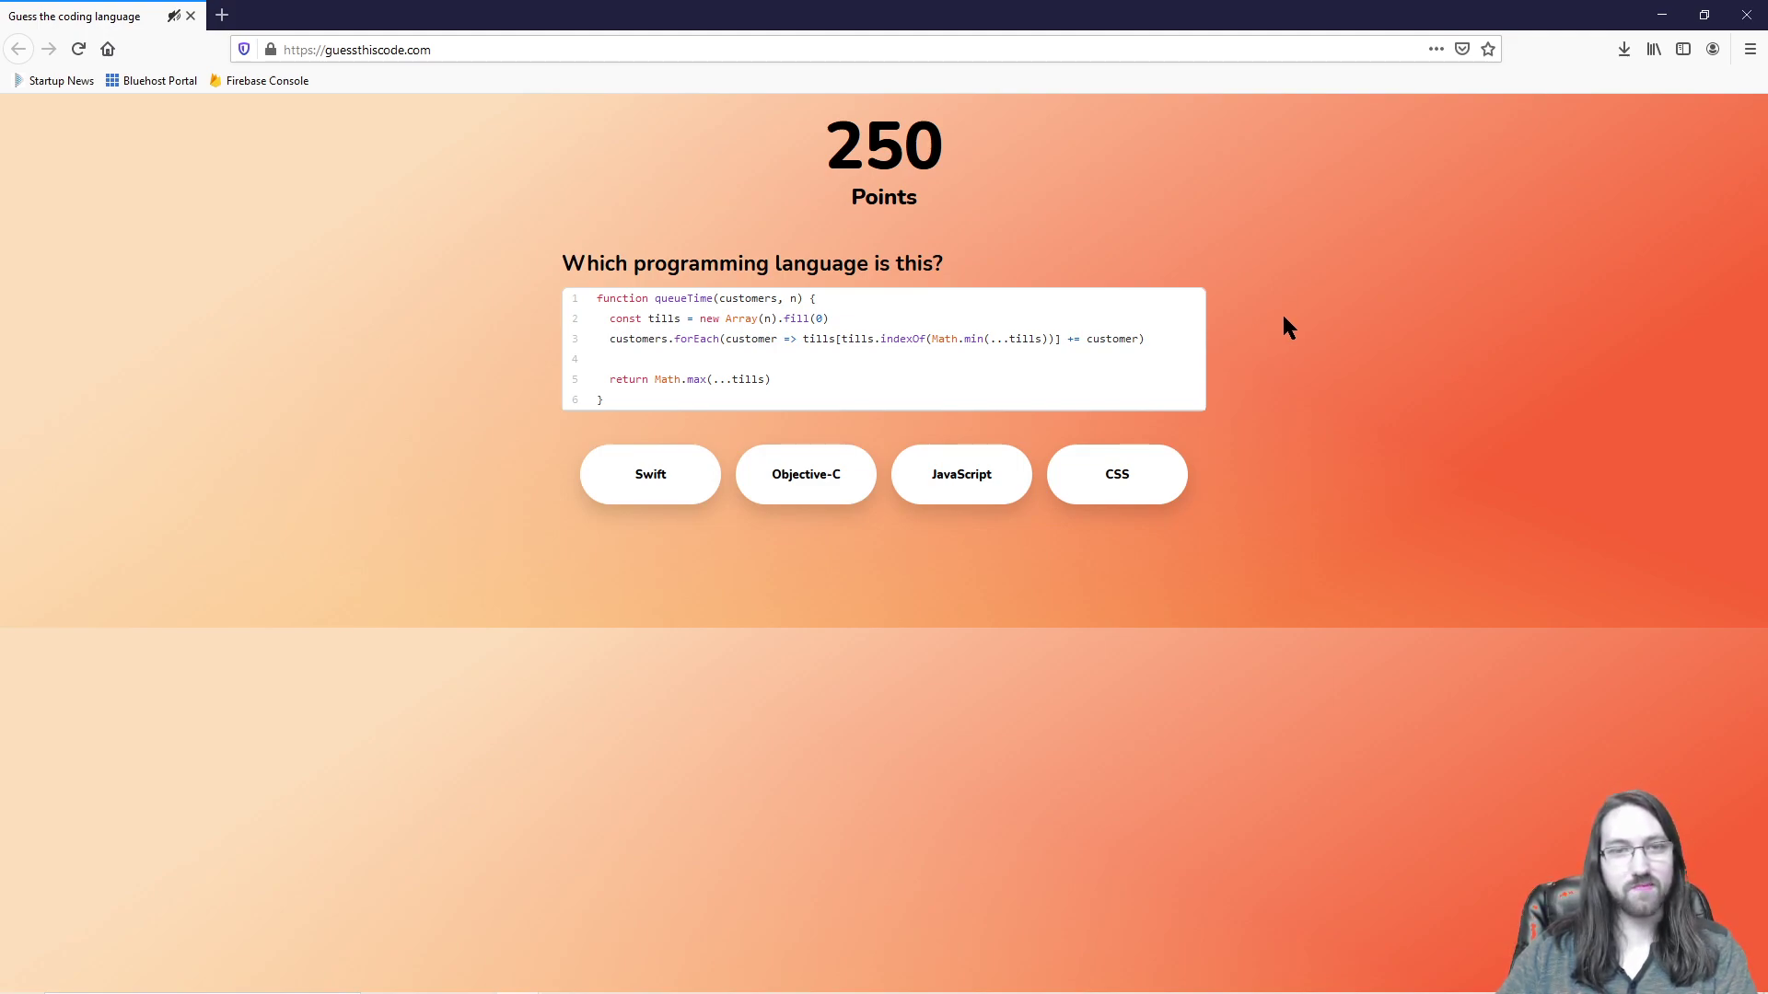
# Step: Guess Swift on the JavaScript queueTime snippet, ending the run at 250, then Retry
pyautogui.click(659, 475)
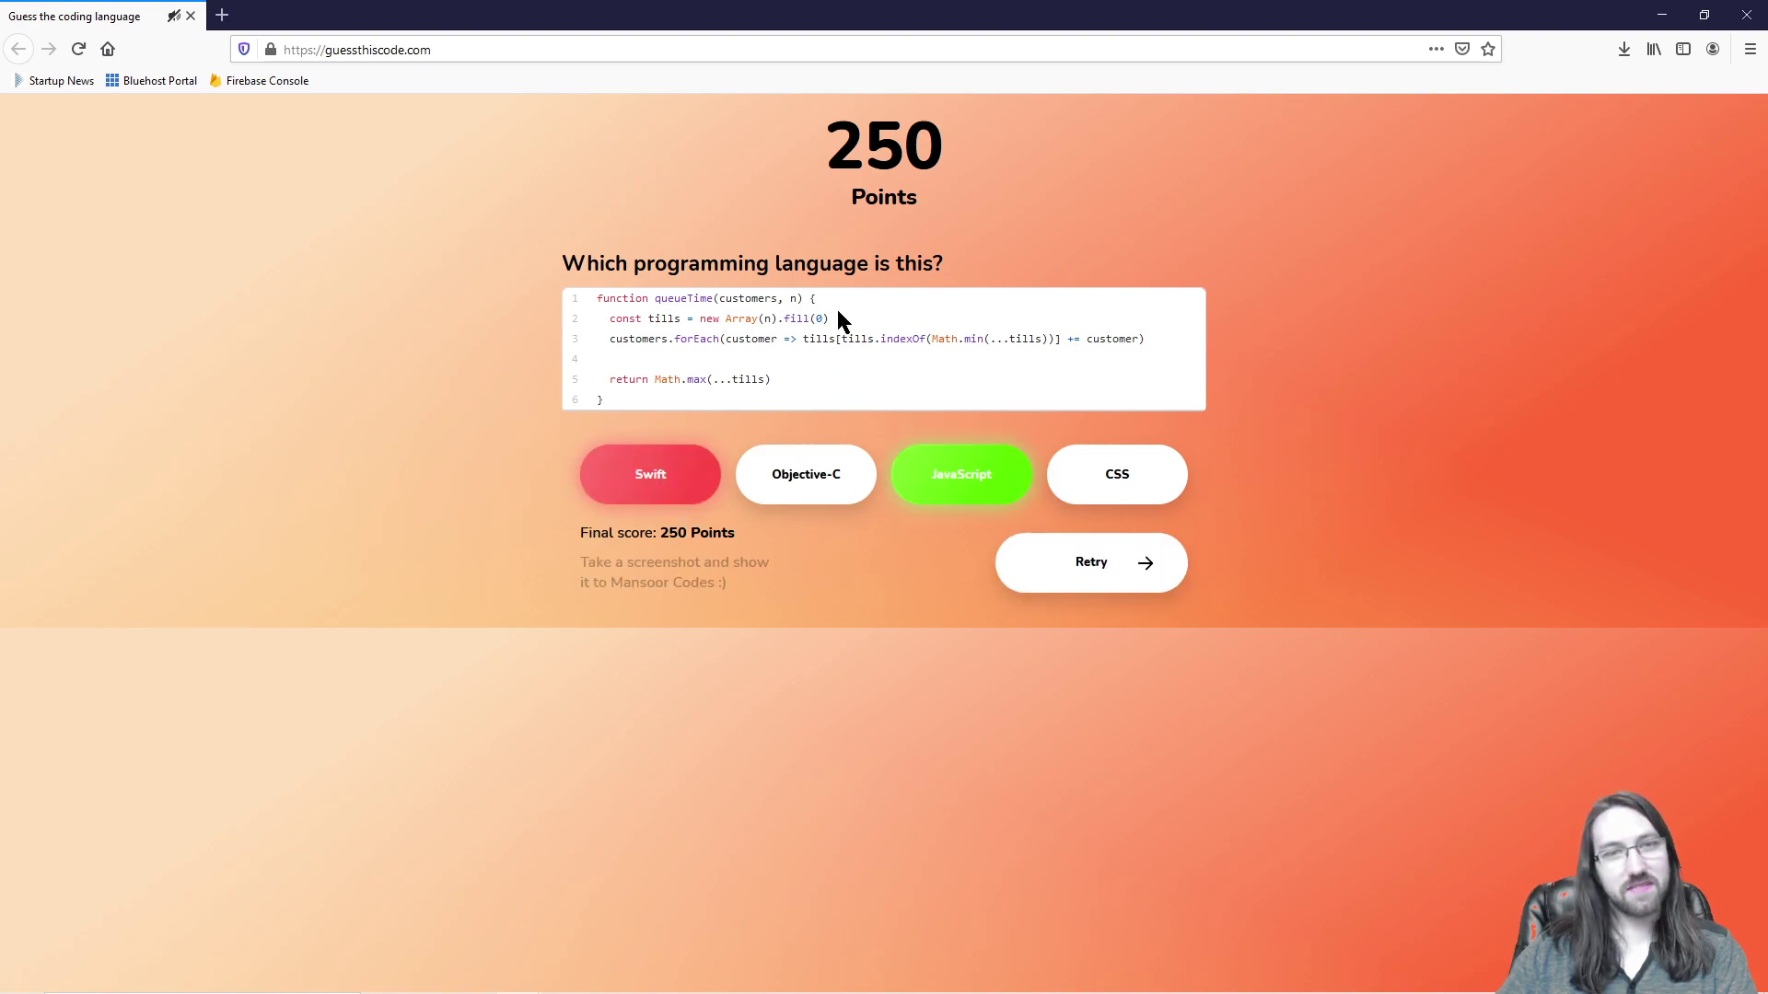
pyautogui.moveTo(931, 339); pyautogui.dragTo(653, 320)
pyautogui.click(948, 385)
pyautogui.moveTo(839, 301); pyautogui.dragTo(1053, 331)
pyautogui.click(1057, 342)
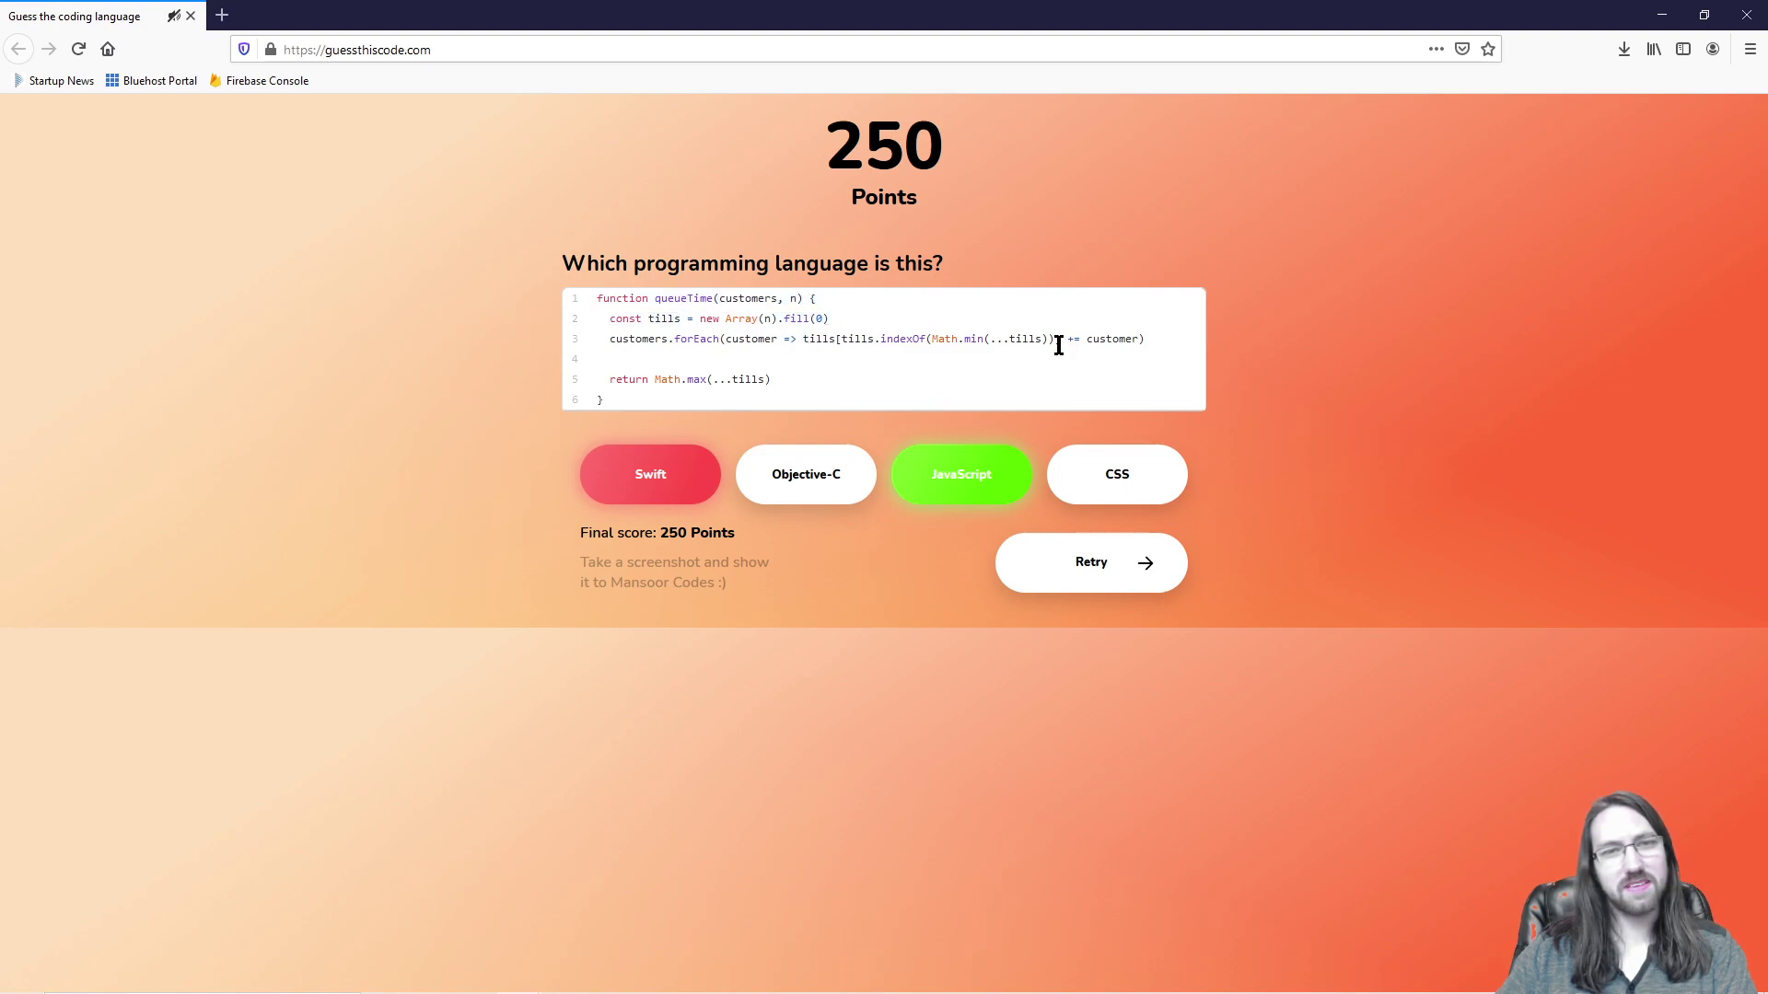
pyautogui.click(1131, 572)
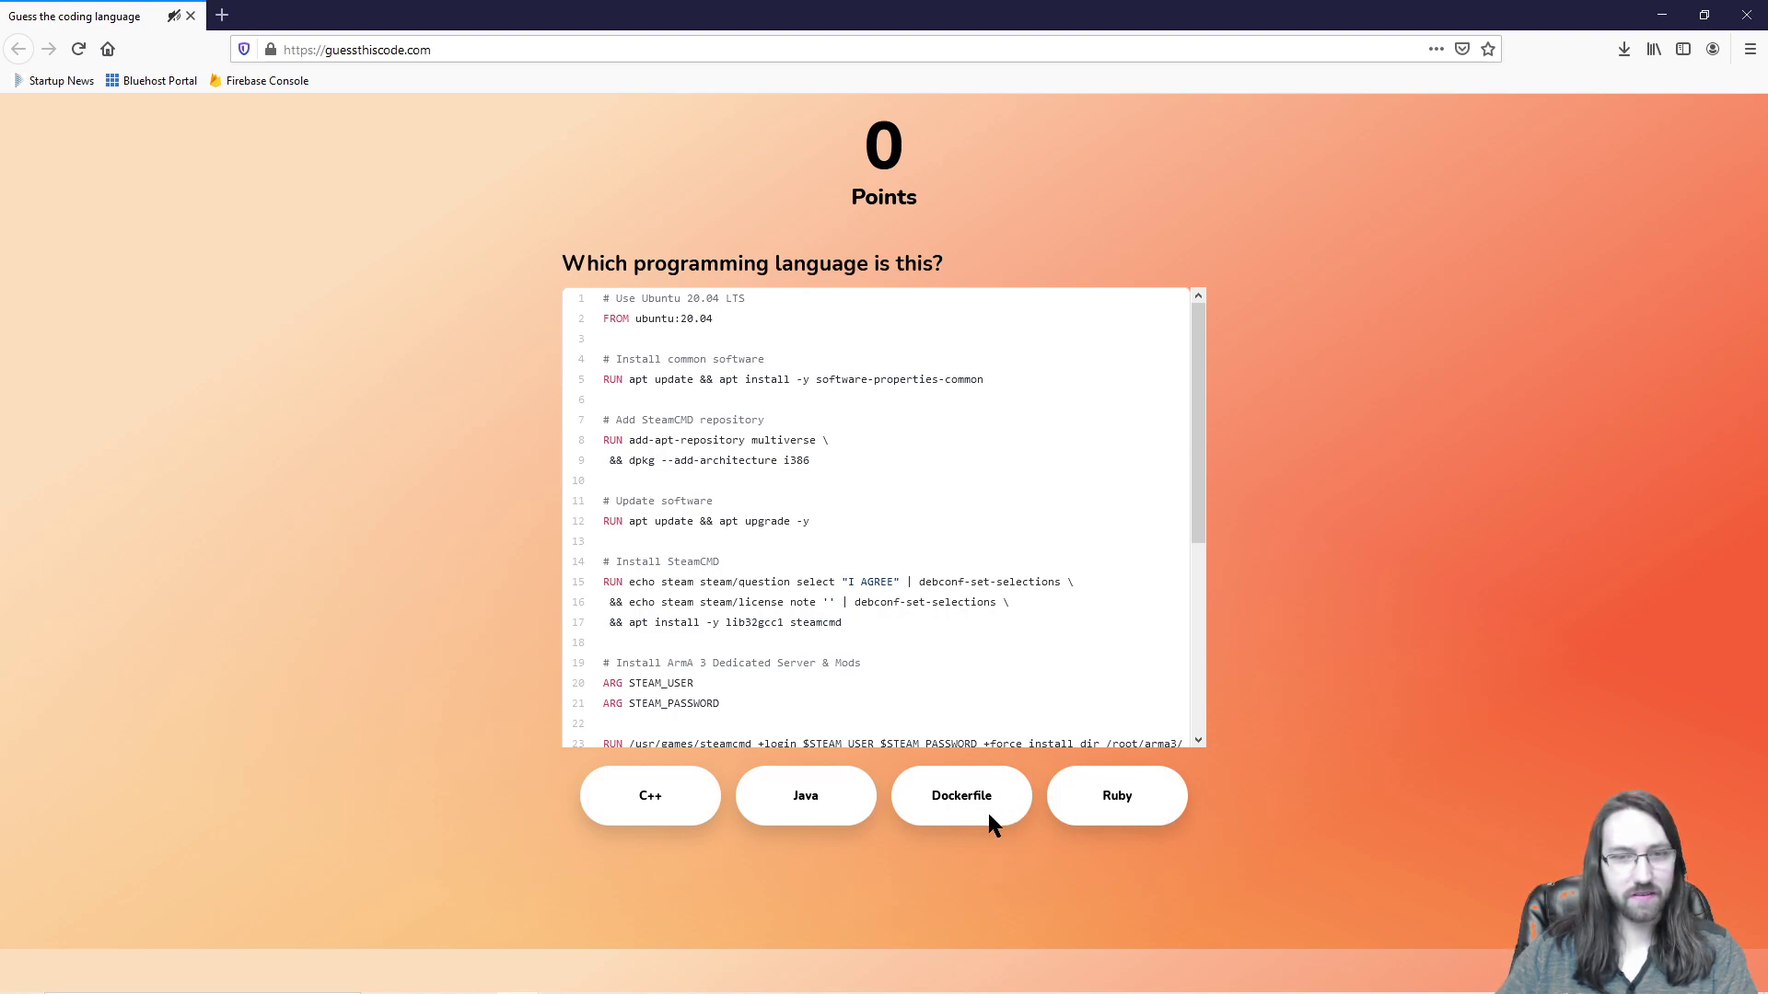
# Step: Answer the Ubuntu build snippet as Dockerfile and the next snippet as SQL
pyautogui.scroll(-5, 975, 644)
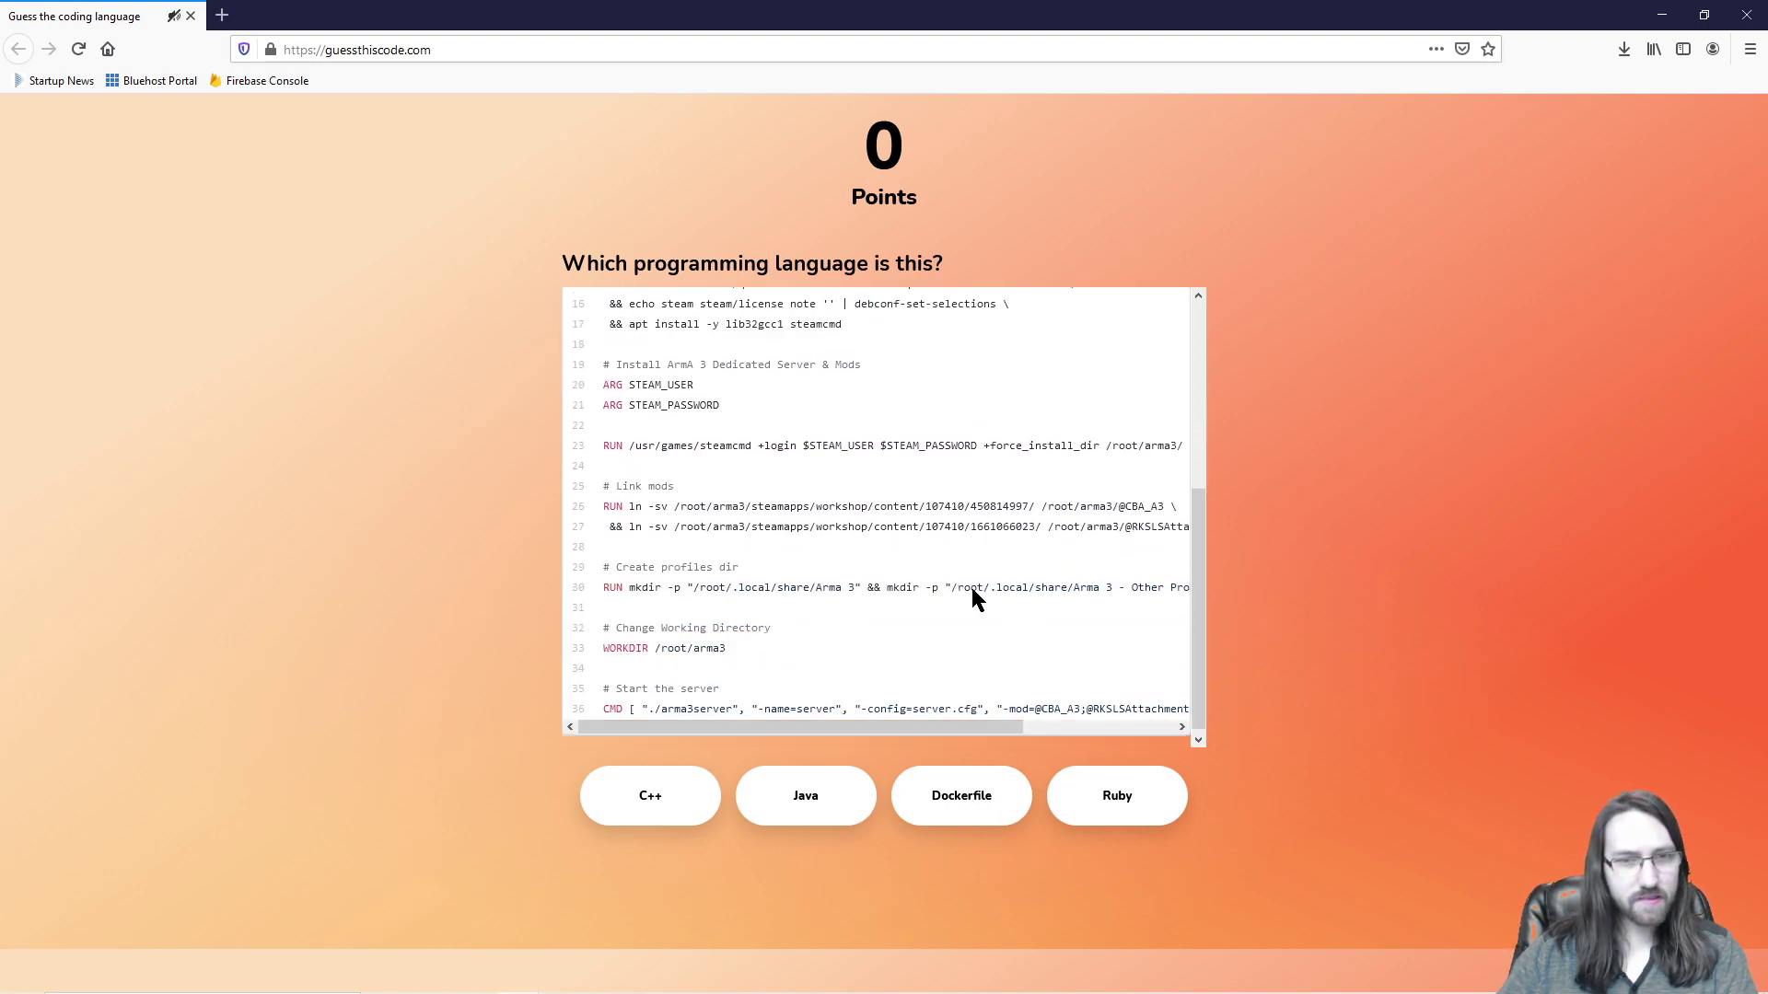
pyautogui.click(1014, 795)
pyautogui.click(930, 898)
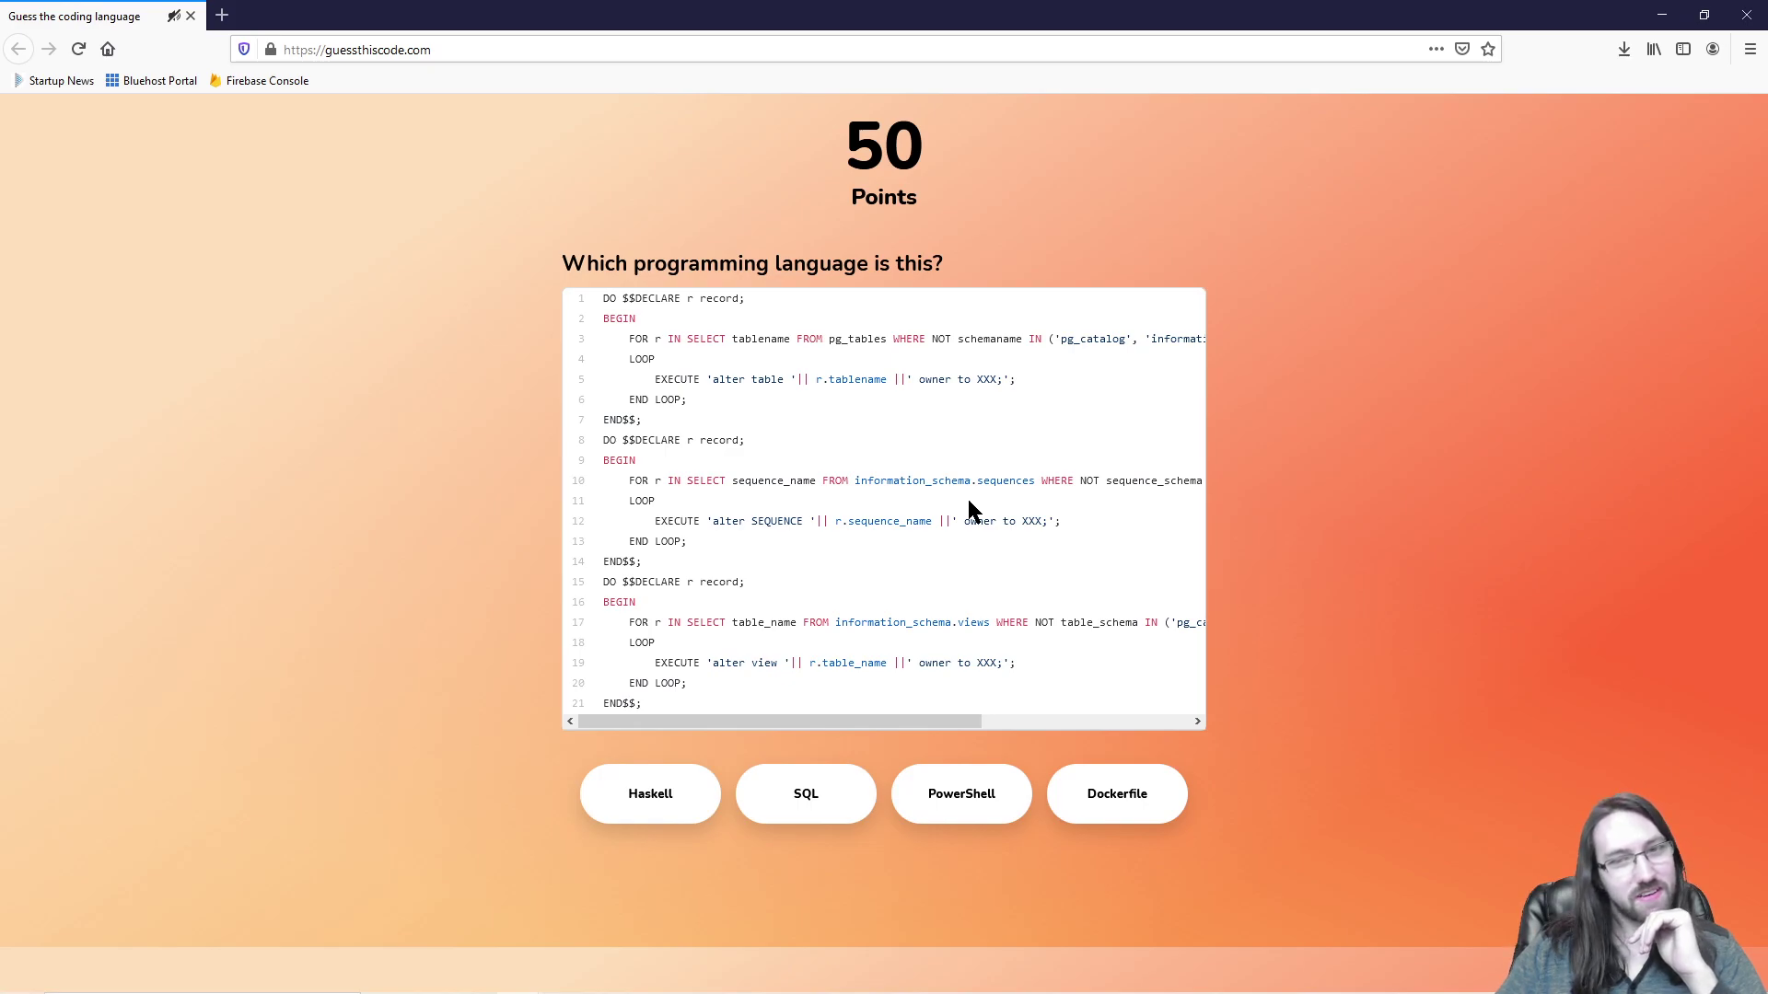
pyautogui.click(834, 788)
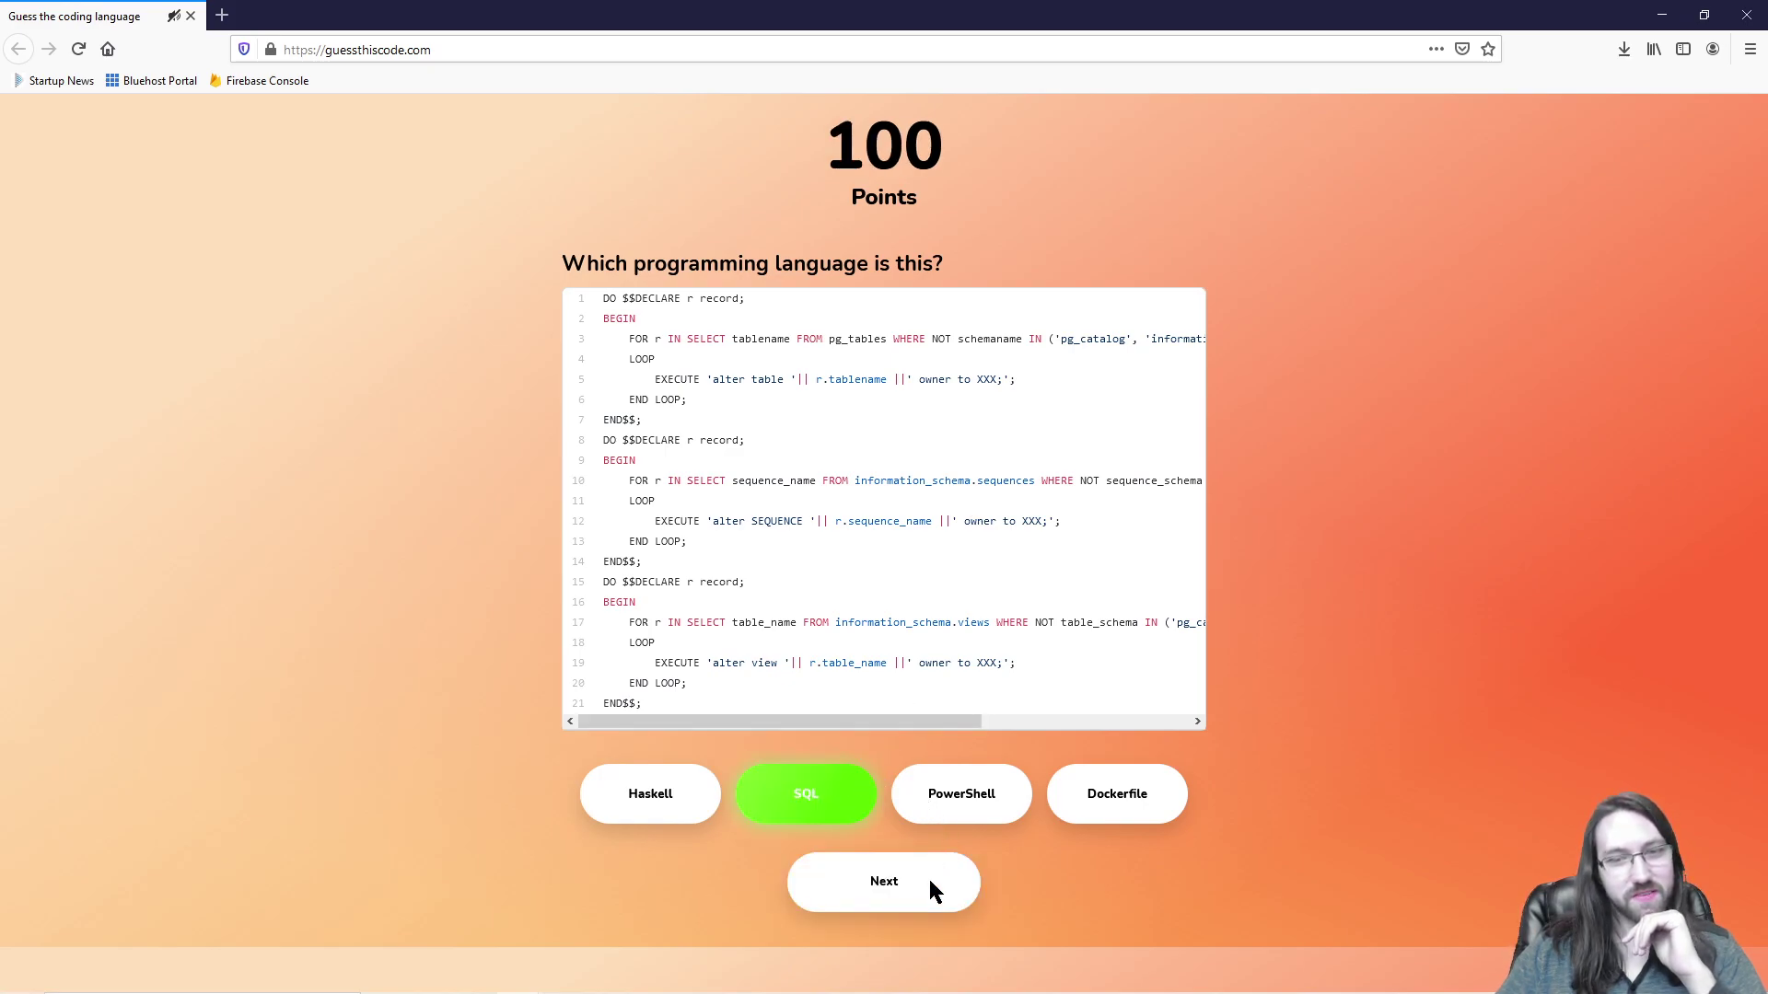
pyautogui.click(931, 891)
# Step: Answer the next snippet as CSS and the Flutter snippet as Dart
pyautogui.click(961, 795)
pyautogui.click(931, 885)
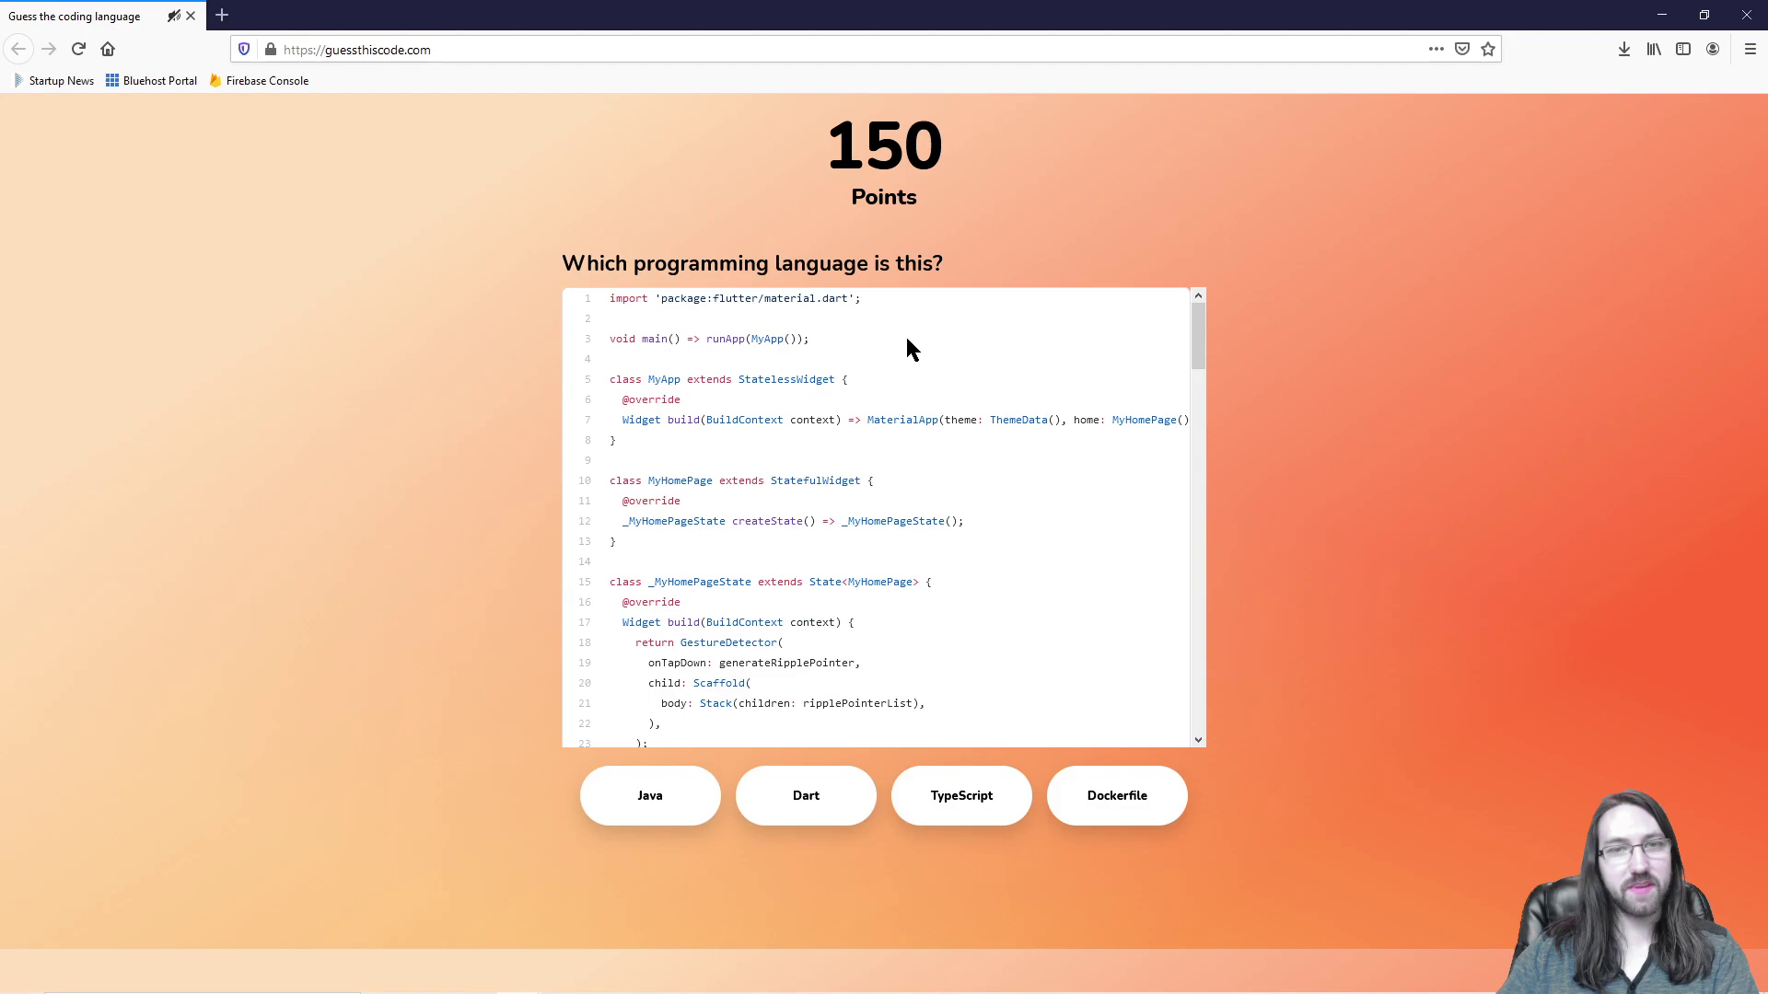
pyautogui.moveTo(806, 298); pyautogui.dragTo(773, 299)
pyautogui.click(1038, 571)
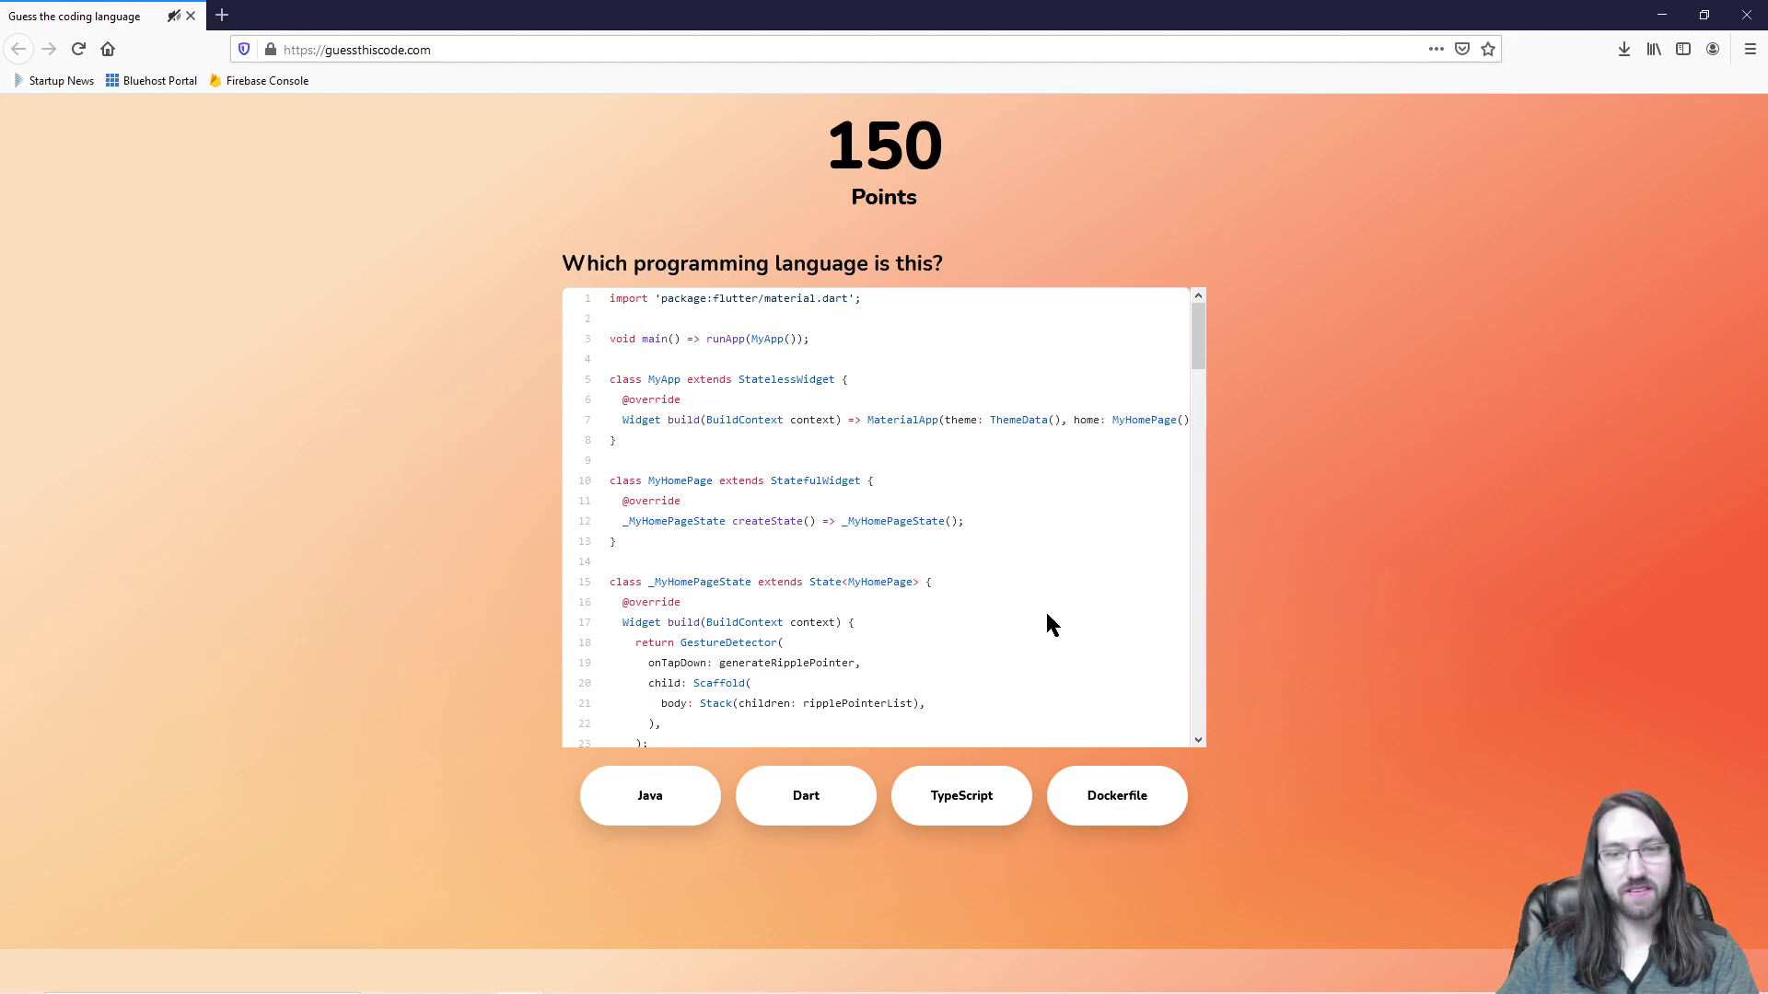
pyautogui.click(792, 806)
pyautogui.click(892, 891)
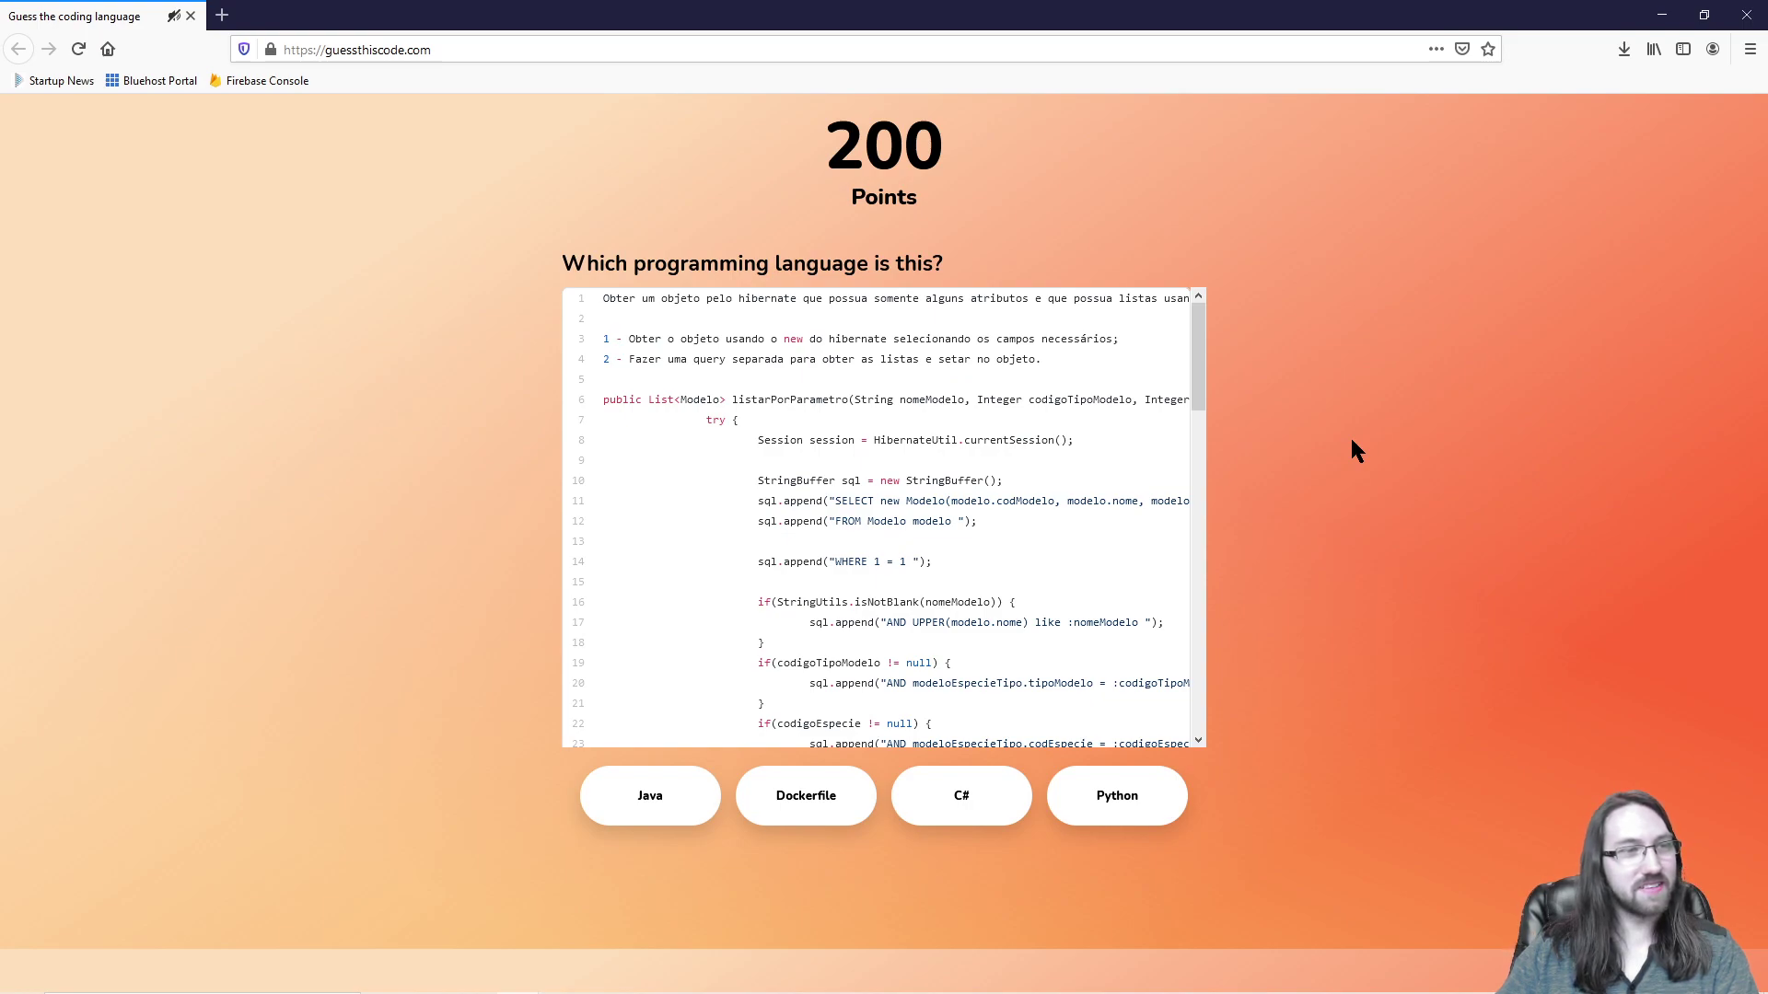
# Step: Scroll through the Hibernate snippet and highlight part of its code to study it
pyautogui.scroll(-3, 982, 415)
pyautogui.scroll(3, 976, 424)
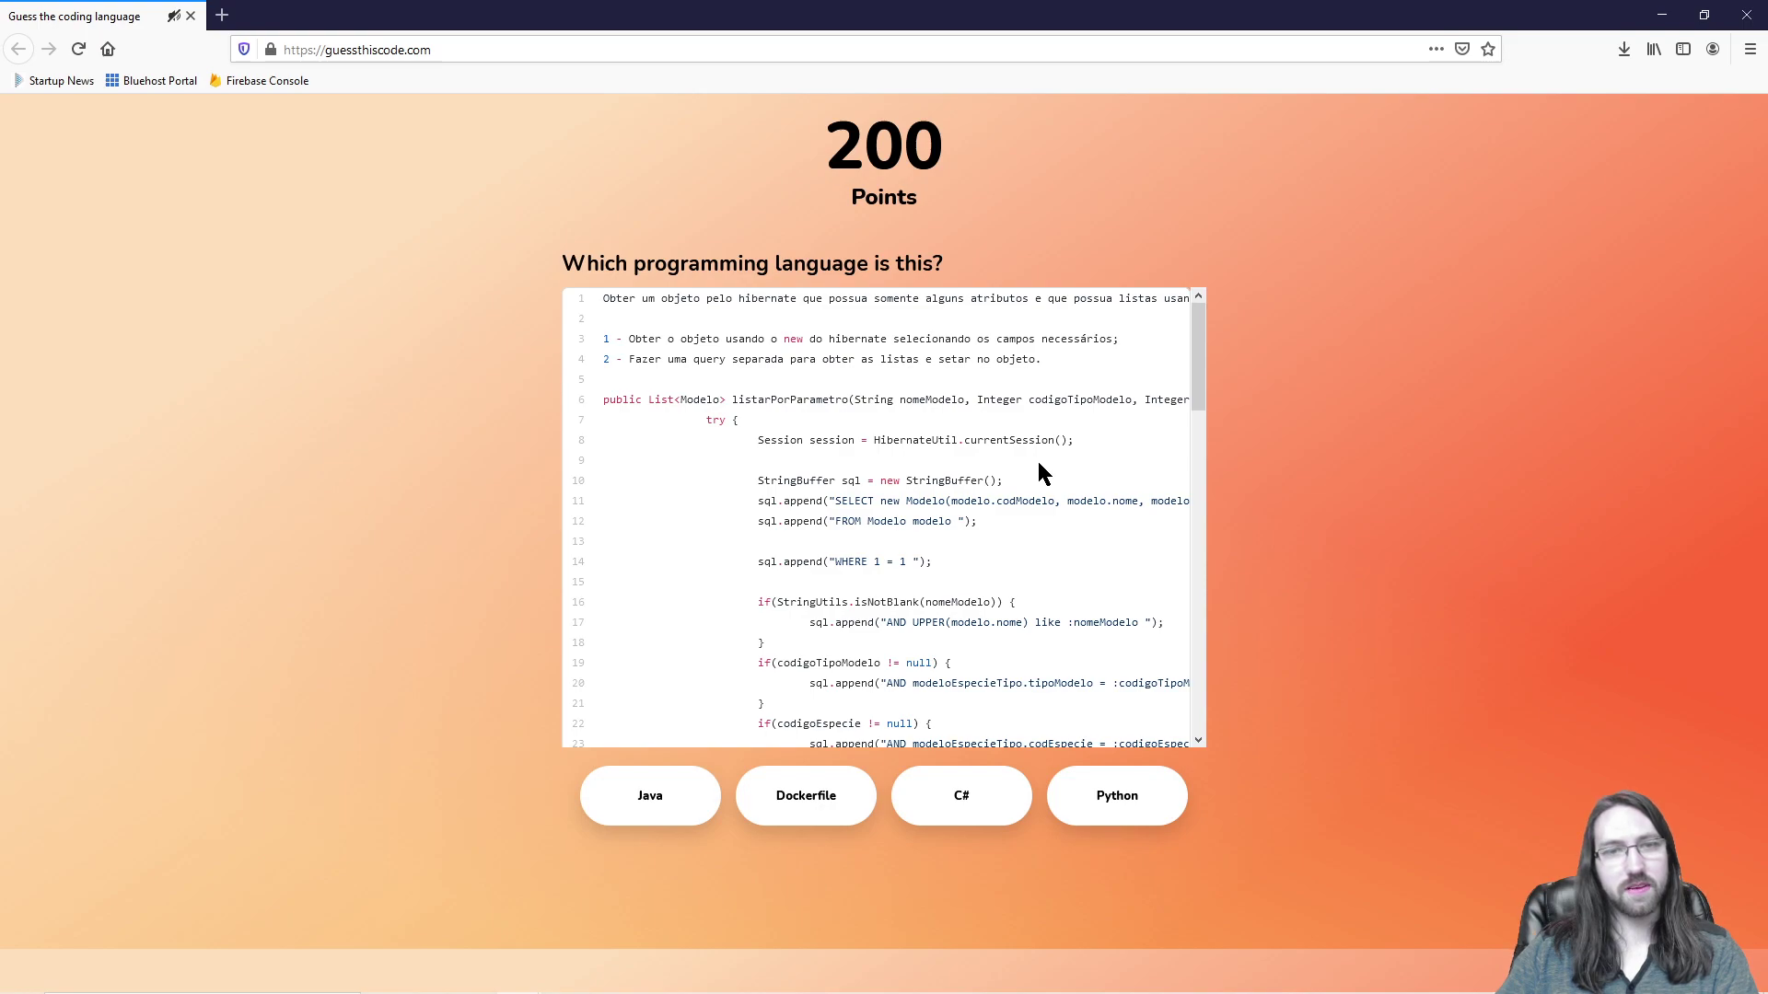
pyautogui.scroll(-6, 1040, 473)
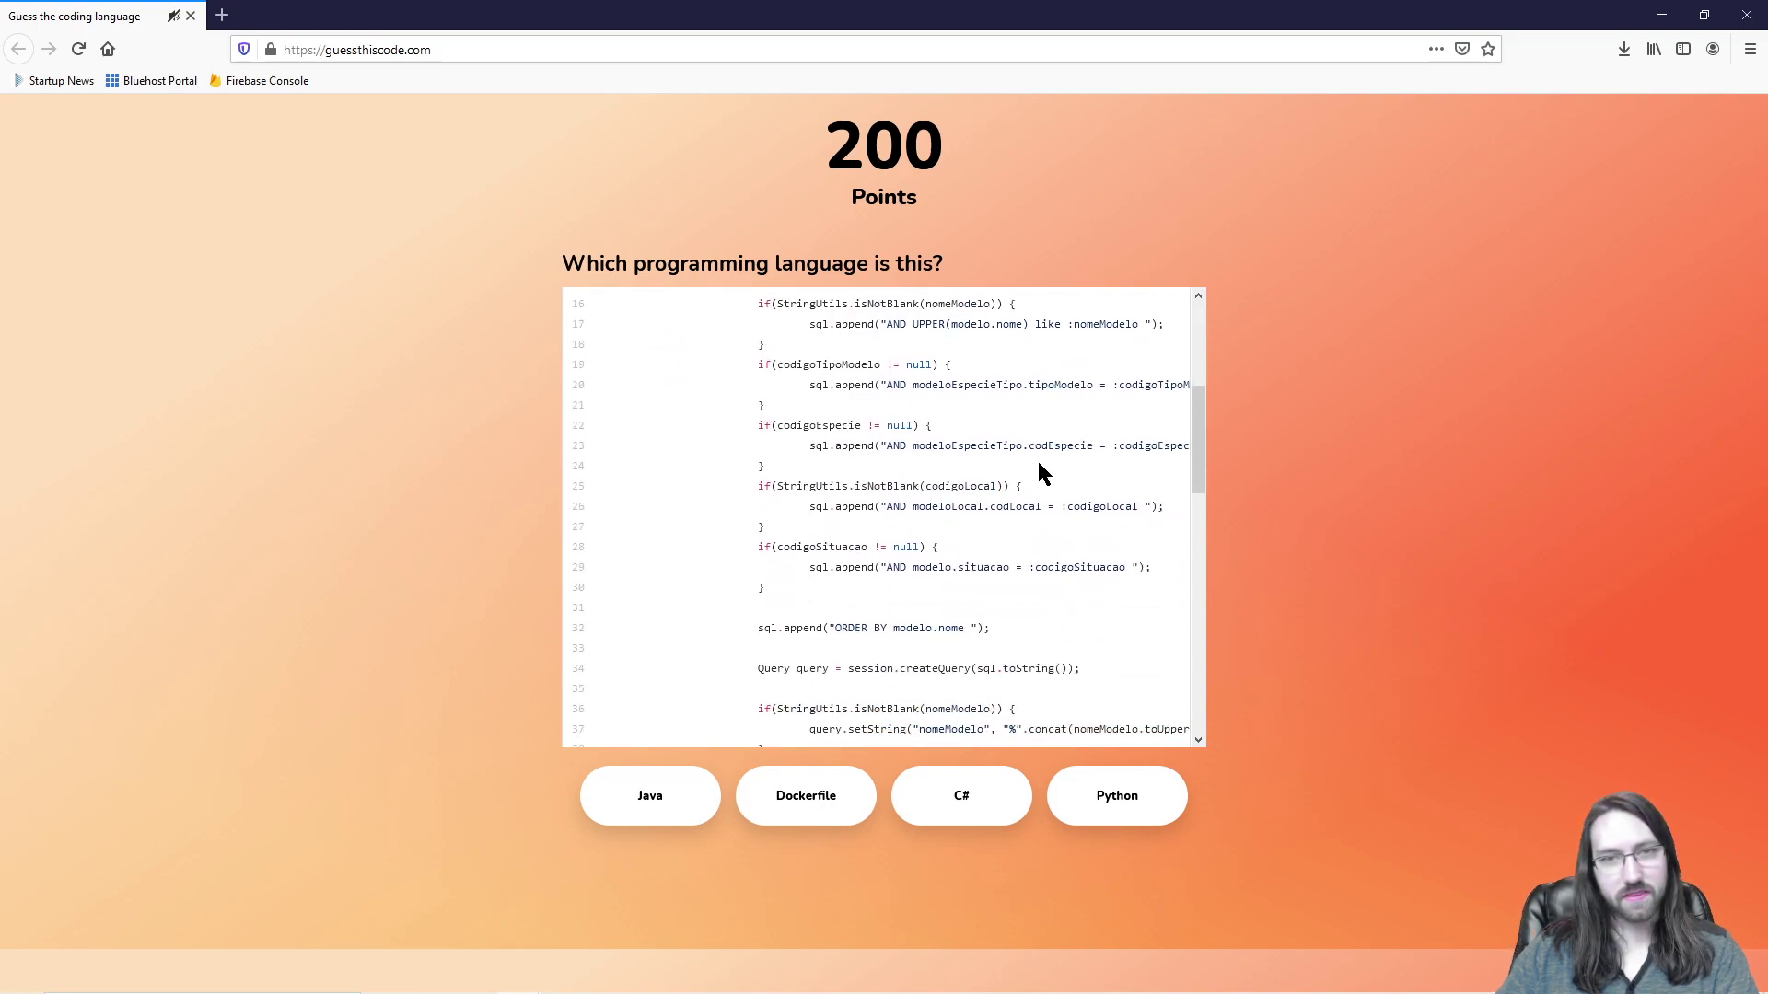
pyautogui.scroll(-9, 1040, 472)
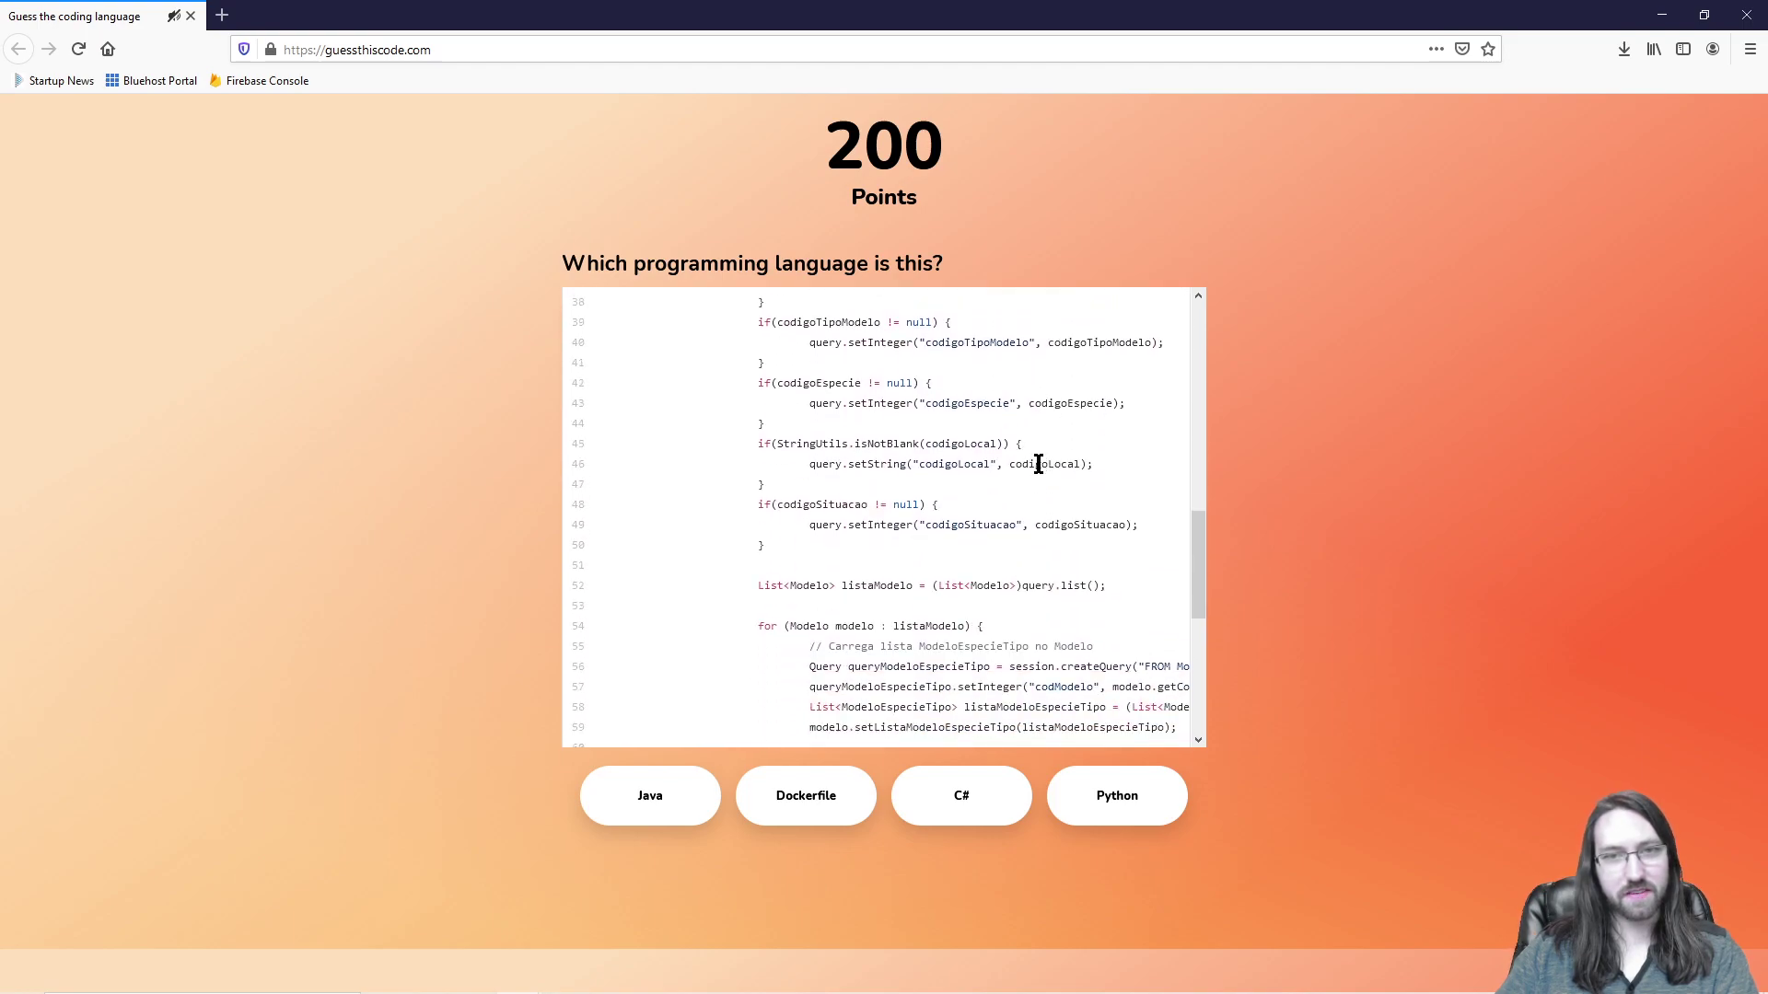
pyautogui.moveTo(899, 543); pyautogui.dragTo(761, 426)
pyautogui.click(715, 443)
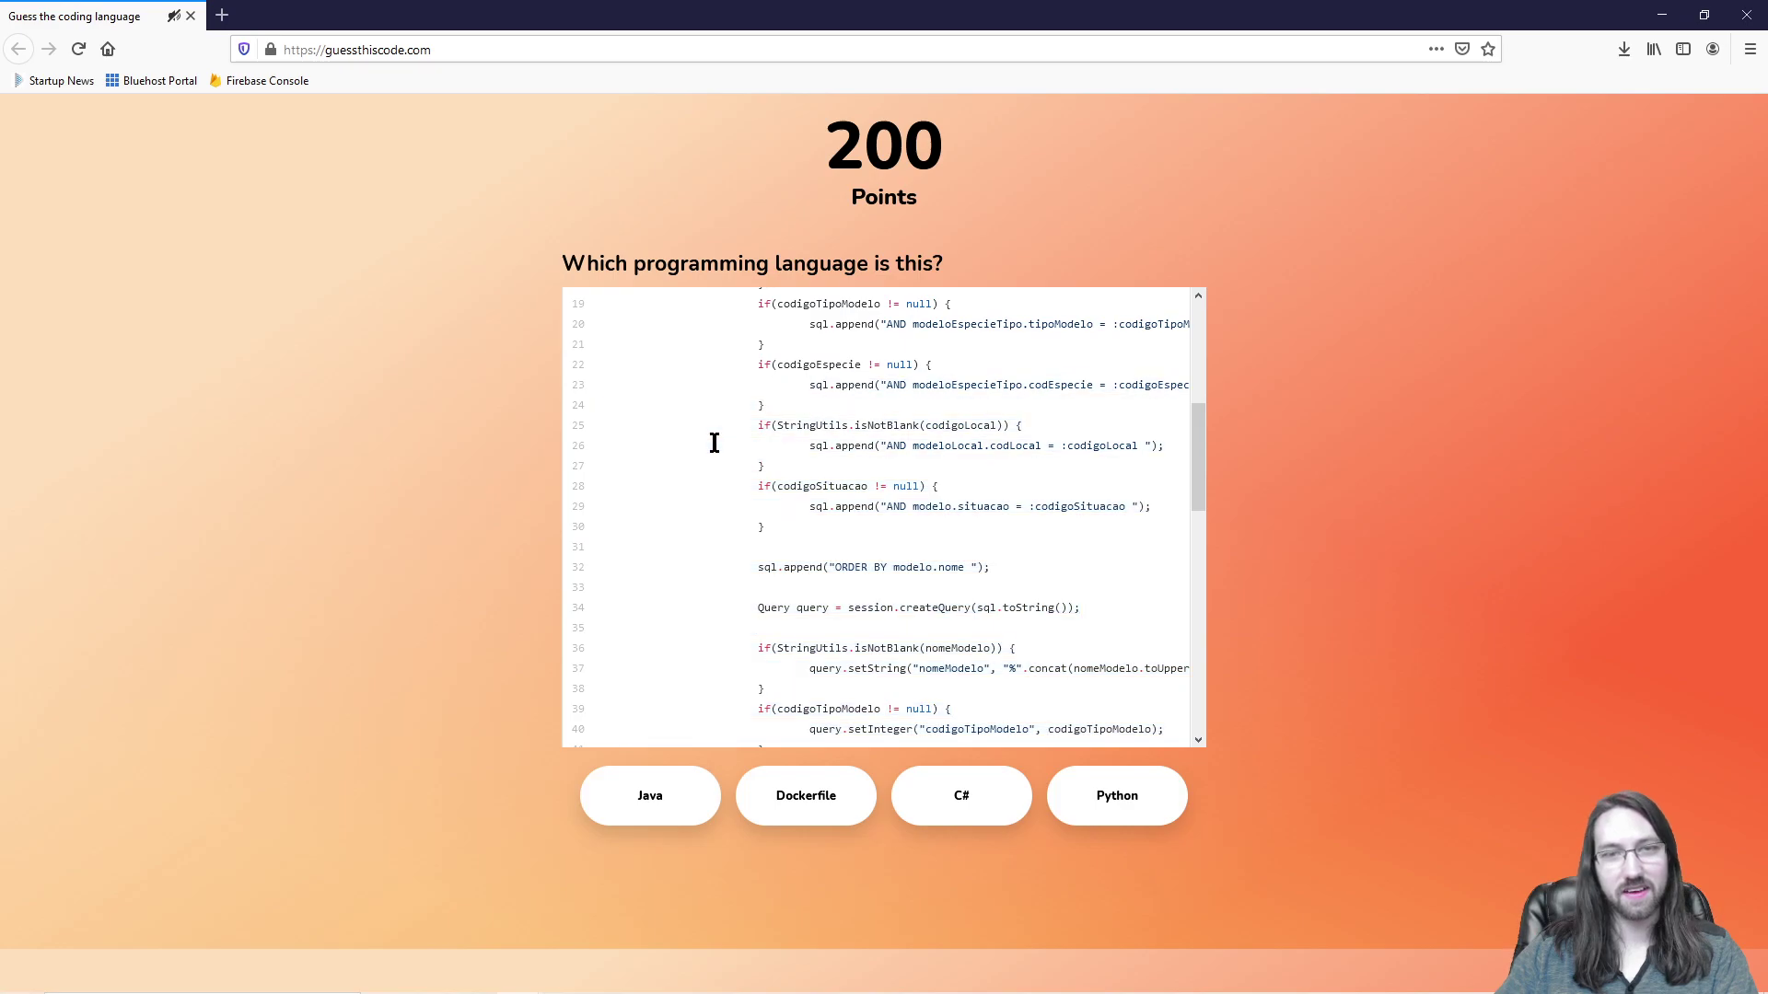
# Step: Identify the Hibernate snippet as Java, bringing the score to 250
pyautogui.scroll(-8, 715, 443)
pyautogui.scroll(-5, 714, 443)
pyautogui.scroll(5, 714, 443)
pyautogui.scroll(-6, 715, 443)
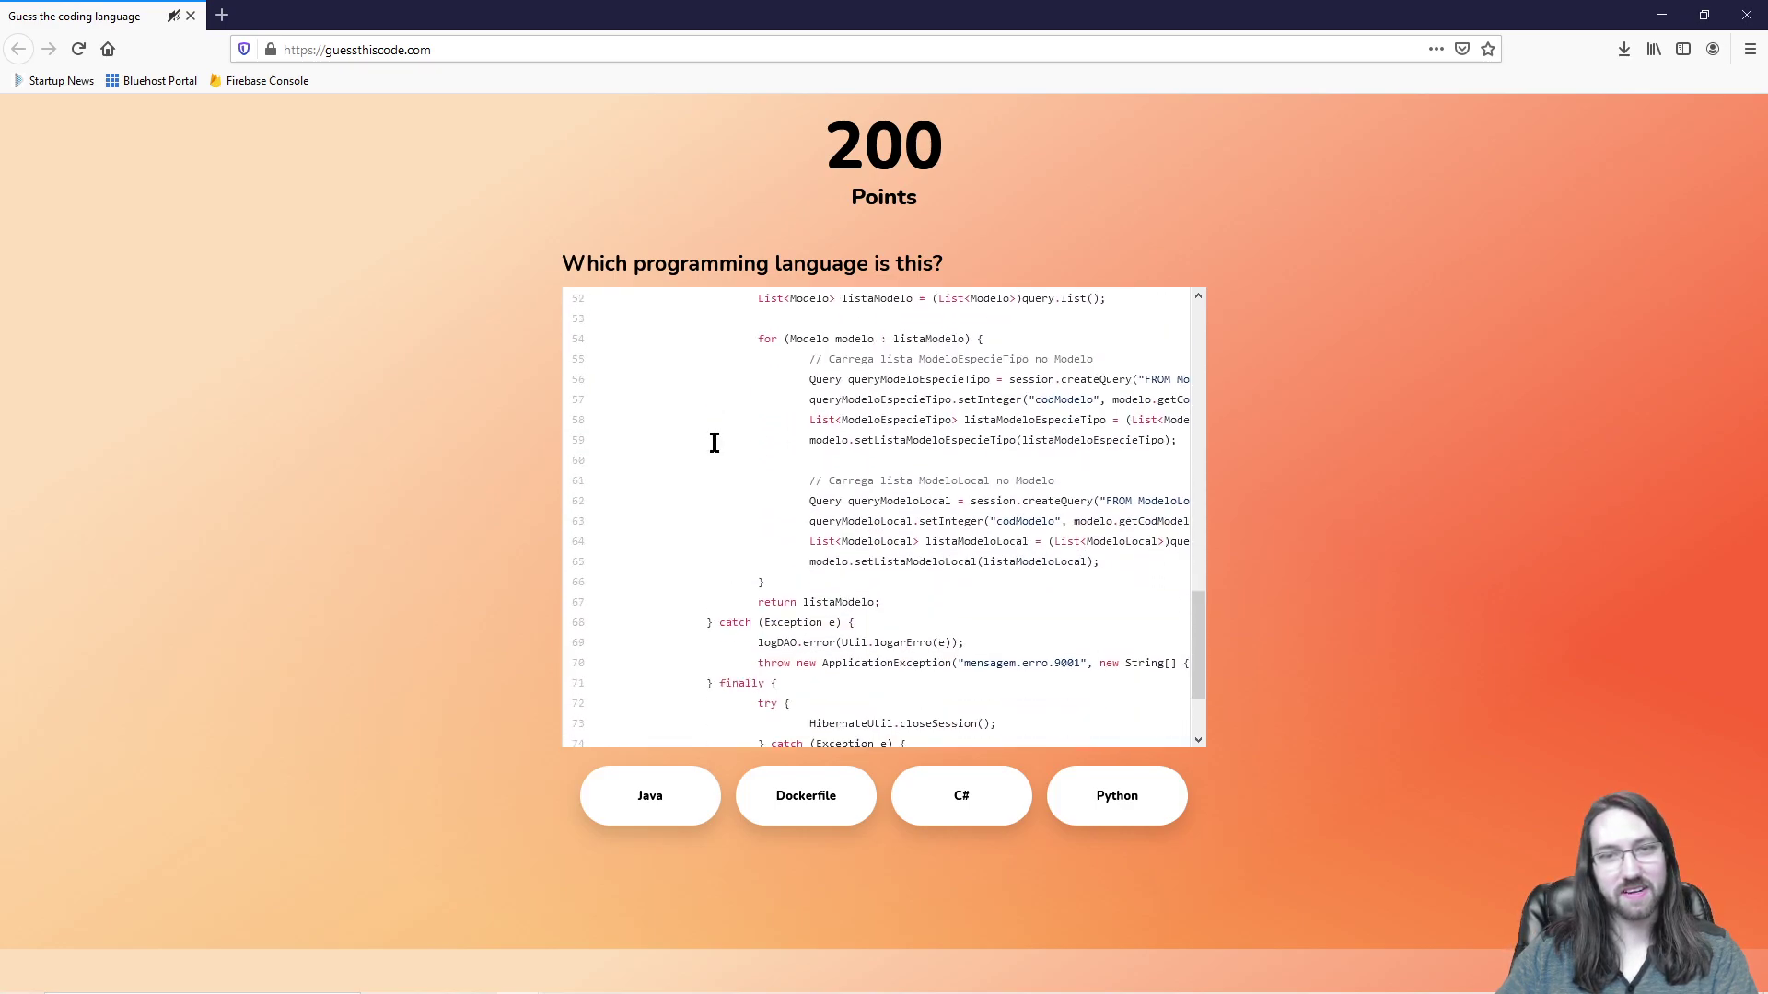
pyautogui.scroll(3, 722, 446)
pyautogui.scroll(-3, 837, 624)
pyautogui.moveTo(706, 563); pyautogui.dragTo(809, 604)
pyautogui.click(853, 626)
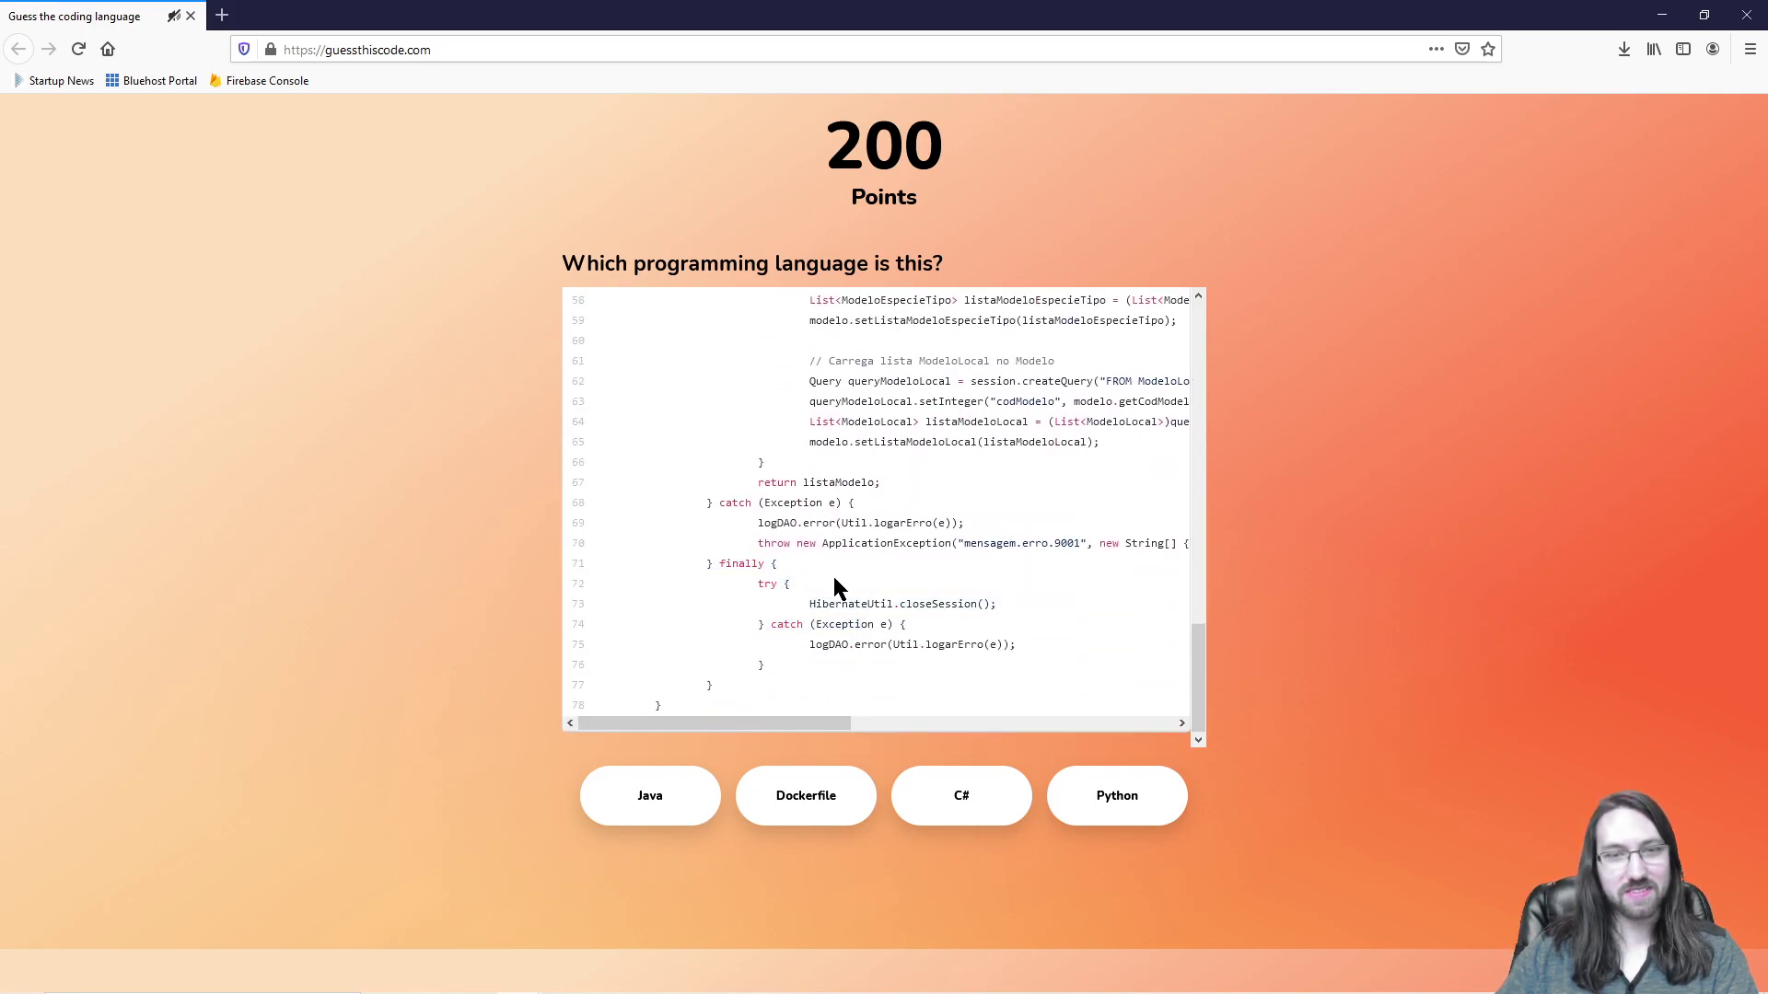
pyautogui.click(686, 790)
pyautogui.click(905, 889)
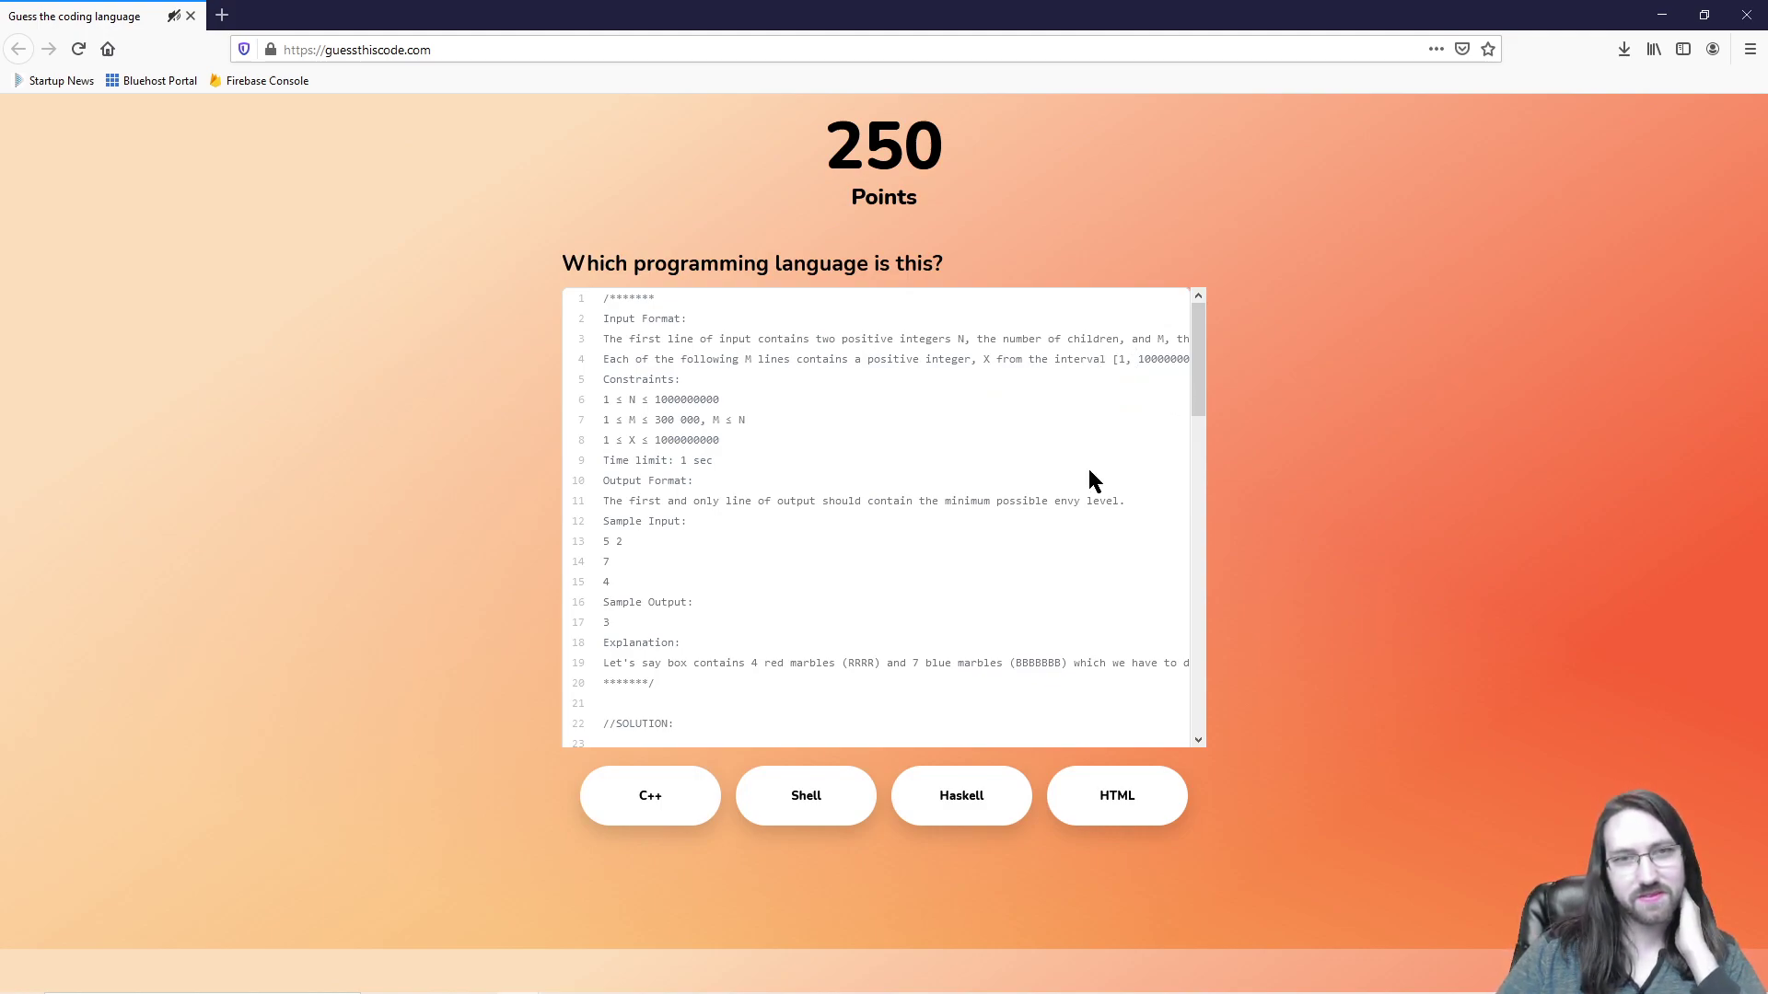
# Step: Scroll through and select portions of the #include snippet to inspect it
pyautogui.scroll(-5, 1052, 451)
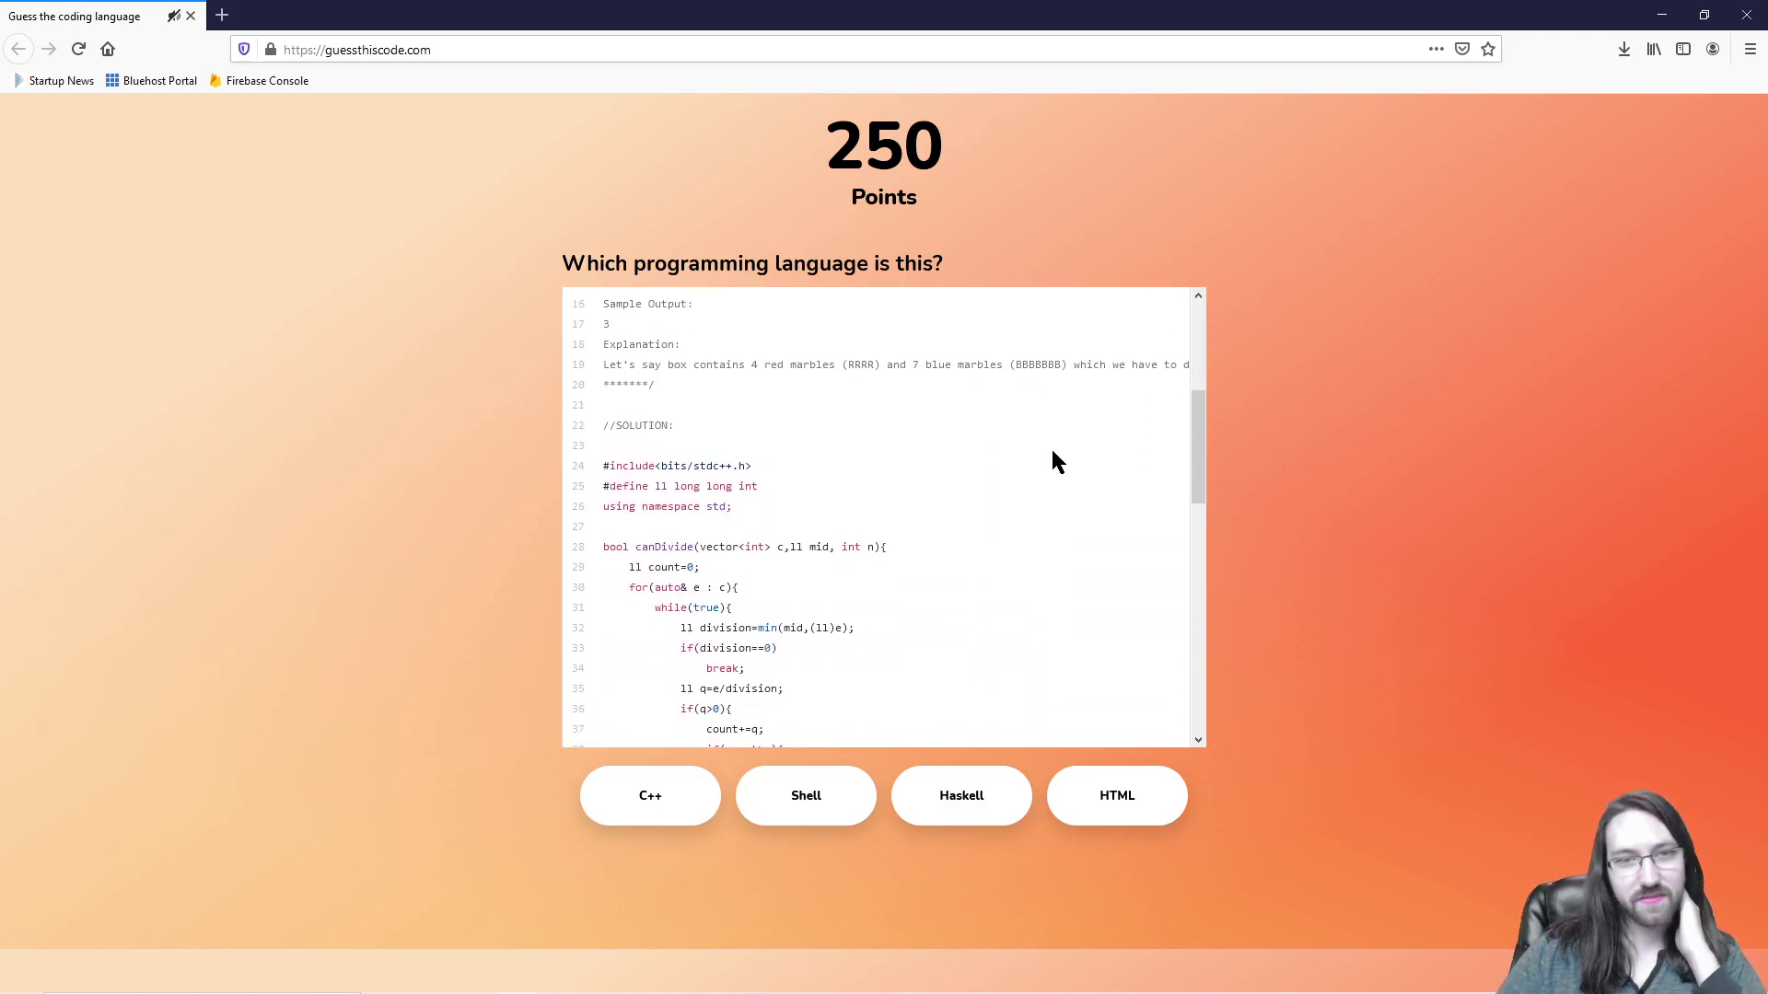
pyautogui.scroll(3, 1051, 446)
pyautogui.moveTo(663, 576); pyautogui.dragTo(575, 129)
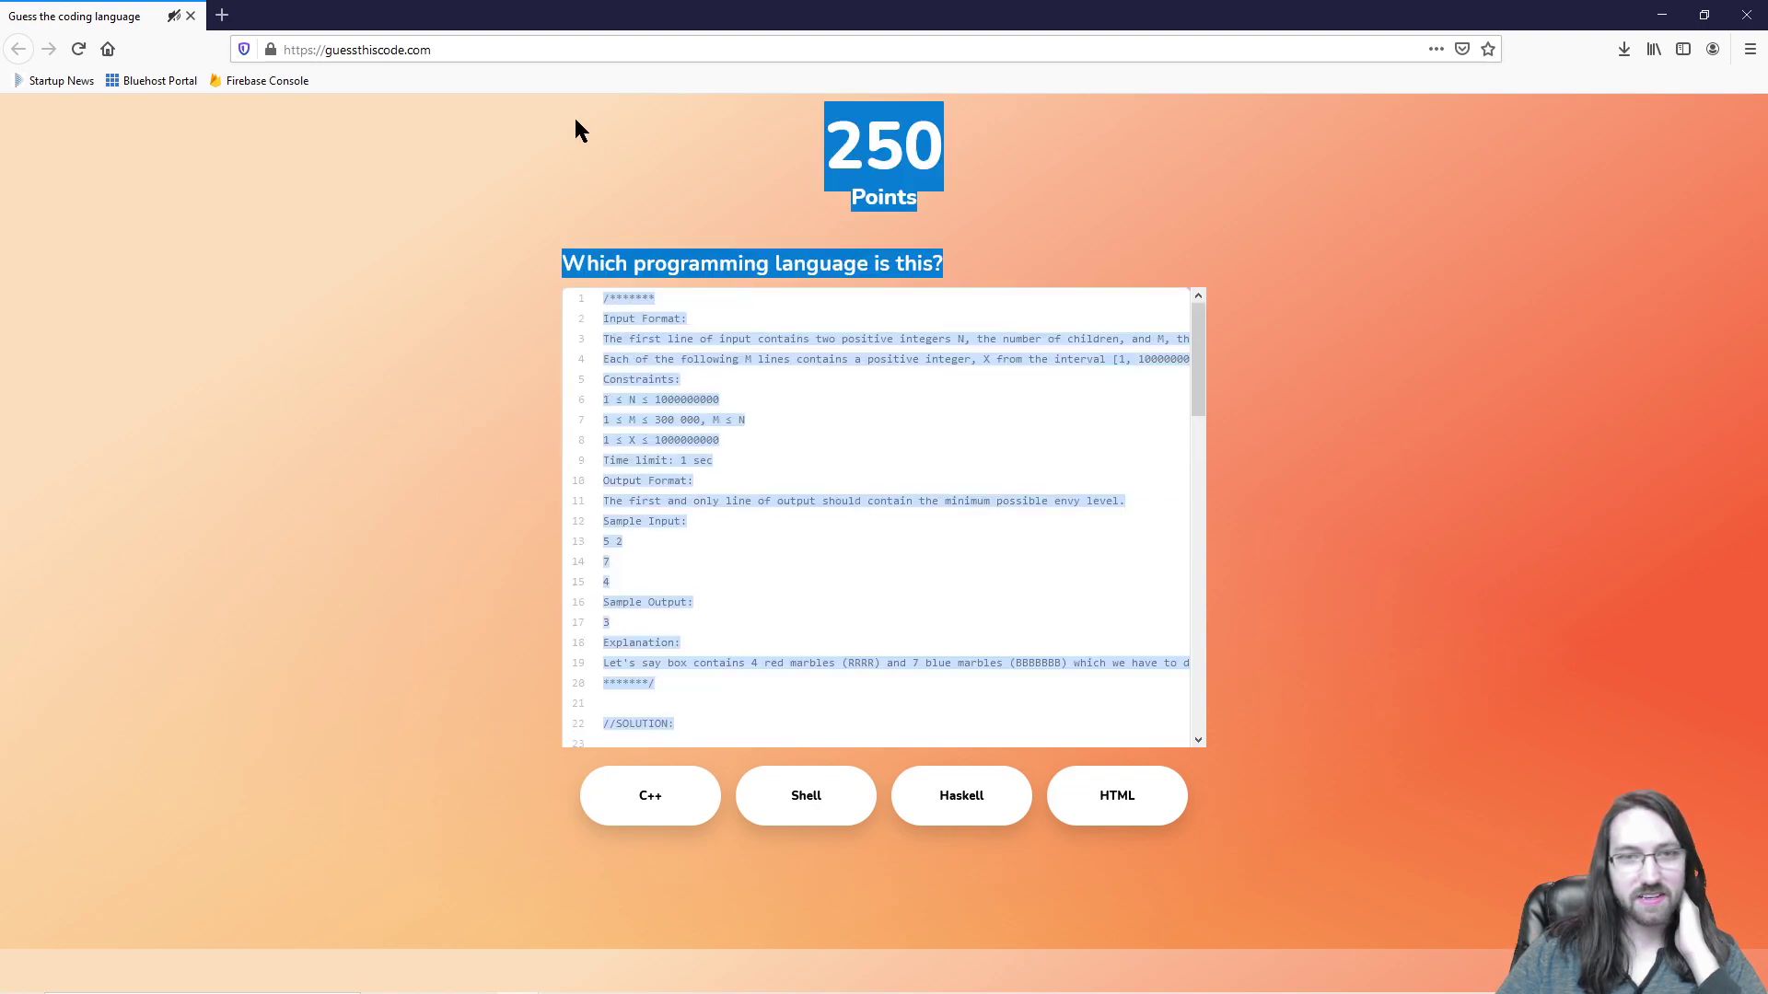
pyautogui.scroll(-5, 824, 438)
pyautogui.click(858, 425)
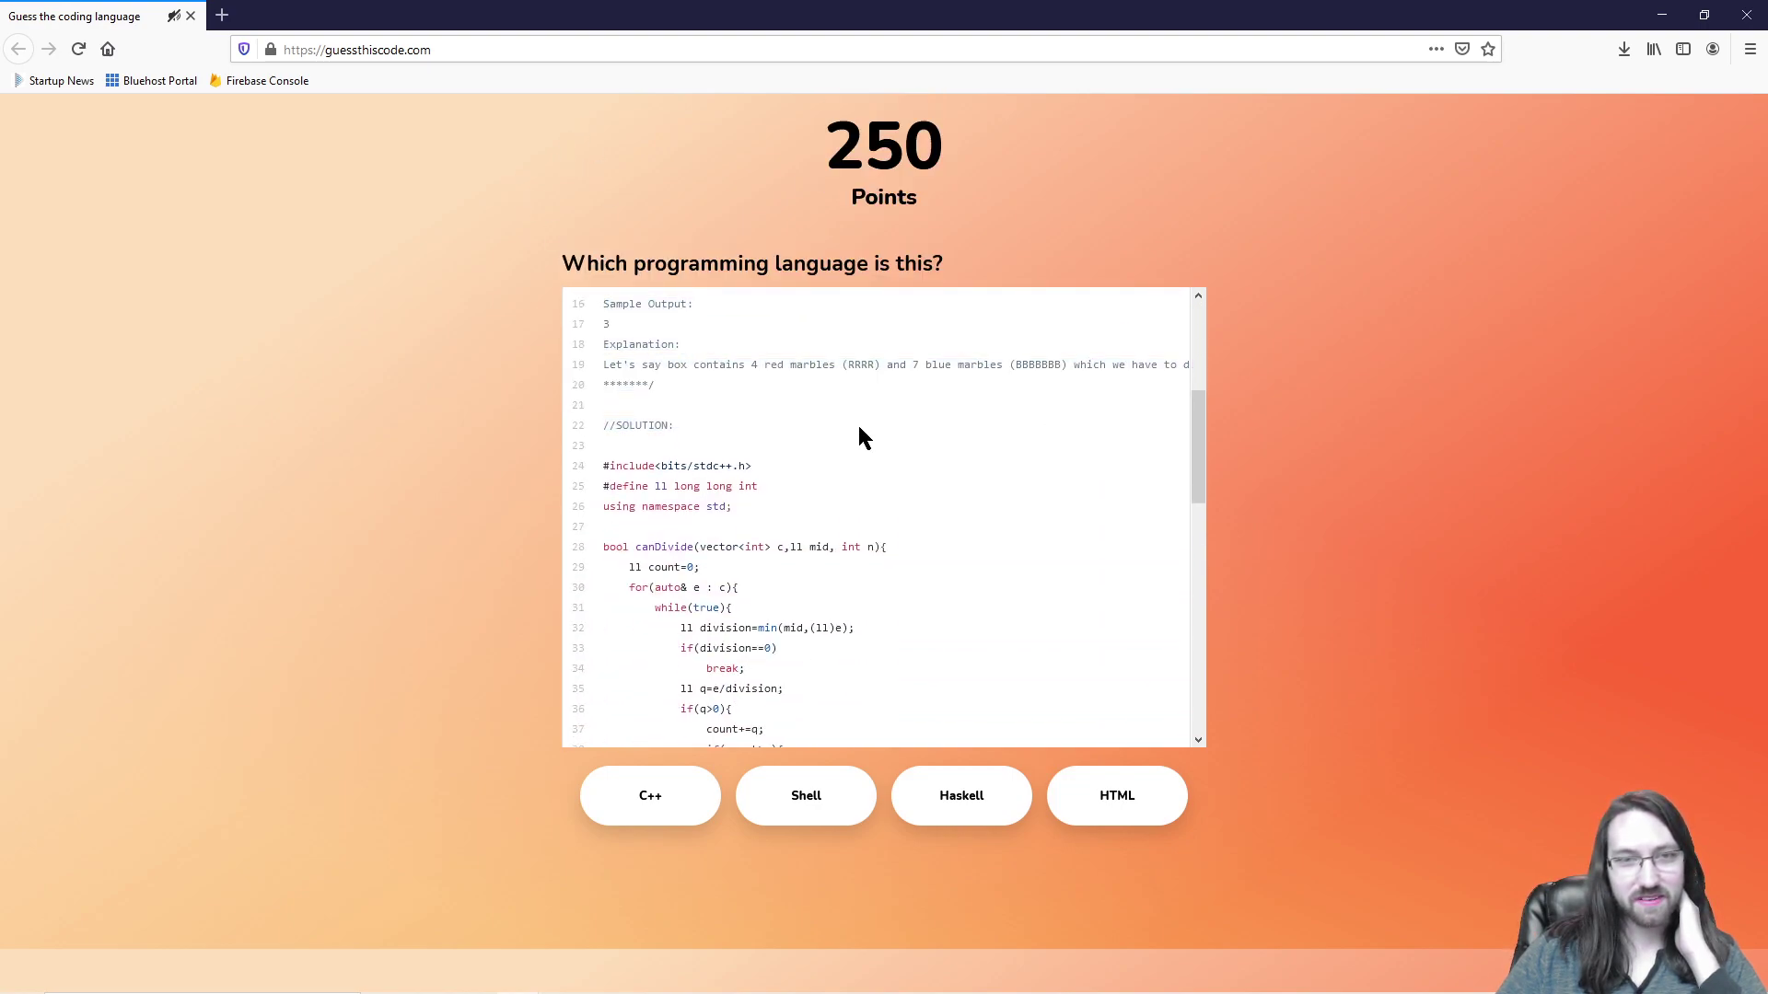
pyautogui.scroll(5, 774, 585)
pyautogui.moveTo(774, 589); pyautogui.dragTo(528, 261)
pyautogui.click(834, 516)
# Step: Identify the bits/stdc++ #include snippet as C++
pyautogui.scroll(-5, 838, 499)
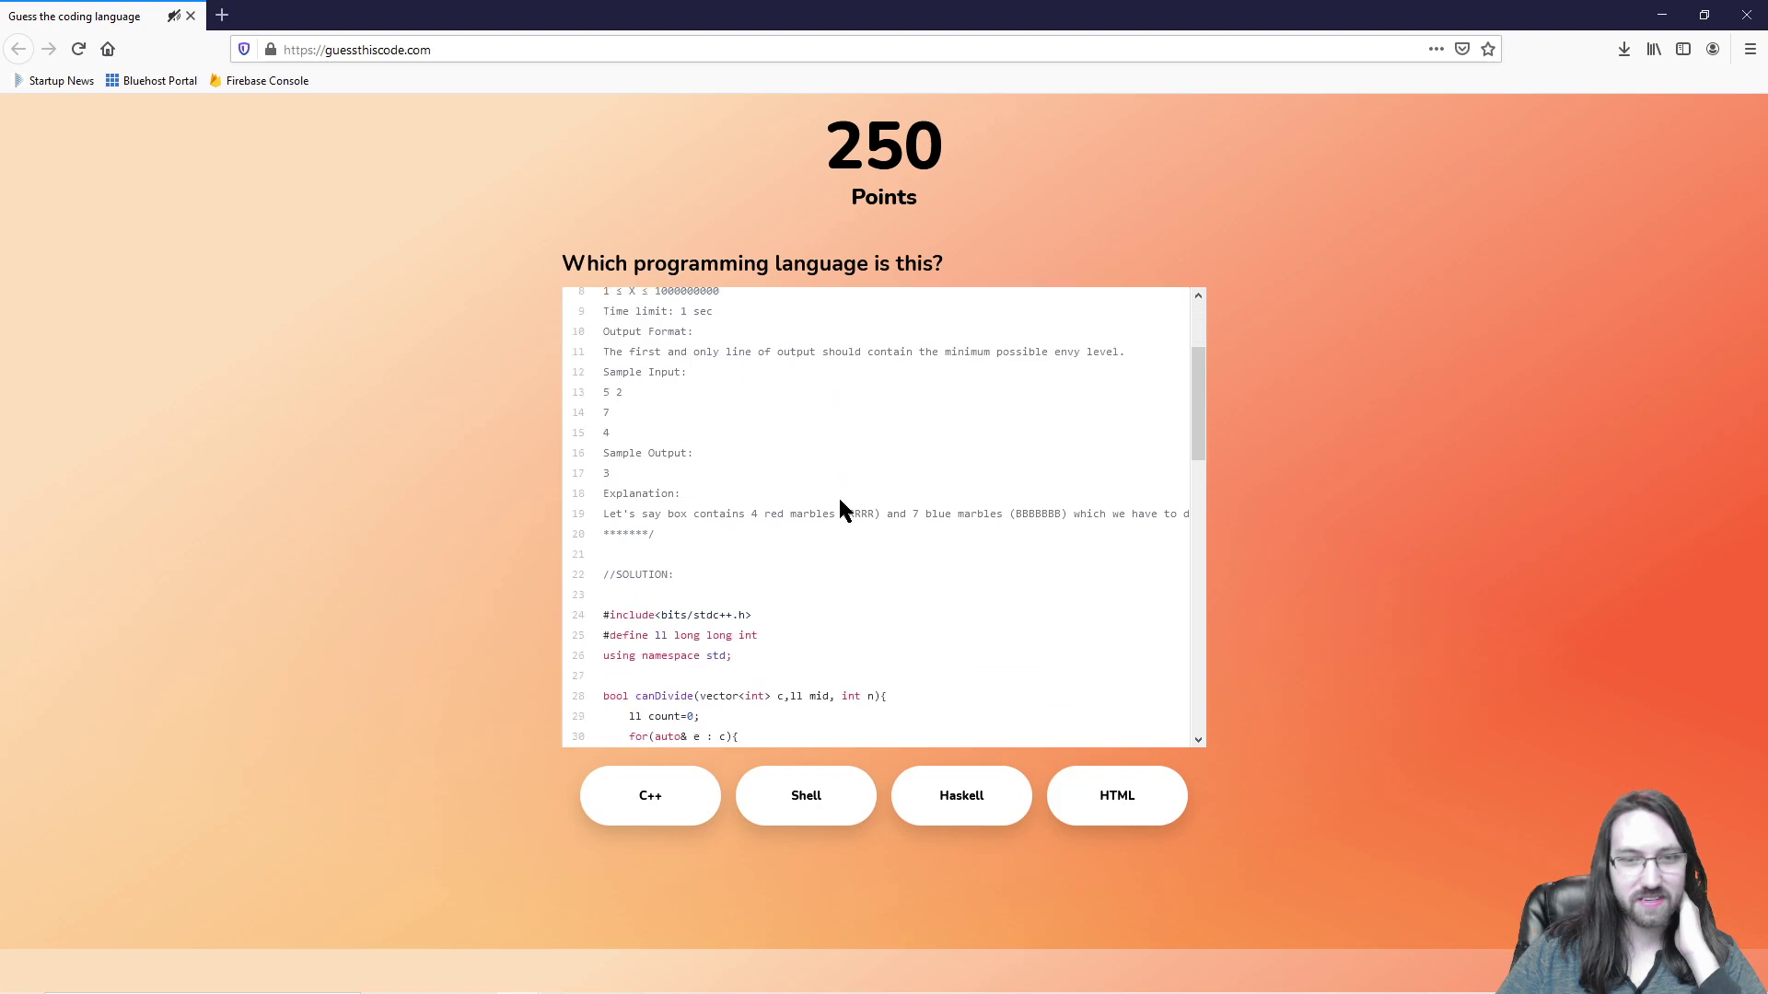
pyautogui.tripleClick(770, 466)
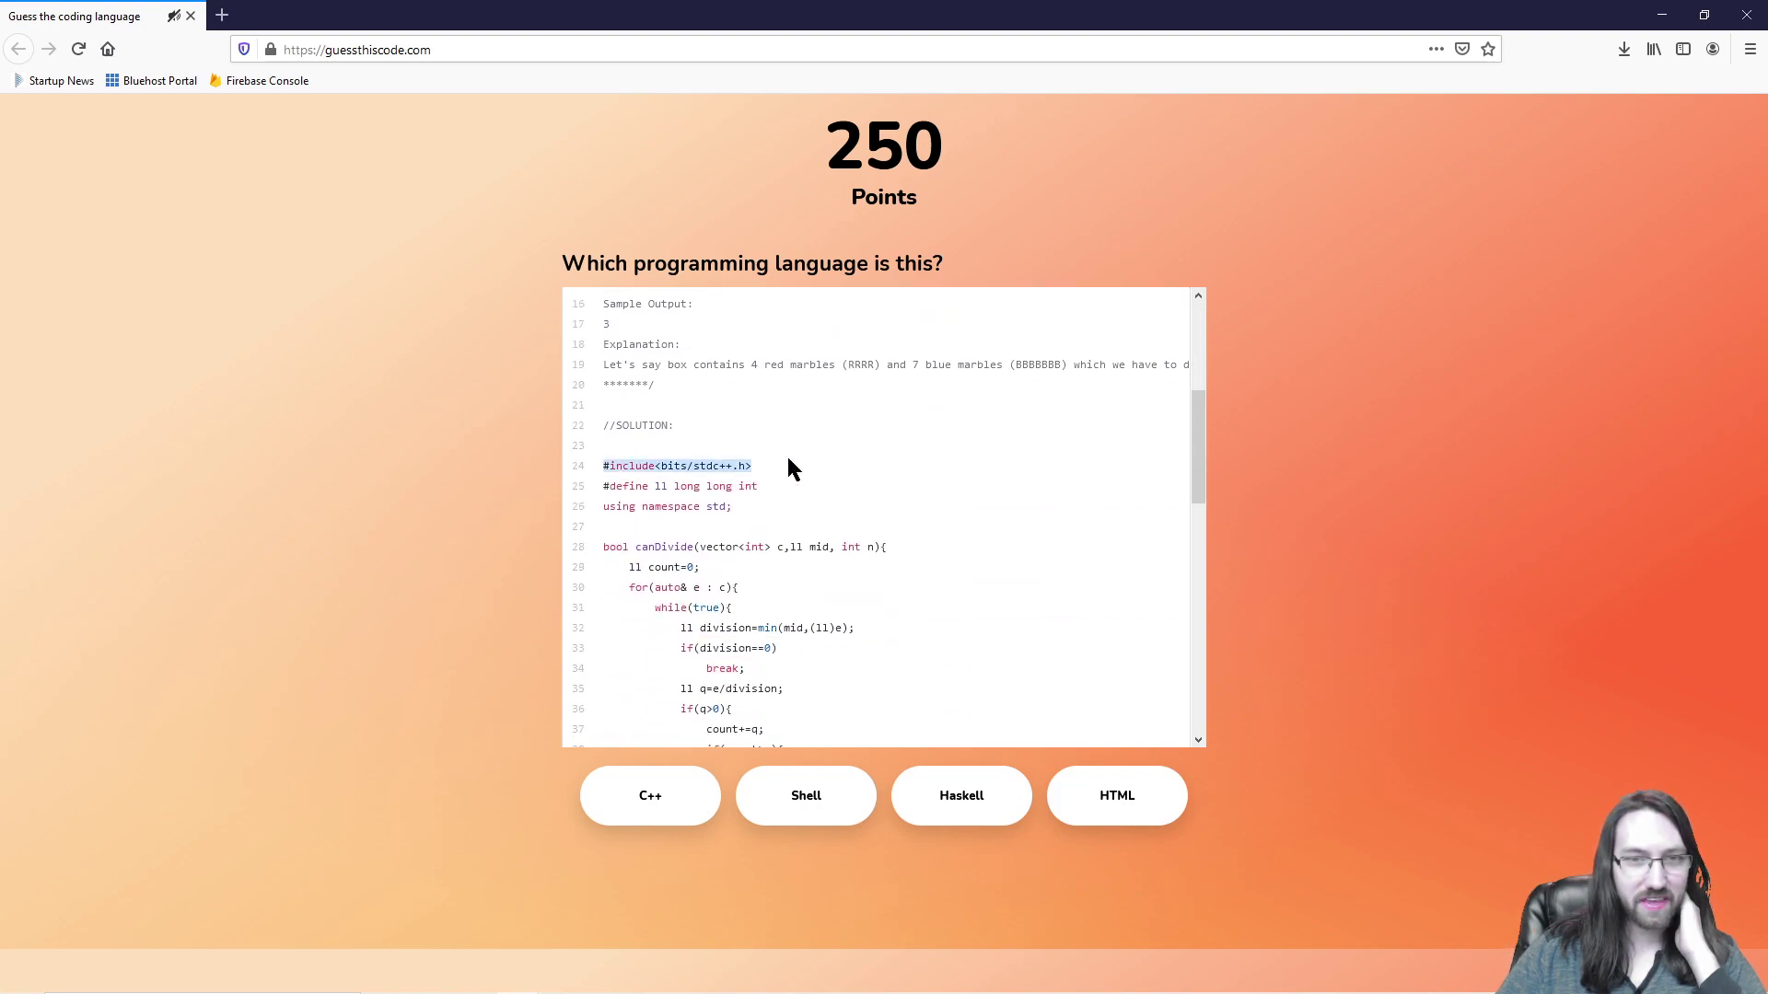
pyautogui.doubleClick(709, 466)
pyautogui.click(858, 456)
pyautogui.scroll(-2, 744, 661)
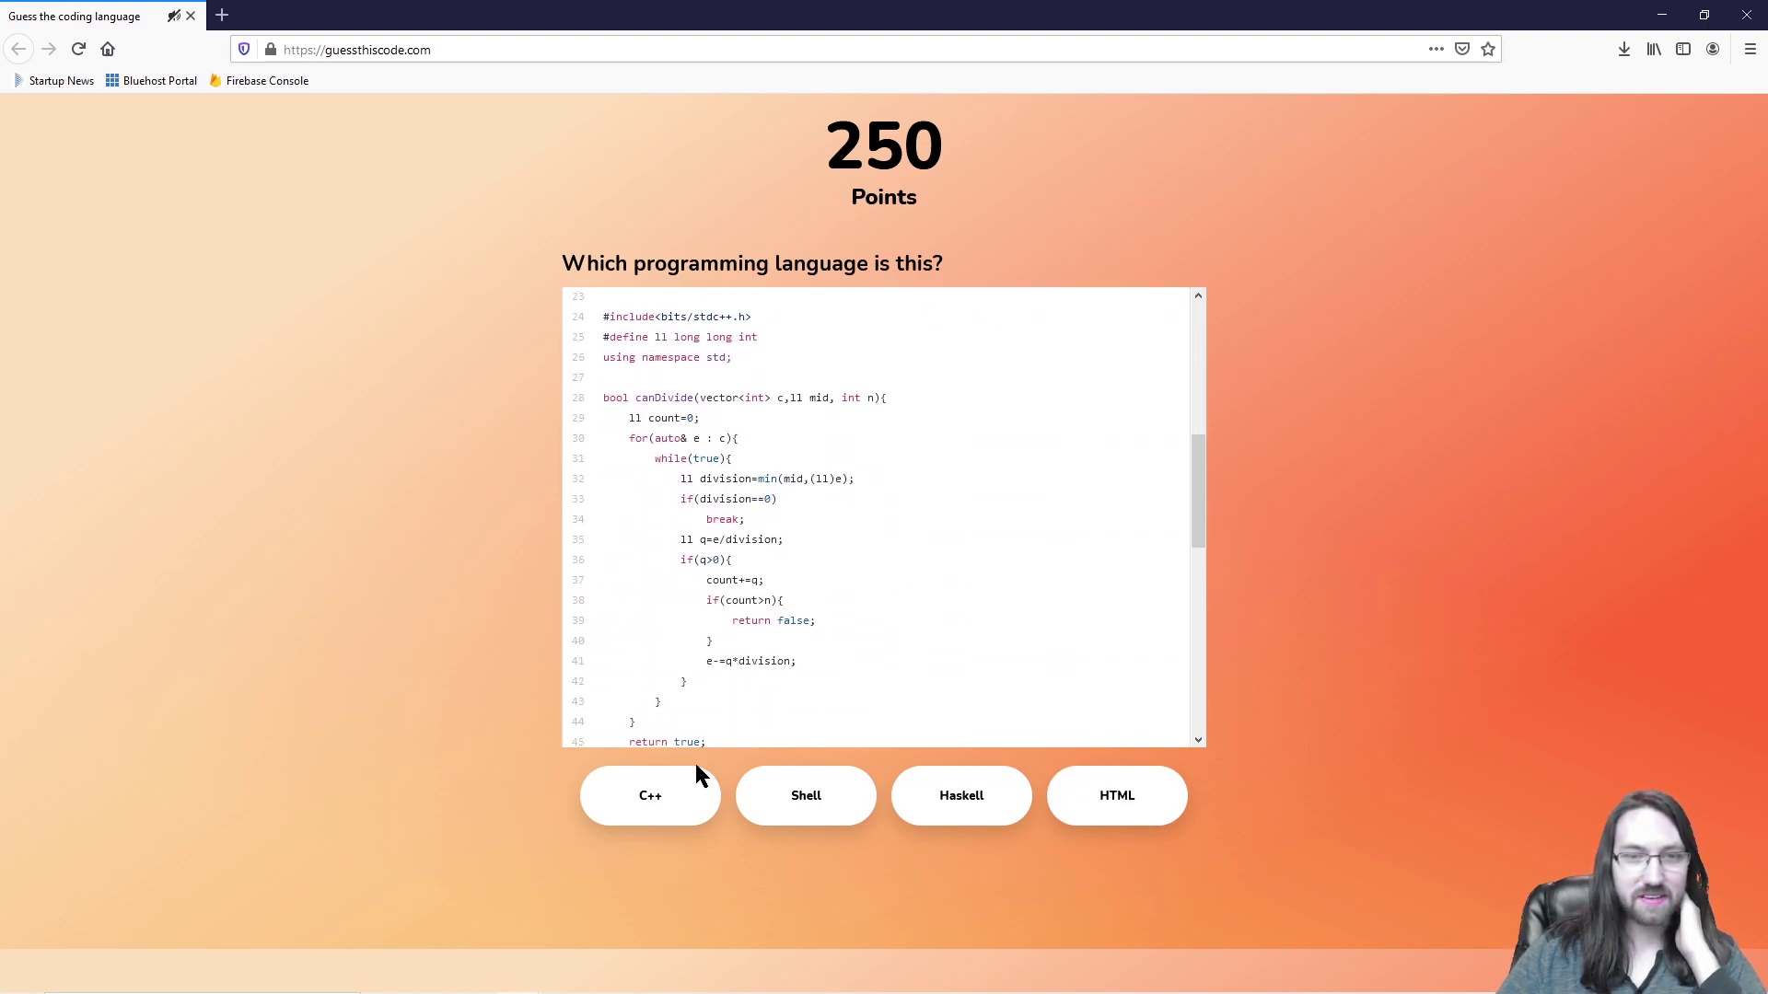
pyautogui.click(644, 810)
pyautogui.click(914, 886)
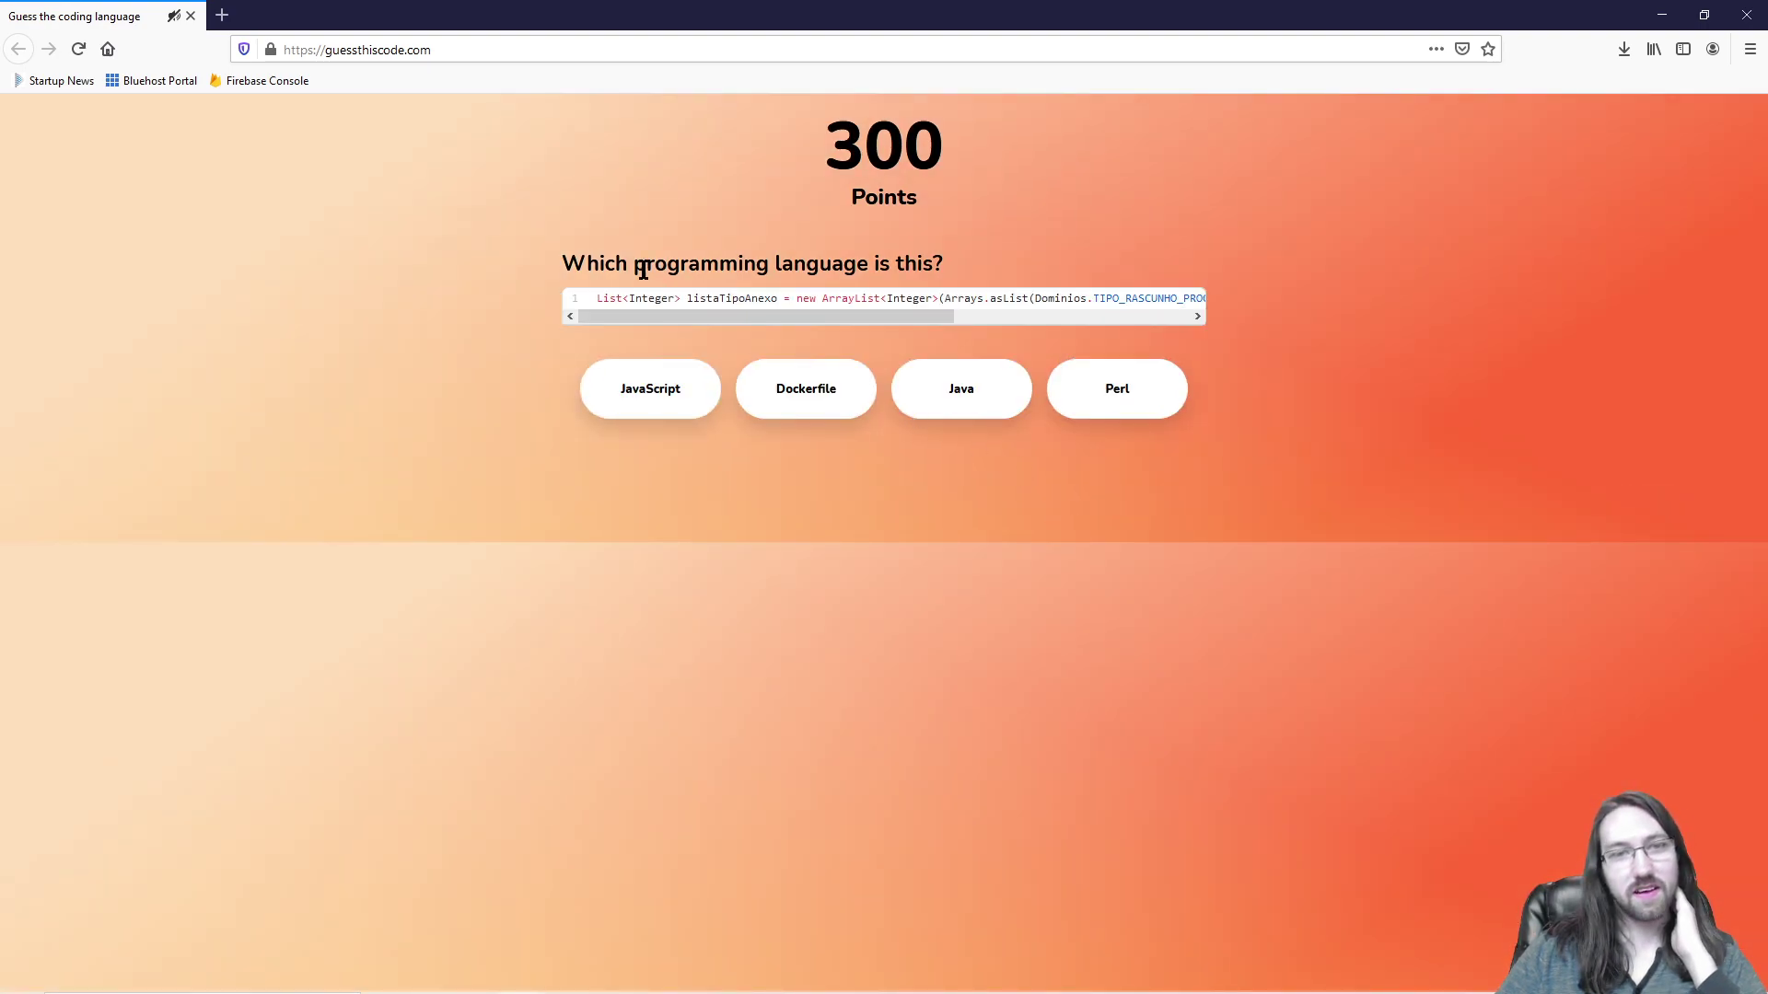
# Step: Identify the ArrayList snippet as Java
pyautogui.moveTo(648, 317); pyautogui.dragTo(893, 329)
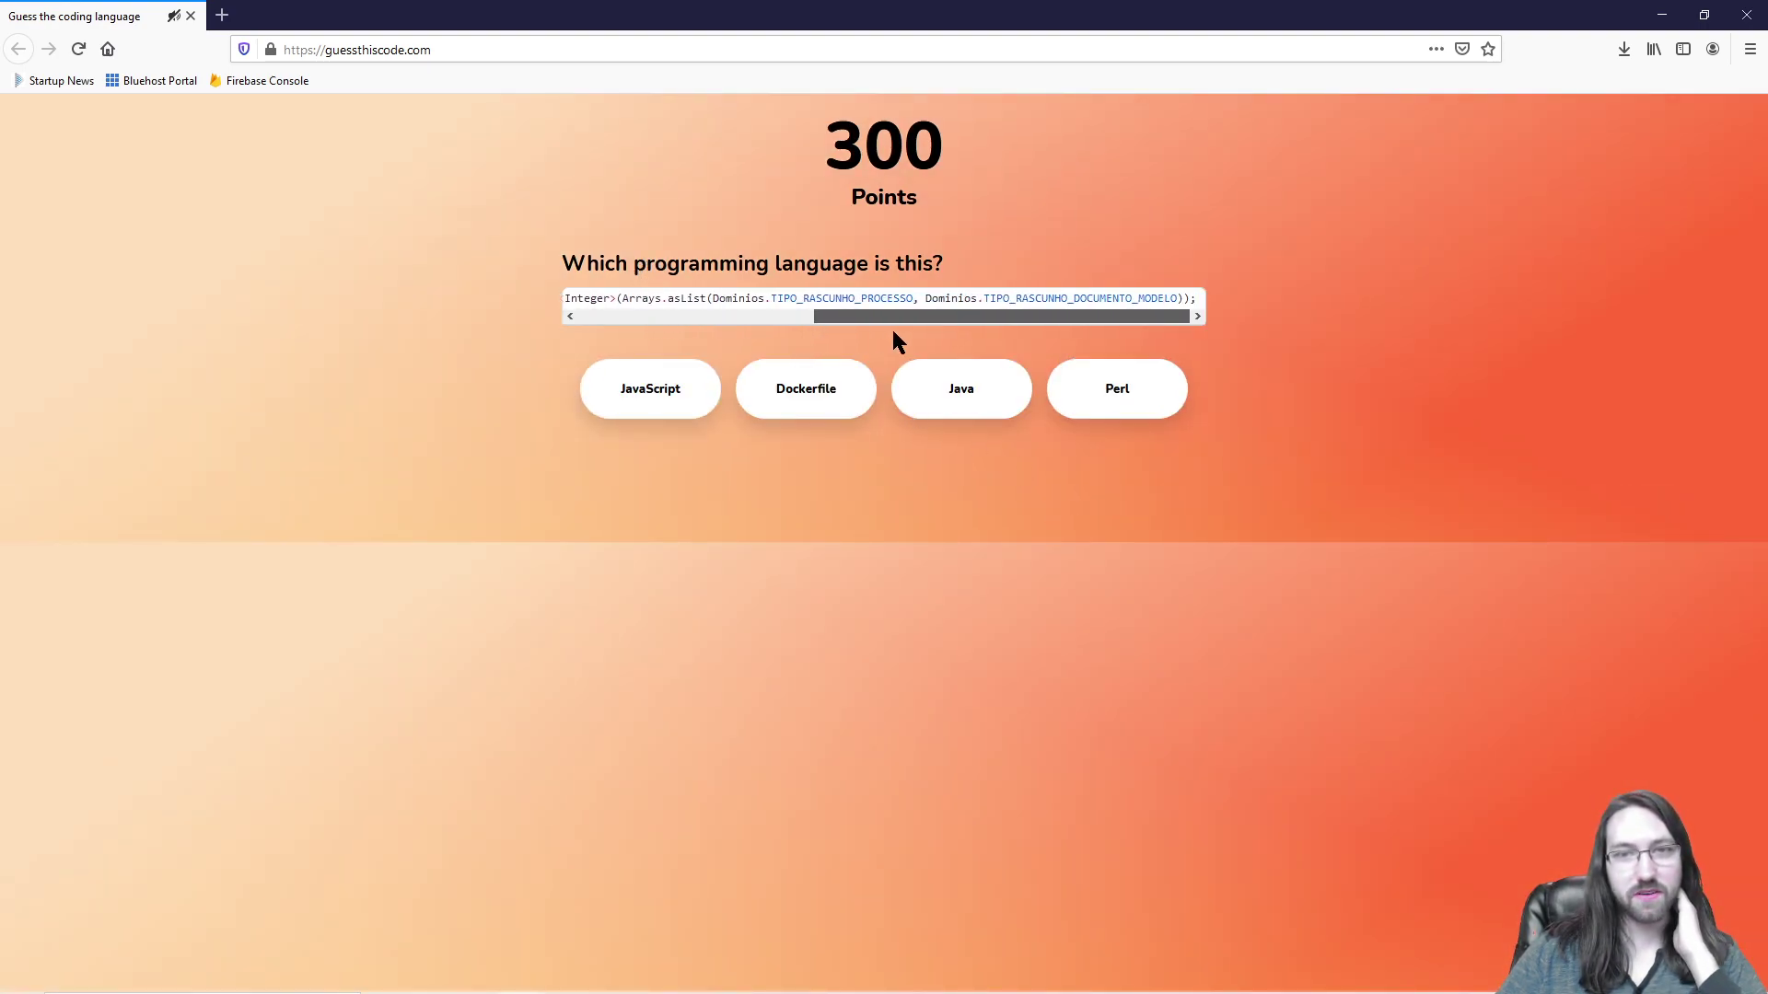
pyautogui.click(944, 391)
pyautogui.click(911, 469)
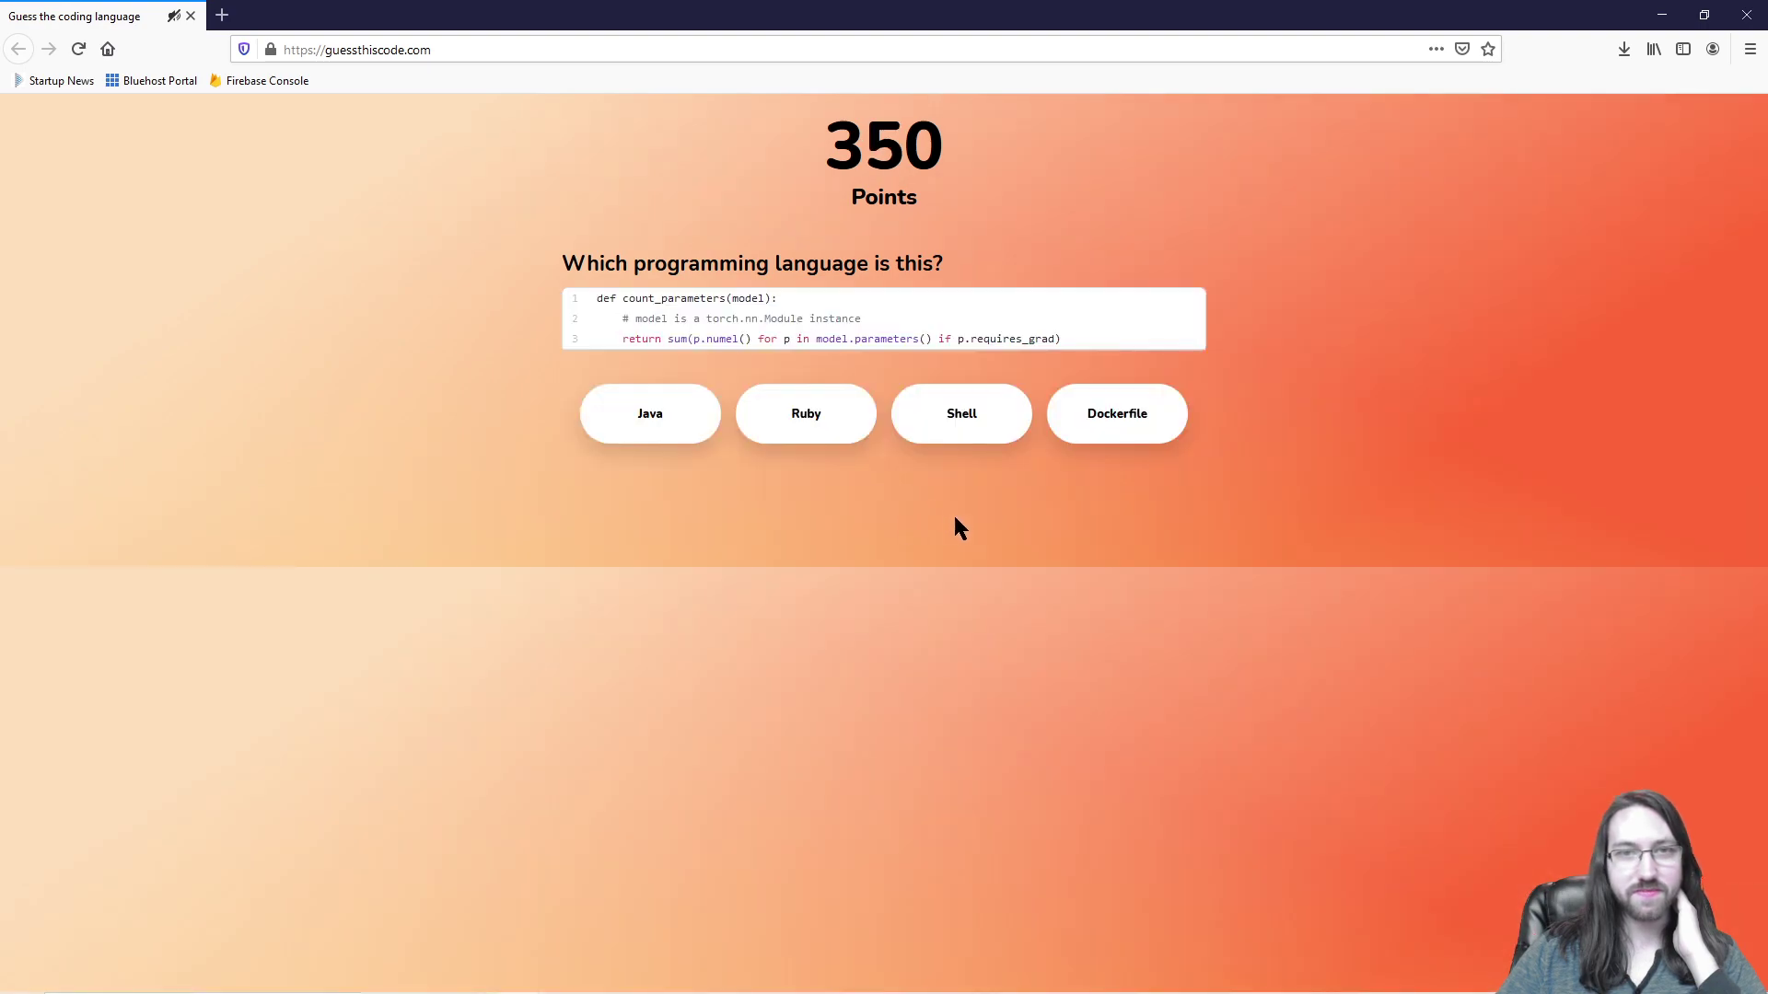
# Step: Guess Ruby on the Python count_parameters snippet, ending the run at 350, then Retry
pyautogui.click(803, 418)
pyautogui.moveTo(637, 300); pyautogui.dragTo(512, 301)
pyautogui.moveTo(622, 298); pyautogui.dragTo(734, 298)
pyautogui.click(939, 311)
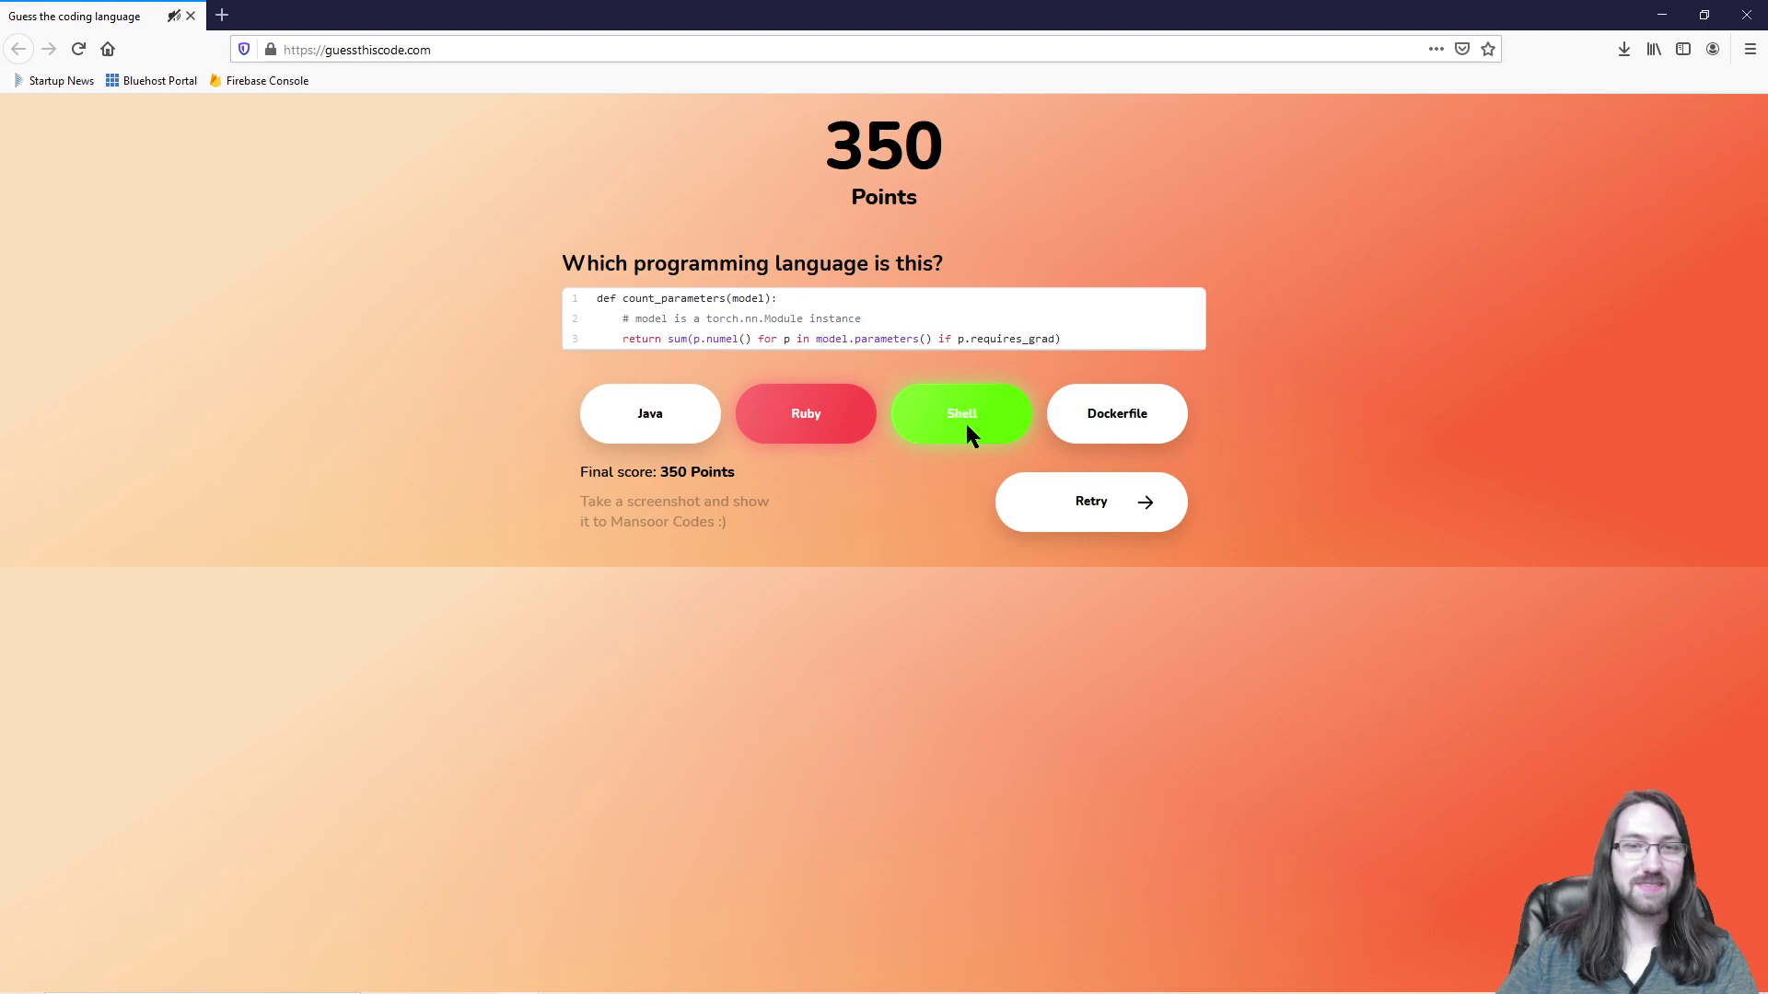
pyautogui.click(1117, 515)
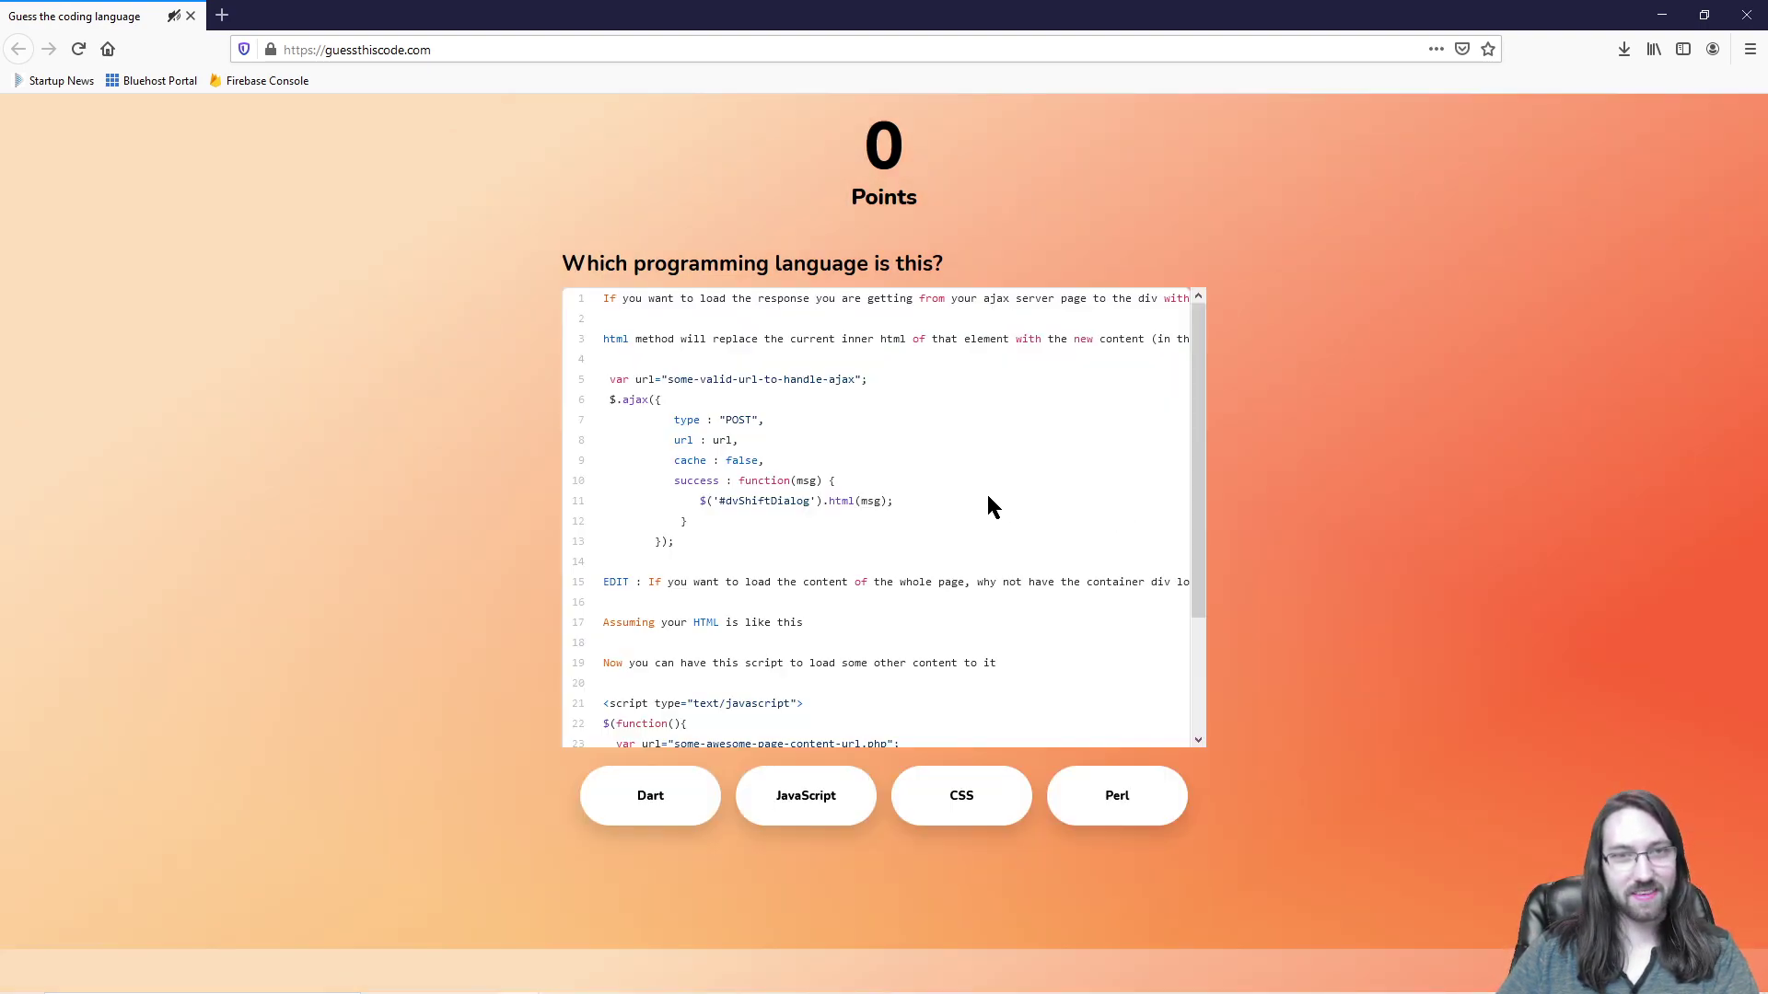
# Step: Answer JavaScript for the jQuery ajax and jQuery form snippets
pyautogui.scroll(-3, 988, 498)
pyautogui.scroll(3, 988, 498)
pyautogui.scroll(-3, 988, 504)
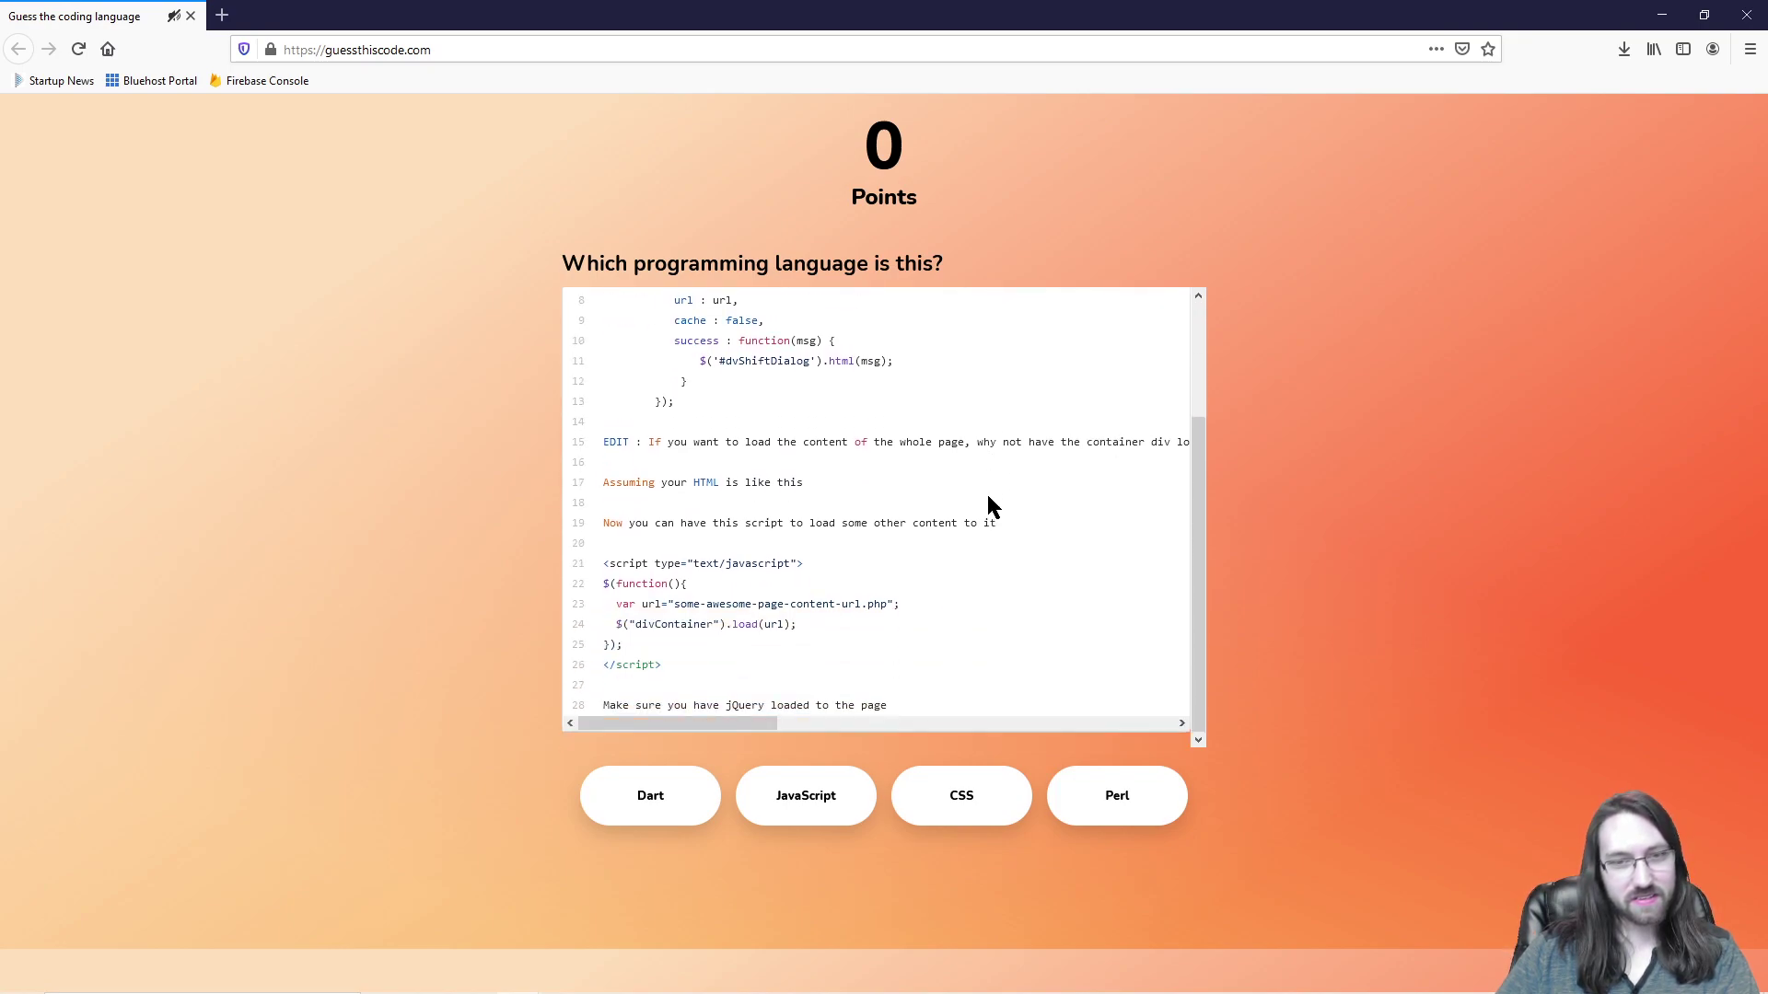
pyautogui.scroll(3, 992, 506)
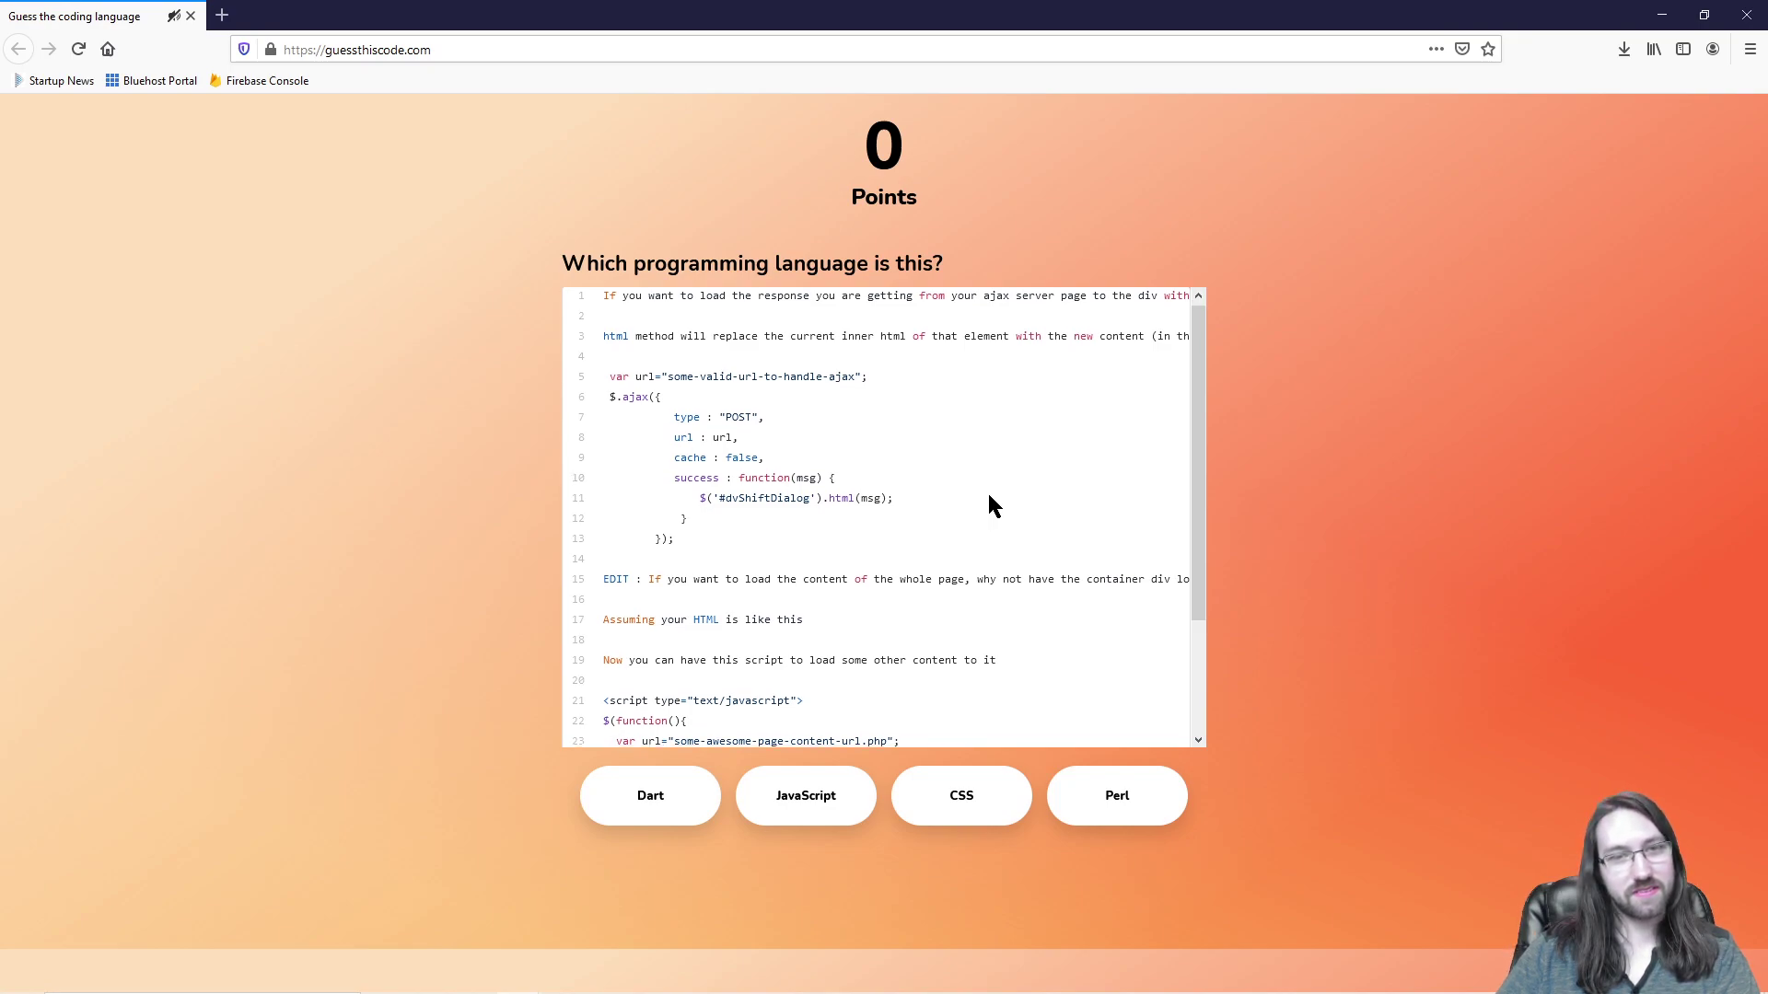
pyautogui.scroll(-3, 988, 504)
pyautogui.scroll(3, 774, 497)
pyautogui.scroll(-3, 727, 483)
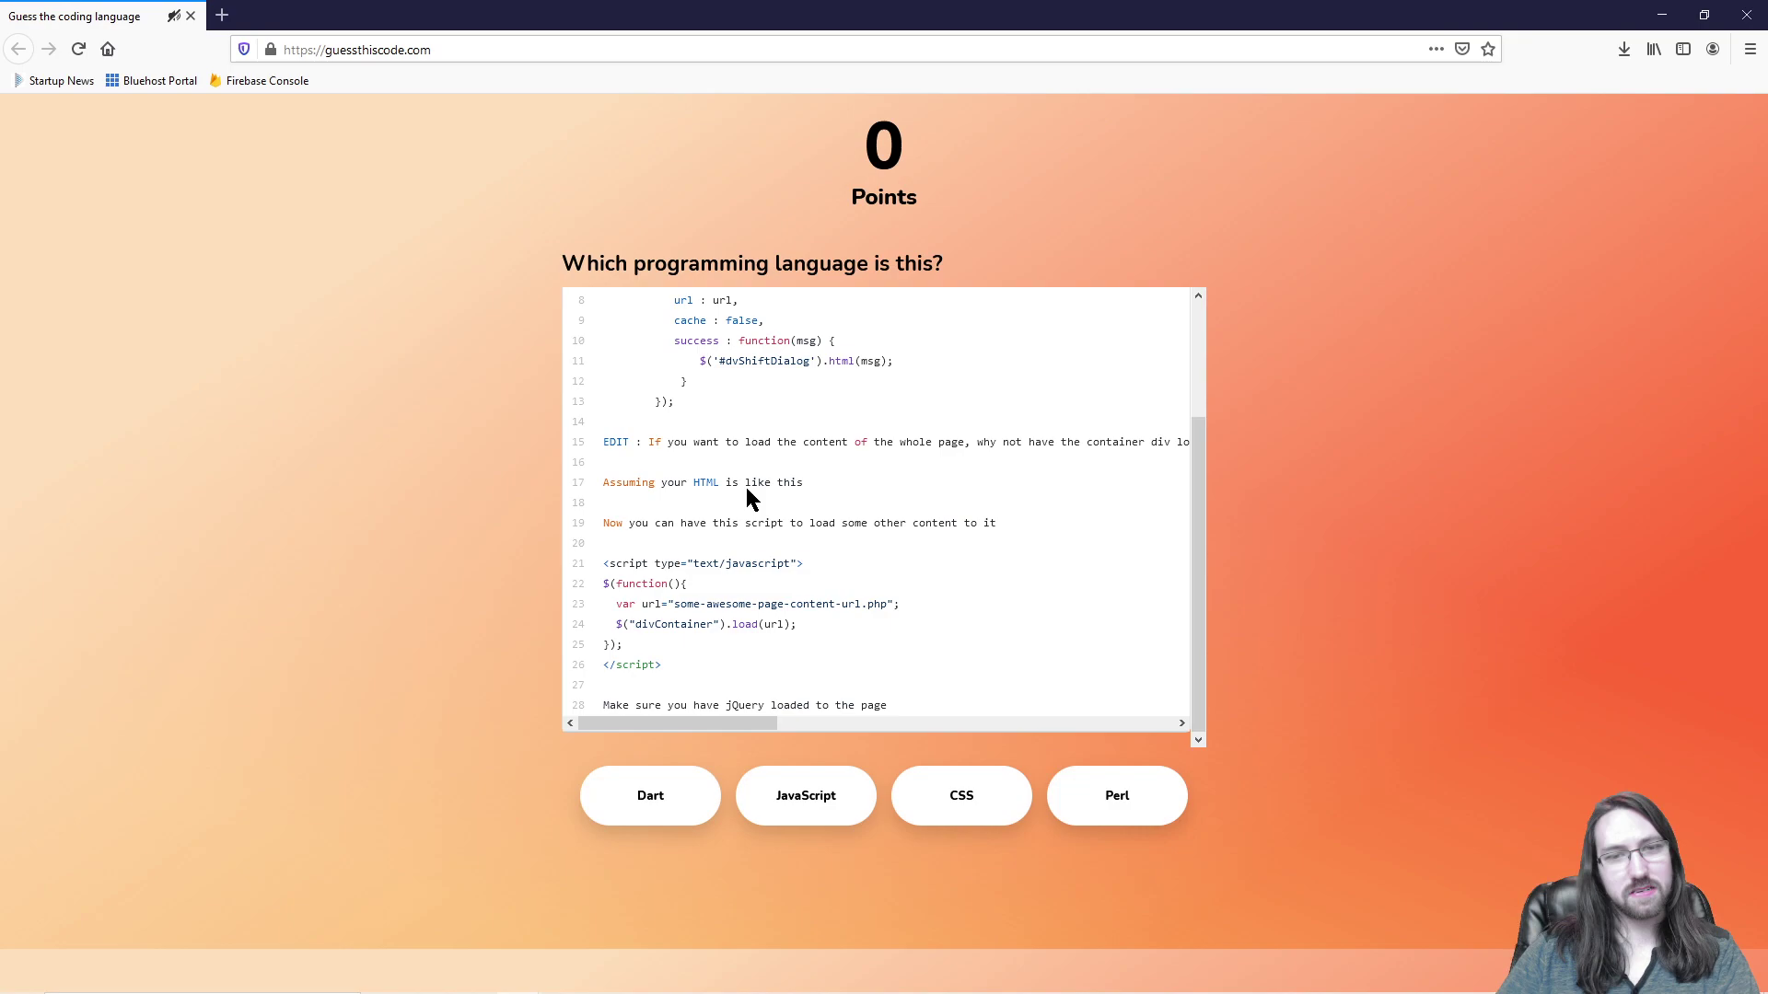
pyautogui.click(807, 792)
pyautogui.click(921, 882)
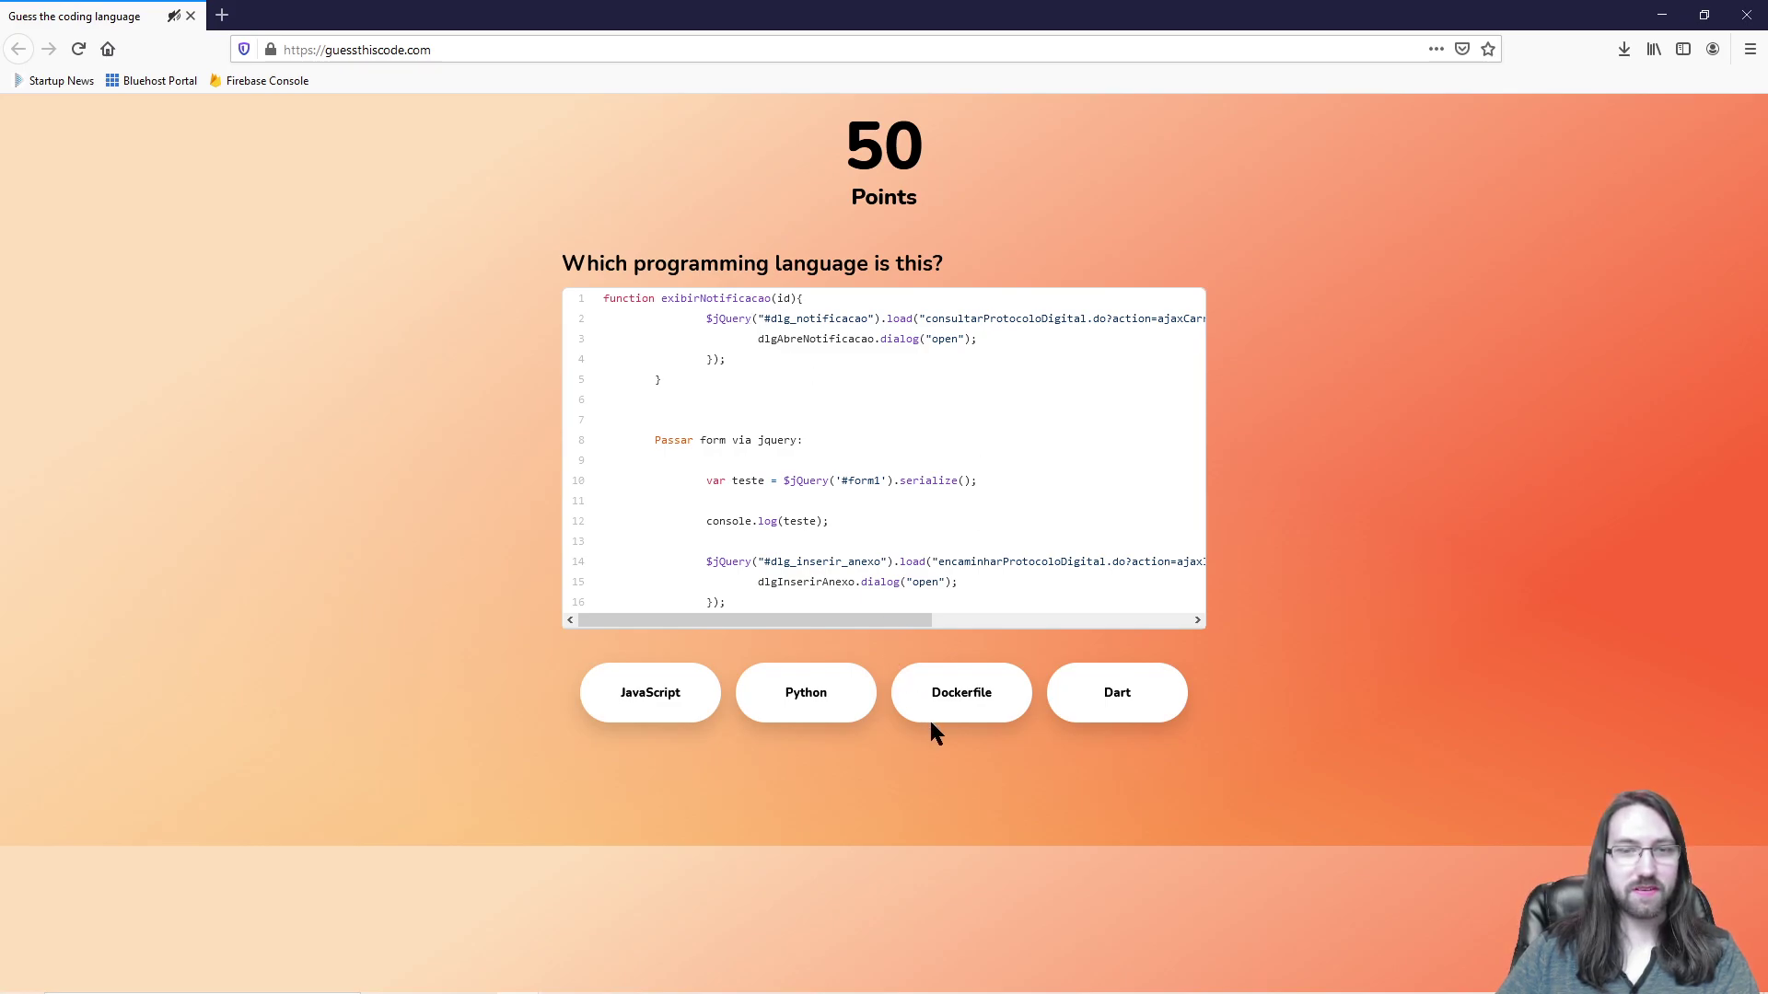
pyautogui.click(675, 723)
pyautogui.click(879, 779)
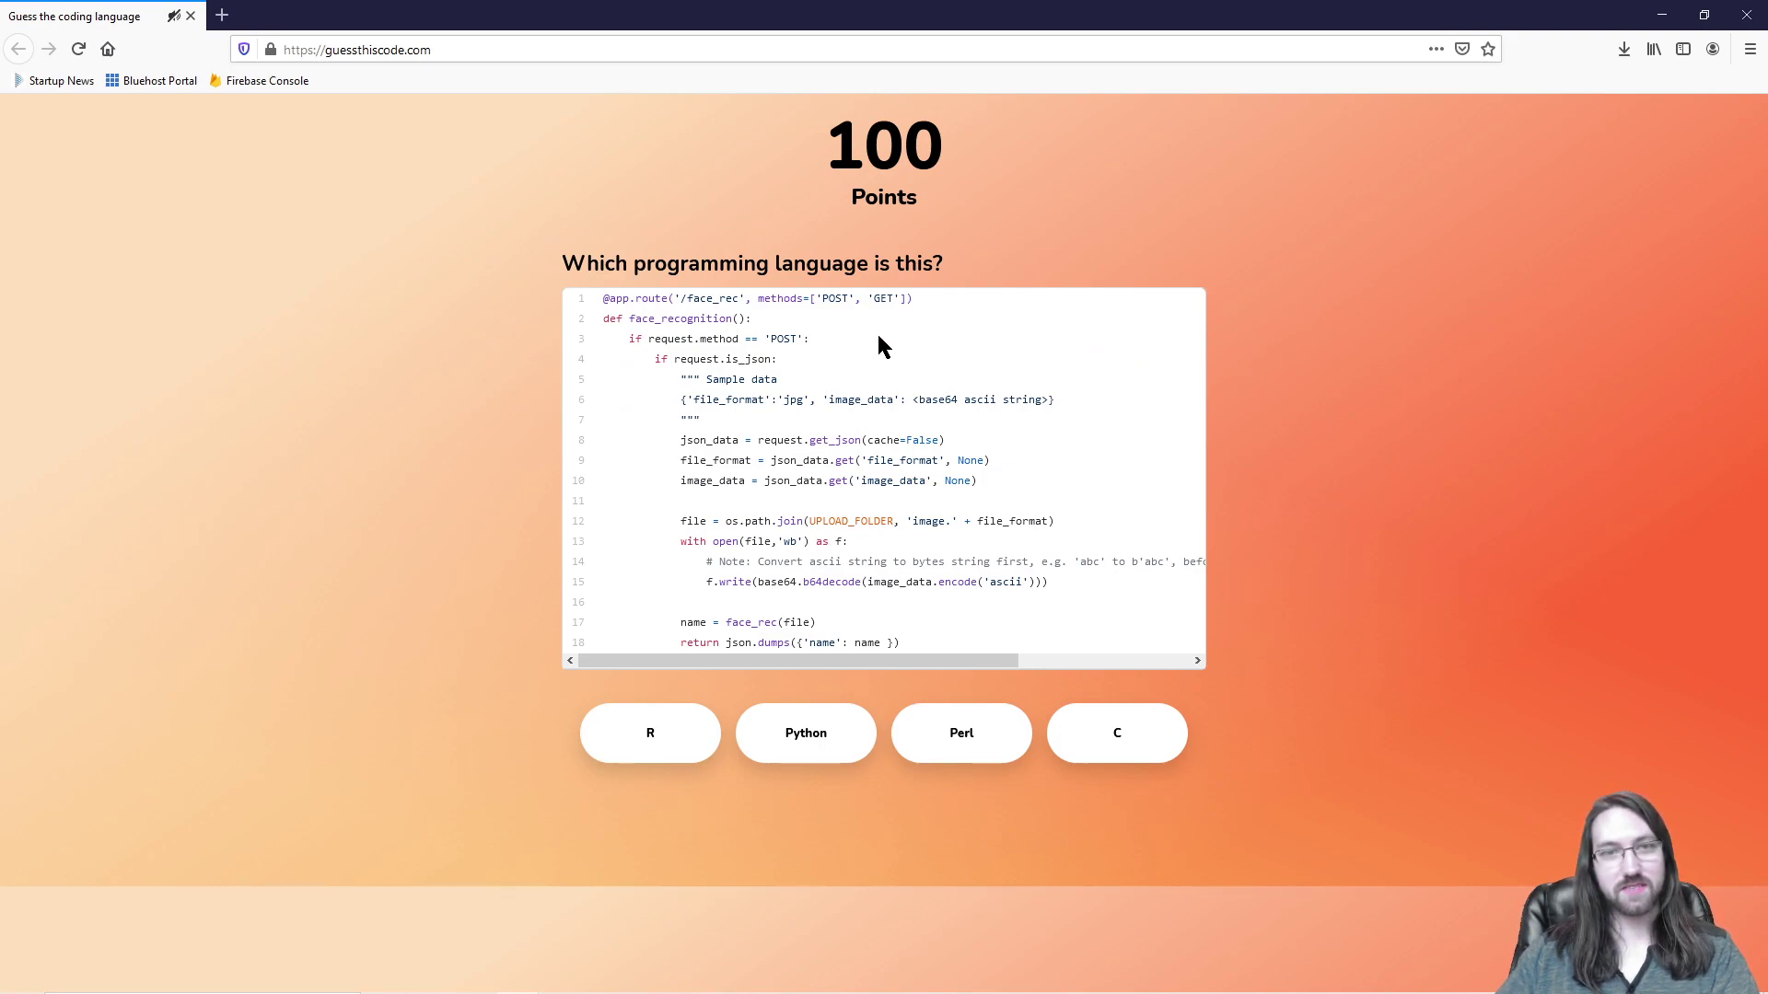
# Step: Answer Python for the Flask route and Flask imports snippets
pyautogui.click(822, 742)
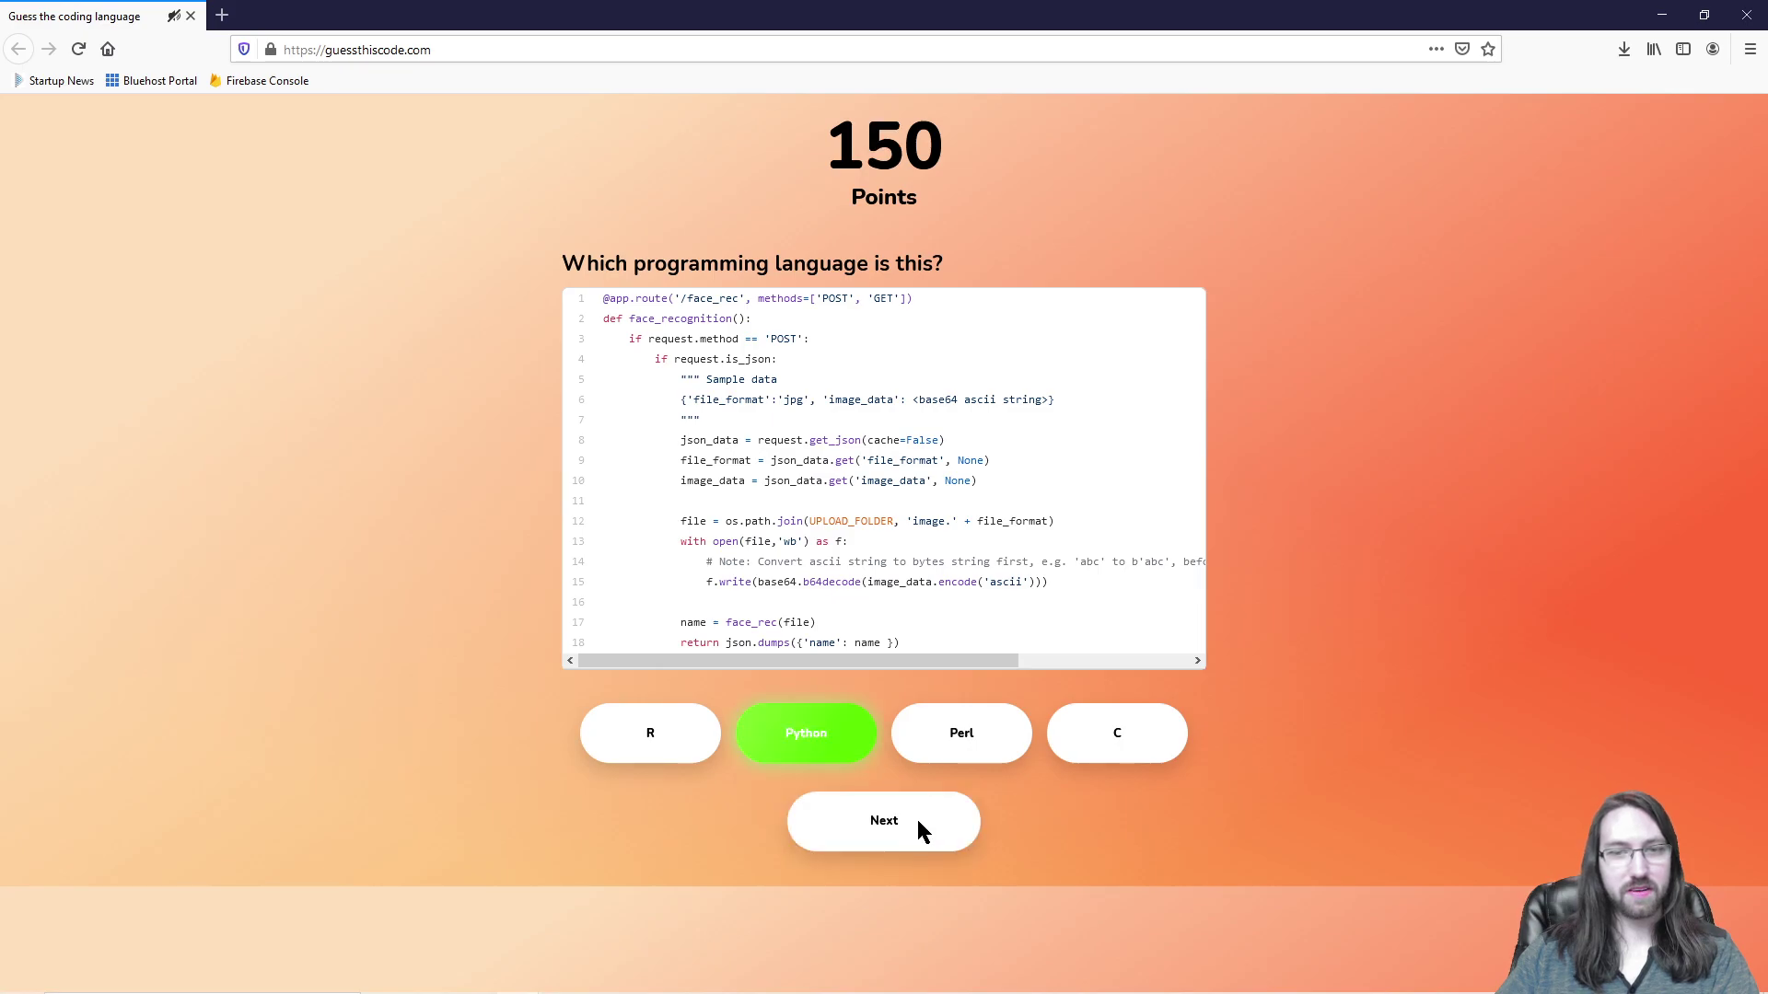
pyautogui.click(918, 826)
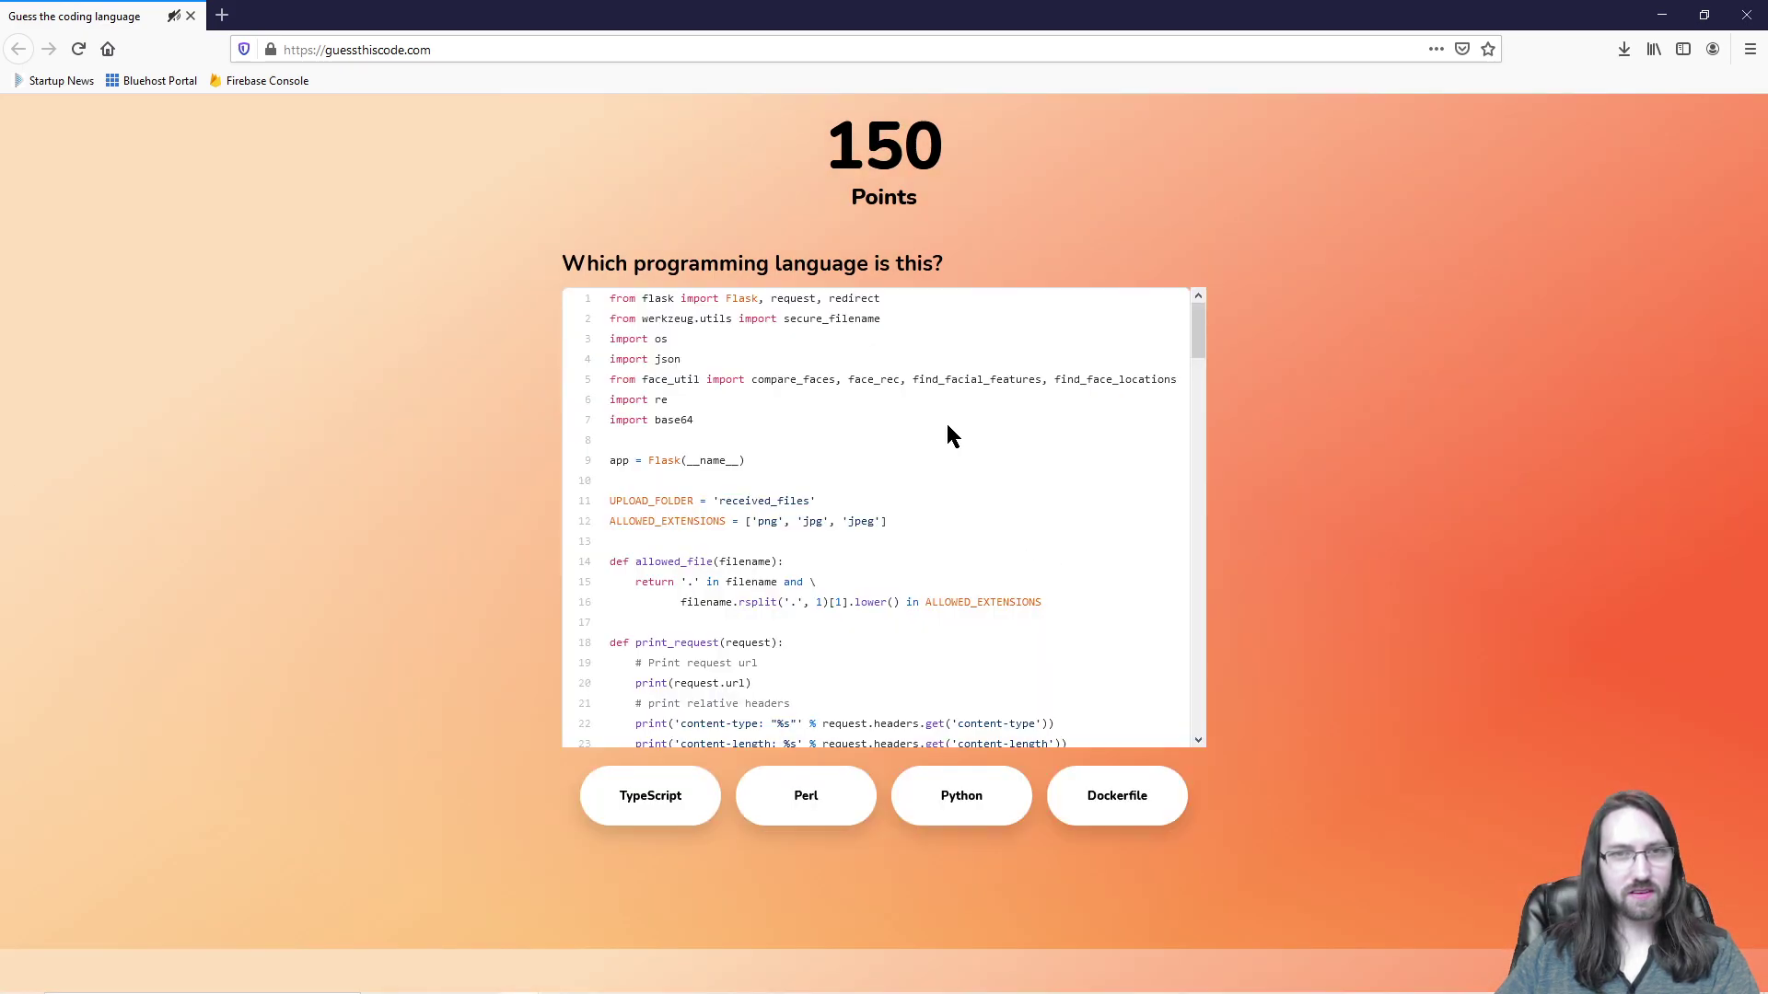
pyautogui.click(981, 803)
pyautogui.click(900, 887)
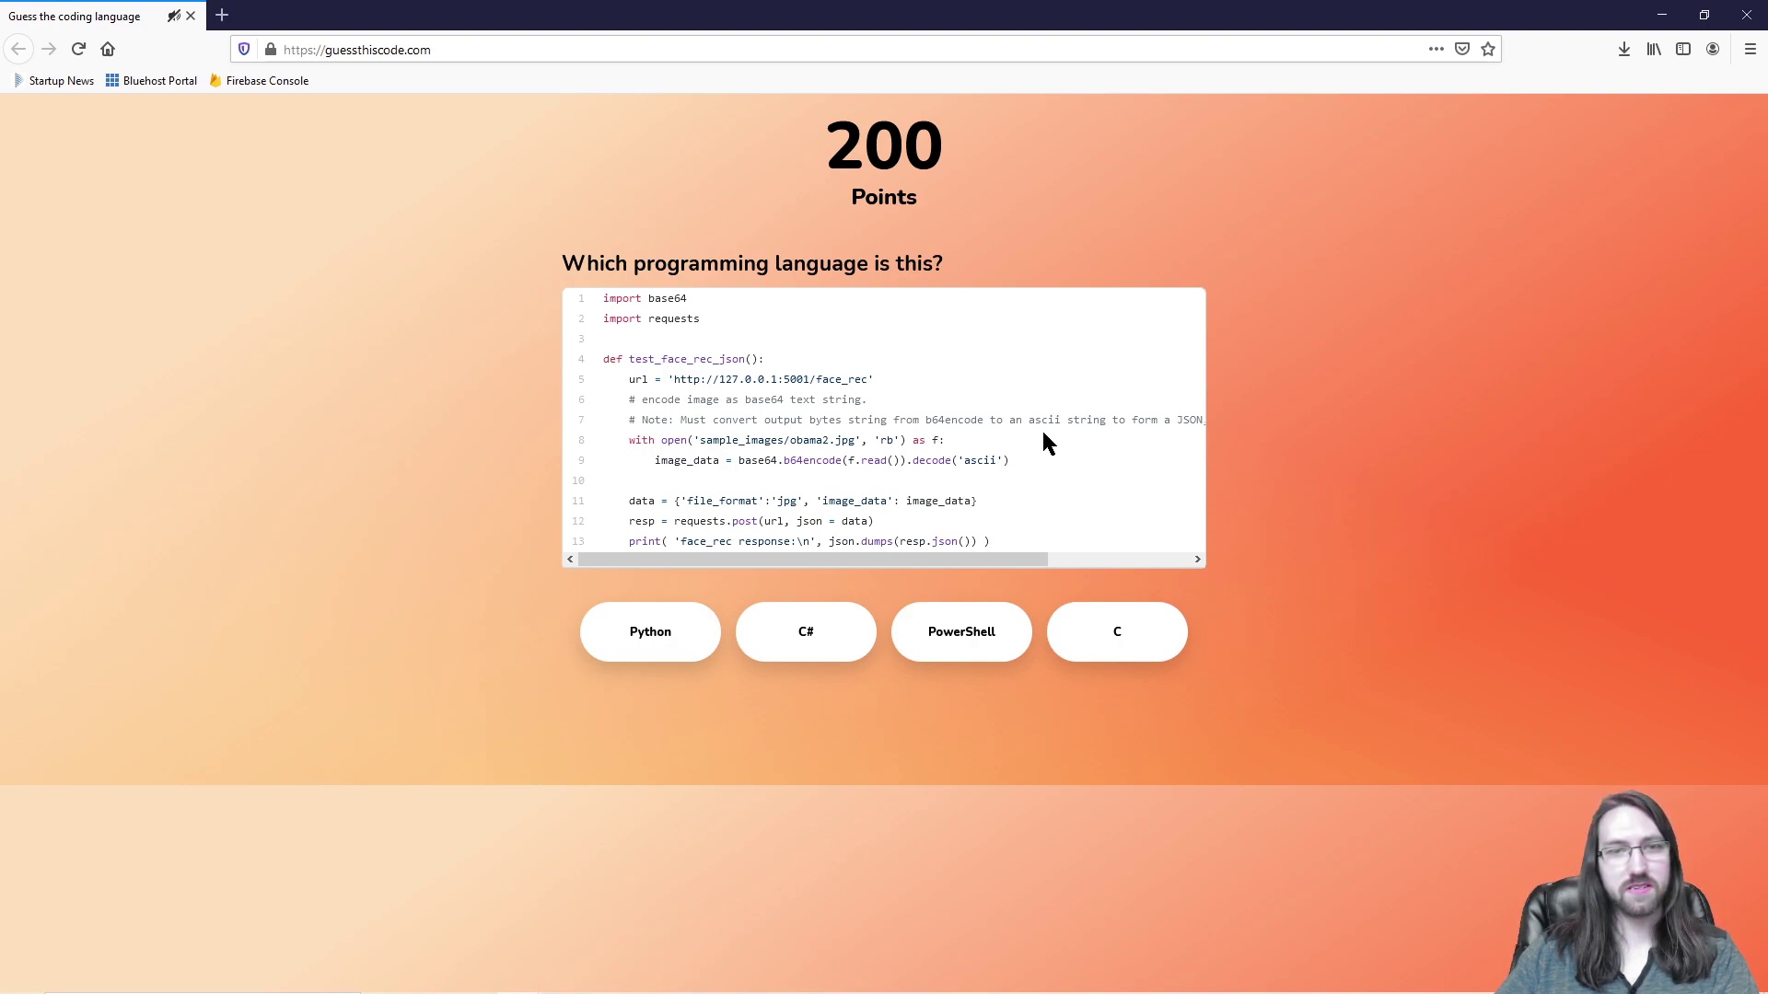
# Step: Answer Python for the face_rec and face_match tests, then CSS for the keyframes animation
pyautogui.click(674, 643)
pyautogui.click(899, 744)
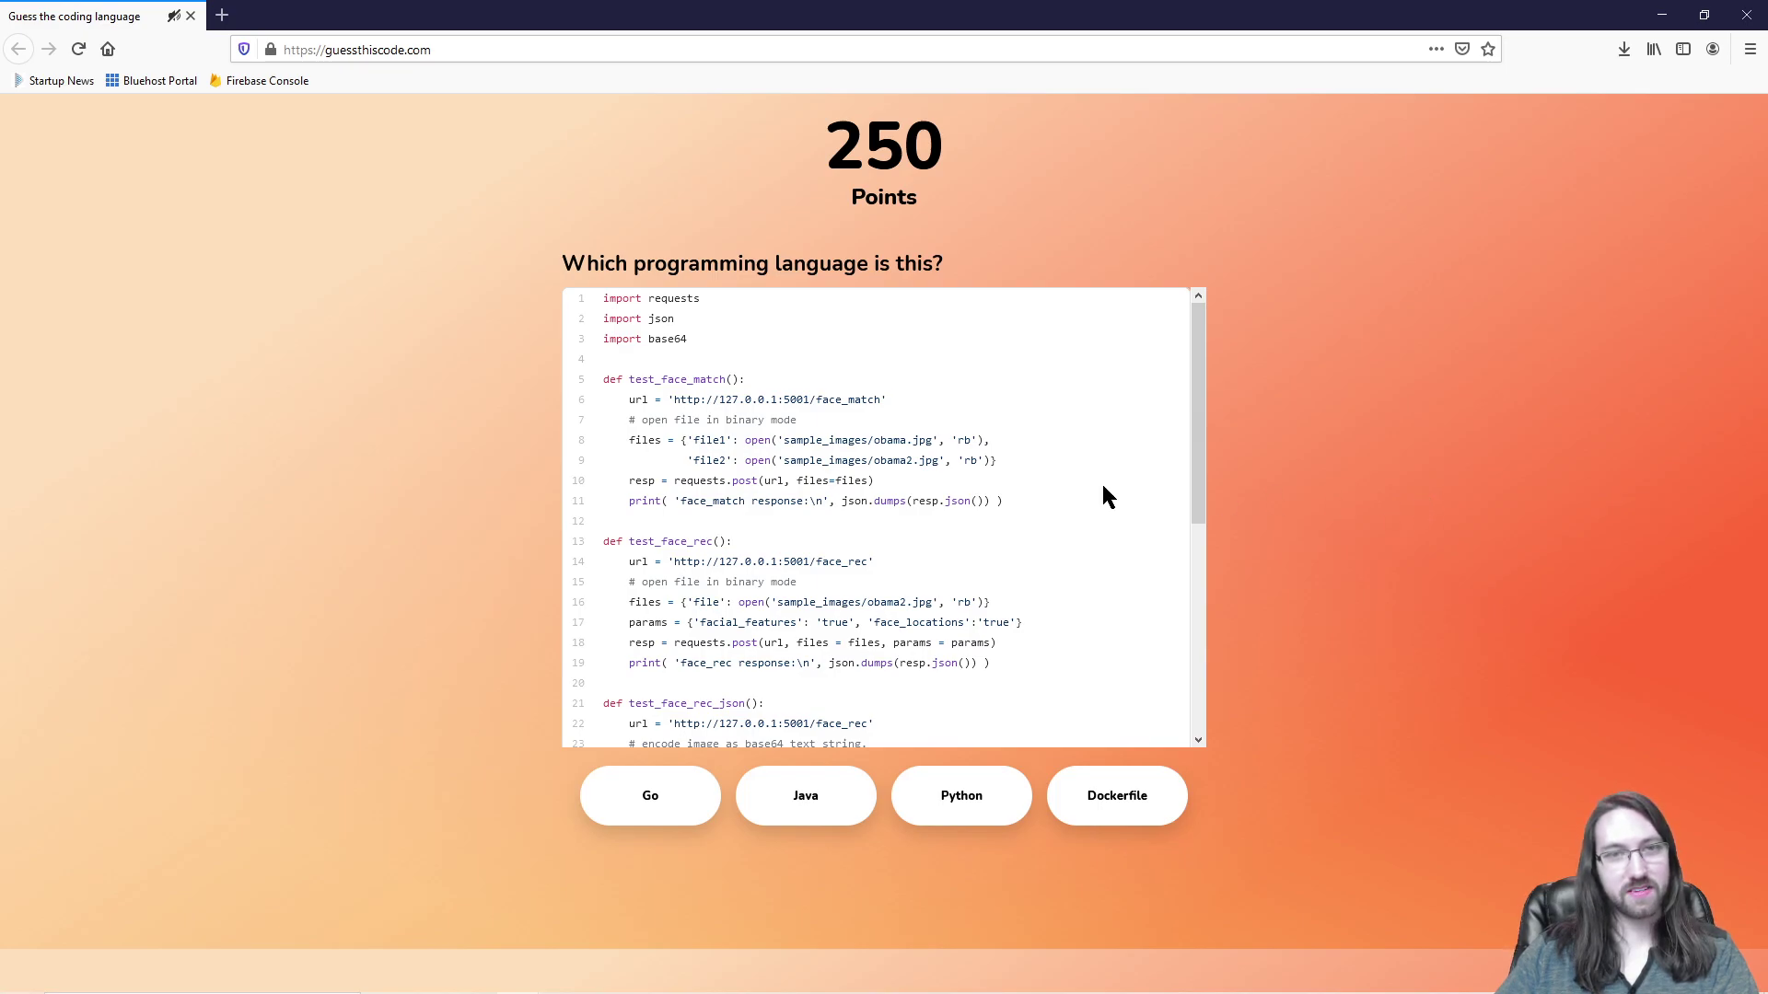
pyautogui.scroll(-5, 1101, 493)
pyautogui.click(932, 805)
pyautogui.click(964, 875)
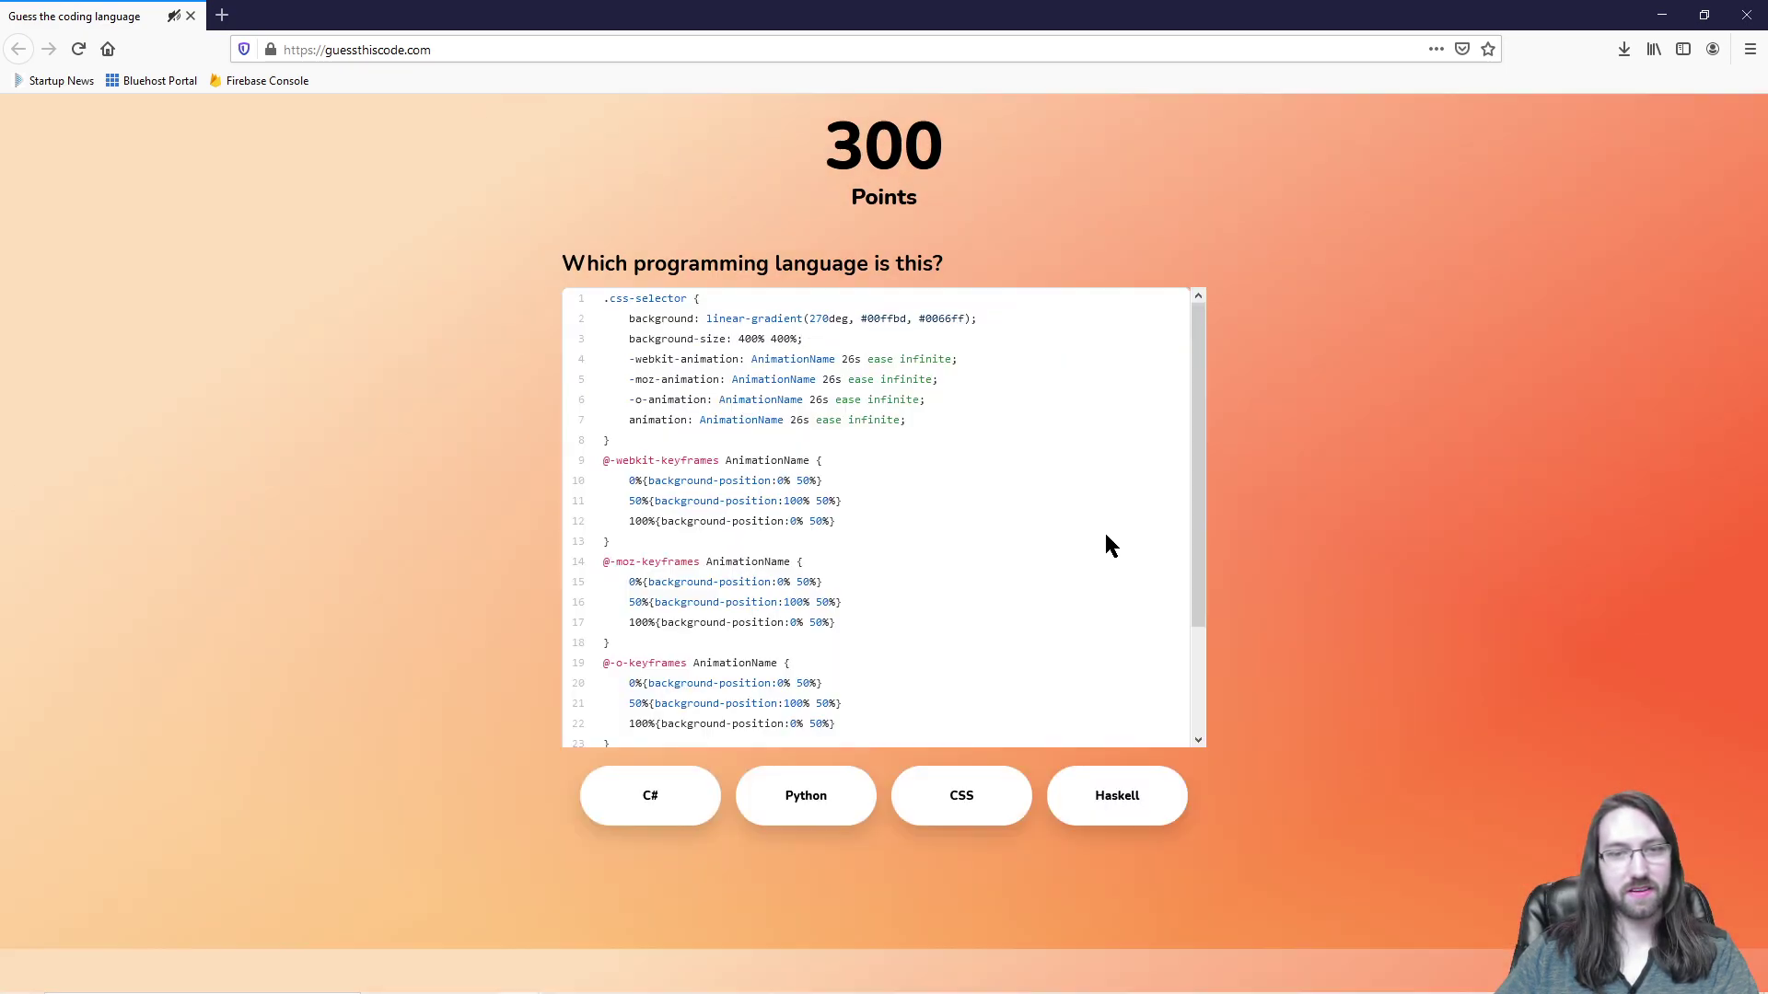
pyautogui.click(965, 822)
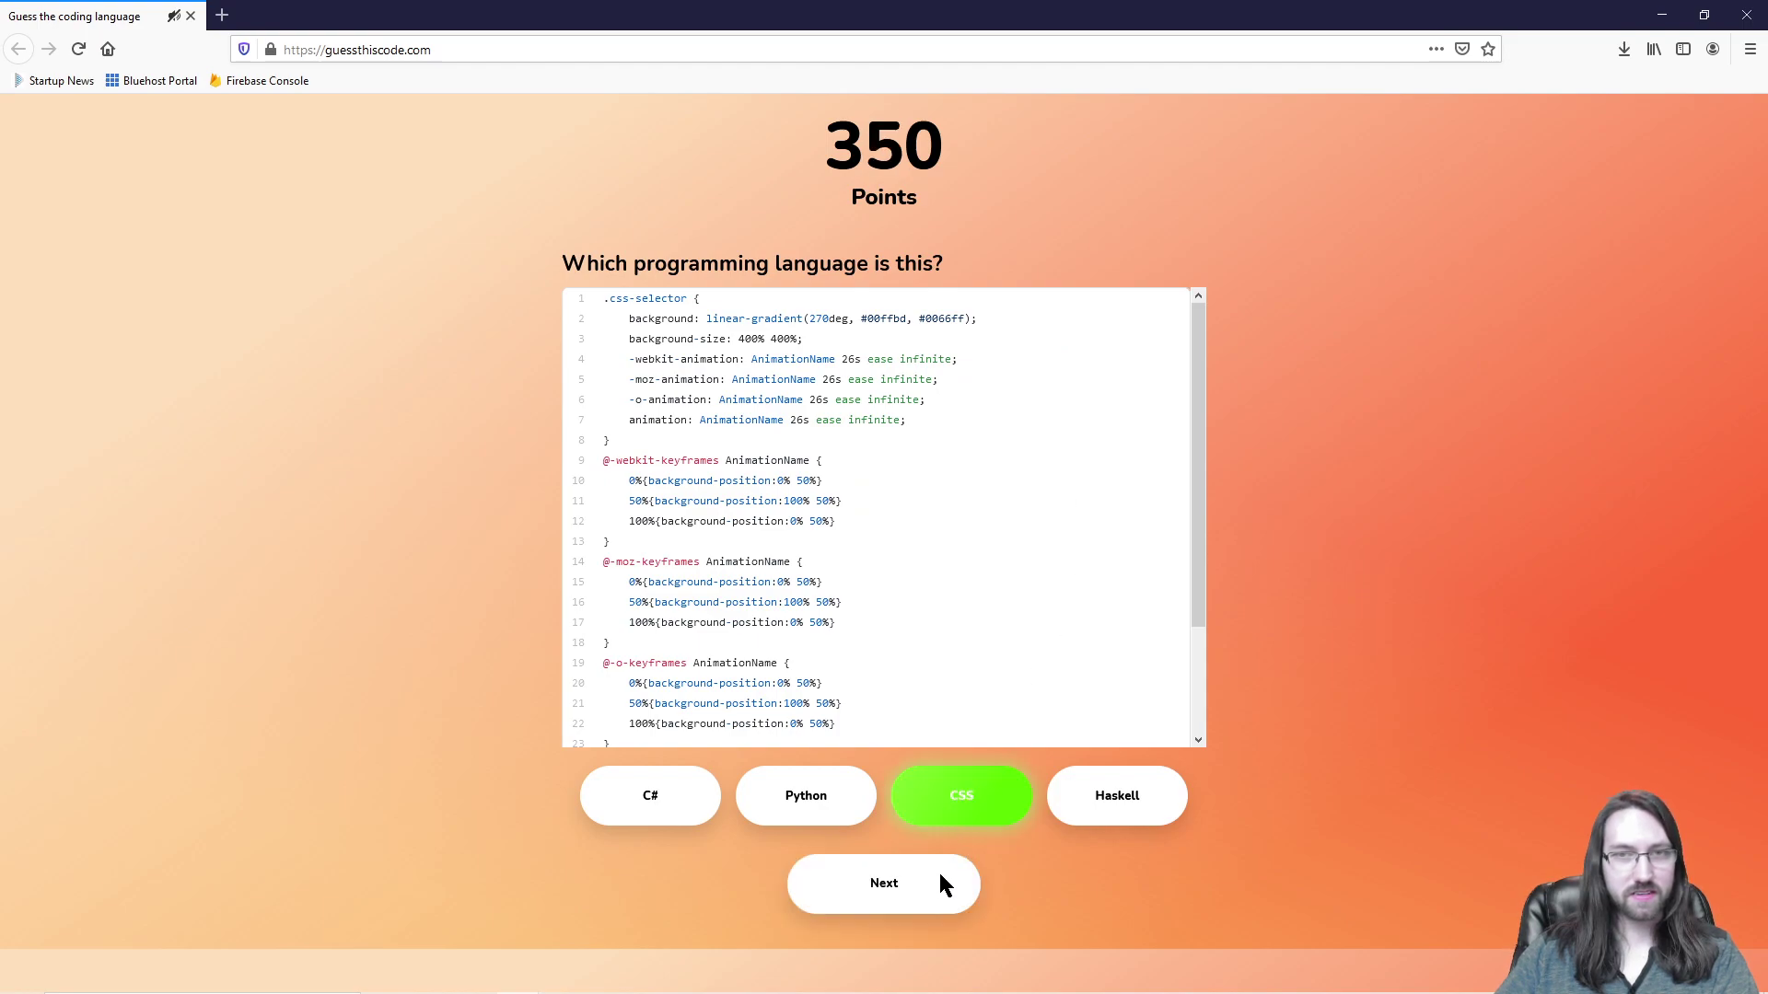
pyautogui.click(910, 883)
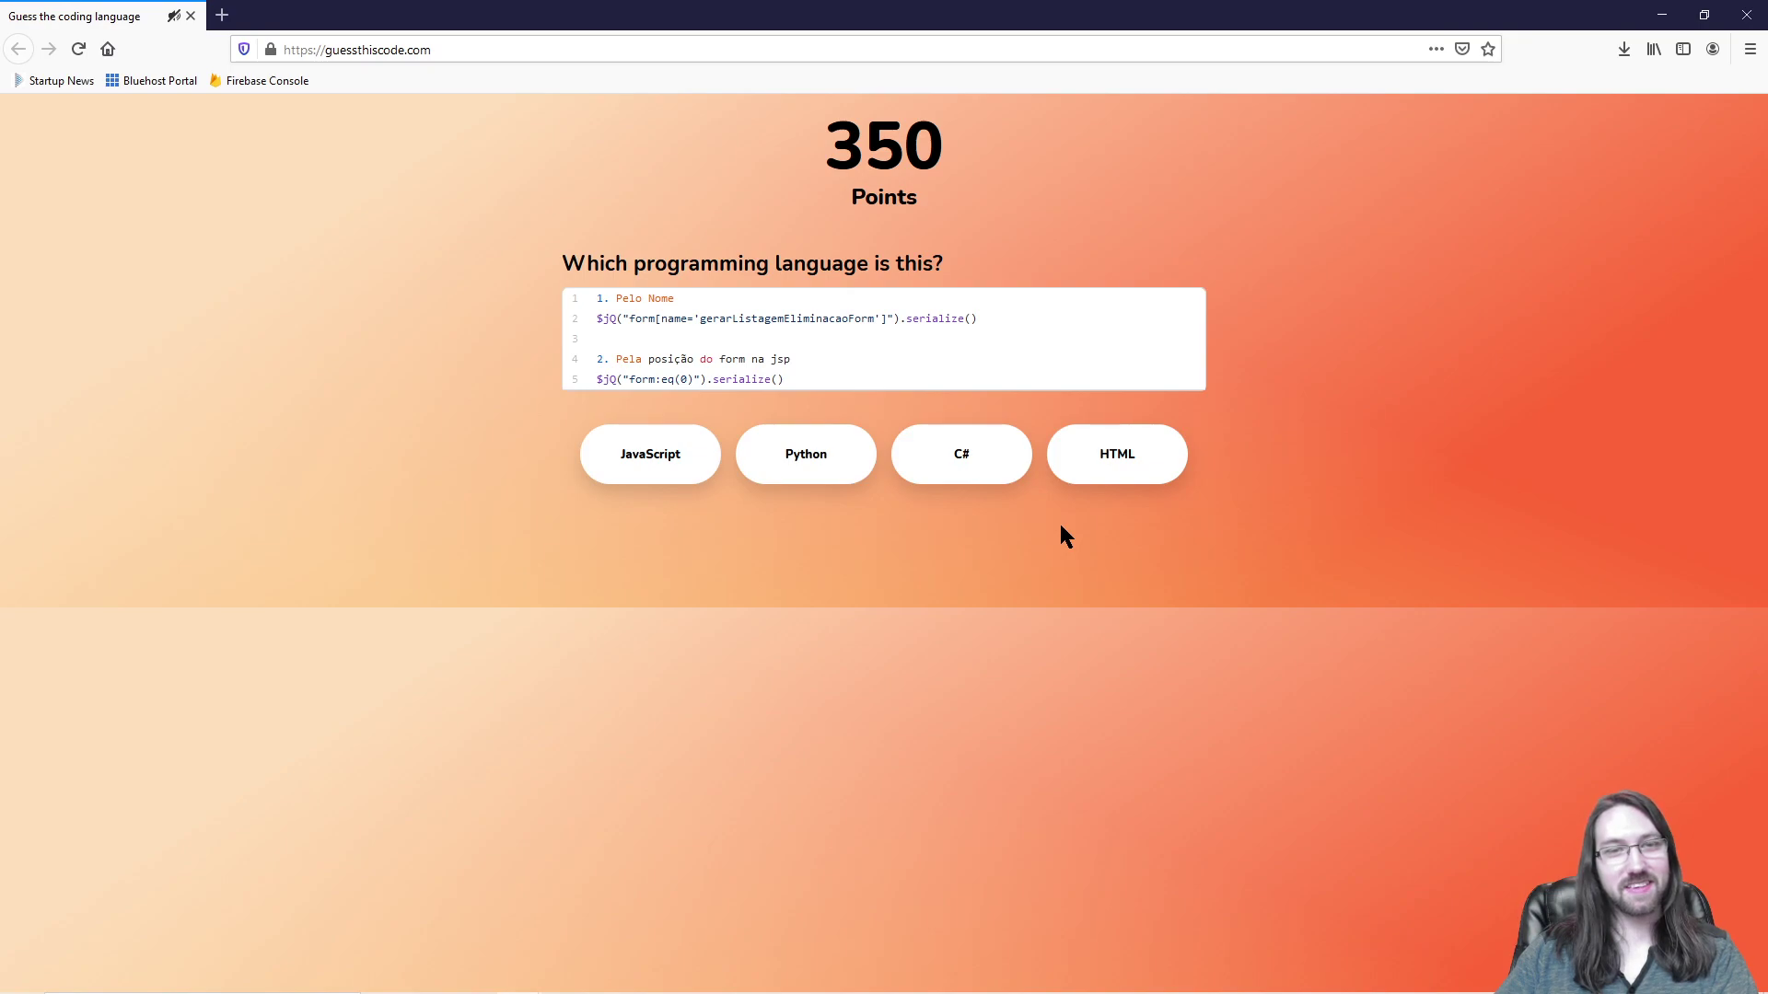
# Step: Answer JavaScript for the jQuery serialize snippet and C++ for the stacks solution
pyautogui.click(648, 474)
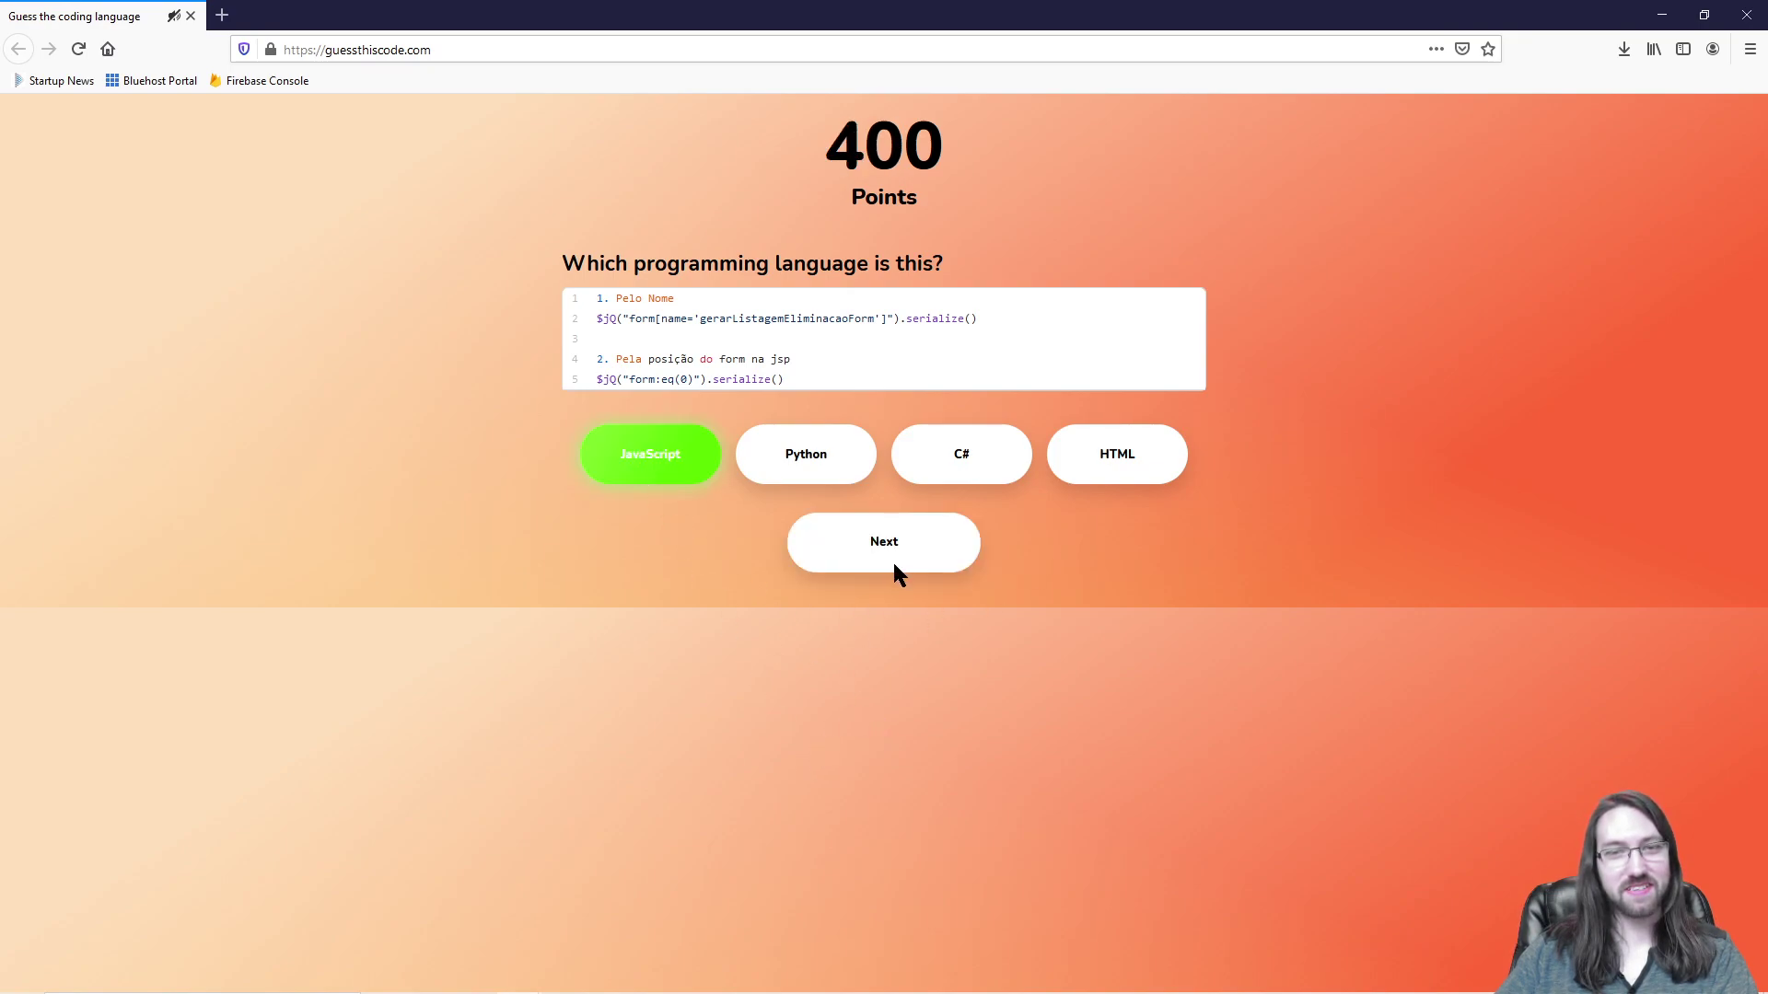
pyautogui.click(889, 558)
pyautogui.scroll(-6, 1096, 513)
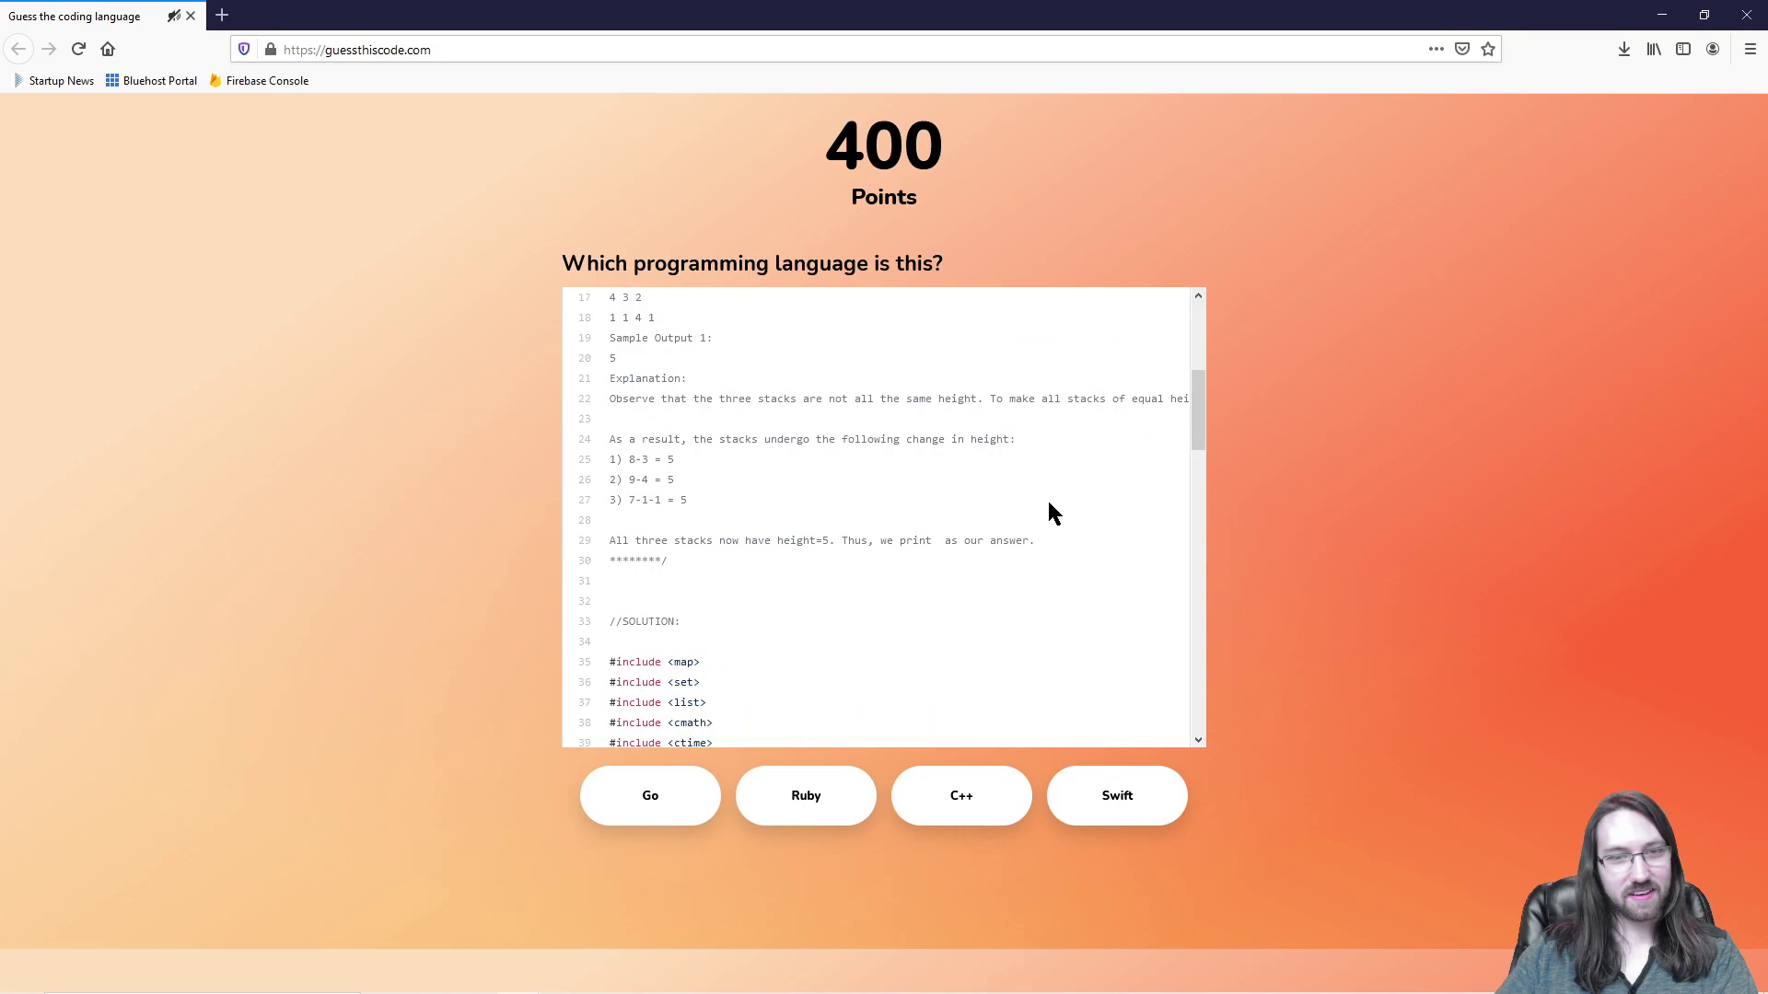
pyautogui.scroll(-3, 957, 538)
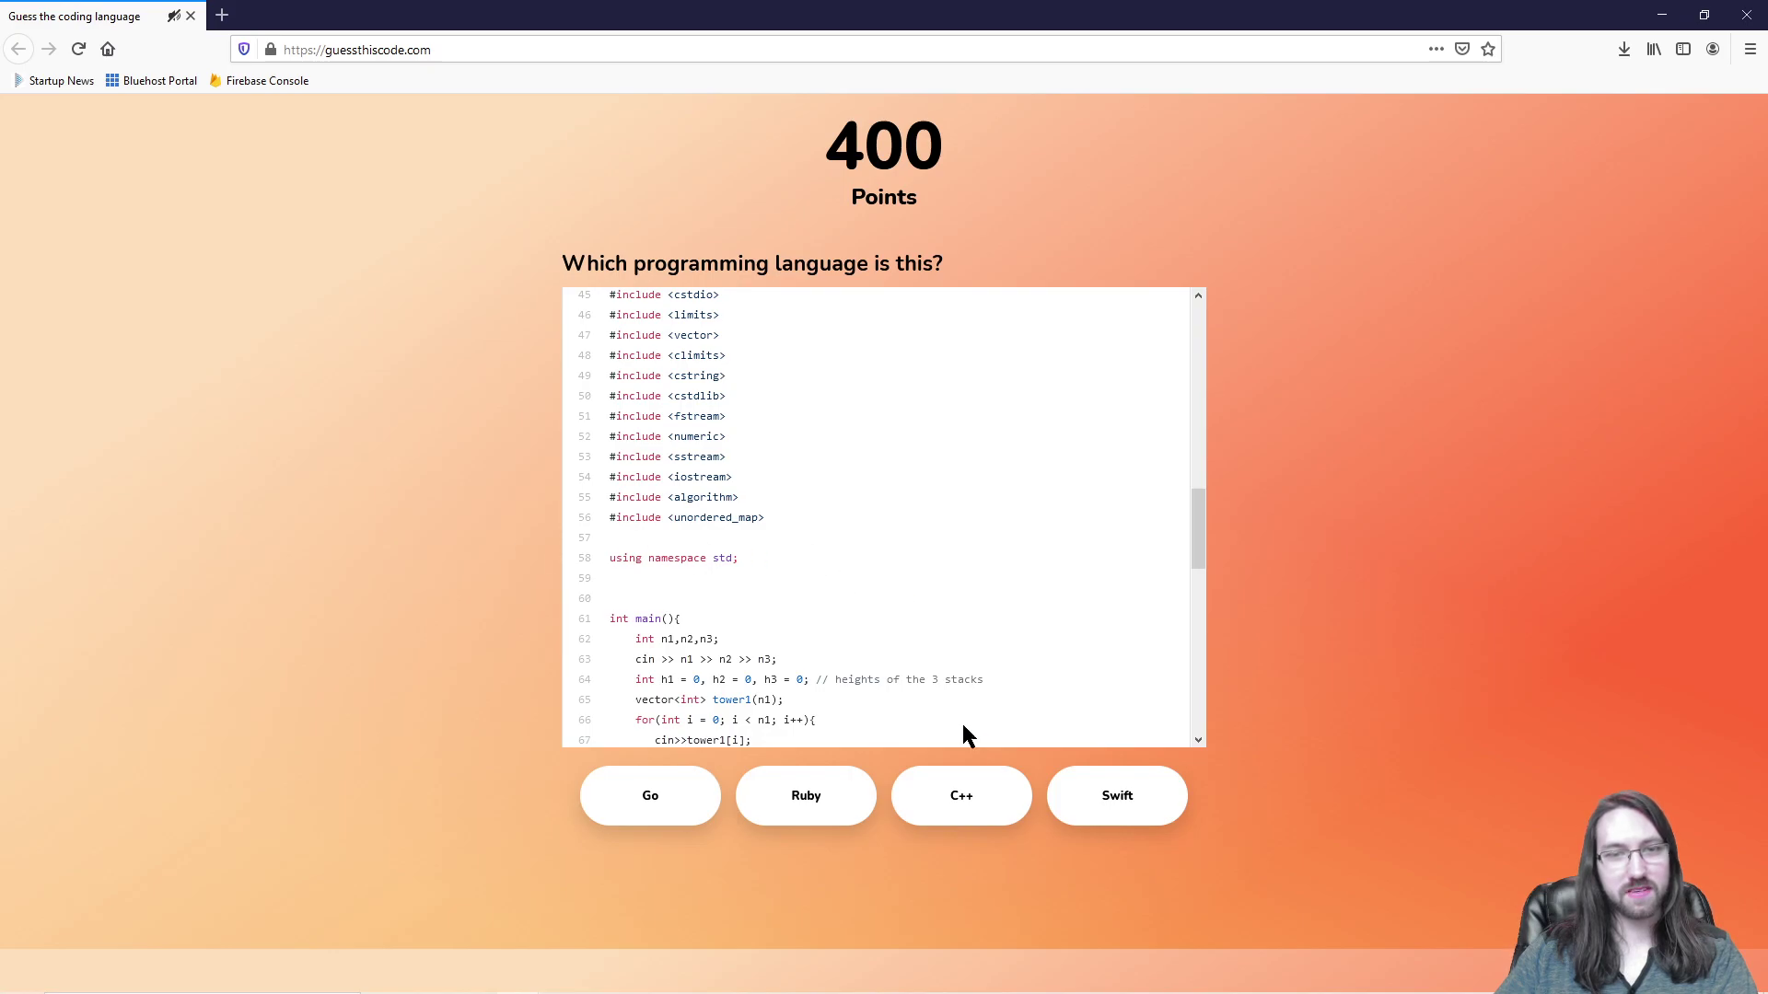
pyautogui.click(990, 803)
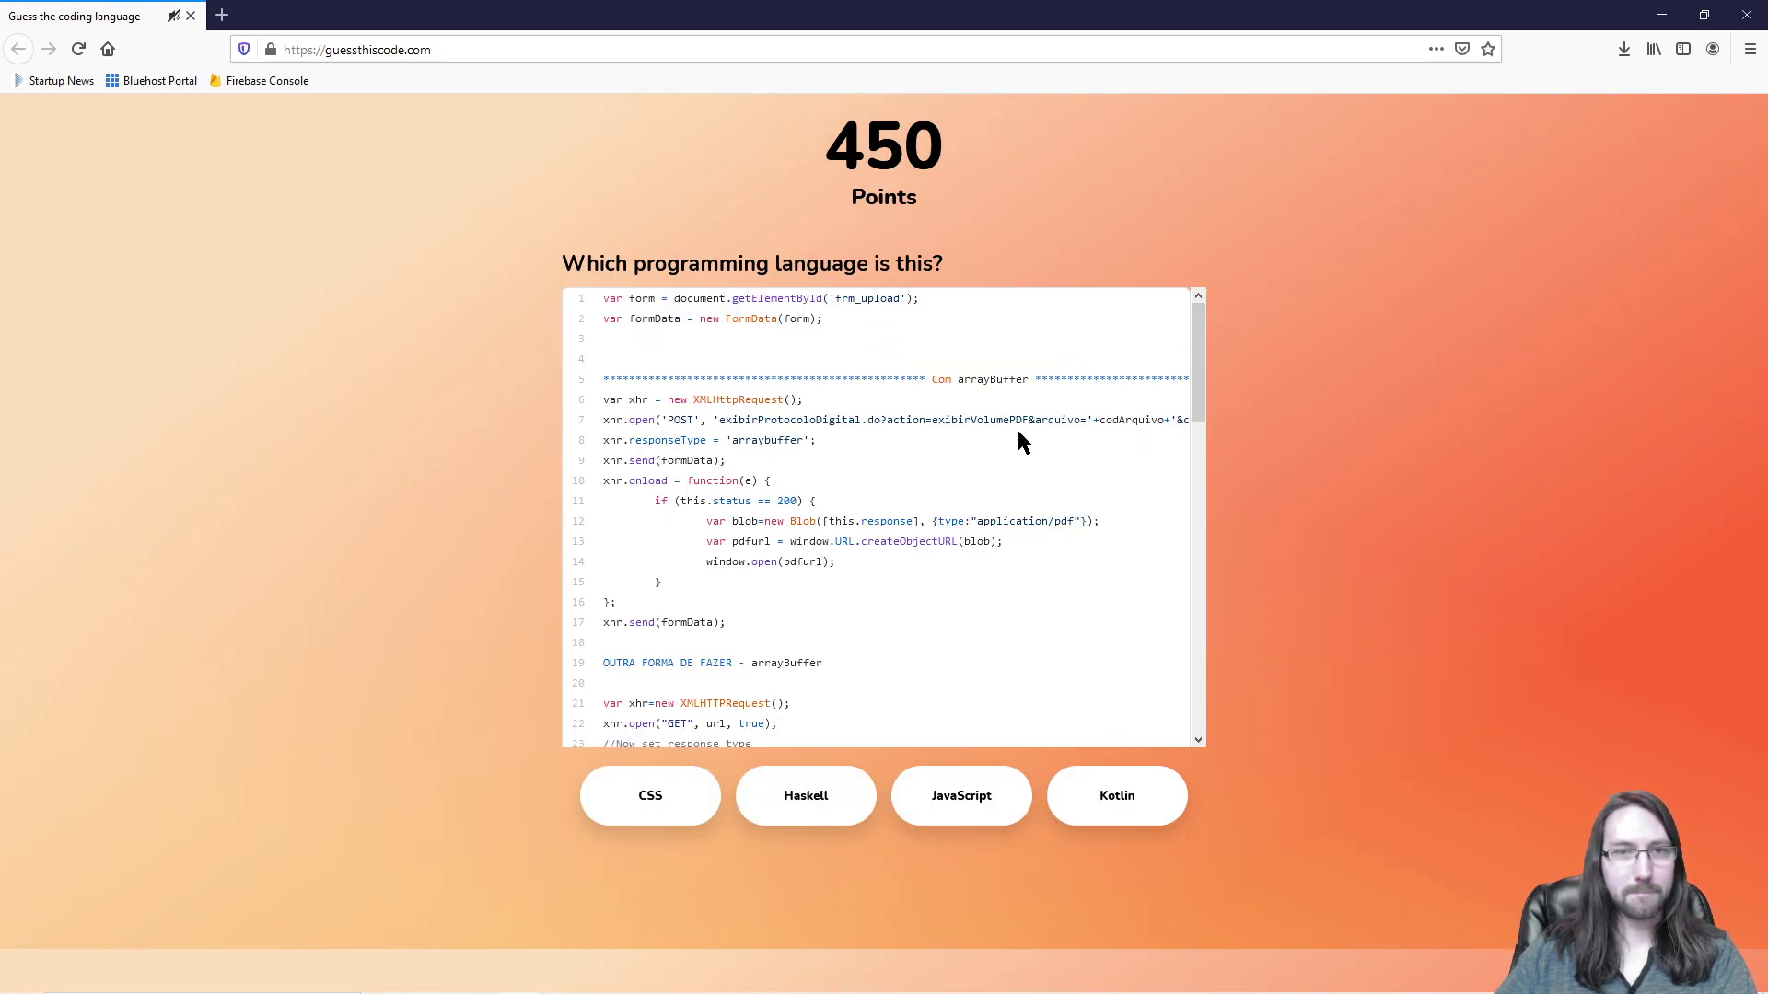
# Step: Answer JavaScript for the XMLHttpRequest snippet and CSS for the keyframes snippet
pyautogui.scroll(-5, 1017, 447)
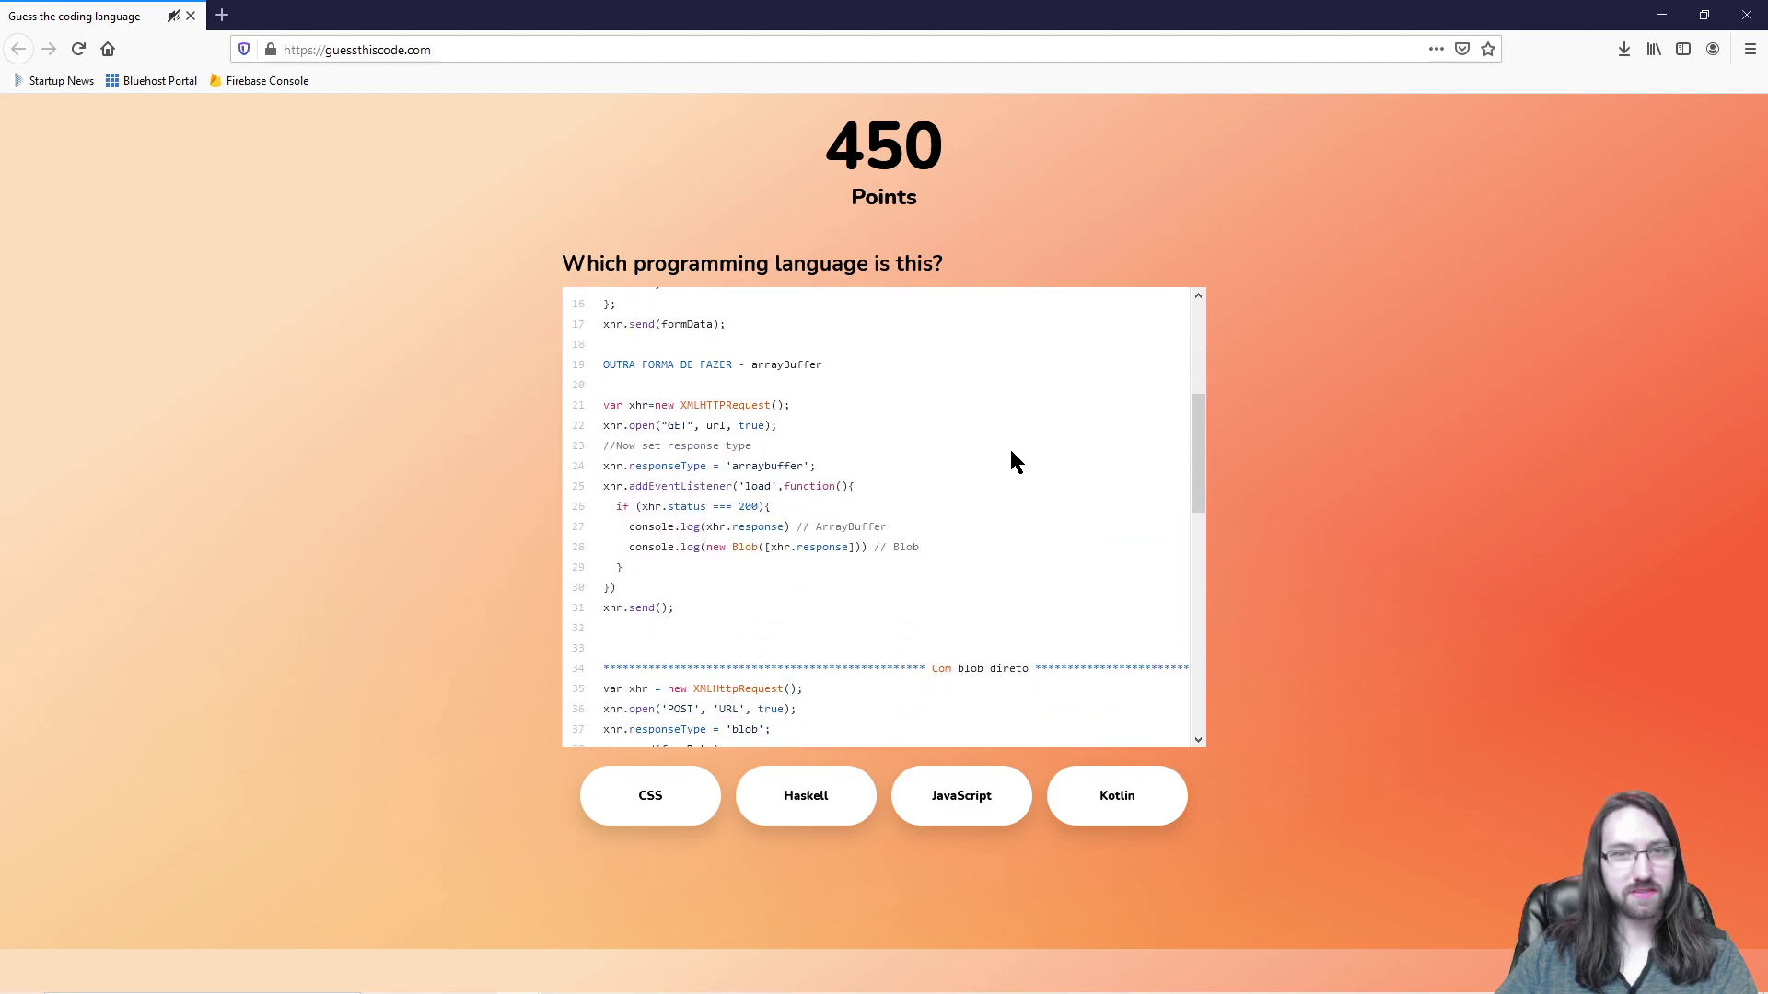
pyautogui.scroll(5, 1019, 457)
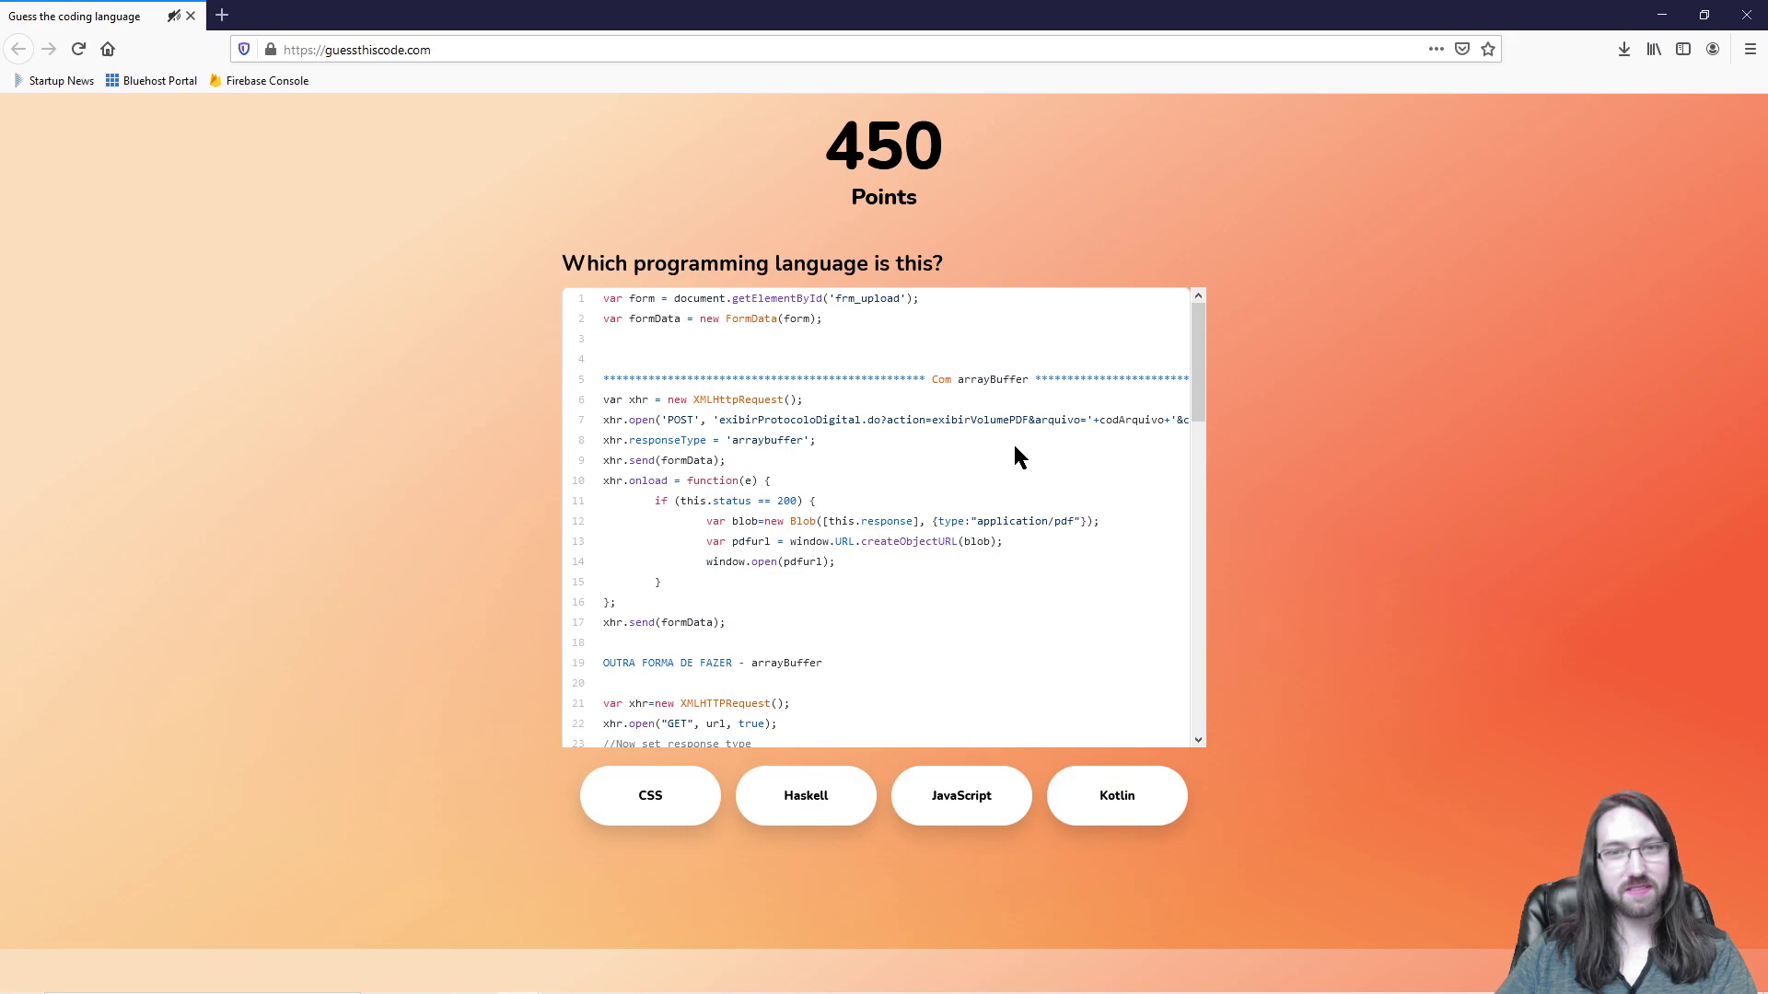
pyautogui.scroll(-3, 1018, 457)
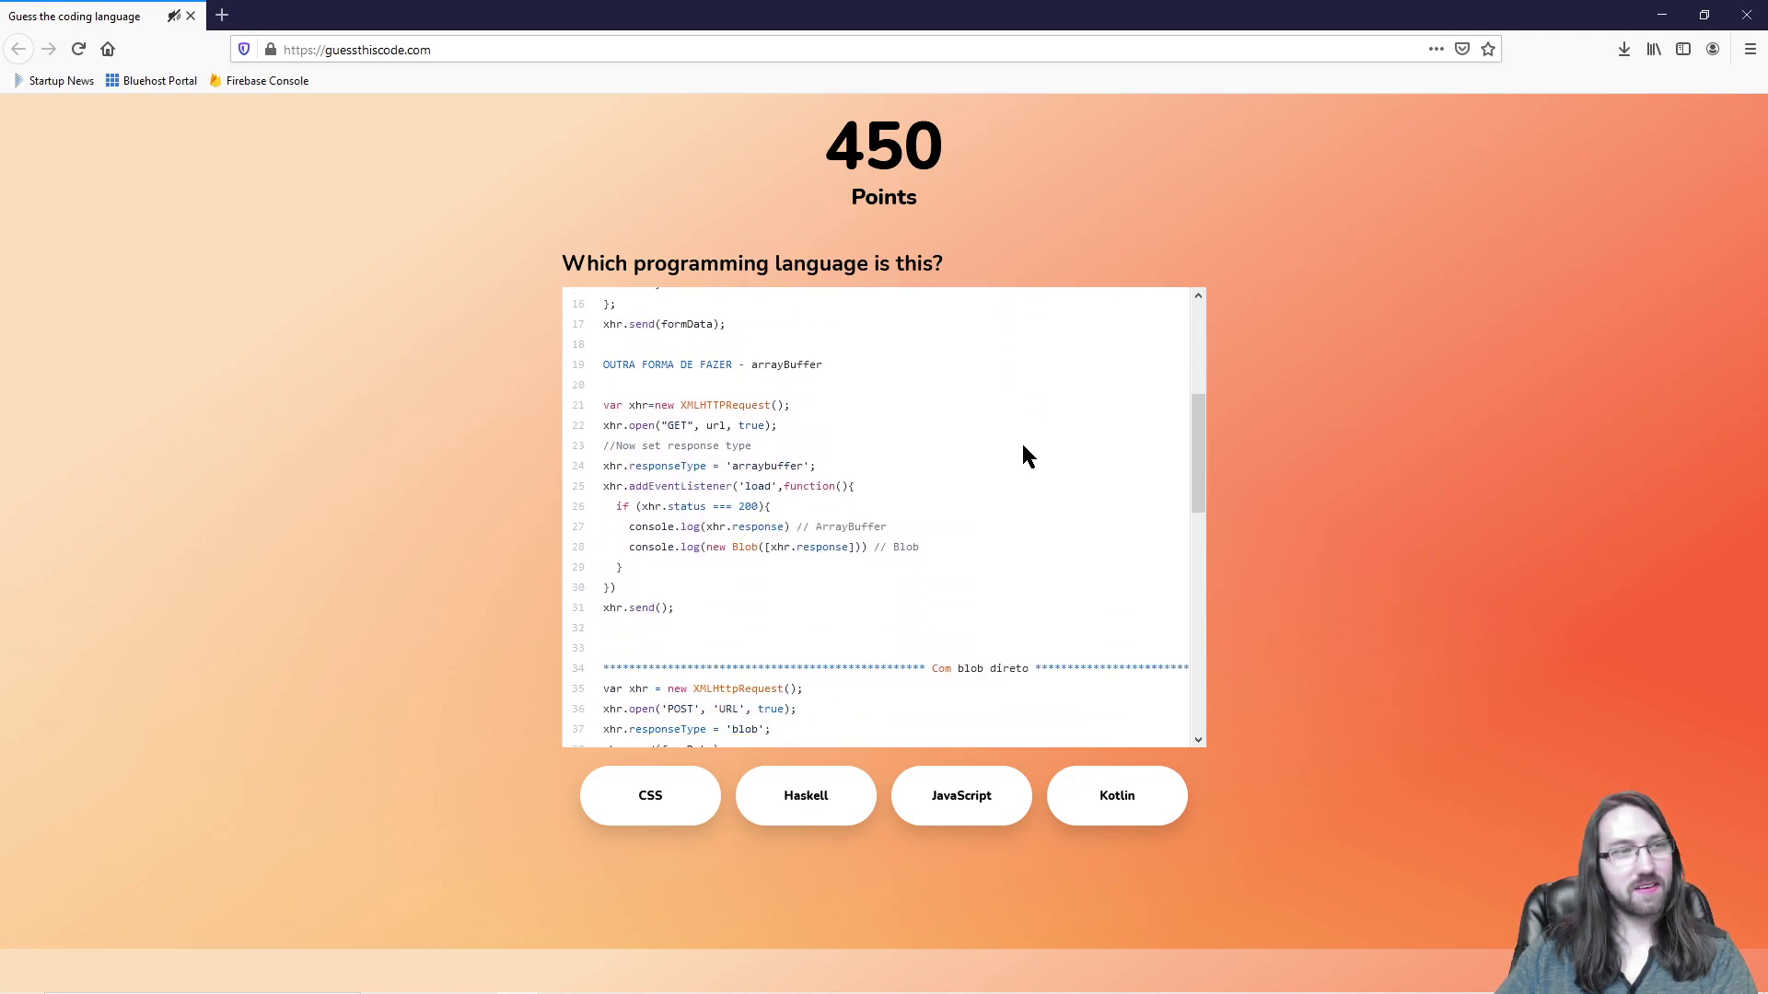
pyautogui.scroll(-5, 951, 632)
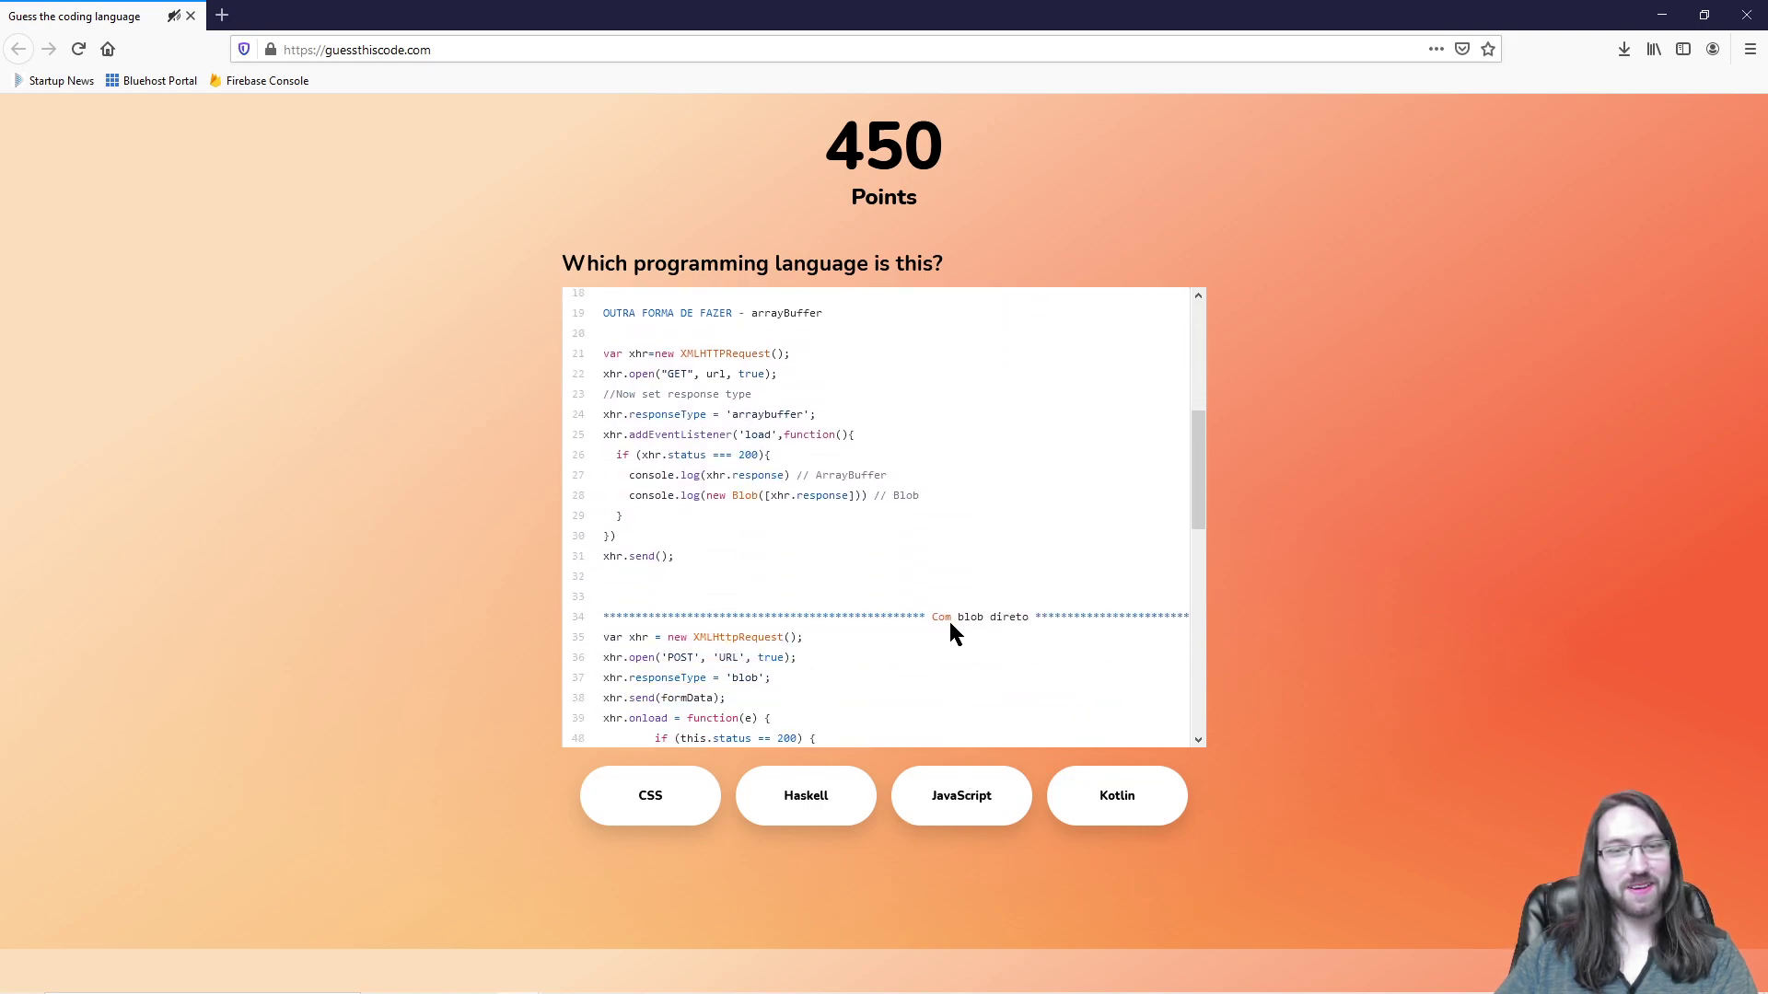
pyautogui.click(991, 798)
pyautogui.click(914, 900)
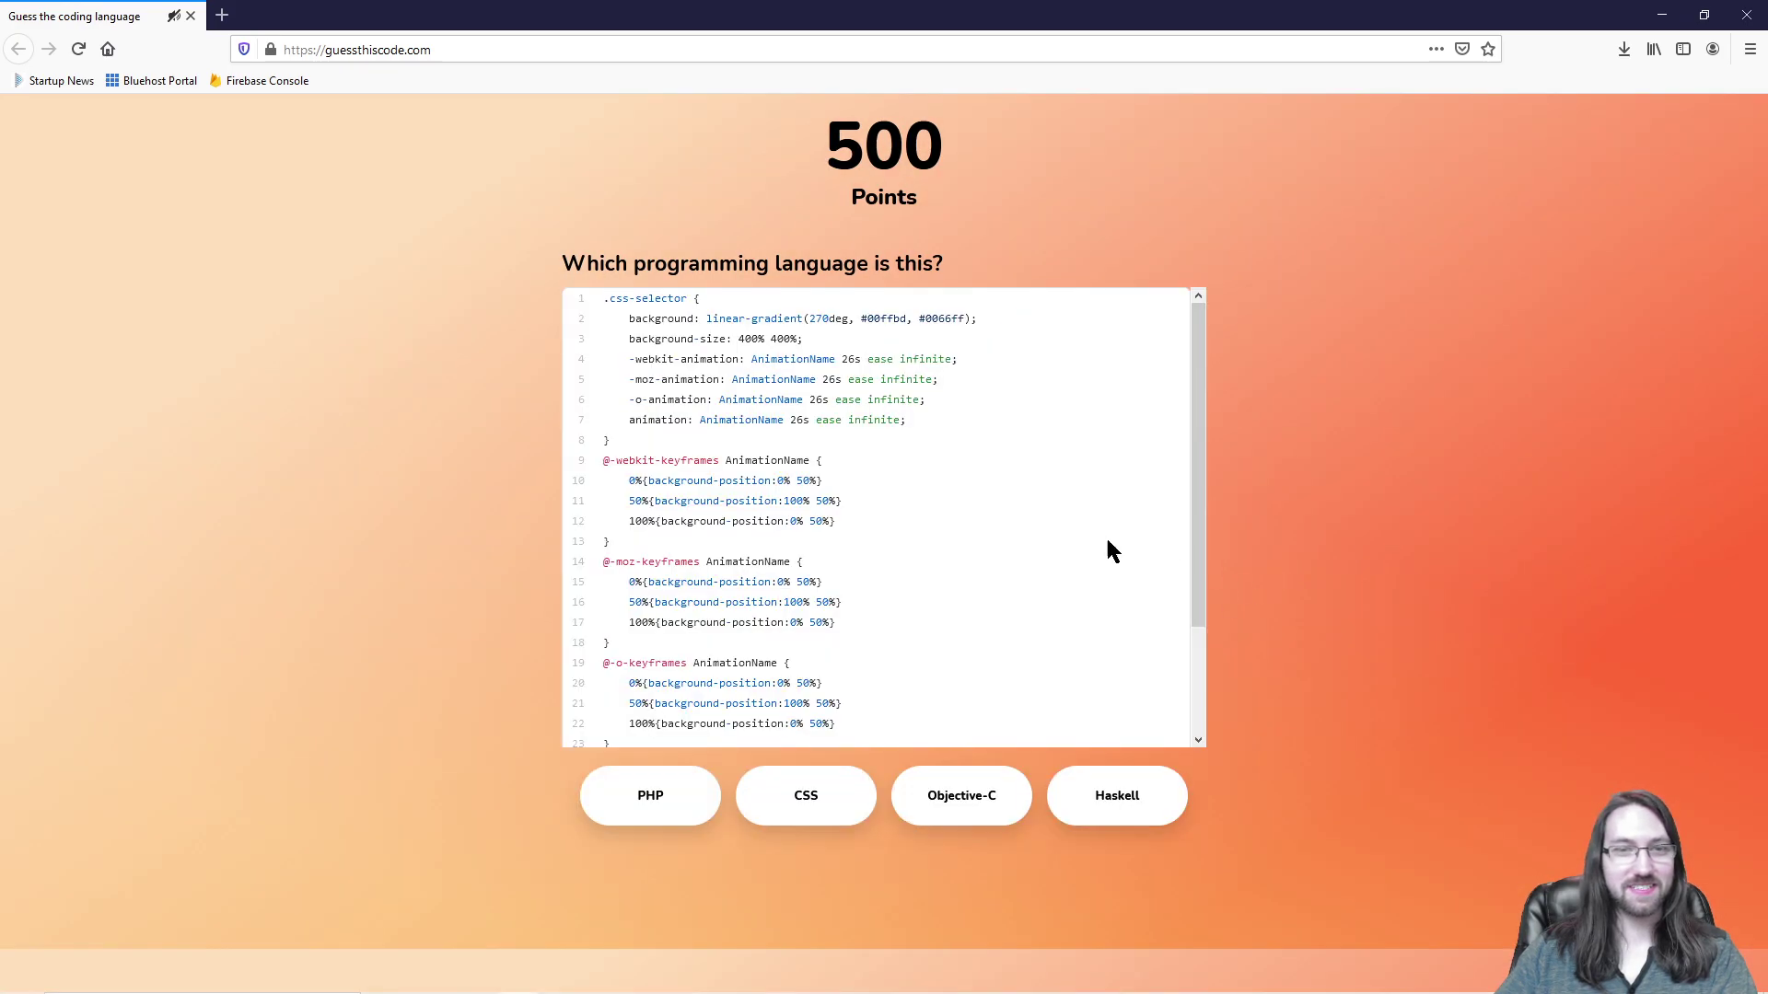
pyautogui.click(807, 795)
pyautogui.click(881, 875)
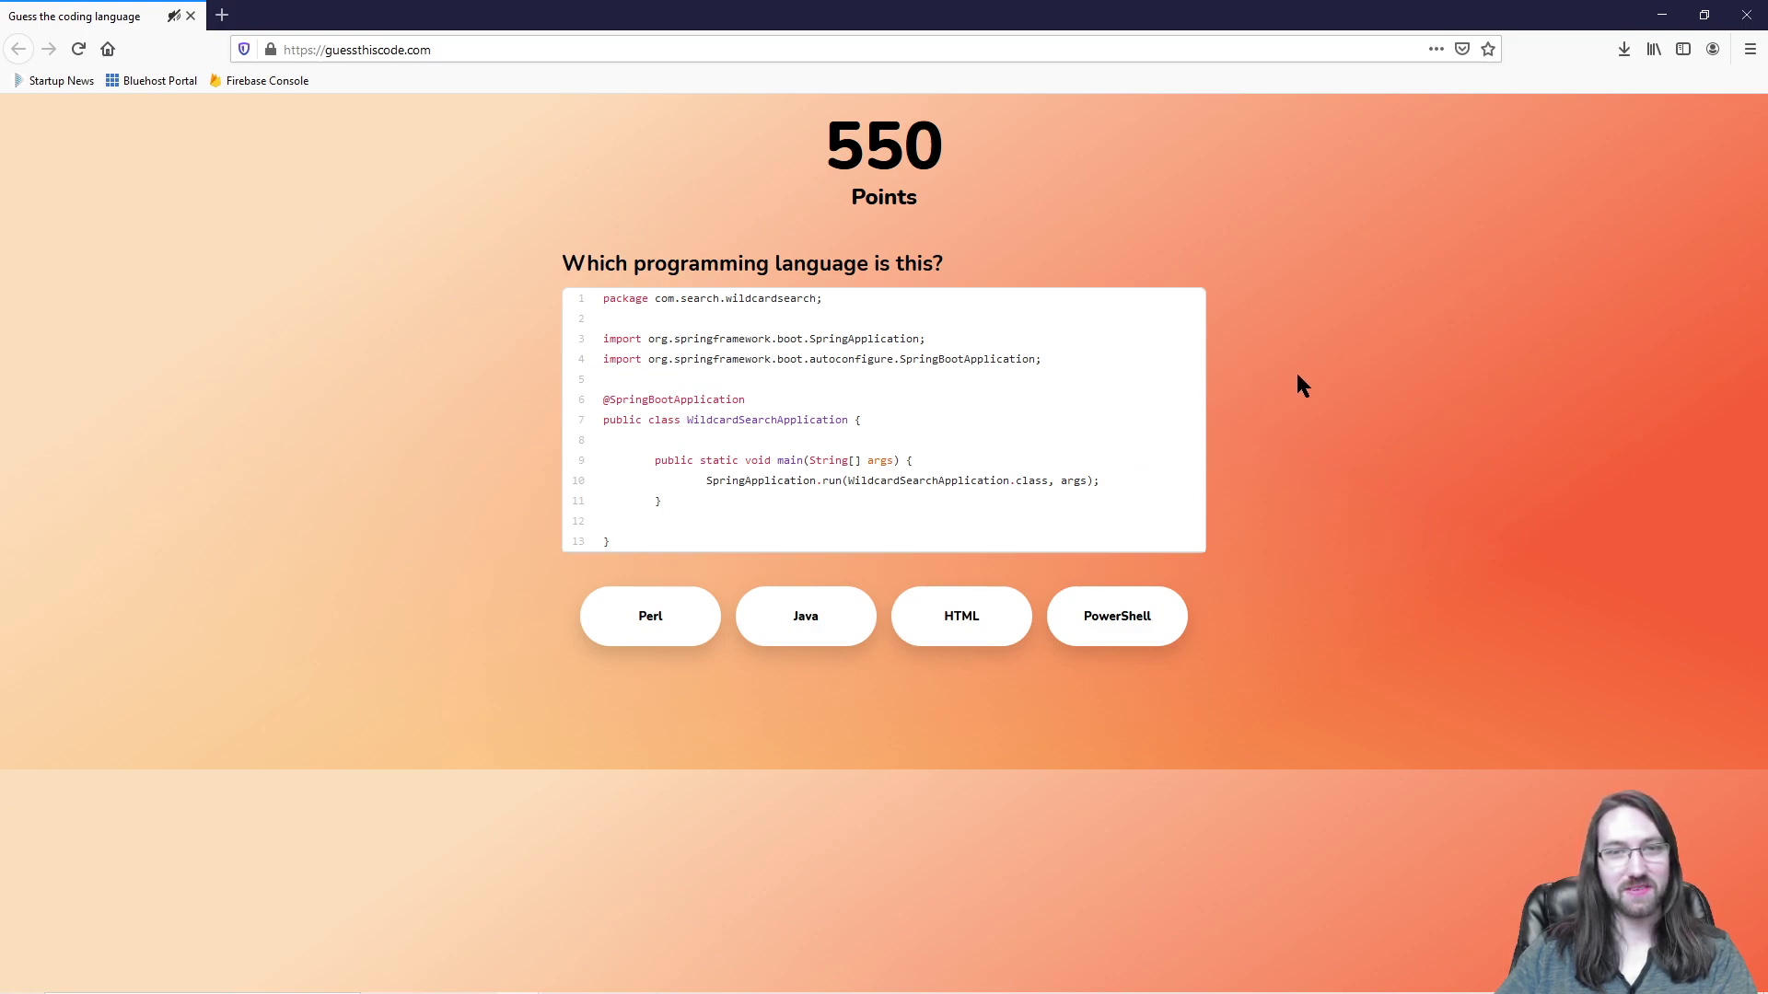
# Step: Identify the Spring Boot snippet as Java
pyautogui.moveTo(660, 337); pyautogui.dragTo(853, 359)
pyautogui.click(853, 361)
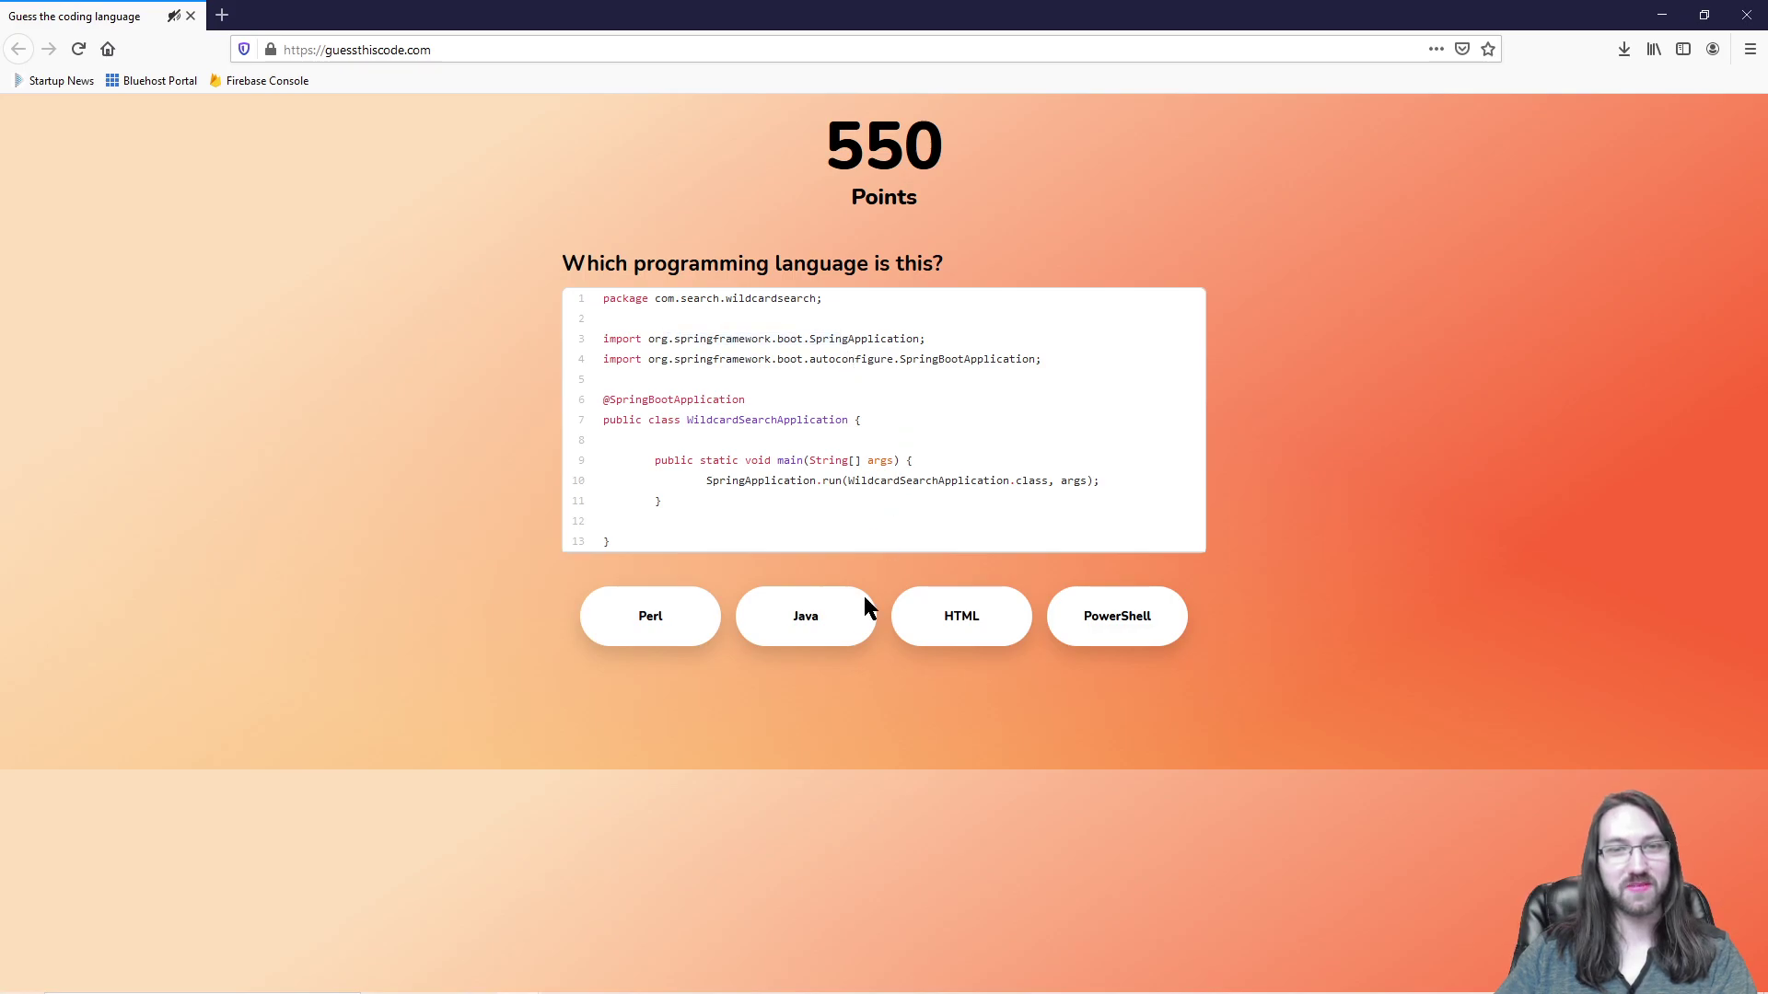
pyautogui.click(826, 630)
pyautogui.click(876, 707)
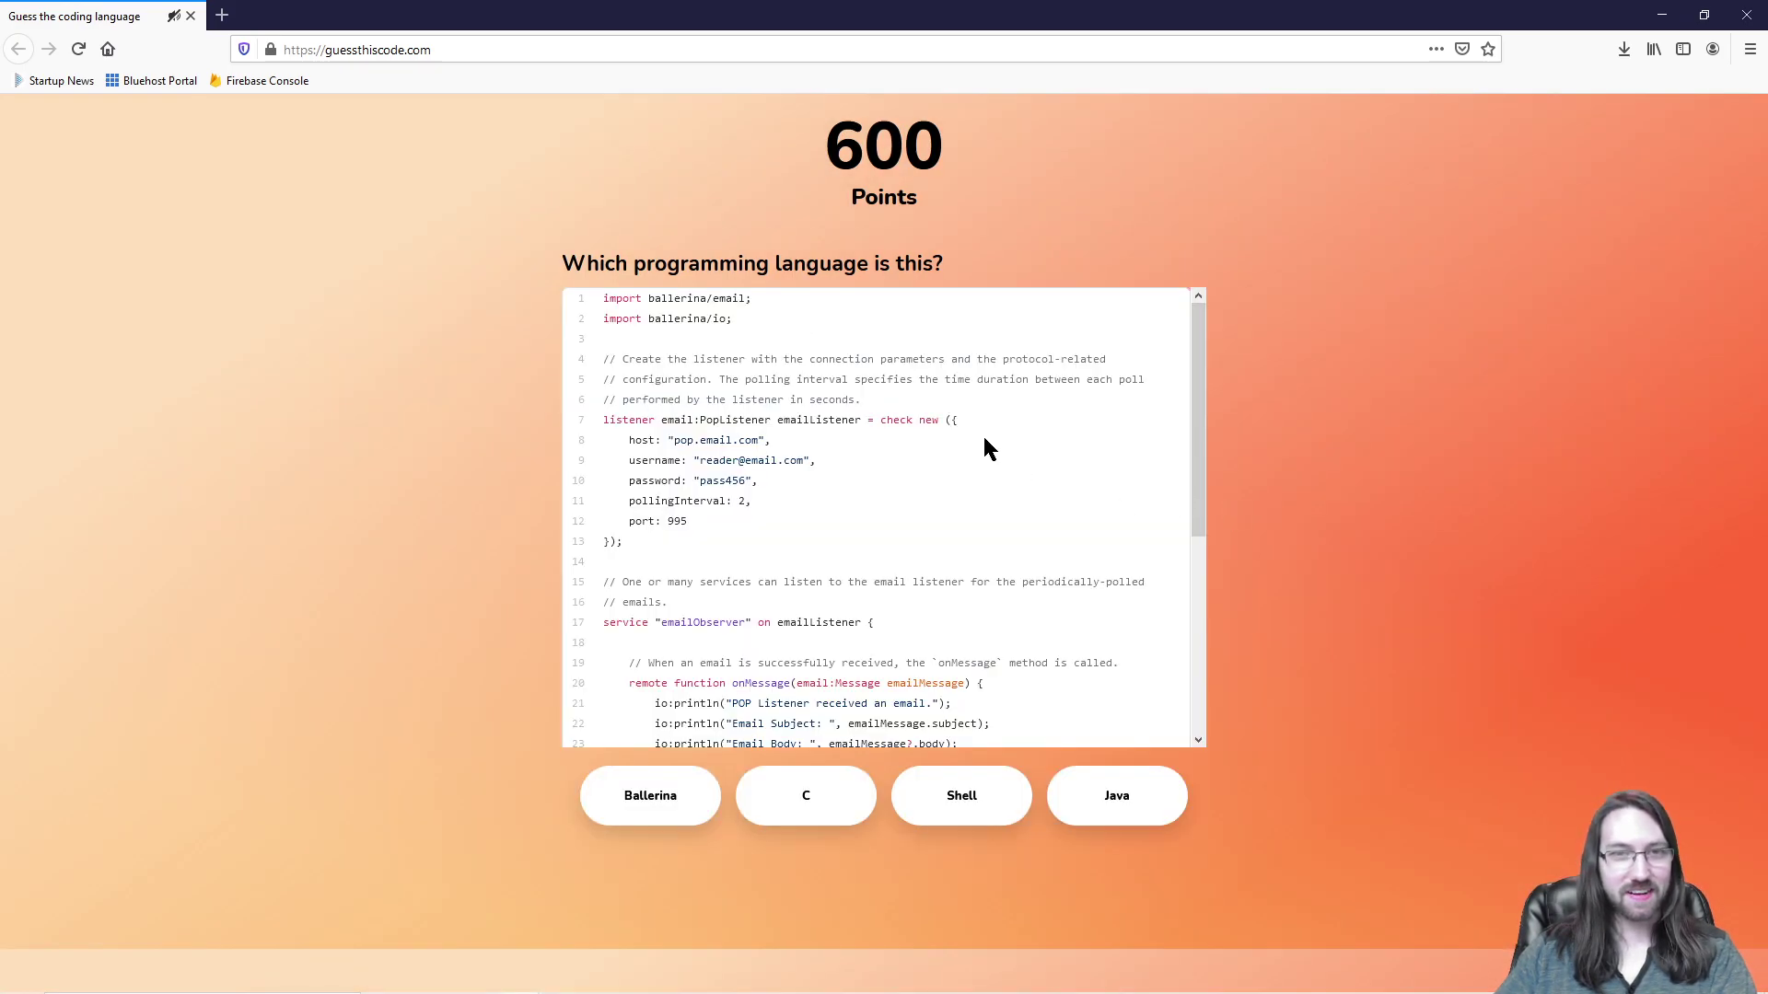
# Step: Scroll through the email-listener code and highlight the email:Error parameter on line 27
pyautogui.scroll(-5, 1034, 413)
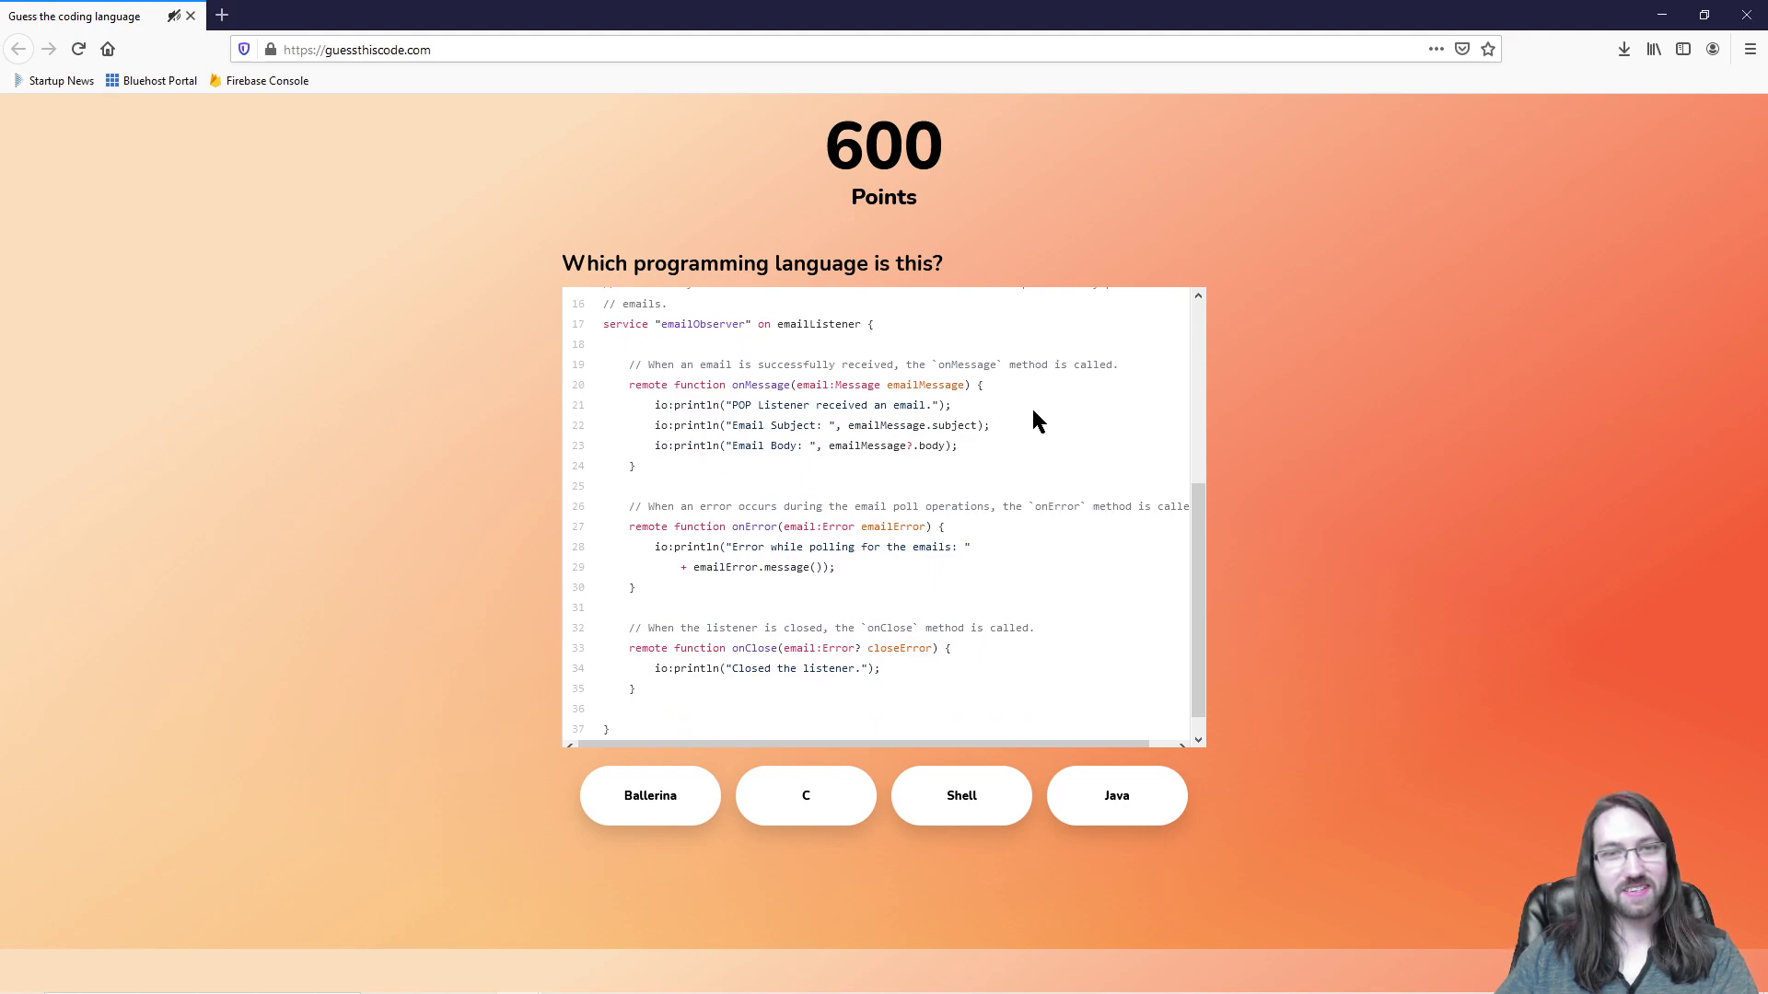
pyautogui.scroll(5, 1033, 411)
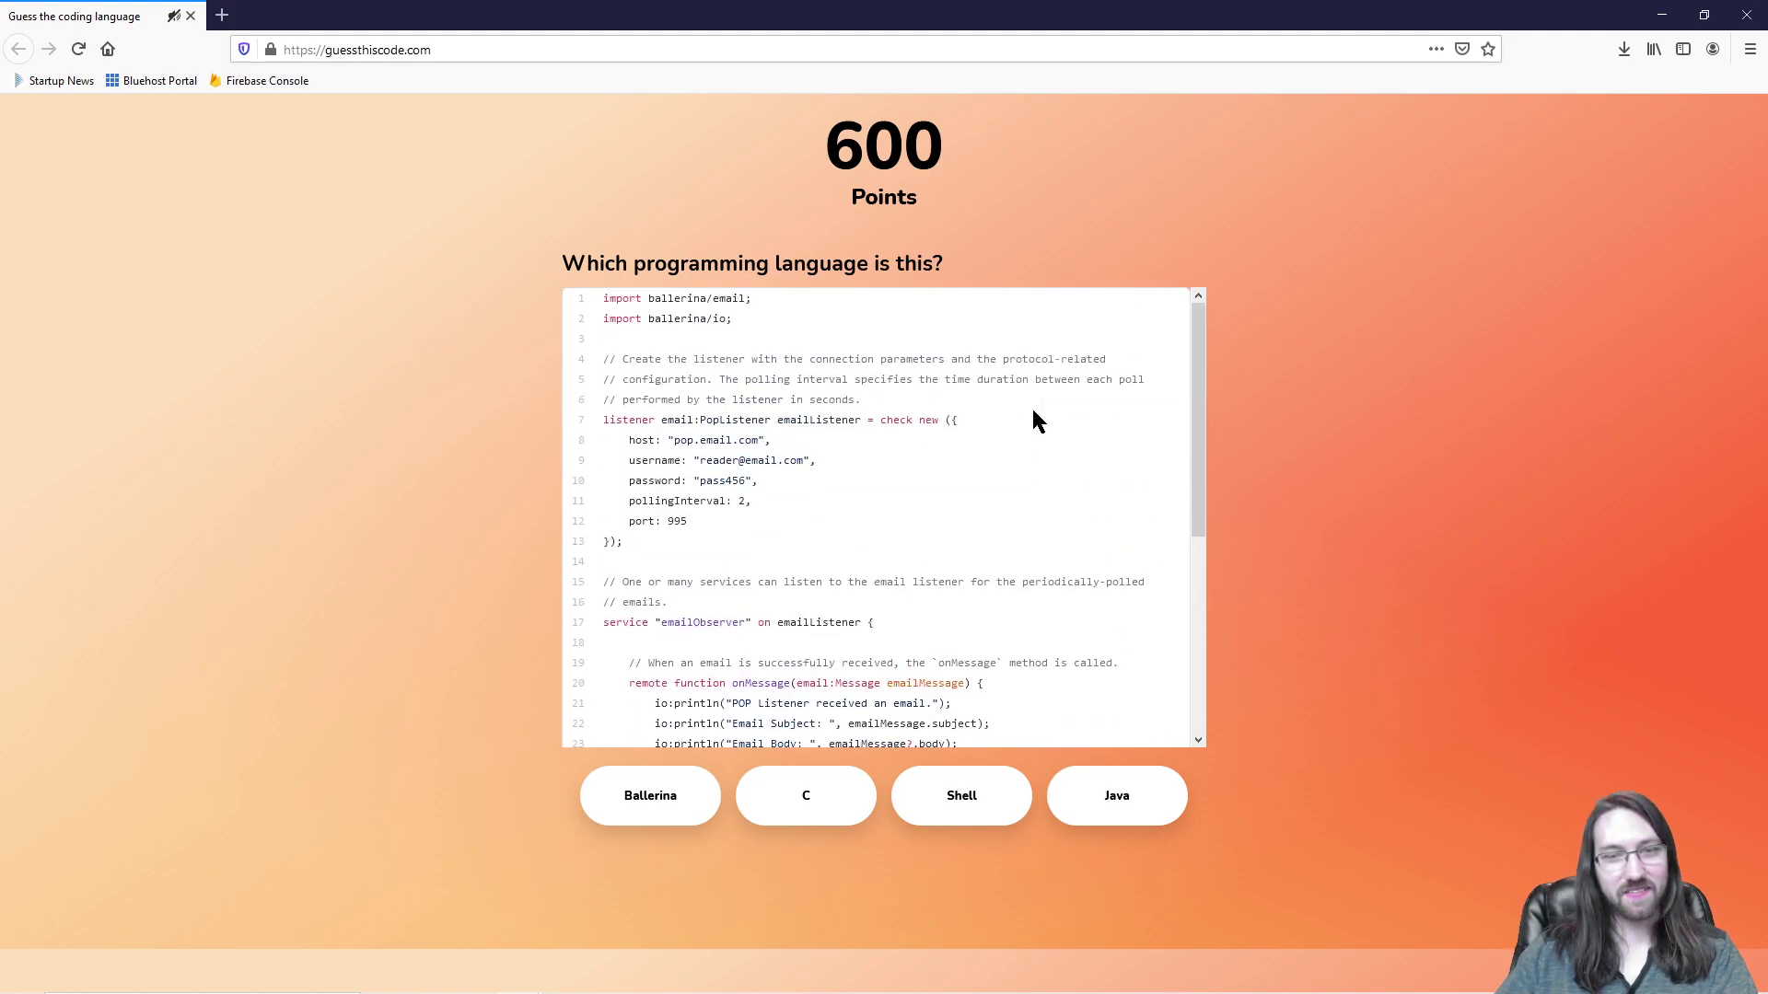
pyautogui.scroll(-2, 1033, 418)
pyautogui.scroll(2, 1034, 418)
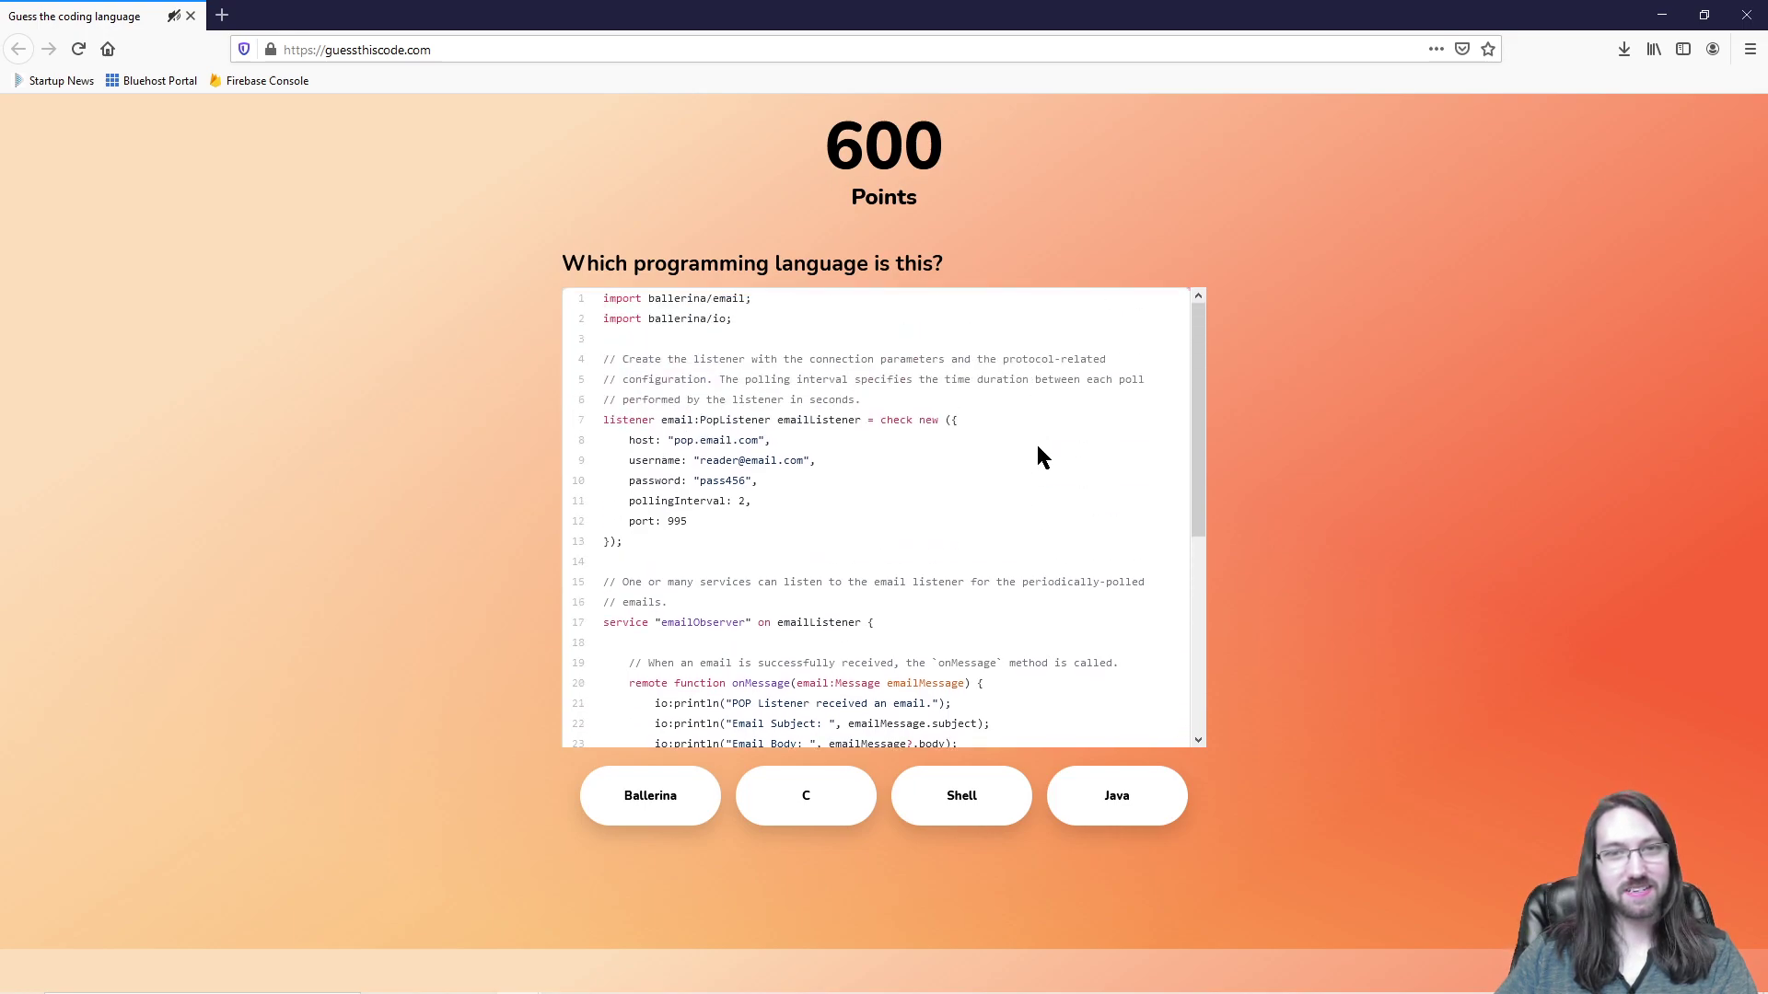
pyautogui.scroll(-5, 1038, 451)
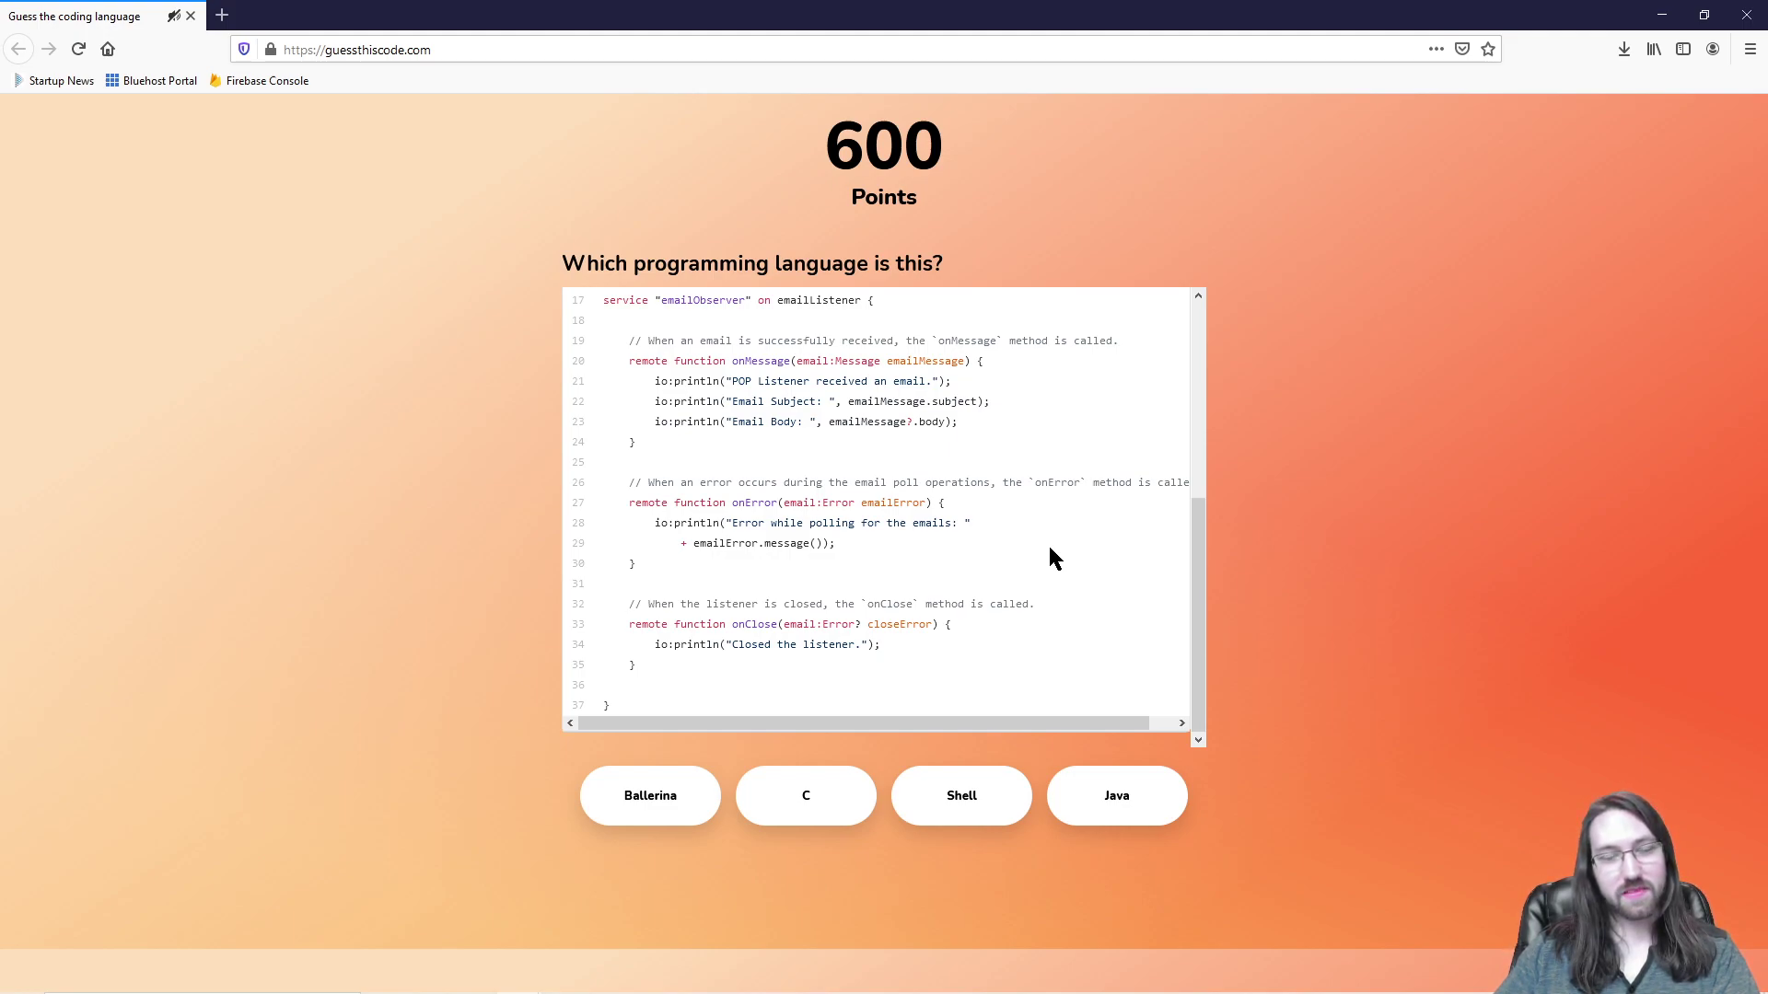
pyautogui.scroll(5, 1048, 548)
pyautogui.scroll(-5, 1012, 561)
pyautogui.moveTo(787, 502); pyautogui.dragTo(921, 501)
pyautogui.click(866, 517)
# Step: Examine the Error type on line 27 and identify the emailObserver snippet as Ballerina
pyautogui.moveTo(784, 503); pyautogui.dragTo(952, 503)
pyautogui.click(1029, 591)
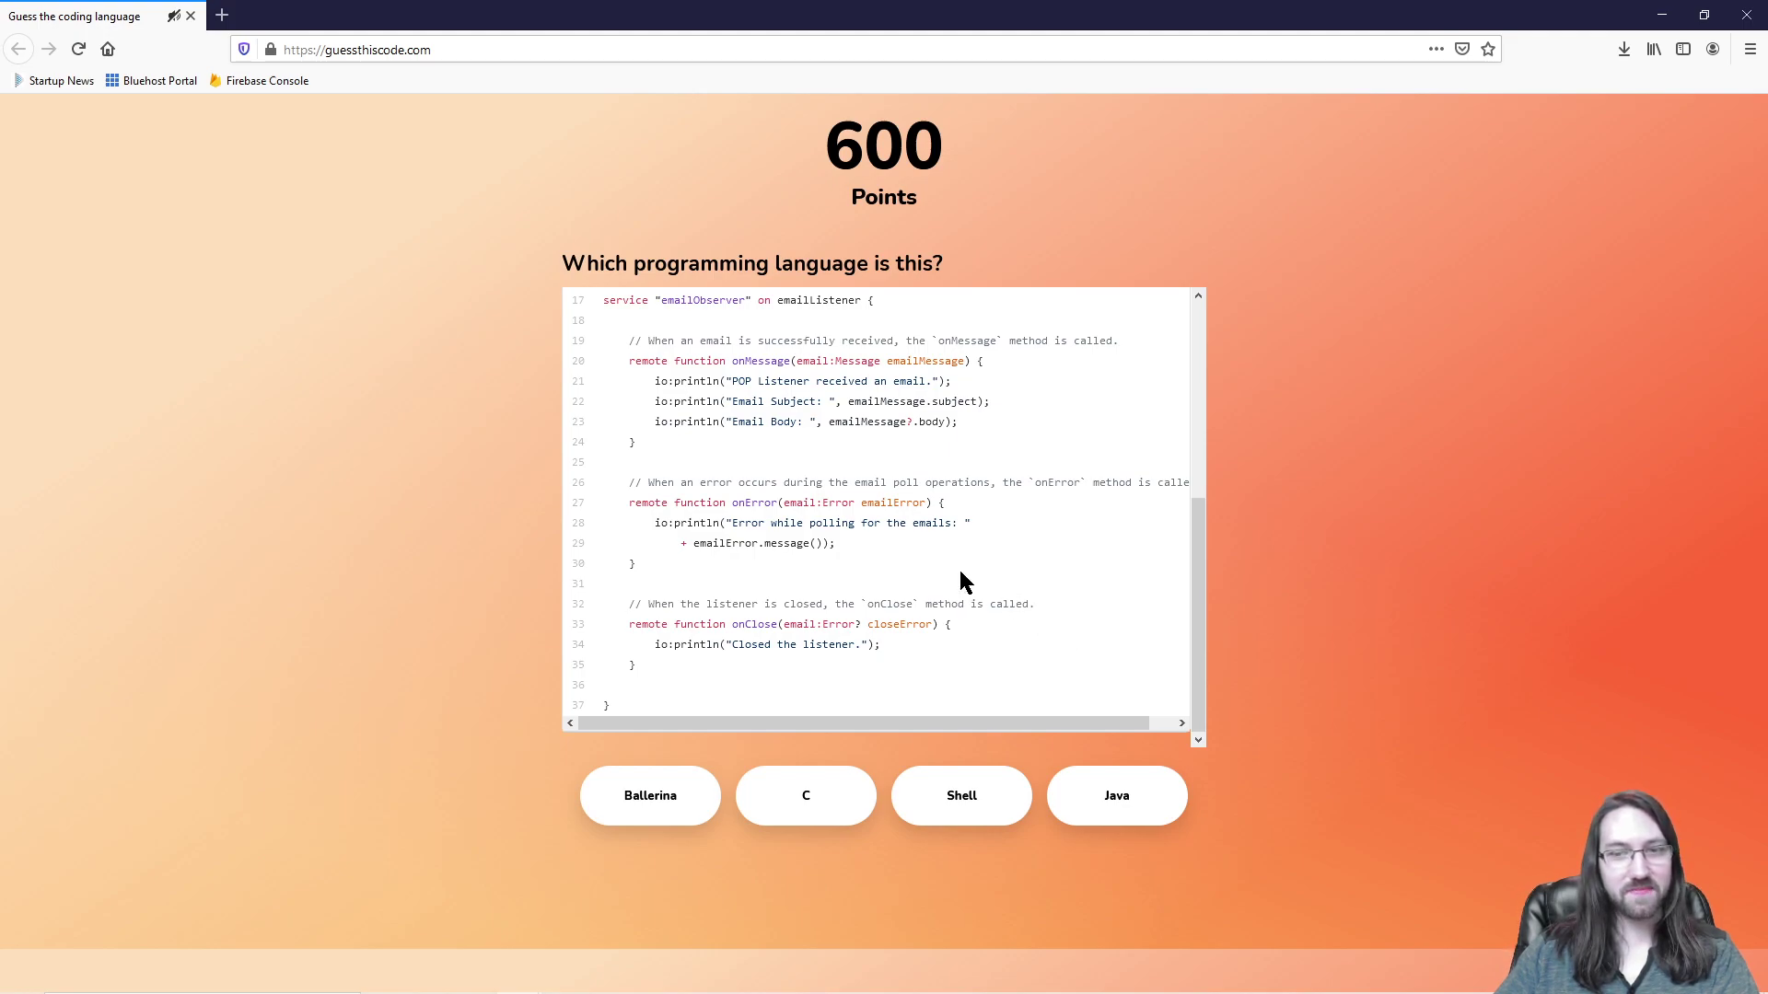
pyautogui.moveTo(803, 503); pyautogui.dragTo(864, 502)
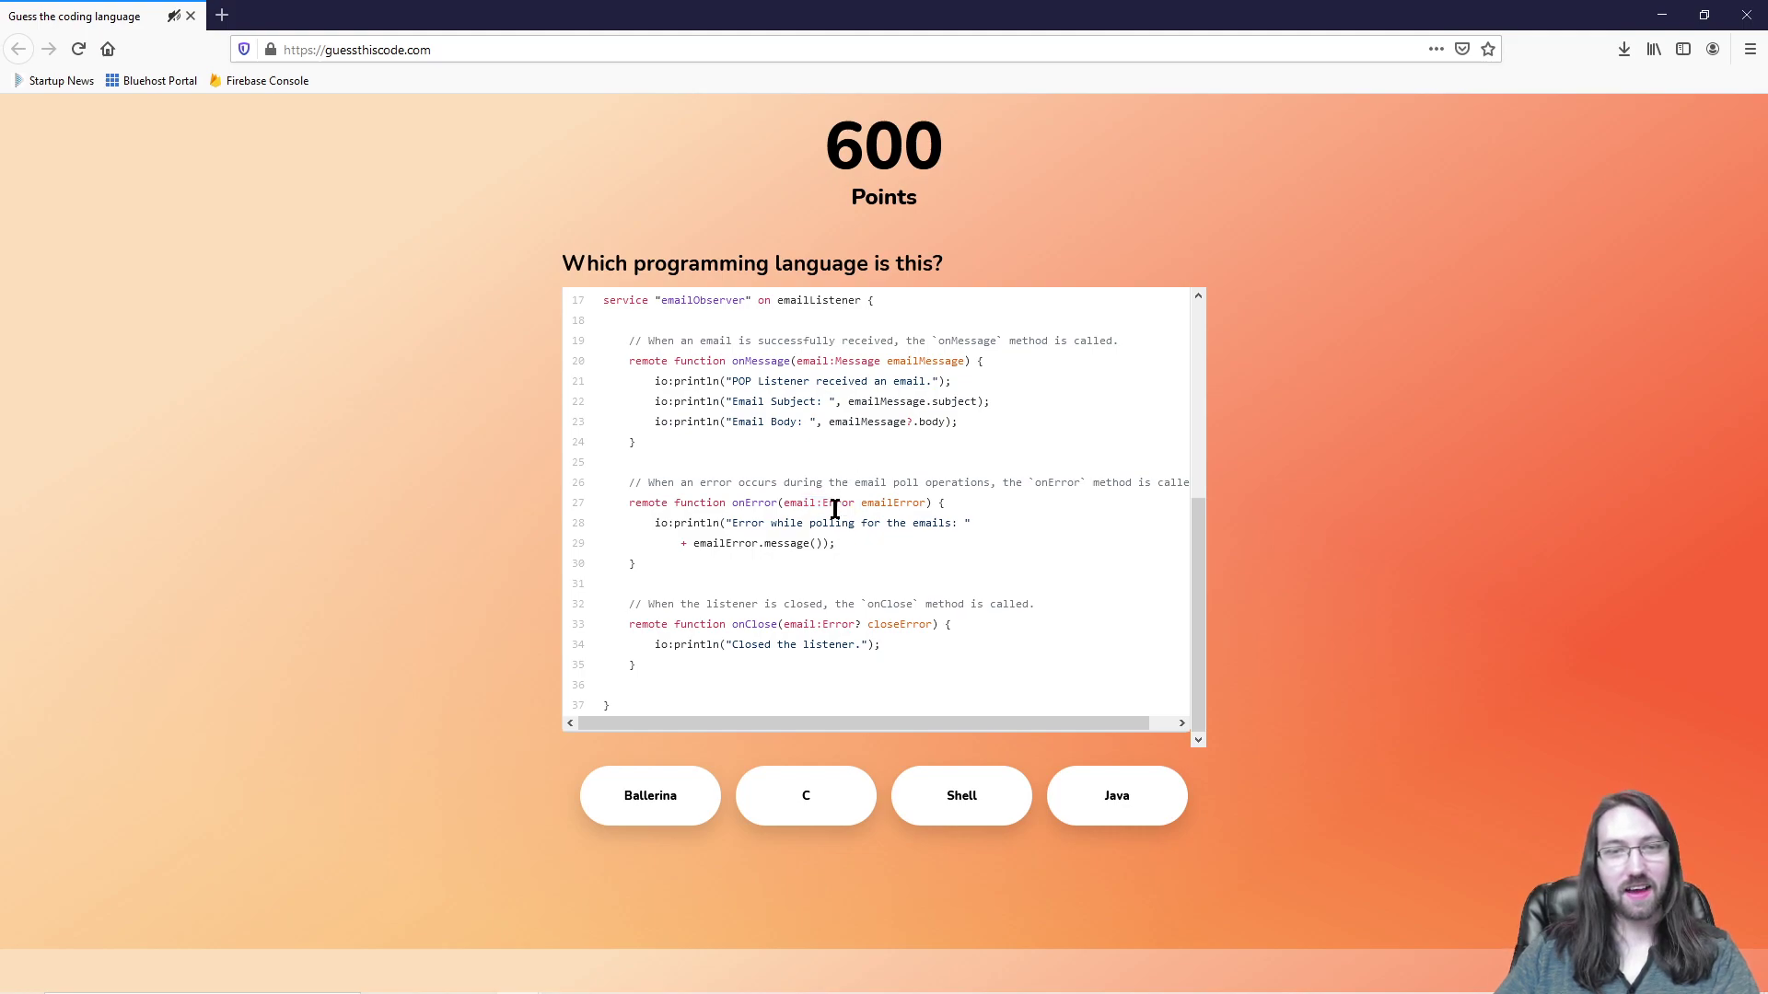
pyautogui.moveTo(822, 502); pyautogui.dragTo(866, 503)
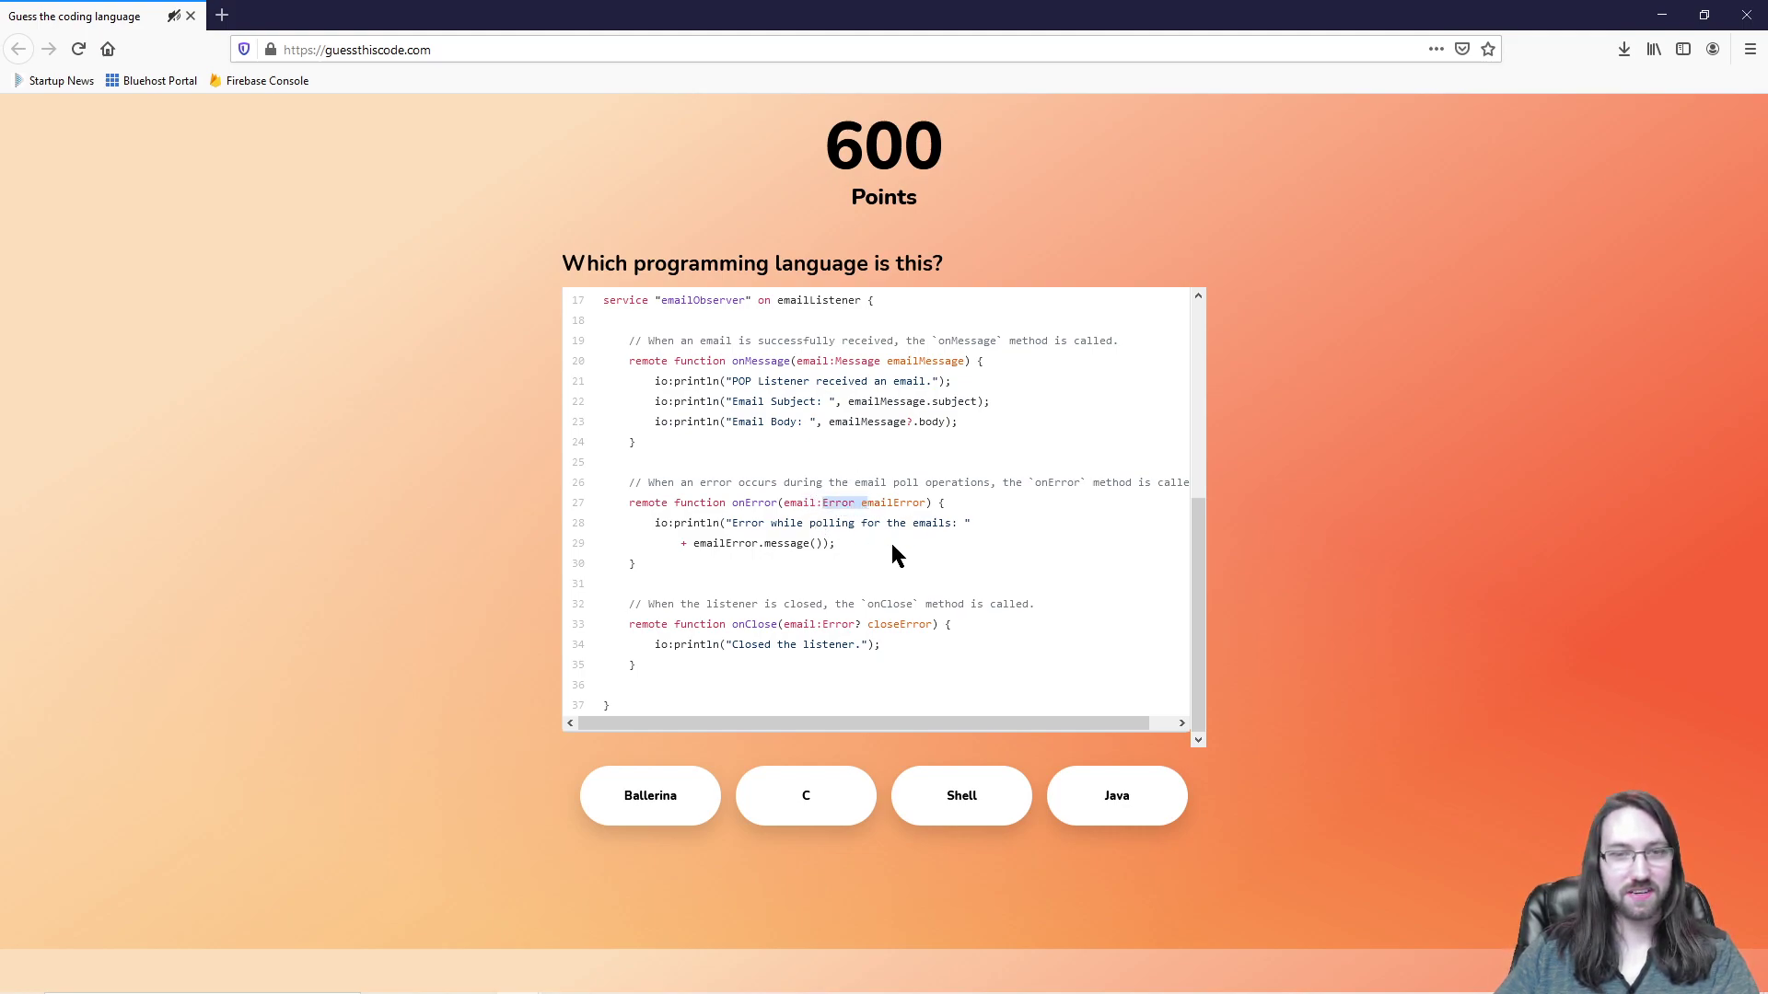
pyautogui.click(670, 791)
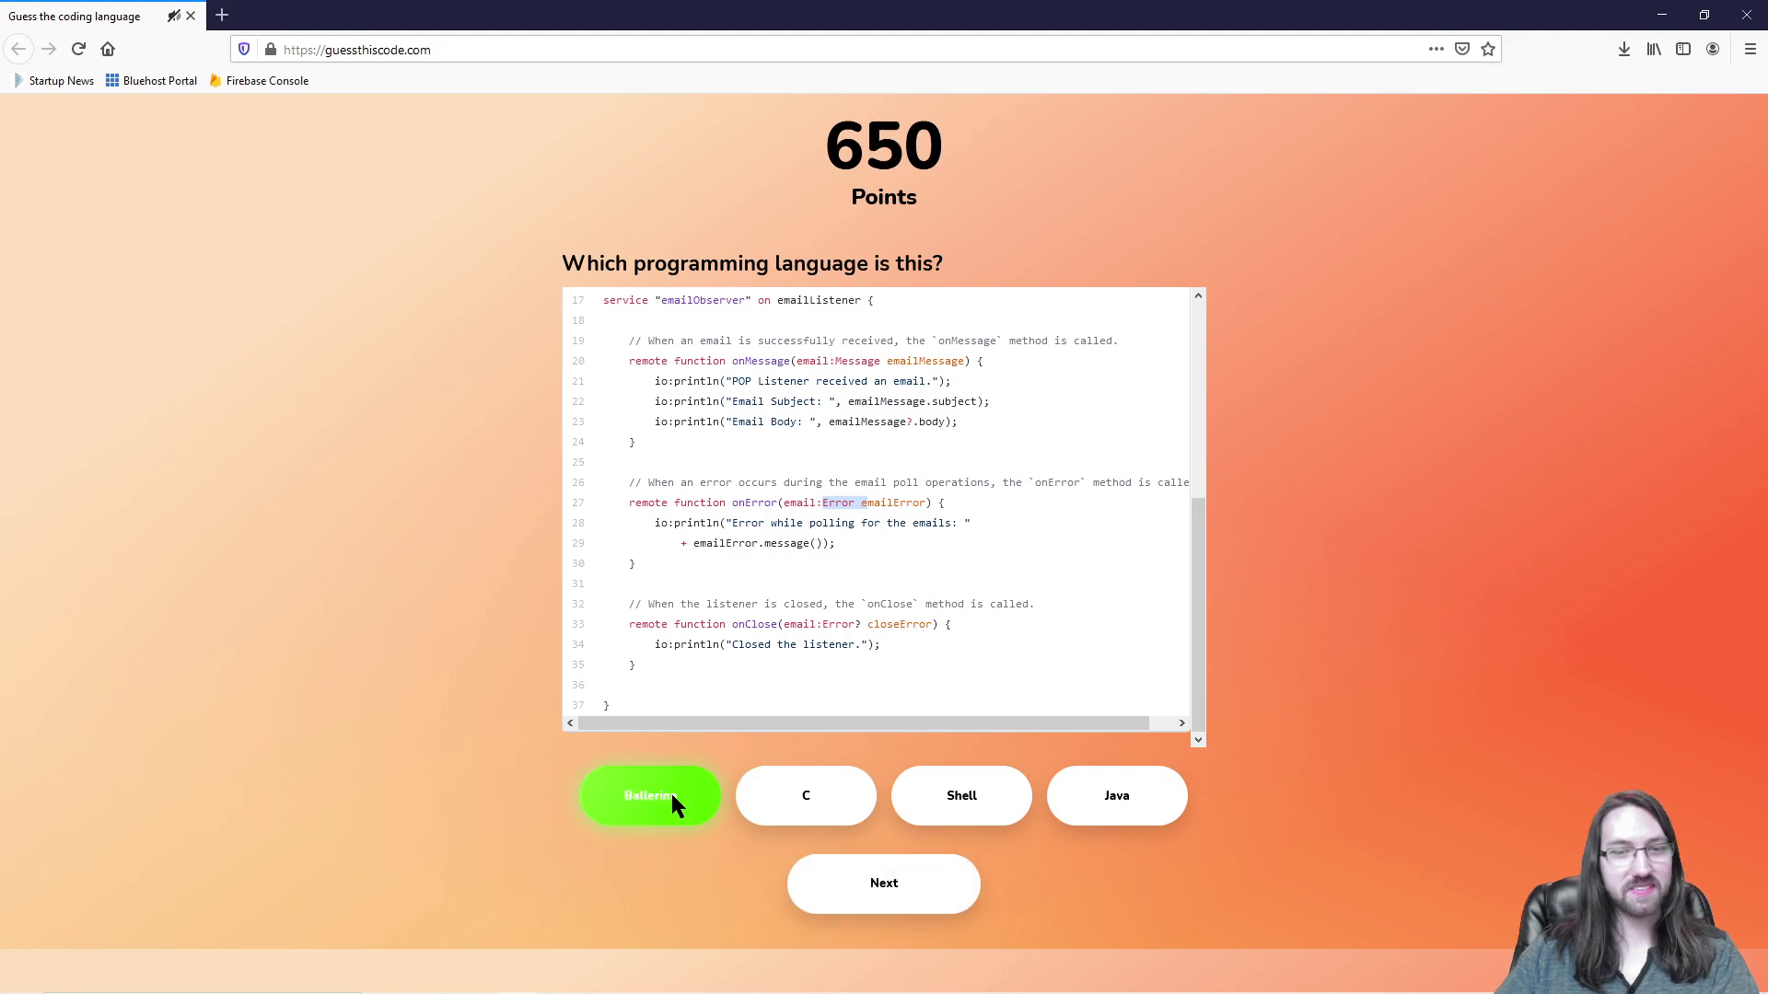
pyautogui.click(902, 887)
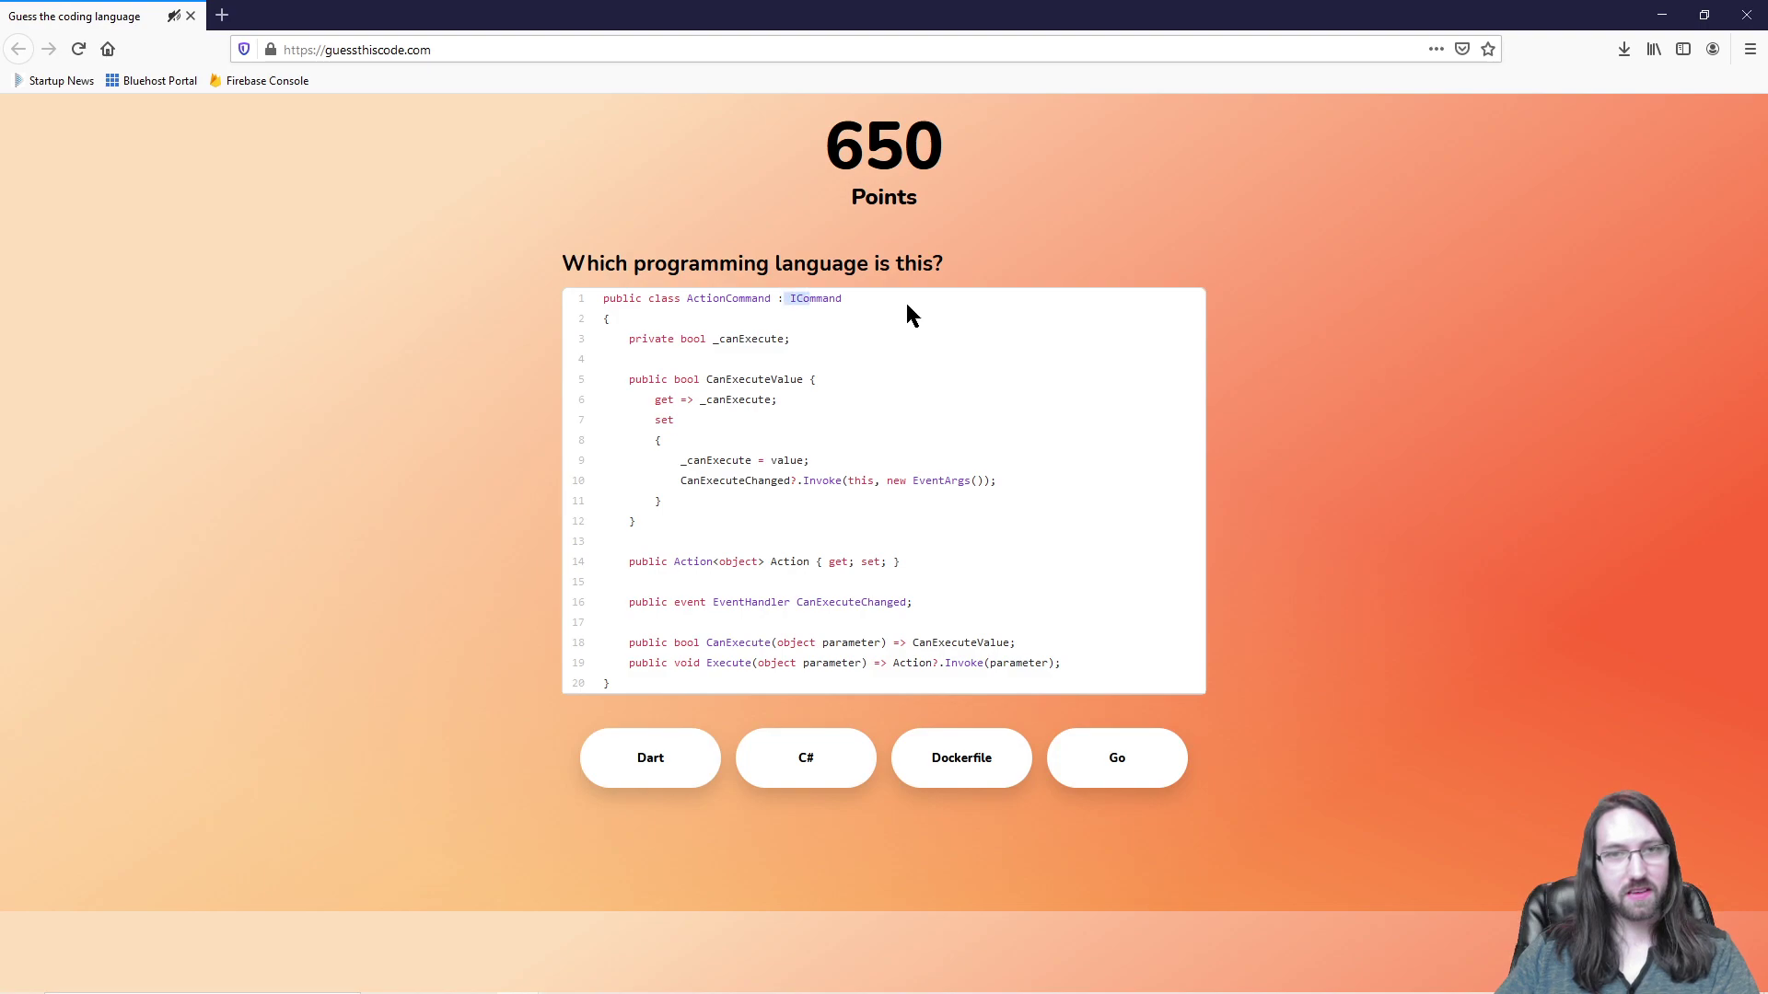
# Step: Answer C# for the ActionCommand class and HTML for the mantis shrimp page
pyautogui.moveTo(785, 298); pyautogui.dragTo(957, 309)
pyautogui.click(828, 764)
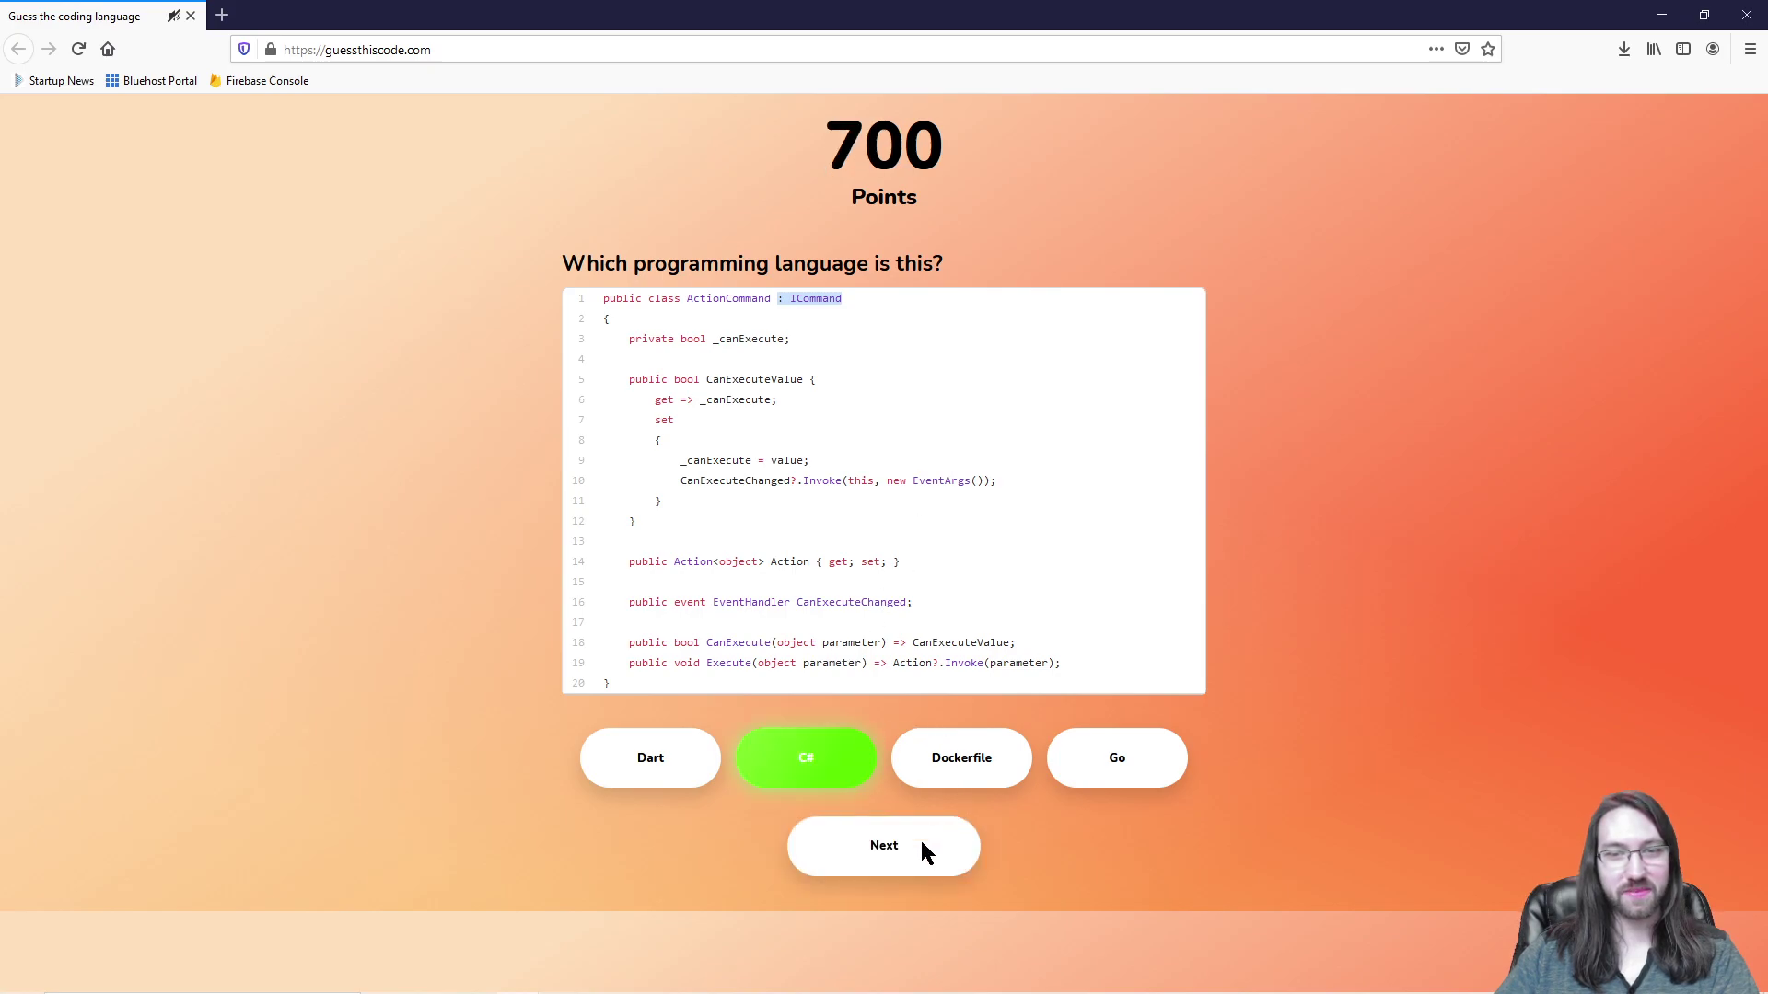
pyautogui.click(919, 839)
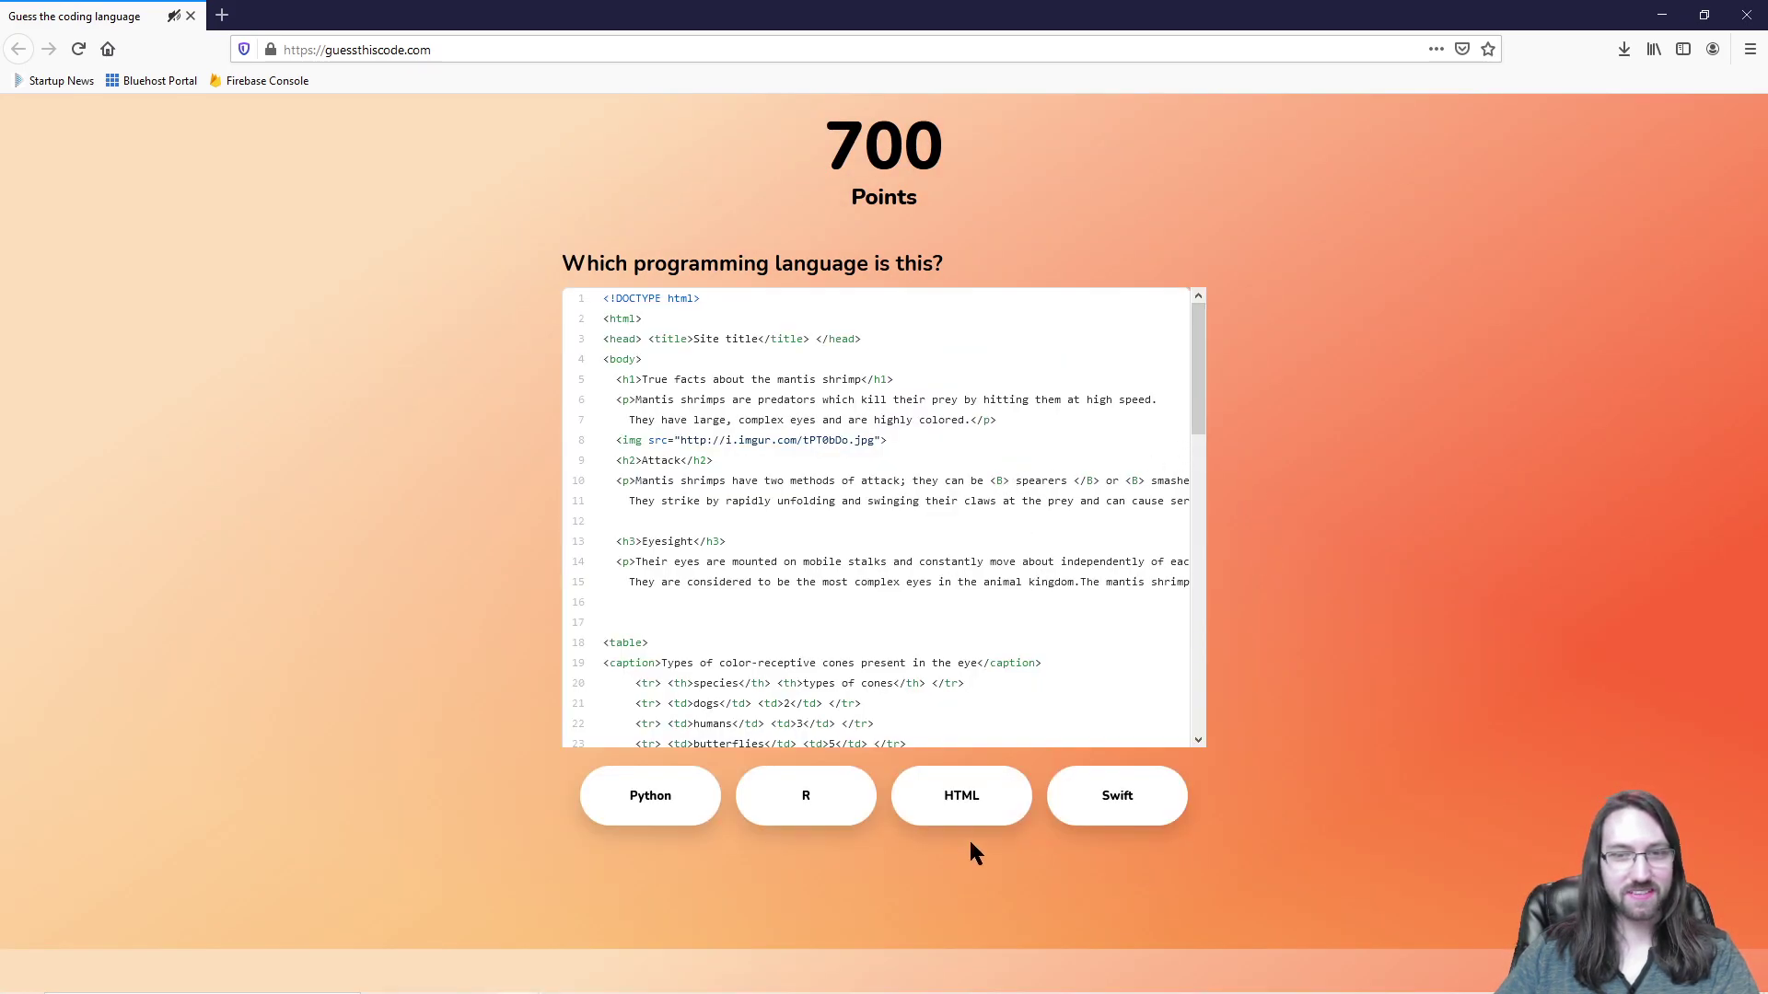
pyautogui.click(965, 813)
pyautogui.click(921, 877)
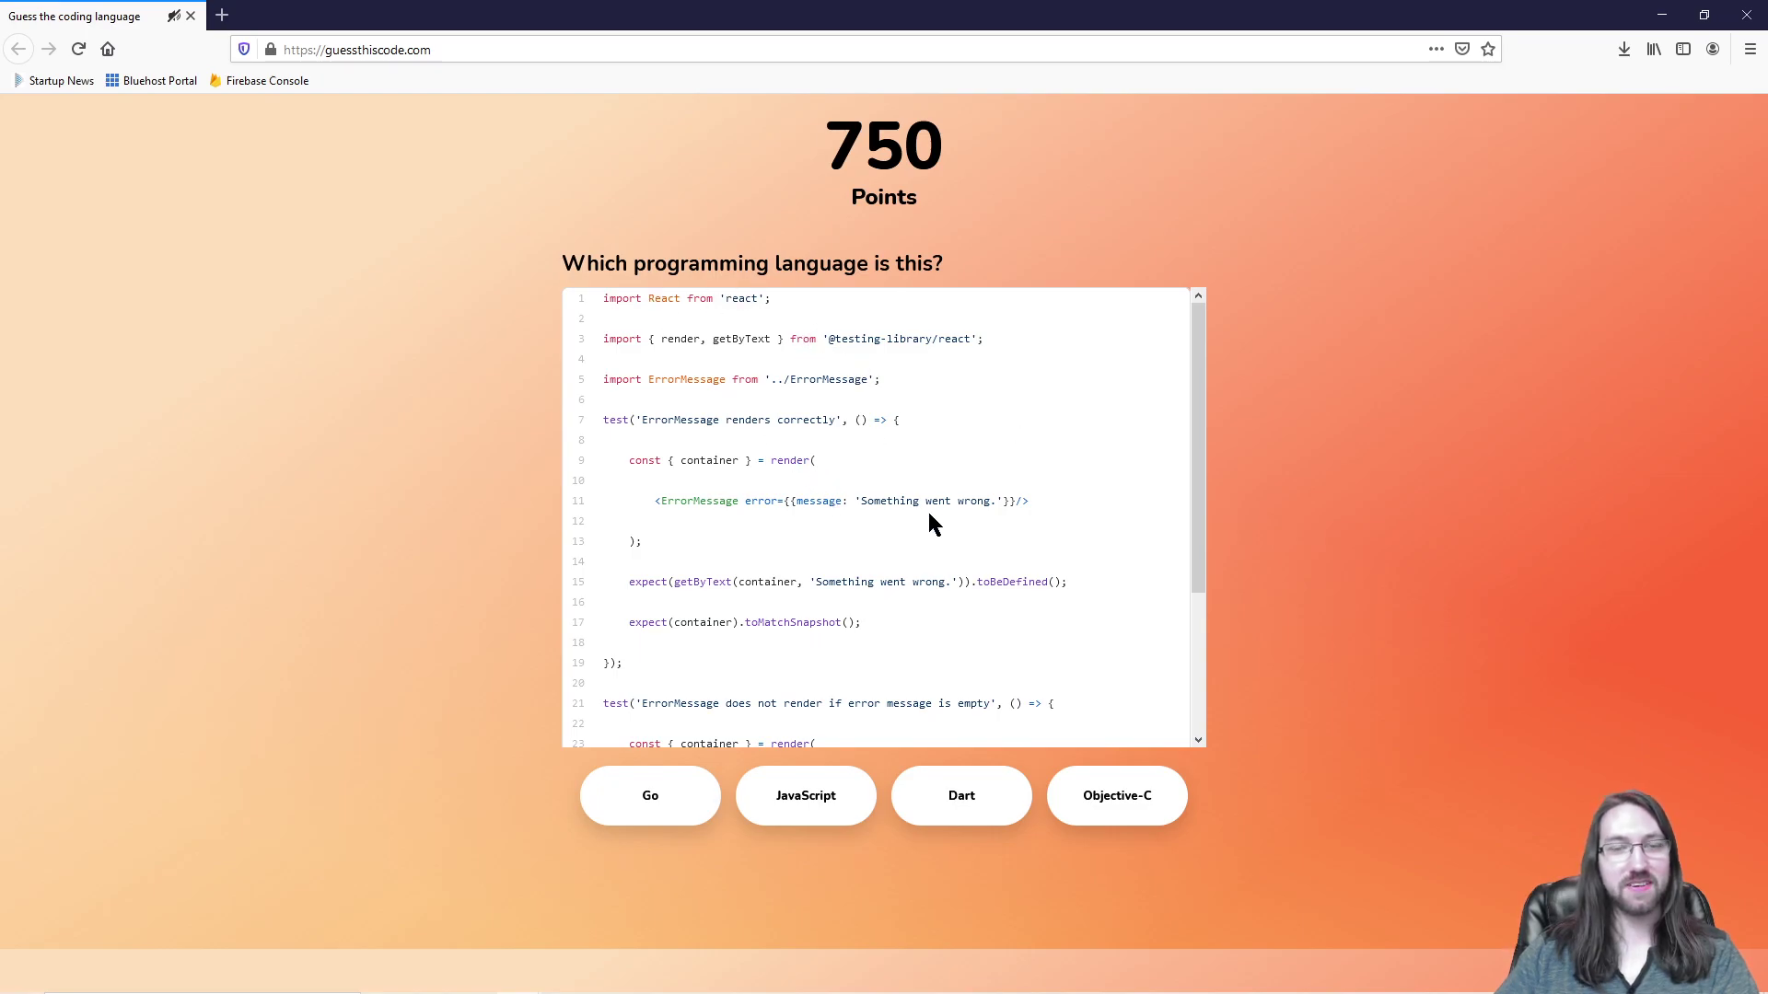
# Step: Answer JavaScript for the React test code and HTML for the following snippet
pyautogui.tripleClick(738, 298)
pyautogui.click(808, 783)
pyautogui.click(887, 884)
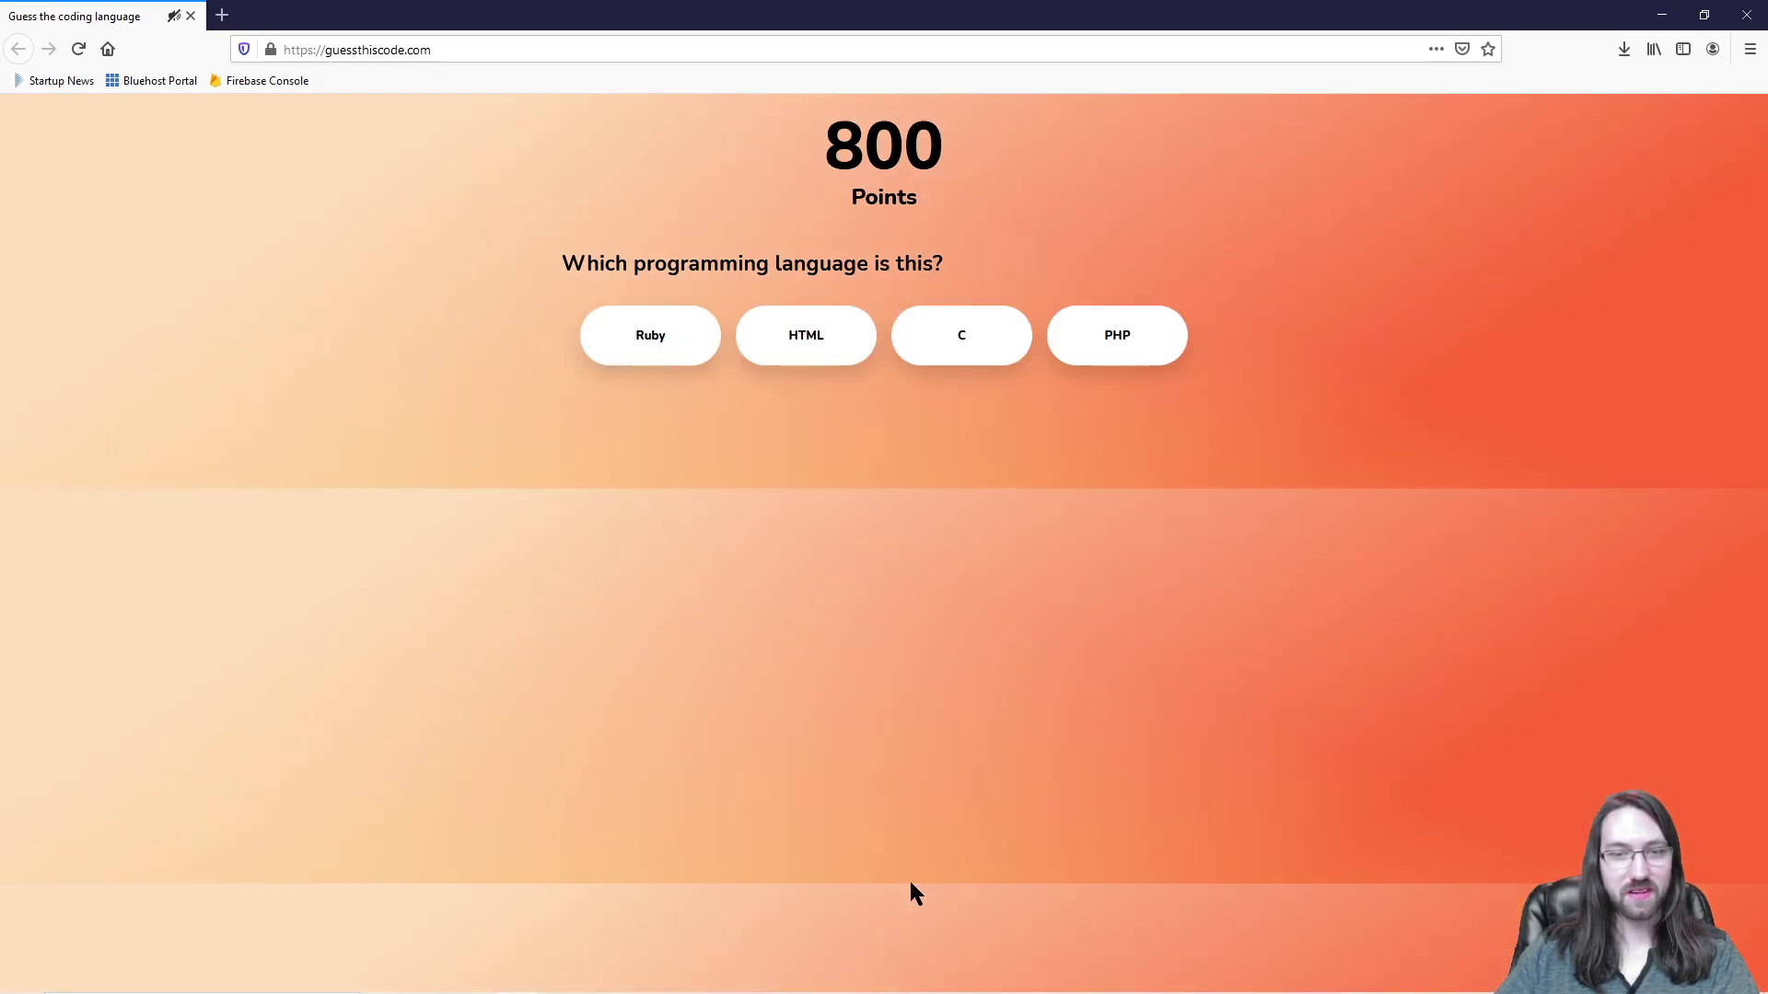
pyautogui.scroll(-5, 843, 423)
pyautogui.click(838, 799)
pyautogui.click(898, 891)
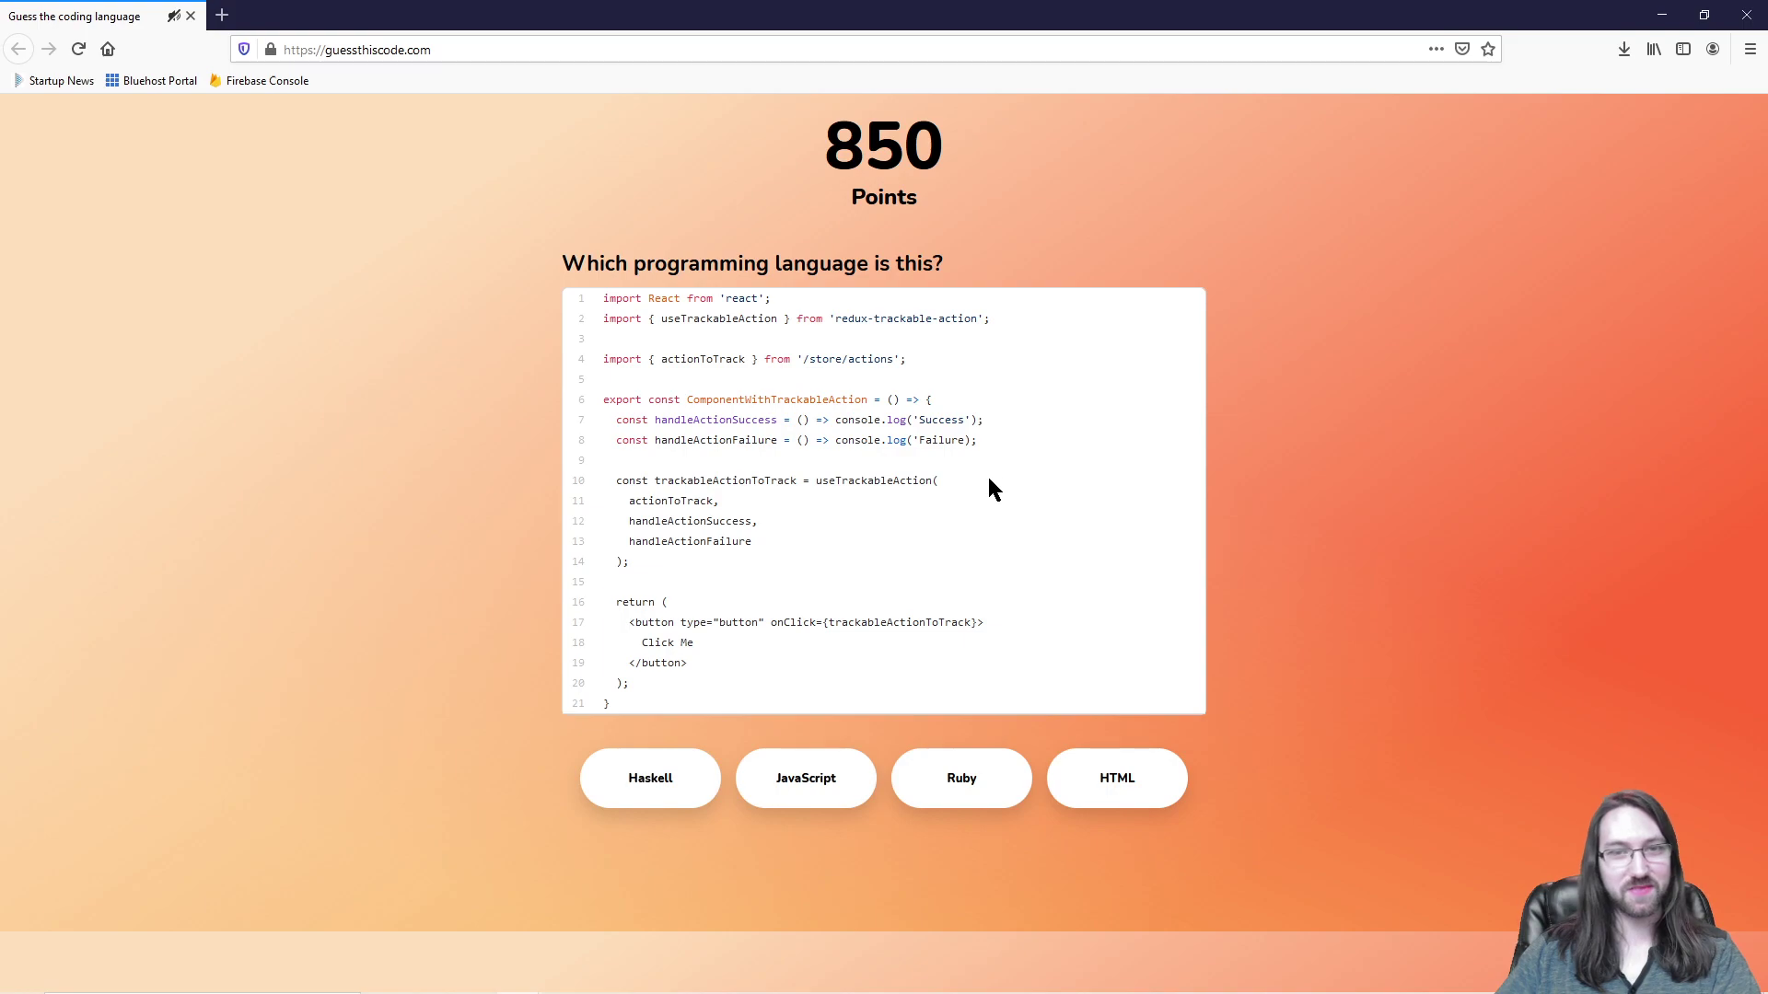
# Step: Inspect the useTrackableAction React component and answer JavaScript, reaching 900 points
pyautogui.moveTo(647, 320); pyautogui.dragTo(795, 327)
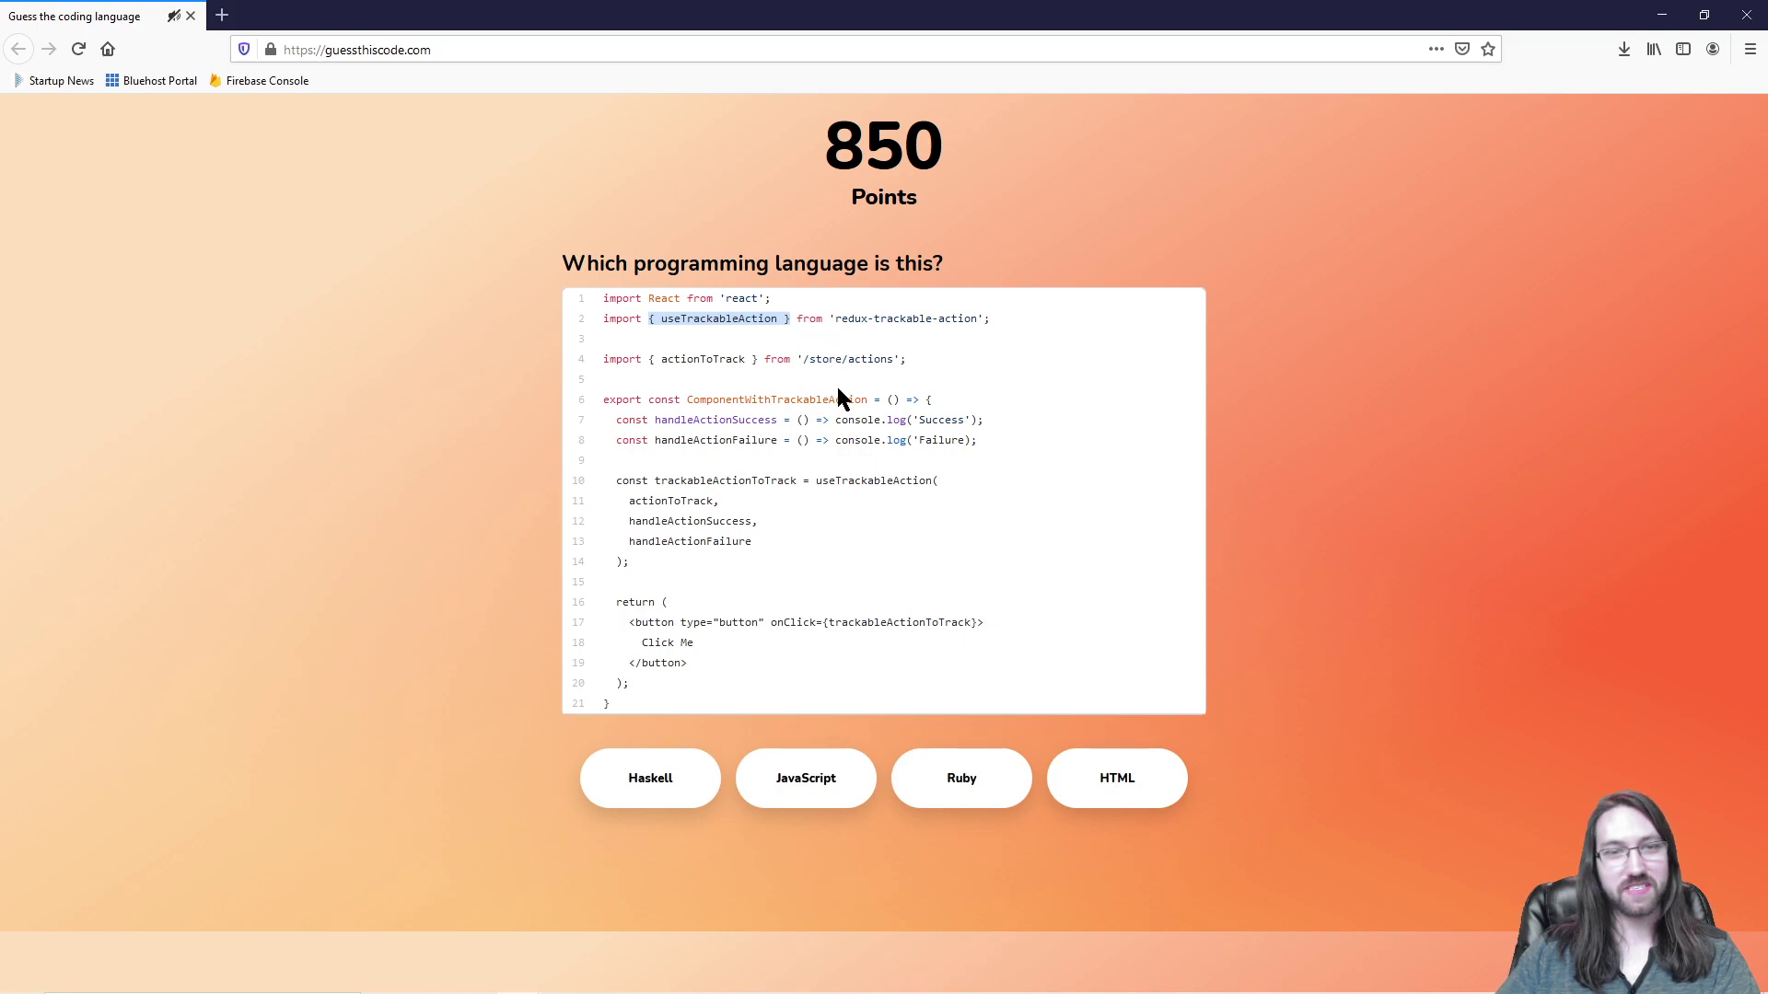
pyautogui.tripleClick(974, 407)
pyautogui.click(1146, 430)
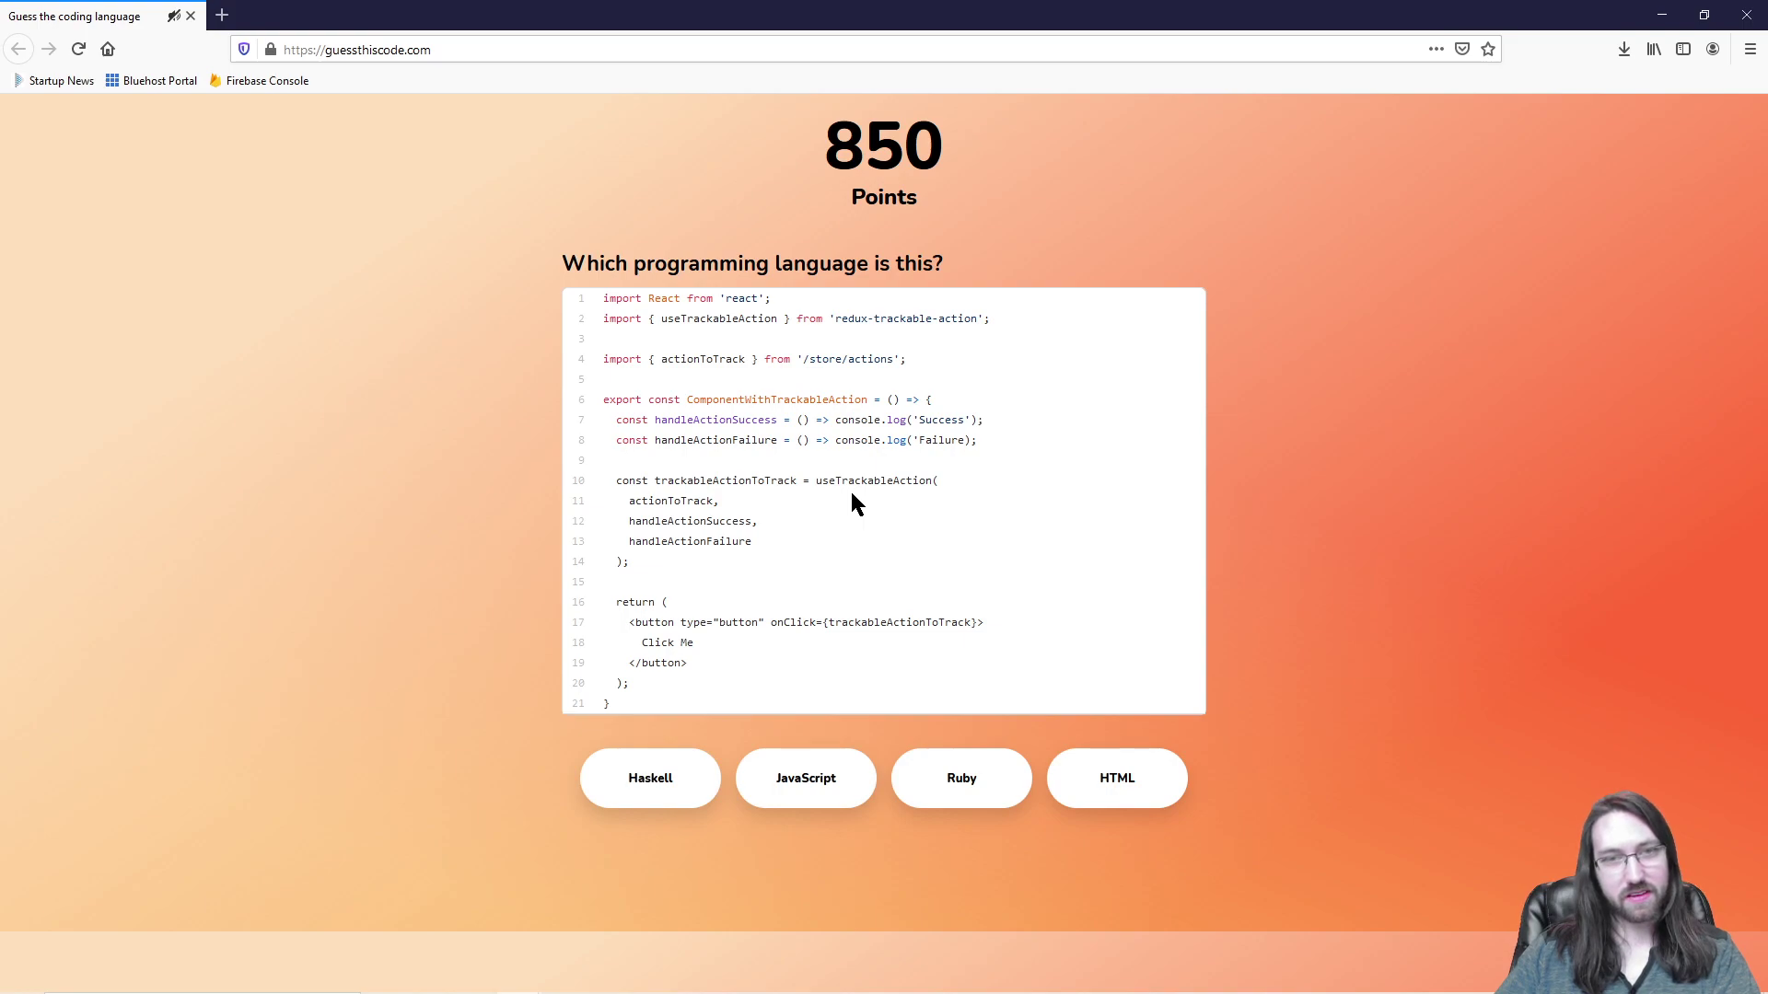
pyautogui.click(819, 780)
pyautogui.click(884, 870)
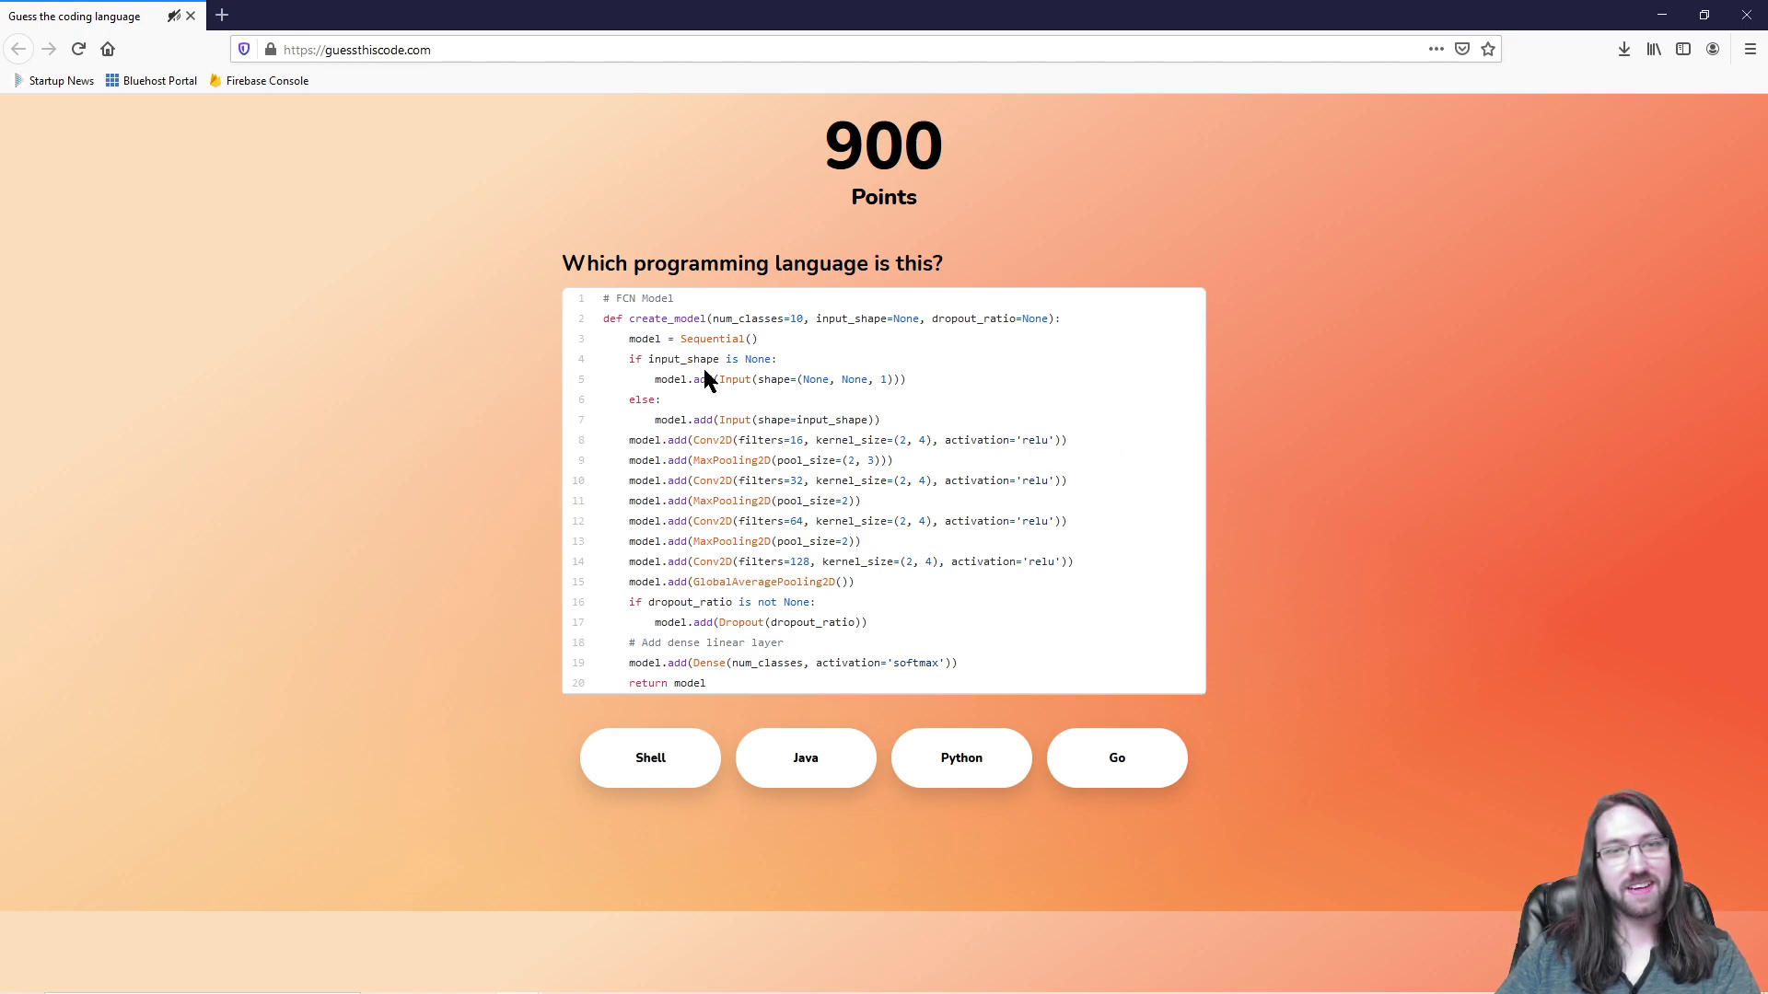
# Step: Identify the FCN model code as Python
pyautogui.click(843, 317)
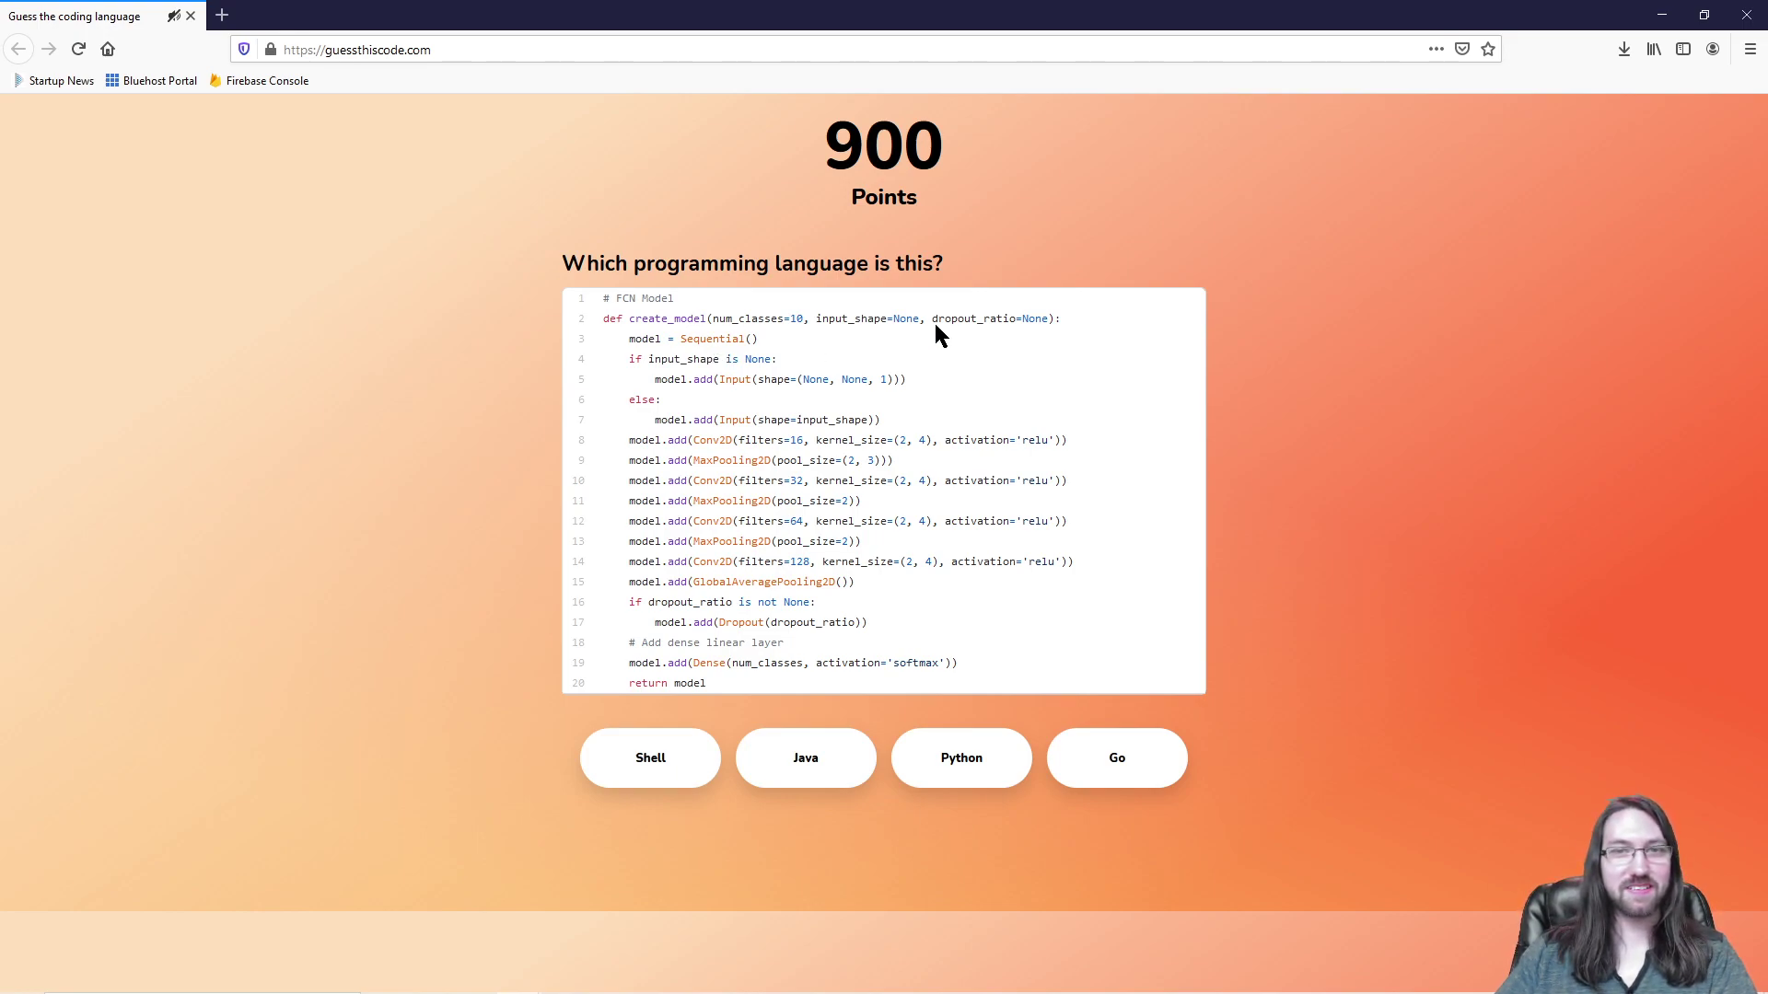
pyautogui.doubleClick(635, 300)
pyautogui.click(702, 312)
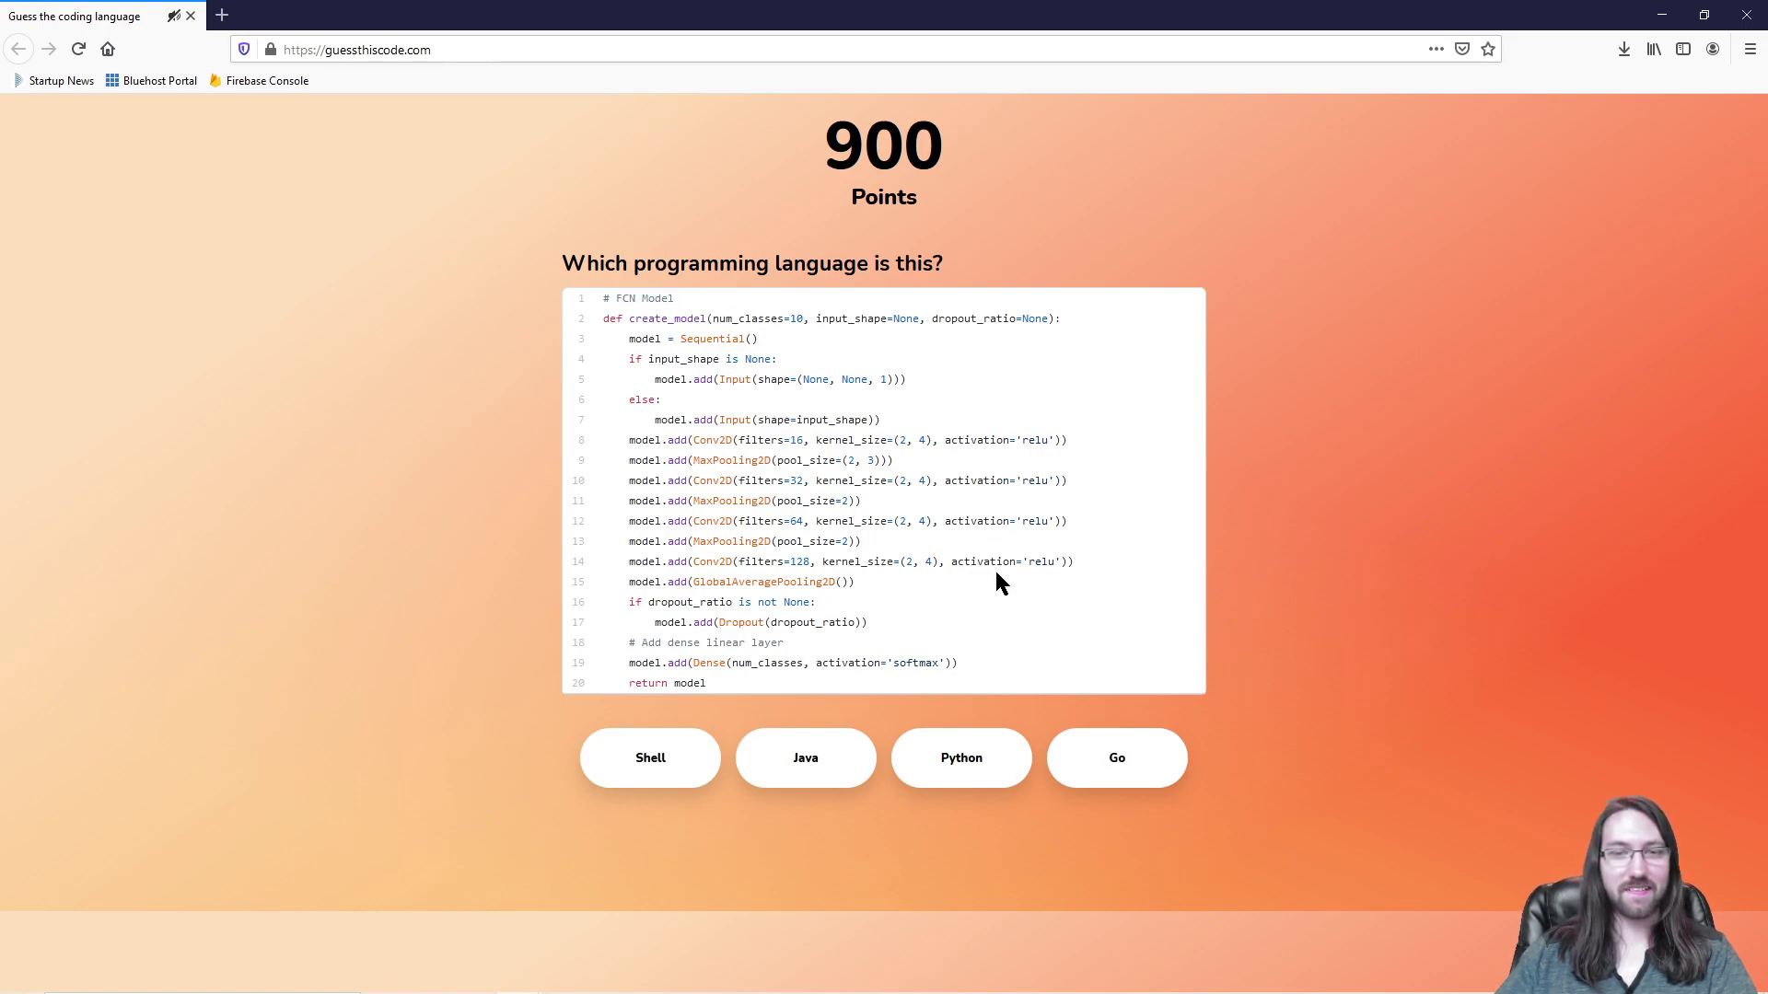
pyautogui.click(967, 772)
pyautogui.click(907, 858)
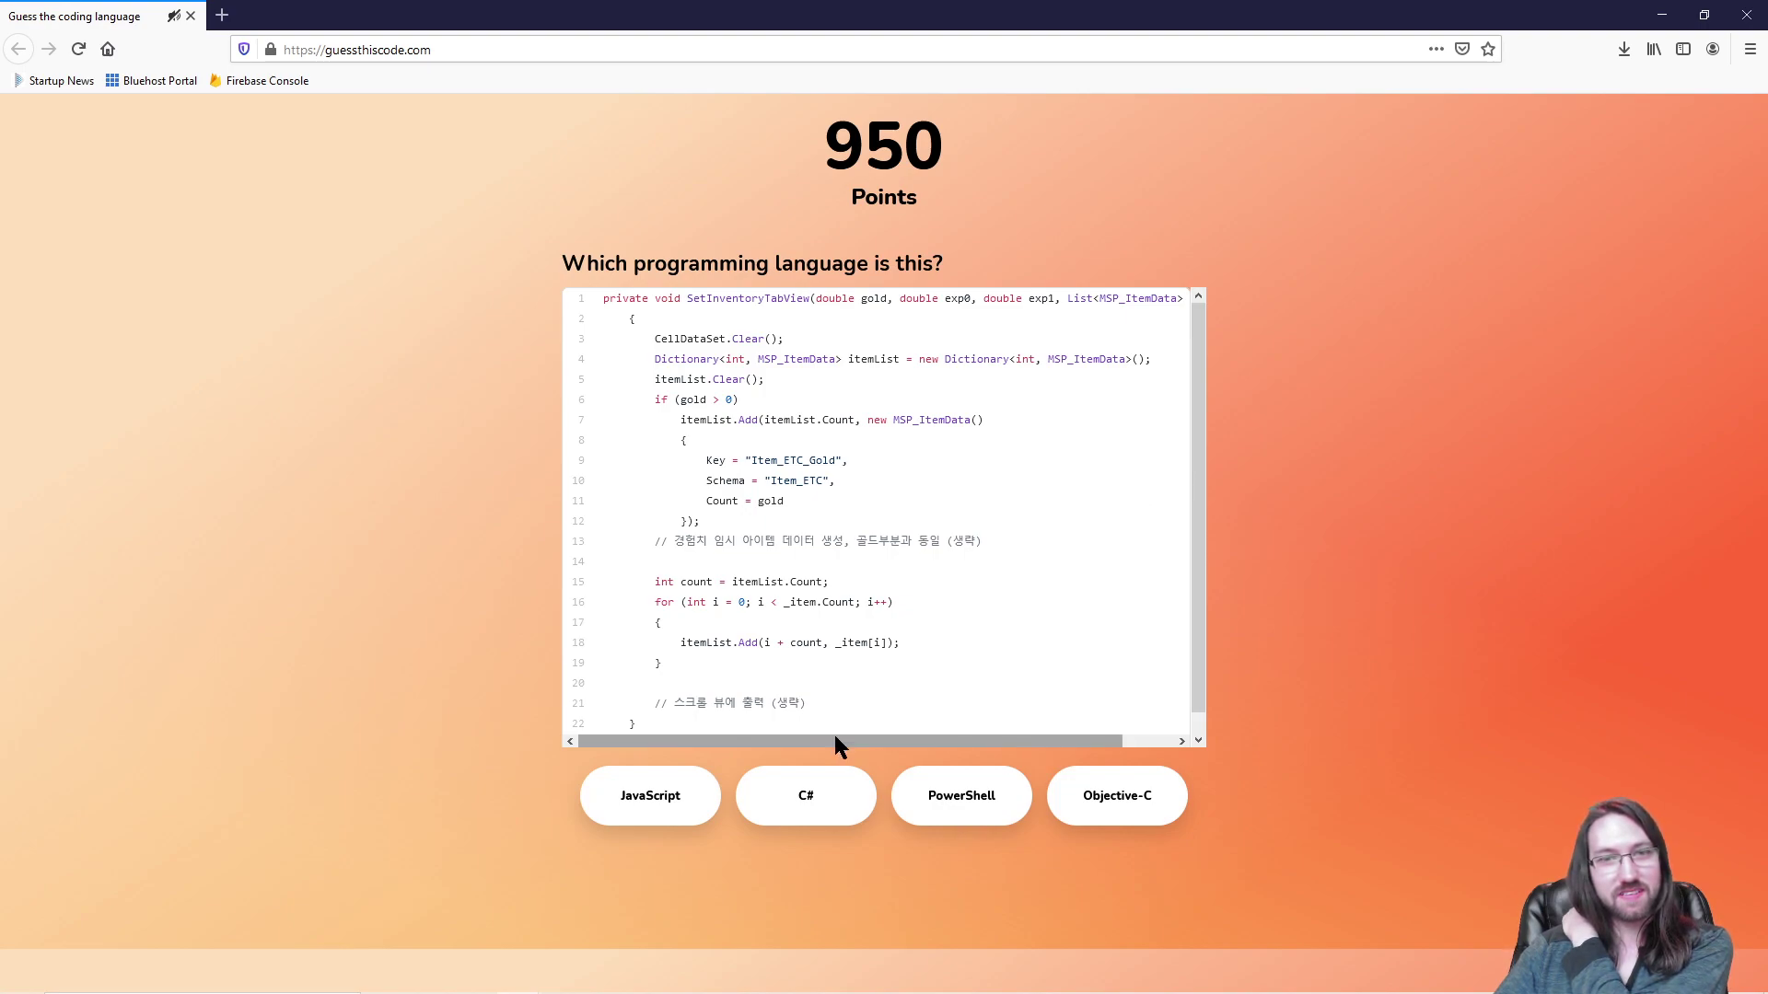
# Step: Examine lines 7–12 of the inventory code and answer C#, reaching 1000 points
pyautogui.moveTo(701, 521); pyautogui.dragTo(675, 419)
pyautogui.click(750, 440)
pyautogui.click(742, 526)
pyautogui.click(747, 532)
pyautogui.moveTo(748, 528); pyautogui.dragTo(682, 416)
pyautogui.click(781, 471)
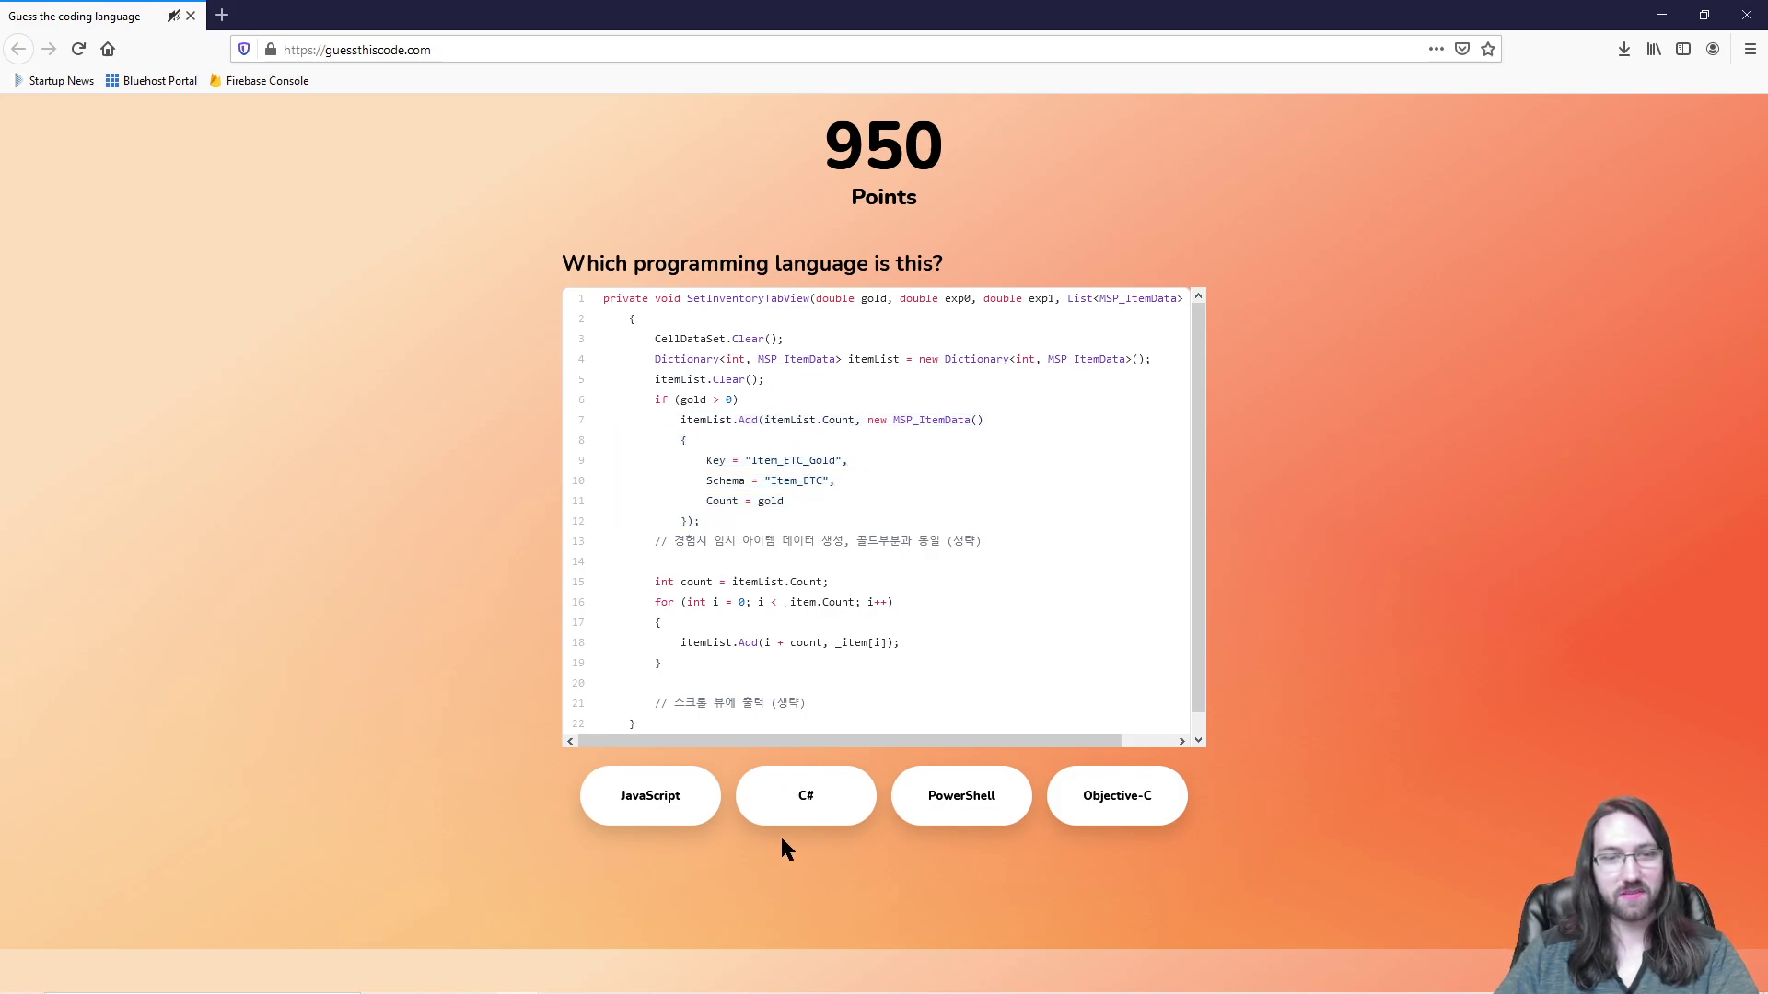
pyautogui.click(791, 808)
pyautogui.click(889, 893)
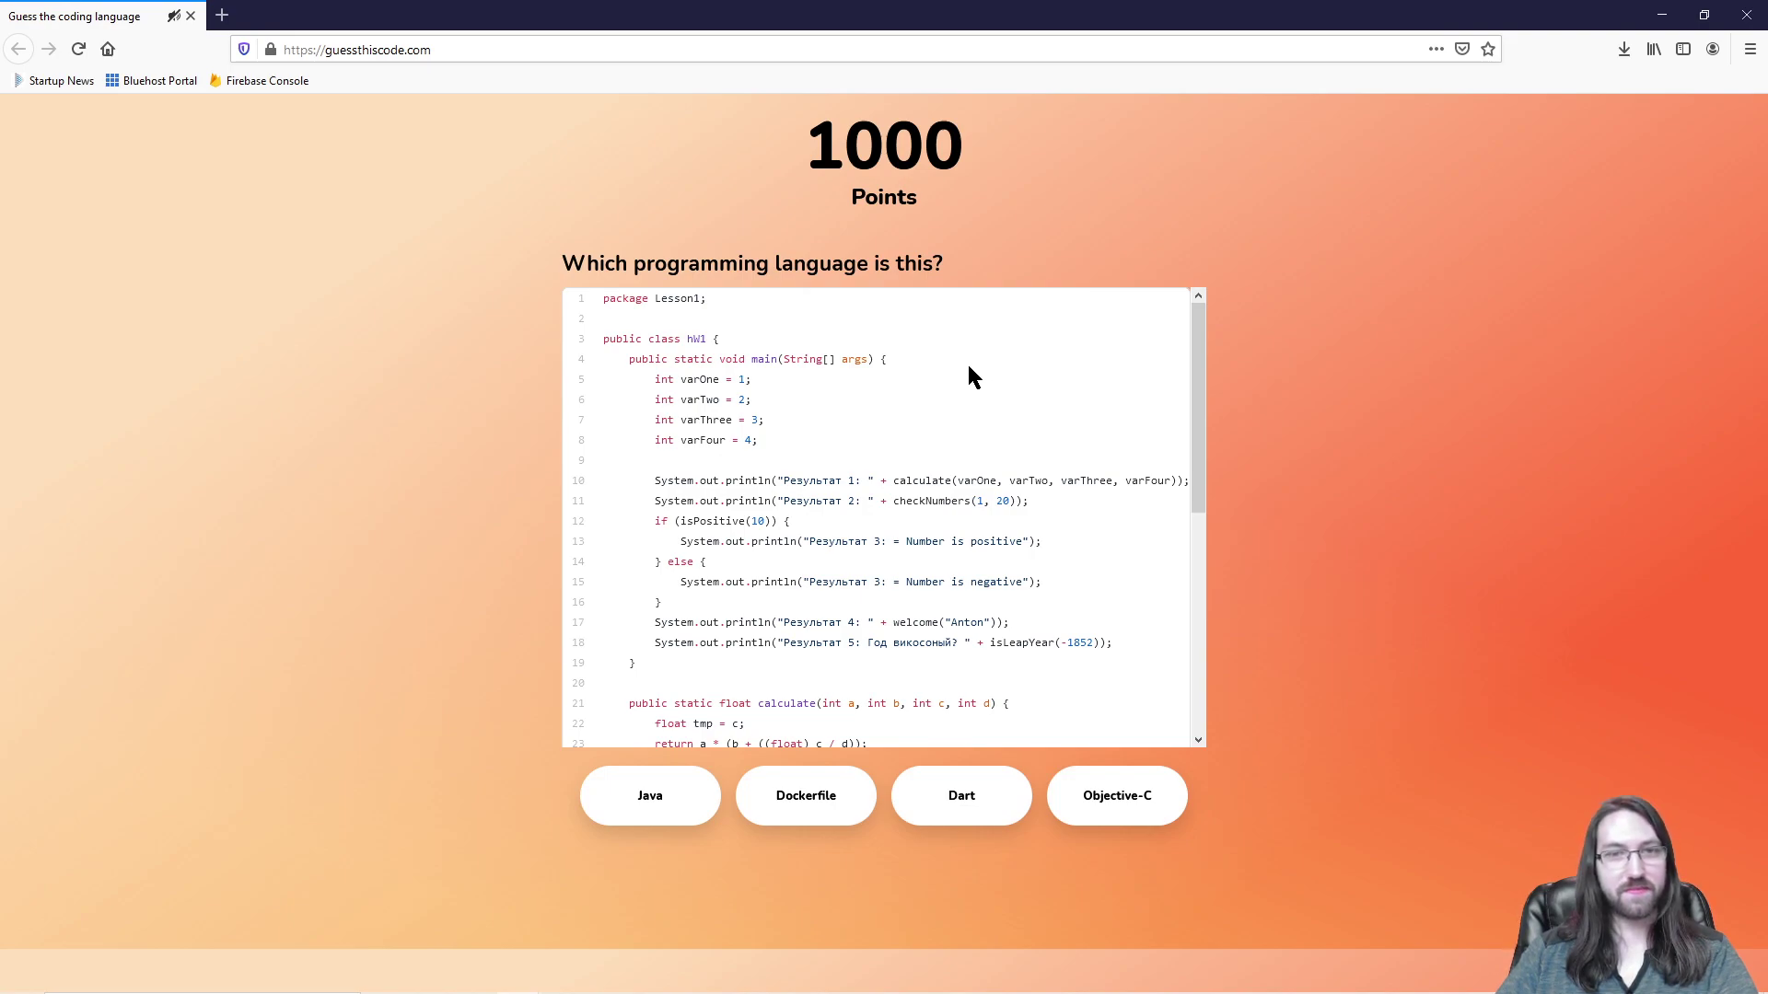
# Step: Inspect the Lesson1 snippet, from class hW1 down to the variable on line 31
pyautogui.doubleClick(696, 337)
pyautogui.click(964, 433)
pyautogui.scroll(-5, 963, 442)
pyautogui.scroll(3, 1044, 483)
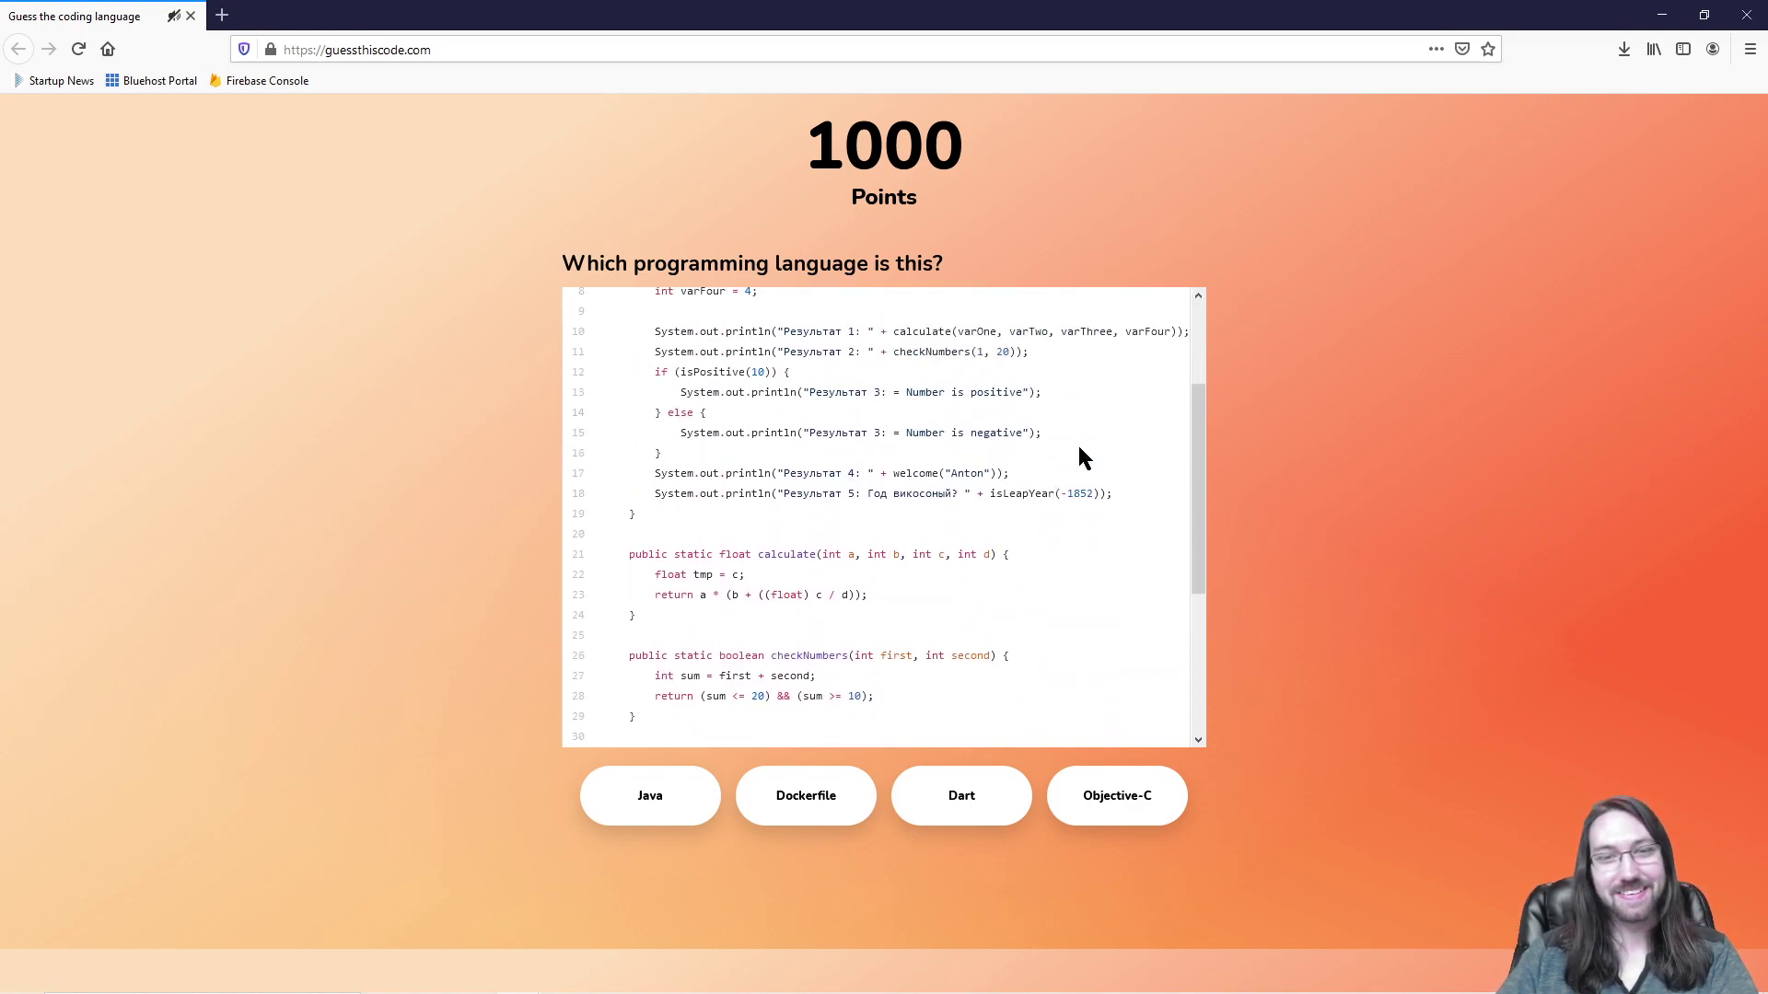
pyautogui.scroll(-3, 1079, 449)
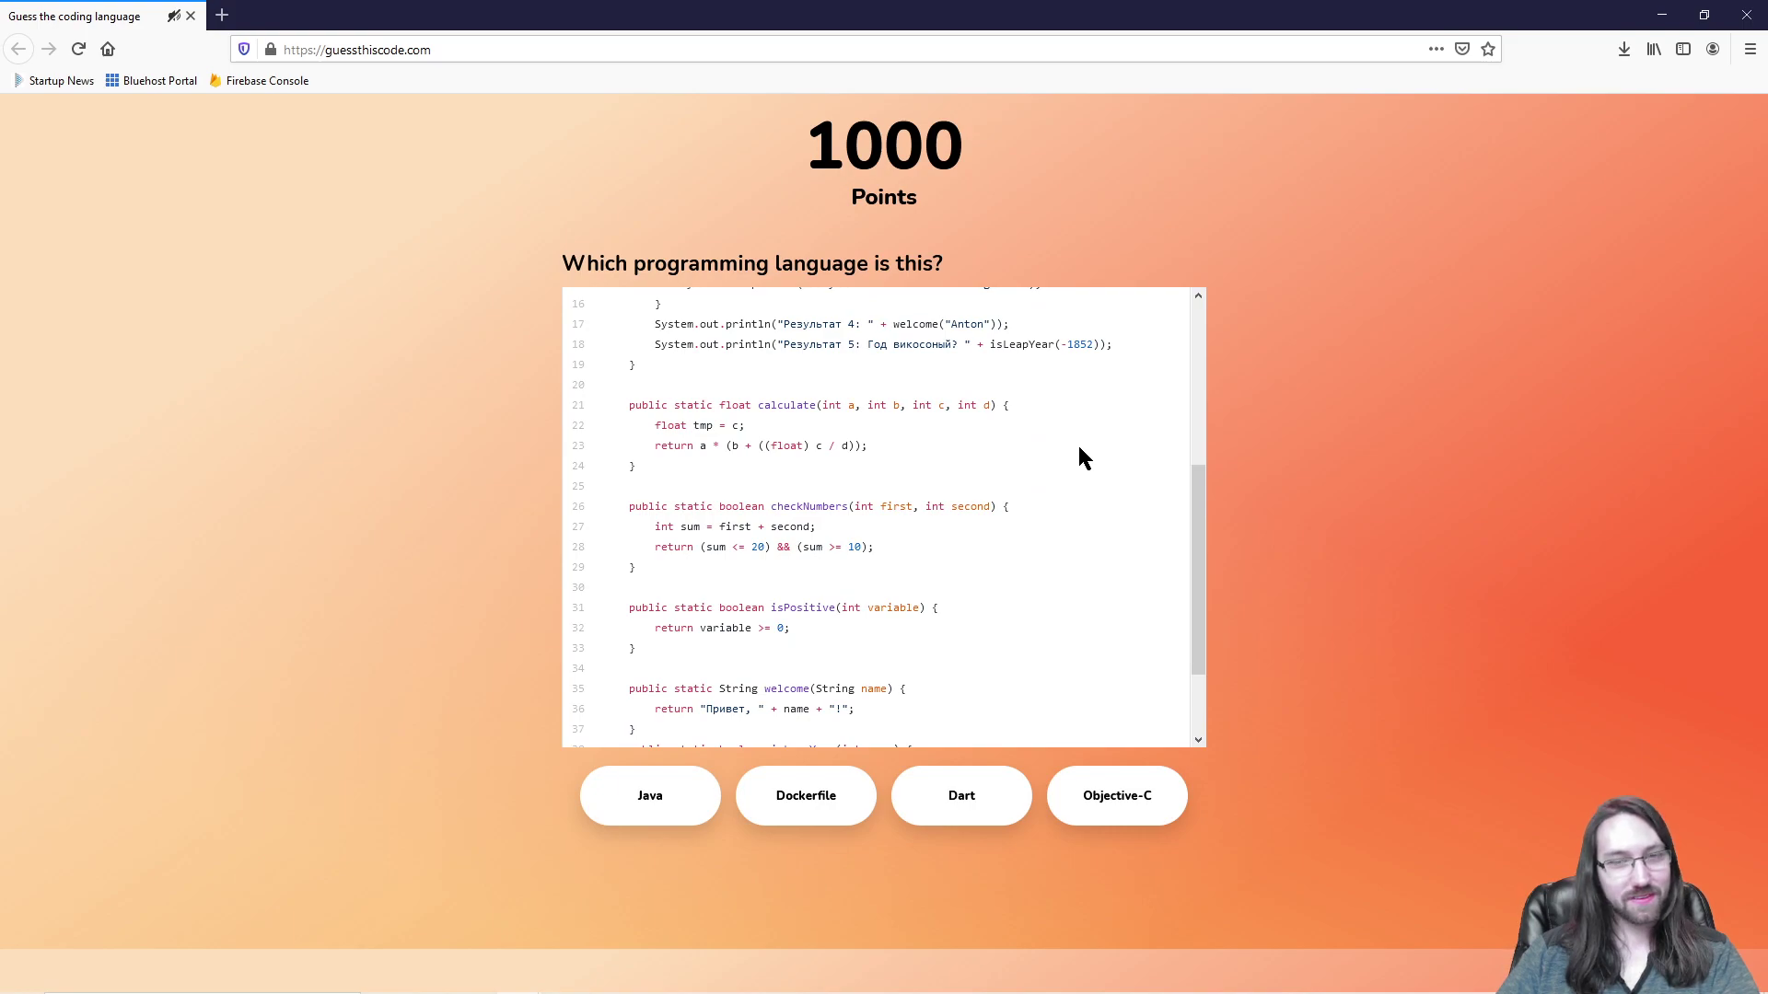
pyautogui.scroll(-2, 1079, 448)
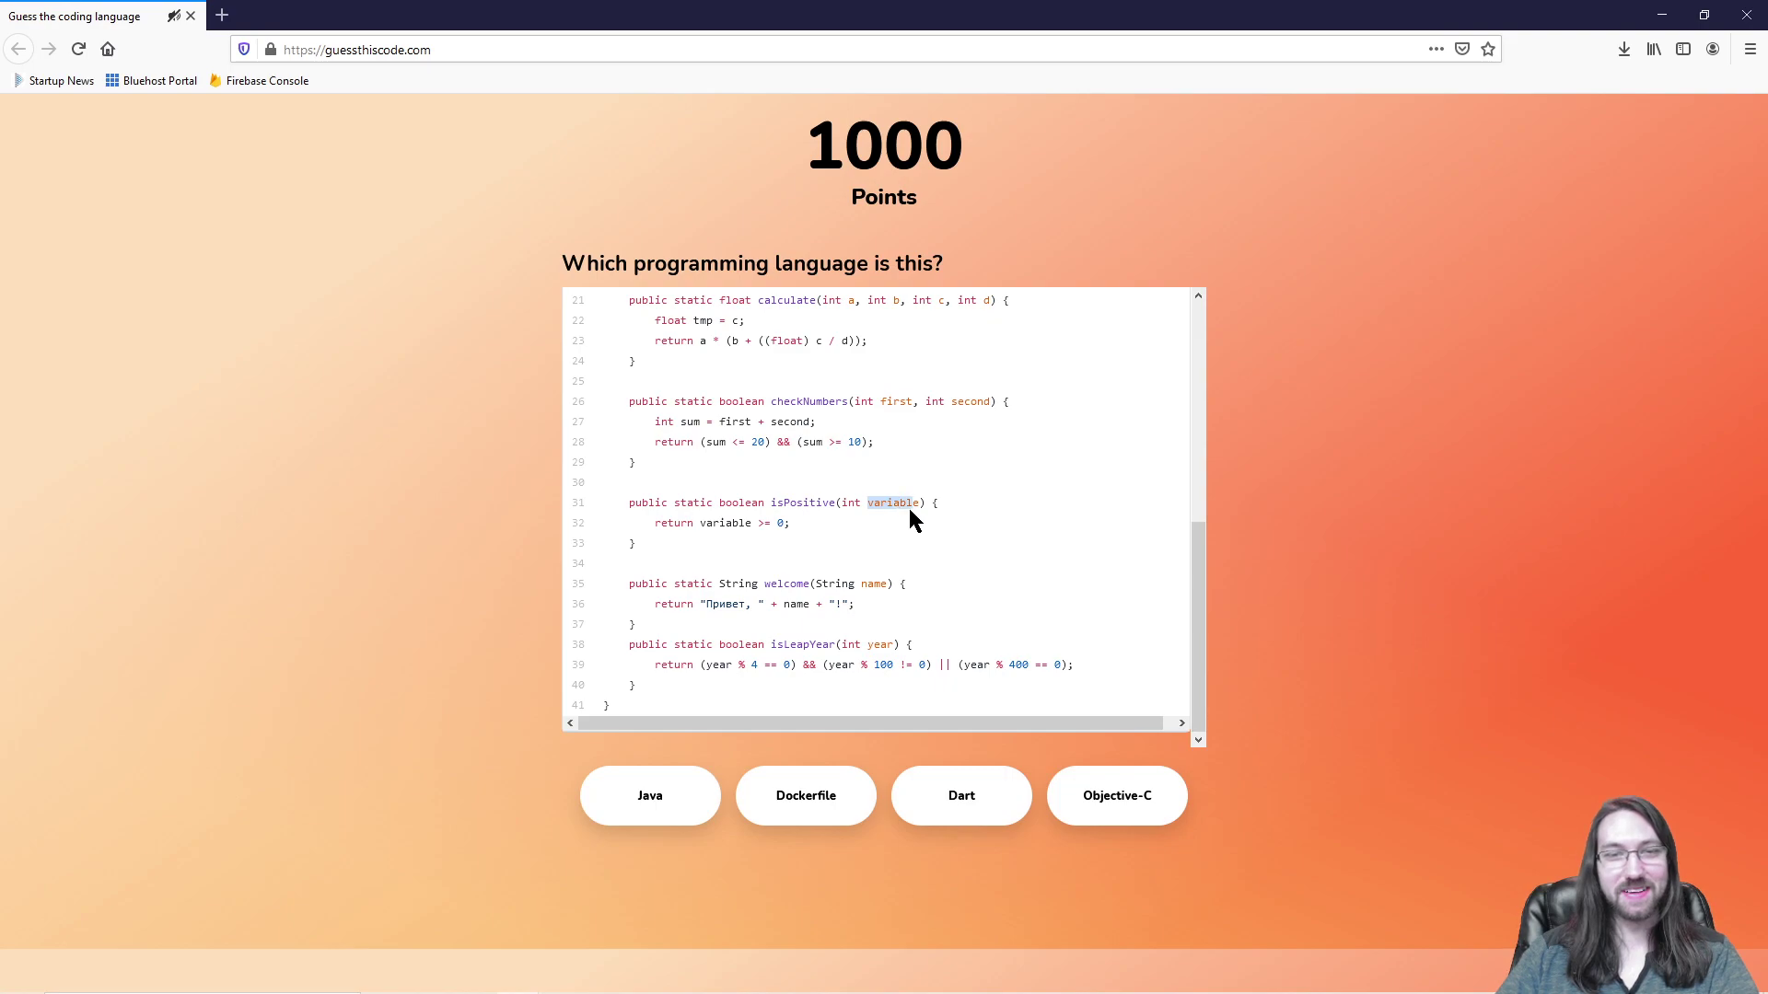
pyautogui.doubleClick(876, 503)
pyautogui.click(1003, 506)
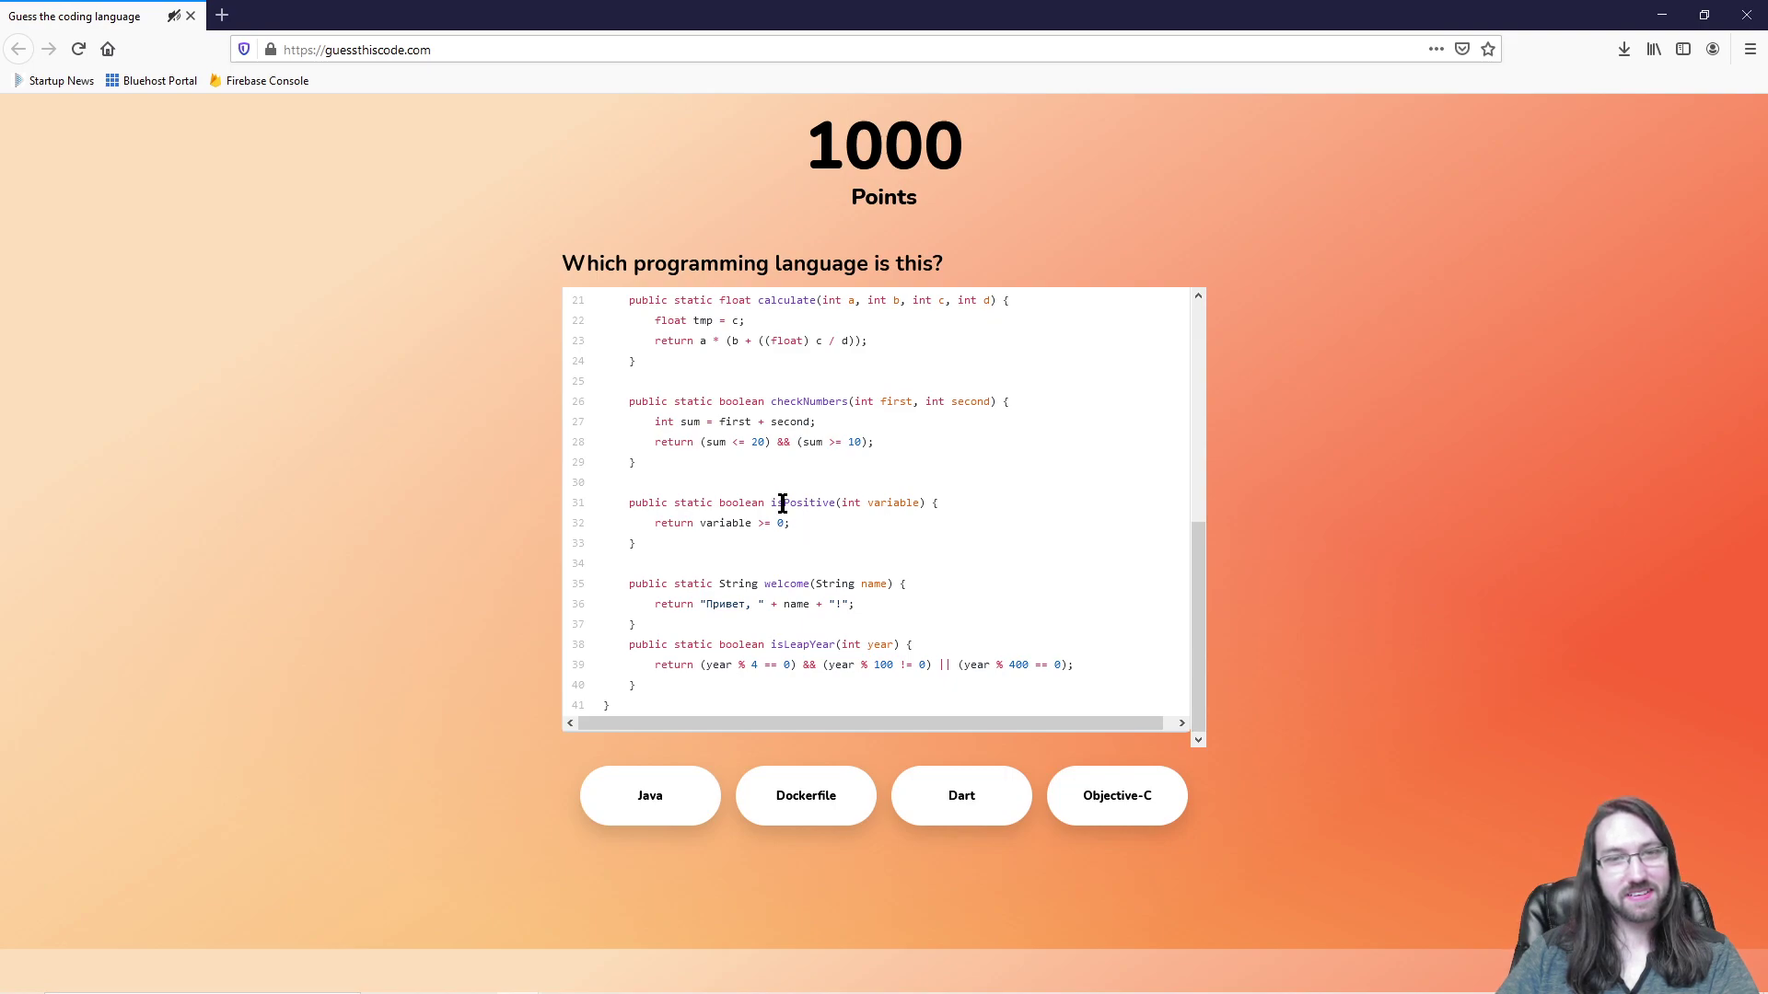
# Step: Answer Java for Lesson1 and CSS for the keyframes snippet, reaching 1100 points
pyautogui.tripleClick(855, 523)
pyautogui.click(927, 532)
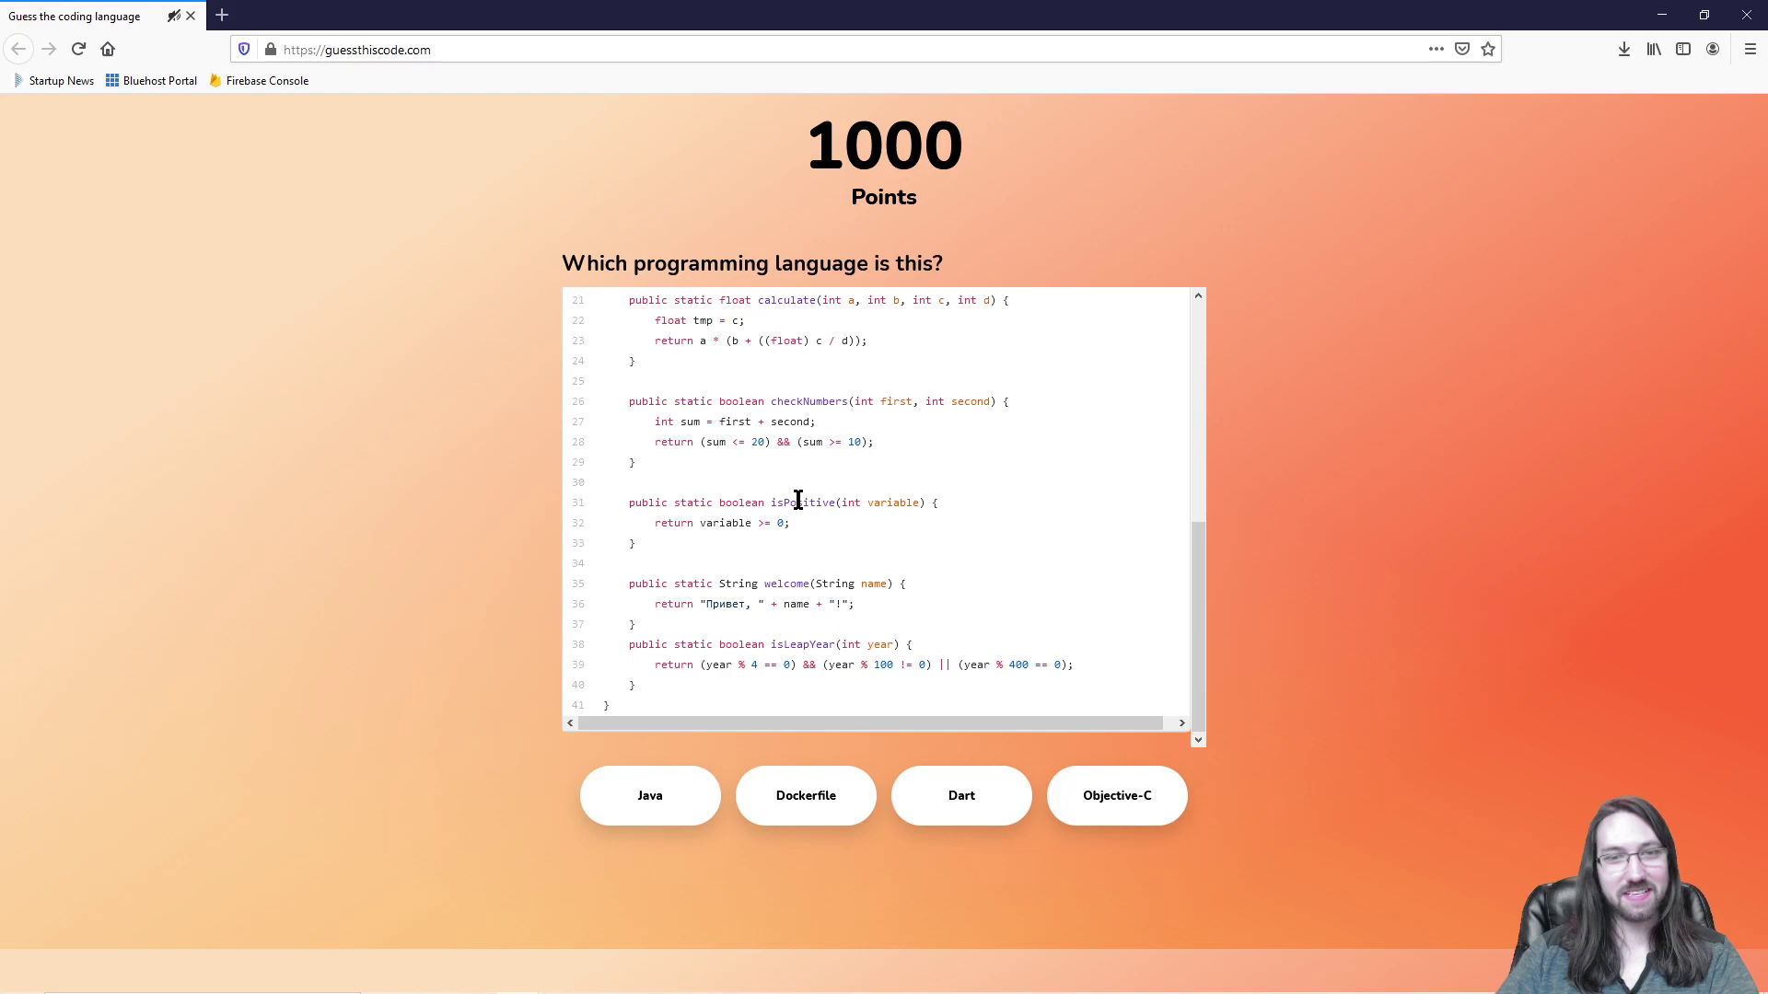
pyautogui.click(1013, 516)
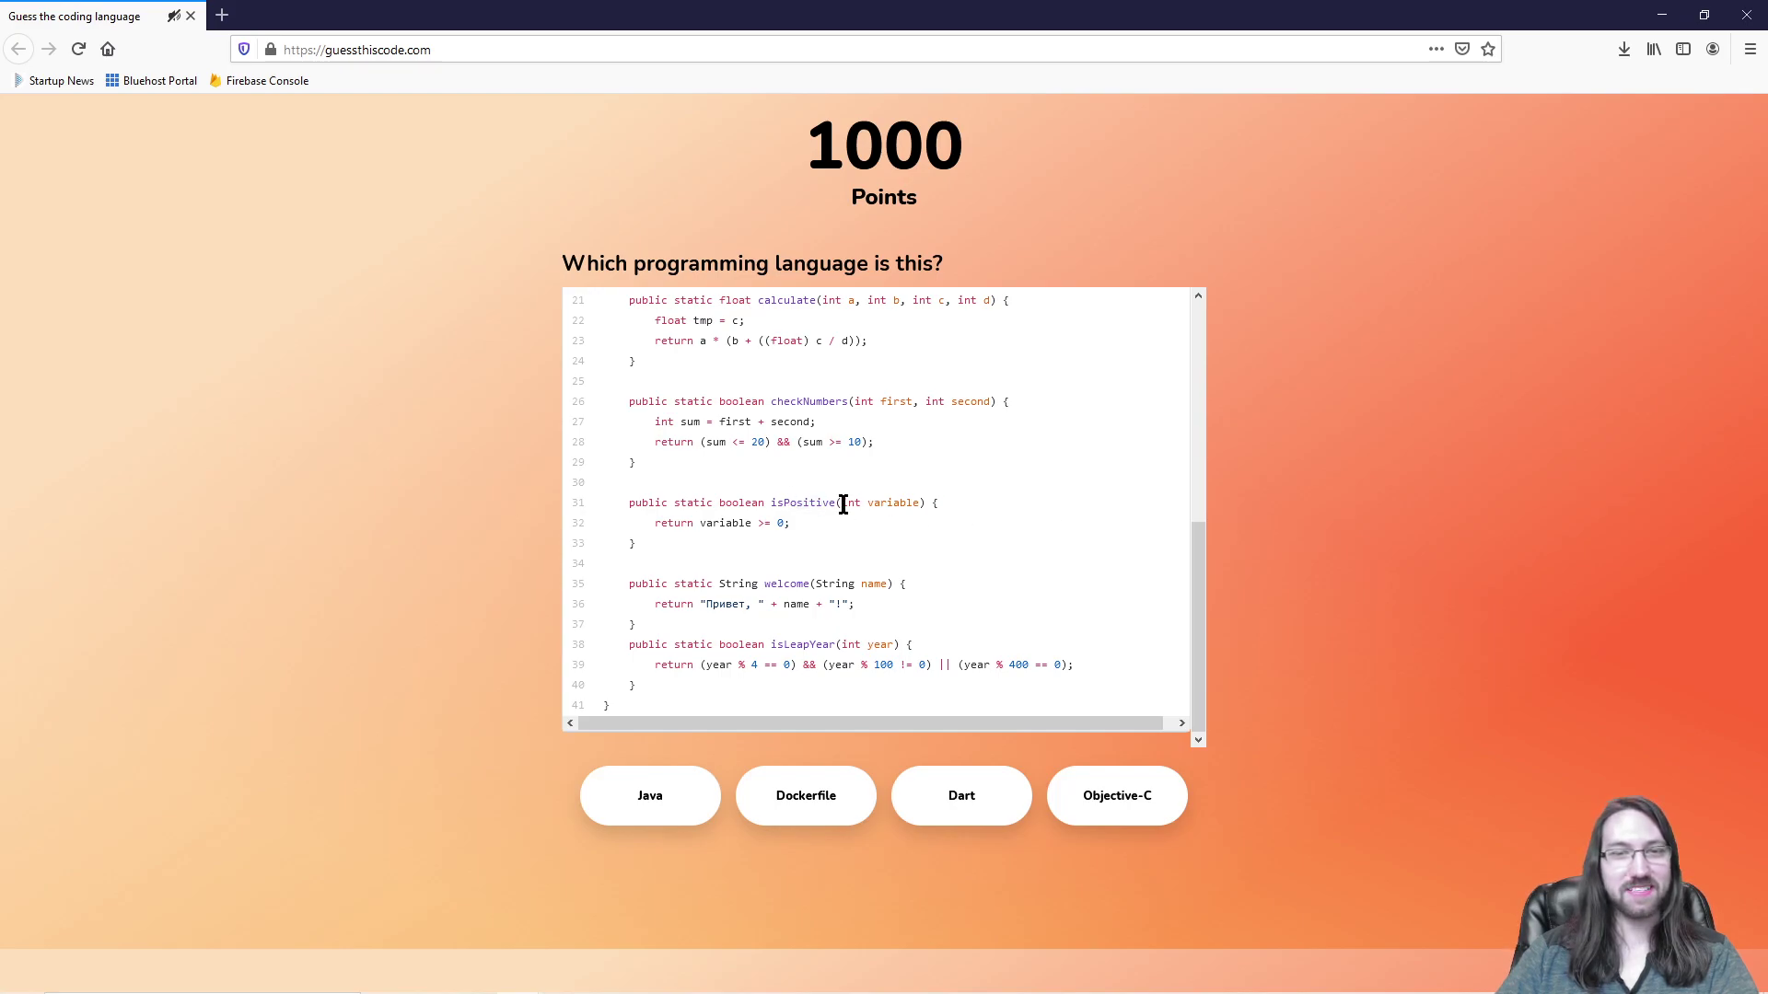
pyautogui.click(660, 790)
pyautogui.click(825, 852)
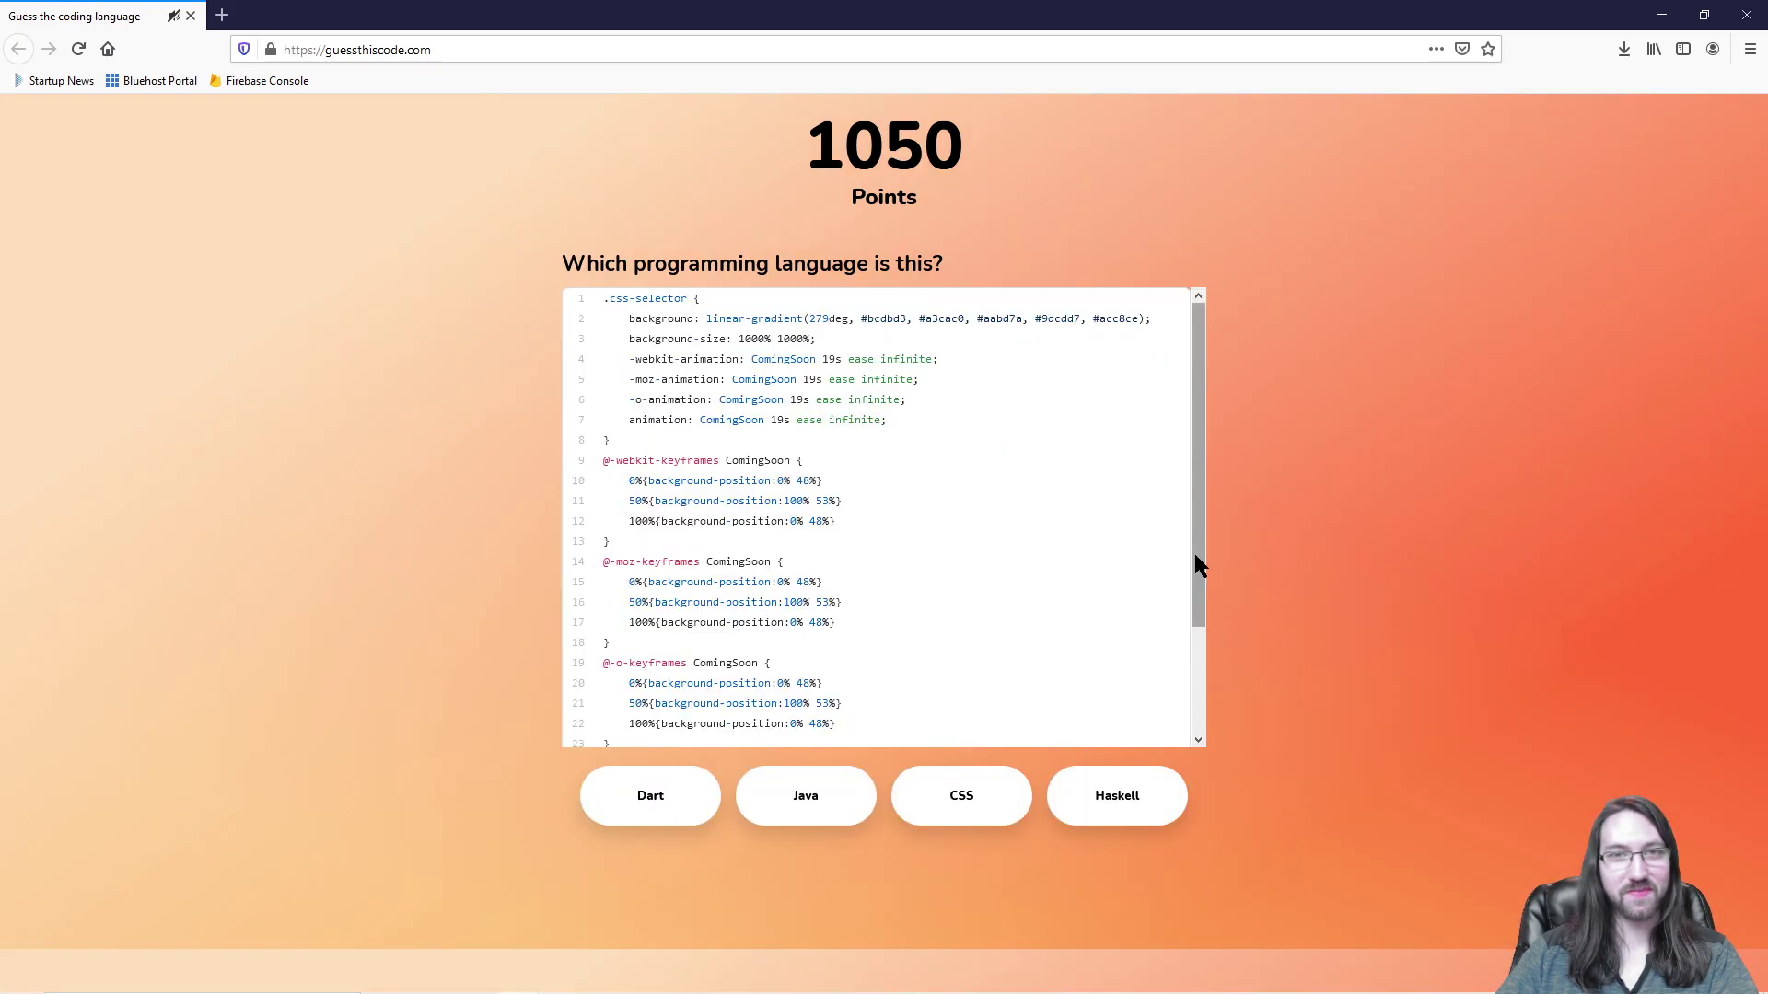
pyautogui.click(954, 799)
pyautogui.click(919, 886)
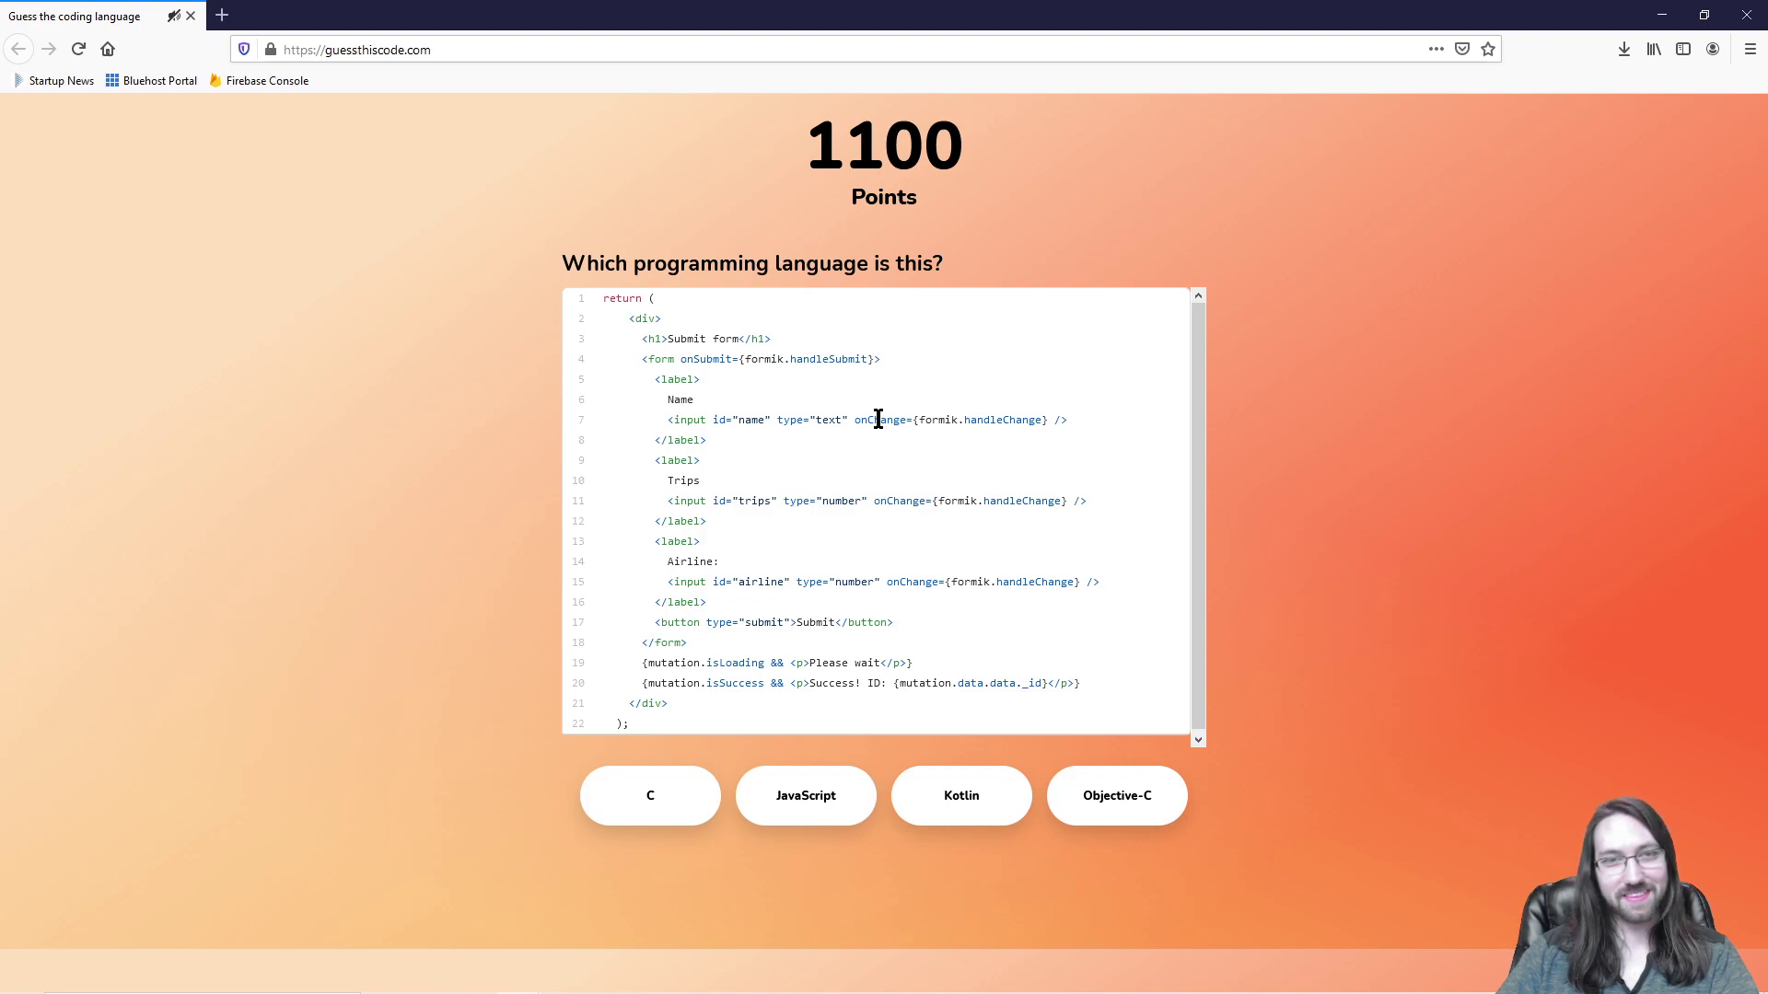
# Step: Review the formik JSX form code, answer JavaScript for 1150 points, and load the next question
pyautogui.scroll(-1, 877, 419)
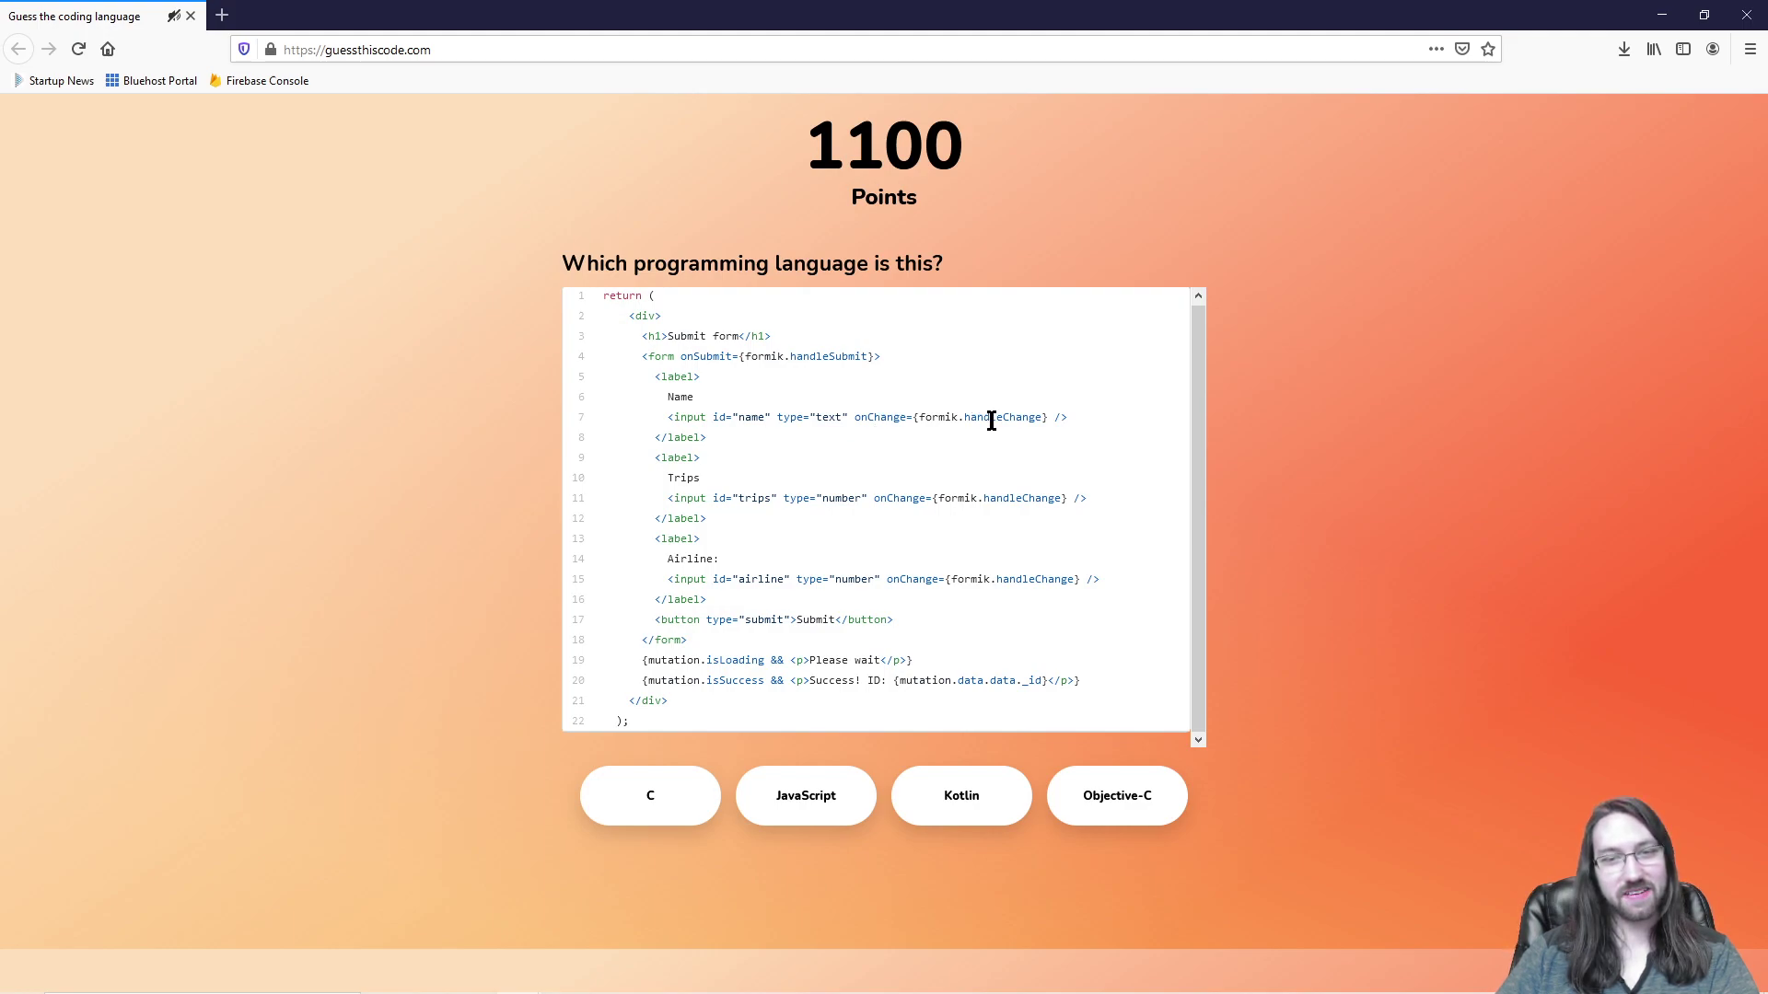
pyautogui.moveTo(624, 316); pyautogui.dragTo(674, 376)
pyautogui.moveTo(747, 468); pyautogui.dragTo(799, 709)
pyautogui.click(835, 462)
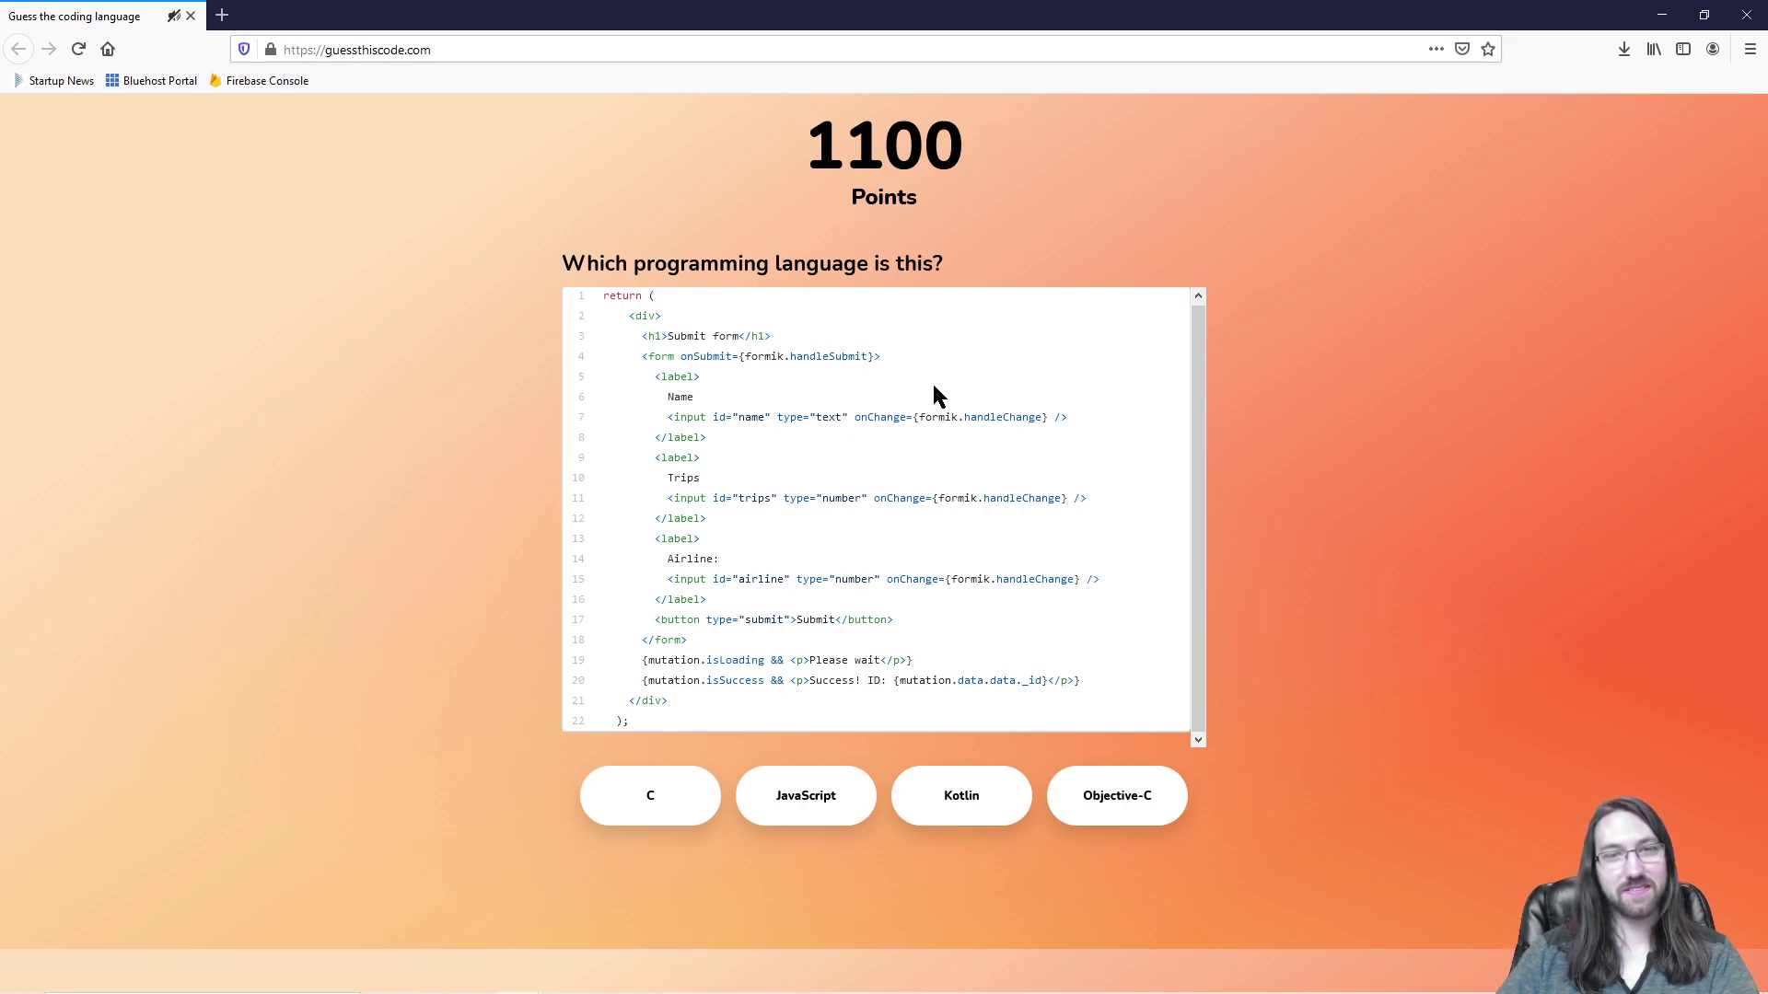
pyautogui.scroll(1, 928, 377)
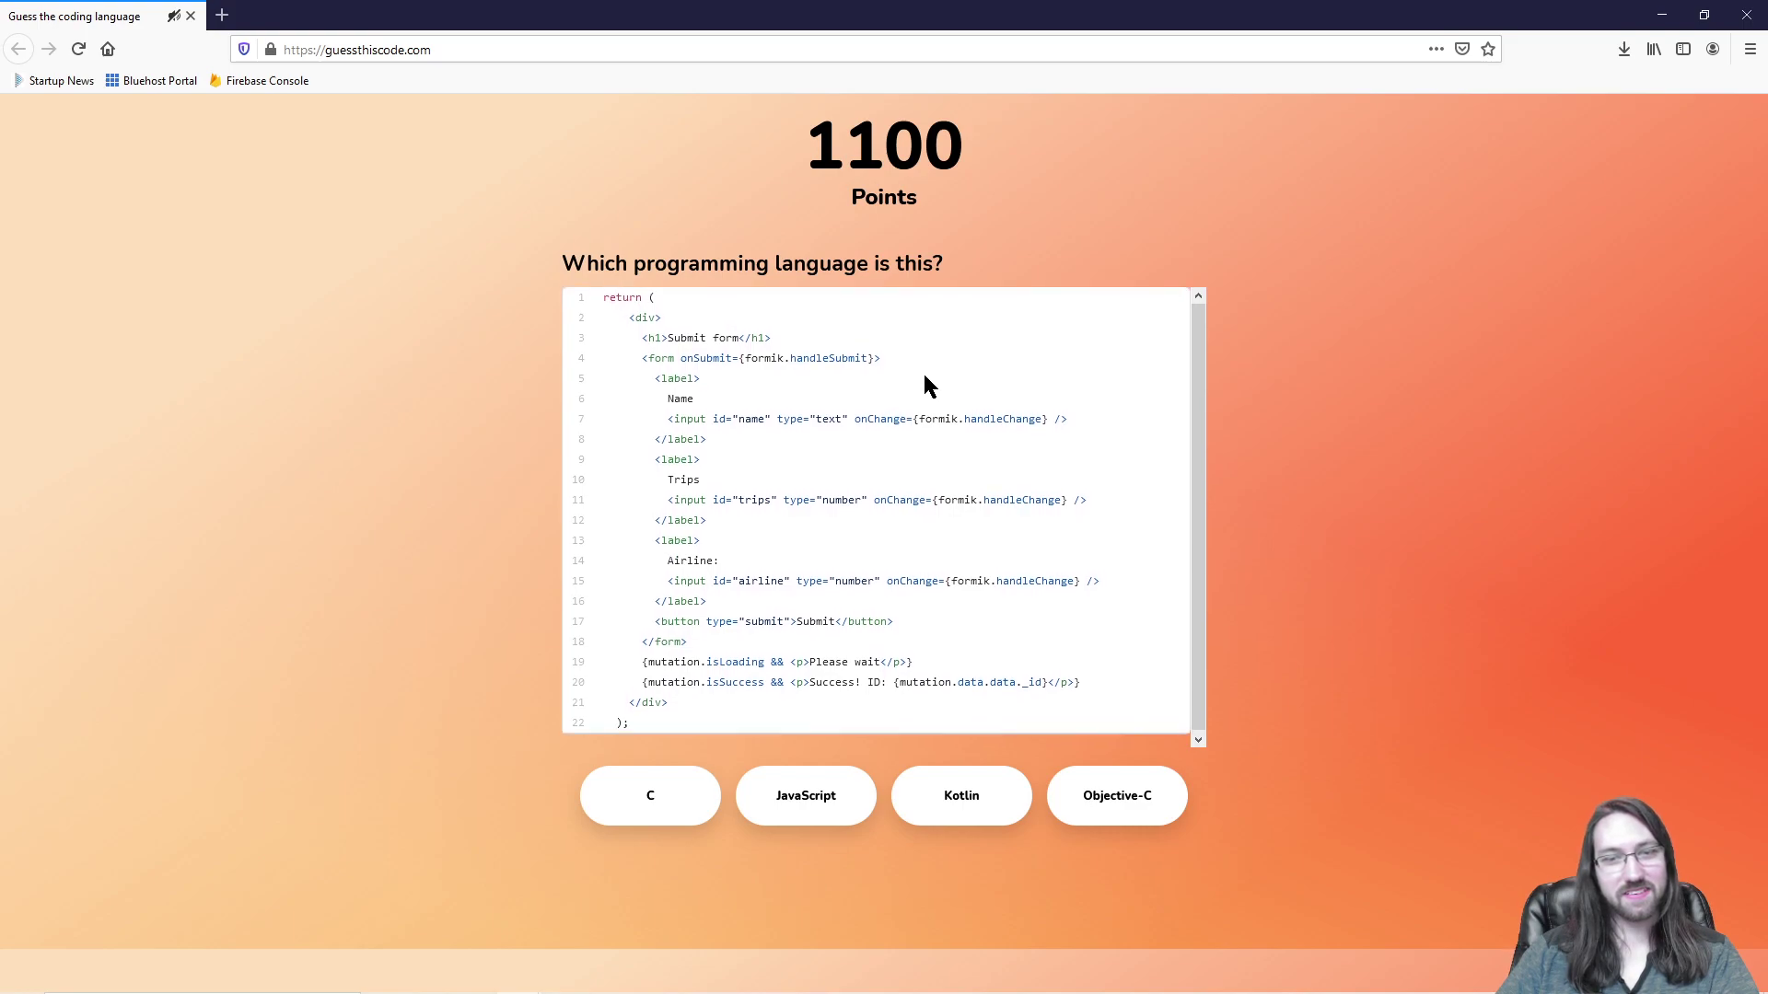
pyautogui.scroll(-1, 924, 378)
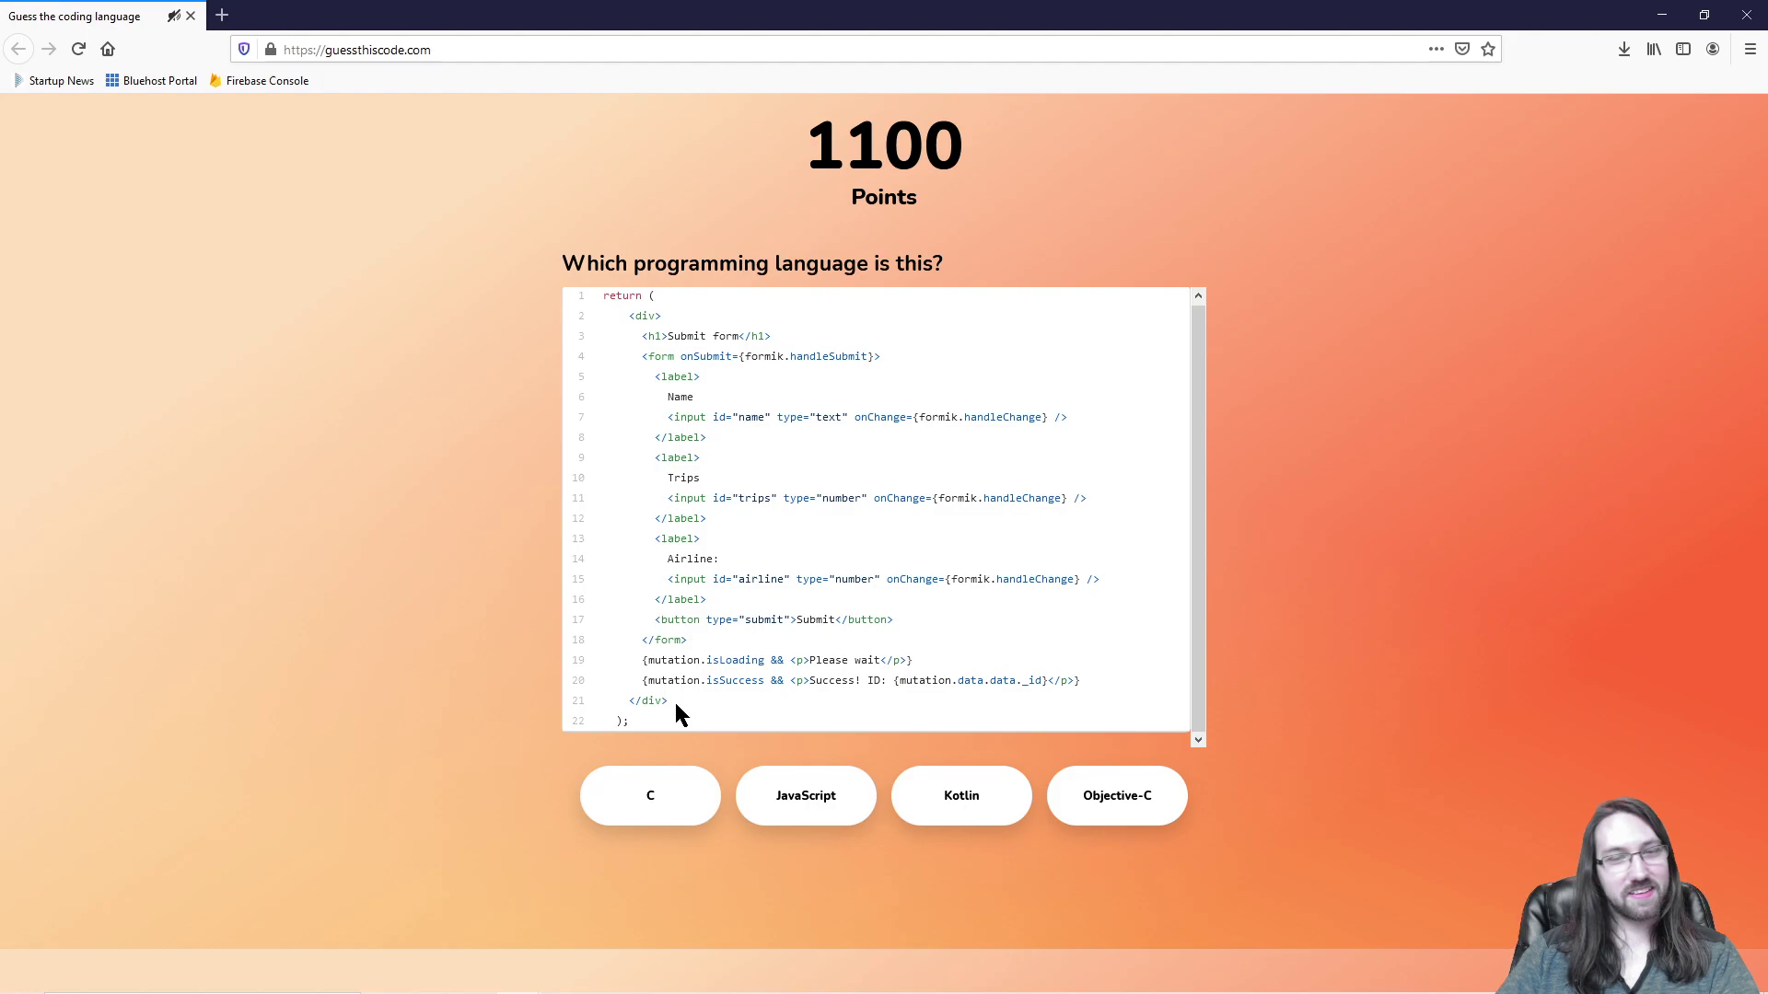
pyautogui.click(773, 792)
pyautogui.moveTo(635, 715); pyautogui.dragTo(609, 296)
pyautogui.click(820, 406)
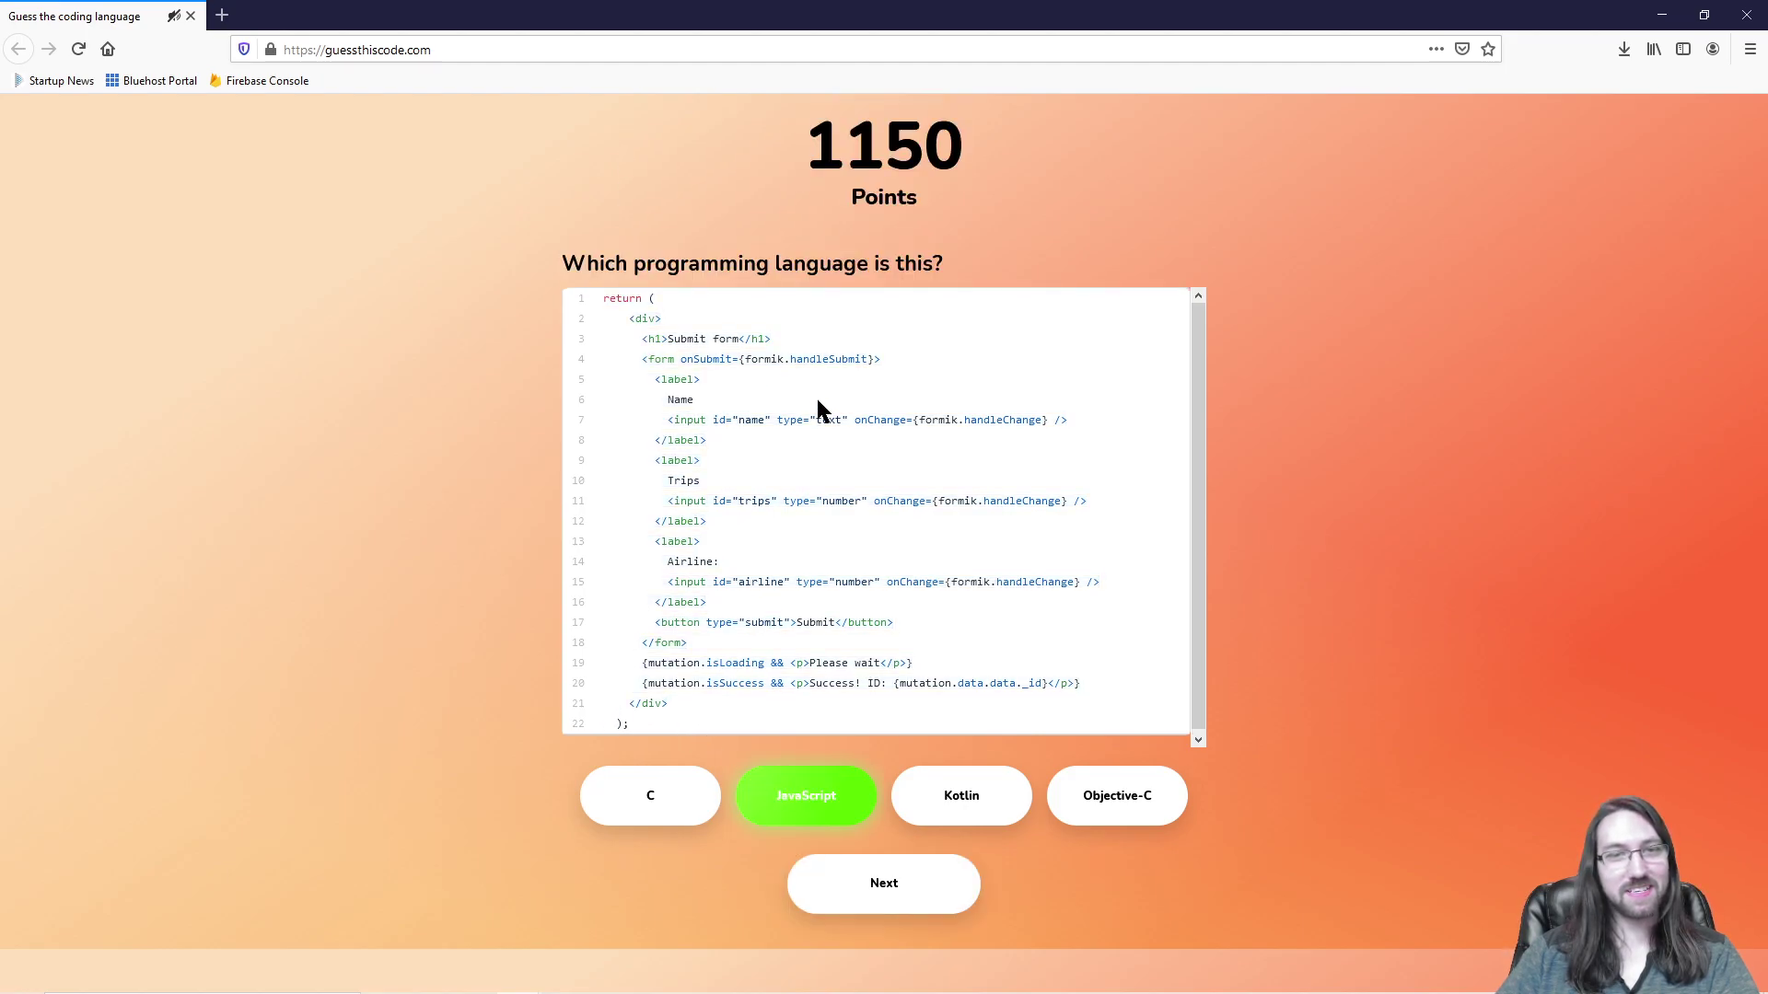
pyautogui.click(946, 896)
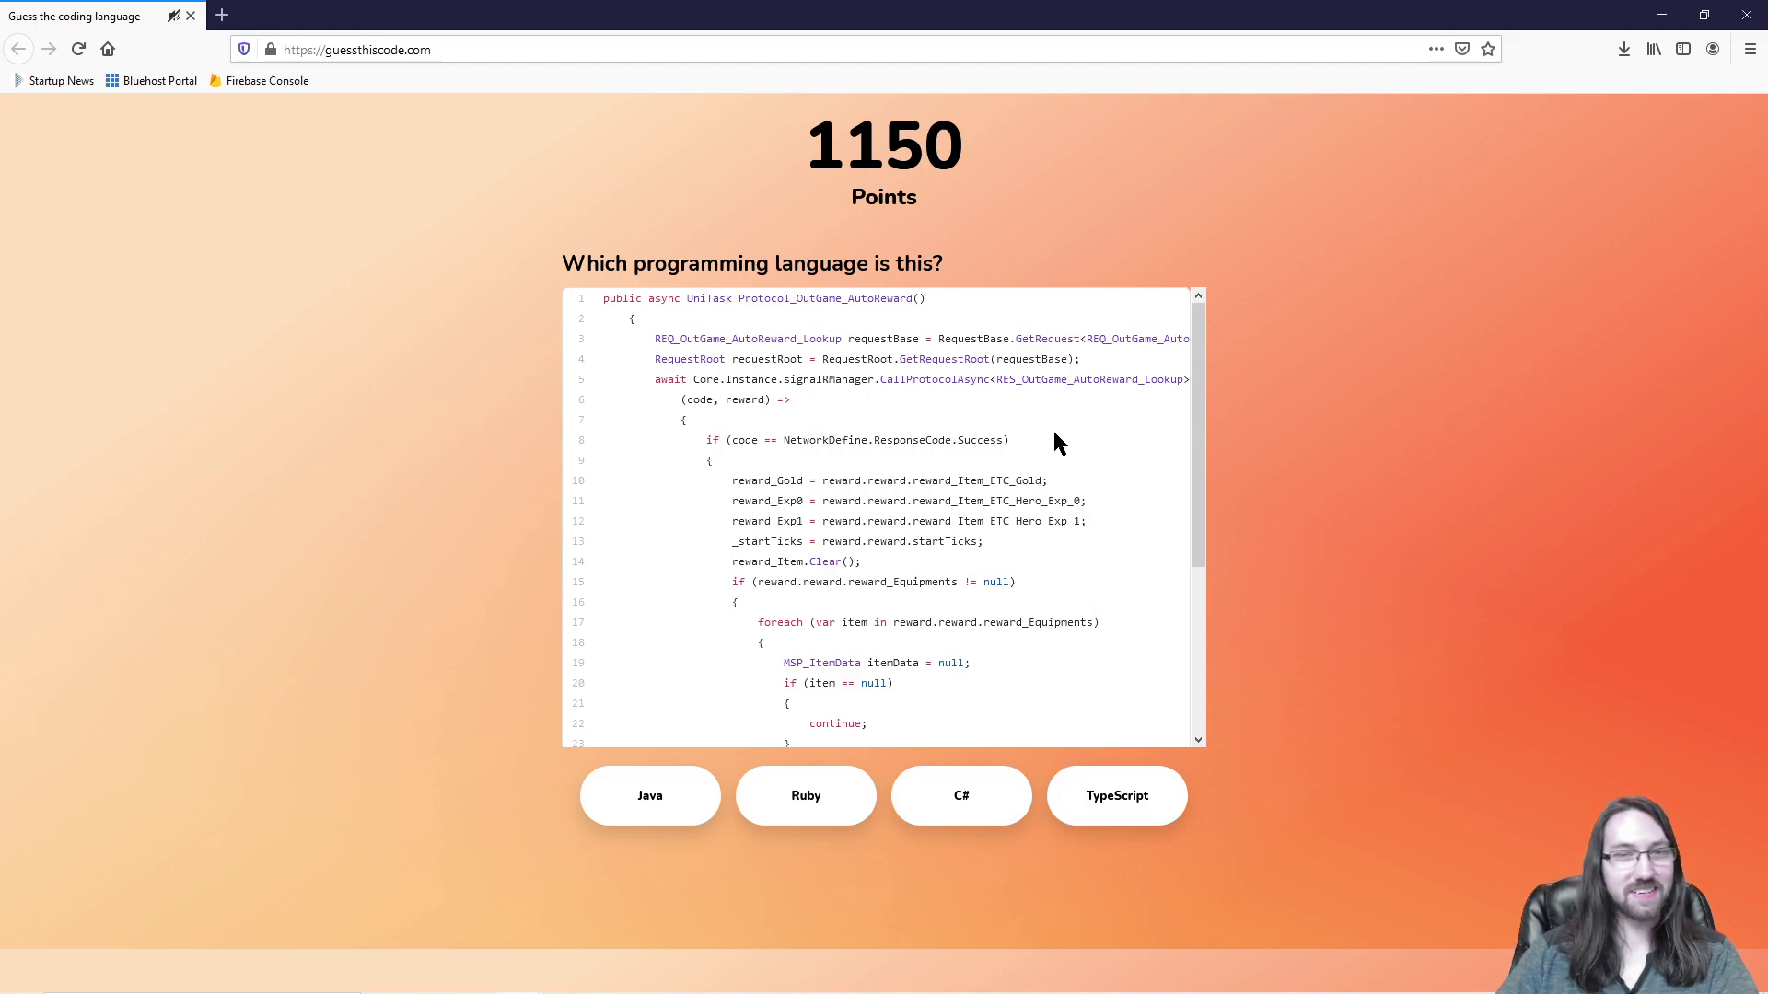
# Step: Study the reward expression on line 10 and lines 3–12 of the snippet
pyautogui.scroll(-4, 1055, 435)
pyautogui.scroll(4, 1058, 472)
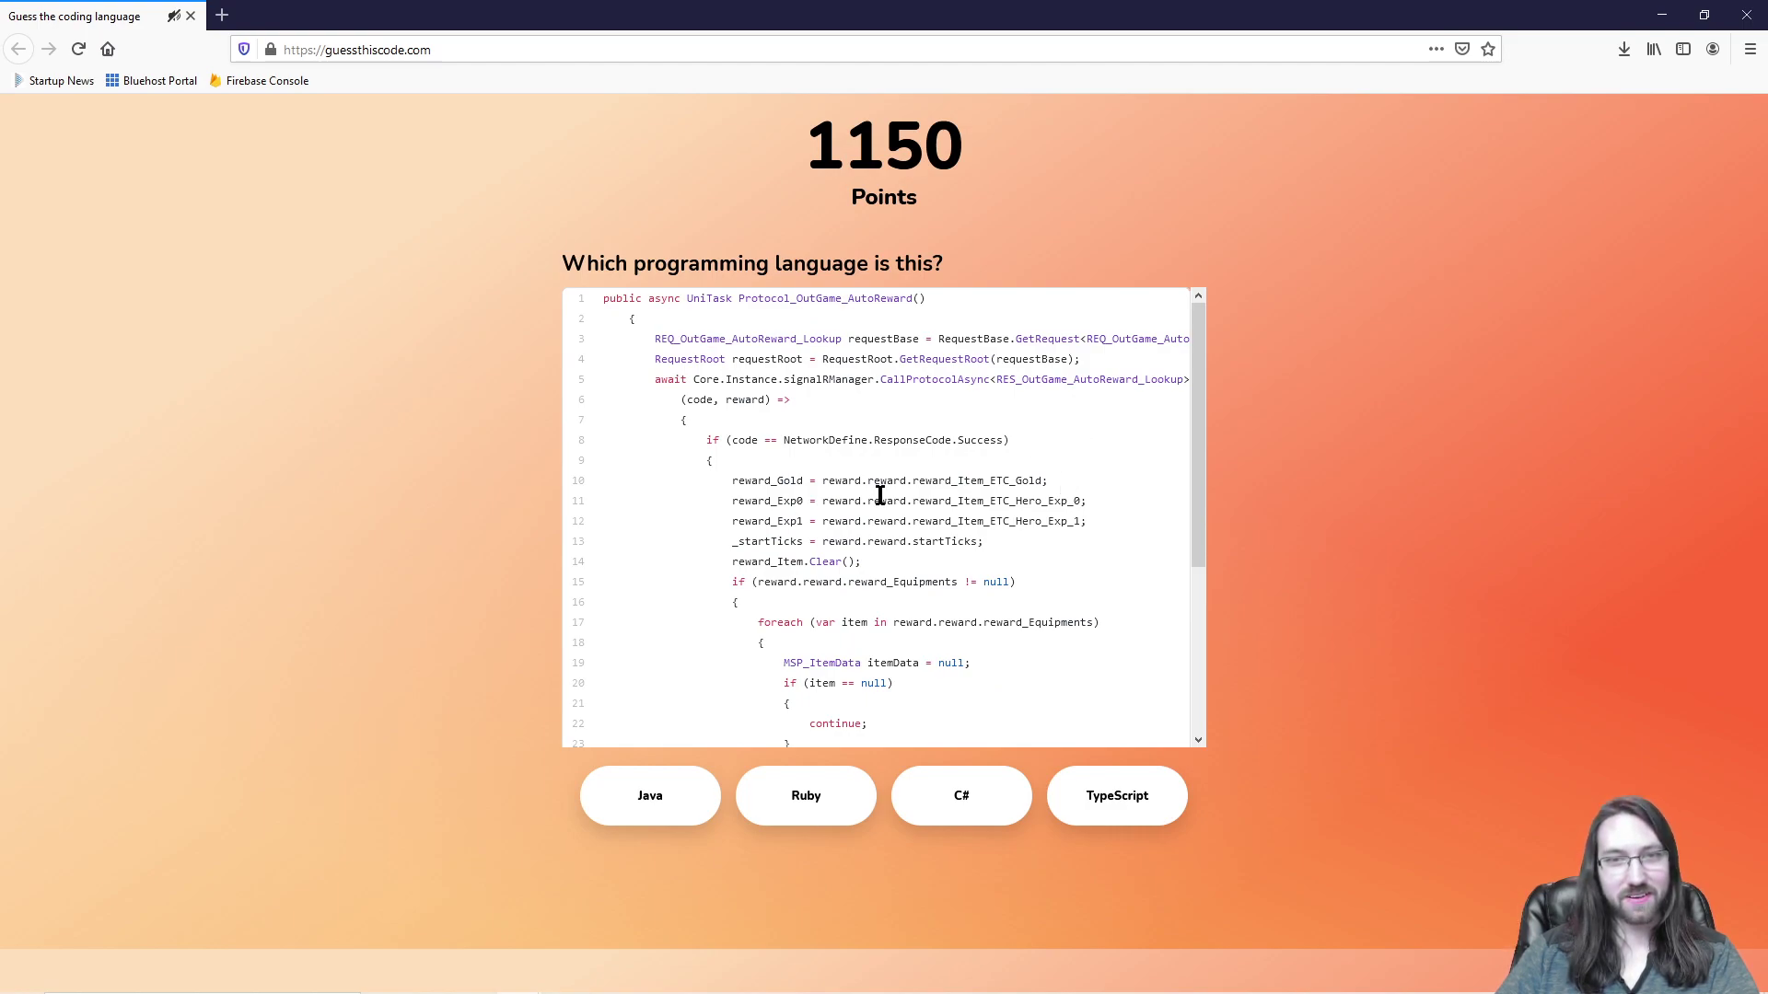
pyautogui.moveTo(816, 482); pyautogui.dragTo(1047, 471)
pyautogui.click(1049, 469)
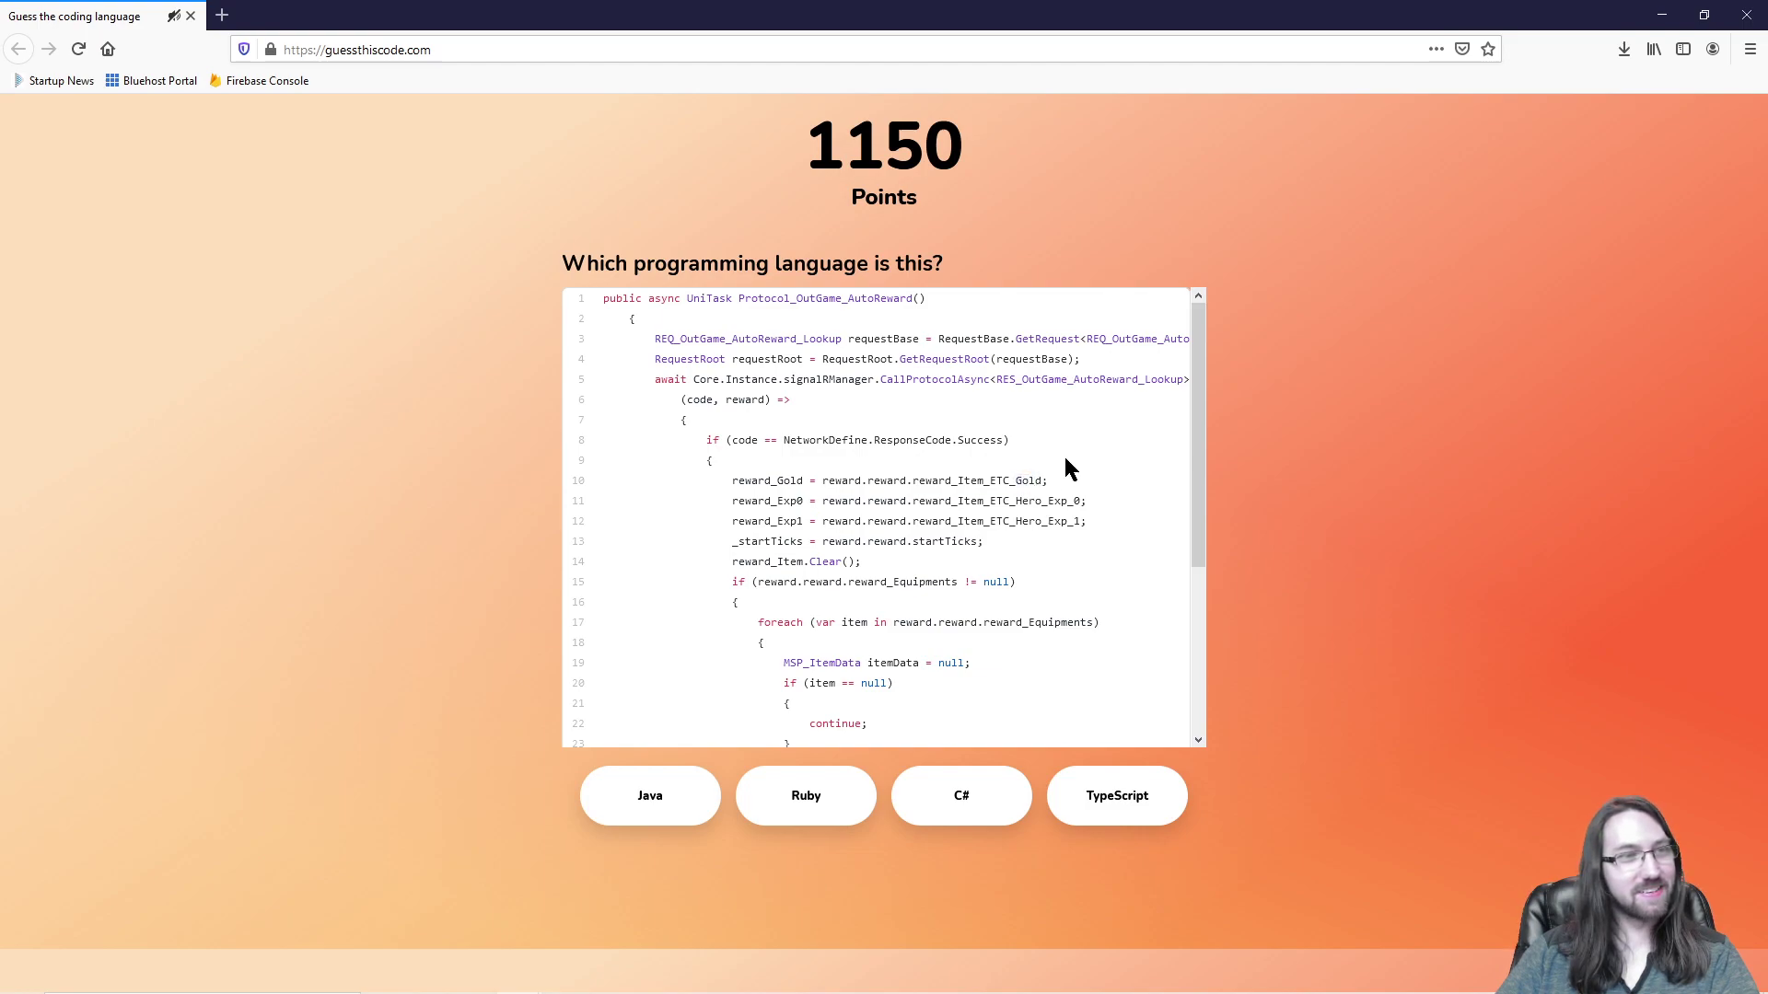
pyautogui.moveTo(823, 482); pyautogui.dragTo(995, 466)
pyautogui.click(853, 478)
pyautogui.moveTo(832, 478); pyautogui.dragTo(978, 479)
pyautogui.click(894, 498)
pyautogui.click(1040, 471)
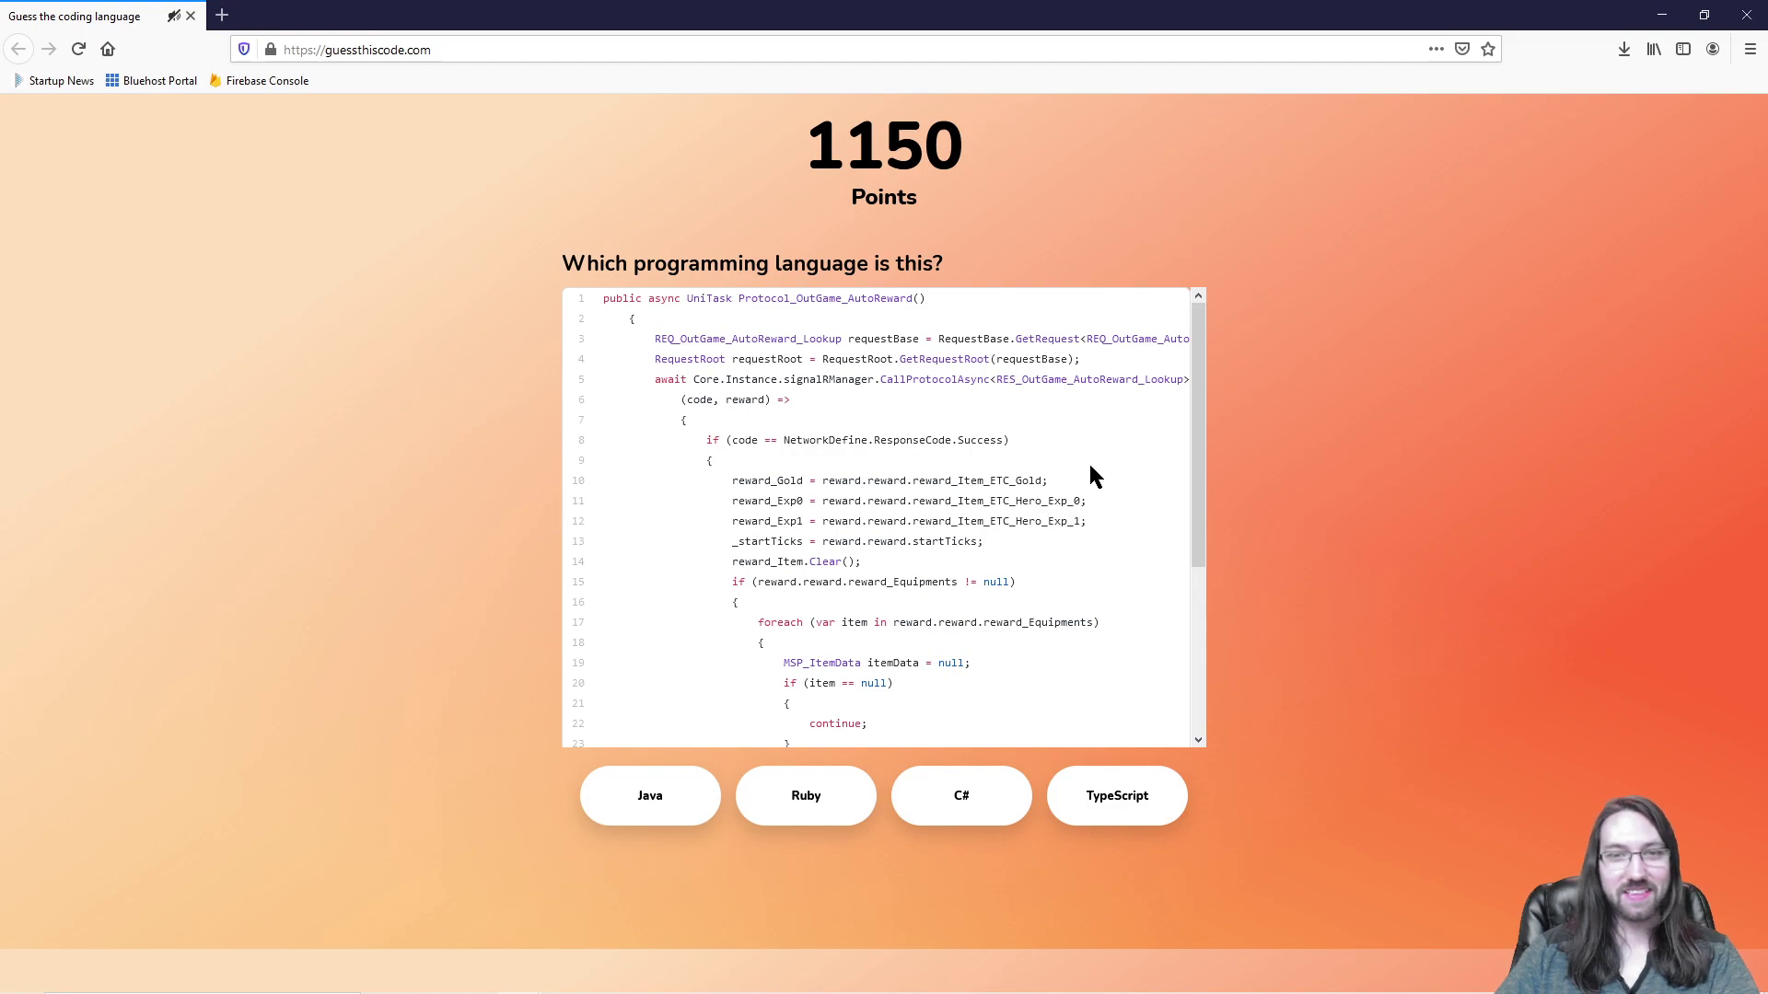
pyautogui.moveTo(1073, 478); pyautogui.dragTo(1076, 541)
pyautogui.click(1075, 542)
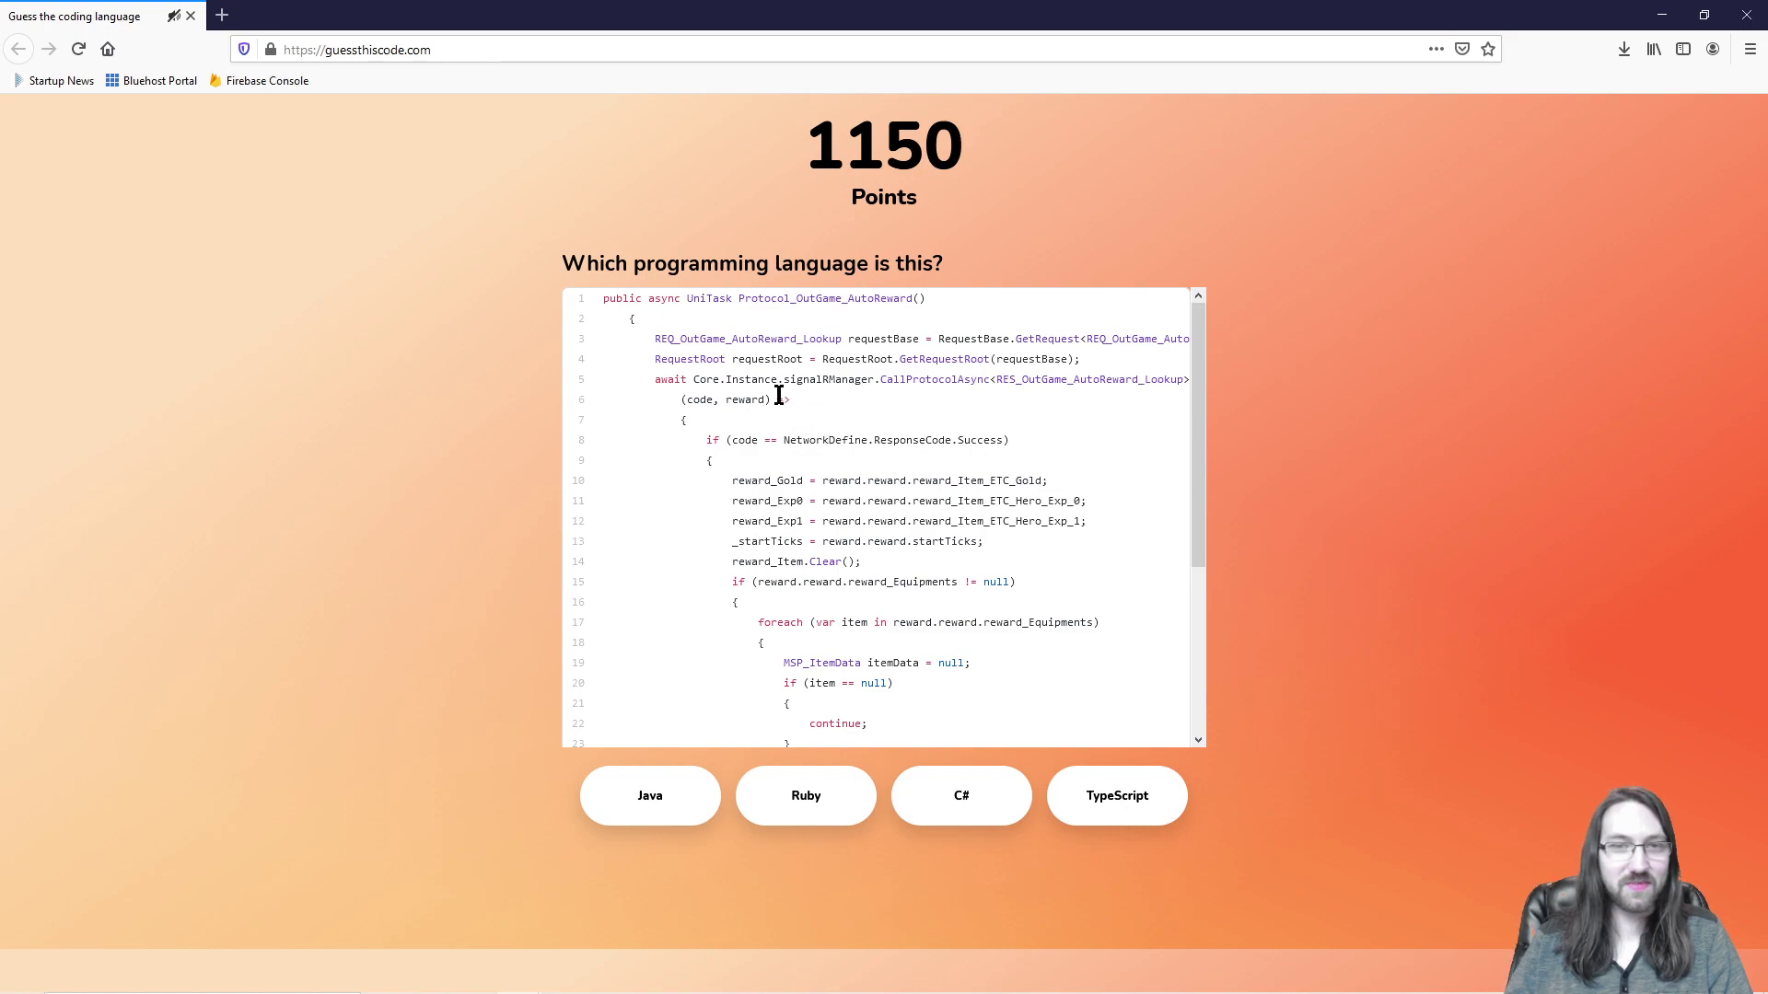
# Step: Answer C# for the reward snippet
pyautogui.scroll(-3, 777, 446)
pyautogui.scroll(3, 828, 497)
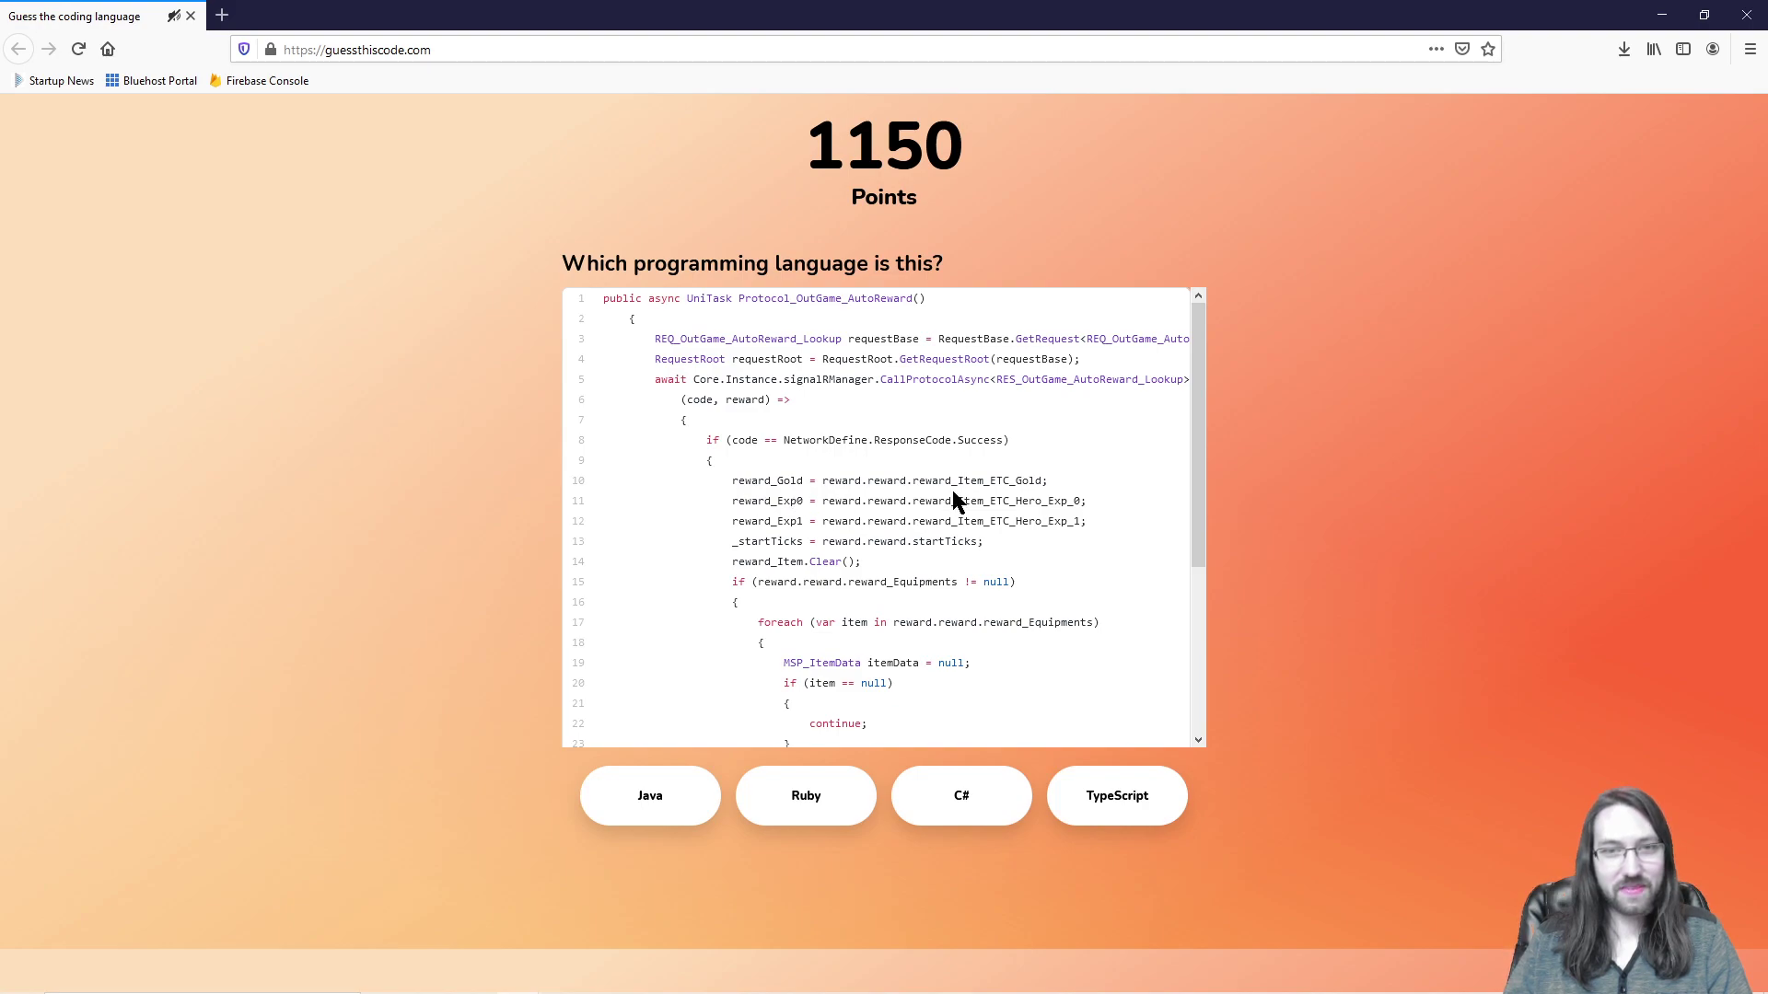
pyautogui.scroll(-3, 863, 471)
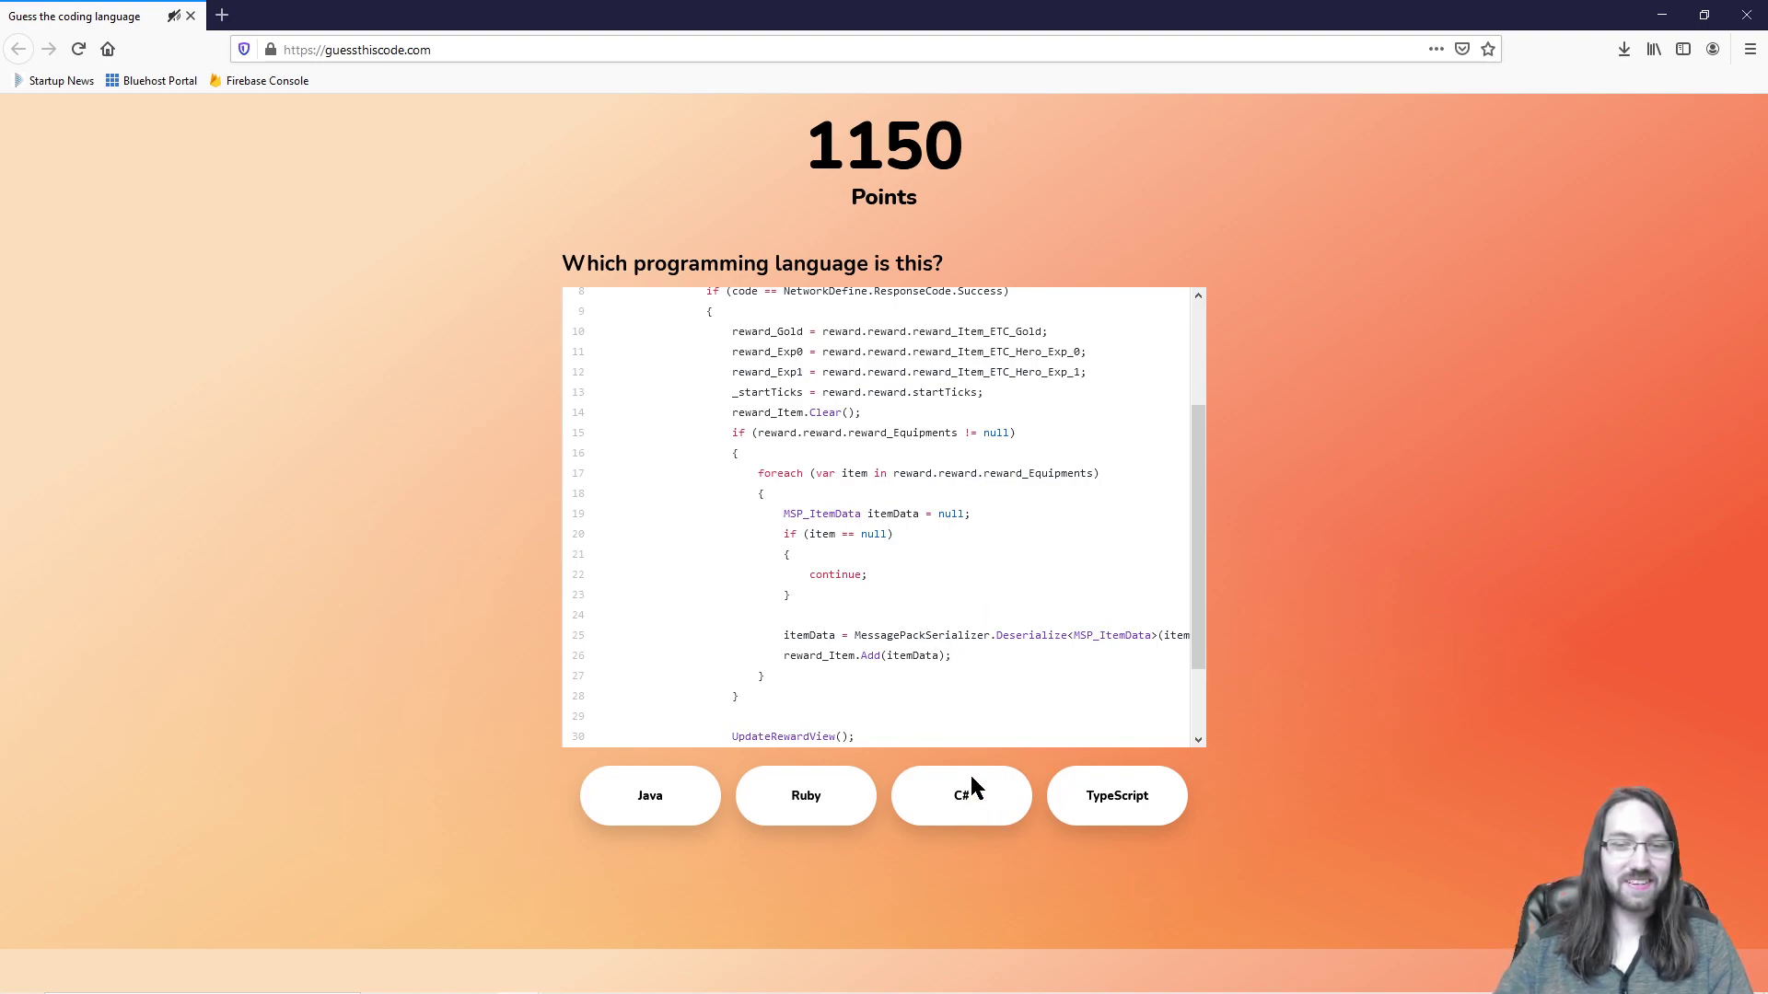
pyautogui.click(972, 805)
pyautogui.click(920, 901)
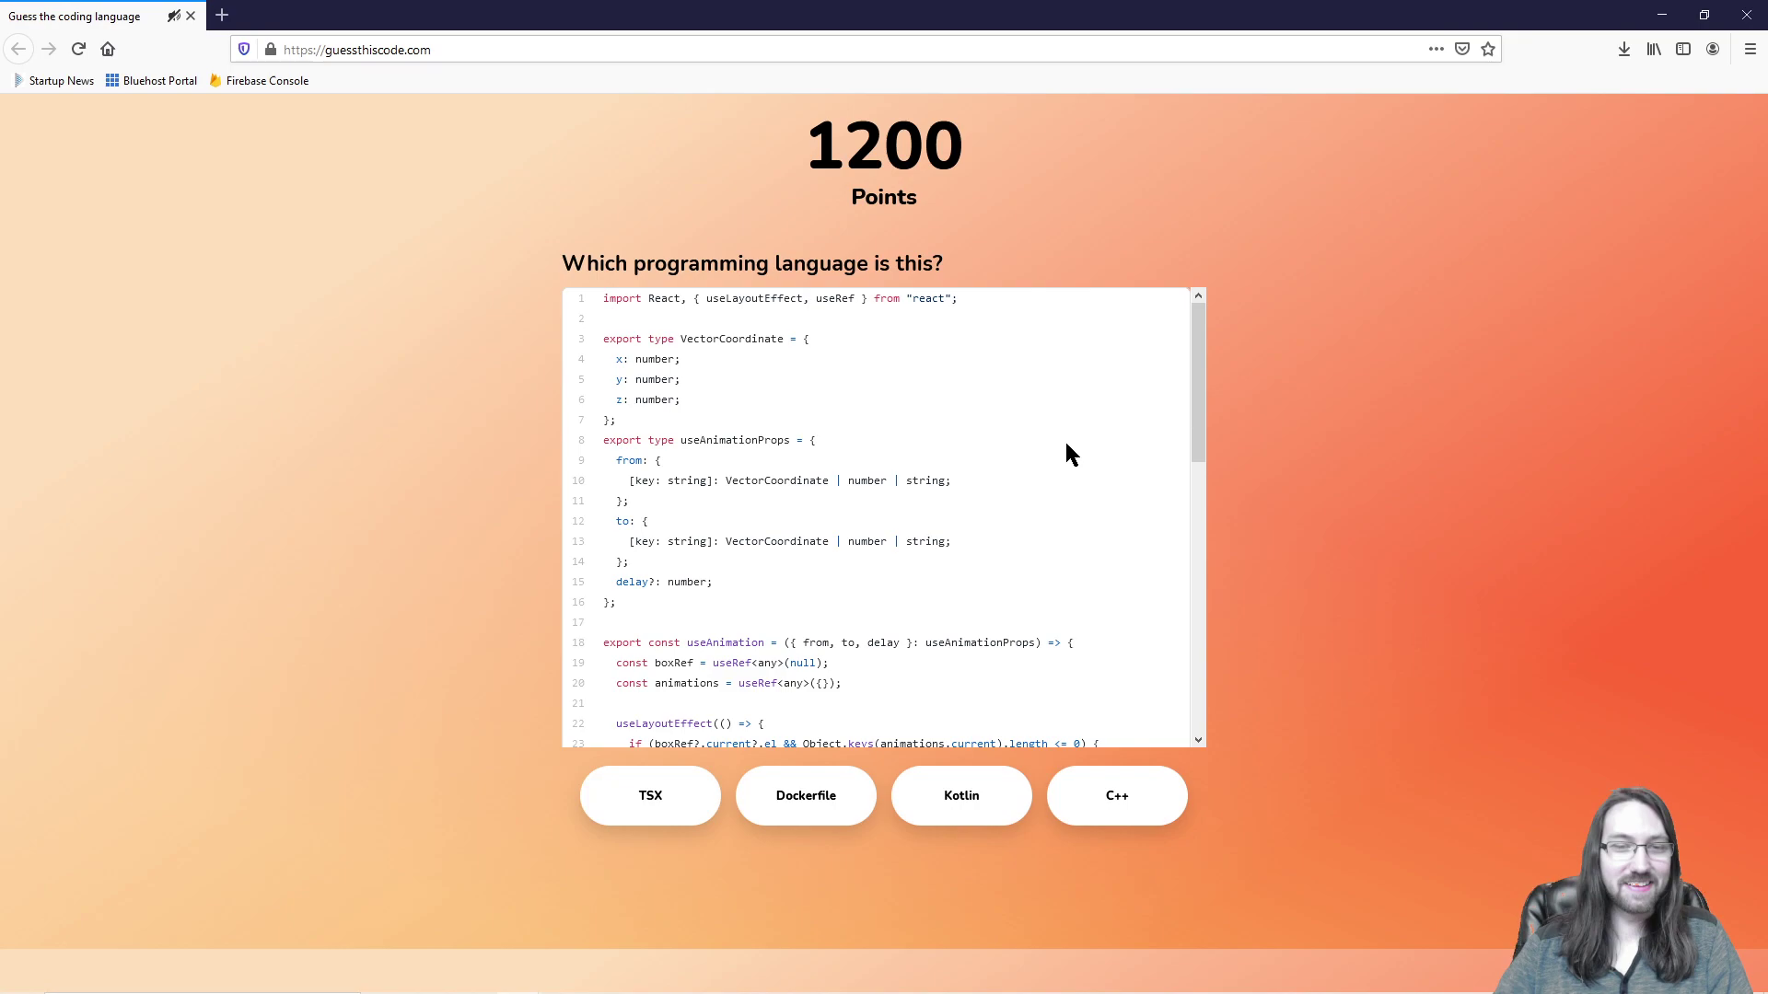
# Step: Scroll through the next snippet and answer TSX
pyautogui.scroll(-5, 733, 500)
pyautogui.scroll(-4, 732, 497)
pyautogui.scroll(2, 951, 541)
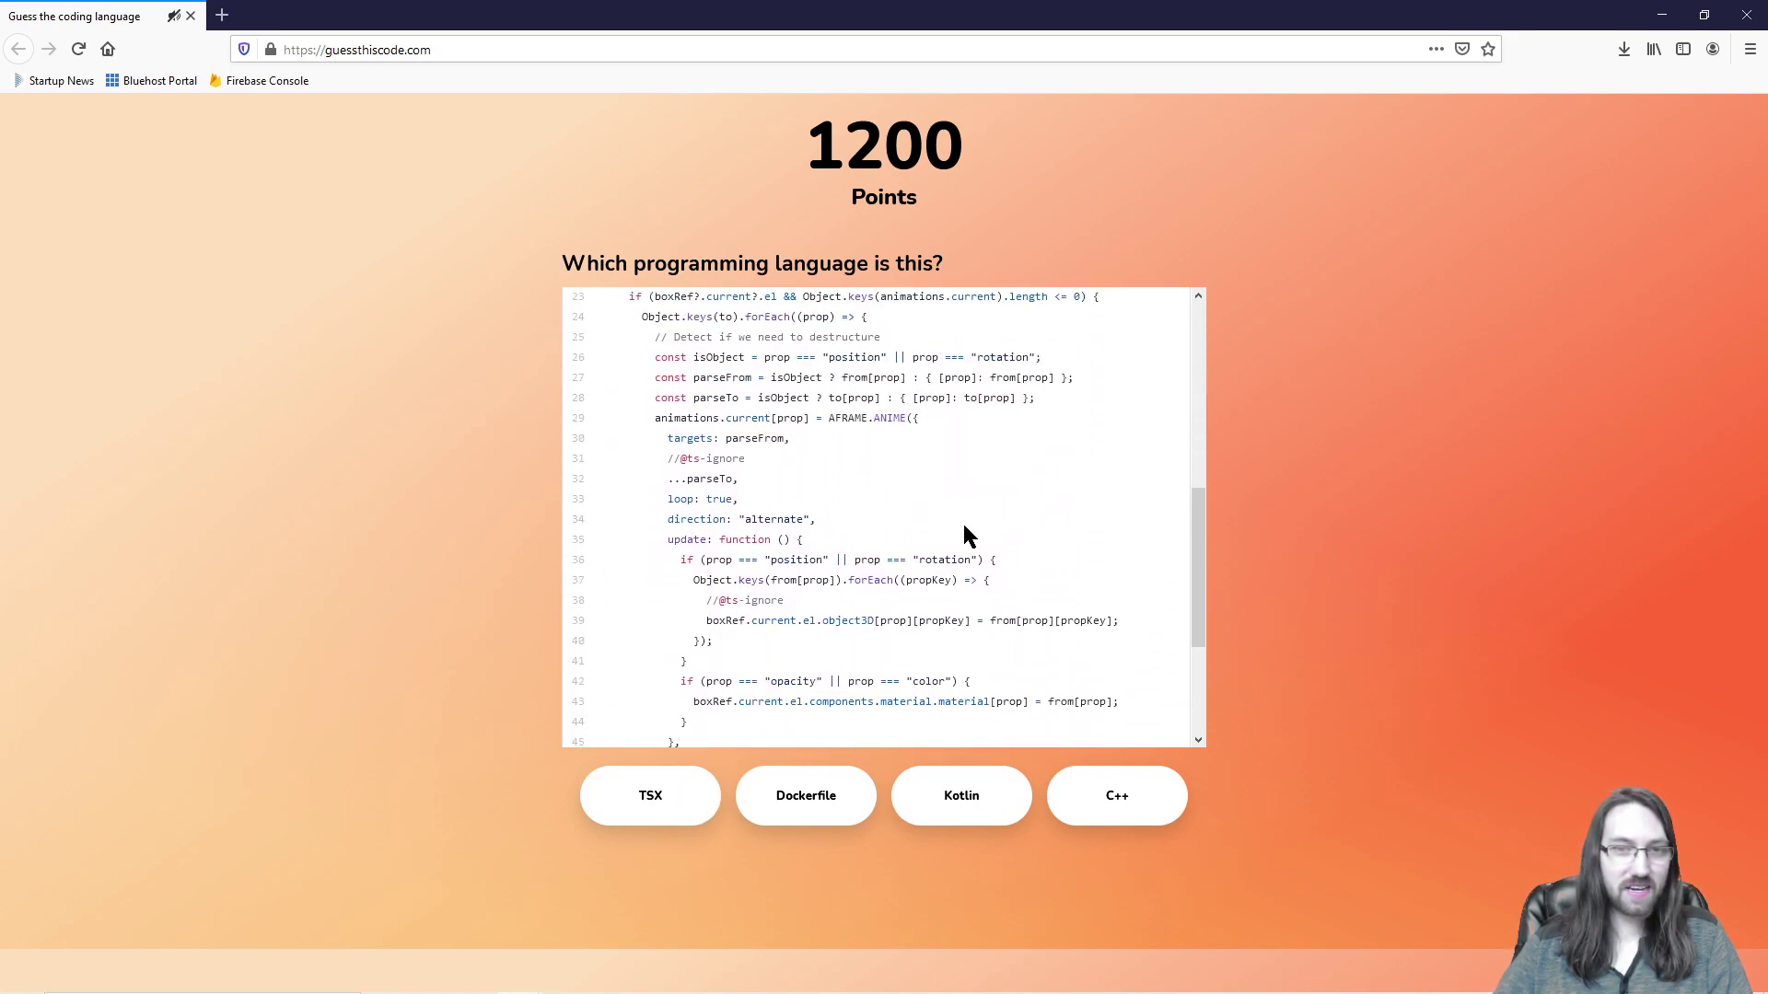
pyautogui.scroll(5, 965, 529)
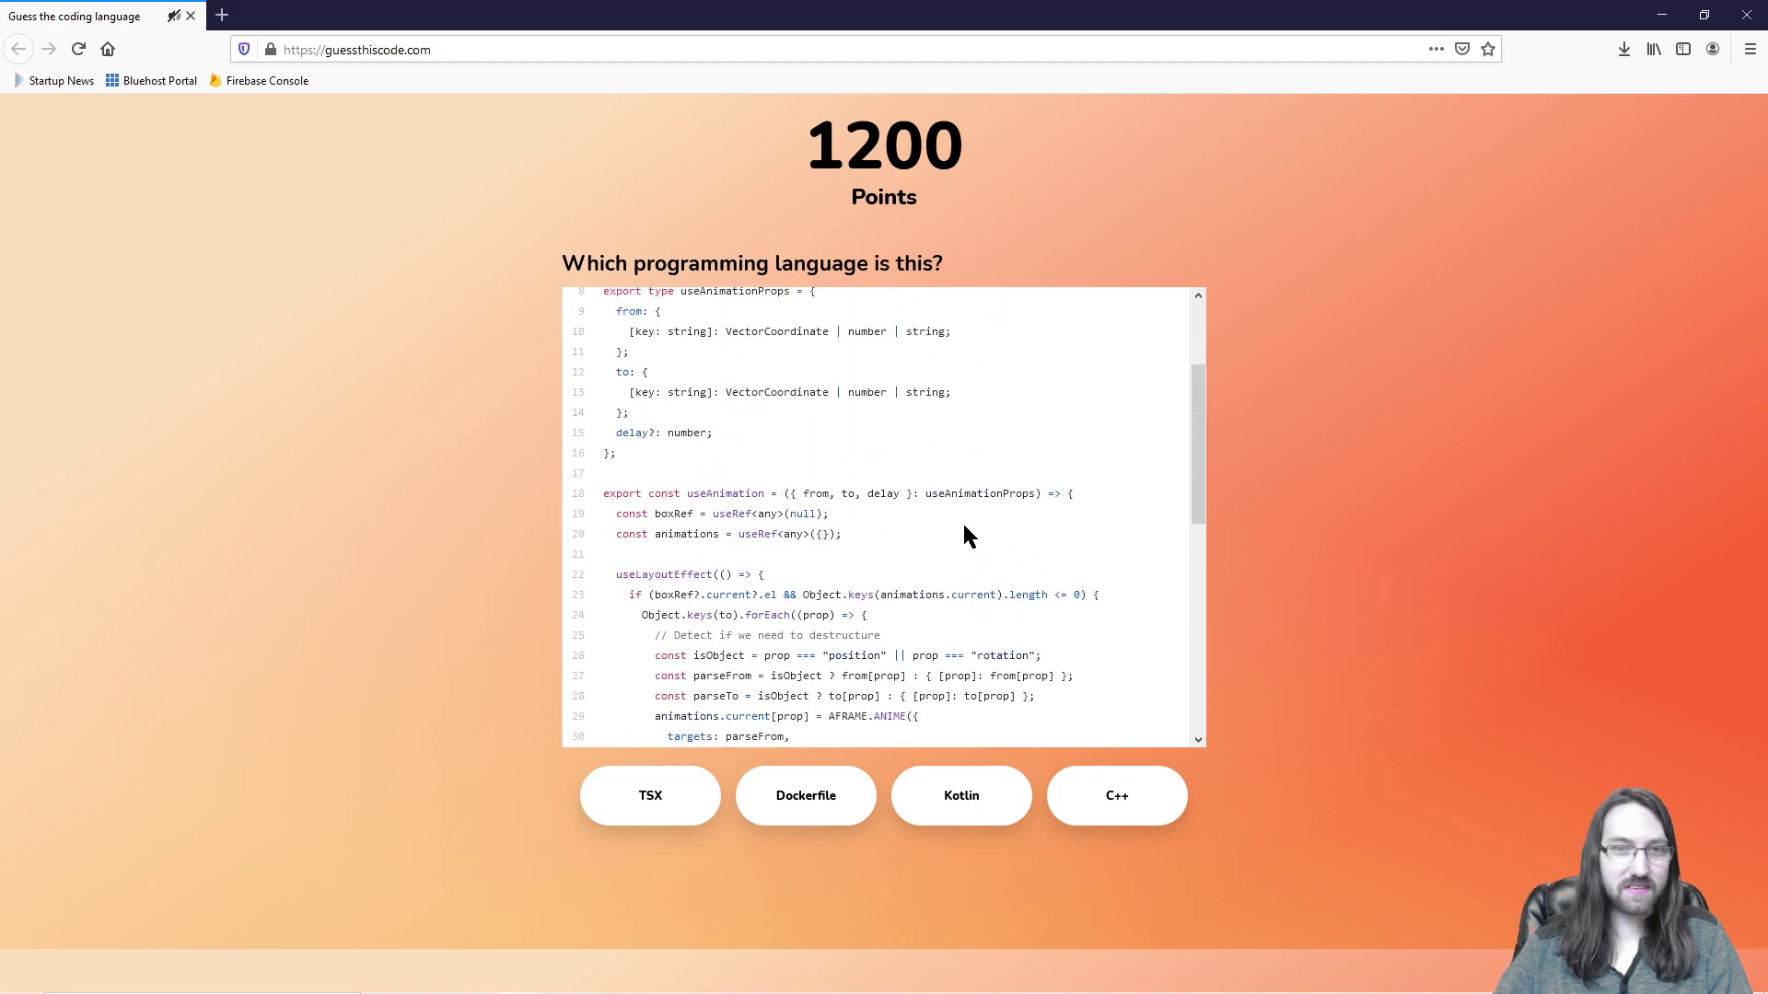
pyautogui.scroll(3, 964, 534)
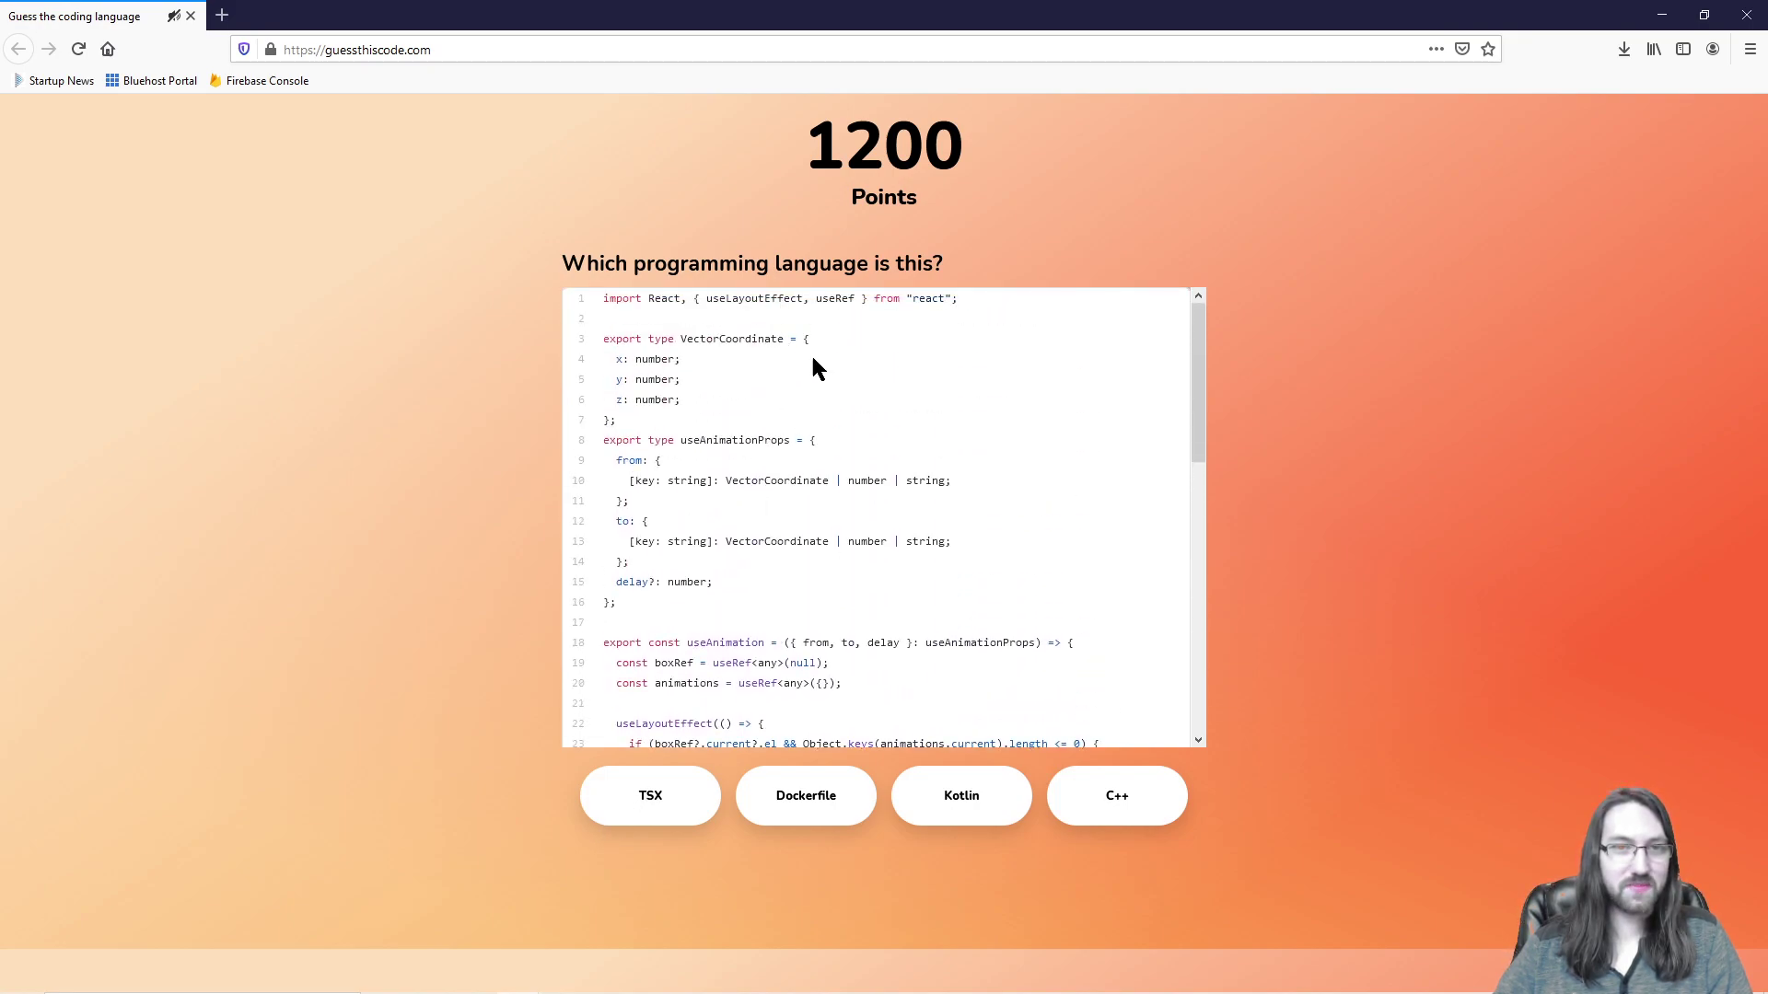
pyautogui.click(654, 822)
pyautogui.click(840, 898)
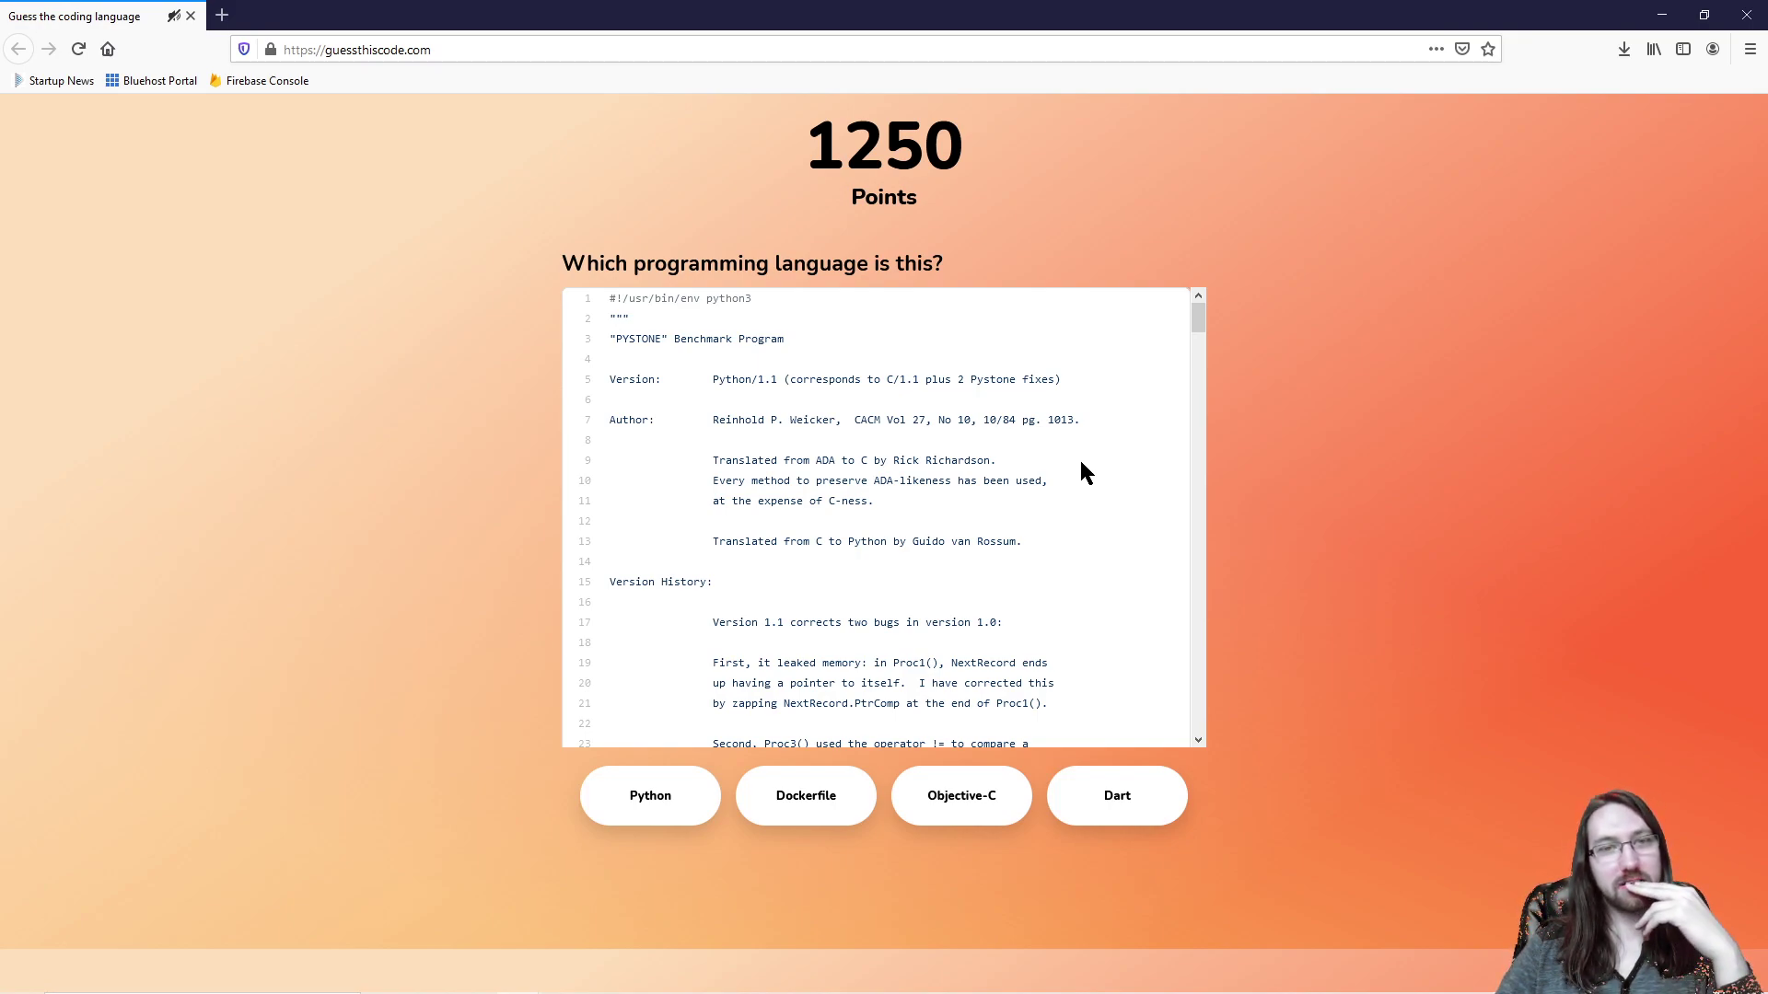
# Step: Identify the python3 PYSTONE benchmark as Python, reaching 1300 points
pyautogui.moveTo(792, 295); pyautogui.dragTo(557, 294)
pyautogui.scroll(-7, 974, 431)
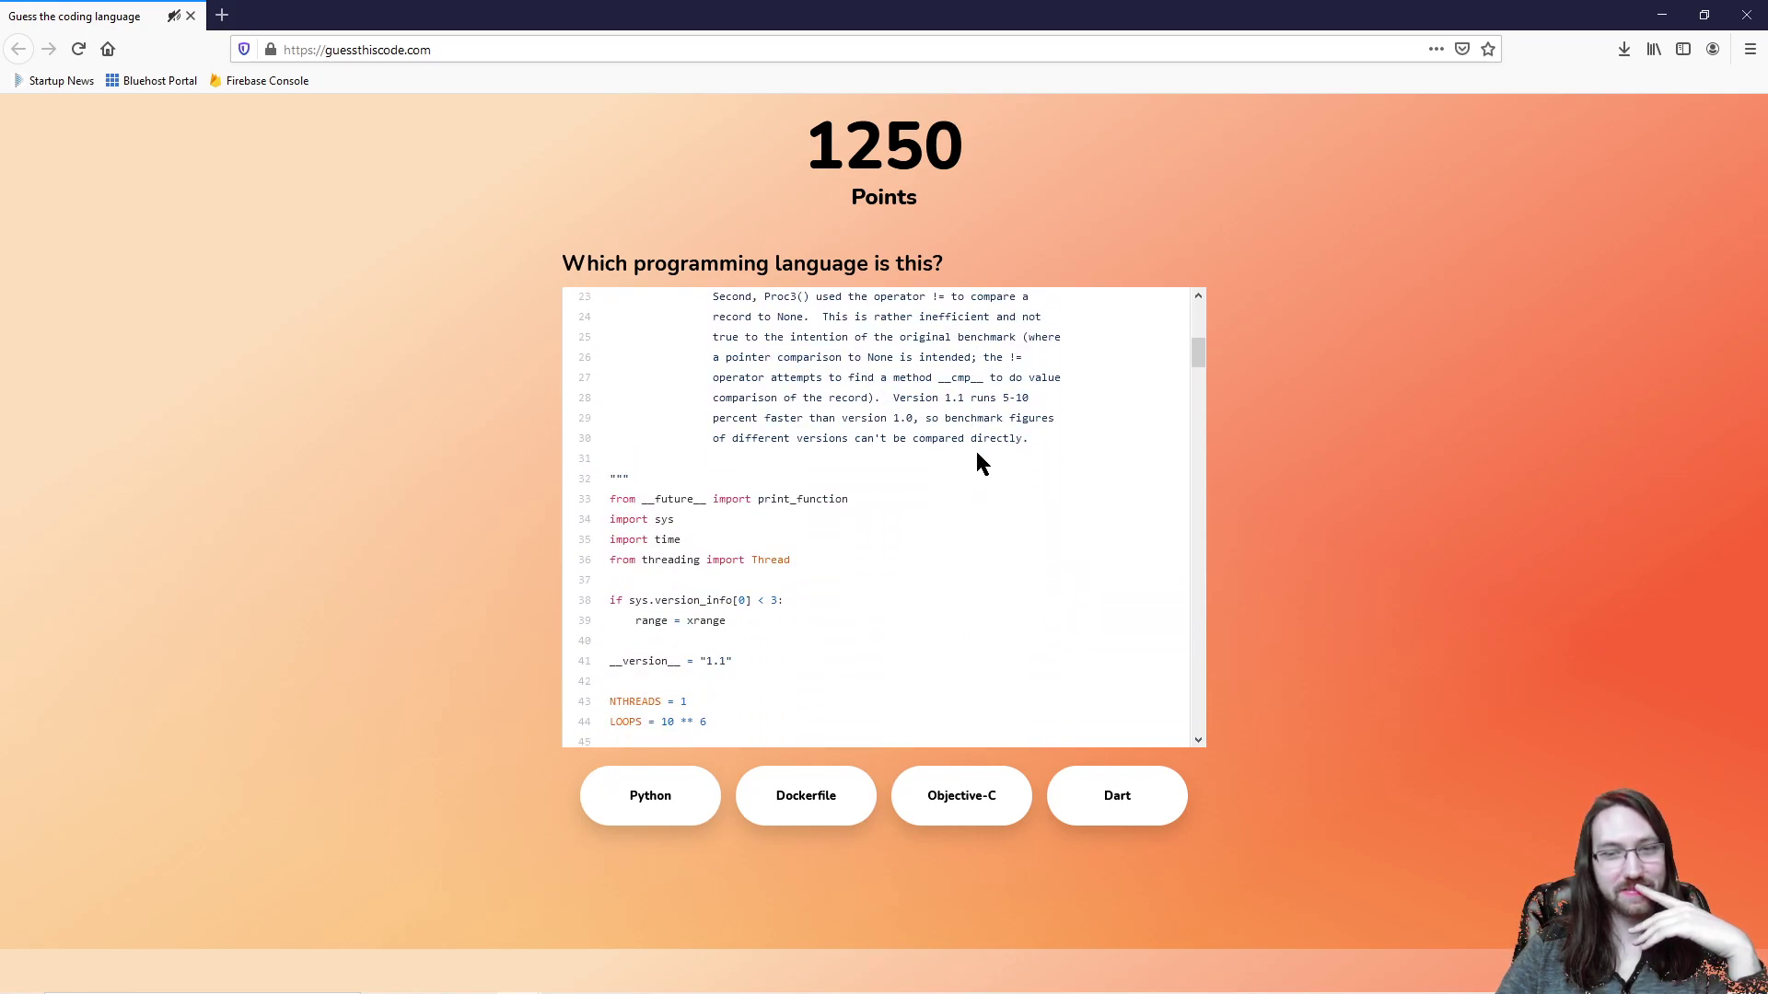
pyautogui.scroll(-5, 976, 451)
pyautogui.scroll(7, 978, 463)
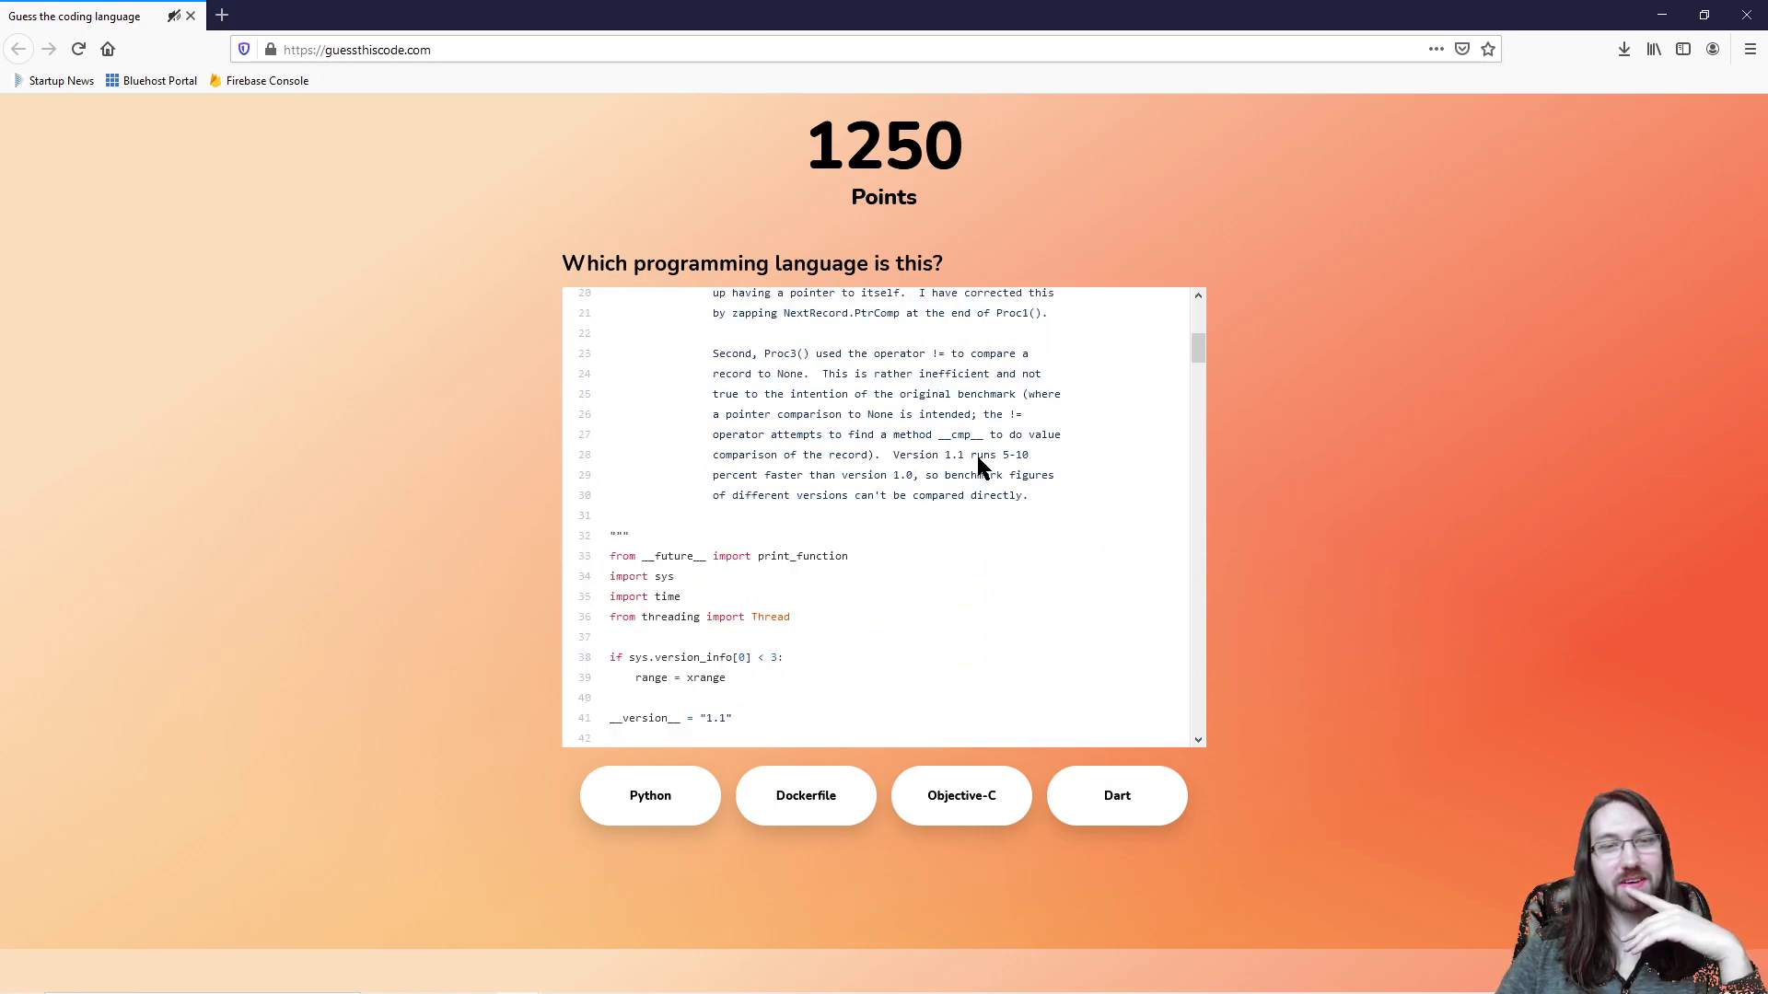
pyautogui.scroll(-5, 979, 466)
pyautogui.scroll(10, 979, 460)
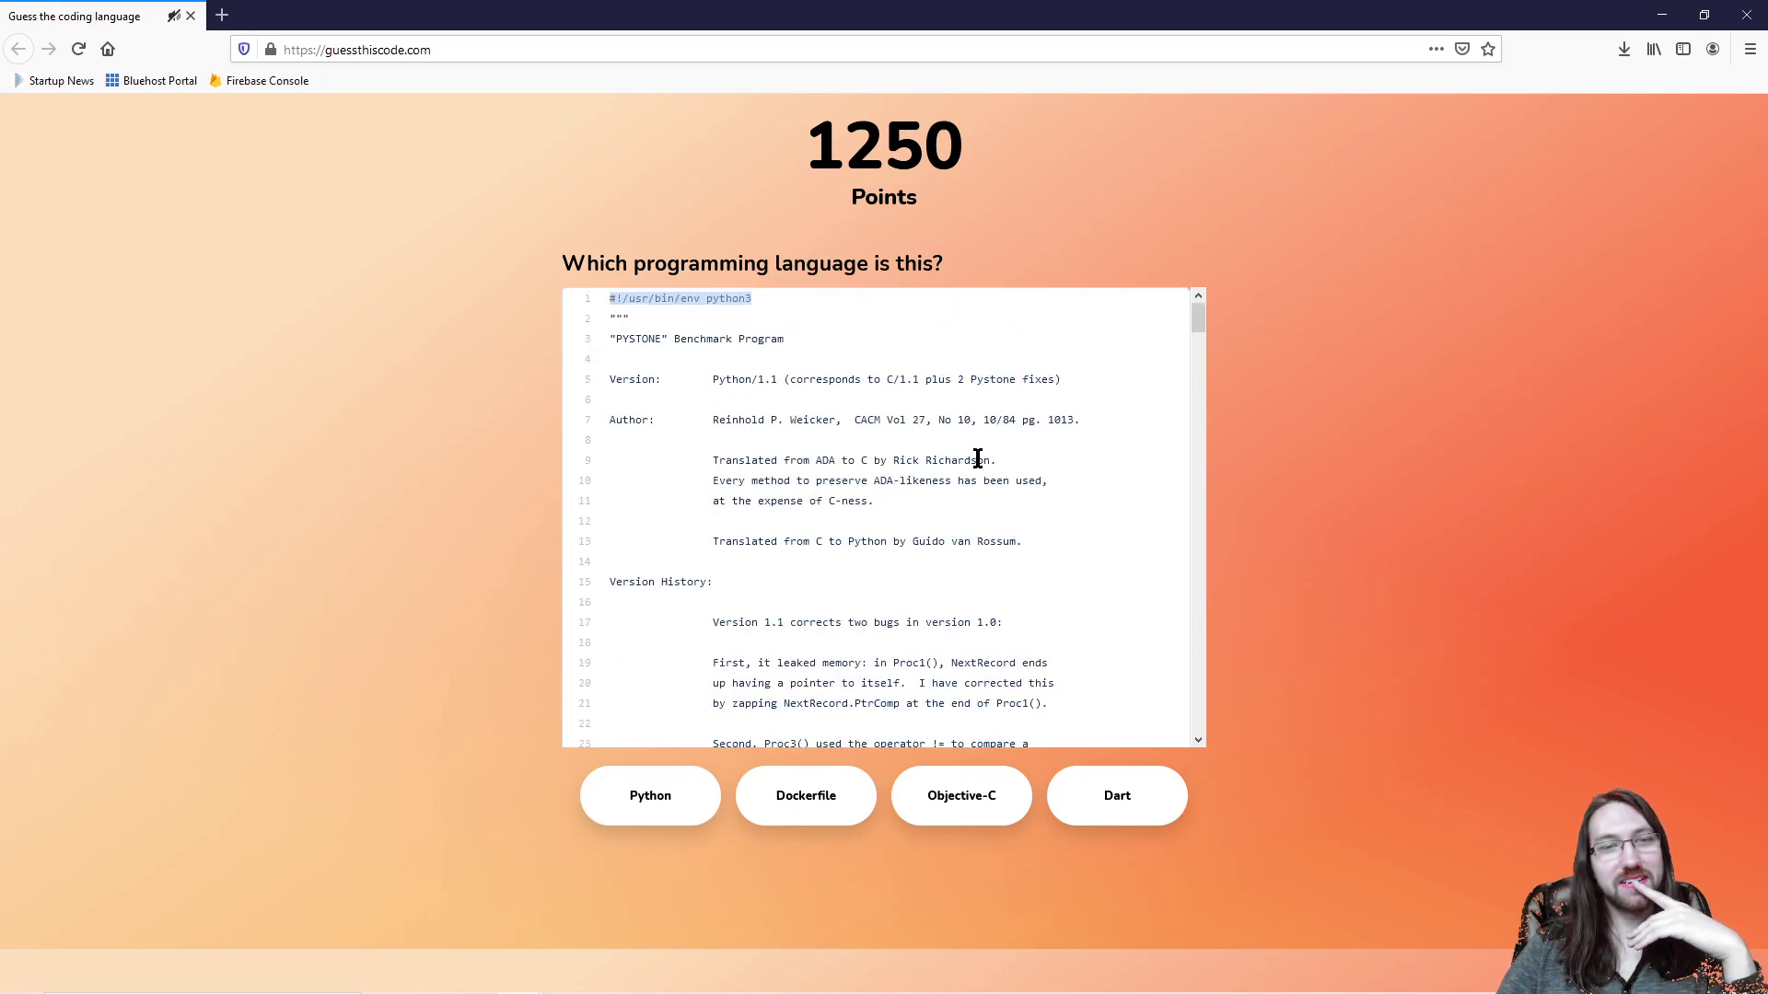
pyautogui.scroll(-7, 978, 461)
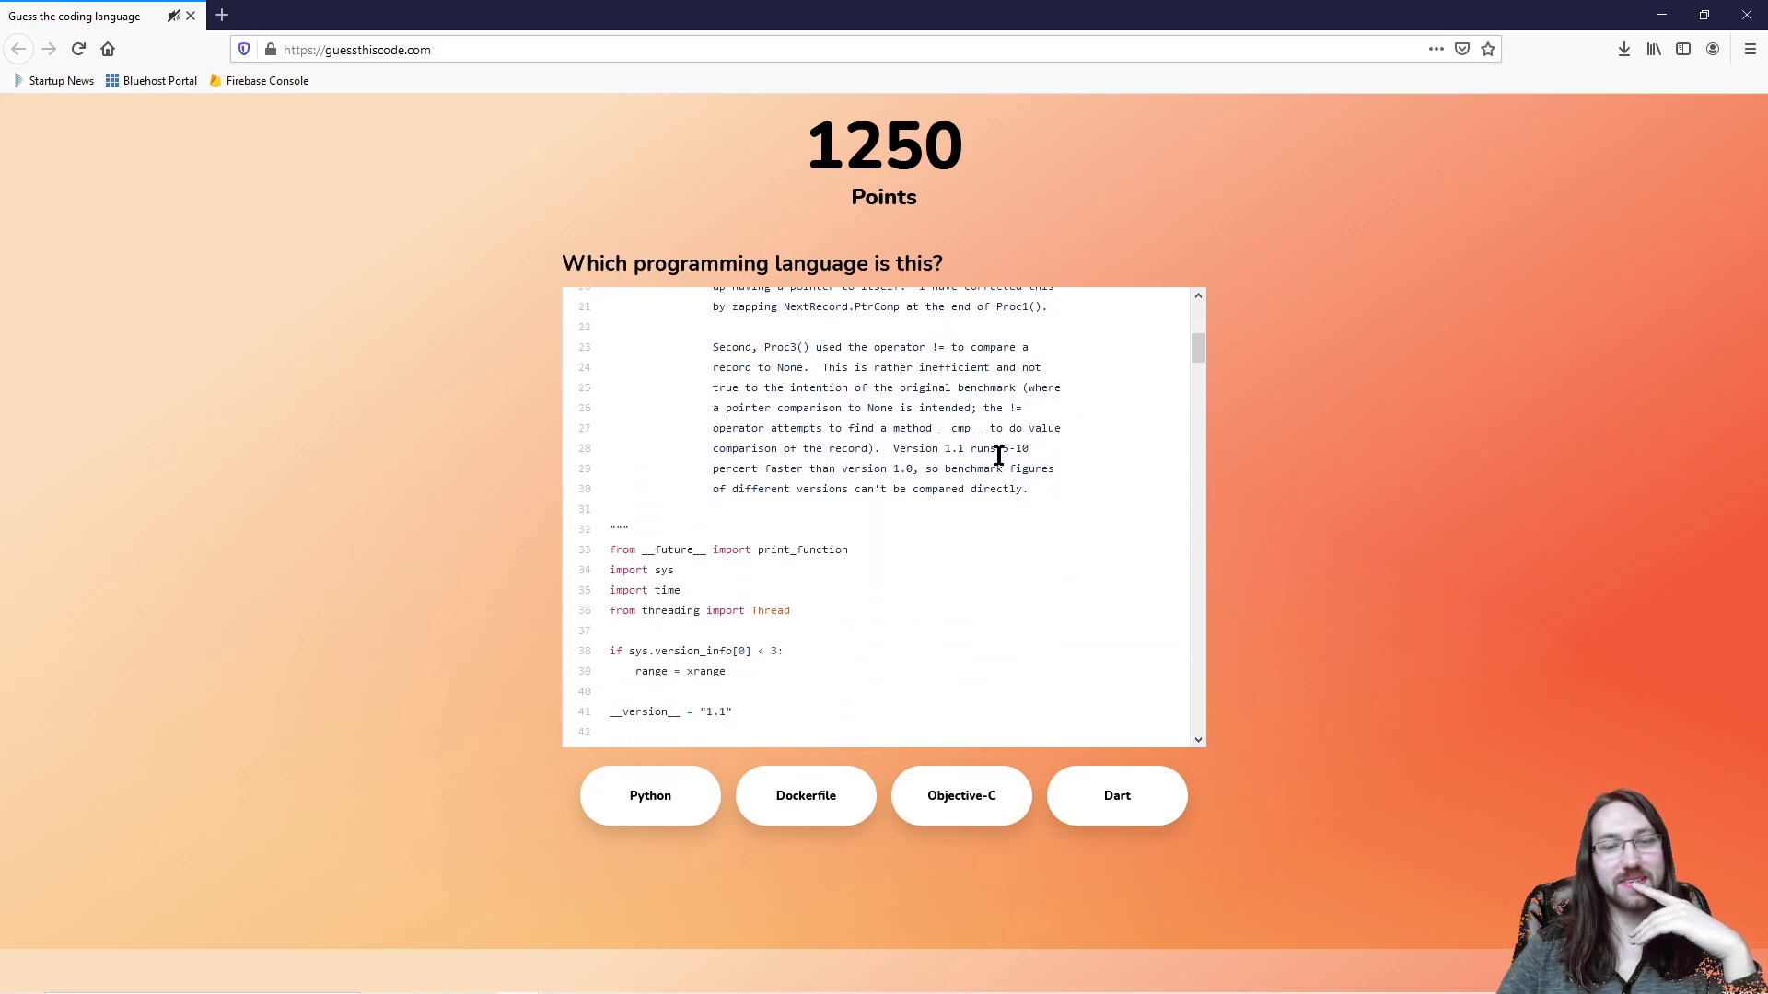
pyautogui.click(672, 792)
pyautogui.click(952, 899)
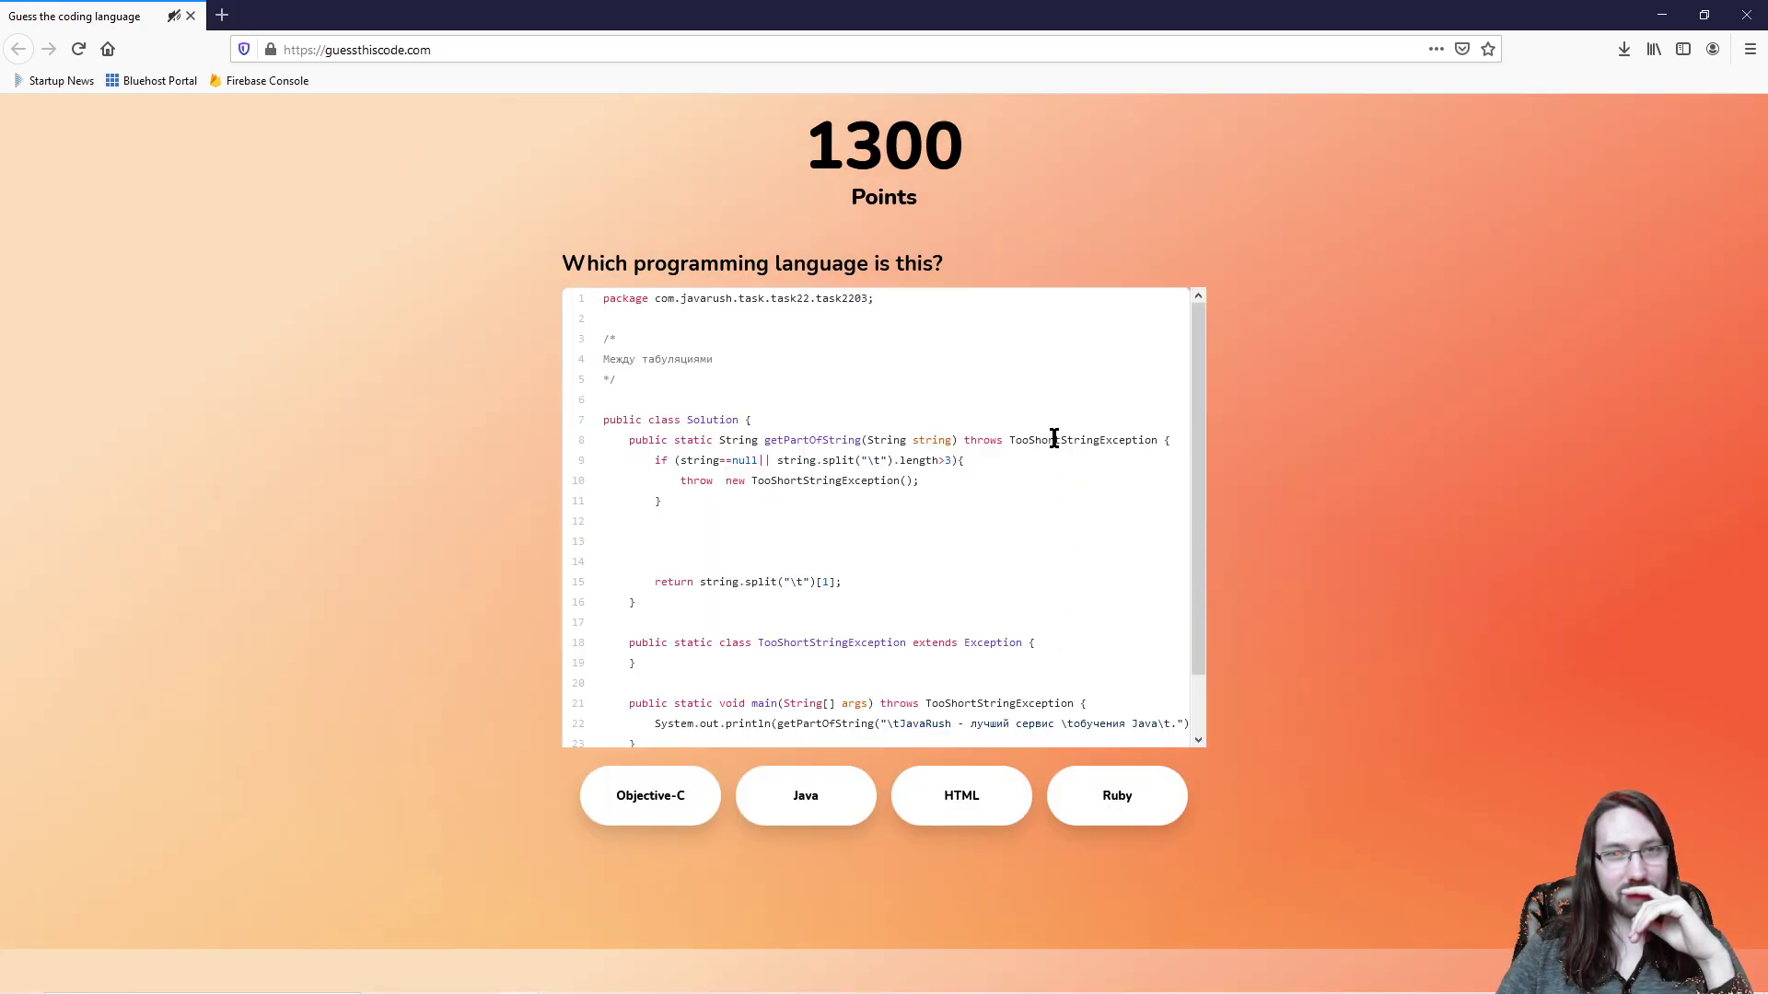
# Step: Inspect the javarush package name and the Solution class declaration
pyautogui.moveTo(881, 278); pyautogui.dragTo(869, 302)
pyautogui.click(866, 359)
pyautogui.moveTo(695, 306); pyautogui.dragTo(743, 298)
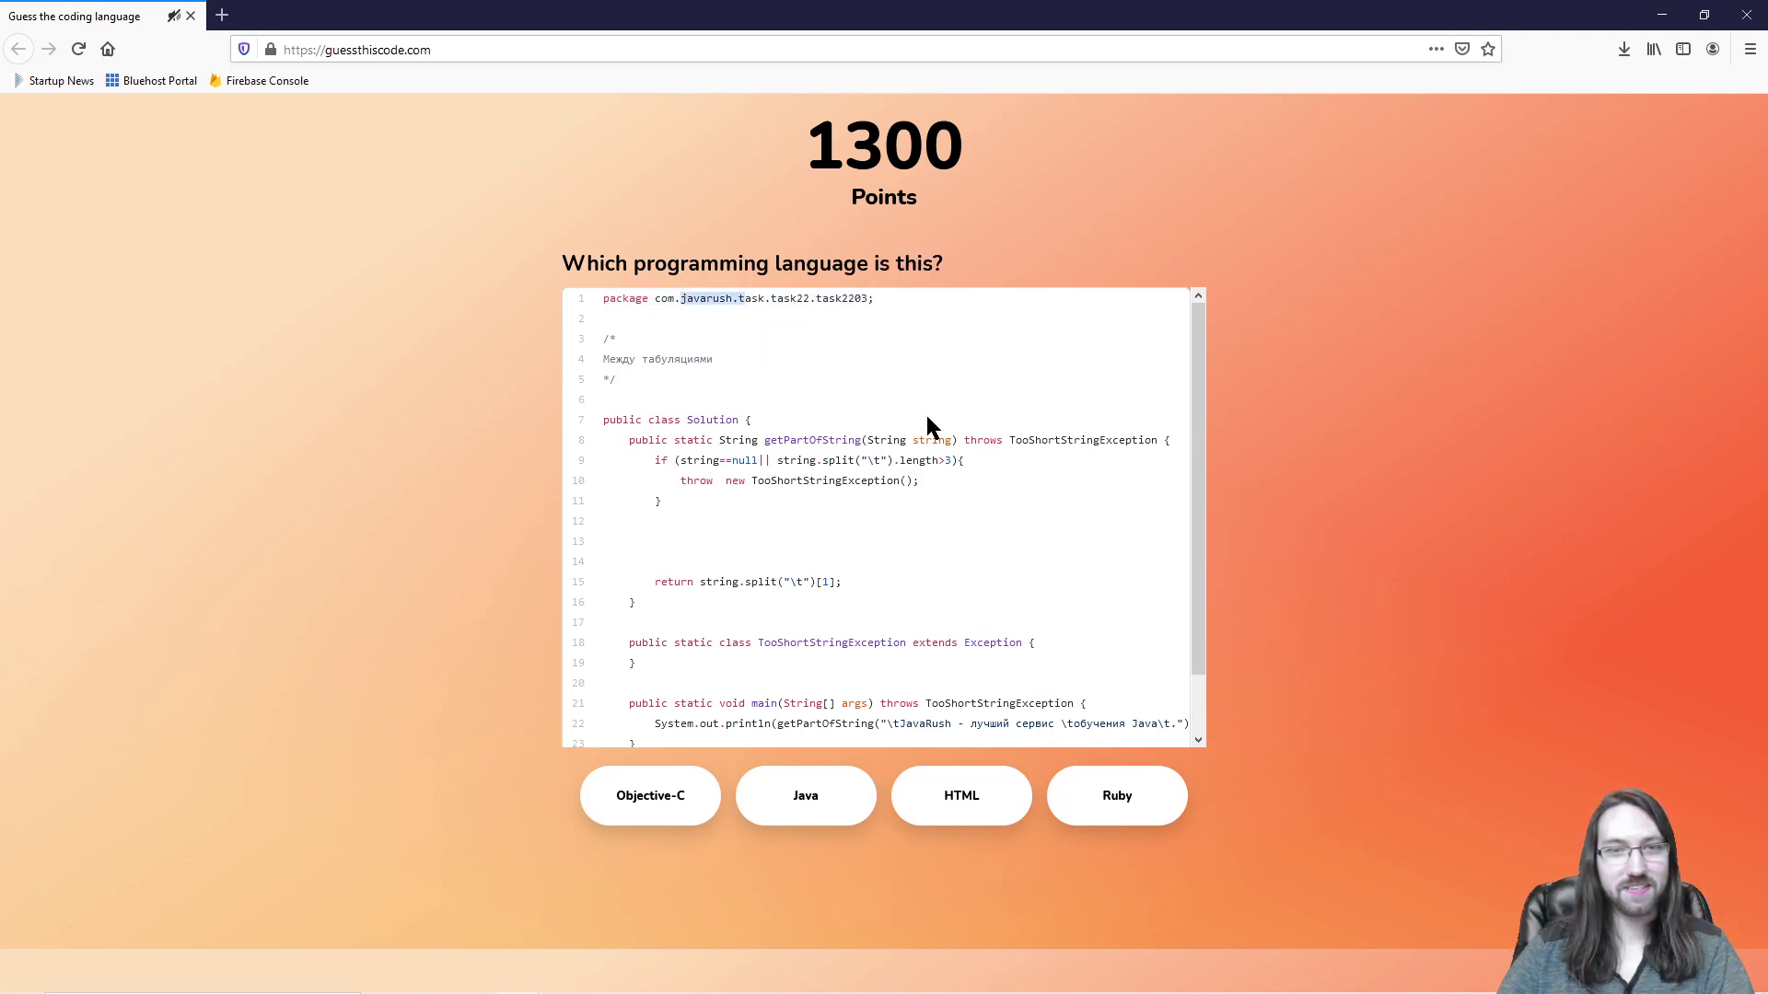
pyautogui.scroll(-1, 931, 422)
pyautogui.moveTo(715, 363); pyautogui.dragTo(750, 361)
pyautogui.click(774, 334)
pyautogui.click(902, 405)
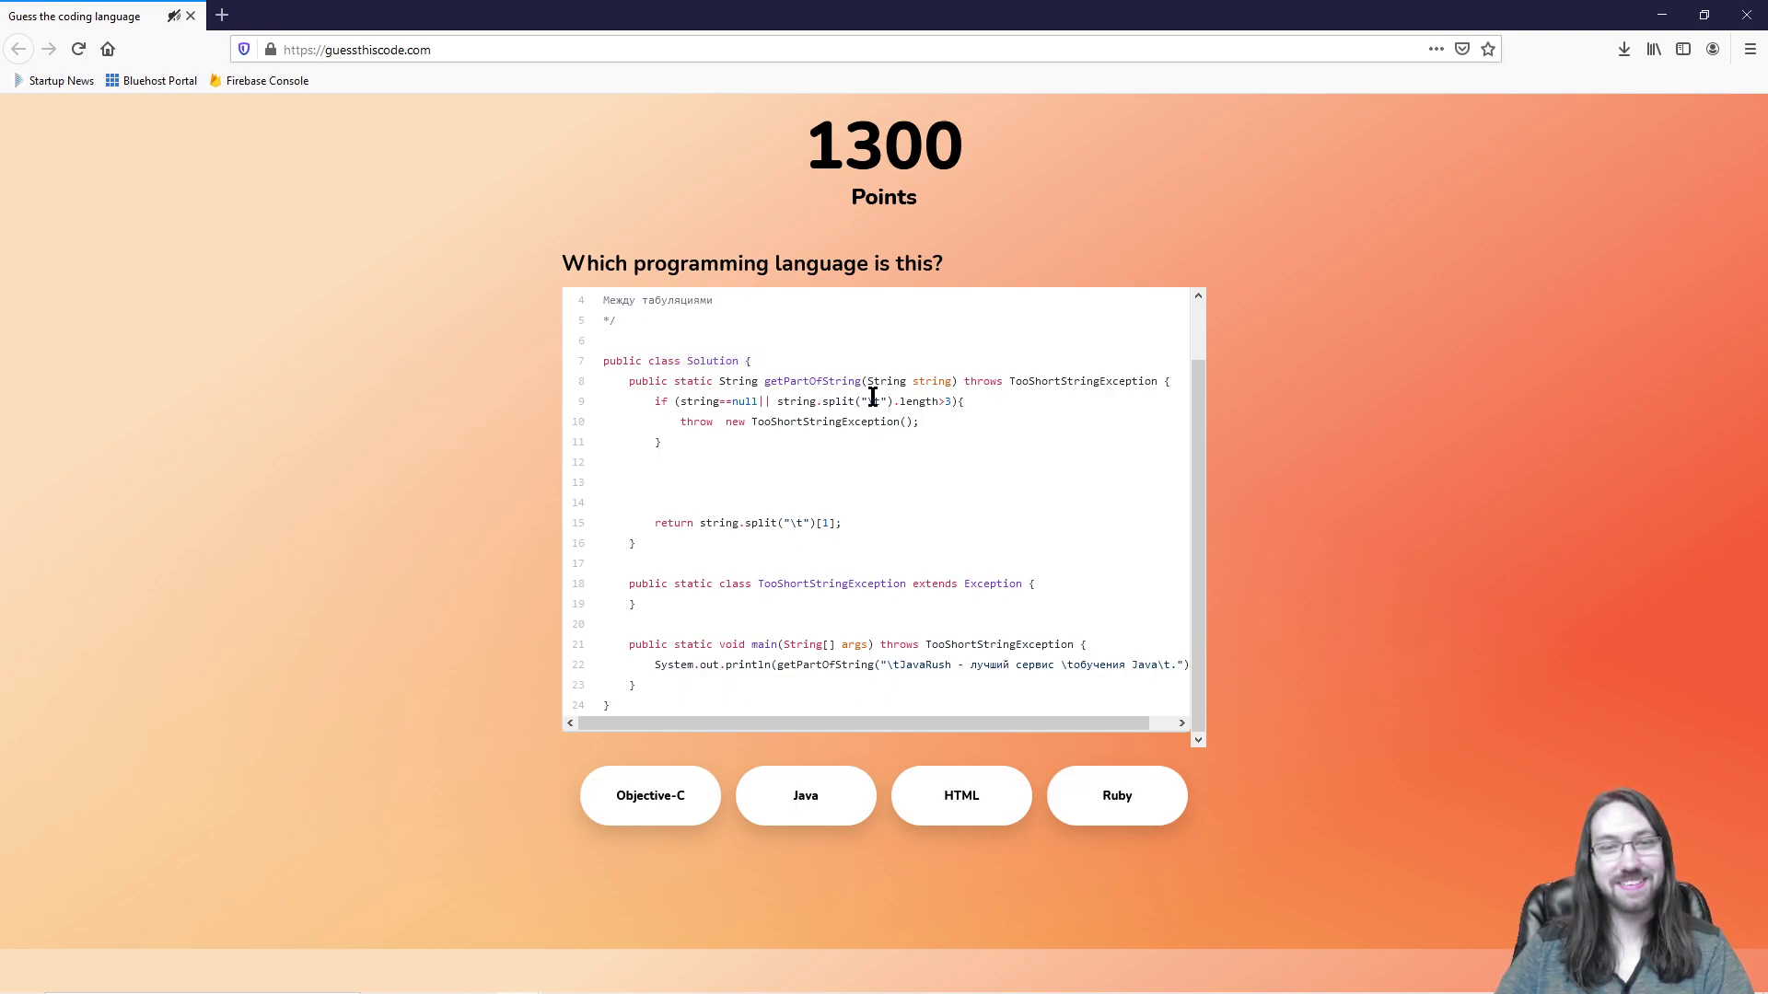
pyautogui.doubleClick(689, 363)
pyautogui.click(844, 330)
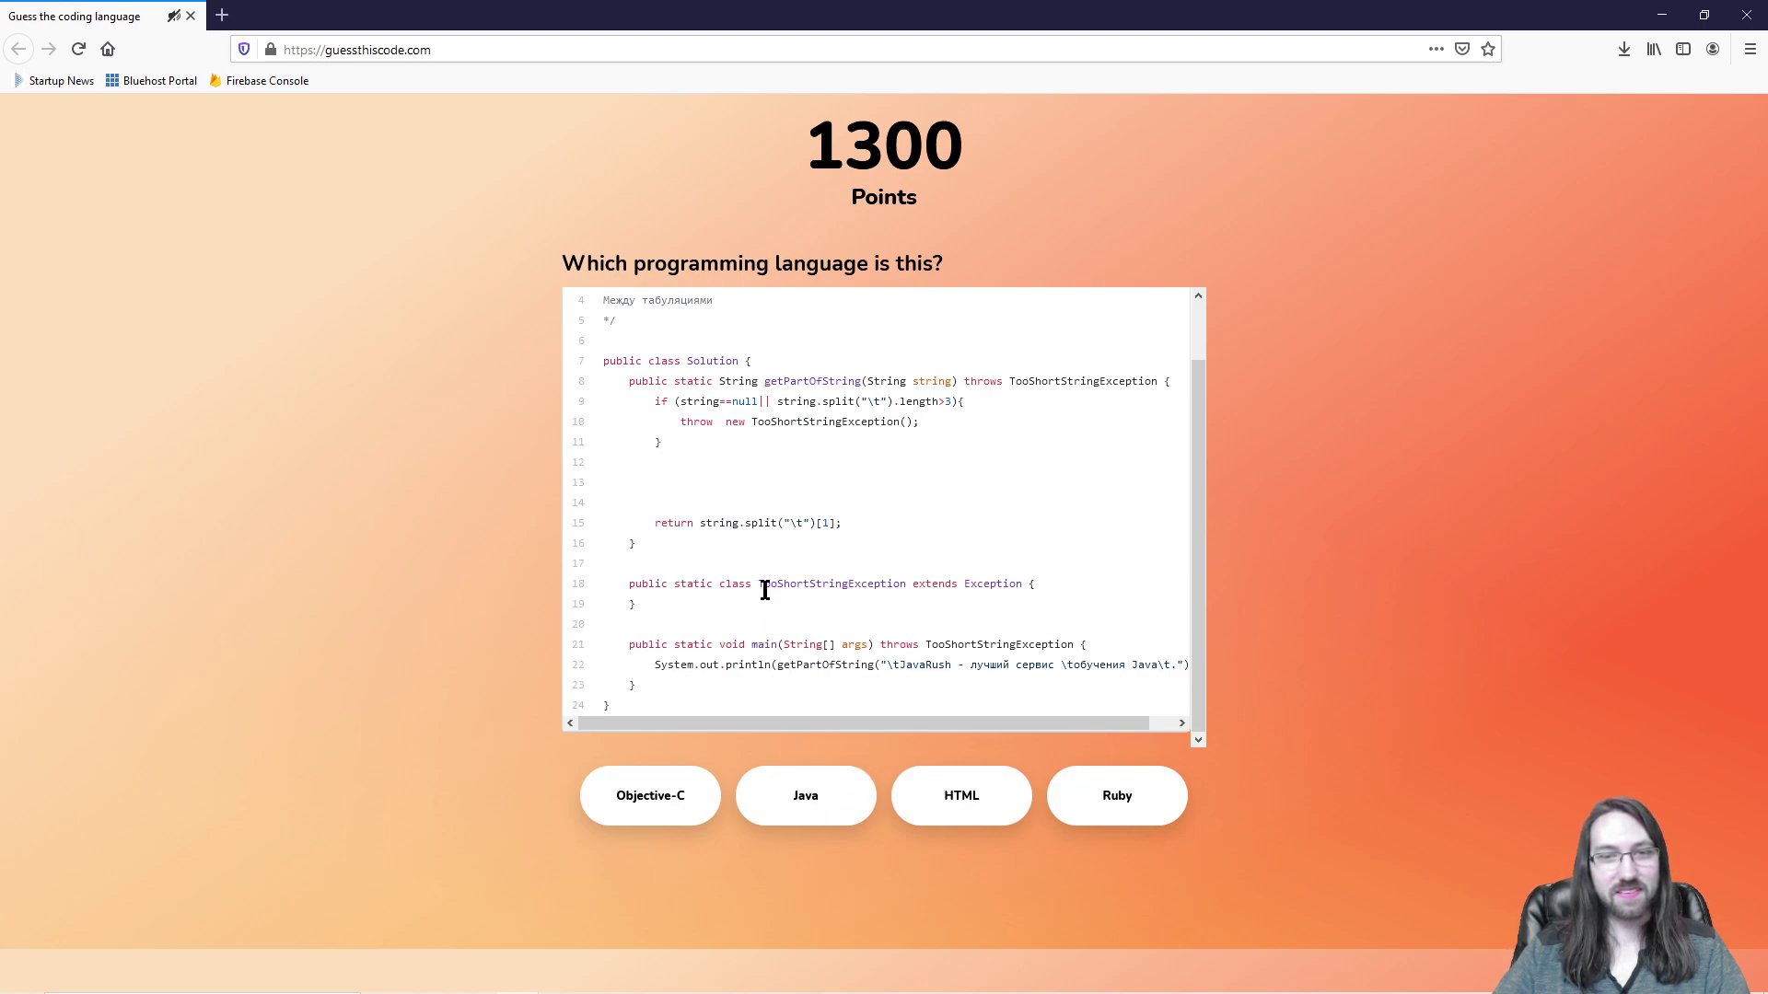
# Step: Check the static code on lines 18–19 and answer Java, reaching 1350 points
pyautogui.moveTo(675, 583); pyautogui.dragTo(702, 582)
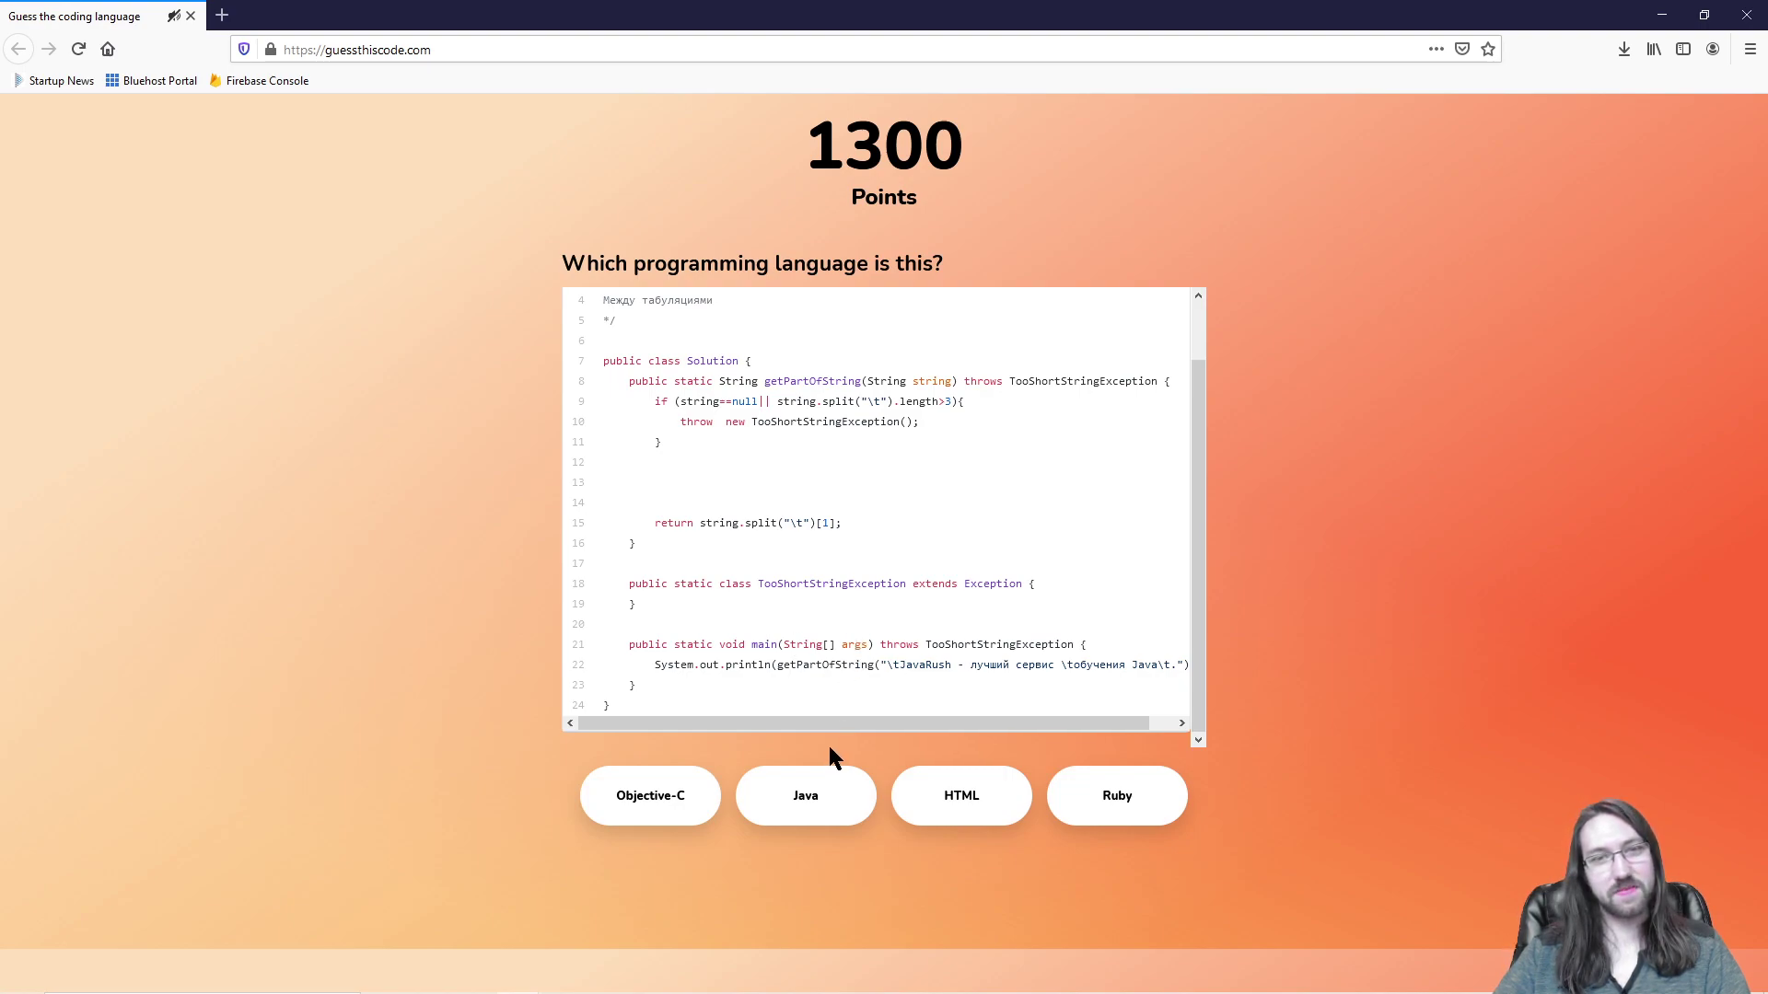
pyautogui.doubleClick(689, 583)
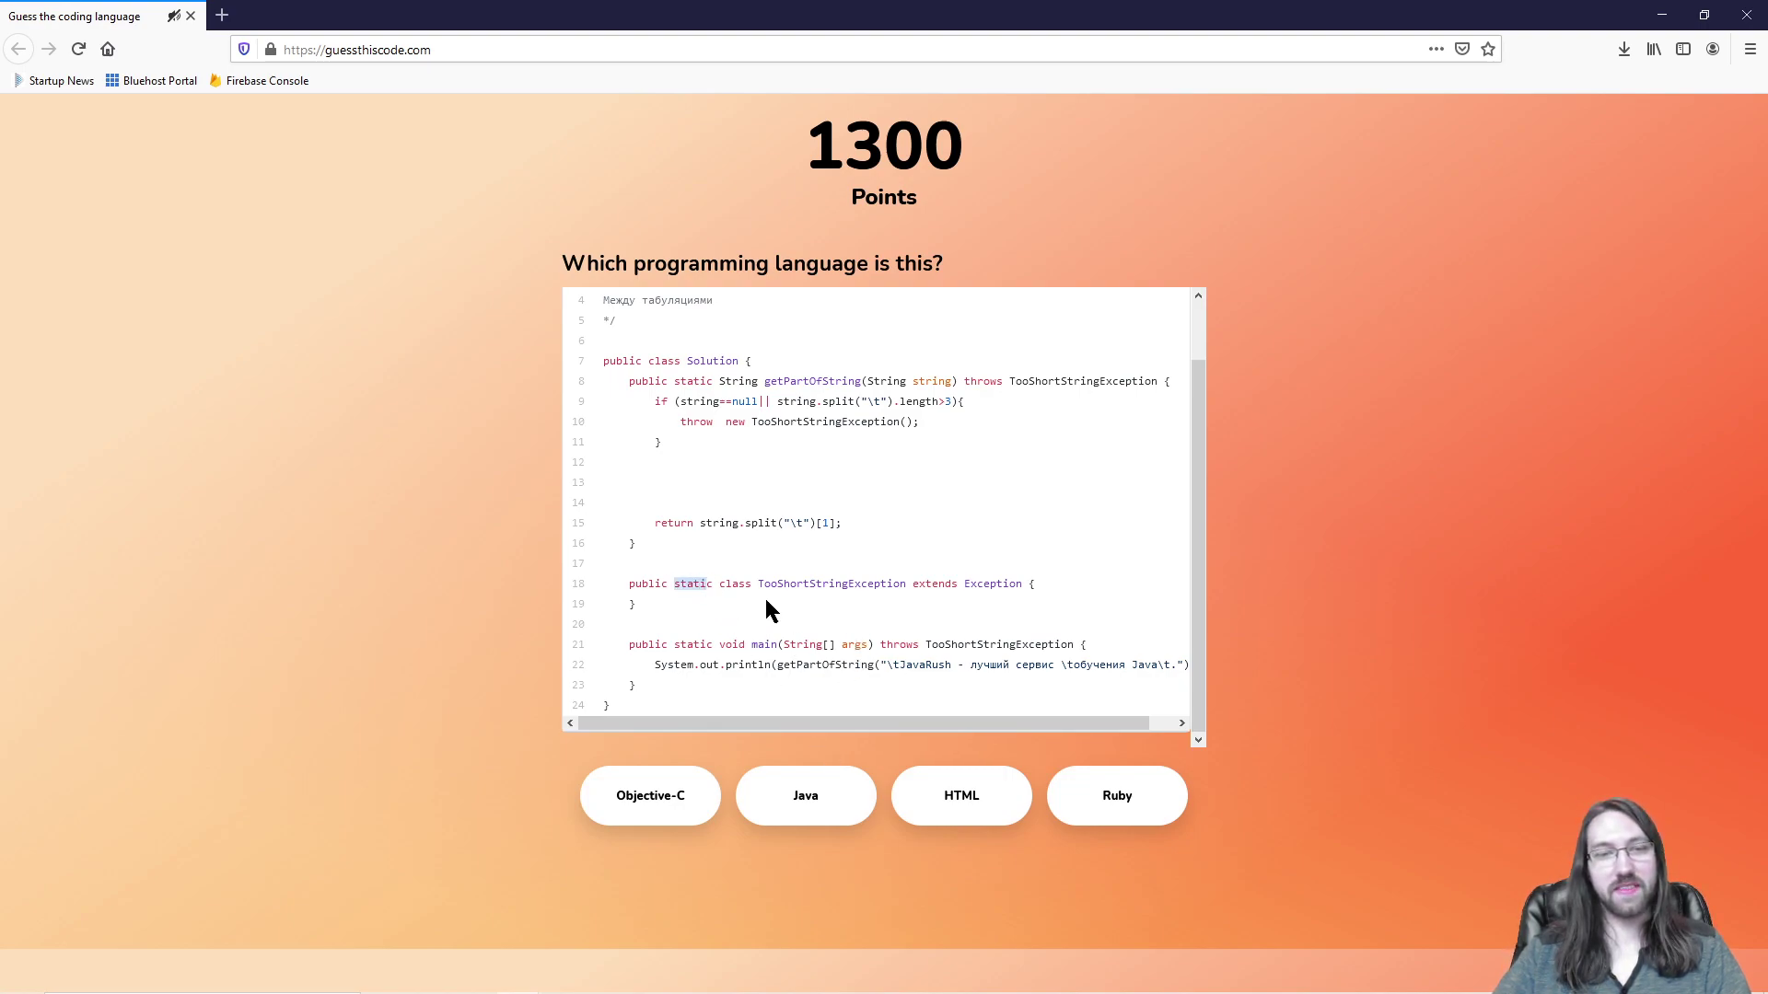
pyautogui.click(770, 611)
pyautogui.moveTo(630, 582); pyautogui.dragTo(687, 608)
pyautogui.click(806, 707)
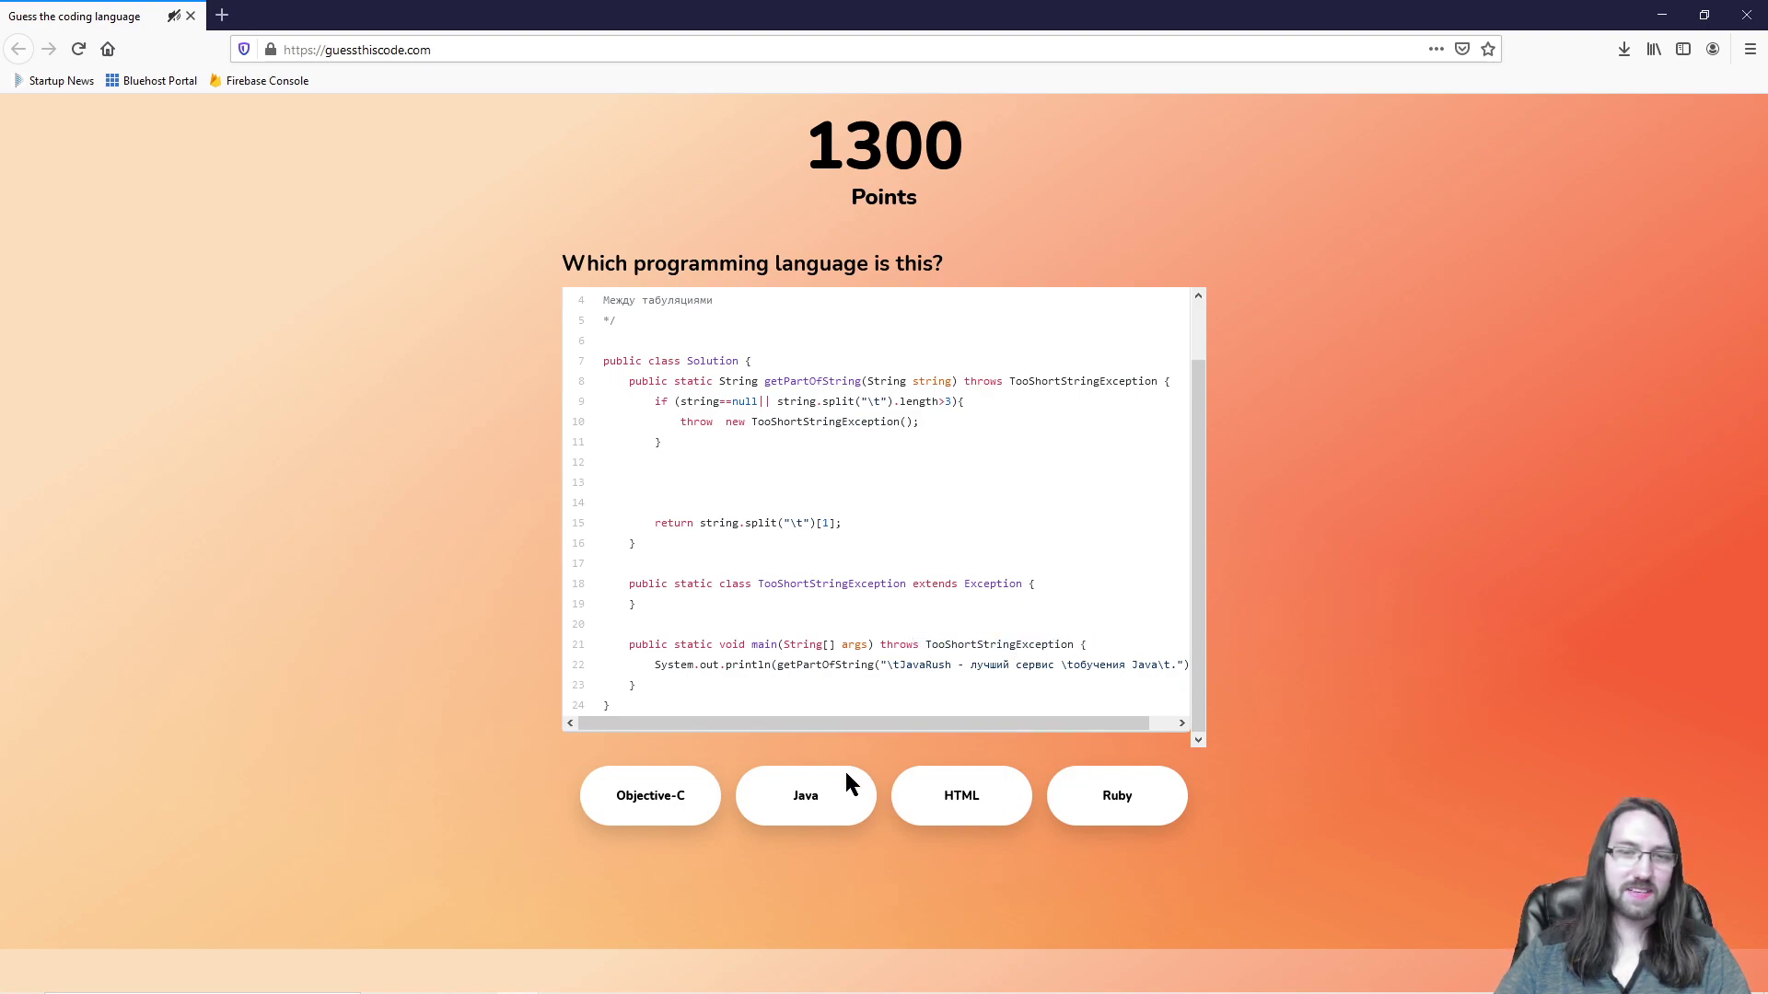
pyautogui.click(816, 803)
pyautogui.click(914, 891)
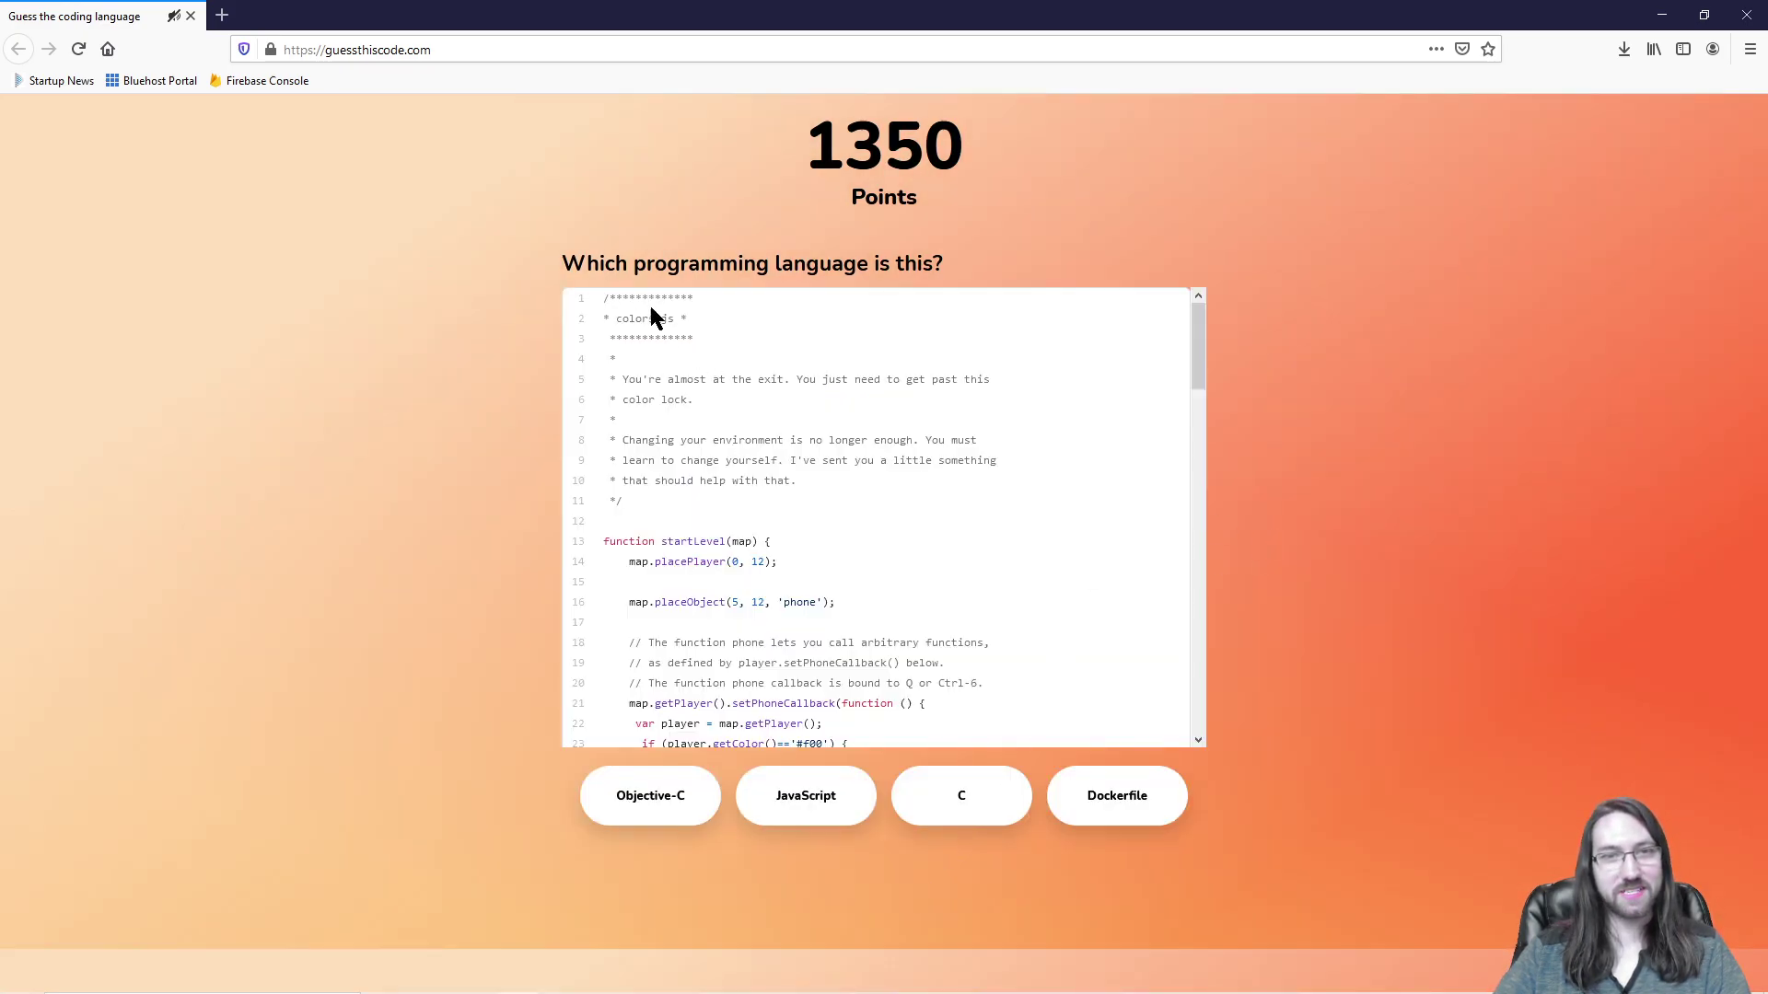
# Step: Answer JavaScript for the colors.js snippet, reaching 1400 points
pyautogui.moveTo(603, 298); pyautogui.dragTo(754, 319)
pyautogui.click(754, 315)
pyautogui.click(822, 803)
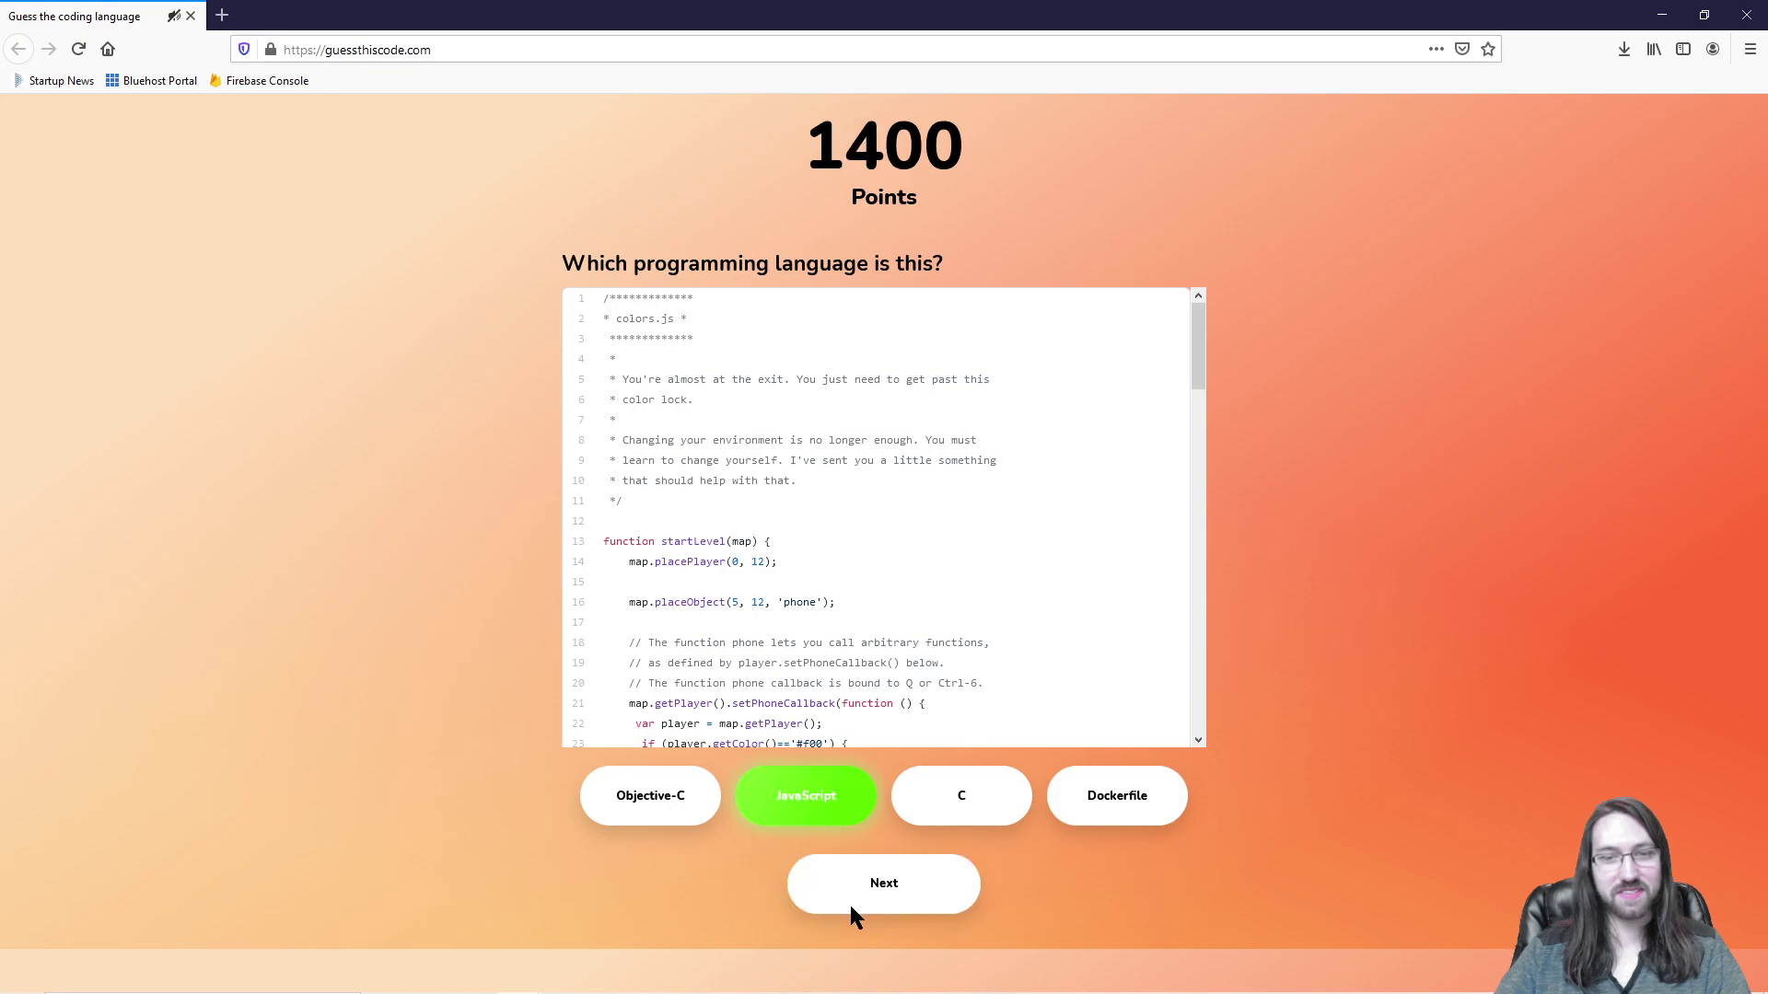
pyautogui.click(849, 904)
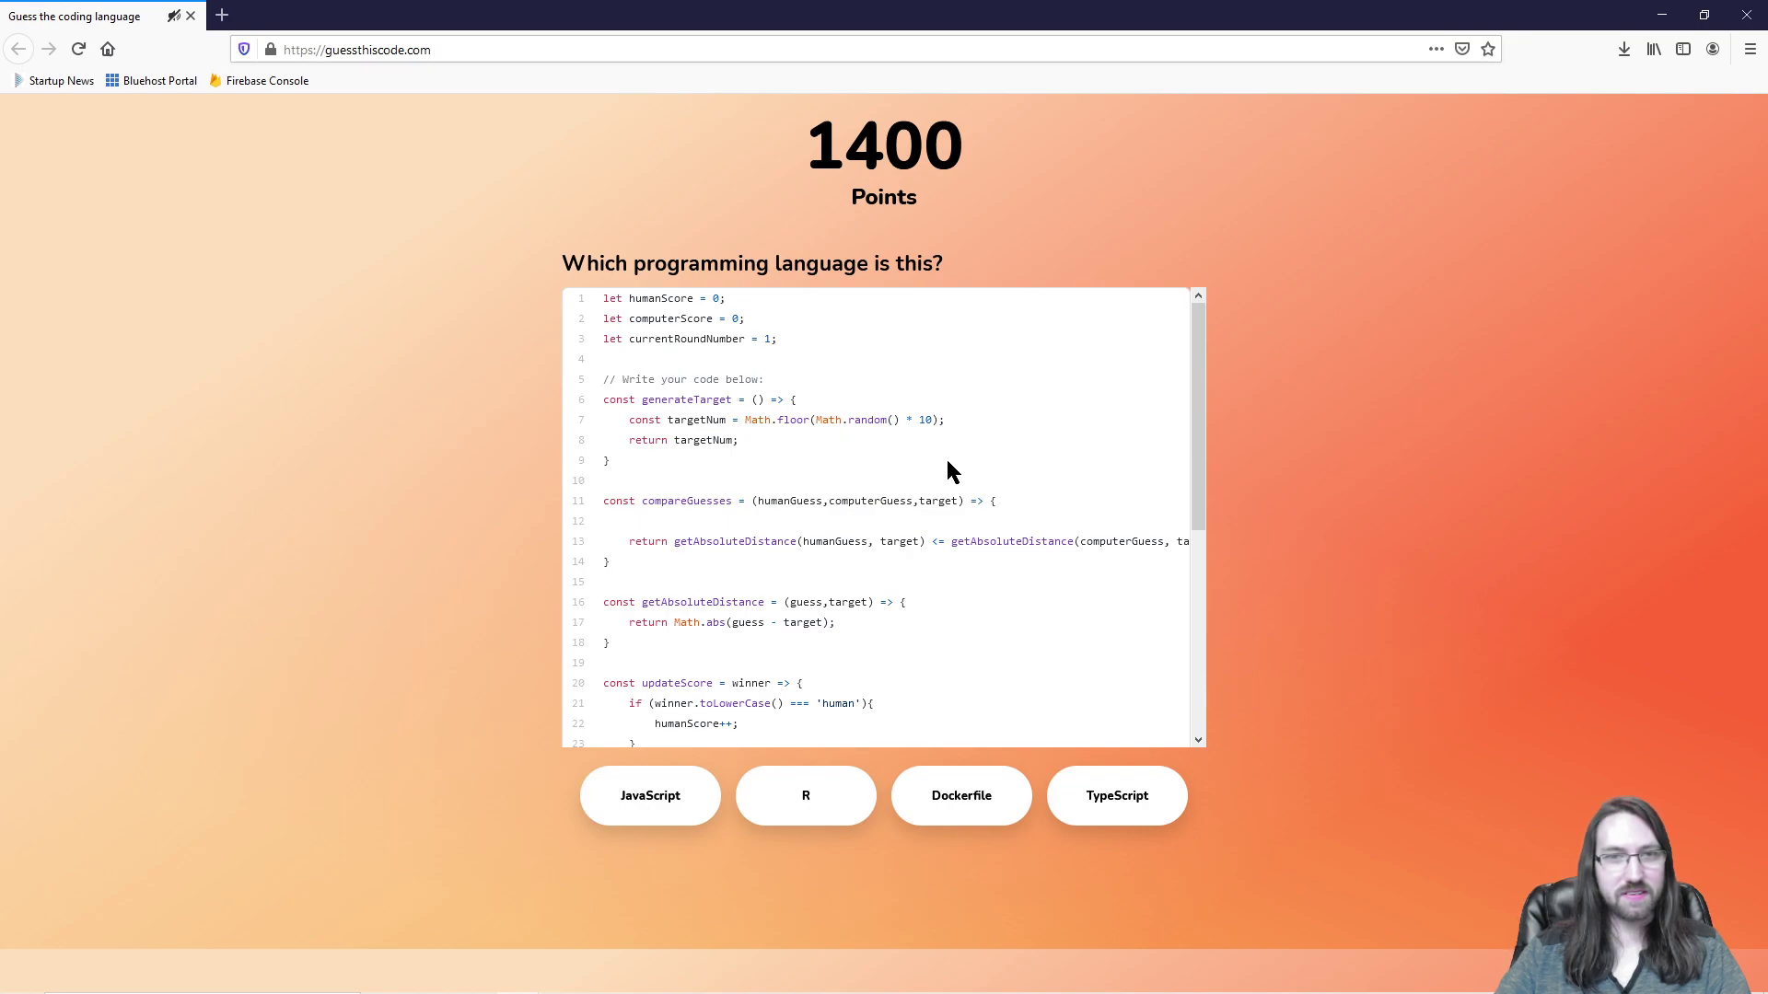
# Step: Review the humanScore snippet and guess TypeScript, which ends the run
pyautogui.scroll(-3, 985, 485)
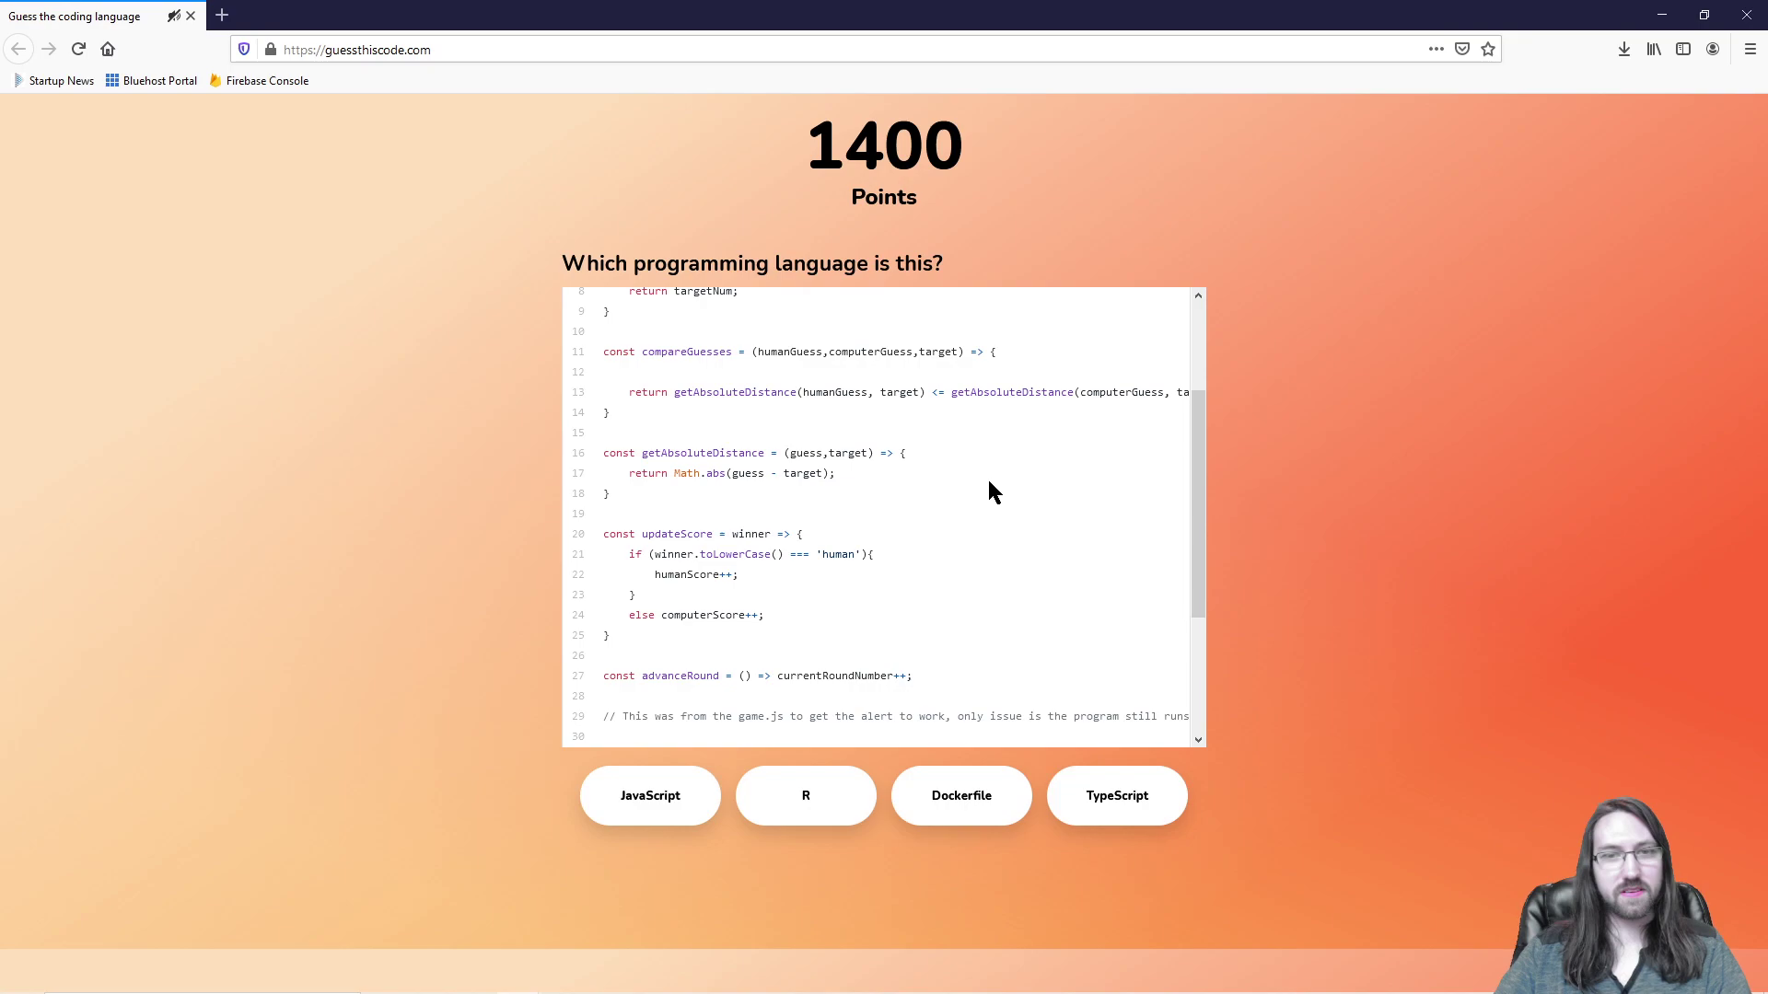
pyautogui.scroll(-4, 992, 490)
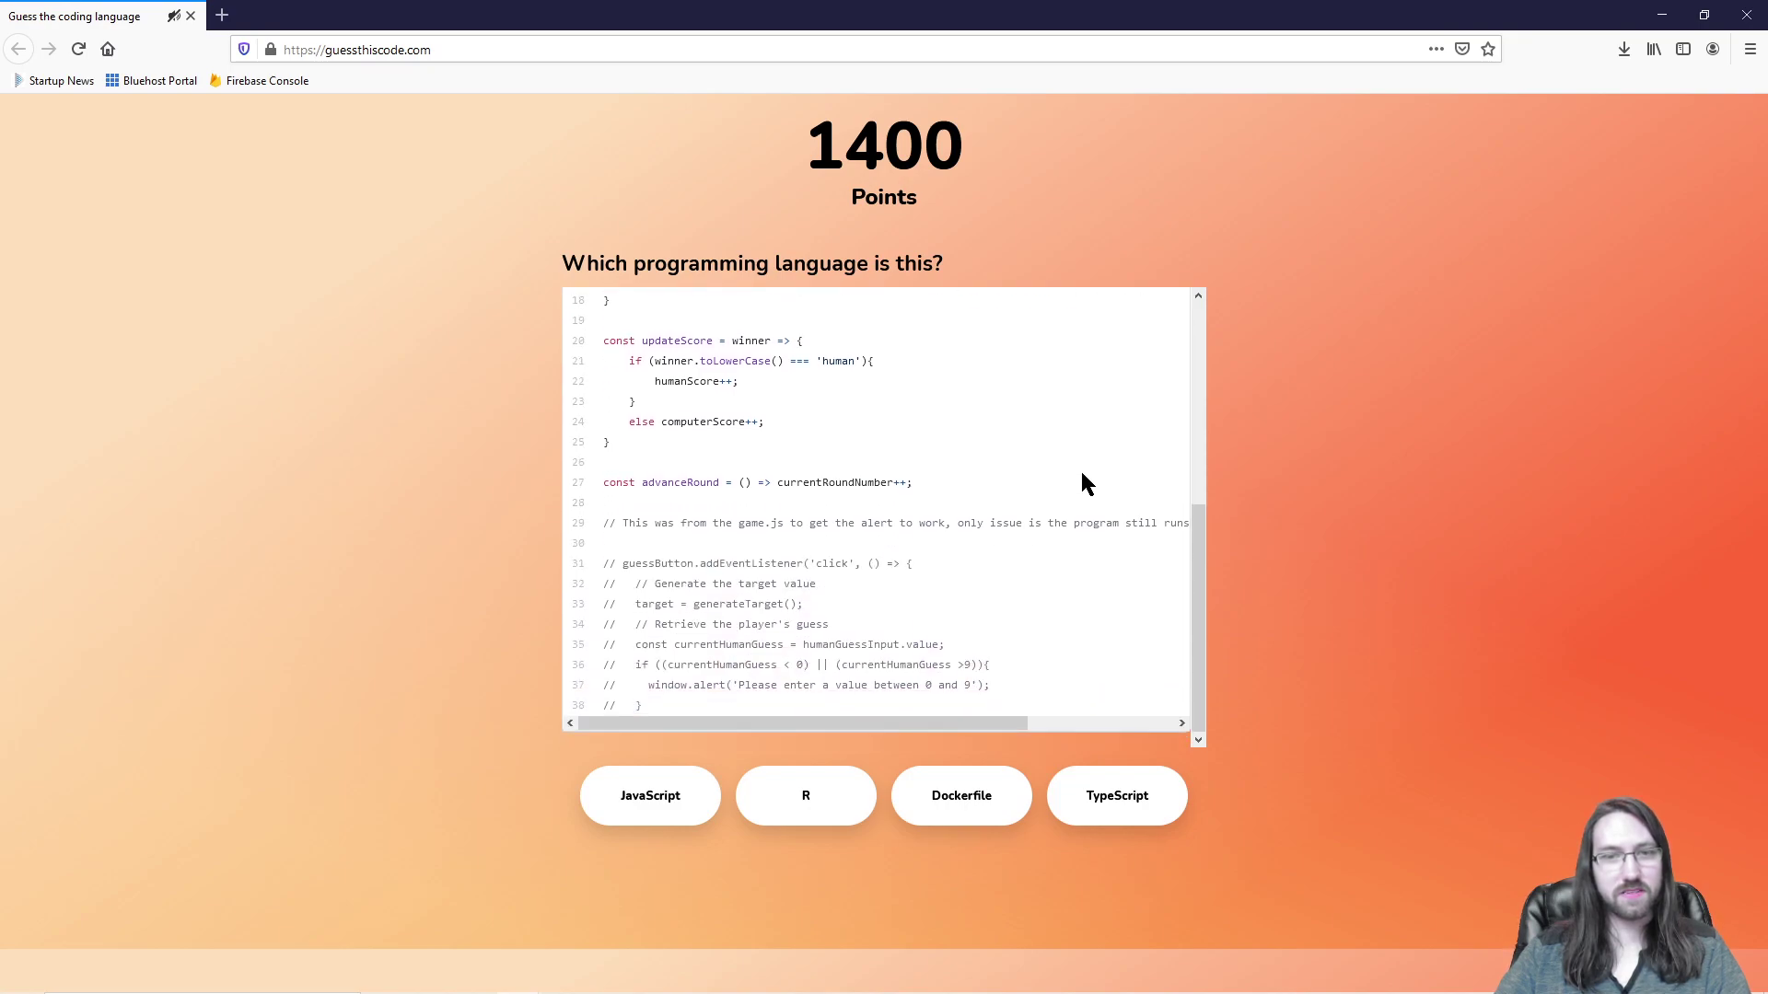
pyautogui.scroll(3, 1095, 485)
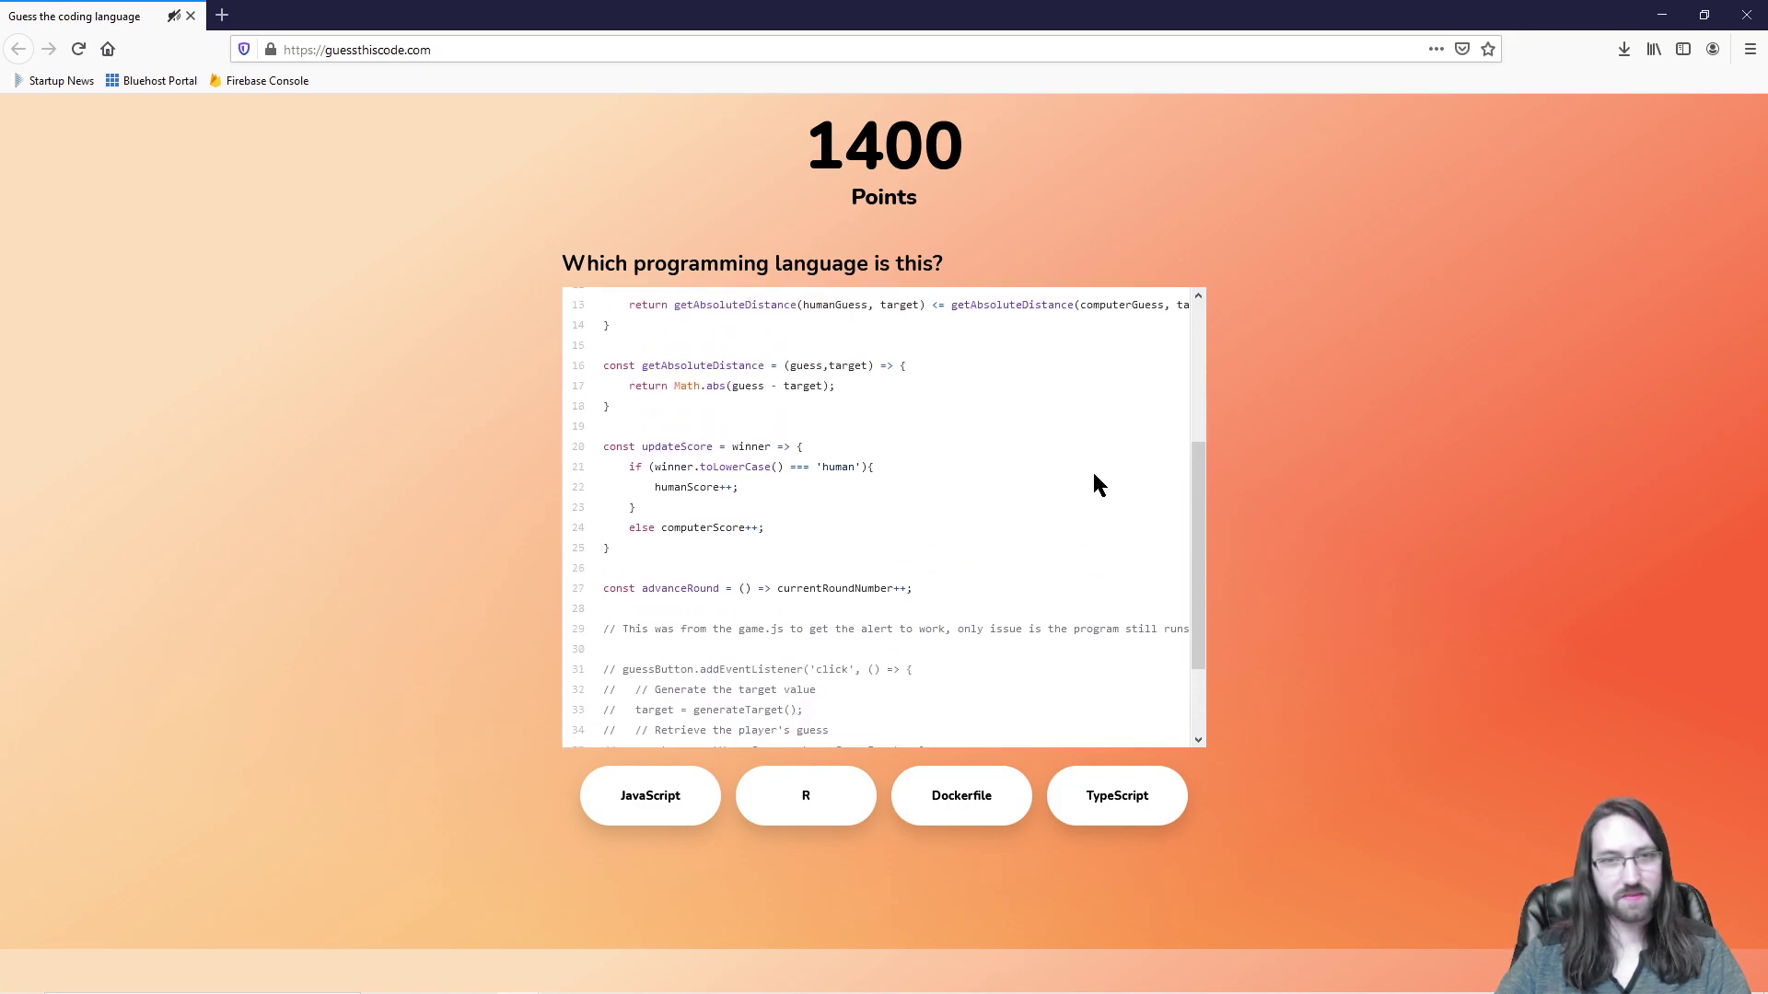
pyautogui.scroll(4, 1096, 485)
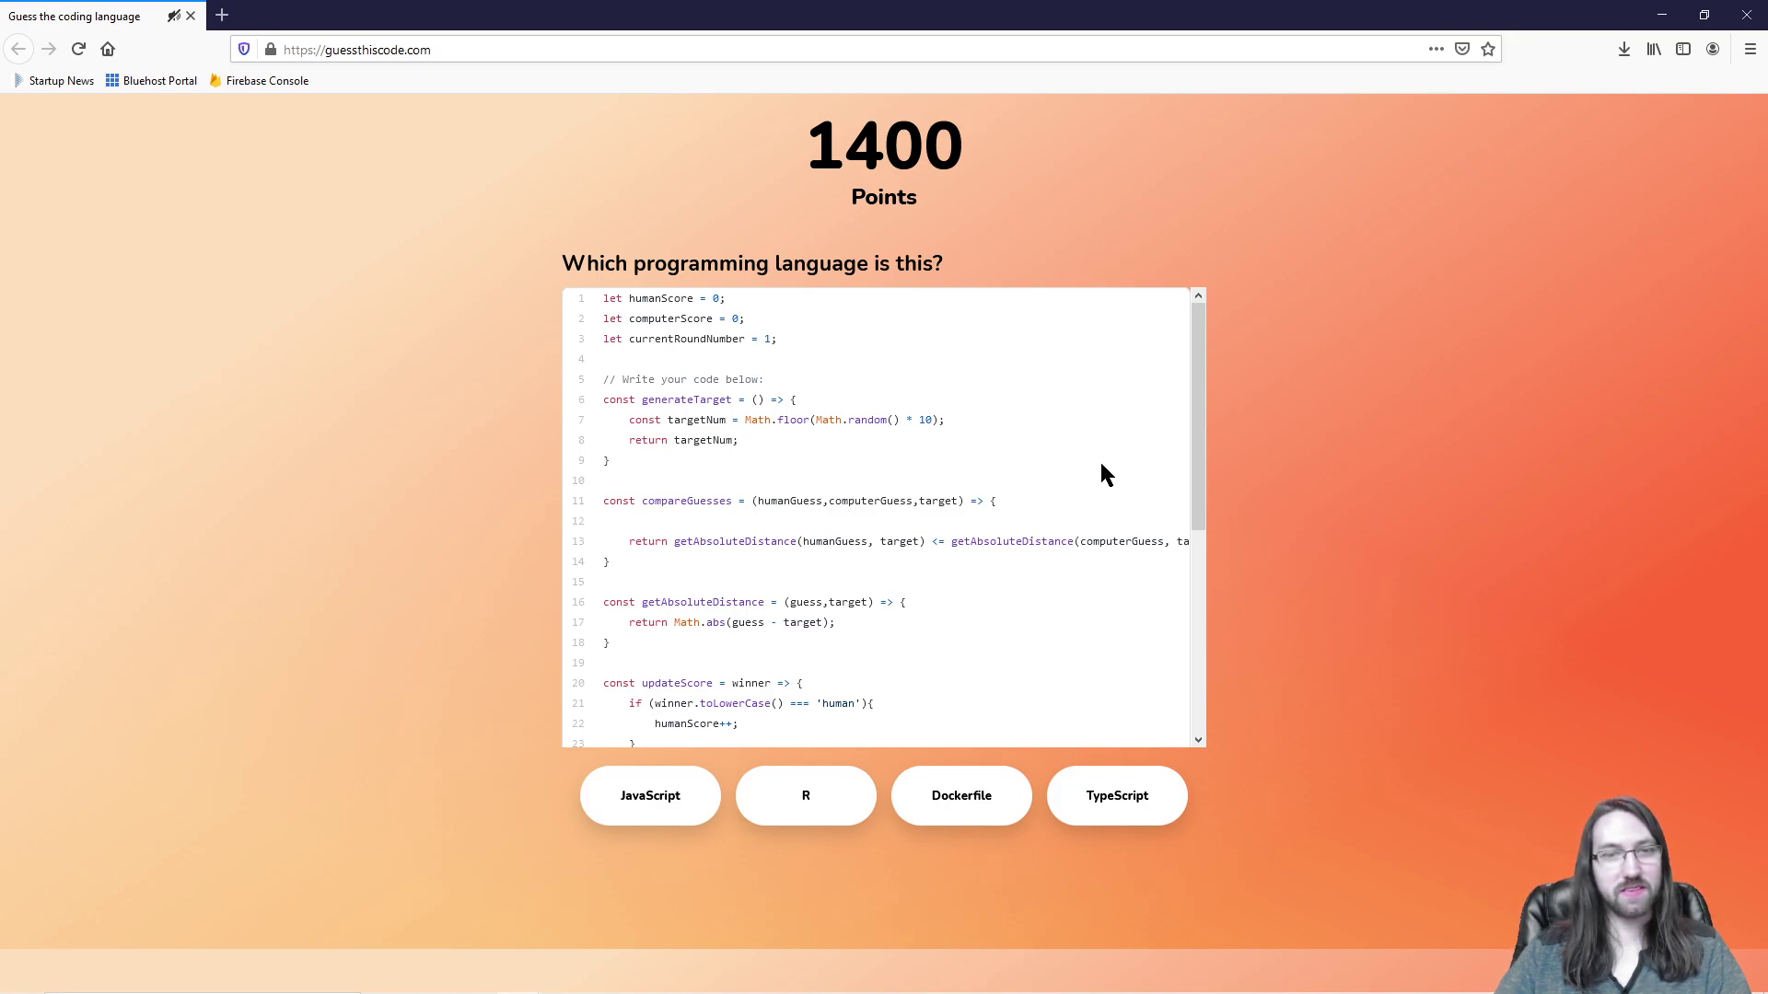
pyautogui.click(1130, 794)
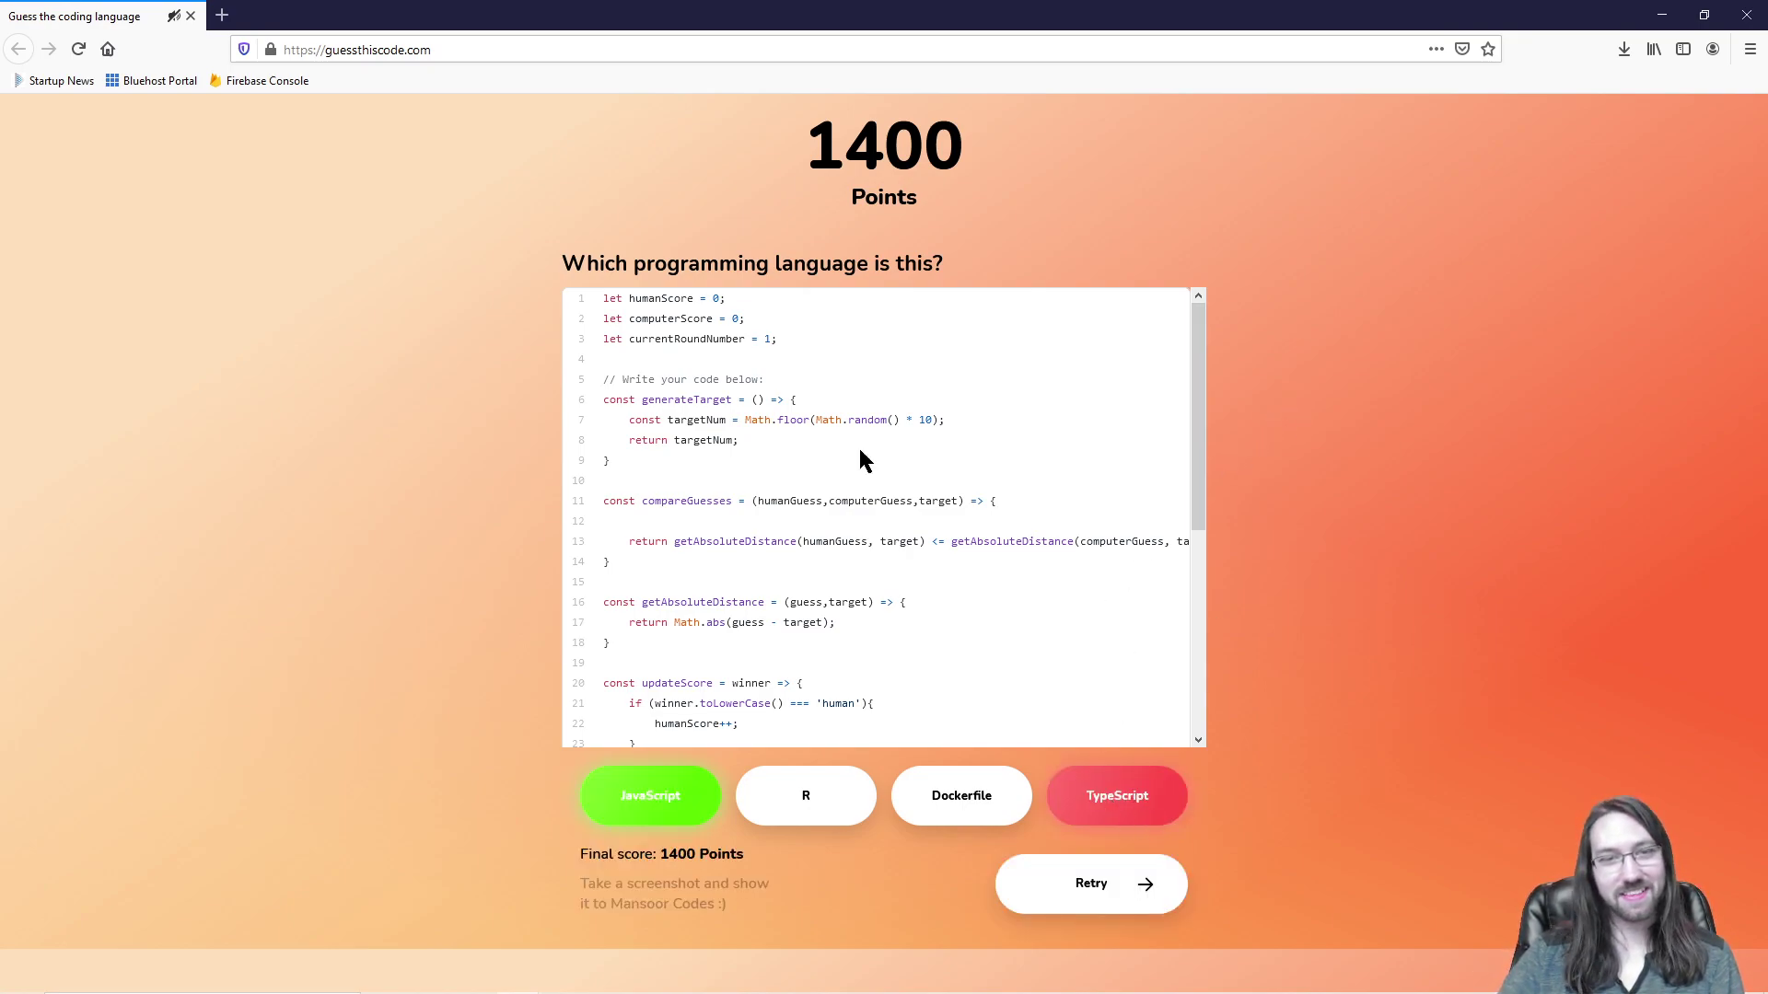
pyautogui.scroll(-6, 924, 645)
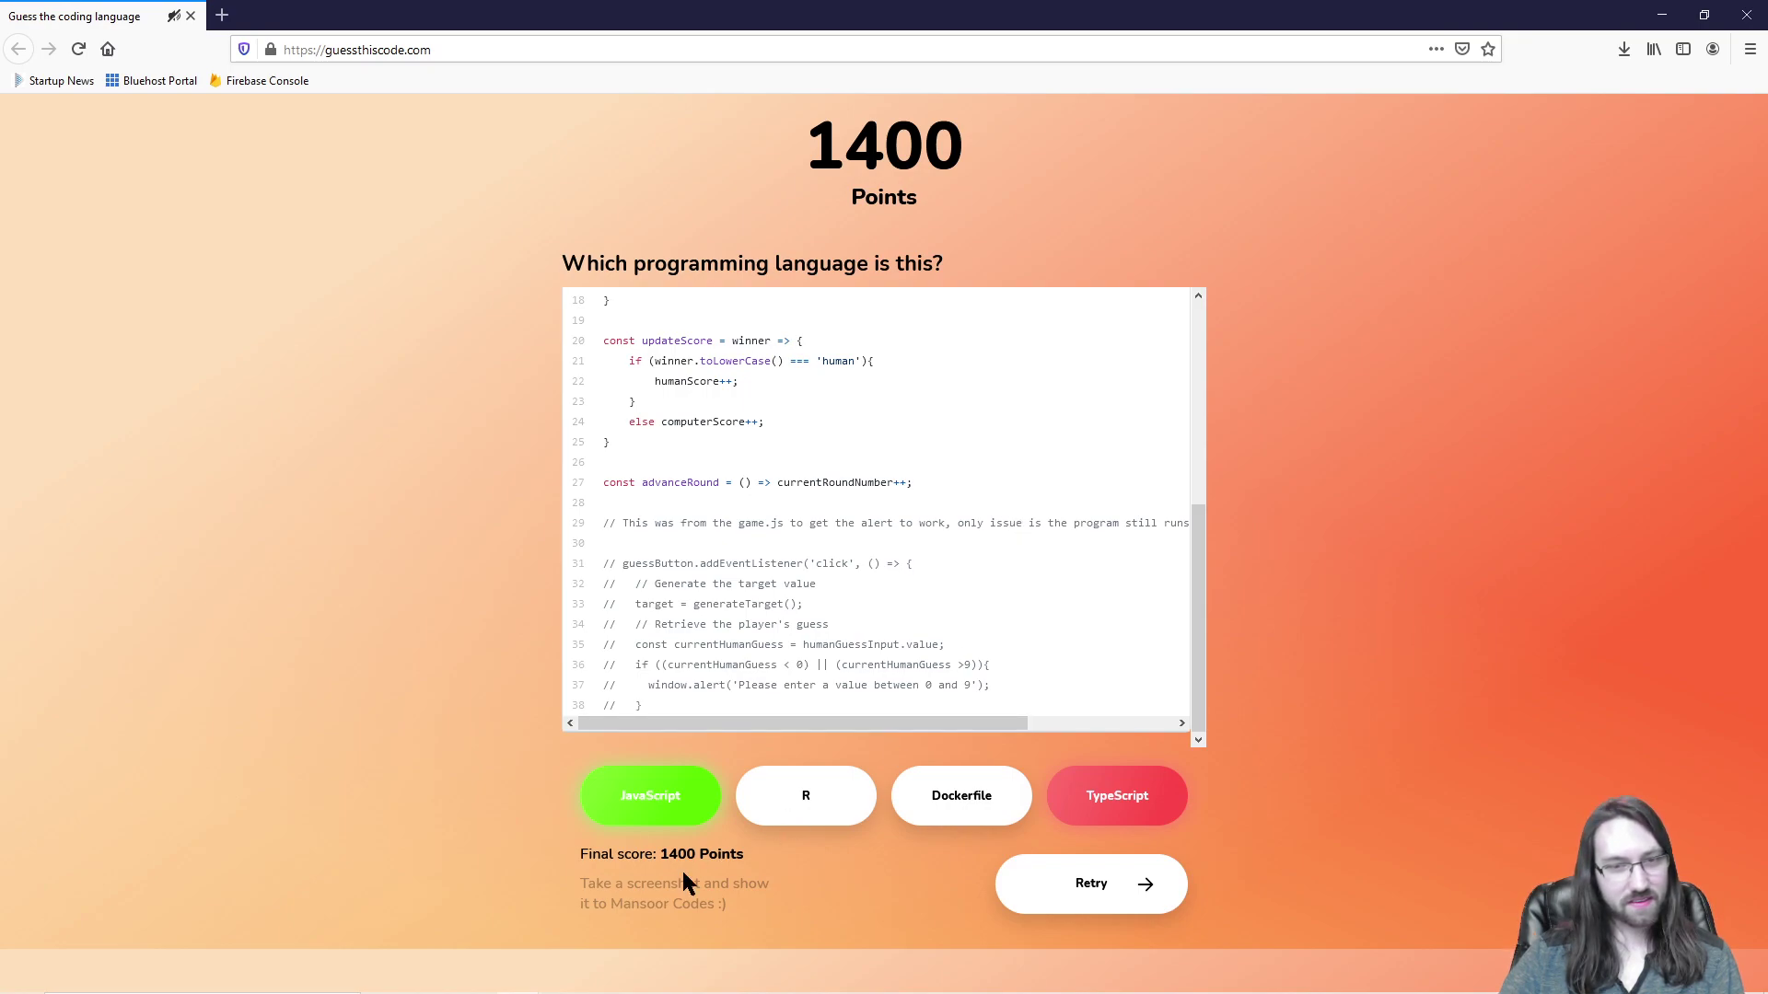
pyautogui.moveTo(589, 891); pyautogui.dragTo(597, 855)
pyautogui.click(792, 915)
pyautogui.click(1048, 557)
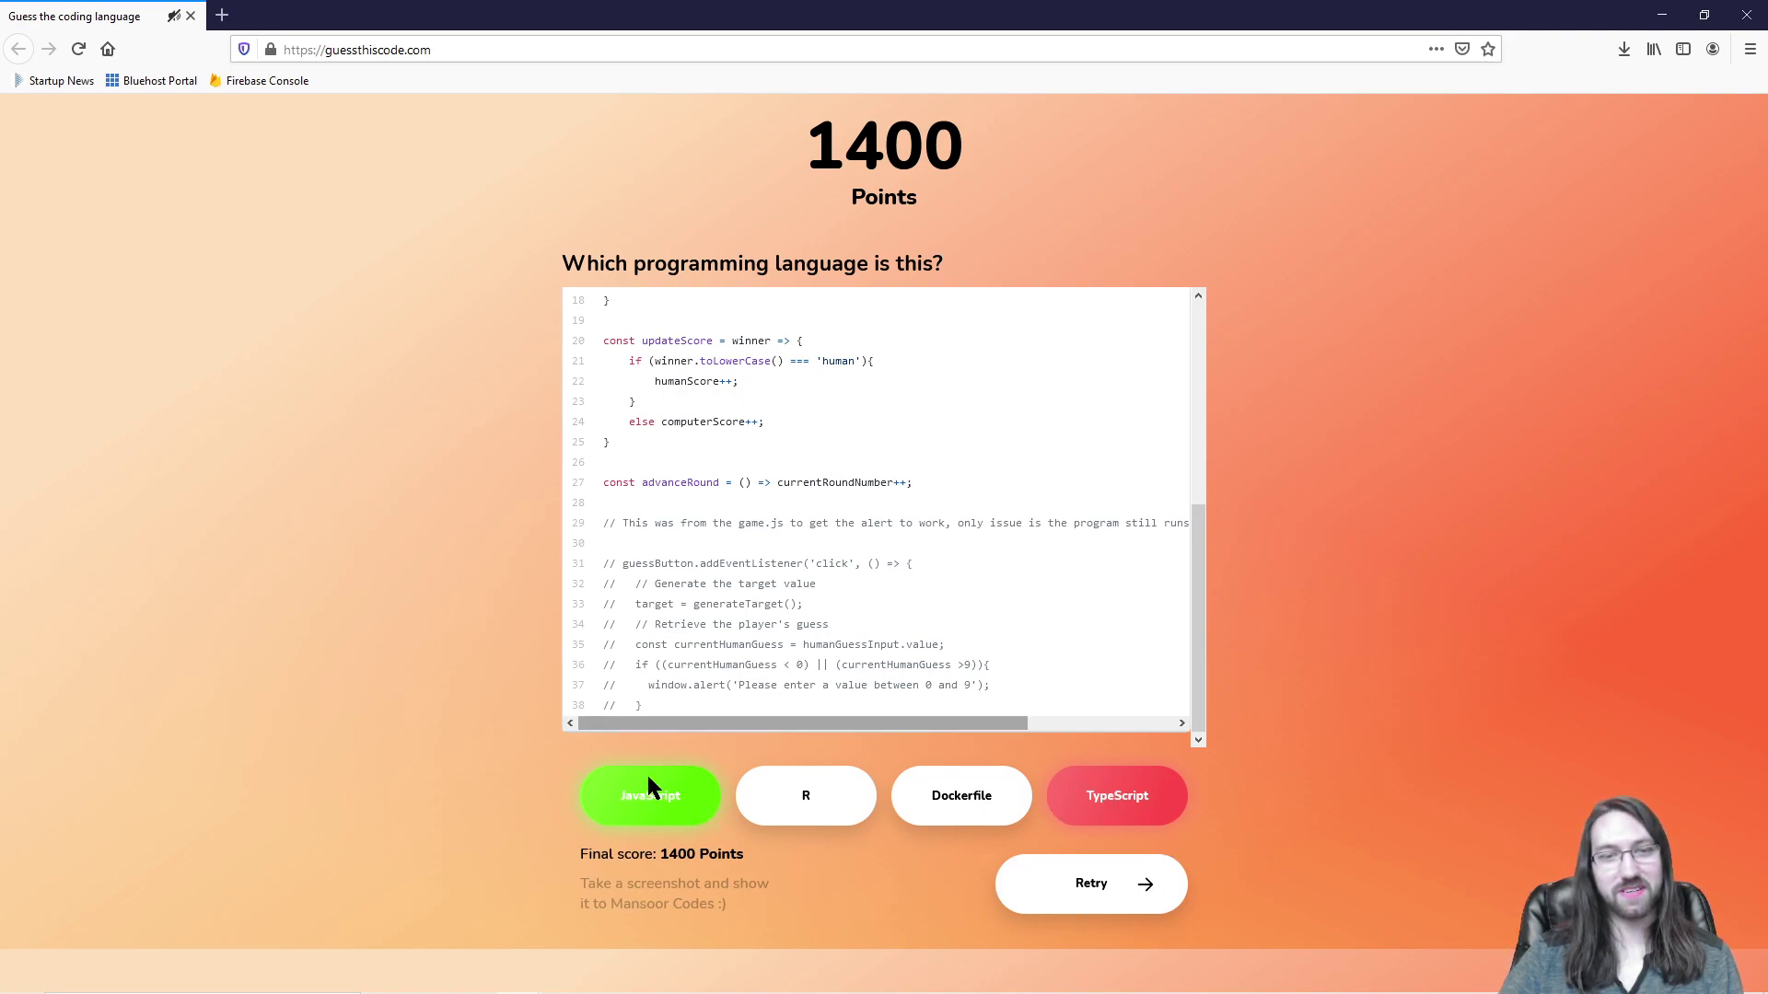
pyautogui.scroll(6, 915, 530)
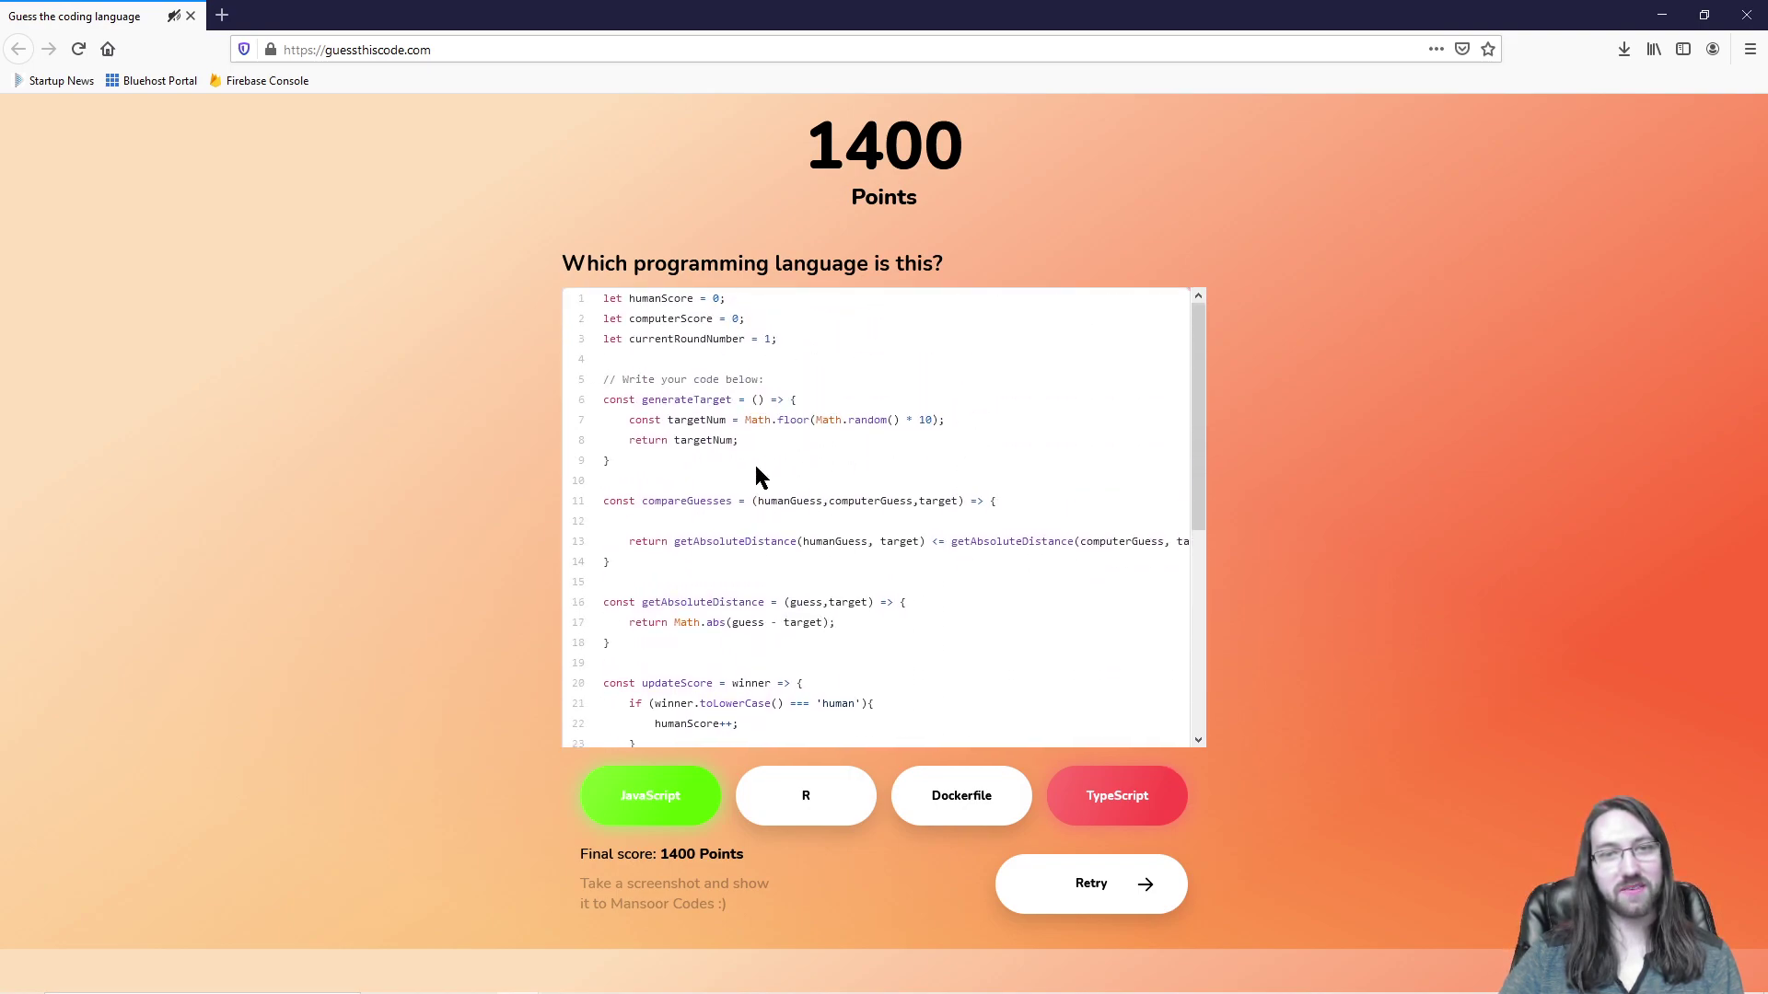
pyautogui.scroll(-3, 947, 537)
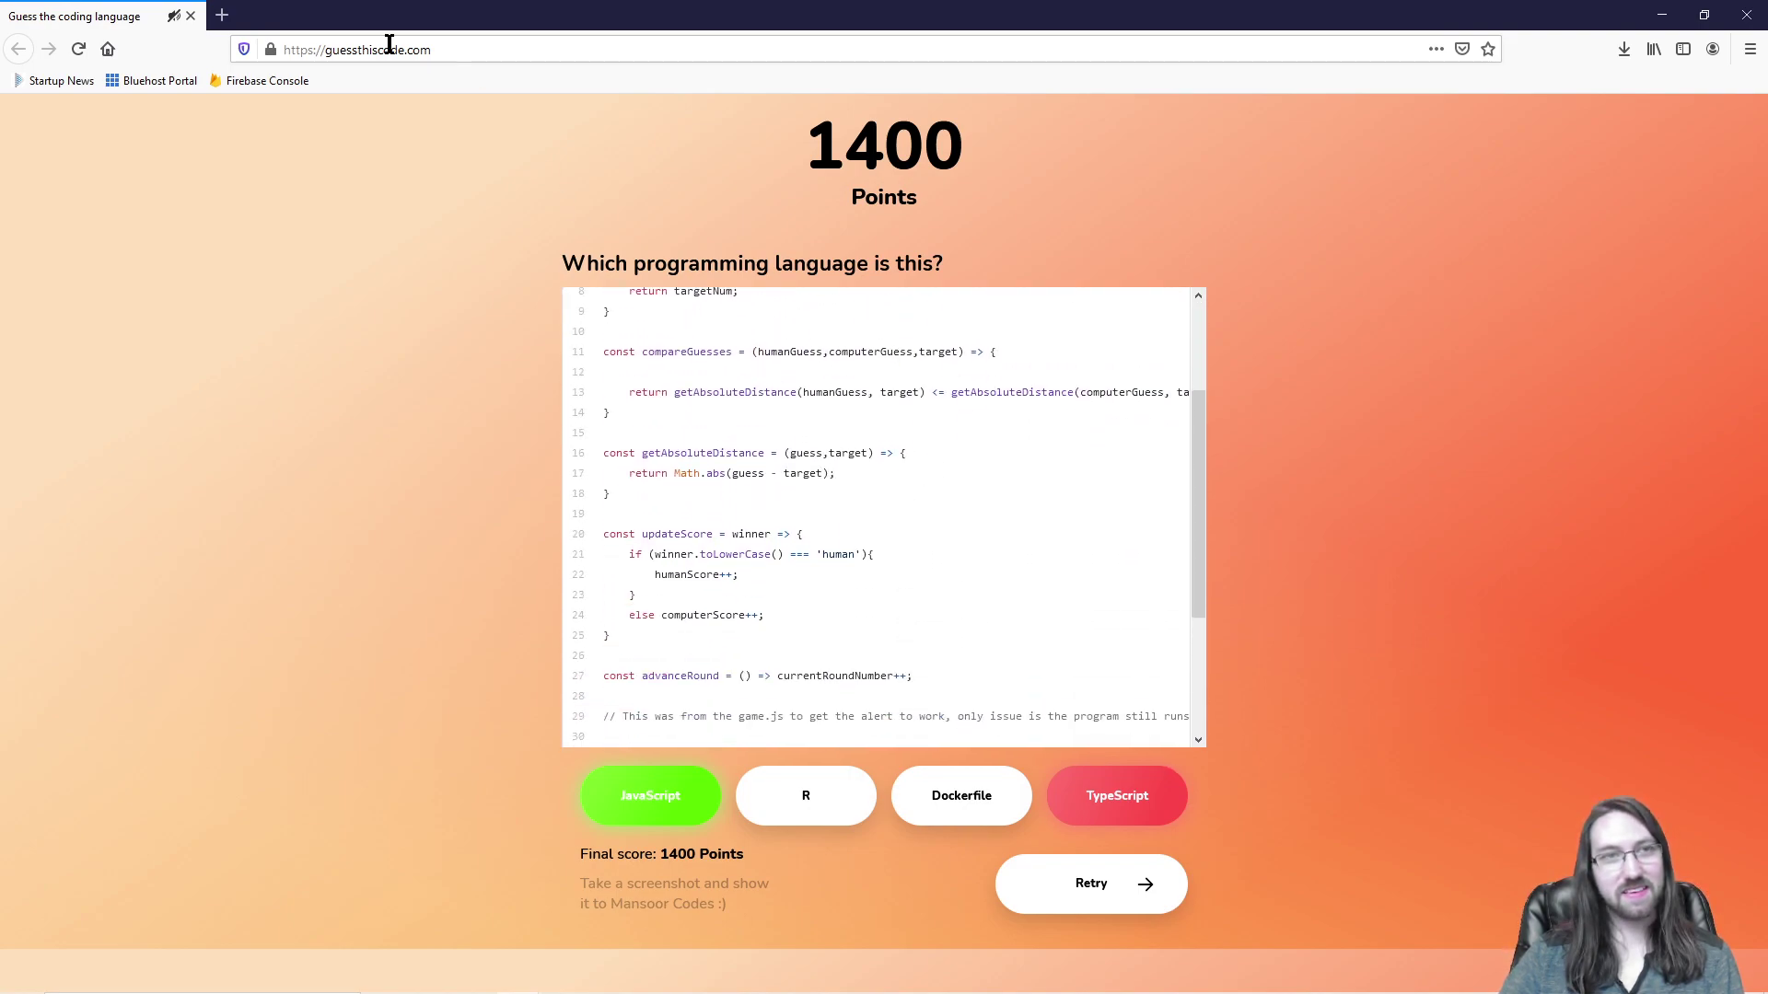
pyautogui.click(222, 16)
# Step: Search 'typescript playground' and open the official TS Playground, placing the caret in its sample code
pyautogui.write('typescript playg')
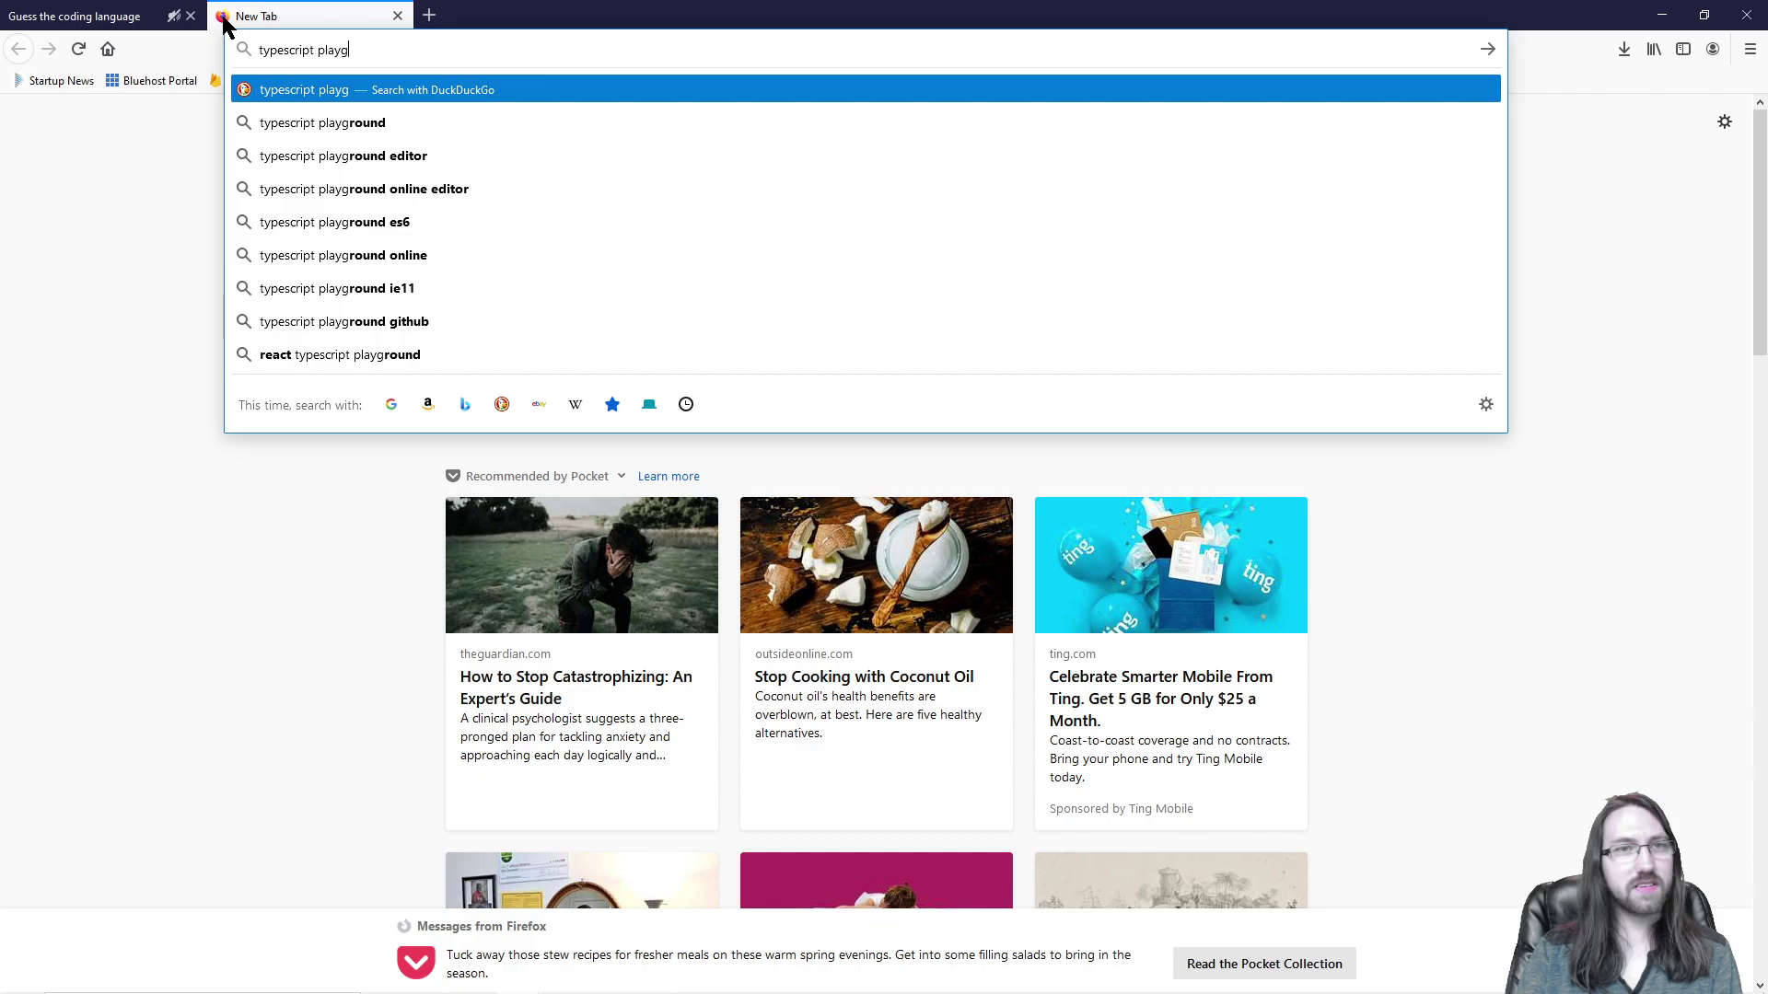
pyautogui.write('round')
pyautogui.press('Return')
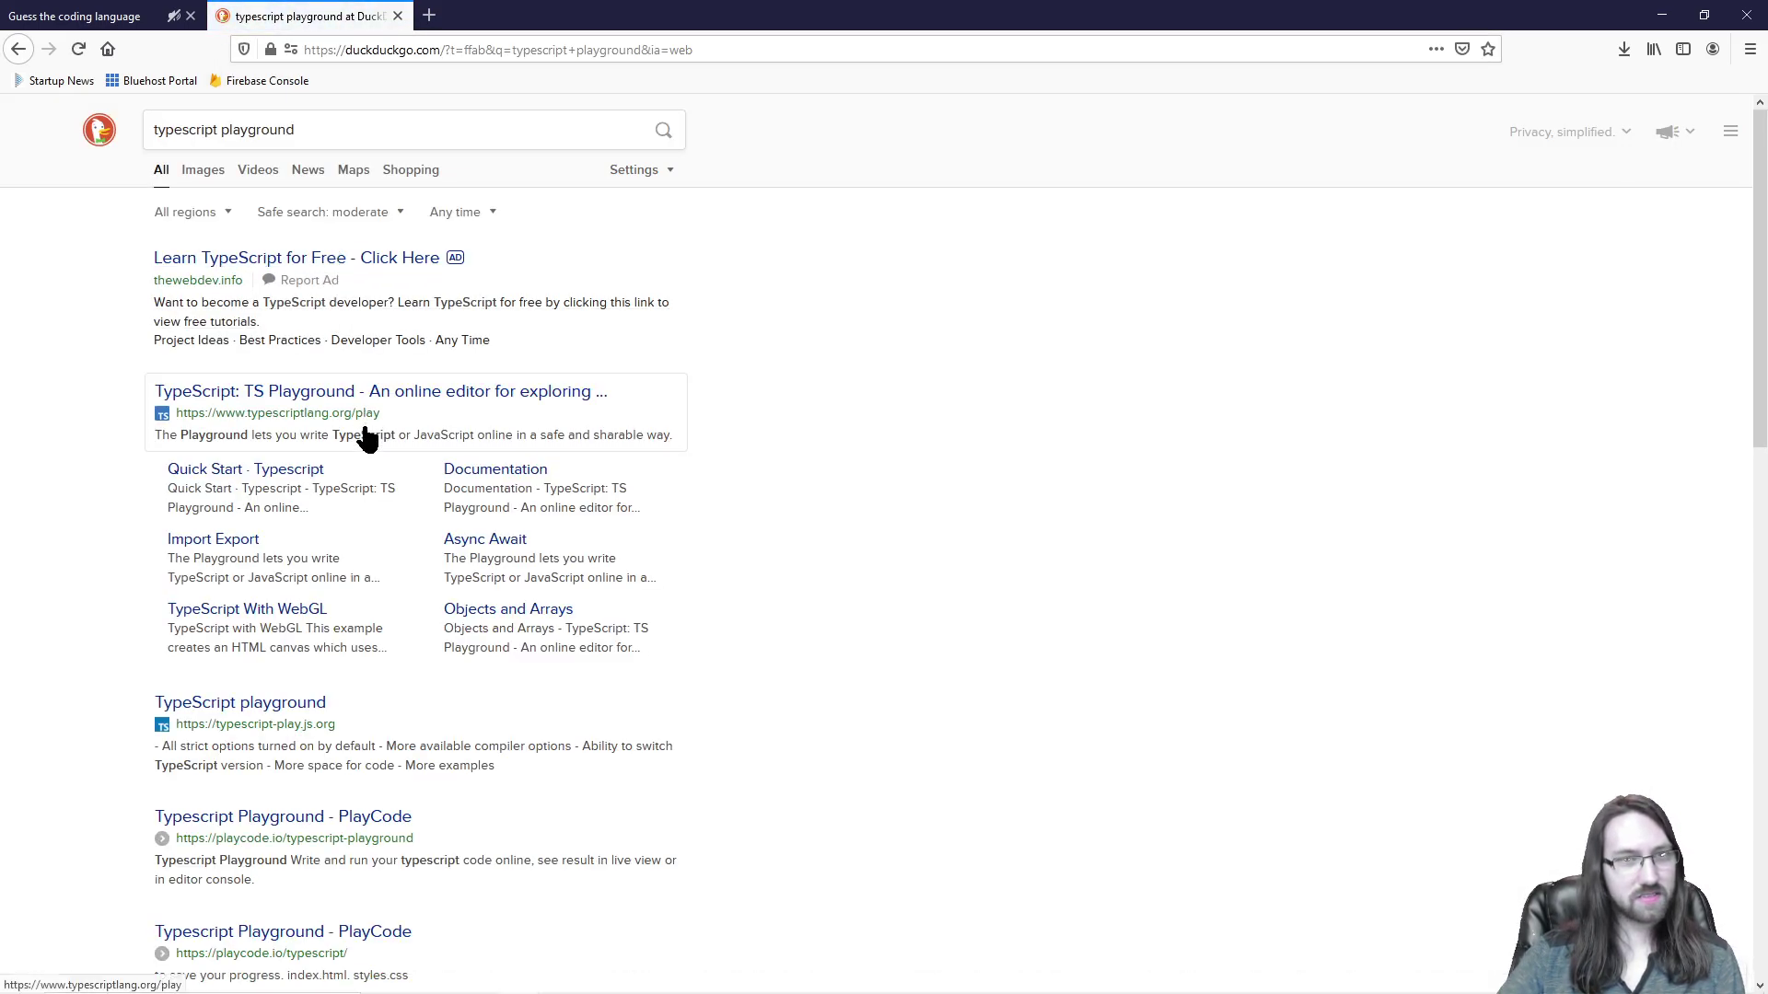
pyautogui.click(364, 391)
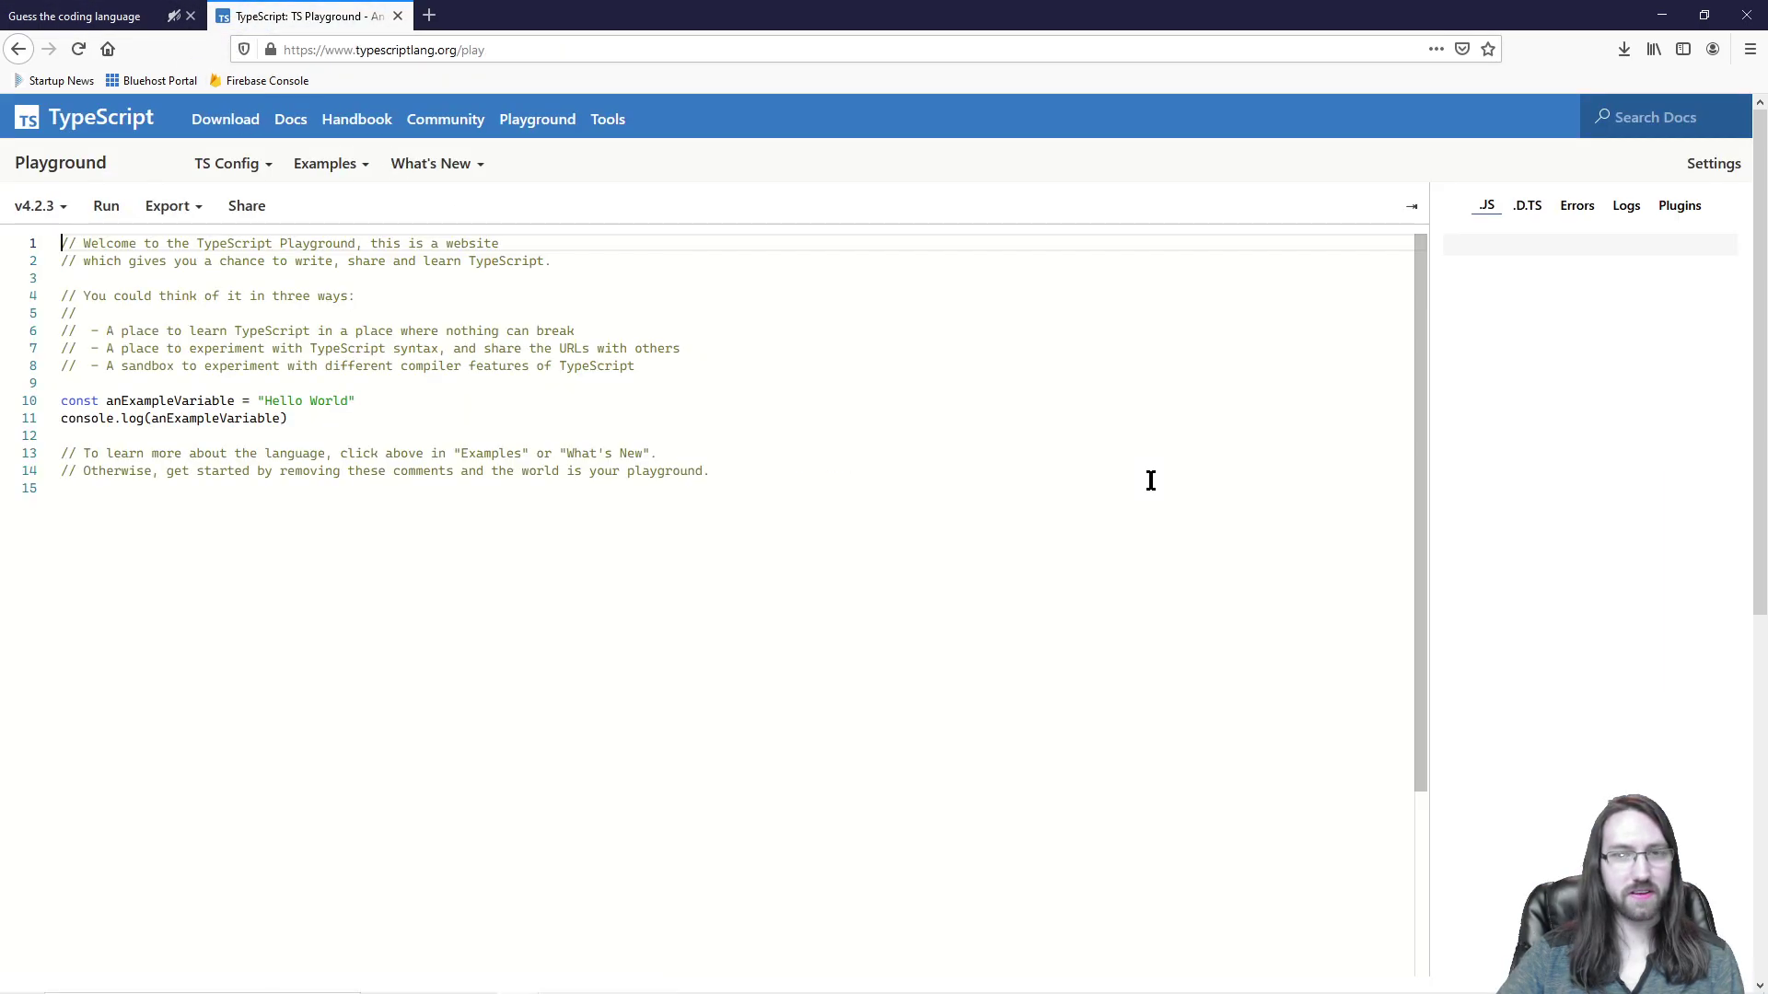
pyautogui.click(592, 537)
# Step: Clear the Playground's welcome sample and copy the quiz's code snippet
pyautogui.hotkey('ctrl', 'a')
pyautogui.press('BackSpace')
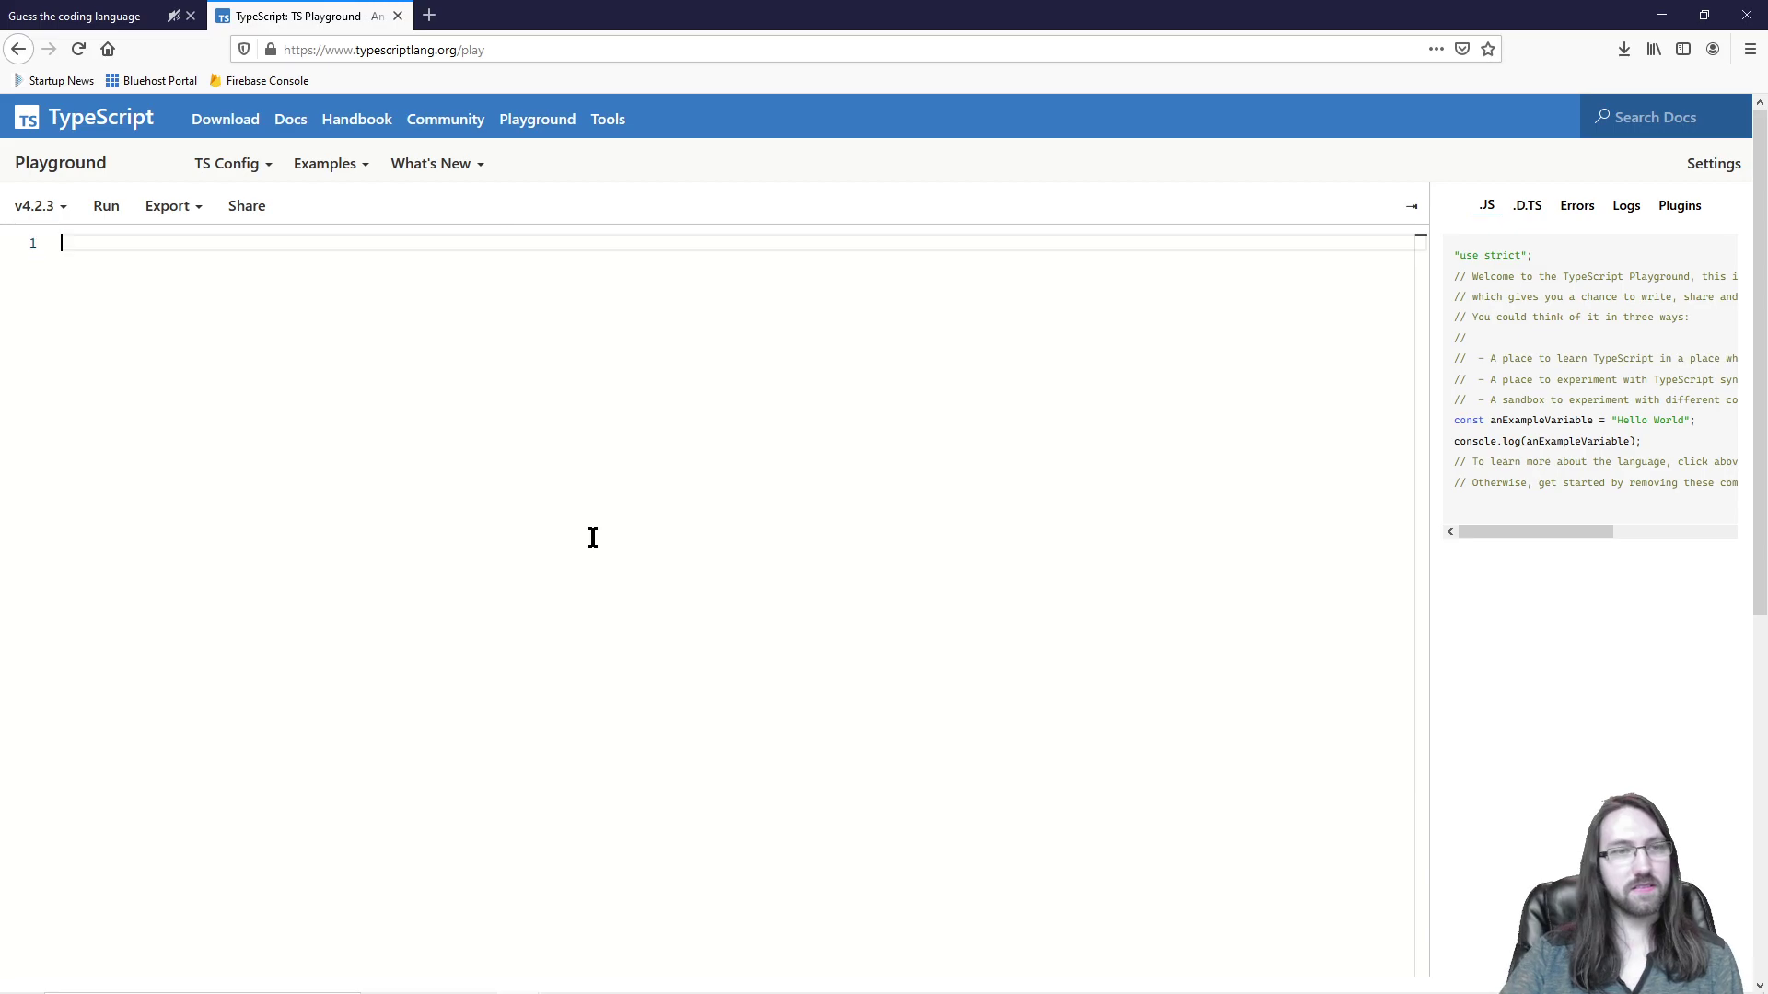
pyautogui.click(83, 16)
pyautogui.hotkey('ctrl', 'a')
pyautogui.click(847, 595)
pyautogui.scroll(-3, 809, 686)
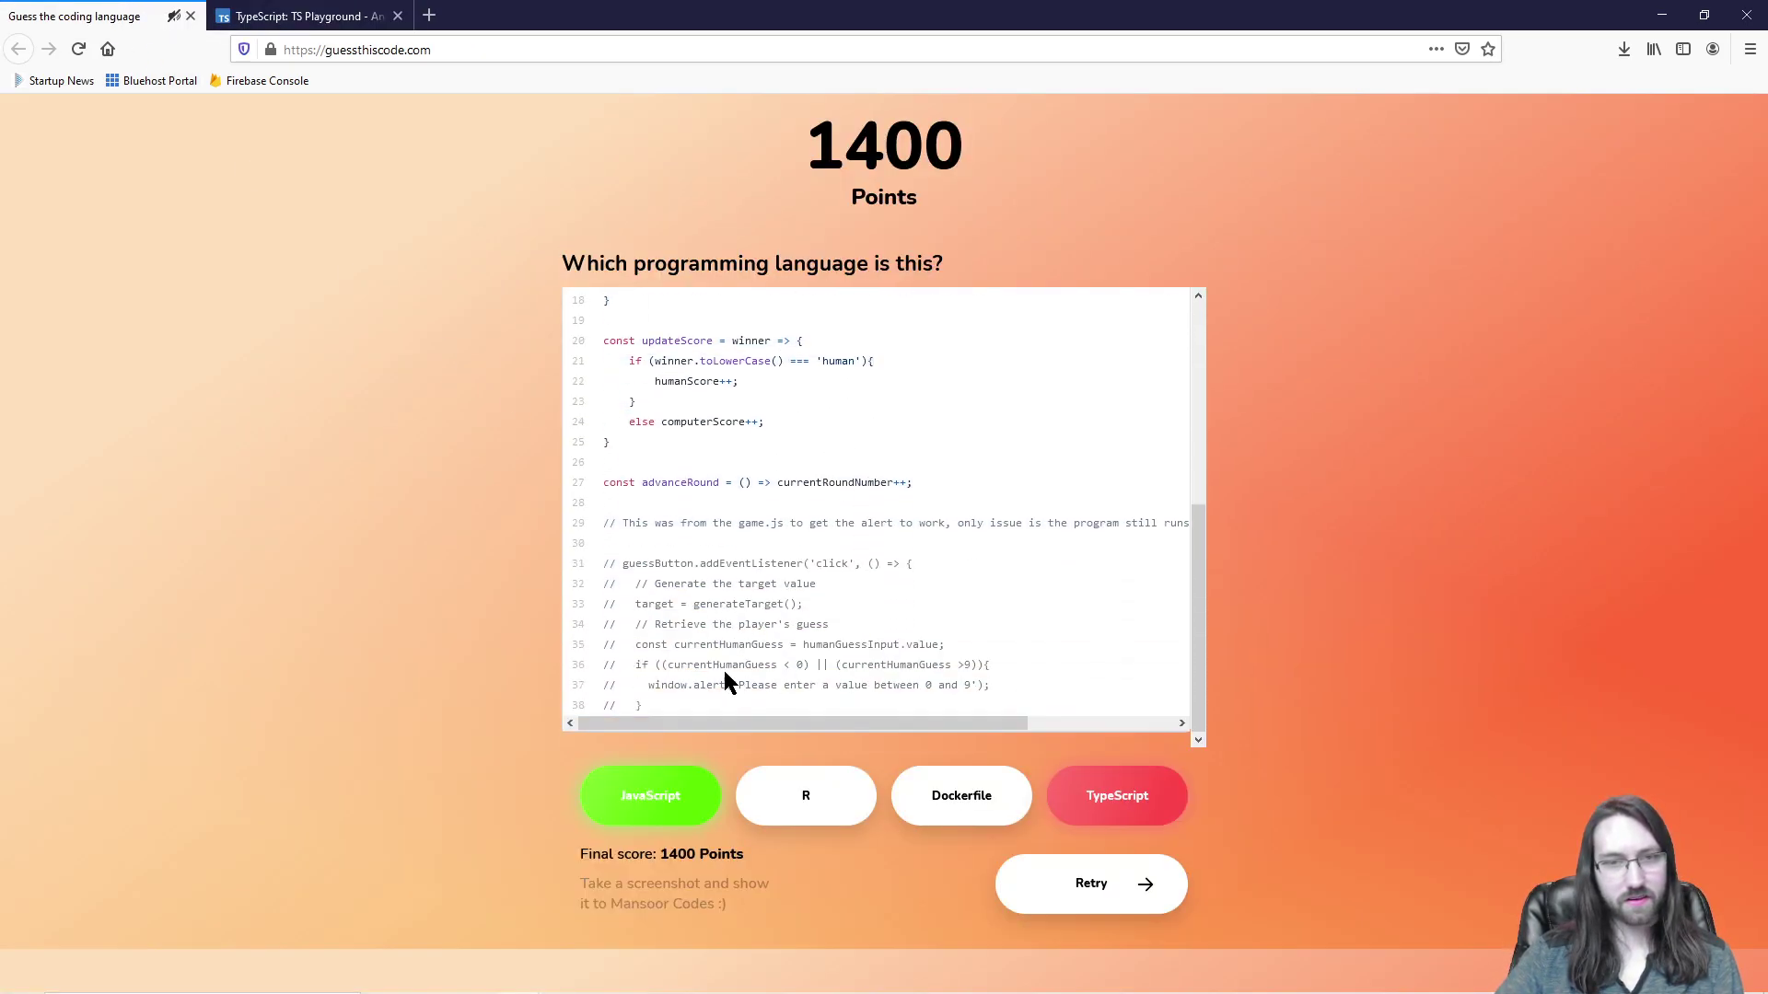
pyautogui.moveTo(677, 709); pyautogui.dragTo(797, 709)
pyautogui.click(695, 382)
# Step: Paste the quiz snippet into TypeScript Playground and inspect its flagged errors
pyautogui.click(304, 16)
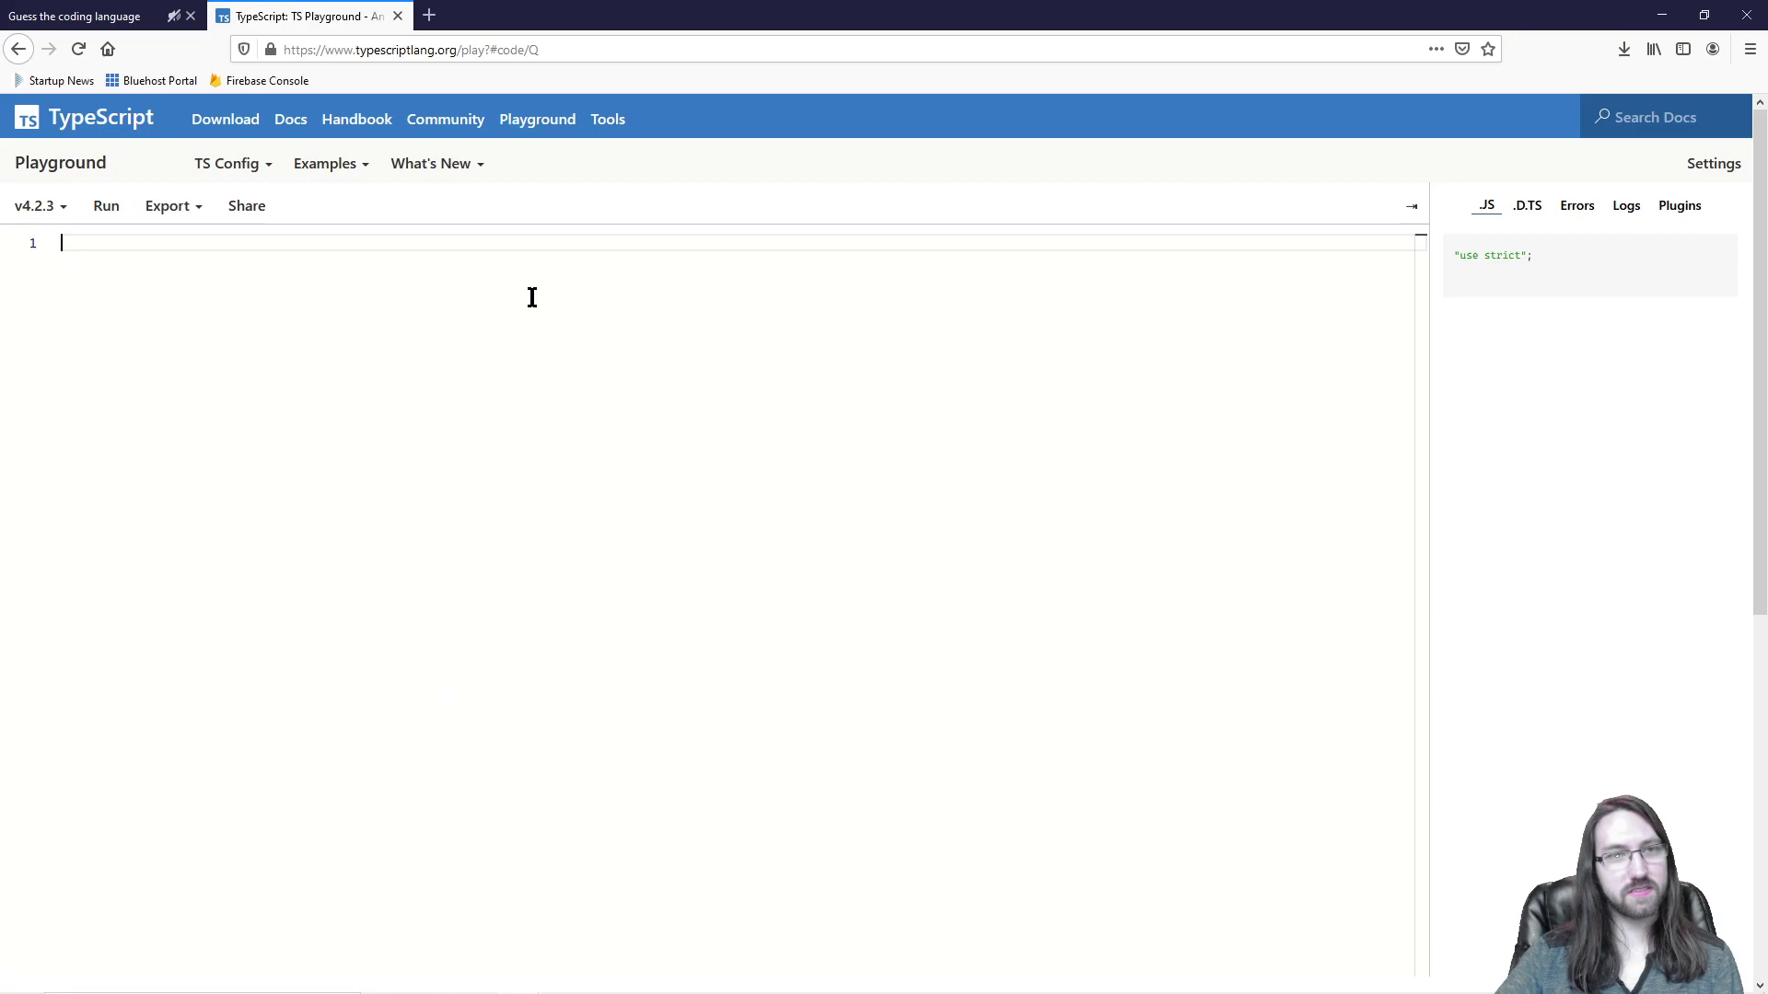
pyautogui.write("let humanScore = 0; let computerScore = 0; let currentRoundNumber = 1;  // Write your code below: const generateTarget = () => {     const targetNum = Math.floor(Math.random() * 10);     return targetNum; }  const compareGuesses = (humanGuess,computerGuess,target) => {      return getAbsoluteDistance(humanGuess, target) <= getAbsoluteDistance(computerGuess, target) ? true : false; }  const getAbsoluteDistance = (guess,target) => {     return Math.abs(guess - target); }  const updateScore = winner => {     if (winner.toLowerCase() === 'human'){         humanScore++;     }     else computerScore++; }  const advanceRound = () => currentRoundNumber++;  // This was from the game.js to get the alert to work, only issue is the program still runs after the alert prompts  // guessButton.addEventListener('click', () => { //   // Generate the target value //   target = generateTarget(); //   // Retrieve the player's guess //   const currentHumanGuess = humanGuessInput.value; //   if ((currentHumanGuess < 0) || (currentHumanGuess >9)){ //     window.alert('Please enter a value between 0 and 9'); //   }")
pyautogui.click(708, 633)
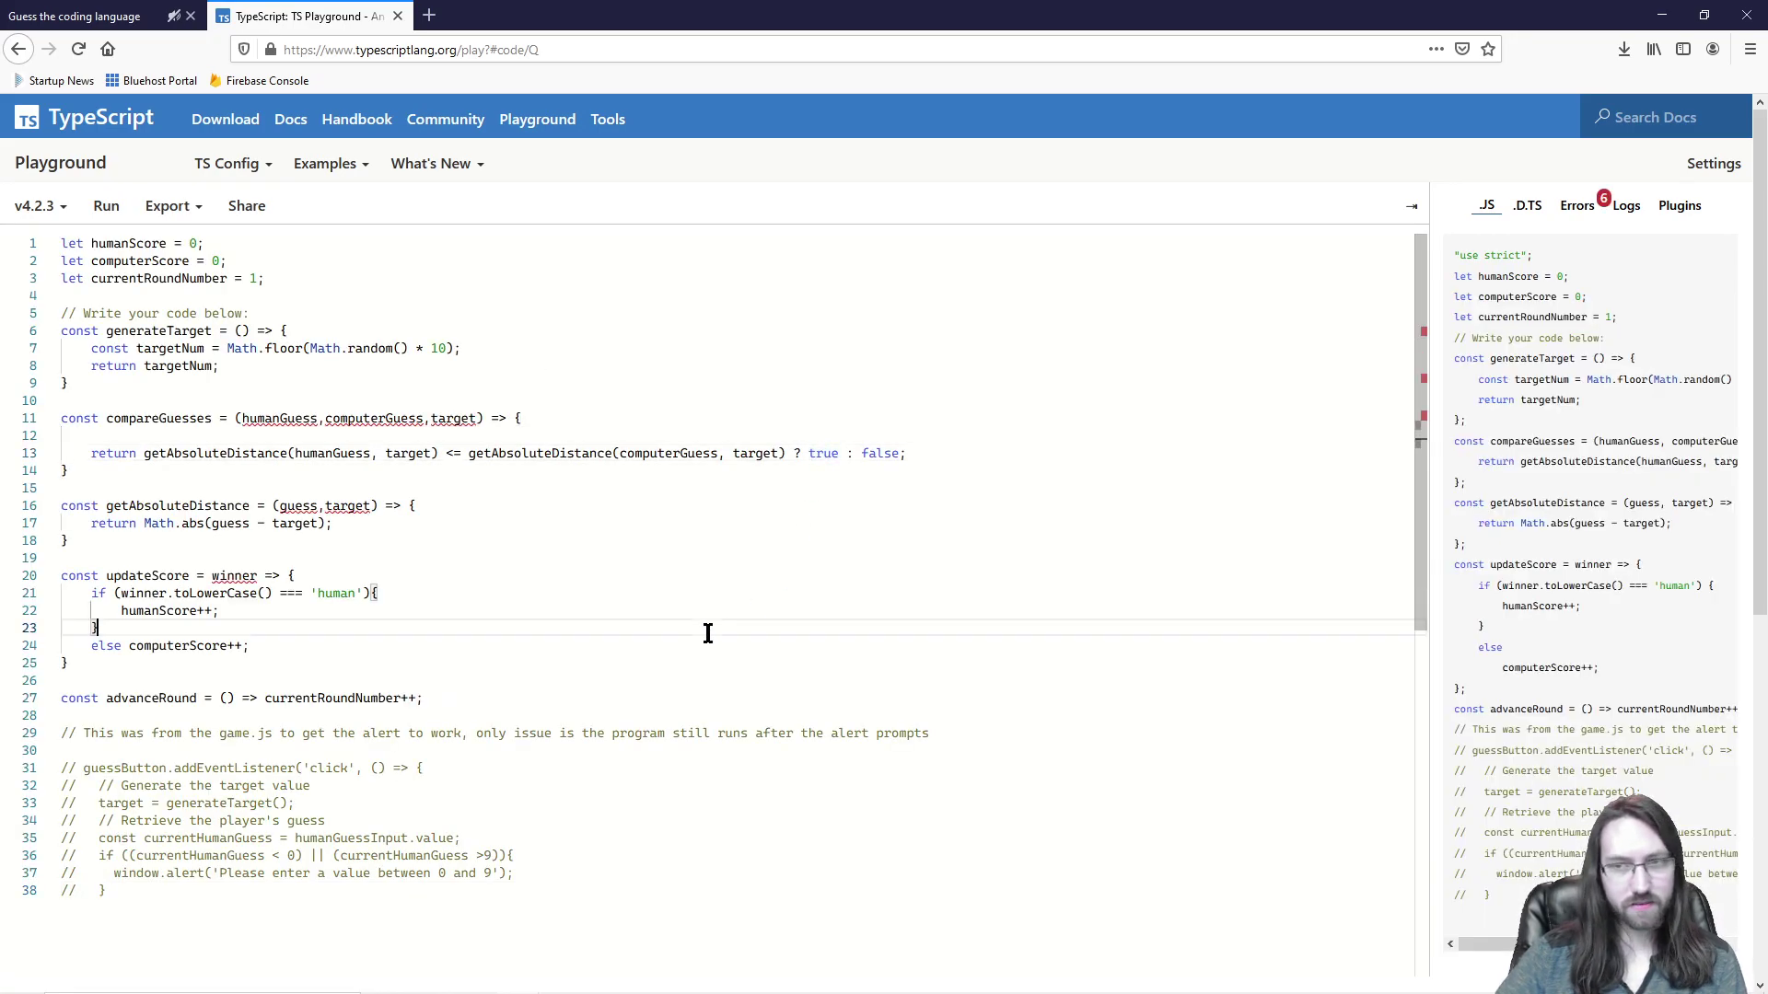
pyautogui.click(589, 559)
pyautogui.moveTo(276, 422)
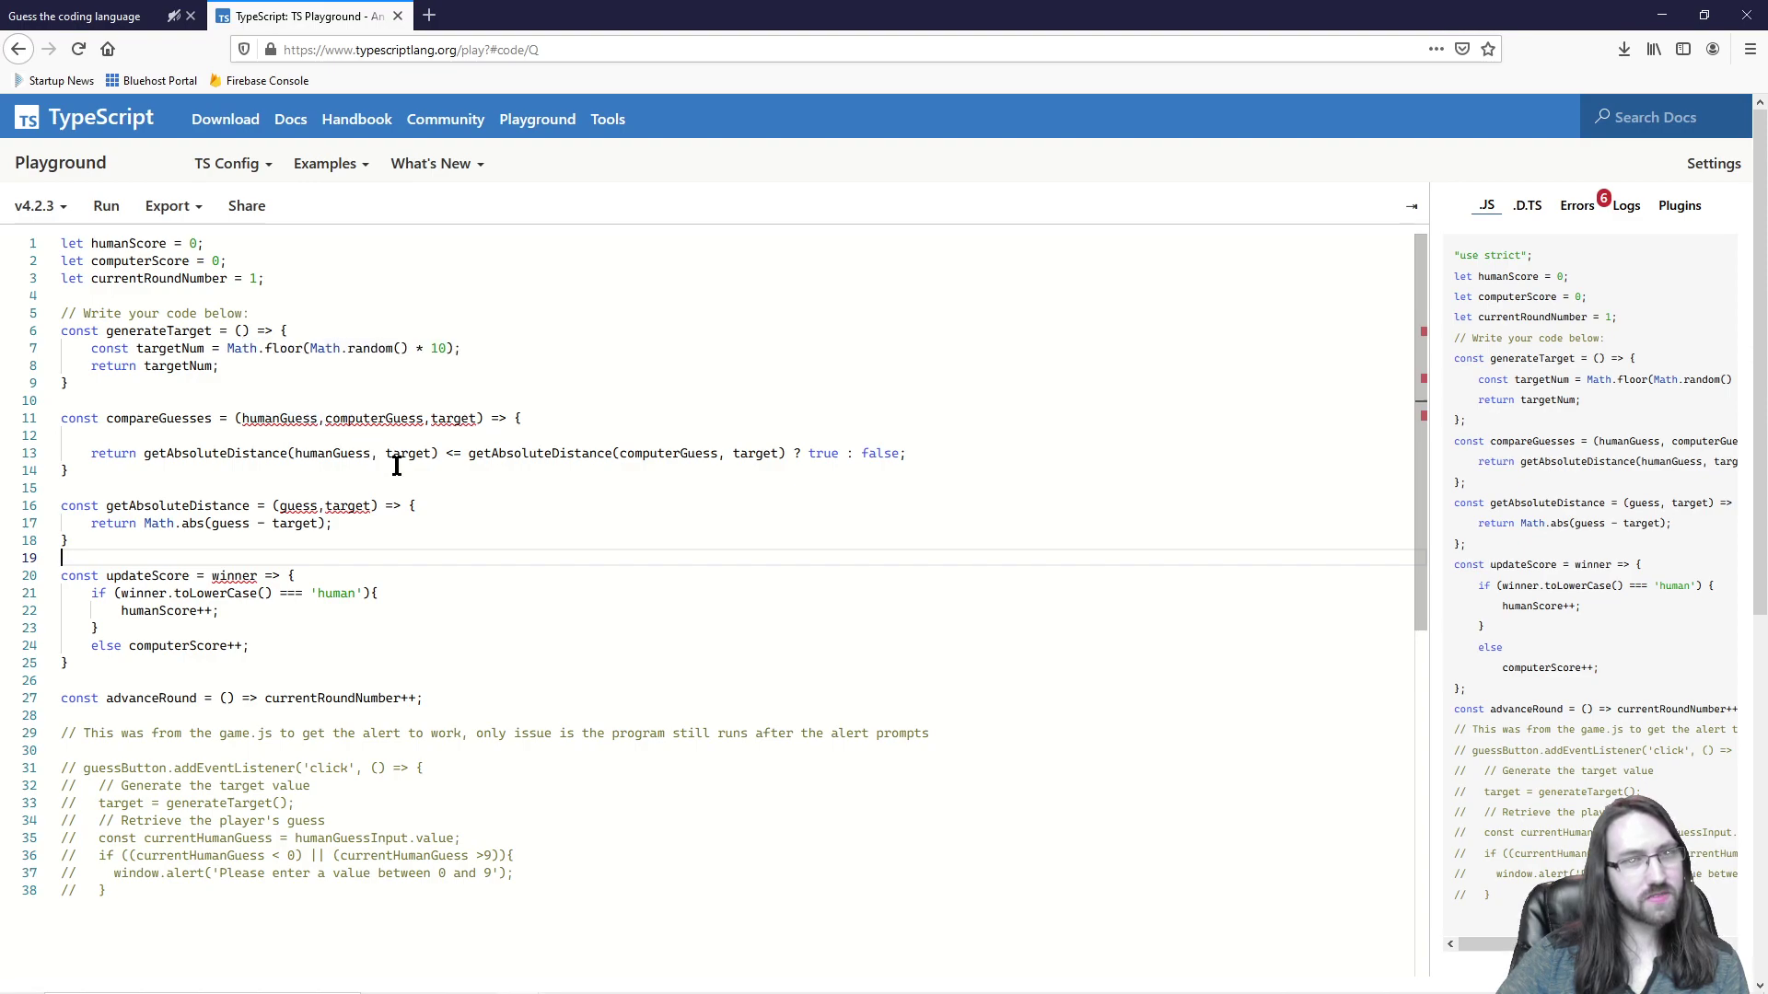
pyautogui.moveTo(396, 460)
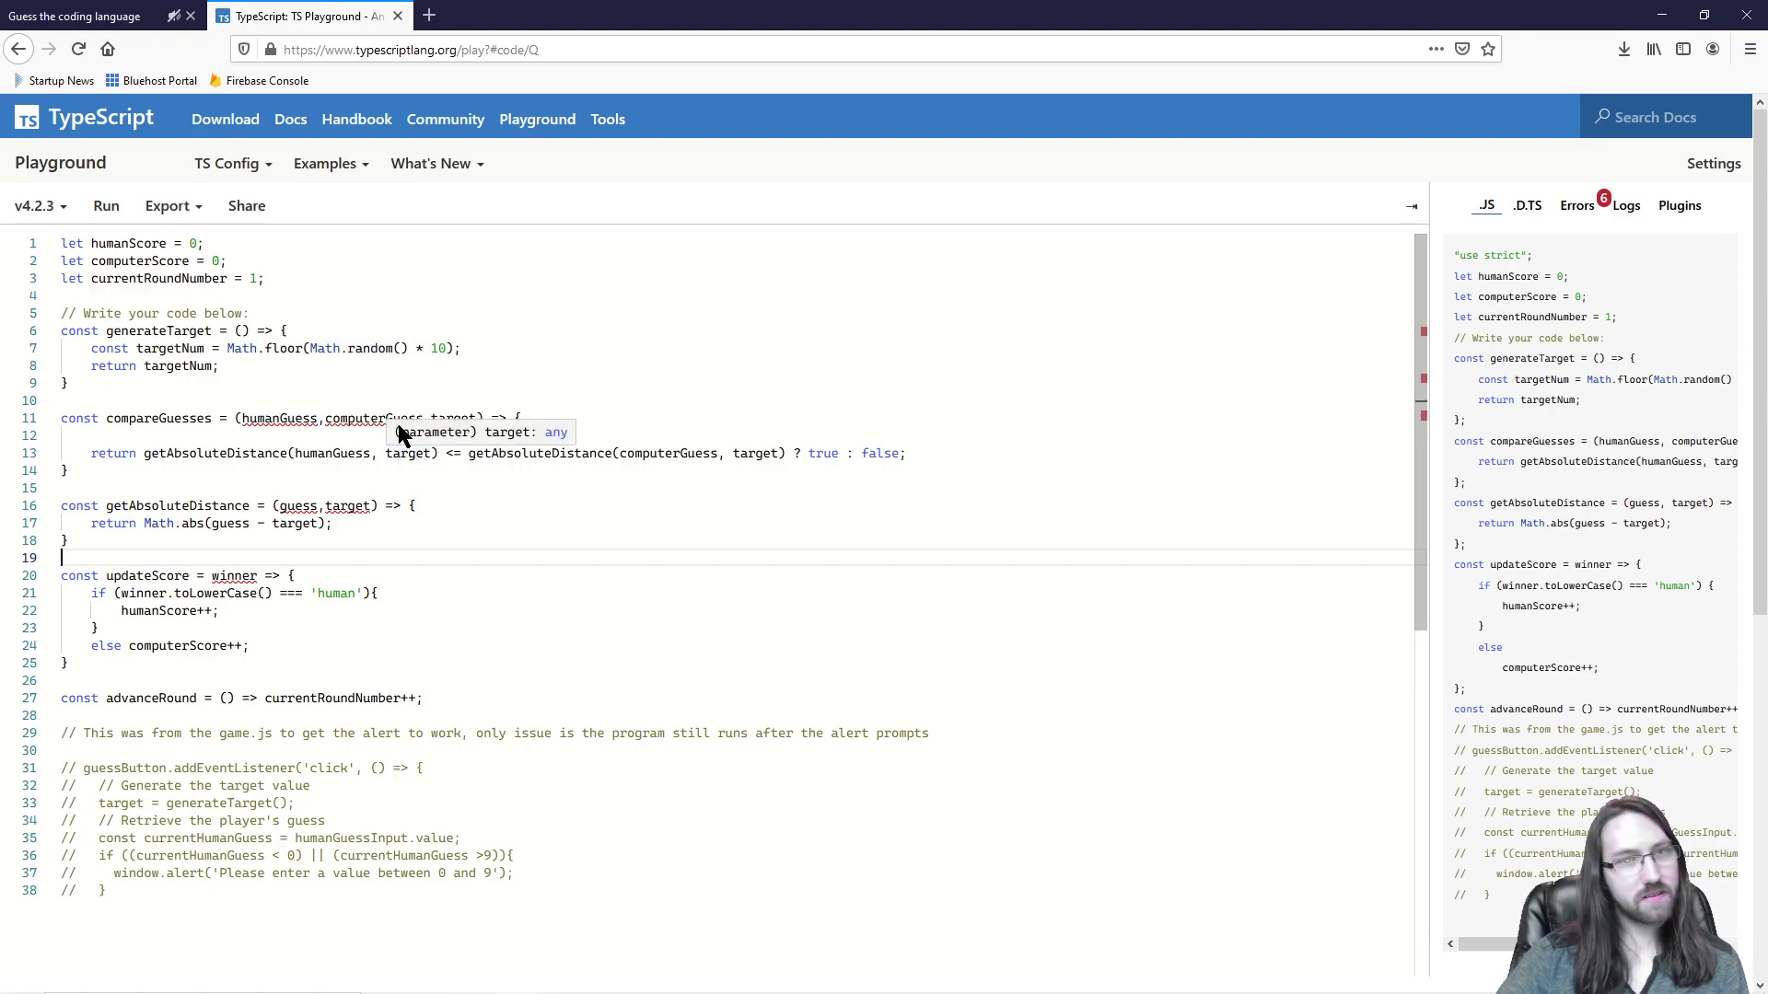
pyautogui.click(346, 349)
pyautogui.click(511, 545)
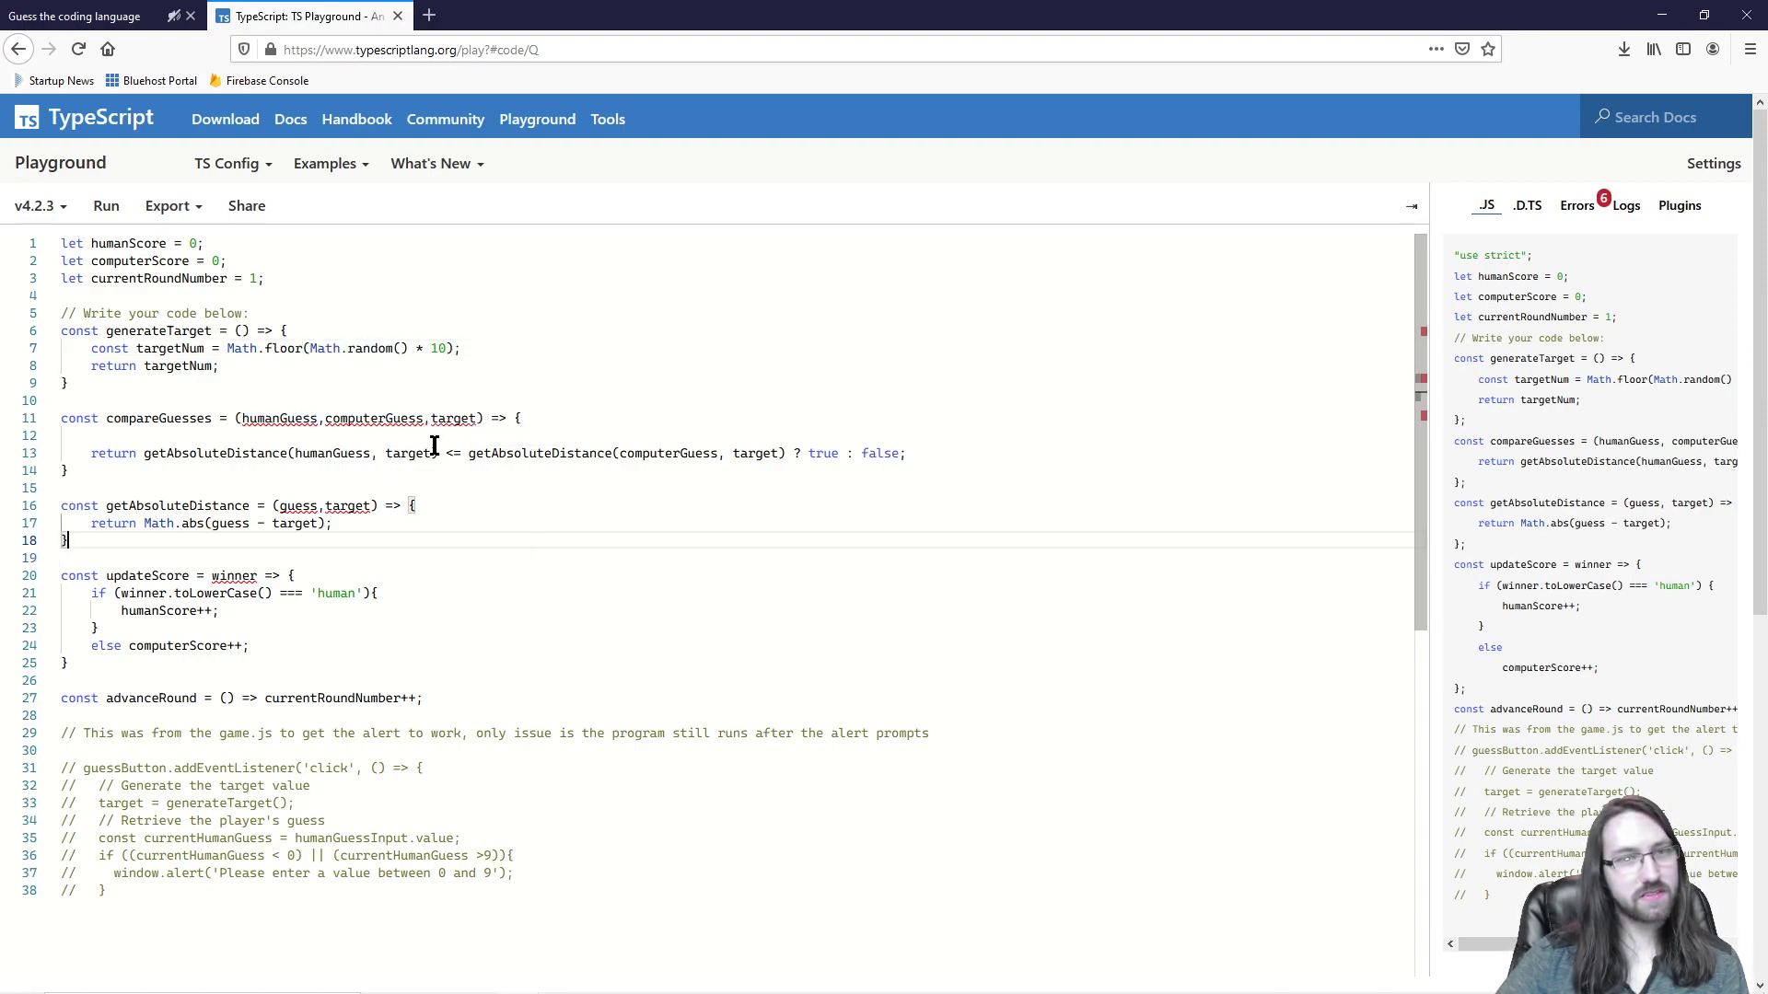
pyautogui.moveTo(412, 422)
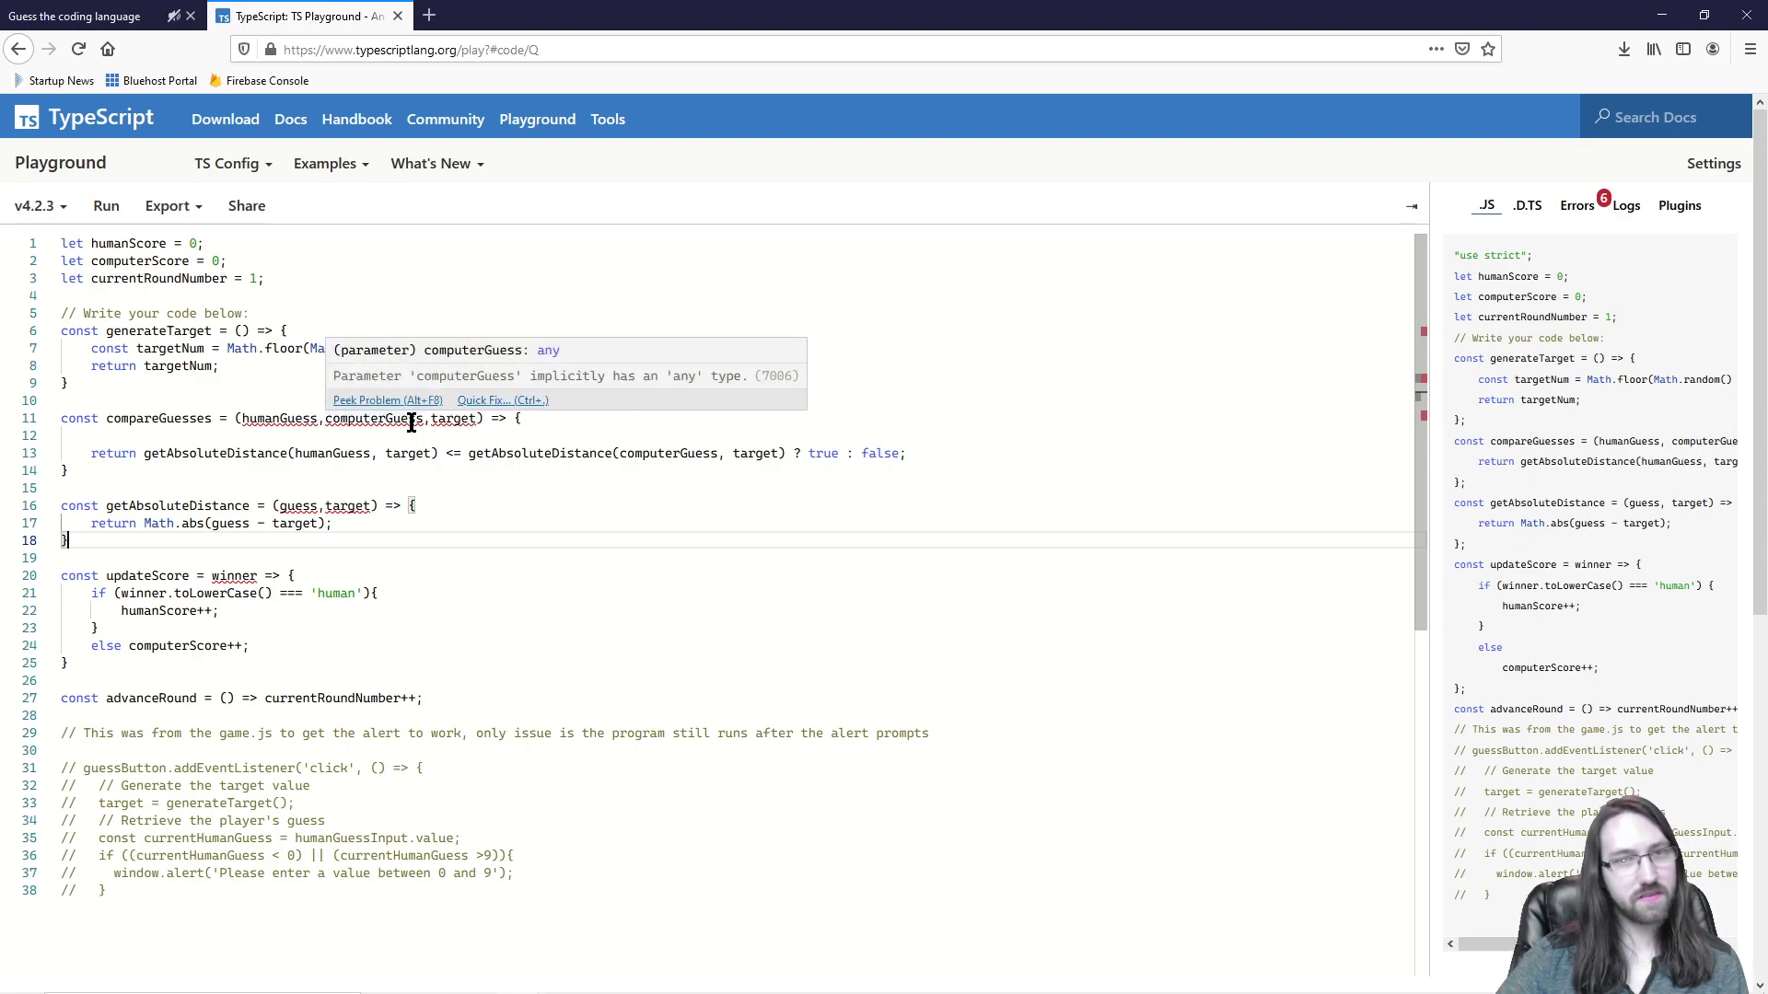
pyautogui.click(461, 451)
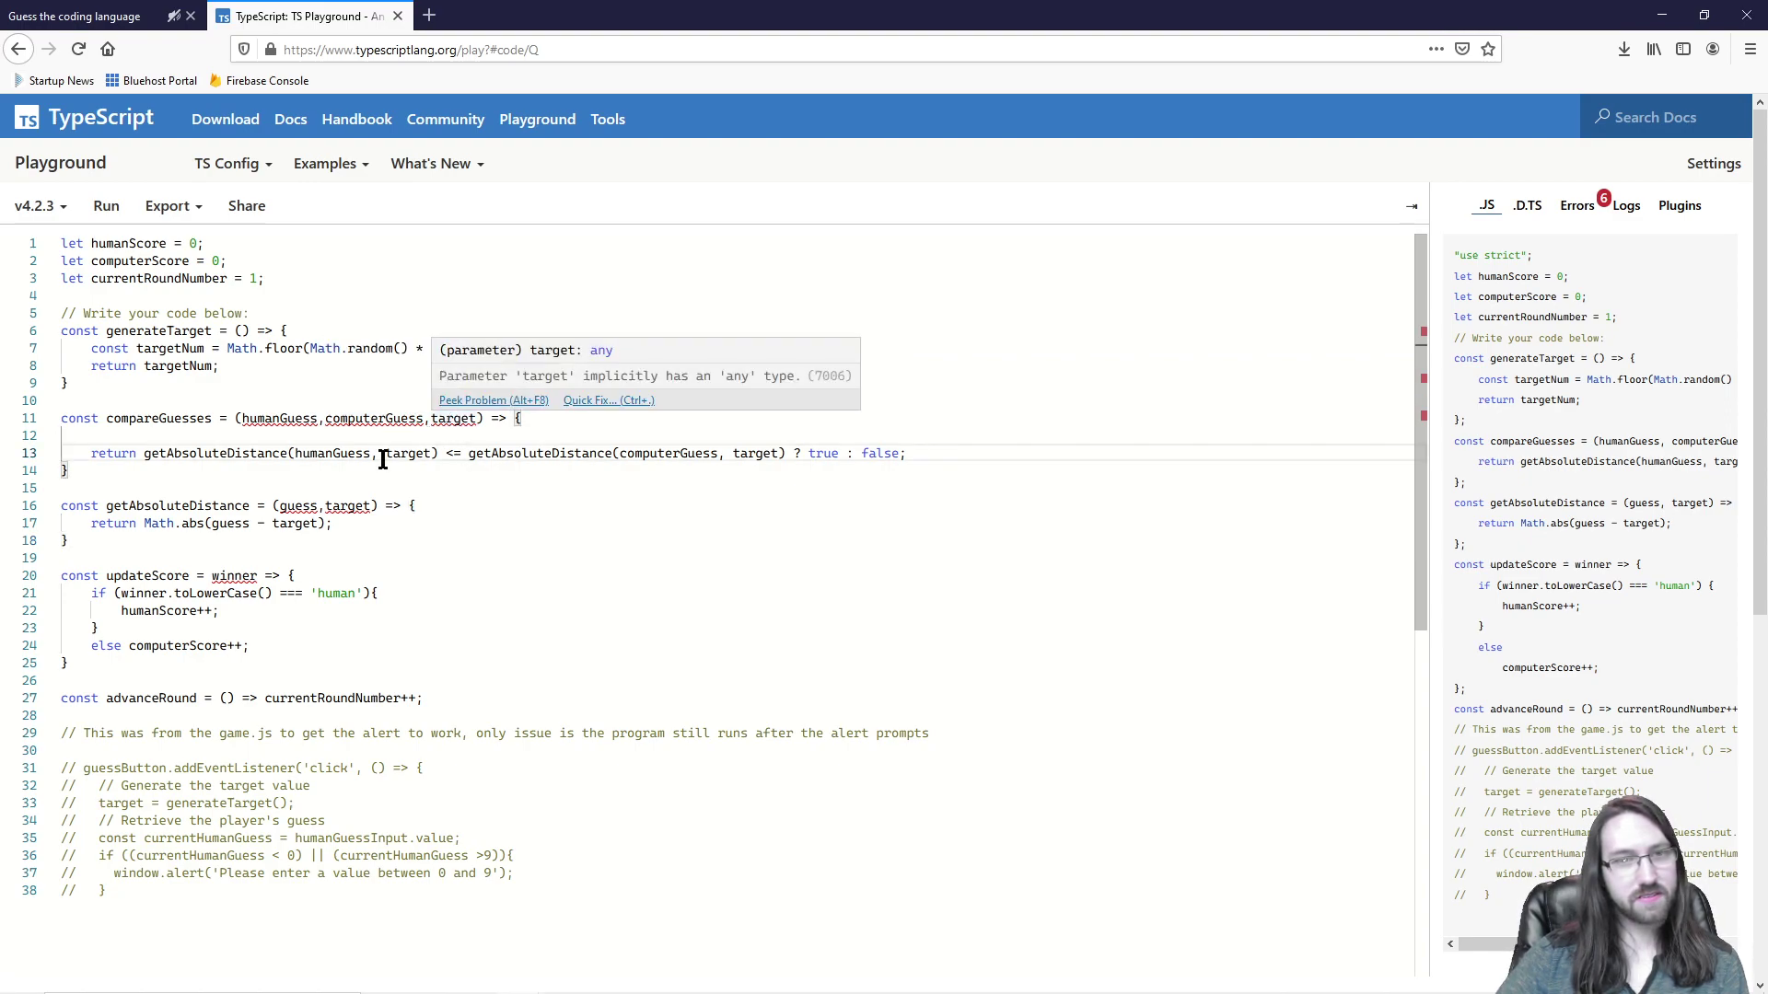
# Step: Delete the commented-out block on lines 29–38 of the pasted code
pyautogui.moveTo(138, 891); pyautogui.dragTo(18, 742)
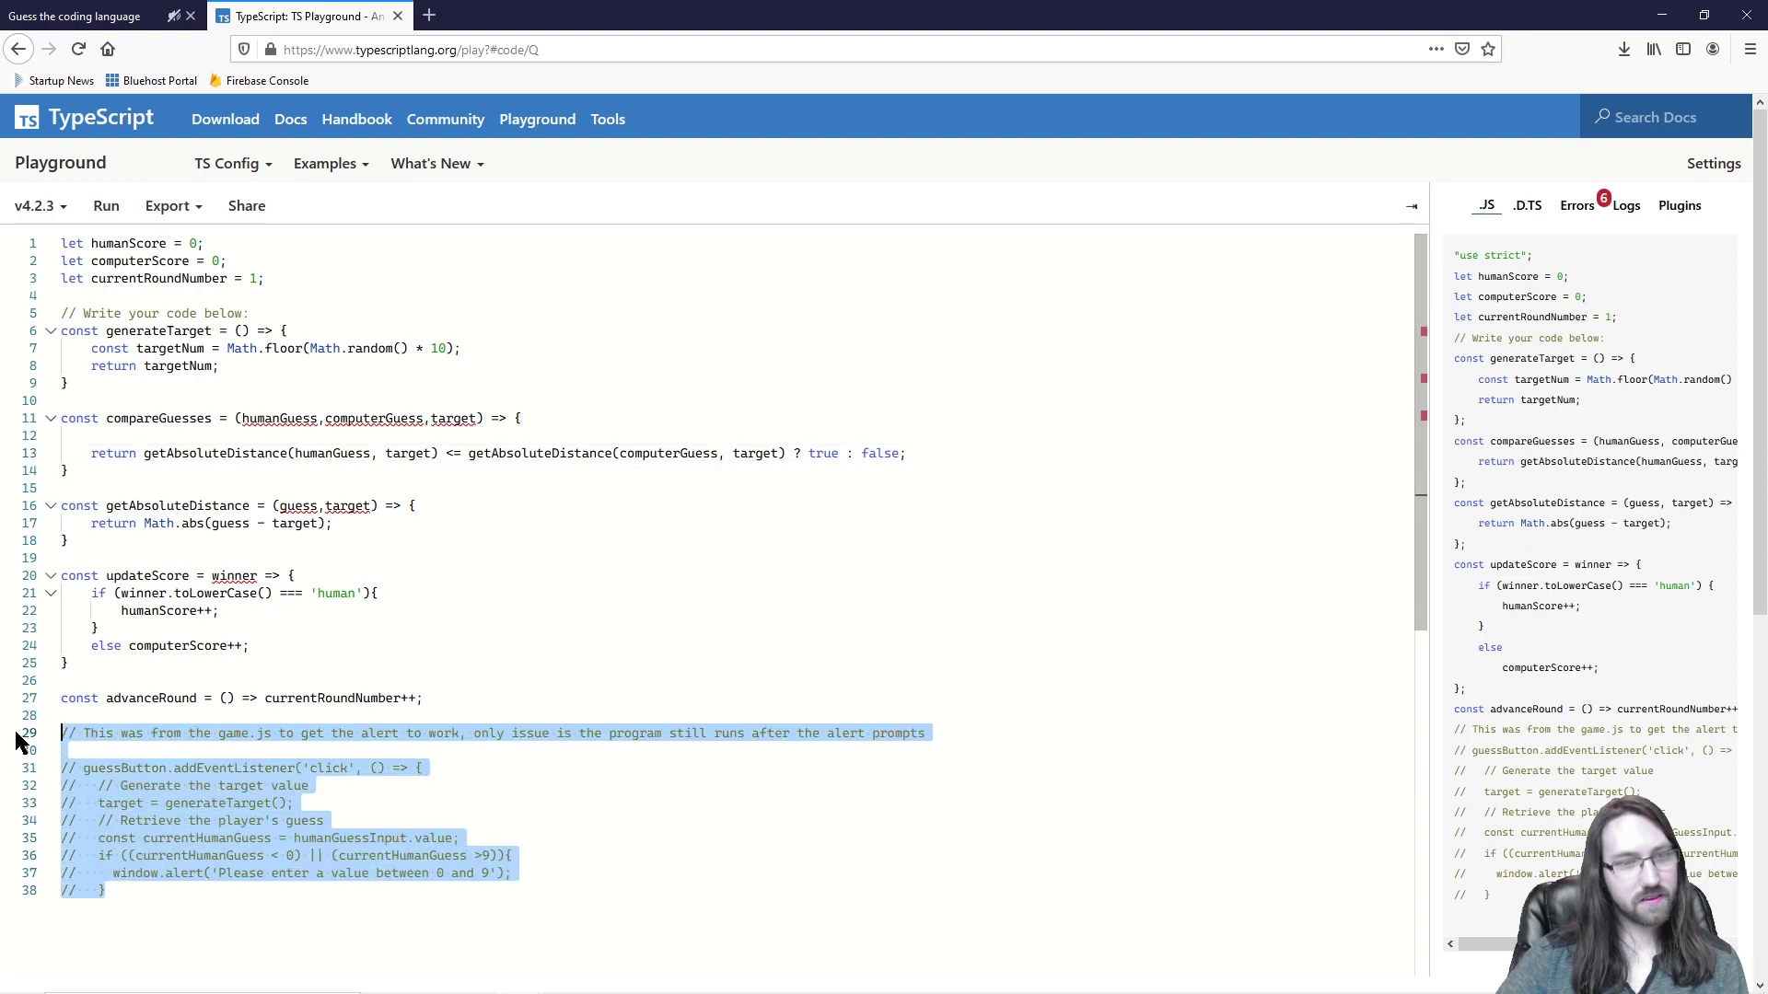
pyautogui.press('BackSpace')
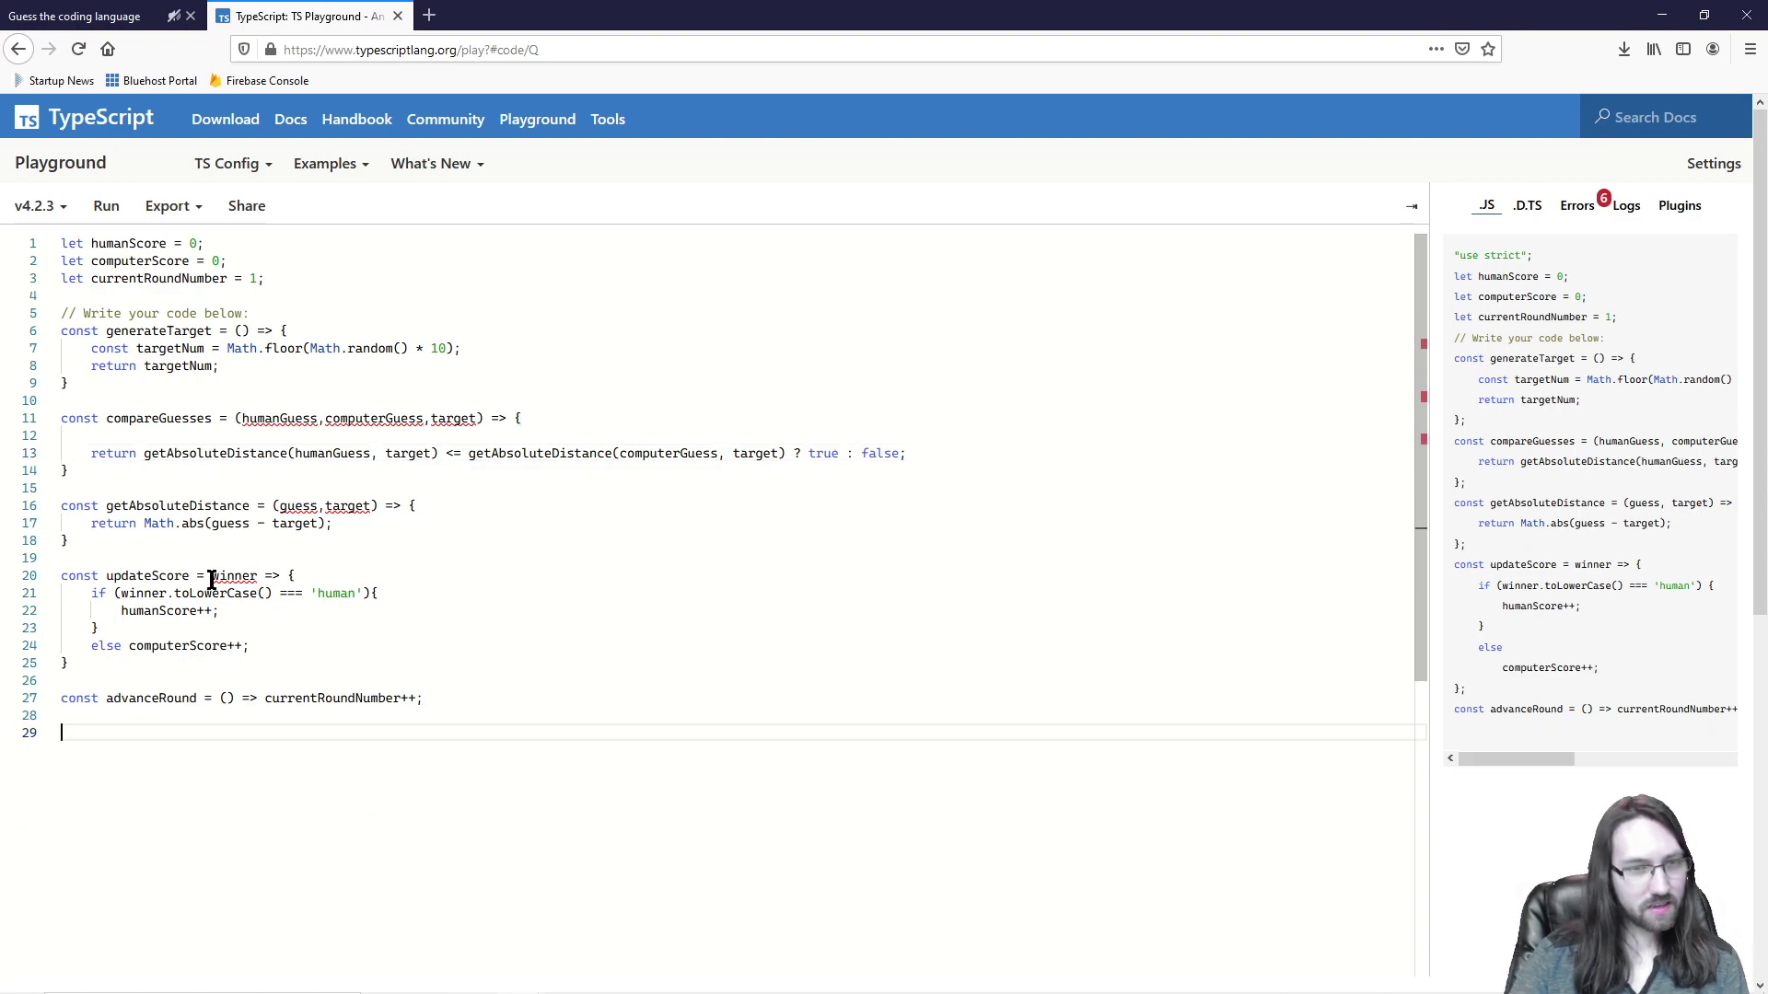
pyautogui.moveTo(246, 582)
pyautogui.click(609, 649)
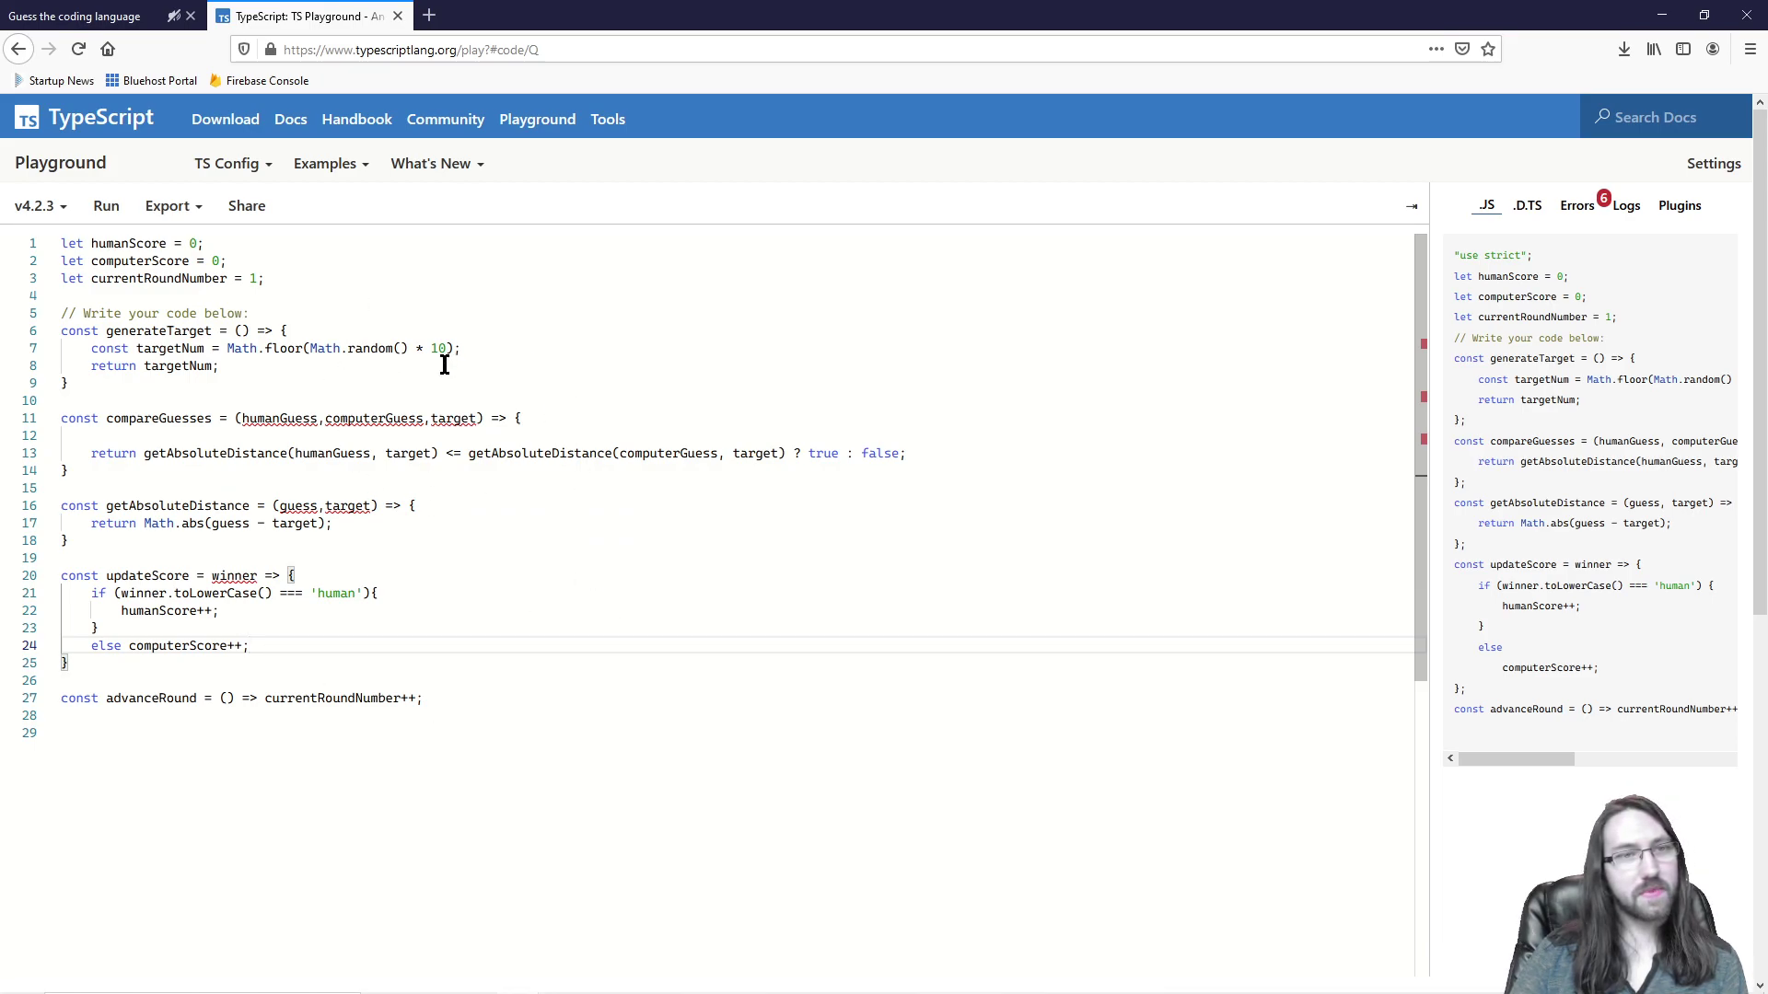
# Step: Compare the quiz snippet with the Playground code, ending on the quiz's final score page
pyautogui.click(83, 16)
pyautogui.click(847, 588)
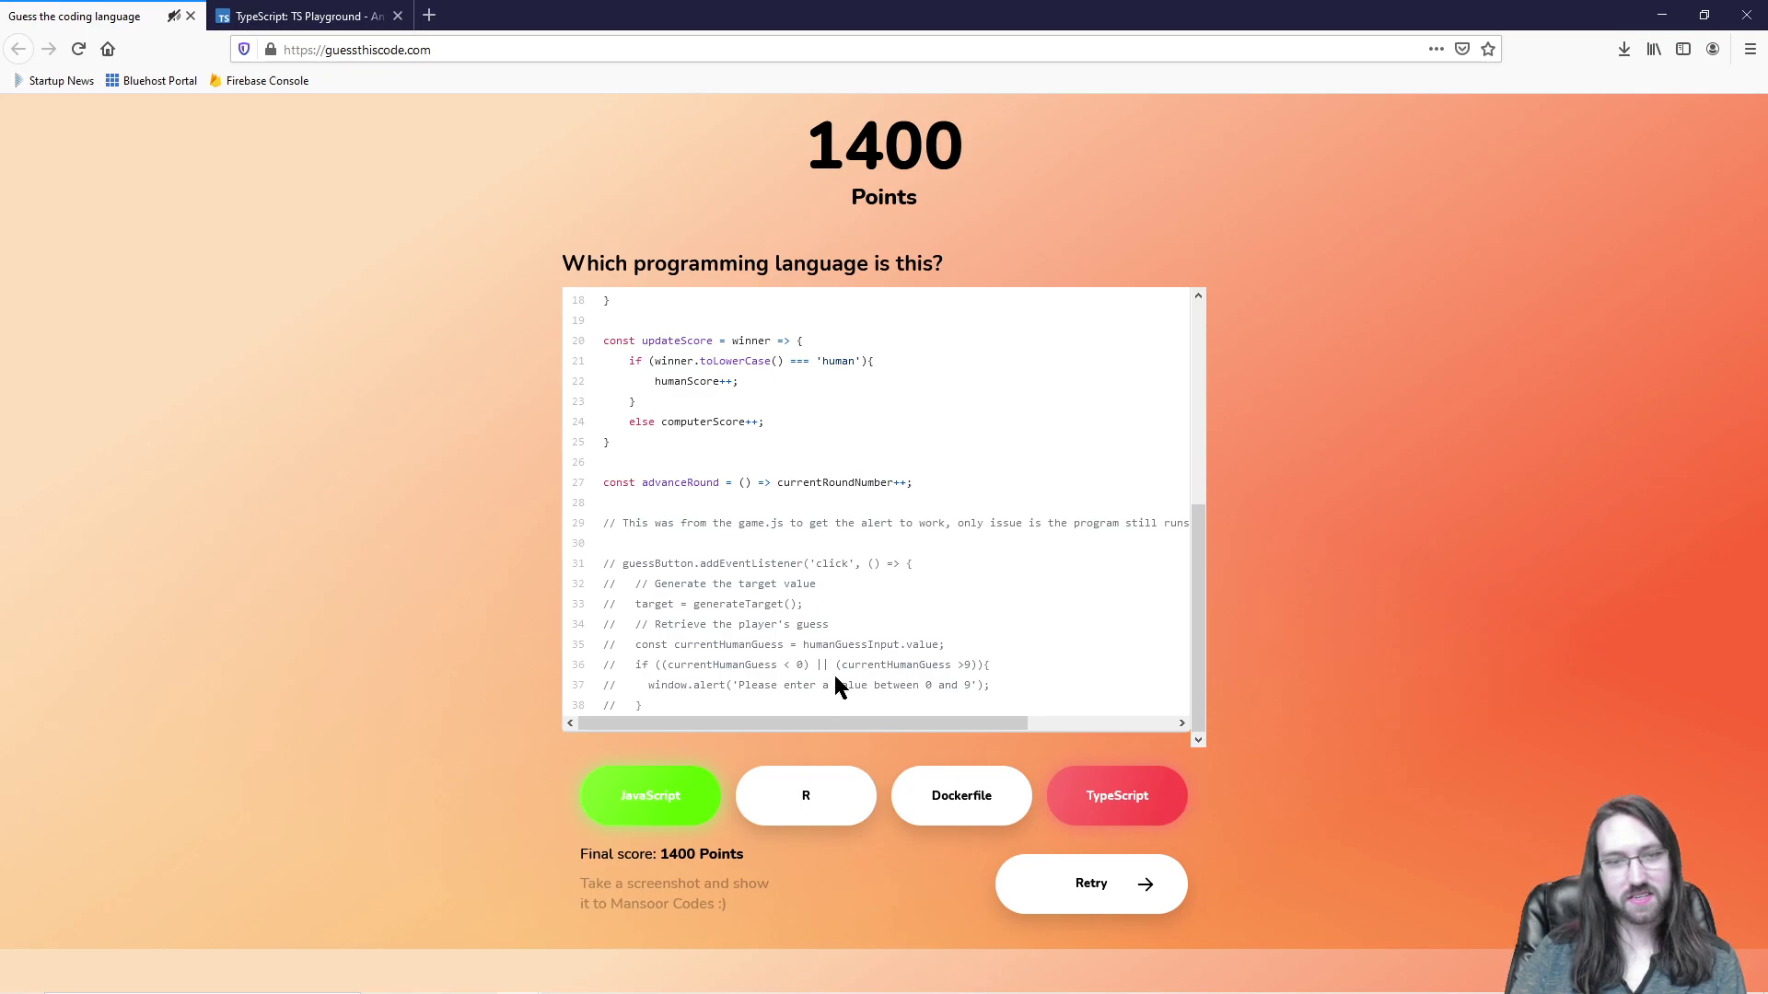
pyautogui.scroll(6, 888, 493)
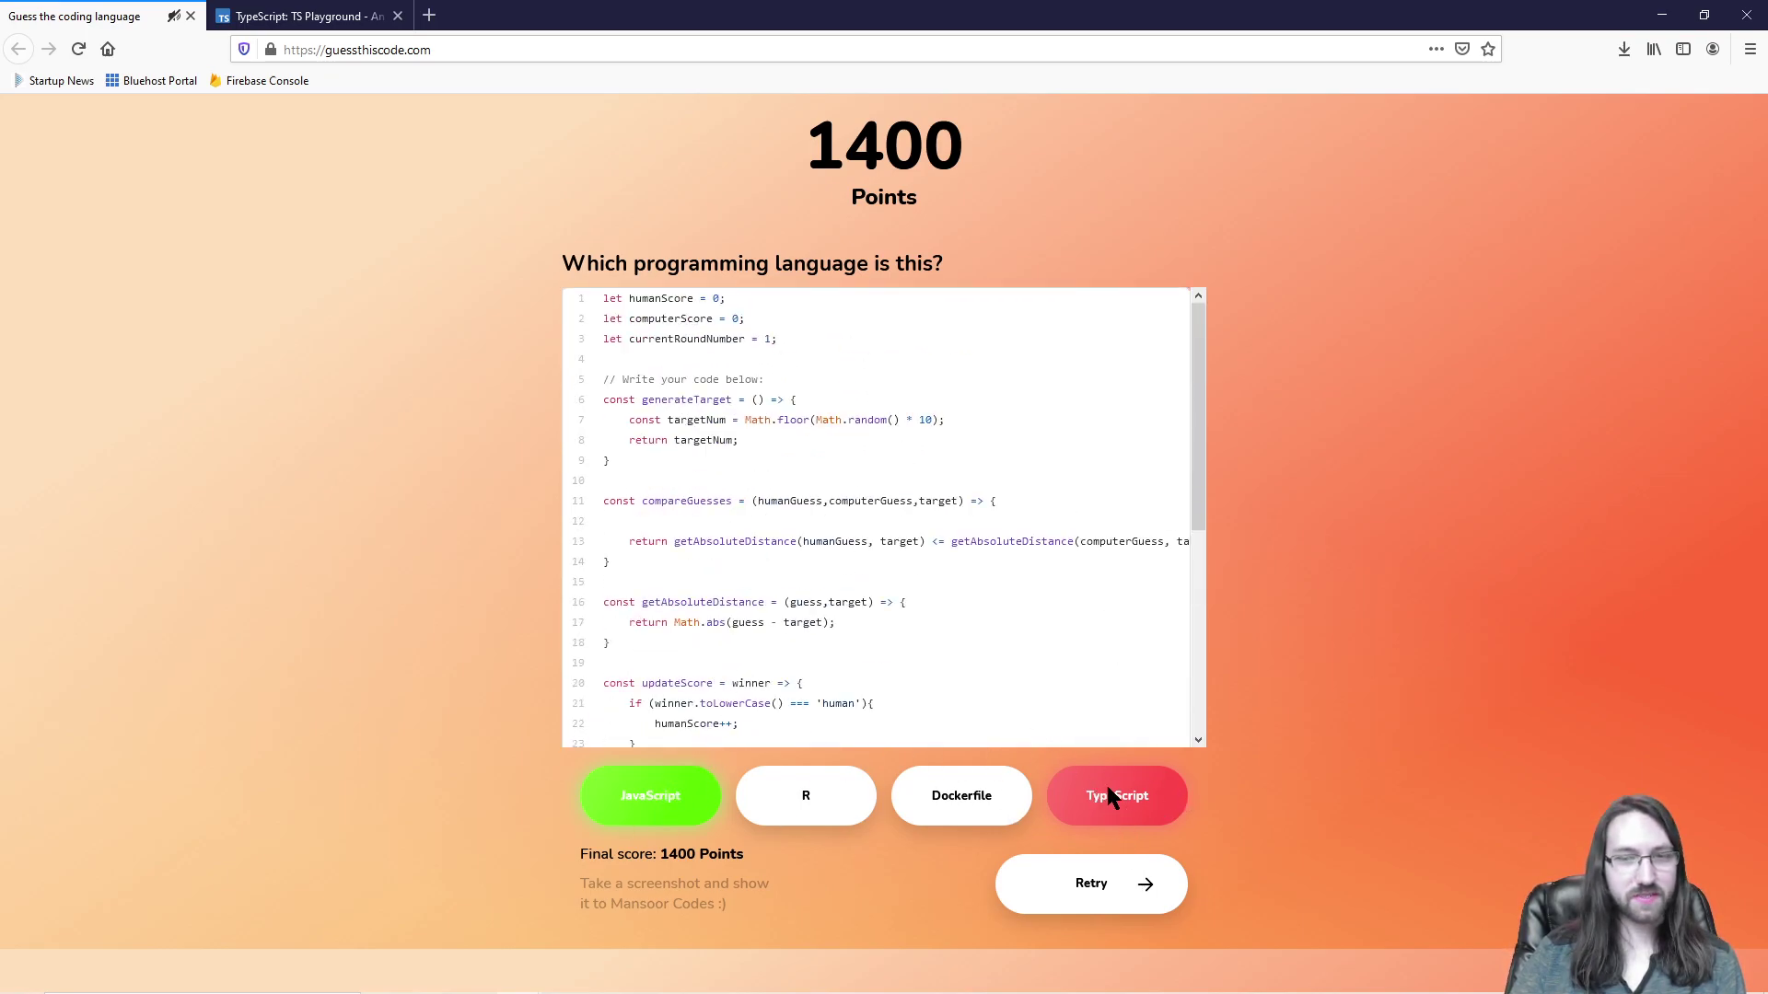
pyautogui.click(276, 12)
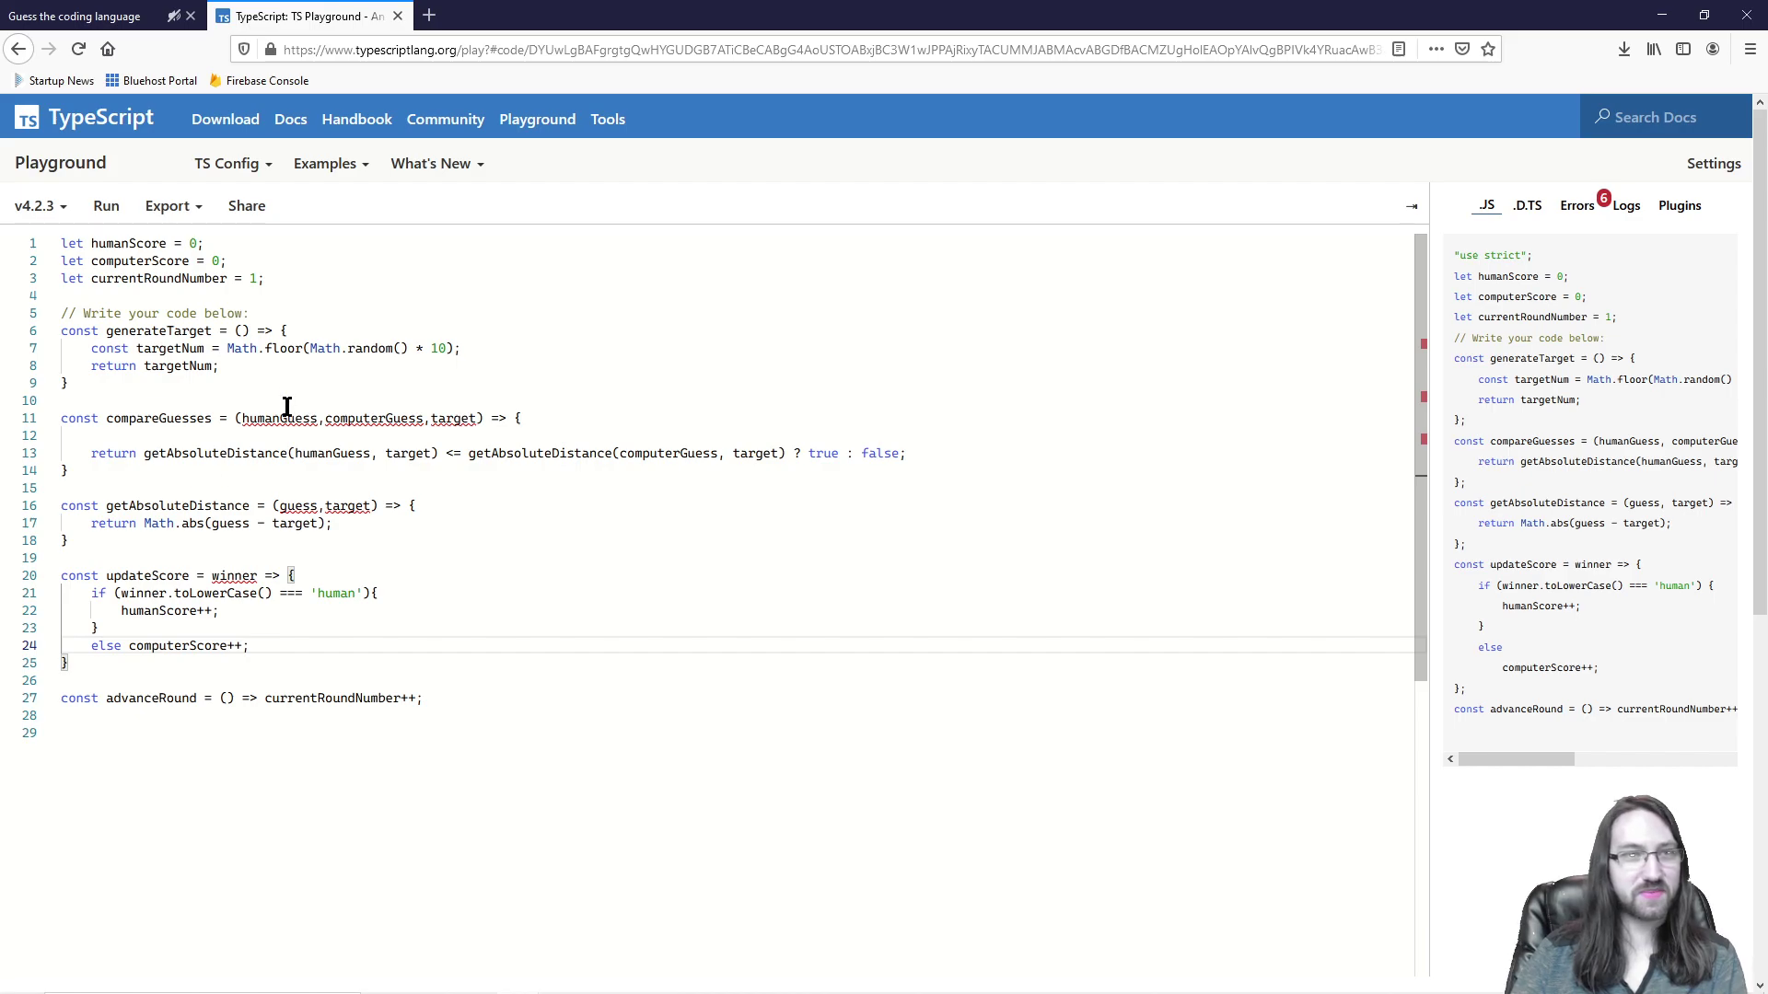
pyautogui.click(101, 17)
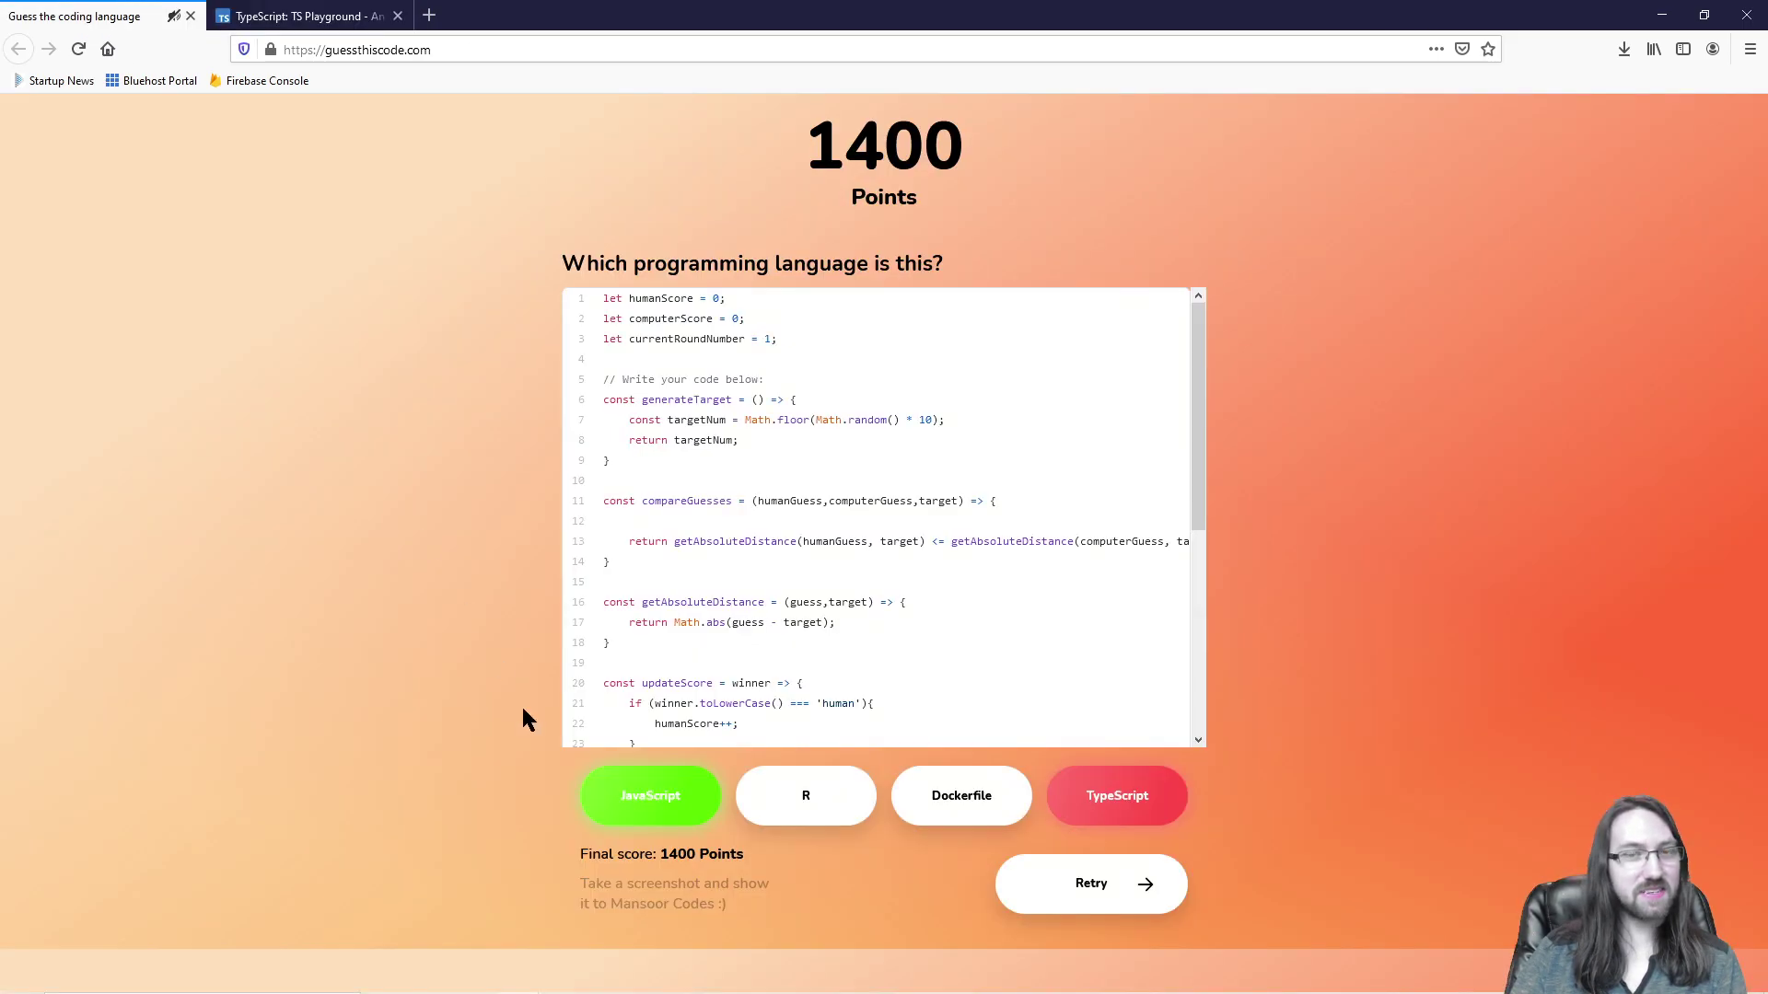
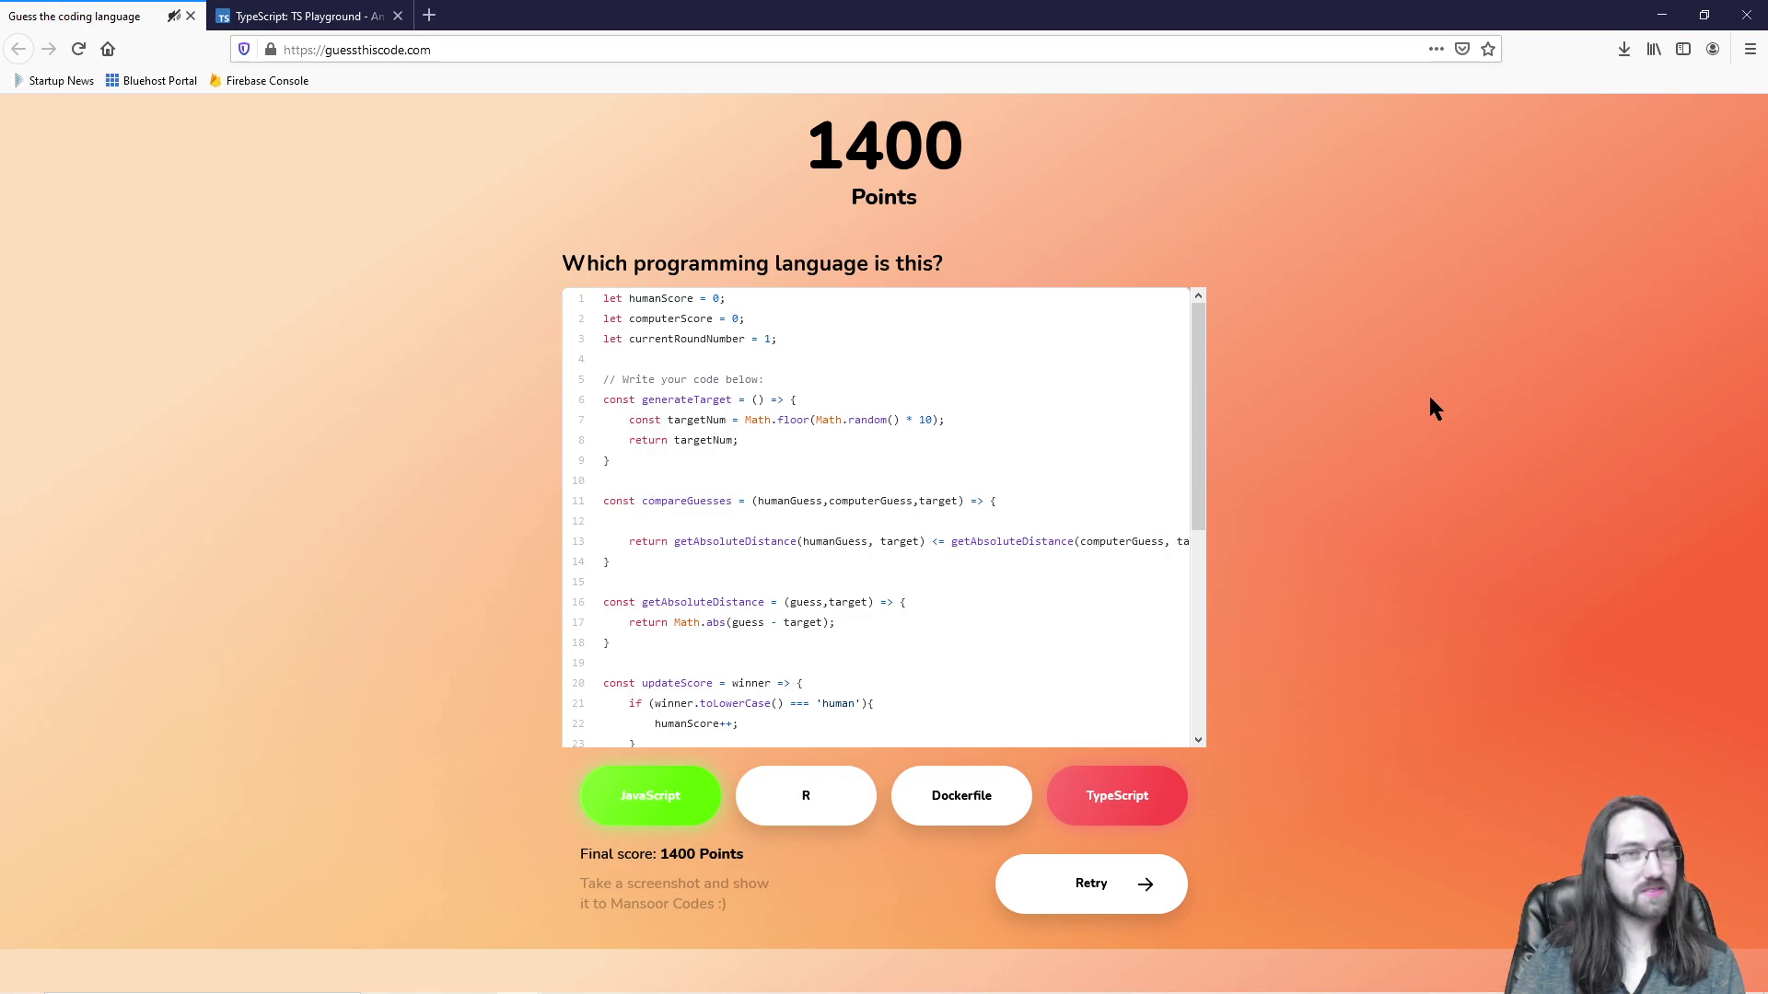
# Step: Open a new browser tab and start a web search for 'source console'
pyautogui.click(429, 16)
pyautogui.write('sou')
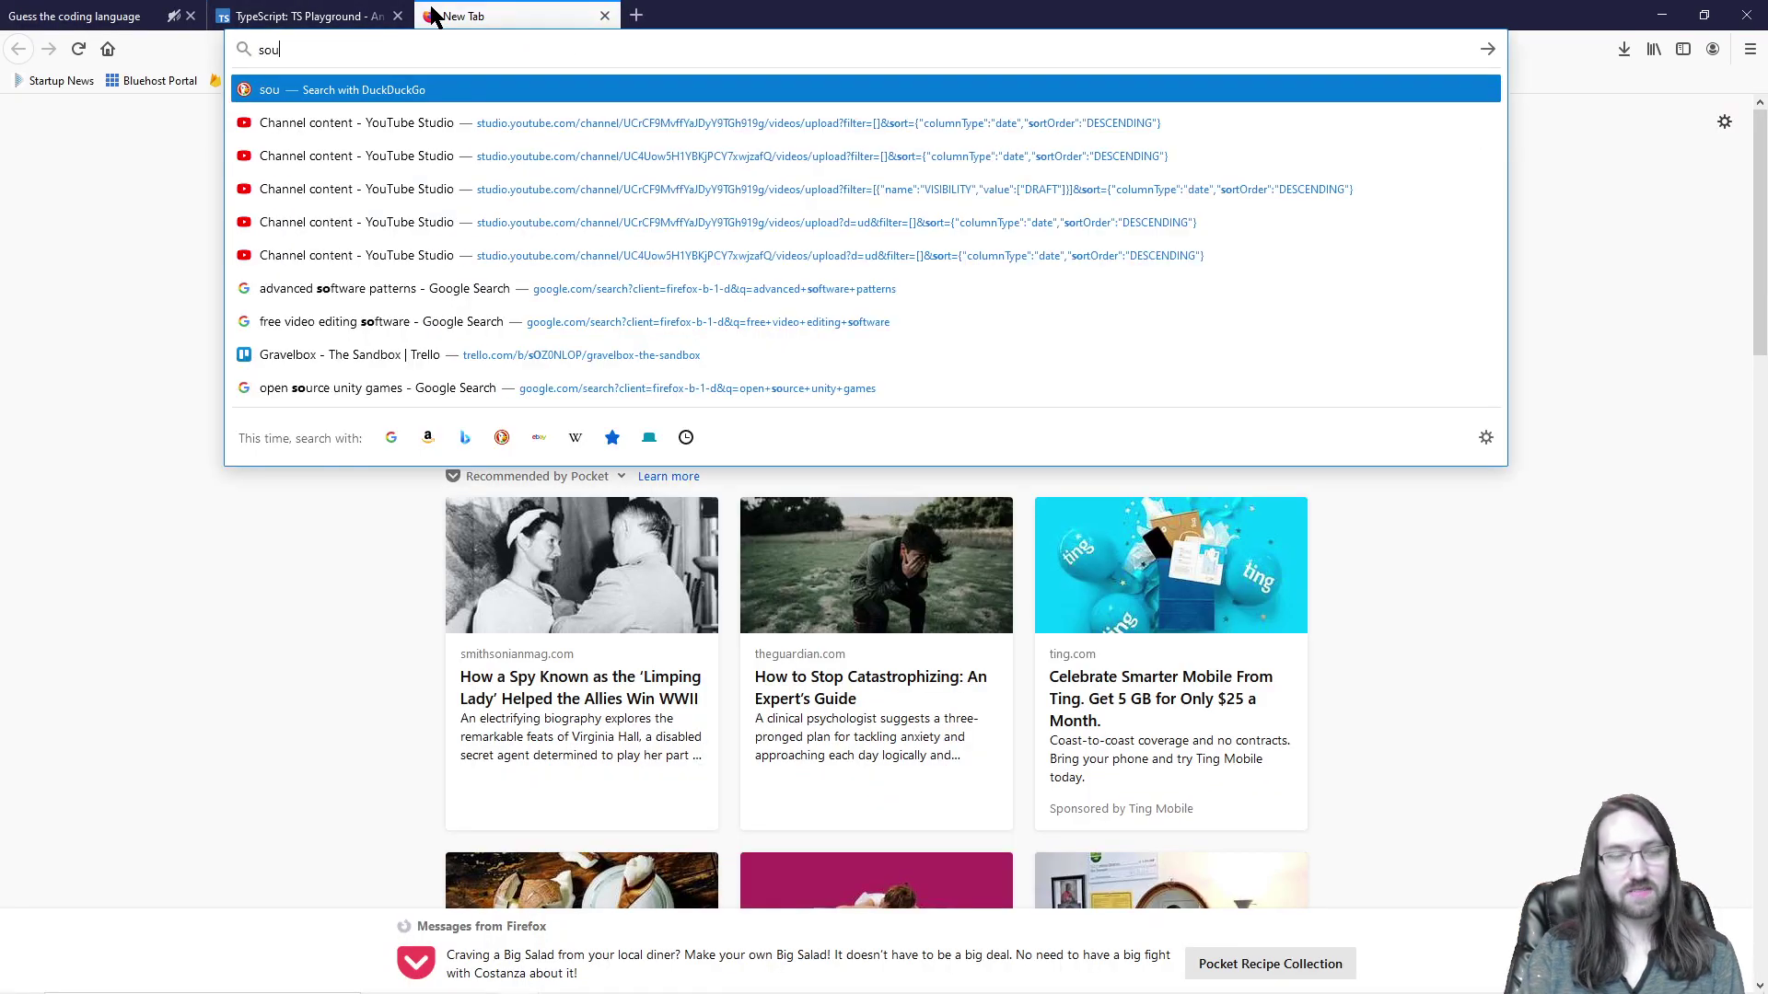
pyautogui.write('rce console')
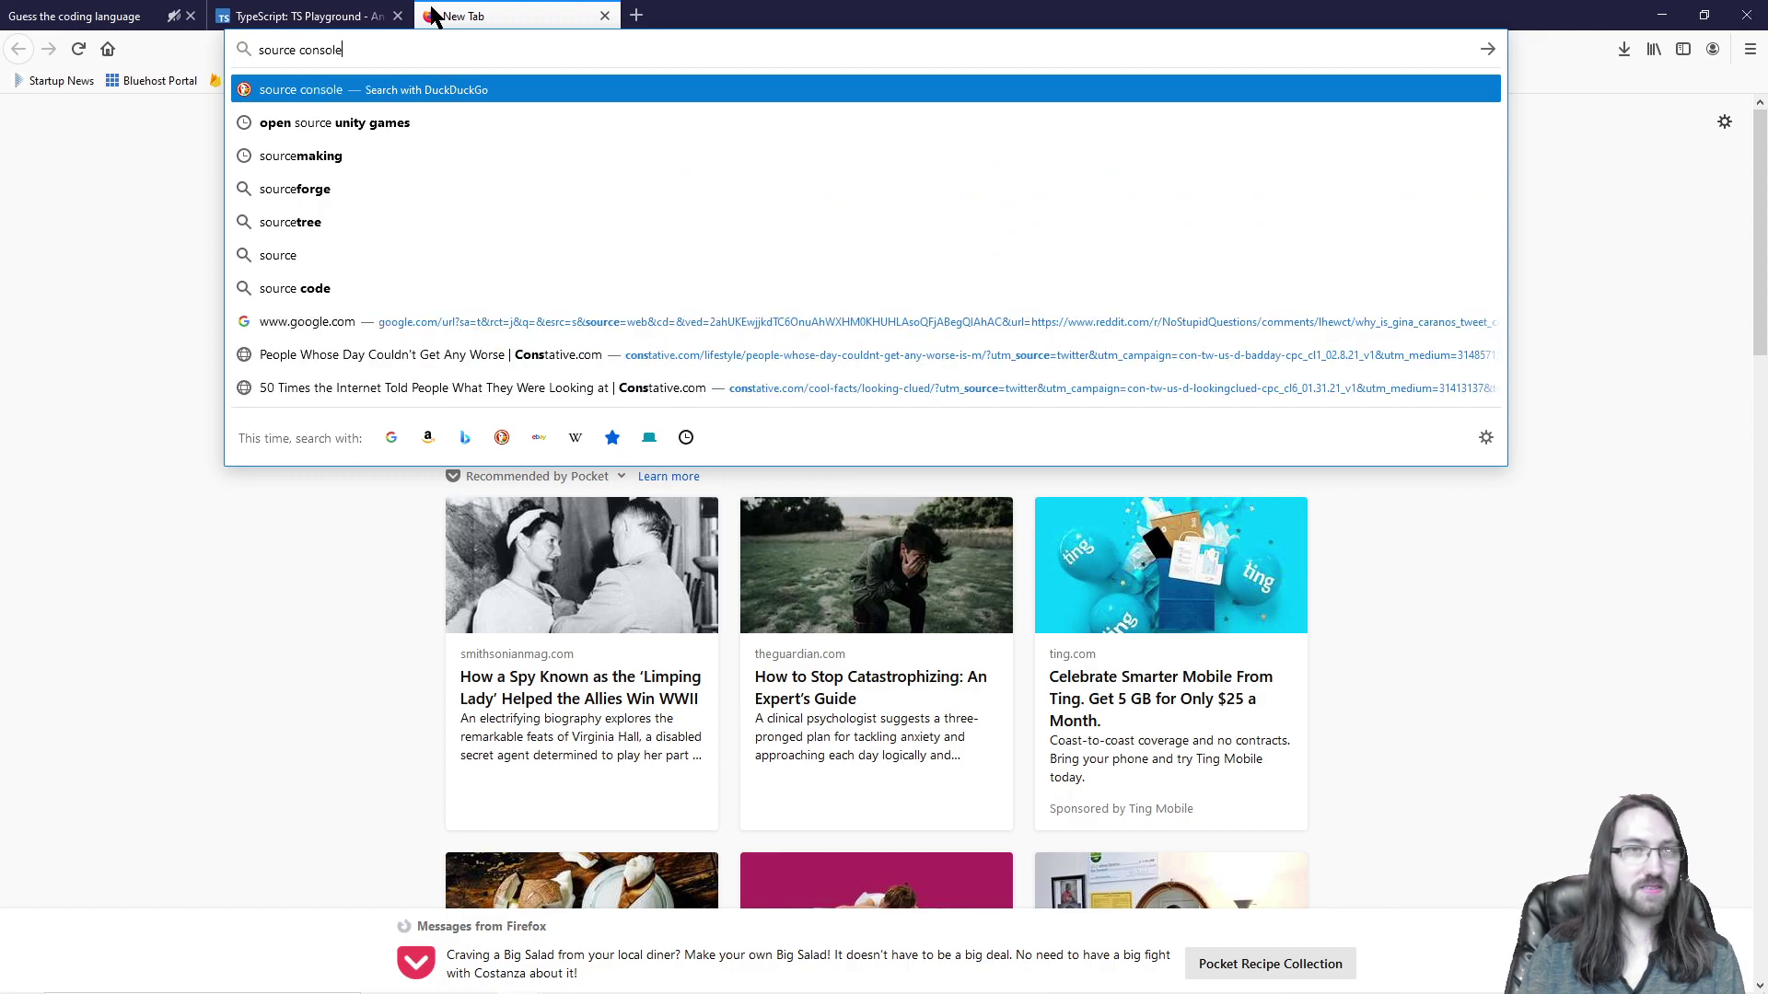
# Step: Search 'source console', close the TypeScript Playground tab and mute the search tab
pyautogui.press('Return')
pyautogui.click(398, 16)
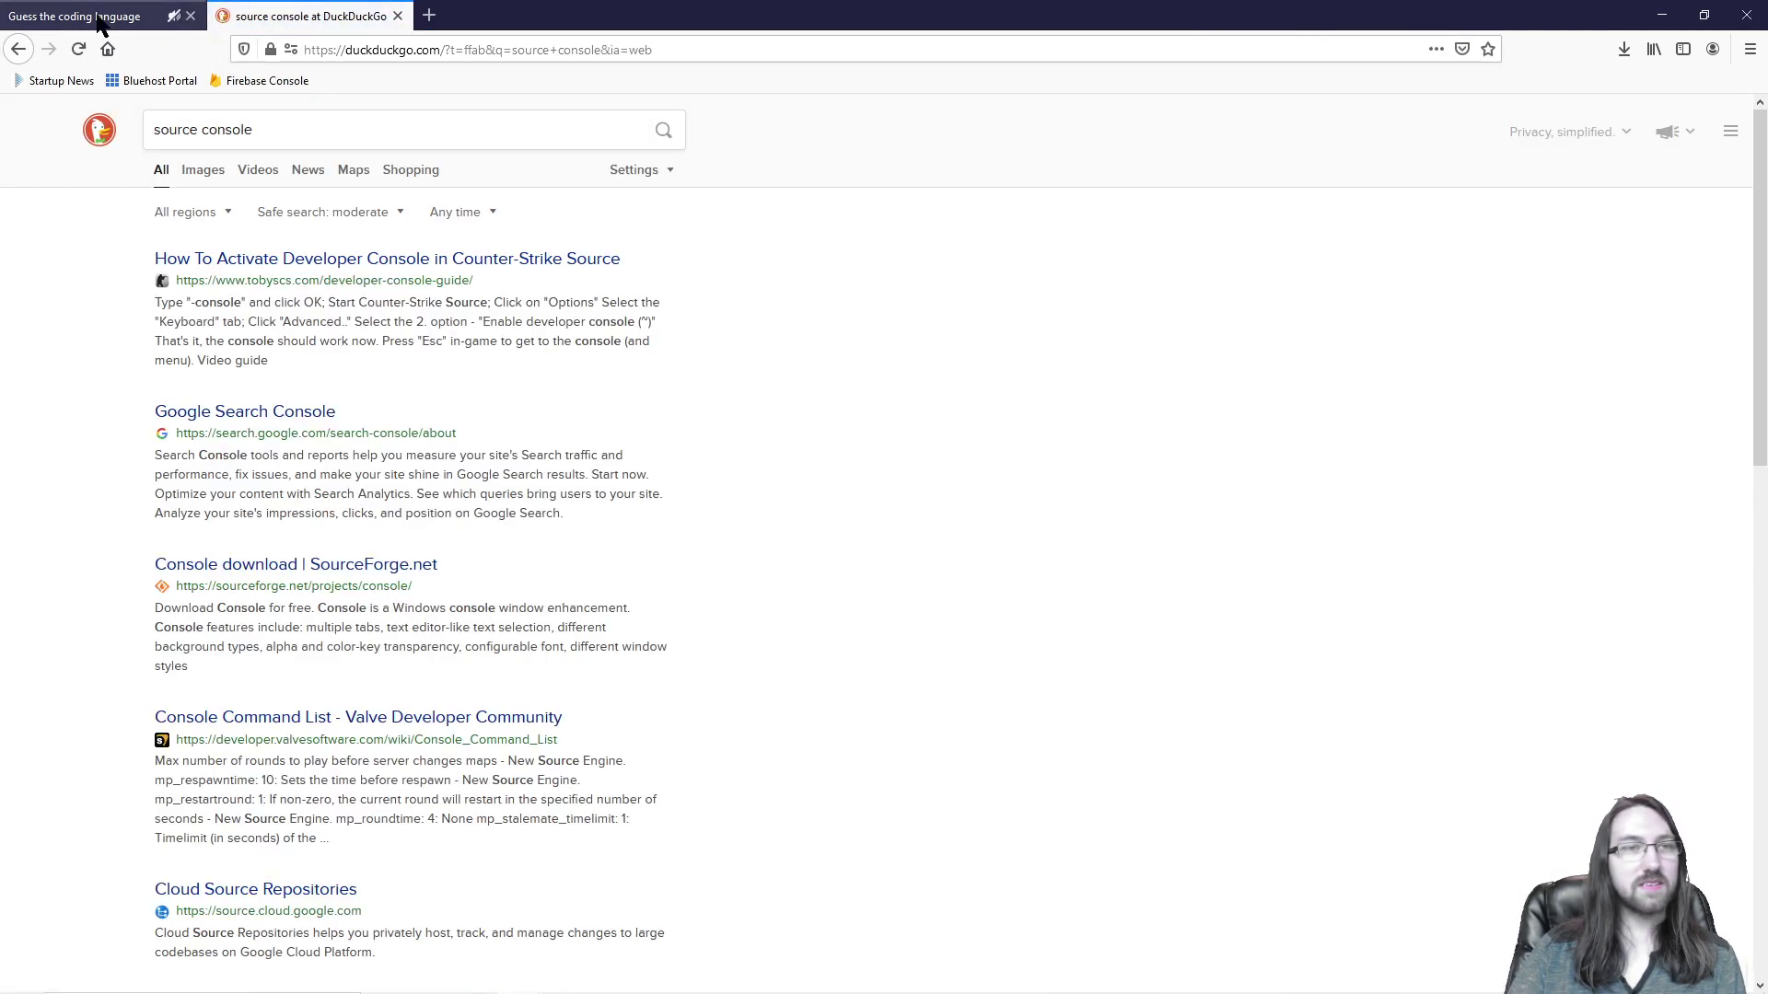
pyautogui.click(97, 17)
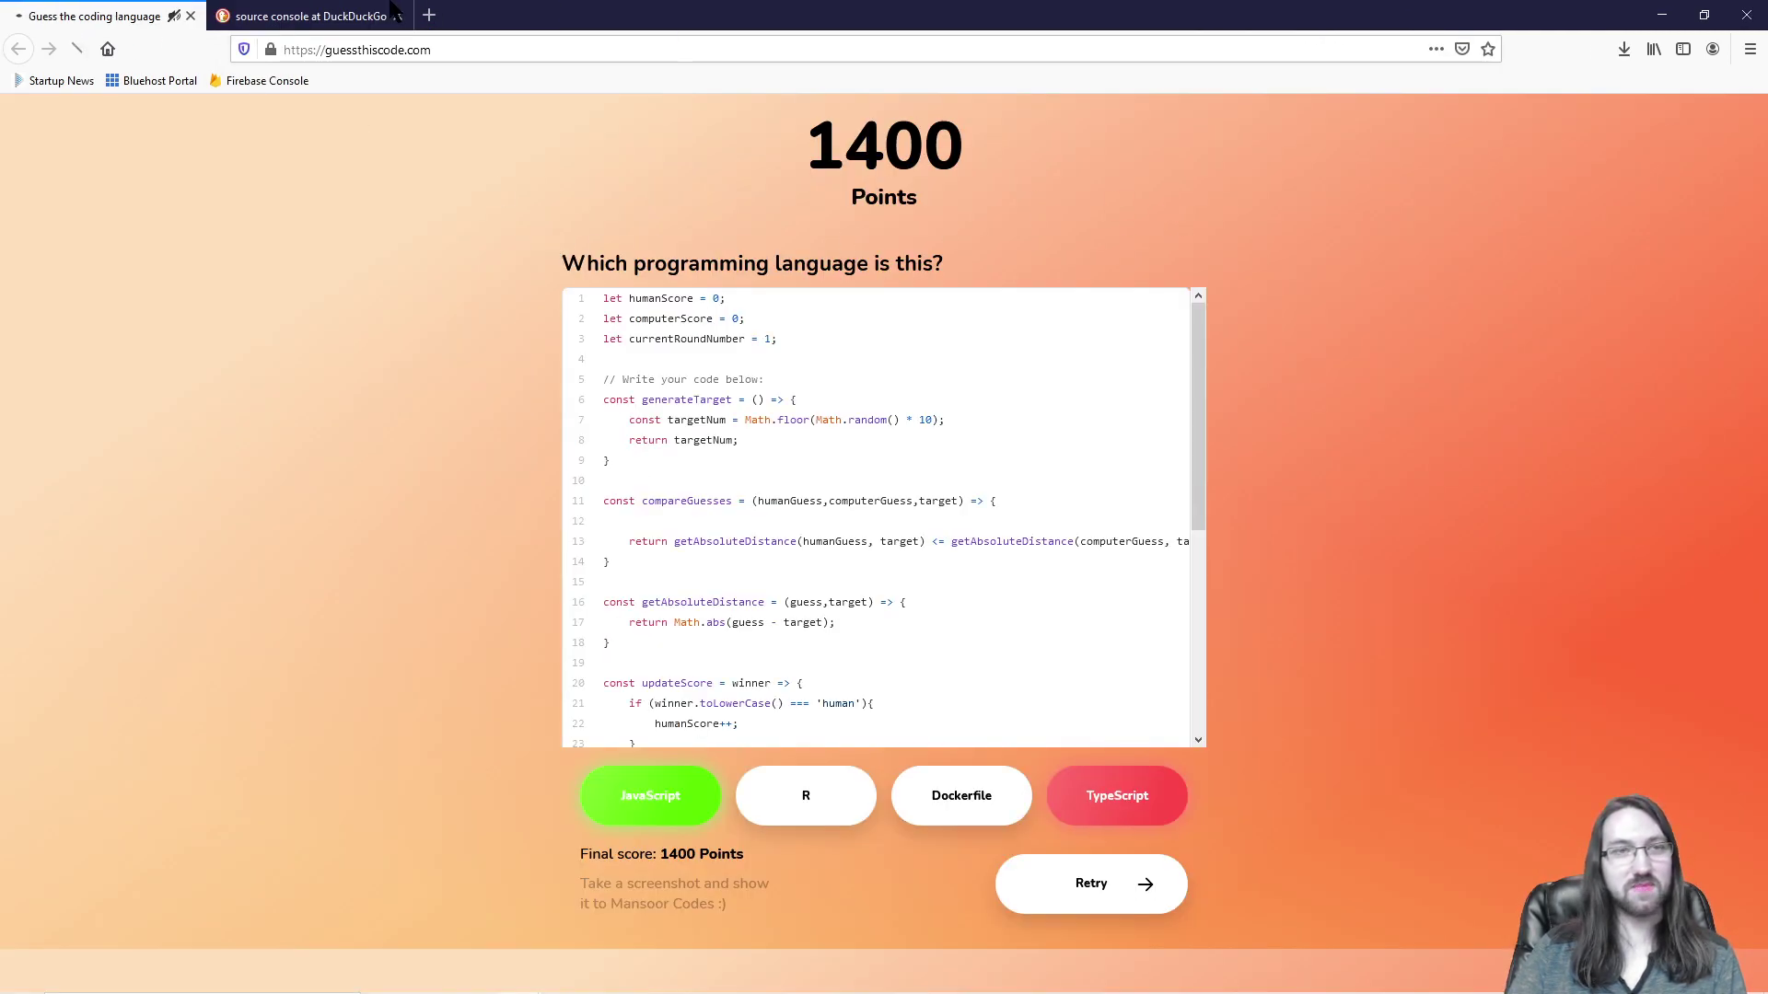
pyautogui.click(316, 15)
pyautogui.rightClick(313, 13)
pyautogui.click(362, 53)
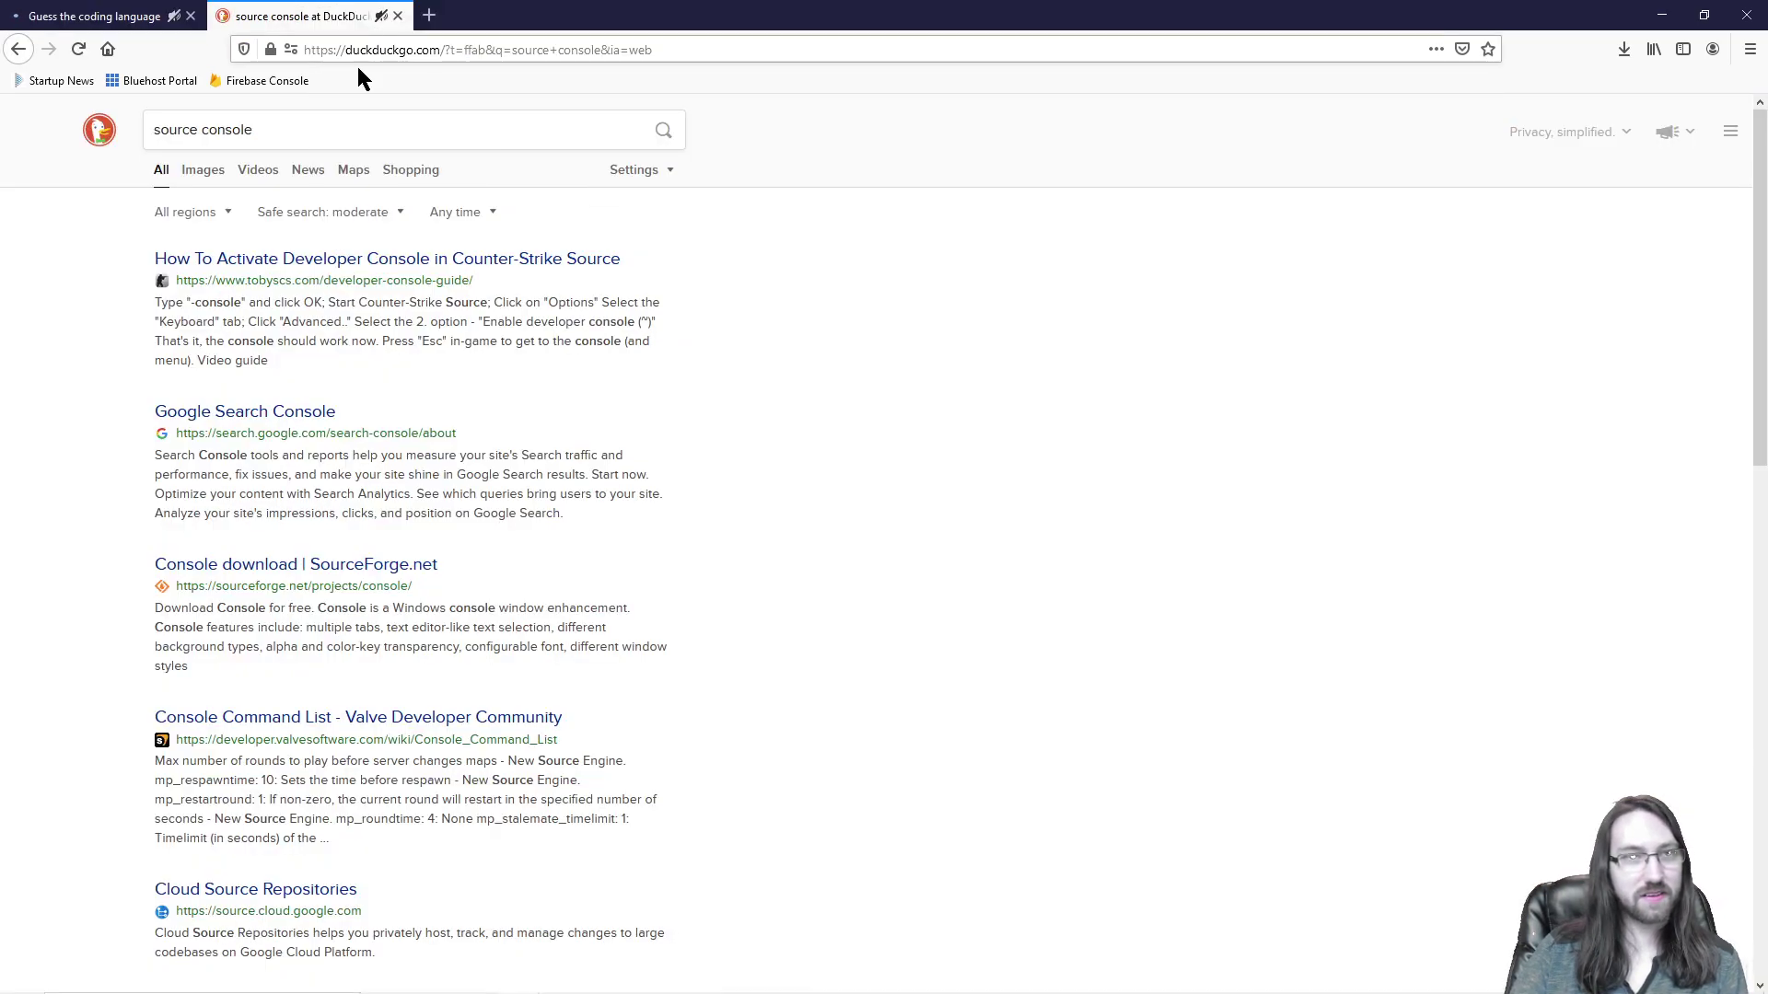
# Step: Switch to image results and preview the third image enlarged
pyautogui.click(213, 177)
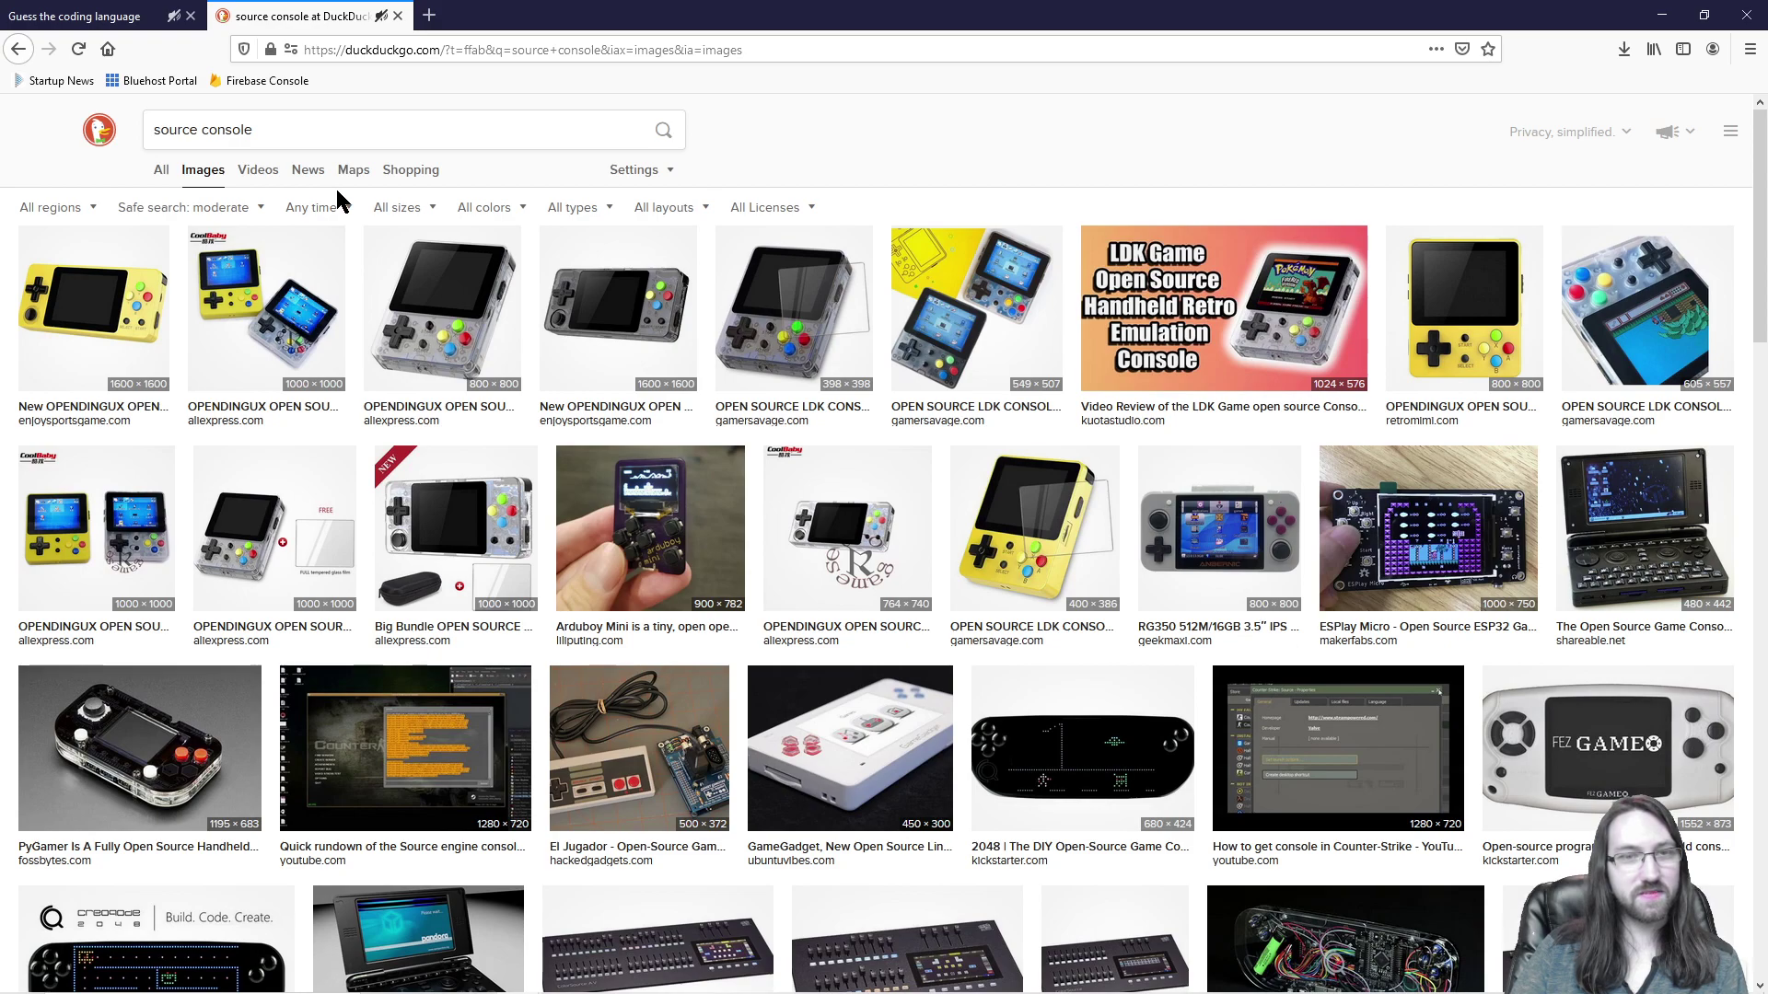
pyautogui.click(442, 304)
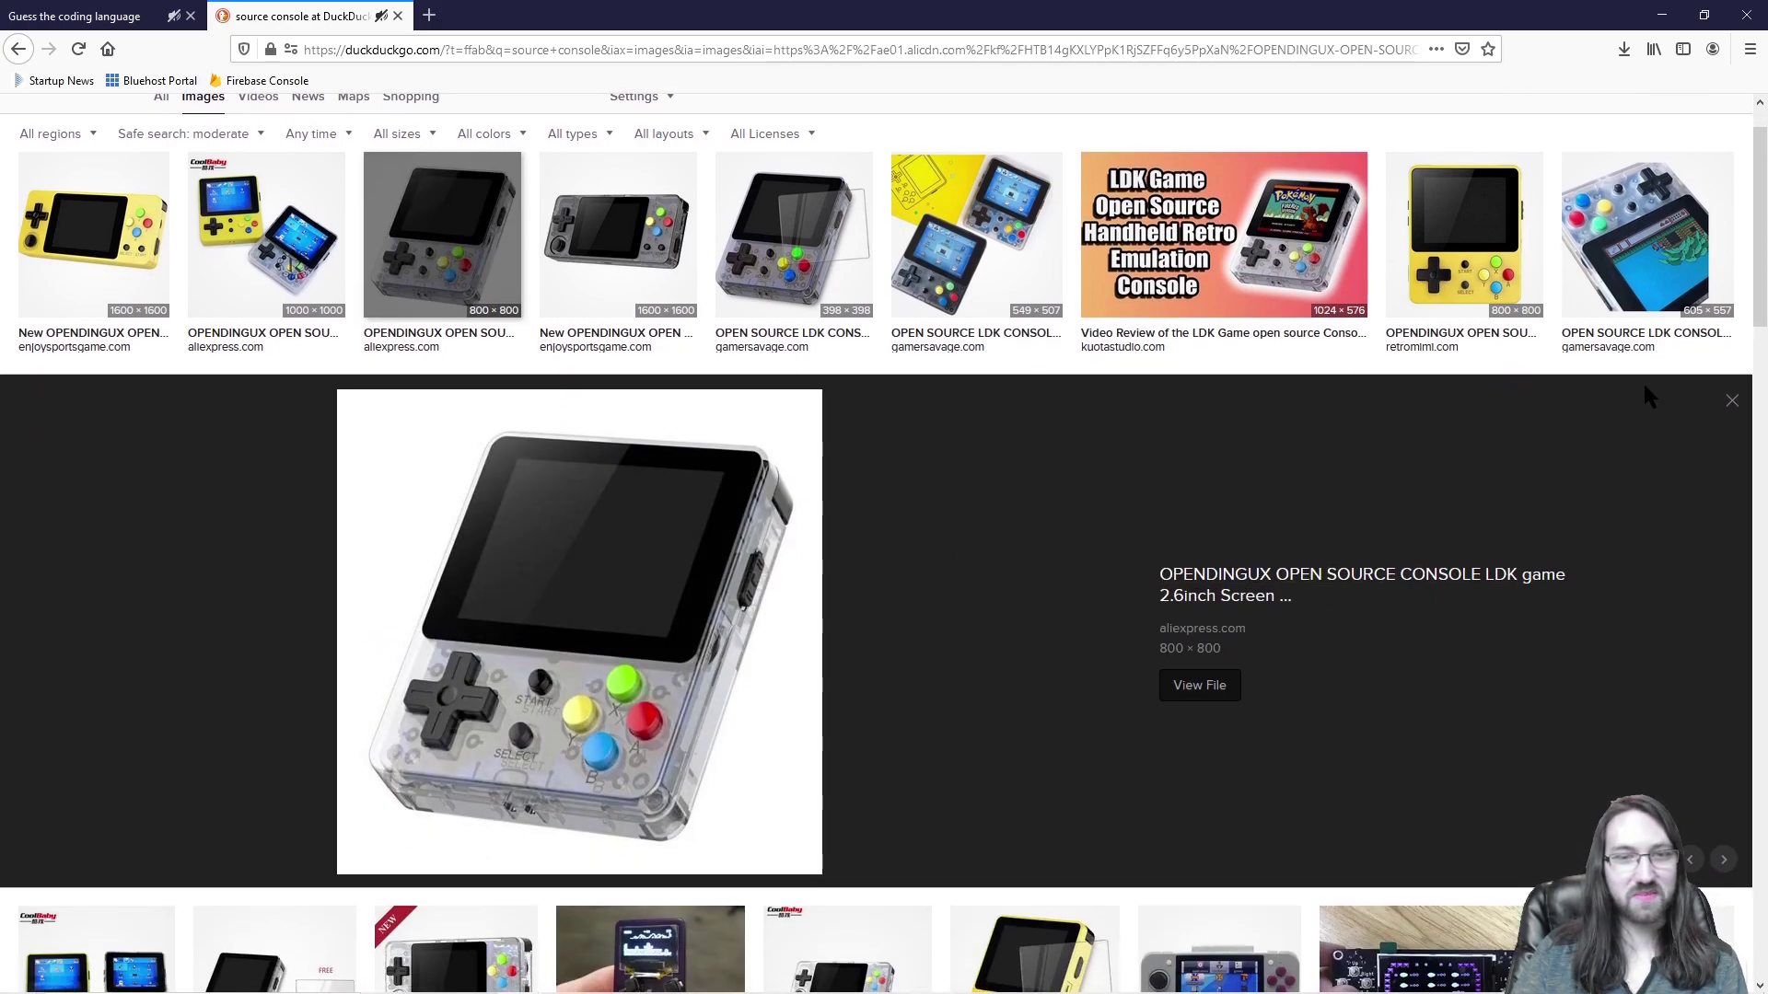
pyautogui.click(1731, 401)
pyautogui.scroll(-3, 866, 451)
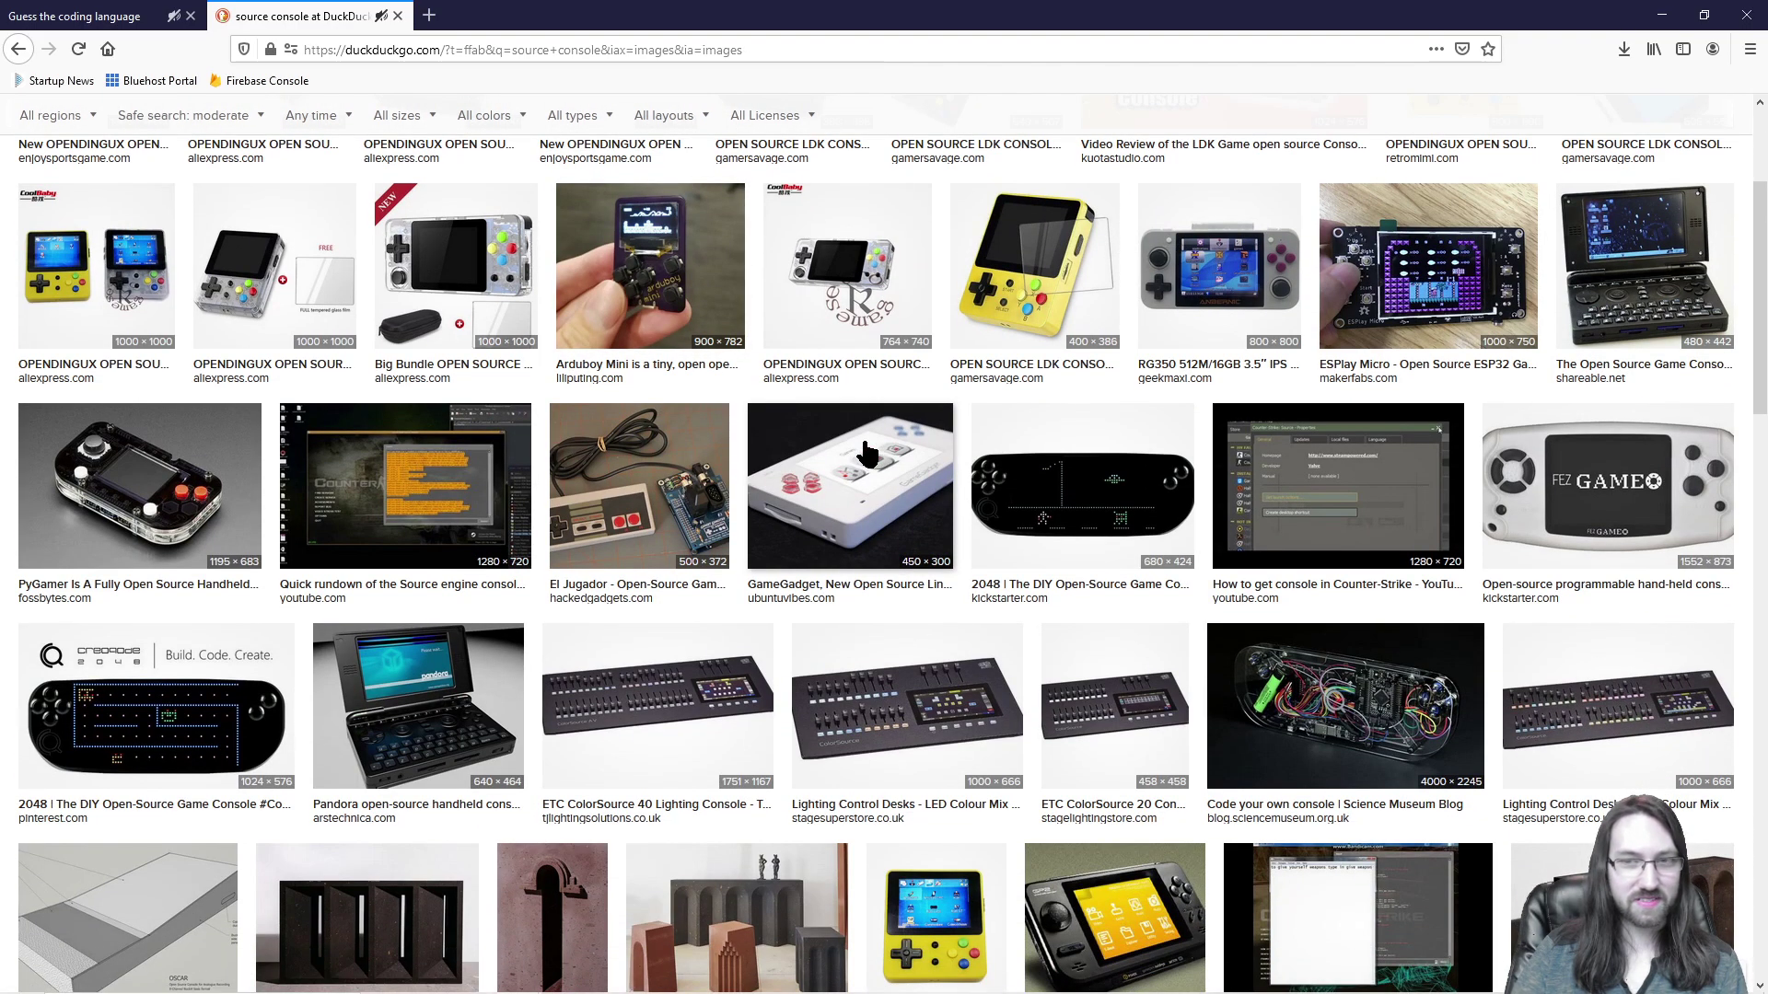
pyautogui.scroll(3, 1282, 513)
# Step: Refine the image search query to 'source engine console' and rerun it
pyautogui.click(199, 130)
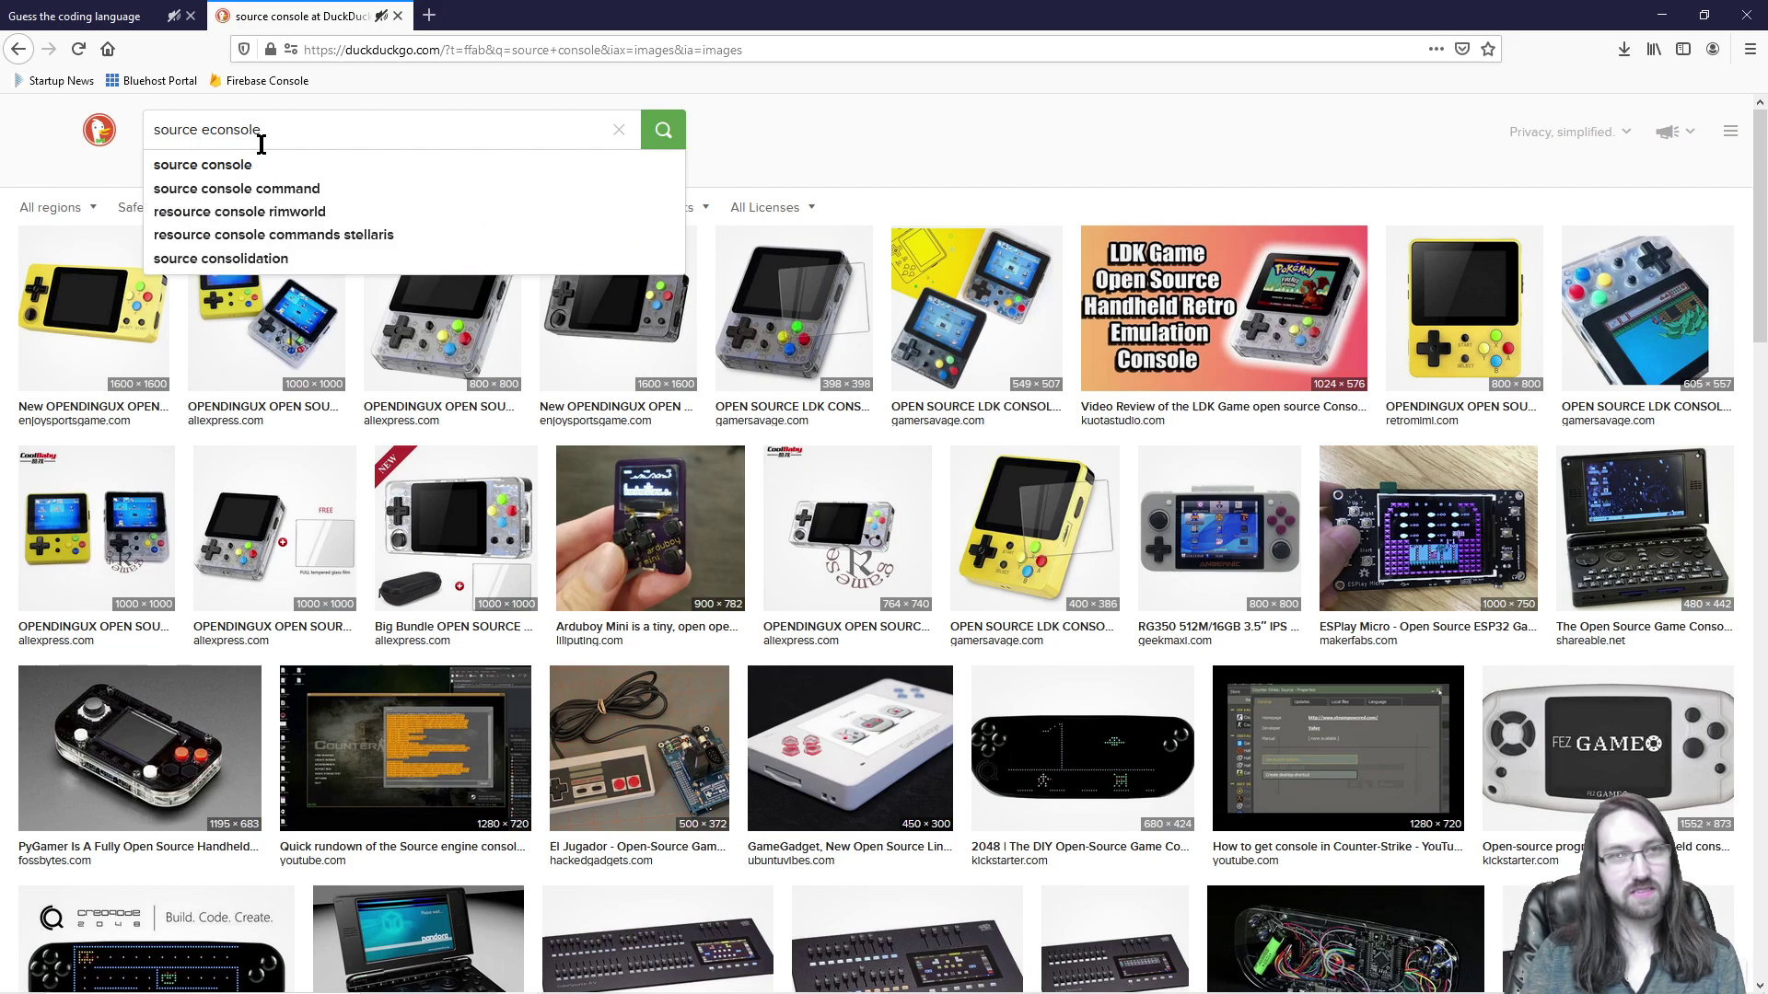
pyautogui.write('engine')
pyautogui.press('Return')
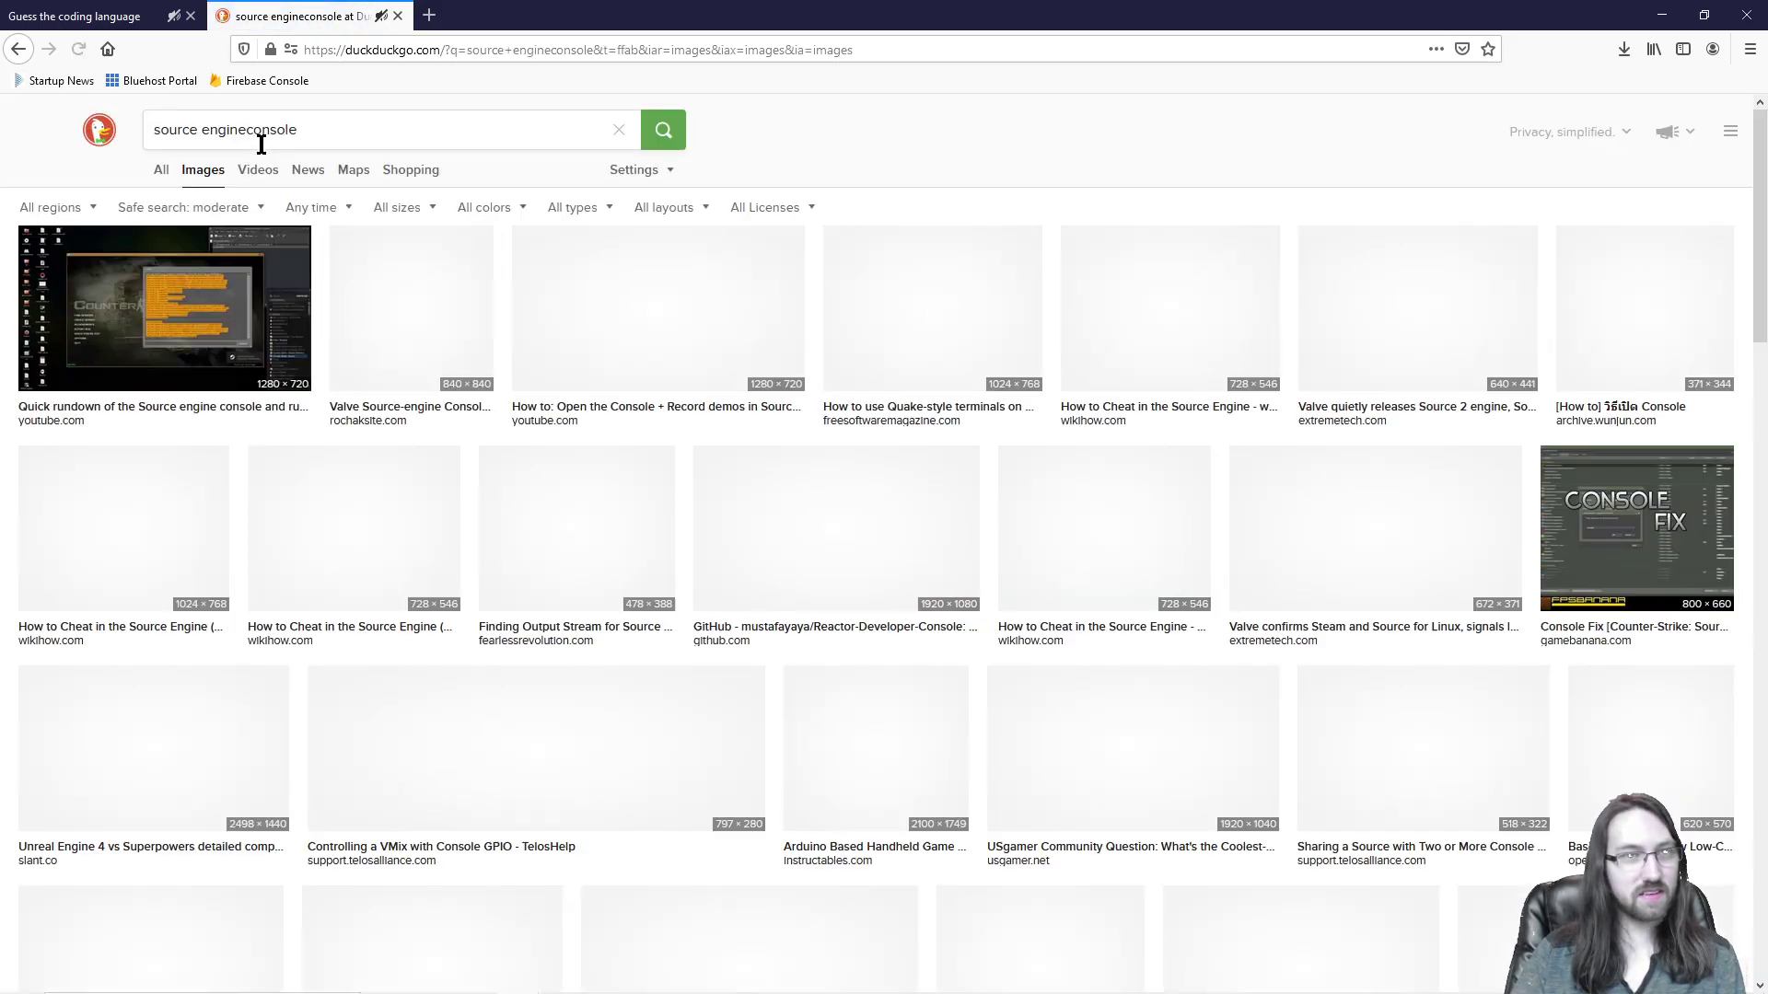
pyautogui.press('Return')
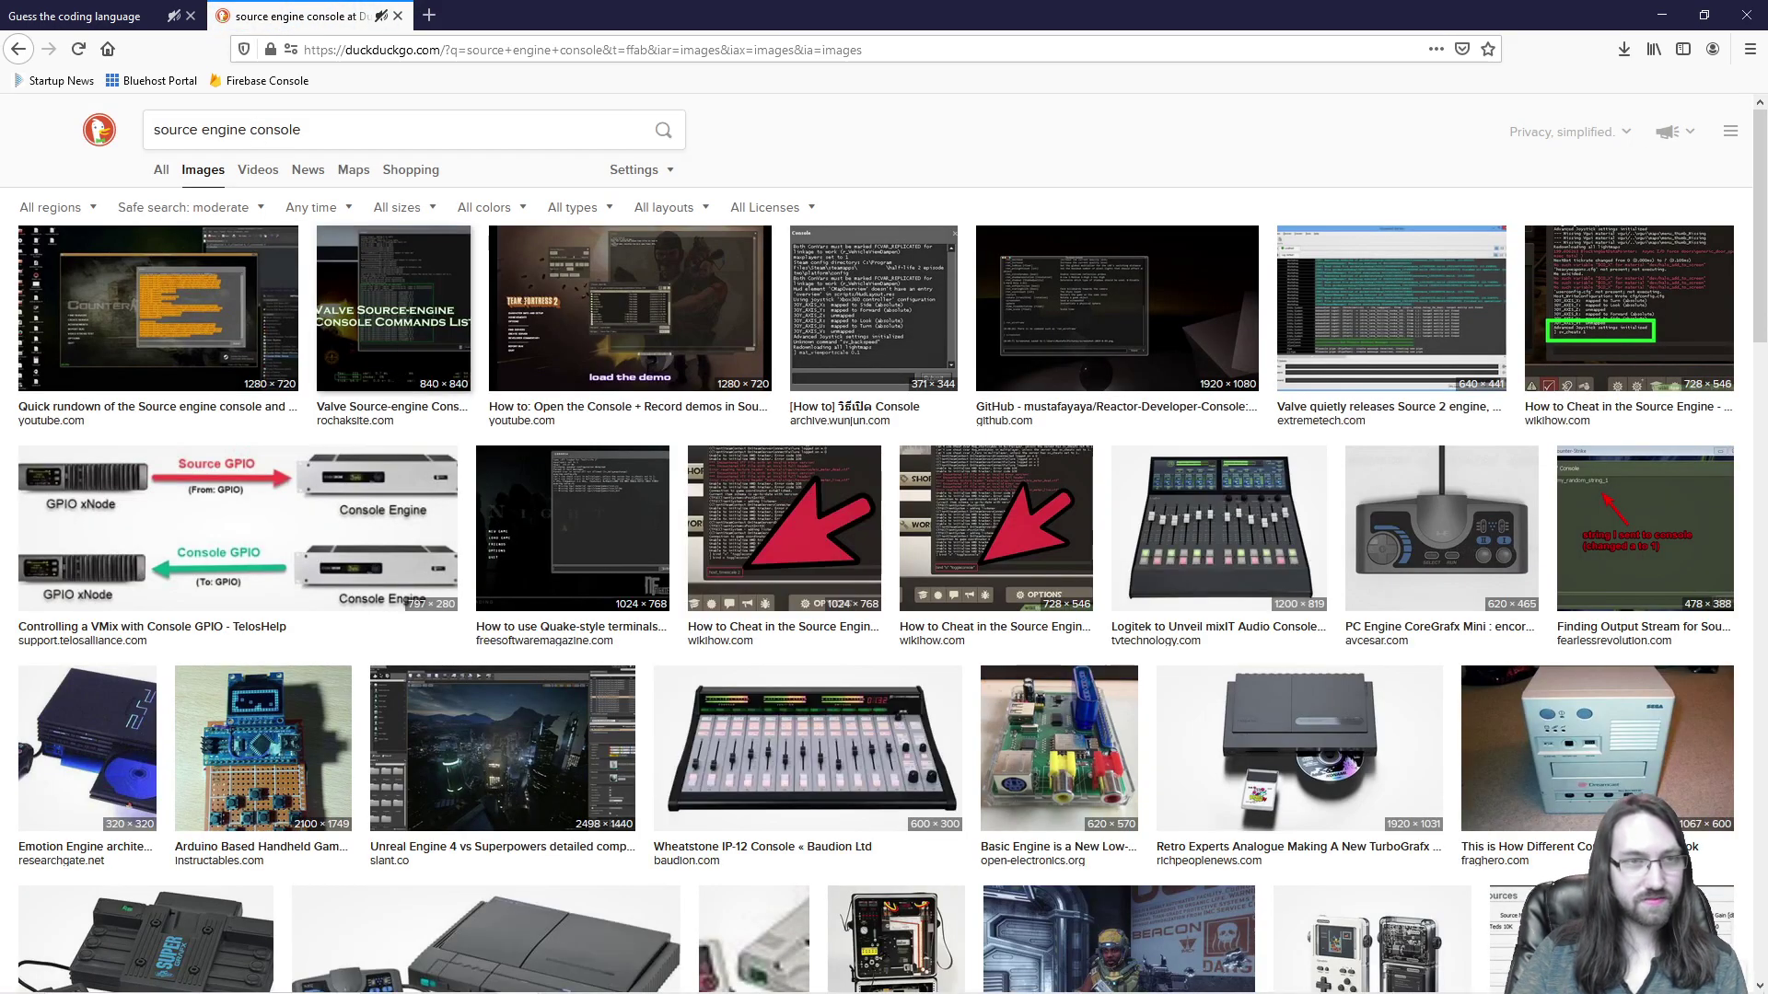
# Step: Preview the Quake-style terminals, wikiHow Source Engine cheat and VMix console GPIO images
pyautogui.click(603, 557)
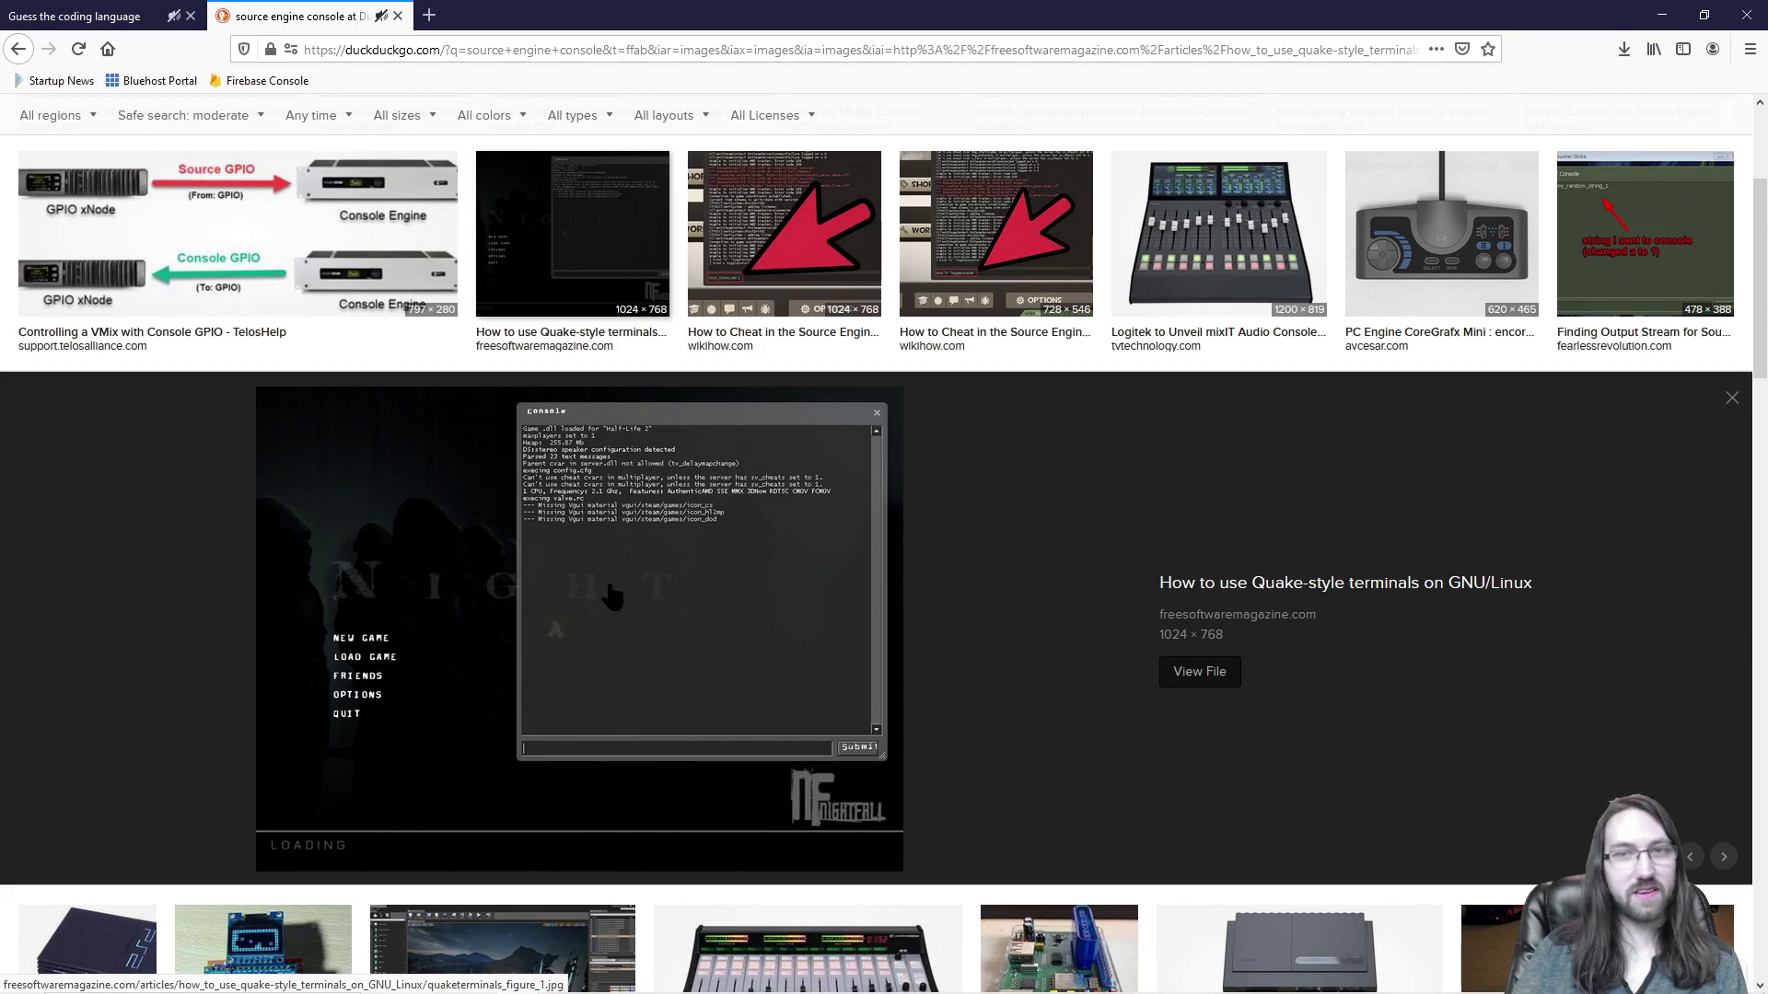
pyautogui.click(842, 281)
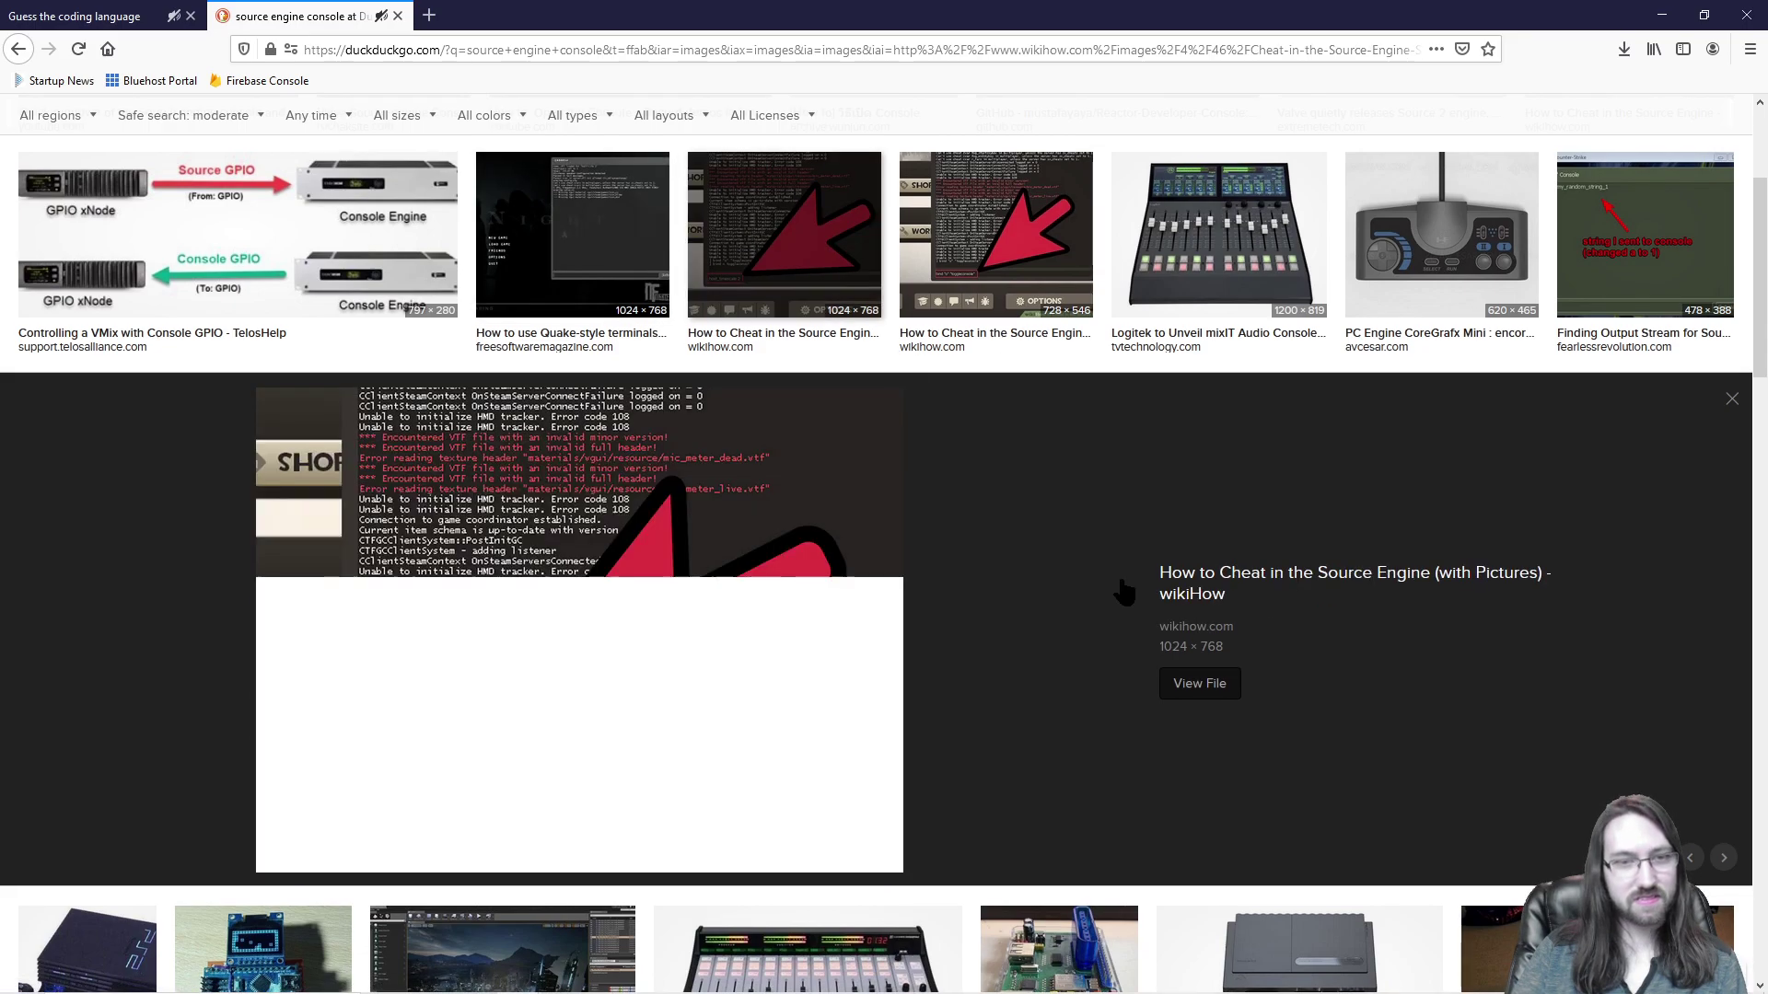
pyautogui.click(411, 247)
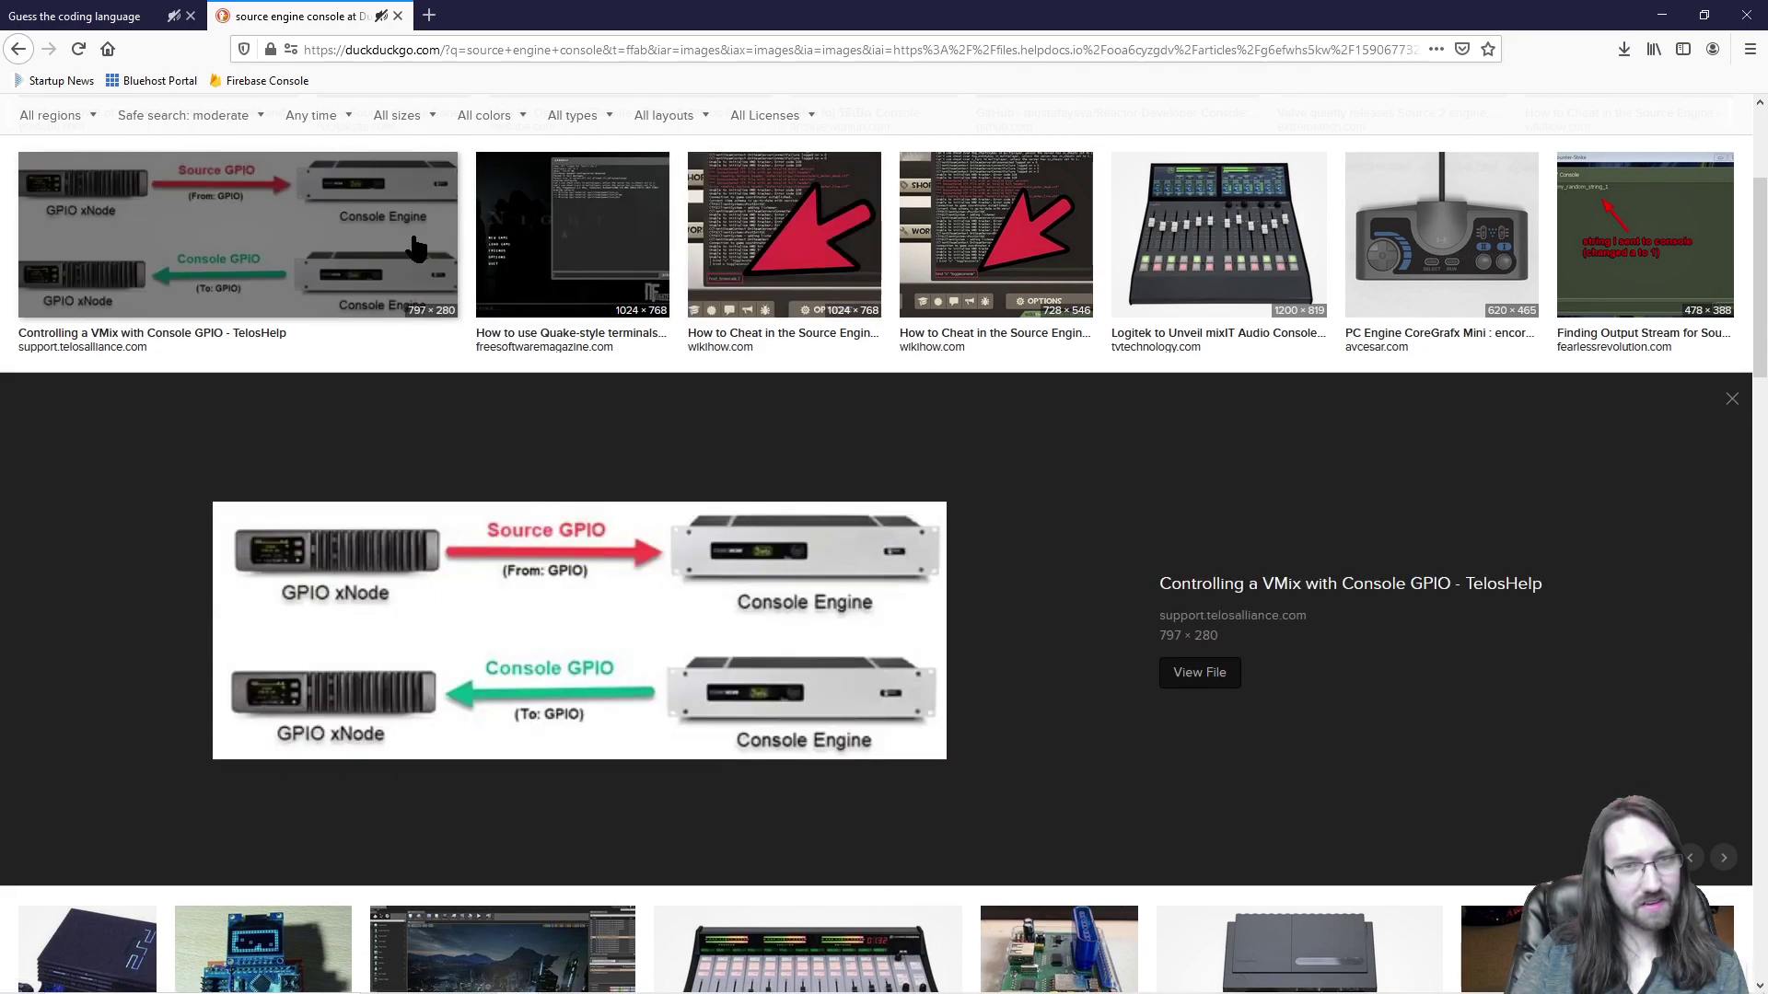
pyautogui.click(1731, 399)
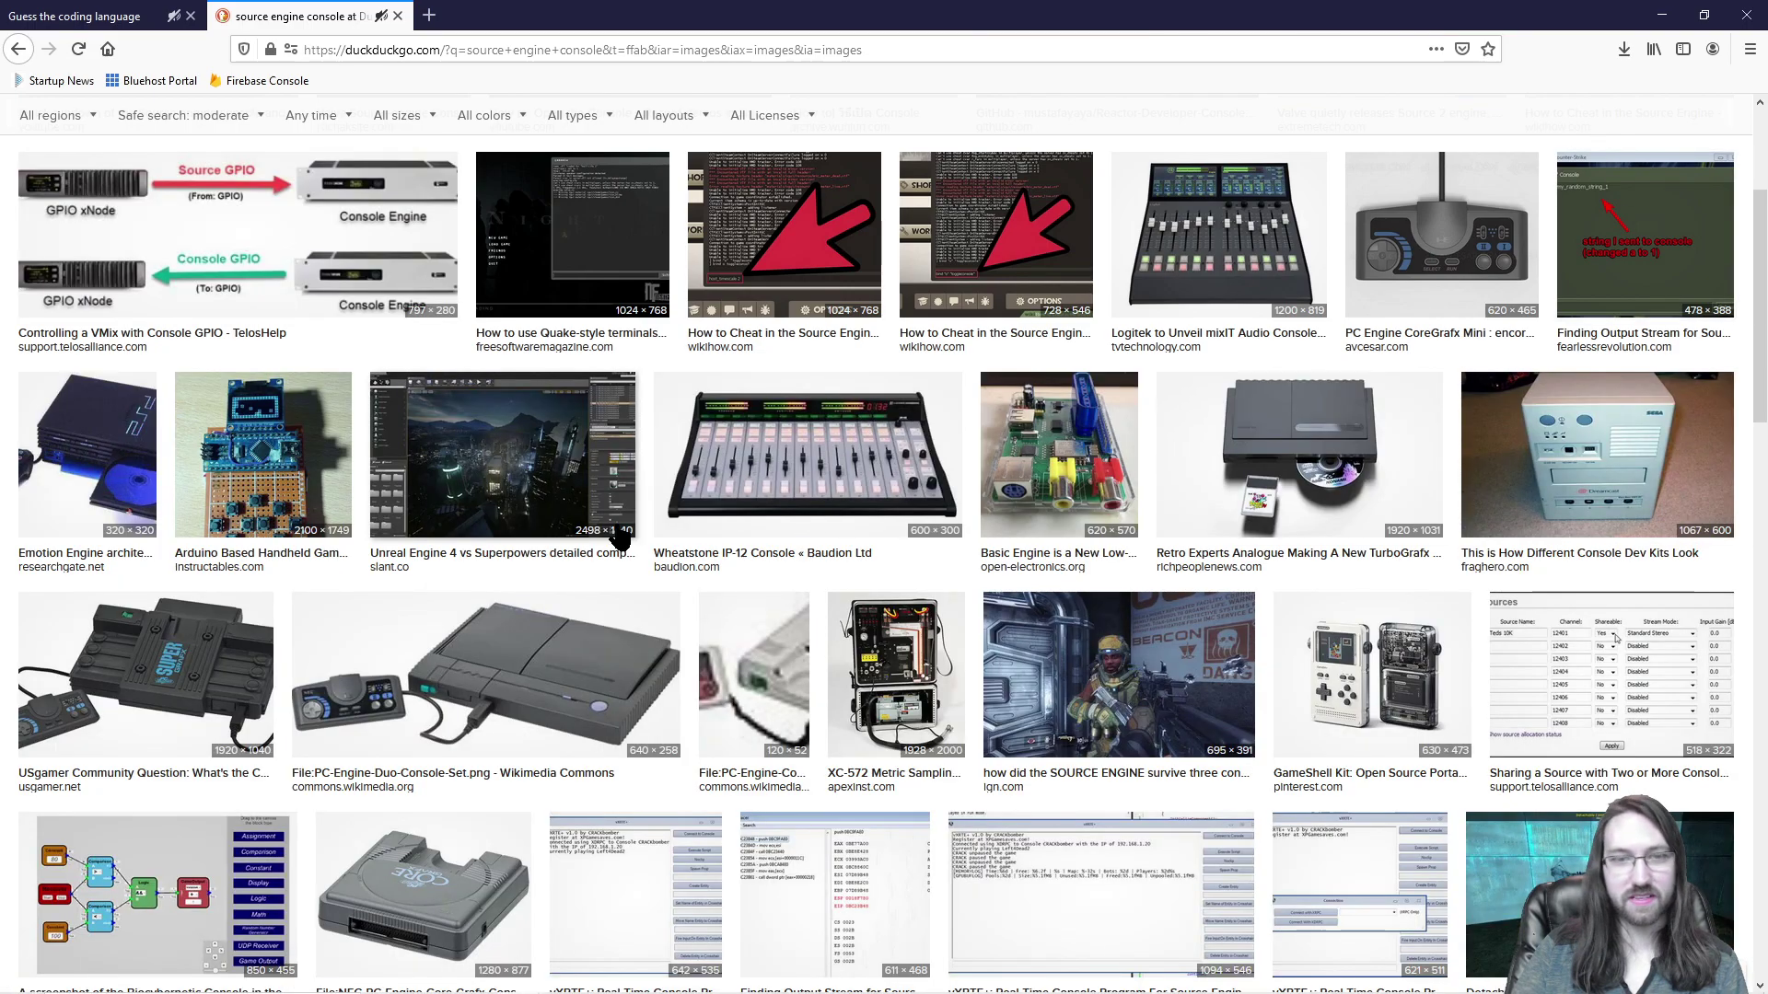
pyautogui.scroll(-1, 1713, 414)
pyautogui.scroll(2, 575, 387)
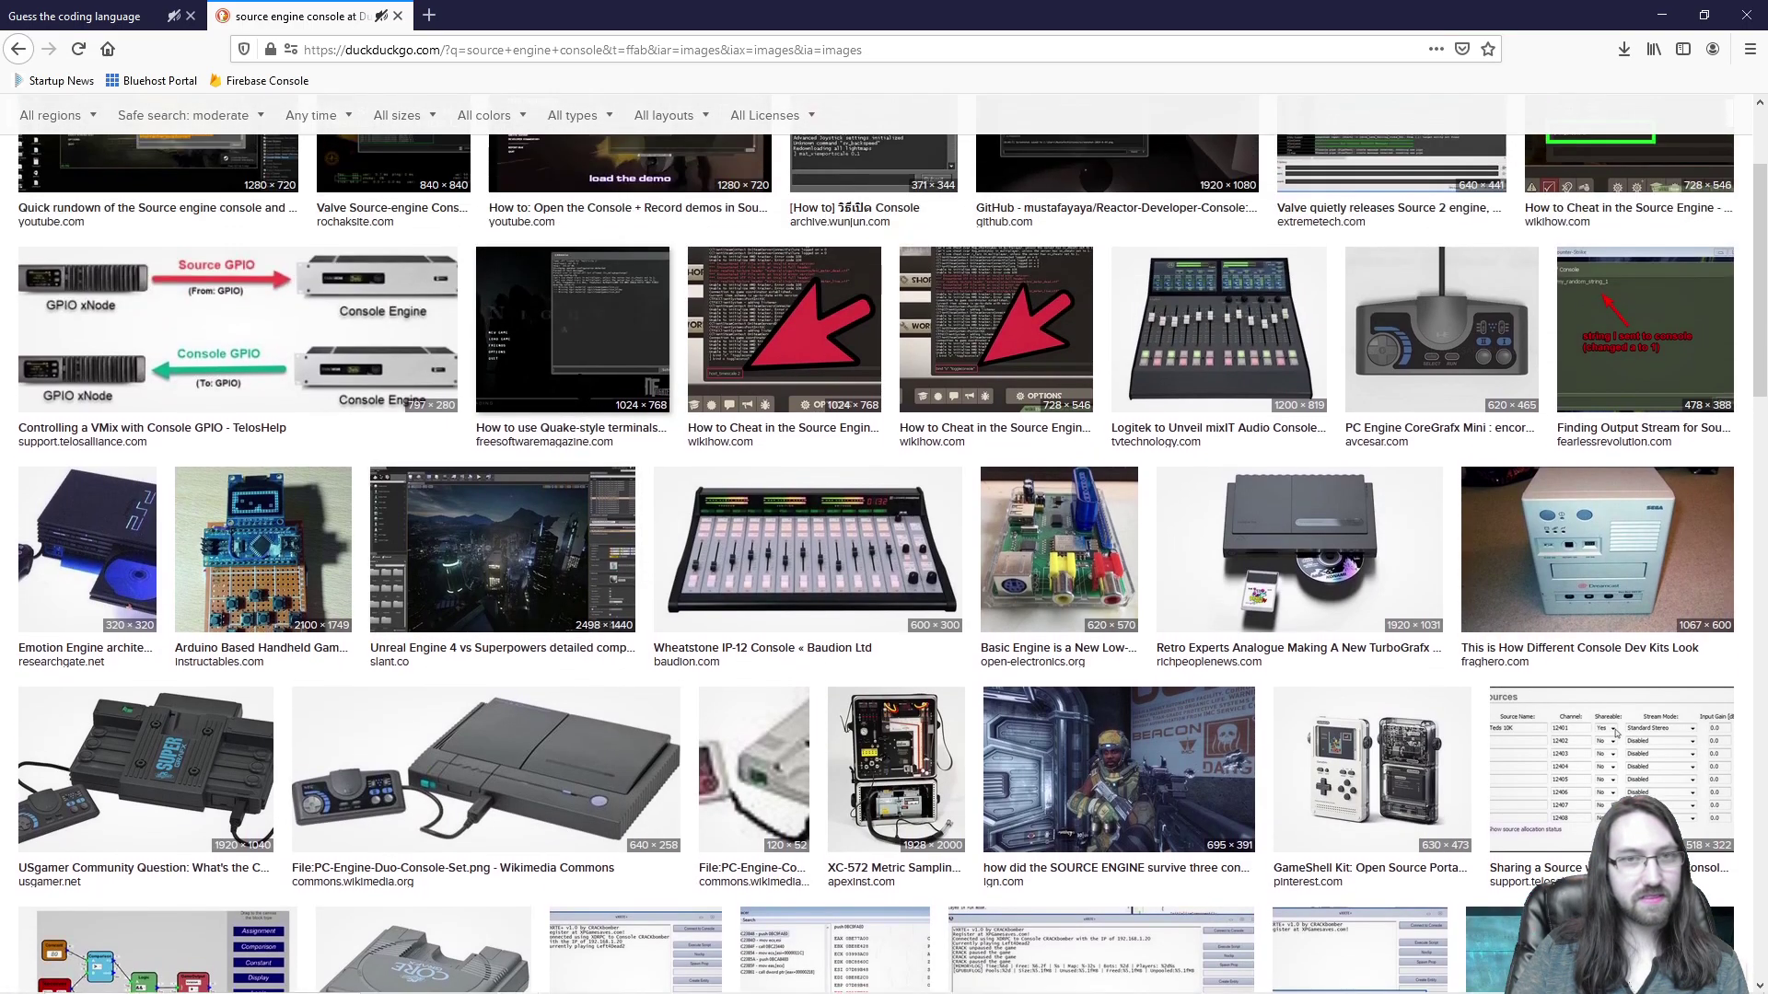
pyautogui.click(569, 387)
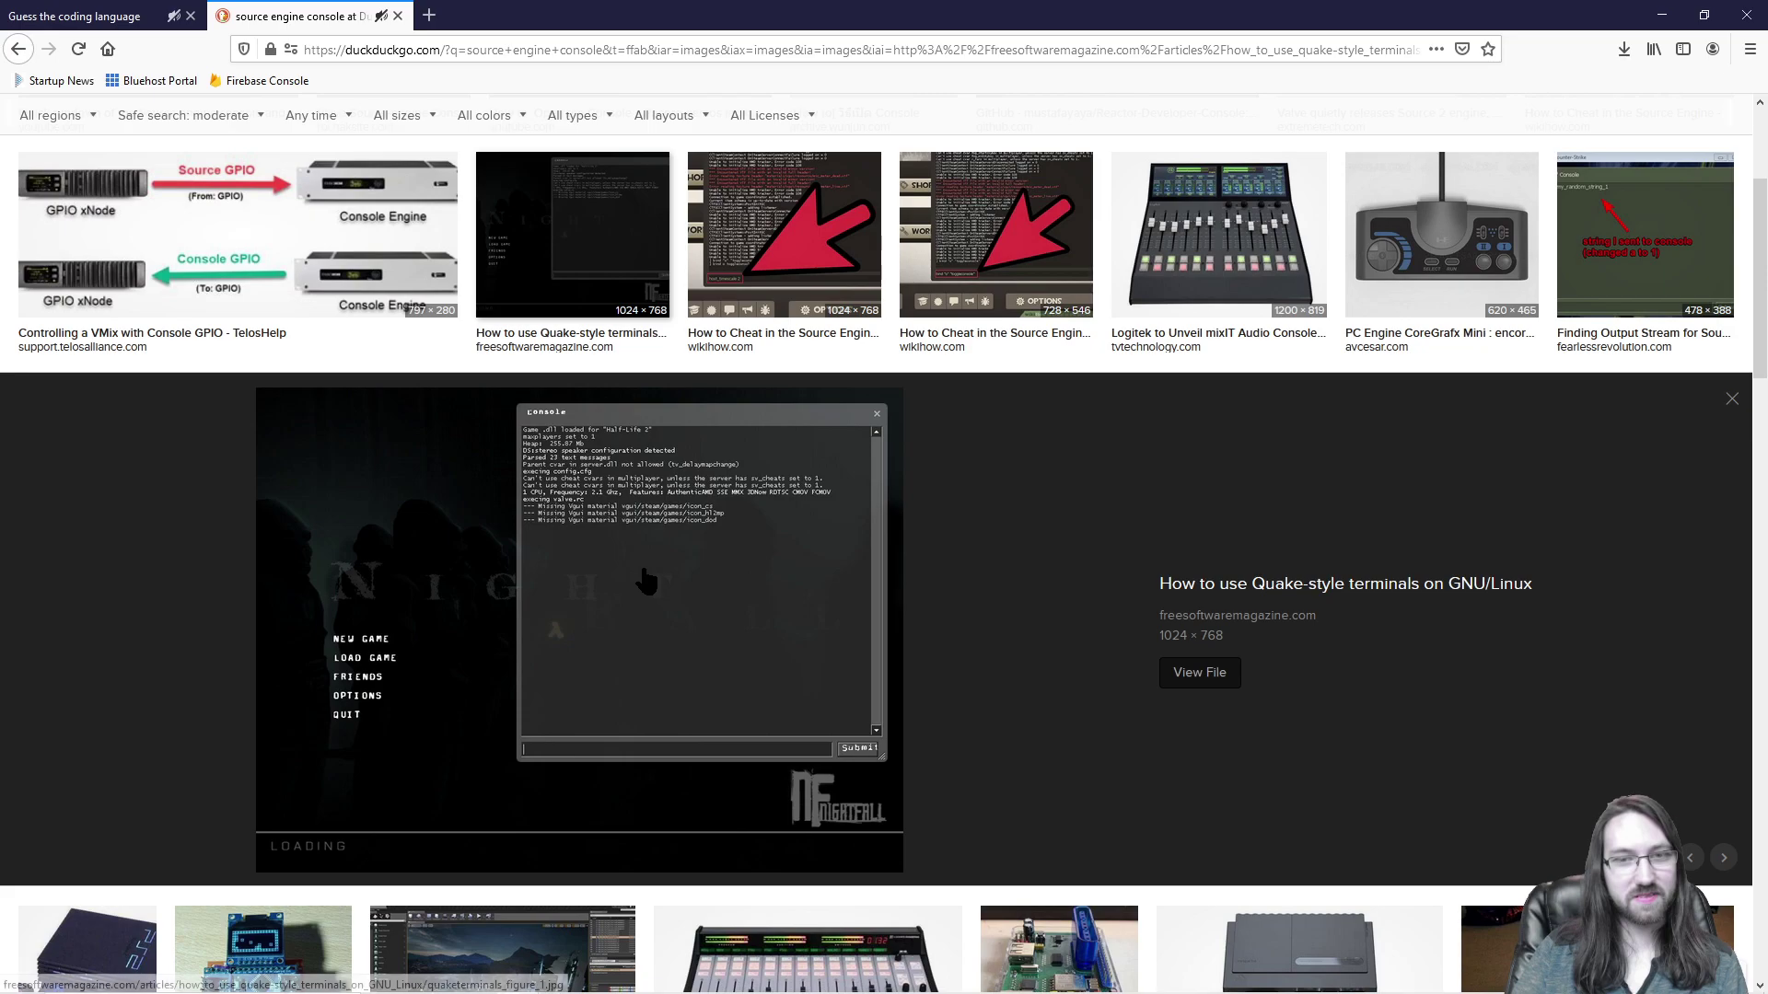
pyautogui.click(1728, 402)
pyautogui.scroll(-4, 810, 592)
pyautogui.scroll(-5, 811, 592)
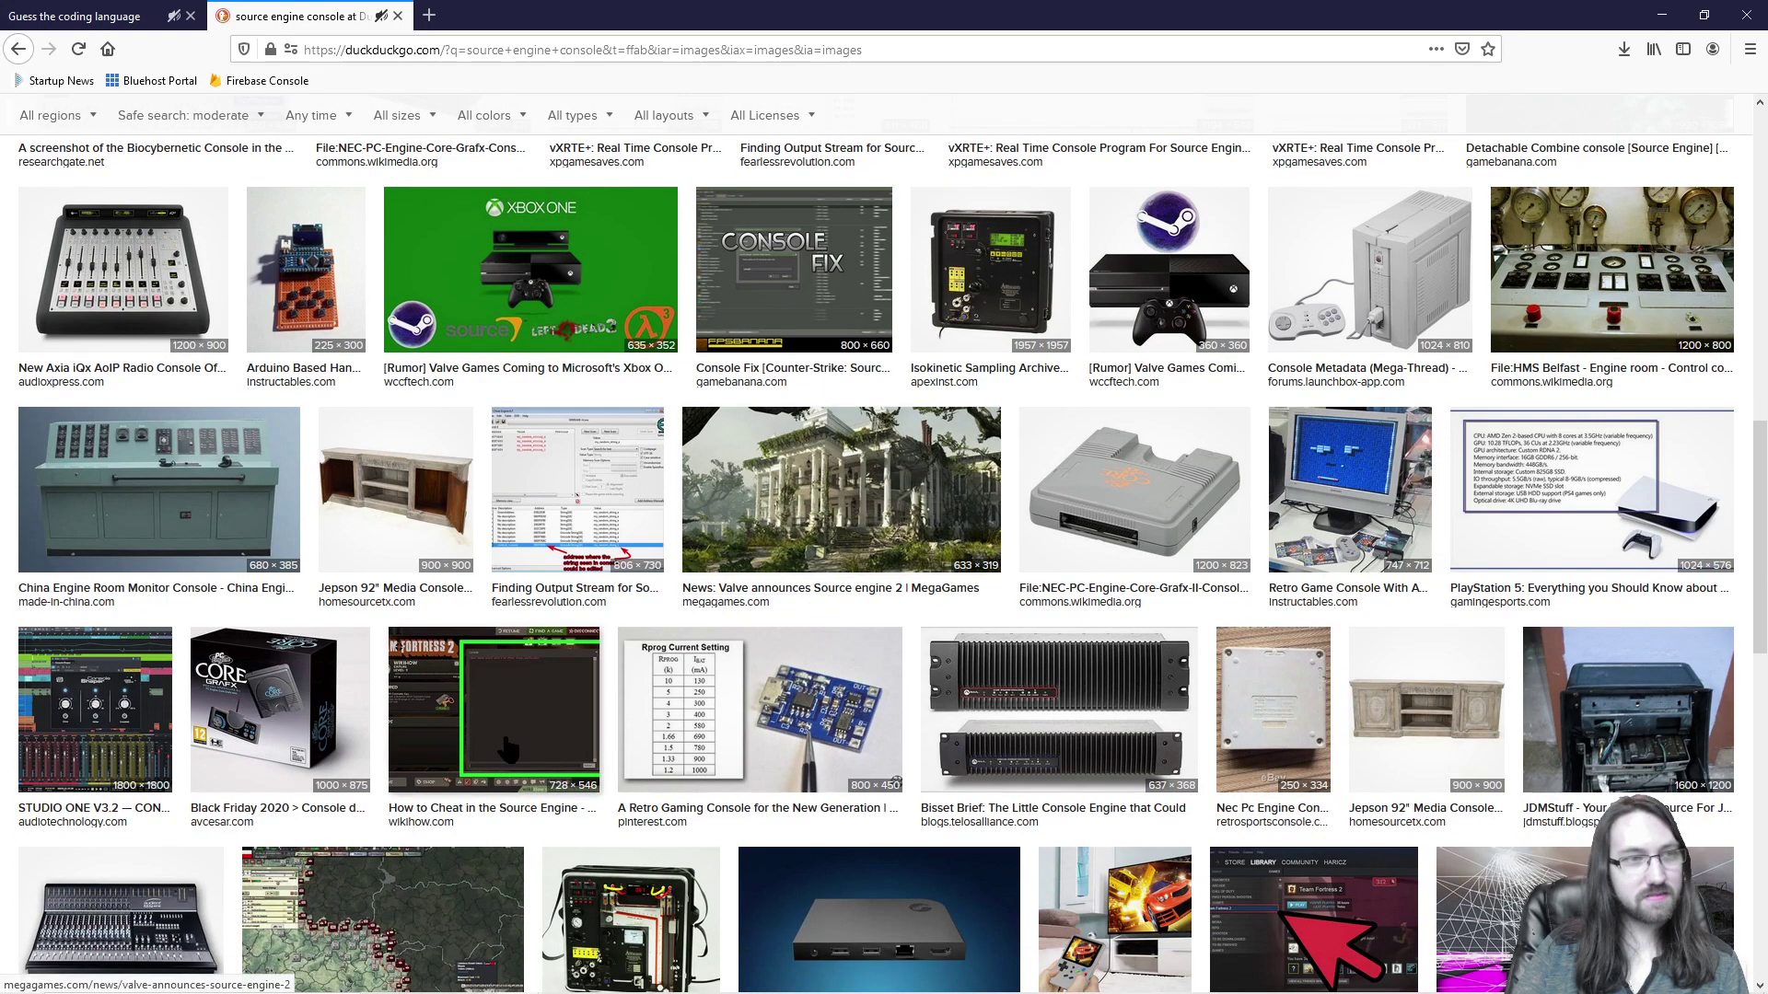
pyautogui.click(520, 744)
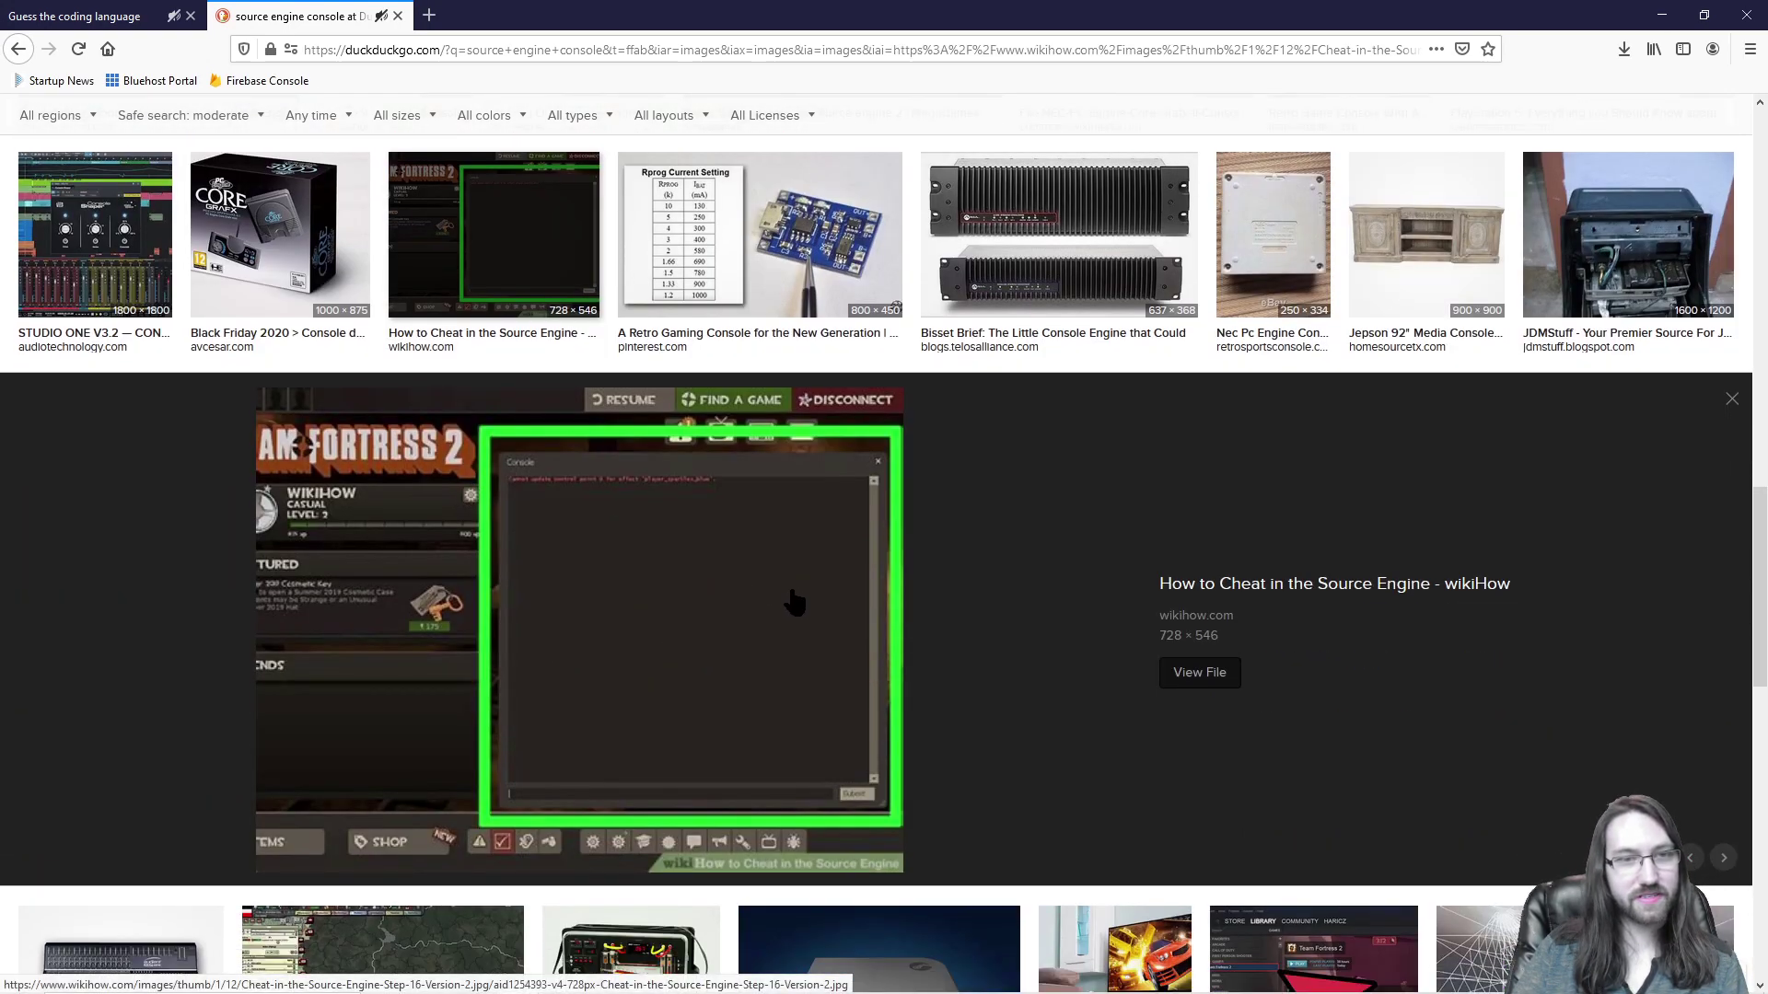
pyautogui.click(1731, 398)
# Step: Close the DuckDuckGo search tab and open a fresh empty tab
pyautogui.click(398, 17)
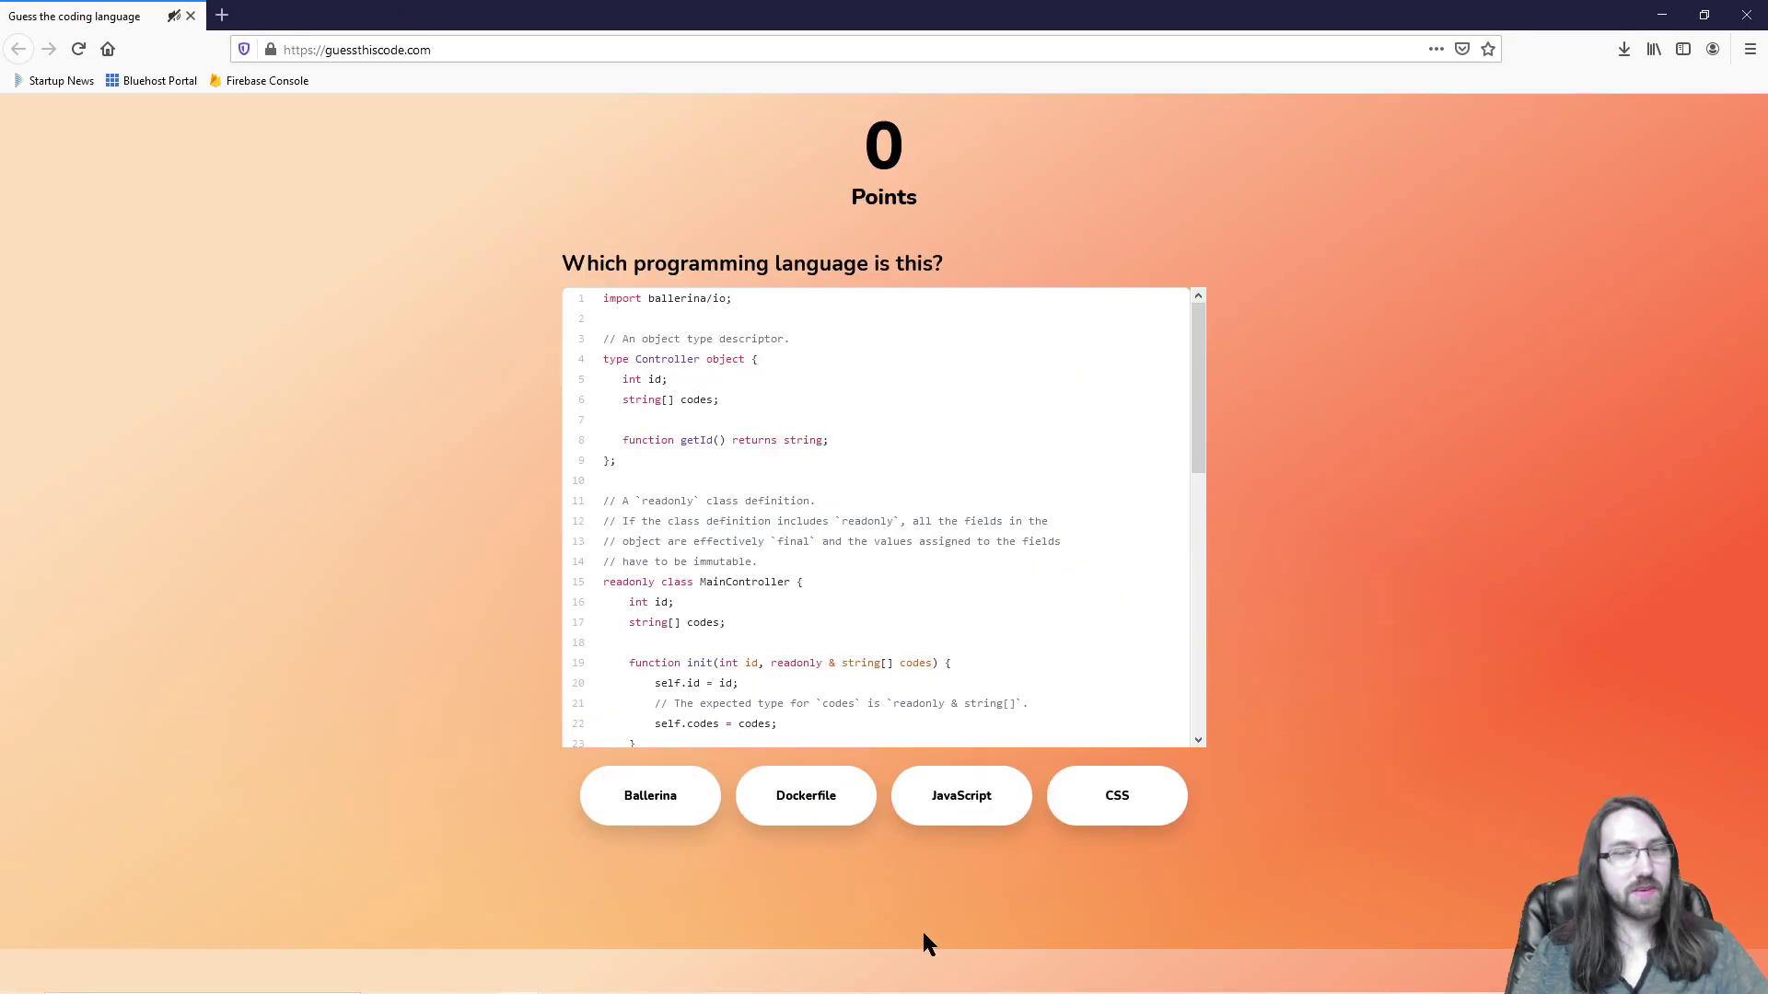
pyautogui.moveTo(632, 985)
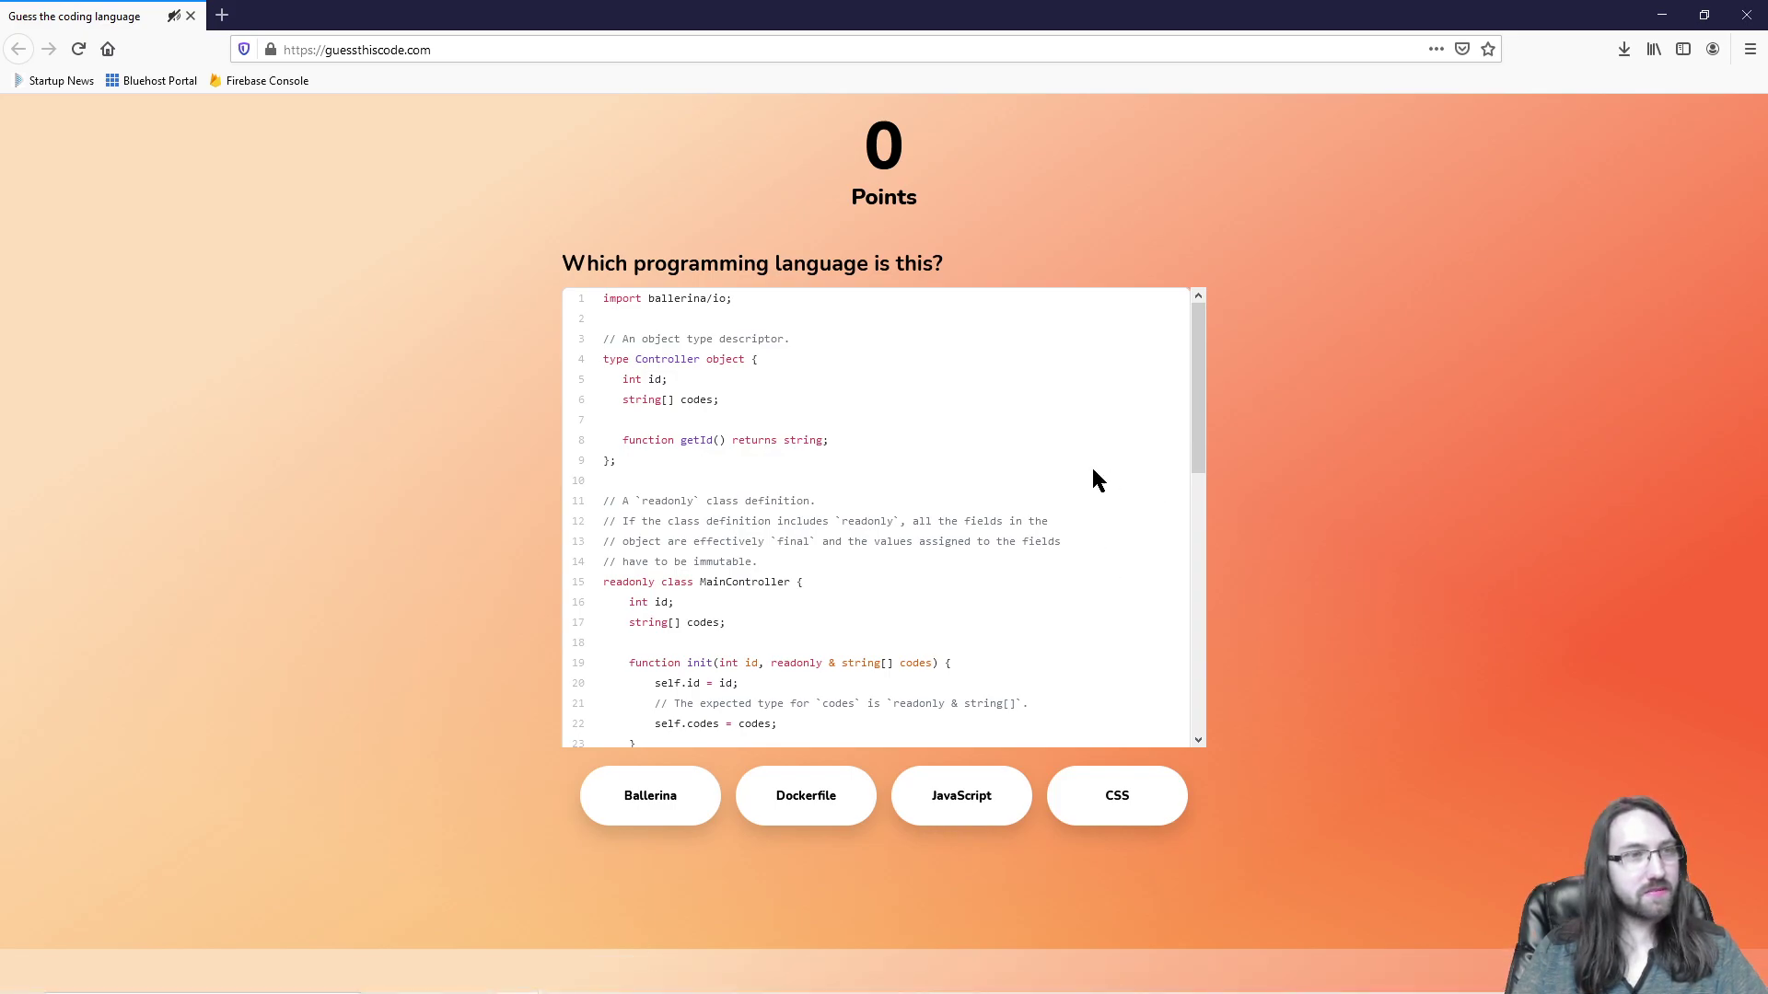
pyautogui.click(222, 15)
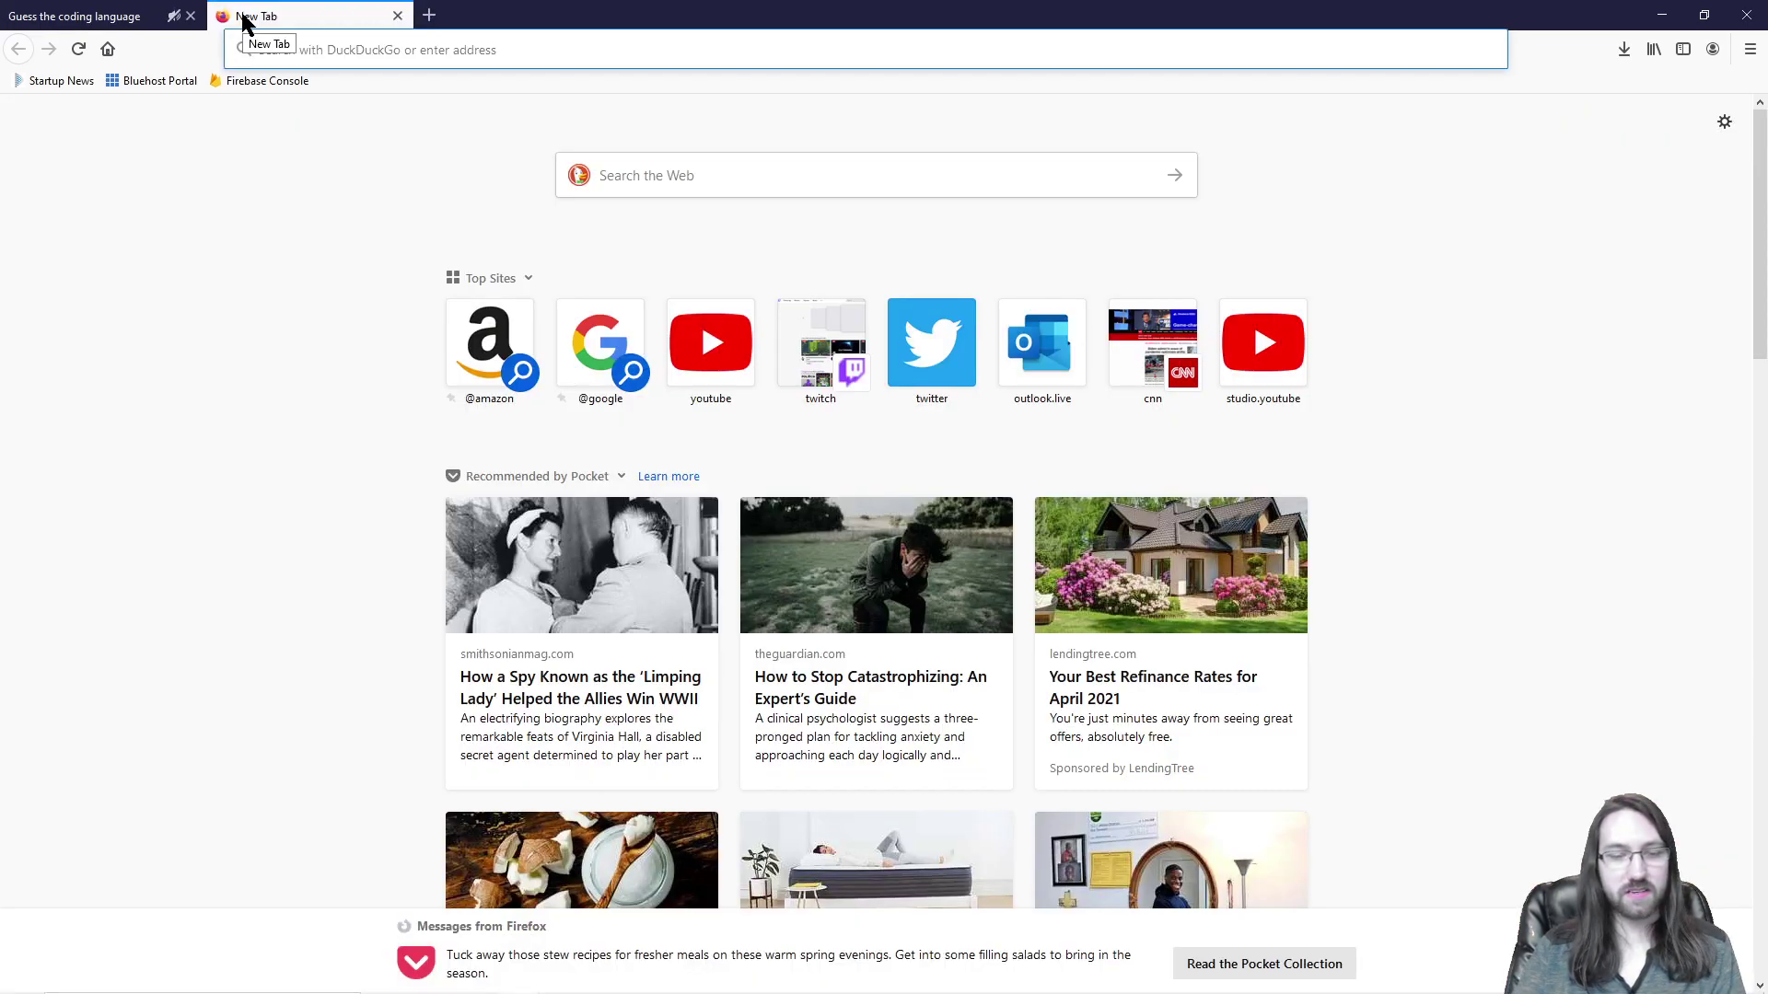
# Step: Search images for 'source engine 2 console'
pyautogui.write('source engine 2 ')
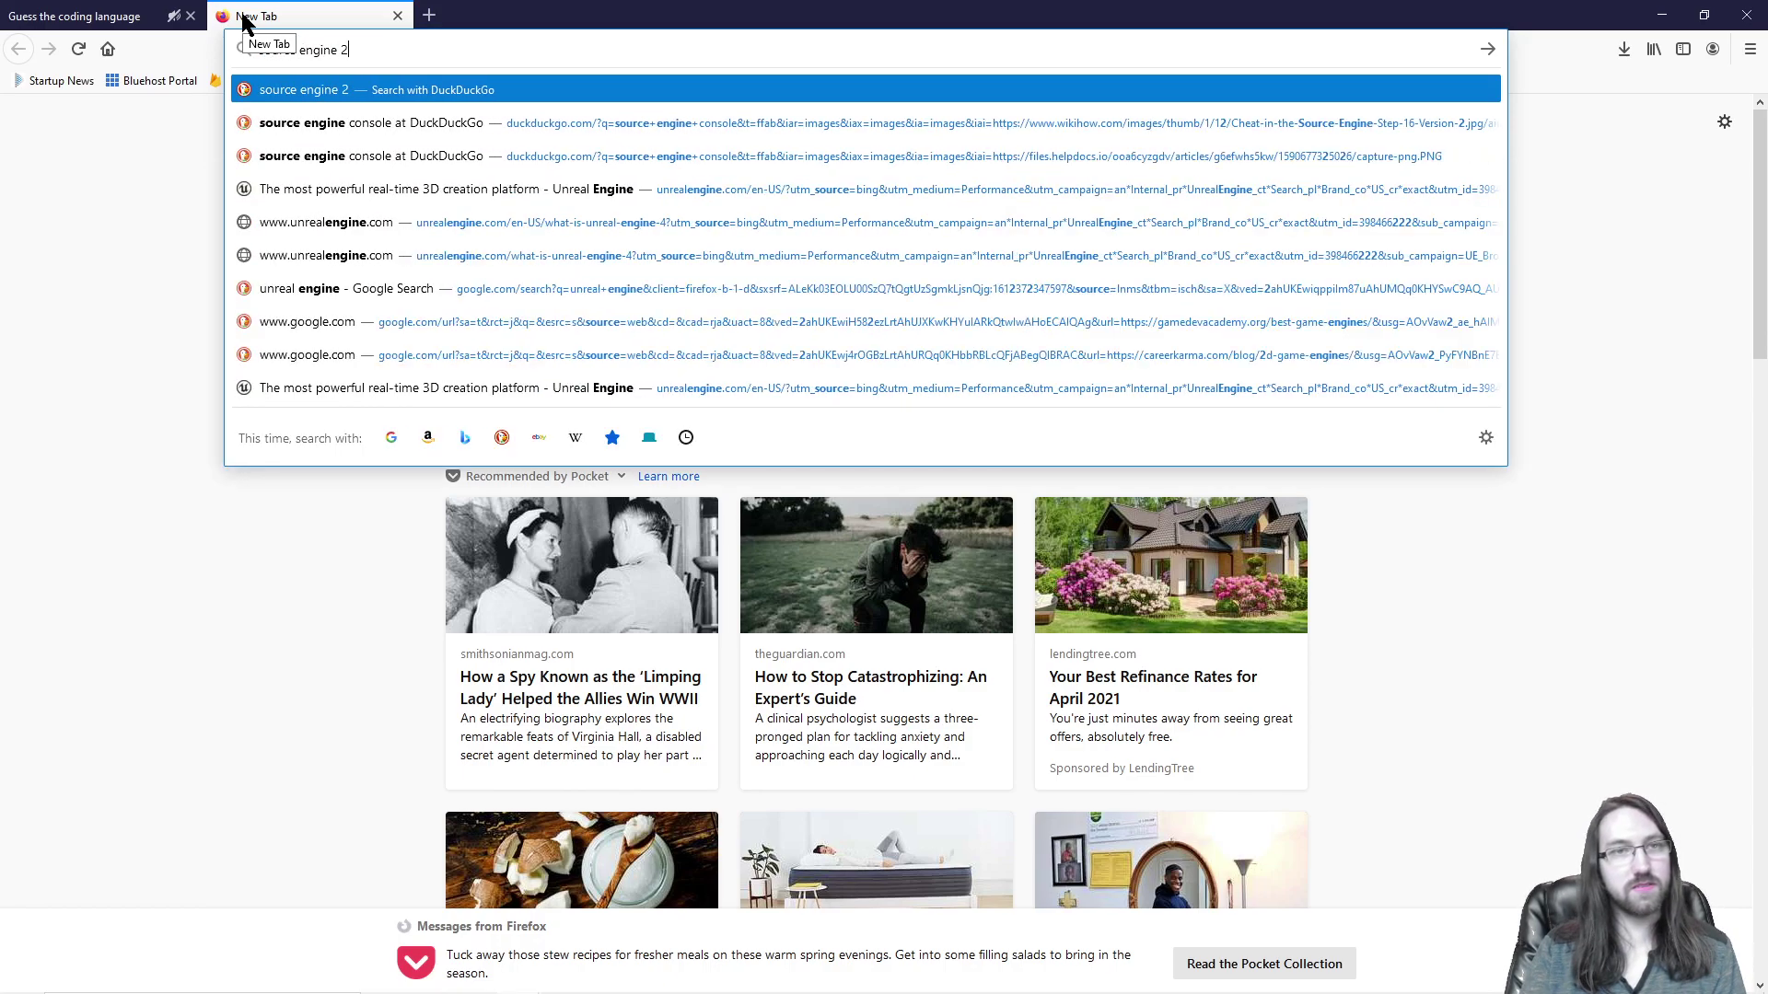
pyautogui.write('console')
pyautogui.press('Return')
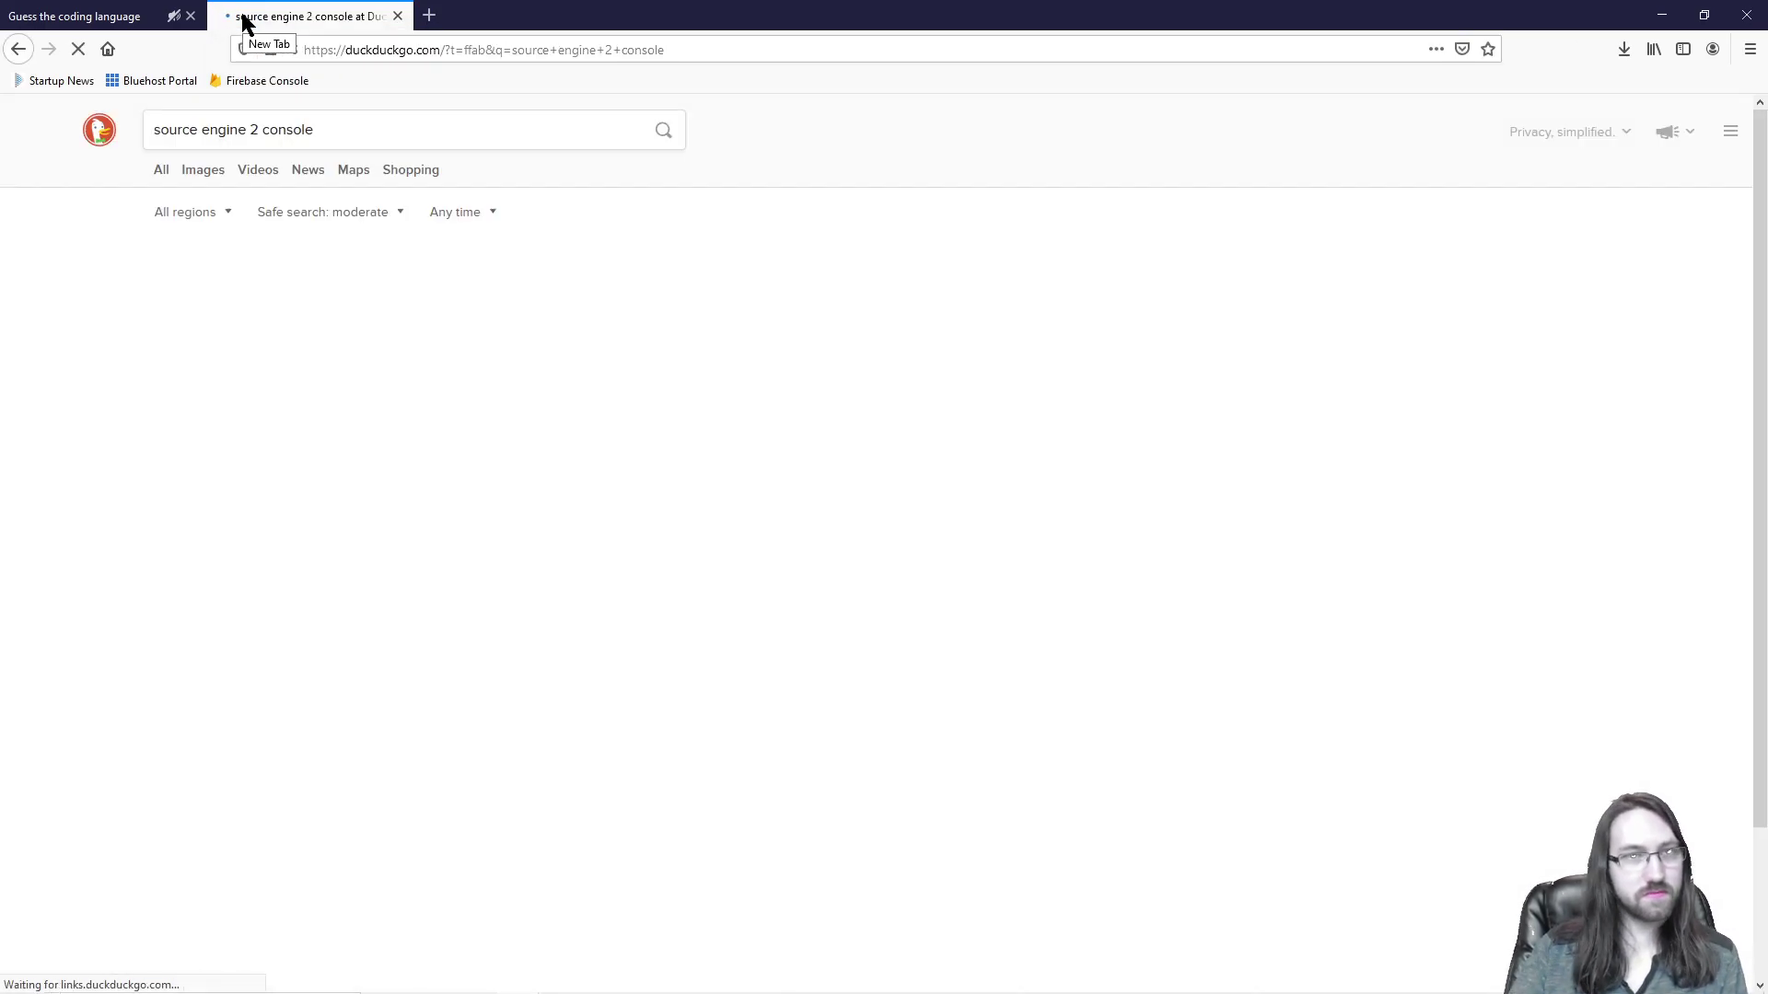
pyautogui.click(201, 172)
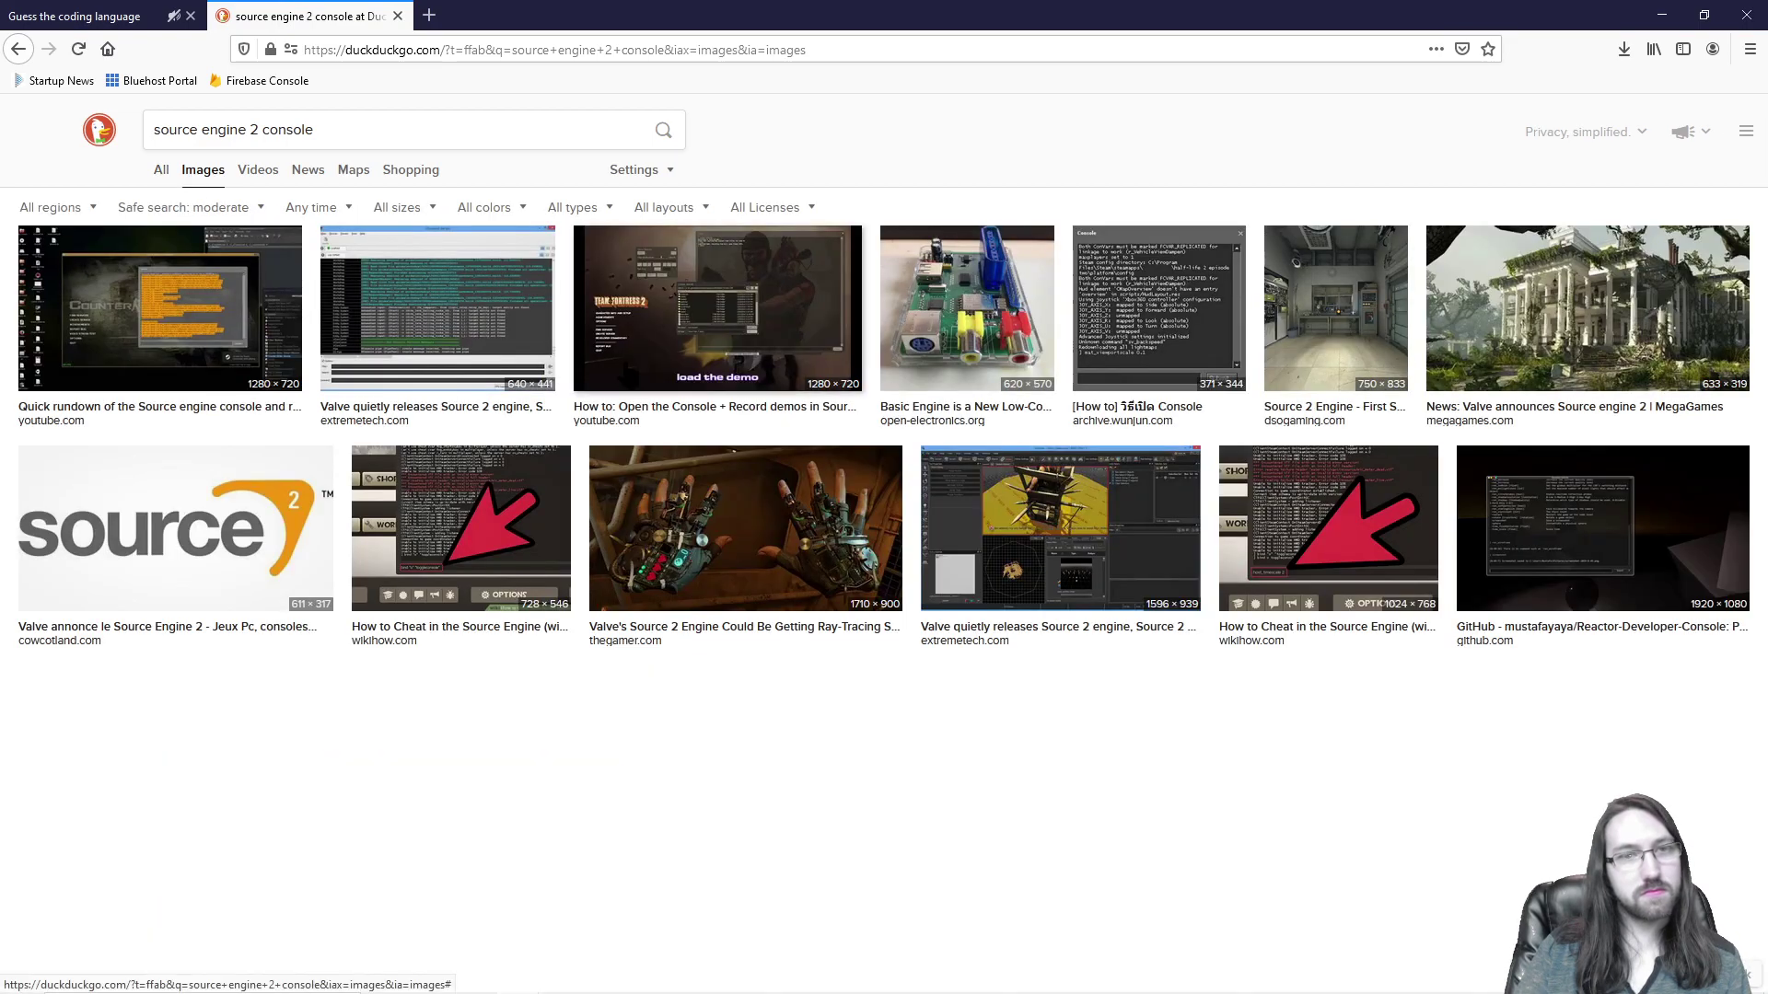
# Step: Preview the Valve Source 2 release, Source console rundown and Half-Life 2 console images
pyautogui.click(465, 285)
pyautogui.click(200, 266)
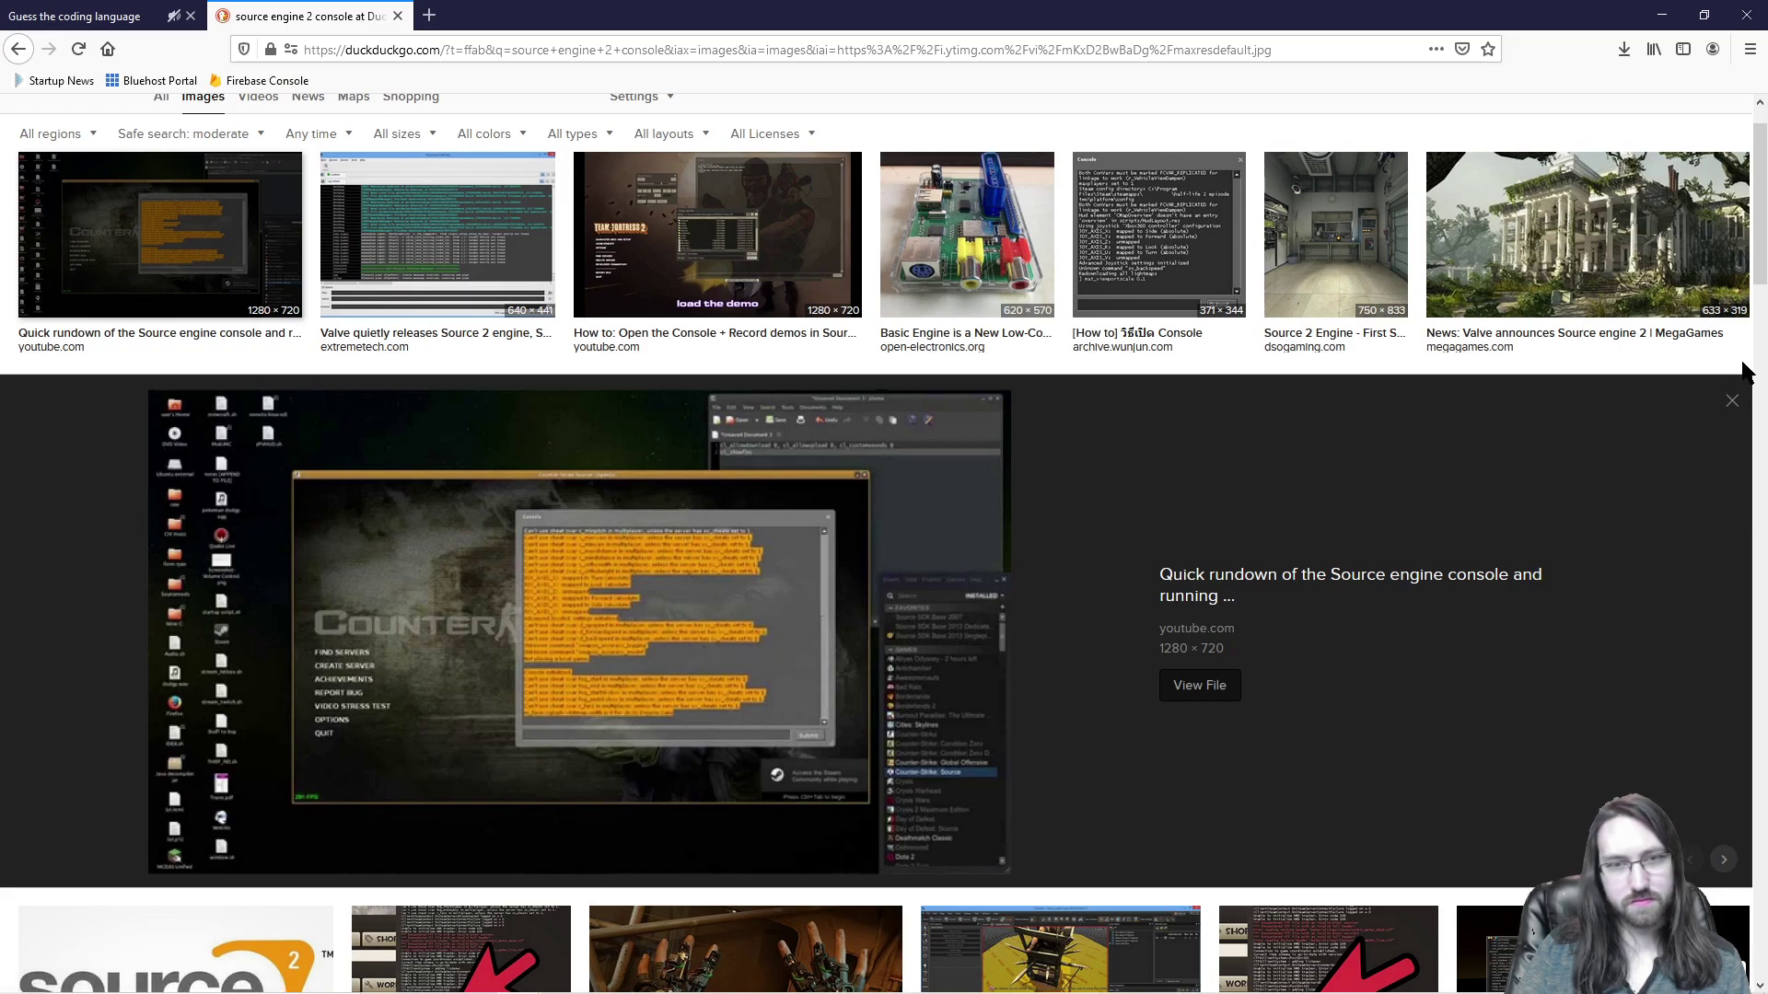
pyautogui.click(1732, 400)
pyautogui.scroll(-3, 1344, 333)
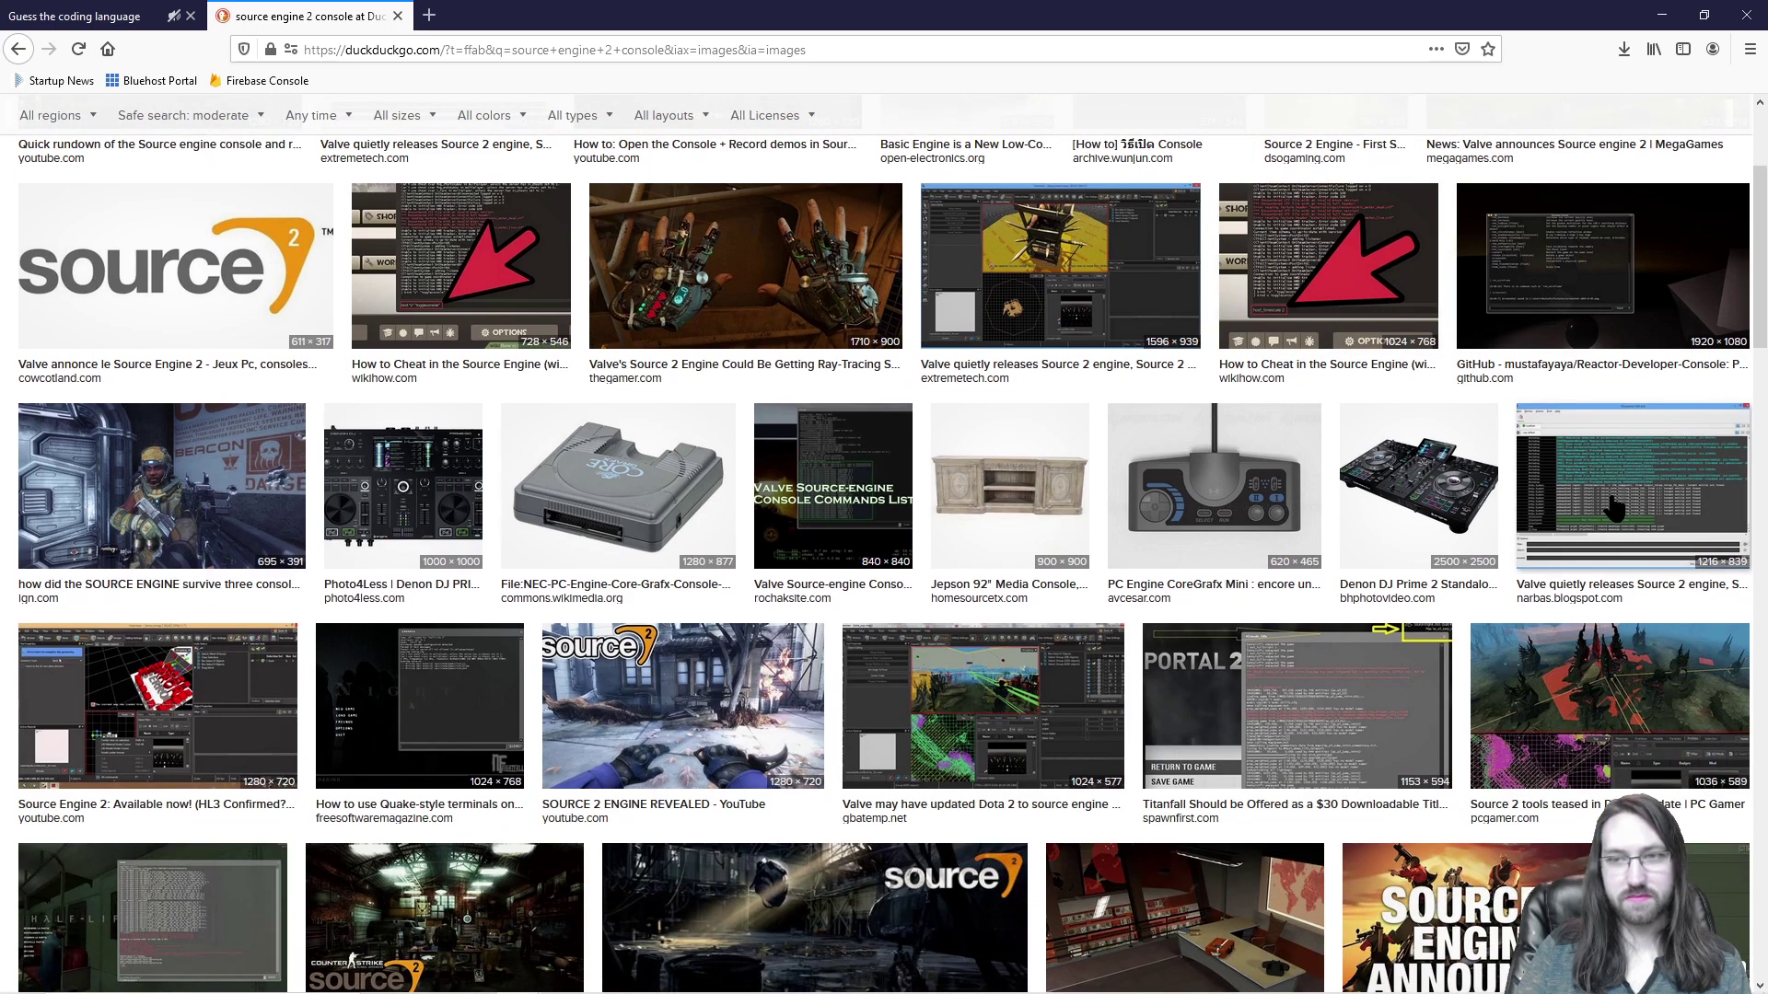
pyautogui.scroll(-2, 1149, 463)
pyautogui.scroll(-2, 175, 552)
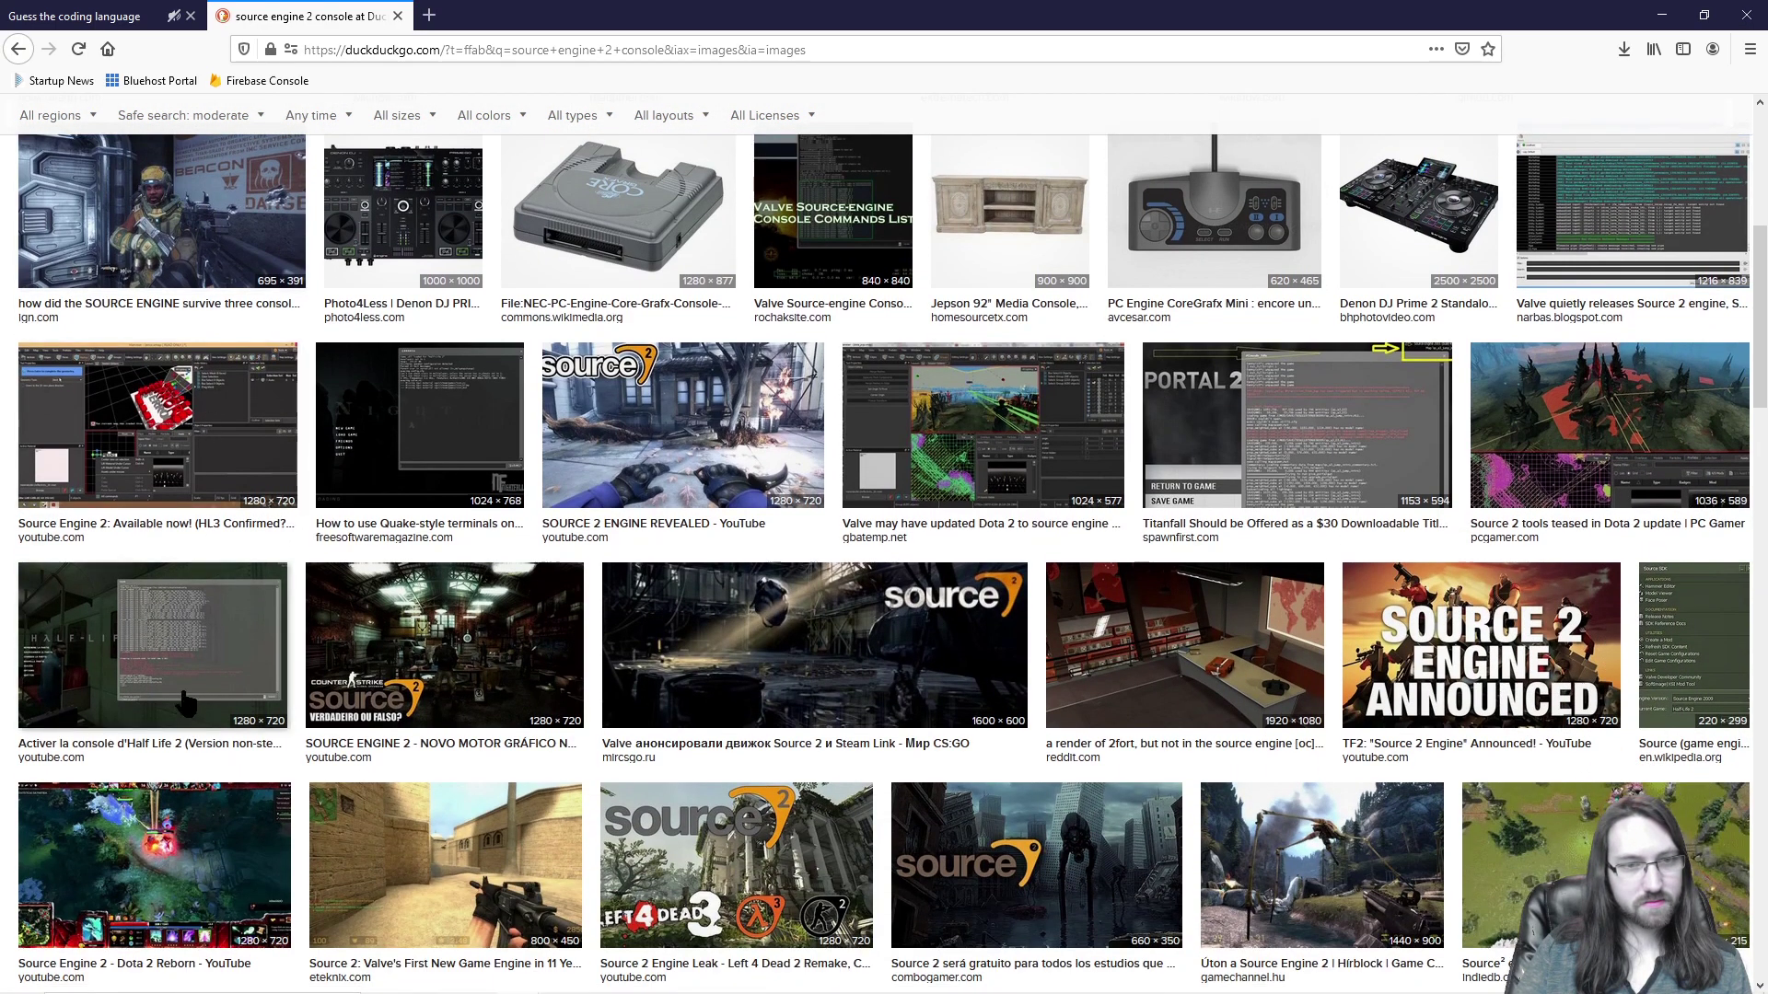
pyautogui.click(180, 647)
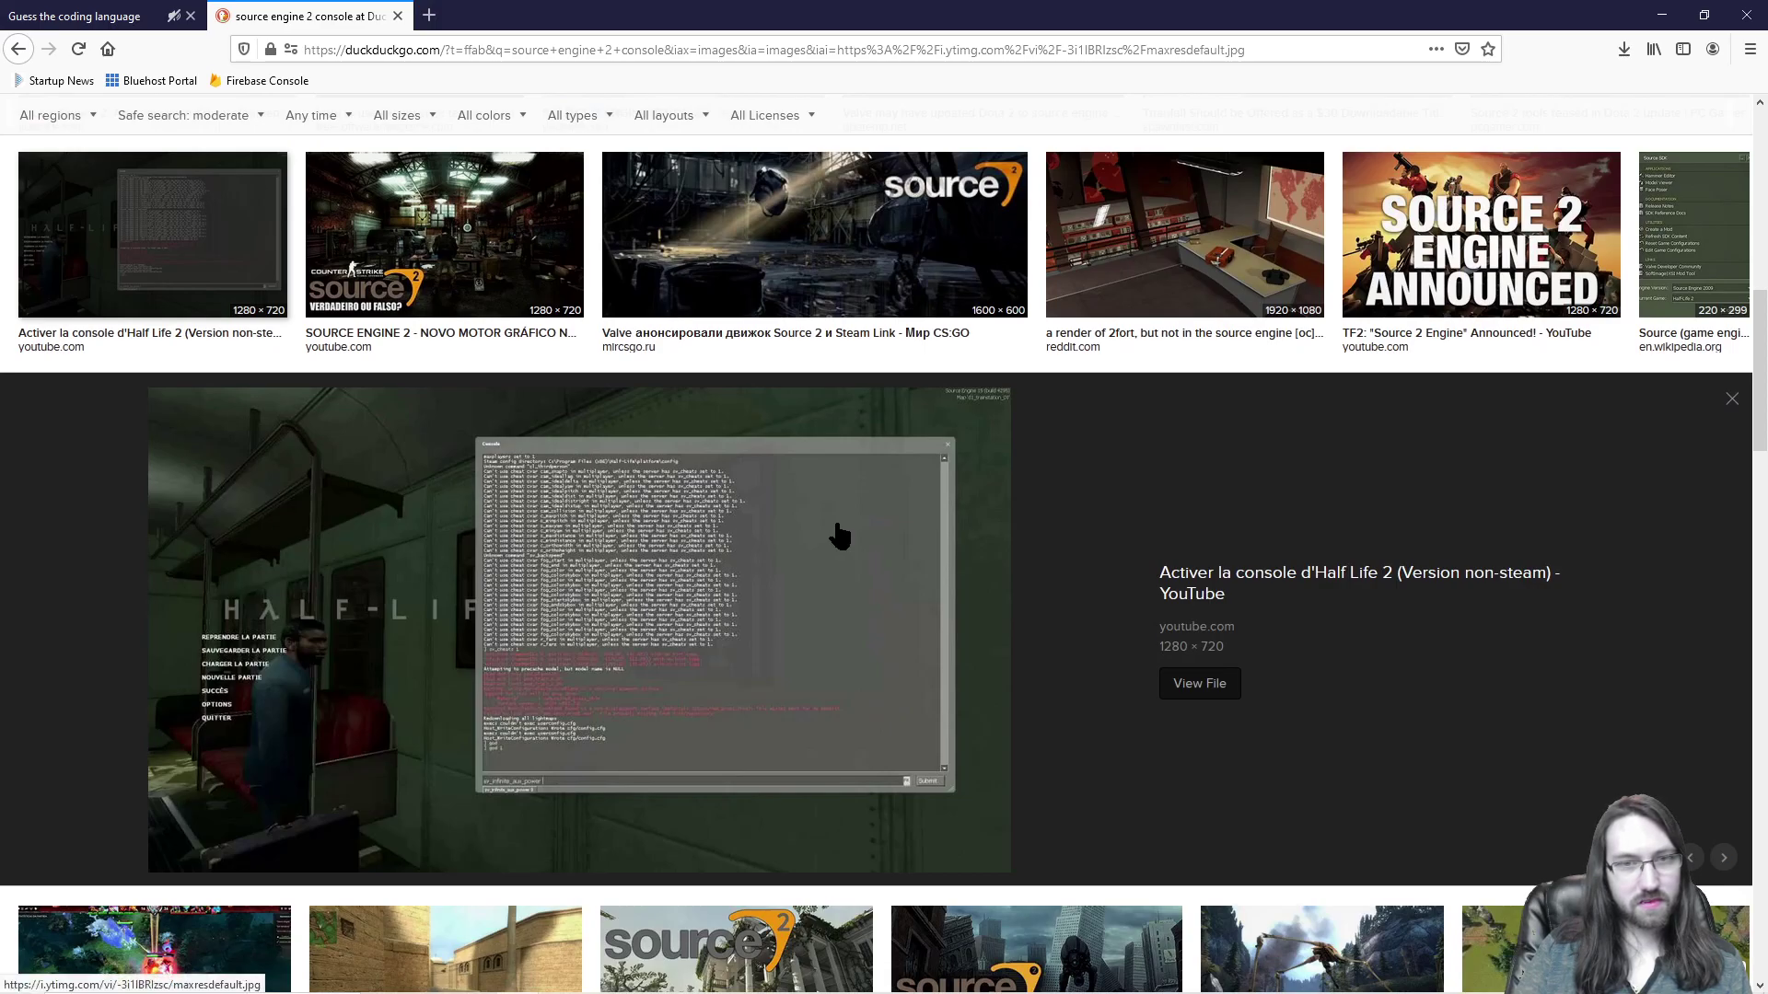
pyautogui.click(1732, 399)
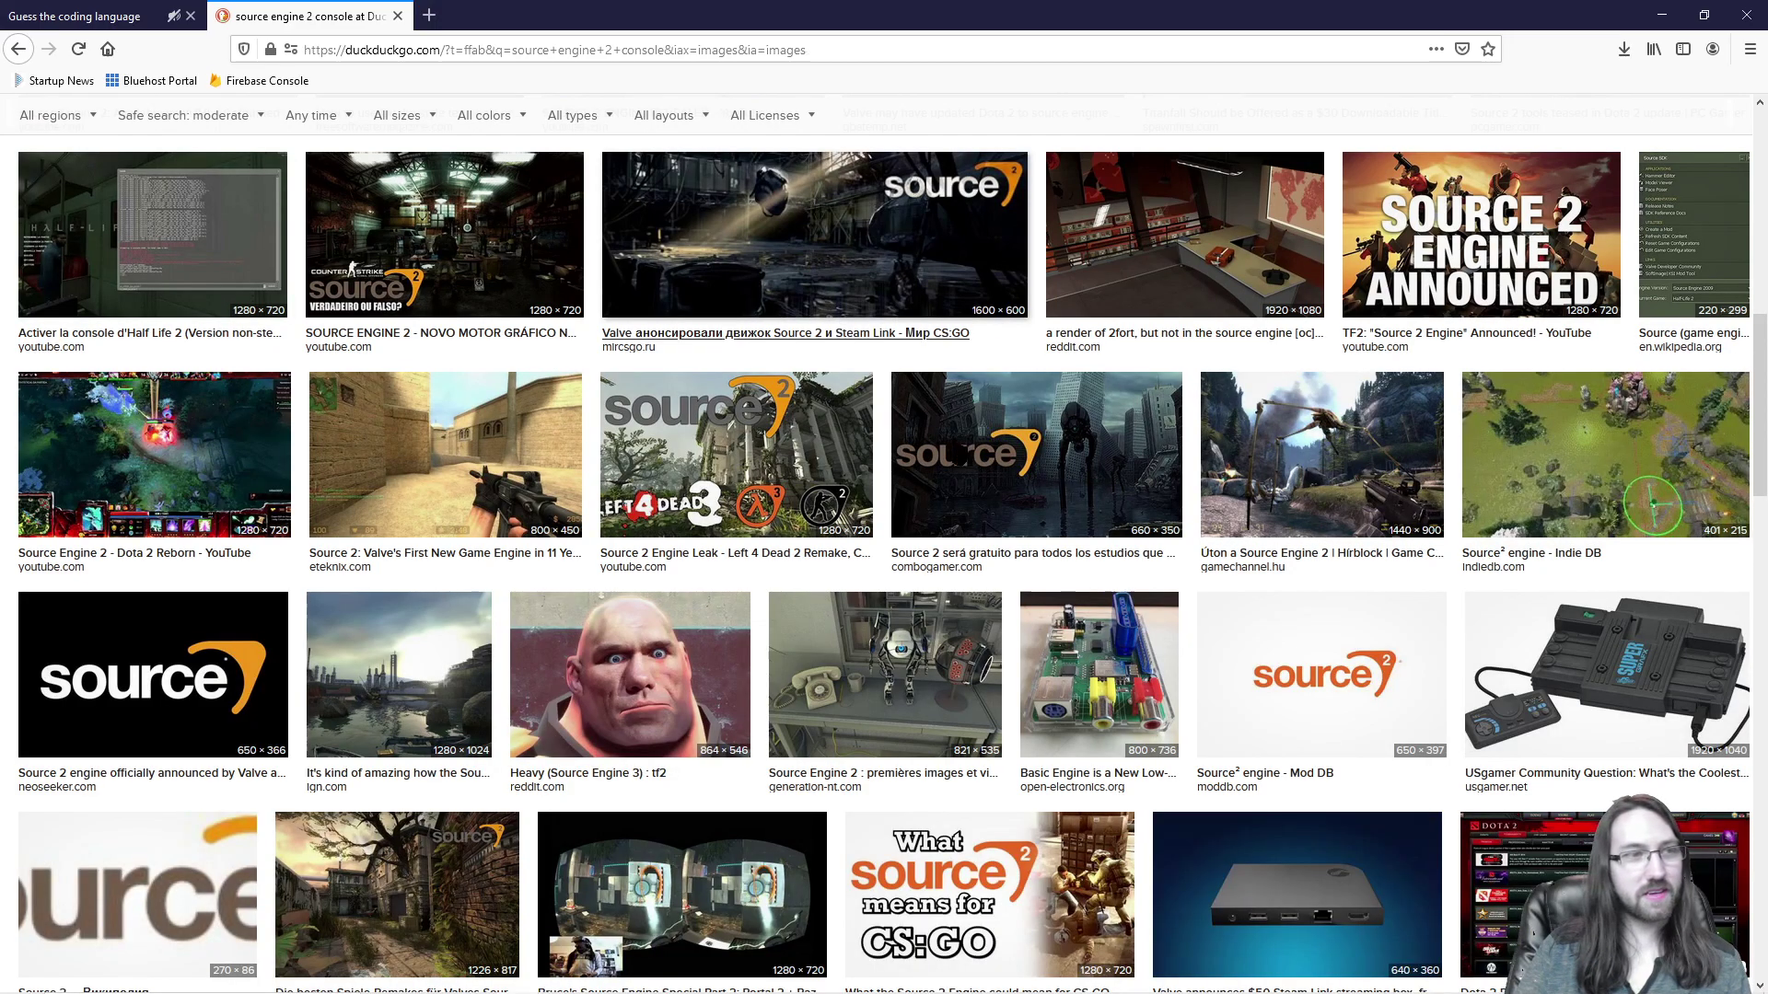
# Step: Delete the extra space before 'console' in the search query
pyautogui.scroll(-2, 1408, 463)
pyautogui.scroll(10, 262, 142)
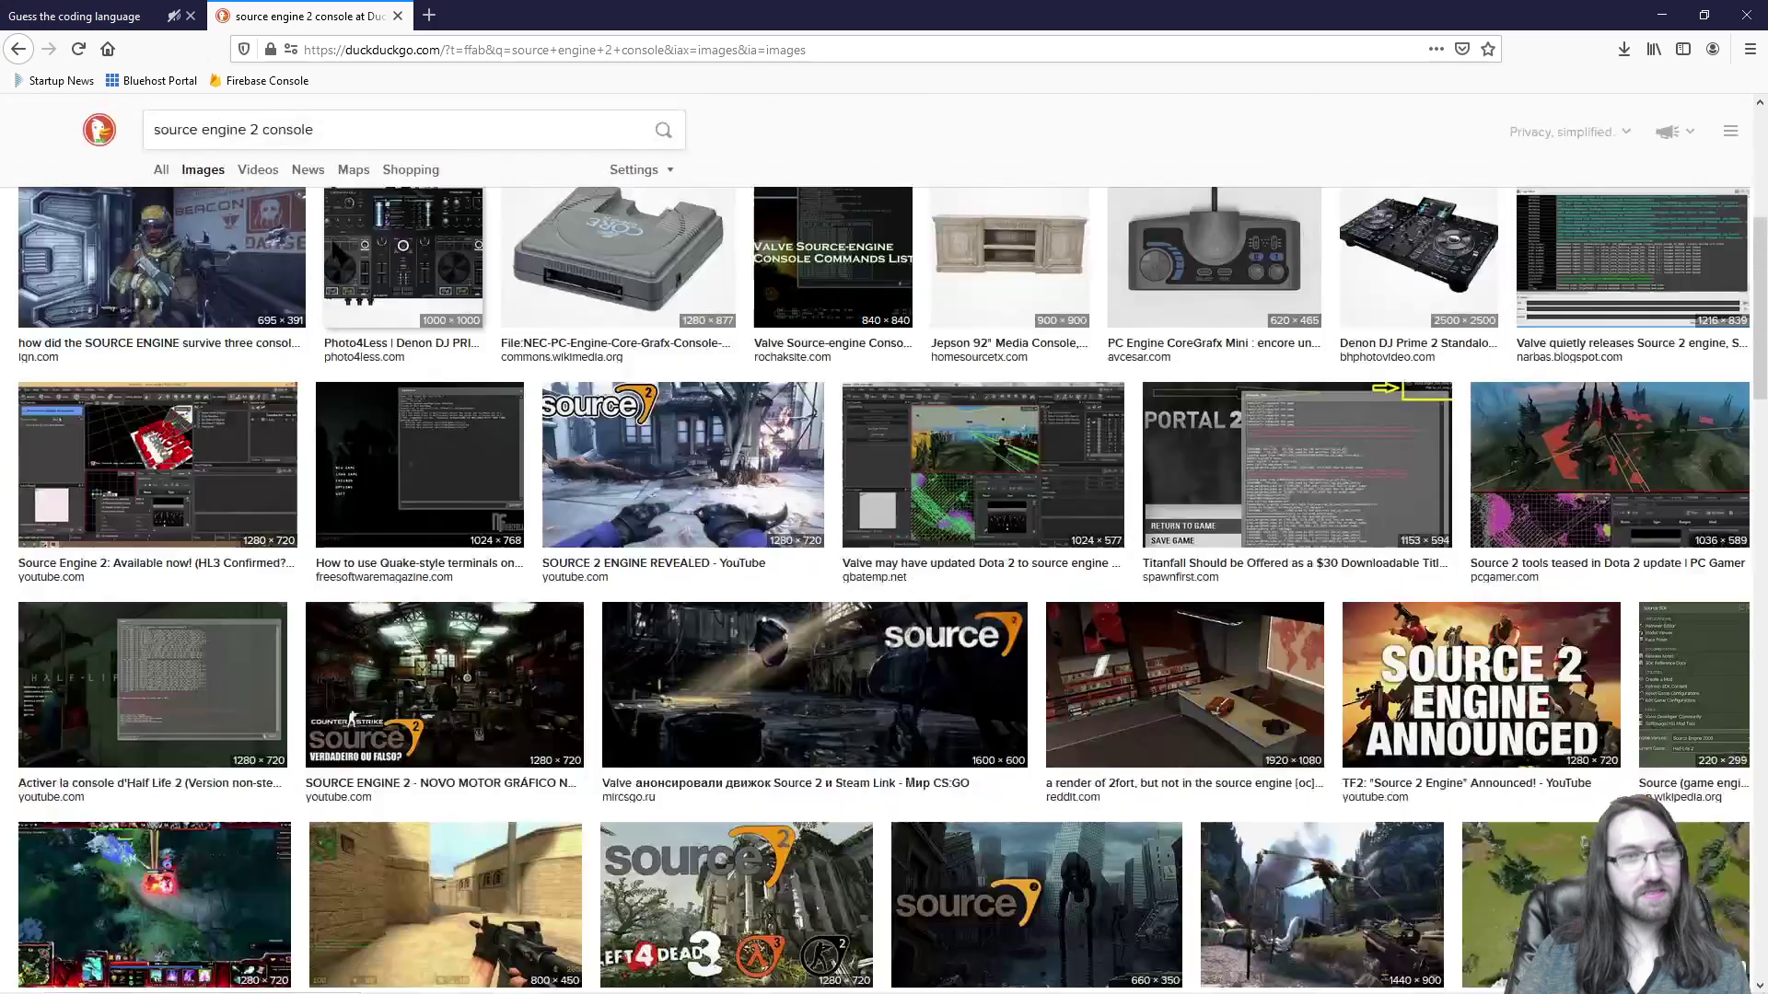
pyautogui.click(261, 142)
pyautogui.press('BackSpace')
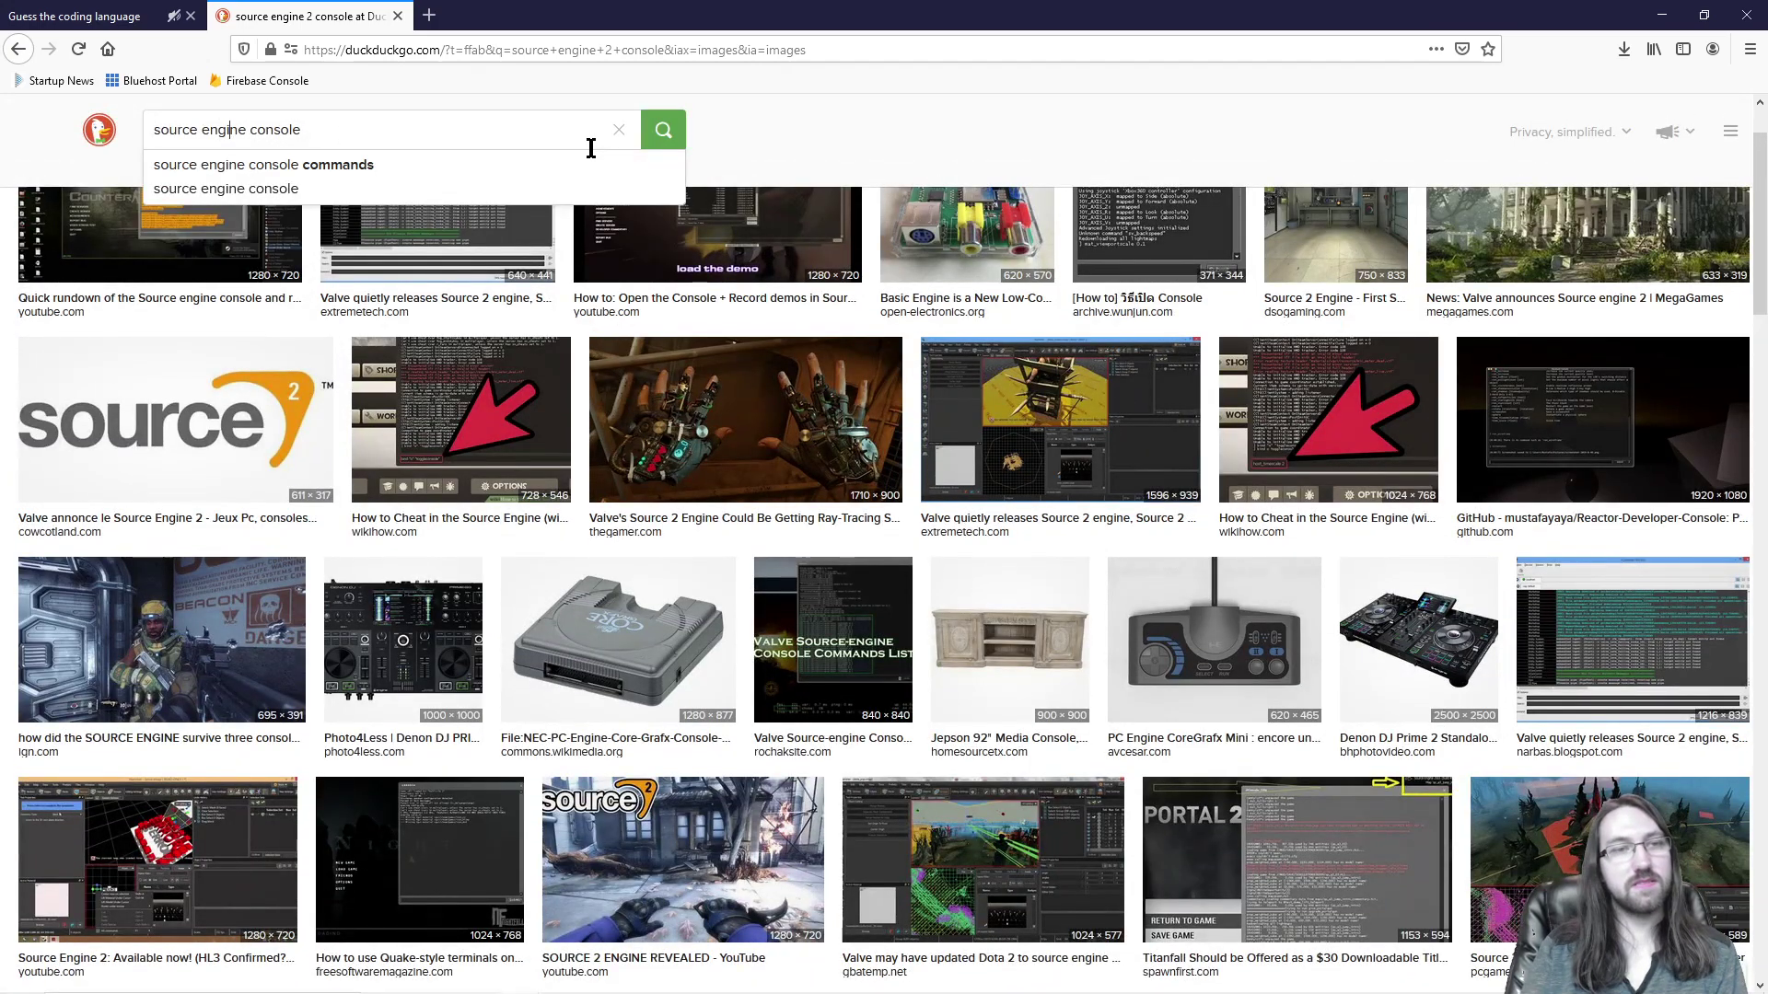
# Step: Rerun the image search as 'source 2 engine console' and preview the first result
pyautogui.write('2')
pyautogui.press('Return')
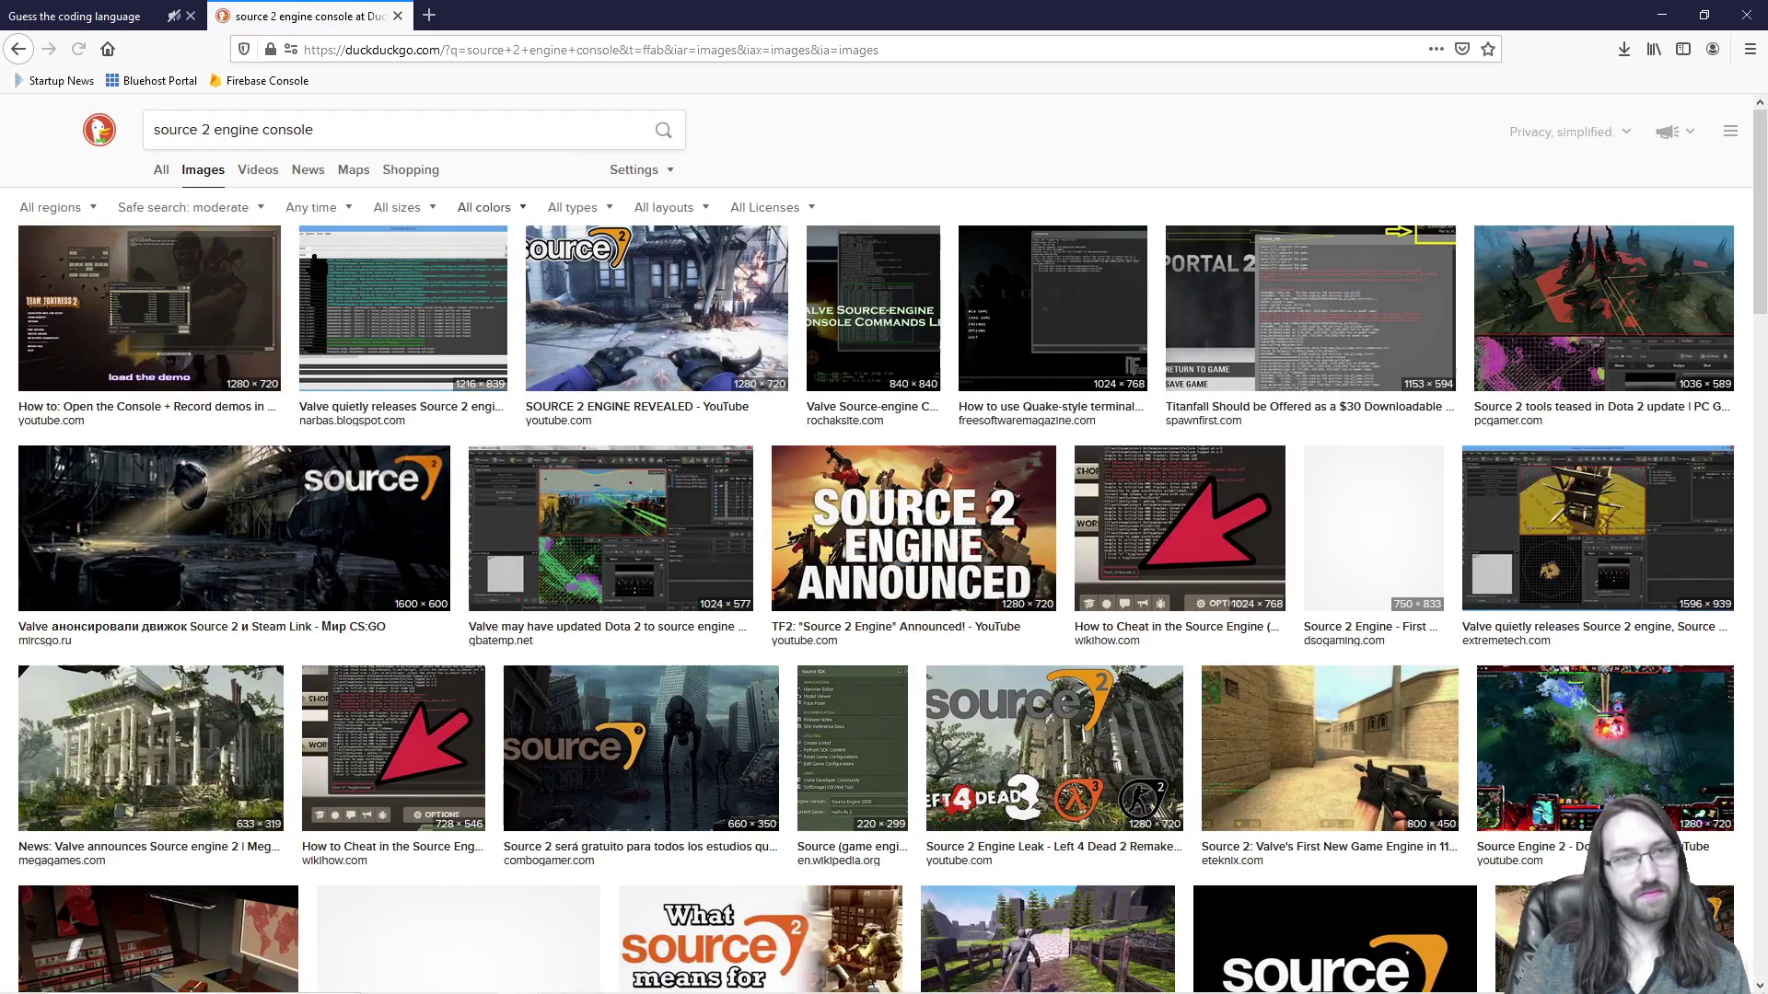
pyautogui.click(181, 333)
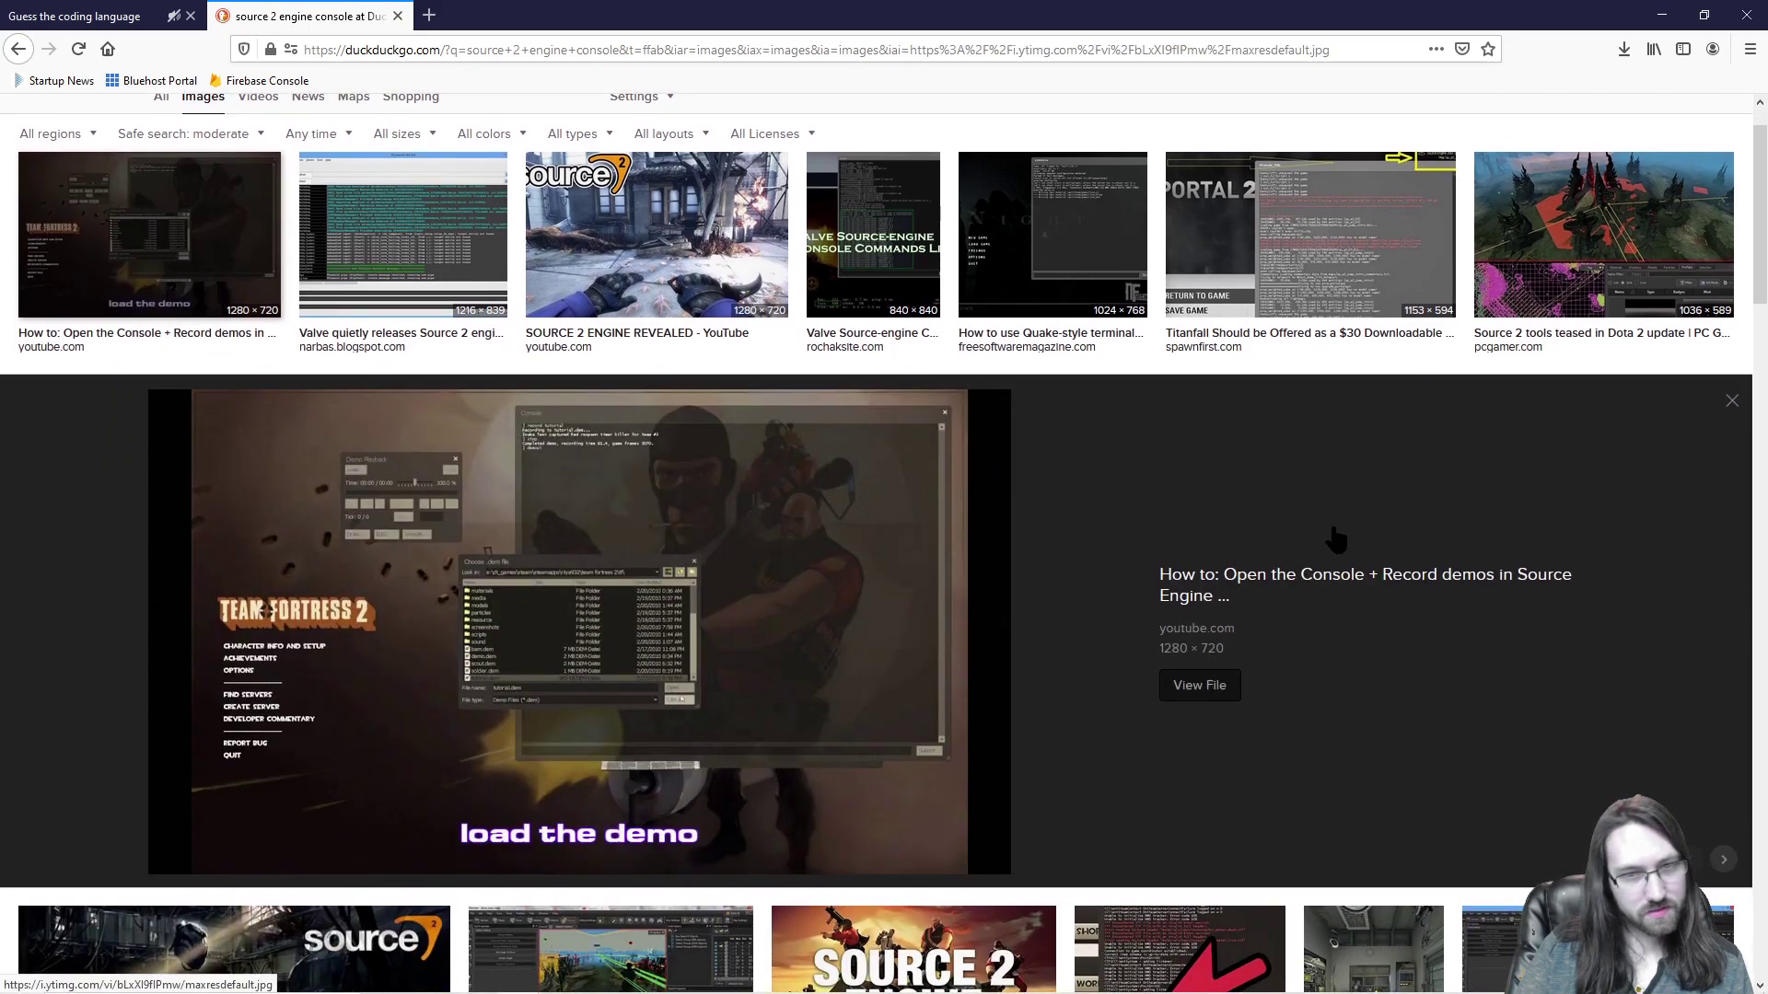
pyautogui.press('Escape')
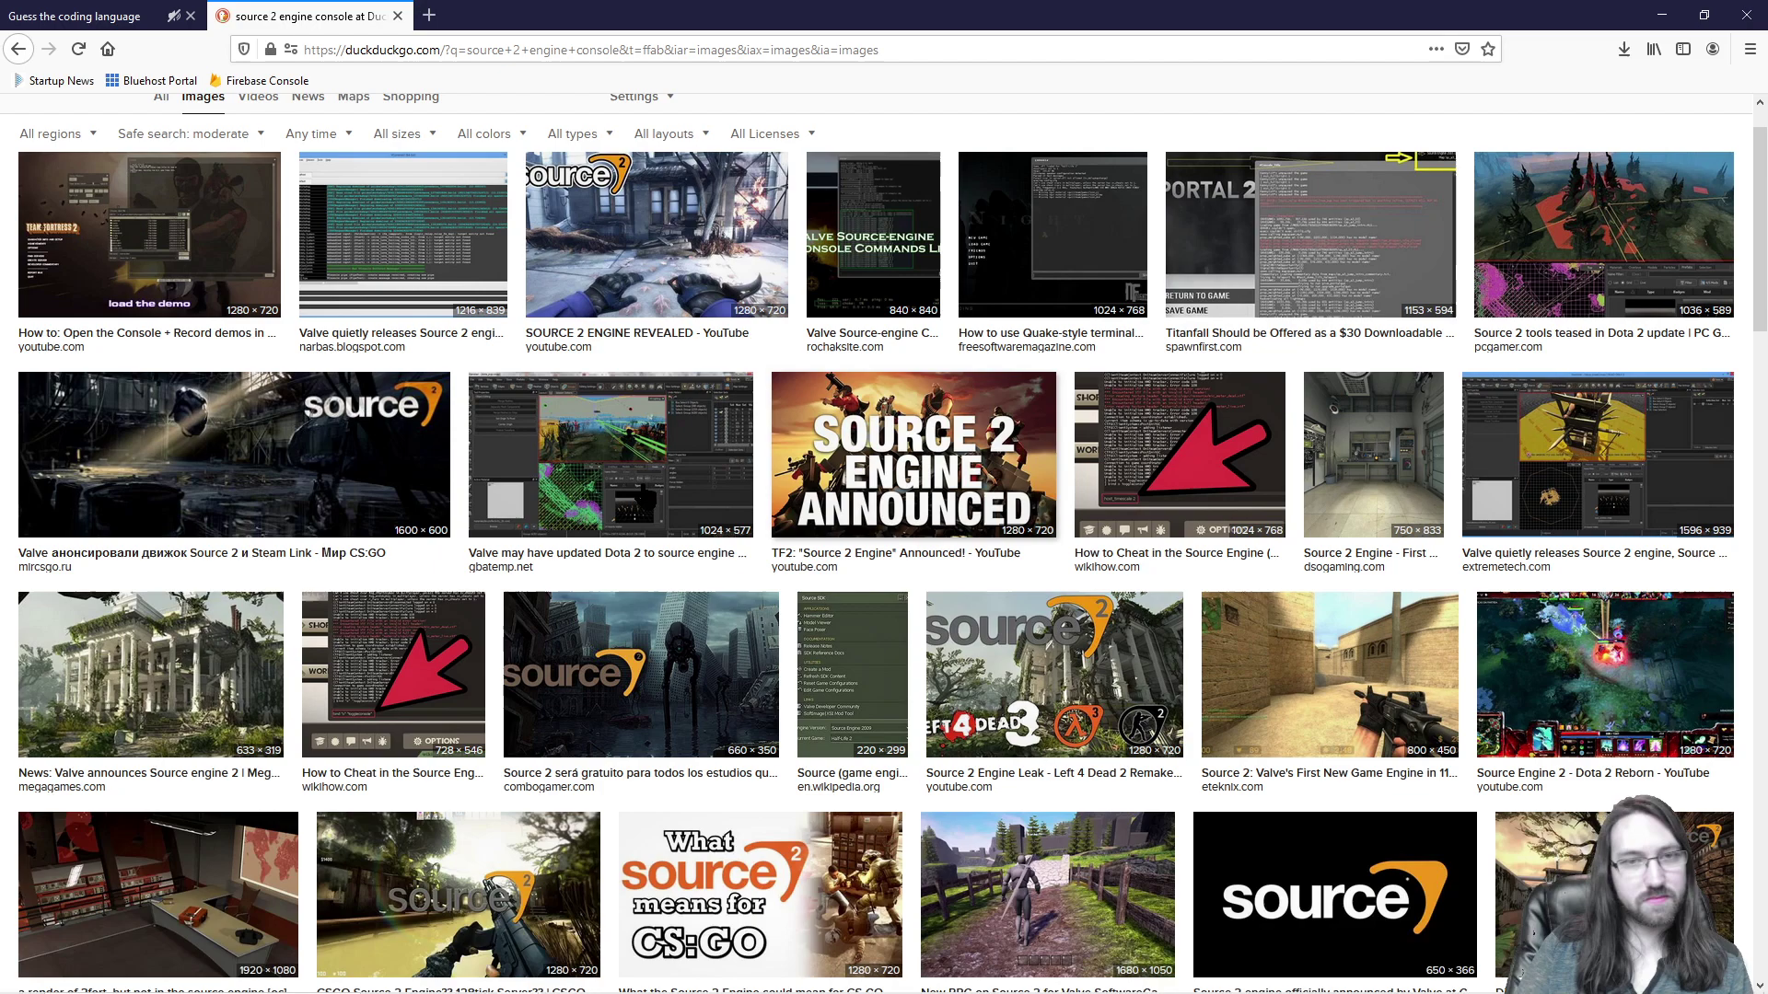
# Step: Preview the Dota 2 editor screenshot and the Indie DB Source 2 image
pyautogui.click(611, 454)
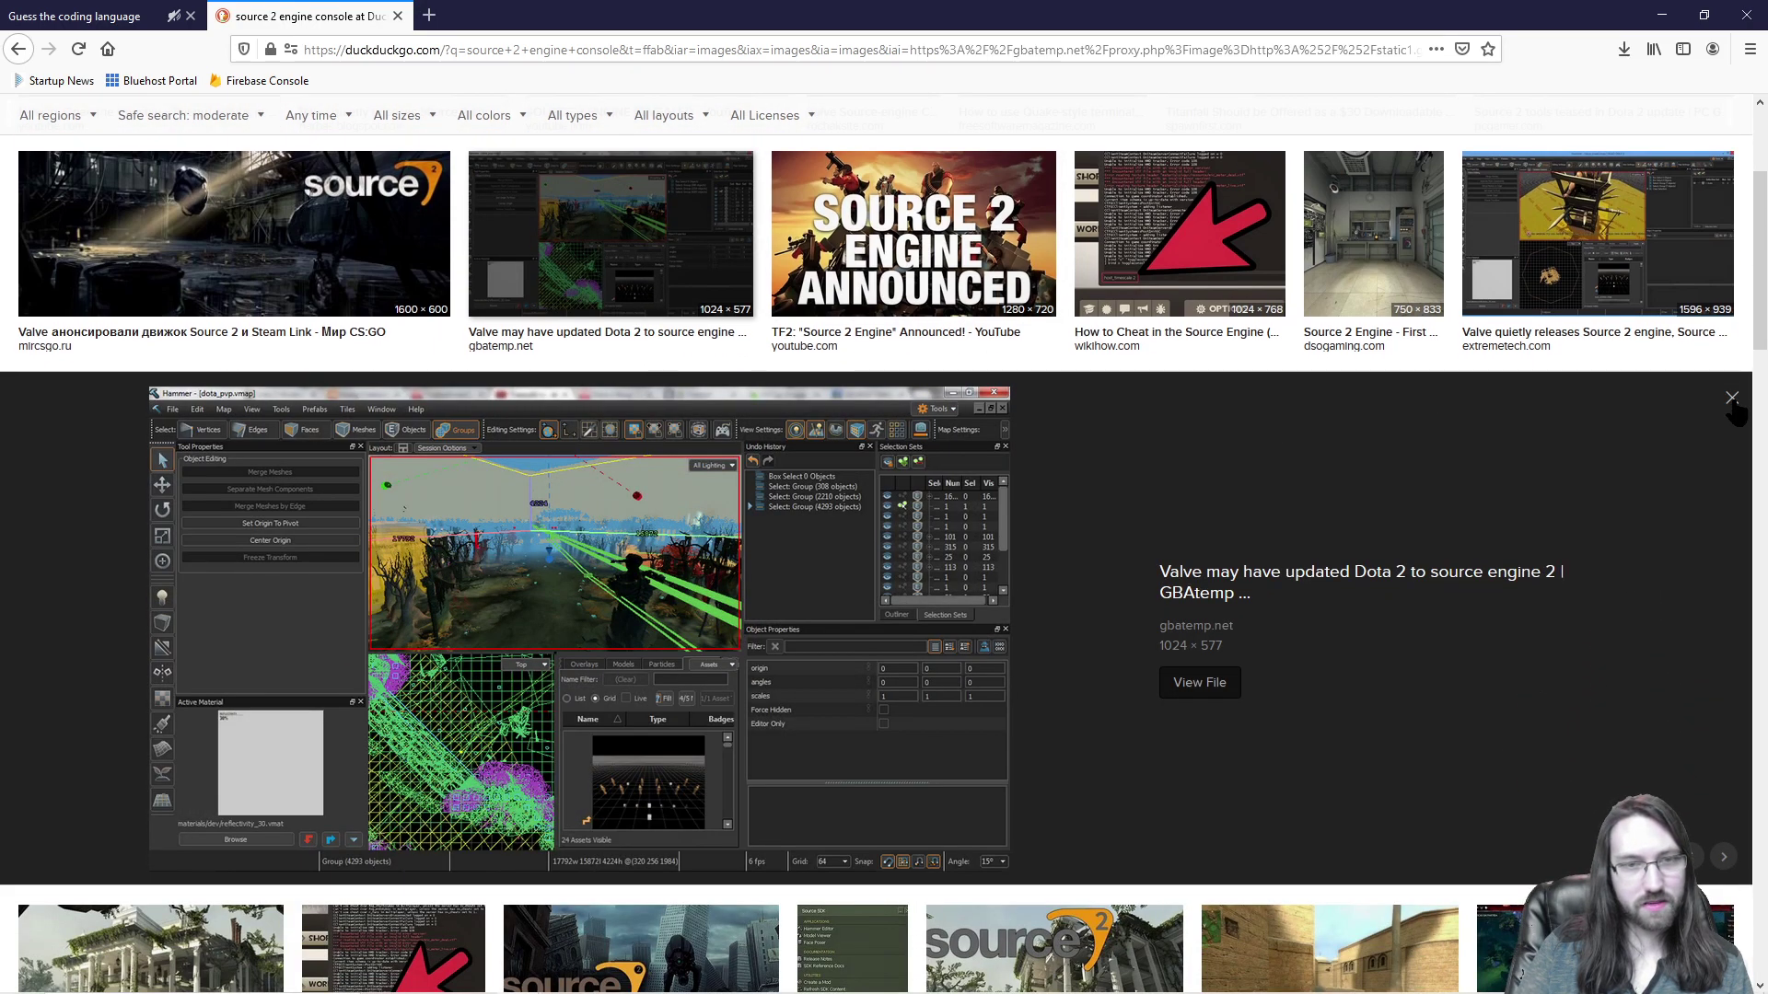
pyautogui.click(1732, 401)
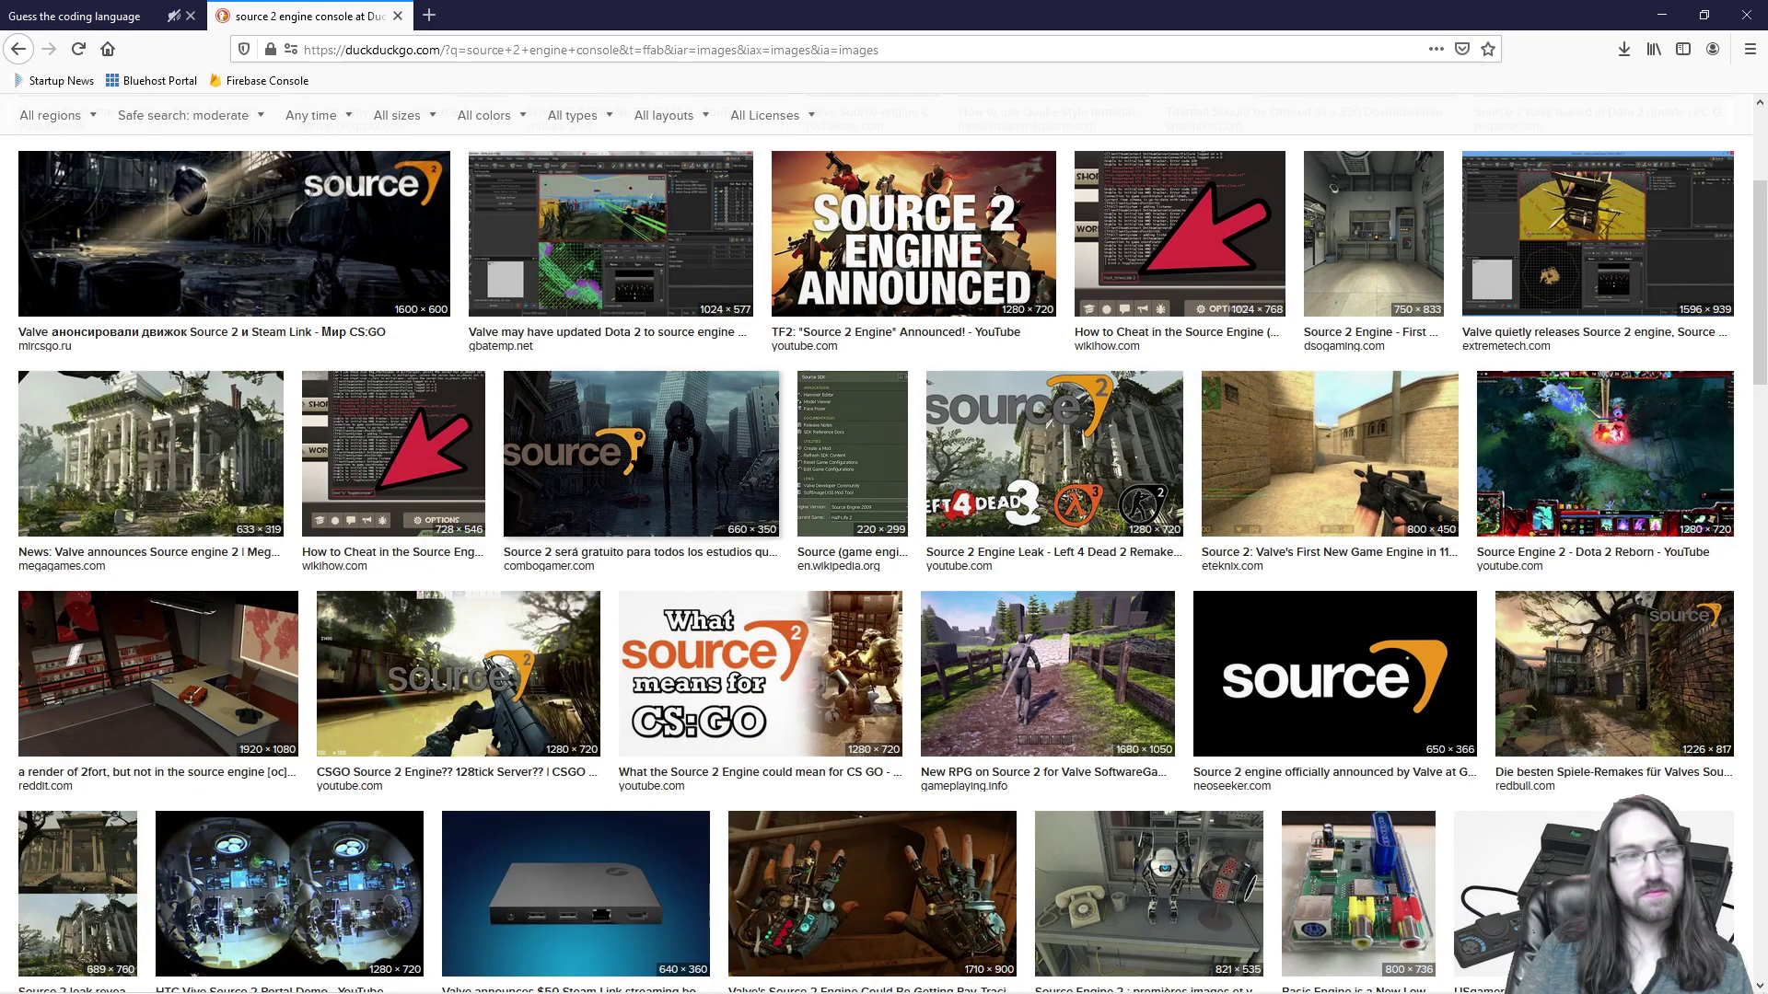
pyautogui.scroll(-3, 362, 475)
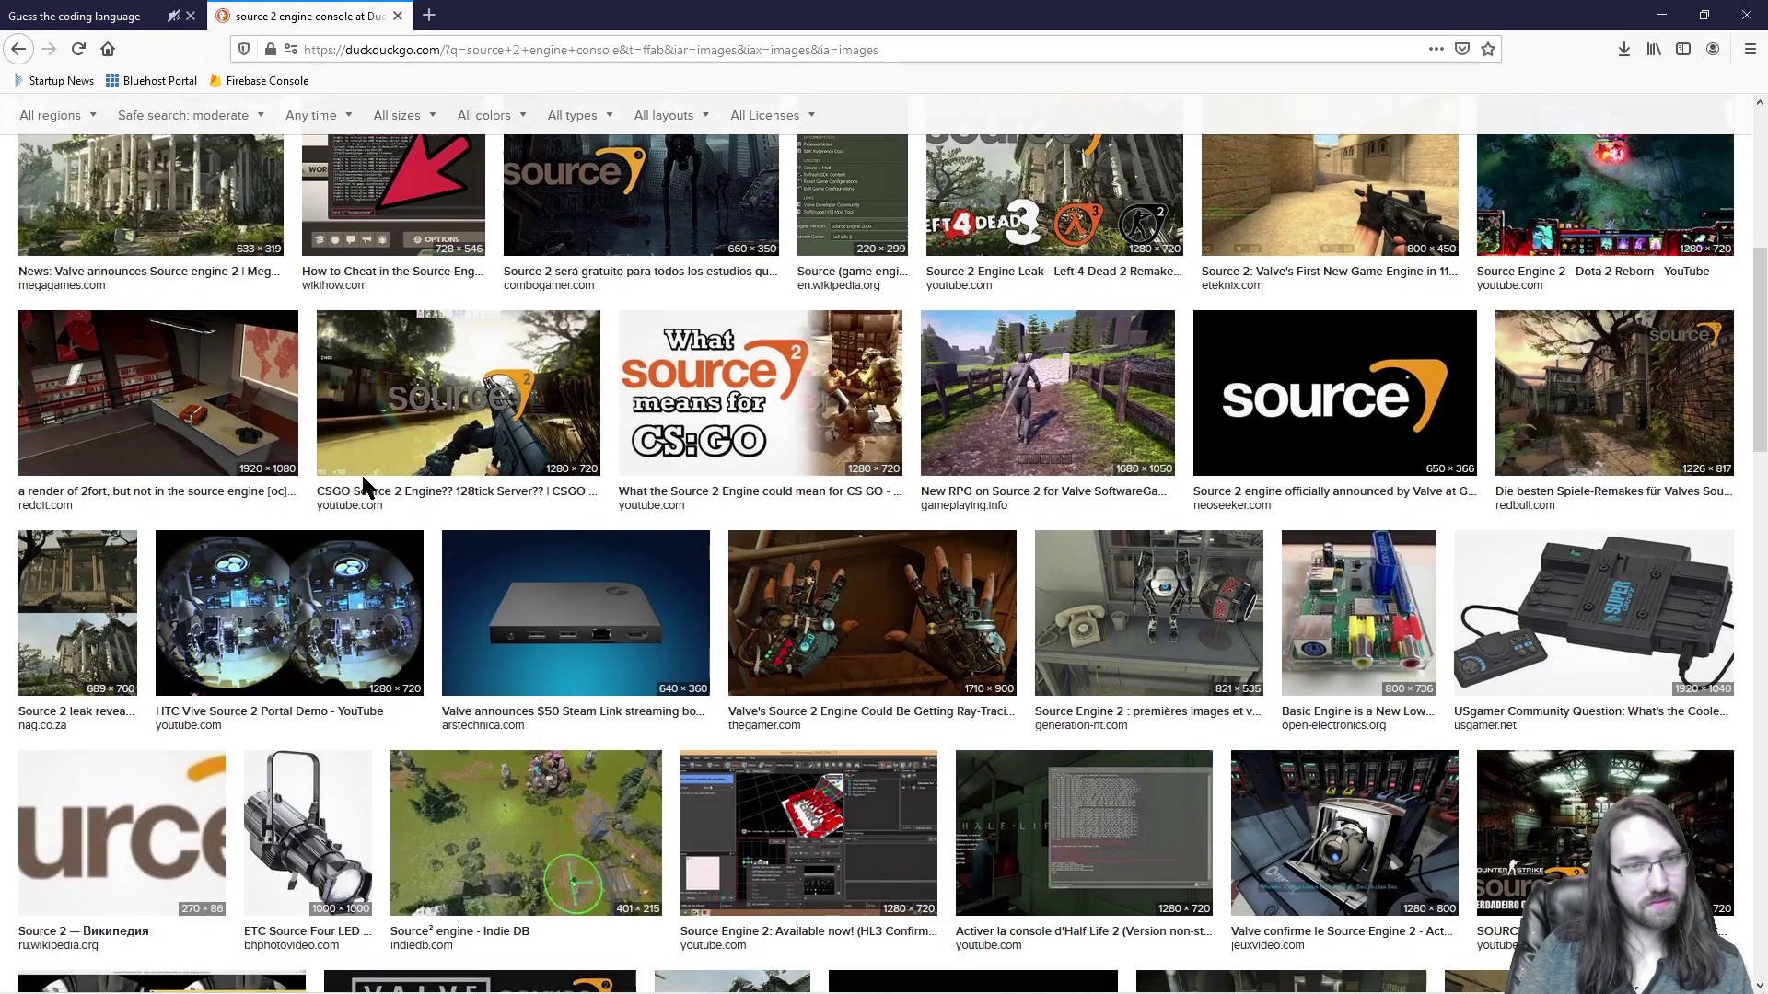
pyautogui.scroll(-2, 552, 617)
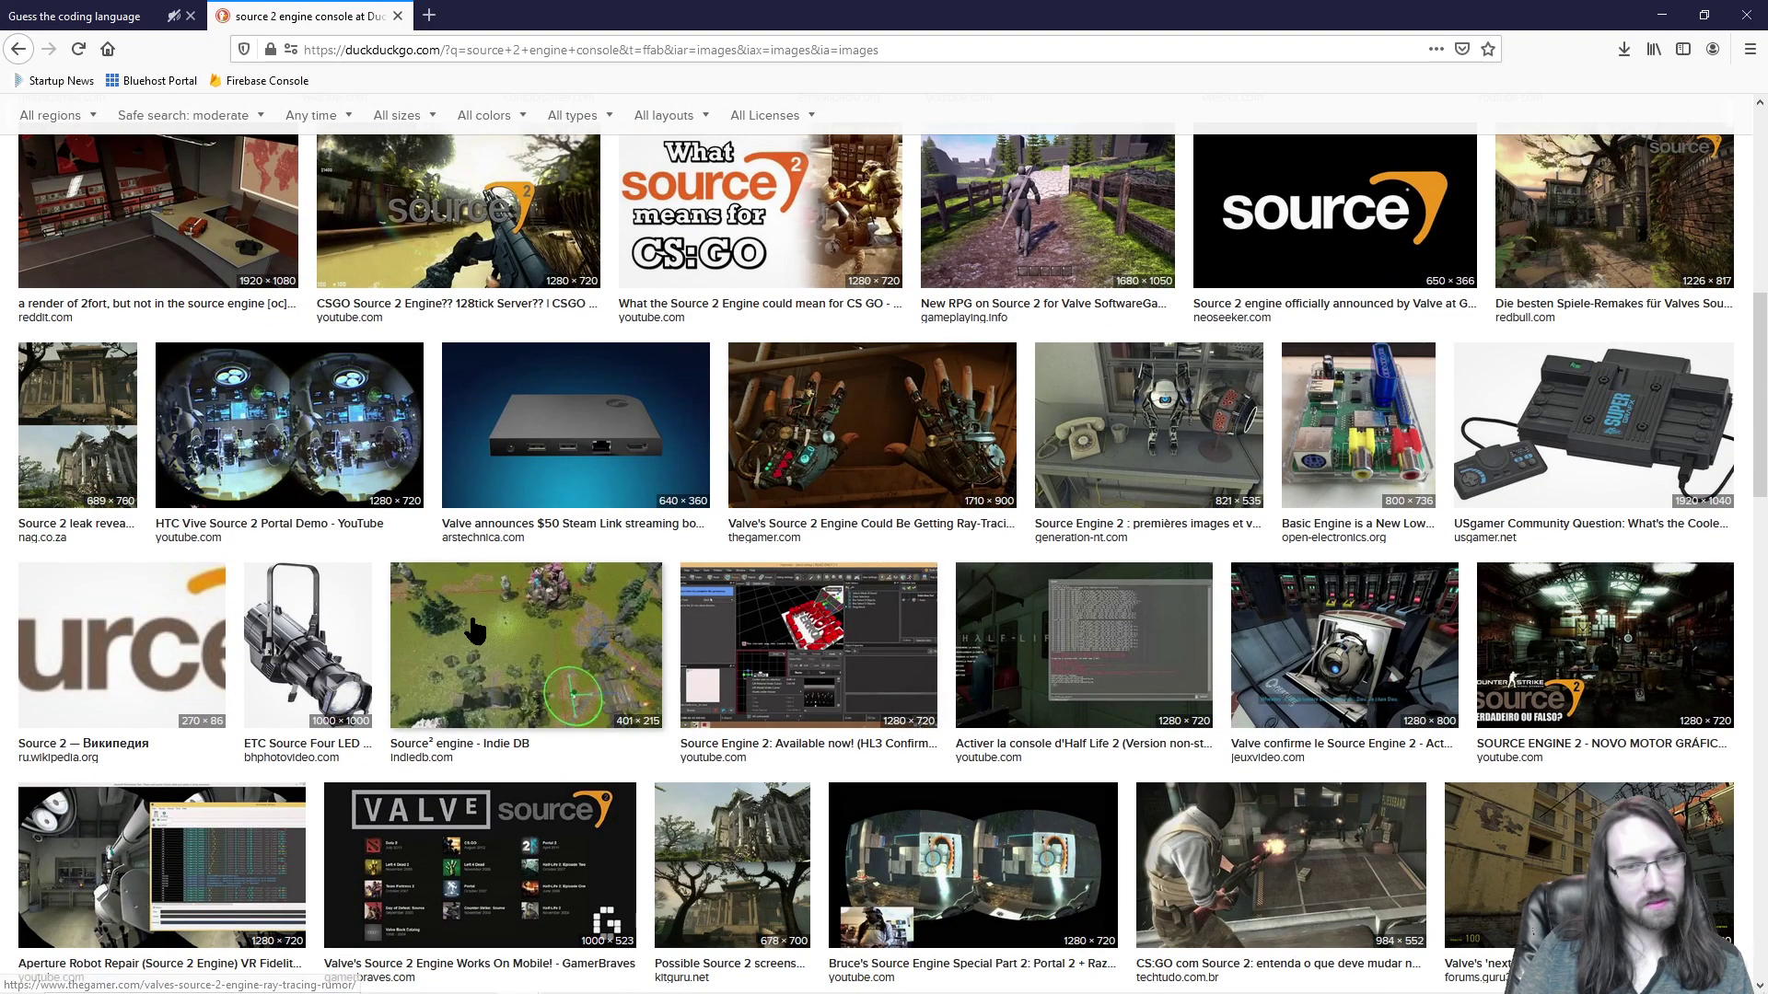
pyautogui.click(531, 649)
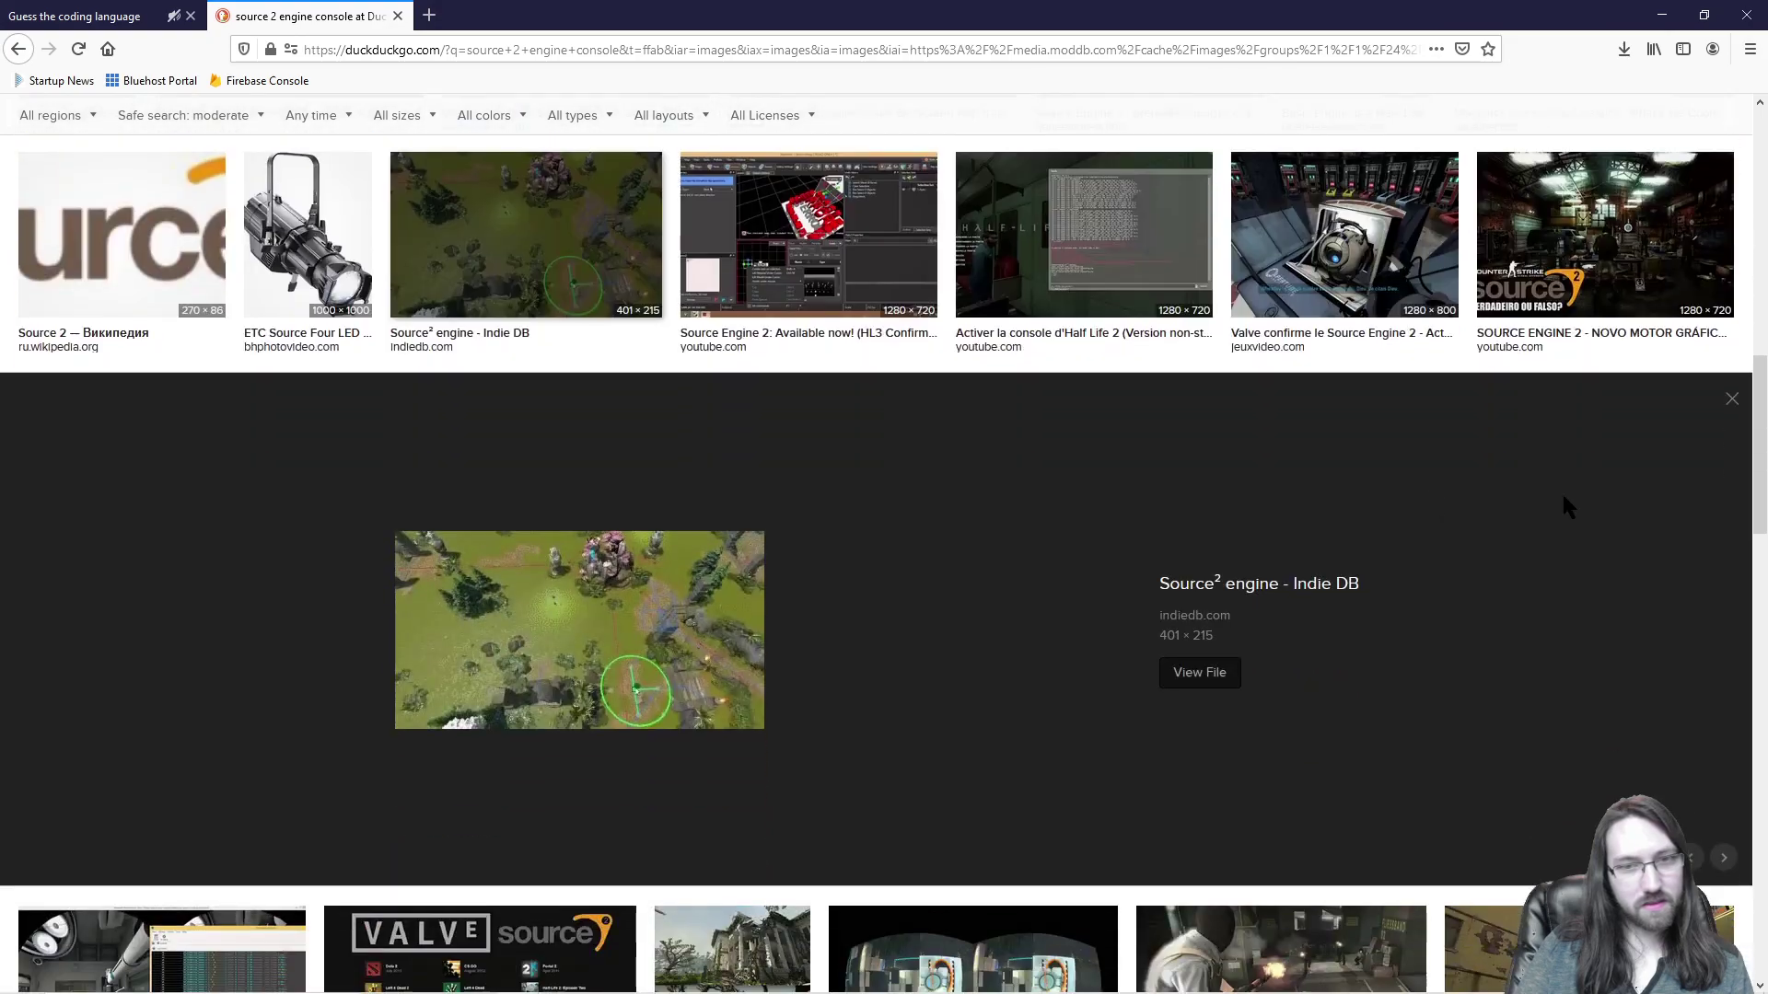
pyautogui.click(1731, 400)
# Step: Preview the extremetech Source 2 editor screenshot, then close the search tab
pyautogui.scroll(-2, 1358, 425)
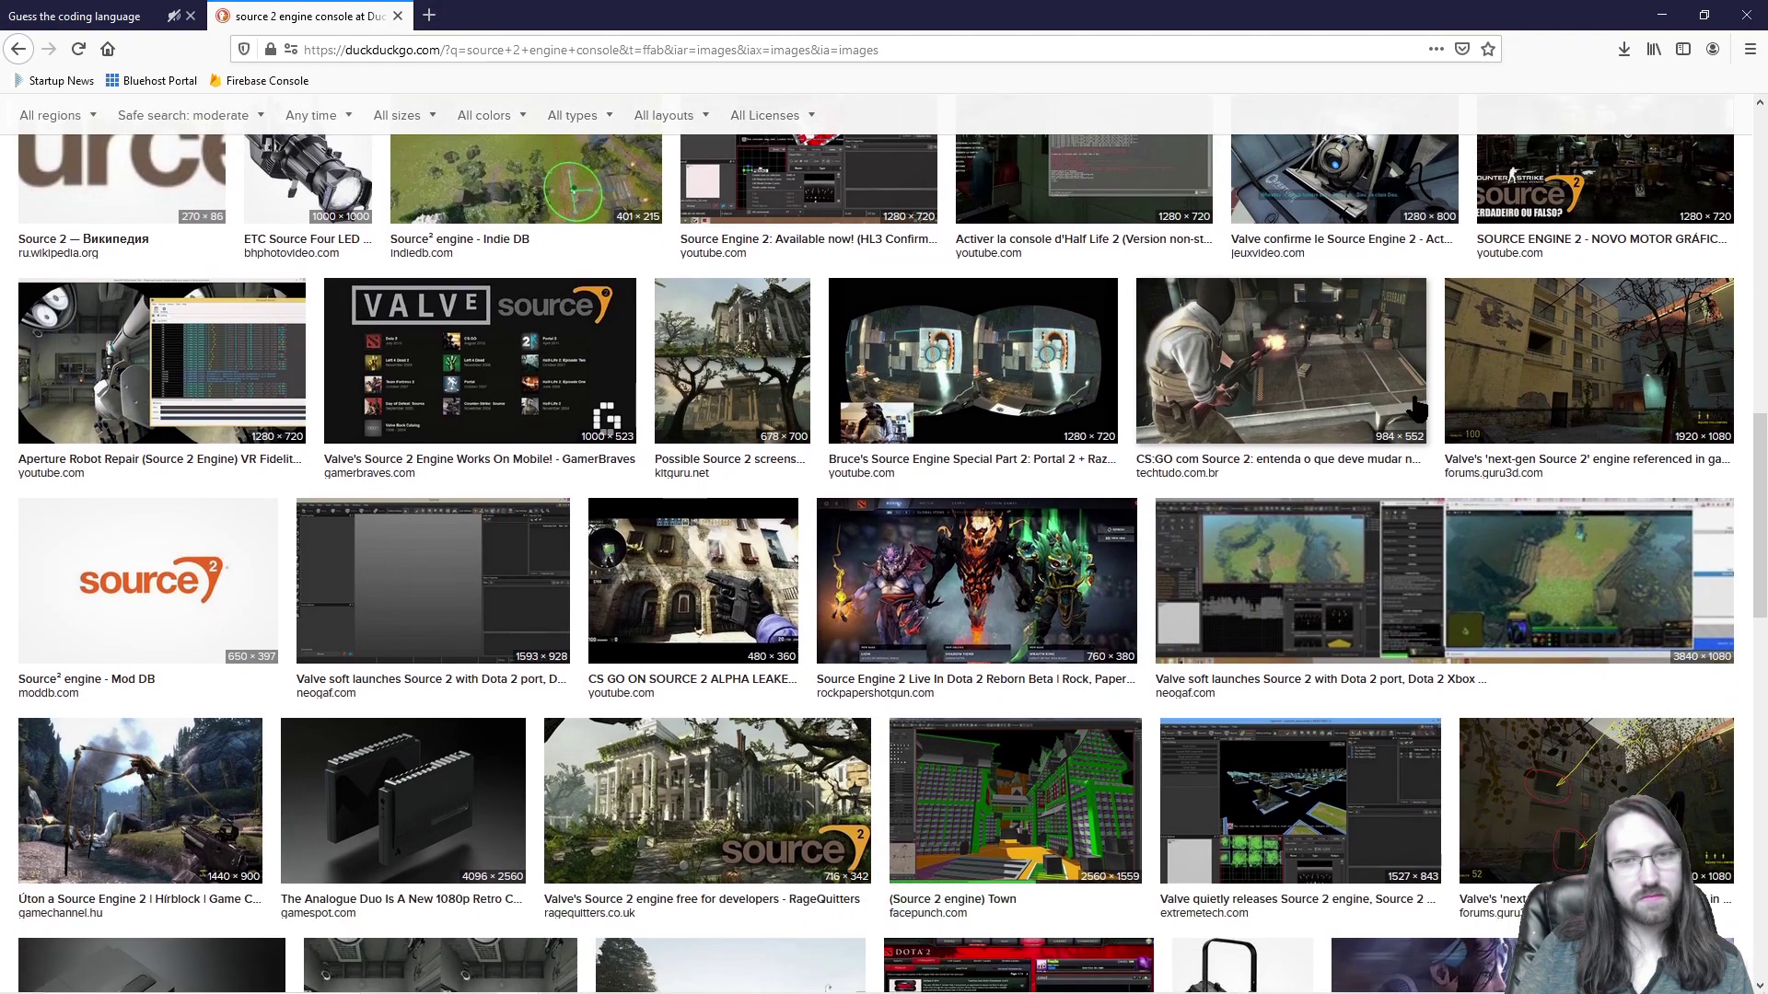
pyautogui.scroll(-3, 1418, 405)
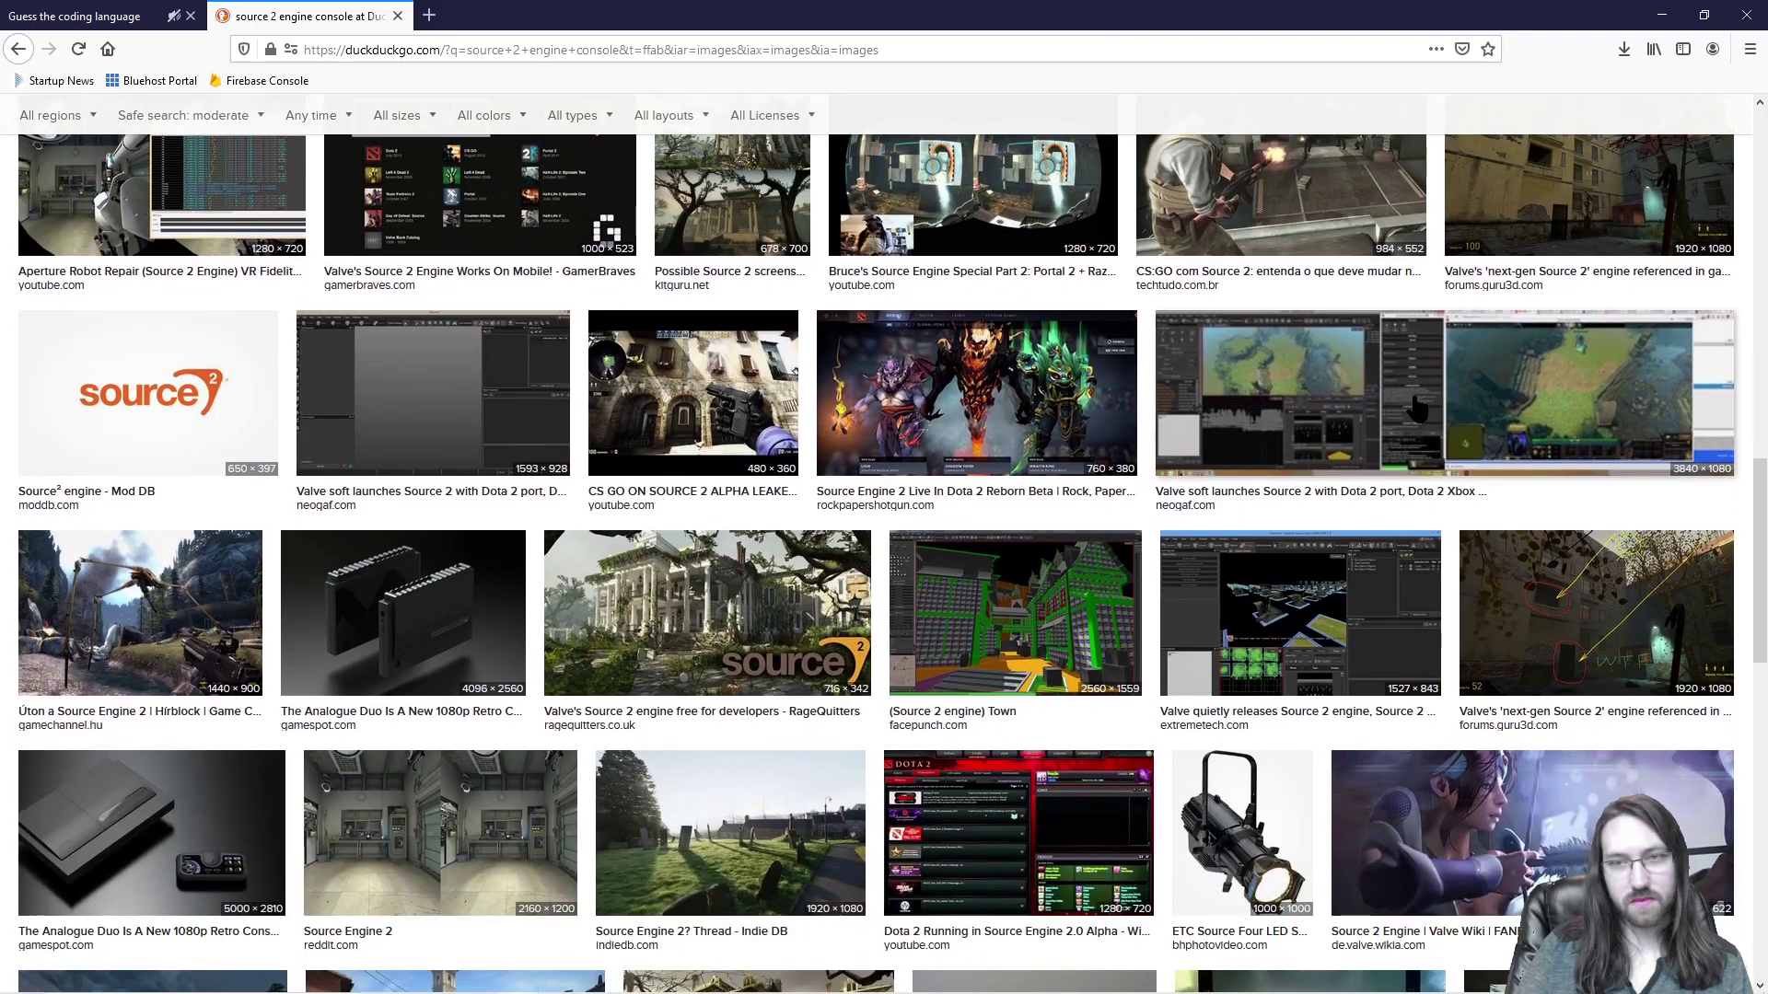
pyautogui.click(1282, 604)
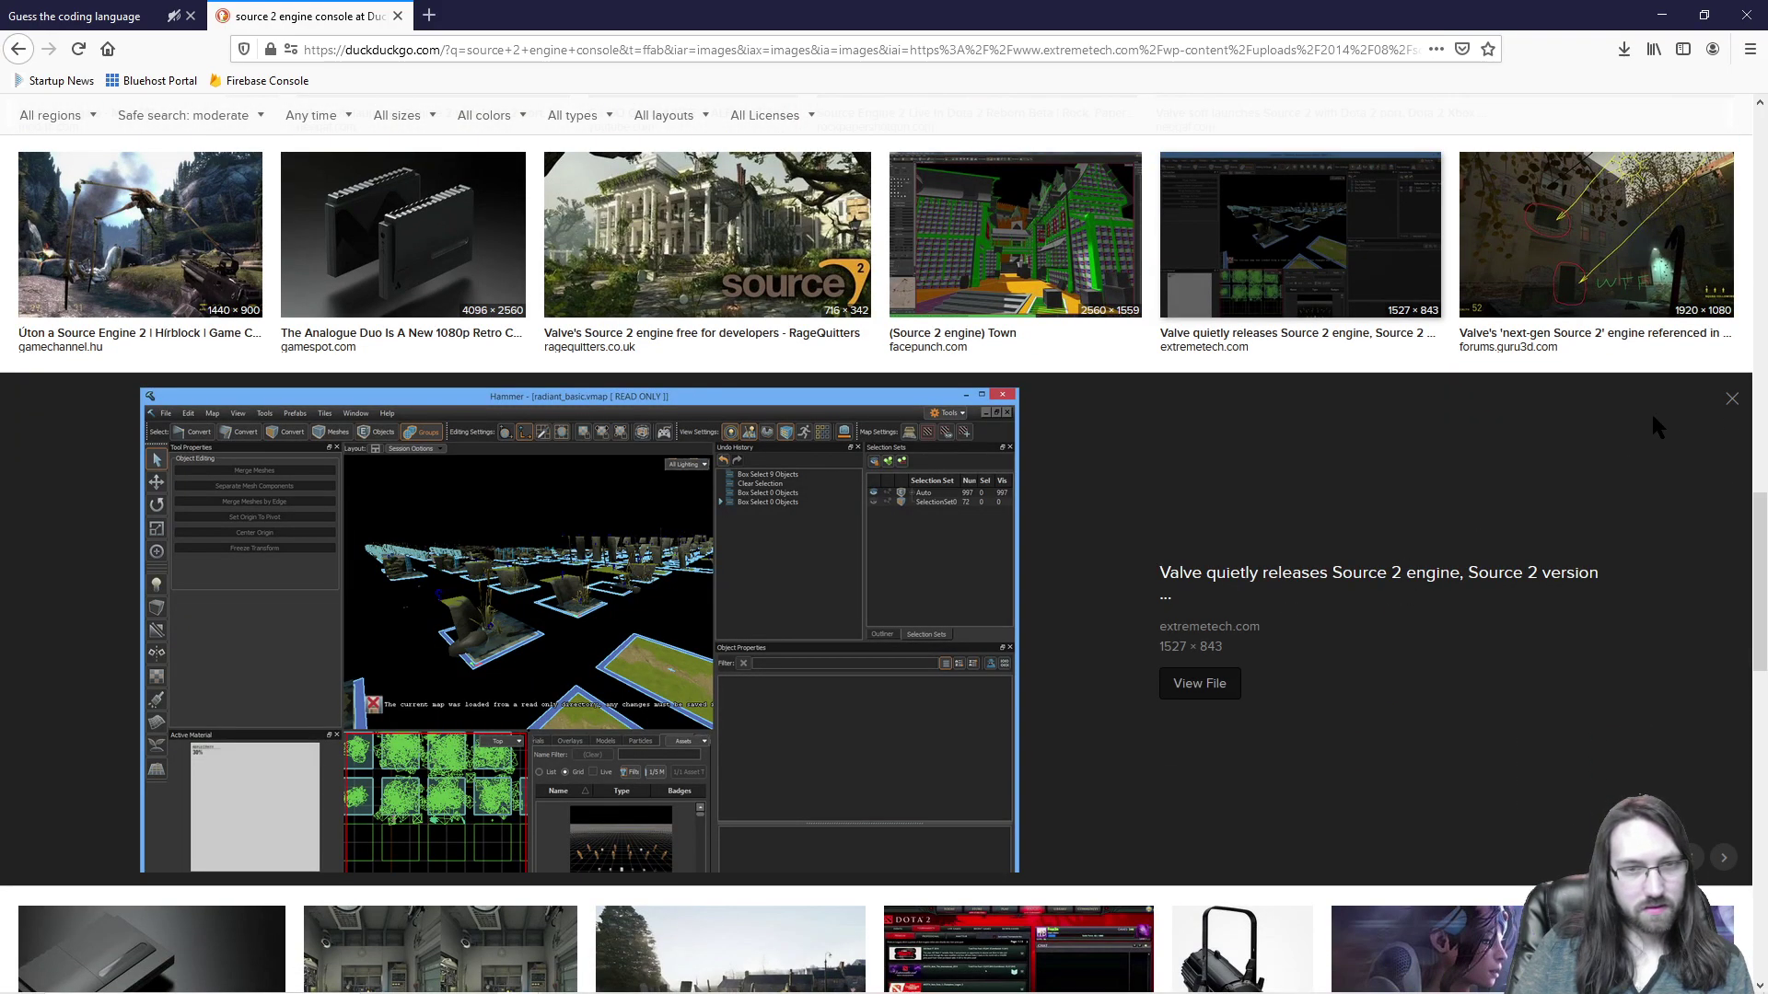
pyautogui.click(1730, 400)
pyautogui.scroll(10, 1381, 415)
pyautogui.click(398, 16)
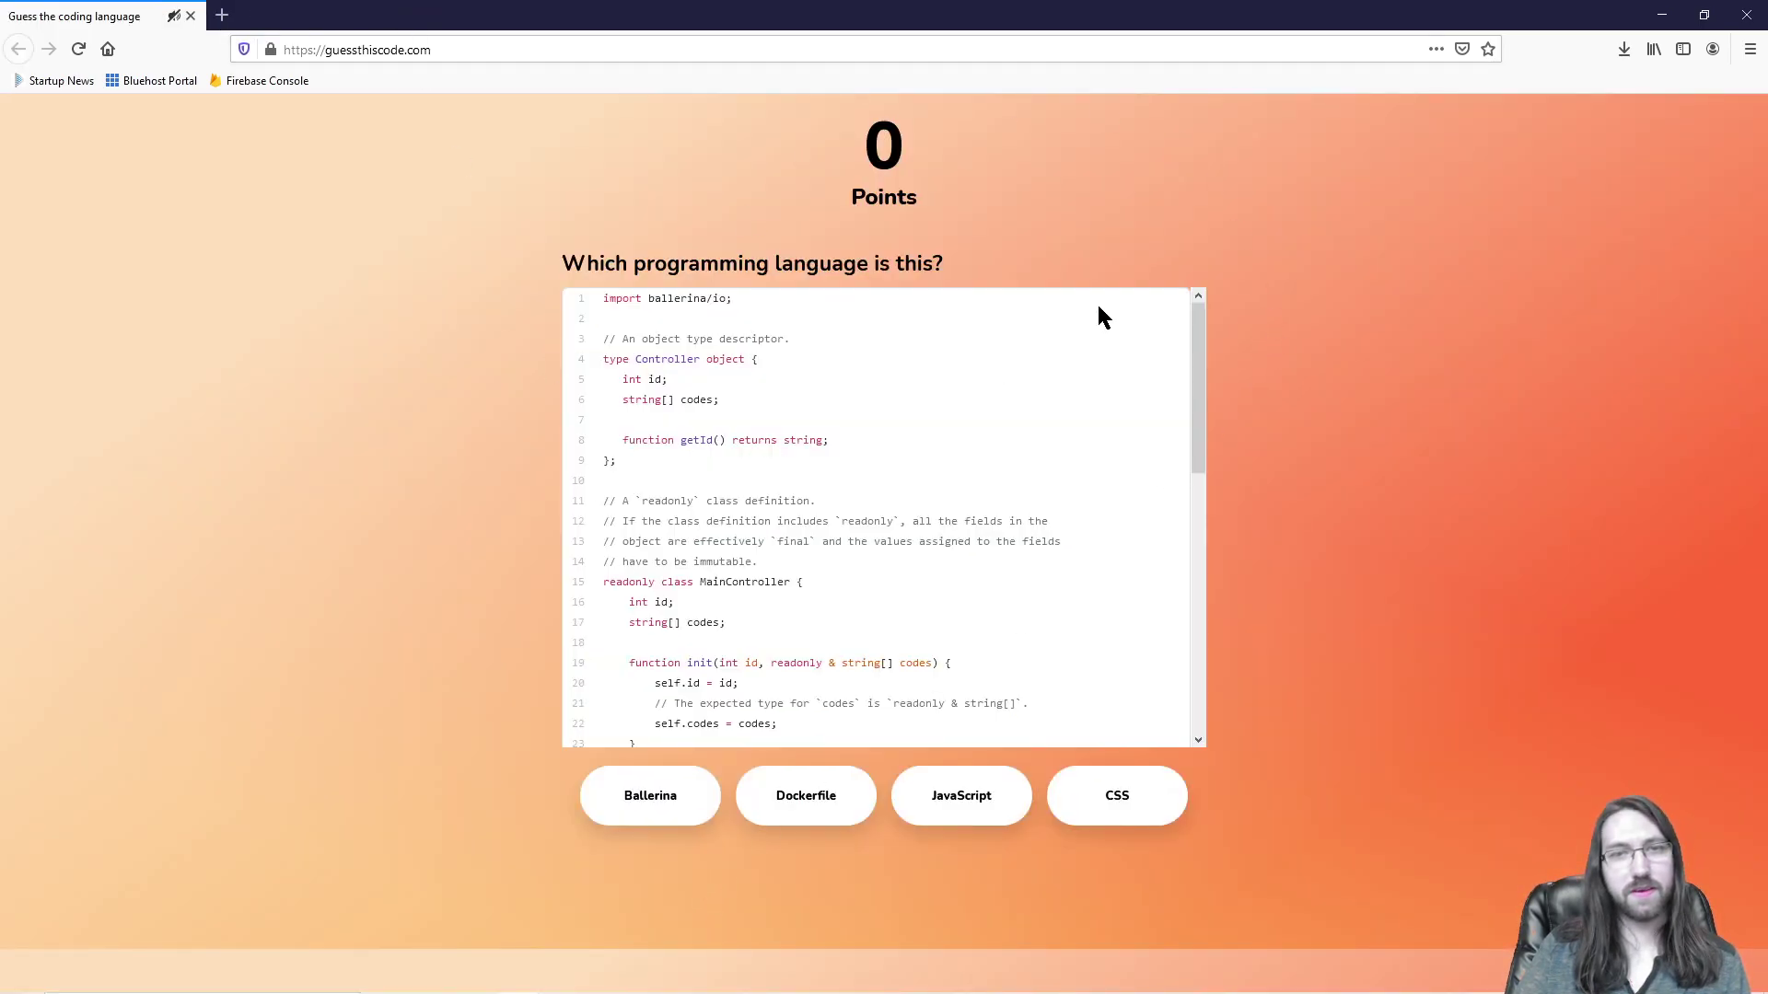
# Step: Open a new tab and search the web for 'hl alyx console'
pyautogui.doubleClick(868, 137)
pyautogui.click(891, 173)
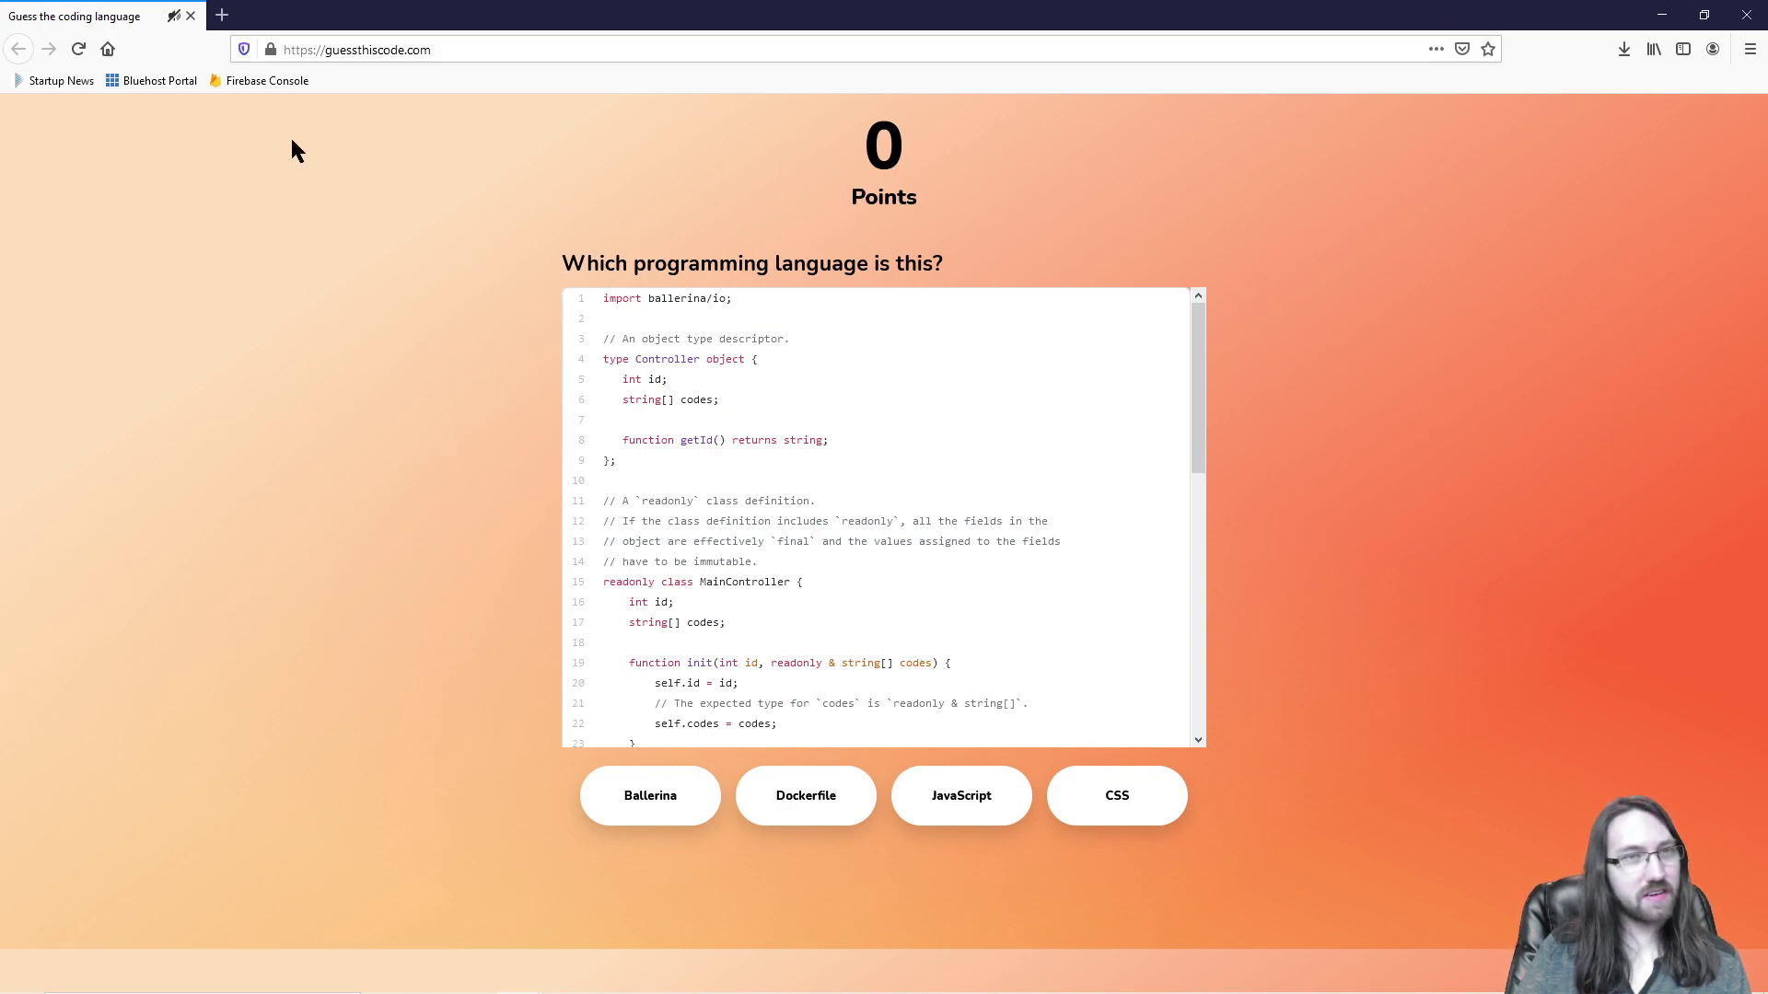
pyautogui.click(222, 15)
pyautogui.write('hl al')
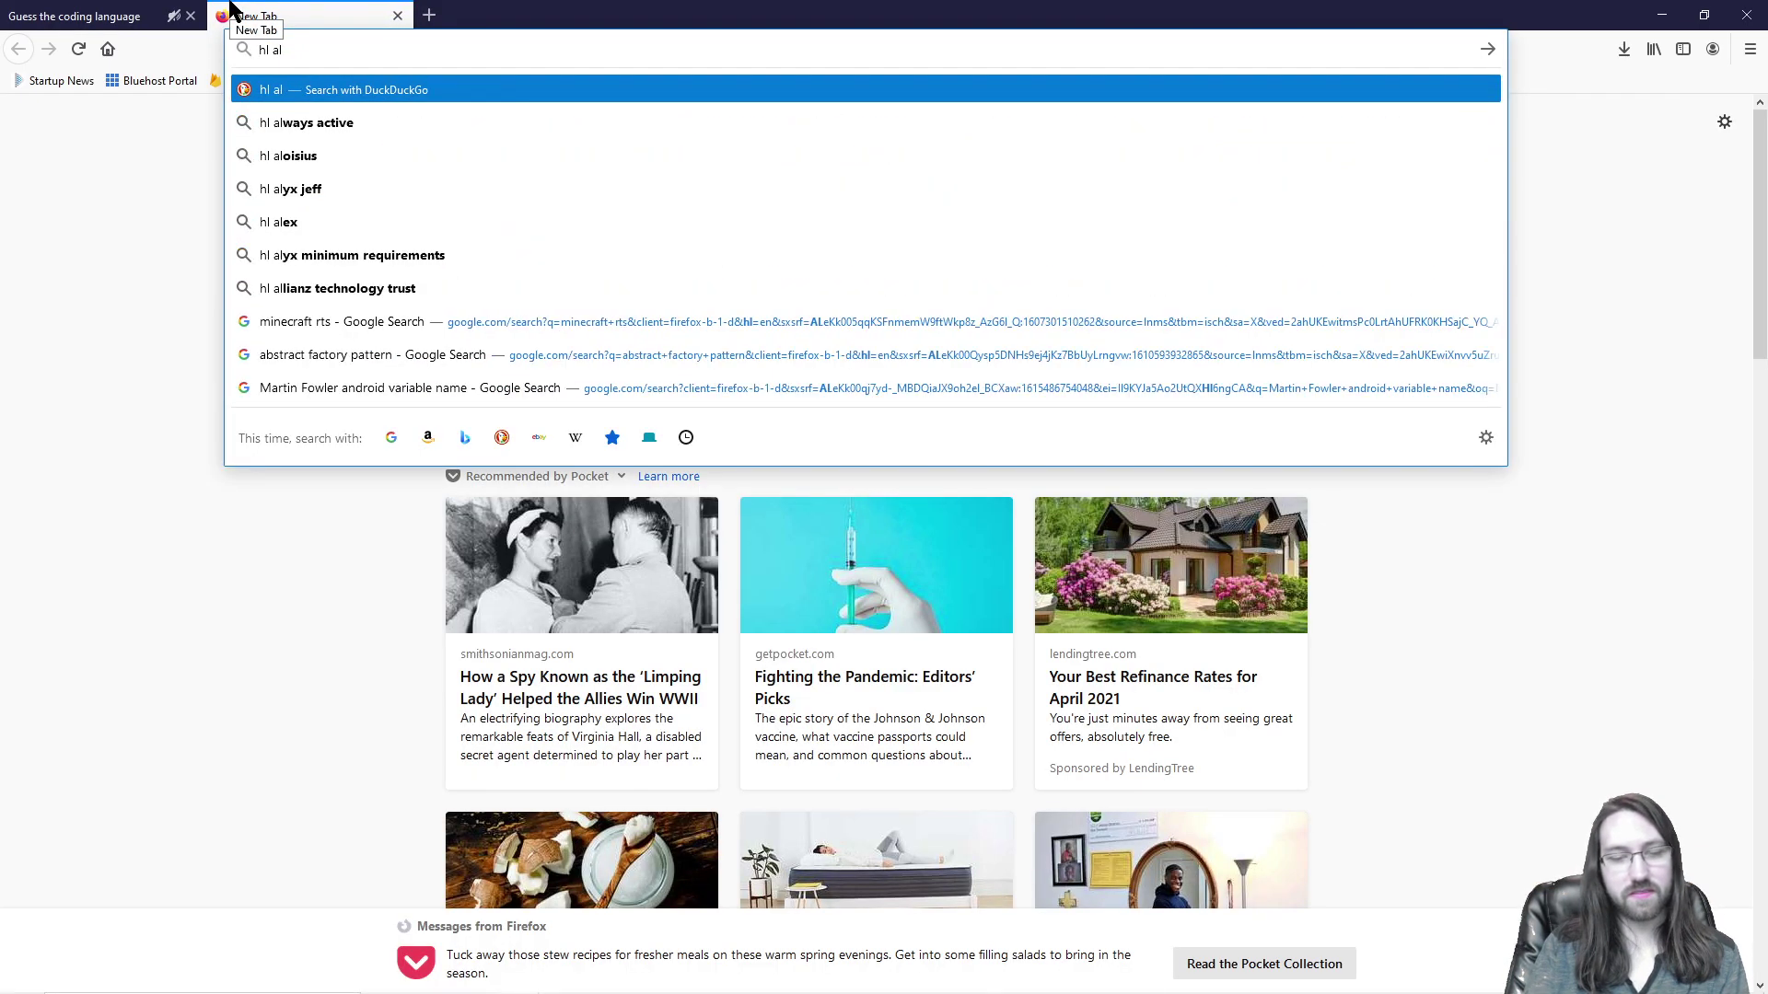
pyautogui.write('yx console')
pyautogui.press('Return')
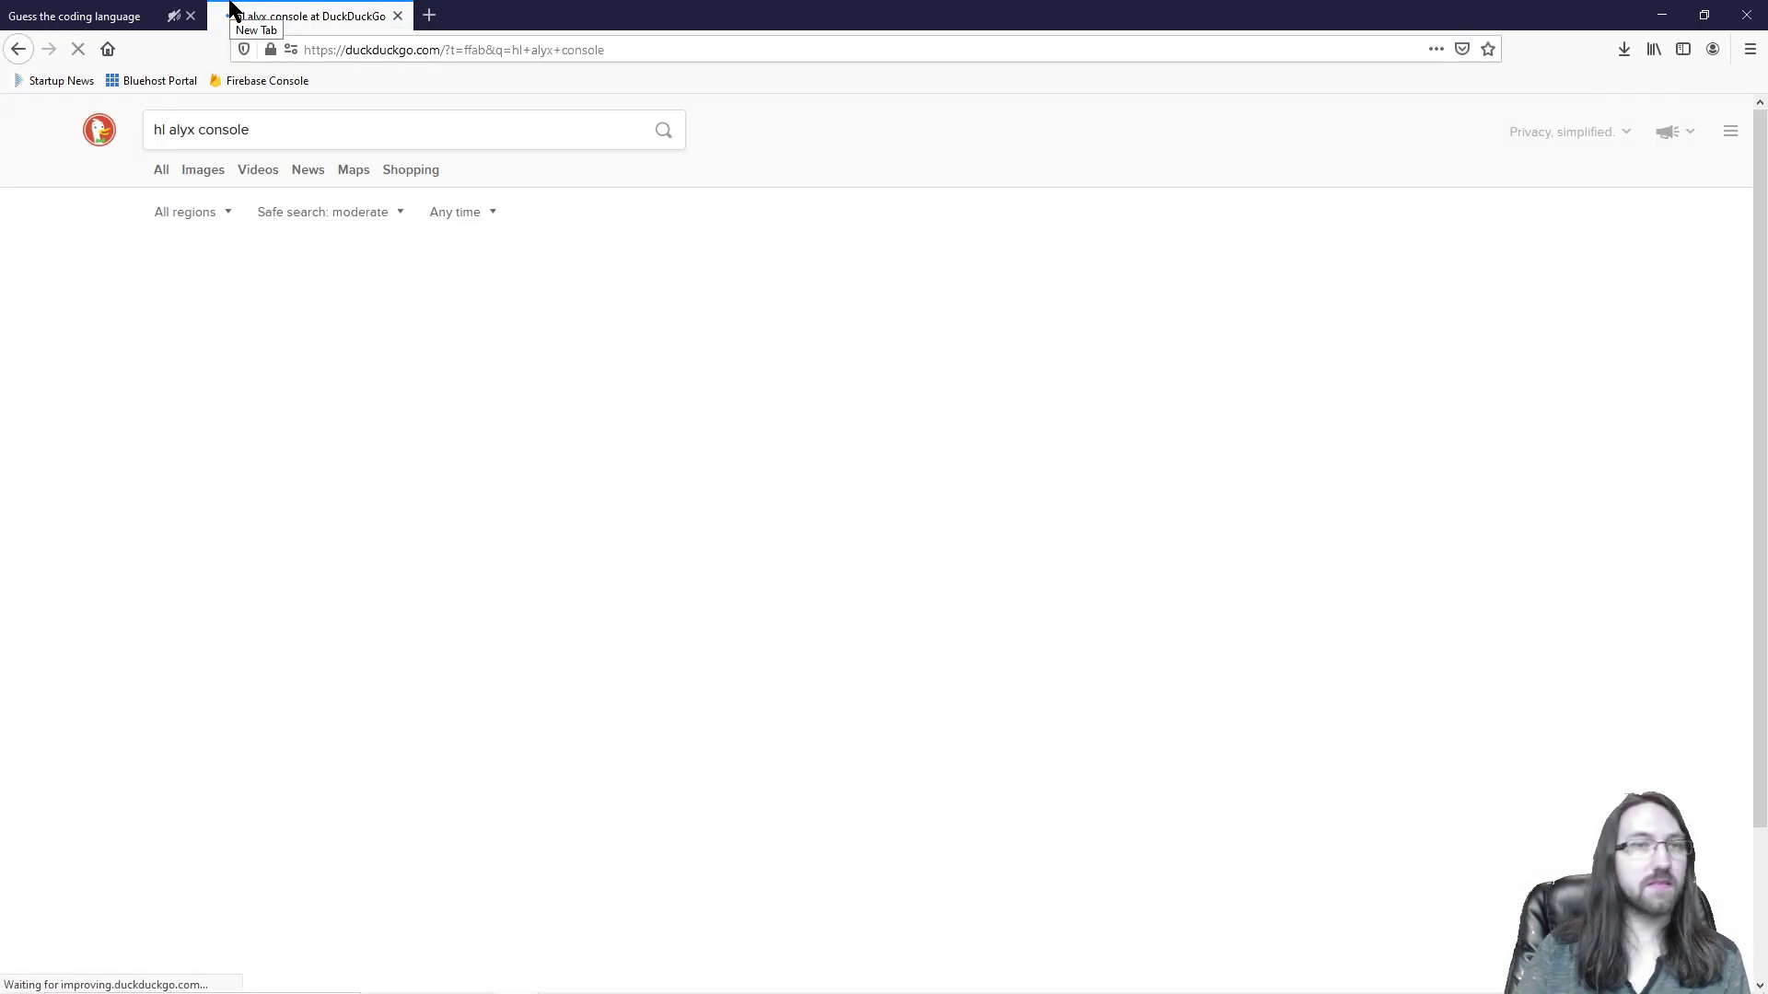
# Step: Switch to image results and preview the Half Life Alyx performance image
pyautogui.click(204, 175)
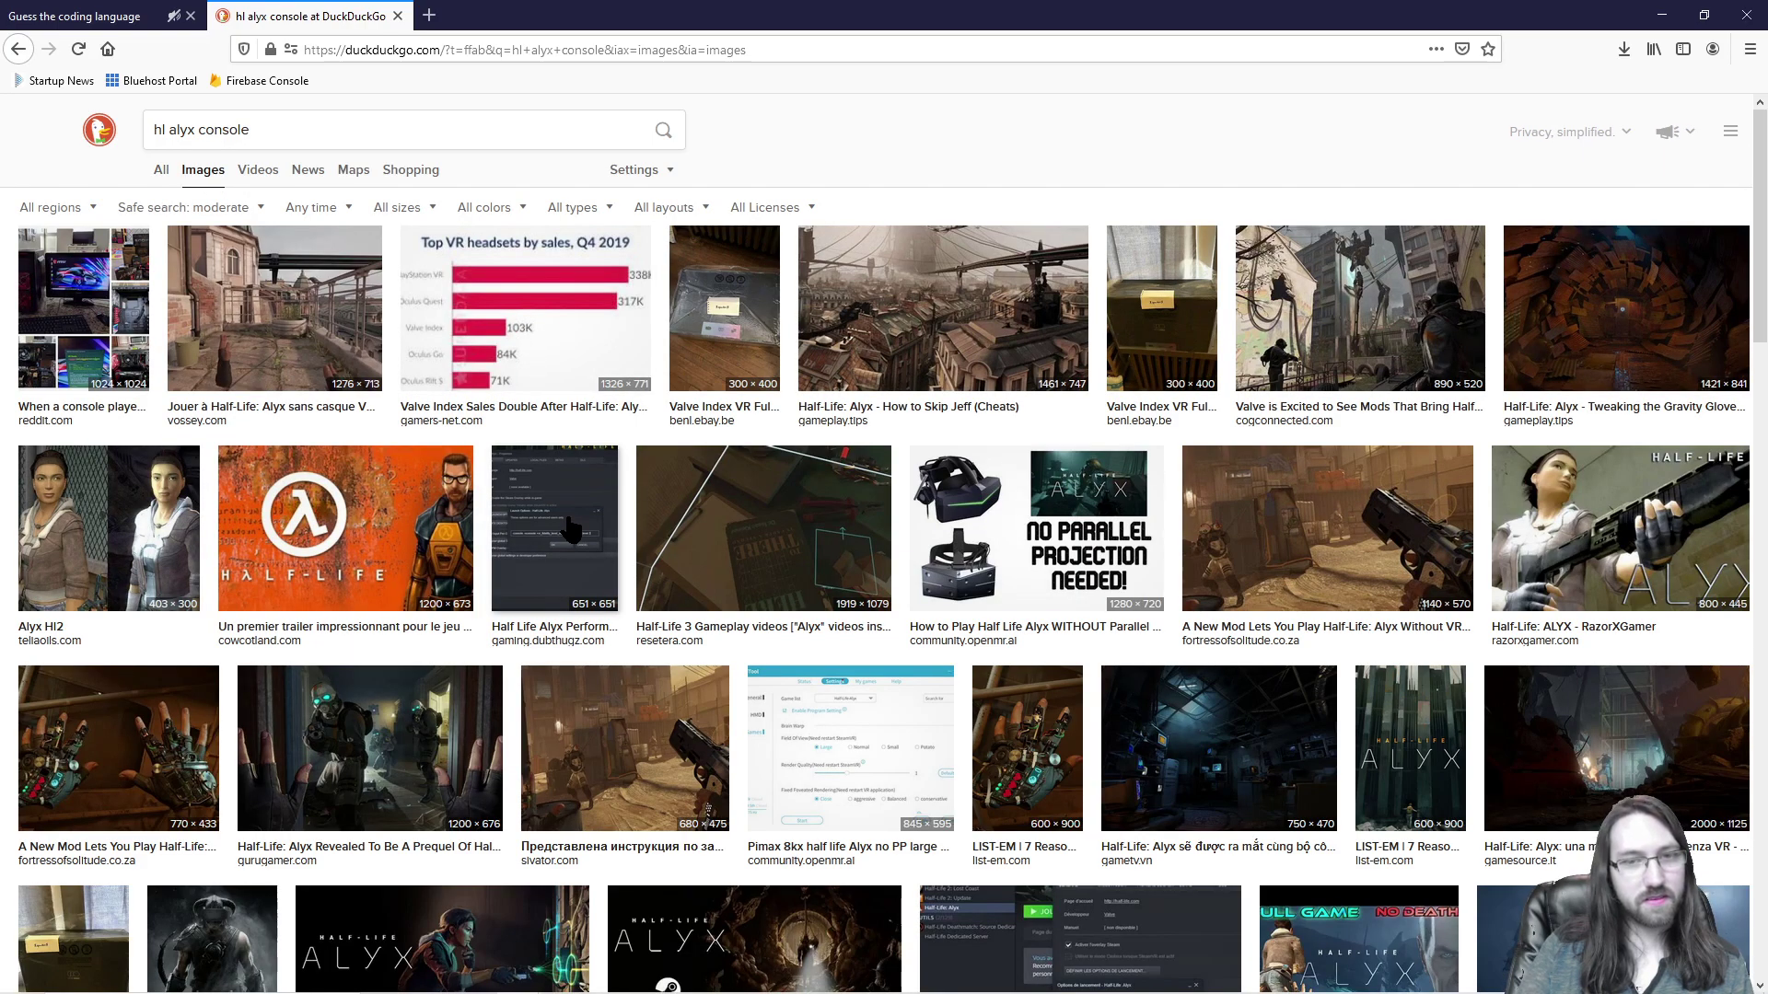
pyautogui.click(571, 529)
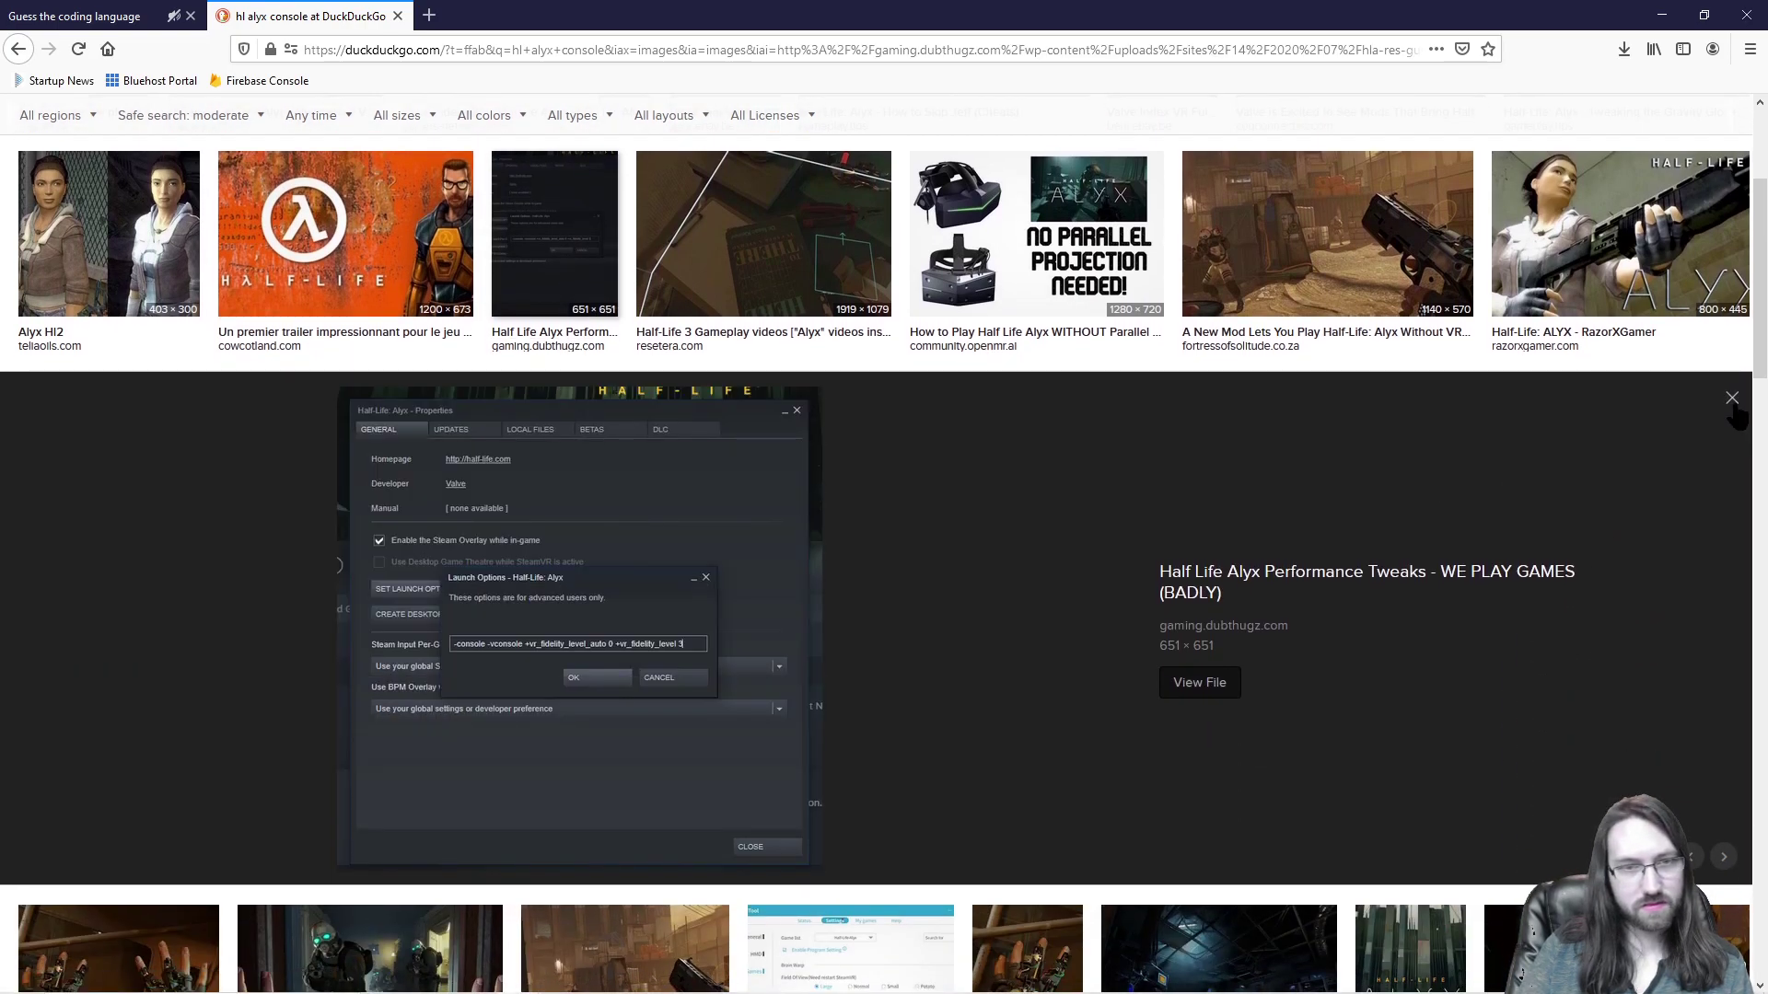
pyautogui.click(1732, 400)
pyautogui.scroll(3, 427, 465)
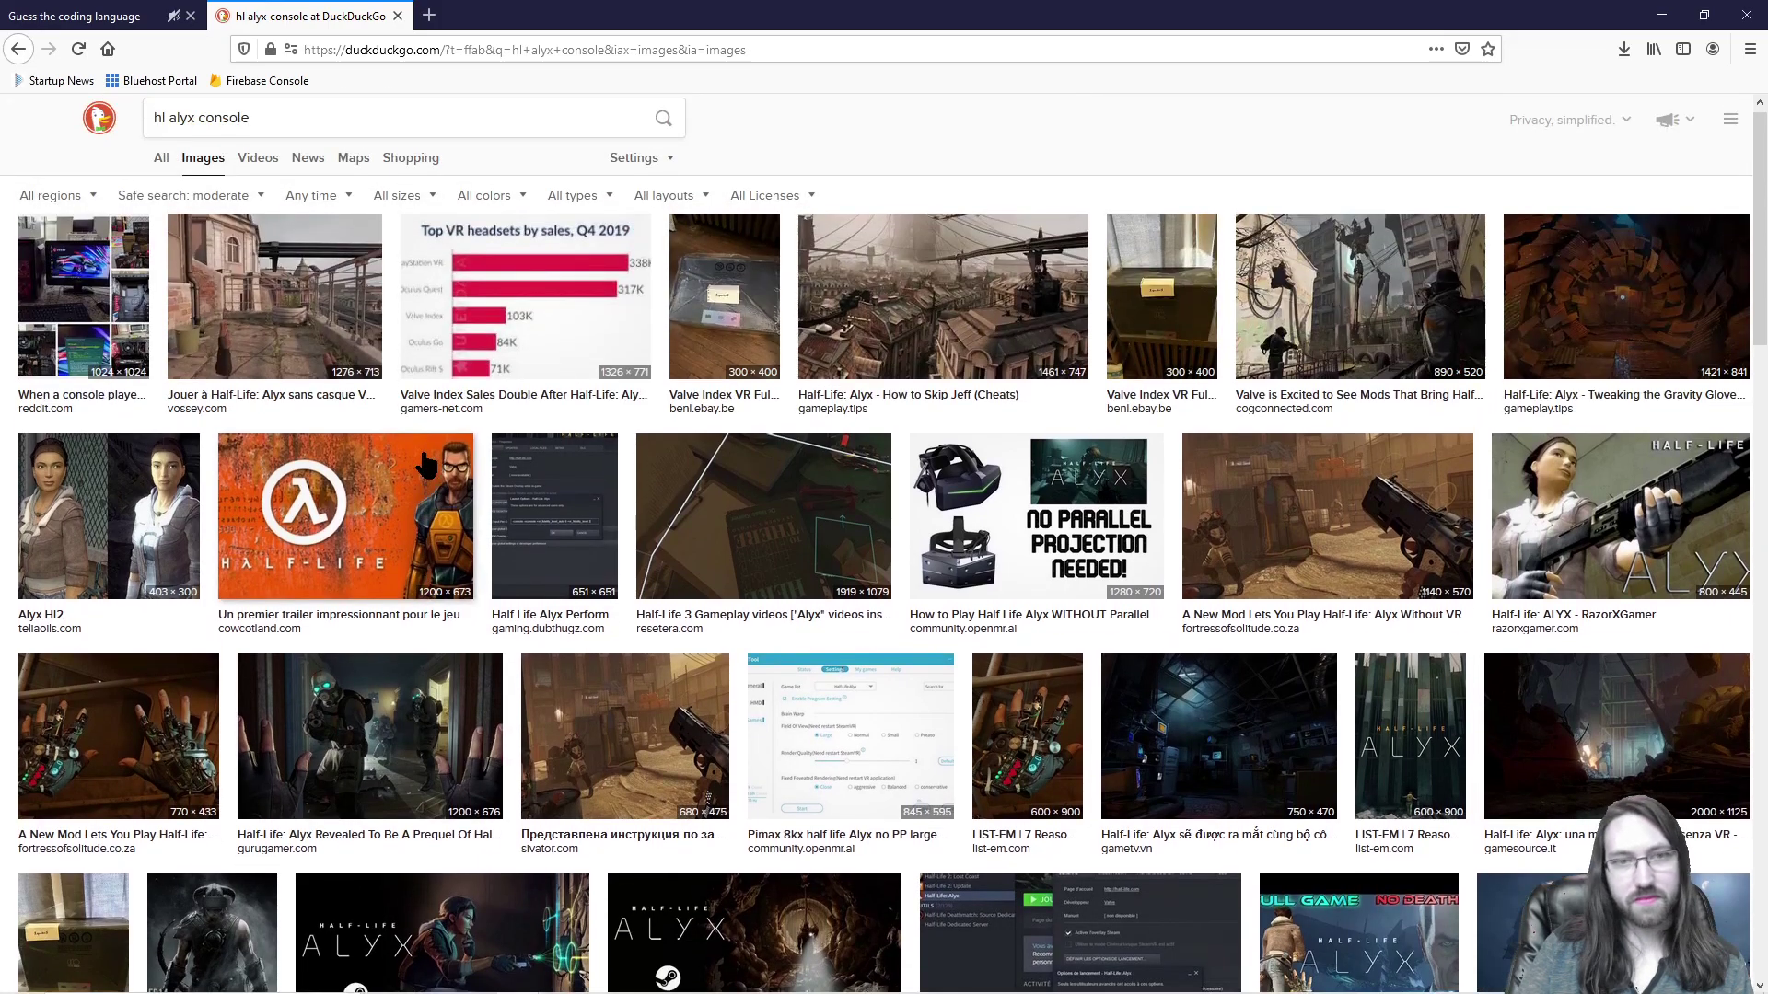
pyautogui.scroll(-5, 540, 506)
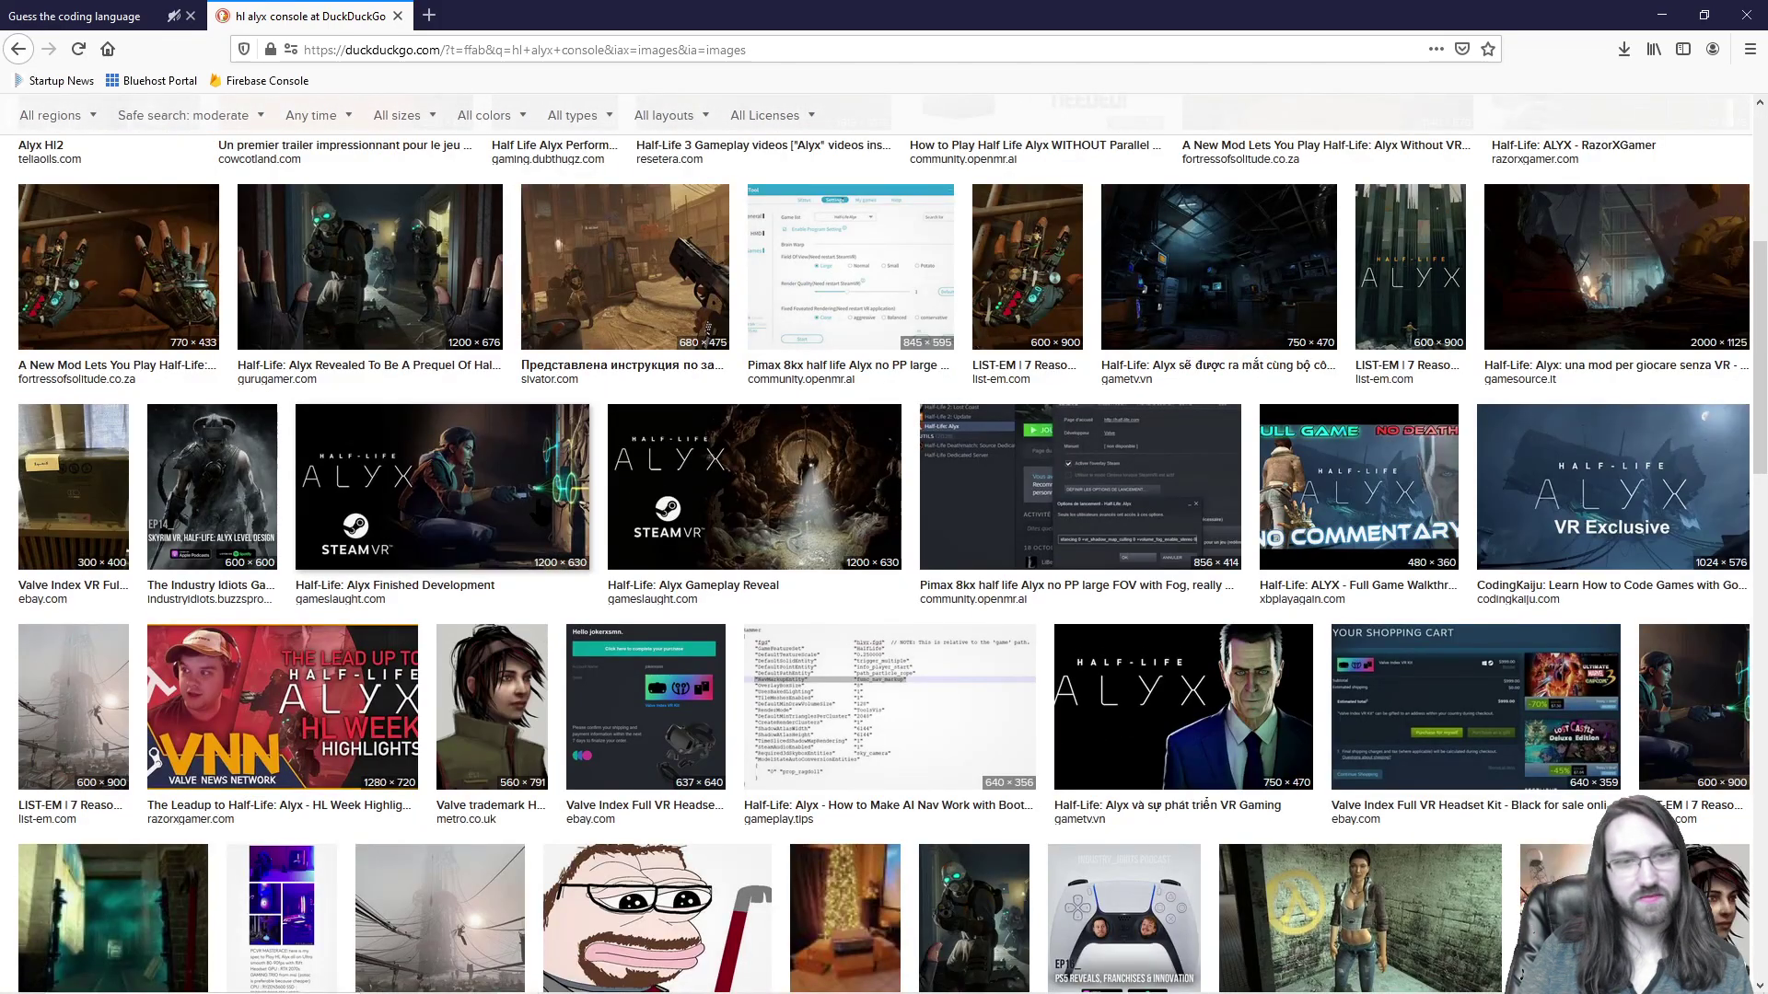
pyautogui.scroll(-8, 540, 506)
pyautogui.scroll(-4, 541, 509)
pyautogui.scroll(20, 540, 509)
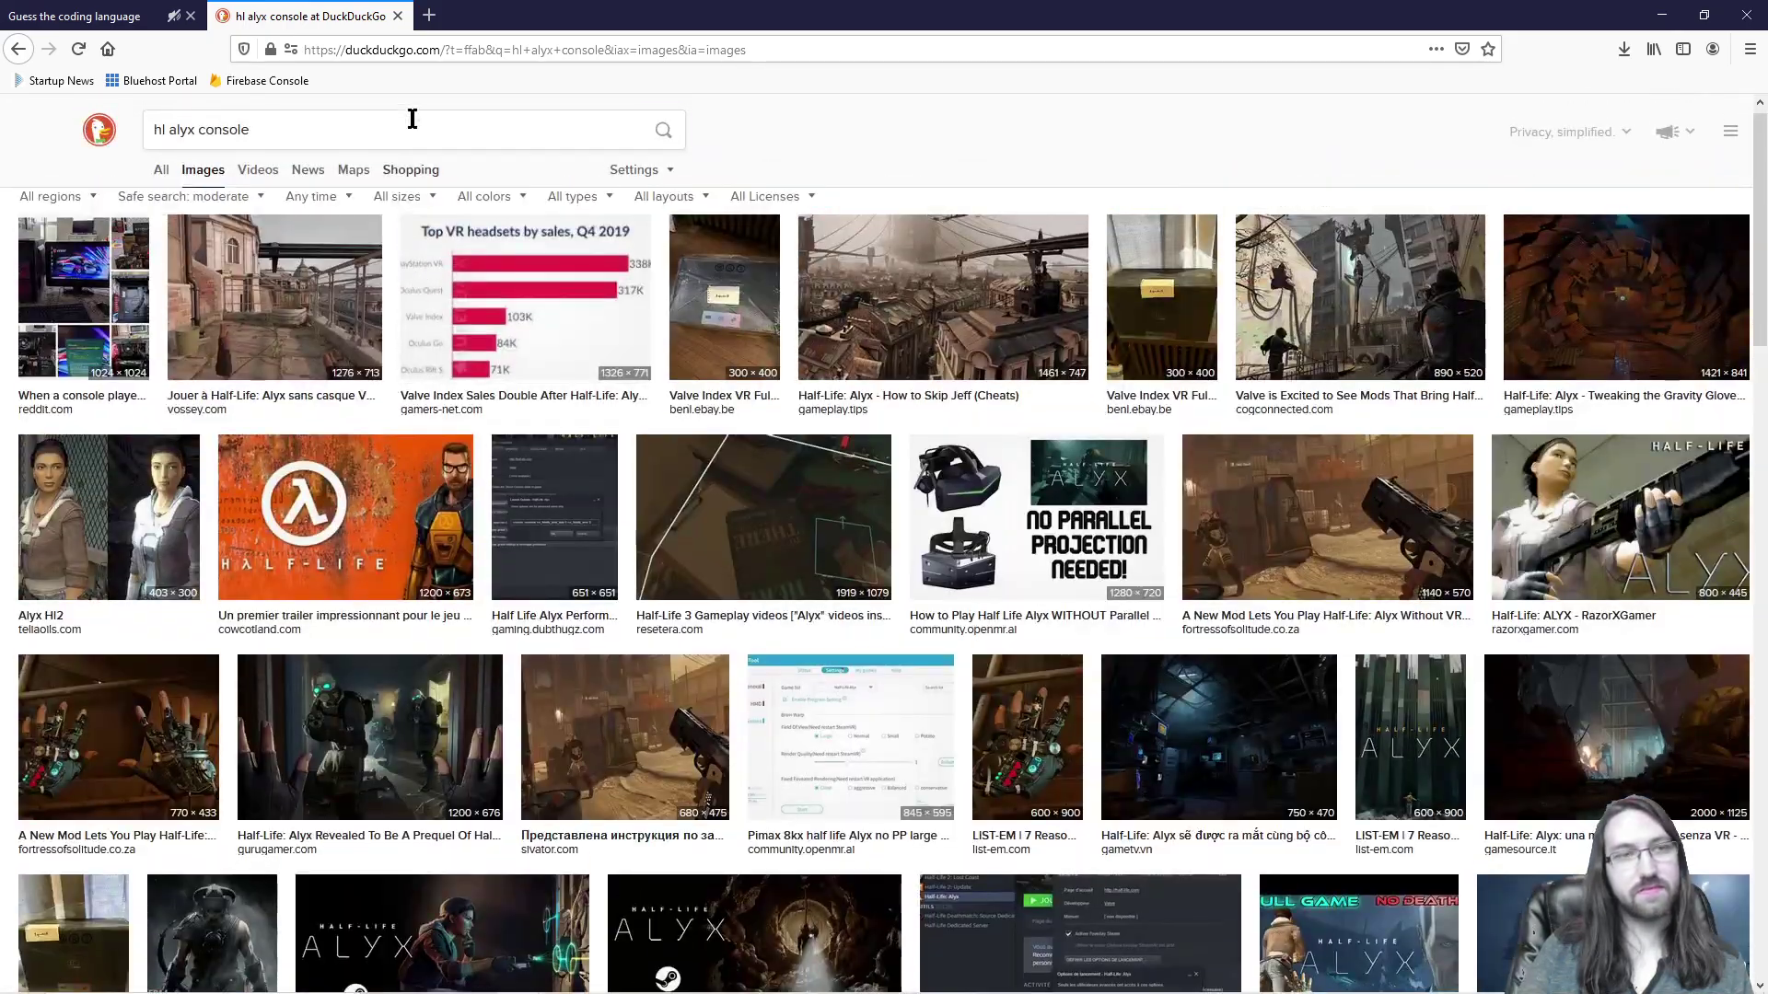
# Step: Close the hl alyx console tab and bring the Unity editor forward from the taskbar
pyautogui.click(398, 15)
pyautogui.moveTo(596, 990)
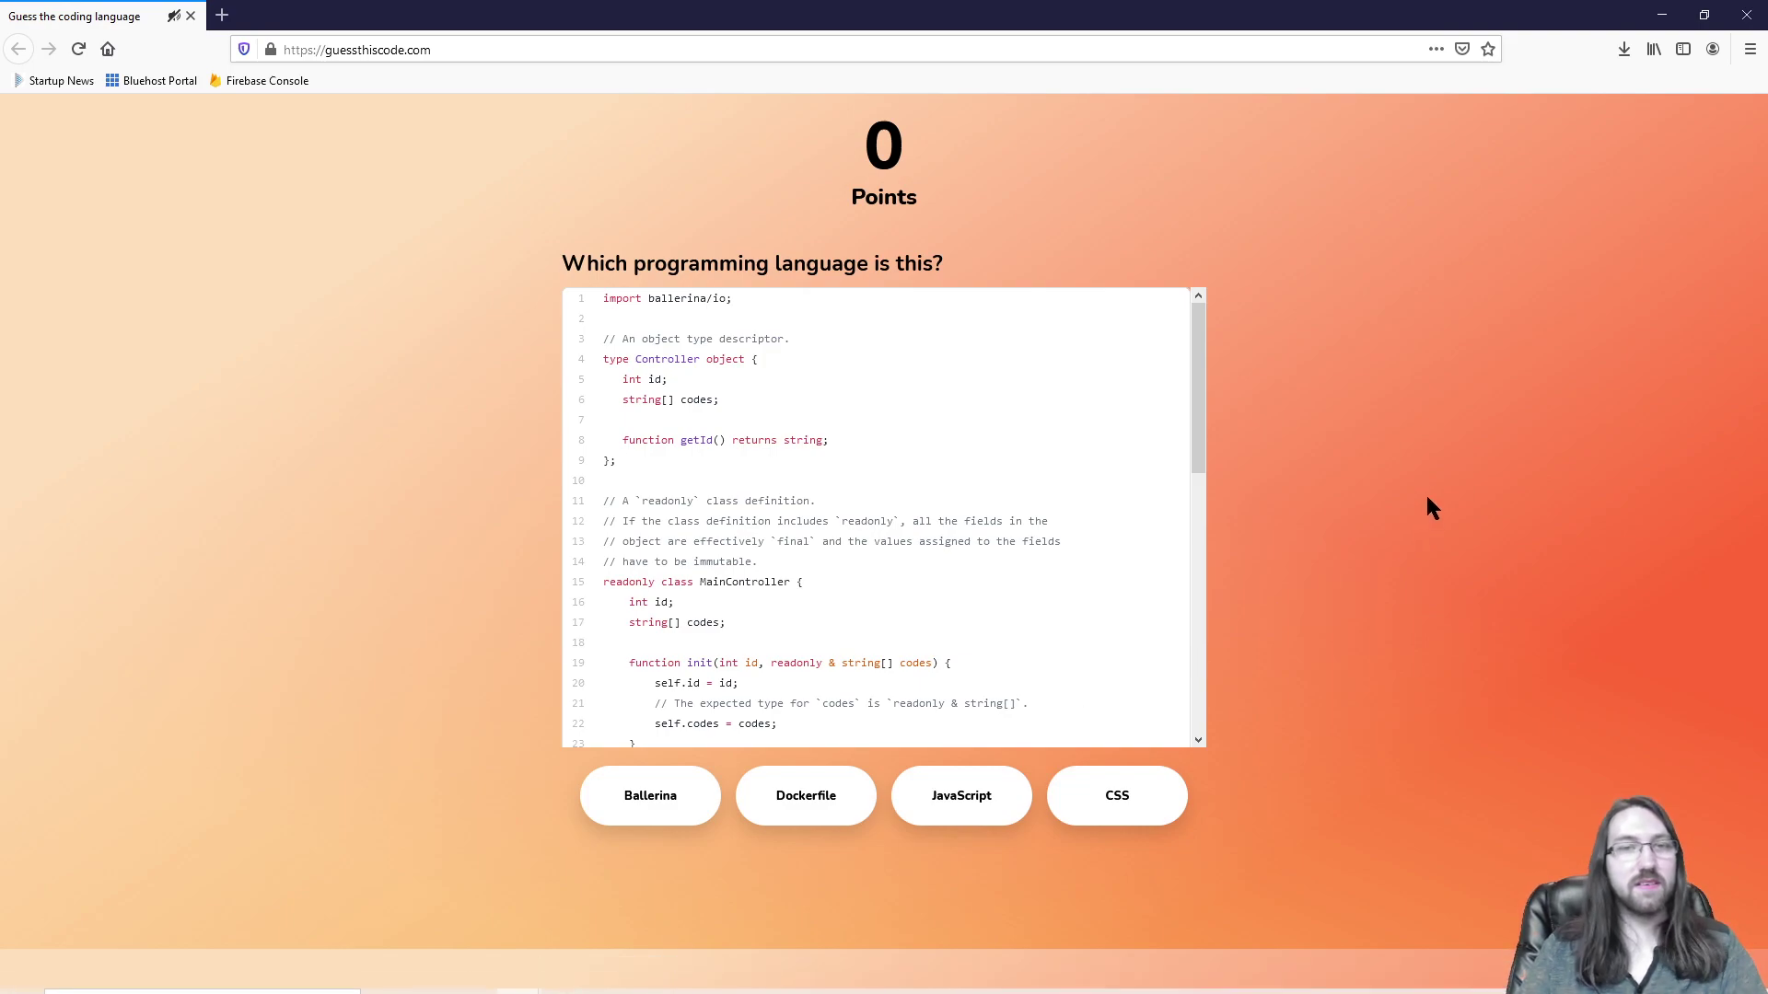
pyautogui.moveTo(696, 948)
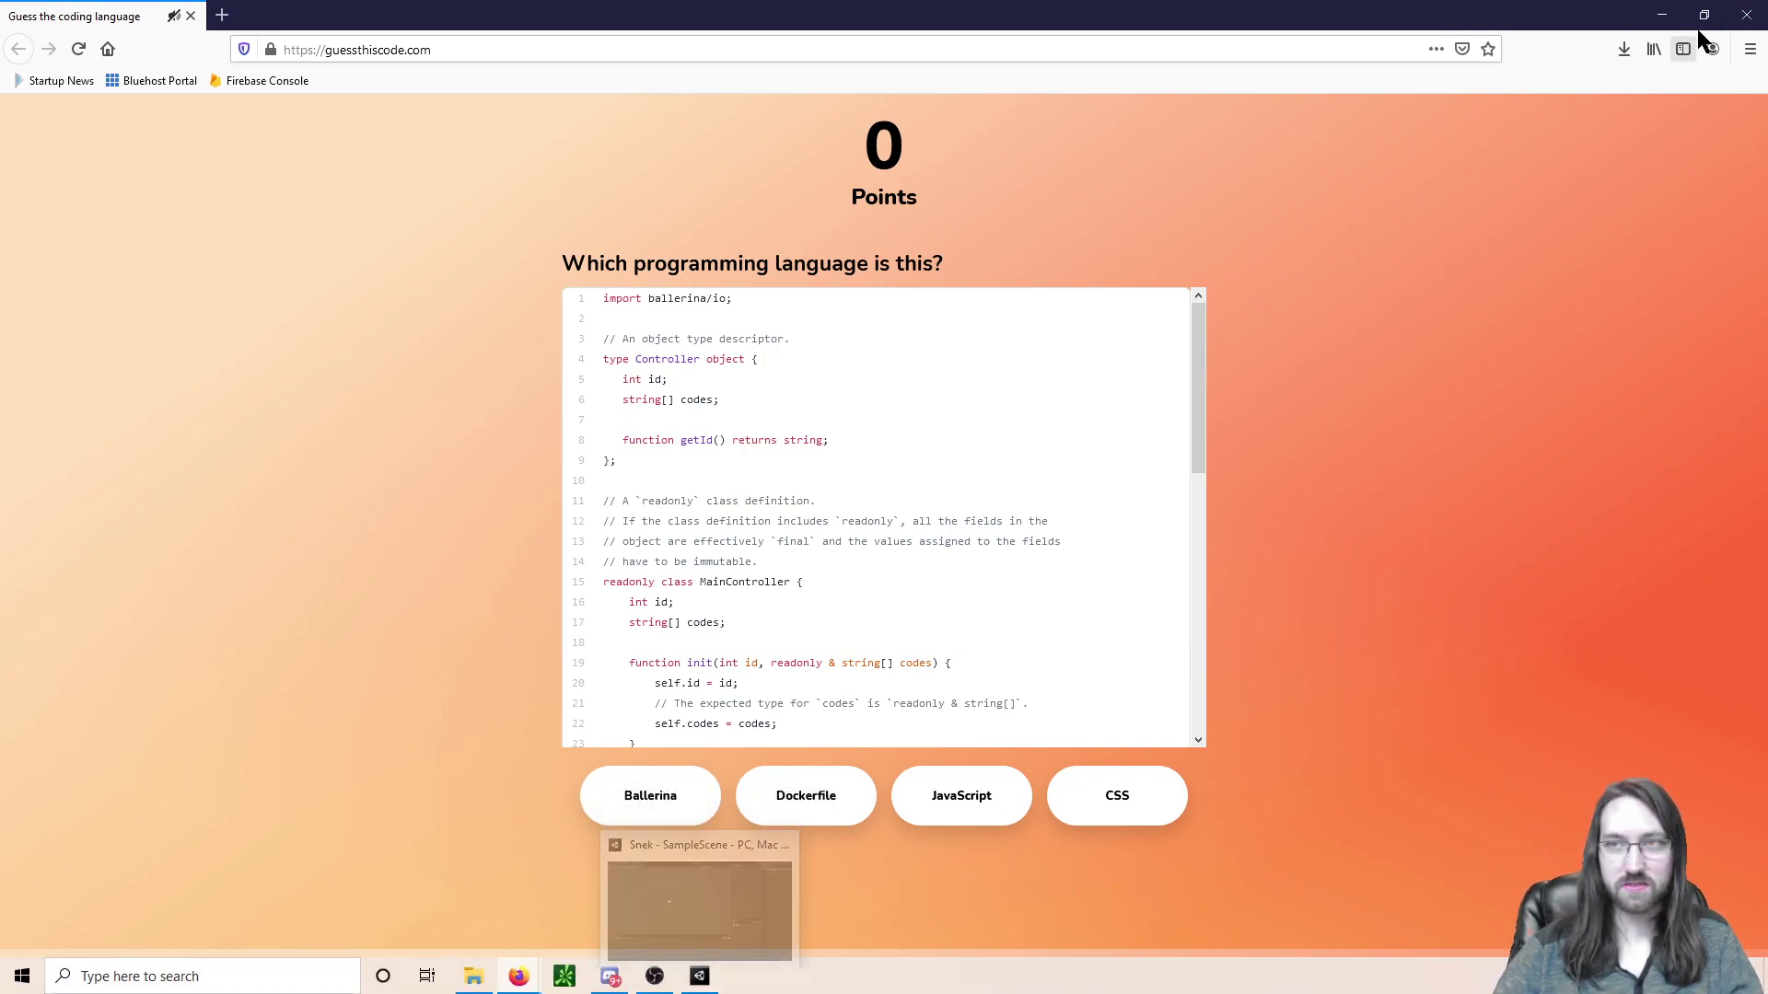
pyautogui.moveTo(800, 989)
pyautogui.click(699, 975)
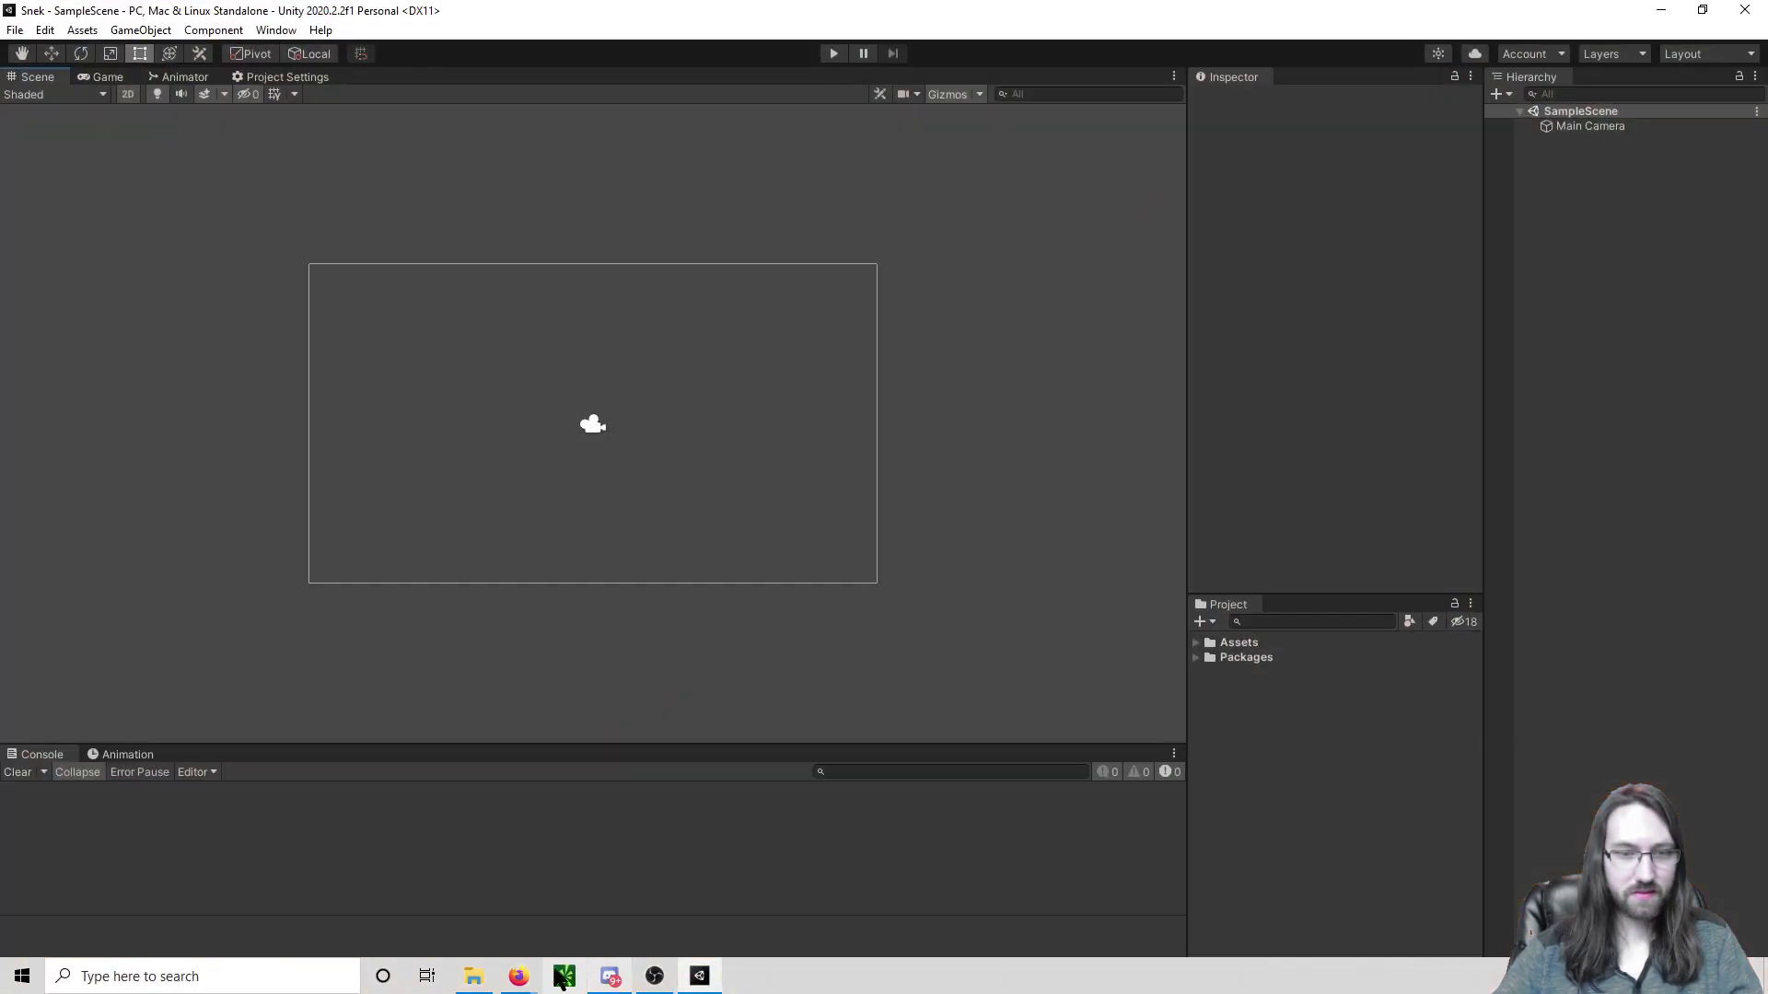
# Step: Close the Guess the coding language Firefox window and raise the system volume
pyautogui.moveTo(518, 976)
pyautogui.click(698, 835)
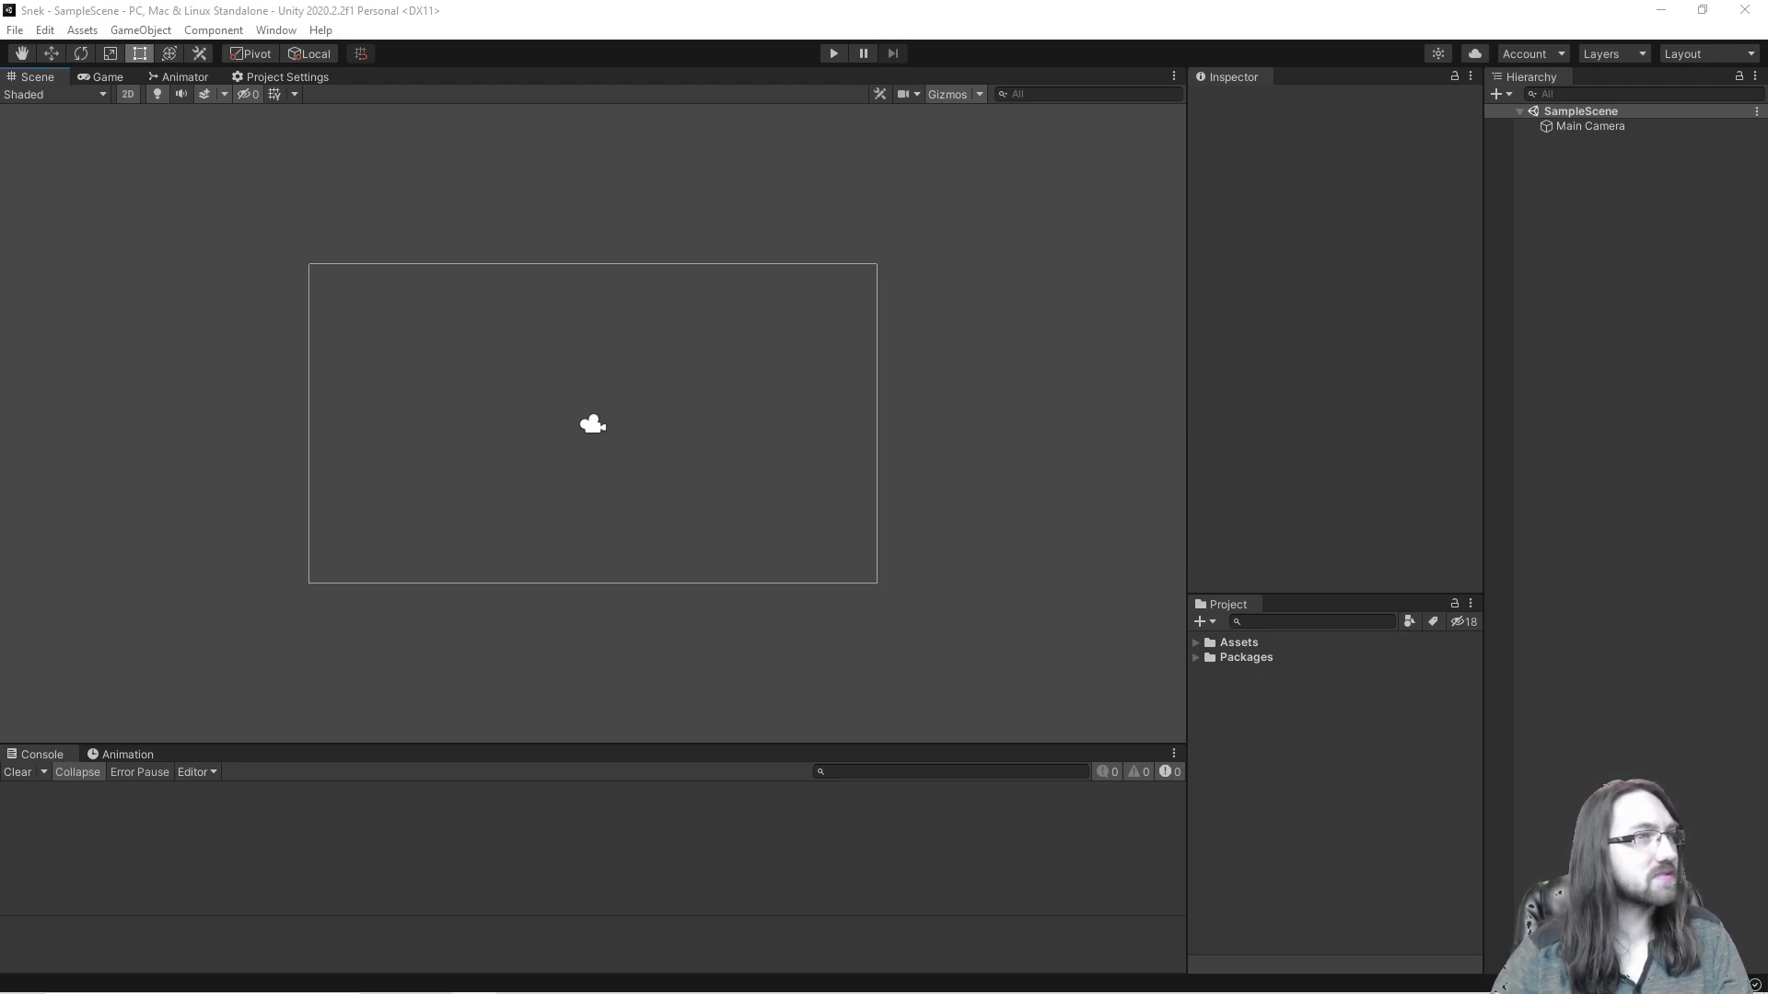
pyautogui.press('XF86AudioRaiseVolume')
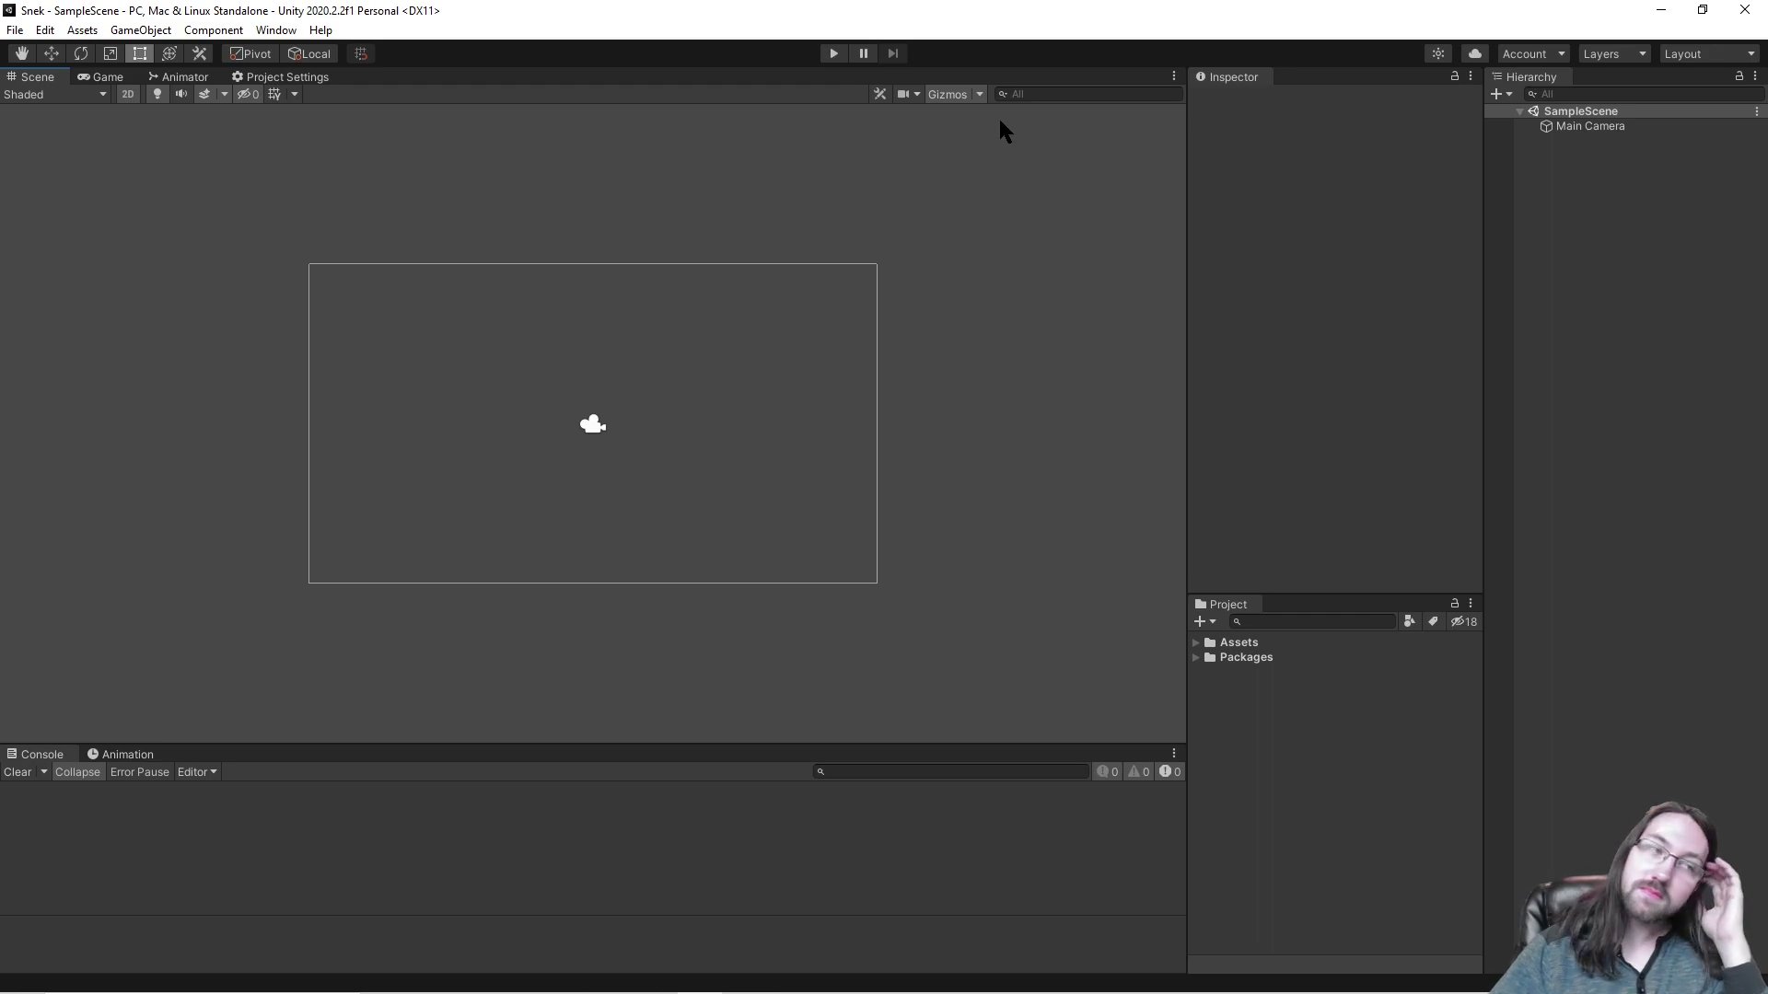
pyautogui.moveTo(660, 986)
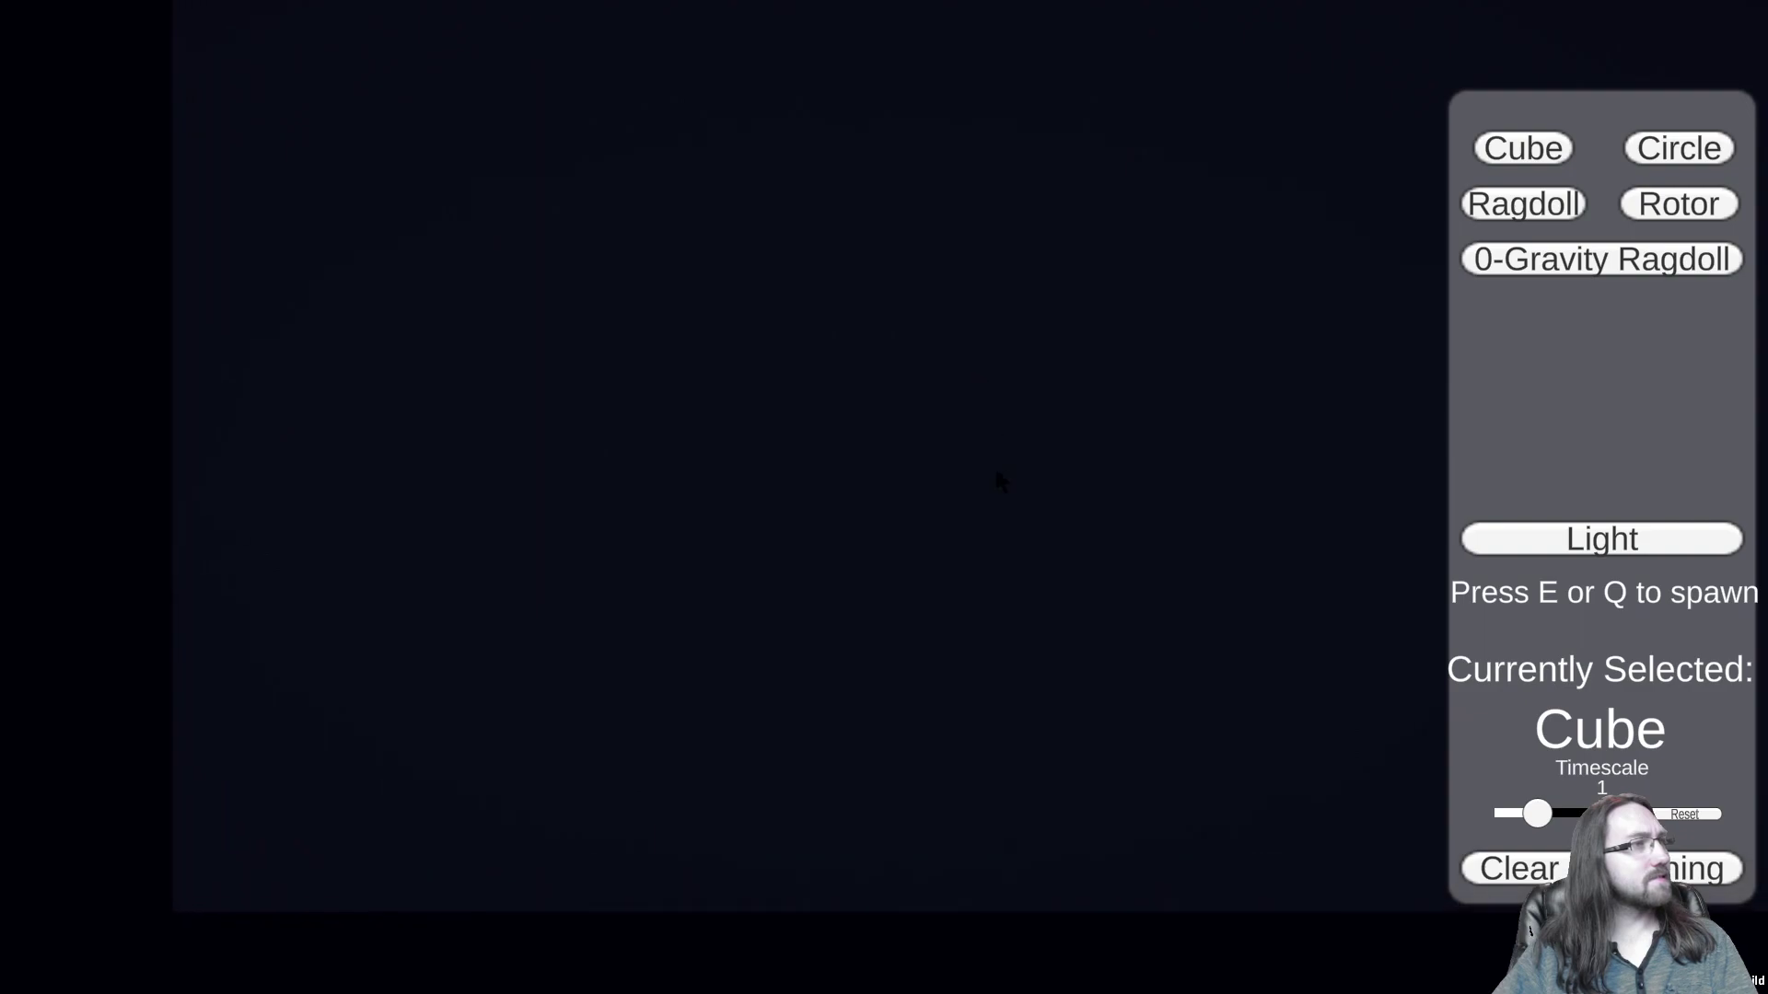
# Step: Spawn lights in the gaps between existing lights, then set the spawn type to Circle
pyautogui.press('super')
pyautogui.click(997, 482)
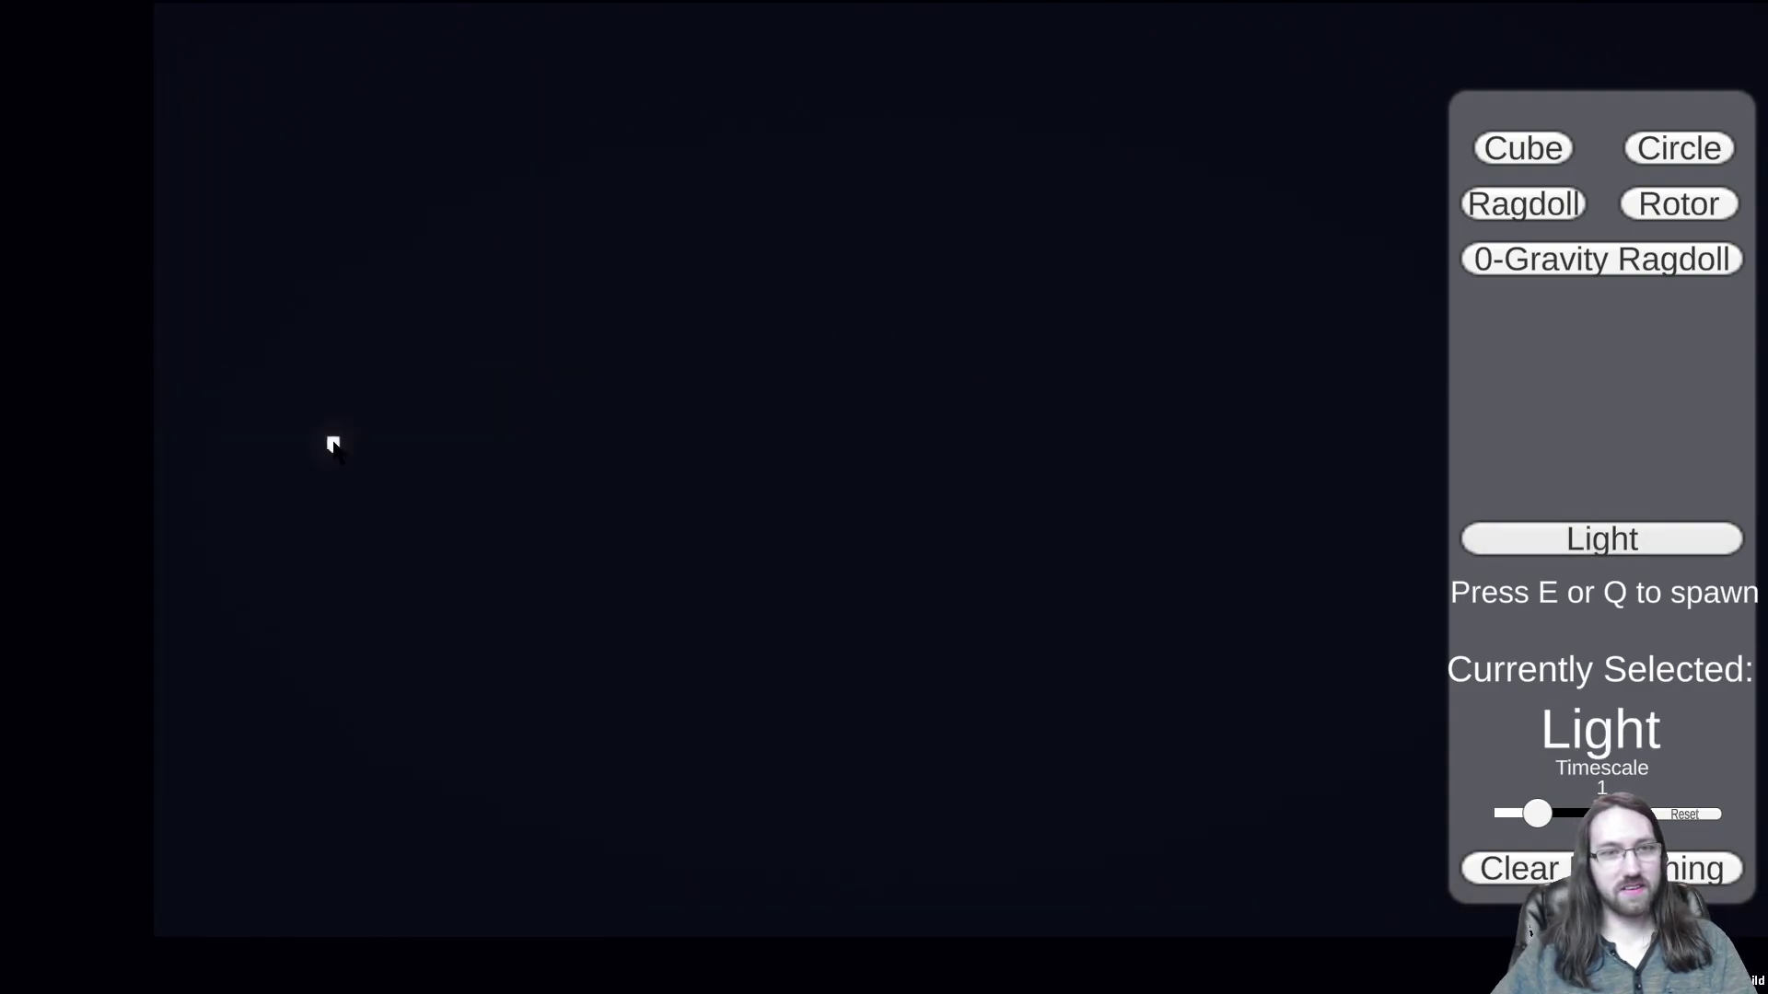
pyautogui.press('d')
pyautogui.press('e')
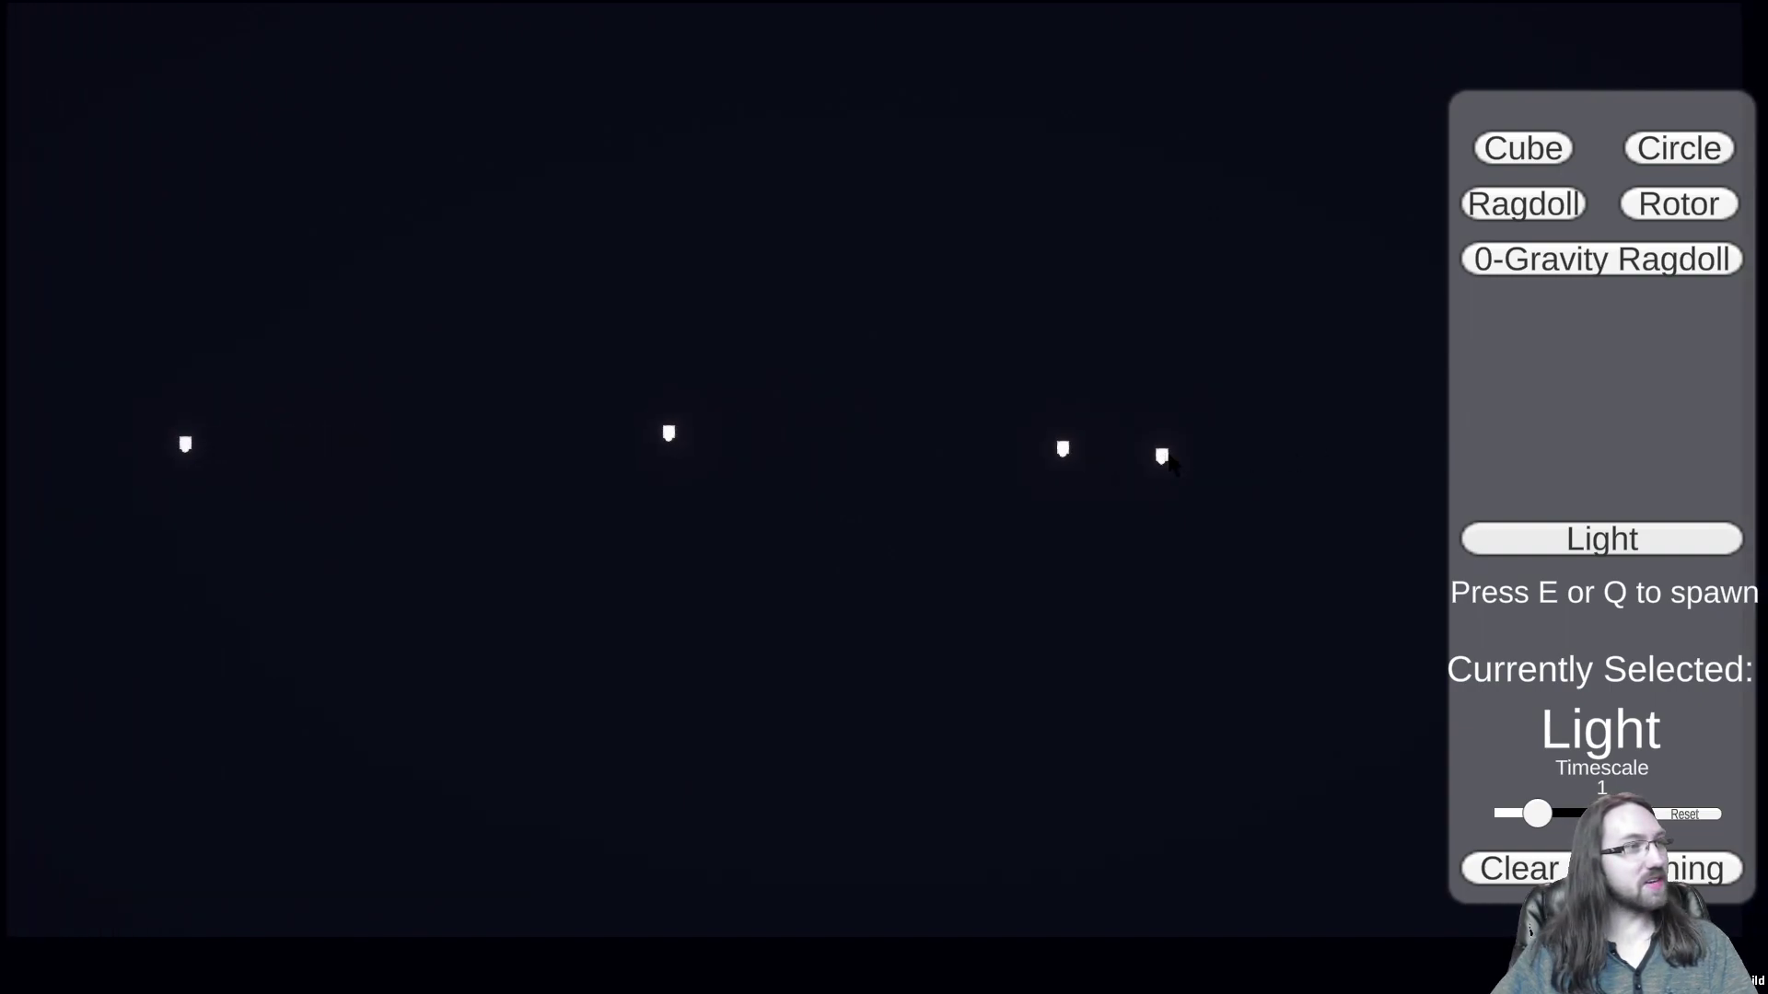
pyautogui.press('e')
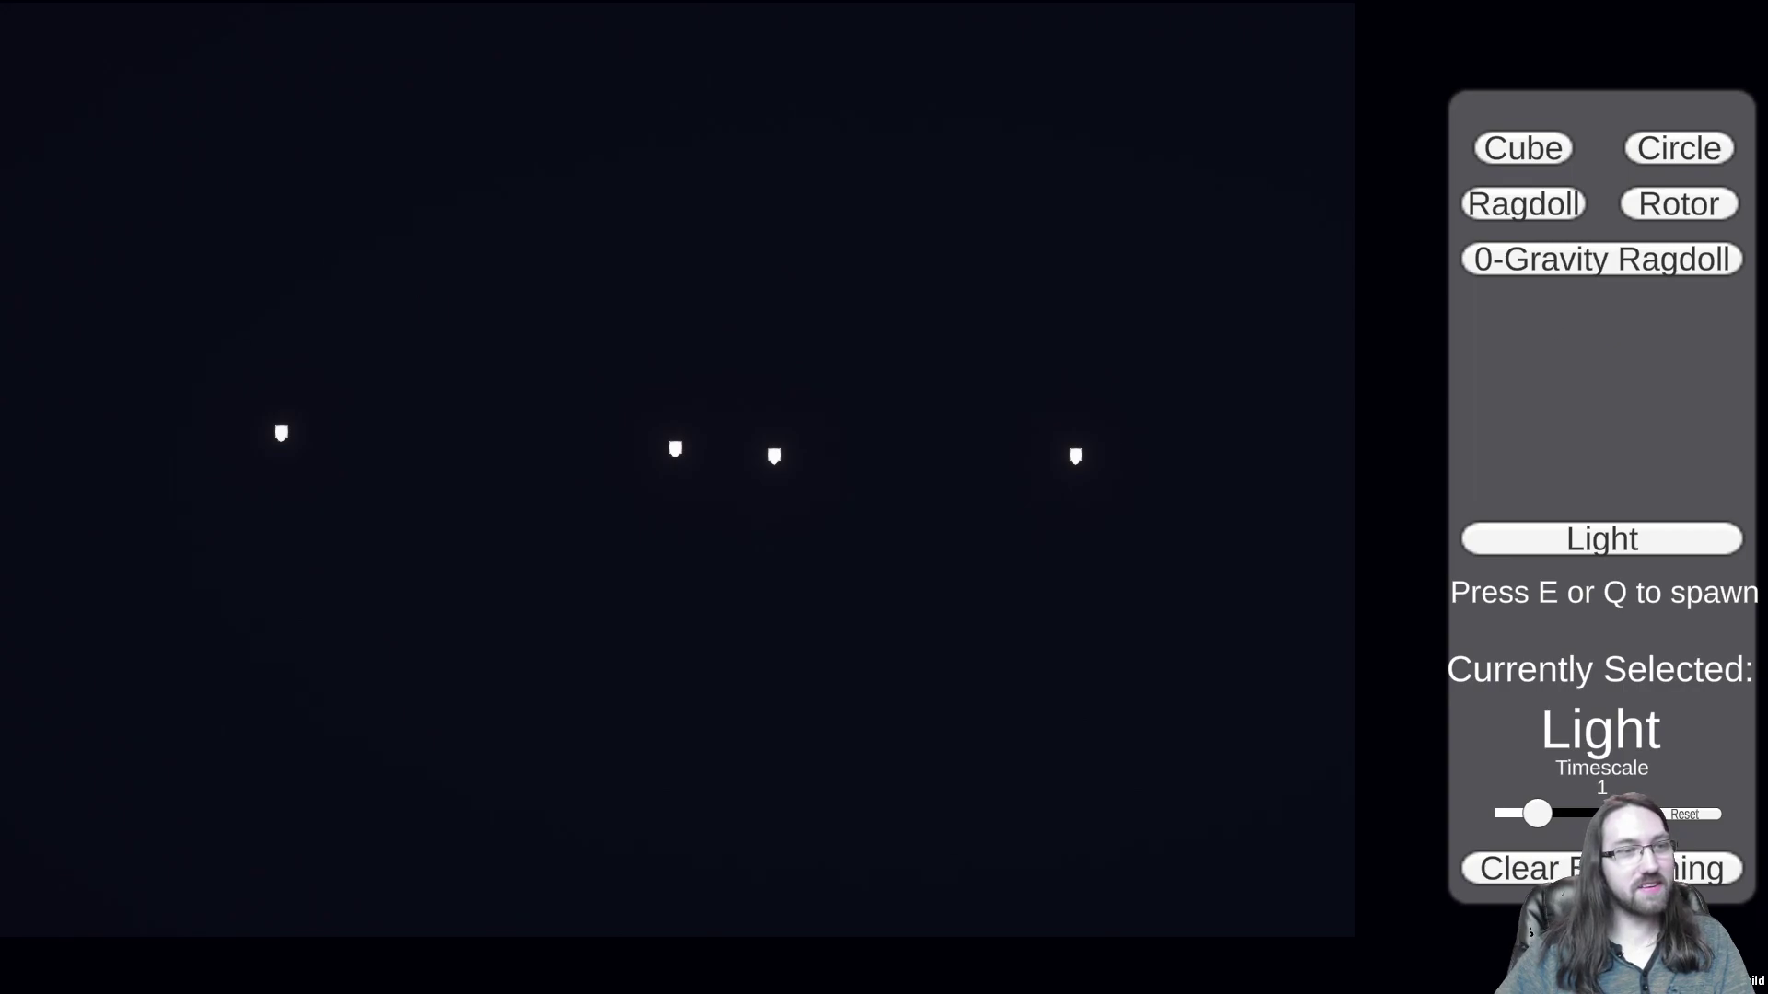
pyautogui.click(1670, 209)
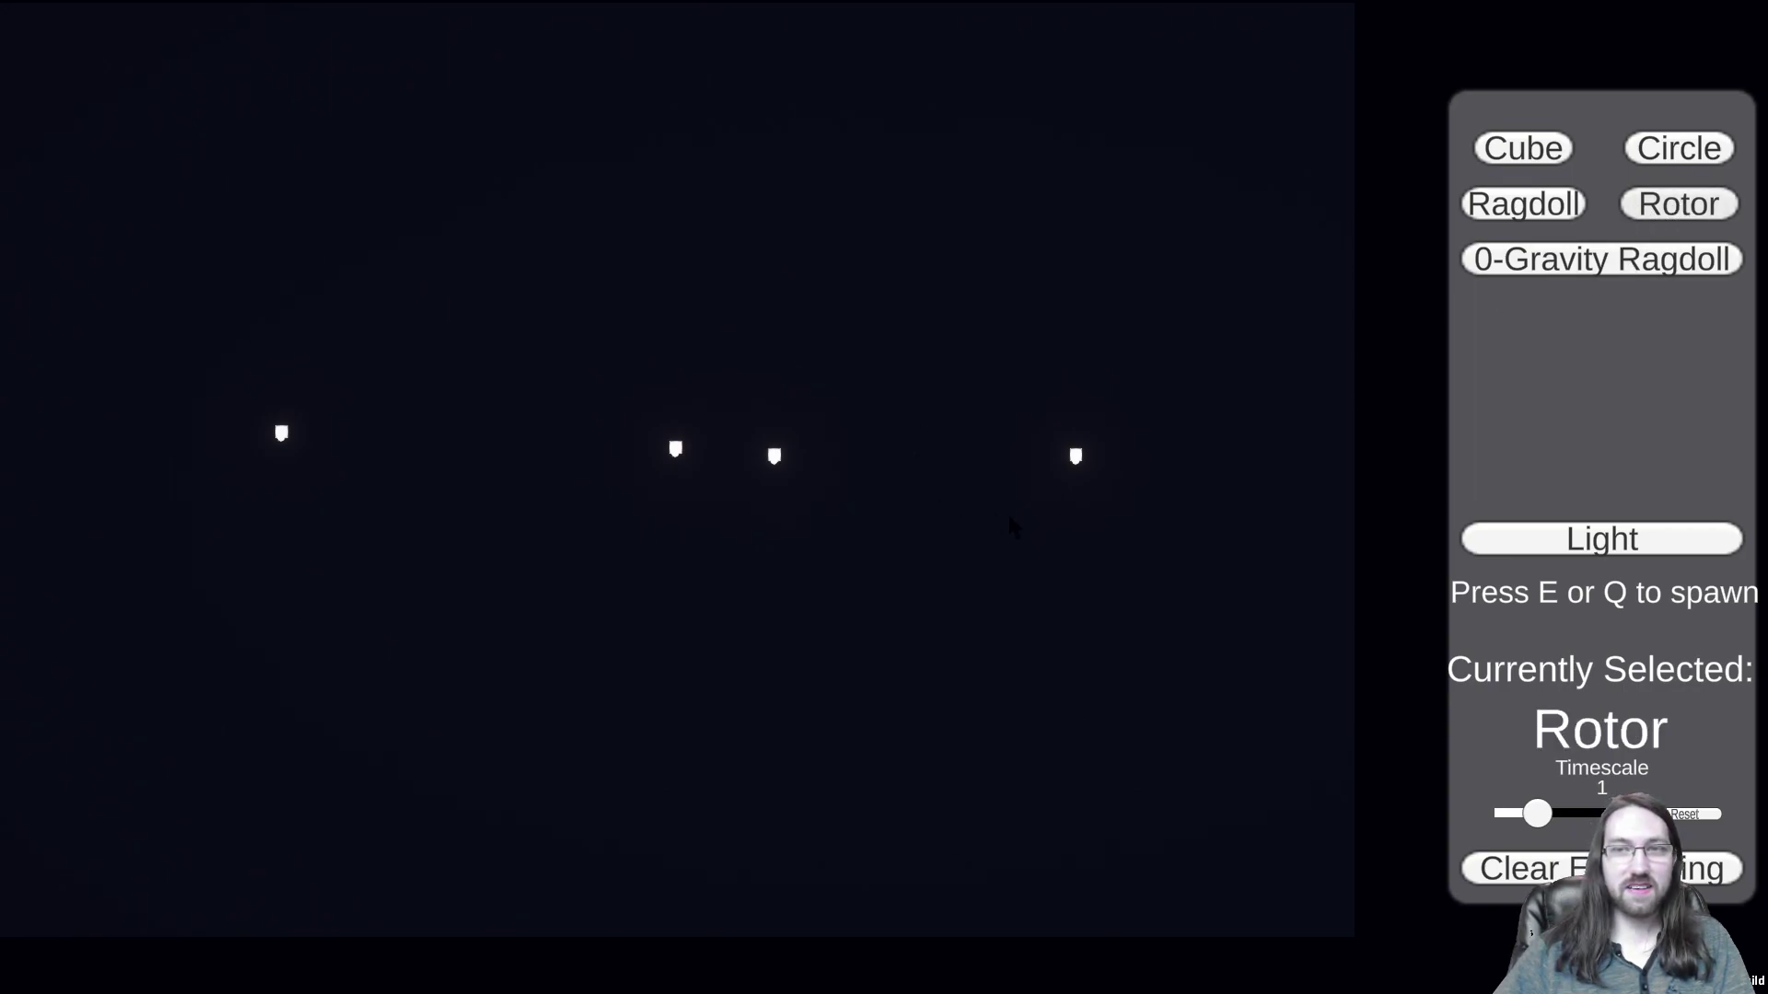
pyautogui.click(1678, 149)
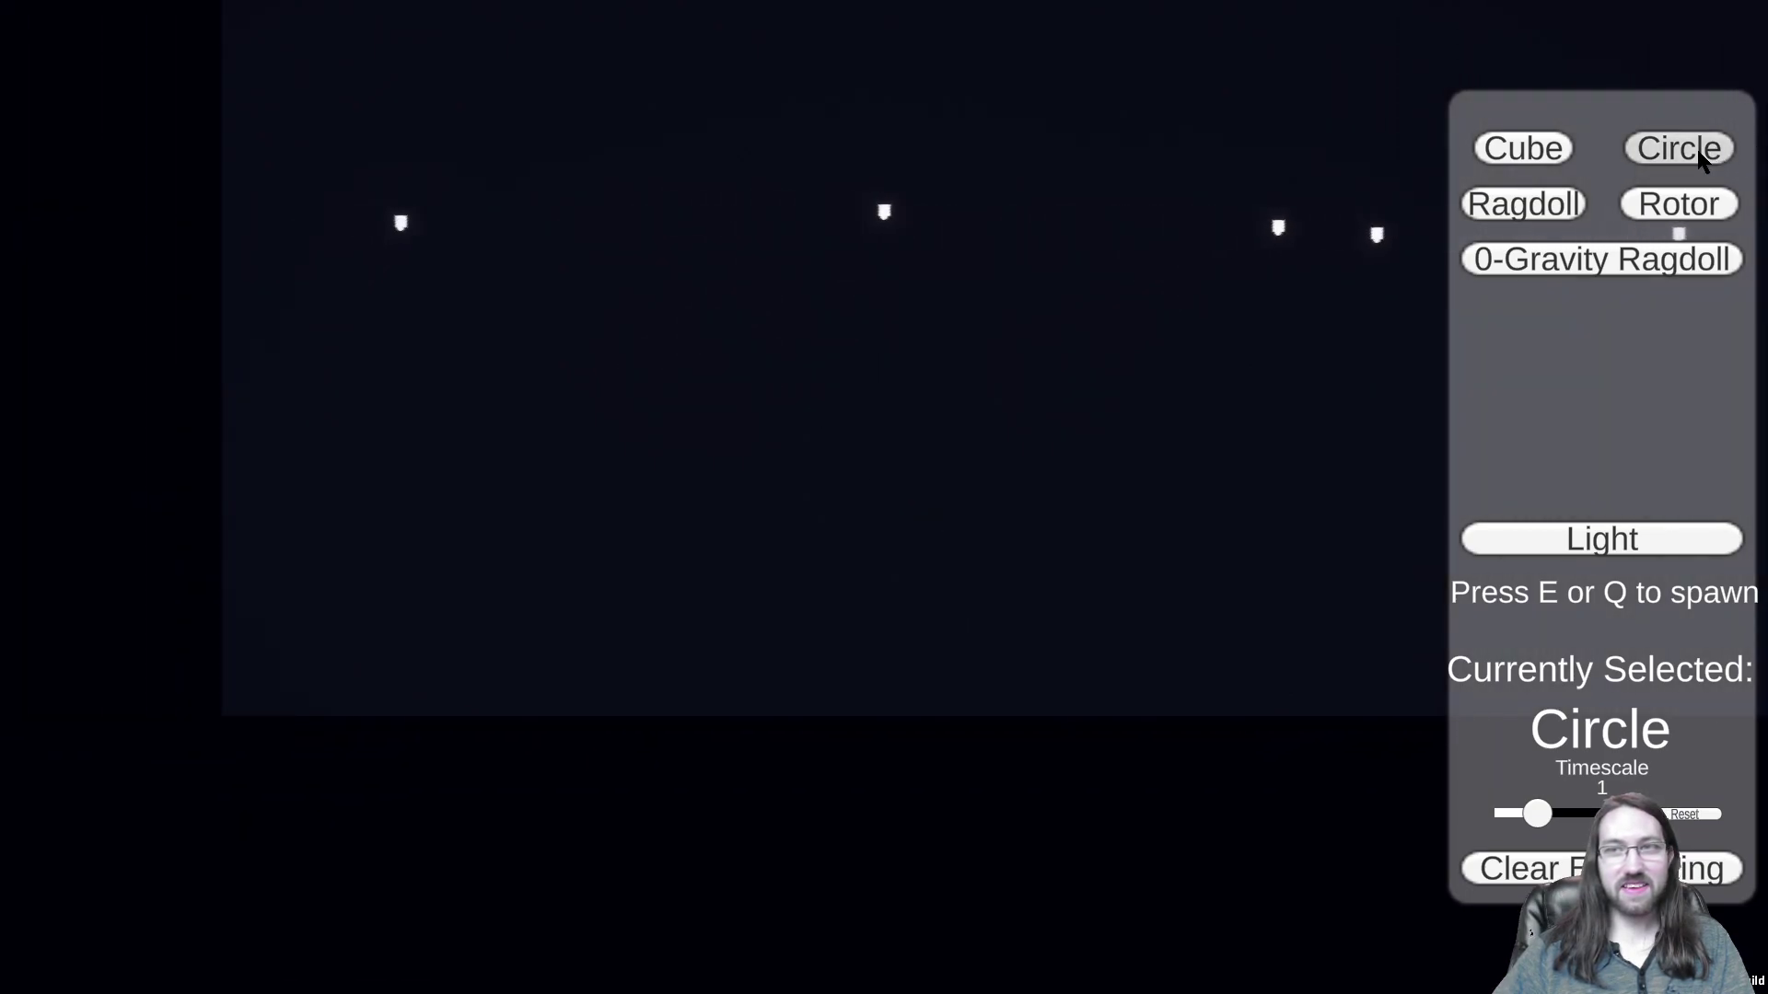
# Step: Spawn trails, clusters and a column of circles falling onto the floor
pyautogui.press('e')
pyautogui.press('e')
pyautogui.press('e')
pyautogui.press('e')
pyautogui.press('e')
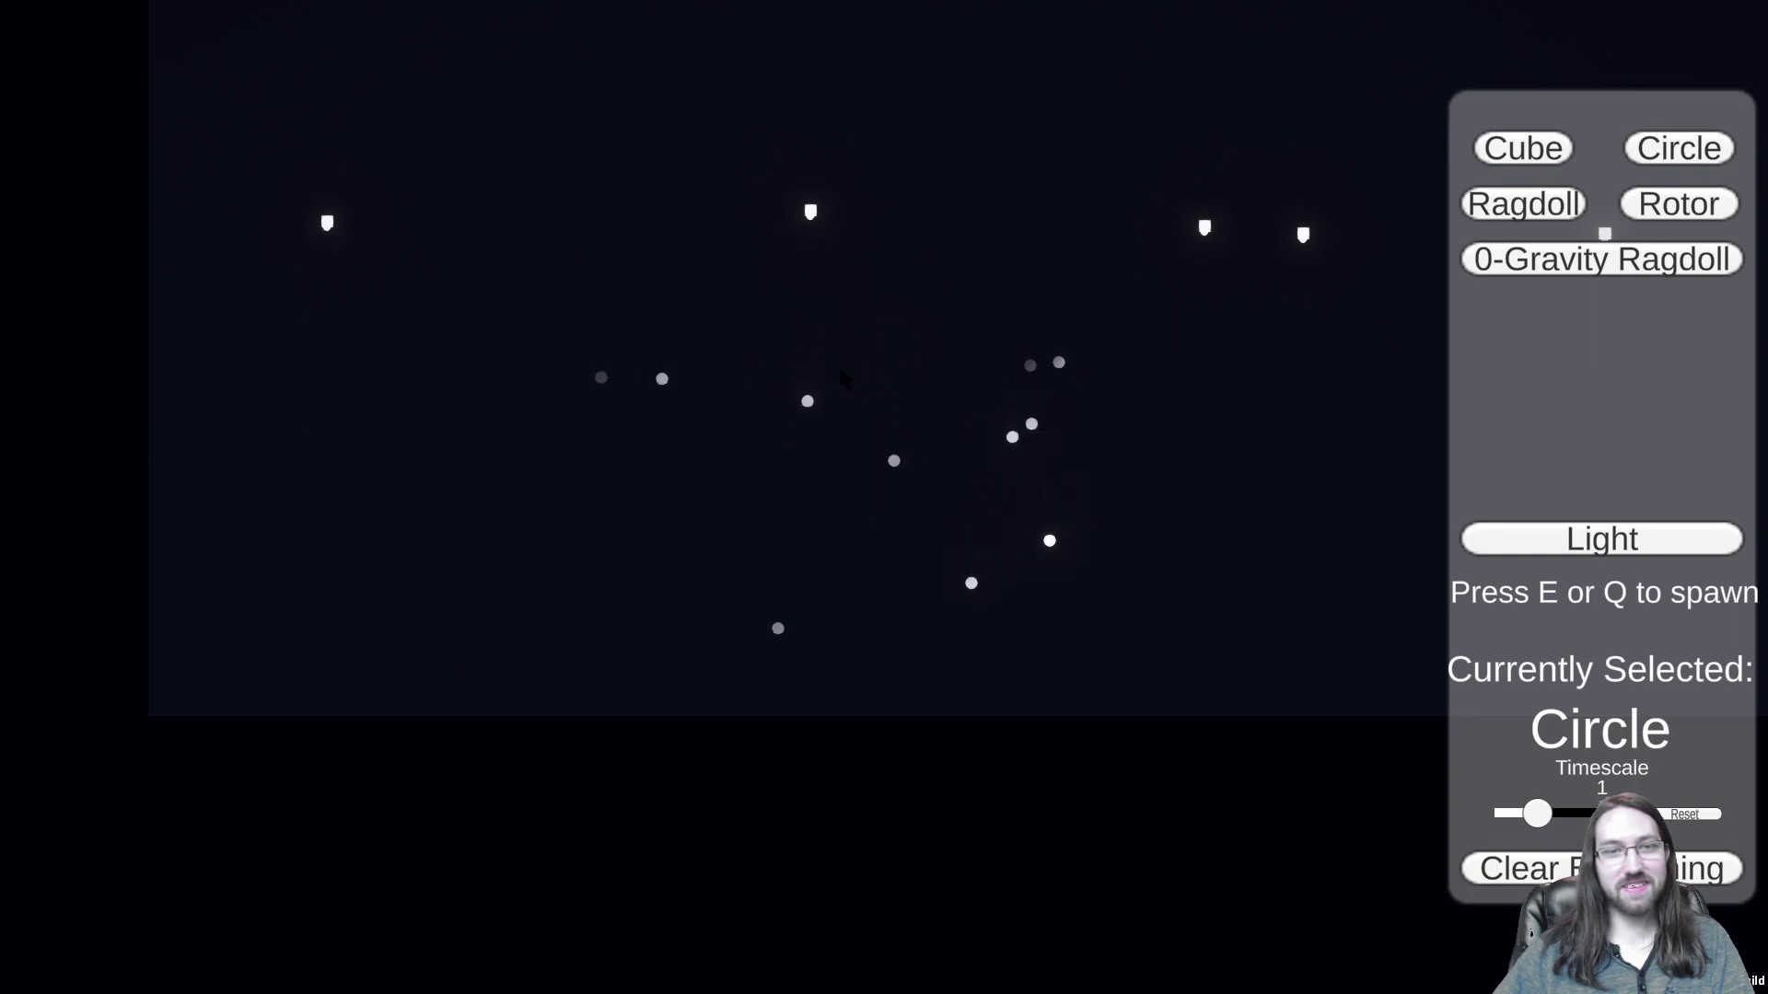
pyautogui.press('e')
pyautogui.press('e')
pyautogui.press('e')
pyautogui.press('e')
pyautogui.press('e')
pyautogui.press('e')
pyautogui.press('e')
pyautogui.press('e')
pyautogui.press('e')
pyautogui.press('e')
pyautogui.press('e')
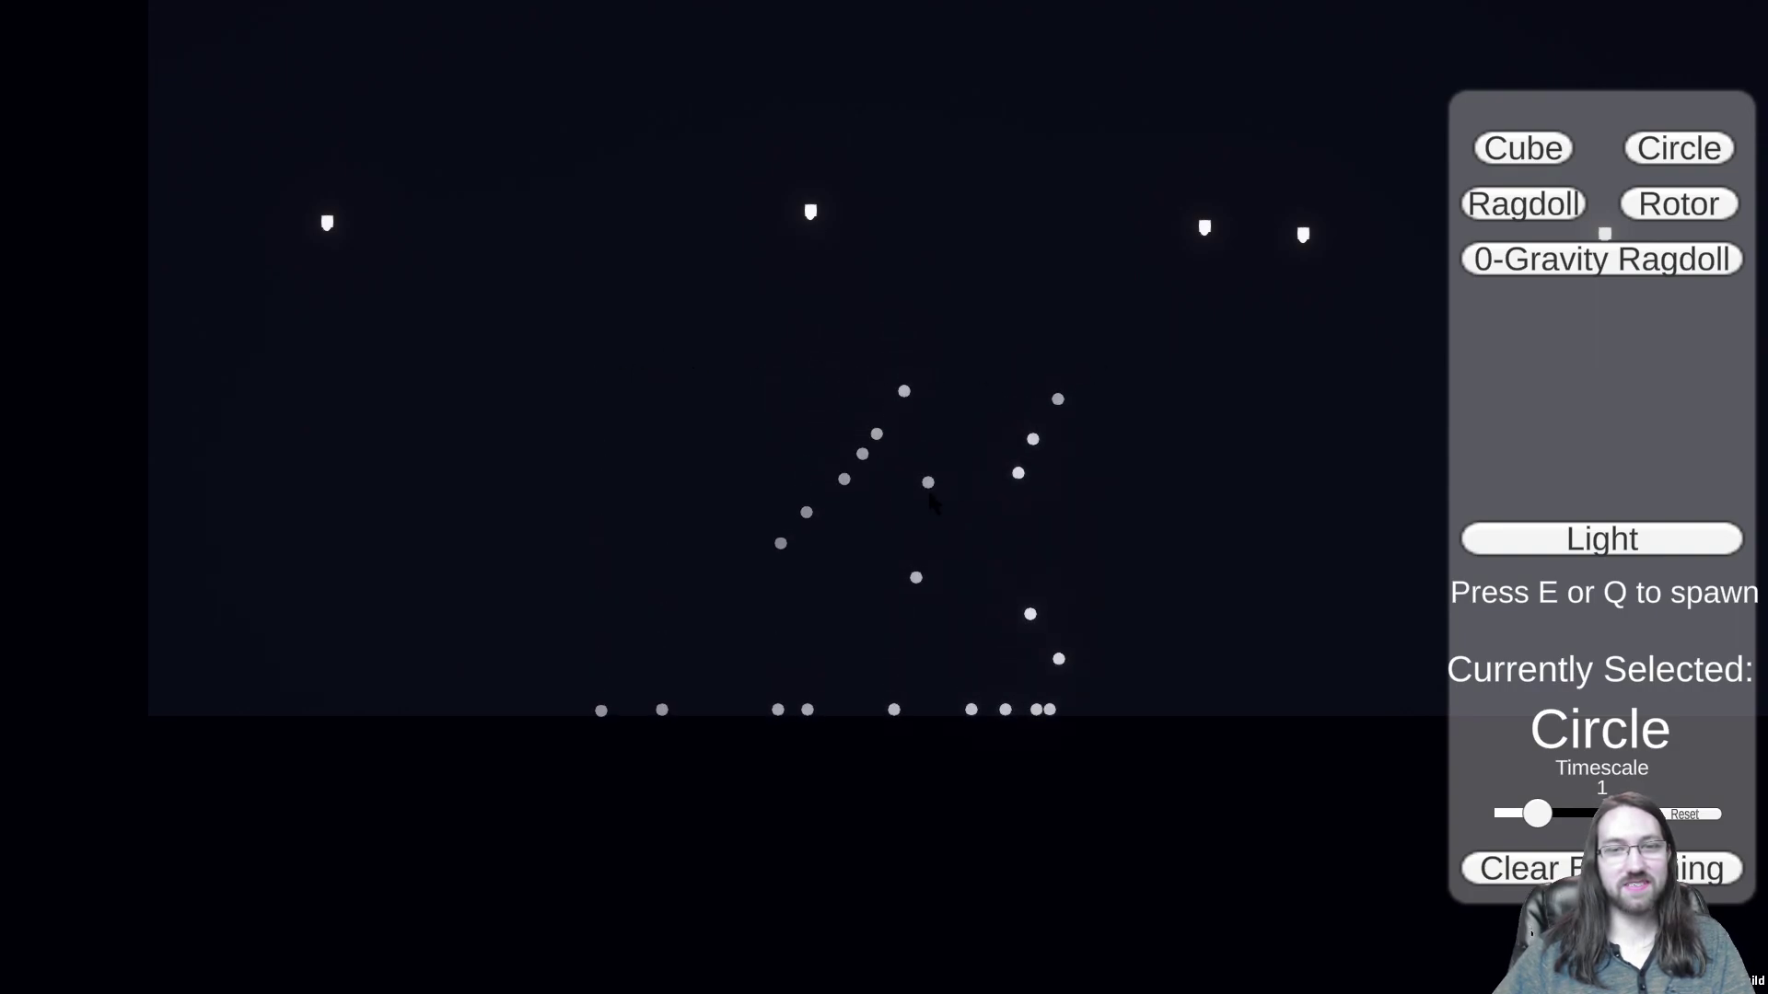
pyautogui.press('e')
pyautogui.press('e')
pyautogui.press('e')
pyautogui.press('e')
pyautogui.press('e')
pyautogui.press('e')
pyautogui.press('e')
pyautogui.press('e')
pyautogui.press('e')
pyautogui.press('e')
pyautogui.press('e')
pyautogui.press('e')
pyautogui.press('e')
pyautogui.press('e')
pyautogui.press('e')
pyautogui.press('e')
pyautogui.press('e')
pyautogui.press('e')
pyautogui.press('e')
pyautogui.press('e')
pyautogui.press('e')
pyautogui.press('e')
pyautogui.press('e')
pyautogui.press('e')
pyautogui.press('e')
pyautogui.press('e')
pyautogui.press('e')
pyautogui.press('e')
pyautogui.press('e')
pyautogui.press('e')
pyautogui.press('e')
pyautogui.press('e')
pyautogui.press('e')
pyautogui.press('e')
pyautogui.press('e')
pyautogui.press('e')
pyautogui.press('e')
pyautogui.press('e')
pyautogui.press('e')
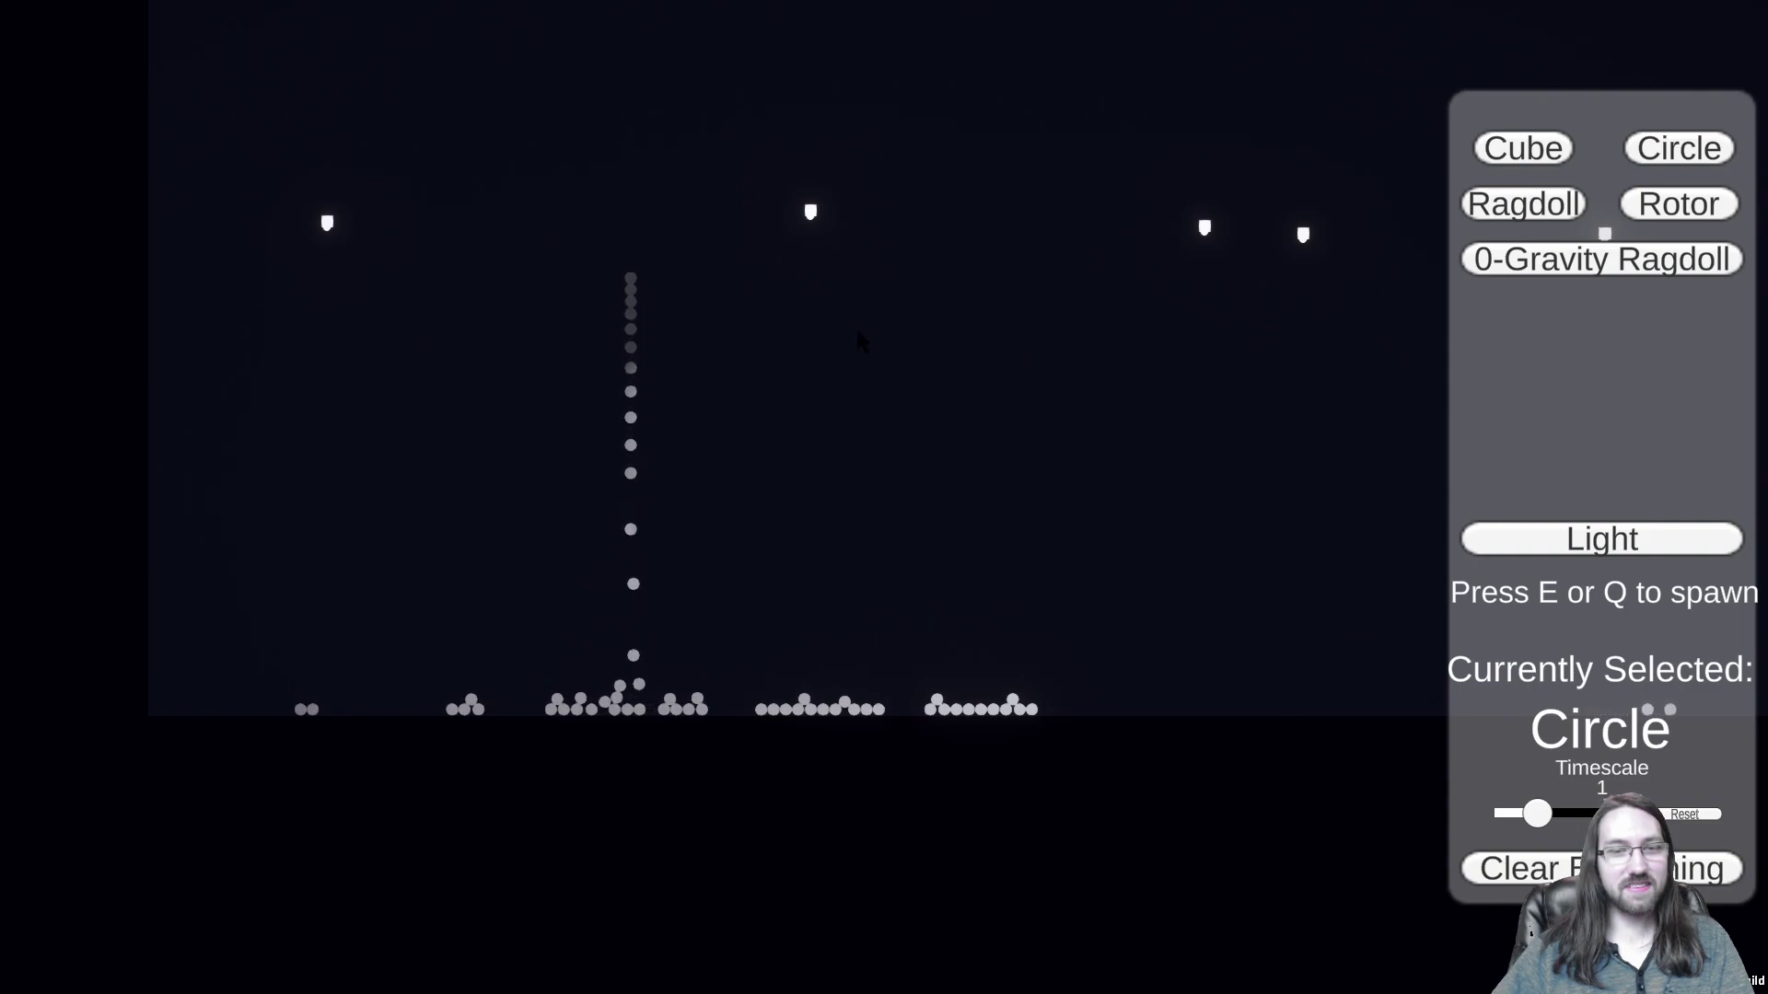
pyautogui.press('e')
pyautogui.press('e')
pyautogui.press('e')
pyautogui.press('e')
pyautogui.press('e')
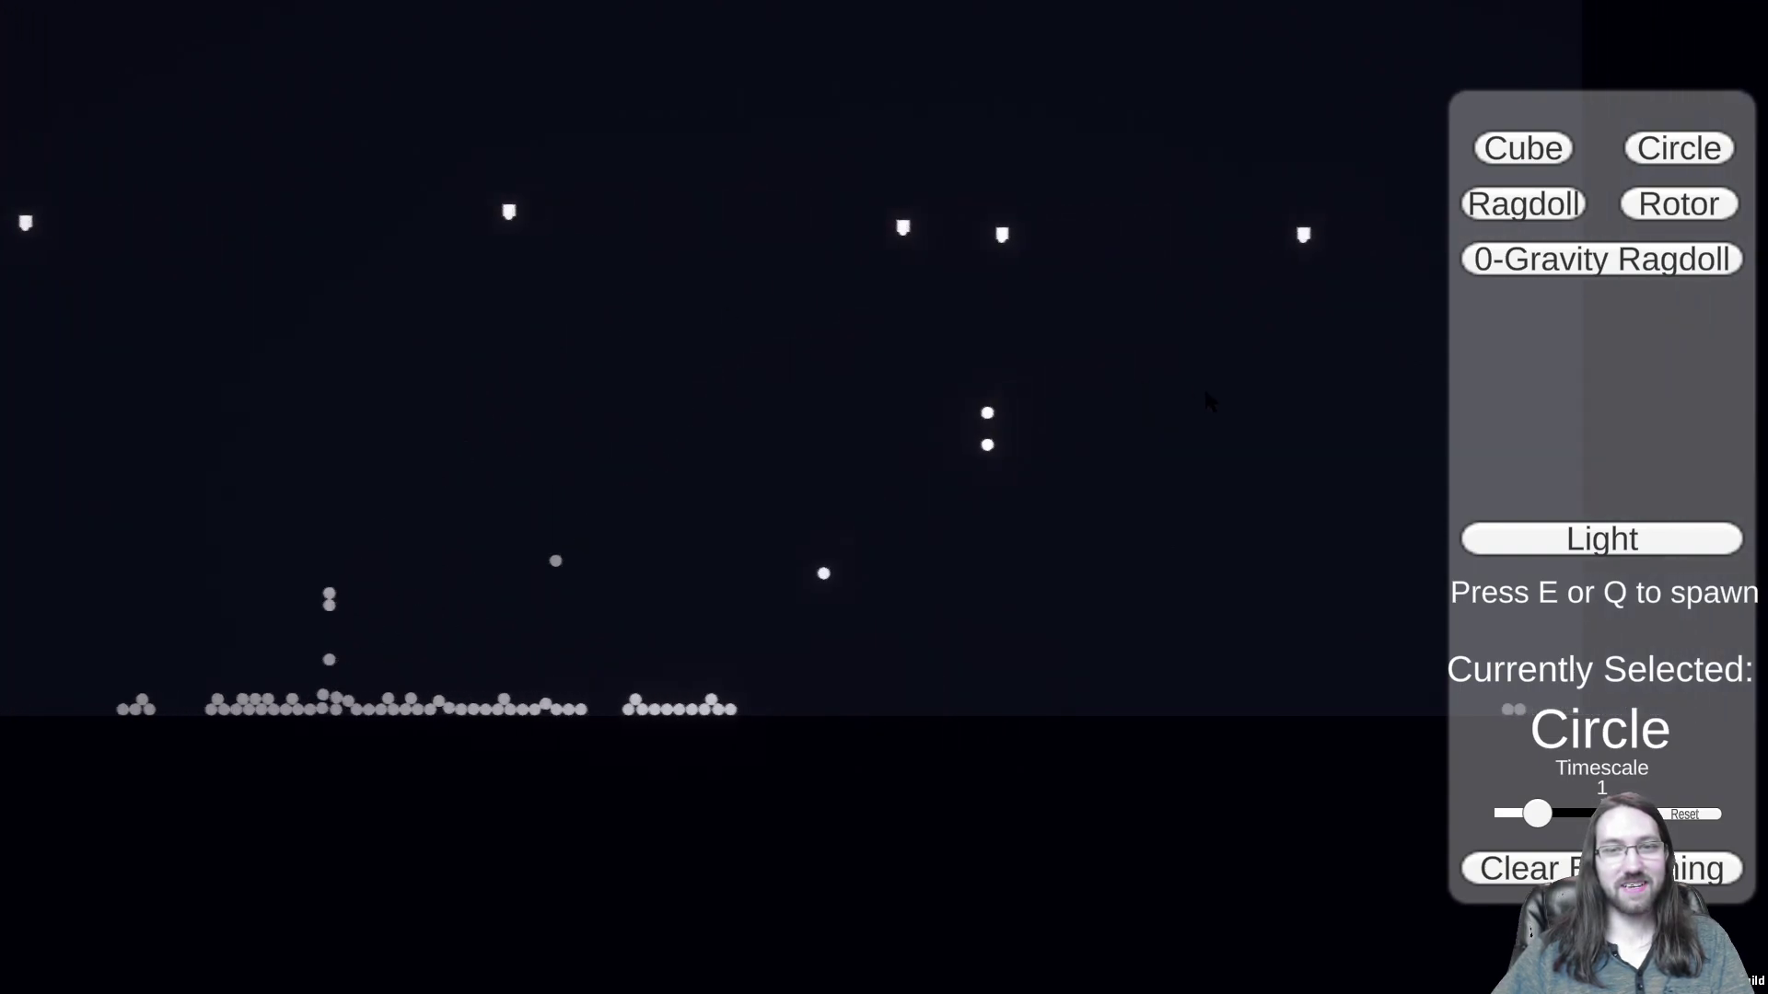
pyautogui.press('e')
pyautogui.press('e')
pyautogui.press('e')
pyautogui.press('e')
pyautogui.press('e')
pyautogui.press('e')
pyautogui.press('e')
pyautogui.press('e')
pyautogui.press('e')
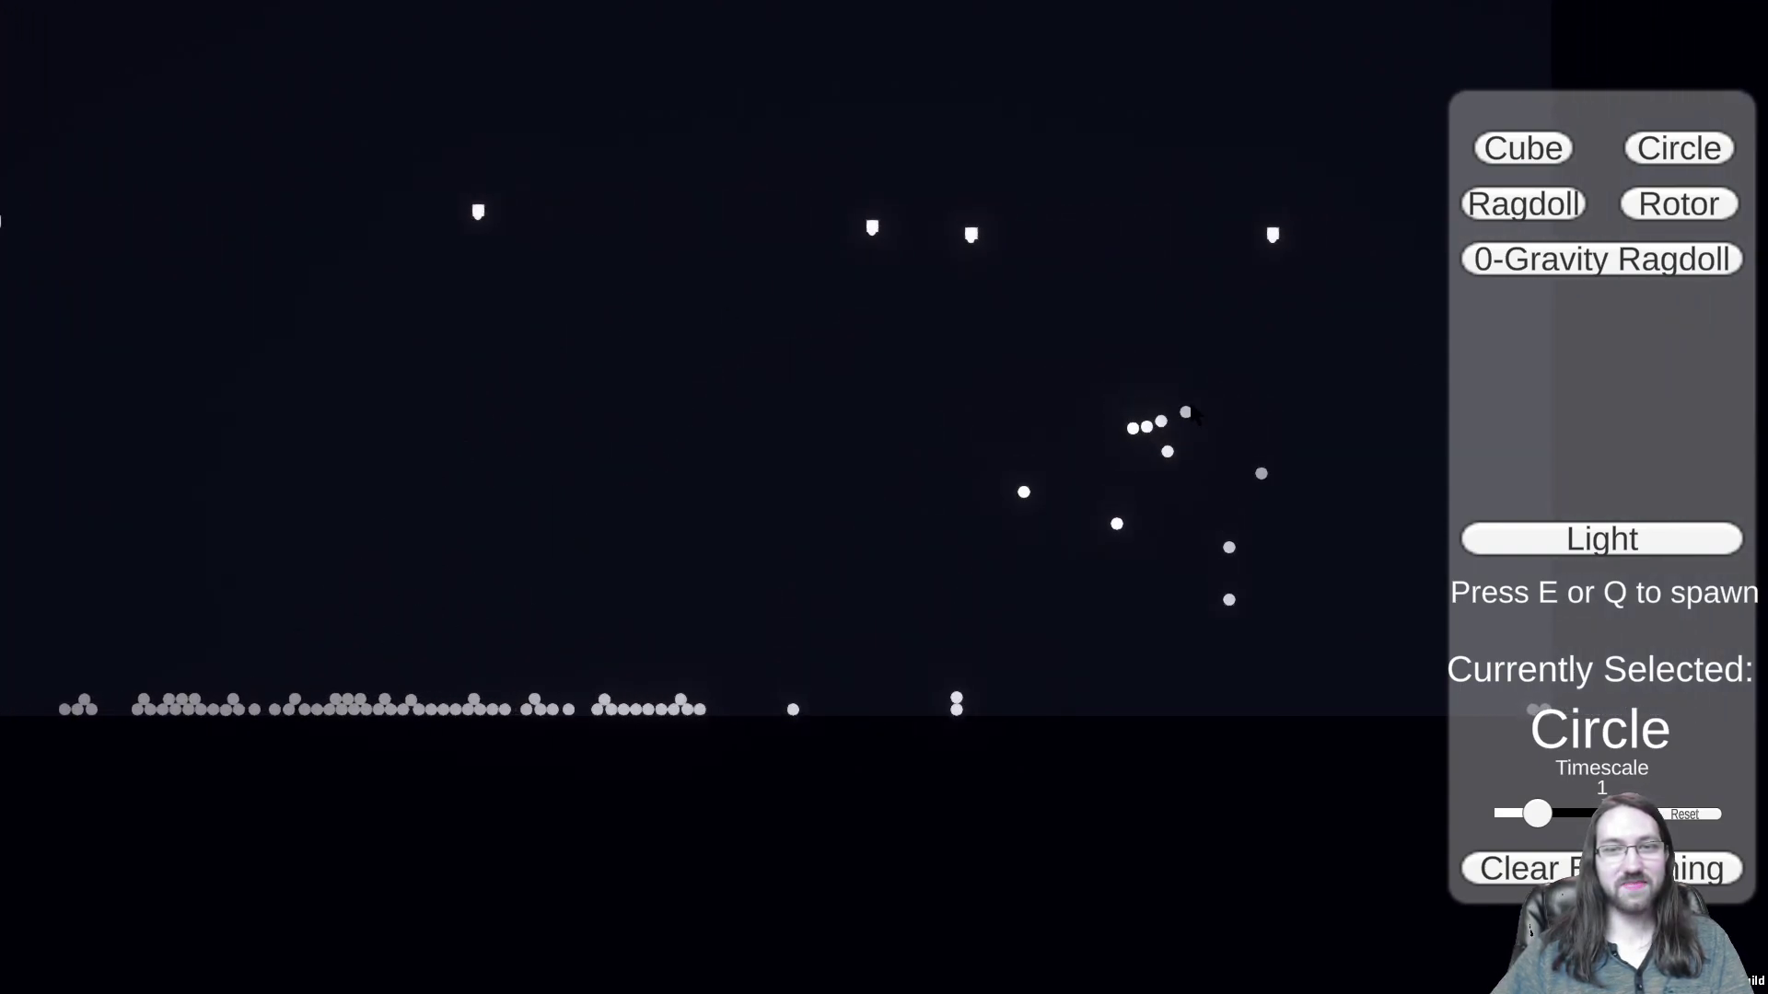
pyautogui.press('e')
pyautogui.press('e')
pyautogui.press('e')
pyautogui.press('e')
pyautogui.press('e')
pyautogui.press('e')
pyautogui.press('e')
pyautogui.press('e')
pyautogui.press('e')
pyautogui.press('e')
pyautogui.press('e')
pyautogui.press('e')
pyautogui.press('e')
pyautogui.press('e')
pyautogui.press('e')
pyautogui.press('e')
pyautogui.press('e')
pyautogui.press('e')
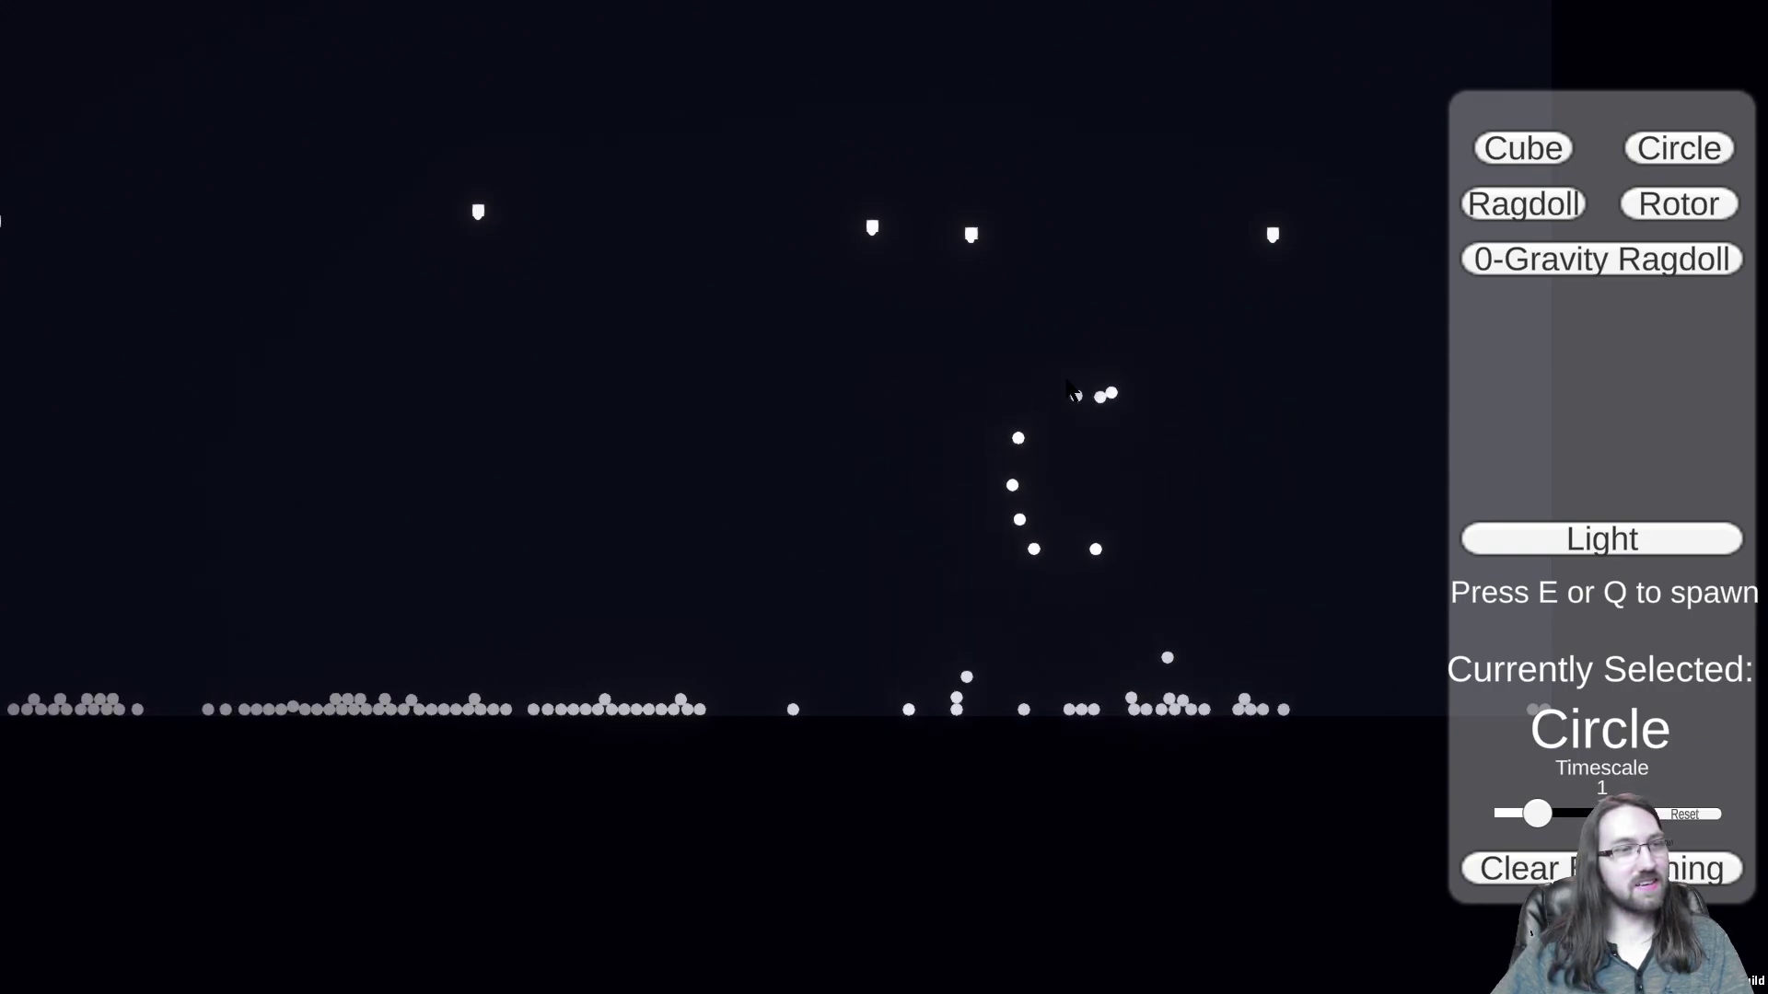
# Step: Pan to the world's right edge, spawn circles top right, then pan to the left edge
pyautogui.press('d')
pyautogui.press('d')
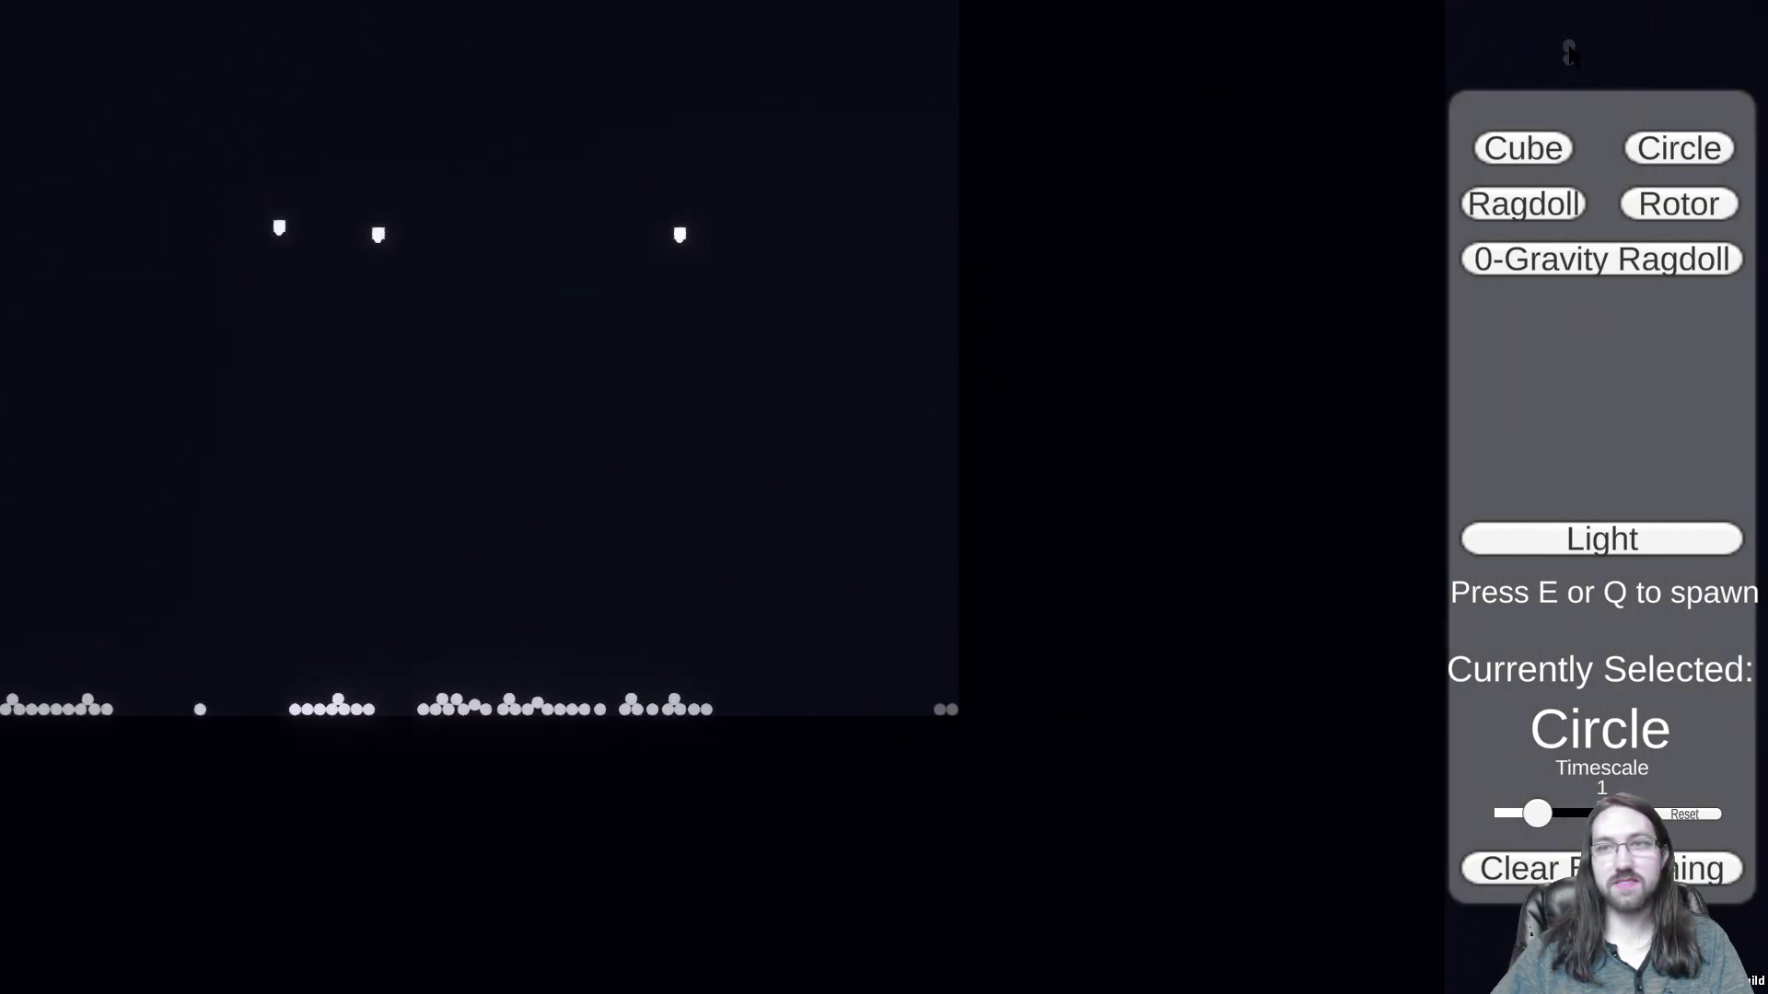
pyautogui.press('s')
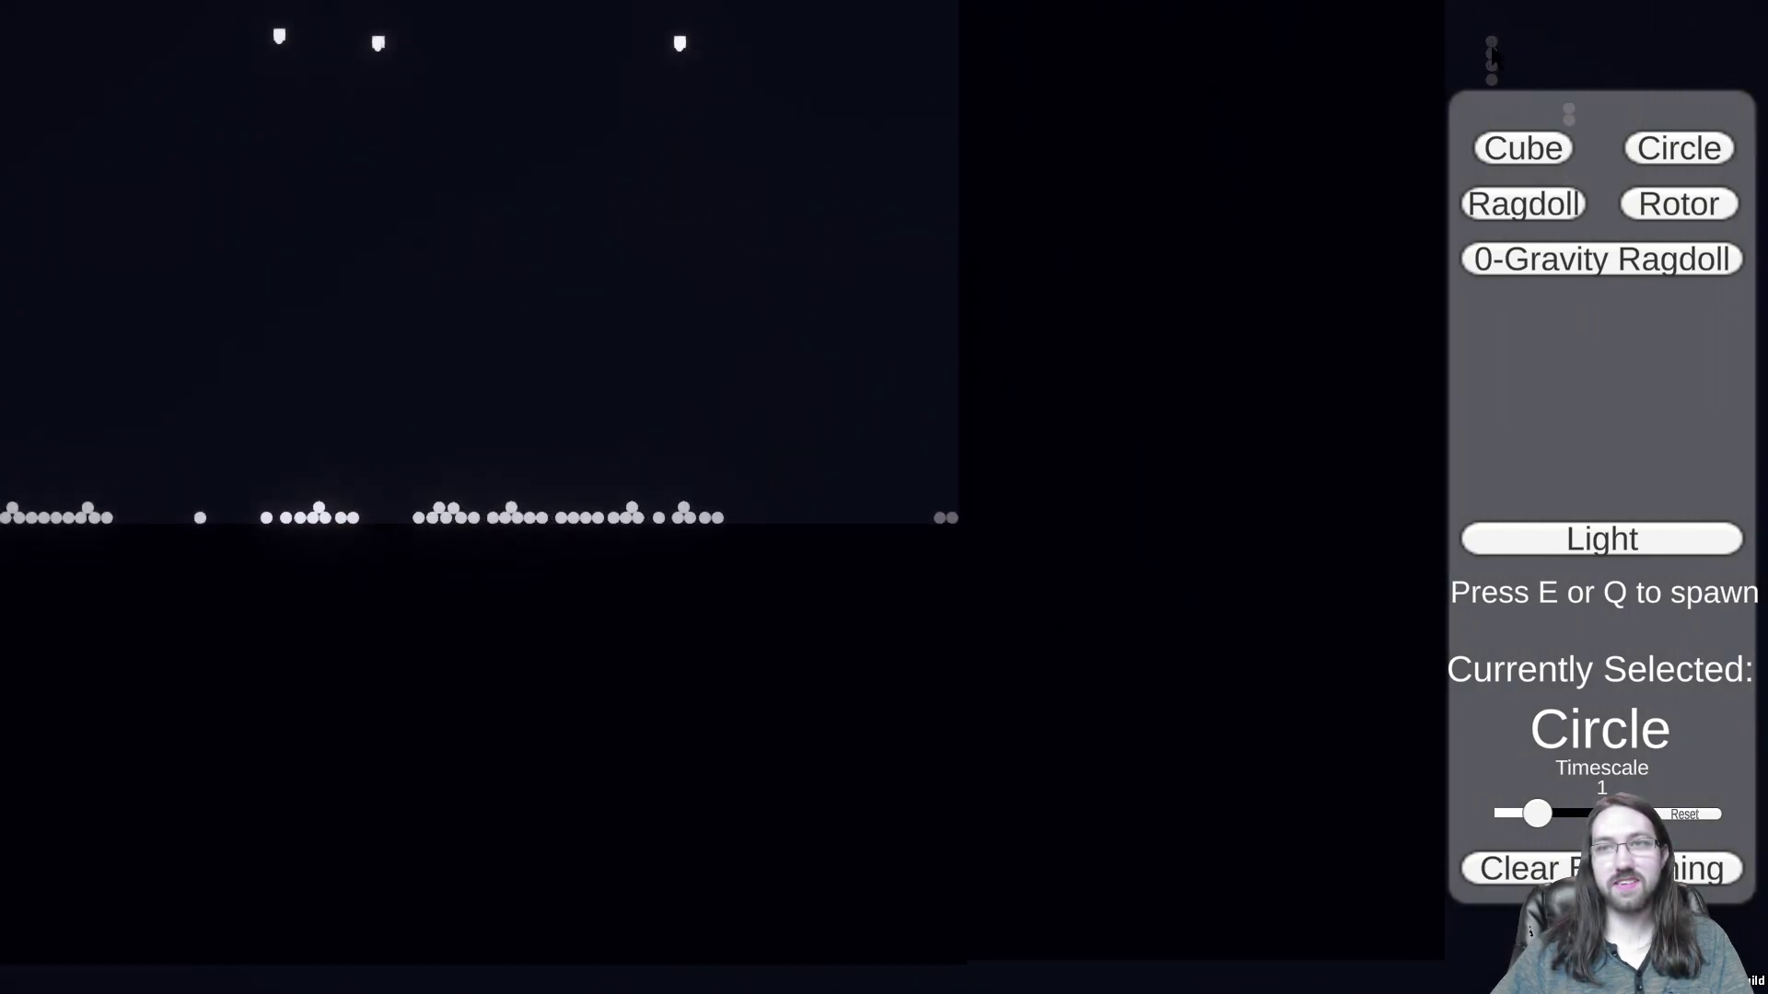
pyautogui.press('e')
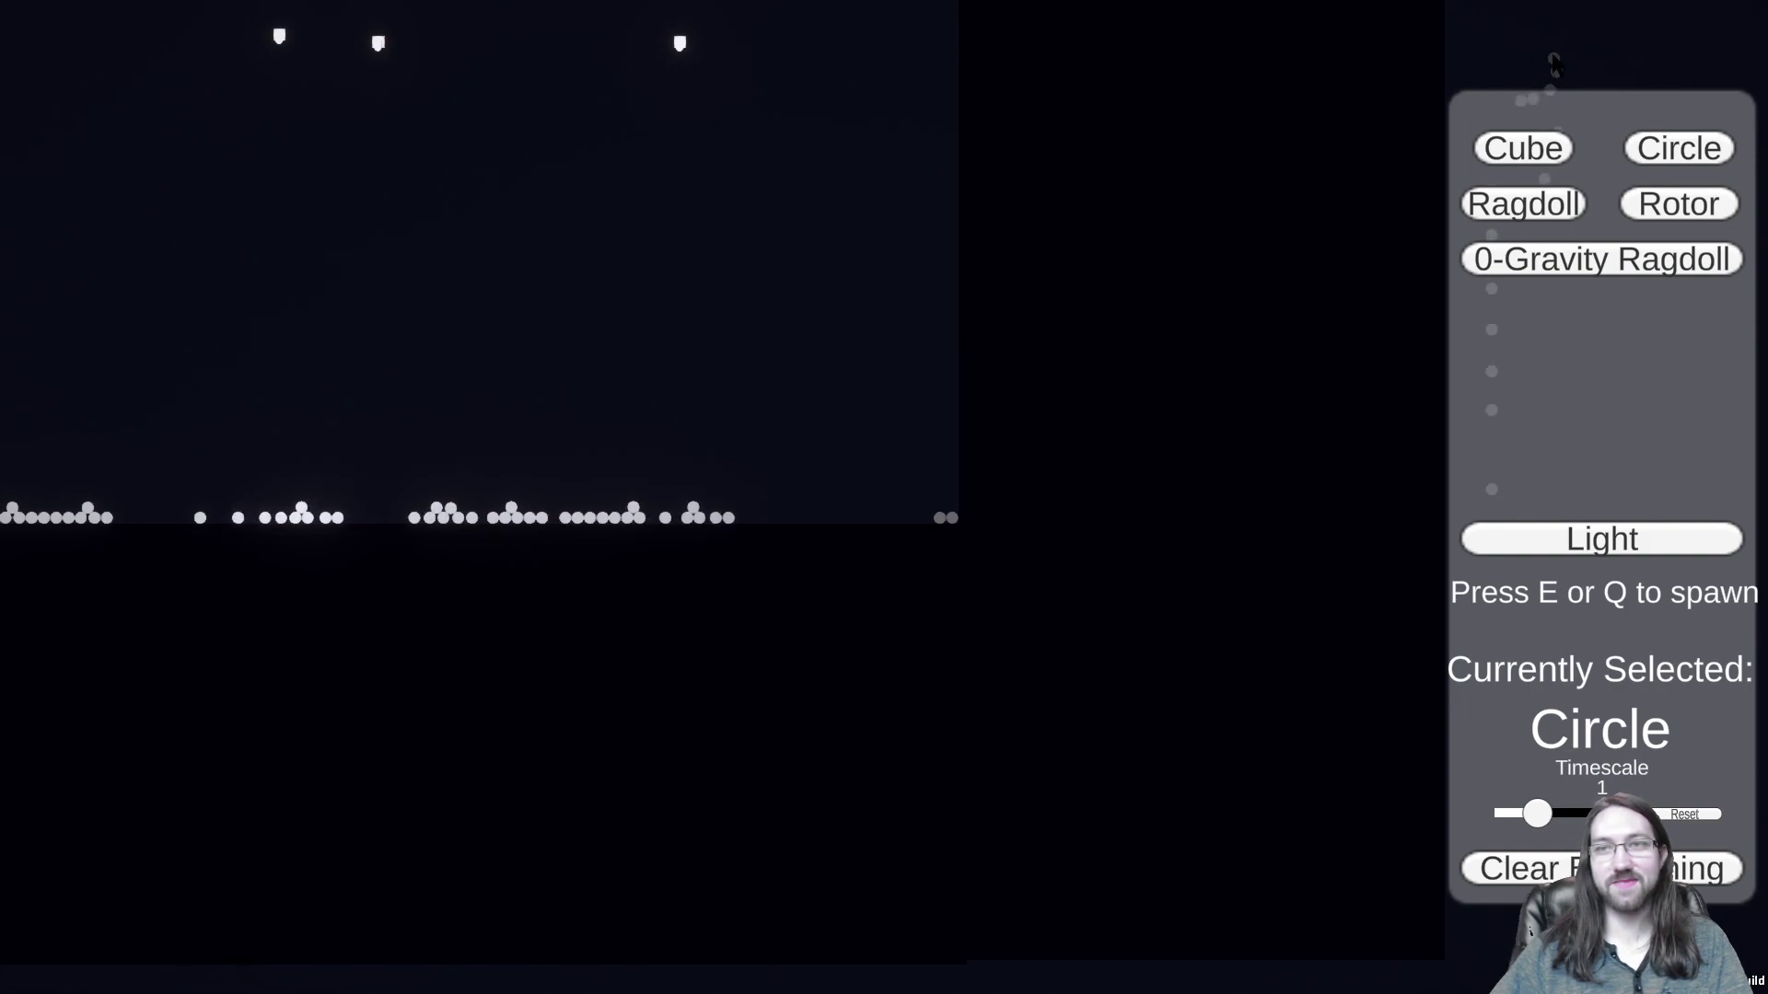
pyautogui.press('e')
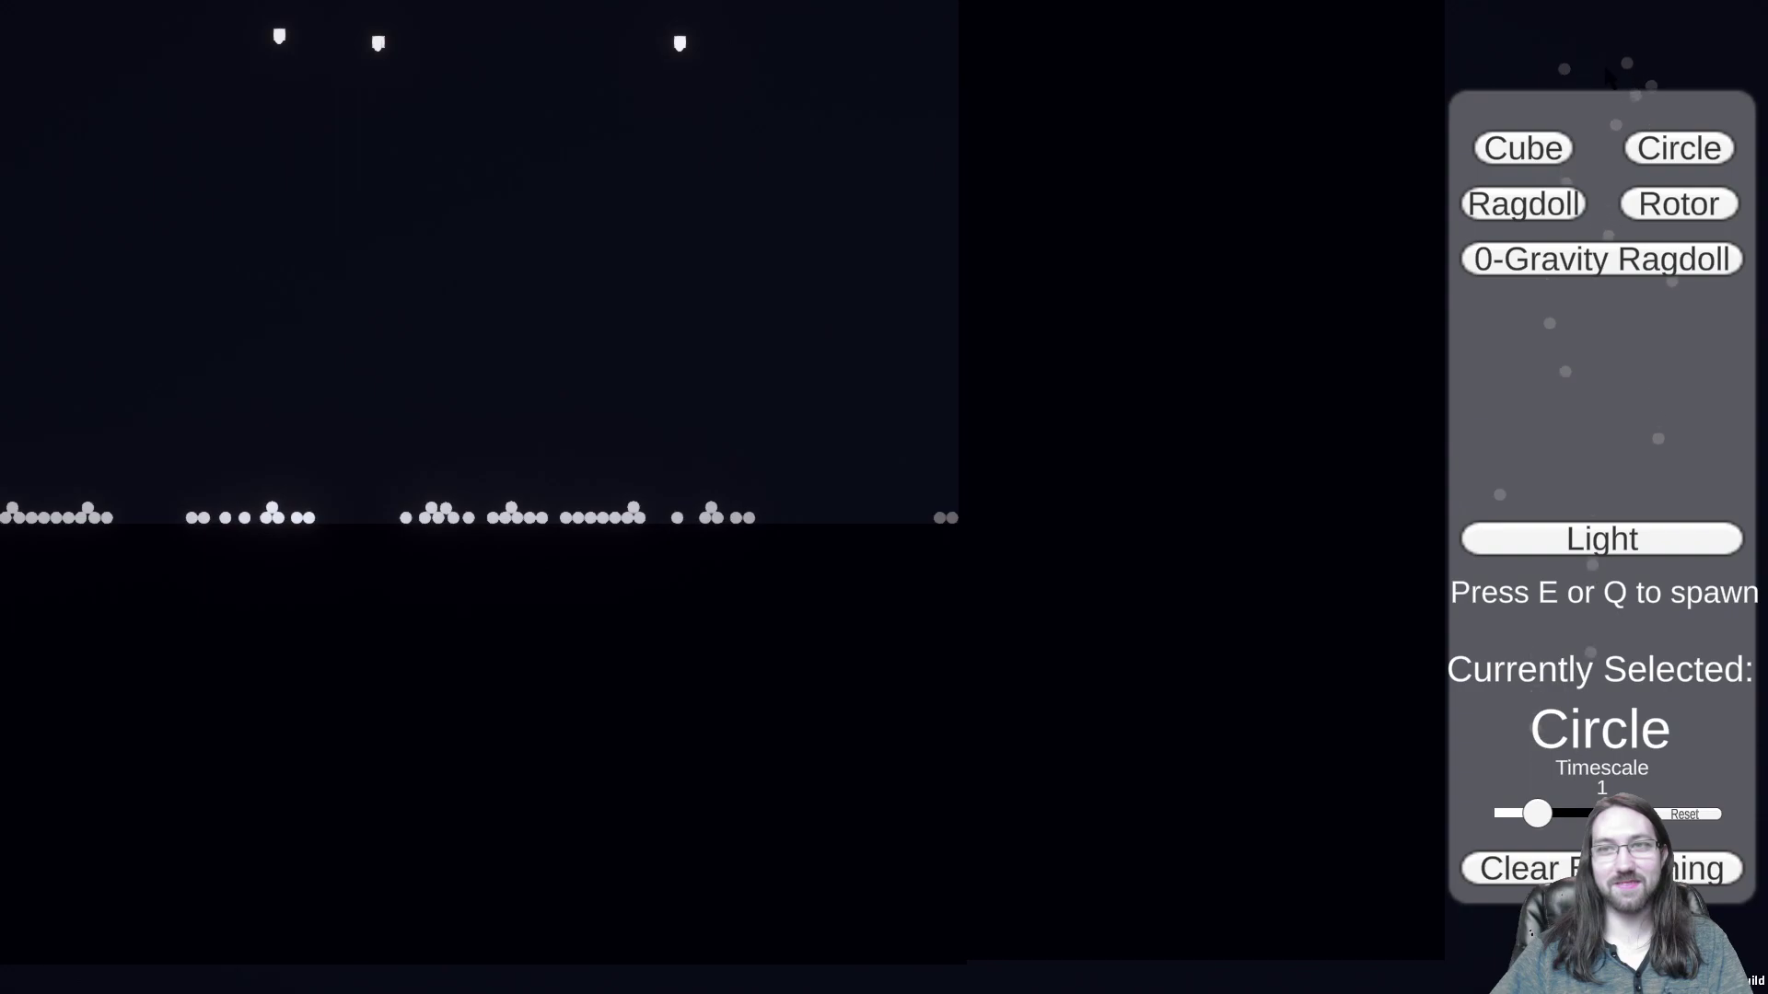
pyautogui.press('a')
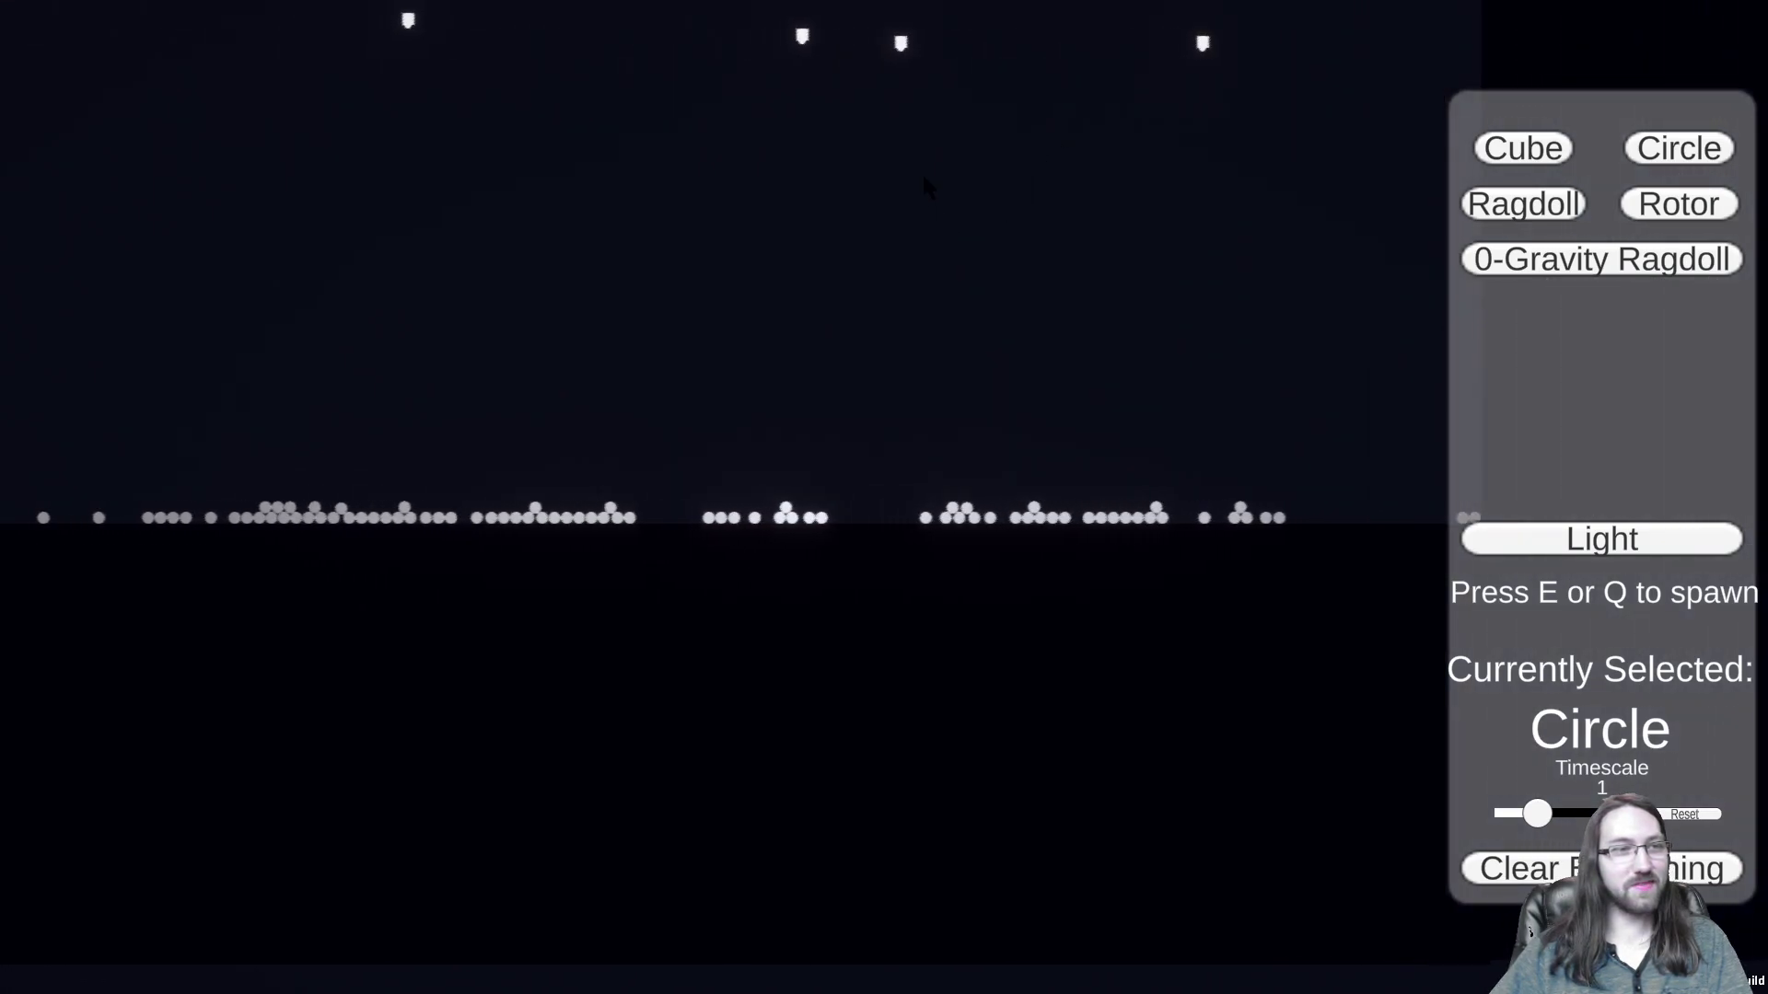
pyautogui.press('a')
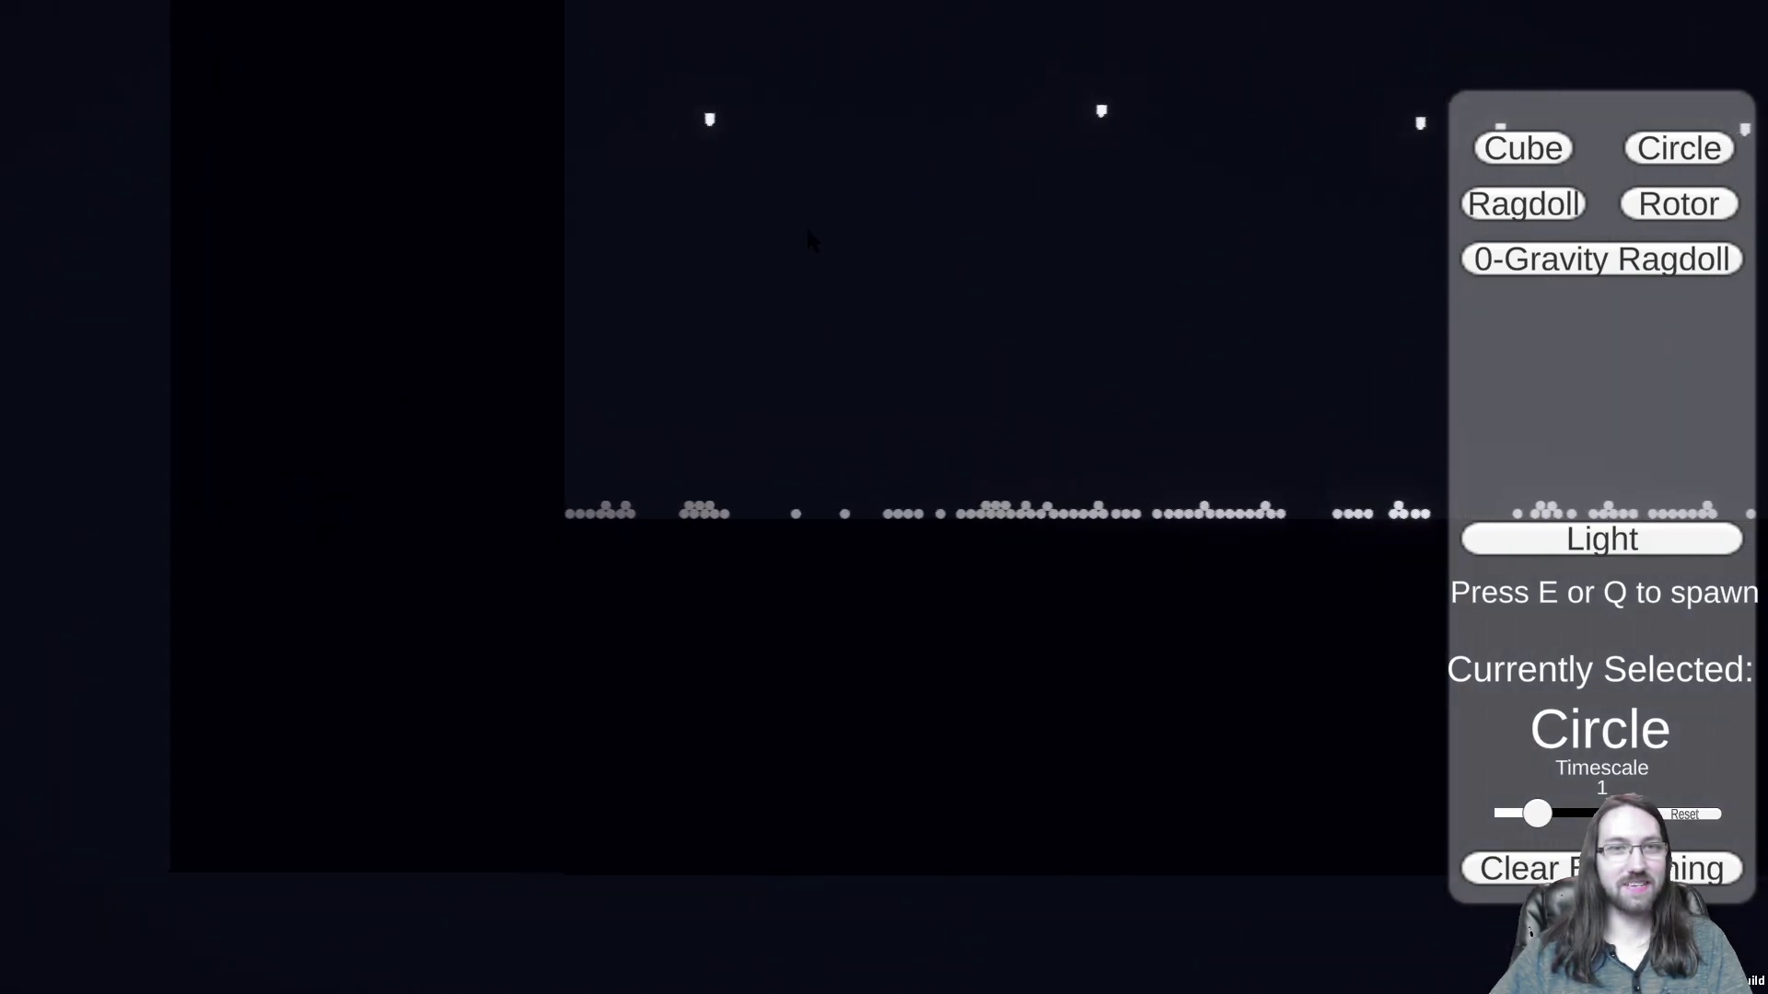
pyautogui.press('a')
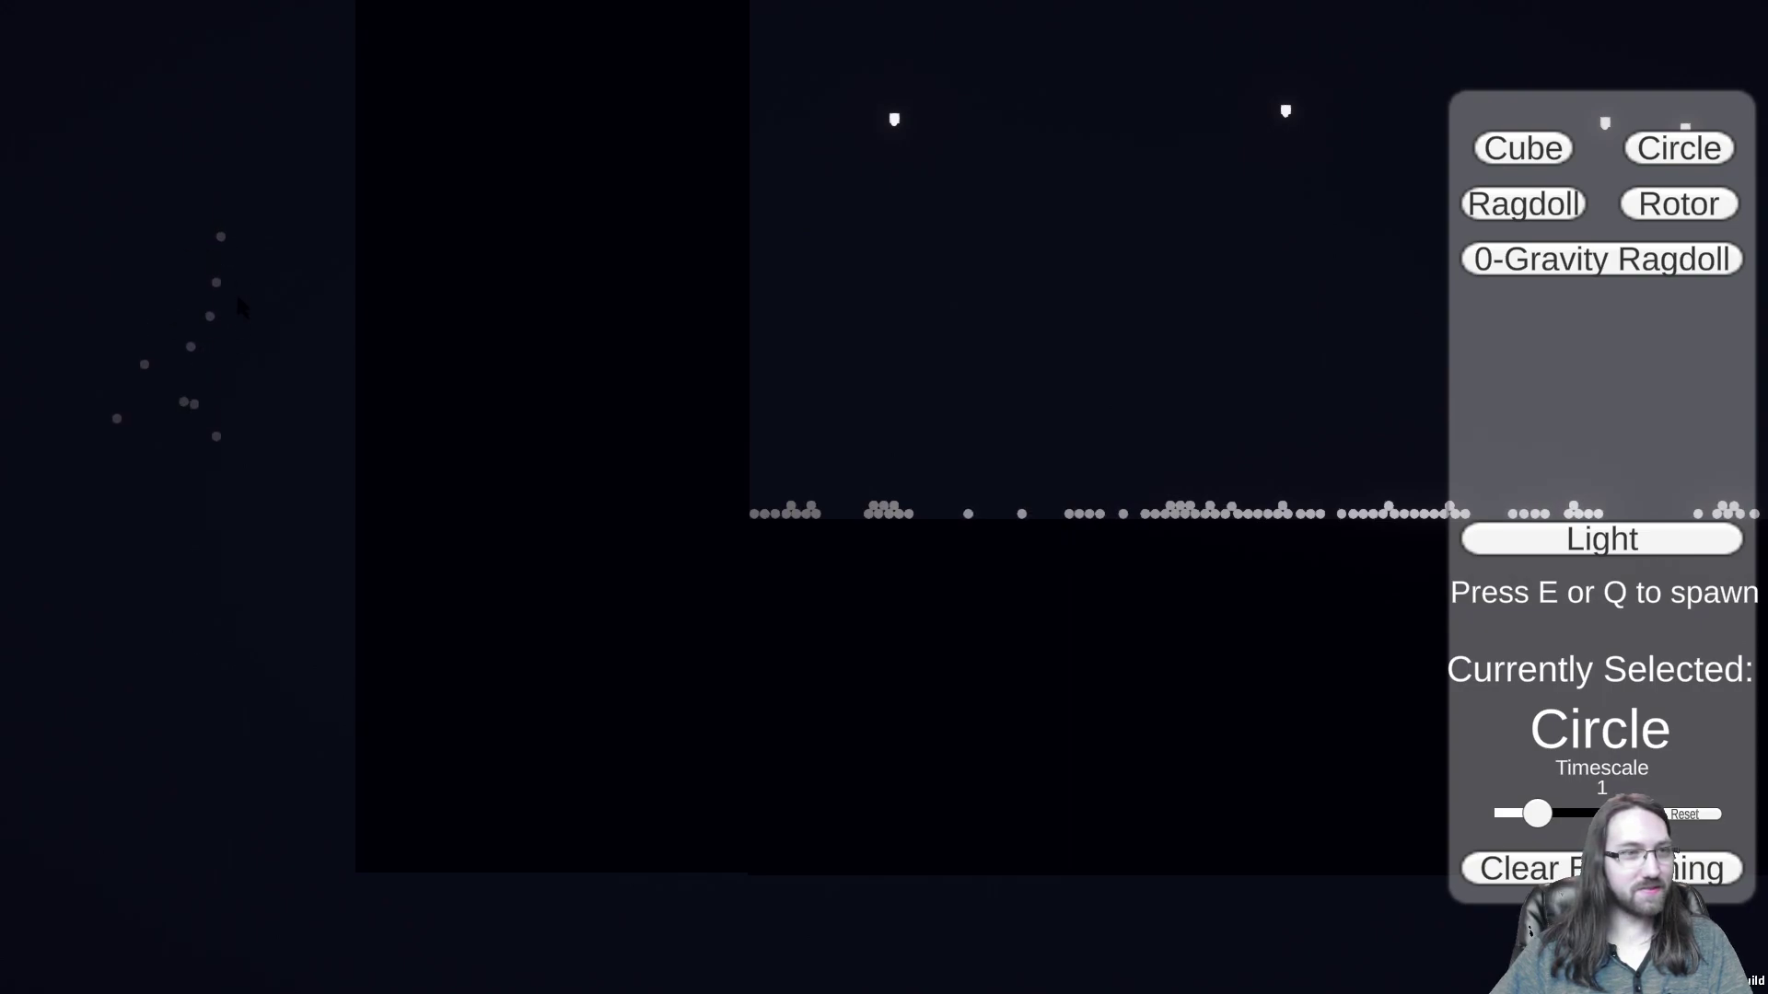
pyautogui.press('d')
pyautogui.press('w')
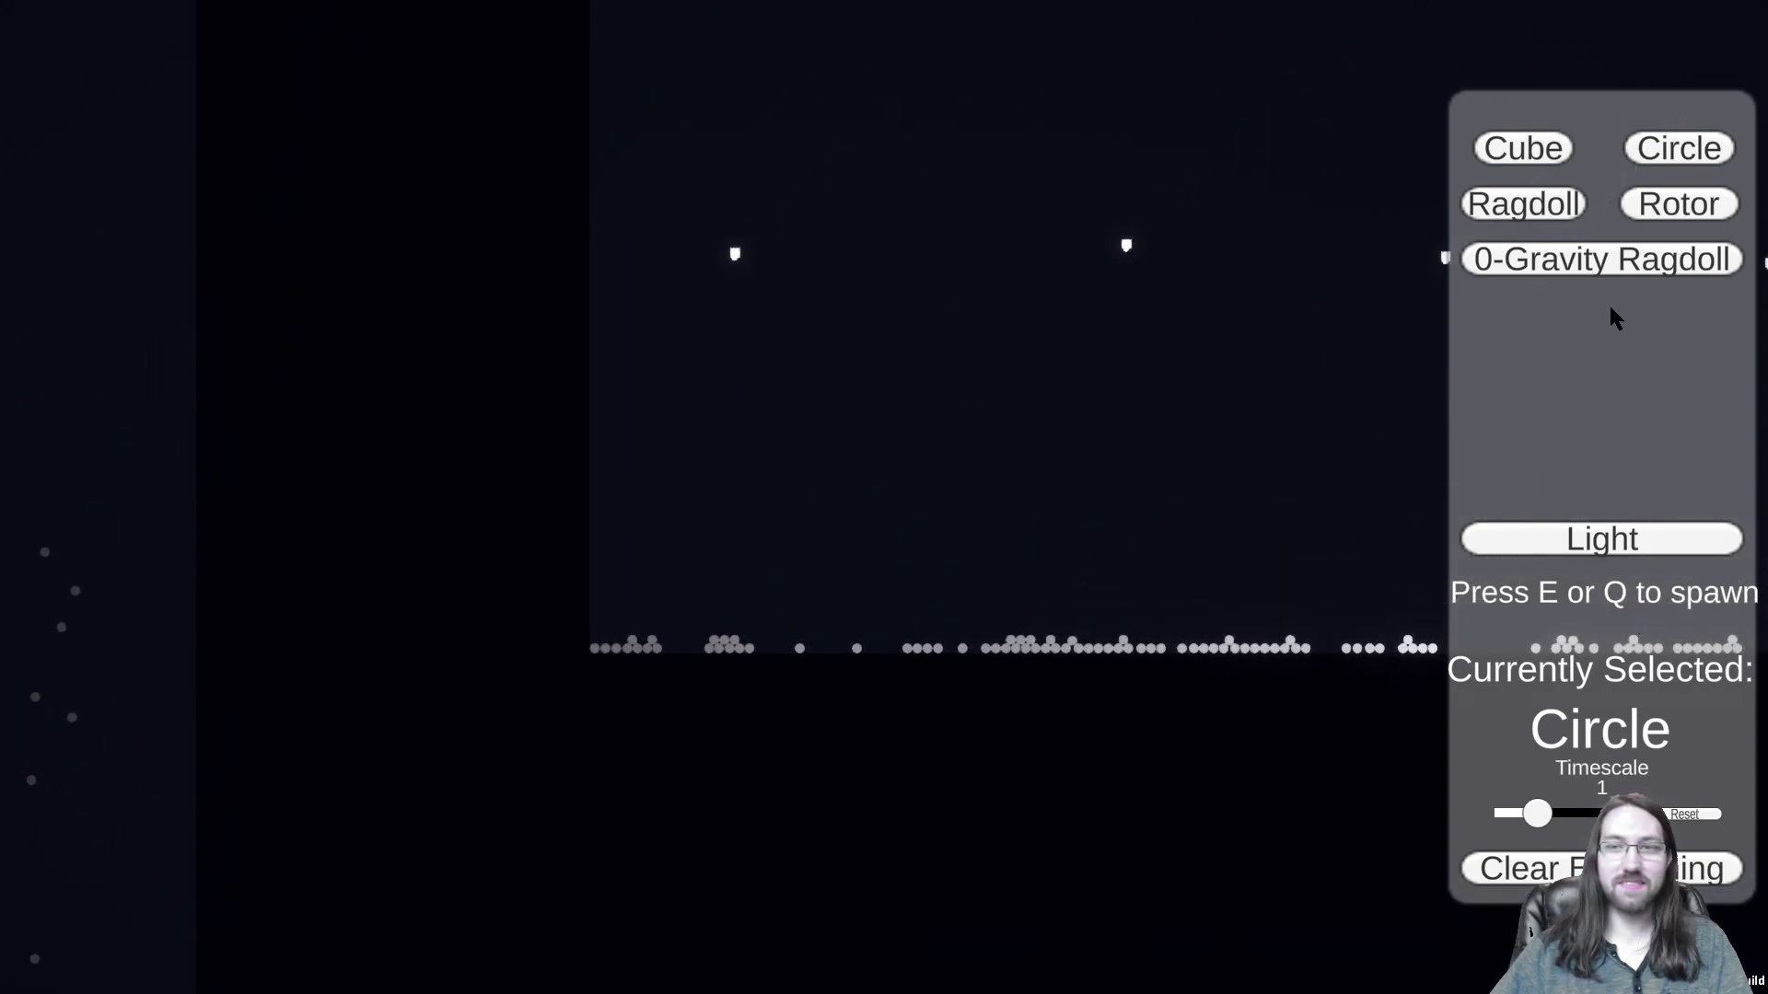
# Step: Switch the spawn type to Rotor and drop falling lines and columns of rotors
pyautogui.click(1523, 204)
pyautogui.press('d')
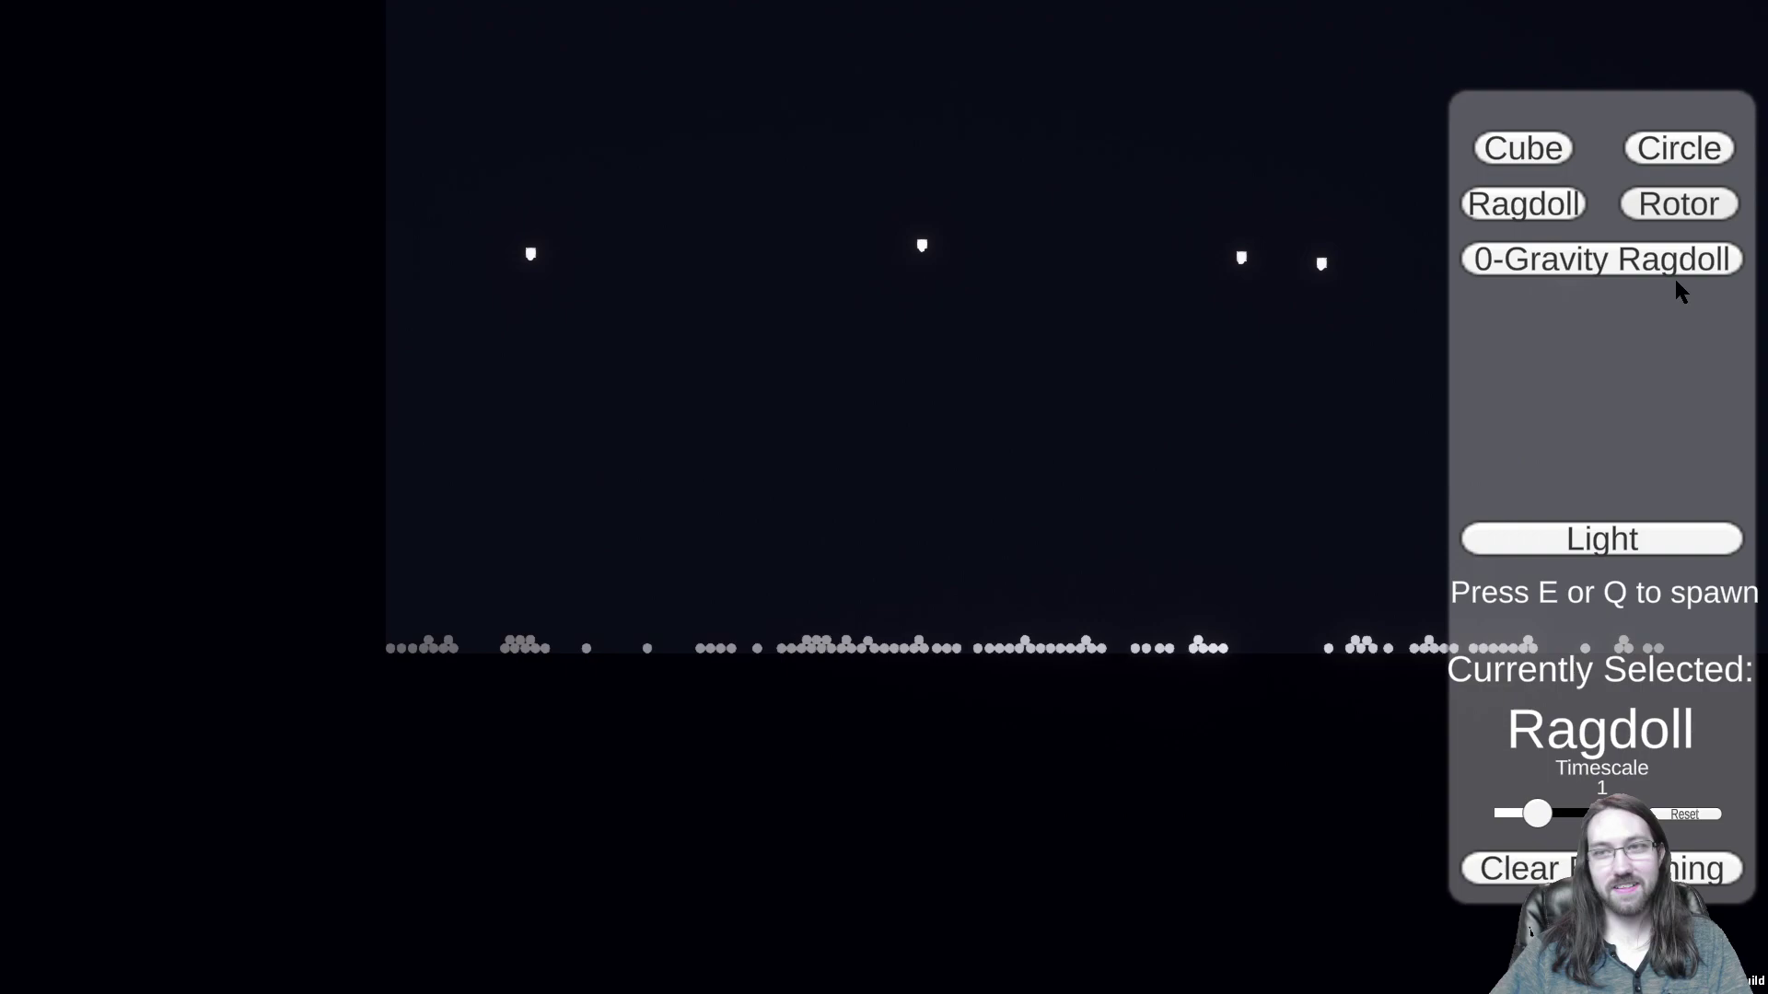
pyautogui.click(1677, 207)
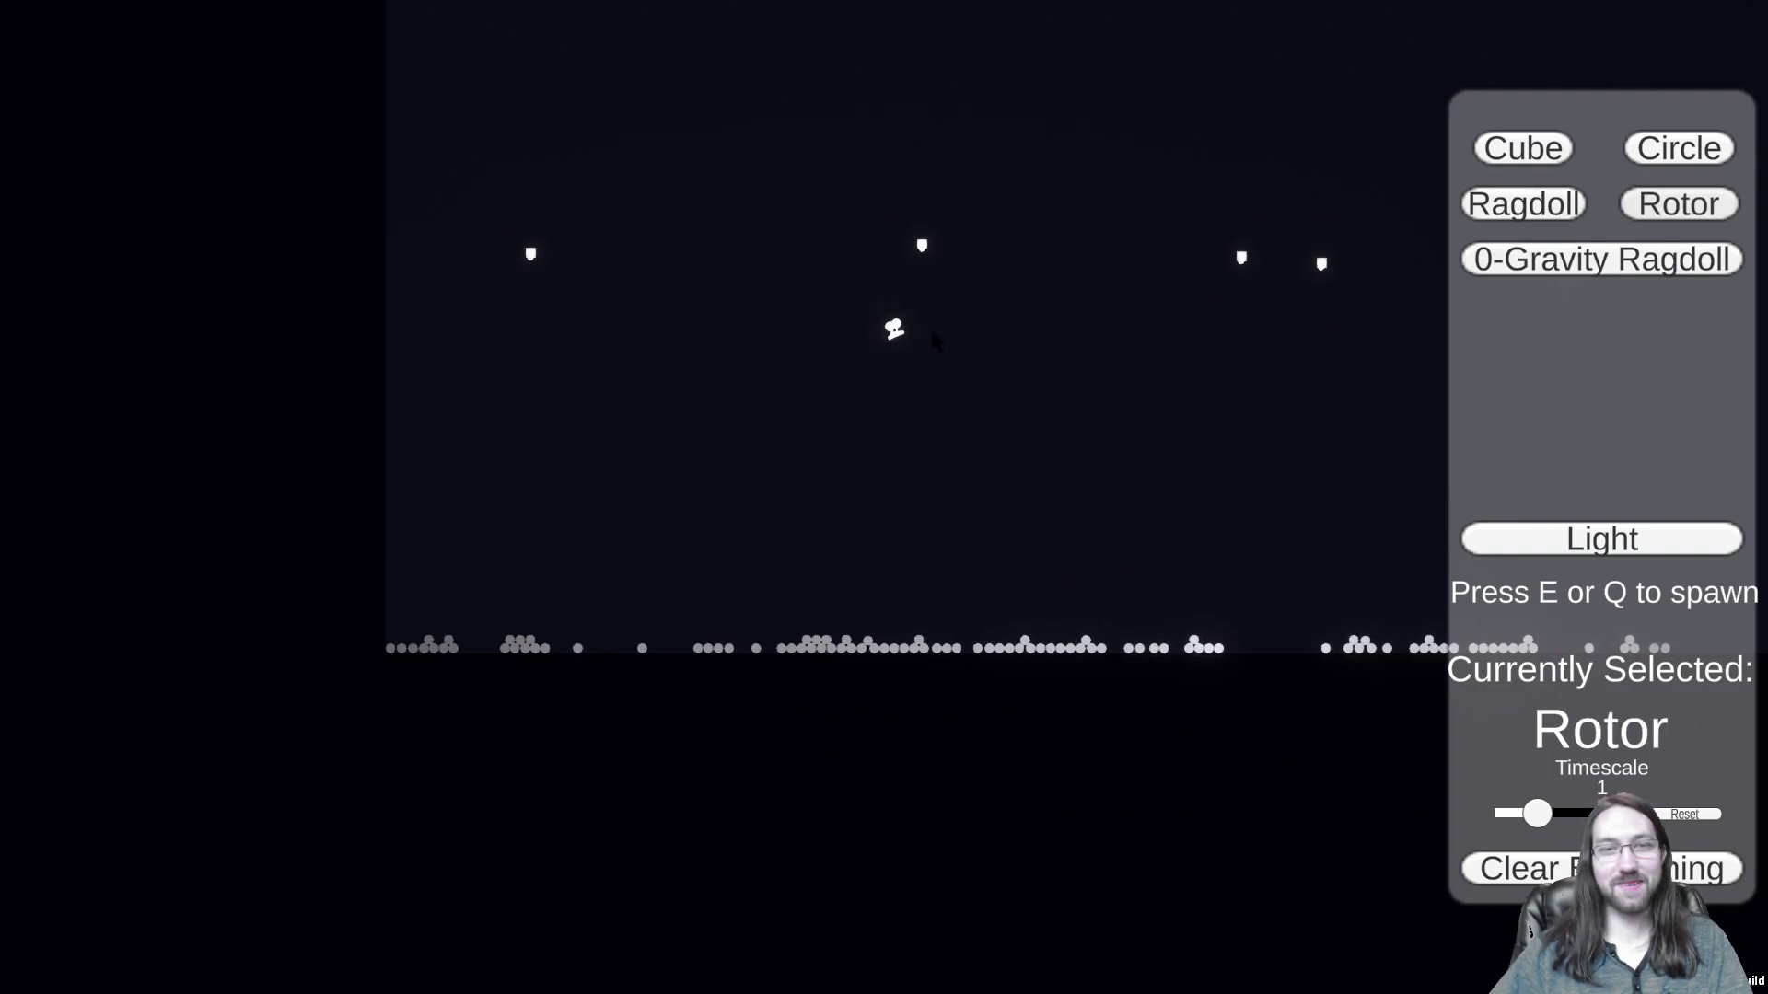
pyautogui.press('e')
pyautogui.press('e')
pyautogui.press('e')
pyautogui.press('e')
pyautogui.press('e')
pyautogui.press('e')
pyautogui.press('e')
pyautogui.press('e')
pyautogui.press('d')
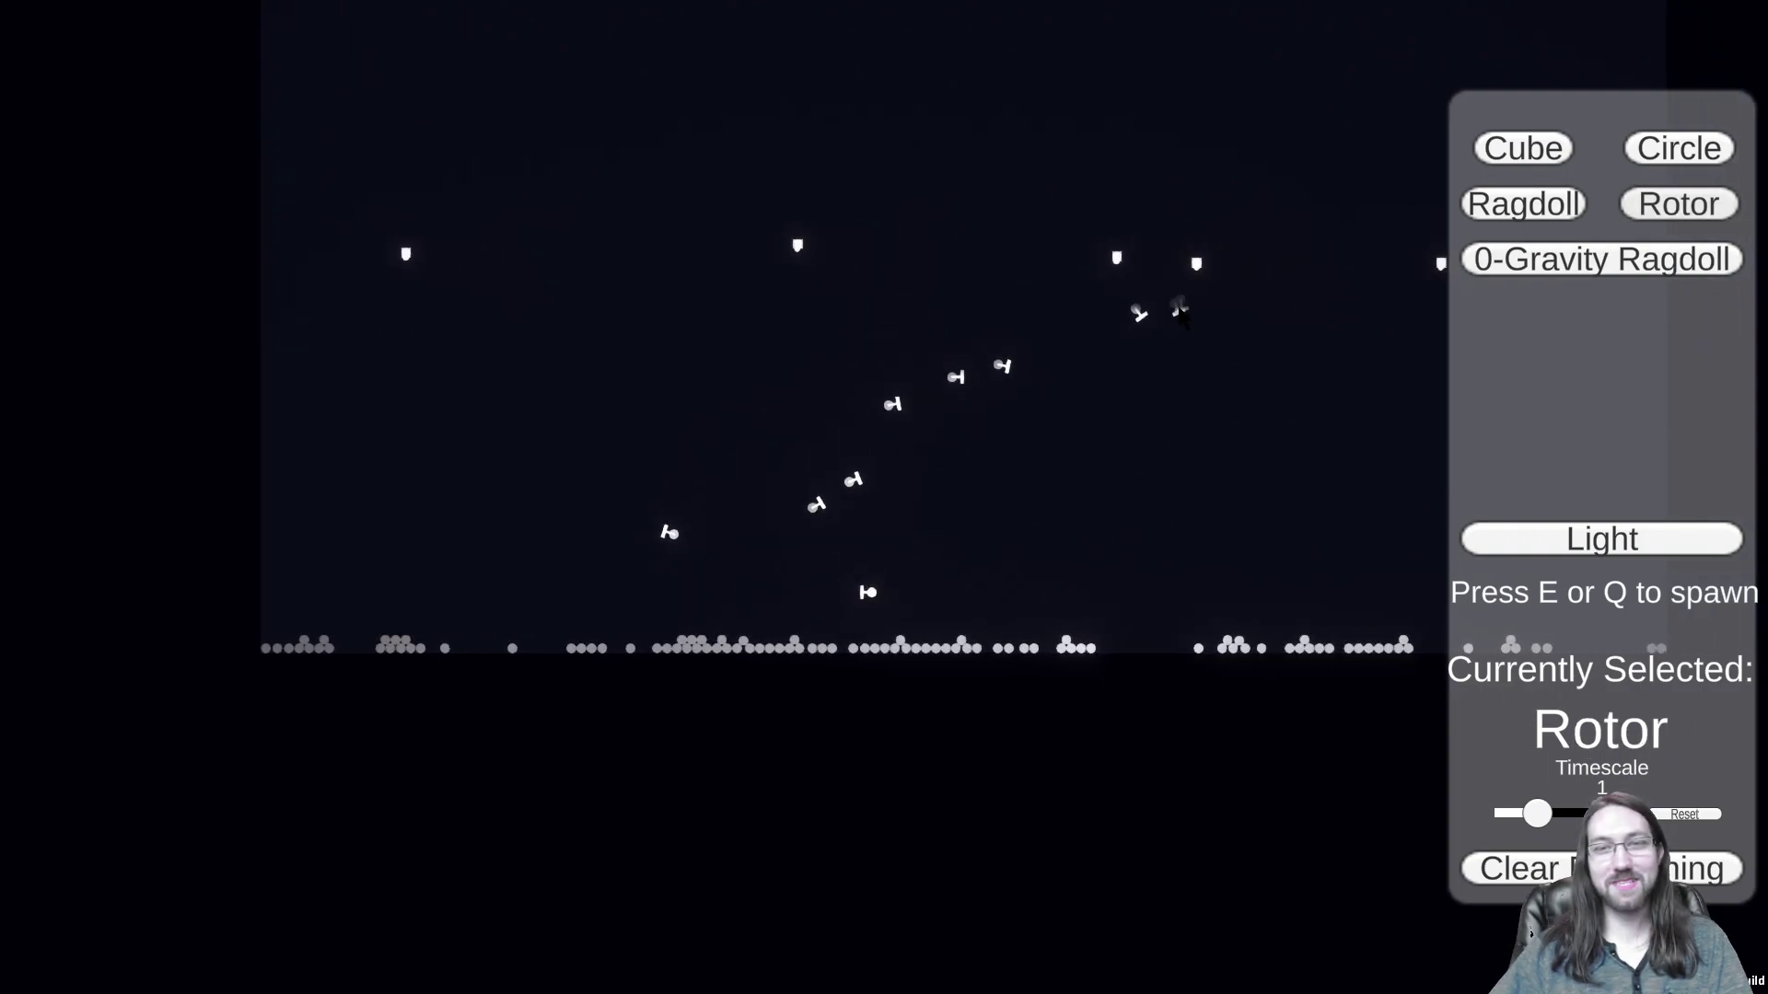
pyautogui.press('e')
pyautogui.press('e')
pyautogui.press('e')
pyautogui.press('e')
pyautogui.press('e')
pyautogui.press('e')
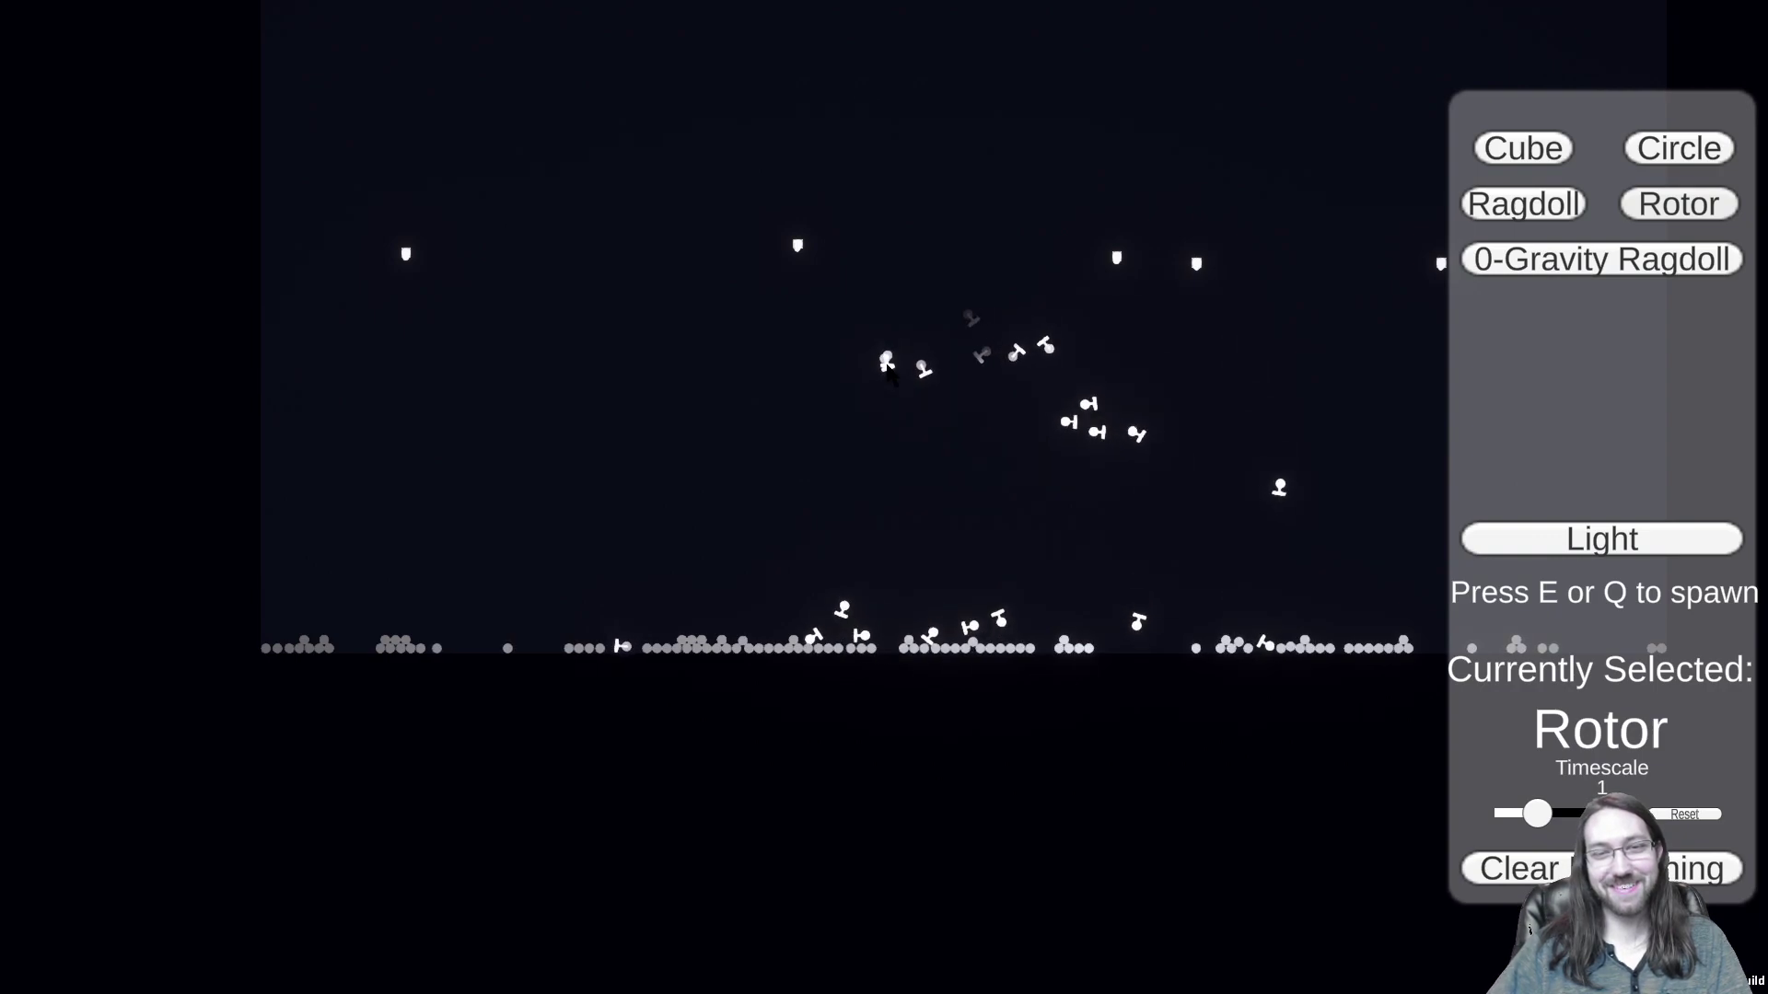
pyautogui.press('e')
pyautogui.press('e')
pyautogui.press('e')
pyautogui.press('e')
pyautogui.press('e')
pyautogui.press('e')
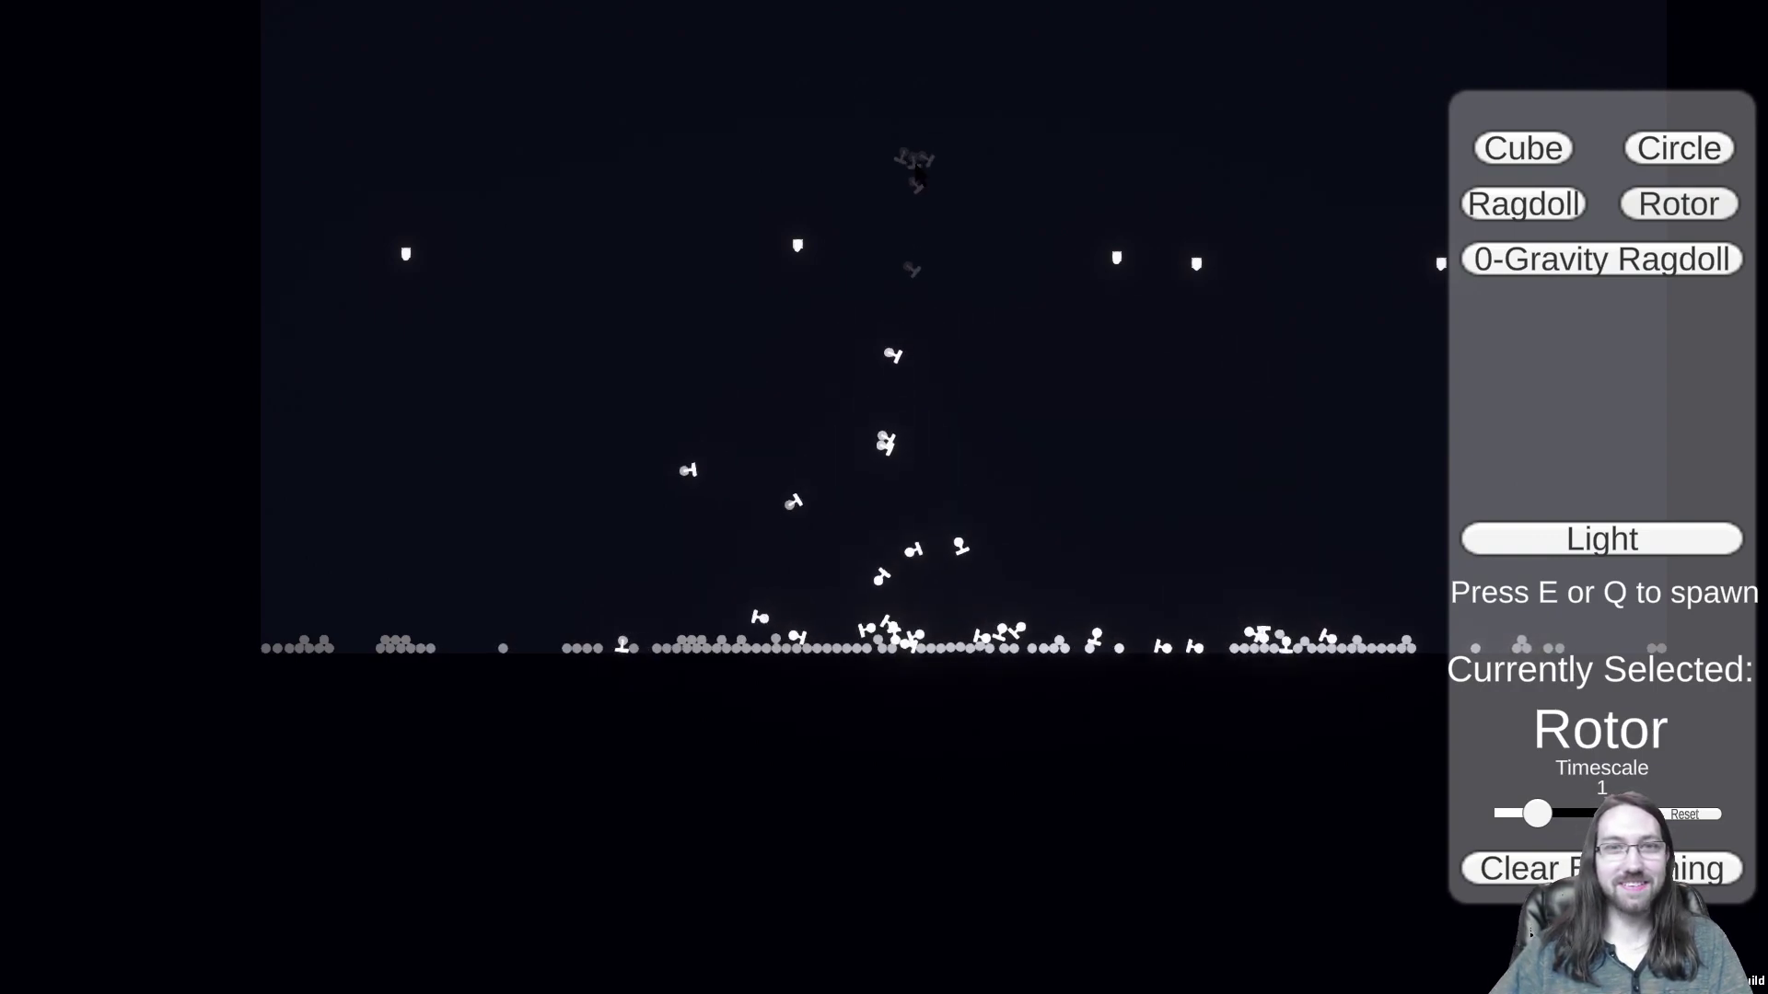
# Step: Keep spawning rotors near the top of the scene to grow the pile
pyautogui.press('e')
pyautogui.press('e')
pyautogui.press('e')
pyautogui.press('e')
pyautogui.press('e')
pyautogui.press('e')
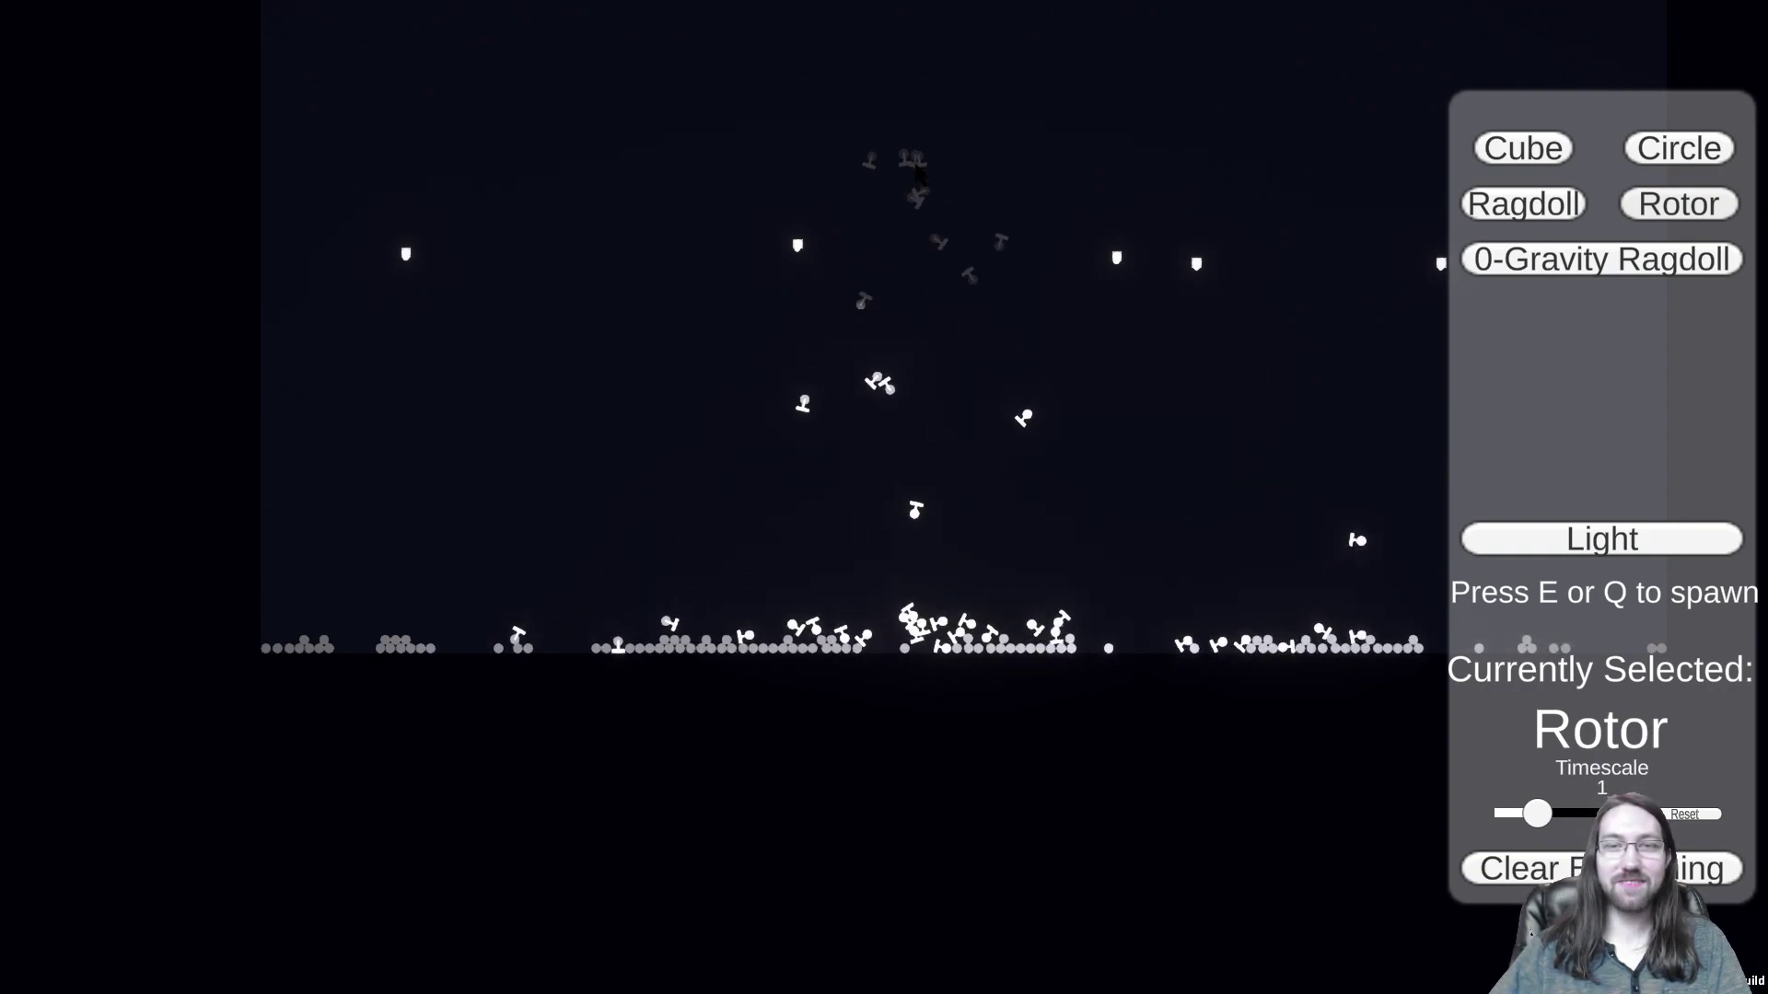
pyautogui.press('e')
pyautogui.press('e')
pyautogui.press('e')
pyautogui.press('e')
pyautogui.press('e')
pyautogui.press('e')
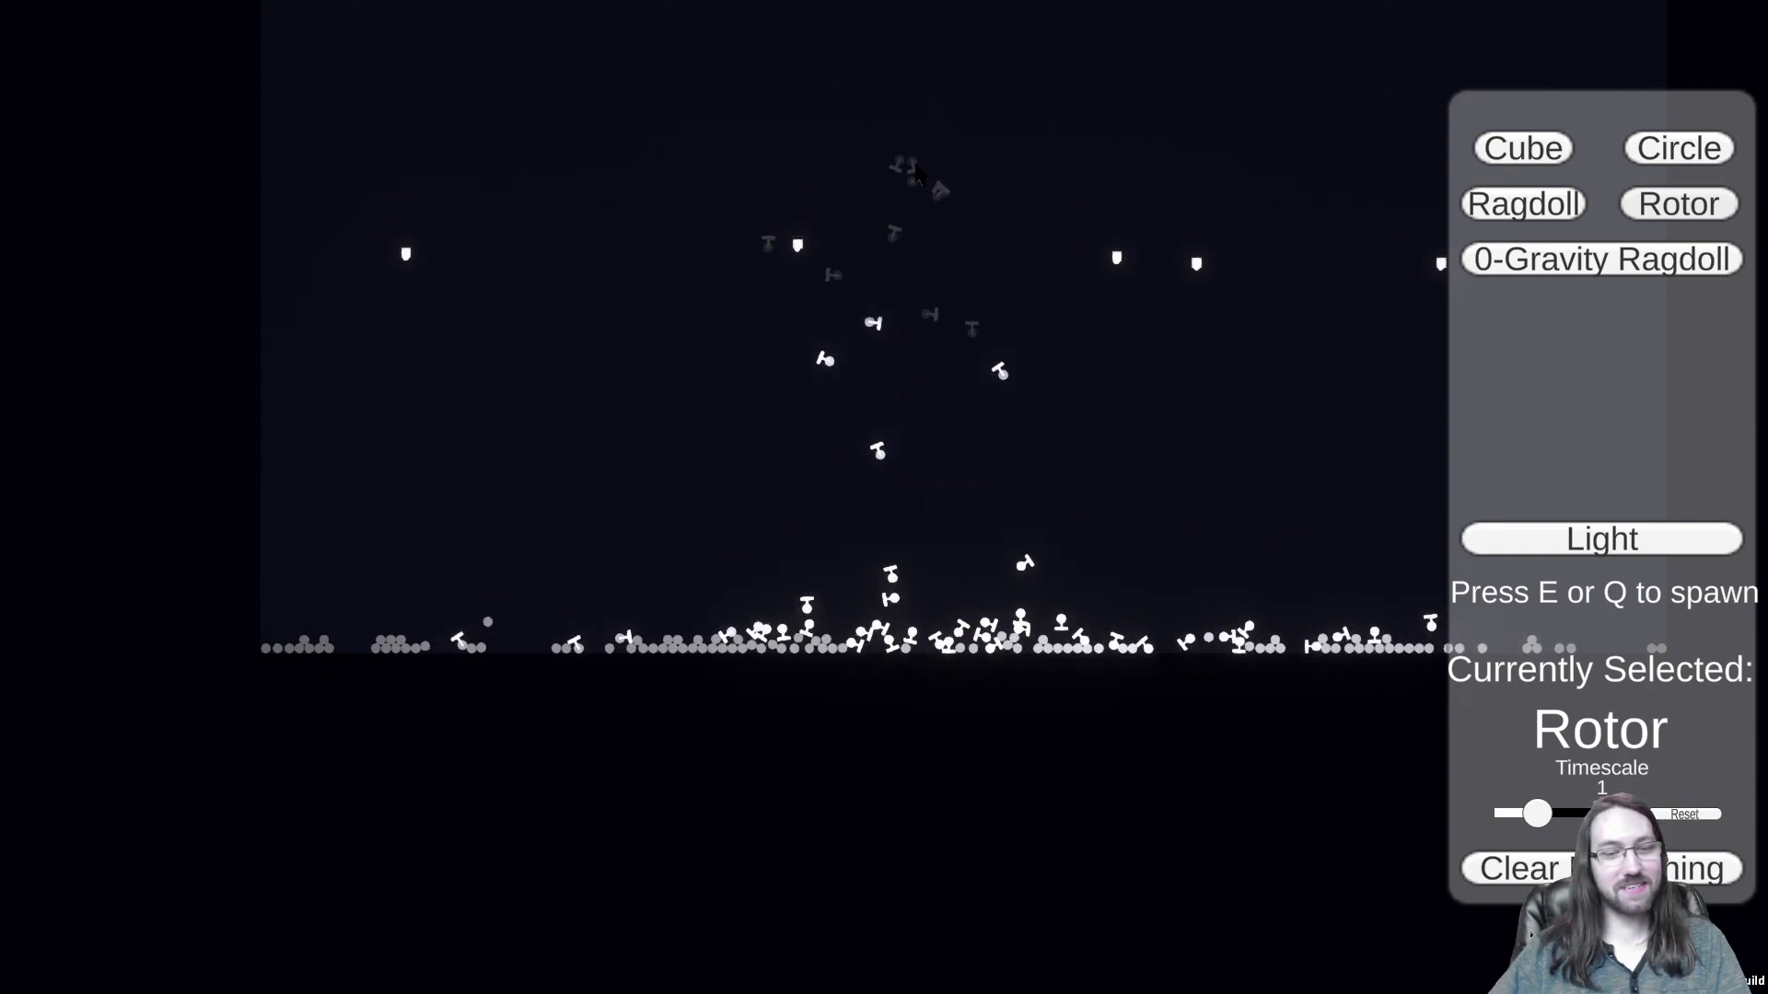
pyautogui.press('e')
pyautogui.press('e')
pyautogui.press('e')
pyautogui.press('e')
pyautogui.press('e')
pyautogui.press('e')
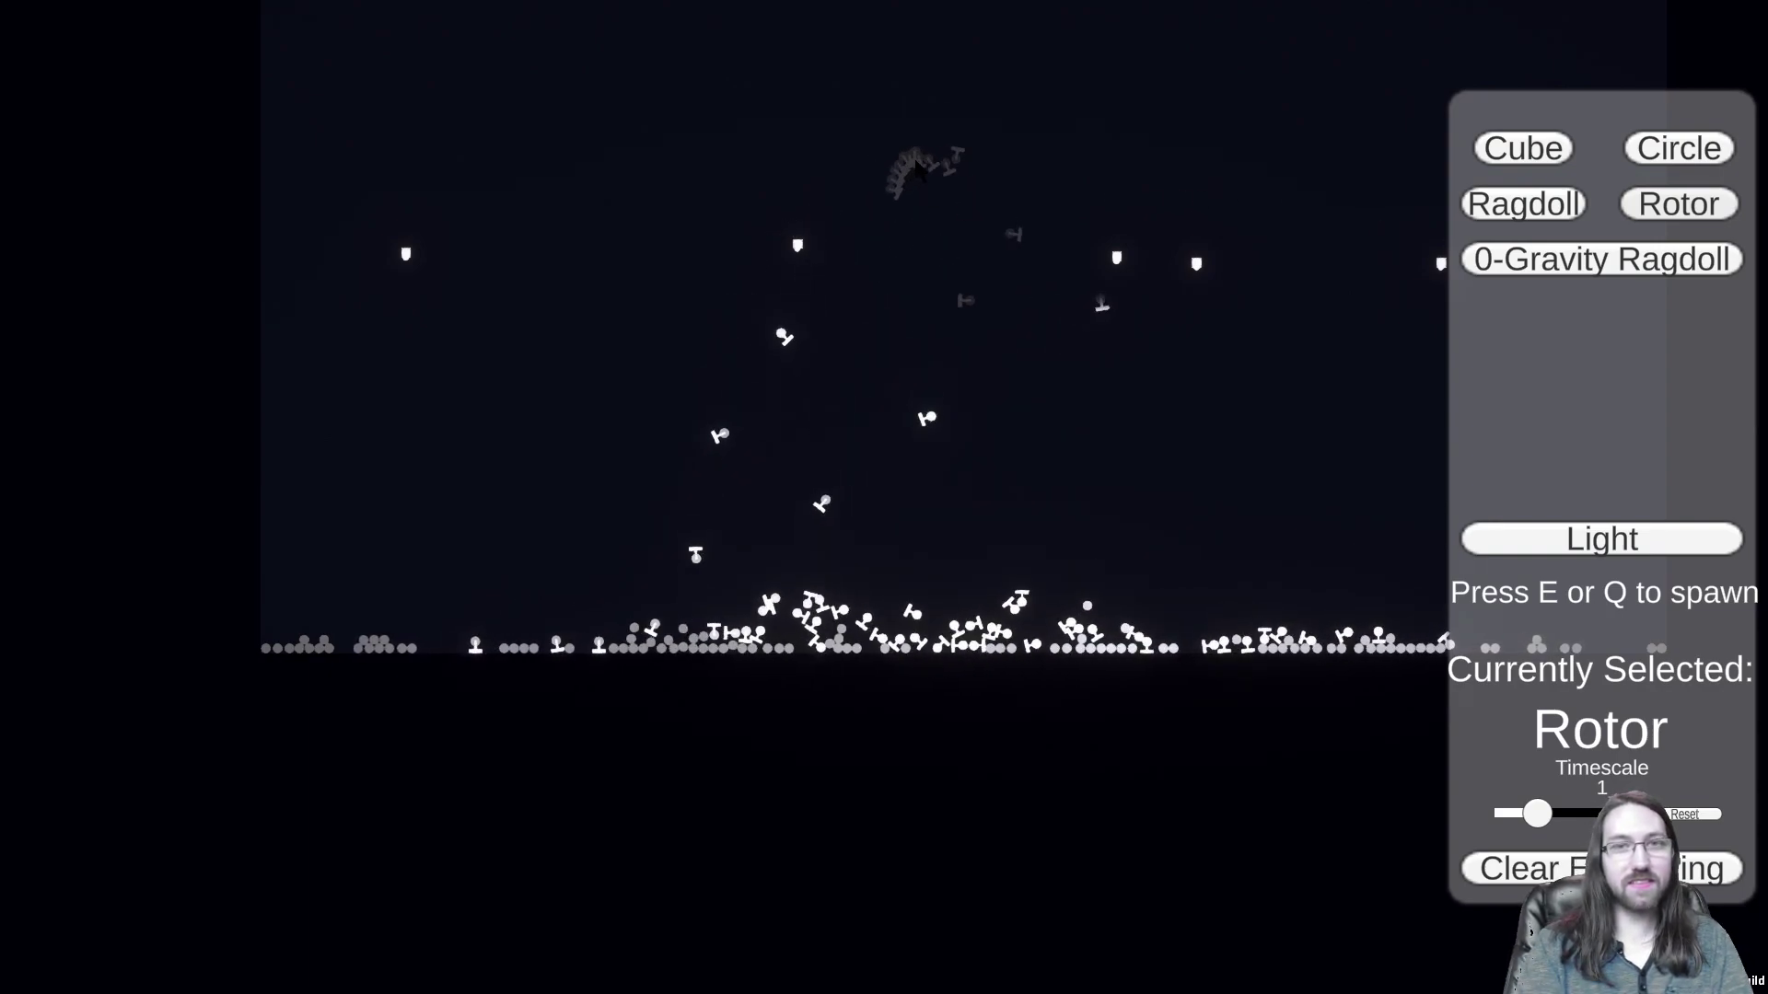
pyautogui.press('e')
pyautogui.press('e')
pyautogui.press('e')
pyautogui.press('e')
pyautogui.press('e')
pyautogui.press('e')
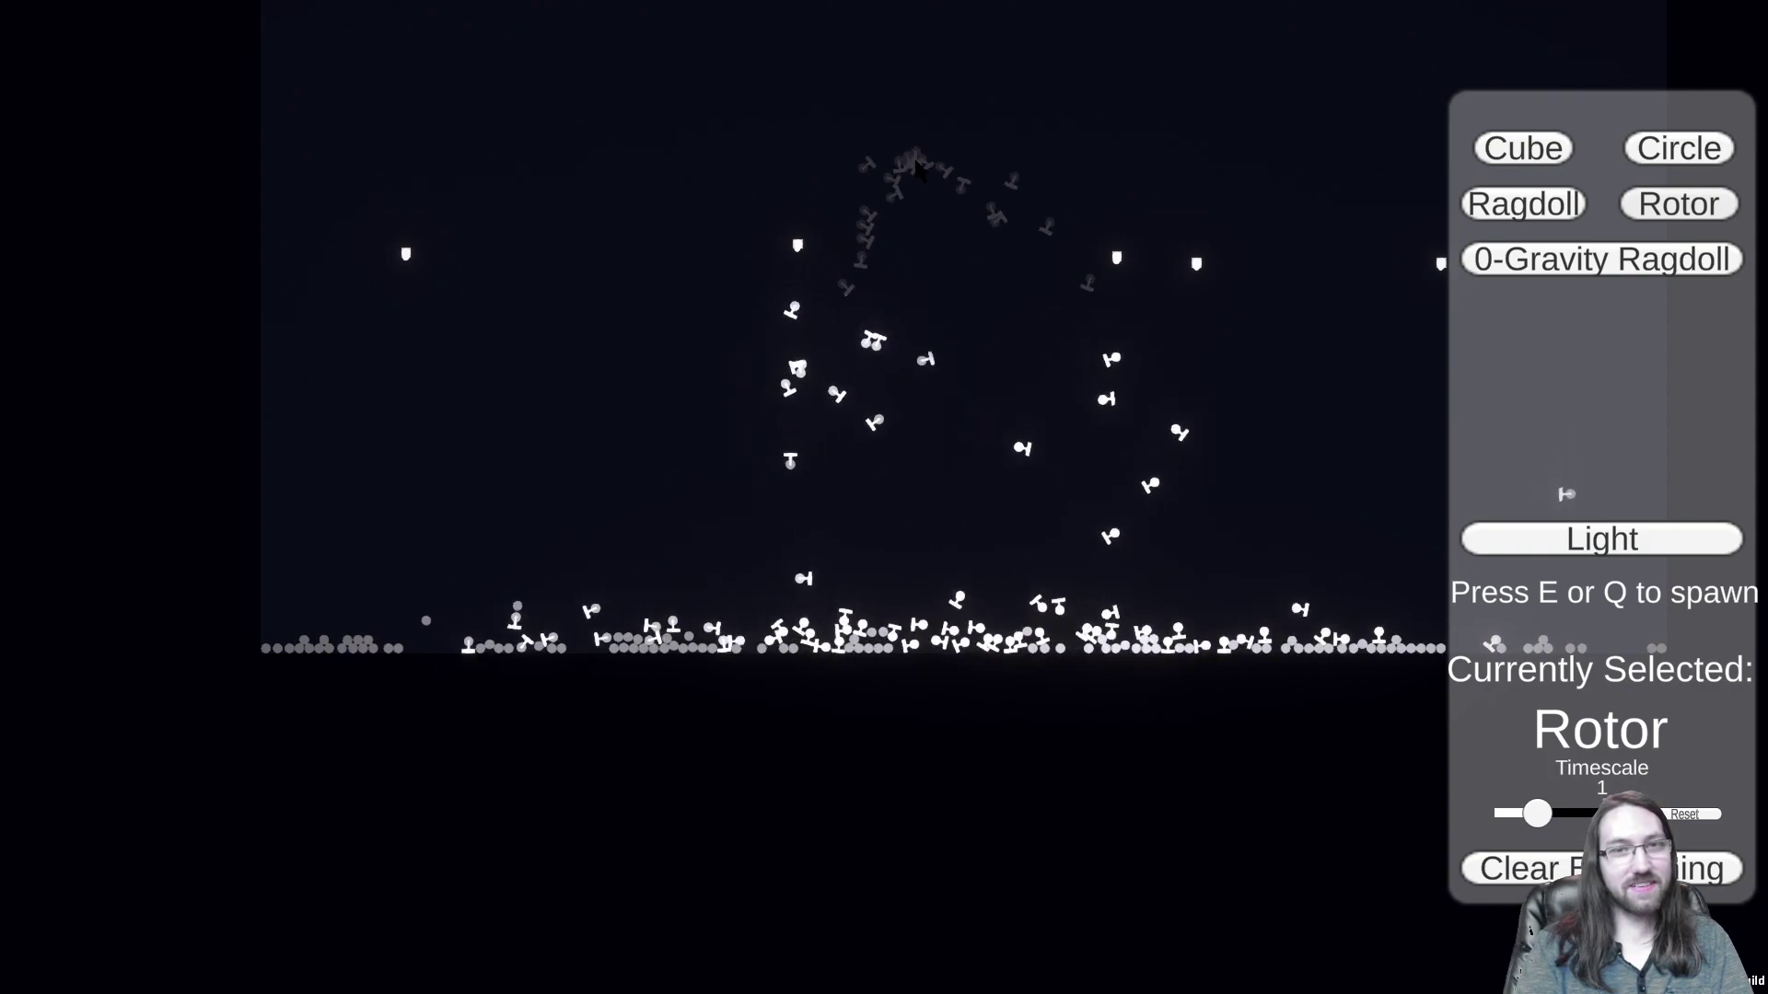
pyautogui.press('e')
pyautogui.press('e')
pyautogui.press('e')
pyautogui.press('e')
pyautogui.press('e')
pyautogui.press('e')
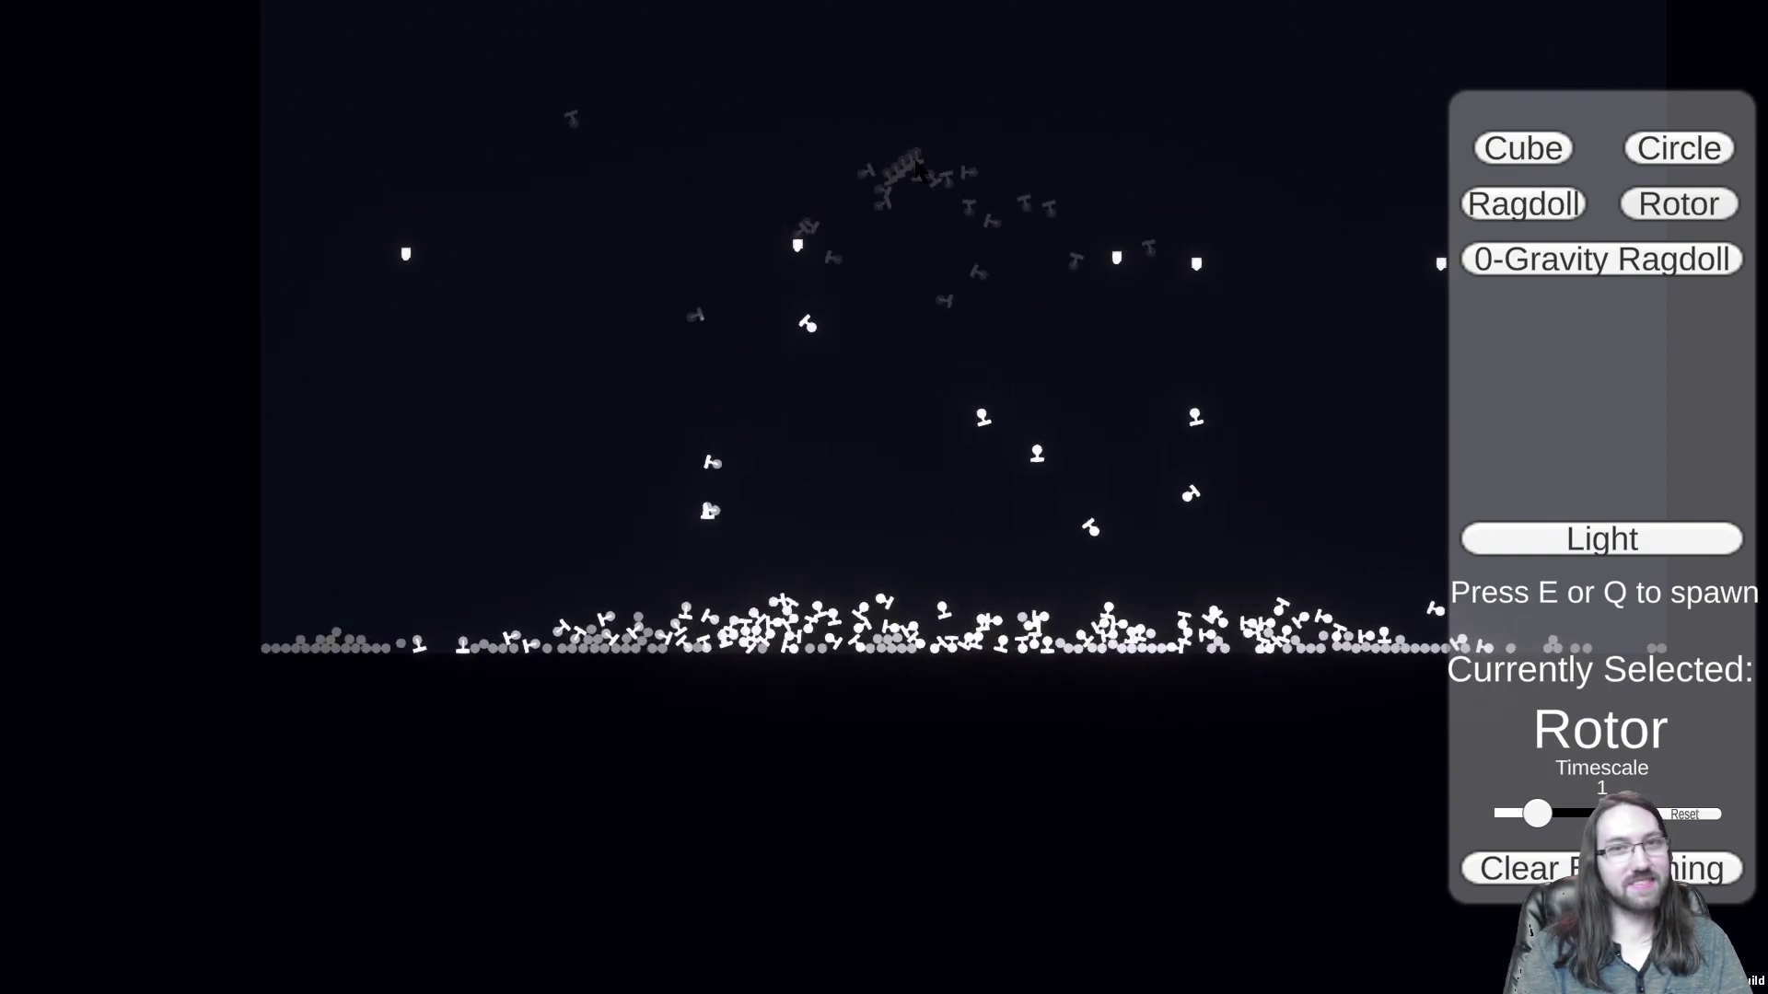
pyautogui.press('e')
pyautogui.press('e')
pyautogui.press('e')
pyautogui.press('e')
pyautogui.press('e')
pyautogui.press('e')
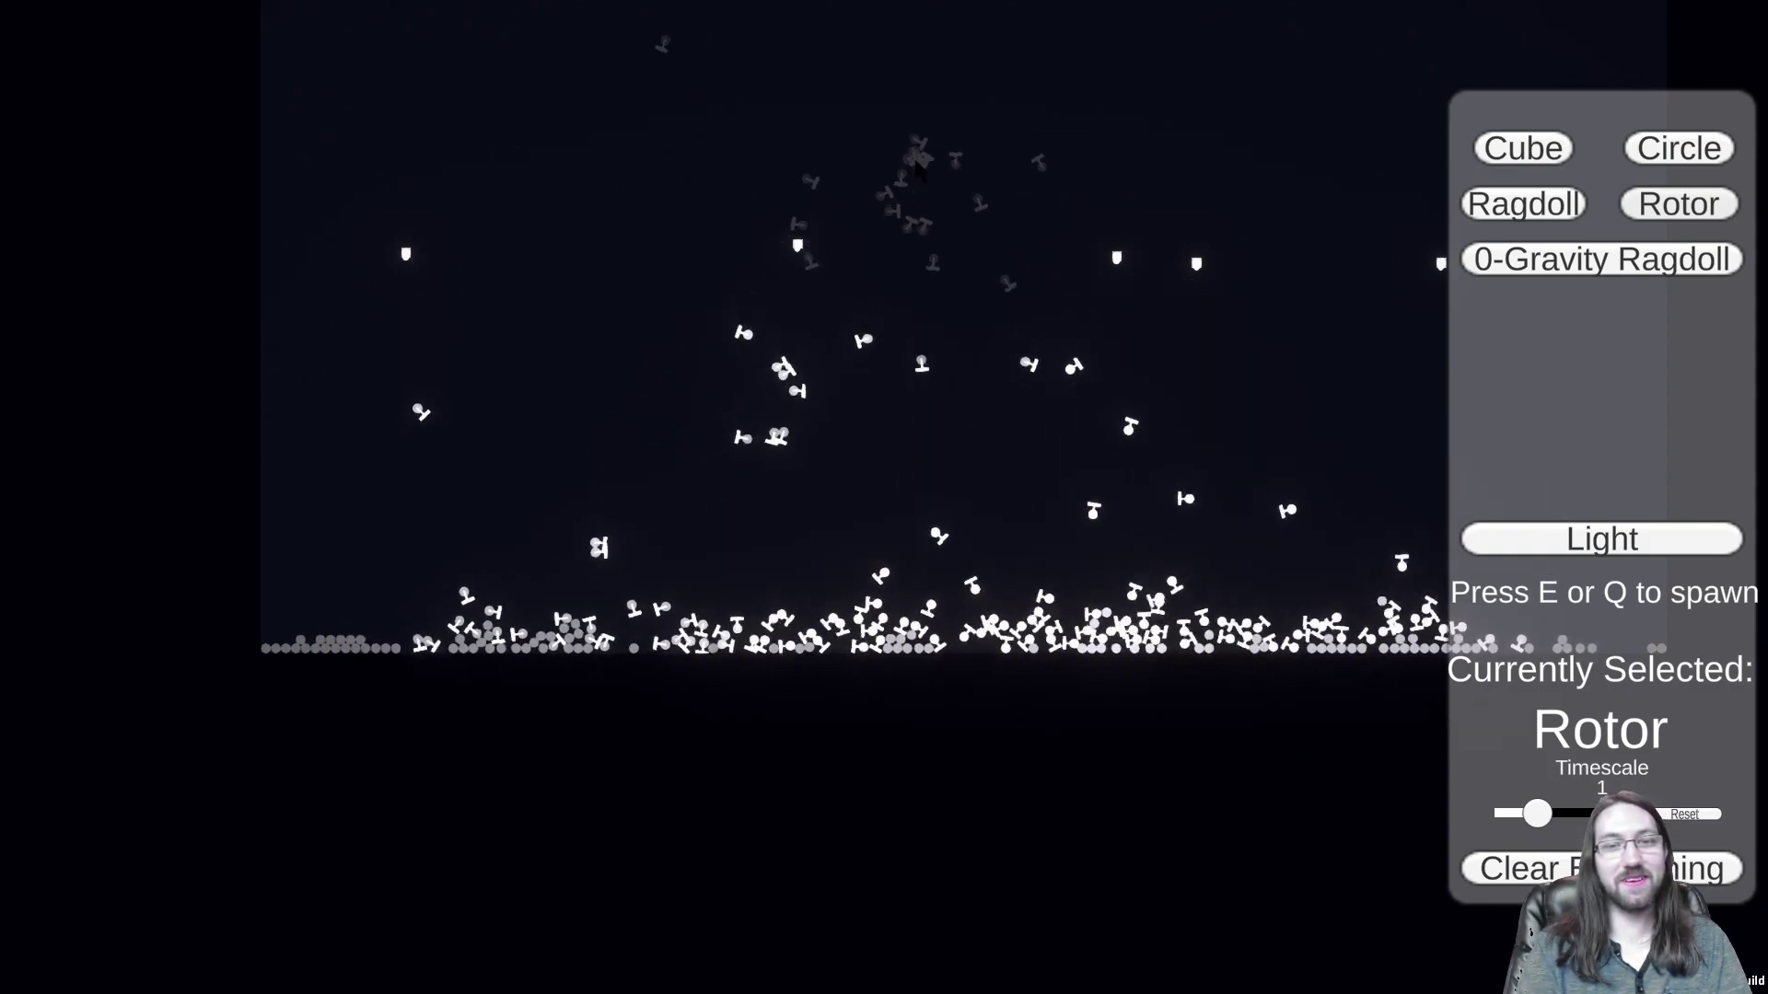
pyautogui.press('e')
pyautogui.press('e')
pyautogui.press('e')
pyautogui.press('e')
pyautogui.press('e')
pyautogui.press('e')
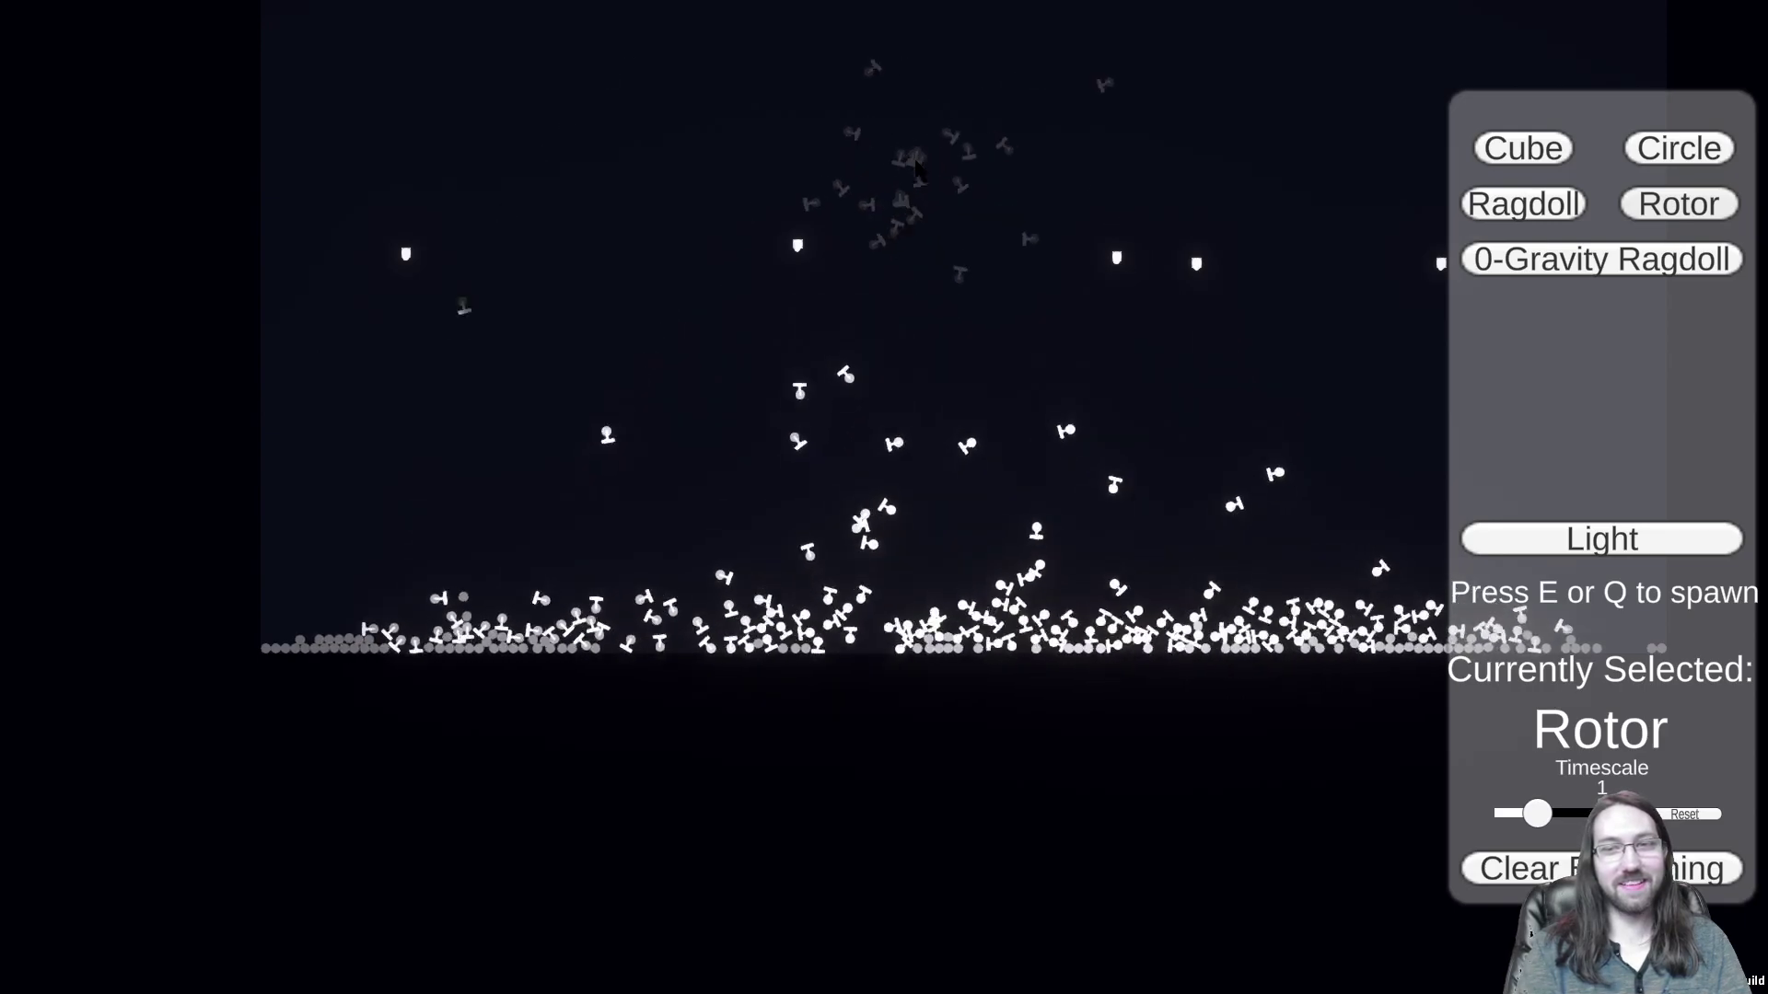
pyautogui.press('e')
pyautogui.press('e')
pyautogui.press('e')
pyautogui.press('e')
pyautogui.press('e')
pyautogui.press('e')
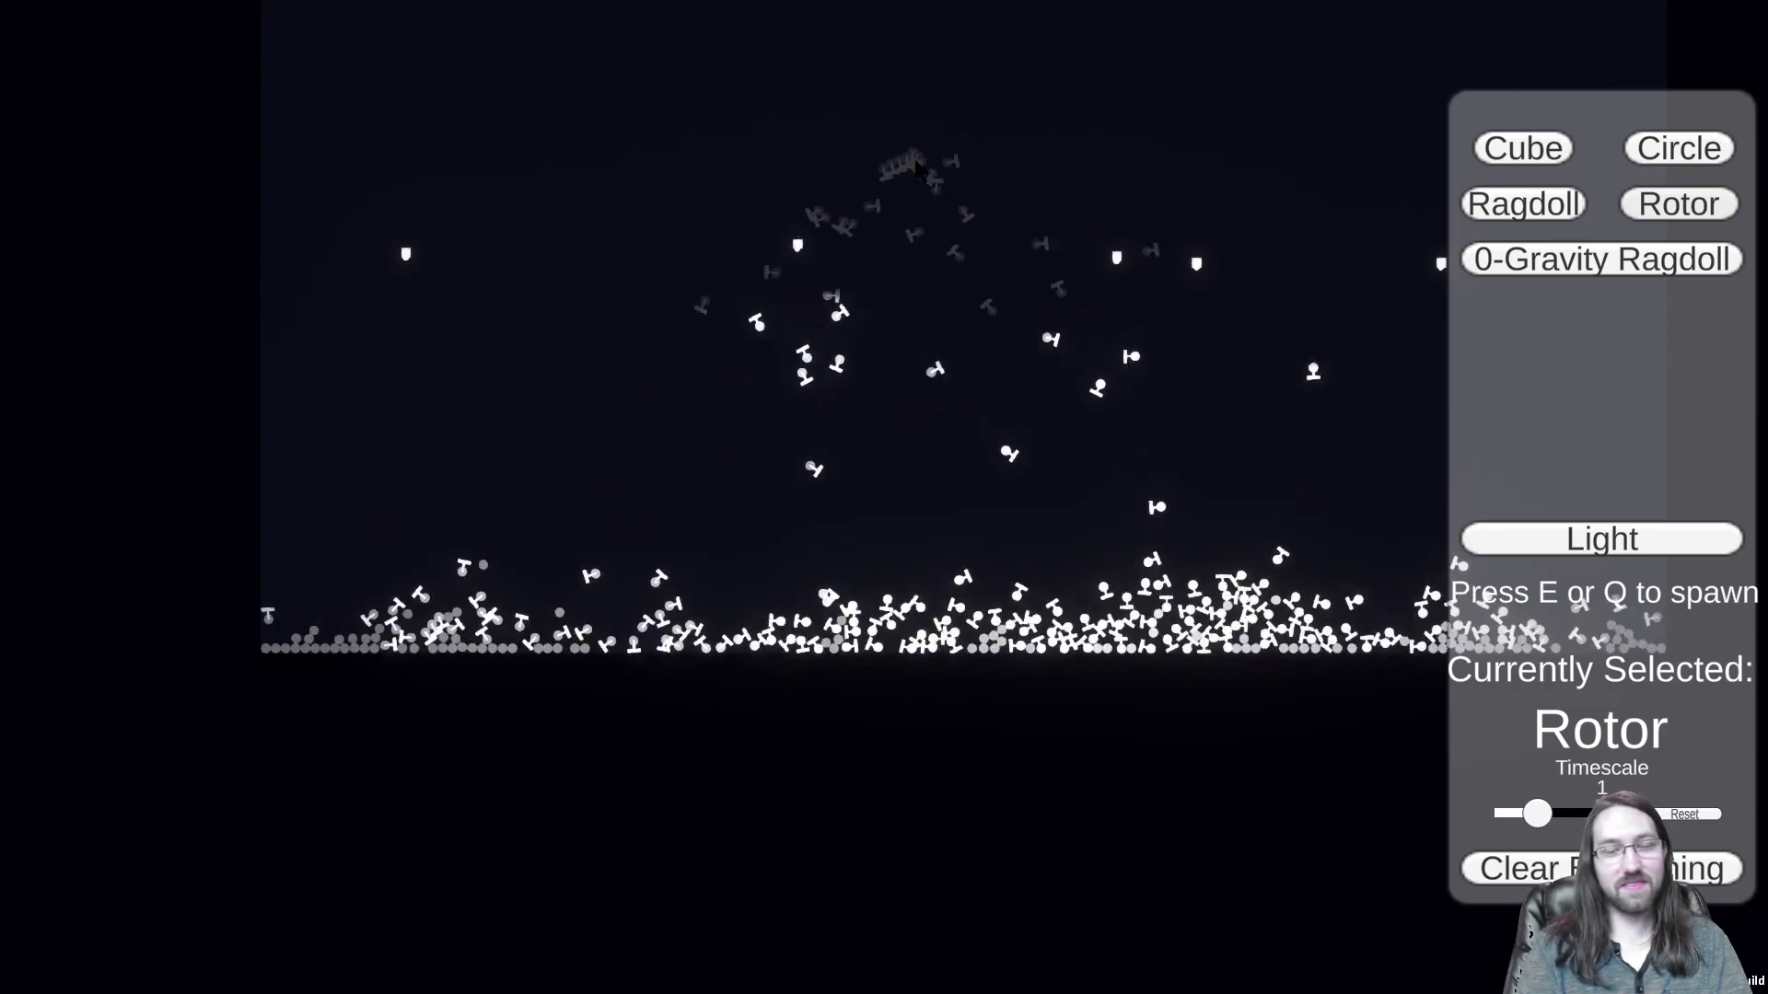
pyautogui.press('e')
pyautogui.press('e')
pyautogui.press('e')
pyautogui.press('e')
pyautogui.press('e')
pyautogui.press('e')
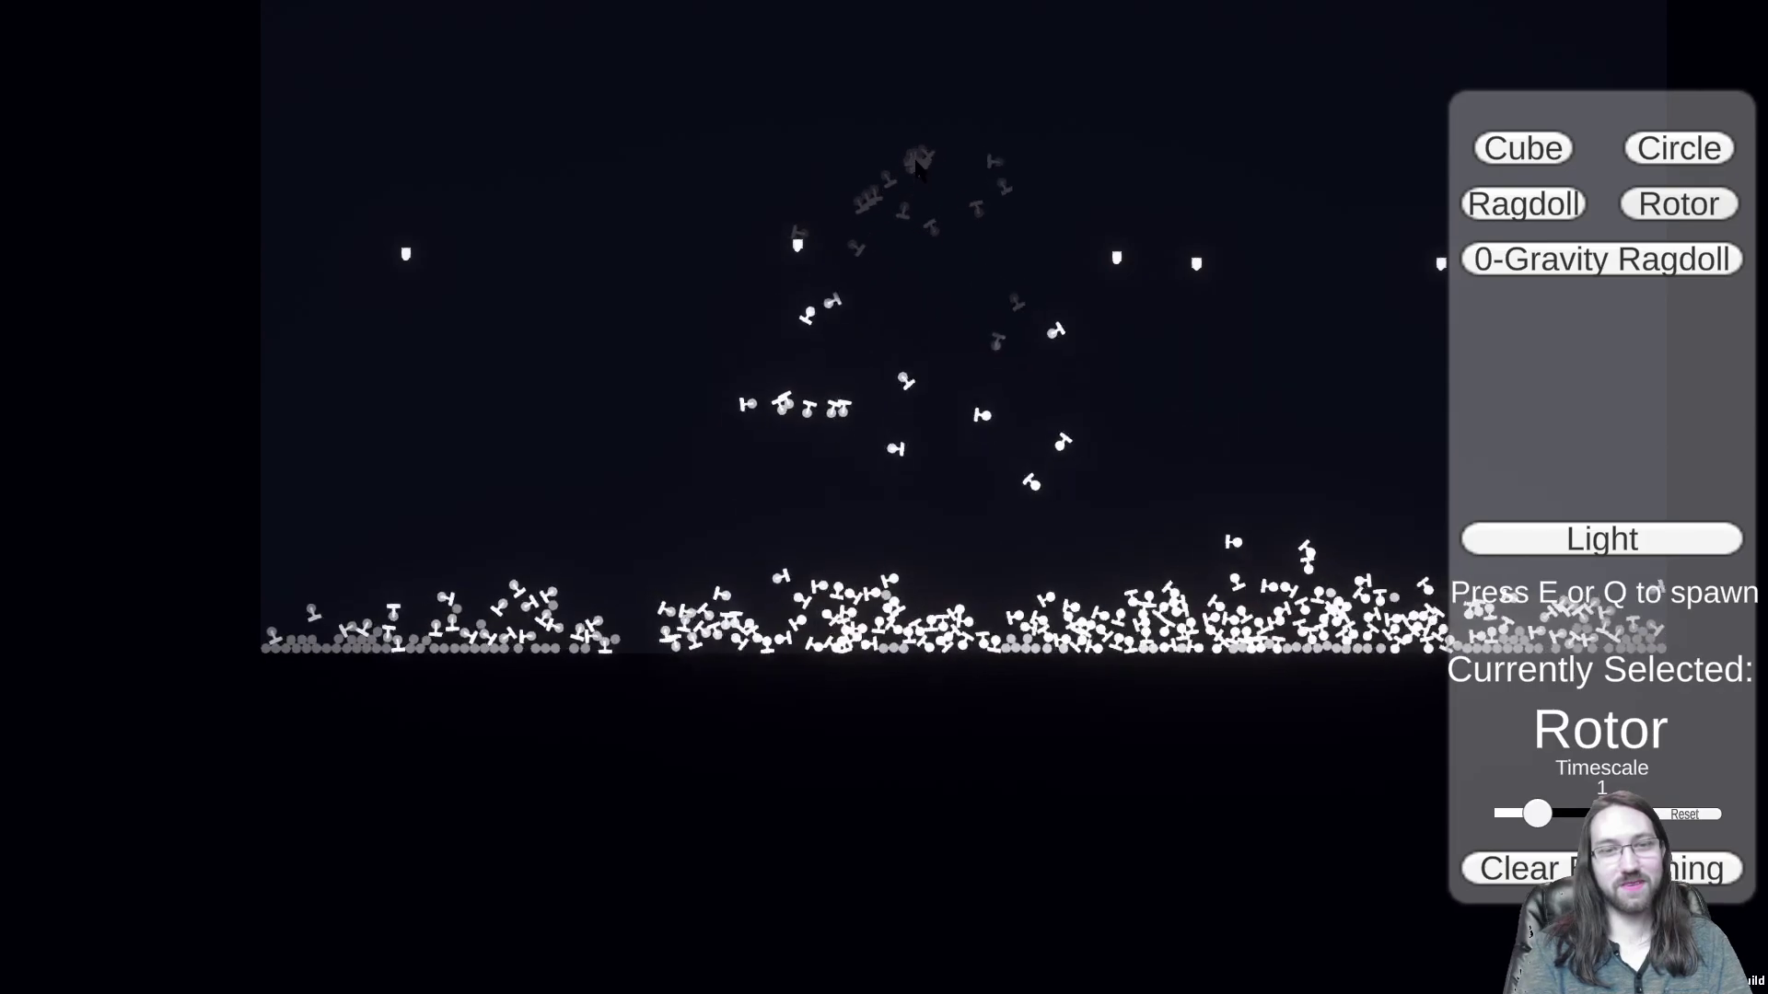
pyautogui.press('e')
pyautogui.press('e')
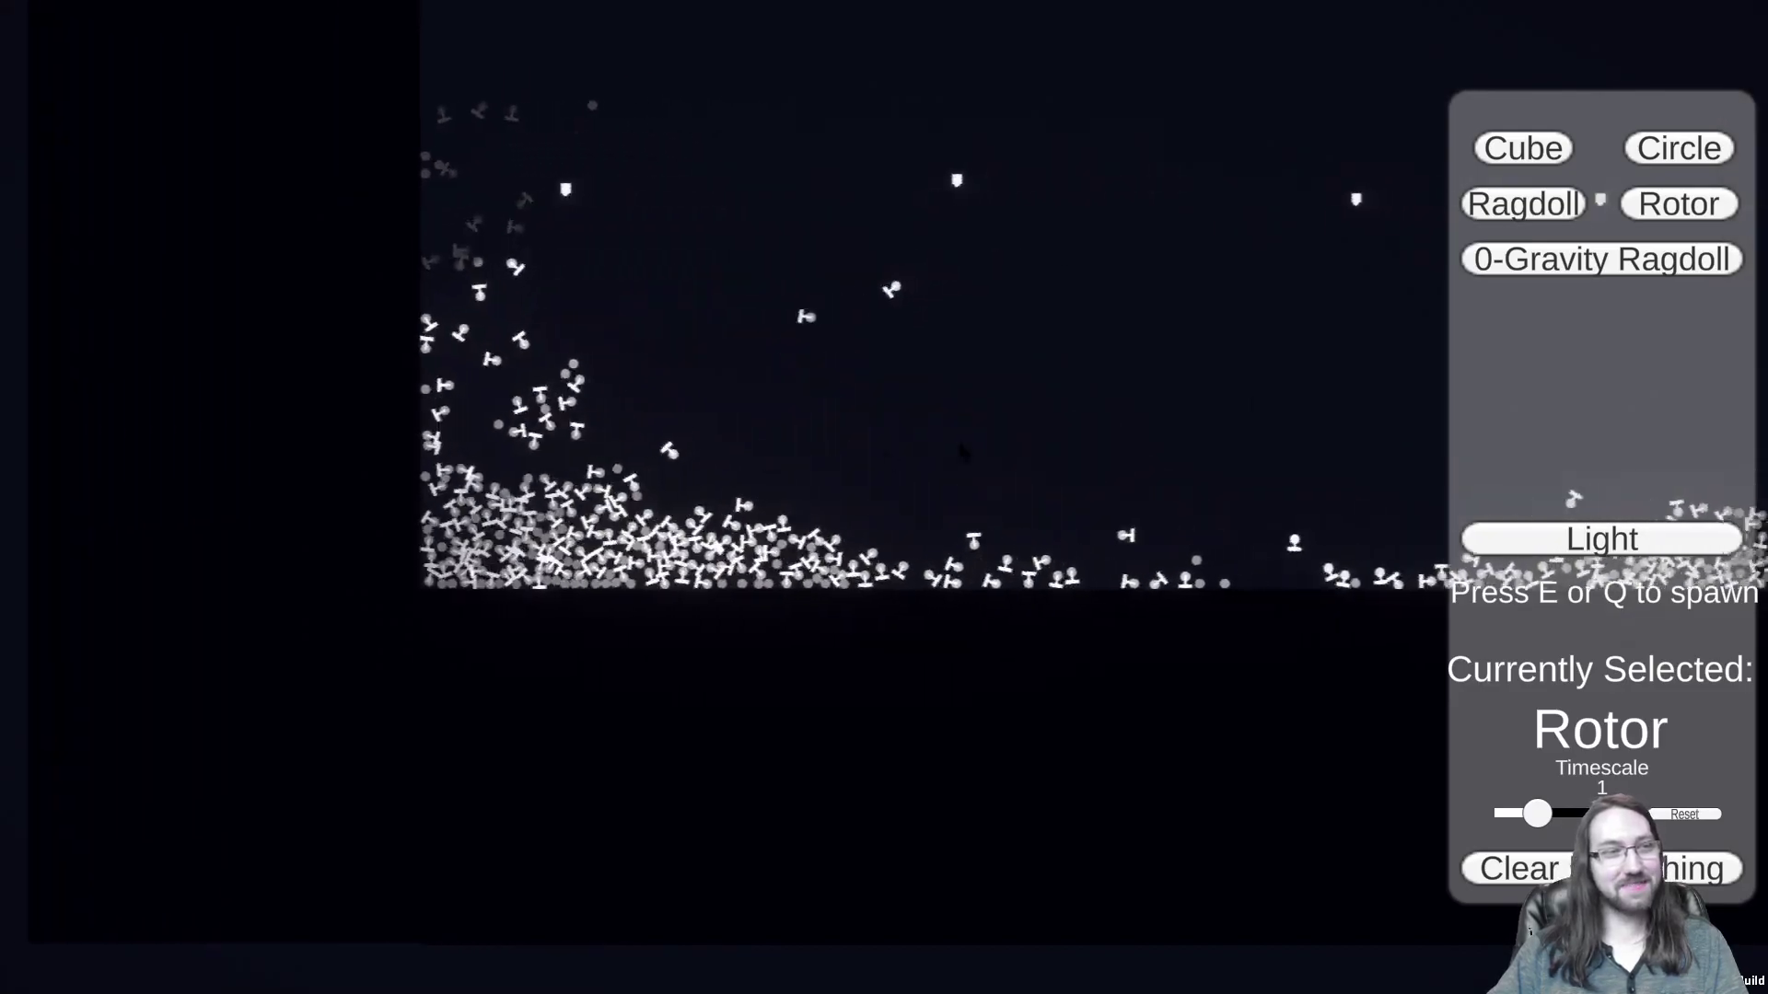
# Step: Drop a ragdoll into the rotor pile, zoom the view, then switch spawning to Cube
pyautogui.click(1536, 214)
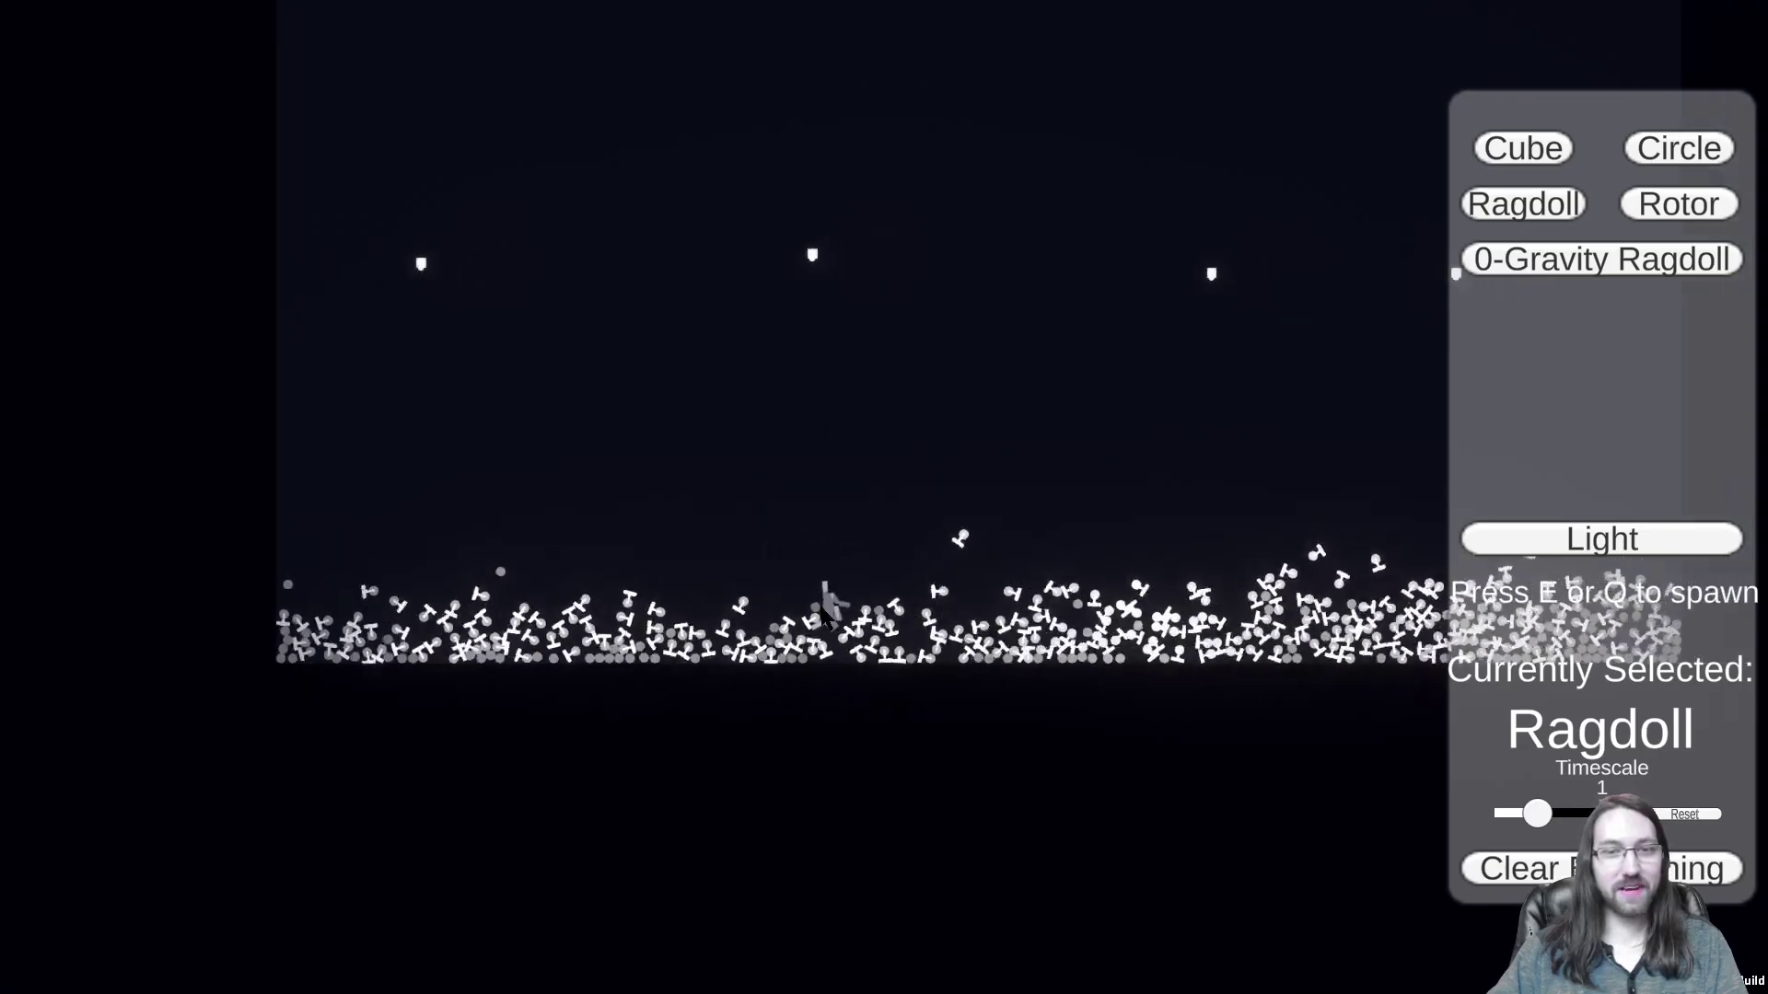
pyautogui.scroll(3, 866, 511)
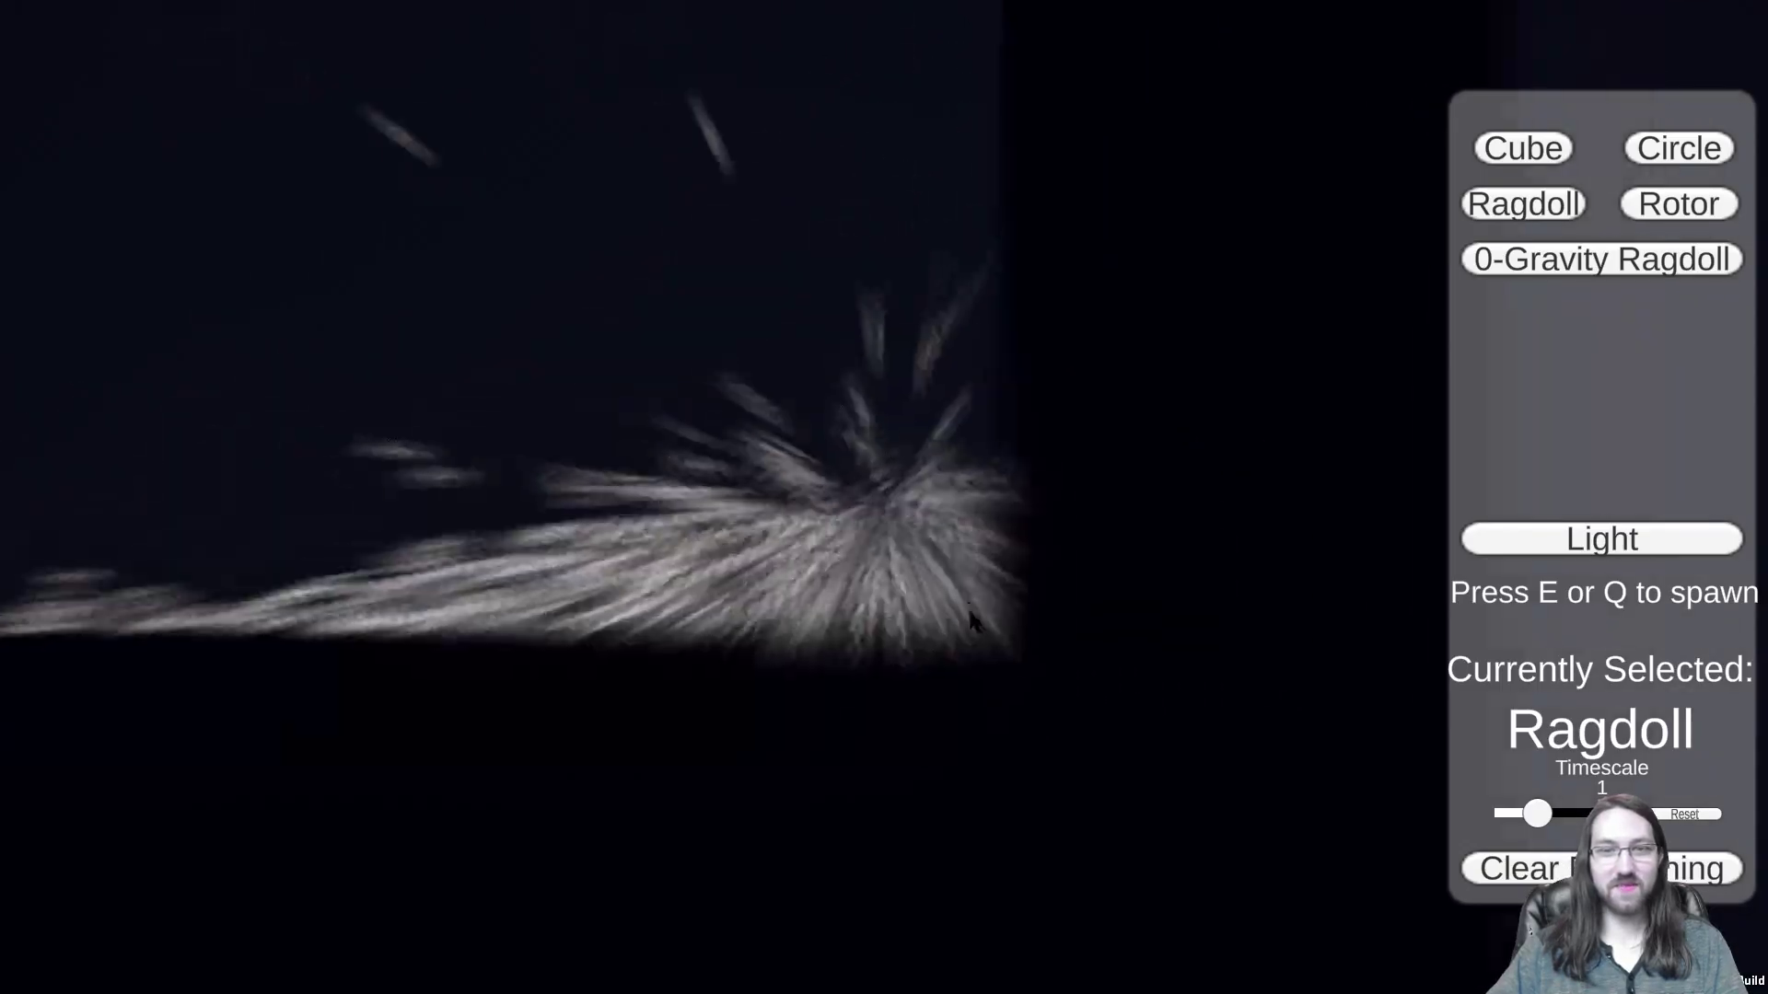
pyautogui.click(1524, 148)
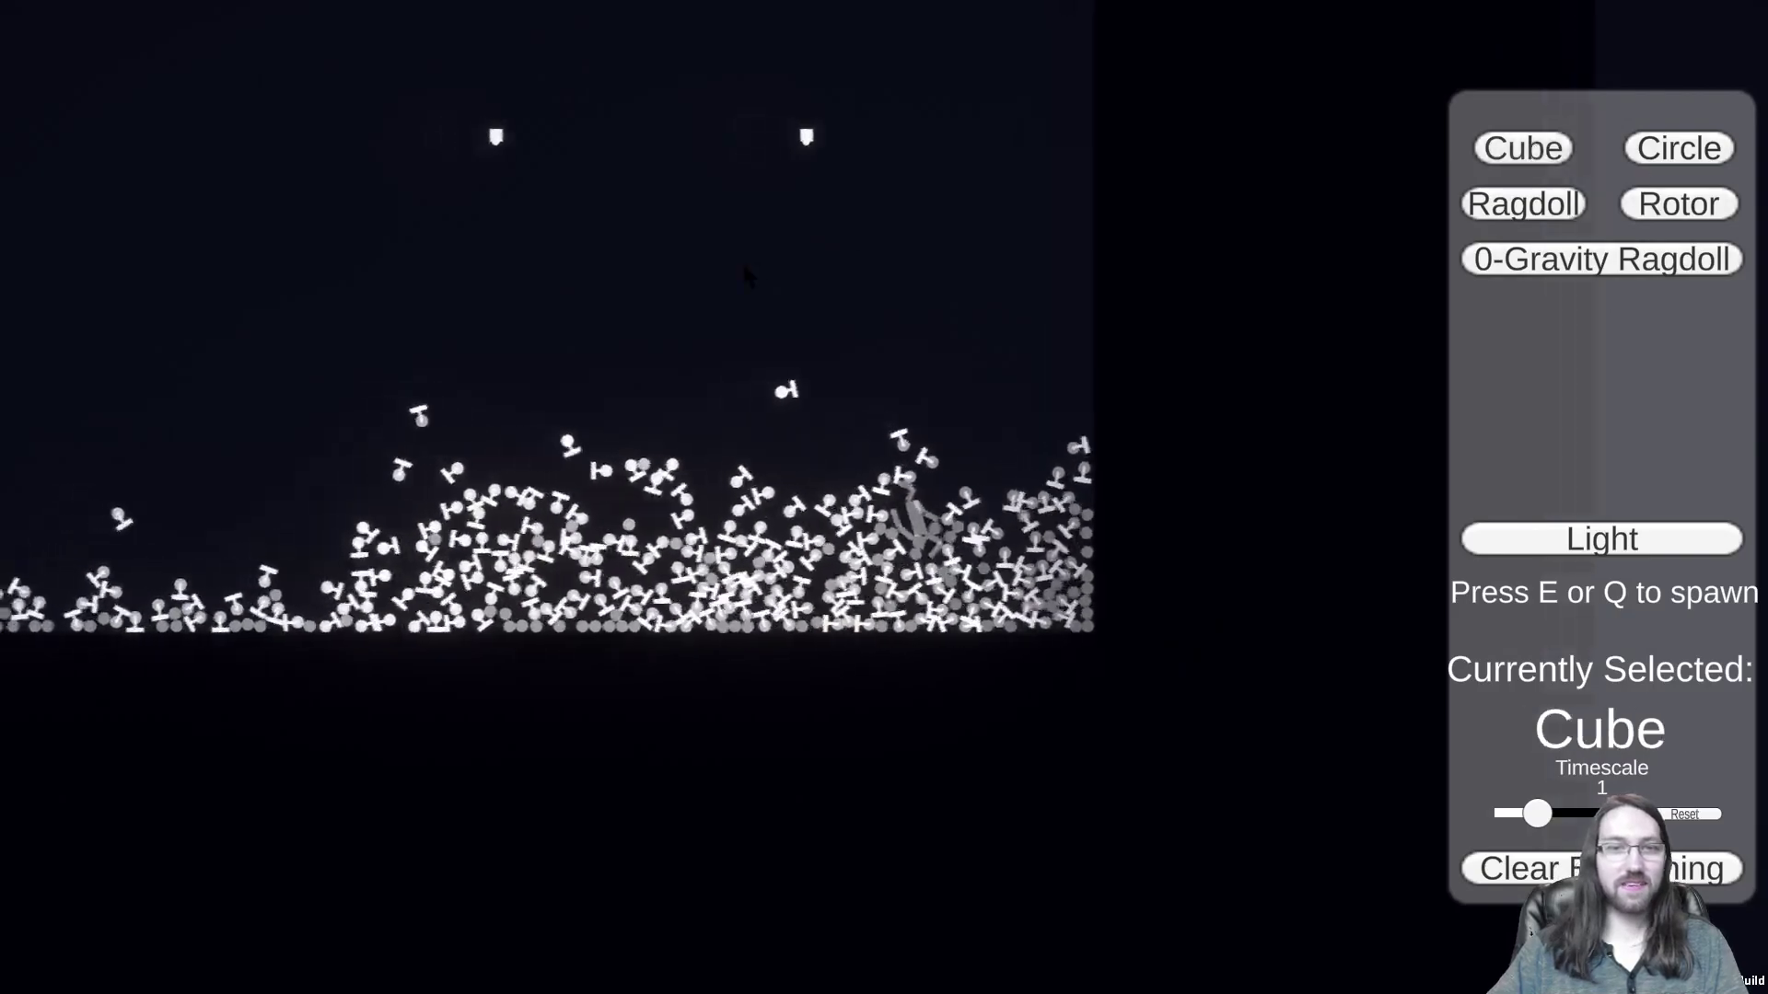
# Step: Spawn four cubes in a column so they topple into the rotor-and-circle pile
pyautogui.press('e')
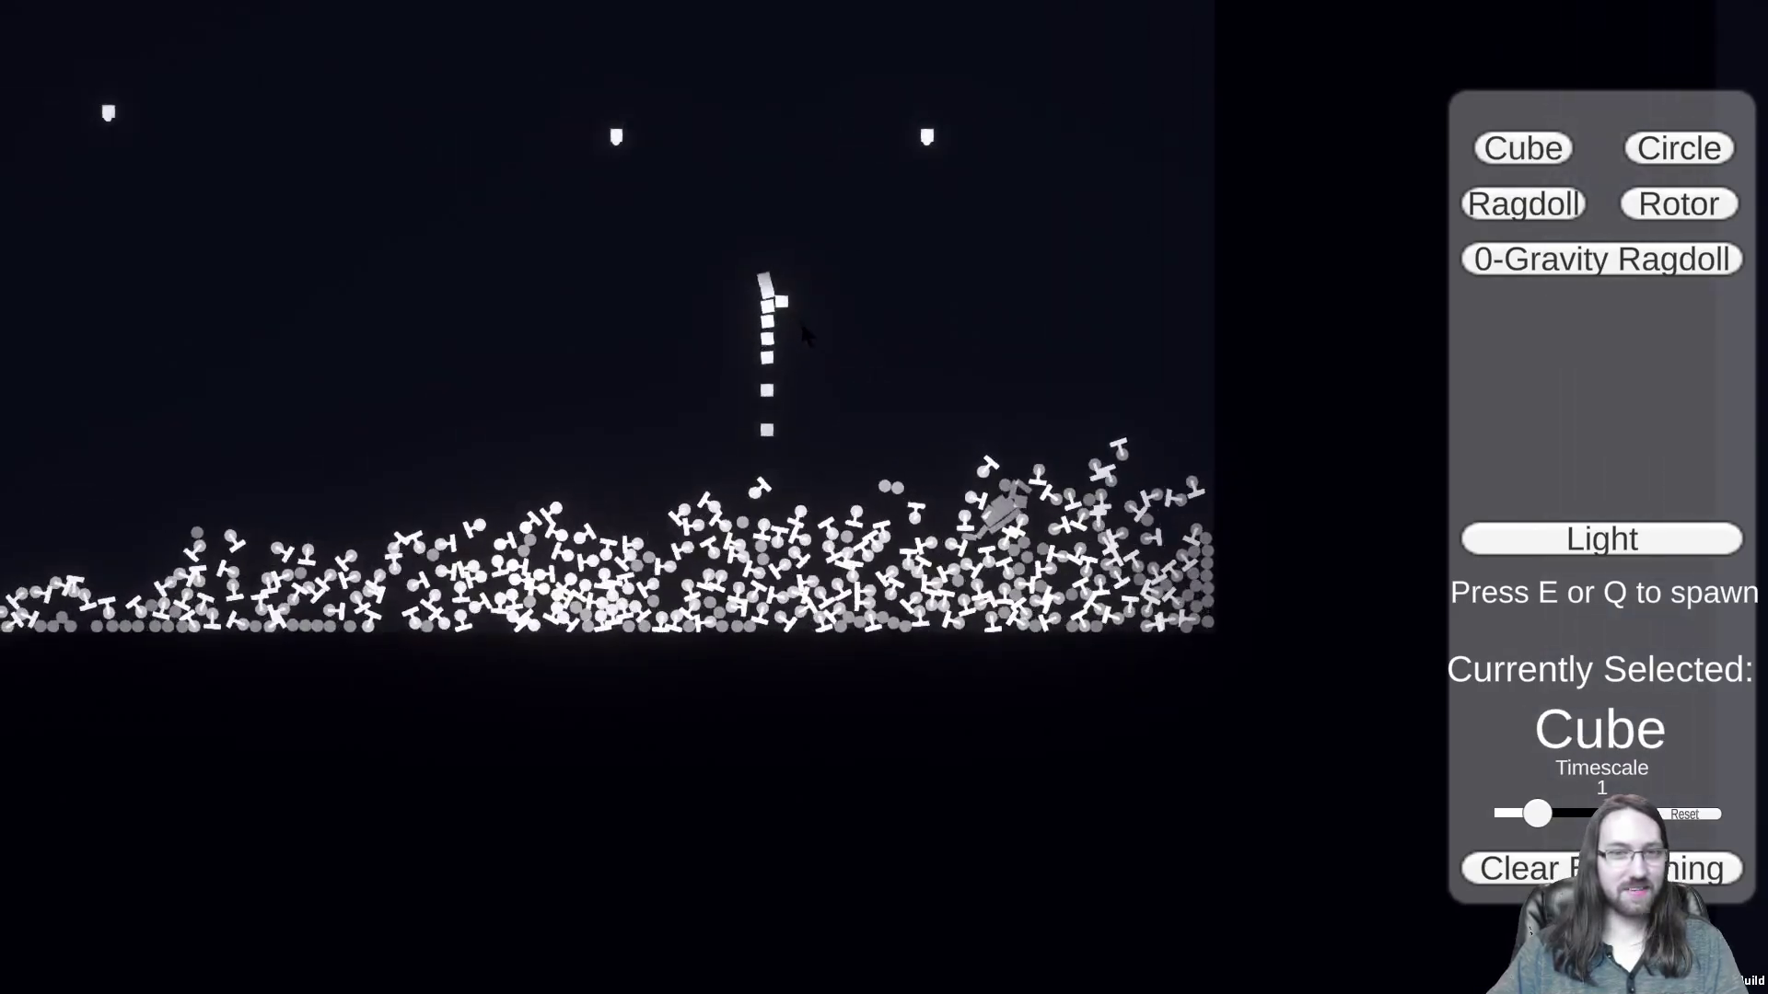
pyautogui.press('e')
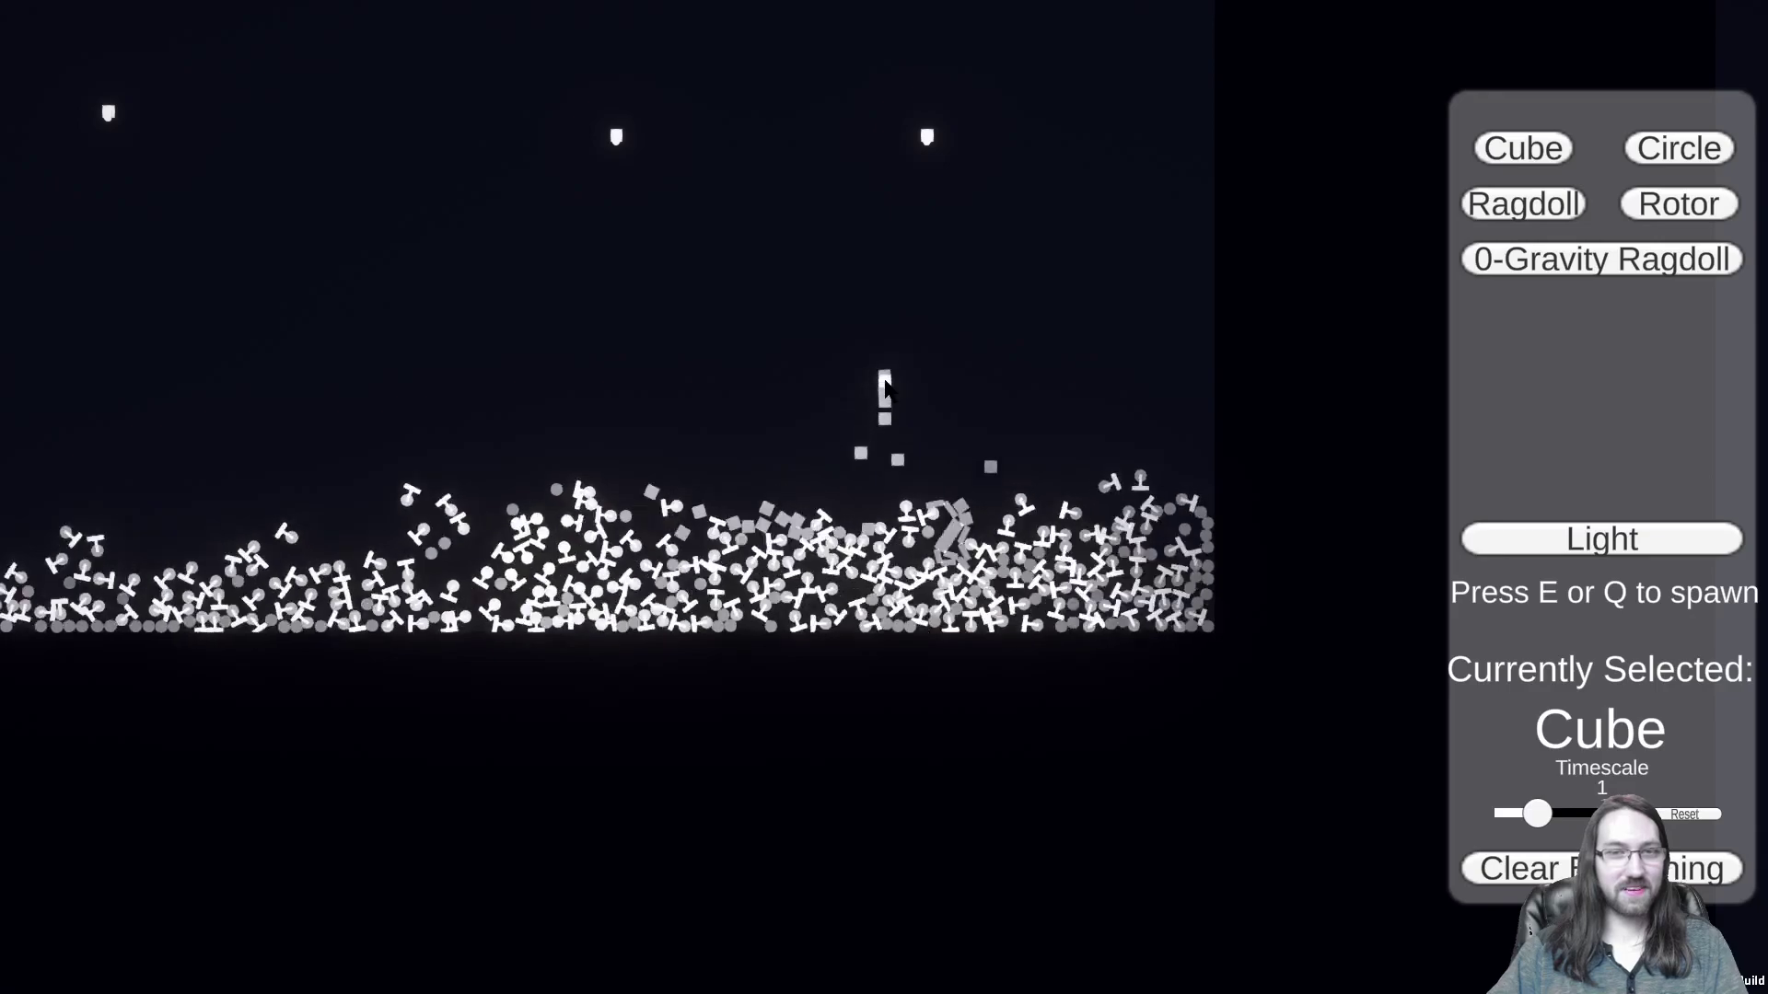
pyautogui.press('e')
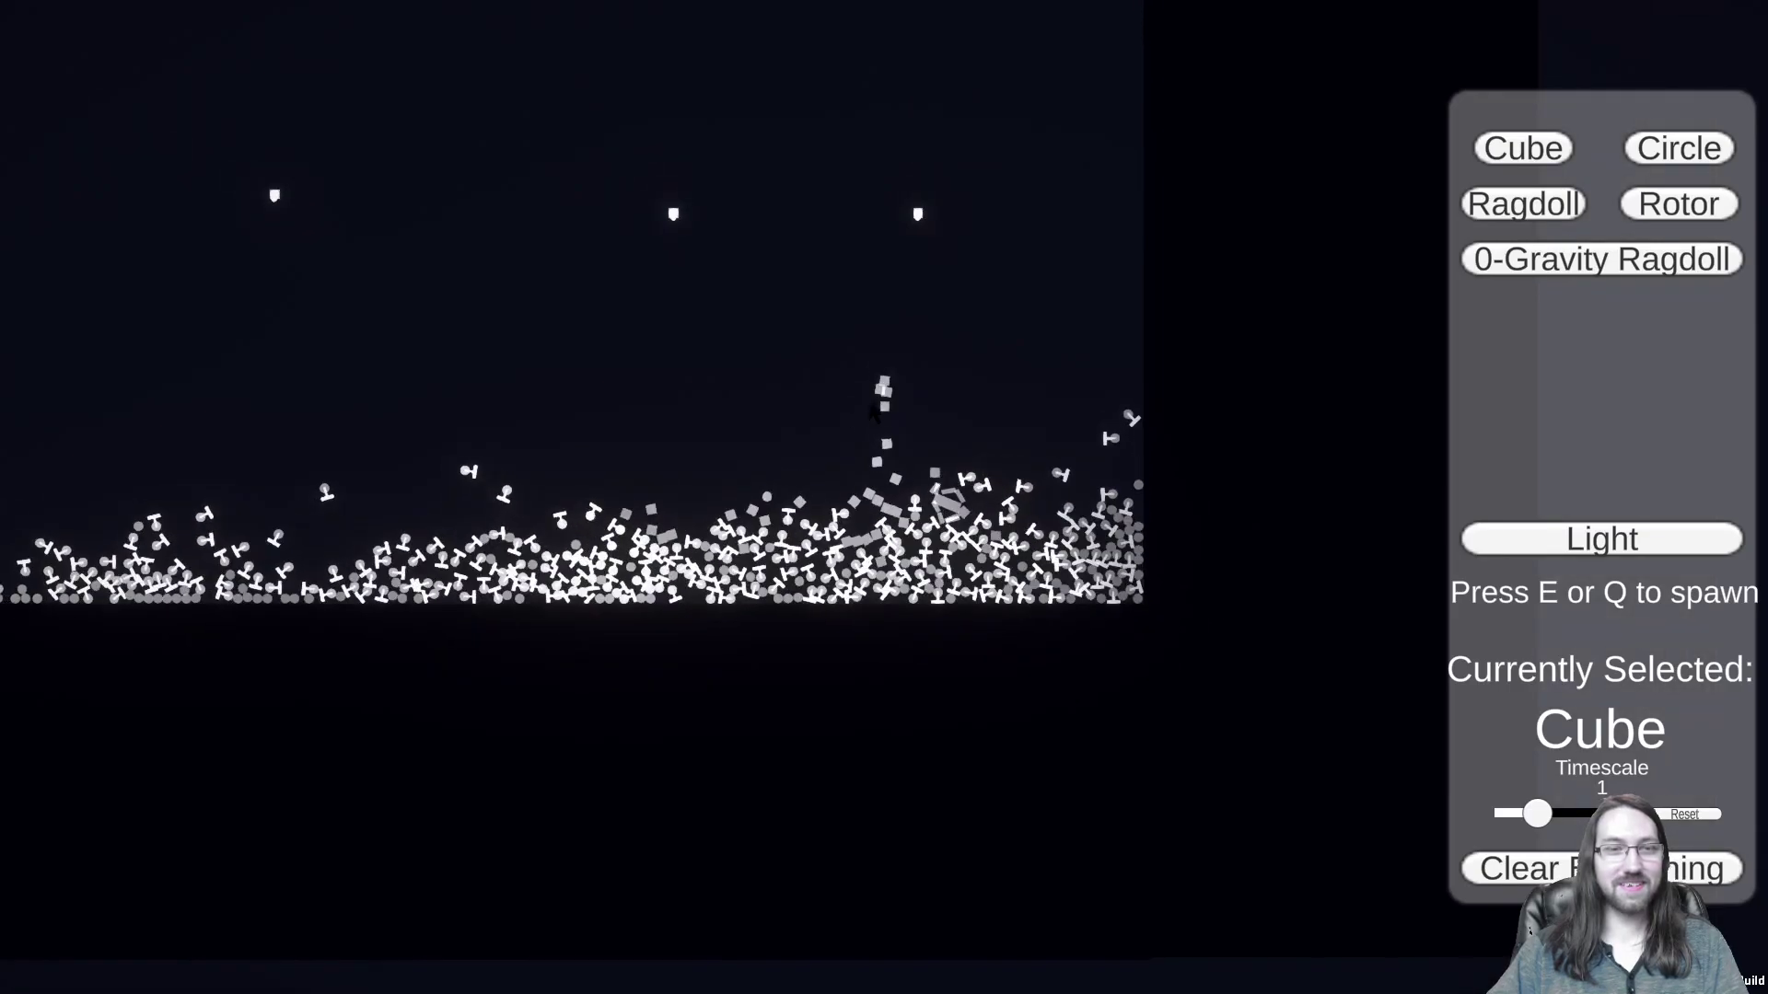
pyautogui.press('e')
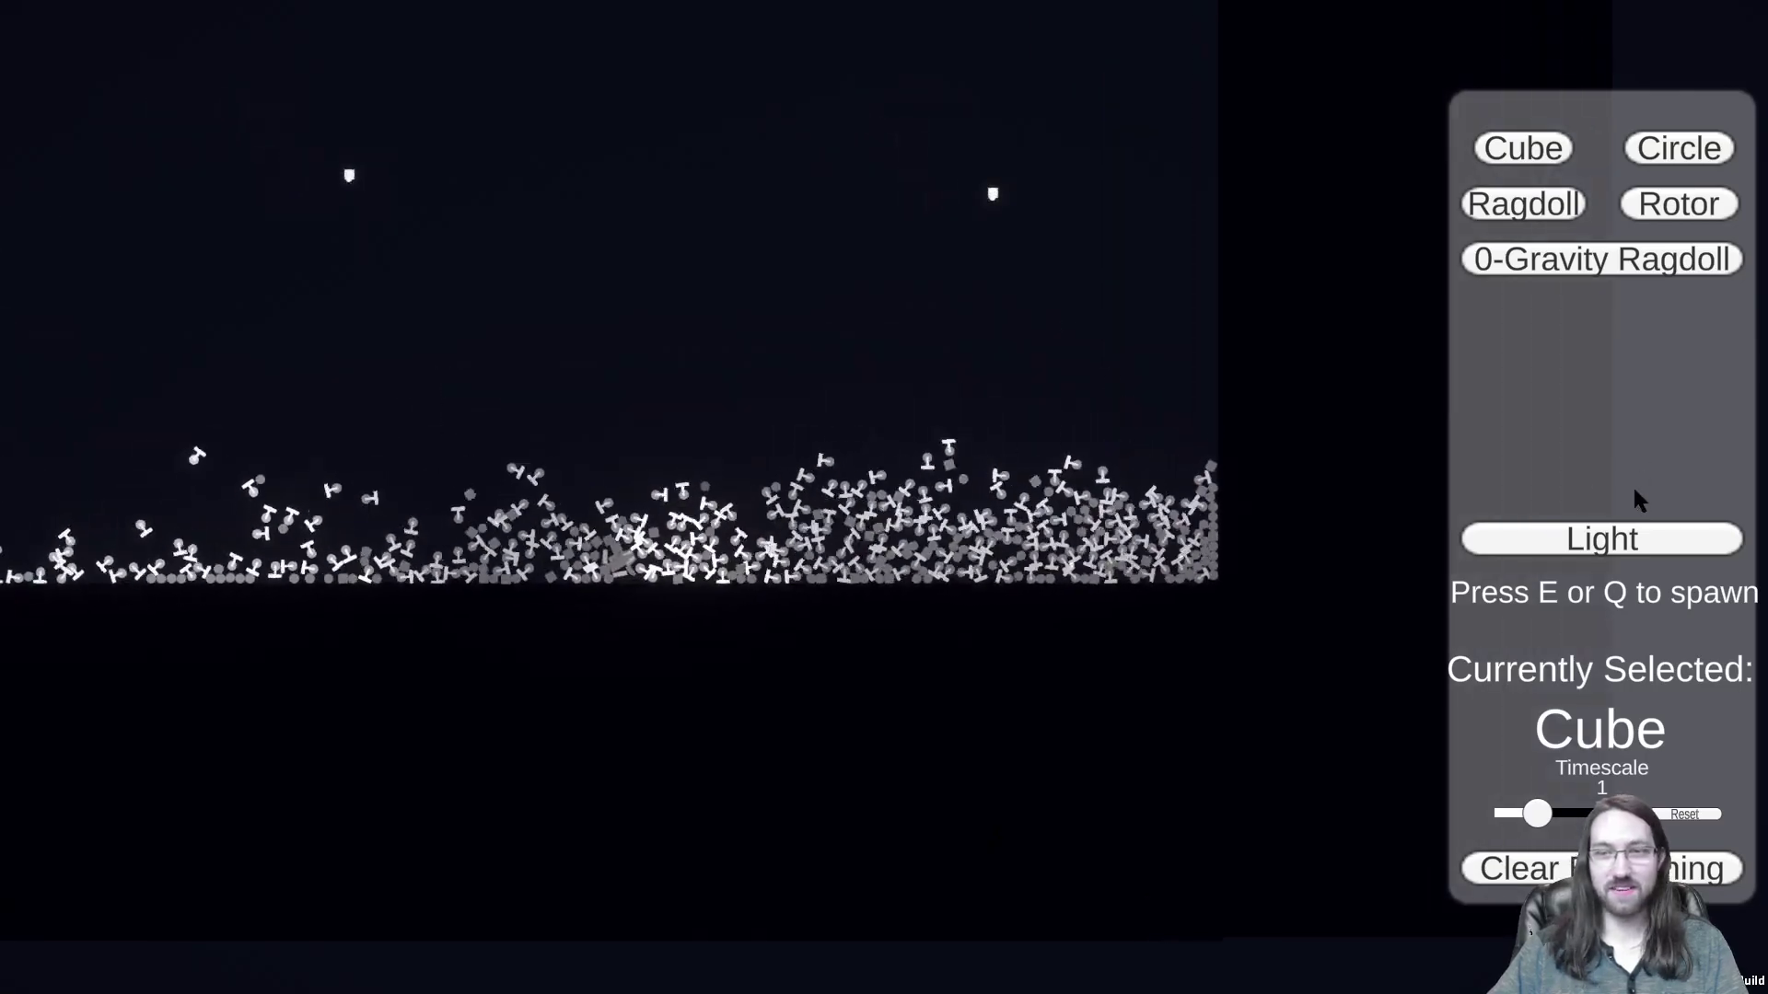
# Step: Spawn a 0-Gravity Ragdoll and drag it down toward the pile and around the right-hand light
pyautogui.click(1556, 260)
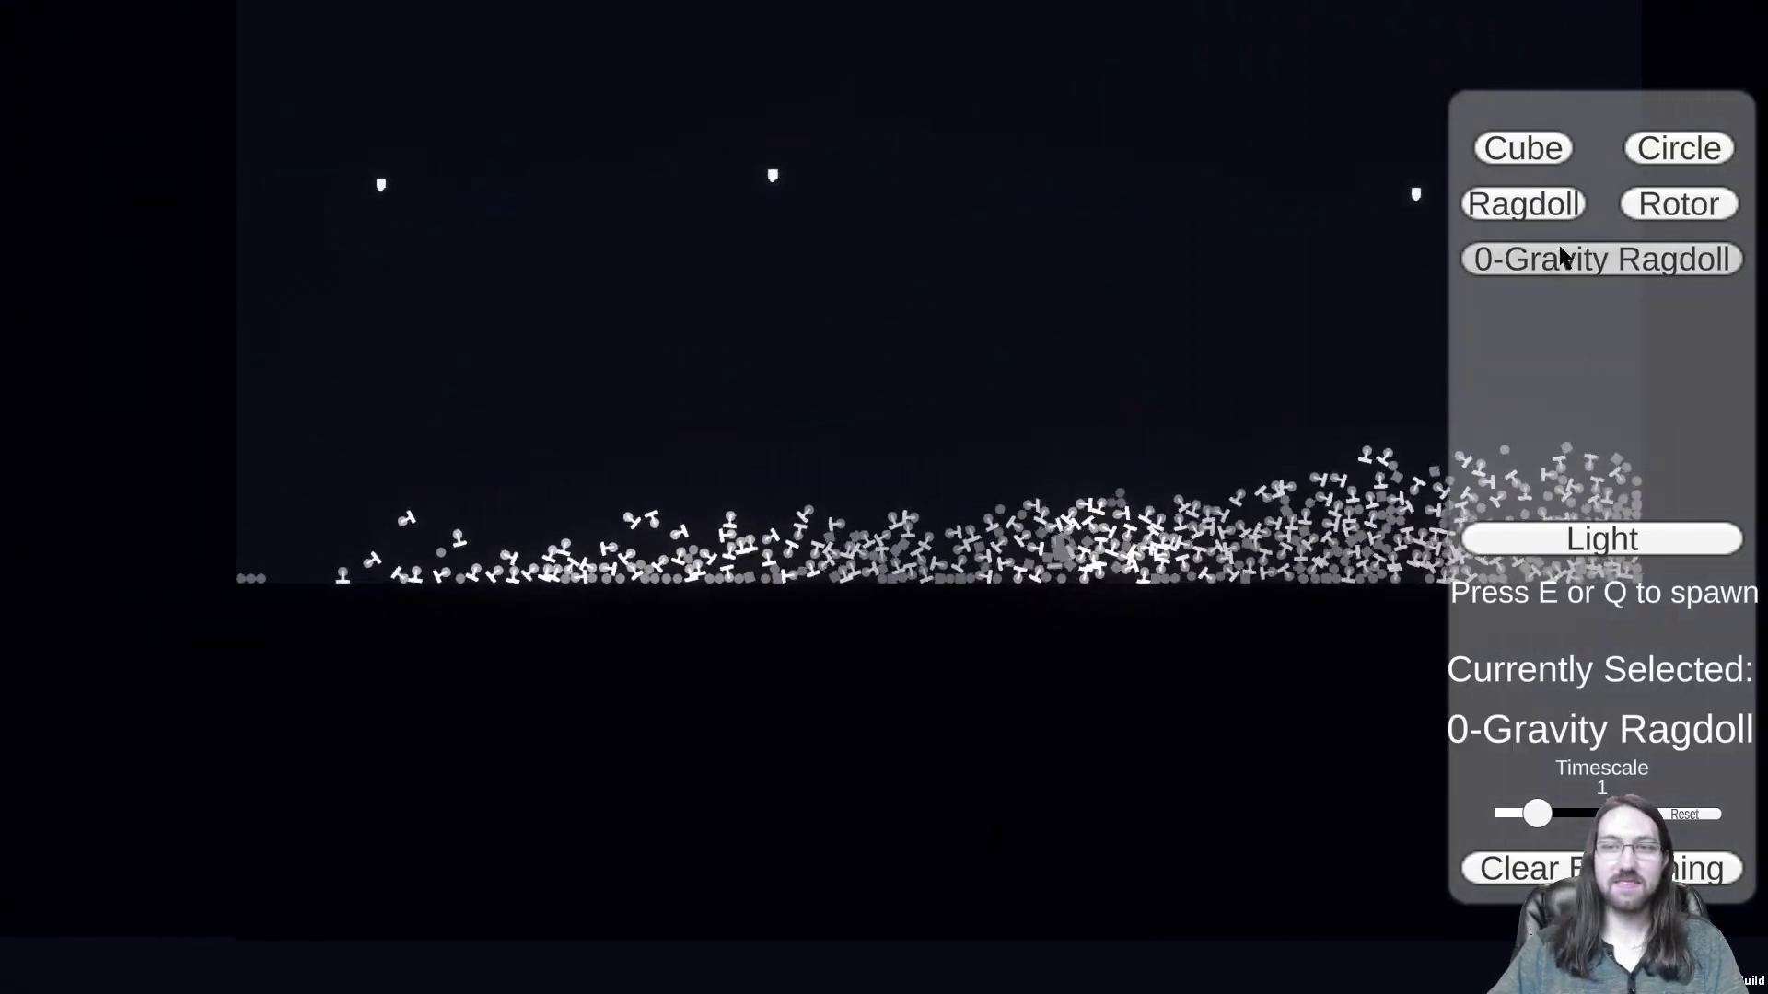
pyautogui.press('e')
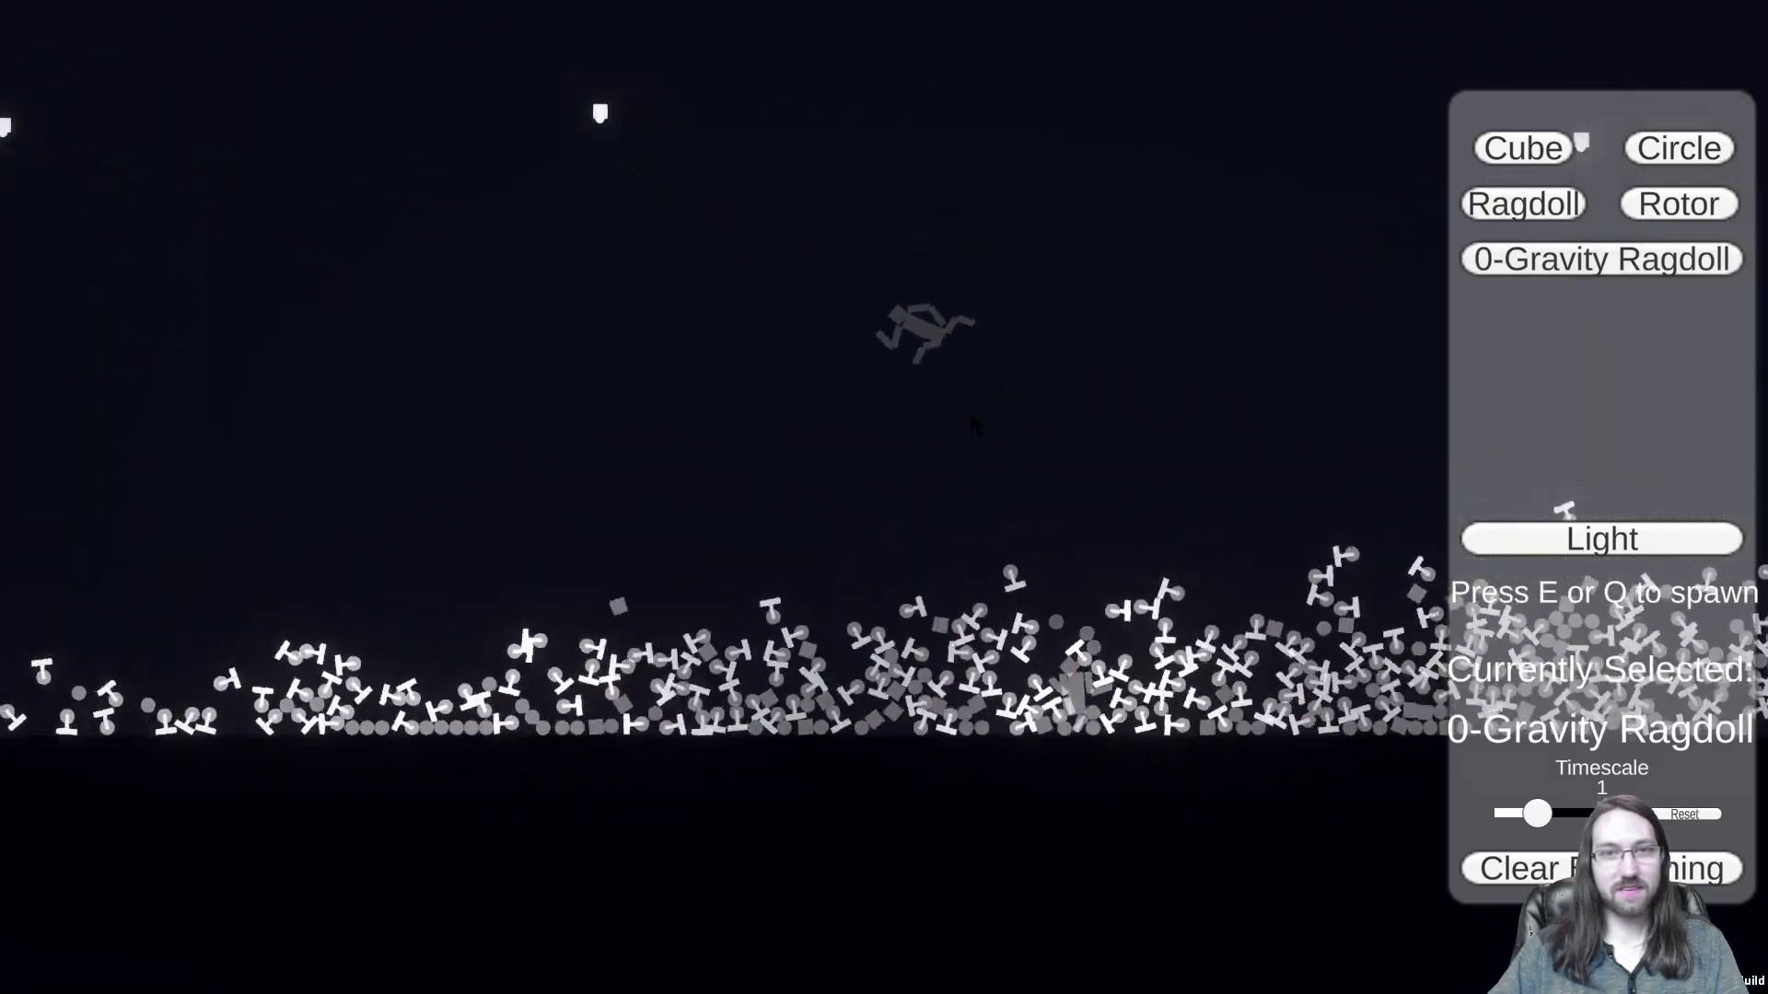
pyautogui.moveTo(912, 436); pyautogui.dragTo(821, 527)
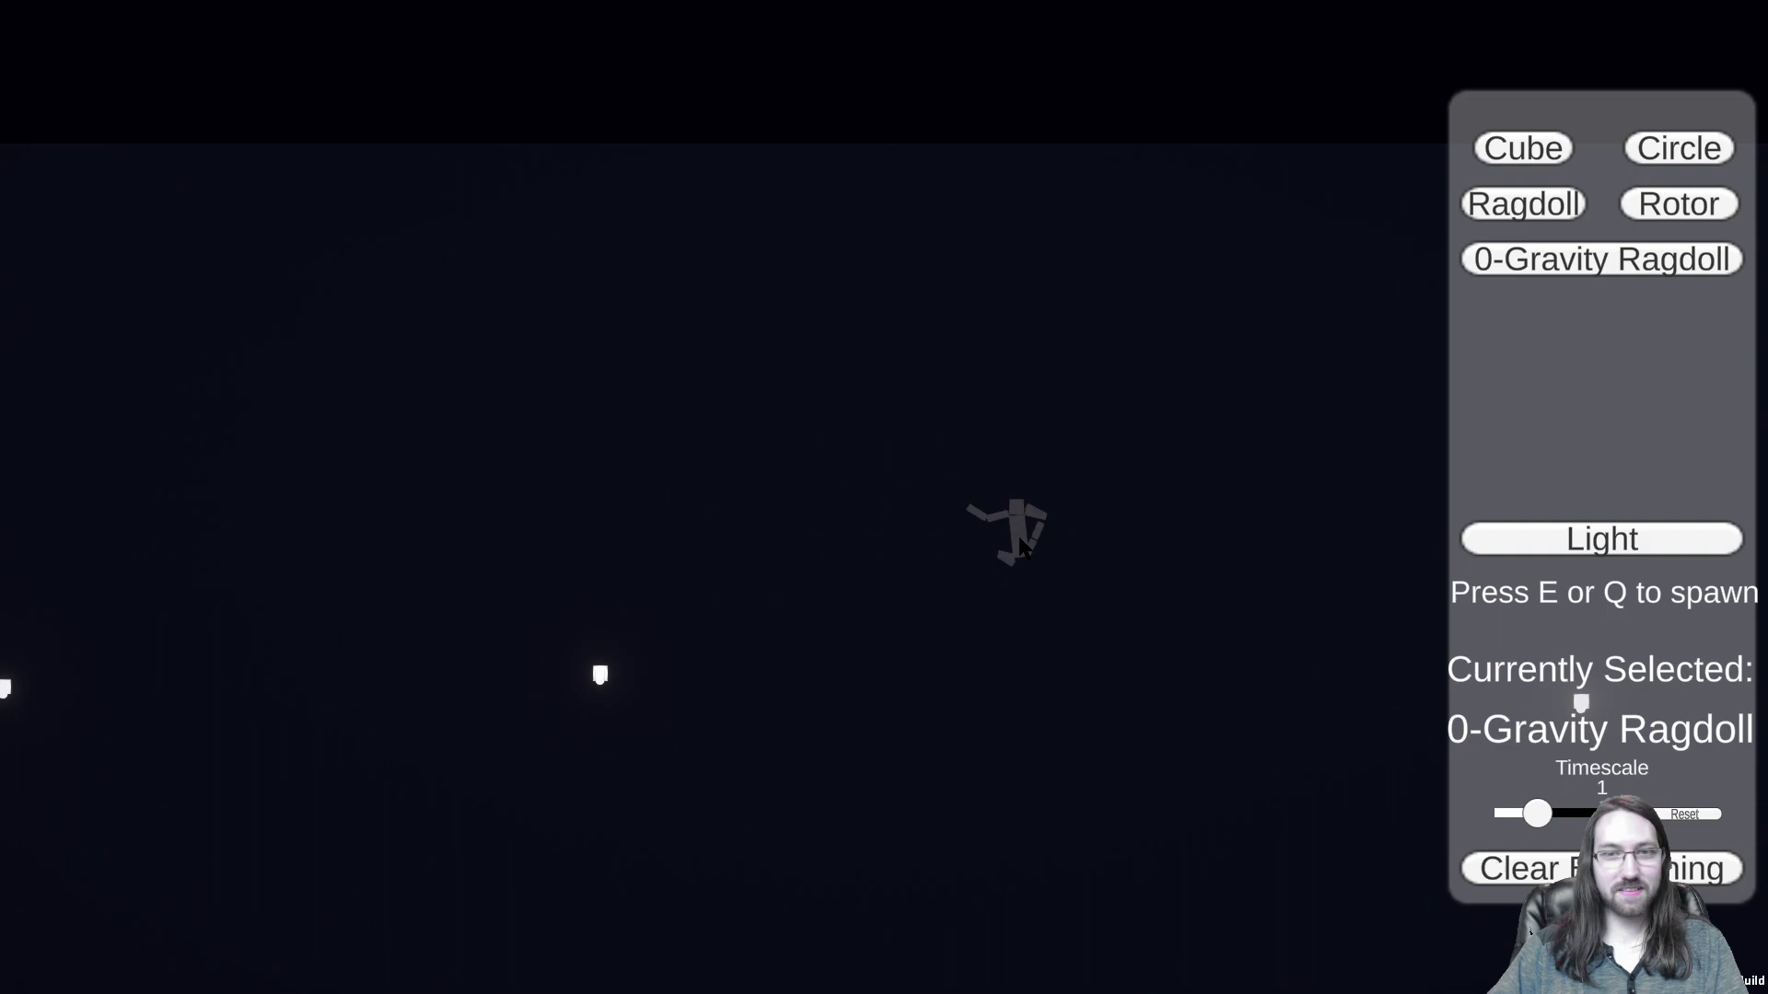
pyautogui.scroll(2, 1022, 545)
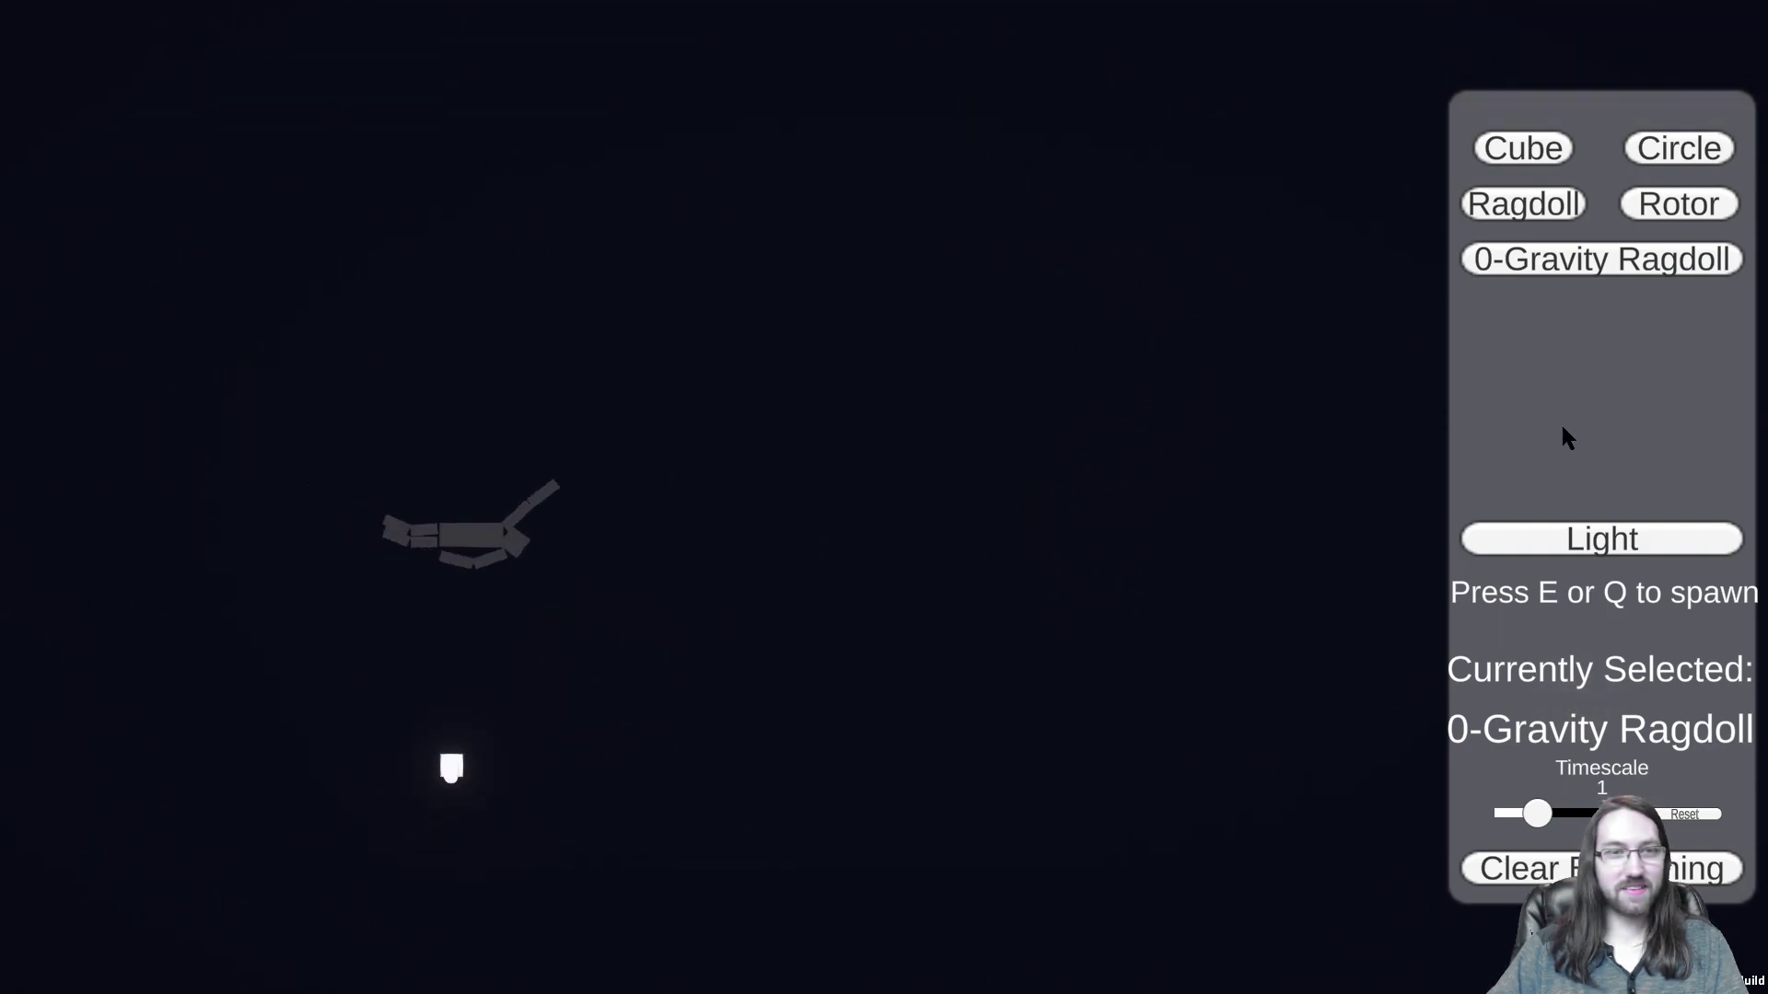
pyautogui.scroll(-3, 416, 686)
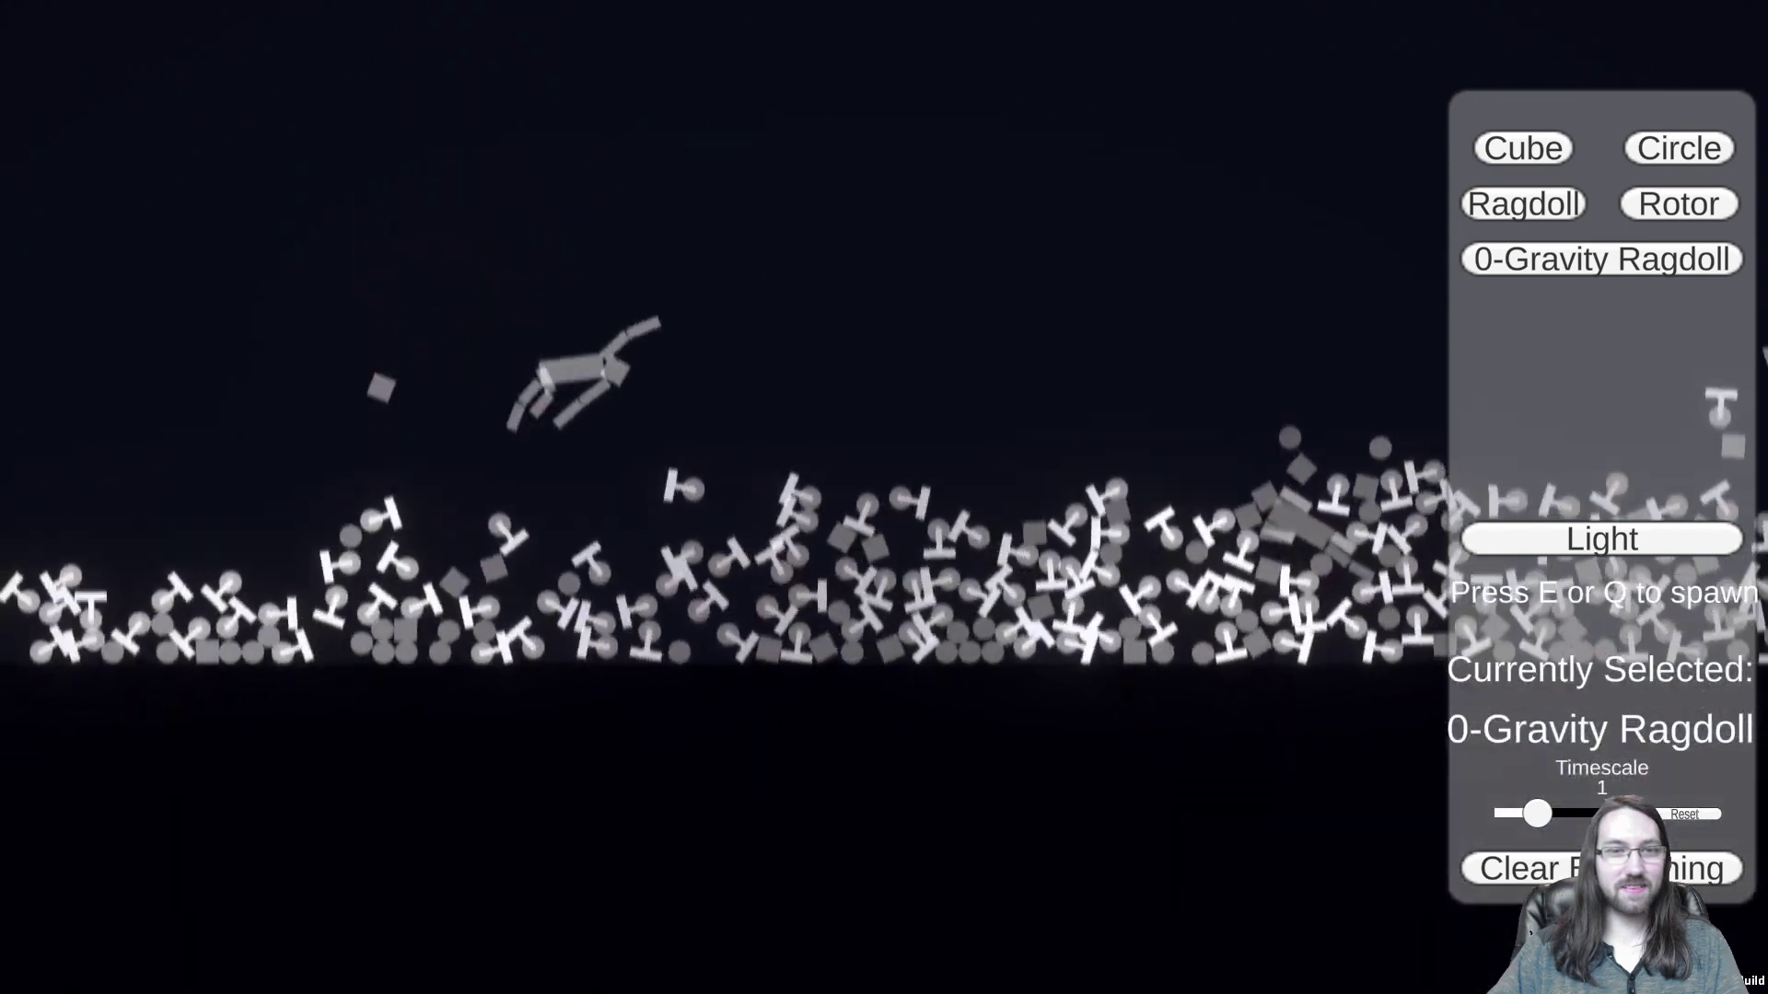
pyautogui.scroll(-4, 556, 230)
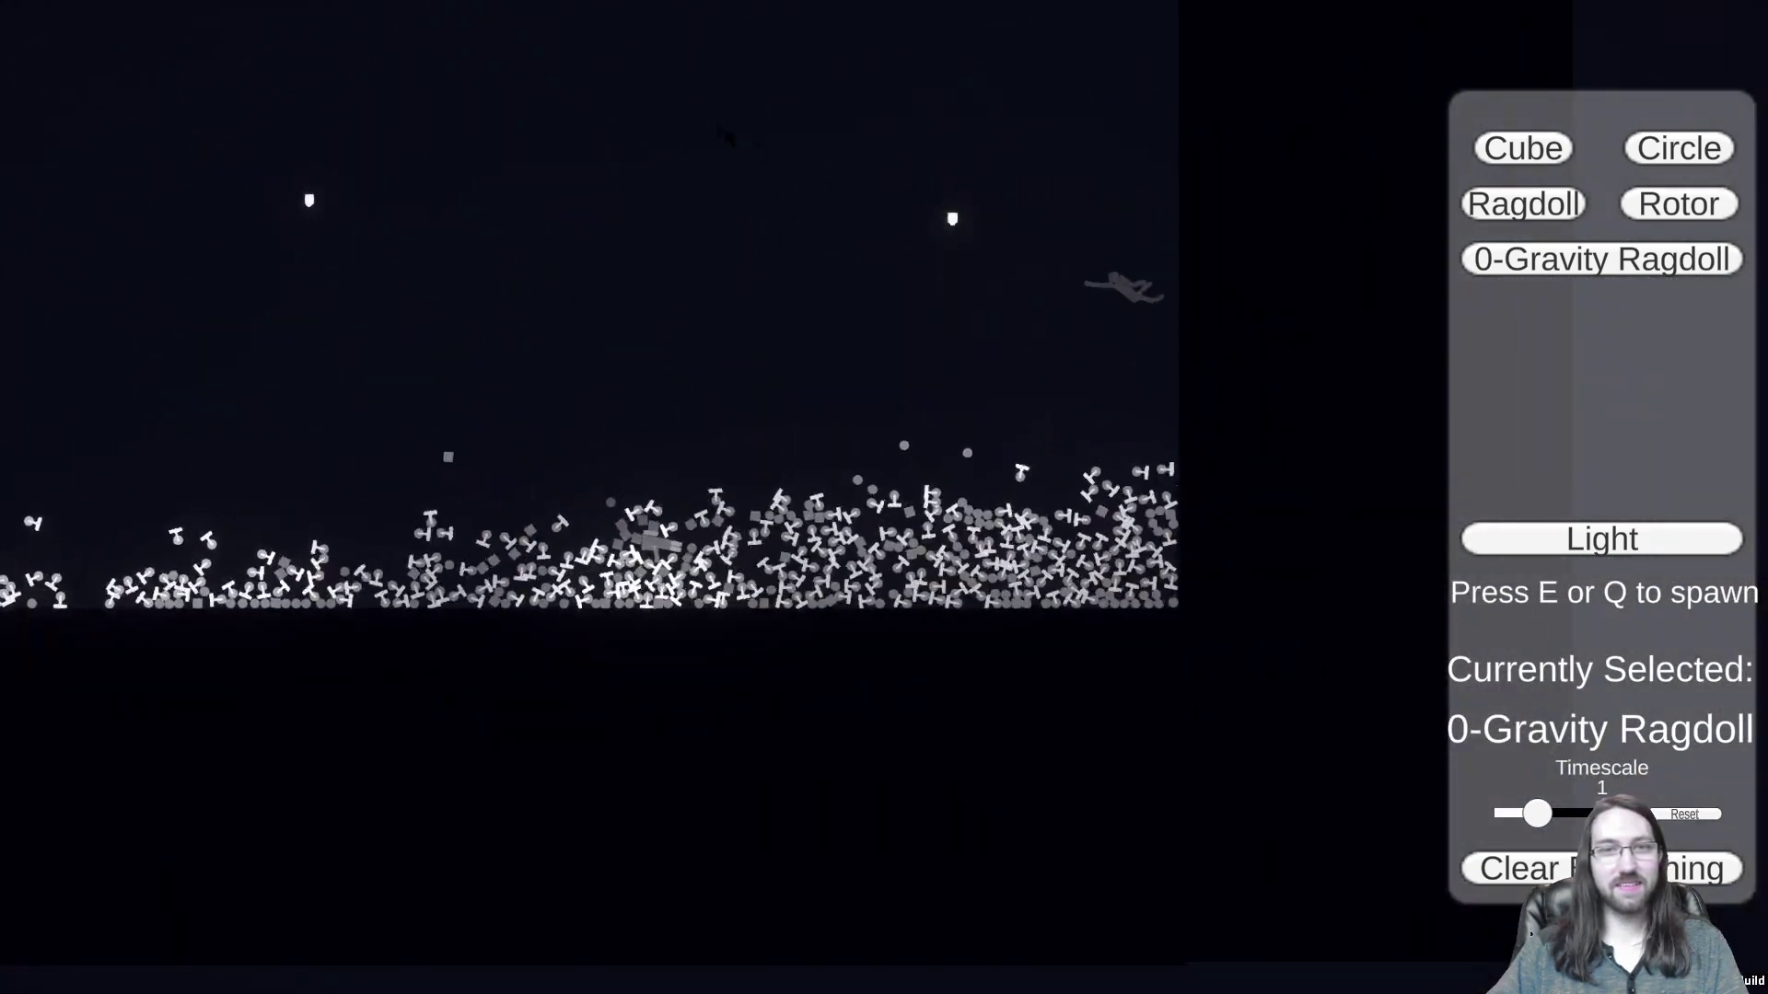
pyautogui.moveTo(598, 174); pyautogui.dragTo(755, 280)
# Step: Pan the camera around the sky with WASD and select Light as the spawn type
pyautogui.press('w')
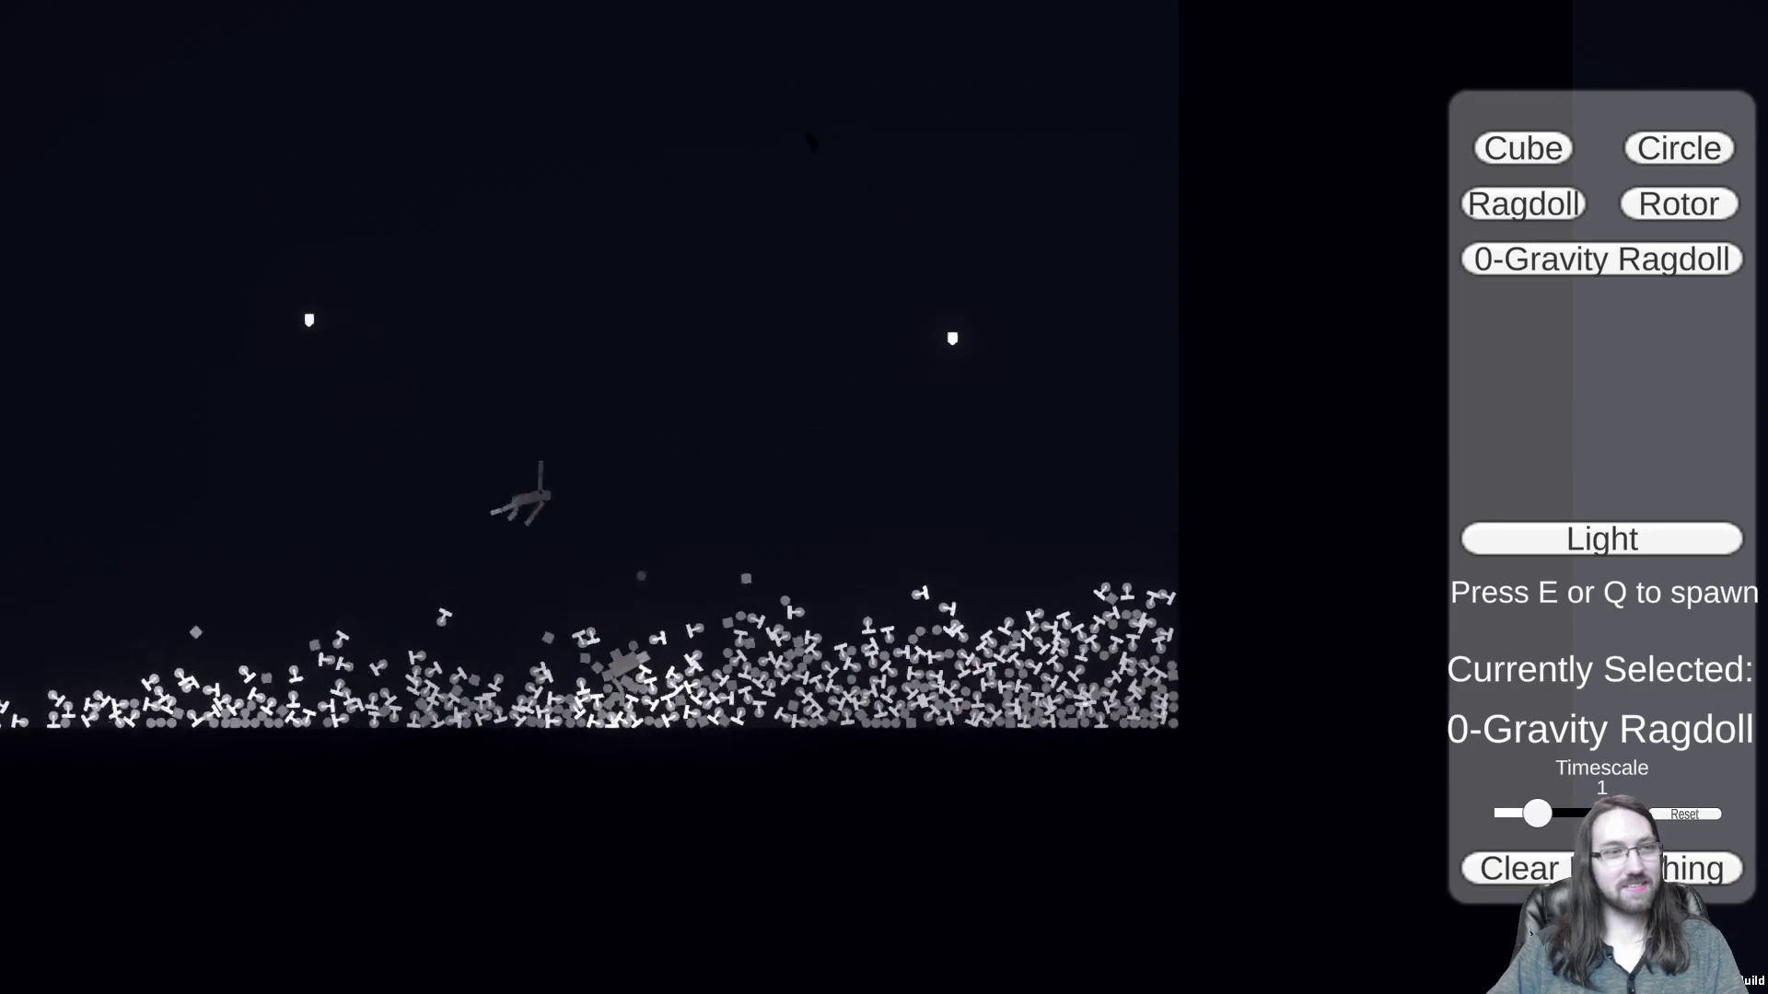
pyautogui.press('a')
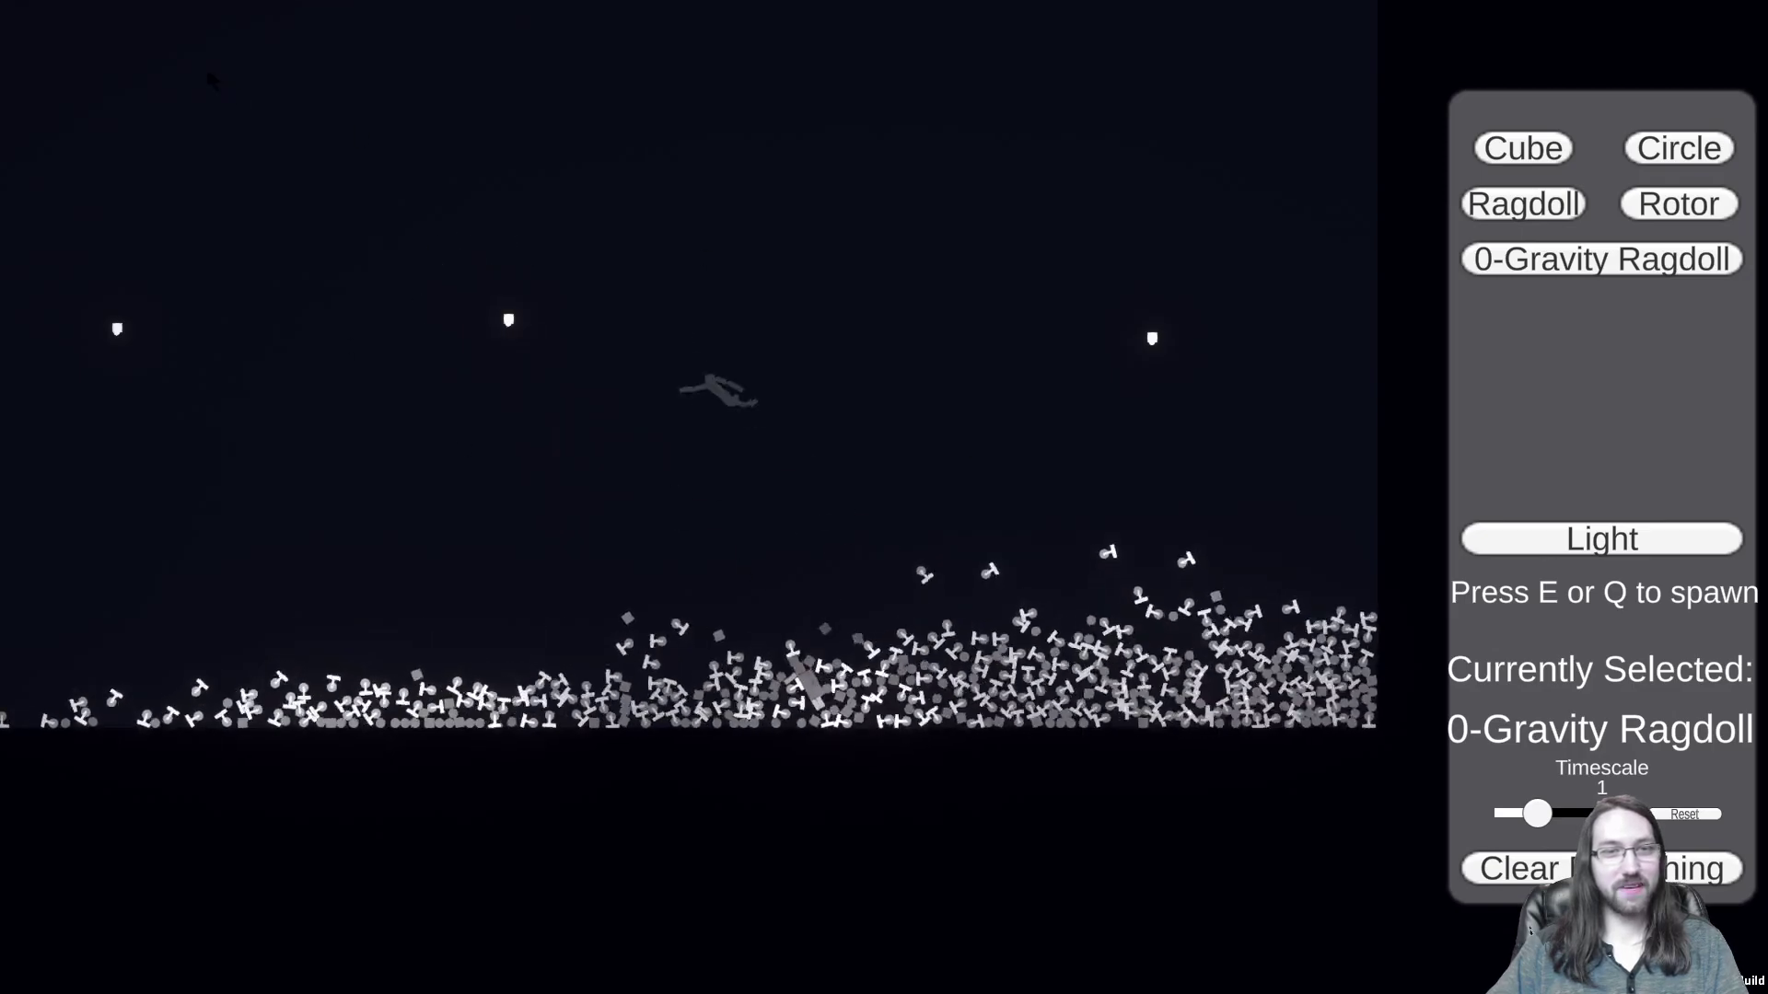
pyautogui.press('a')
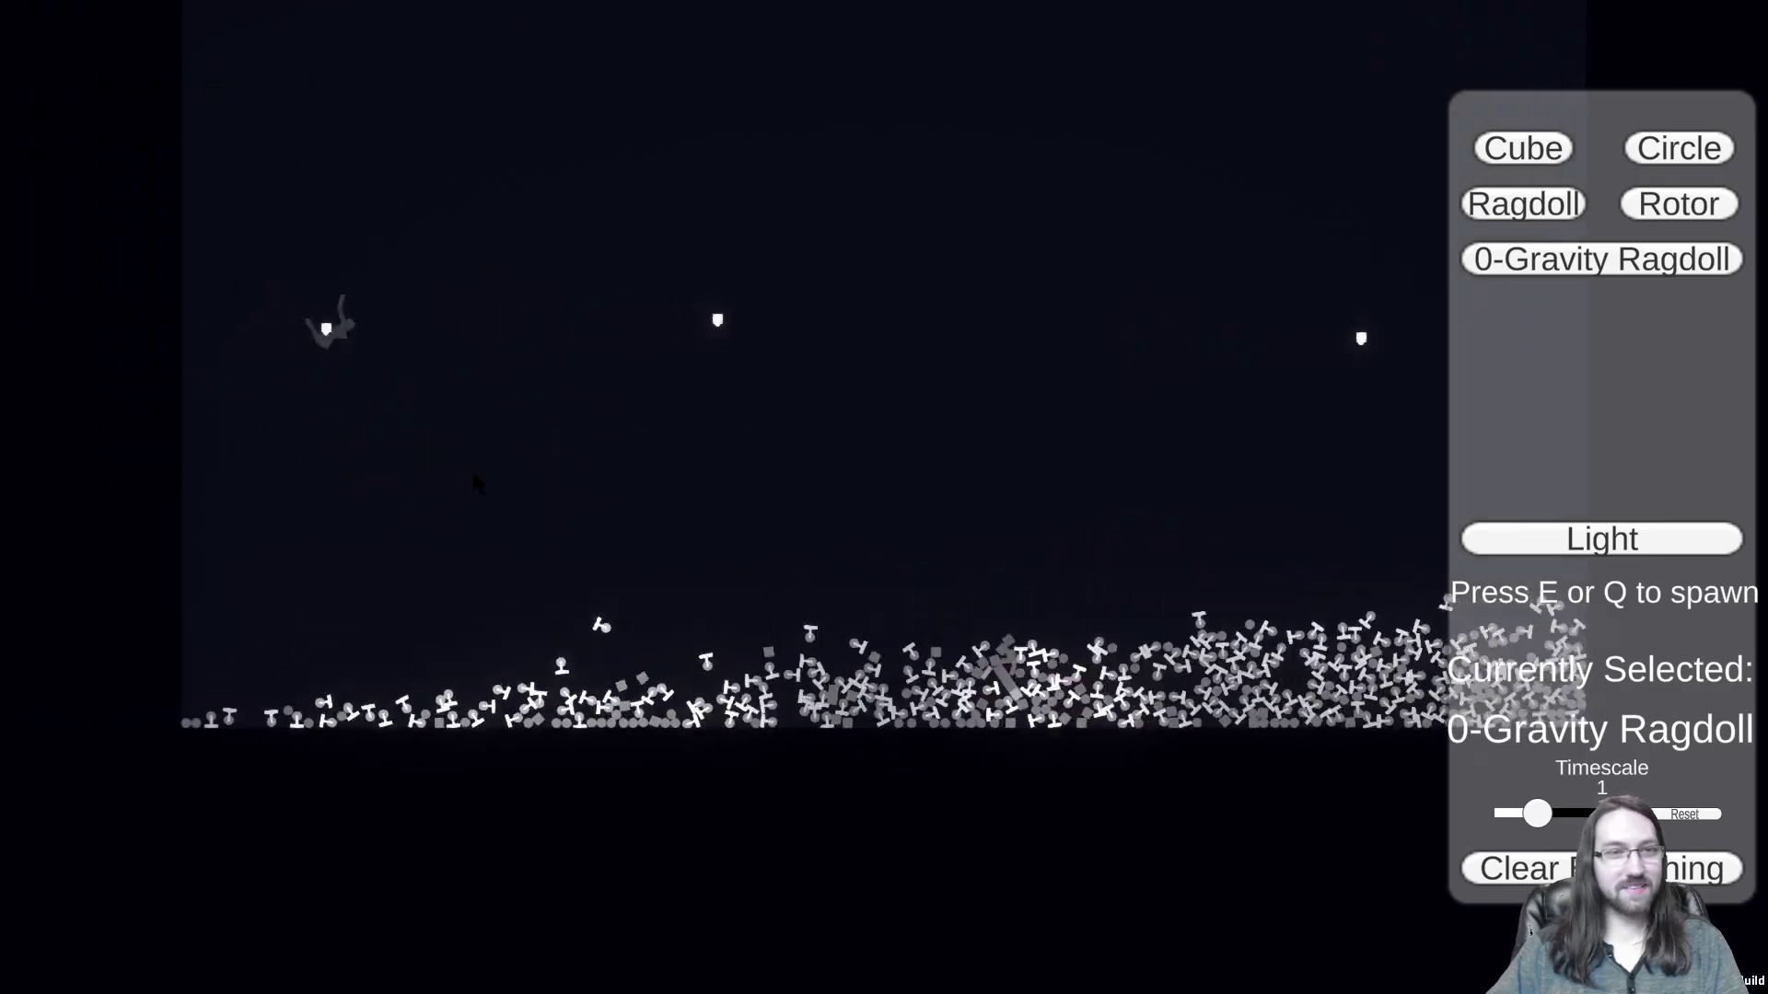
pyautogui.press('d')
pyautogui.press('w')
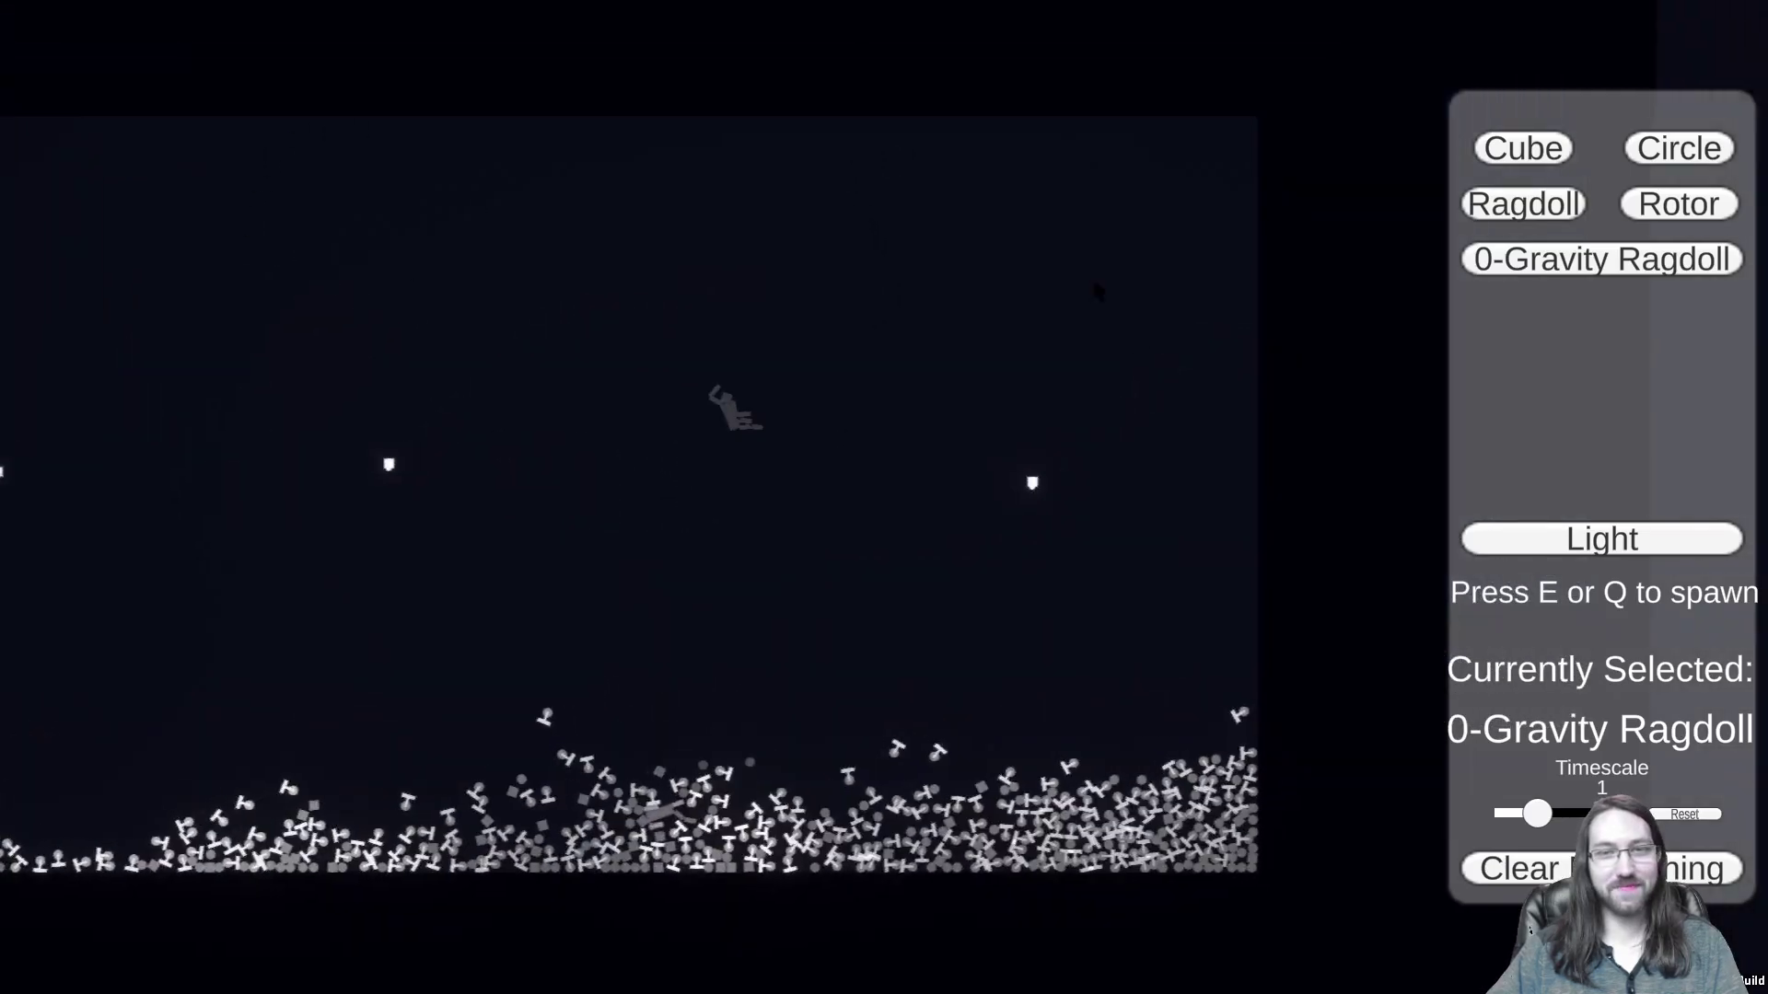
pyautogui.press('d')
pyautogui.press('s')
pyautogui.click(1699, 547)
pyautogui.press('a')
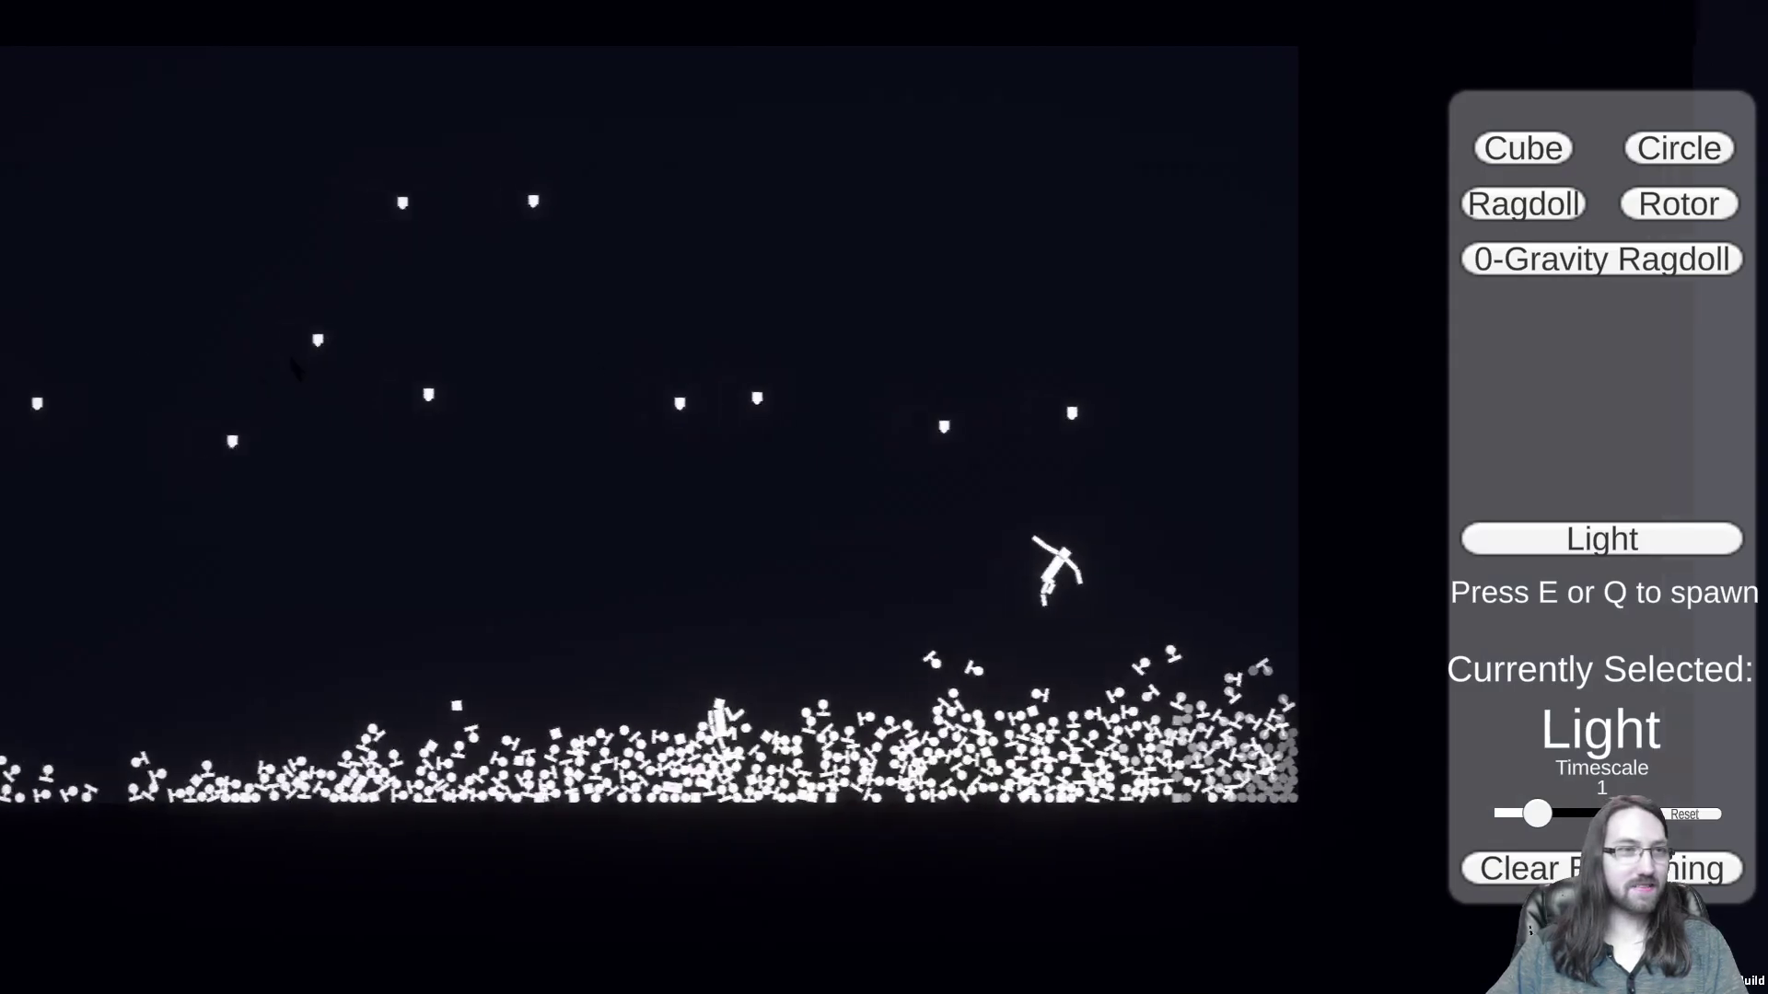
# Step: Spawn dozens of lights across the upper-left sky while panning left and right with A/D
pyautogui.press('a')
pyautogui.press('e')
pyautogui.press('e')
pyautogui.press('e')
pyautogui.press('e')
pyautogui.press('e')
pyautogui.press('e')
pyautogui.press('e')
pyautogui.press('e')
pyautogui.press('e')
pyautogui.press('e')
pyautogui.press('e')
pyautogui.press('e')
pyautogui.press('e')
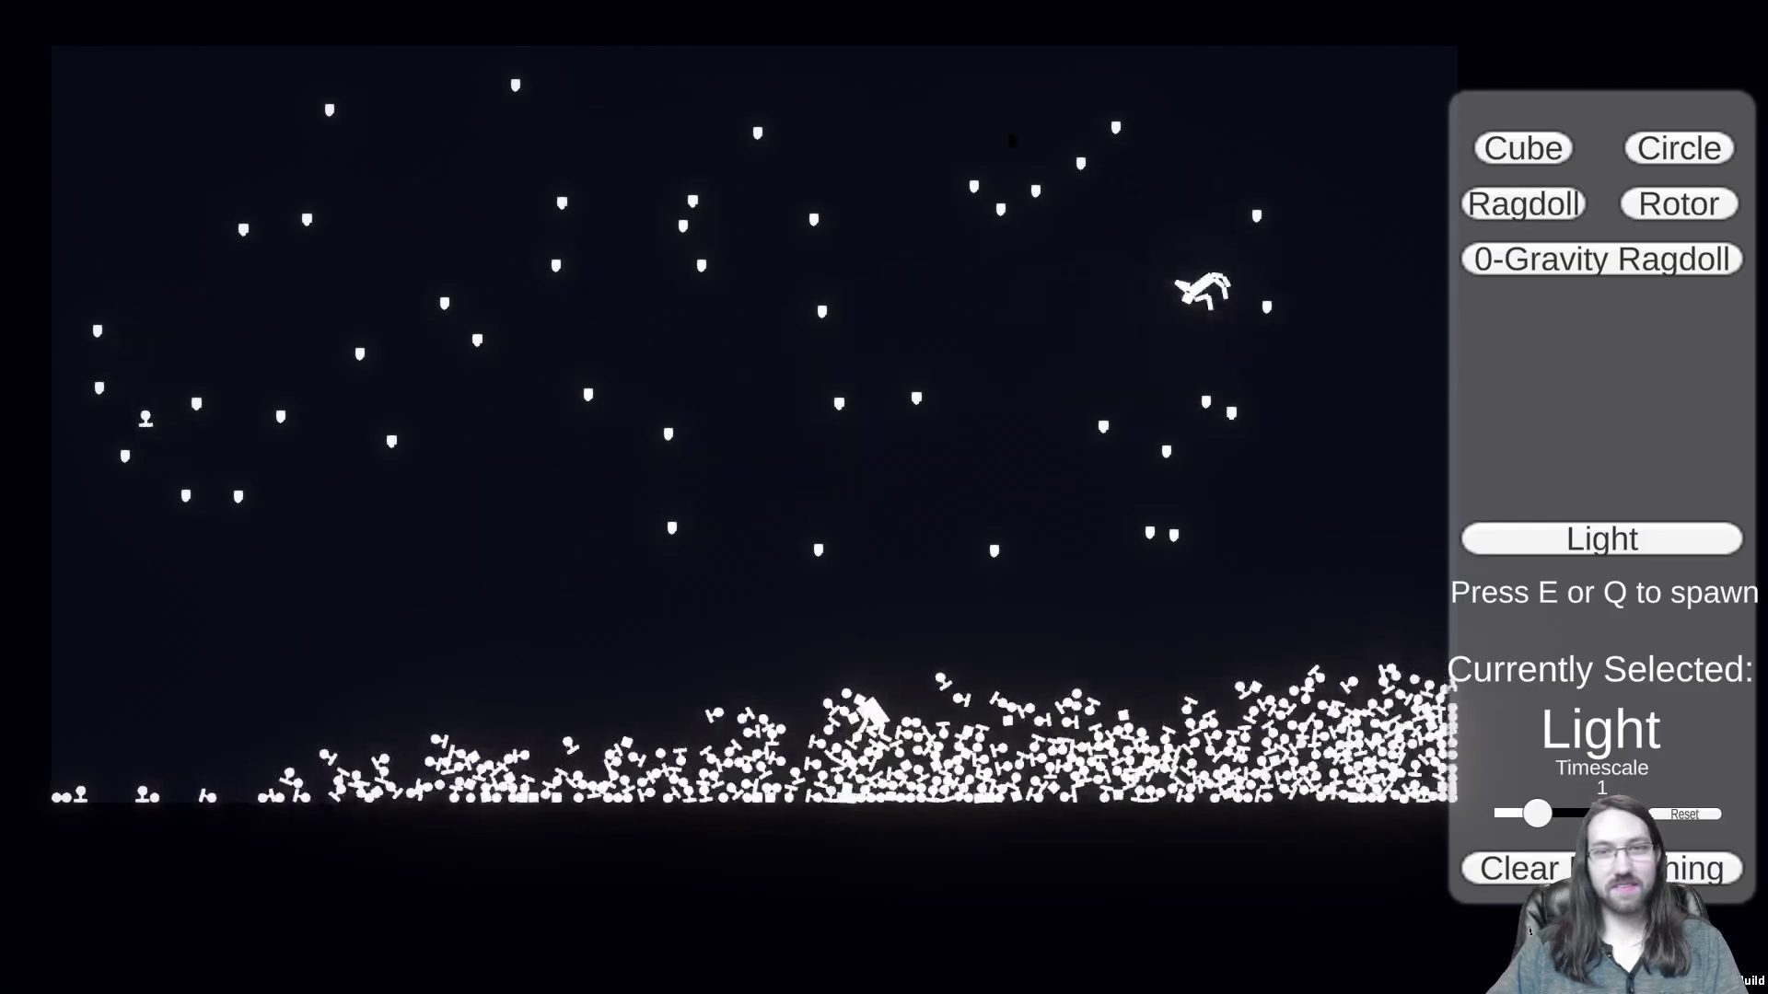
pyautogui.press('a')
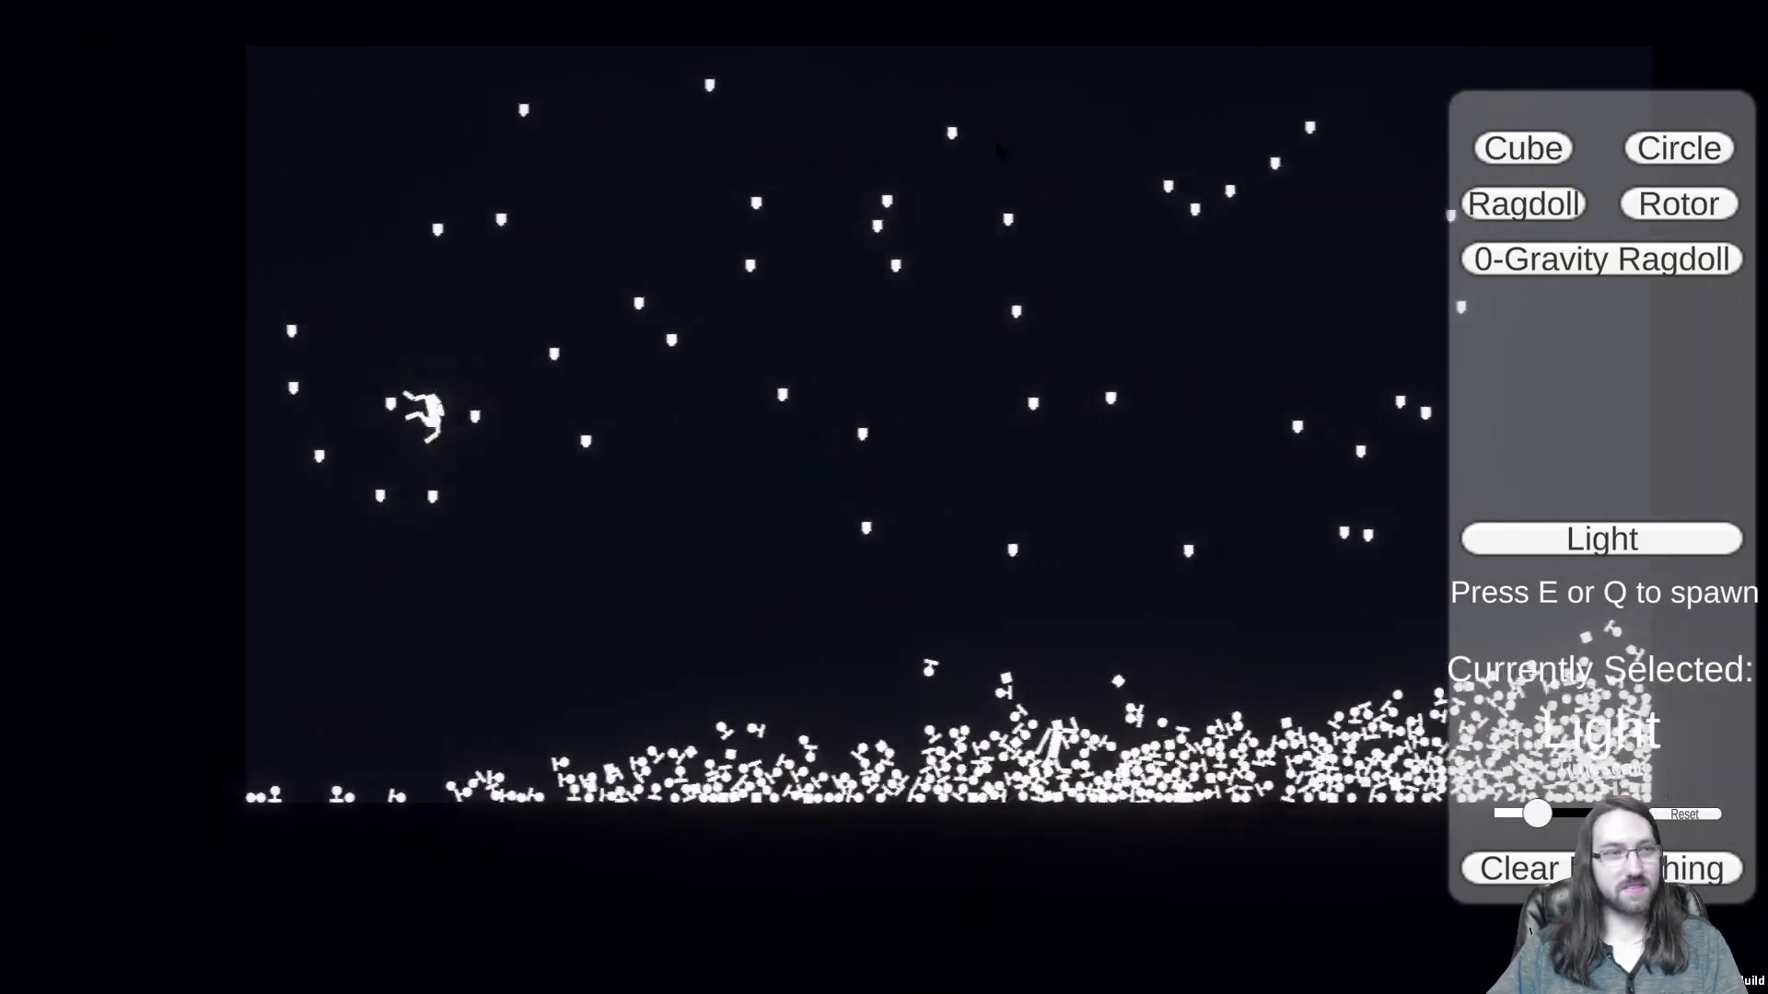
pyautogui.press('d')
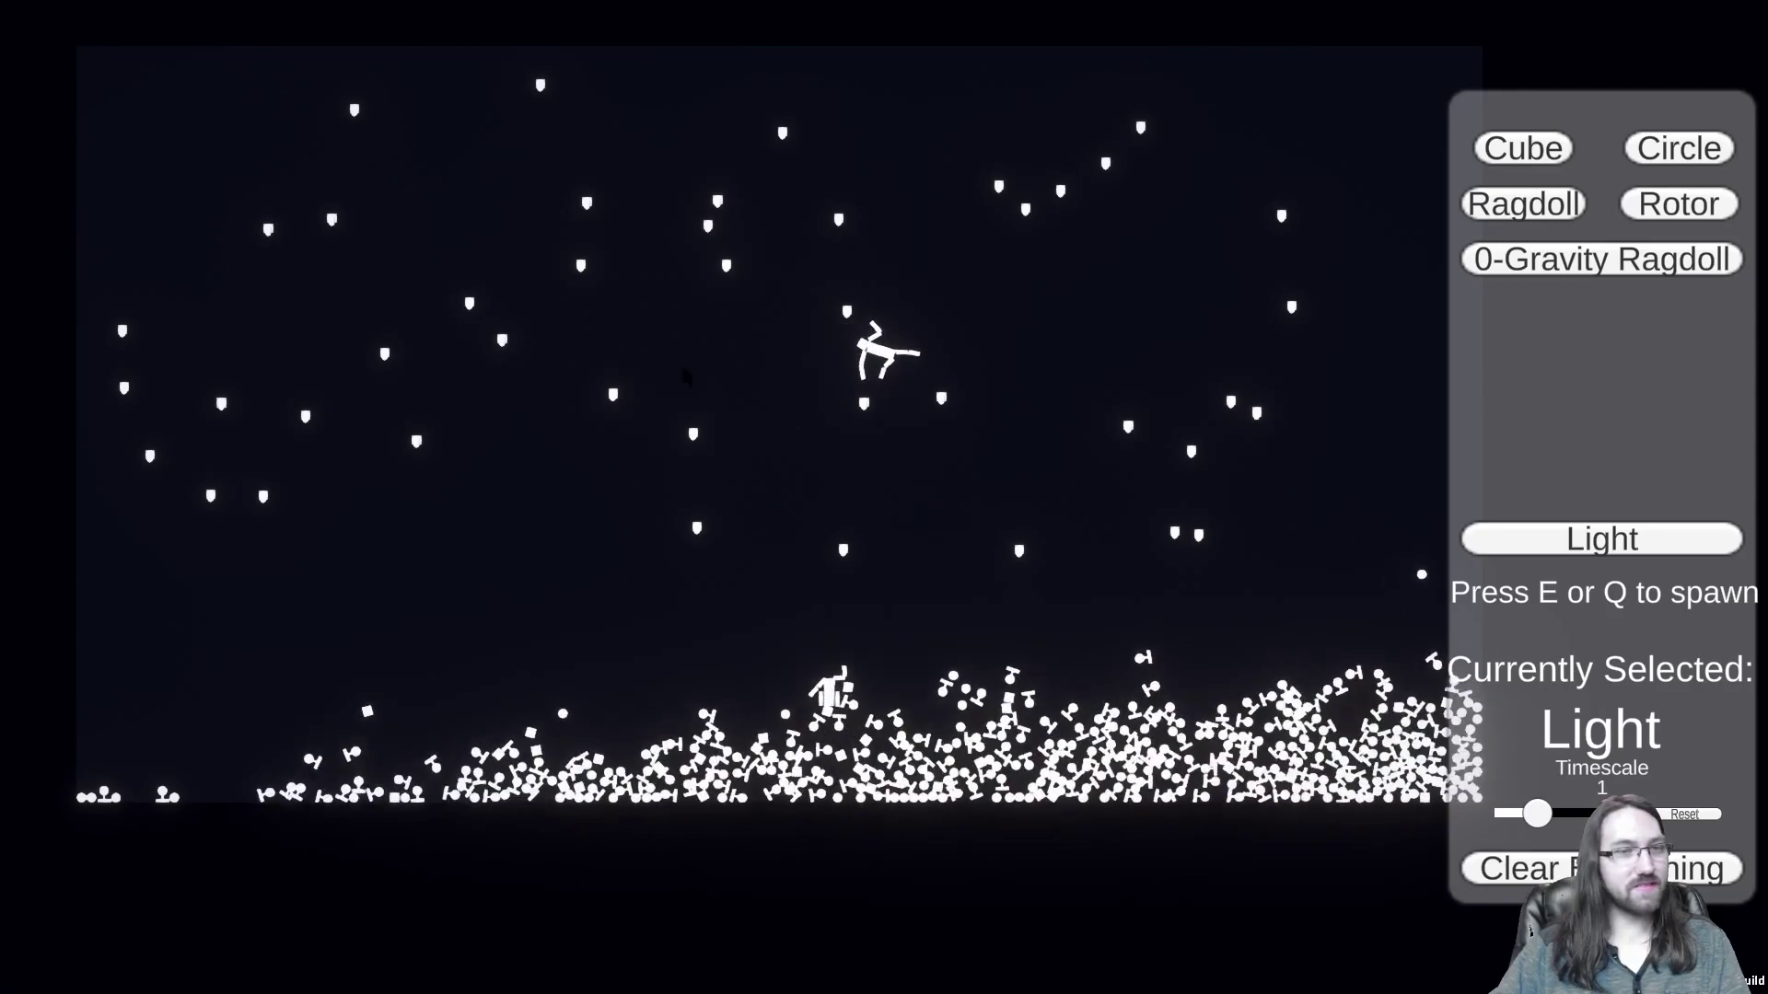
pyautogui.press('a')
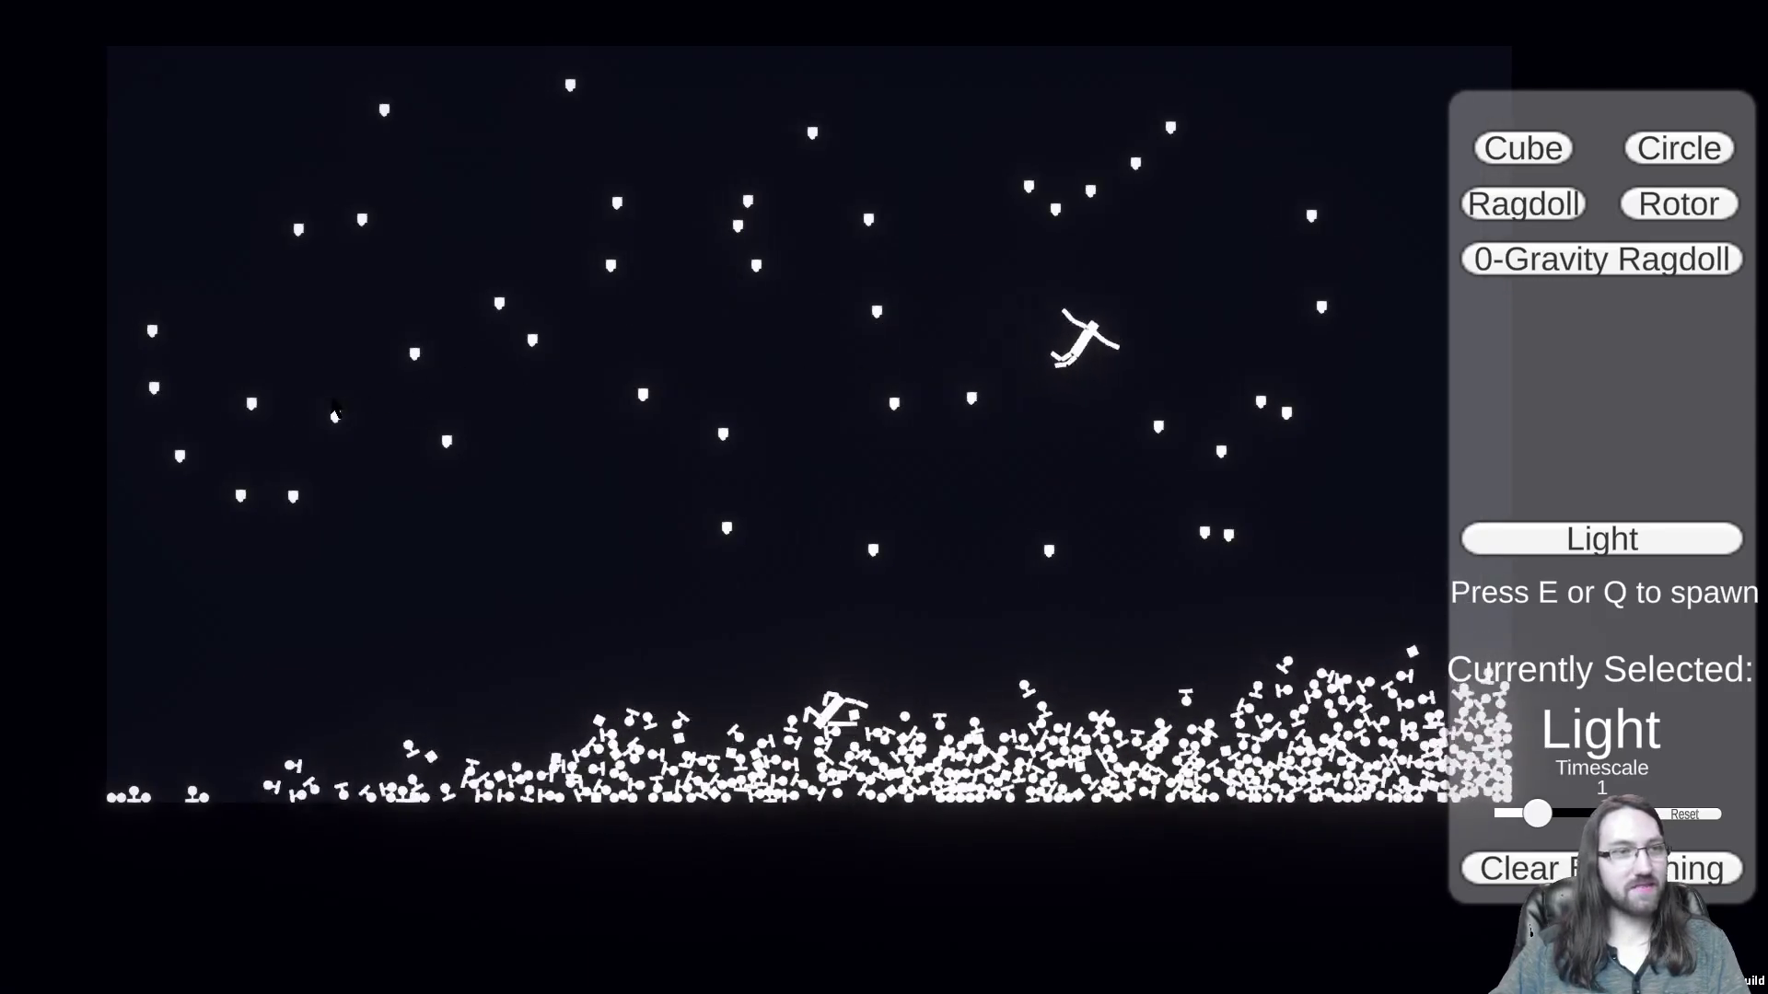
pyautogui.press('d')
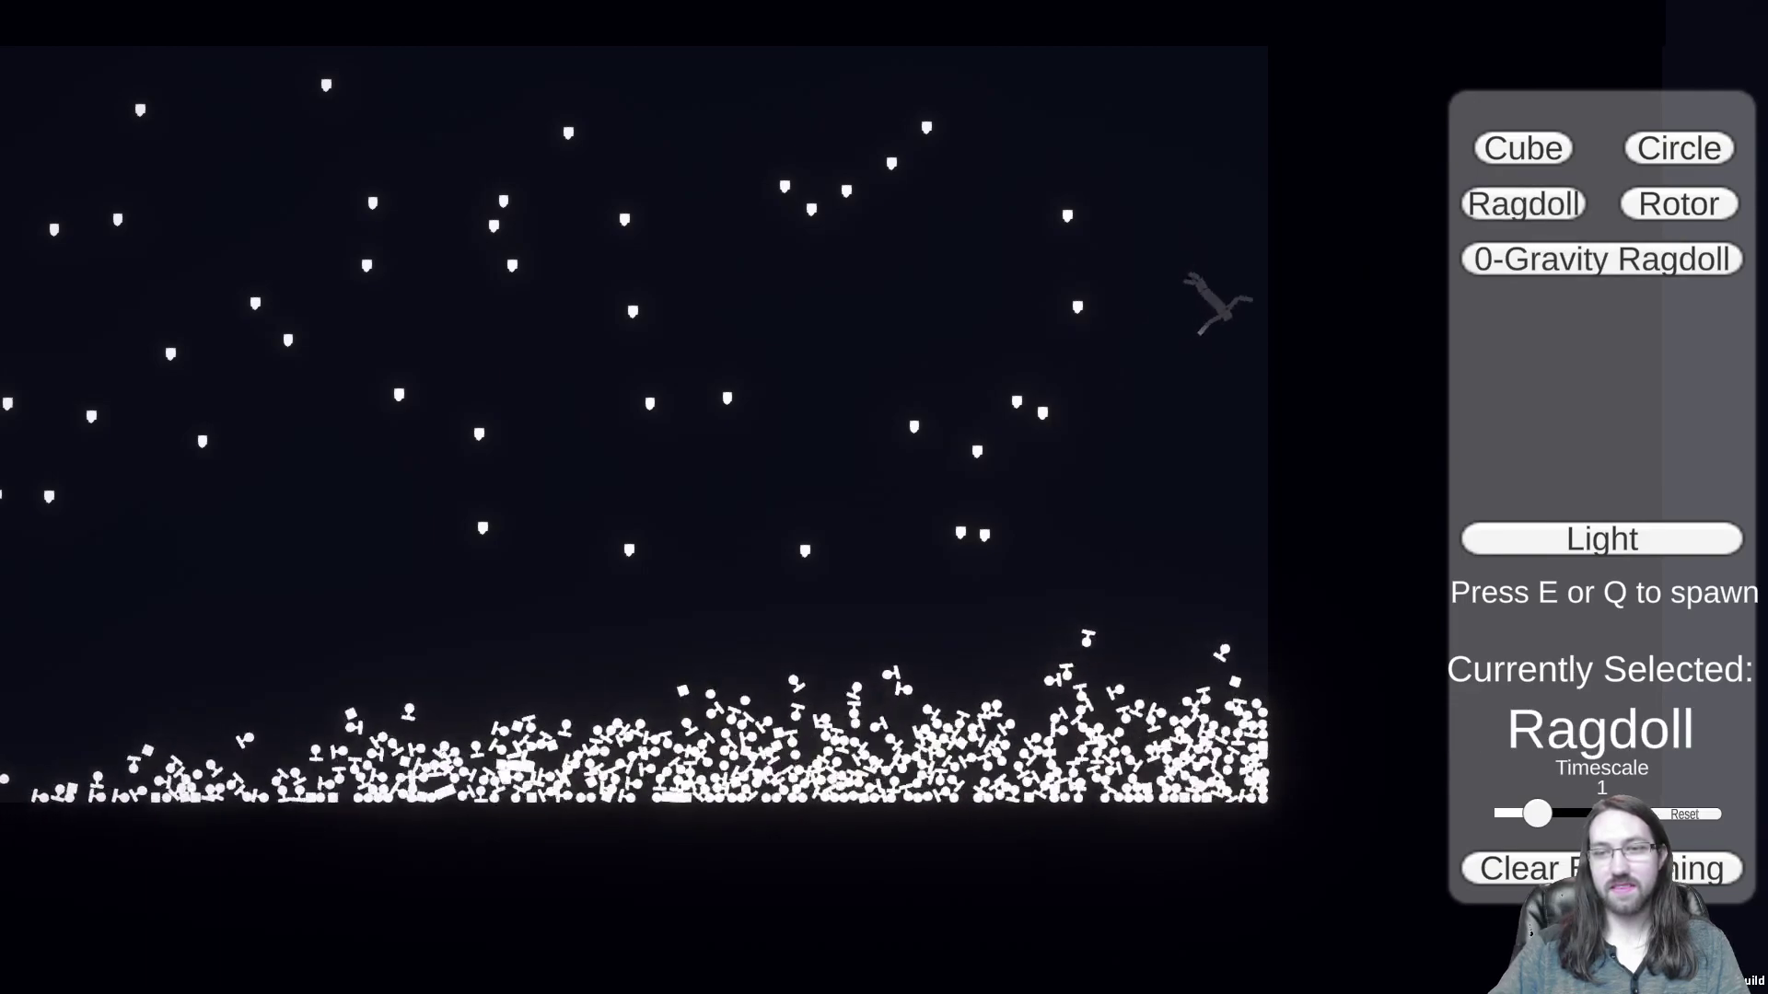
pyautogui.press('a')
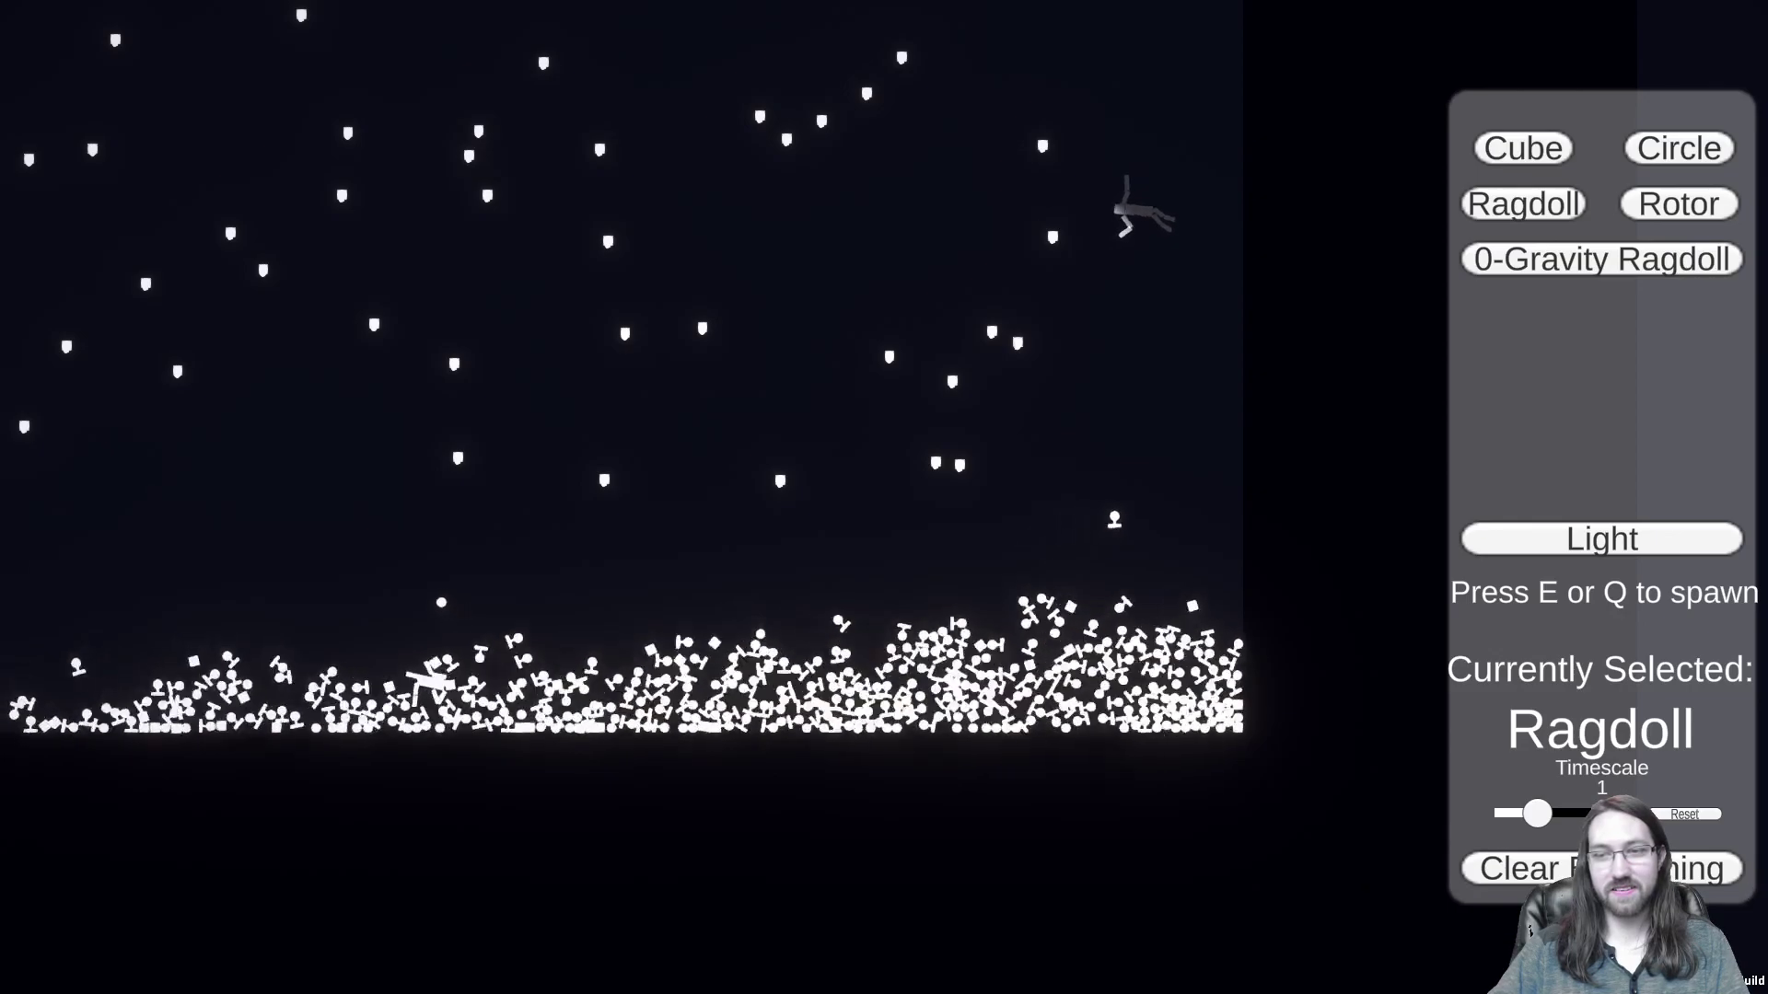
# Step: Clear Everything, spawn three ragdolls, then switch to Radio and spawn a red radio
pyautogui.click(1475, 865)
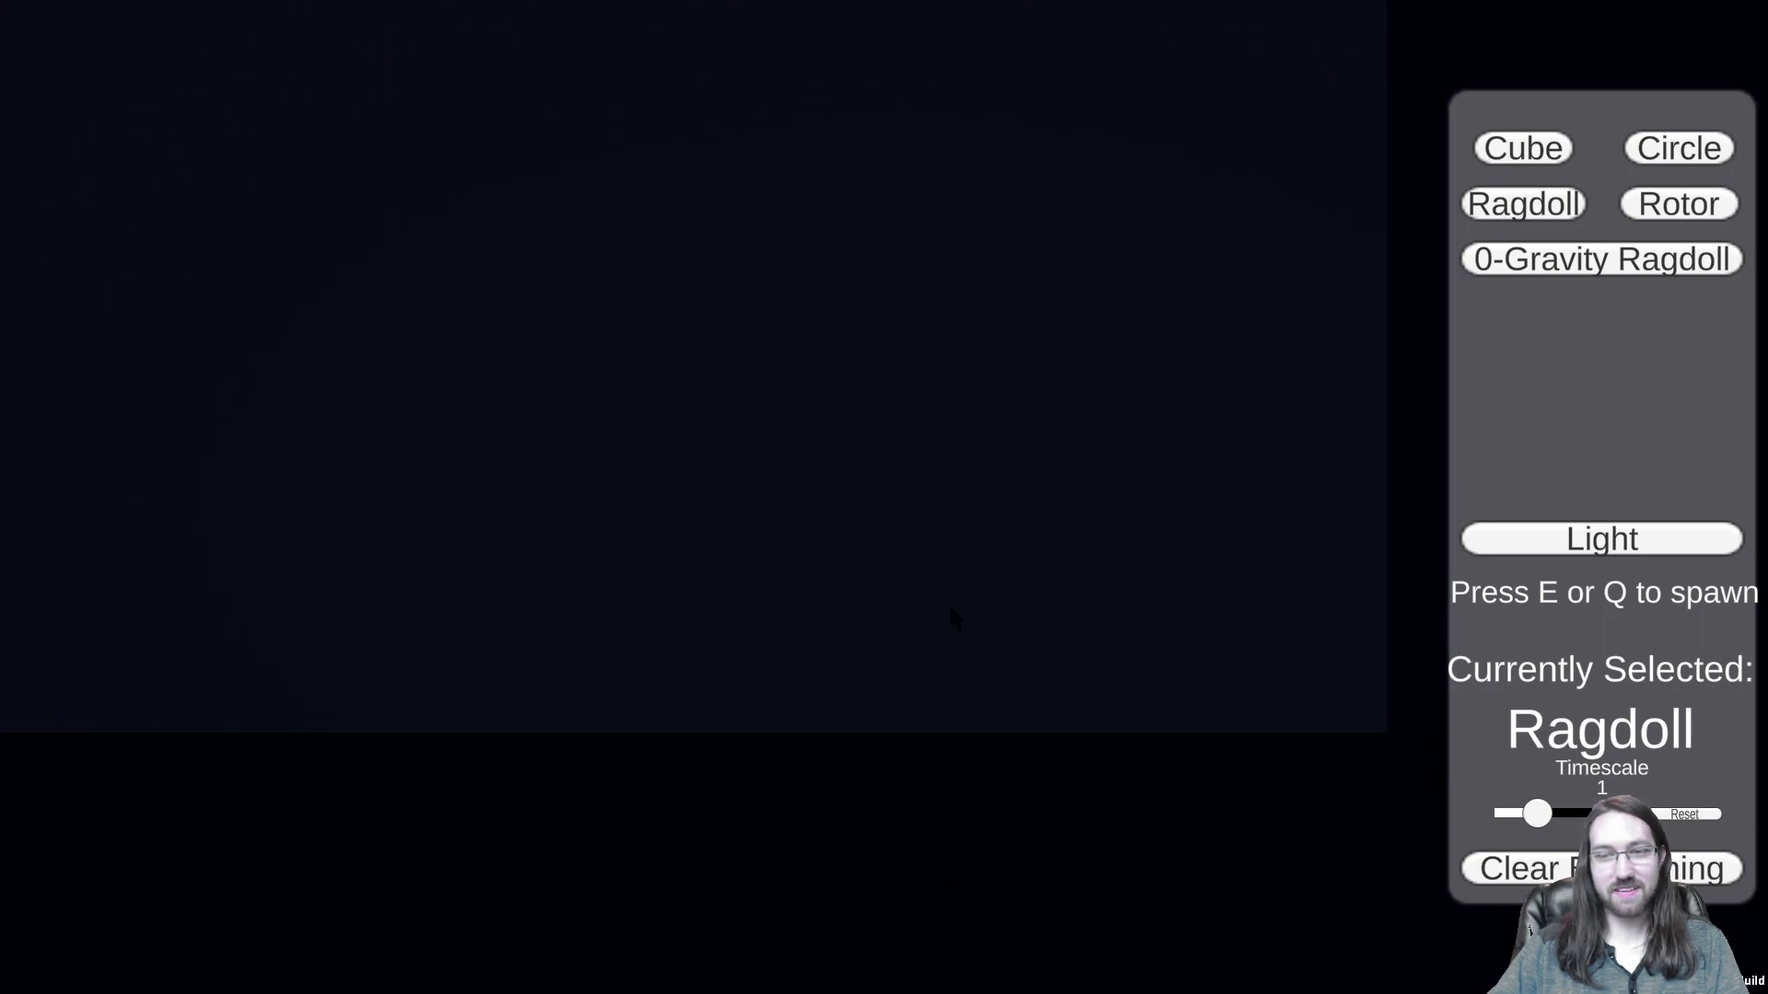
pyautogui.press('e')
pyautogui.press('e')
pyautogui.press('e')
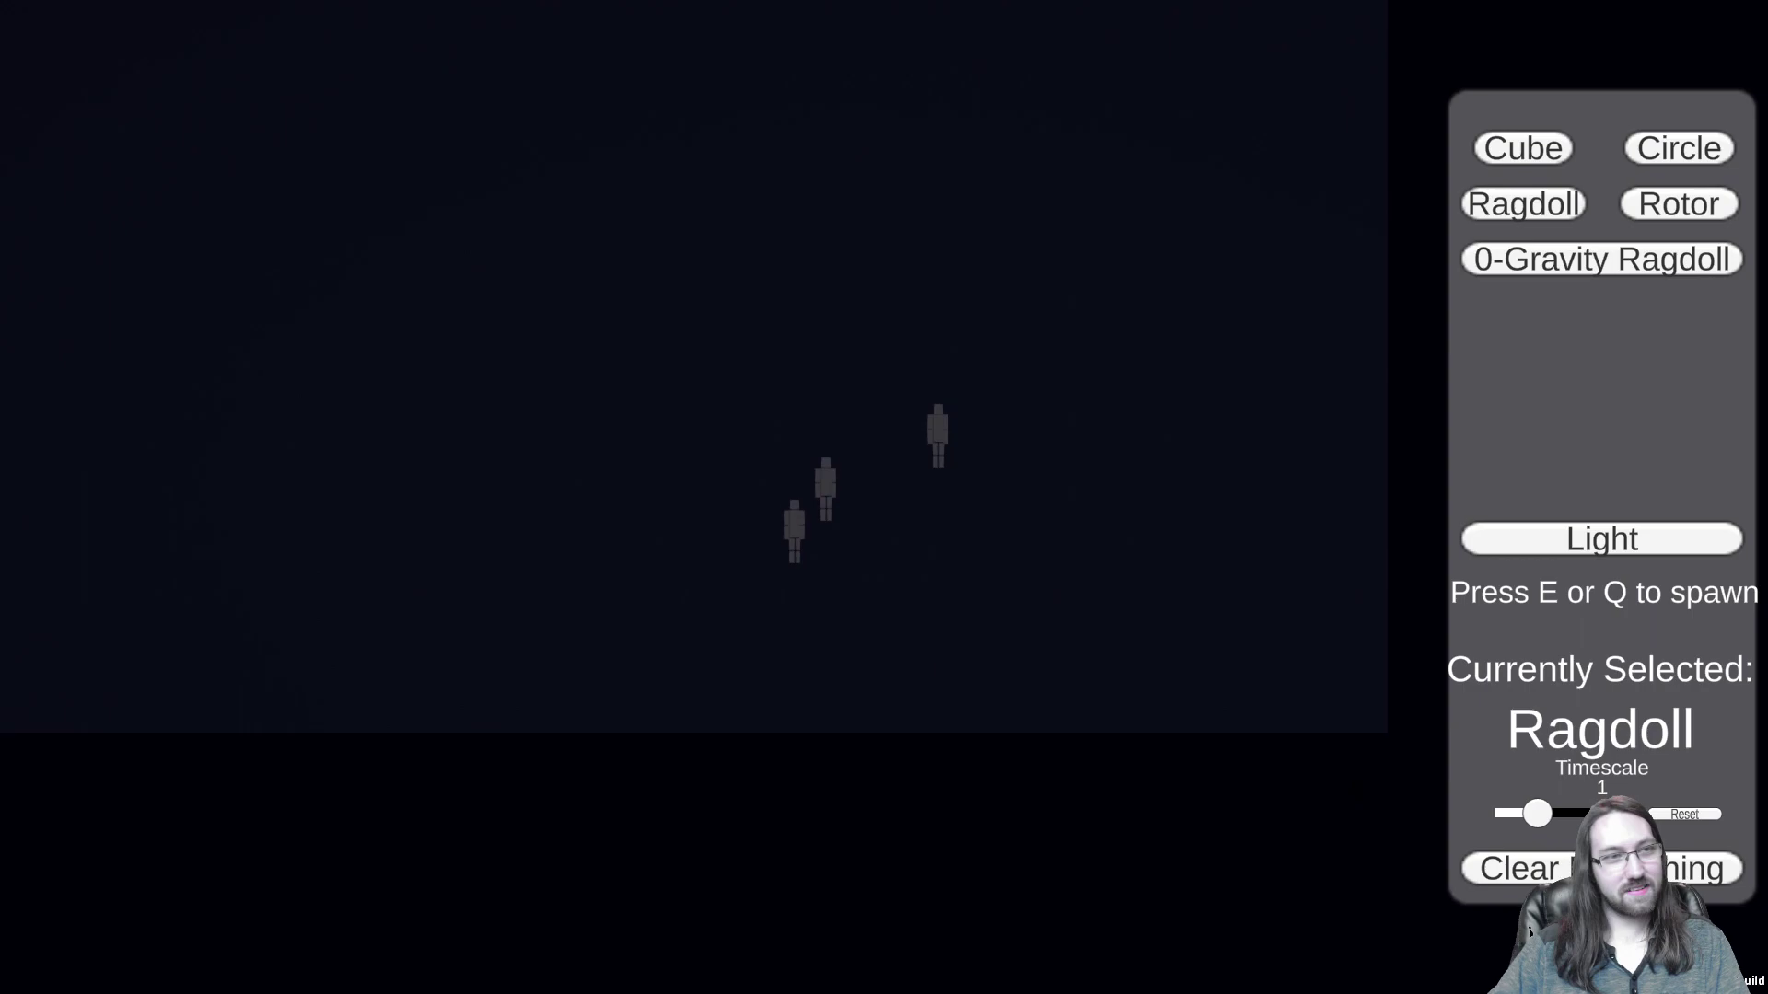
pyautogui.press('r')
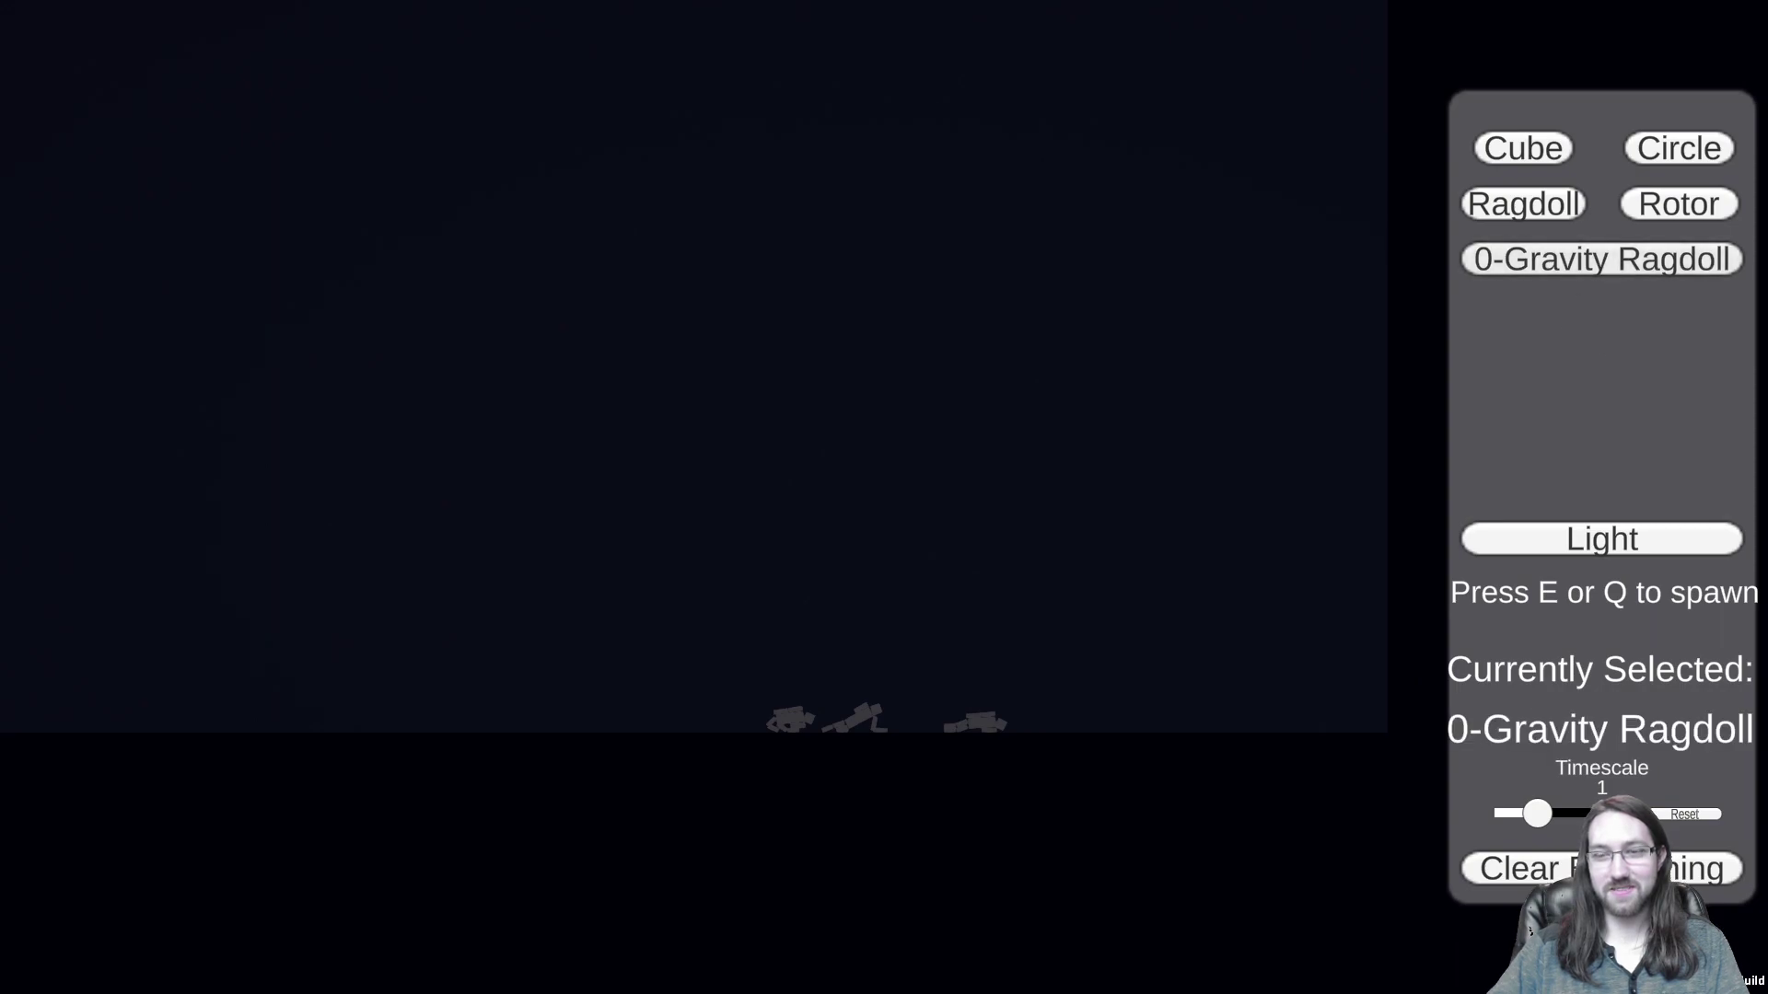
pyautogui.click(1648, 204)
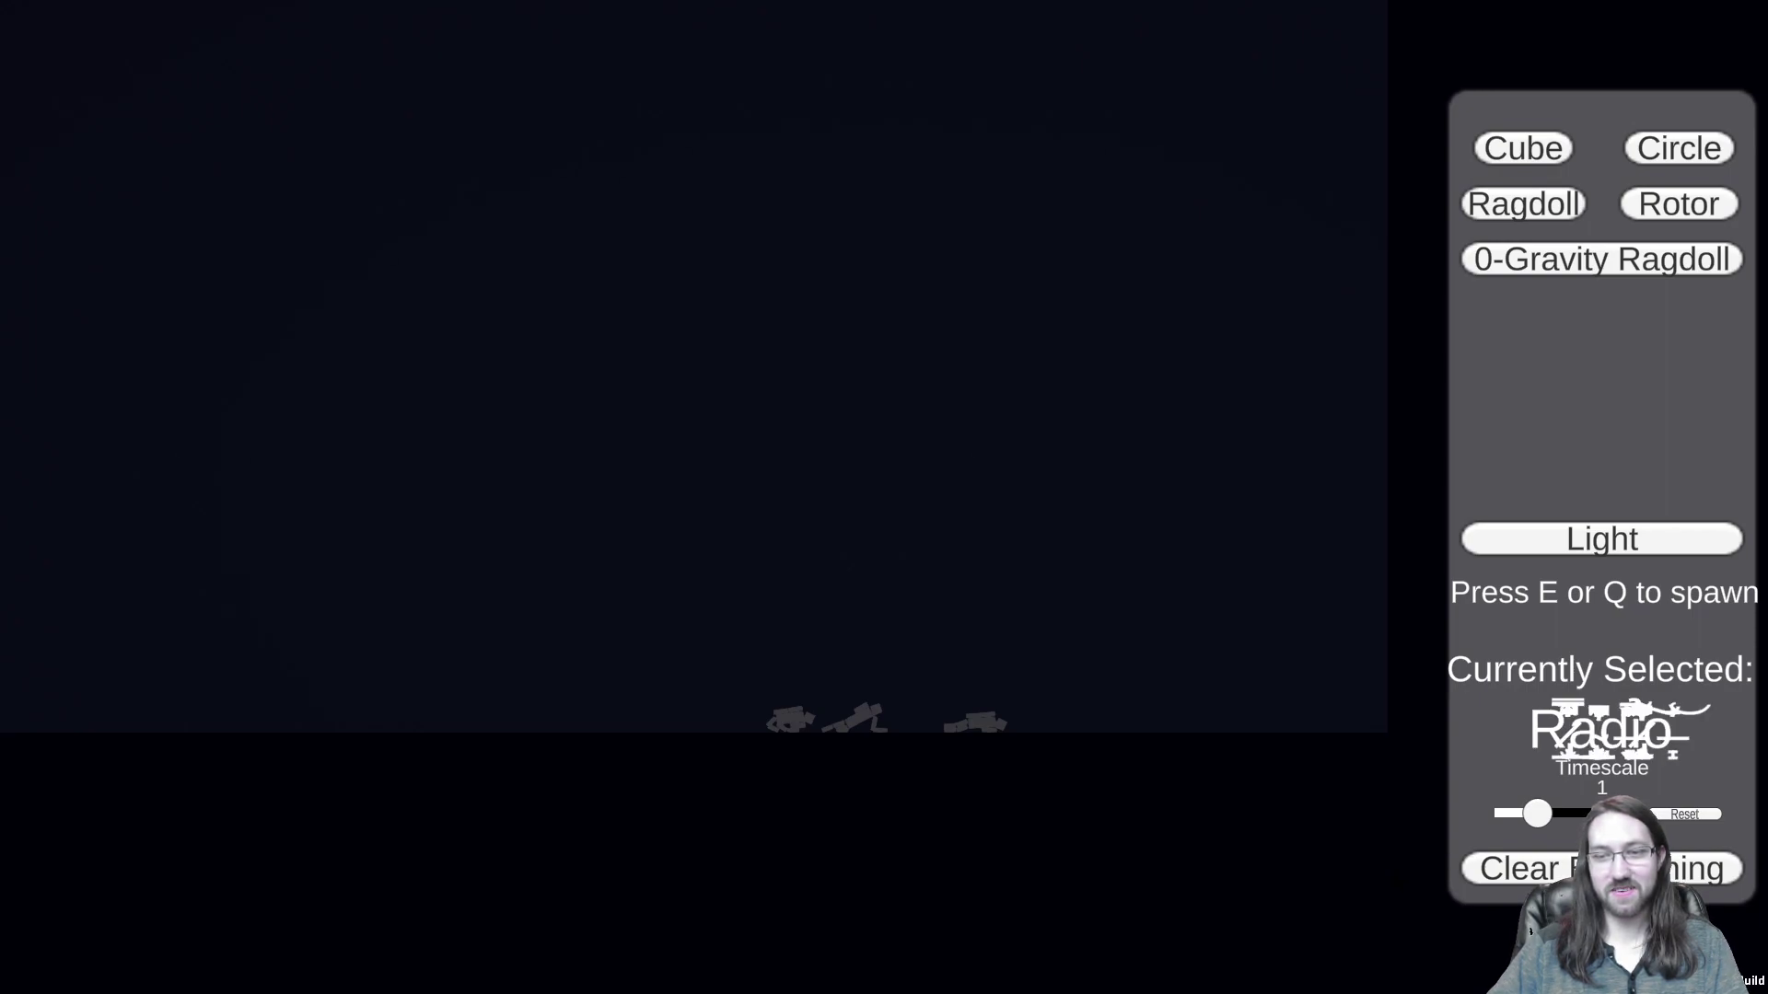
pyautogui.press('e')
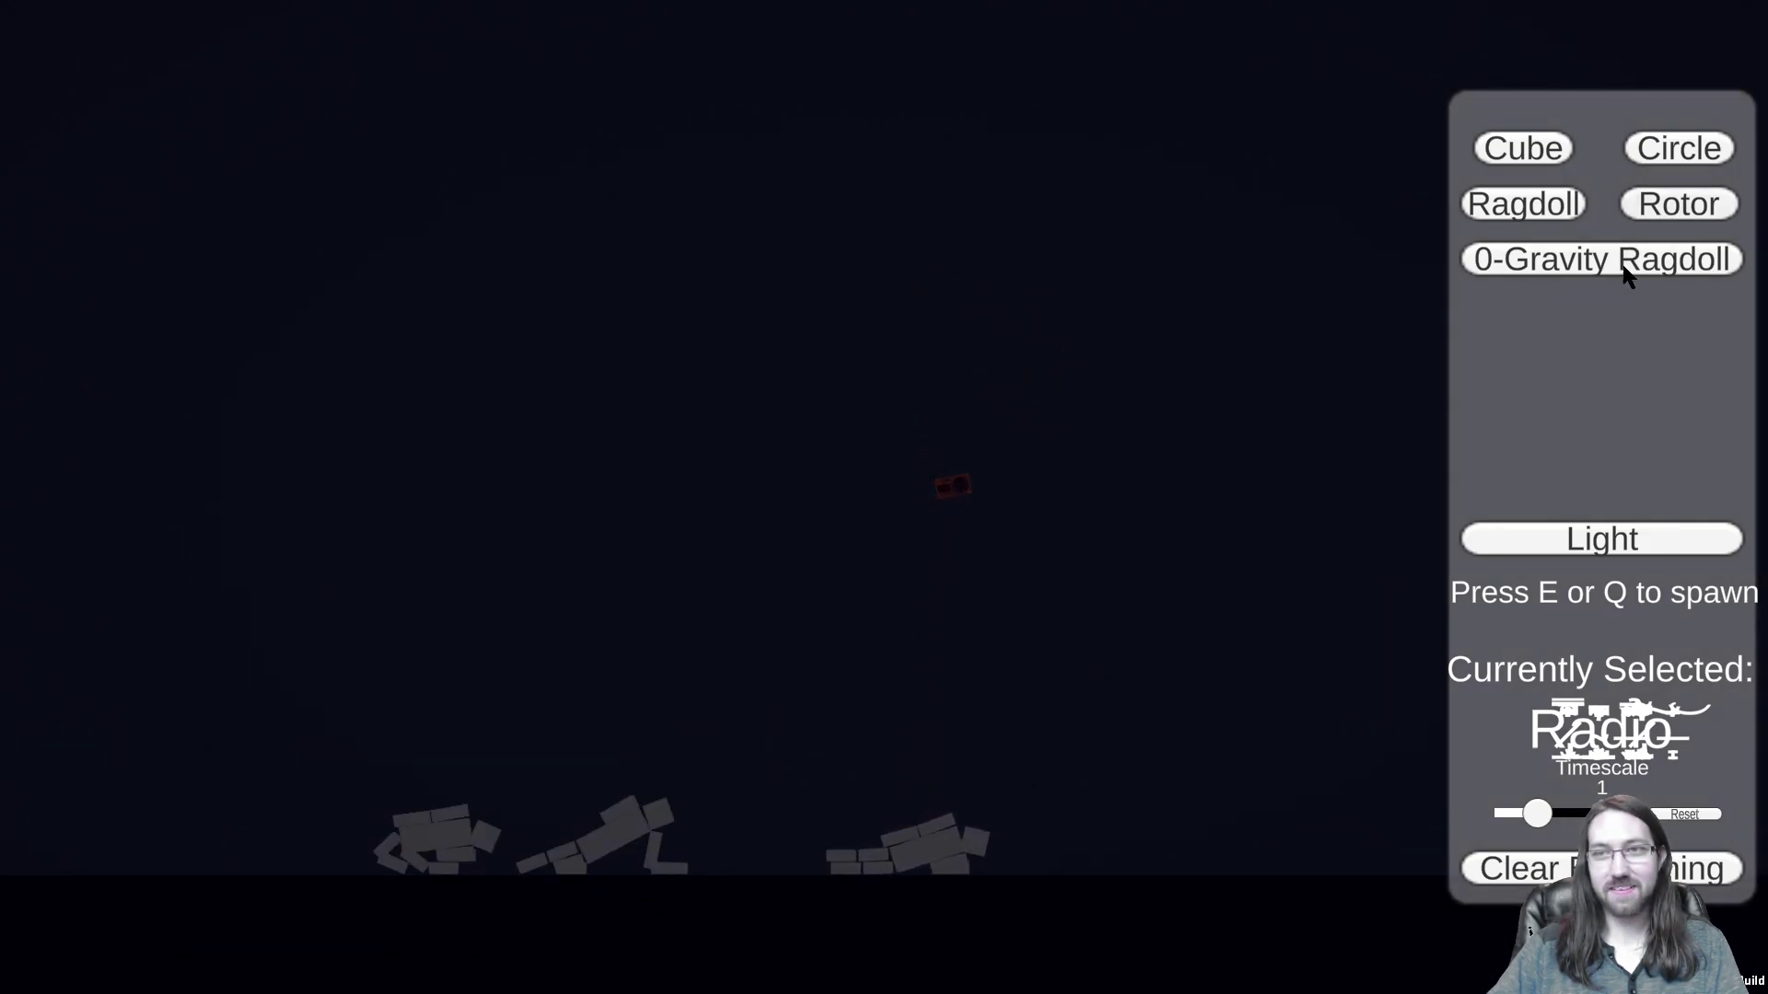
# Step: Select Light and spawn four lights into the dark scene, lifting the radio off the floor
pyautogui.click(1603, 539)
pyautogui.press('e')
pyautogui.press('e')
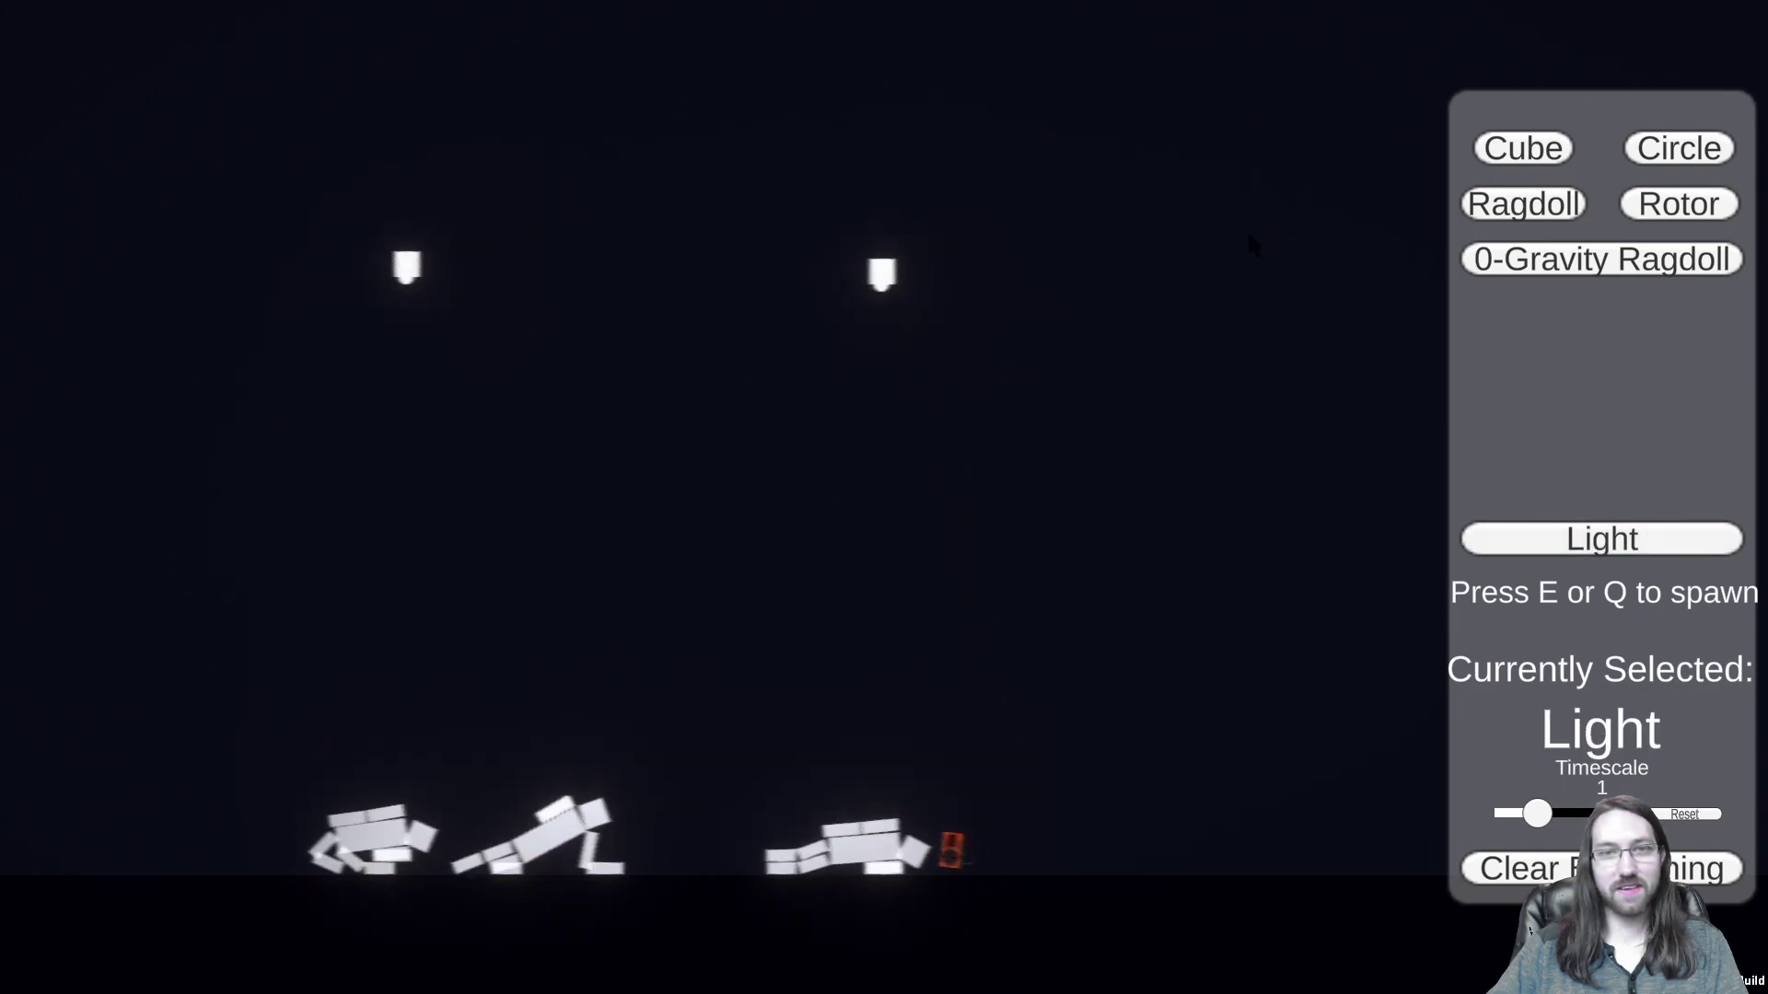
pyautogui.press('e')
pyautogui.moveTo(781, 858); pyautogui.dragTo(1088, 218)
pyautogui.press('e')
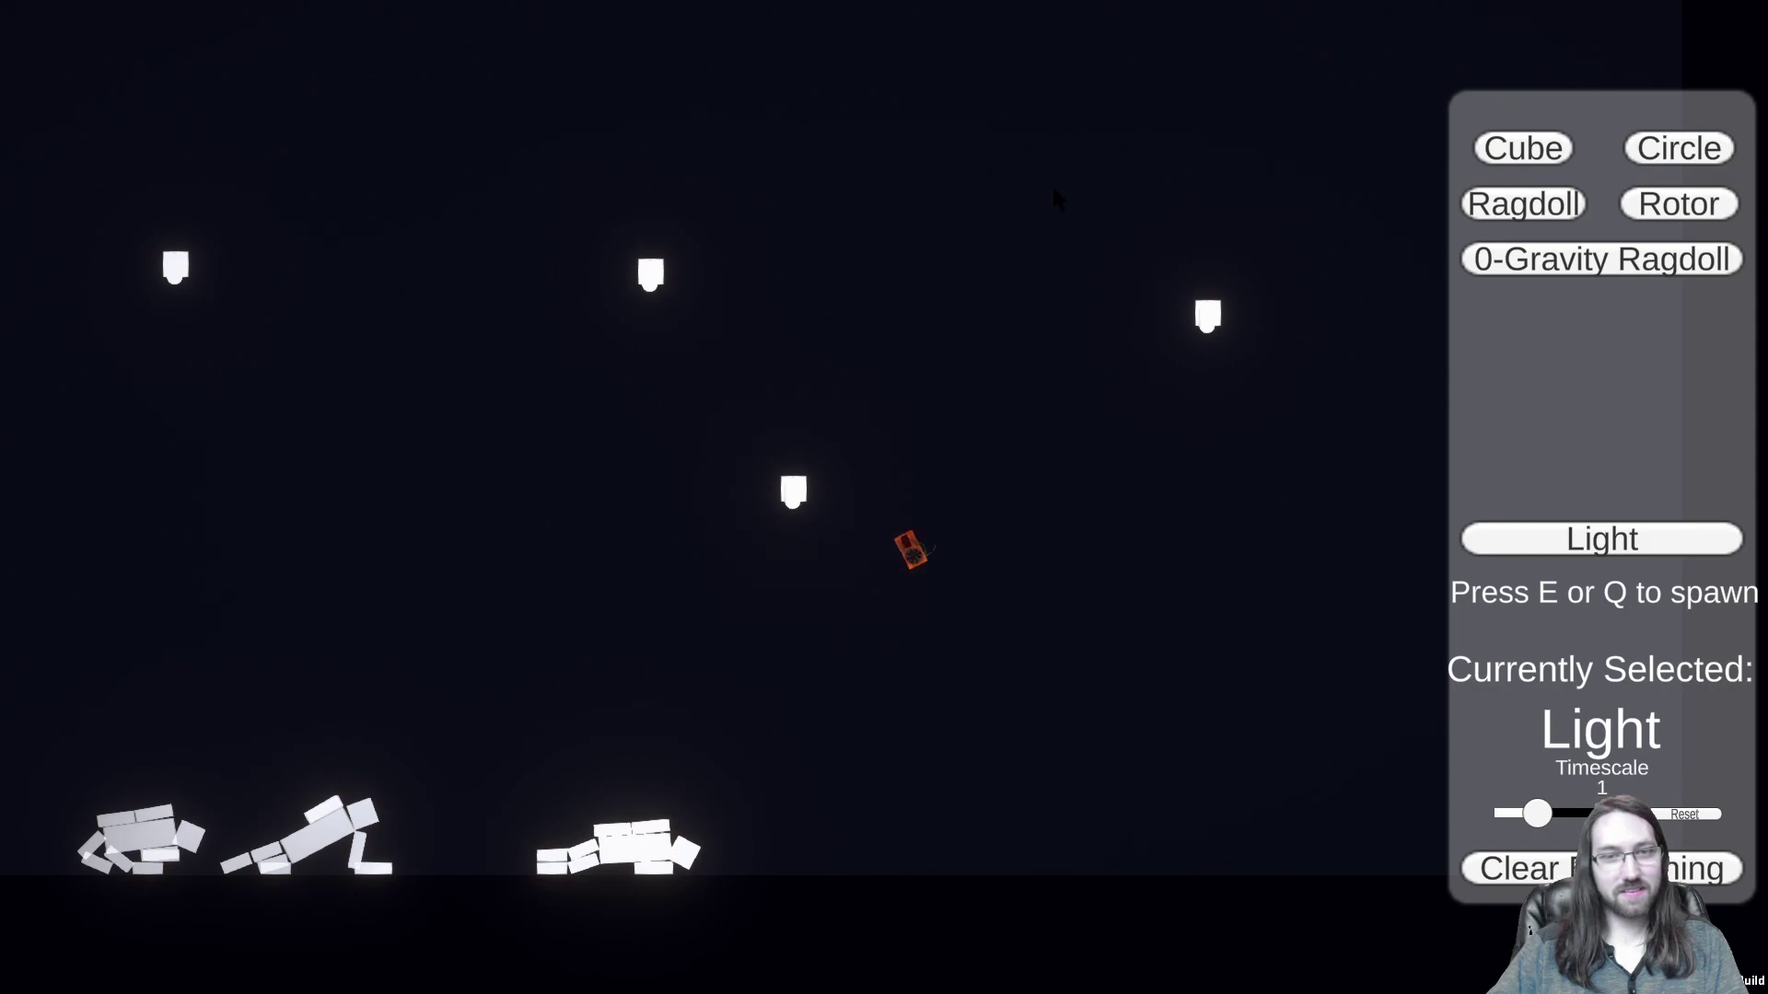
# Step: Swing the red radio around among the four lights, leaving it on the floor
pyautogui.moveTo(333, 481); pyautogui.dragTo(801, 471)
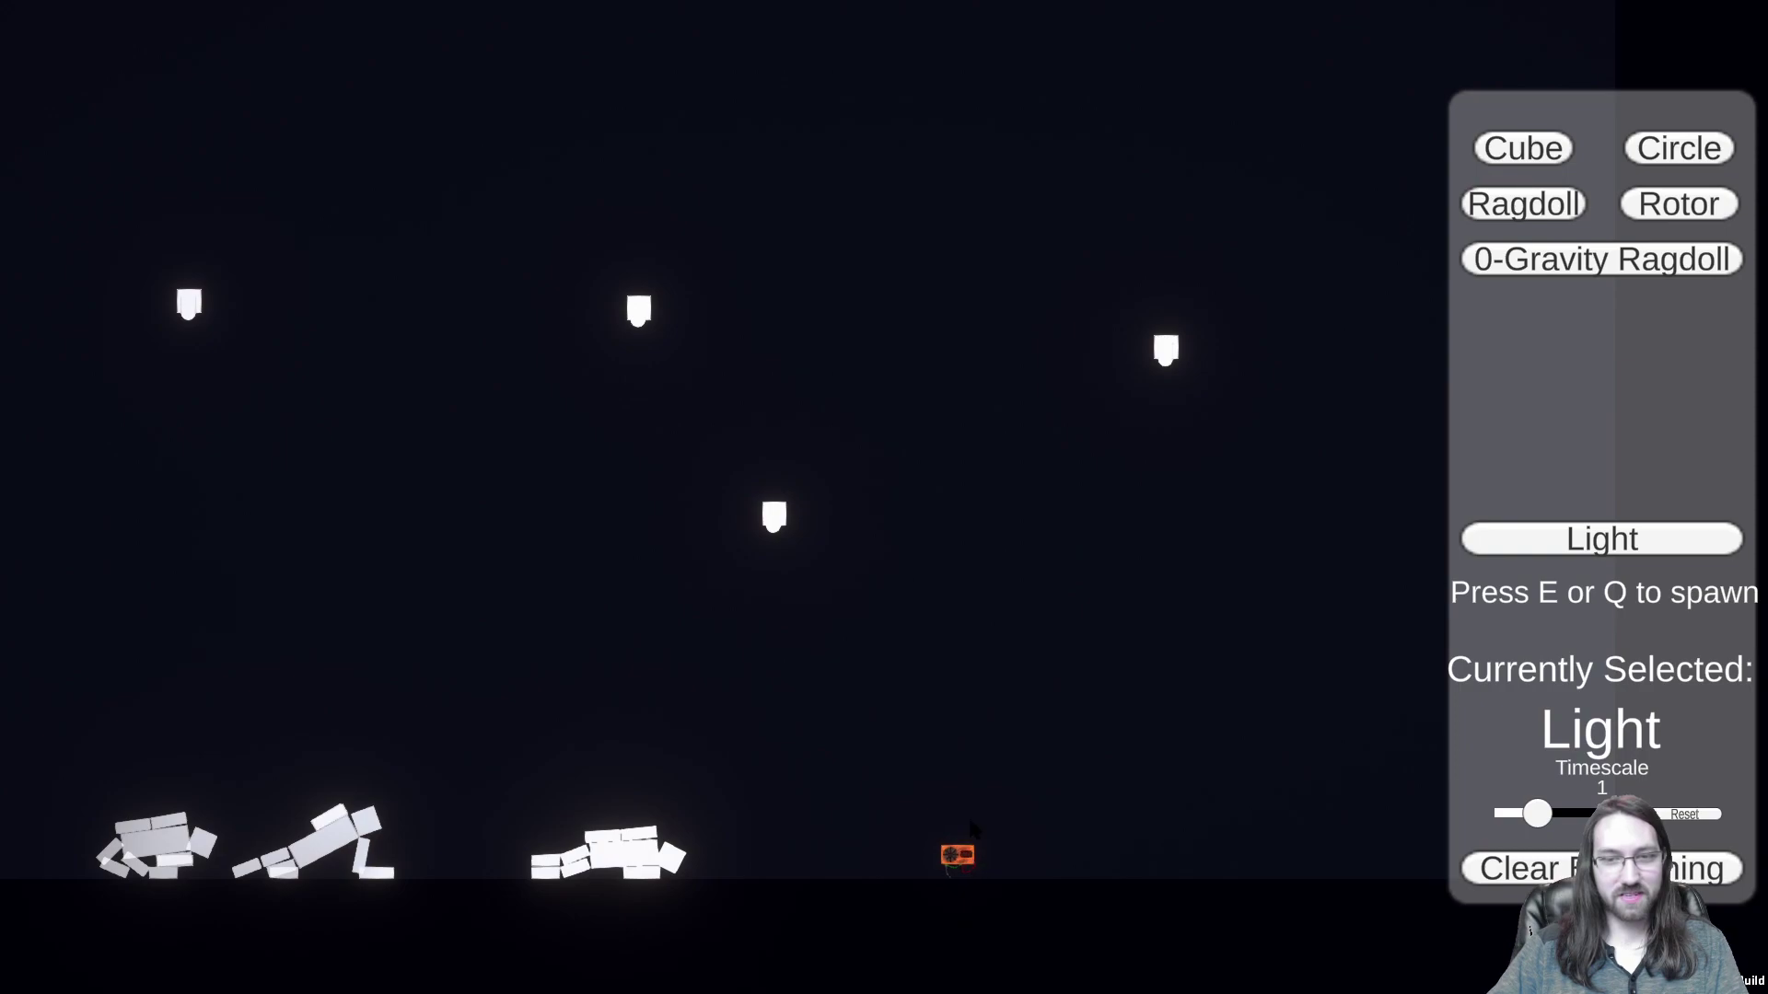
pyautogui.moveTo(971, 826); pyautogui.dragTo(599, 469)
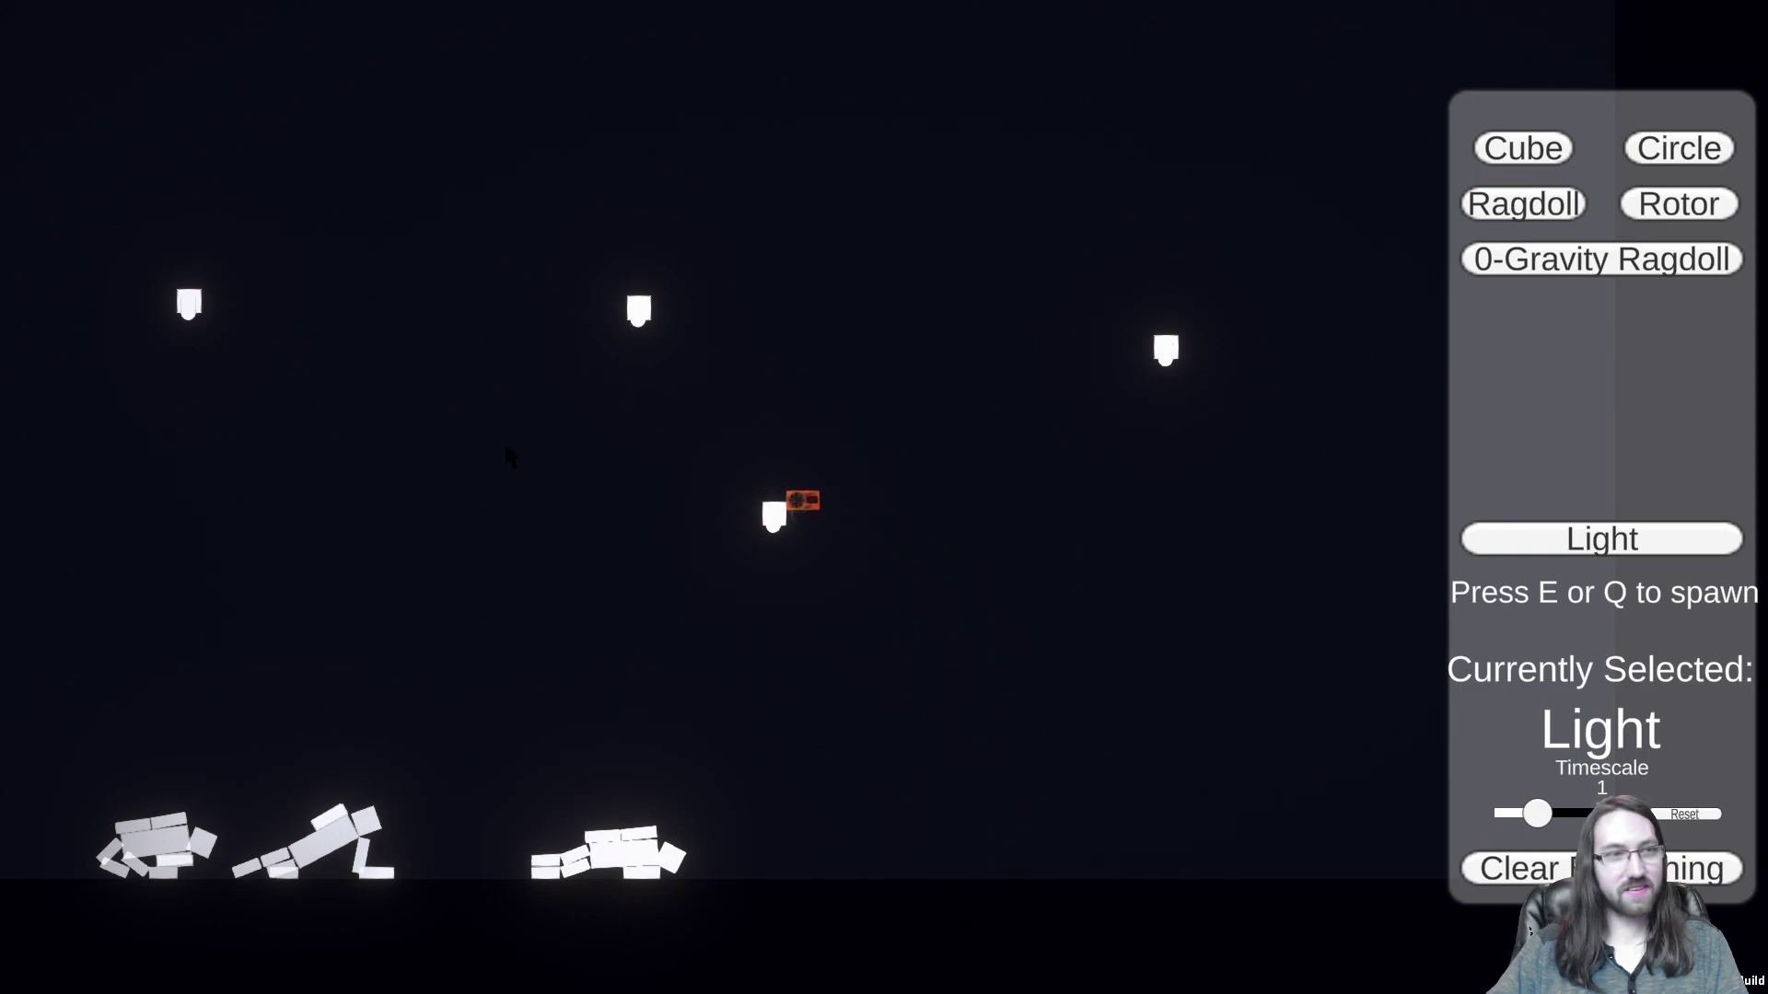
pyautogui.moveTo(483, 381); pyautogui.dragTo(583, 348)
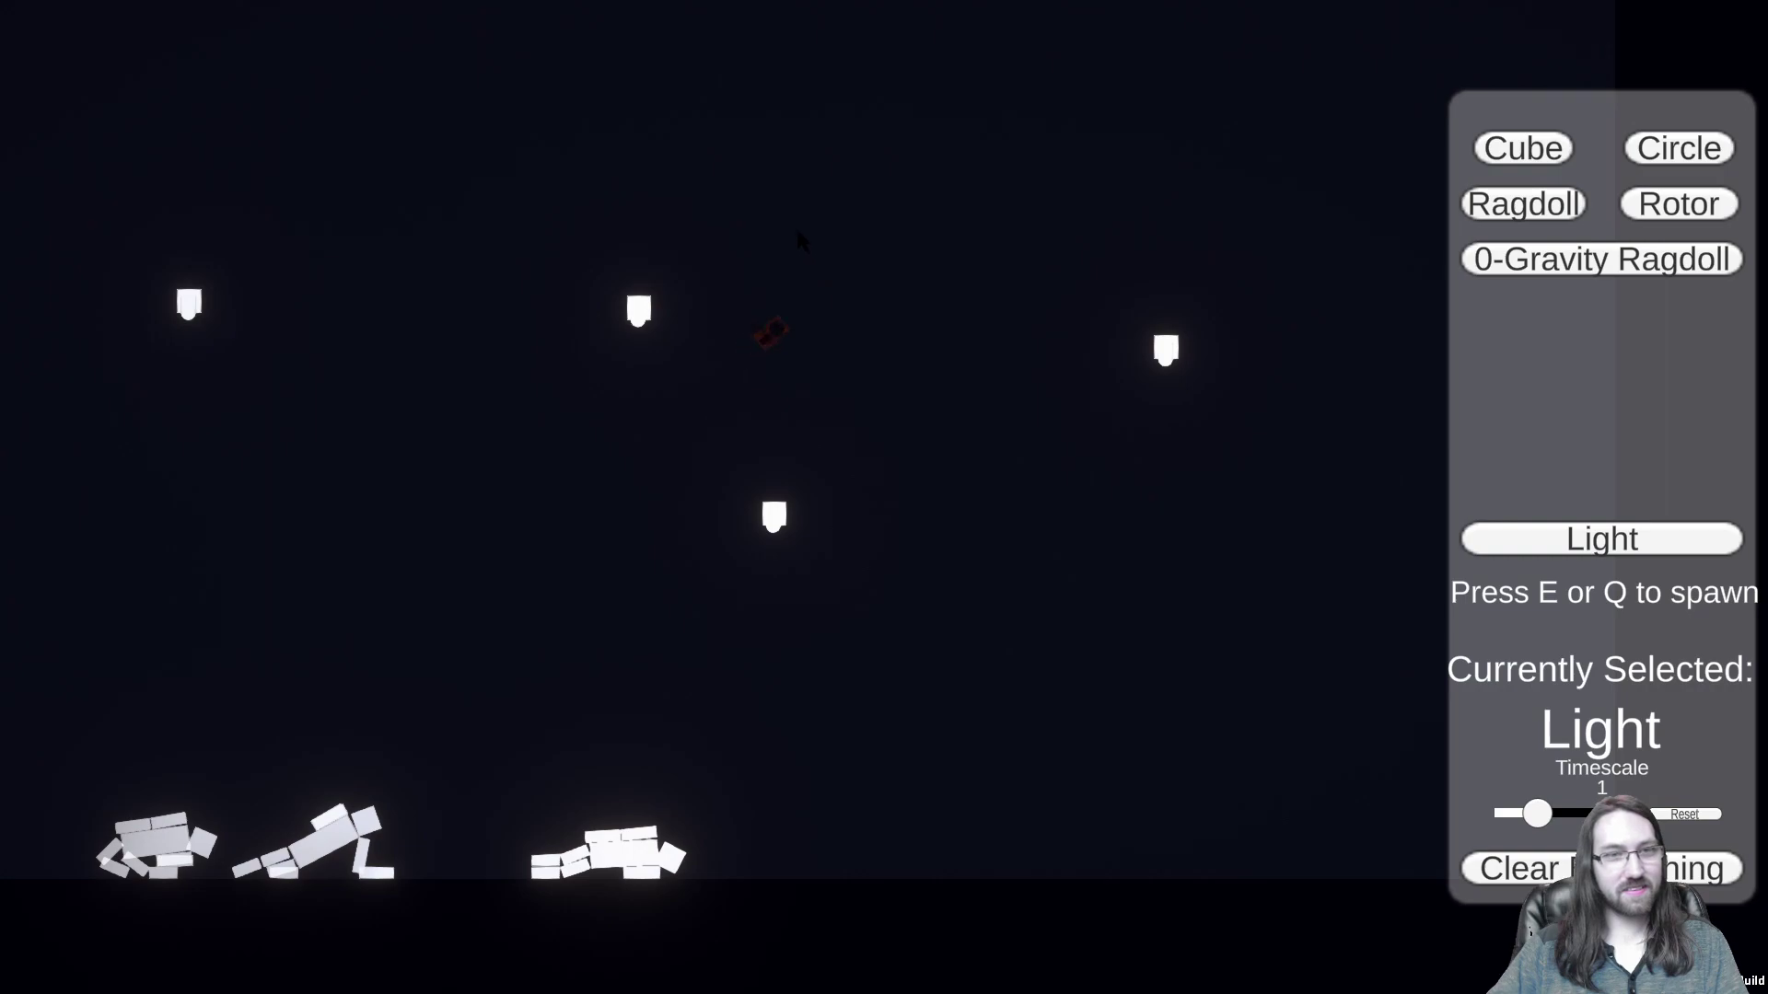
pyautogui.moveTo(598, 589); pyautogui.dragTo(608, 488)
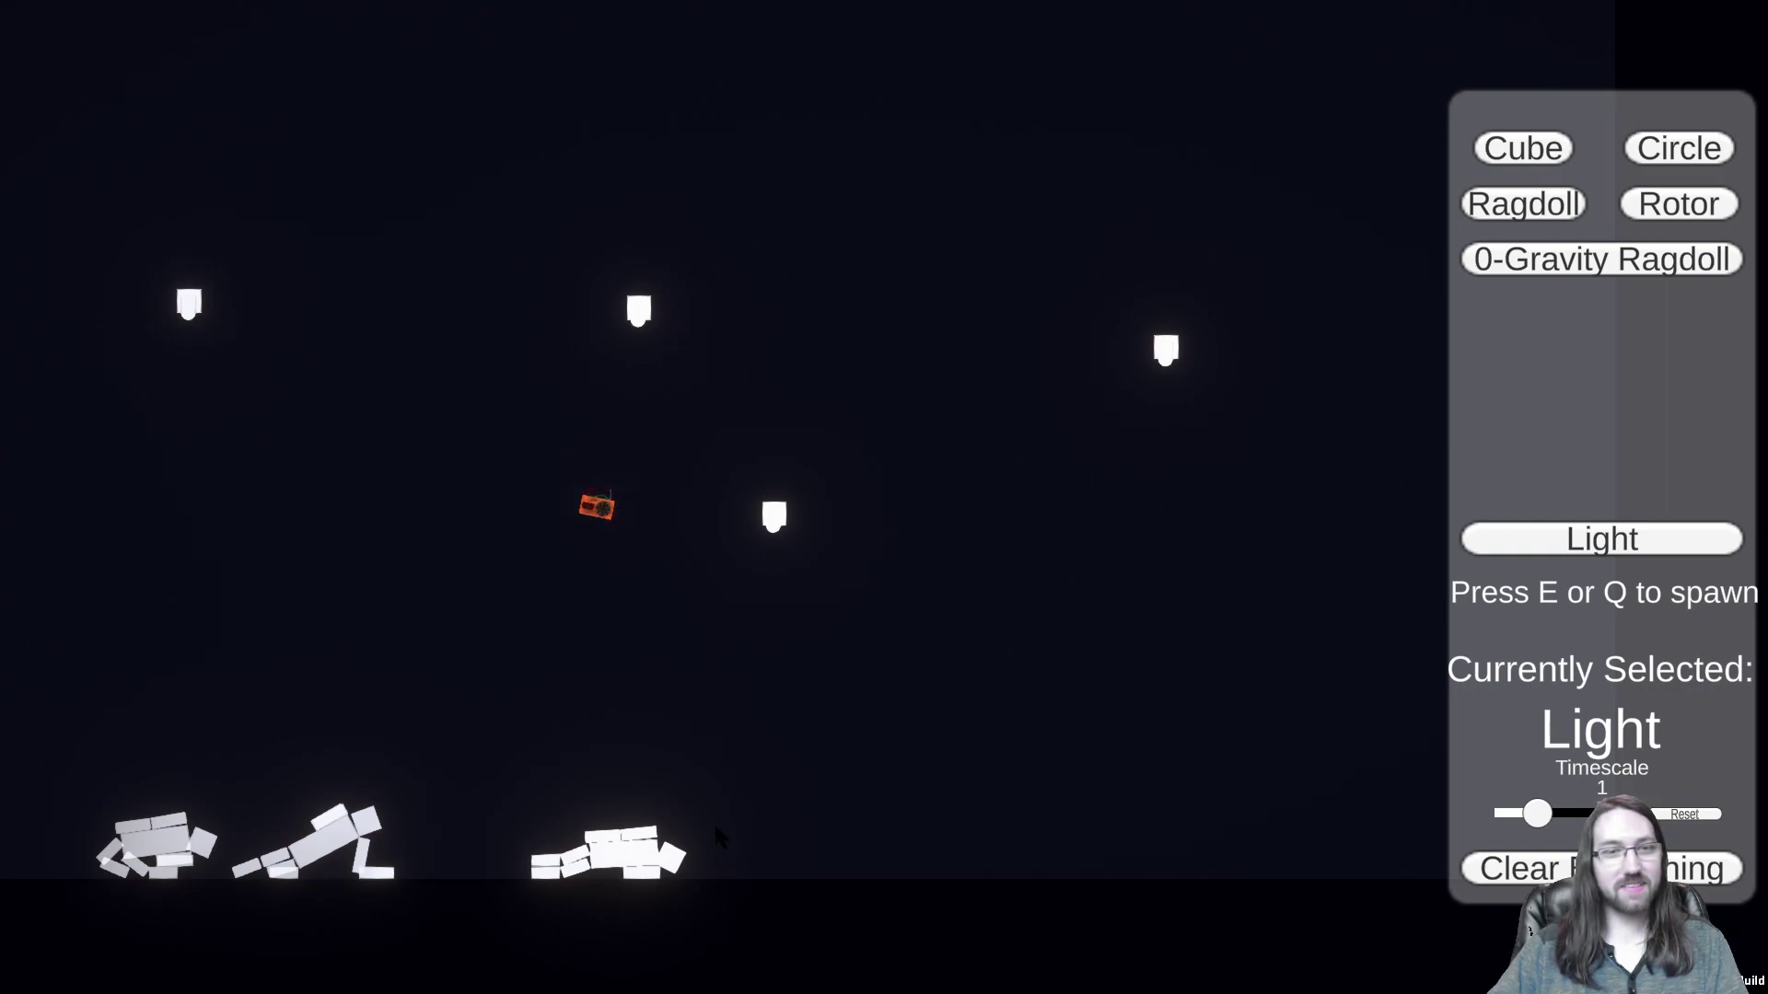
pyautogui.moveTo(585, 830); pyautogui.dragTo(563, 516)
pyautogui.moveTo(739, 378); pyautogui.dragTo(901, 9)
pyautogui.moveTo(291, 193); pyautogui.dragTo(826, 66)
pyautogui.moveTo(116, 603); pyautogui.dragTo(298, 226)
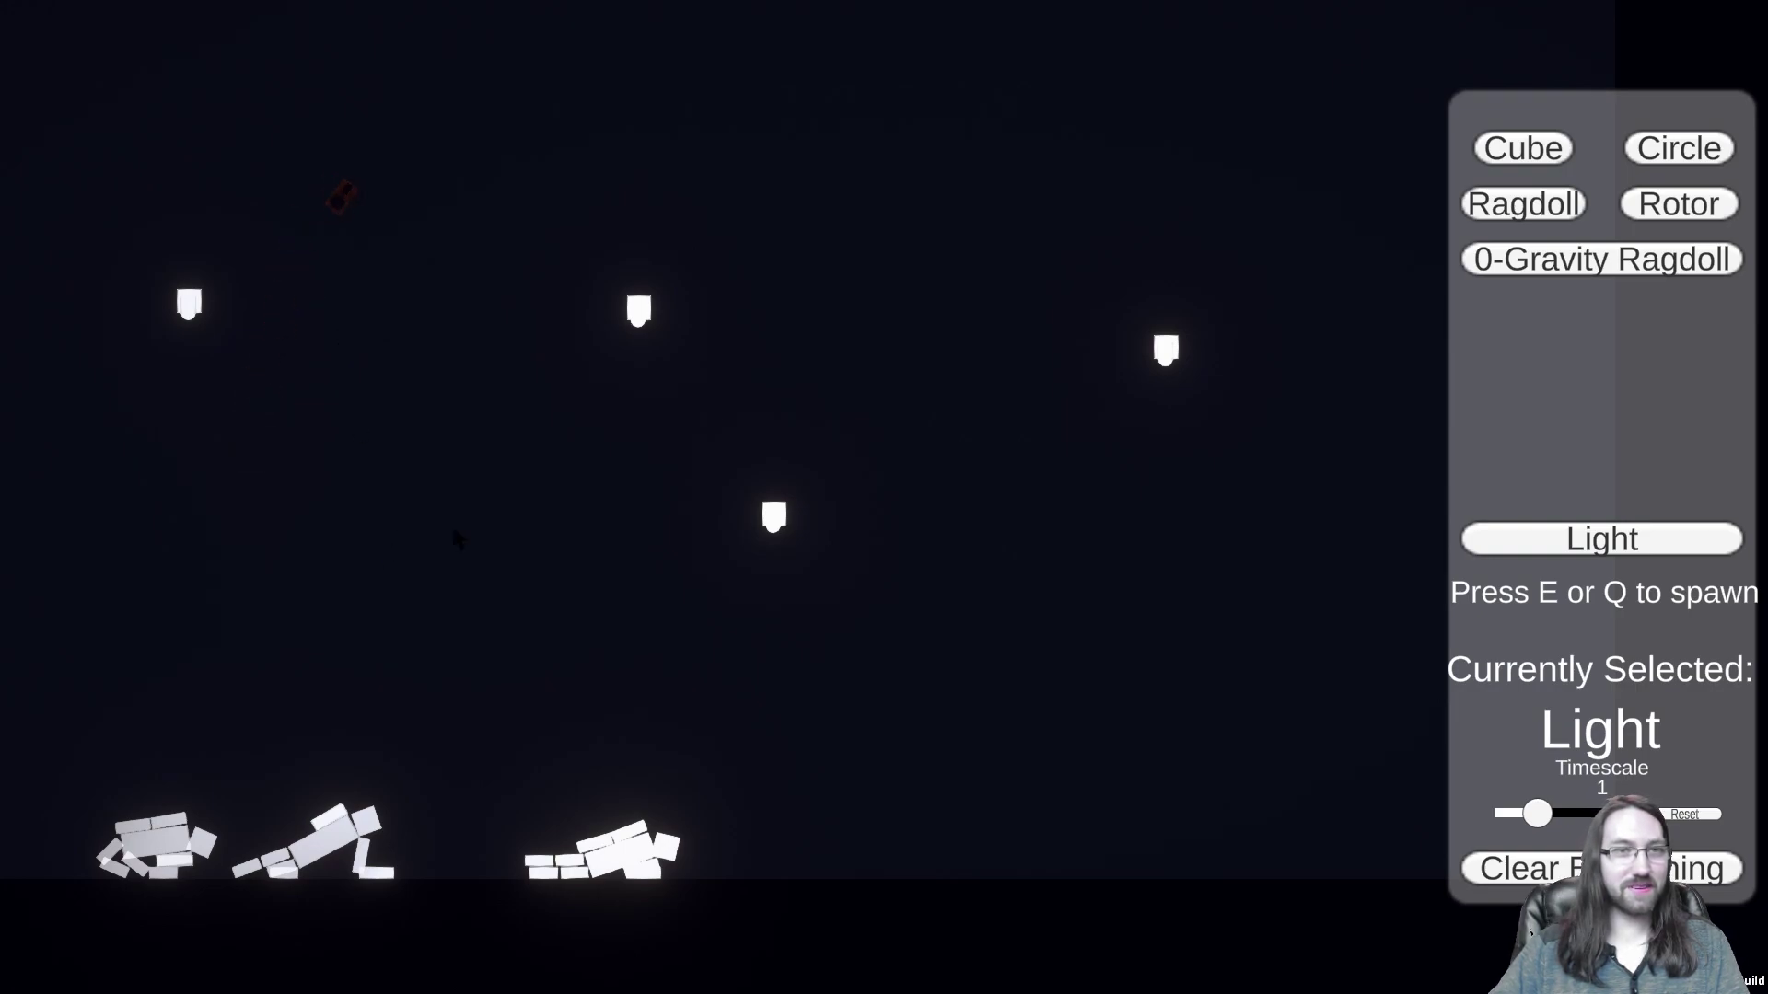
pyautogui.click(1538, 210)
# Step: Select Rotor, spawn rotors above the lower light, and lift one into the air
pyautogui.click(1679, 204)
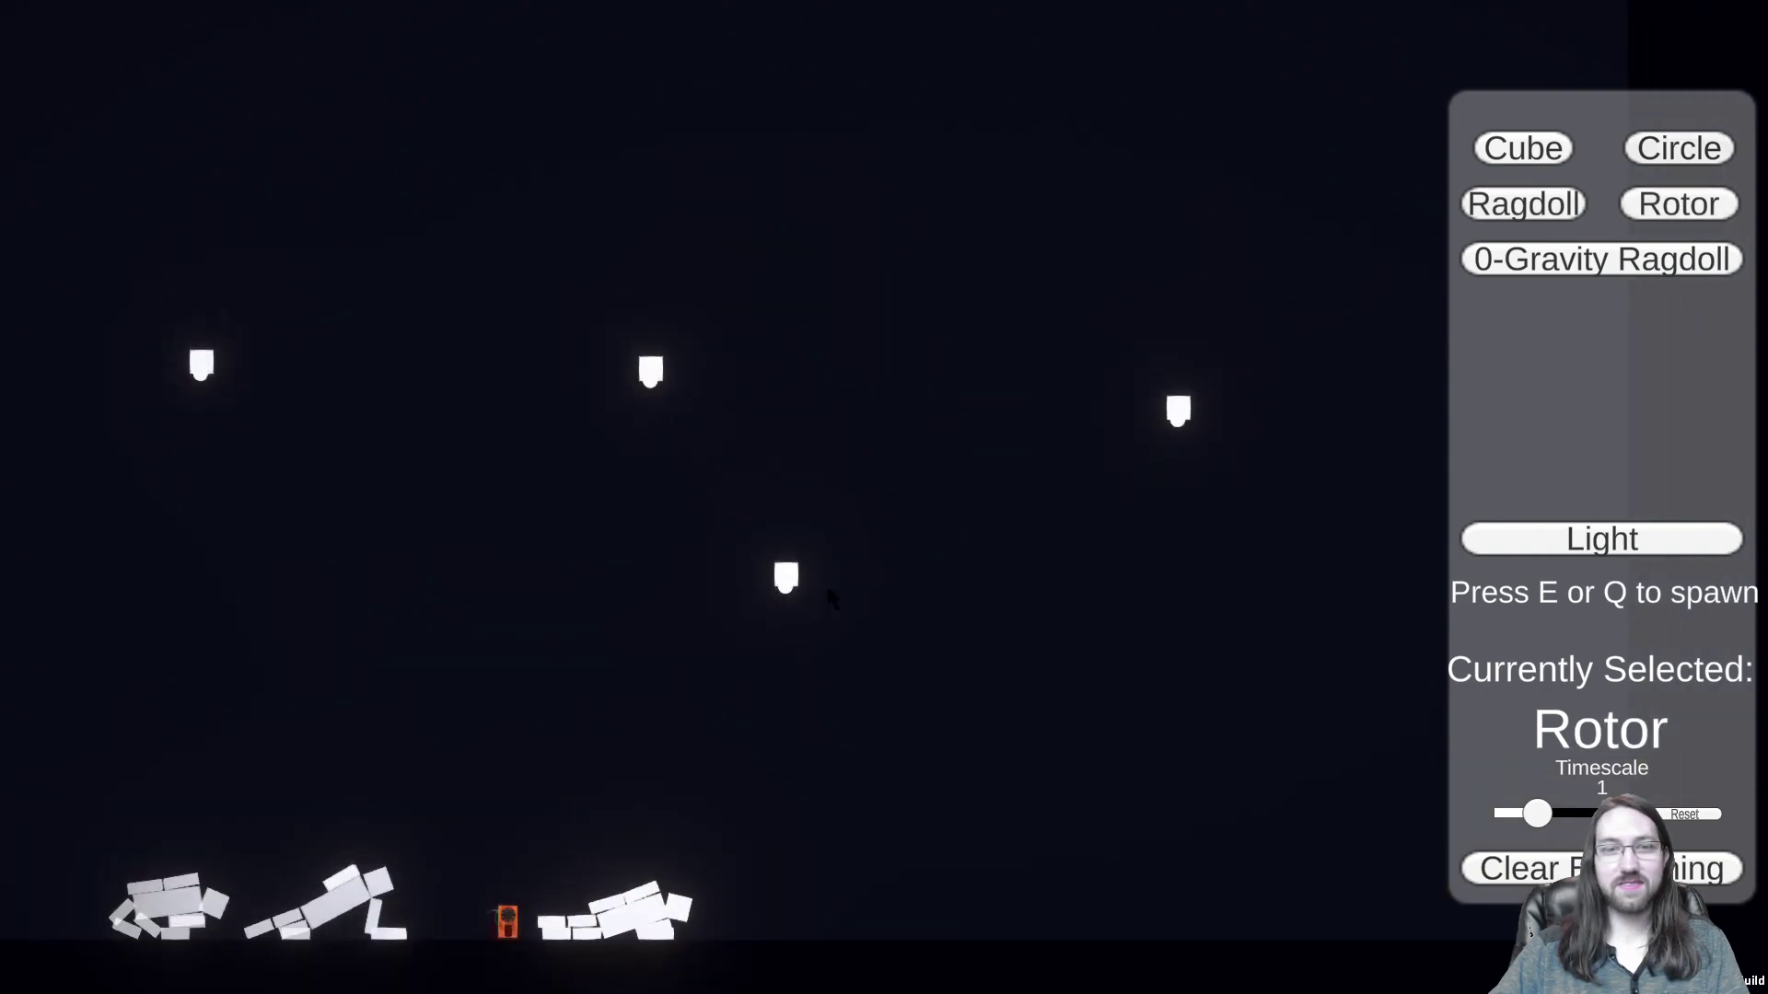
pyautogui.press('e')
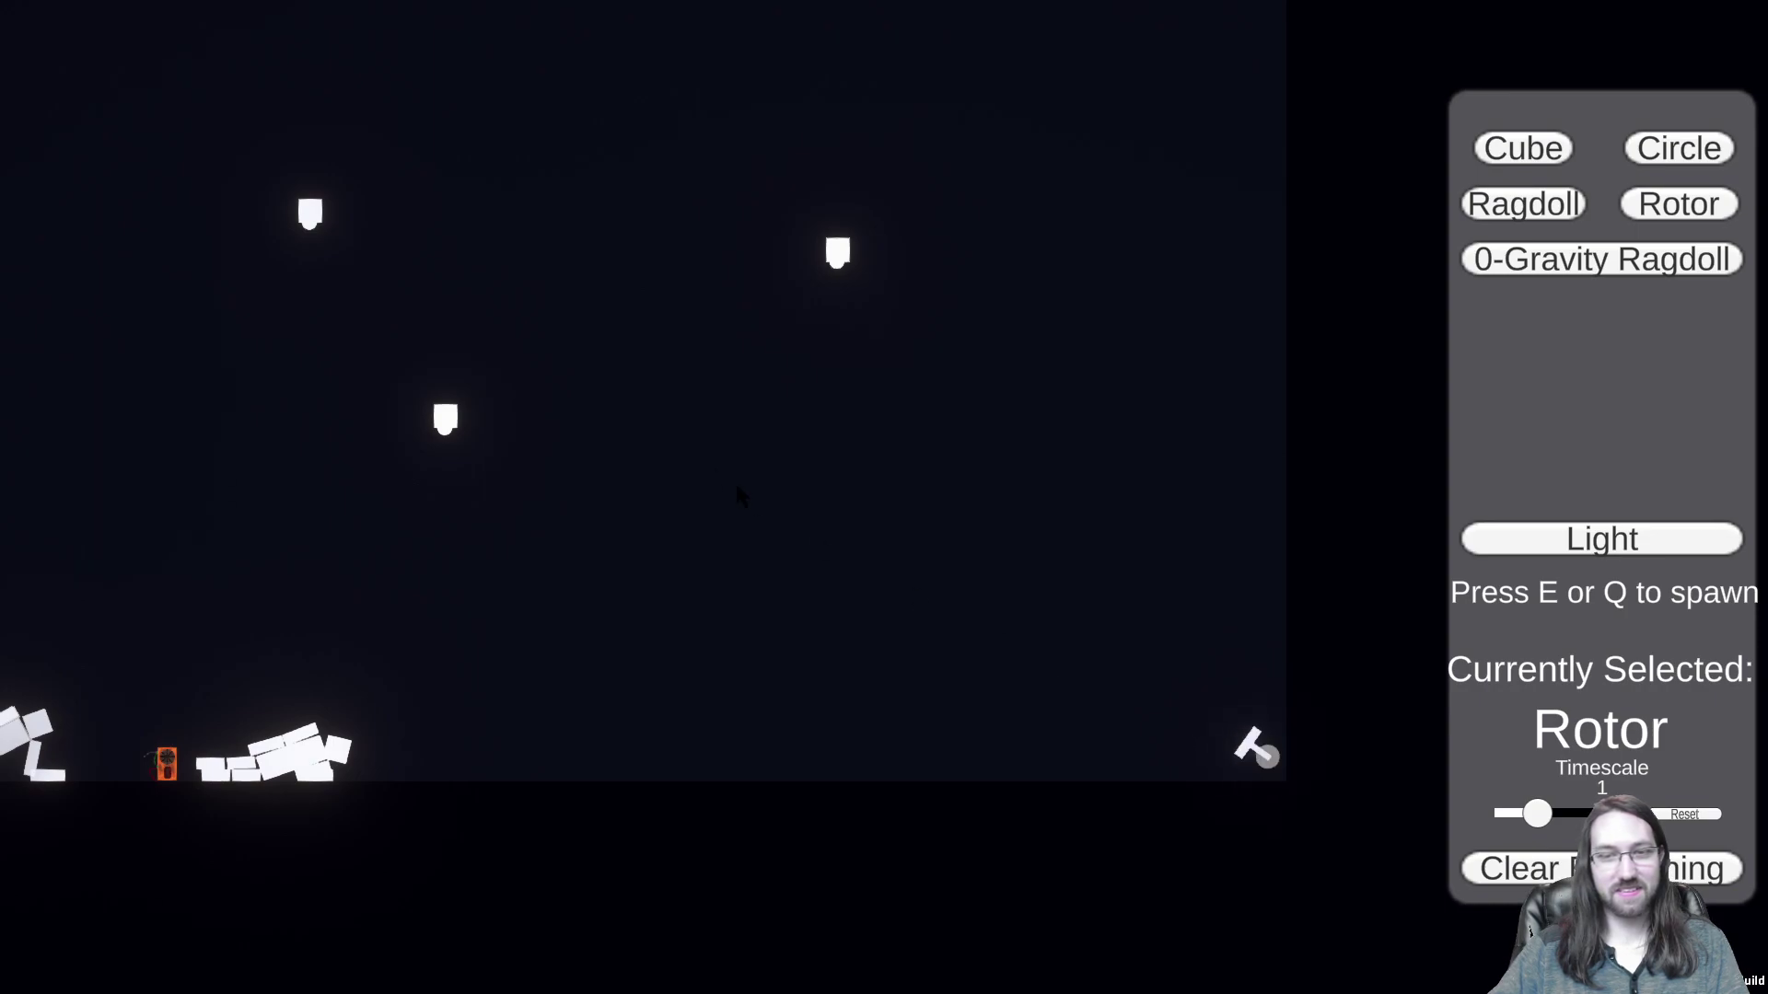
pyautogui.moveTo(1257, 772); pyautogui.dragTo(1137, 762)
pyautogui.moveTo(1107, 697); pyautogui.dragTo(806, 492)
pyautogui.press('a')
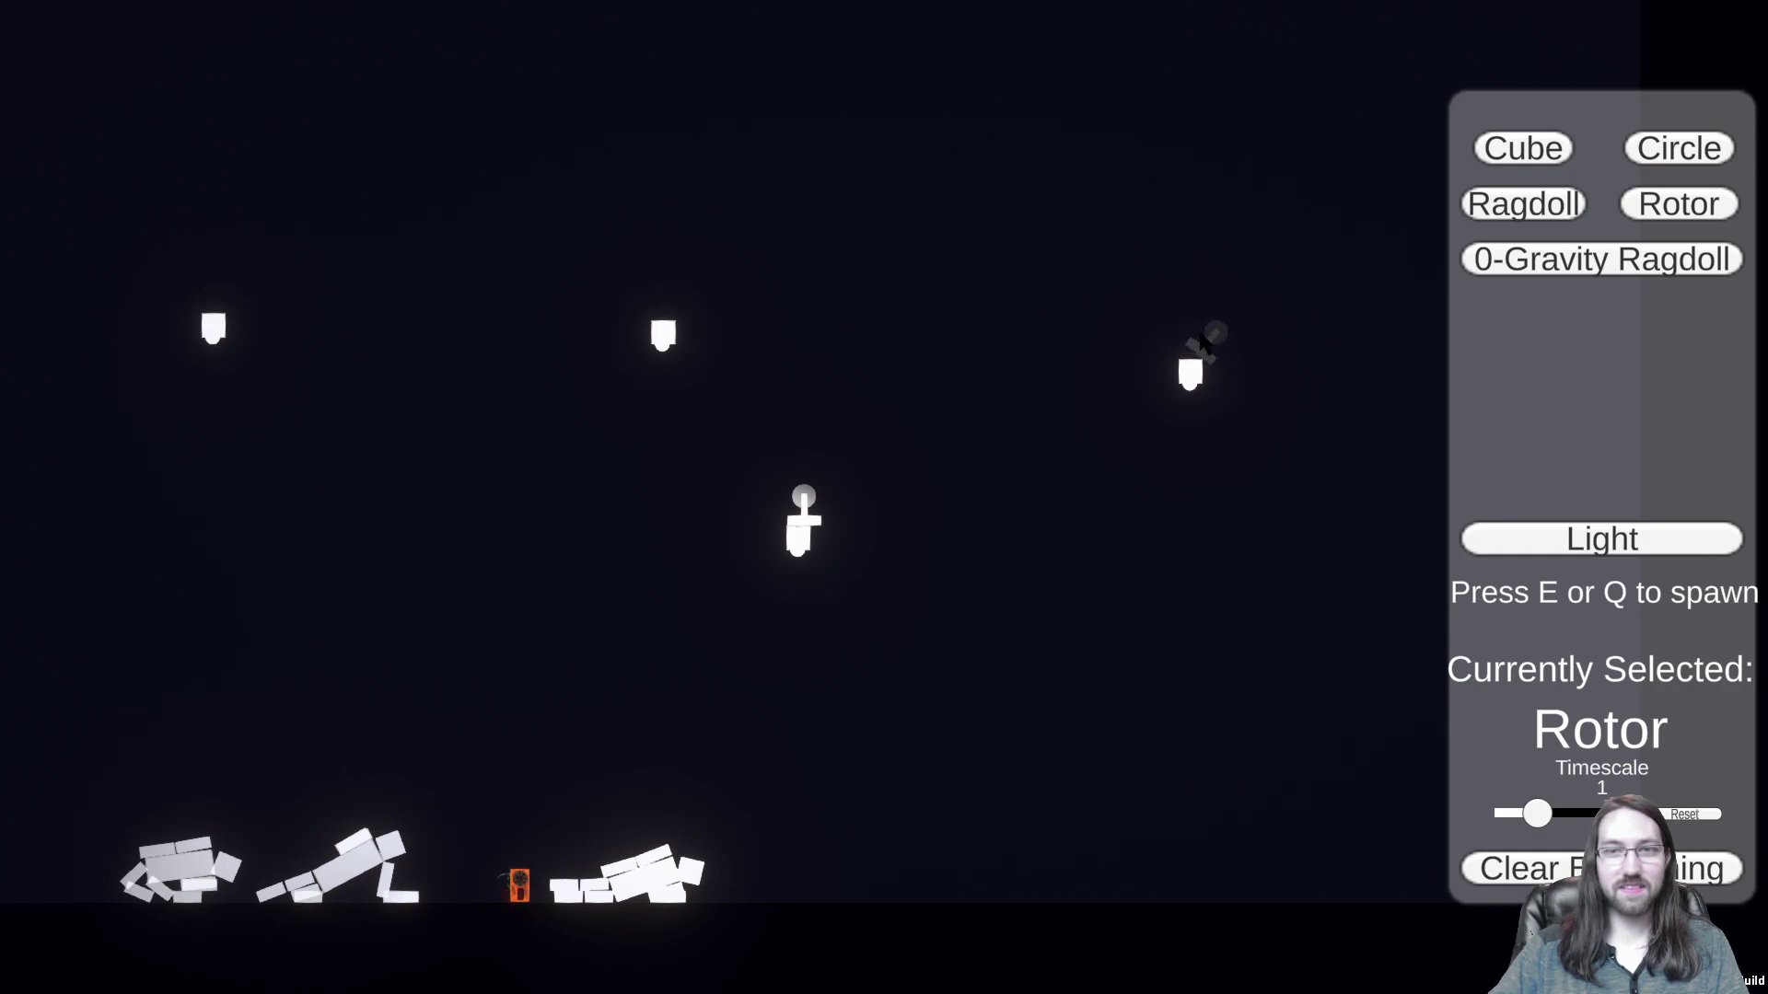
# Step: Carry the grounded rotor up and rest it at the lower light beside the other
pyautogui.moveTo(1201, 348); pyautogui.dragTo(812, 474)
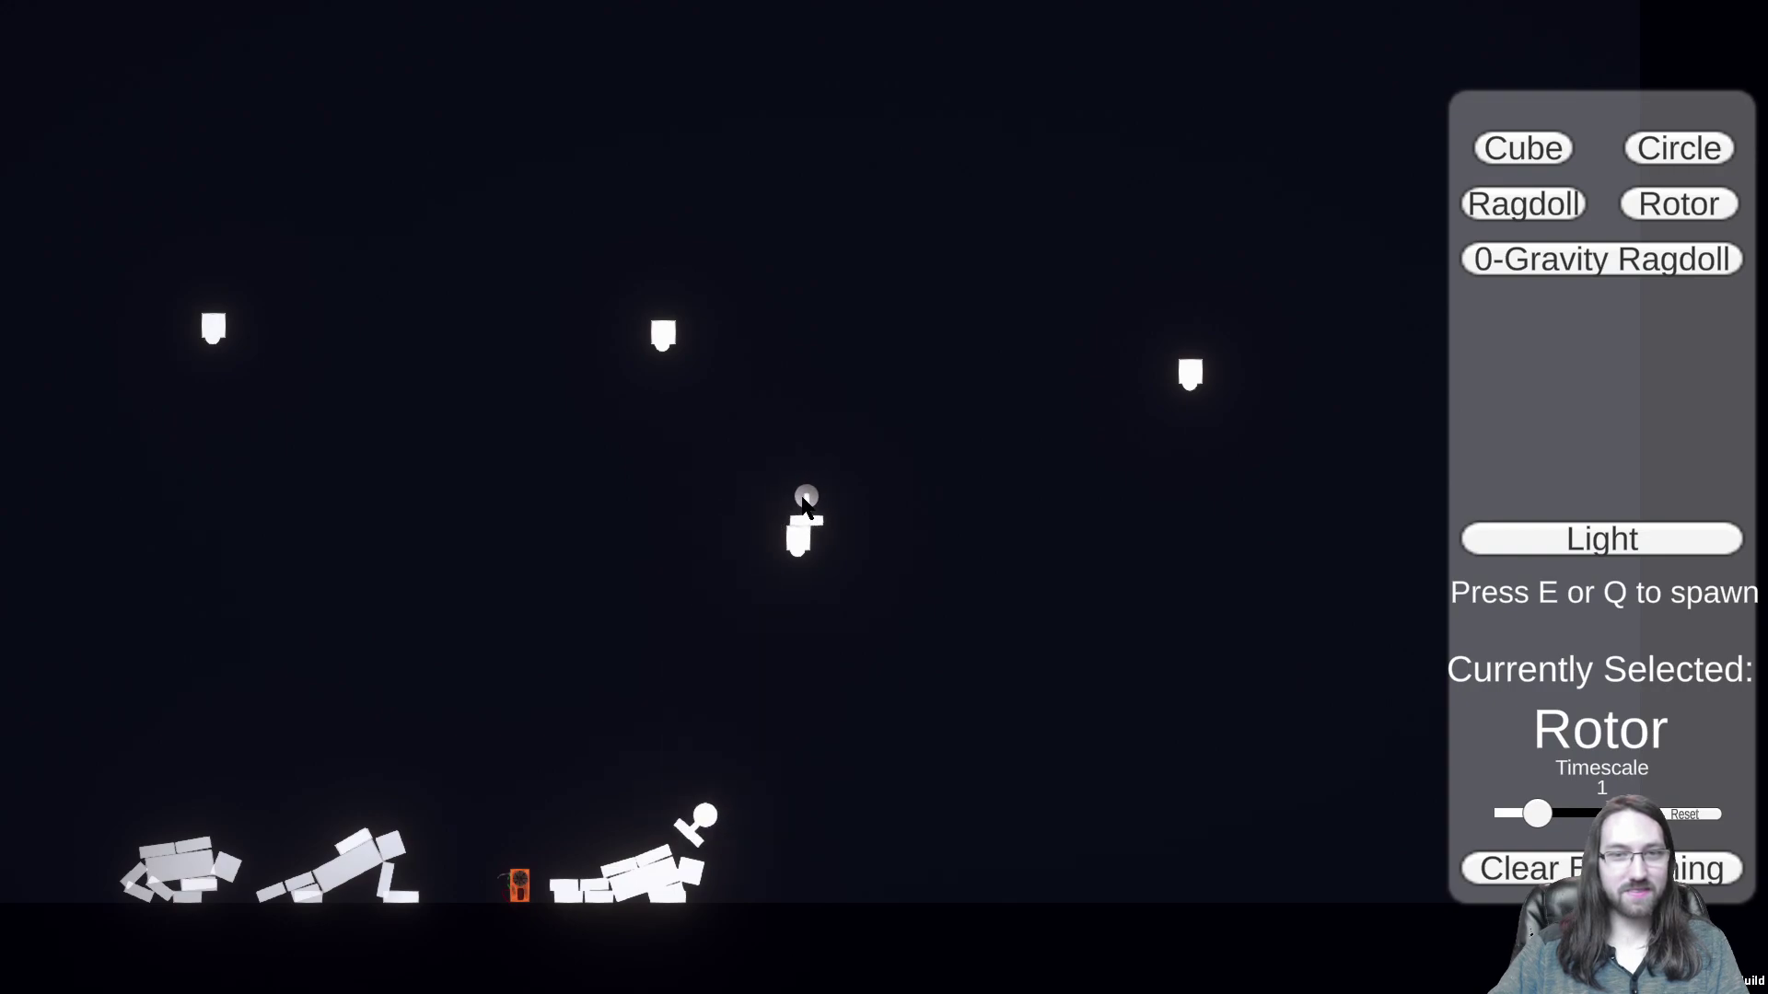
pyautogui.moveTo(875, 879); pyautogui.dragTo(920, 521)
pyautogui.moveTo(1051, 339); pyautogui.dragTo(1217, 290)
pyautogui.moveTo(1191, 357); pyautogui.dragTo(706, 322)
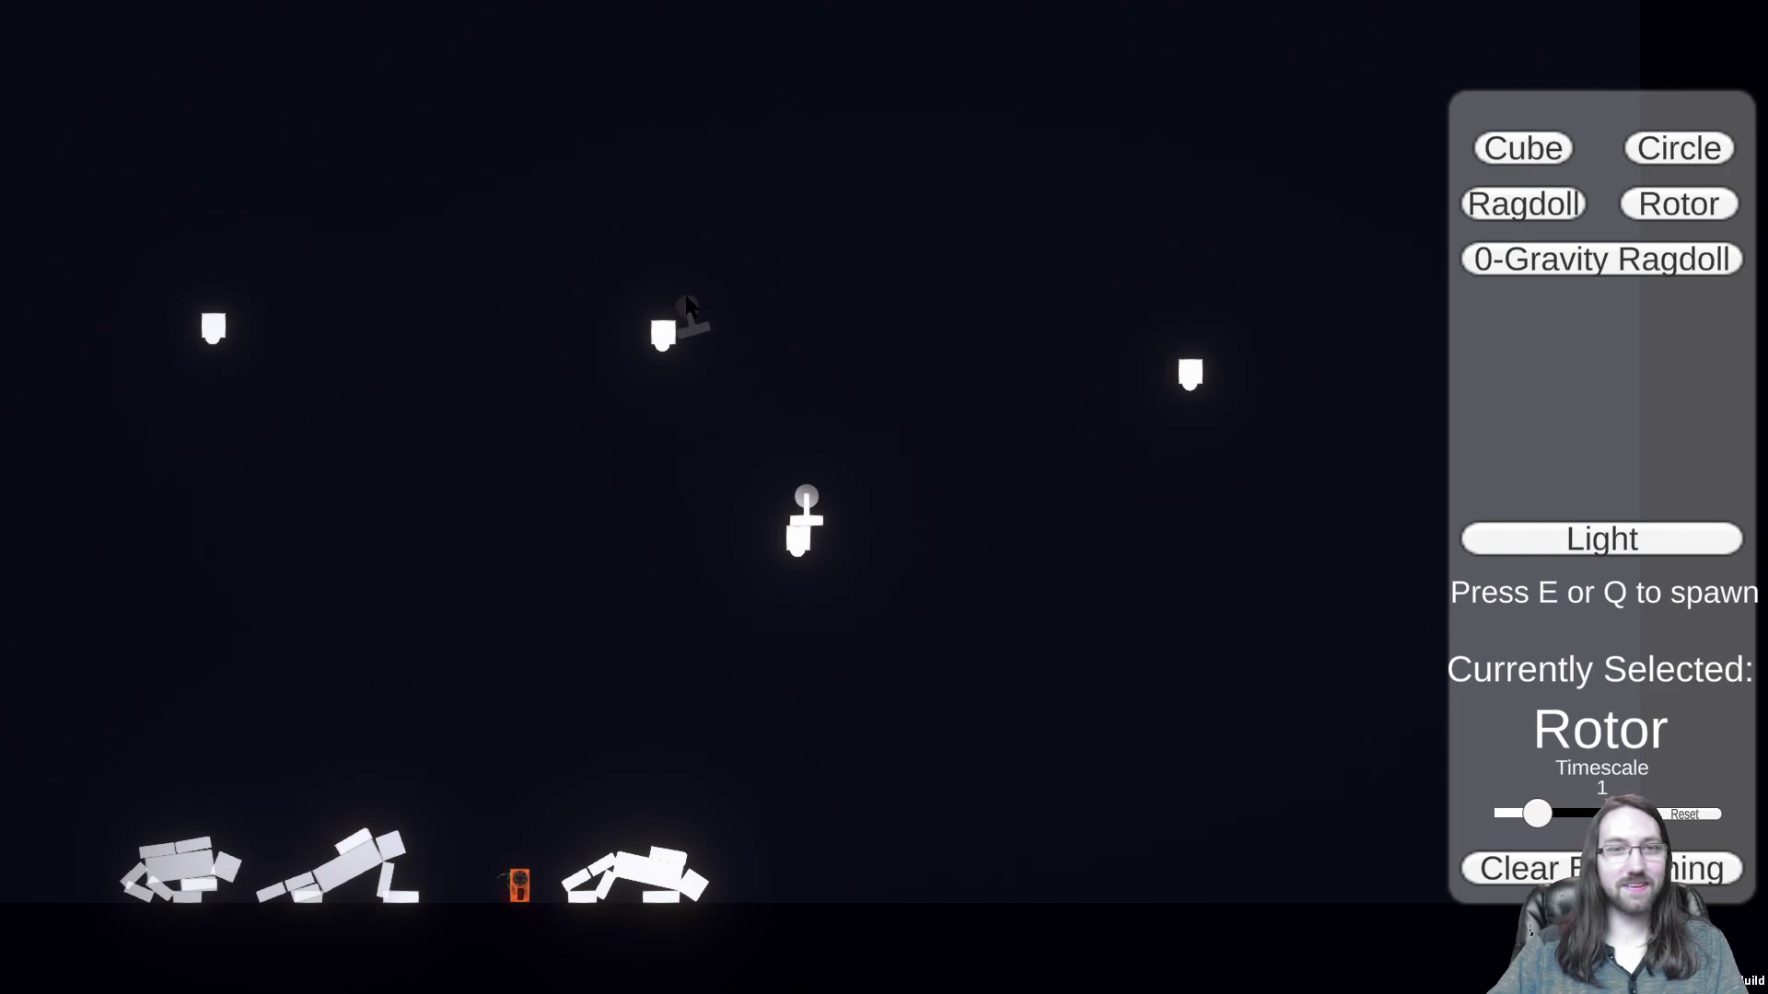
pyautogui.moveTo(732, 333); pyautogui.dragTo(819, 427)
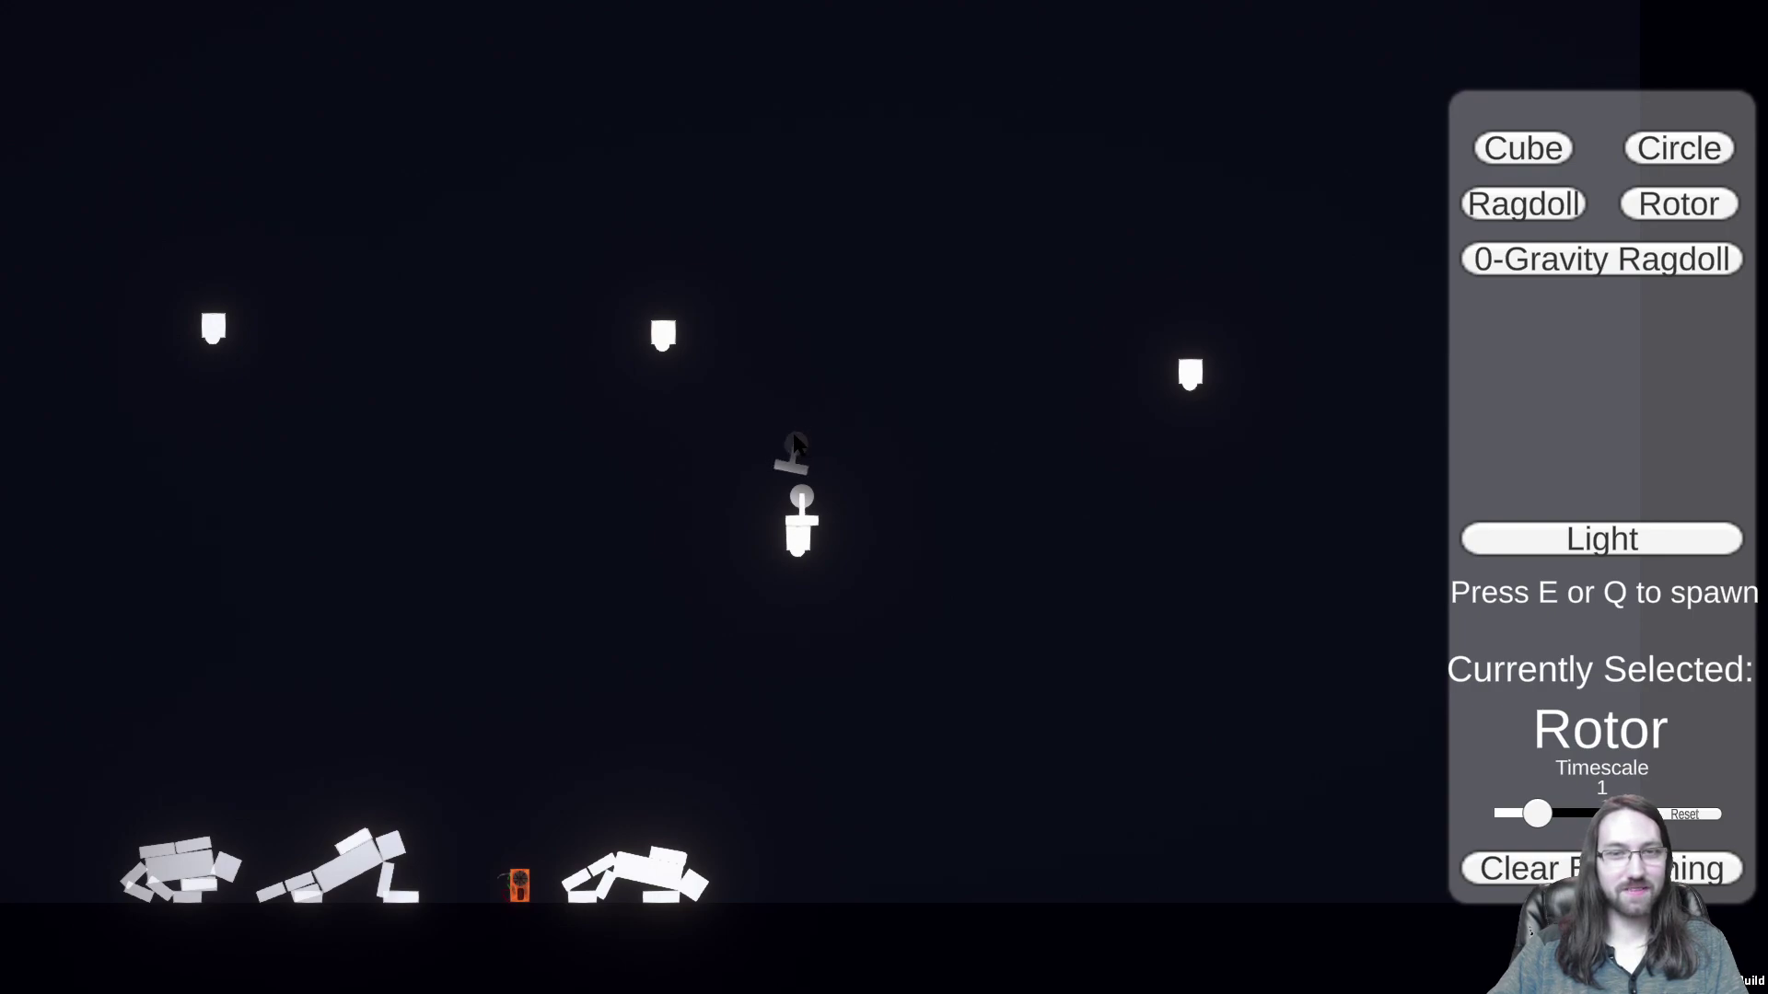
# Step: Toss both rotors around and balance one upright on top of the lower light, then select Ragdoll
pyautogui.moveTo(793, 453); pyautogui.dragTo(884, 516)
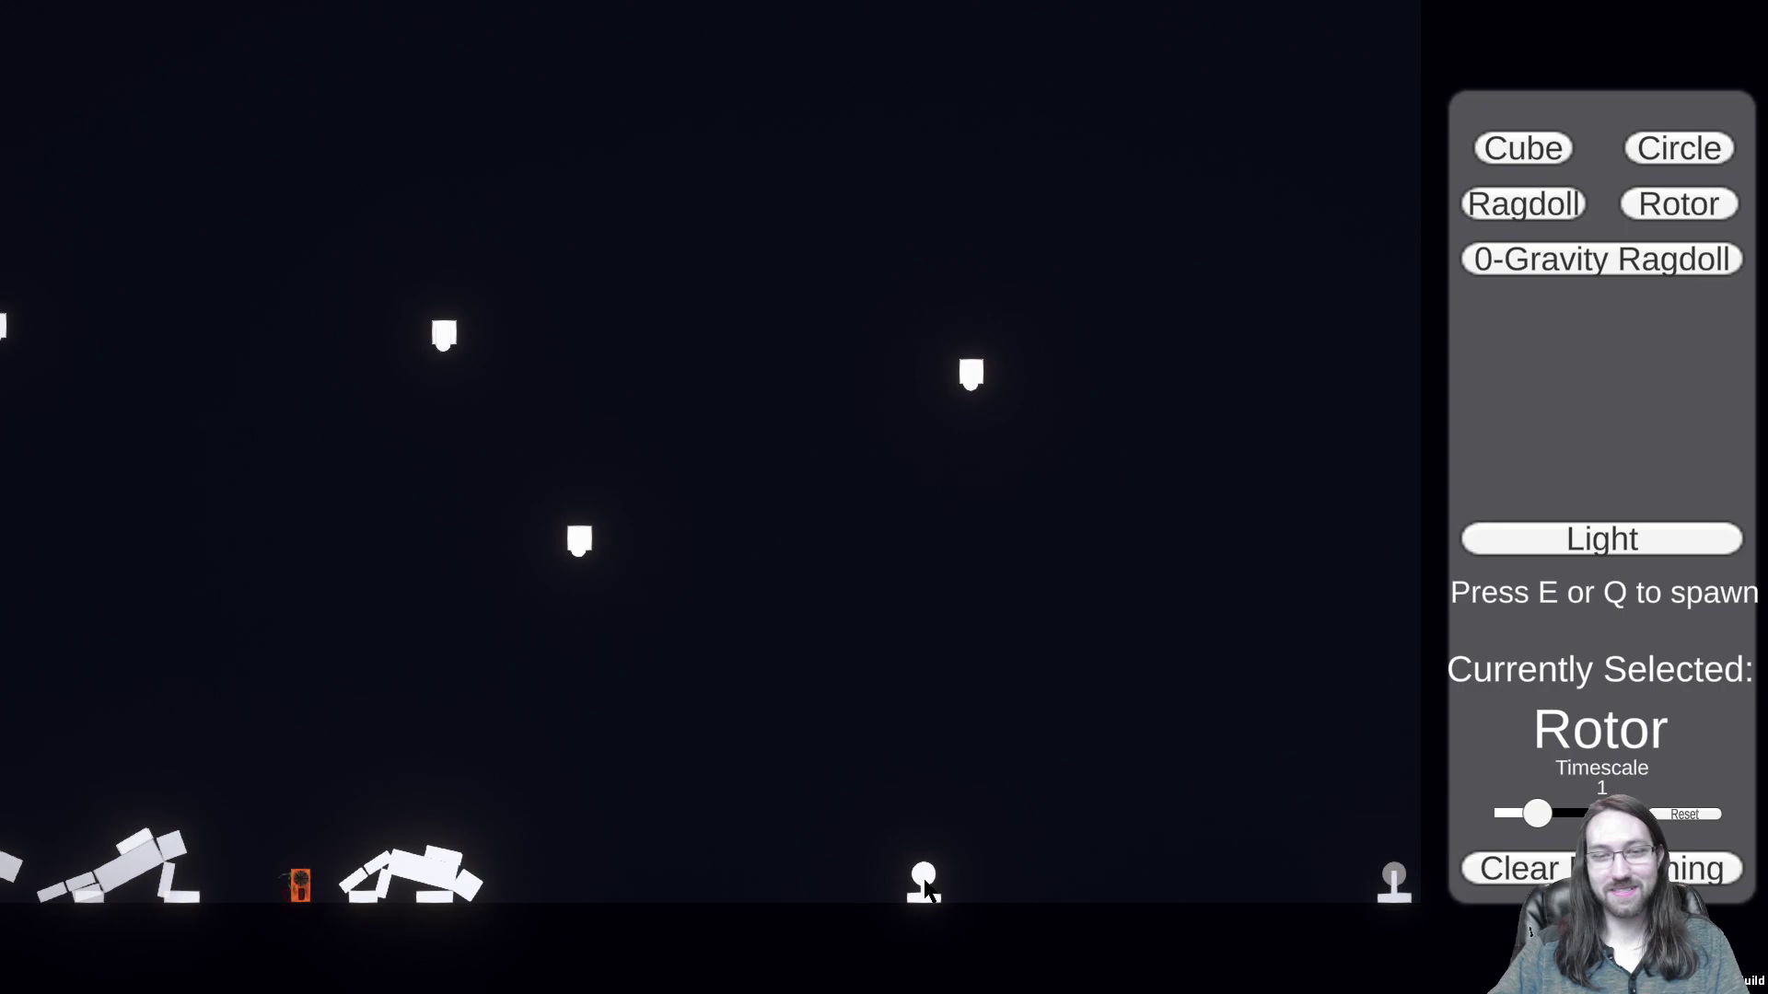
pyautogui.moveTo(1392, 879); pyautogui.dragTo(587, 542)
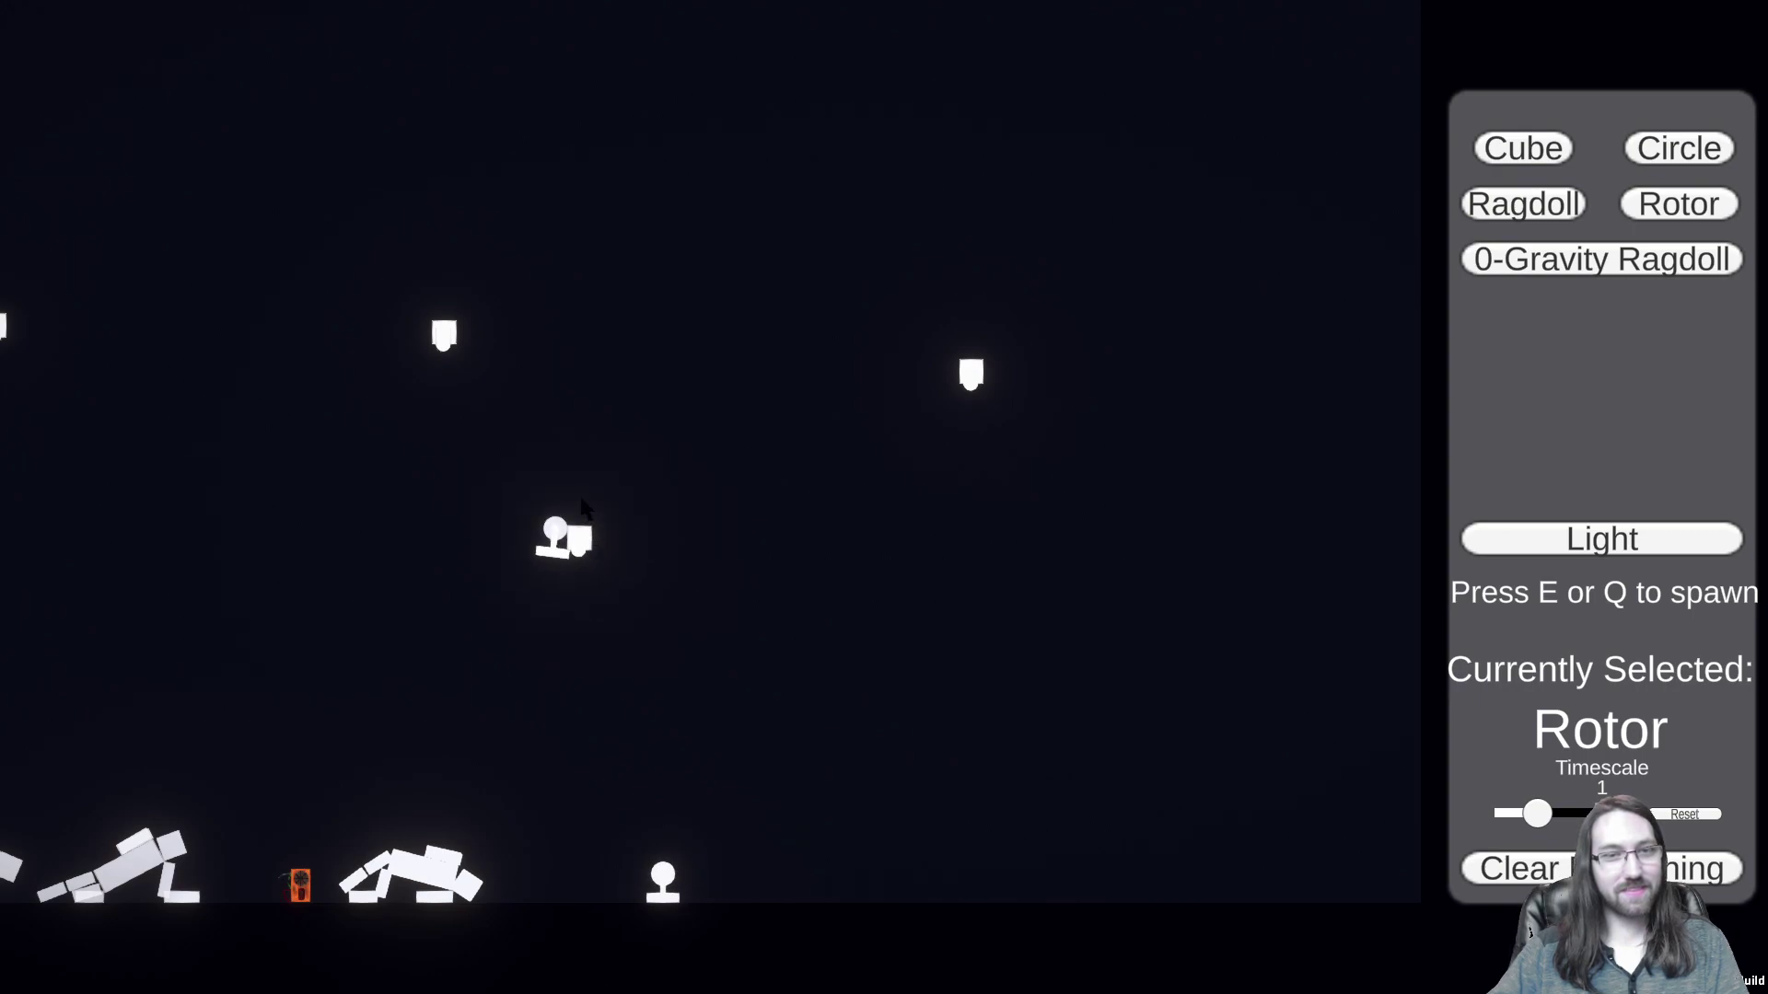
pyautogui.moveTo(567, 477); pyautogui.dragTo(568, 479)
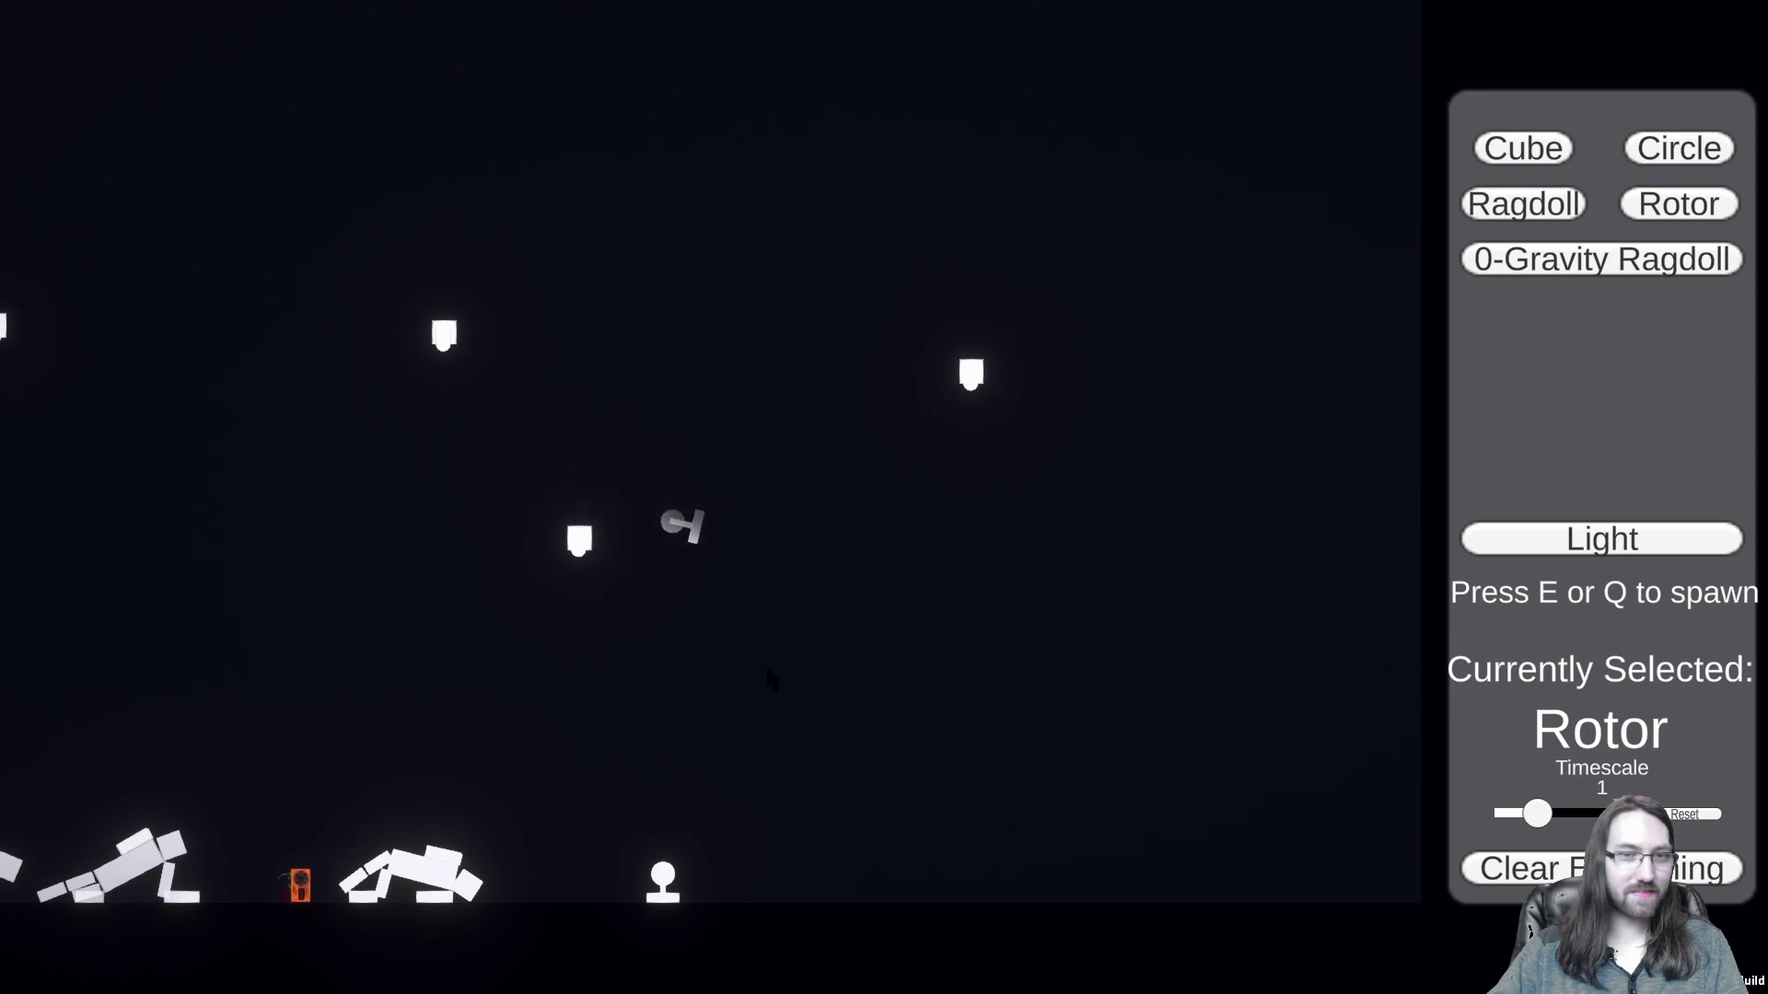
pyautogui.press('d')
pyautogui.press('a')
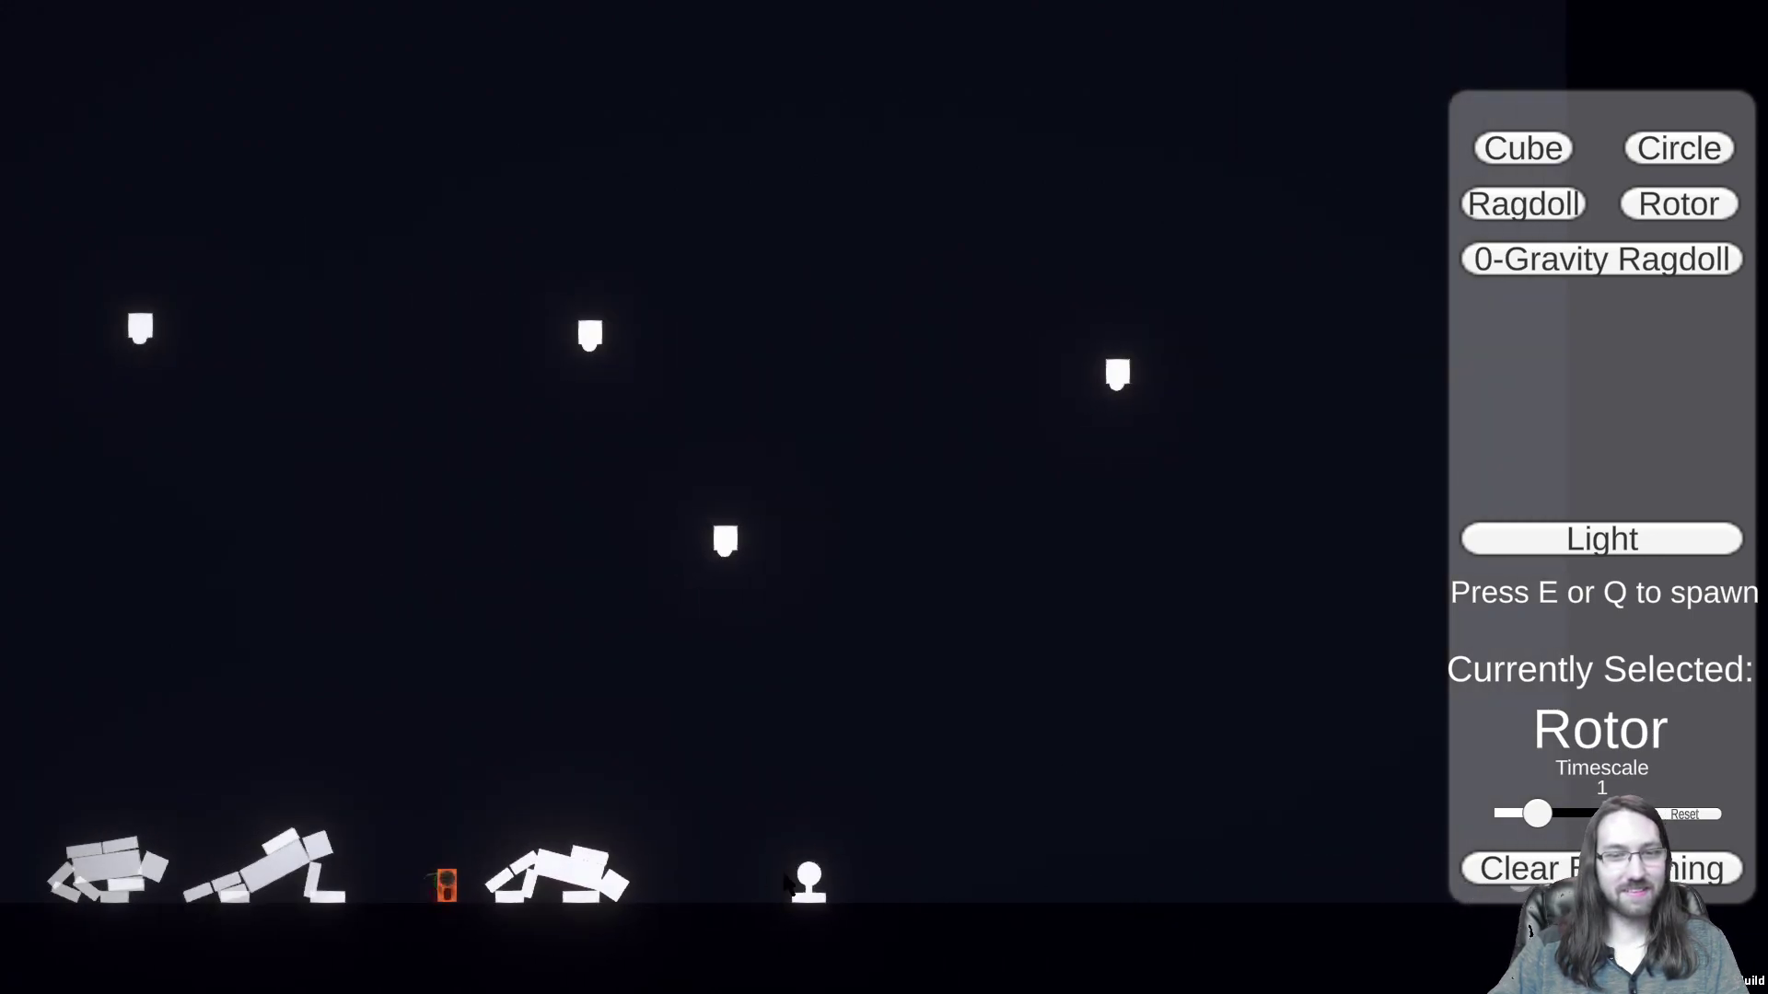
pyautogui.moveTo(817, 884); pyautogui.dragTo(737, 462)
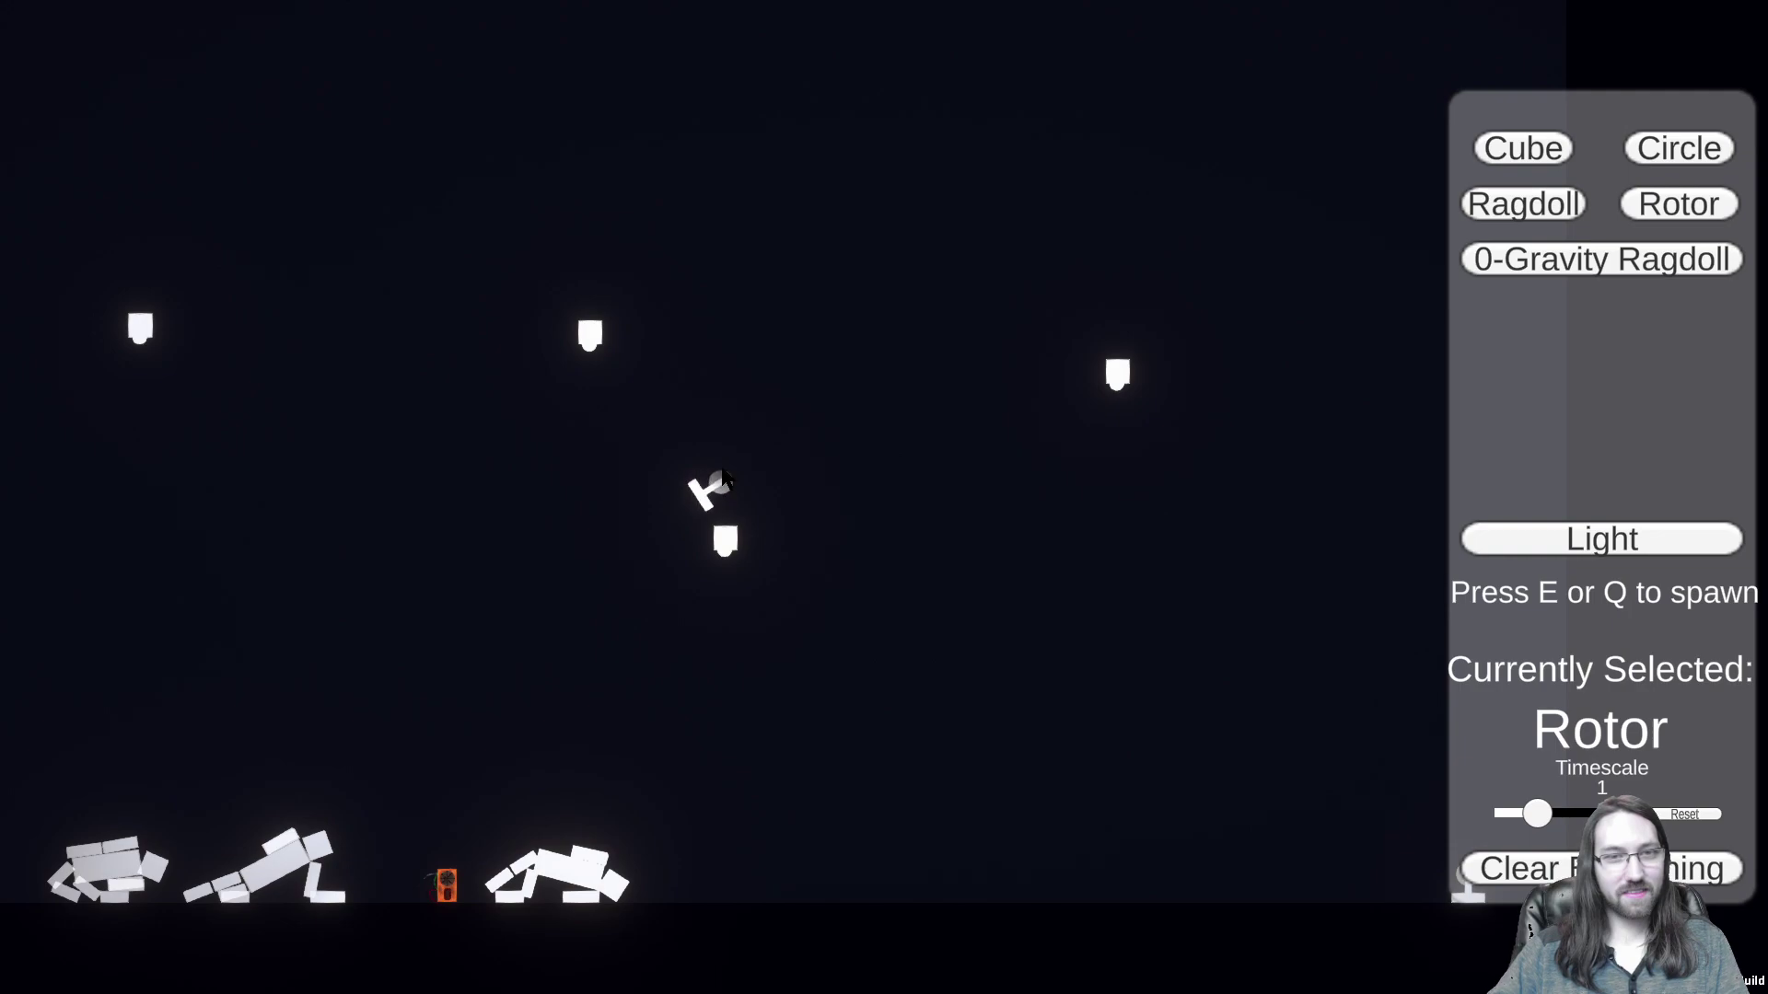
pyautogui.moveTo(714, 569); pyautogui.dragTo(725, 496)
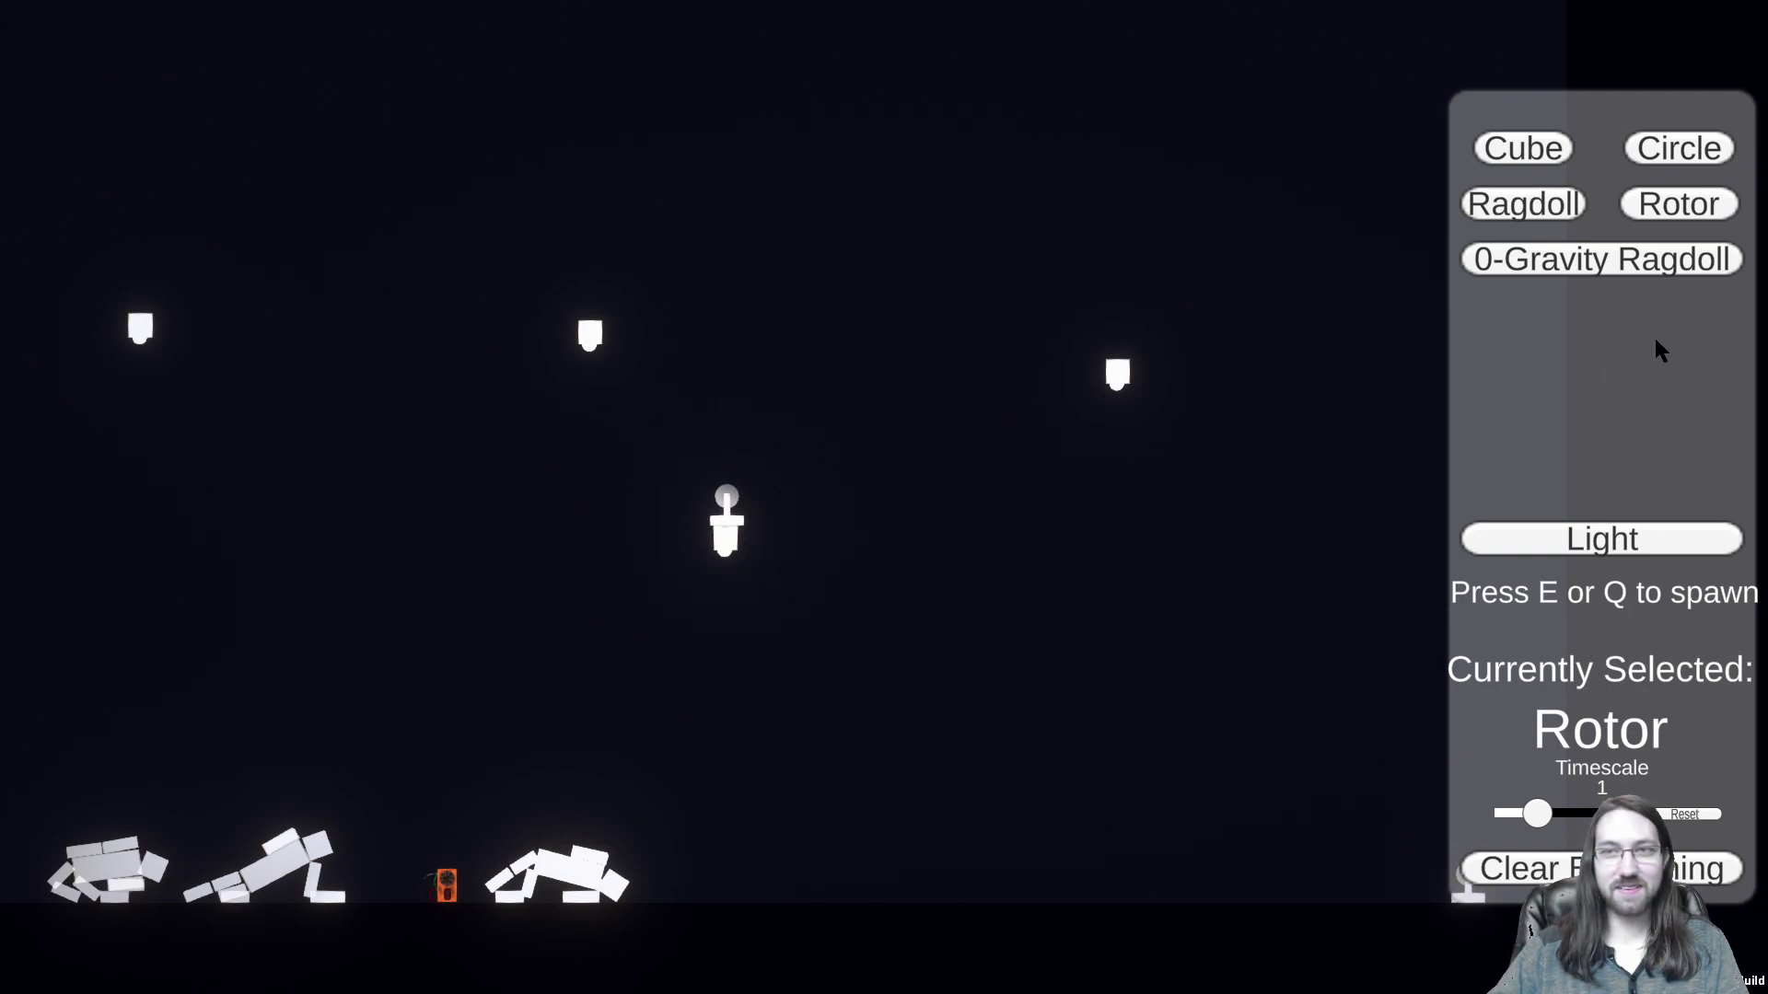
pyautogui.click(1554, 219)
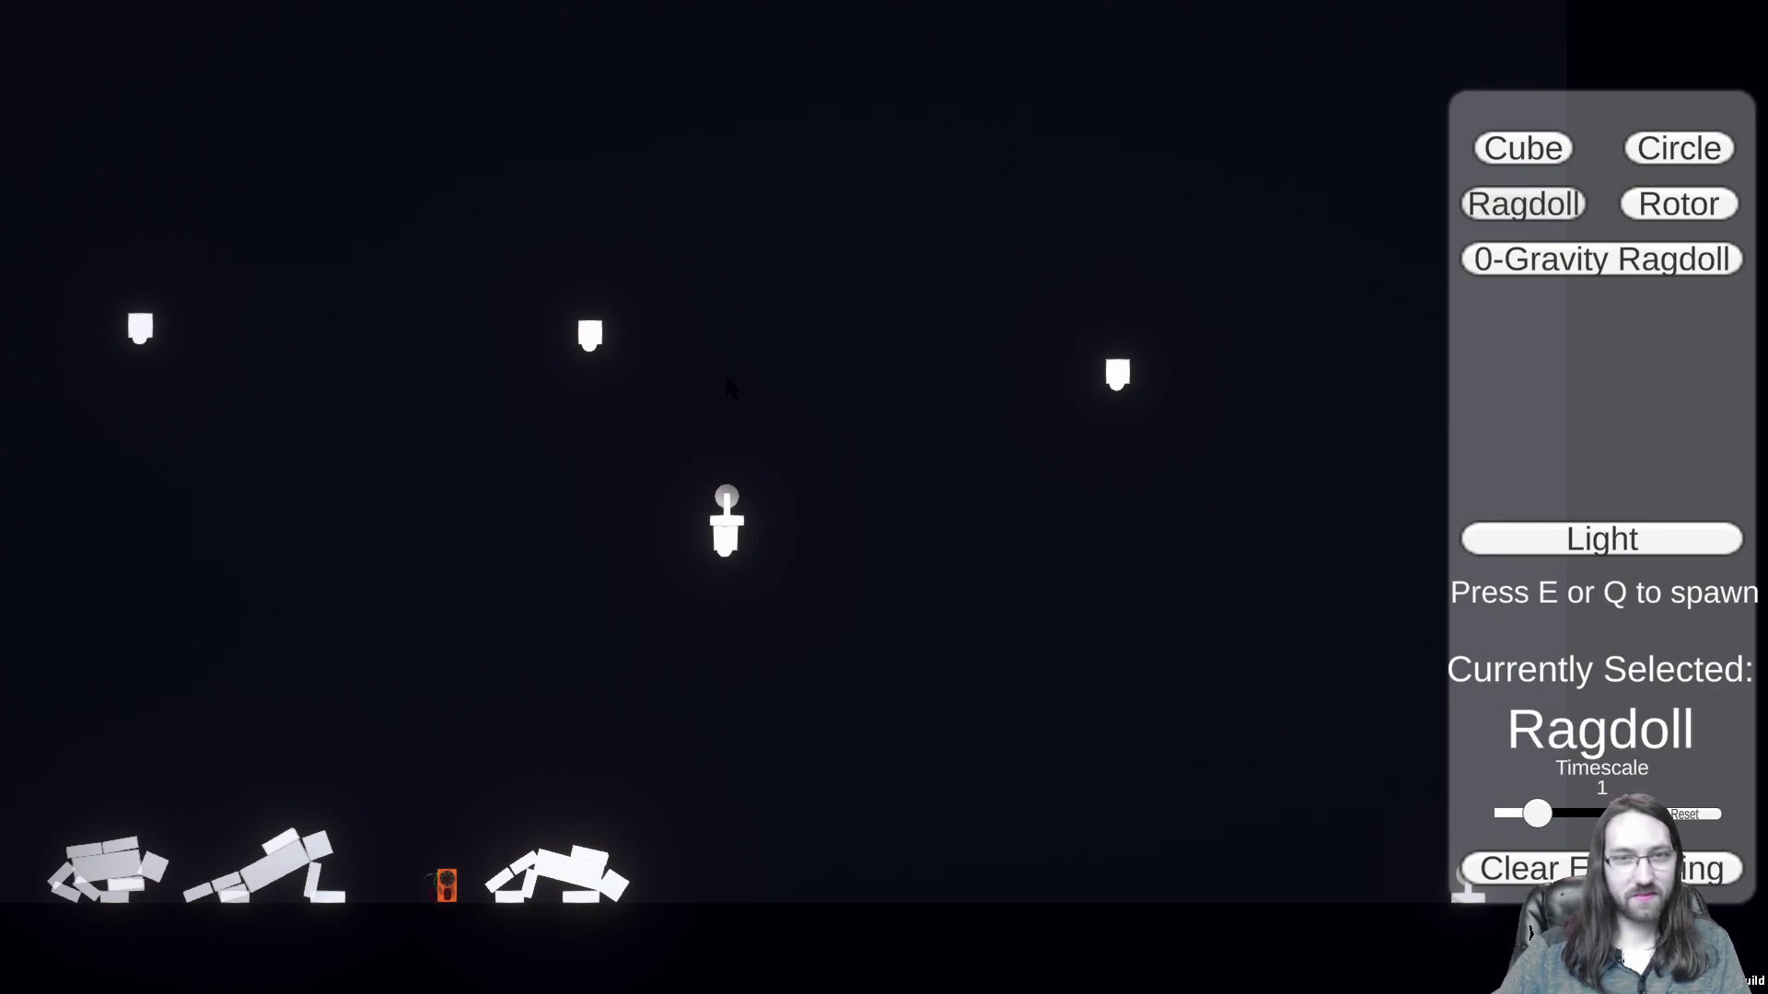
# Step: Spawn a ragdoll, push the loose head into it, and fling the body off the left edge
pyautogui.press('e')
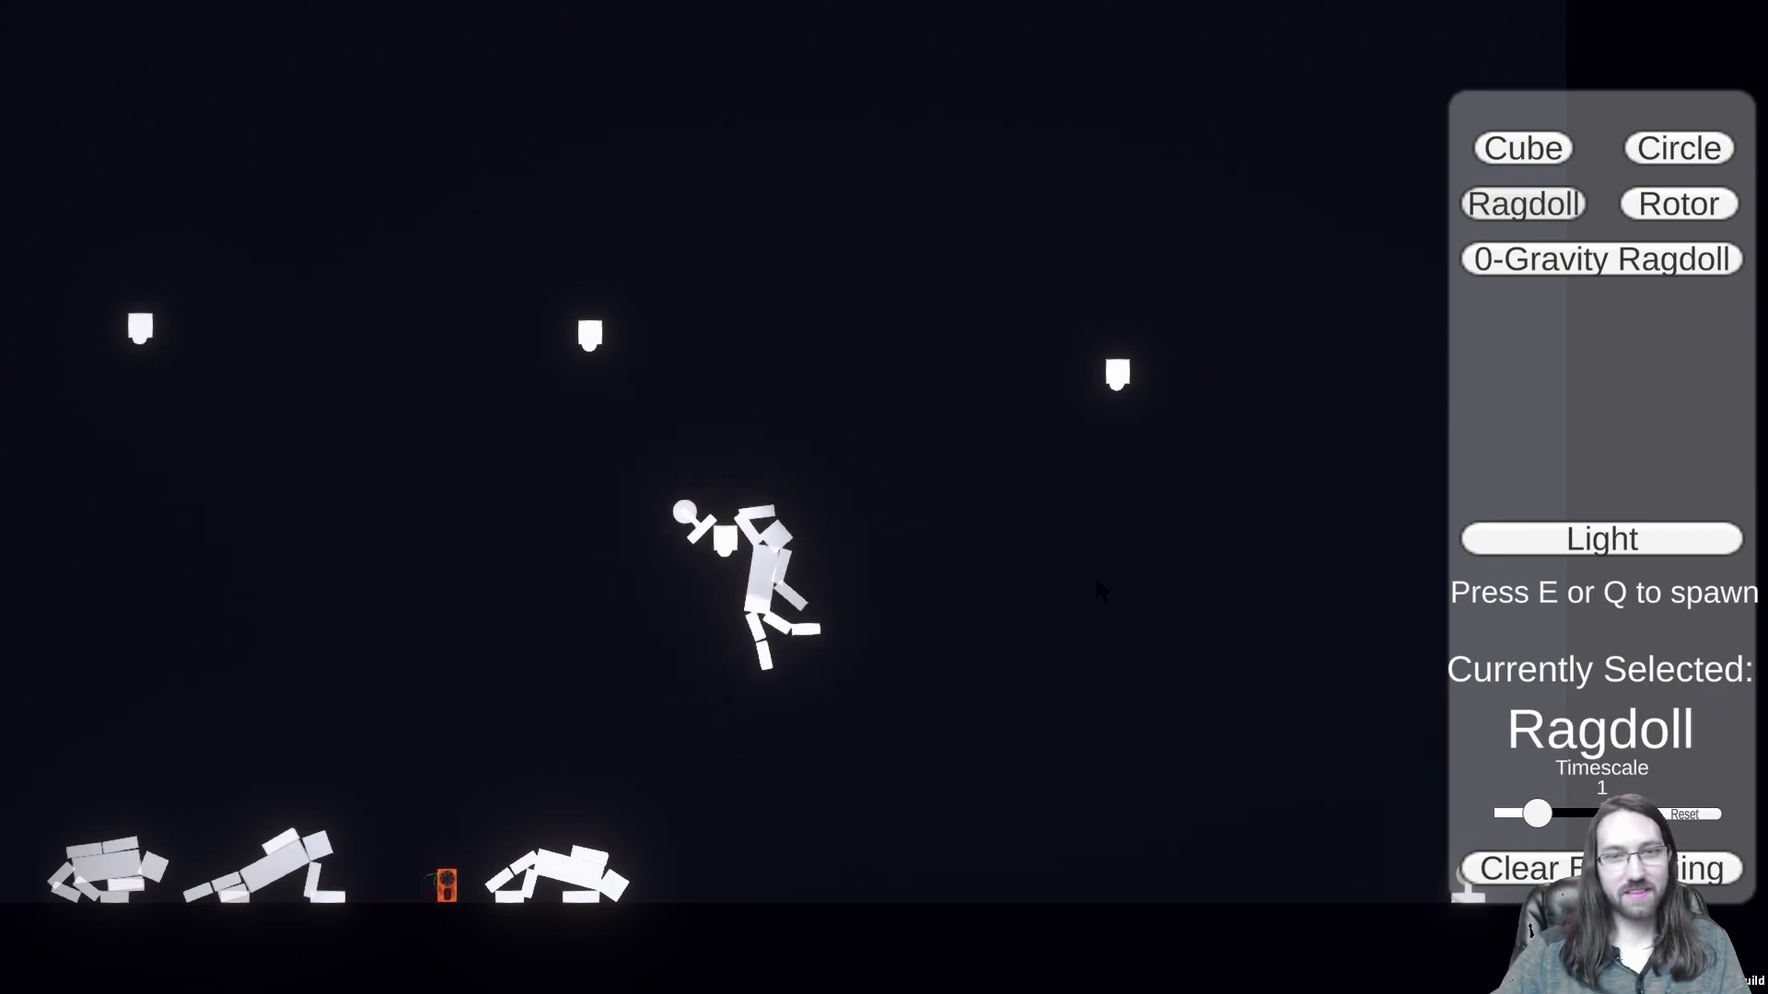
pyautogui.moveTo(722, 895); pyautogui.dragTo(798, 825)
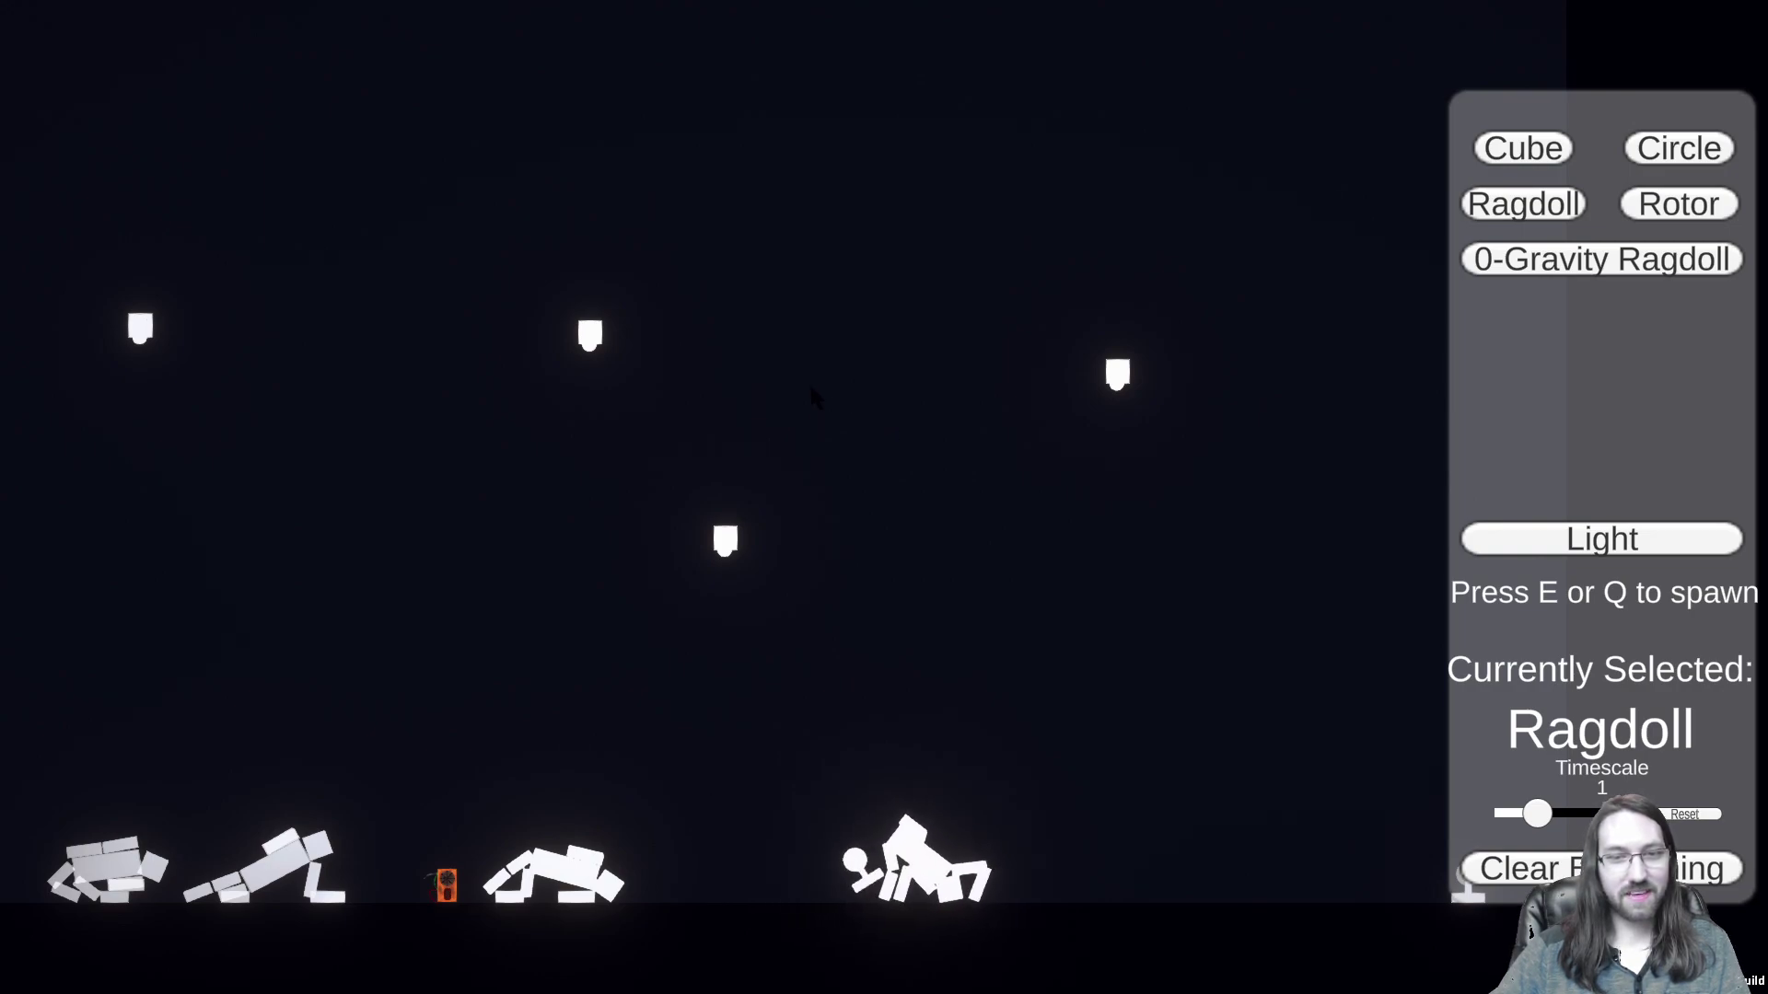
pyautogui.moveTo(919, 860); pyautogui.dragTo(28, 709)
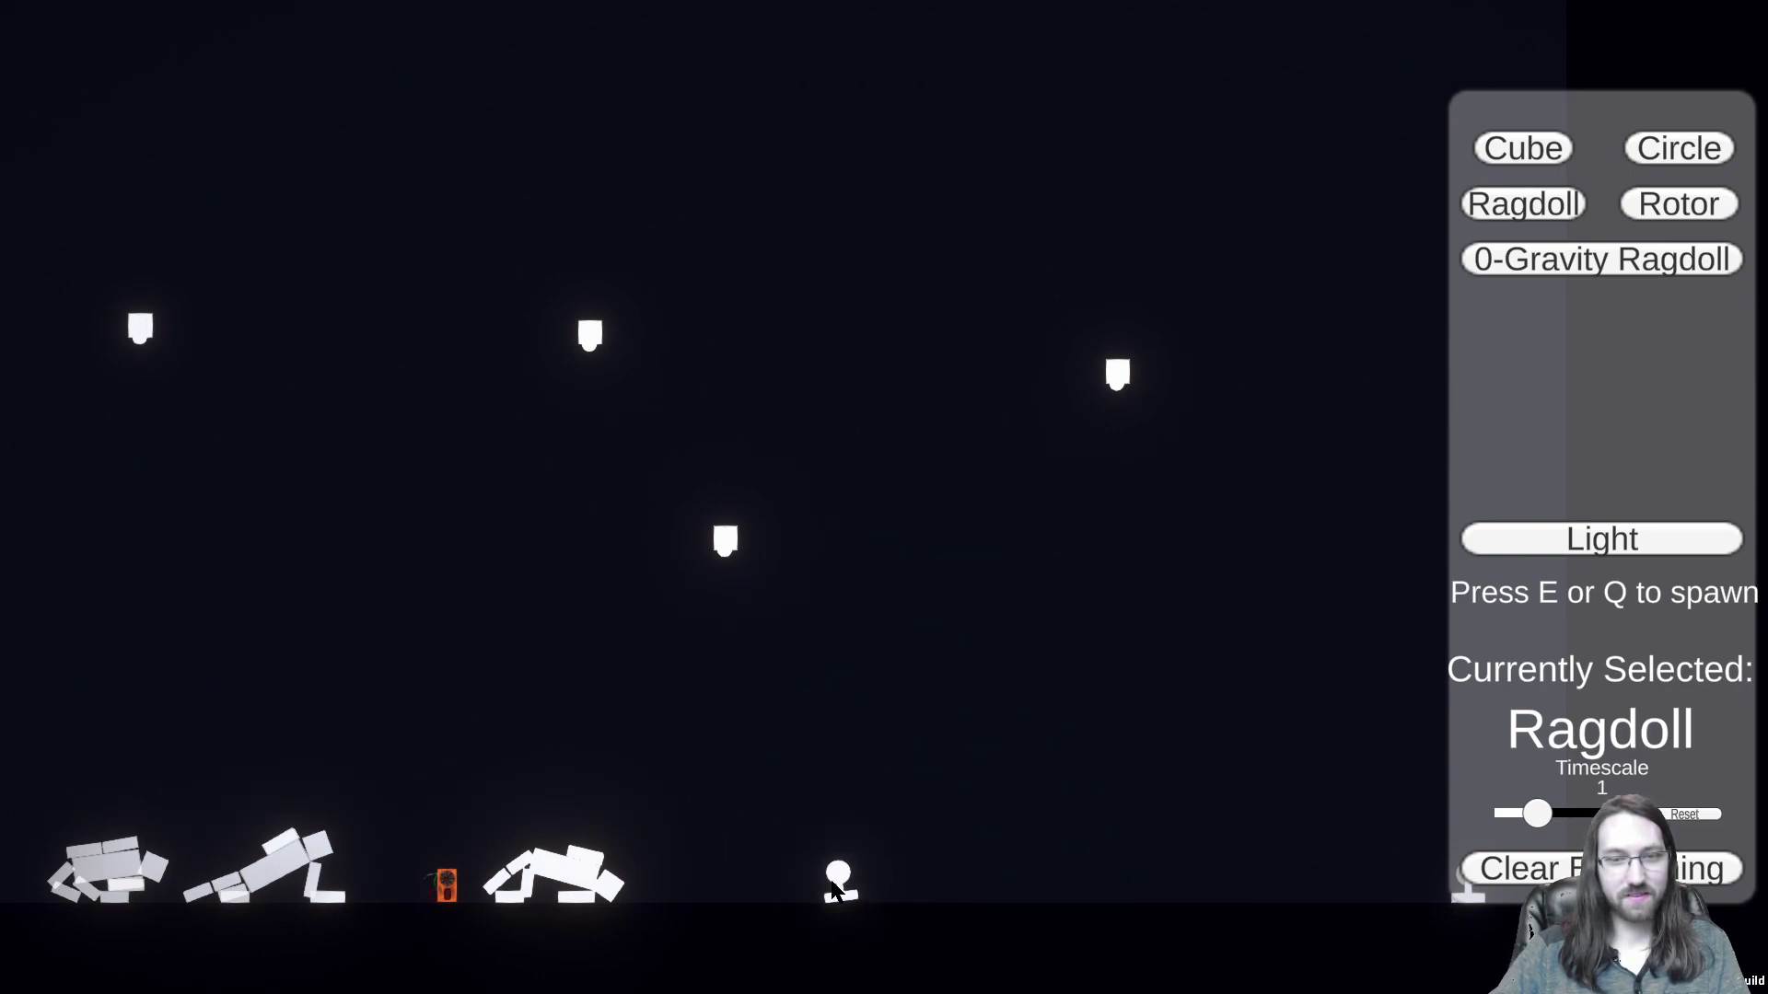
pyautogui.press('d')
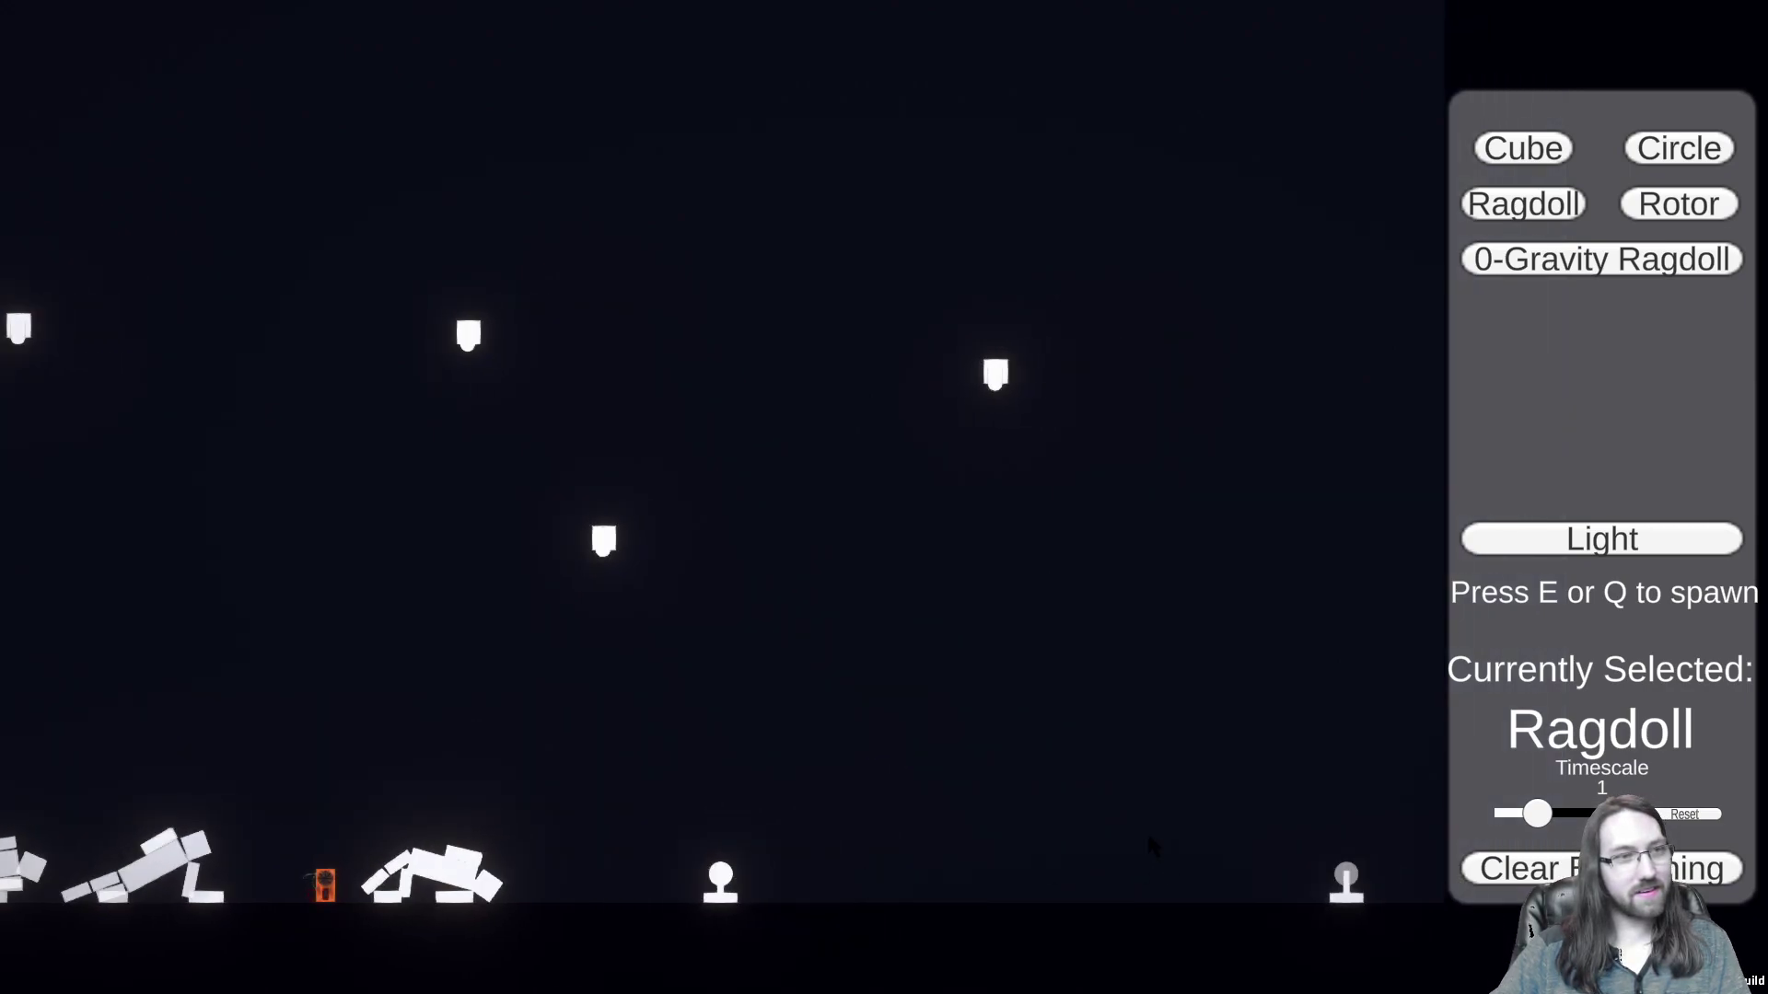
pyautogui.press('d')
# Step: Swing the head-on-stand piece around the lower light, then stand the fallen ragdoll upright
pyautogui.moveTo(1209, 803); pyautogui.dragTo(836, 871)
pyautogui.press('a')
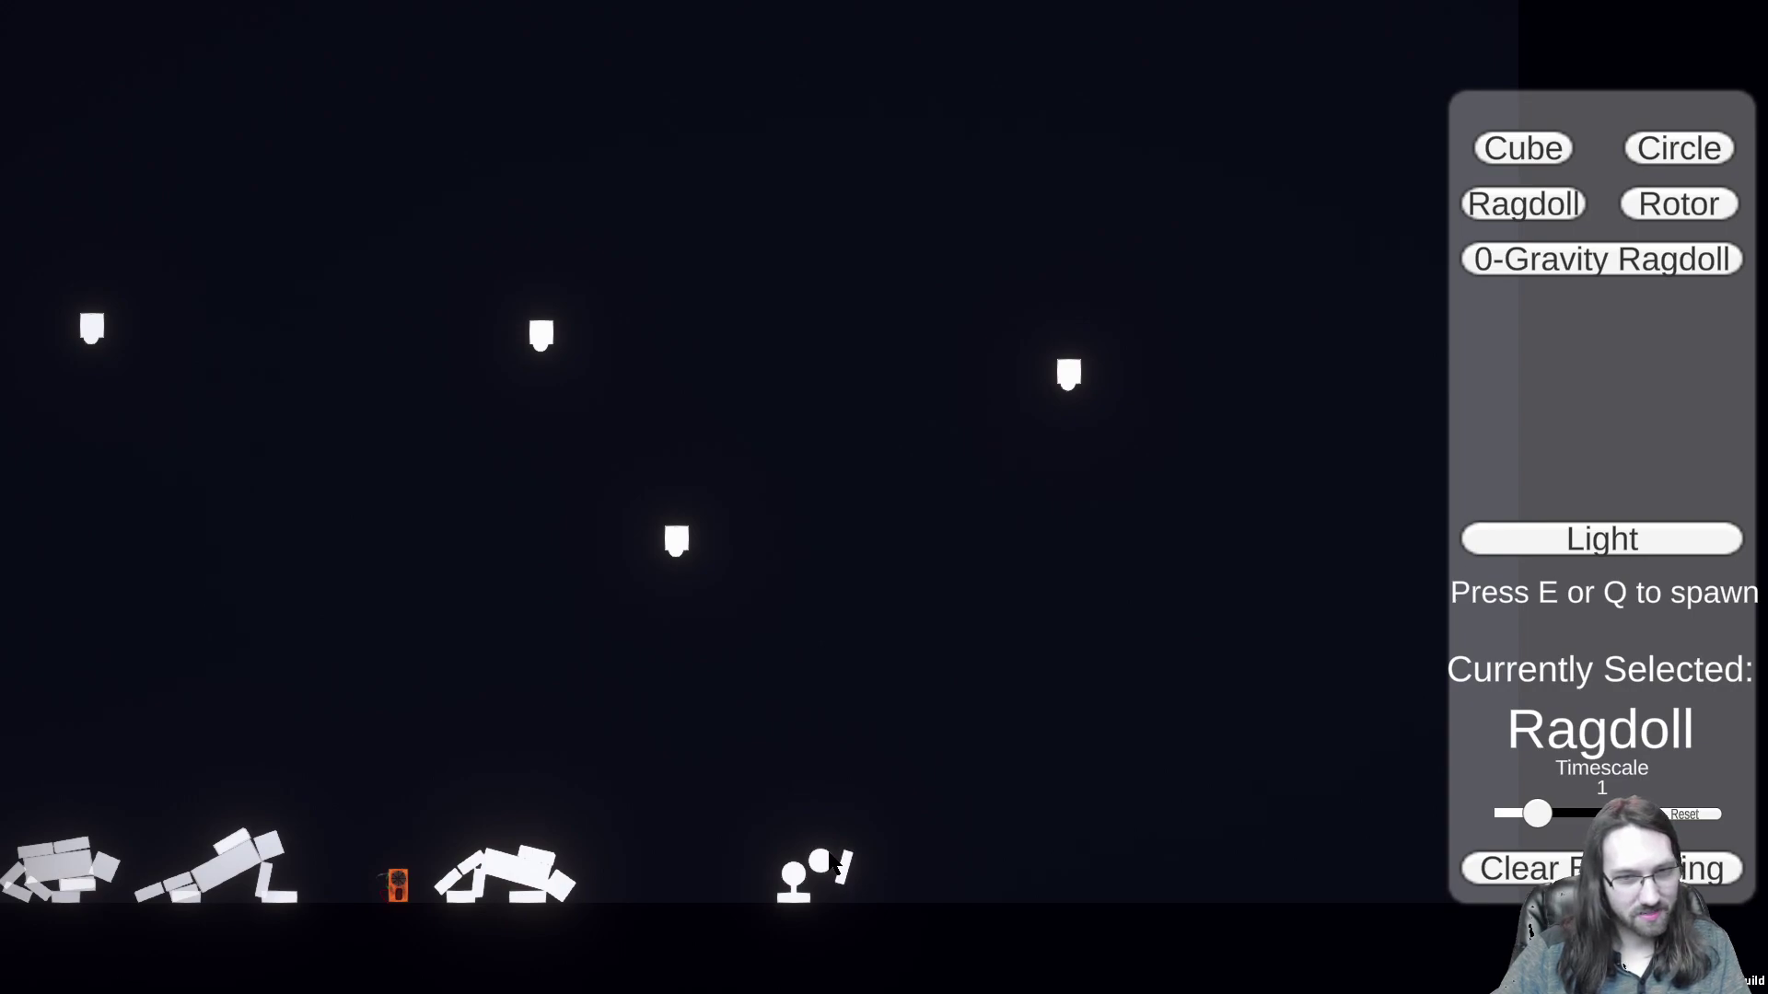
pyautogui.moveTo(841, 870); pyautogui.dragTo(704, 463)
pyautogui.moveTo(652, 517); pyautogui.dragTo(652, 521)
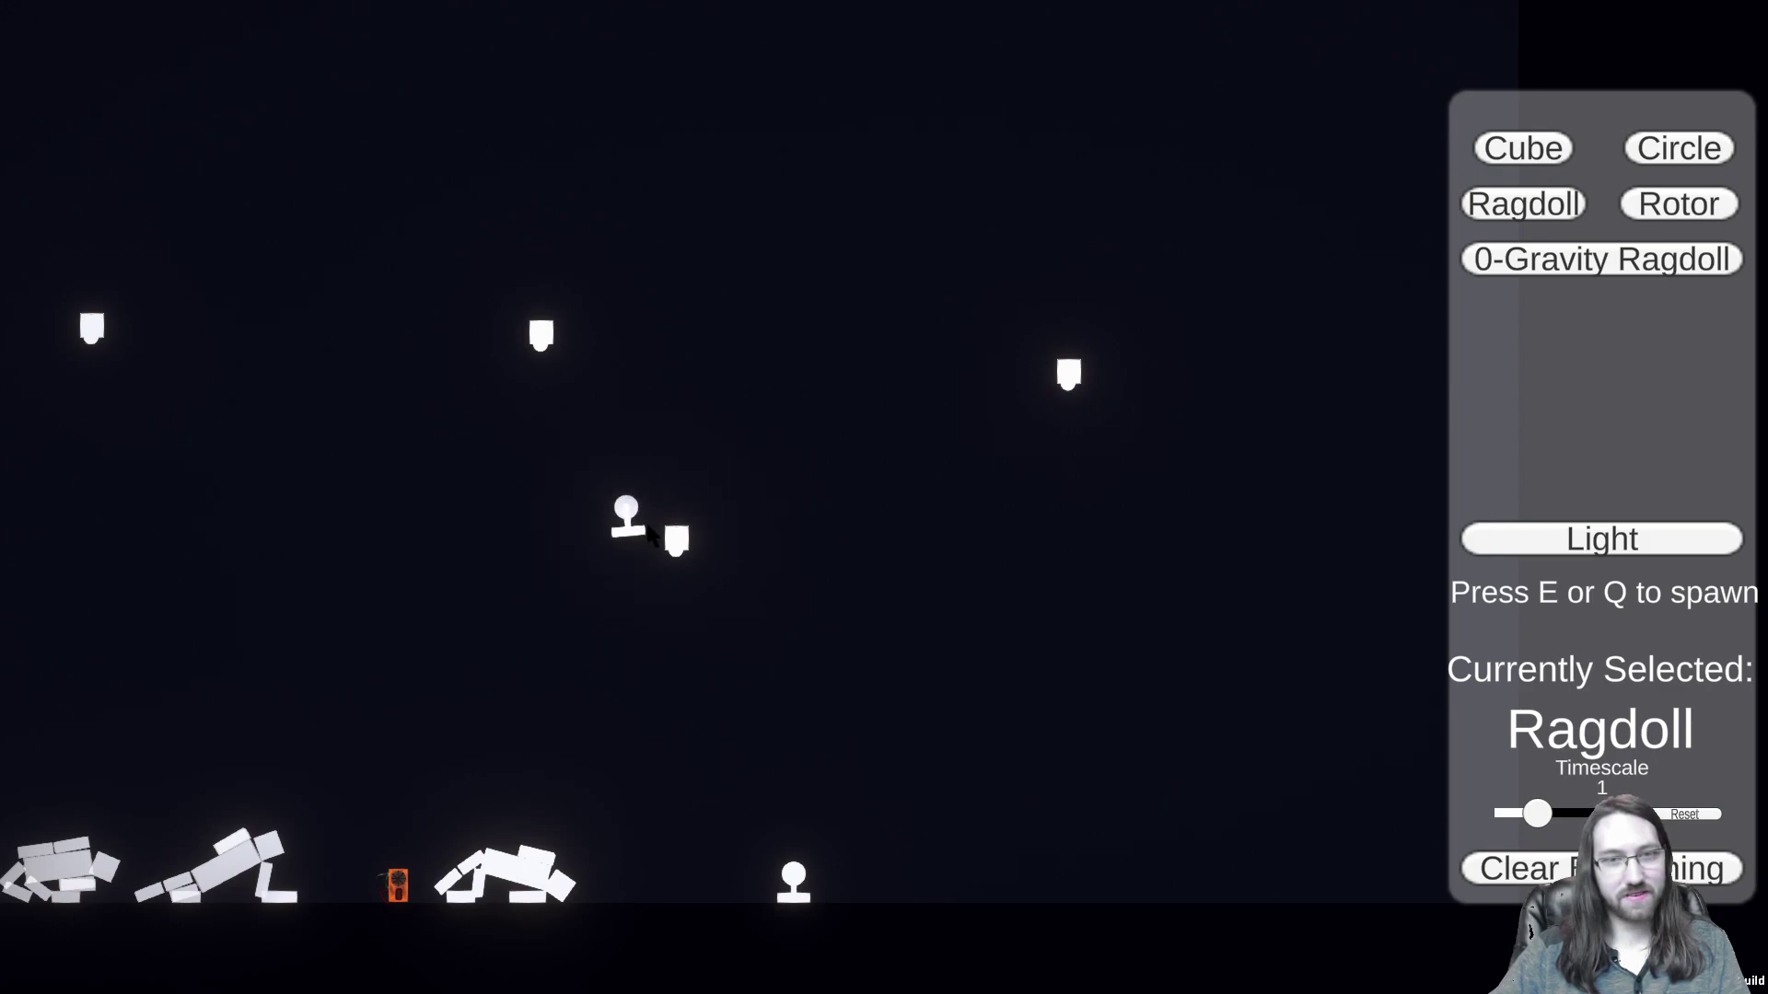
pyautogui.moveTo(702, 512); pyautogui.dragTo(701, 473)
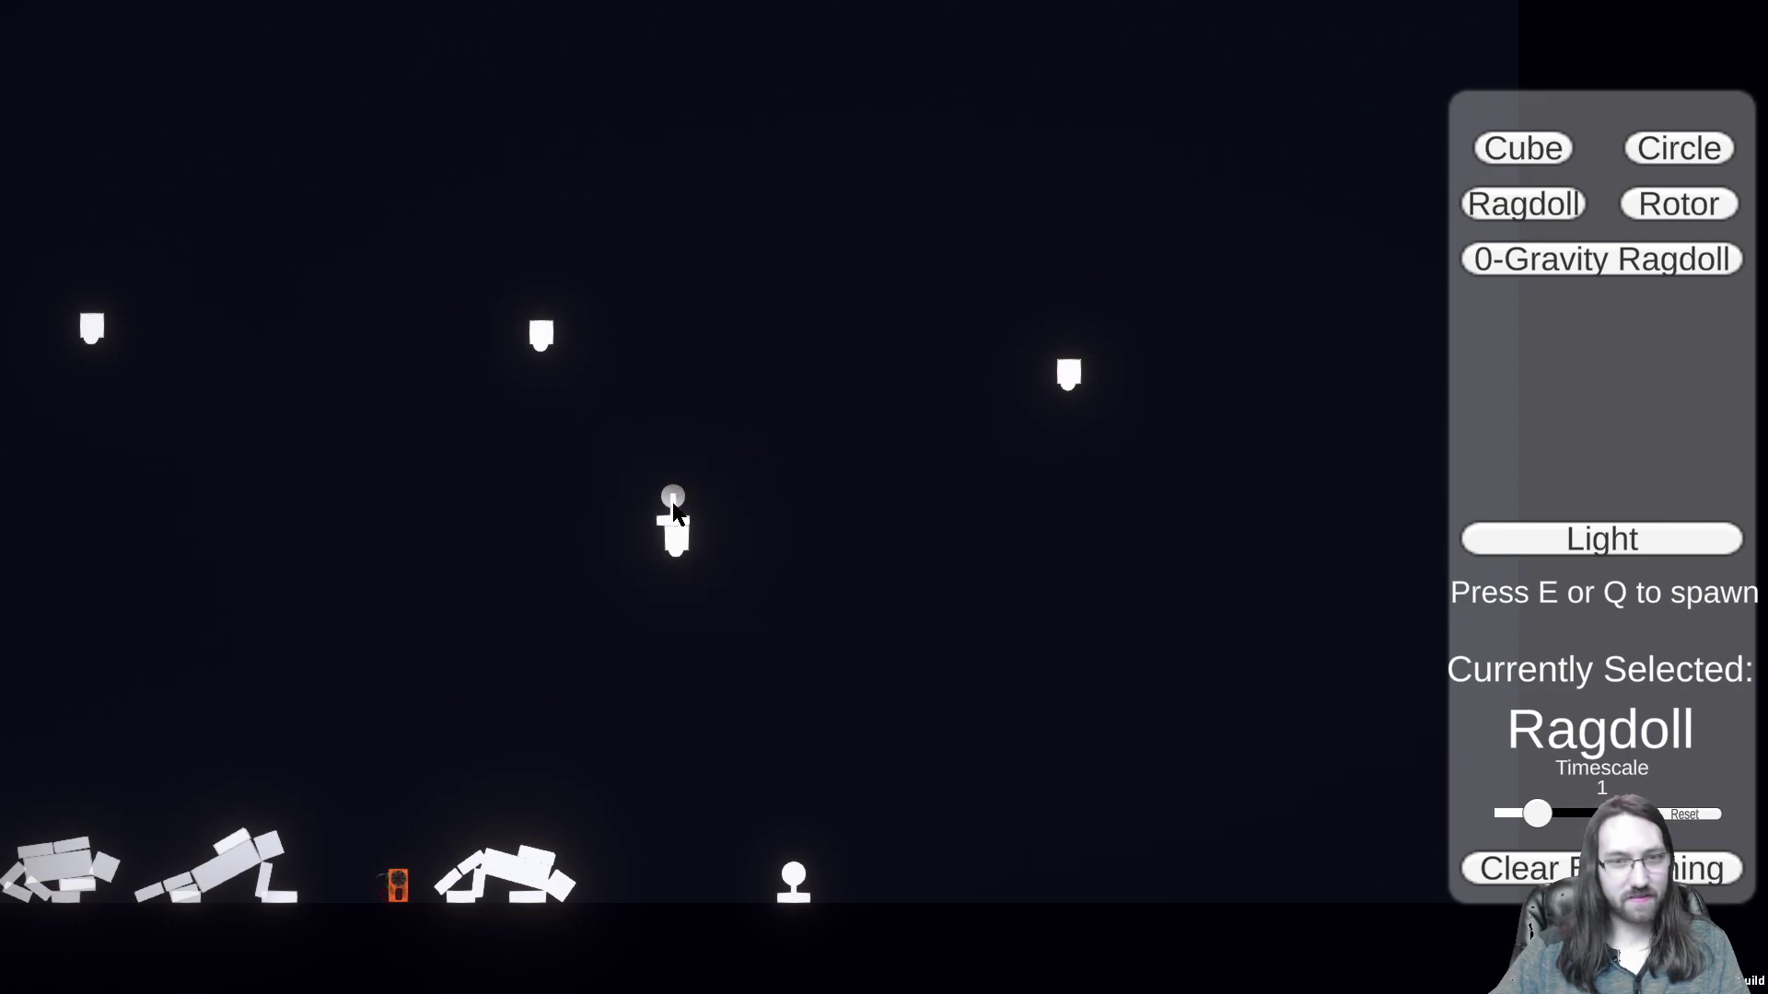
pyautogui.moveTo(783, 631); pyautogui.dragTo(848, 849)
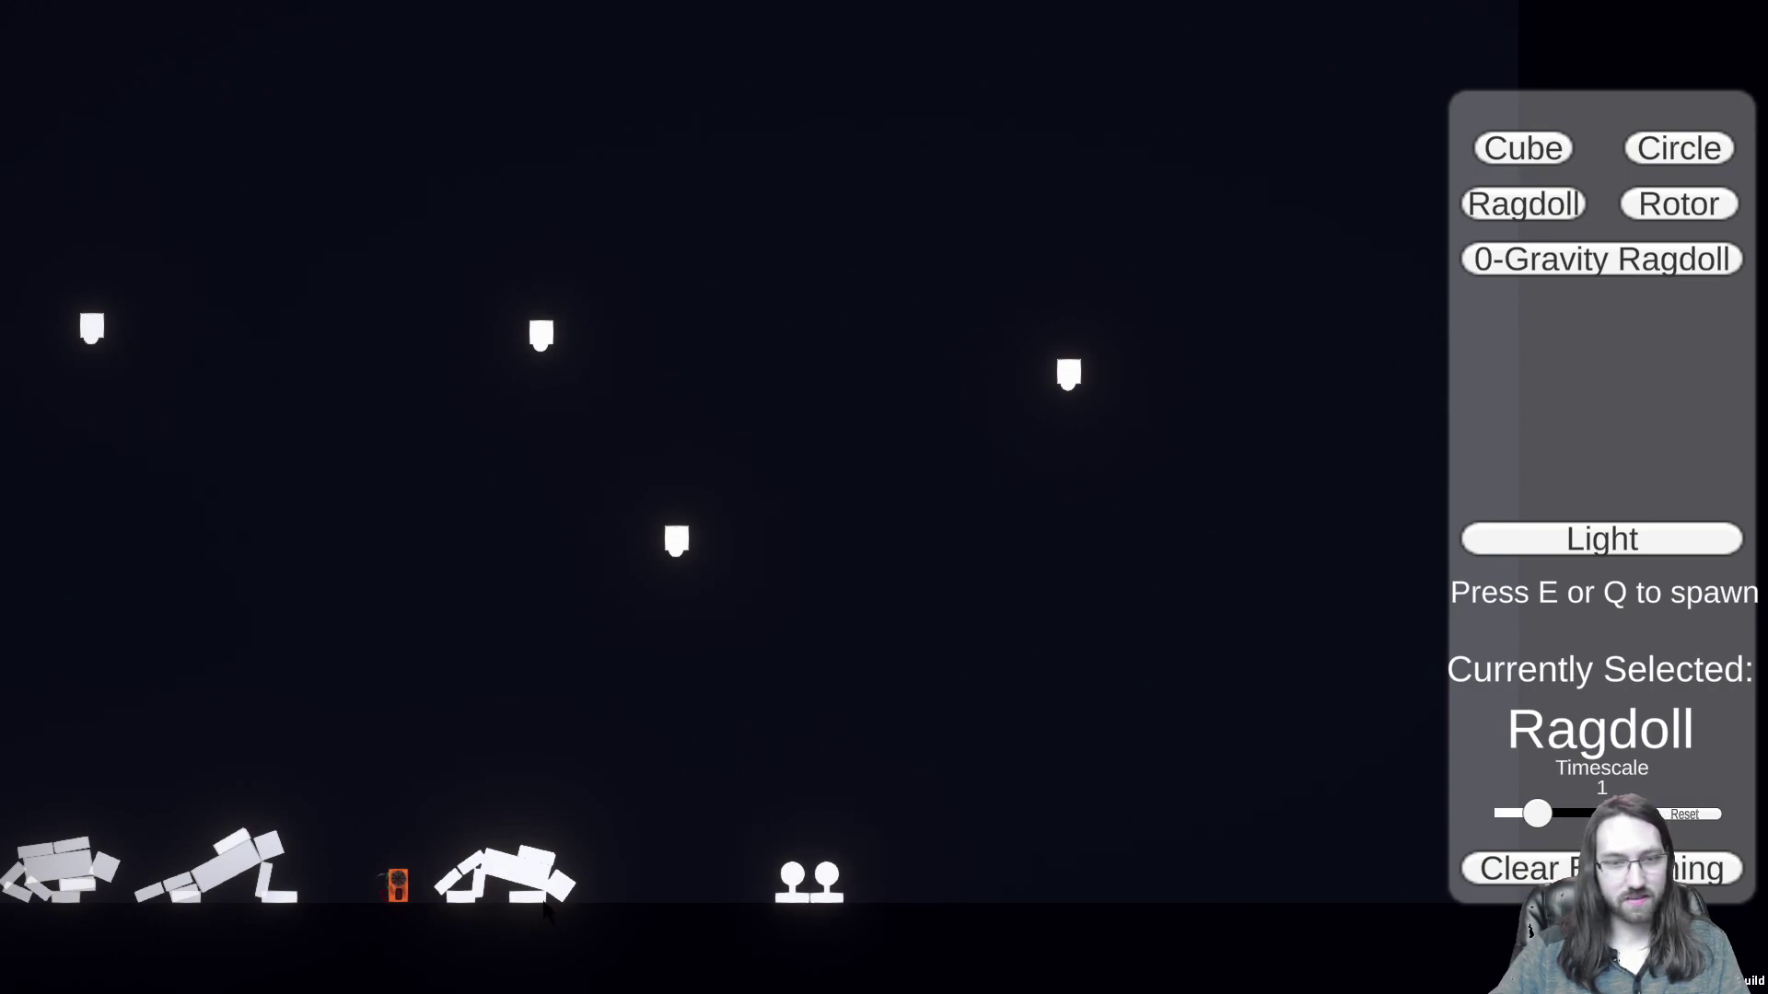
pyautogui.moveTo(686, 730); pyautogui.dragTo(817, 681)
# Step: Zoom in on the ragdolls and radio and yank a ragdoll up by its foot
pyautogui.press('a')
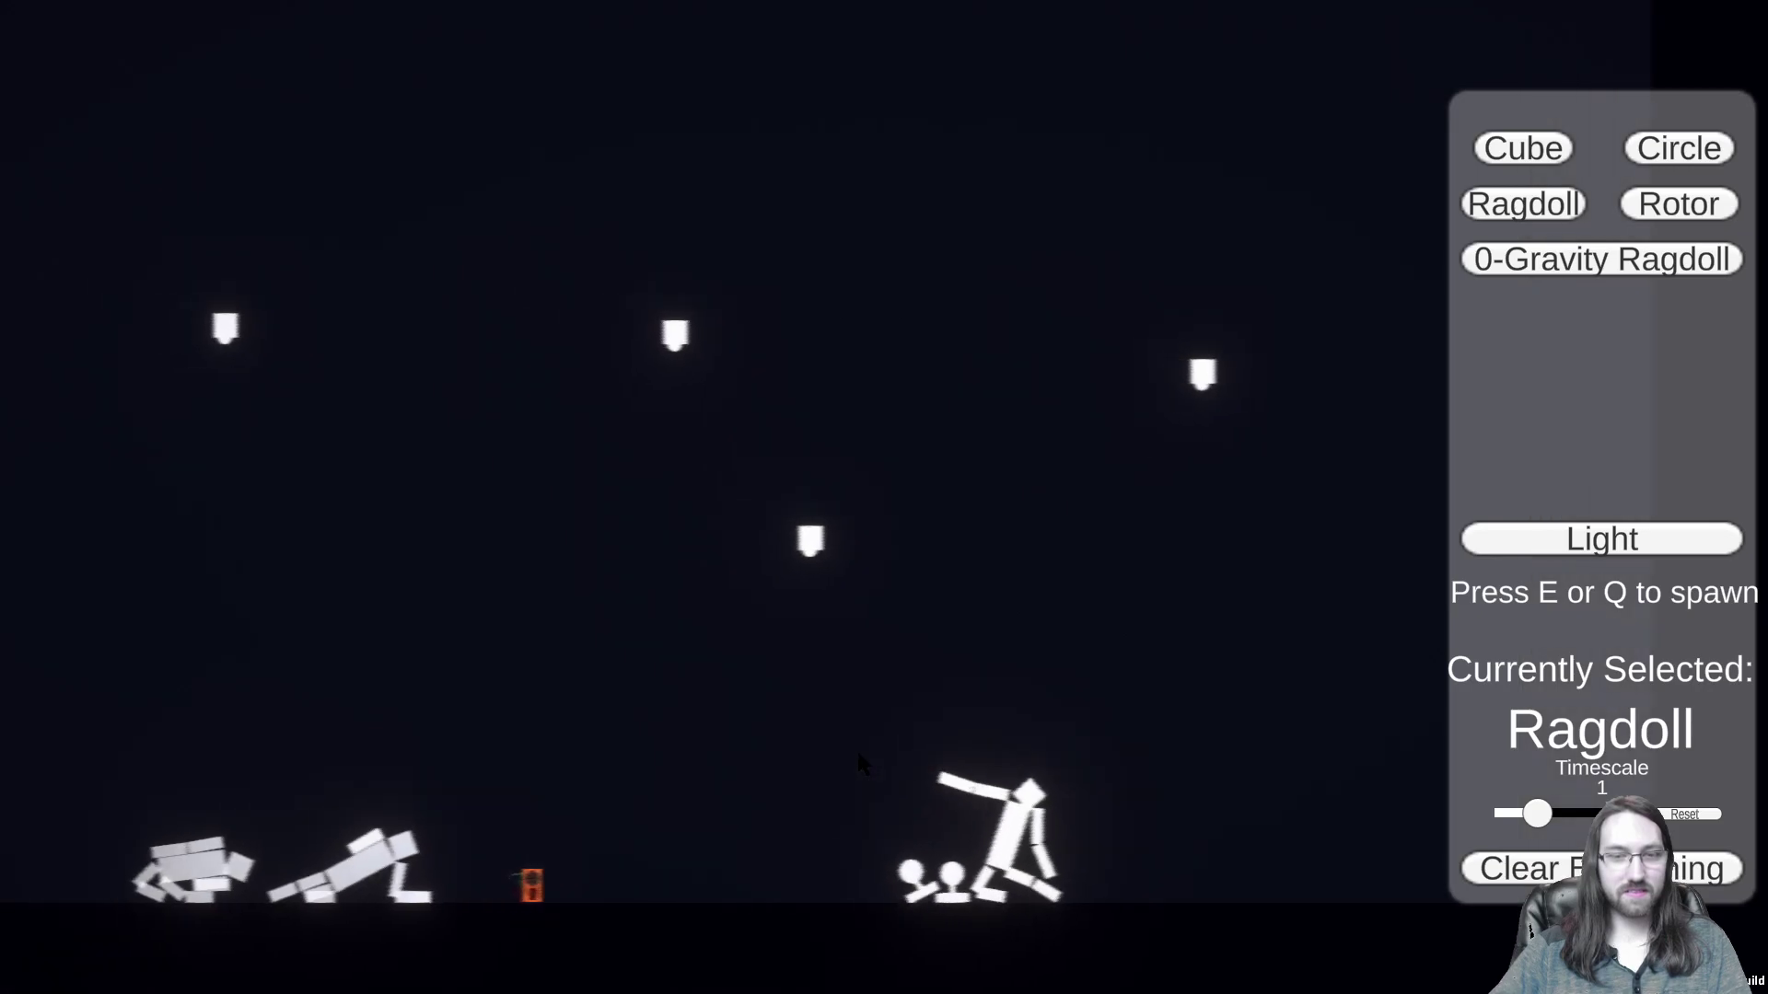
pyautogui.press('d')
pyautogui.press('s')
pyautogui.scroll(4, 593, 772)
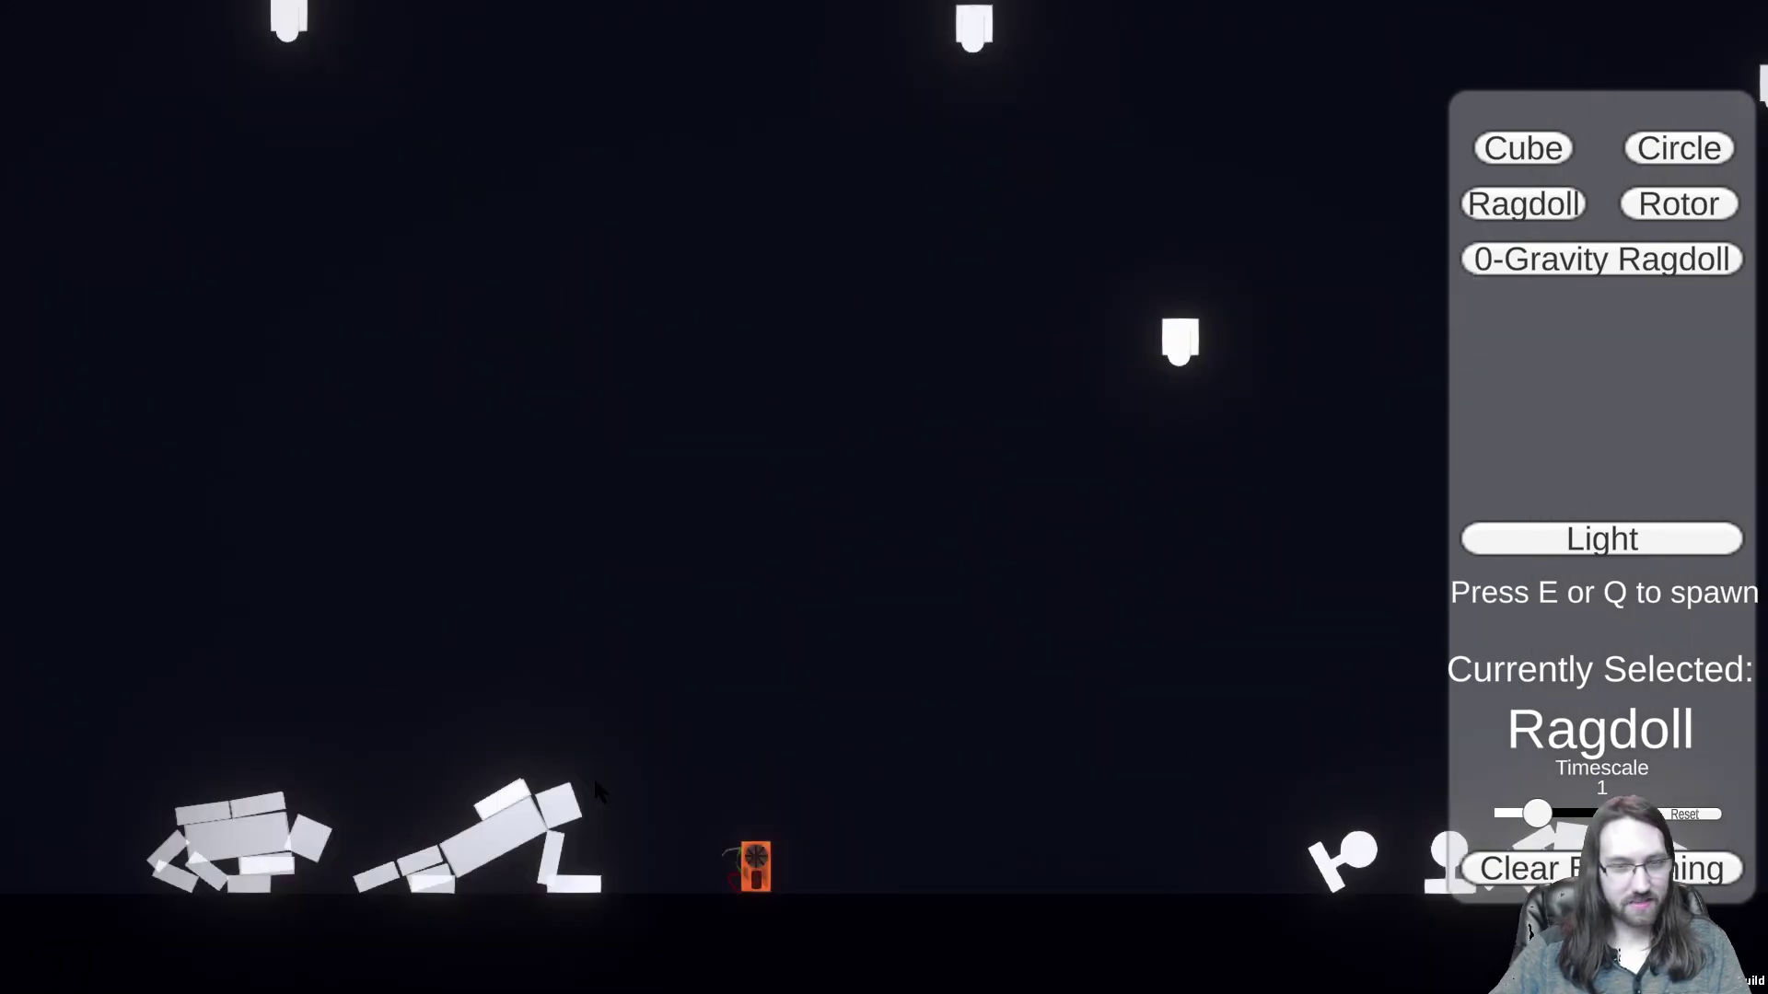
pyautogui.scroll(4, 781, 654)
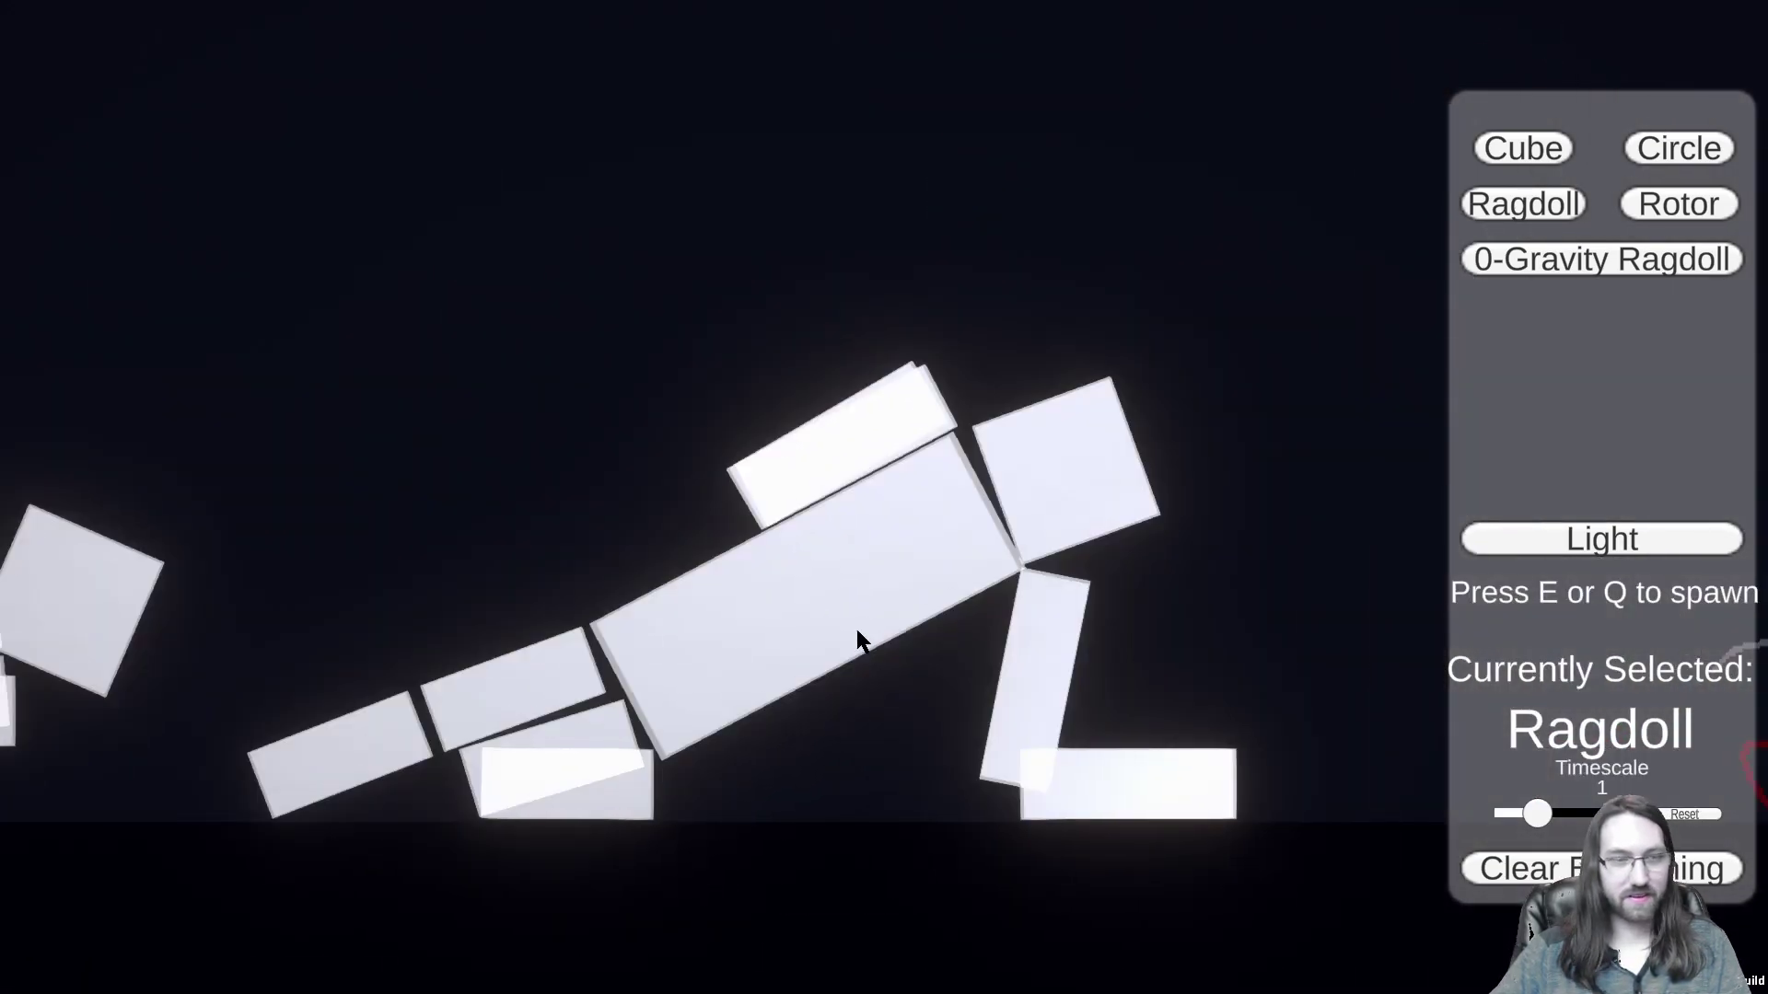
pyautogui.moveTo(566, 739); pyautogui.dragTo(911, 532)
pyautogui.scroll(-4, 863, 586)
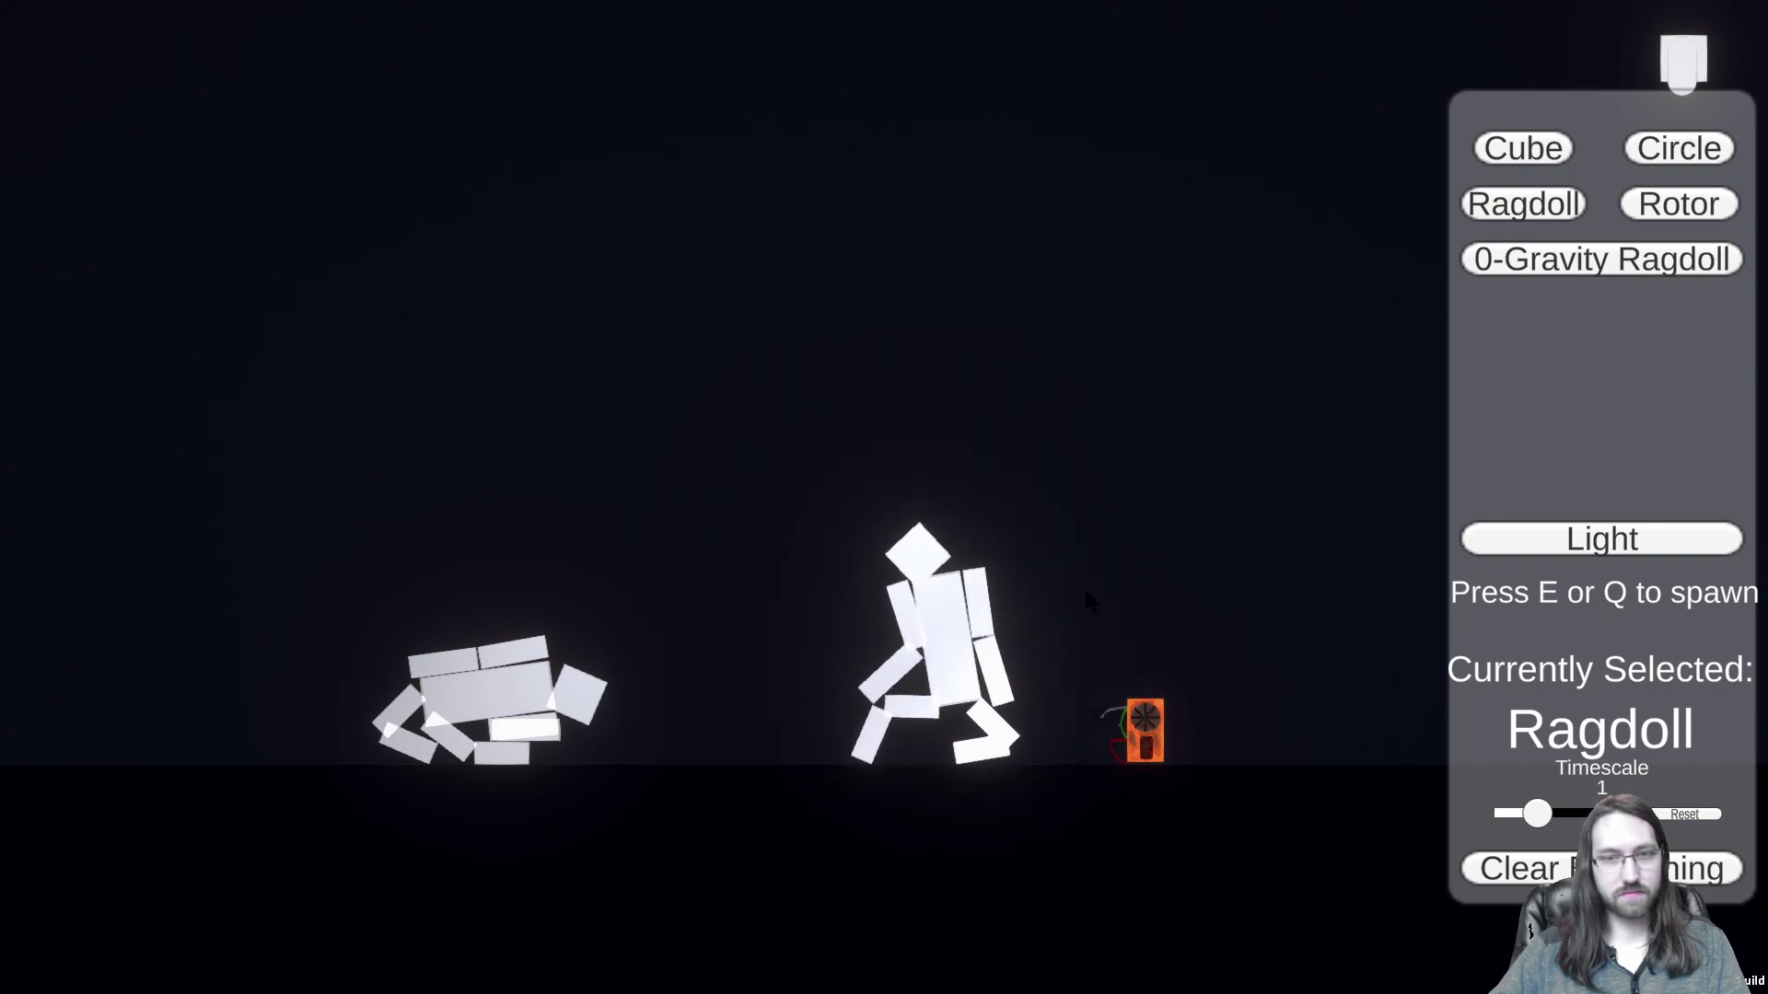
# Step: Zoom out toward the orange box and pull a ragdoll limb up and to the right
pyautogui.scroll(3, 1081, 582)
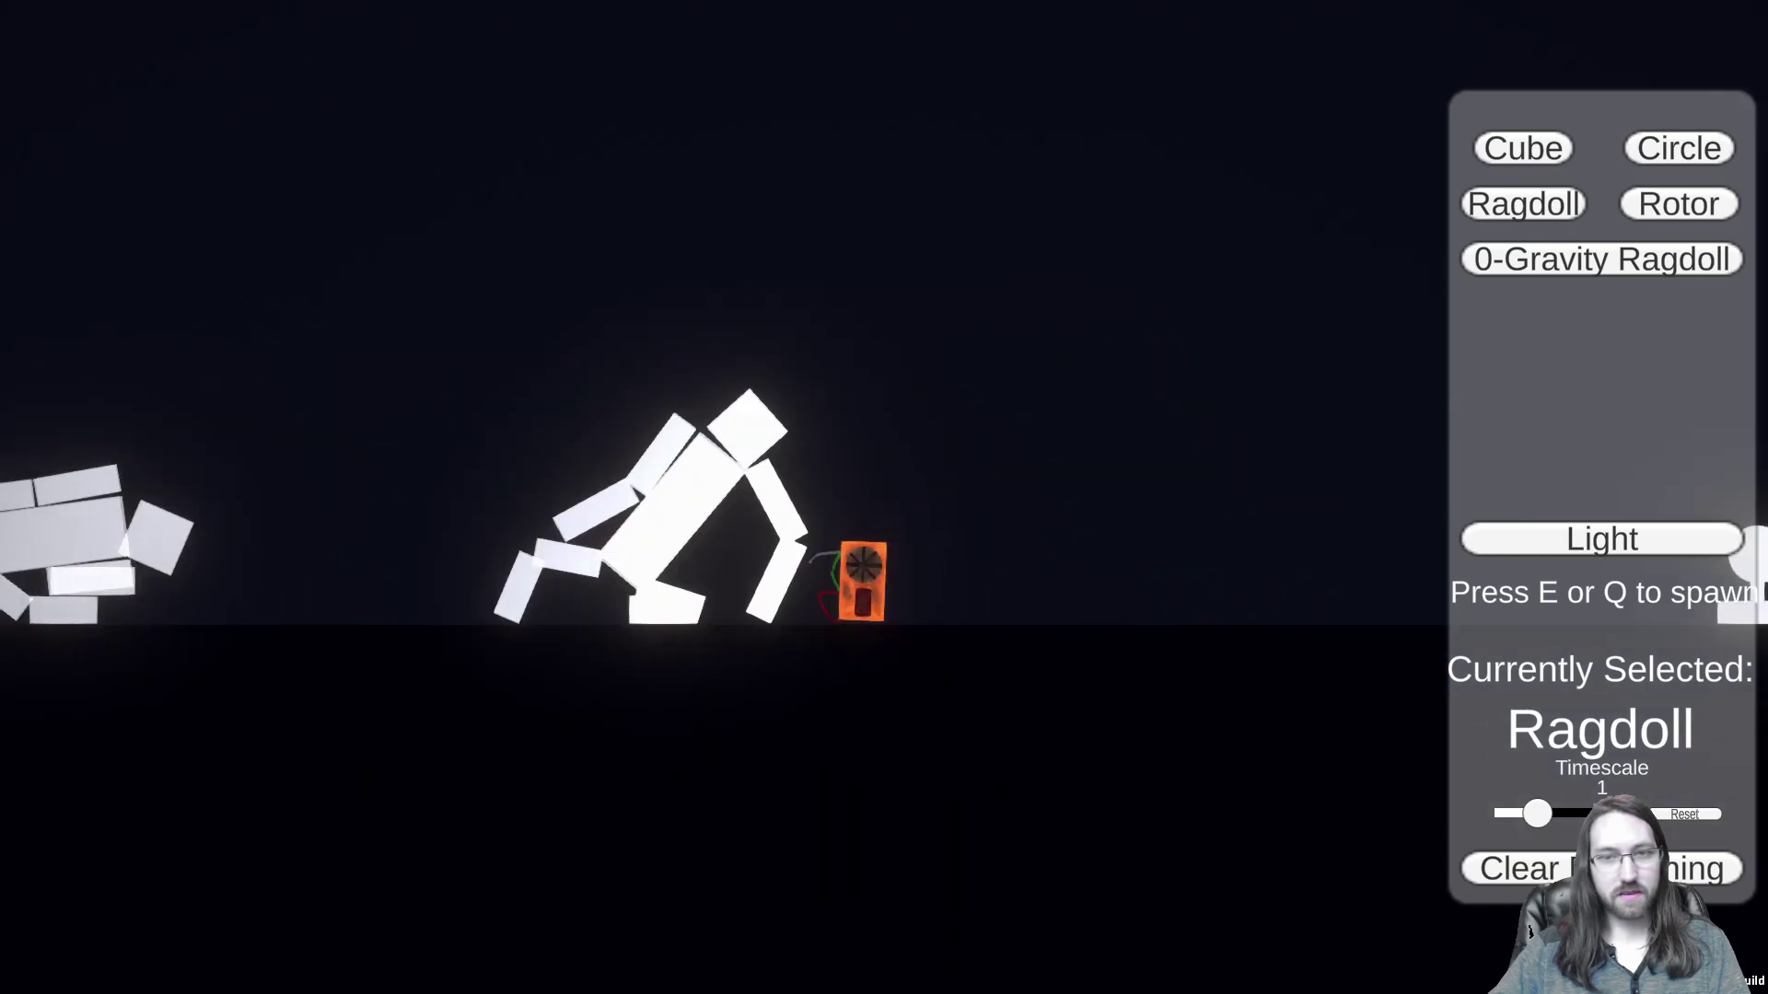
pyautogui.scroll(2, 1081, 582)
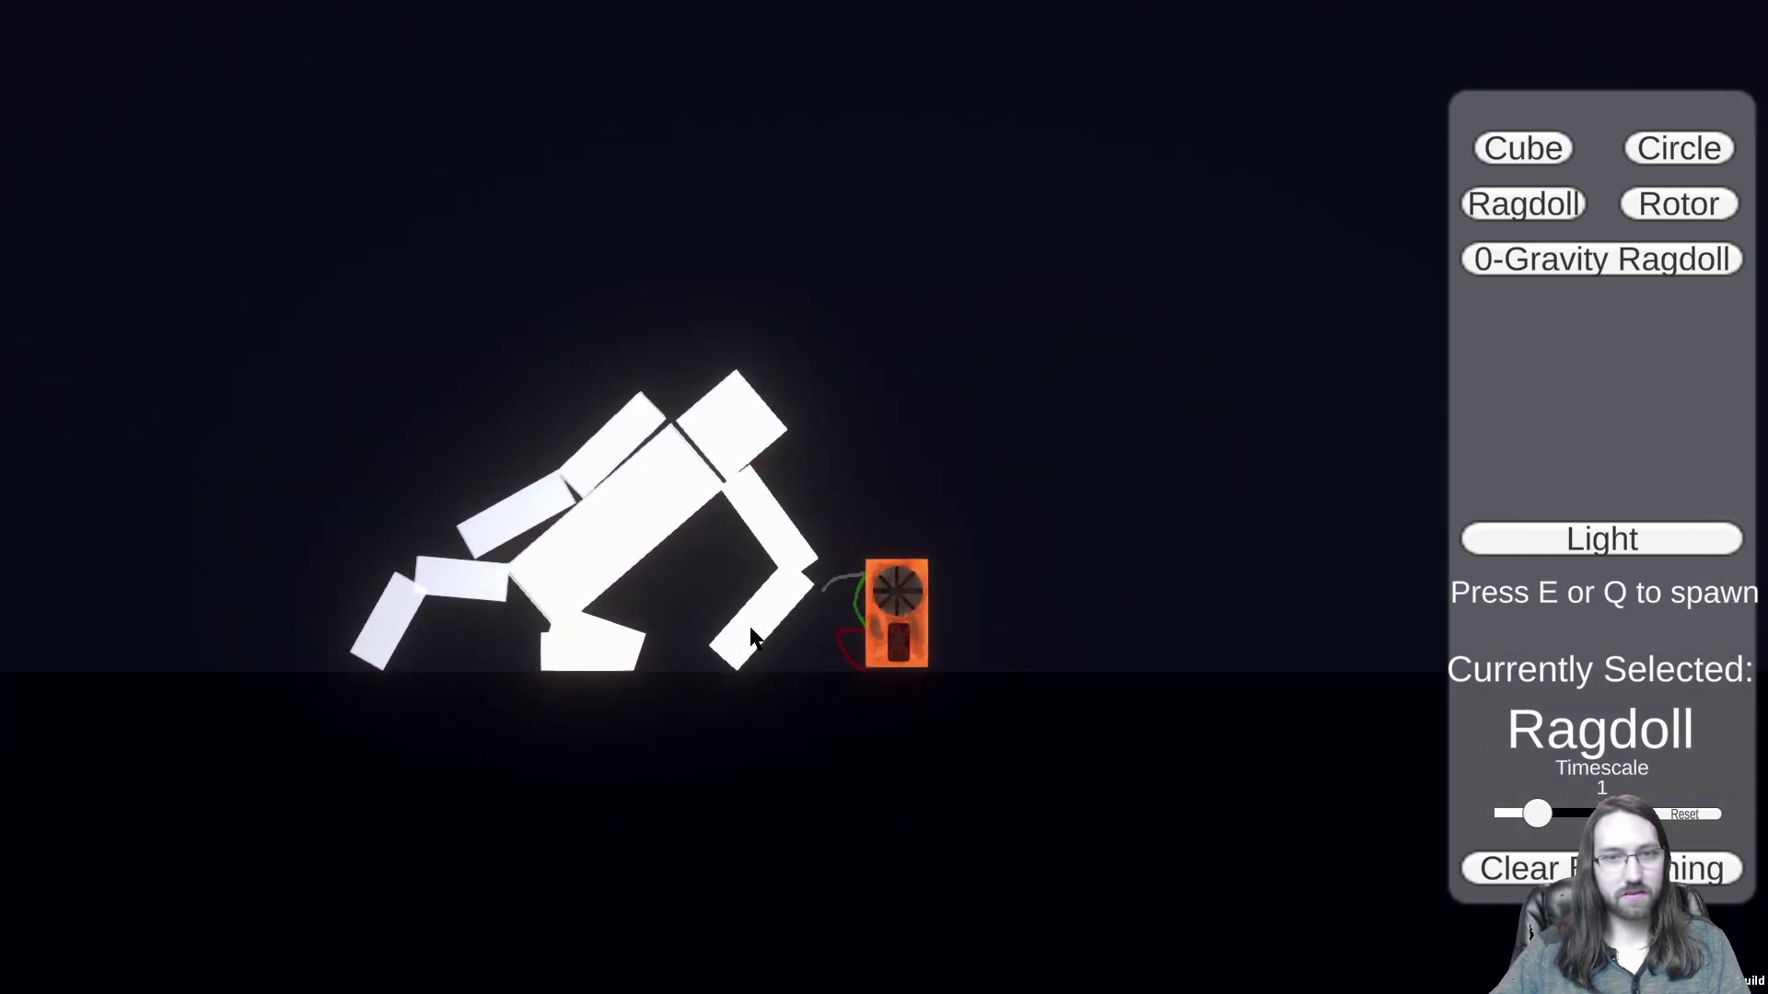
pyautogui.scroll(3, 853, 587)
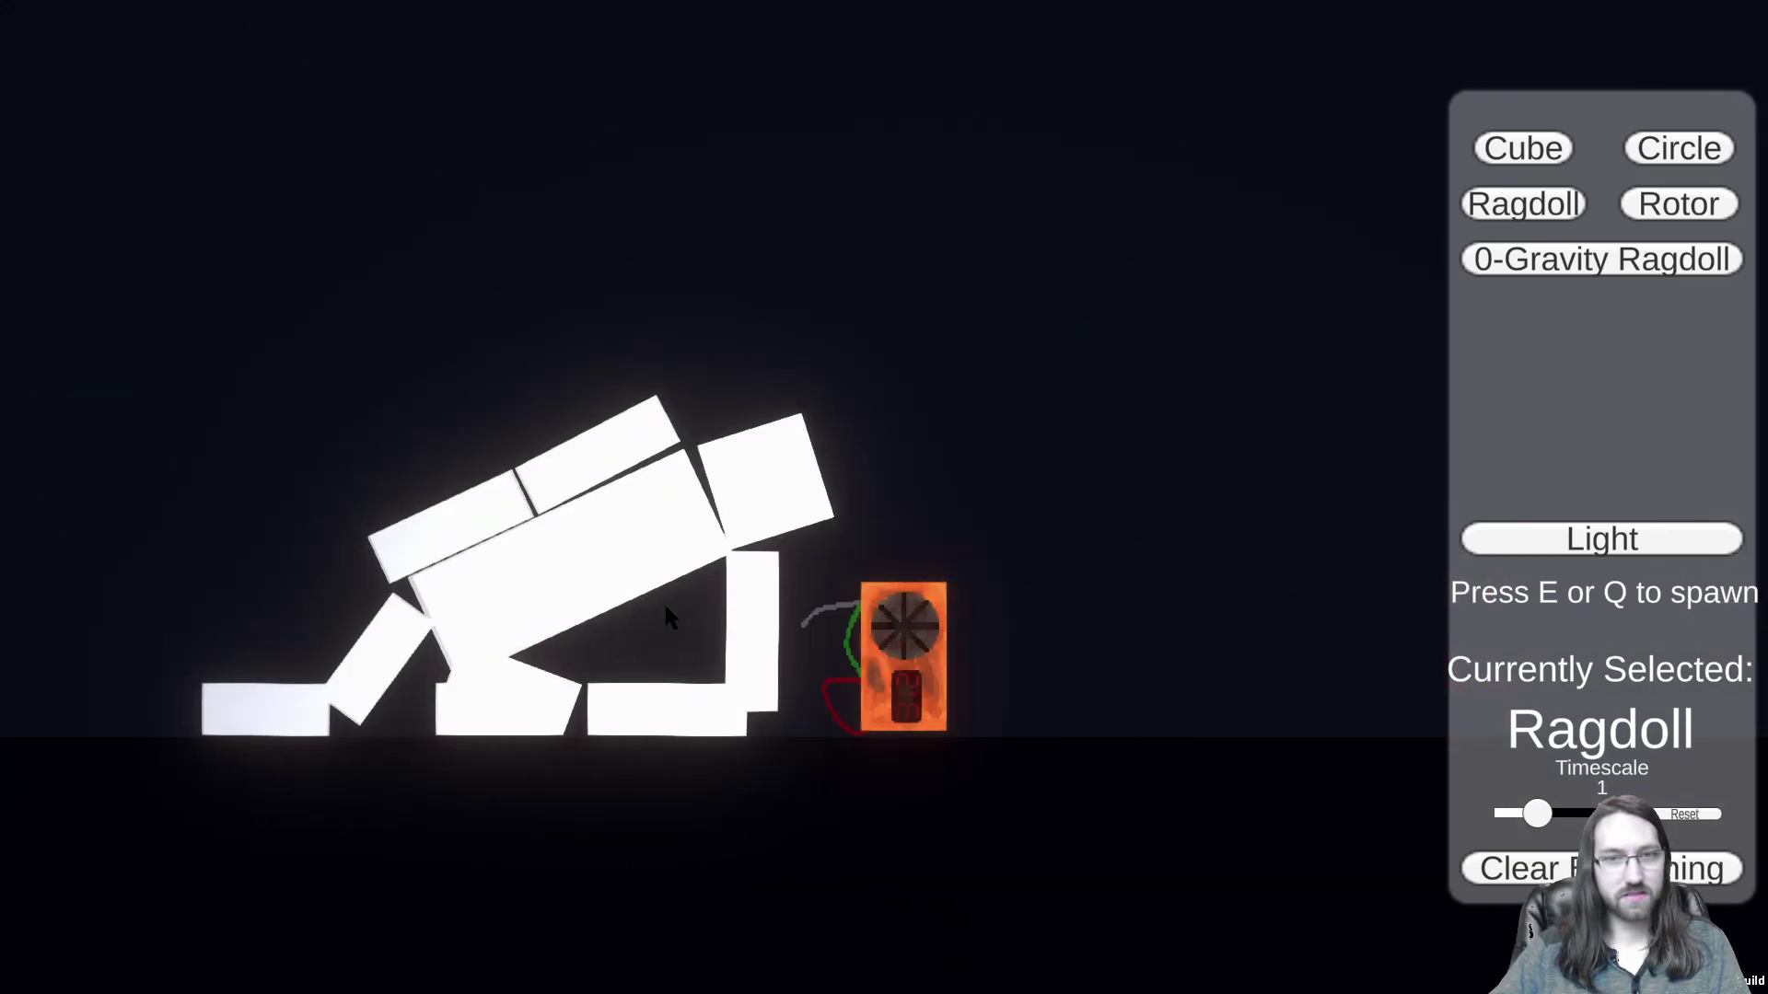
pyautogui.scroll(5, 758, 627)
pyautogui.press('d')
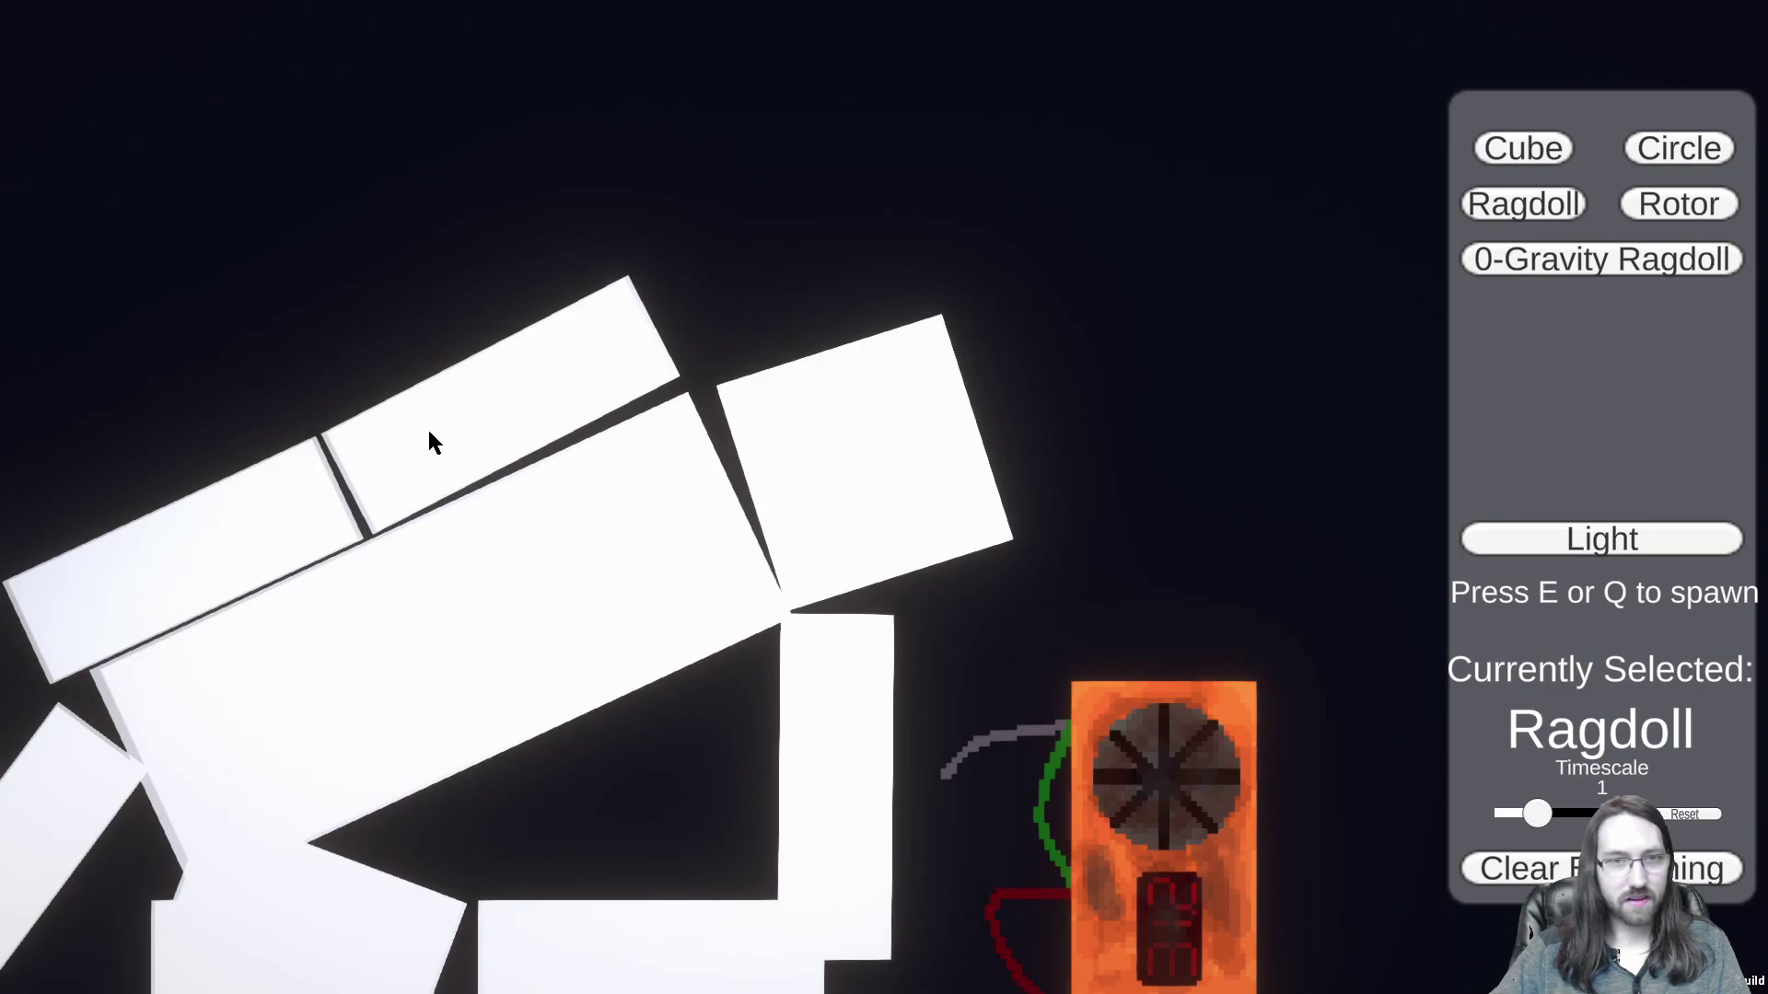
pyautogui.press('a')
pyautogui.moveTo(612, 394); pyautogui.dragTo(1148, 256)
# Step: Pan across the scene and lower the lamp down near the ragdolls
pyautogui.press('d')
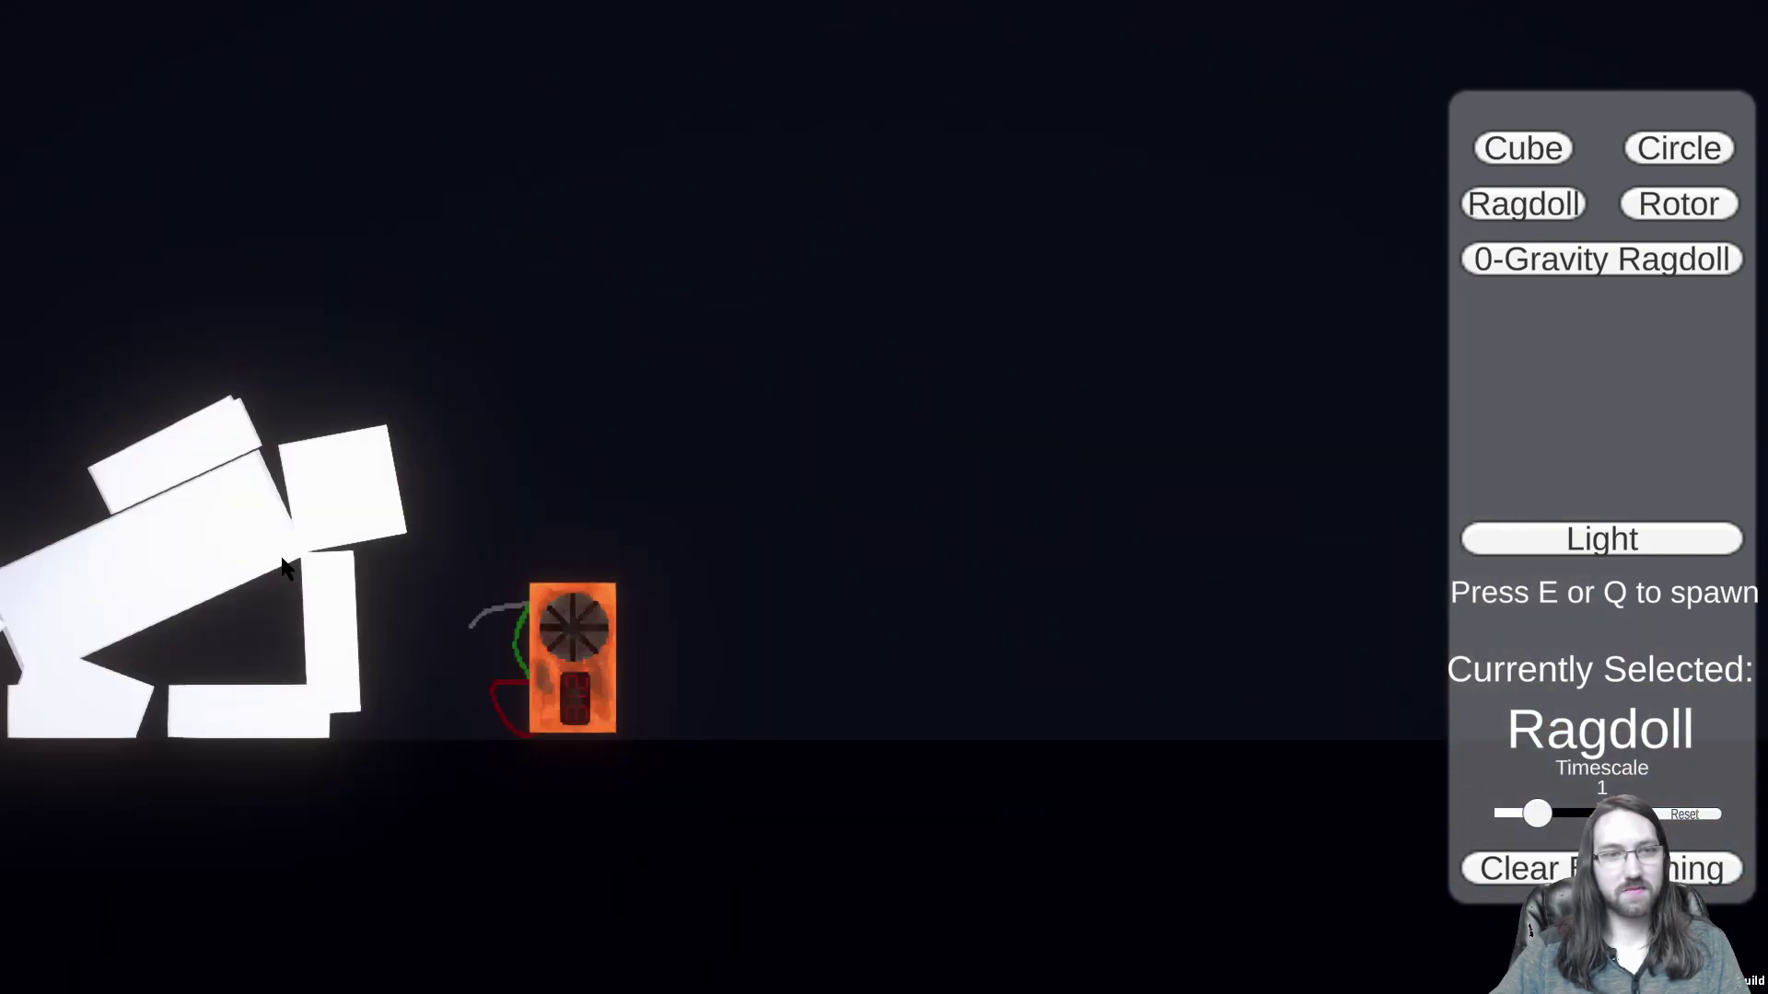
pyautogui.press('d')
pyautogui.scroll(-5, 545, 451)
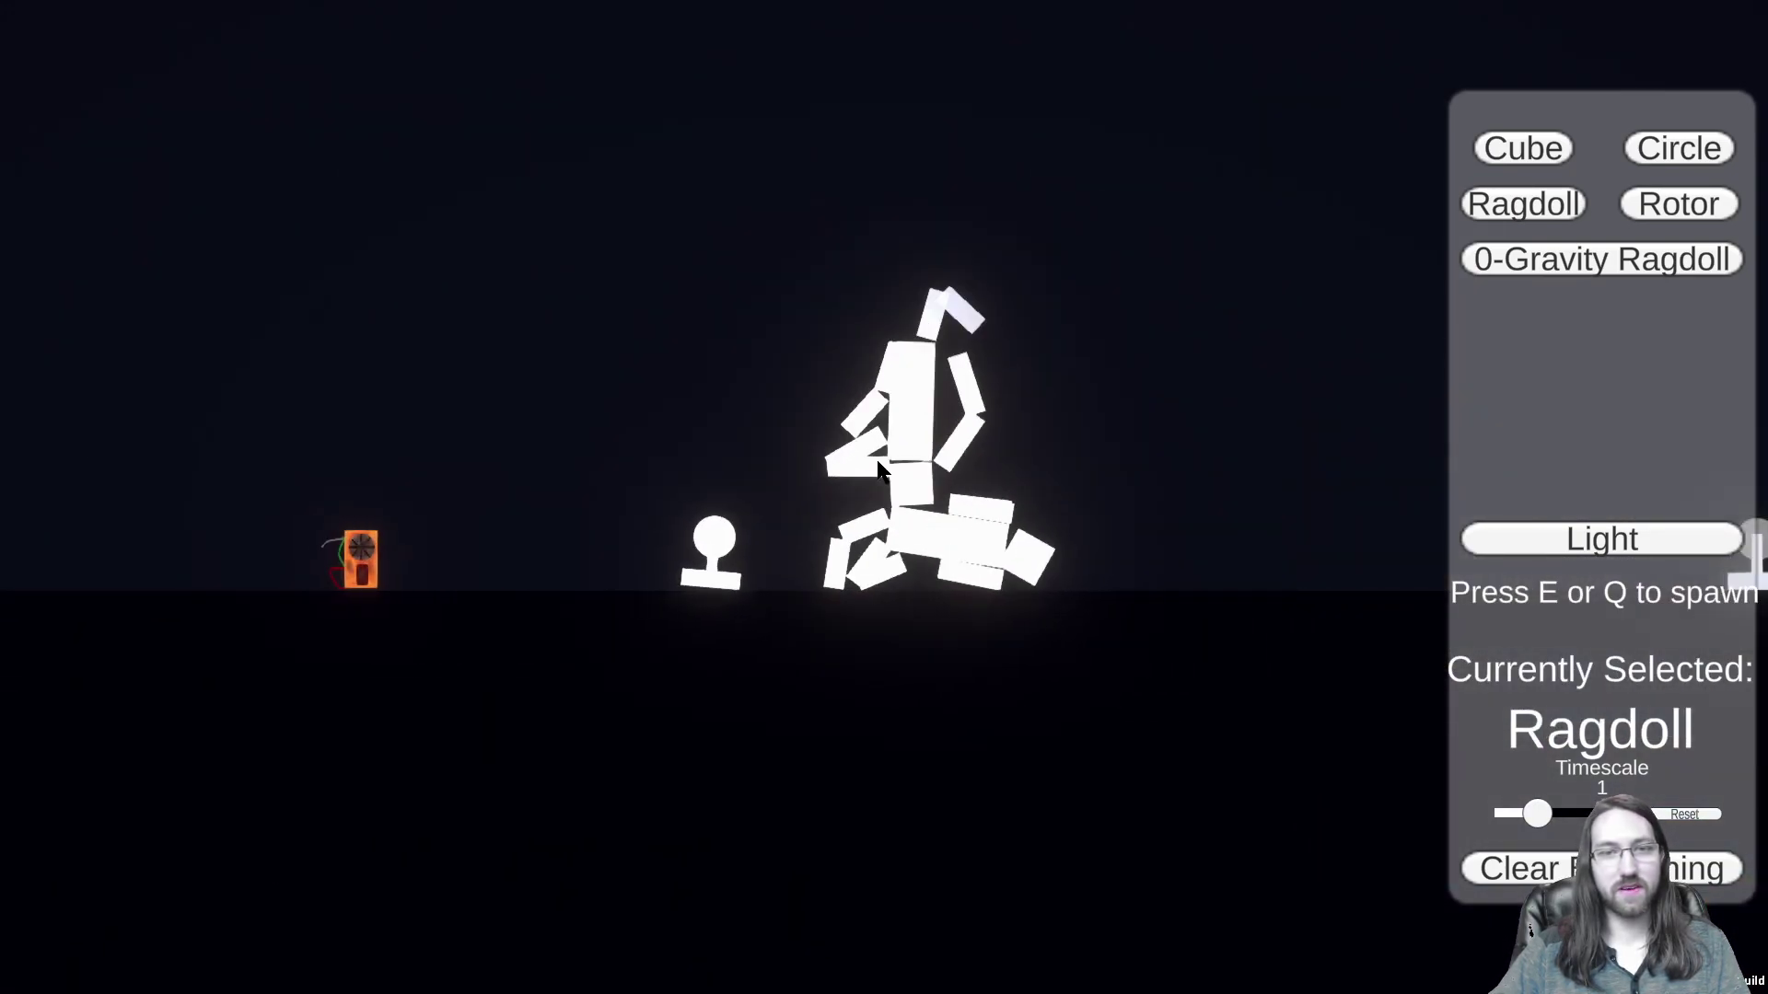
pyautogui.press('d')
pyautogui.scroll(3, 1014, 550)
pyautogui.press('a')
pyautogui.scroll(-4, 948, 553)
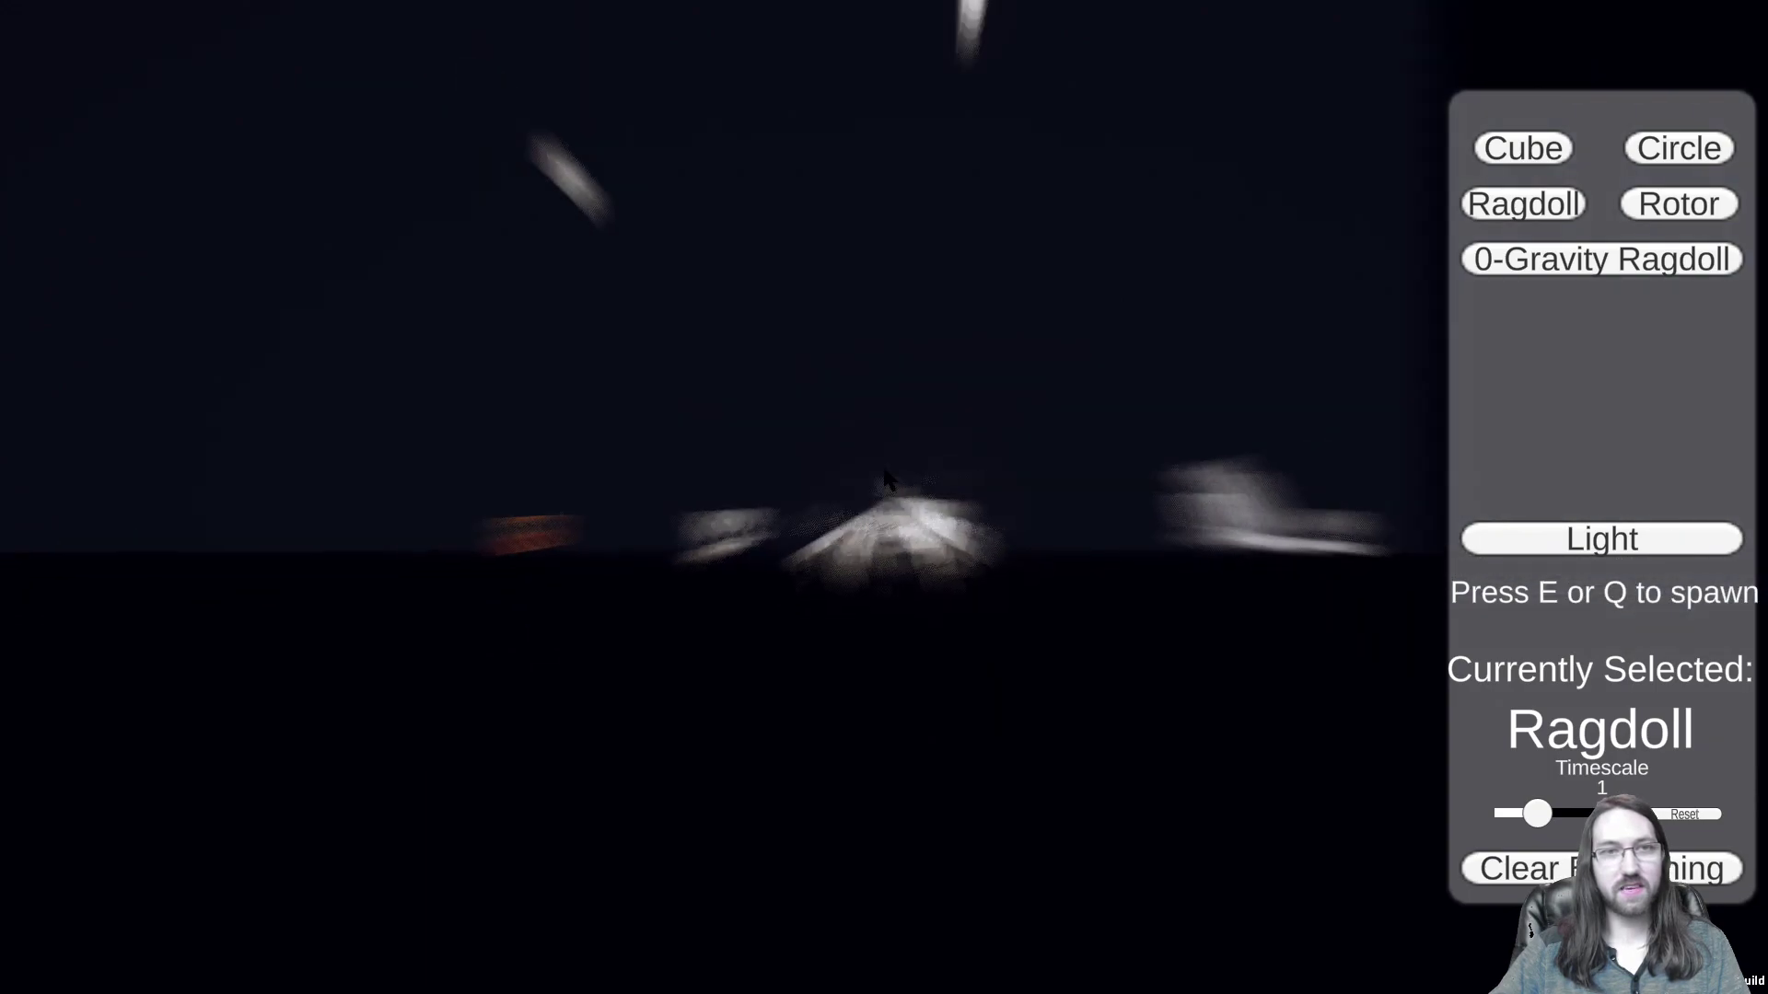
pyautogui.moveTo(776, 313); pyautogui.dragTo(918, 419)
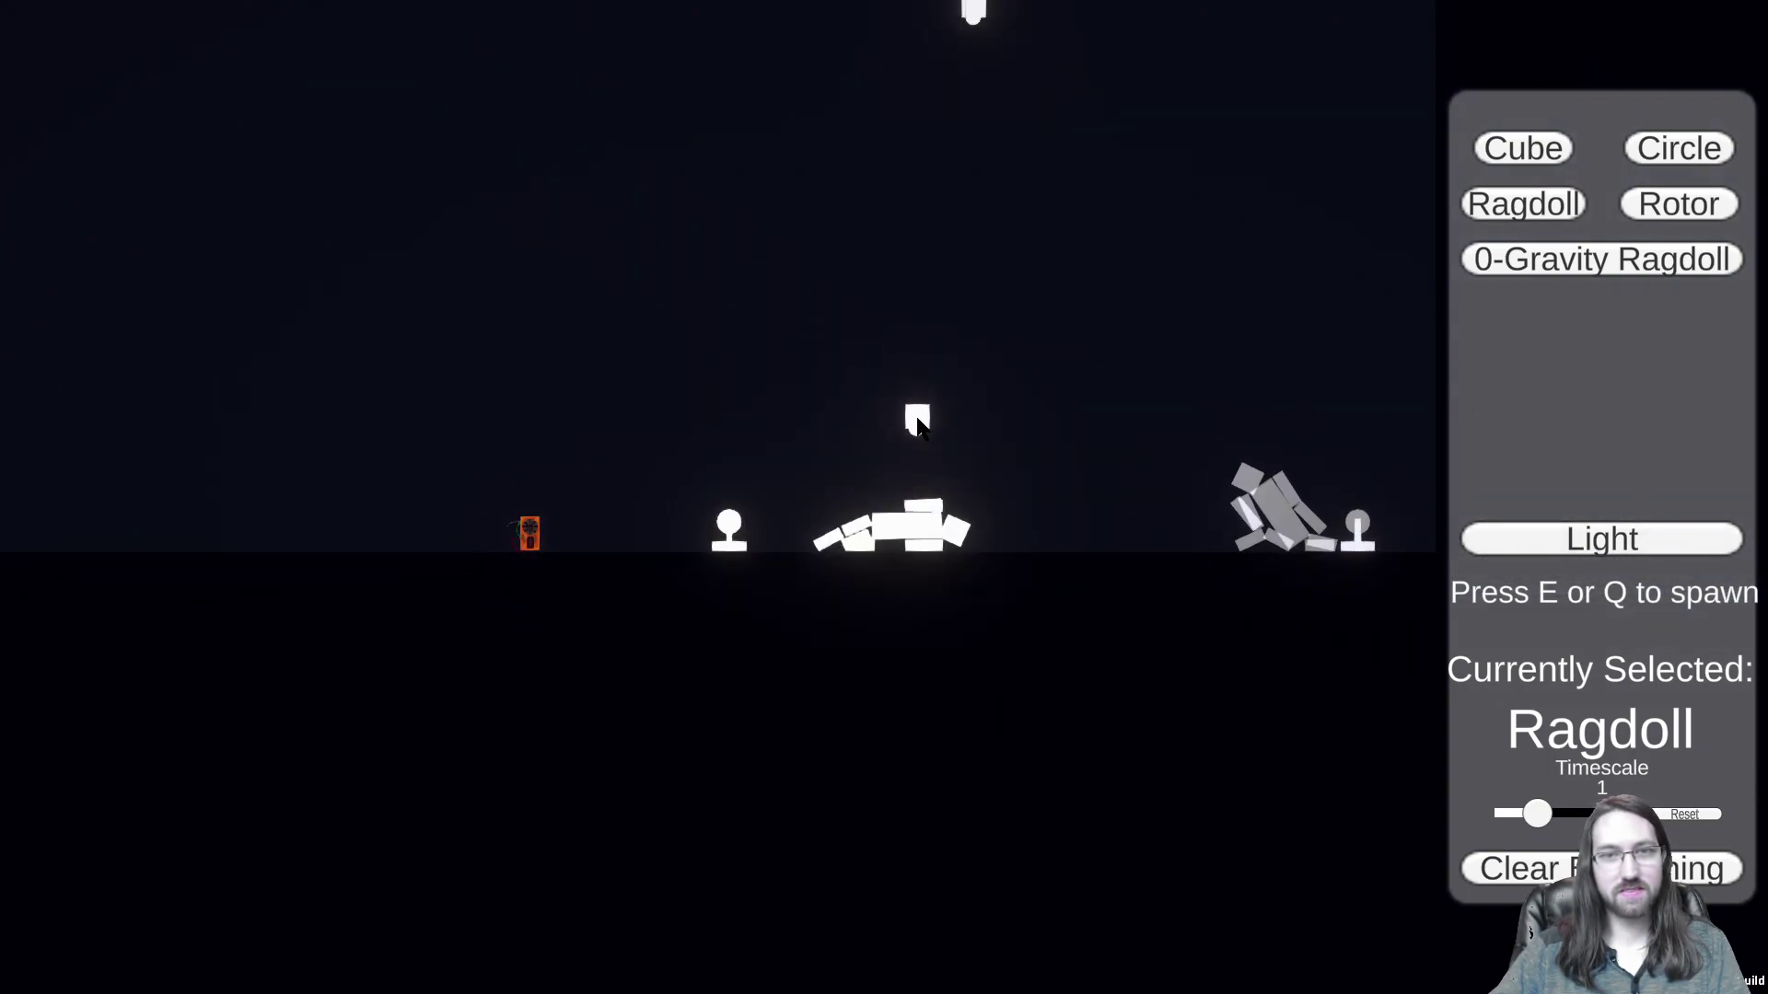
# Step: Lift the head block off the ragdoll's torso and pull the torso upward
pyautogui.press('d')
pyautogui.scroll(3, 936, 445)
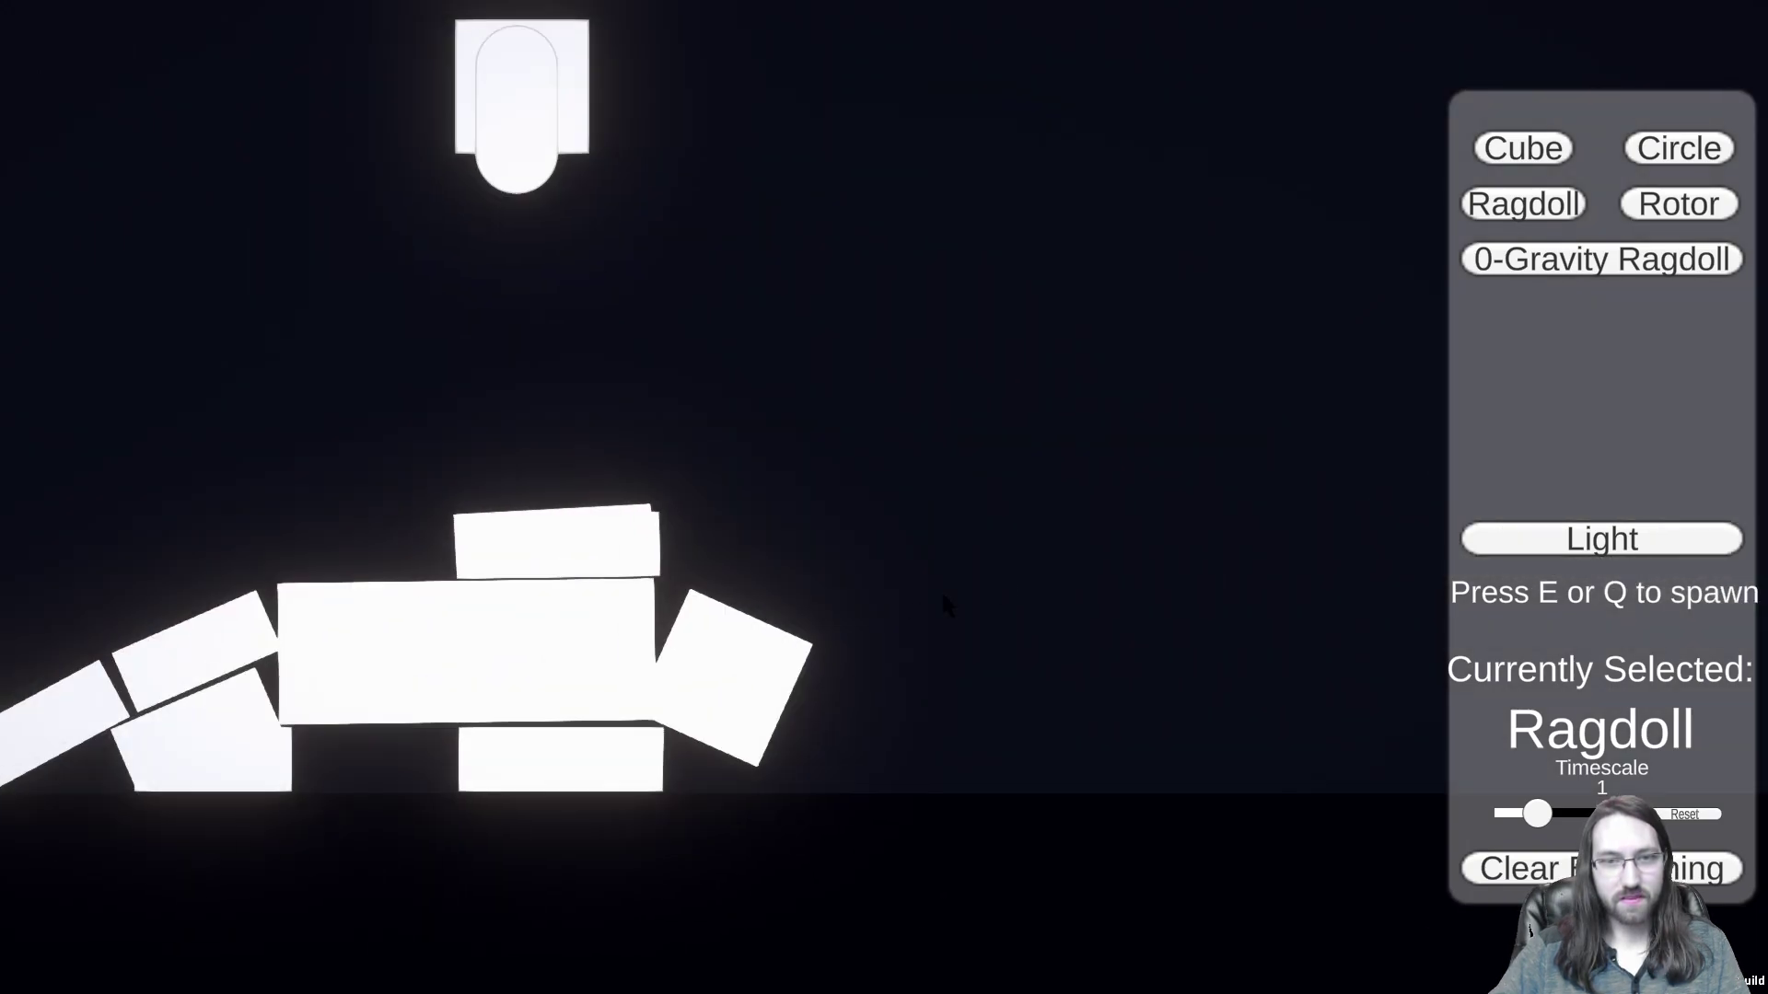
pyautogui.moveTo(765, 521); pyautogui.dragTo(797, 477)
pyautogui.scroll(2, 767, 551)
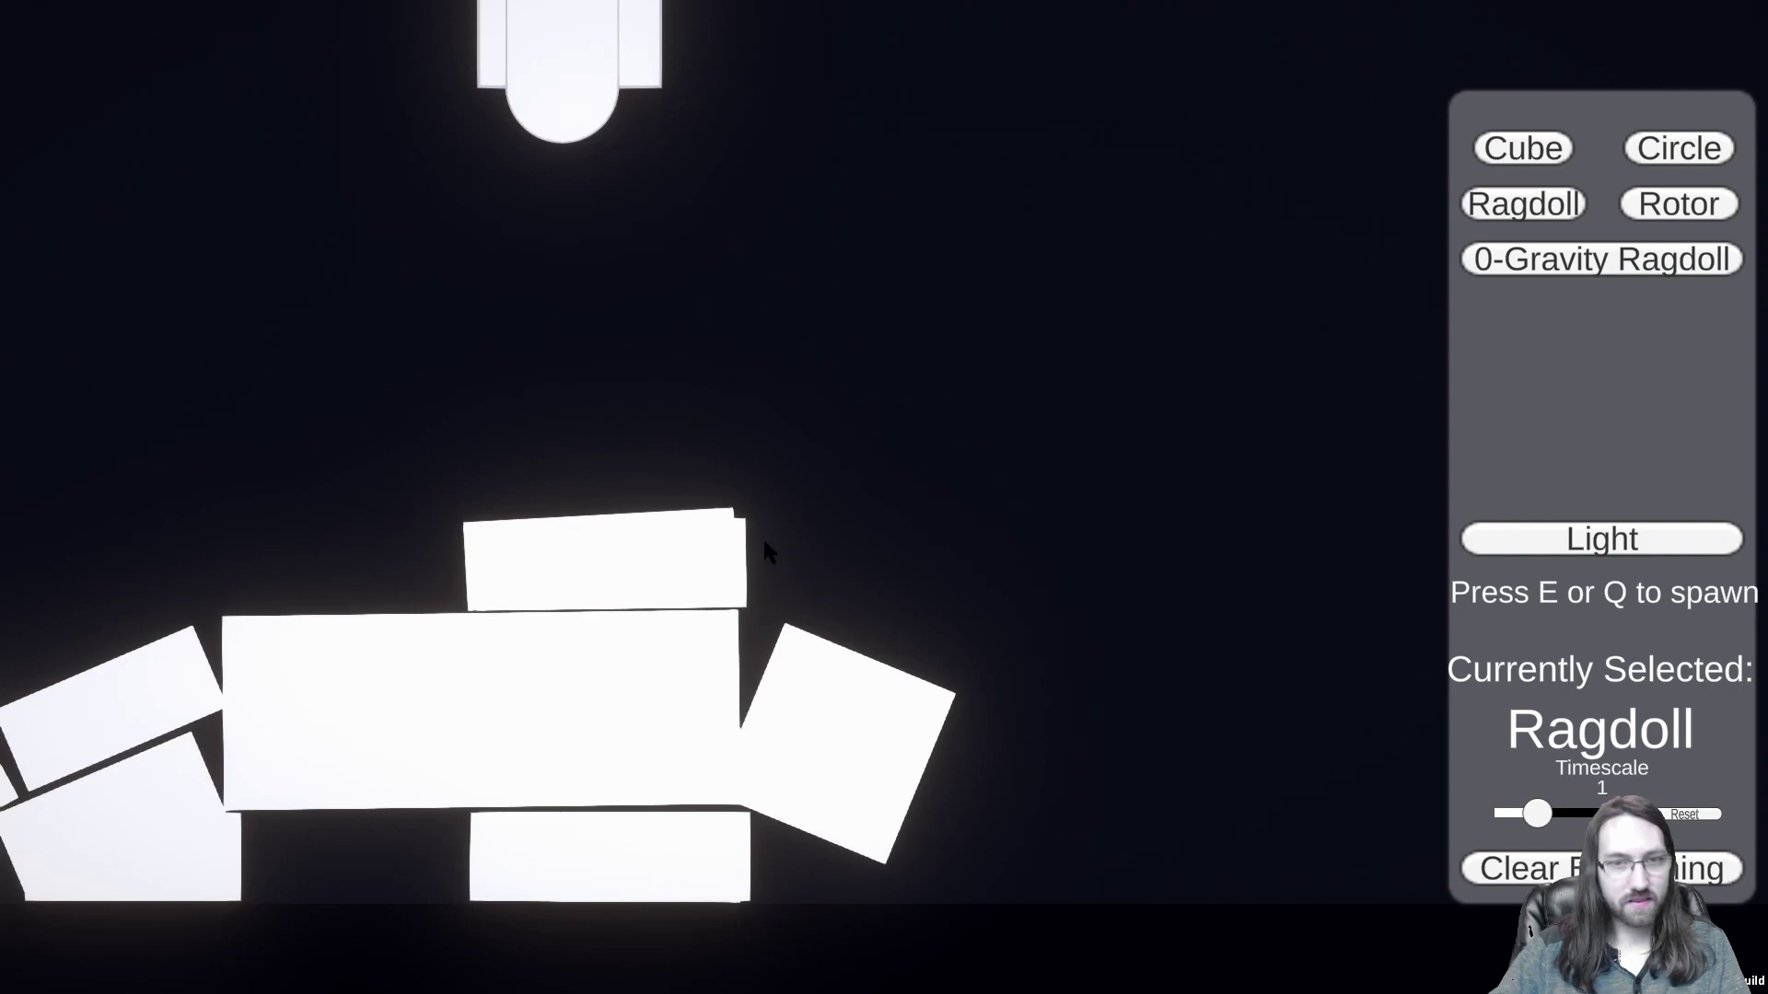
pyautogui.moveTo(728, 538); pyautogui.dragTo(994, 541)
pyautogui.moveTo(652, 710); pyautogui.dragTo(608, 397)
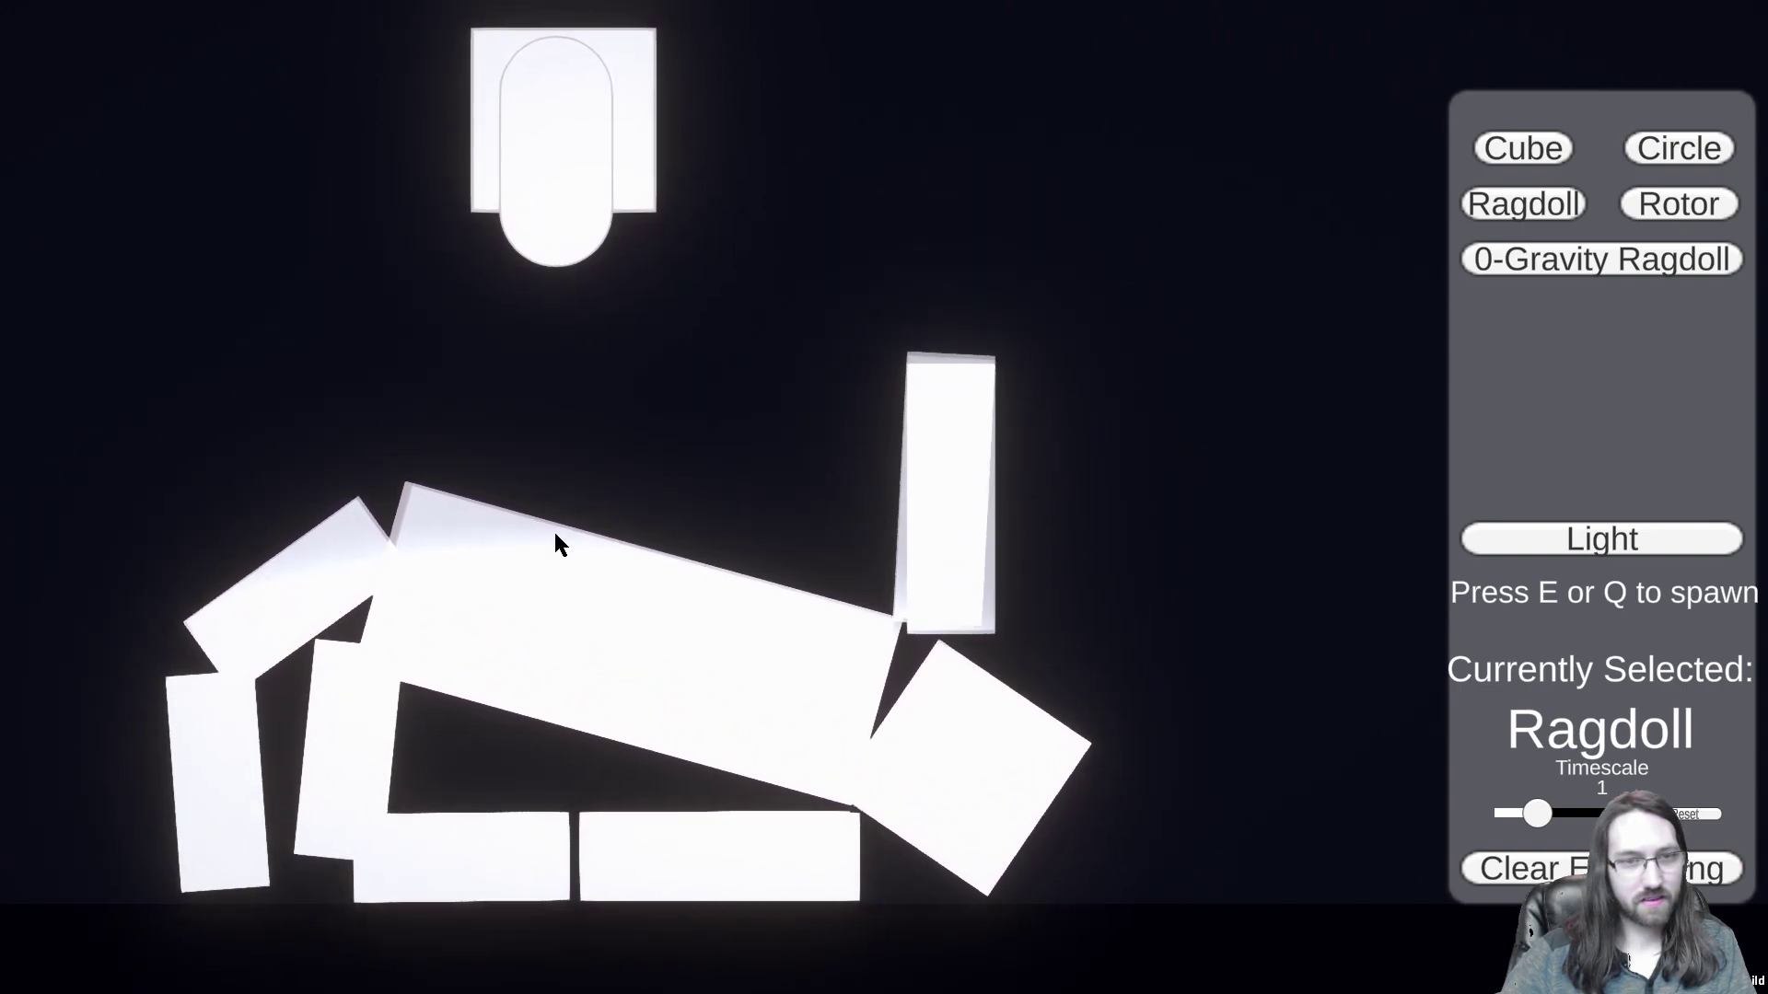
# Step: Nudge the lamp up and pull the ragdoll upright beneath it by its limbs
pyautogui.moveTo(573, 174); pyautogui.dragTo(570, 81)
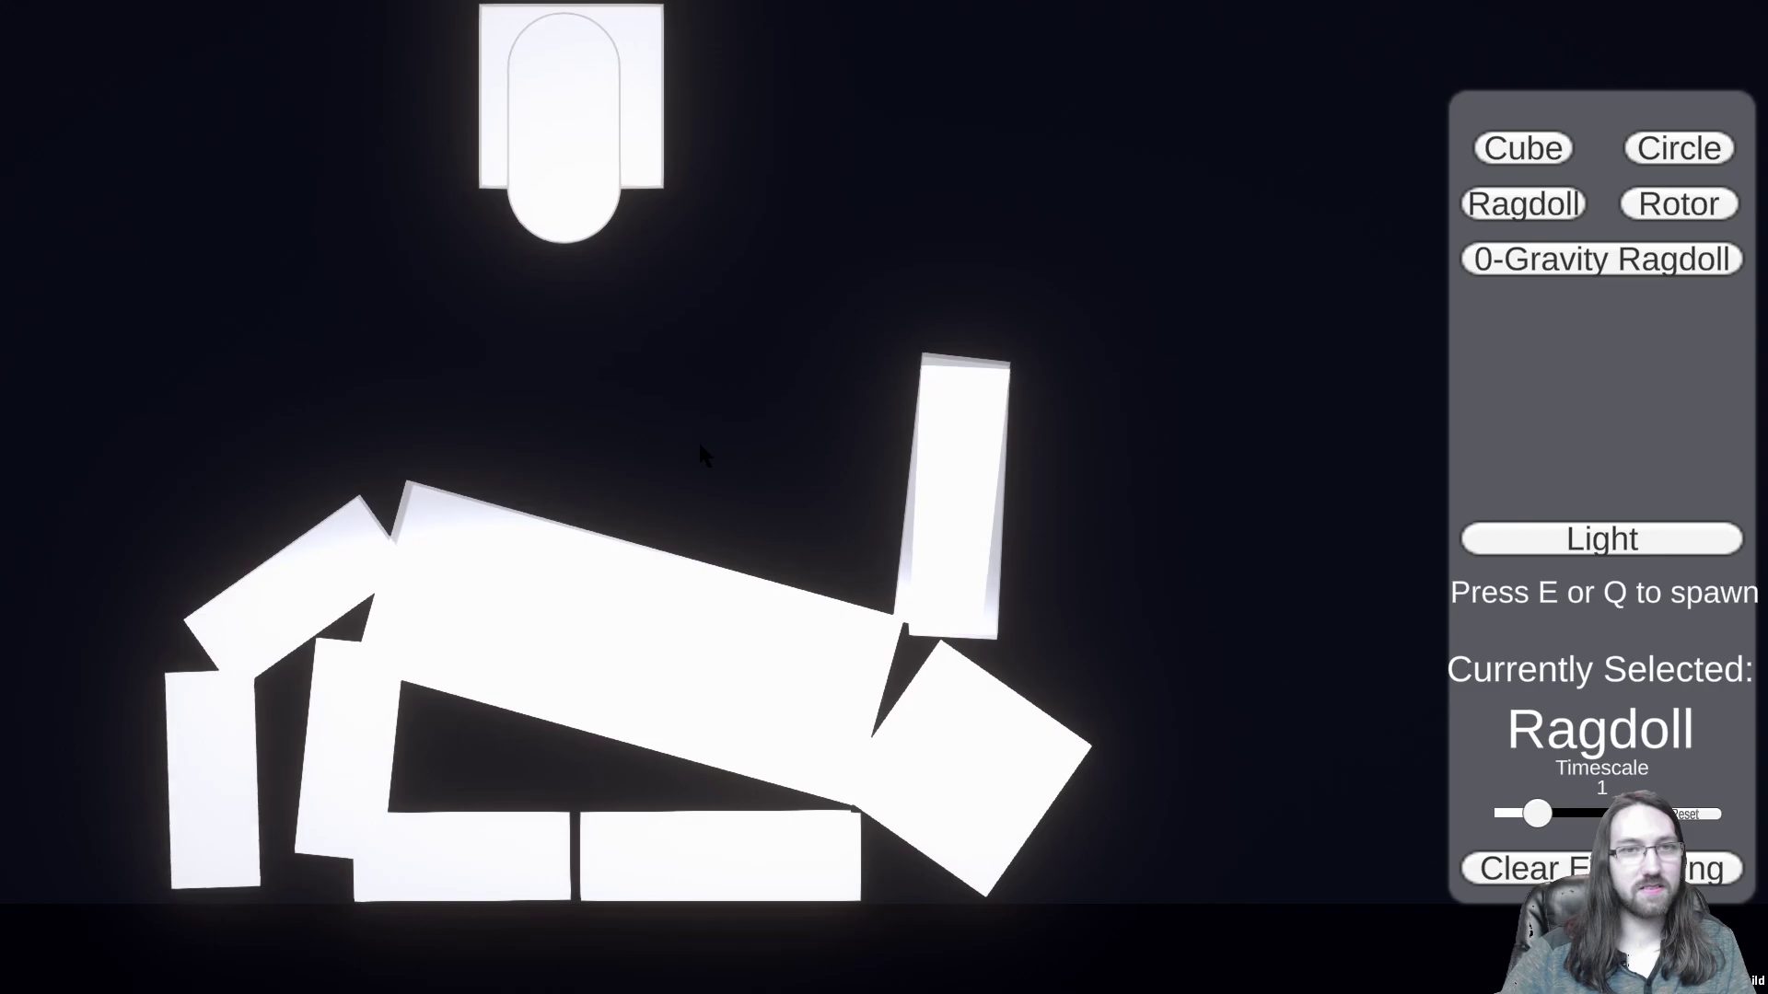
pyautogui.scroll(-2, 699, 451)
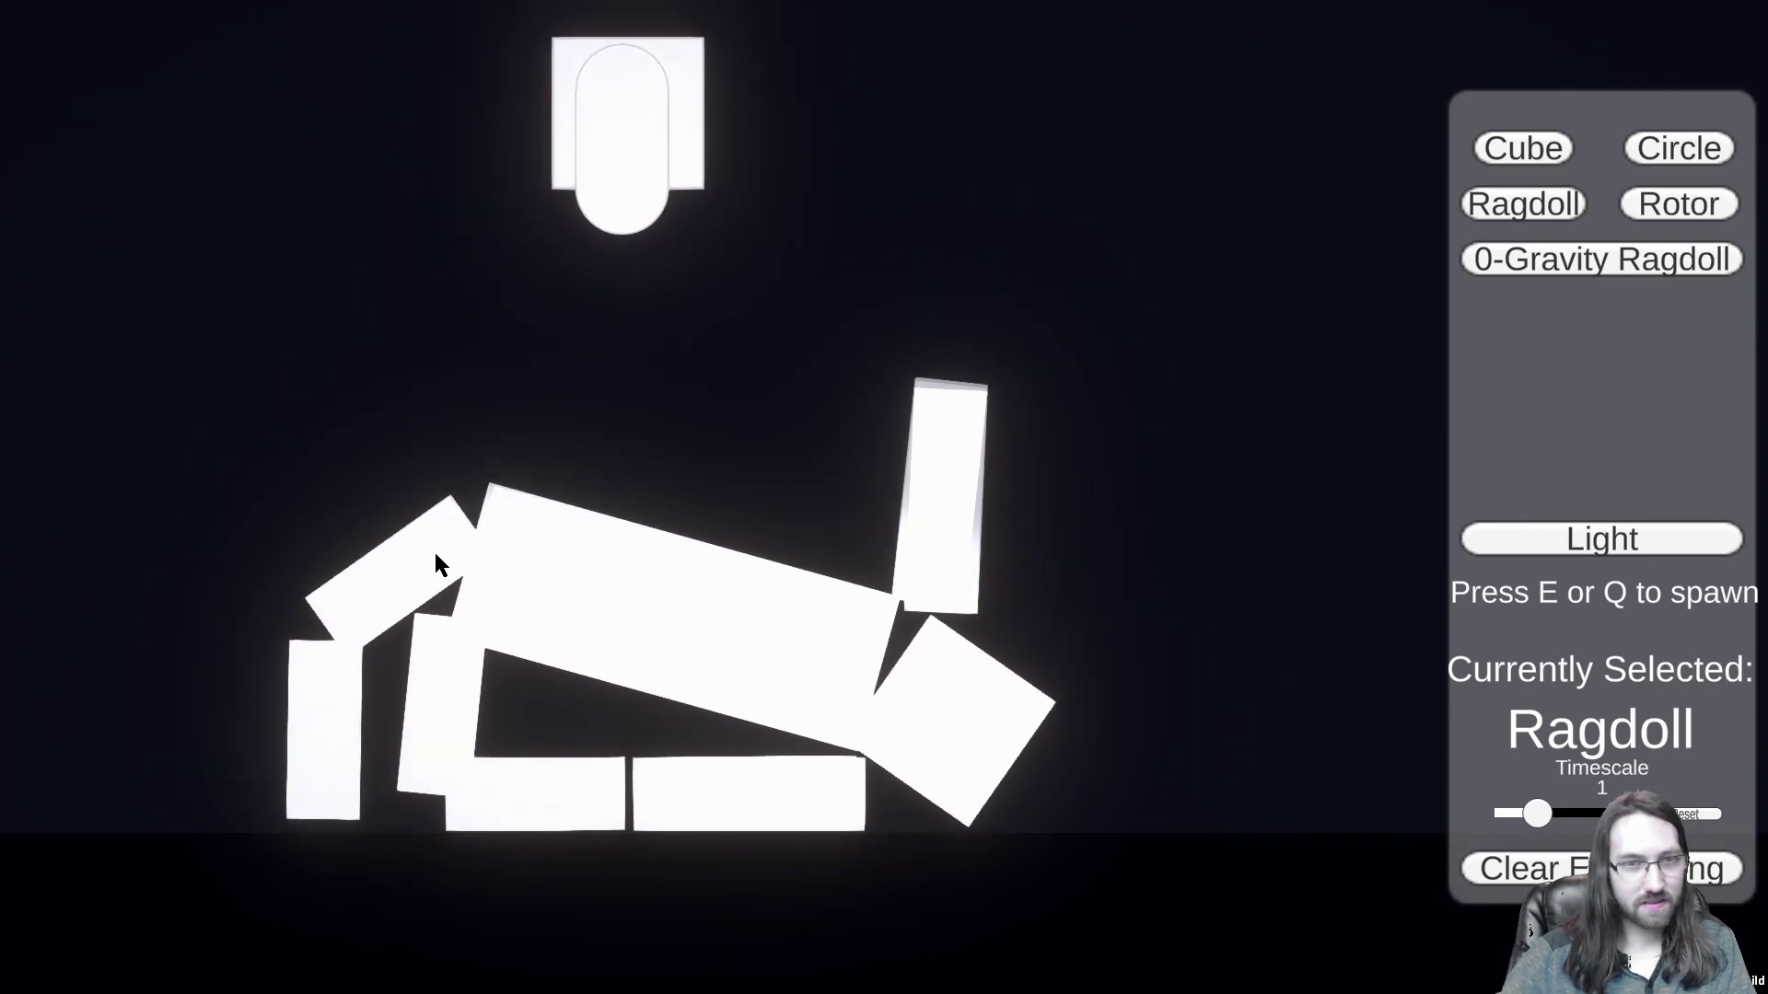
pyautogui.scroll(2, 434, 549)
pyautogui.moveTo(213, 592); pyautogui.dragTo(412, 728)
pyautogui.scroll(-2, 749, 527)
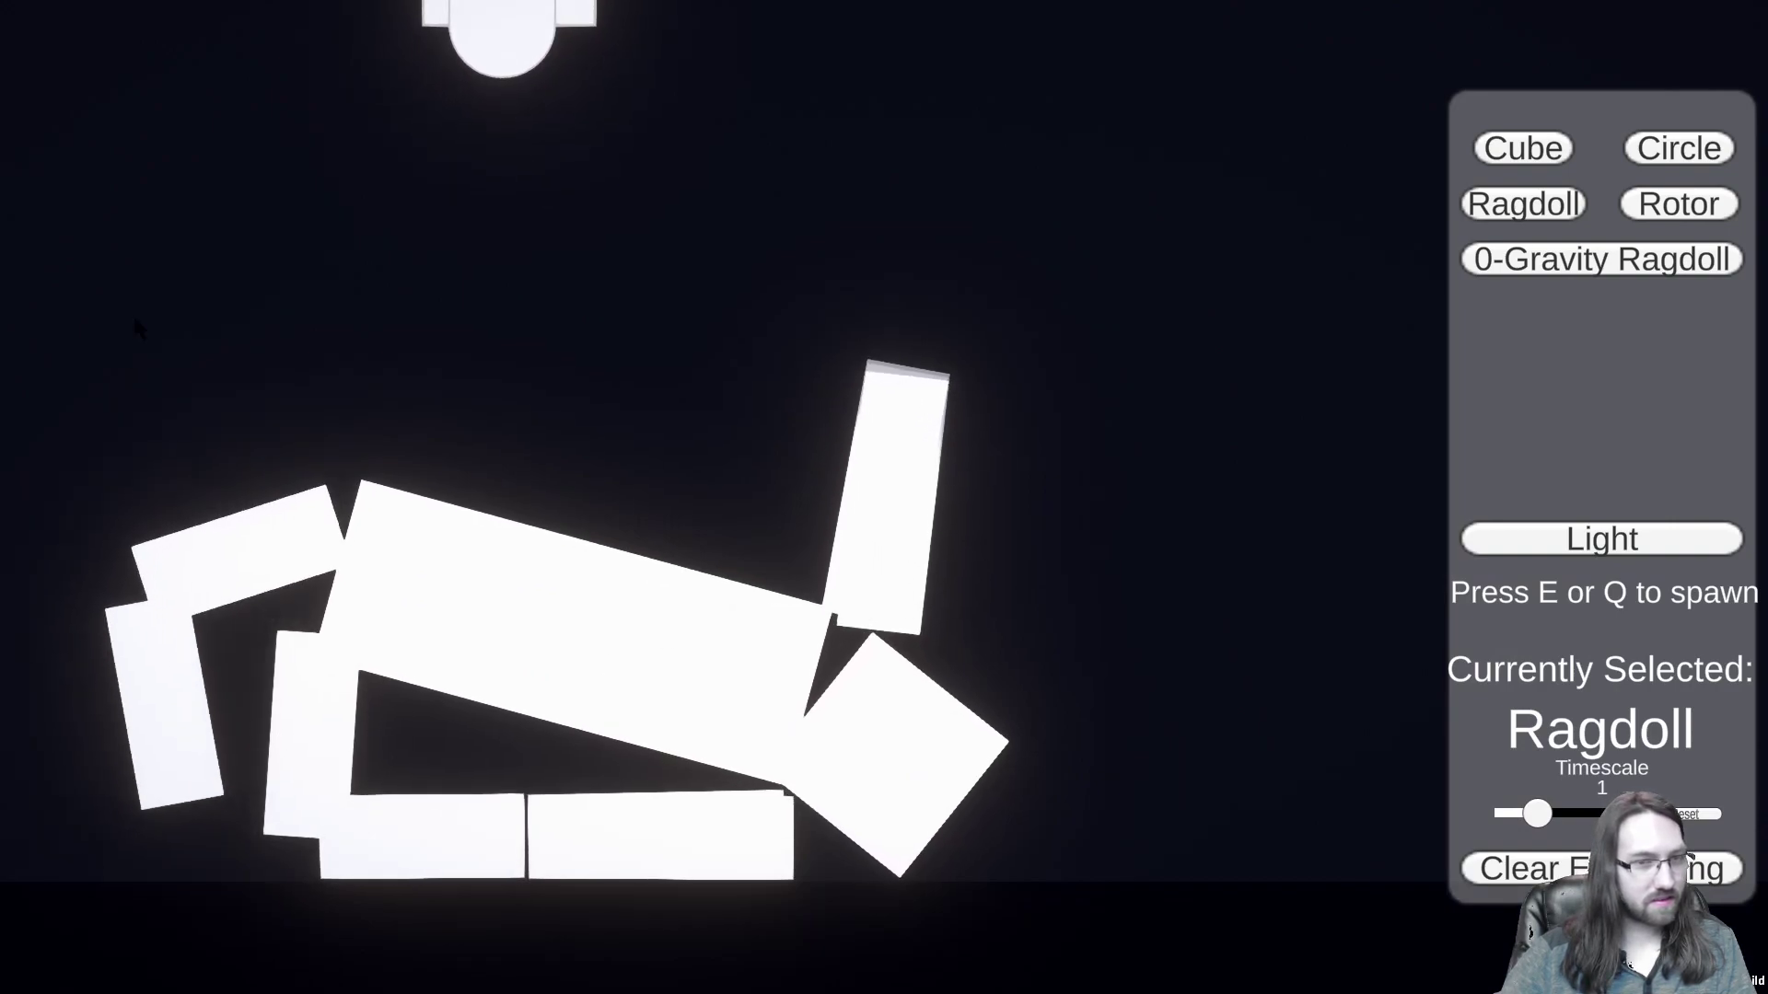
pyautogui.moveTo(663, 378); pyautogui.dragTo(363, 126)
pyautogui.moveTo(384, 355); pyautogui.dragTo(314, 231)
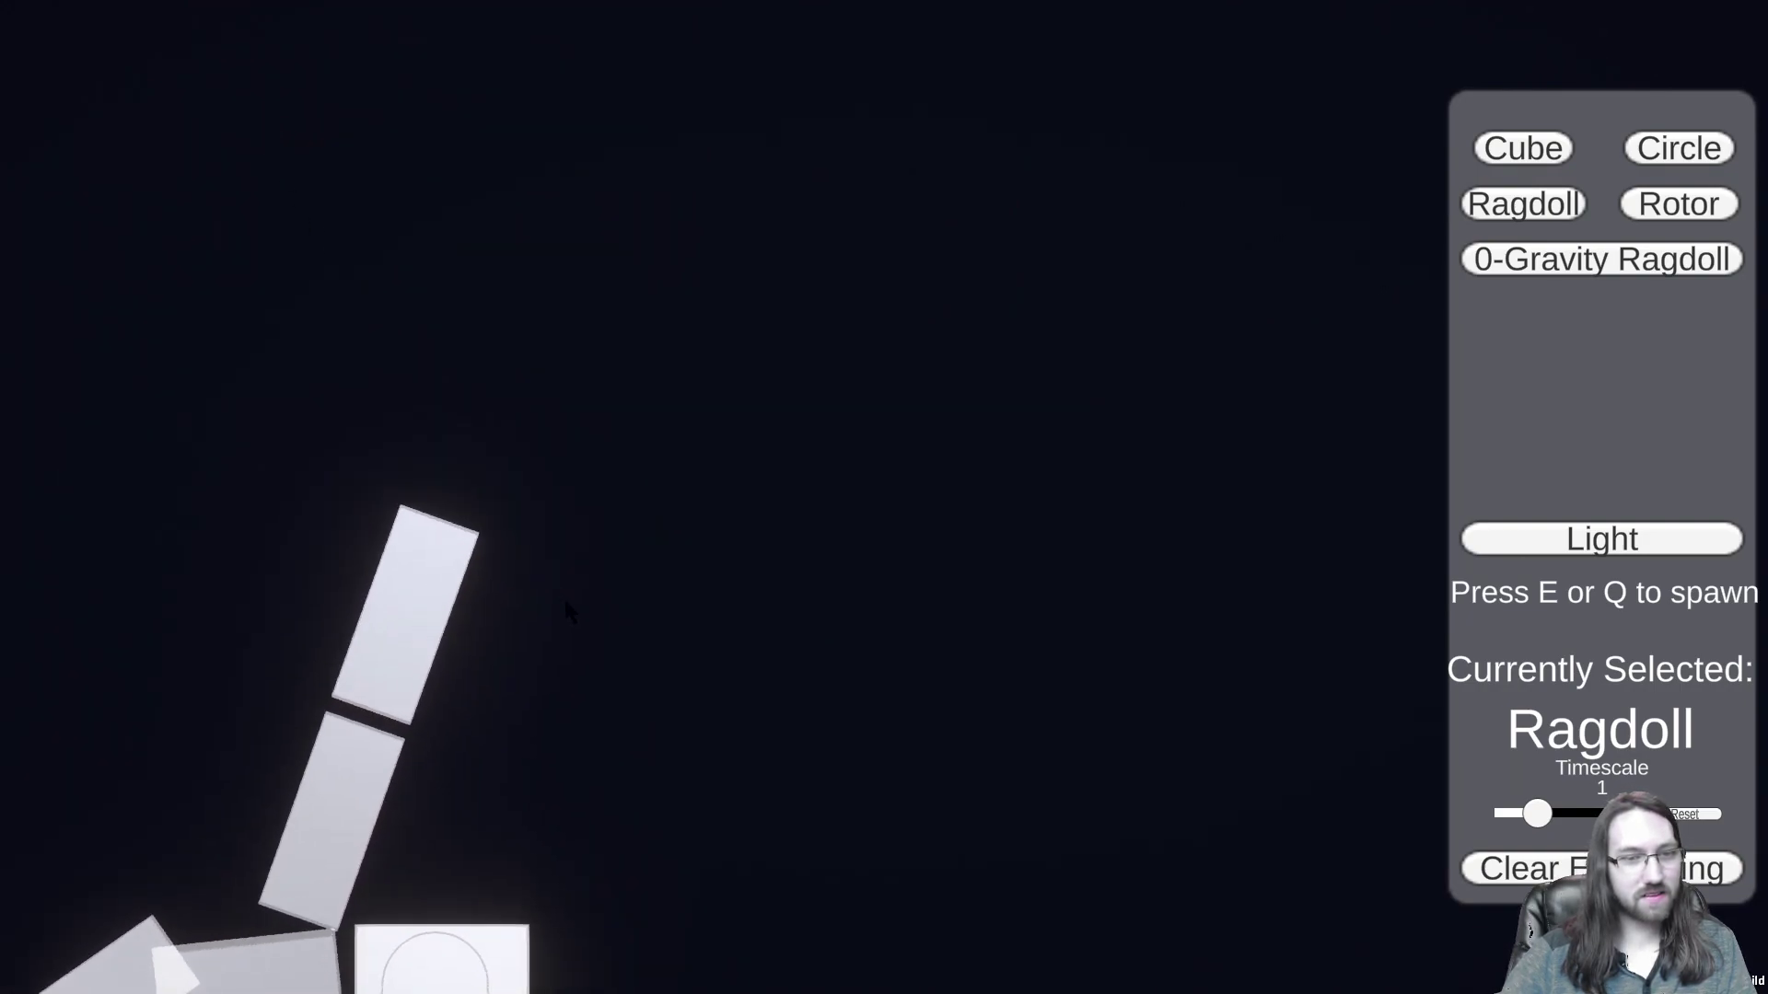
# Step: Fling the ragdoll to the upper left, then lower it upright until its feet touch the floor
pyautogui.moveTo(649, 859); pyautogui.dragTo(650, 845)
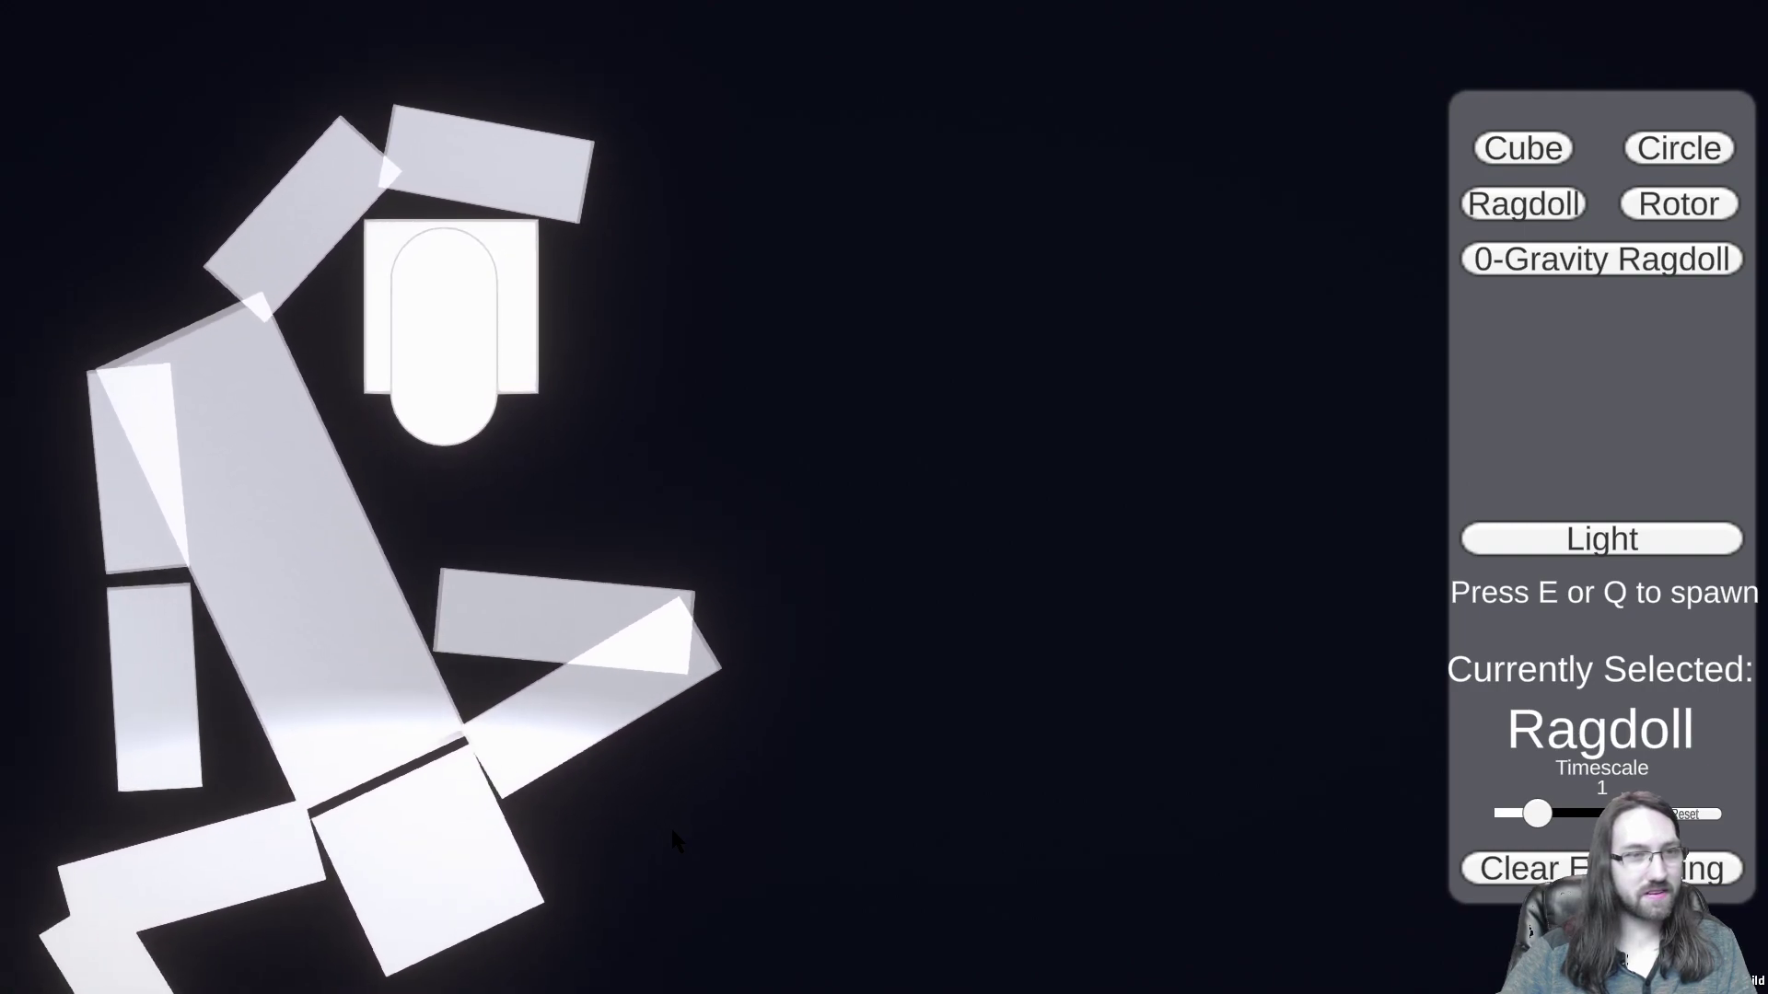
pyautogui.moveTo(671, 825); pyautogui.dragTo(235, 361)
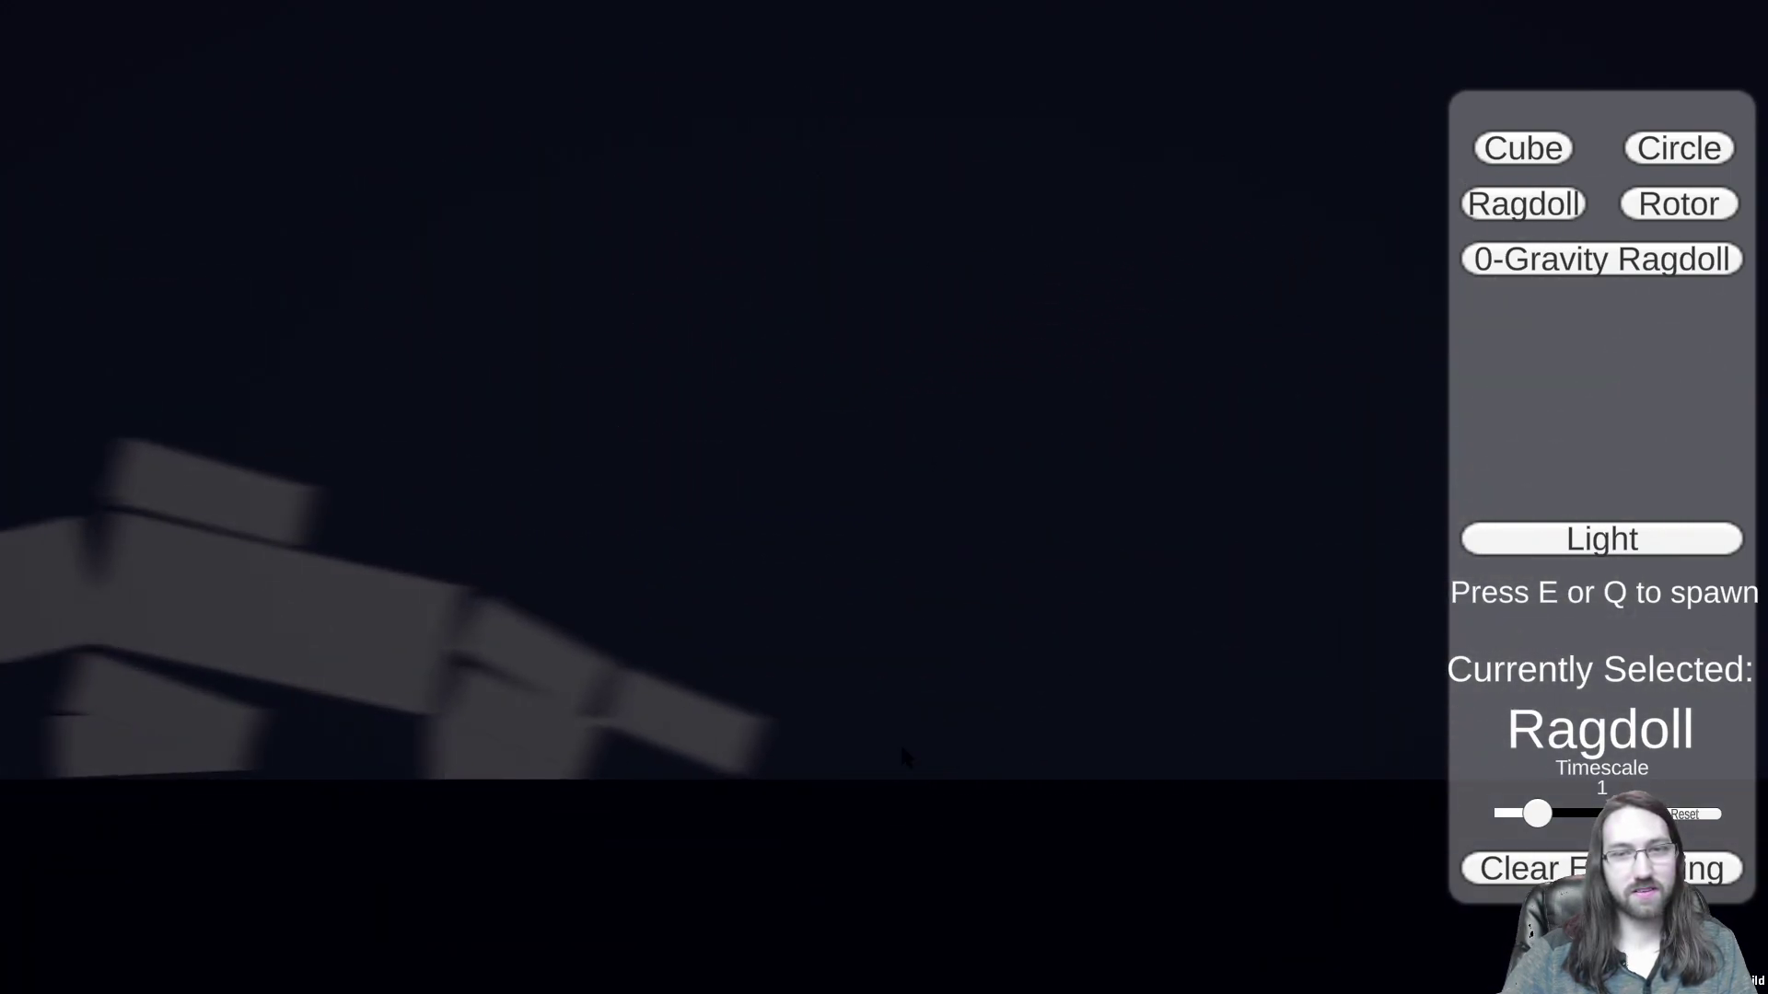
pyautogui.moveTo(731, 175); pyautogui.dragTo(767, 321)
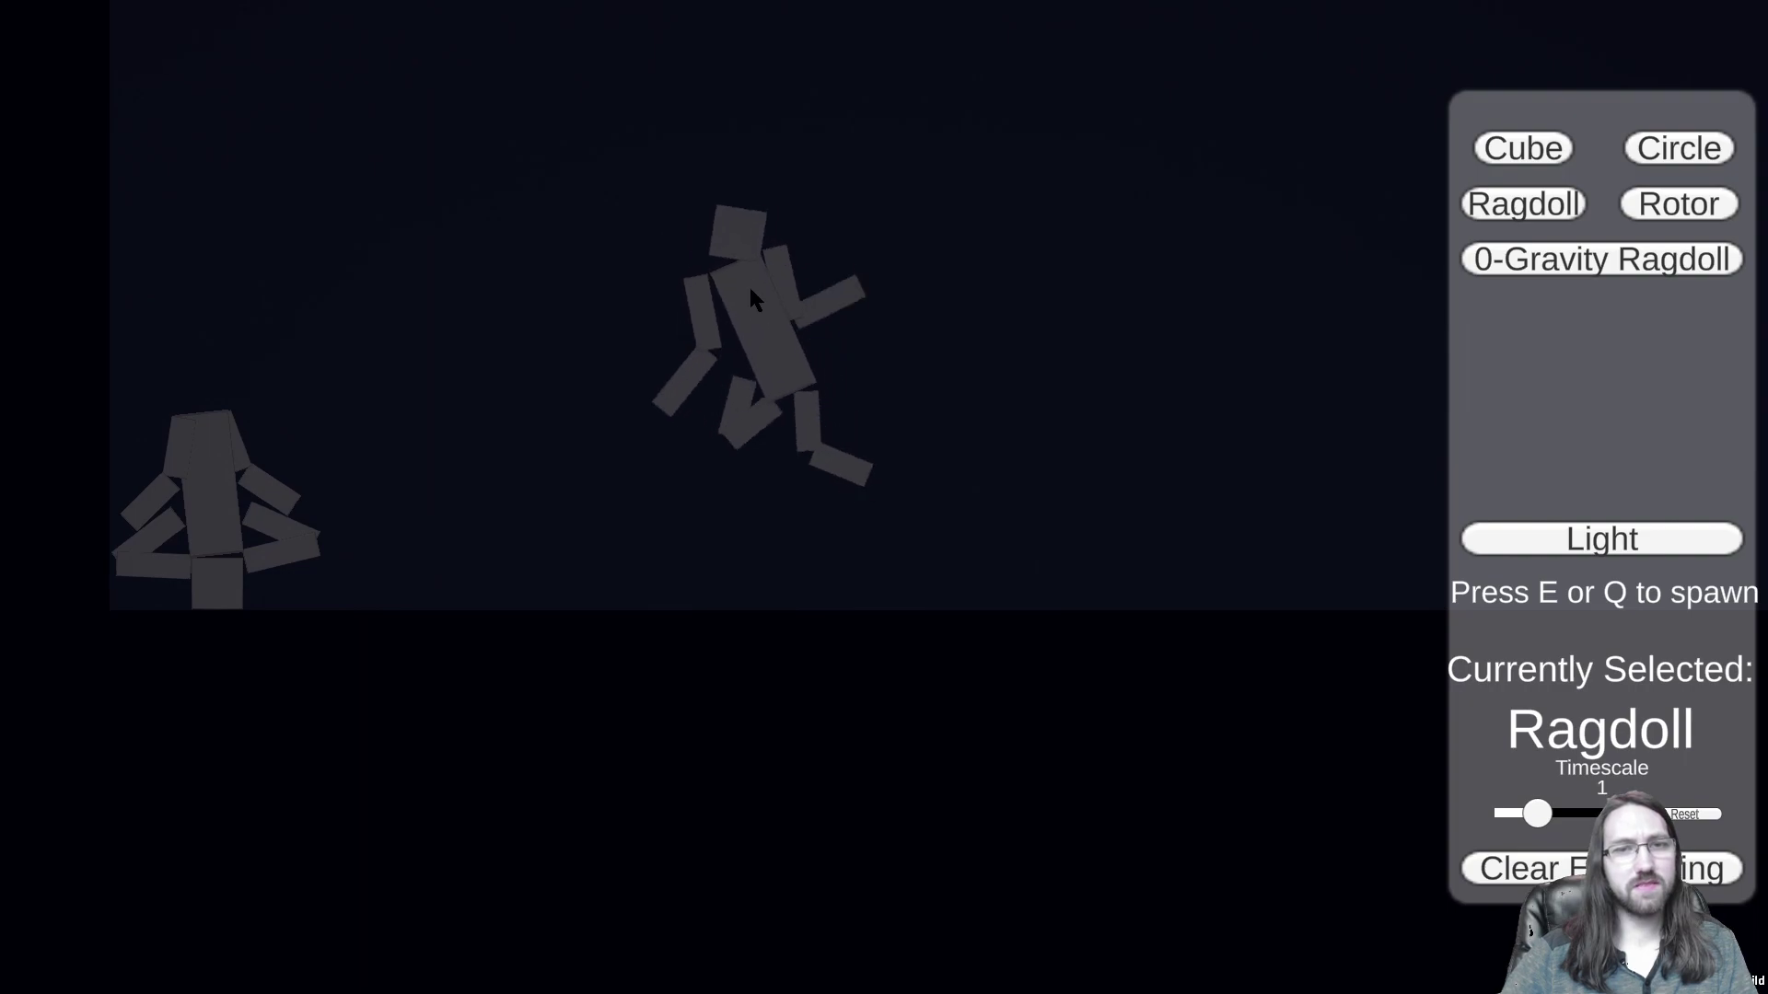
pyautogui.moveTo(750, 289); pyautogui.dragTo(743, 576)
pyautogui.scroll(5, 744, 576)
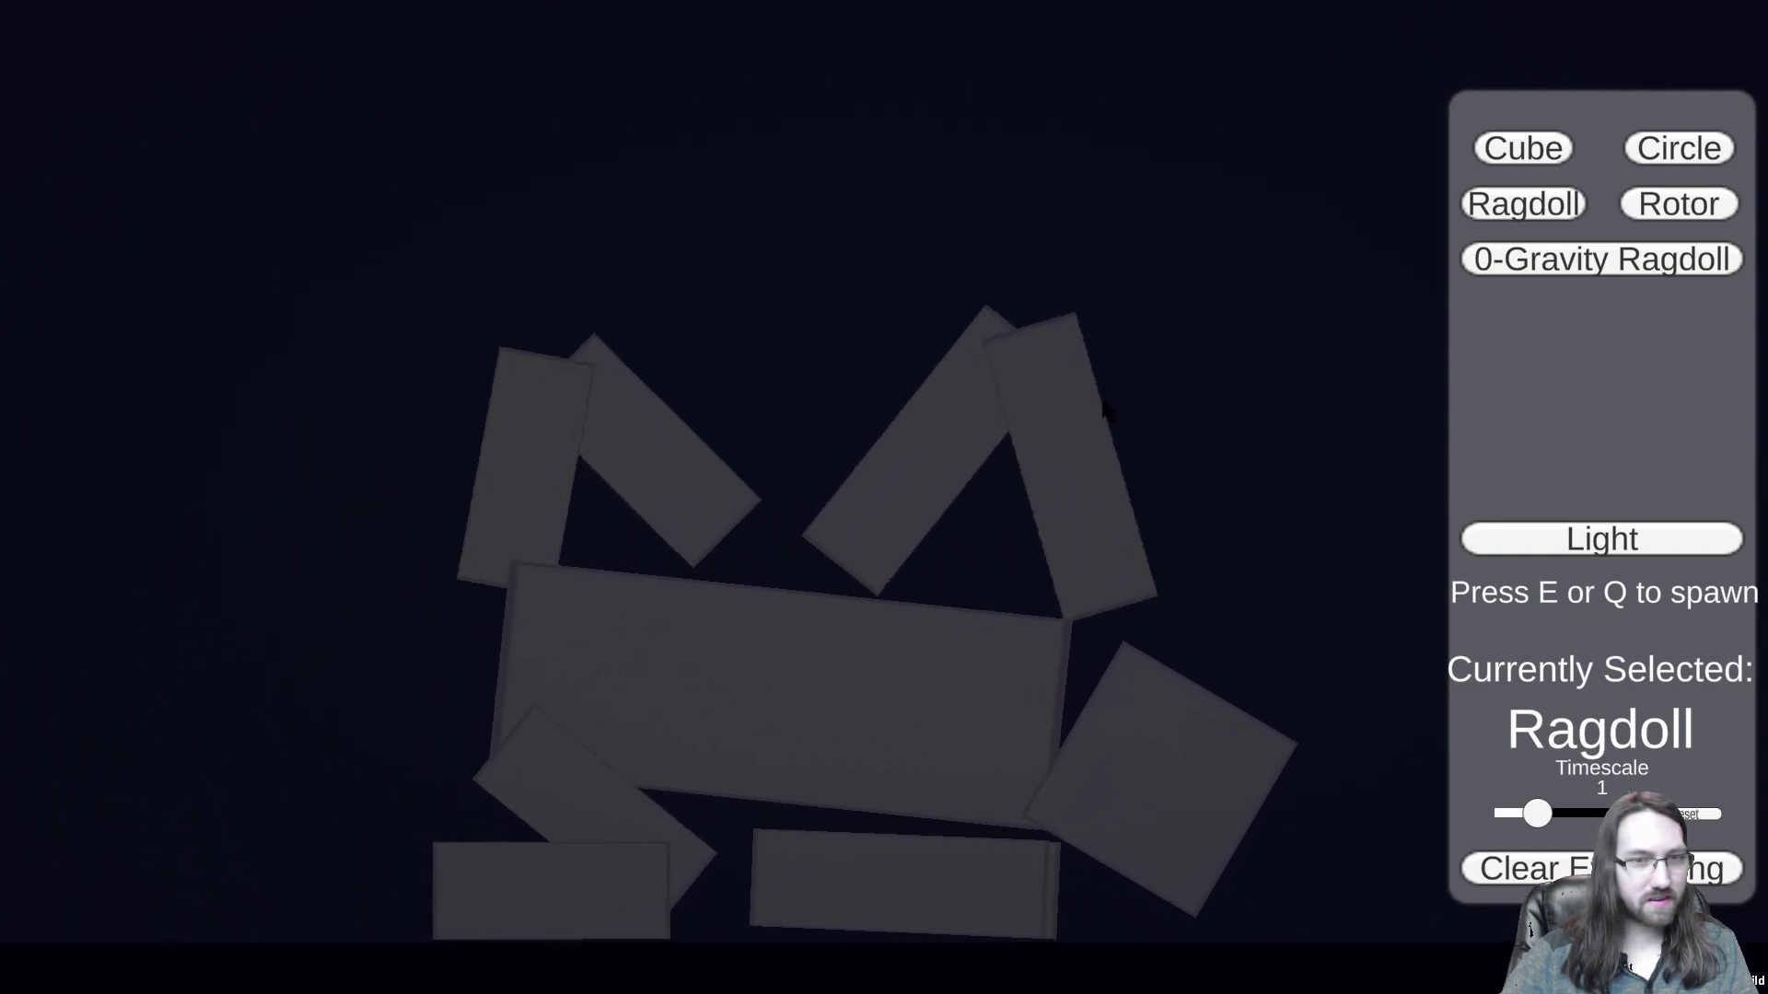
pyautogui.scroll(-2, 482, 512)
pyautogui.scroll(-2, 483, 512)
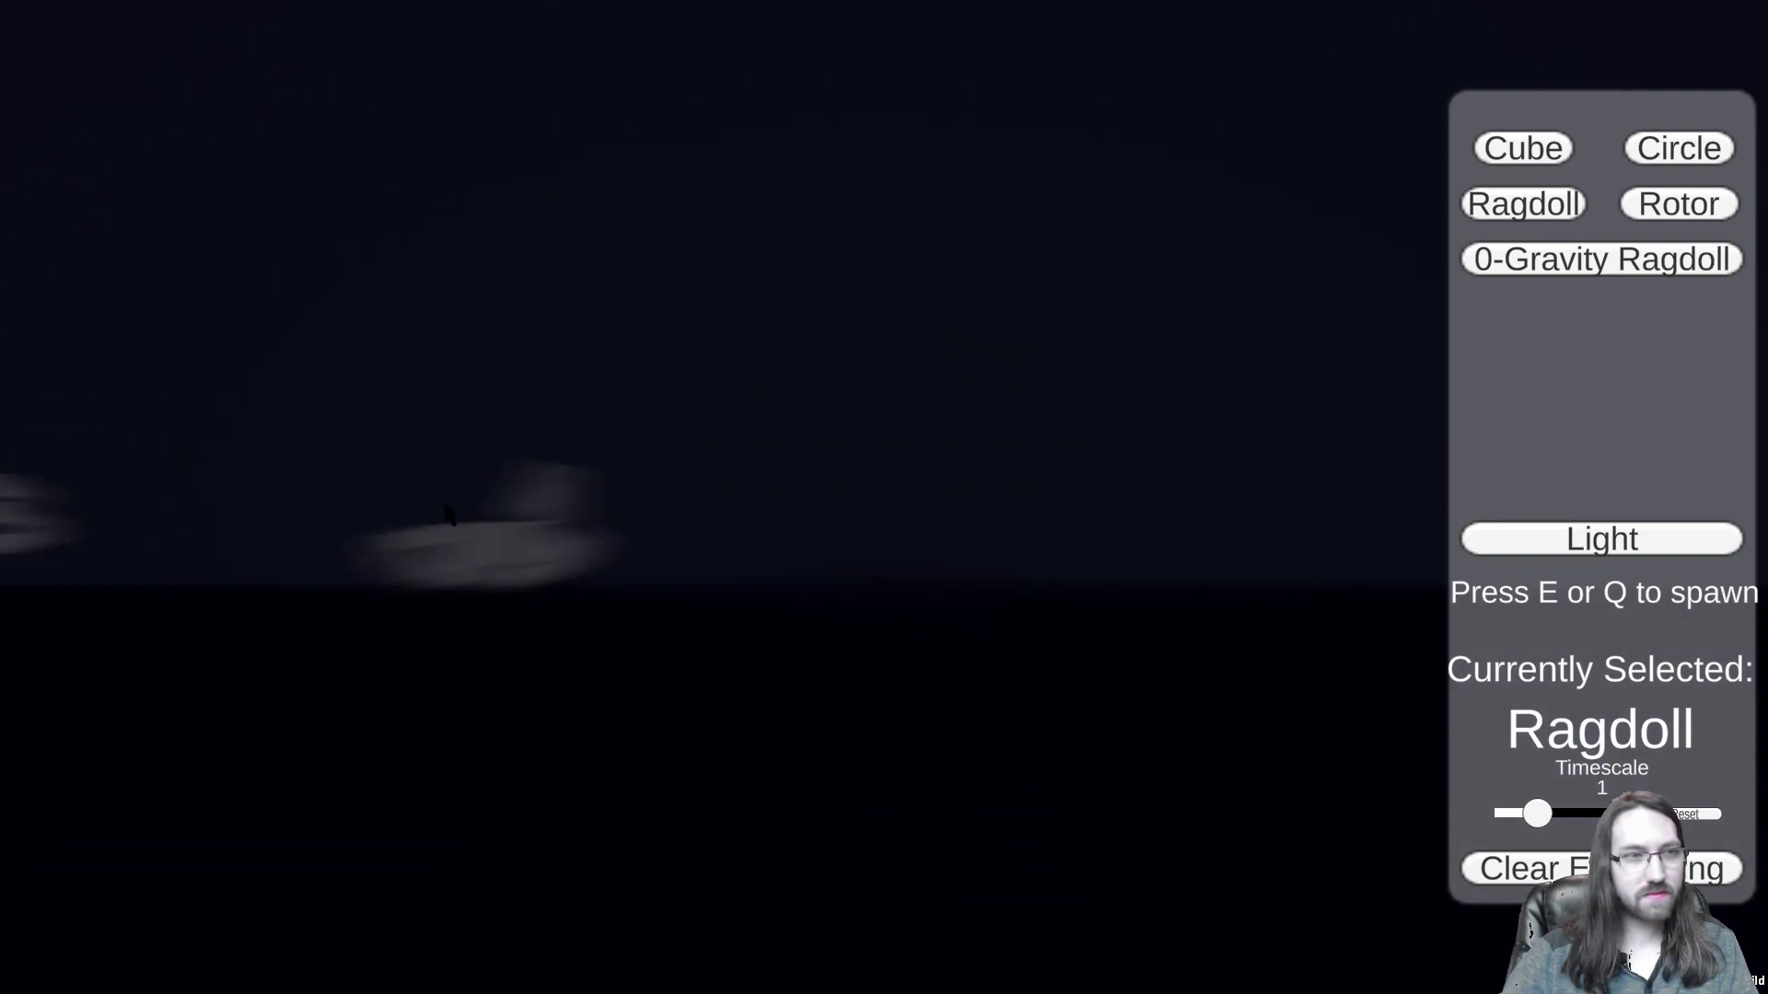
# Step: Pull the hanging lamp down to mid-scene and lift the top block off the pile
pyautogui.press('d')
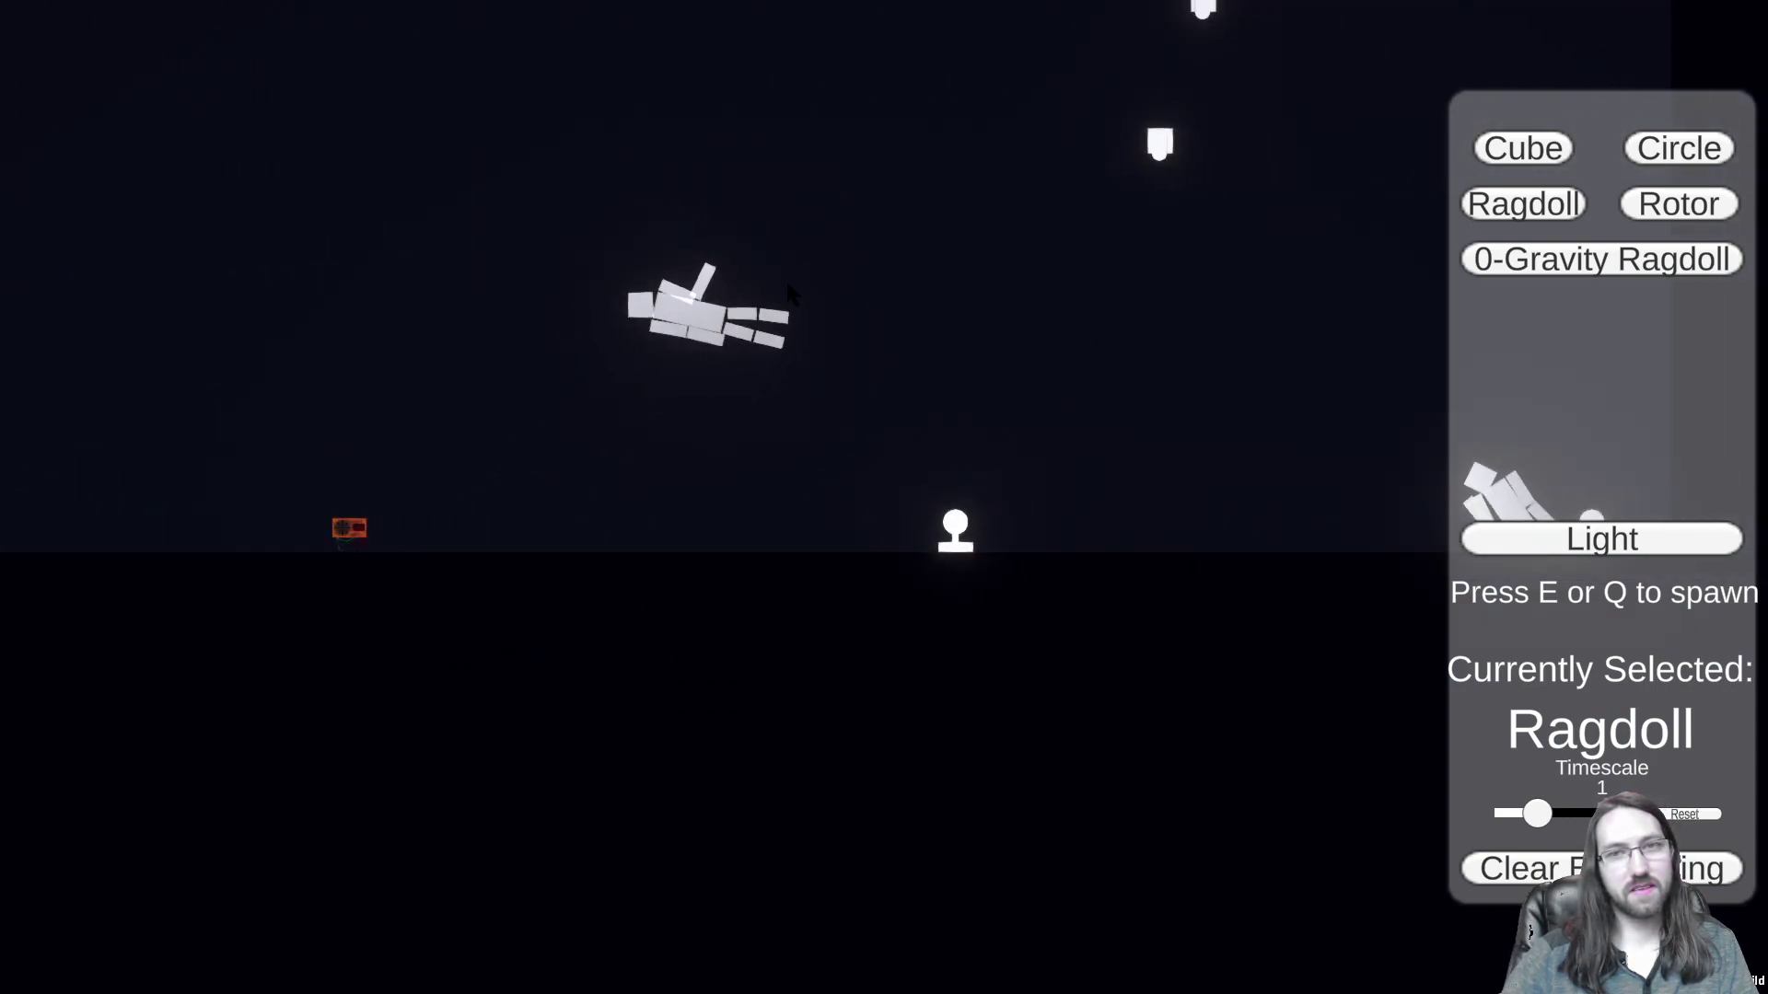
pyautogui.scroll(3, 792, 275)
pyautogui.scroll(2, 925, 414)
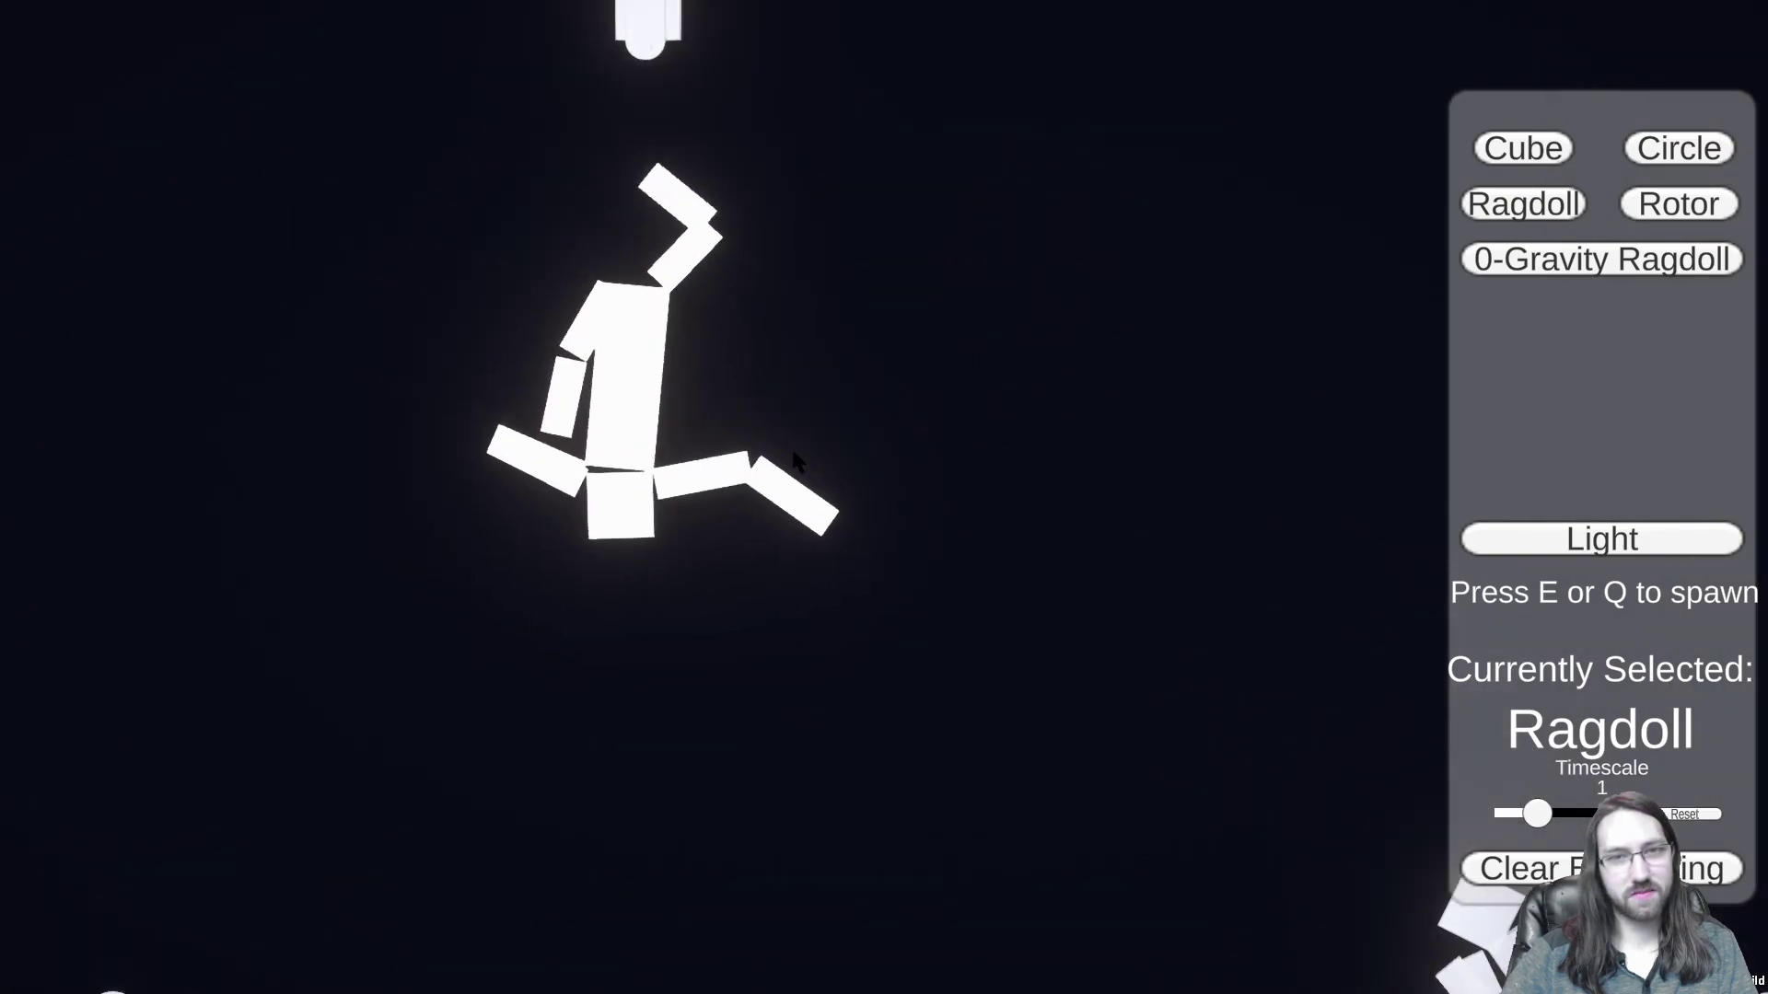
pyautogui.moveTo(682, 57); pyautogui.dragTo(550, 499)
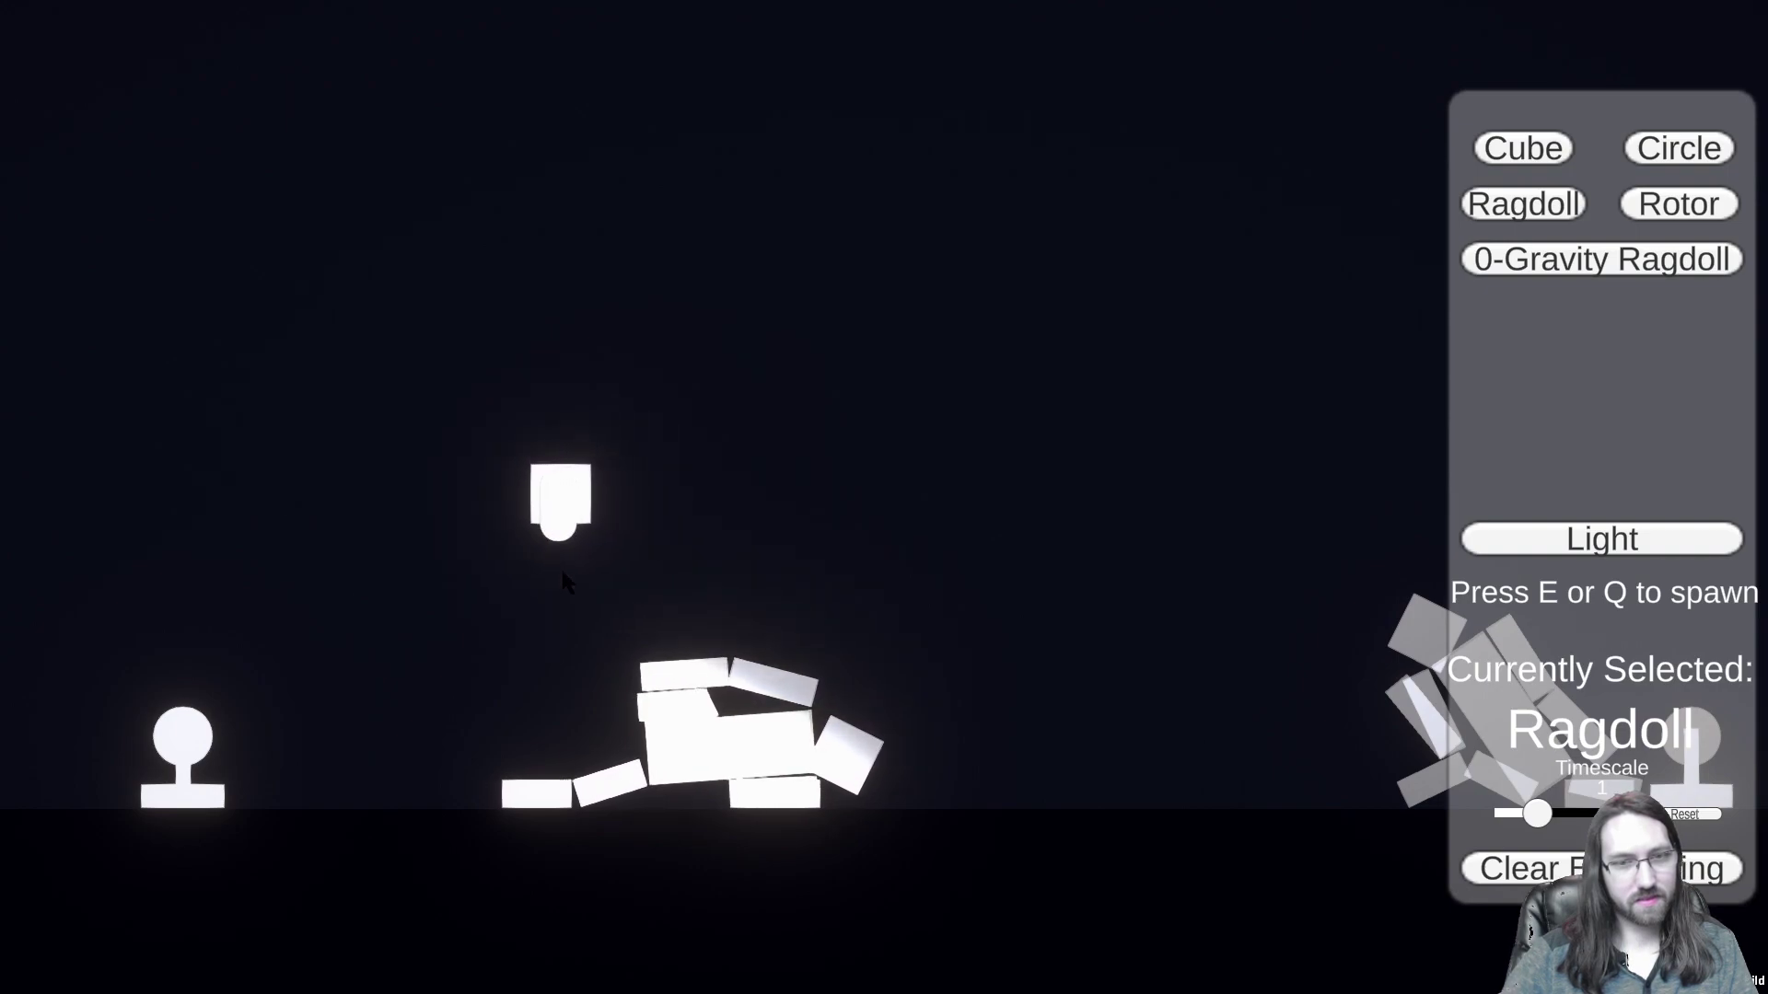
pyautogui.scroll(3, 738, 577)
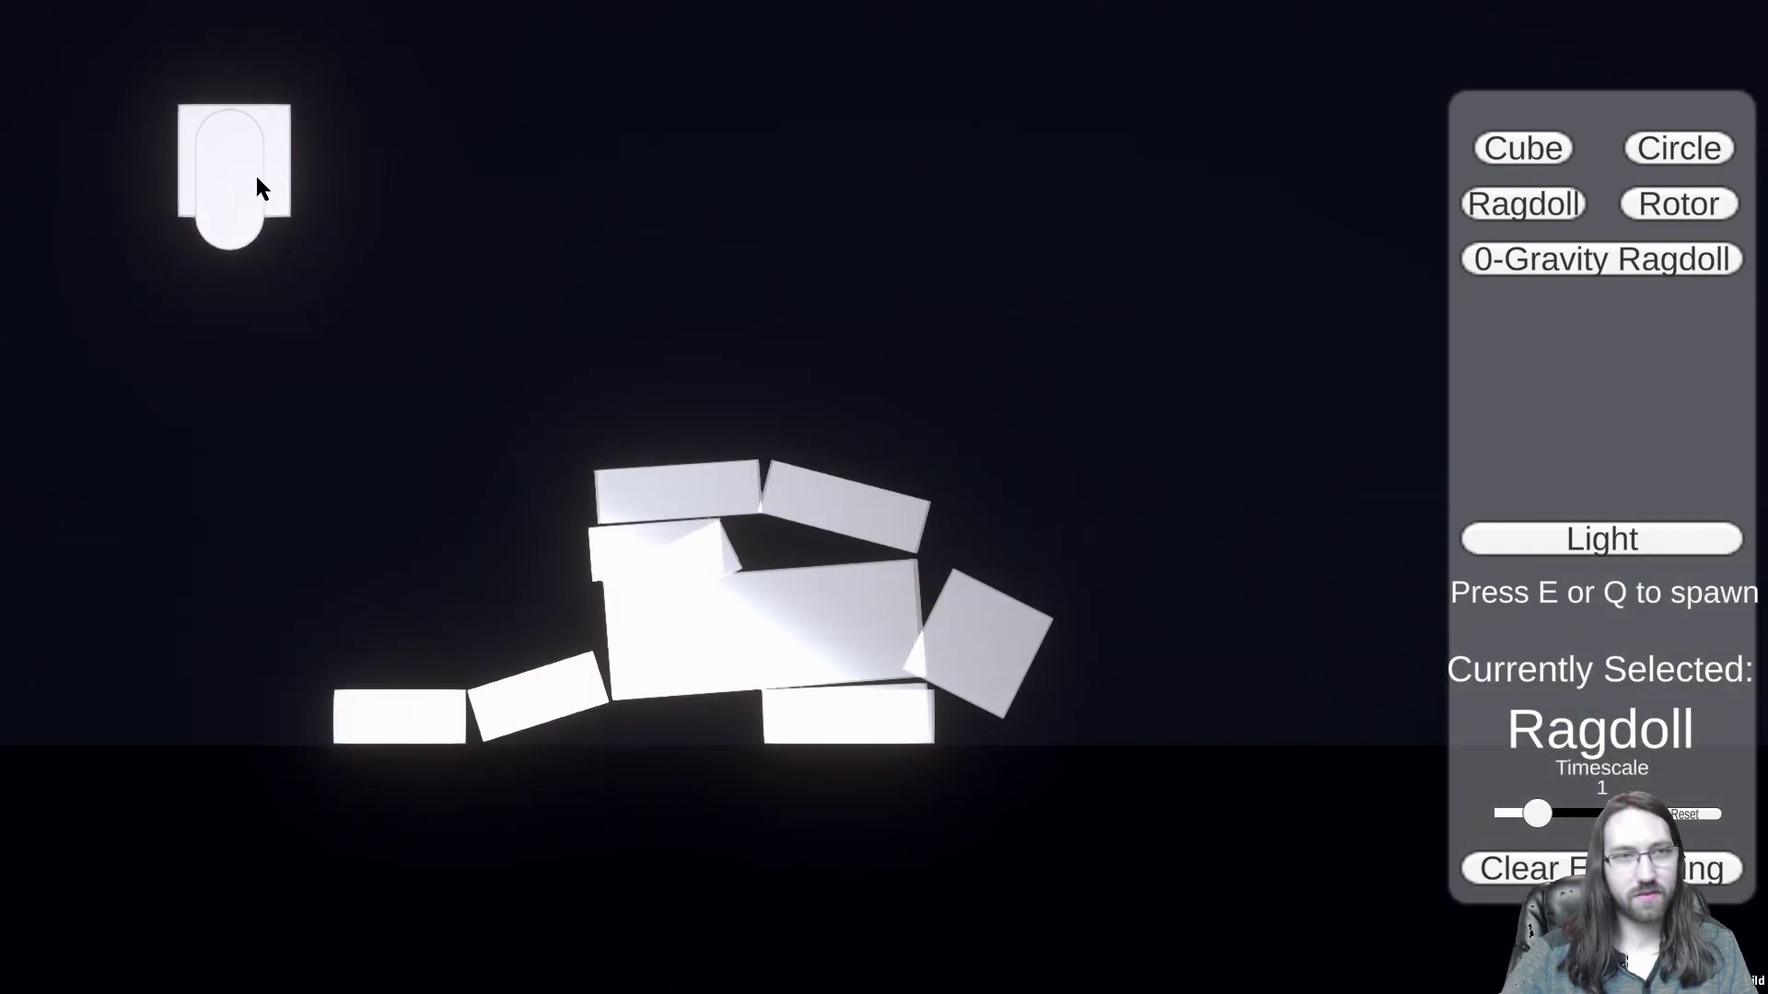
pyautogui.scroll(5, 635, 550)
pyautogui.moveTo(501, 525); pyautogui.dragTo(914, 311)
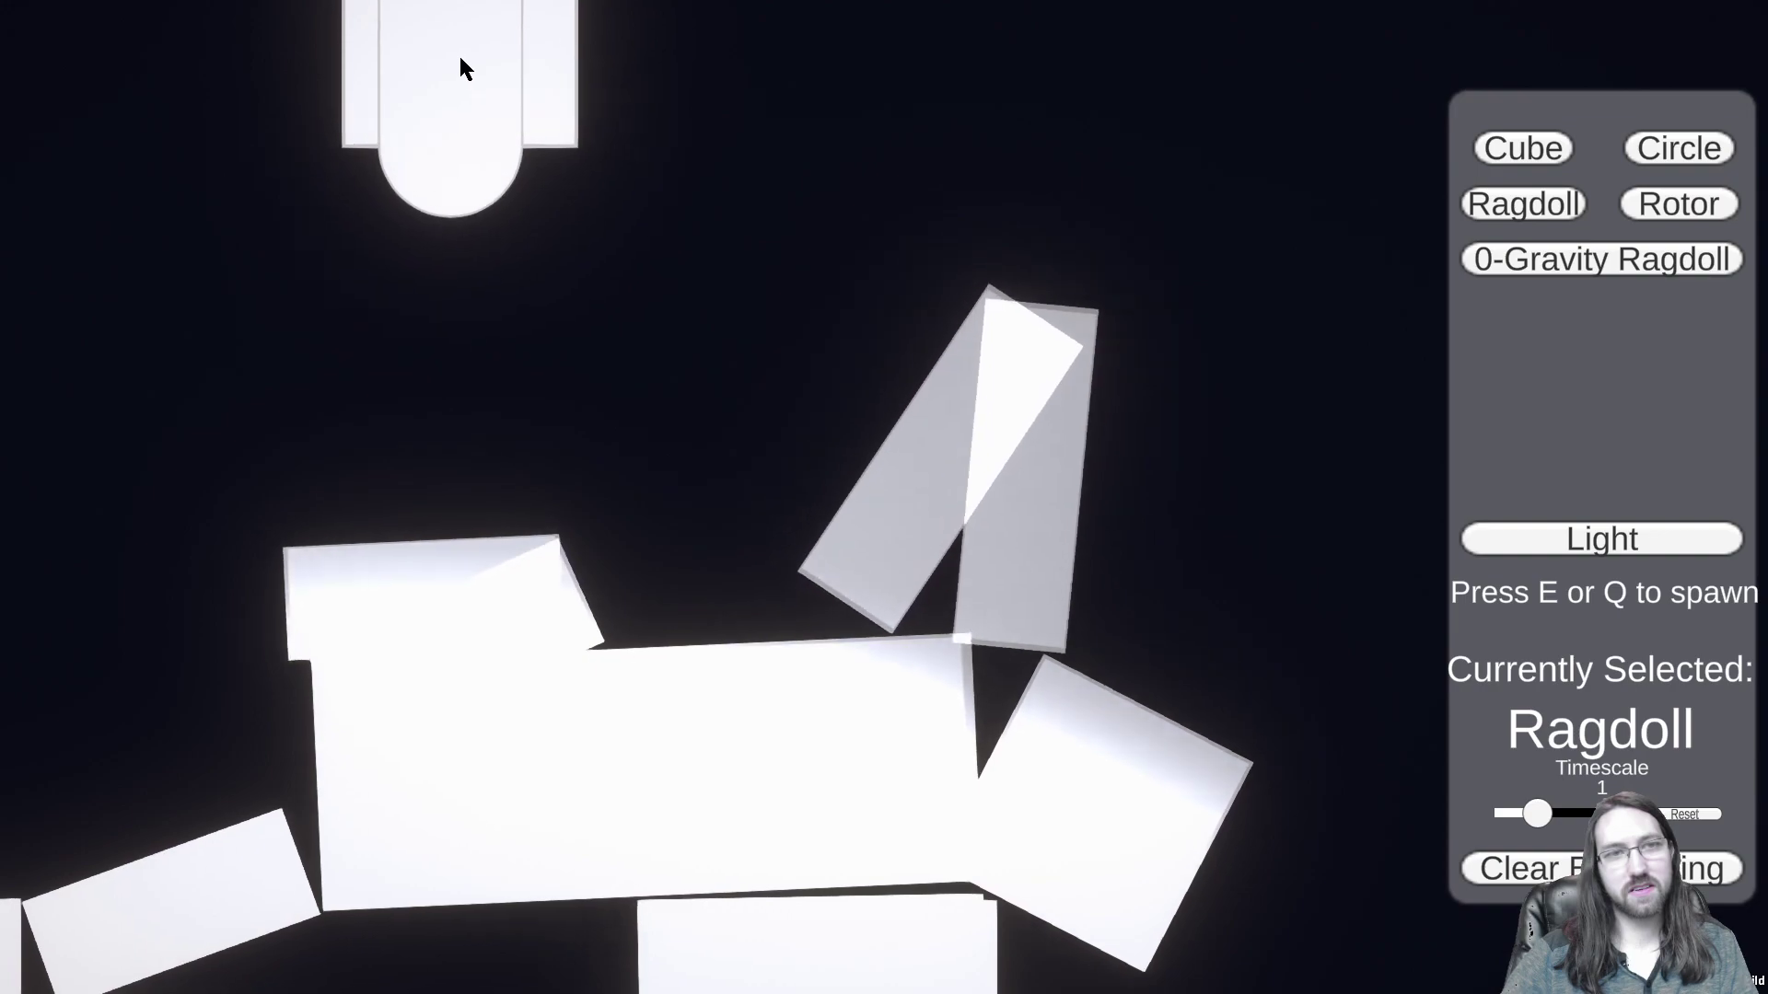
# Step: Lift the collapsed ragdoll by its arms and torso until it sits propped up near the light
pyautogui.scroll(-3, 617, 207)
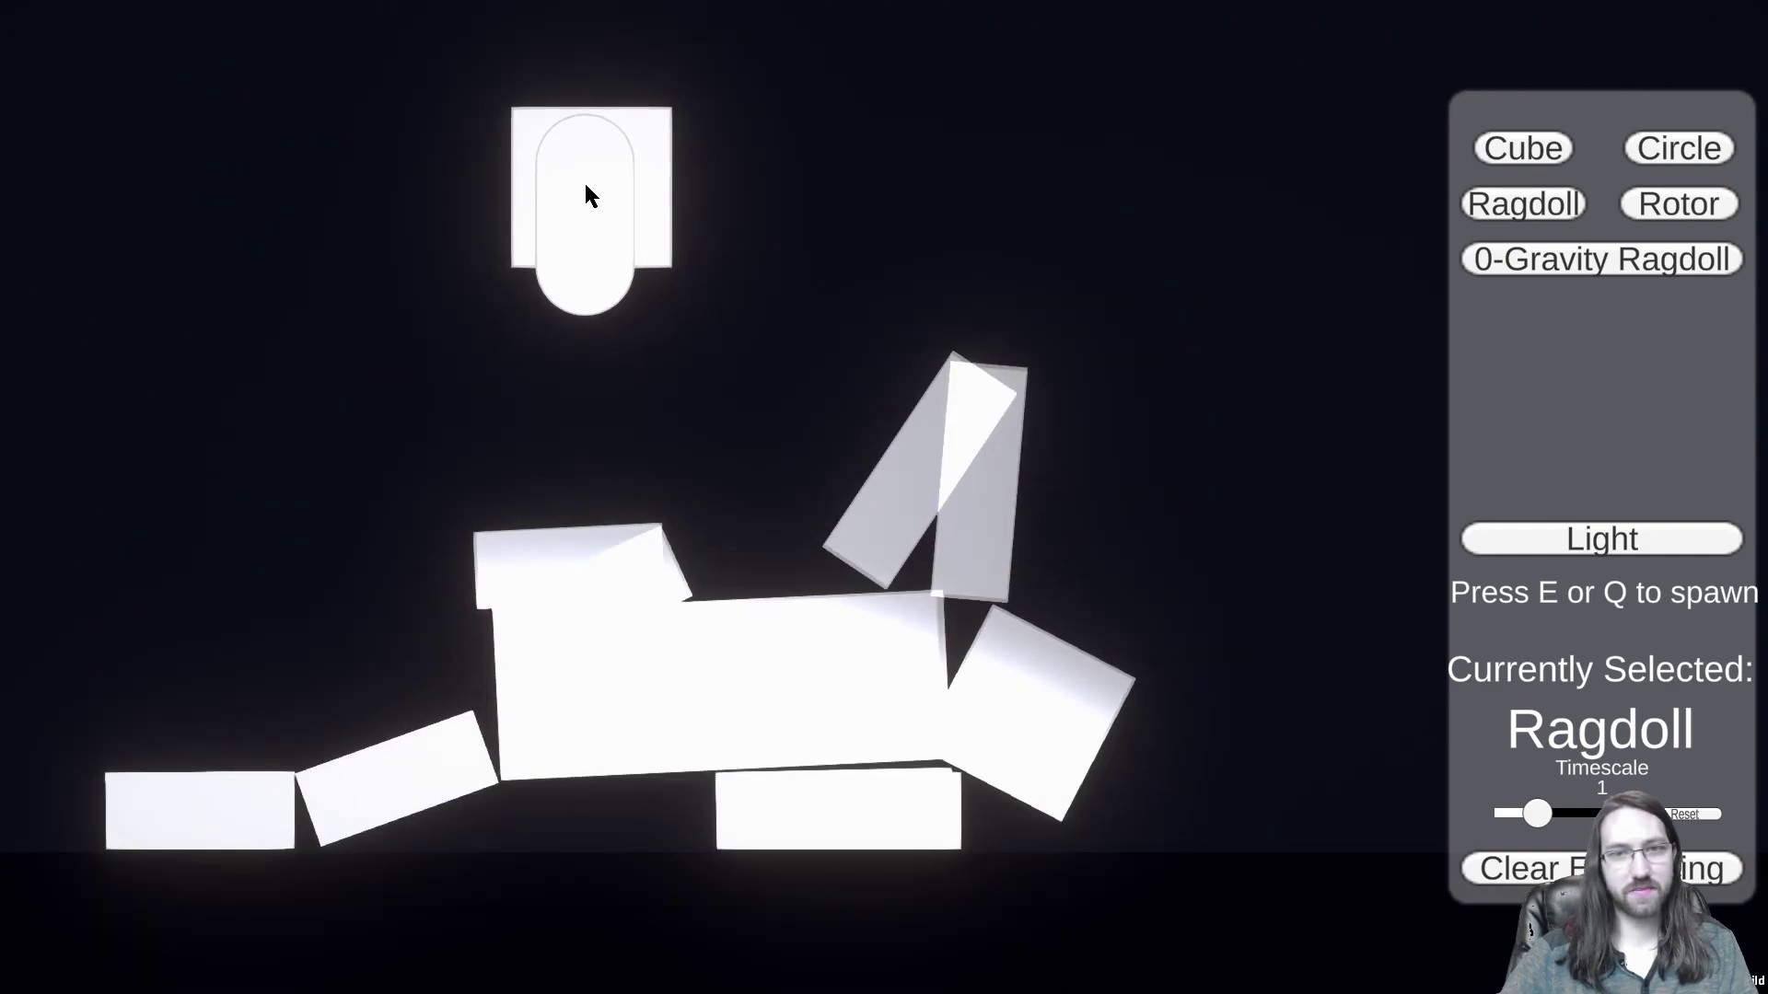
pyautogui.moveTo(877, 546); pyautogui.dragTo(532, 437)
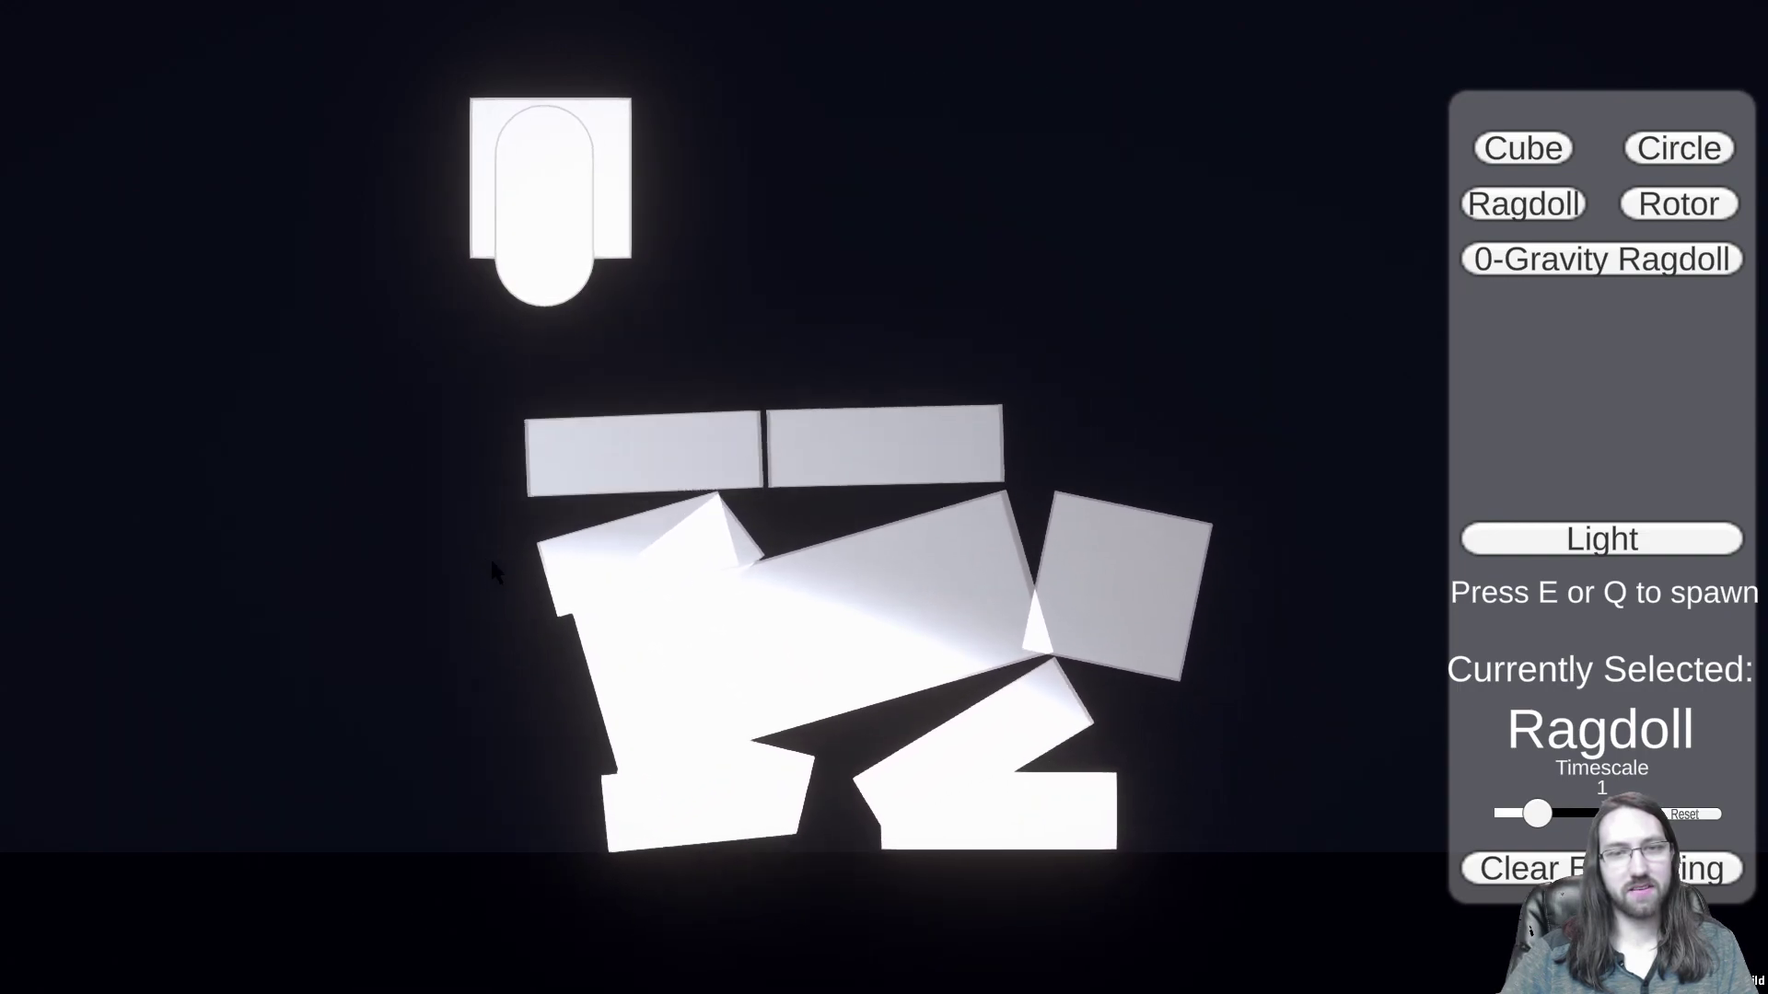
pyautogui.moveTo(931, 623); pyautogui.dragTo(856, 304)
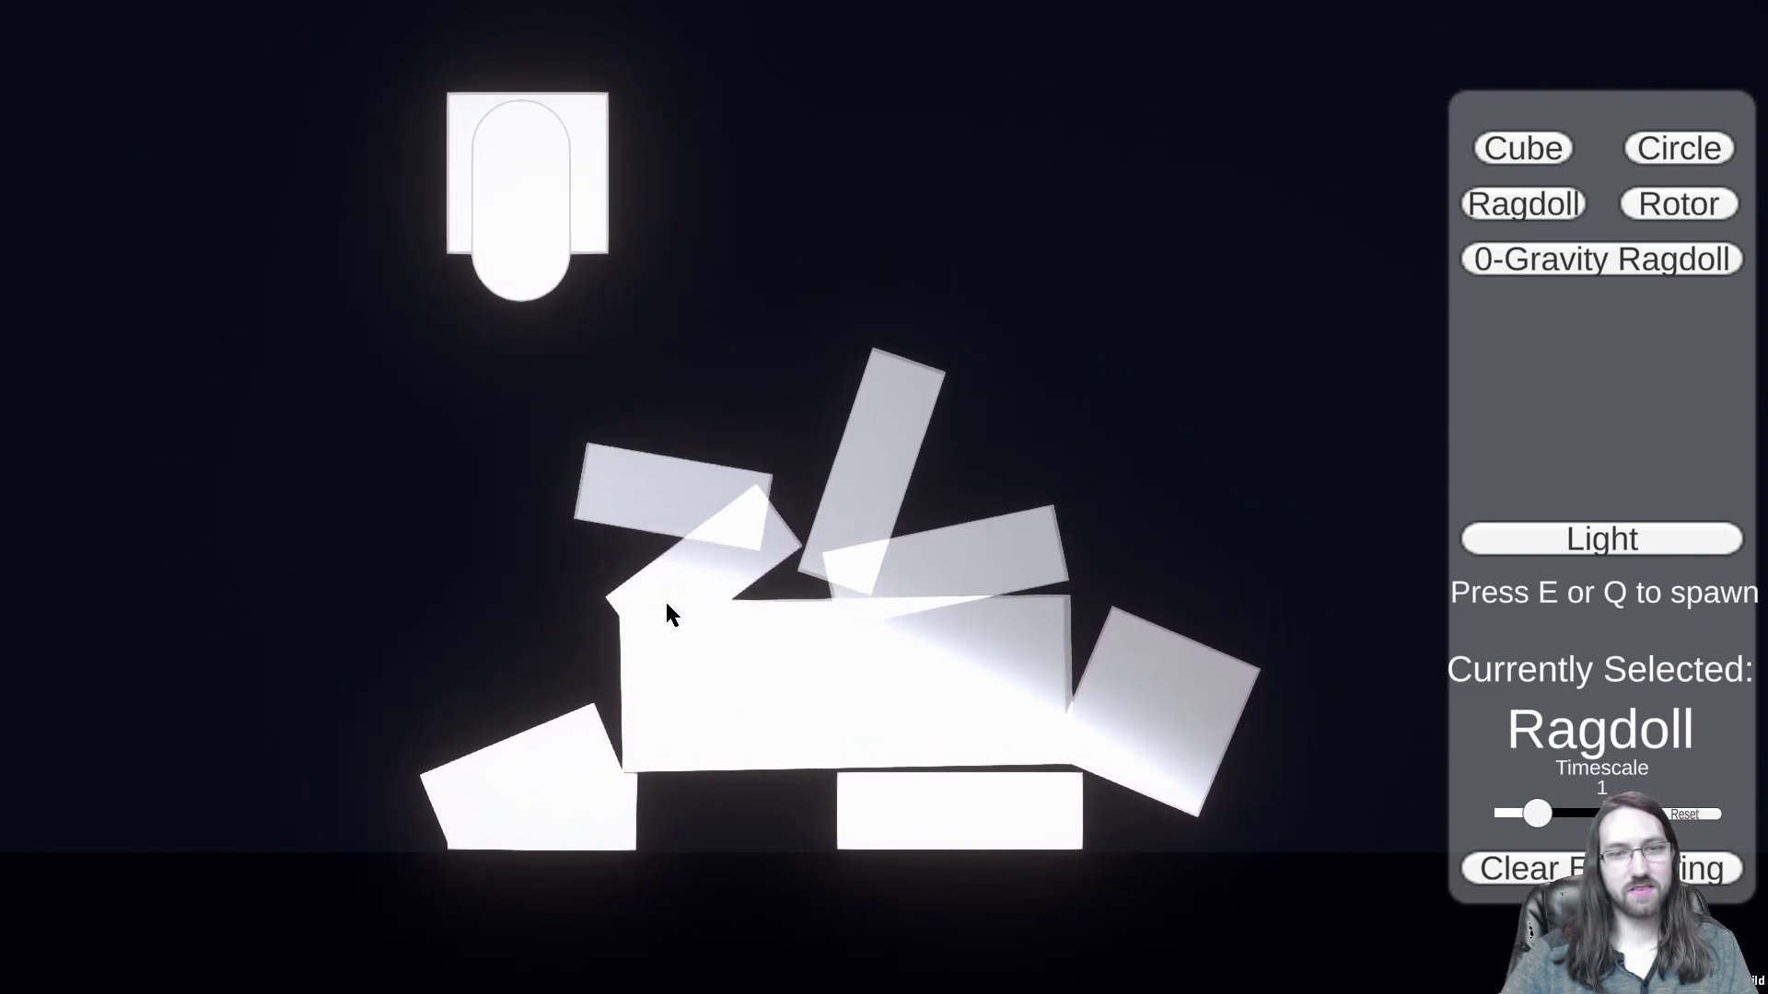
pyautogui.moveTo(840, 564); pyautogui.dragTo(1248, 287)
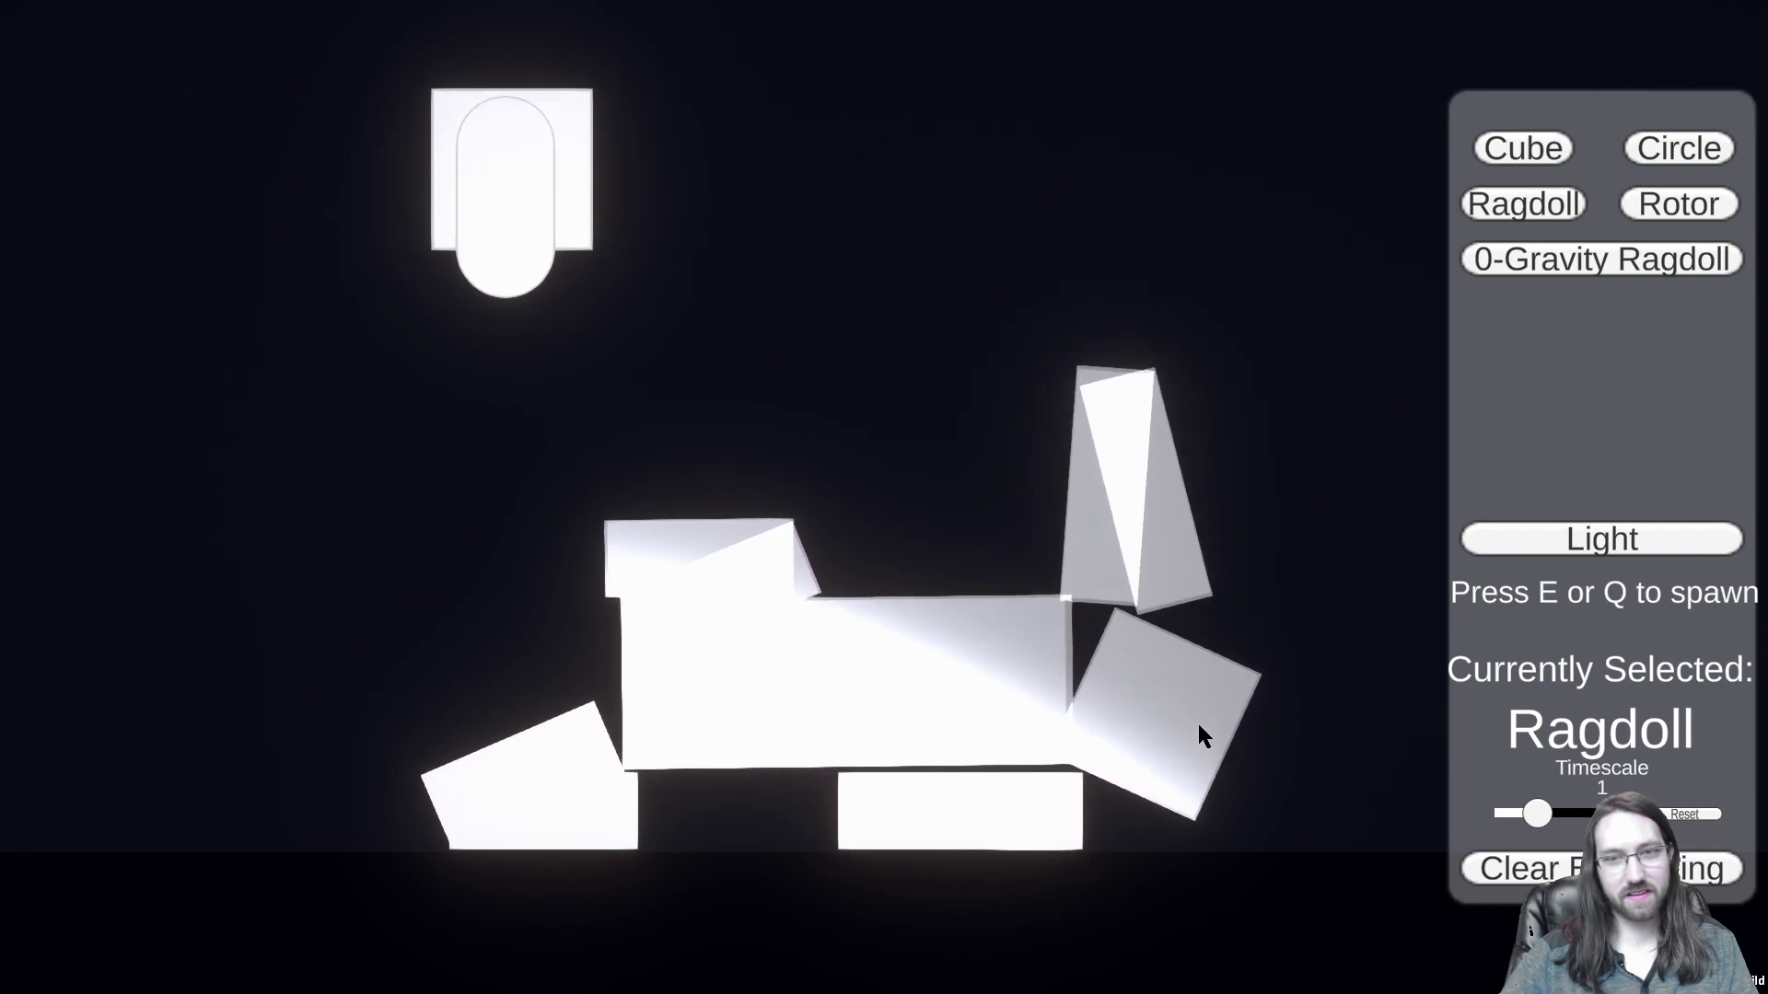
pyautogui.moveTo(1200, 483); pyautogui.dragTo(1020, 109)
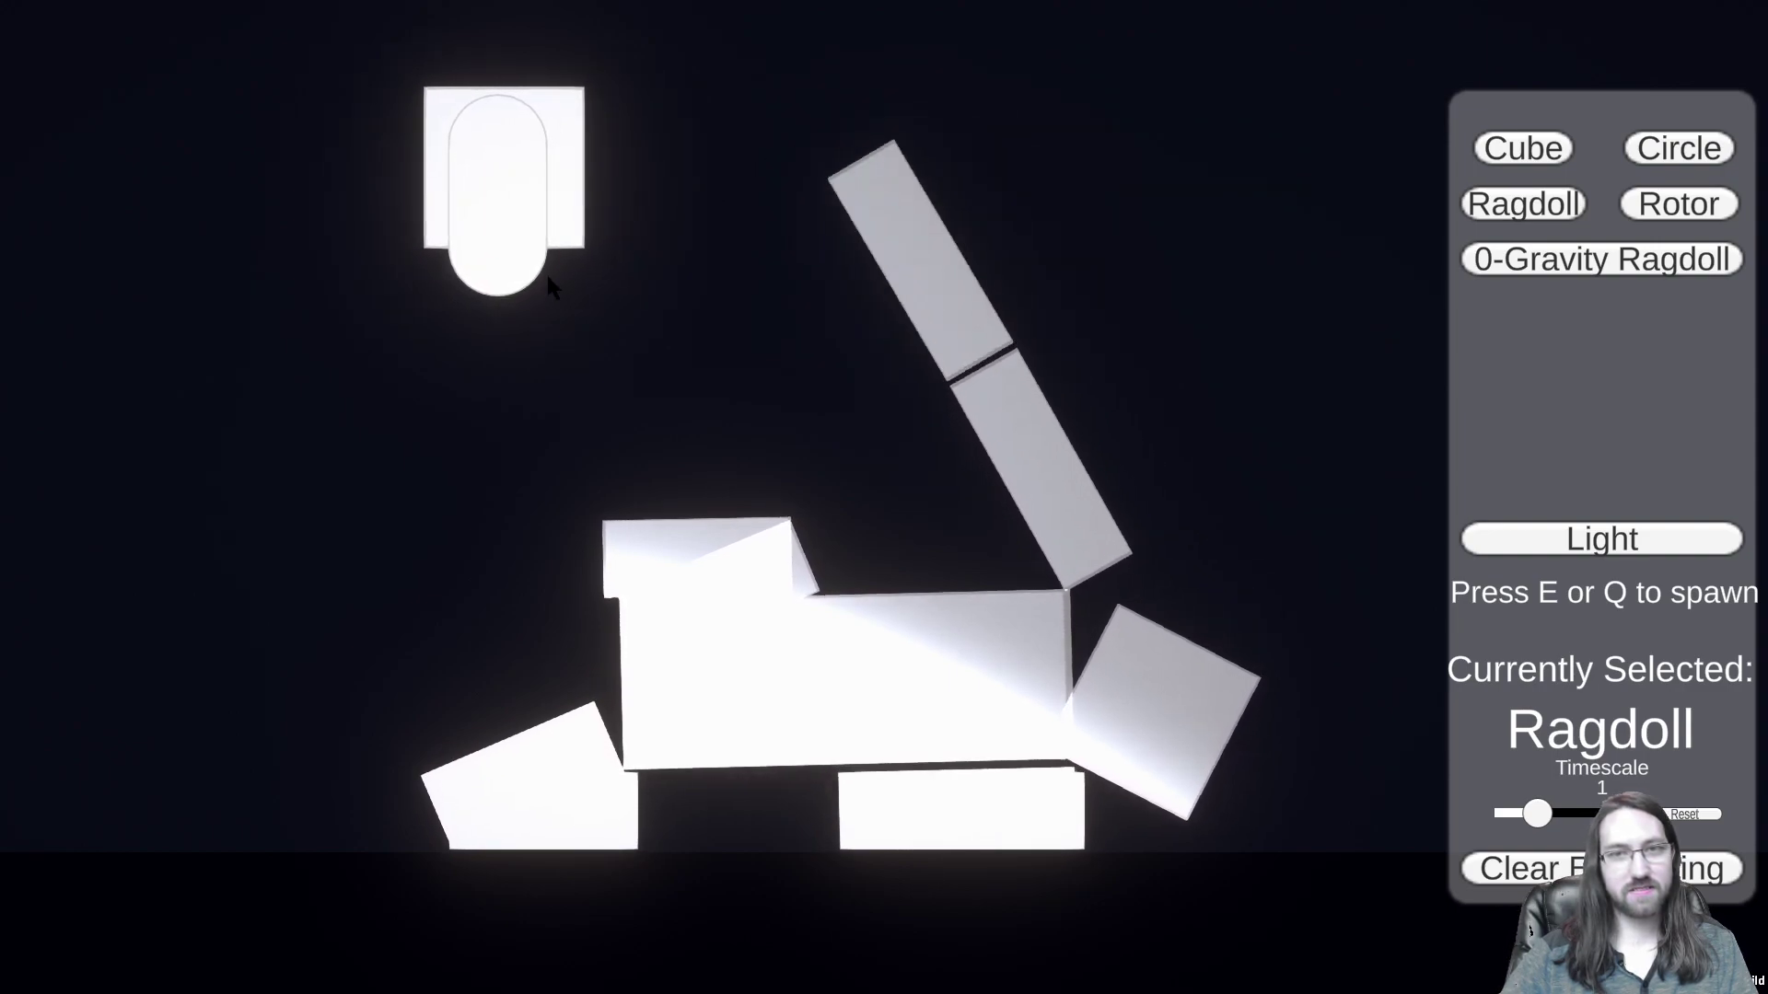
pyautogui.moveTo(844, 468); pyautogui.dragTo(693, 466)
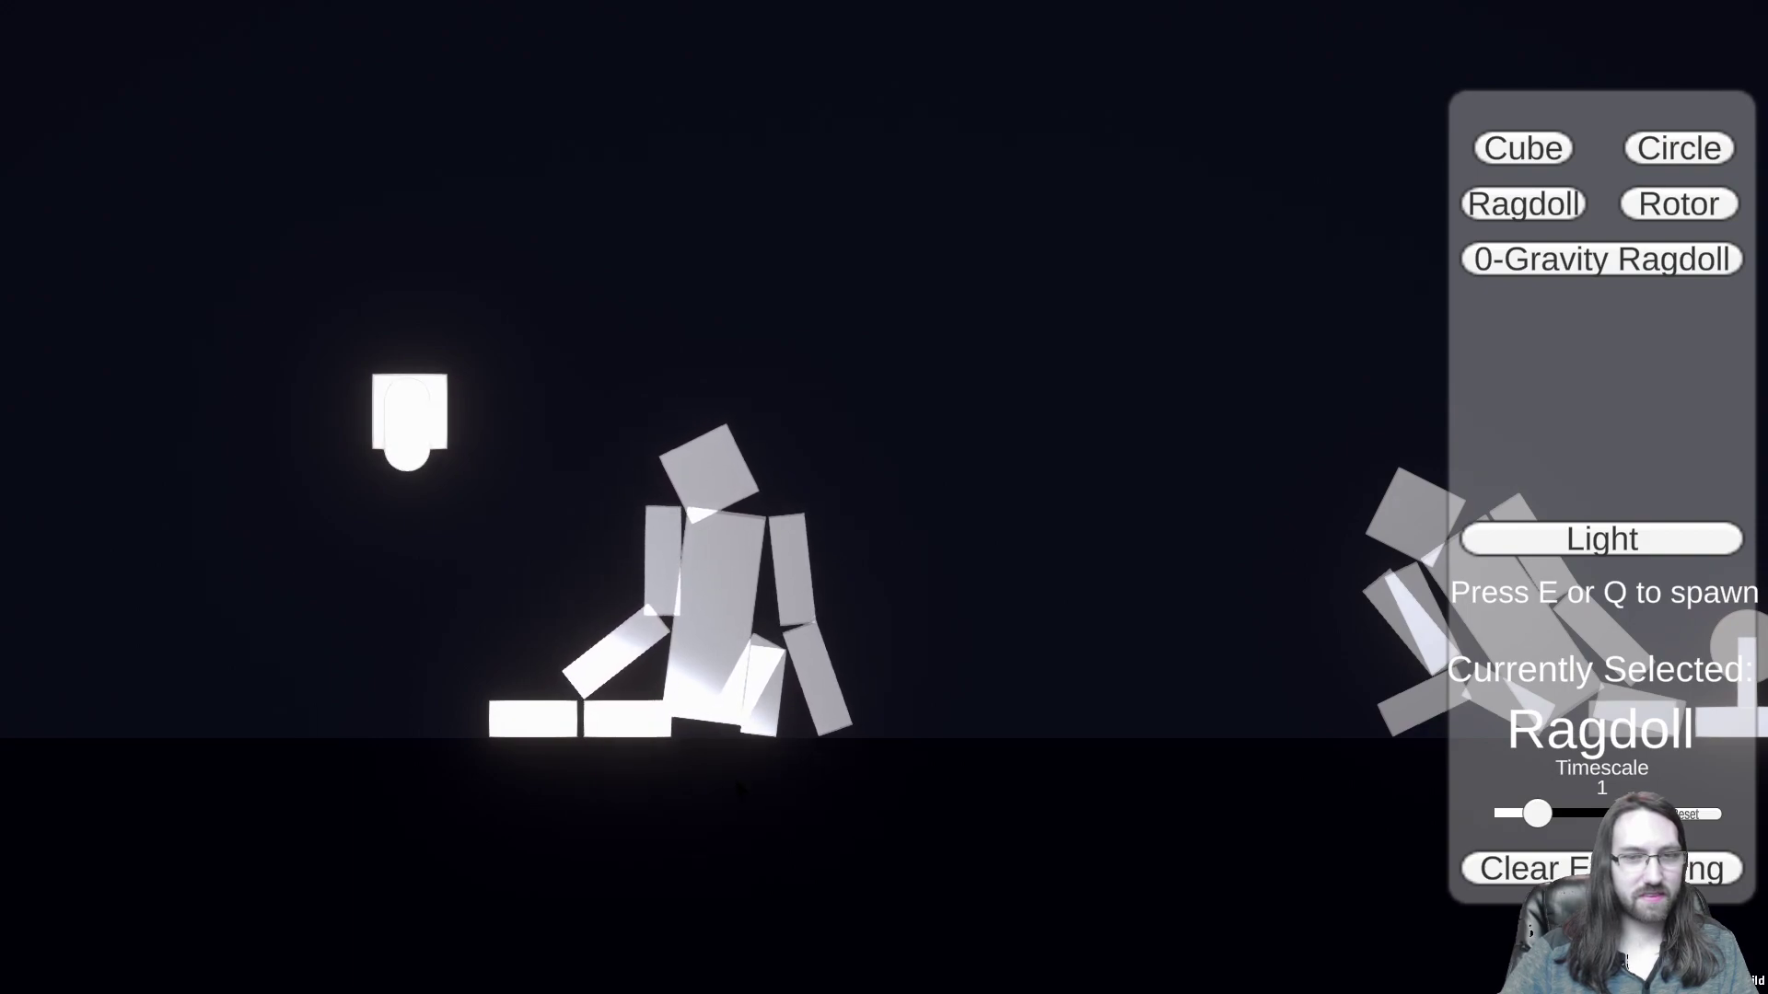
# Step: Drop the ragdoll's left arm and move the lights down beside it and toward the top-left light
pyautogui.scroll(4, 728, 747)
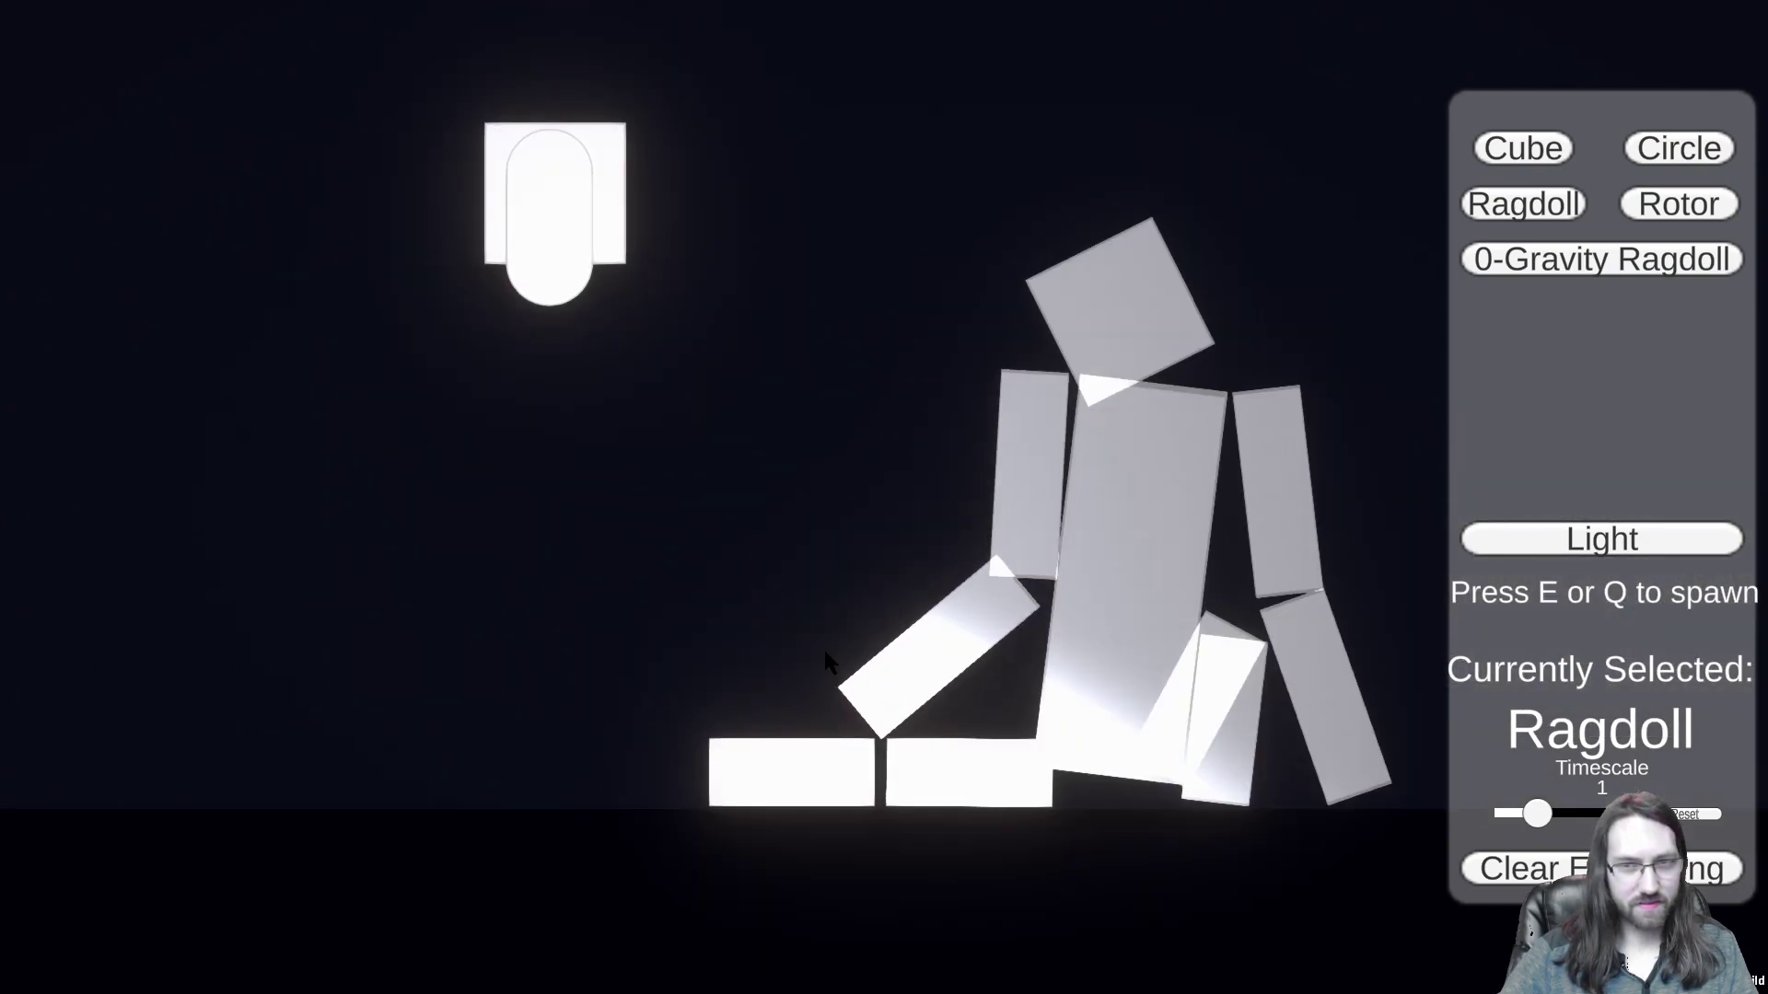
pyautogui.moveTo(825, 650); pyautogui.dragTo(799, 558)
pyautogui.moveTo(617, 319); pyautogui.dragTo(755, 369)
pyautogui.scroll(-3, 686, 879)
pyautogui.scroll(-5, 699, 405)
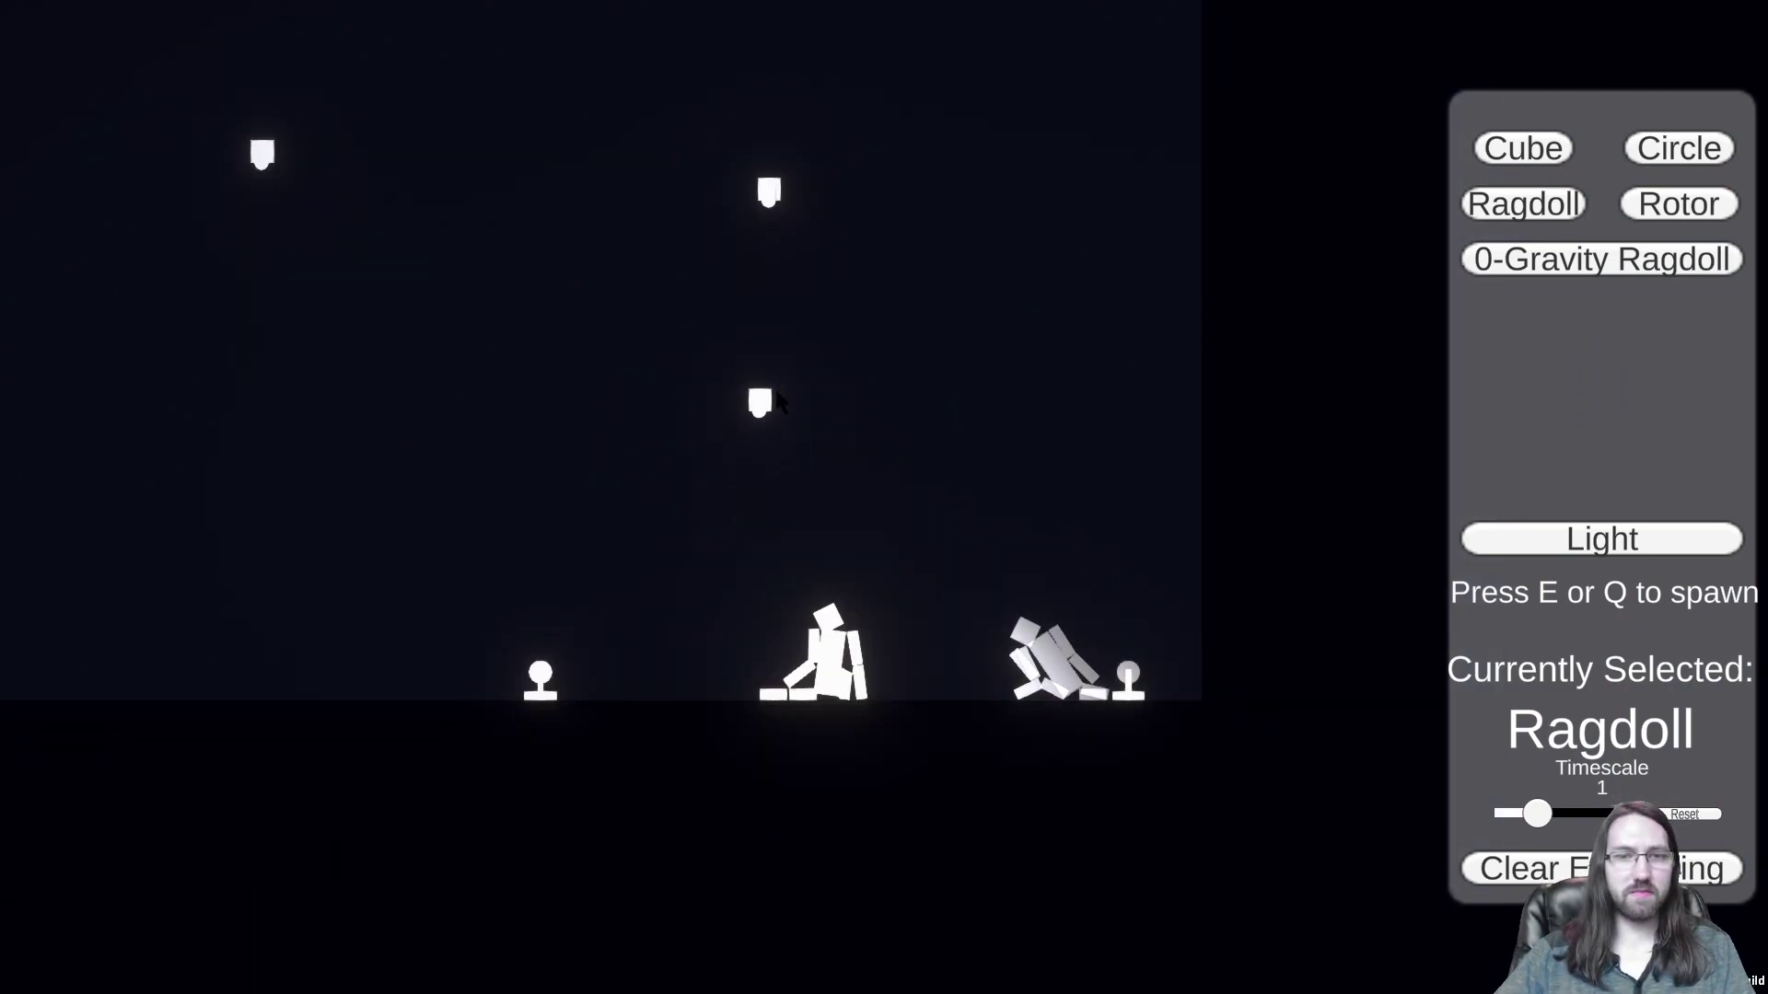
pyautogui.moveTo(789, 213); pyautogui.dragTo(223, 170)
pyautogui.scroll(-3, 294, 249)
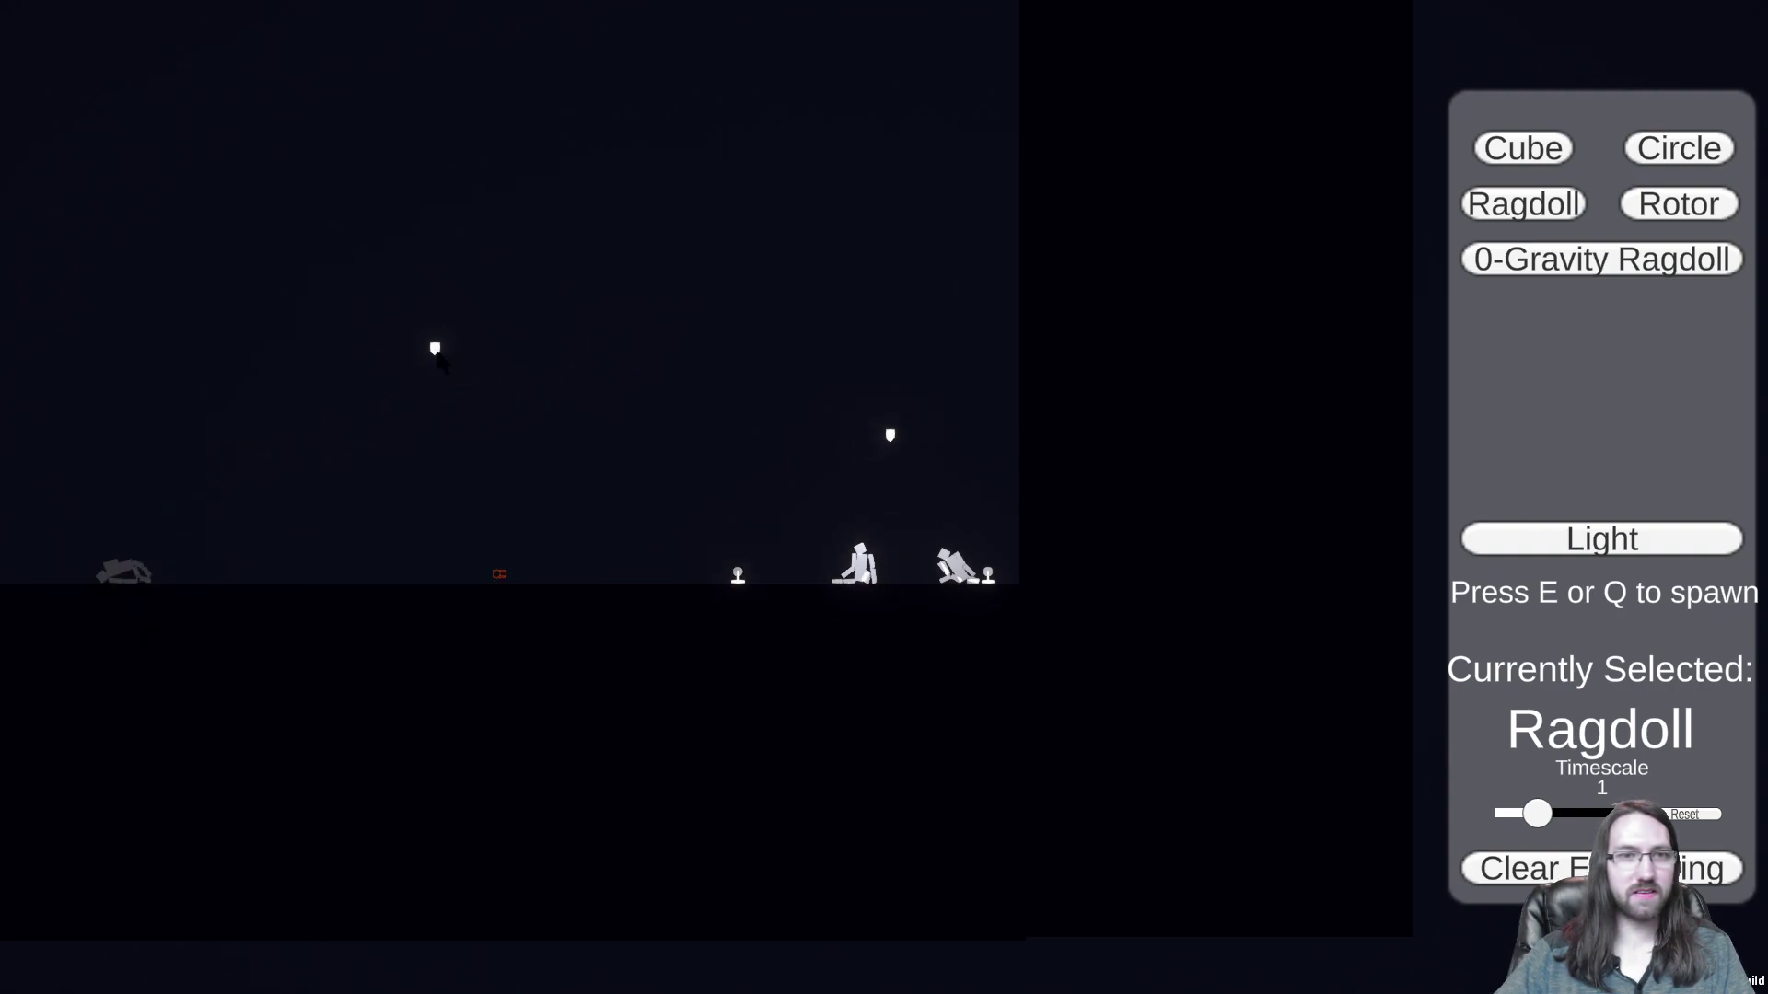
# Step: Position the glowing light just above the ragdoll and pull the ragdoll upright beneath it
pyautogui.scroll(3, 552, 368)
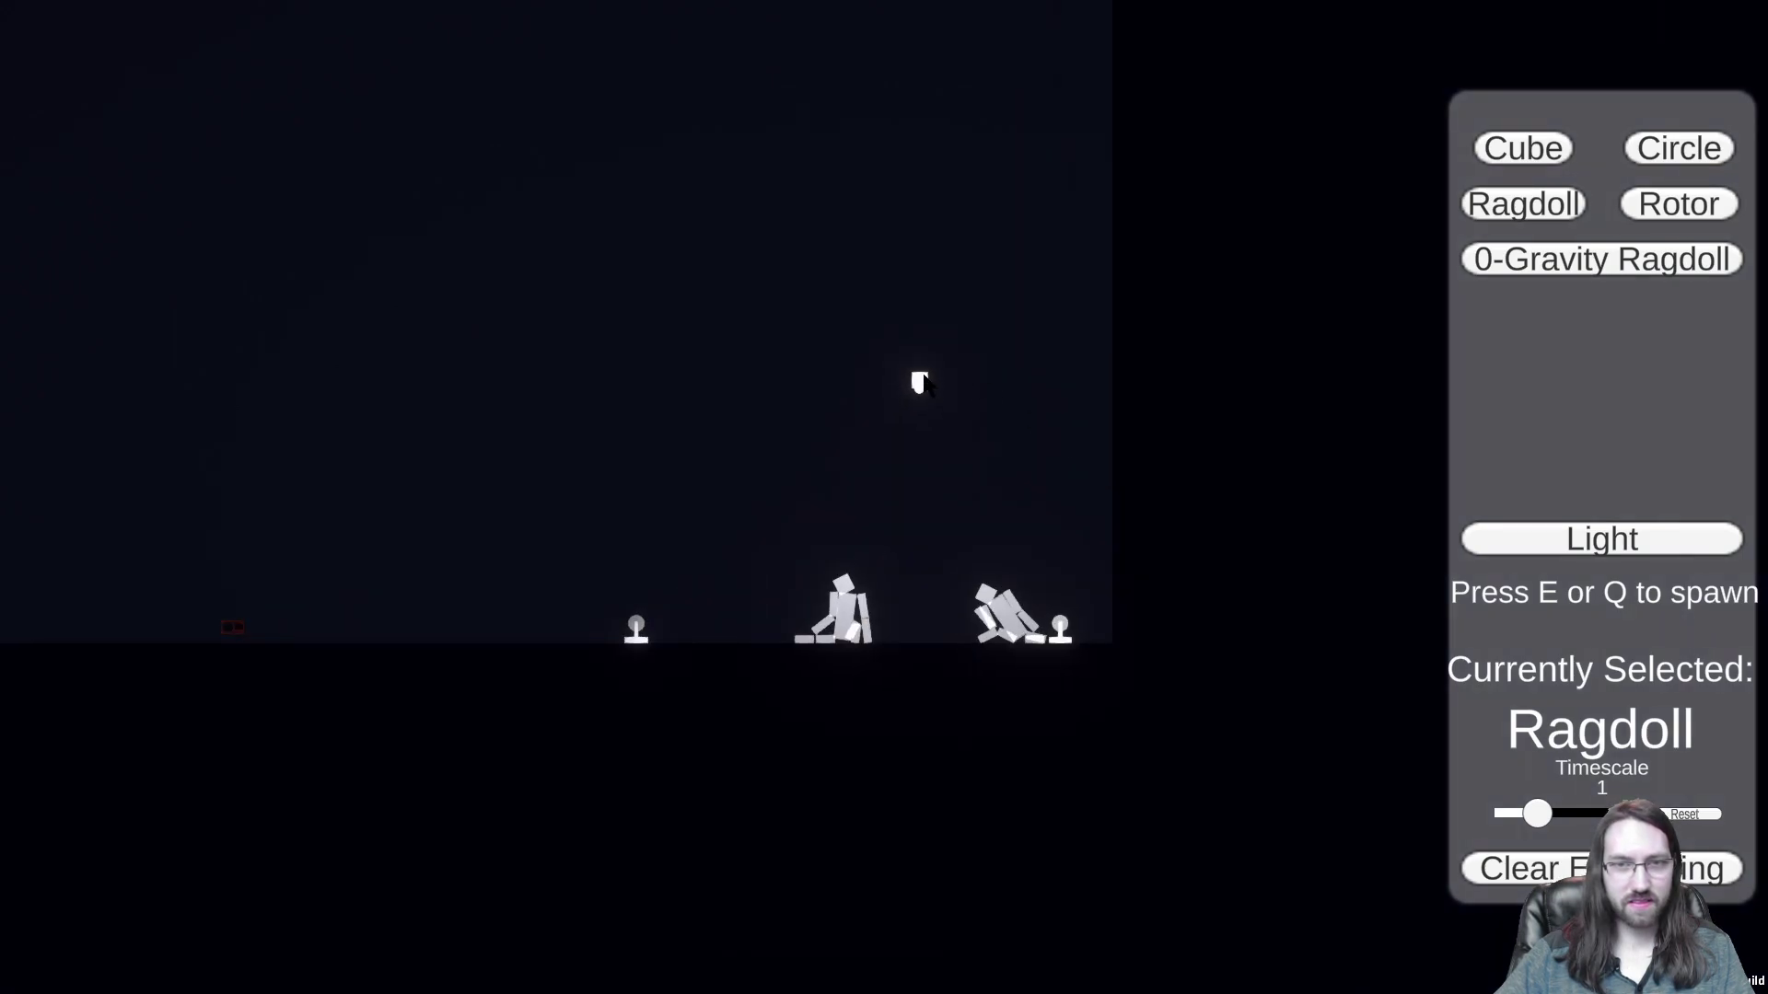
pyautogui.scroll(2, 882, 567)
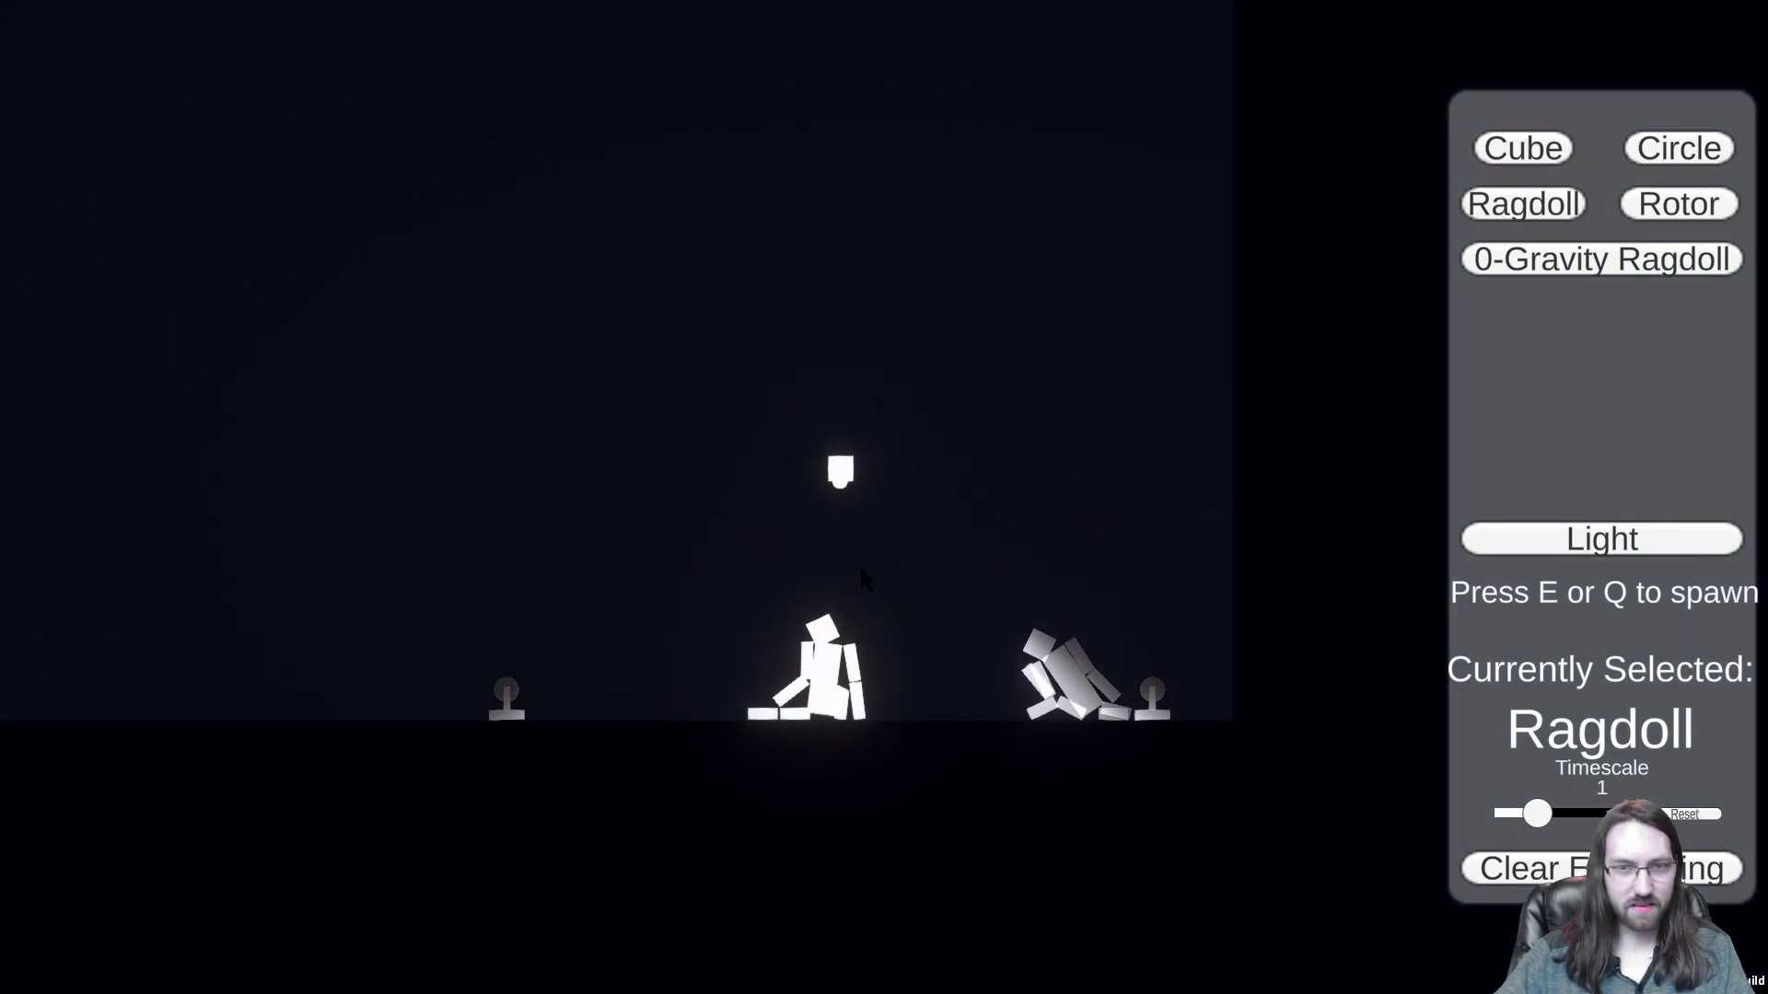
pyautogui.scroll(2, 864, 578)
pyautogui.moveTo(864, 578); pyautogui.dragTo(663, 584)
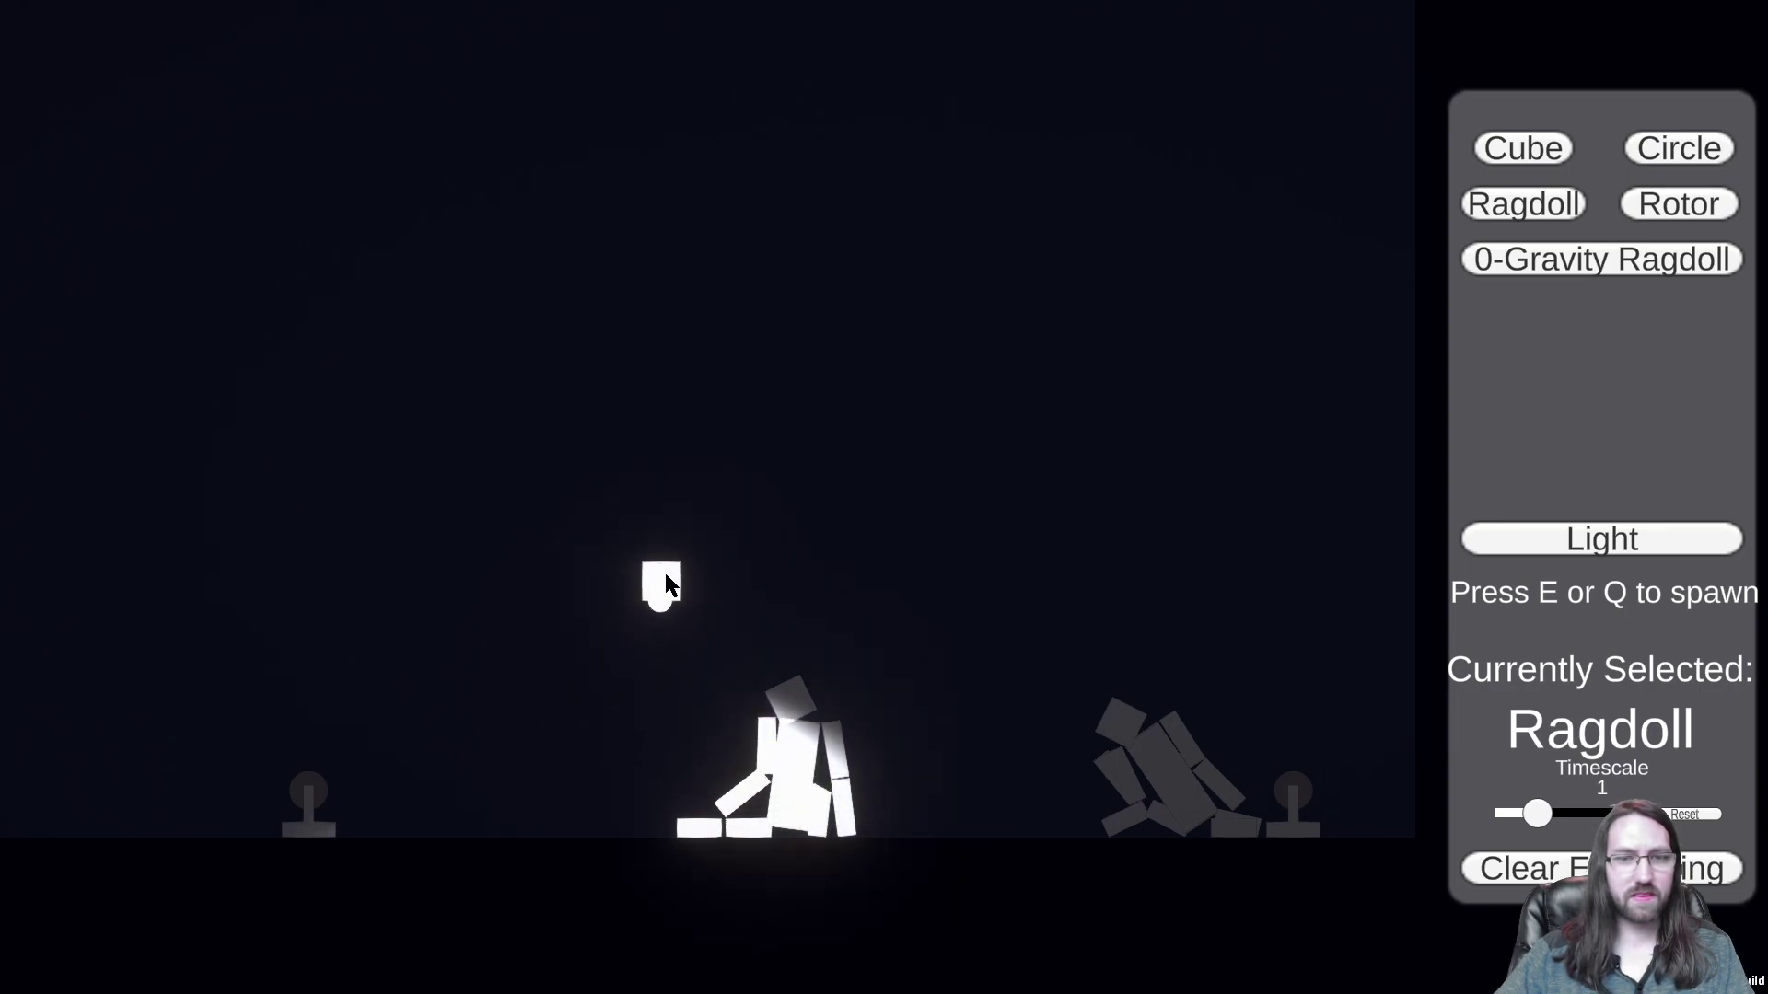
pyautogui.scroll(2, 663, 584)
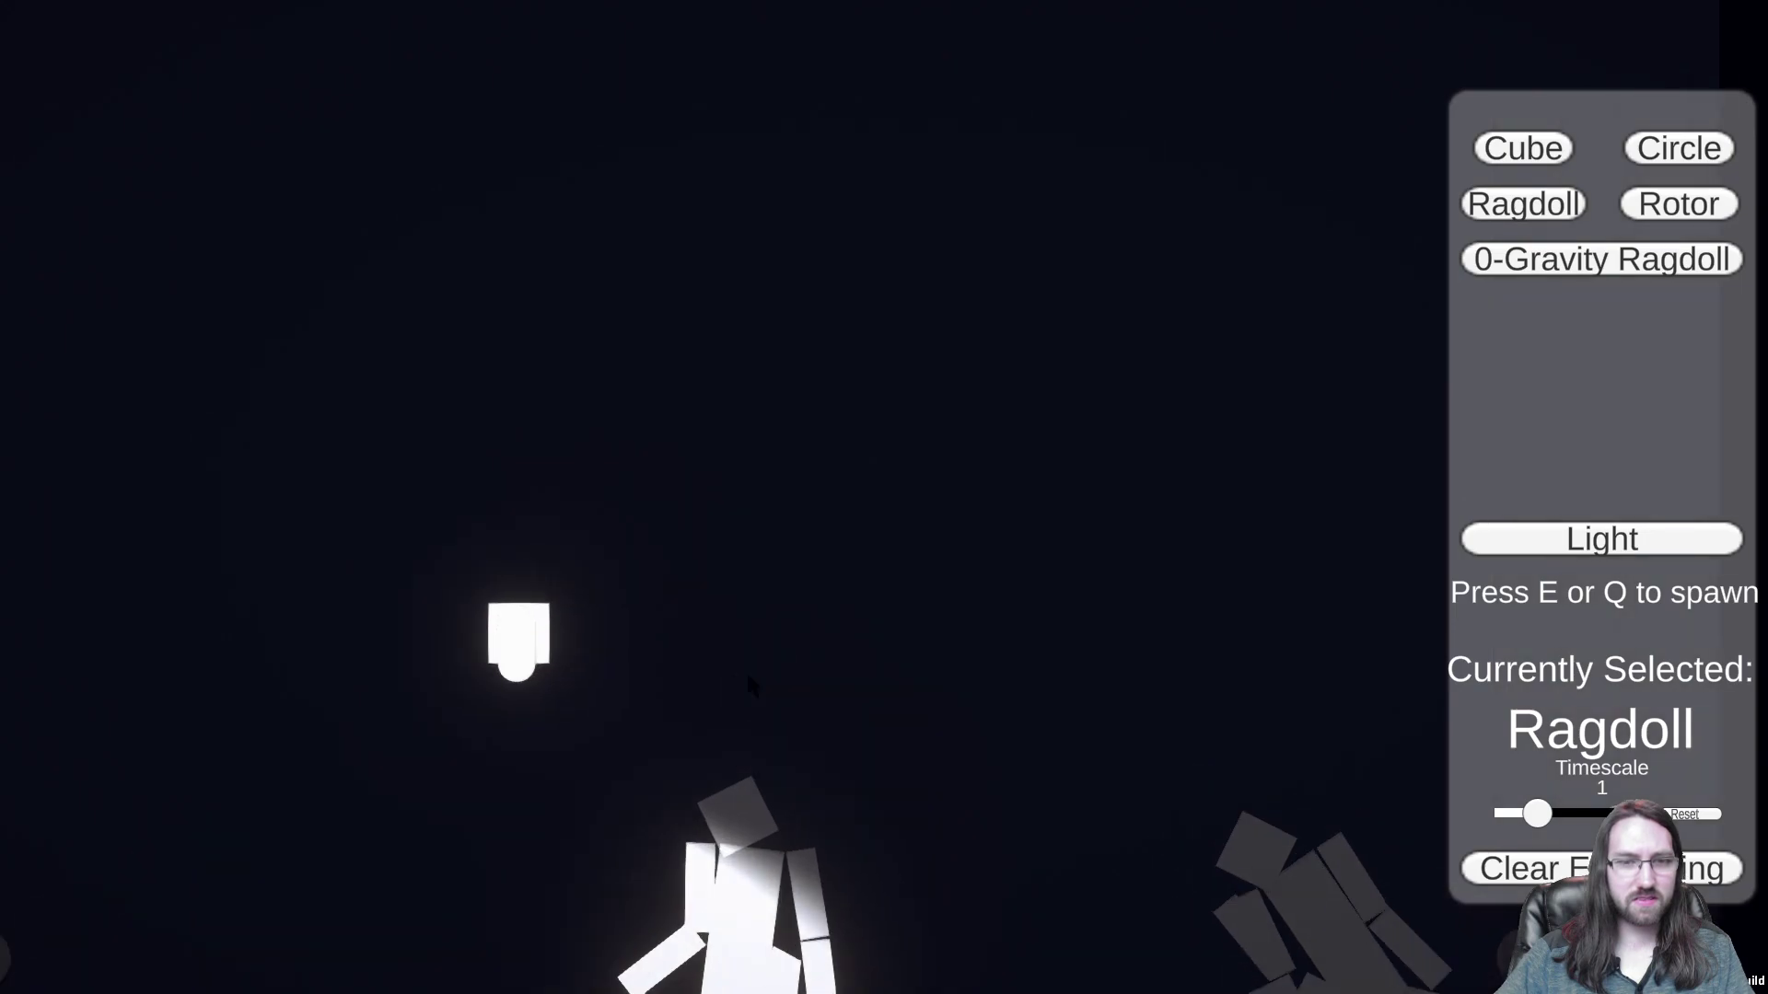
pyautogui.scroll(2, 848, 671)
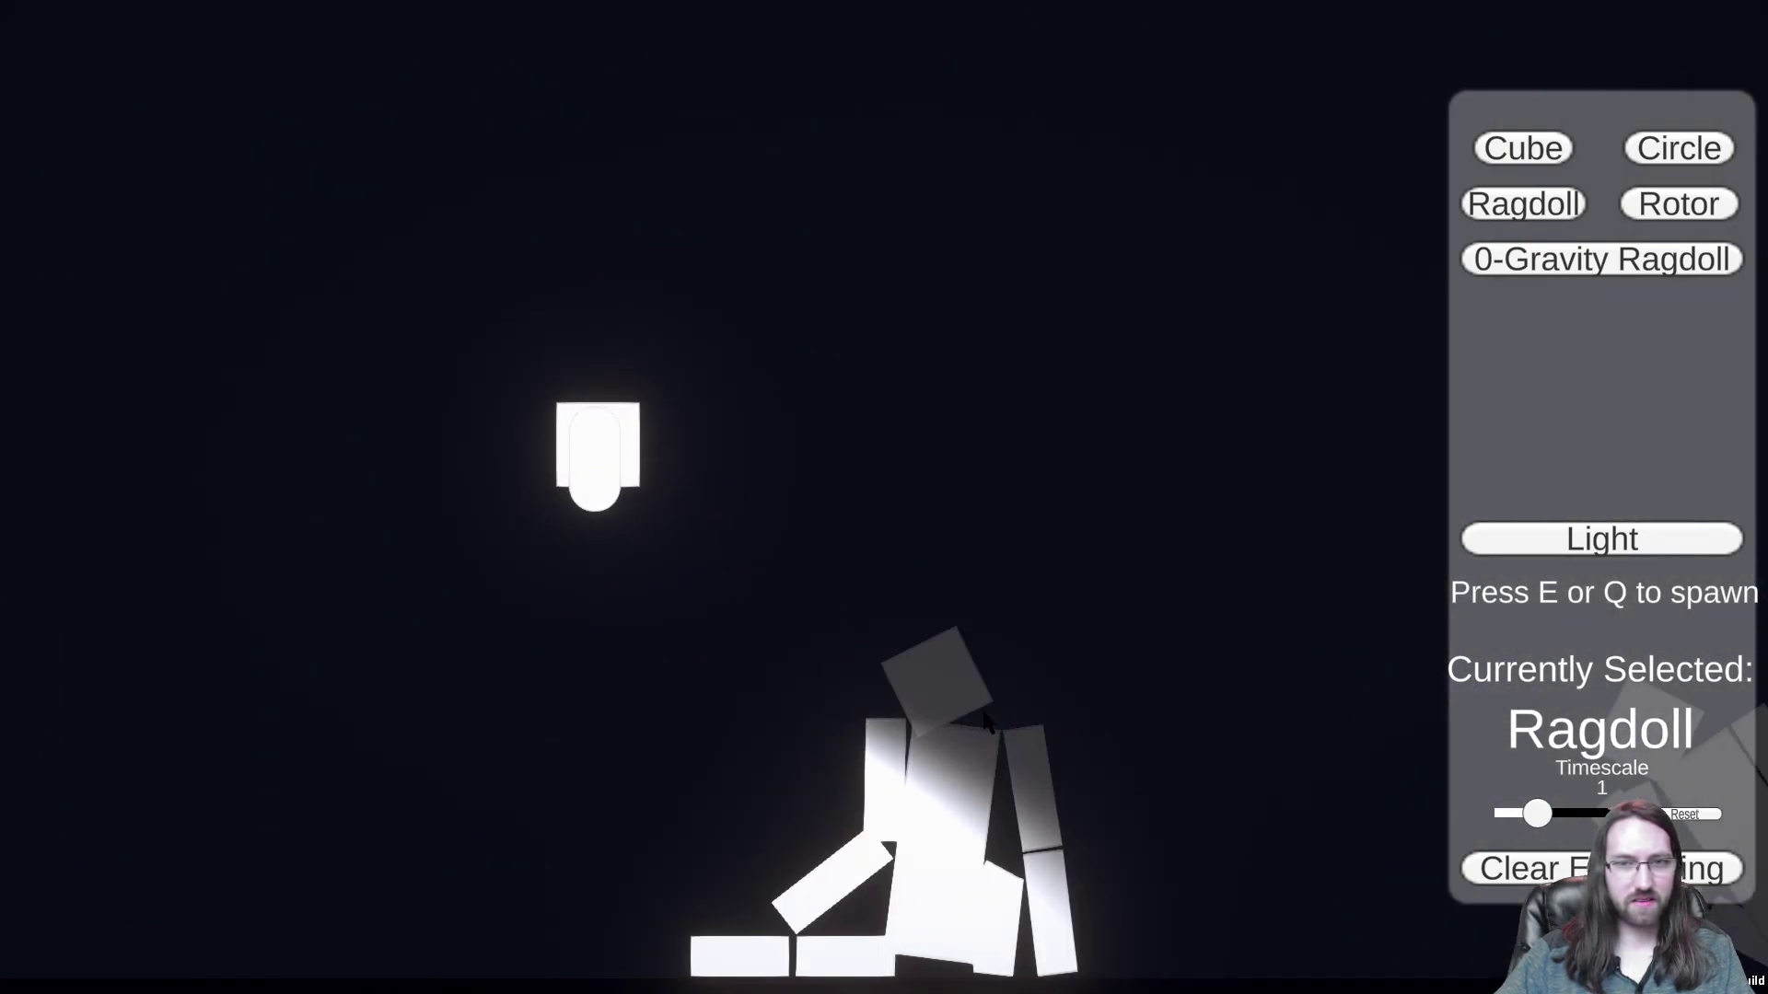
pyautogui.moveTo(572, 462); pyautogui.dragTo(631, 407)
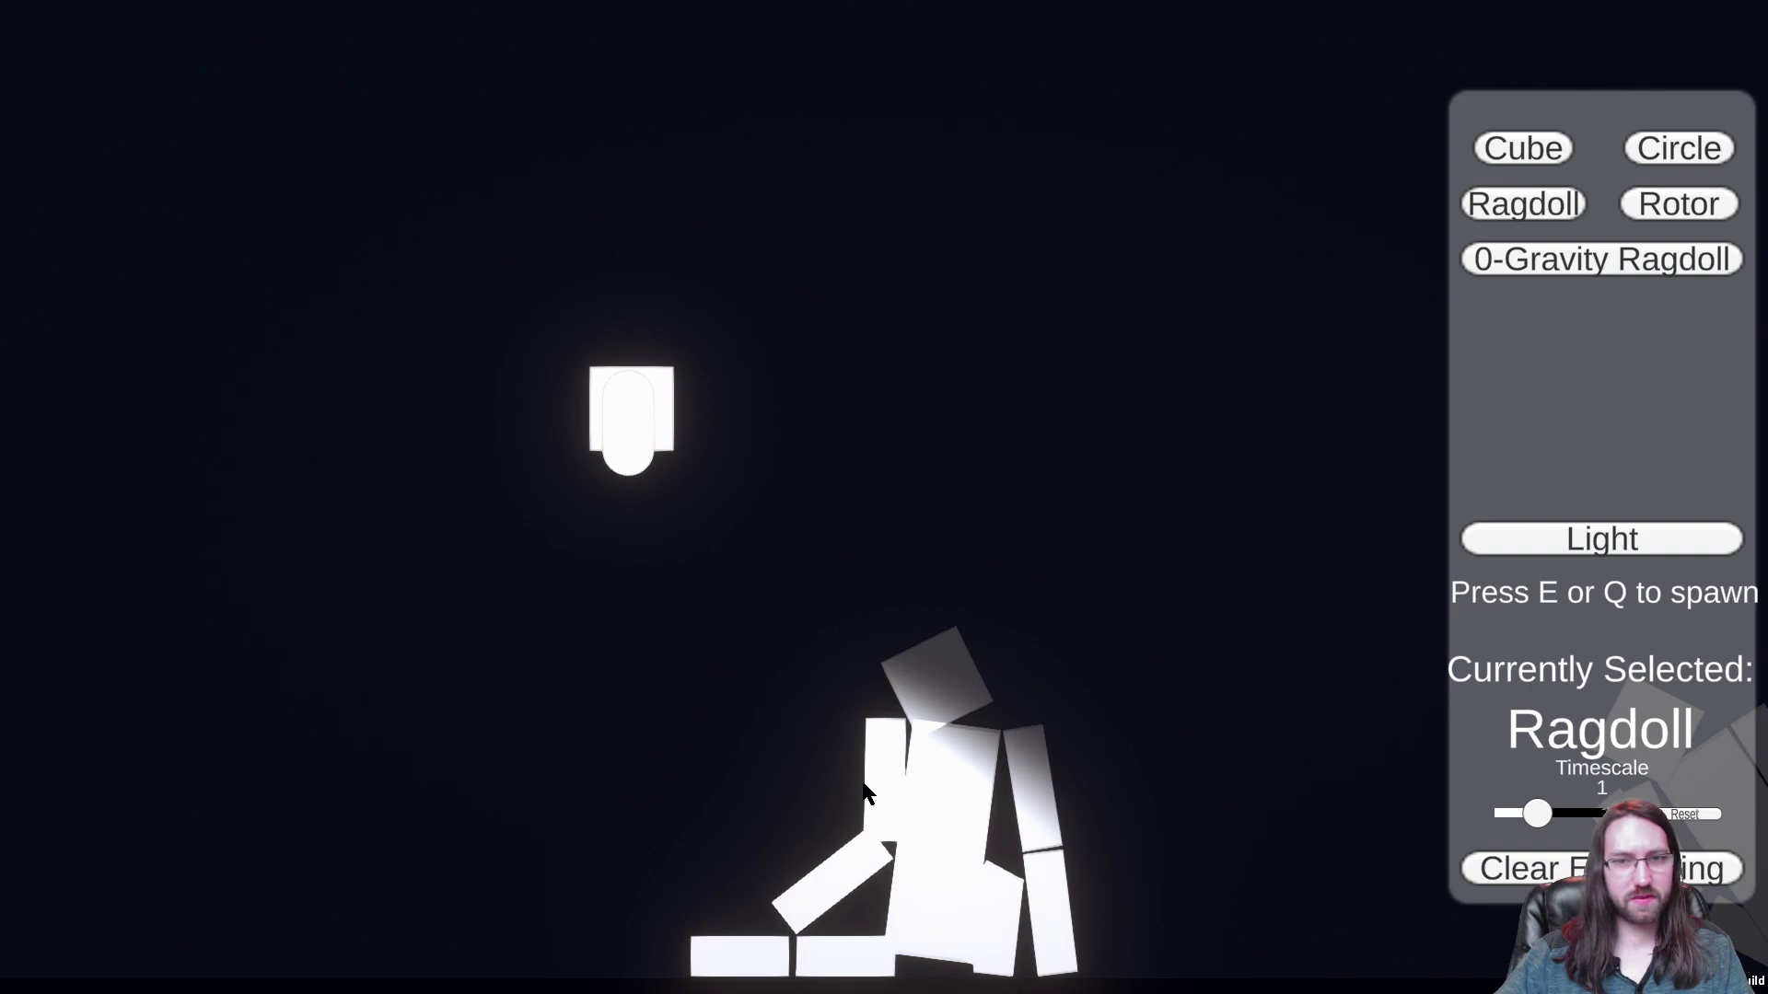
pyautogui.moveTo(959, 685); pyautogui.dragTo(814, 534)
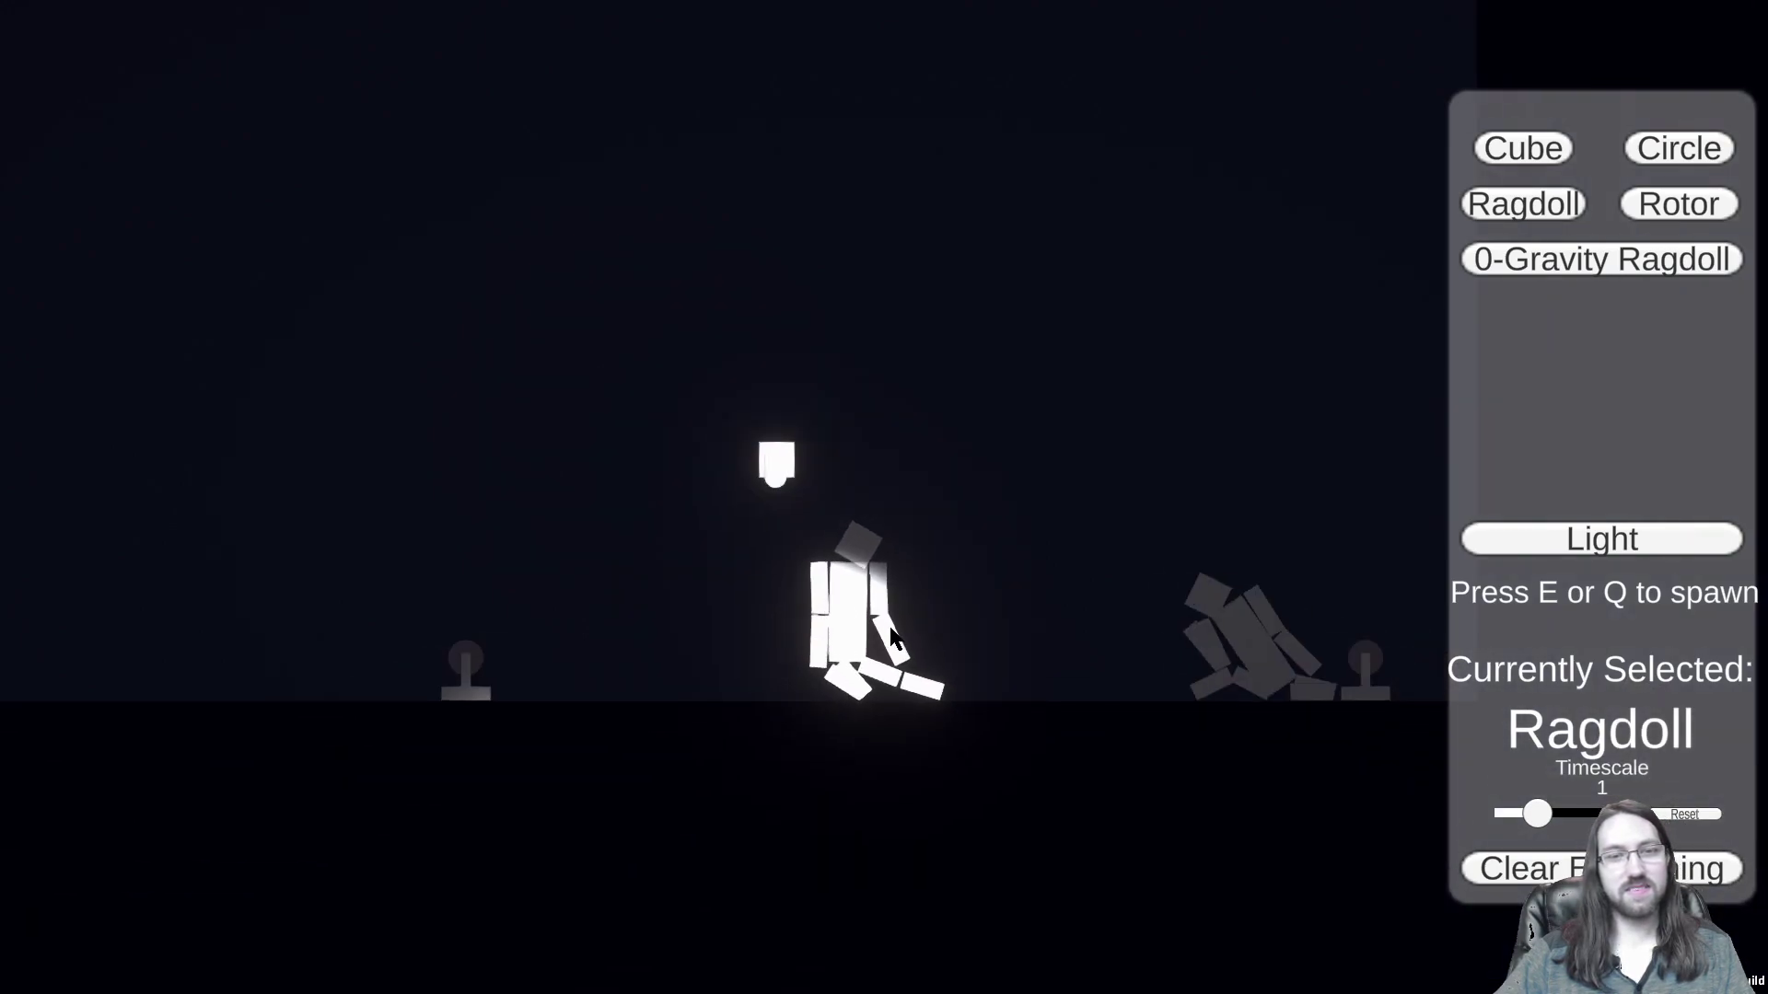
# Step: Lift the ragdoll pile up to the right and haul a ragdoll up under the light
pyautogui.scroll(3, 819, 649)
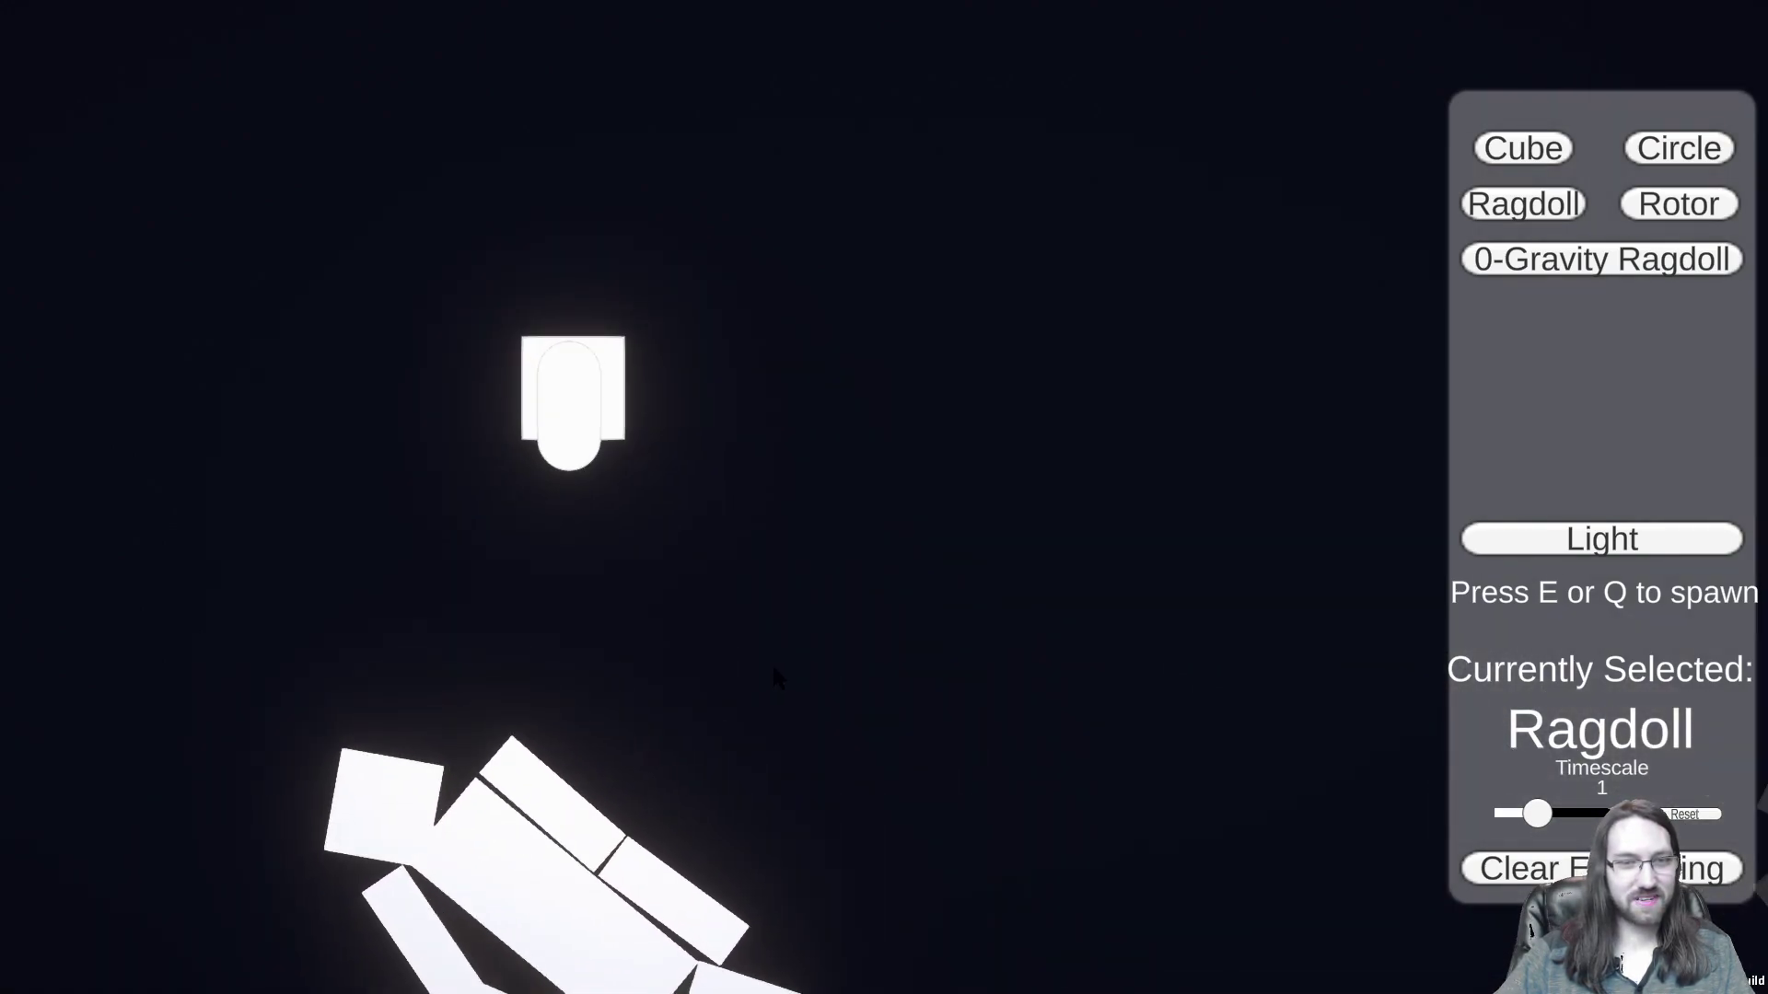
pyautogui.moveTo(502, 873); pyautogui.dragTo(562, 530, button='middle')
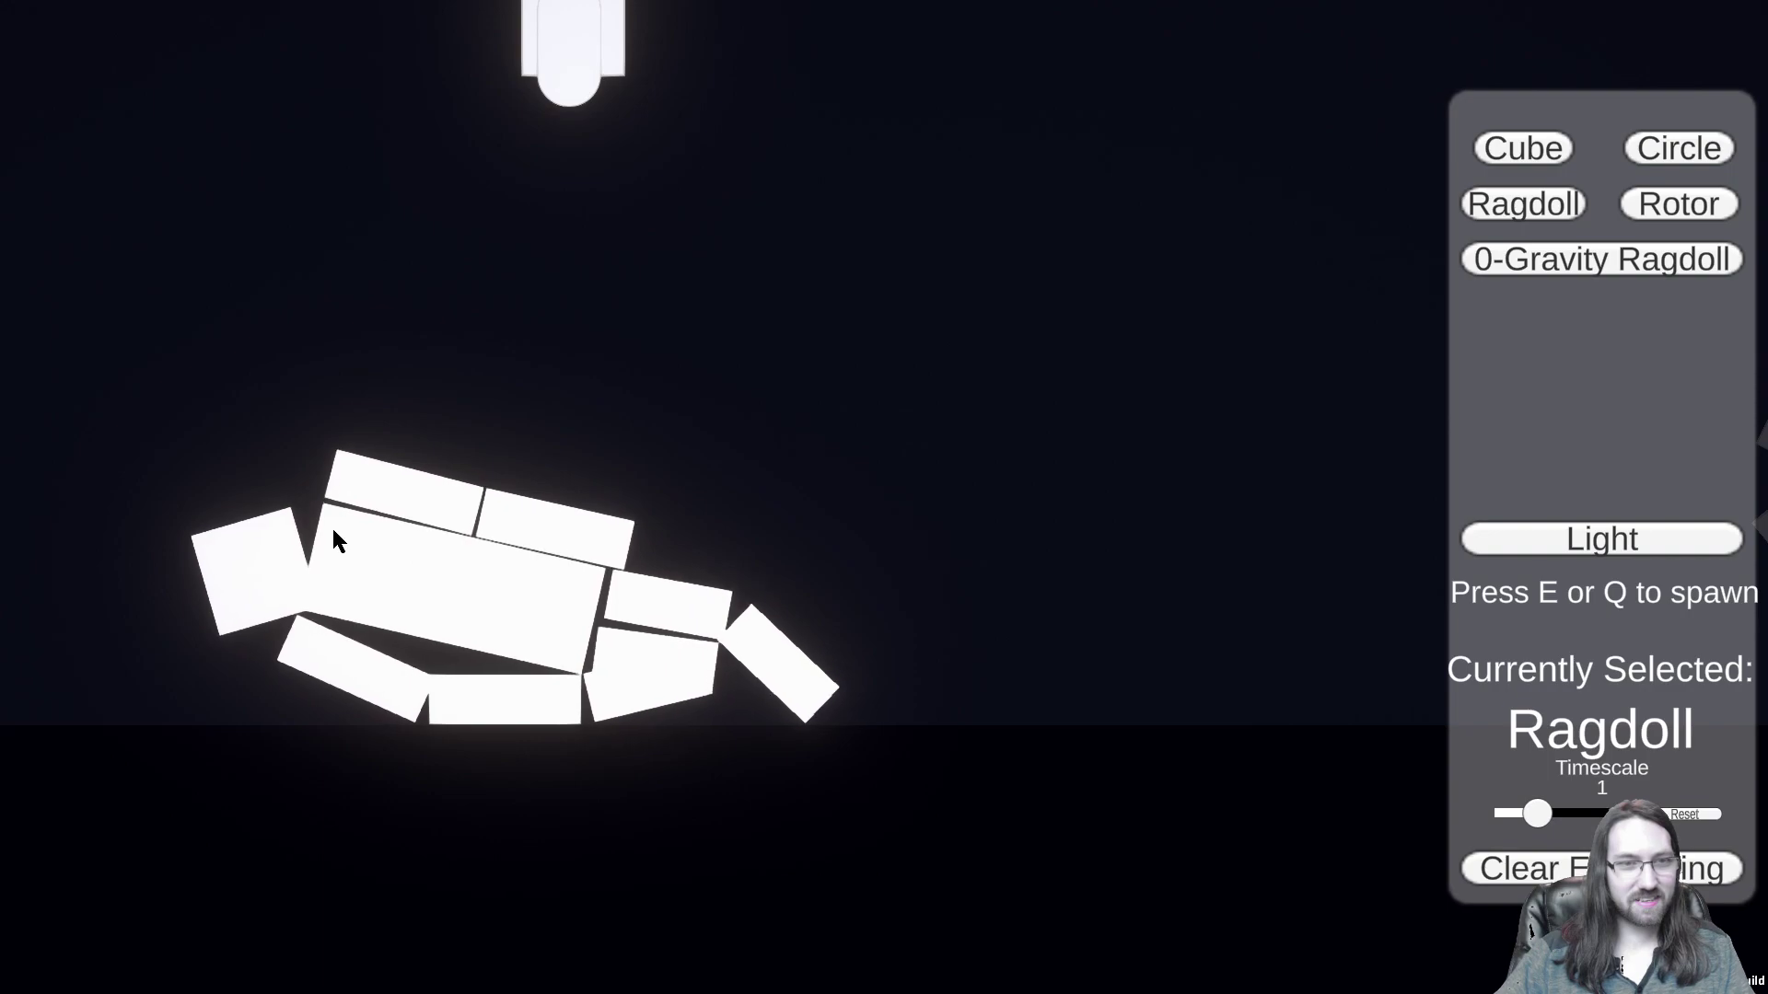
pyautogui.moveTo(791, 644); pyautogui.dragTo(1069, 270)
pyautogui.moveTo(1069, 271); pyautogui.dragTo(889, 327, button='middle')
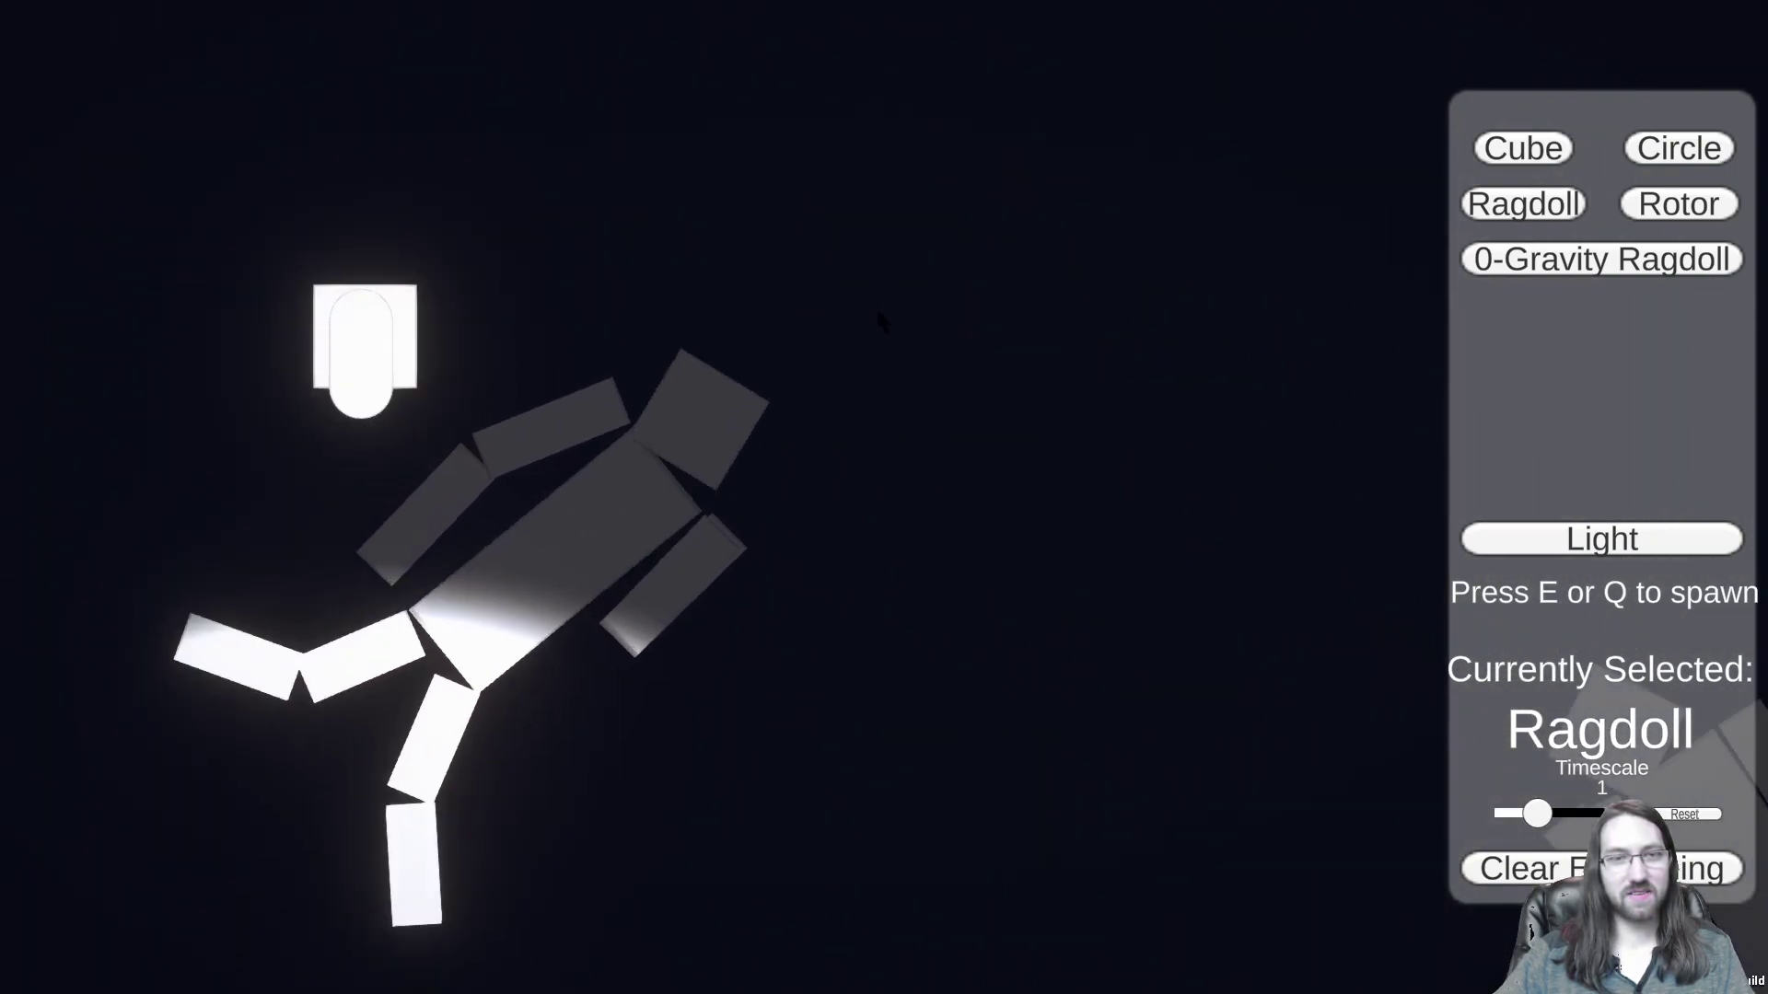
pyautogui.moveTo(705, 273); pyautogui.dragTo(296, 197)
# Step: Drape the ragdoll over the light, pull the floor ragdoll beside it, and select Light spawning
pyautogui.scroll(-5, 363, 209)
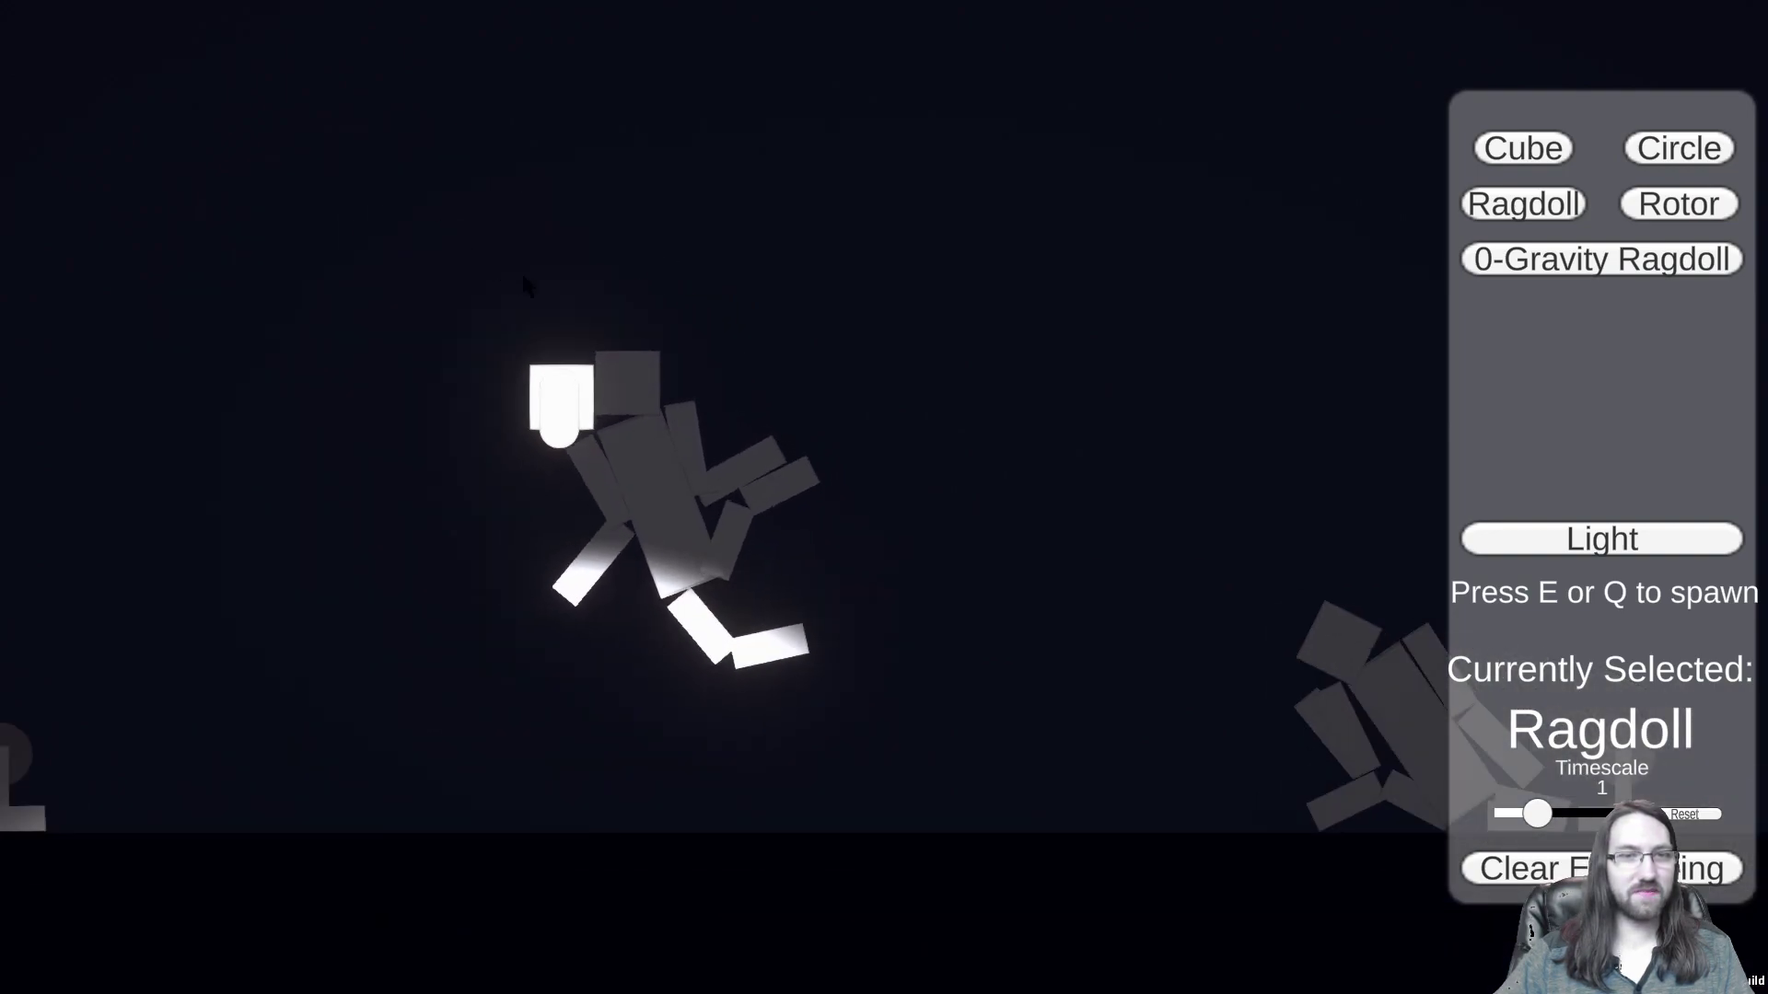
pyautogui.scroll(-2, 525, 282)
pyautogui.moveTo(882, 281); pyautogui.dragTo(699, 278)
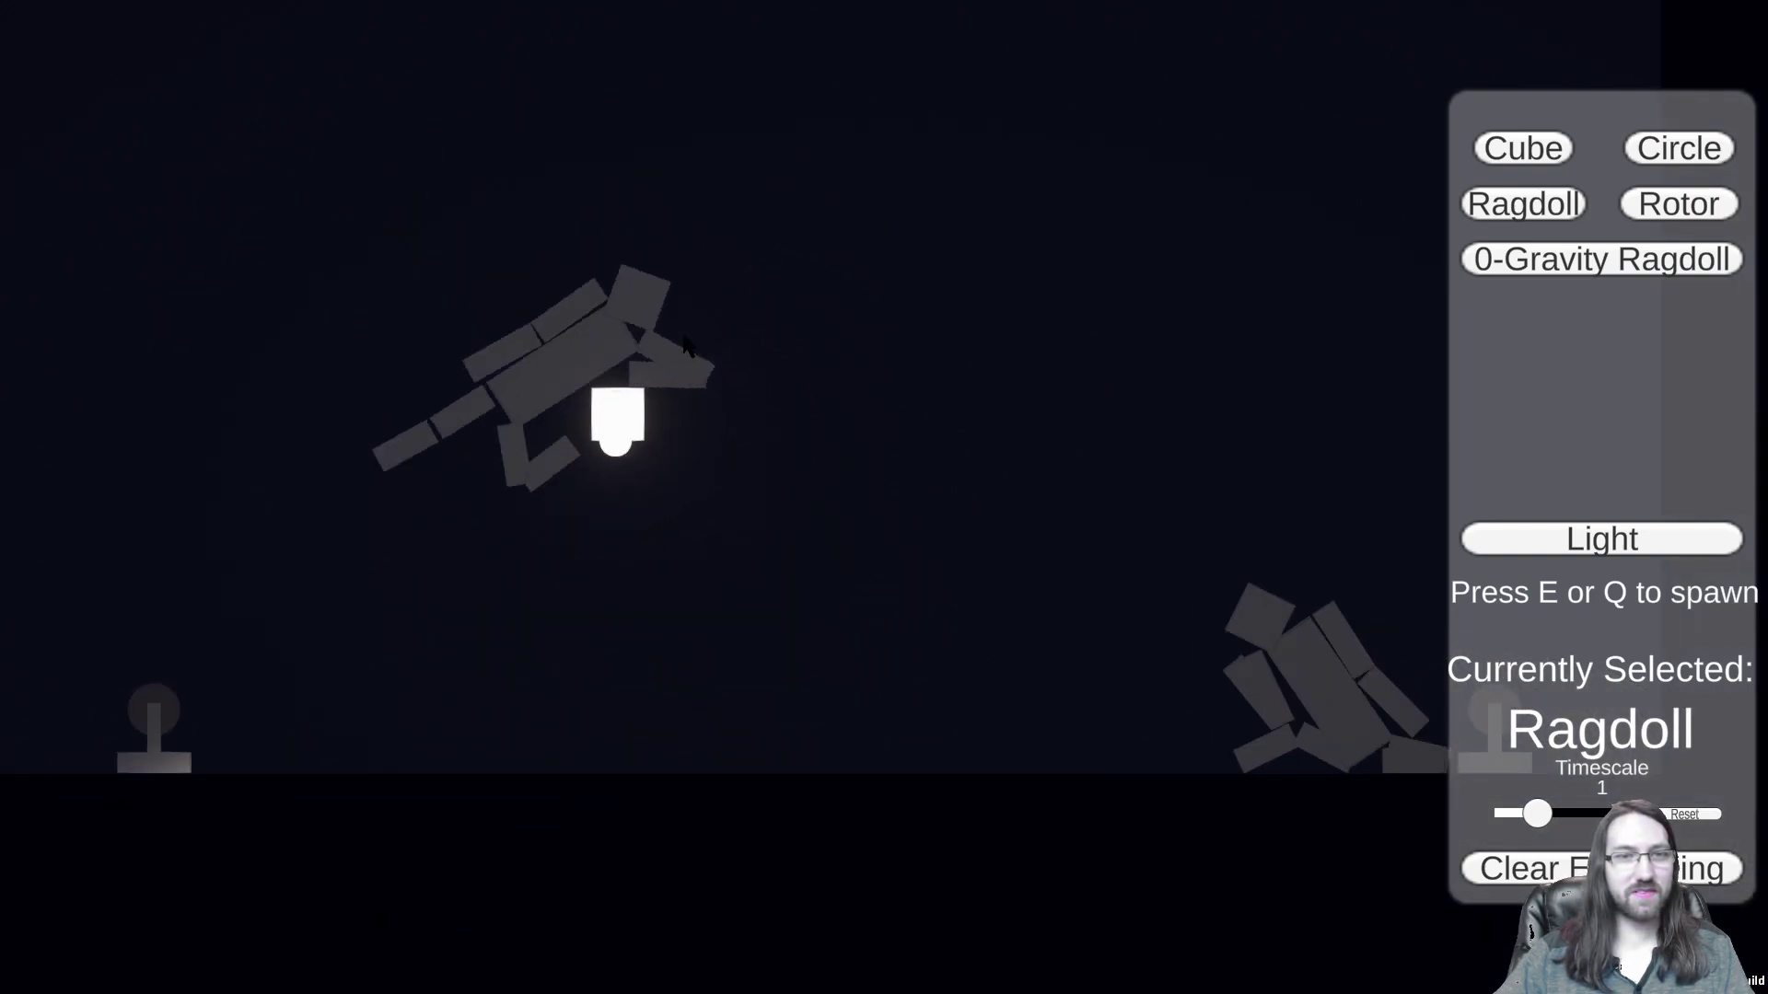
pyautogui.moveTo(686, 397); pyautogui.dragTo(668, 242)
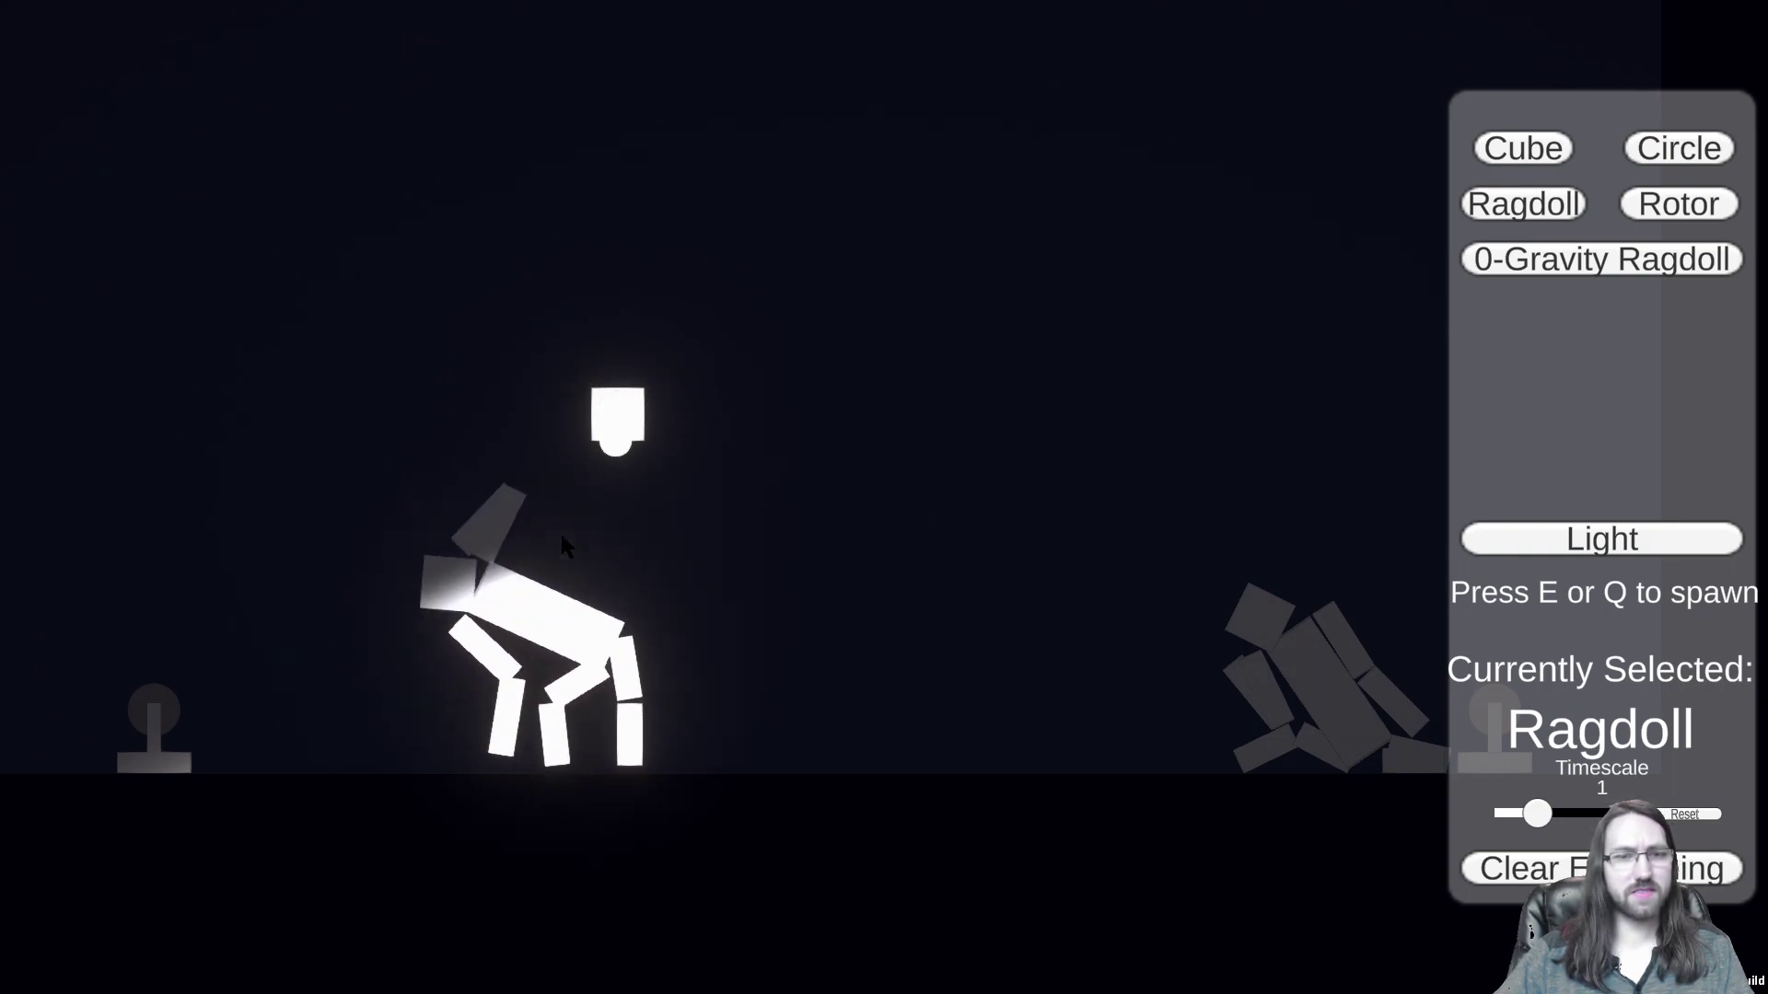
pyautogui.moveTo(589, 654); pyautogui.dragTo(532, 224)
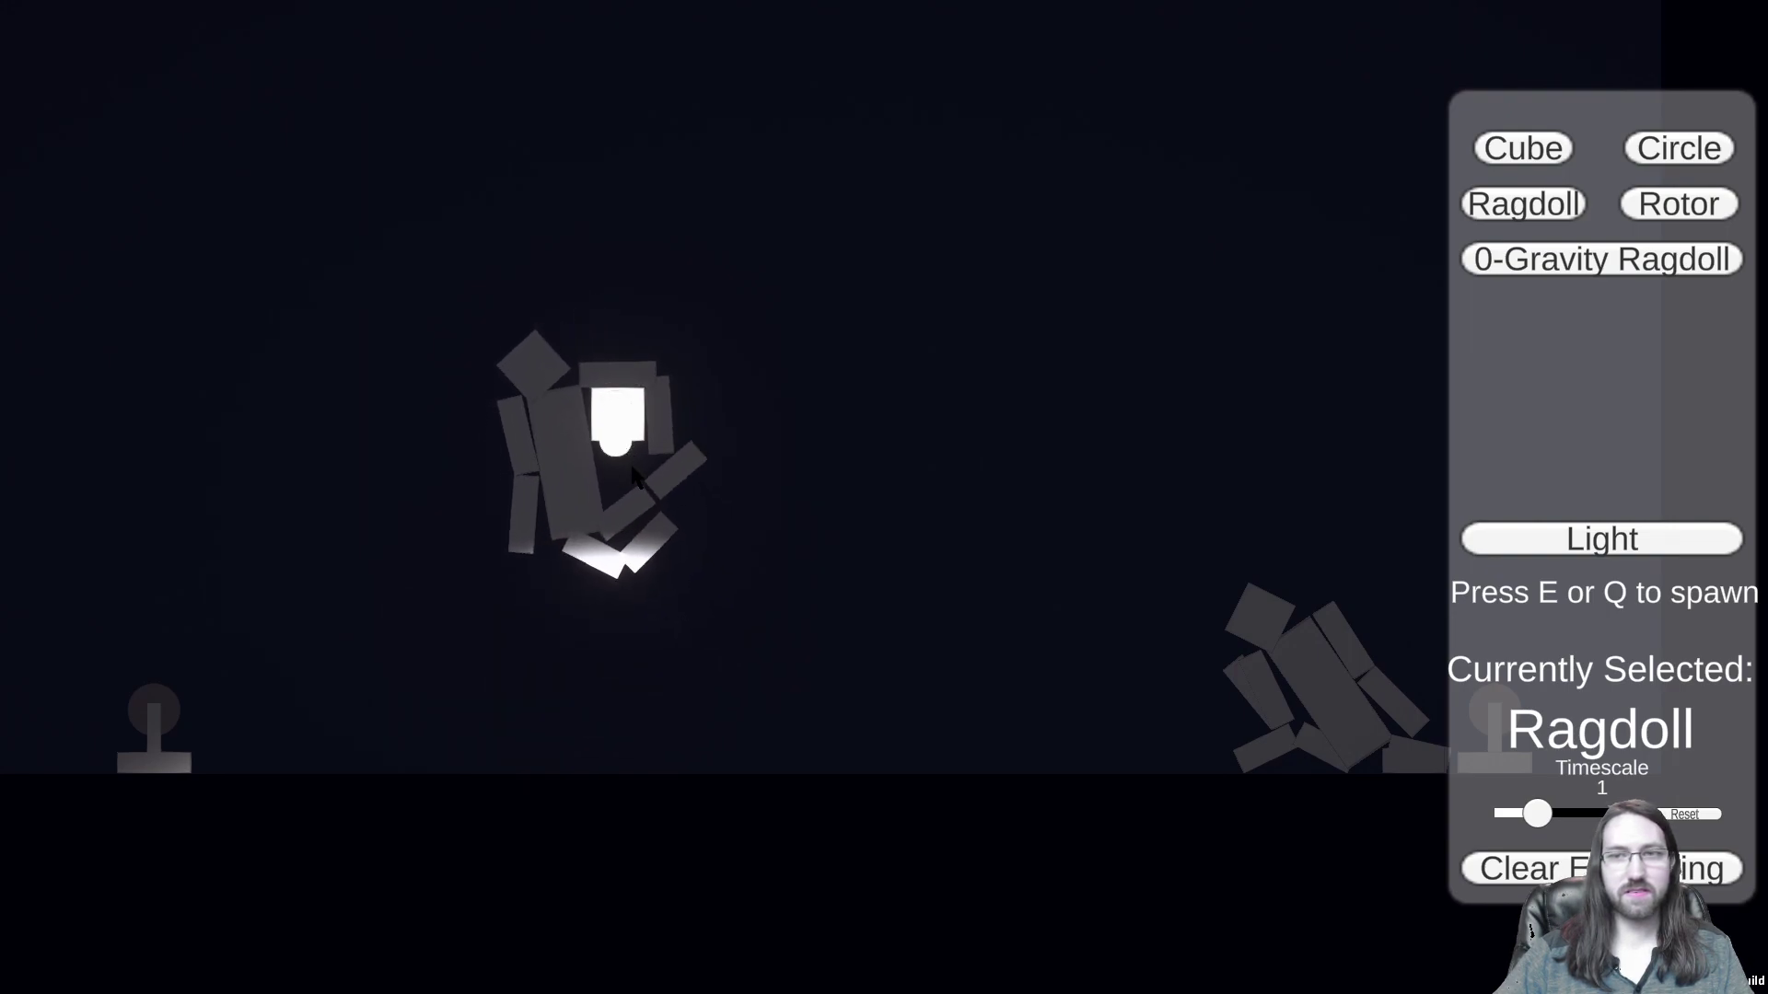
pyautogui.click(1602, 539)
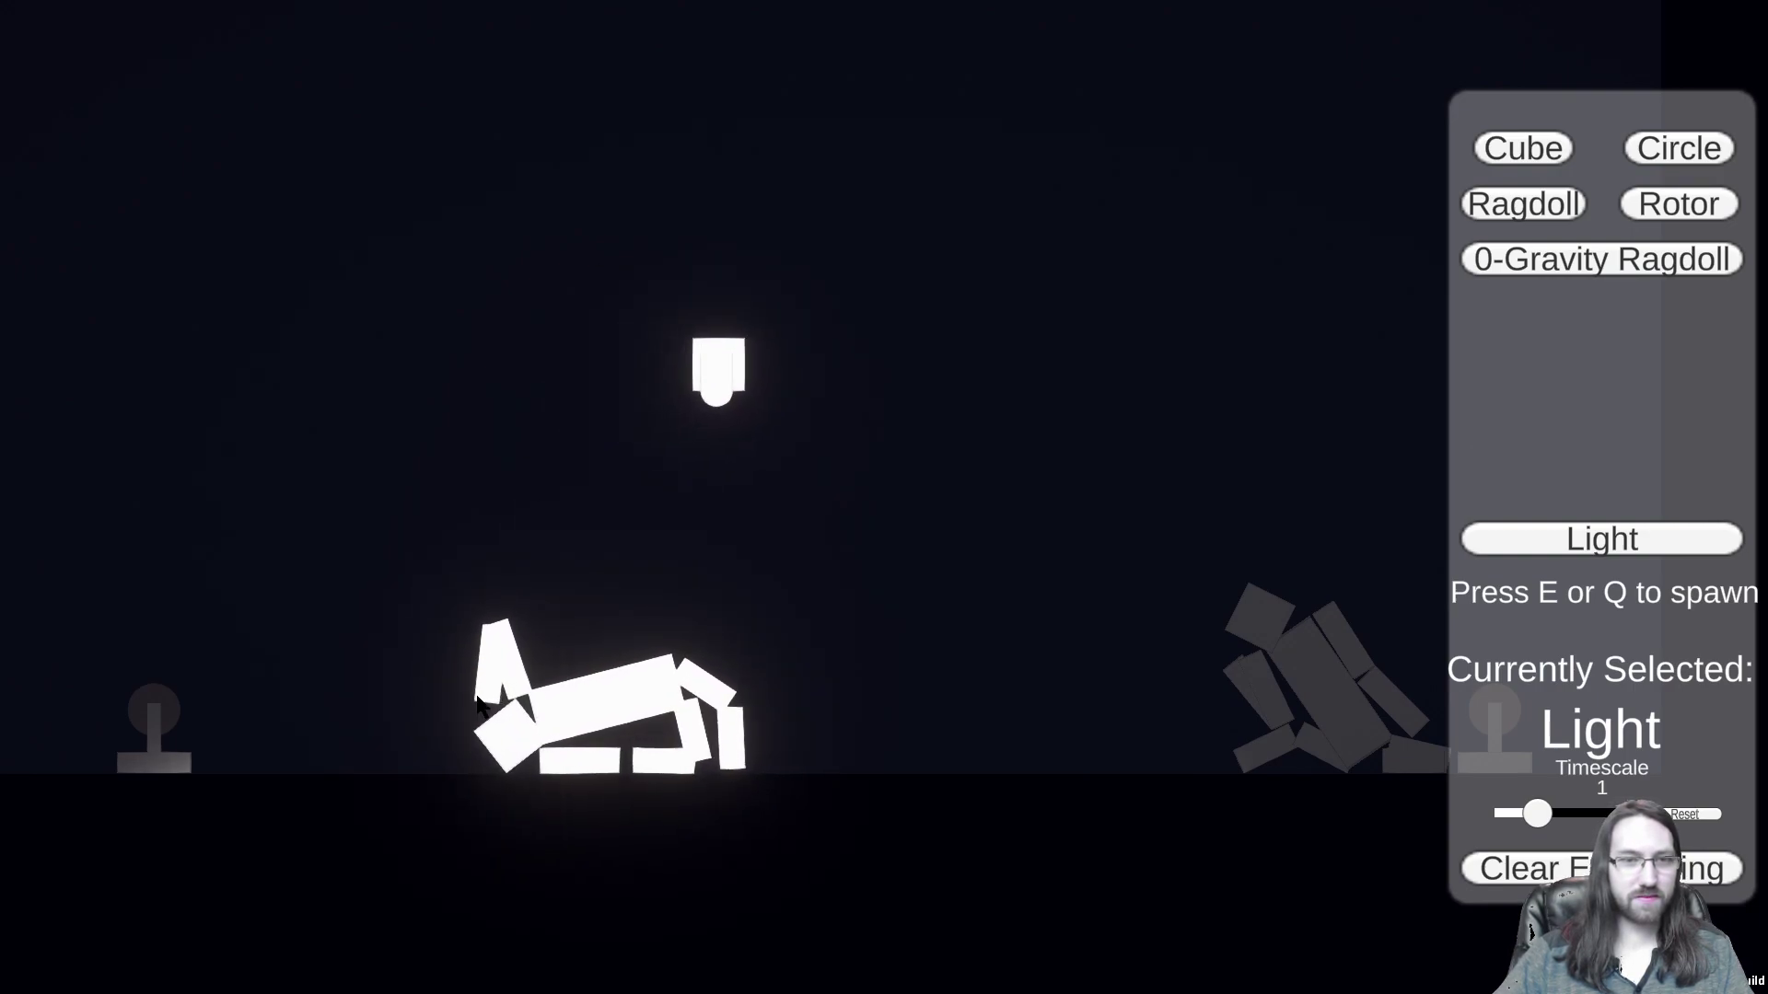
# Step: Spawn several lights around the hanging ragdoll and pull its left arm out to the left
pyautogui.moveTo(646, 222); pyautogui.dragTo(897, 294)
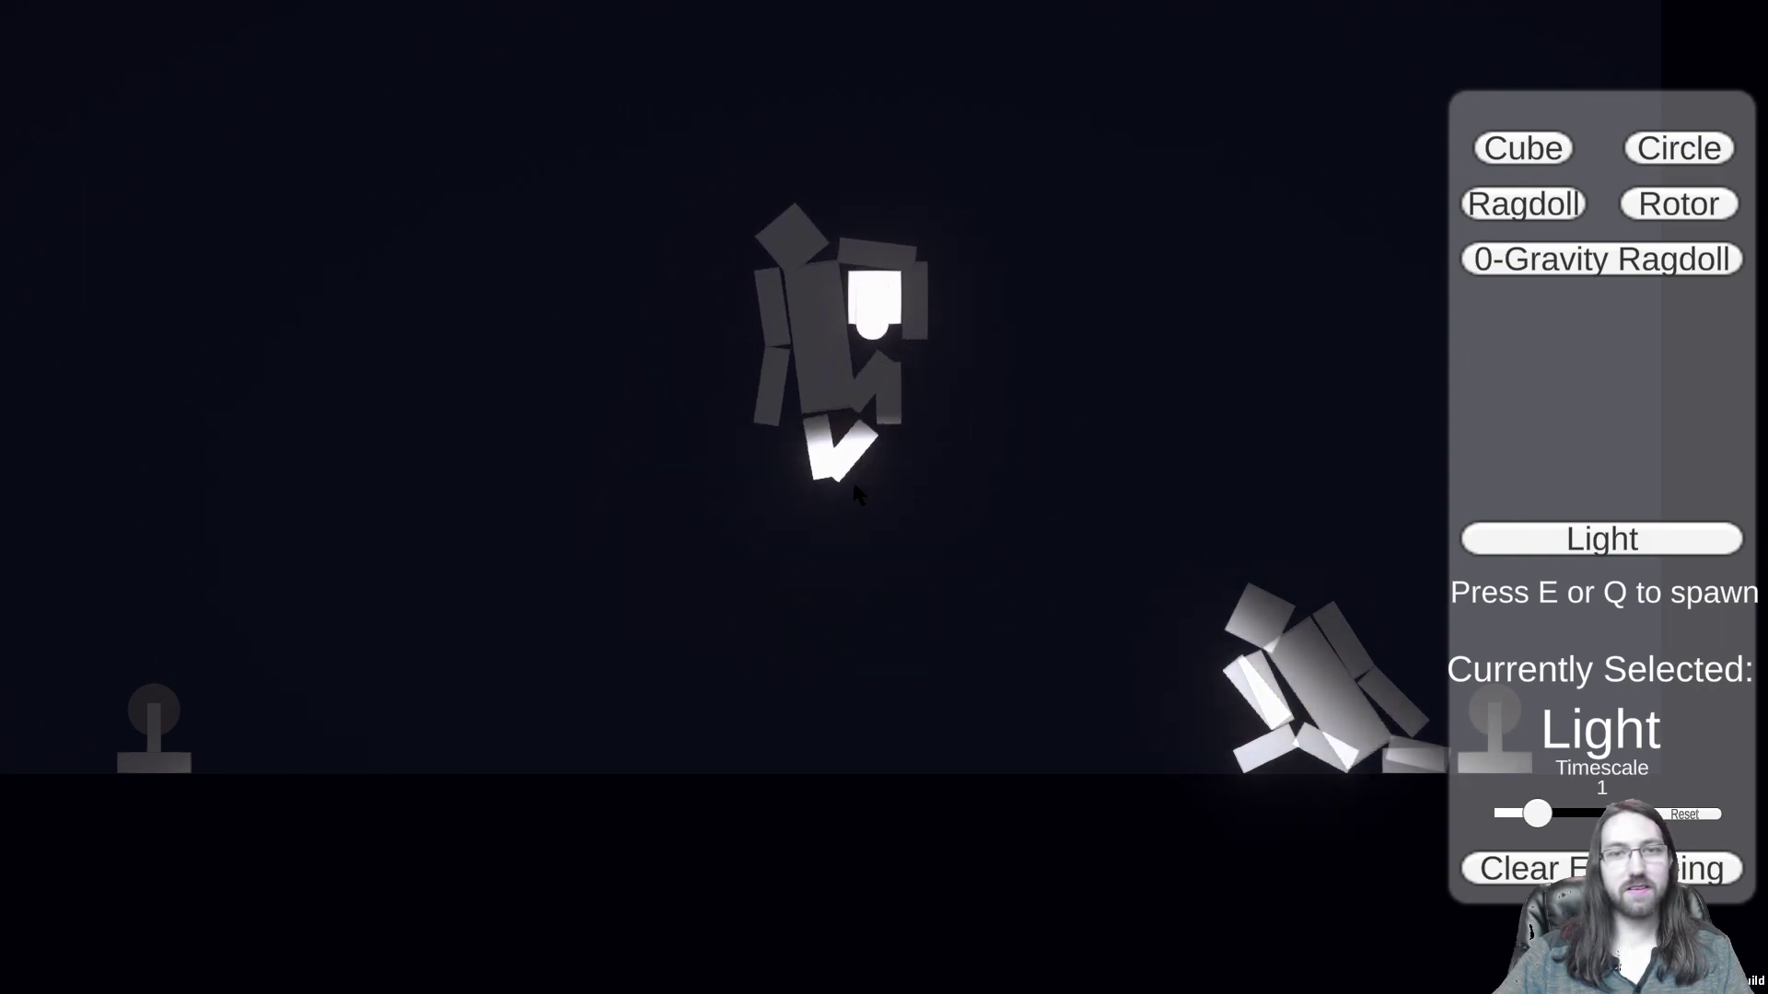
pyautogui.moveTo(852, 478); pyautogui.dragTo(739, 565, button='middle')
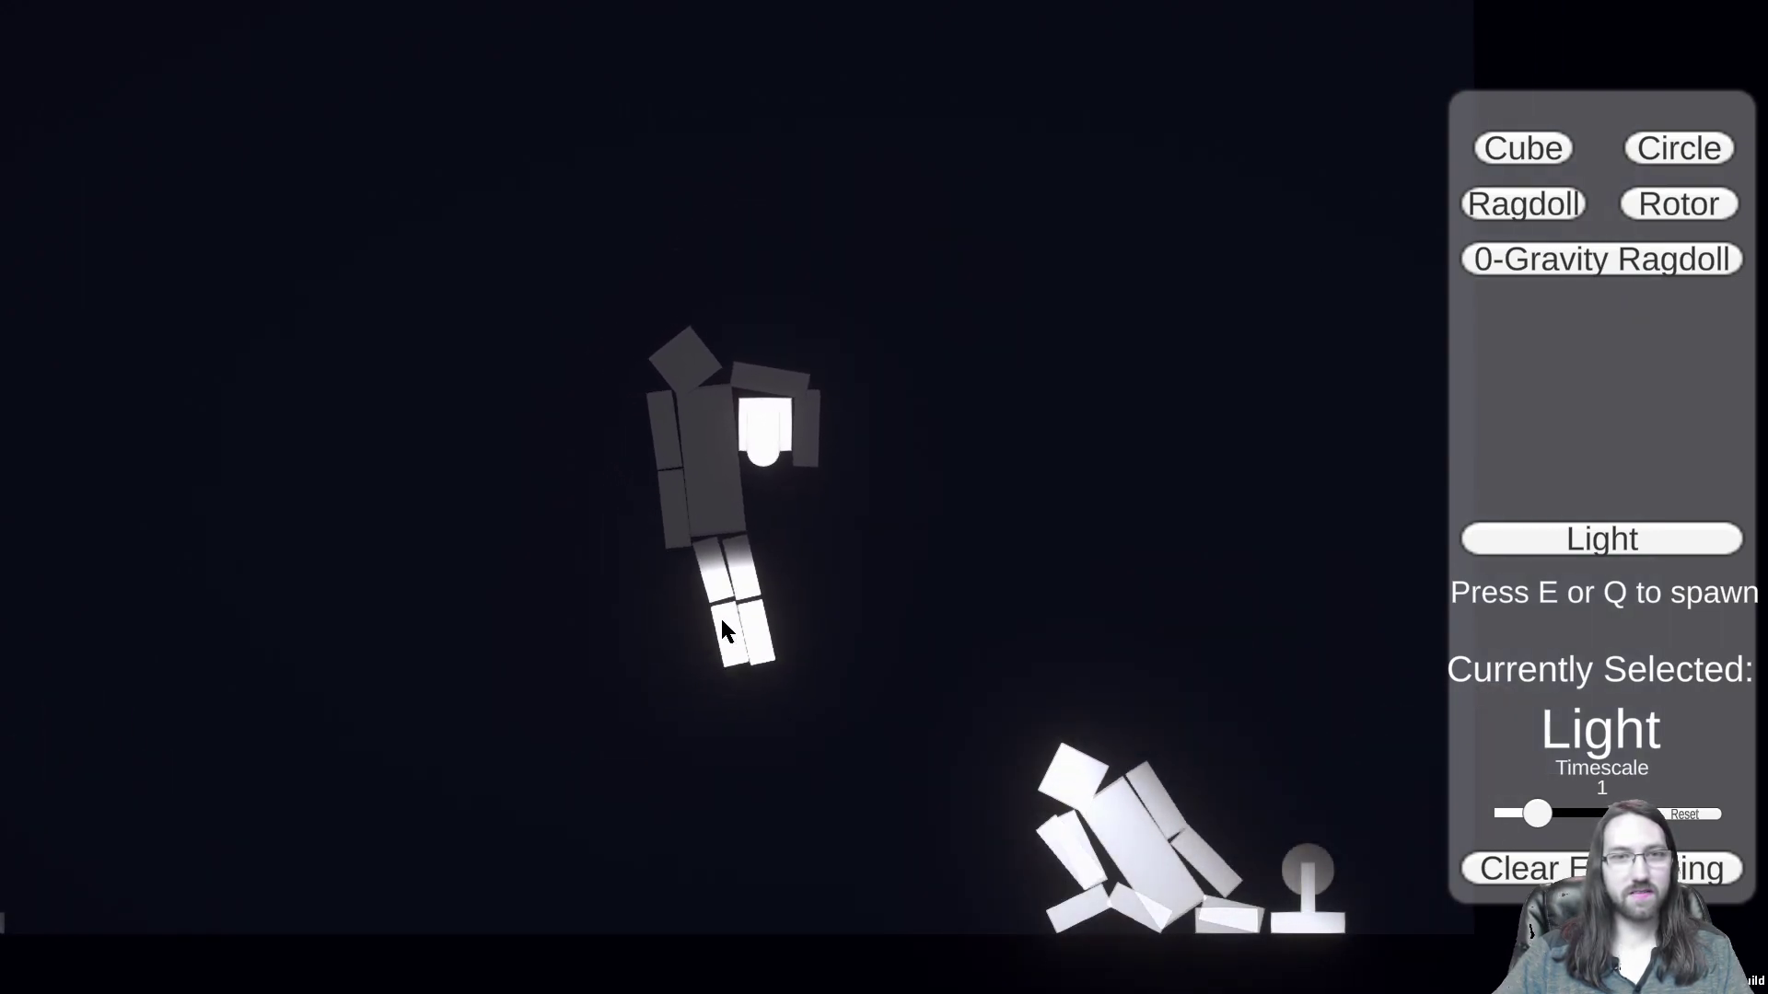
pyautogui.press('e')
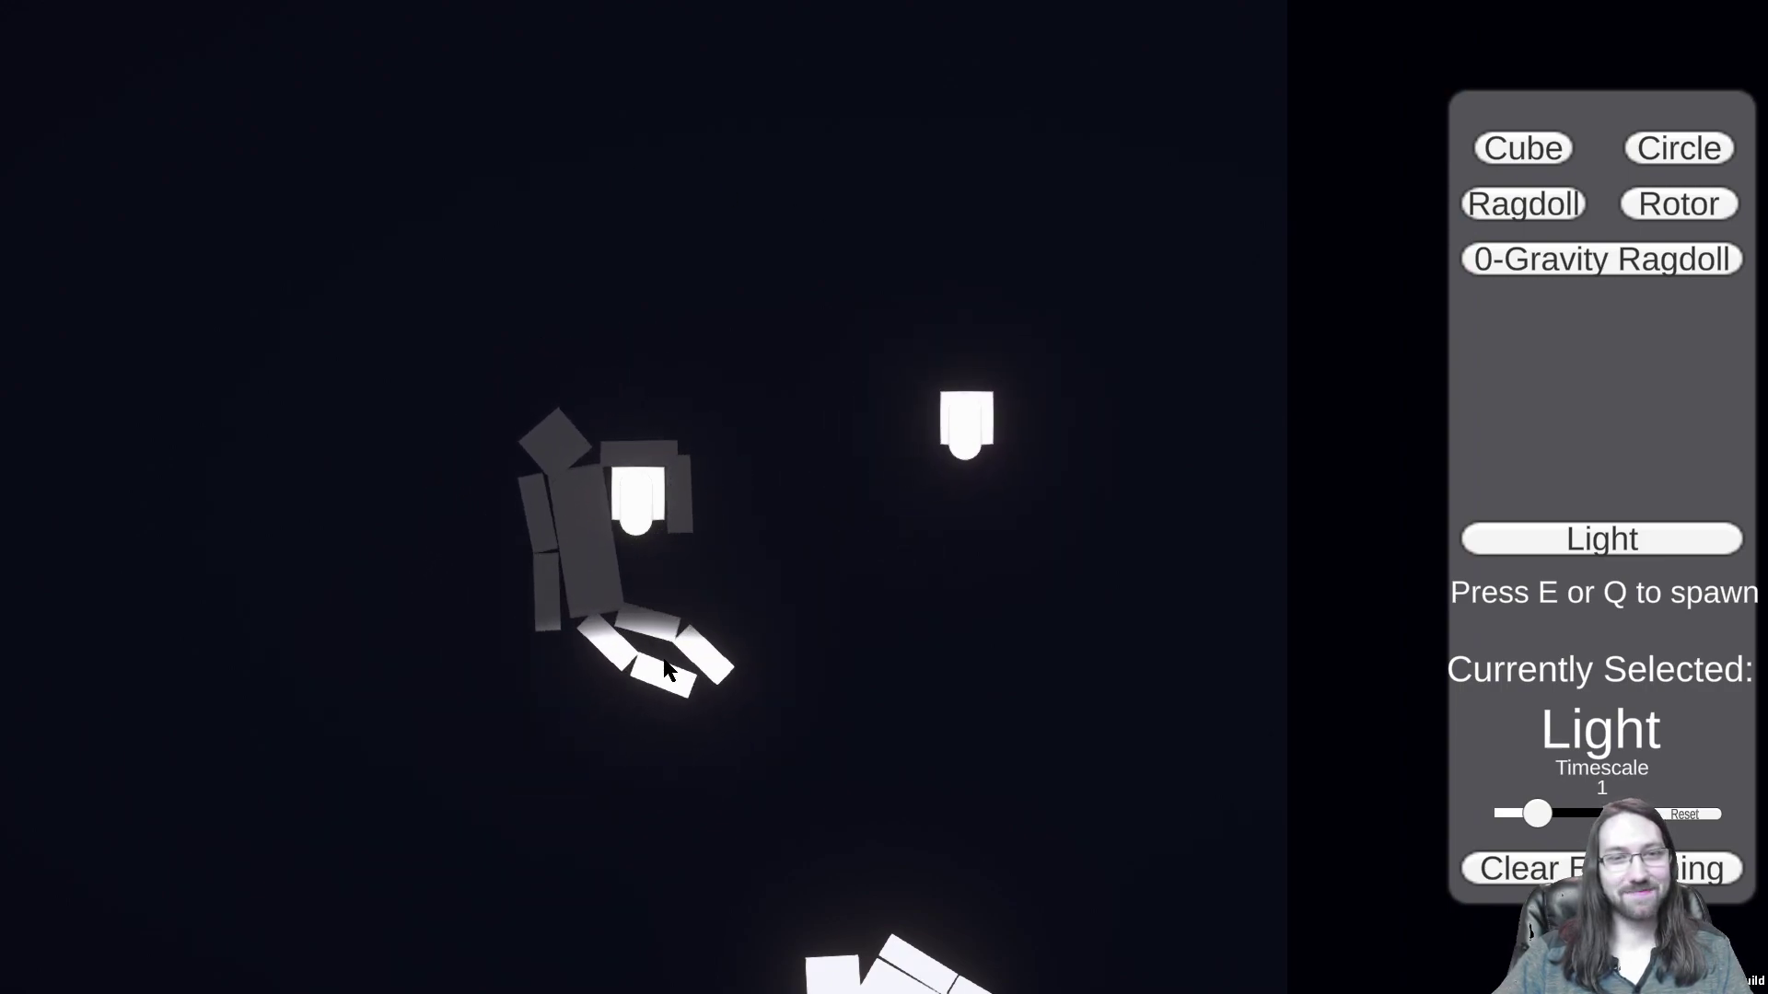
pyautogui.press('e')
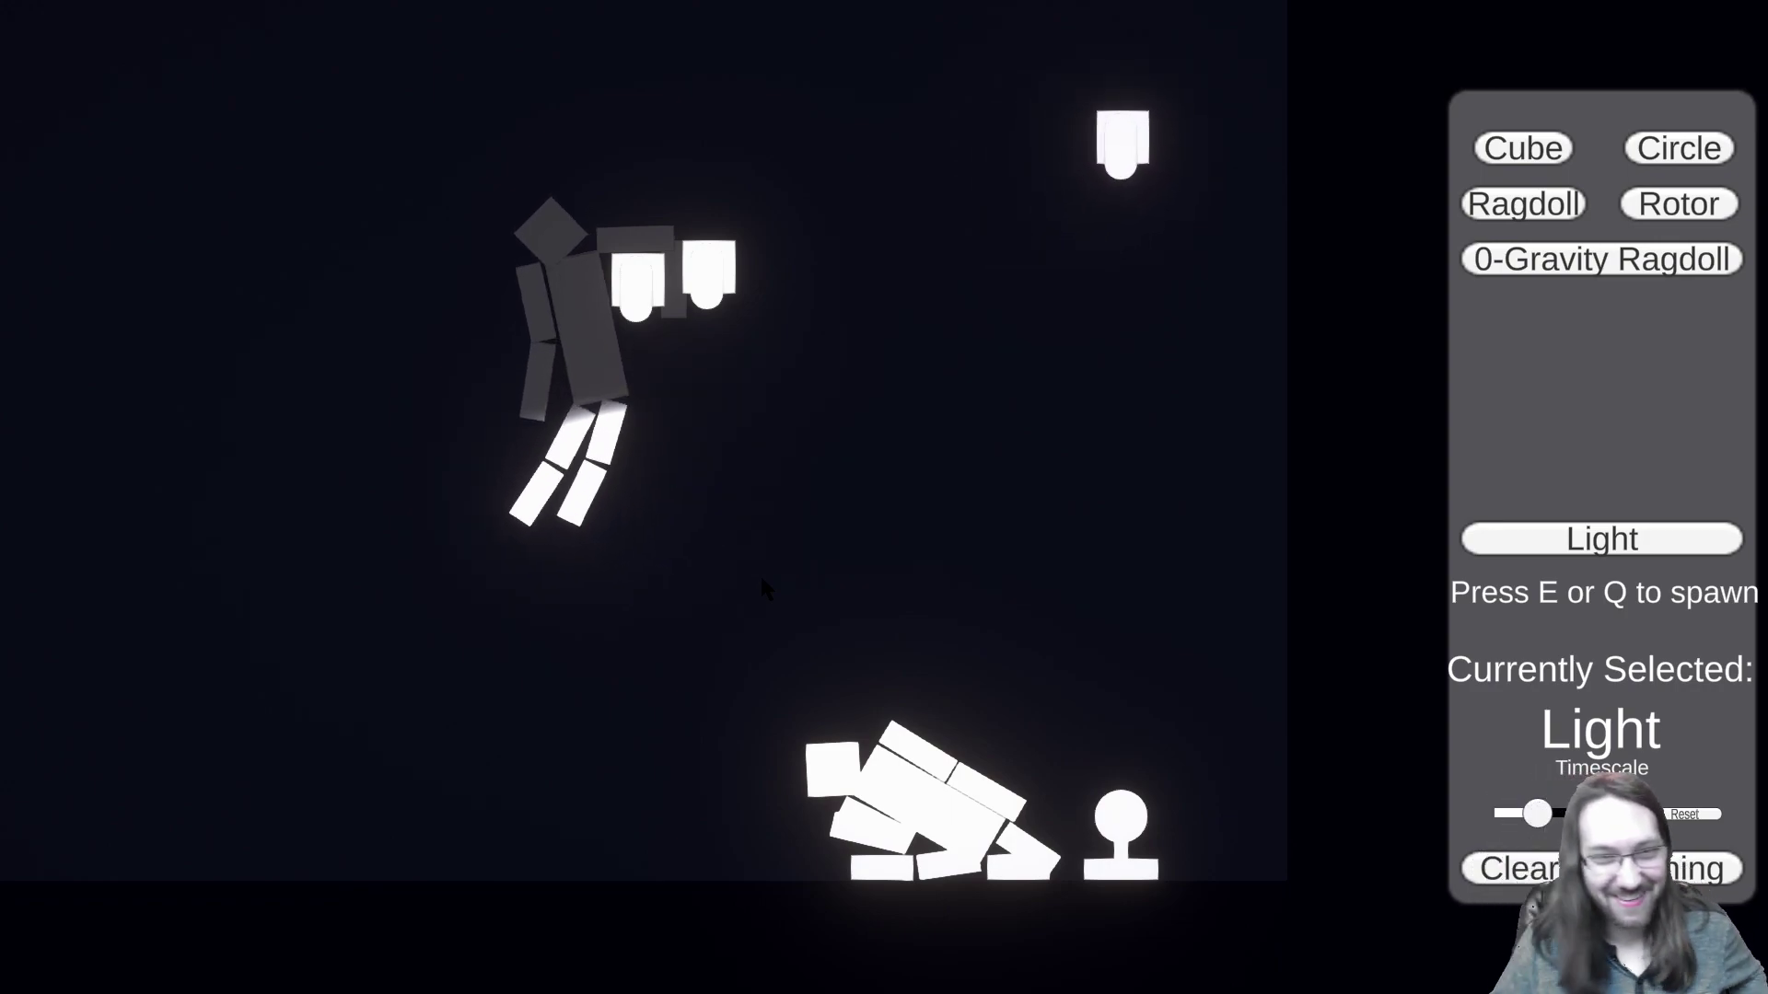
pyautogui.moveTo(1169, 116); pyautogui.dragTo(775, 540)
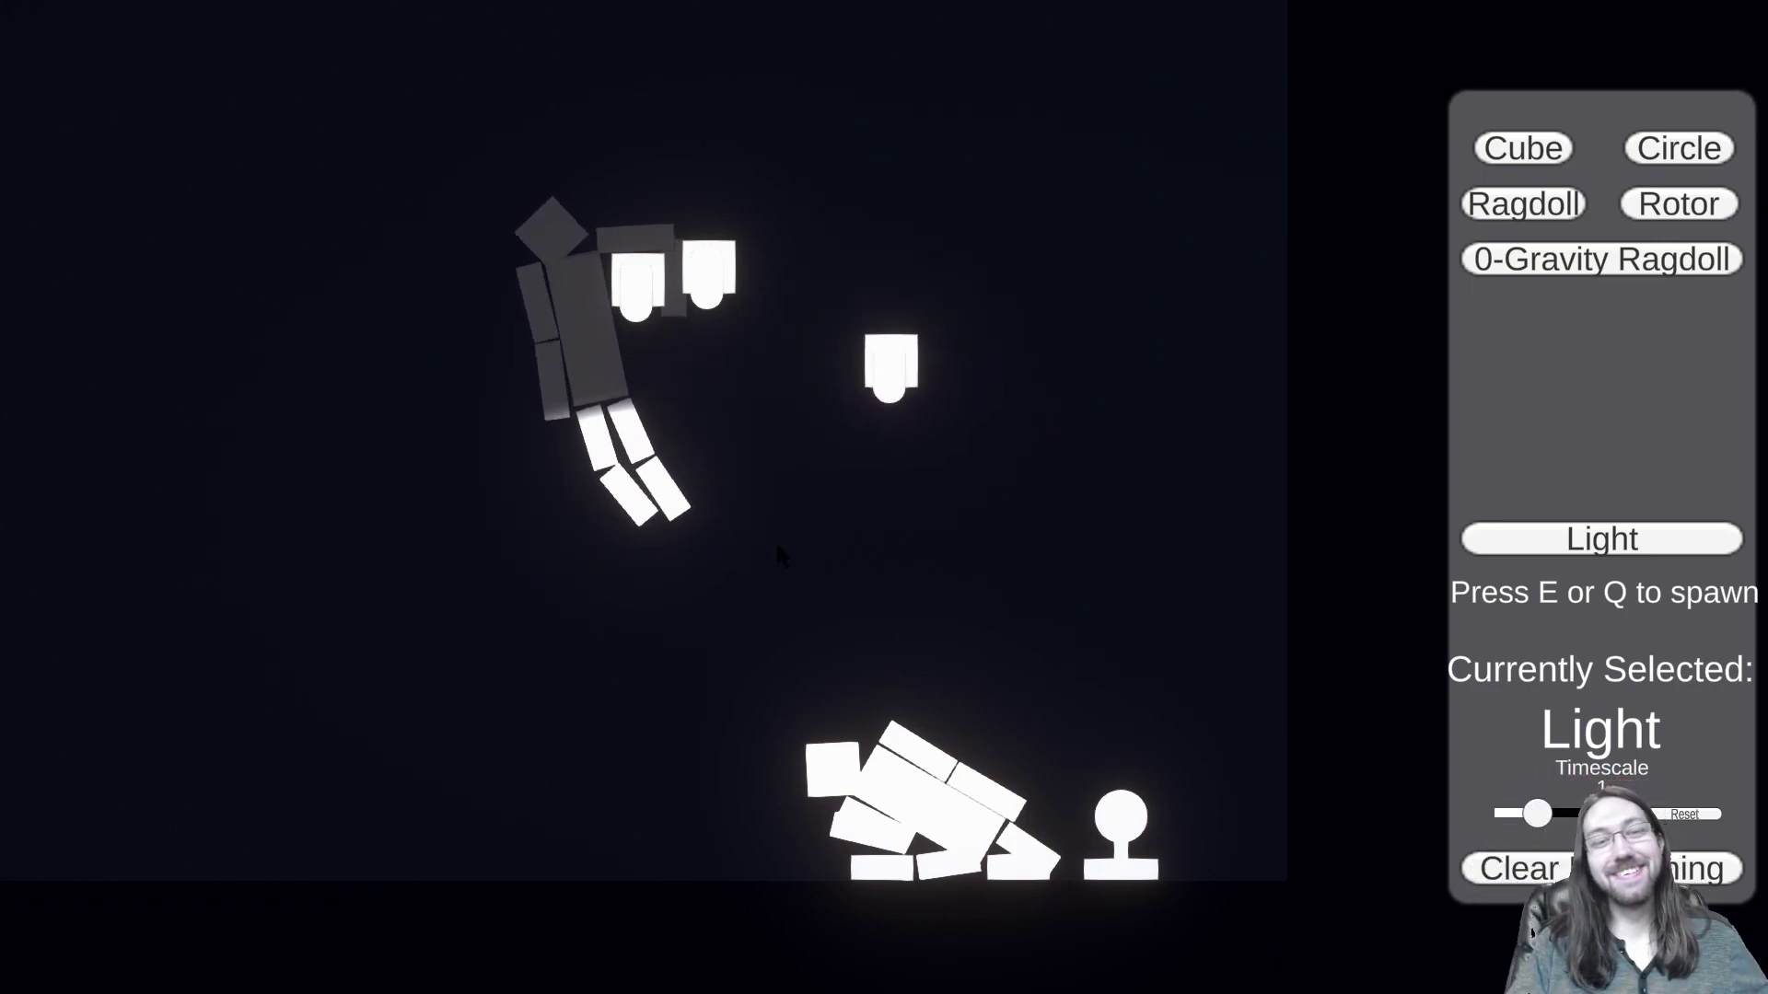
pyautogui.press('e')
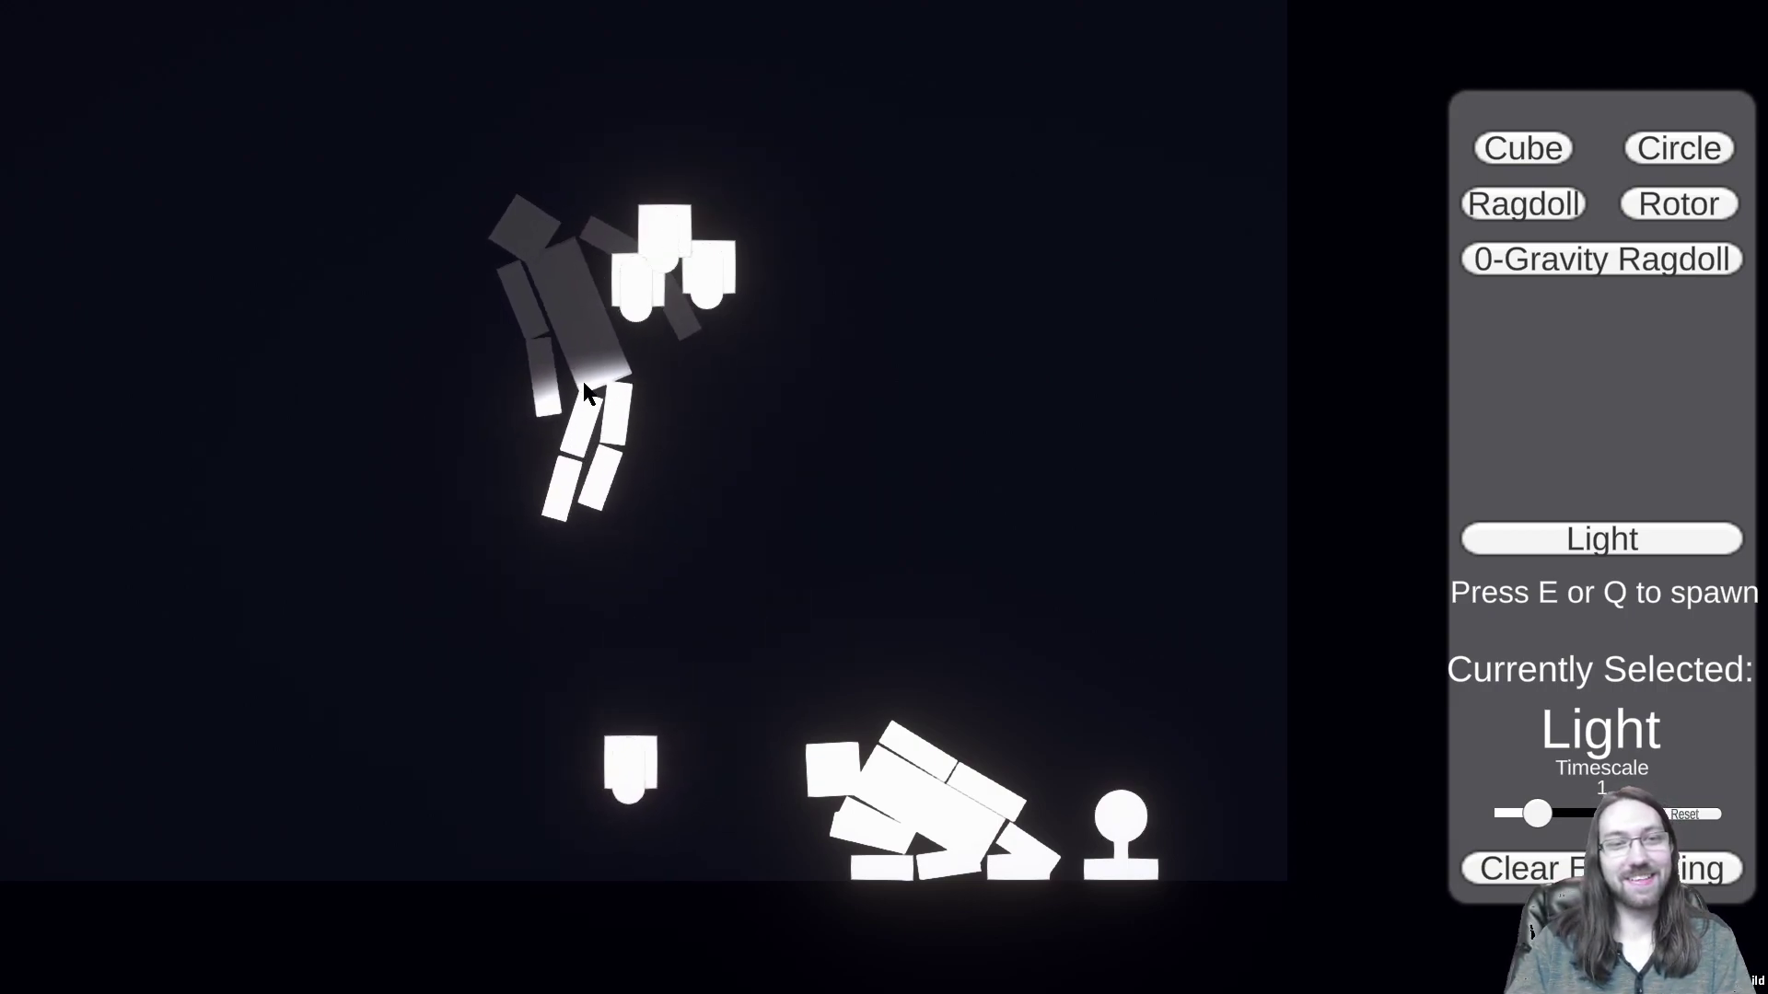
pyautogui.moveTo(537, 391); pyautogui.dragTo(368, 267)
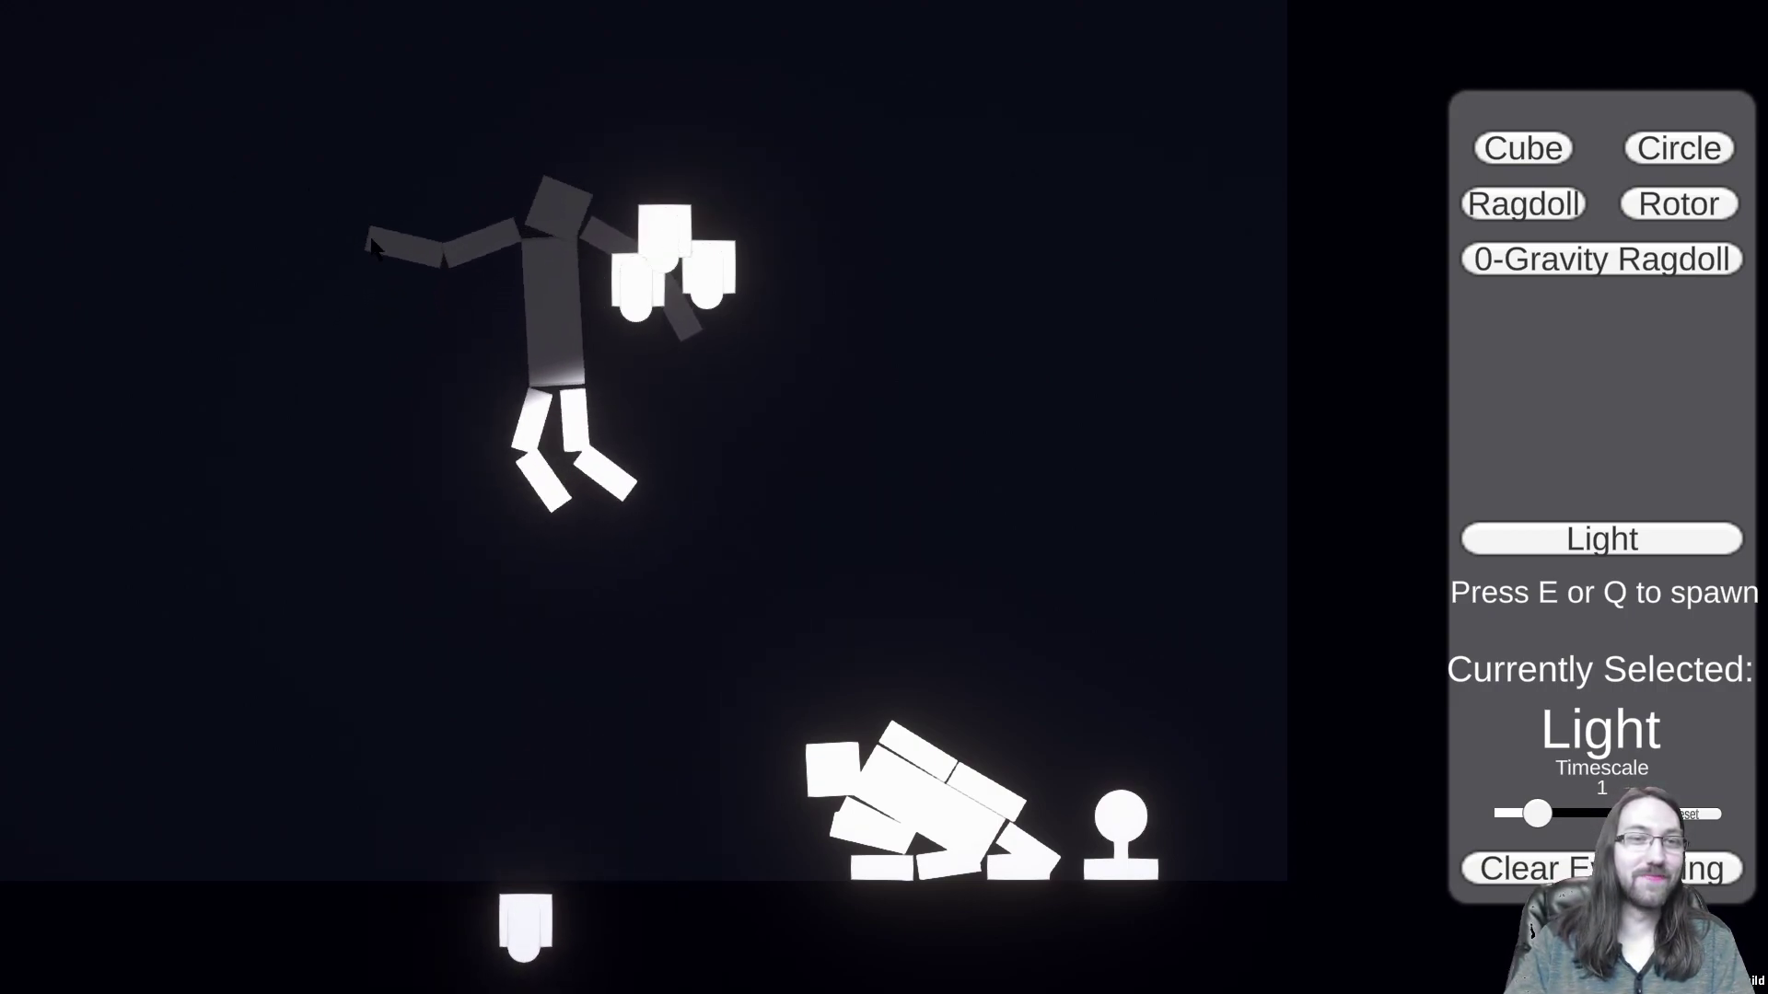
pyautogui.press('e')
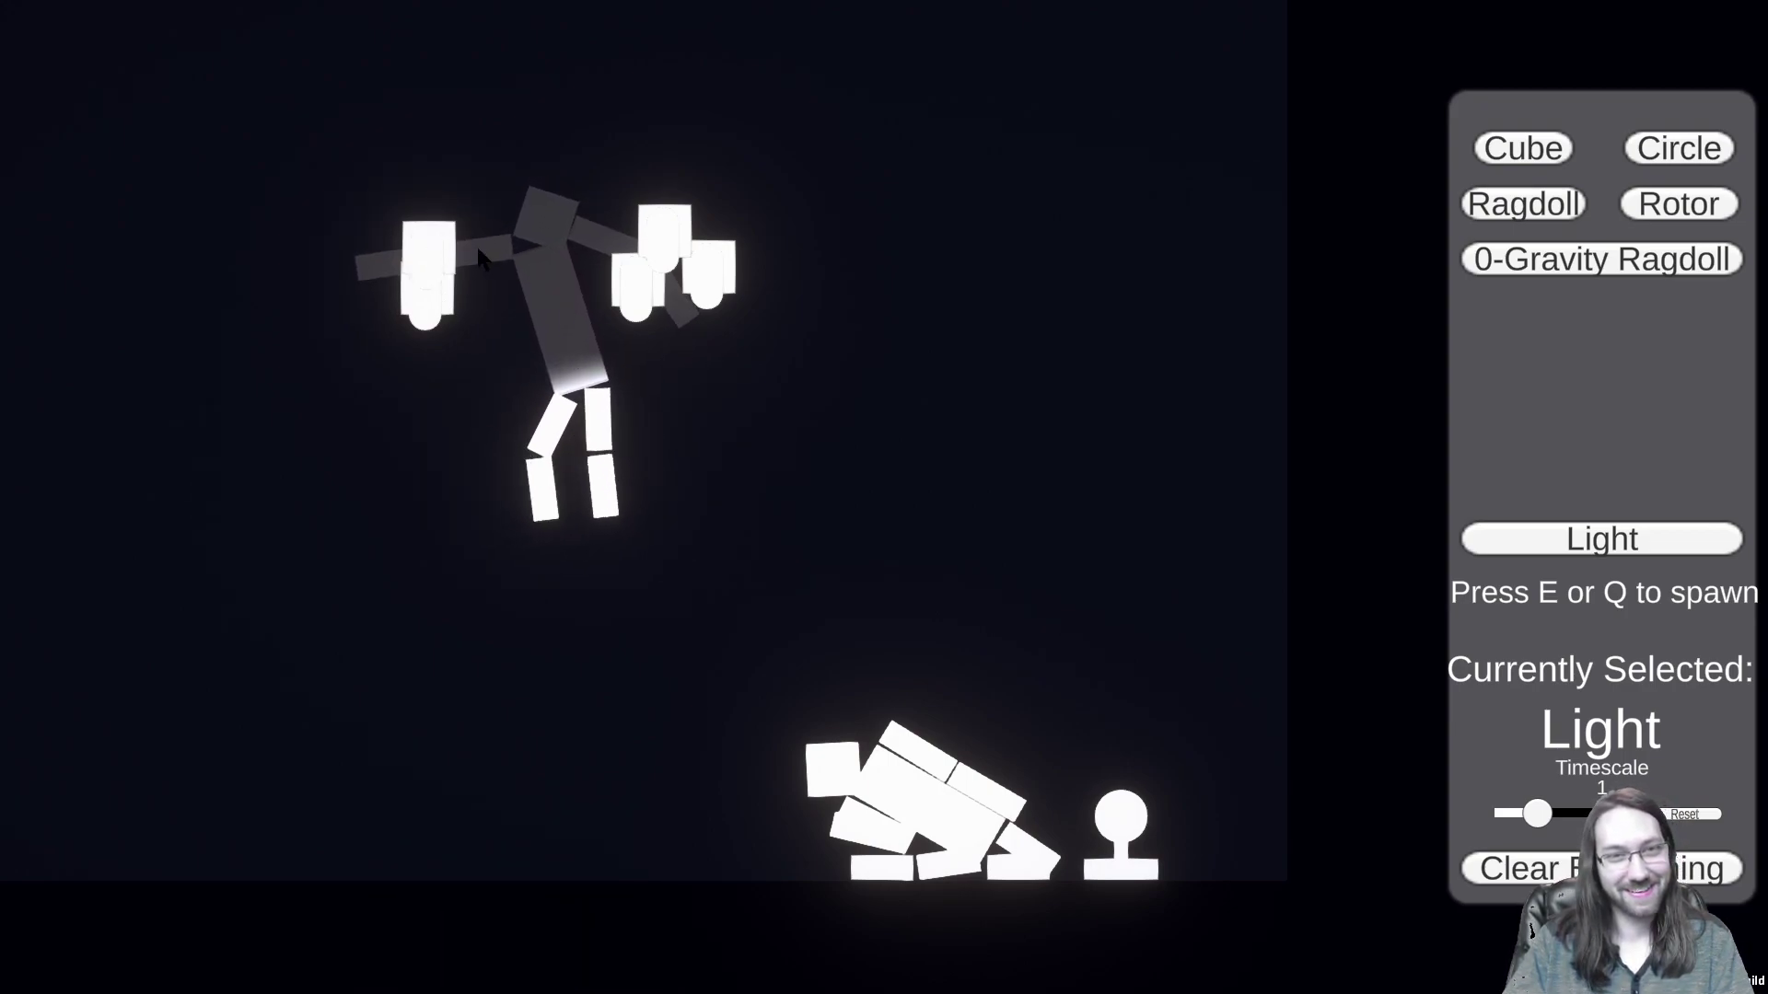
# Step: Lift the collapsed second ragdoll into the air beside the lights, adding more lights above
pyautogui.moveTo(836, 773); pyautogui.dragTo(962, 304)
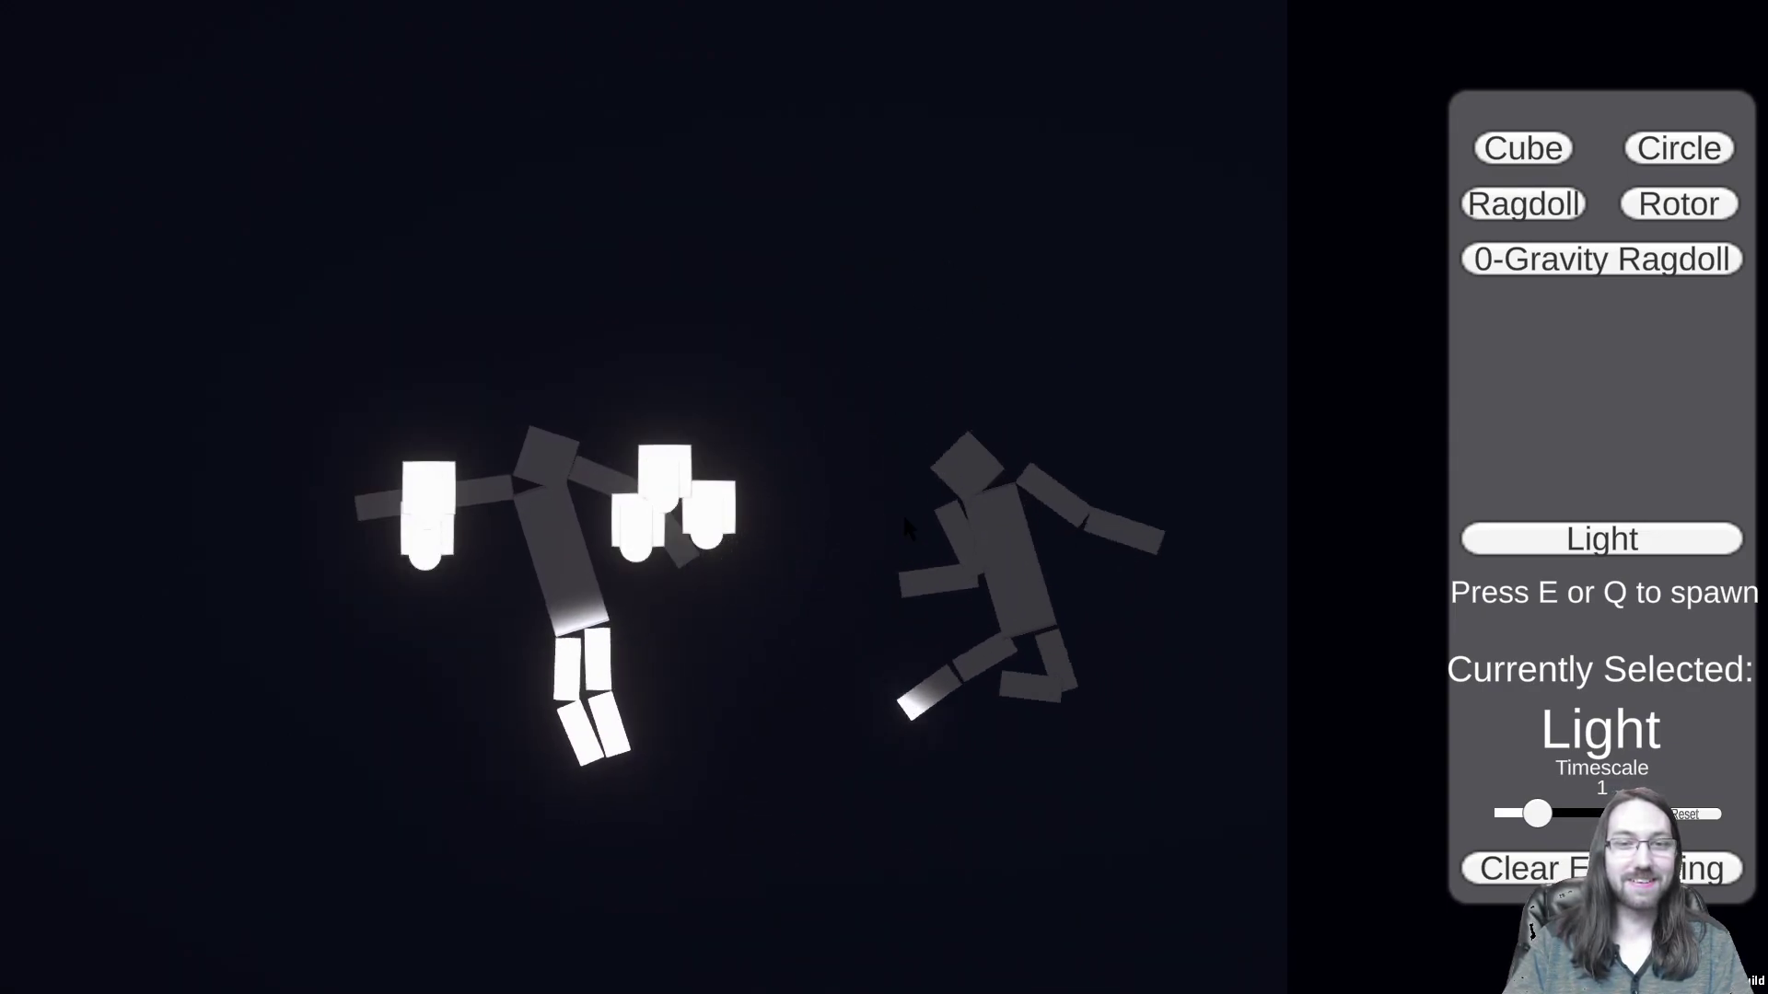
pyautogui.press('e')
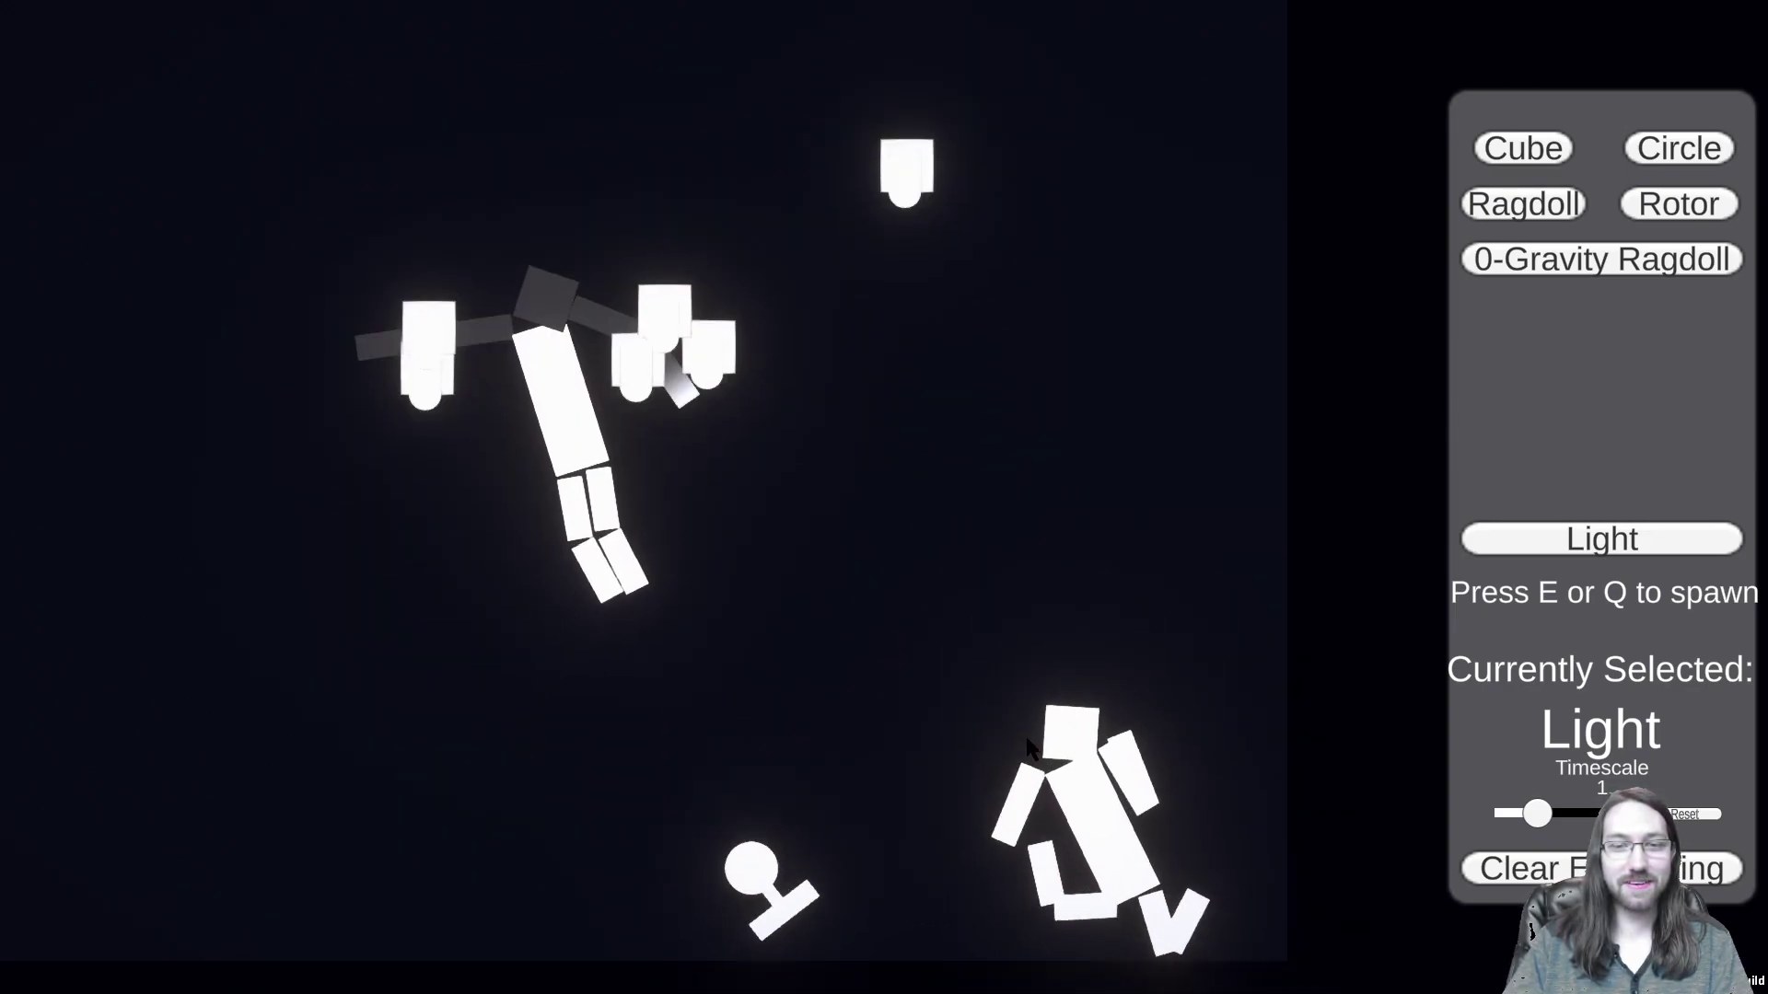
pyautogui.moveTo(1057, 729); pyautogui.dragTo(800, 363)
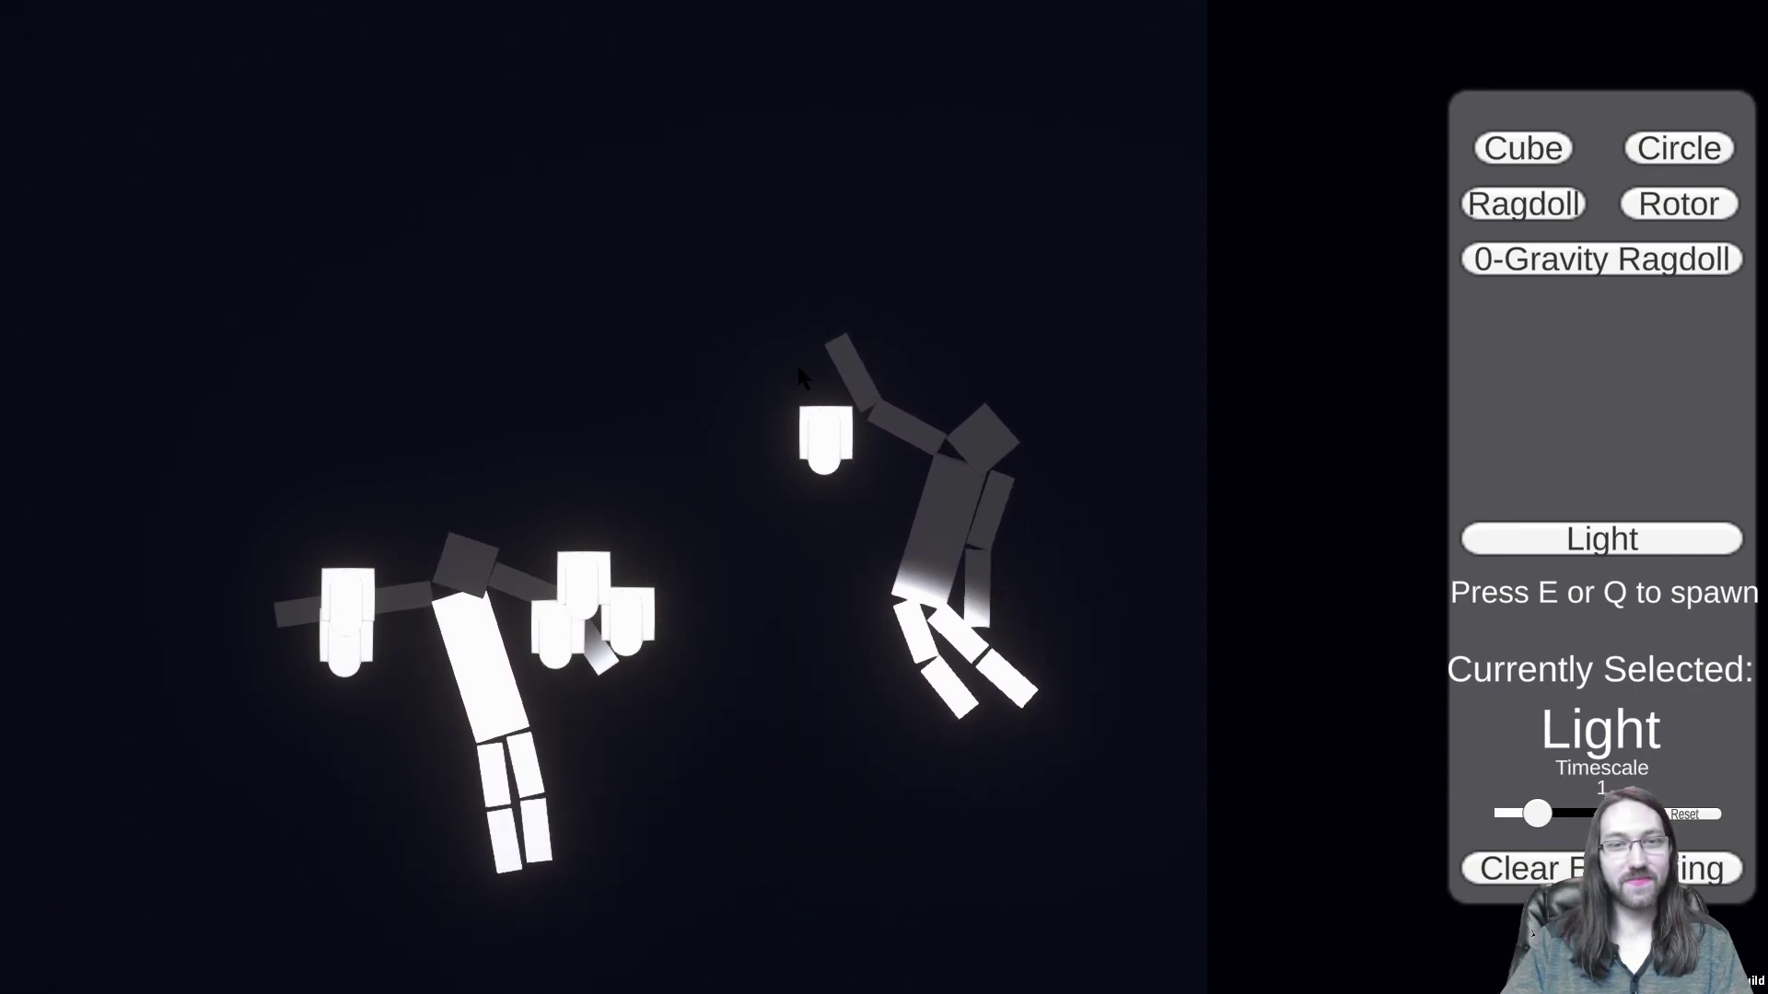
pyautogui.moveTo(825, 444); pyautogui.dragTo(682, 572)
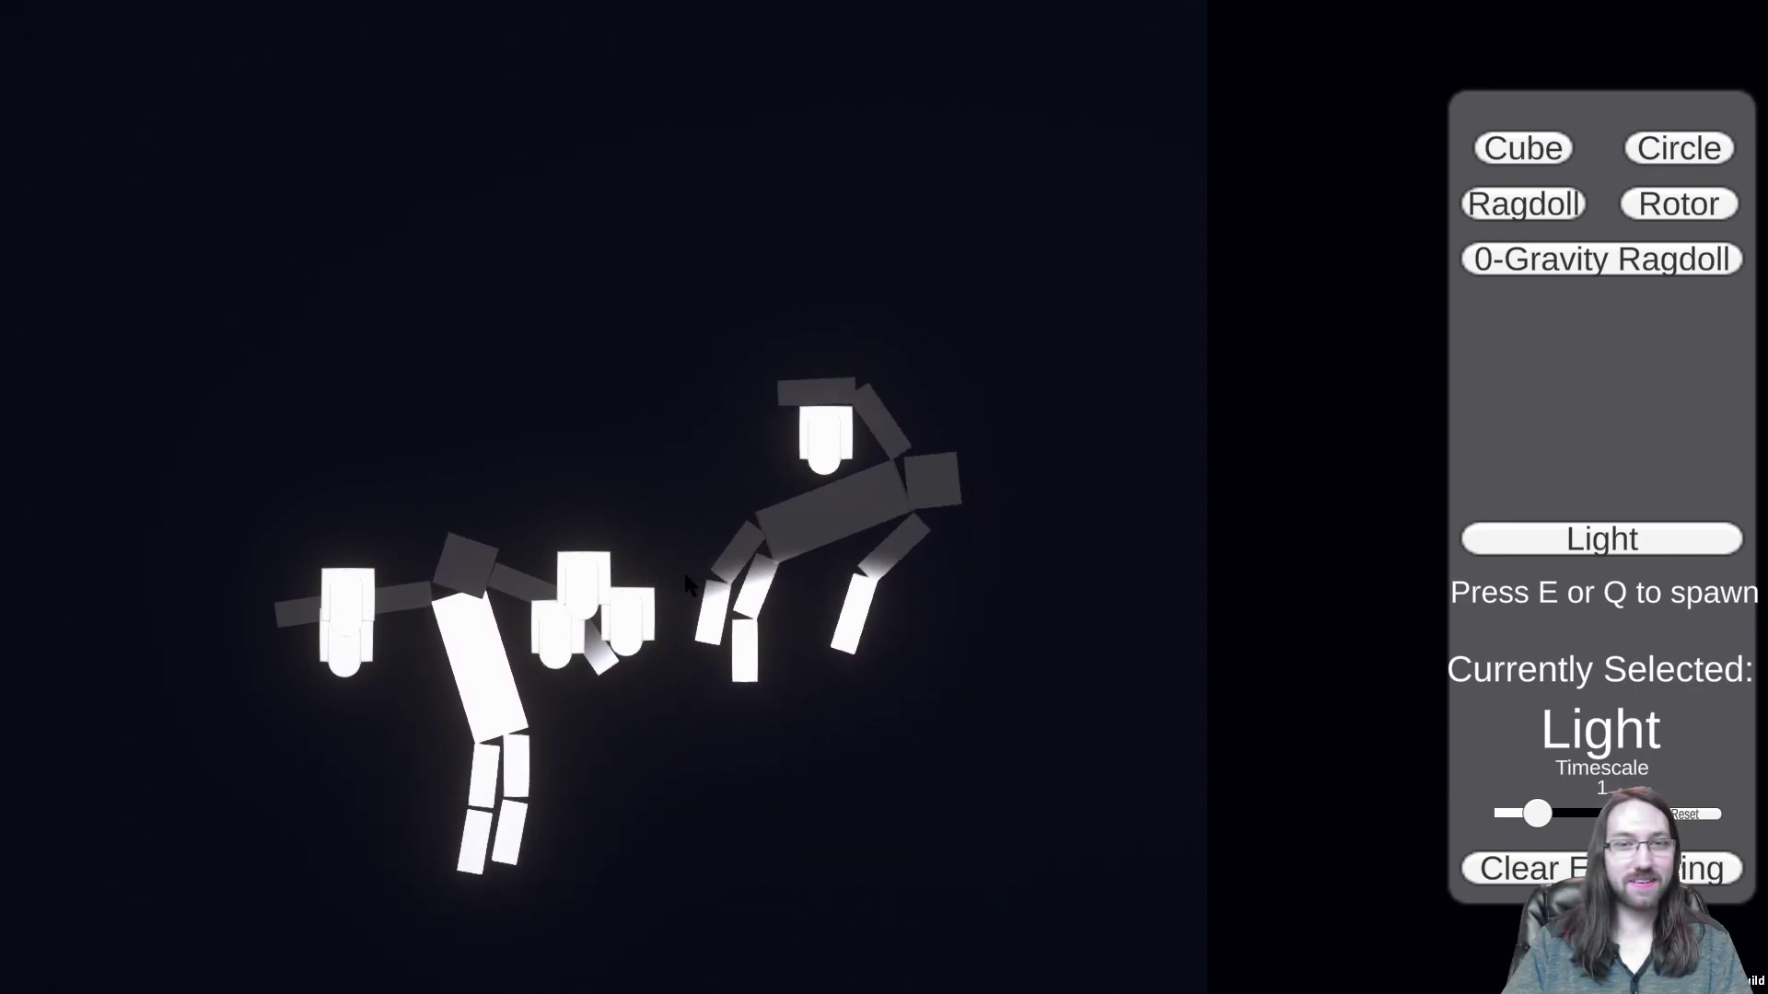
pyautogui.moveTo(838, 571); pyautogui.dragTo(845, 411)
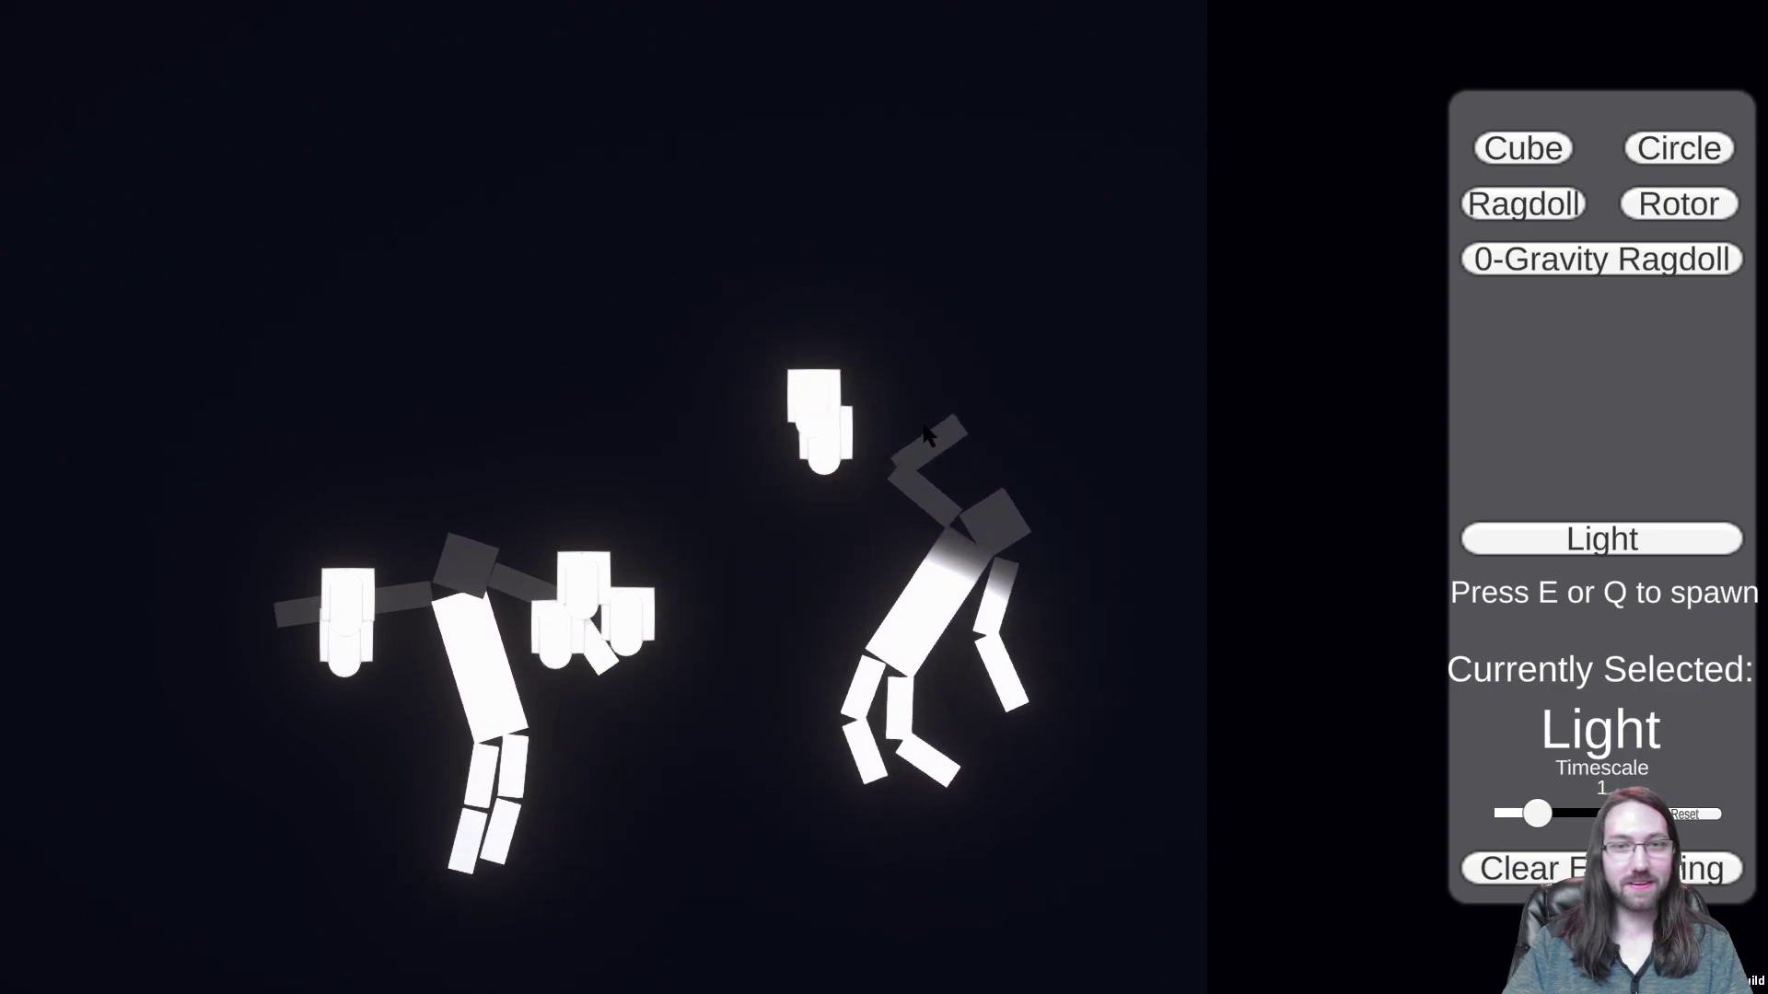
pyautogui.press('e')
pyautogui.press('s')
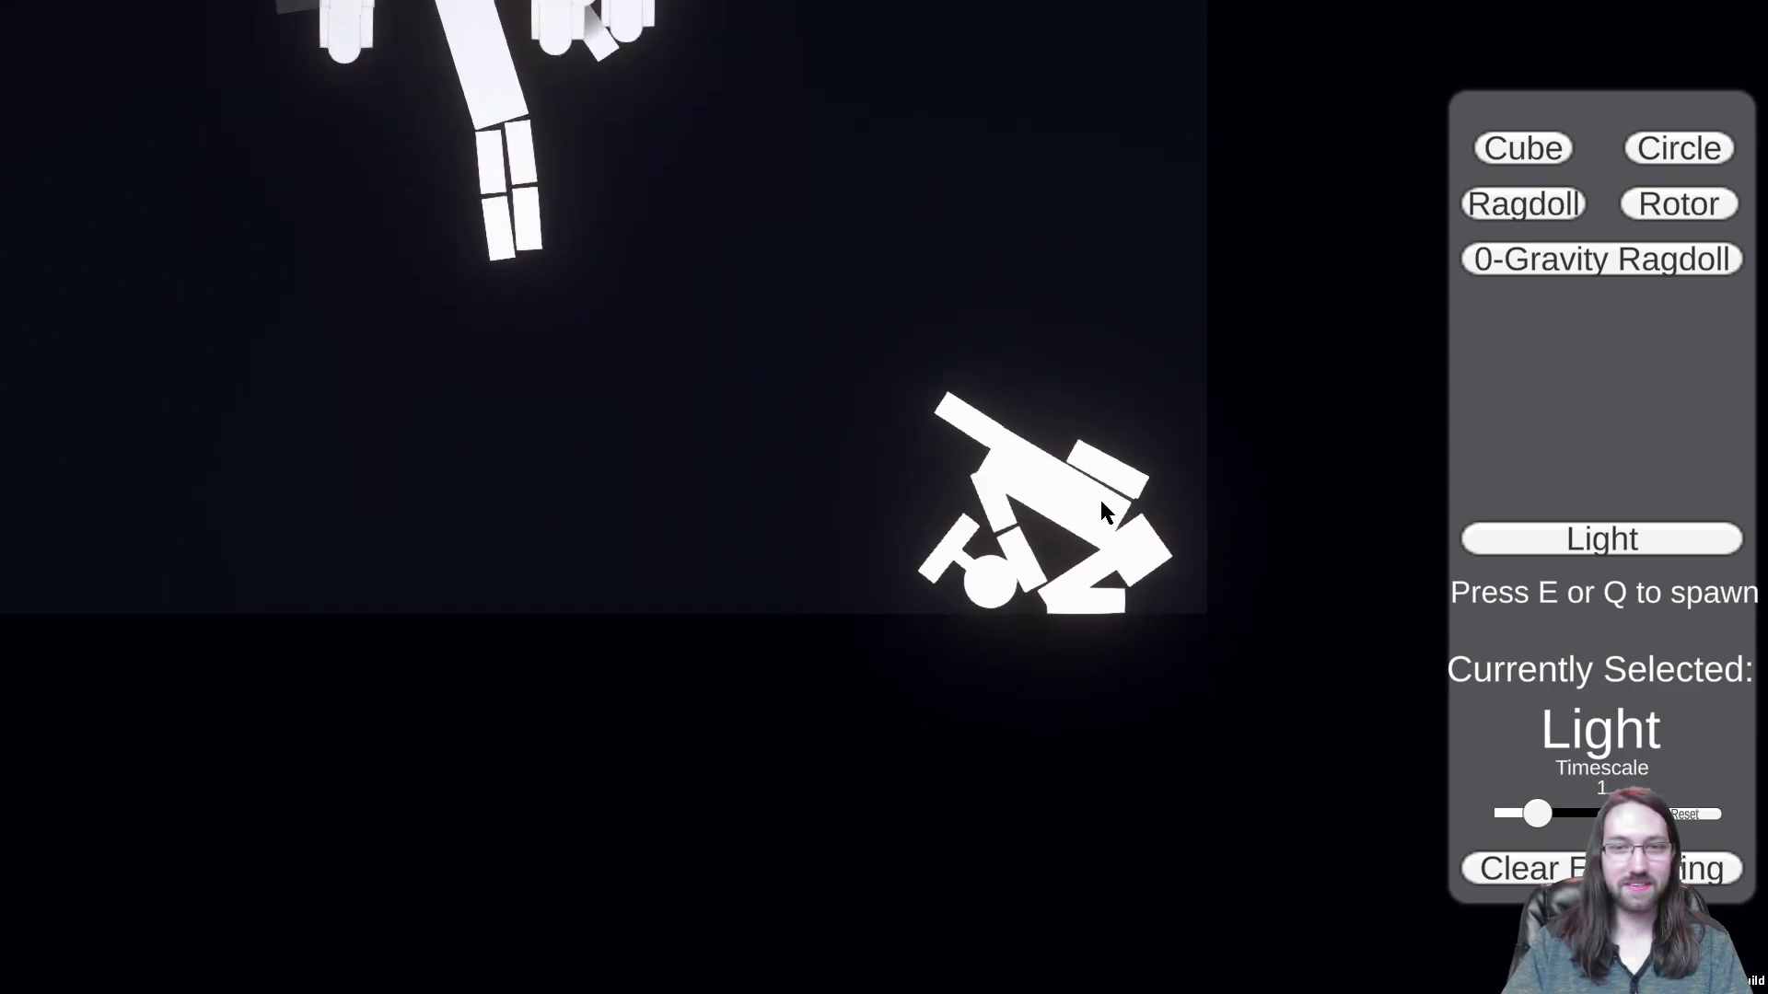
pyautogui.press('w')
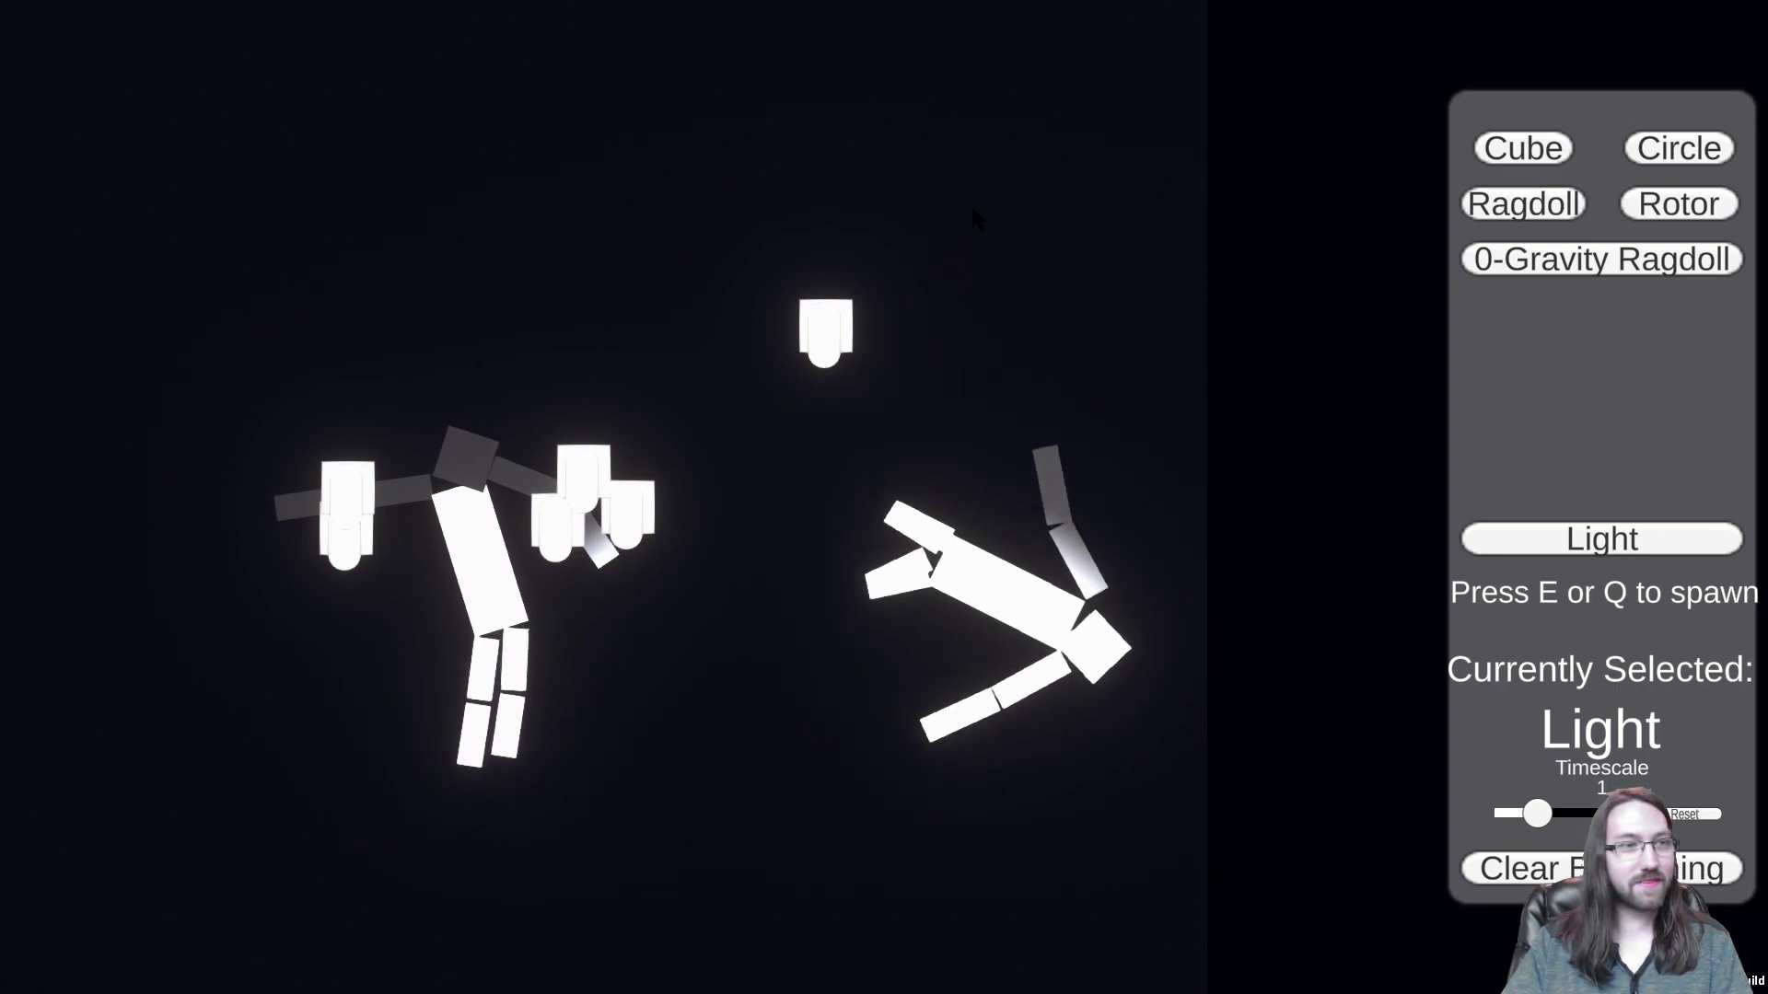
# Step: Hang the grey ragdoll's hand beside a light and spawn more lights next to it
pyautogui.moveTo(963, 204); pyautogui.dragTo(753, 367)
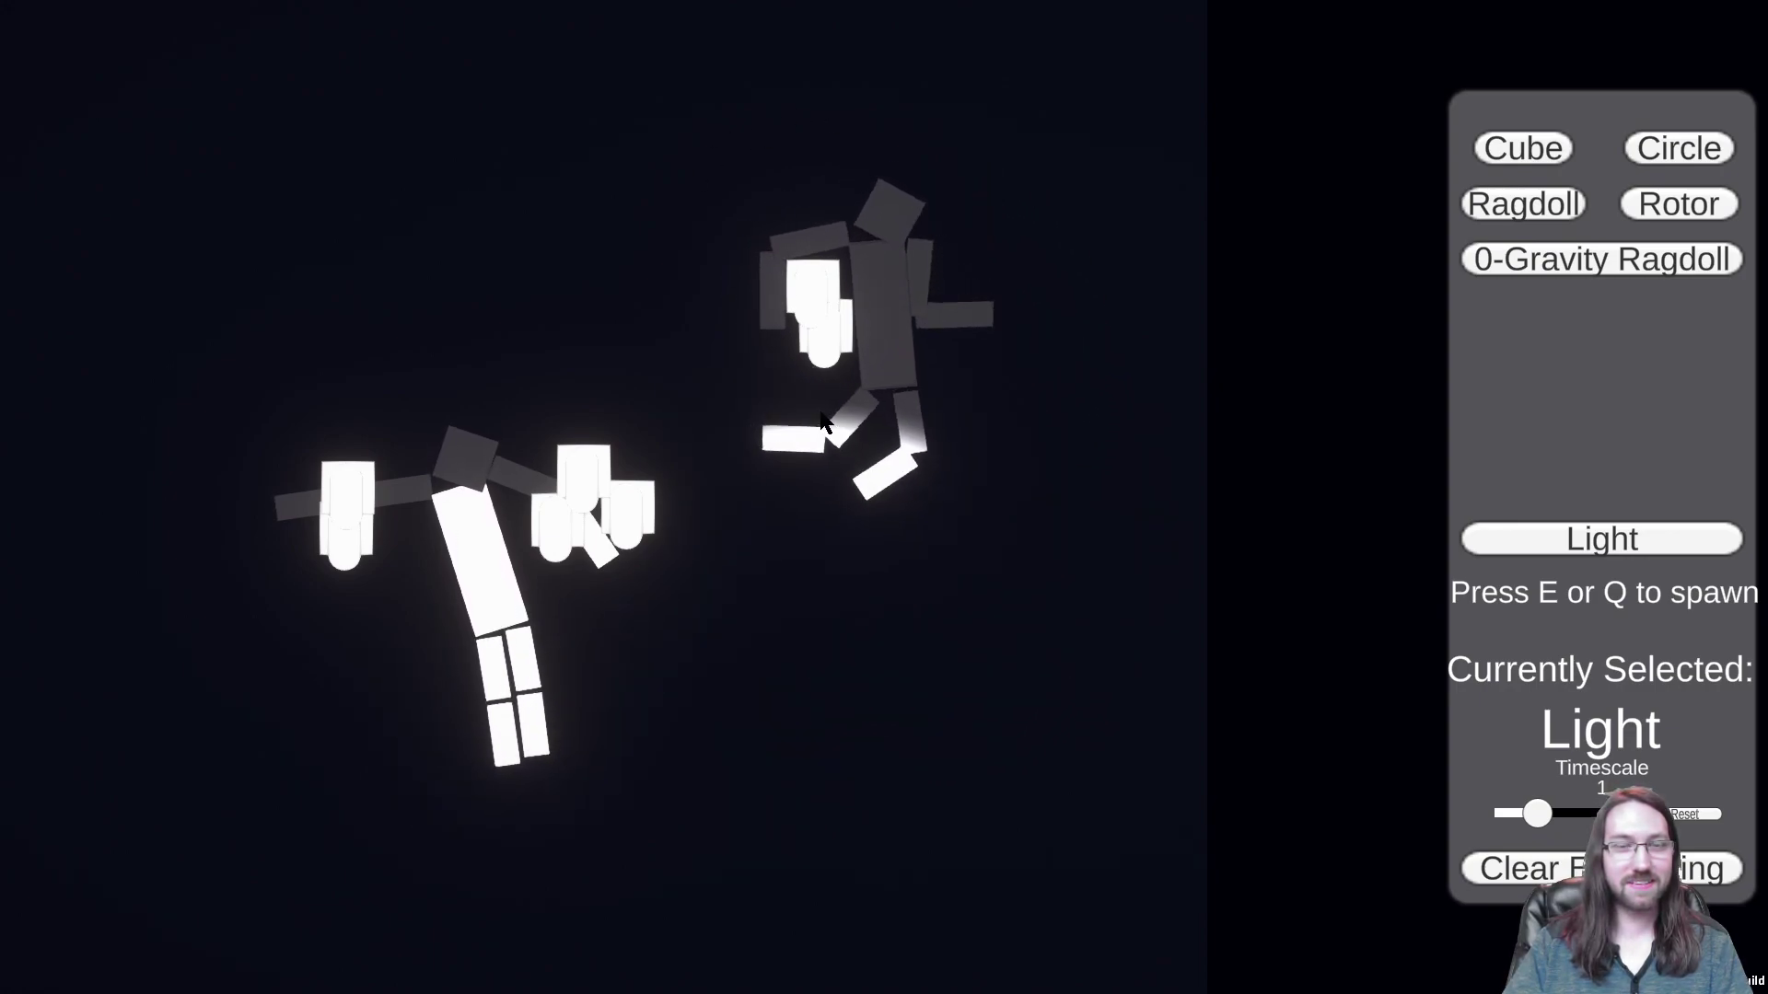
pyautogui.moveTo(827, 377); pyautogui.dragTo(1079, 352)
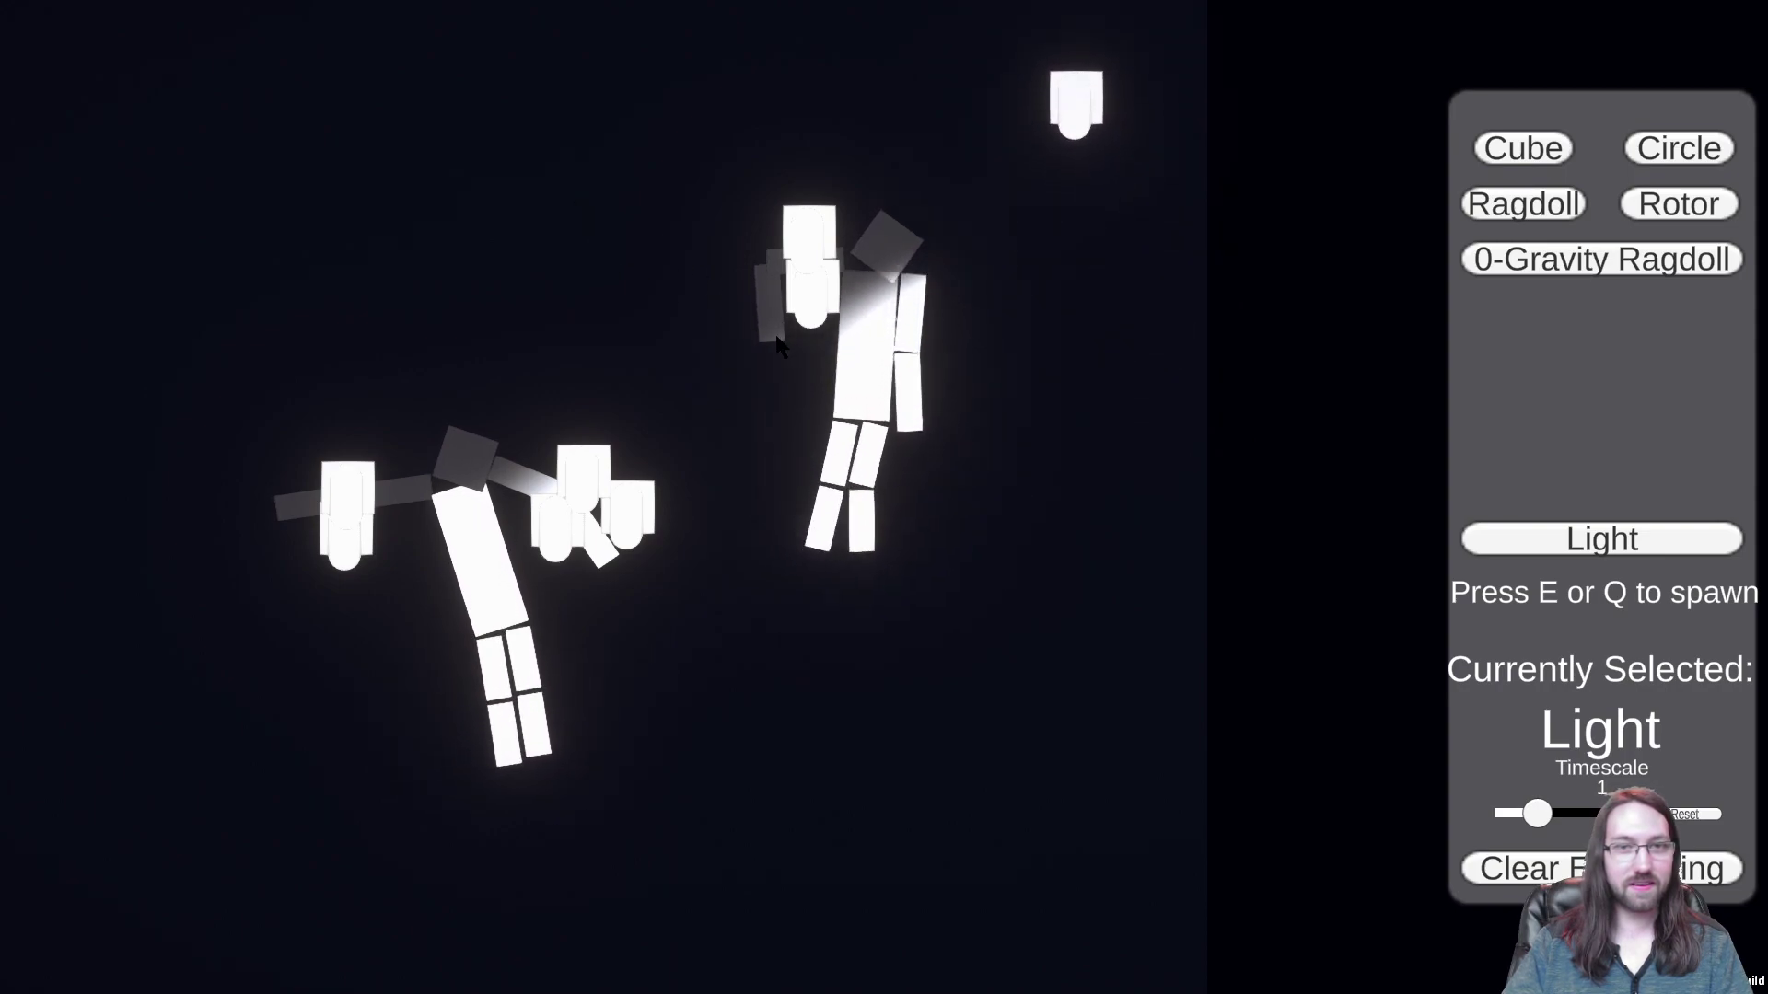
pyautogui.press('e')
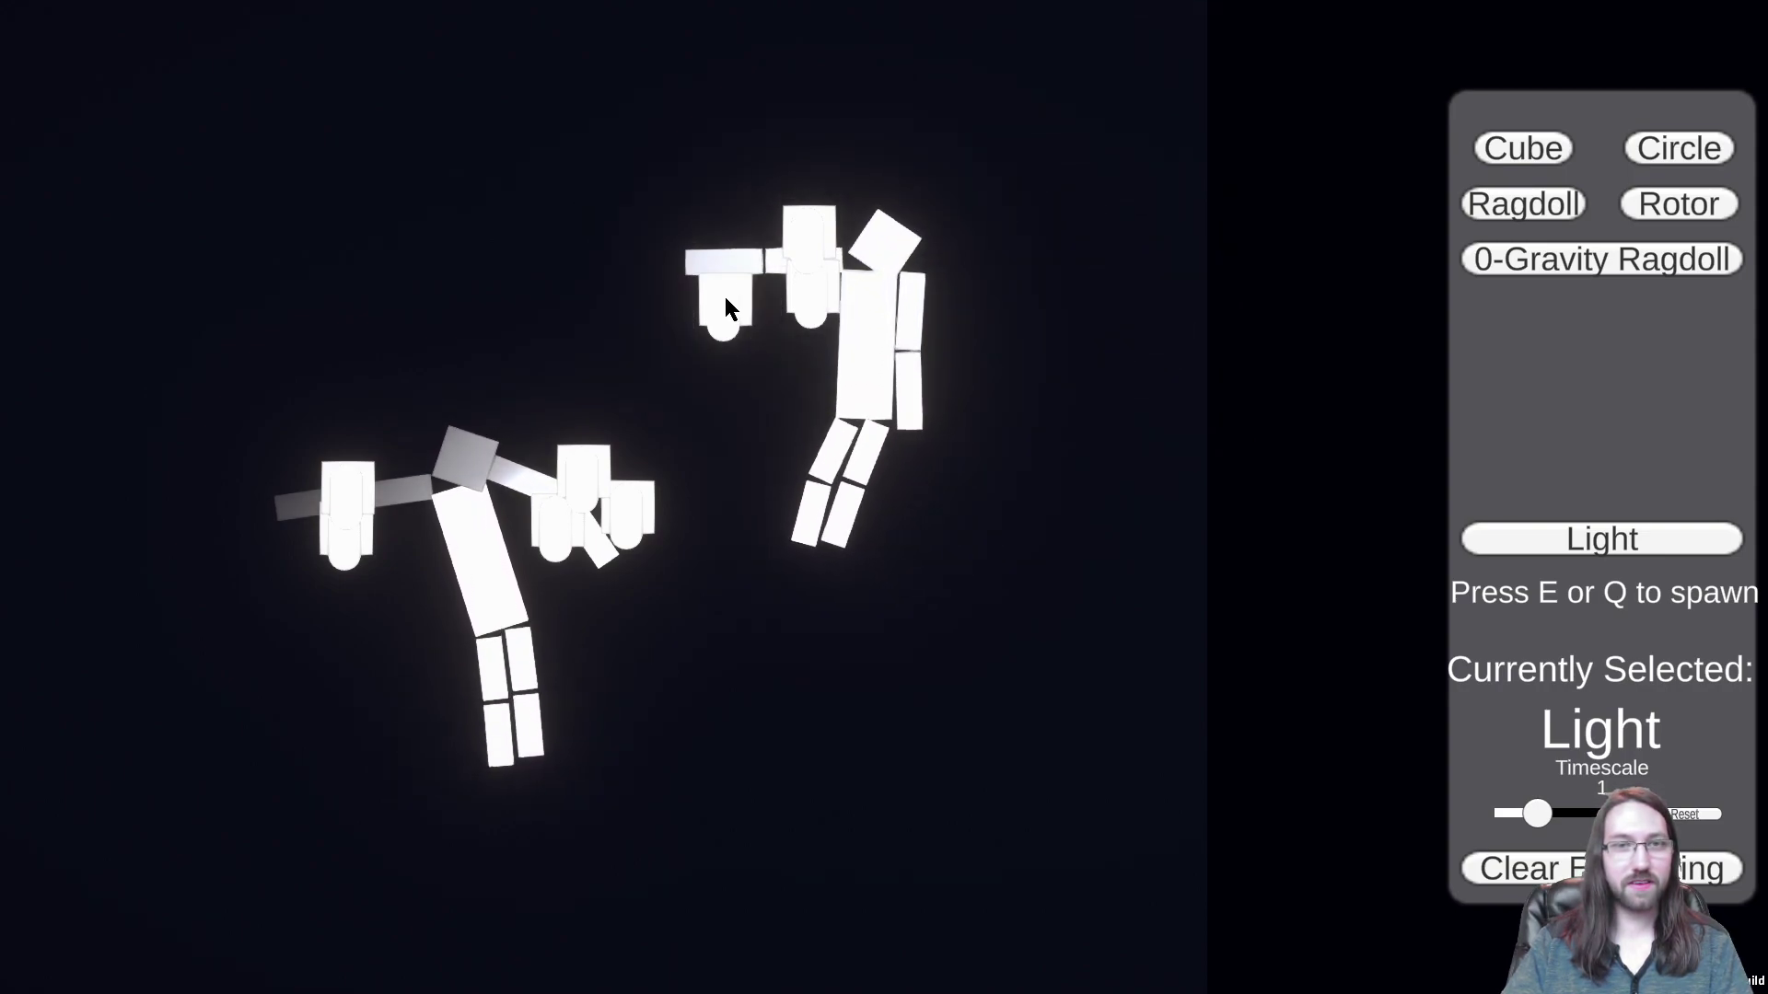
pyautogui.press('e')
pyautogui.moveTo(853, 207); pyautogui.dragTo(967, 571)
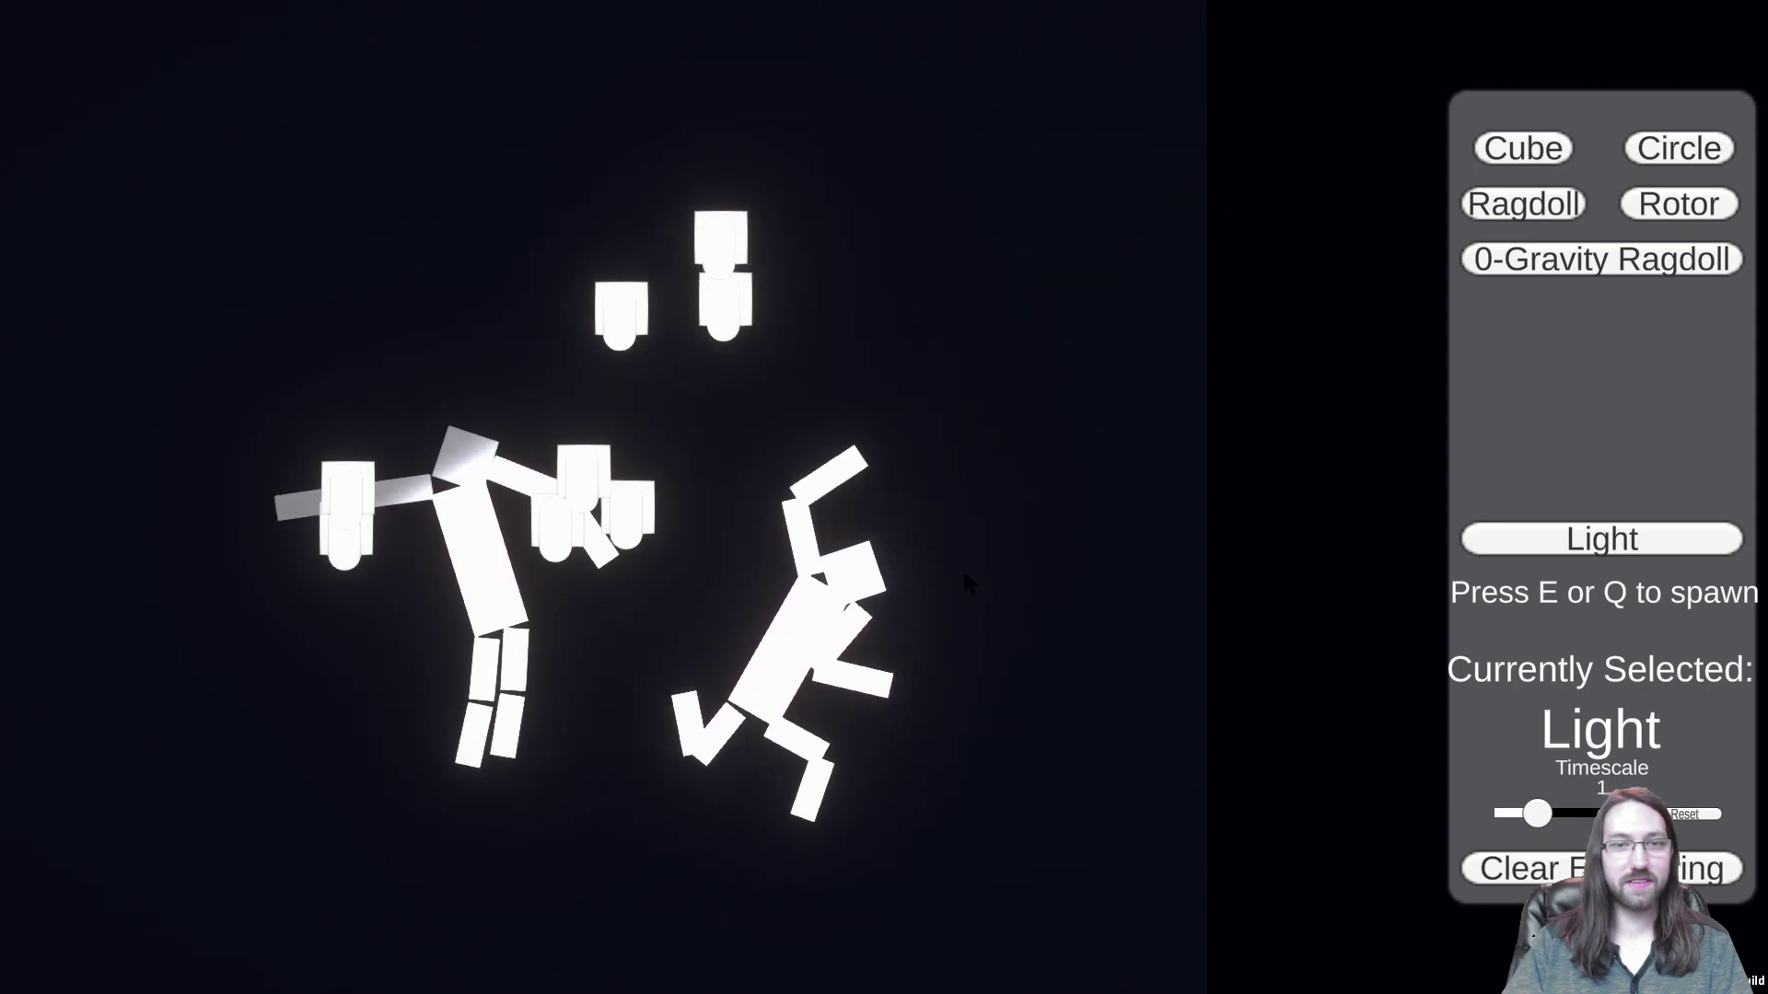
# Step: Lift the fallen ragdoll by its hand while panning between the floor lamps and the lights
pyautogui.press('s')
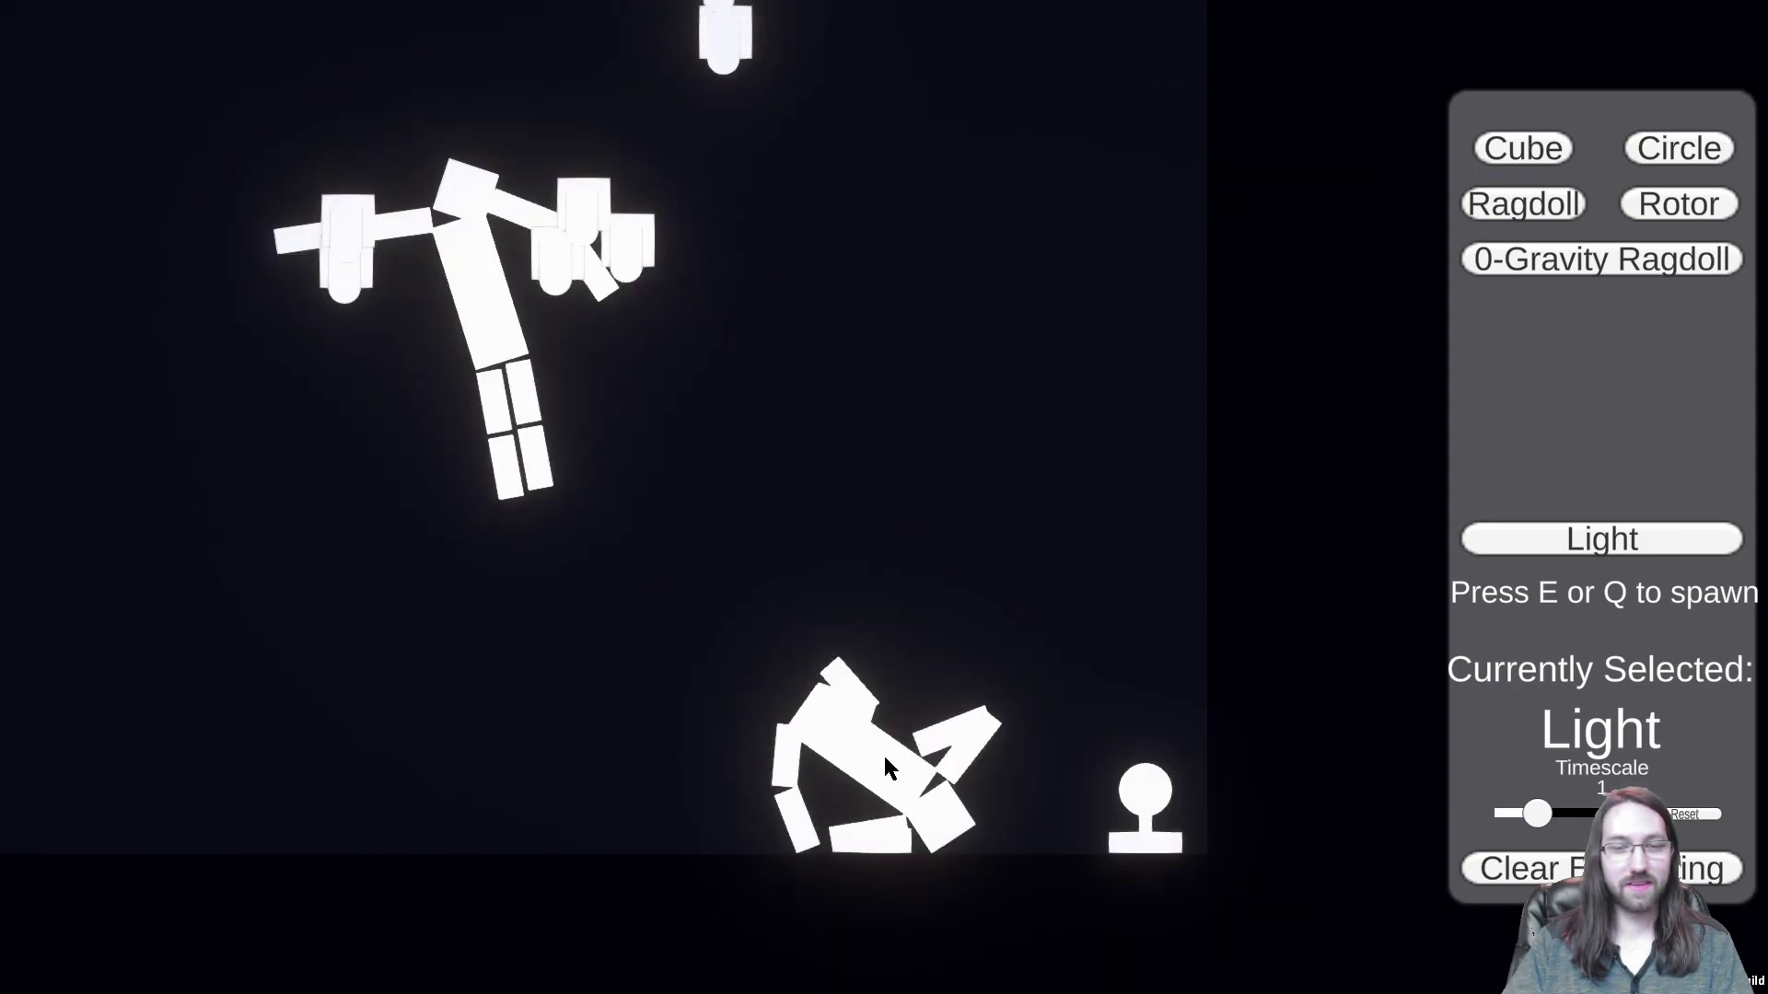
pyautogui.press('w')
pyautogui.moveTo(944, 374); pyautogui.dragTo(815, 350)
pyautogui.press('s')
pyautogui.press('w')
pyautogui.press('s')
pyautogui.press('d')
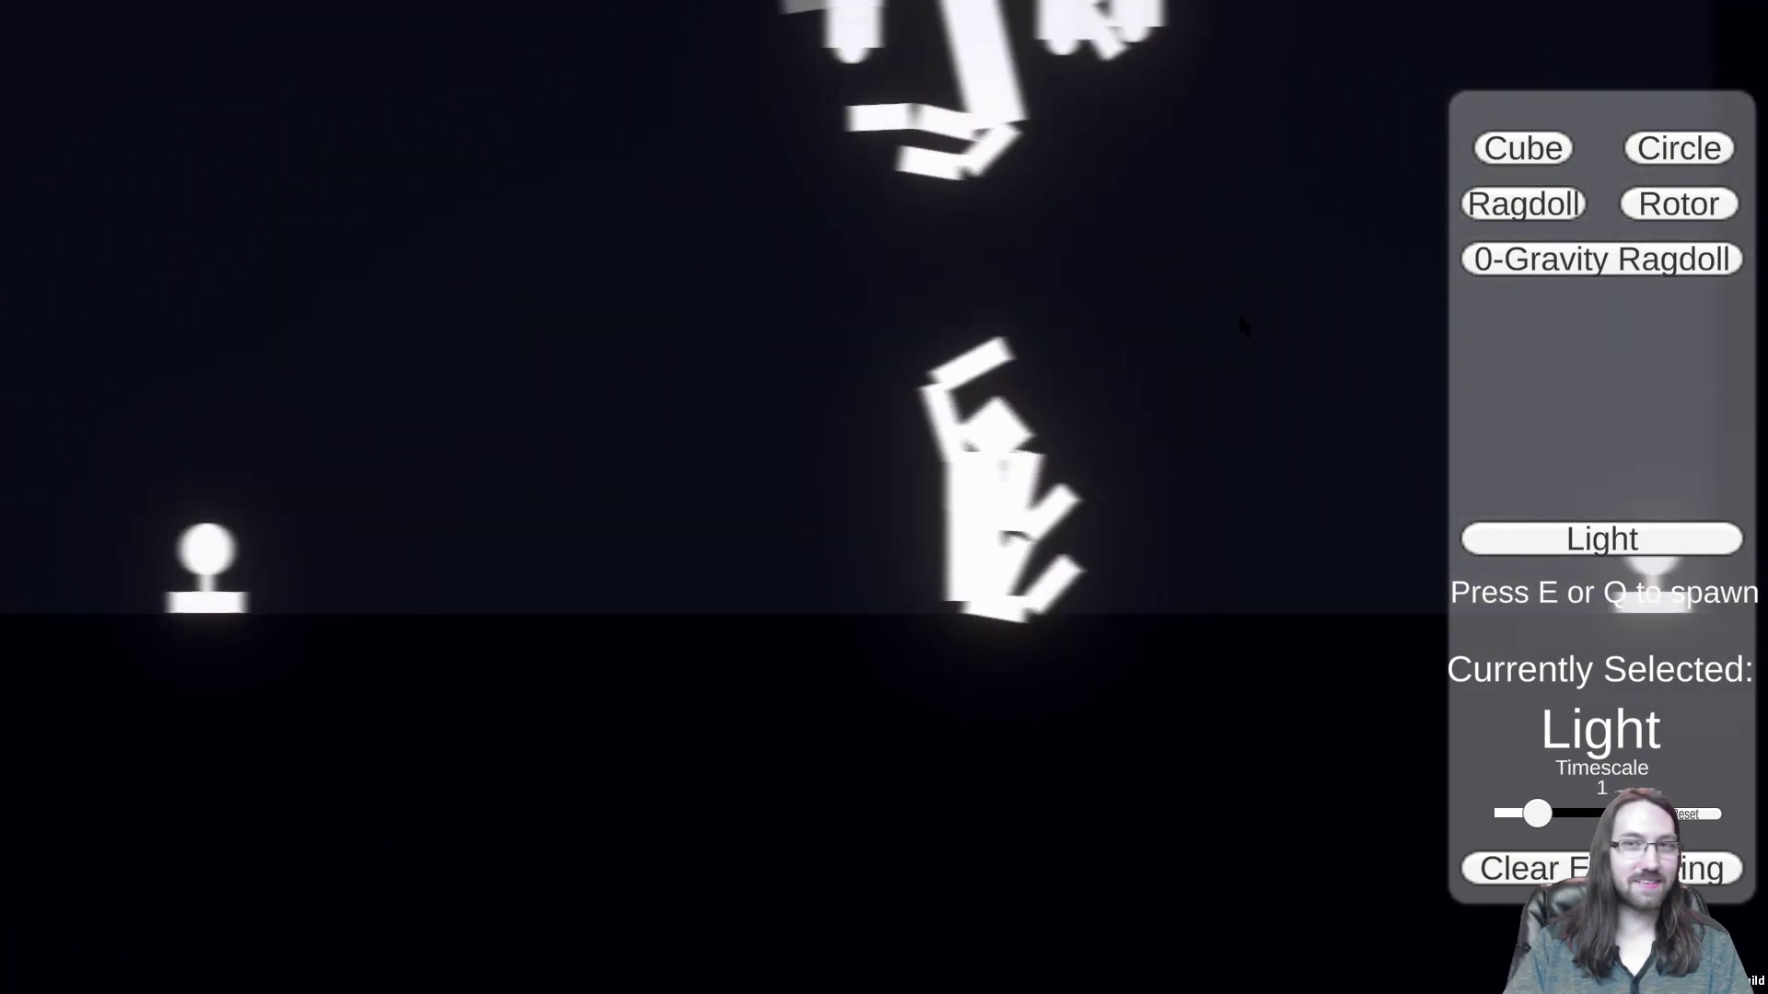
pyautogui.press('w')
pyautogui.press('s')
pyautogui.press('w')
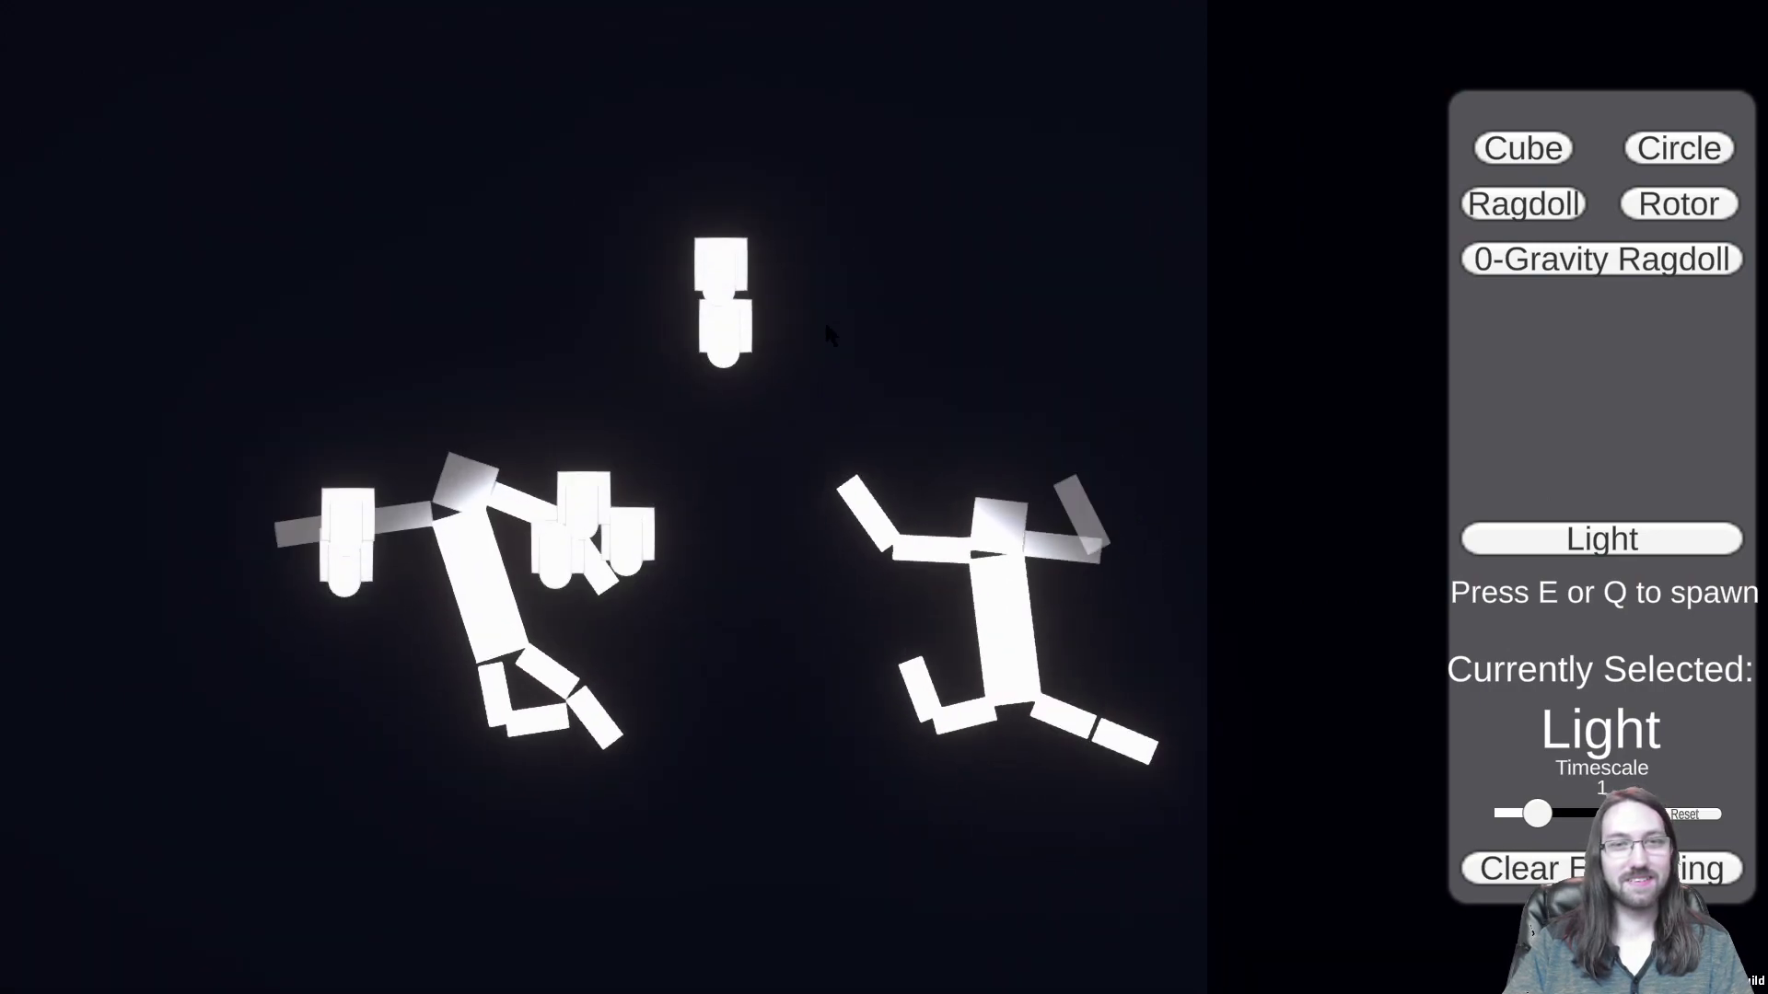
pyautogui.press('s')
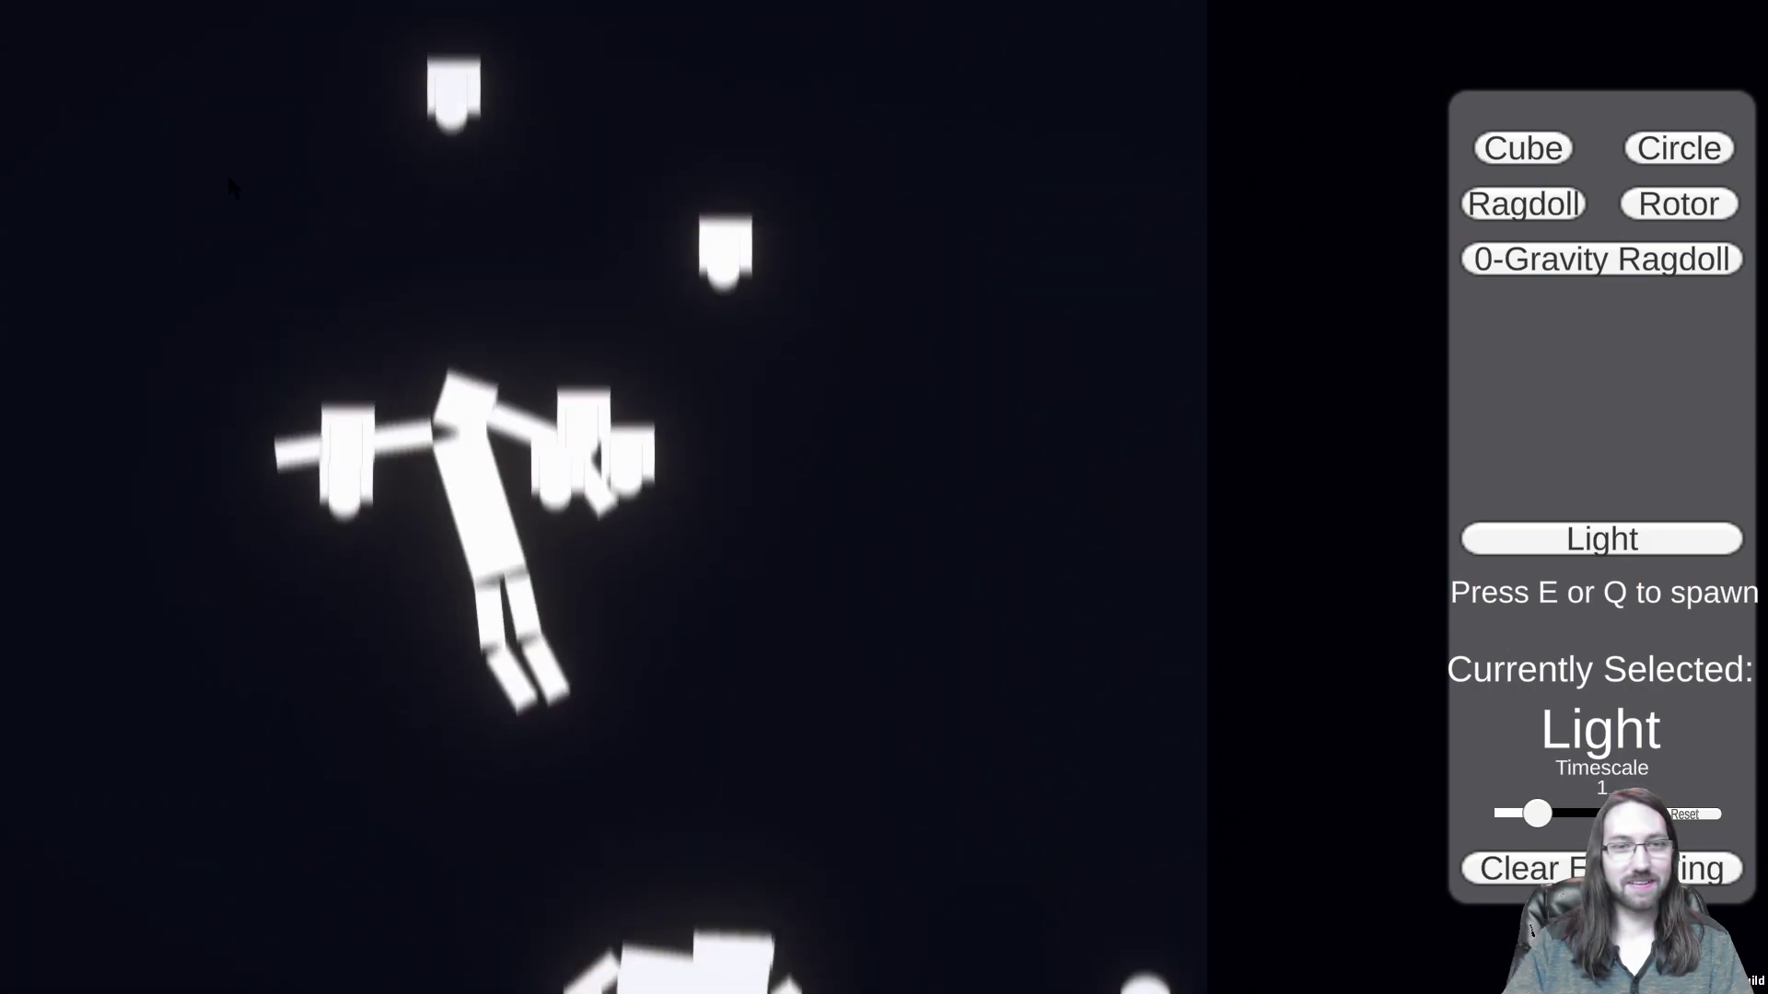
pyautogui.press('w')
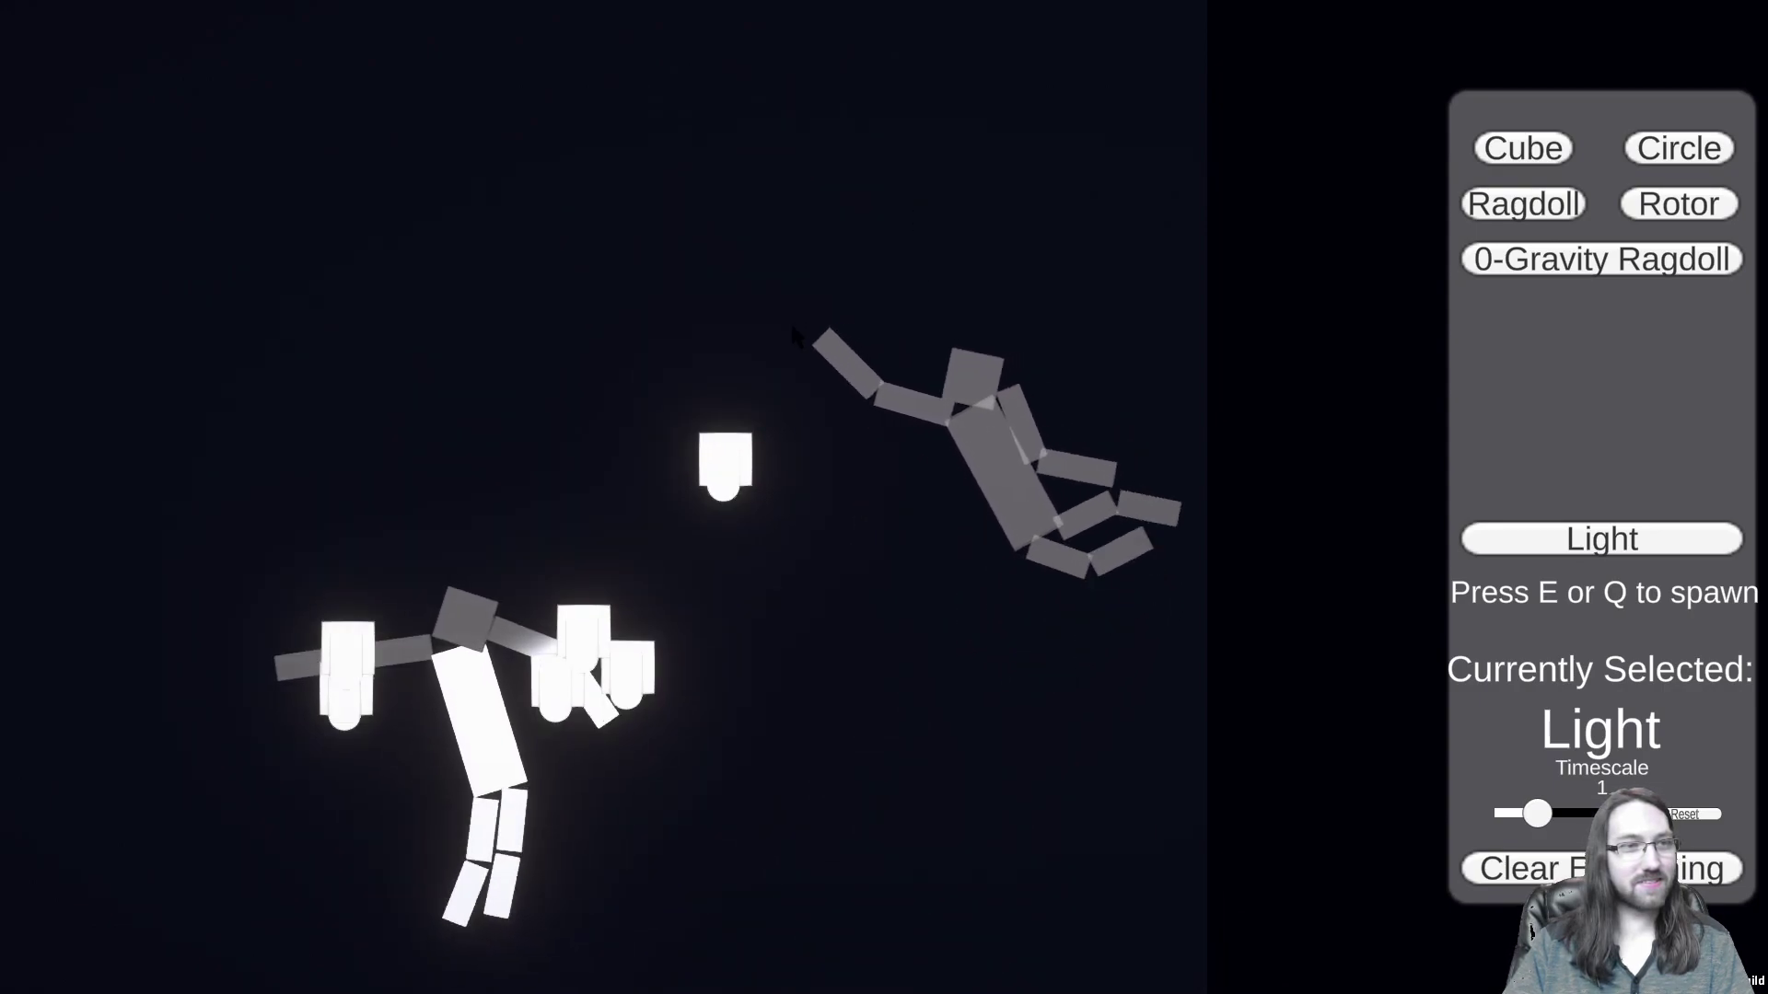
pyautogui.press('s')
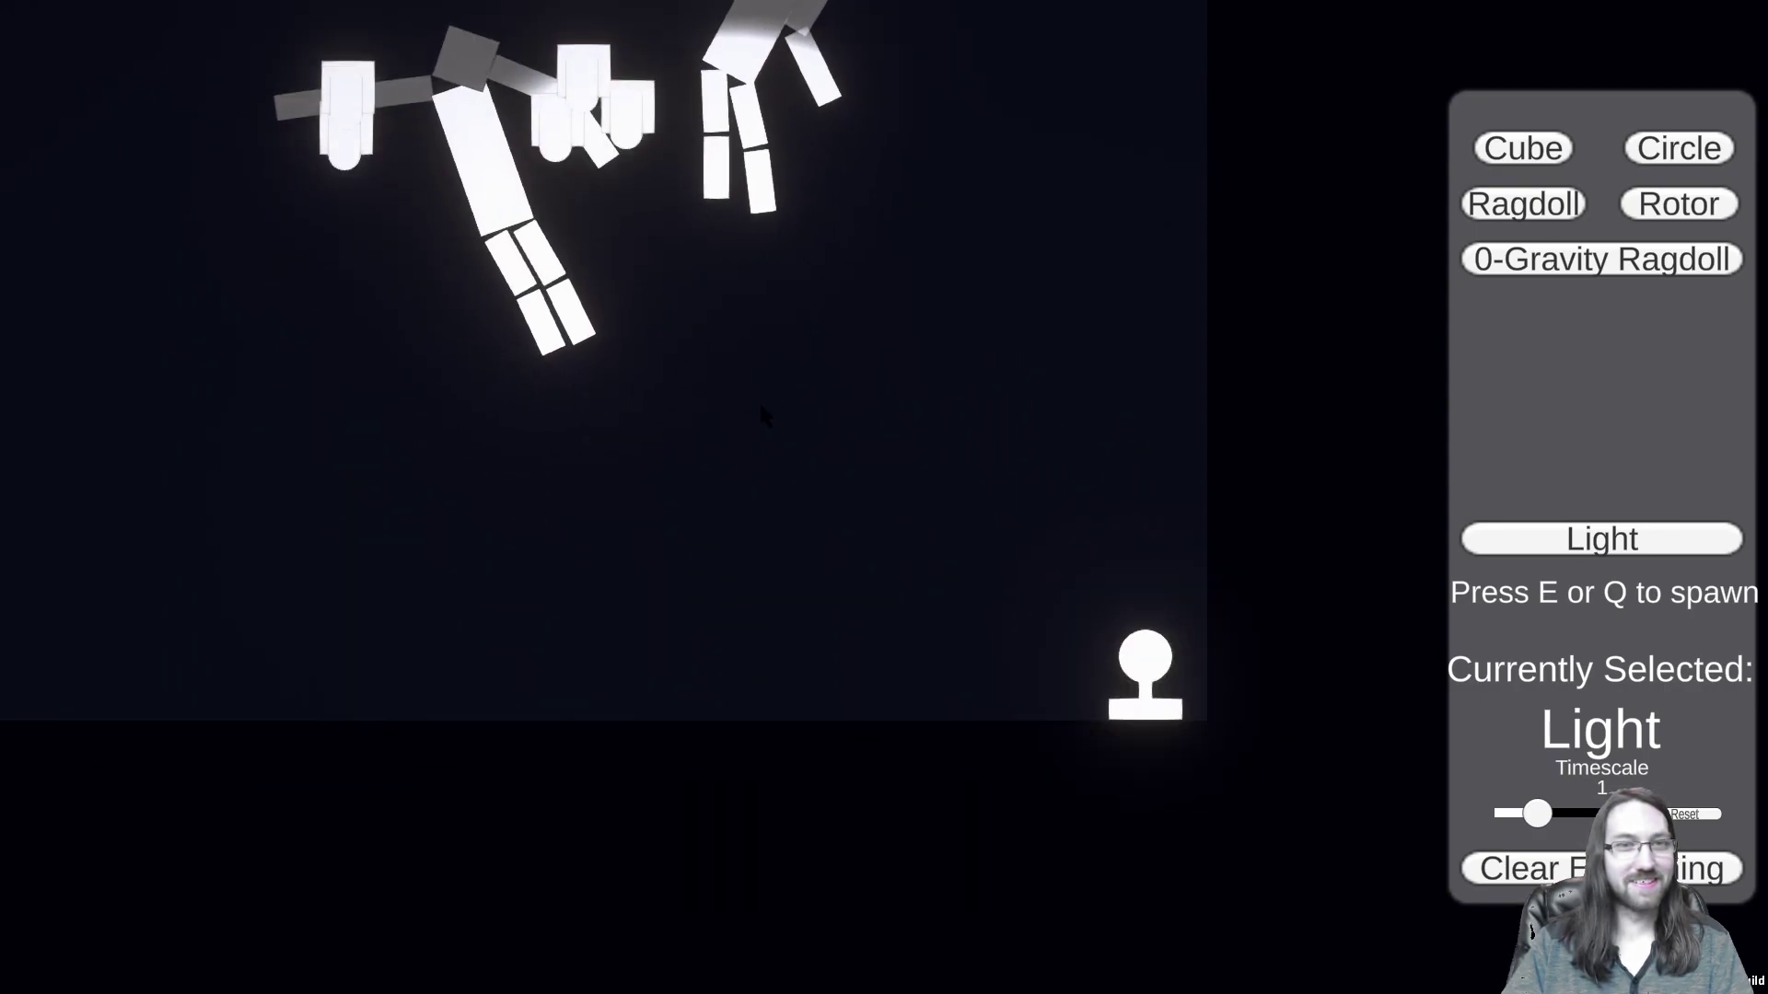
pyautogui.press('a')
pyautogui.scroll(-5, 714, 457)
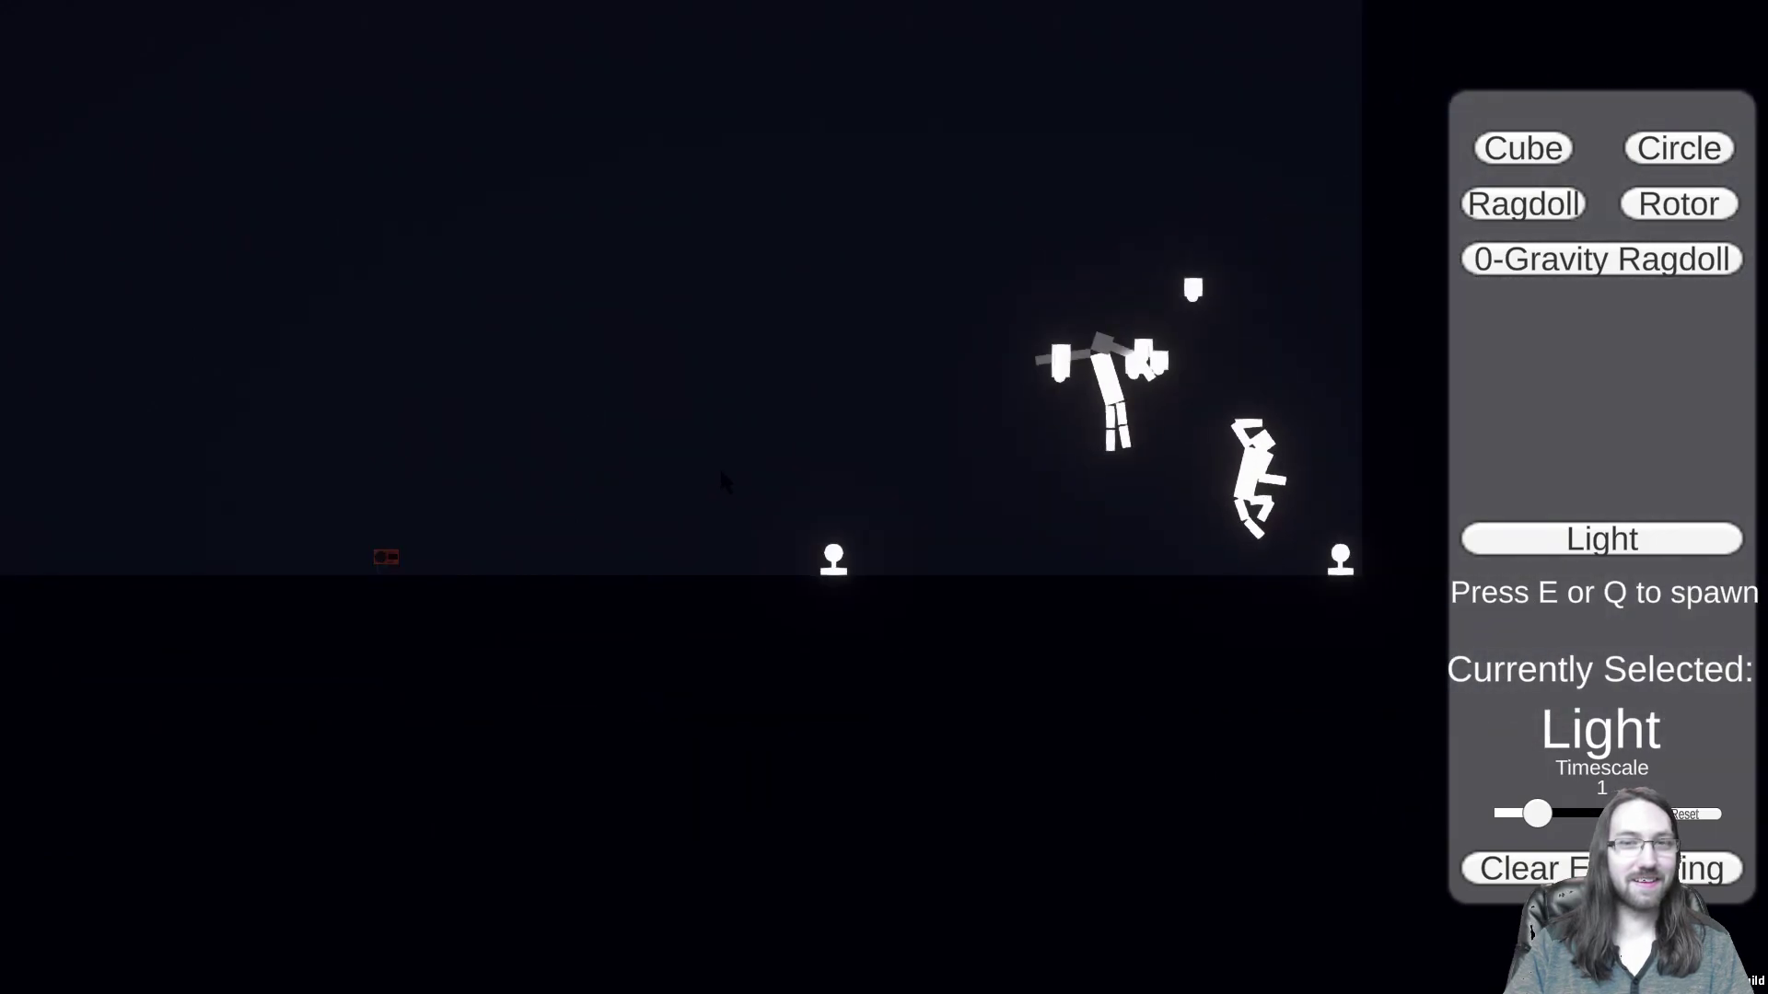
# Step: Lift the rotor up from the pile and move the top light down to the ragdoll's hand
pyautogui.scroll(5, 921, 476)
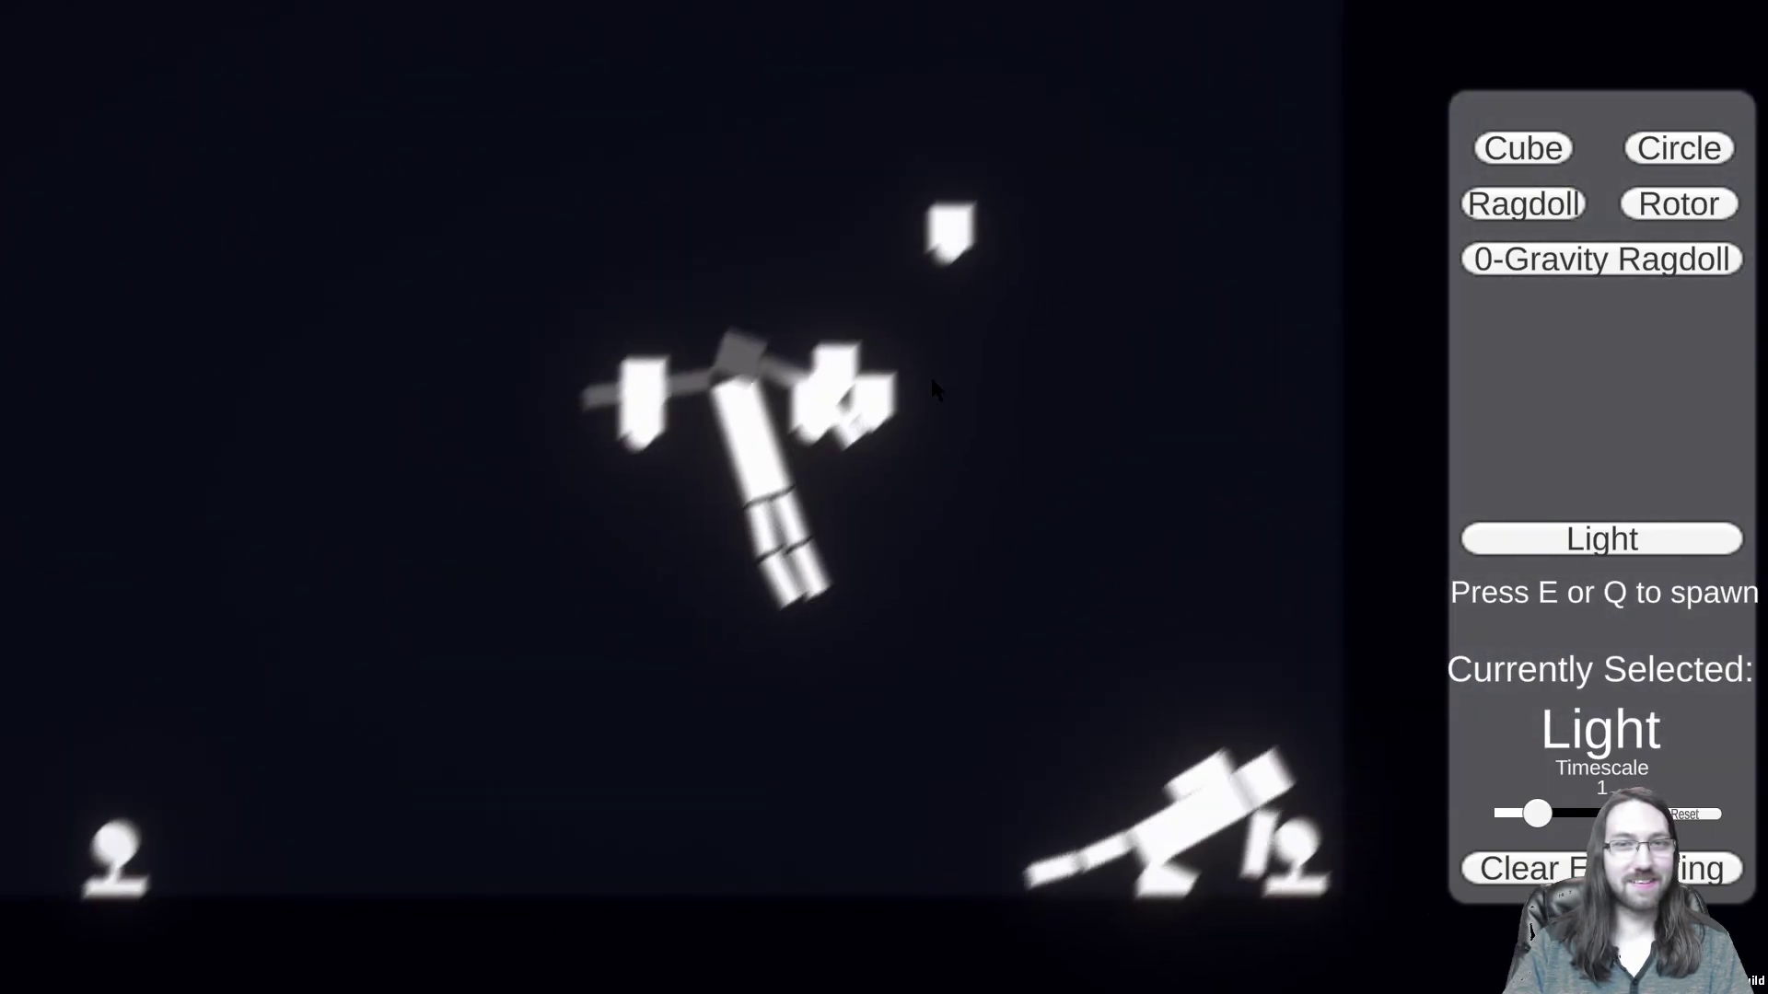
pyautogui.scroll(2, 755, 488)
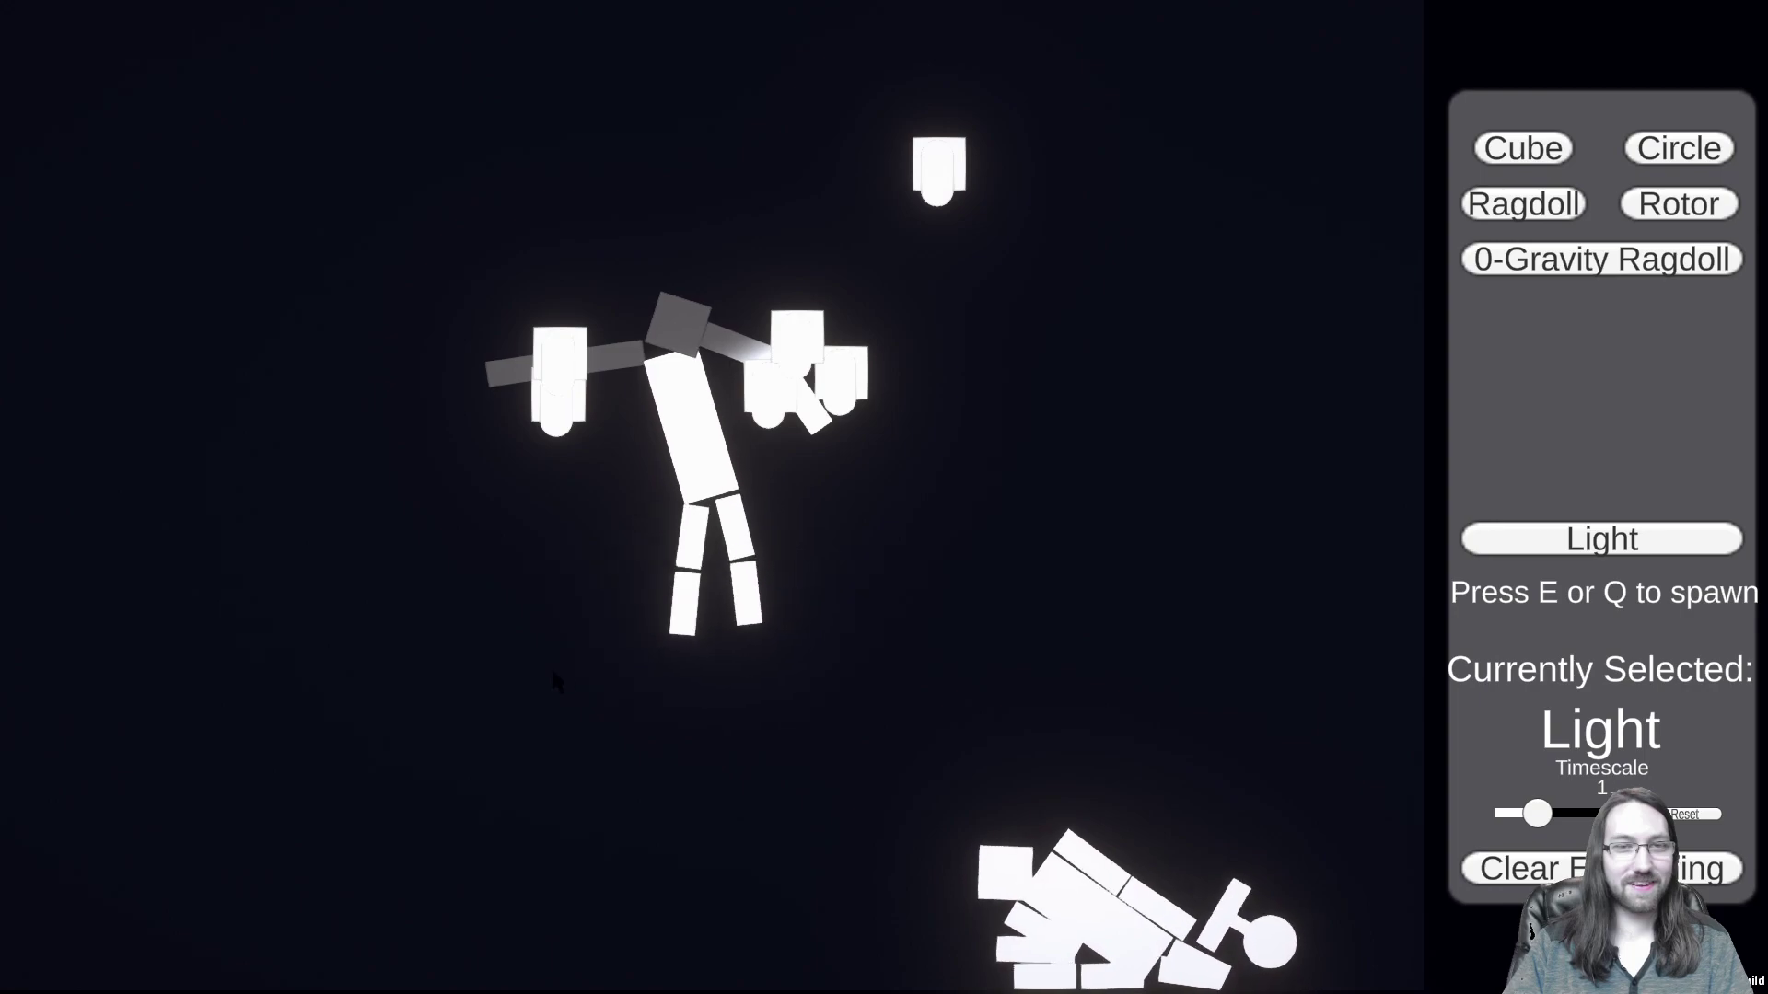
pyautogui.moveTo(1333, 897); pyautogui.dragTo(876, 47)
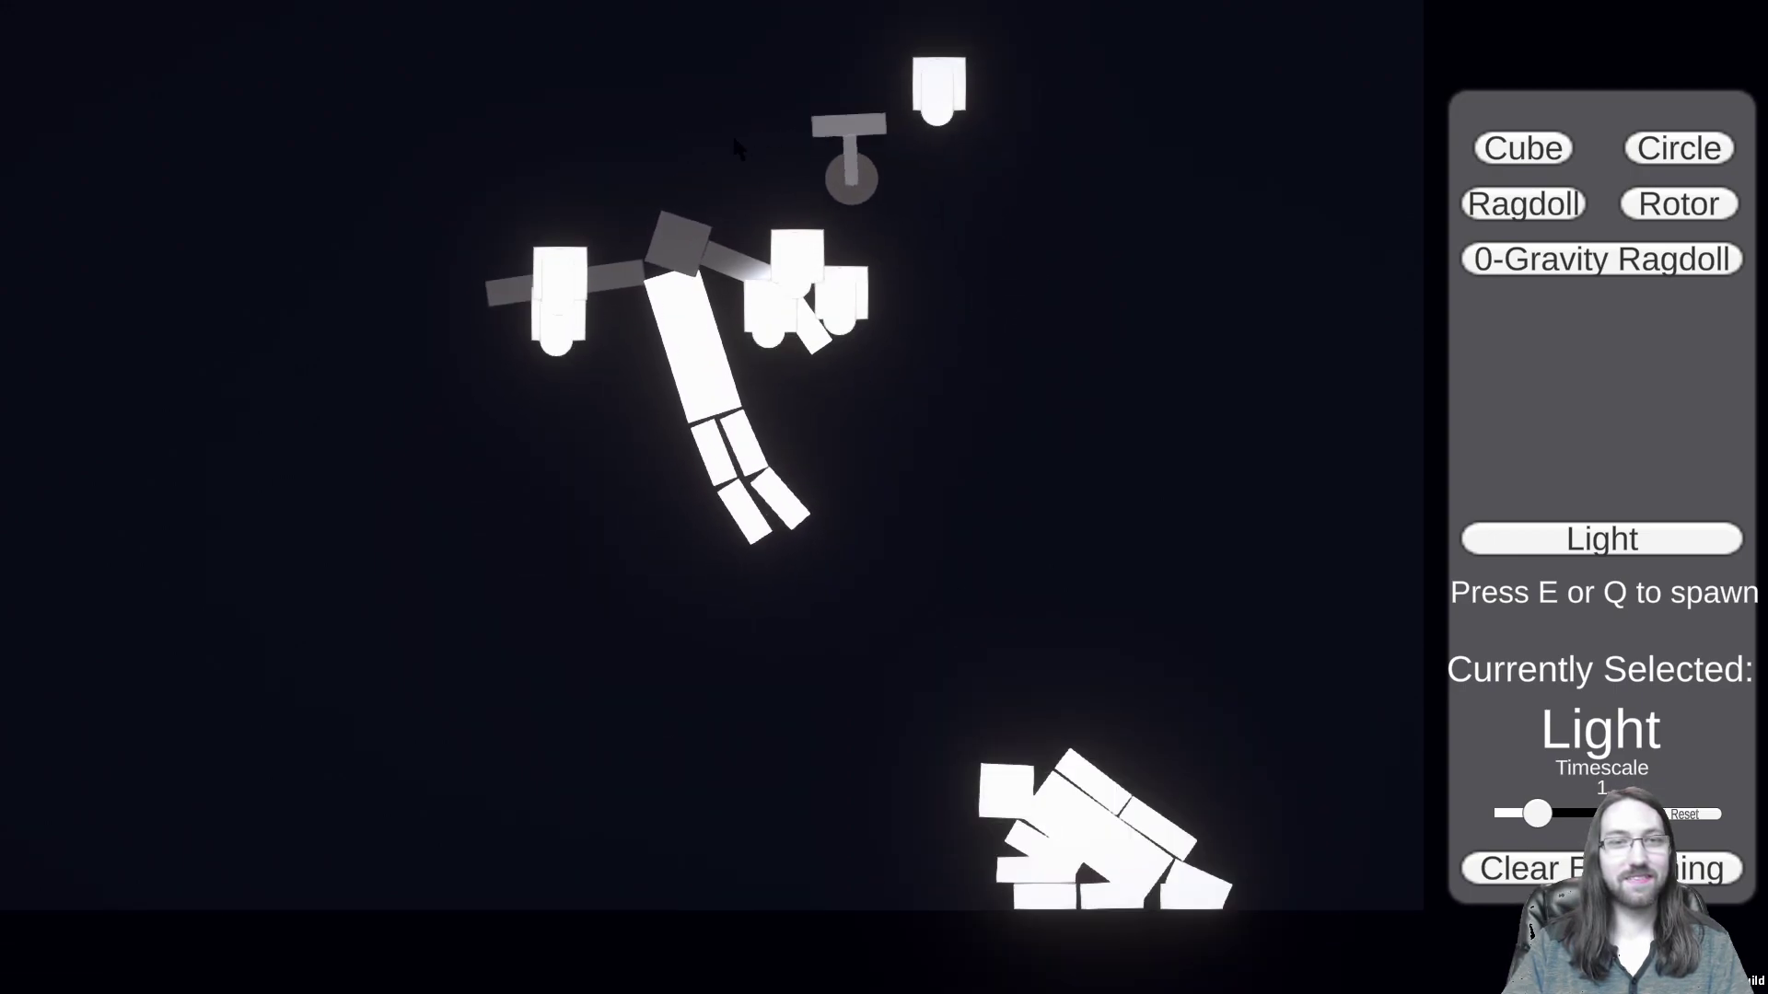
pyautogui.moveTo(704, 118); pyautogui.dragTo(680, 267)
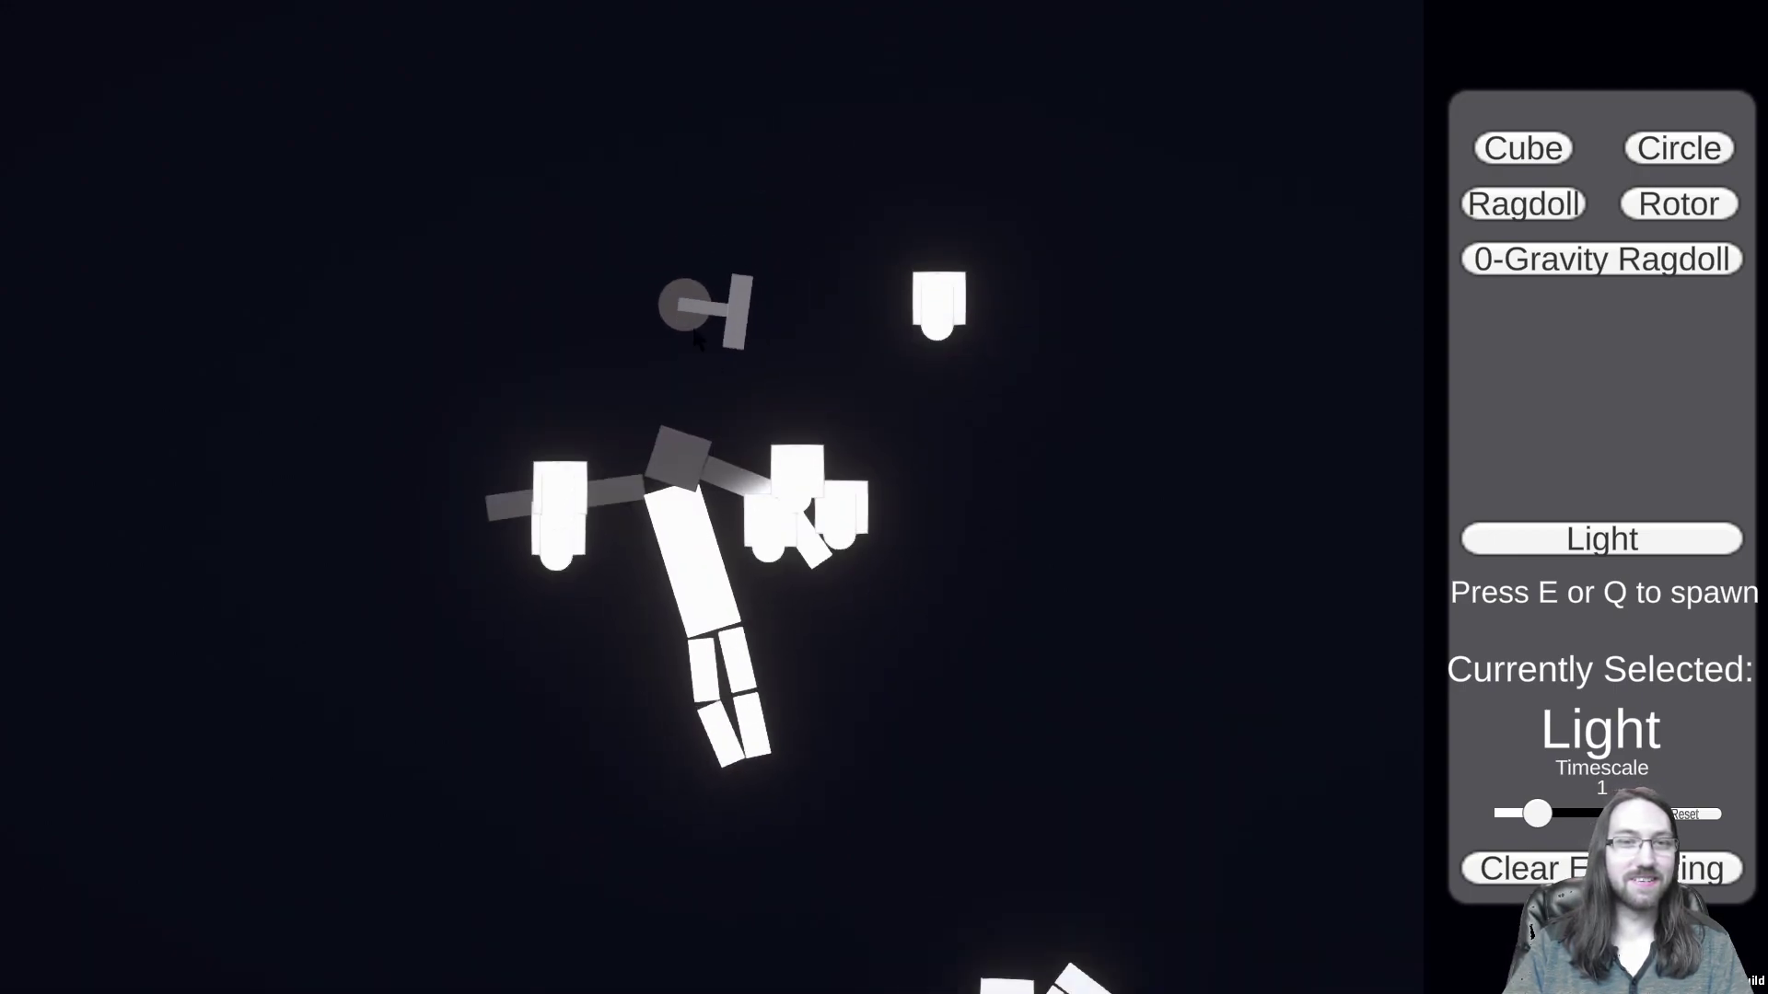
pyautogui.moveTo(914, 323); pyautogui.dragTo(872, 383)
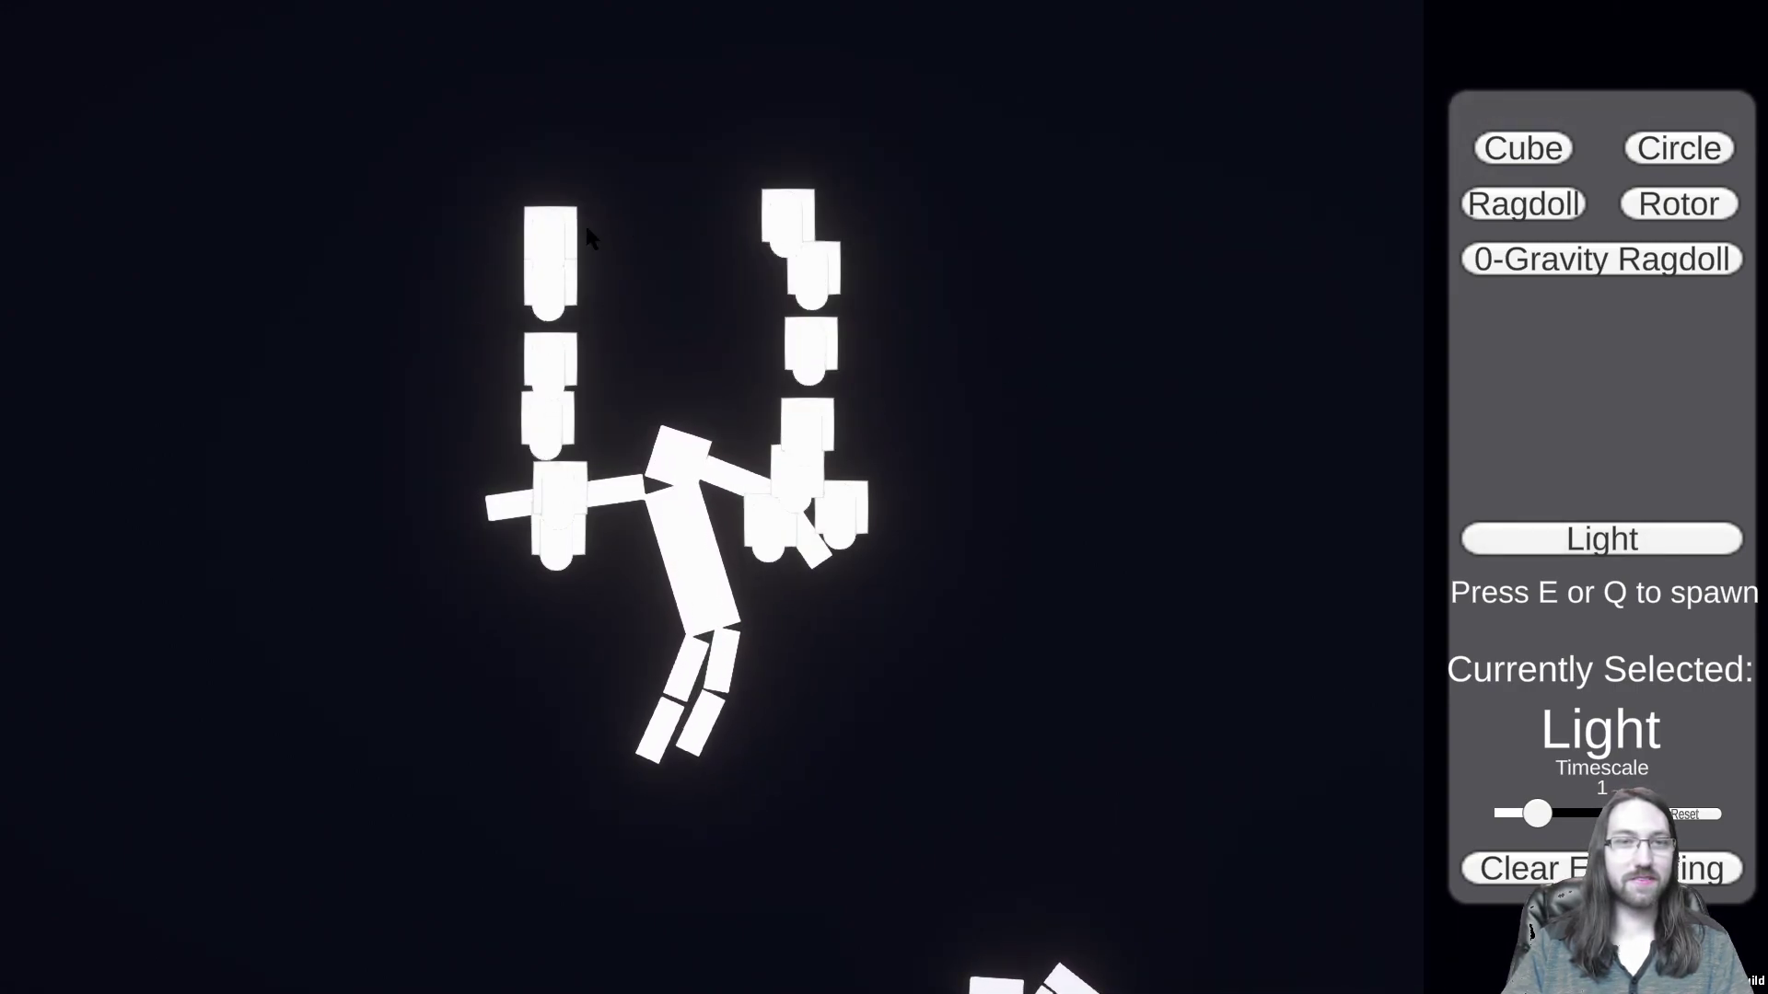
# Step: Spawn lights and re-lift a fallen one to close the square frame, then select Rotor
pyautogui.press('e')
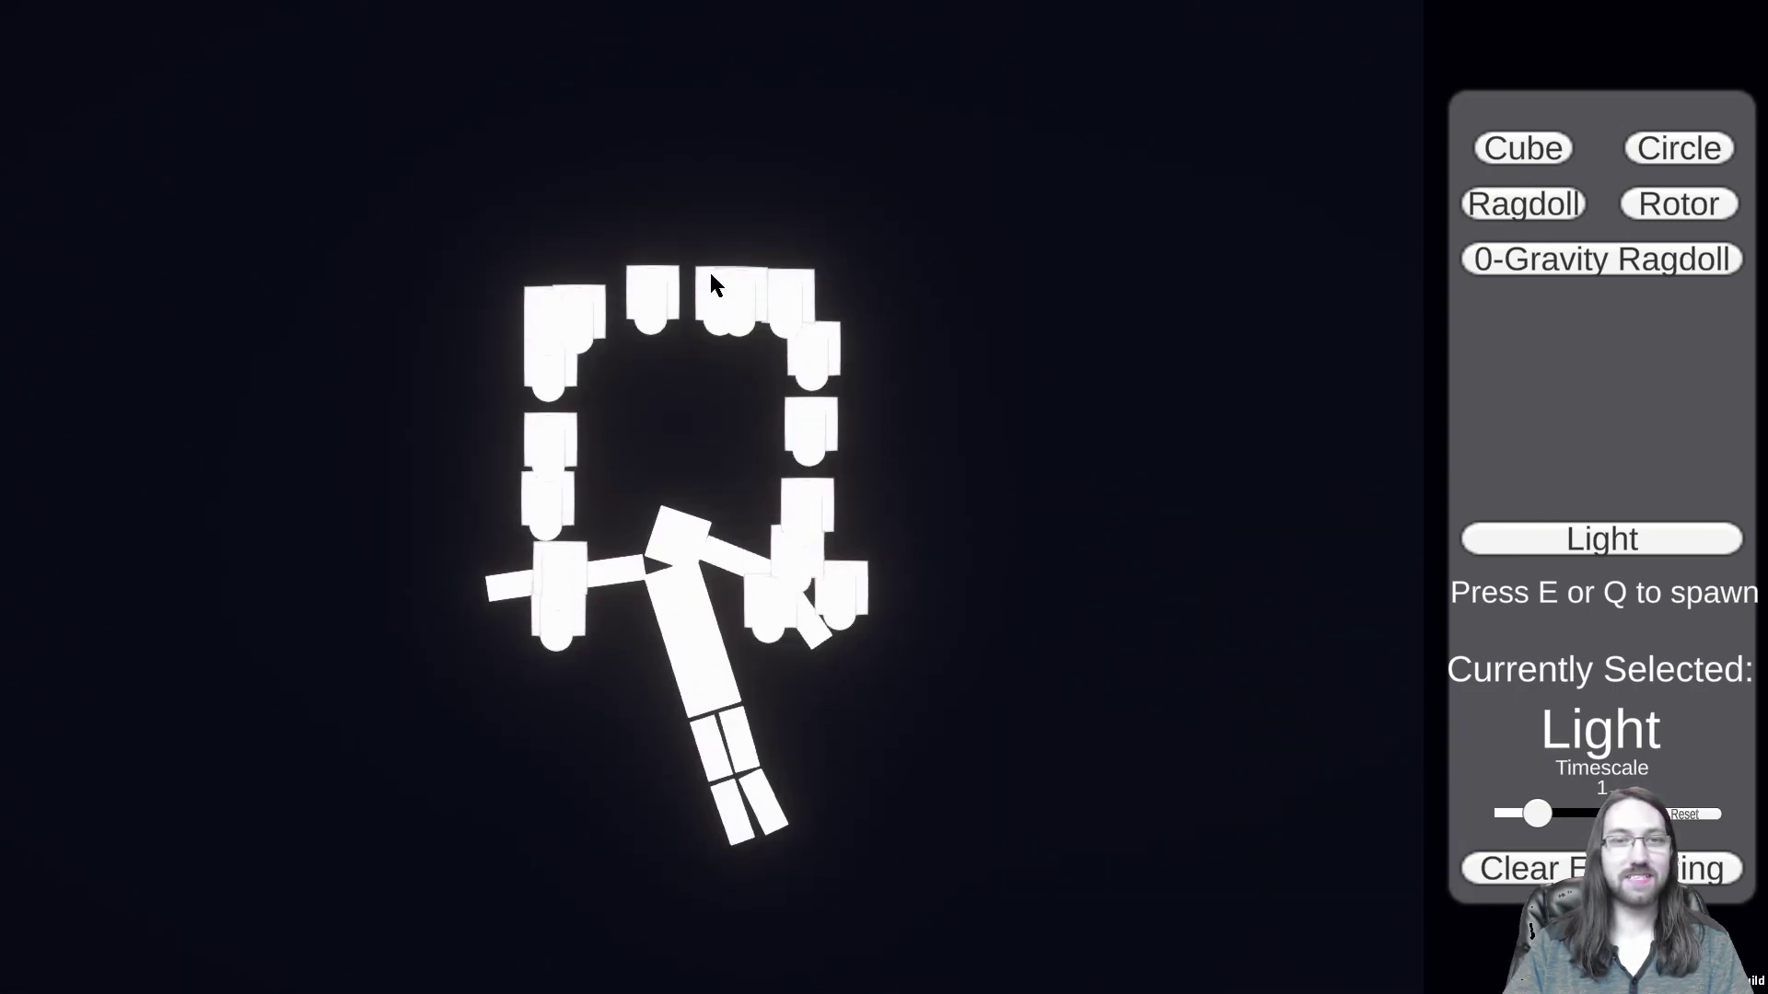
pyautogui.press('e')
pyautogui.press('e')
pyautogui.moveTo(1401, 720); pyautogui.dragTo(855, 212)
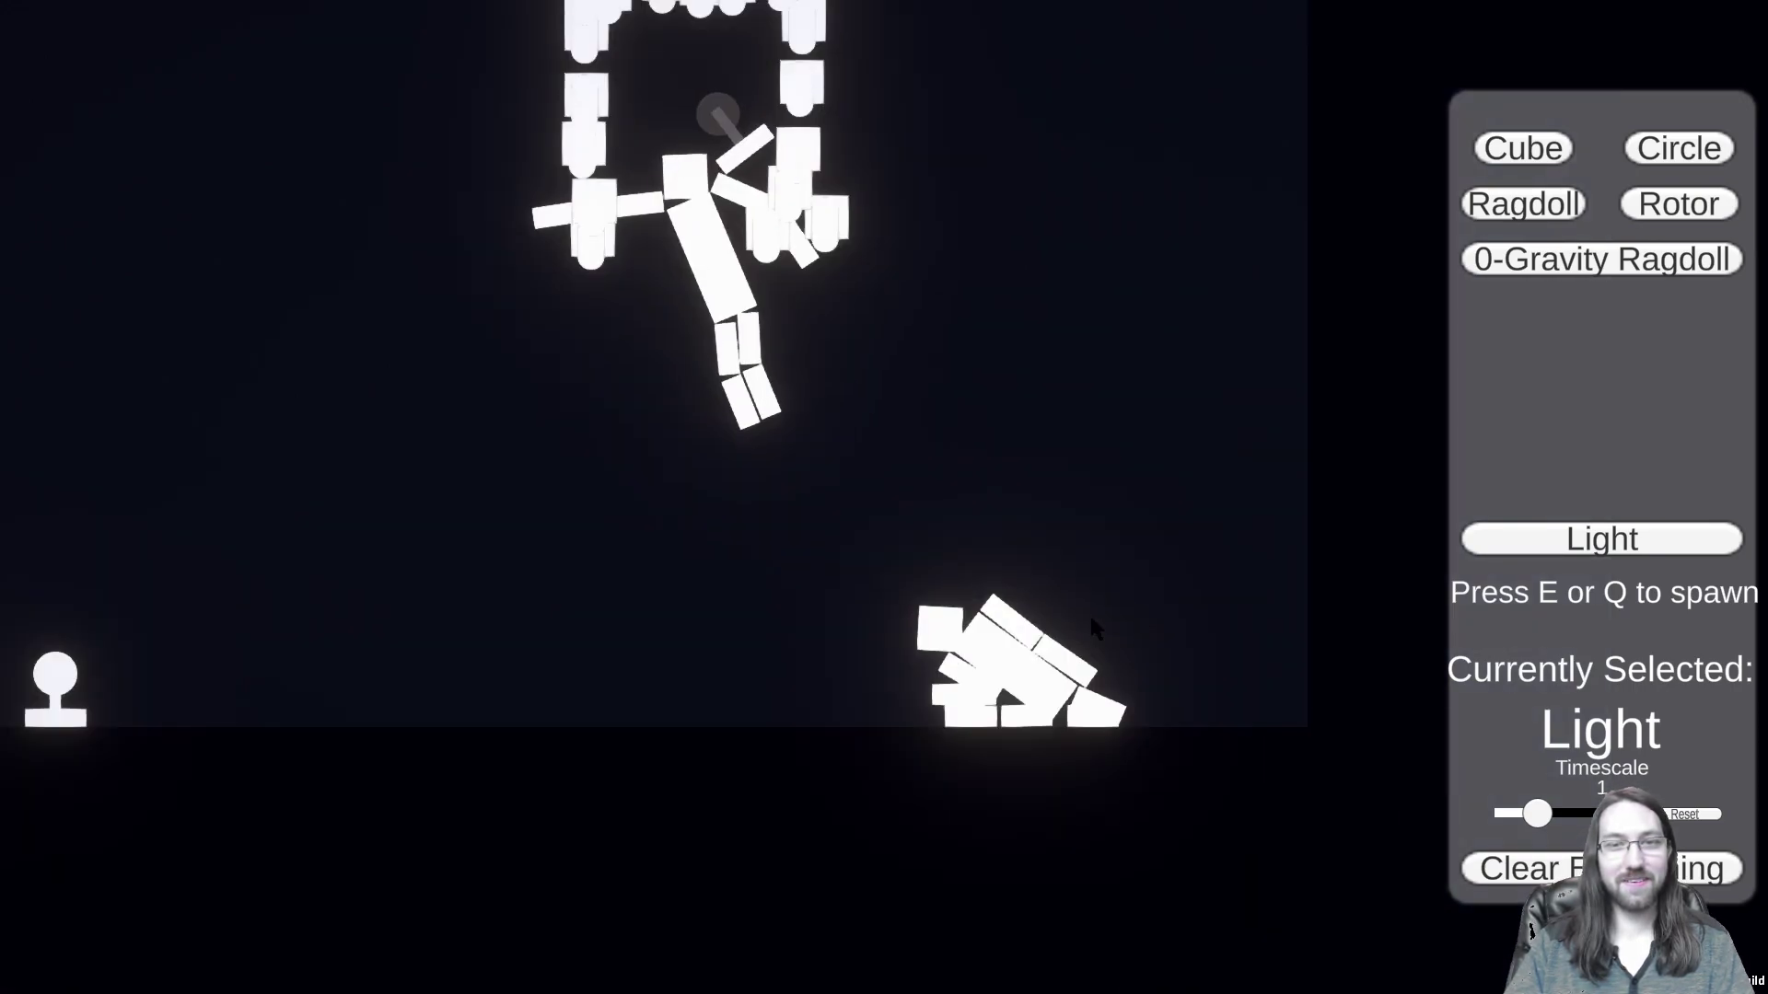
pyautogui.moveTo(941, 624); pyautogui.dragTo(1162, 364)
pyautogui.click(1677, 204)
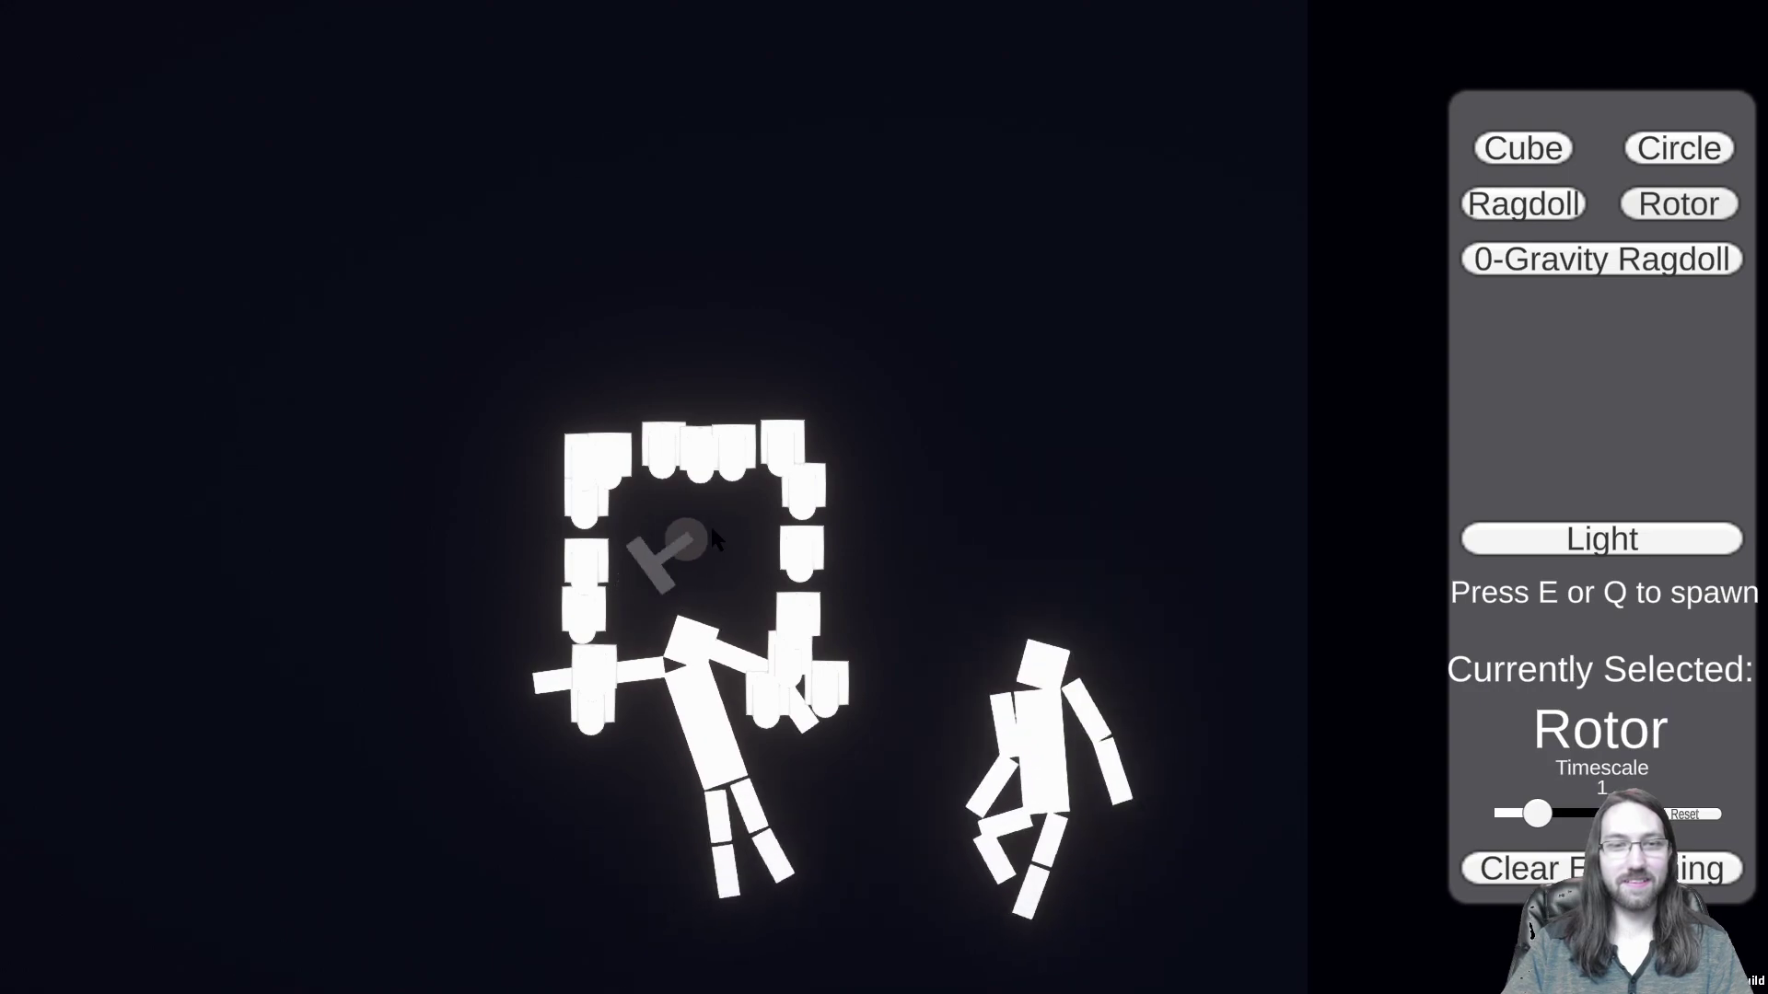
# Step: Spawn a cluster of rotors inside the light frame, then zoom out
pyautogui.press('e')
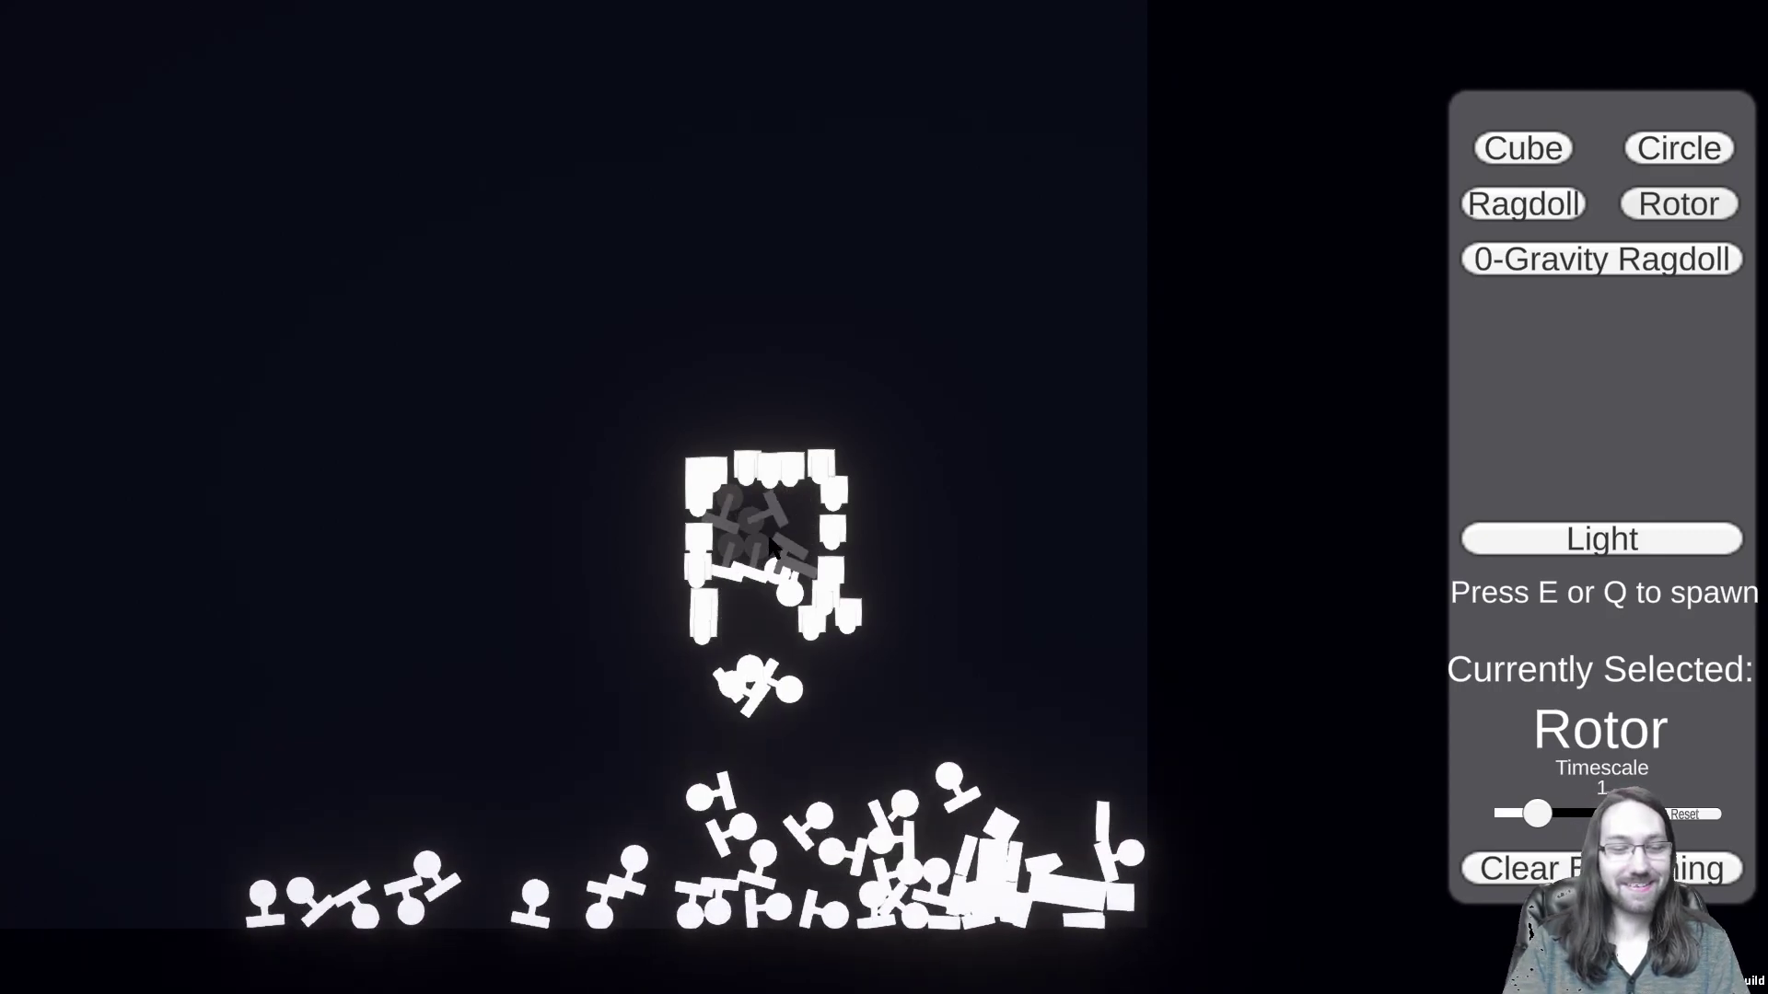
pyautogui.press('e')
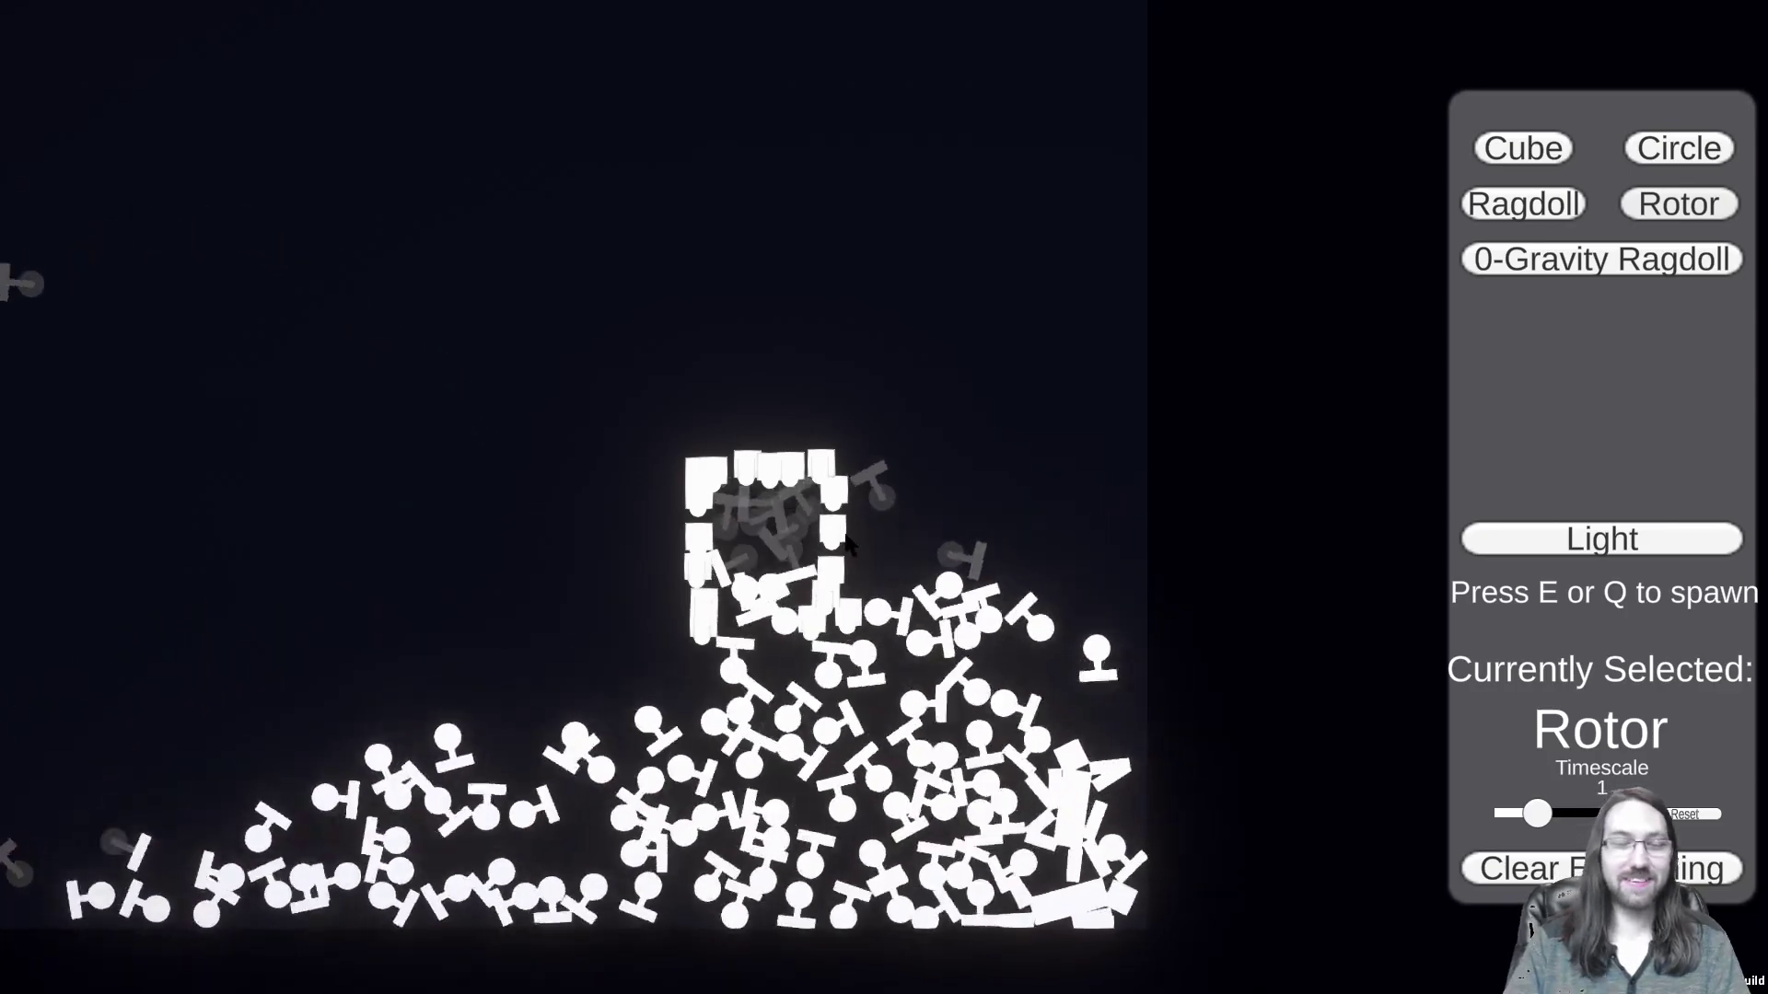
pyautogui.scroll(-1, 848, 551)
pyautogui.scroll(-1, 848, 543)
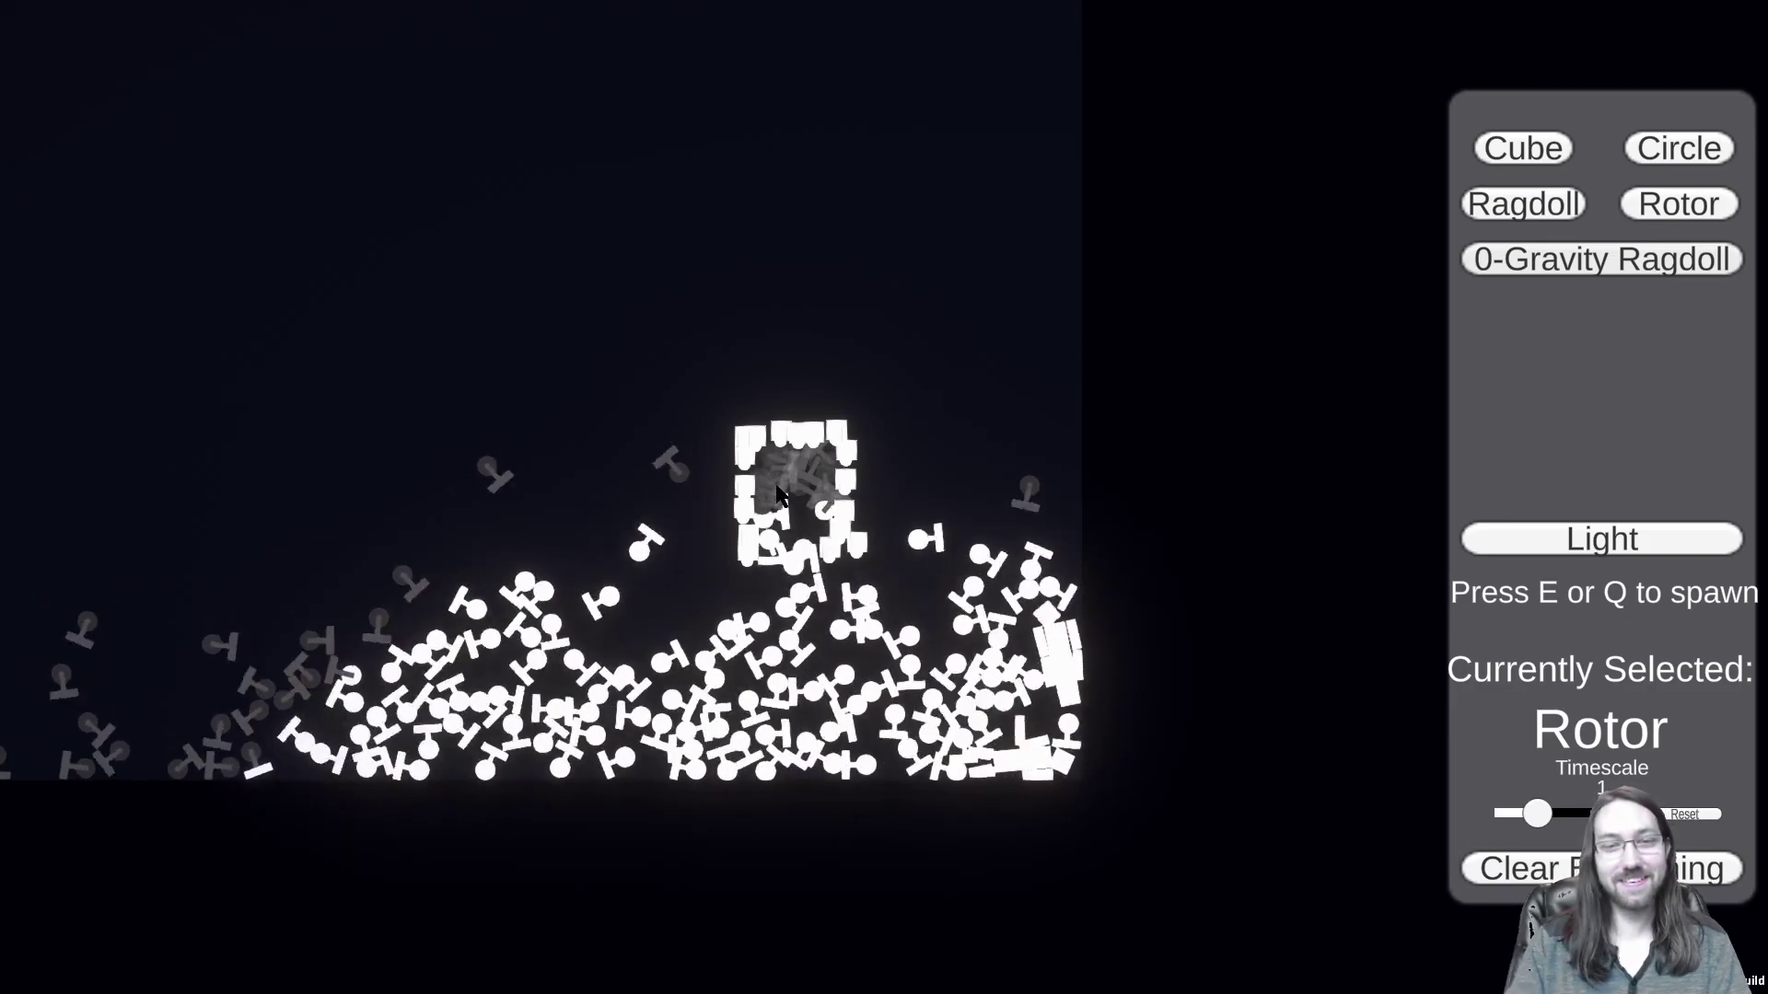
# Step: Clear the scene, switch to Light spawning, and place a short curved chain of lights
pyautogui.press('r')
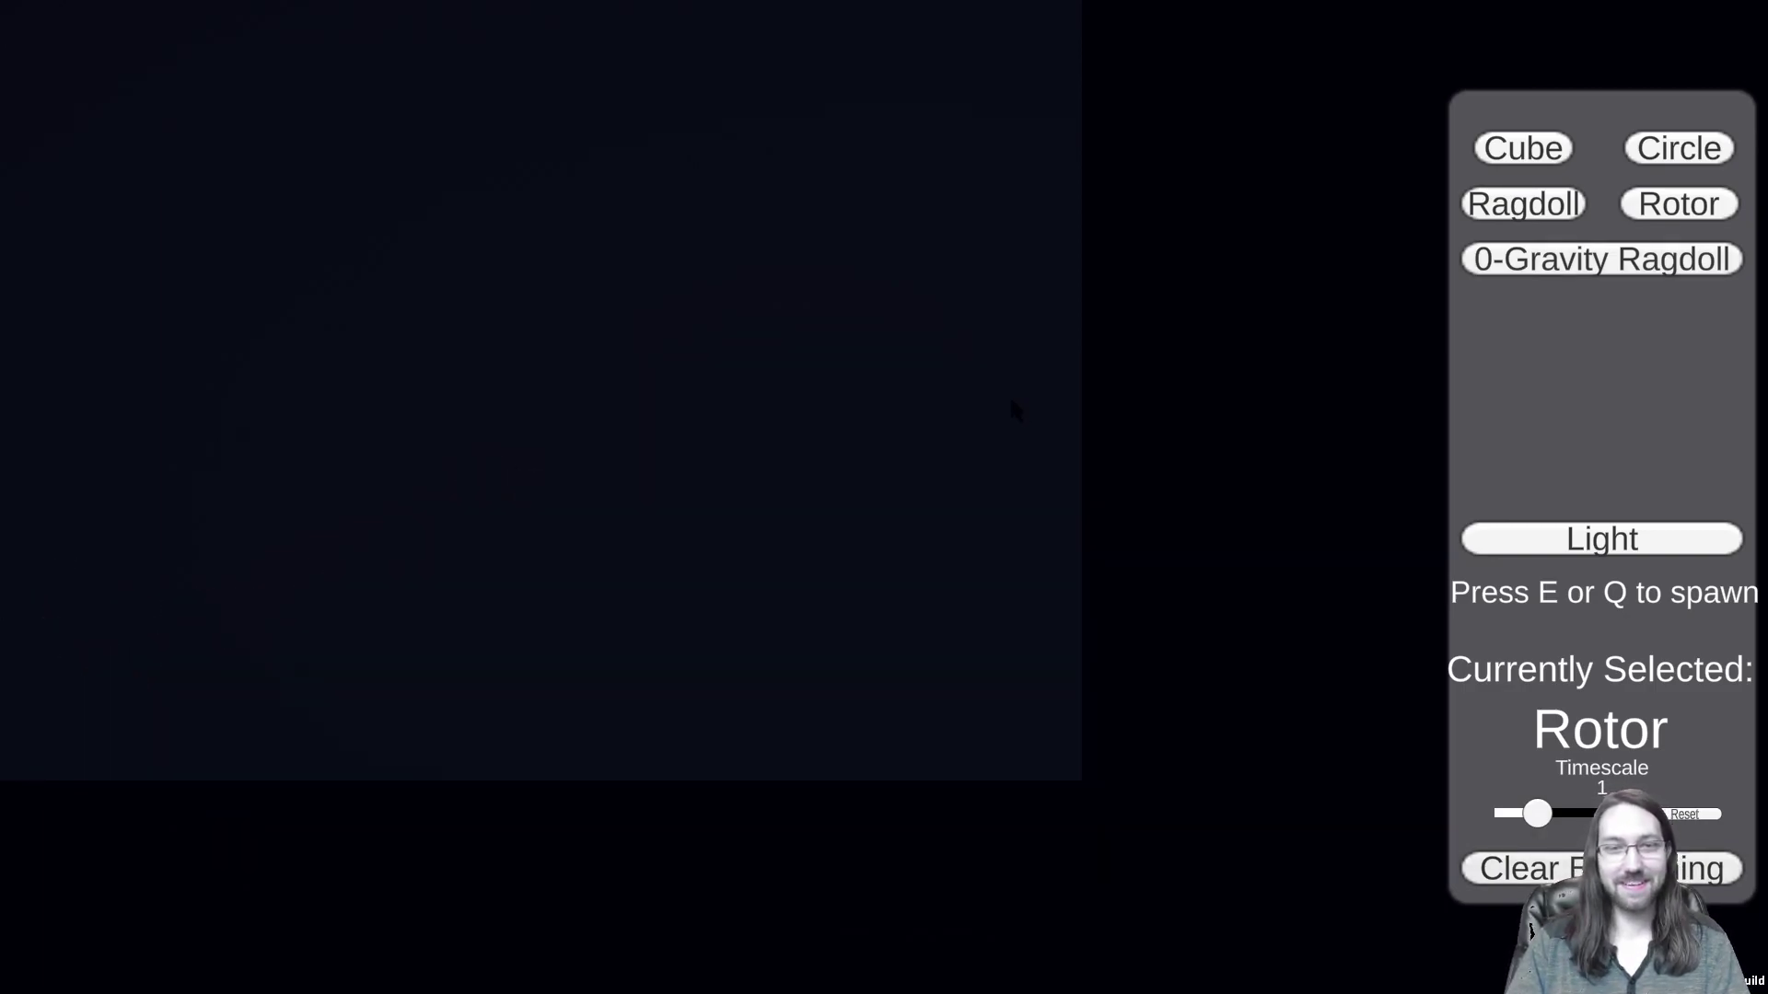
pyautogui.click(1614, 552)
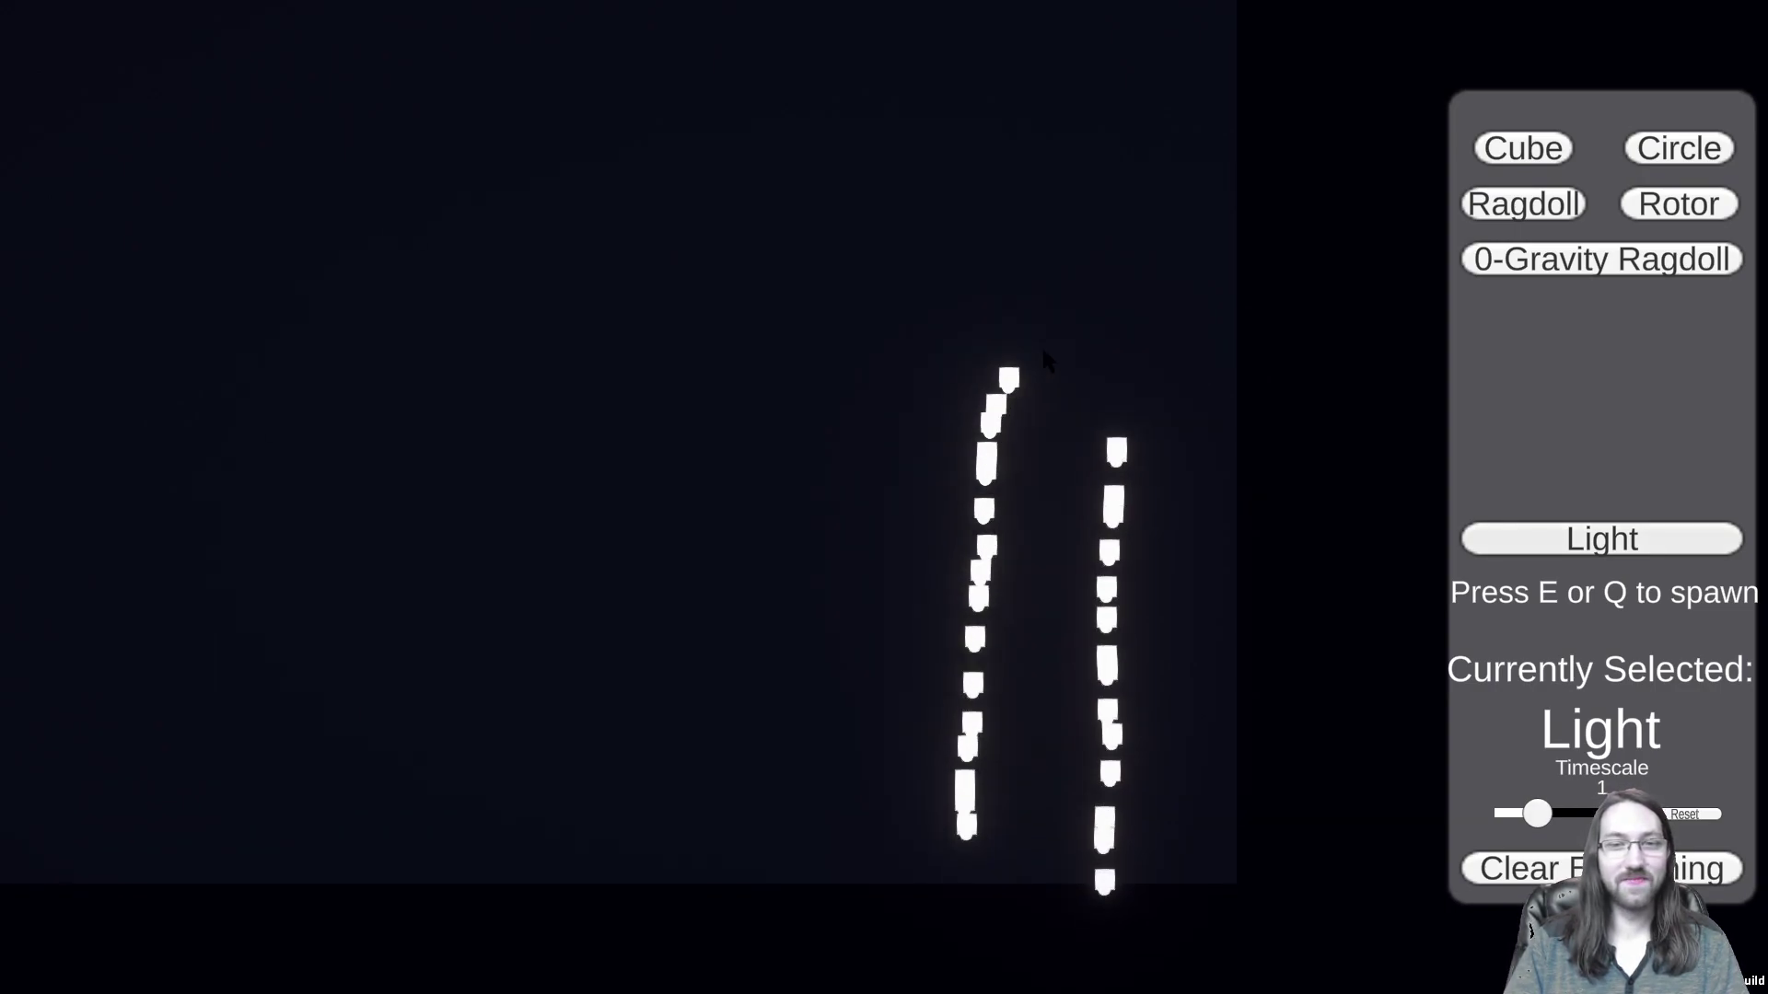
pyautogui.press('e')
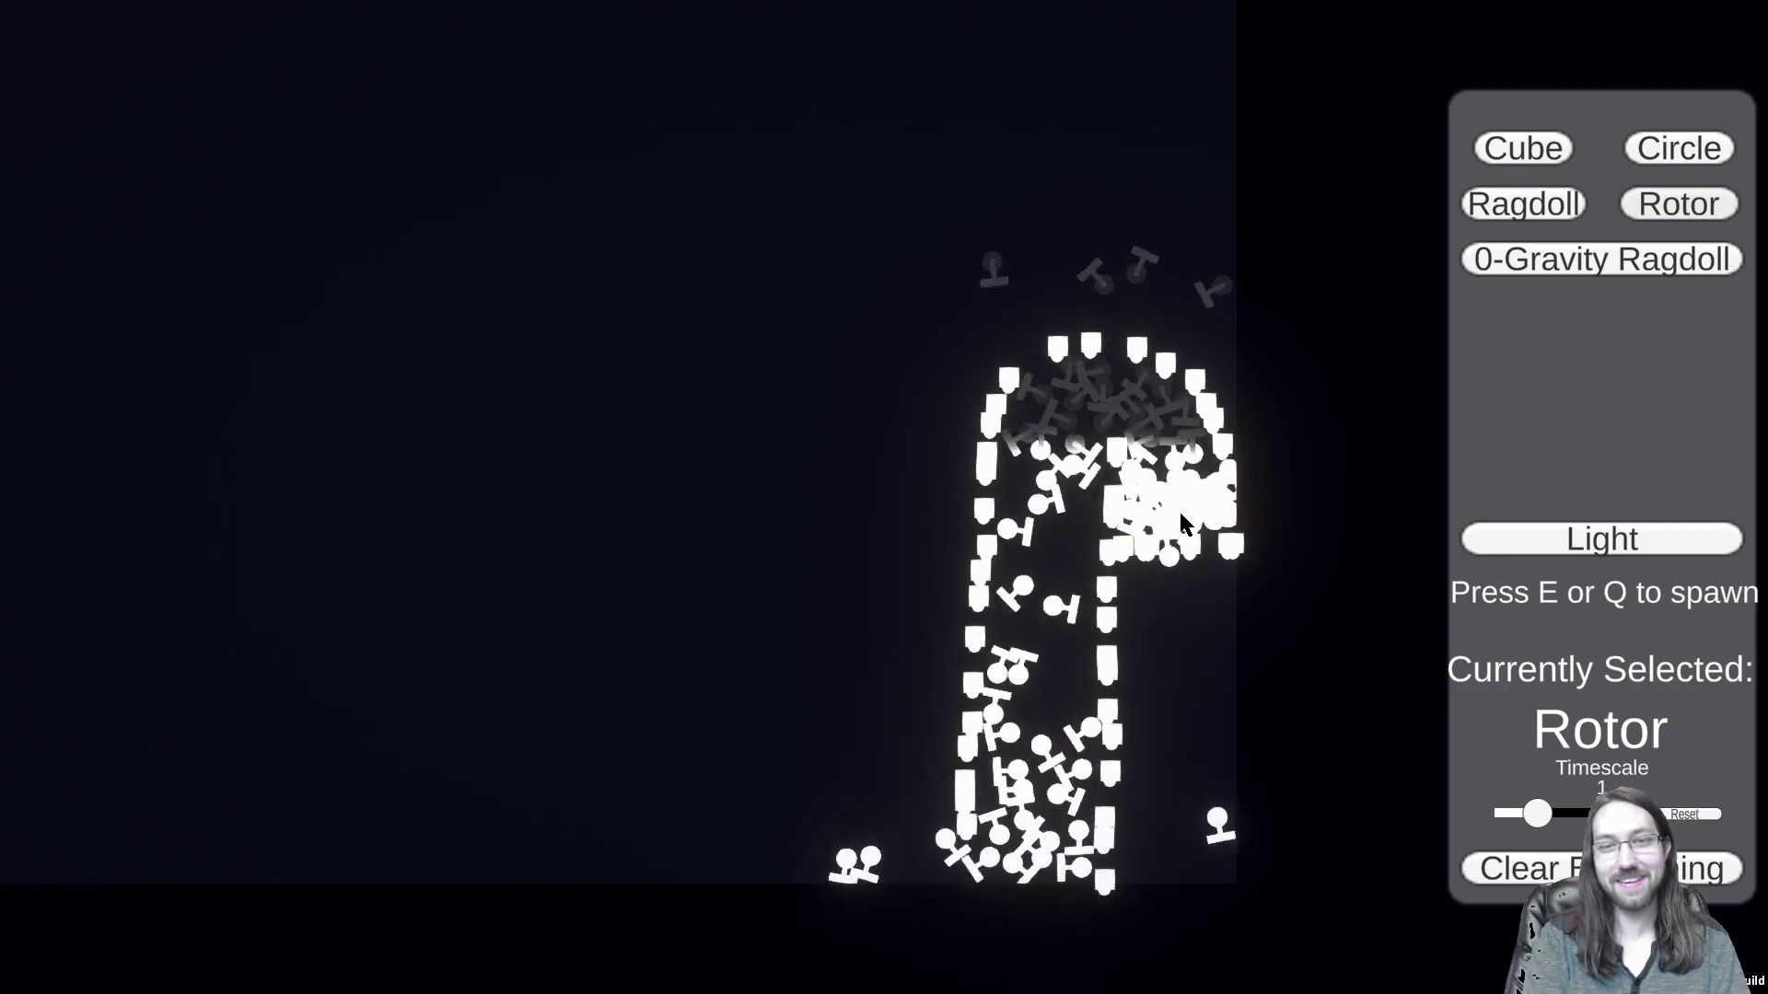
pyautogui.press('e')
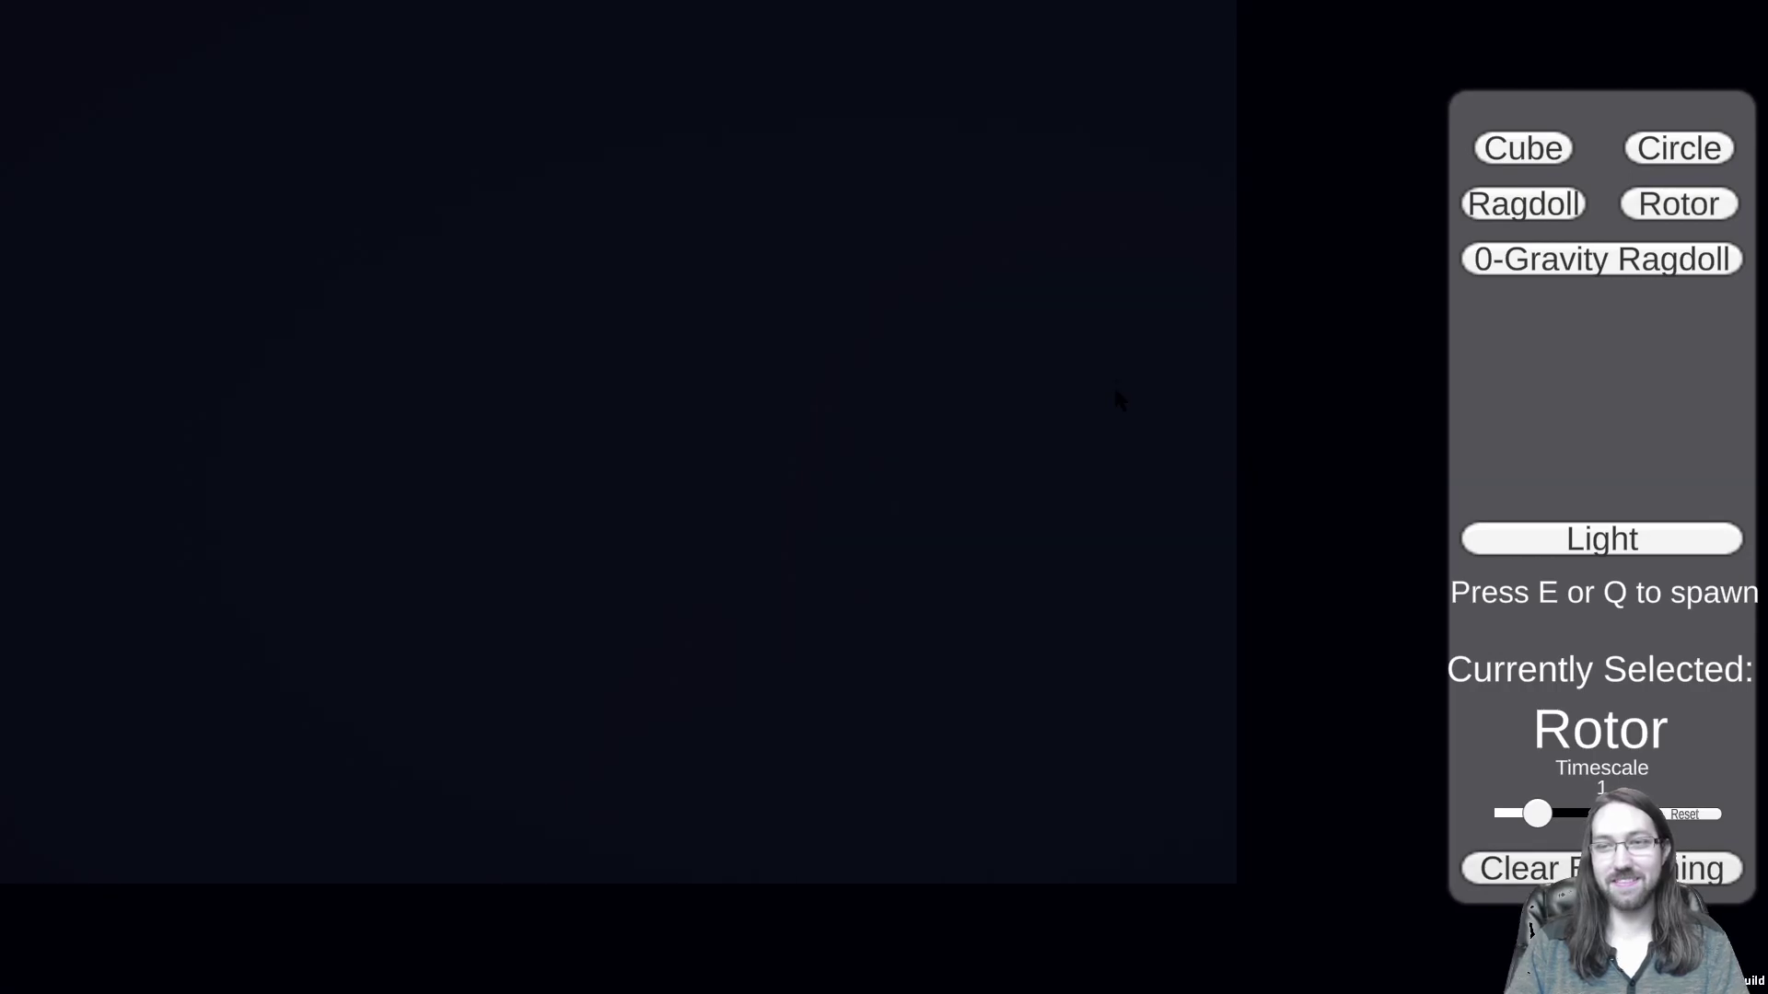
pyautogui.click(1602, 539)
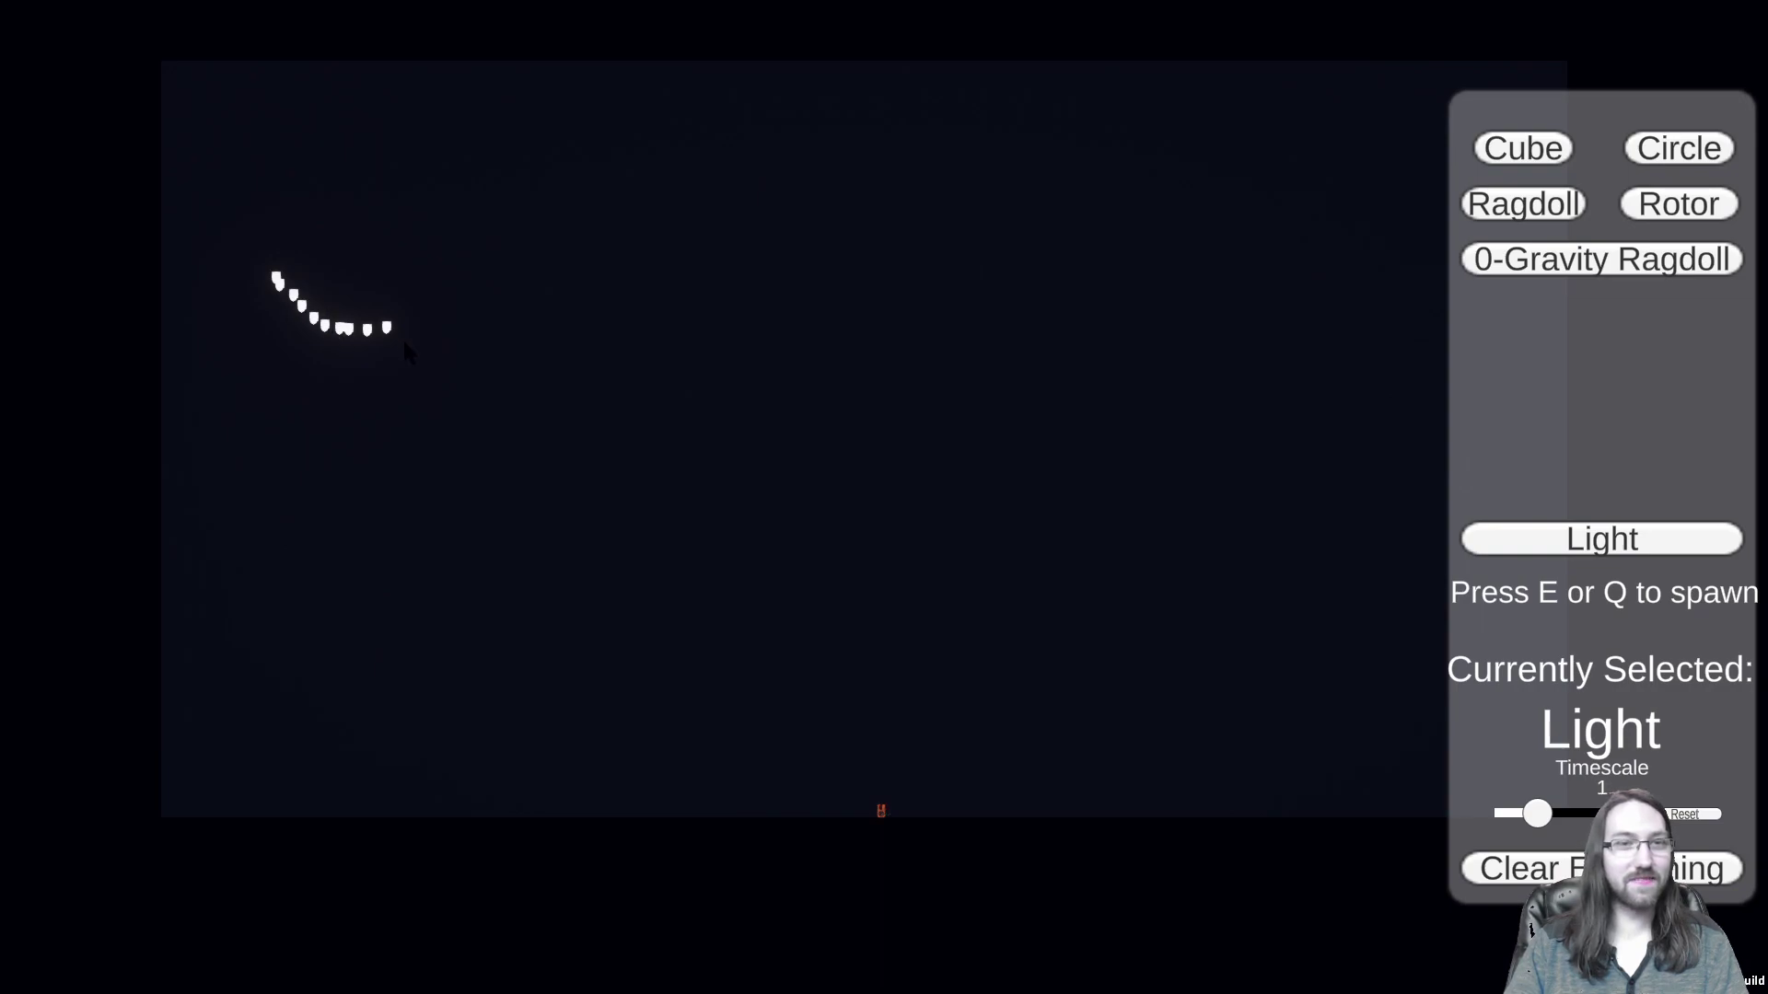
# Step: Add a light at the chain's end so it curves up into a U-shaped arc
pyautogui.press('e')
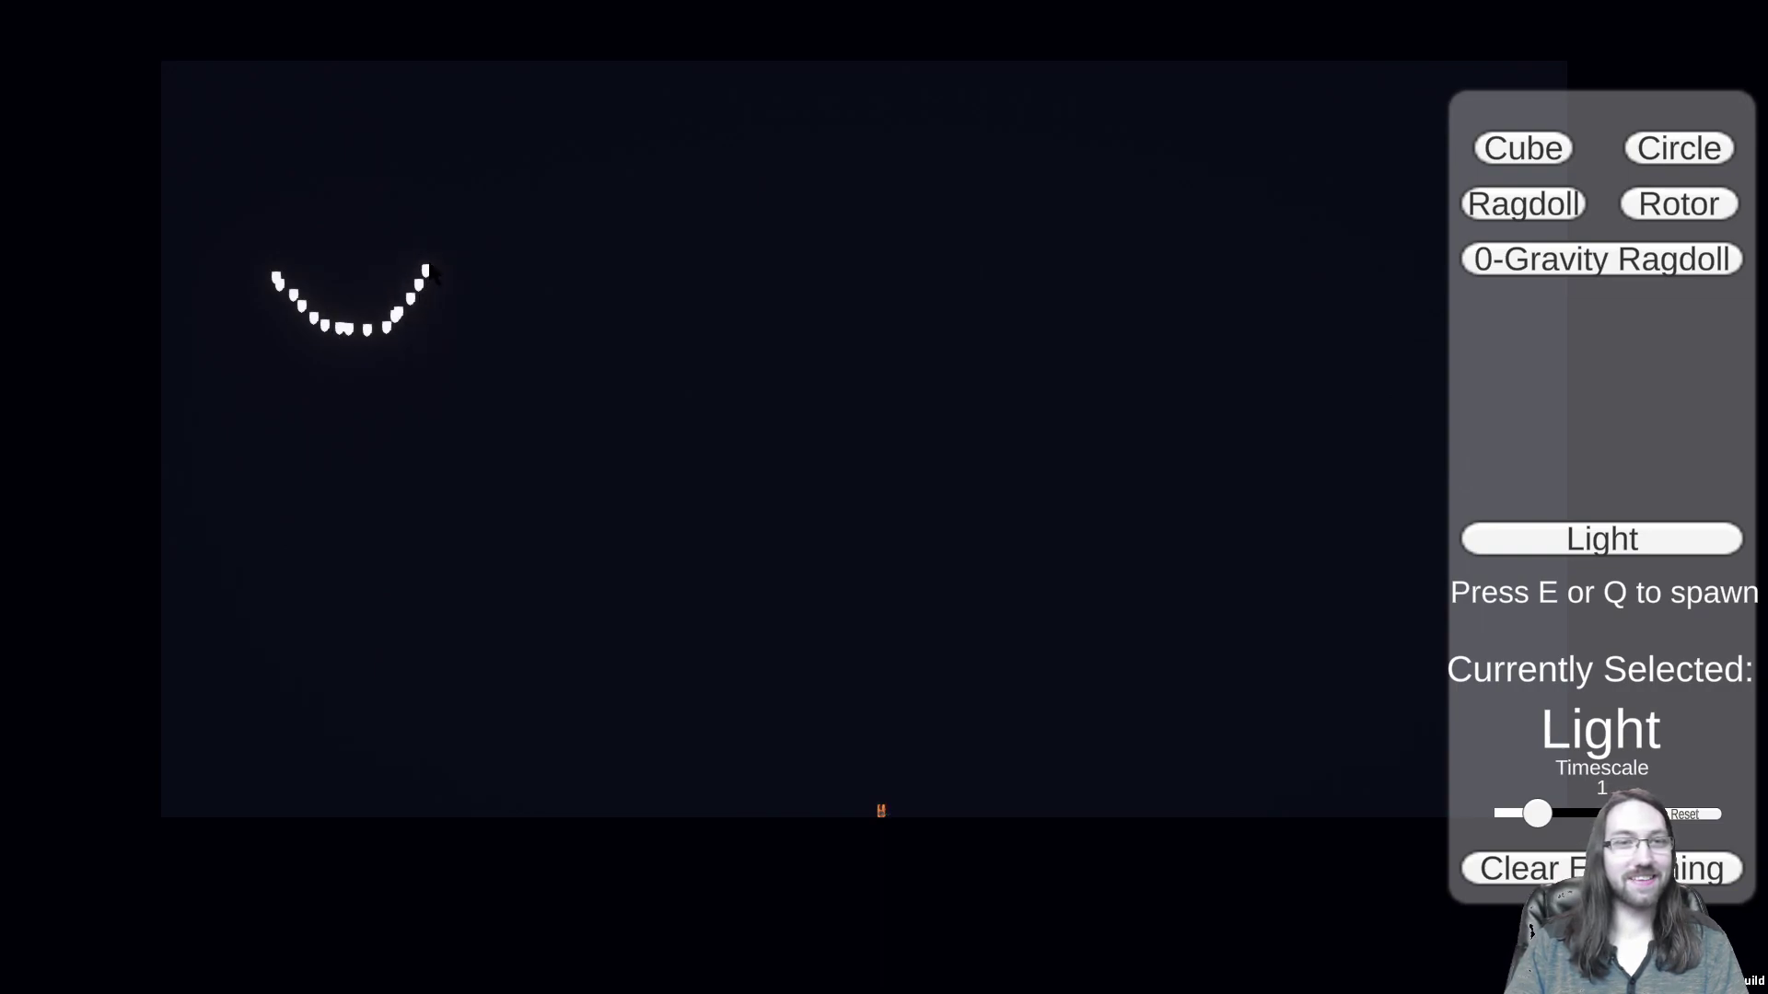
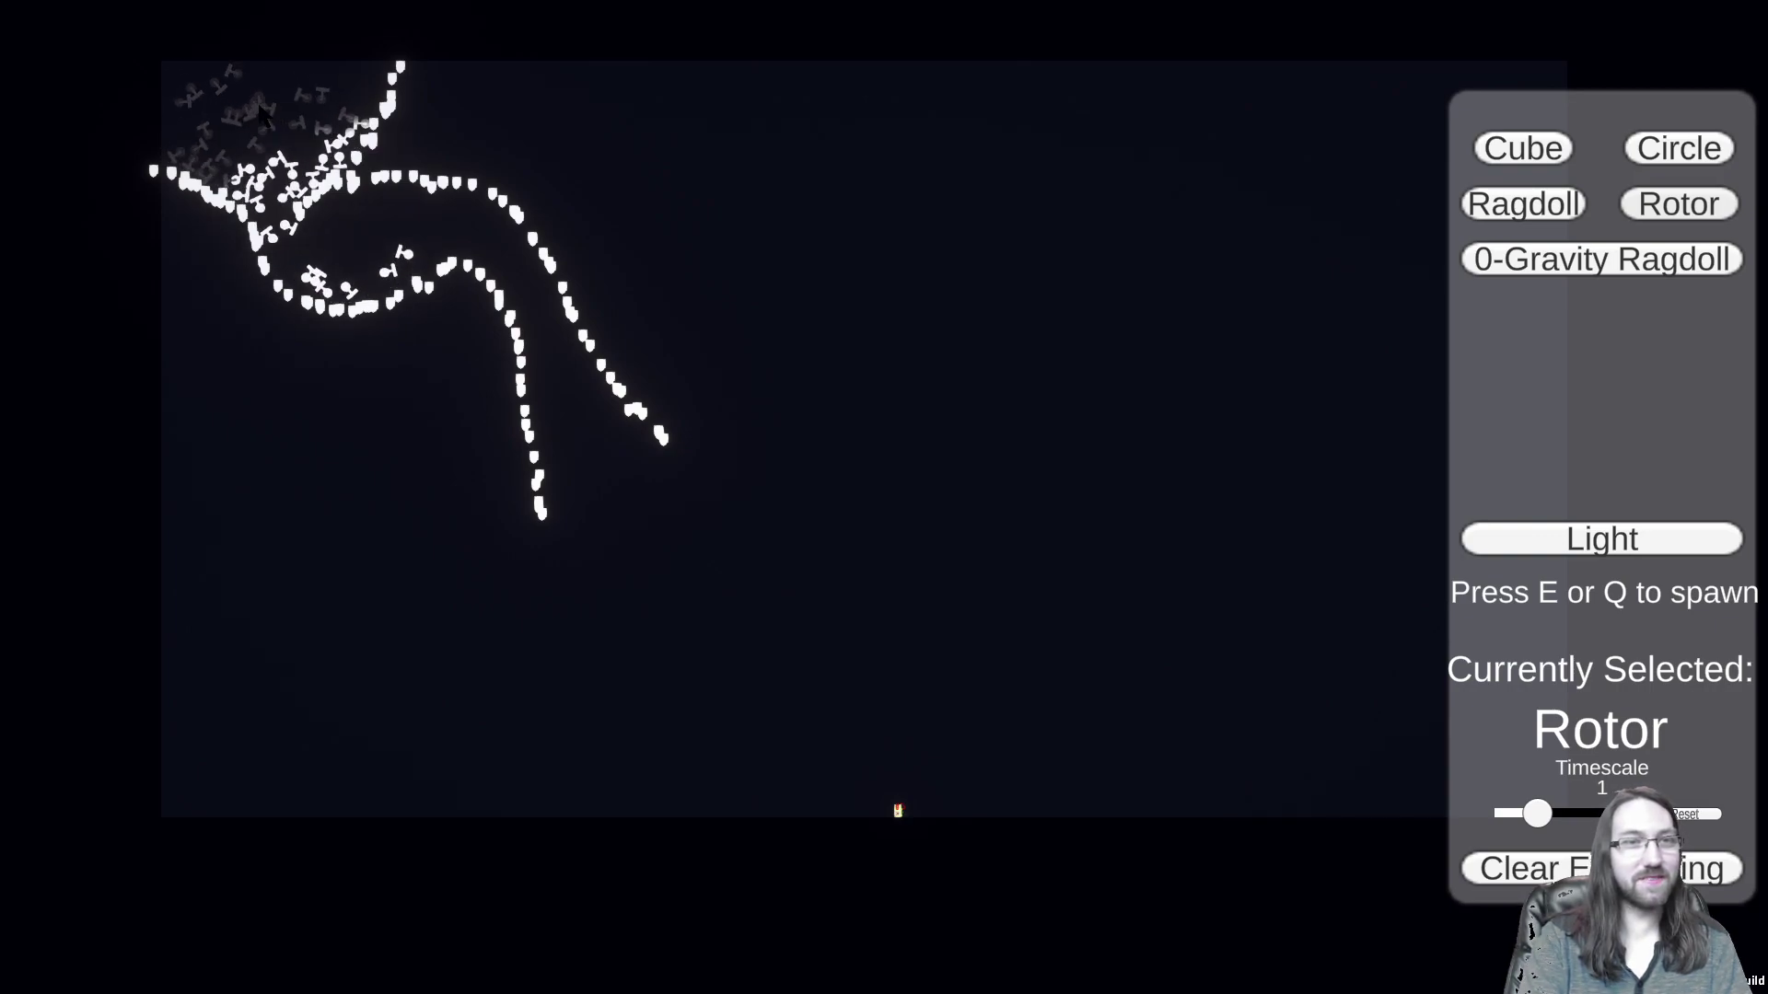
# Step: Pour a steady stream of rotors from the top-left until they pile up across the floor
pyautogui.press('e')
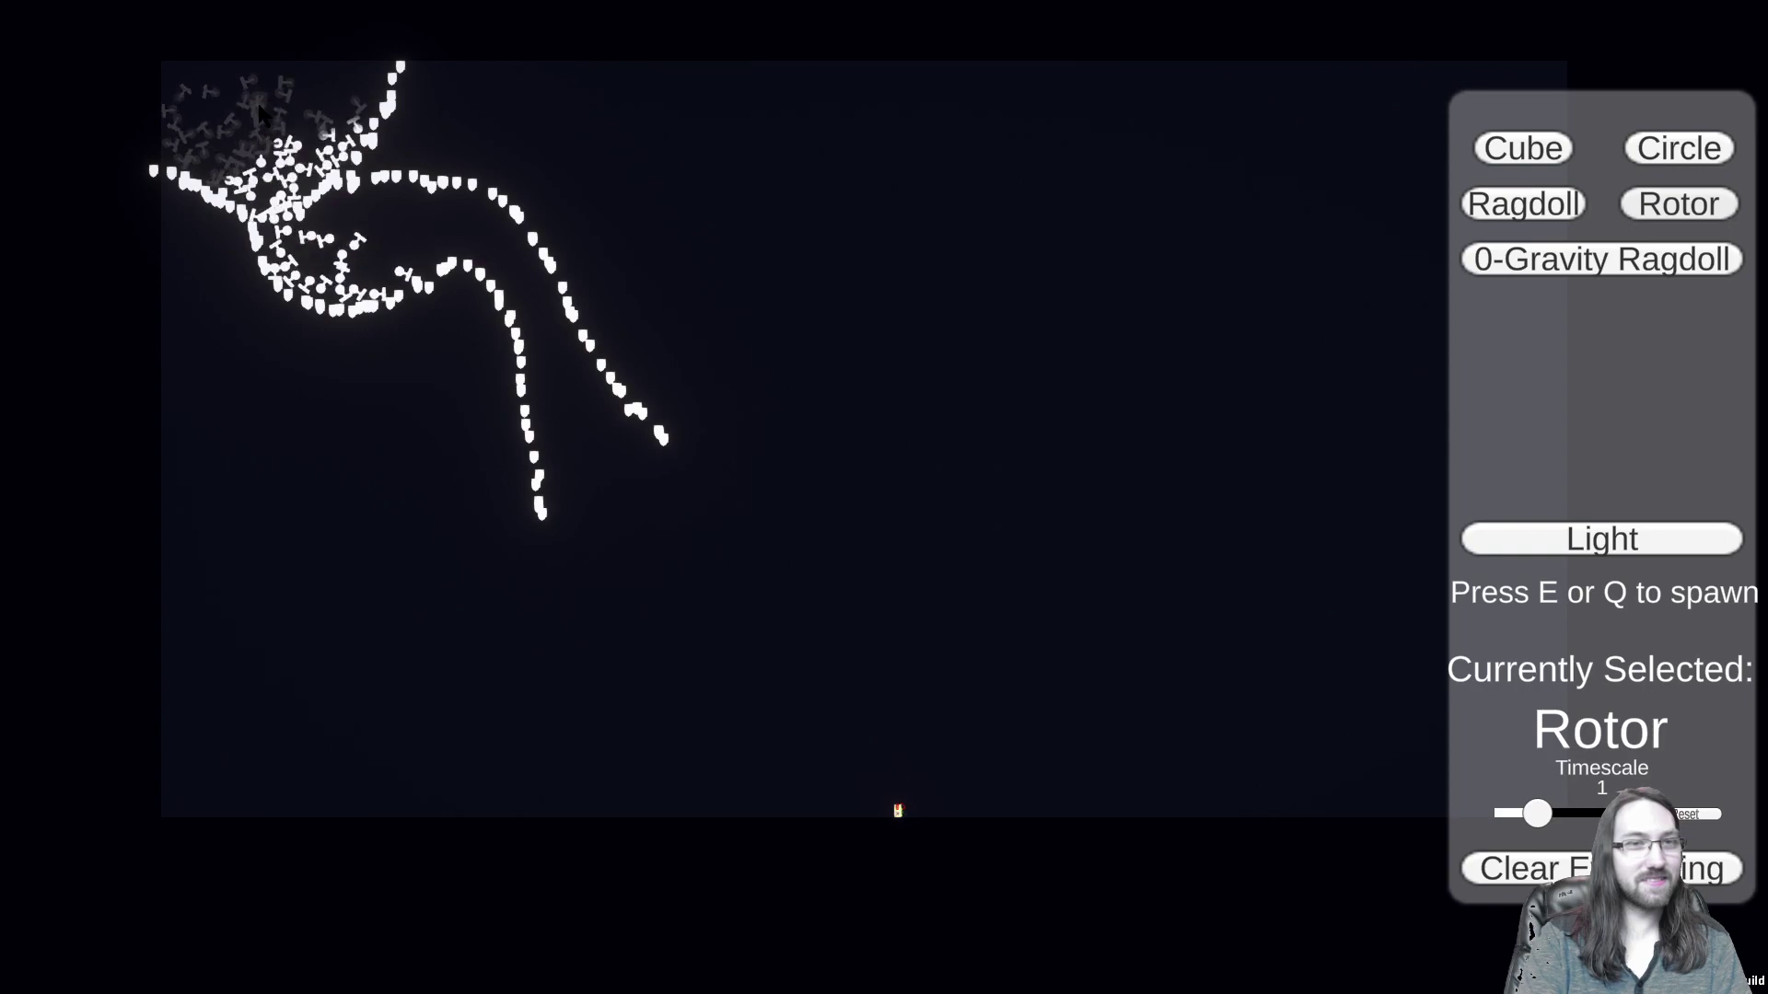
pyautogui.press('e')
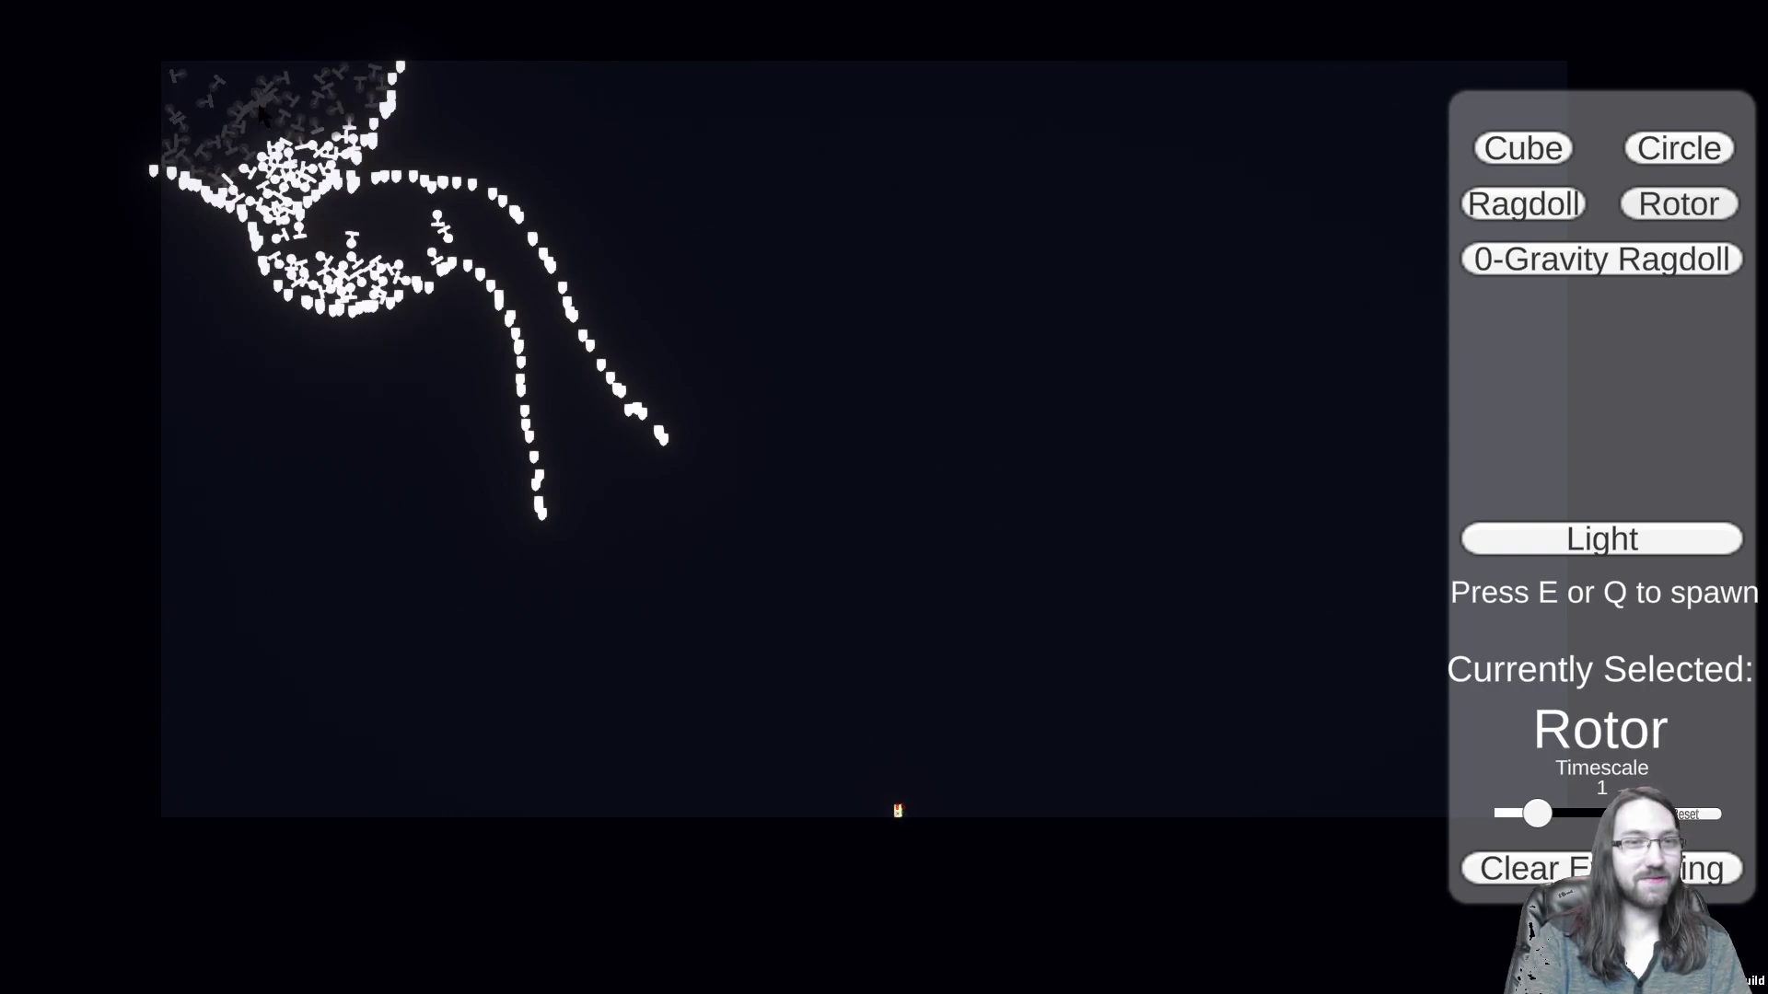
pyautogui.press('e')
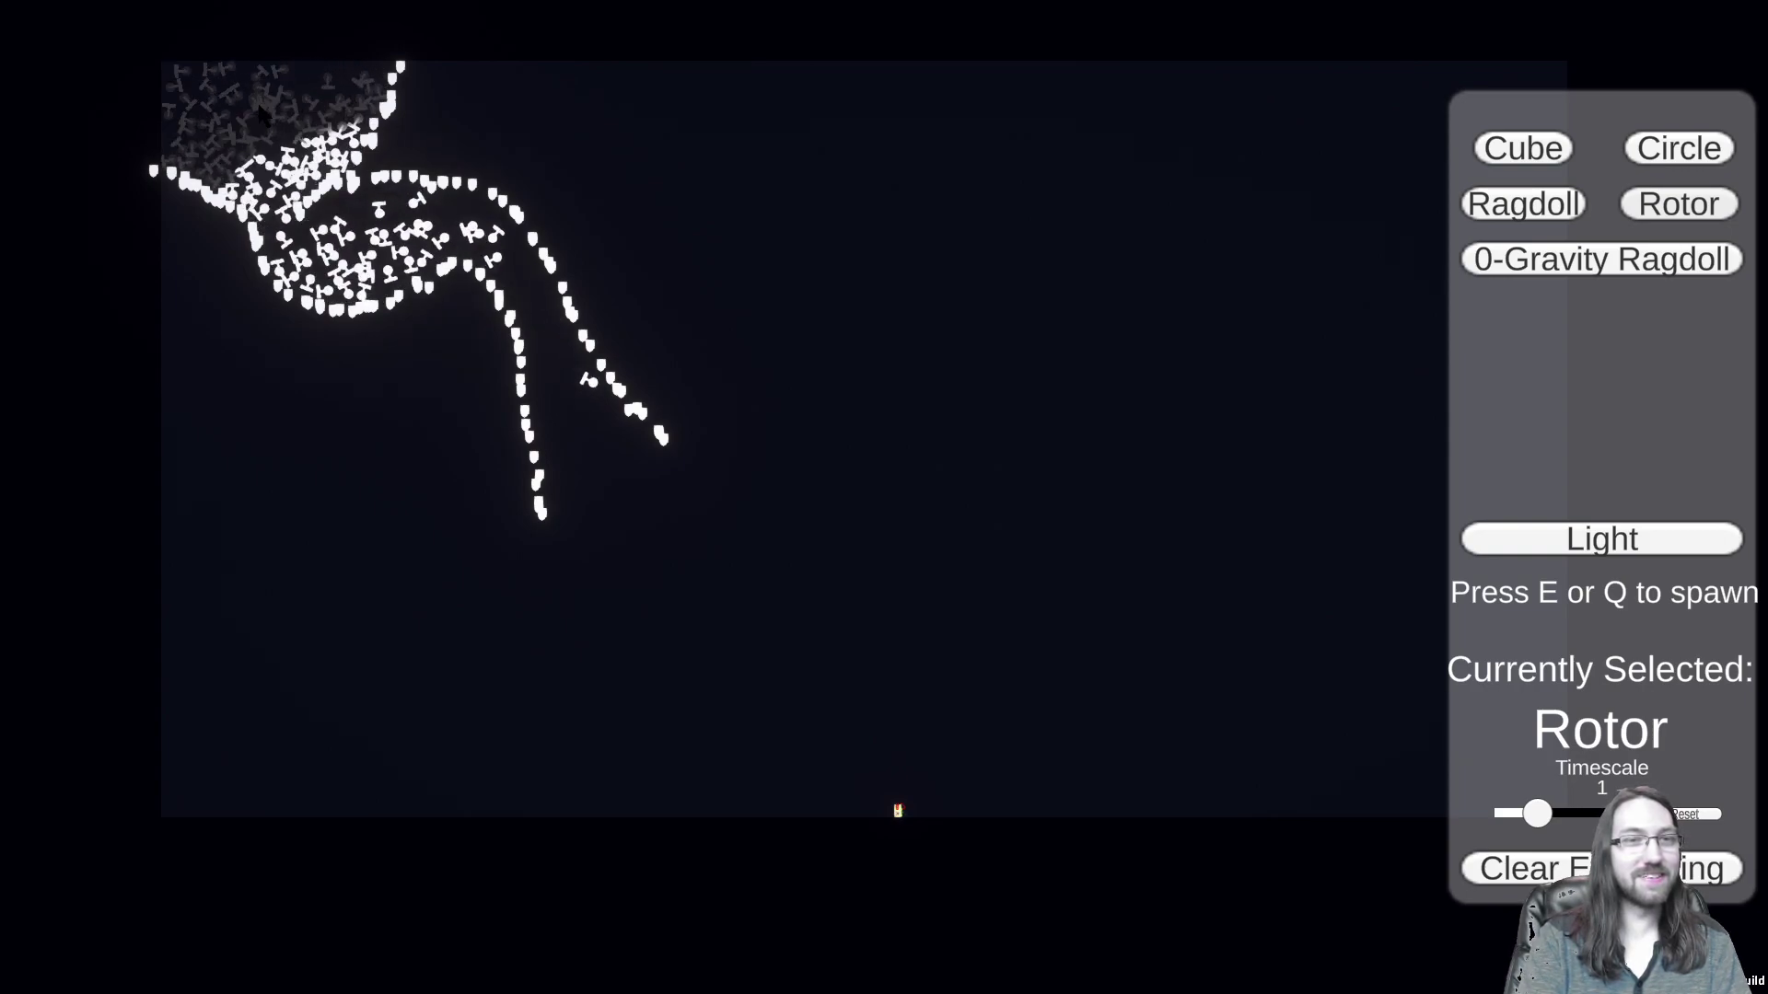
pyautogui.press('e')
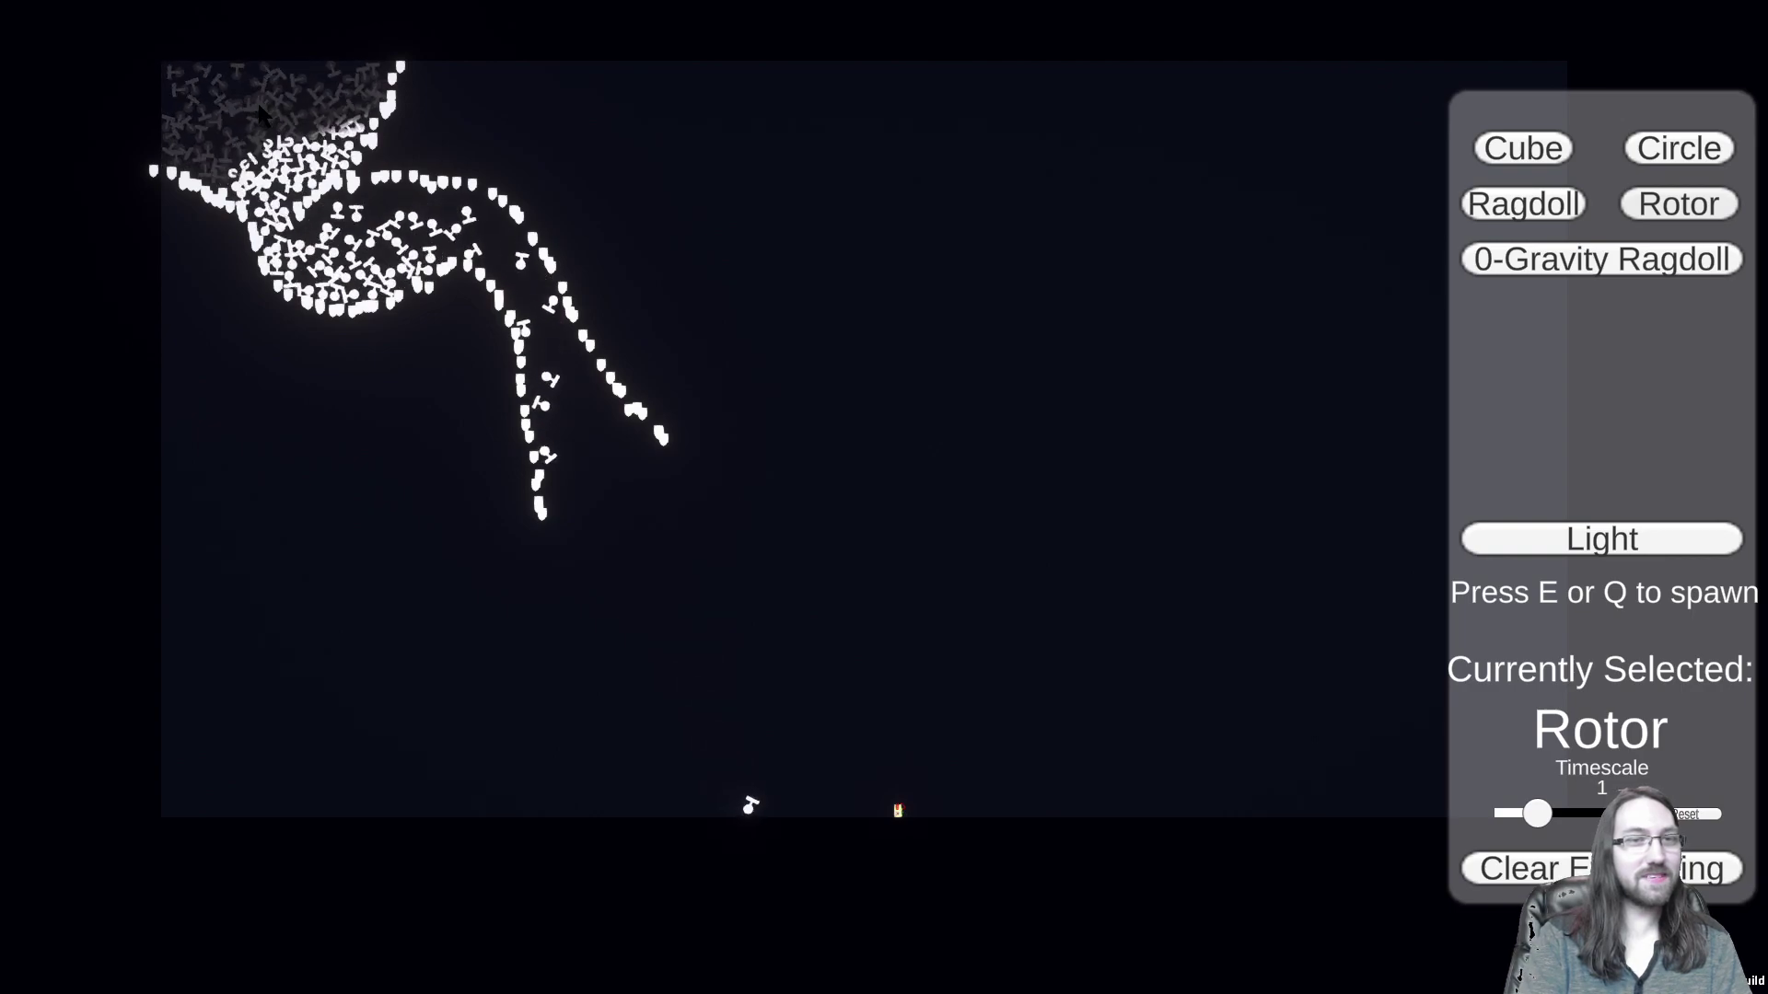
pyautogui.press('e')
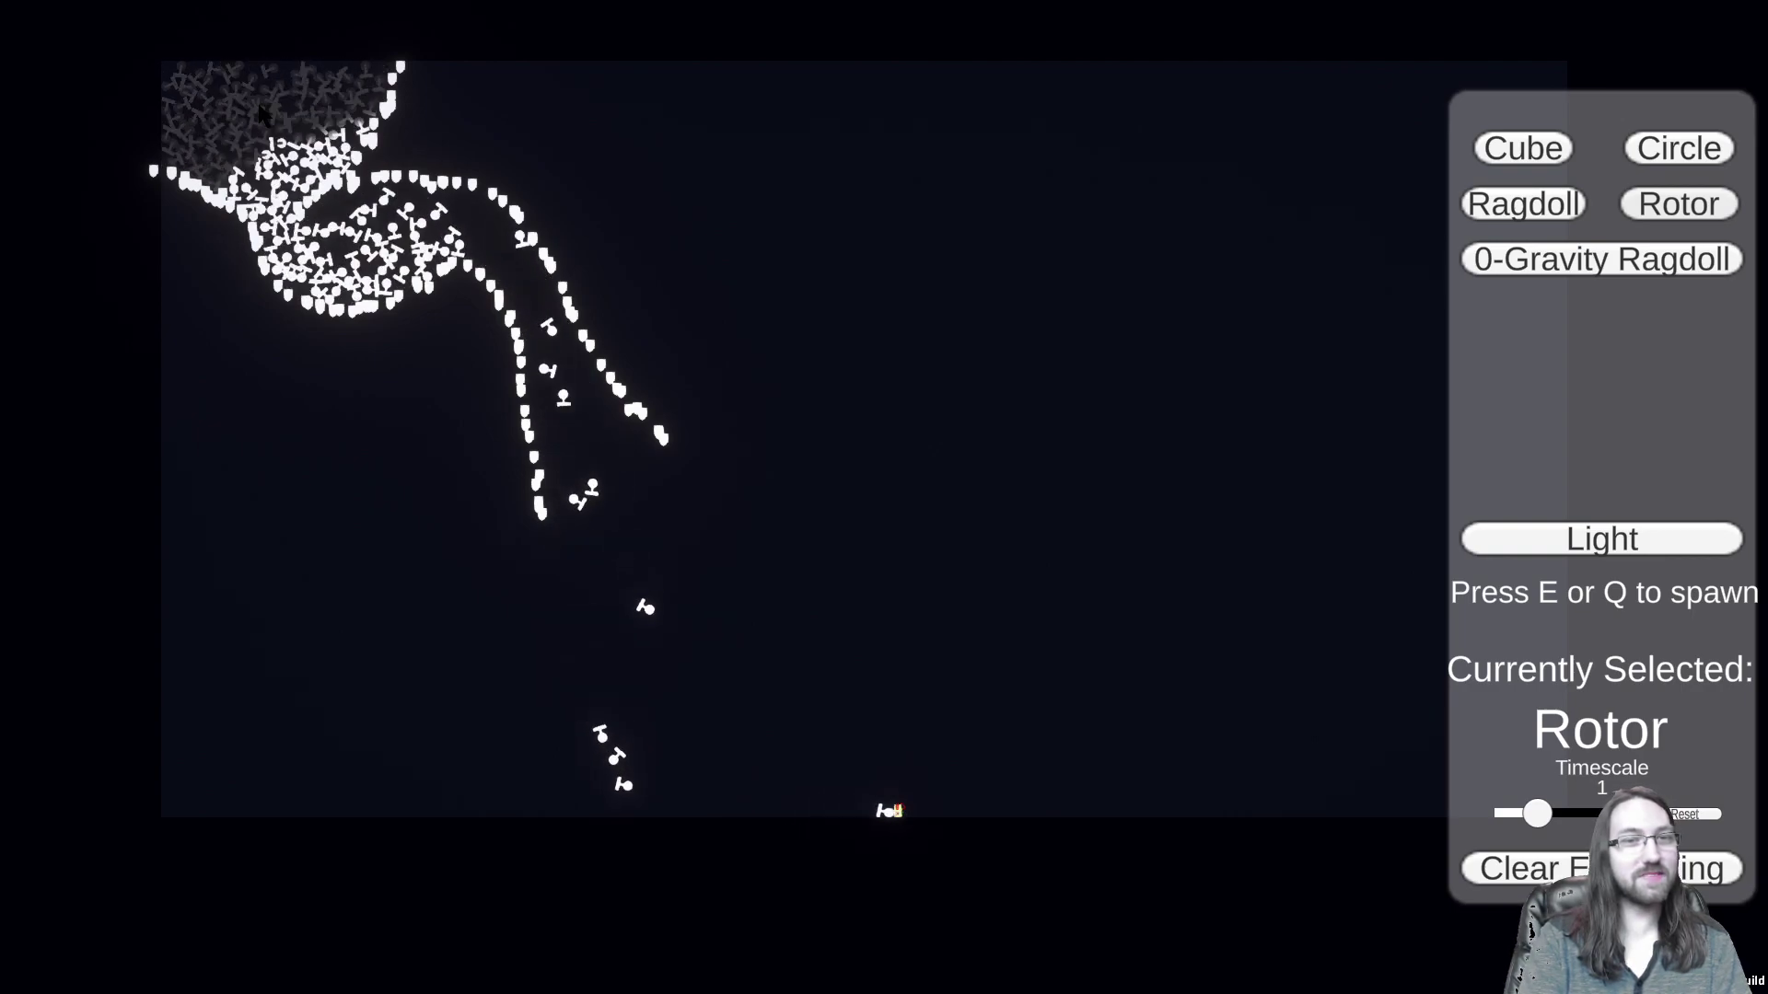
pyautogui.press('e')
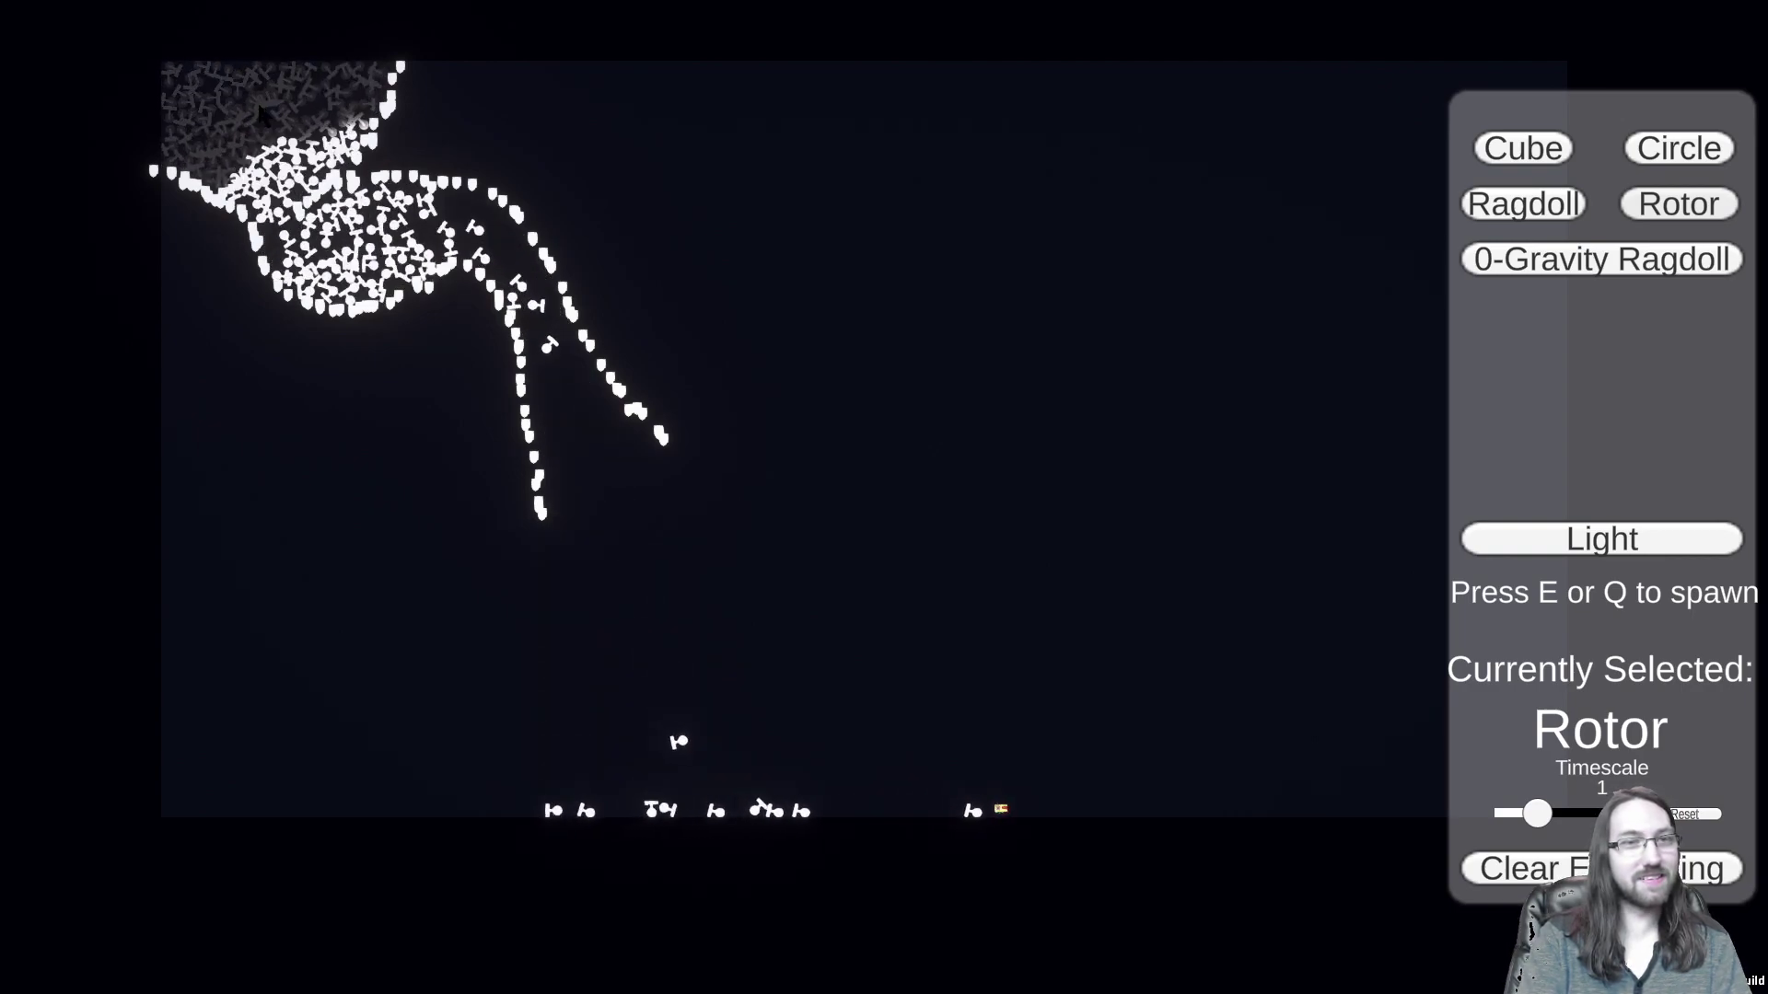
pyautogui.press('e')
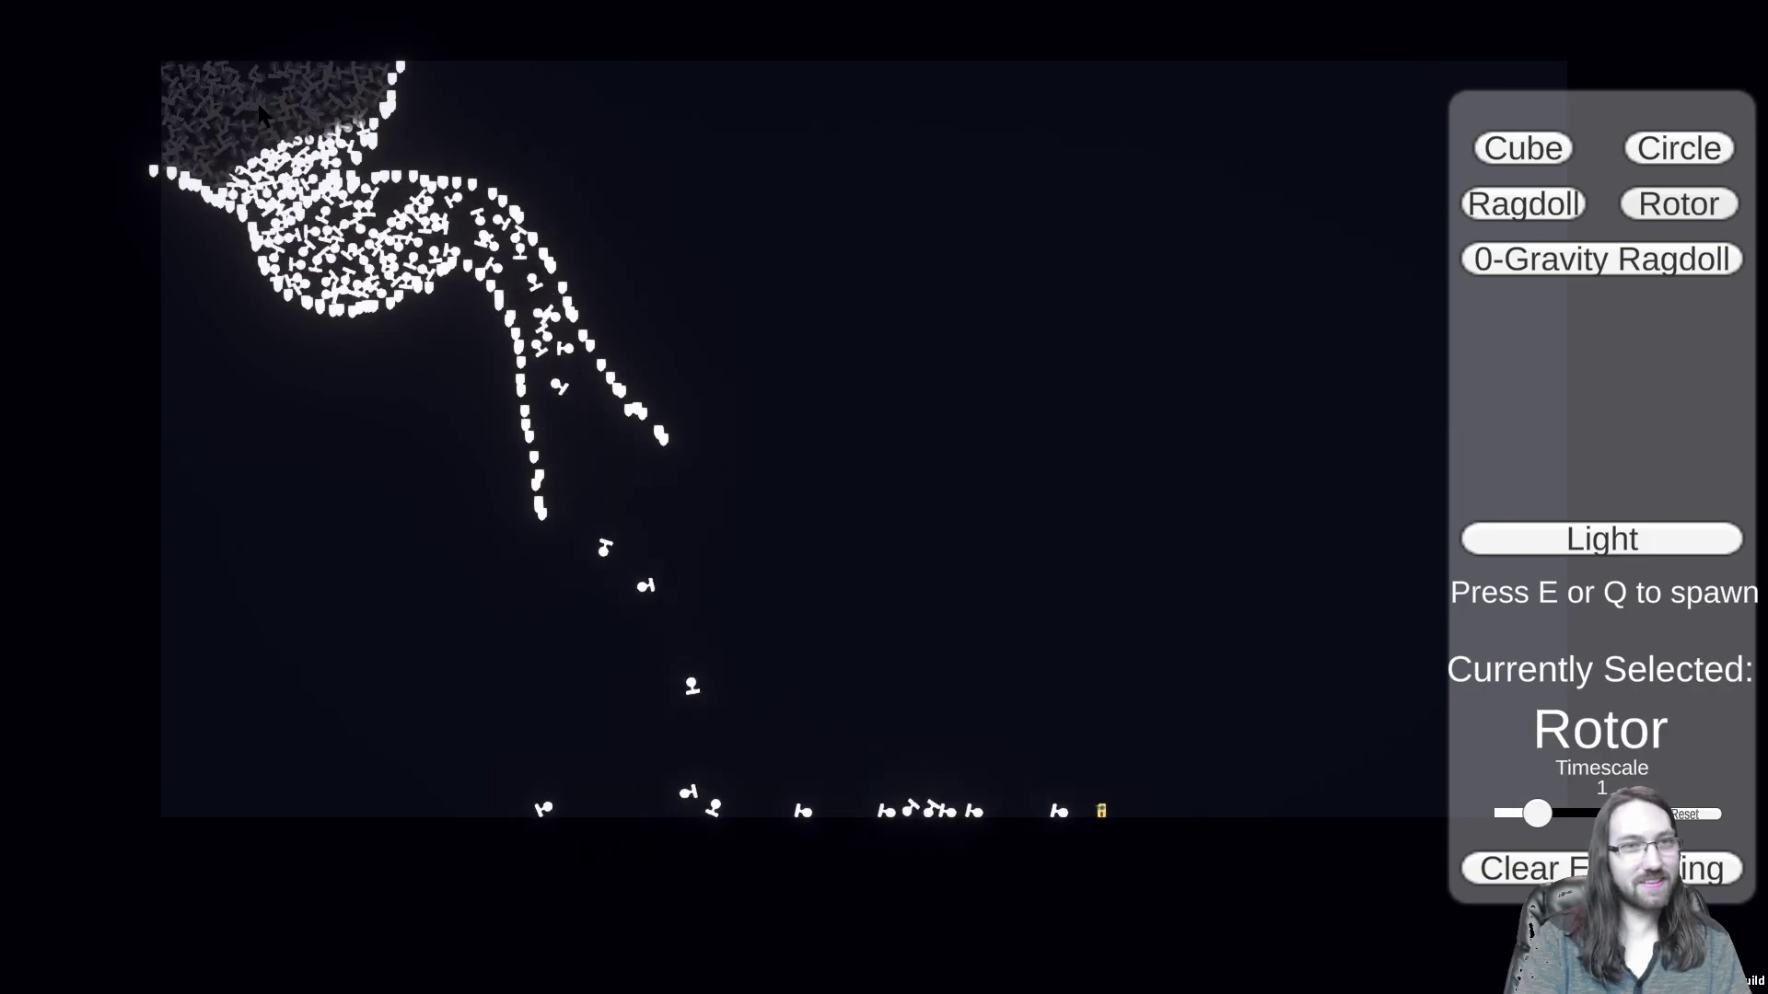
pyautogui.press('e')
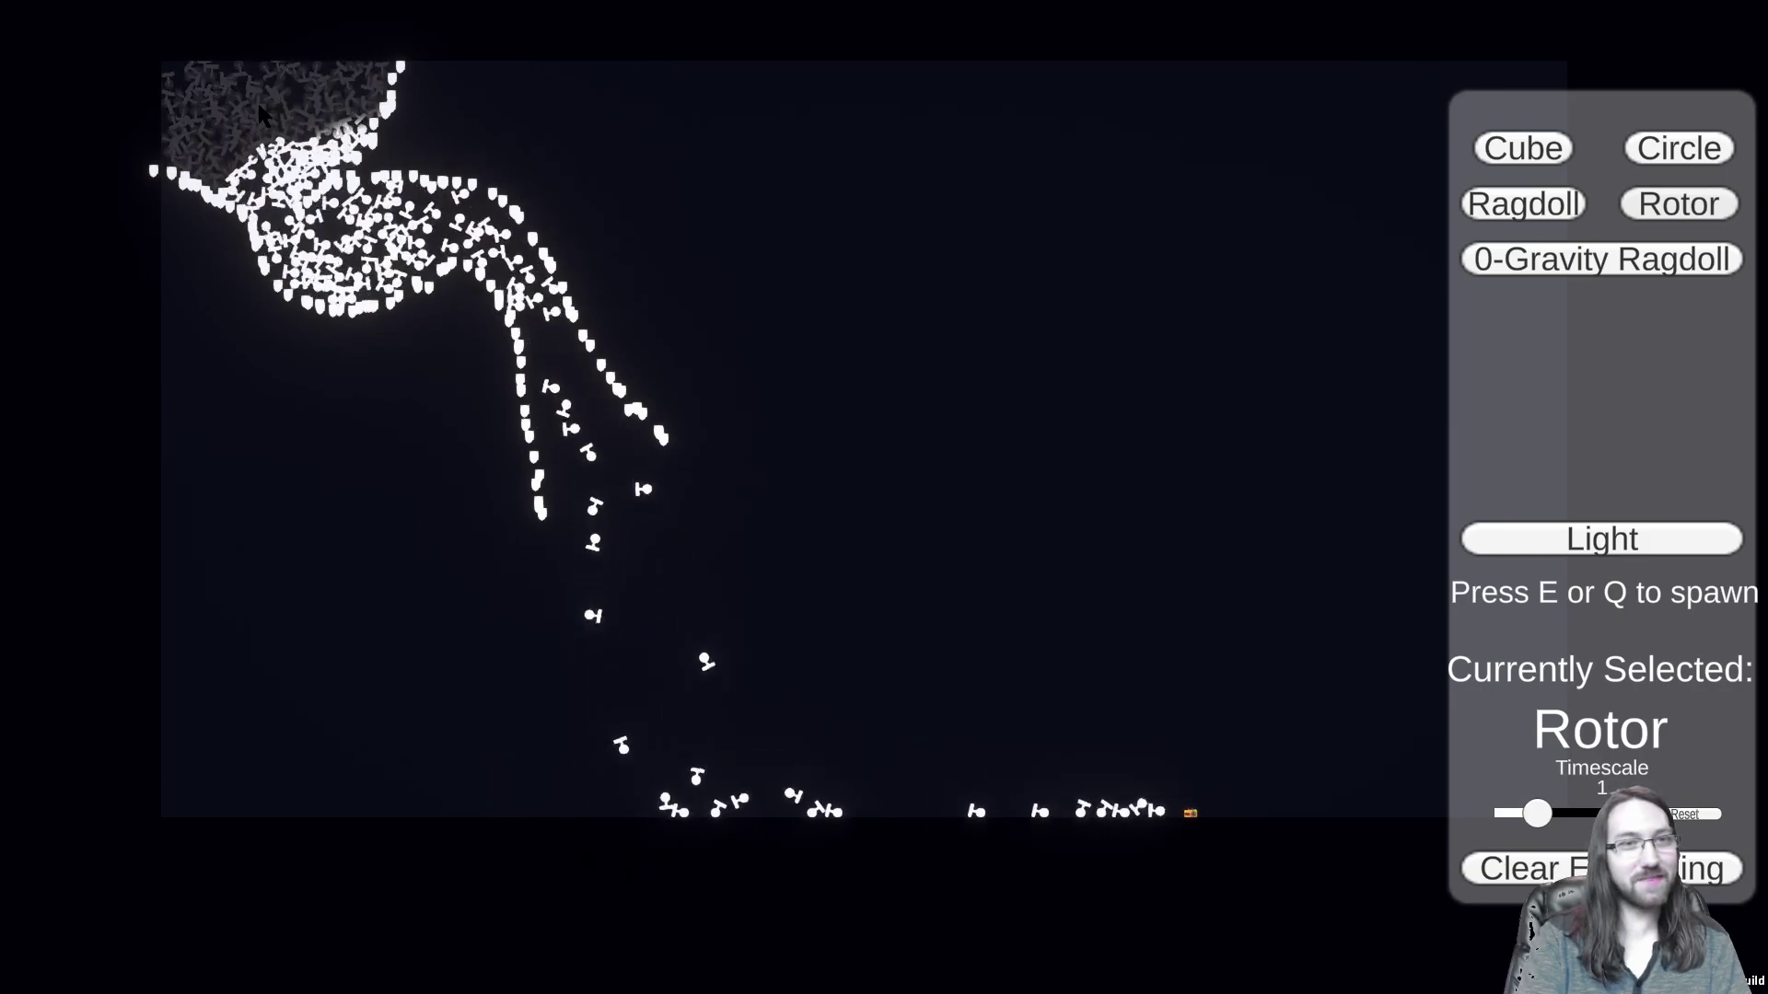
pyautogui.press('e')
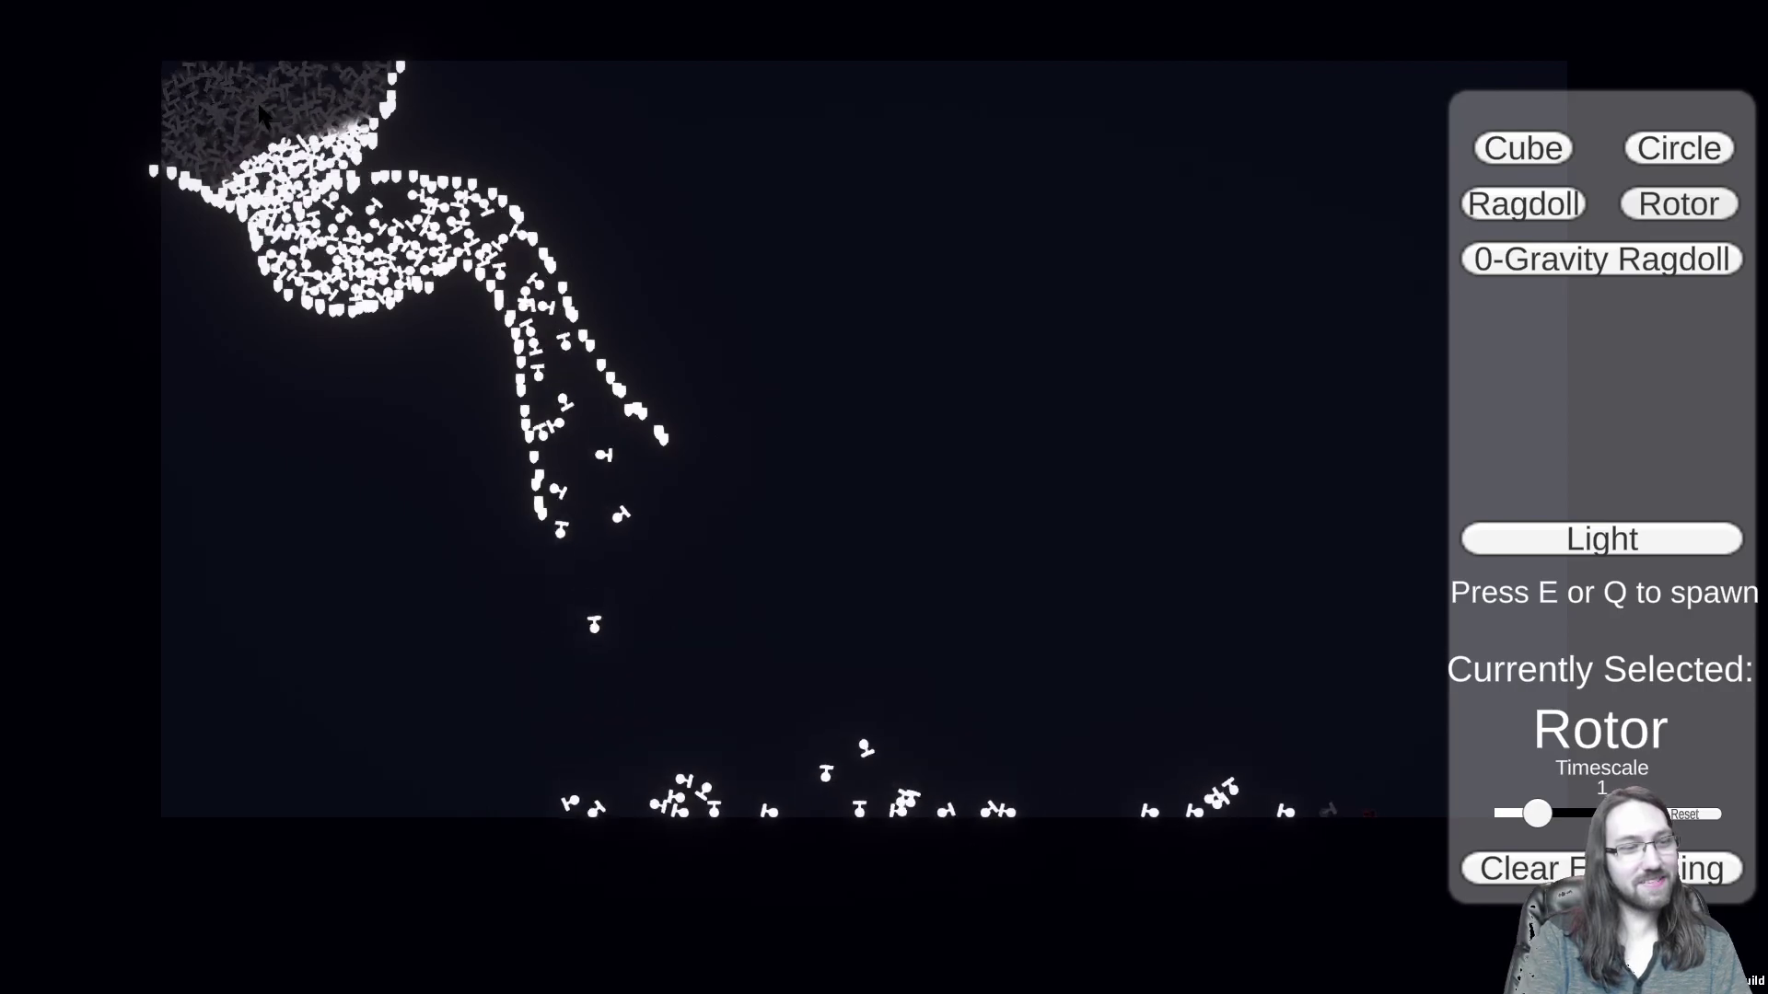
pyautogui.press('e')
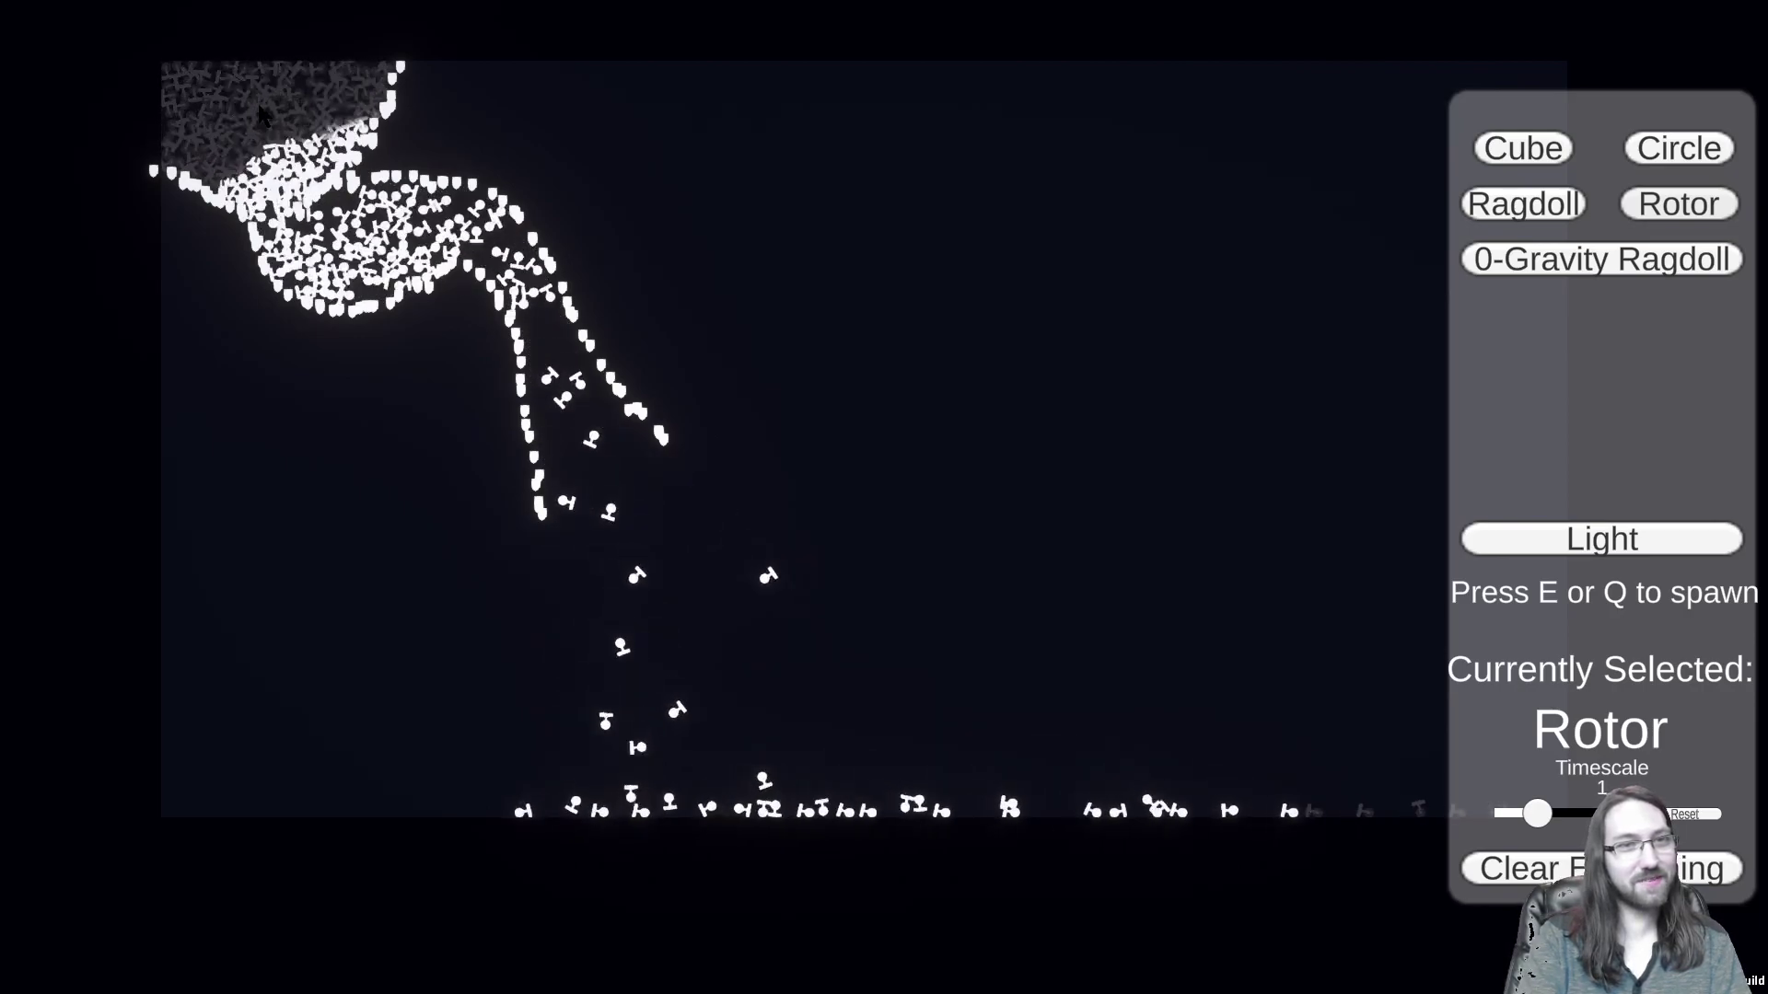
pyautogui.press('e')
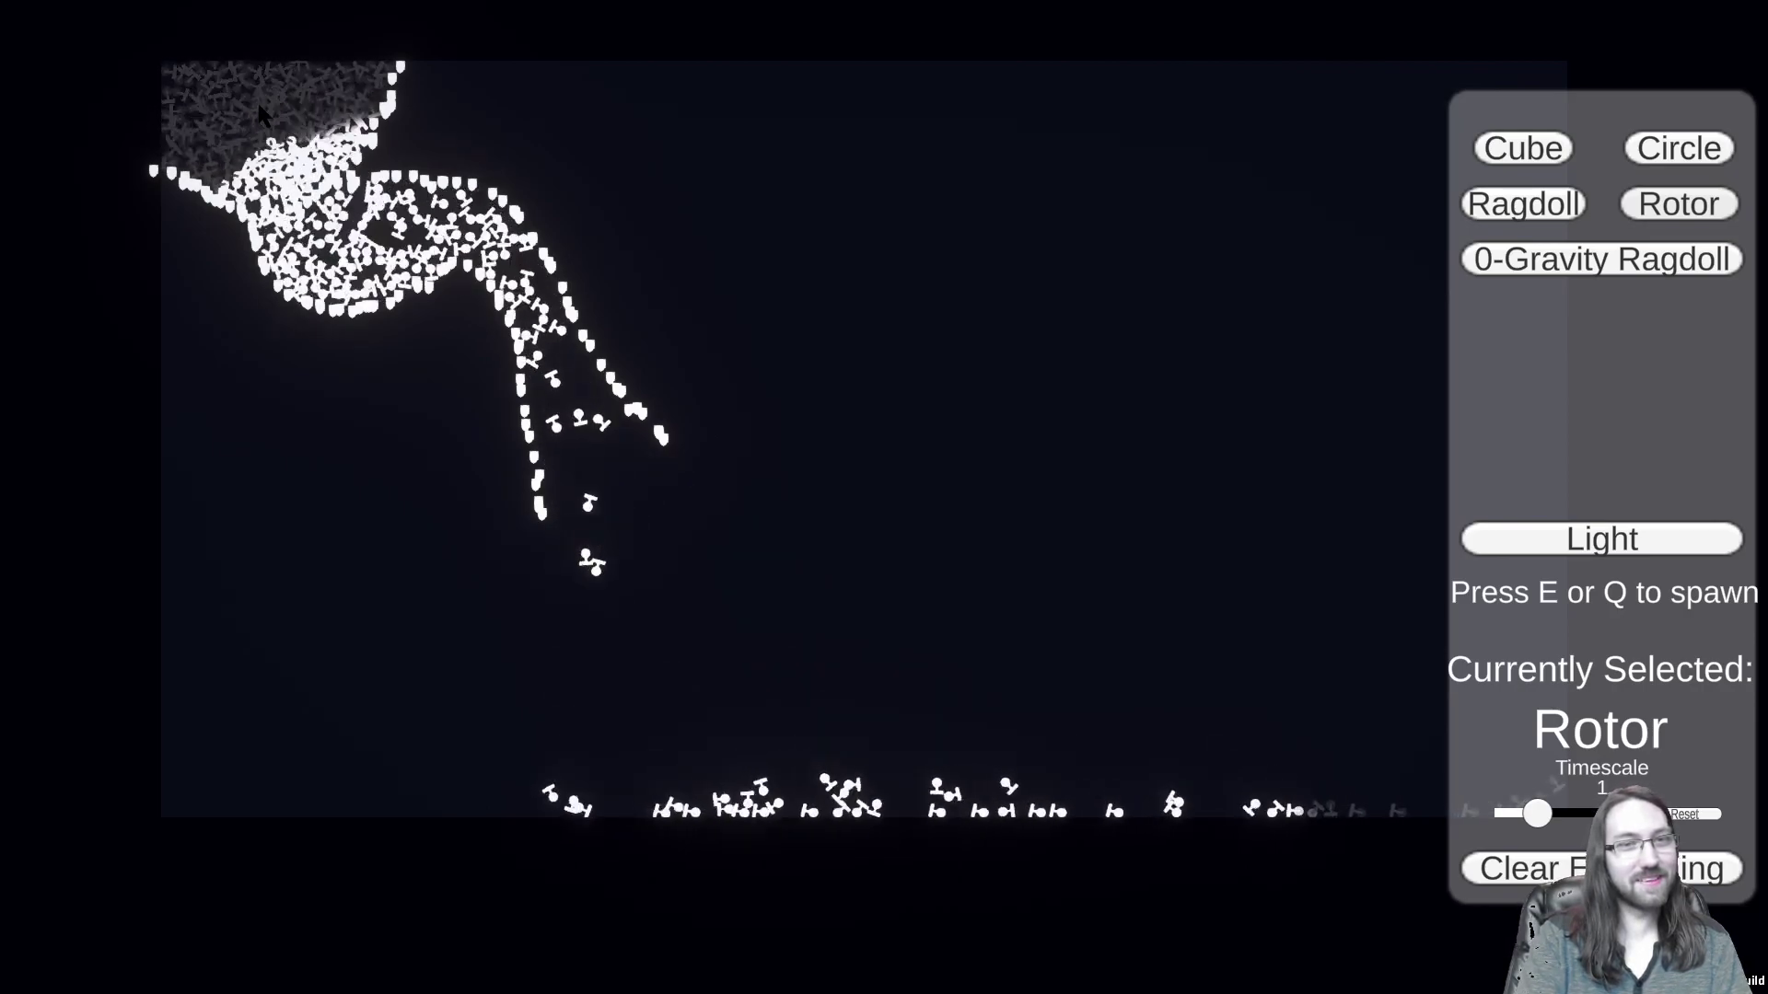
pyautogui.press('e')
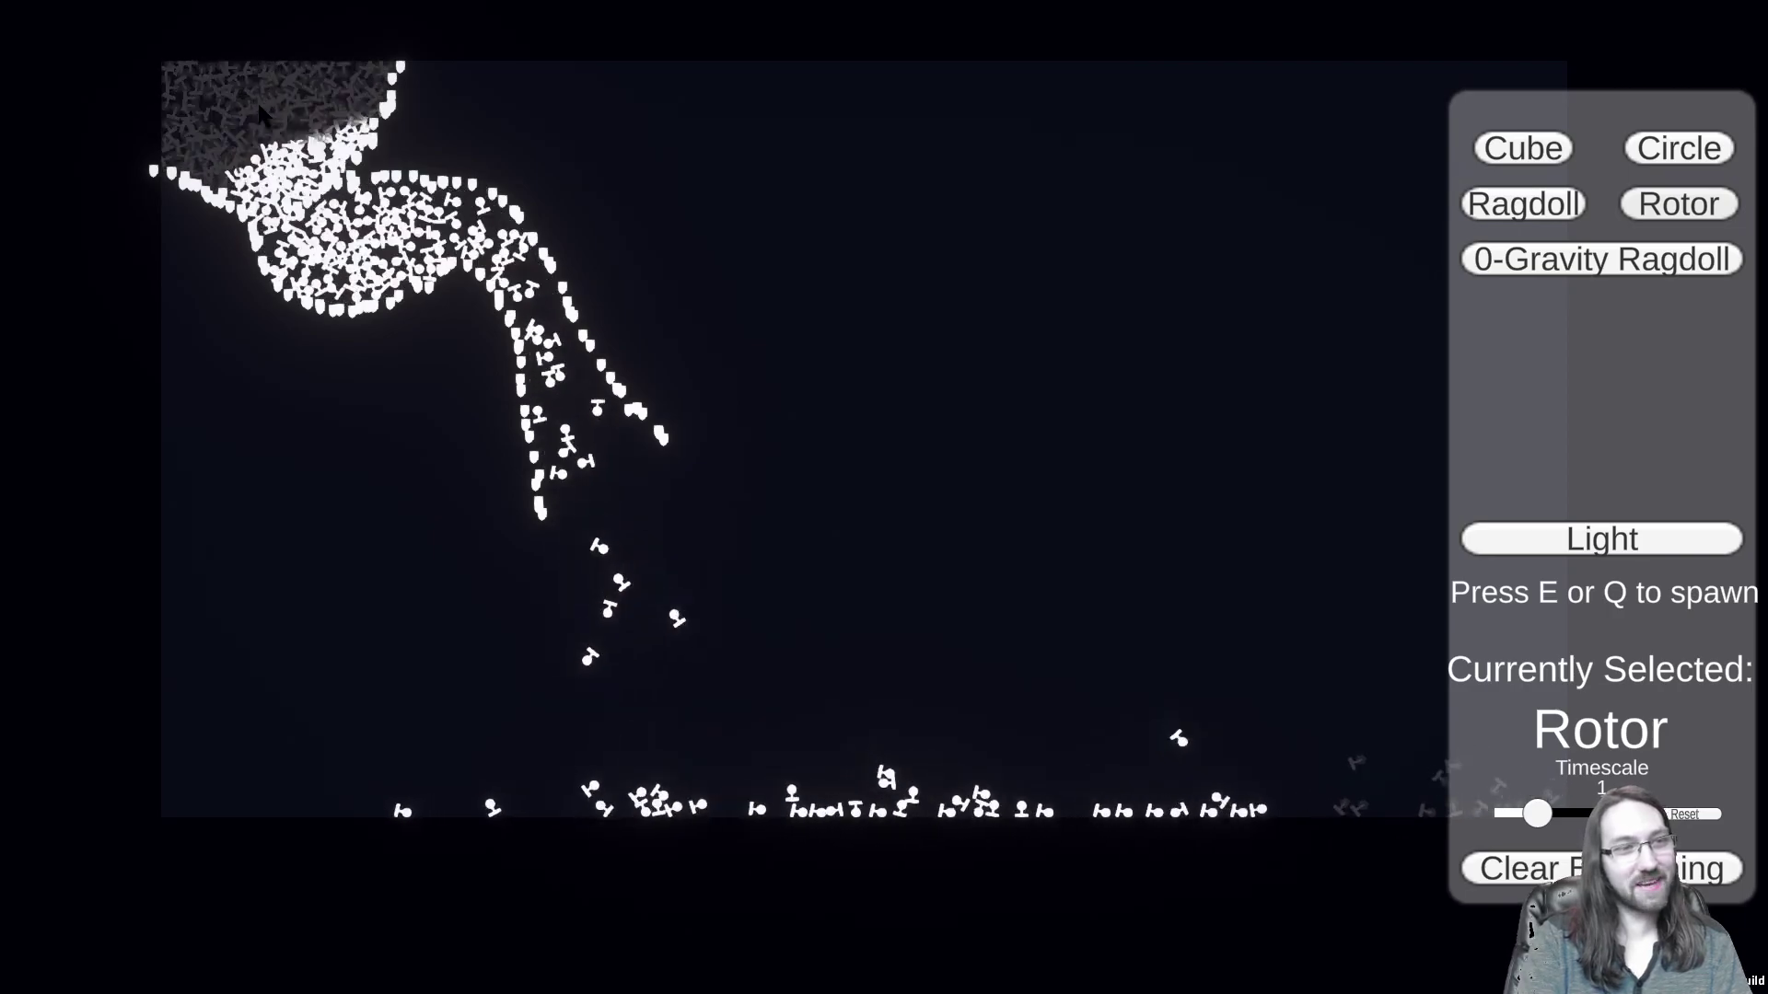
pyautogui.press('e')
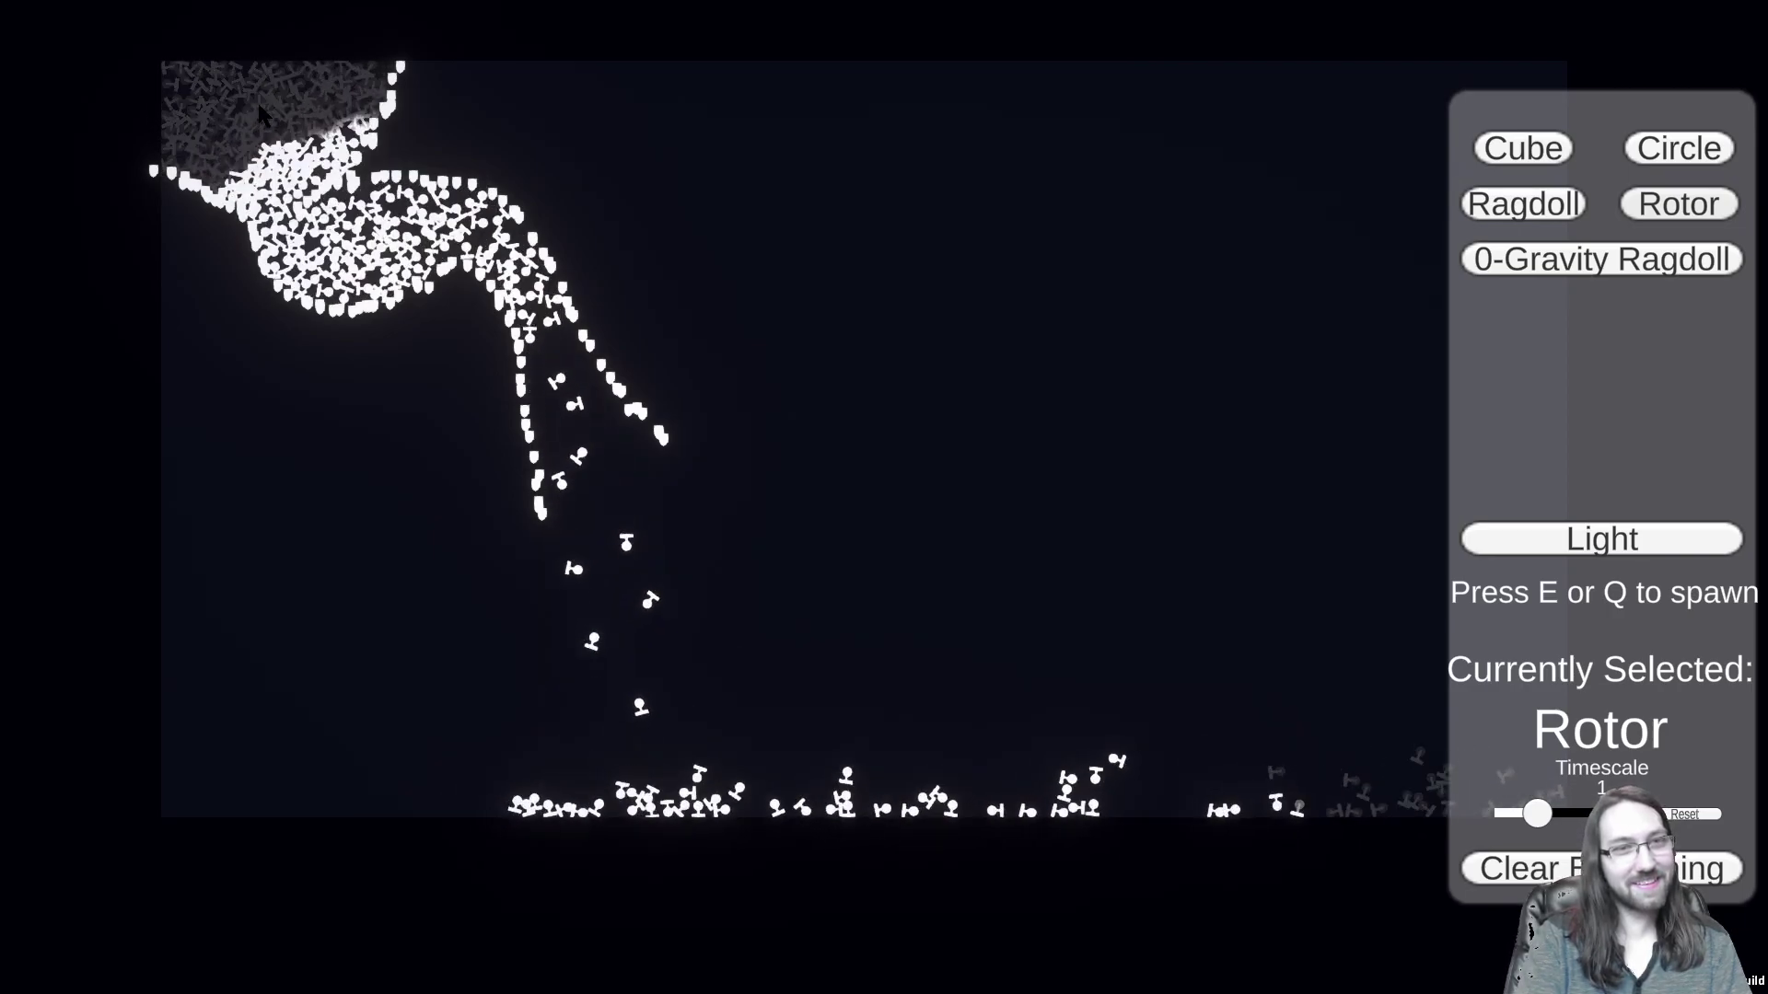
pyautogui.press('e')
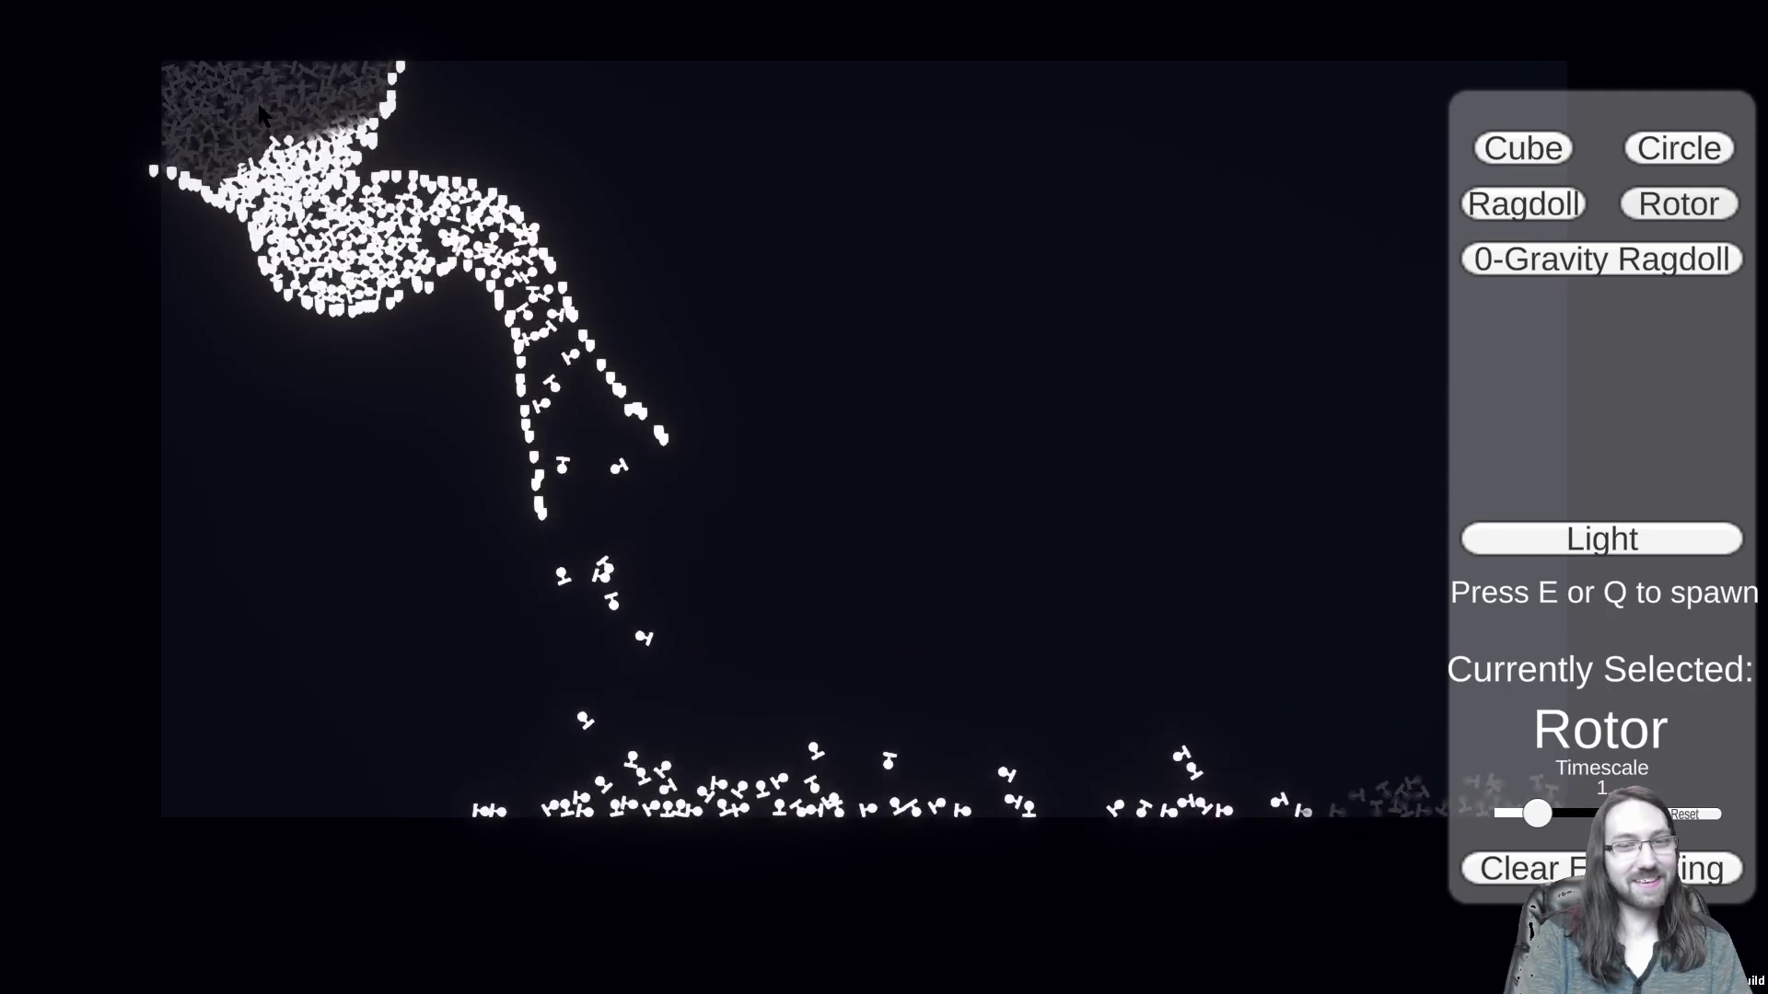
pyautogui.press('e')
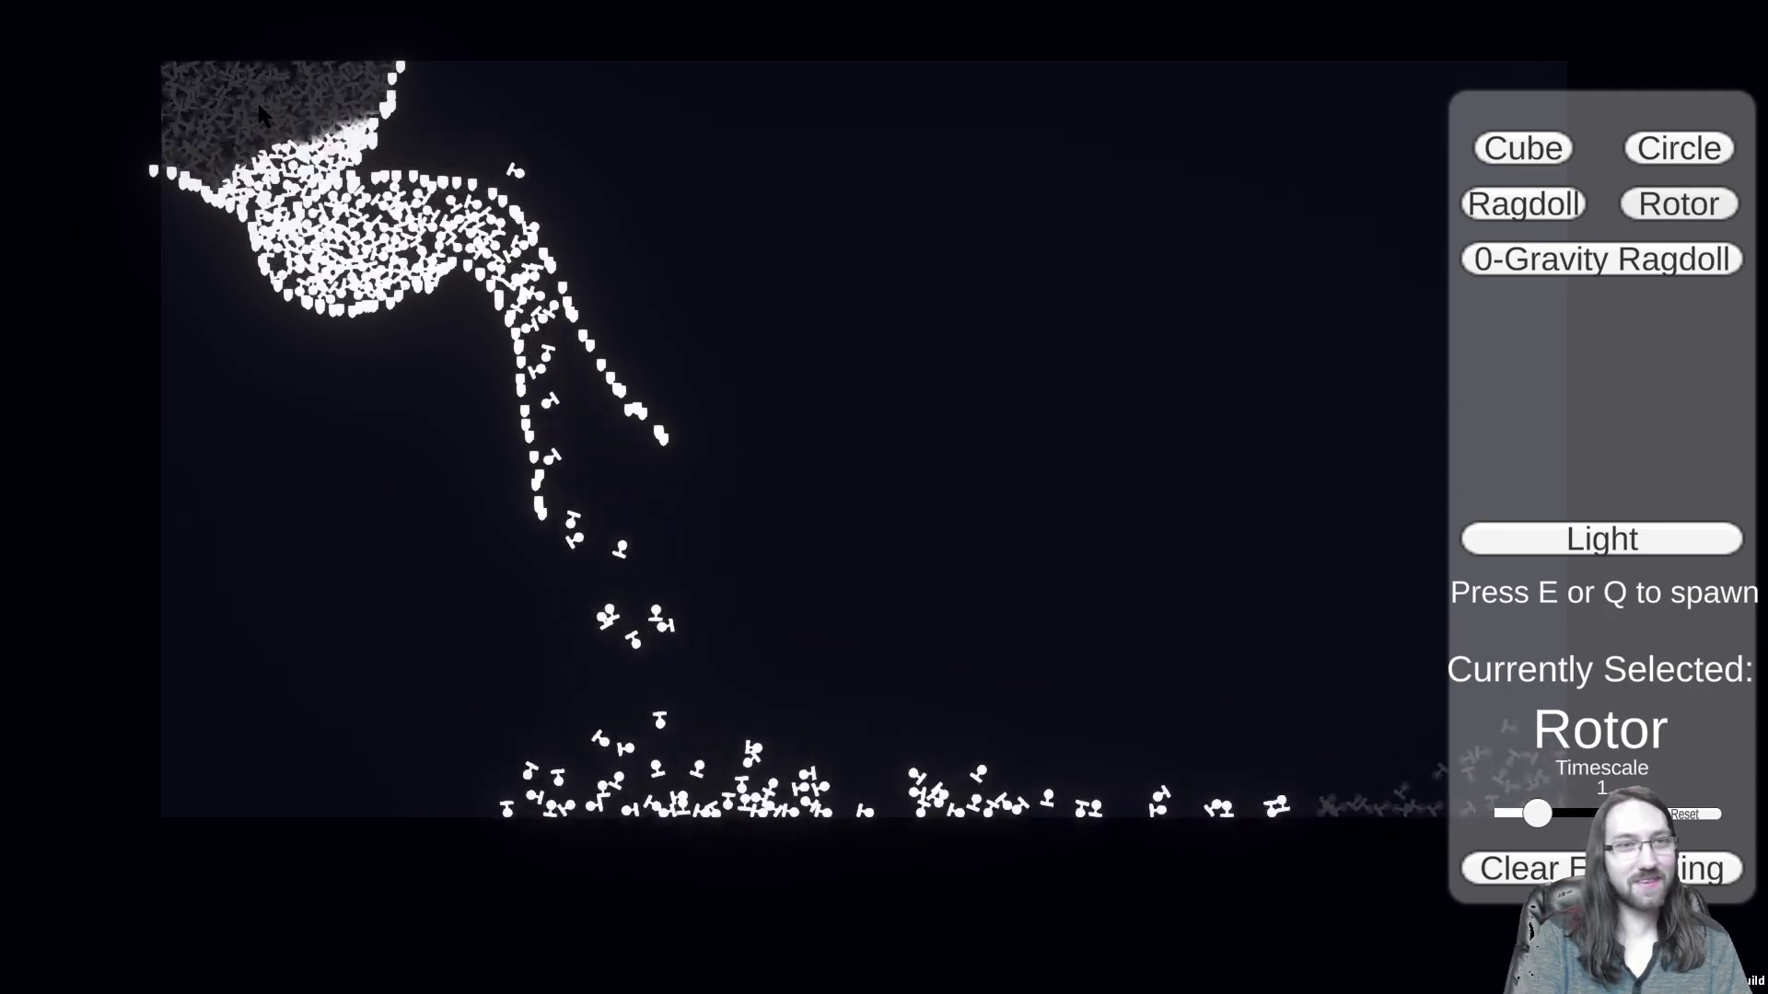
pyautogui.press('e')
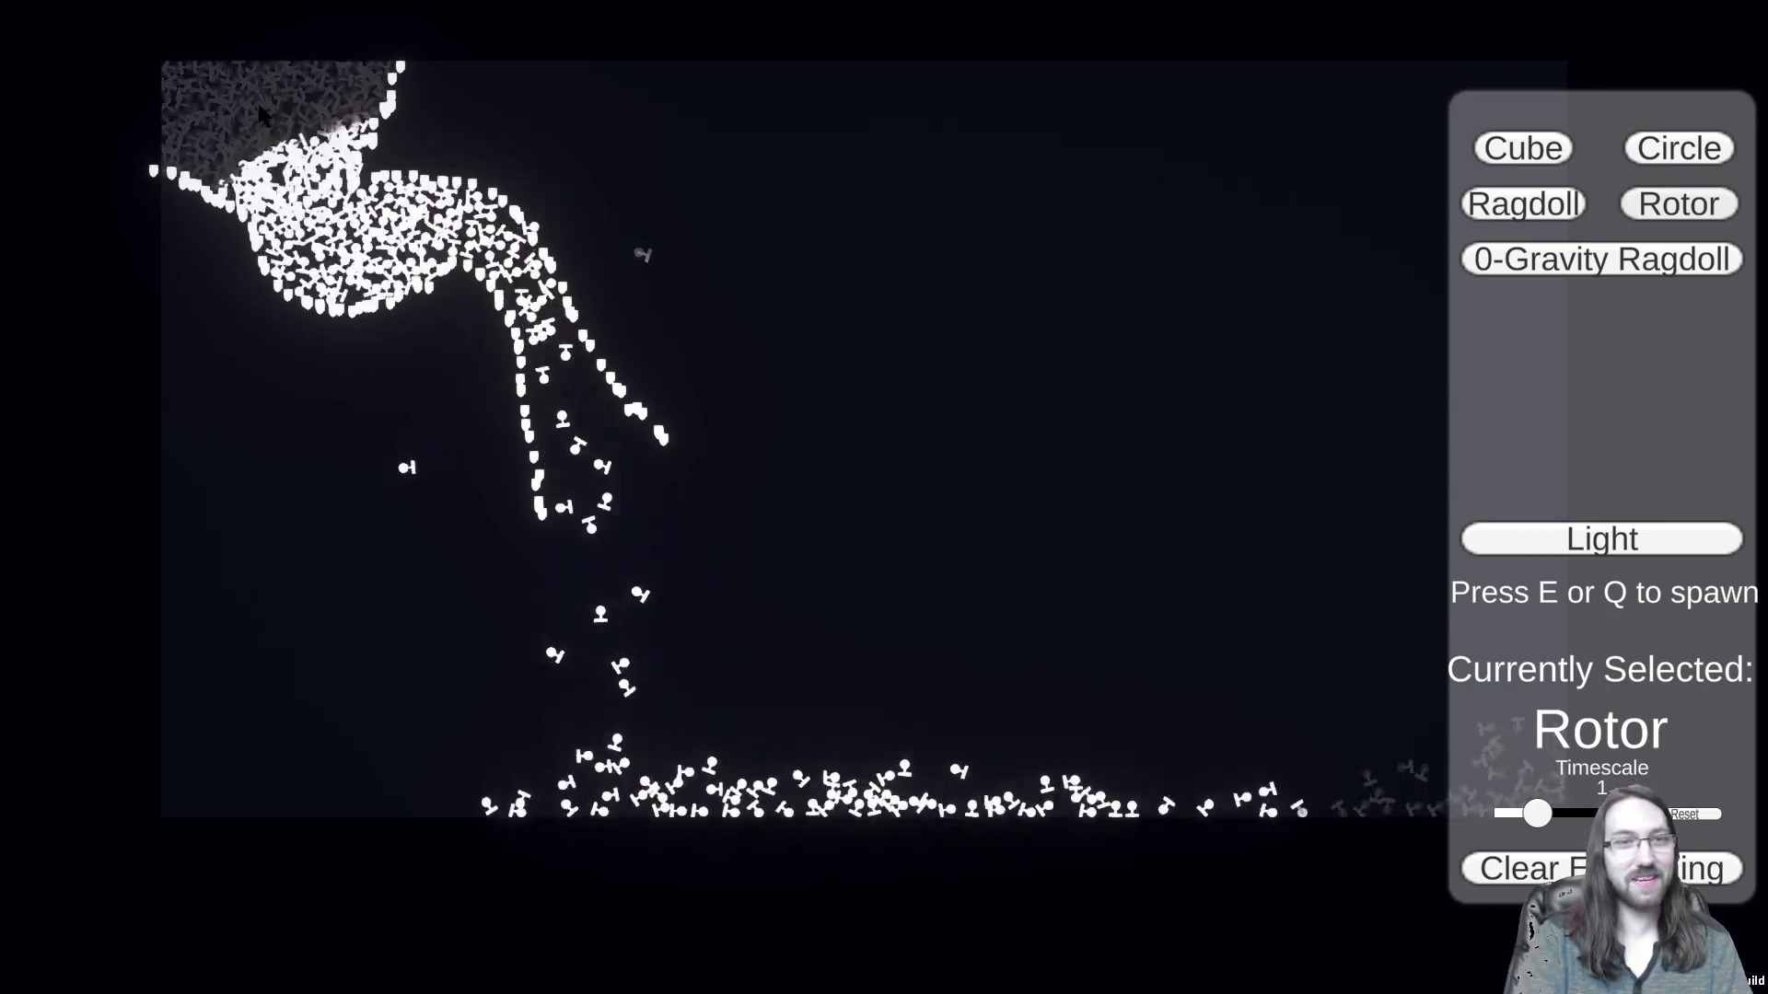
pyautogui.press('e')
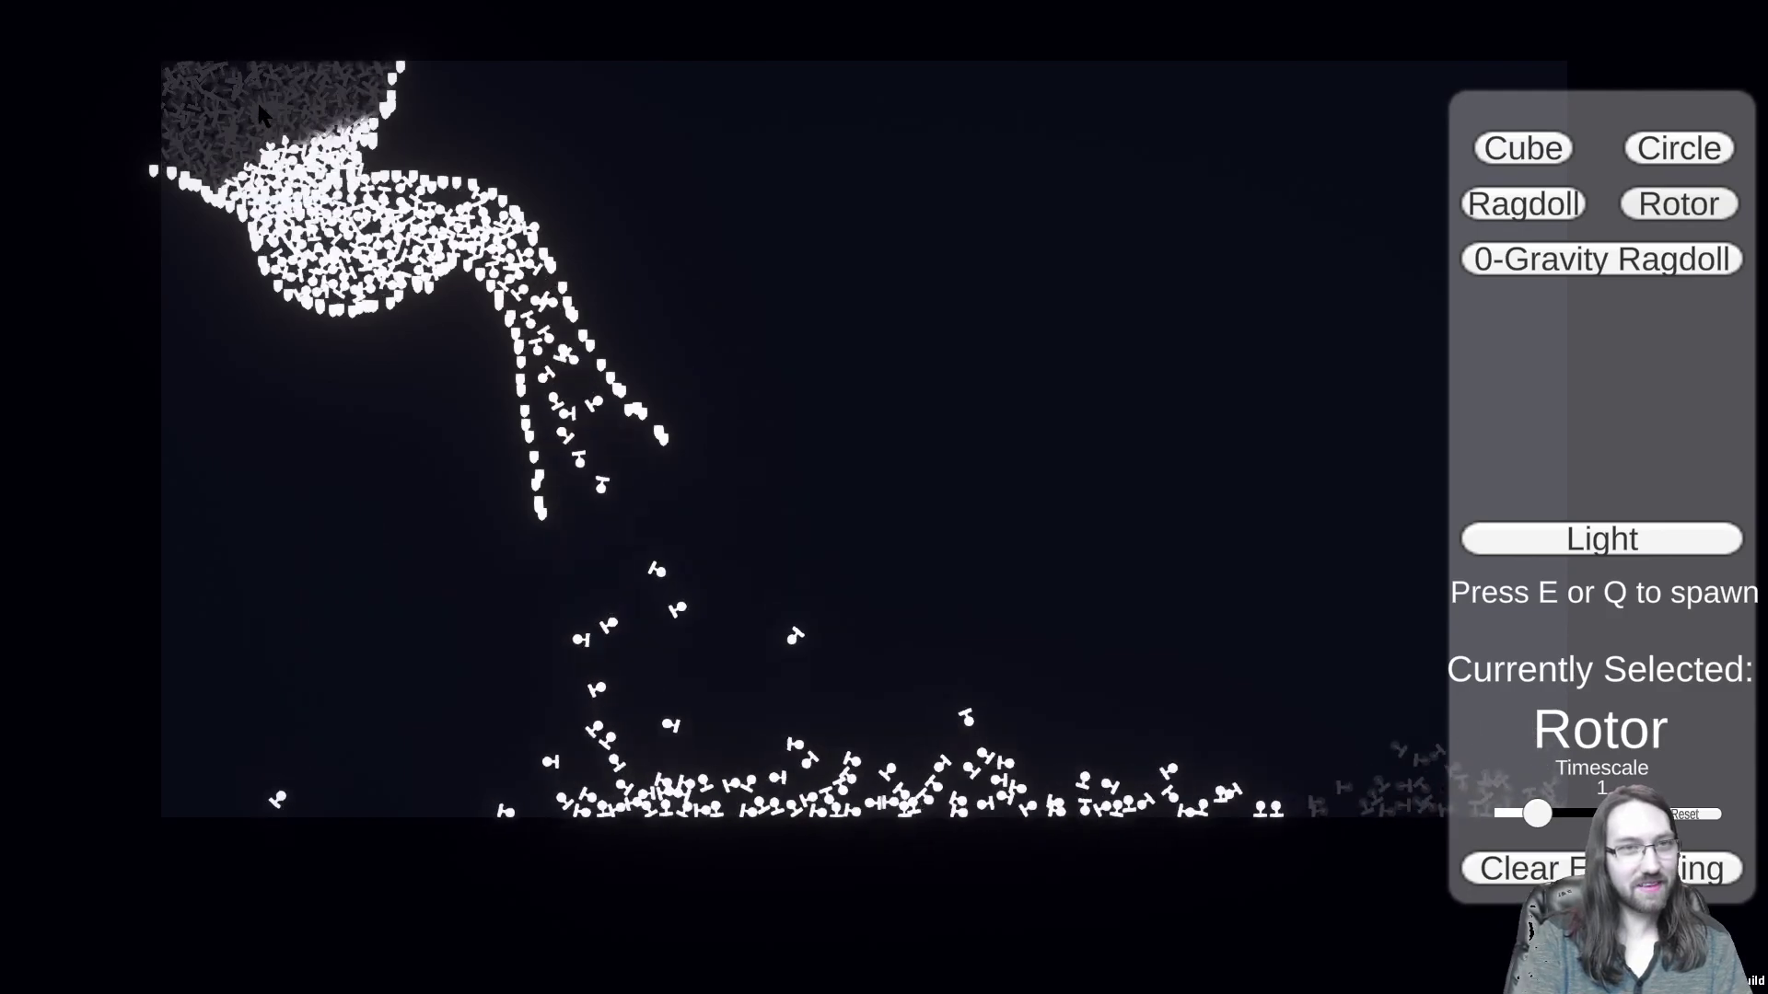
pyautogui.press('e')
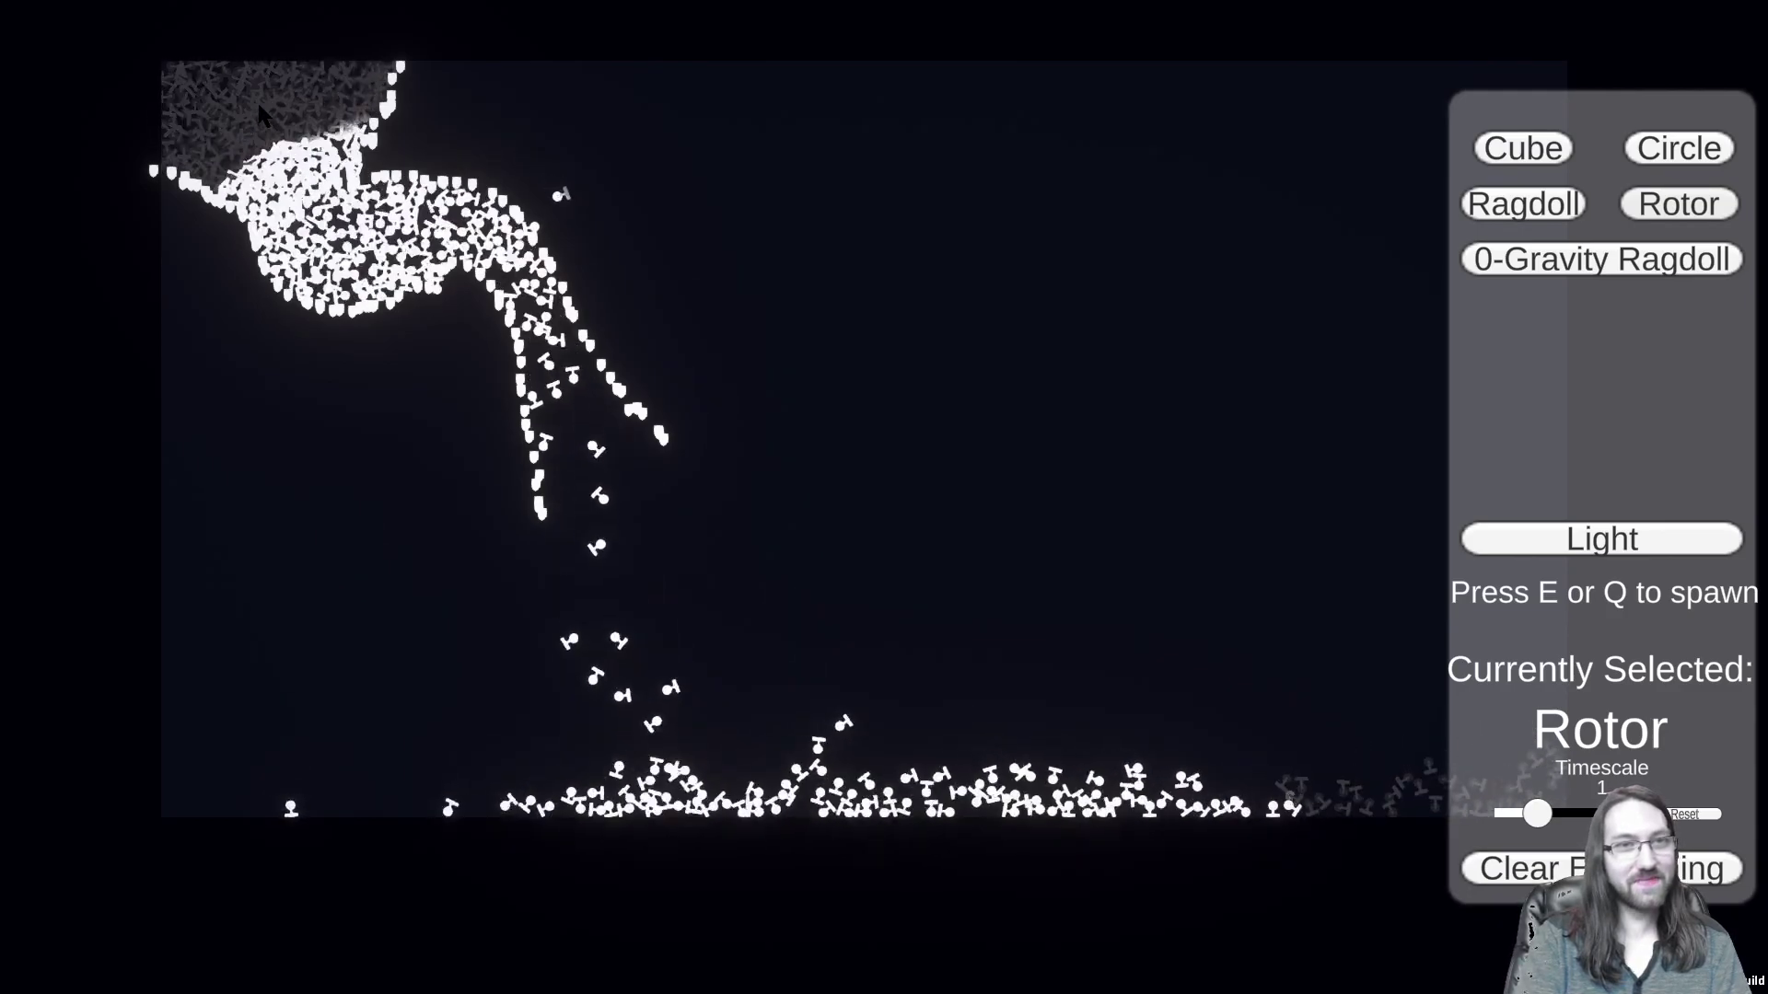
pyautogui.press('e')
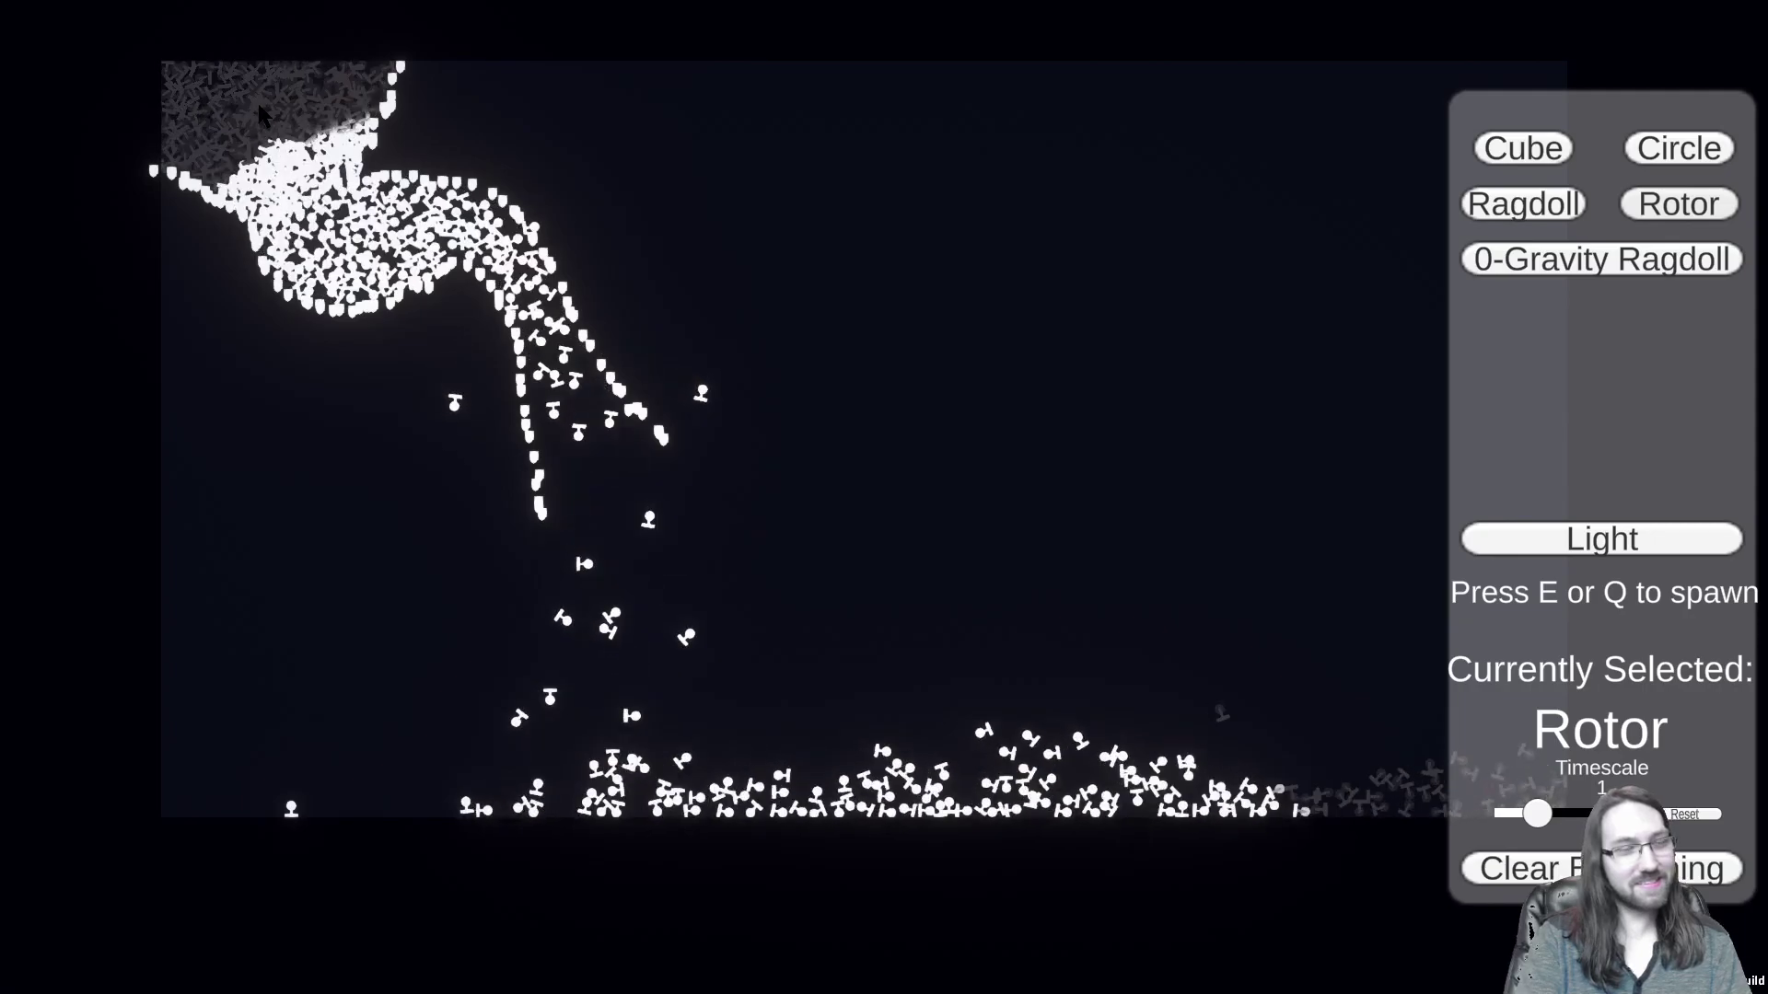
pyautogui.press('e')
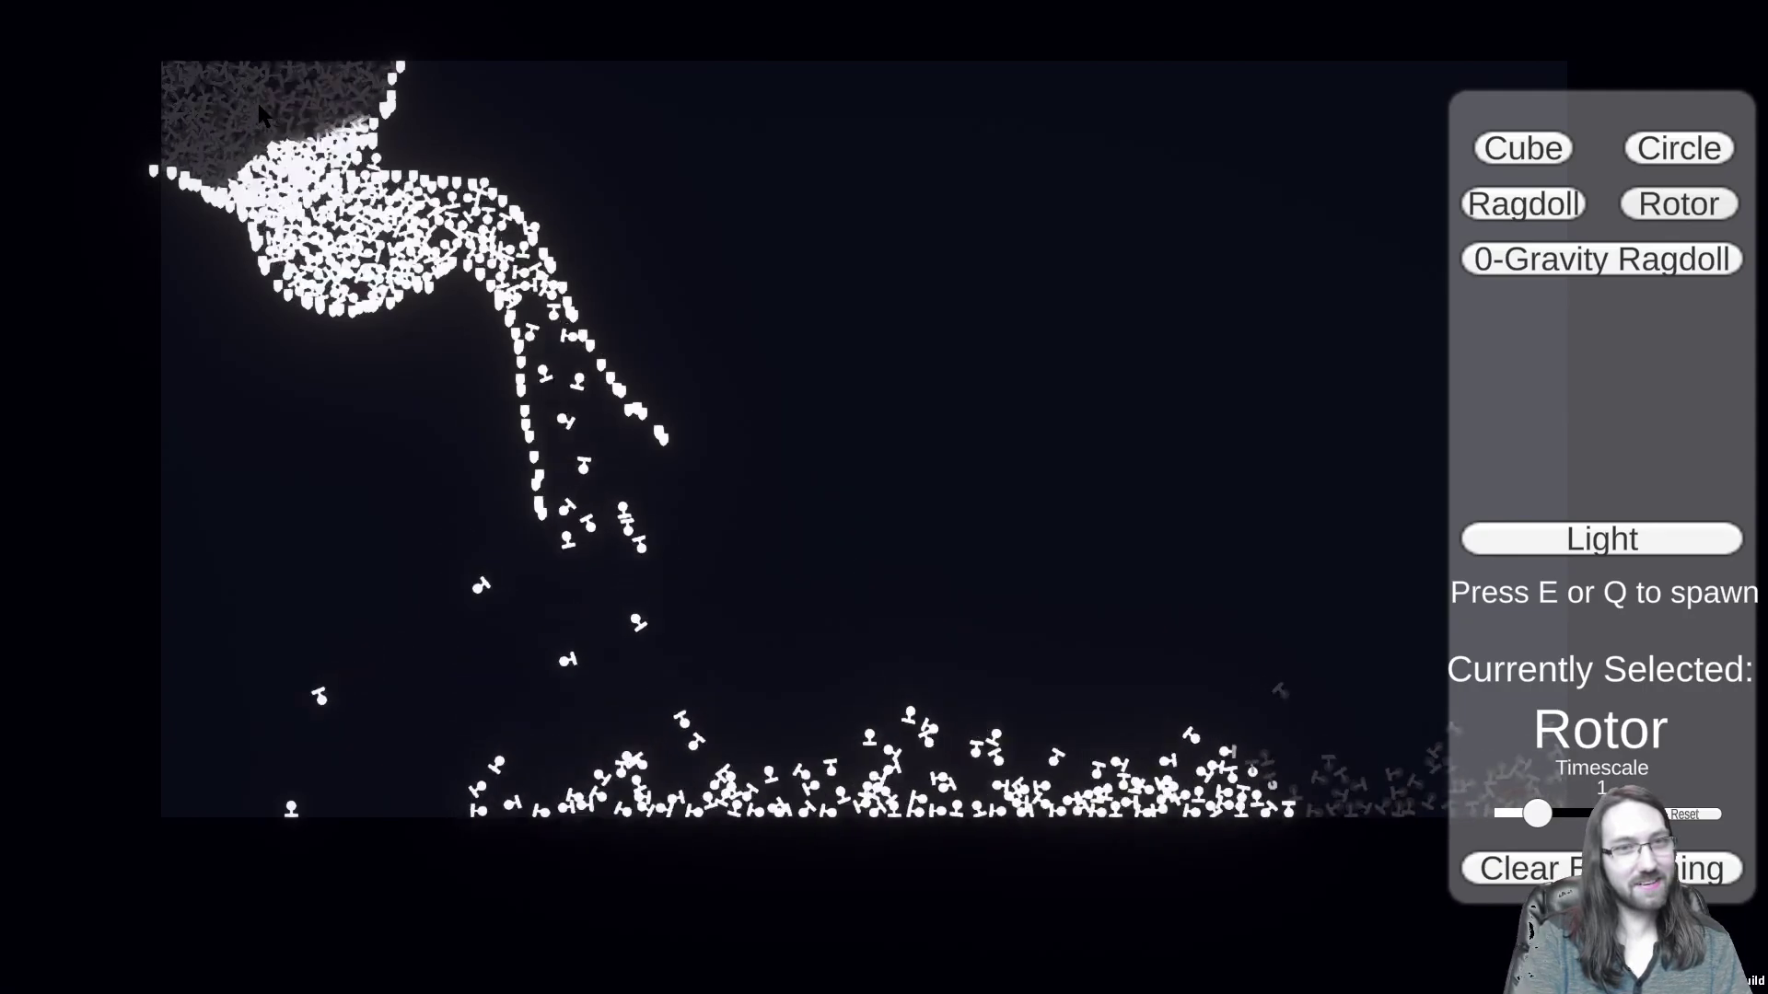
pyautogui.press('e')
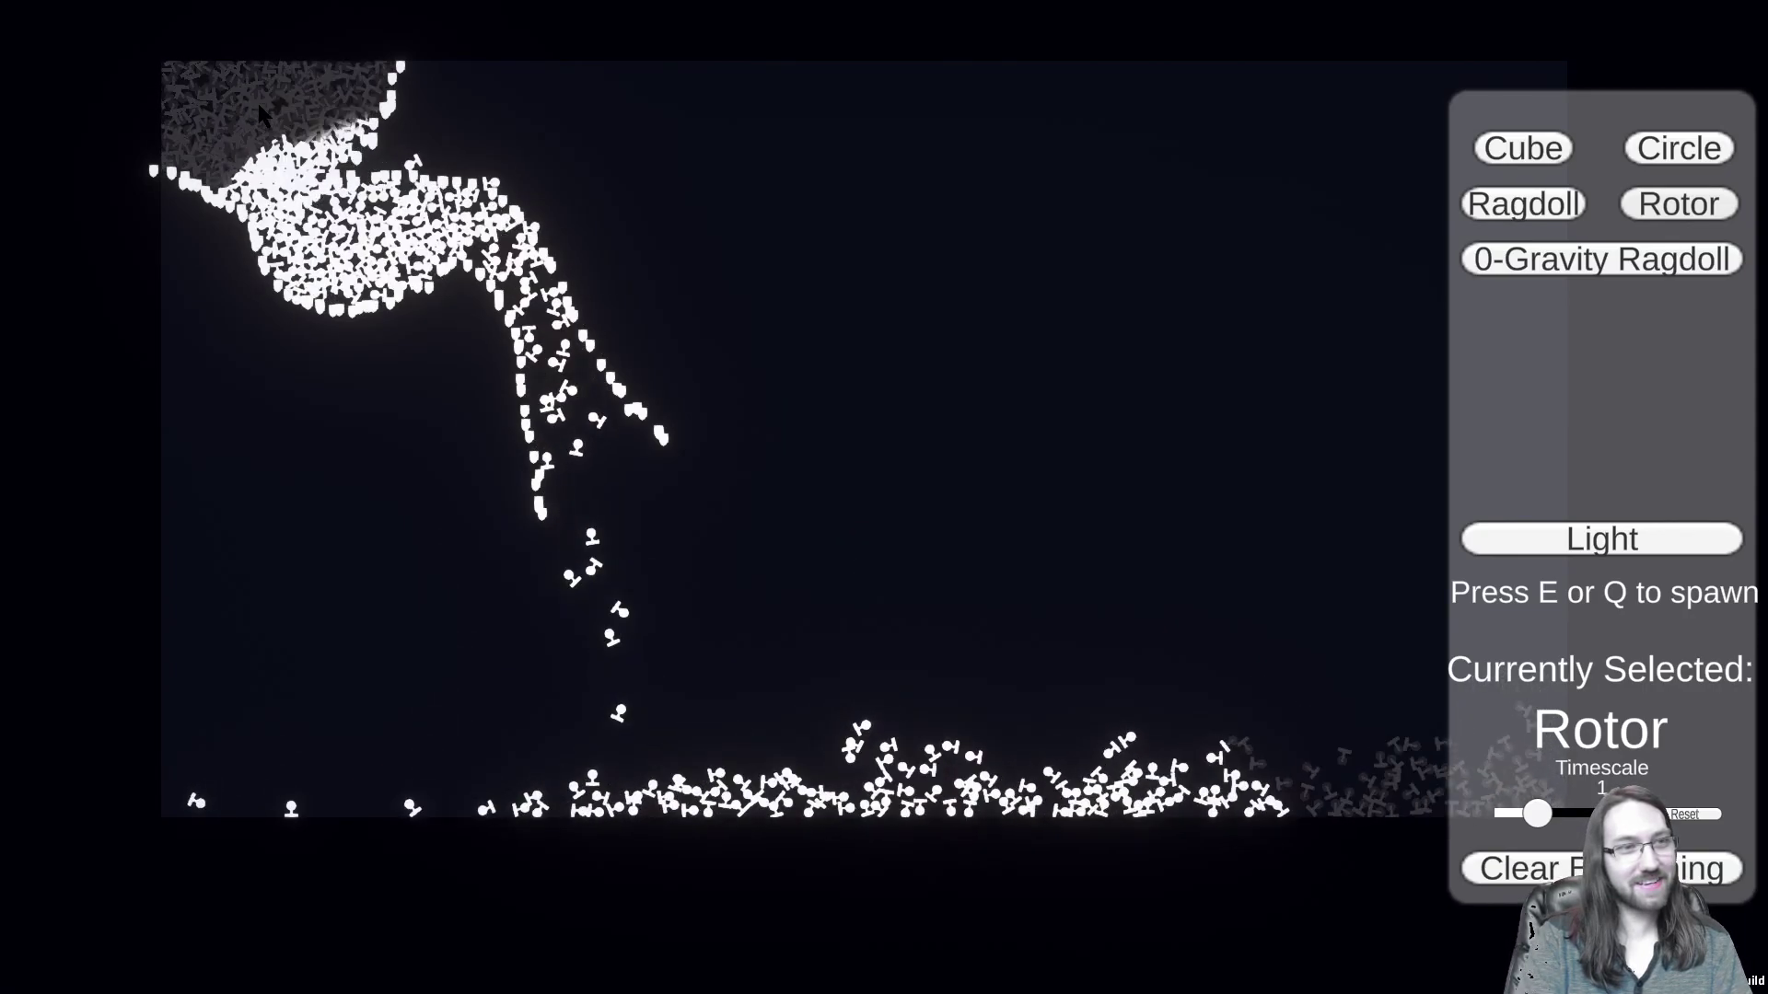
pyautogui.press('e')
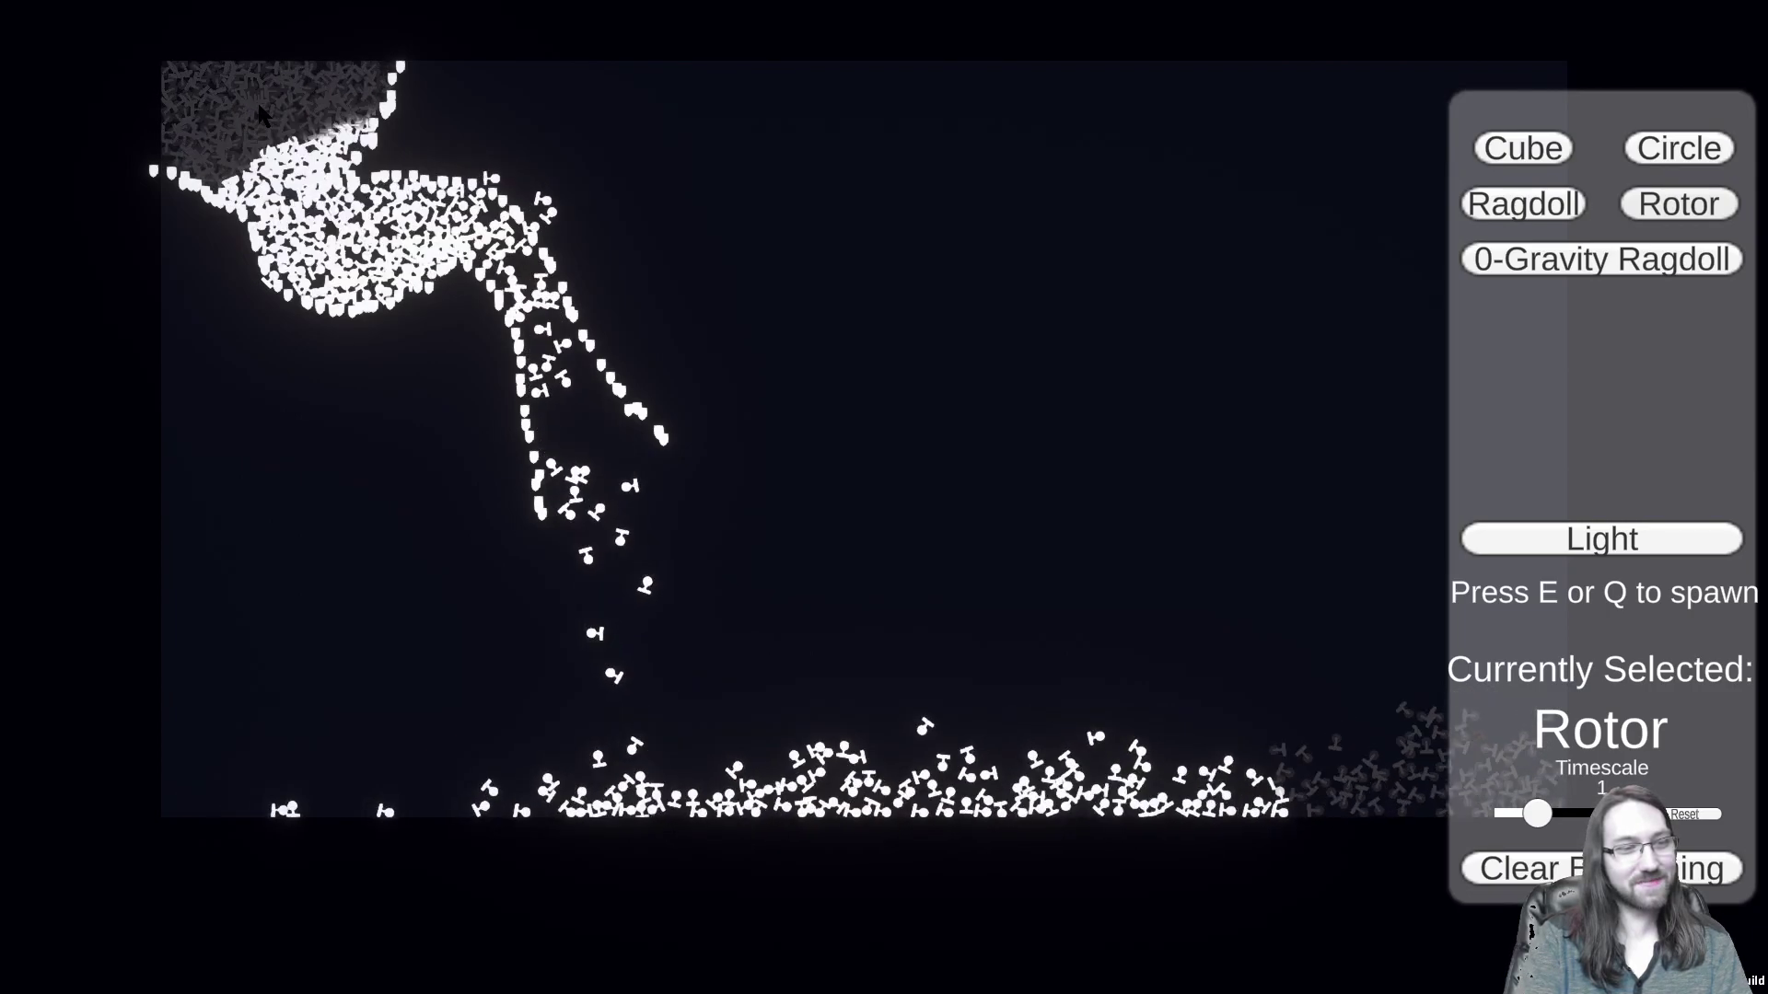
pyautogui.press('e')
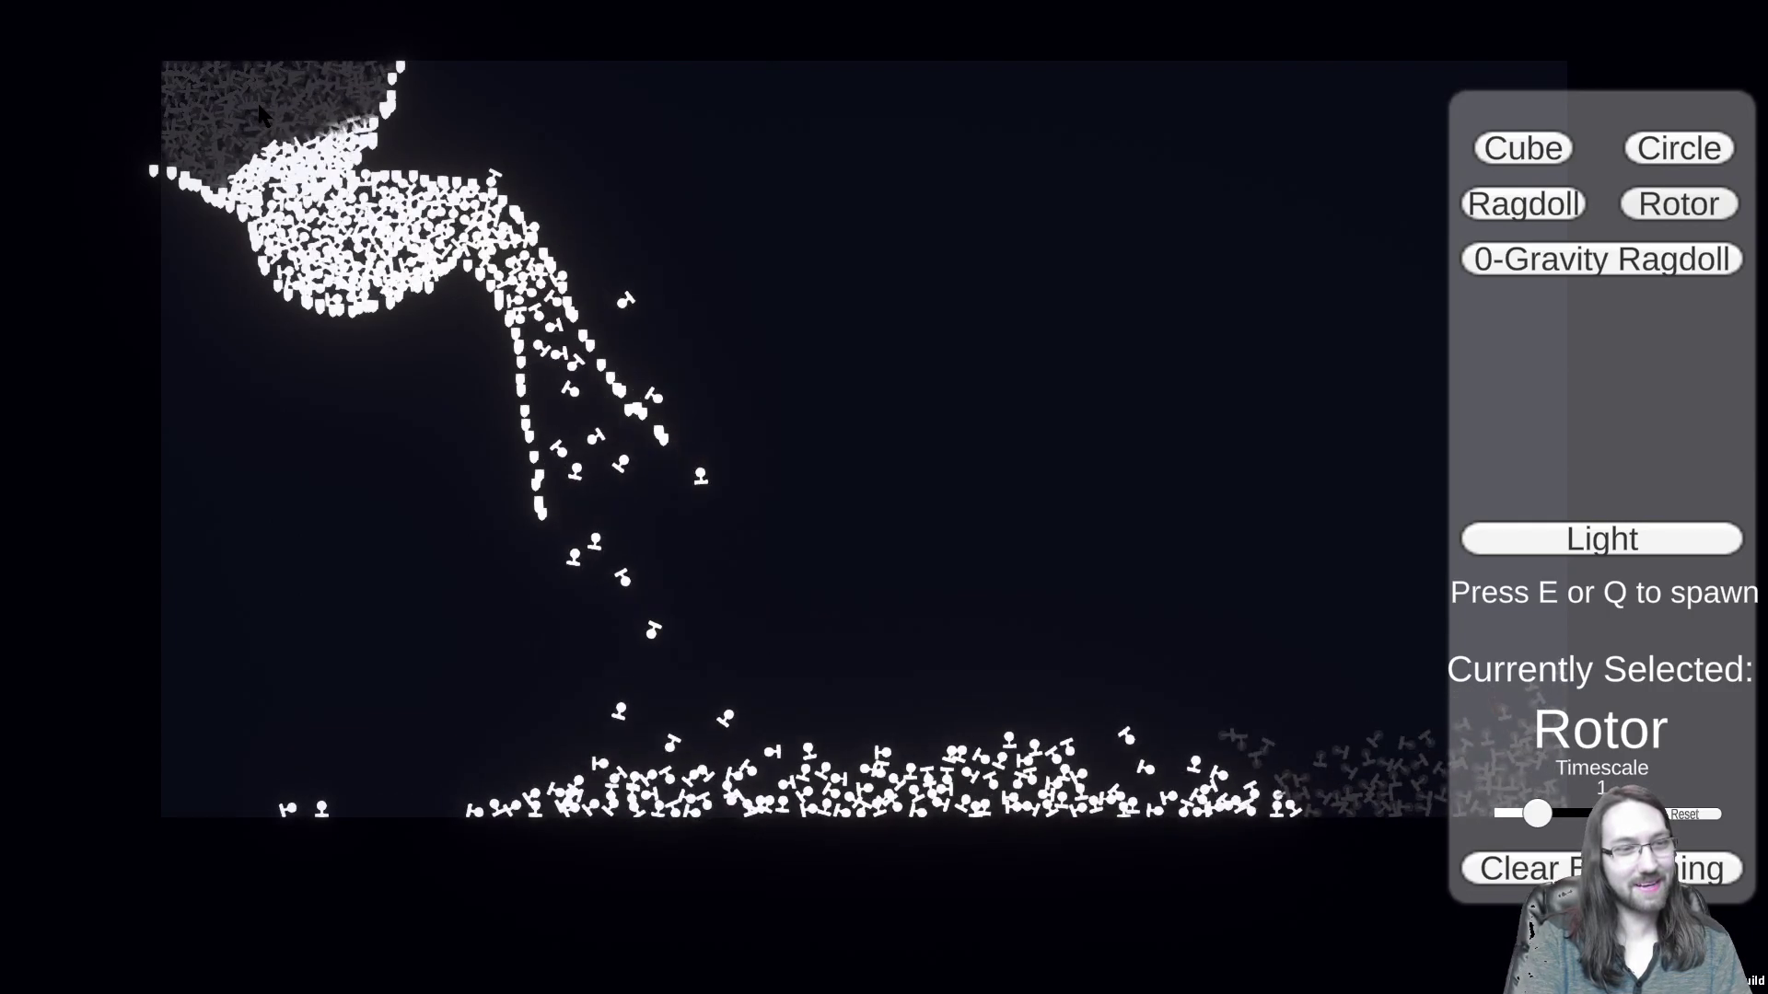
pyautogui.press('e')
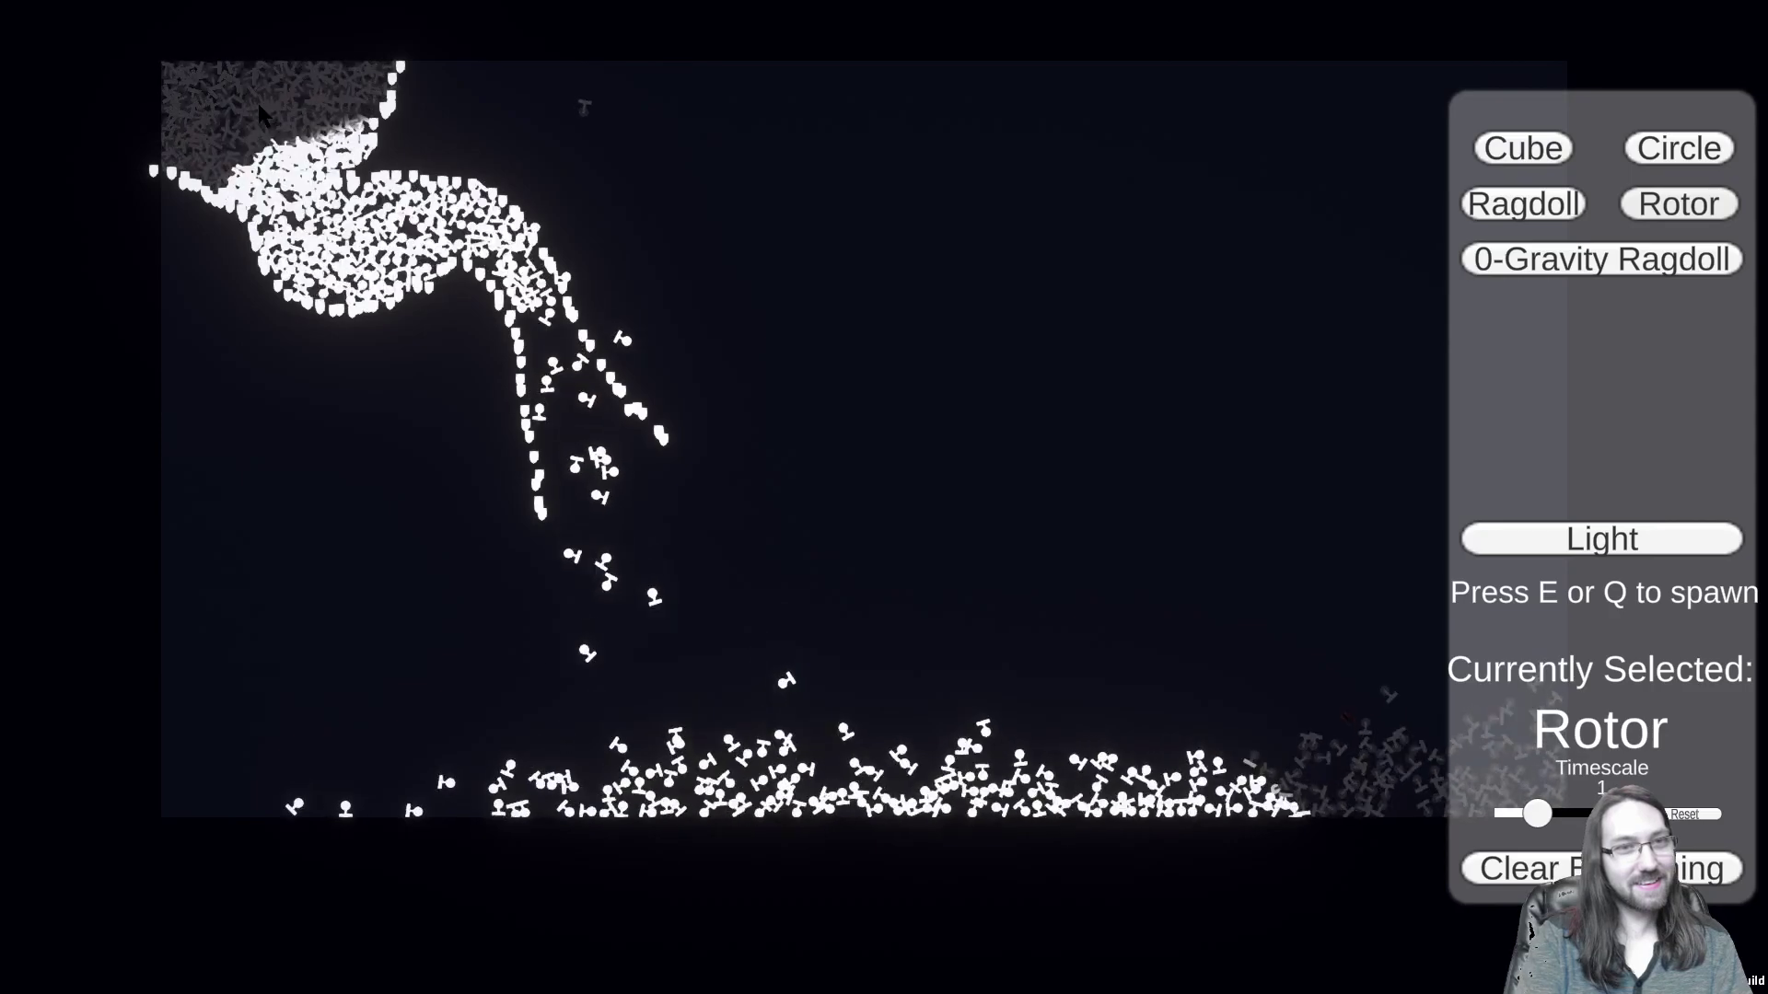
pyautogui.press('e')
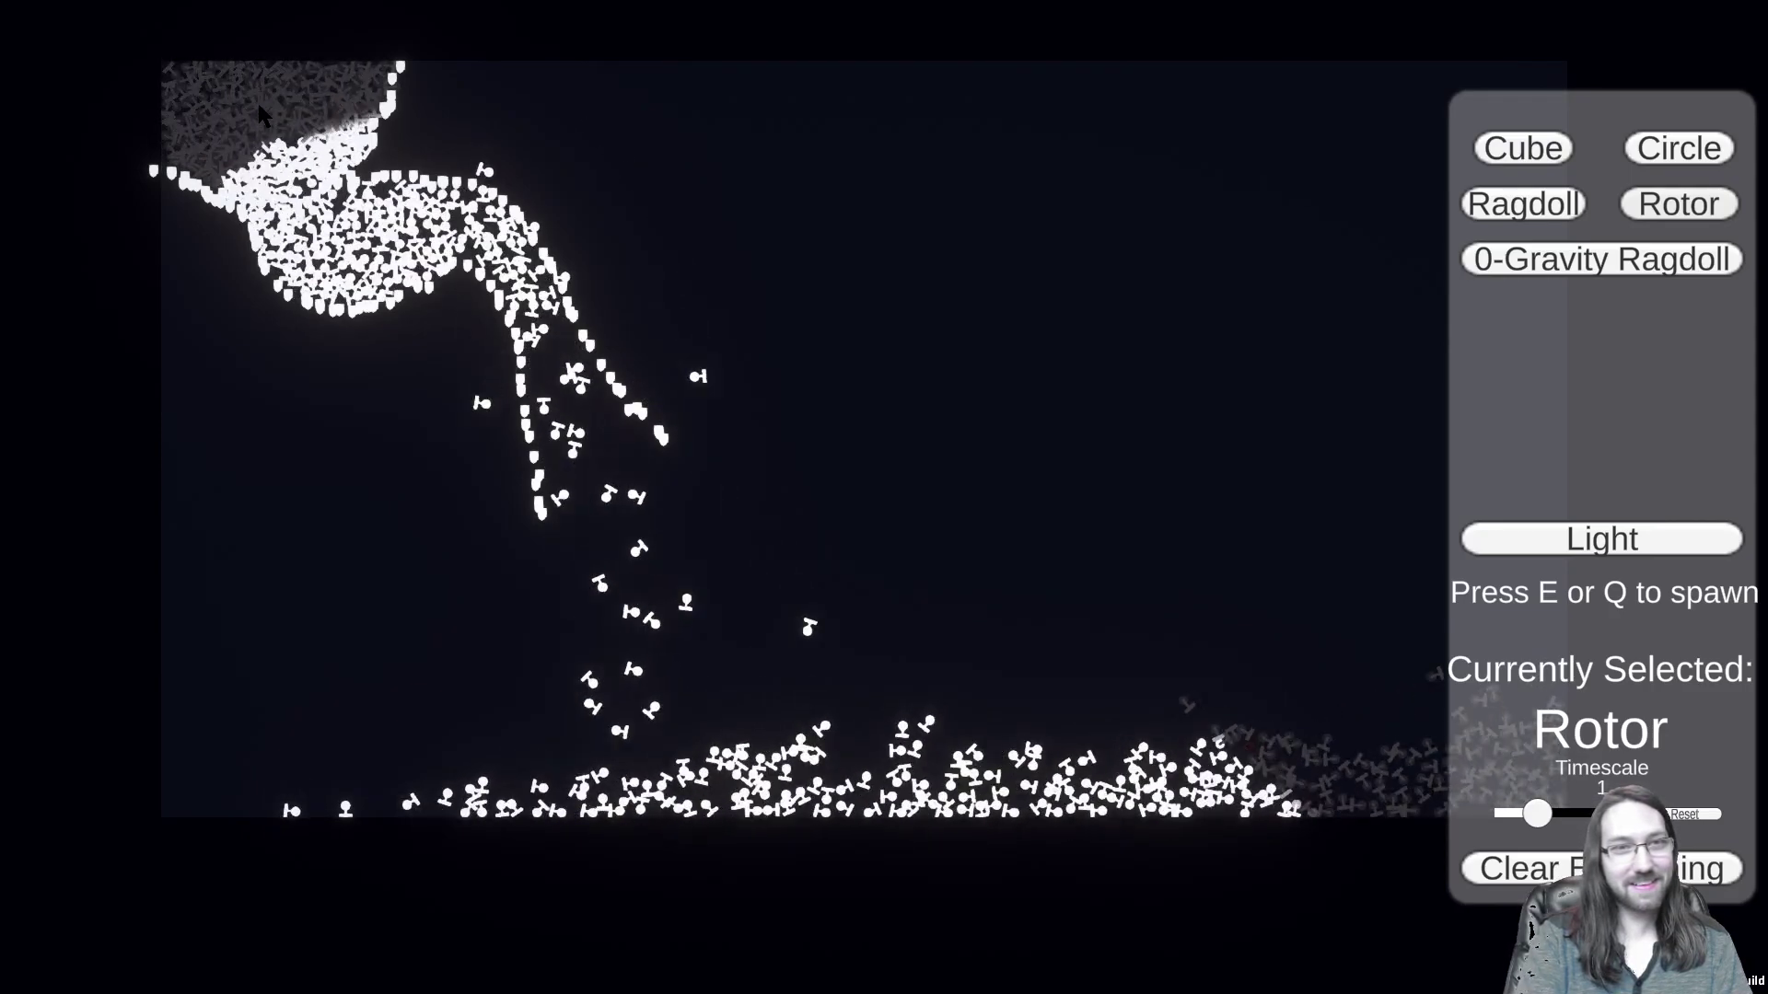
pyautogui.press('e')
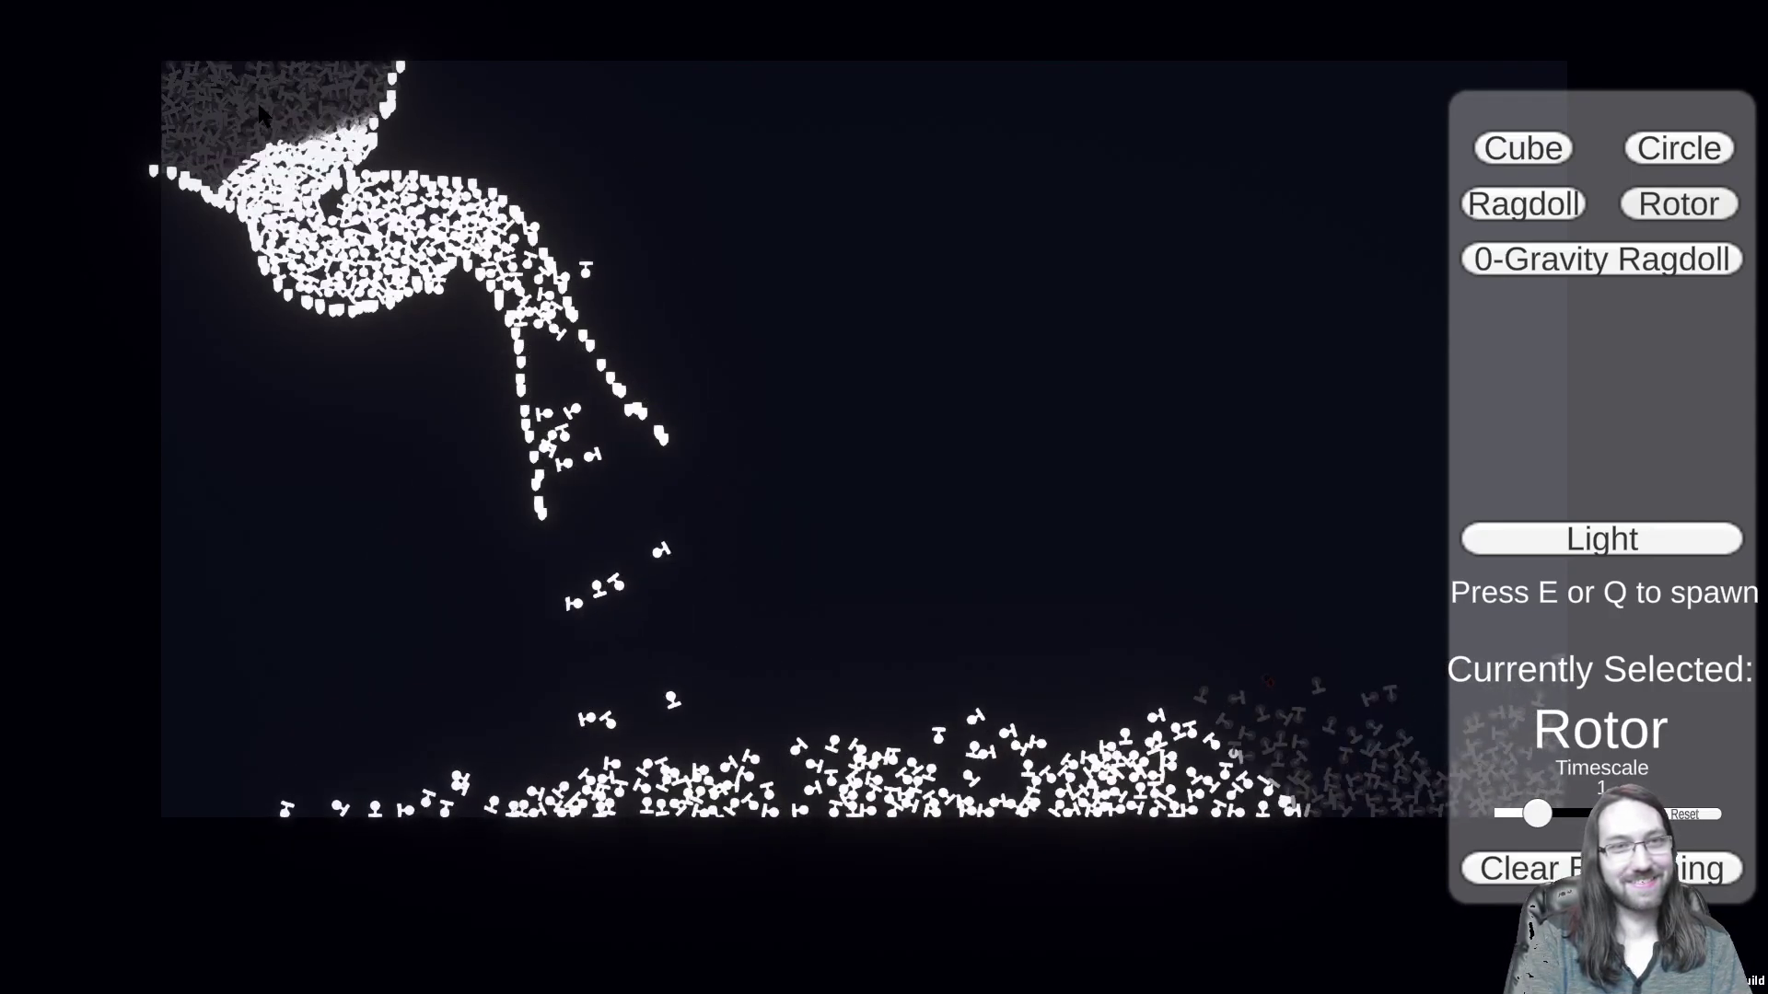
pyautogui.press('e')
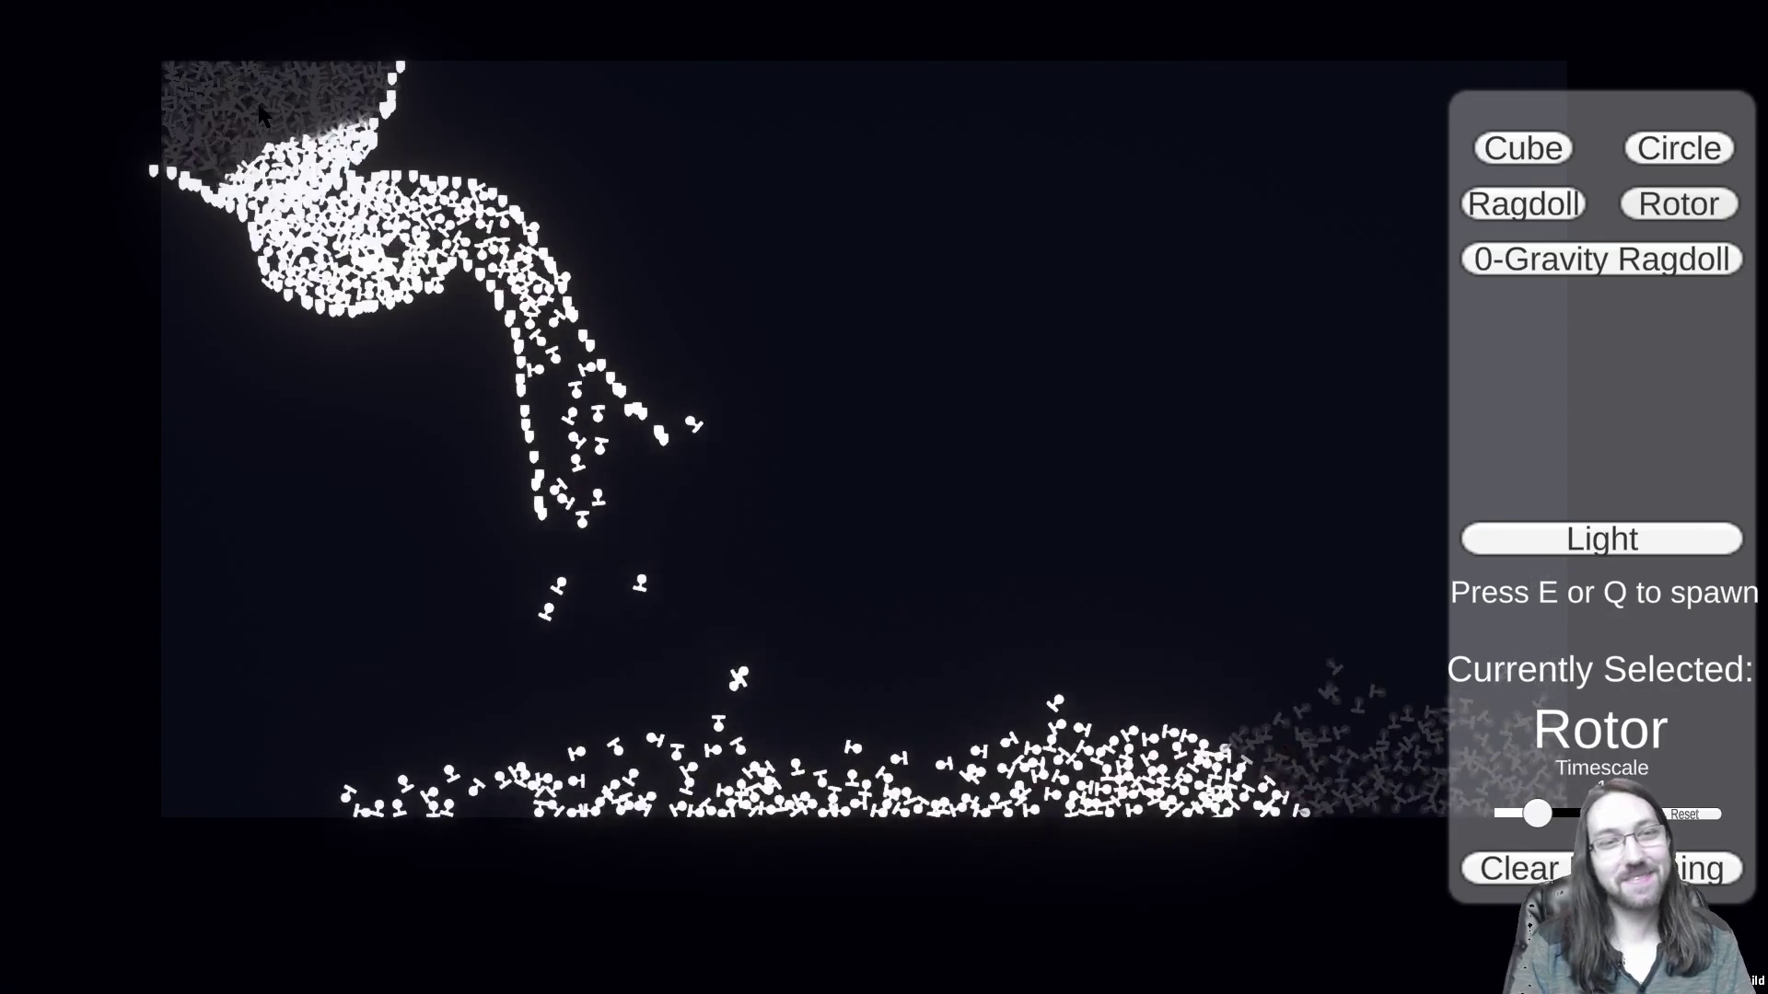
pyautogui.press('e')
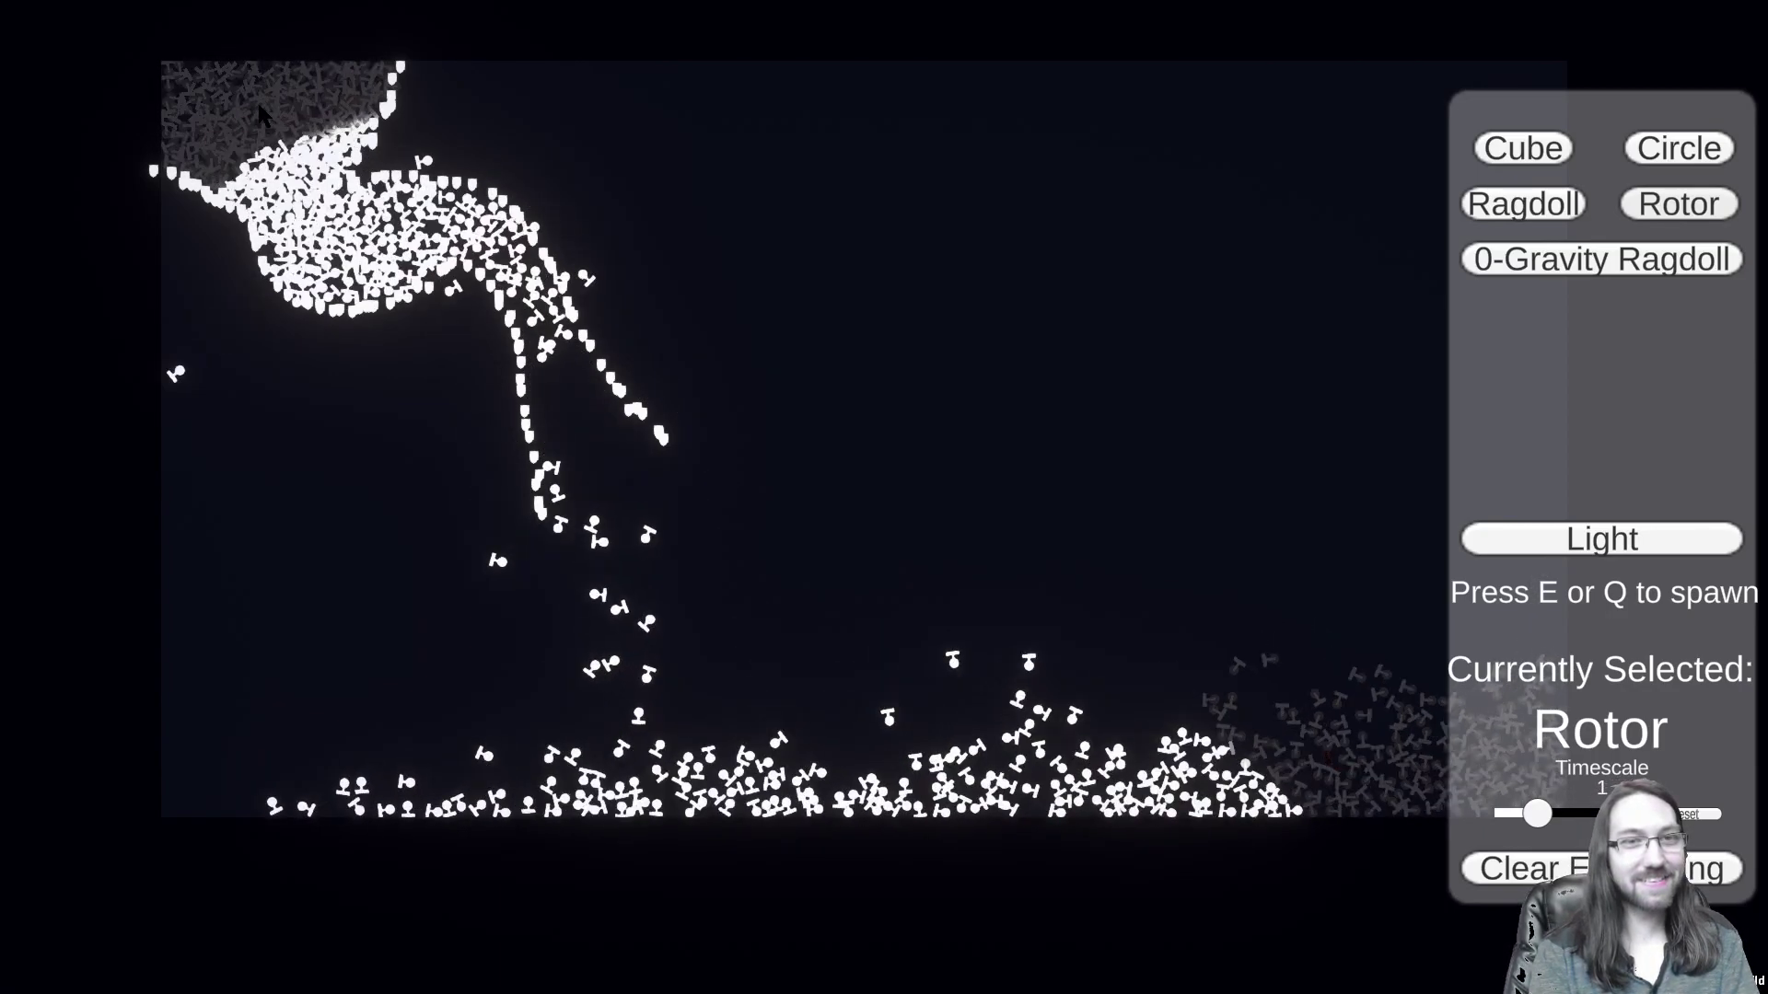
pyautogui.press('e')
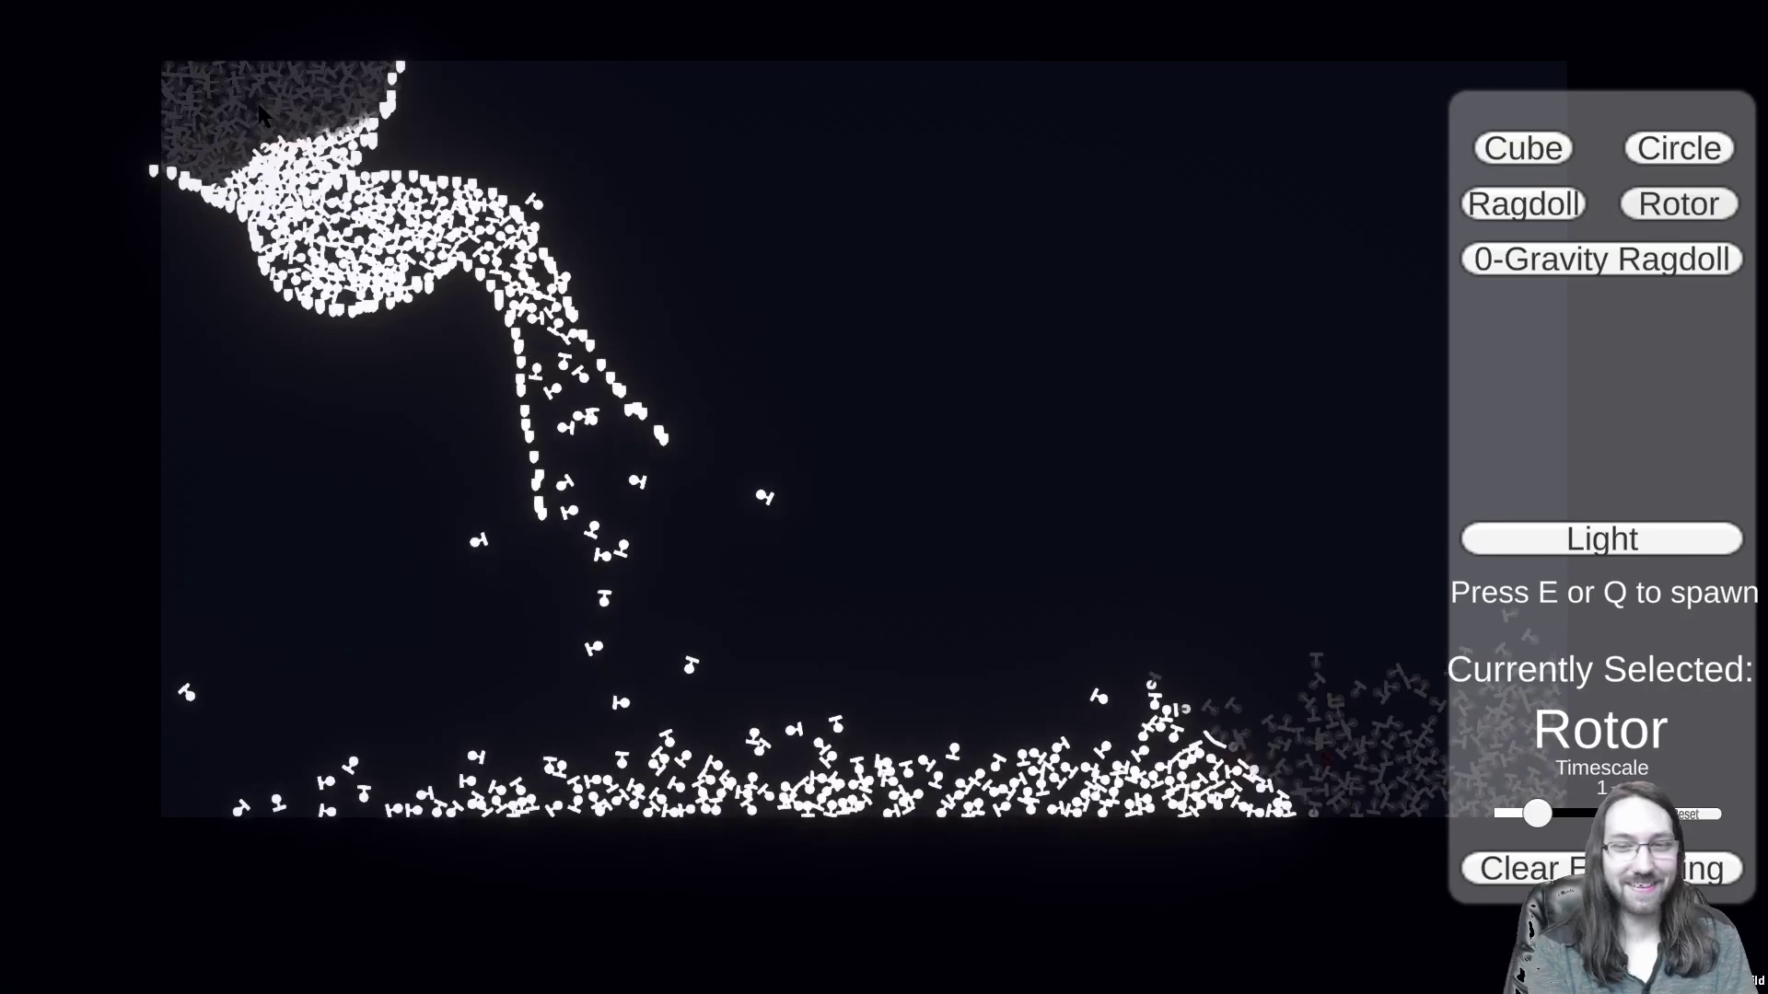
pyautogui.press('e')
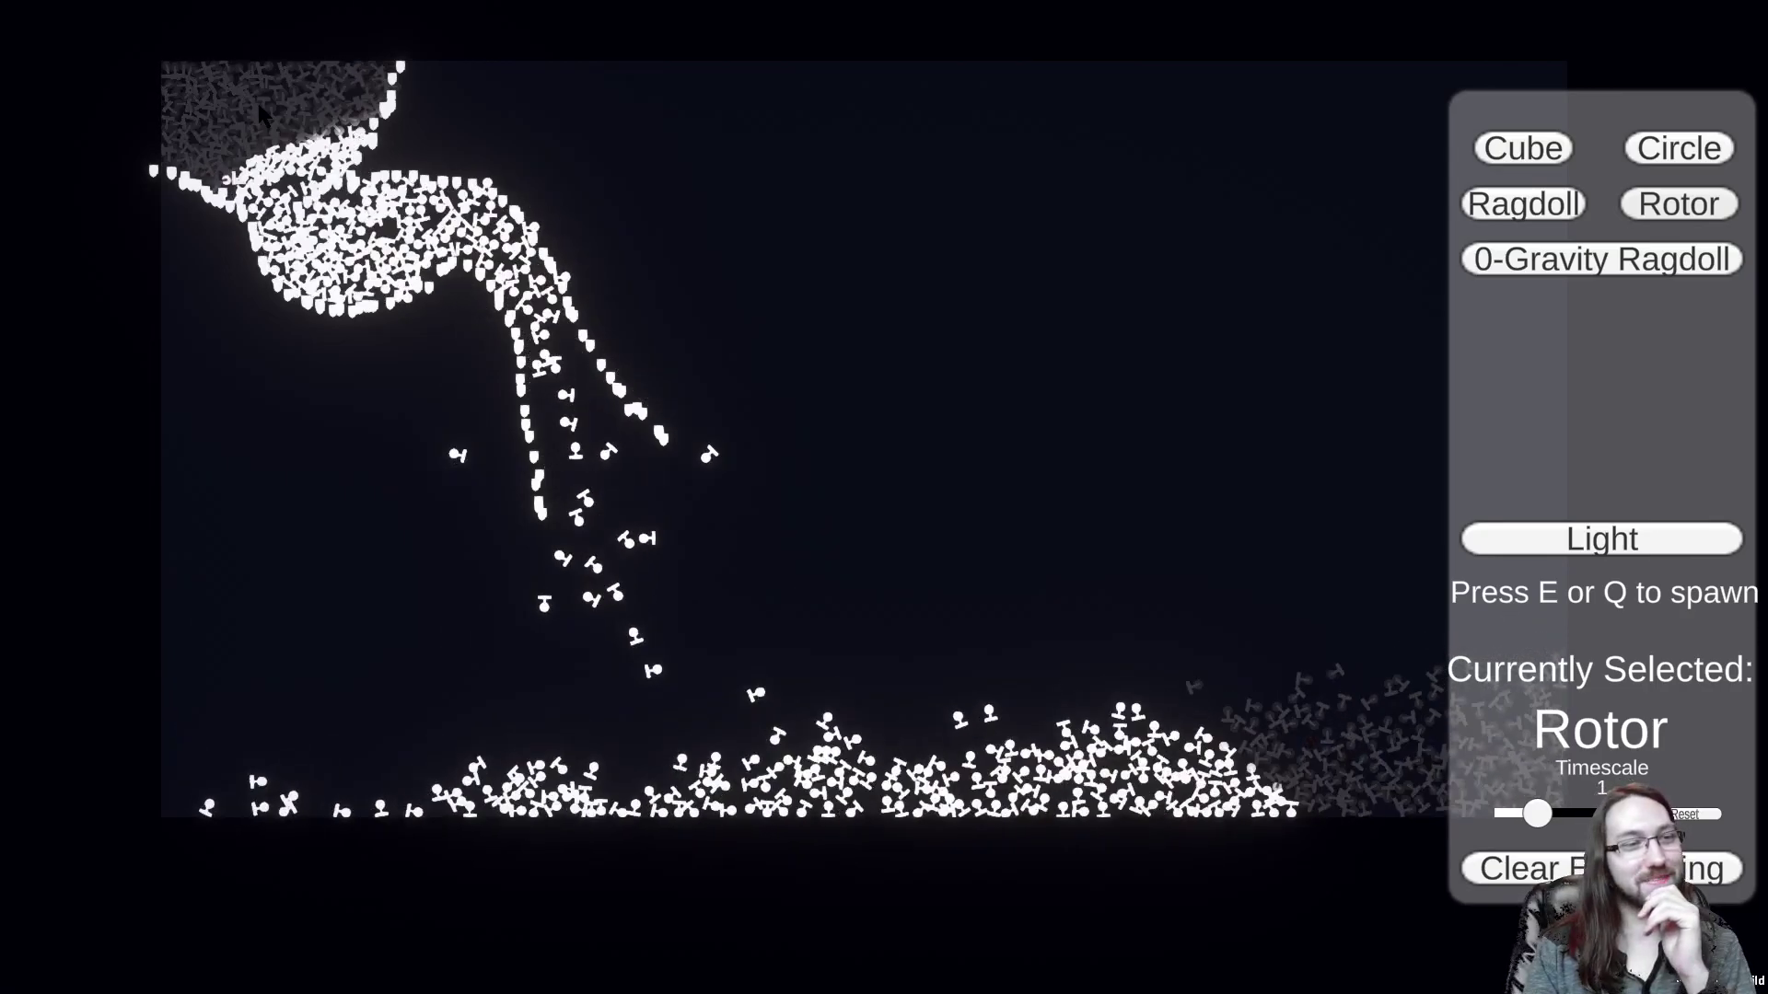
# Step: Spawn a last few rotors, then make Ragdoll the selected spawn type
pyautogui.press('e')
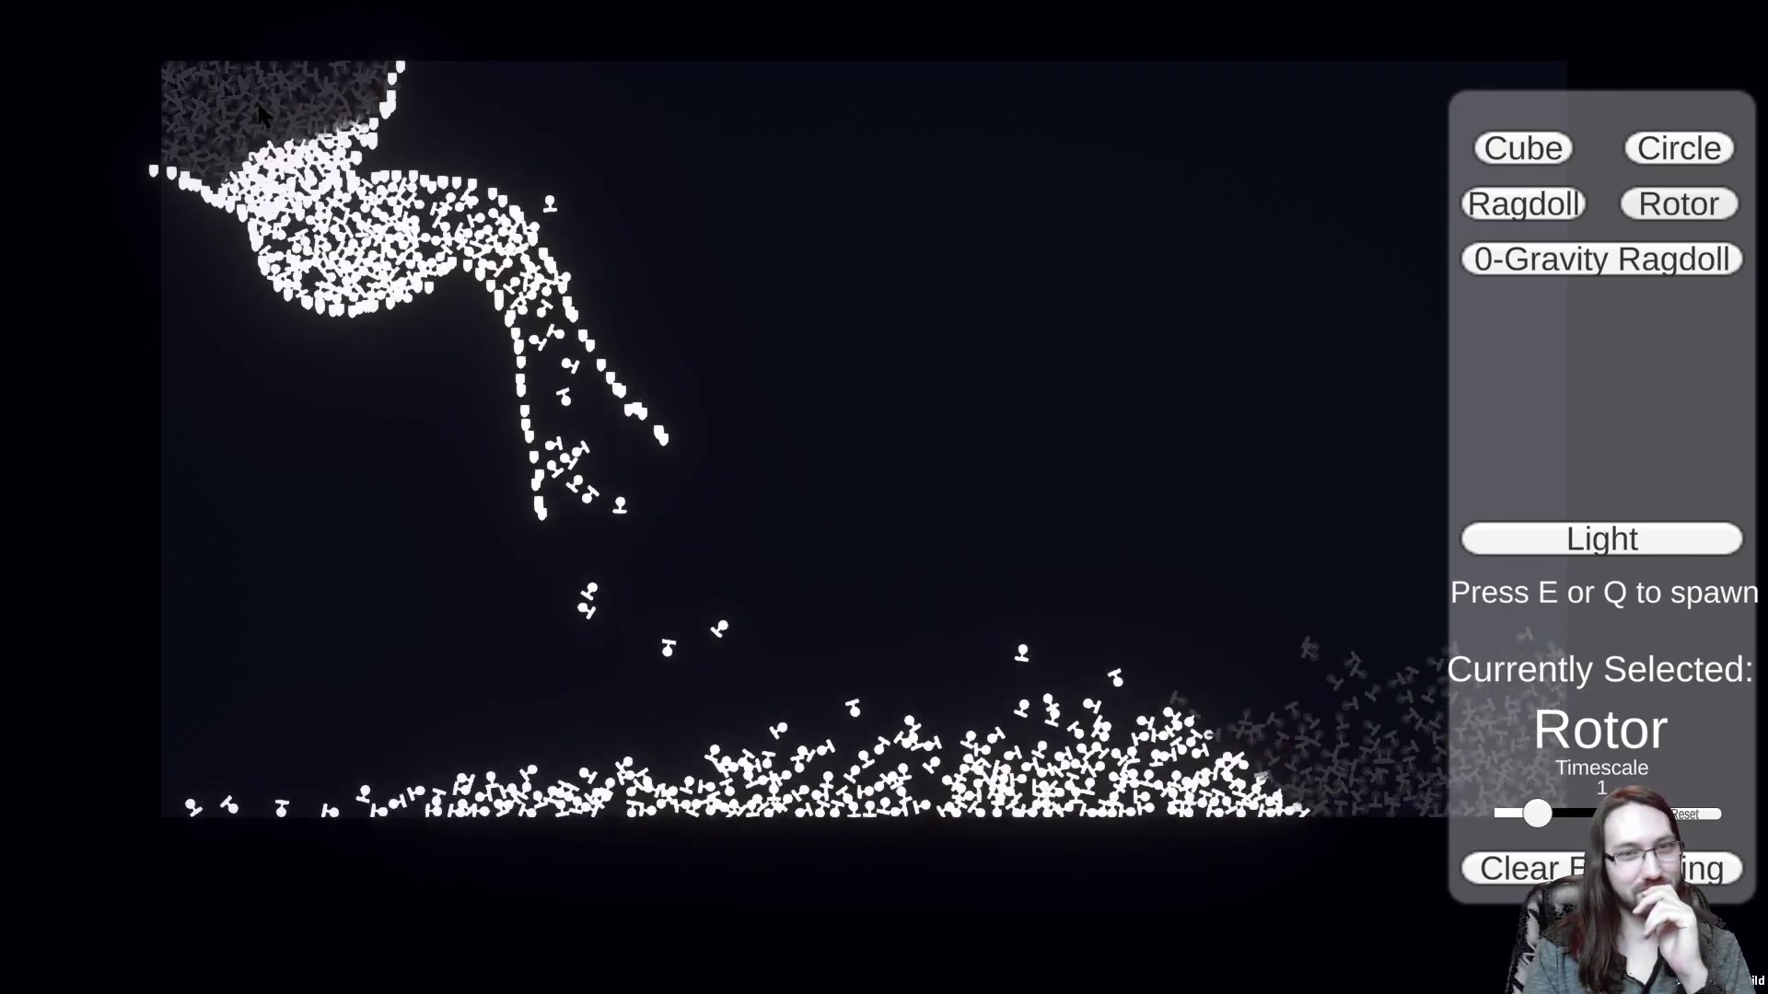
pyautogui.press('e')
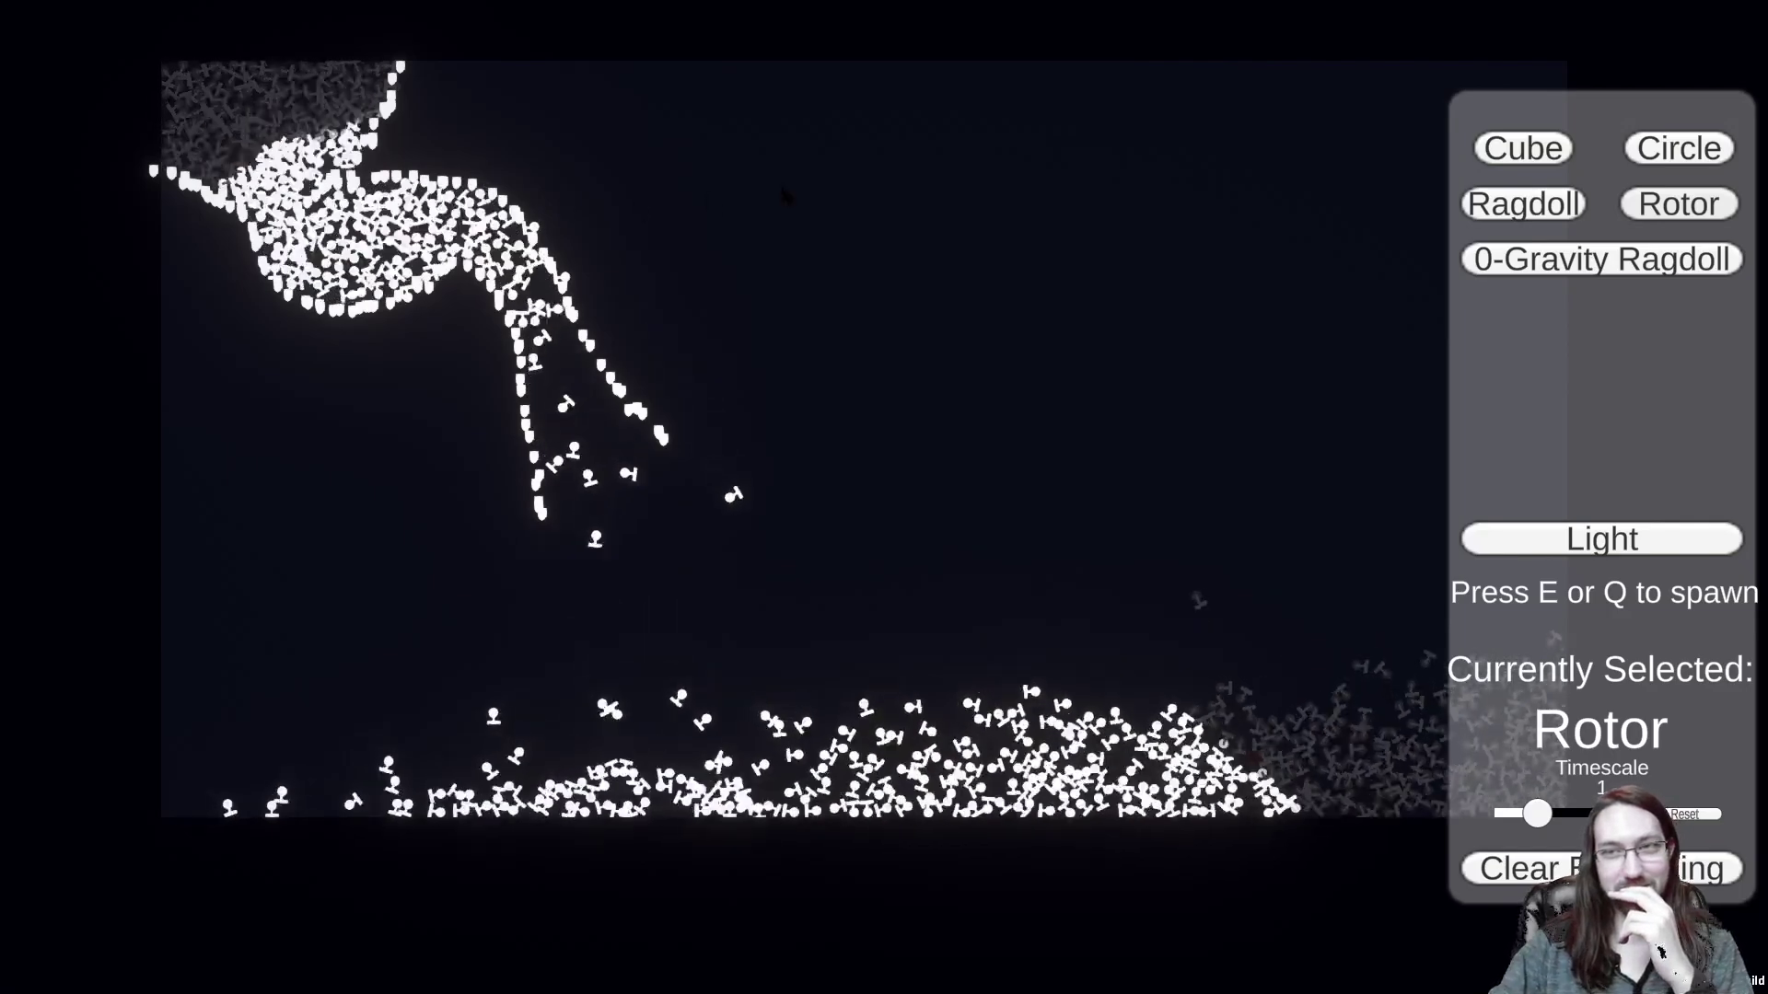
pyautogui.click(1523, 198)
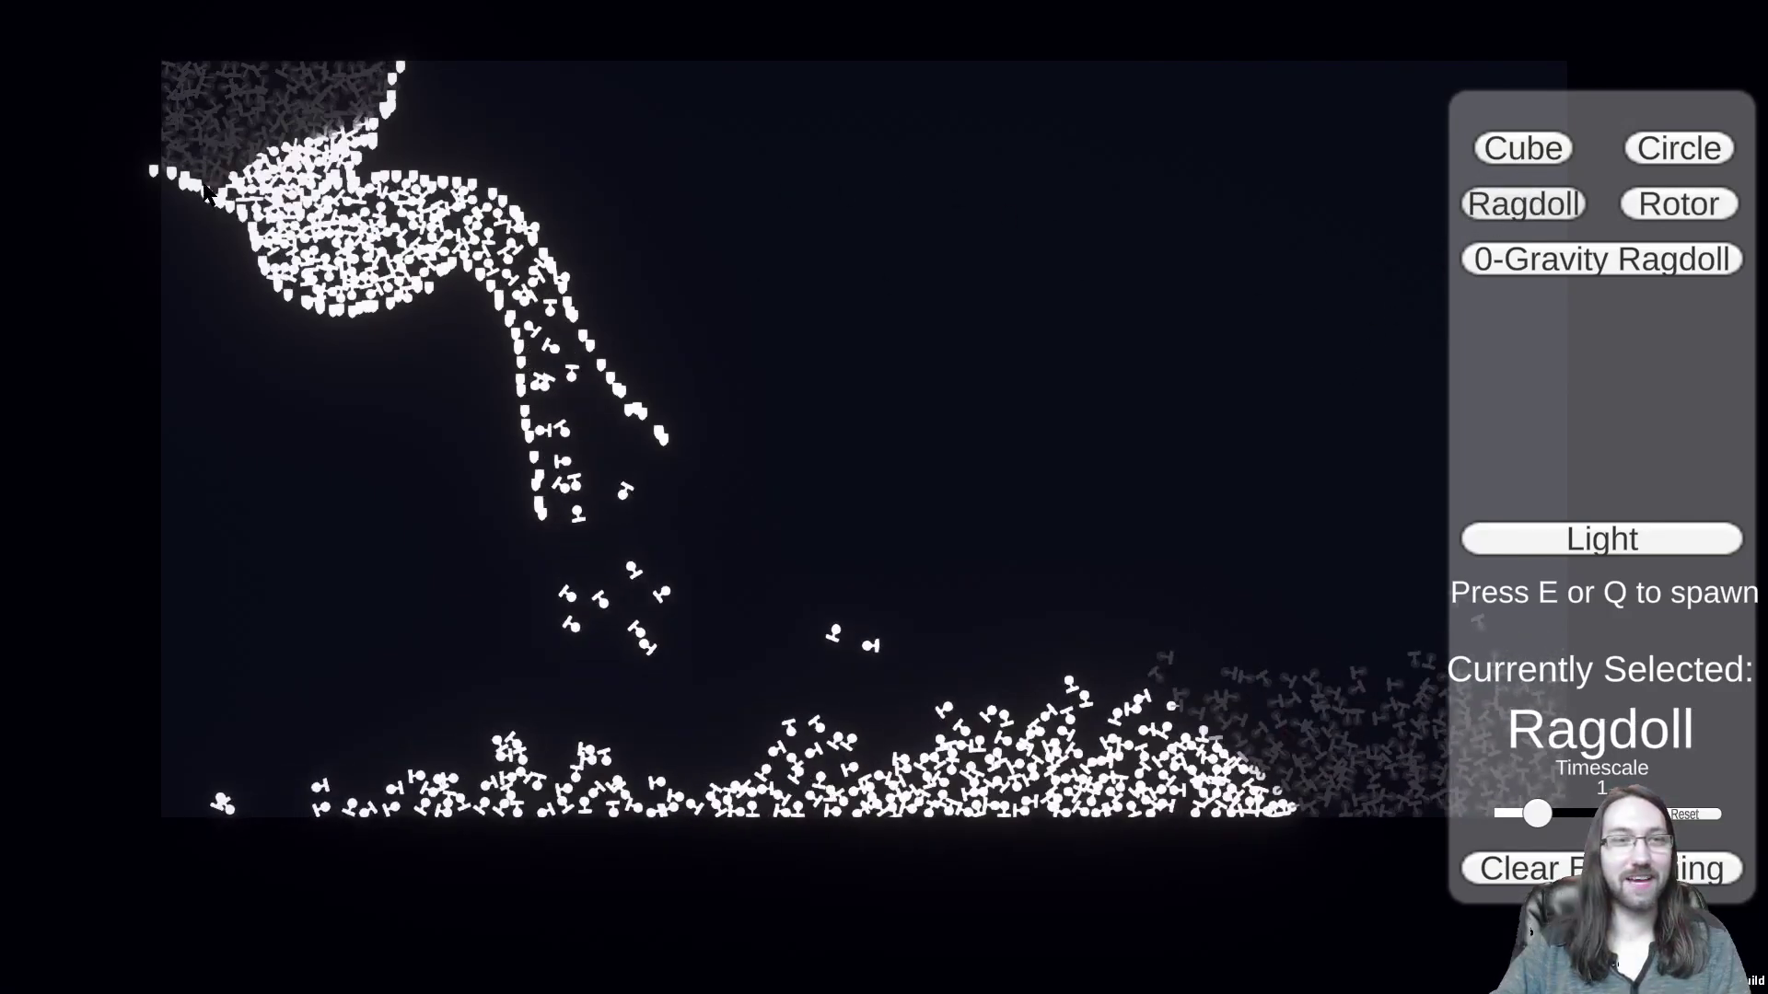
# Step: Spawn a swarm of ragdolls at the top-left and zoom in on them
pyautogui.press('e')
pyautogui.scroll(5, 716, 502)
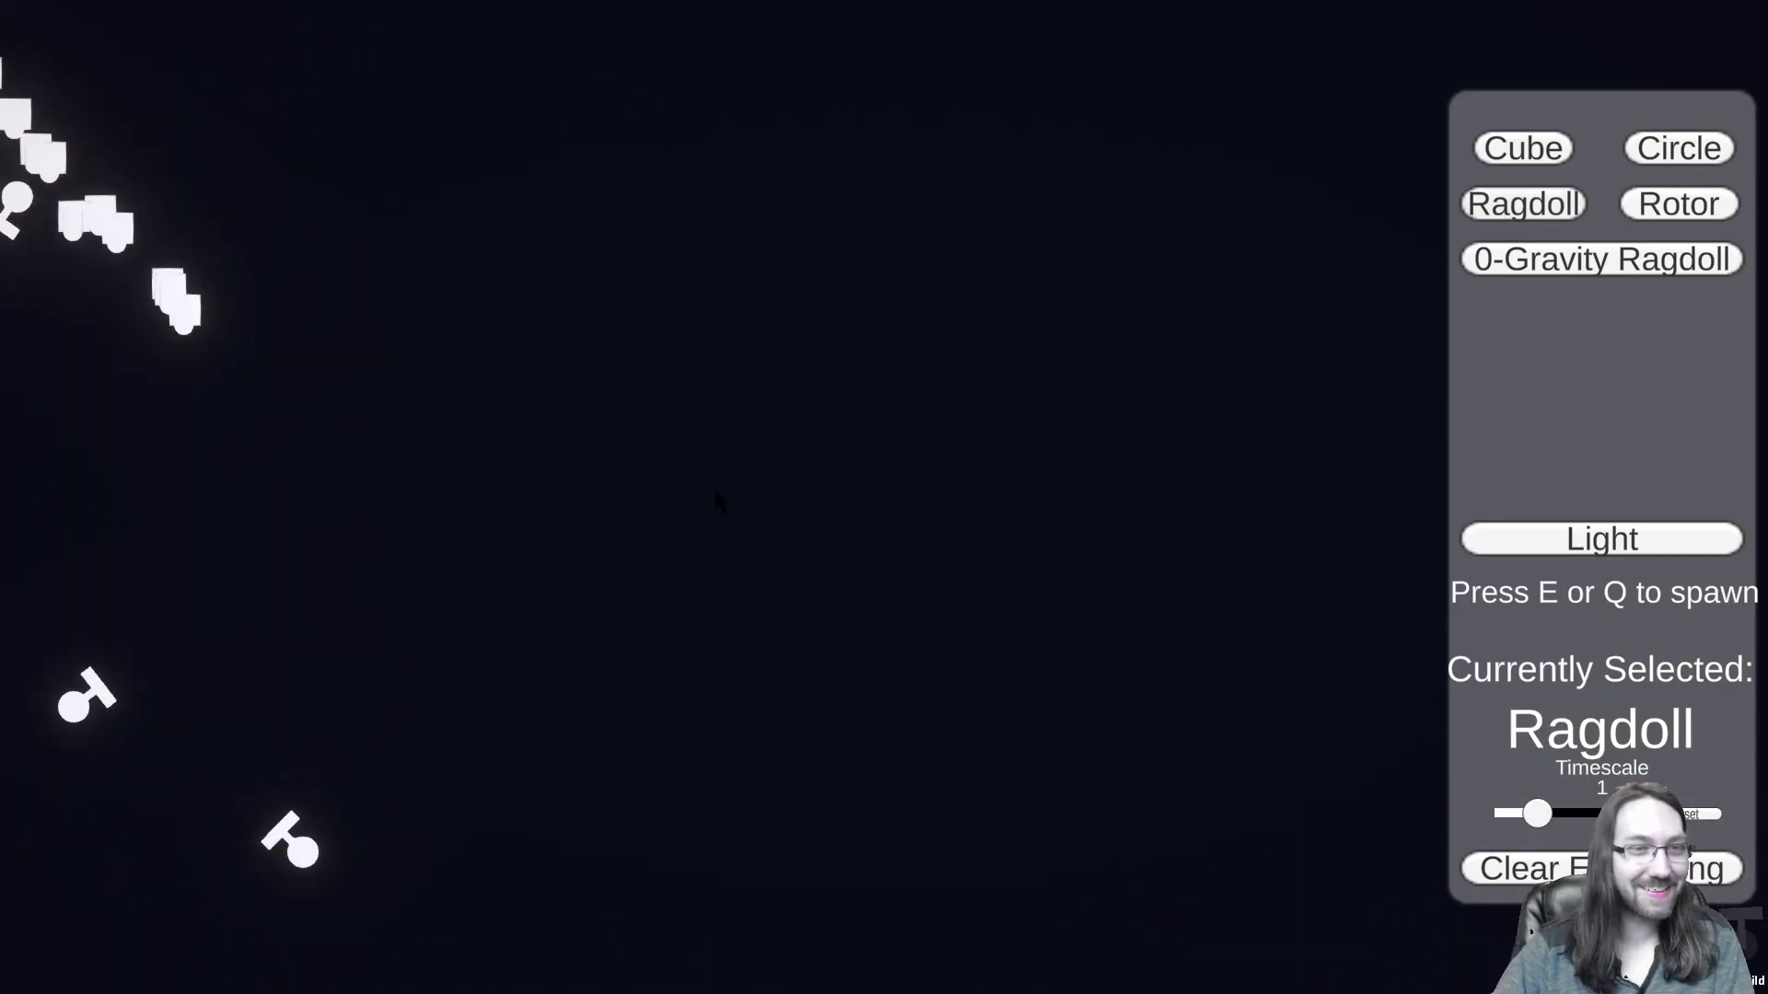
pyautogui.scroll(-5, 671, 466)
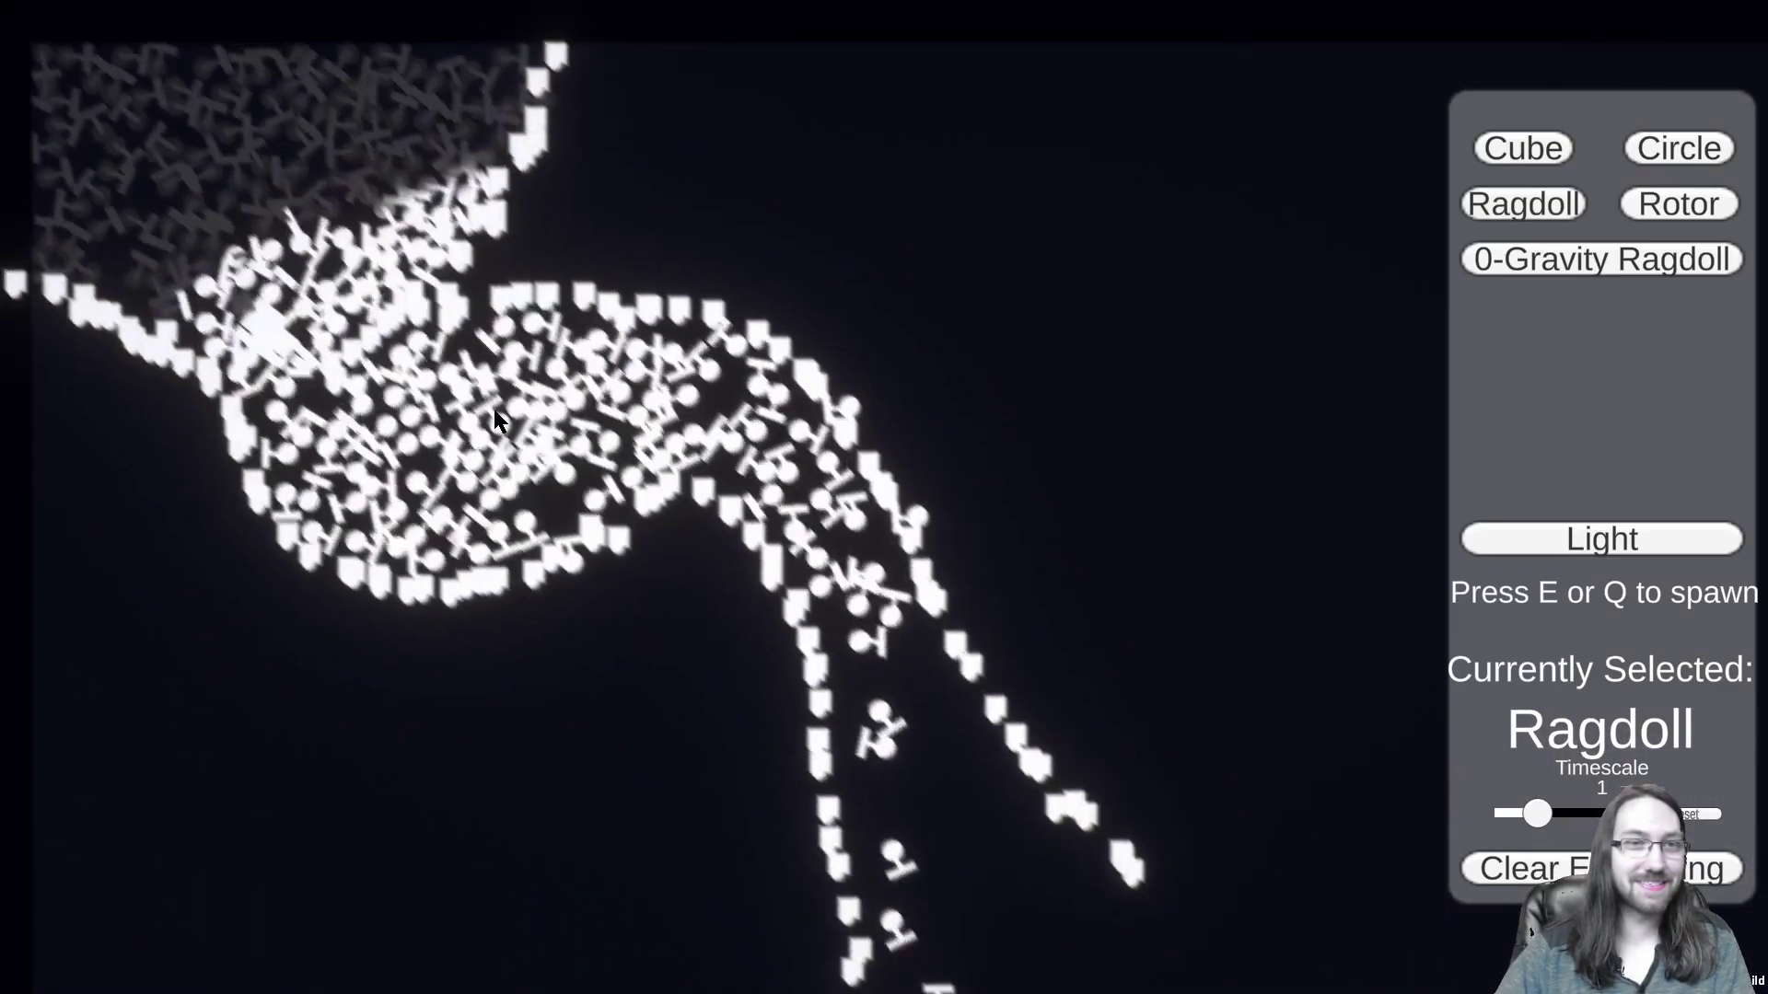
pyautogui.scroll(5, 496, 412)
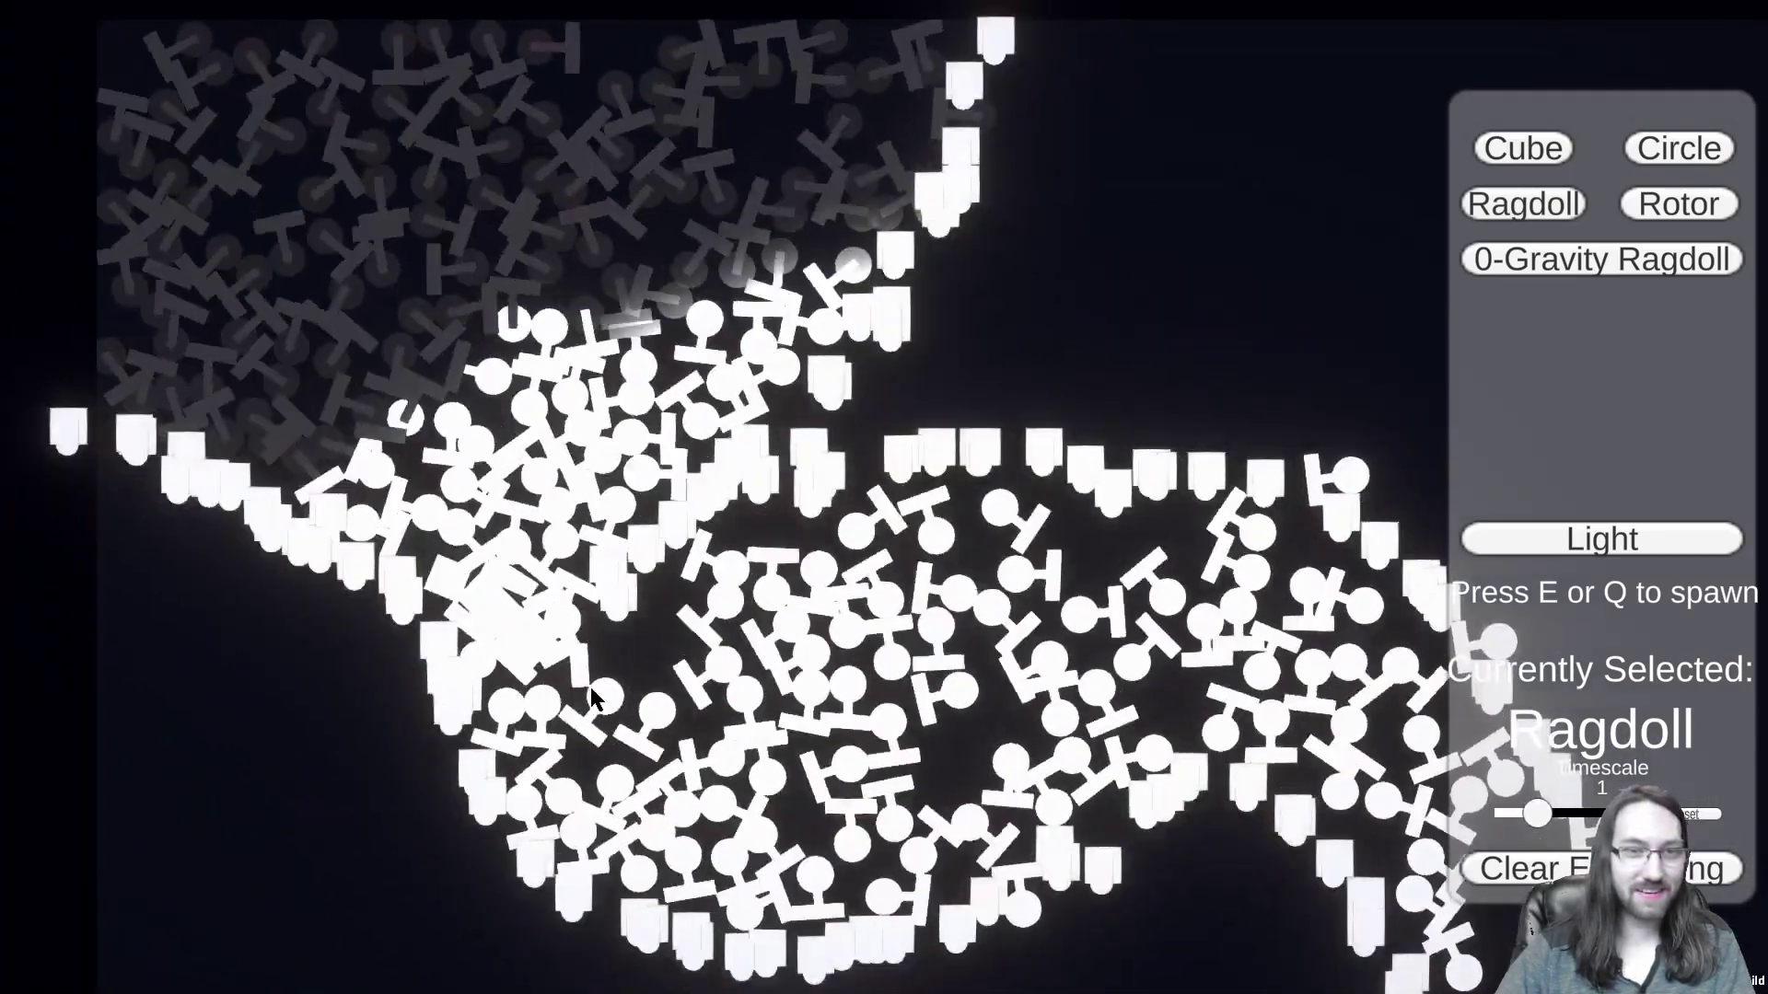
pyautogui.scroll(-3, 458, 662)
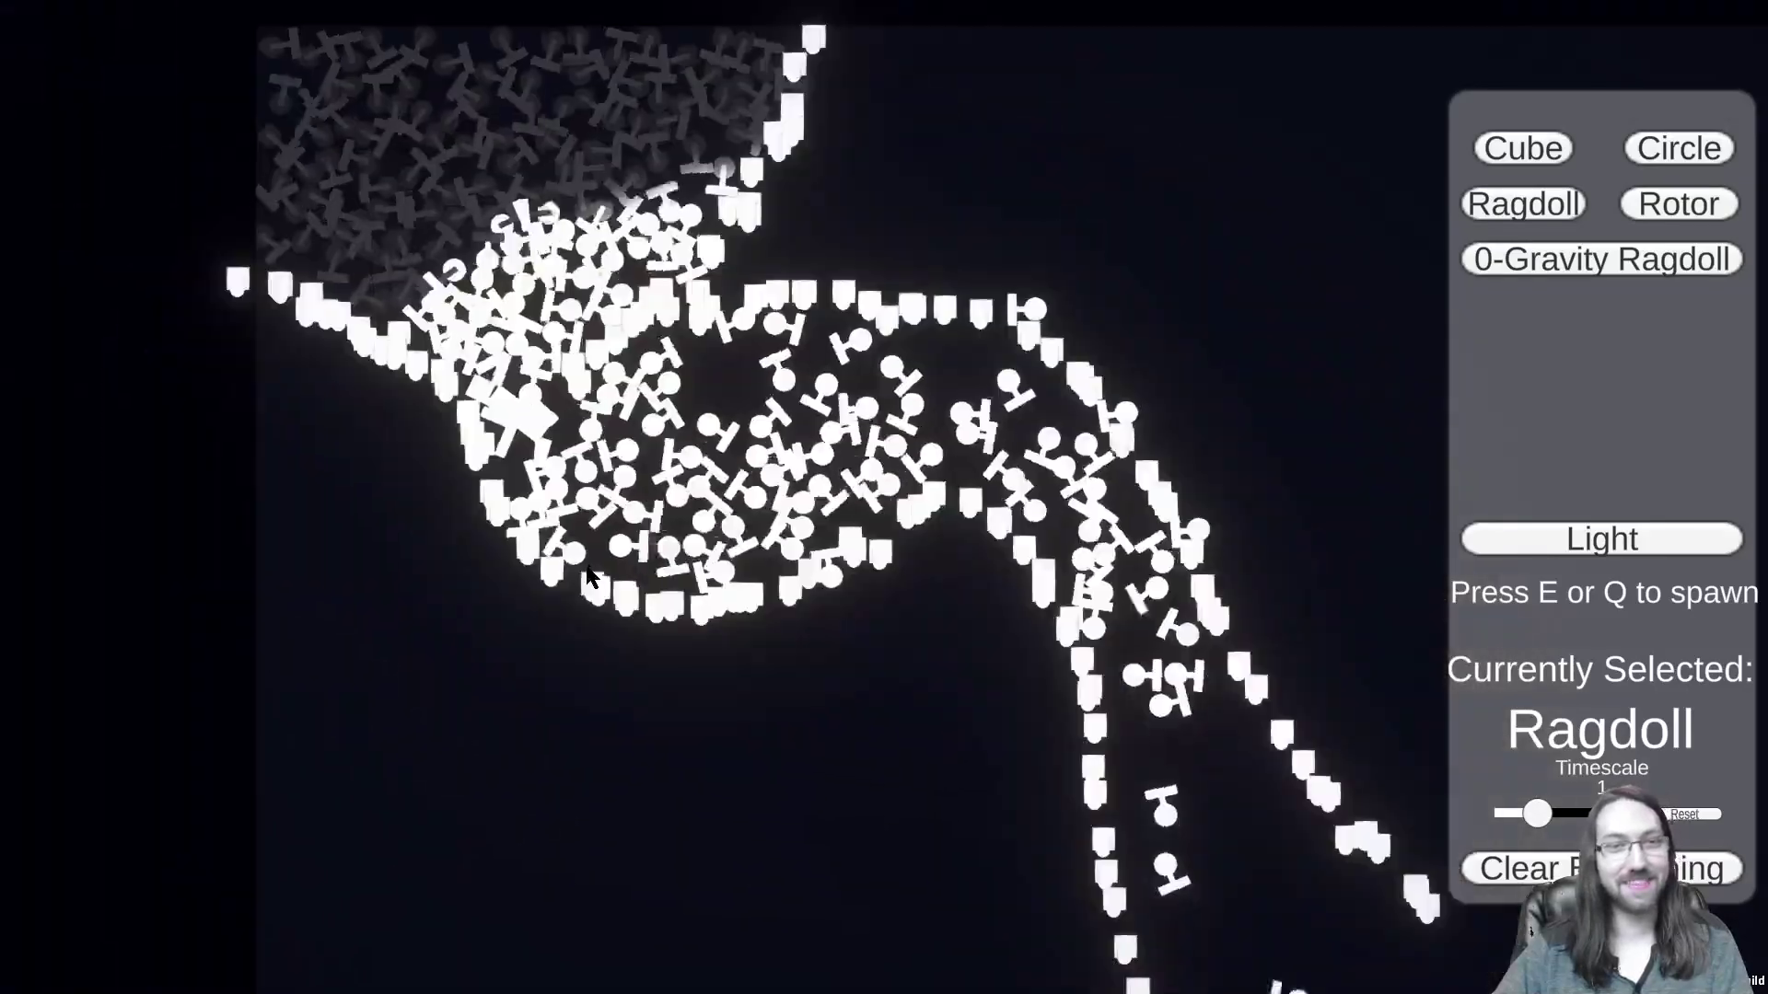
pyautogui.scroll(-2, 566, 548)
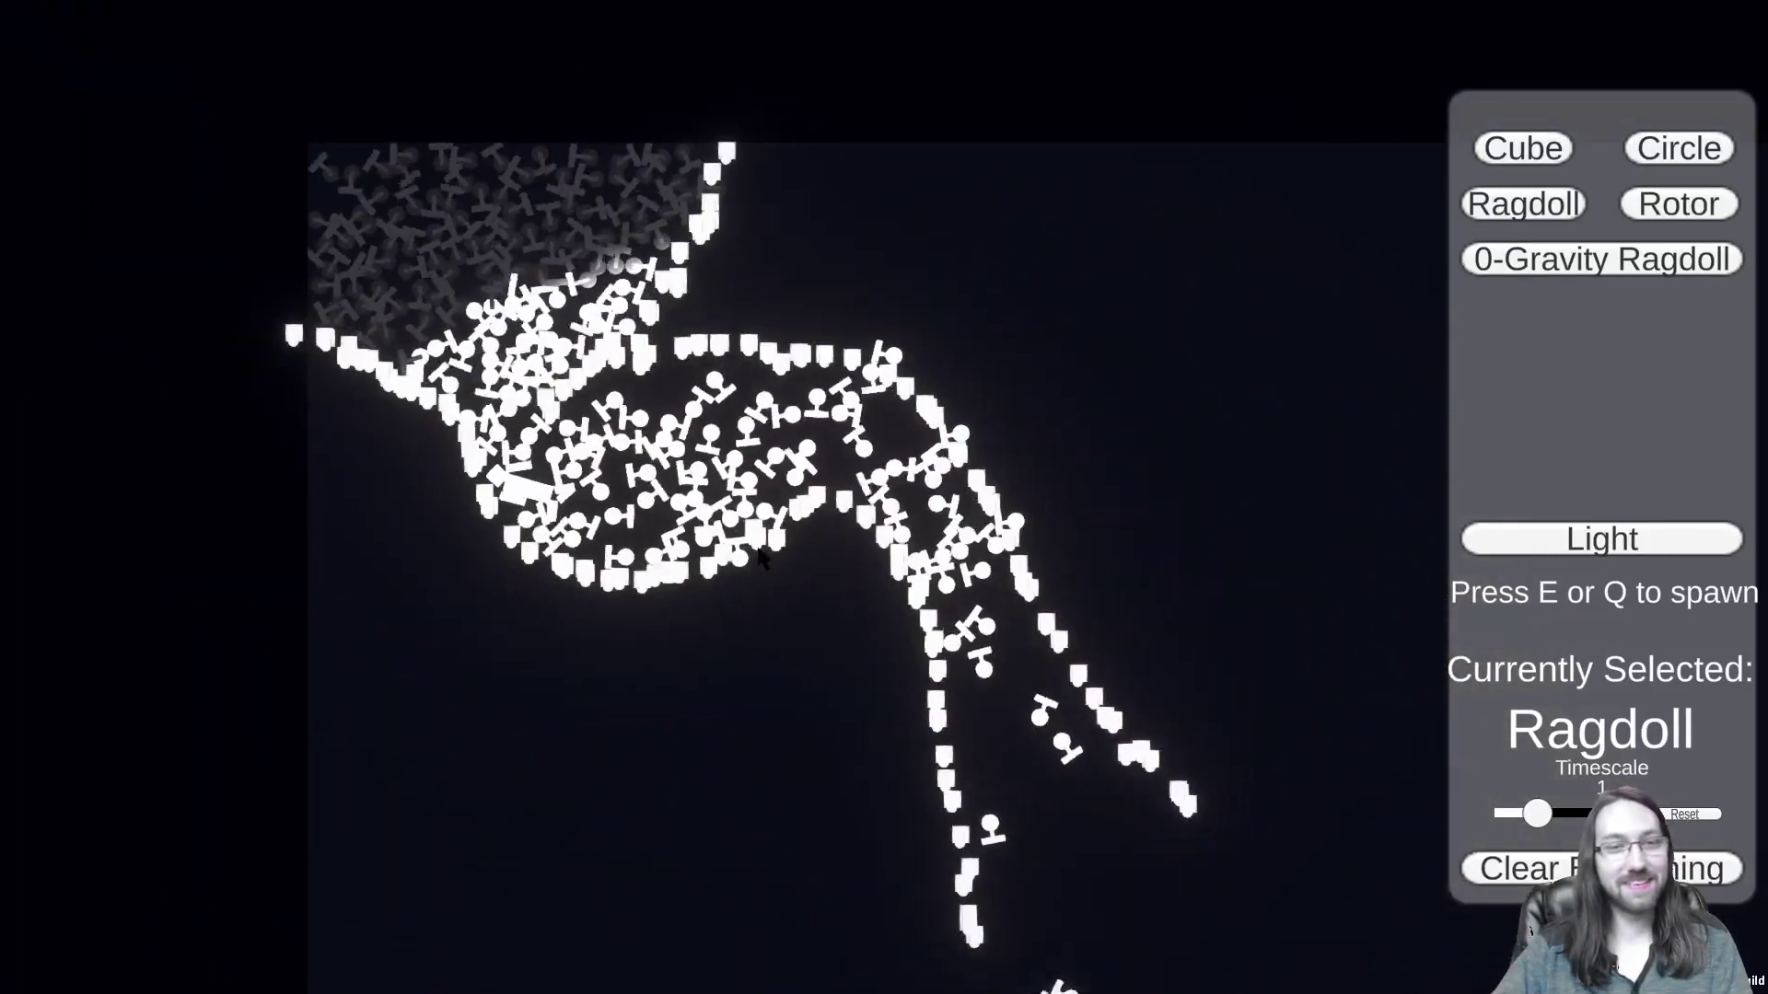
# Step: Follow the ragdoll swarm right and down, then clear every spawned object with R
pyautogui.press('d')
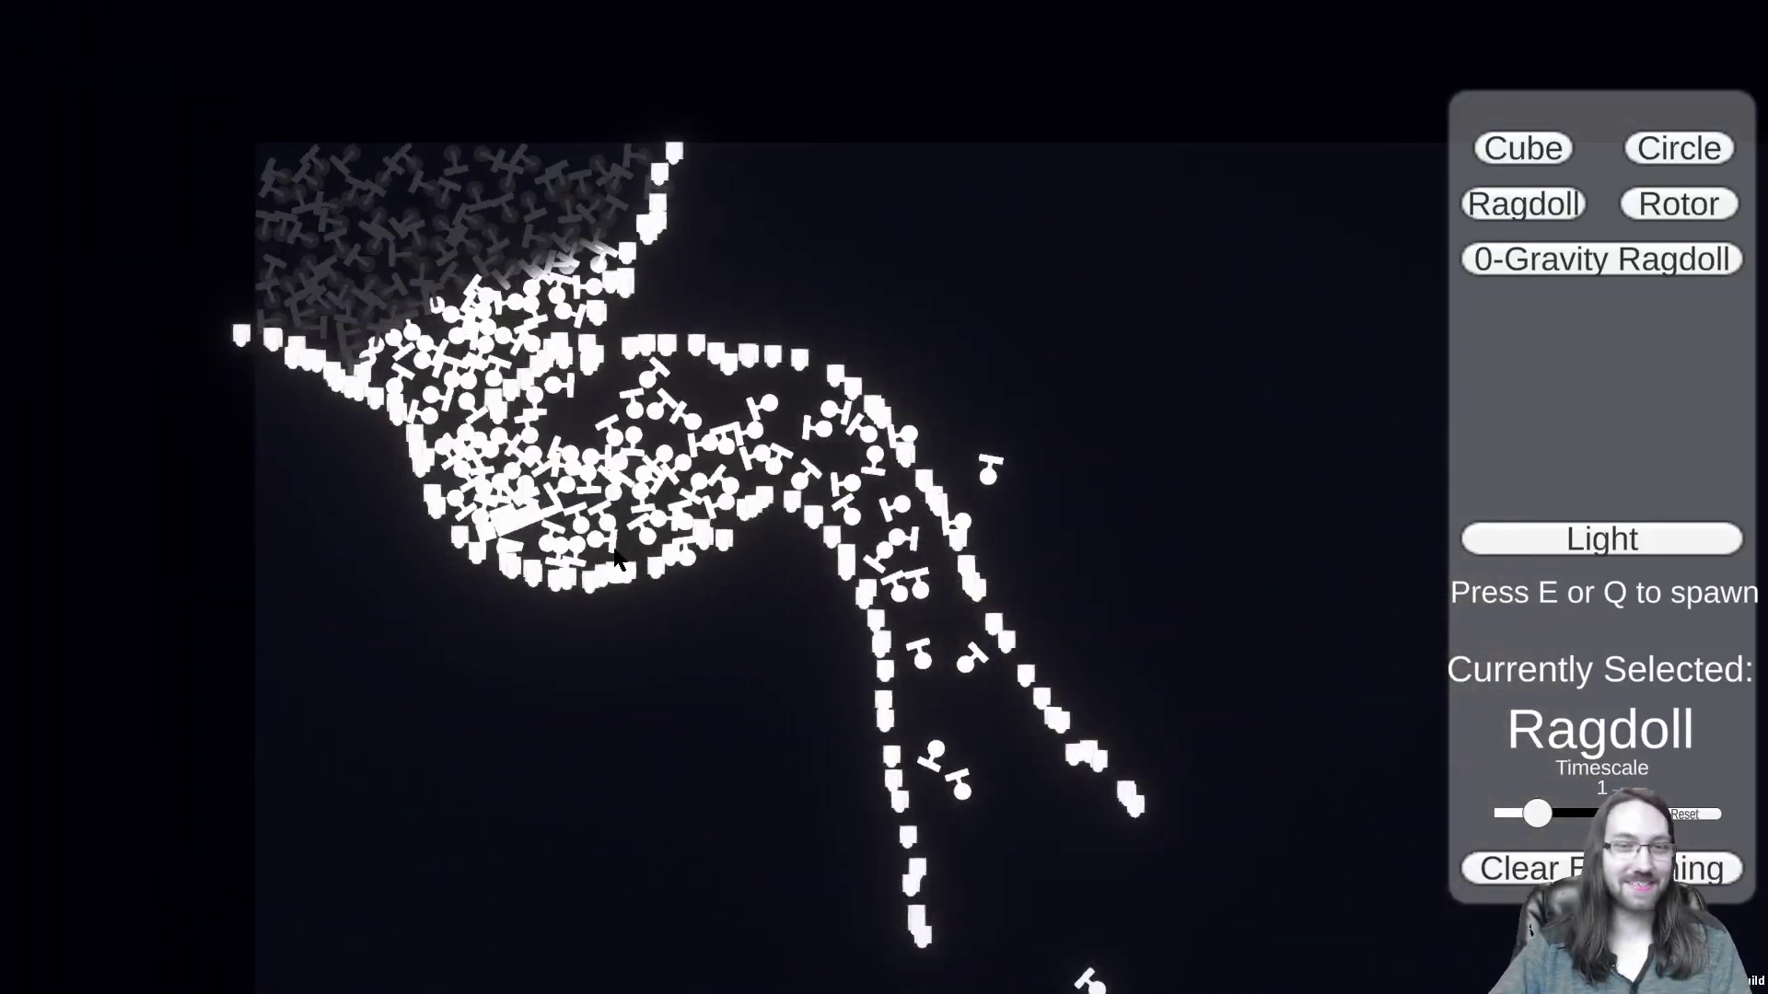
pyautogui.press('d')
pyautogui.press('s')
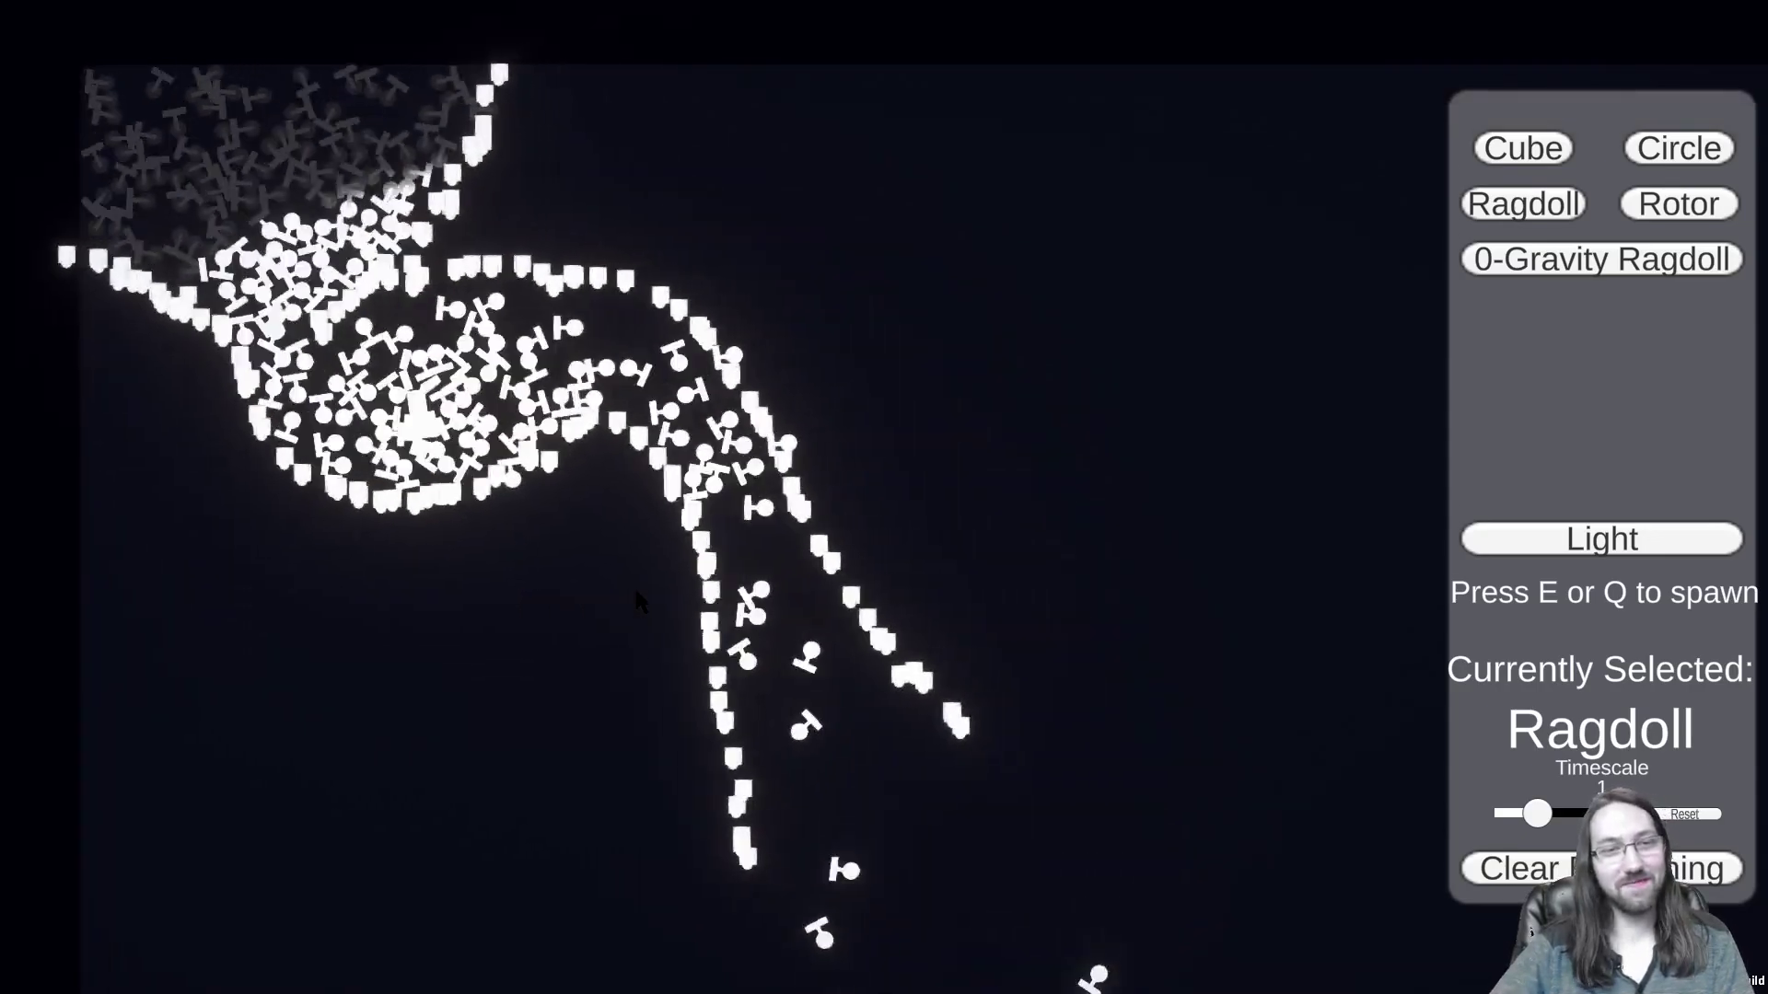
pyautogui.press('d')
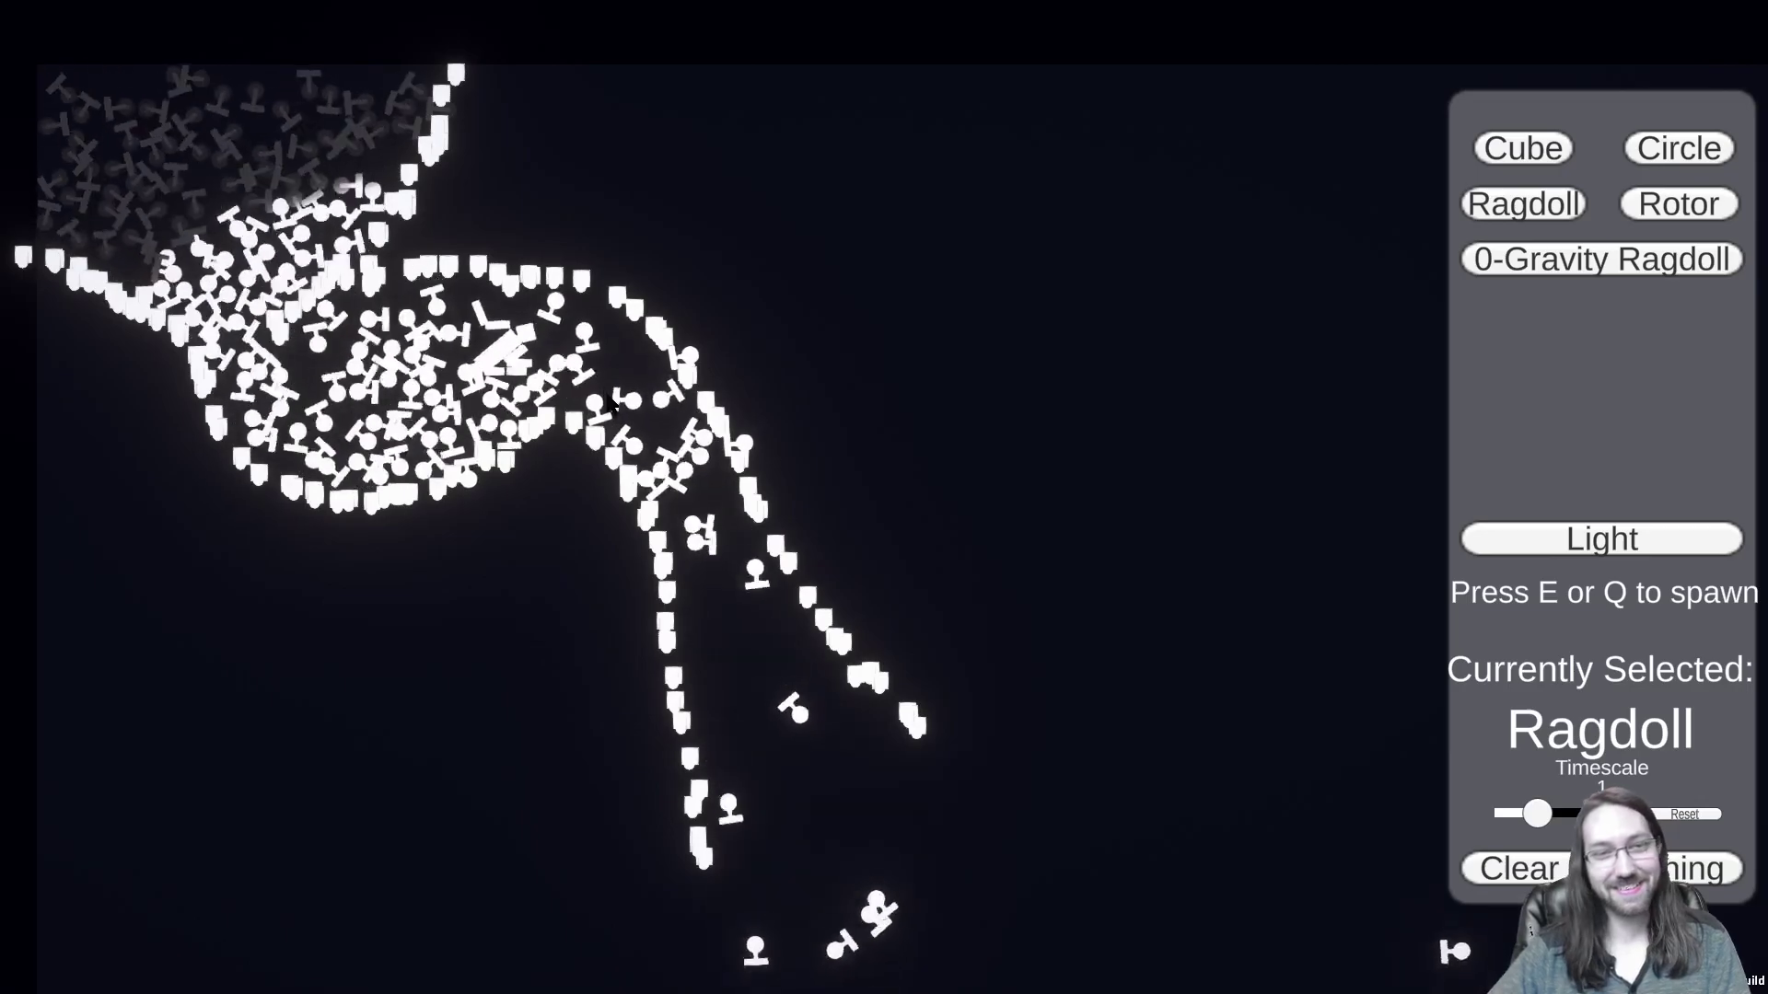
pyautogui.press('d')
pyautogui.press('s')
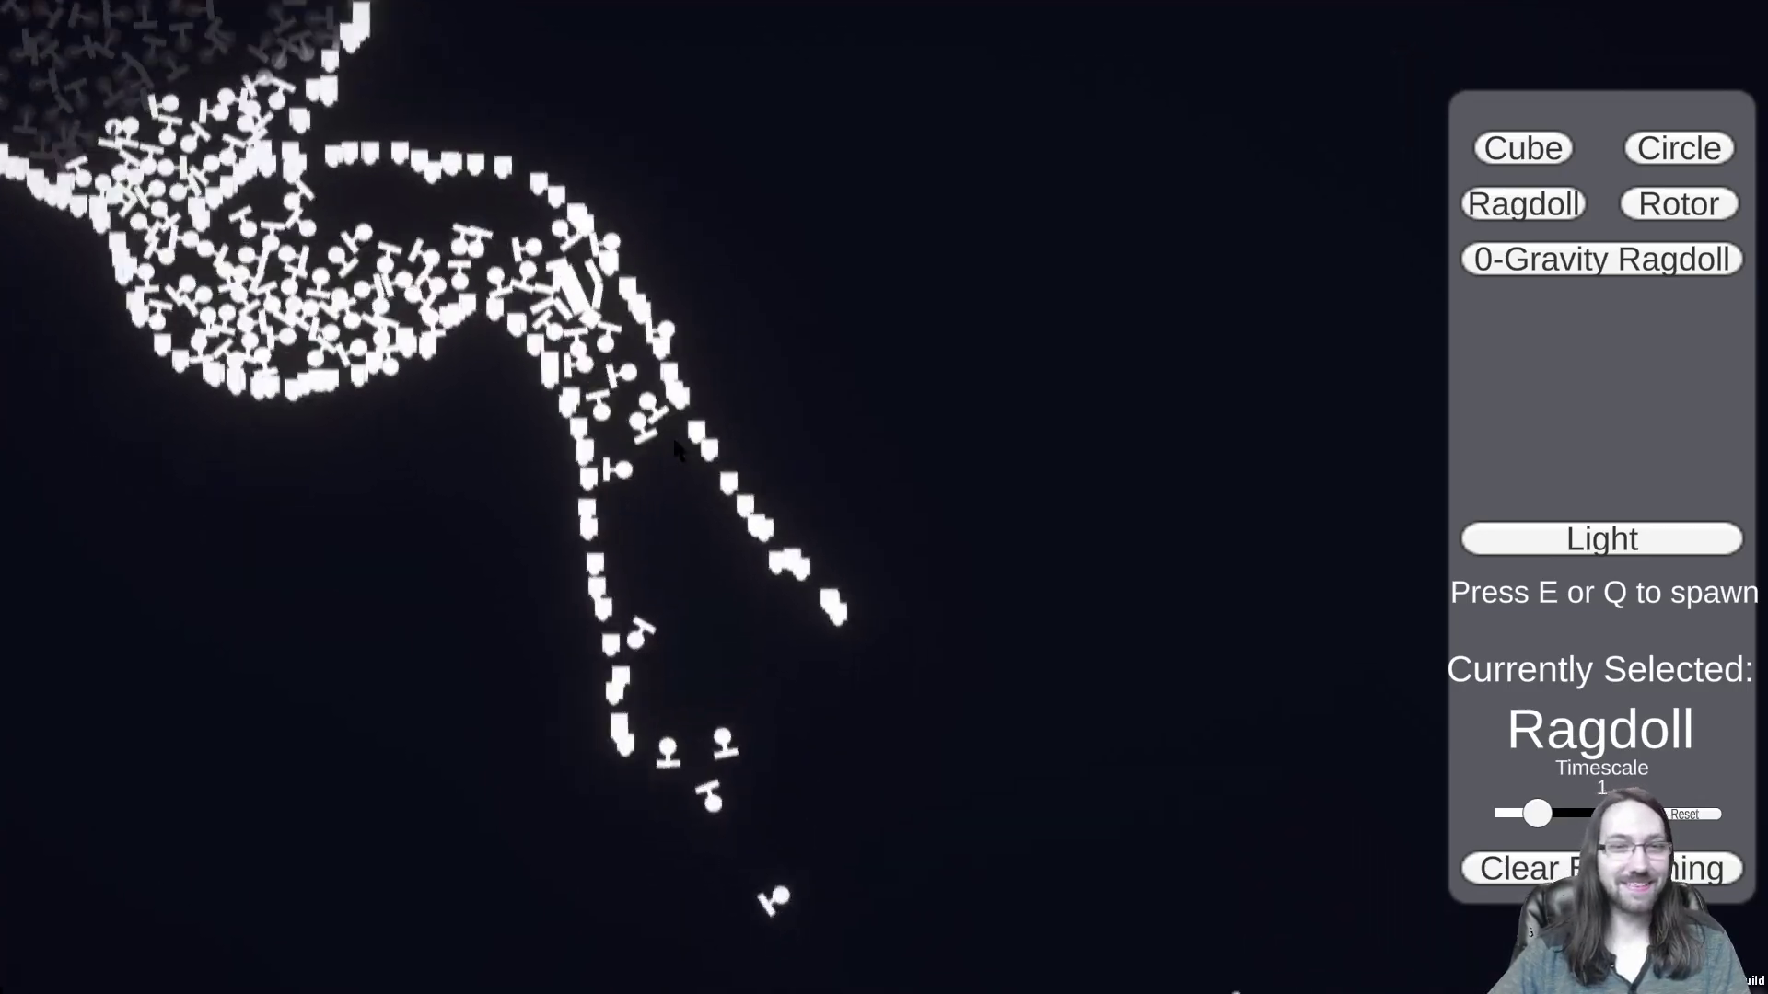
pyautogui.scroll(-3, 654, 458)
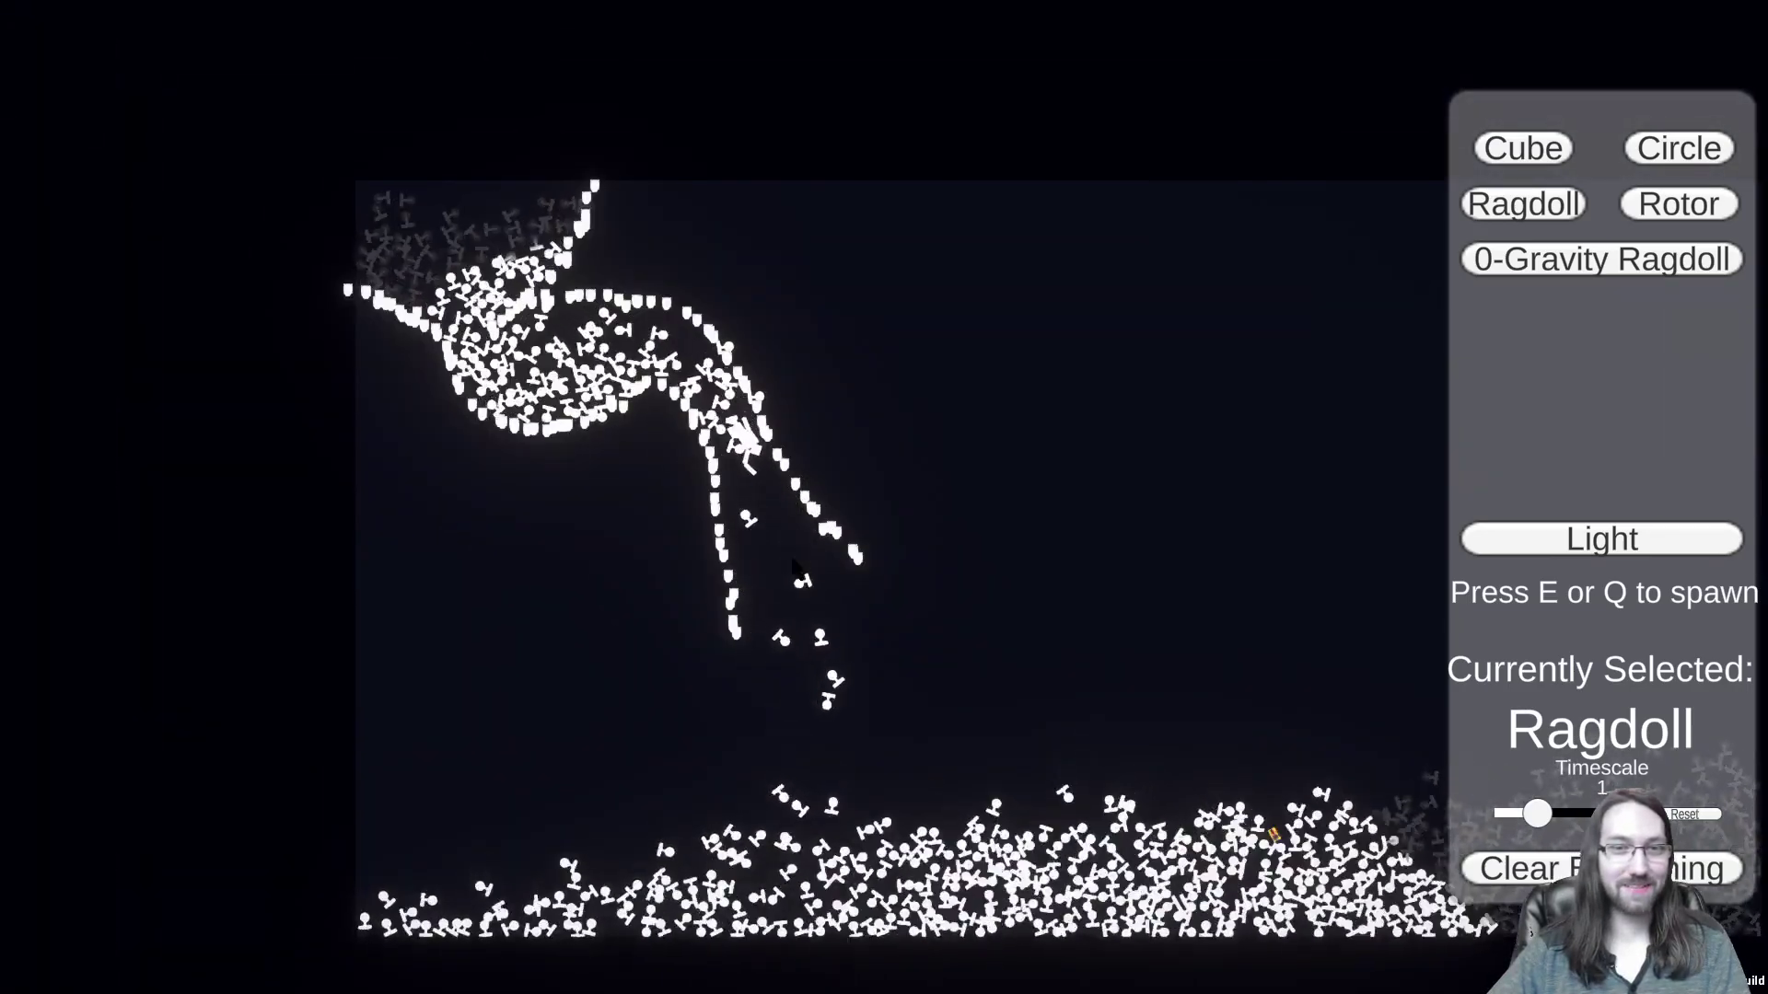
pyautogui.press('d')
pyautogui.press('s')
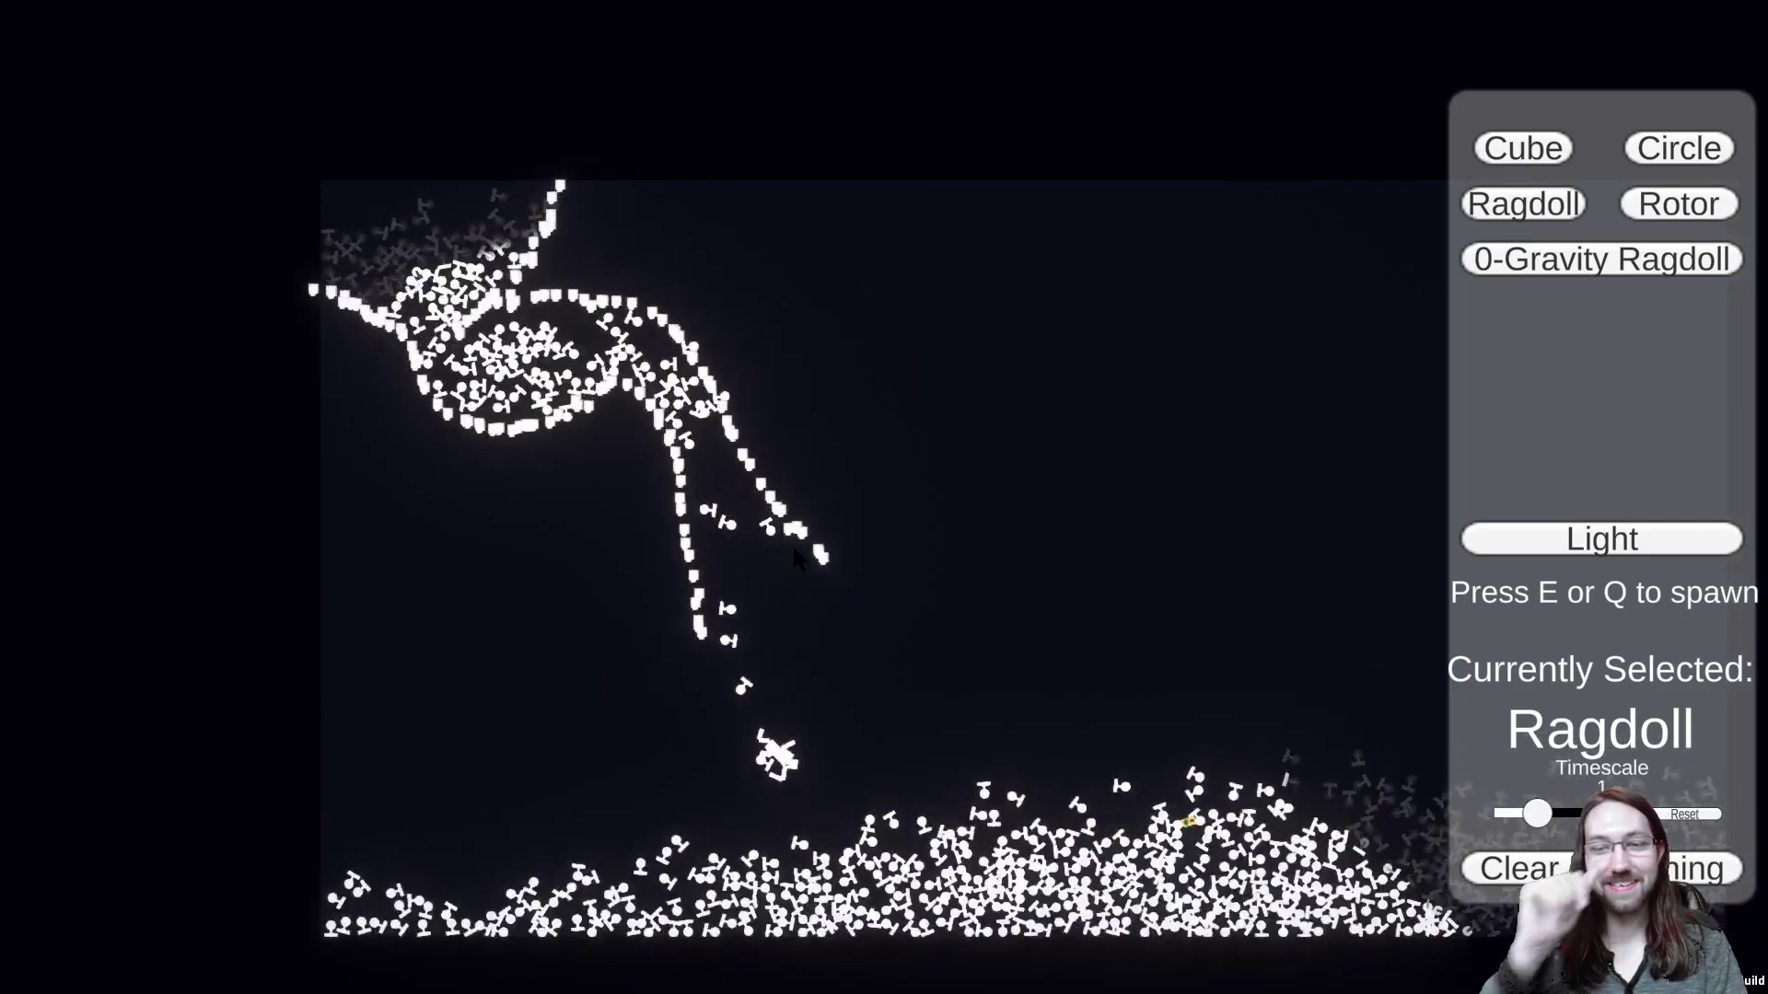
pyautogui.press('d')
pyautogui.press('s')
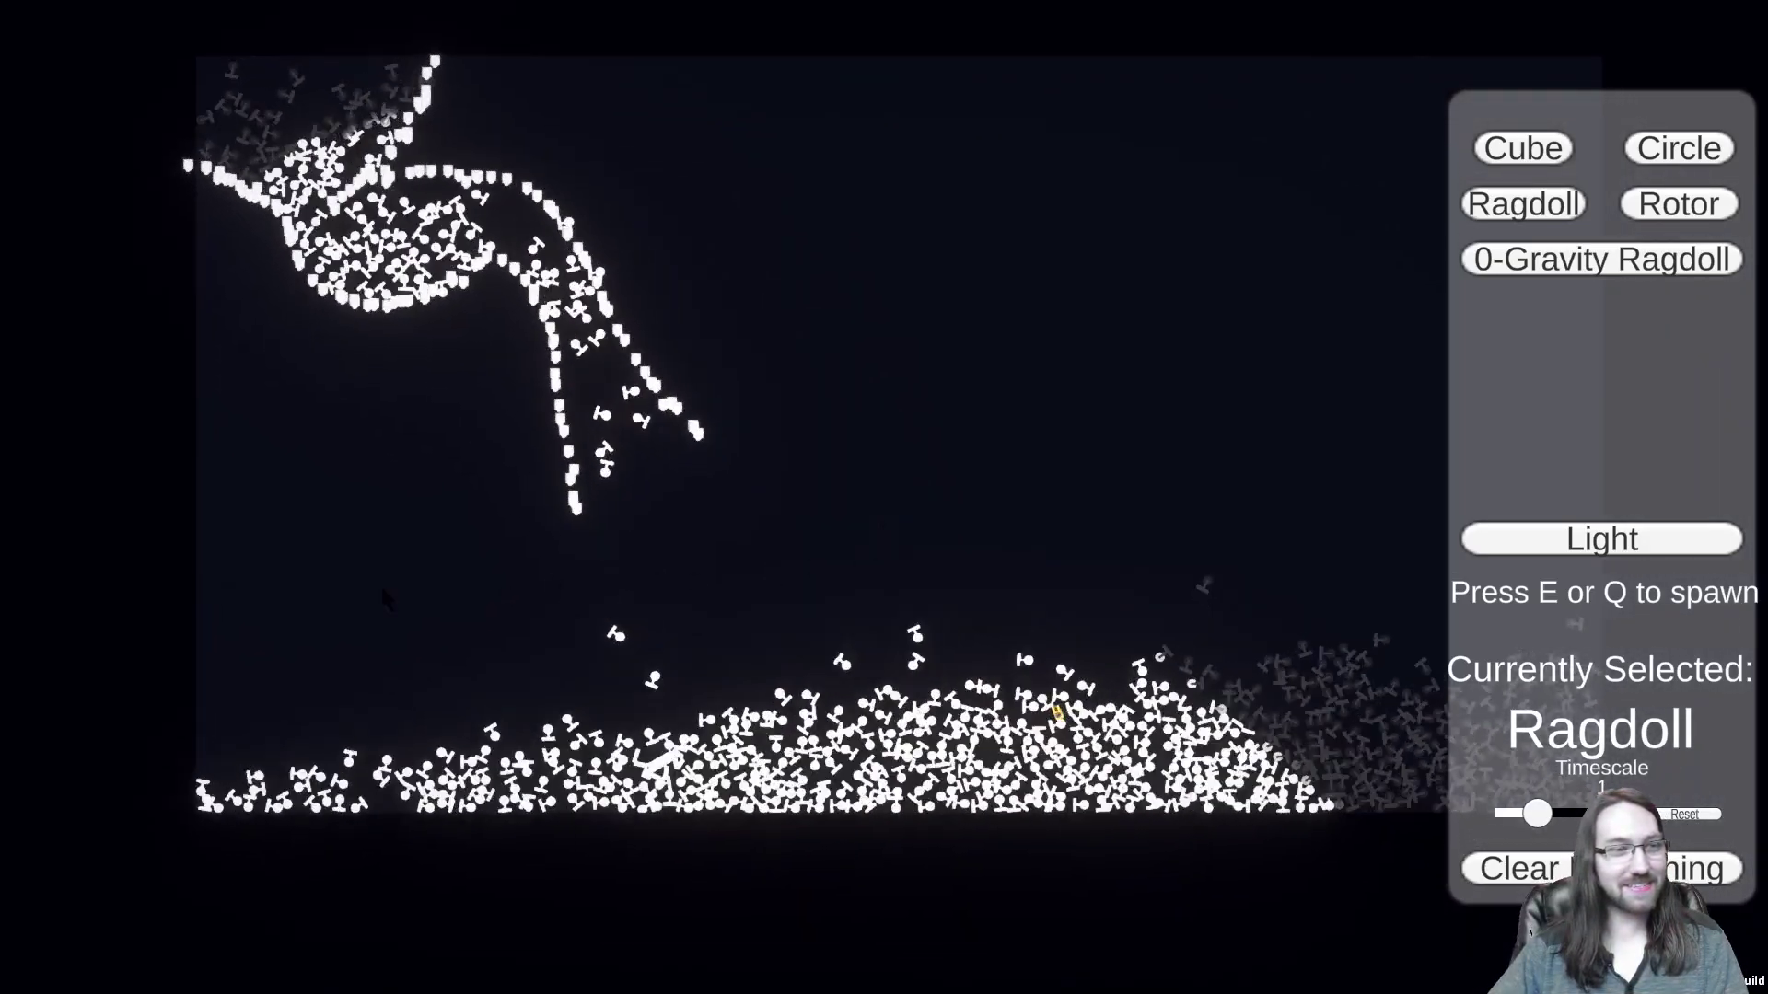
pyautogui.press('r')
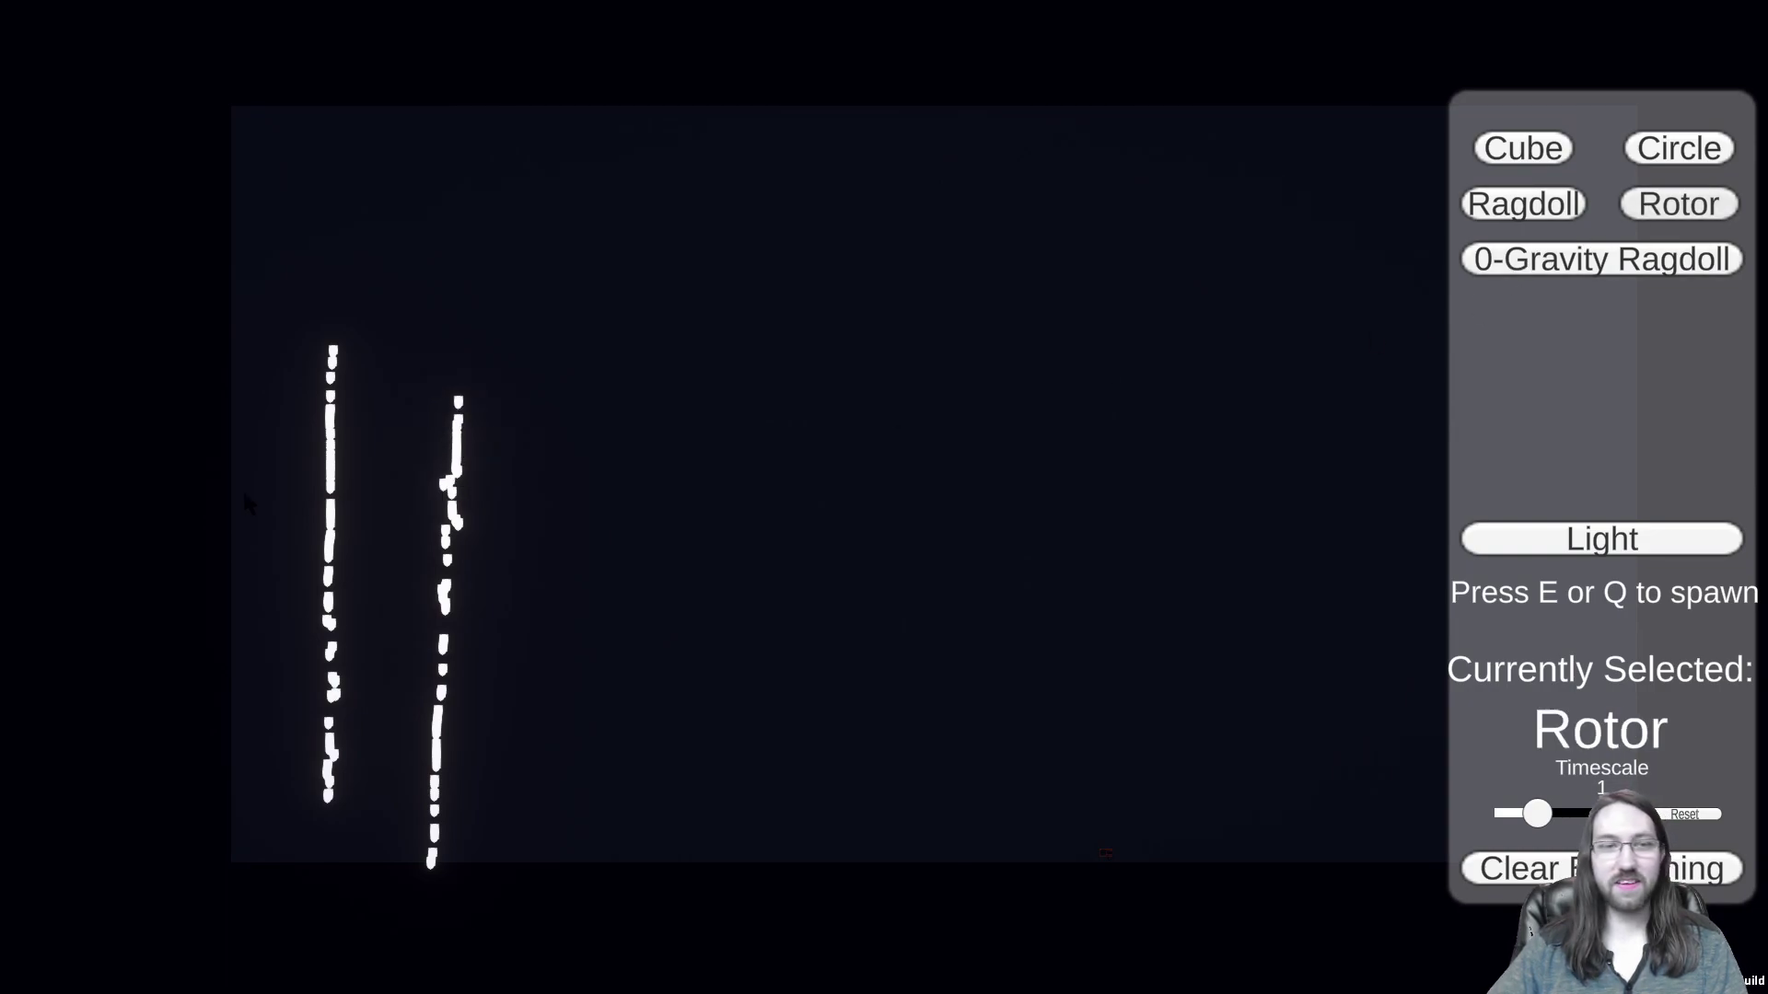
# Step: Build a rotor pile left of the first chain, then drop a standing ragdoll onto it
pyautogui.press('e')
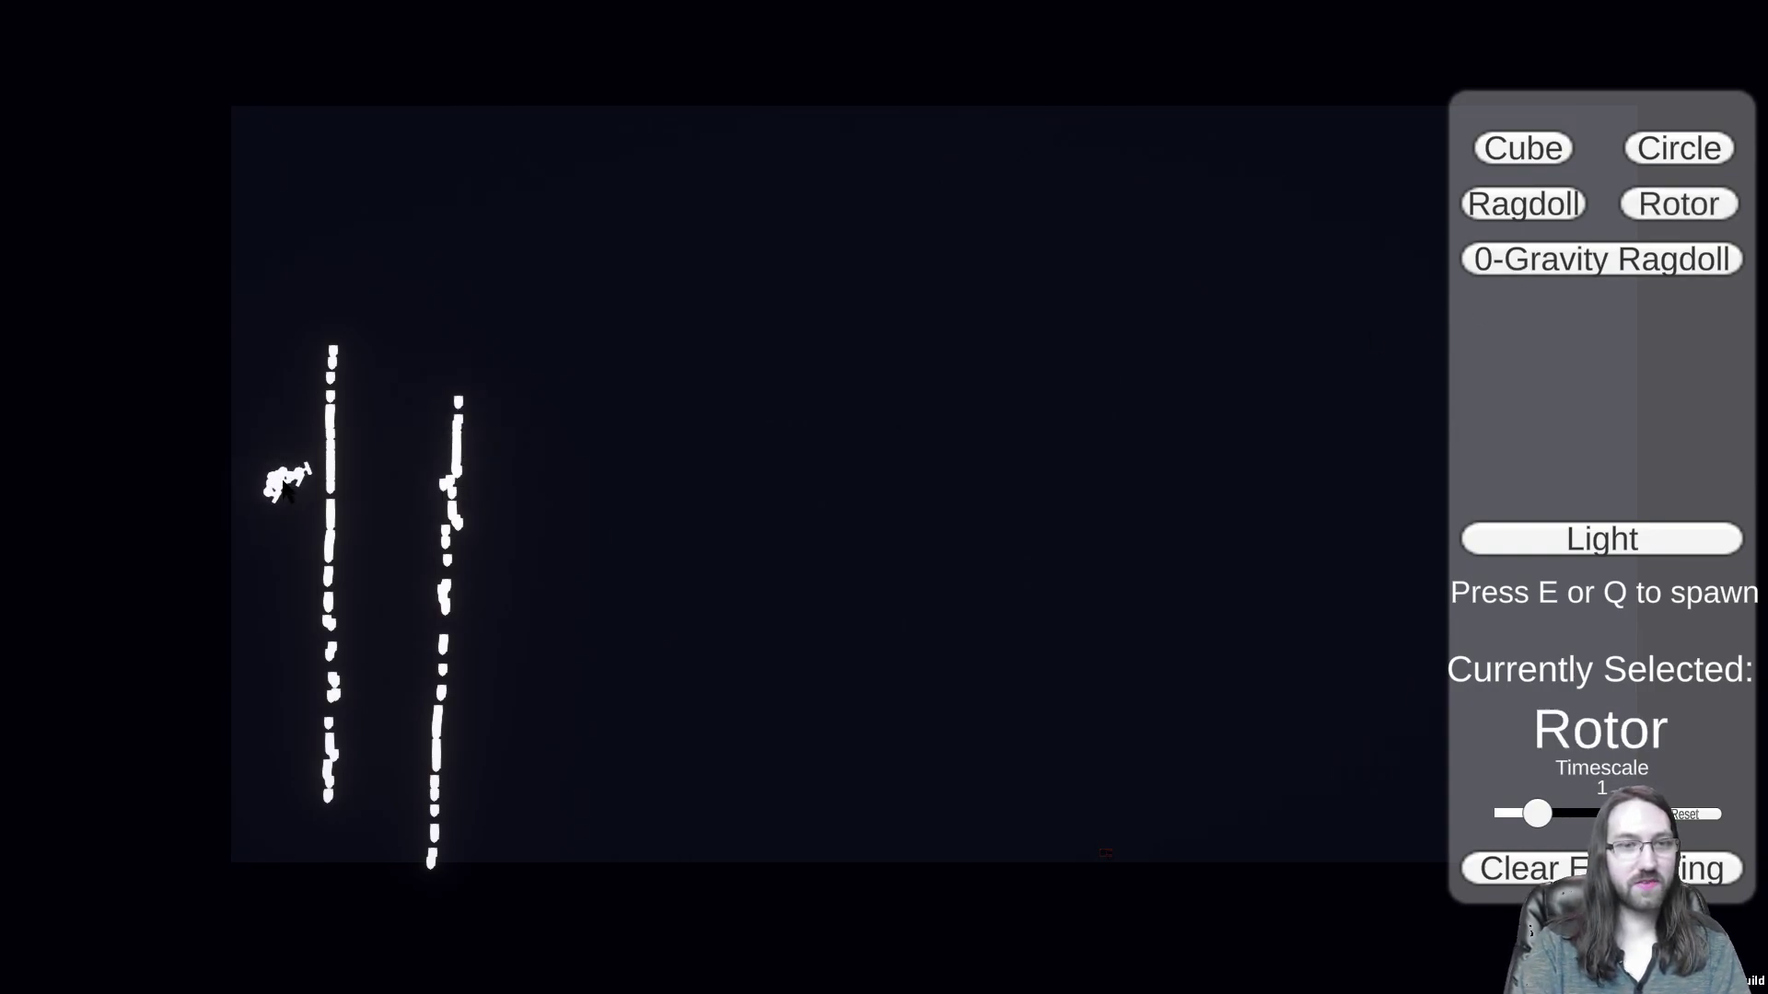
pyautogui.press('e')
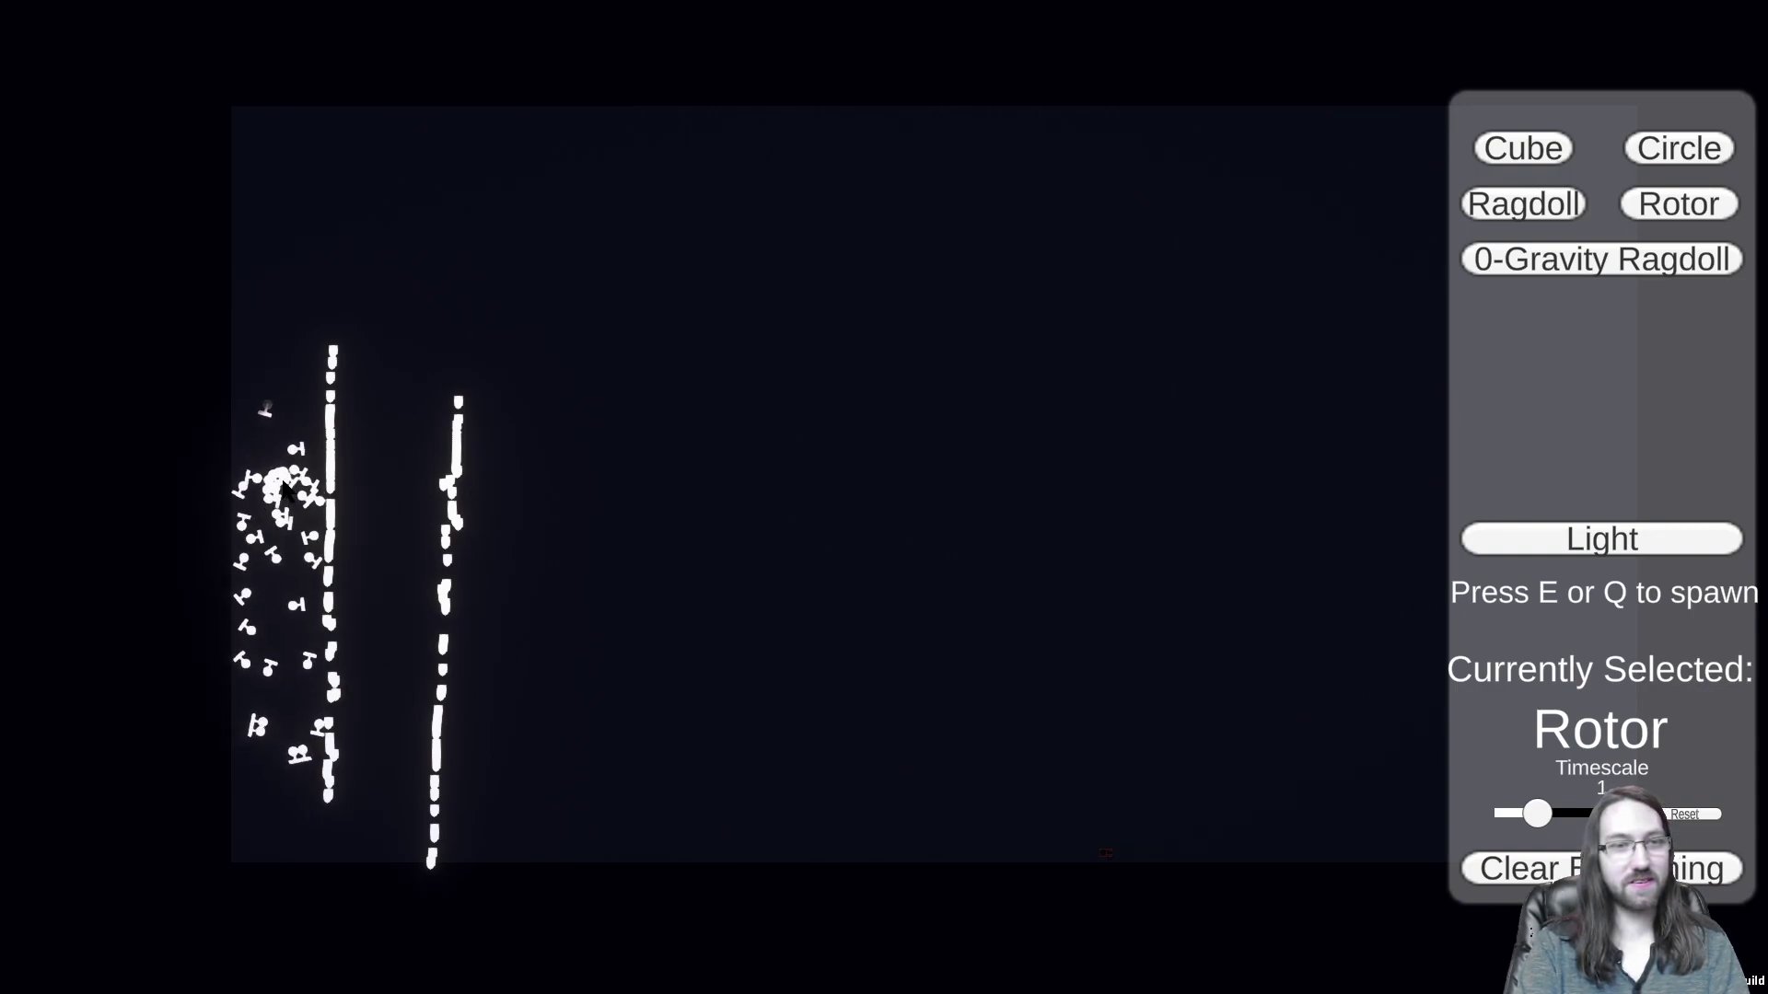
pyautogui.press('e')
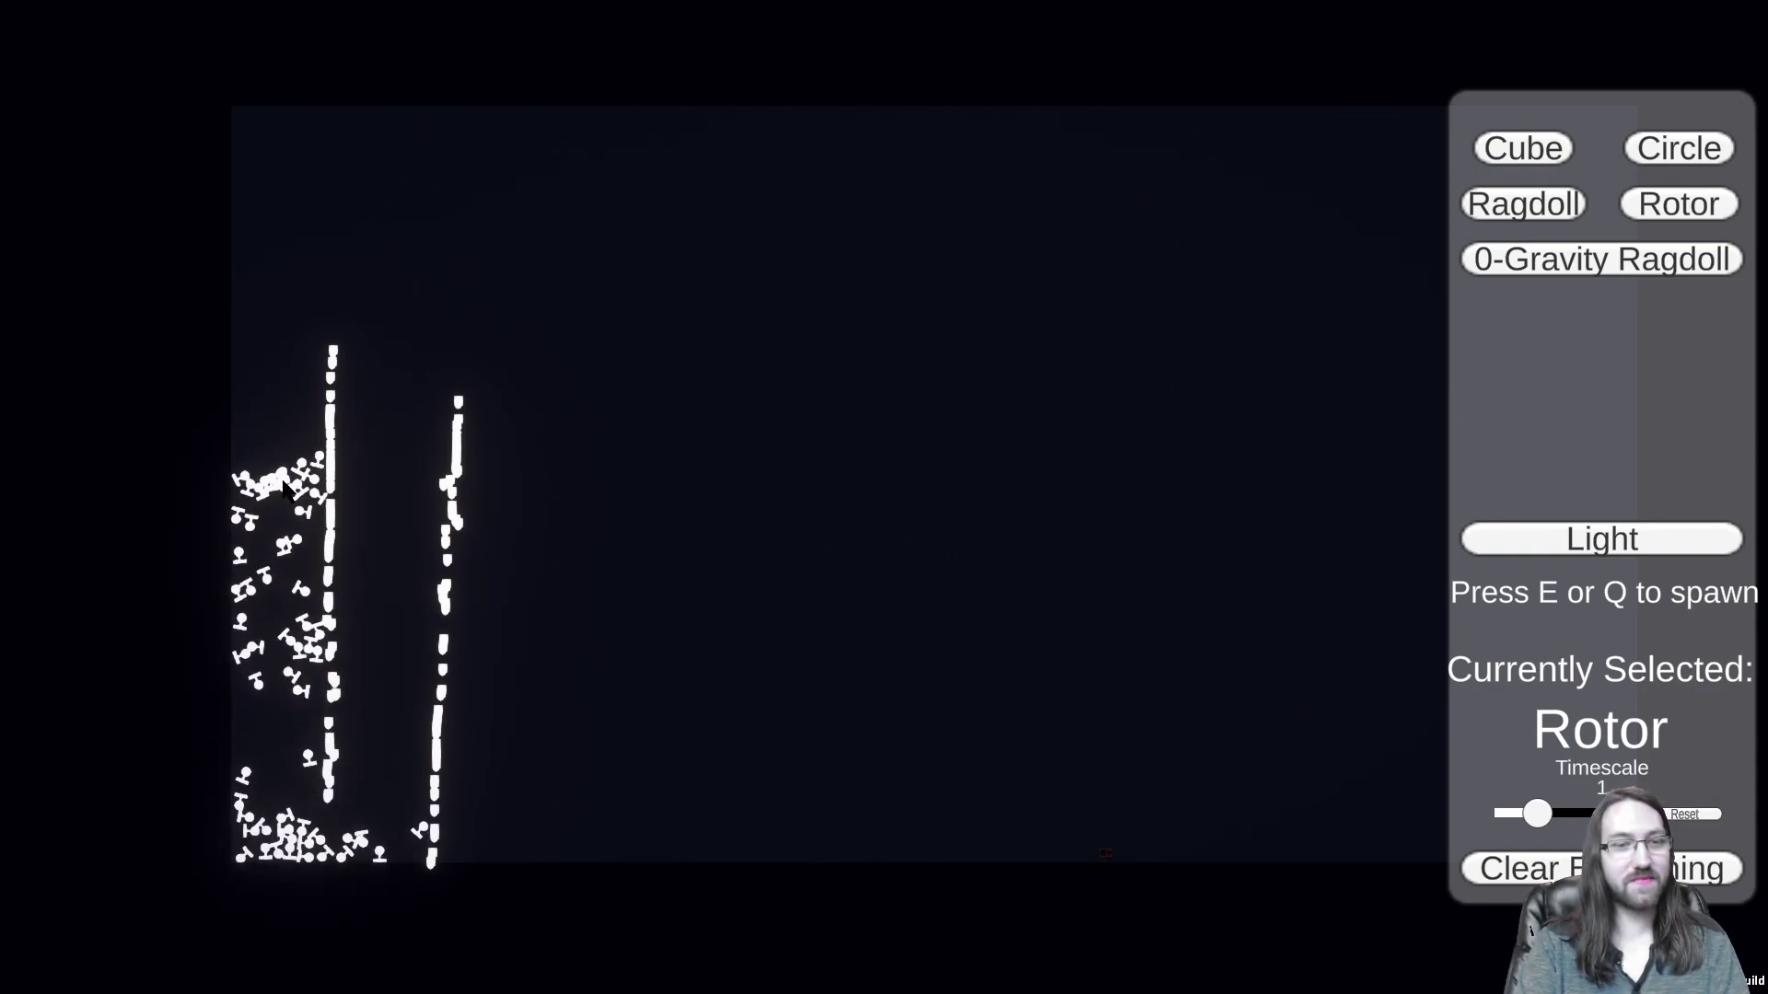
pyautogui.press('e')
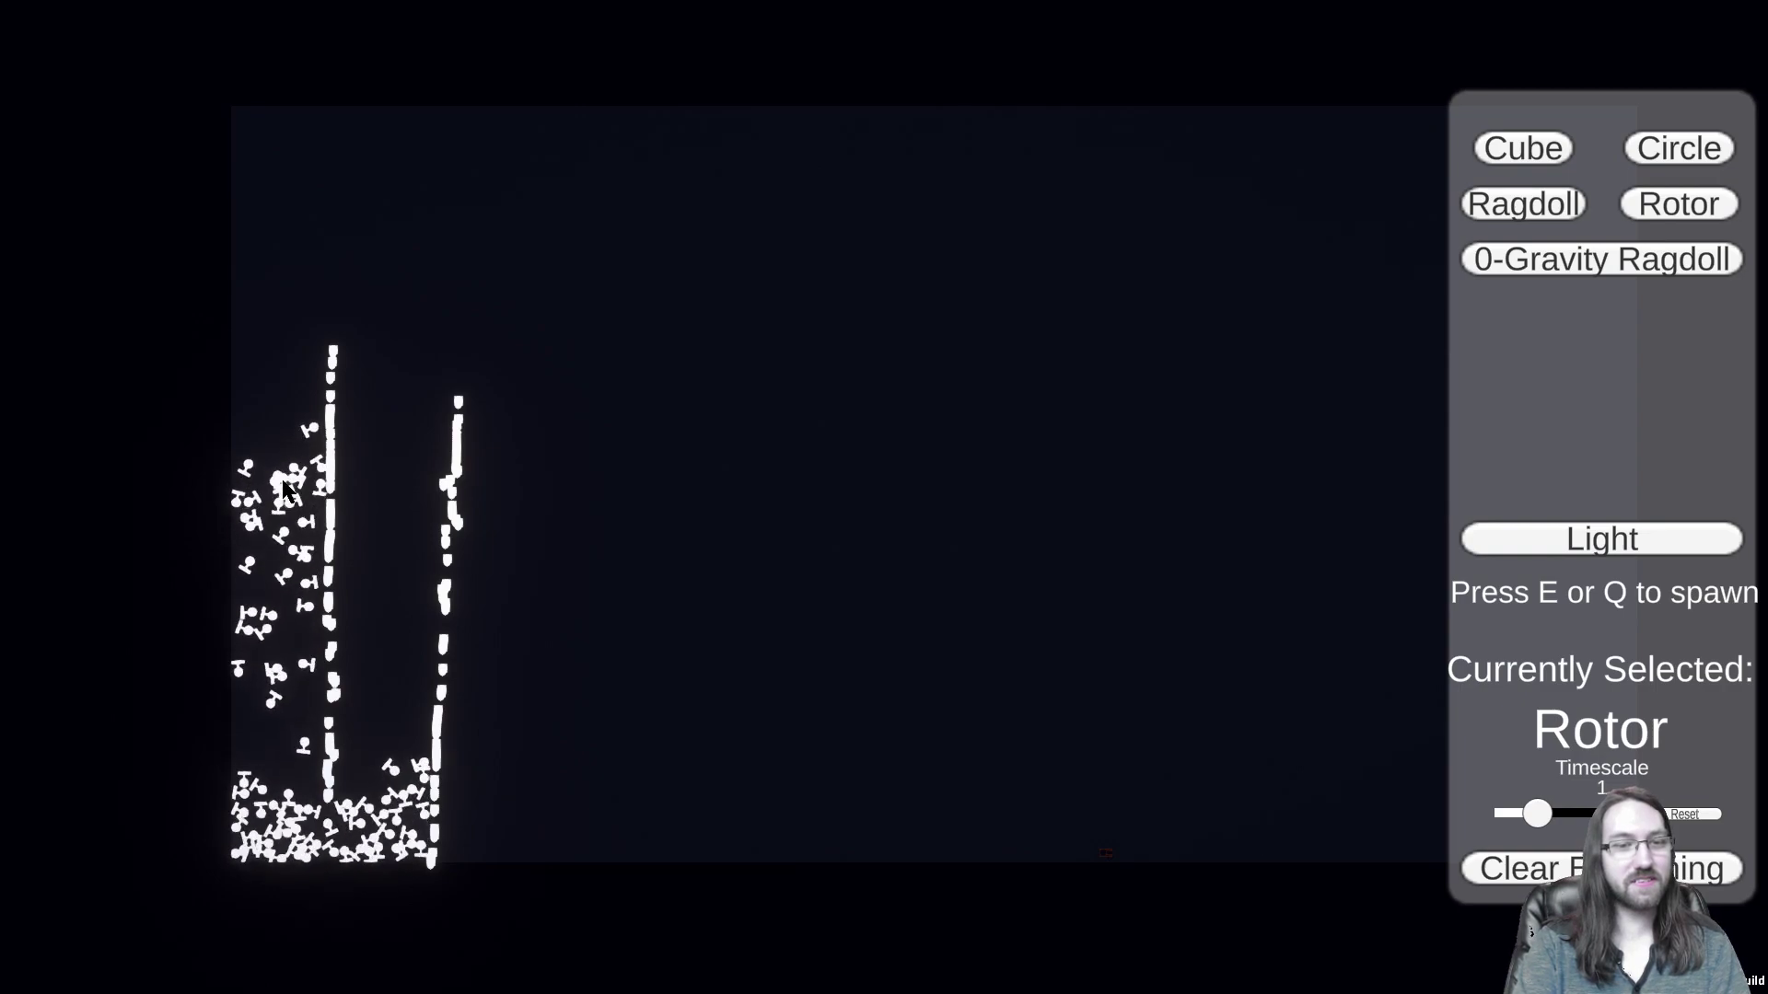
pyautogui.press('e')
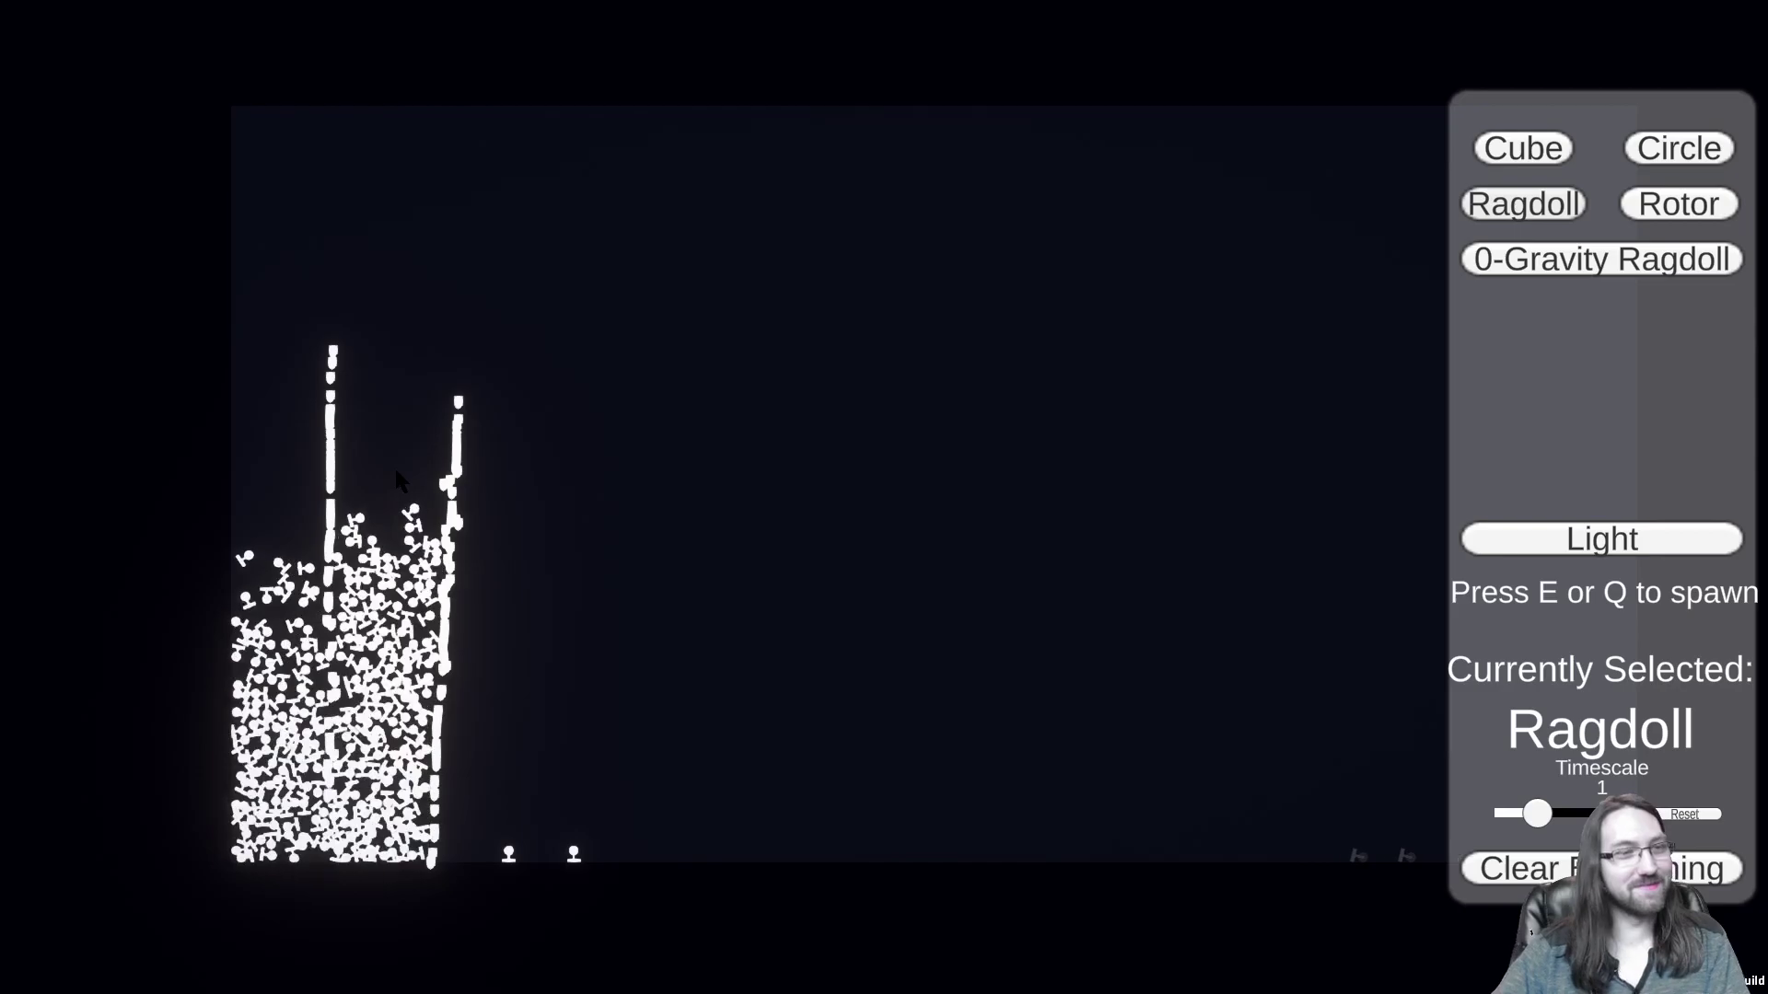
pyautogui.press('e')
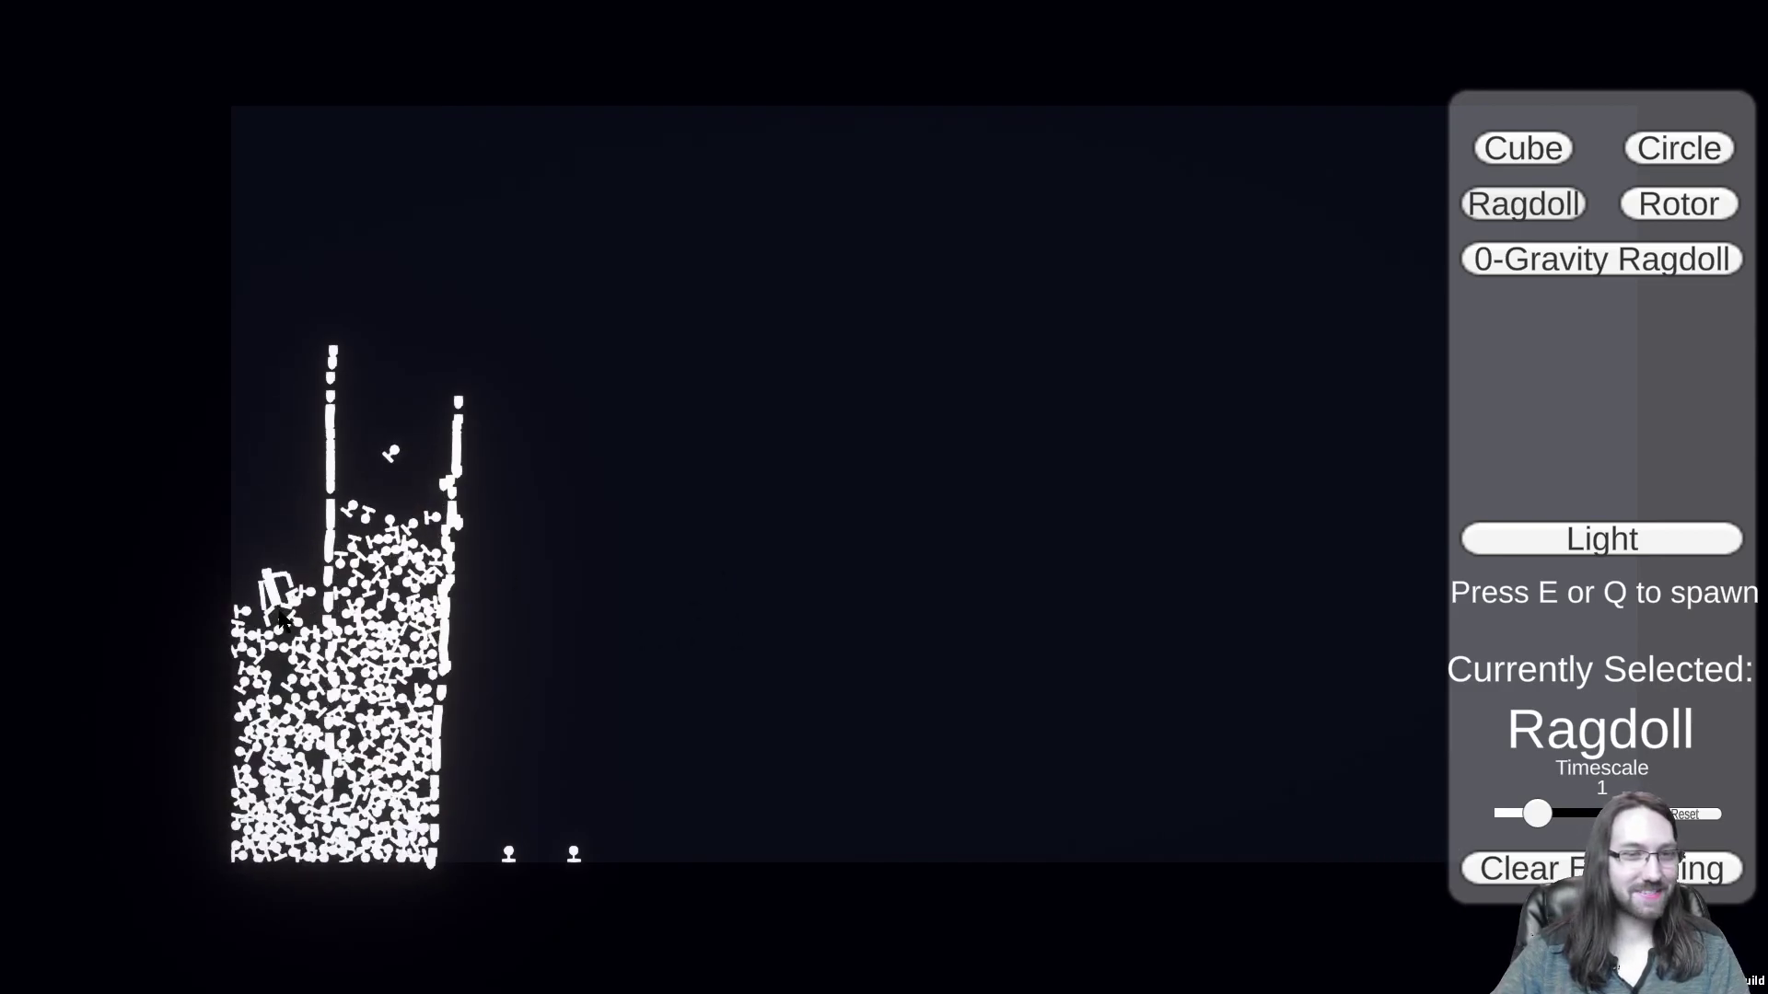
# Step: Zoom and move the camera up over the pile to bring the tall tube into view
pyautogui.scroll(3, 675, 458)
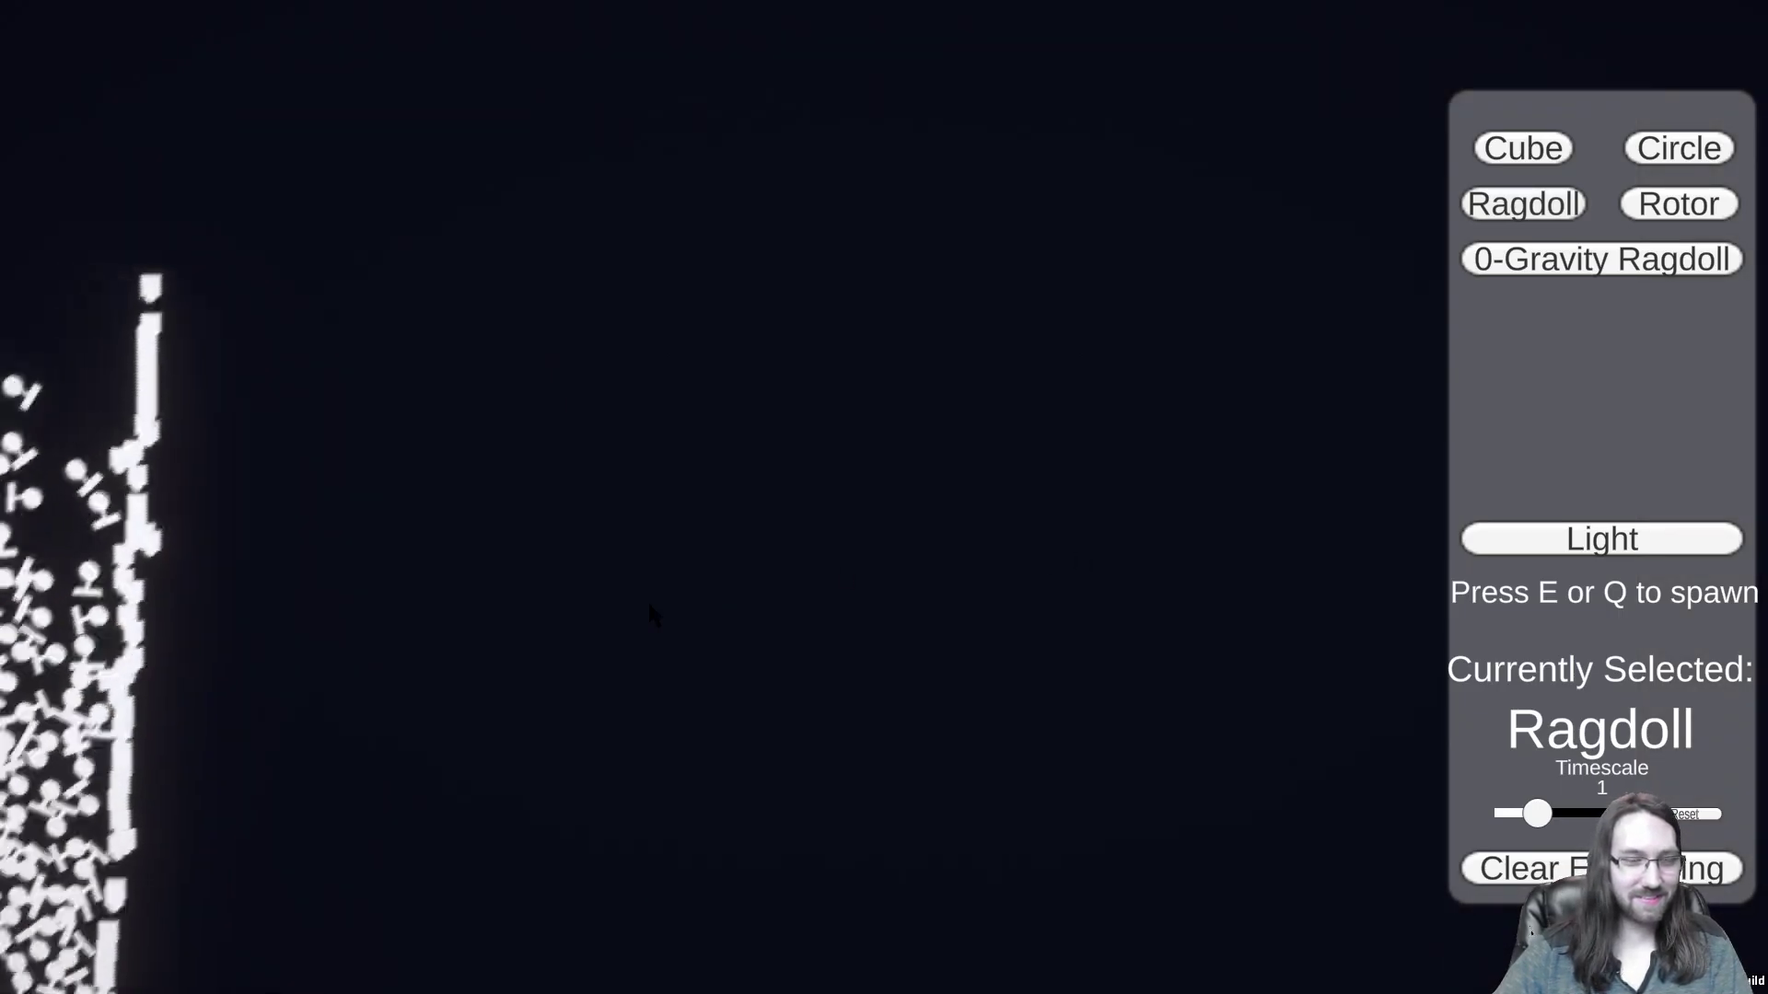
pyautogui.scroll(-3, 590, 607)
pyautogui.scroll(3, 377, 511)
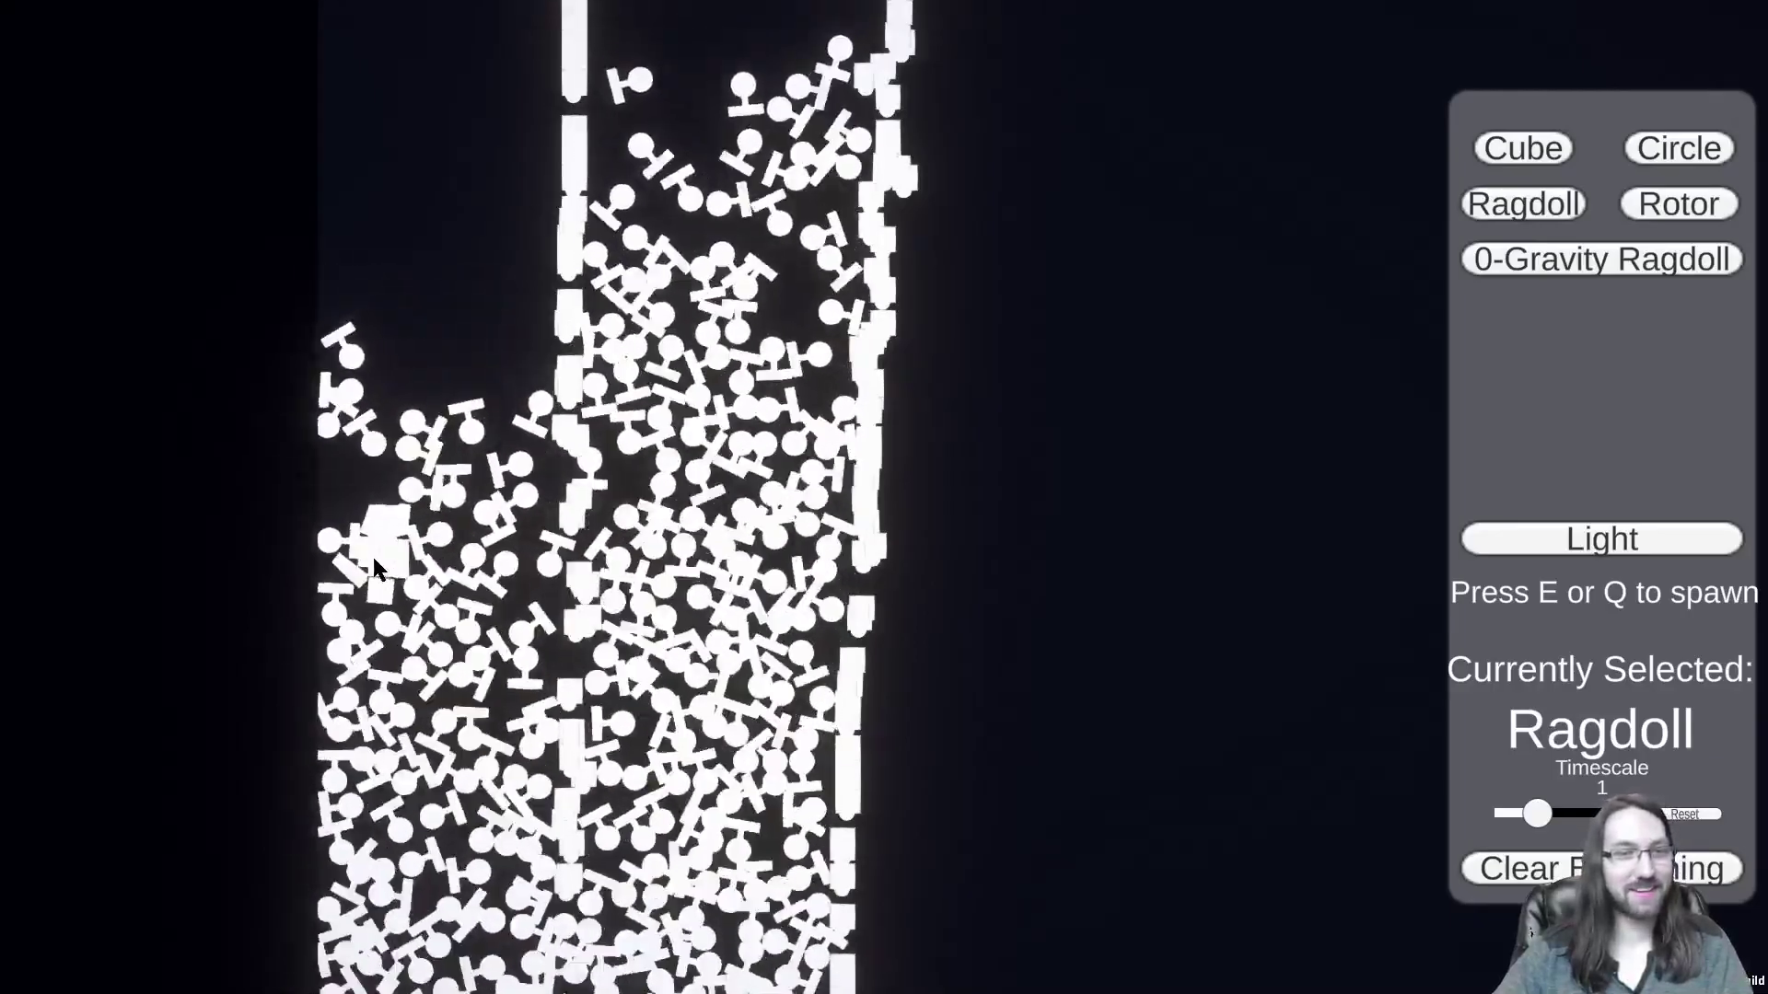
pyautogui.scroll(-2, 396, 595)
pyautogui.scroll(2, 671, 579)
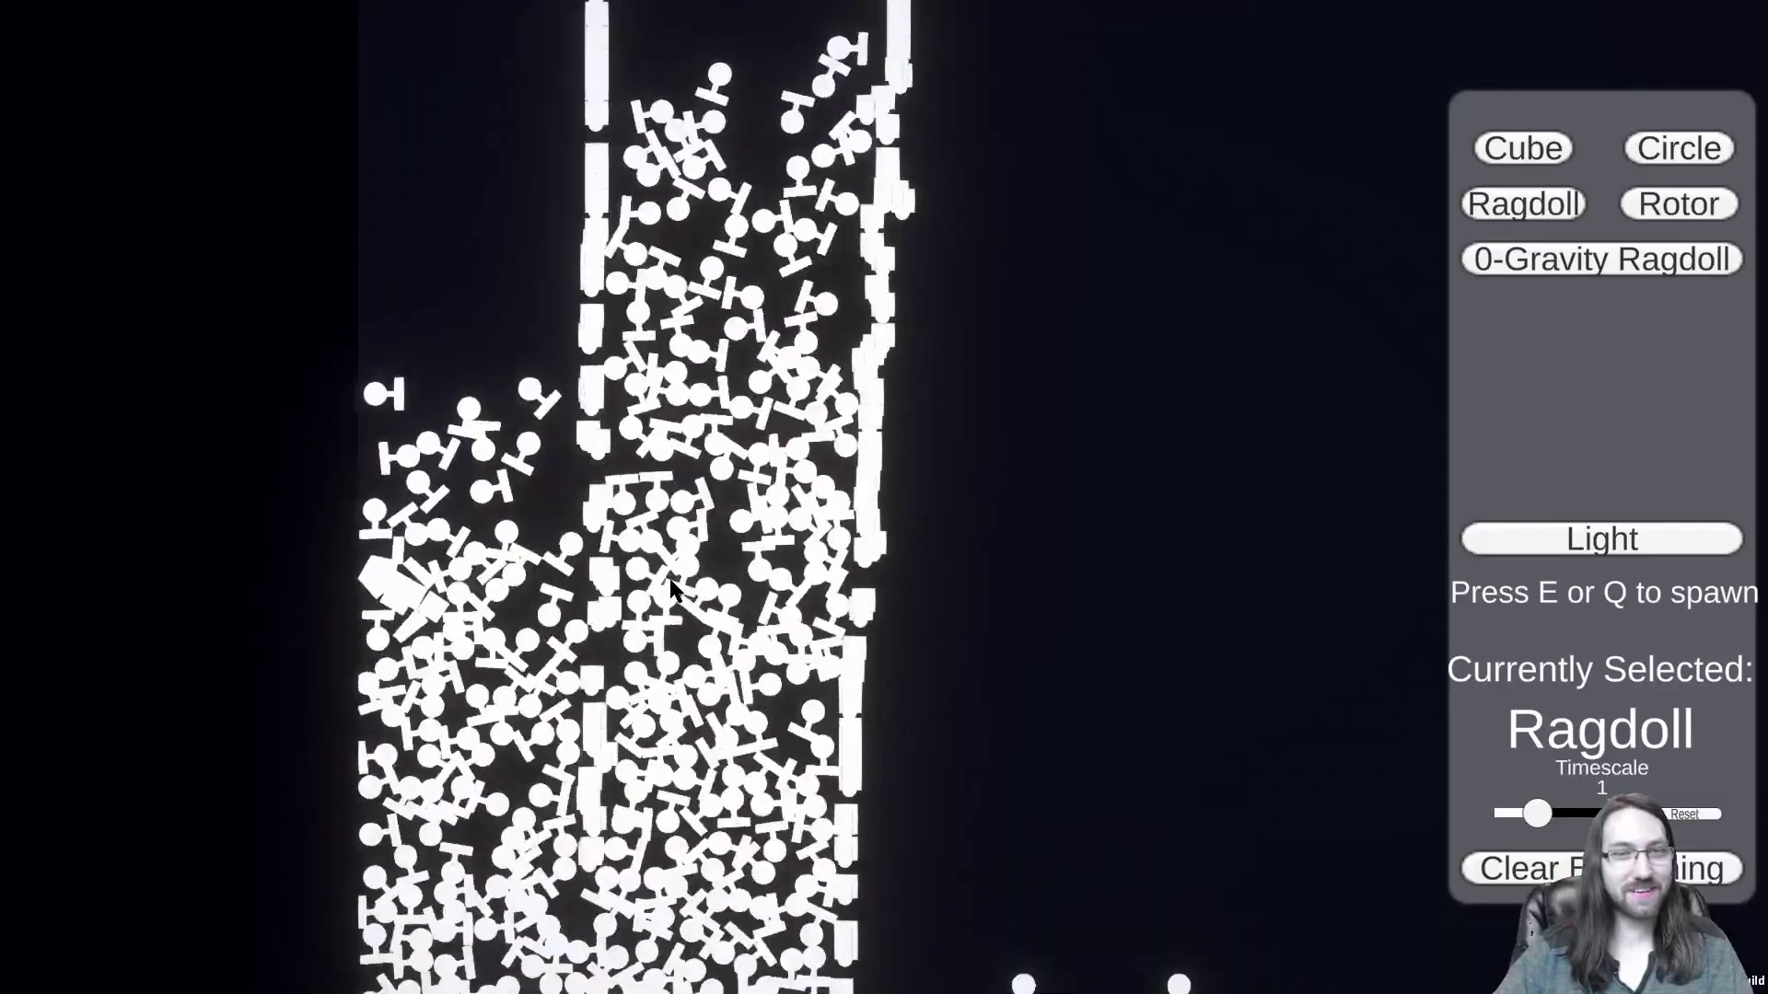
pyautogui.scroll(-2, 671, 578)
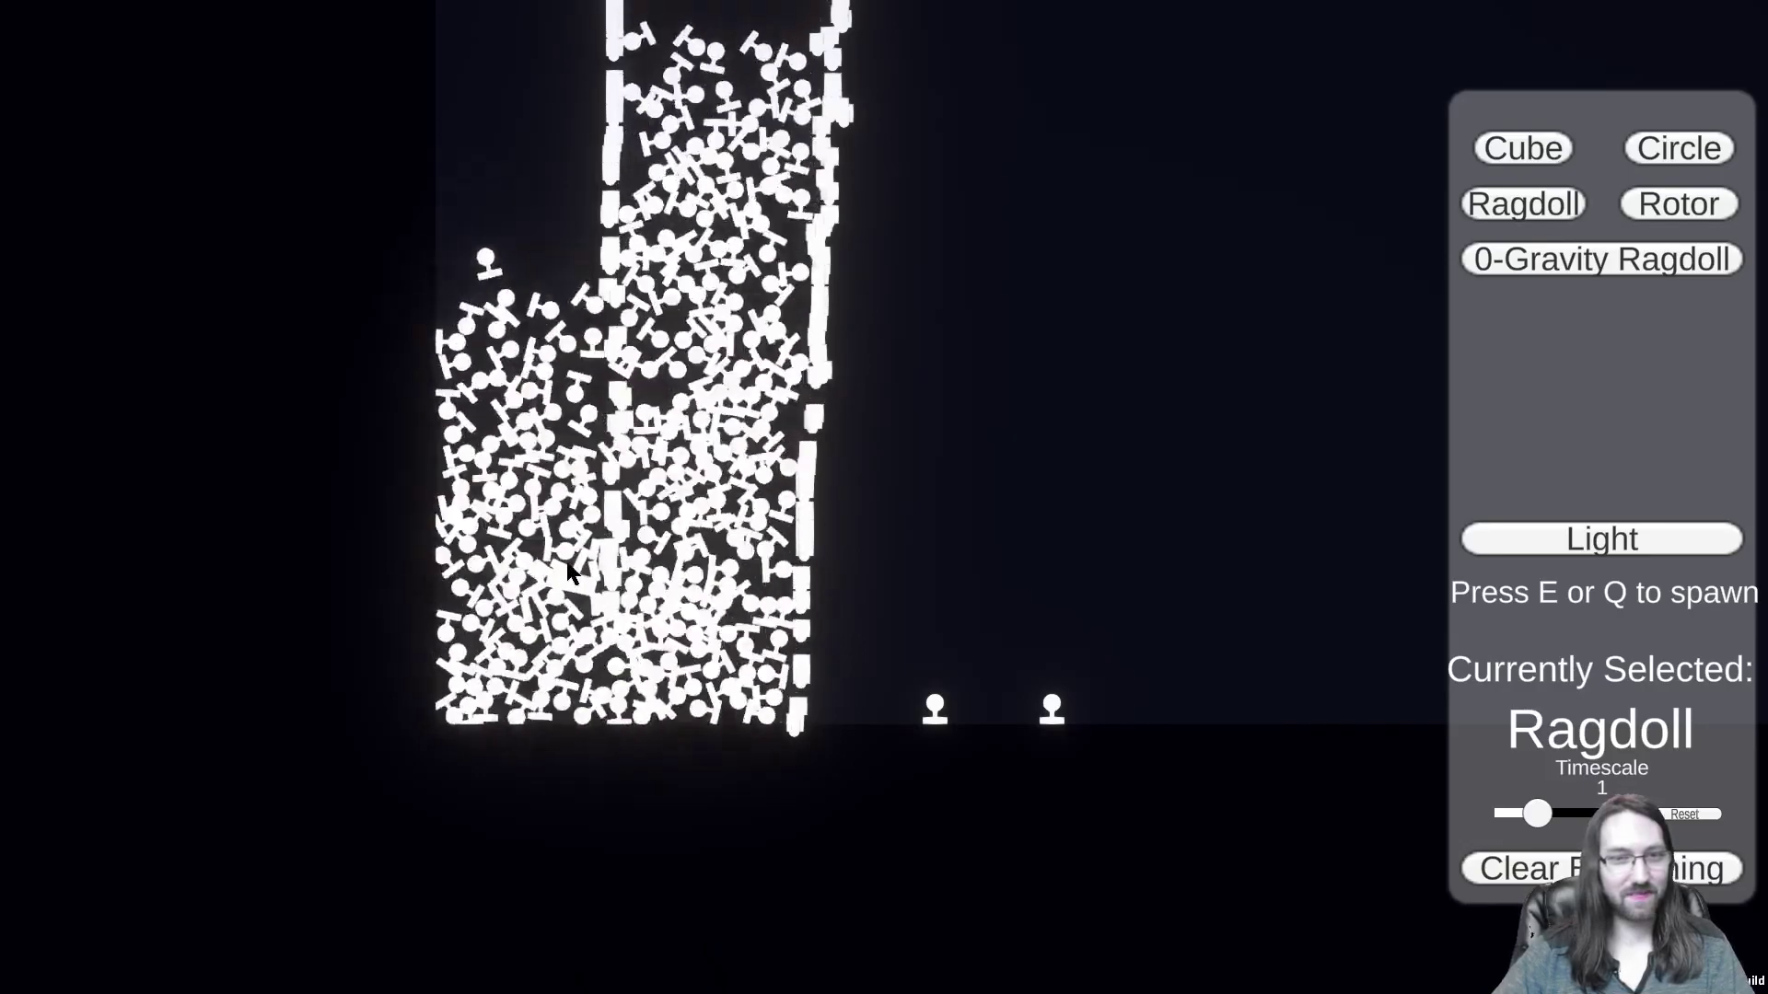
pyautogui.press('w')
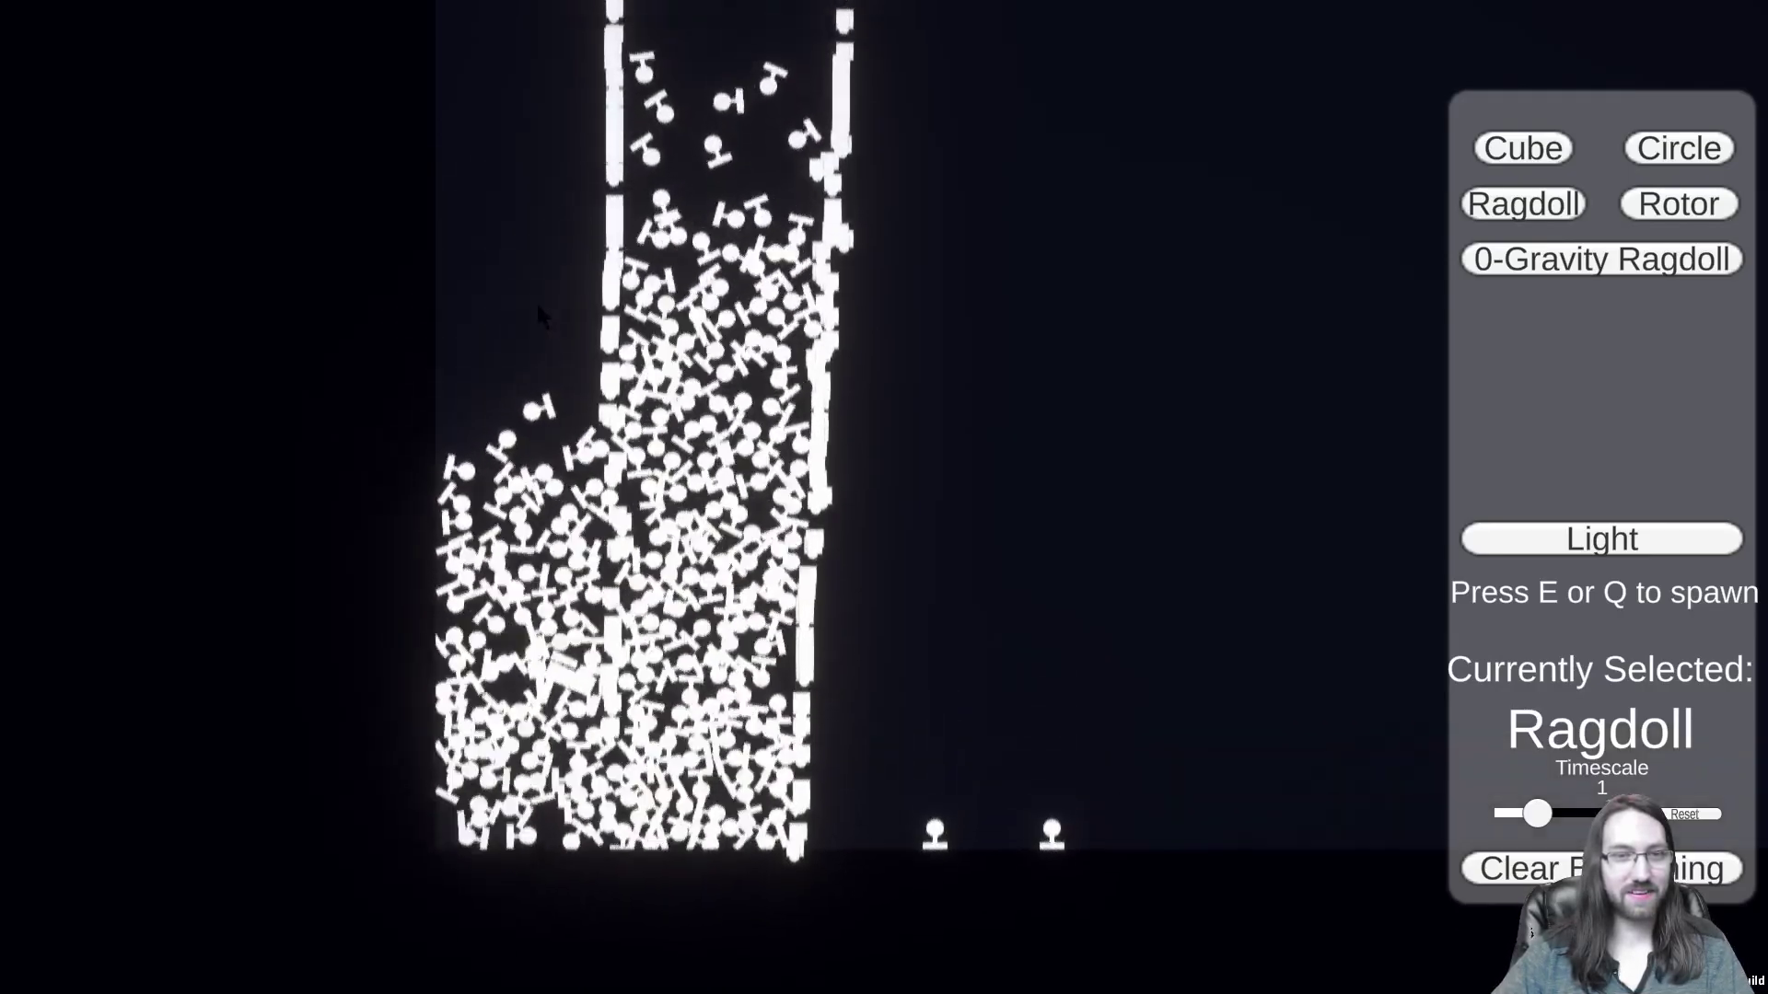
pyautogui.press('w')
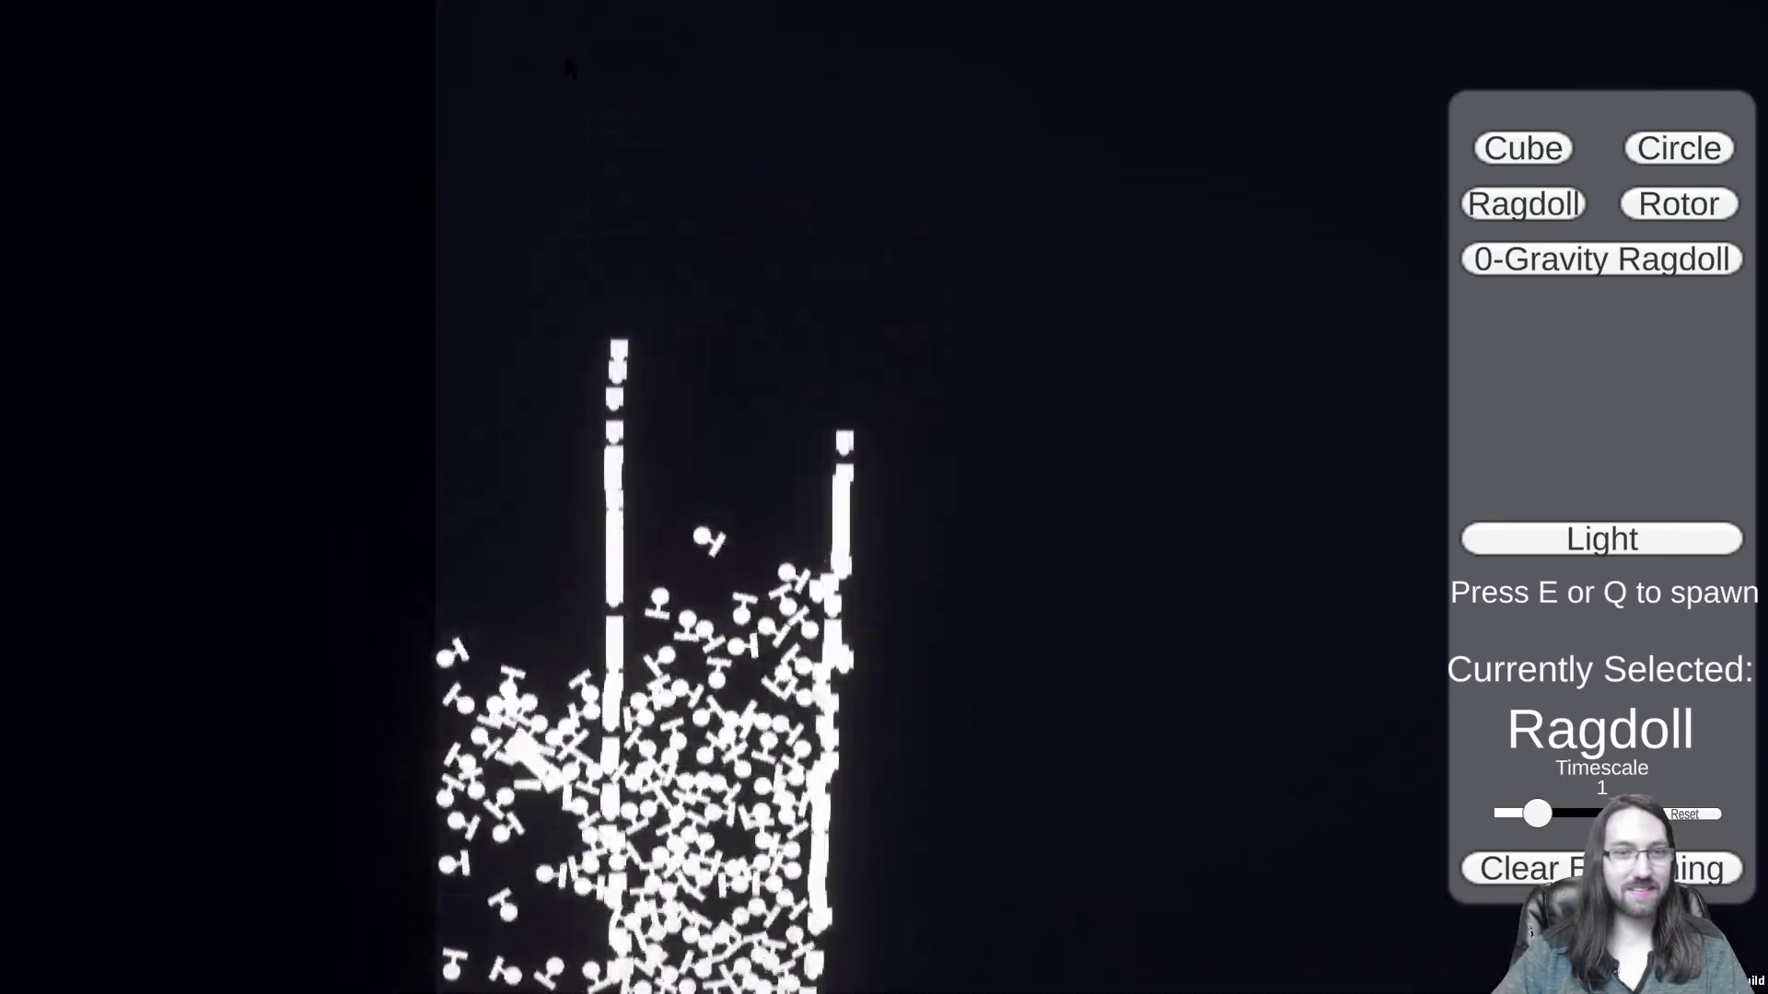
pyautogui.press('s')
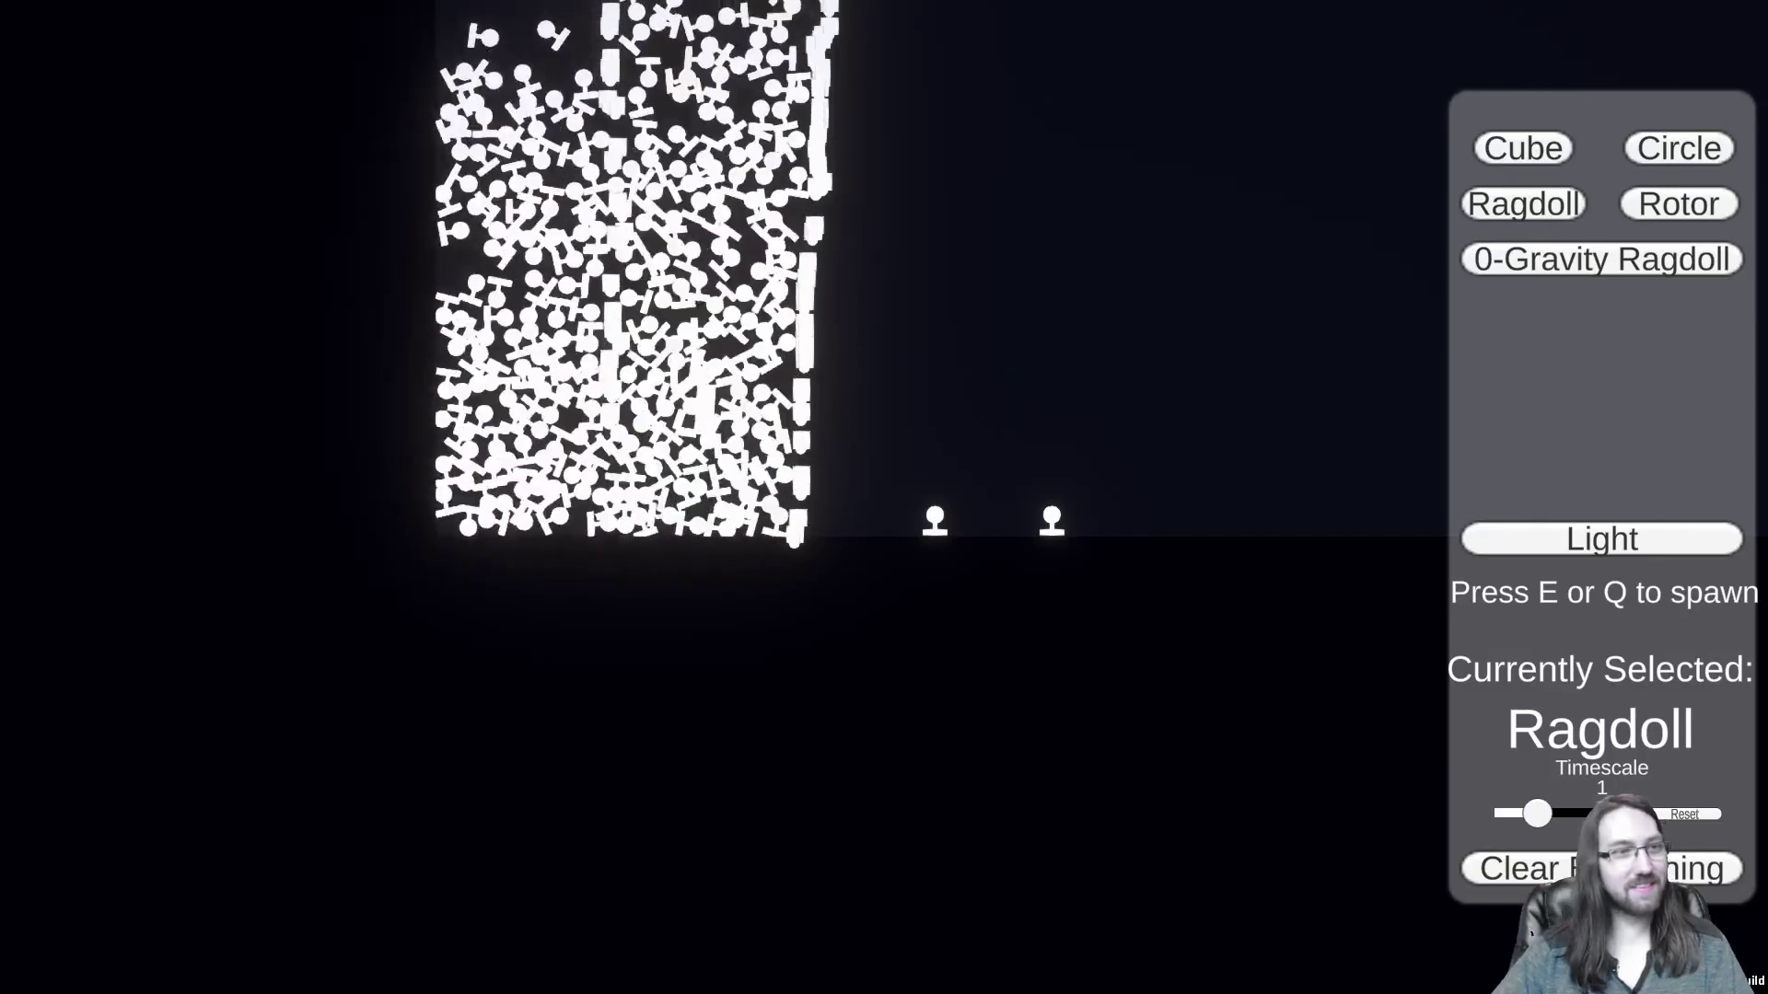
pyautogui.press('w')
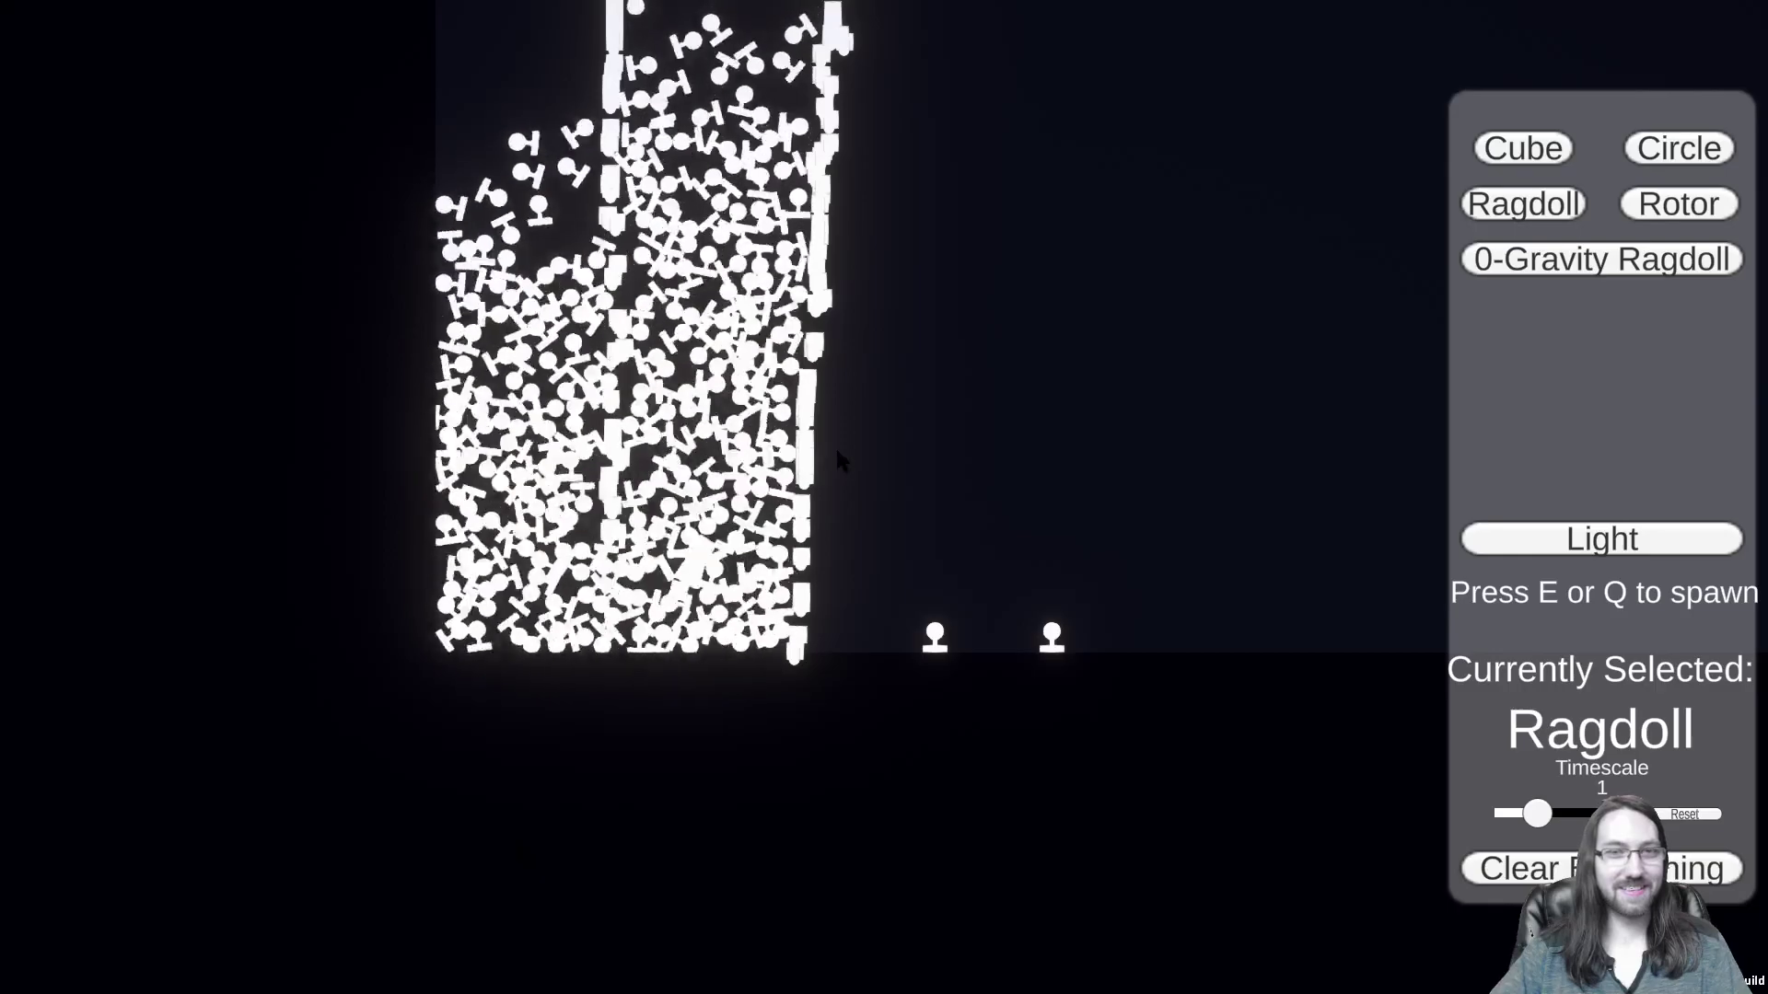
# Step: Recentre on the tube, pour three batches of ragdolls into it, and drag one out right
pyautogui.scroll(-4, 834, 445)
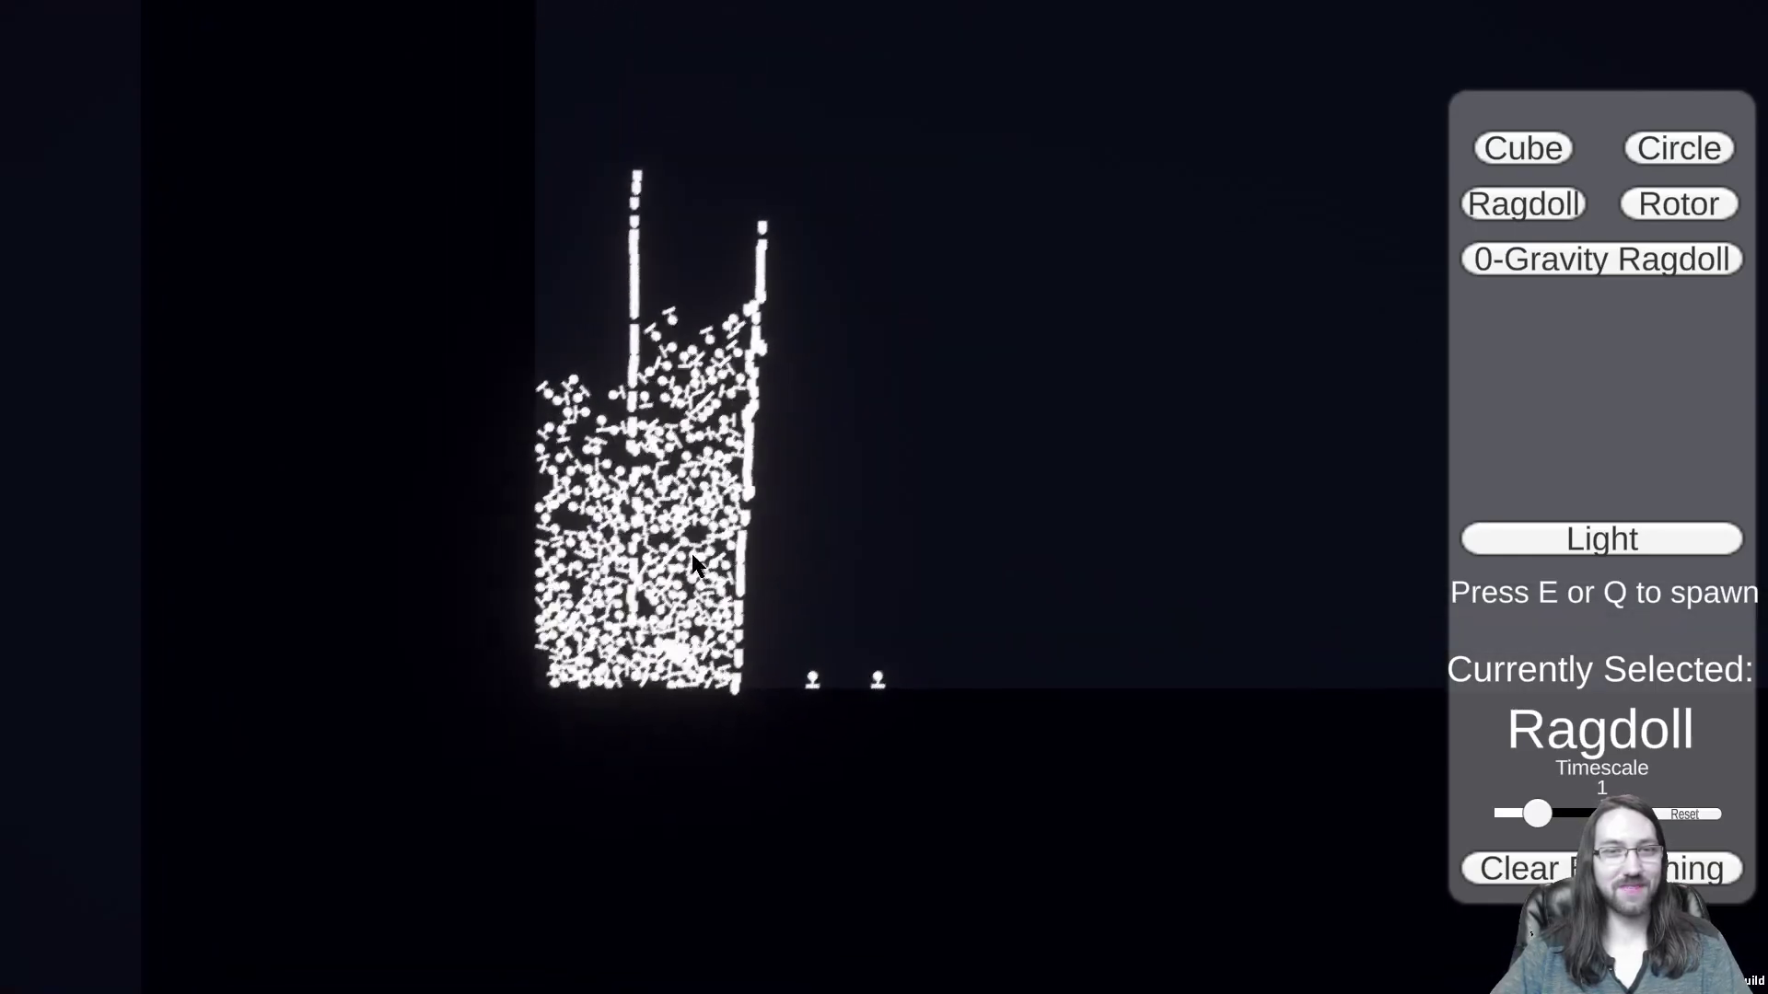
pyautogui.press('w')
pyautogui.press('d')
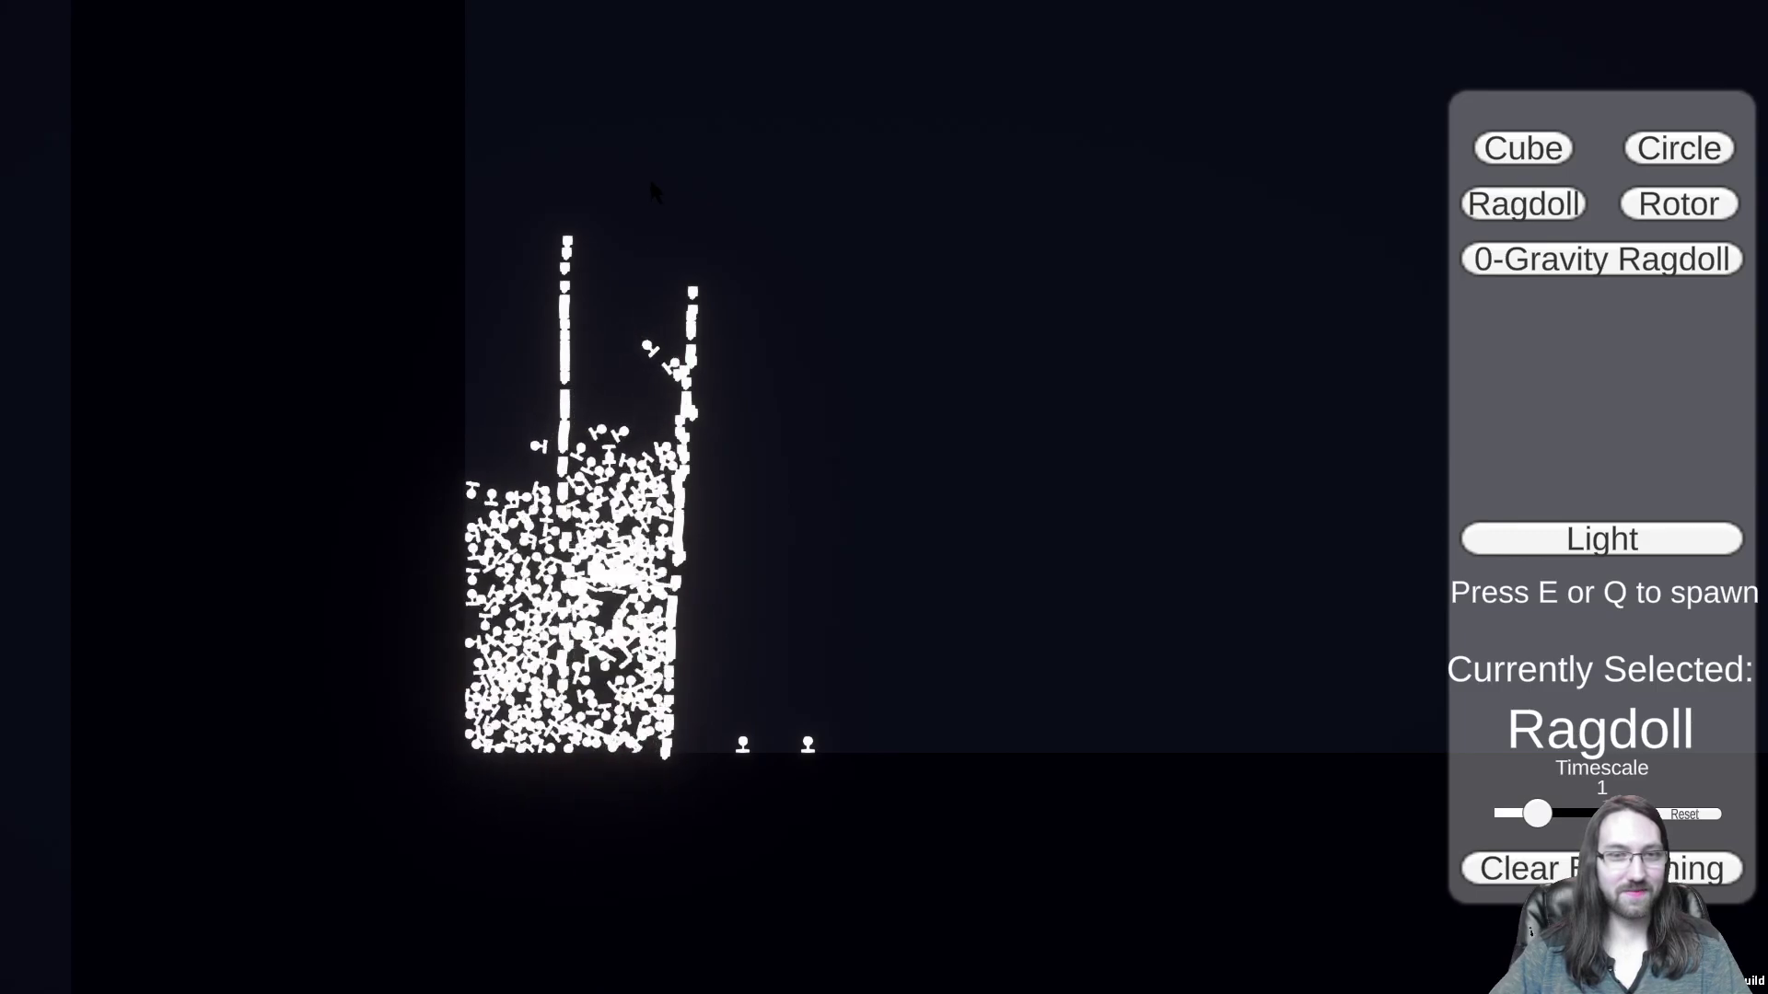
pyautogui.press('w')
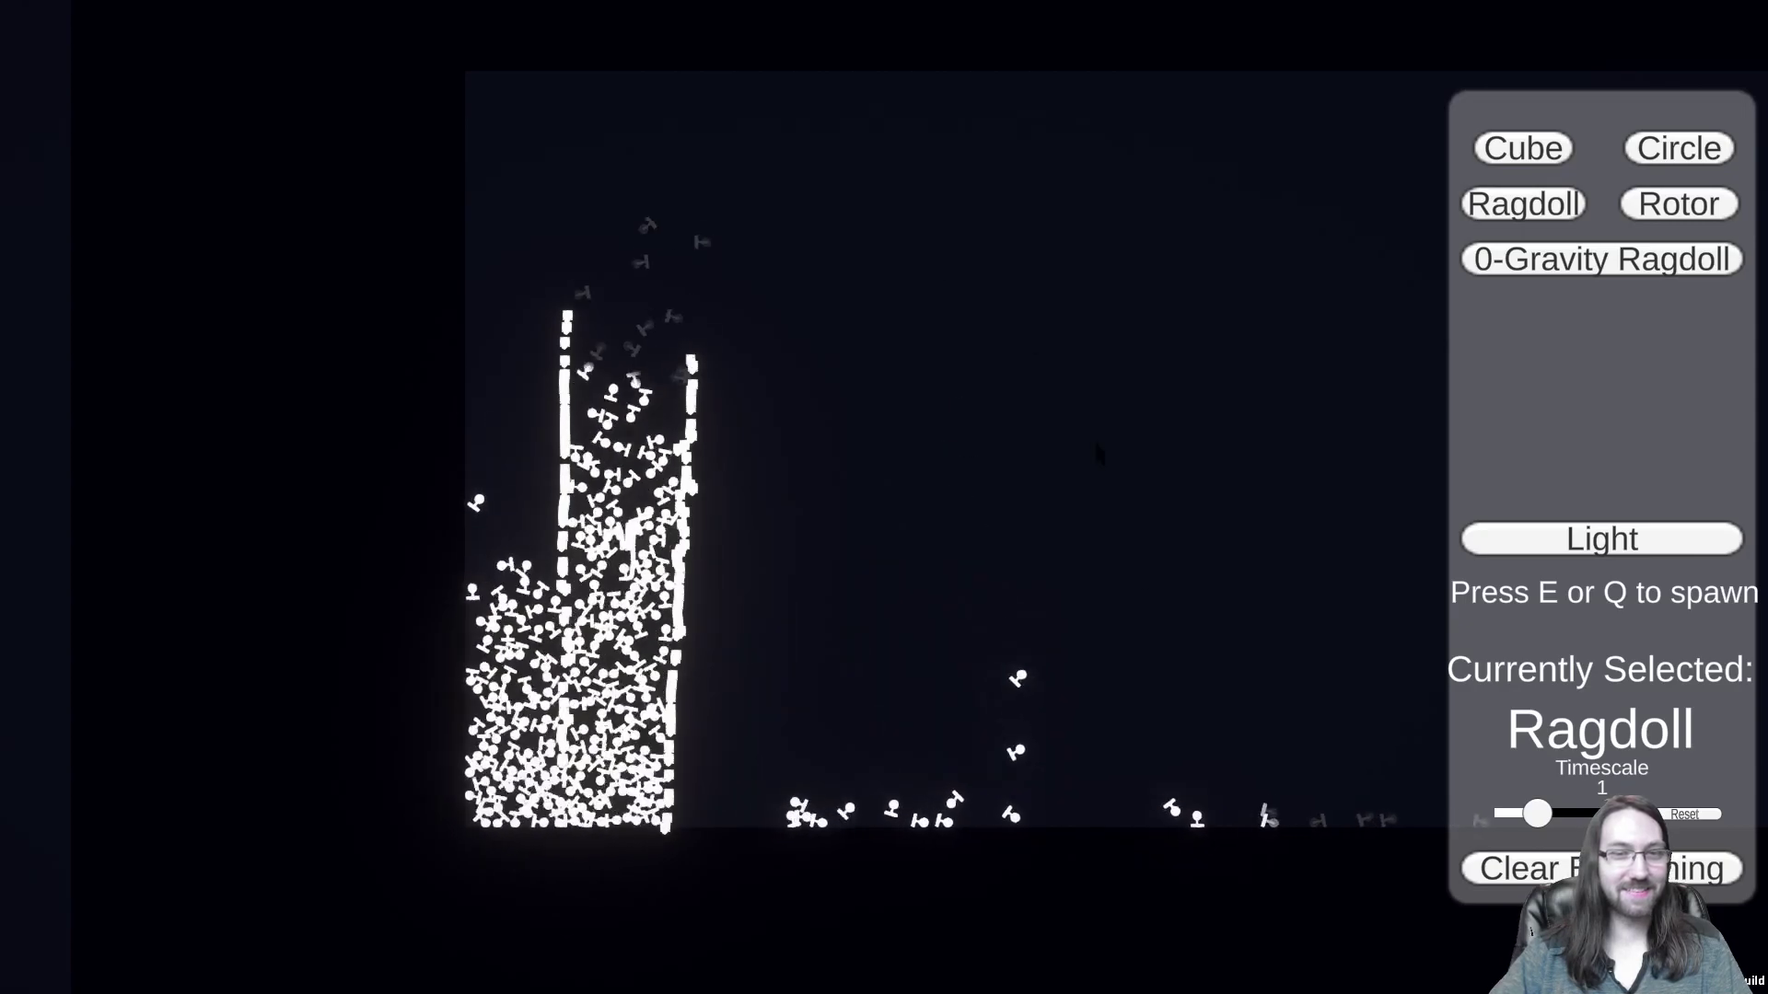
pyautogui.press('e')
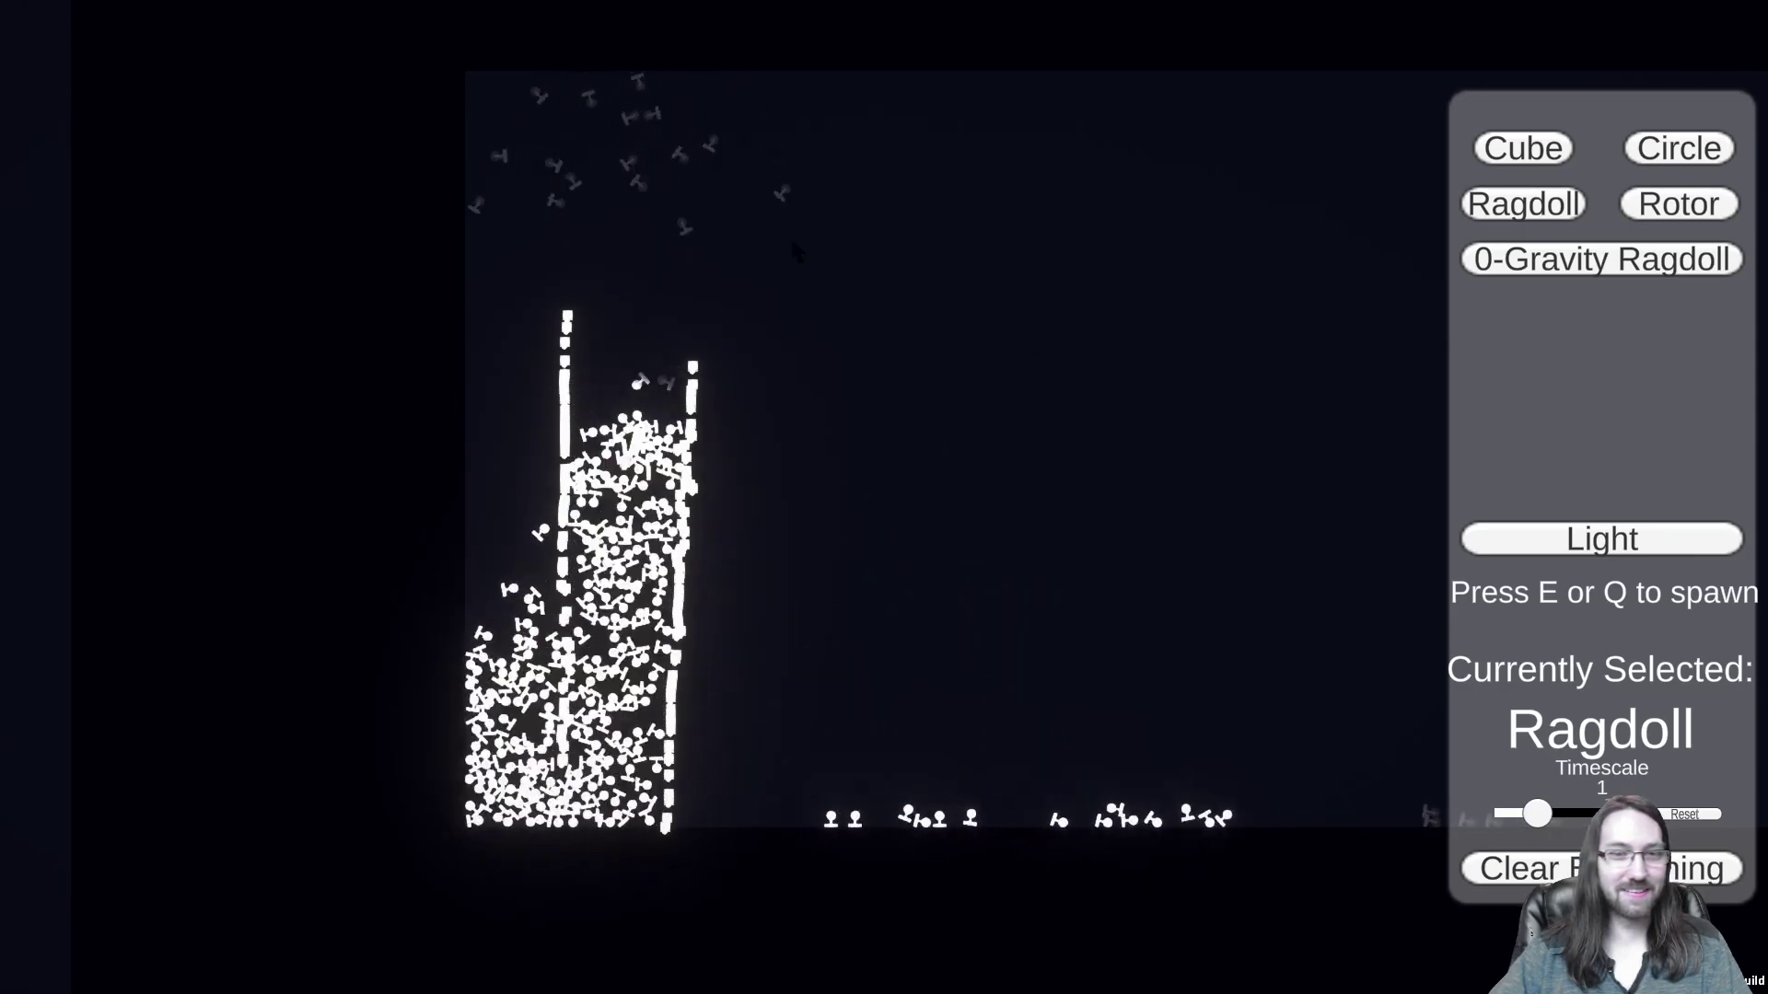
pyautogui.press('e')
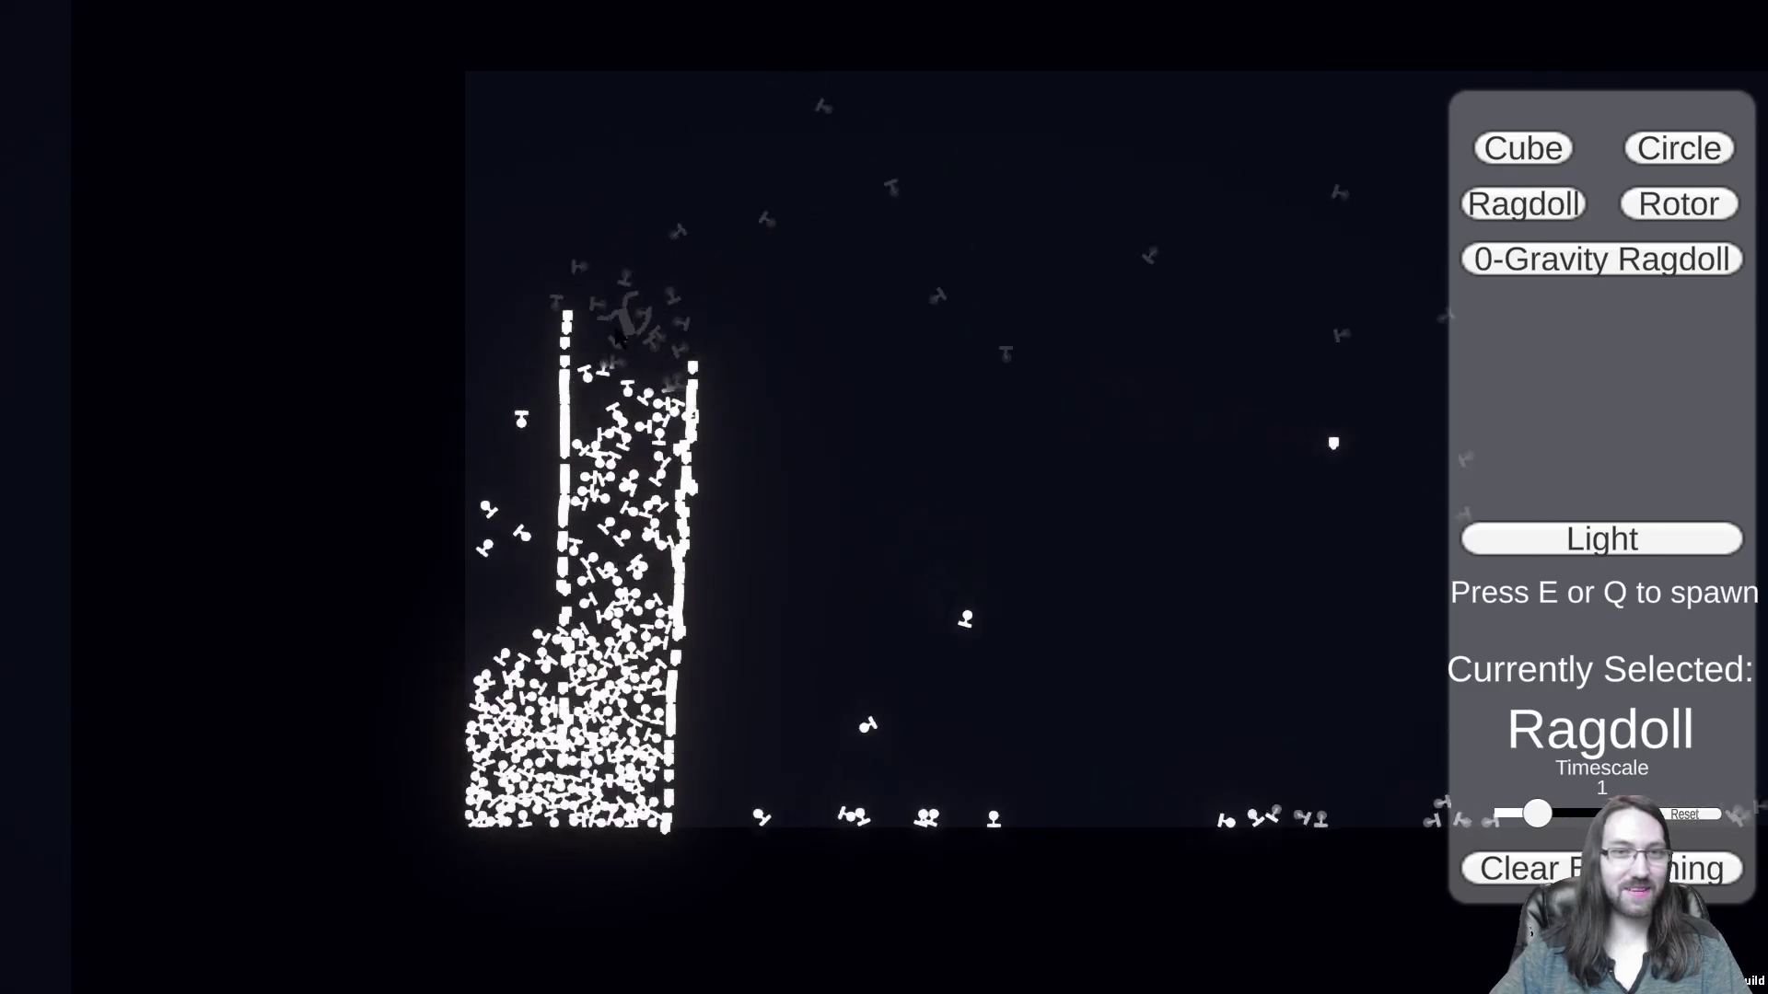
pyautogui.press('e')
pyautogui.press('e')
pyautogui.moveTo(638, 251); pyautogui.dragTo(709, 718)
# Step: Zoom in and lift a ragdoll up off the floor
pyautogui.scroll(5, 718, 241)
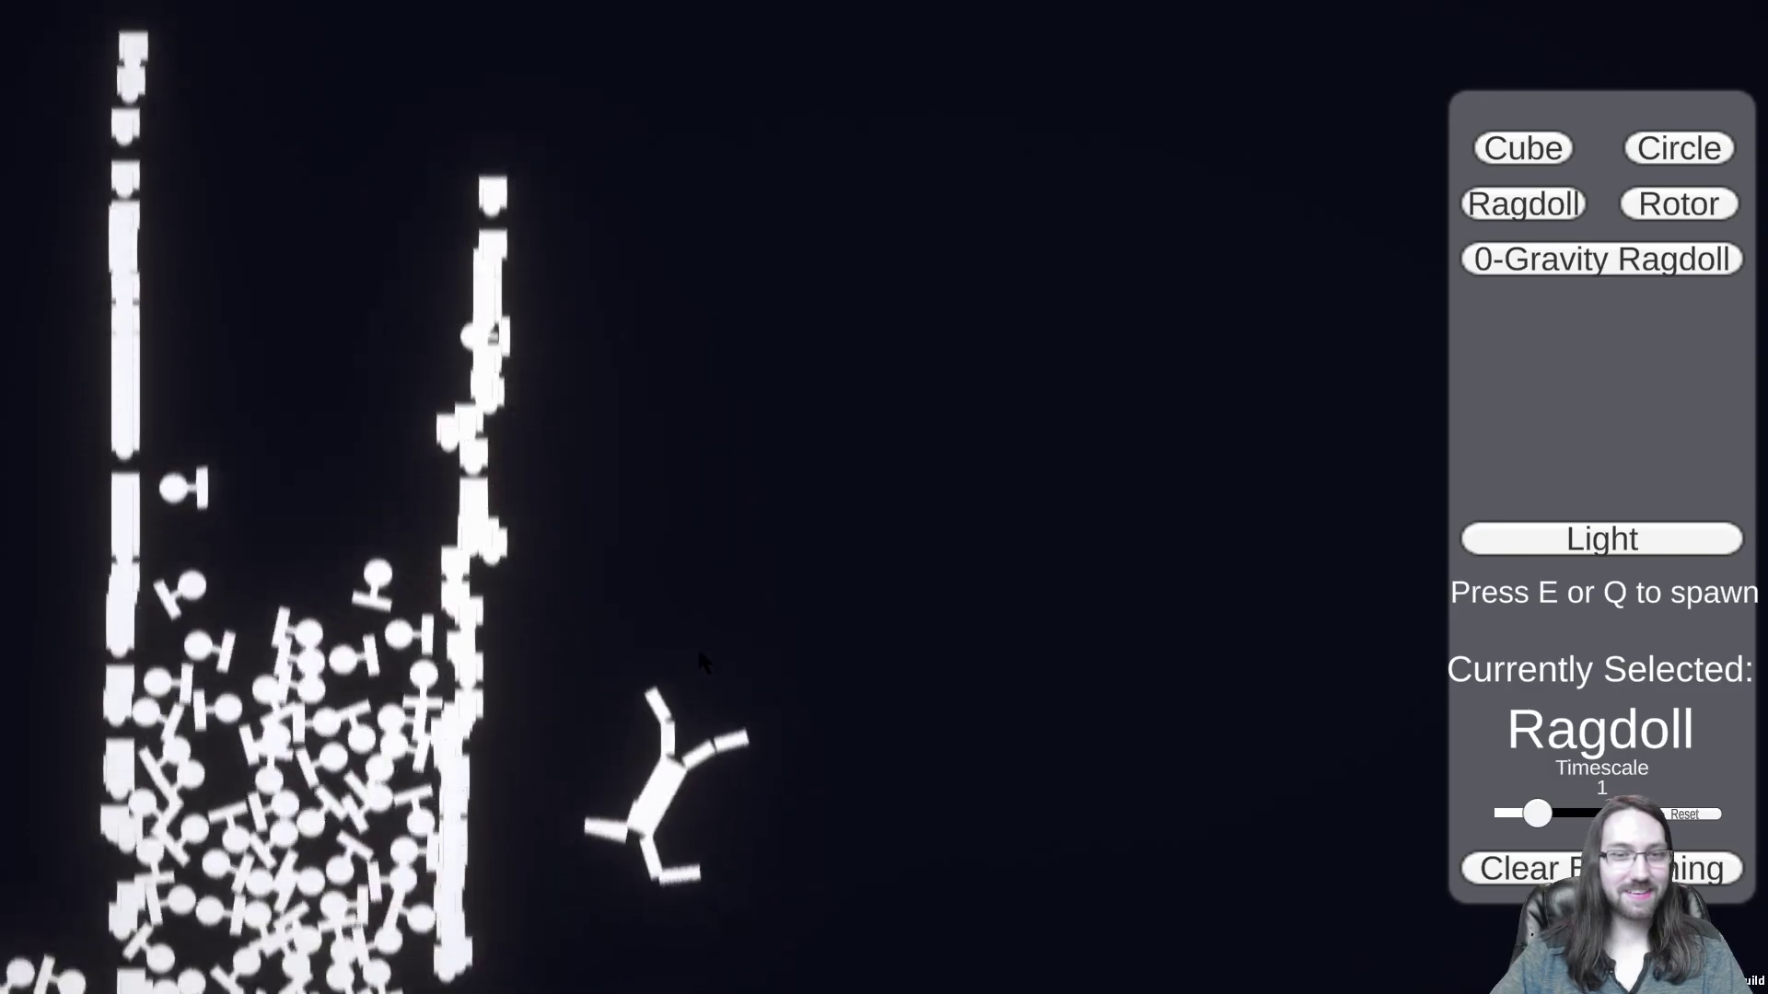
pyautogui.scroll(3, 709, 700)
pyautogui.scroll(-3, 709, 718)
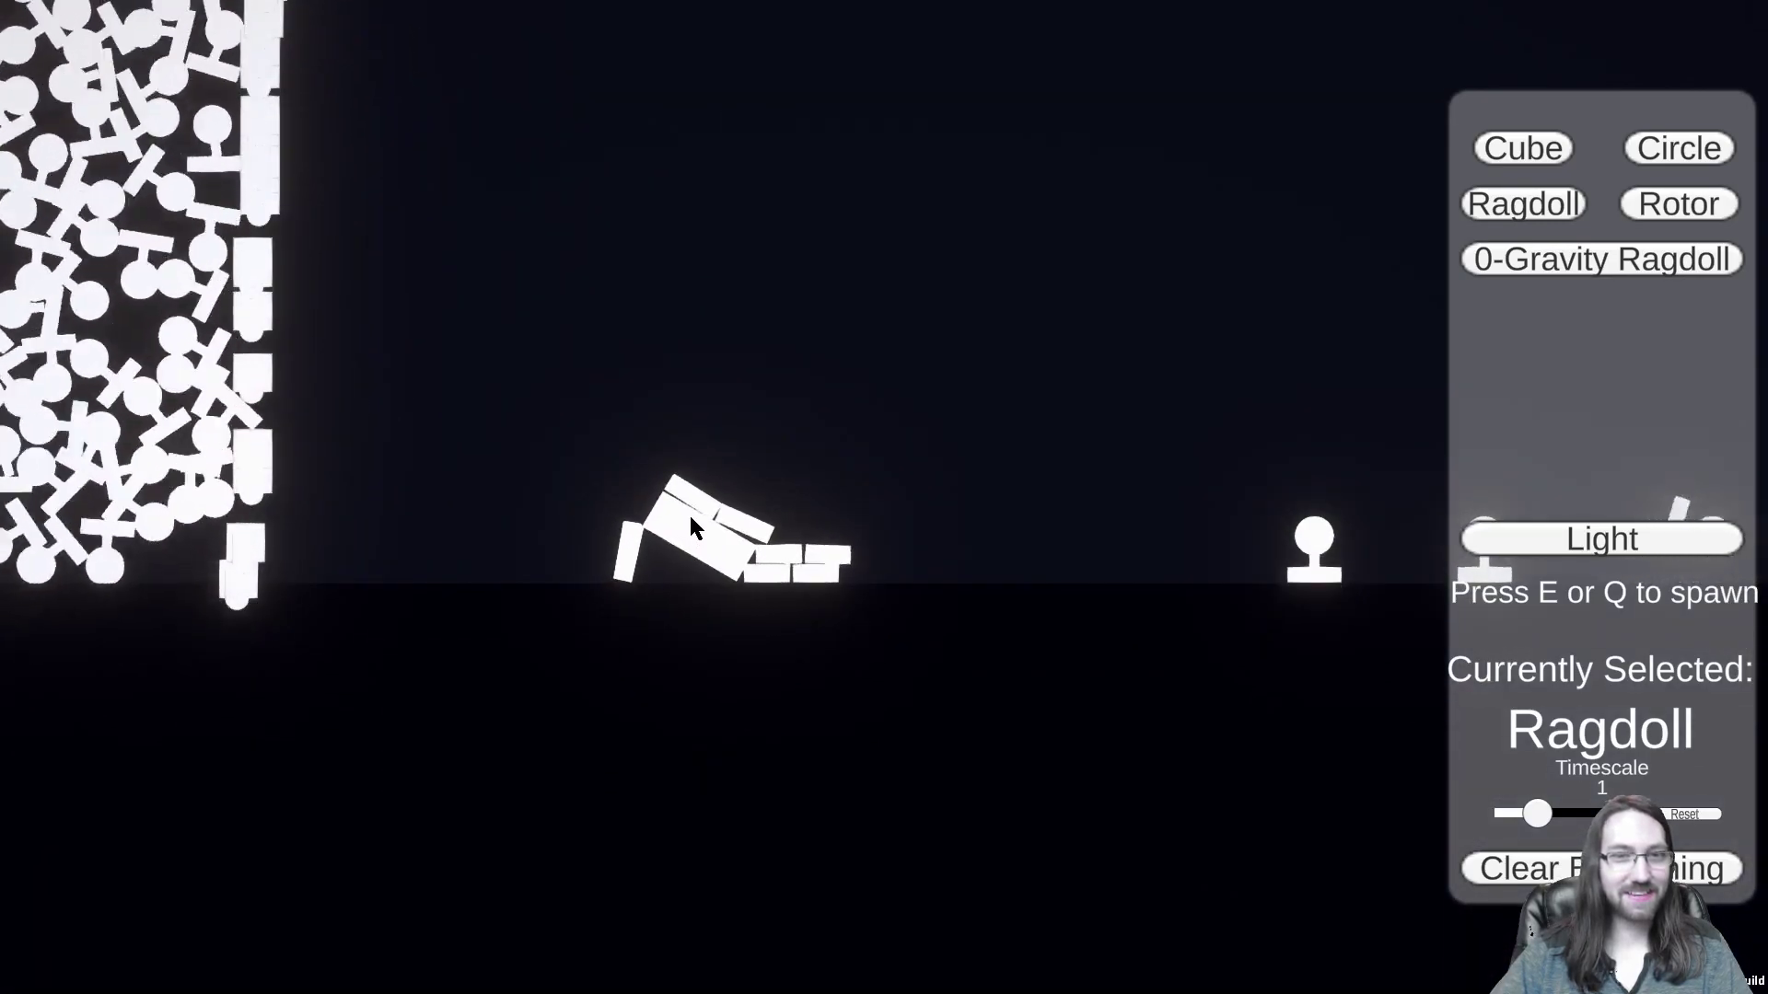
pyautogui.scroll(3, 692, 331)
pyautogui.moveTo(664, 235); pyautogui.dragTo(635, 387)
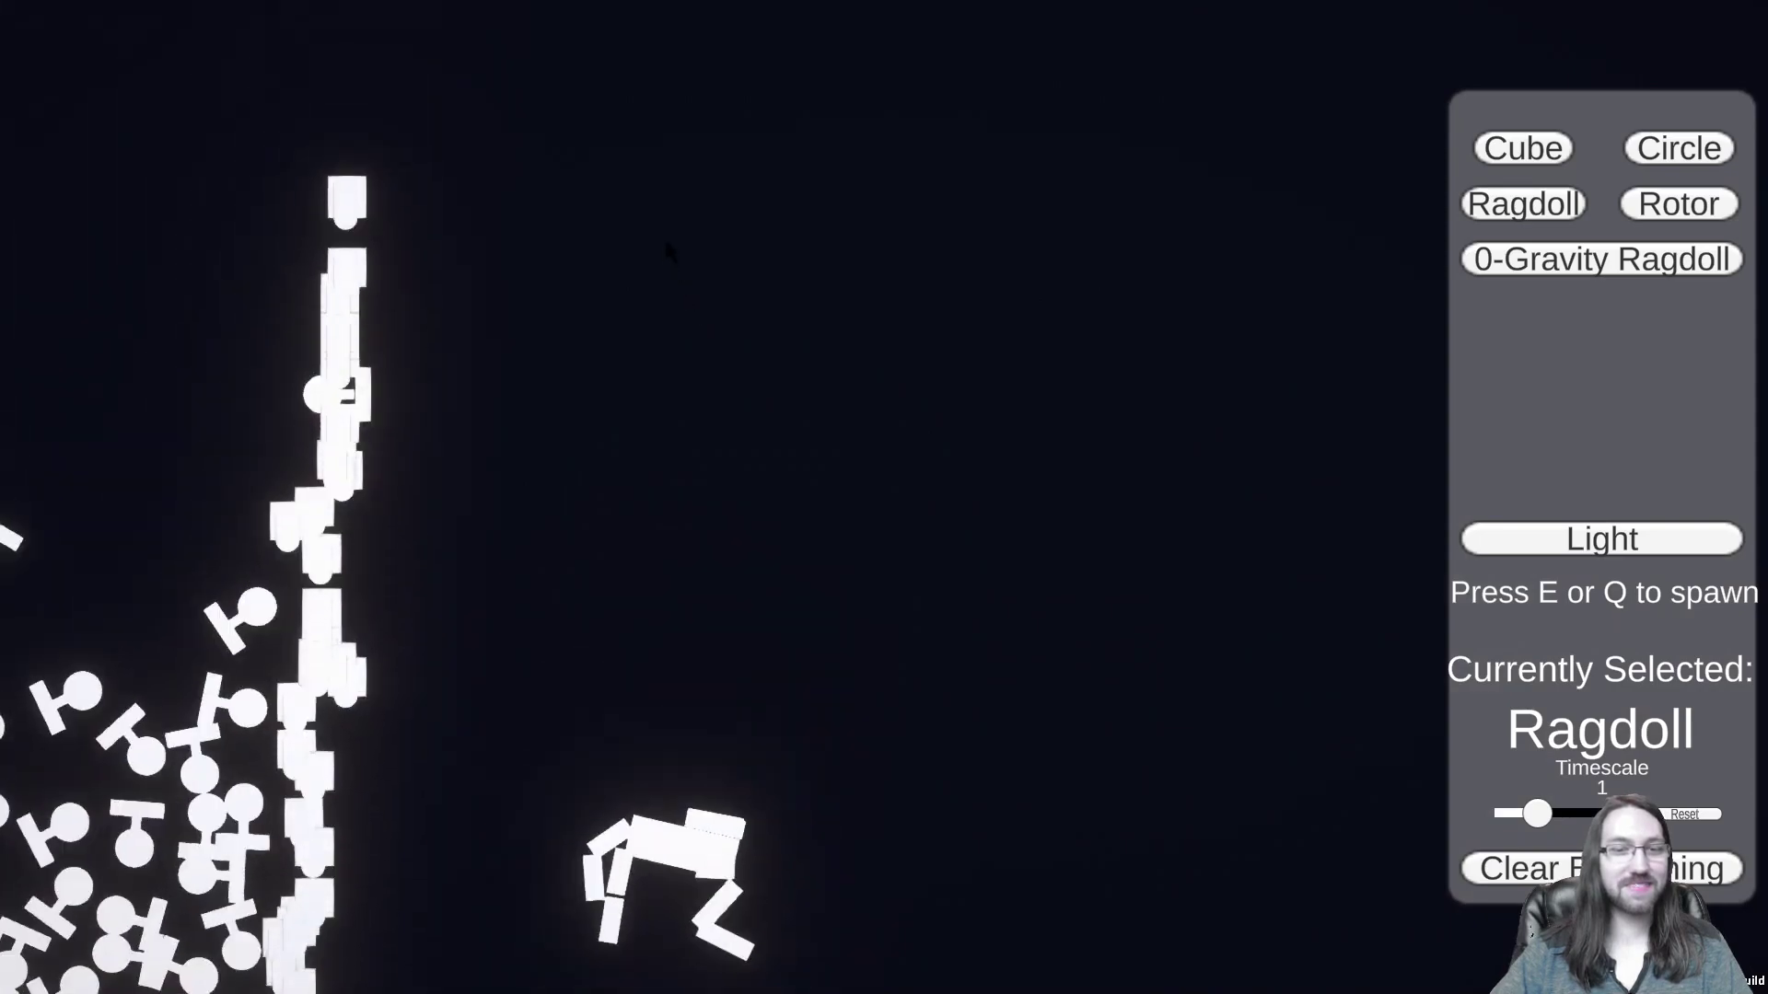
pyautogui.scroll(-3, 647, 166)
pyautogui.scroll(3, 478, 158)
# Step: Spawn a burst of small ragdolls between the columns and survey the floor around them
pyautogui.press('e')
pyautogui.scroll(-5, 635, 386)
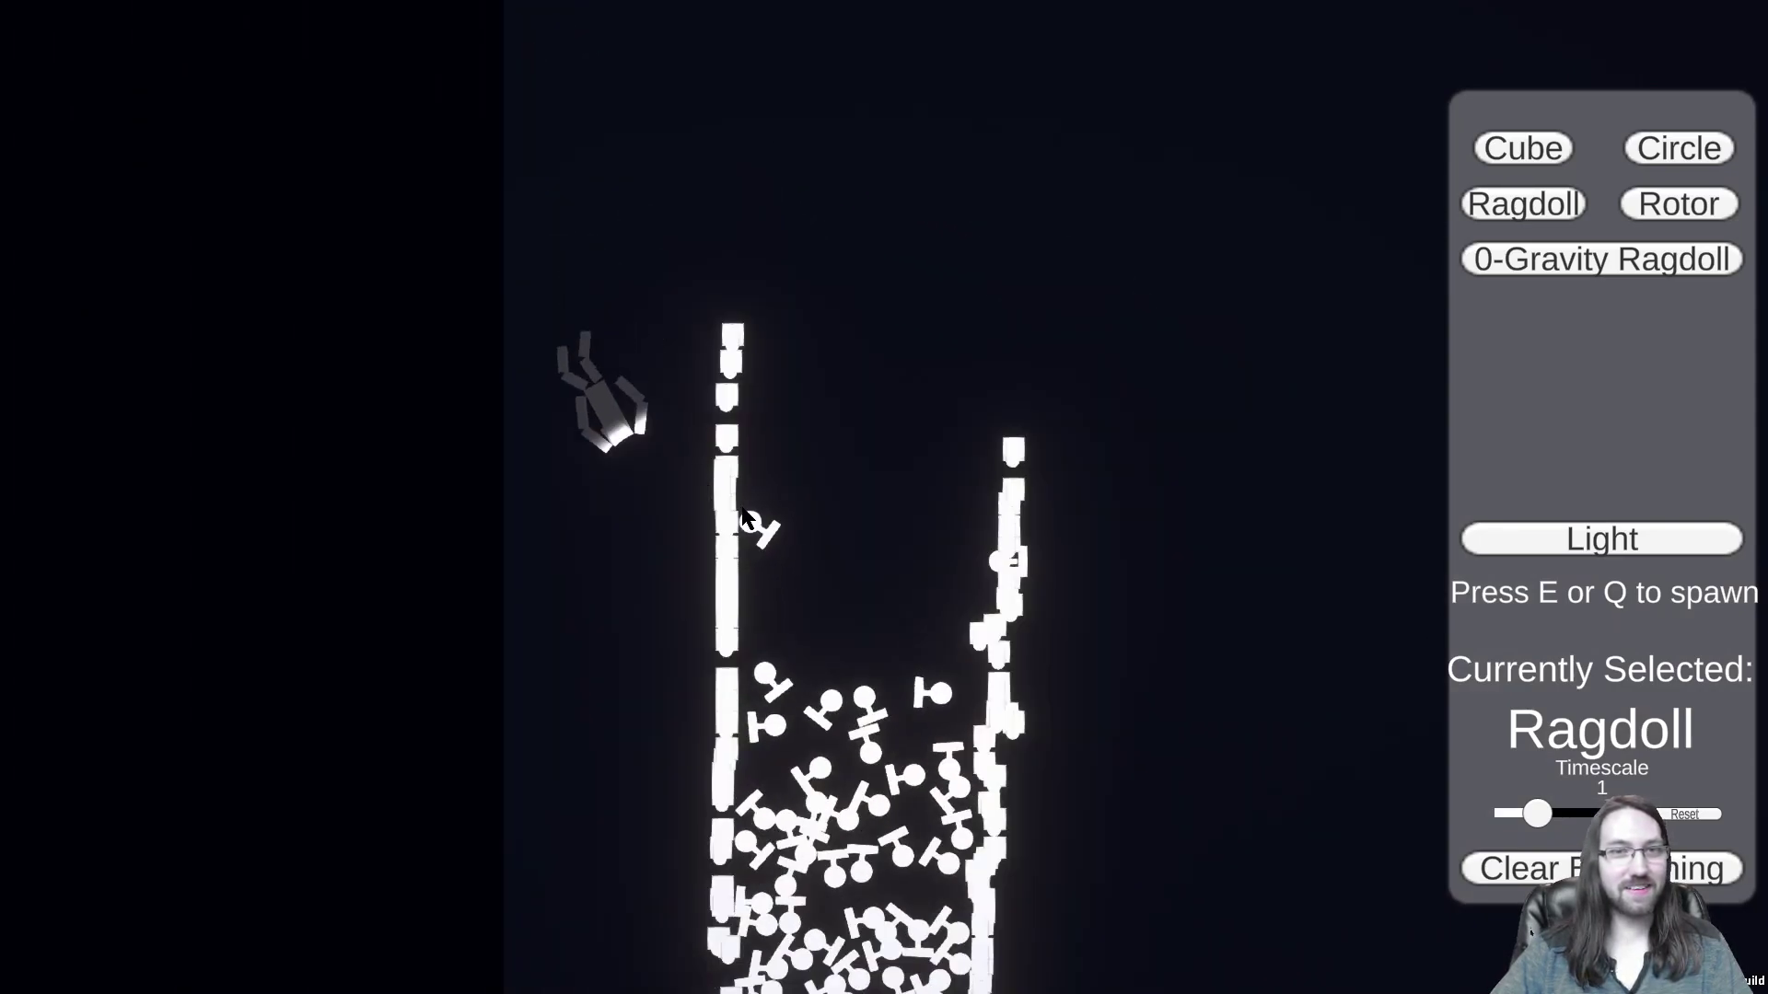
pyautogui.hotkey('s', 'd')
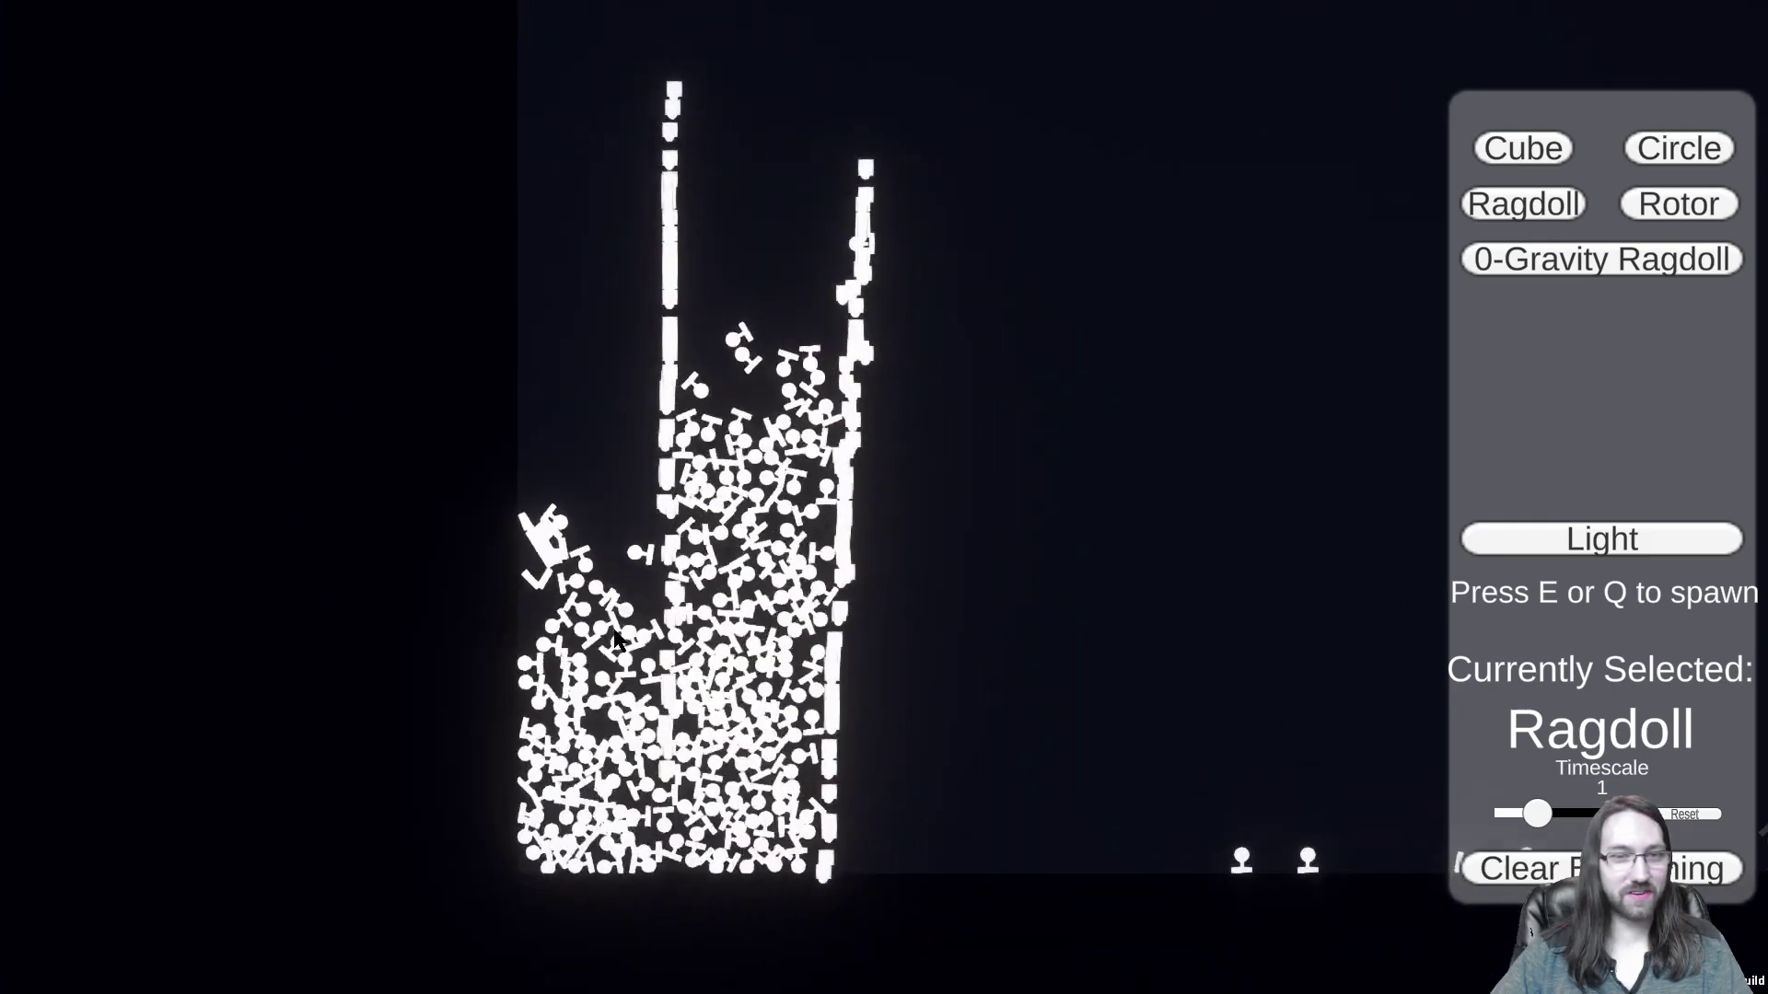
pyautogui.hotkey('s', 'd')
pyautogui.press('a')
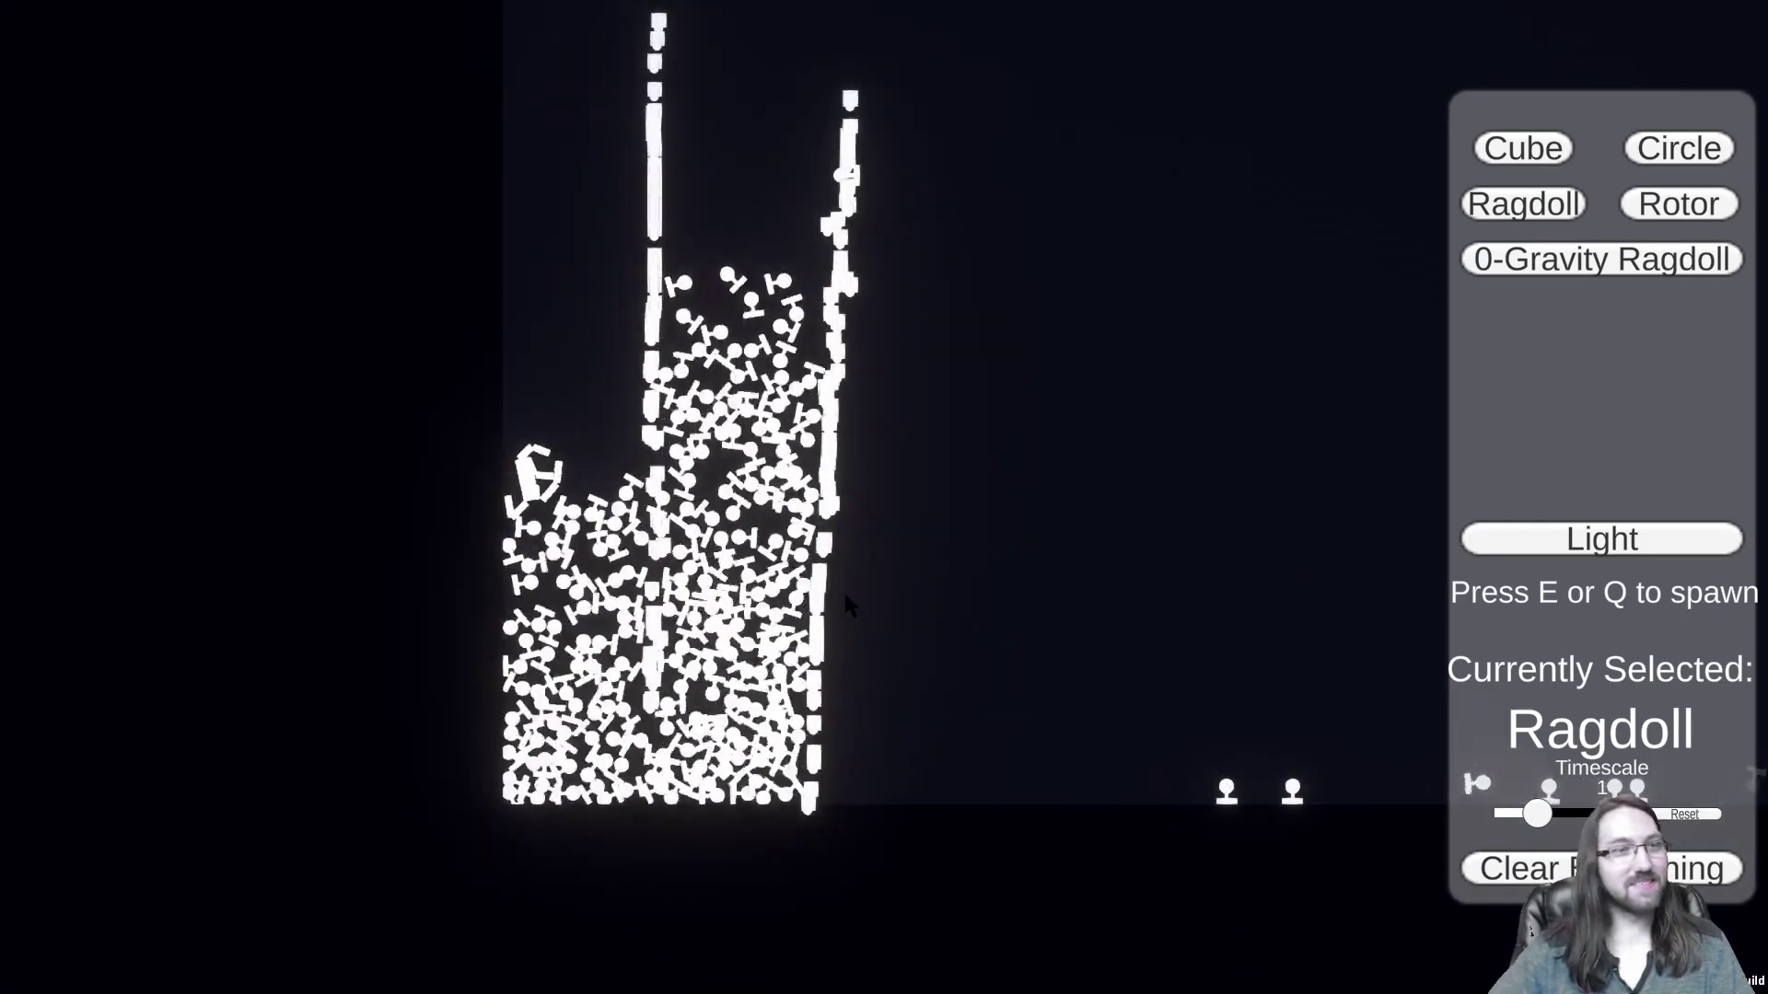
pyautogui.press('d')
pyautogui.press('d')
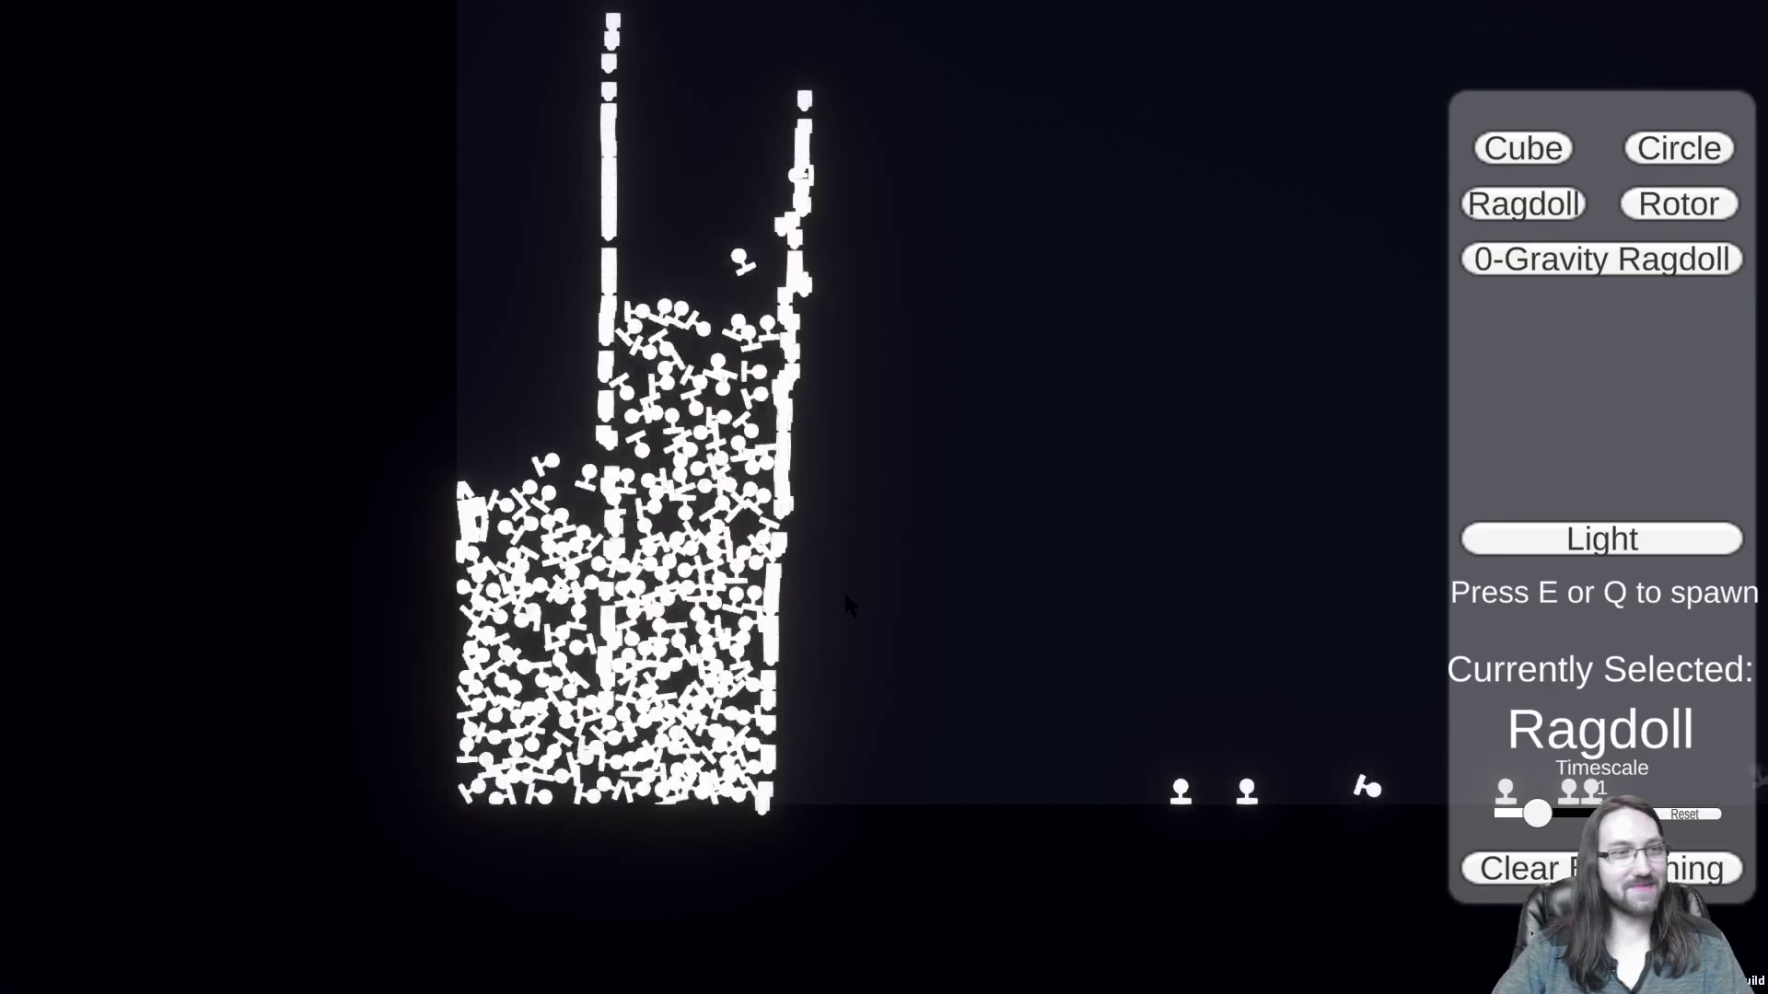
pyautogui.press('d')
pyautogui.press('s')
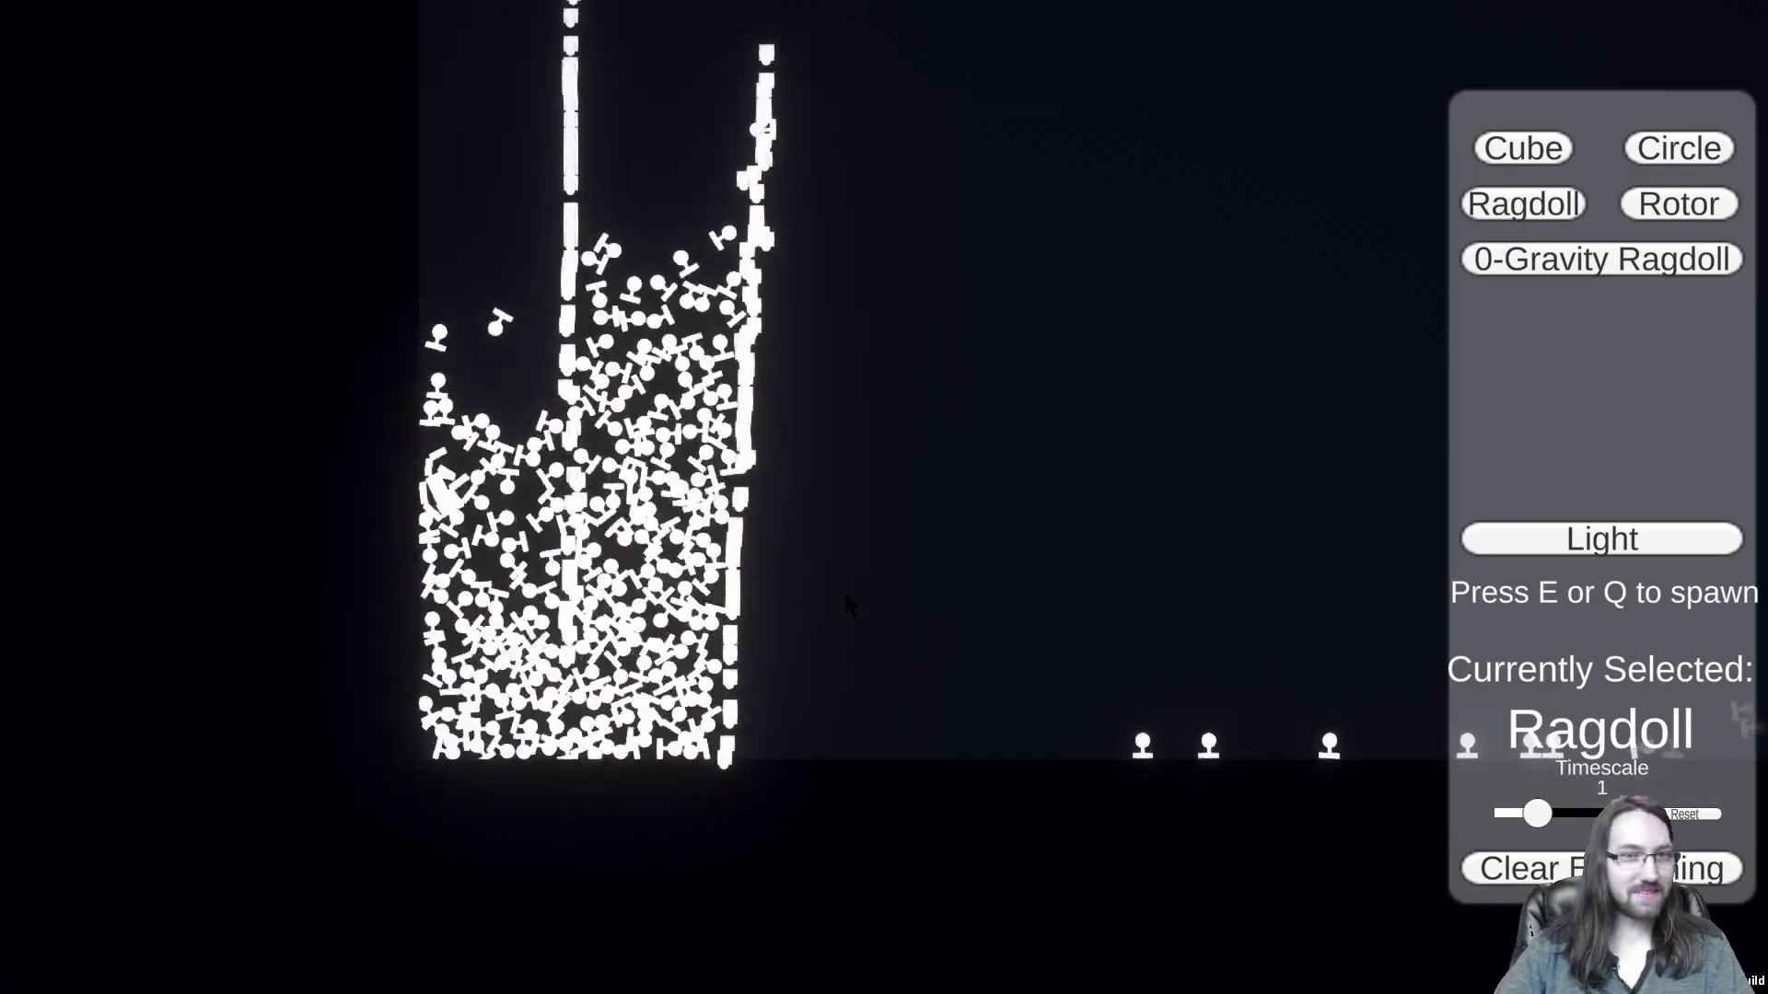
pyautogui.press('s')
pyautogui.press('s')
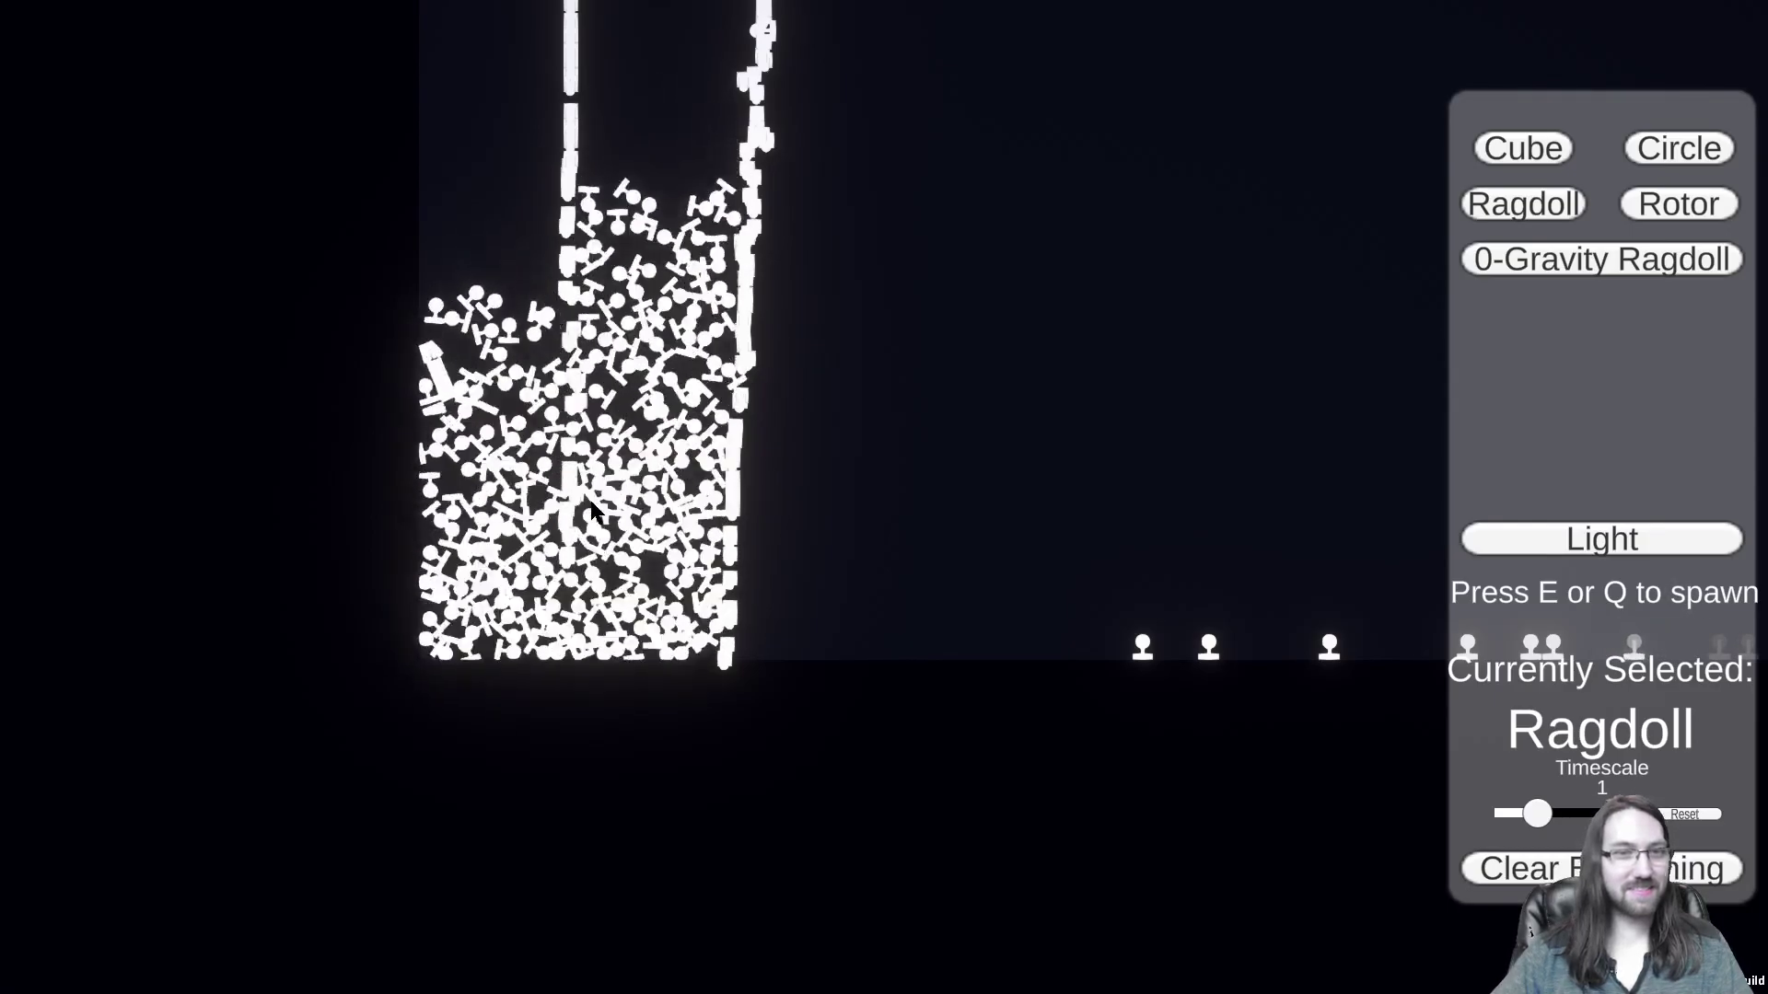
pyautogui.press('w')
pyautogui.press('d')
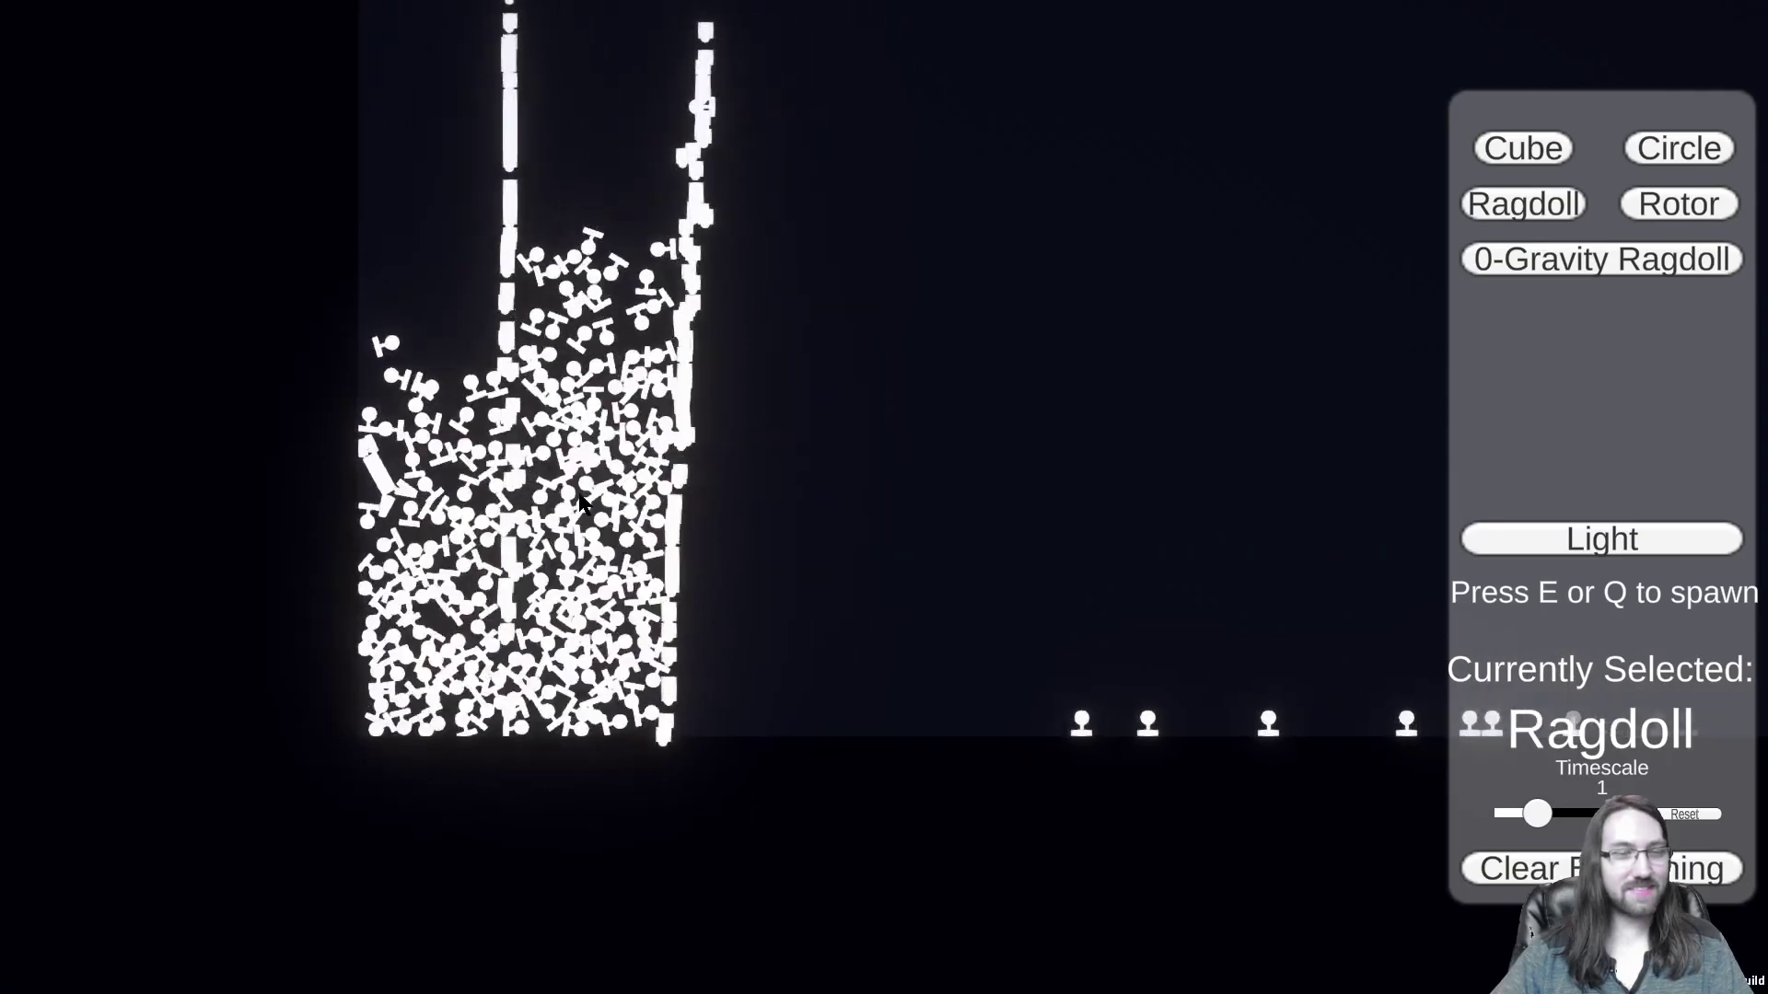
pyautogui.press('a')
pyautogui.scroll(-3, 580, 502)
pyautogui.press('d')
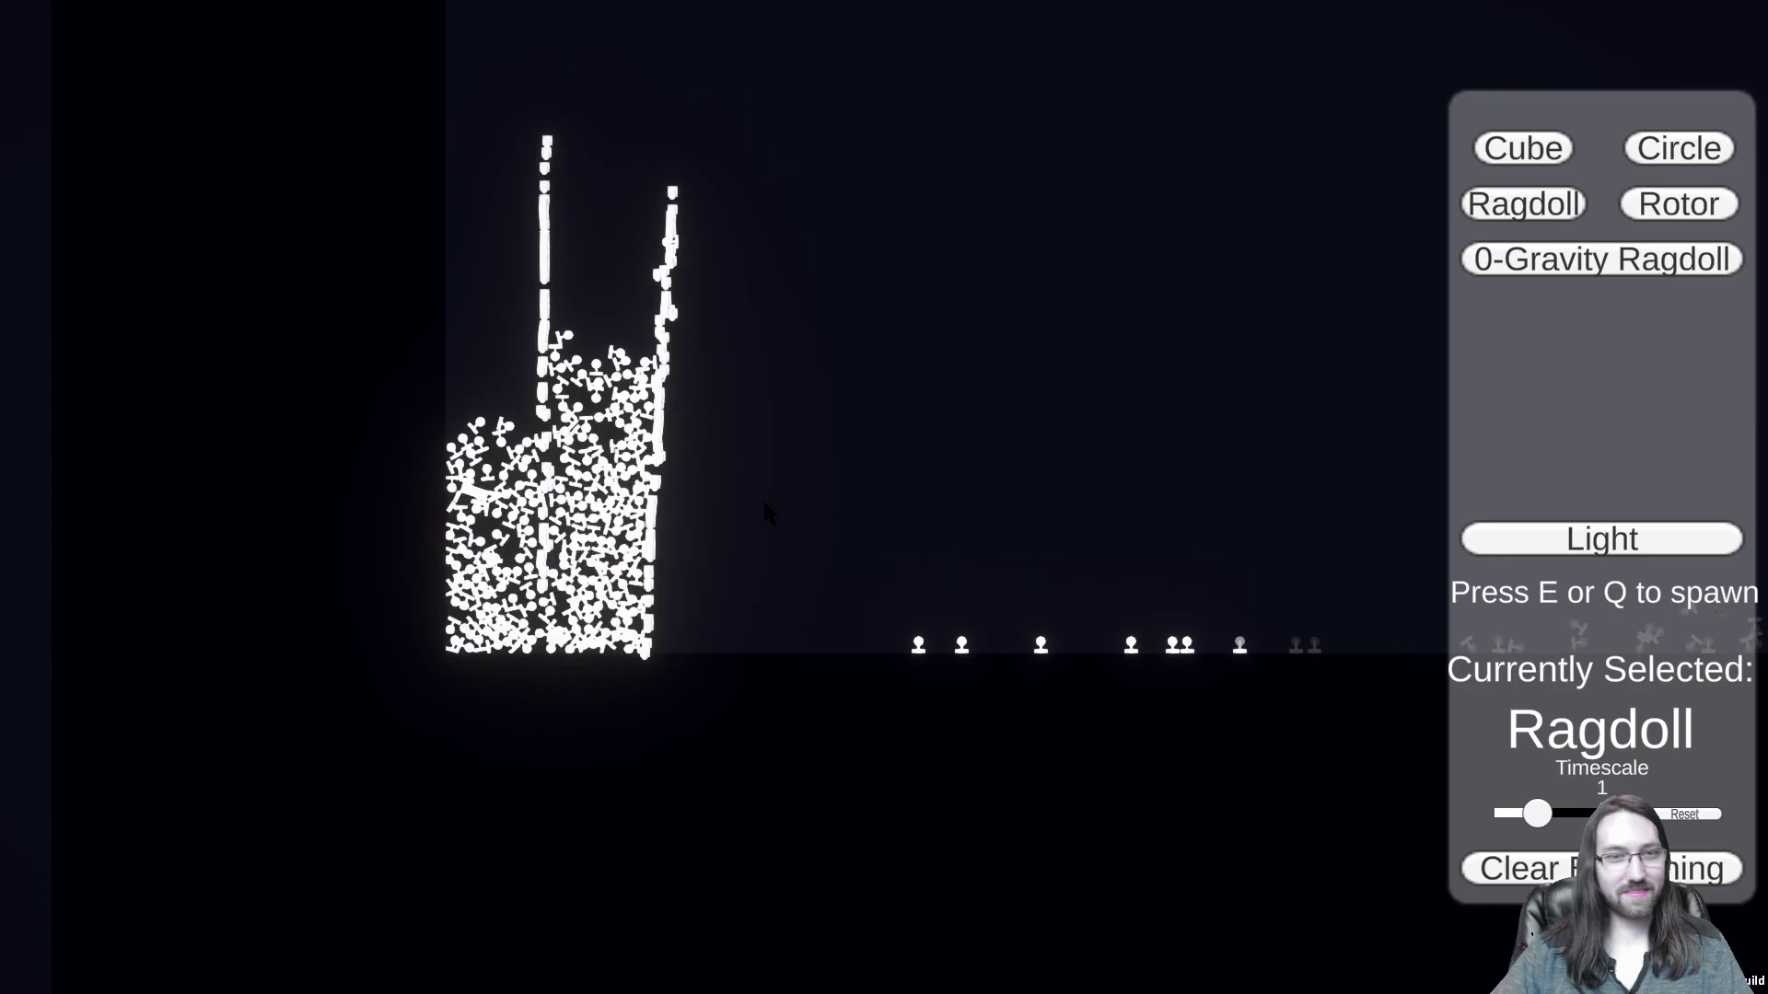
# Step: Grab a ragdoll from the floor and pull it up above the pile
pyautogui.scroll(3, 762, 497)
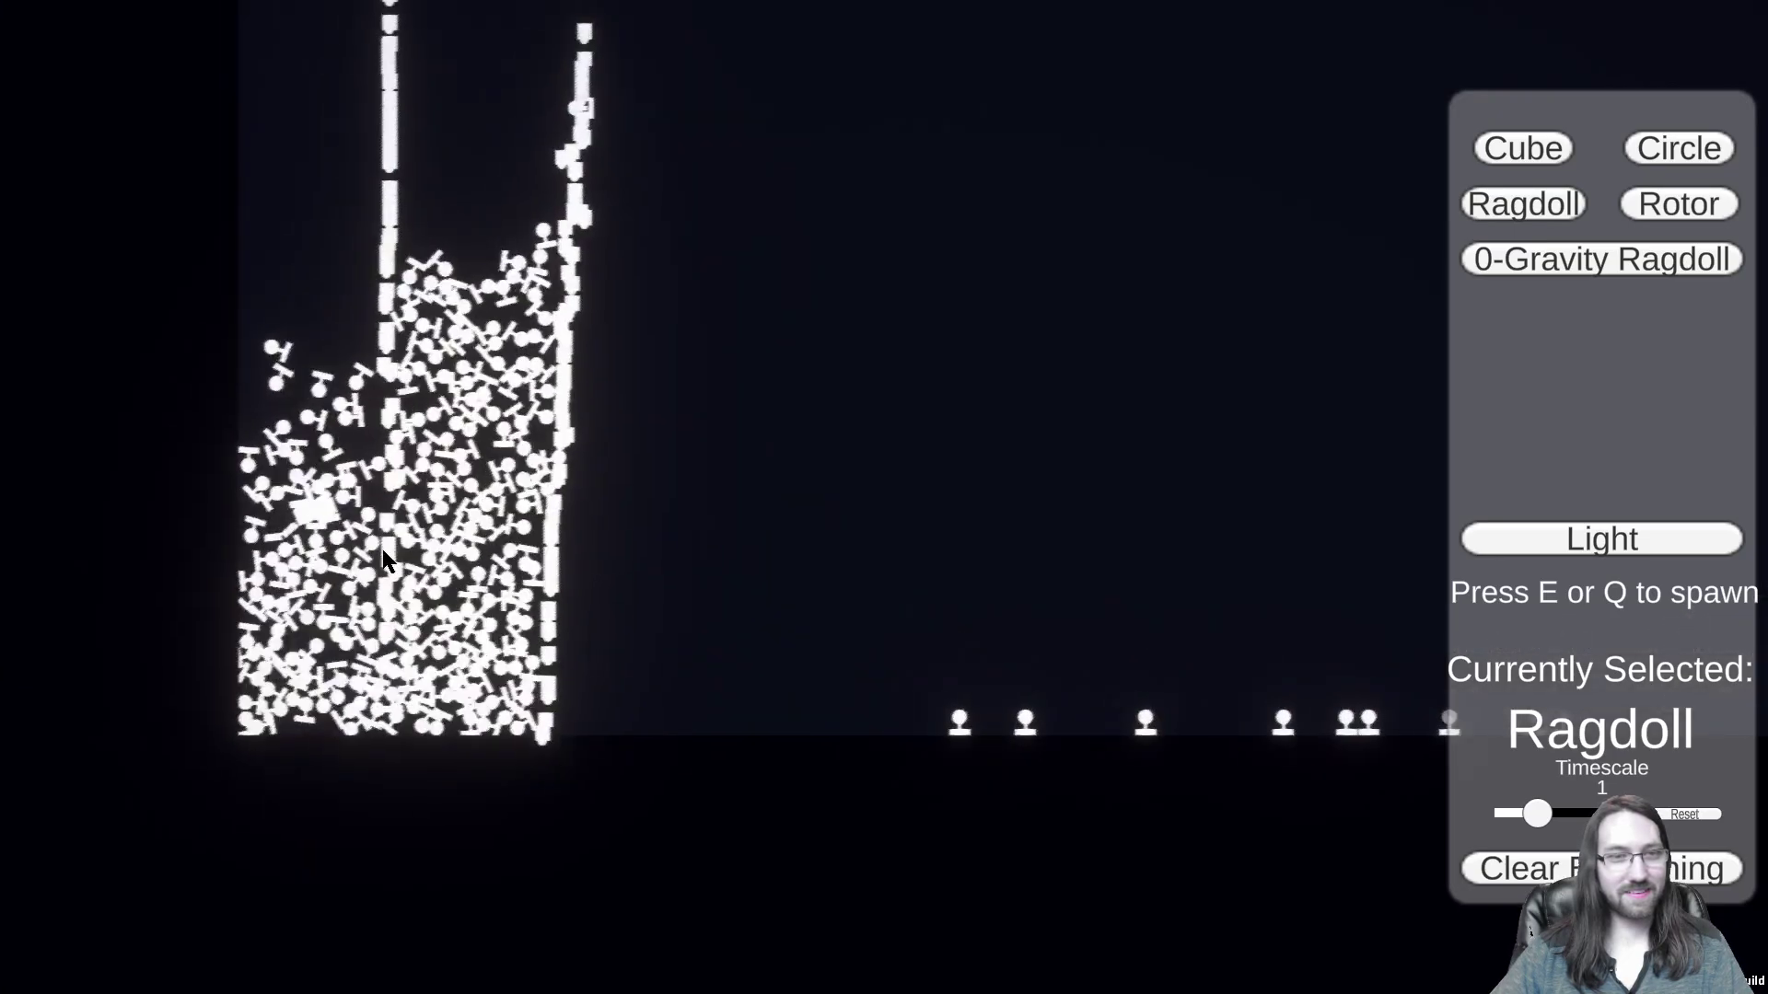
pyautogui.scroll(3, 385, 560)
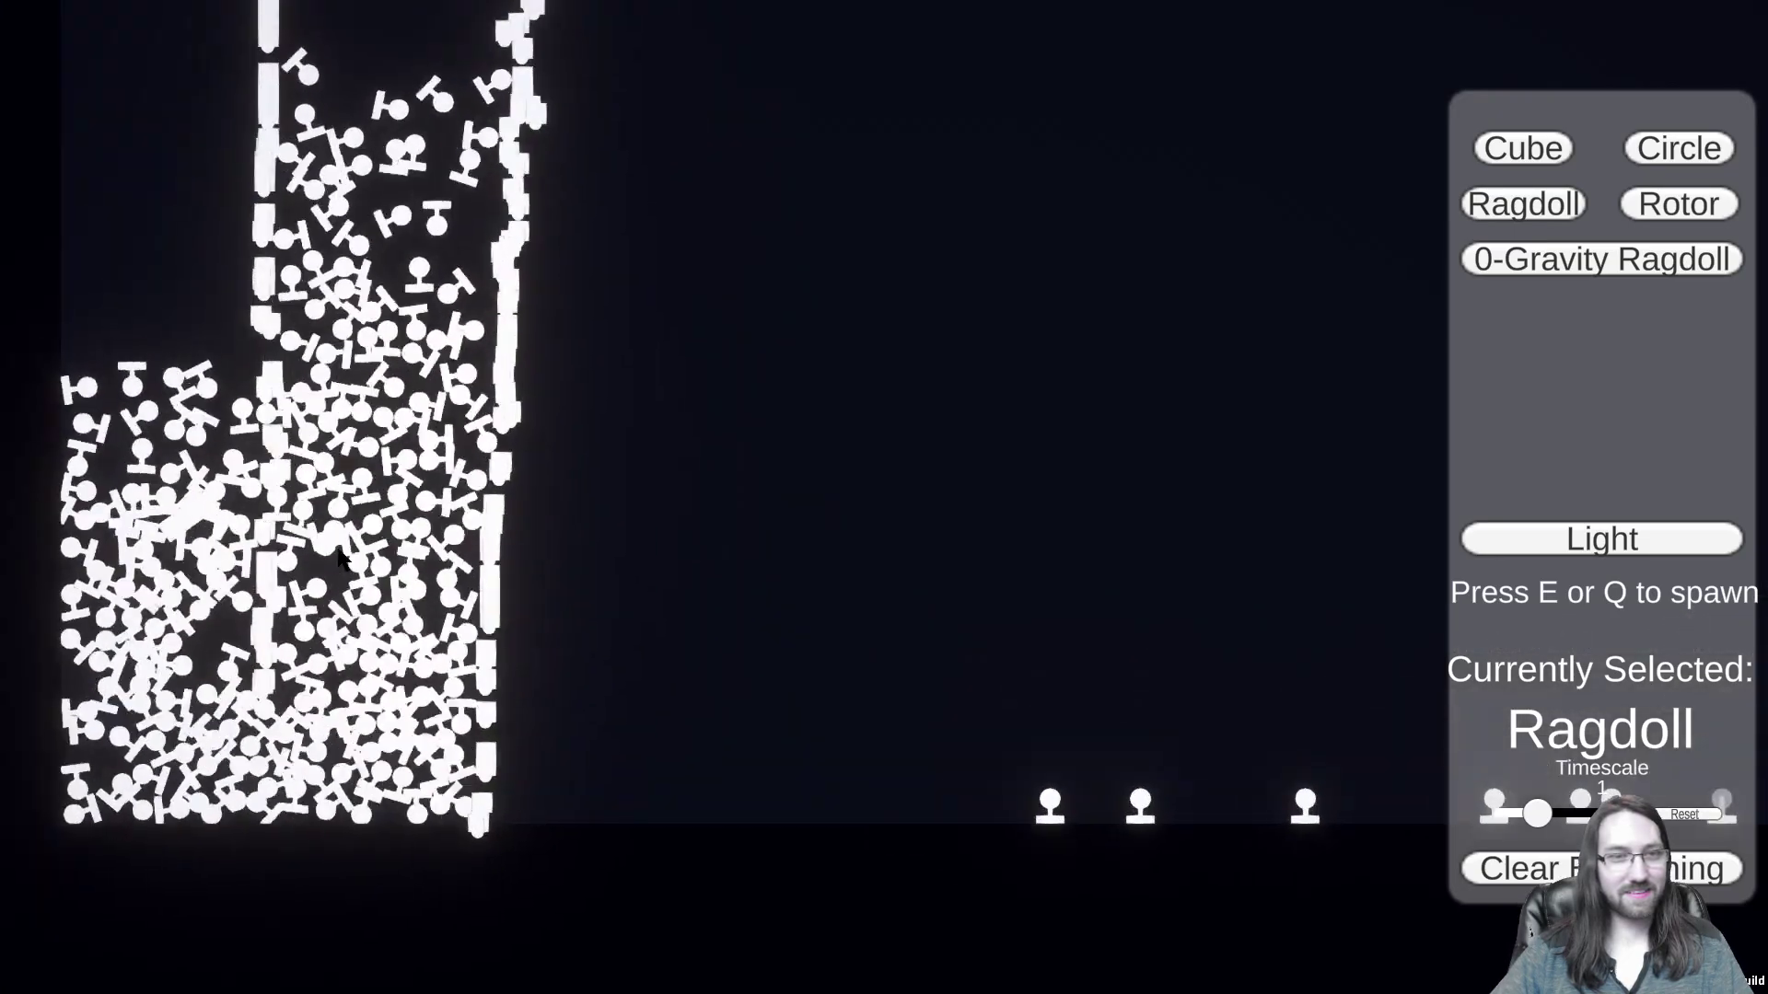
pyautogui.press('a')
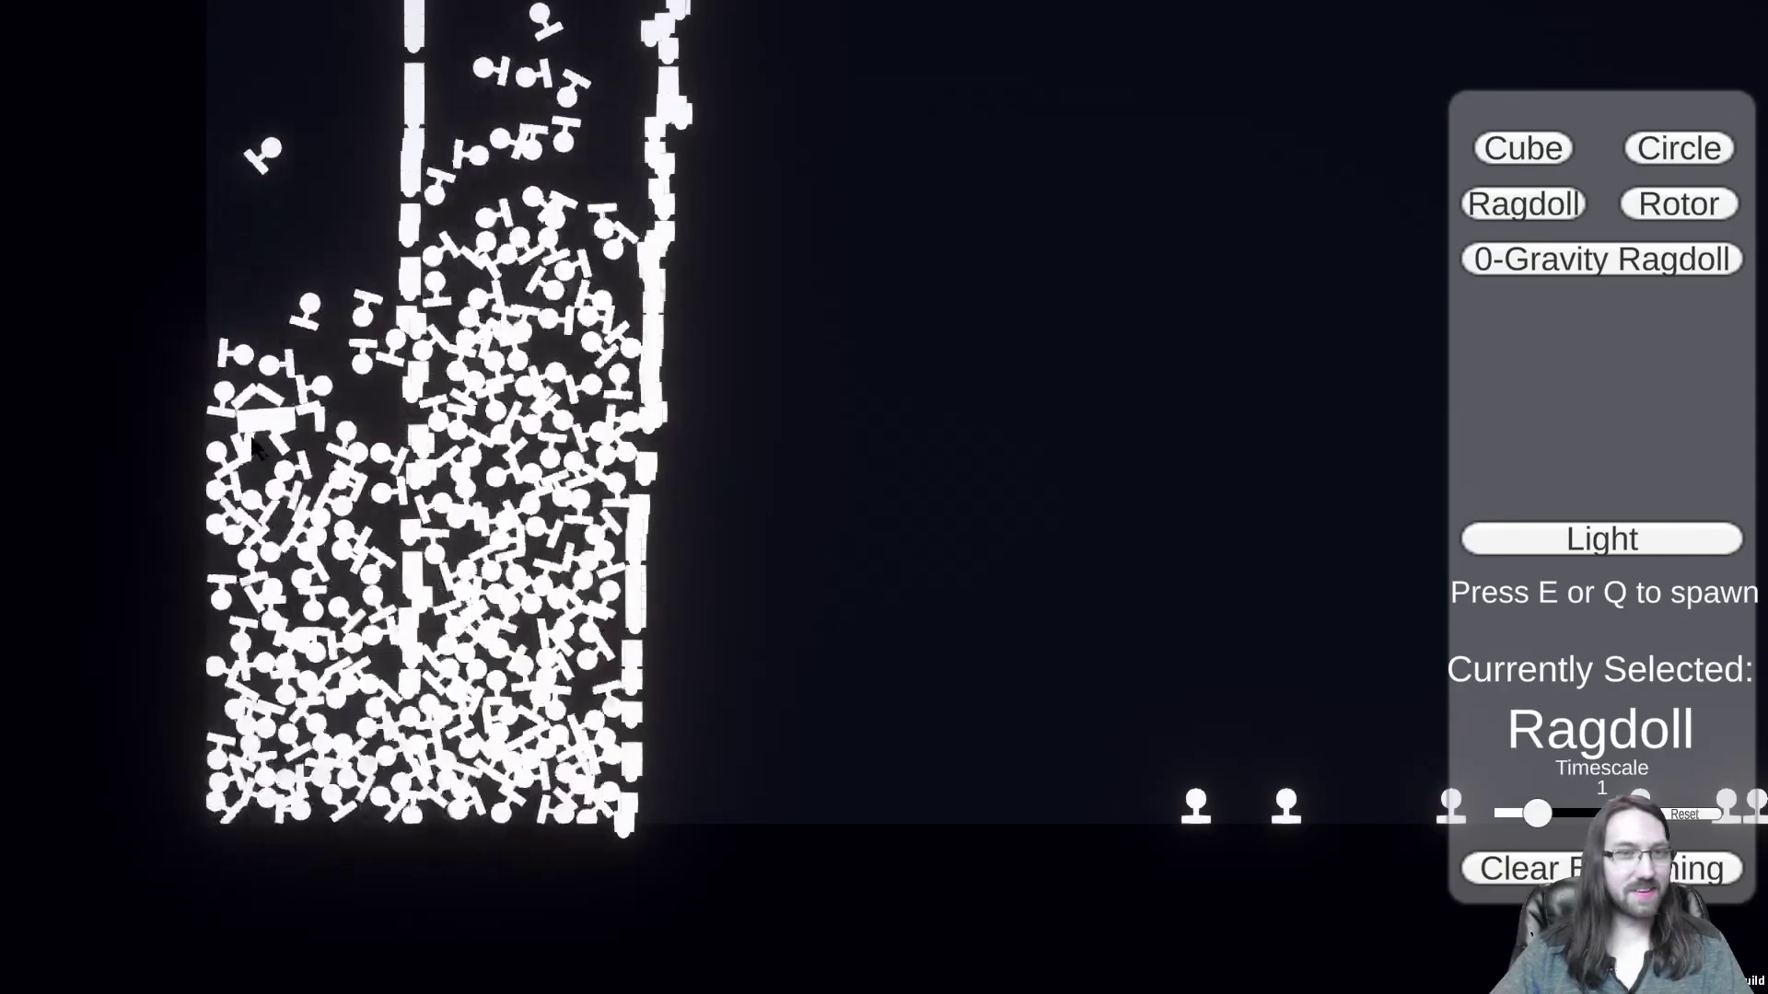
pyautogui.press('w')
pyautogui.moveTo(287, 409); pyautogui.dragTo(630, 536)
pyautogui.press('w')
pyautogui.press('d')
pyautogui.press('d')
pyautogui.press('s')
pyautogui.press('s')
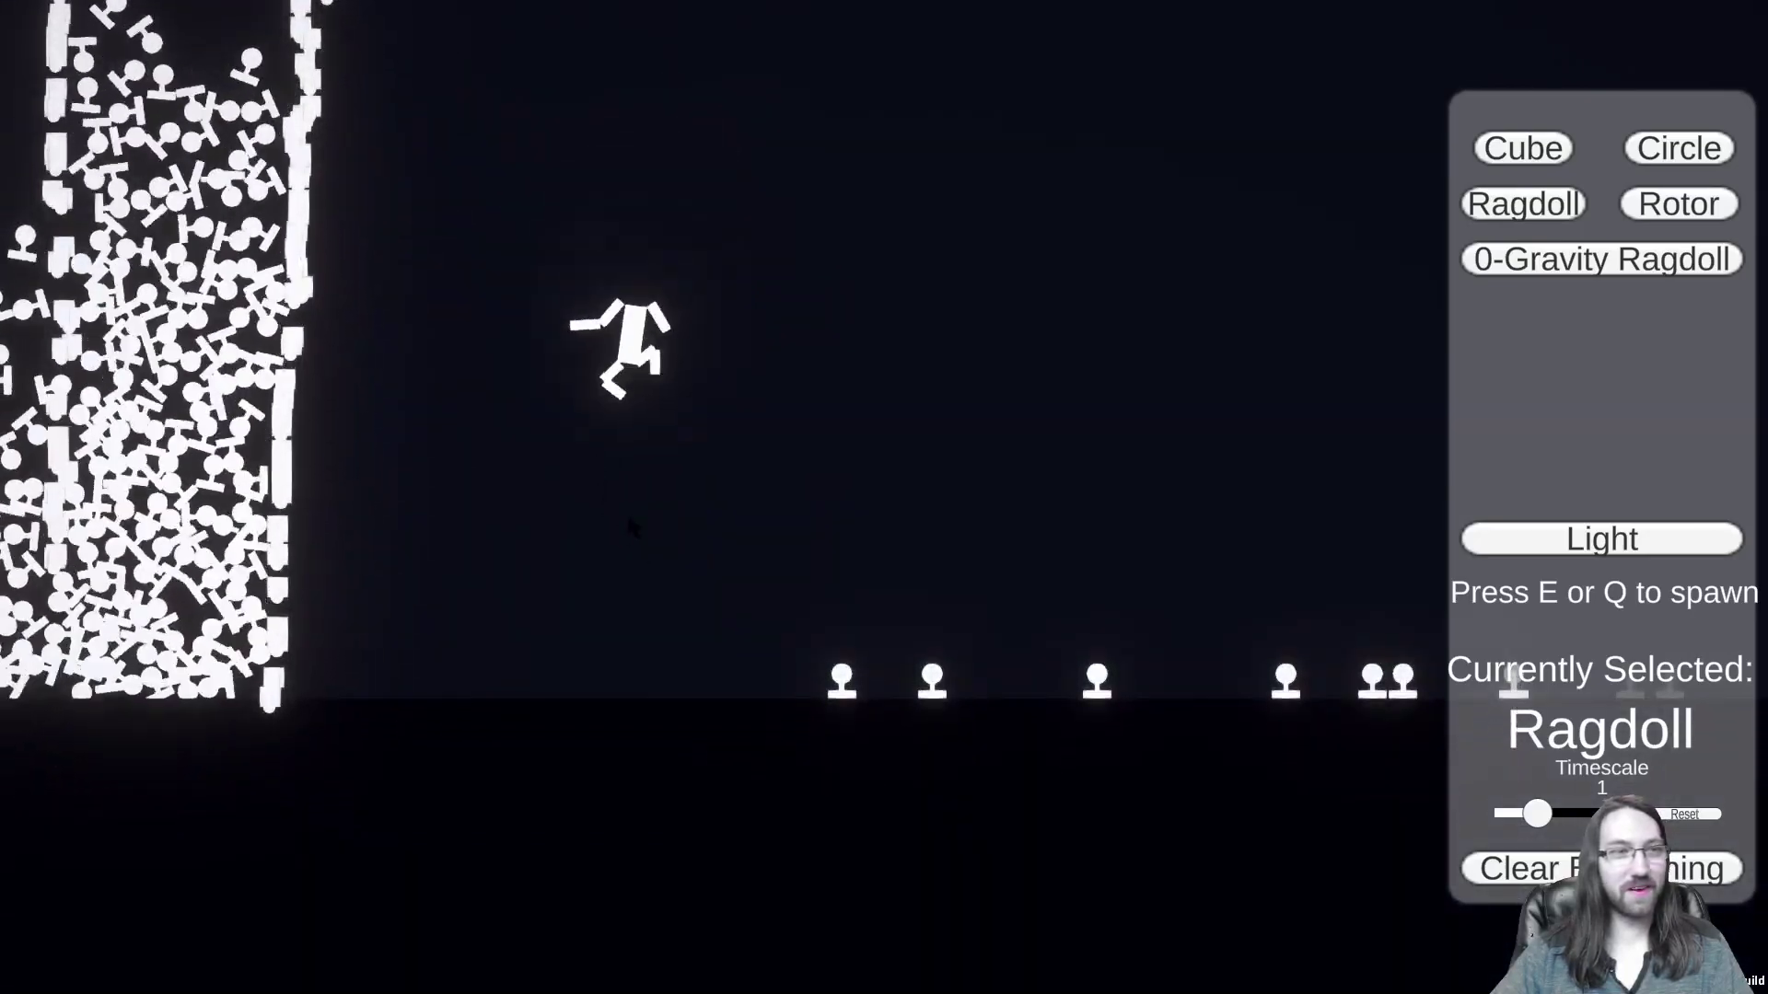
pyautogui.moveTo(635, 373); pyautogui.dragTo(635, 373)
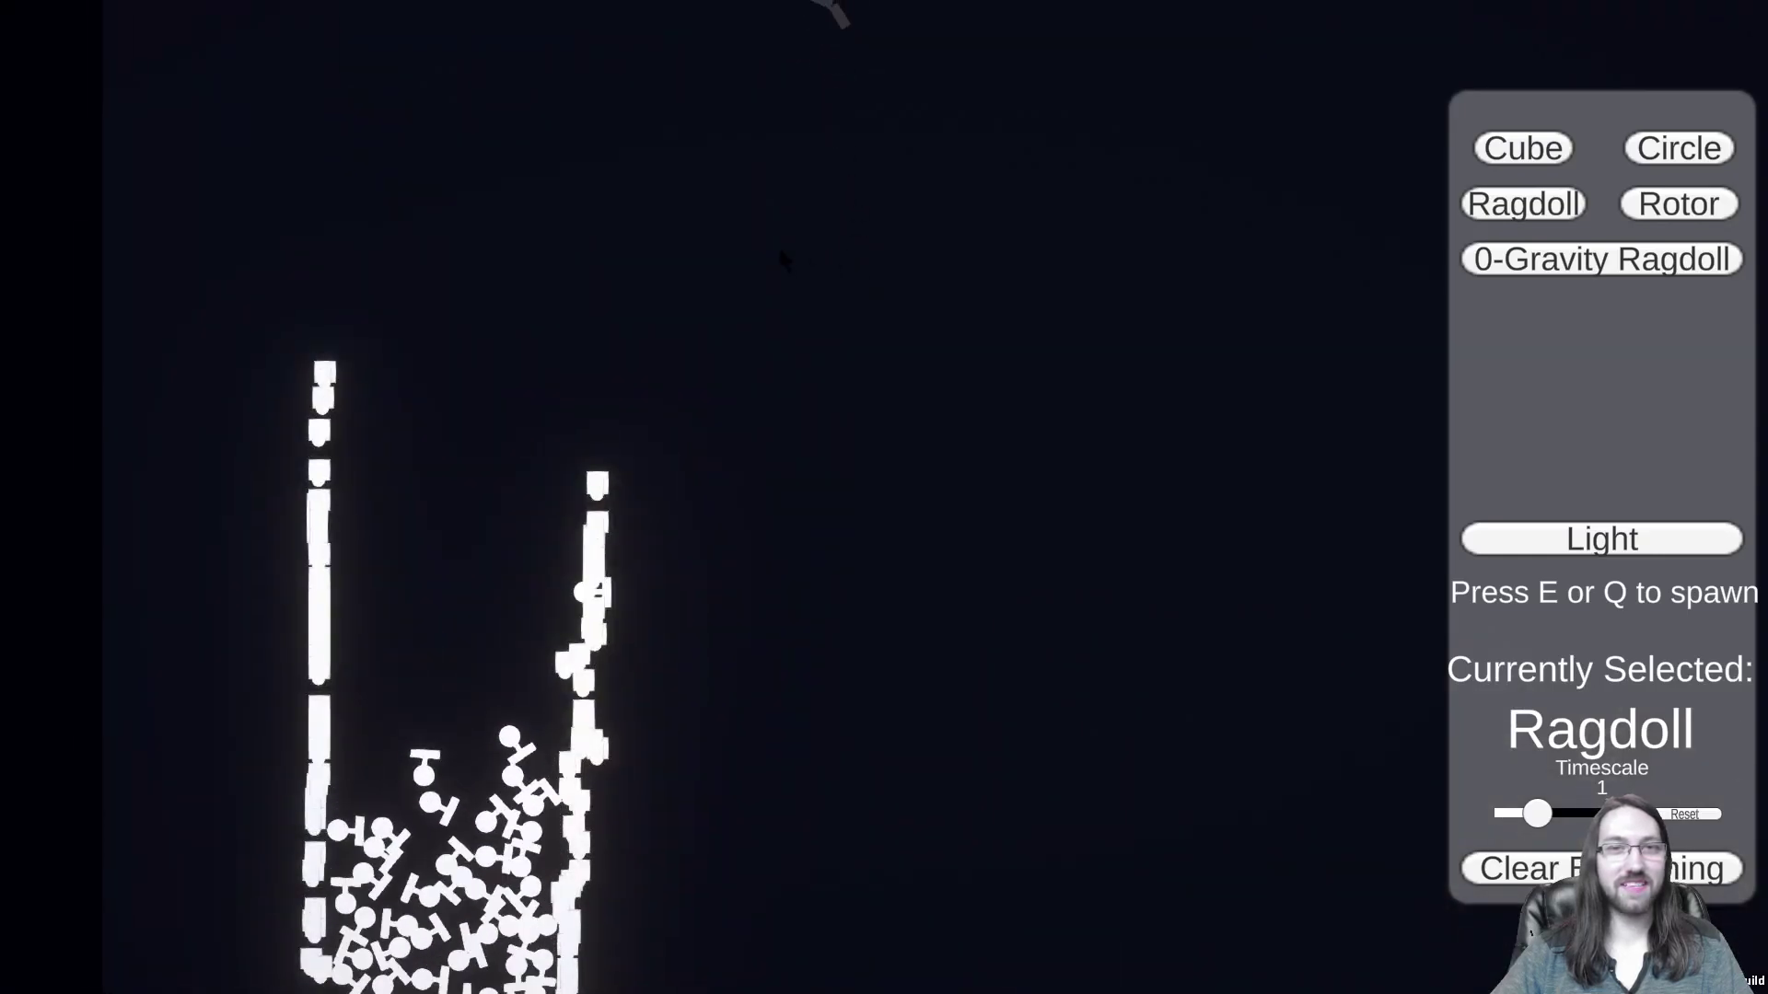
# Step: Bring the ragdoll down to hang still, zoom in, and hold it by its raised arm
pyautogui.moveTo(779, 256); pyautogui.dragTo(472, 521)
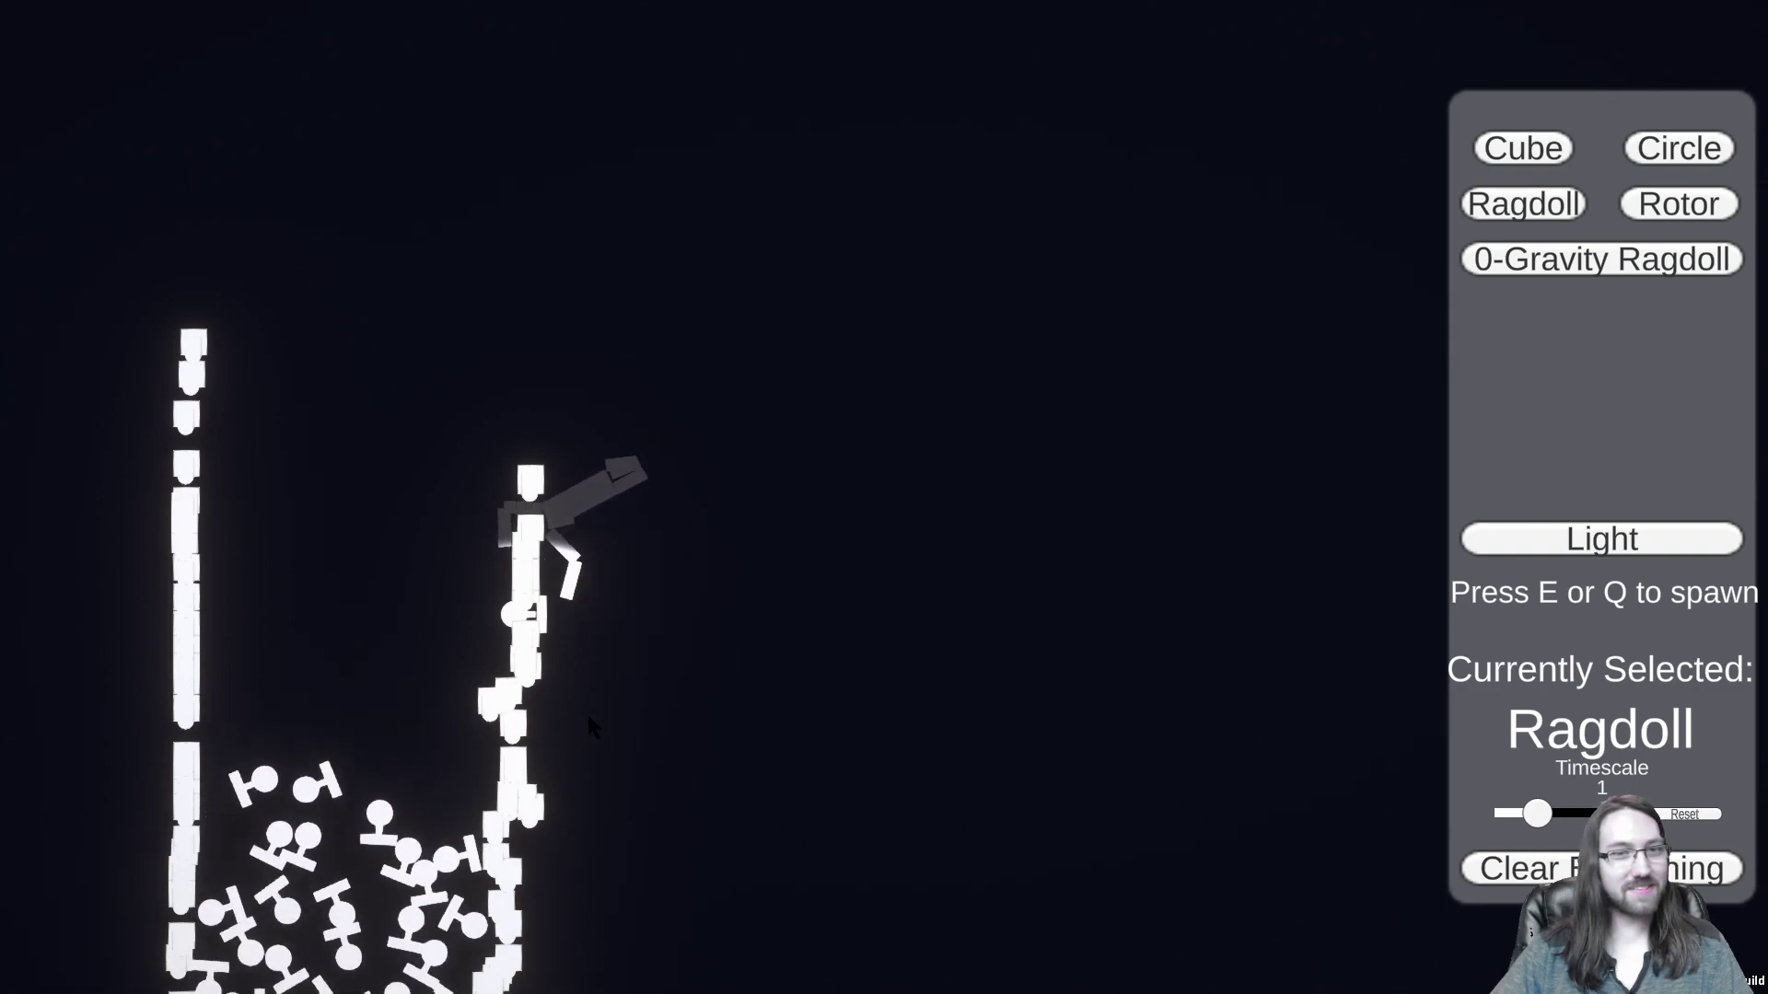
pyautogui.scroll(1, 644, 595)
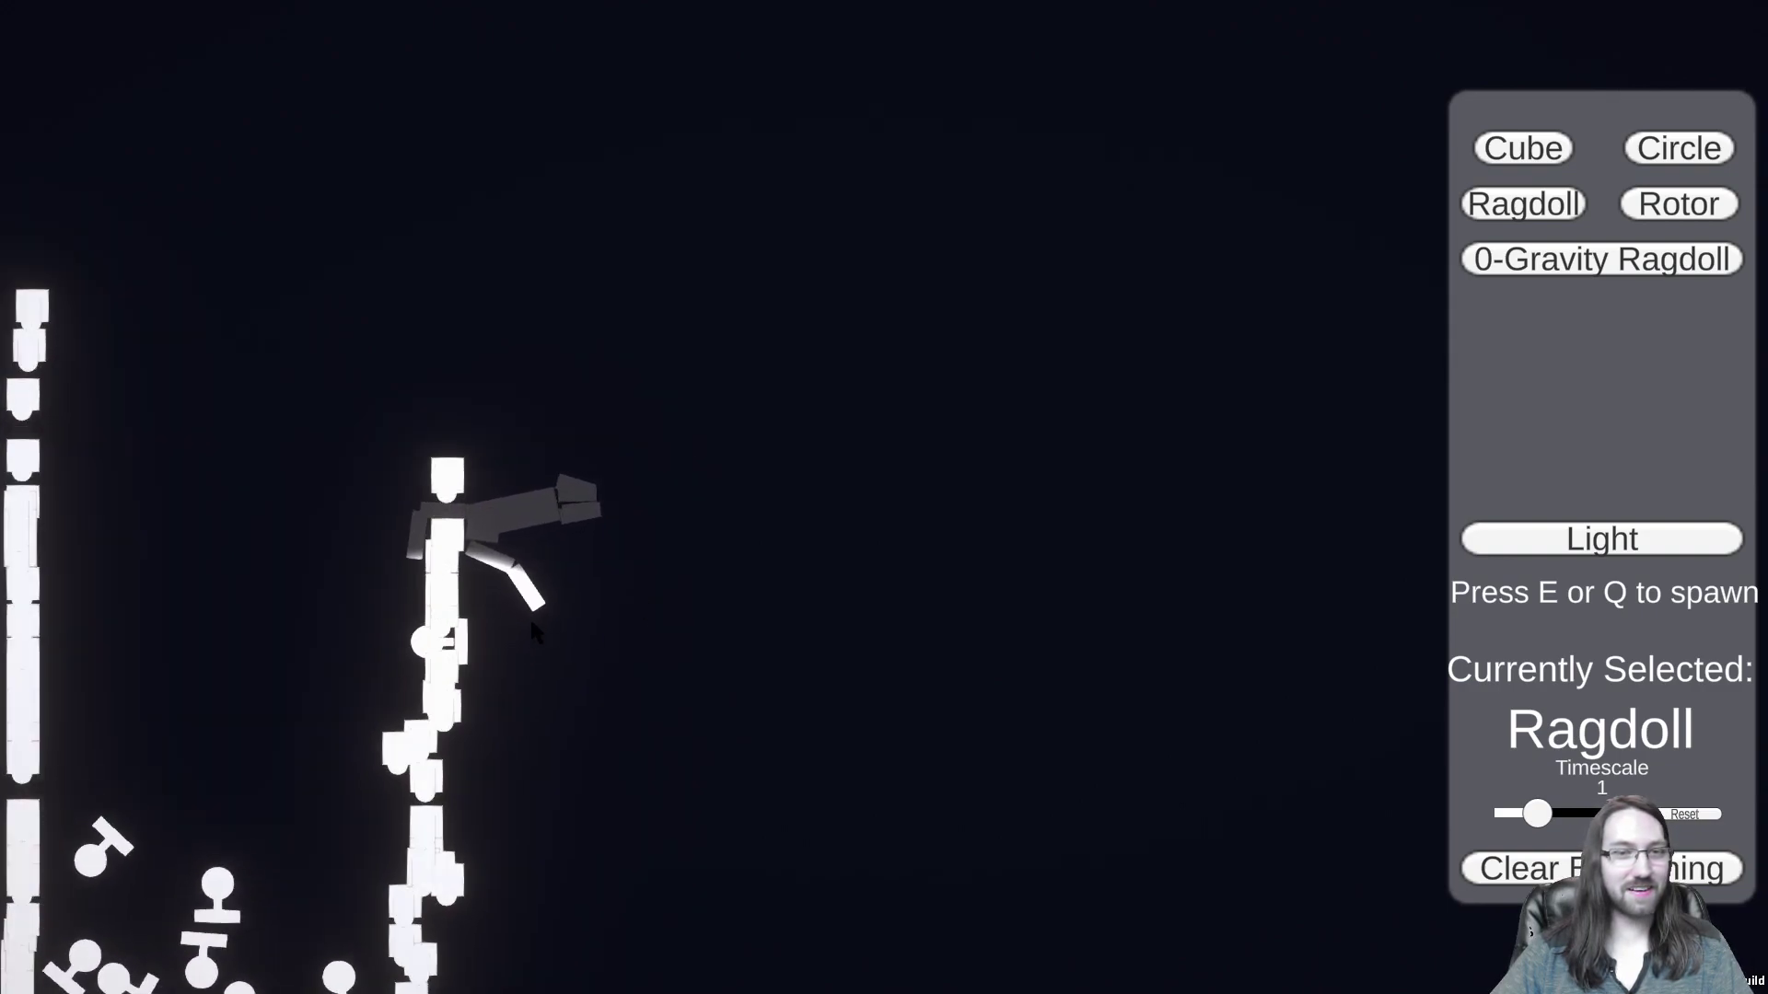
pyautogui.scroll(1, 598, 589)
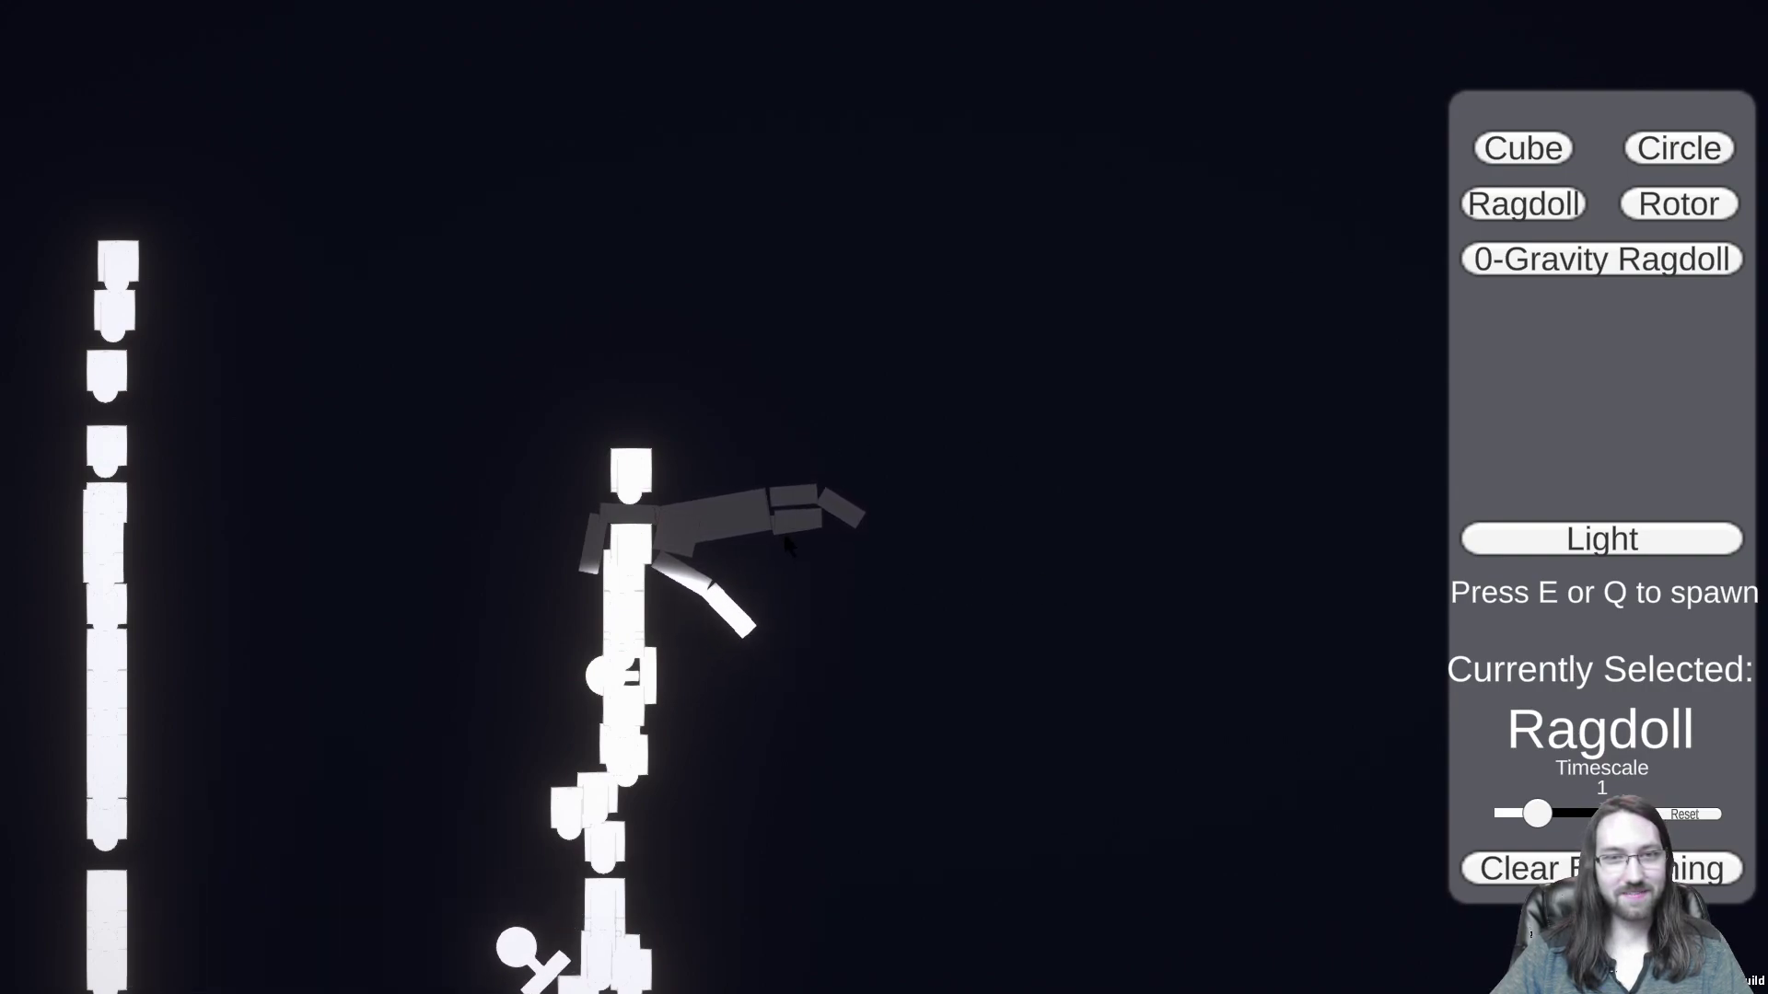
pyautogui.scroll(1, 773, 544)
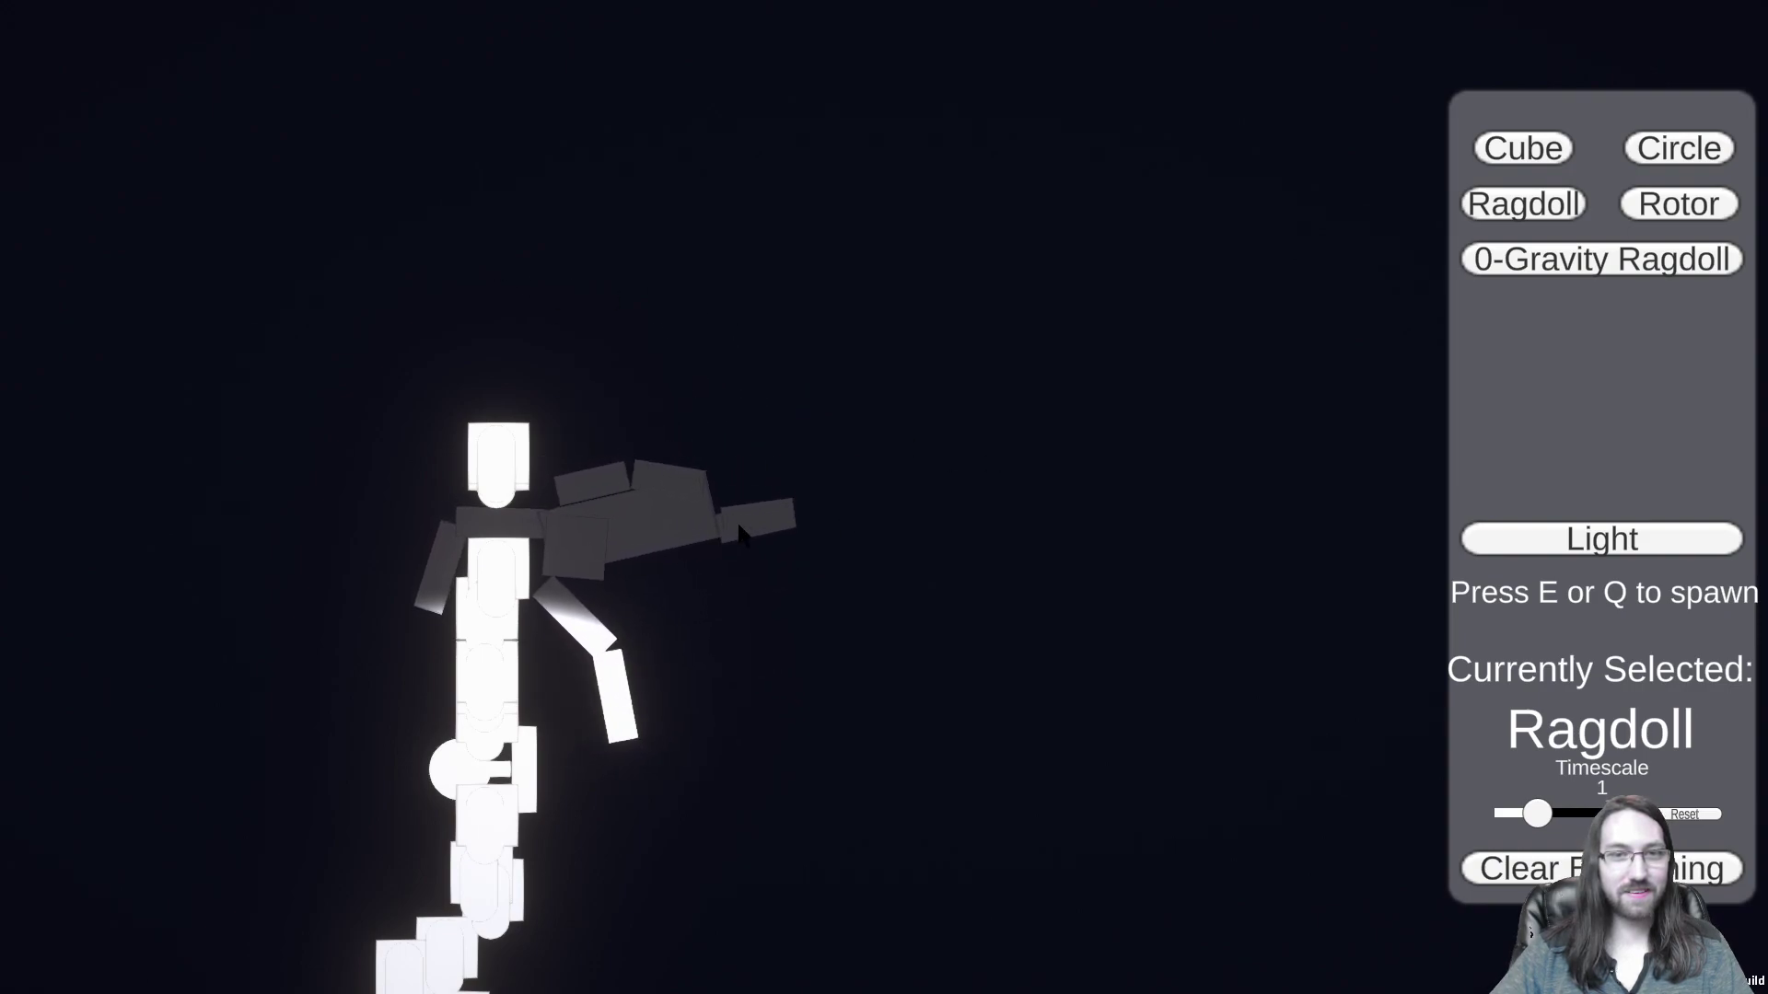
pyautogui.scroll(1, 705, 577)
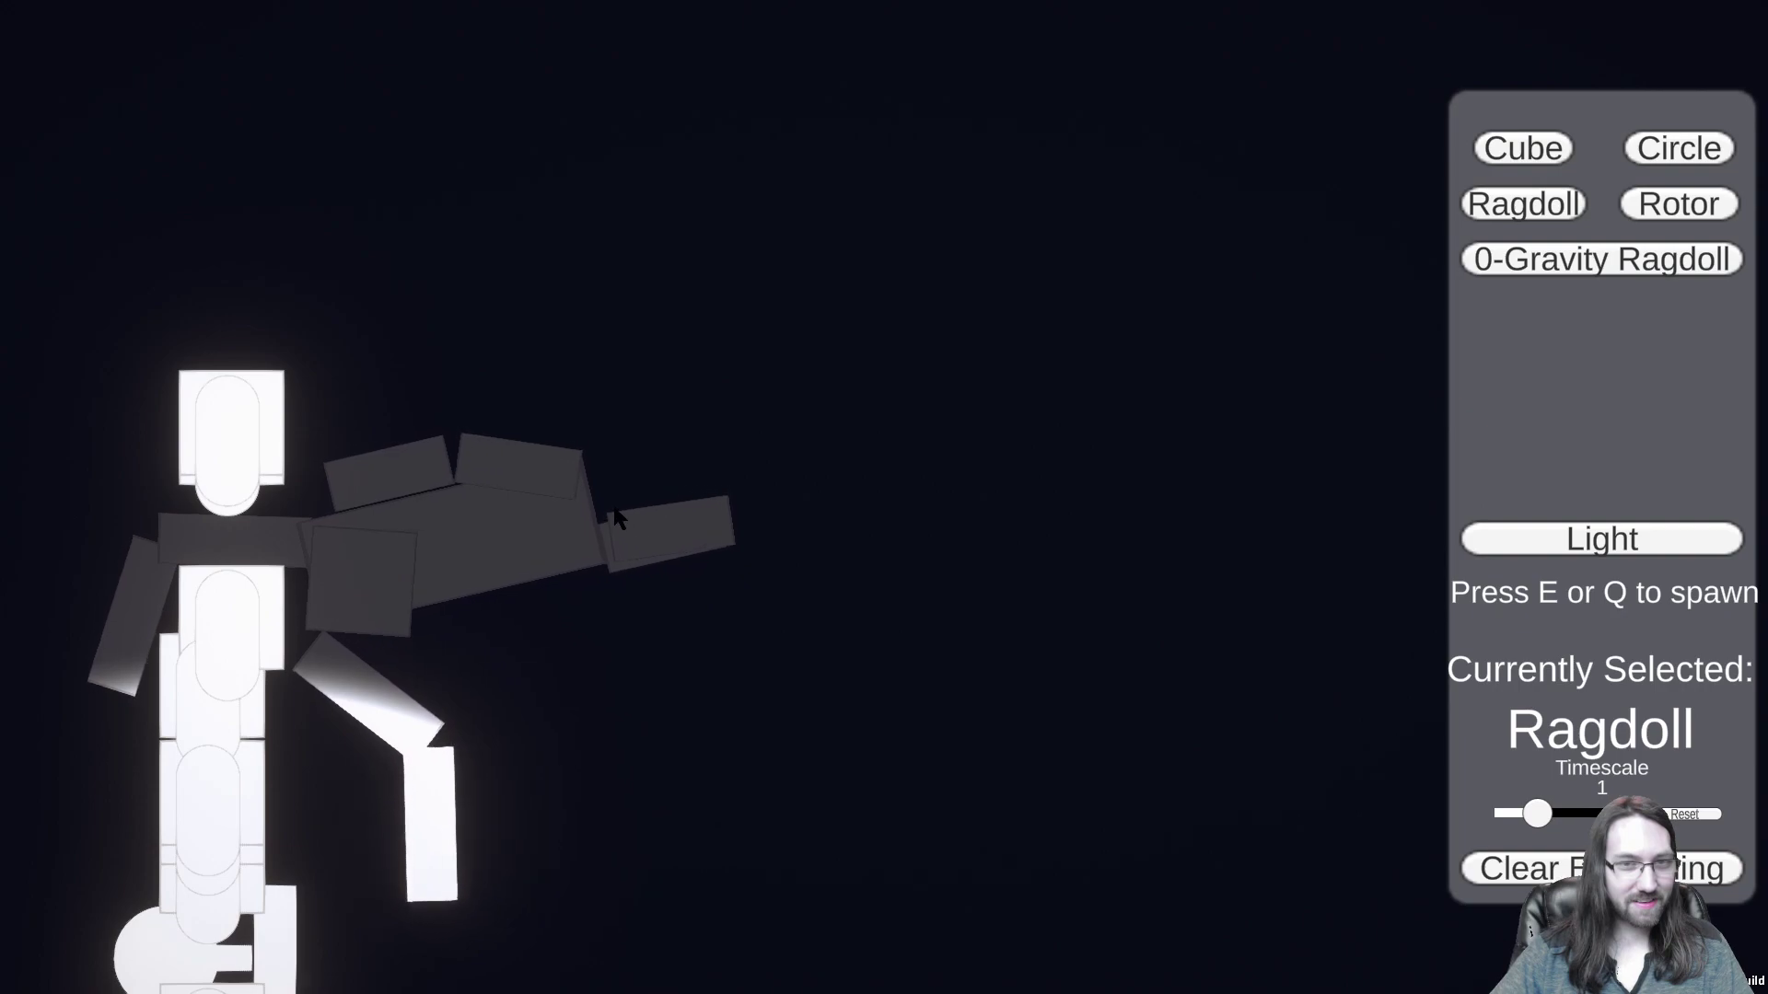
pyautogui.moveTo(615, 517); pyautogui.dragTo(703, 565)
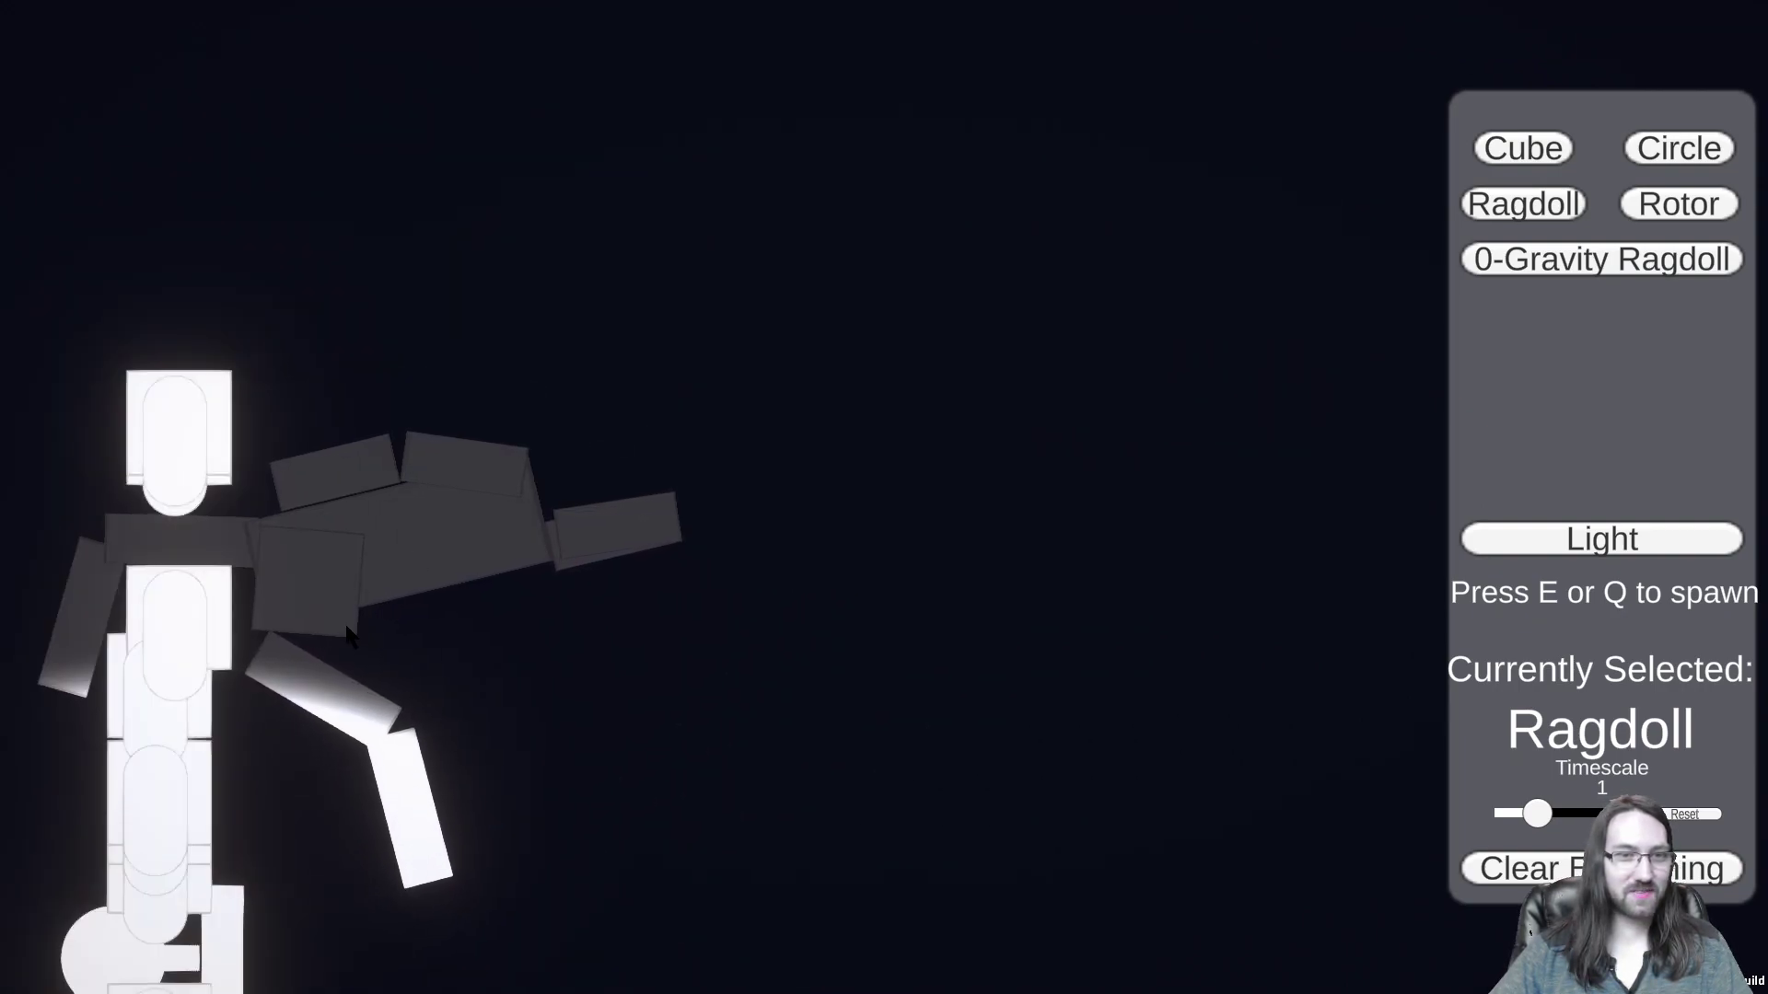
# Step: Fling the ragdoll around mid-air and lift another off the right stack
pyautogui.moveTo(348, 635); pyautogui.dragTo(836, 161)
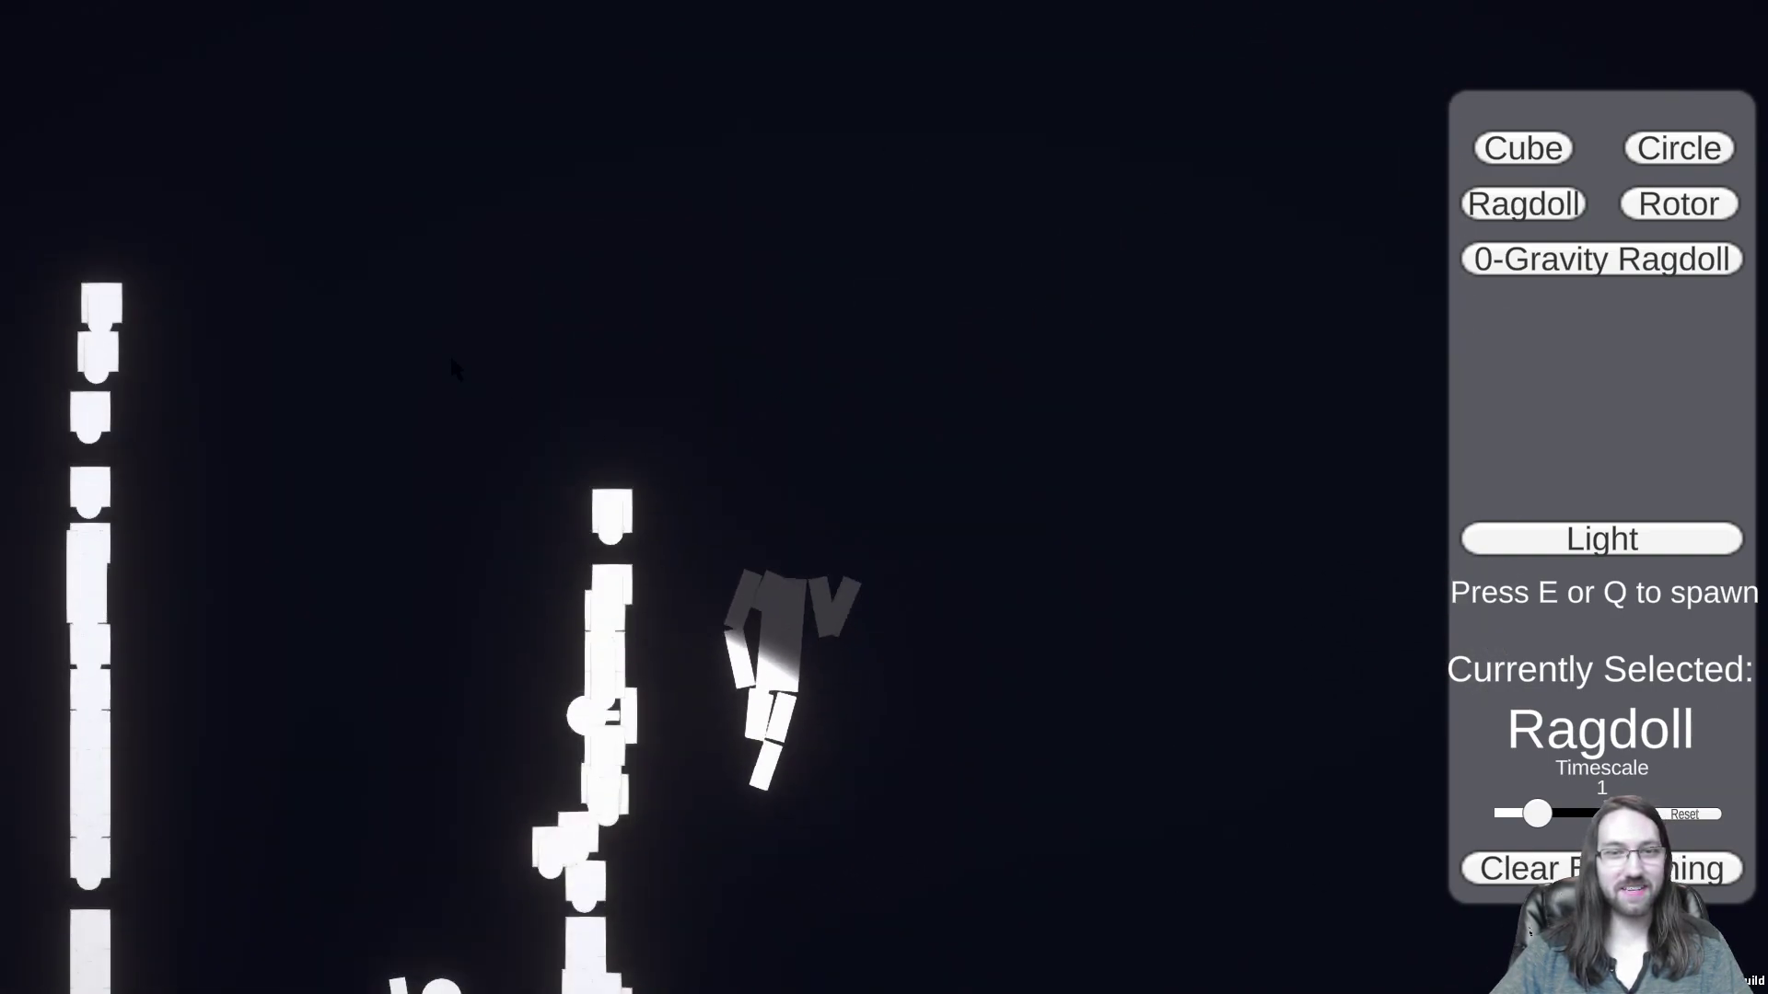
pyautogui.moveTo(782, 598); pyautogui.dragTo(386, 304)
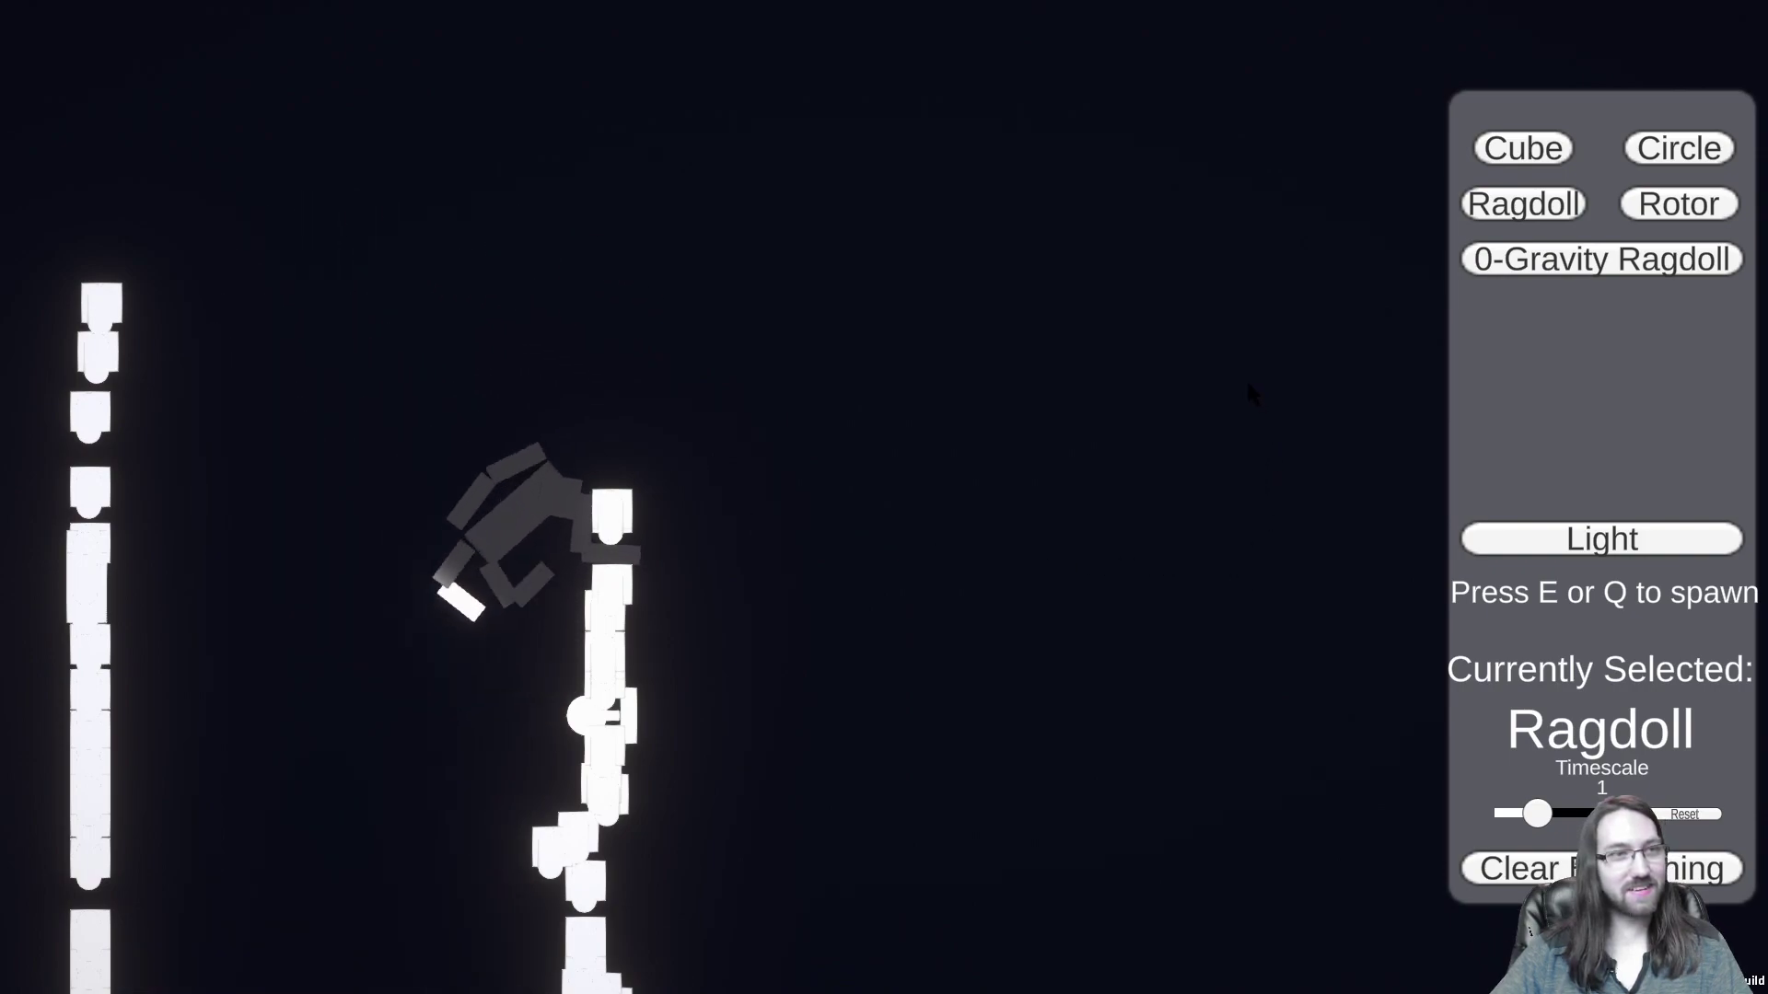
pyautogui.moveTo(552, 433); pyautogui.dragTo(1065, 525)
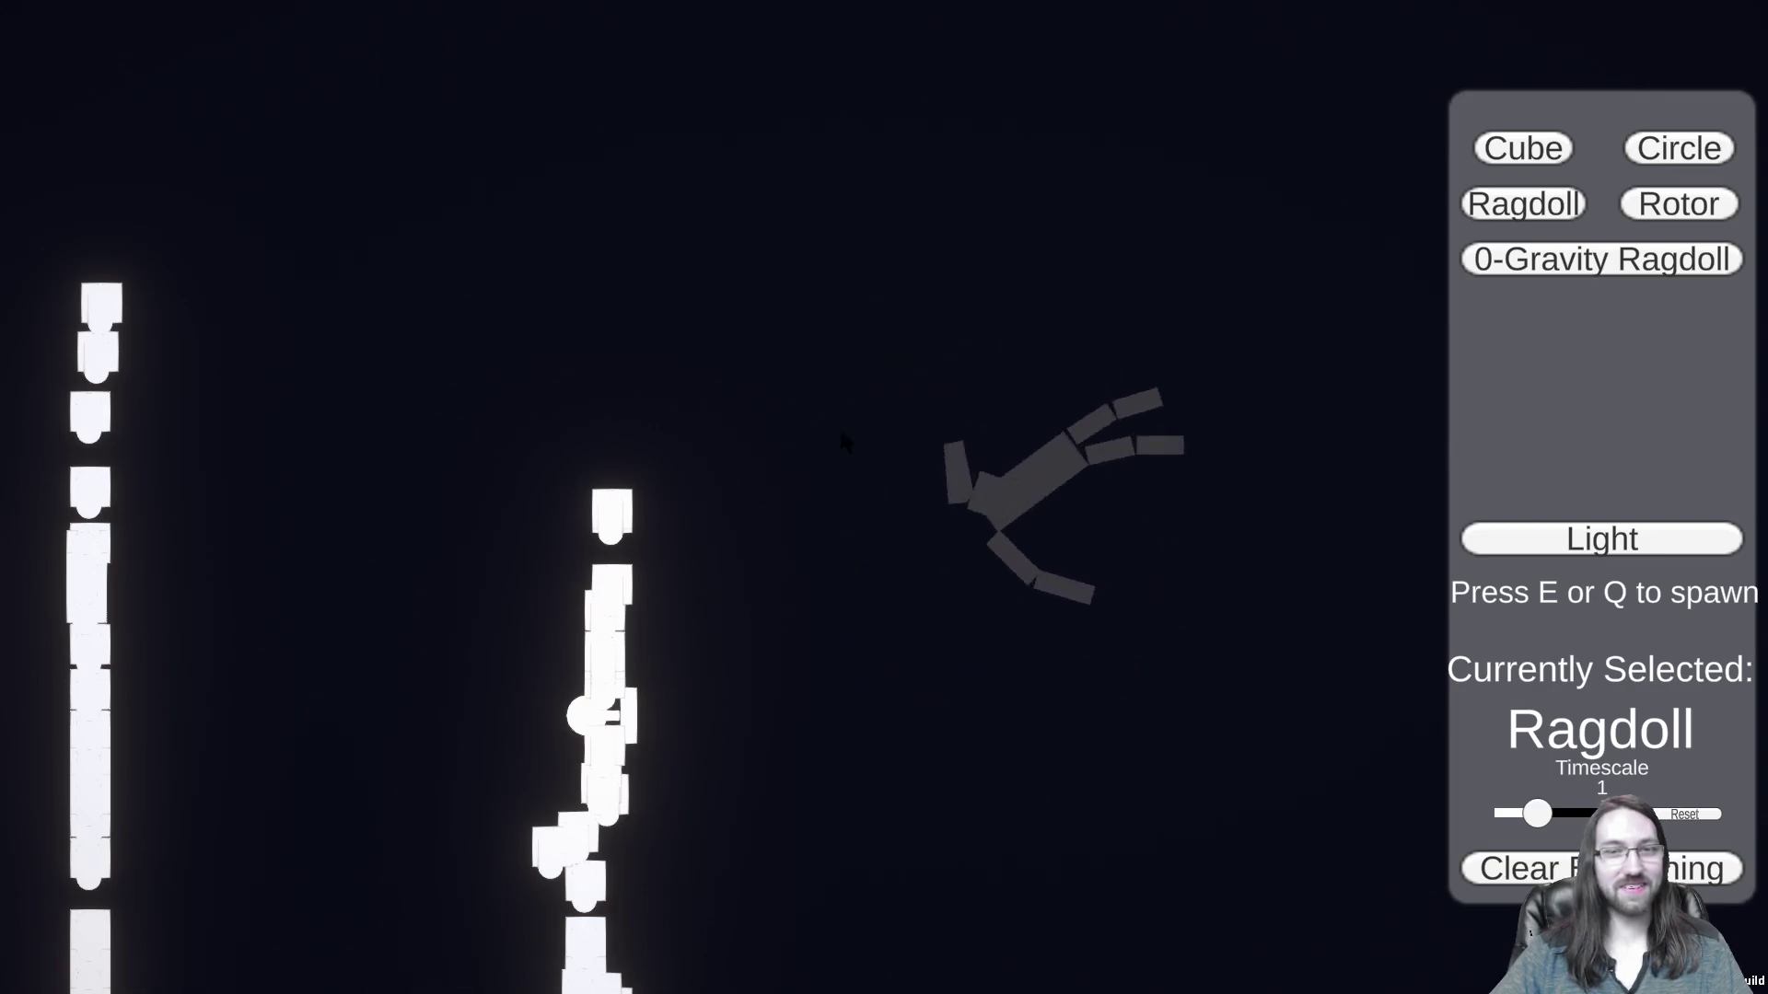
pyautogui.scroll(-5, 718, 445)
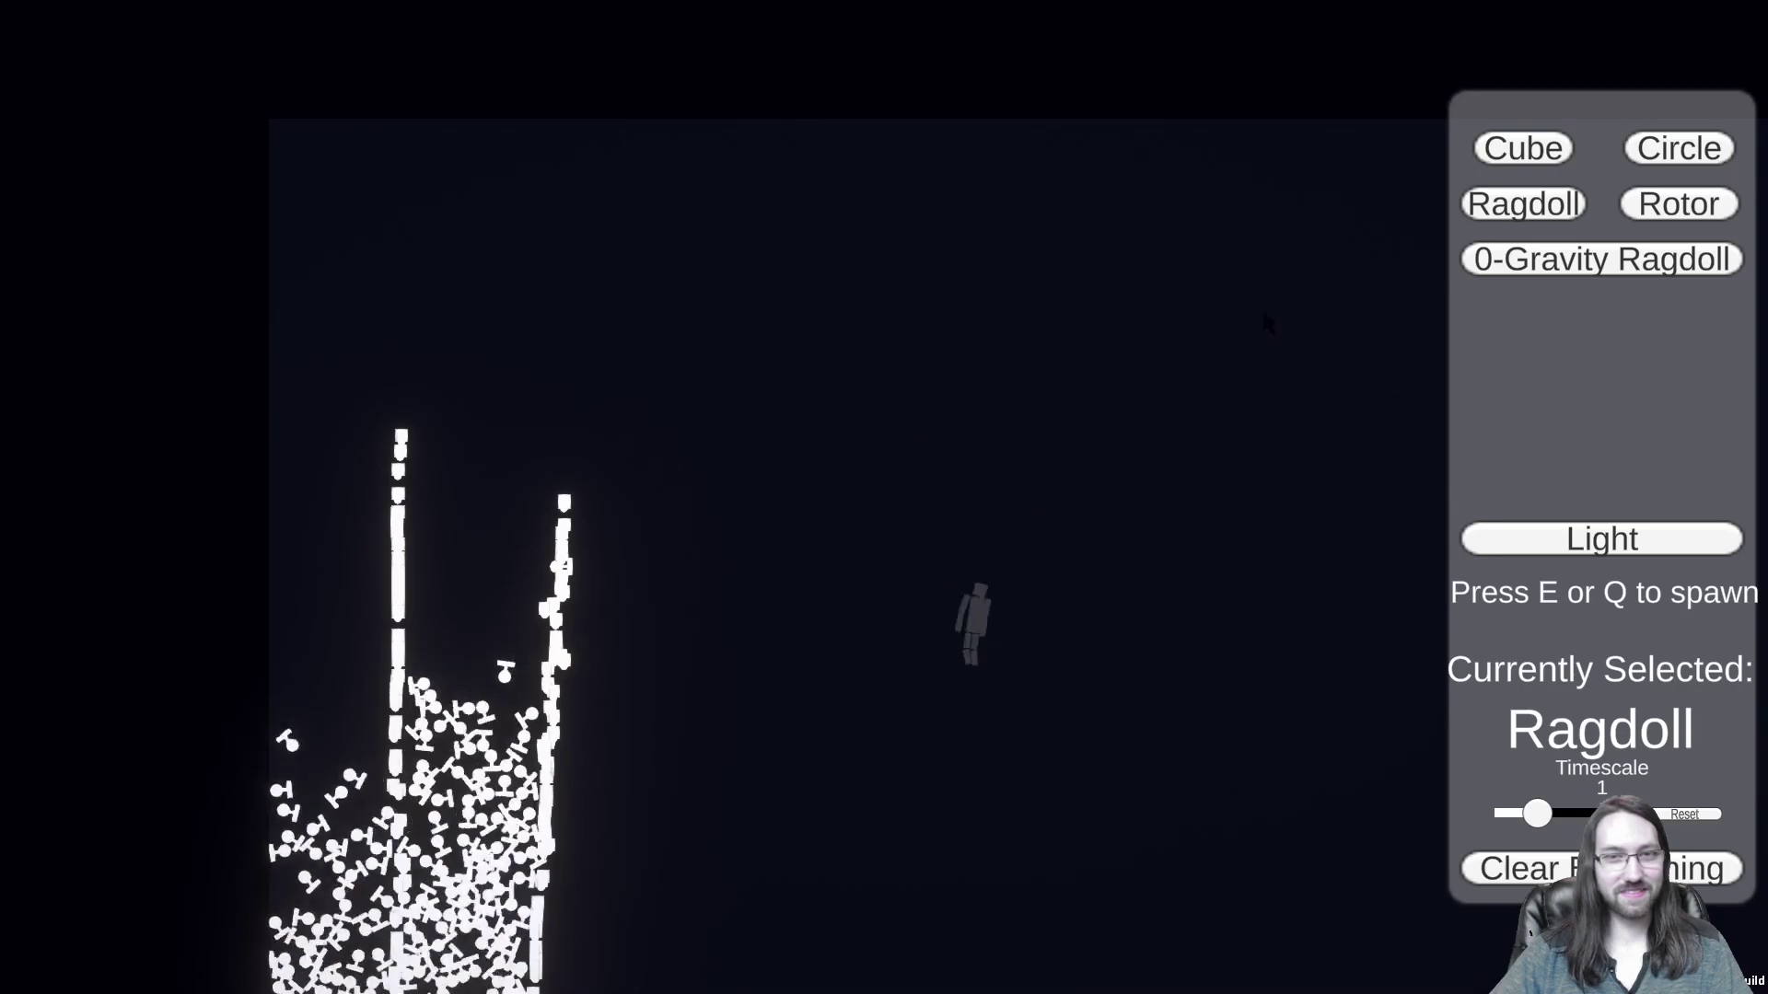
# Step: Haul the ragdoll back up from the floor and swing it high toward the upper right
pyautogui.moveTo(822, 388); pyautogui.dragTo(723, 341)
pyautogui.moveTo(678, 532); pyautogui.dragTo(627, 246)
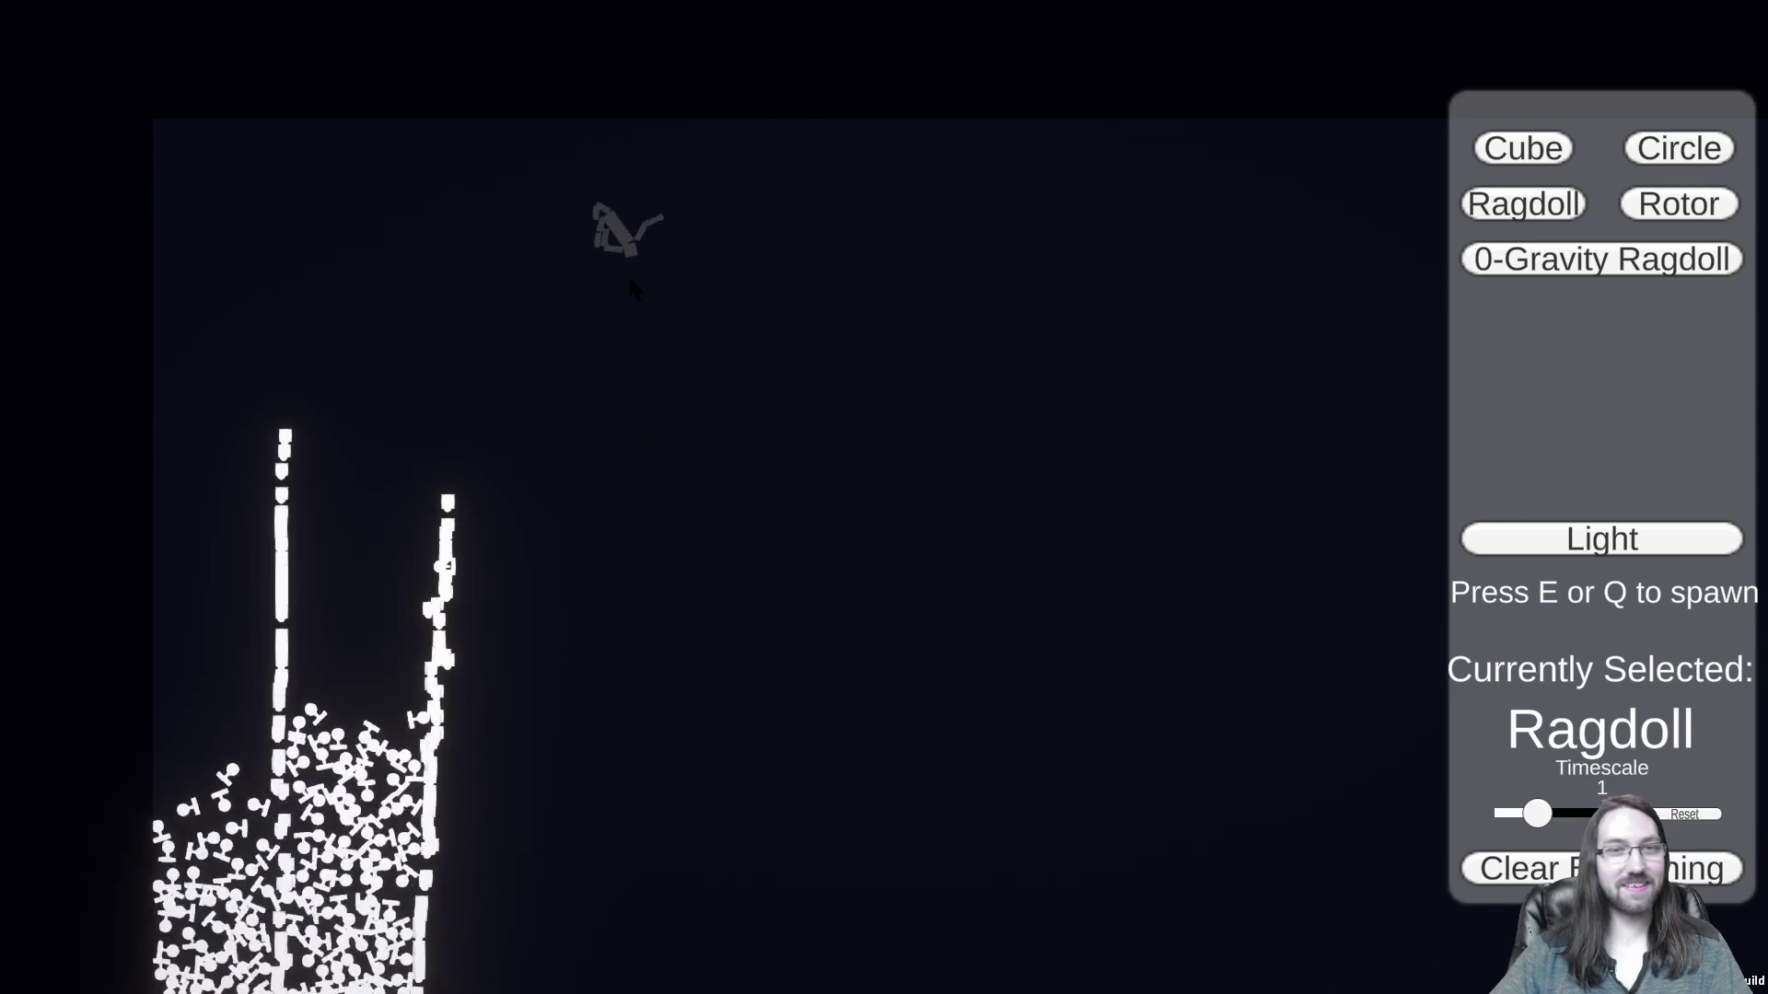
pyautogui.moveTo(834, 300); pyautogui.dragTo(915, 152)
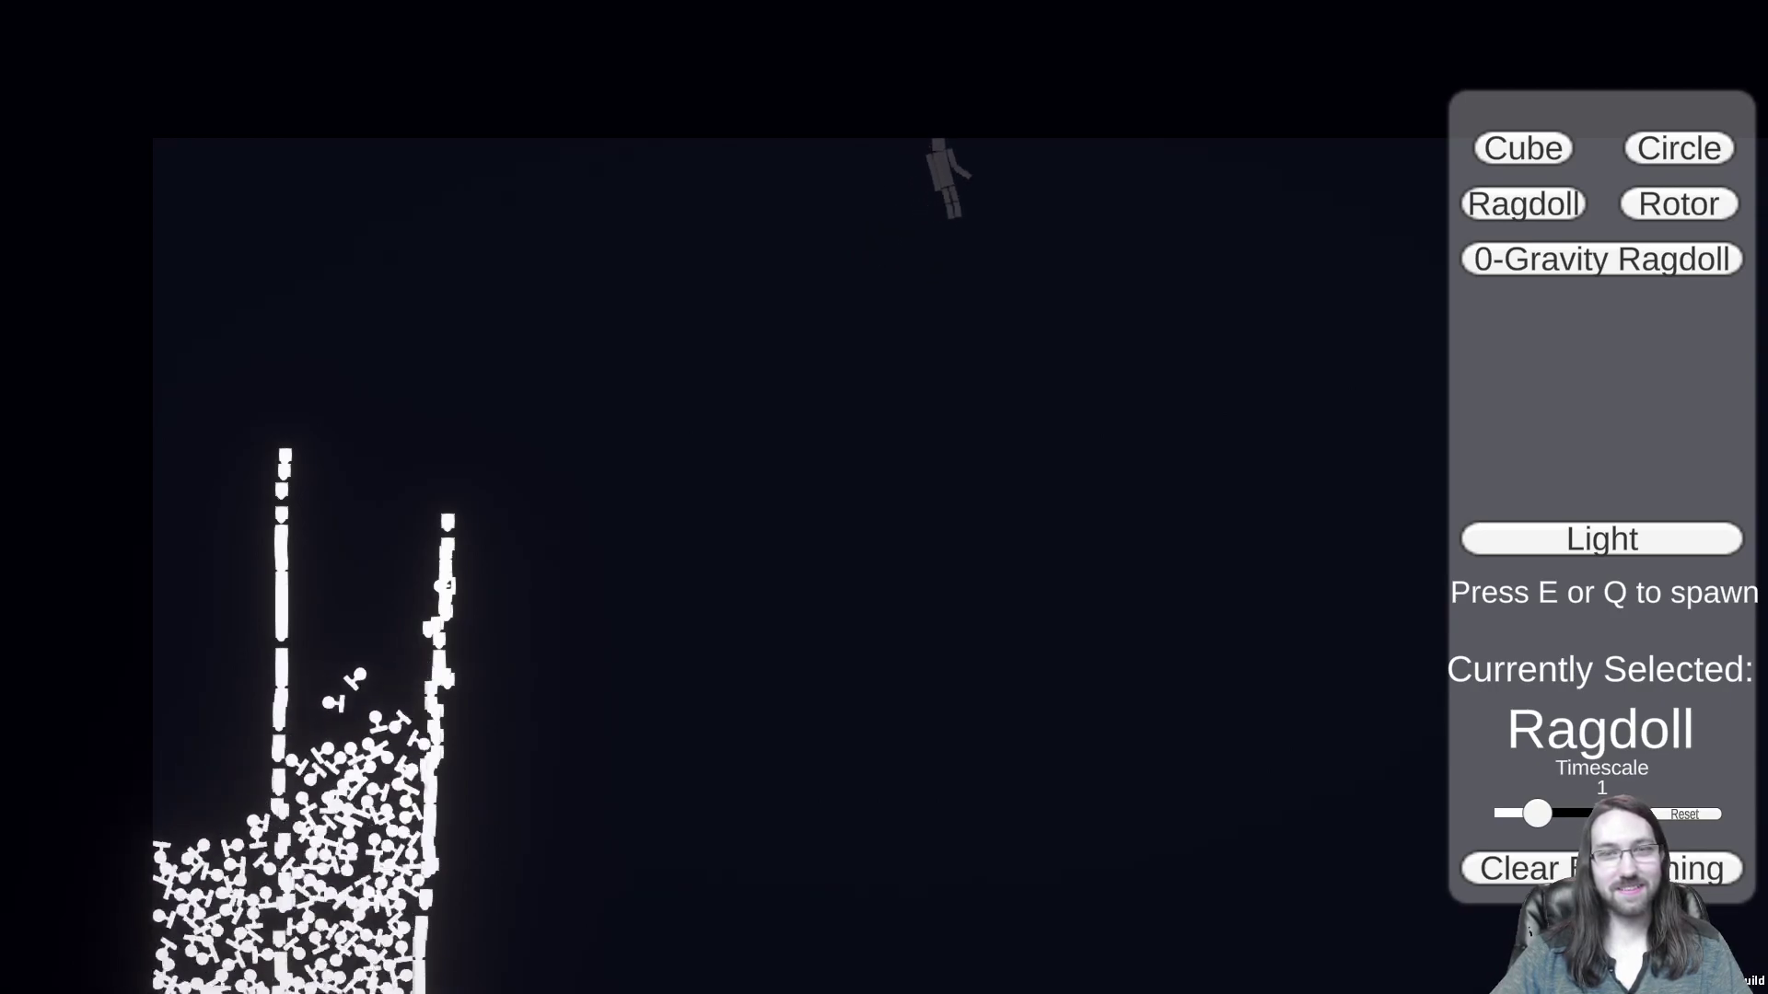
pyautogui.moveTo(935, 143); pyautogui.dragTo(736, 111)
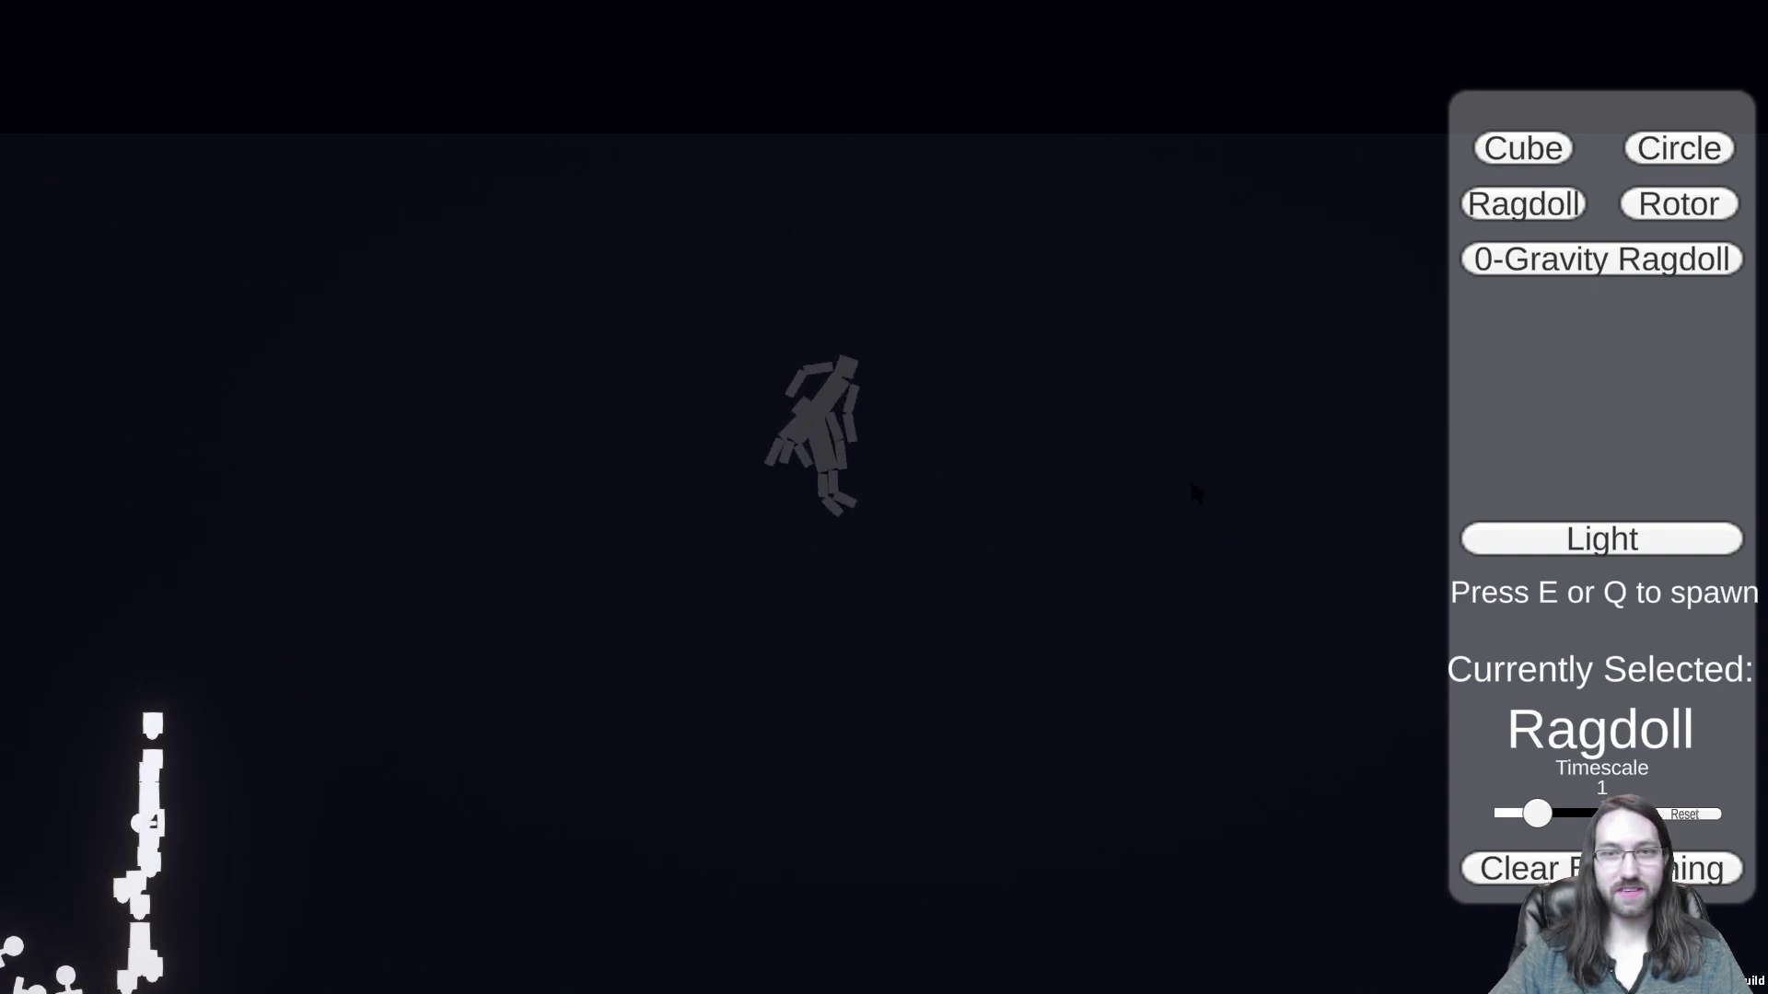
pyautogui.moveTo(781, 225); pyautogui.dragTo(839, 249)
pyautogui.scroll(5, 824, 205)
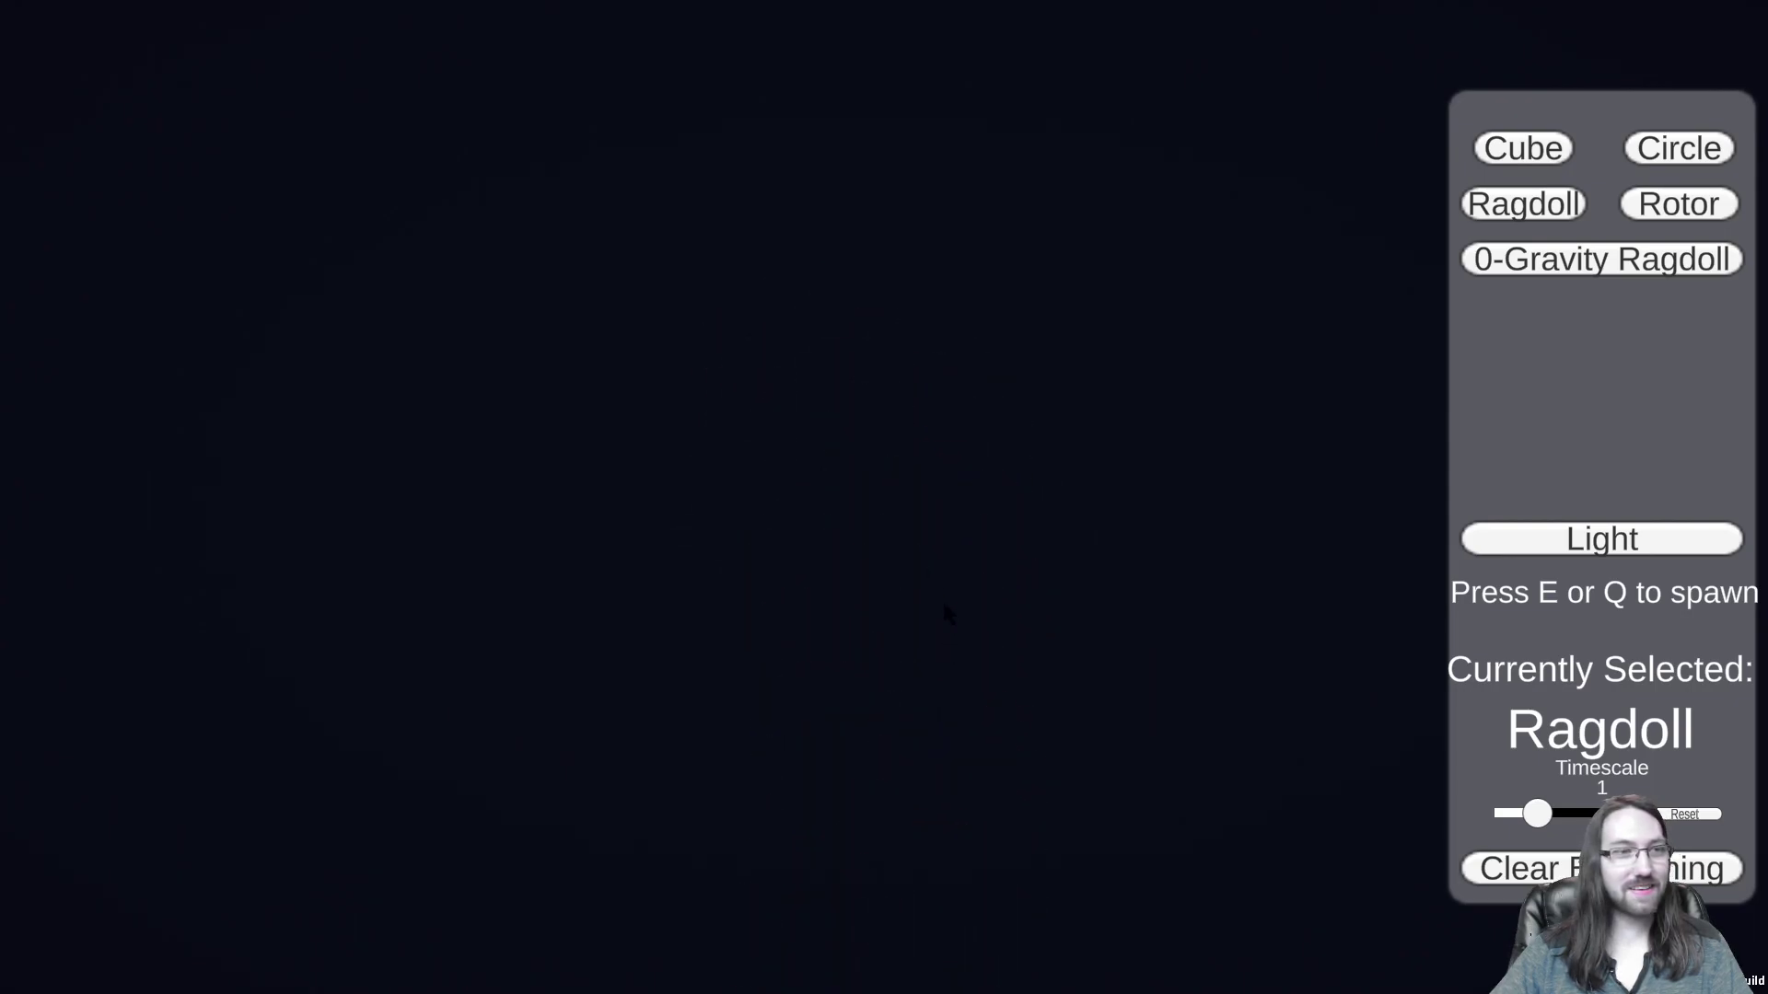
# Step: Lift the tangled ragdoll clump into the air, drop it back into the tube, and follow it
pyautogui.scroll(-5, 942, 547)
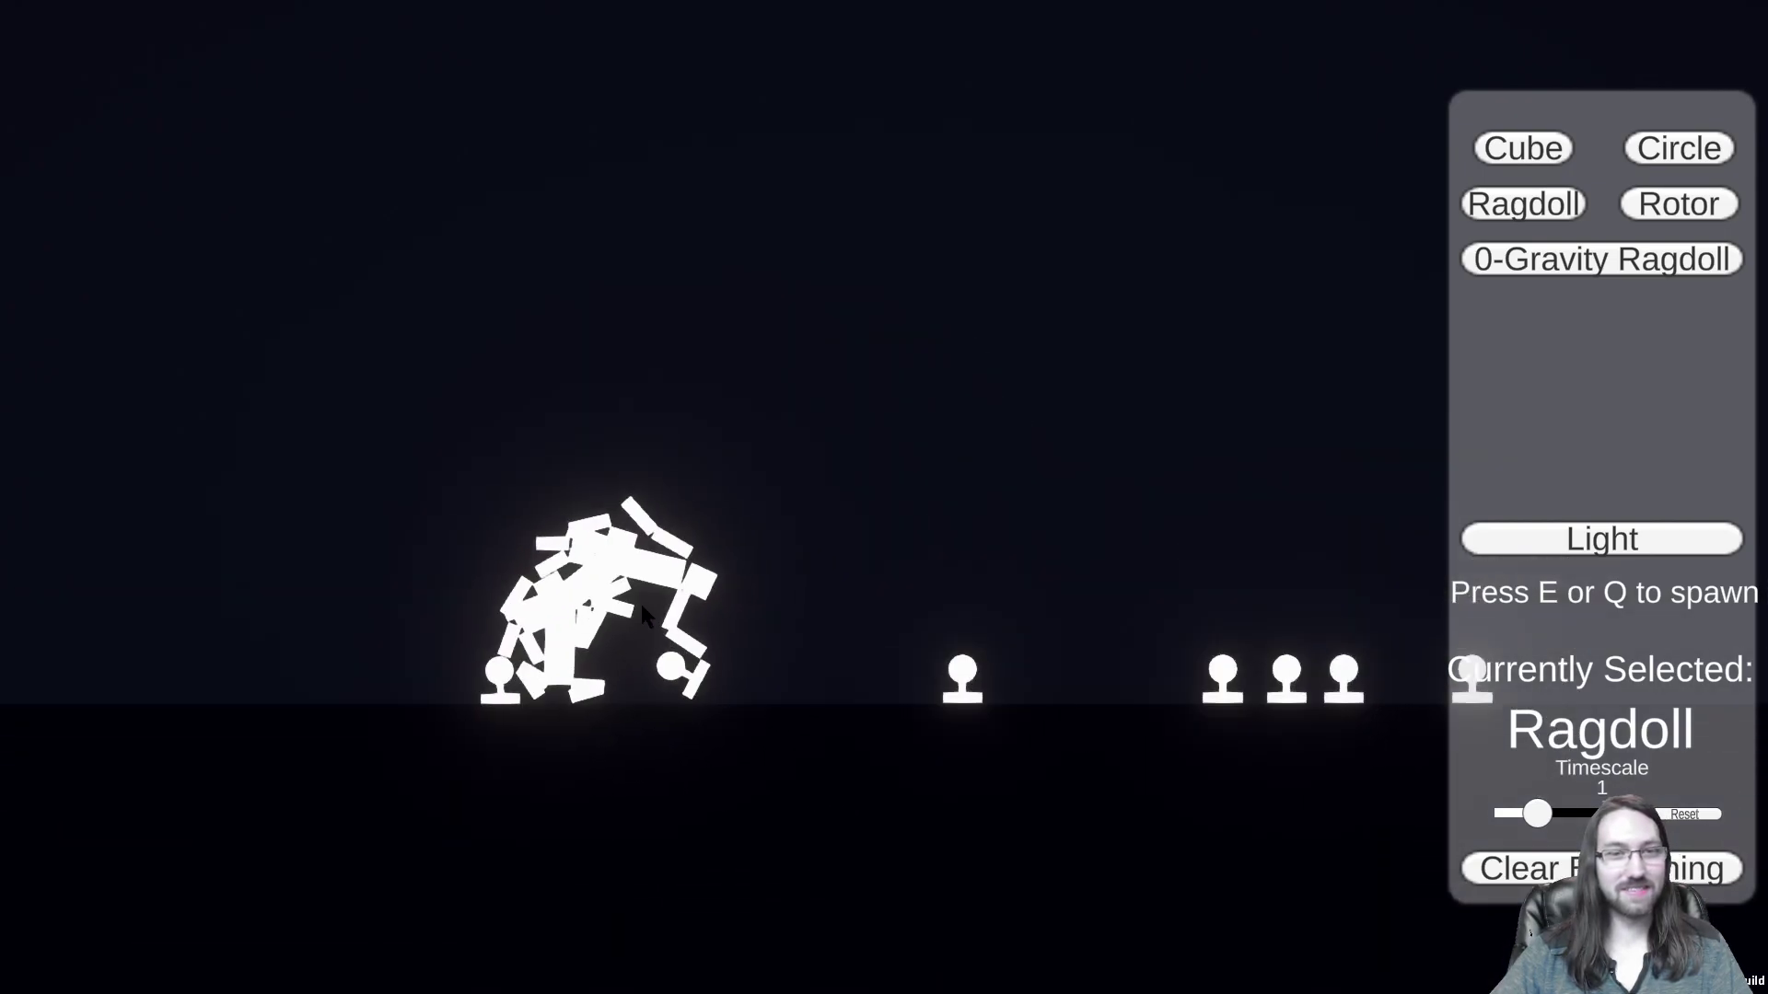
pyautogui.scroll(-3, 657, 600)
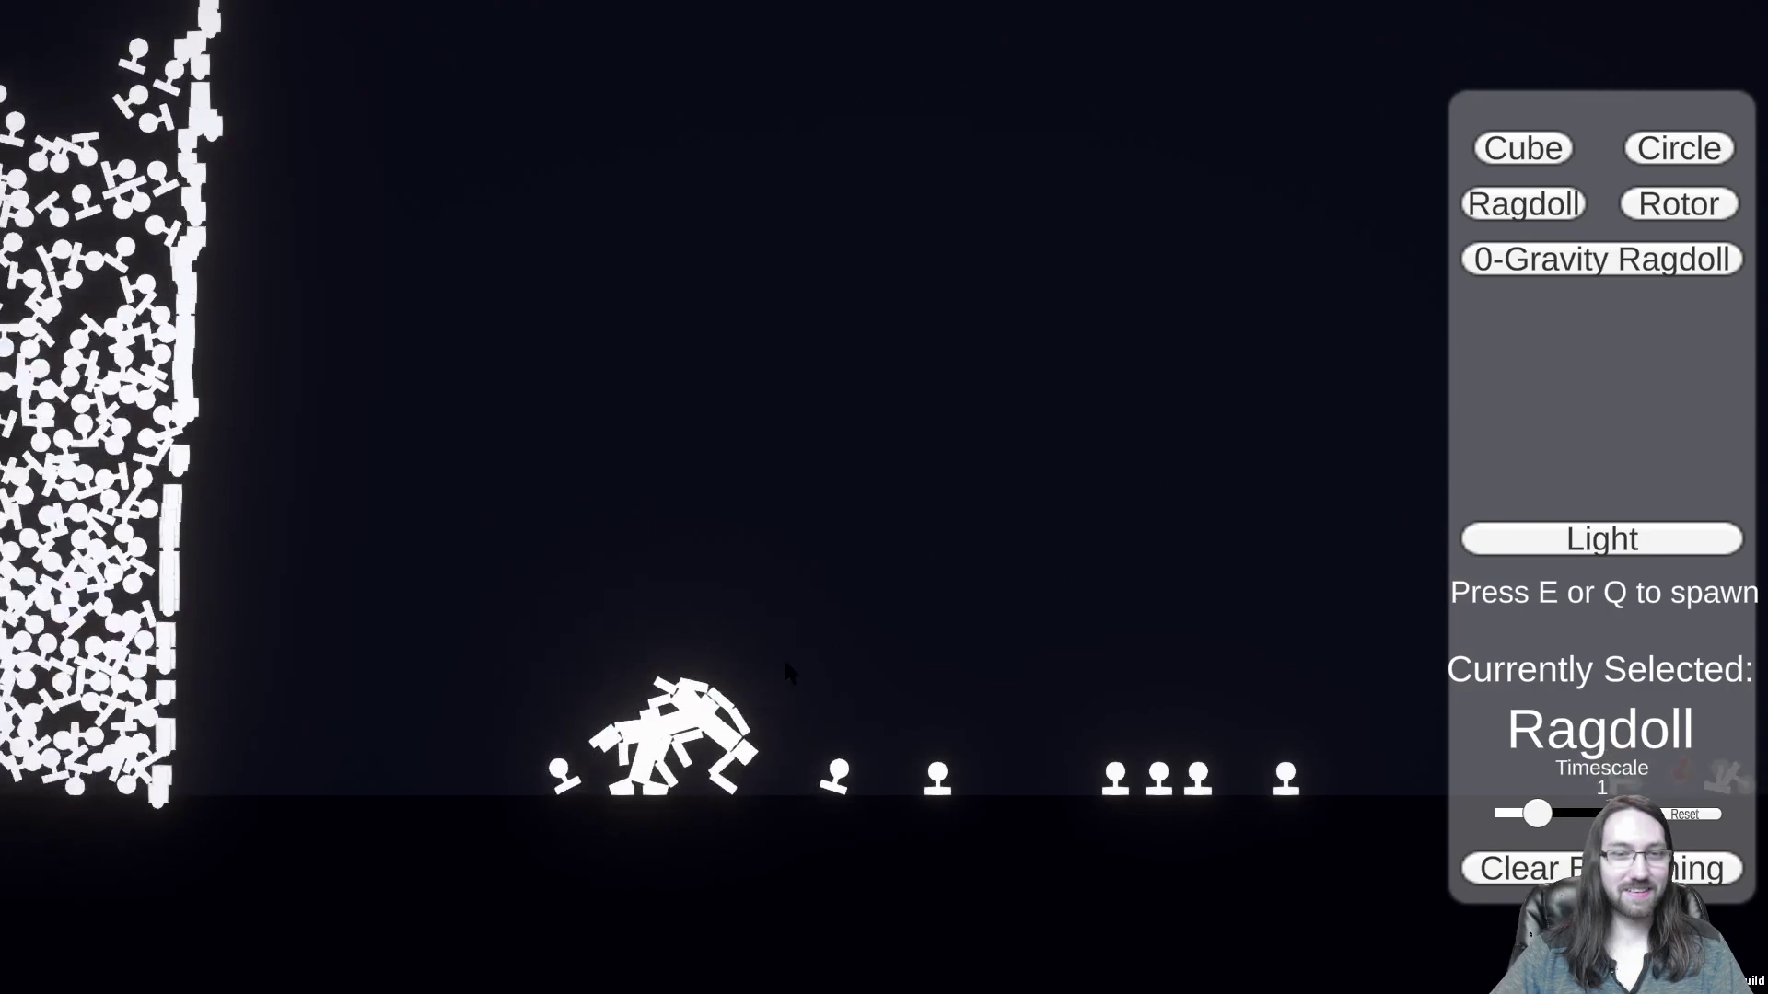
pyautogui.moveTo(792, 721); pyautogui.dragTo(871, 462)
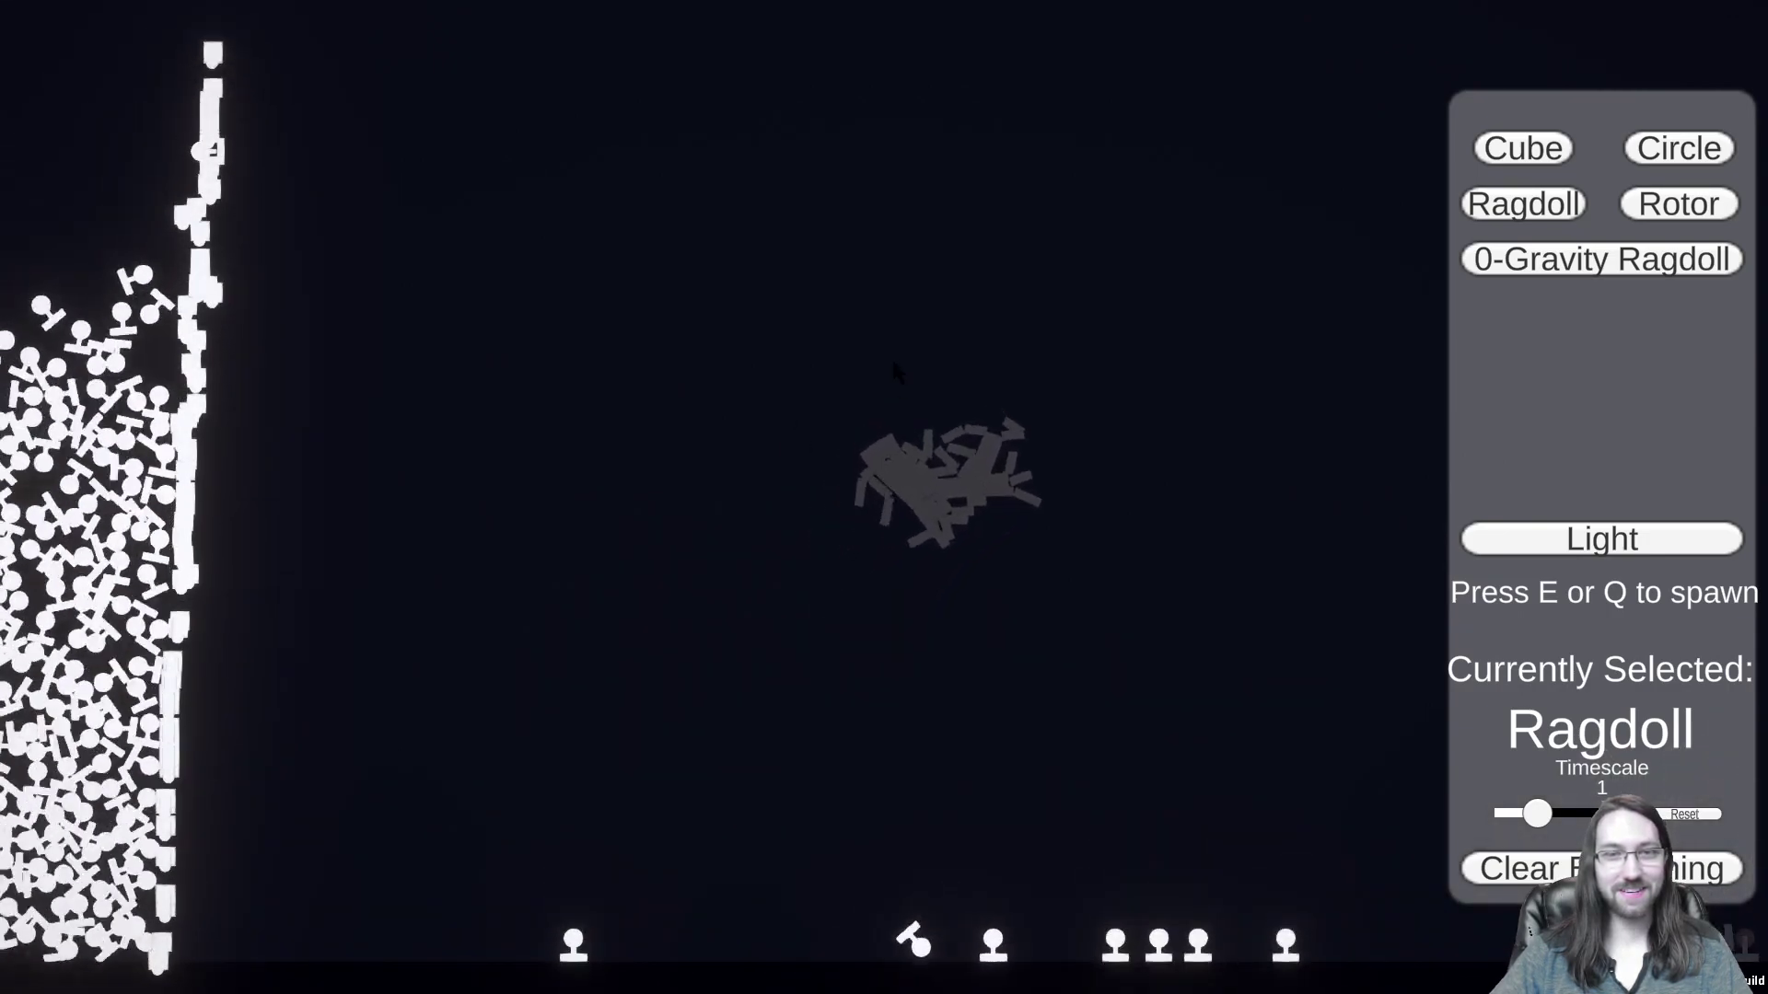
pyautogui.moveTo(941, 575); pyautogui.dragTo(950, 772)
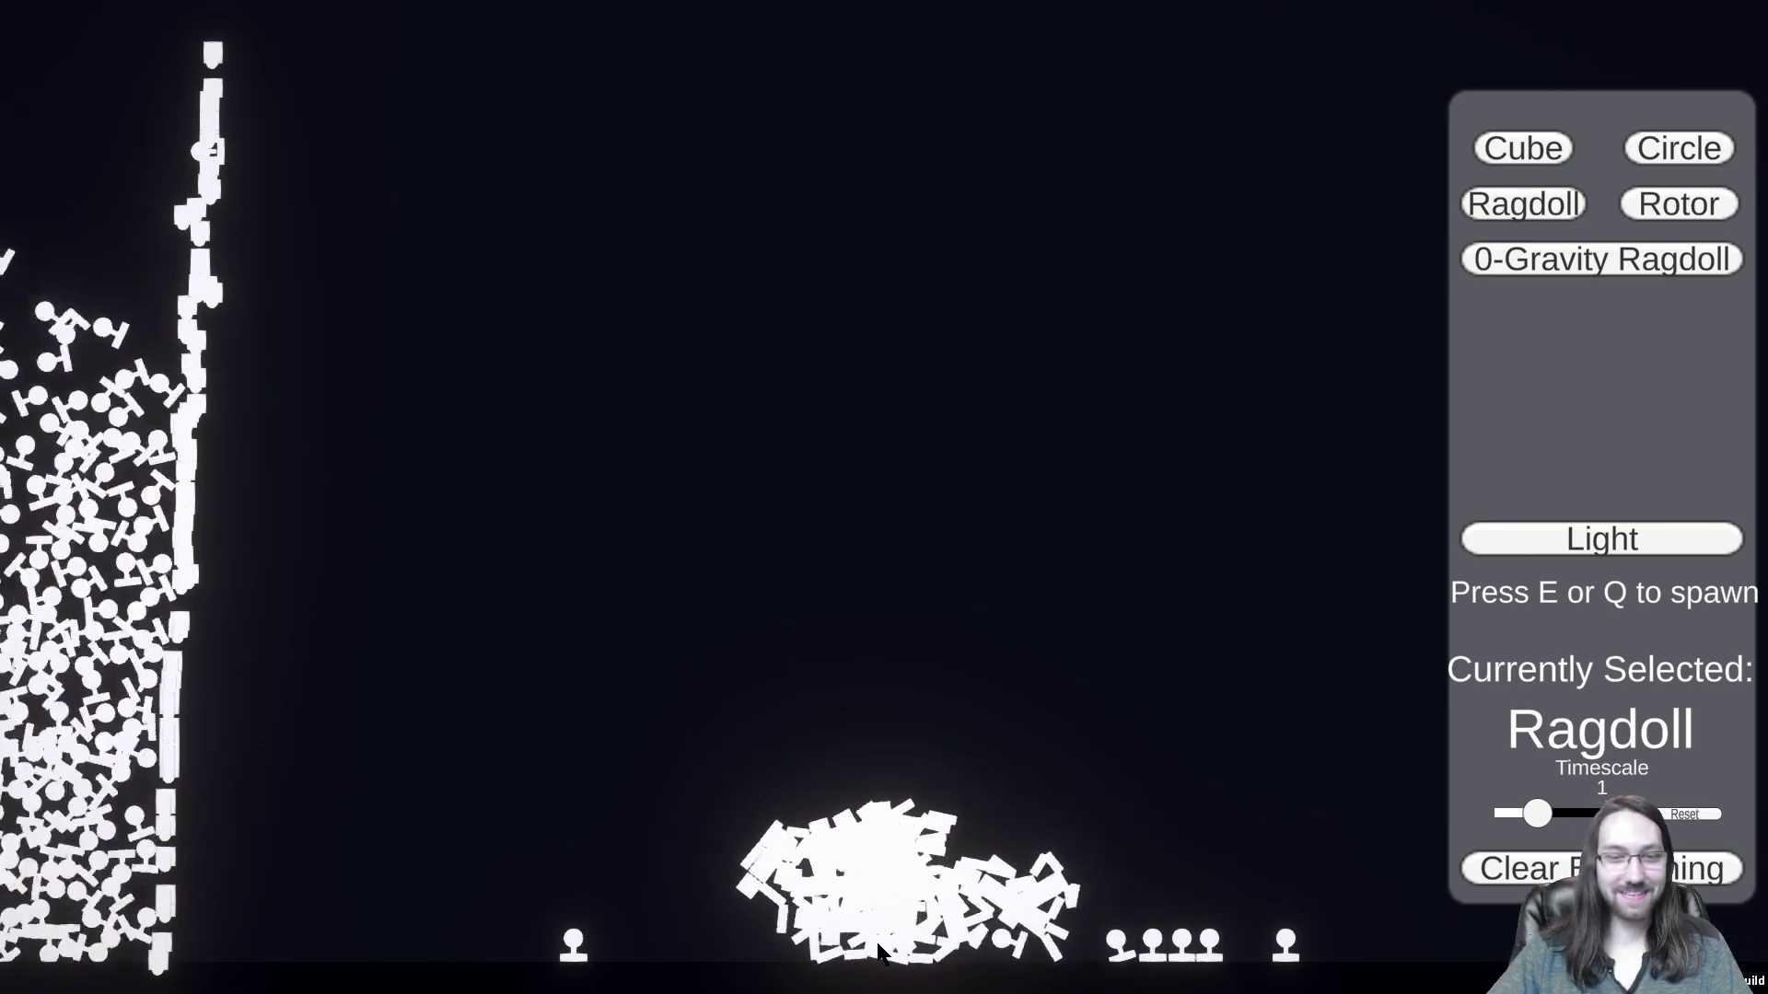
pyautogui.press('s')
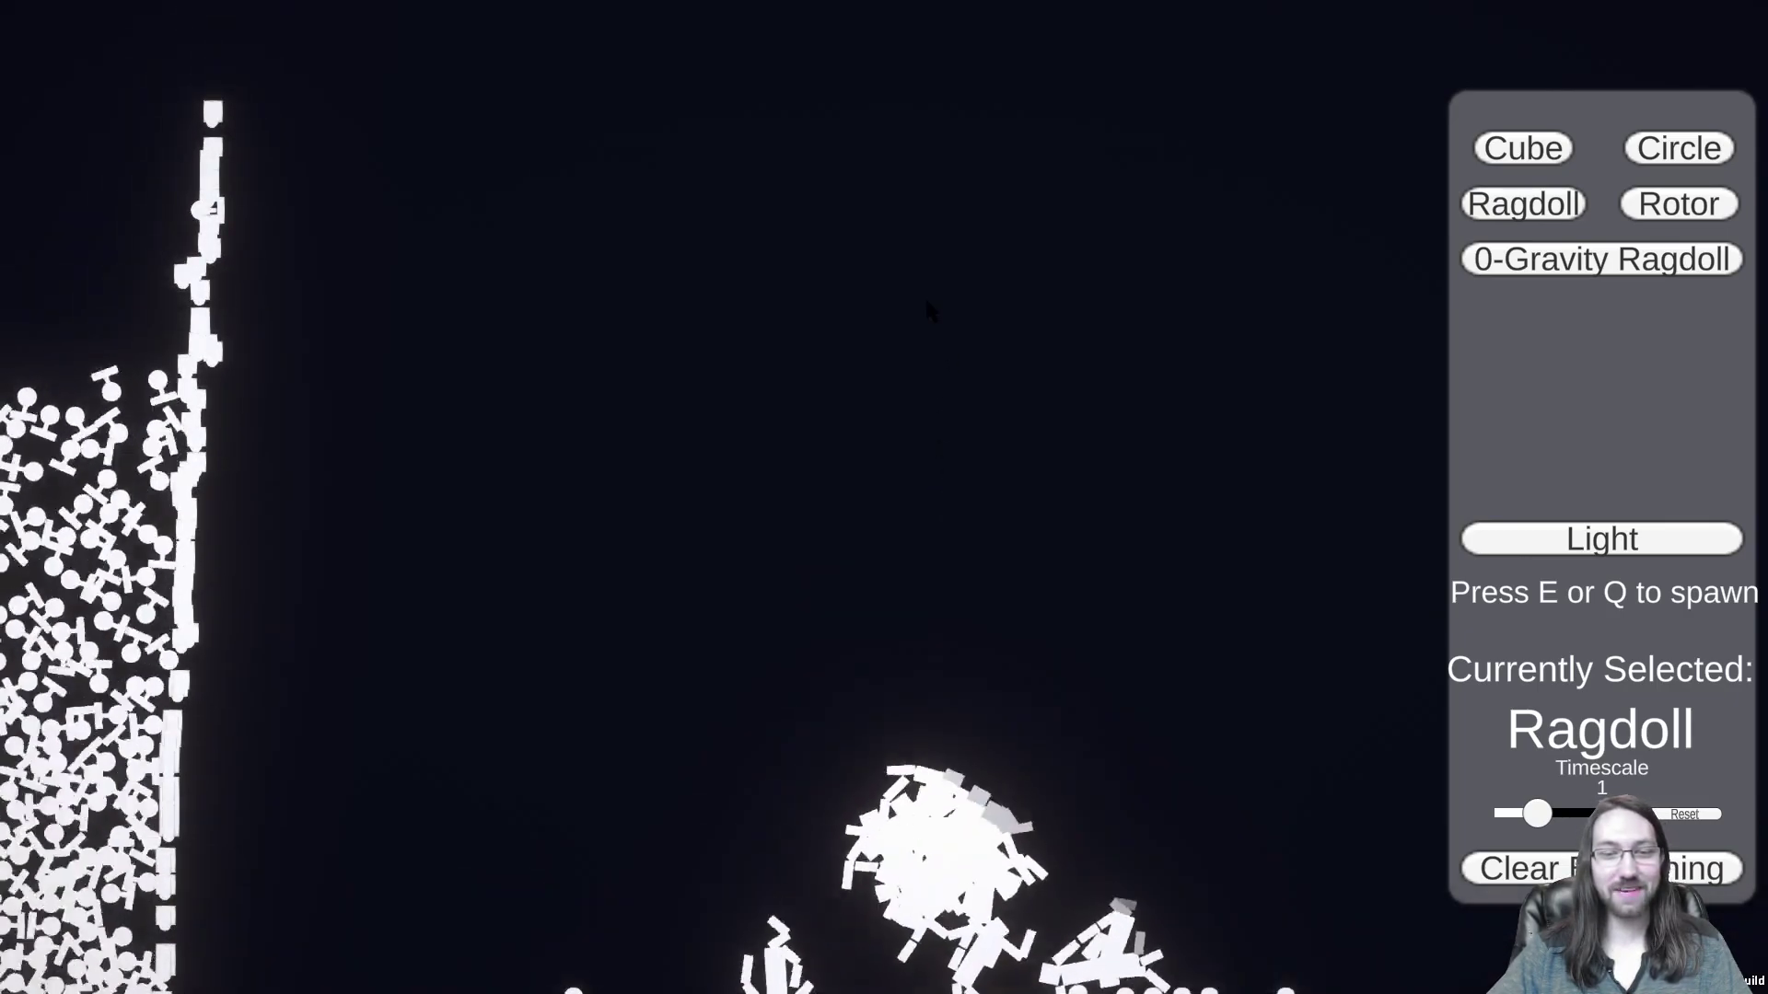
pyautogui.scroll(-2, 924, 295)
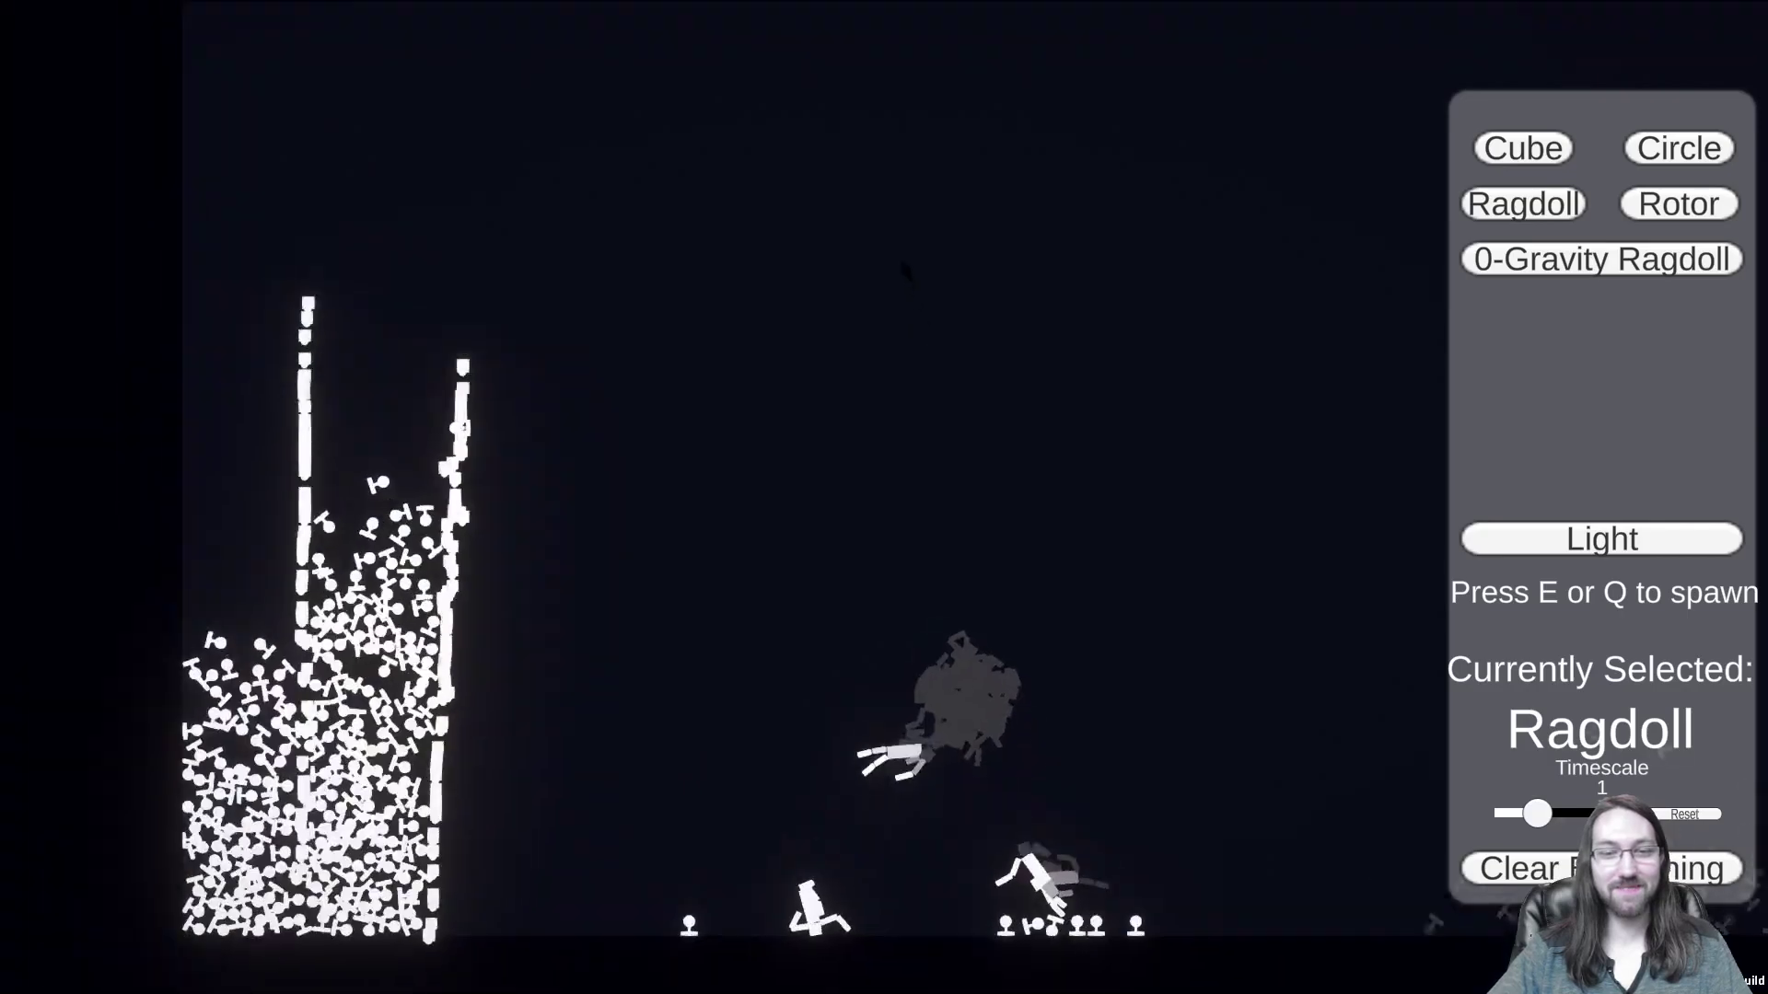
pyautogui.press('w')
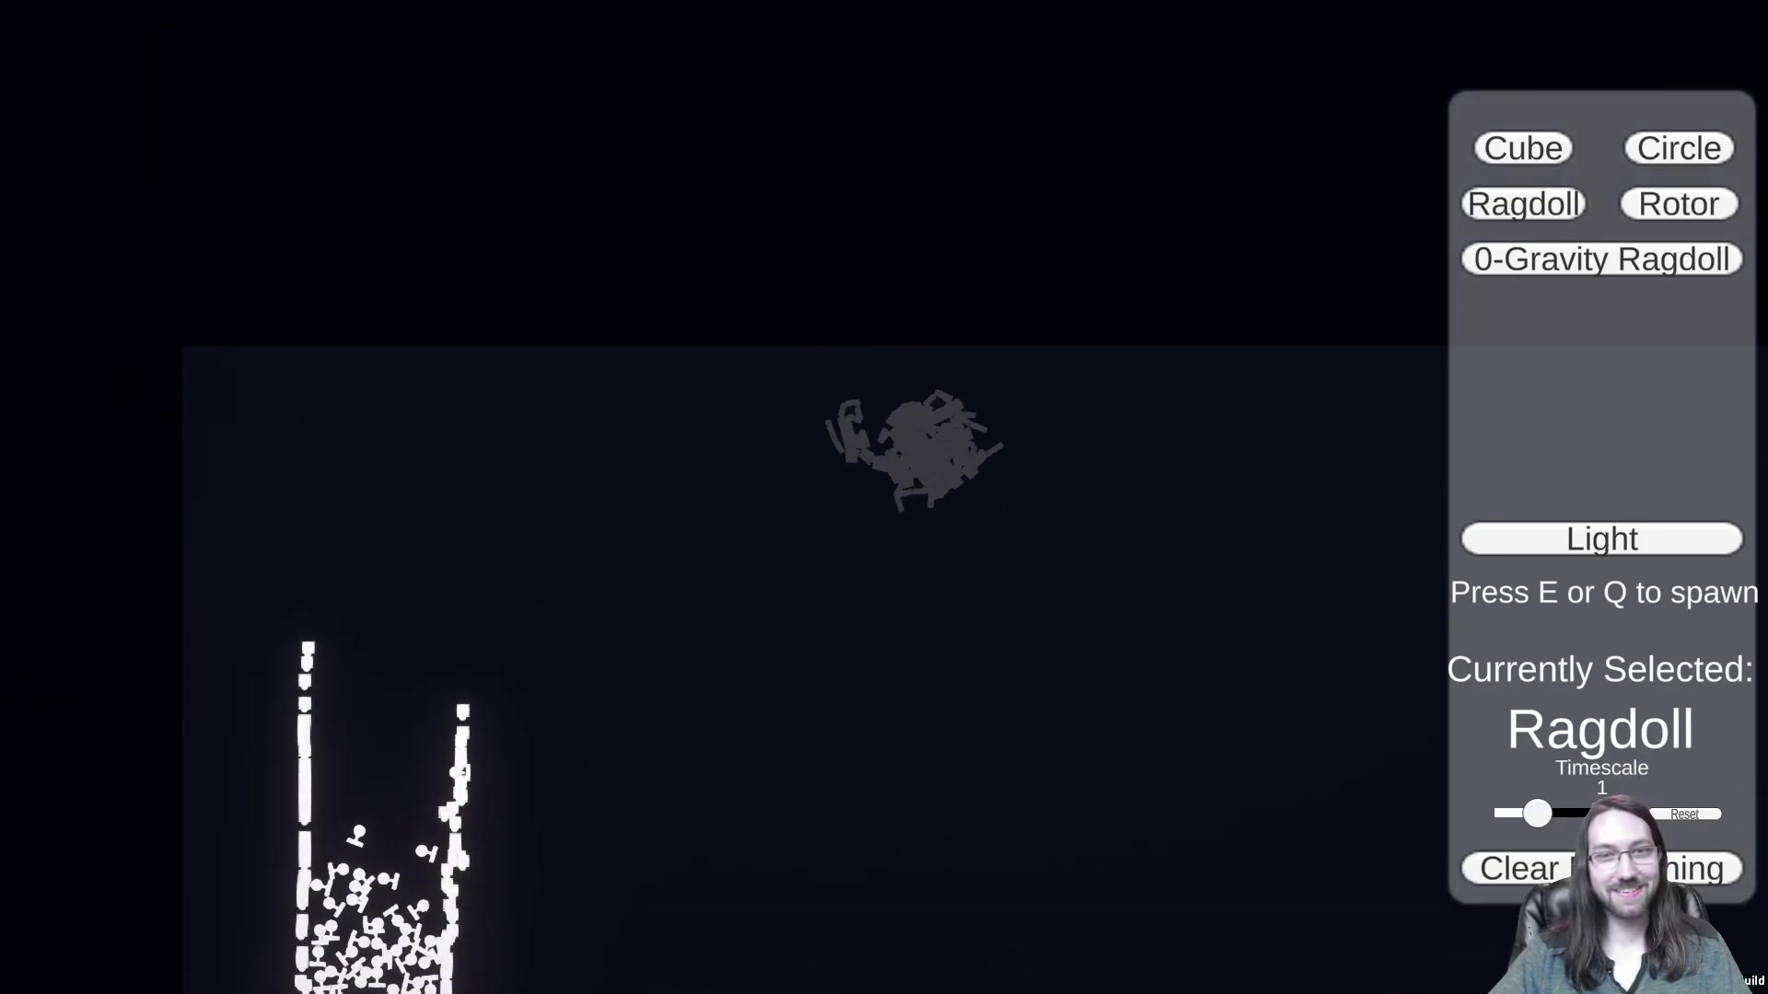
pyautogui.press('a')
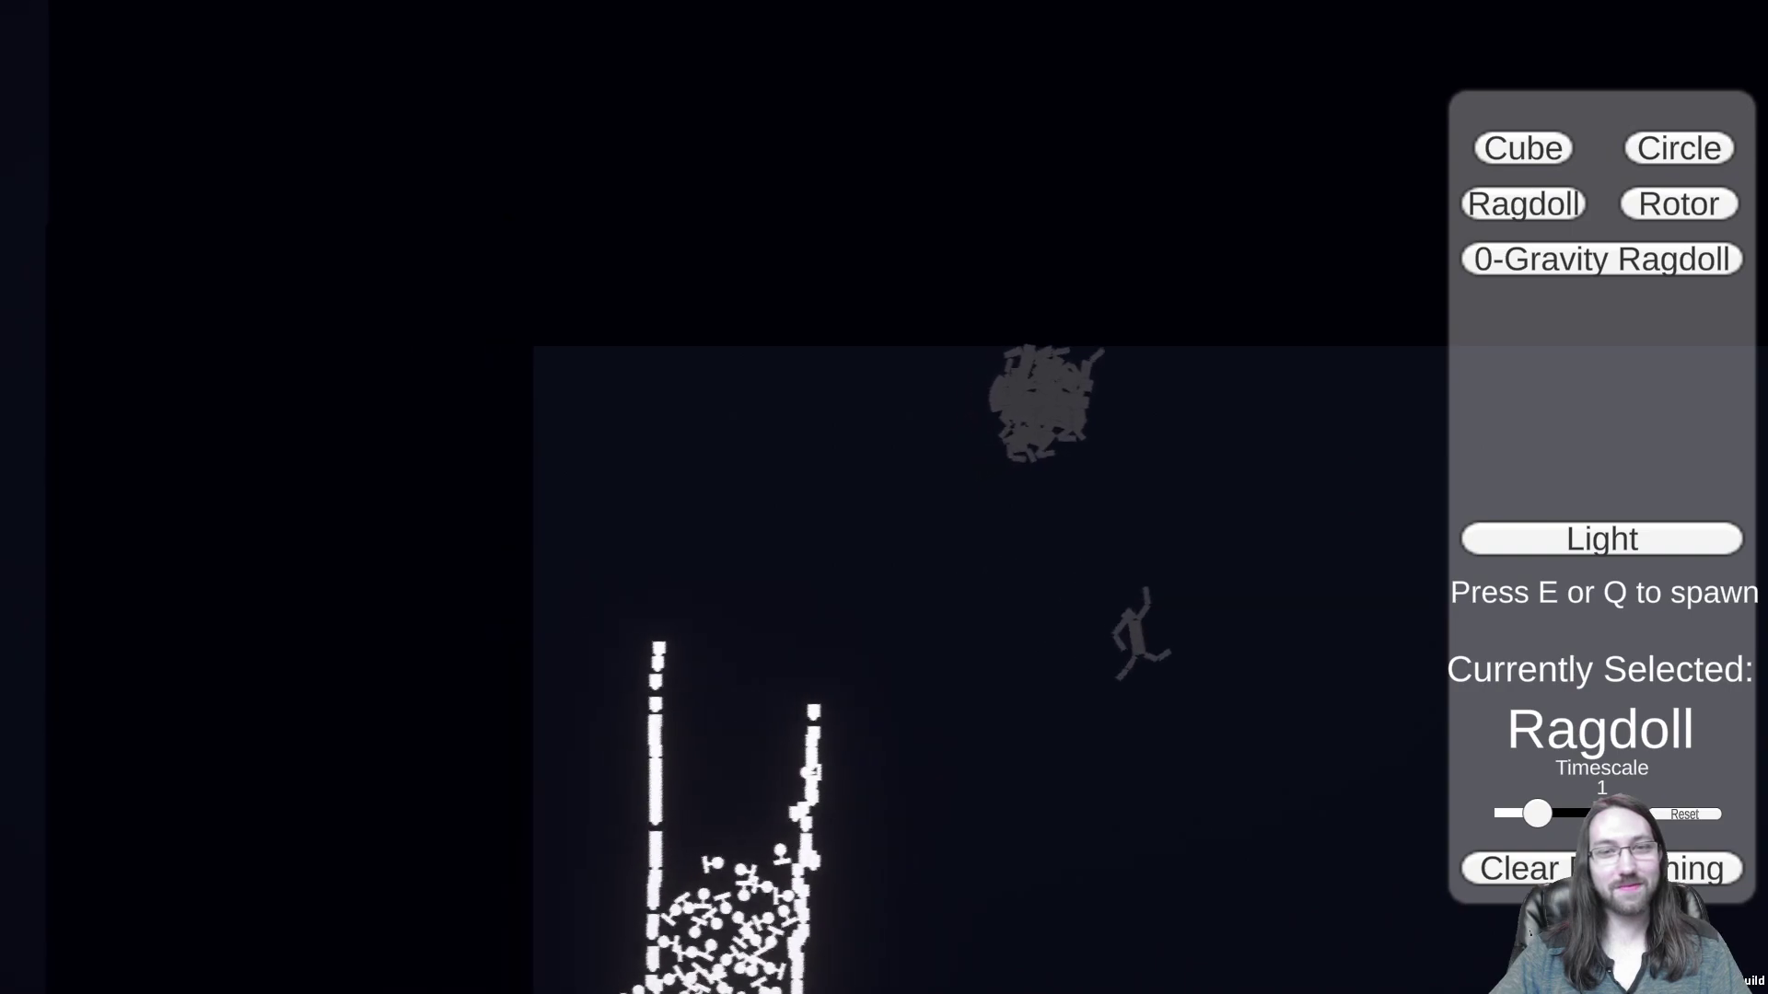
pyautogui.press('s')
pyautogui.press('d')
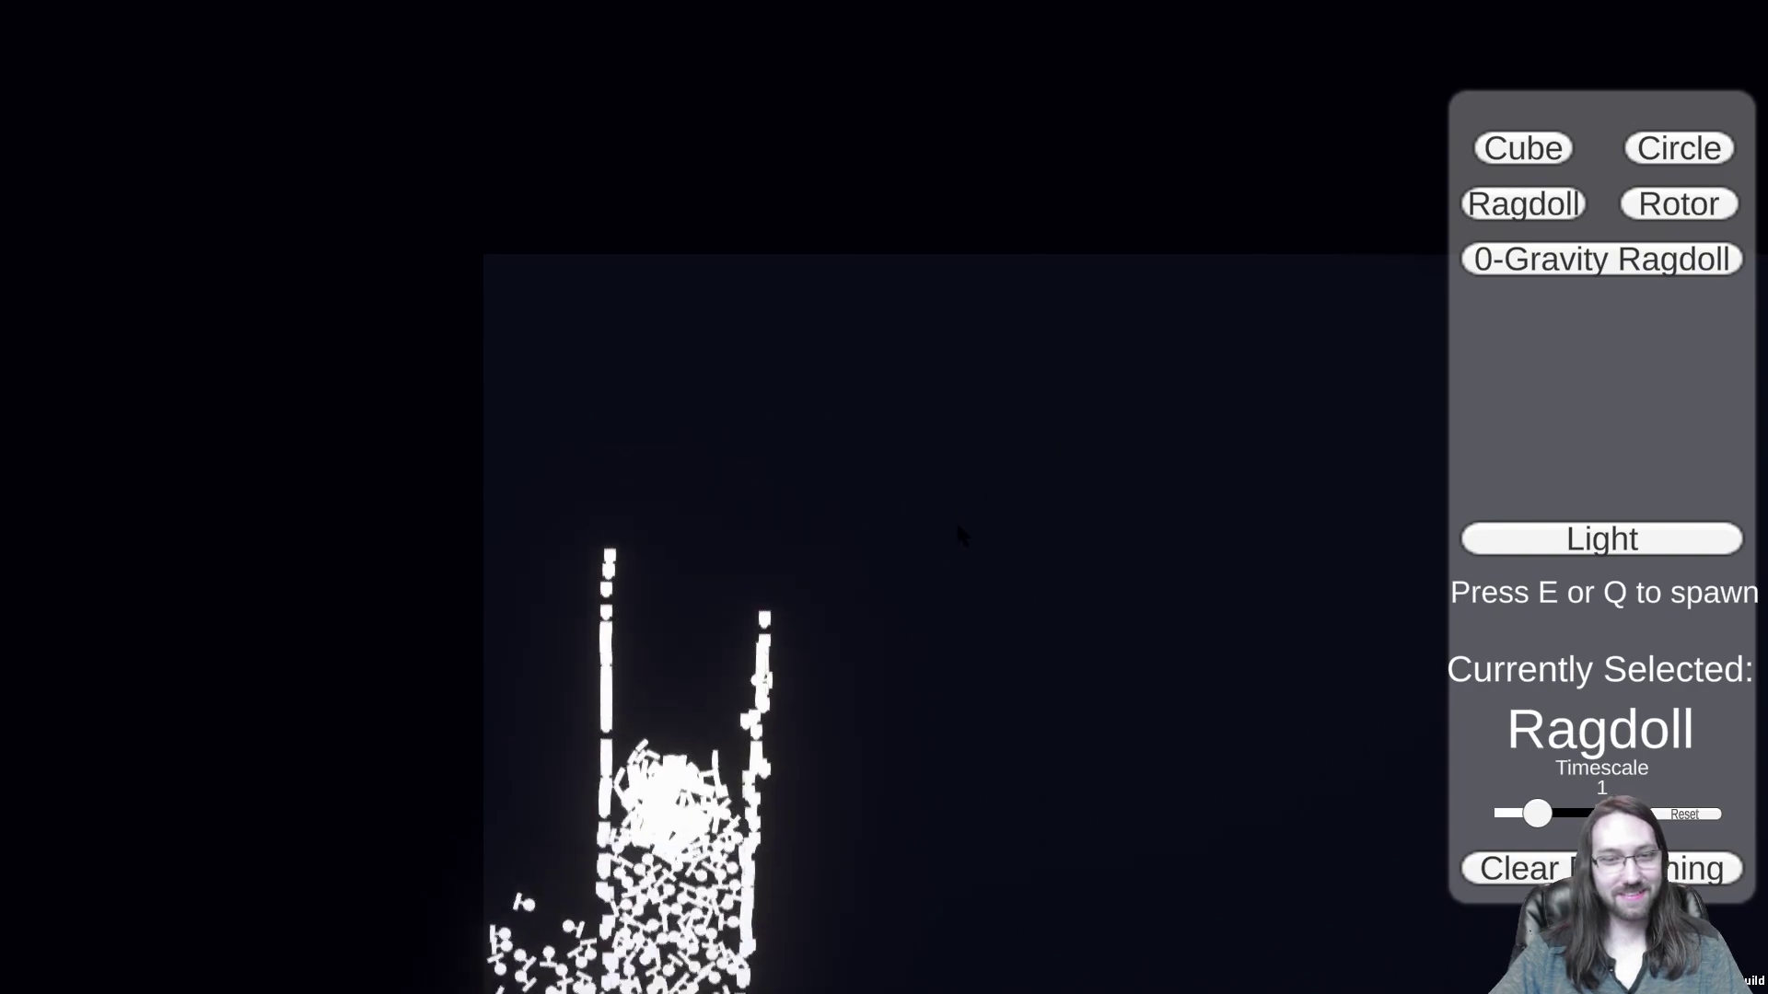
pyautogui.press('s')
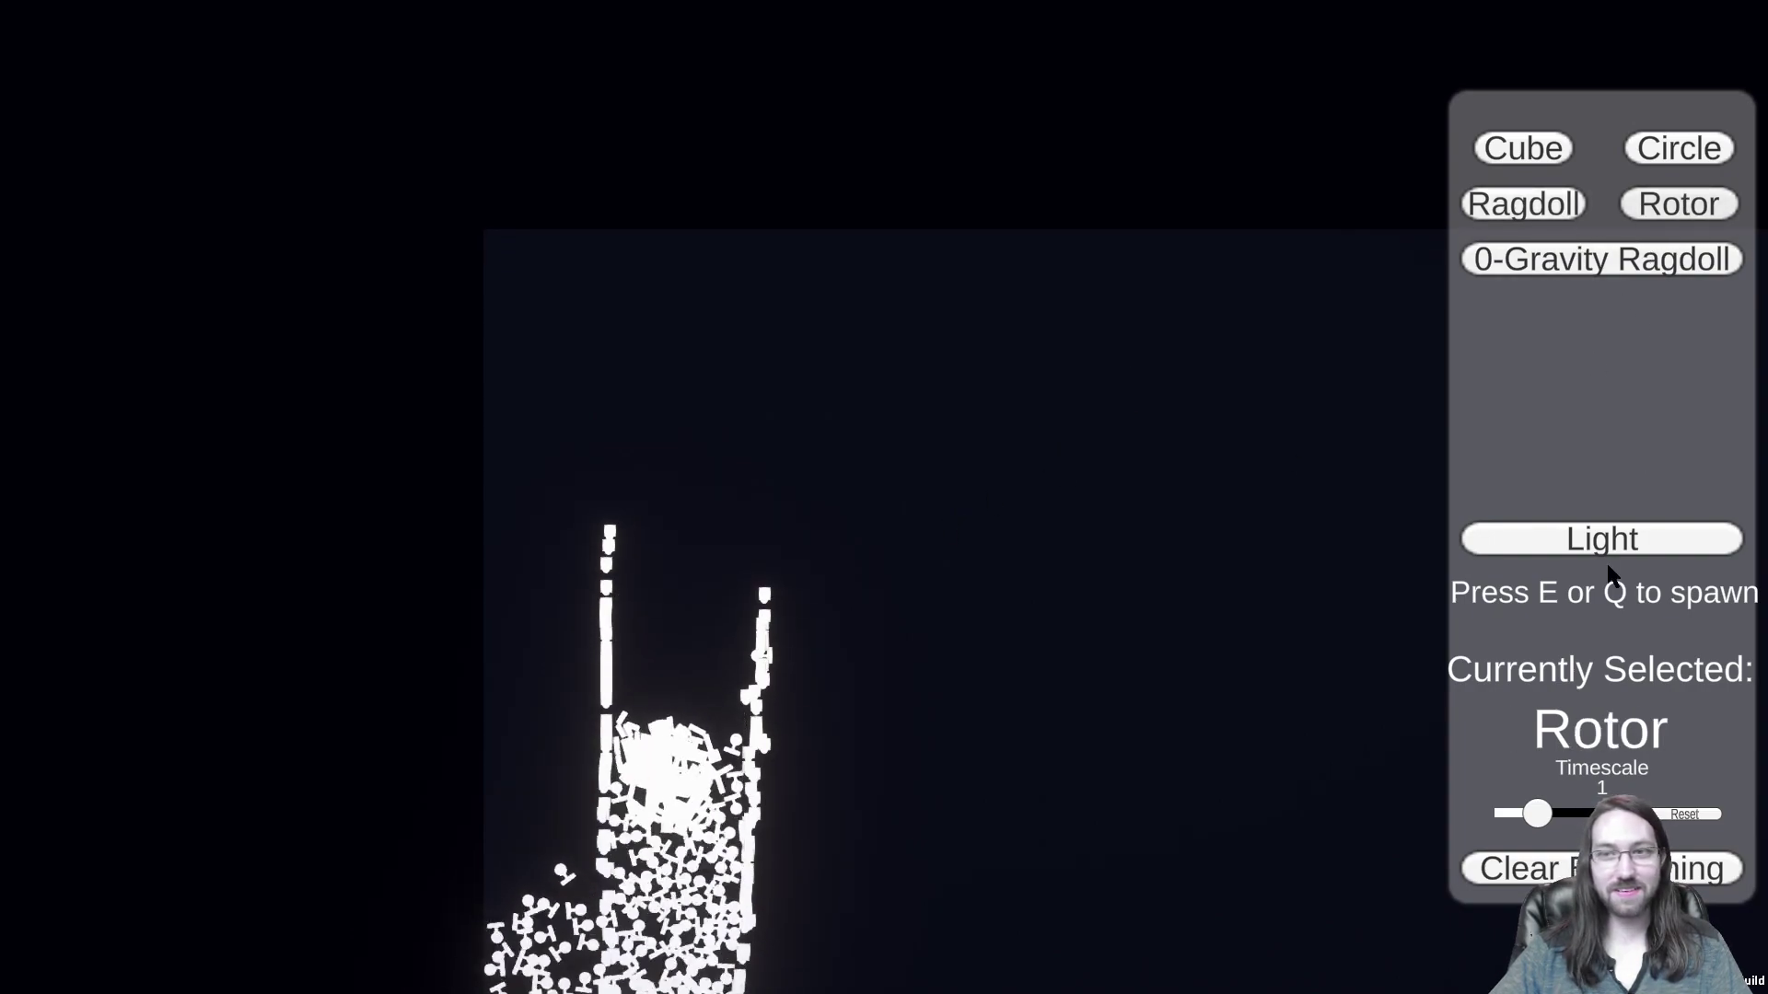
# Step: Zoom in and spawn a rotor next to the ragdoll tower with E
pyautogui.scroll(2, 597, 552)
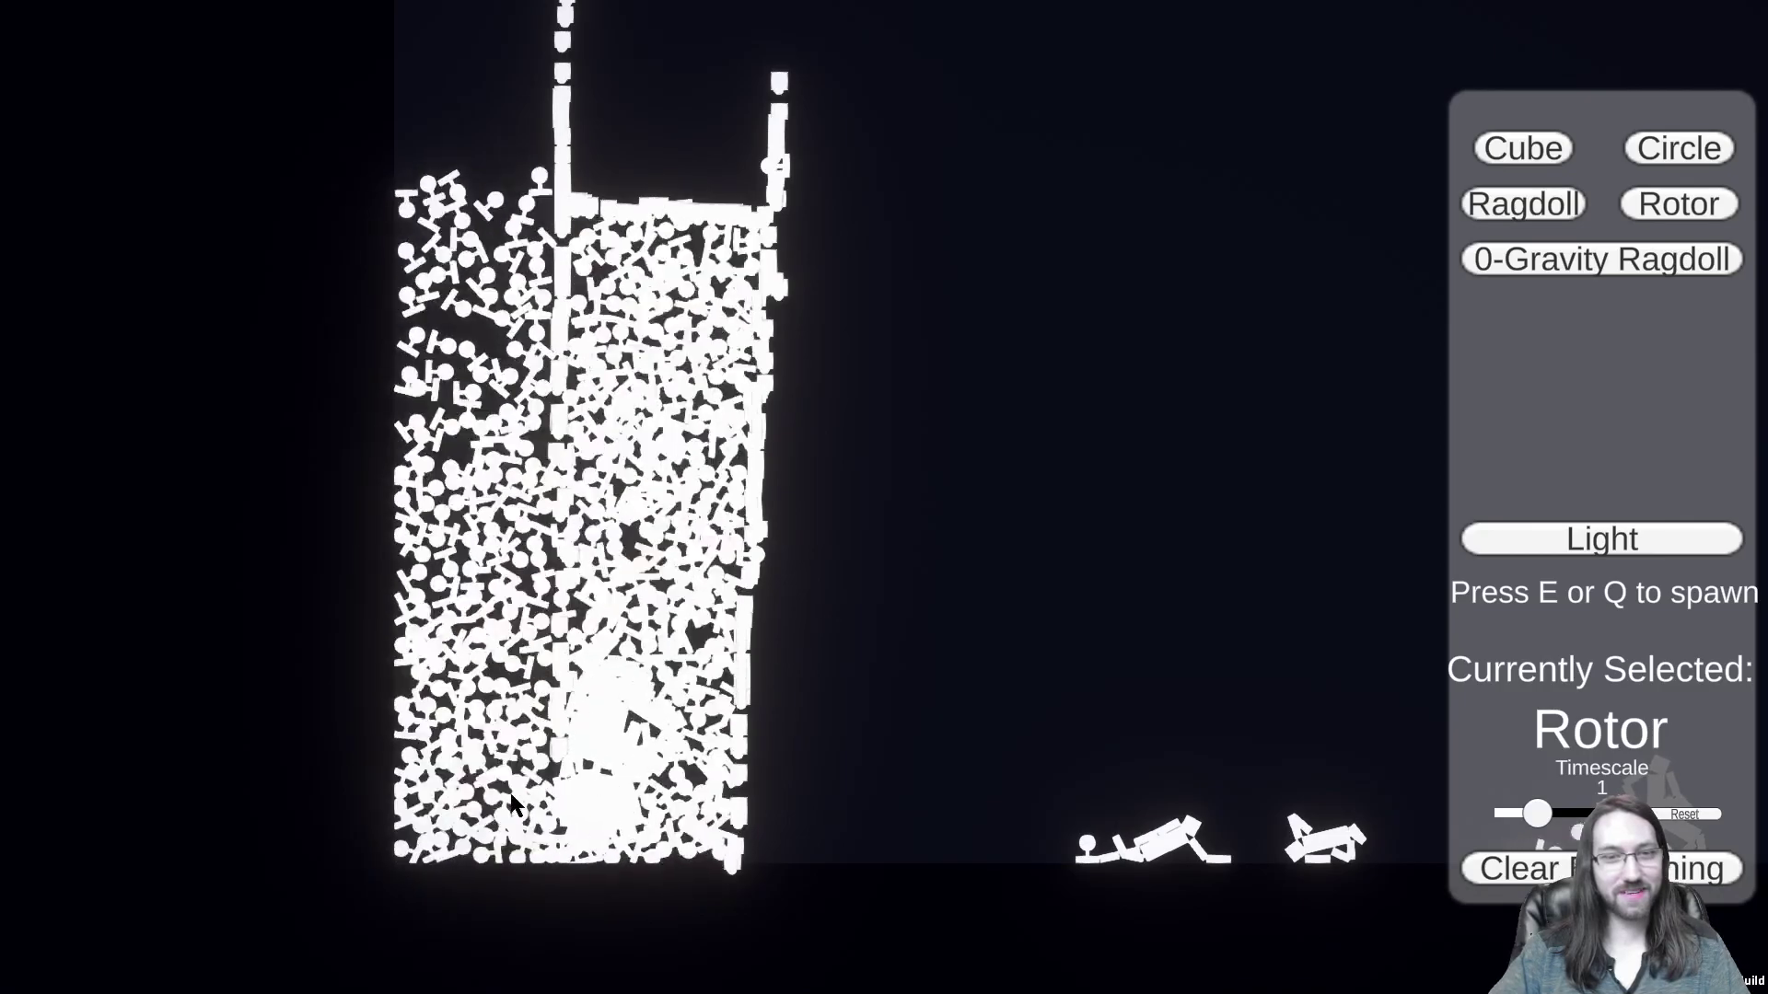
pyautogui.press('e')
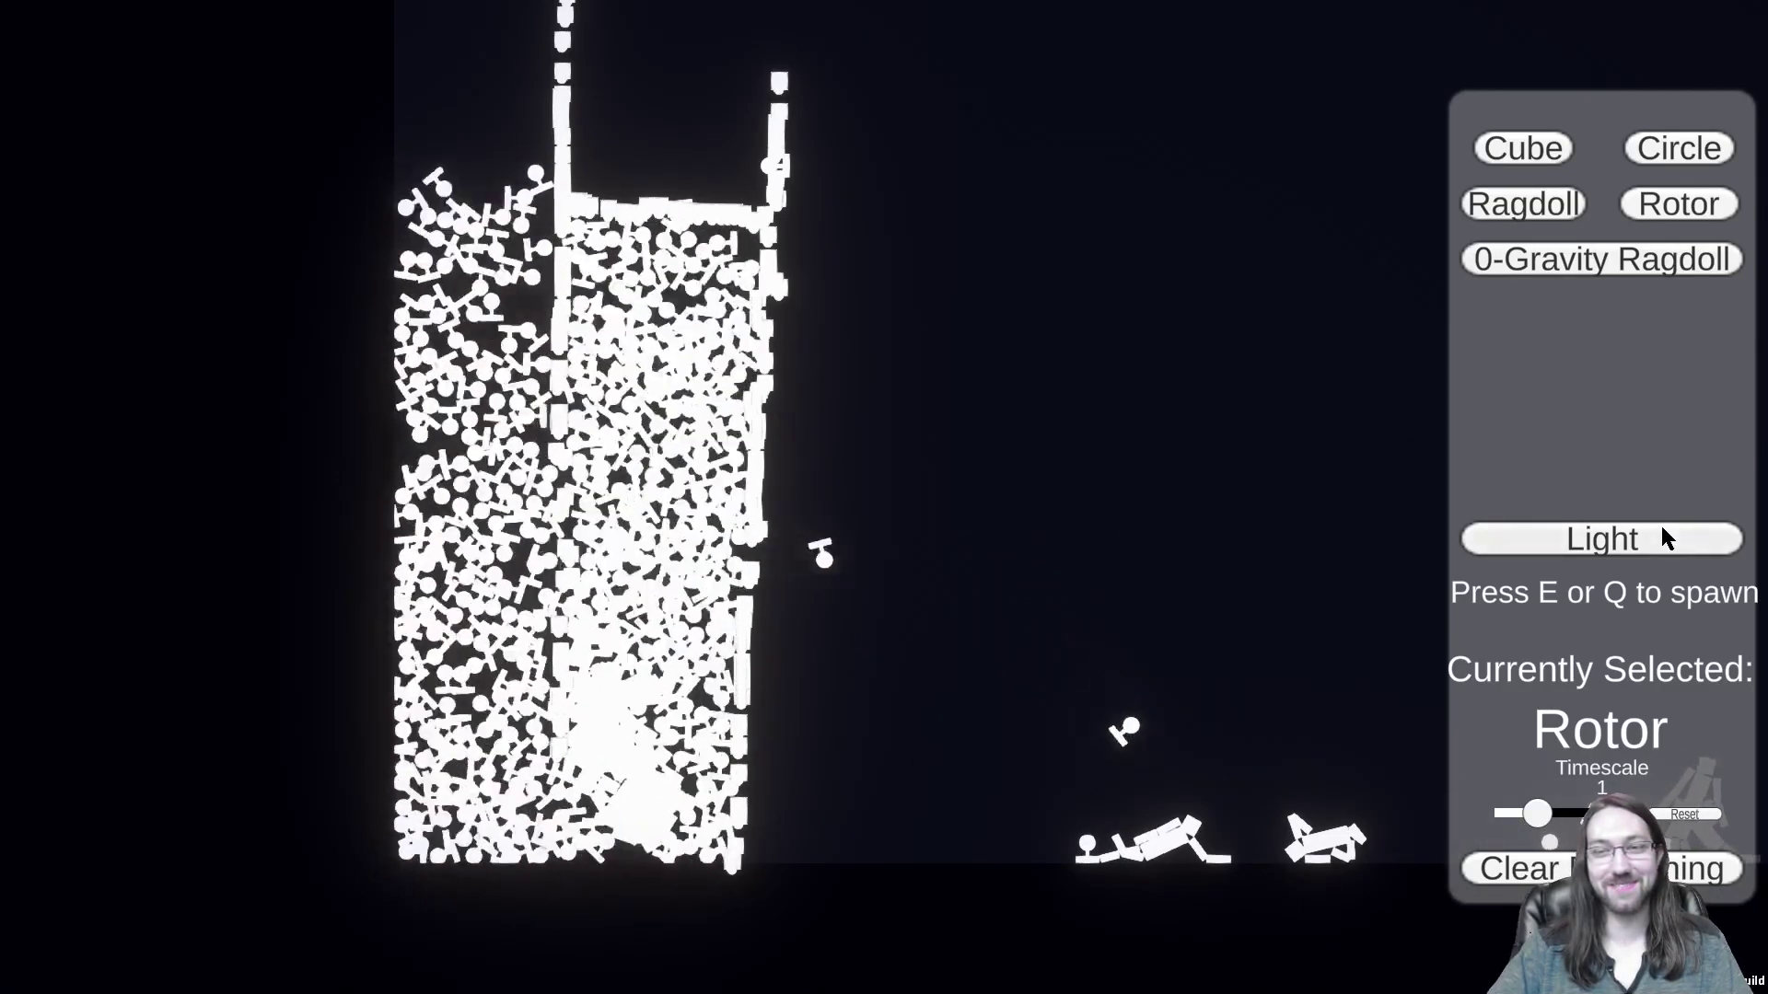
# Step: Make Light the spawn type and place one light in mid-air beside the ragdoll pile
pyautogui.click(1669, 538)
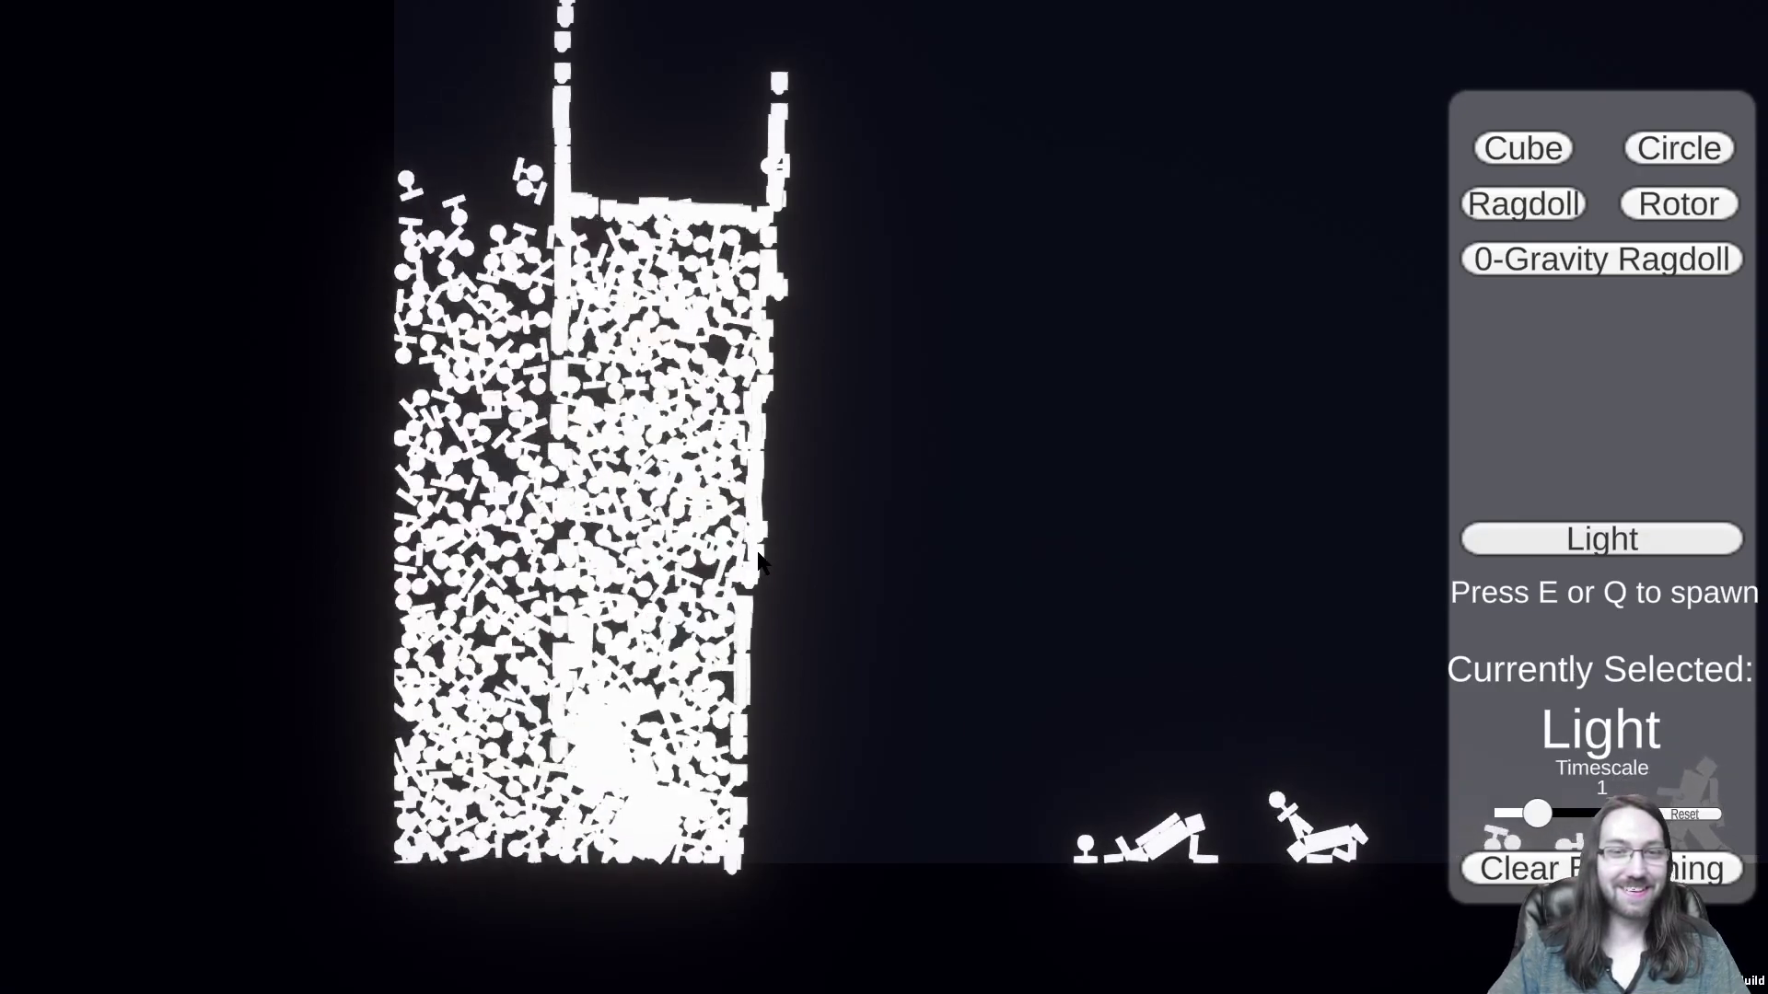
pyautogui.scroll(-2, 829, 554)
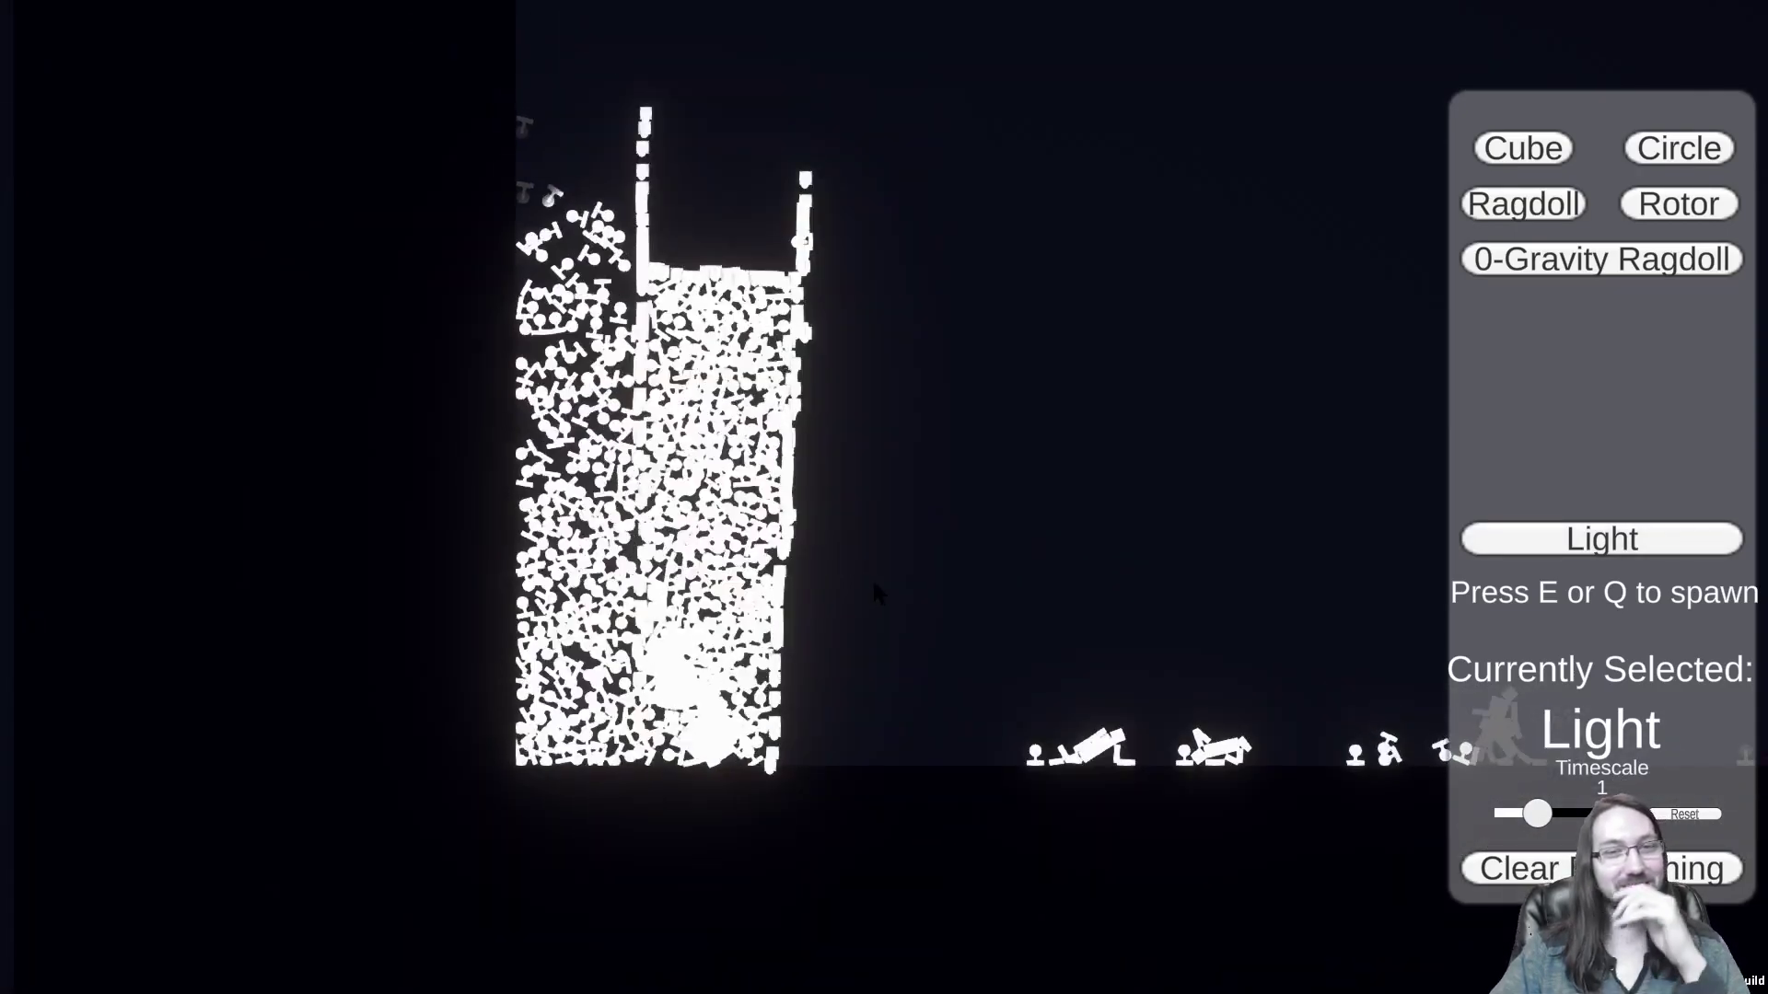
pyautogui.scroll(1, 873, 583)
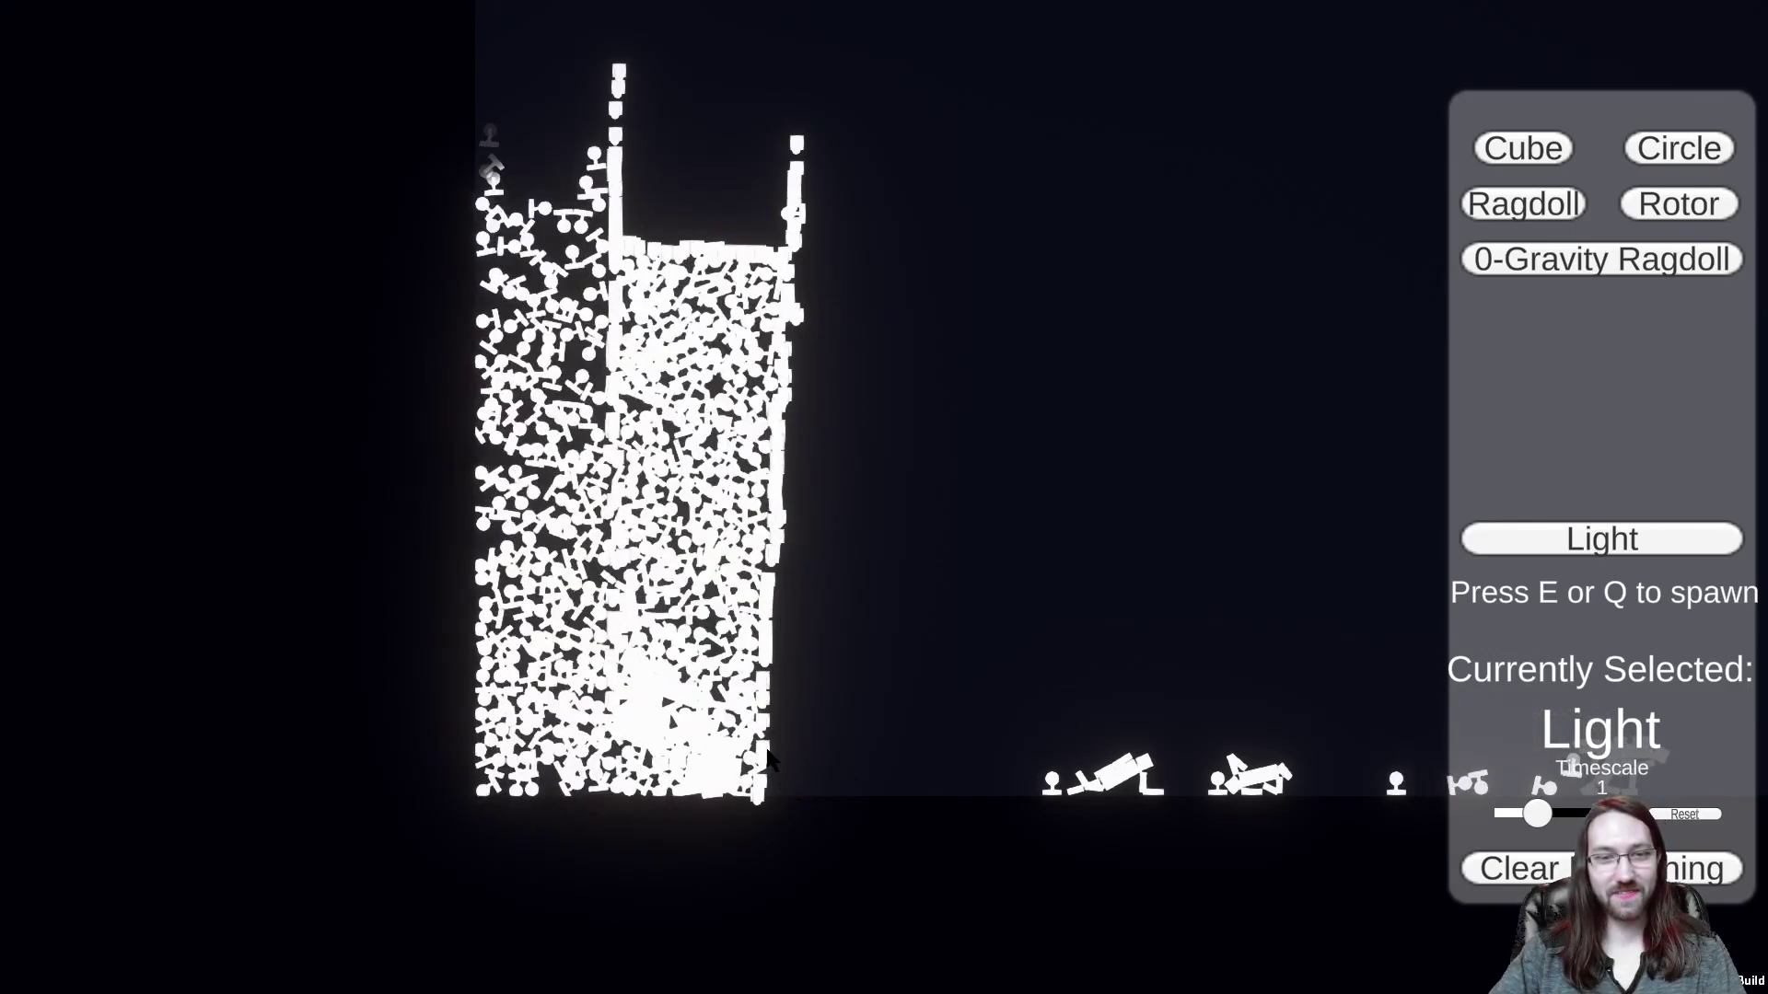
pyautogui.press('e')
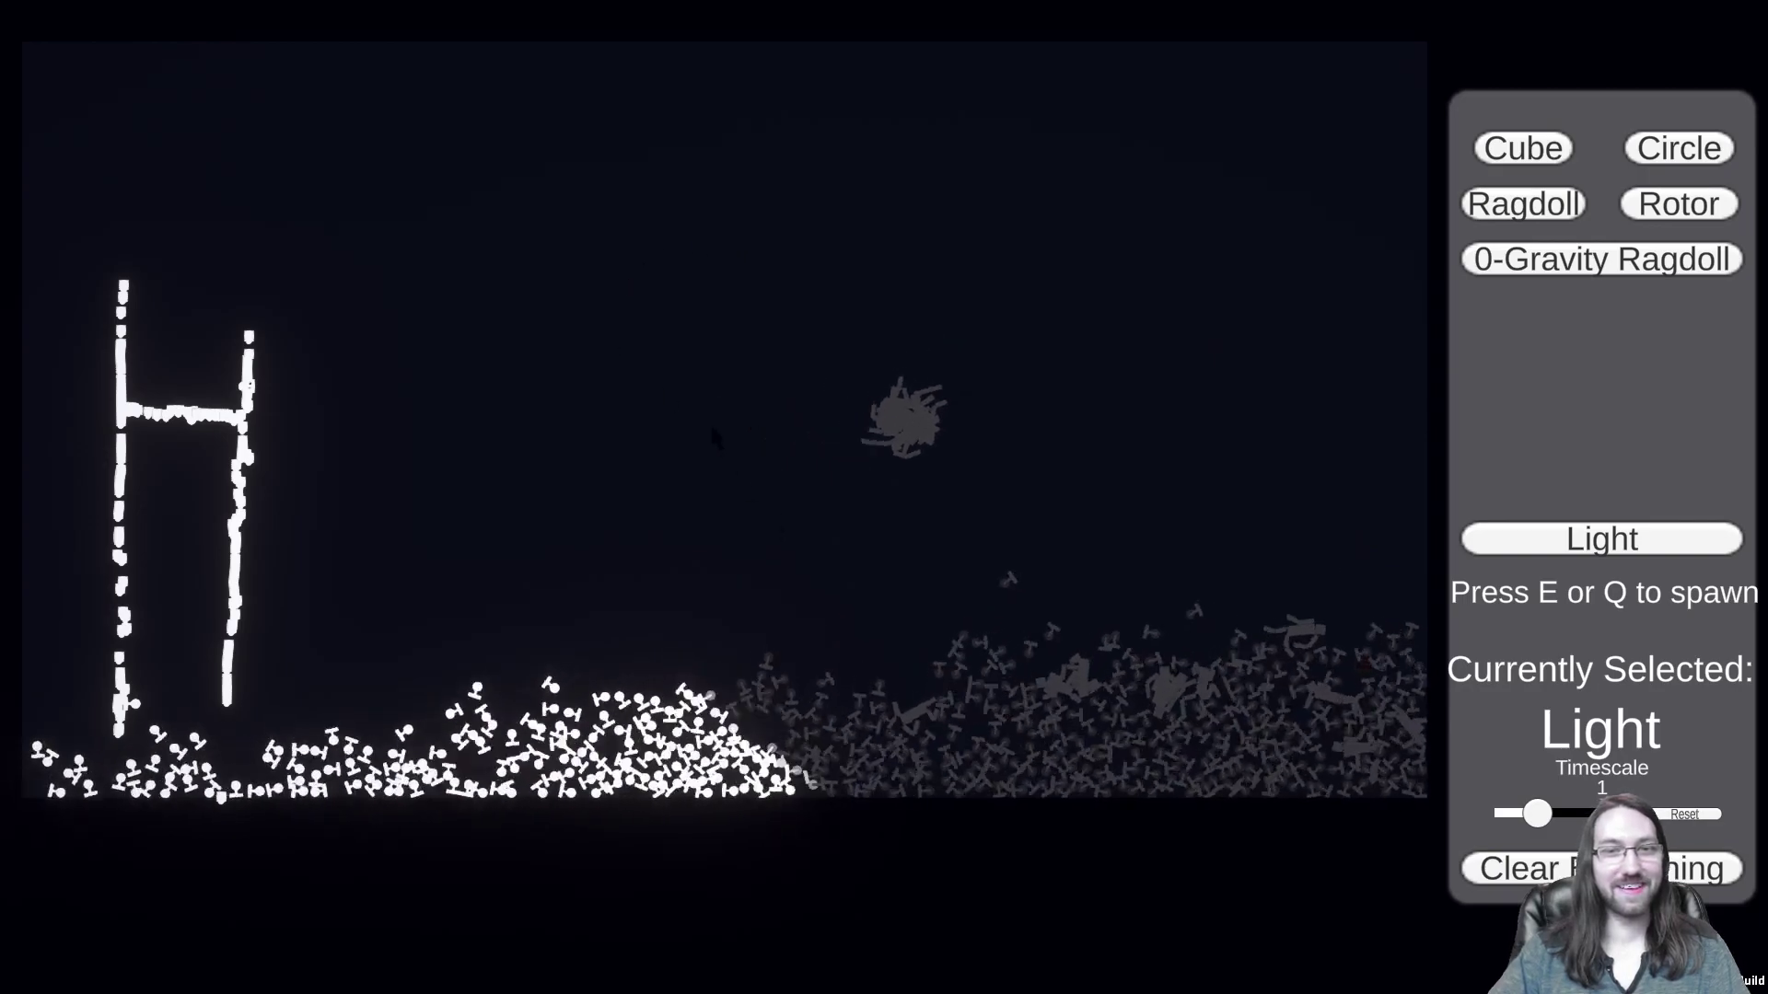
pyautogui.scroll(3, 639, 261)
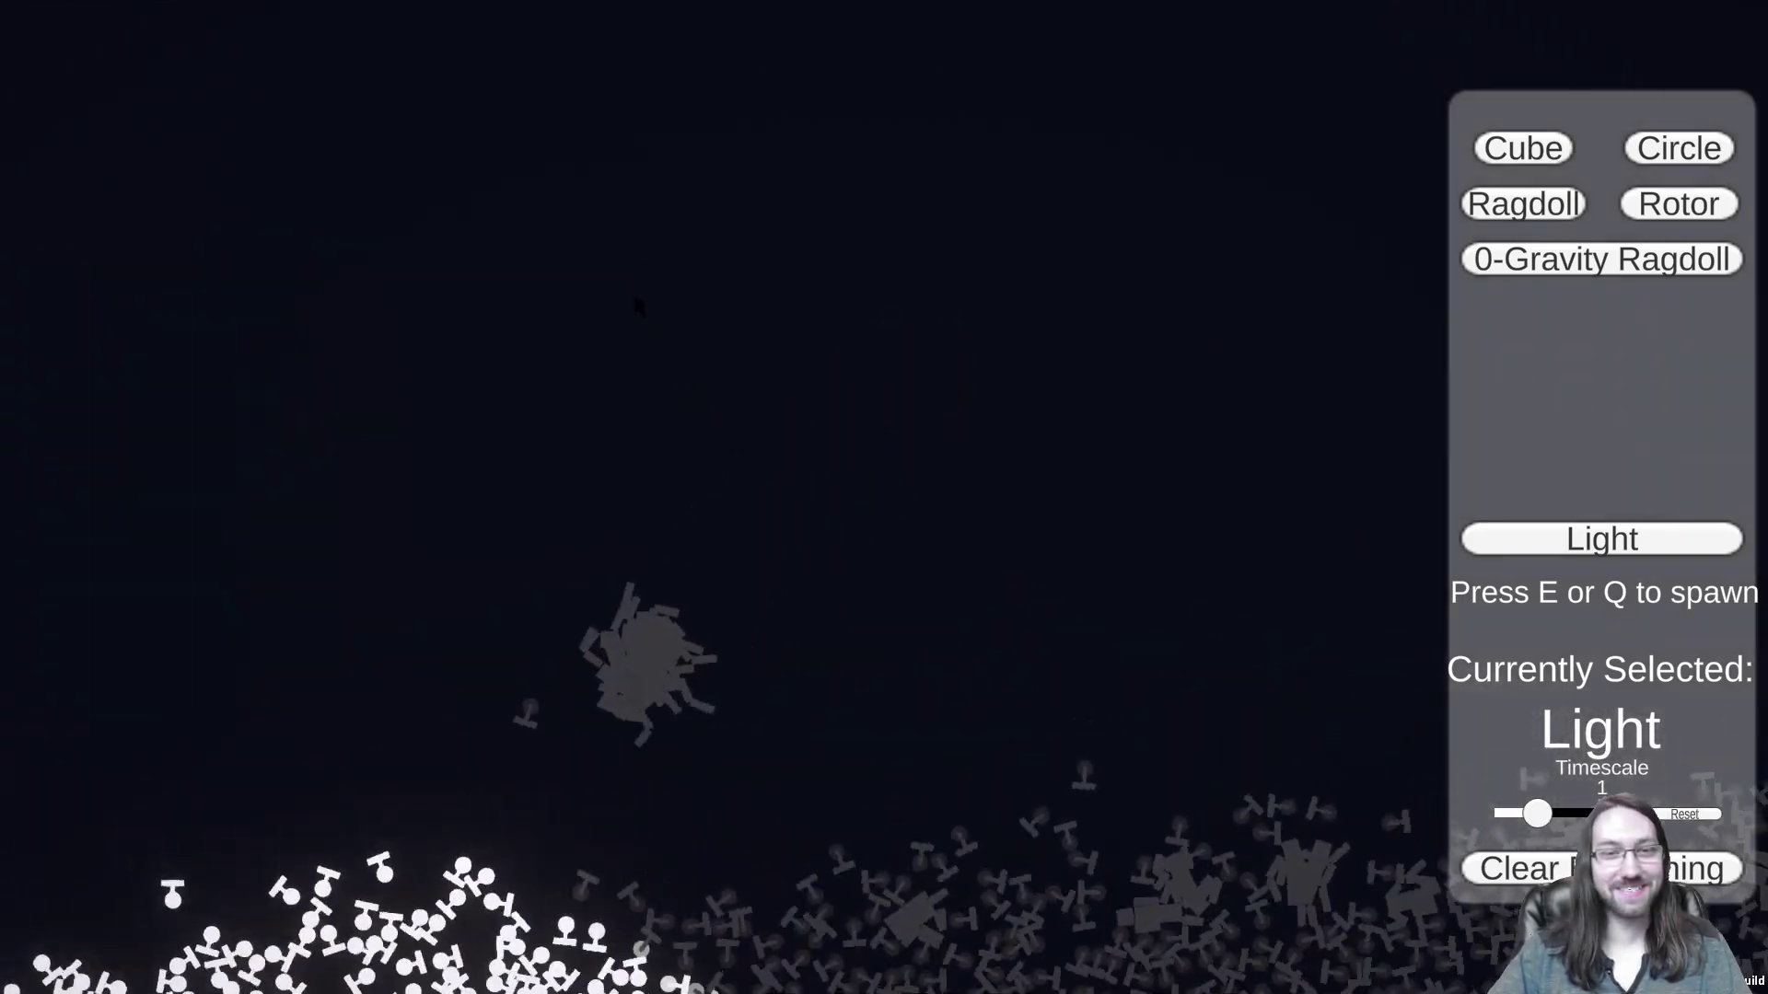
pyautogui.scroll(2, 599, 295)
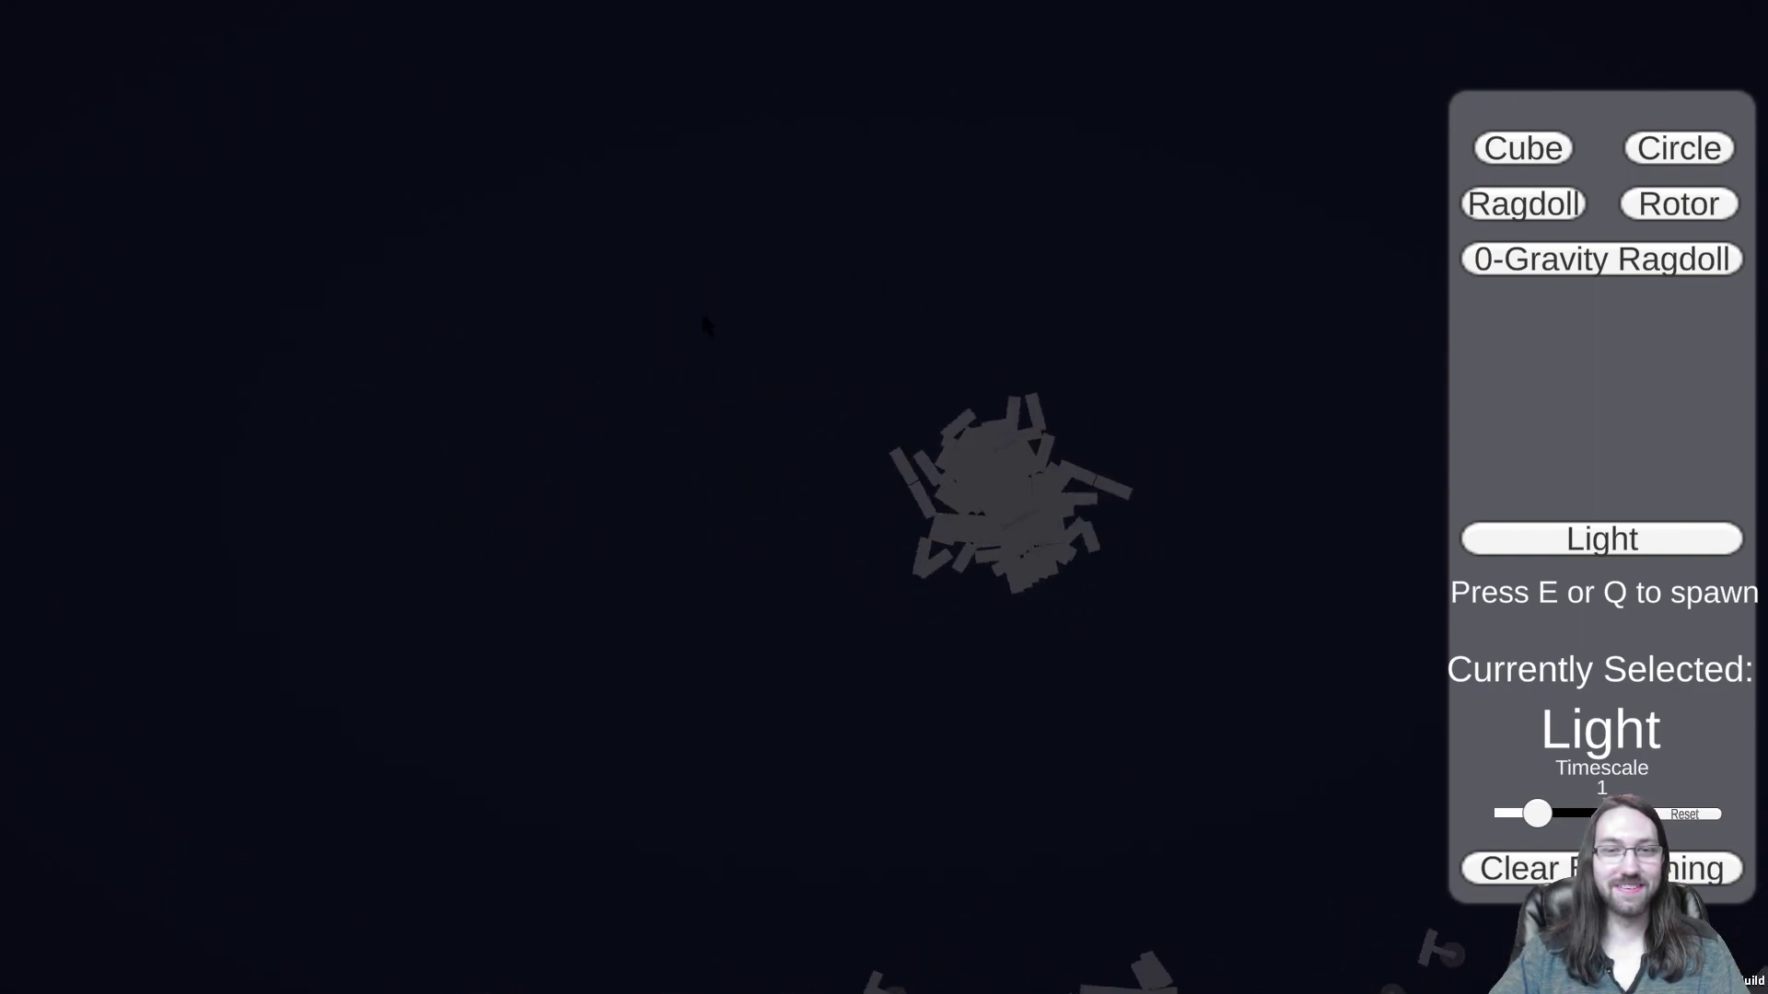
pyautogui.scroll(-2, 920, 414)
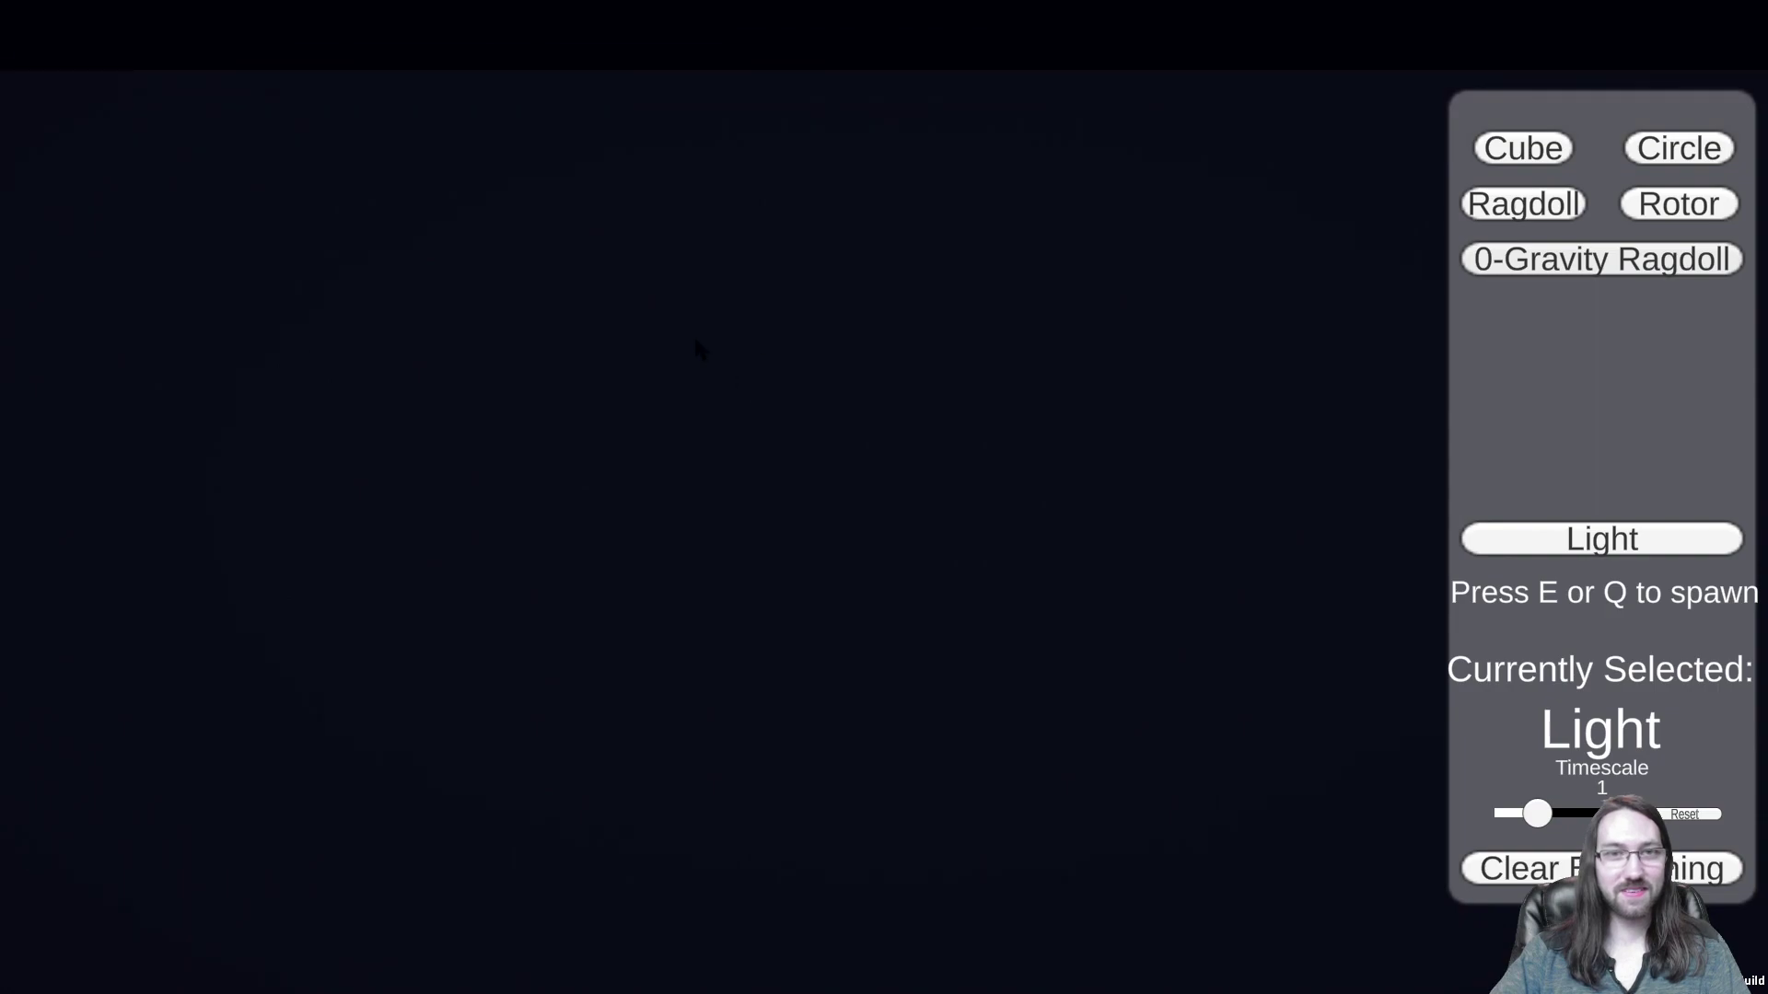
# Step: Switch the spawn type to Ragdoll and drag a ragdoll away from the light, up and right
pyautogui.click(1524, 203)
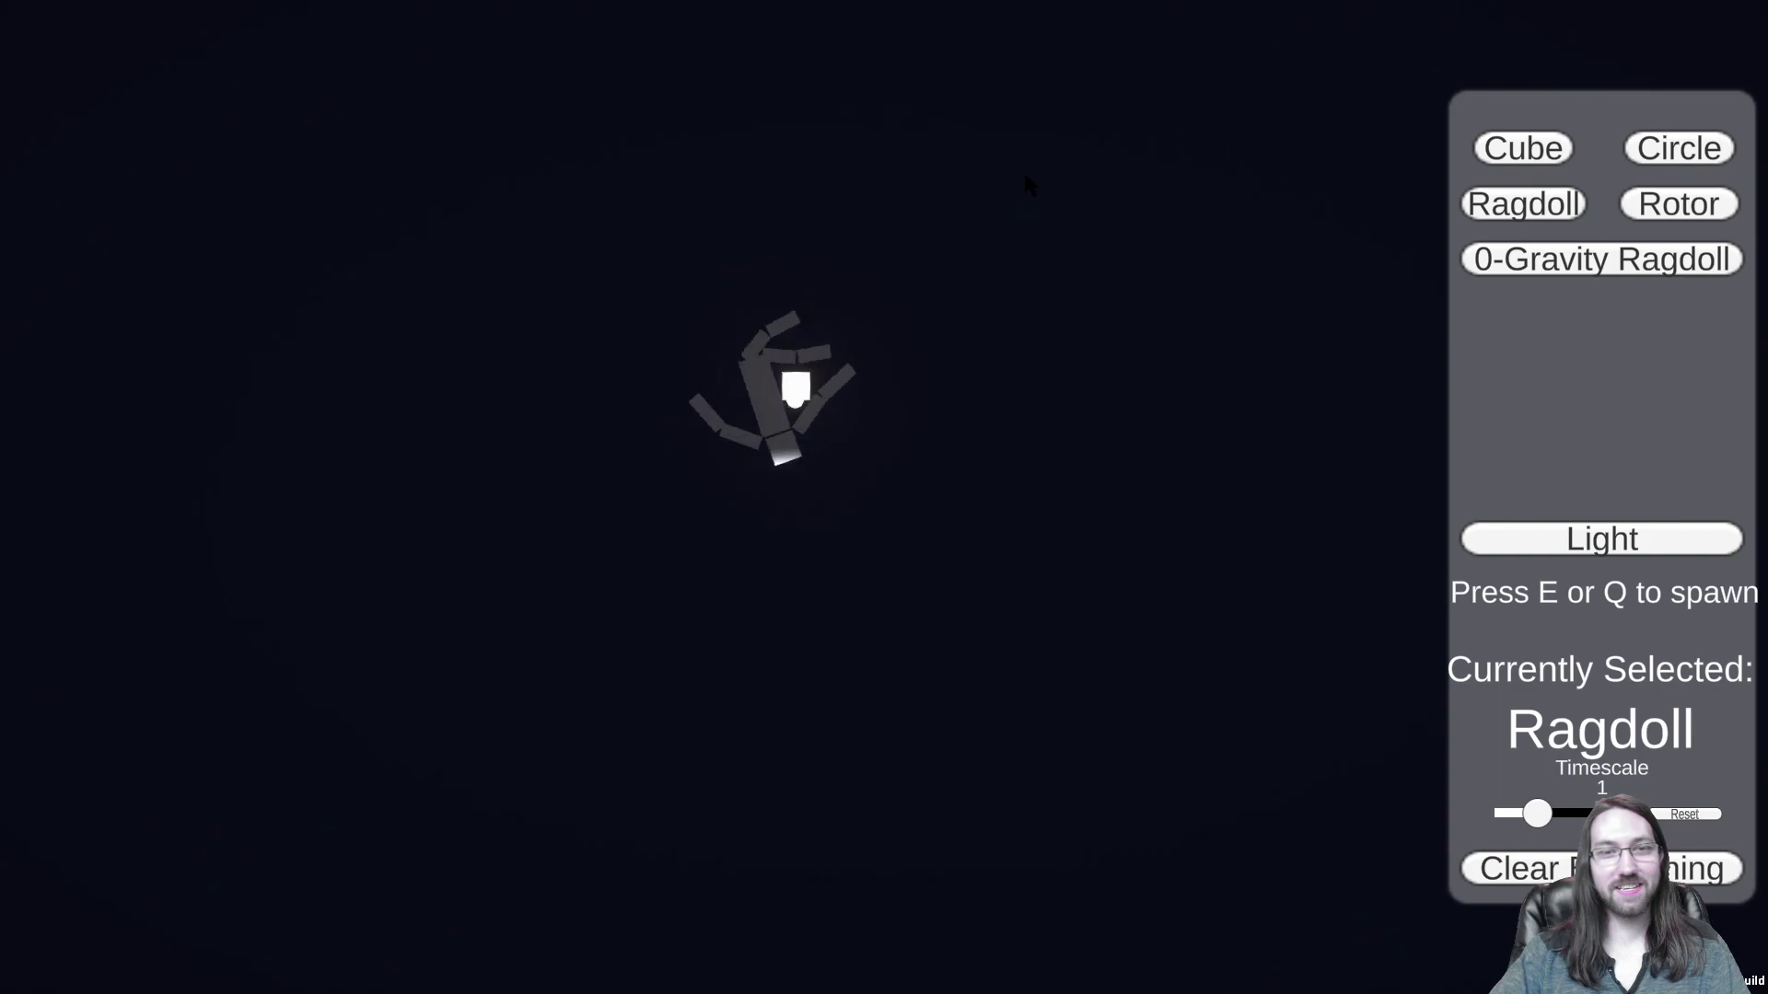
pyautogui.moveTo(800, 285); pyautogui.dragTo(922, 297)
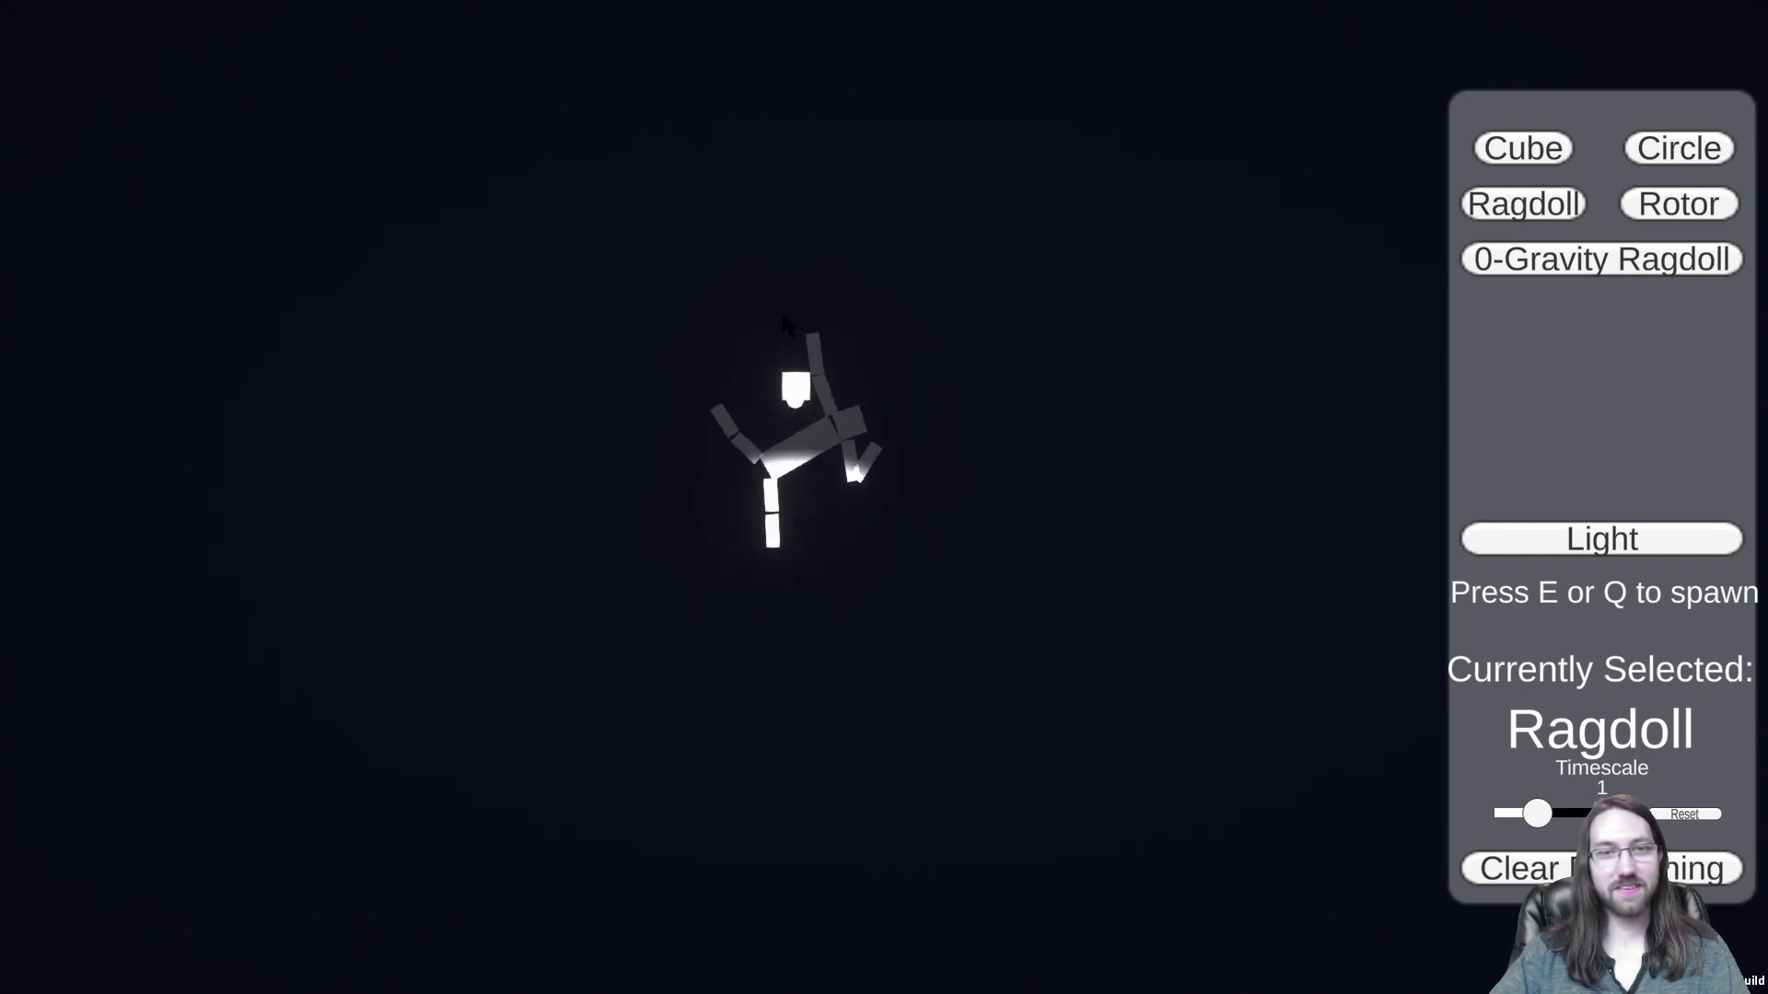
pyautogui.moveTo(781, 322)
pyautogui.mouseDown()
pyautogui.moveTo(792, 295)
pyautogui.moveTo(835, 304)
pyautogui.moveTo(728, 308)
pyautogui.moveTo(759, 346)
pyautogui.mouseUp()
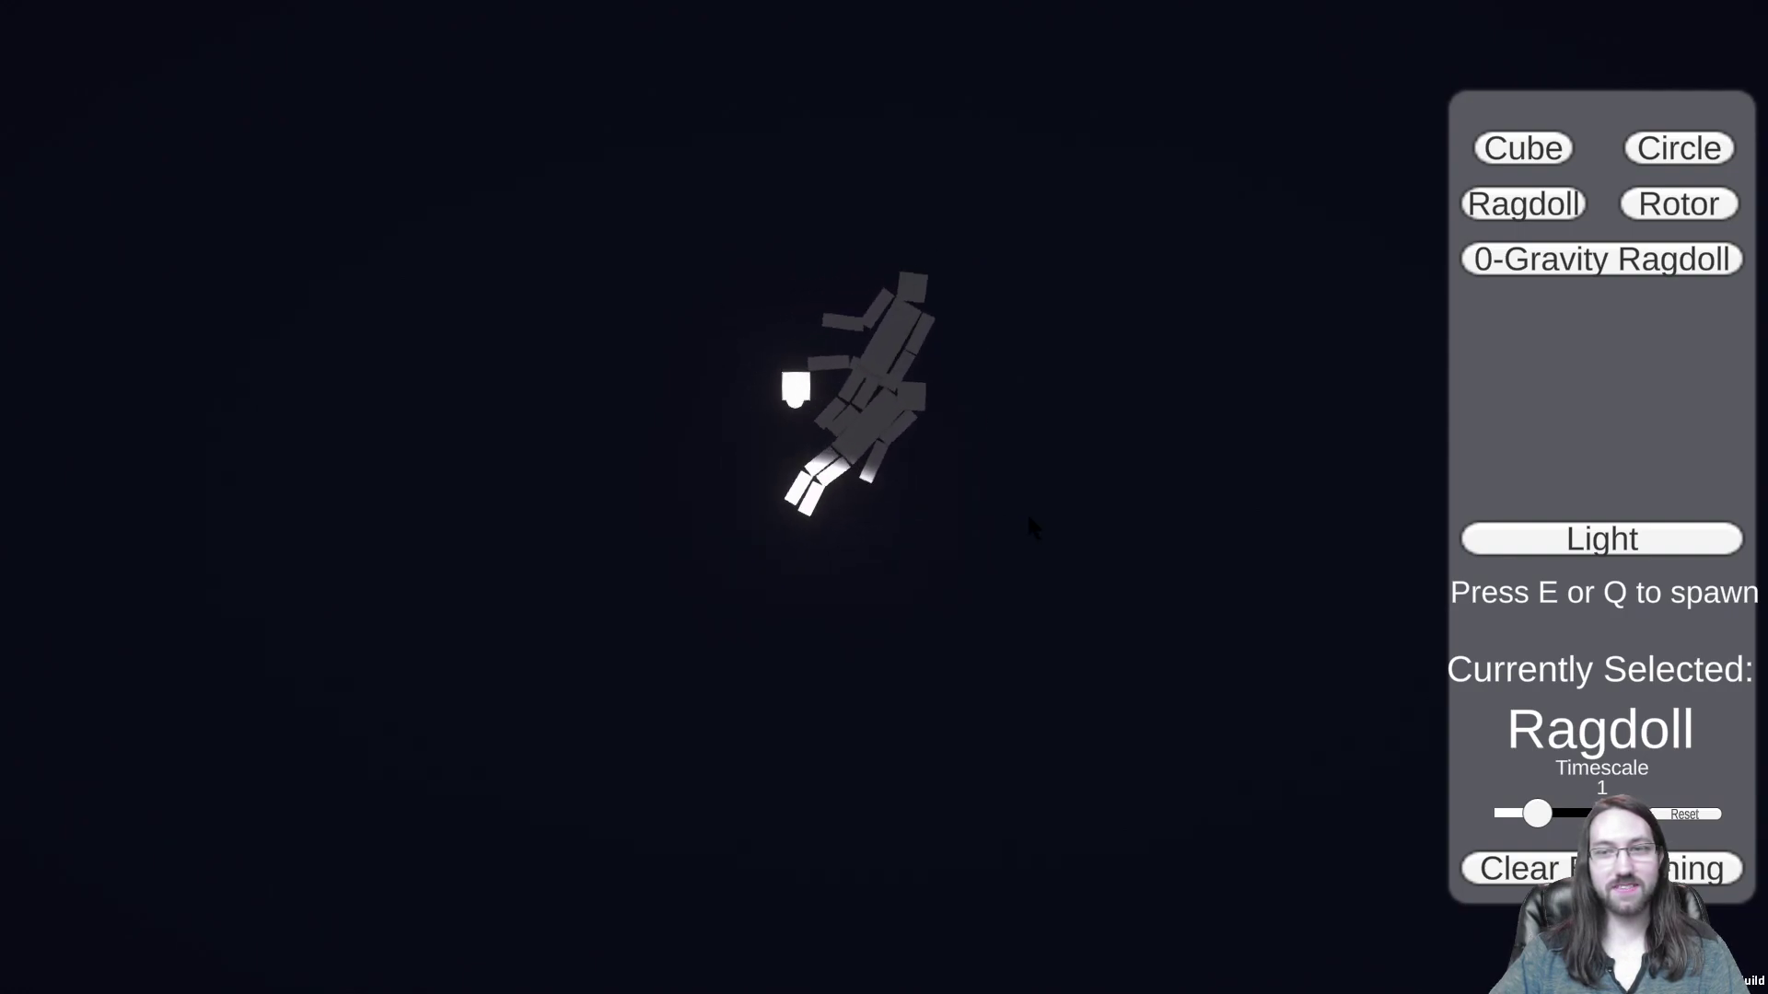
# Step: Switch back to Light and spawn new lights, including one above the floor
pyautogui.click(1611, 545)
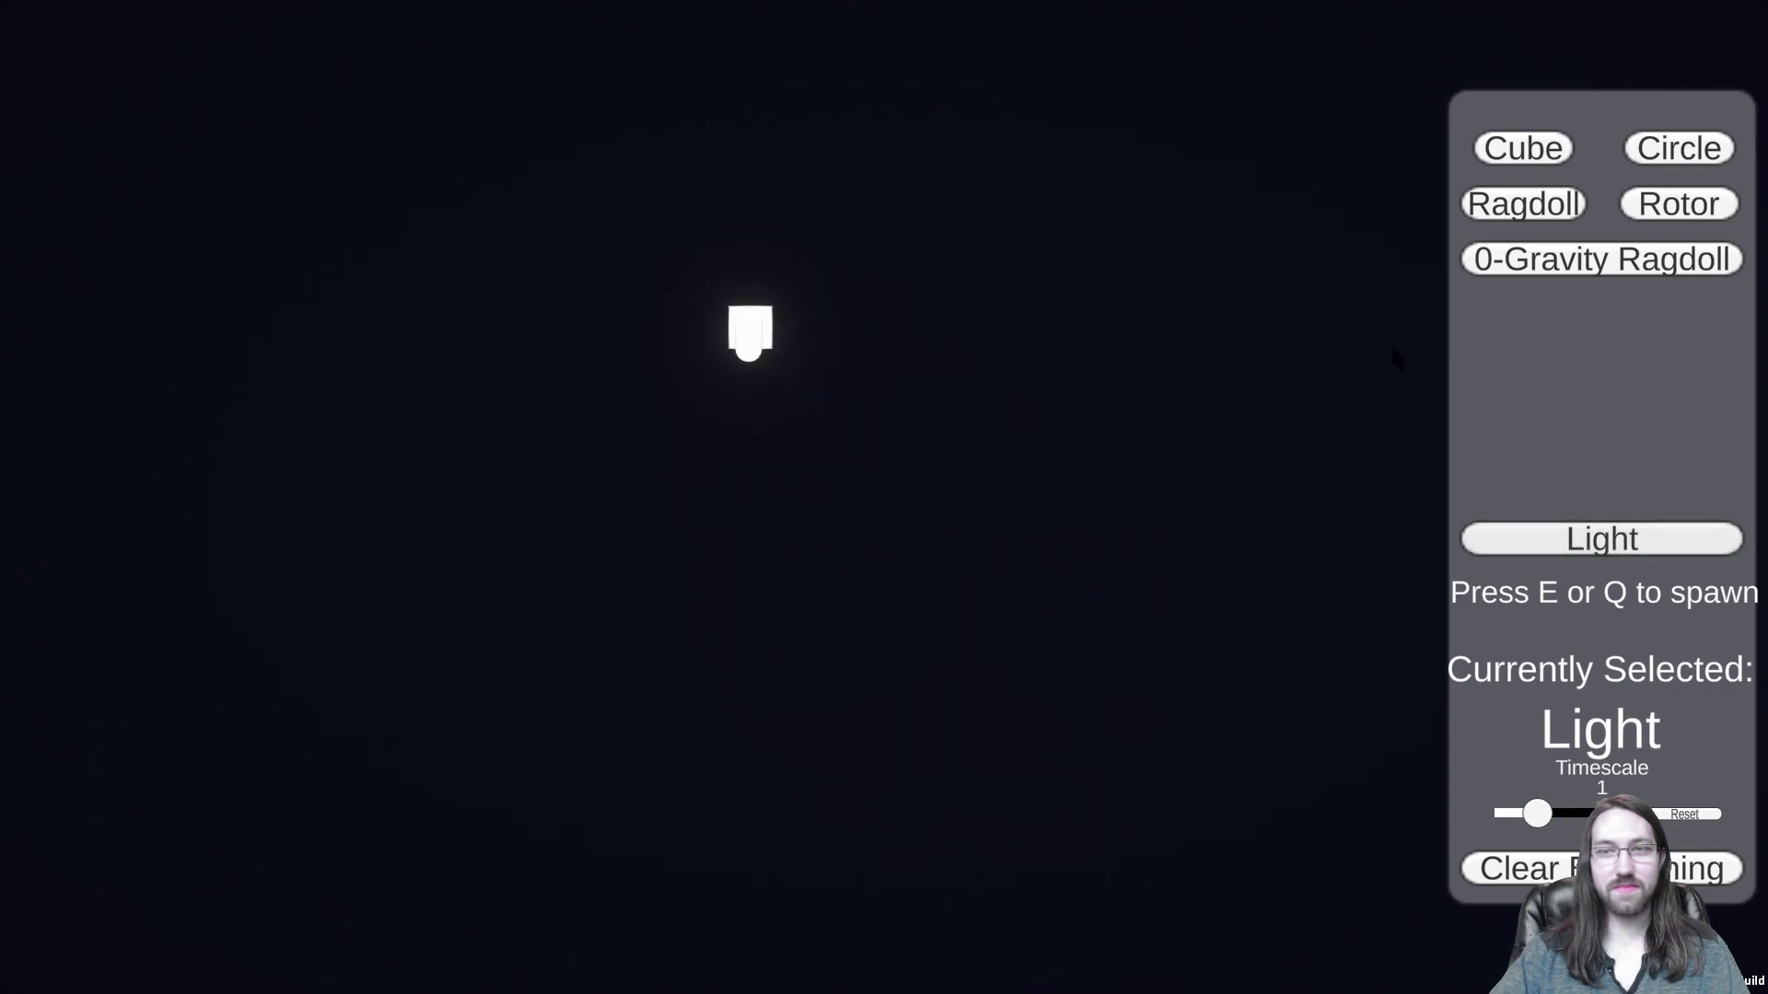
pyautogui.press('e')
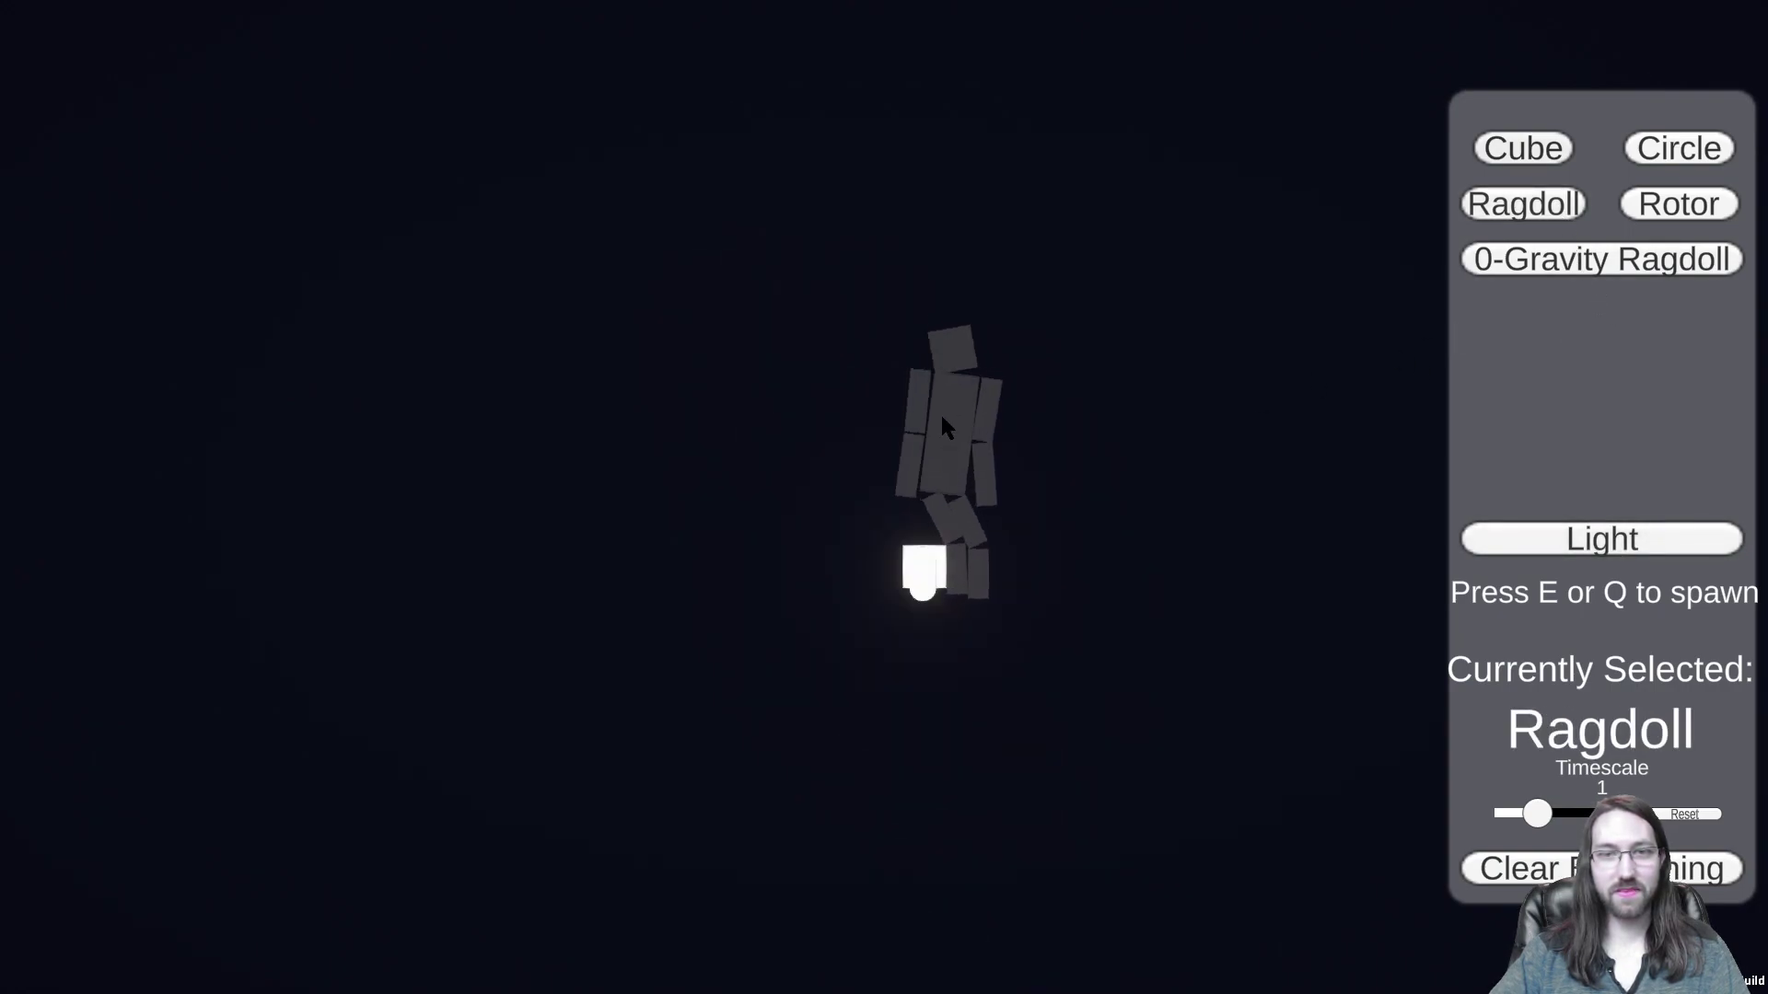
pyautogui.click(1602, 538)
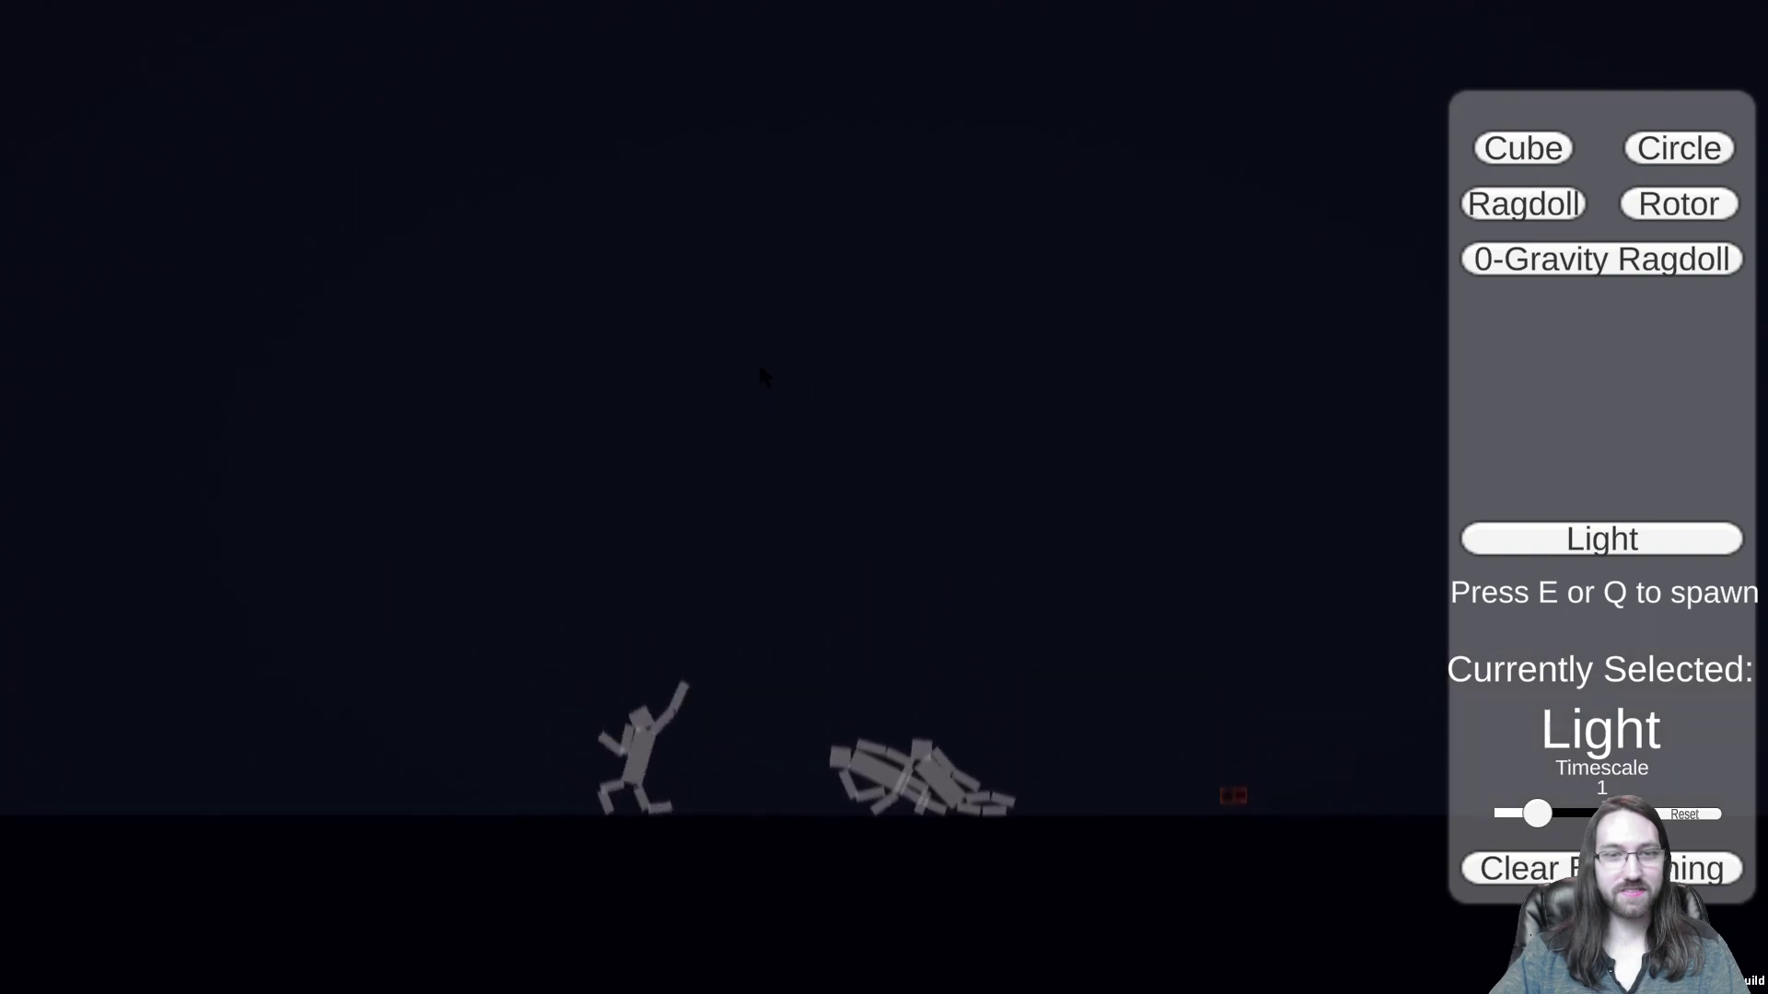
pyautogui.press('e')
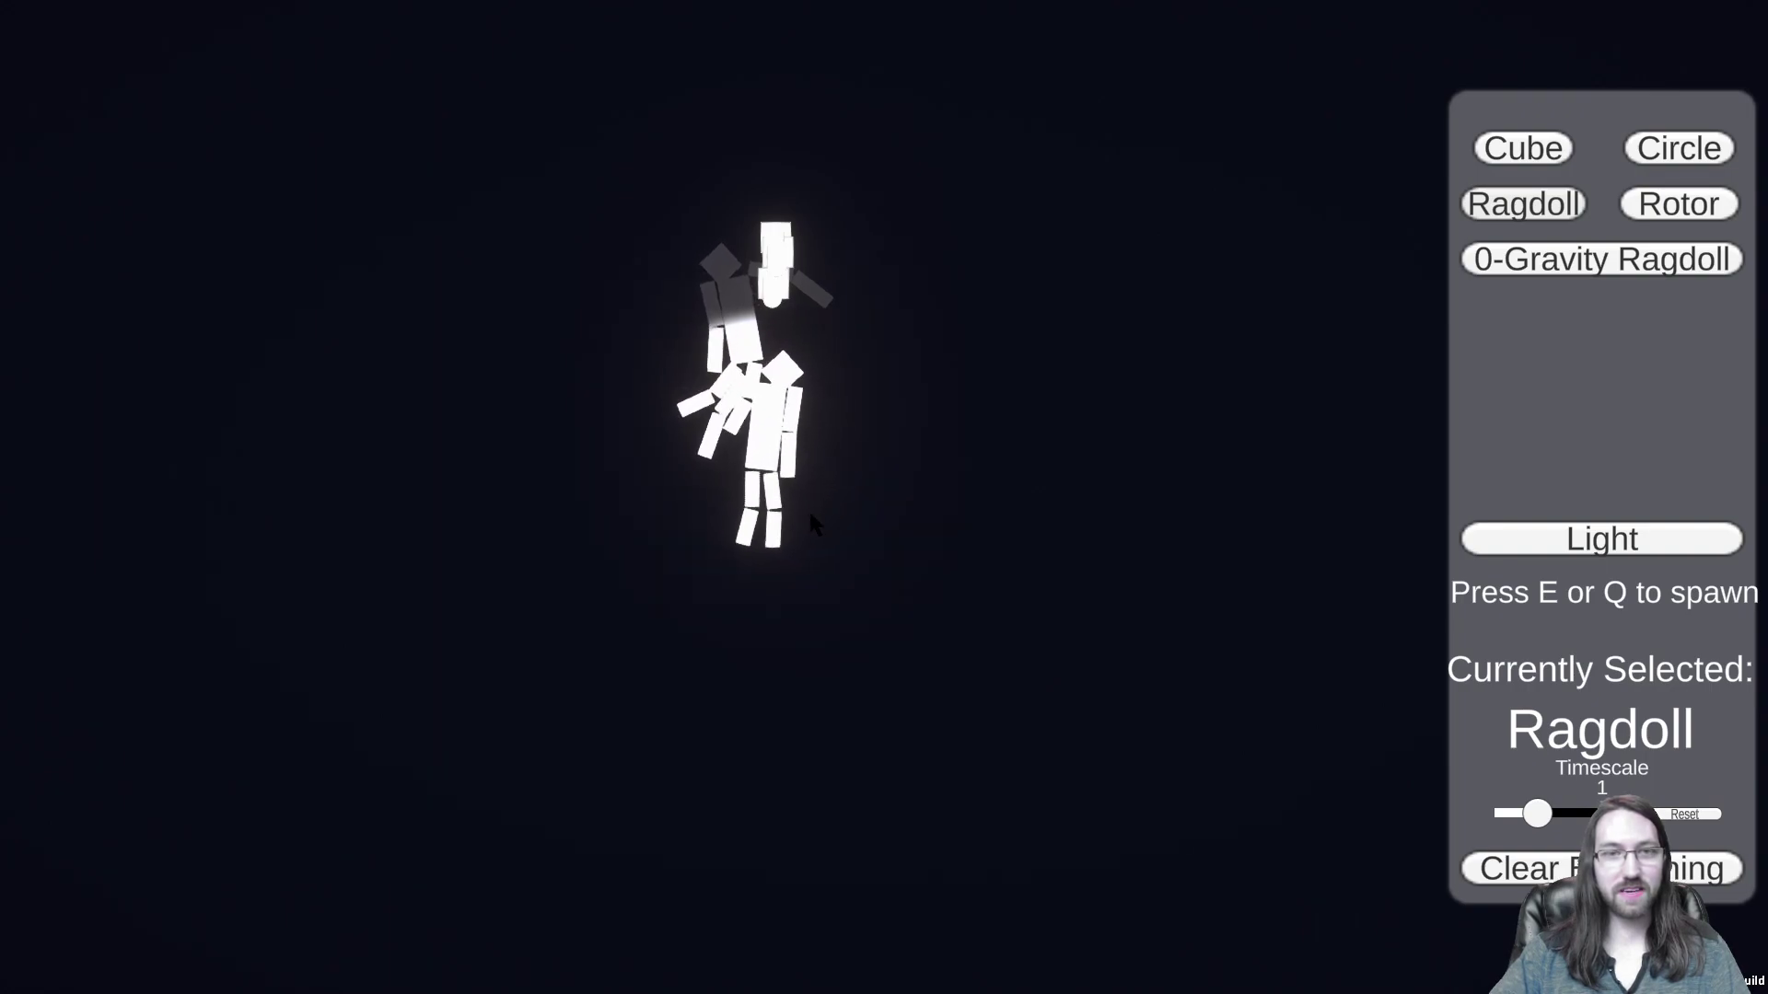
# Step: Fling the lower ragdolls away and swing the upper ragdoll's leg to the left
pyautogui.moveTo(785, 538); pyautogui.dragTo(1156, 599)
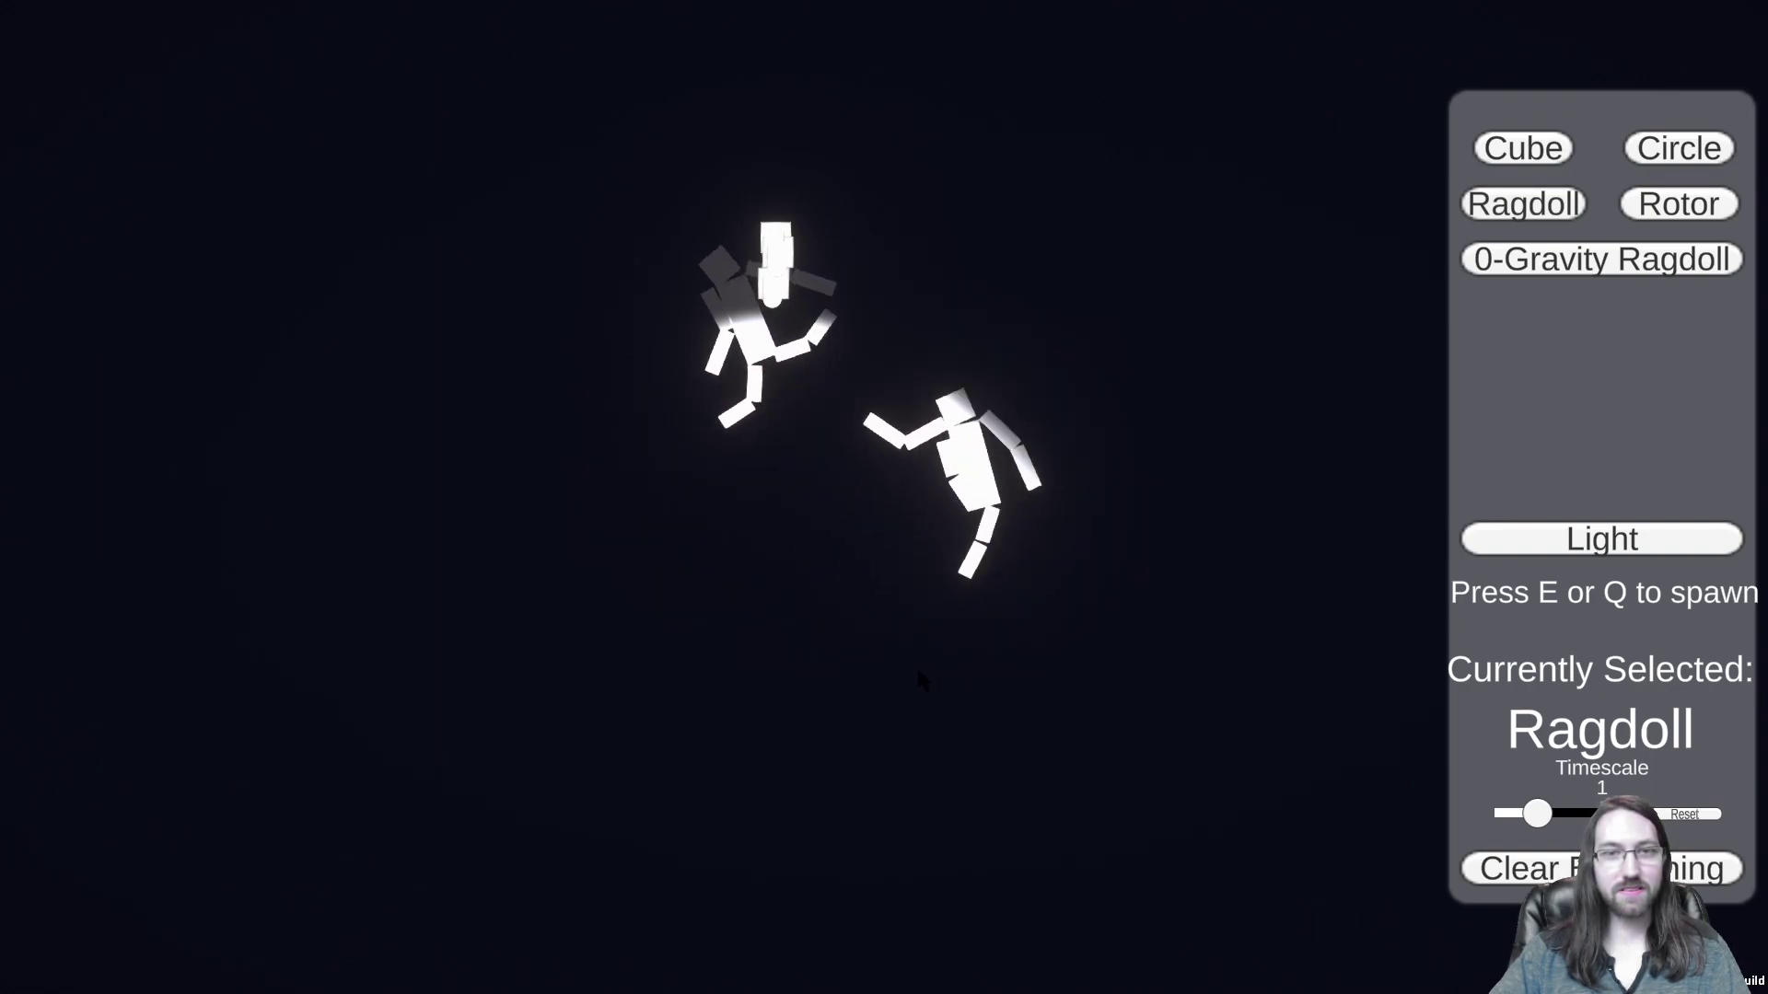
pyautogui.moveTo(789, 412); pyautogui.dragTo(750, 413)
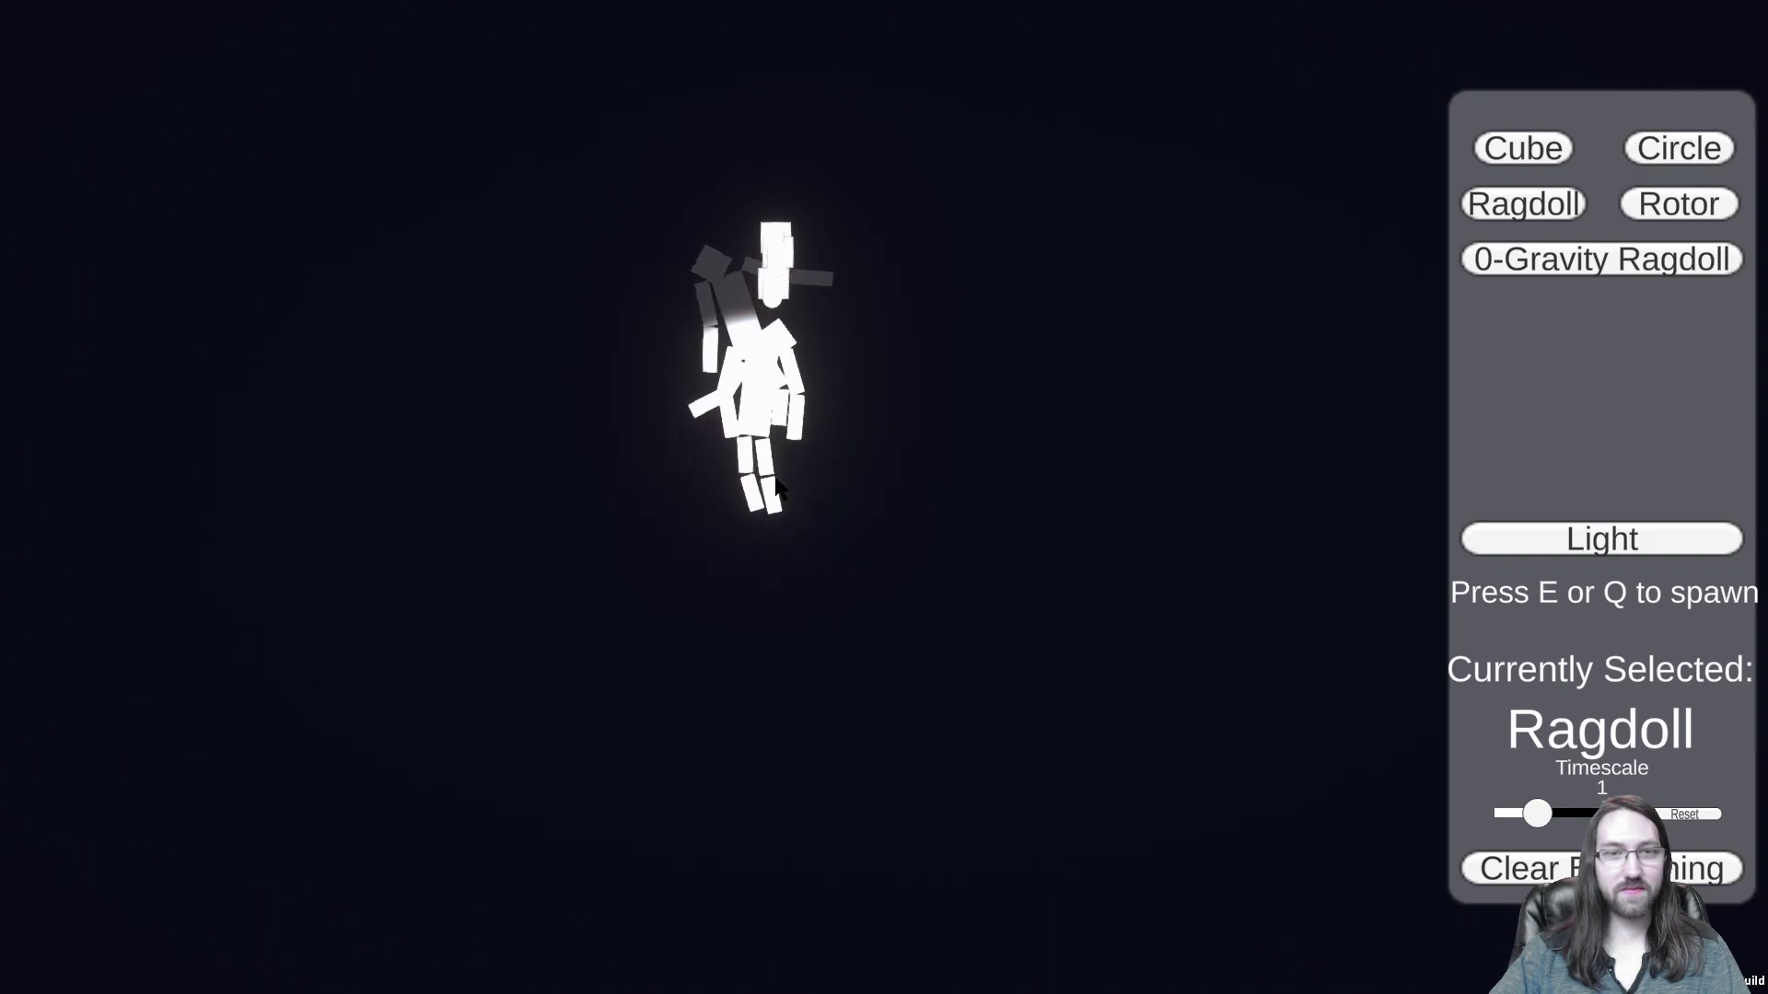
pyautogui.moveTo(433, 598); pyautogui.dragTo(740, 406)
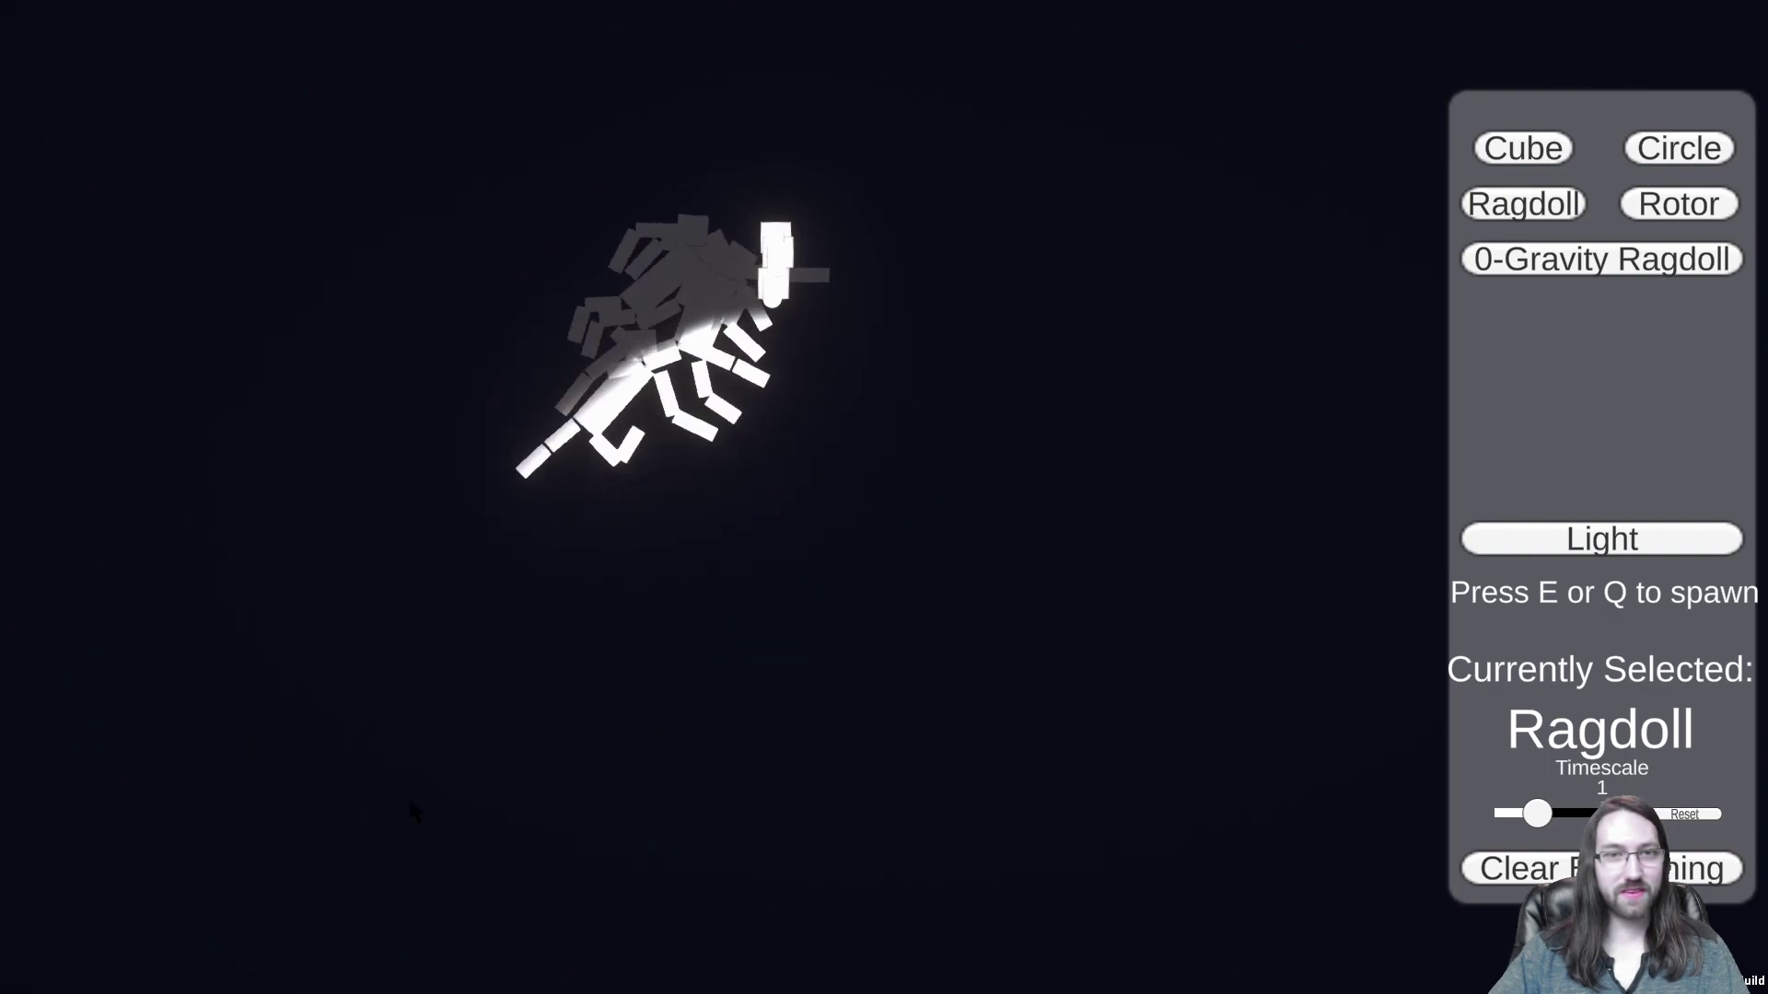
# Step: Spawn another ragdoll near the bottom of the hanging chain and zoom in on it
pyautogui.press('e')
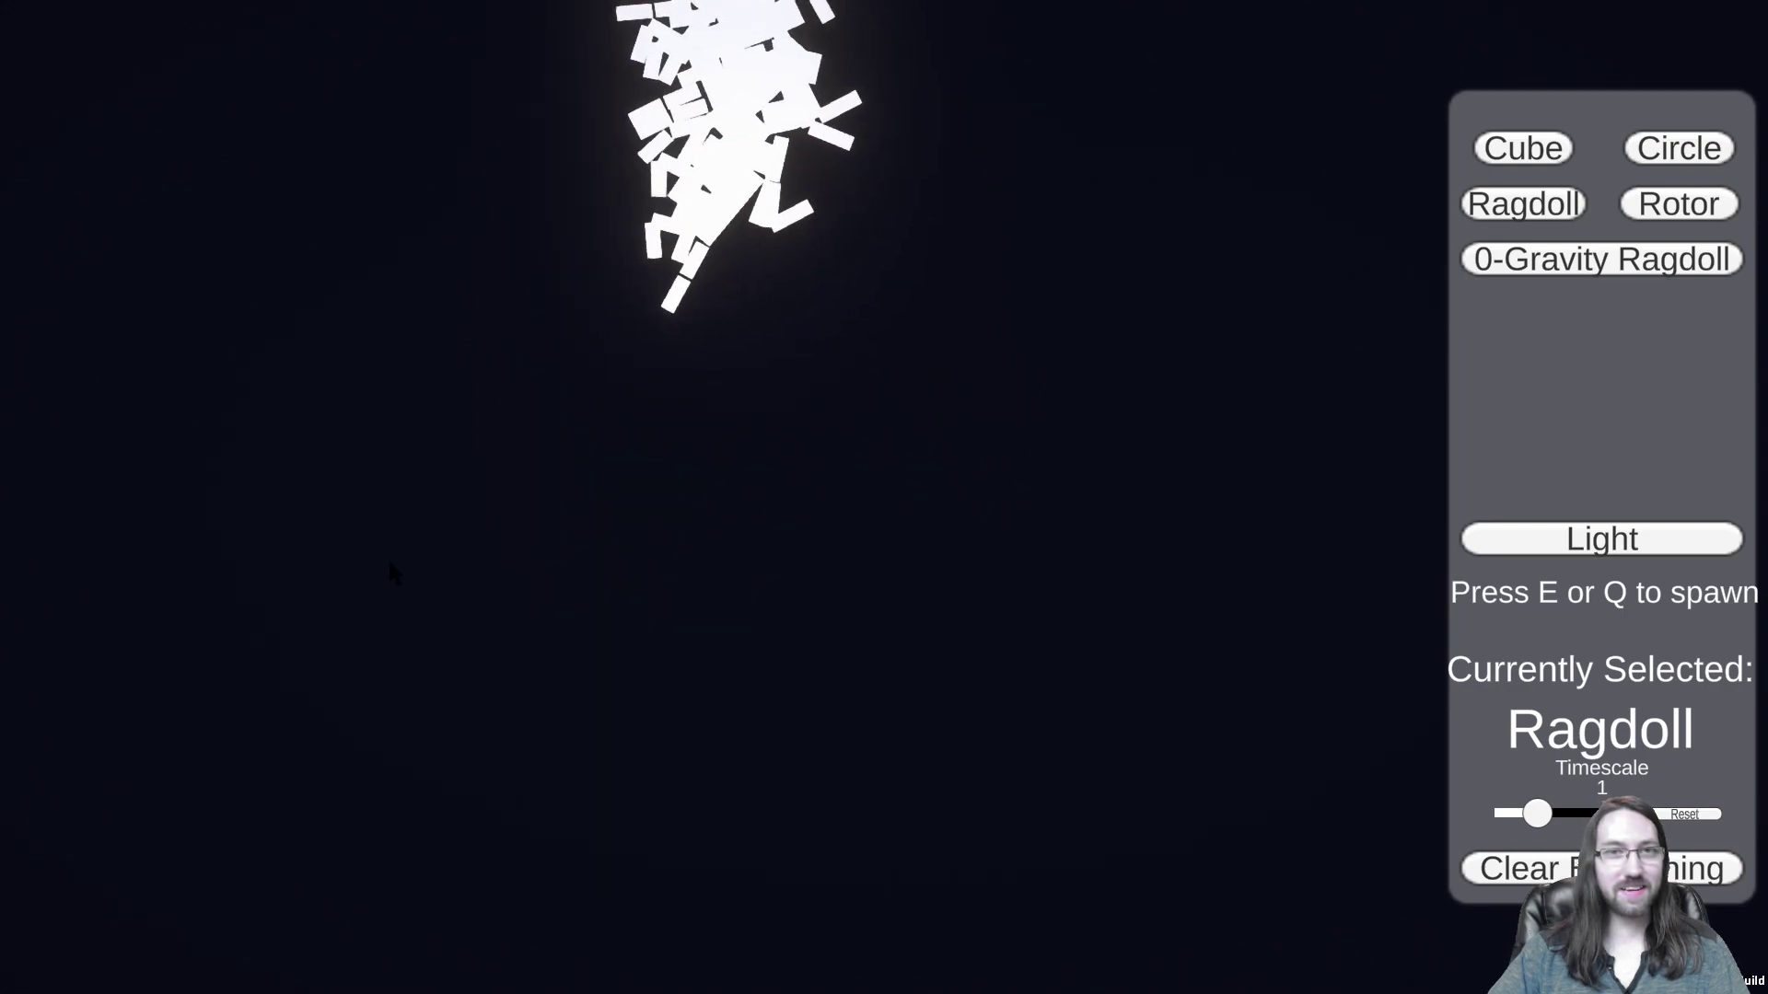
pyautogui.scroll(-3, 564, 585)
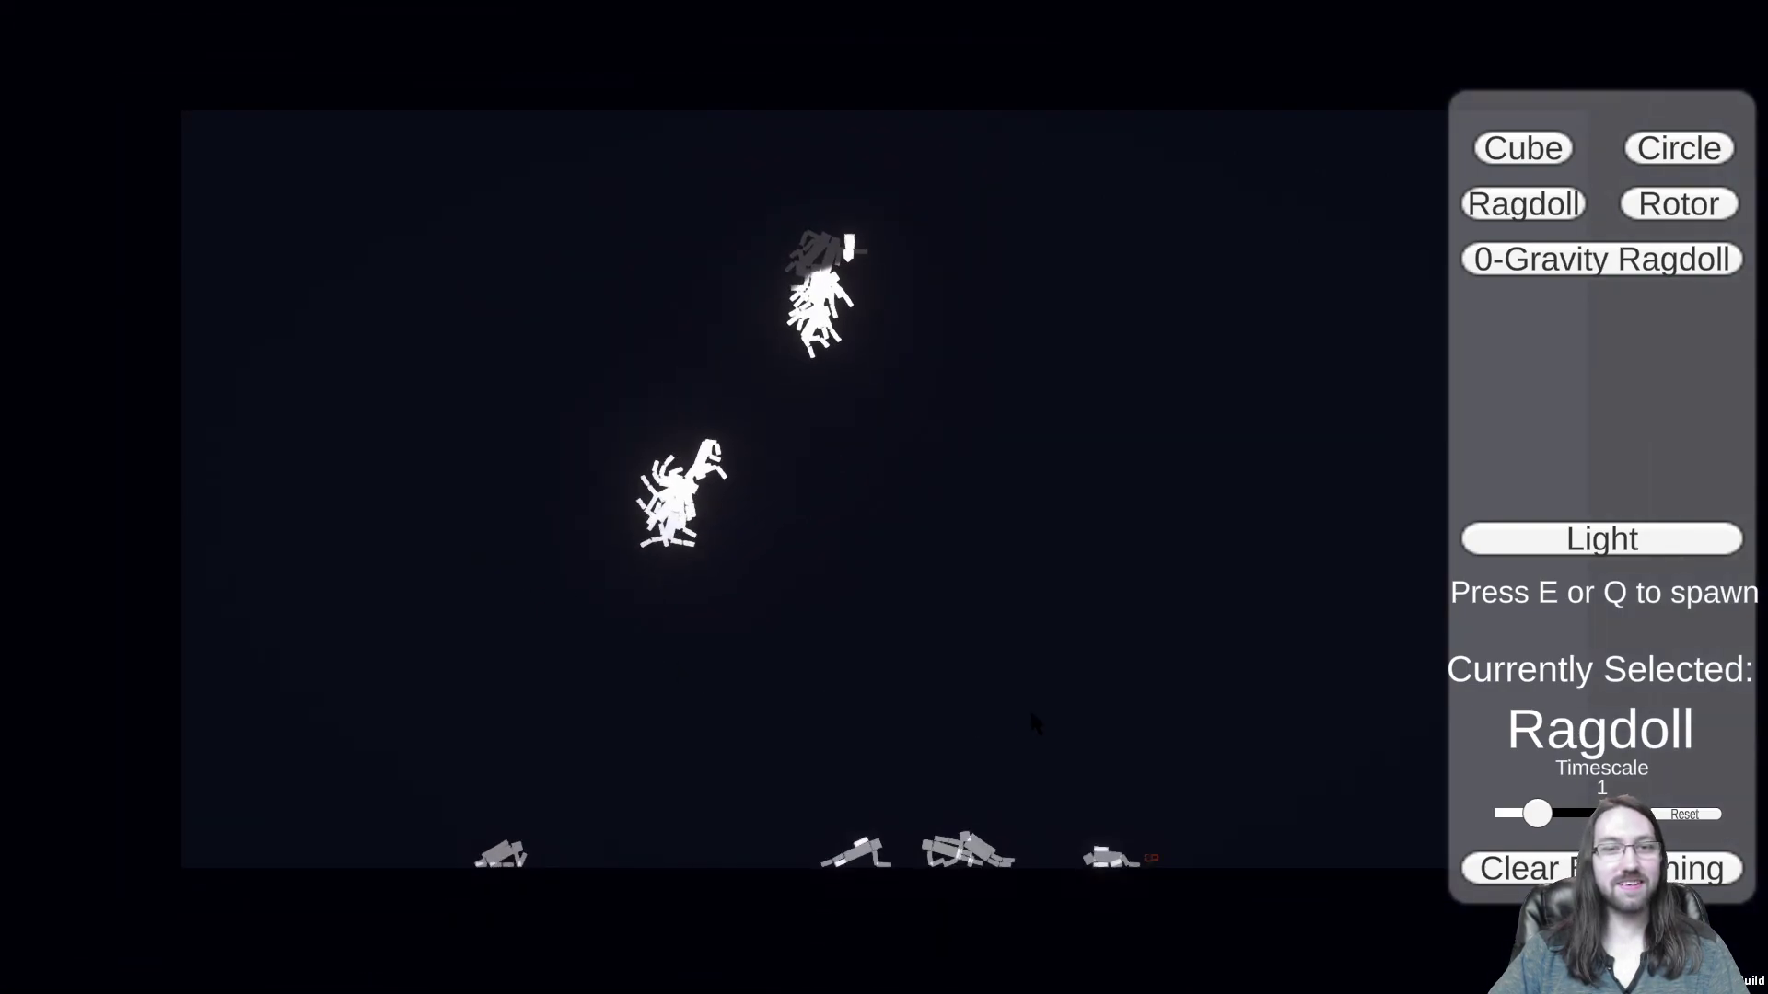
pyautogui.scroll(3, 921, 571)
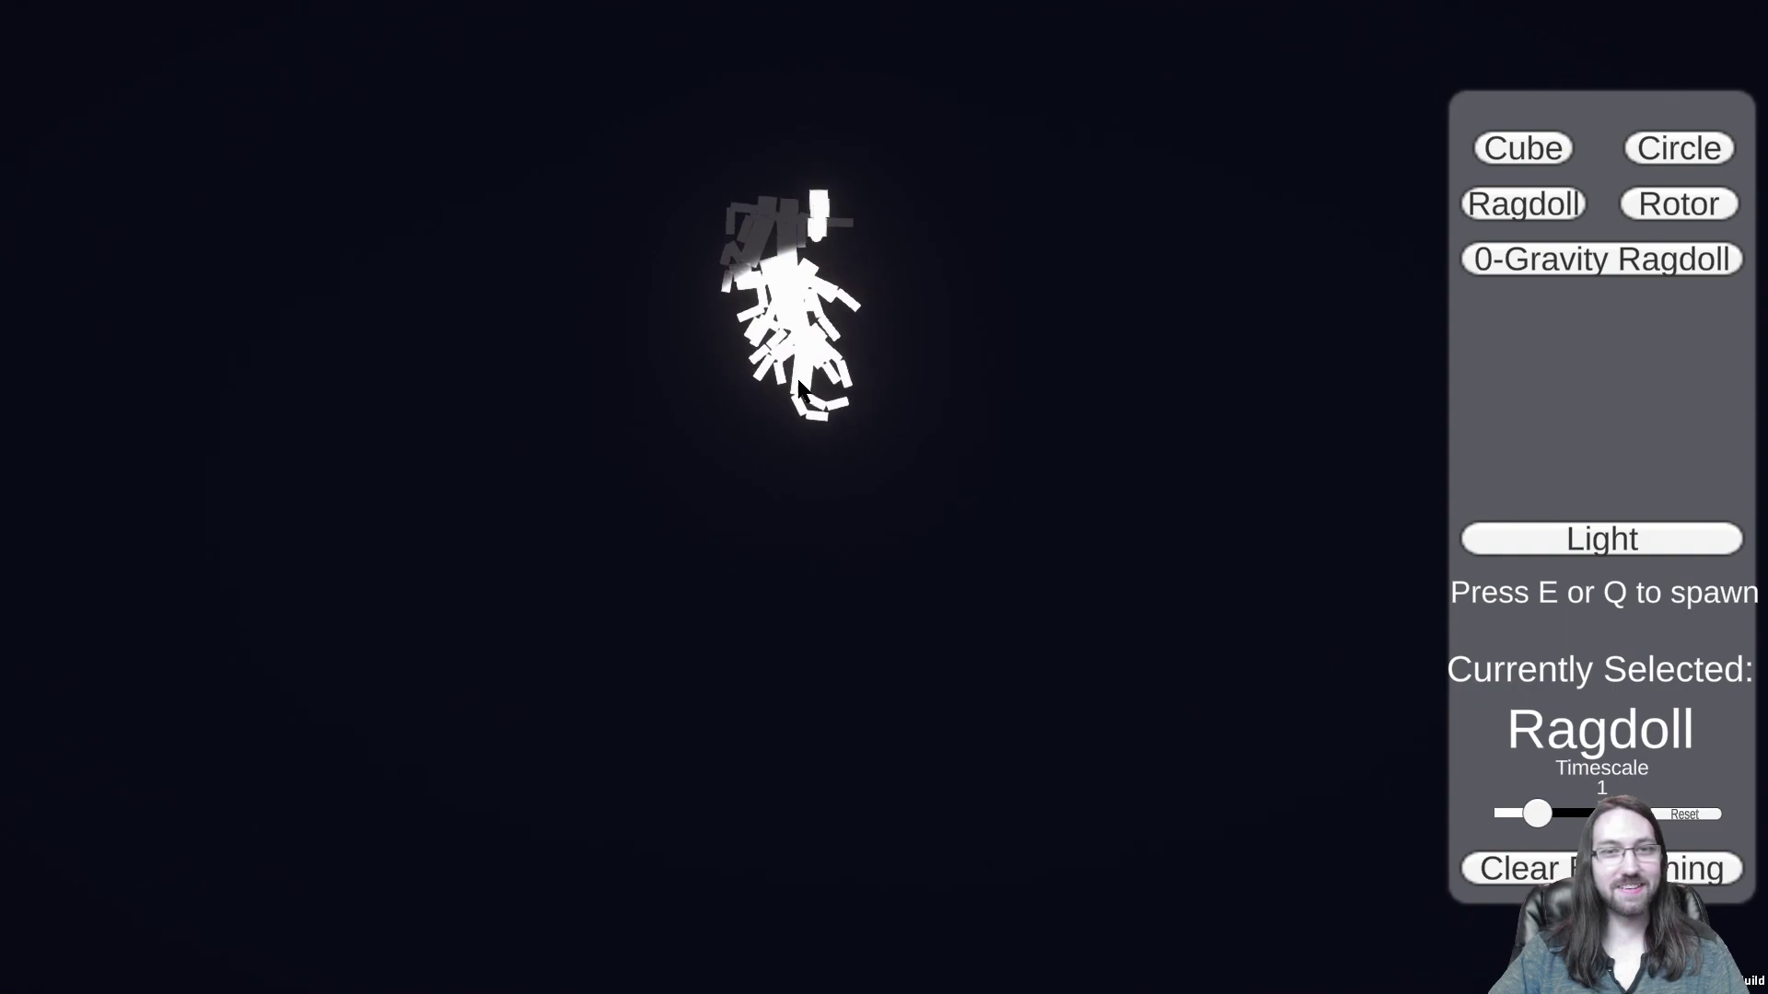
pyautogui.scroll(3, 794, 414)
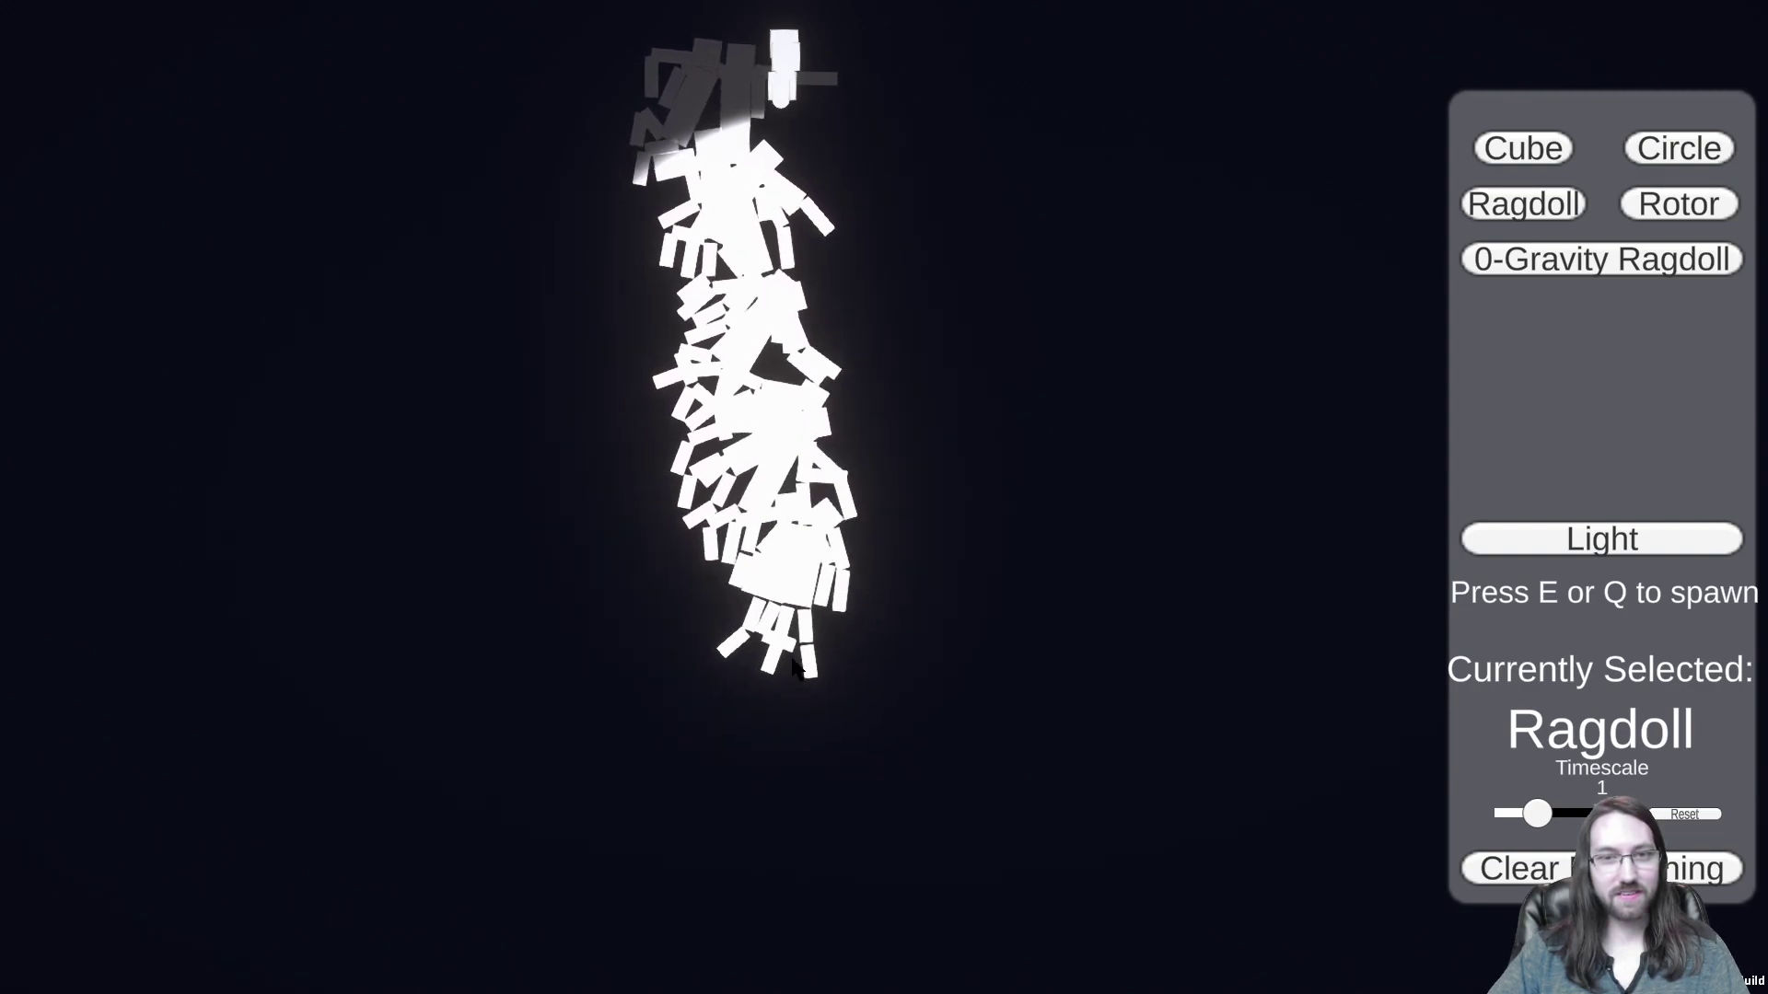
pyautogui.scroll(-3, 794, 704)
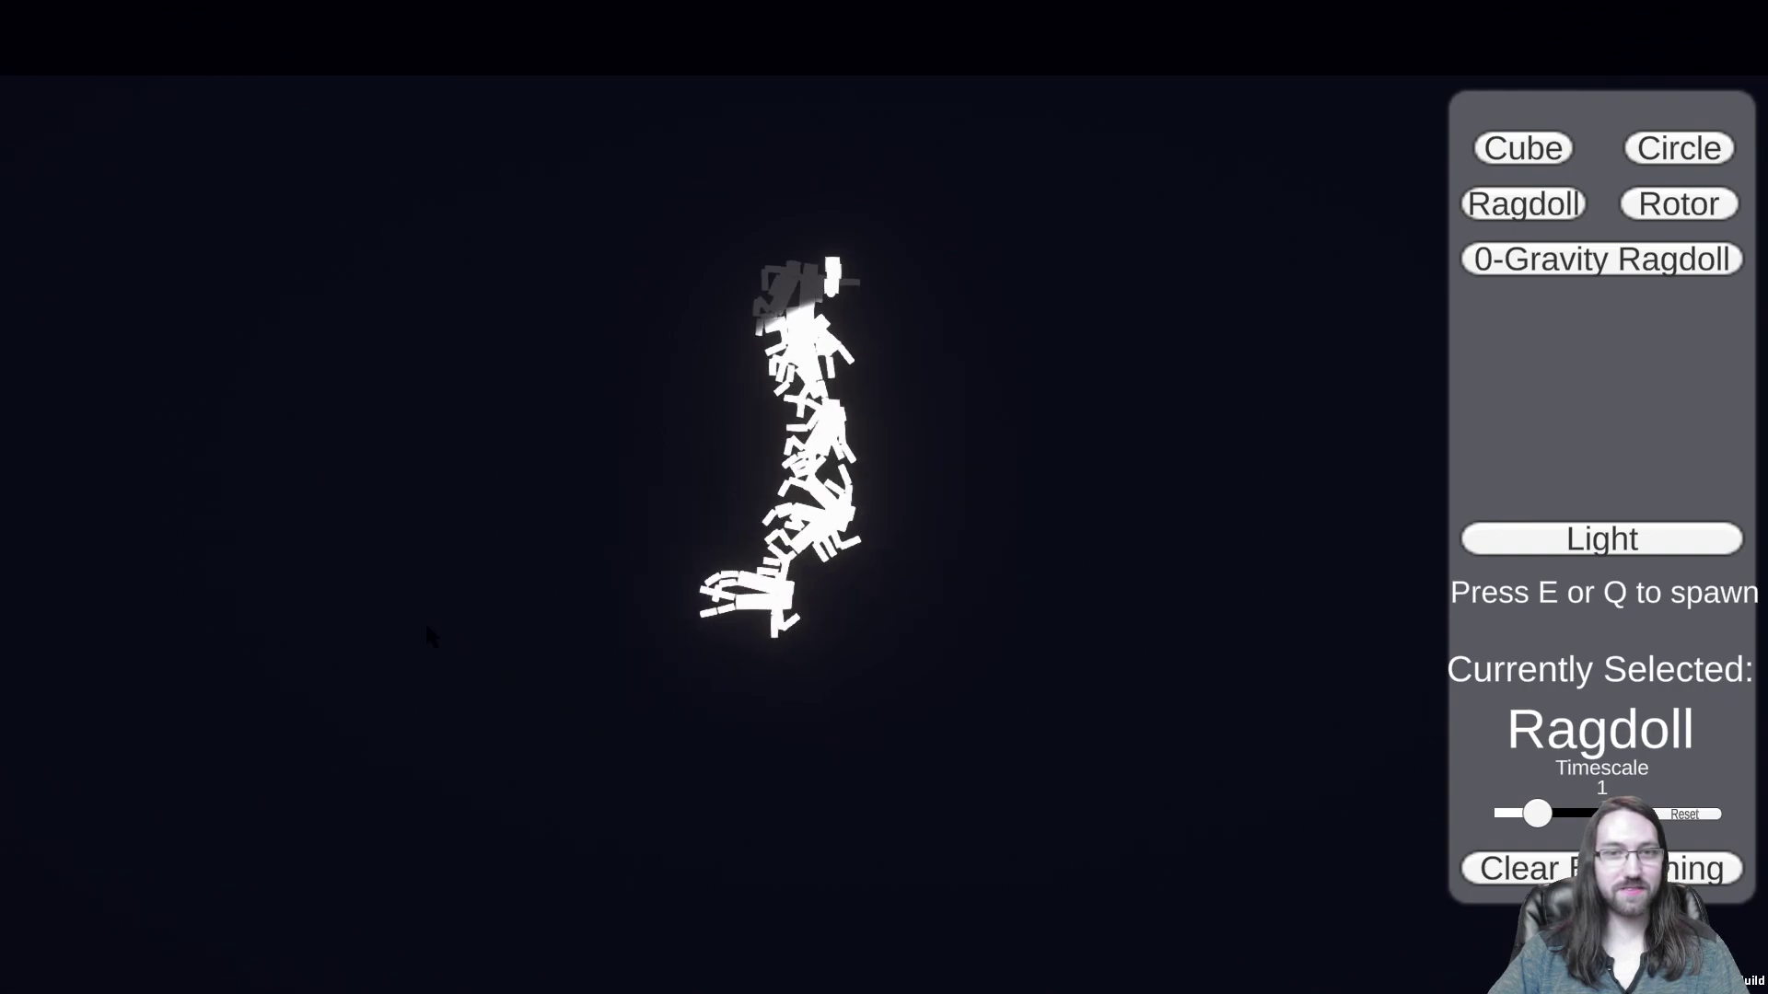
# Step: Spawn eight more ragdolls under and beside the hanging pile
pyautogui.scroll(3, 772, 589)
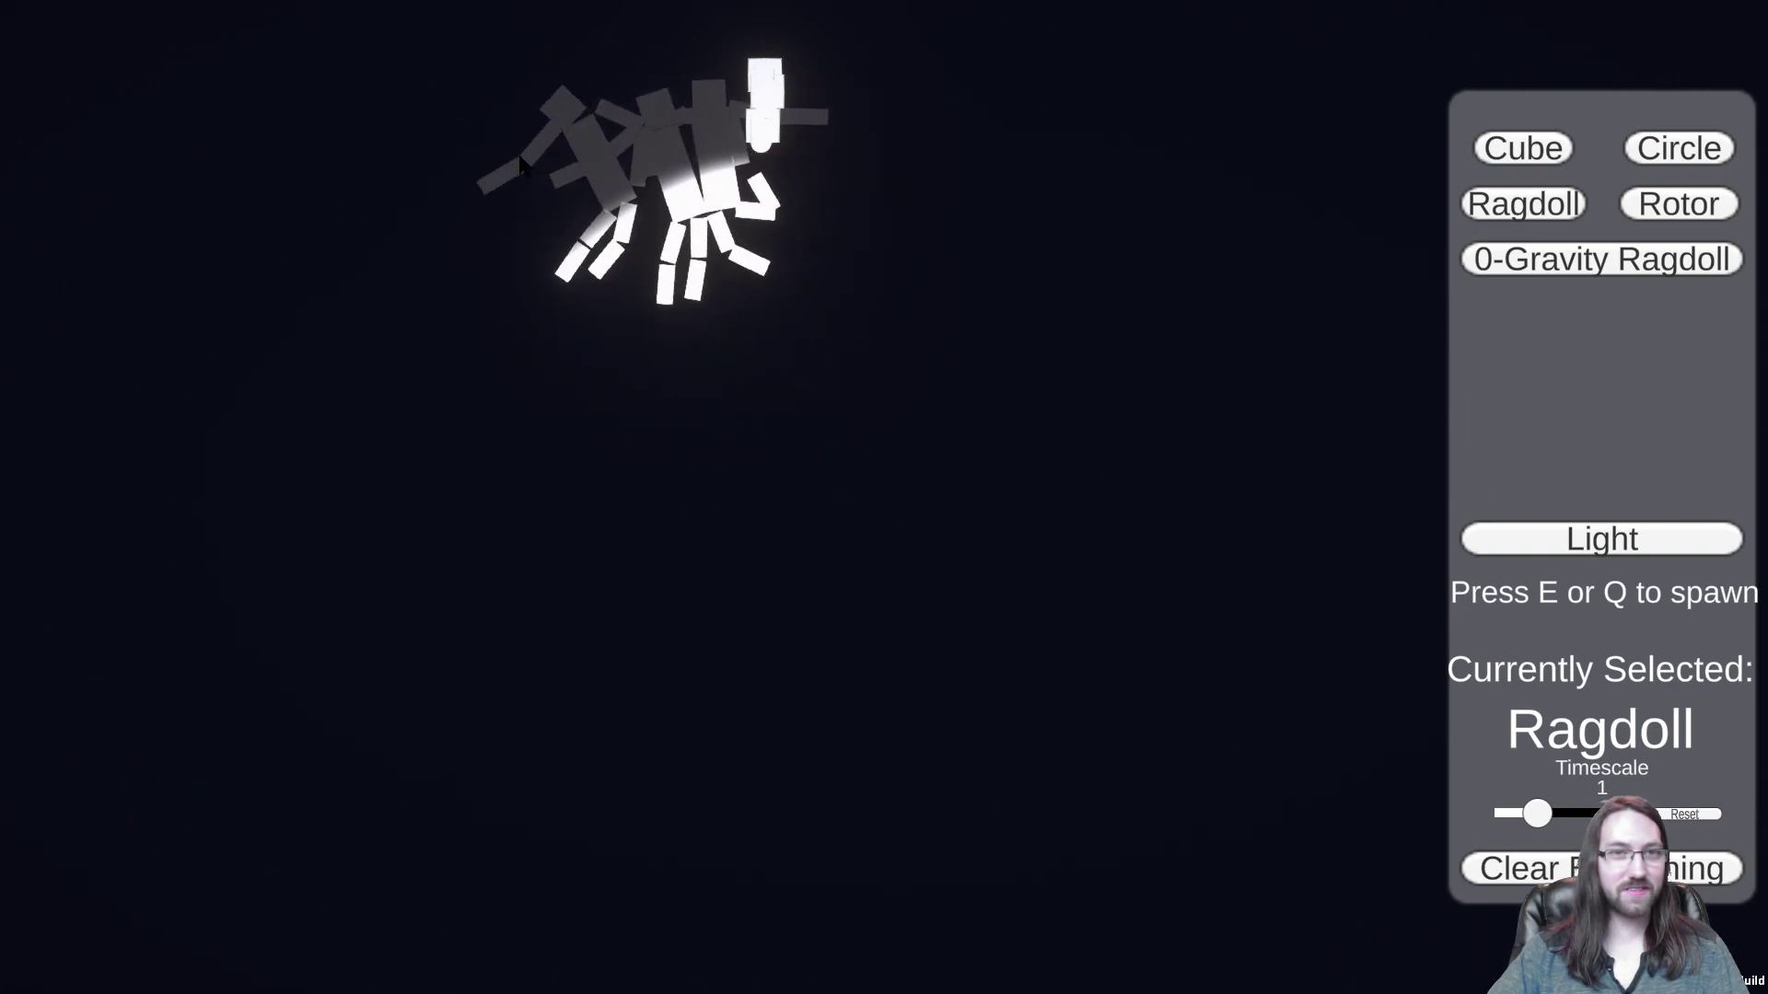
pyautogui.press('e')
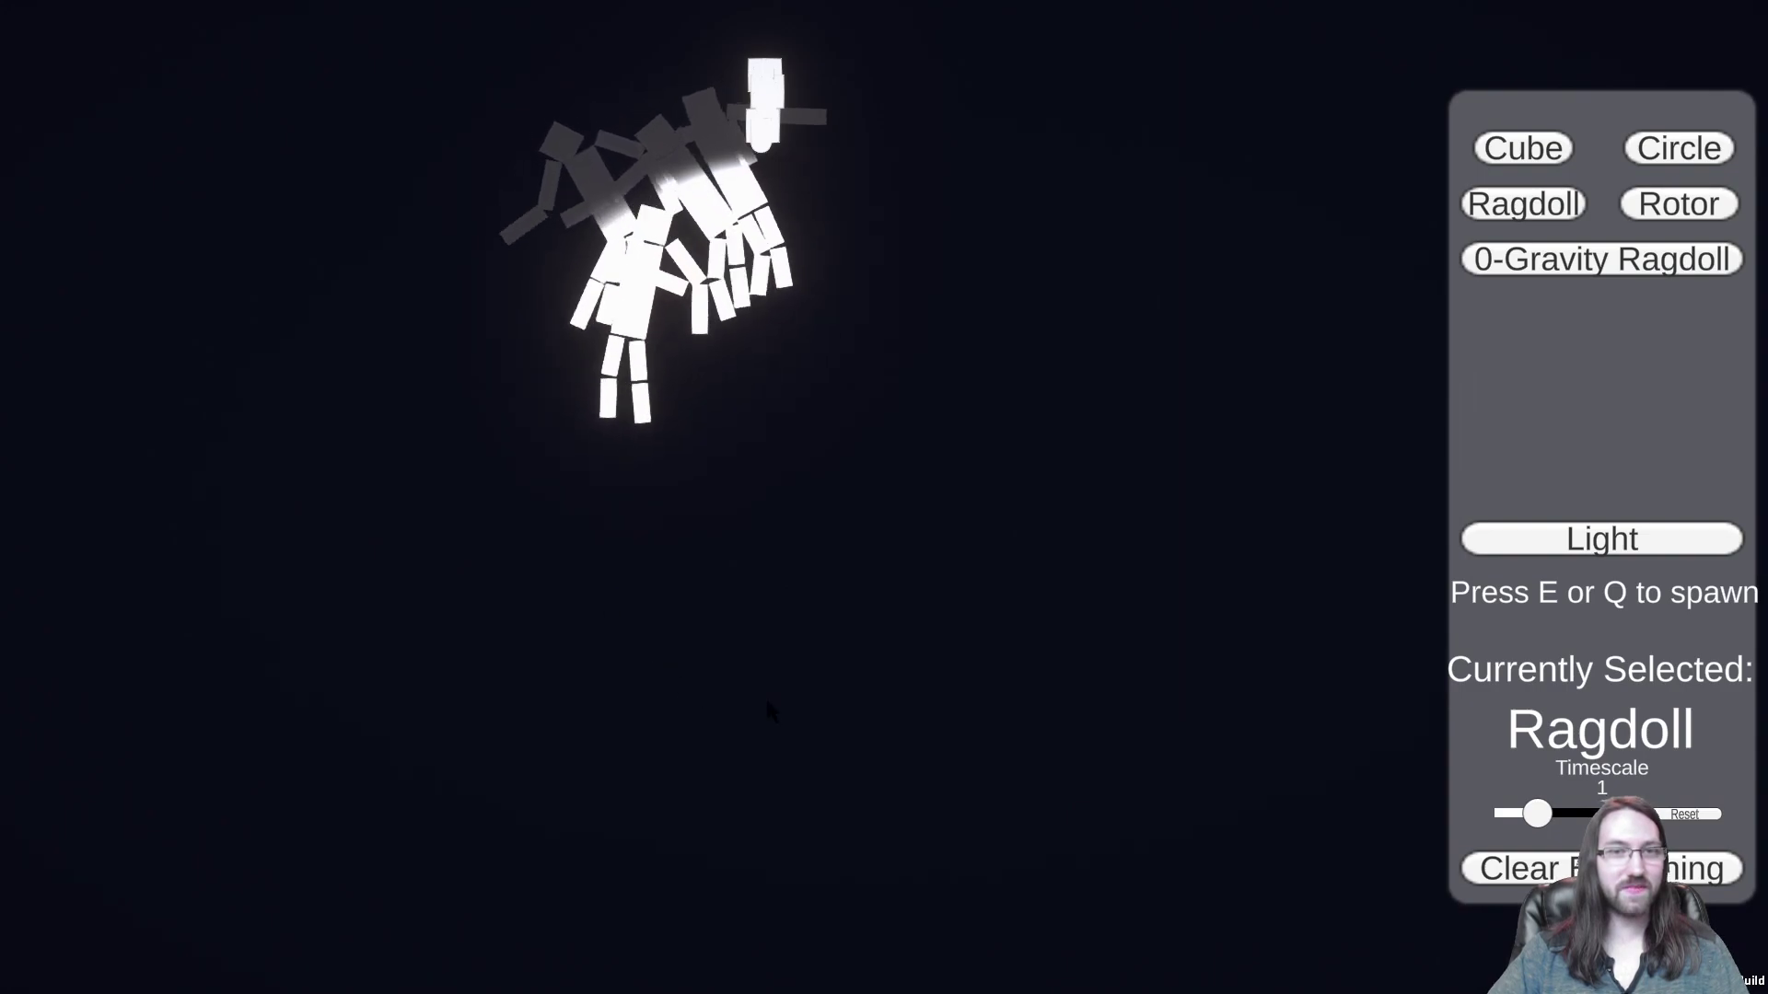
pyautogui.press('e')
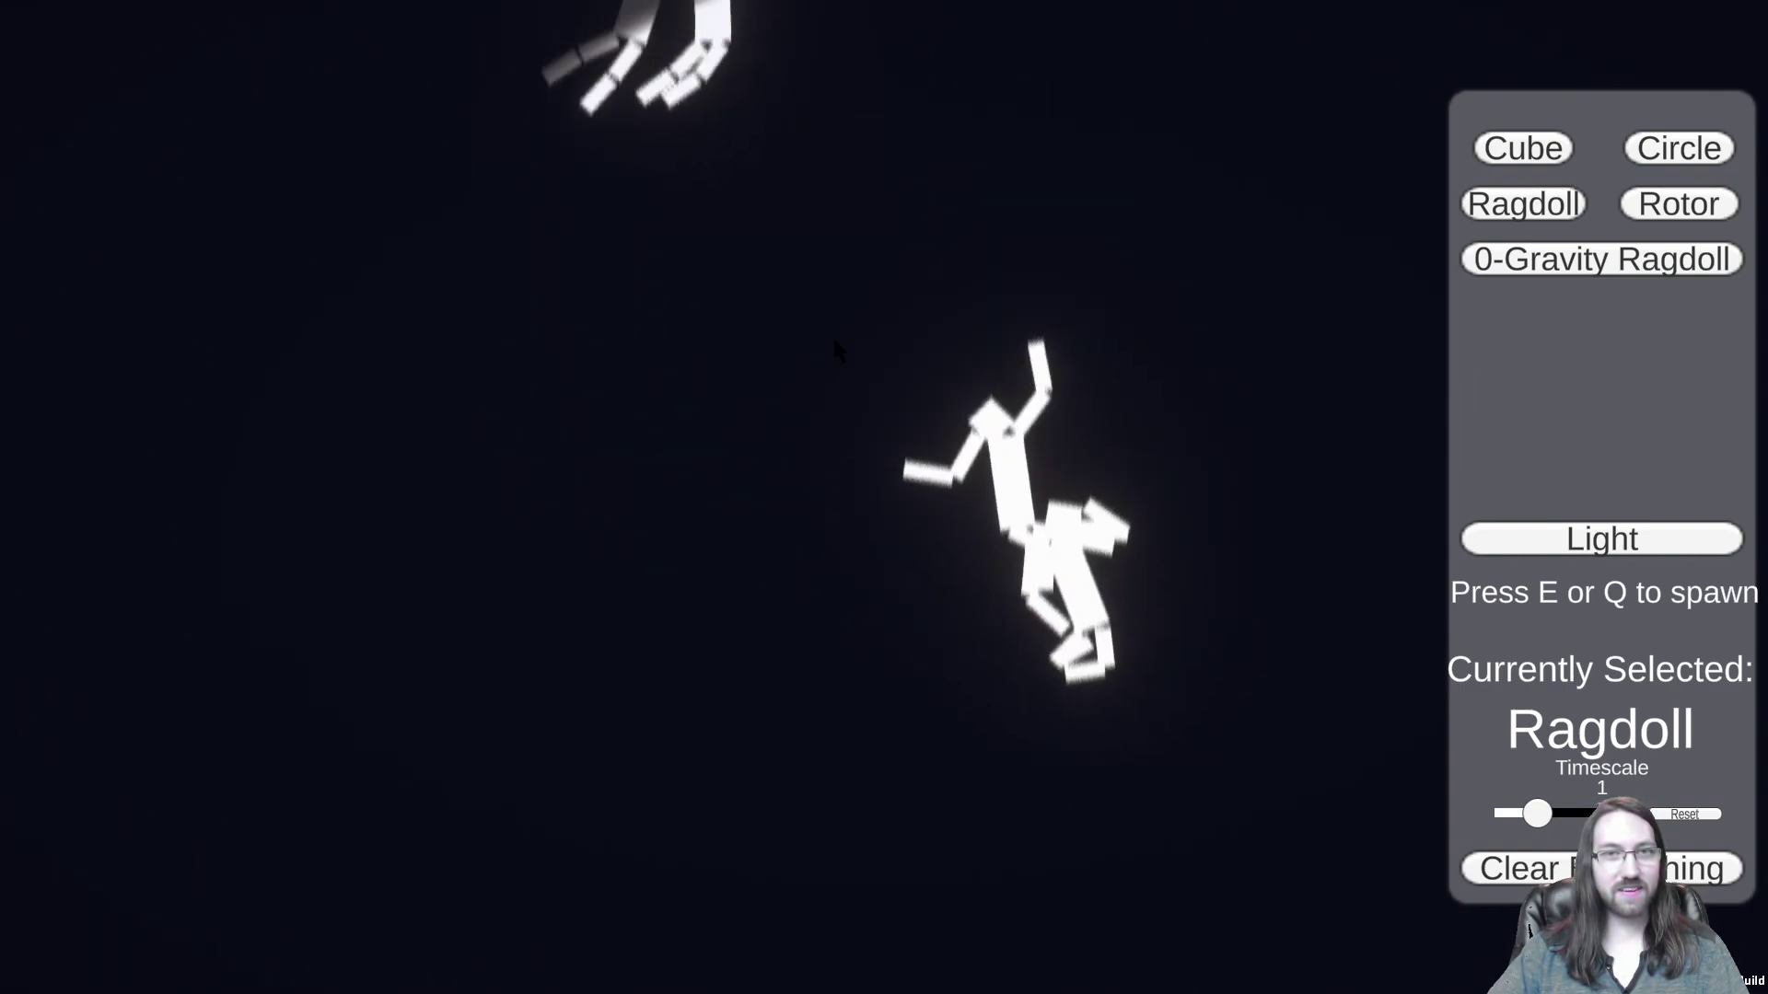
pyautogui.press('e')
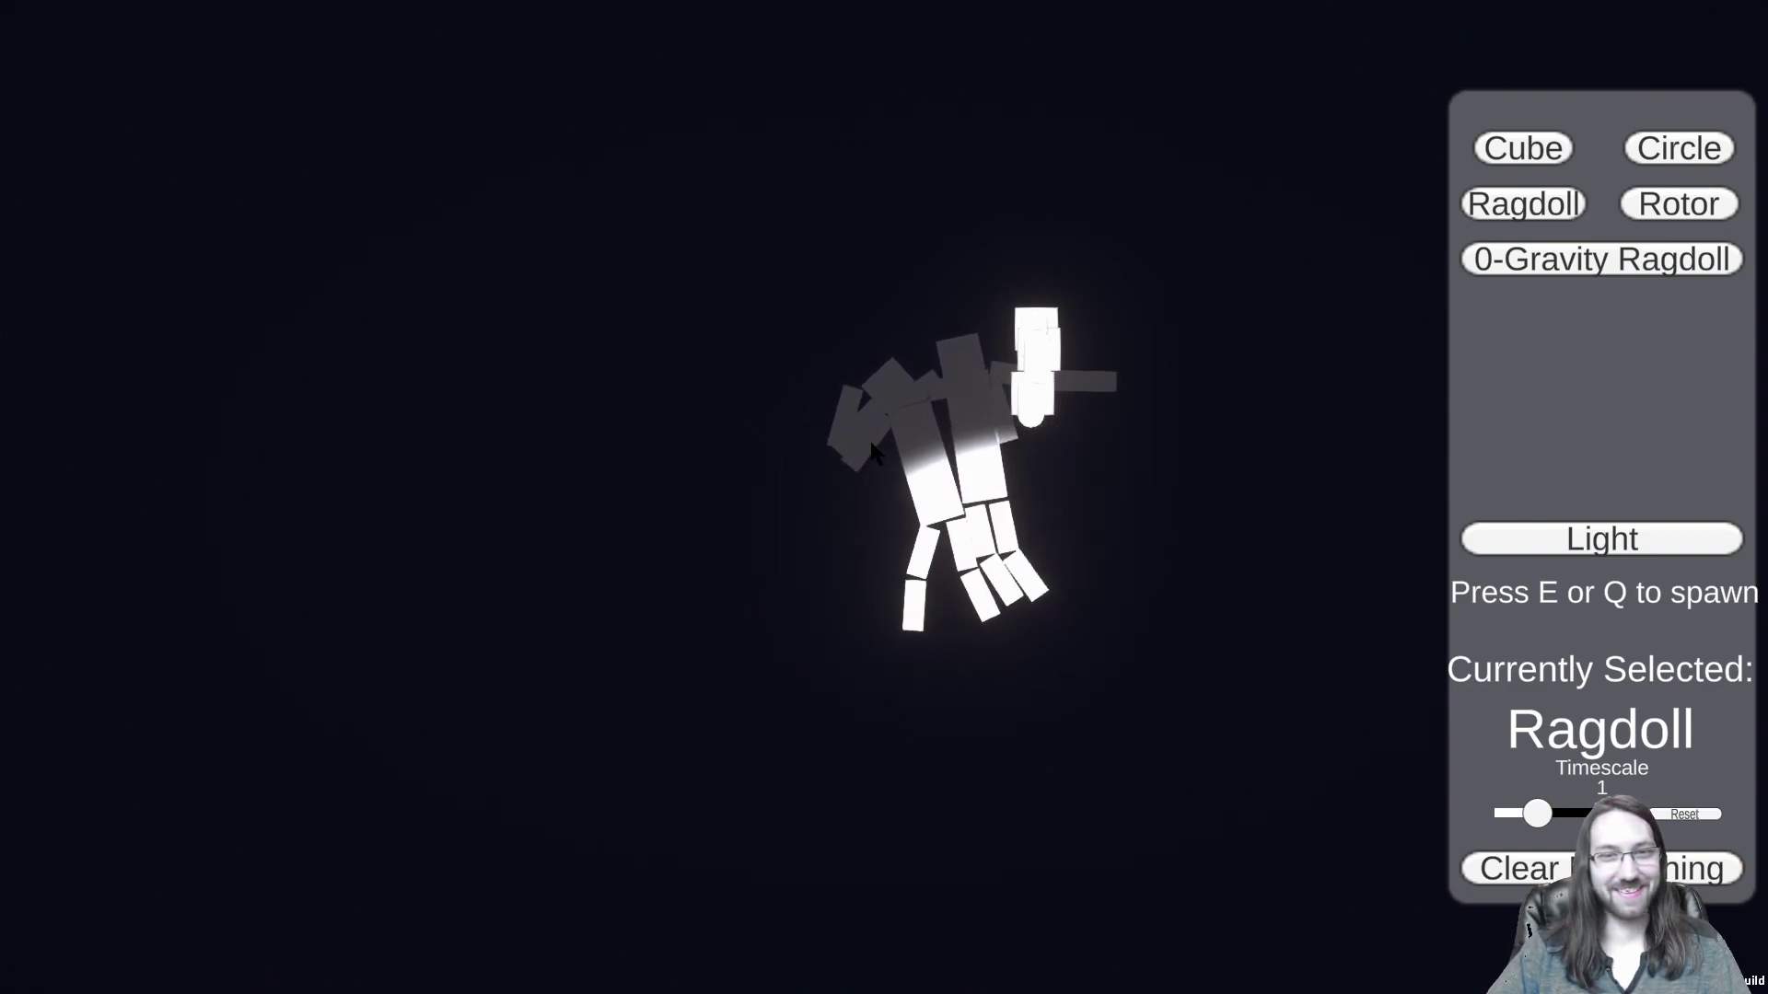
pyautogui.press('e')
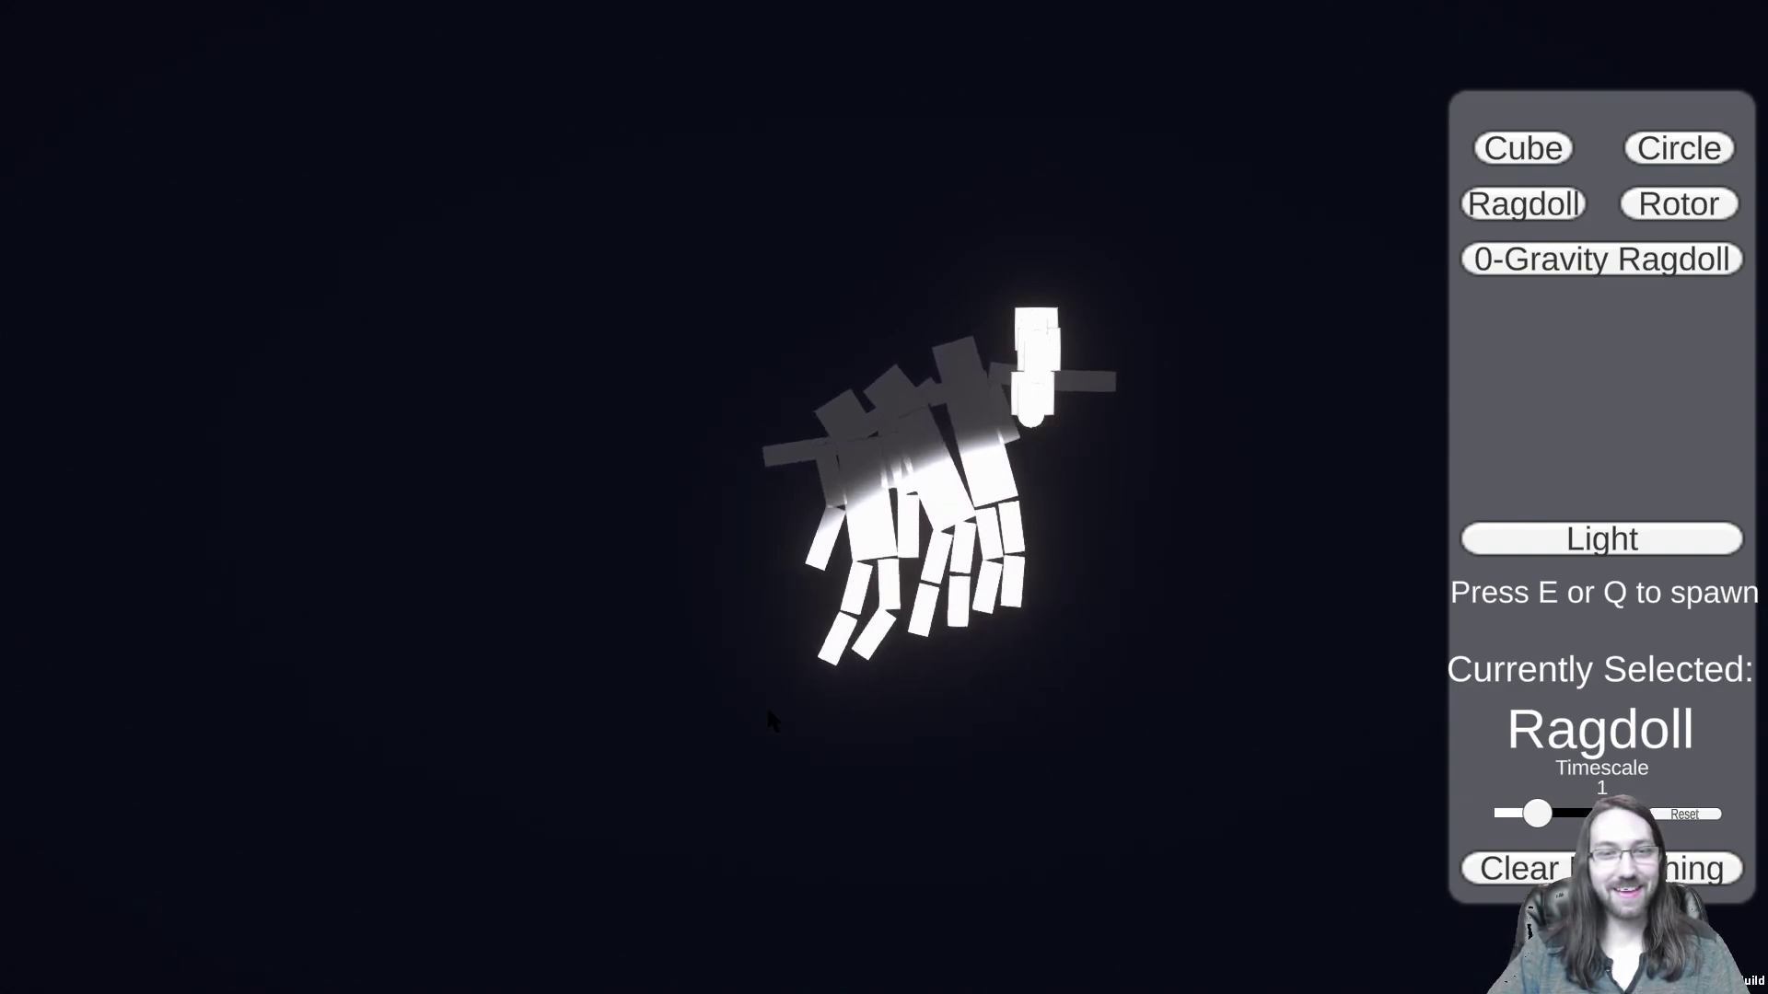
pyautogui.press('e')
pyautogui.press('e')
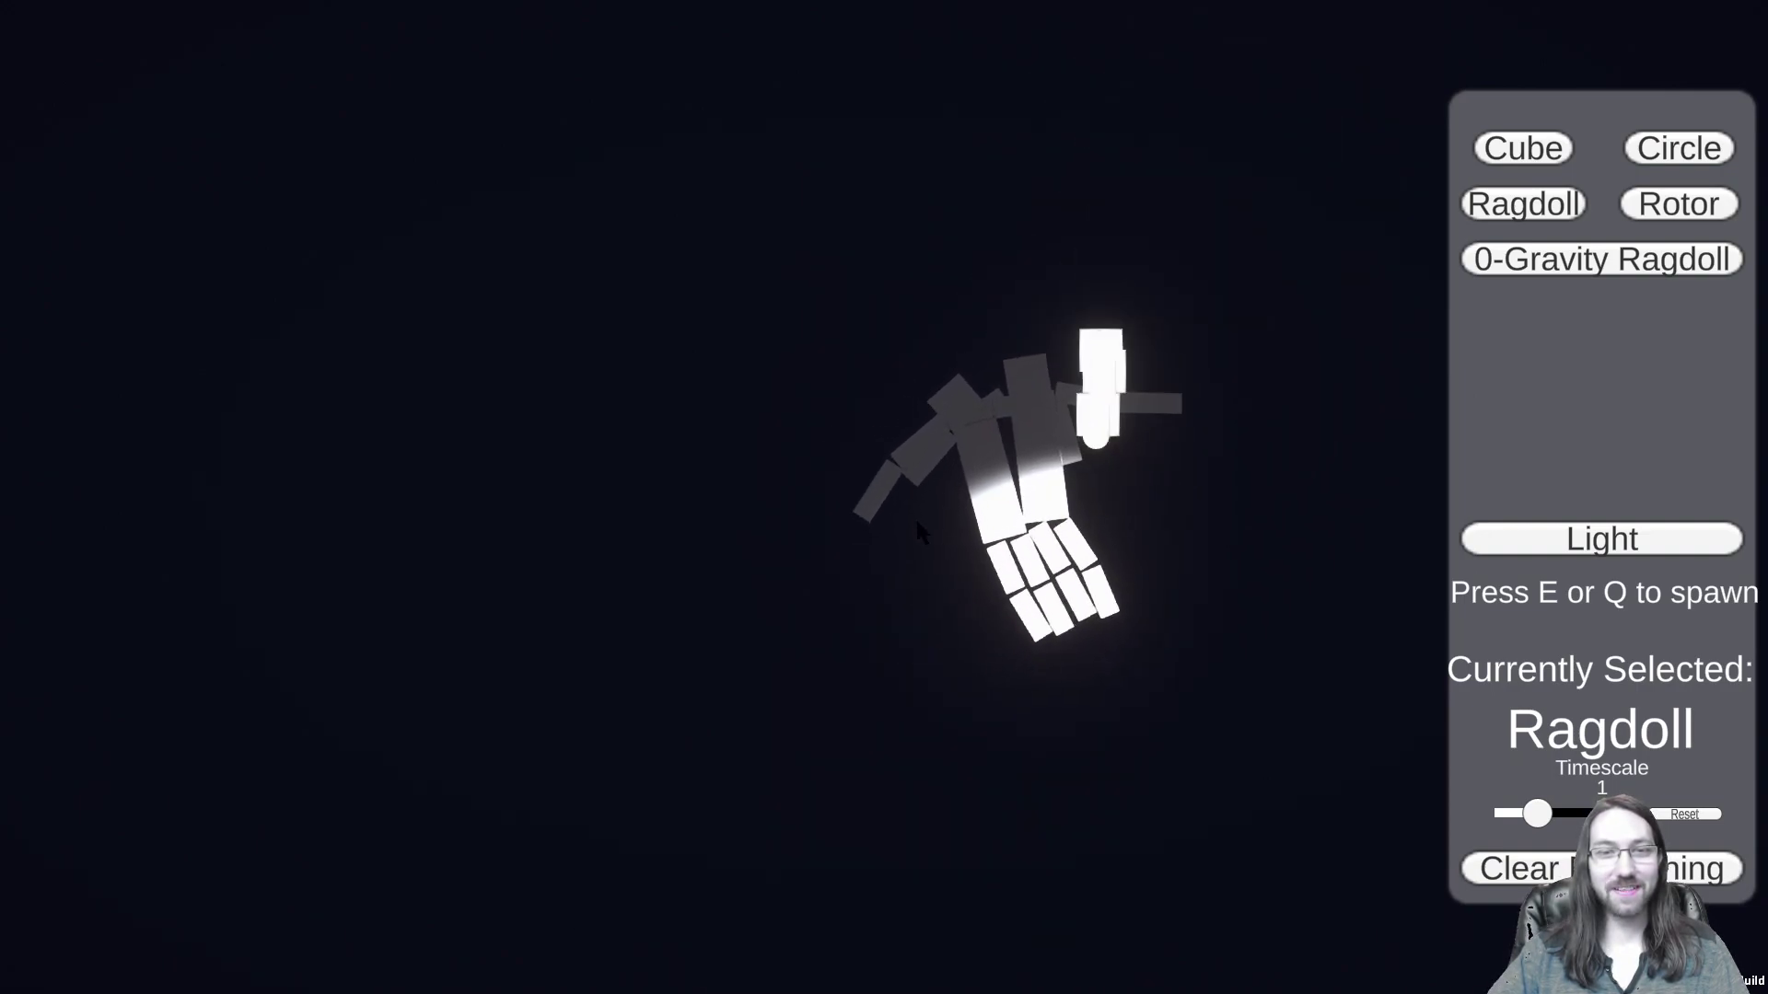
pyautogui.press('e')
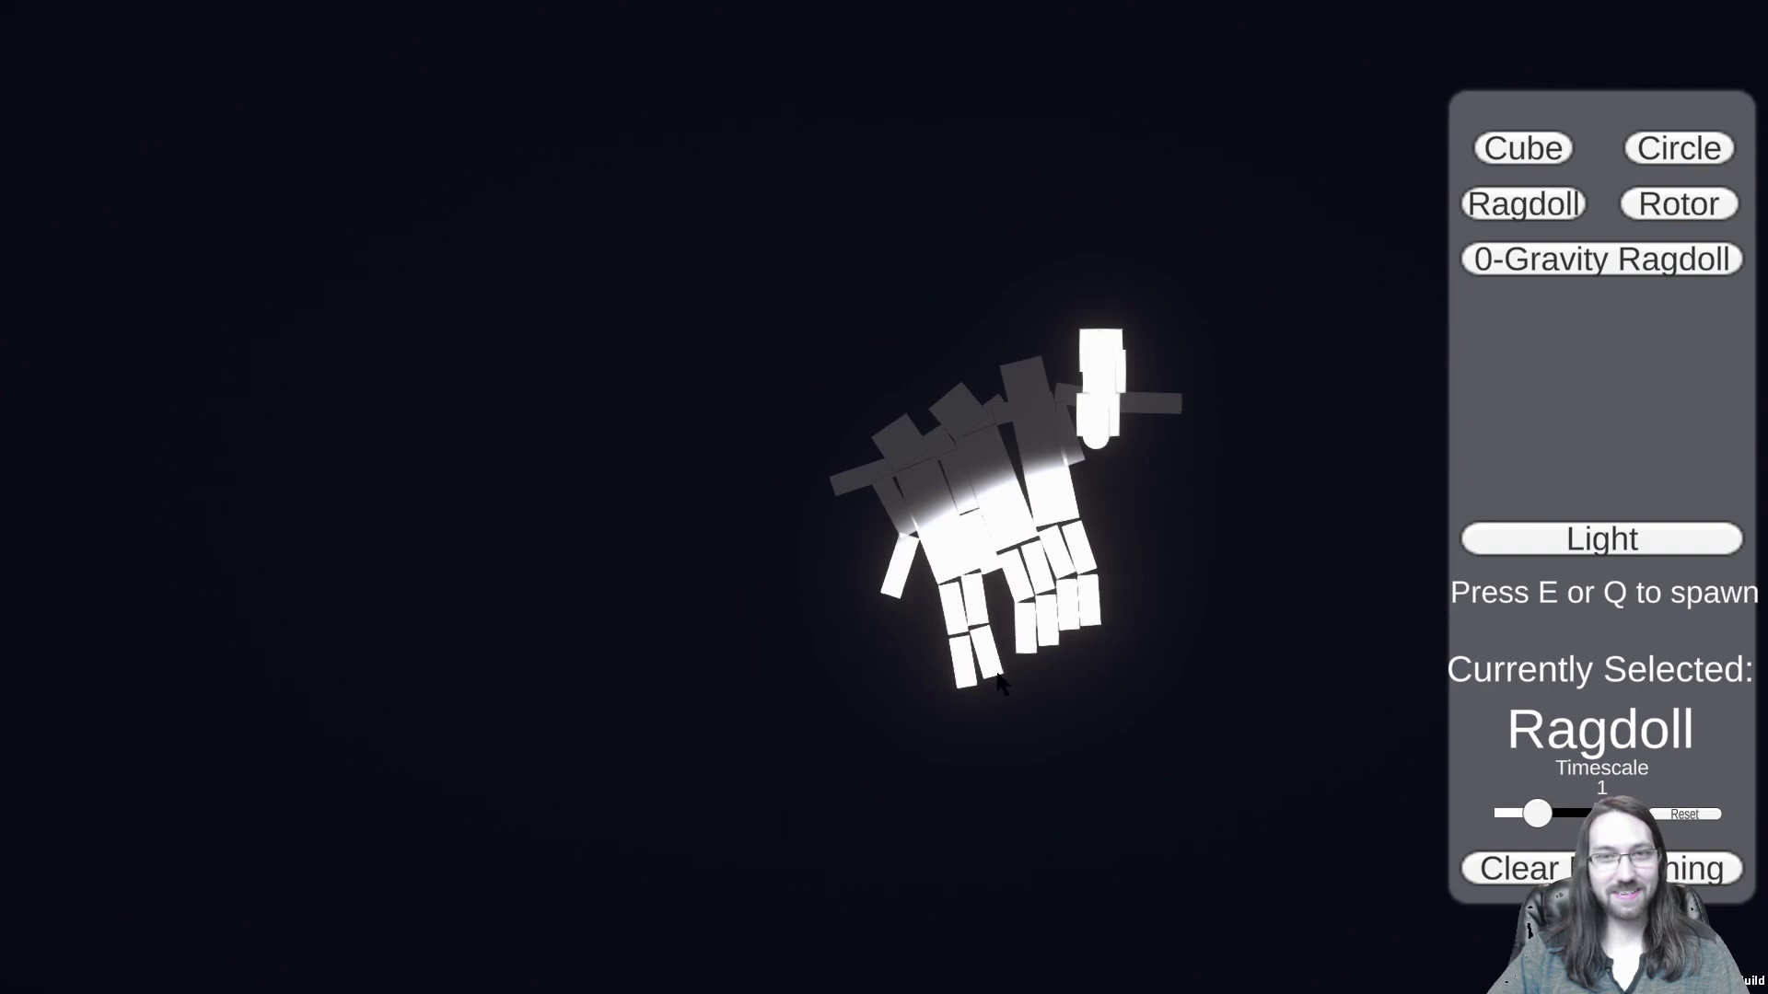
pyautogui.press('e')
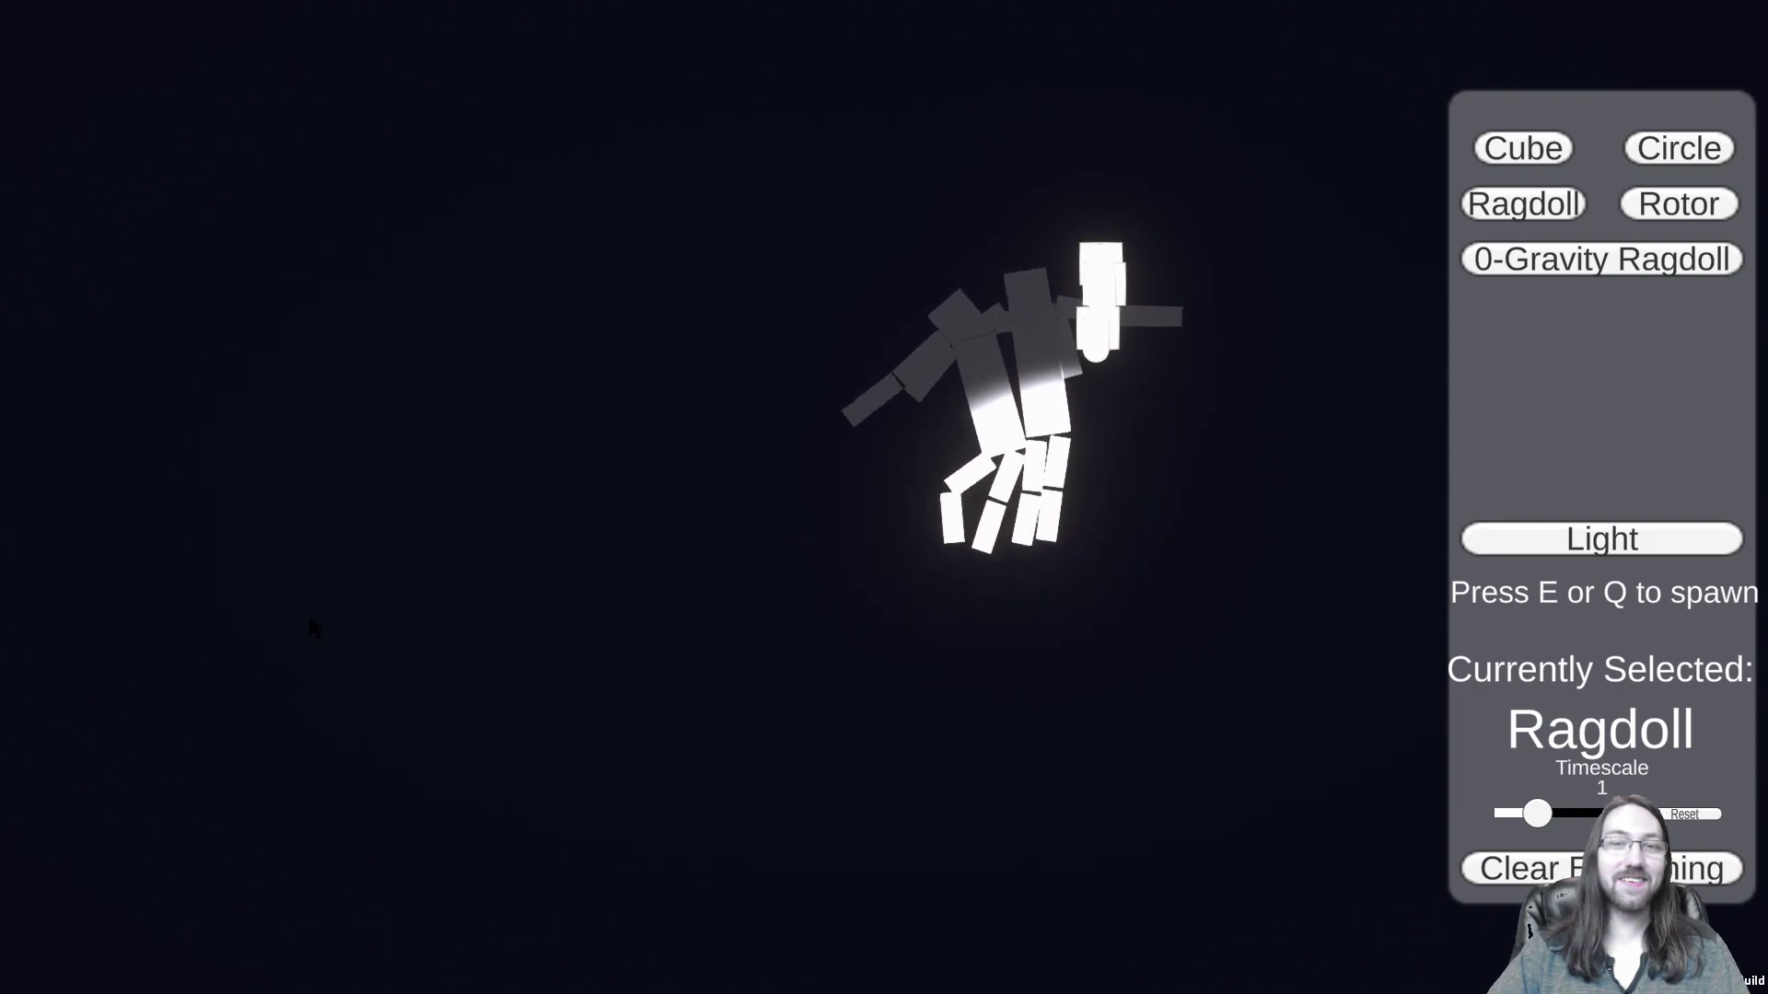
pyautogui.press('e')
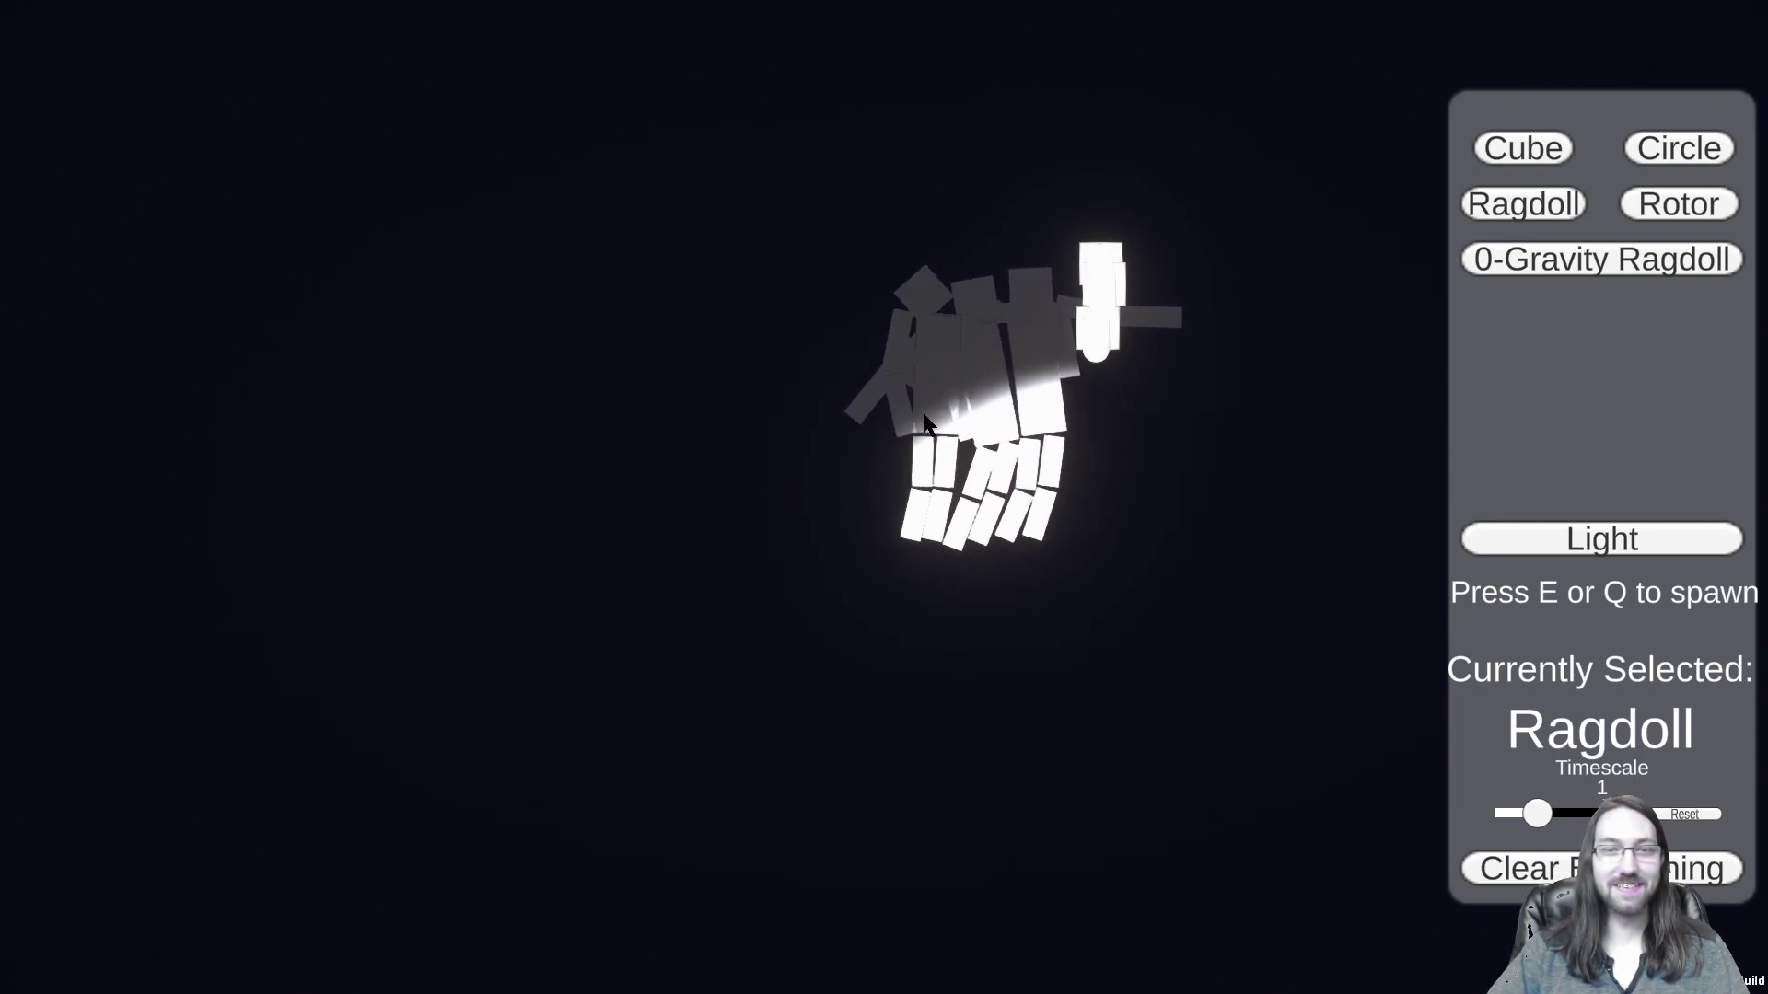
# Step: Pull one ragdoll free, spawn a bright cluster of ragdolls, and drag the pile downward
pyautogui.moveTo(902, 545); pyautogui.dragTo(642, 527)
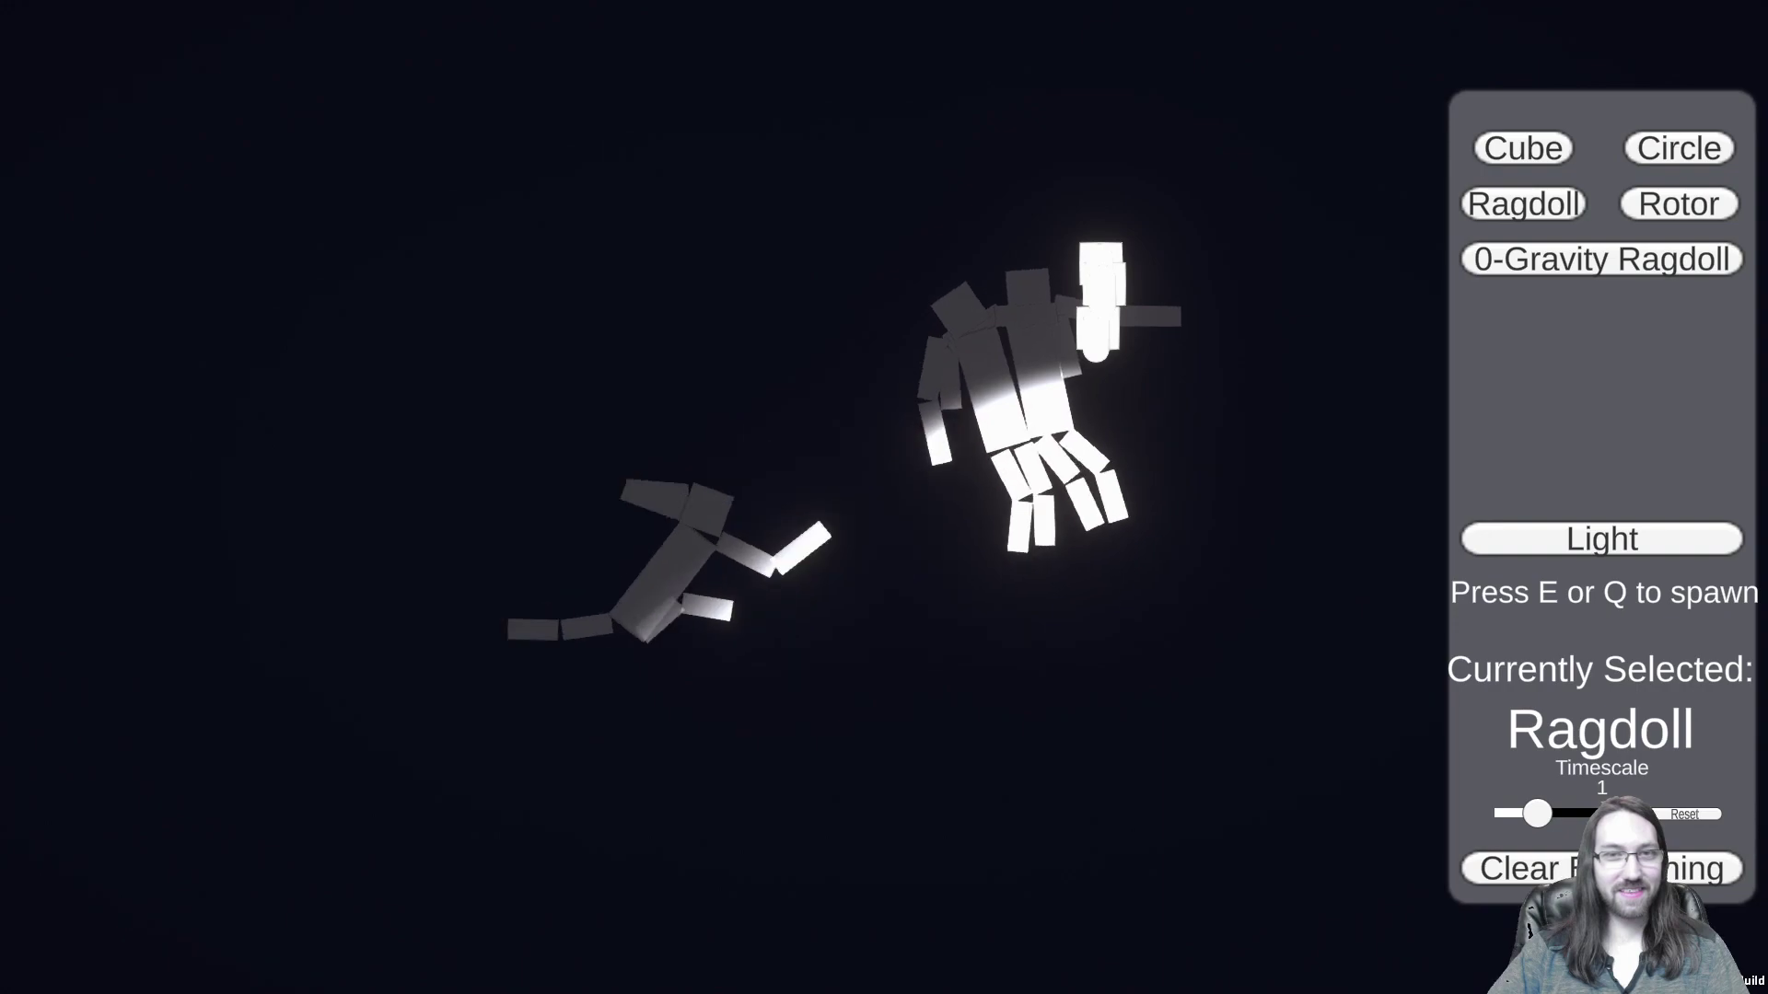
pyautogui.press('e')
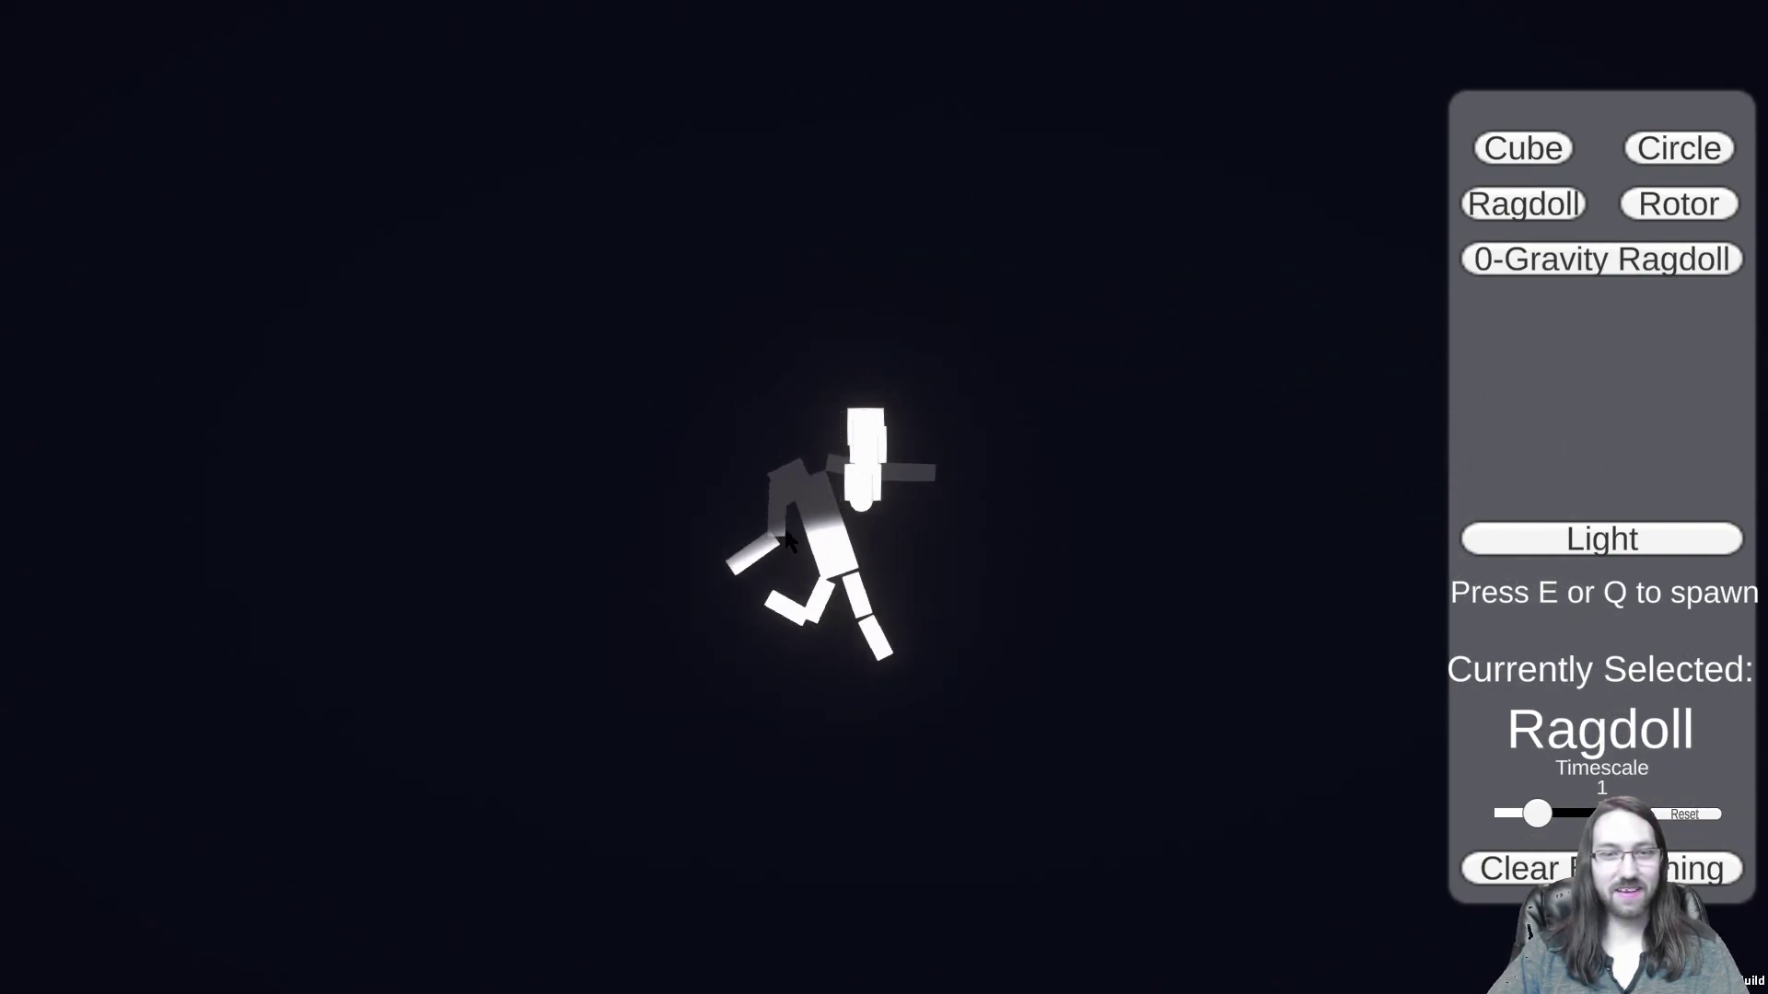
pyautogui.press('e')
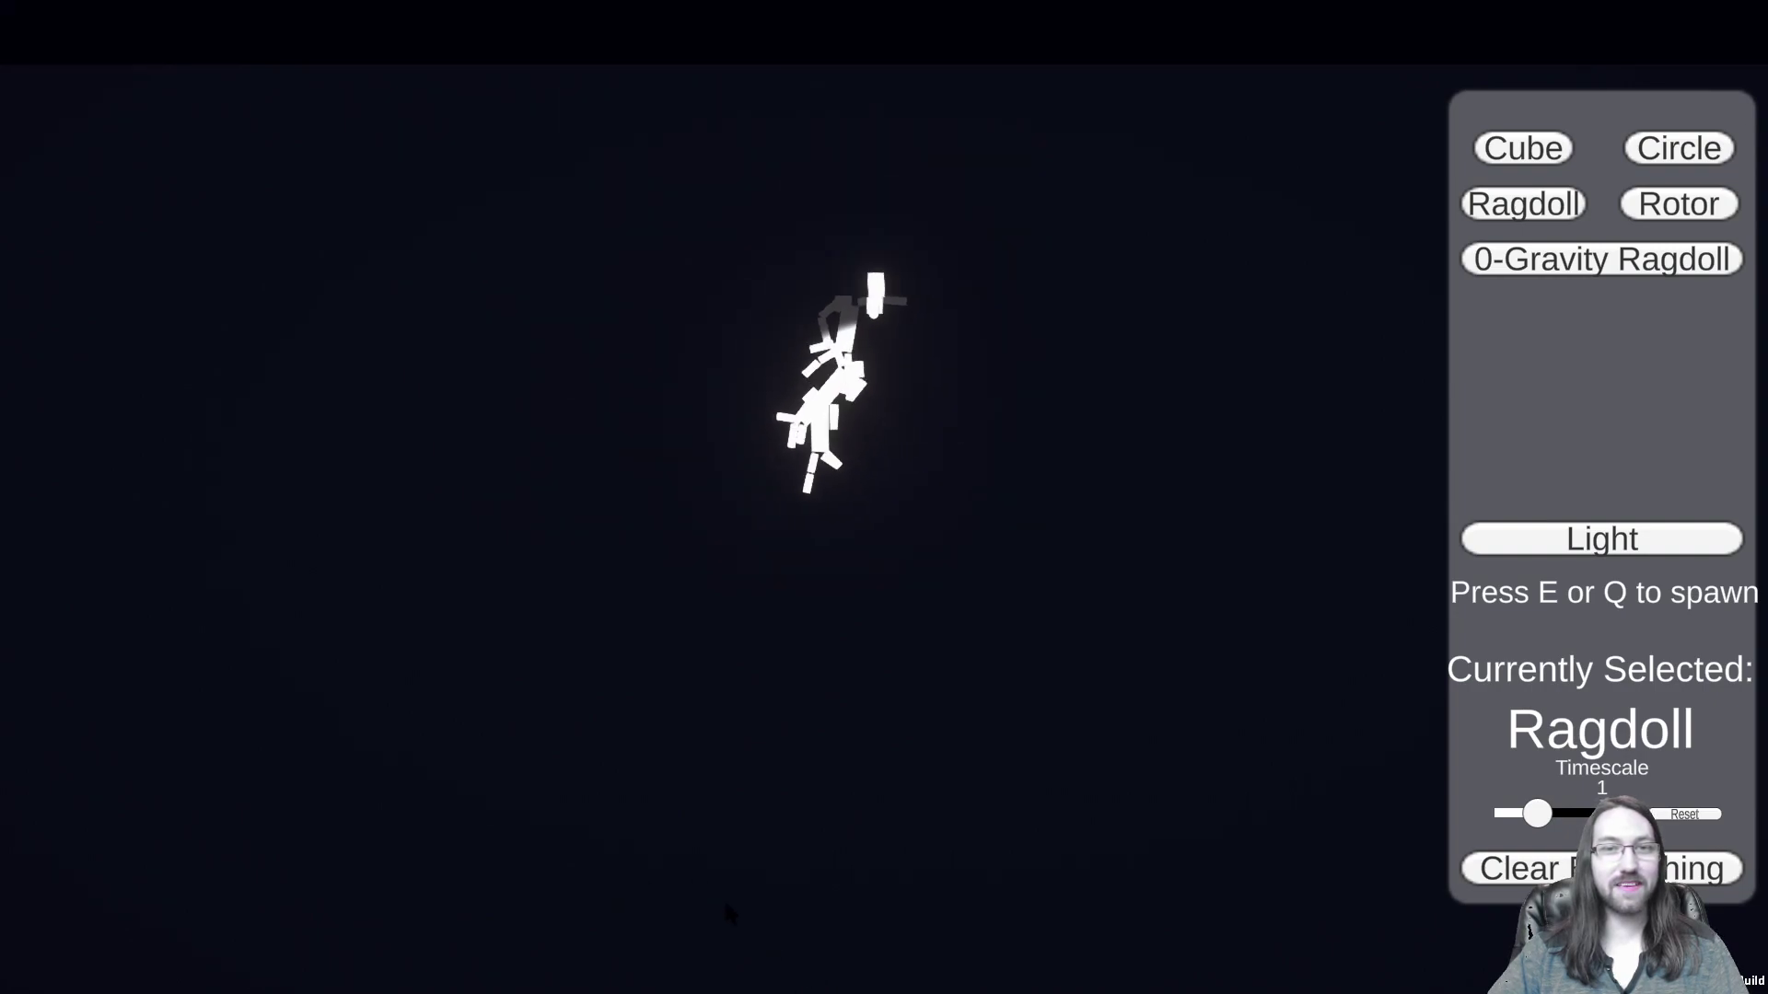
pyautogui.press('e')
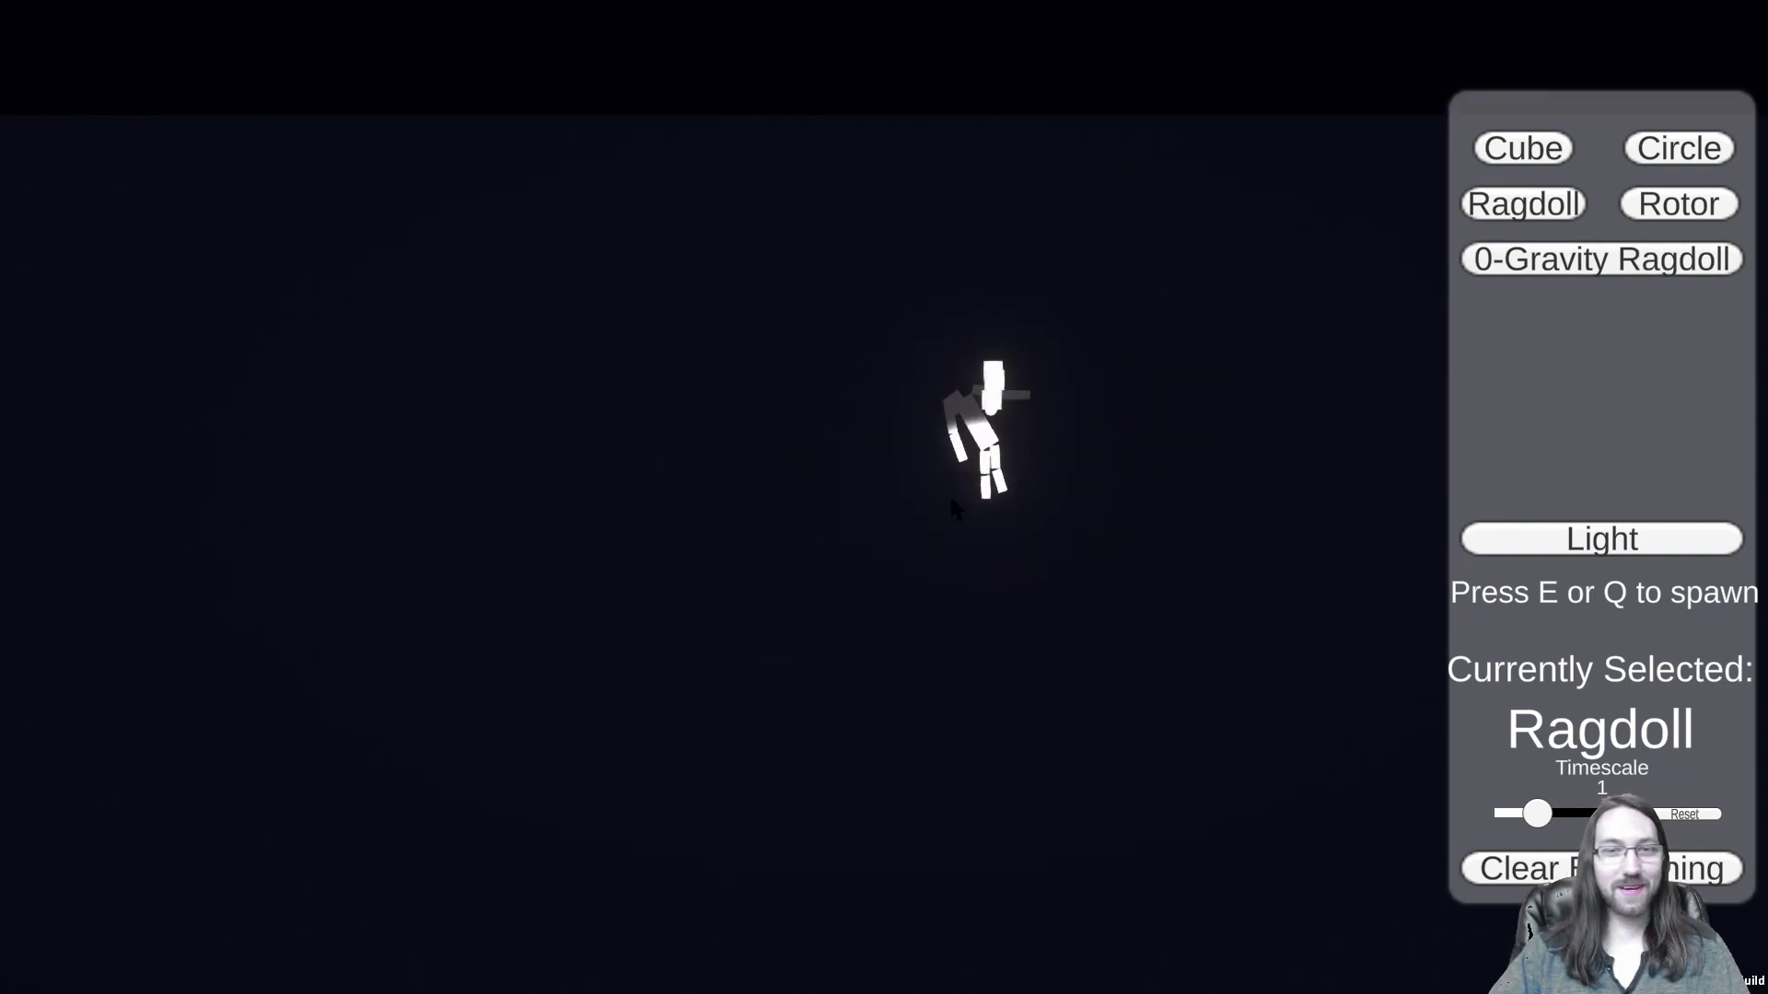
pyautogui.press('q')
pyautogui.press('q')
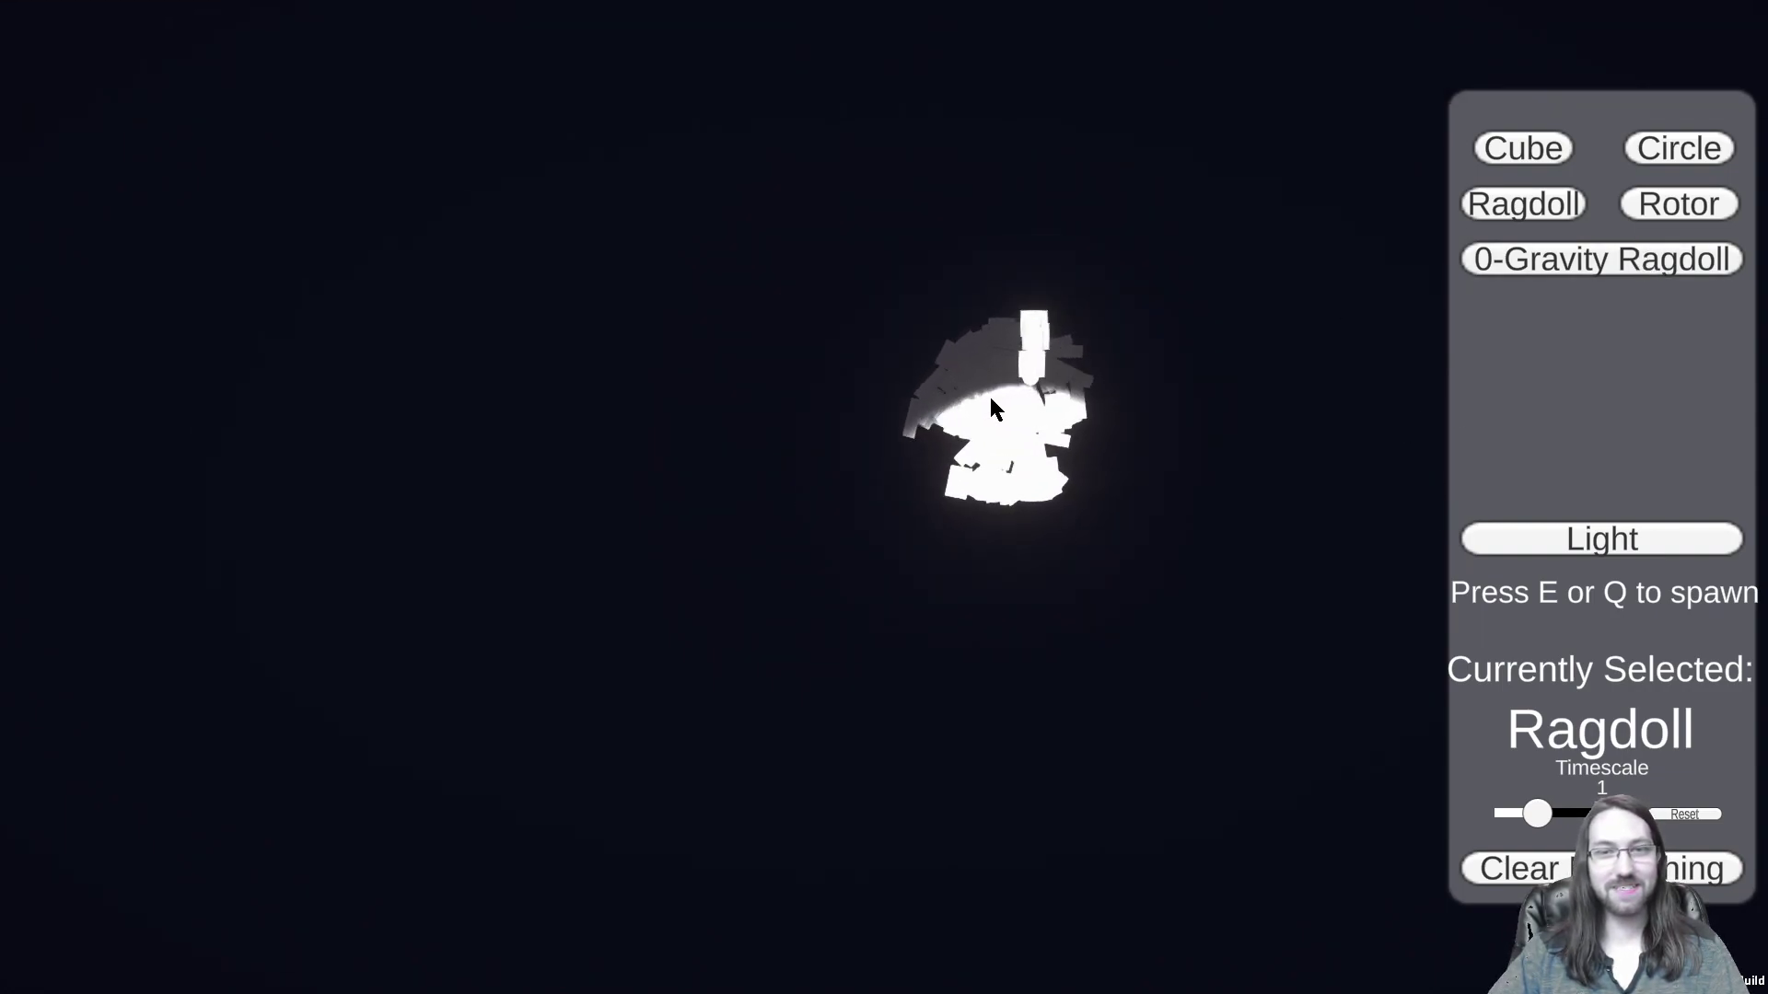
pyautogui.moveTo(971, 431); pyautogui.dragTo(1003, 761)
pyautogui.scroll(-5, 999, 749)
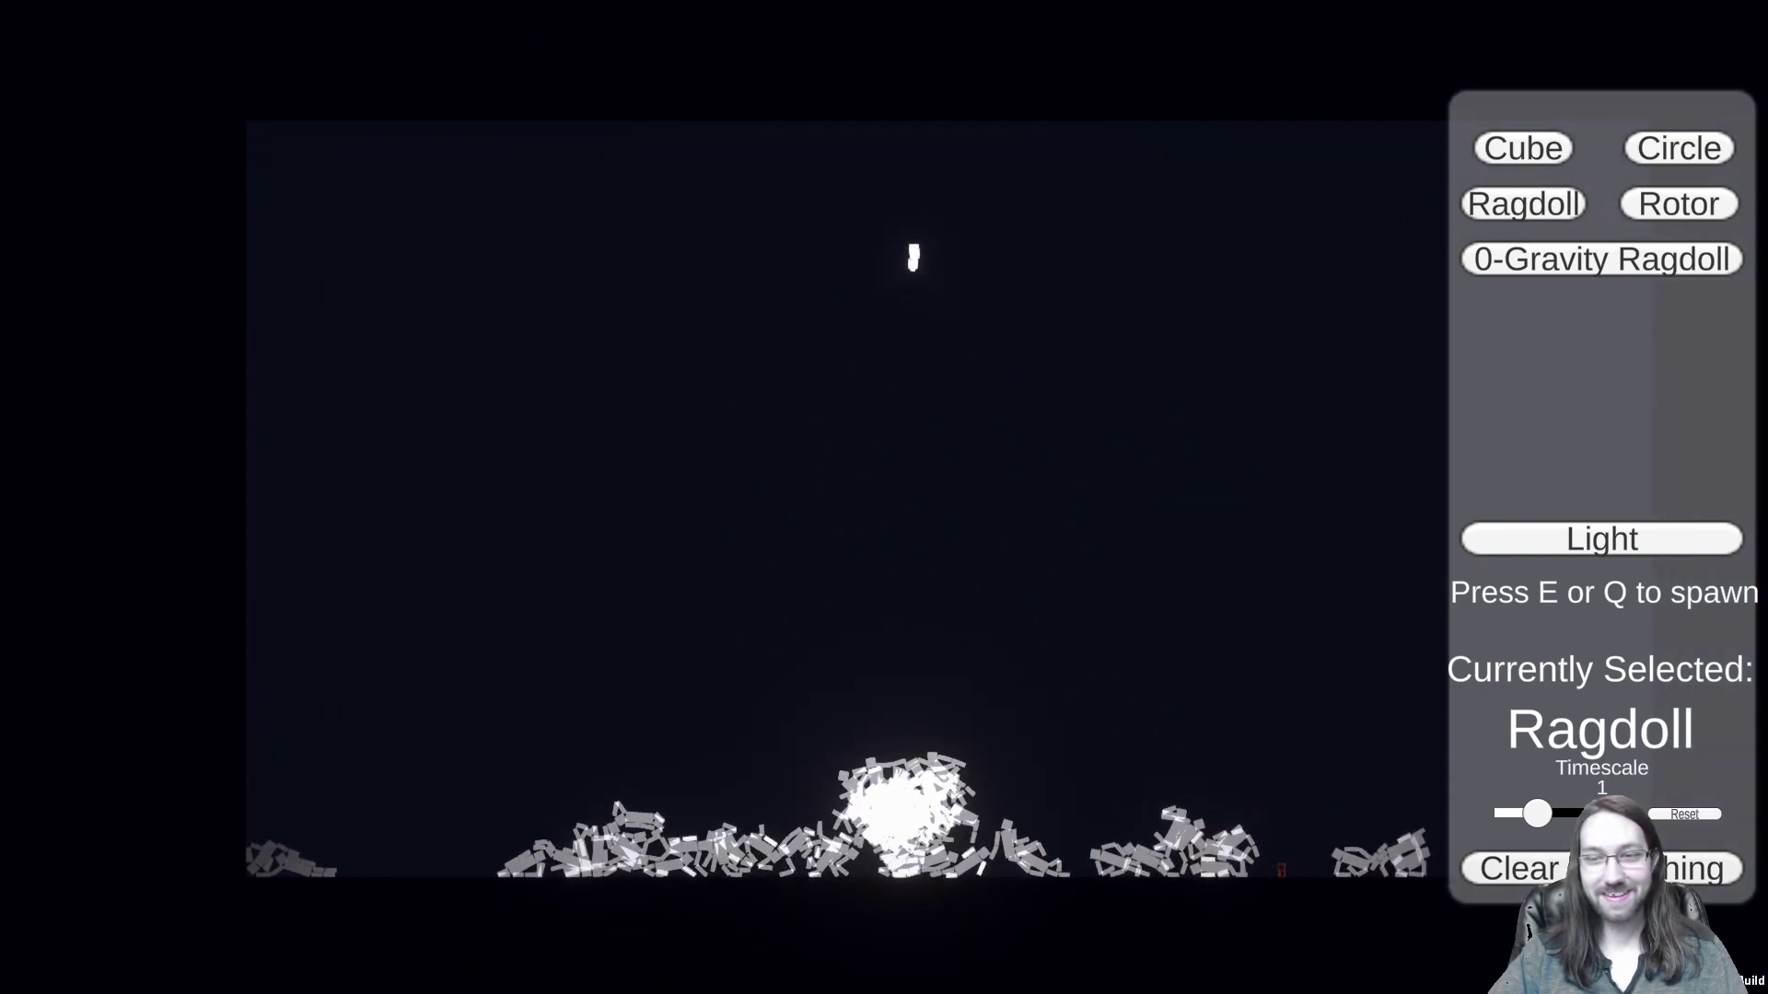
# Step: Lift the ragdoll pile off the floor, then make Circle the spawn type
pyautogui.moveTo(904, 806); pyautogui.dragTo(978, 138)
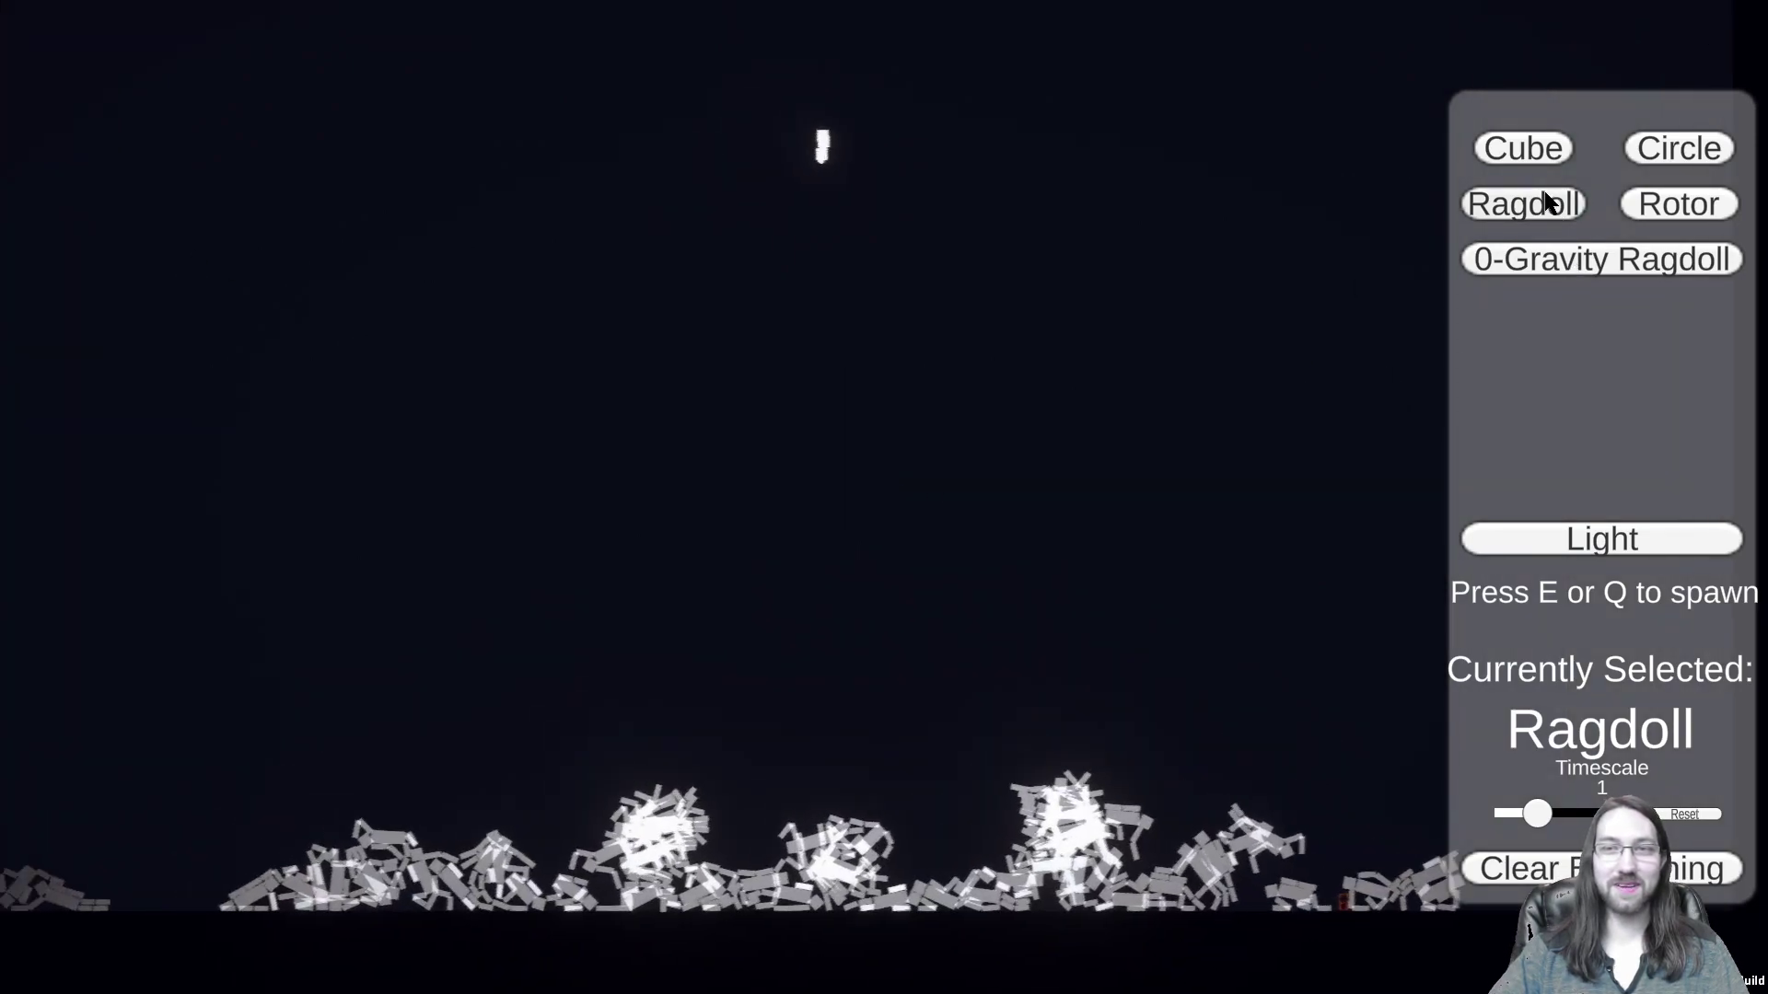
pyautogui.click(1634, 152)
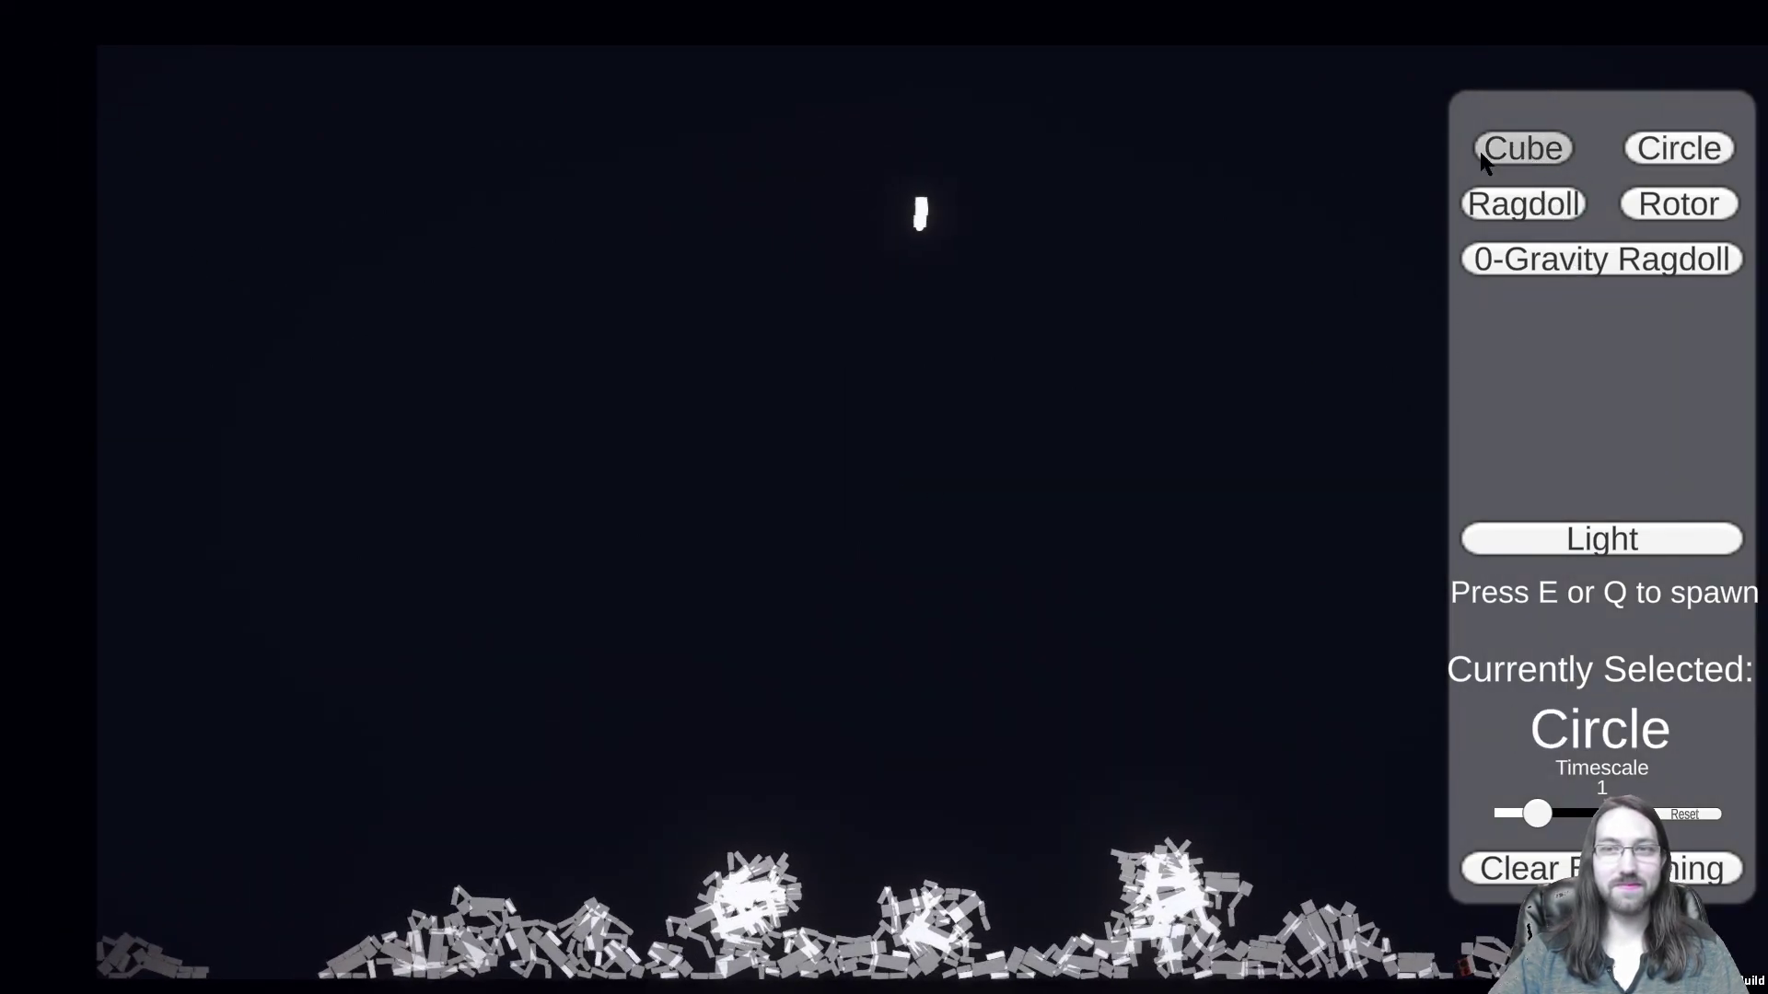
# Step: Select Cube as the spawn type and drop several cubes onto the floor piles
pyautogui.click(1523, 148)
pyautogui.press('e')
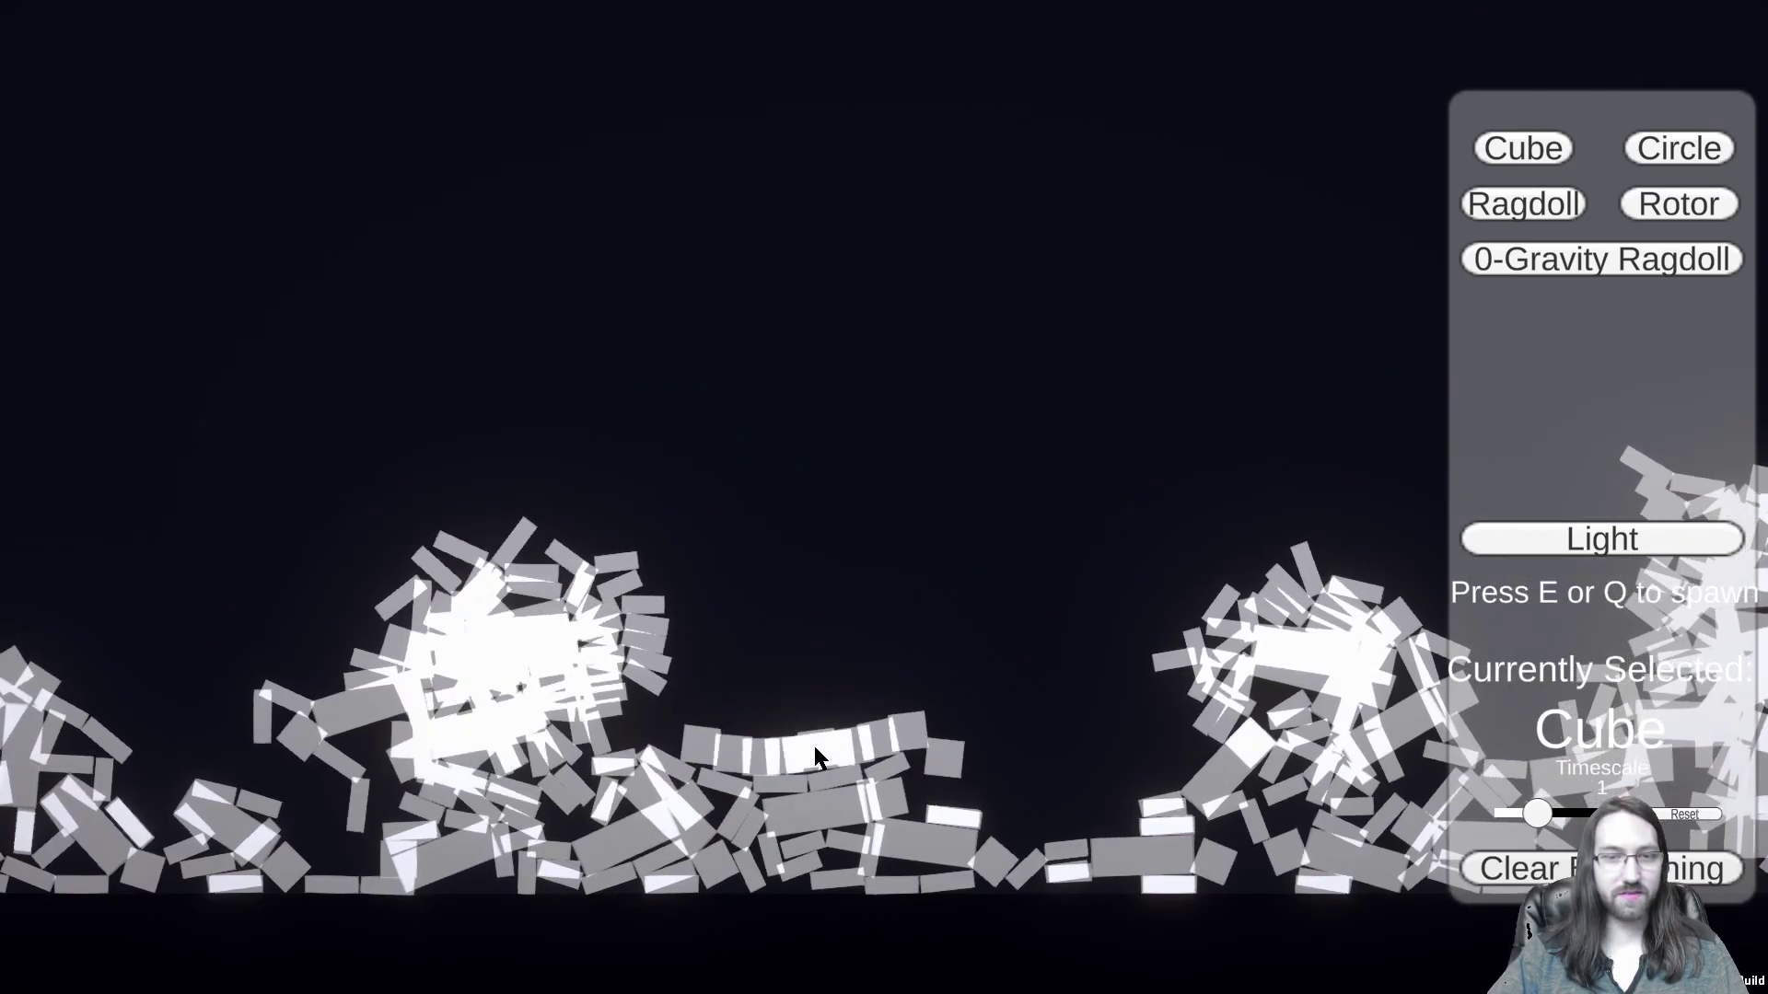
pyautogui.press('e')
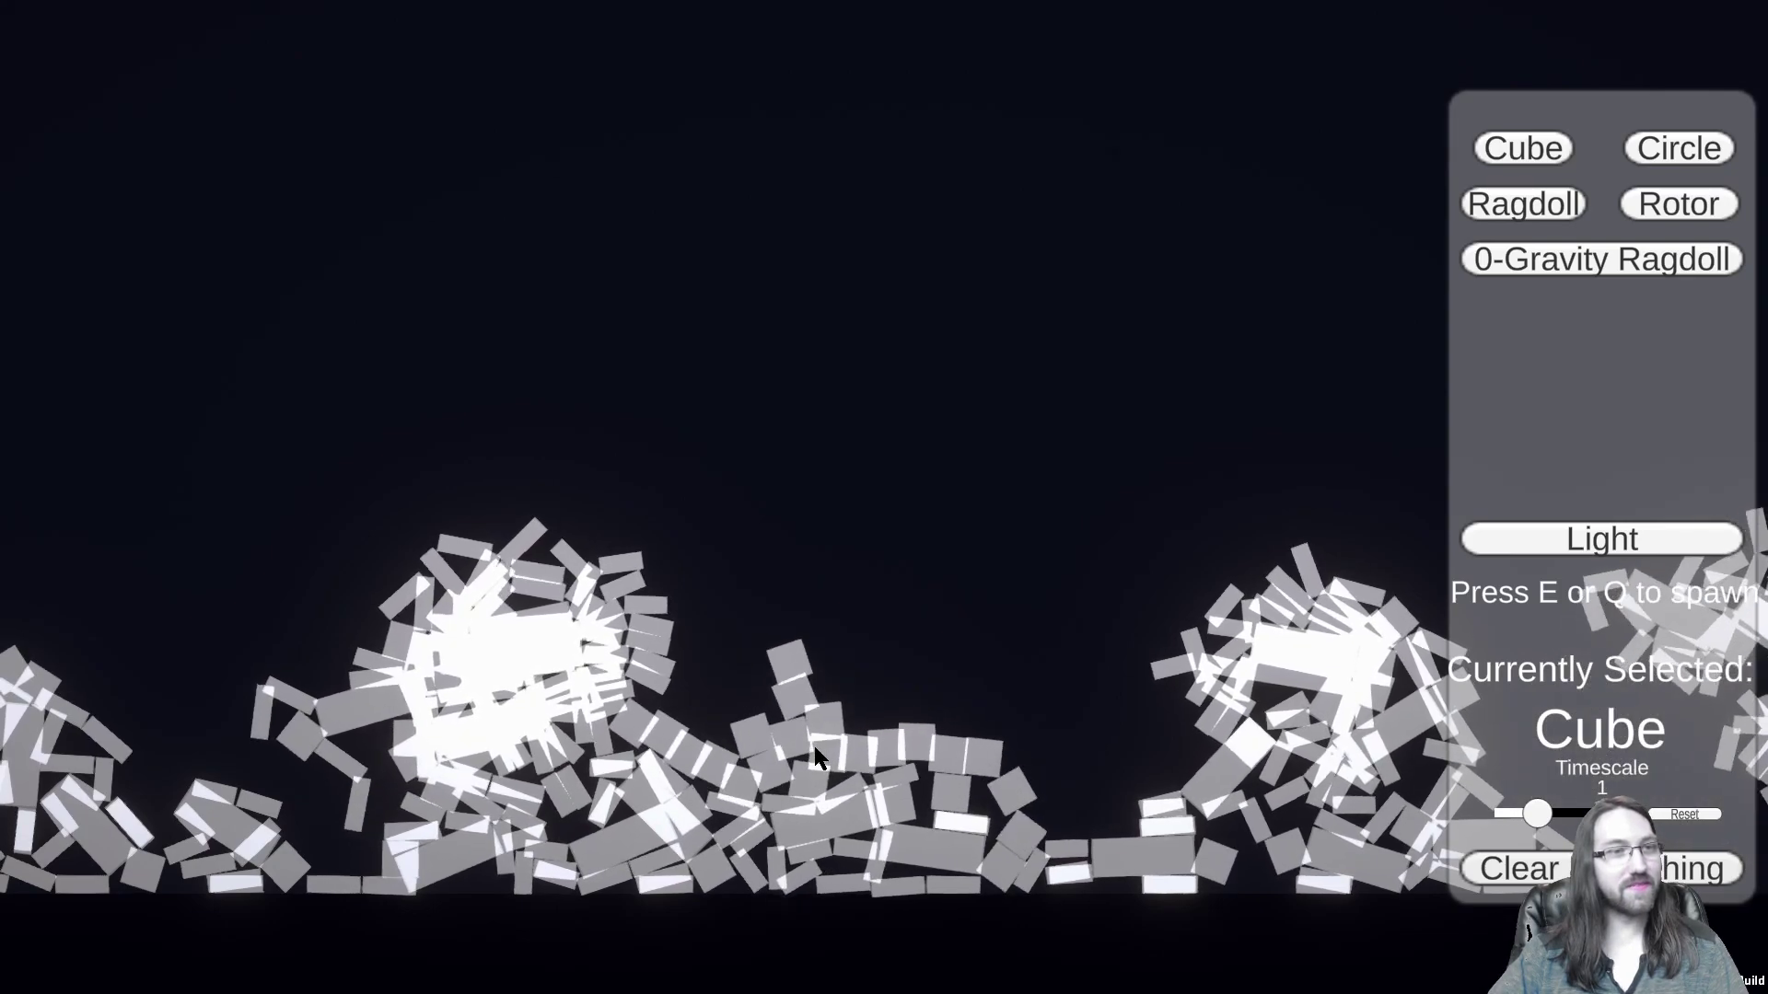
pyautogui.scroll(-5, 869, 682)
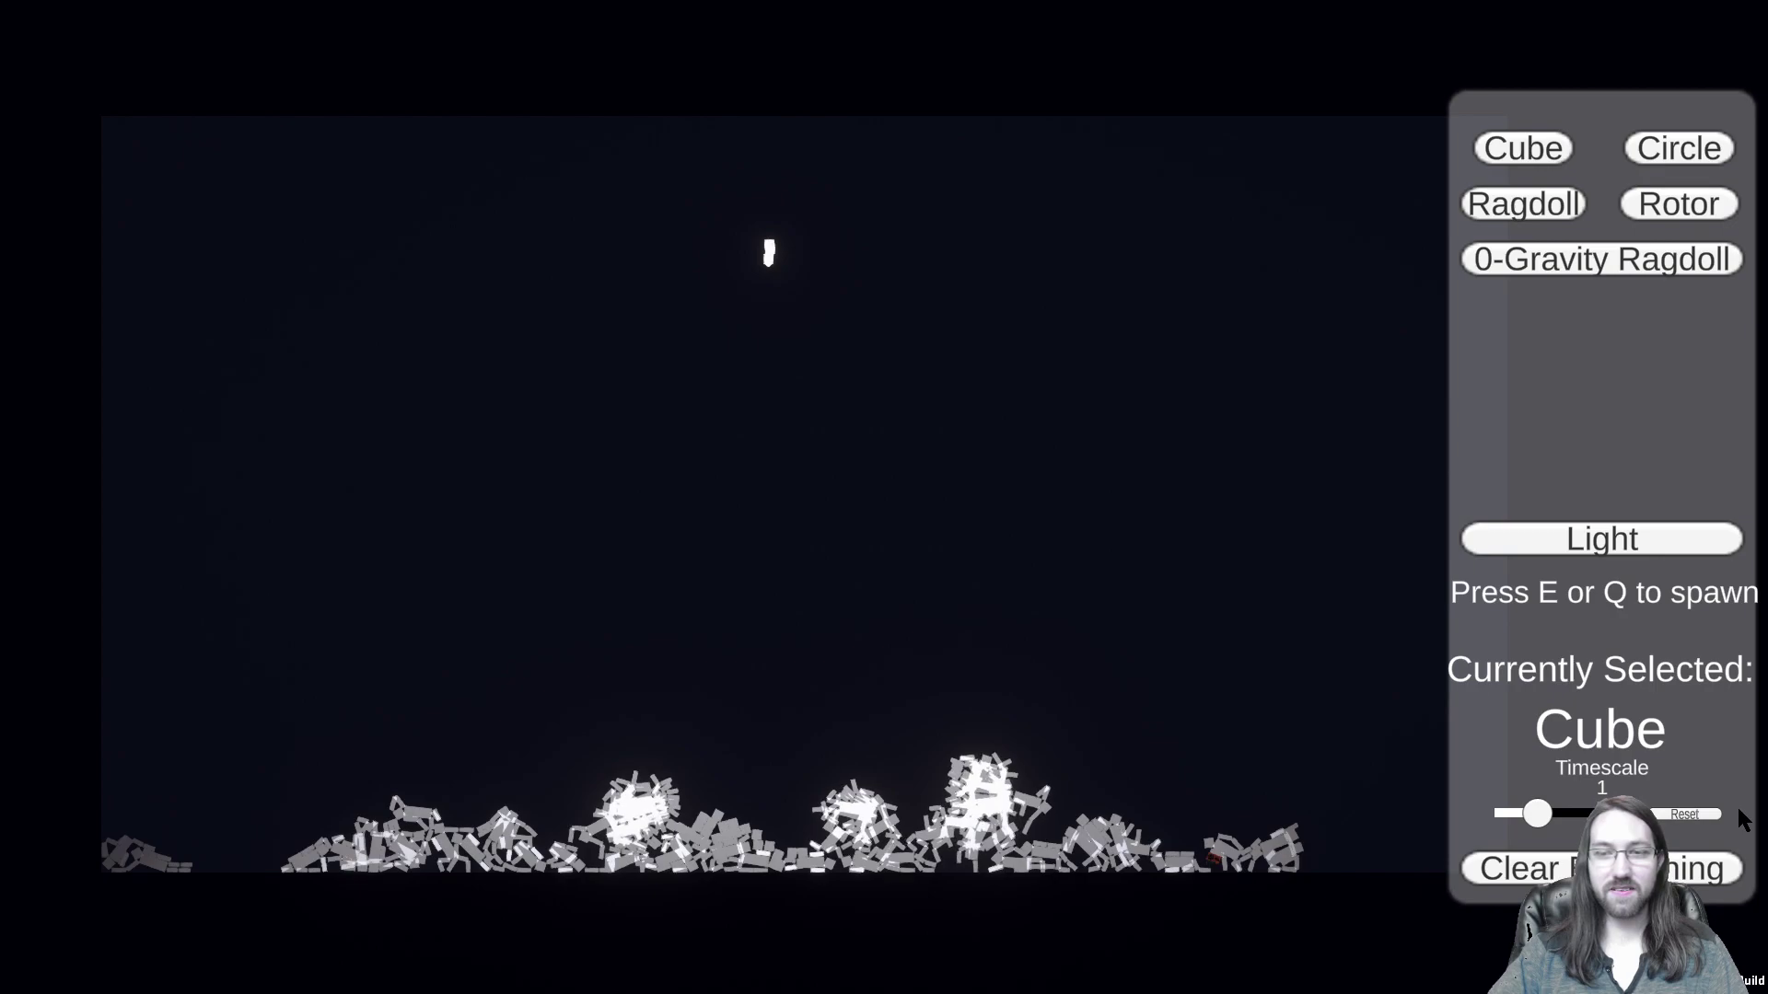
# Step: Set the timescale to 4, clear everything from the scene, and select Light
pyautogui.moveTo(1539, 814); pyautogui.dragTo(1637, 814)
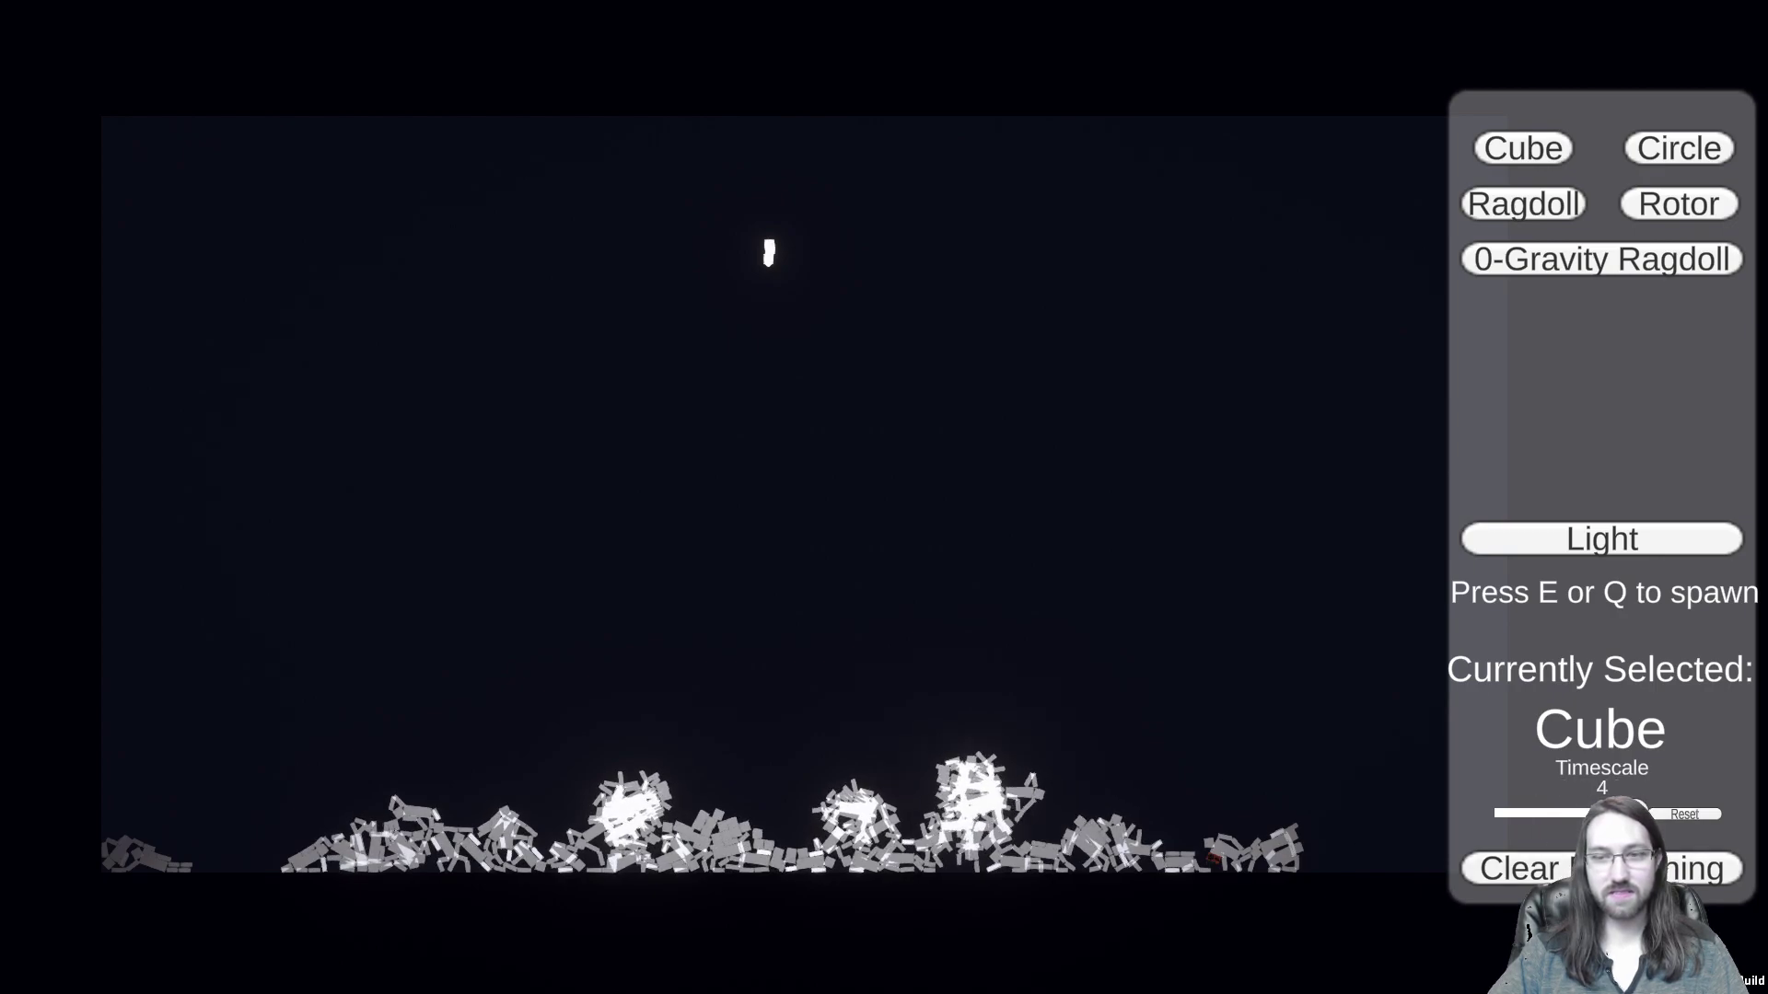
pyautogui.click(1515, 868)
pyautogui.click(1602, 539)
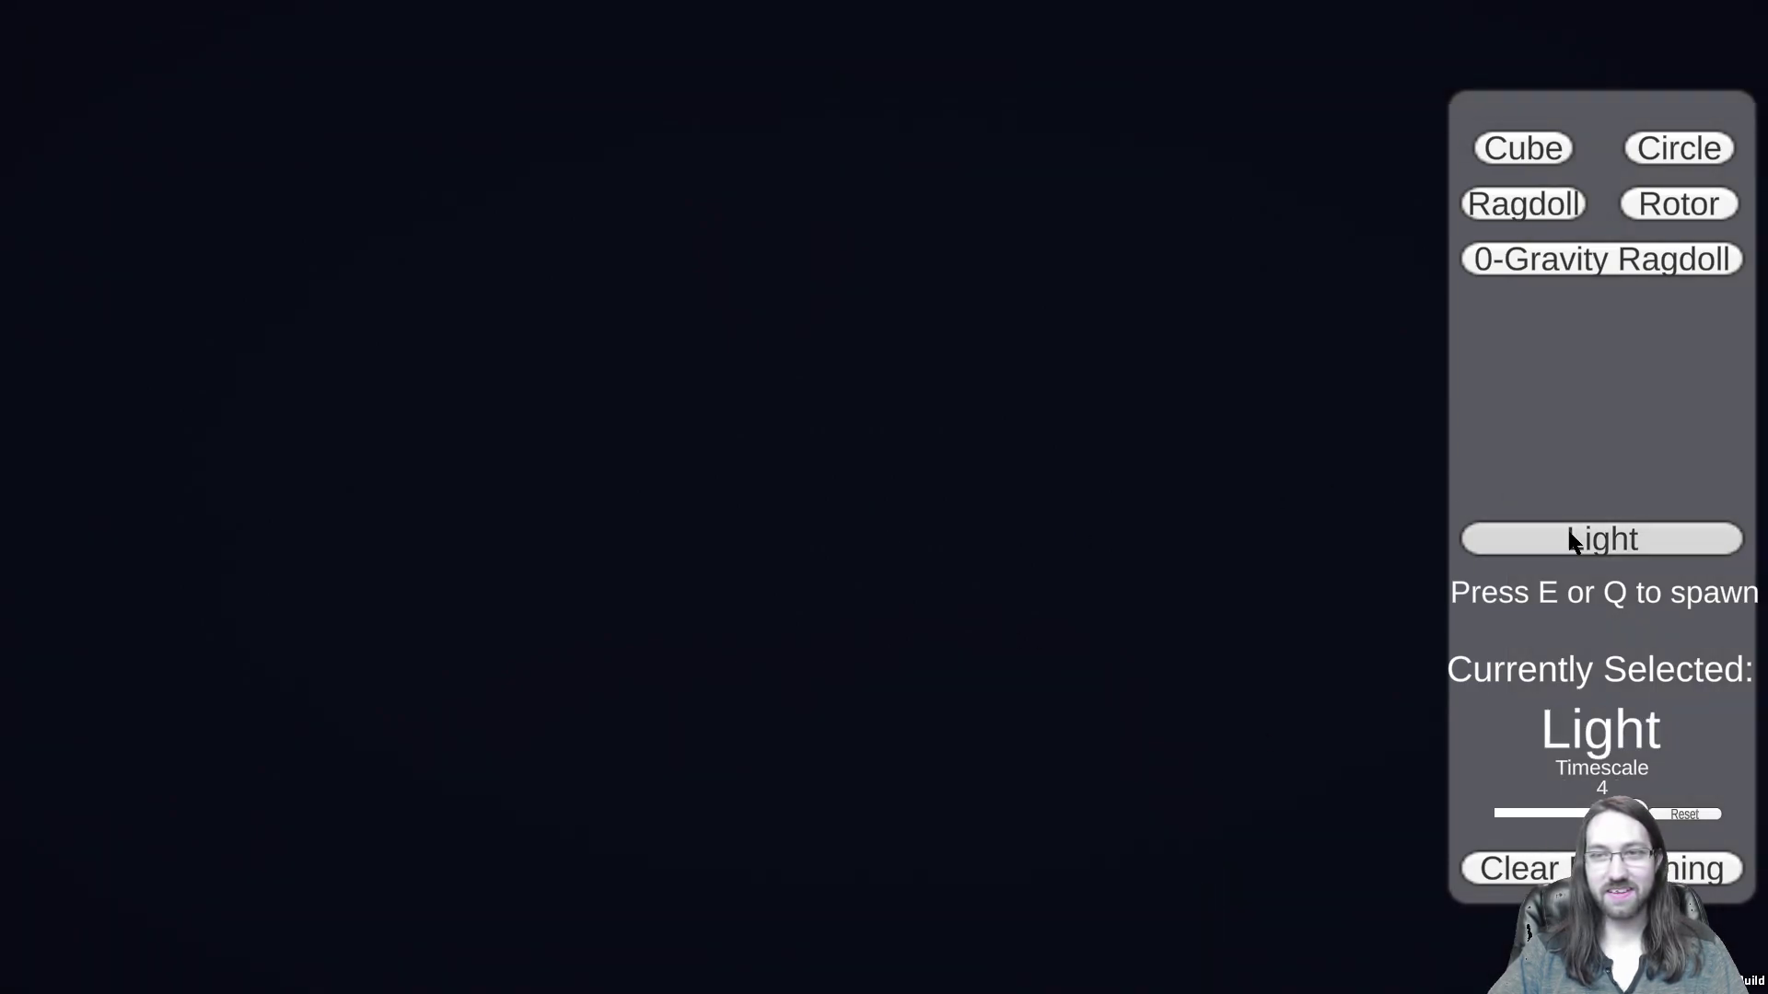
# Step: Spawn one ragdoll, lift it into mid-air, and set the timescale to 0
pyautogui.click(1523, 204)
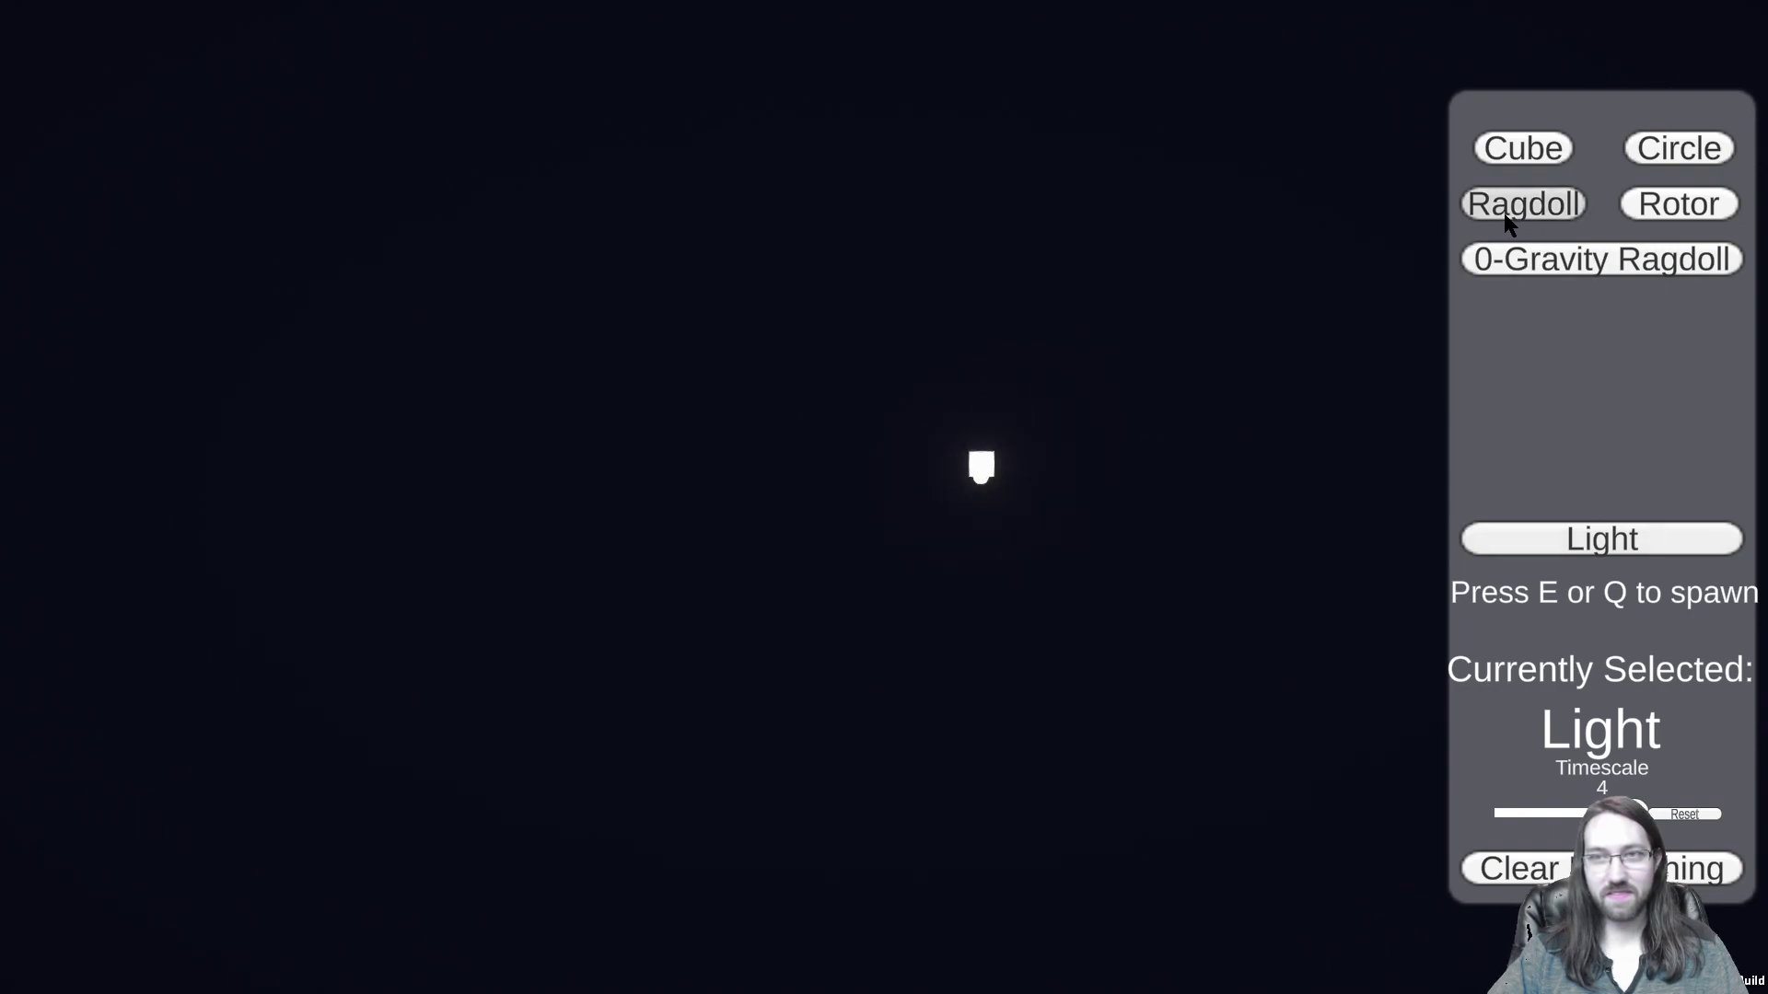
pyautogui.press('e')
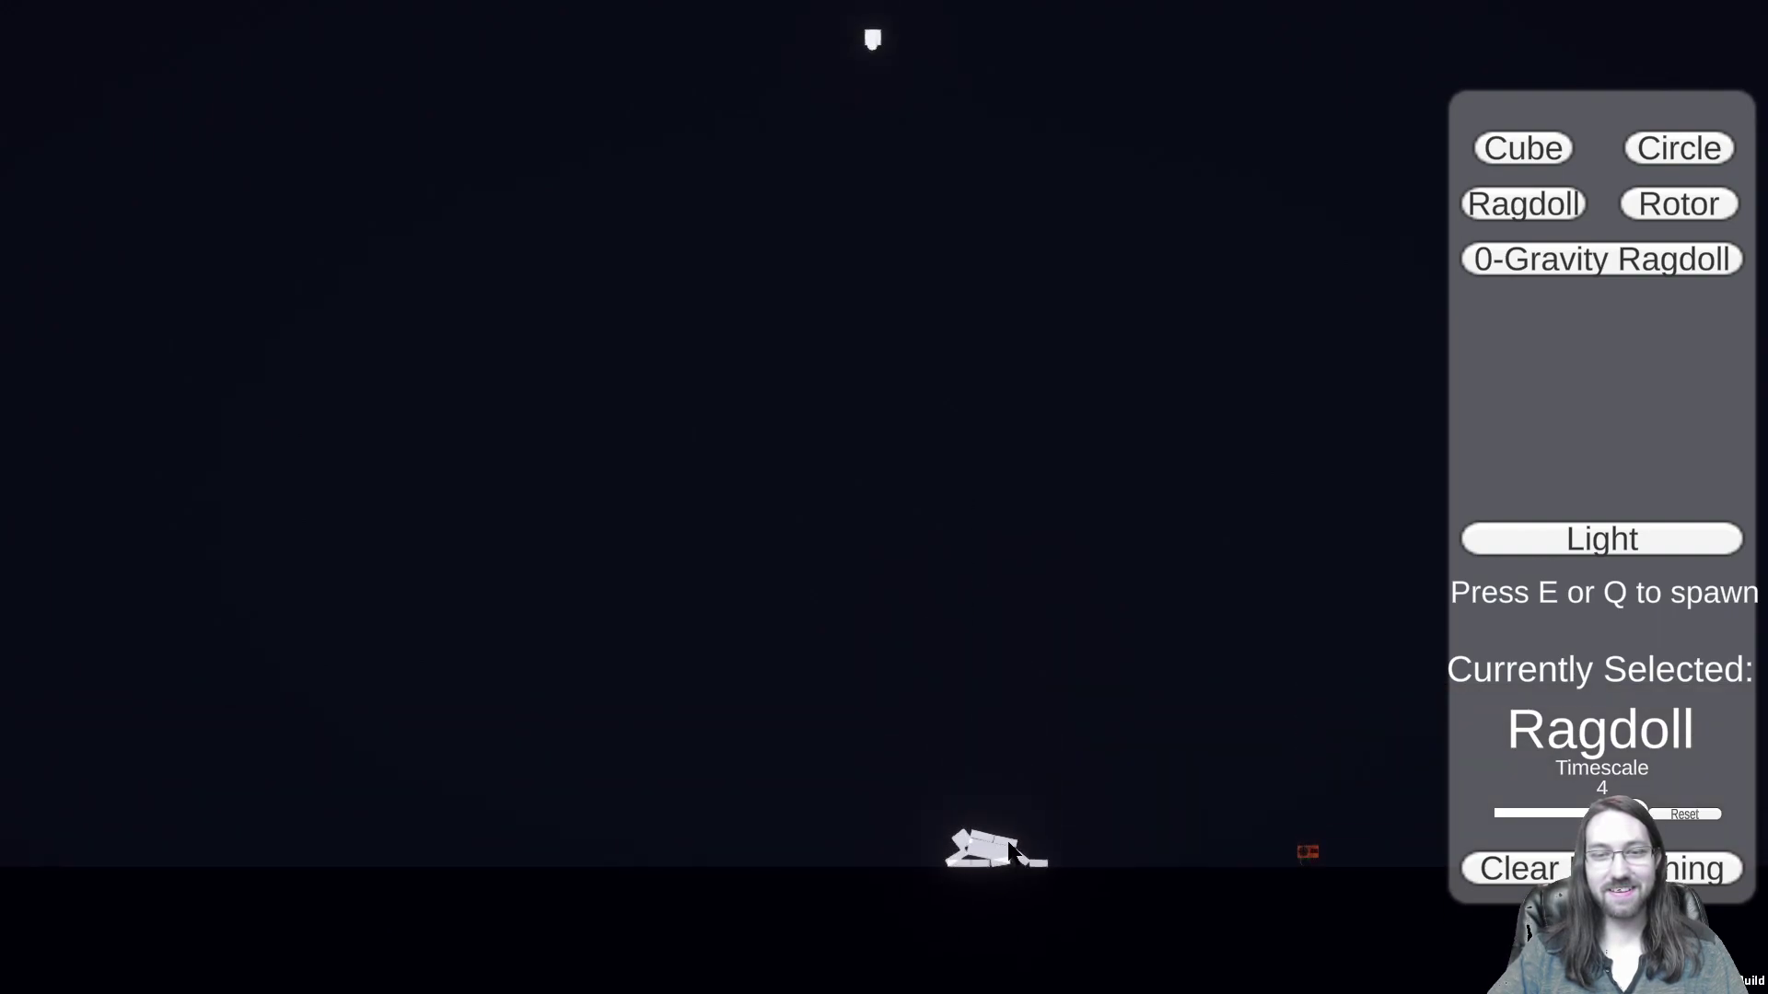
pyautogui.moveTo(1028, 651); pyautogui.dragTo(1009, 411)
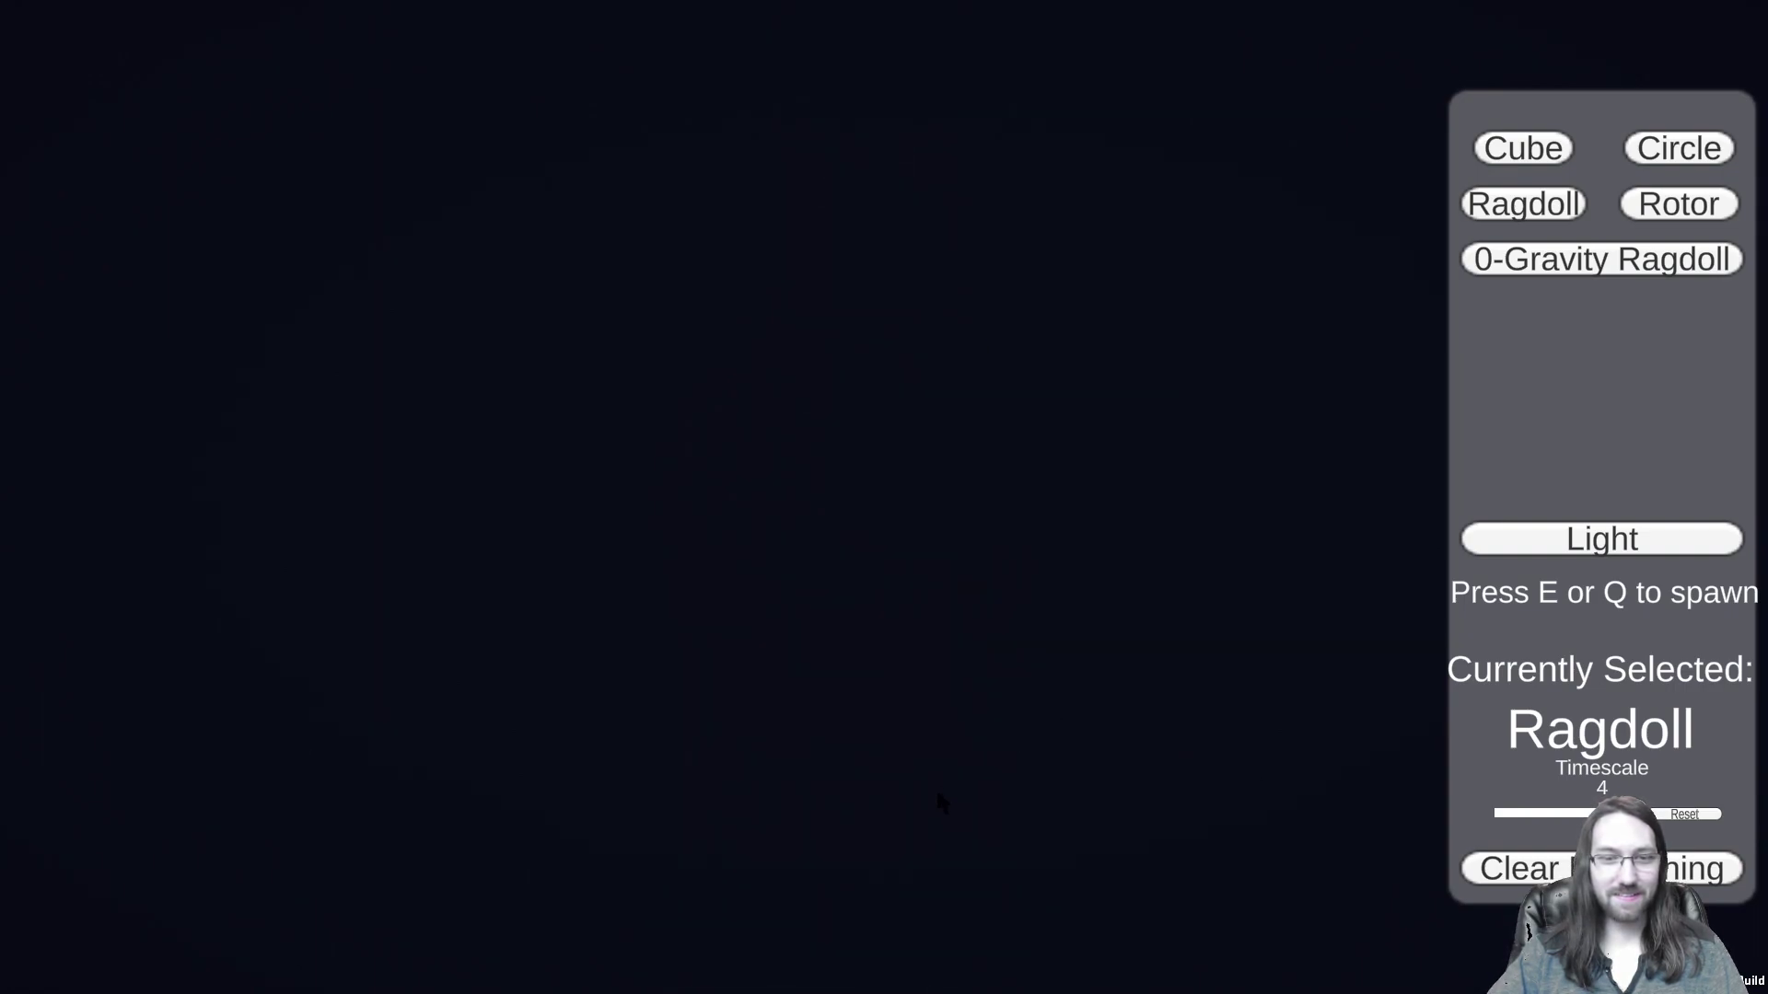
pyautogui.moveTo(748, 802); pyautogui.dragTo(766, 575)
pyautogui.moveTo(1635, 813); pyautogui.dragTo(1504, 813)
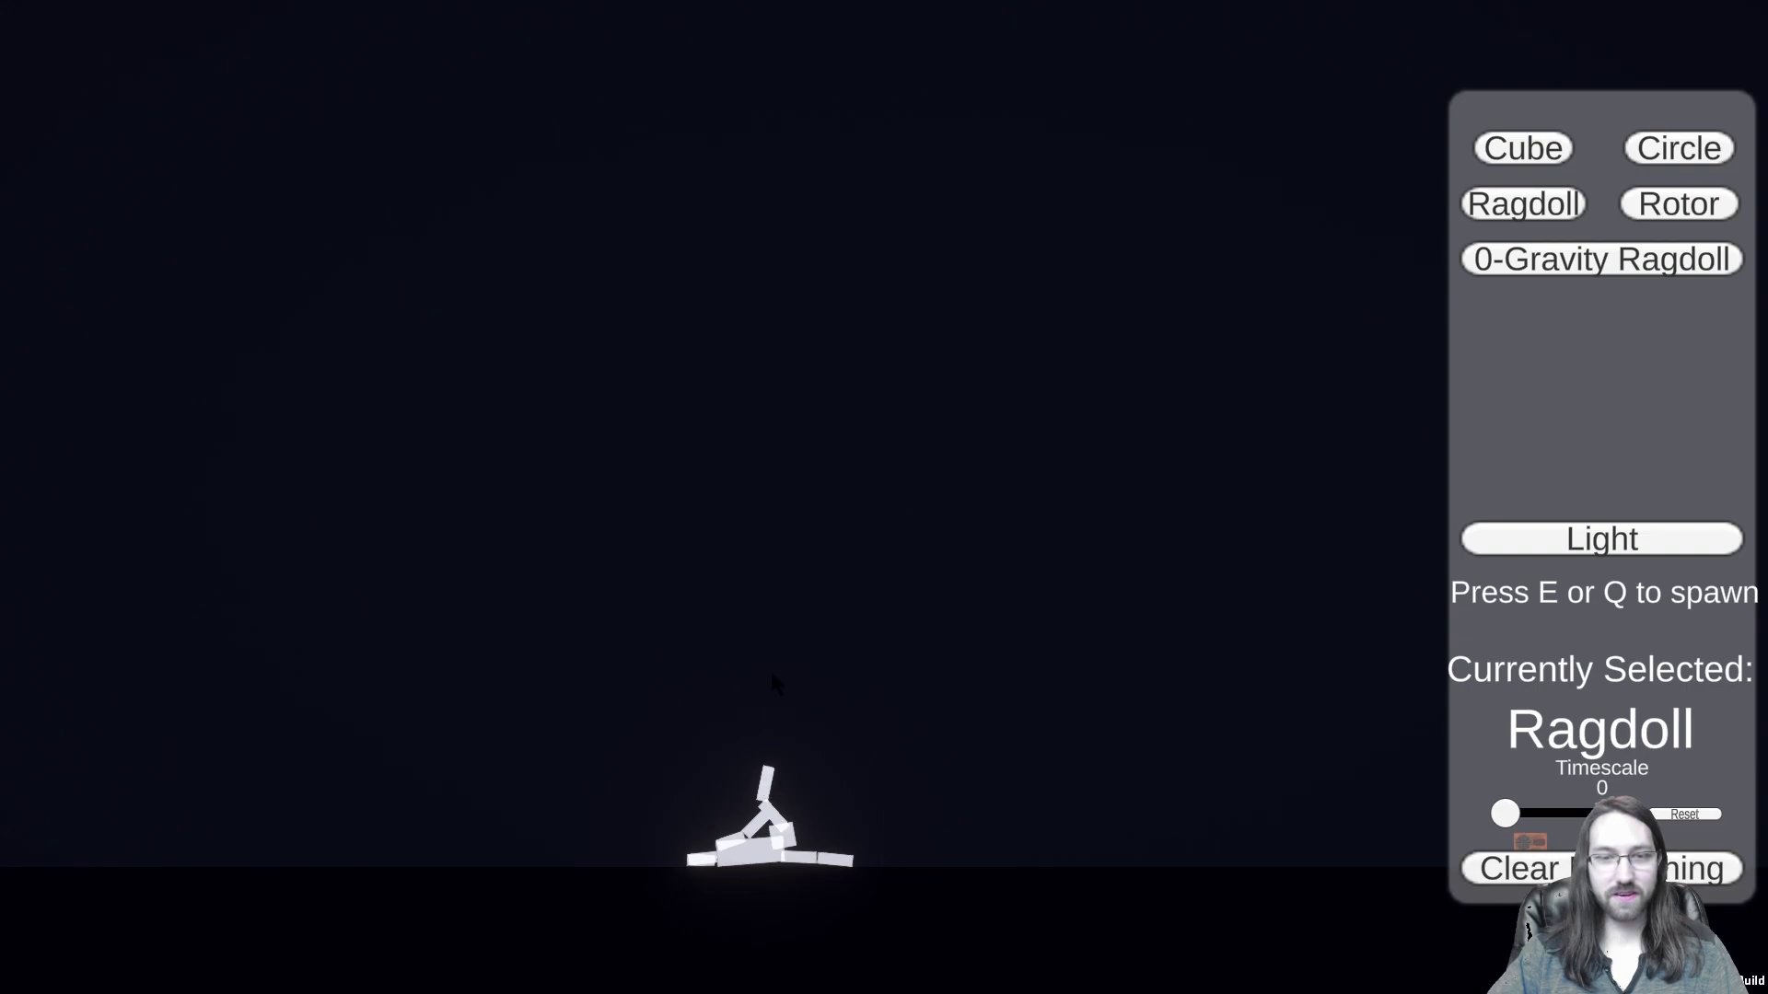
# Step: Raise the timescale to about 1.06, place a light, and fling the ragdoll up to hang by one hand
pyautogui.click(1511, 813)
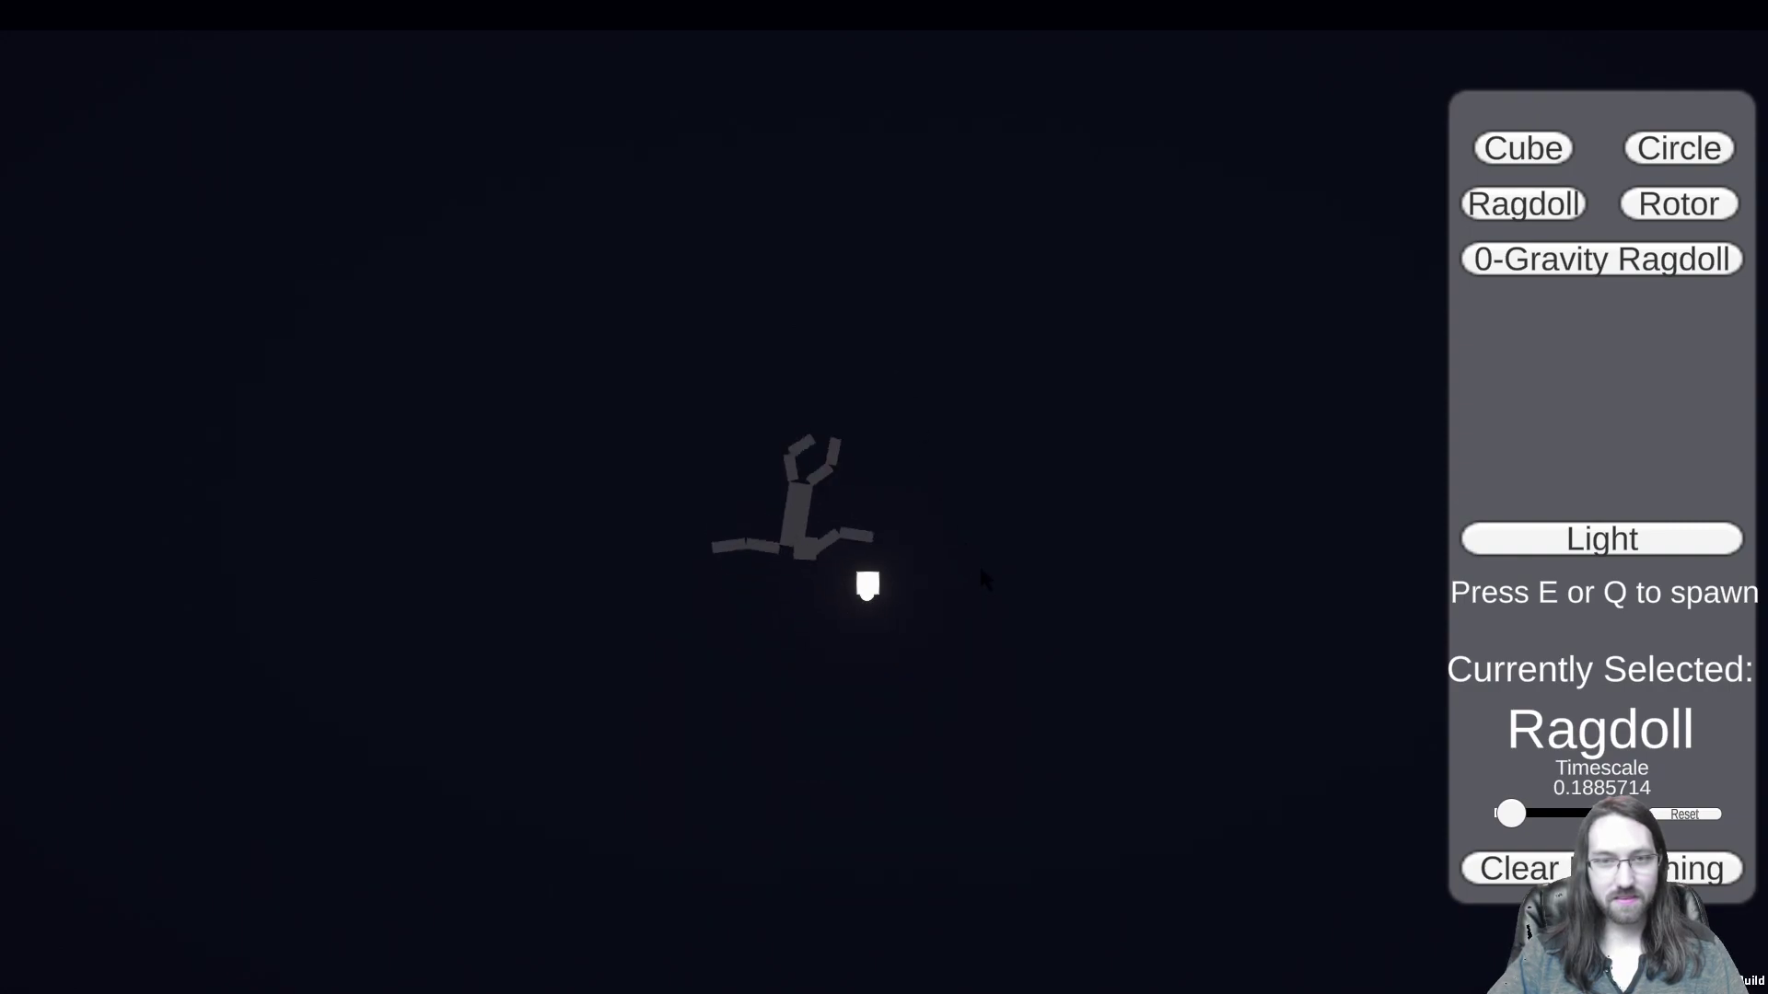
pyautogui.moveTo(1521, 821); pyautogui.dragTo(1543, 822)
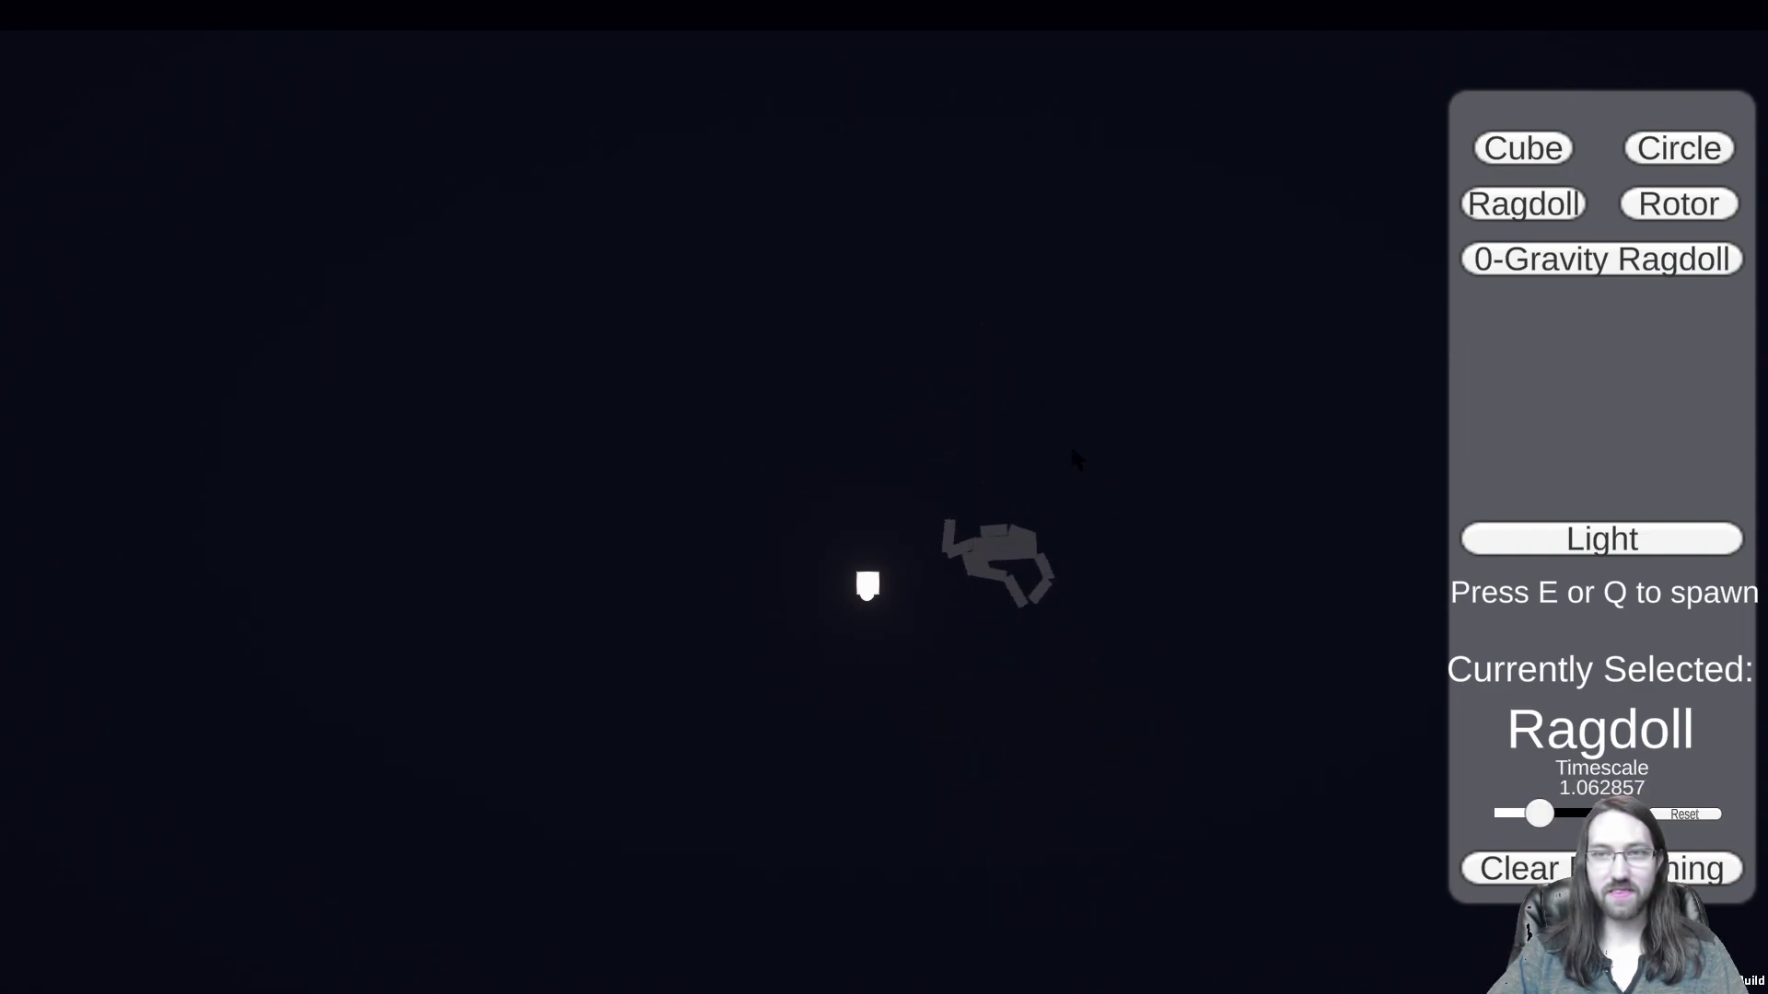
pyautogui.click(1510, 549)
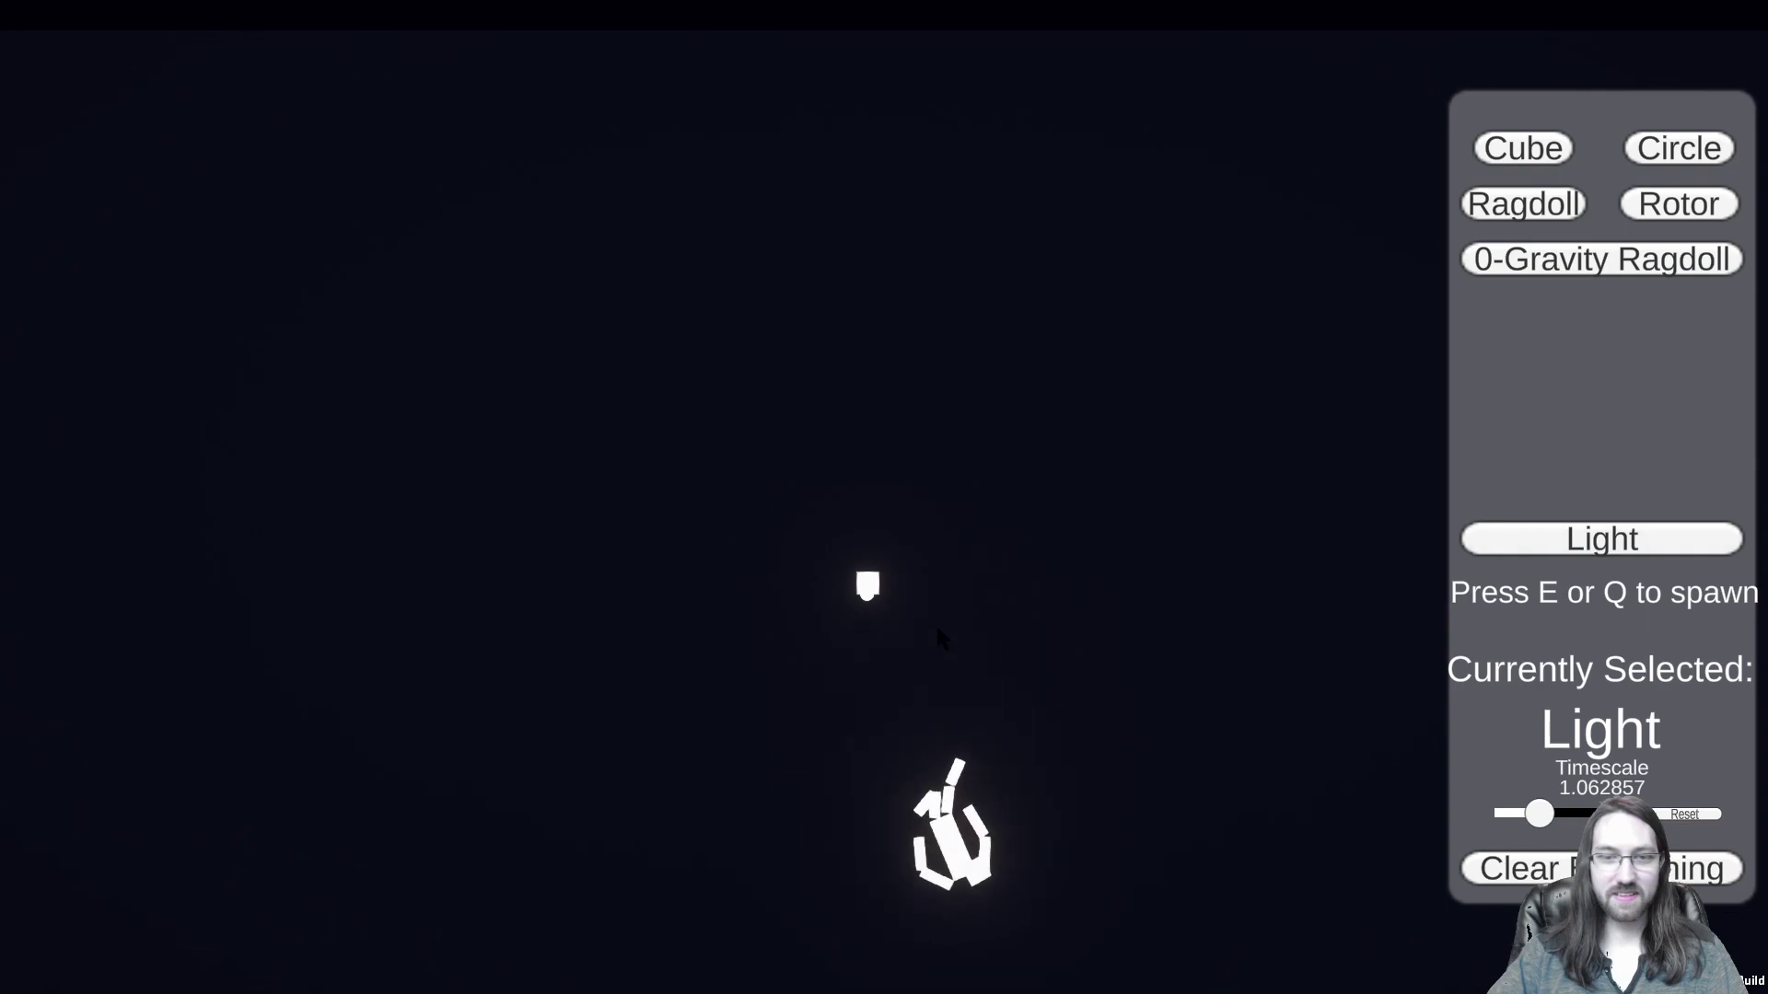
pyautogui.press('e')
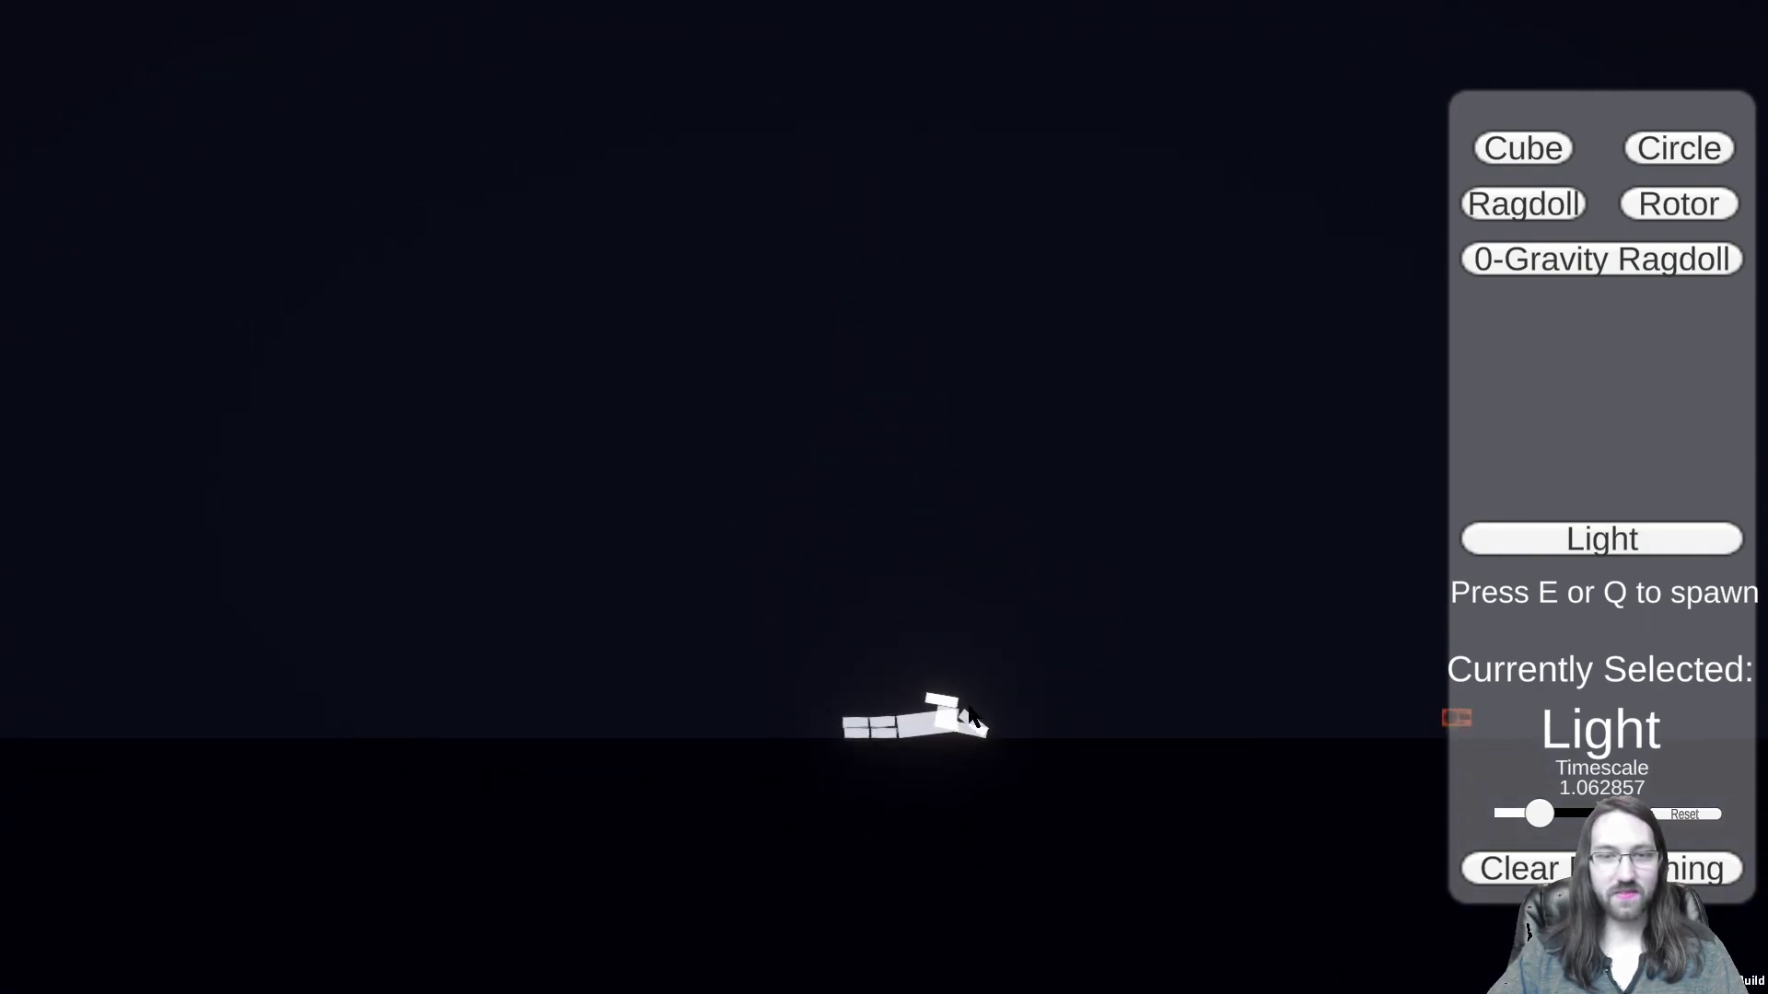
pyautogui.moveTo(965, 710); pyautogui.dragTo(908, 522)
pyautogui.moveTo(930, 612); pyautogui.dragTo(944, 449)
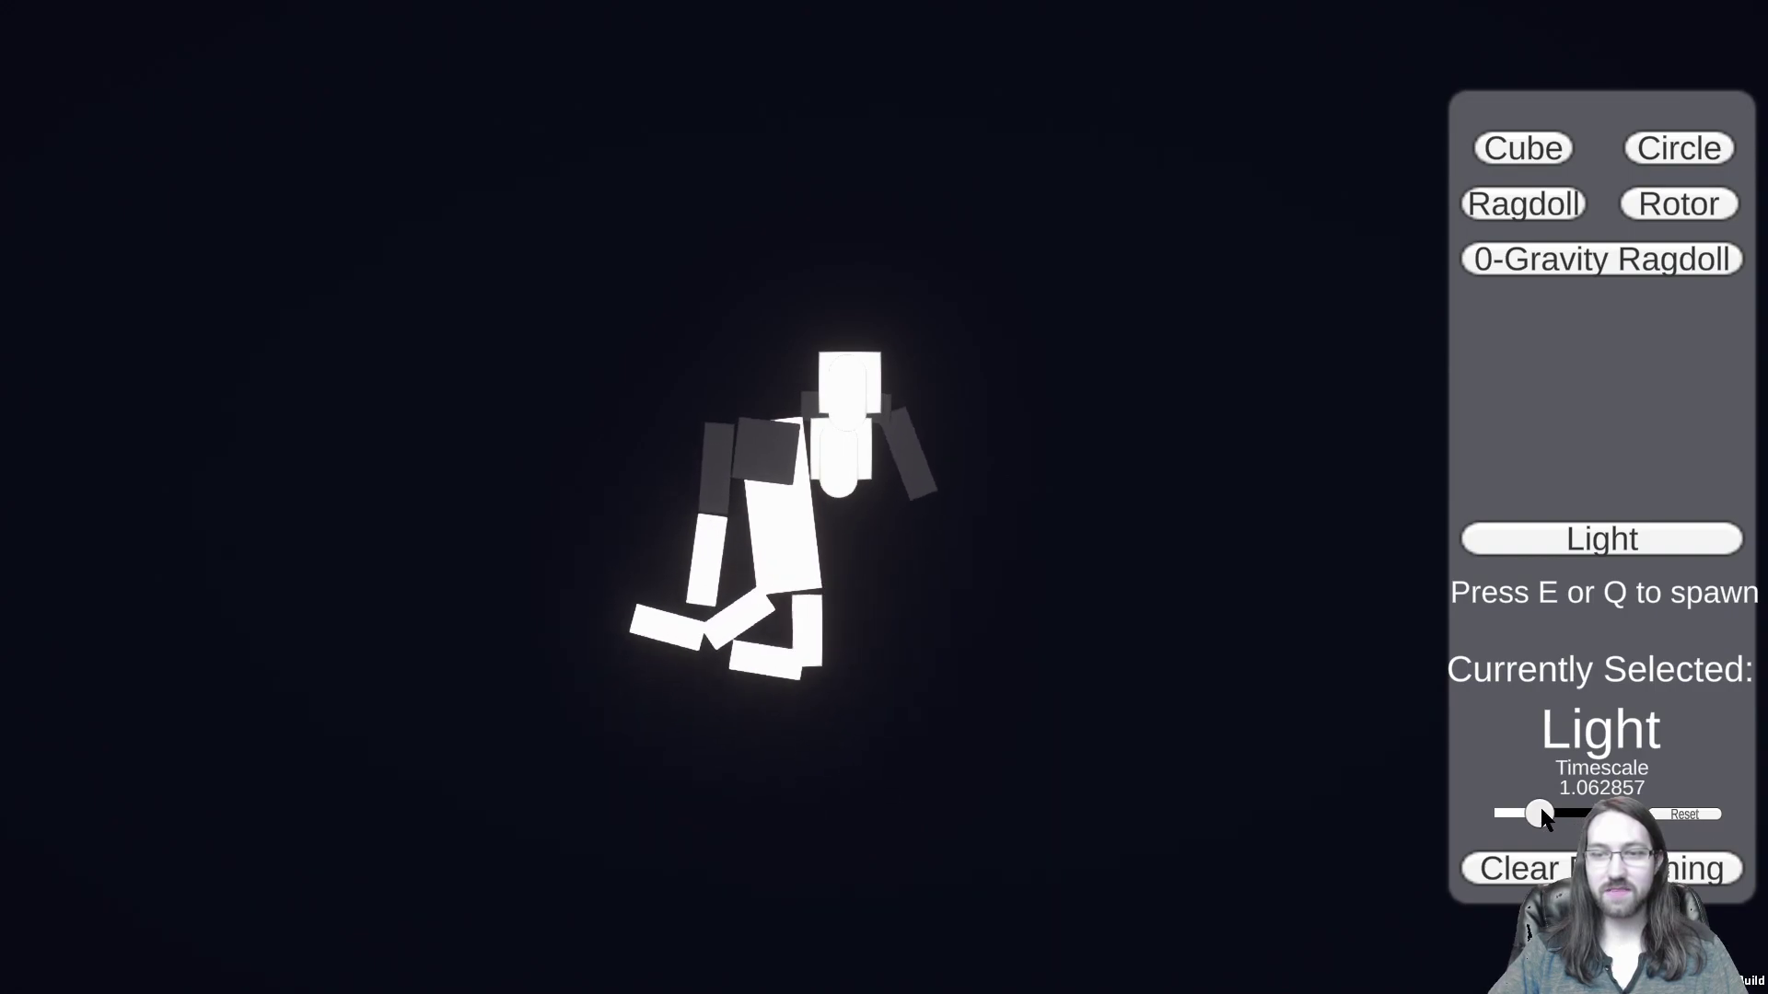
# Step: Set the timescale to 4, select Ragdoll, and spawn five ragdolls onto the hanging one
pyautogui.moveTo(1539, 813); pyautogui.dragTo(1625, 813)
pyautogui.click(1521, 208)
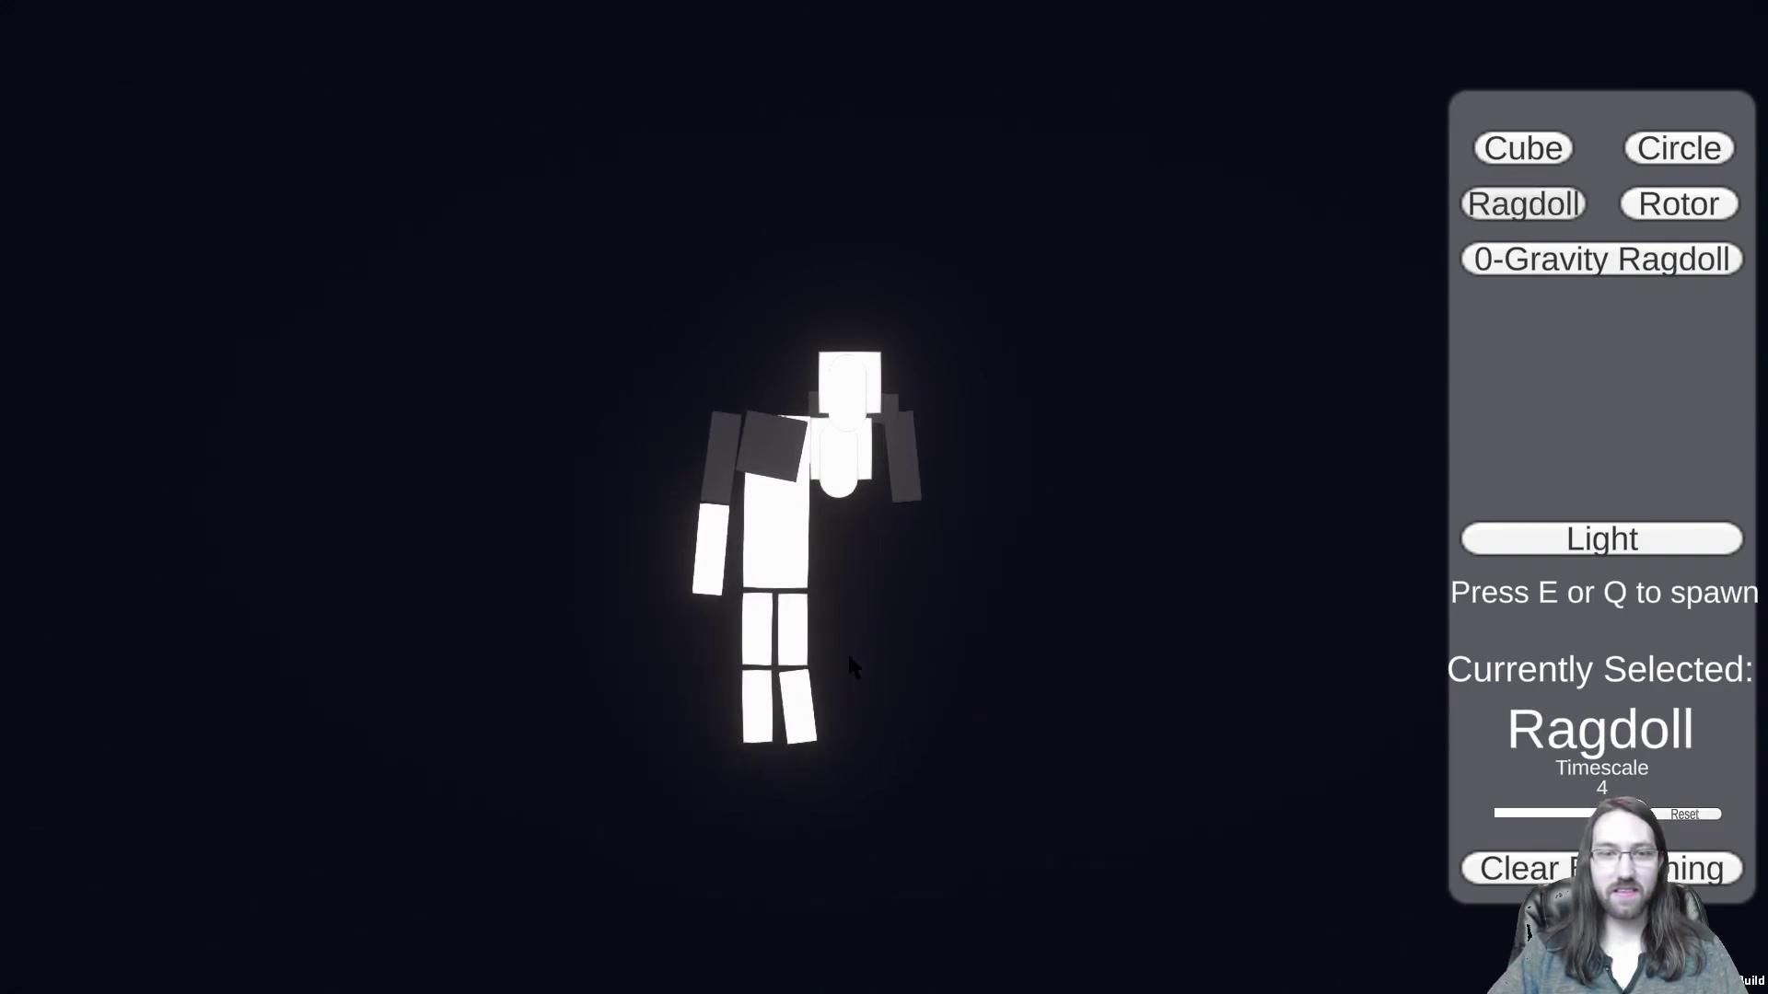
pyautogui.press('e')
pyautogui.press('e')
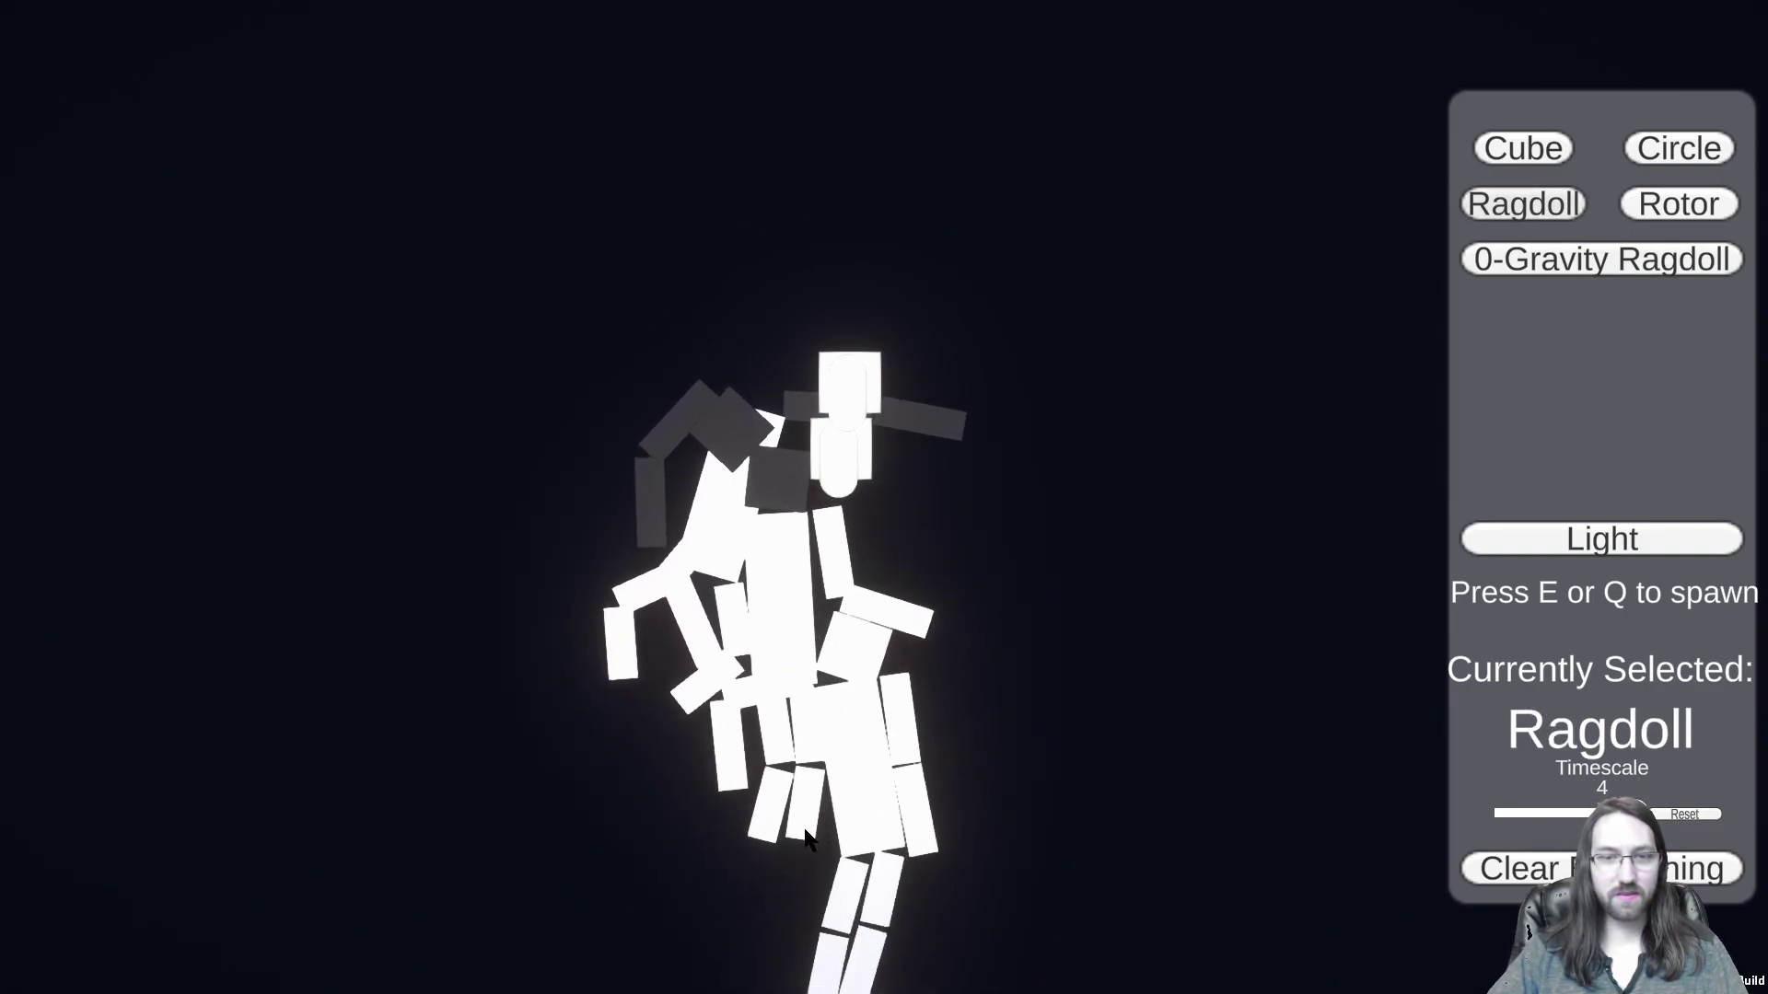
pyautogui.press('e')
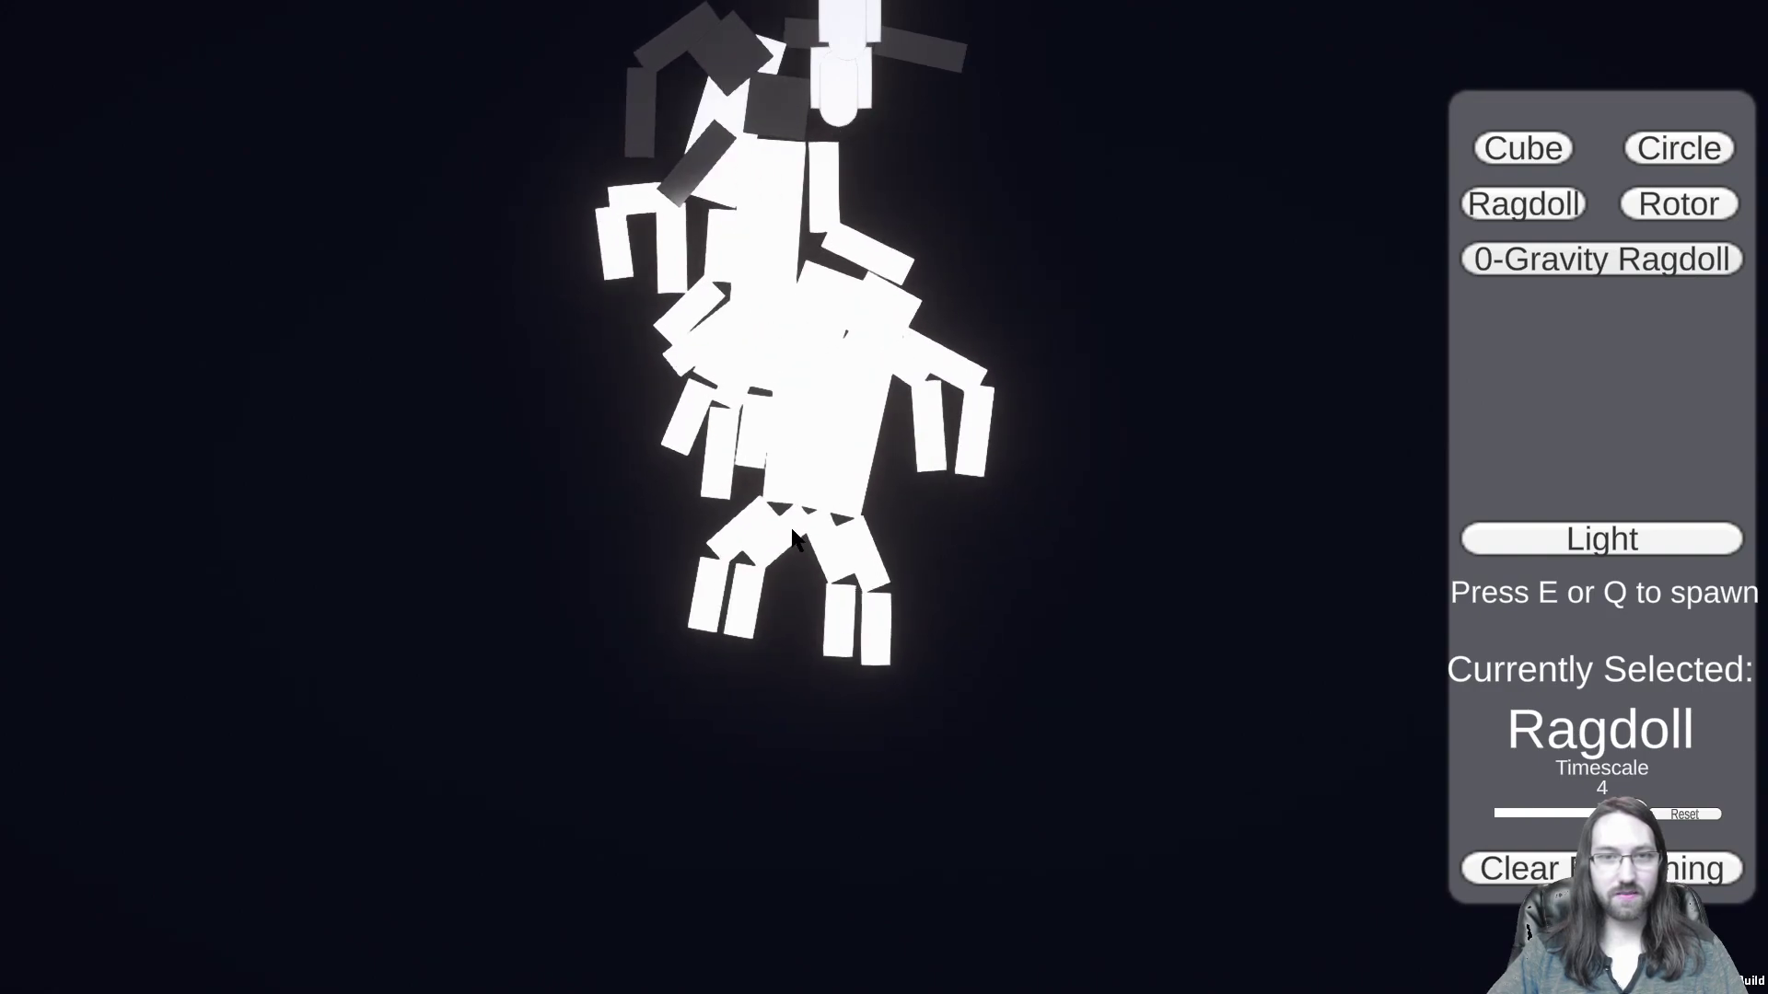
pyautogui.press('e')
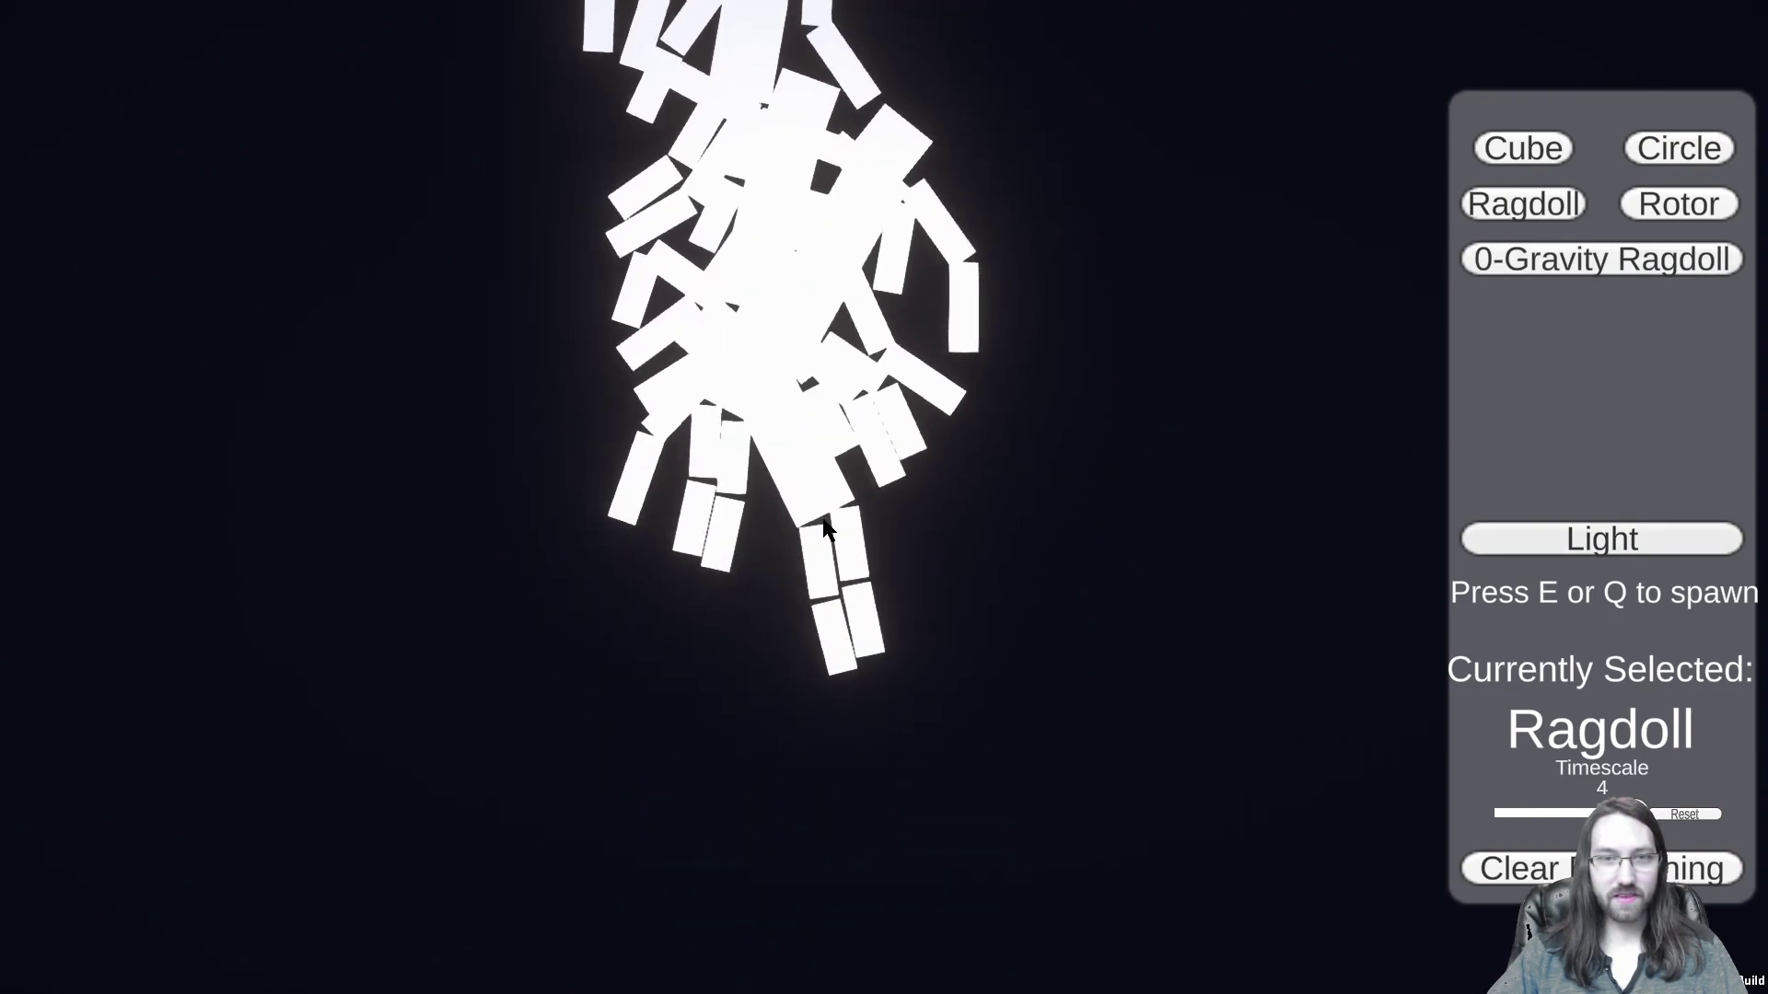
pyautogui.press('e')
pyautogui.press('e')
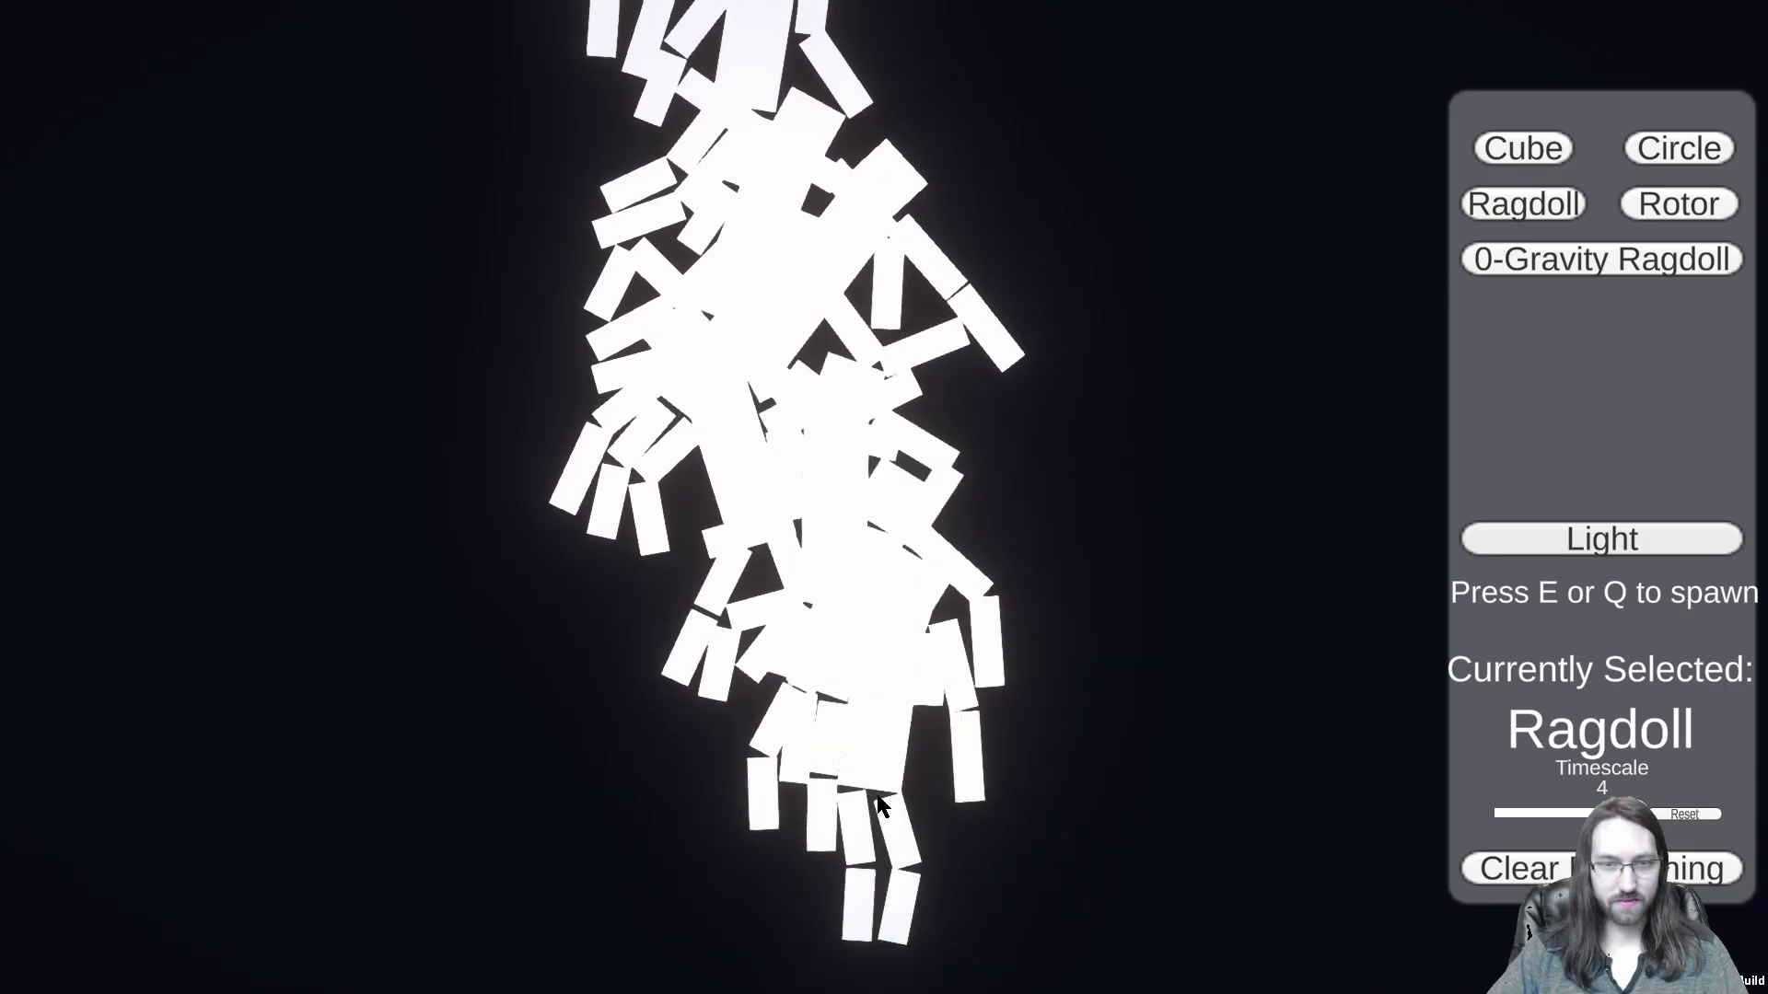
pyautogui.press('e')
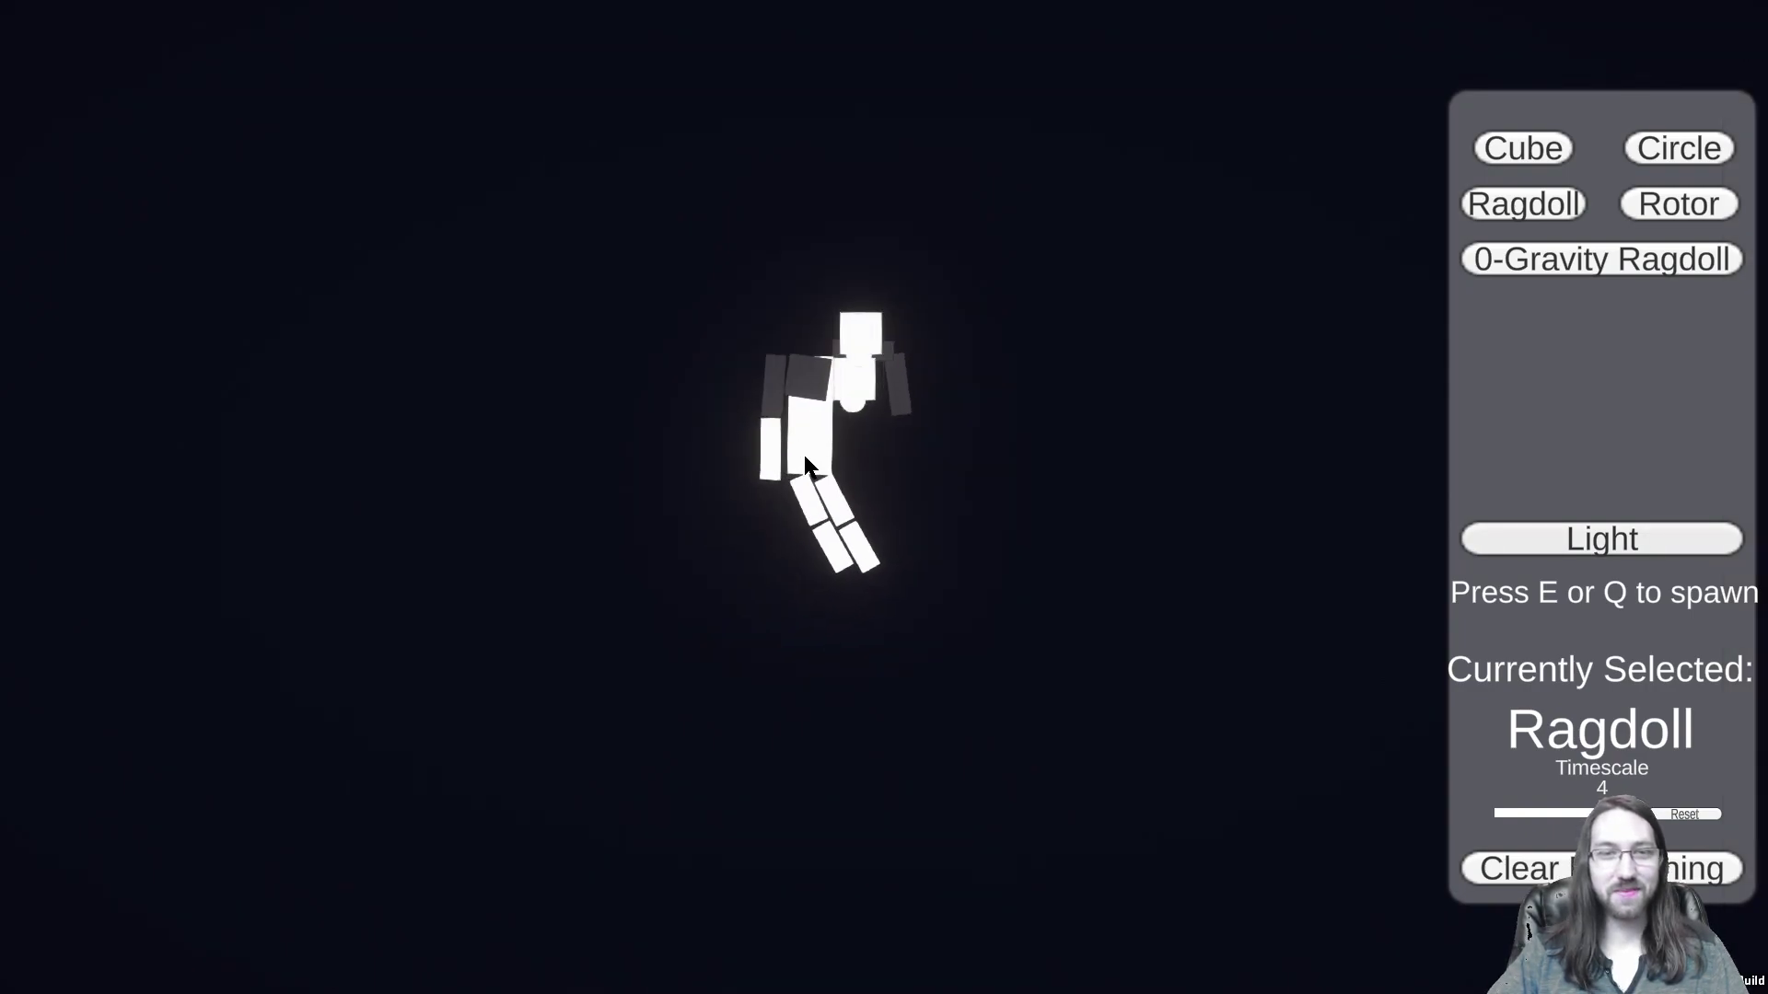
# Step: Spawn seven more ragdolls to lengthen the hanging column downward
pyautogui.press('e')
pyautogui.press('e')
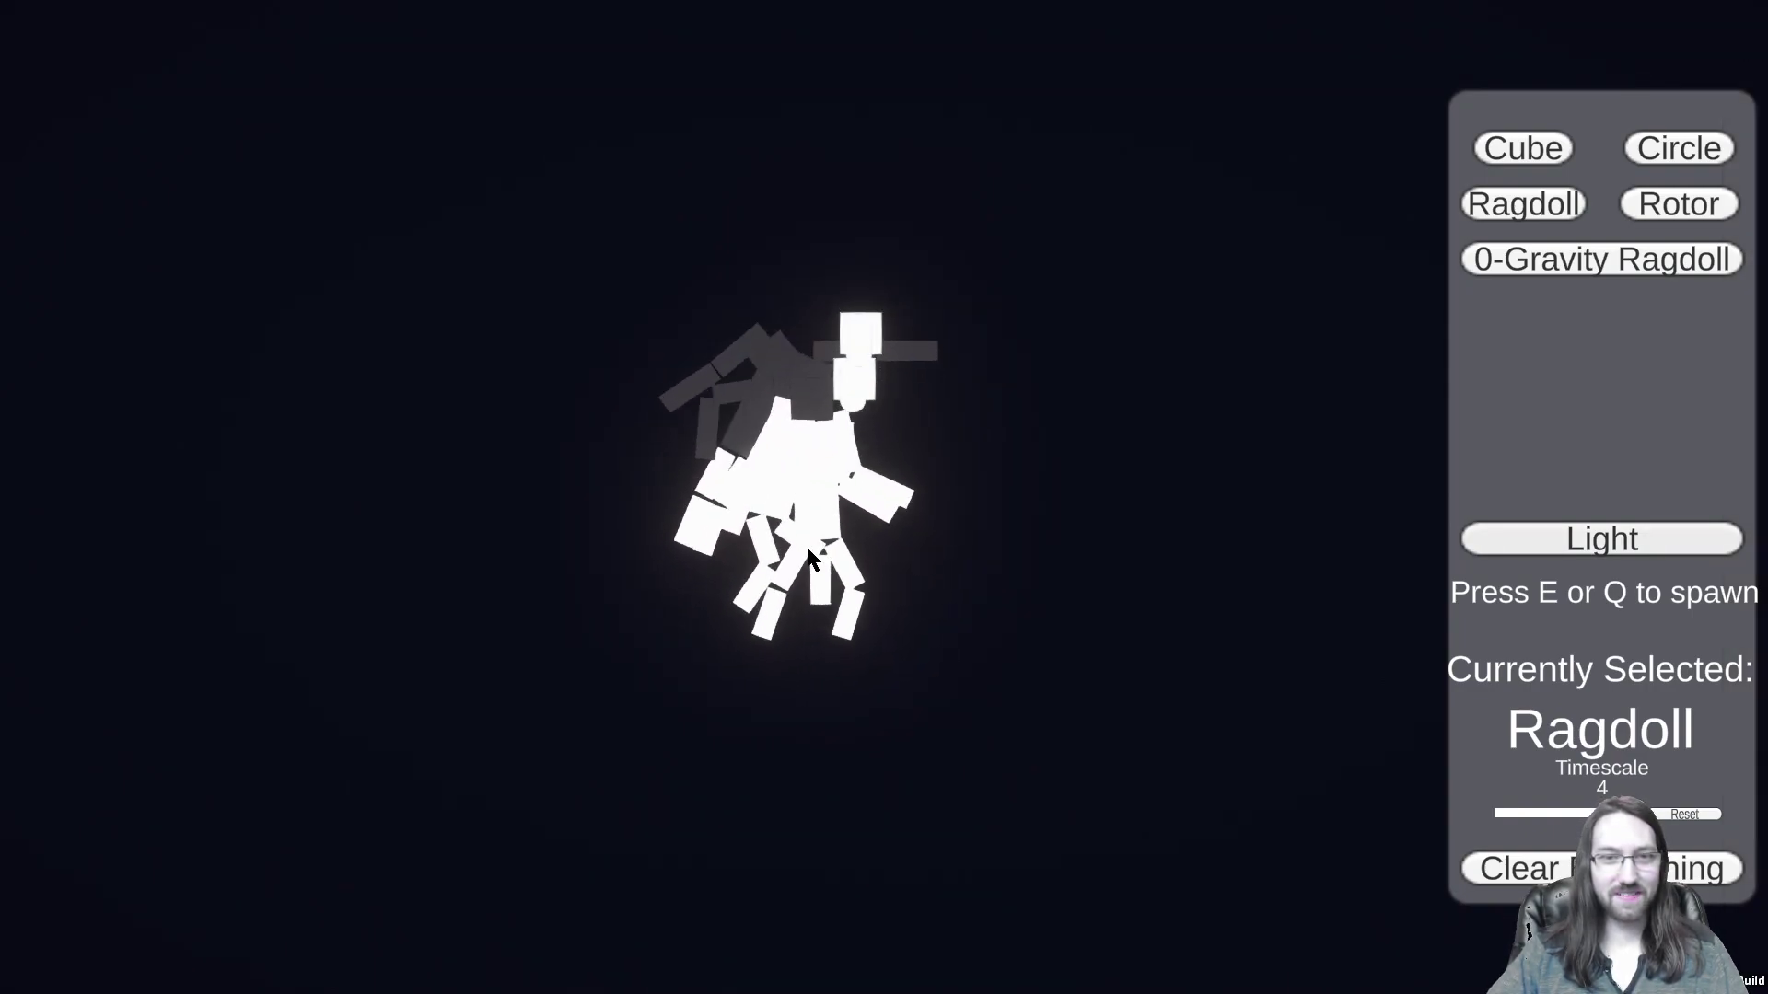
pyautogui.press('e')
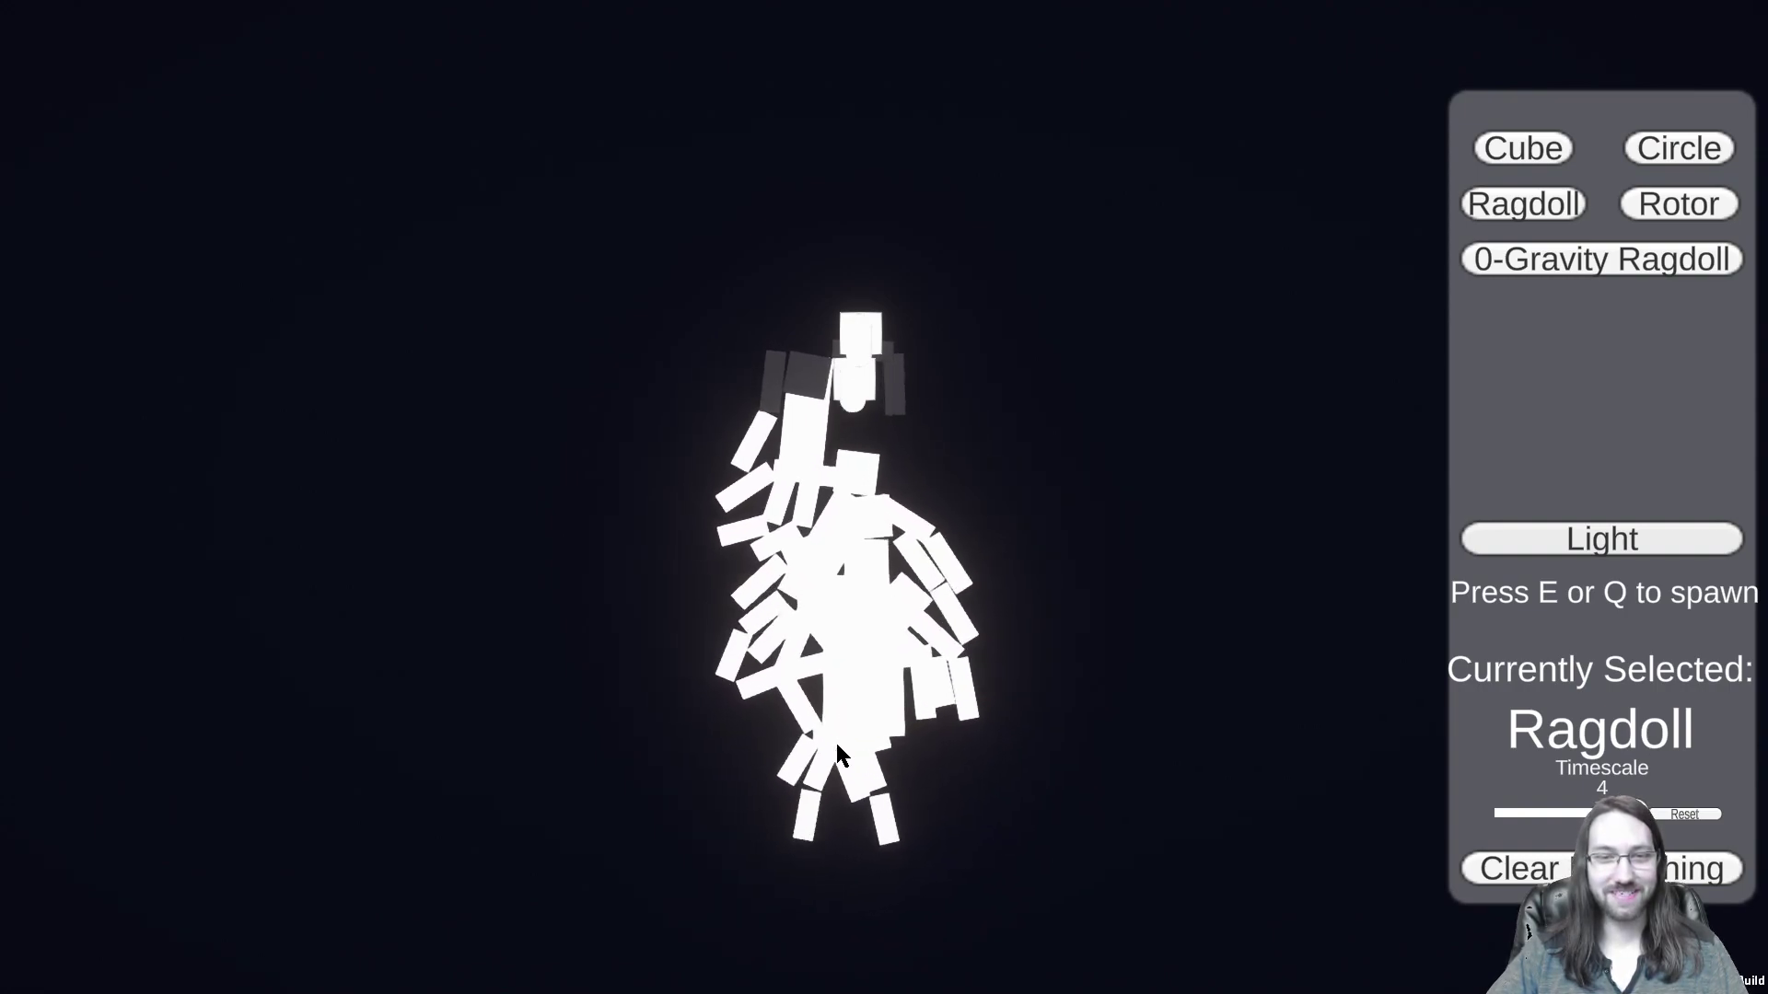
pyautogui.press('e')
pyautogui.press('e')
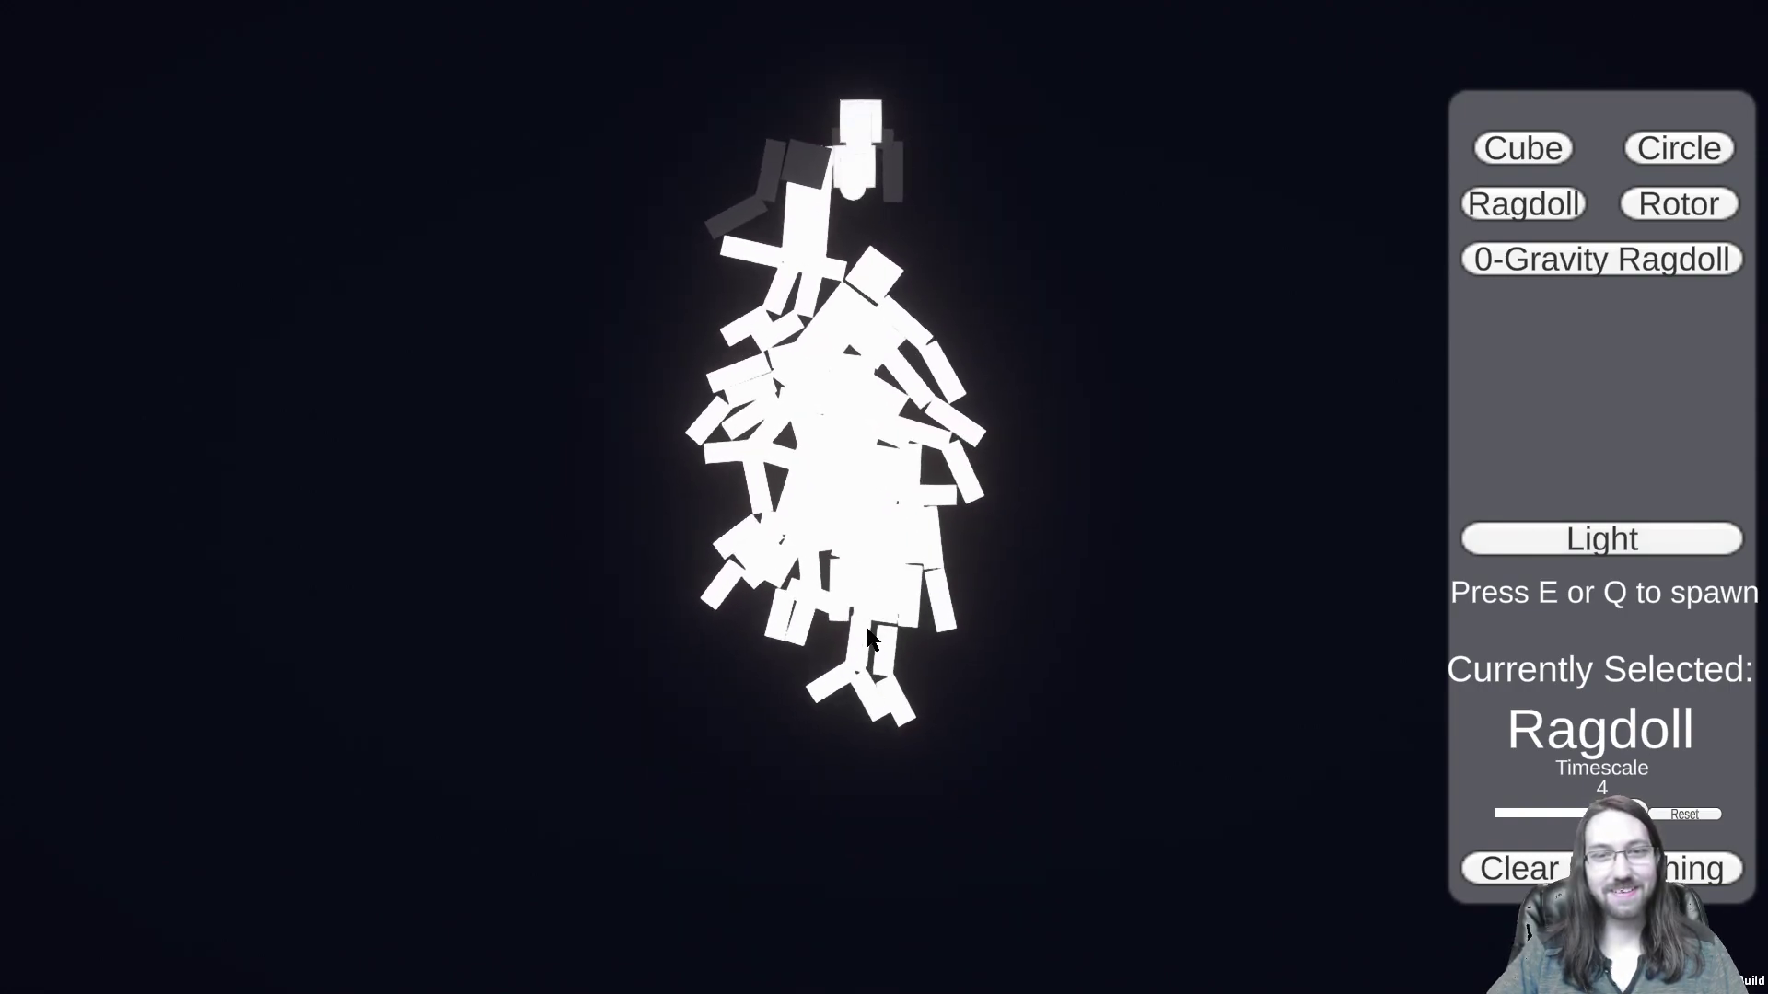
pyautogui.press('e')
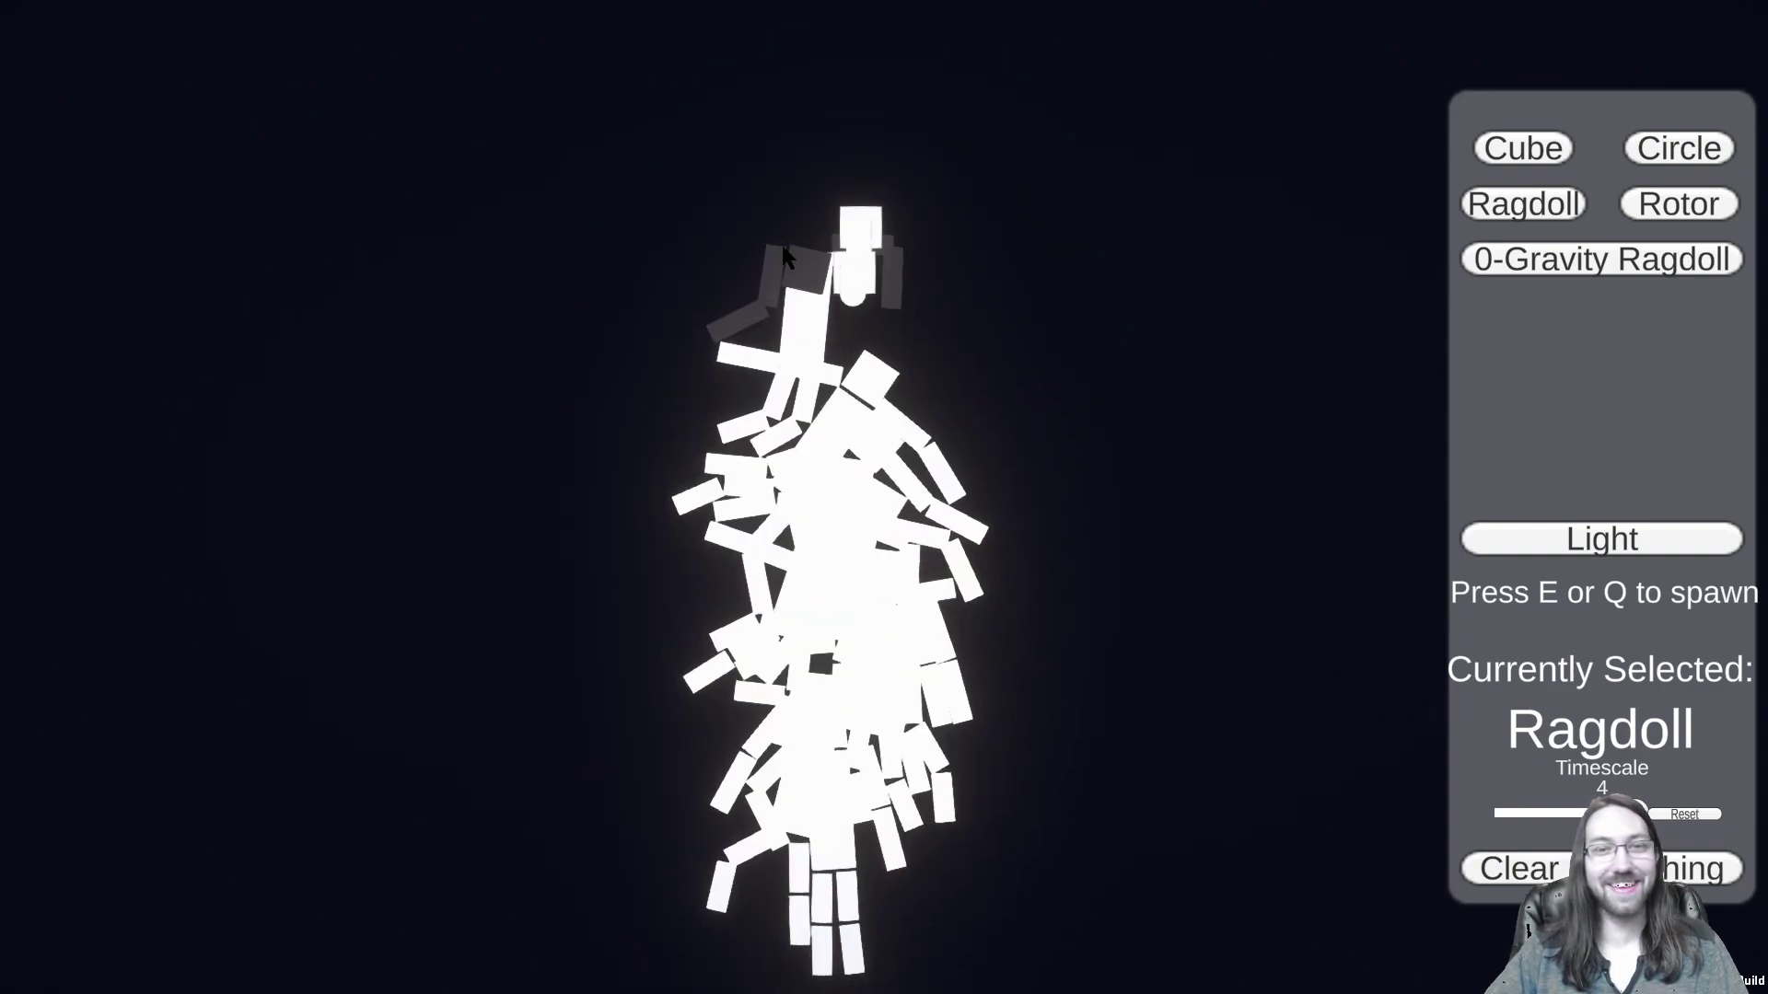
pyautogui.press('e')
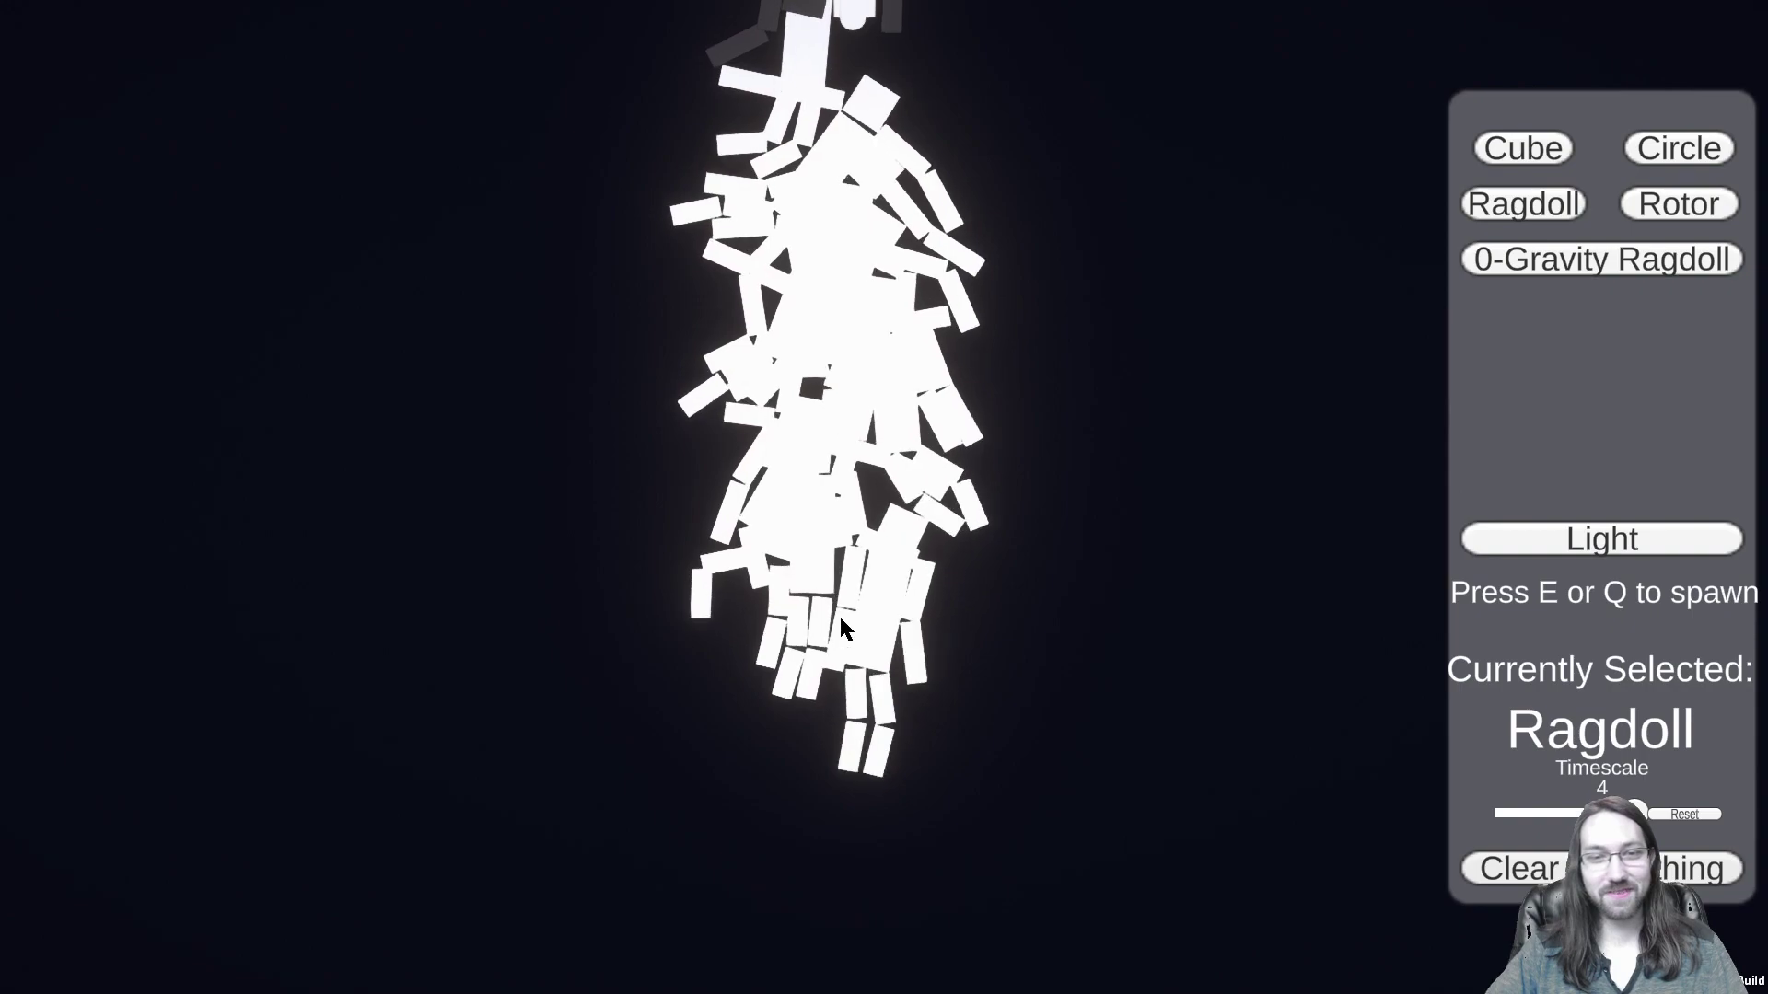
pyautogui.press('e')
pyautogui.press('e')
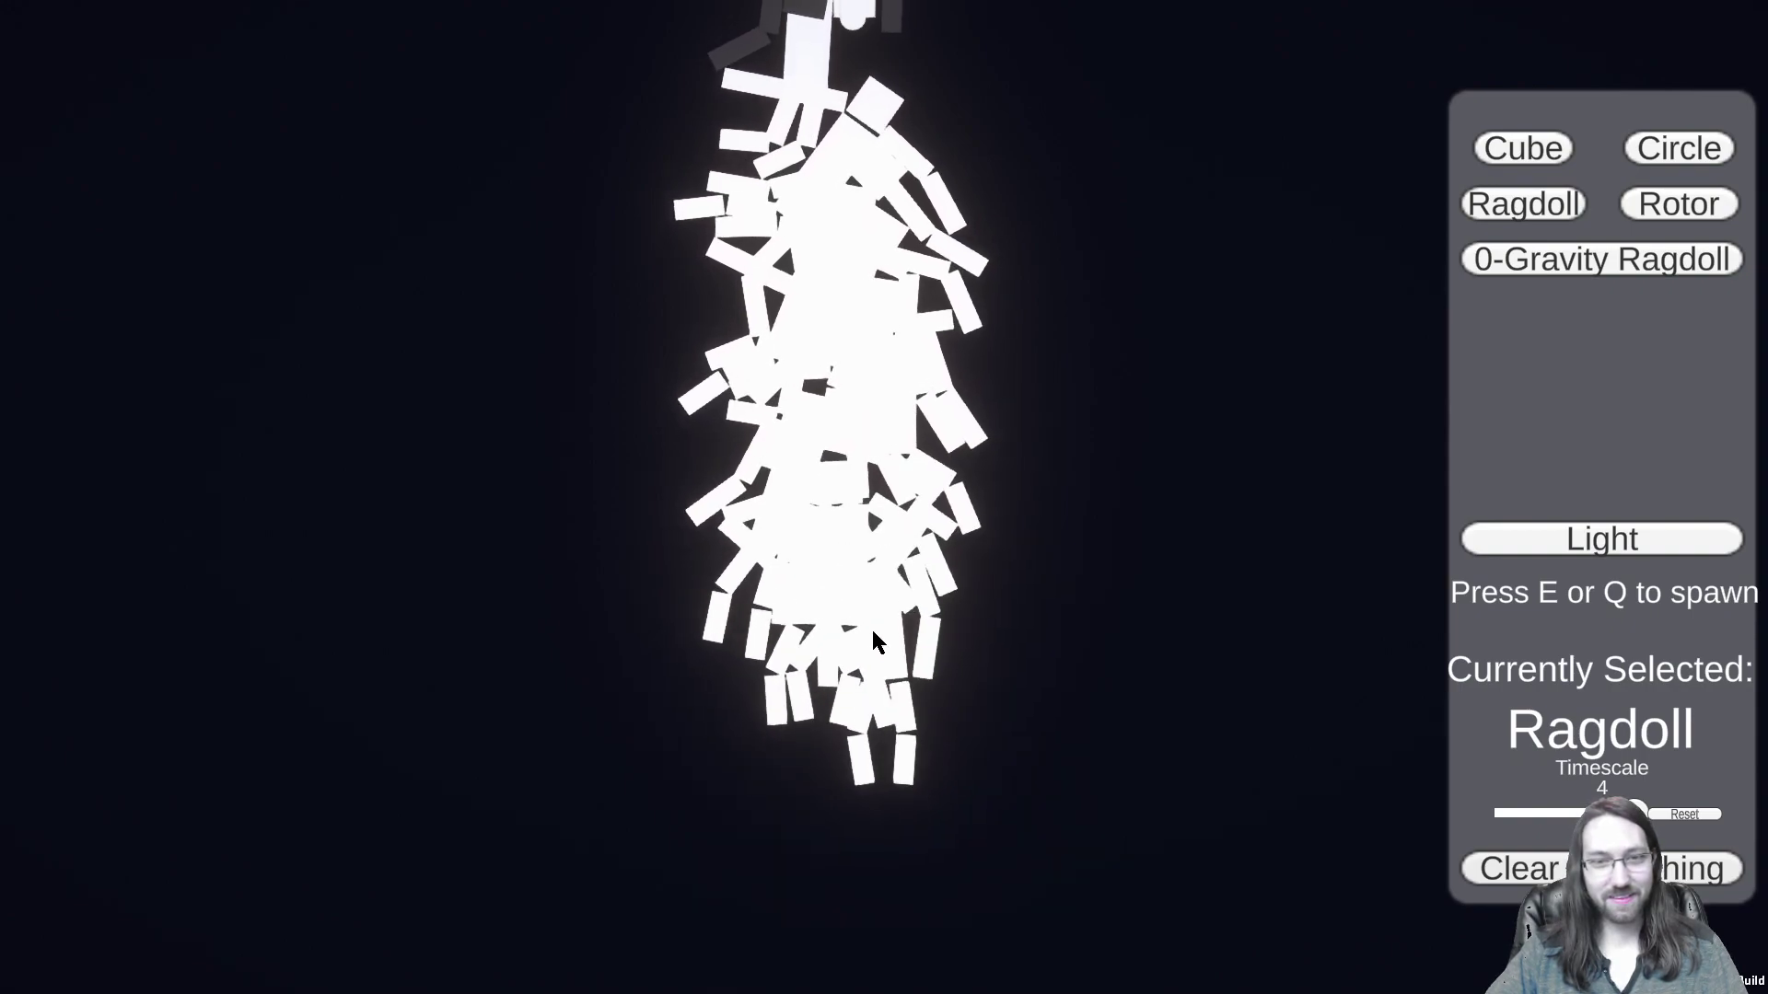
pyautogui.press('e')
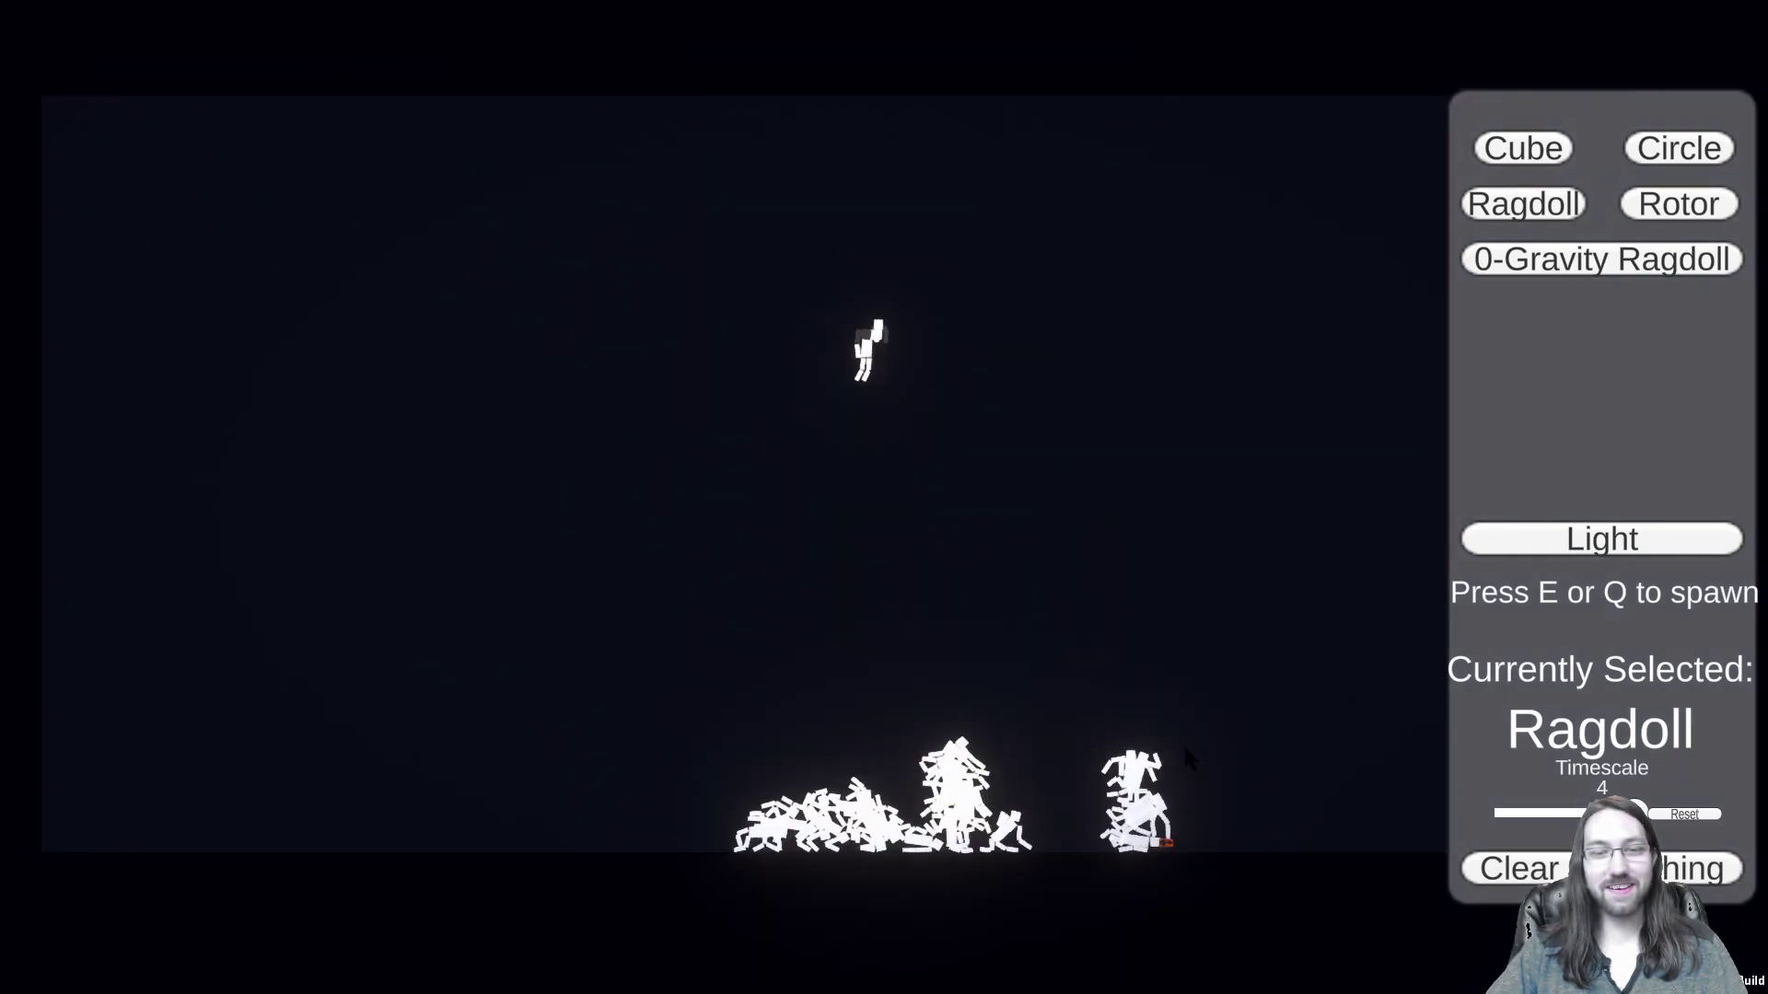
# Step: Spawn four more ragdolls onto the pile, then clear everything from the scene
pyautogui.press('e')
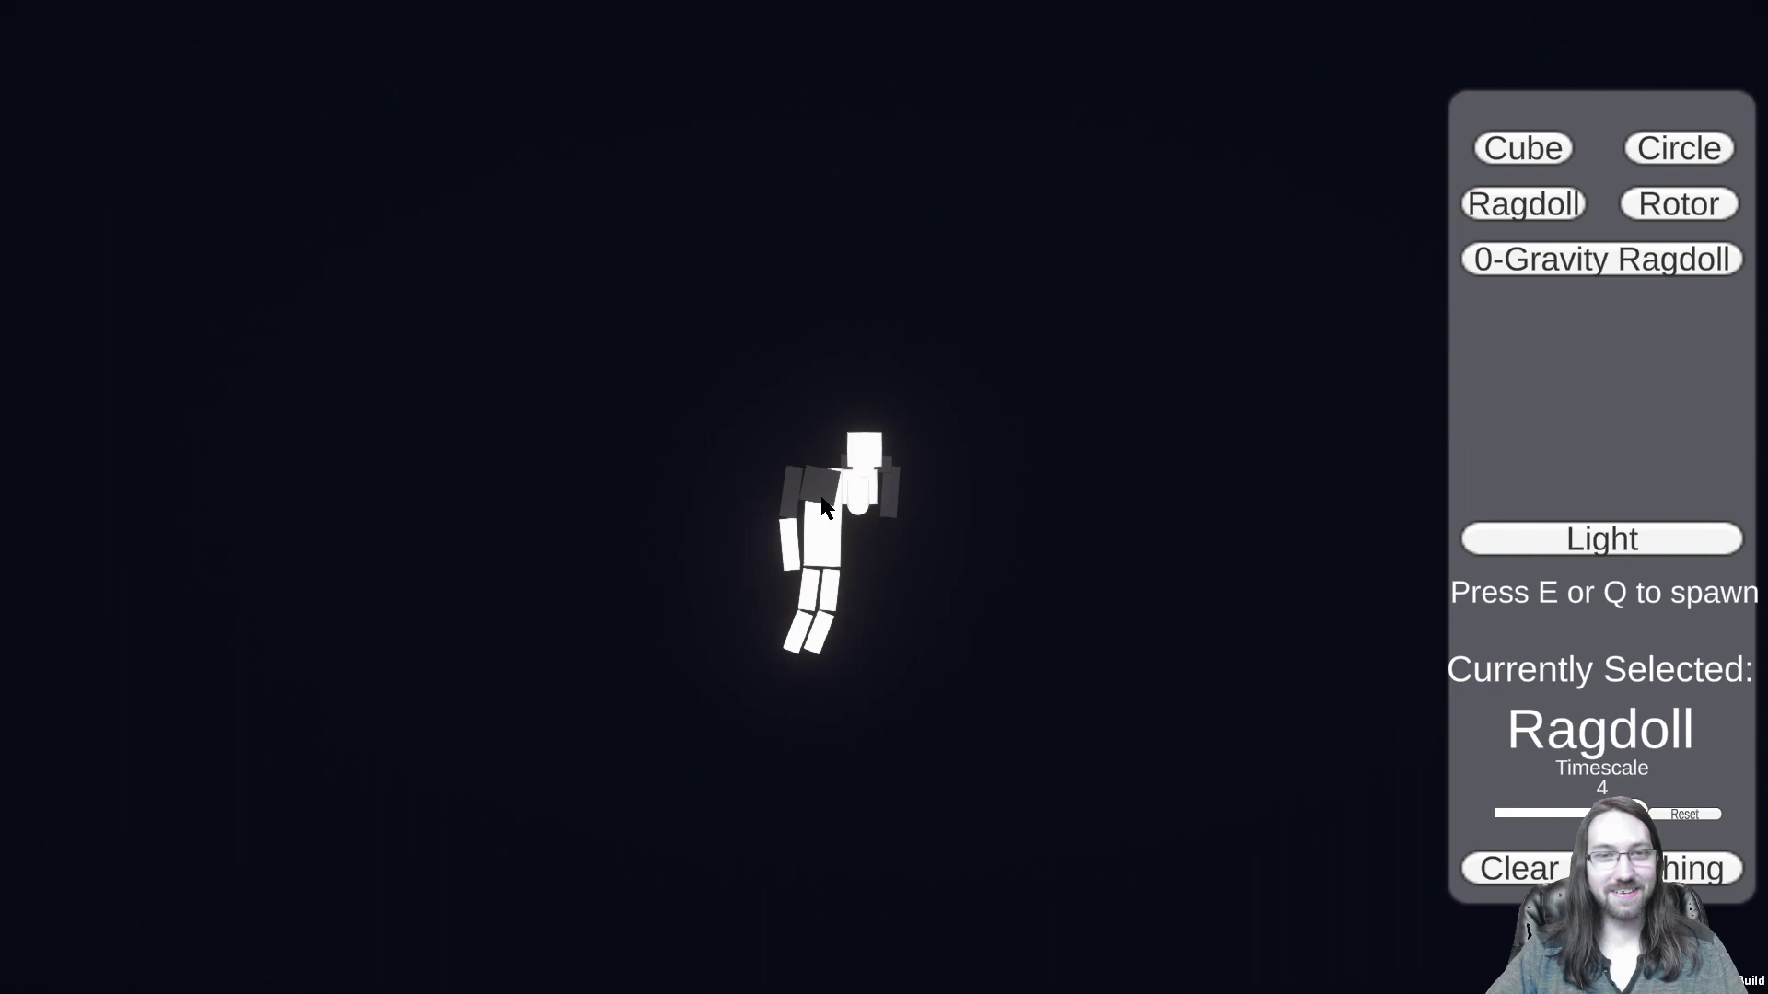
pyautogui.press('e')
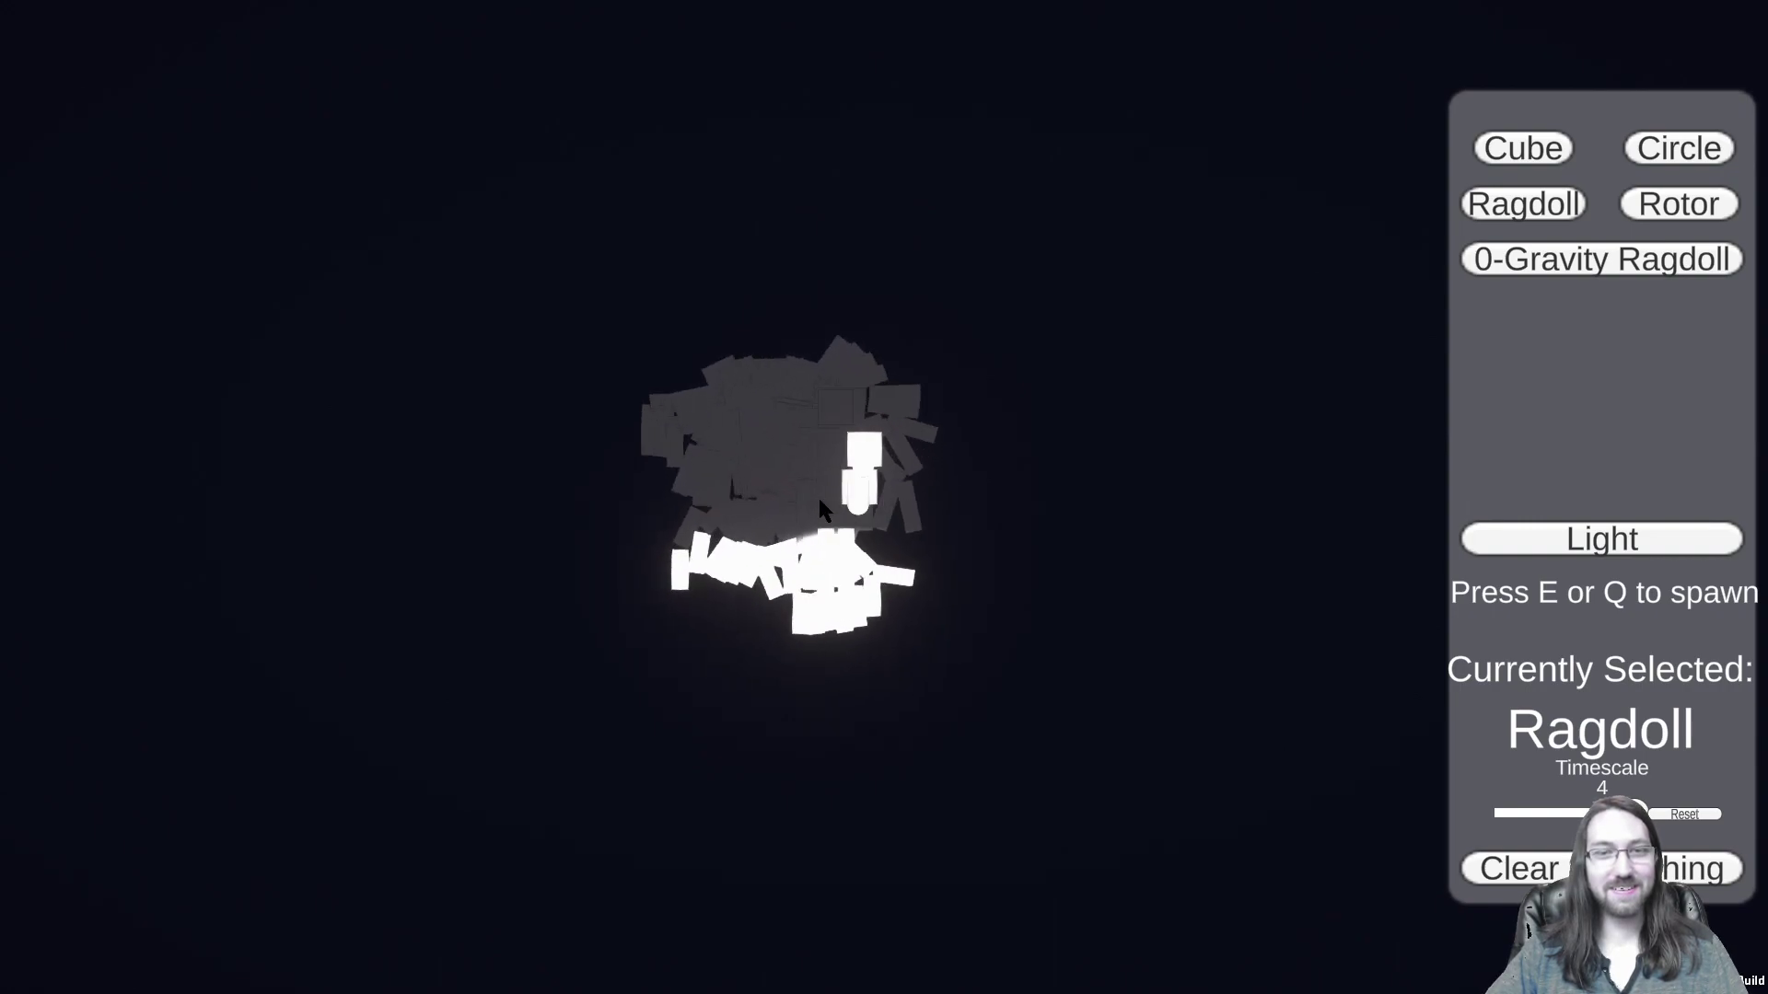
pyautogui.press('e')
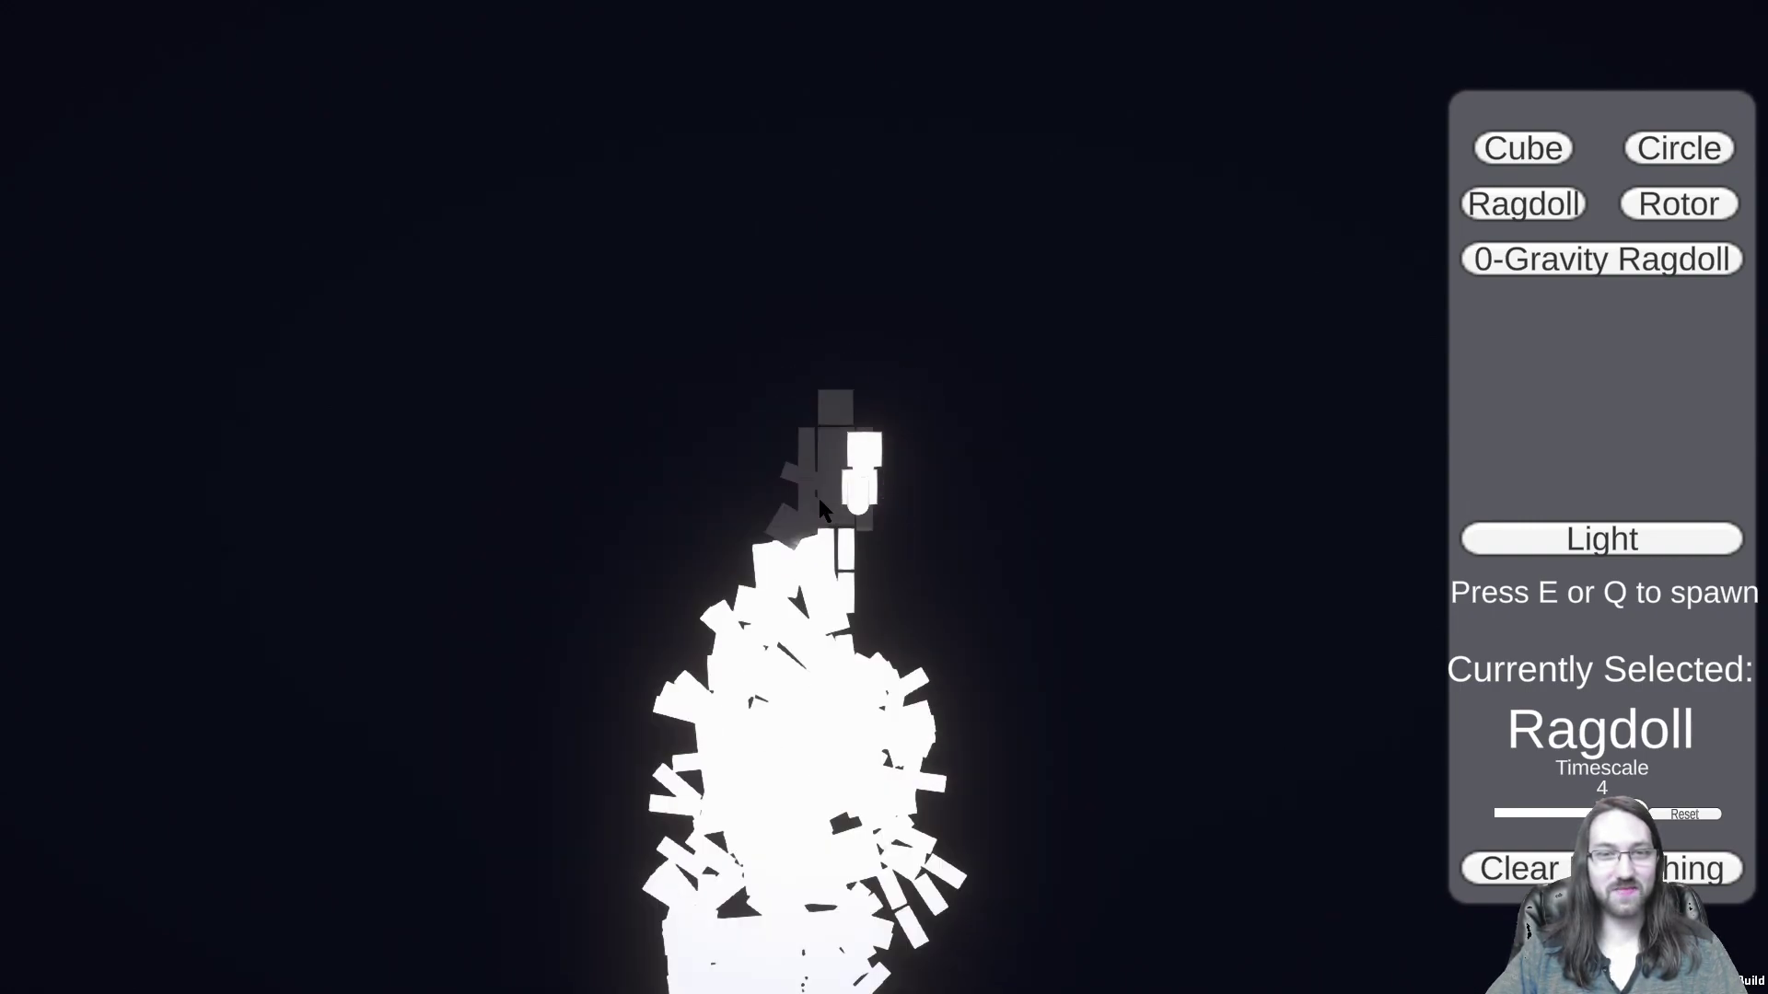
pyautogui.press('e')
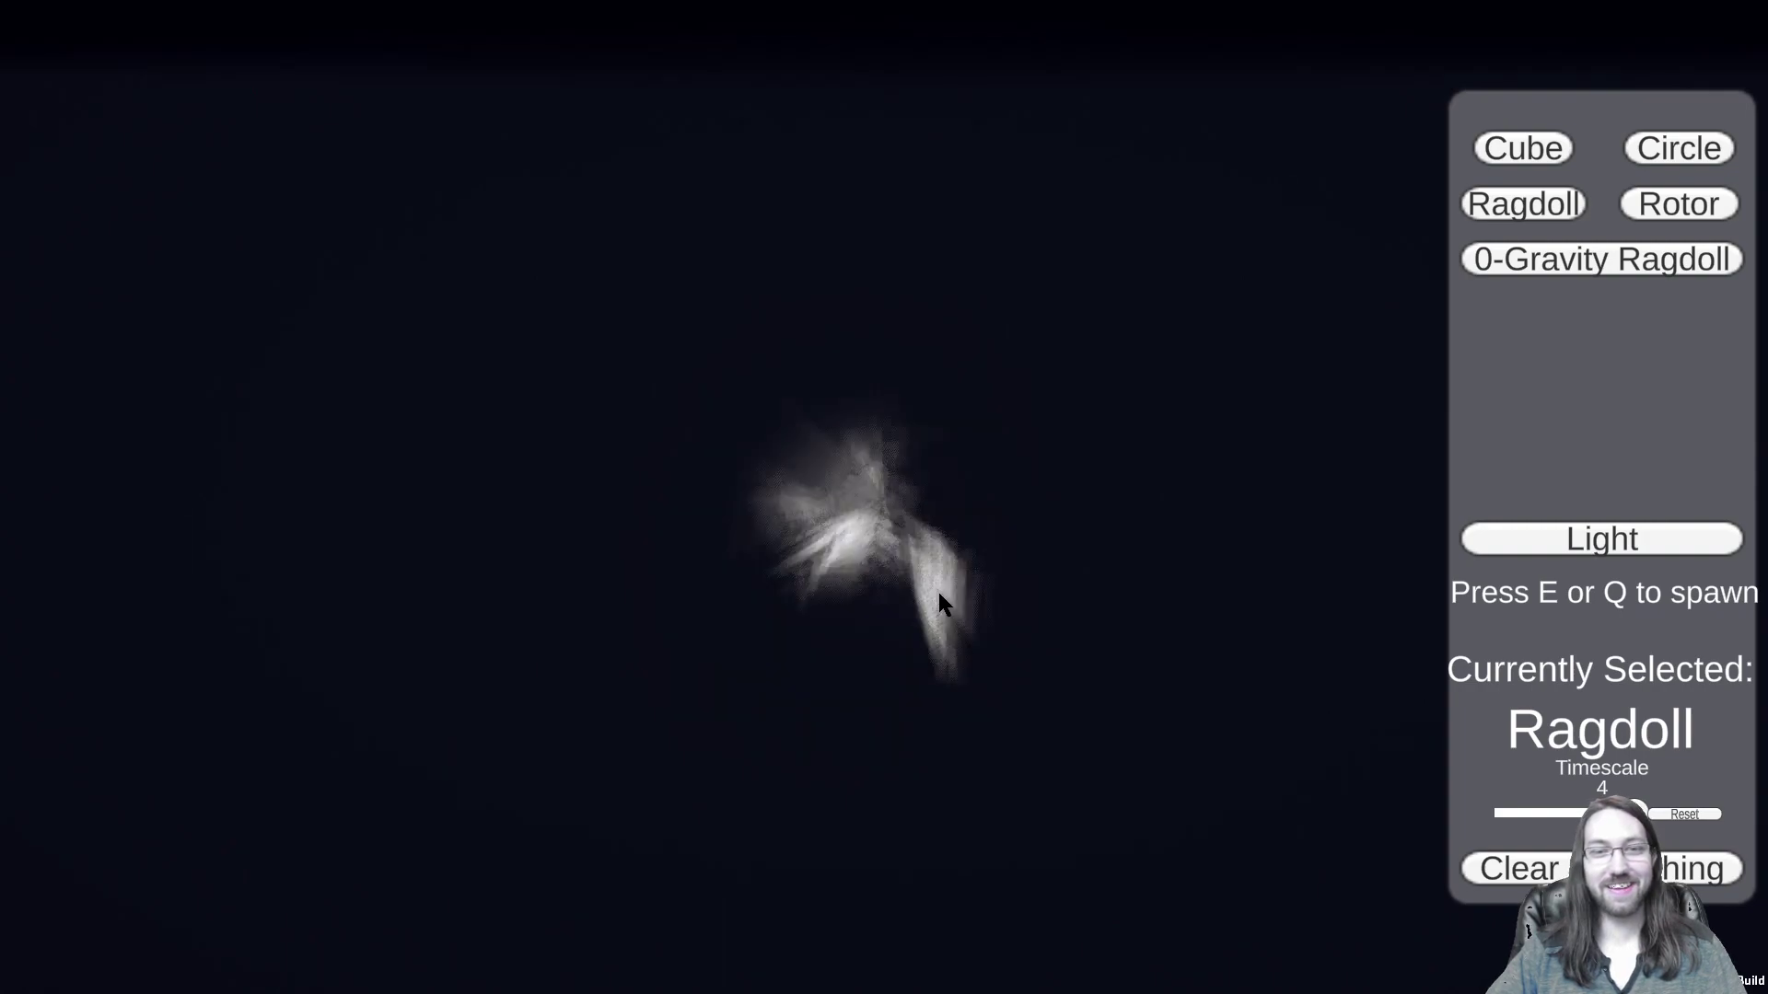
pyautogui.scroll(-3, 937, 591)
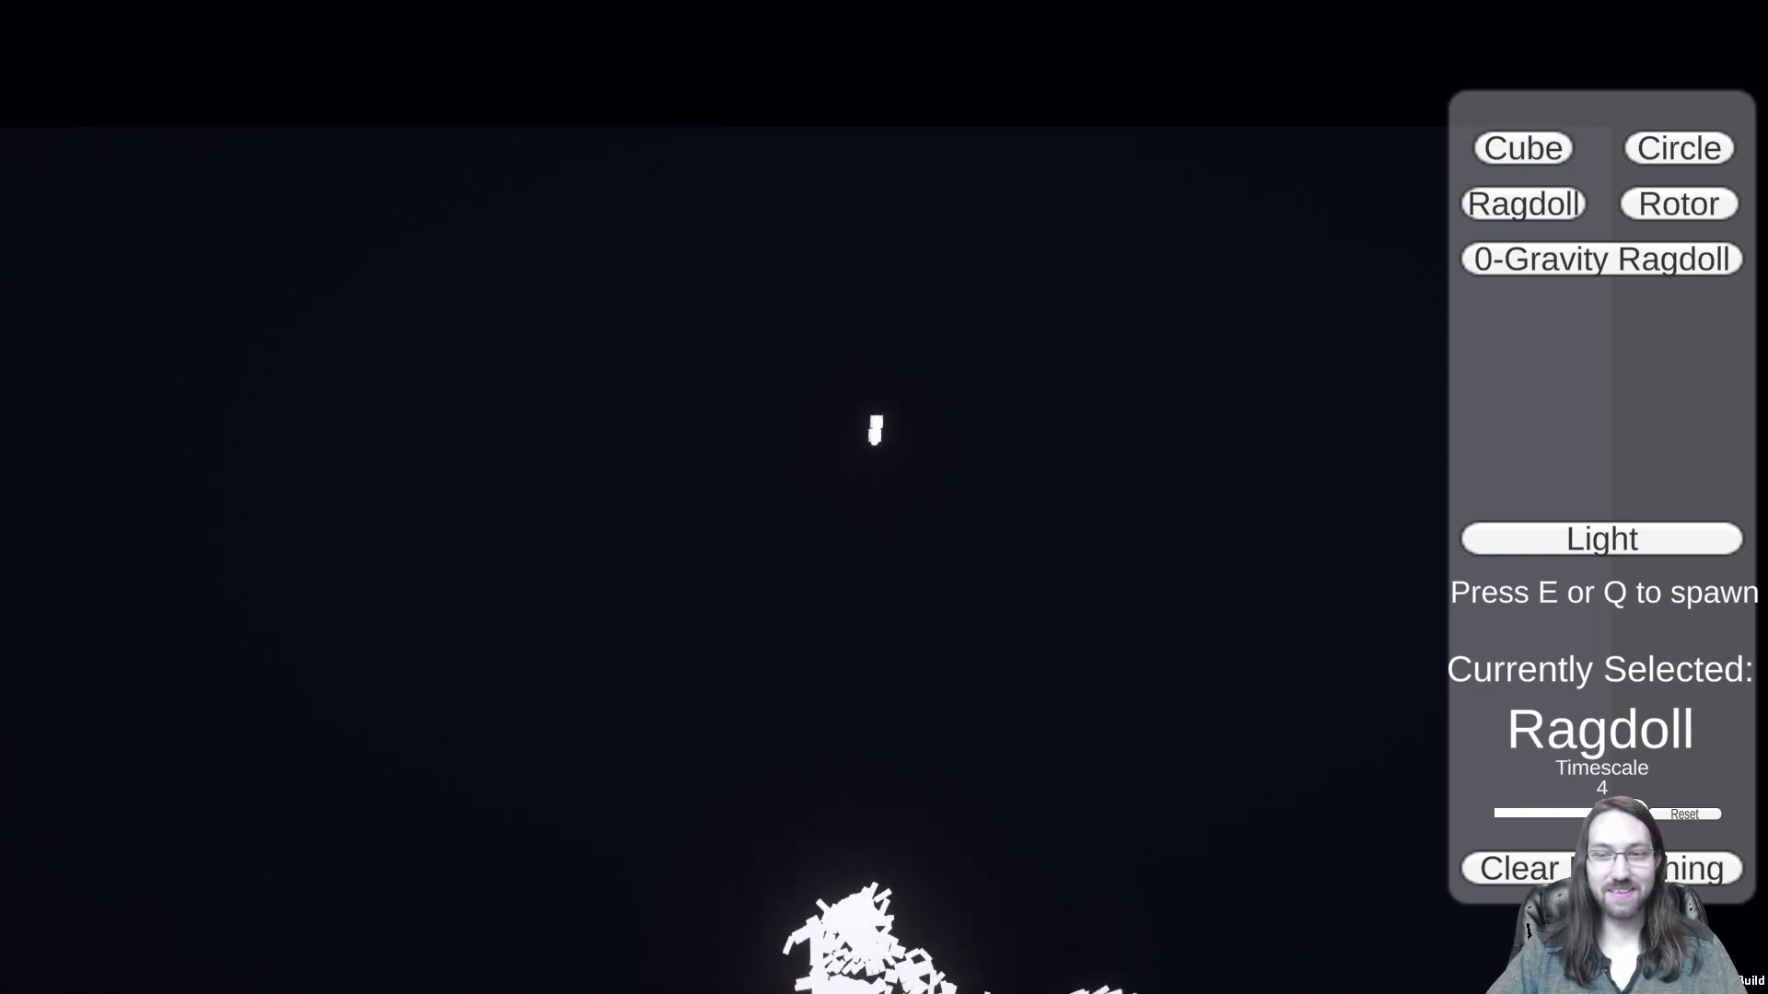
pyautogui.click(1616, 868)
# Step: Lower the timescale to about 1.39 and spawn two 0-Gravity Ragdolls in mid-scene
pyautogui.moveTo(1653, 814); pyautogui.dragTo(1541, 814)
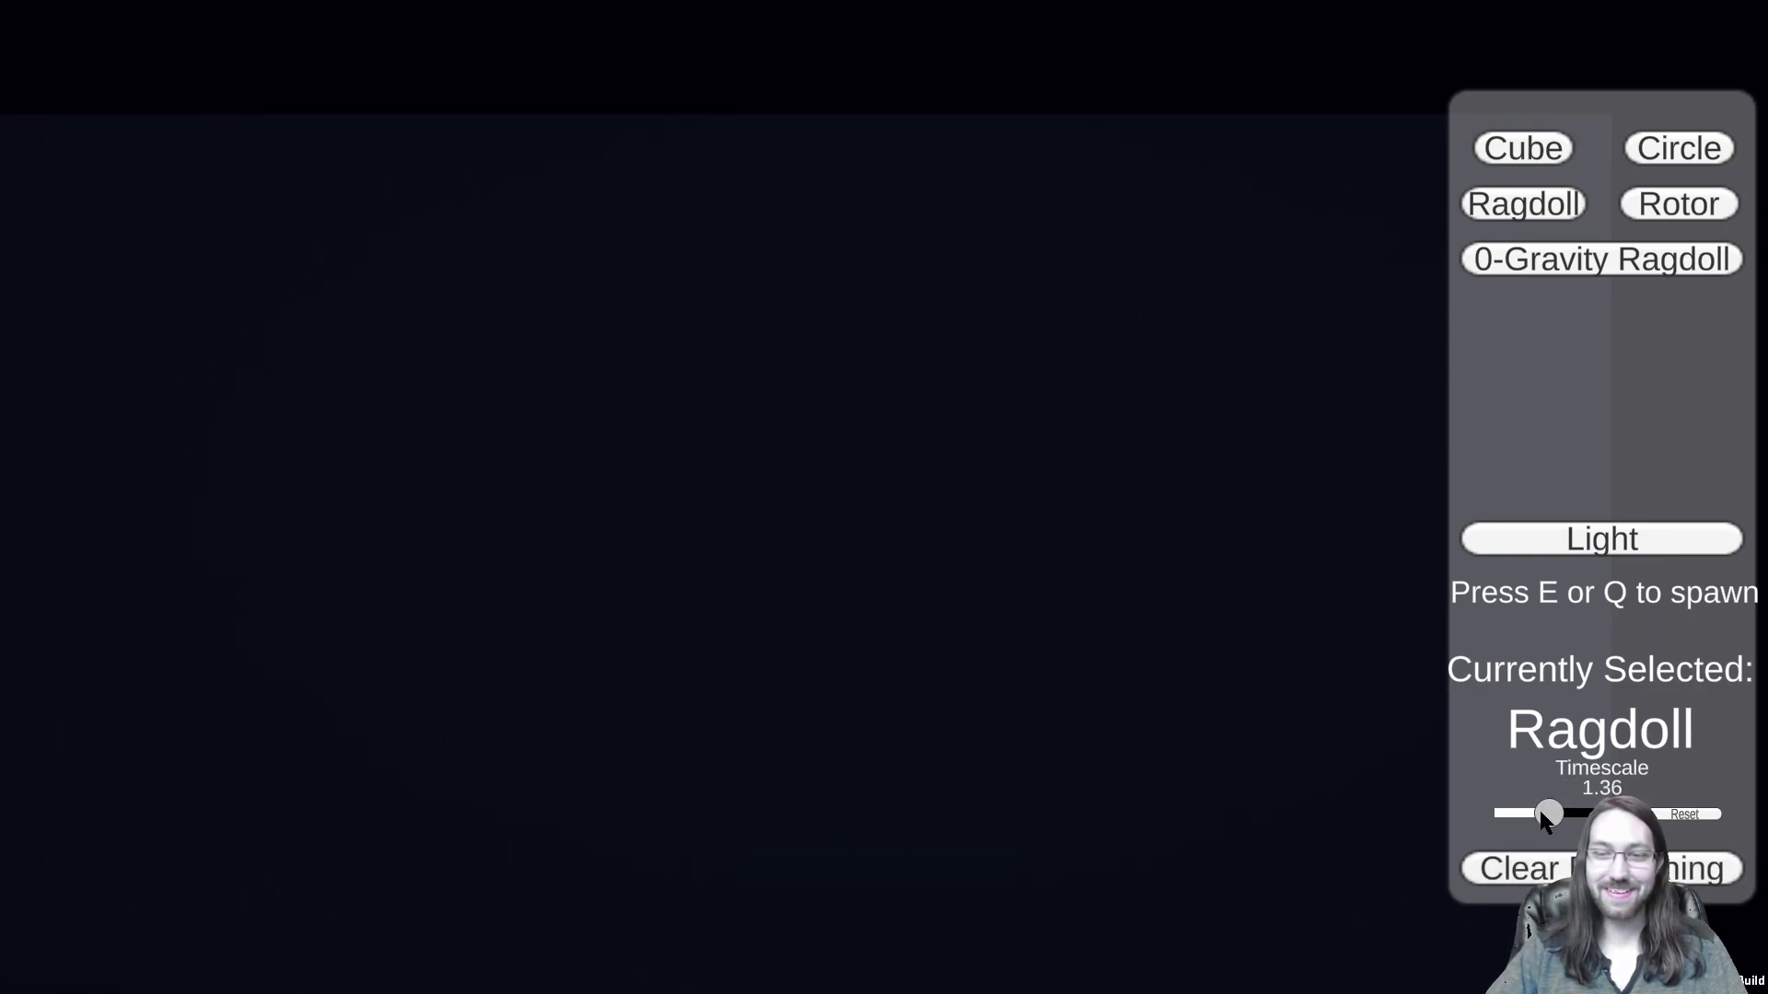
pyautogui.click(1598, 263)
pyautogui.press('e')
pyautogui.scroll(5, 893, 460)
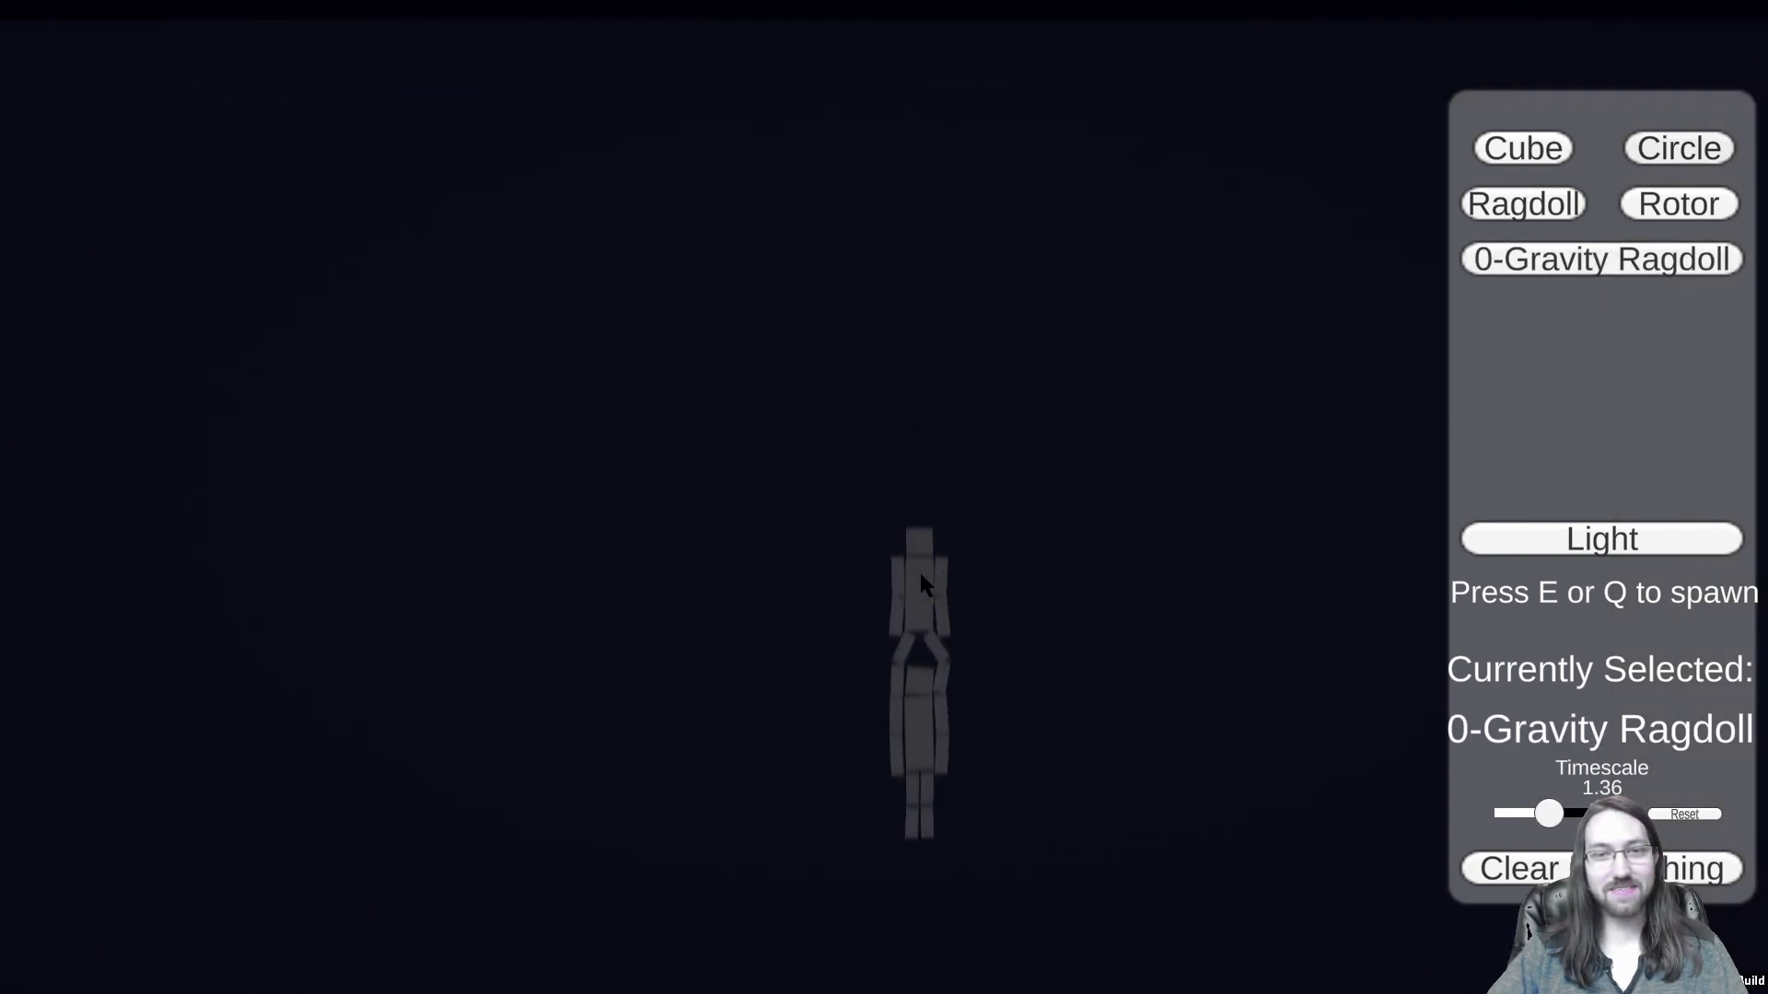
pyautogui.press('e')
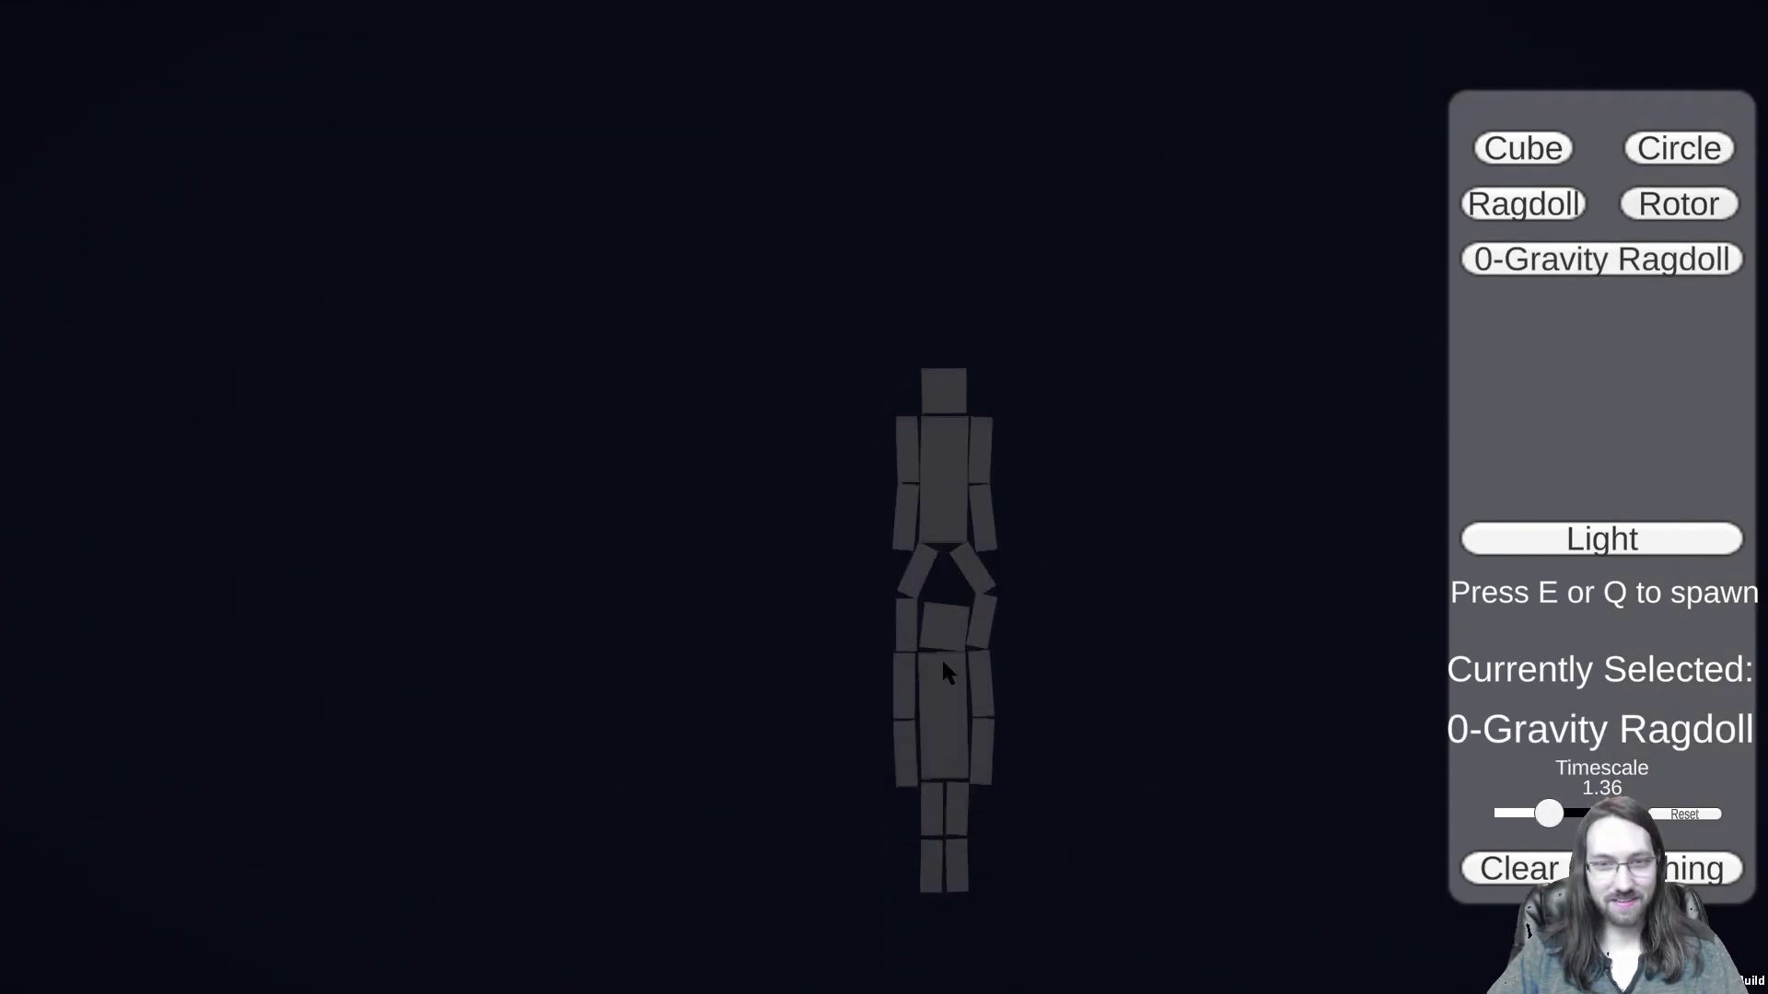
pyautogui.scroll(-10, 1312, 552)
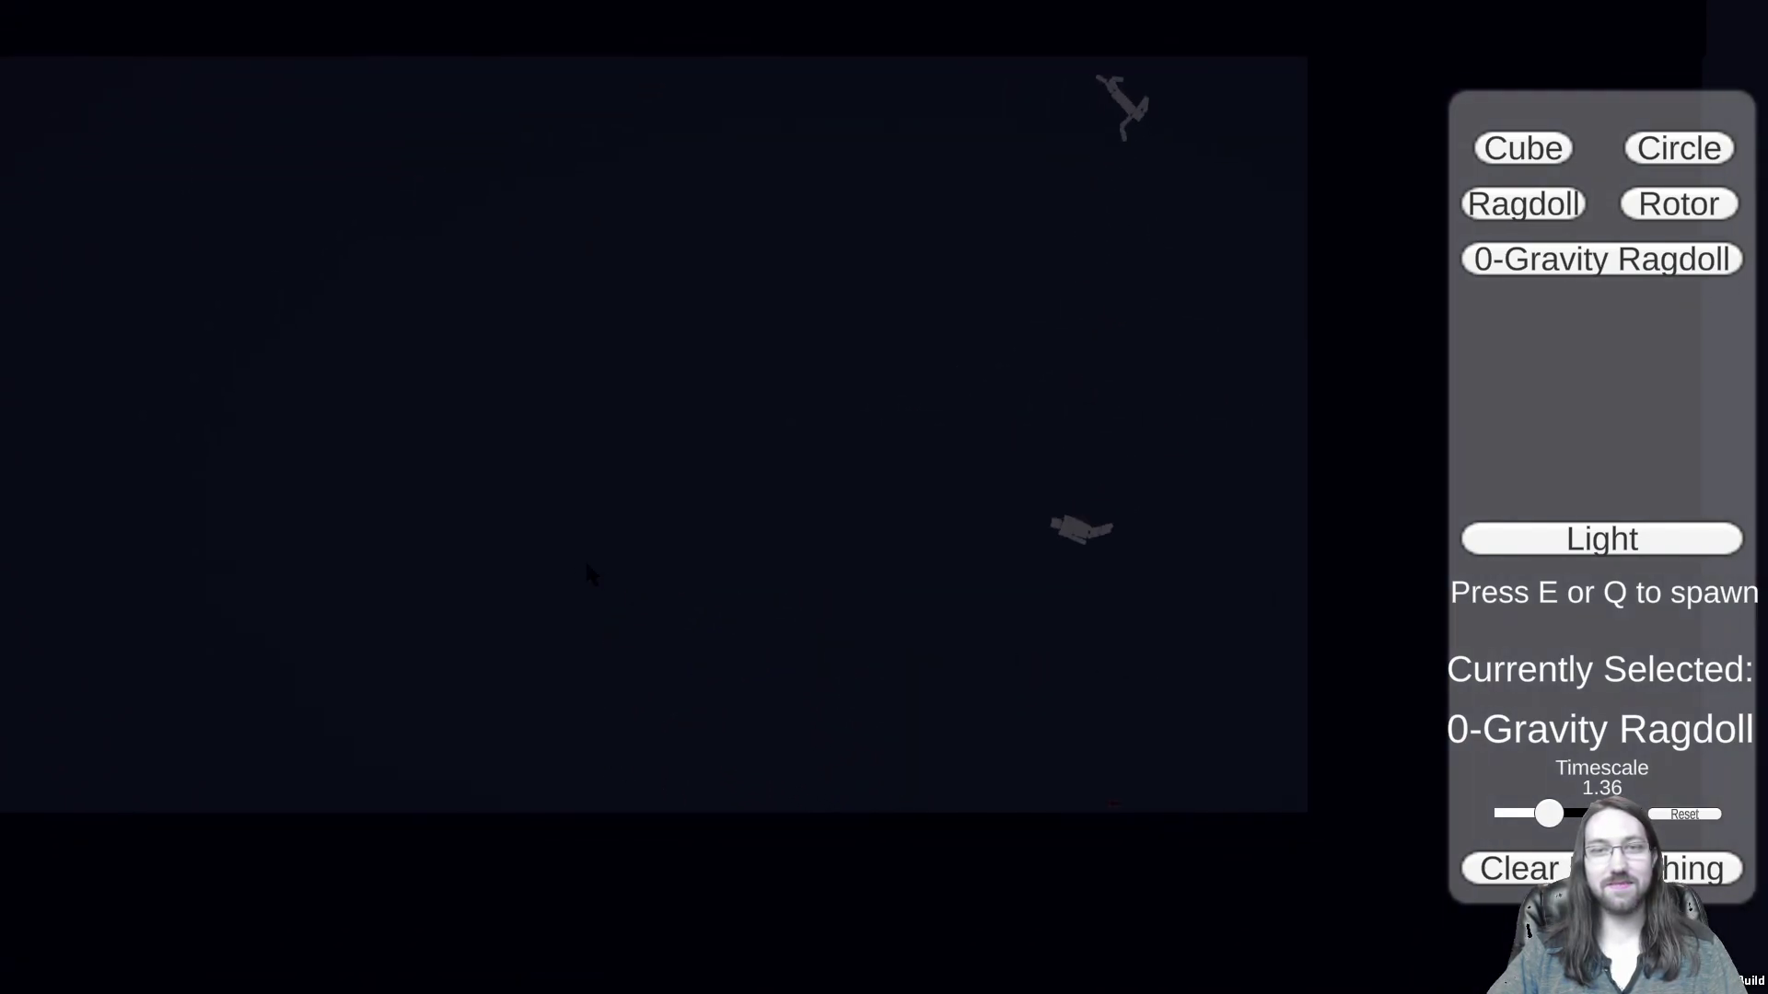
# Step: Follow the drifting ragdolls and spawn three more floating ragdolls in a stack
pyautogui.press('w')
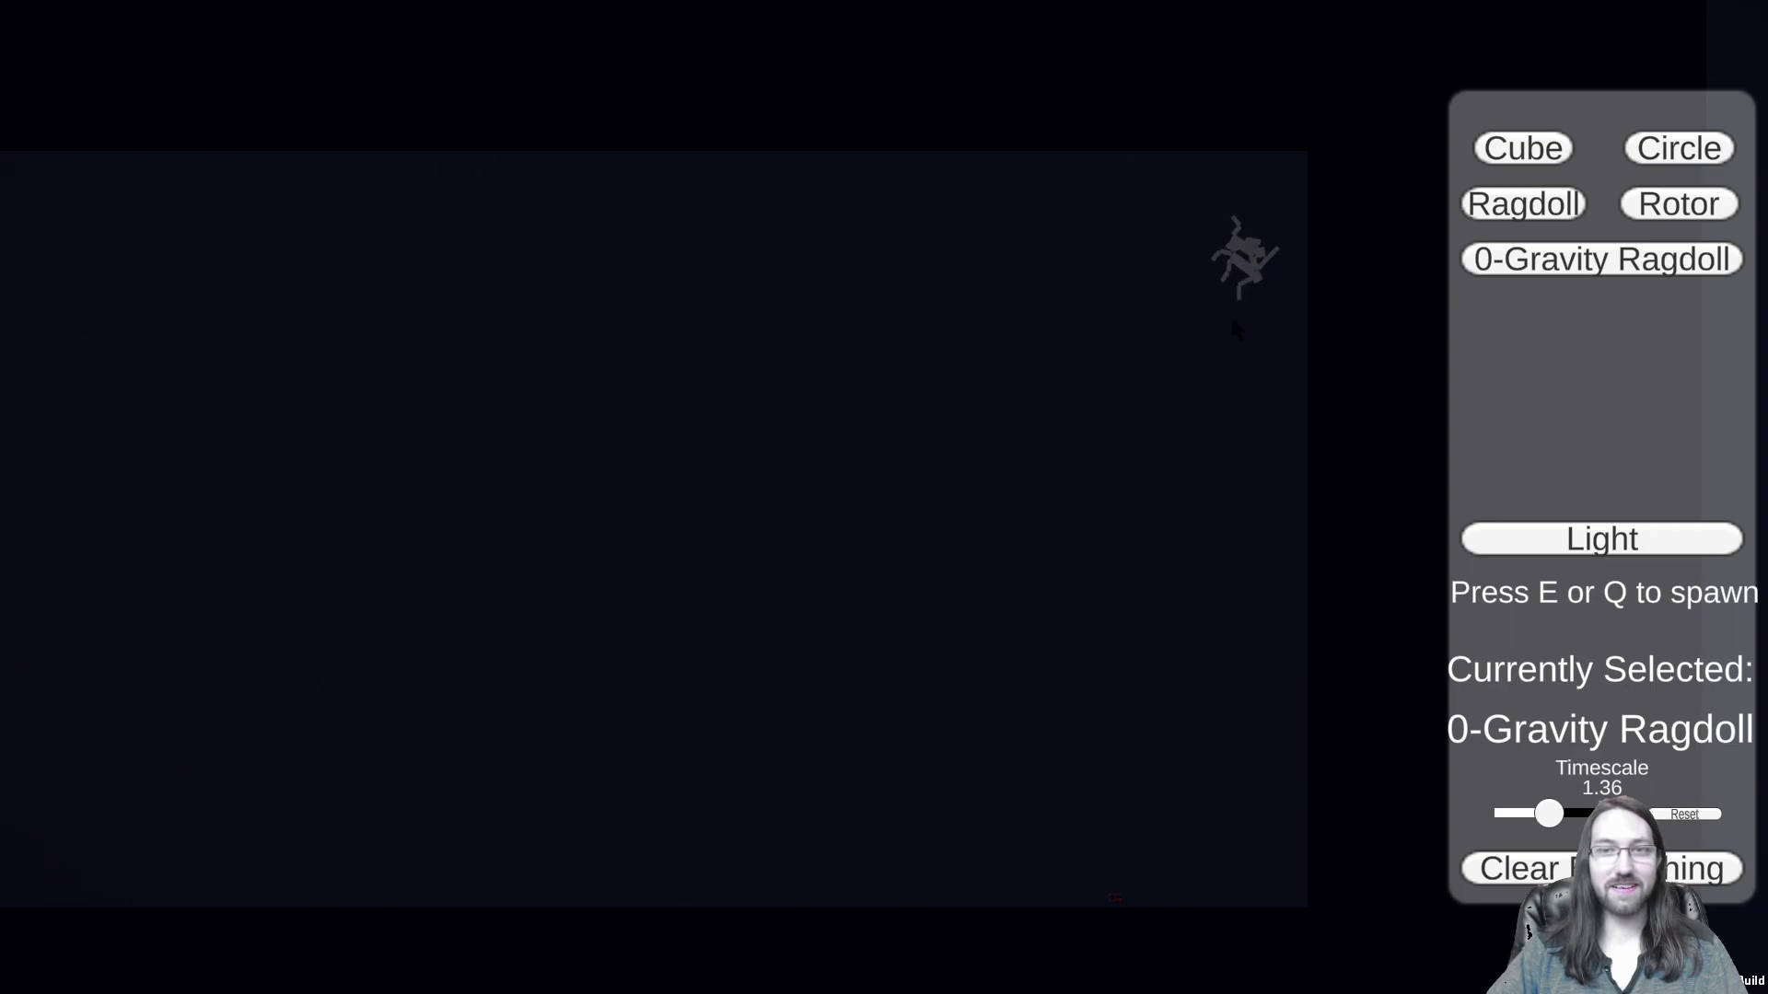
pyautogui.press('a')
pyautogui.press('s')
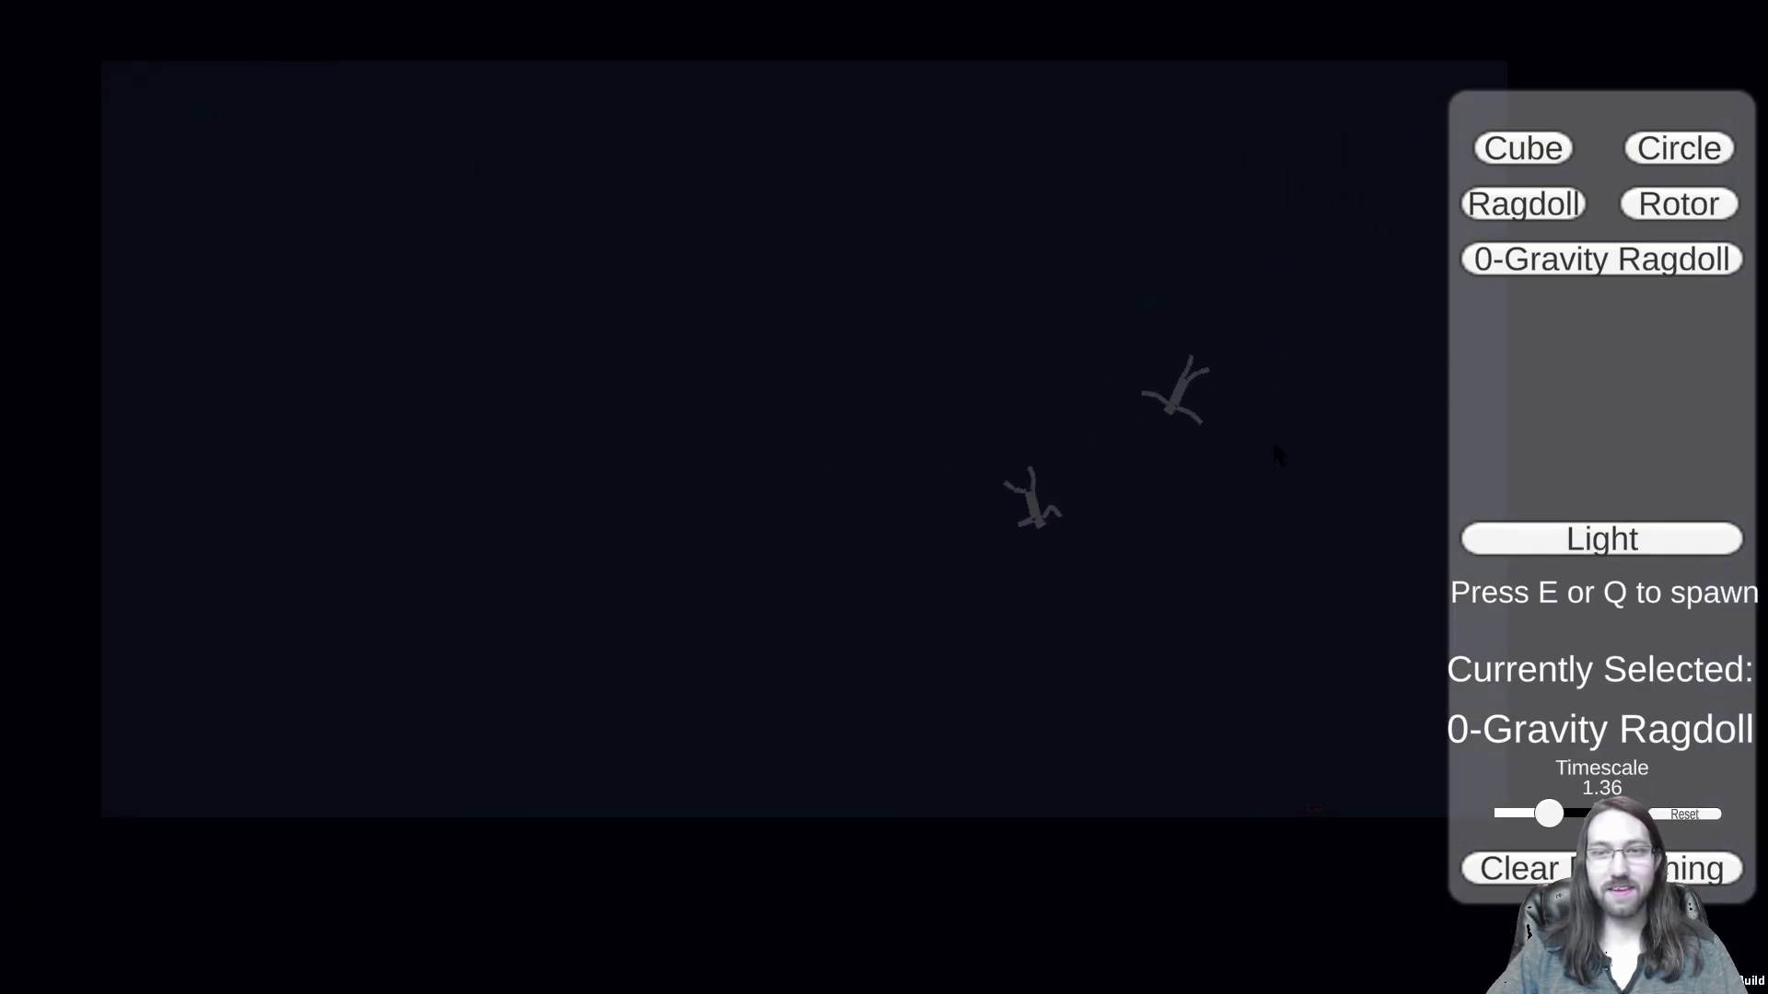
pyautogui.press('e')
pyautogui.press('e')
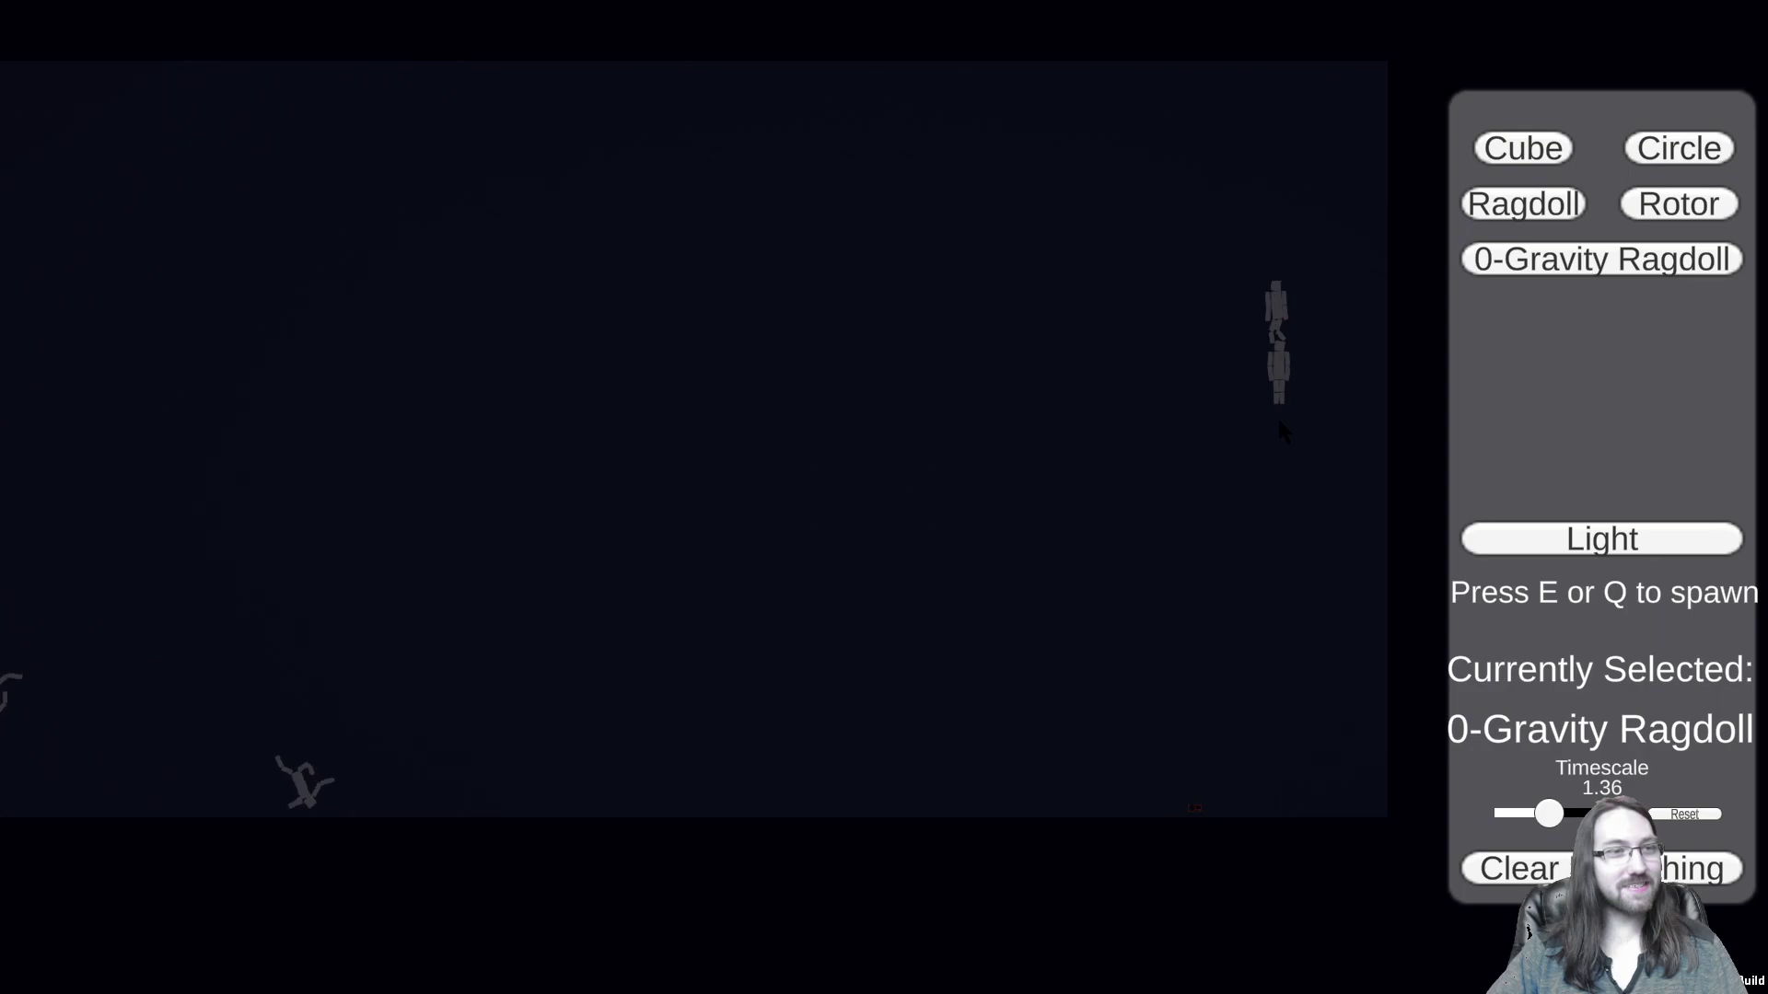
pyautogui.press('e')
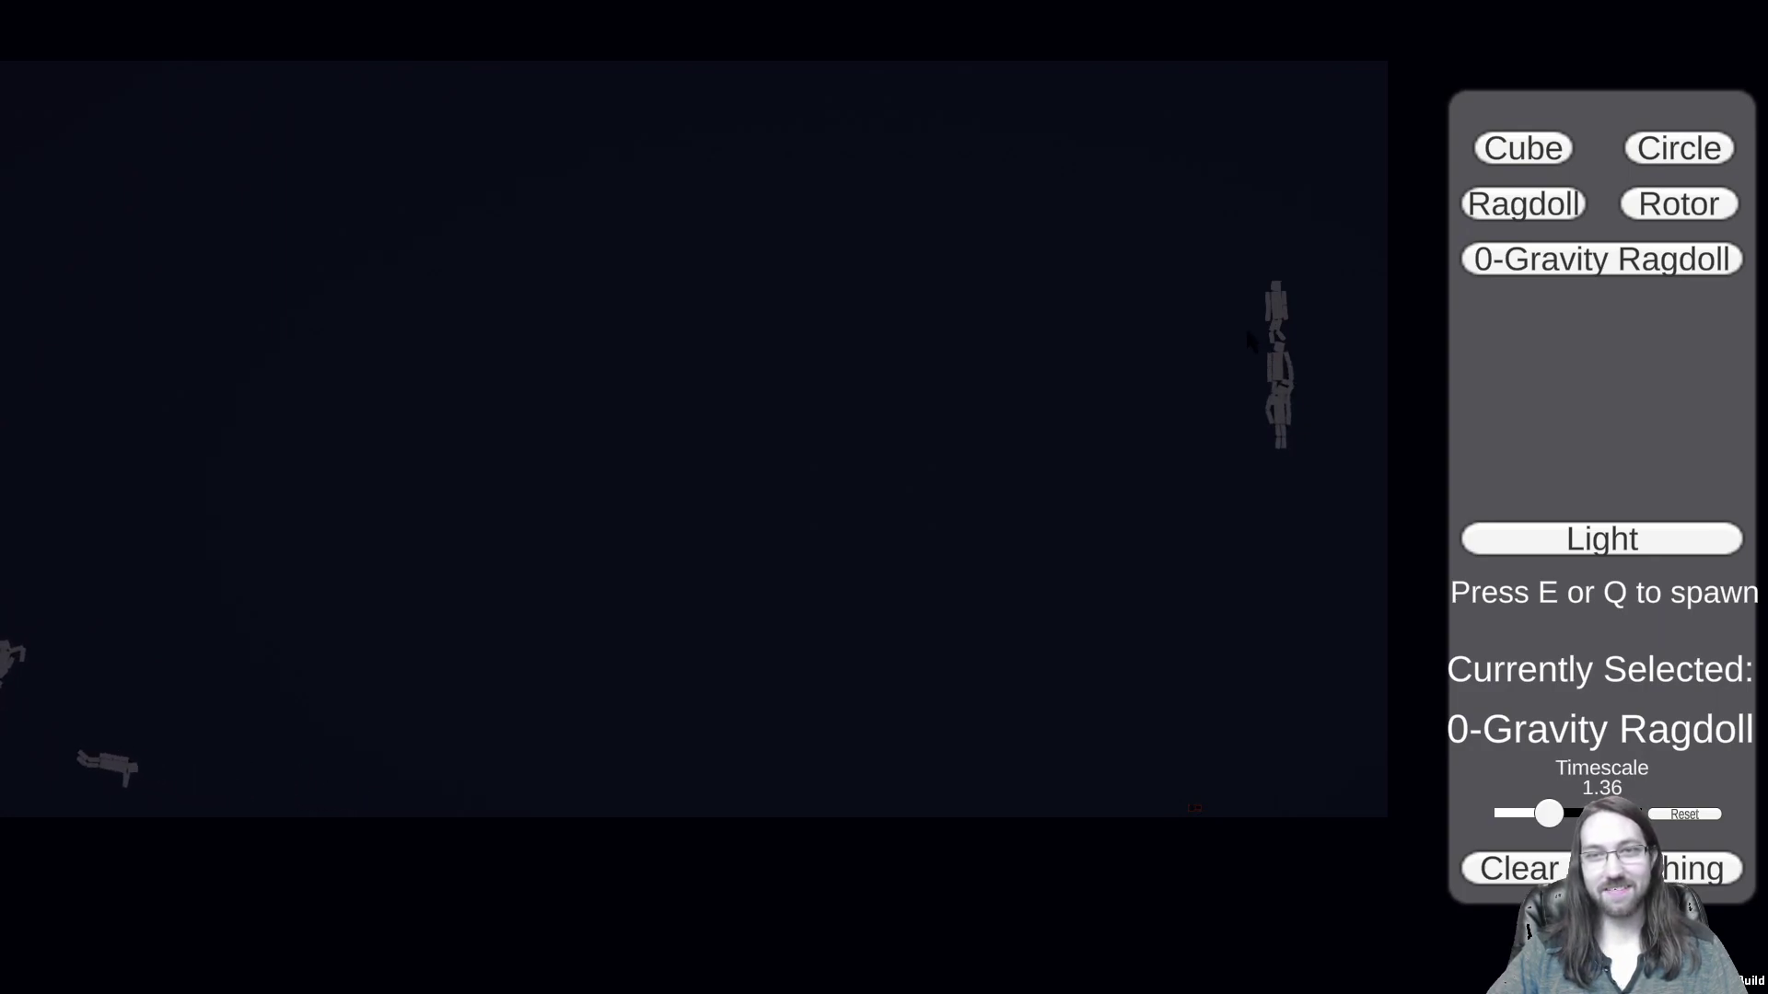
pyautogui.press('e')
# Step: Switch to Light, raise the timescale to 1.76, and clear every object from the sandbox
pyautogui.press('e')
pyautogui.press('a')
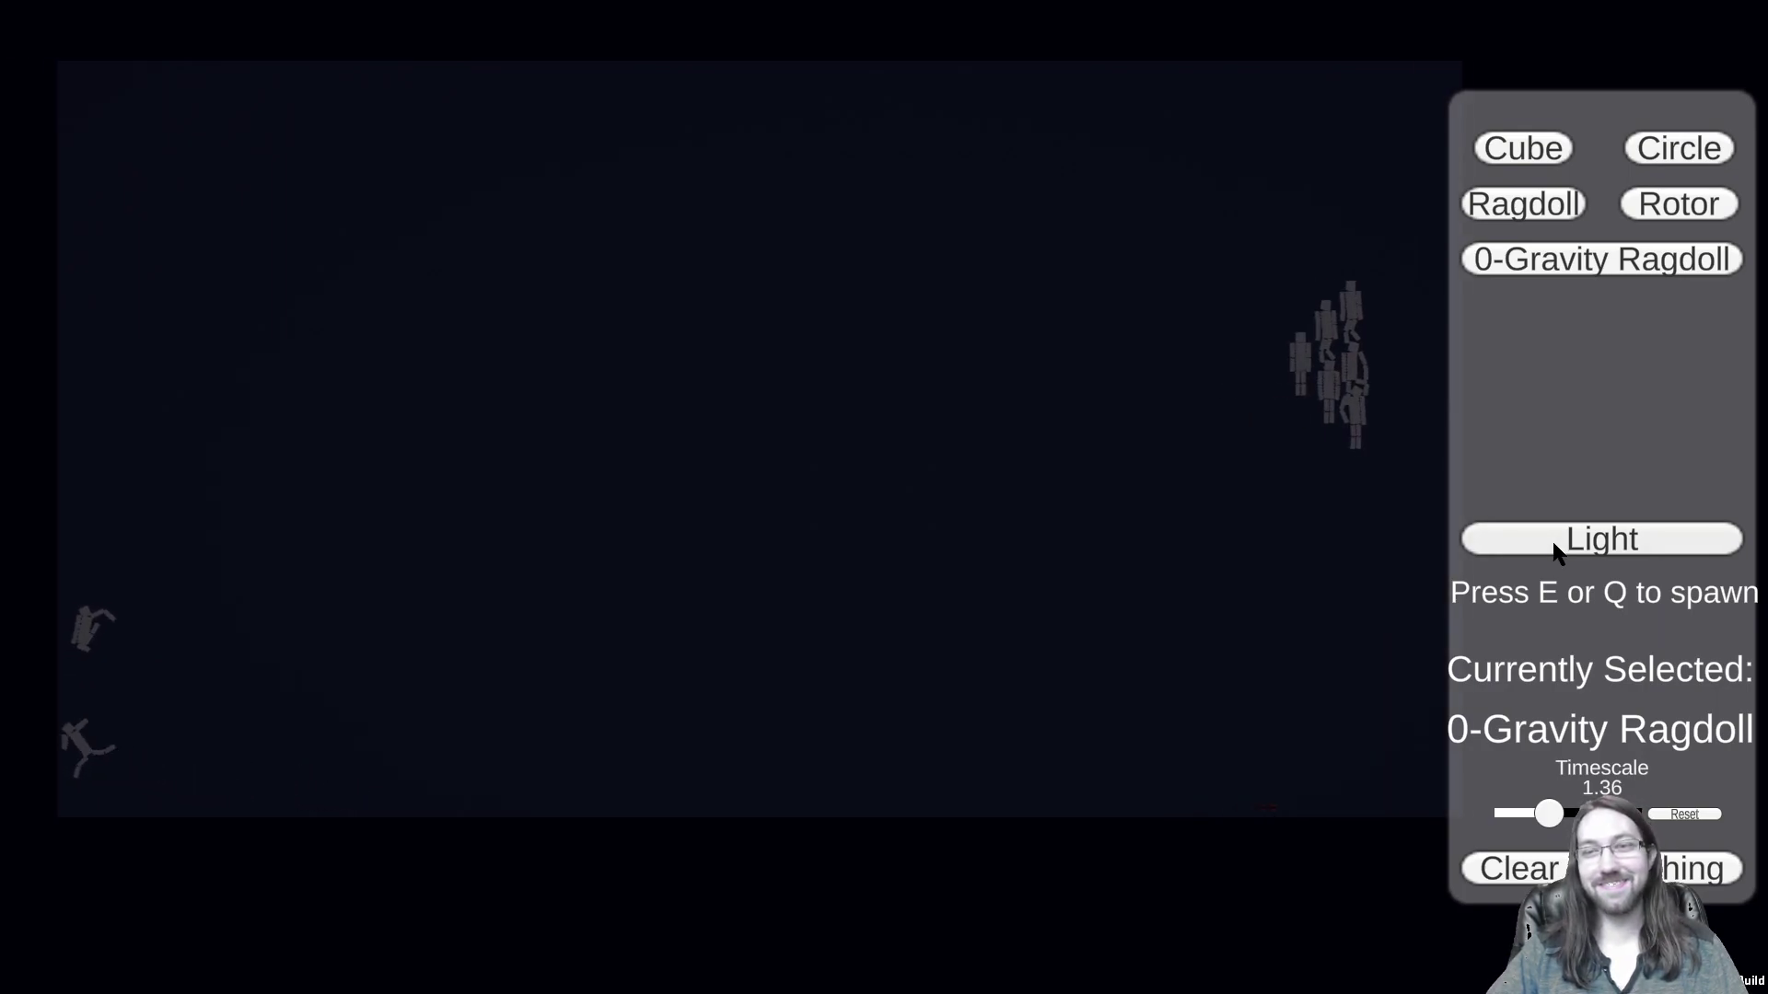
pyautogui.click(1470, 545)
pyautogui.press('e')
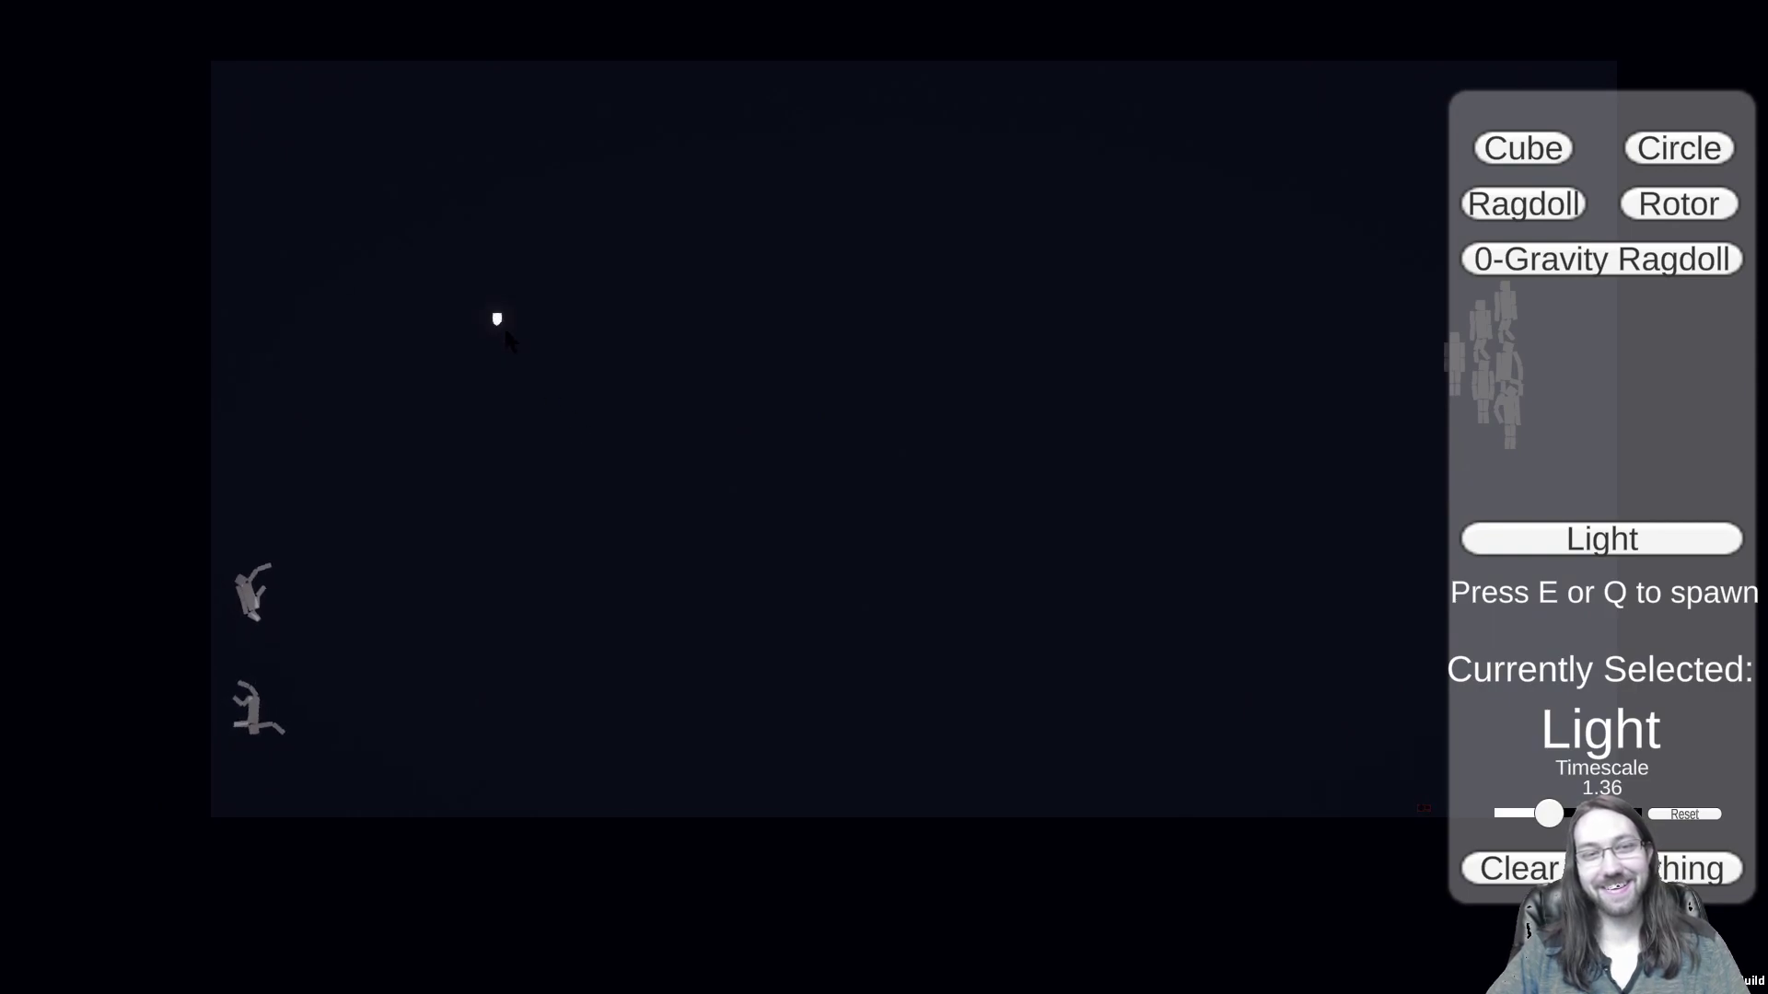
pyautogui.press('d')
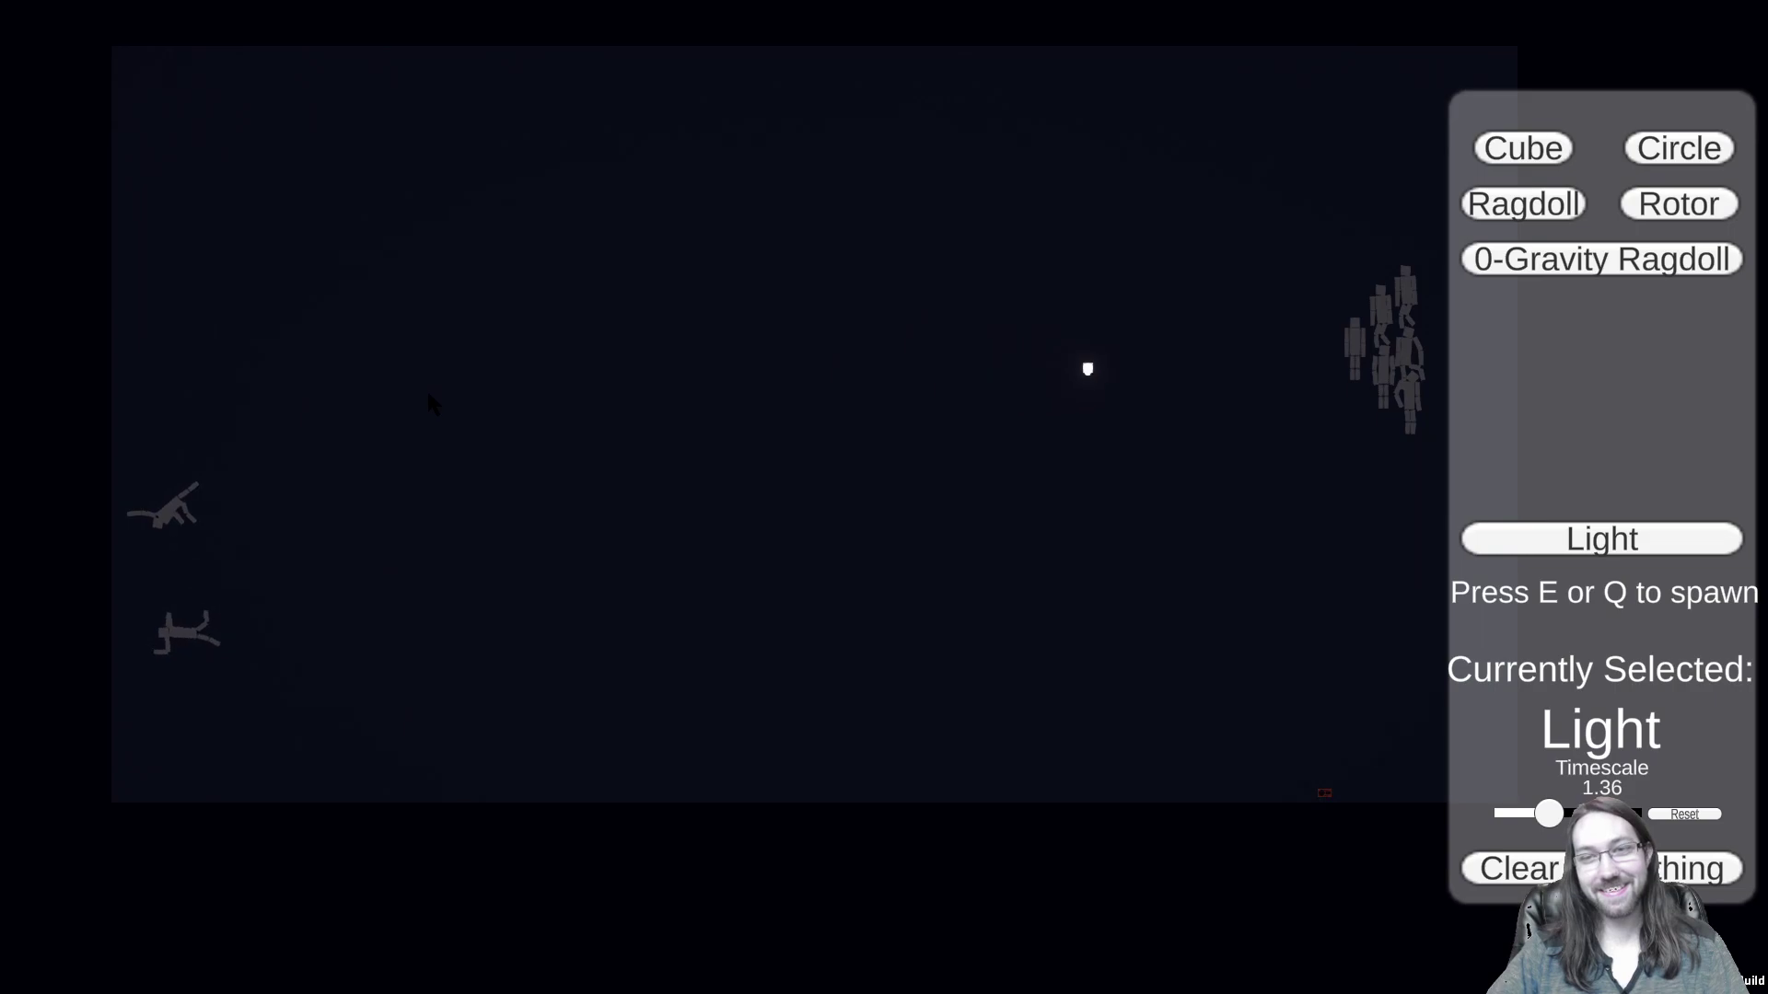
pyautogui.press('d')
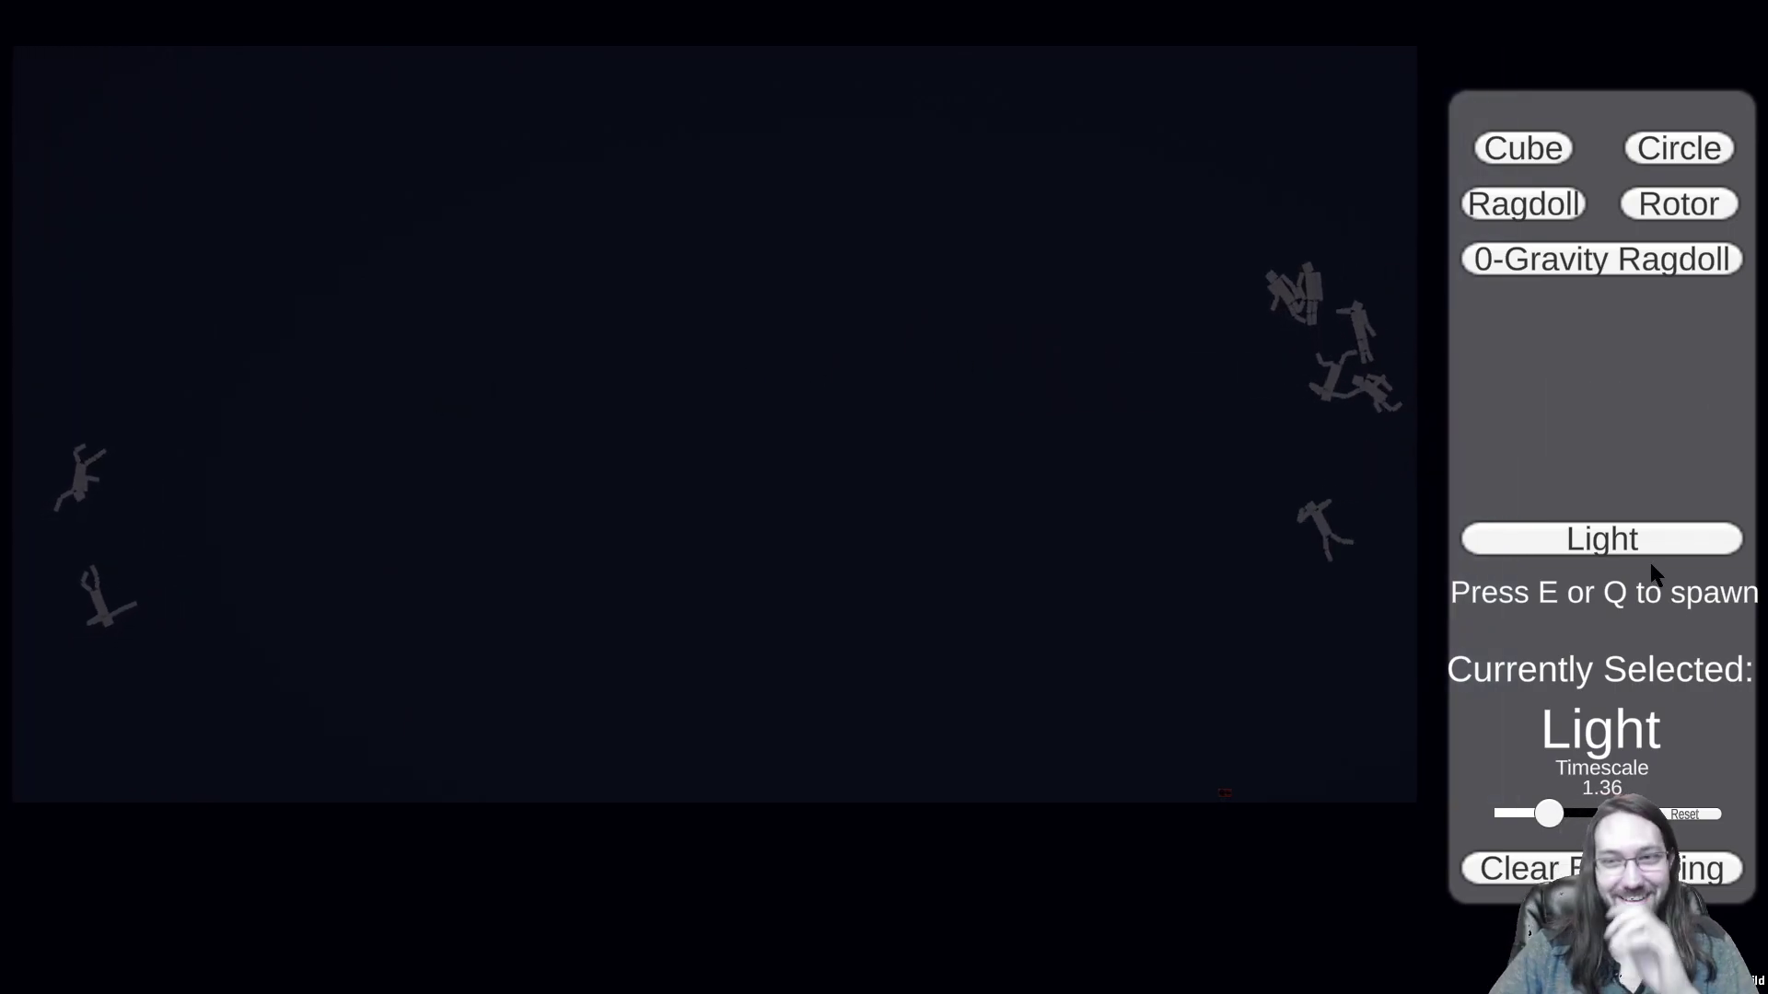
pyautogui.press('a')
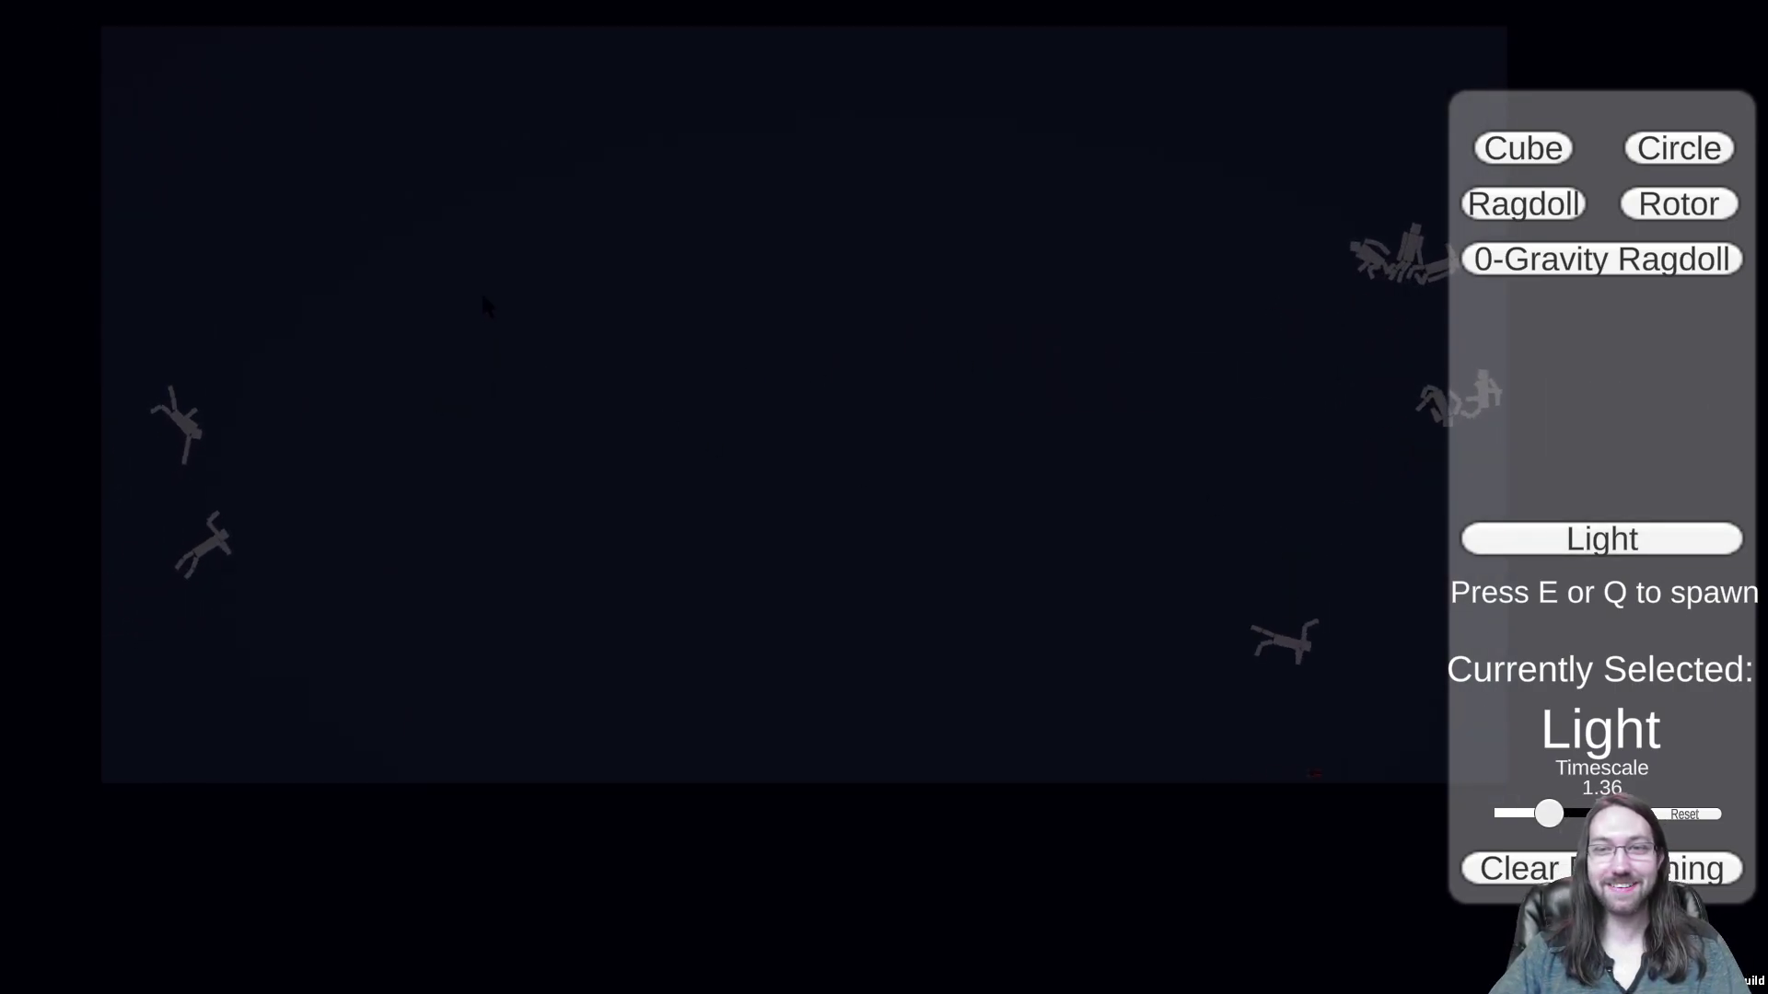
pyautogui.press('d')
pyautogui.click(1560, 858)
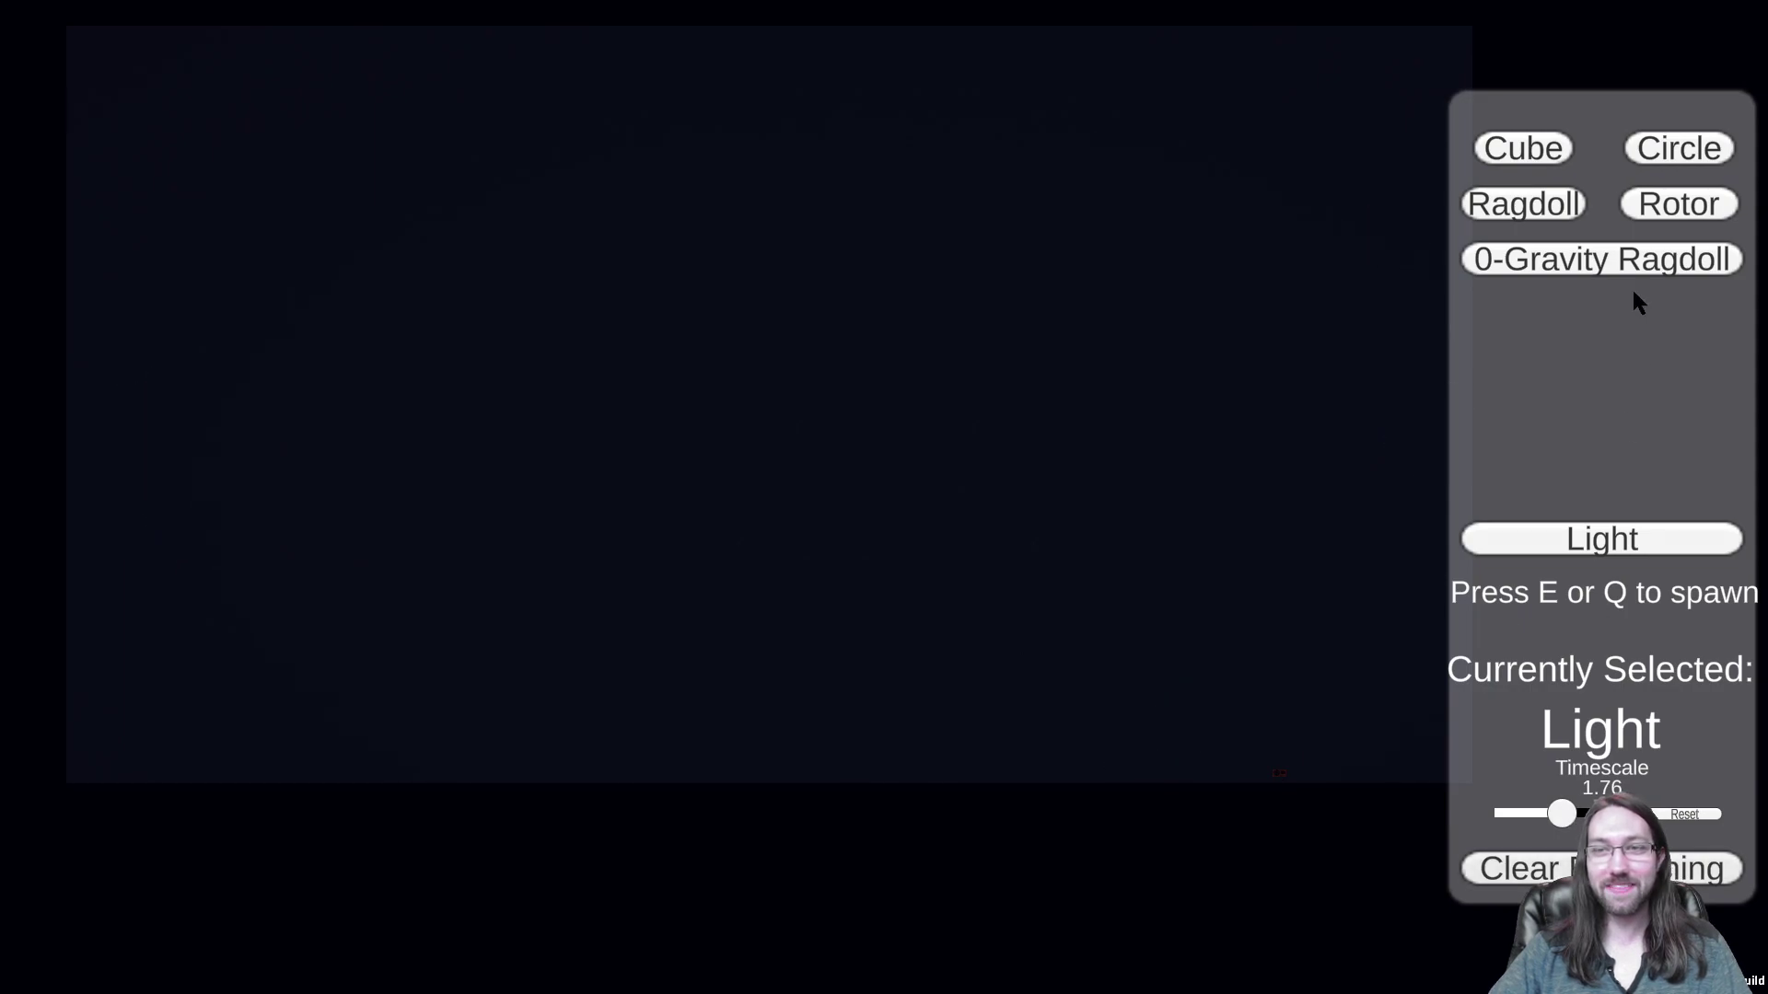
# Step: Switch the spawn type to 0-Gravity Ragdoll and spawn a couple of floating ragdolls
pyautogui.click(1565, 210)
pyautogui.press('d')
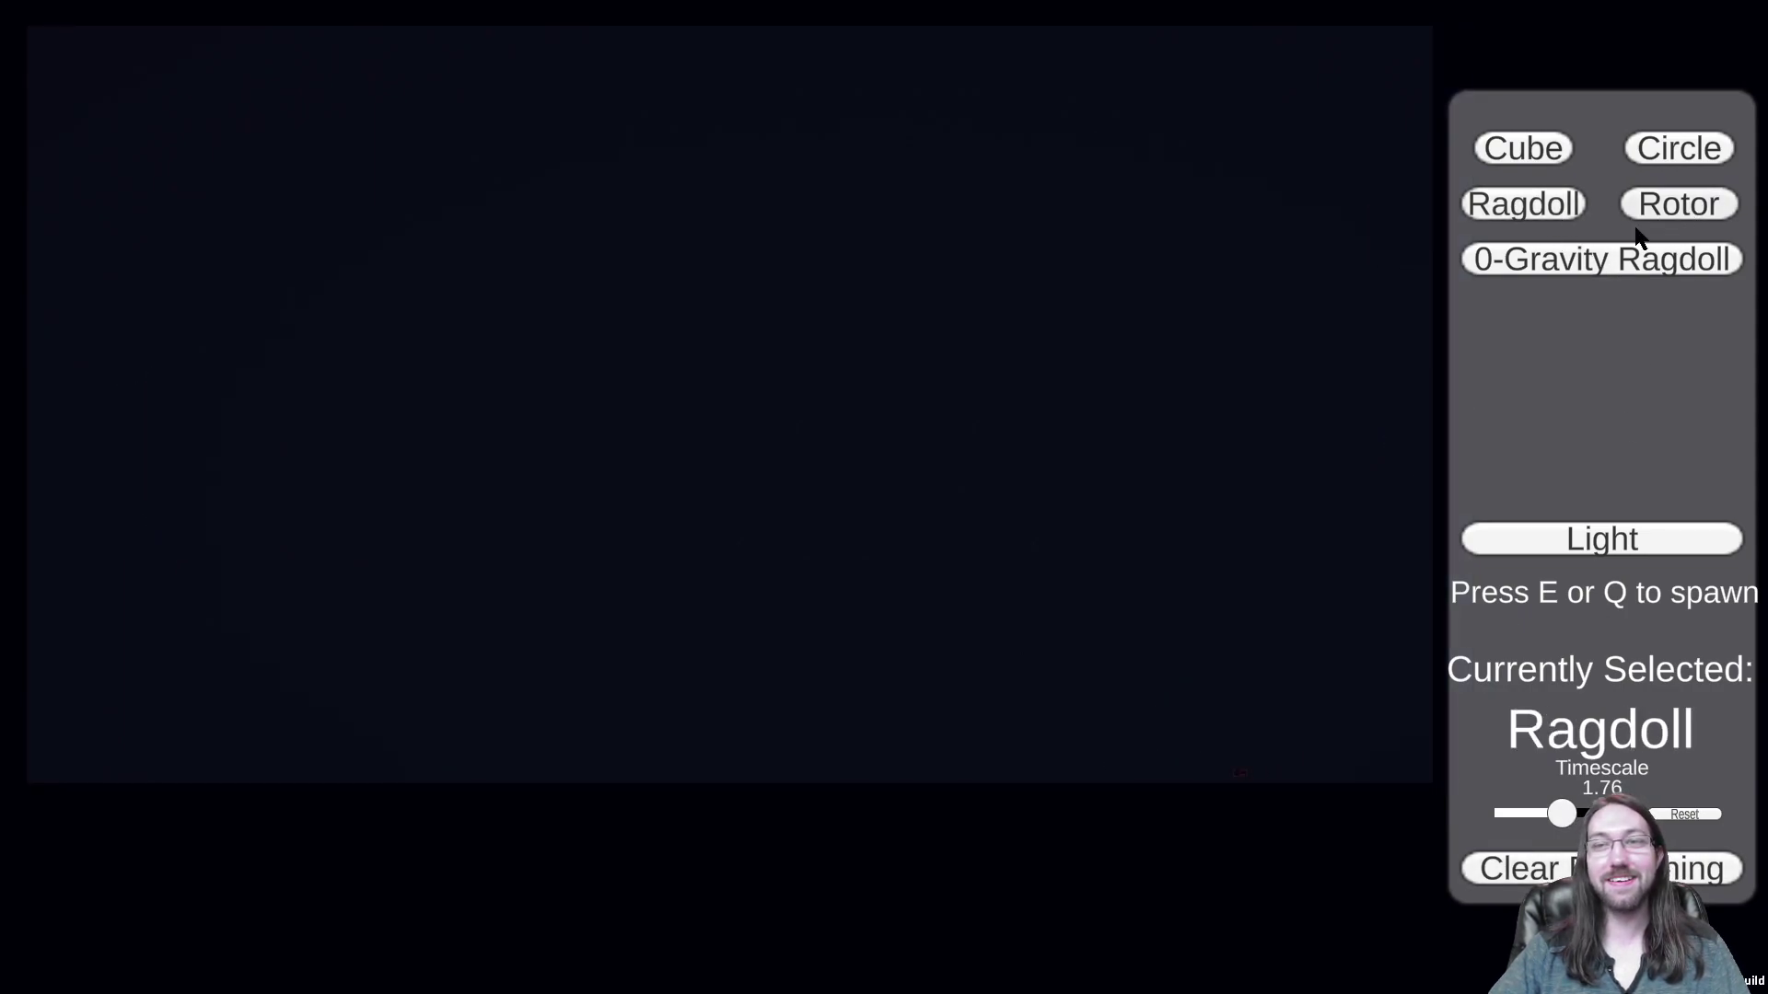
pyautogui.click(1625, 260)
pyautogui.press('e')
pyautogui.press('e')
pyautogui.press('e')
pyautogui.press('e')
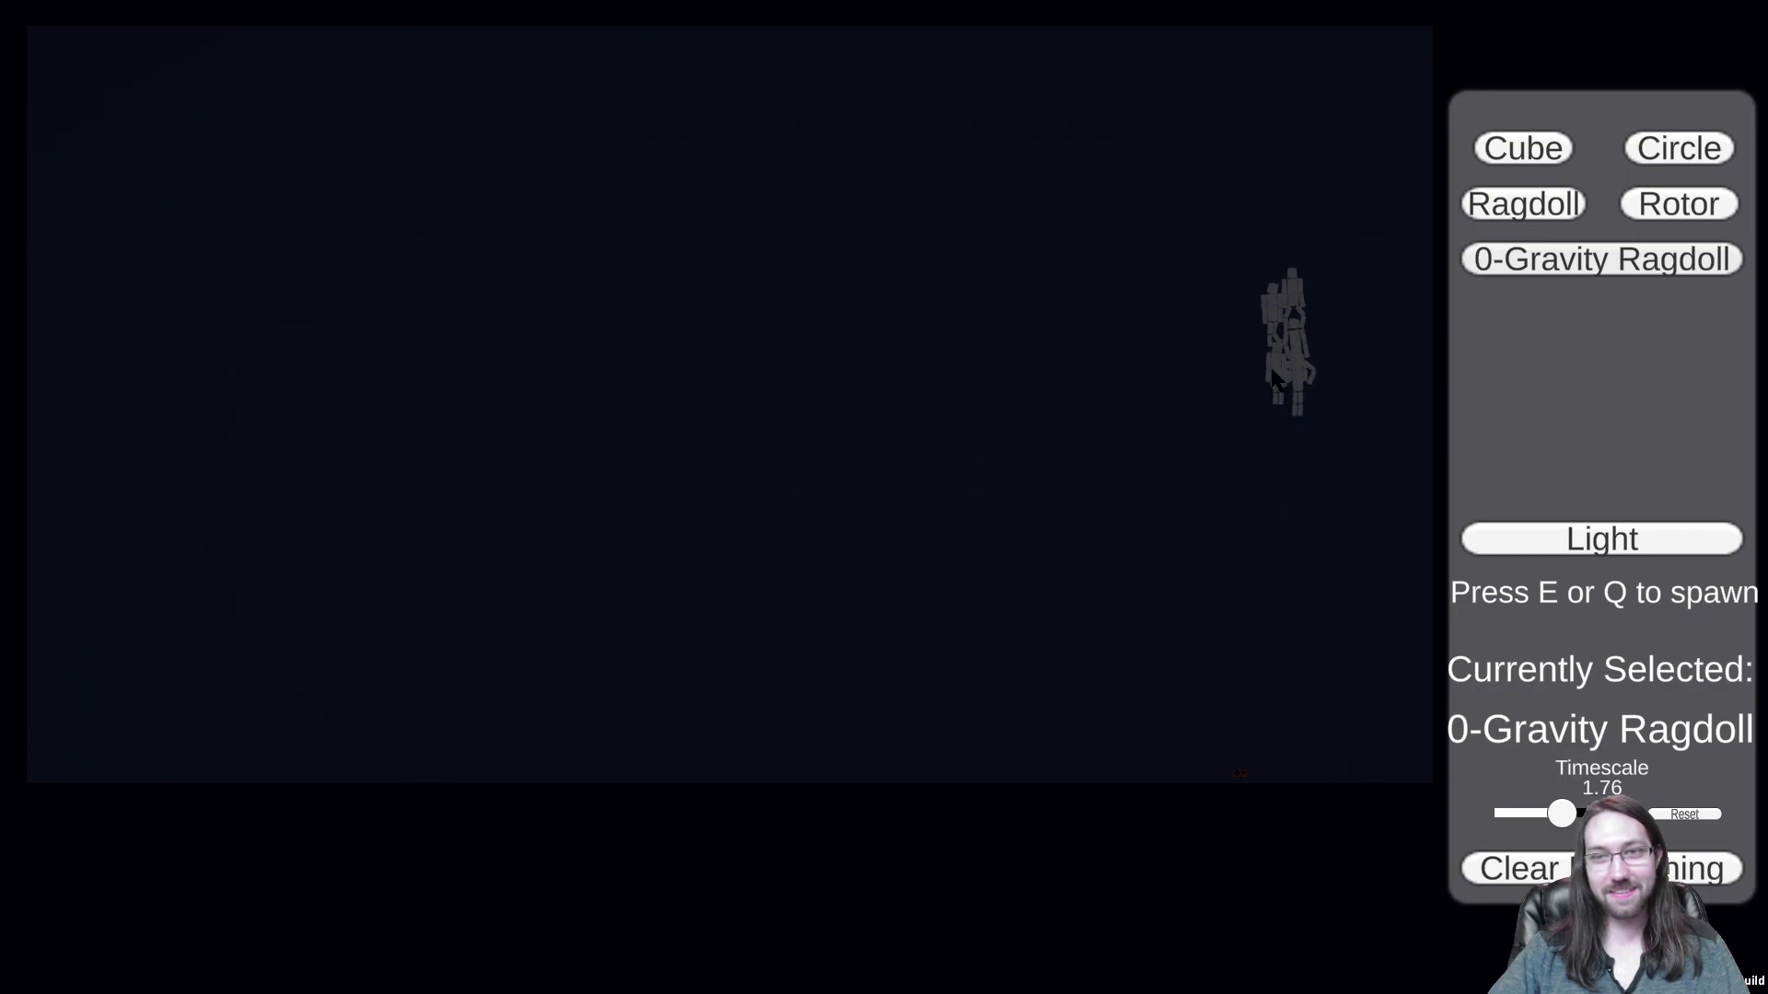
pyautogui.press('e')
# Step: Spawn a Light, fling it into the ragdoll pile, and reselect 0-Gravity Ragdoll
pyautogui.click(1648, 534)
pyautogui.press('e')
pyautogui.click(250, 333)
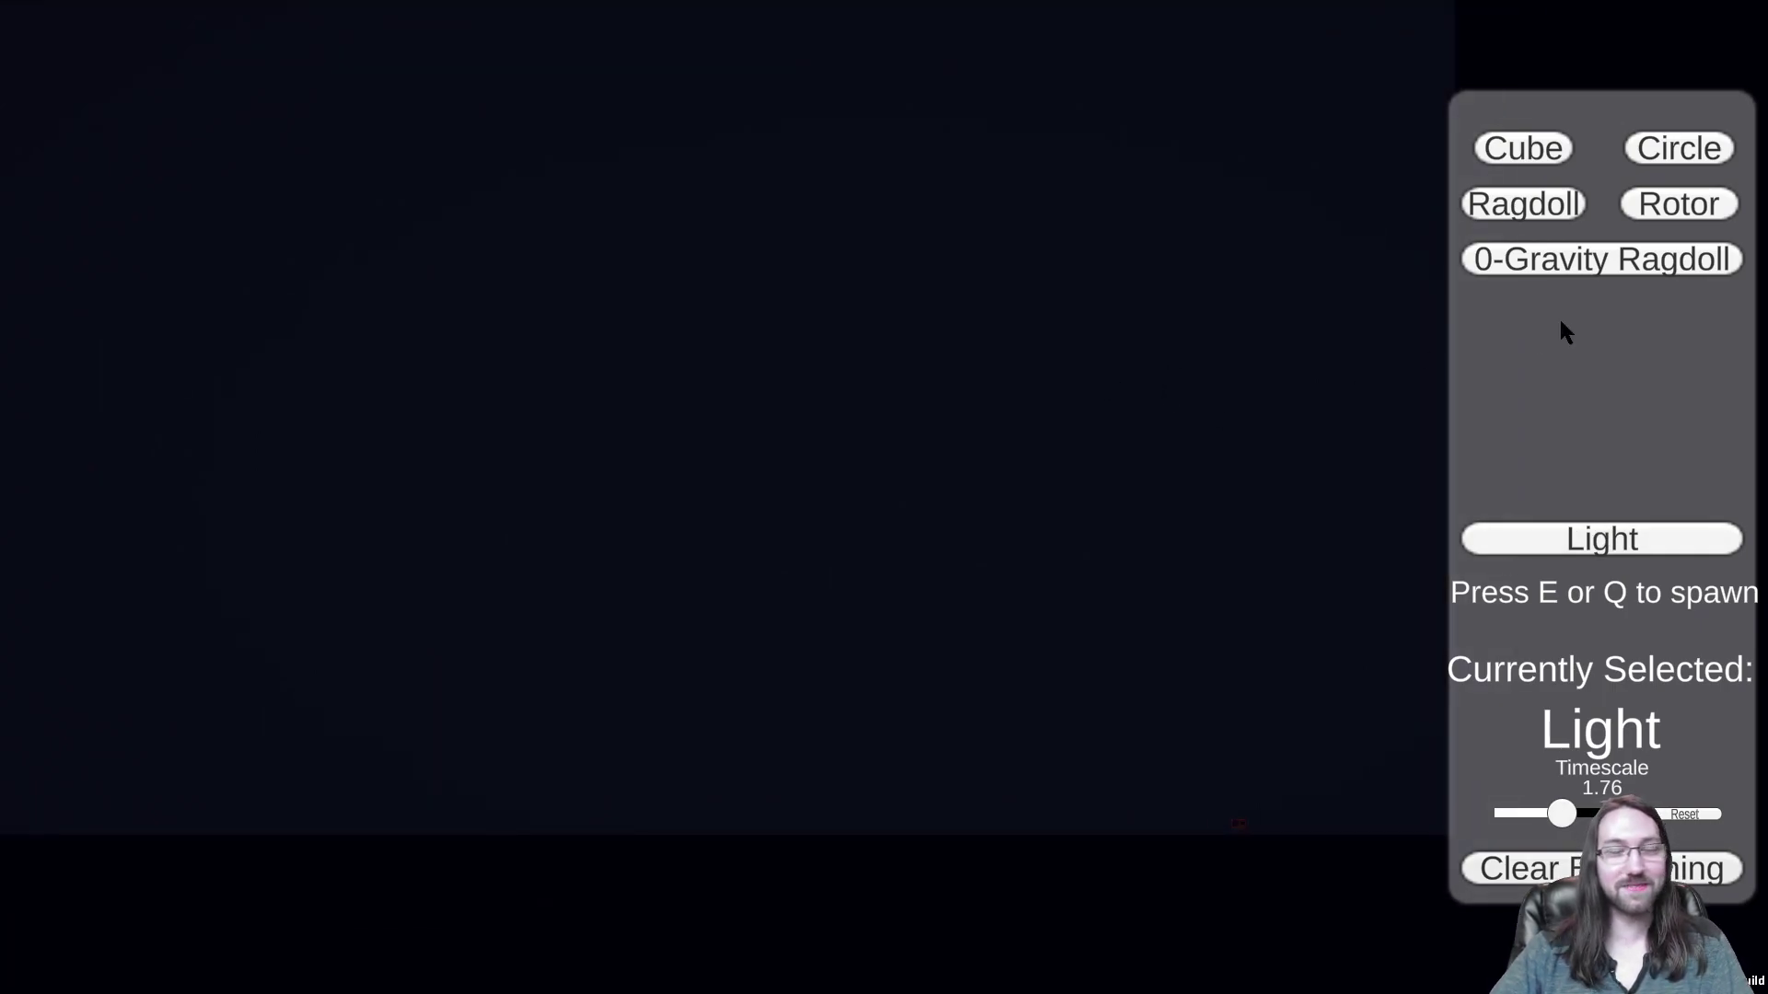
pyautogui.click(1652, 267)
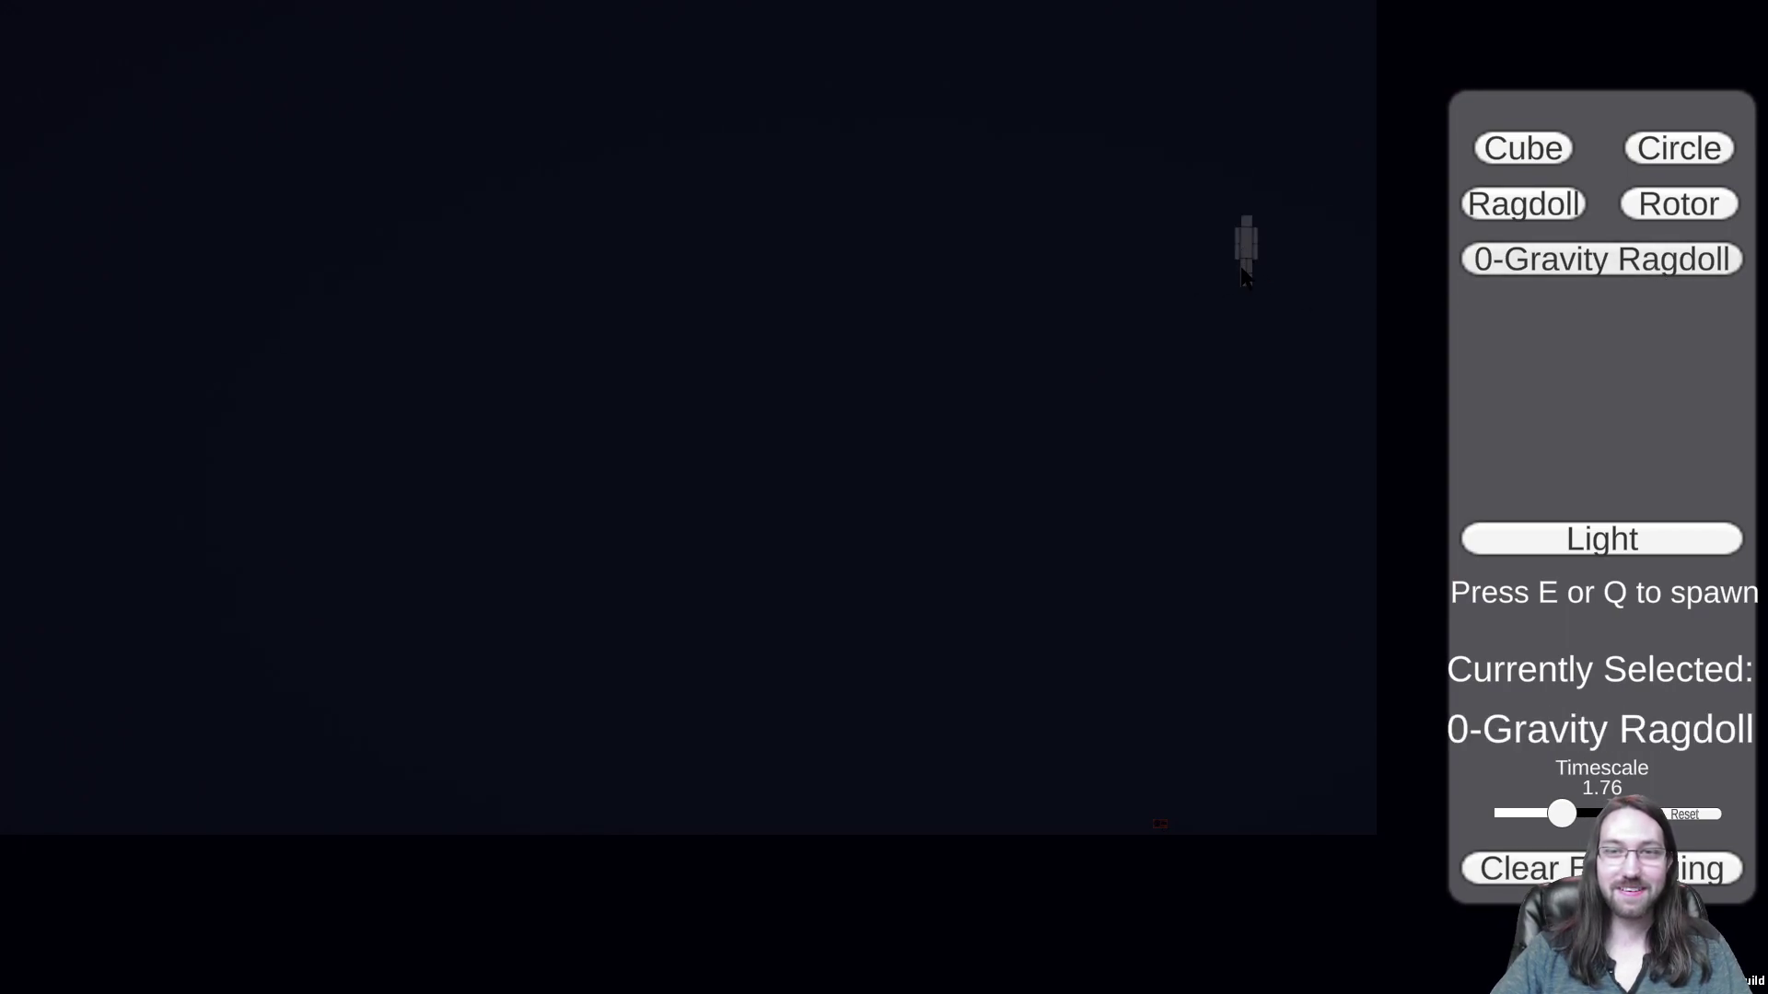
# Step: Spawn two more zero-gravity ragdolls and raise the timescale to 4
pyautogui.press('e')
pyautogui.press('e')
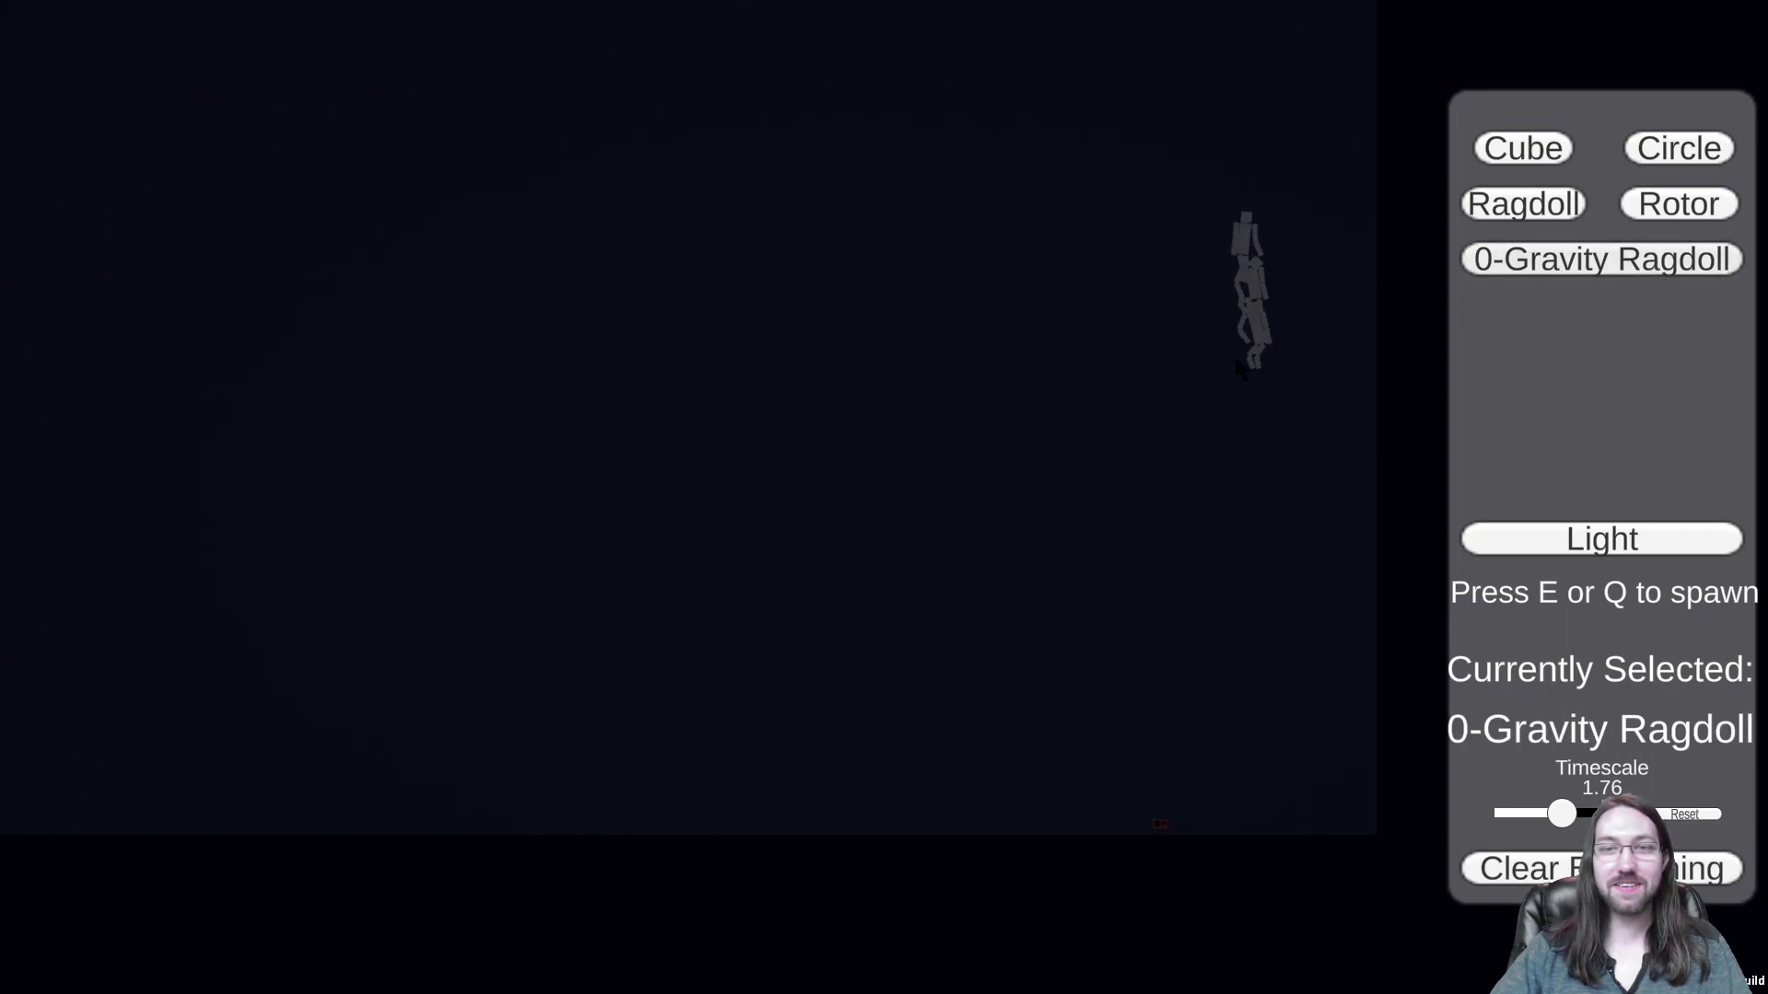
pyautogui.press('e')
pyautogui.press('e')
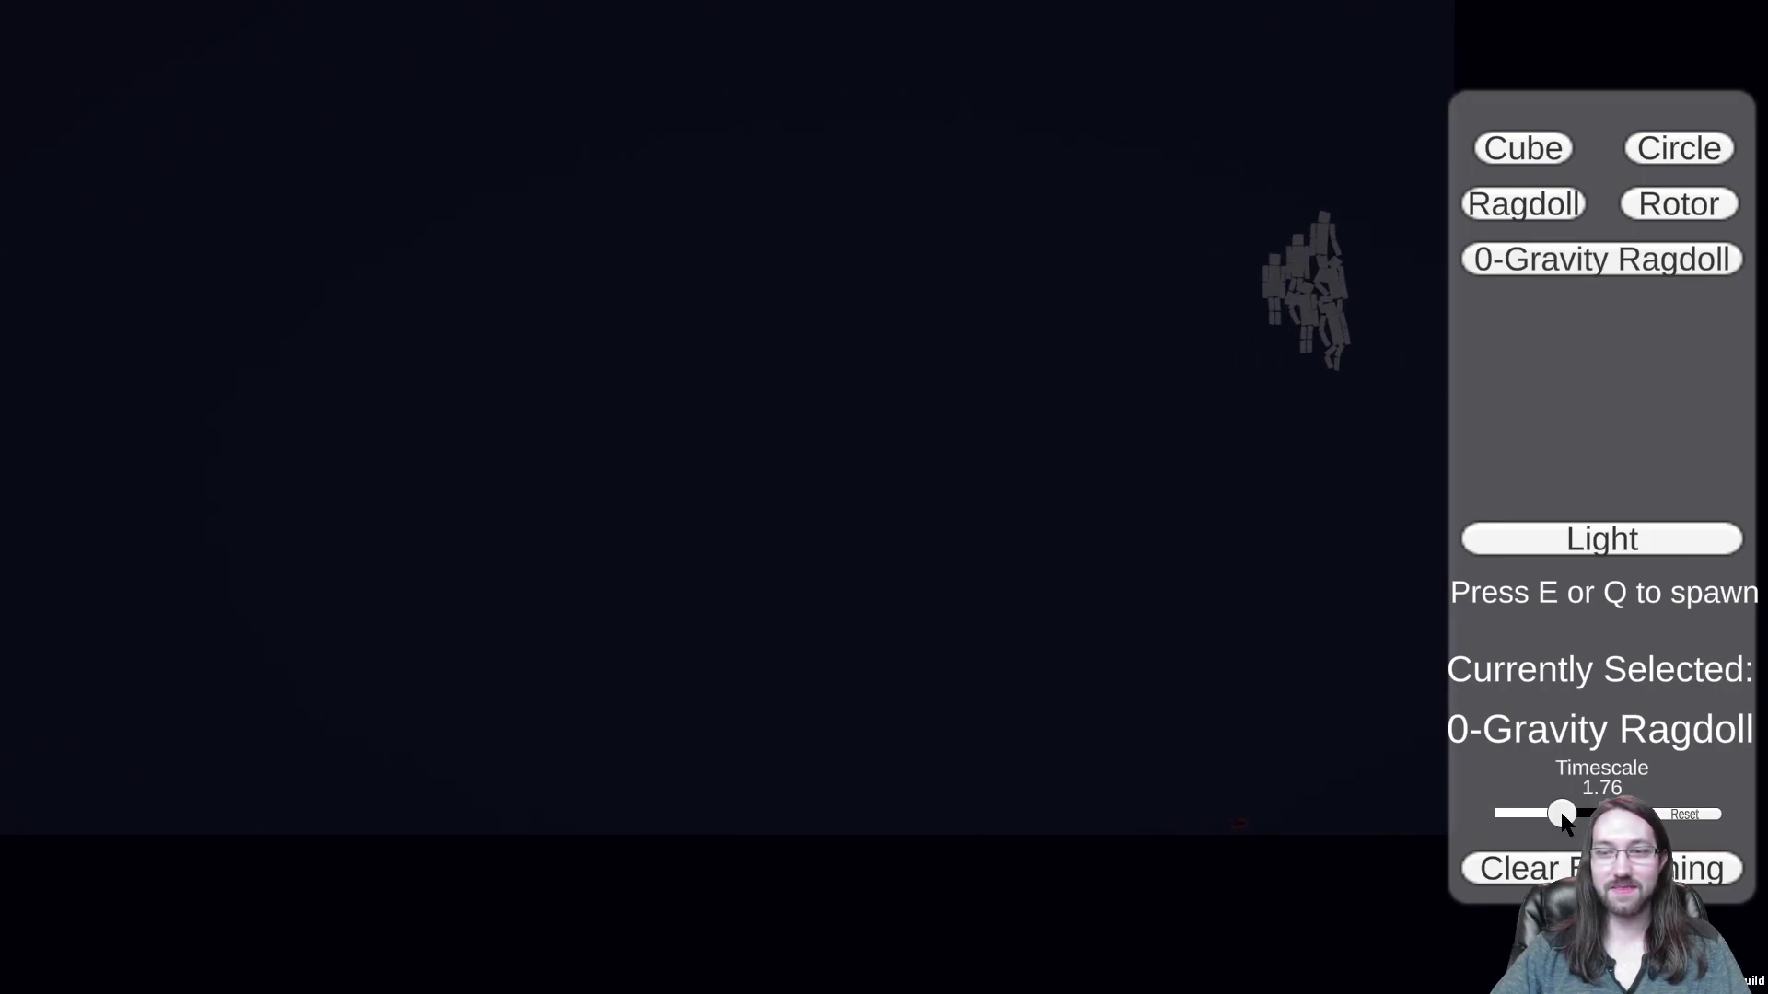
pyautogui.moveTo(1563, 813); pyautogui.dragTo(1648, 813)
# Step: Spawn a Light on the left and hurl it into the ragdoll cluster
pyautogui.click(1637, 540)
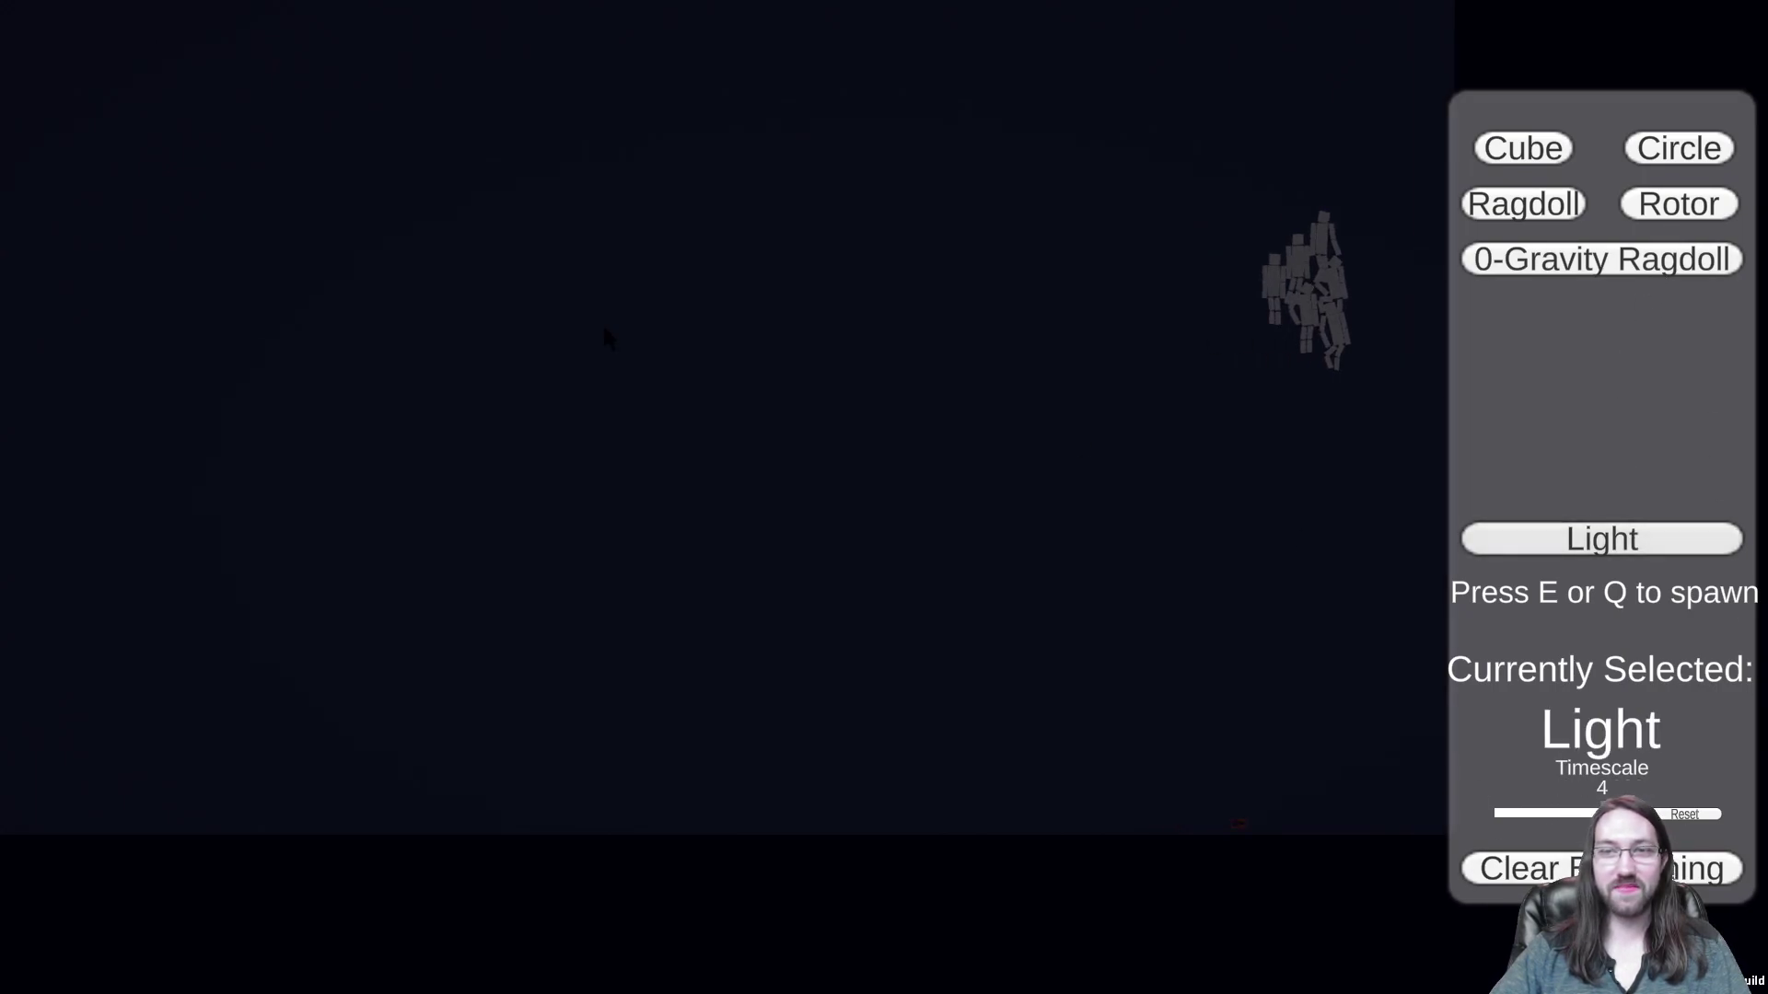
pyautogui.press('e')
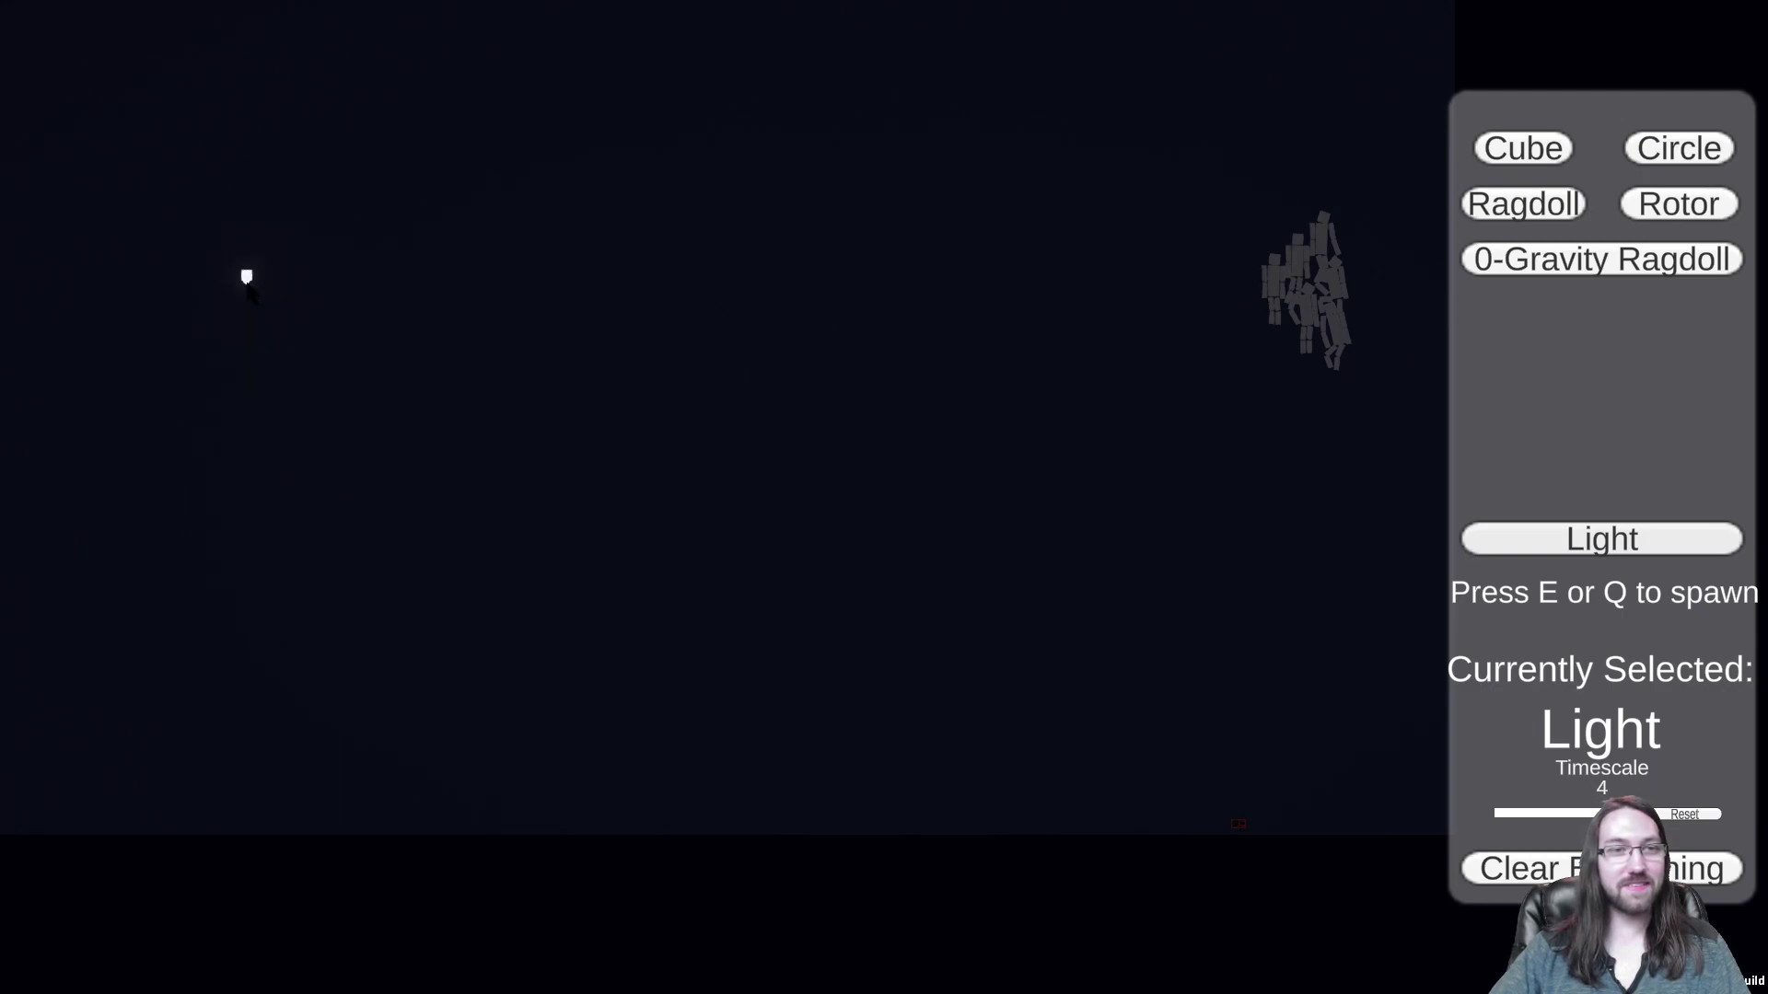
pyautogui.moveTo(254, 276); pyautogui.dragTo(837, 284)
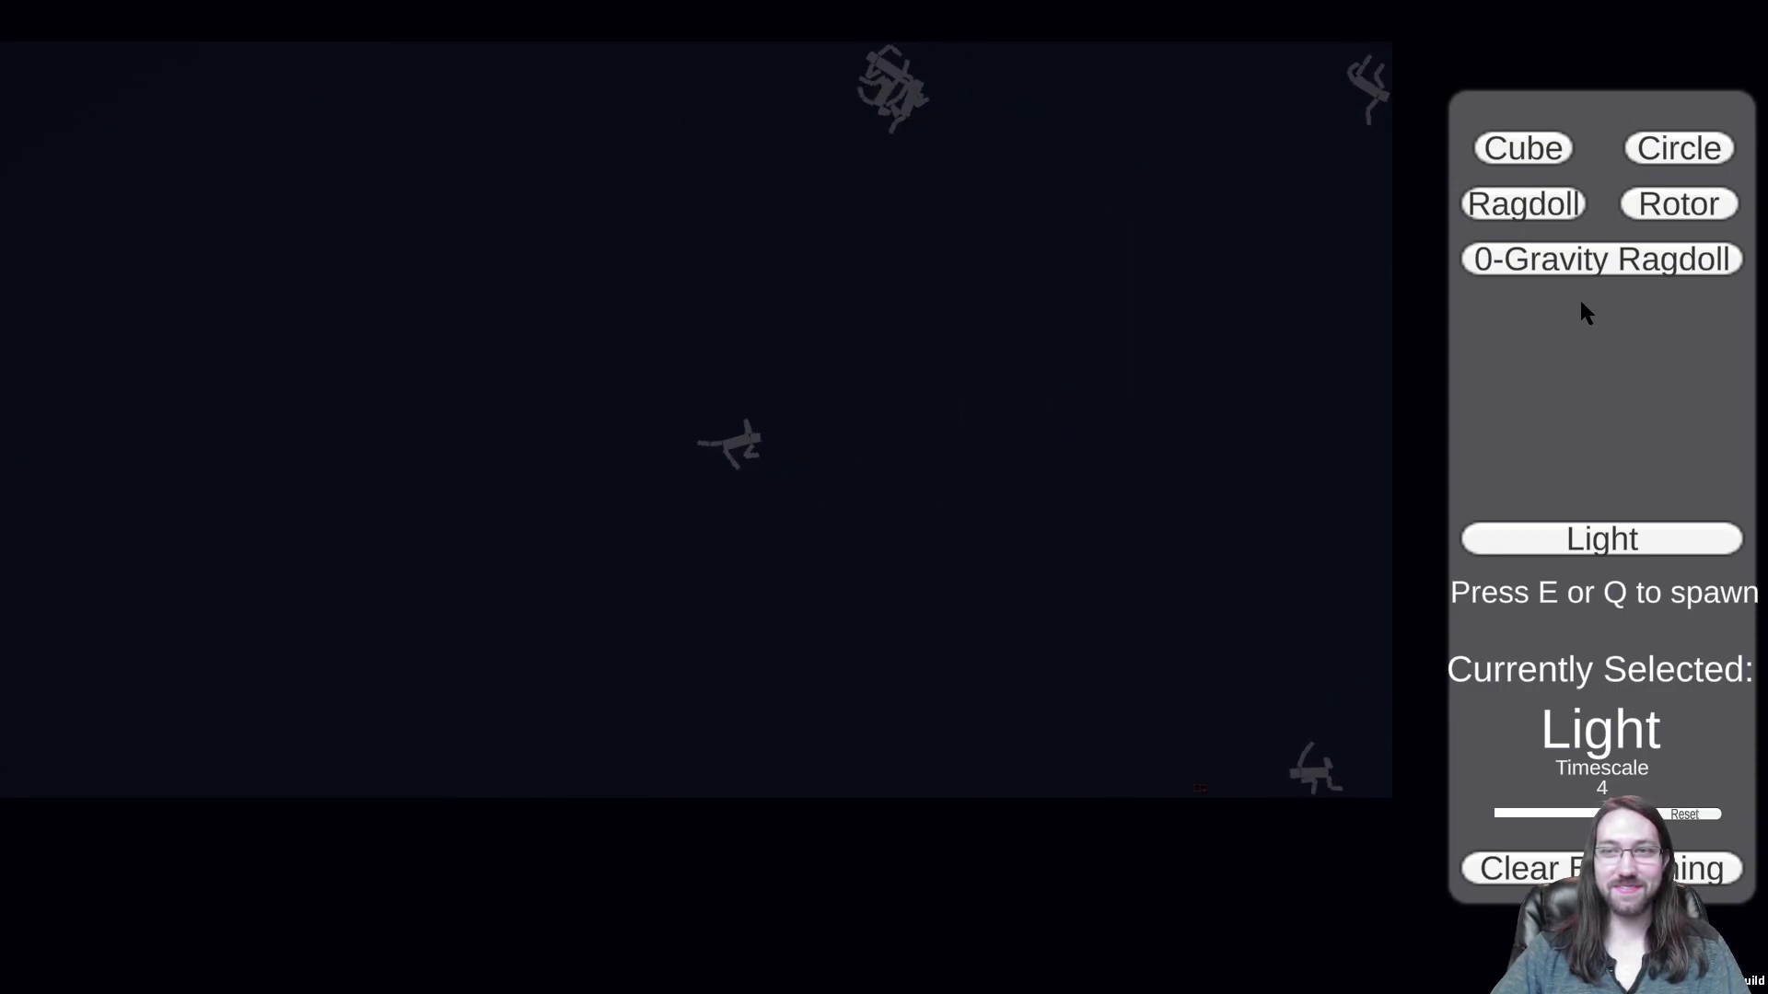
# Step: Clear everything, set the timescale to 1.074286, and make Ragdoll the spawn type
pyautogui.click(1523, 868)
pyautogui.moveTo(1611, 813); pyautogui.dragTo(1539, 813)
pyautogui.click(1523, 204)
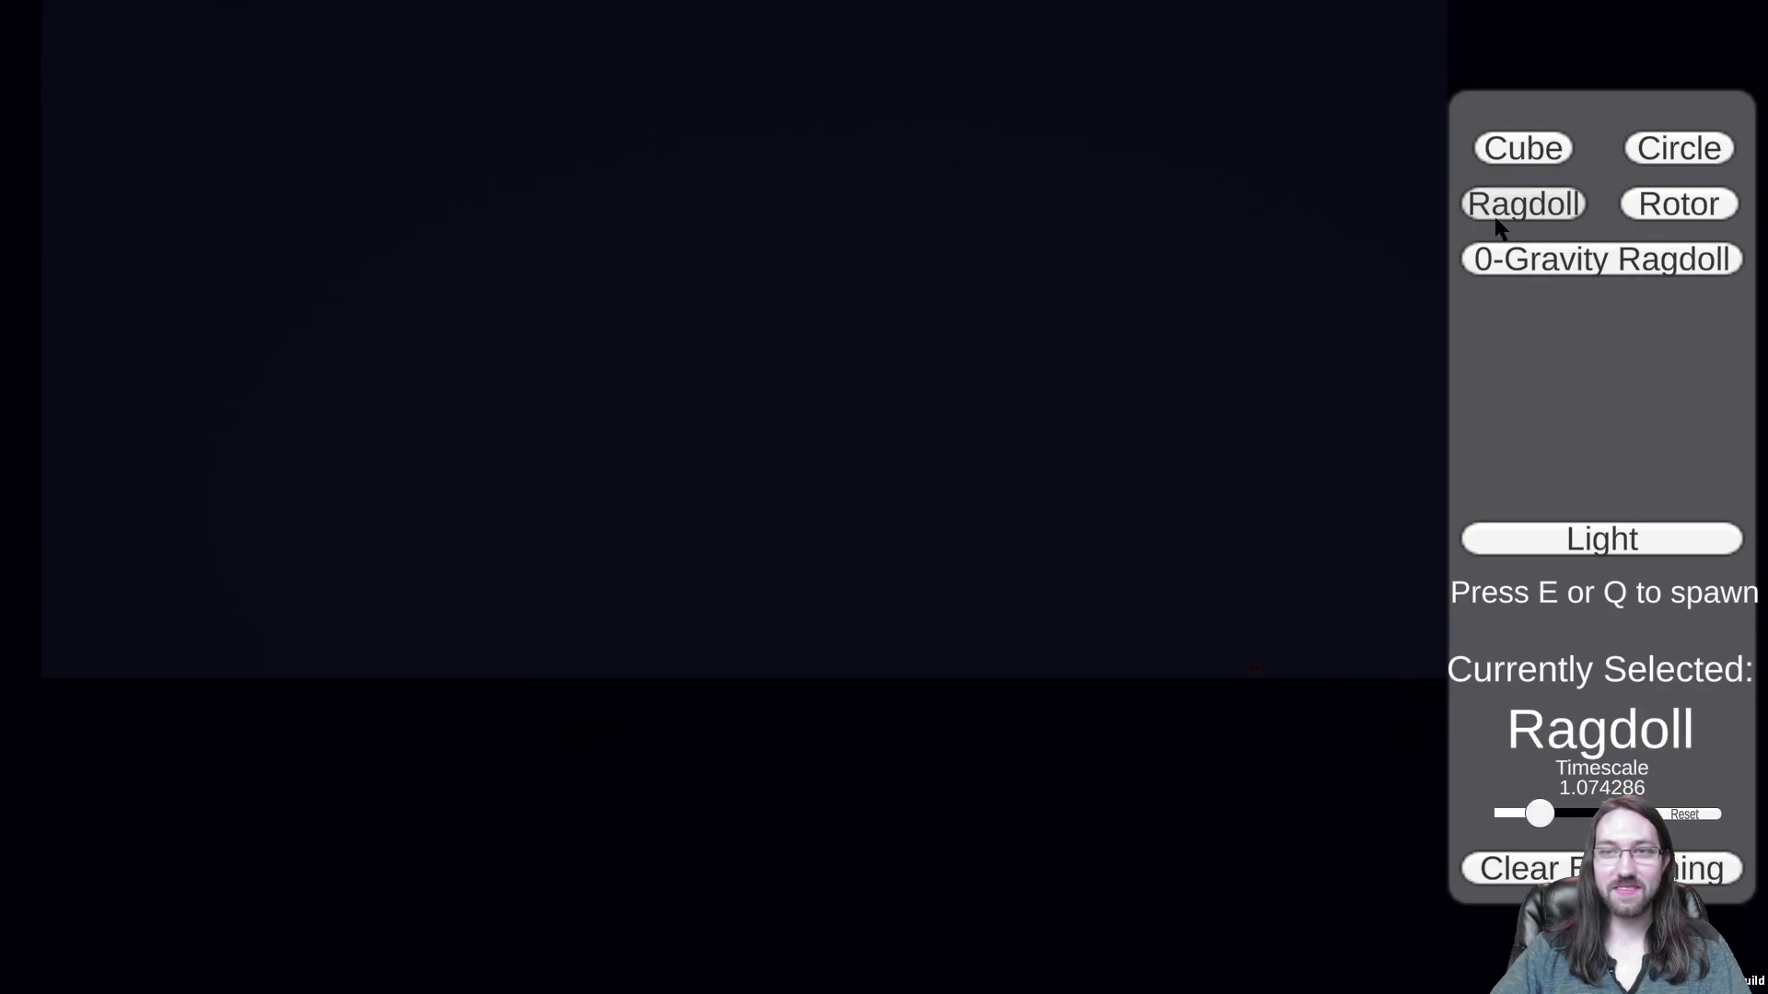
# Step: Spawn a ragdoll, drag it up off the ground, then close the game for the Unity editor
pyautogui.press('e')
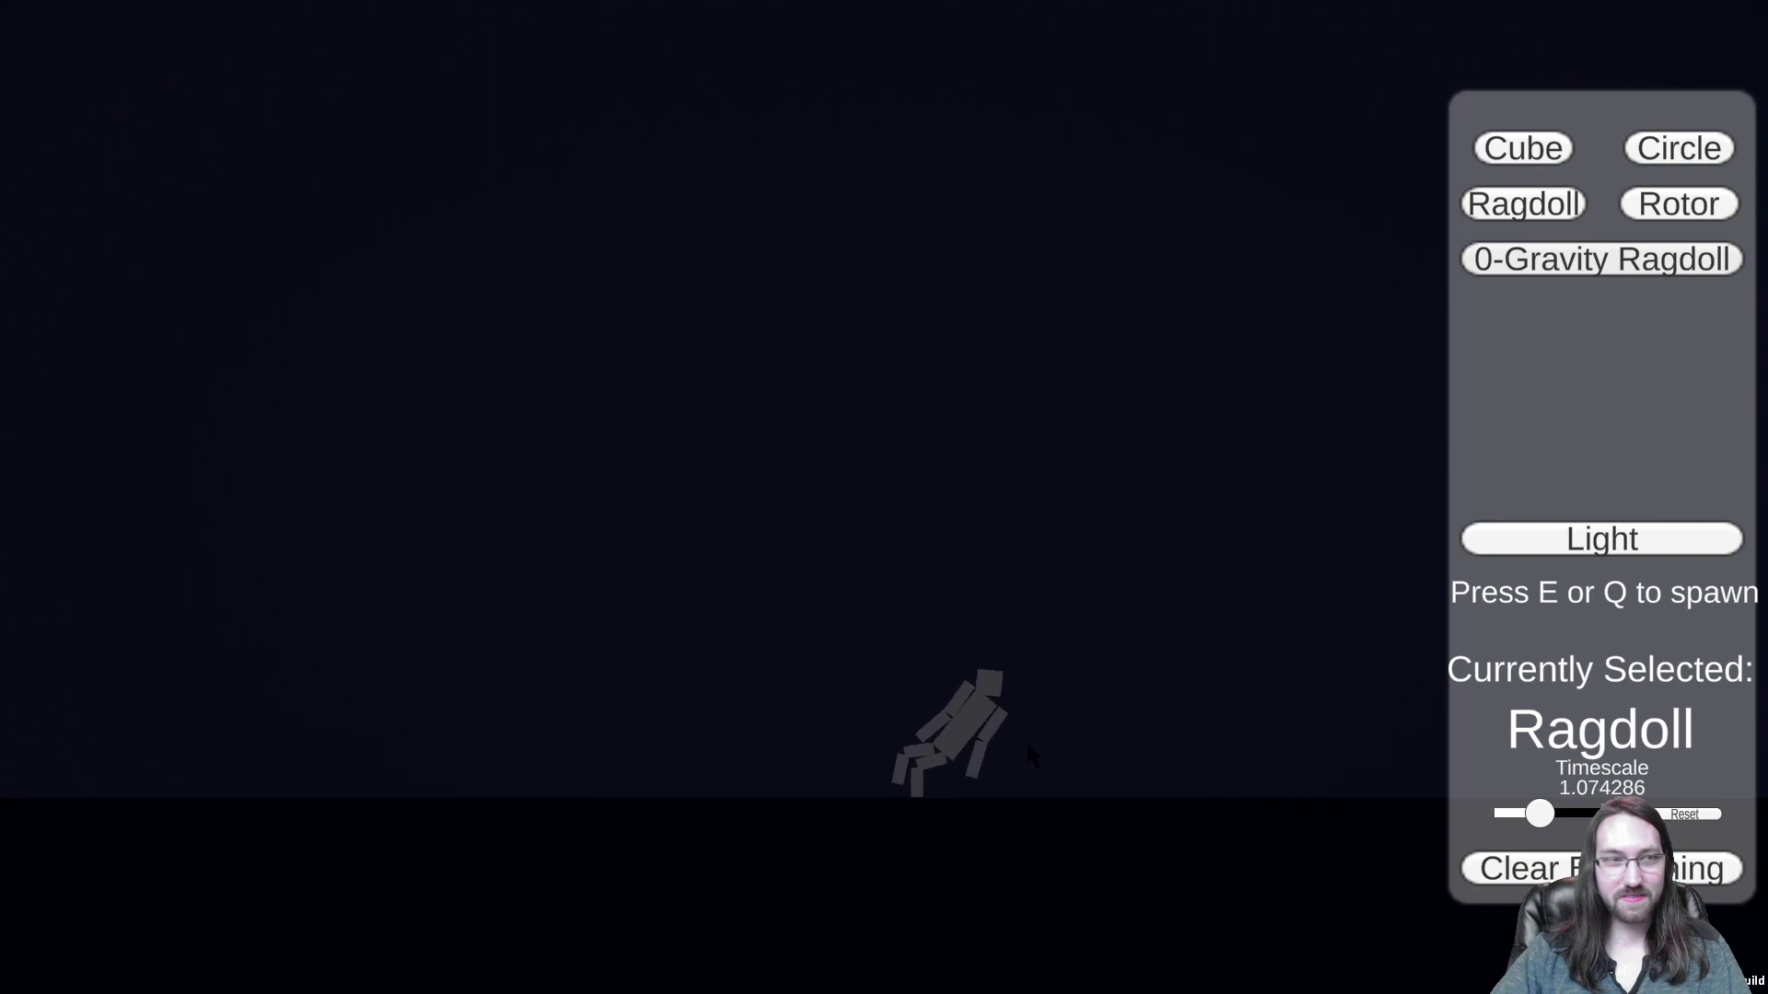
pyautogui.moveTo(1029, 753); pyautogui.dragTo(896, 363)
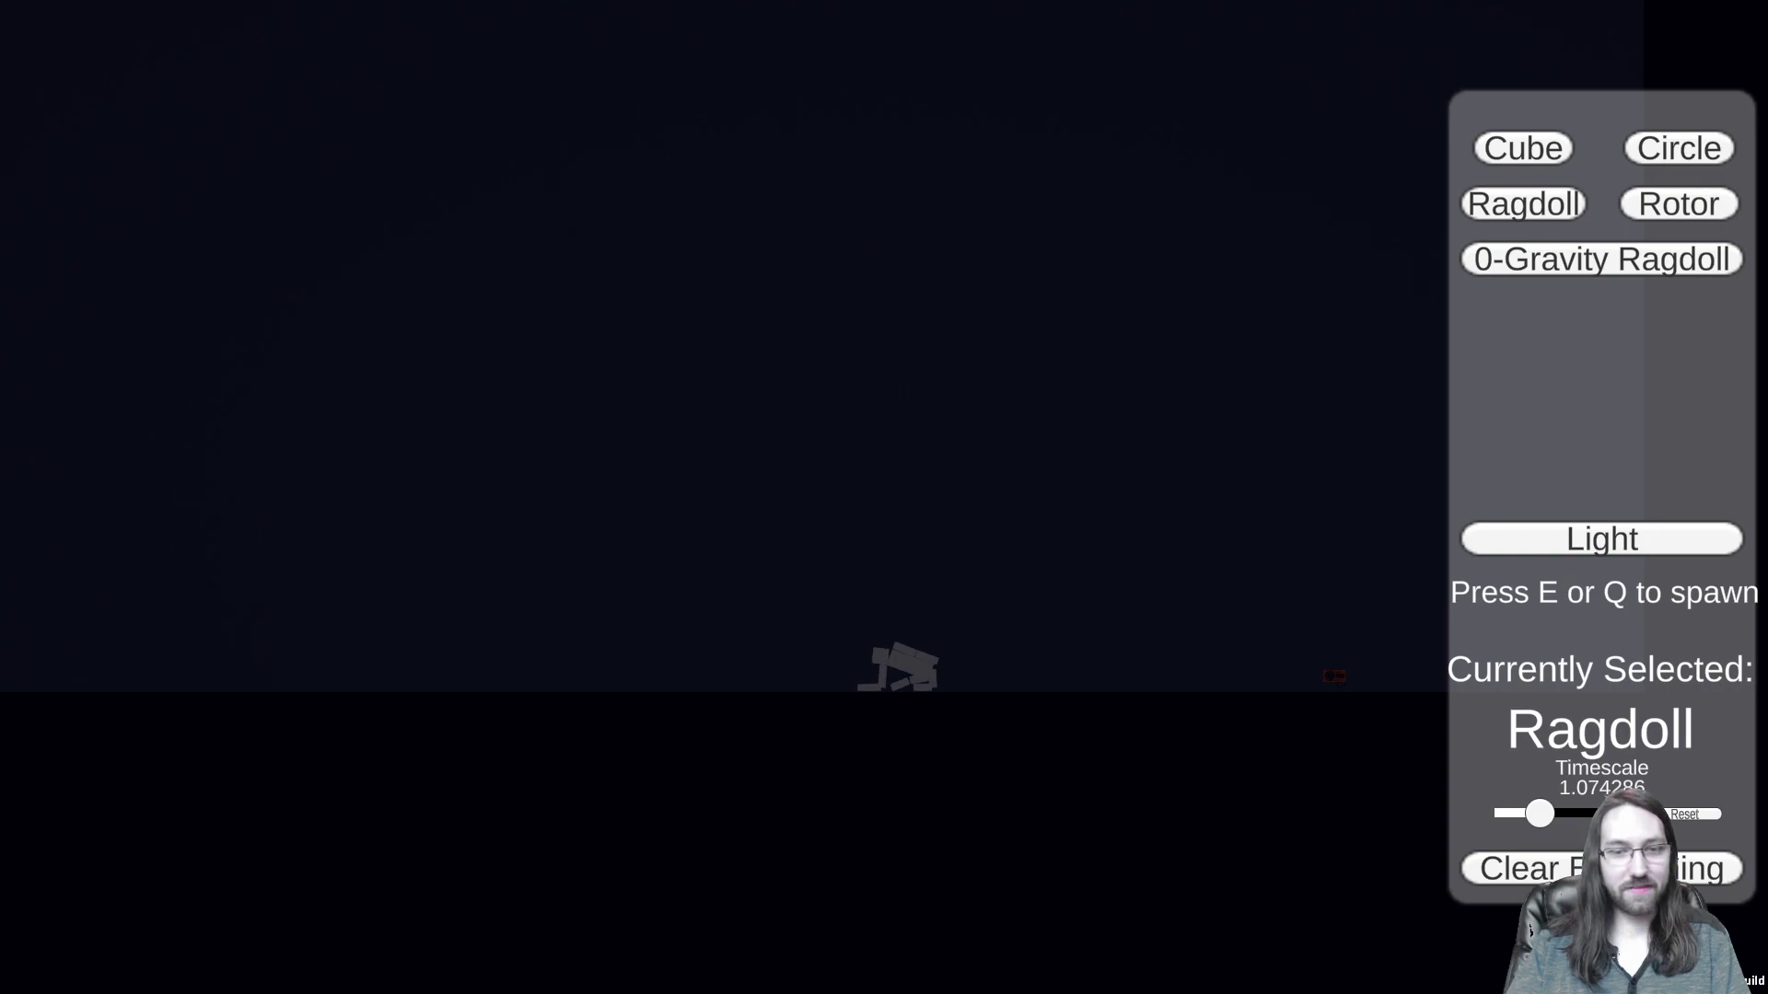
pyautogui.hotkey('alt', 'Tab')
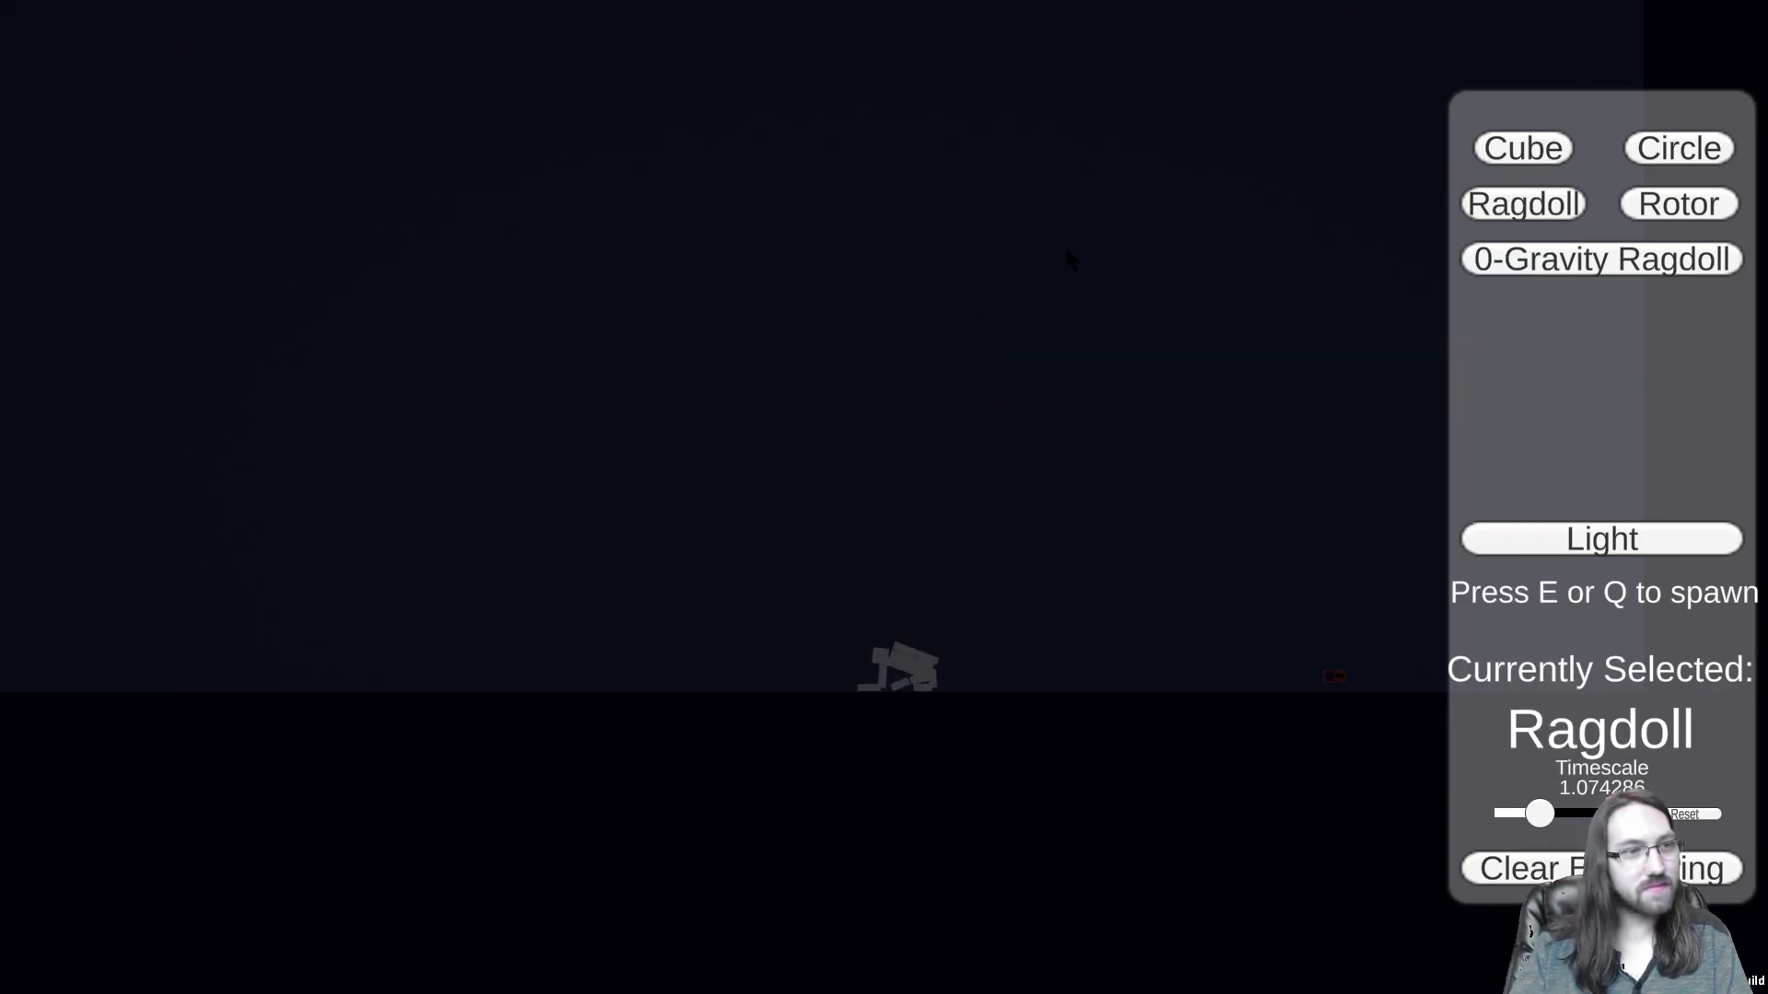
pyautogui.hotkey('alt', 'F4')
pyautogui.press('super')
pyautogui.press('Escape')
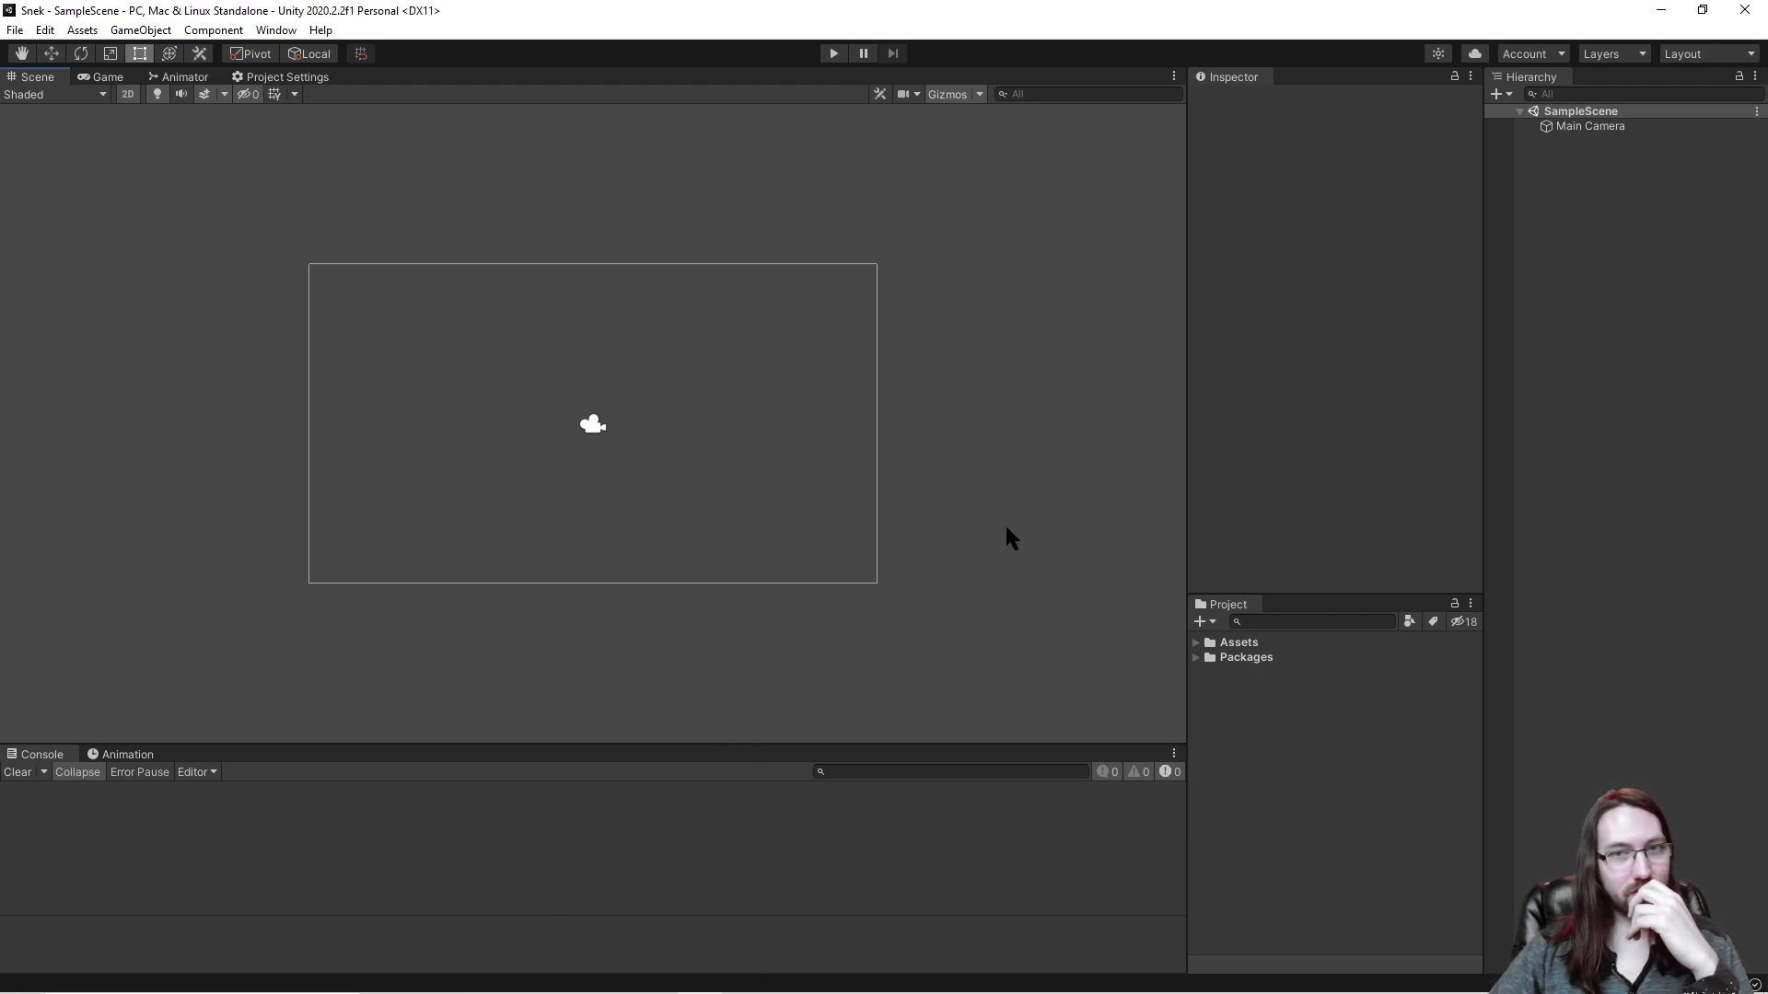
# Step: Enlarge the Console area and recenter the camera frame in the Scene view
pyautogui.moveTo(740, 991)
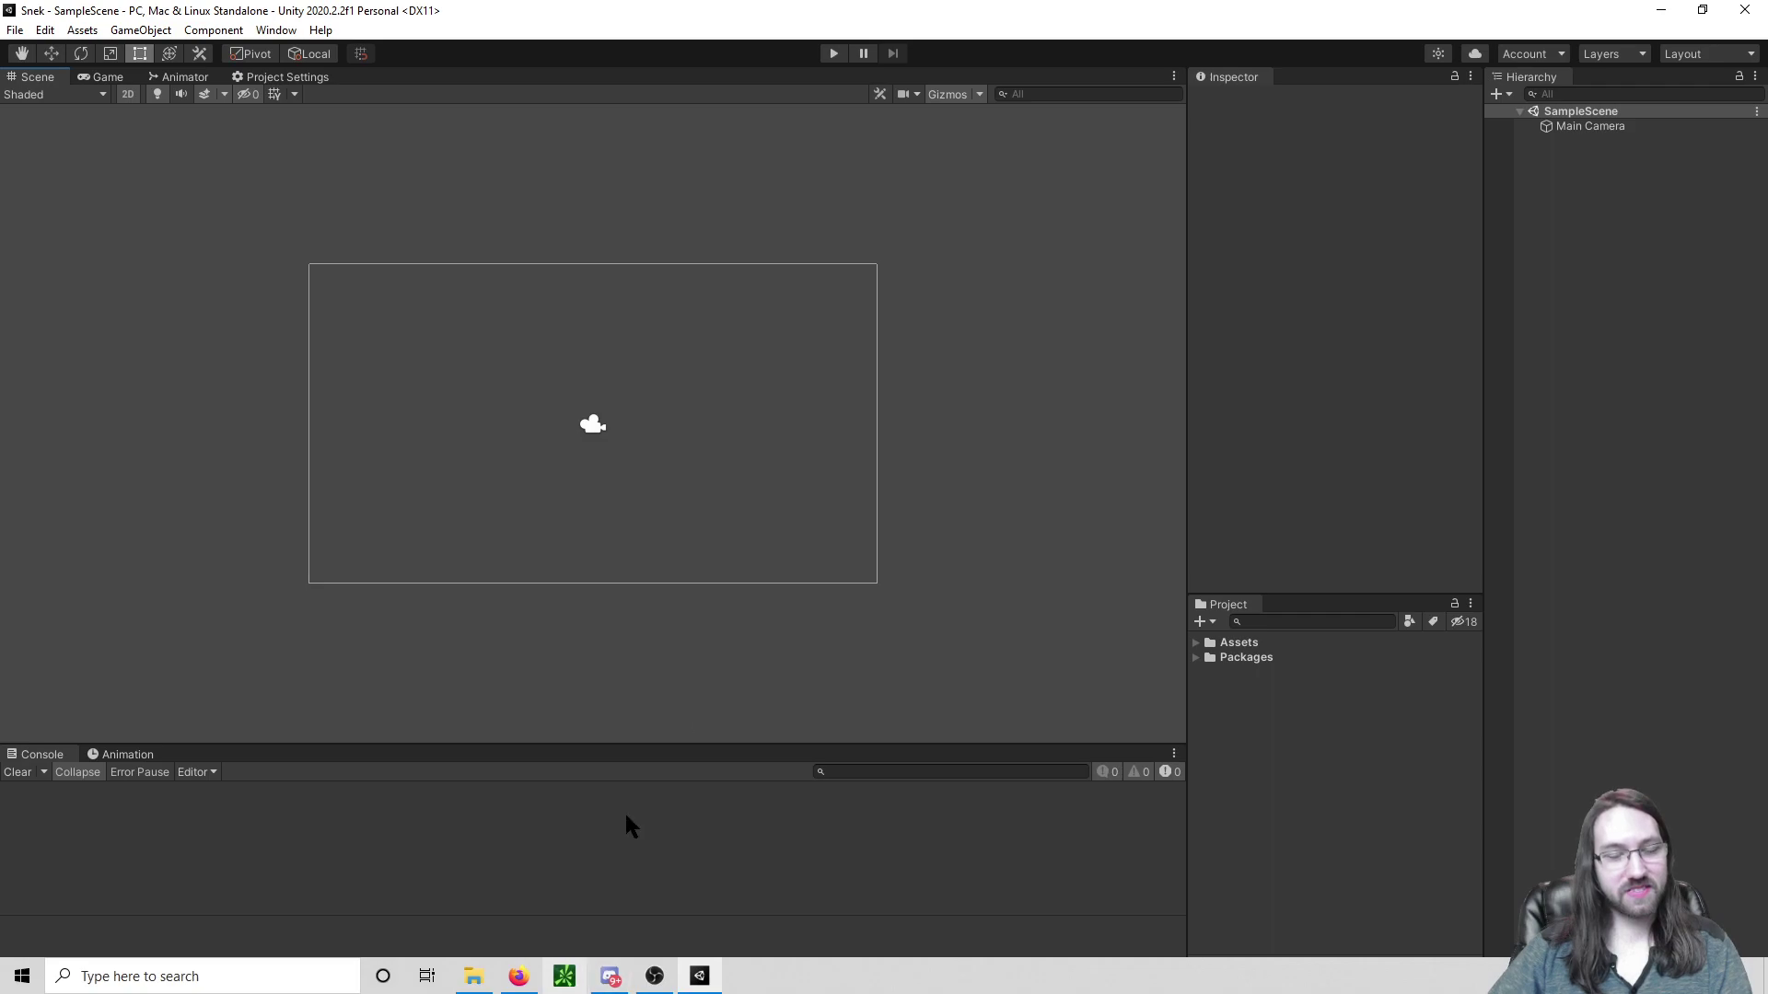
pyautogui.click(485, 984)
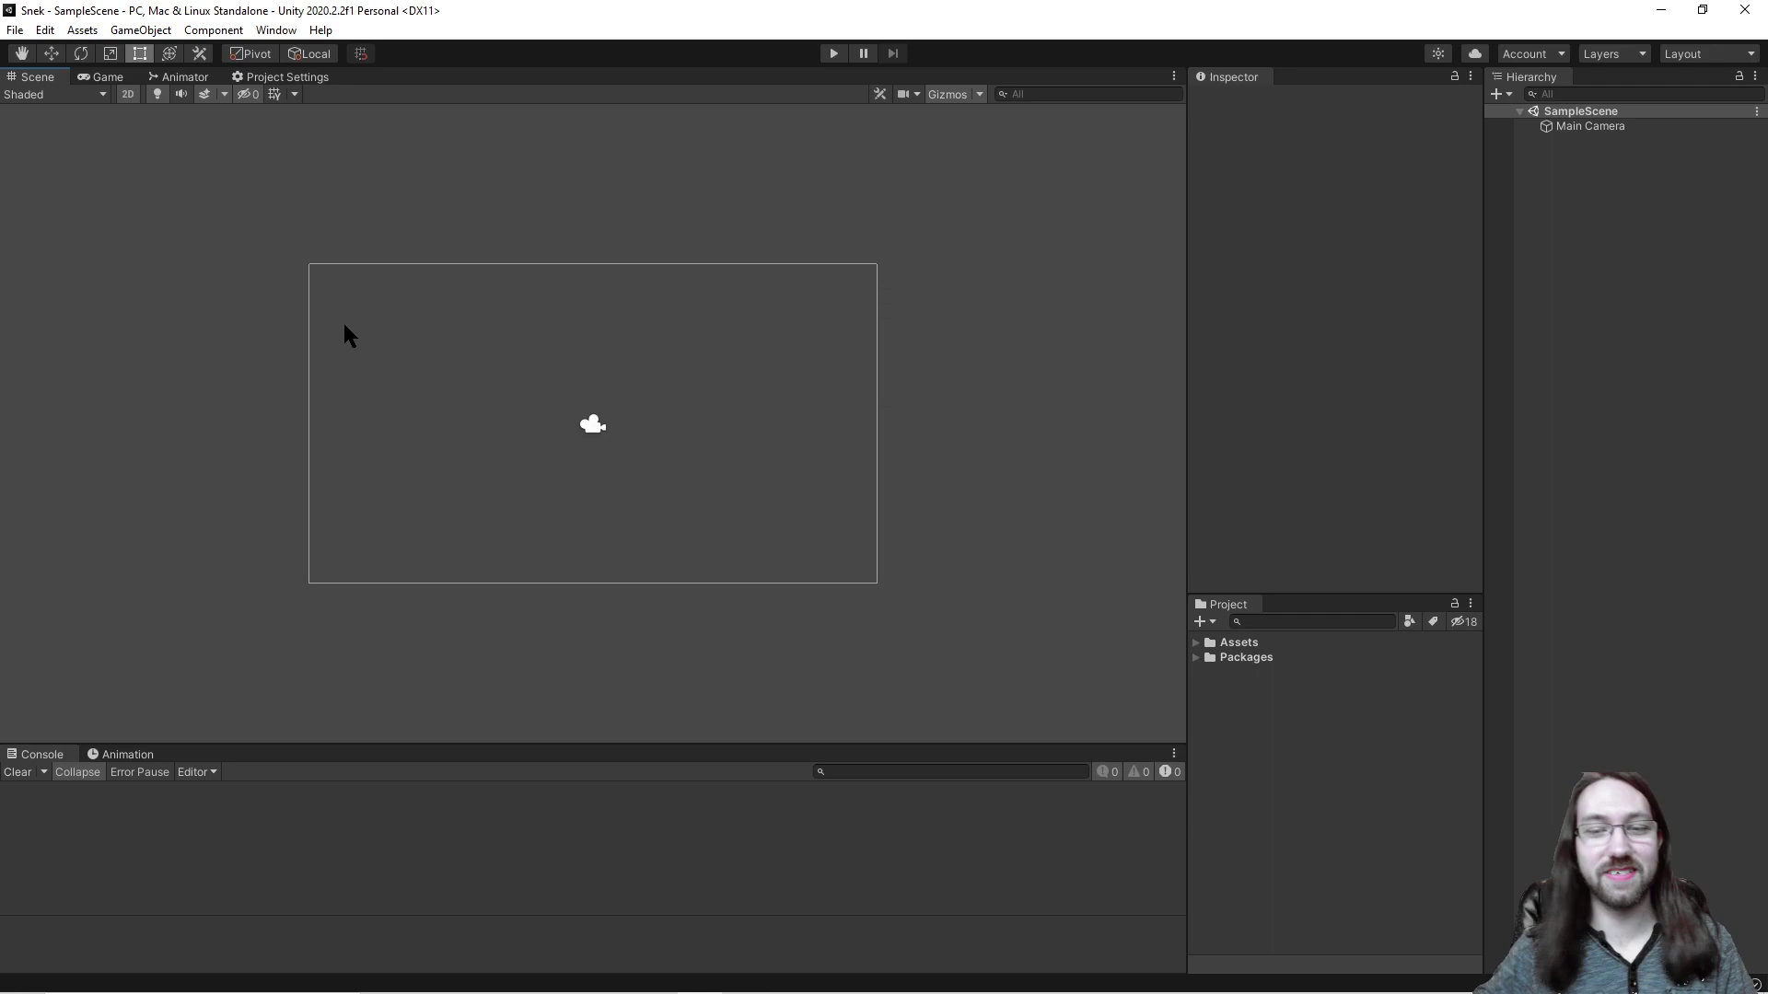
pyautogui.moveTo(684, 746); pyautogui.dragTo(695, 699)
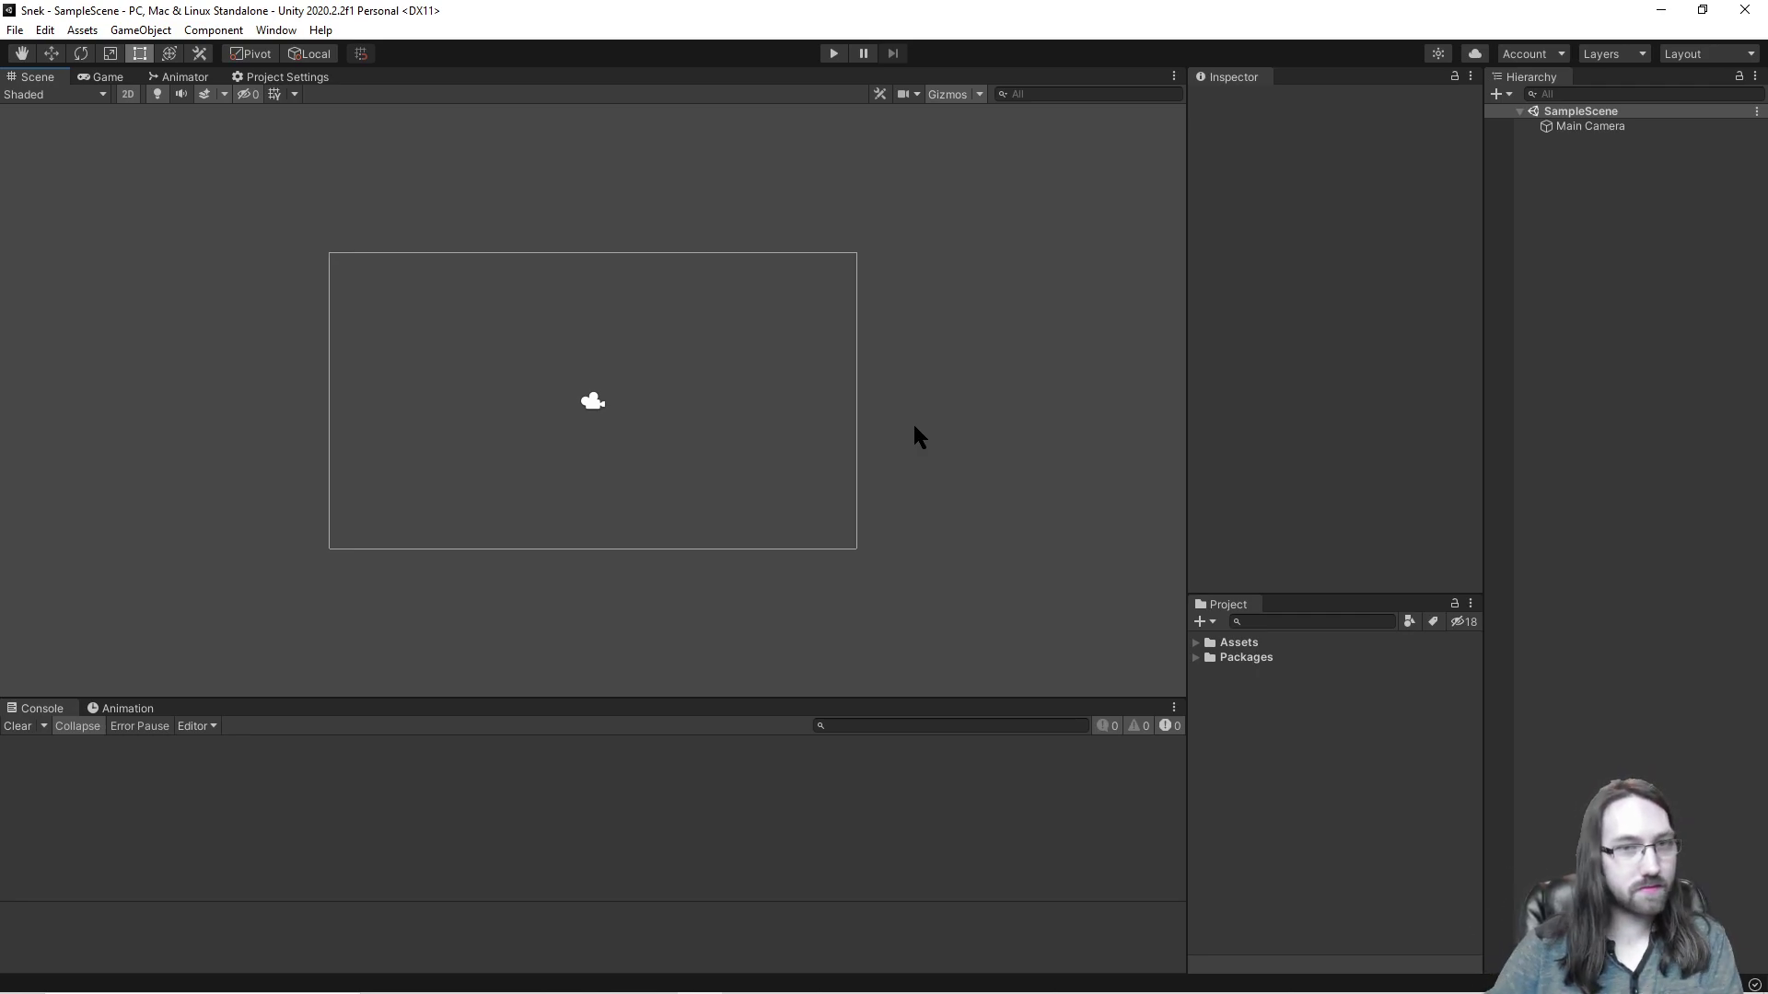
pyautogui.scroll(3, 911, 428)
pyautogui.moveTo(765, 404); pyautogui.dragTo(895, 410, button='middle')
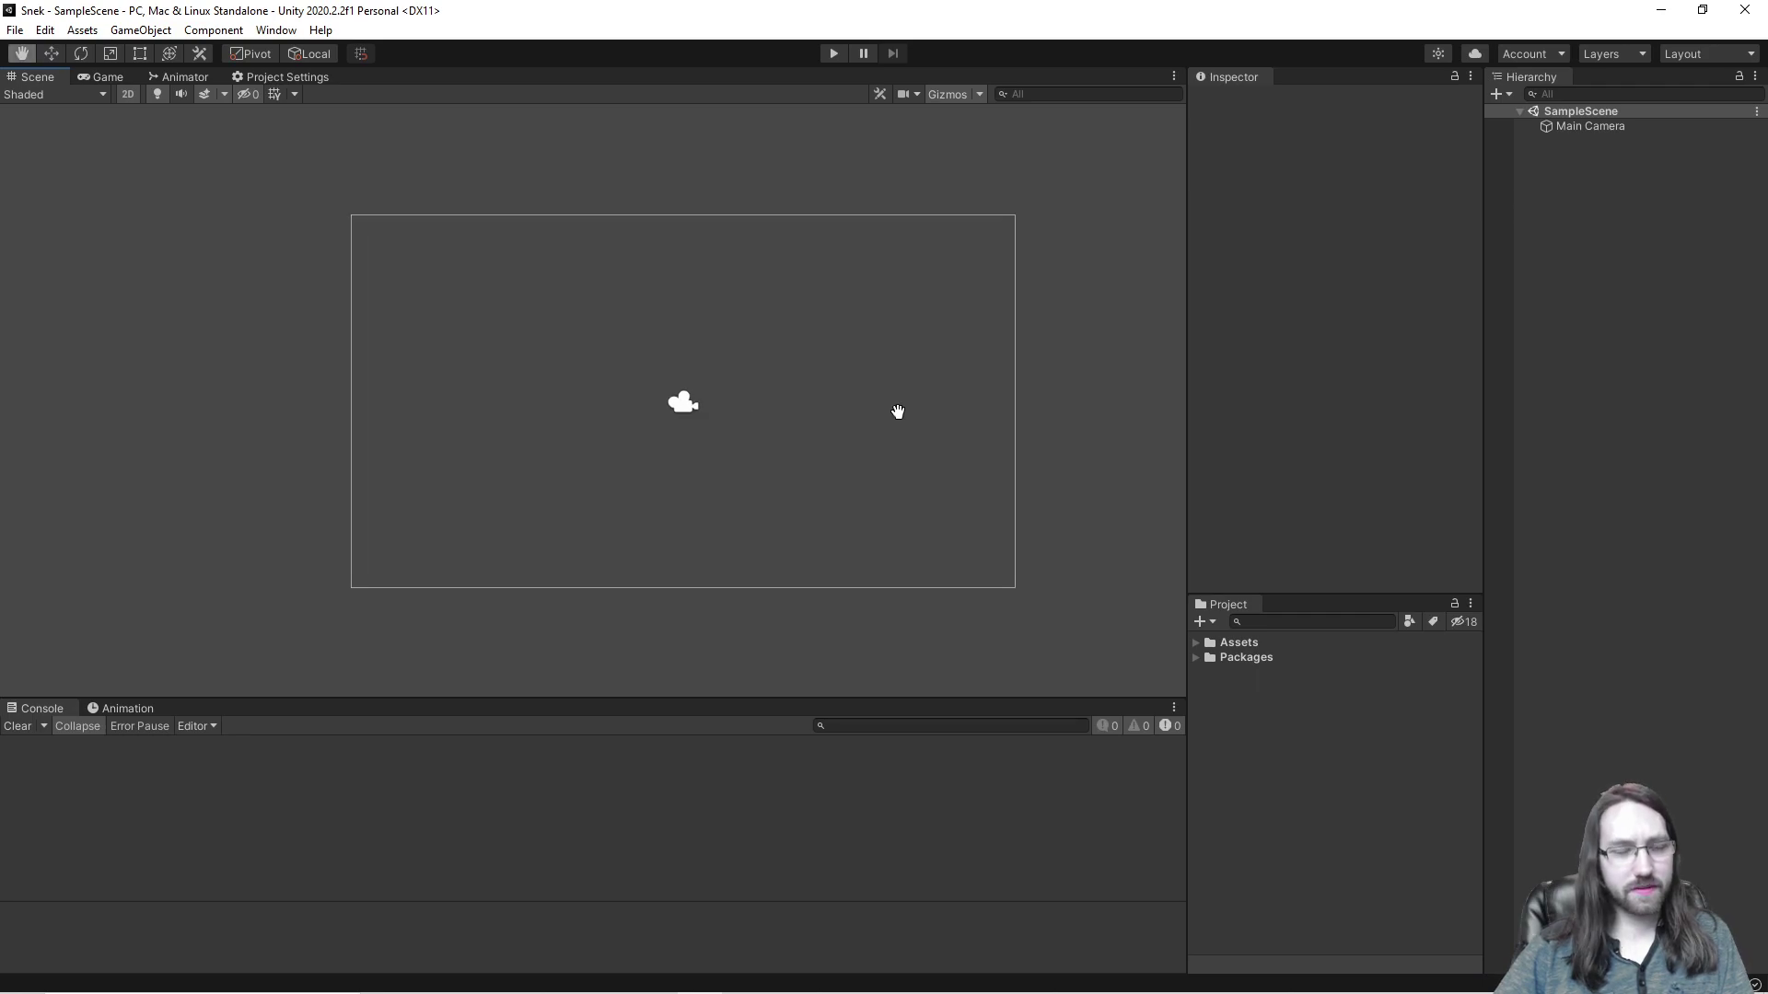
pyautogui.scroll(-1, 898, 414)
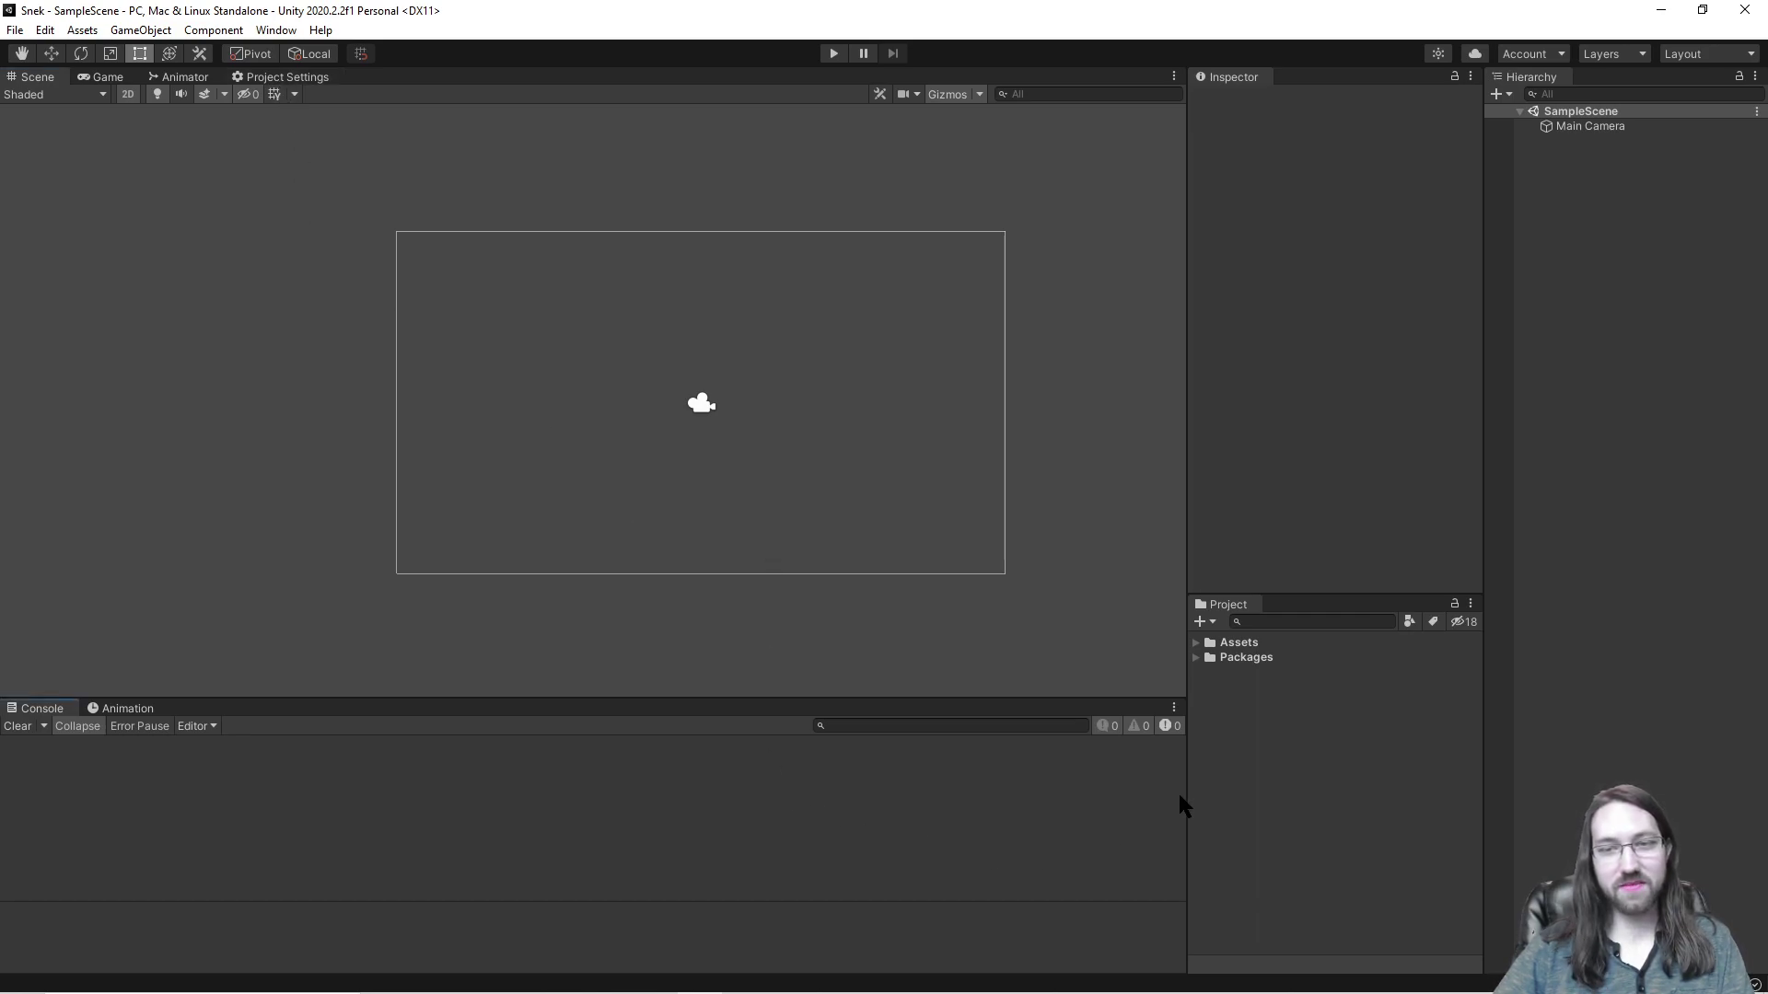
# Step: Widen the Inspector and Project panels and expand Assets to show the Scenes folder
pyautogui.moveTo(1182, 793); pyautogui.dragTo(1164, 727)
pyautogui.click(1178, 643)
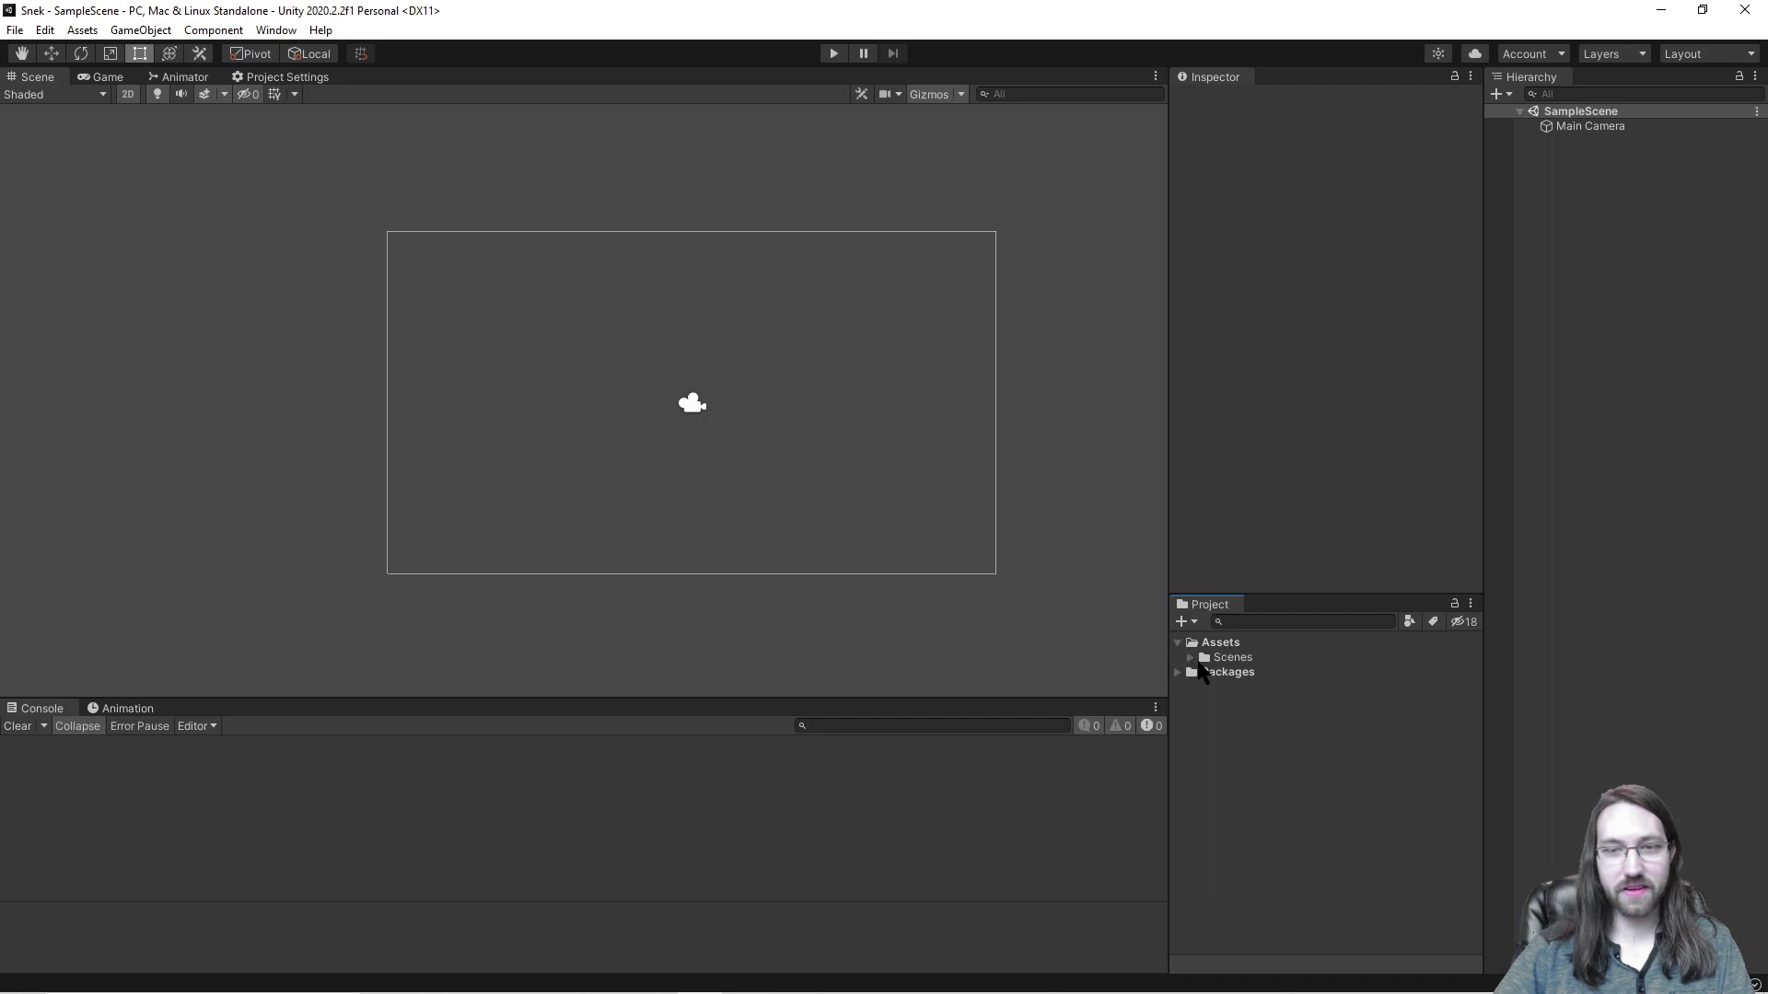
pyautogui.click(1190, 657)
# Step: Rename the SampleScene asset to 'Main', reload the scene, and select the Main asset
pyautogui.click(1293, 673)
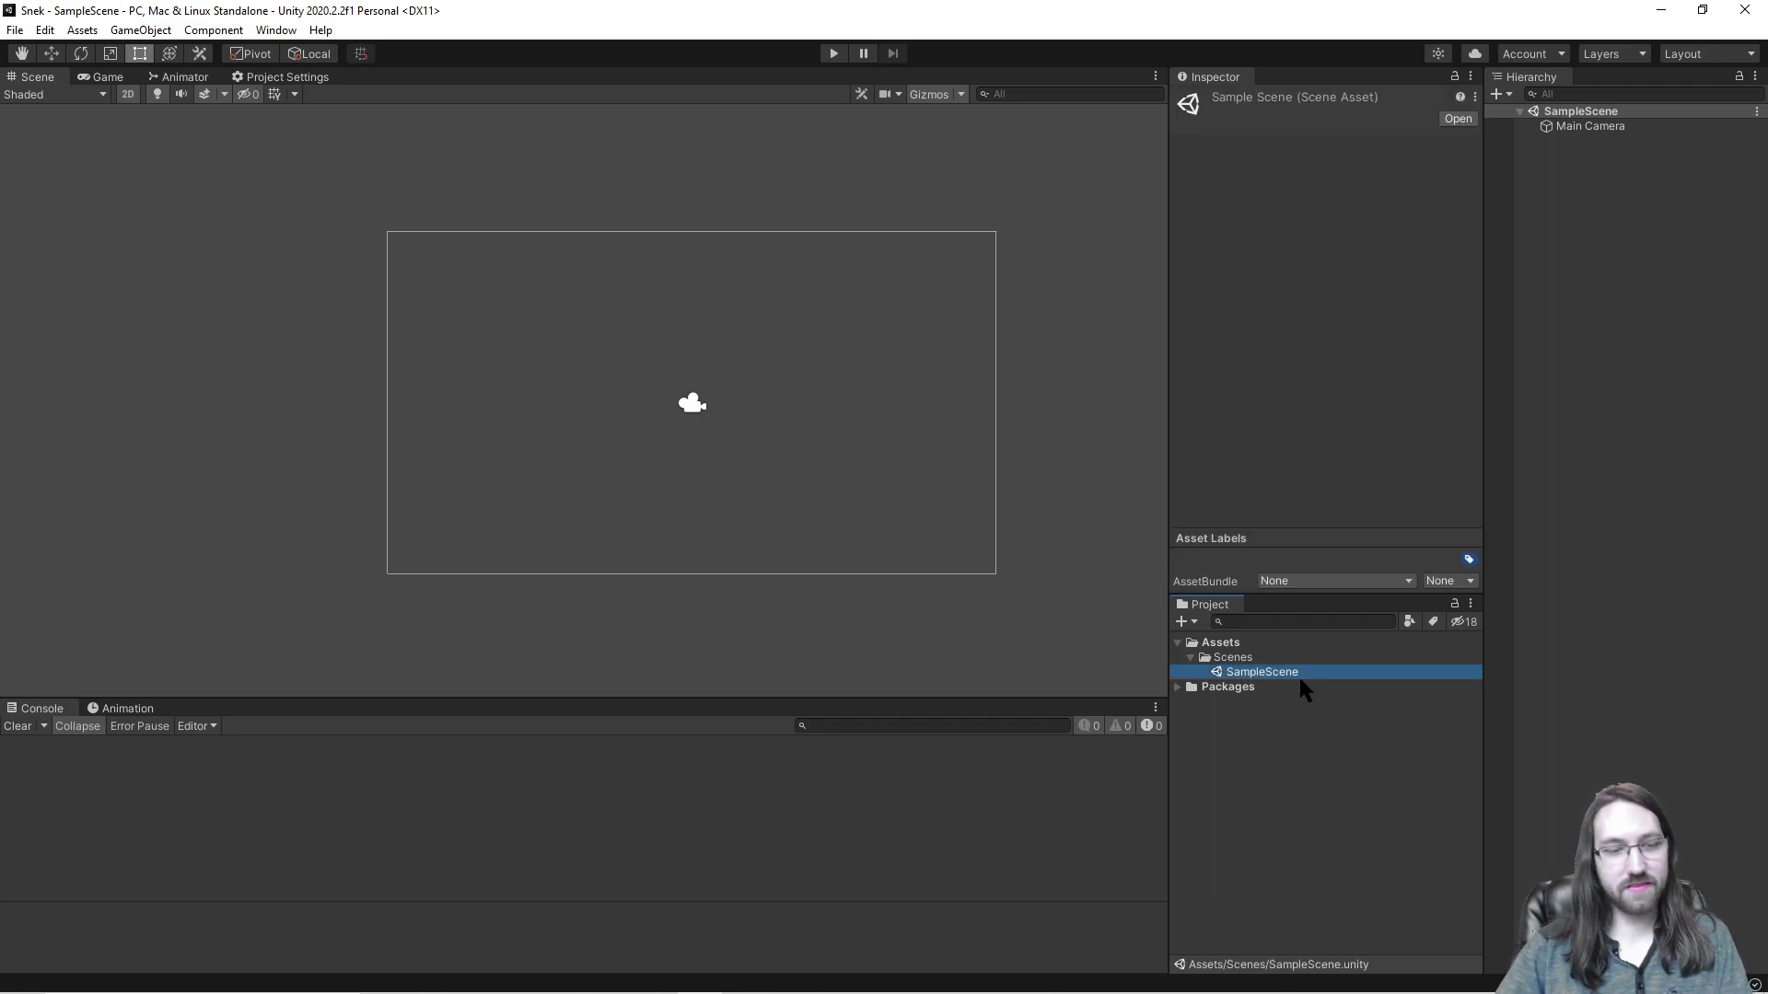
pyautogui.press('F2')
pyautogui.write('Main')
pyautogui.press('Return')
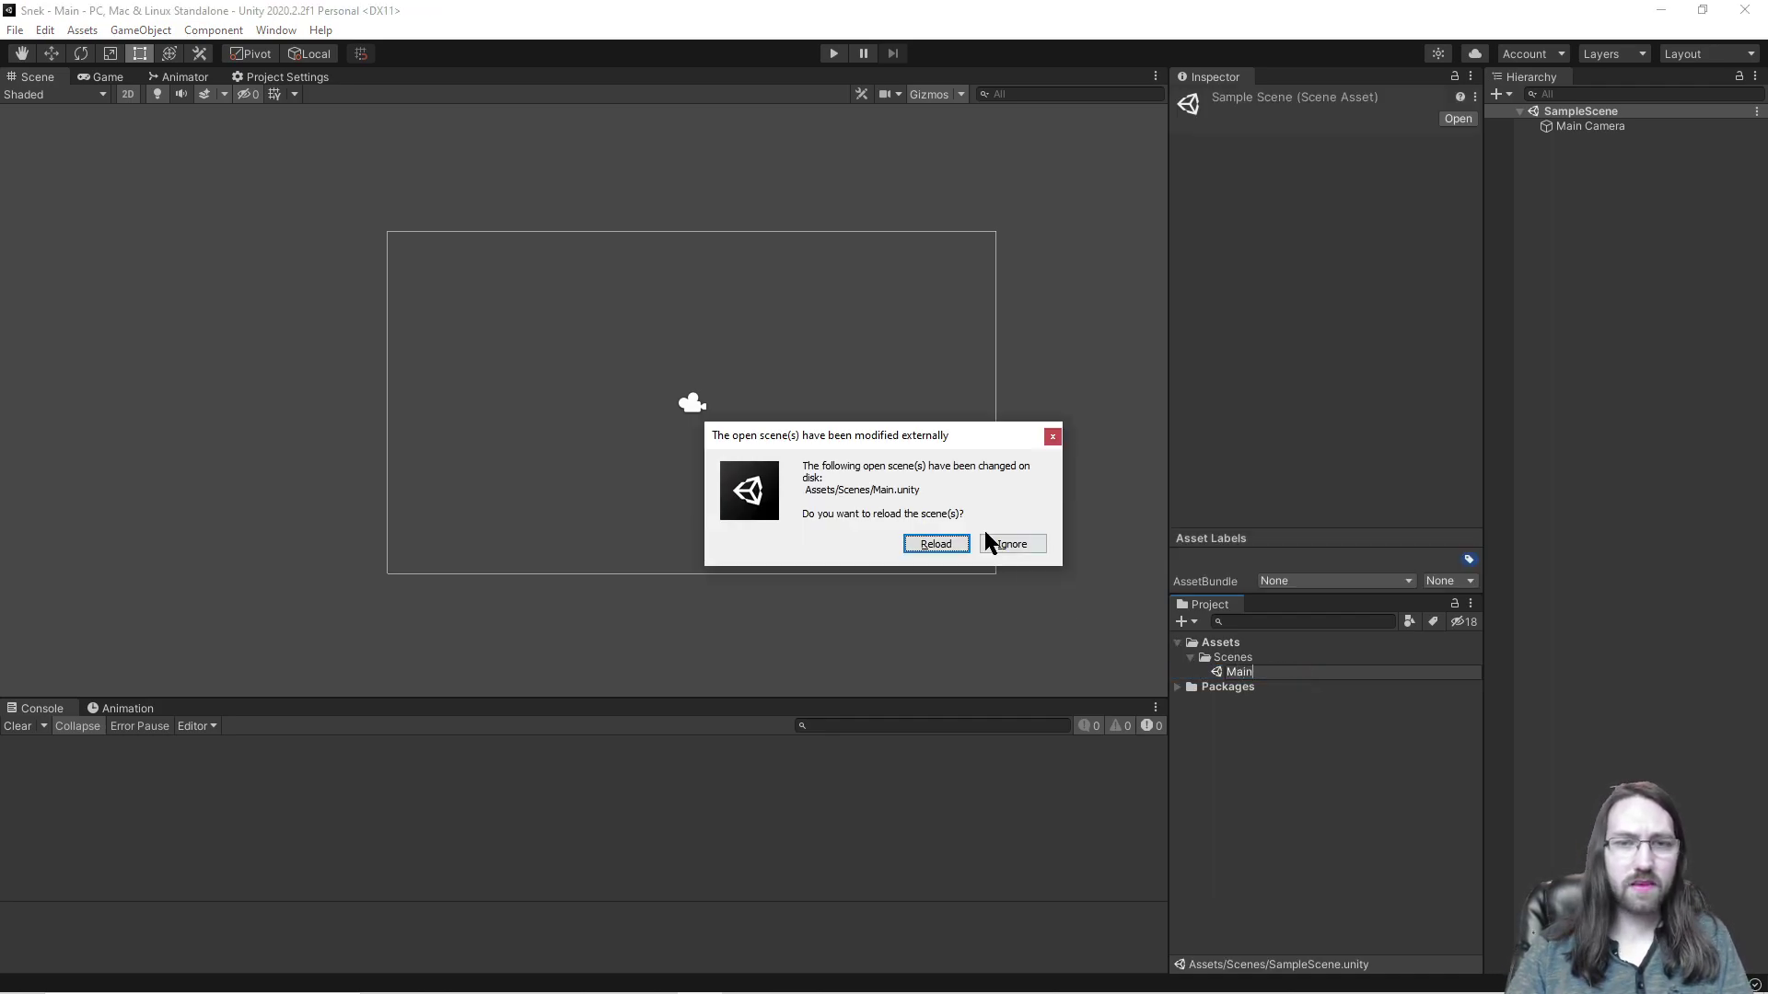
pyautogui.click(934, 544)
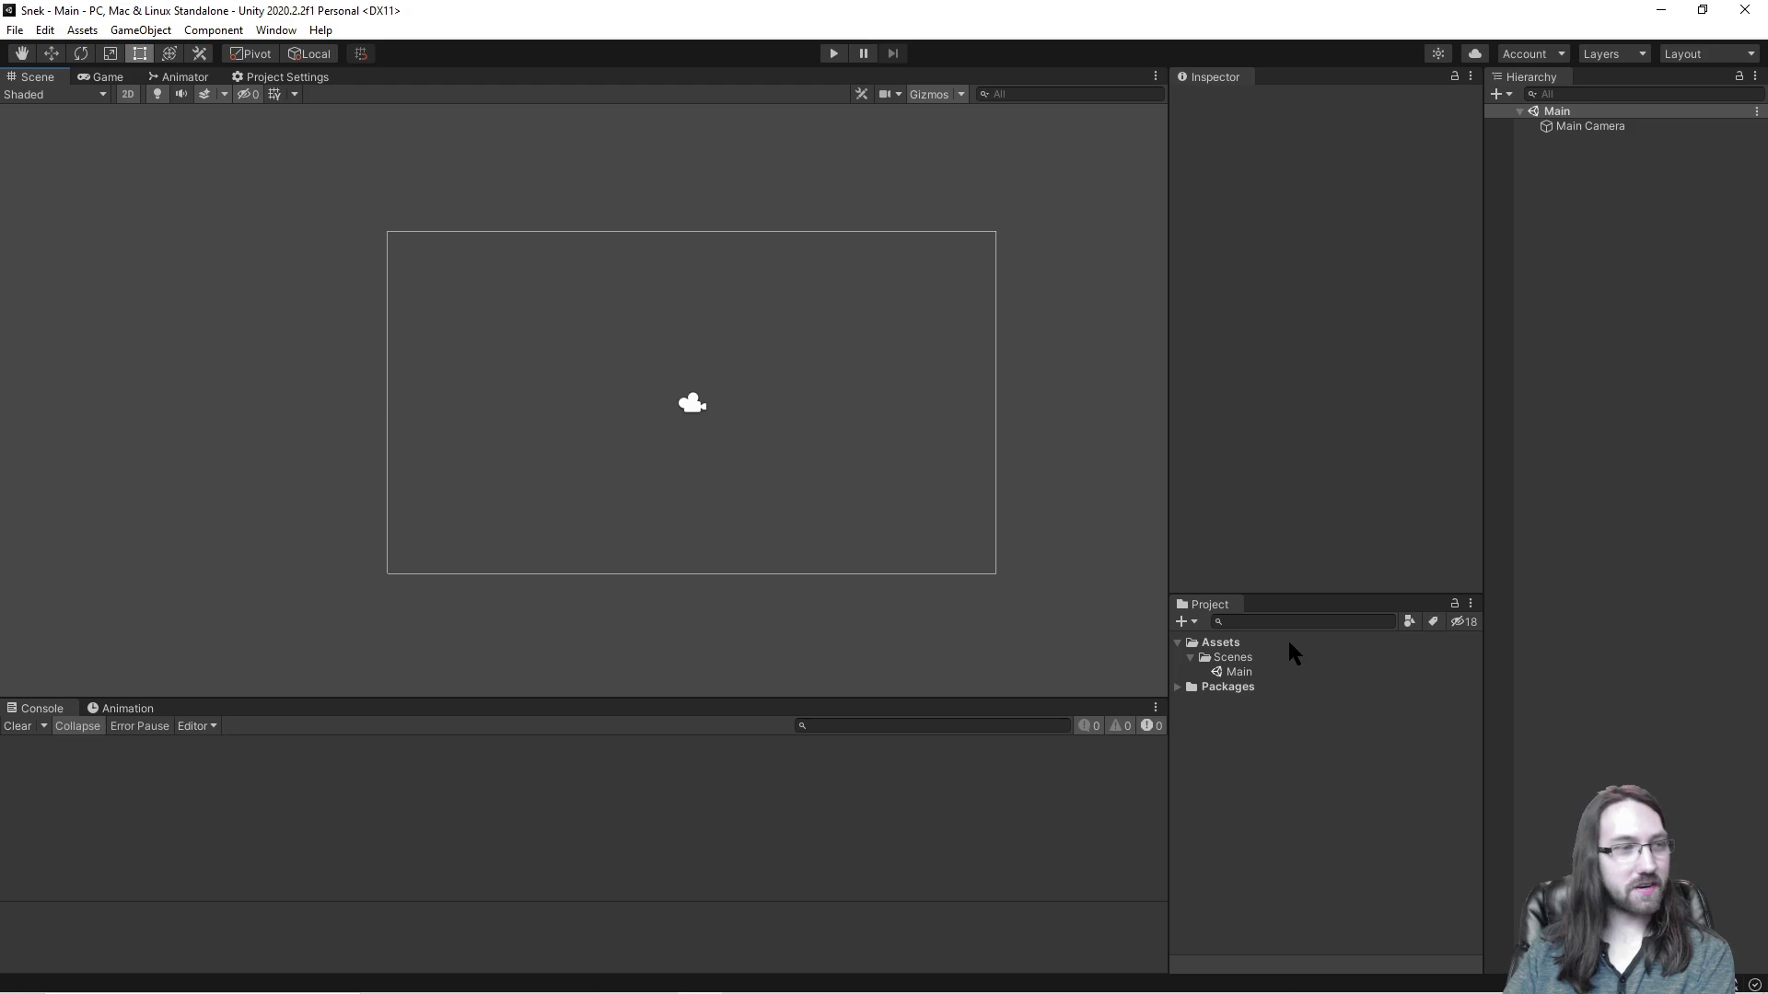
pyautogui.click(1242, 673)
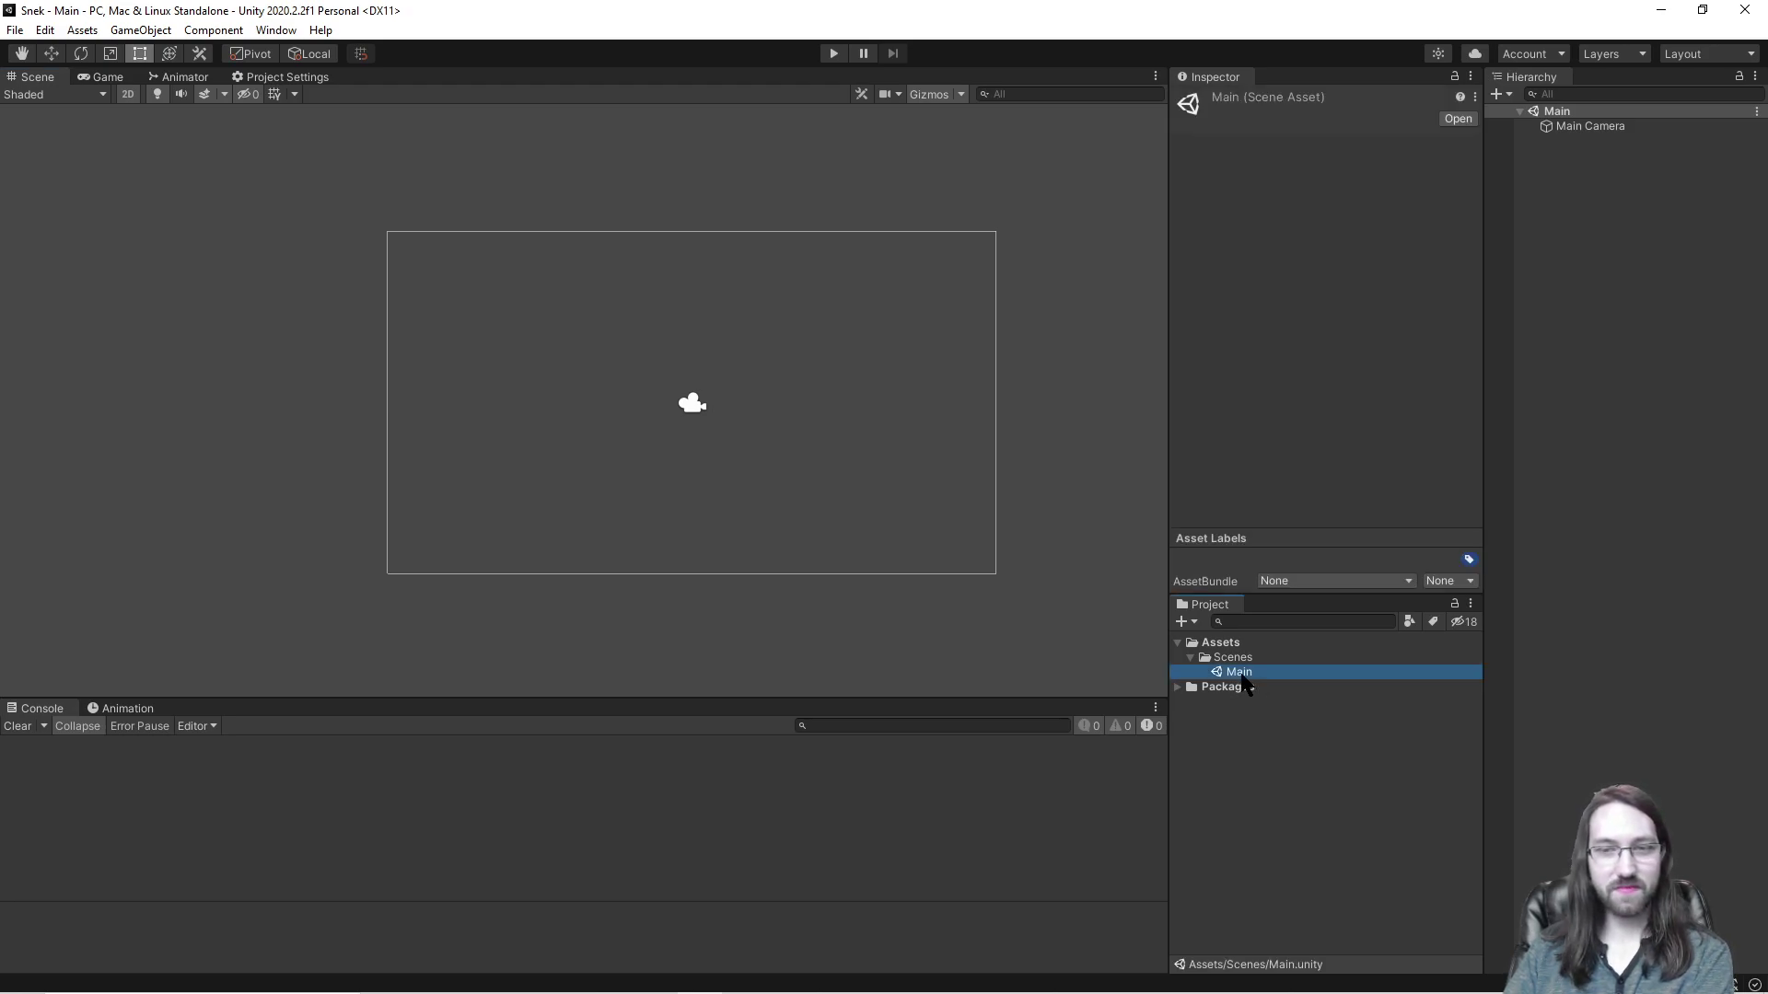
# Step: Select the Scenes folder, then deselect it so the Inspector is empty
pyautogui.click(1242, 658)
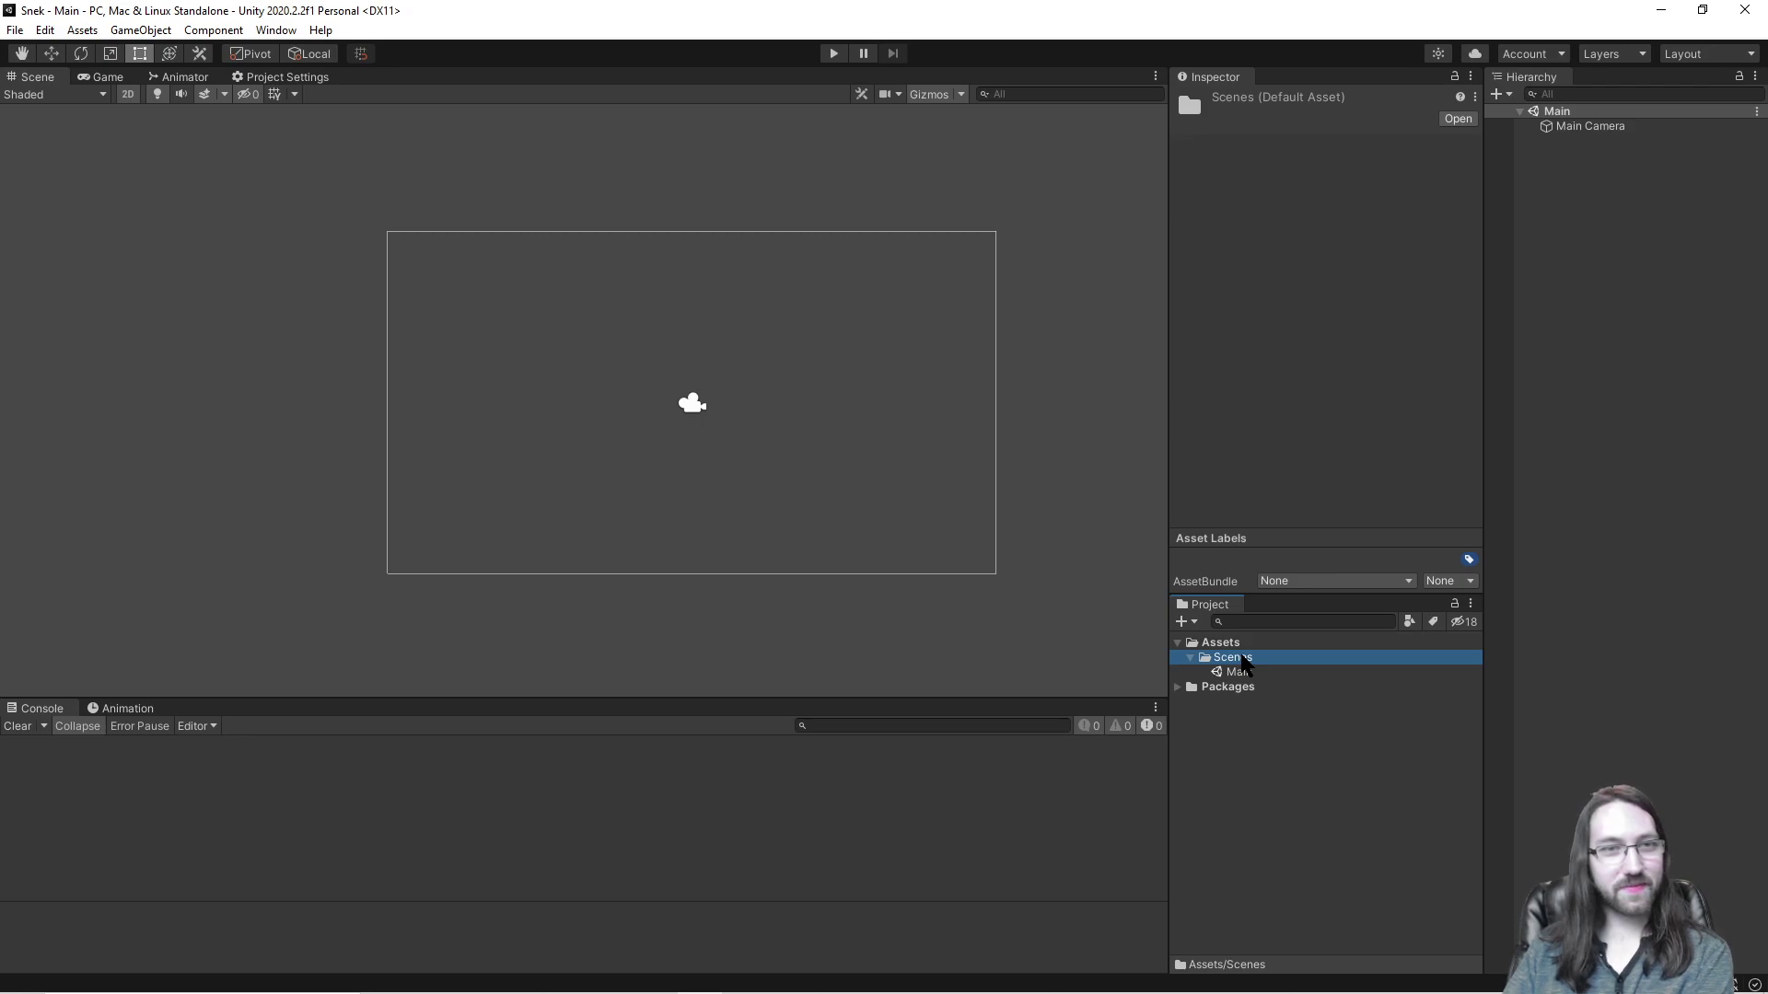
pyautogui.scroll(-1, 1136, 460)
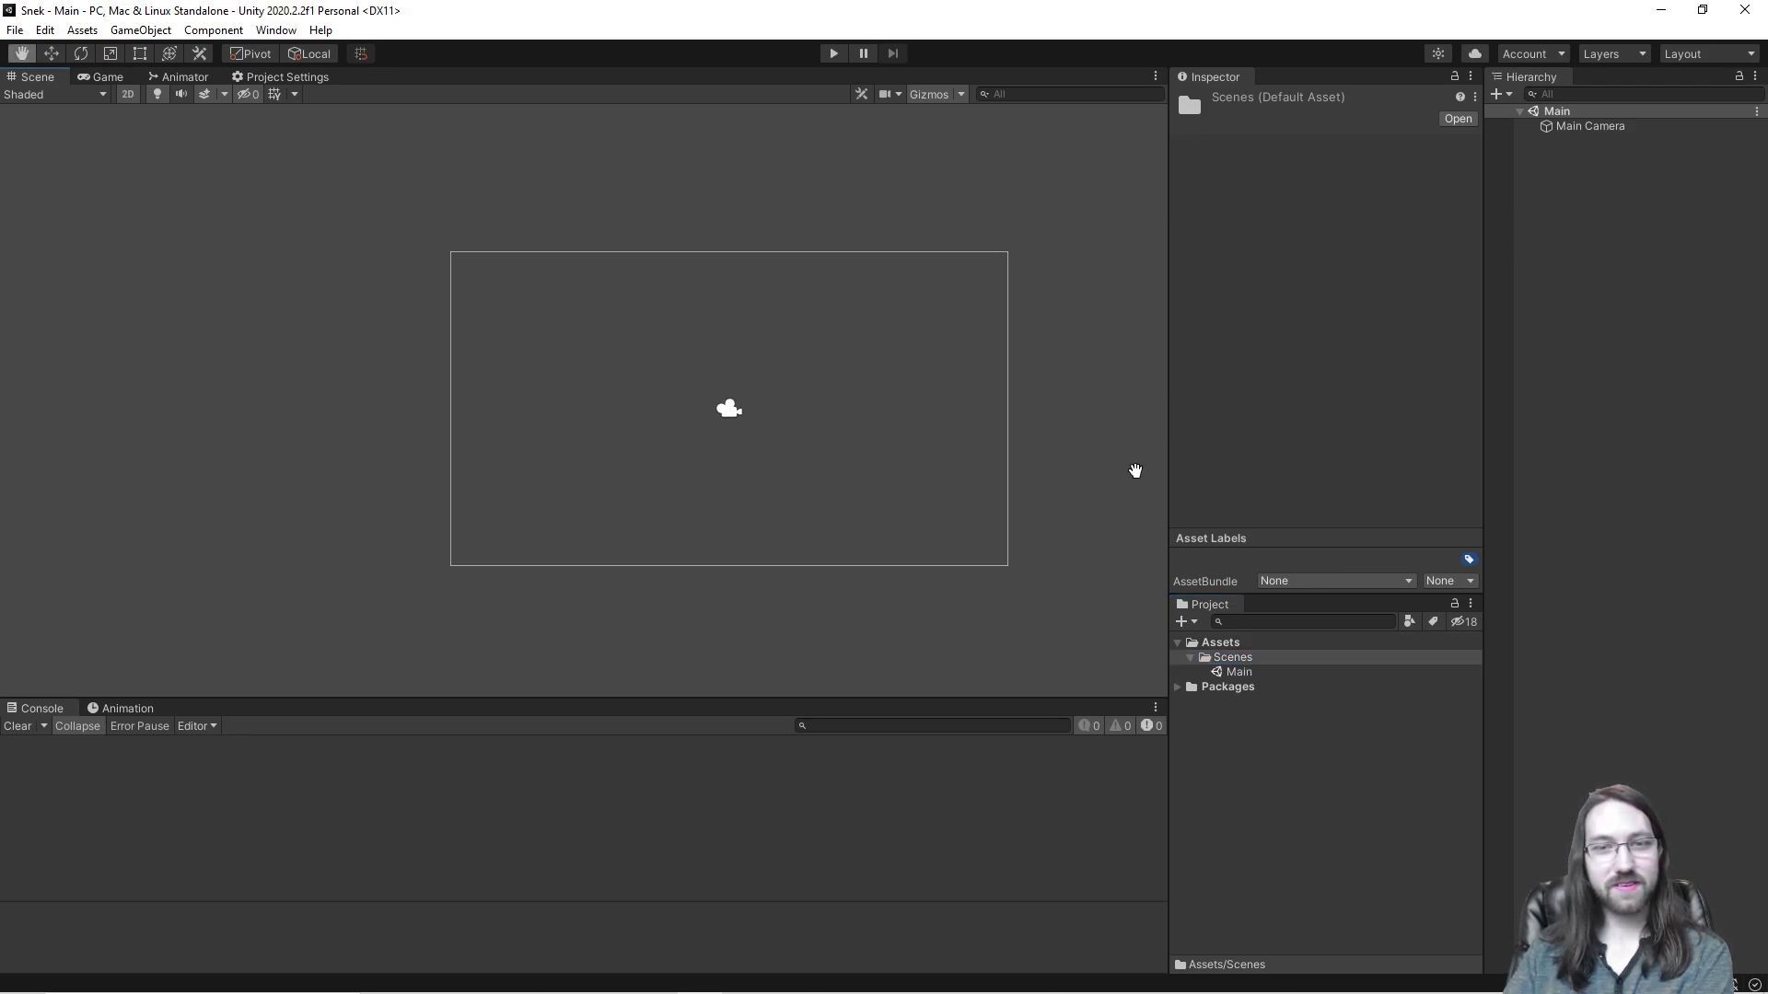
pyautogui.scroll(2, 1136, 469)
pyautogui.scroll(-1, 1136, 481)
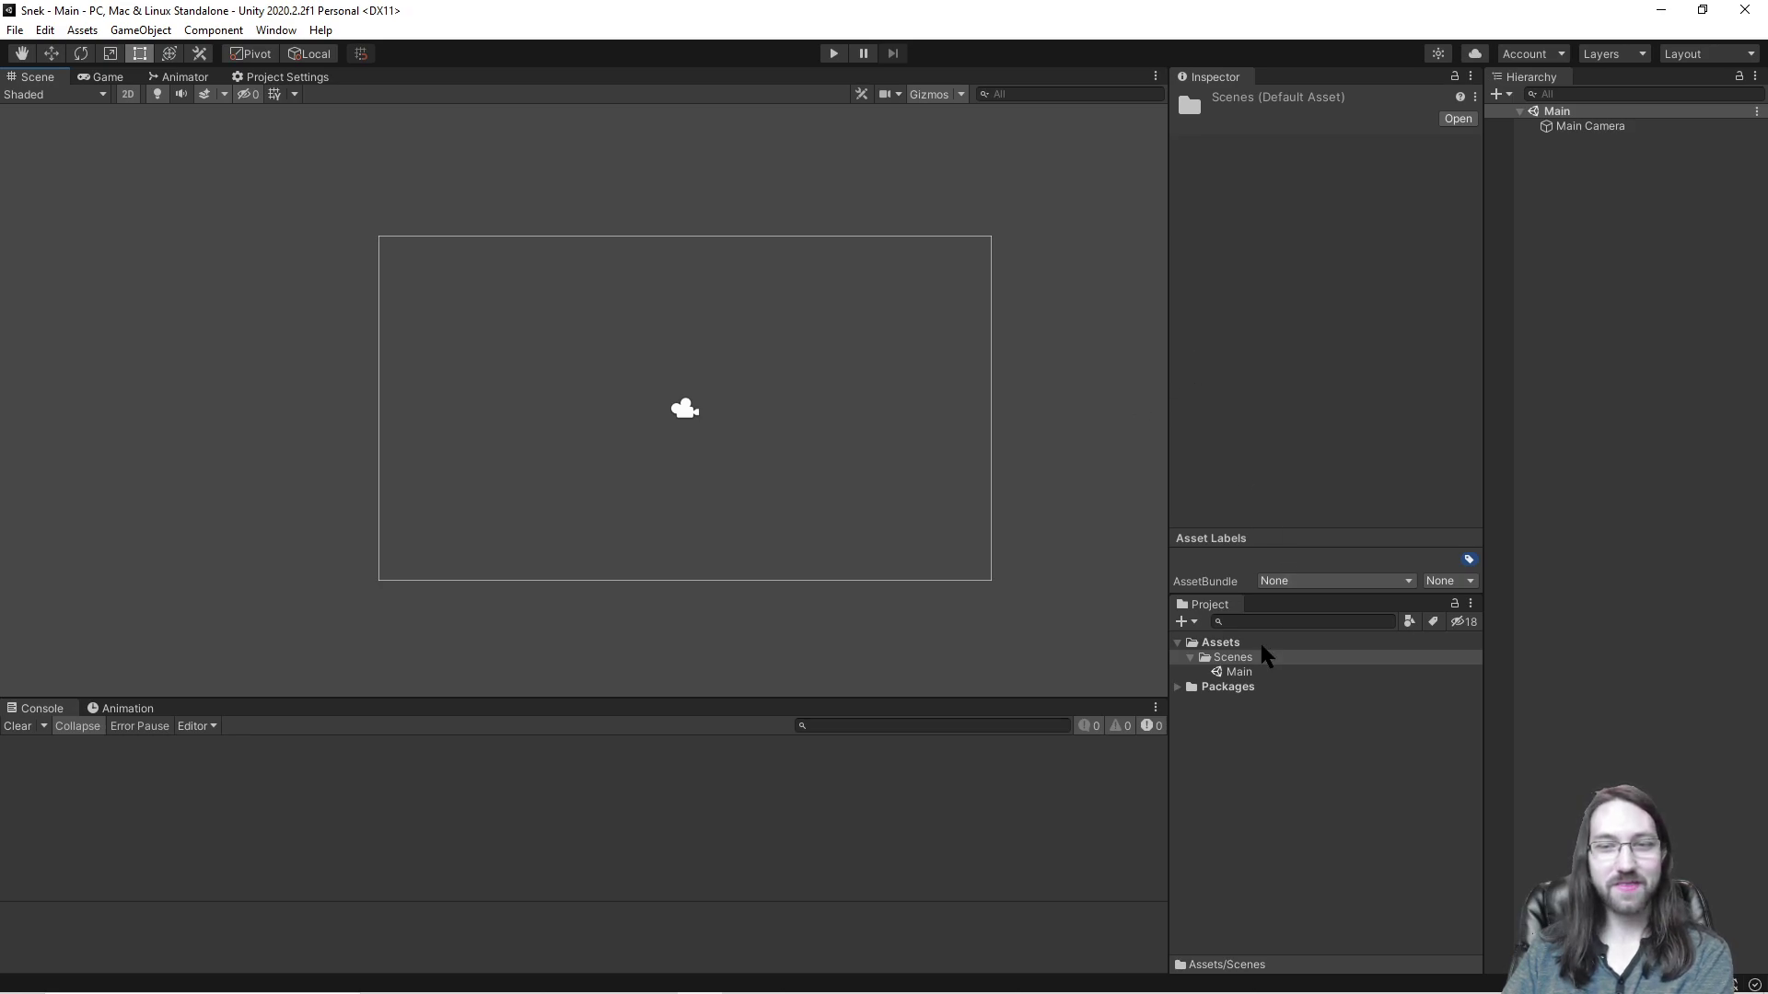
pyautogui.click(1227, 659)
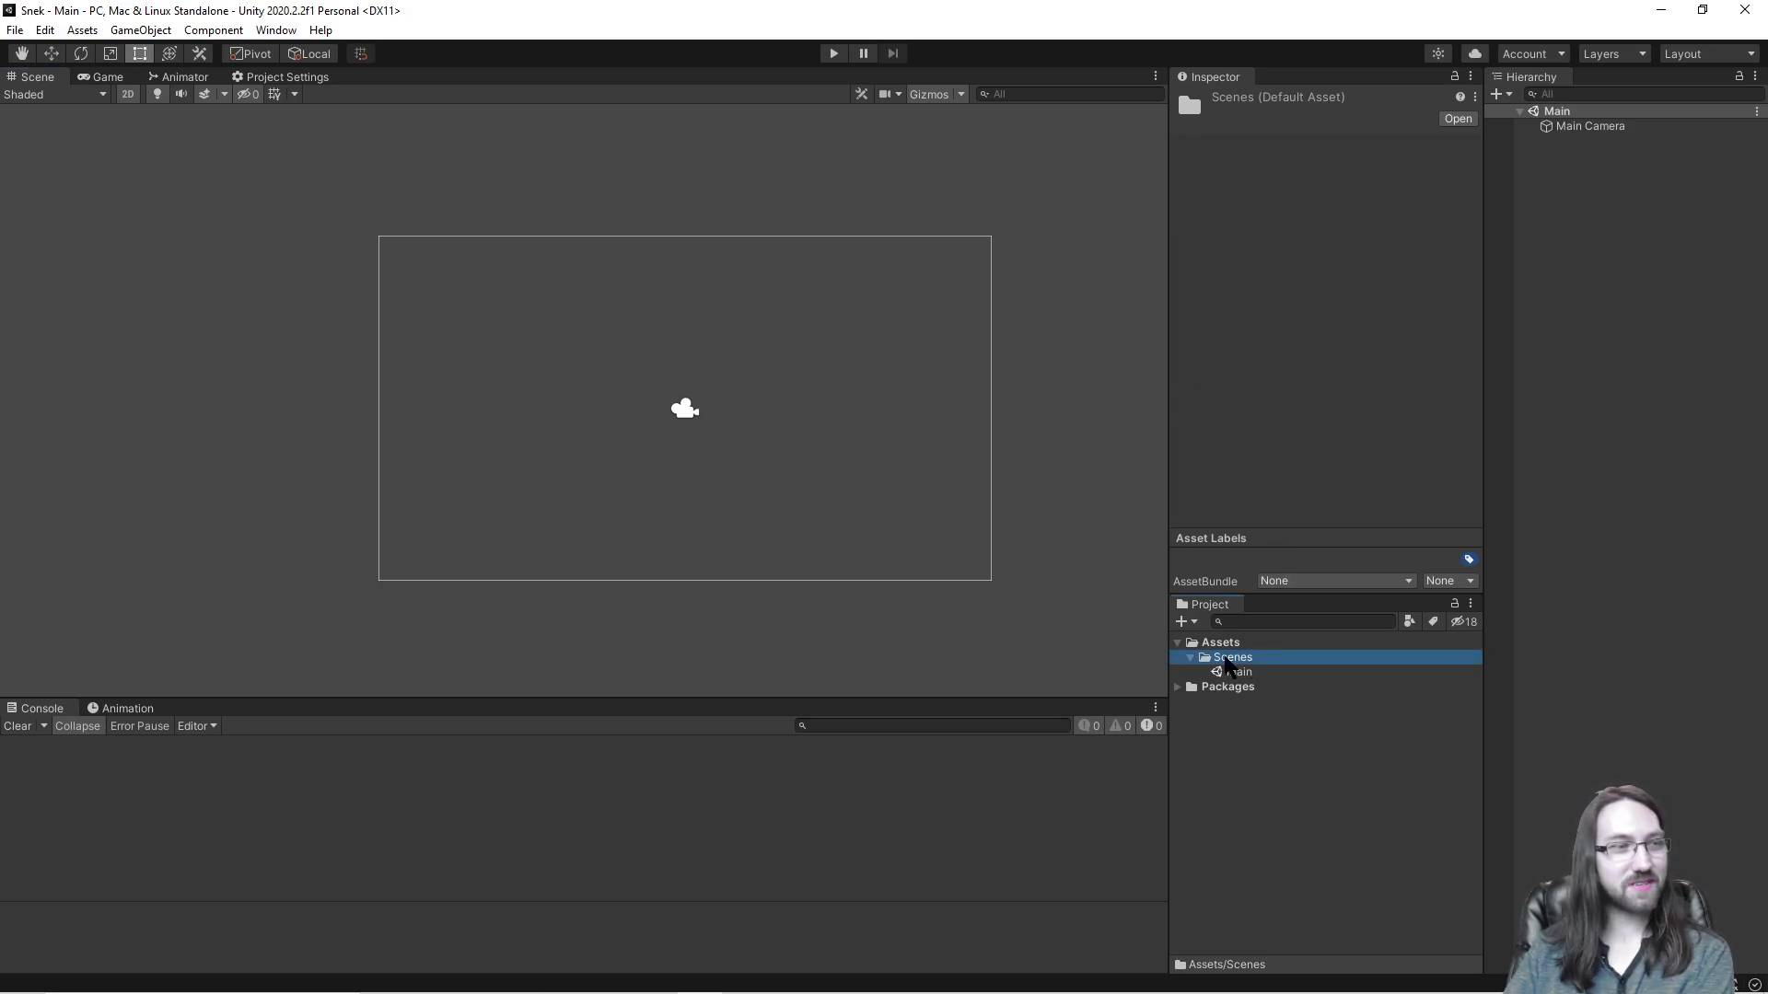
pyautogui.moveTo(1022, 438)
pyautogui.mouseDown(button='middle')
pyautogui.moveTo(1034, 454)
pyautogui.moveTo(1018, 446)
pyautogui.mouseUp(button='middle')
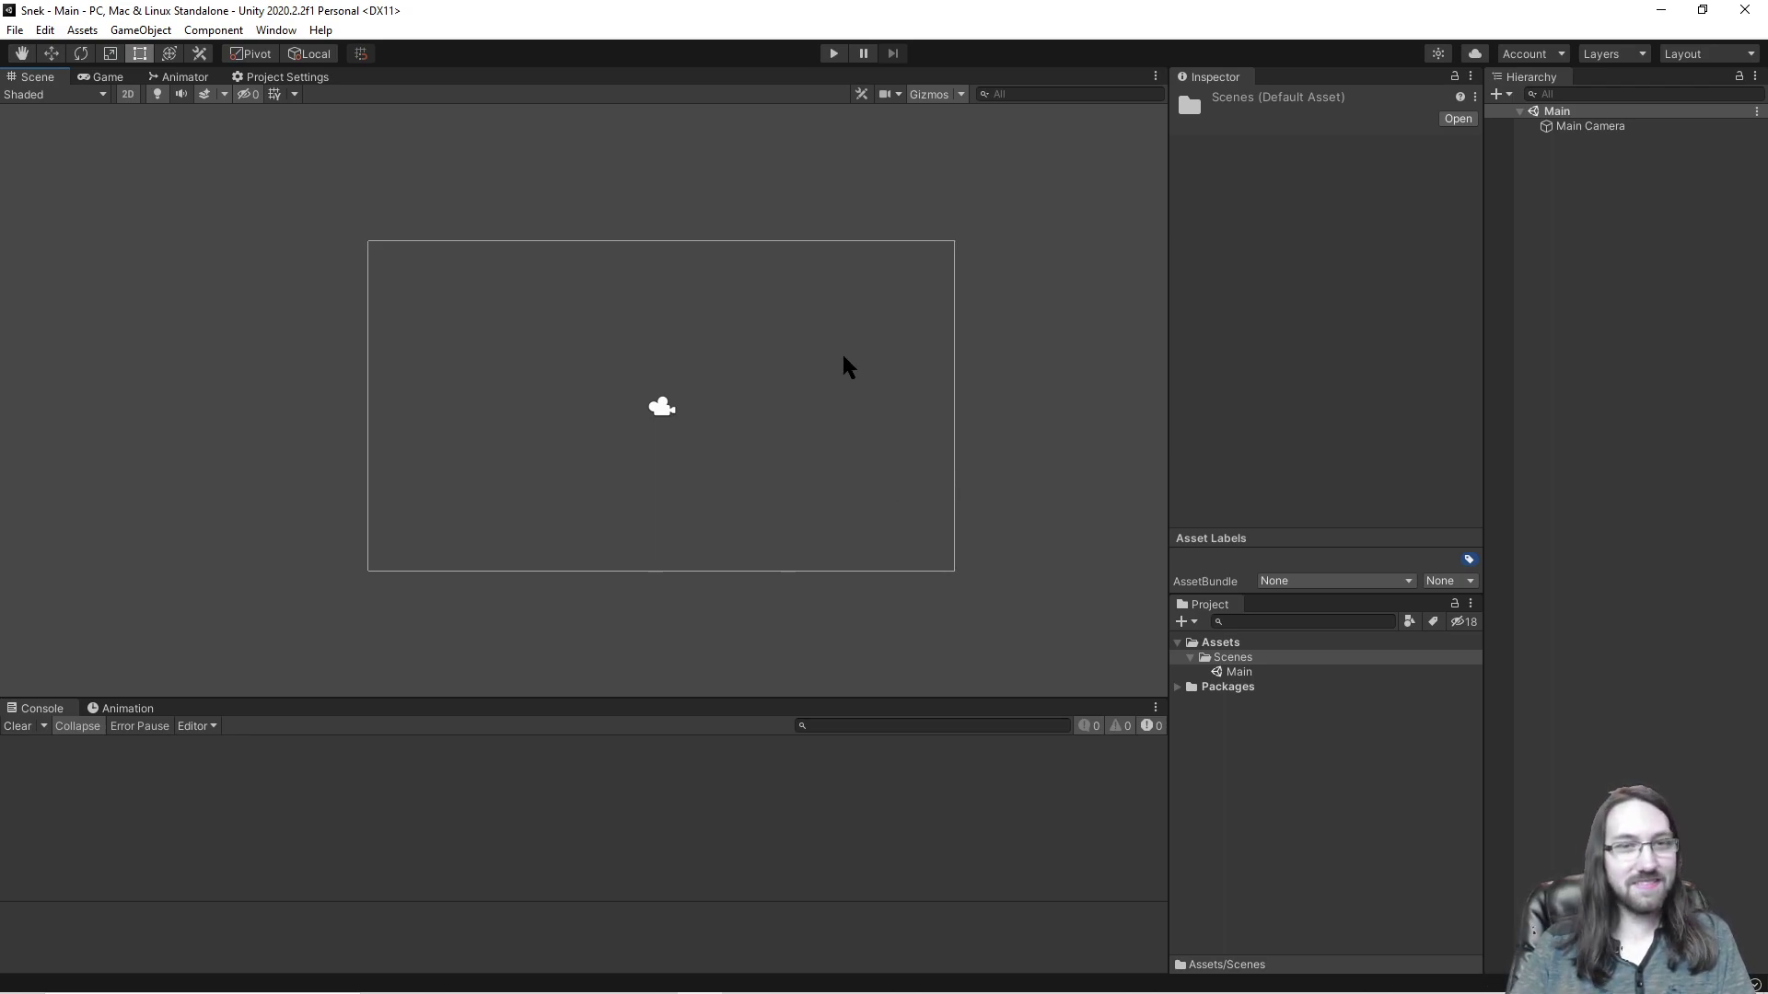
pyautogui.click(1079, 359)
# Step: Pan the Scene view with the Hand tool to recentre the camera frame
pyautogui.scroll(-1, 1054, 394)
pyautogui.scroll(2, 1042, 381)
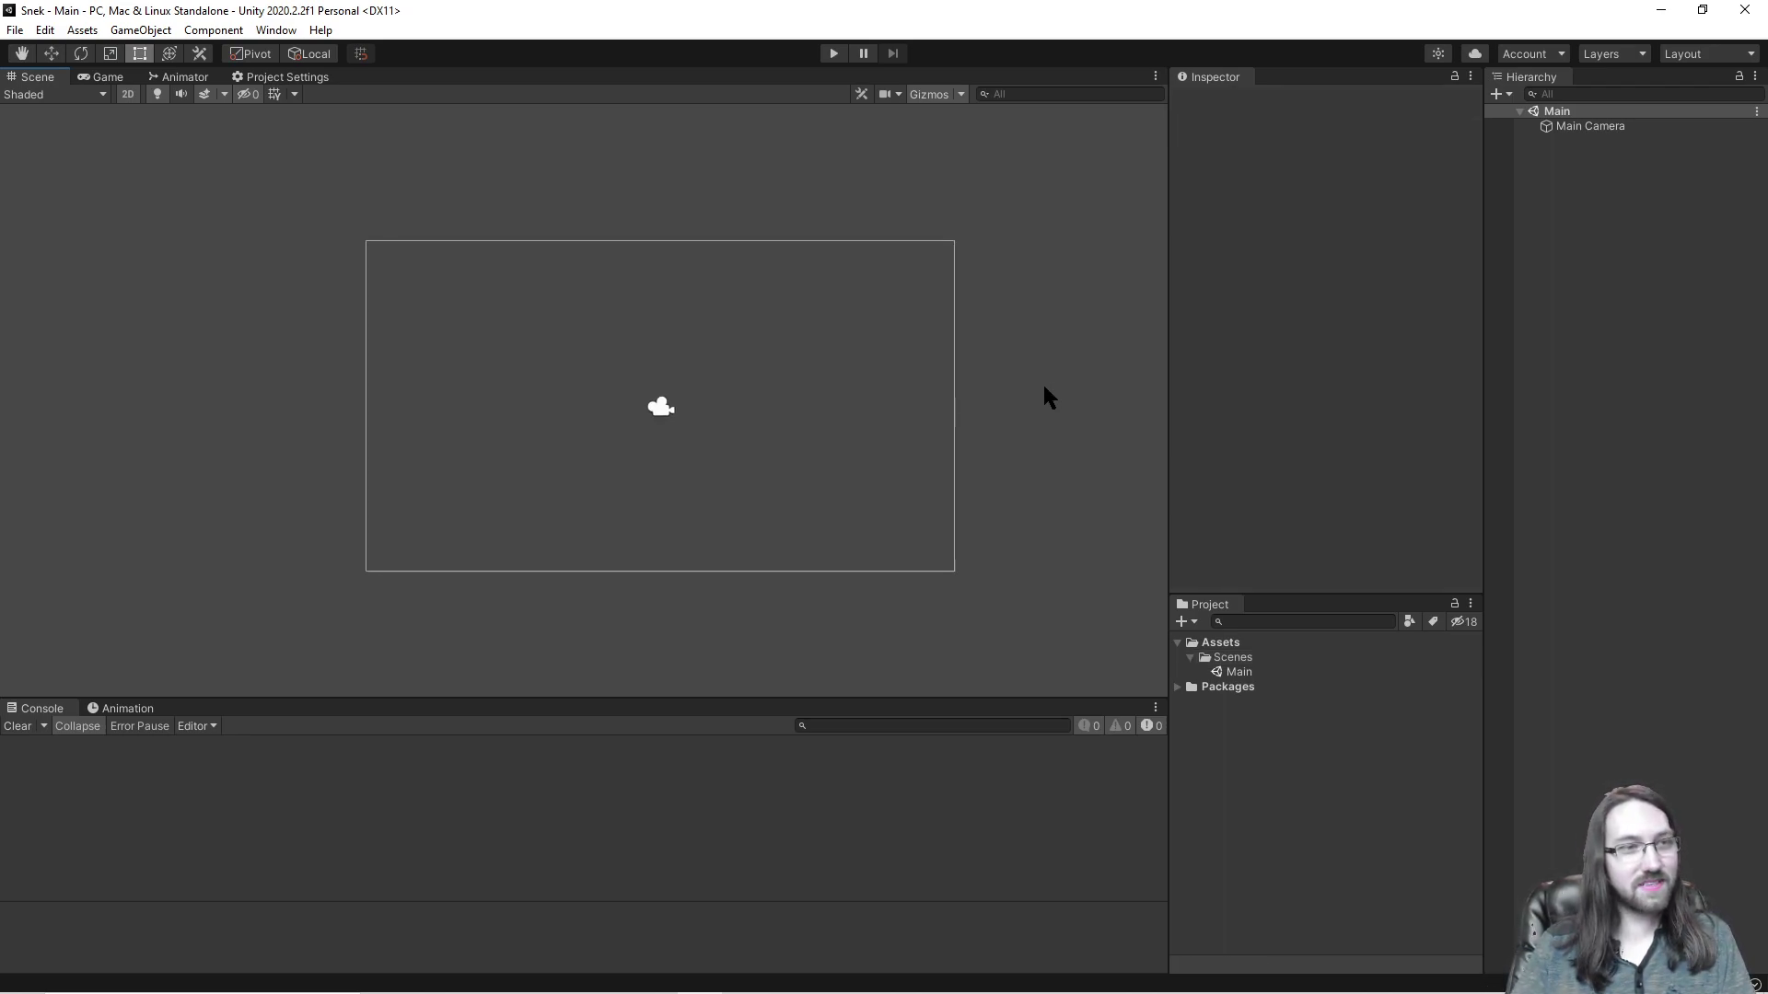
pyautogui.press('q')
pyautogui.scroll(1, 1040, 400)
pyautogui.moveTo(1039, 408); pyautogui.dragTo(998, 406, button='middle')
pyautogui.scroll(-1, 998, 406)
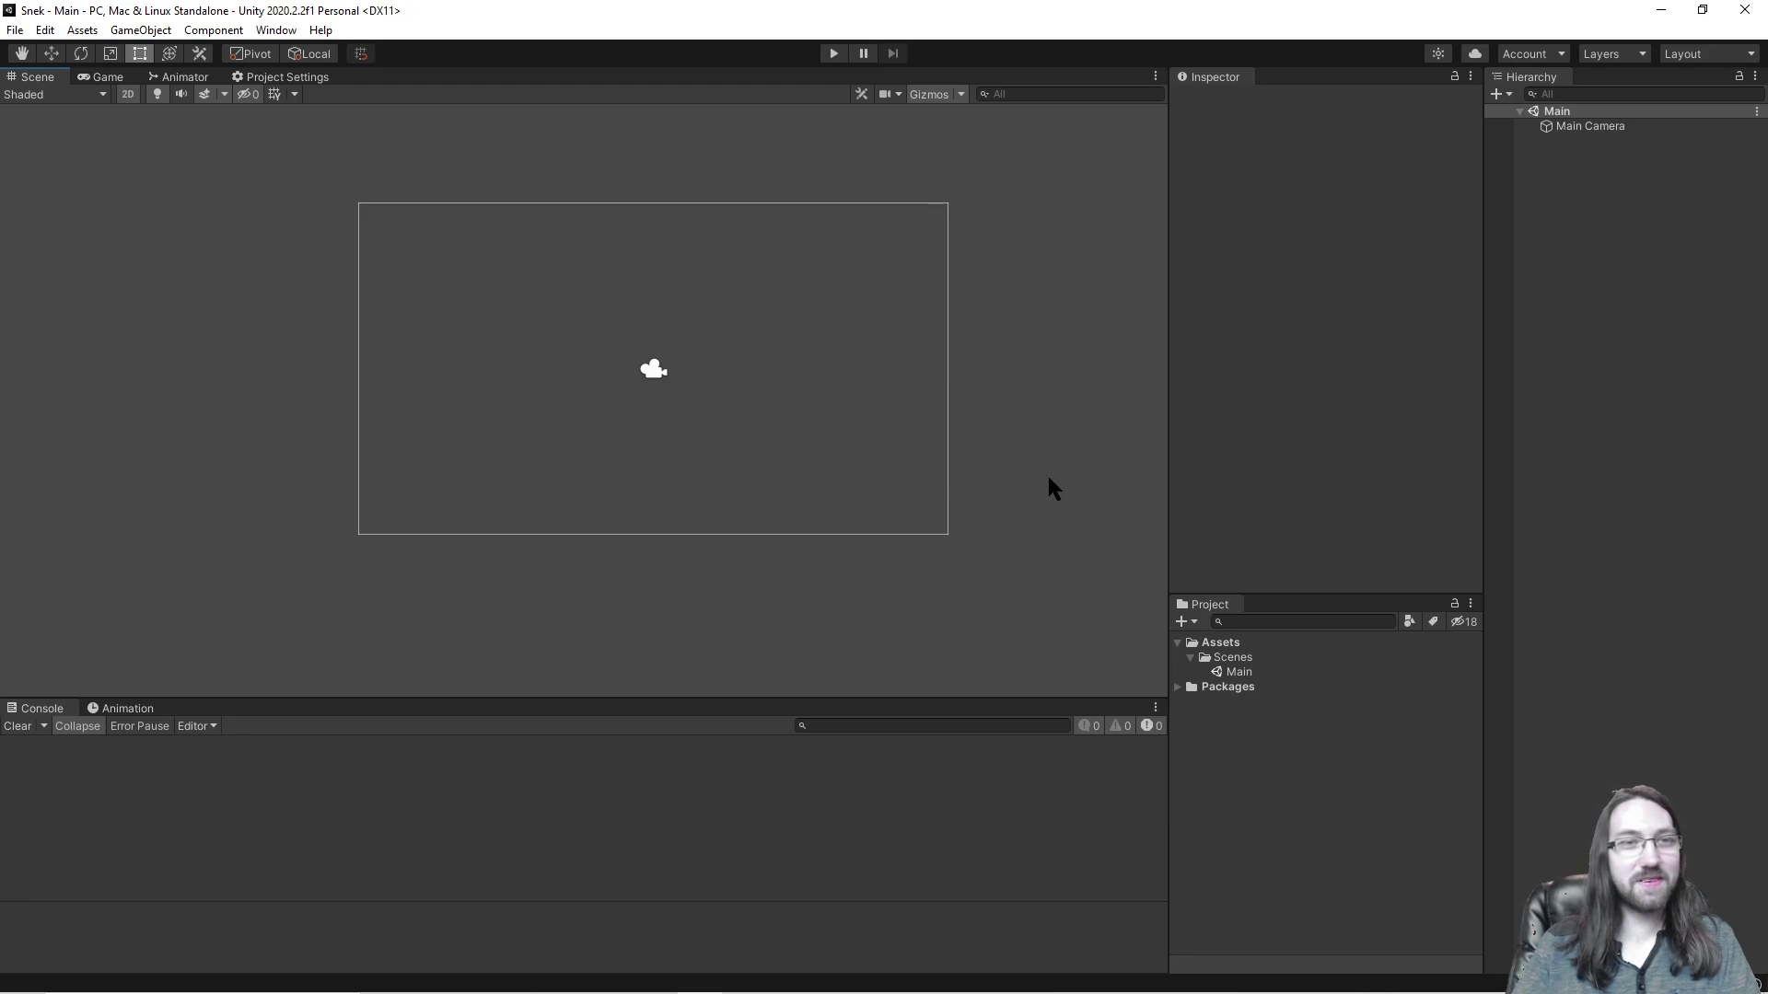
pyautogui.scroll(4, 659, 375)
pyautogui.moveTo(706, 319); pyautogui.dragTo(765, 353, button='middle')
pyautogui.scroll(-1, 726, 362)
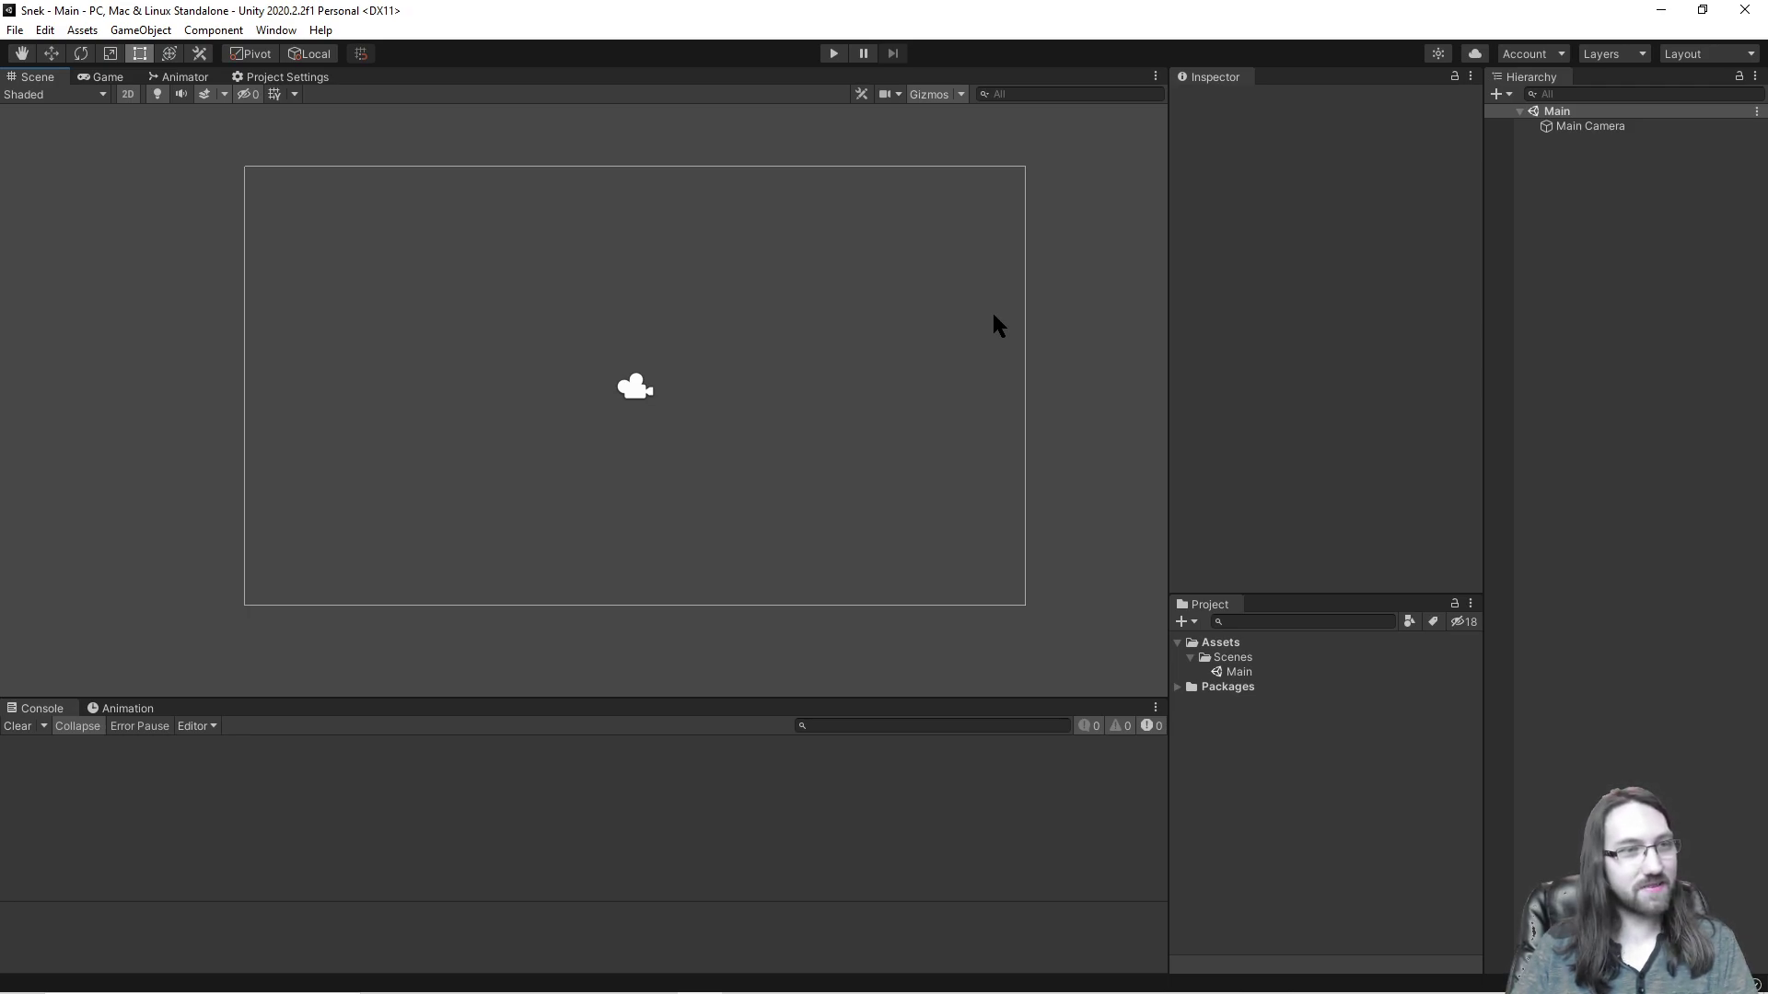
pyautogui.scroll(-3, 1058, 332)
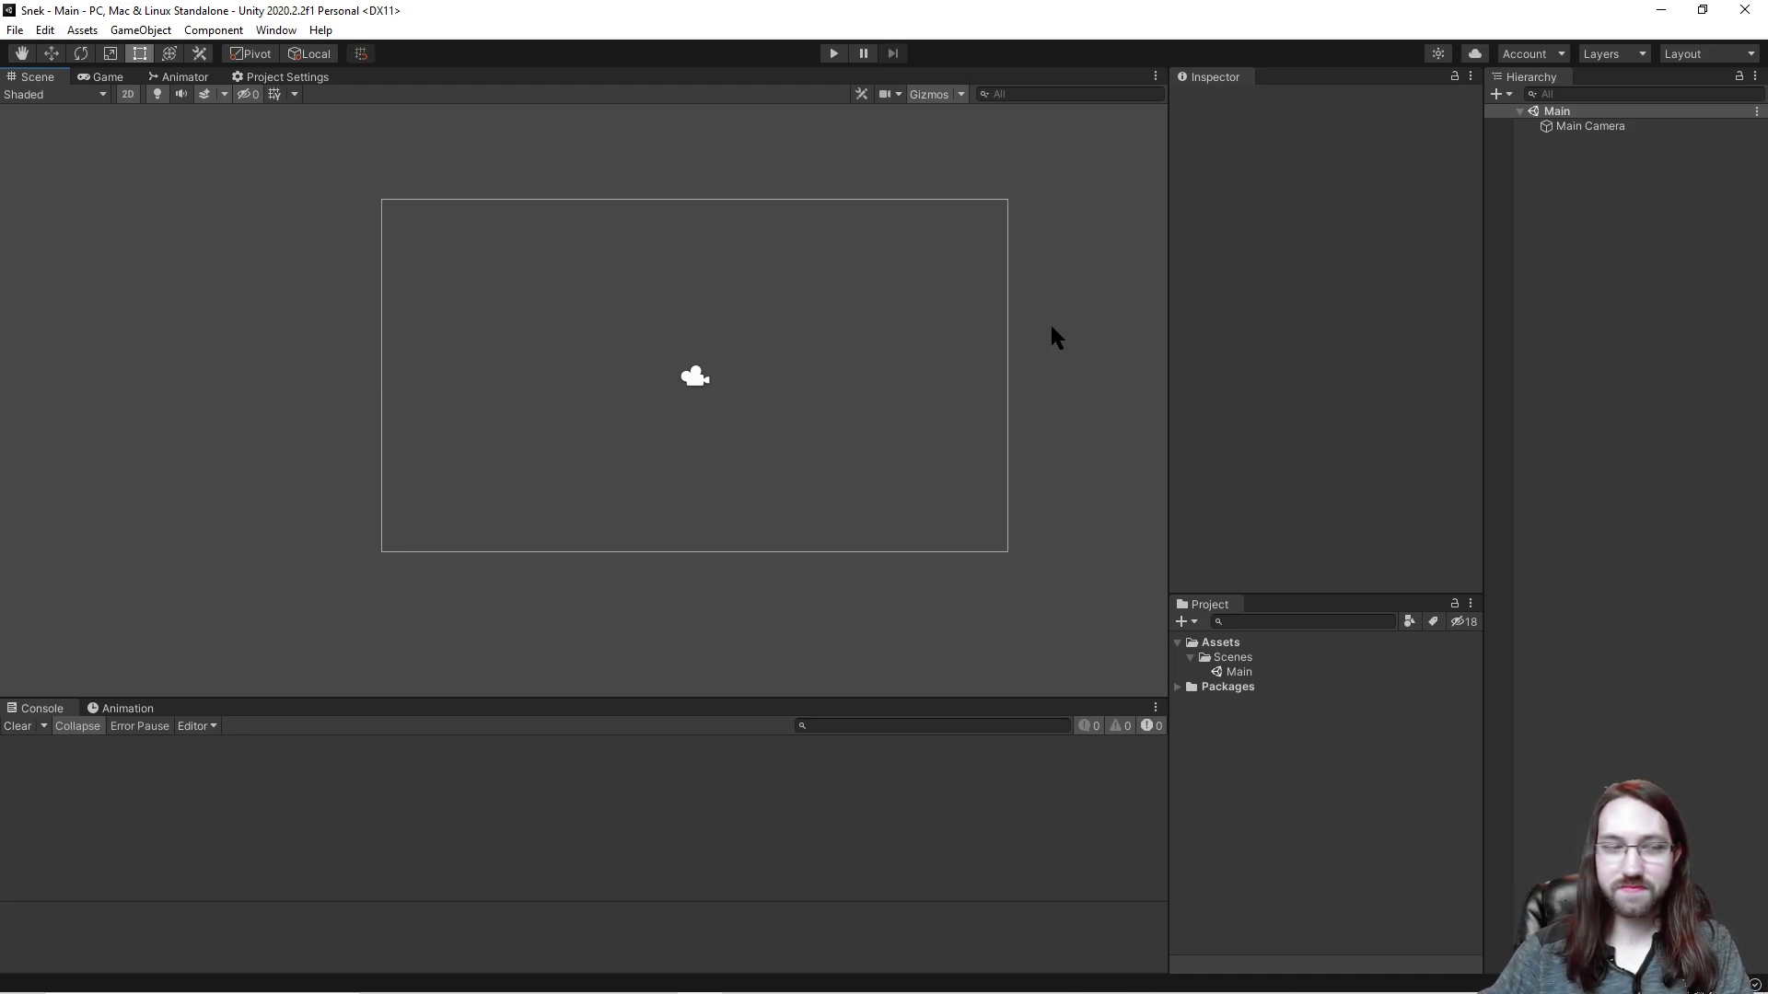
# Step: Launch Sublime Text from the system search and widen the Scene view slightly
pyautogui.press('super')
pyautogui.write('sub')
pyautogui.press('Return')
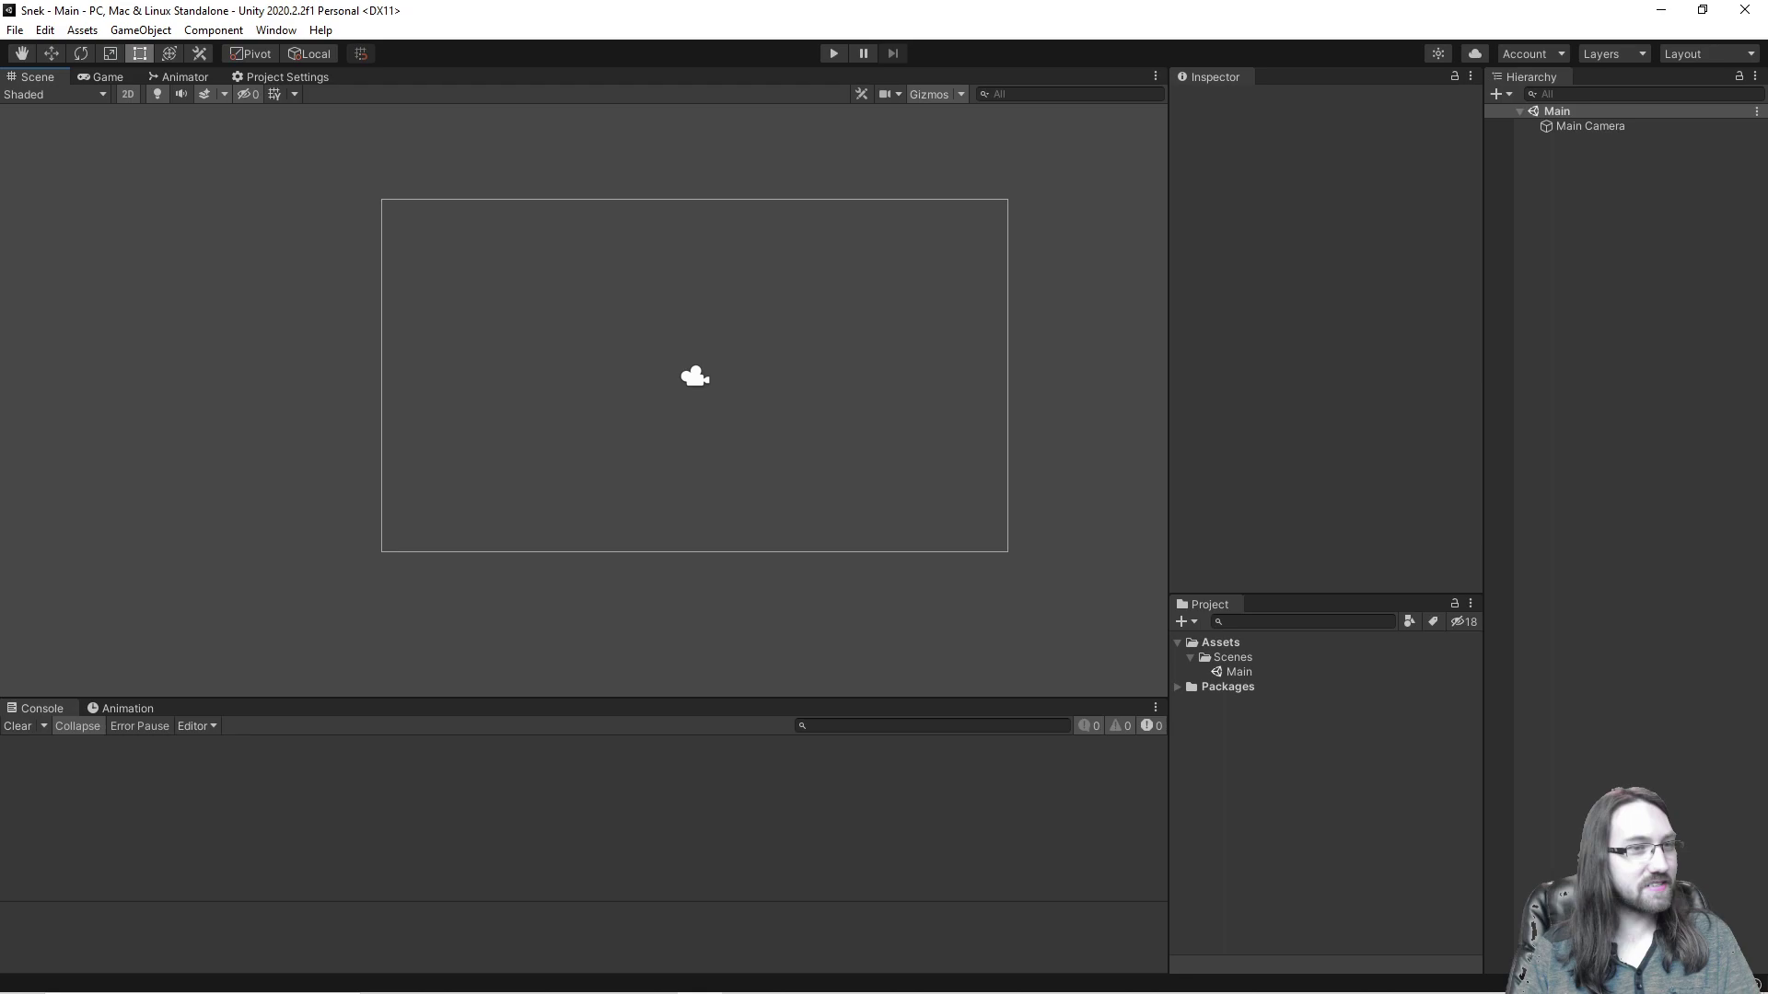
pyautogui.moveTo(1169, 241); pyautogui.dragTo(1182, 241)
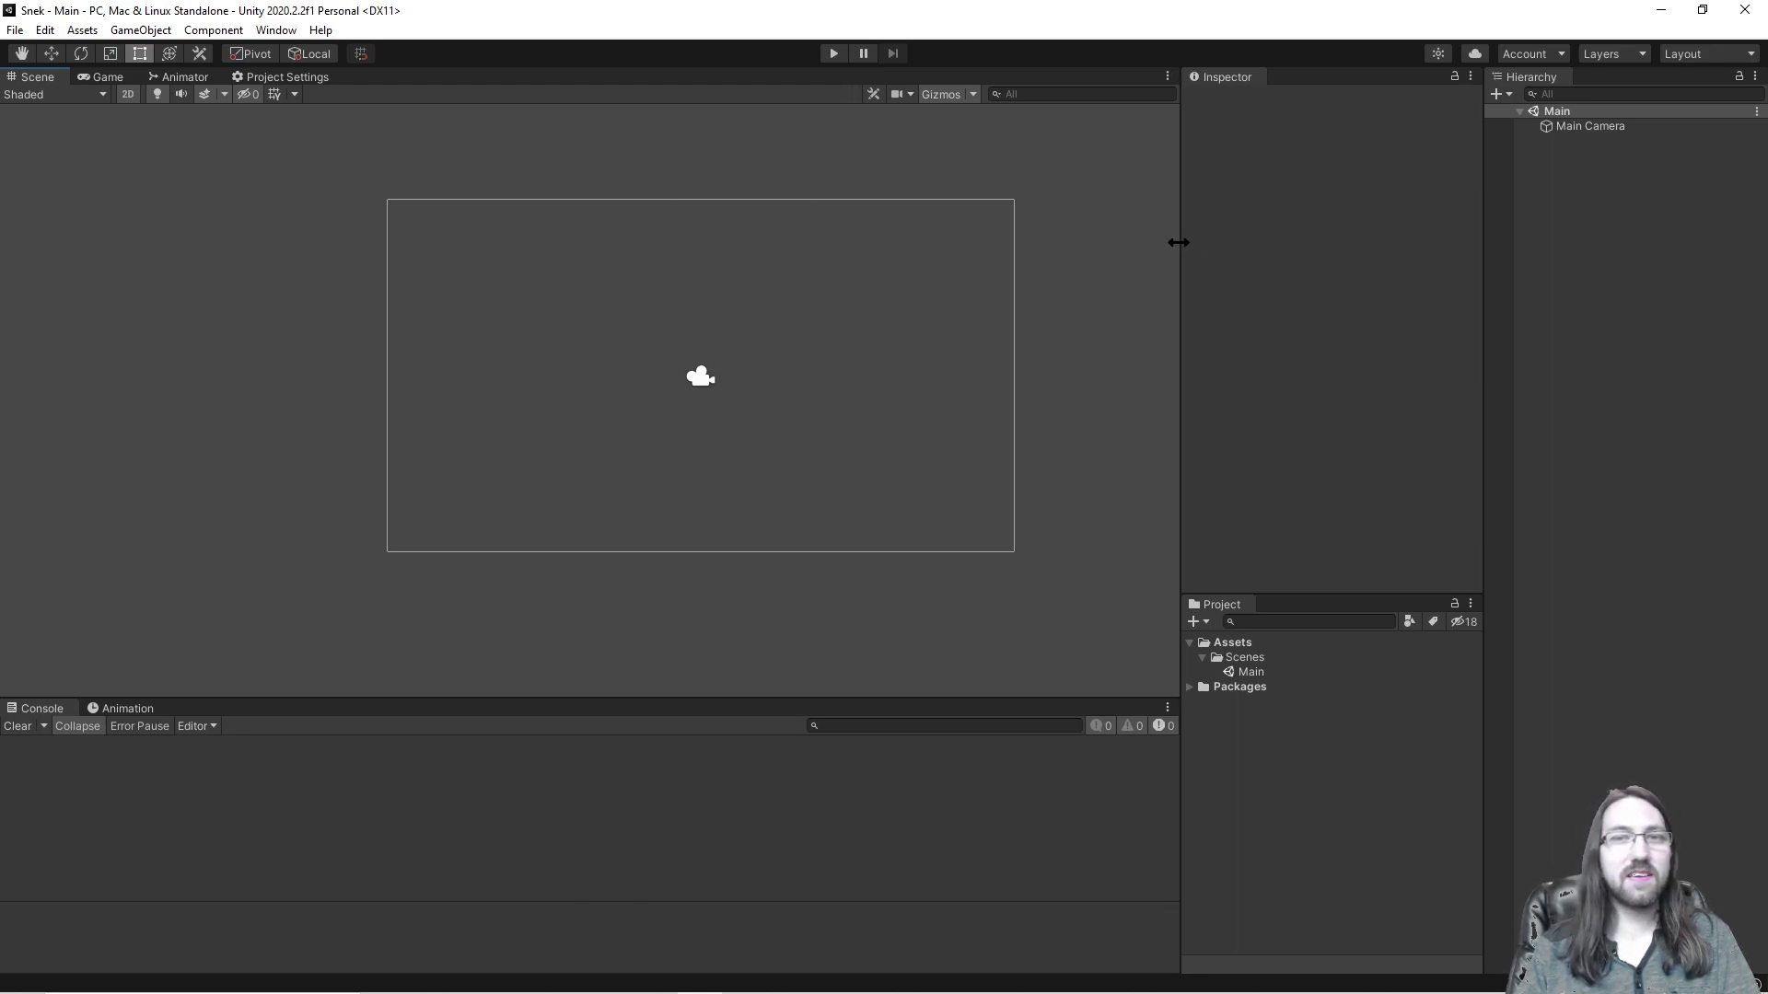
pyautogui.scroll(-1, 981, 235)
pyautogui.moveTo(981, 235); pyautogui.dragTo(915, 276, button='middle')
pyautogui.scroll(-1, 915, 276)
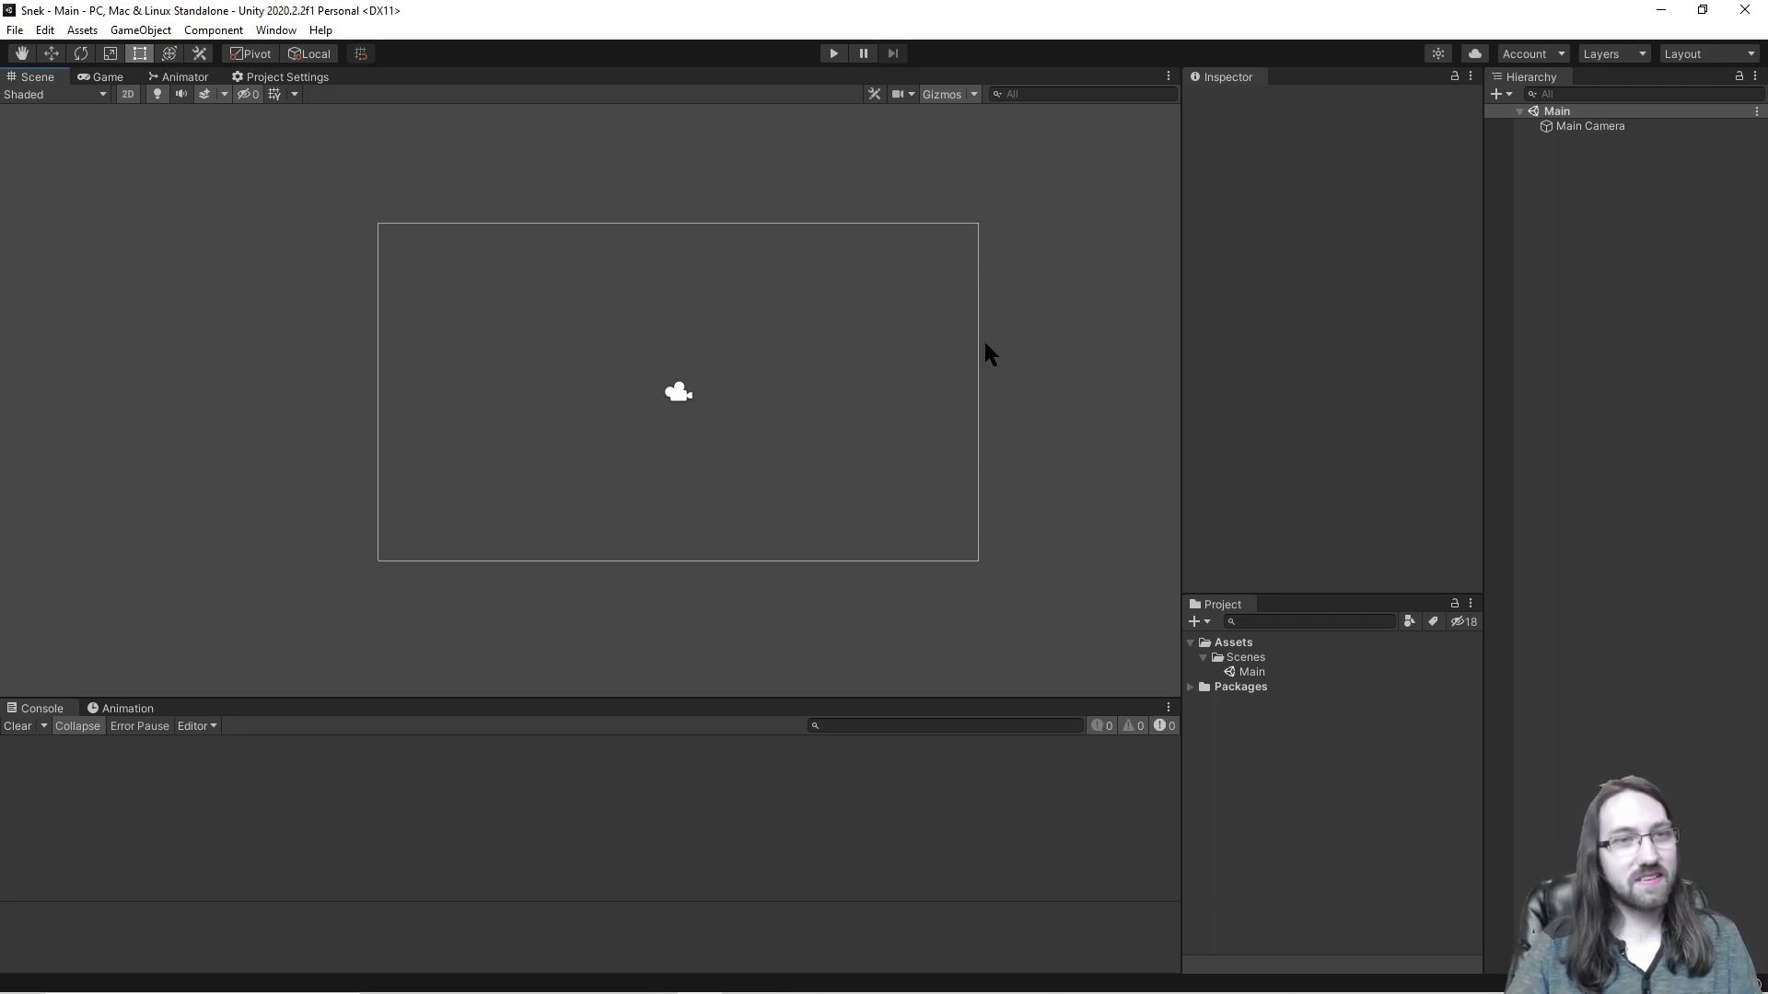
pyautogui.moveTo(207, 990)
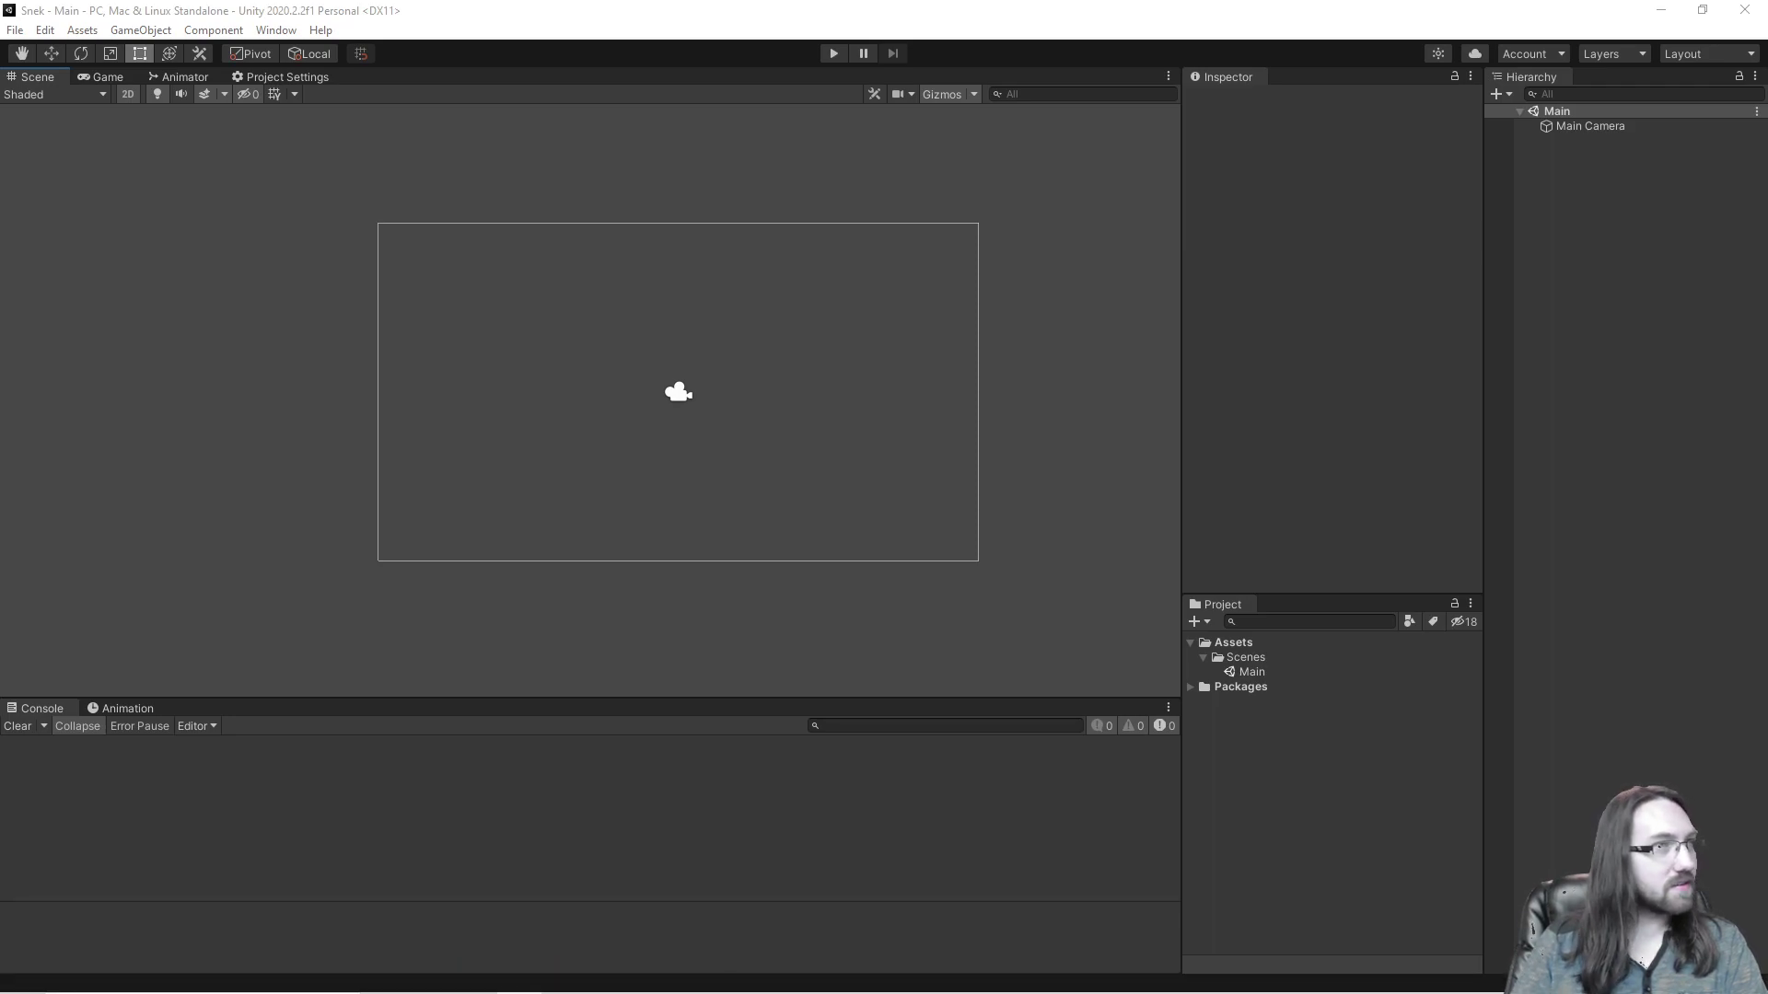
pyautogui.moveTo(580, 991)
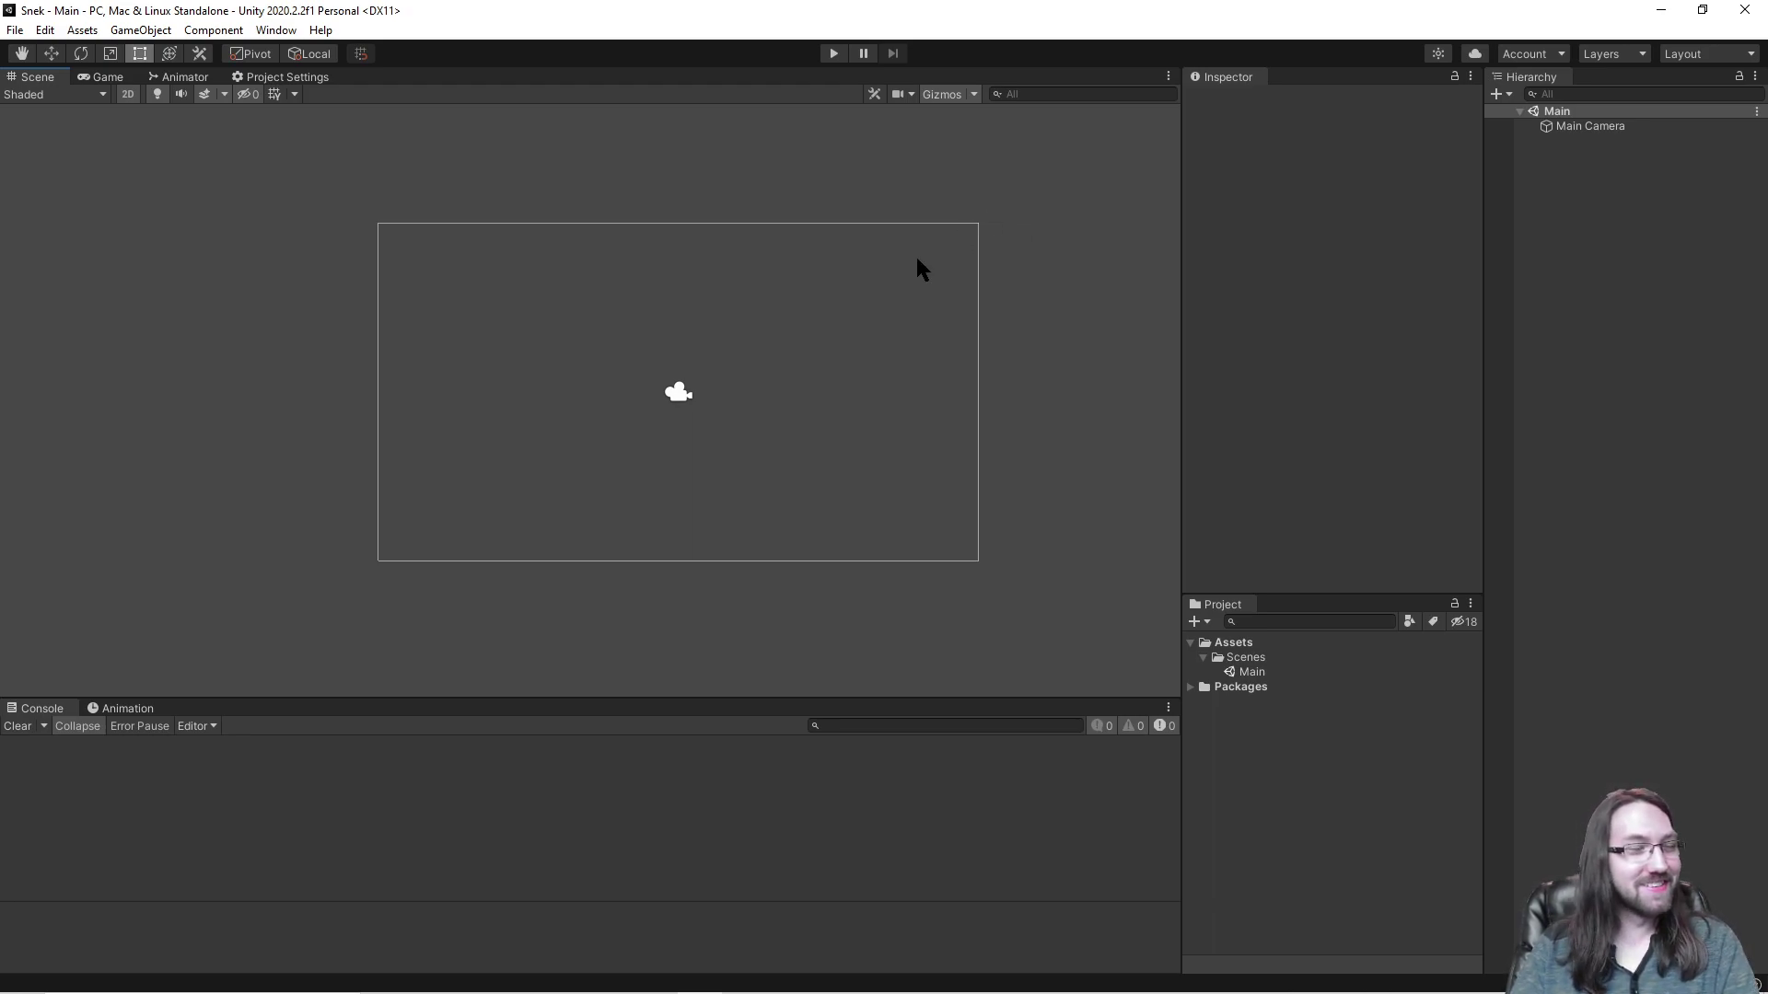
pyautogui.moveTo(548, 960)
pyautogui.moveTo(520, 980)
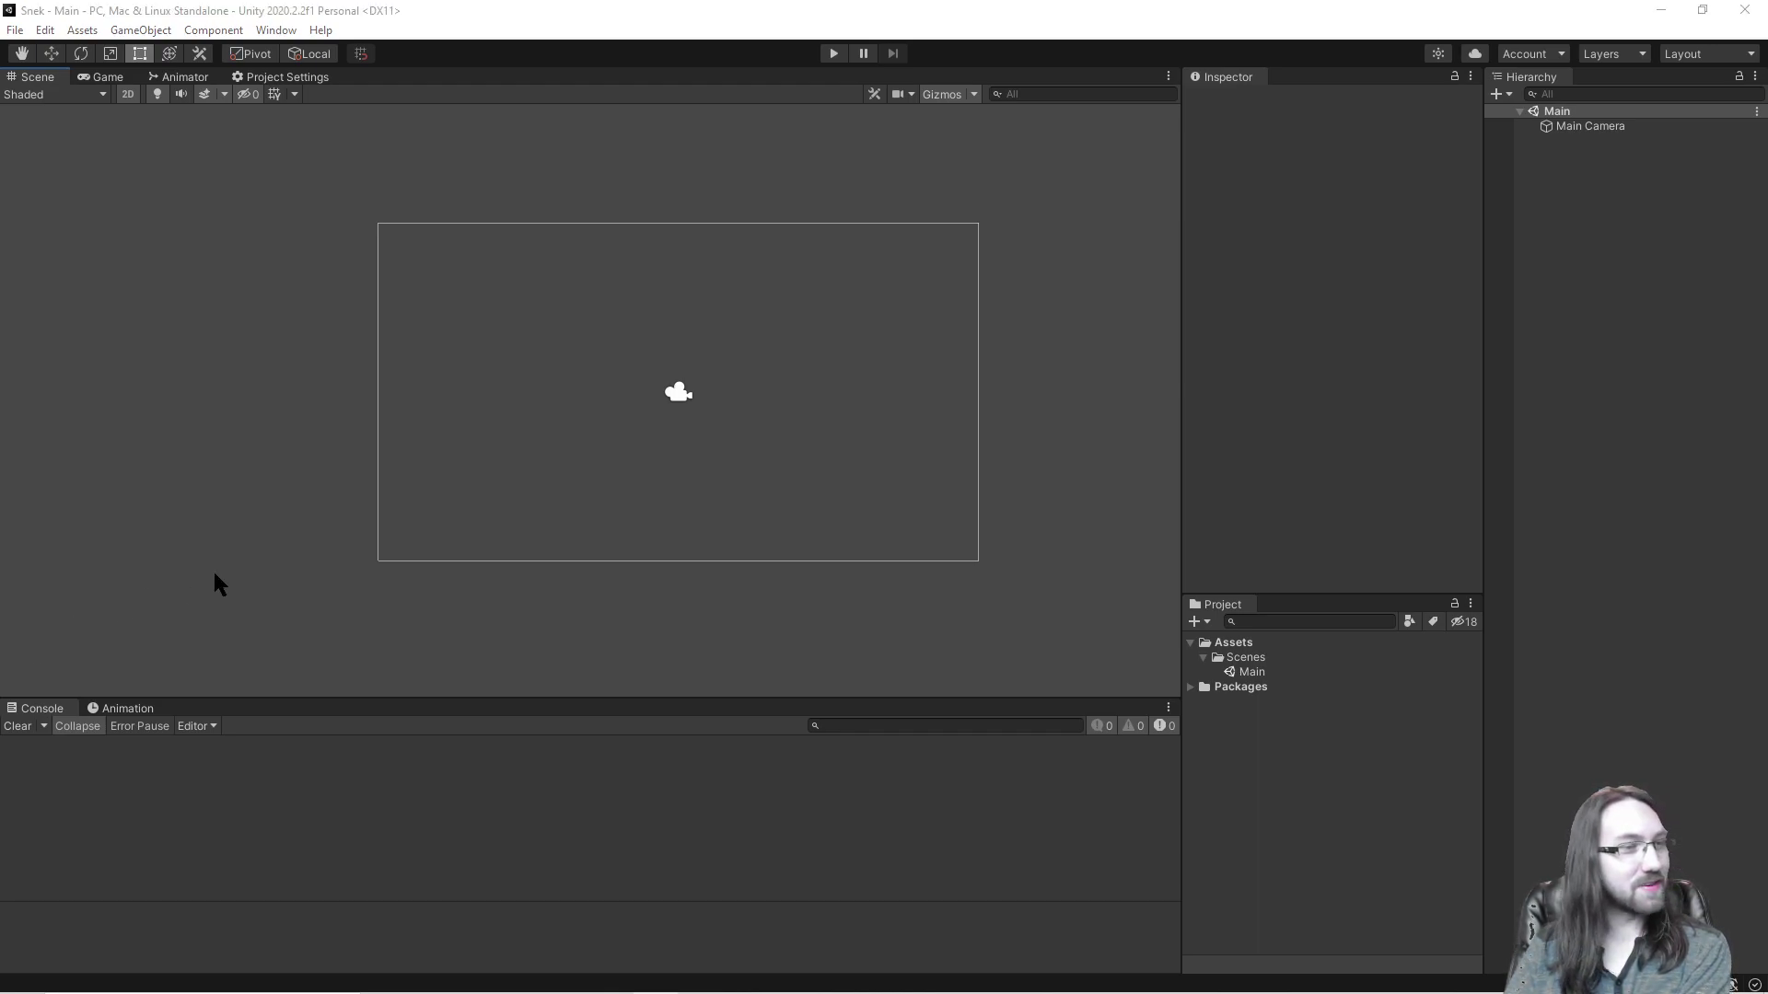
pyautogui.moveTo(511, 949)
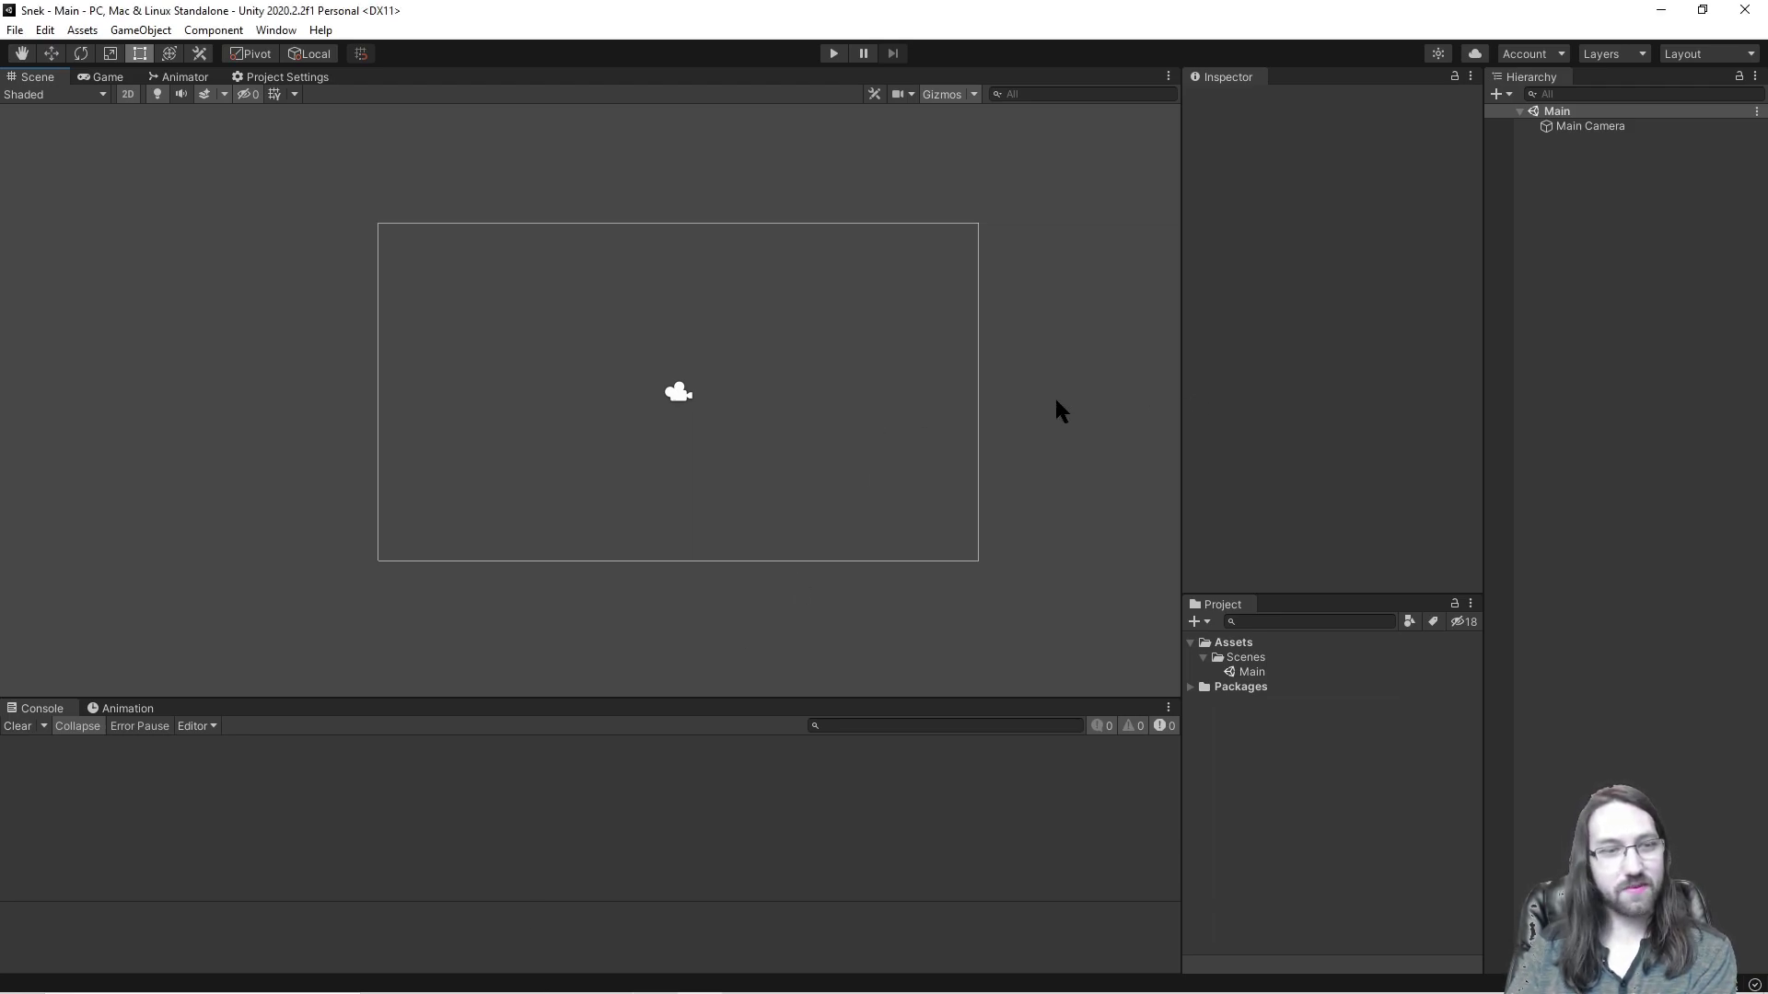
# Step: In Firefox, run a DuckDuckGo search for the suggested 'scratch 2' query
pyautogui.click(525, 975)
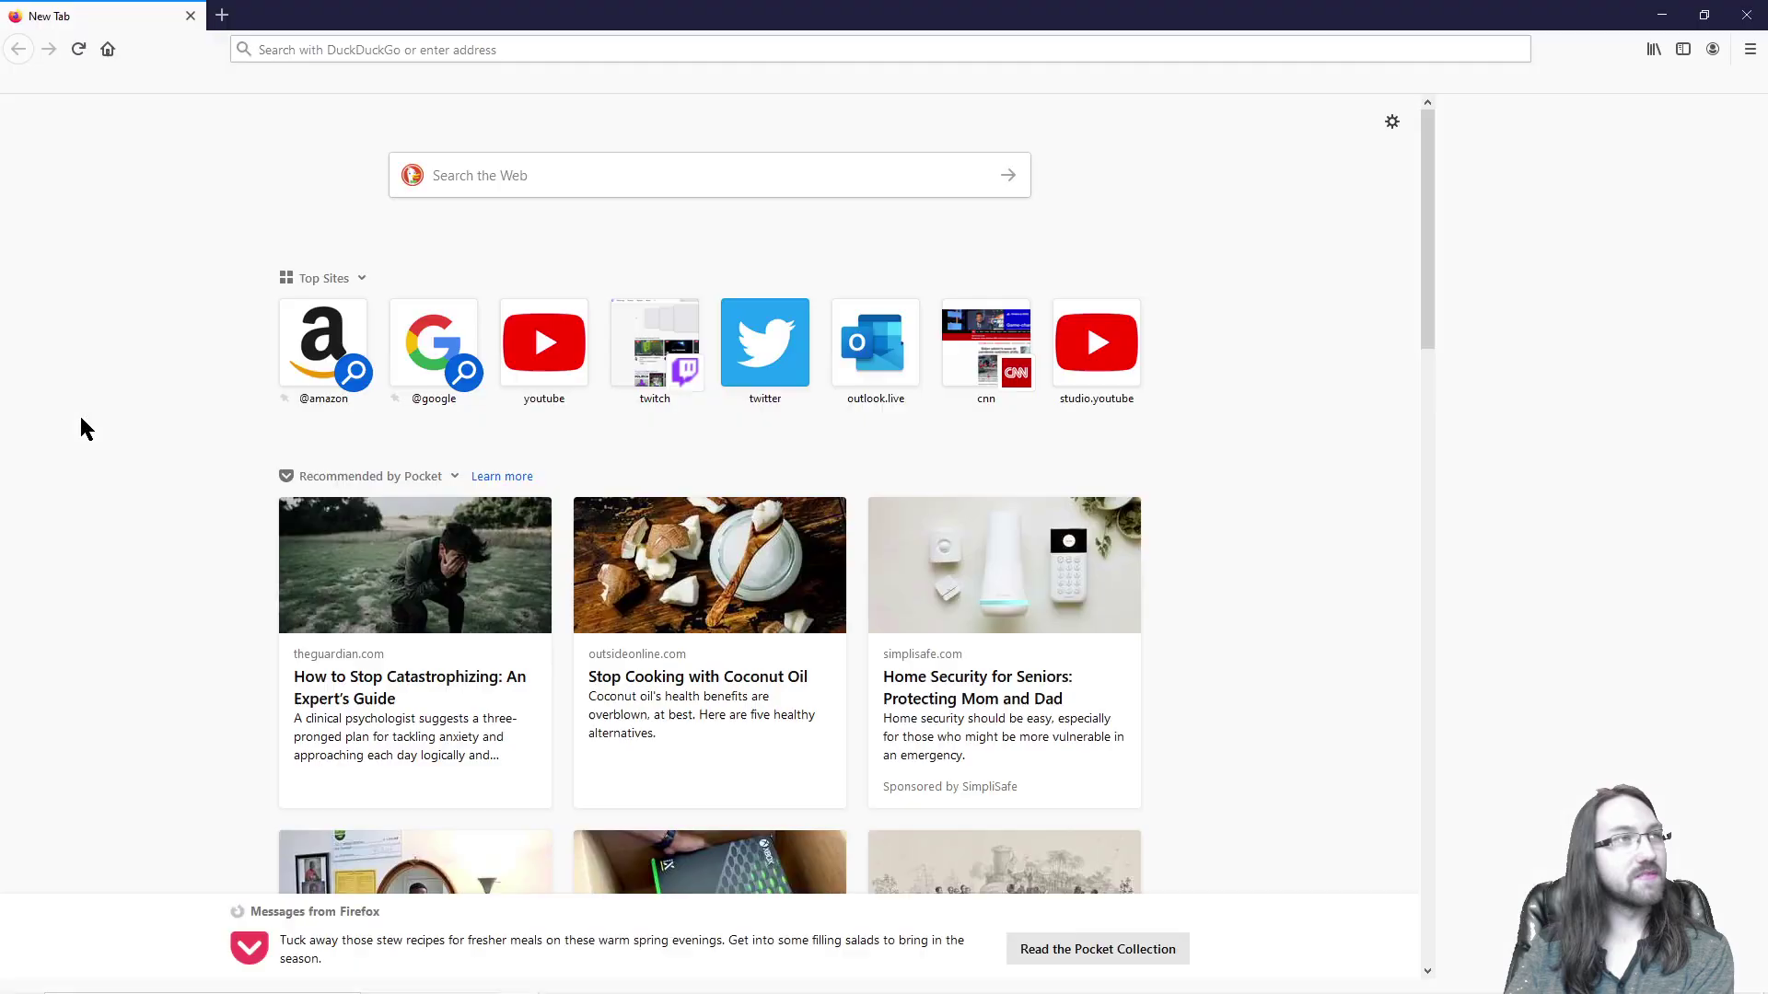
pyautogui.click(654, 49)
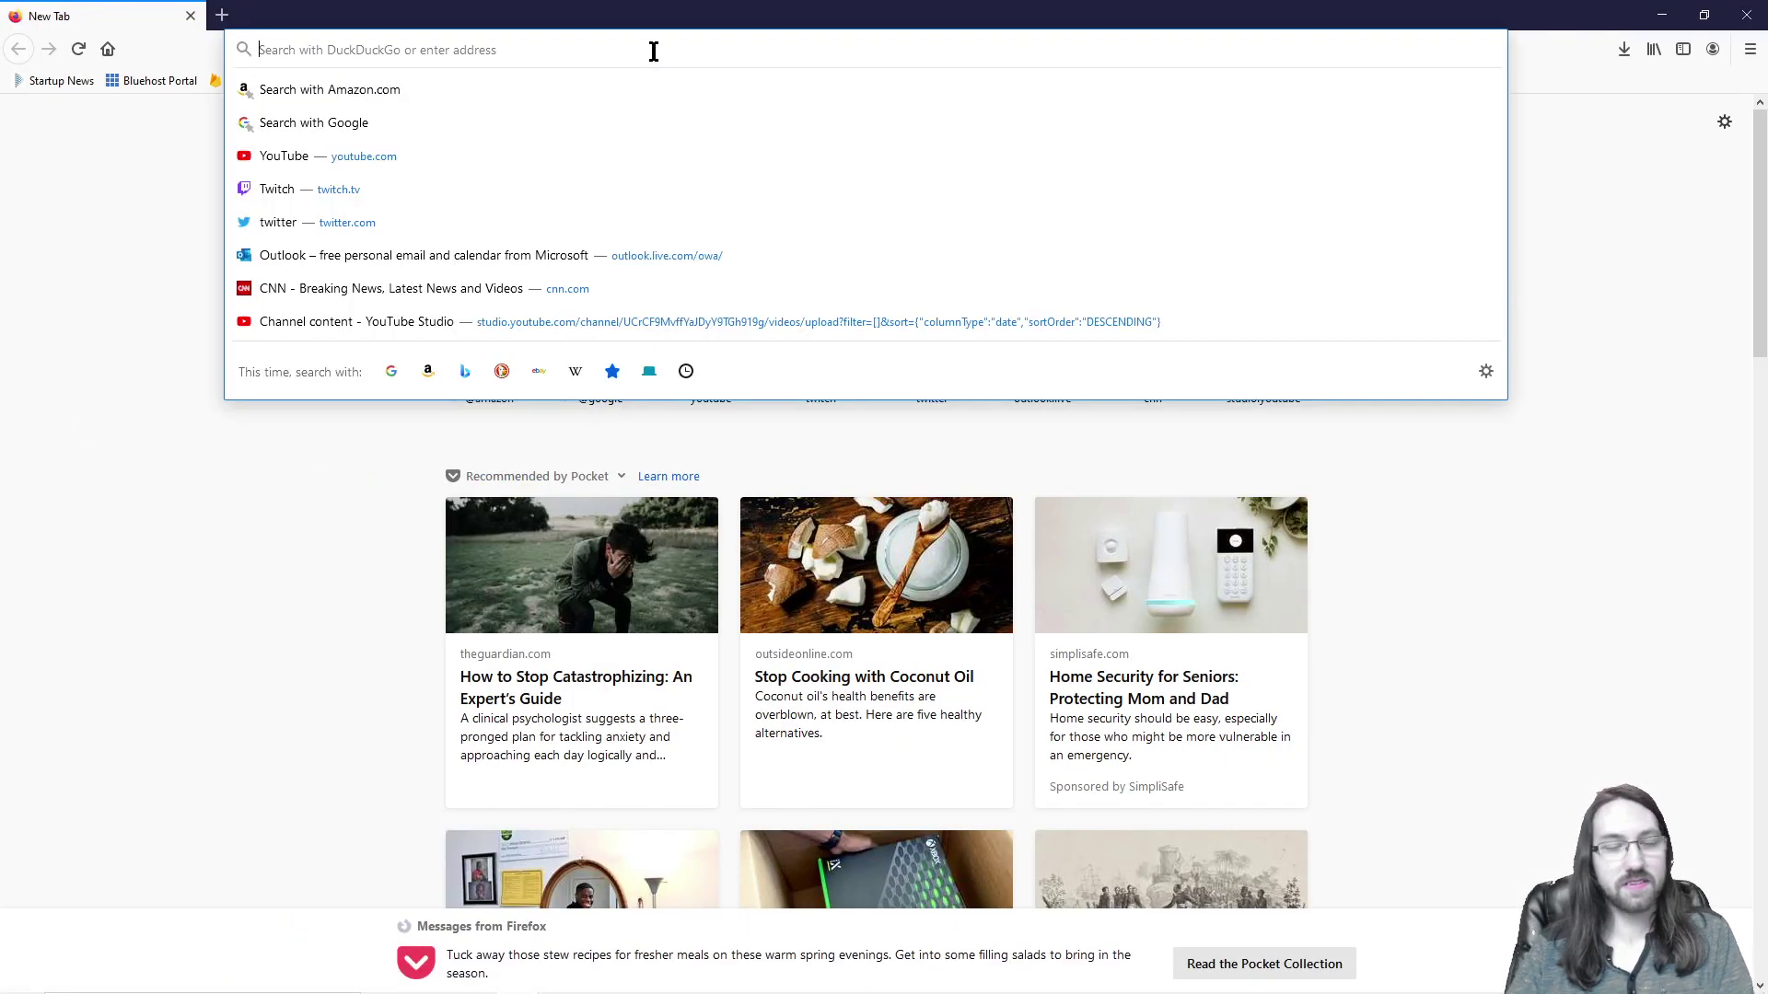
pyautogui.write('scr')
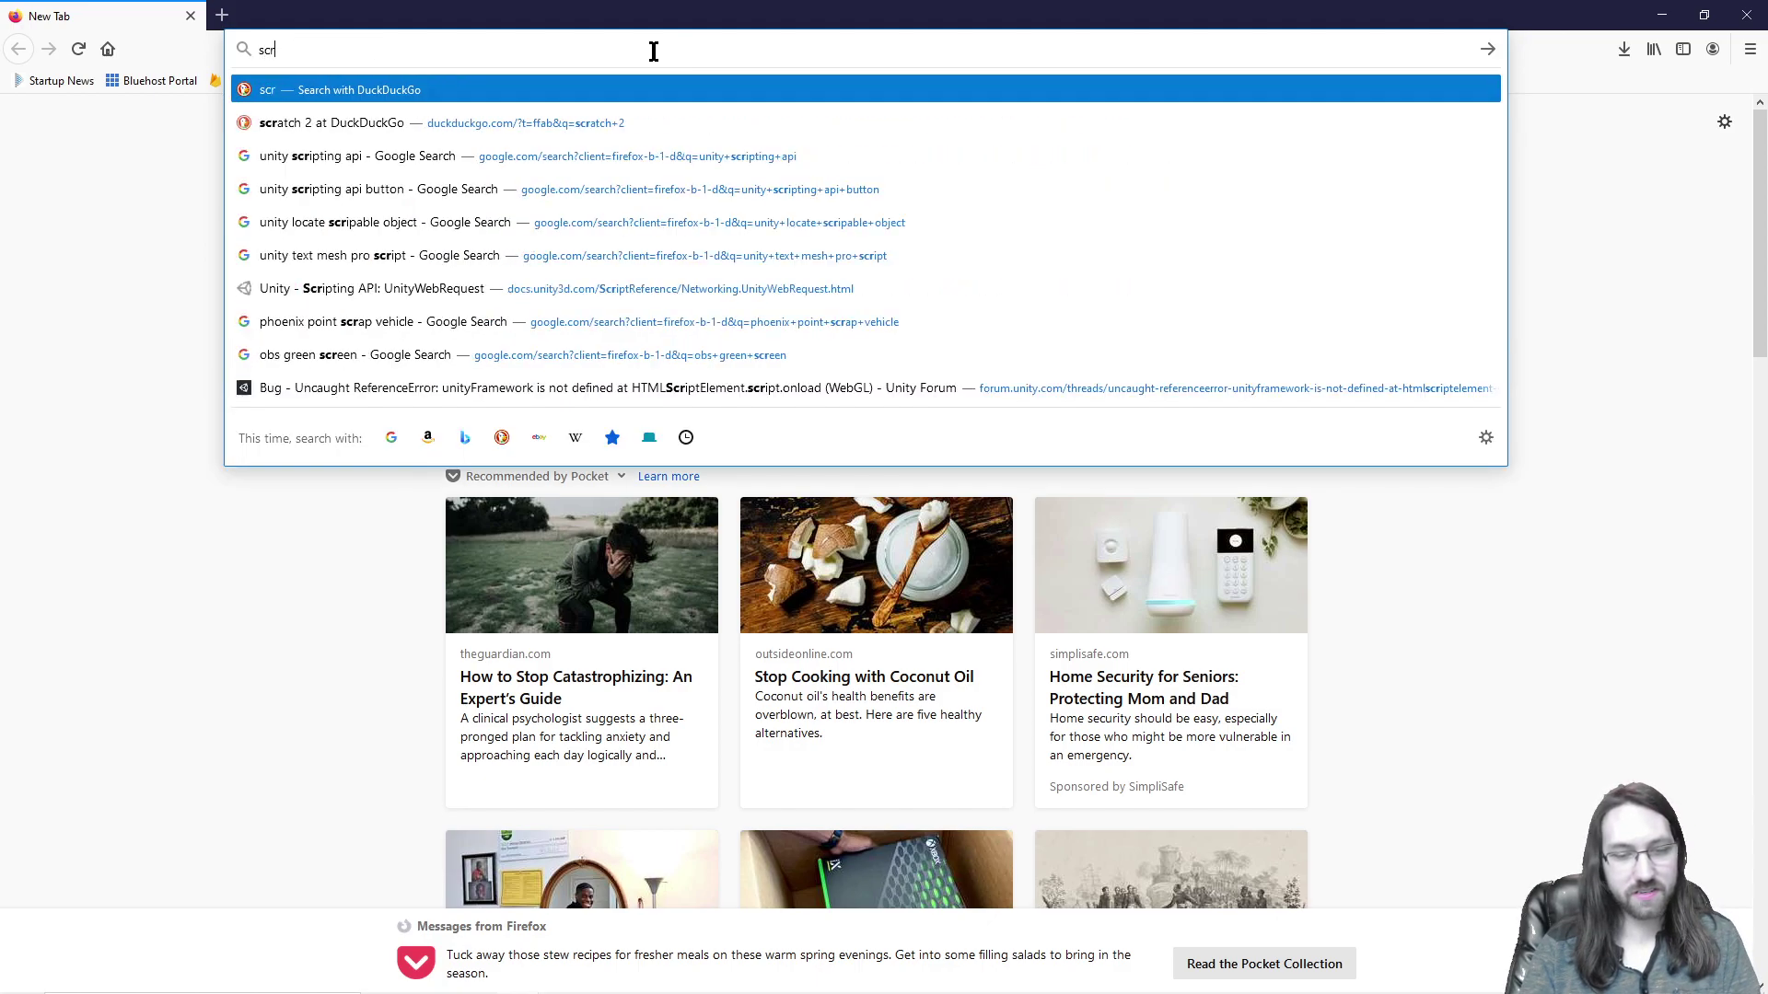
pyautogui.write('atch+2')
pyautogui.press('Down')
pyautogui.press('Return')
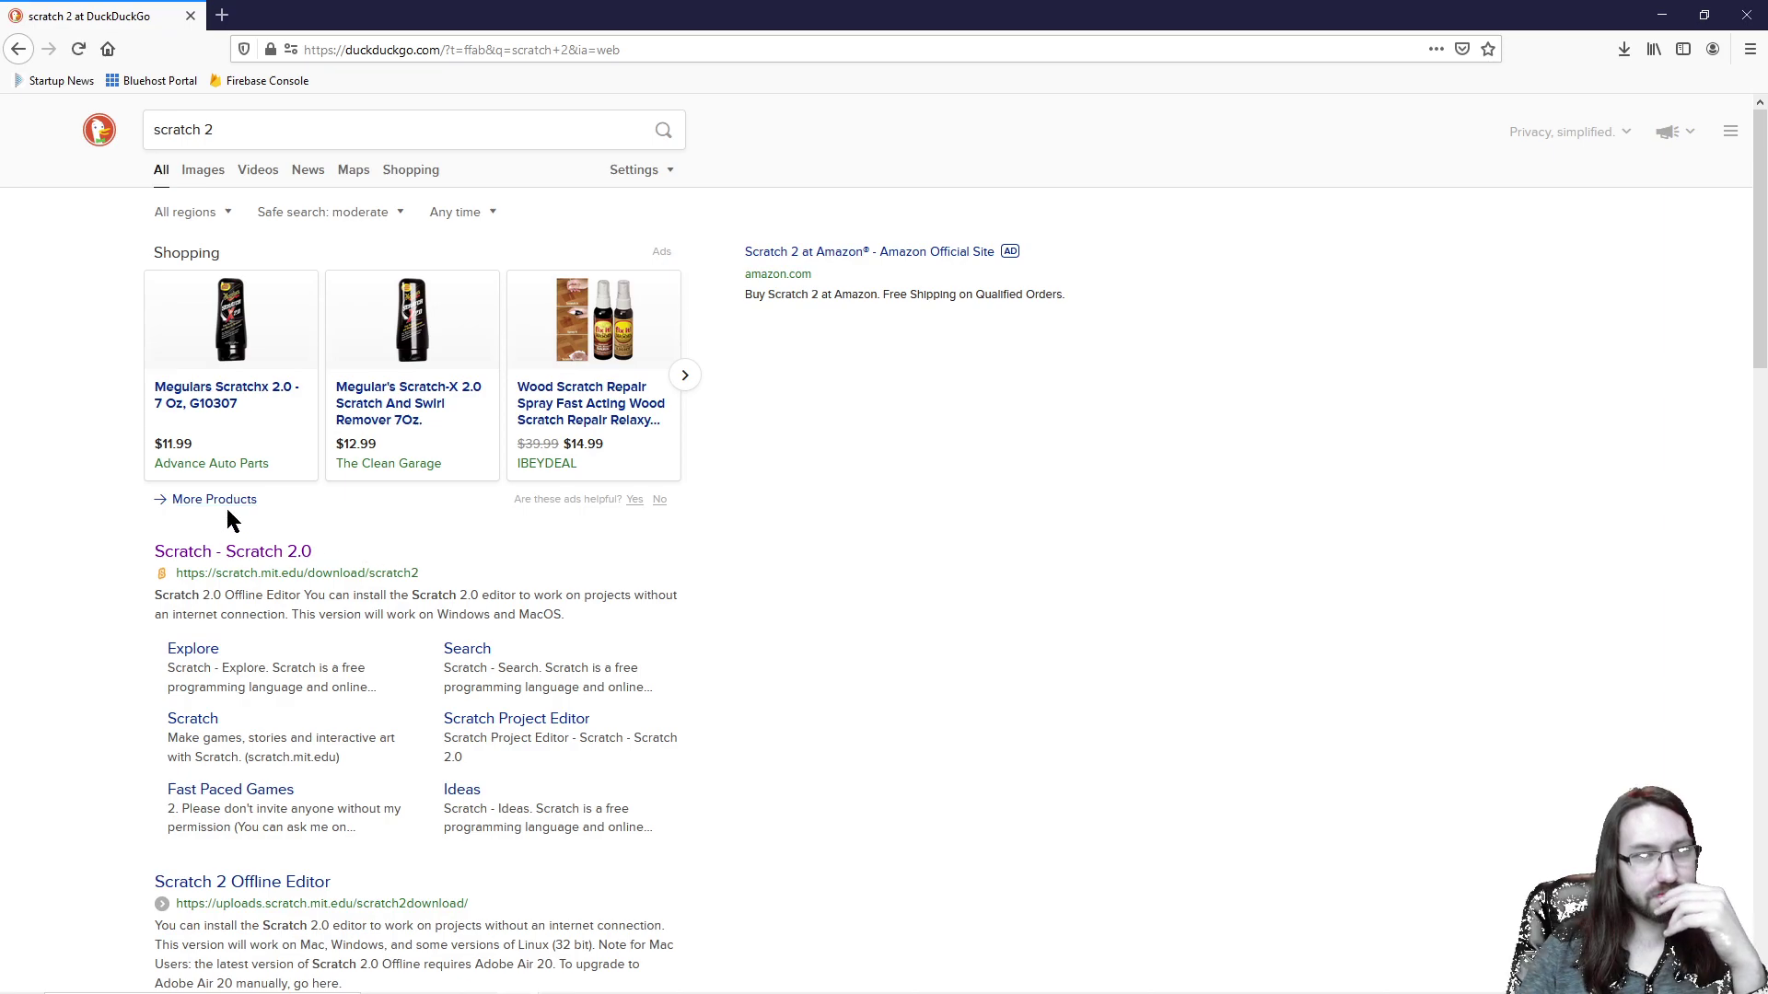
# Step: Check the Scratch 2.0 offline editor page, return, and show image results
pyautogui.click(278, 555)
pyautogui.scroll(-3, 824, 483)
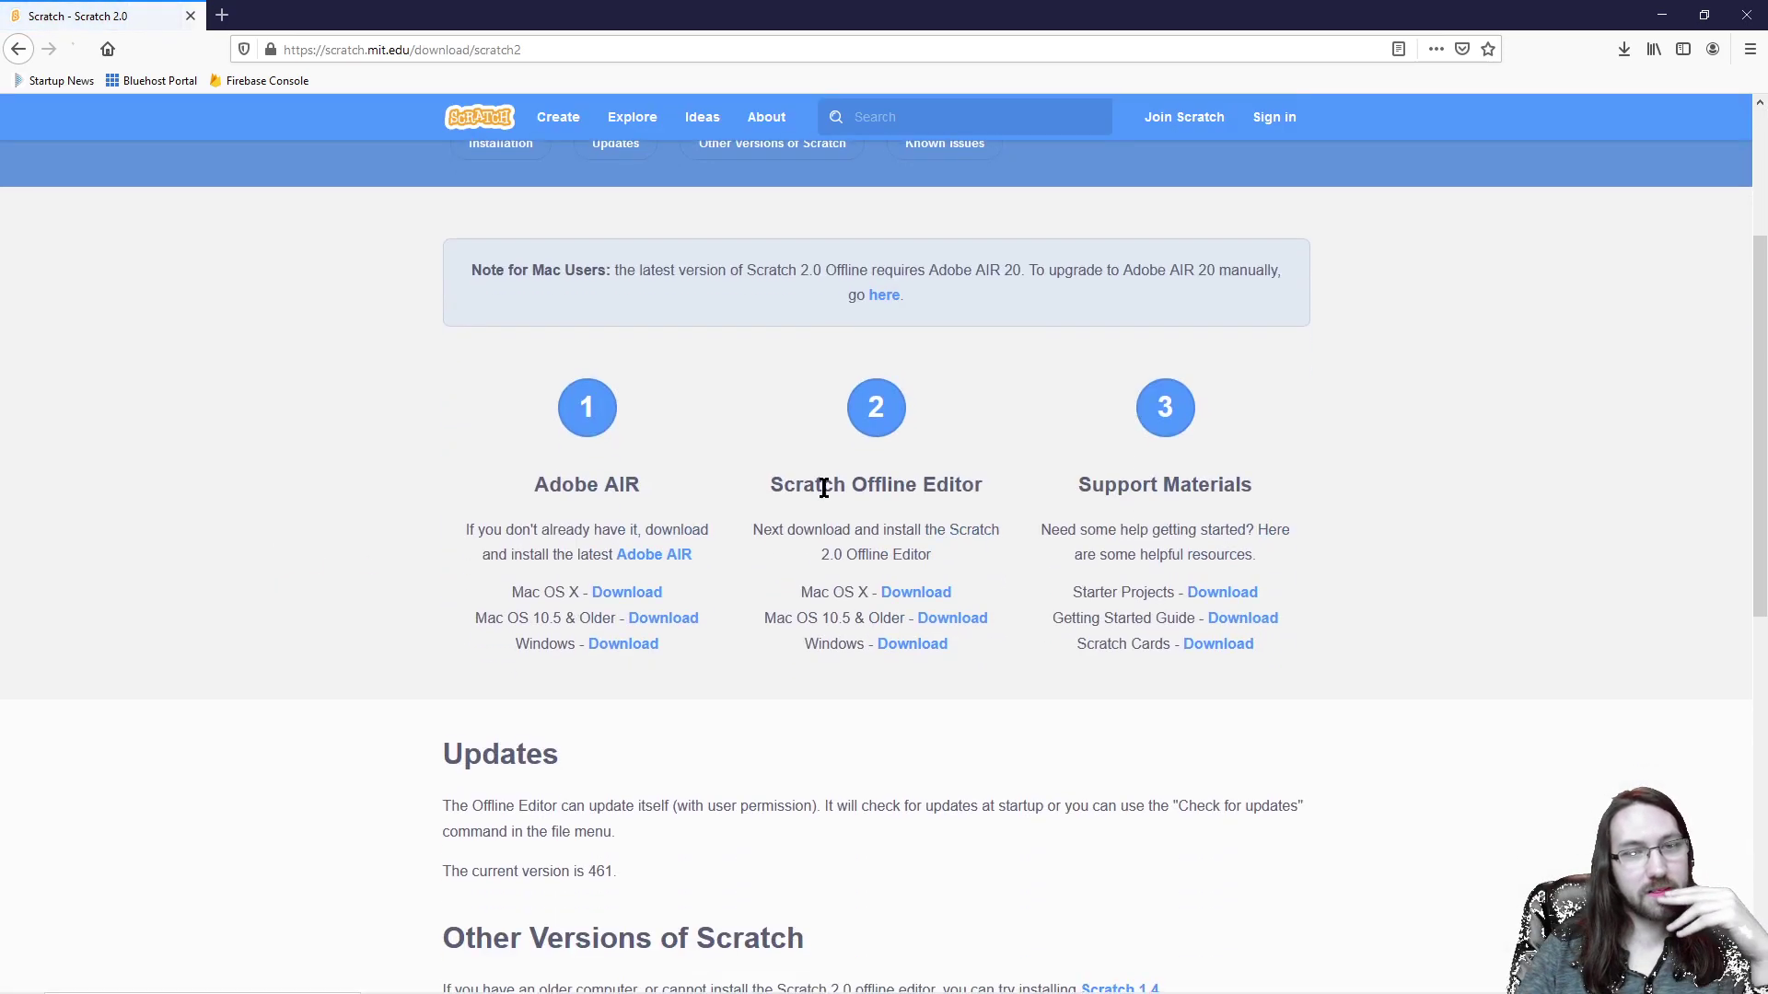
pyautogui.scroll(2, 764, 447)
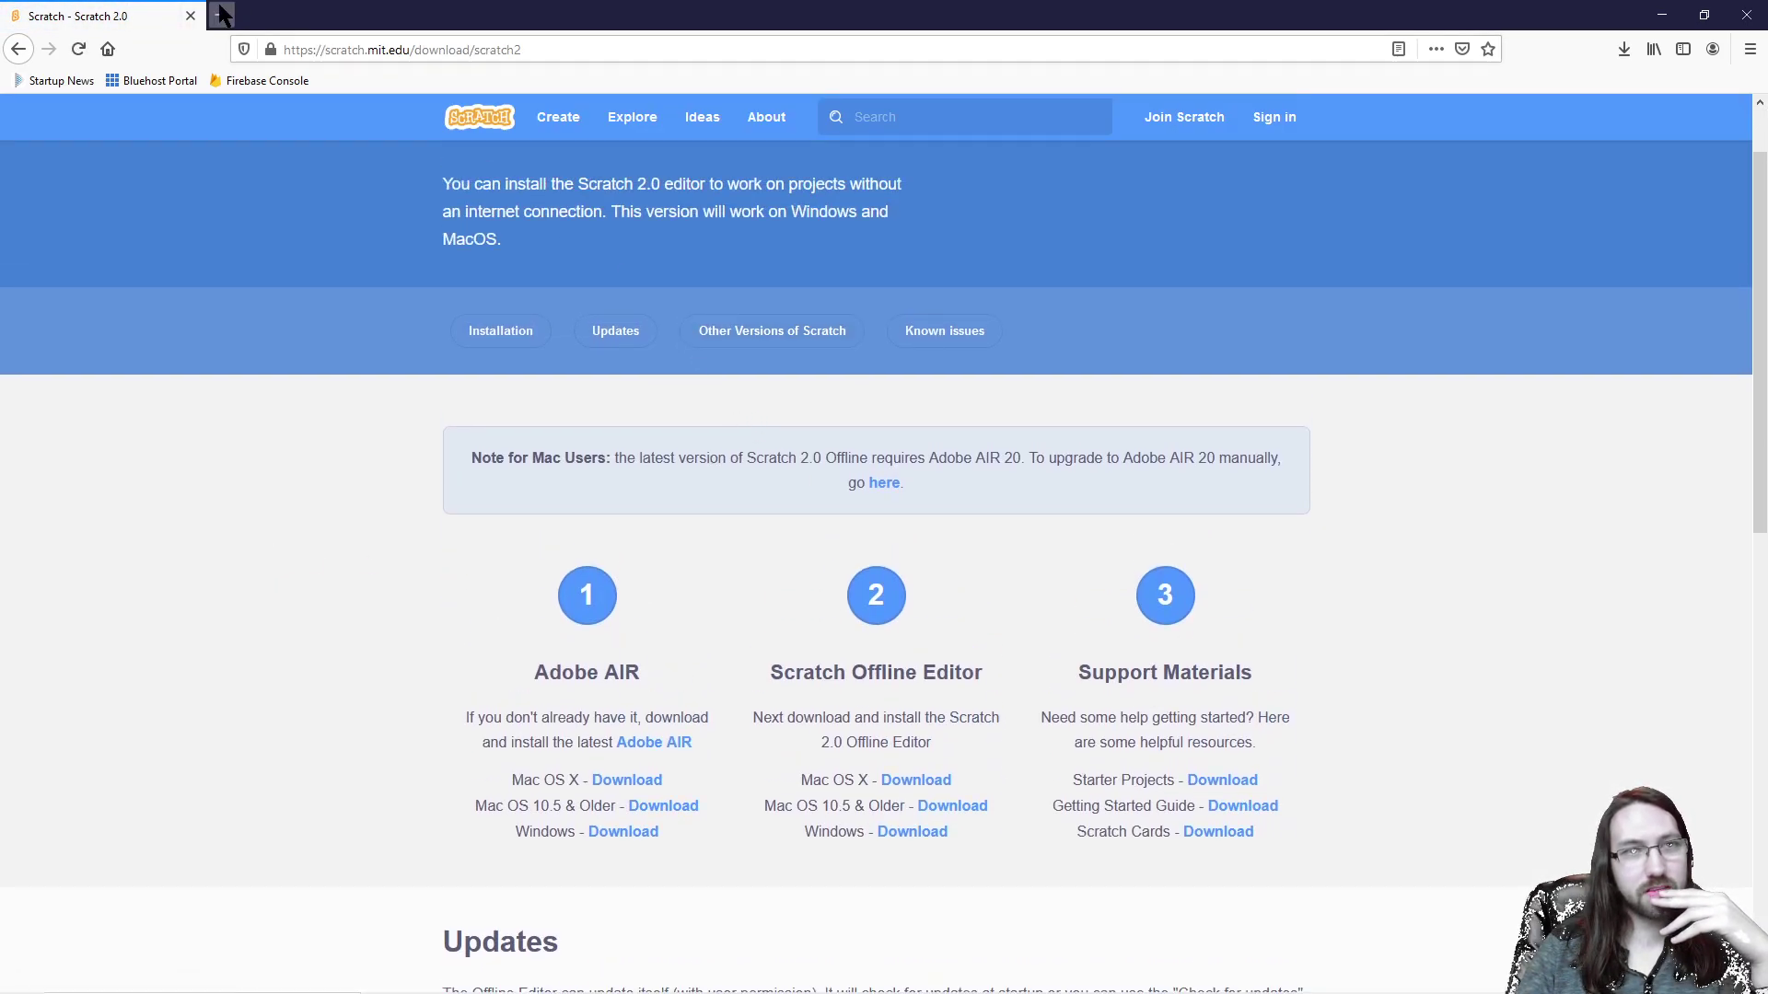
pyautogui.click(23, 52)
pyautogui.click(202, 170)
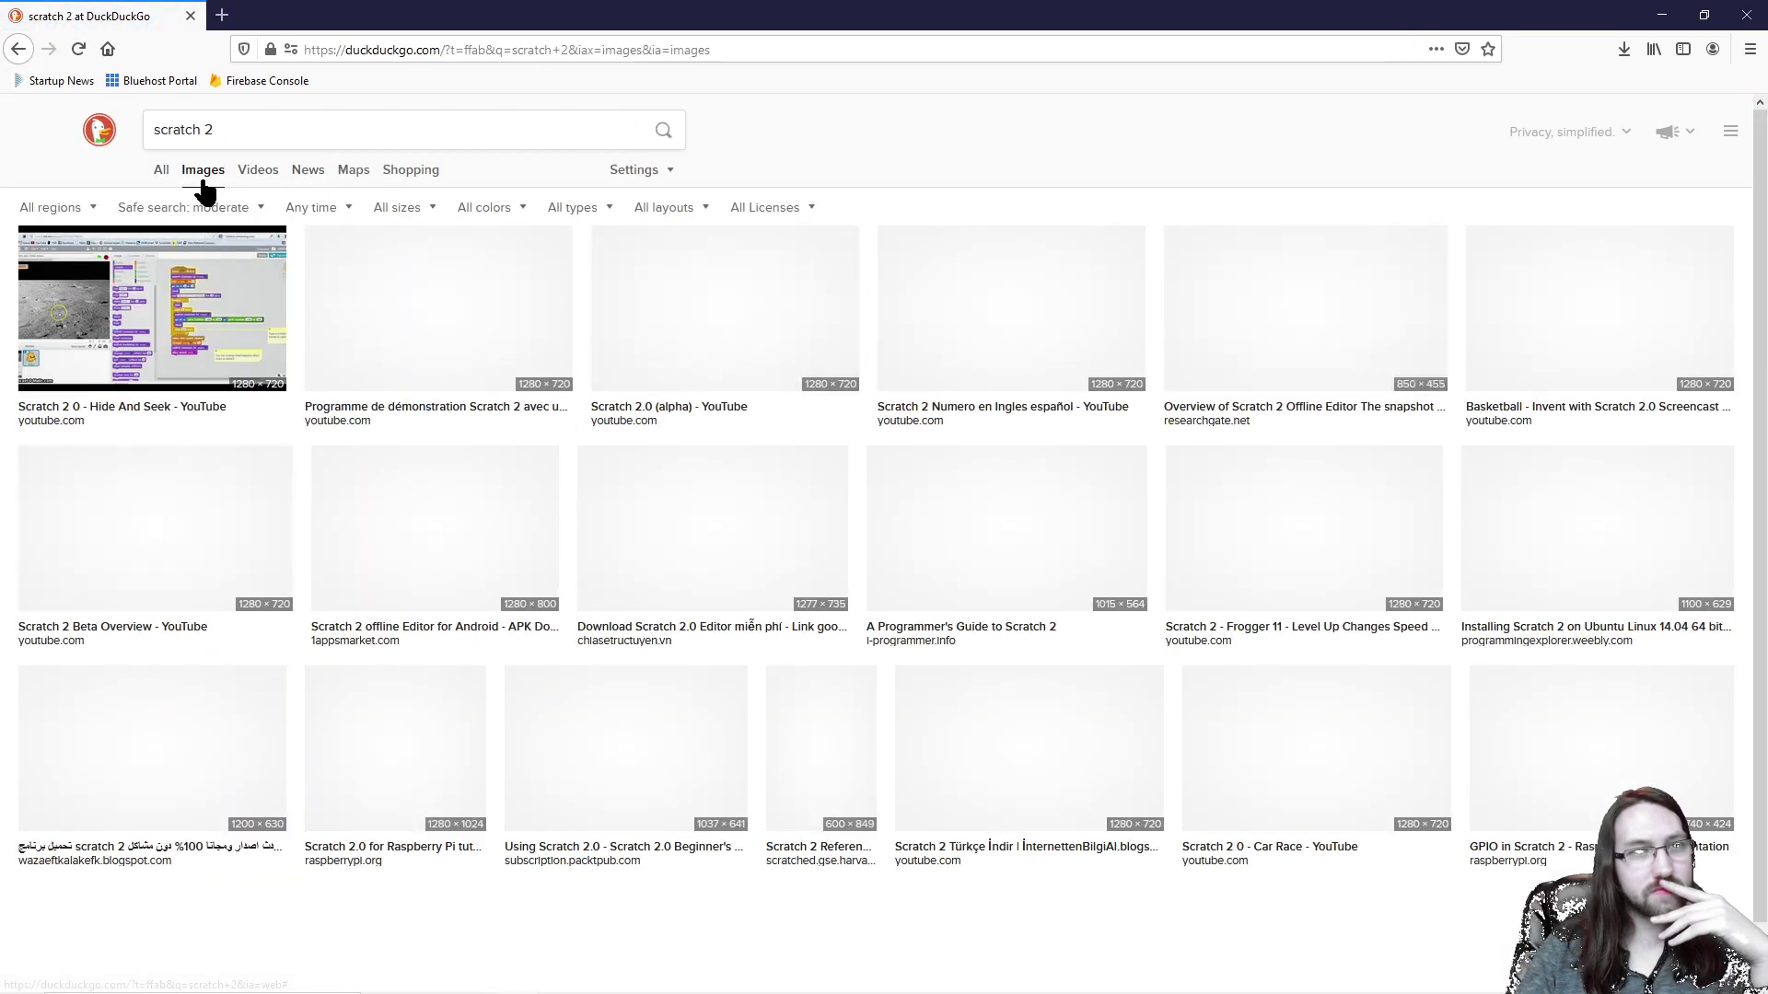
# Step: Preview the Hide And Seek, Using Scratch 2.0, Beta Overview and Numero en Ingles images
pyautogui.click(210, 328)
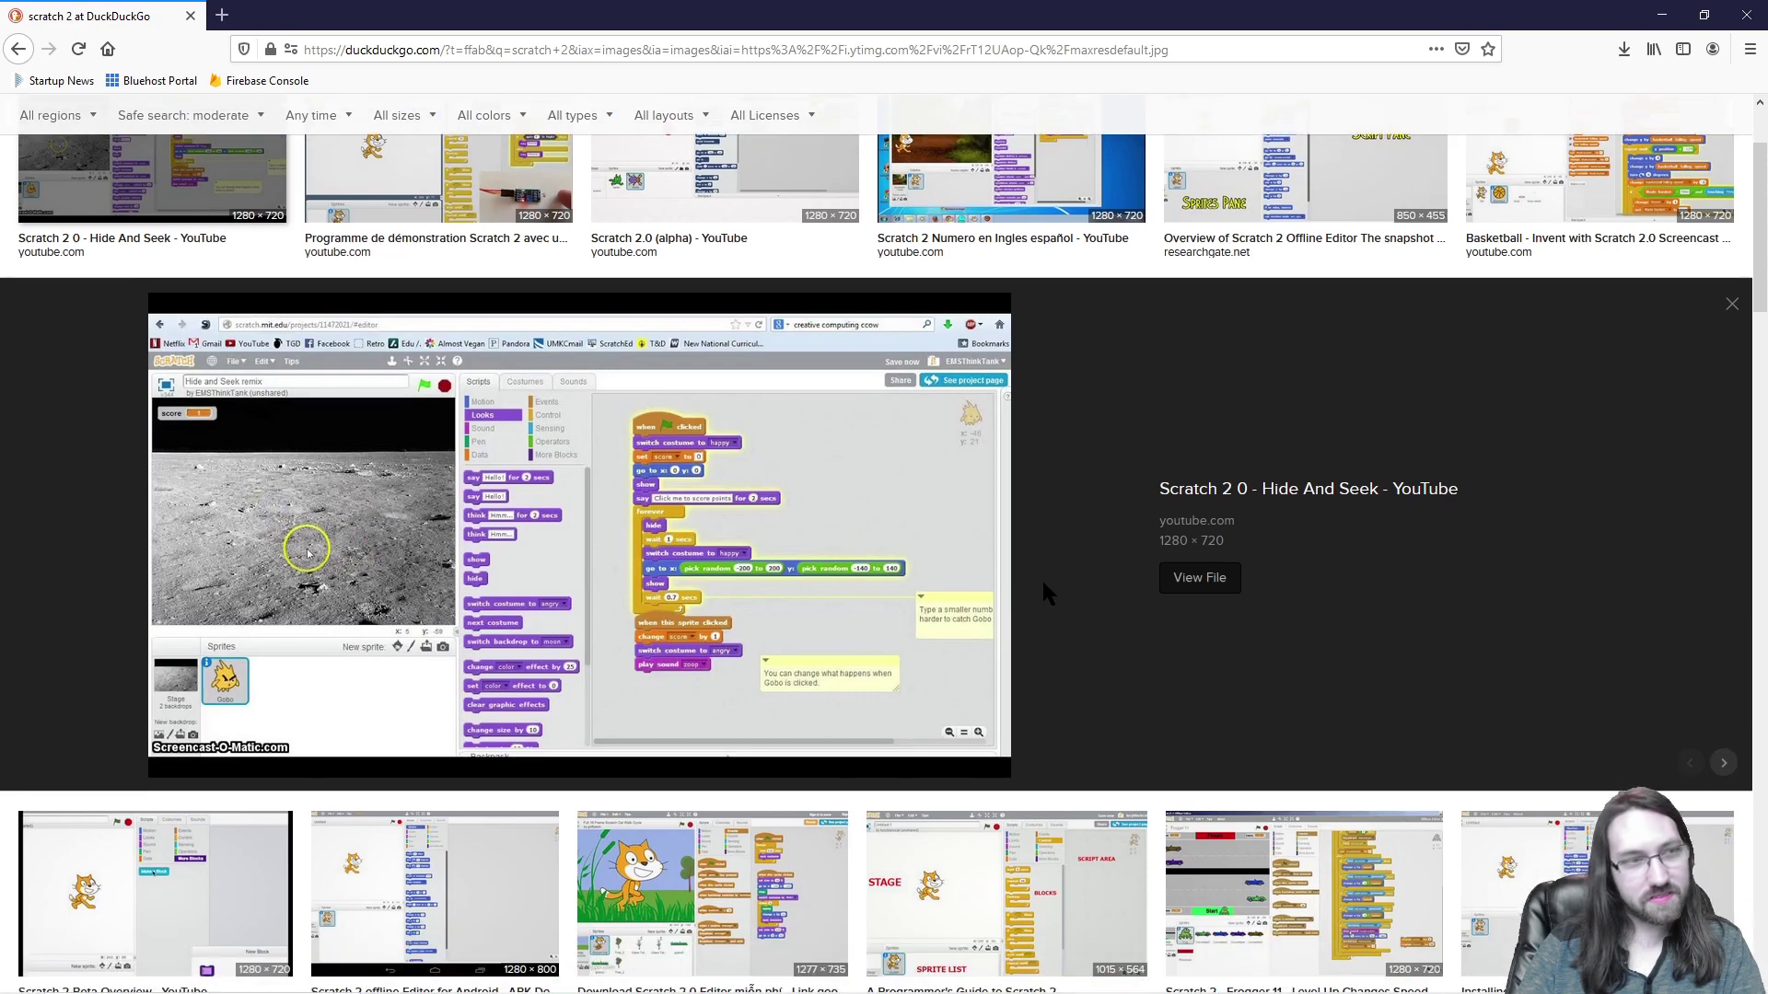
pyautogui.scroll(-5, 1036, 557)
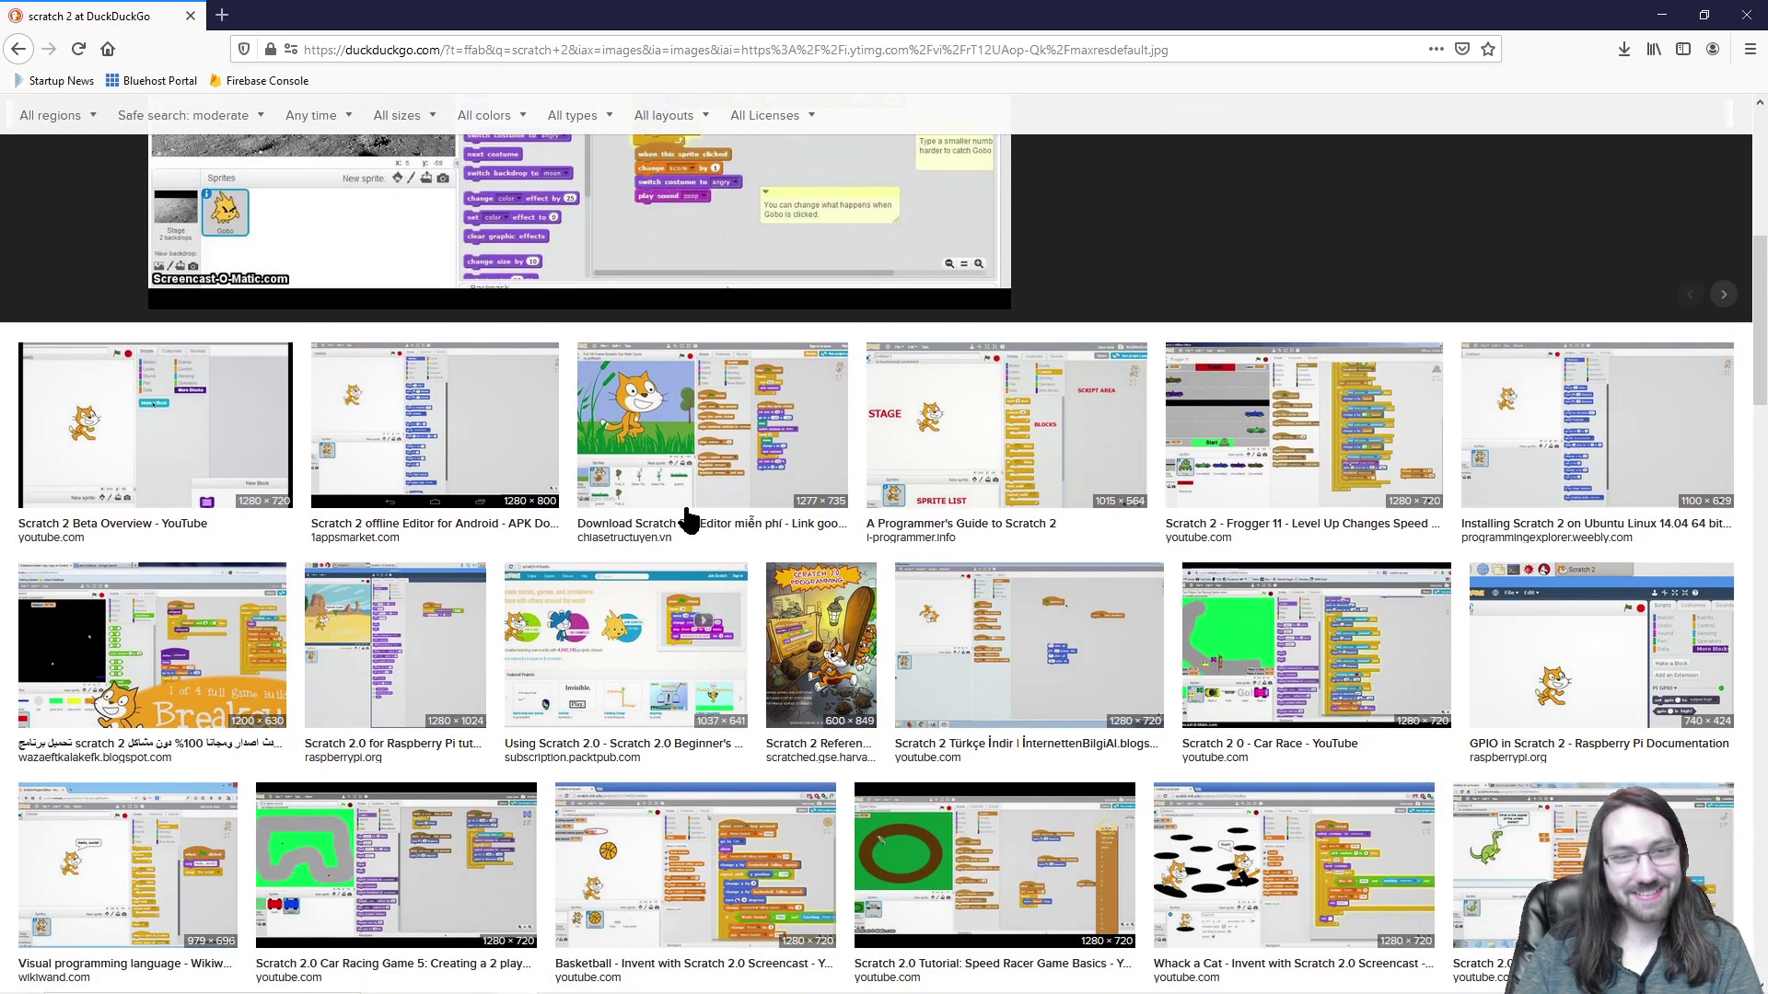
pyautogui.scroll(-1, 636, 593)
pyautogui.click(622, 580)
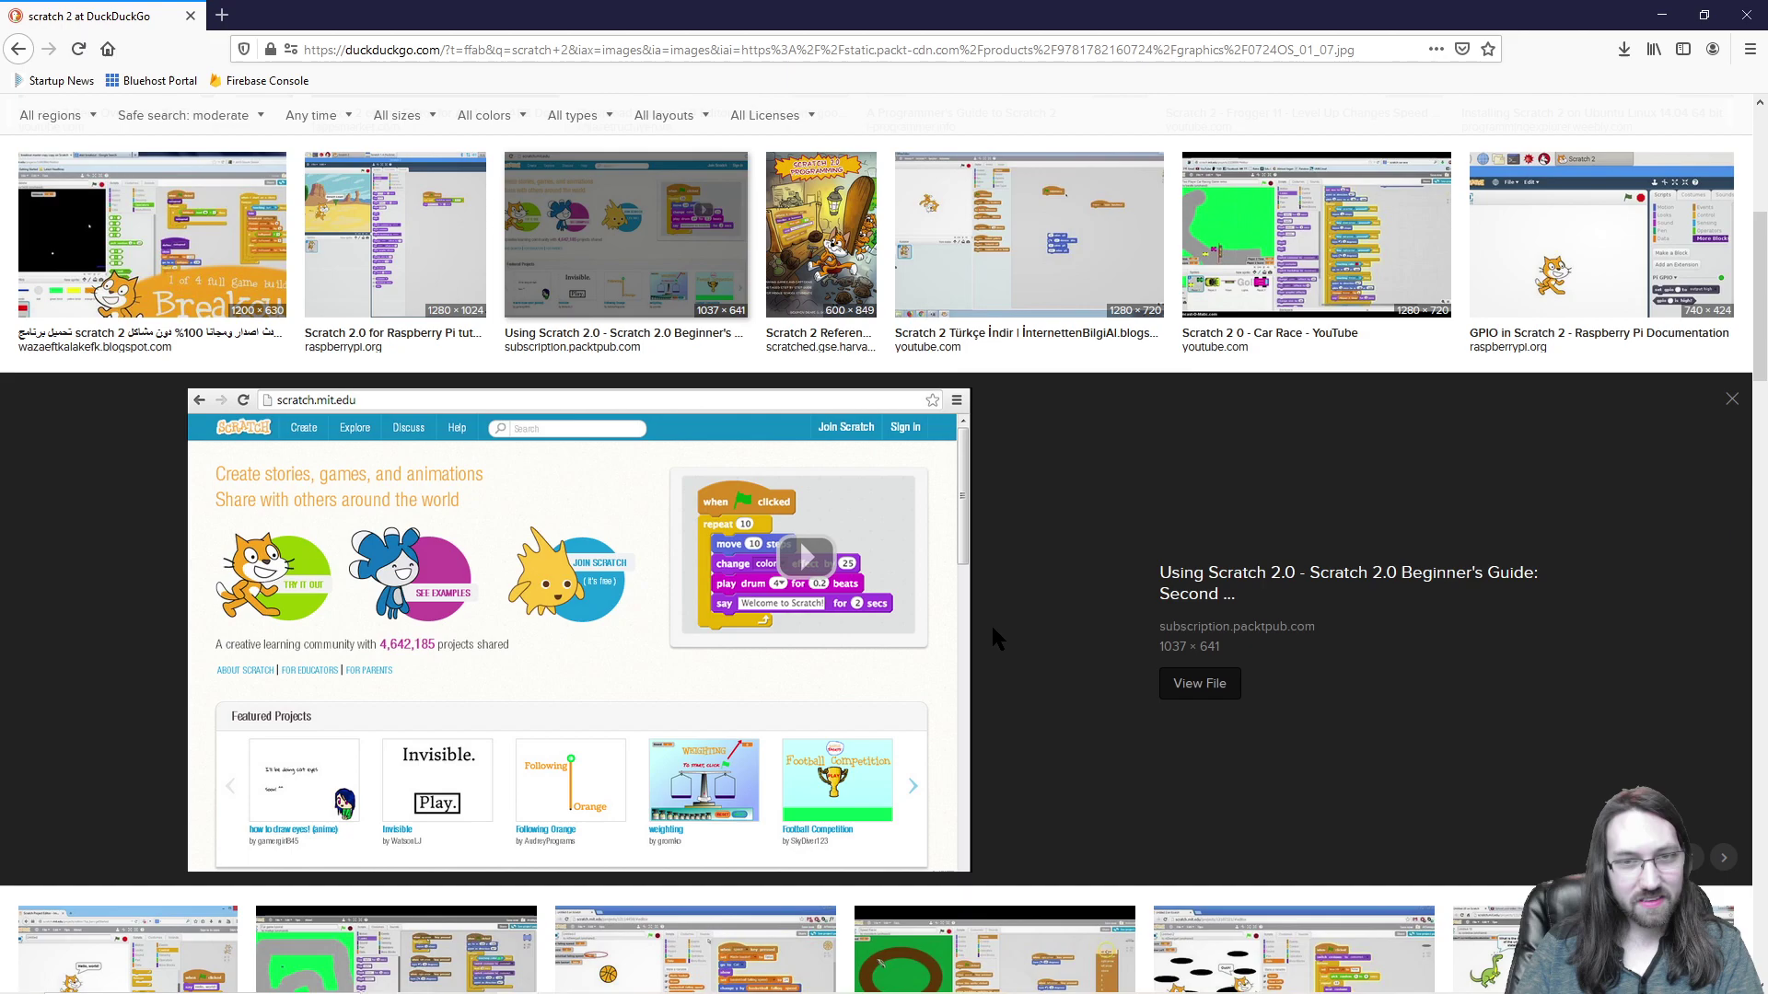
pyautogui.scroll(3, 991, 622)
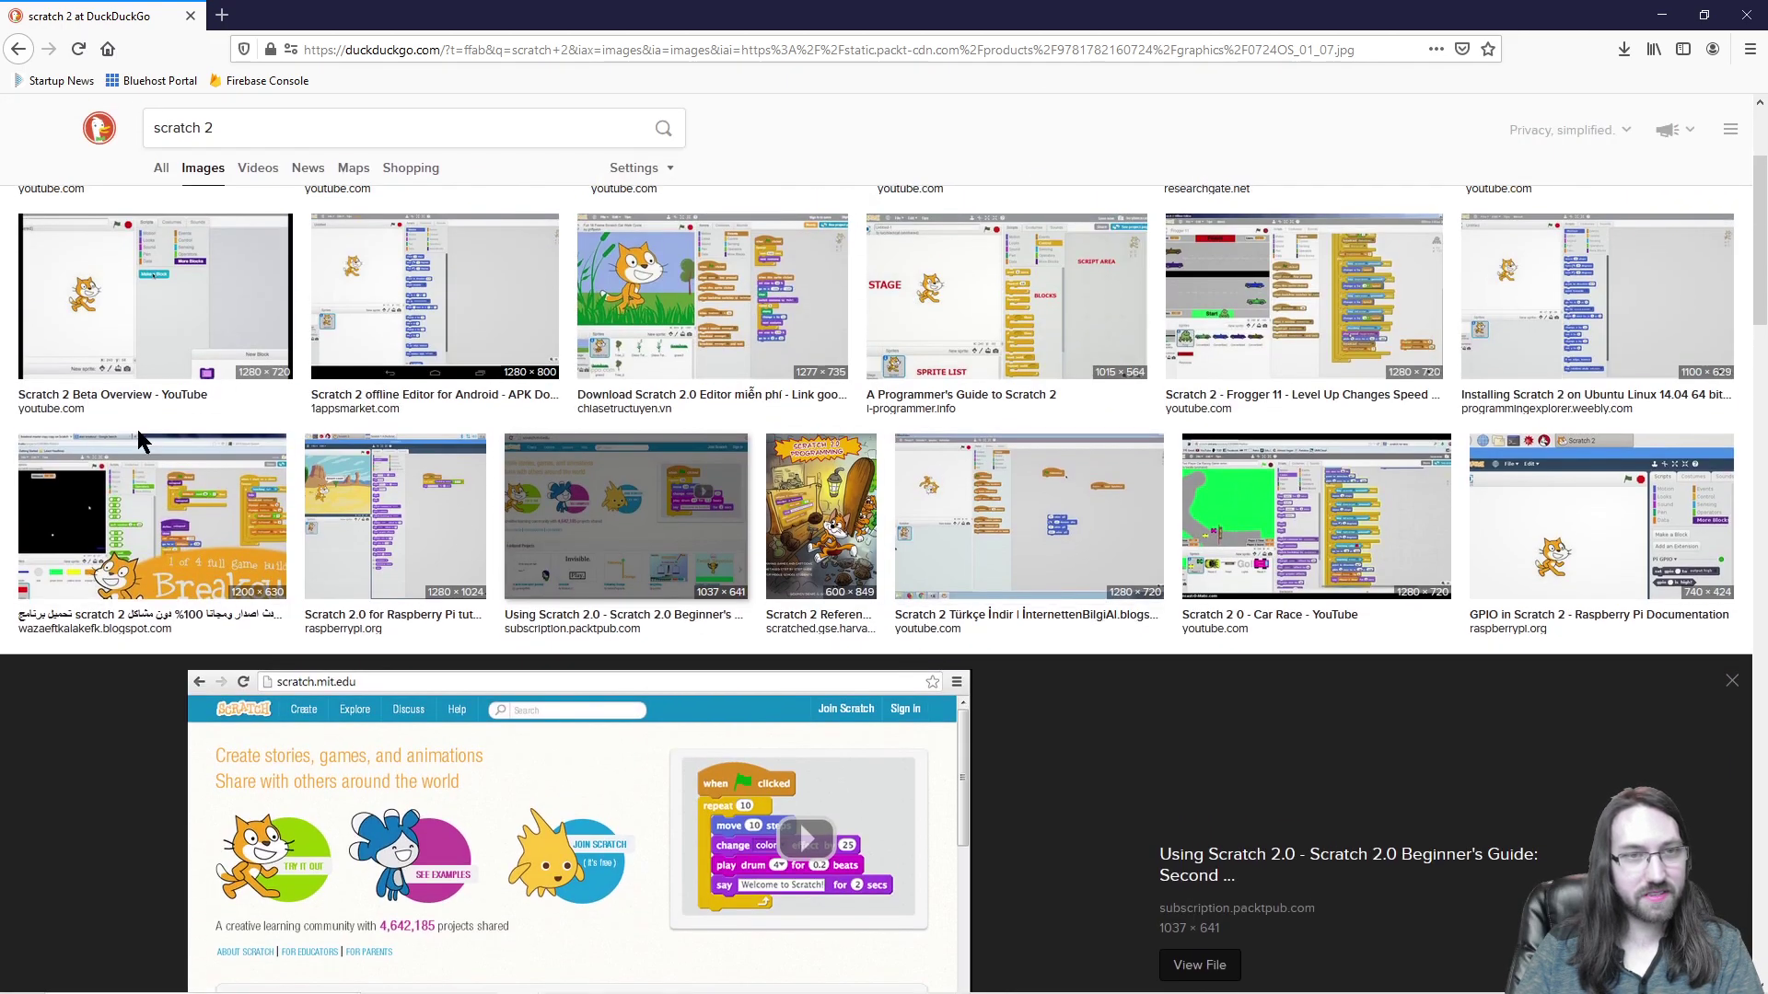
pyautogui.scroll(2, 171, 534)
pyautogui.click(166, 433)
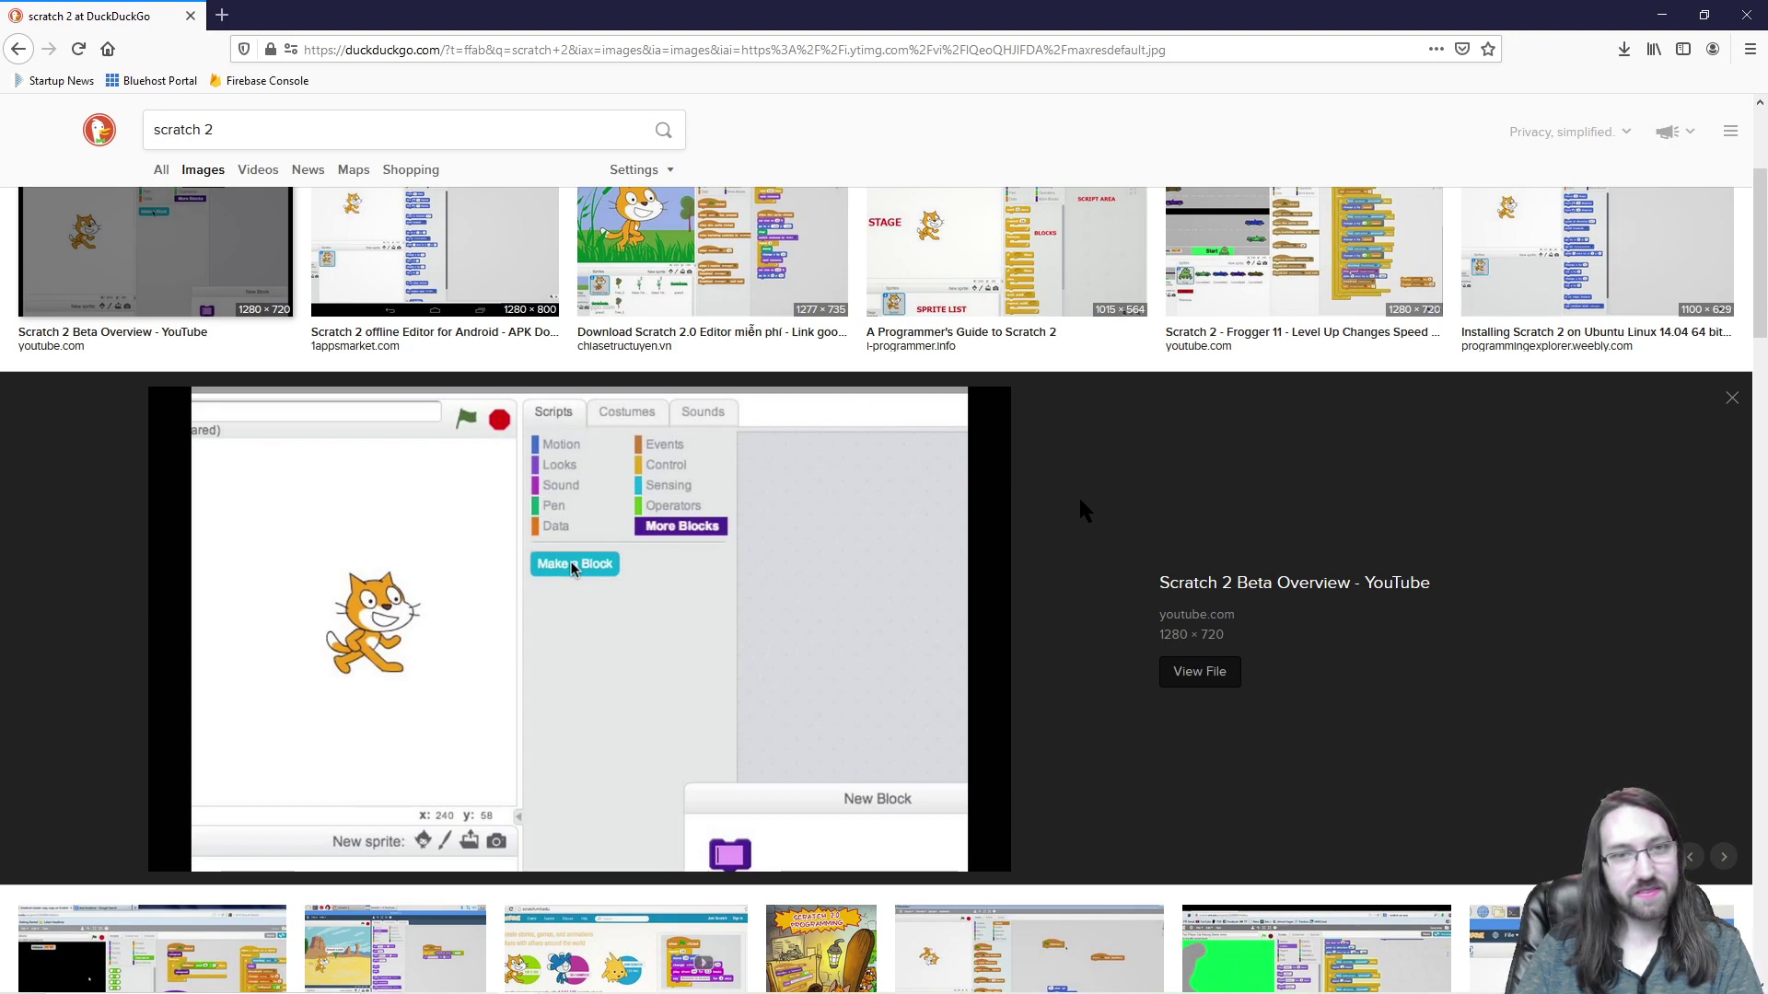
pyautogui.scroll(3, 1079, 495)
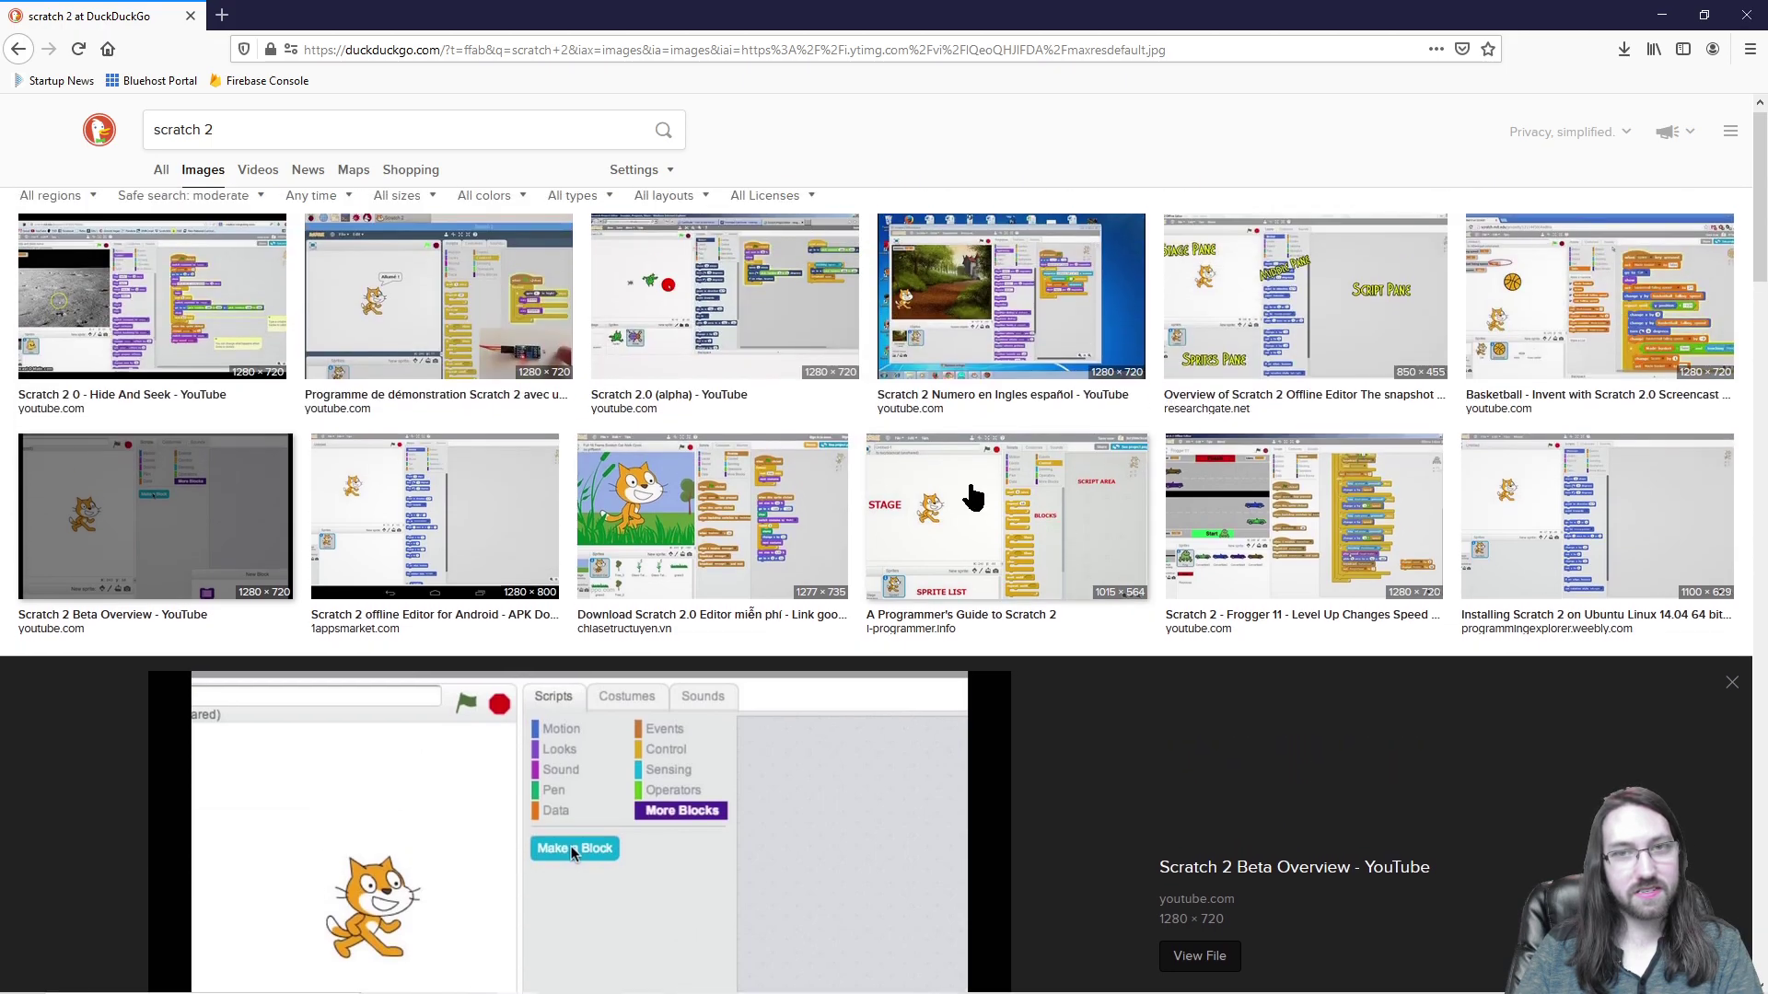
pyautogui.click(953, 300)
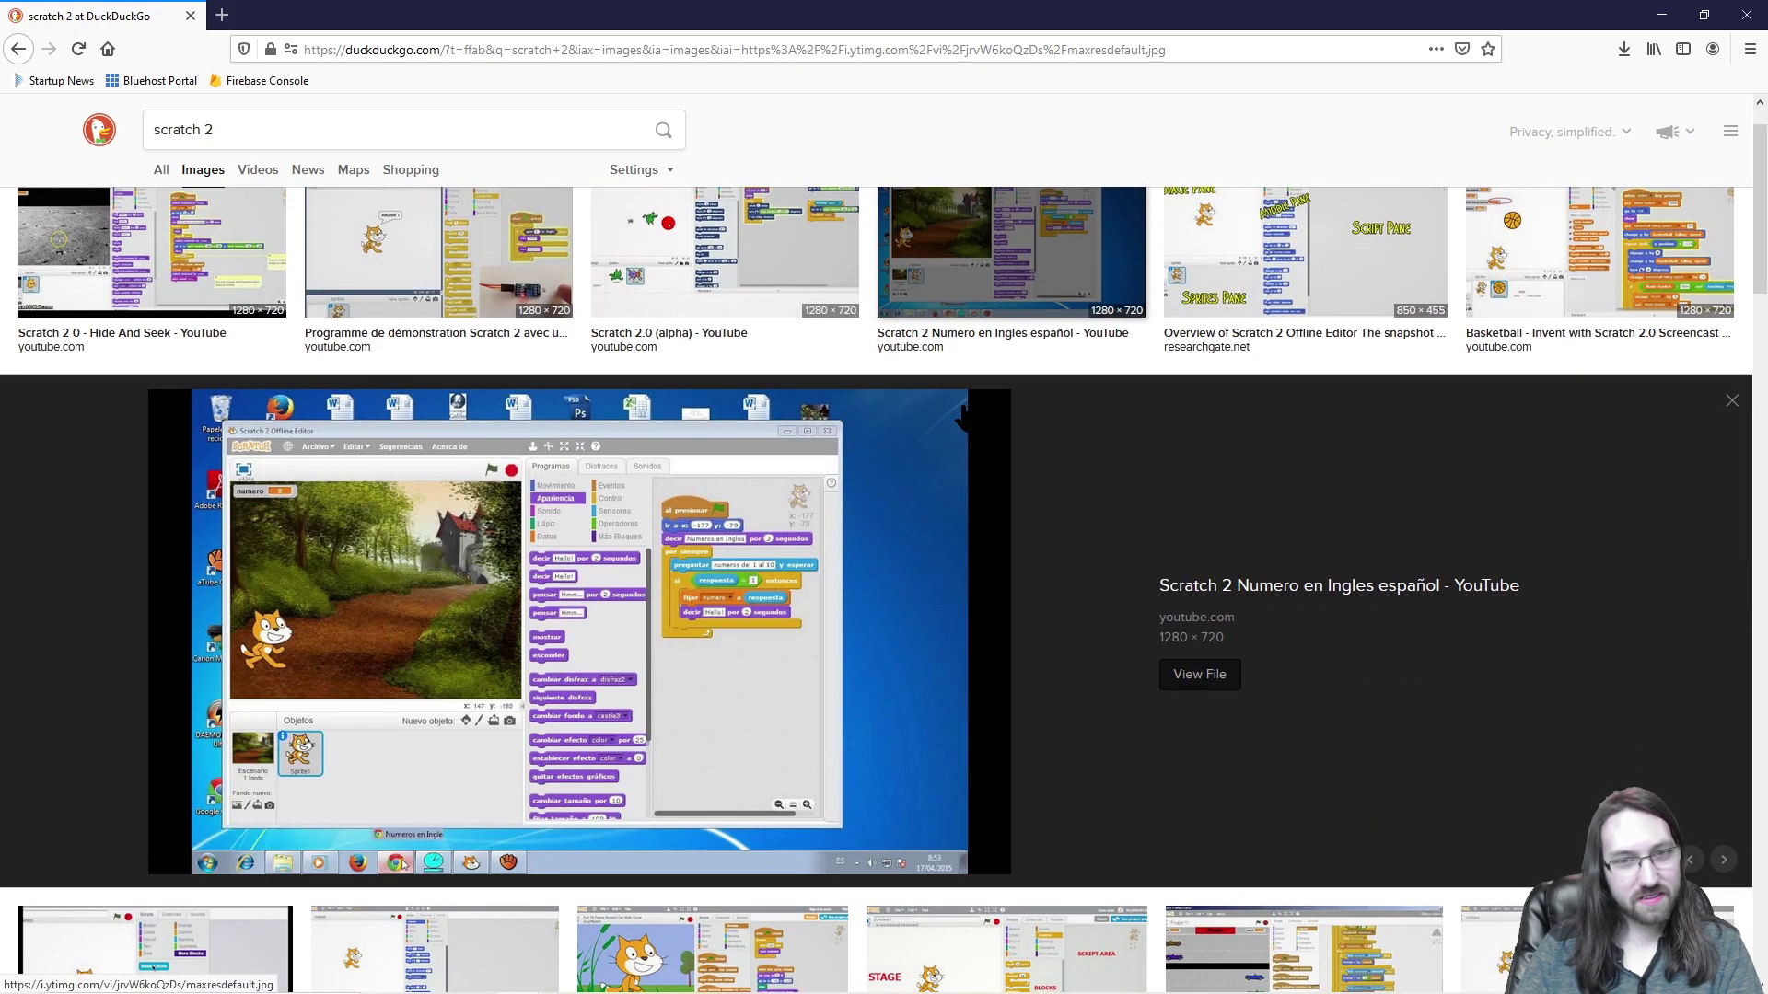
# Step: Preview the Car Racing Game 5 and 2-Player Combat Game images, then trim the query
pyautogui.scroll(-1, 580, 589)
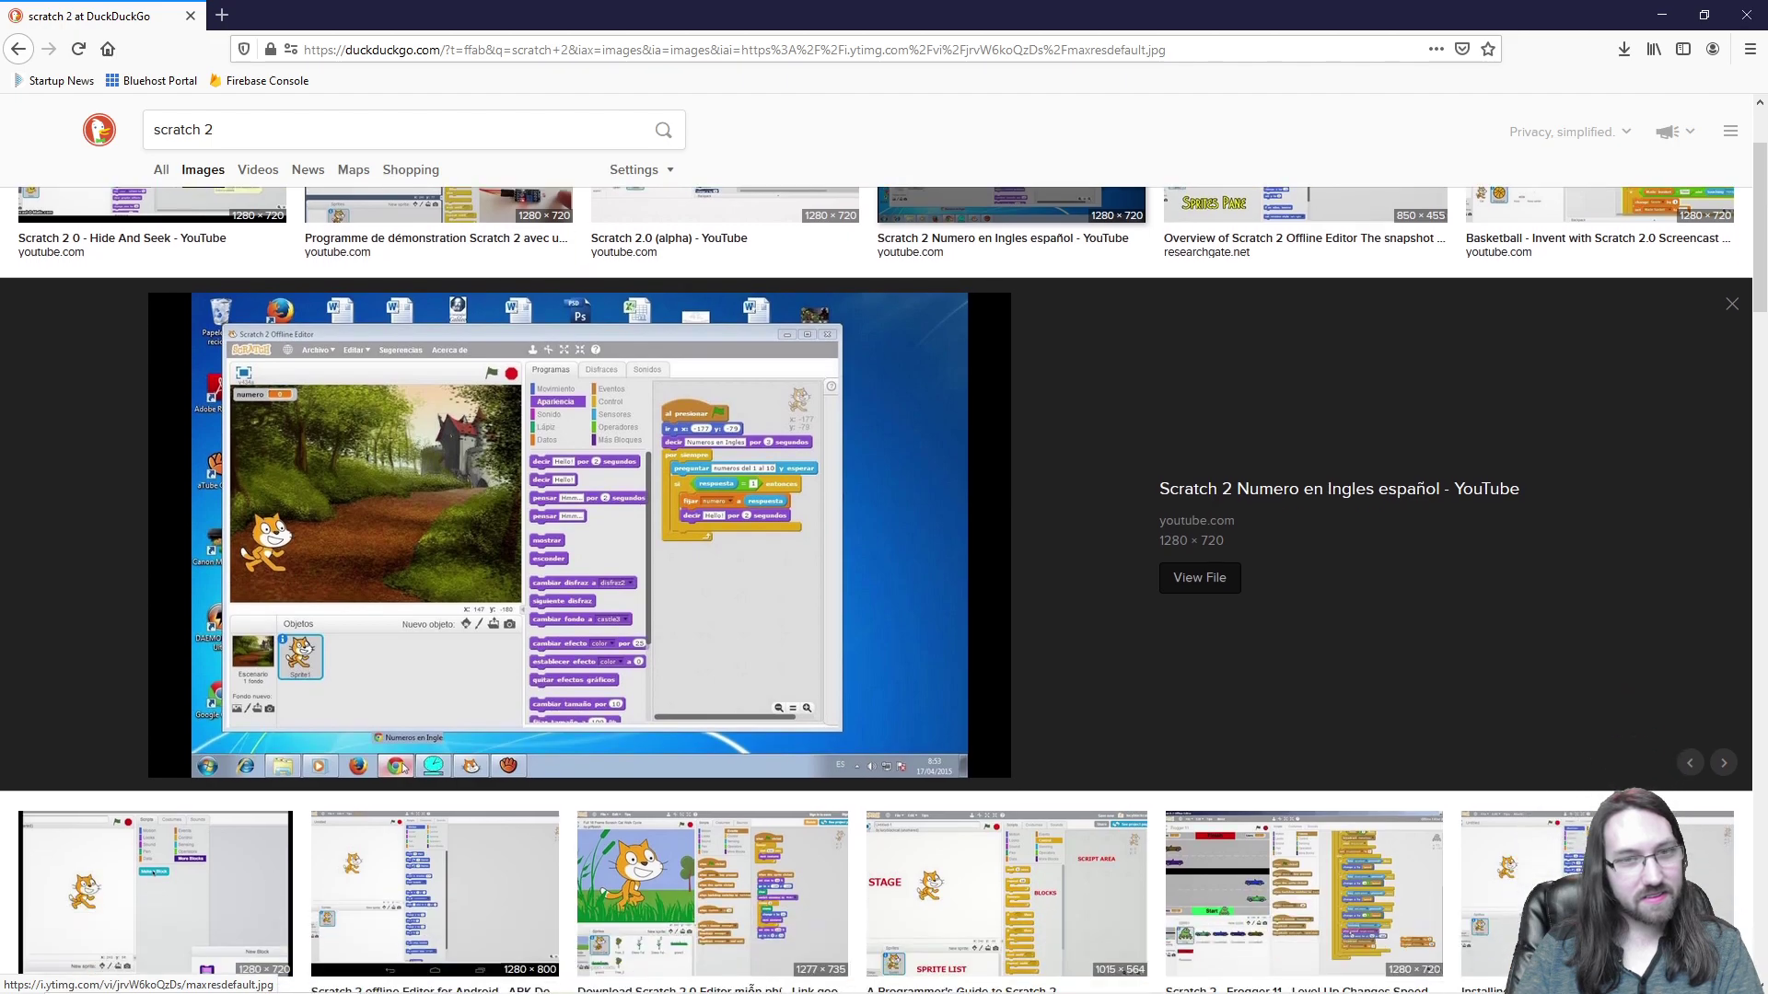
pyautogui.scroll(-5, 233, 479)
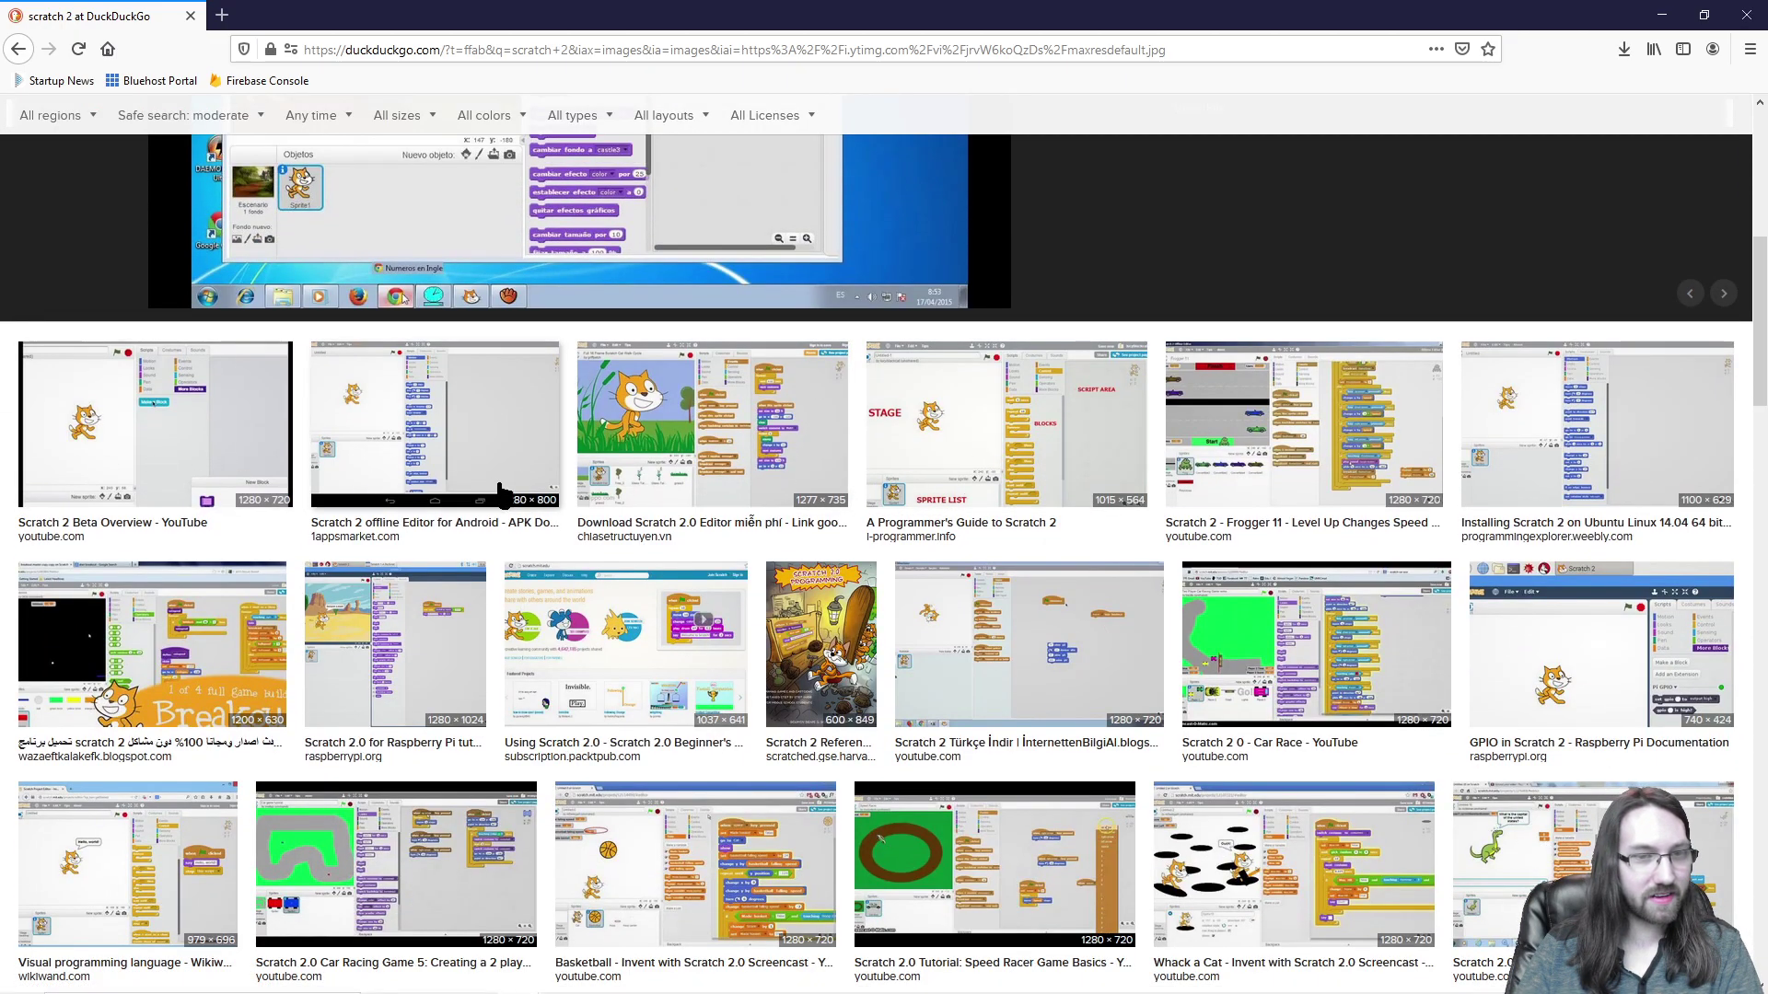
pyautogui.scroll(-2, 368, 552)
pyautogui.click(399, 682)
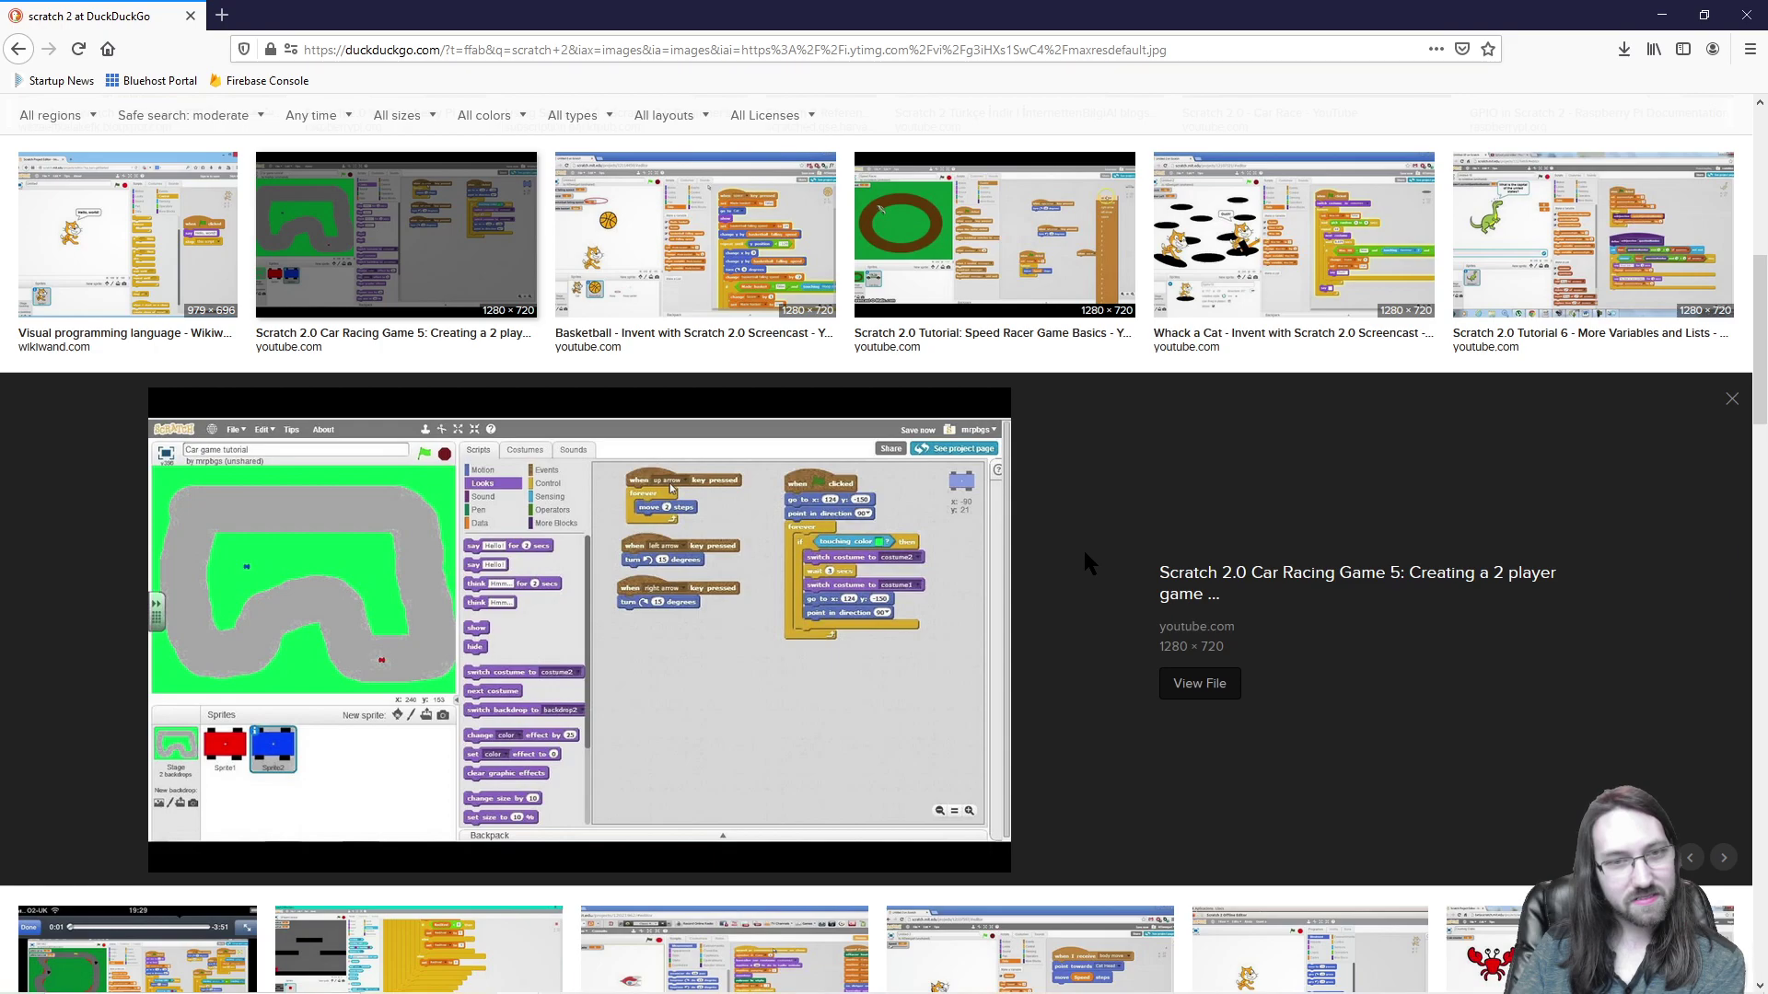
pyautogui.scroll(-5, 1082, 549)
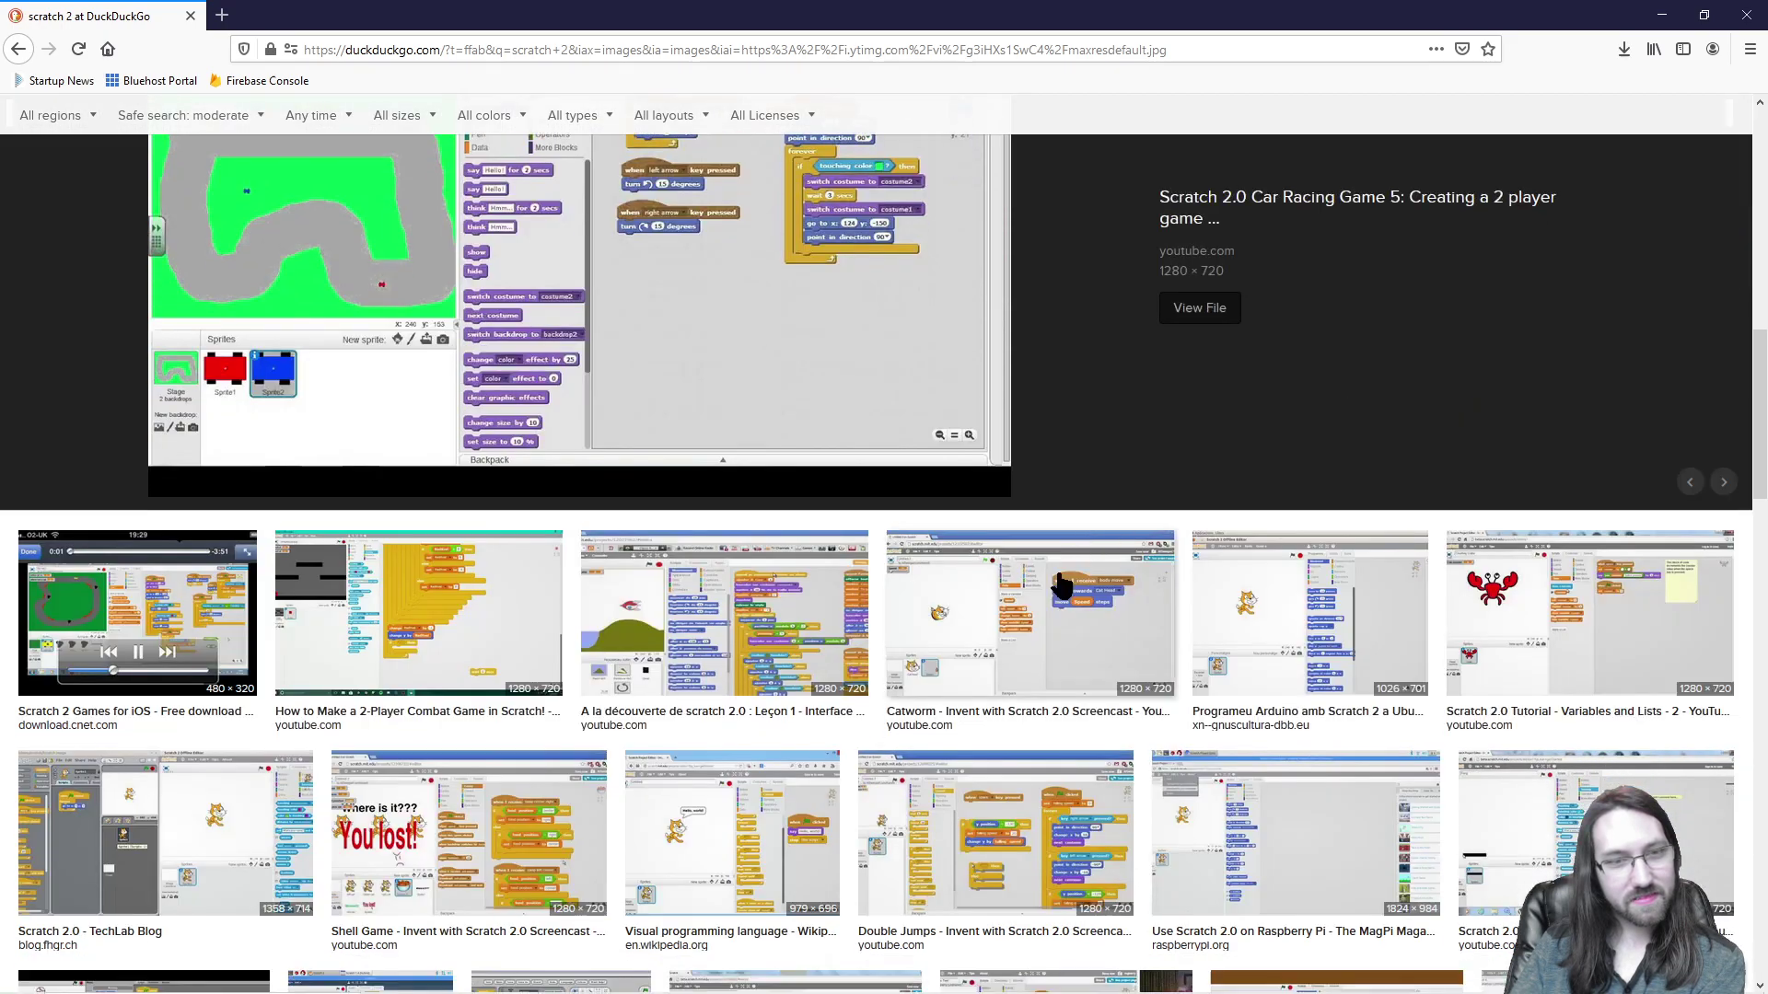
pyautogui.click(469, 671)
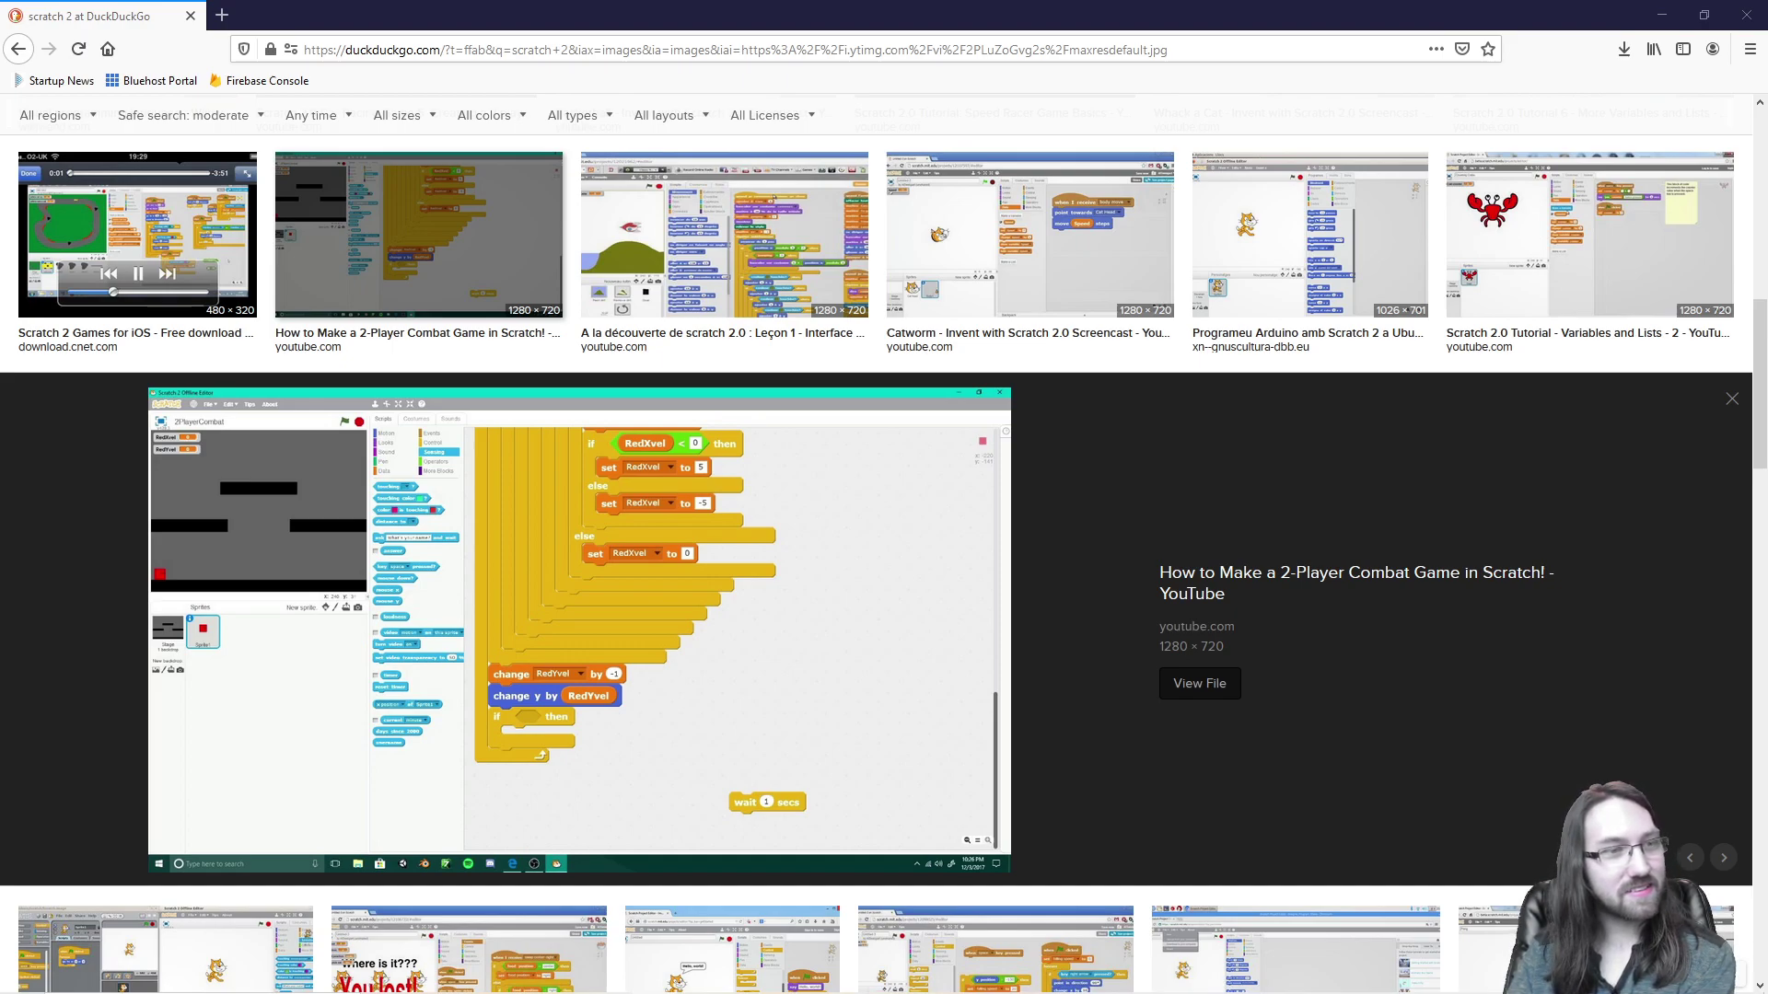
pyautogui.scroll(5, 645, 479)
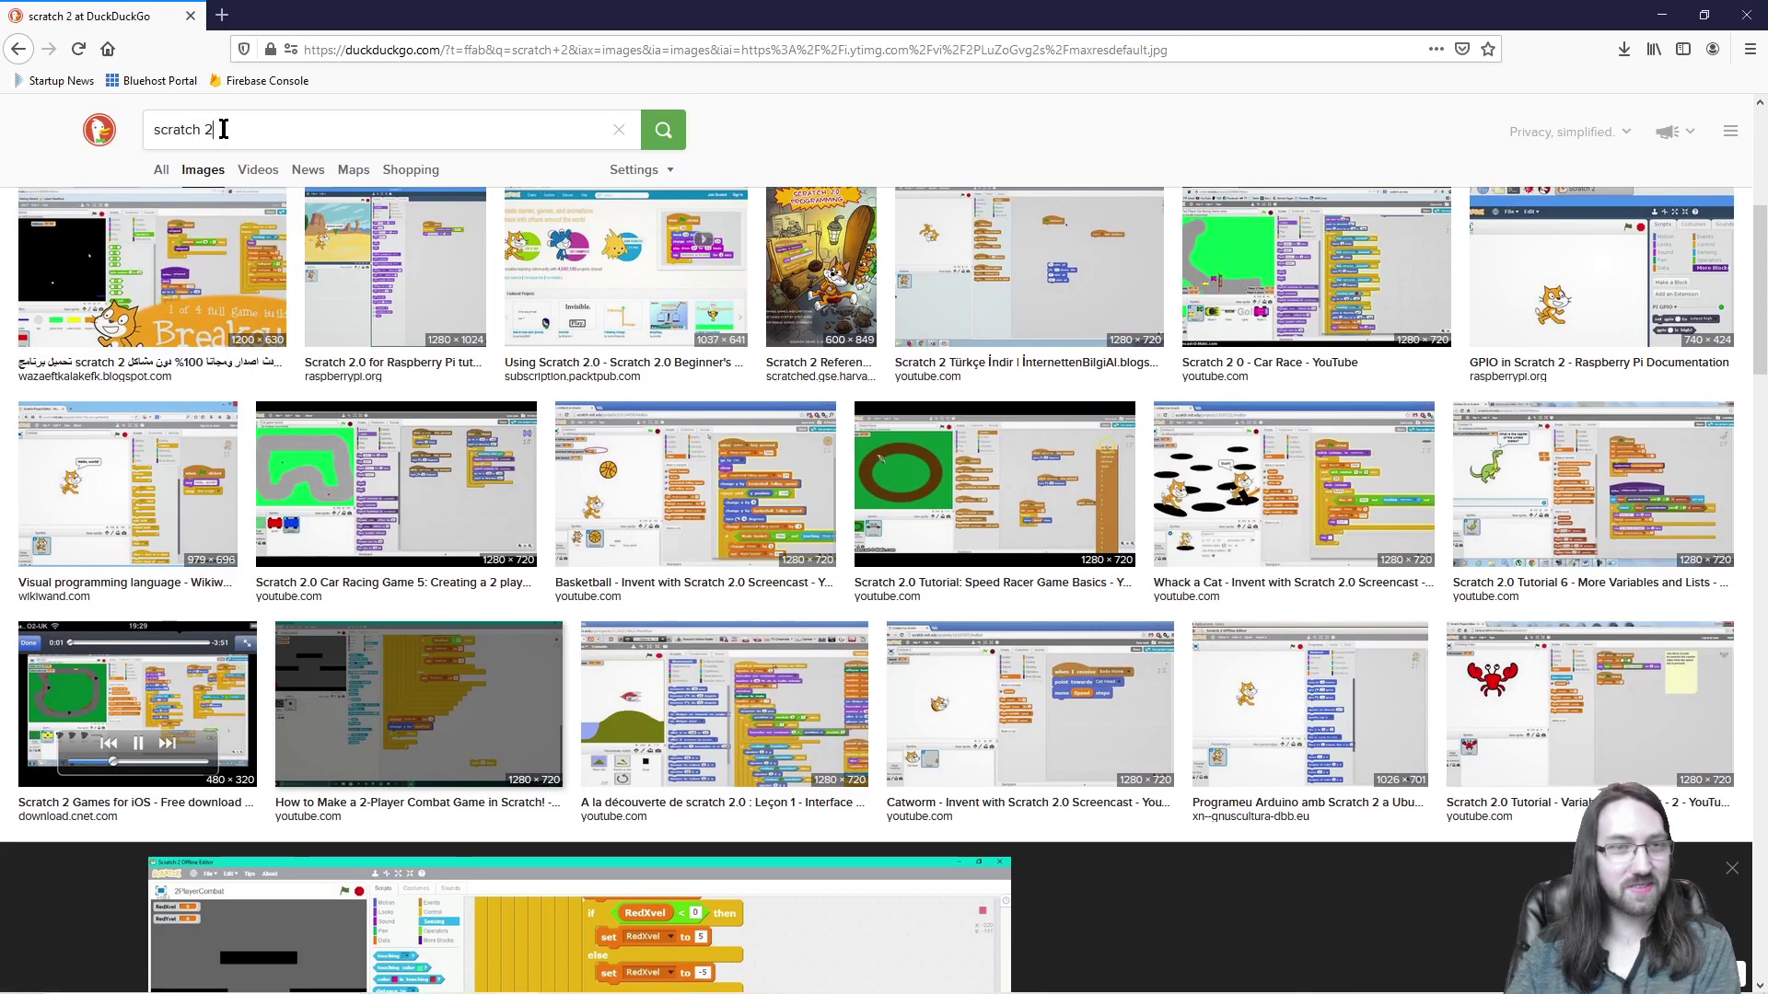
pyautogui.click(222, 128)
pyautogui.press('BackSpace')
# Step: Search for 'scratch 3.0' and switch from image to web results
pyautogui.write('3.0')
pyautogui.press('Return')
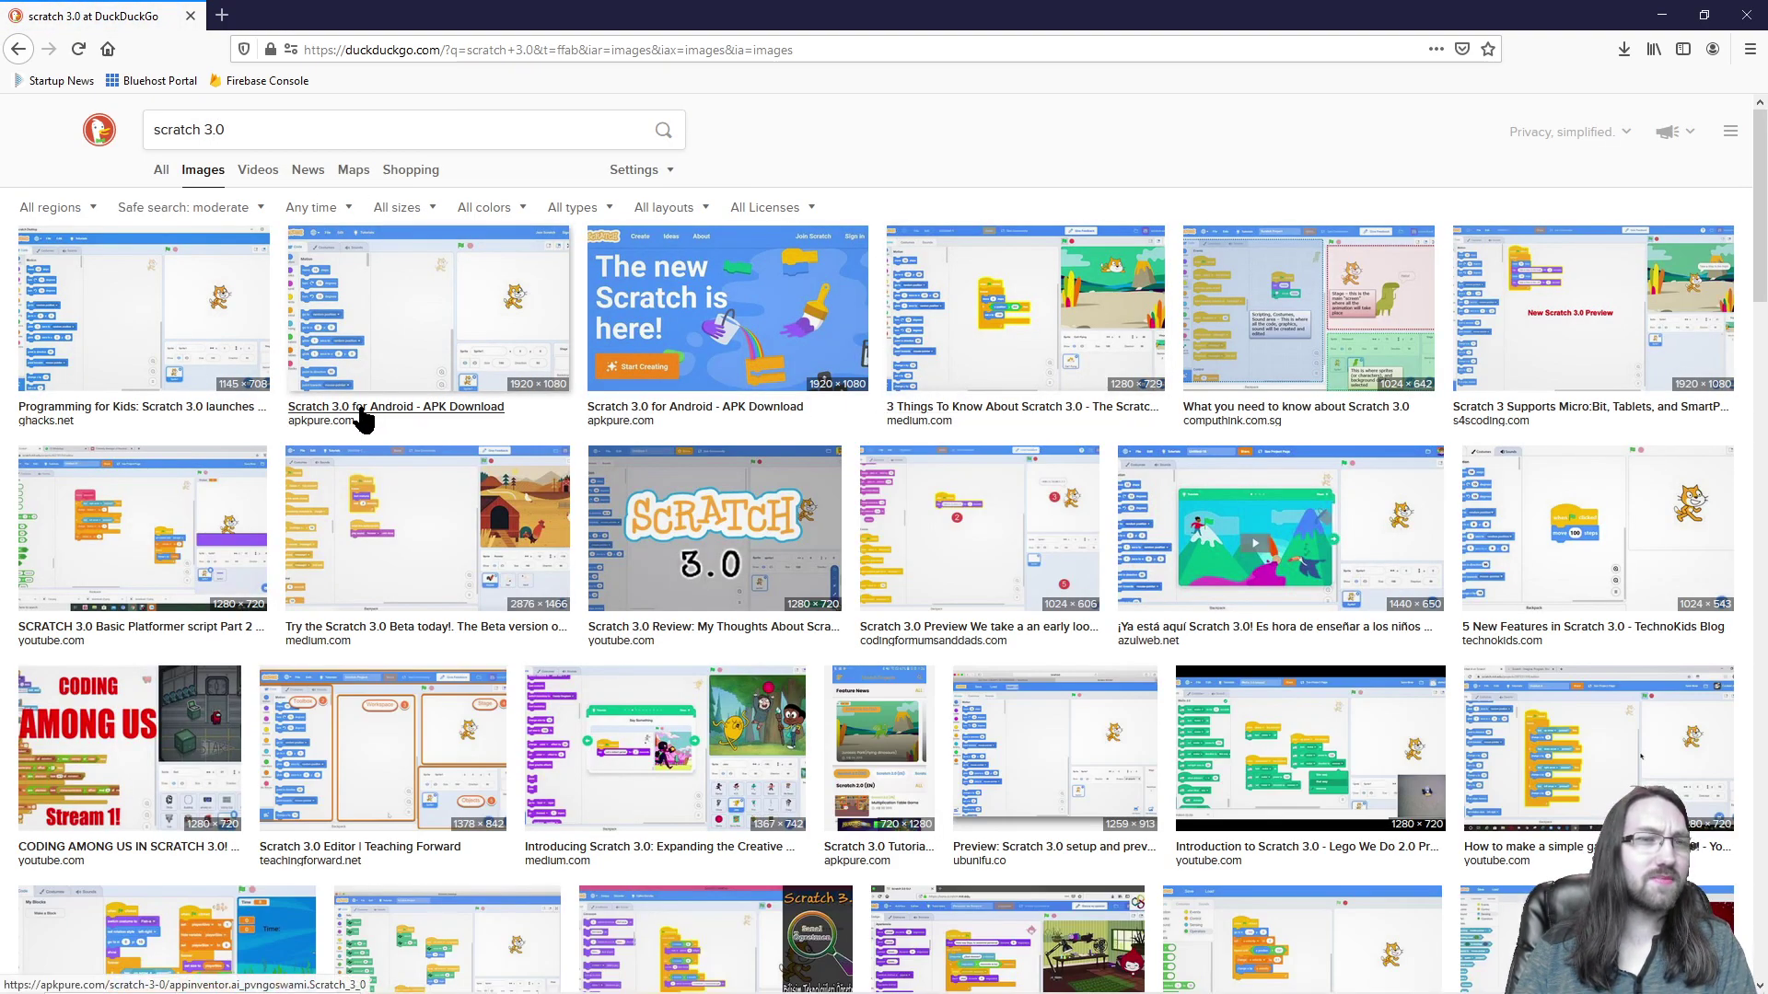
pyautogui.click(164, 172)
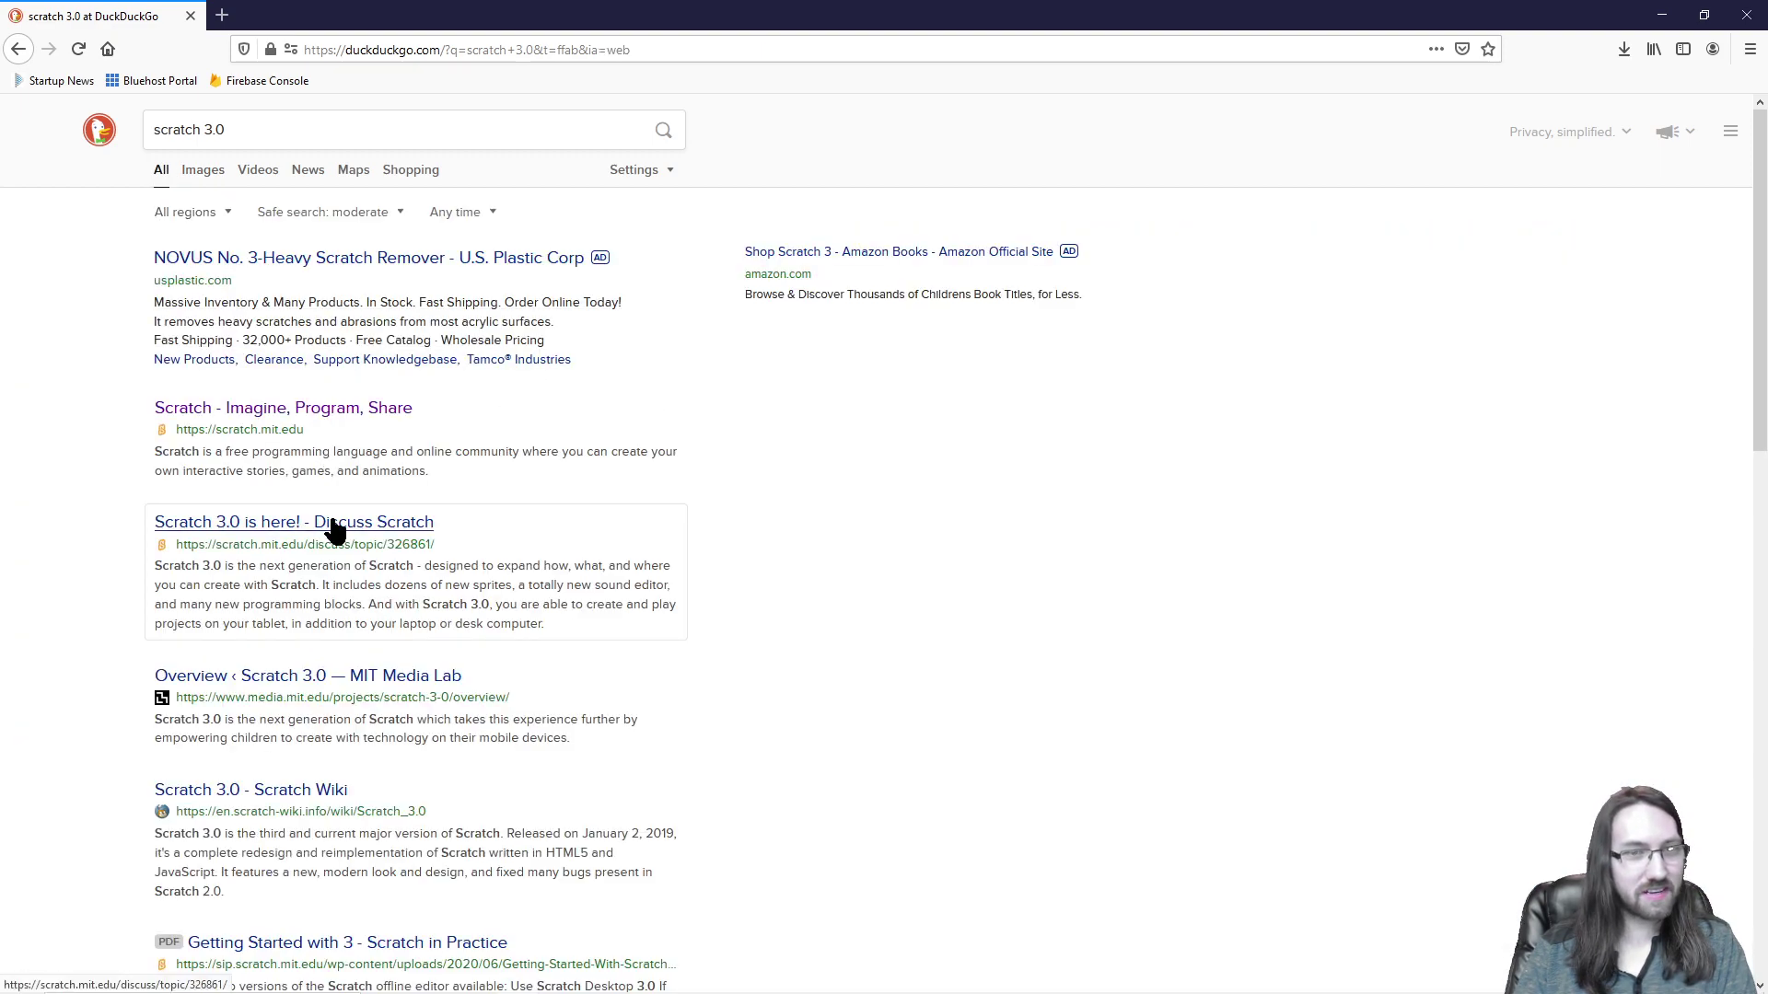
# Step: Search 'scratch 4.0' instead, then go back toward the scratch 3.0 results
pyautogui.click(268, 128)
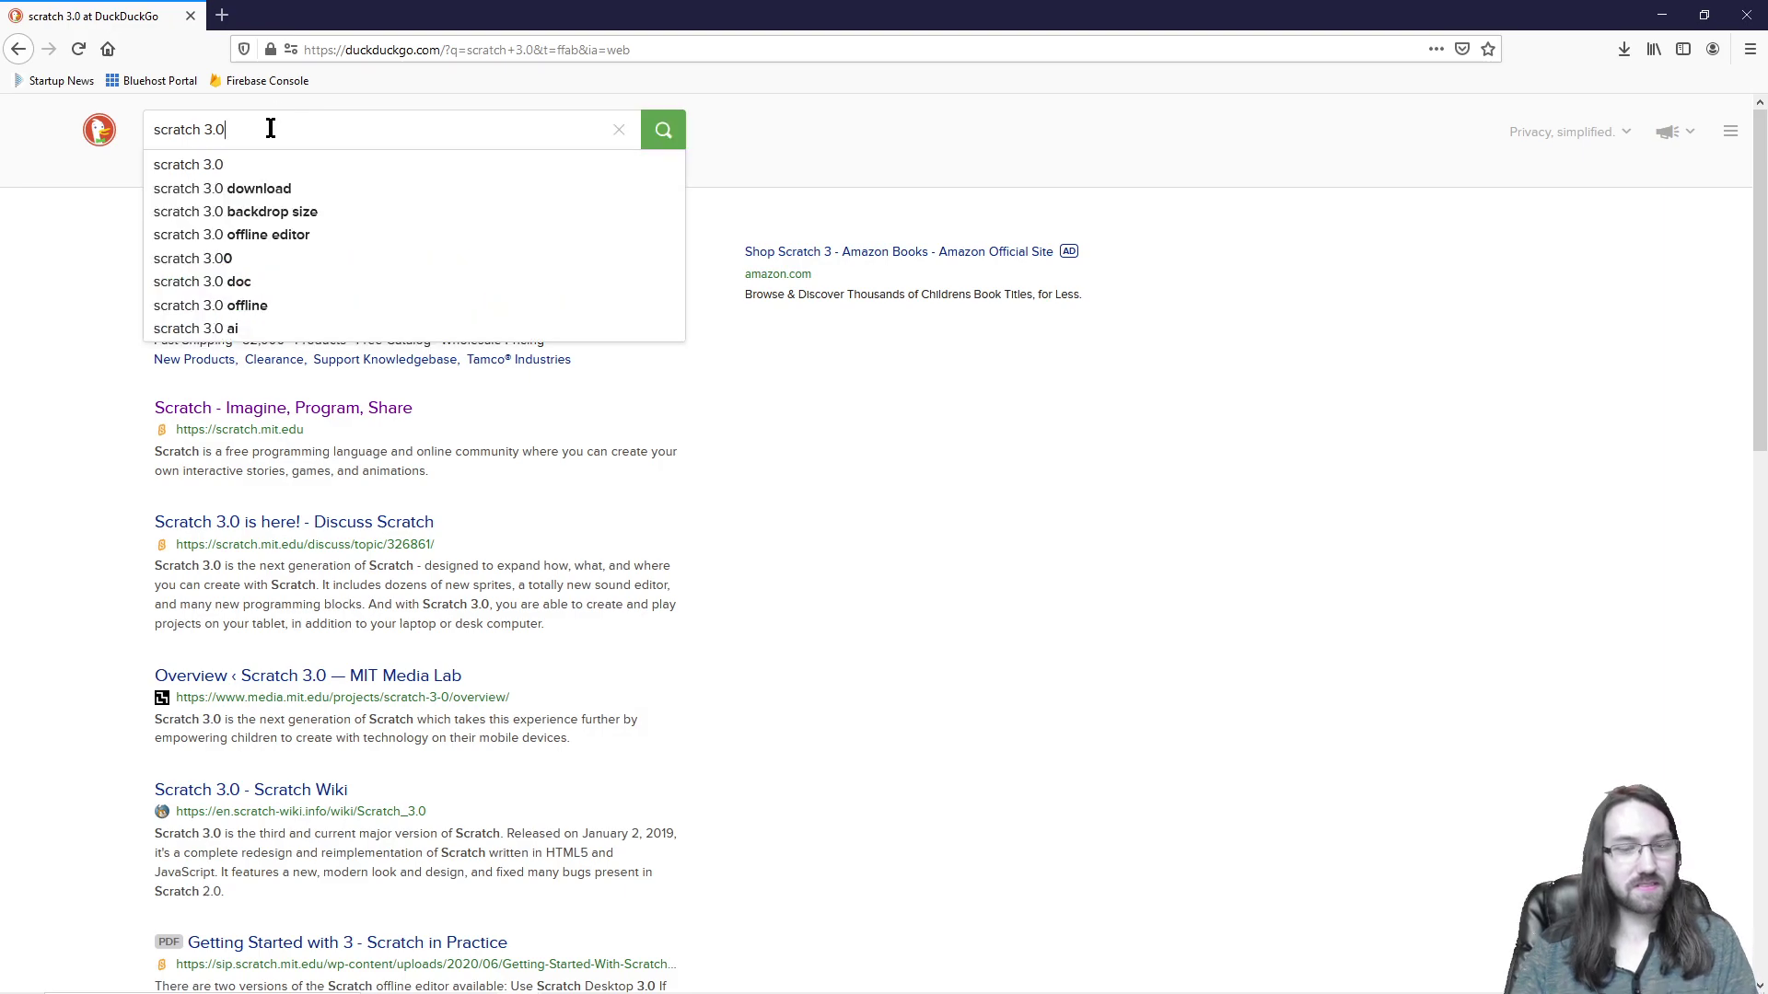
pyautogui.press('Delete')
pyautogui.write('4')
pyautogui.press('Return')
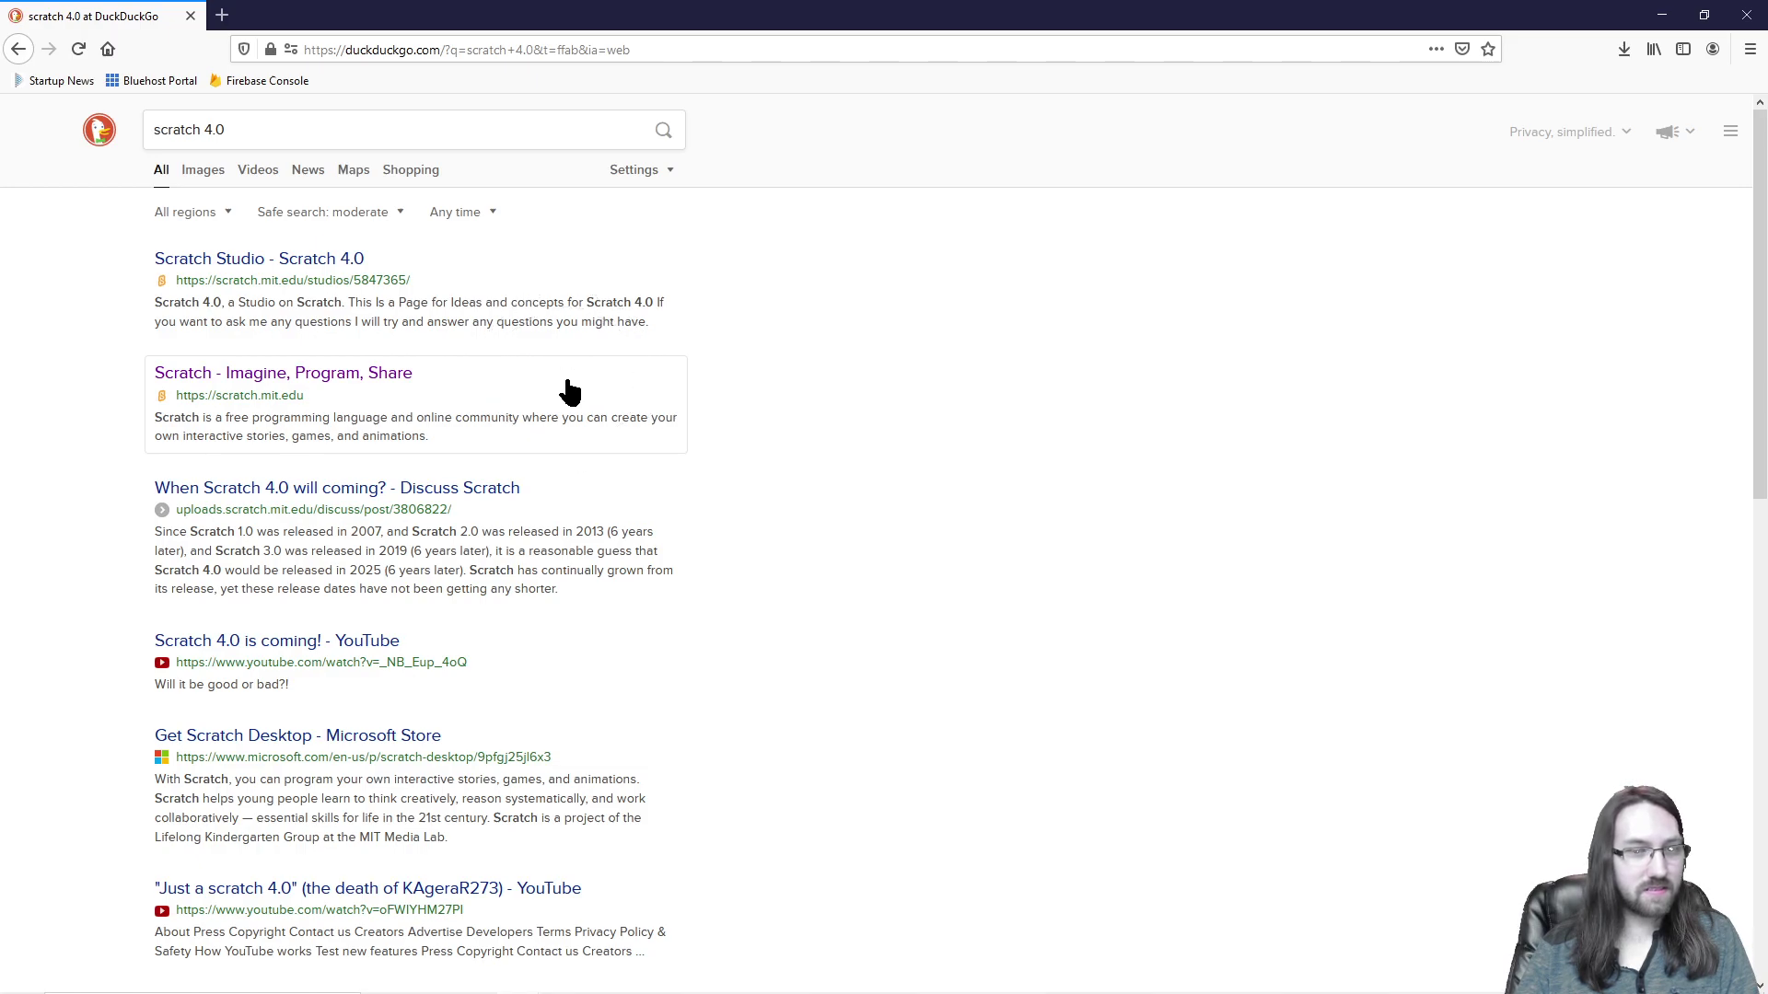
pyautogui.click(19, 49)
pyautogui.click(324, 374)
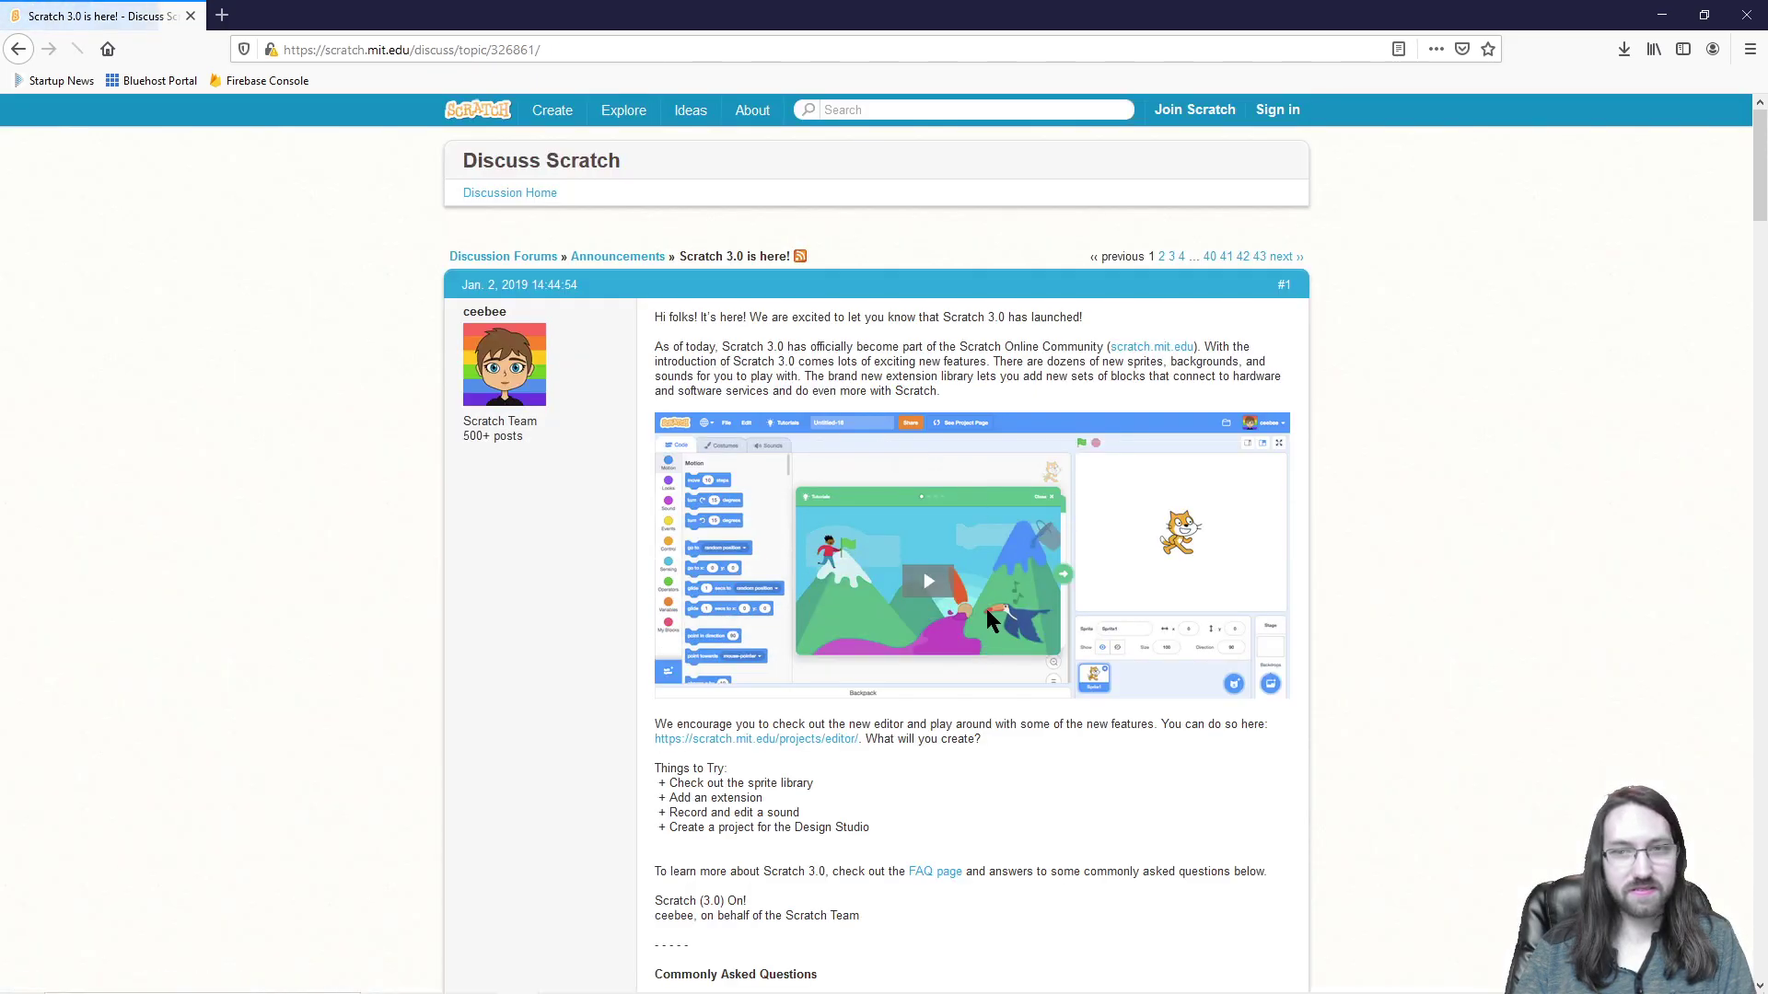
pyautogui.scroll(-3, 931, 572)
pyautogui.scroll(1, 1057, 526)
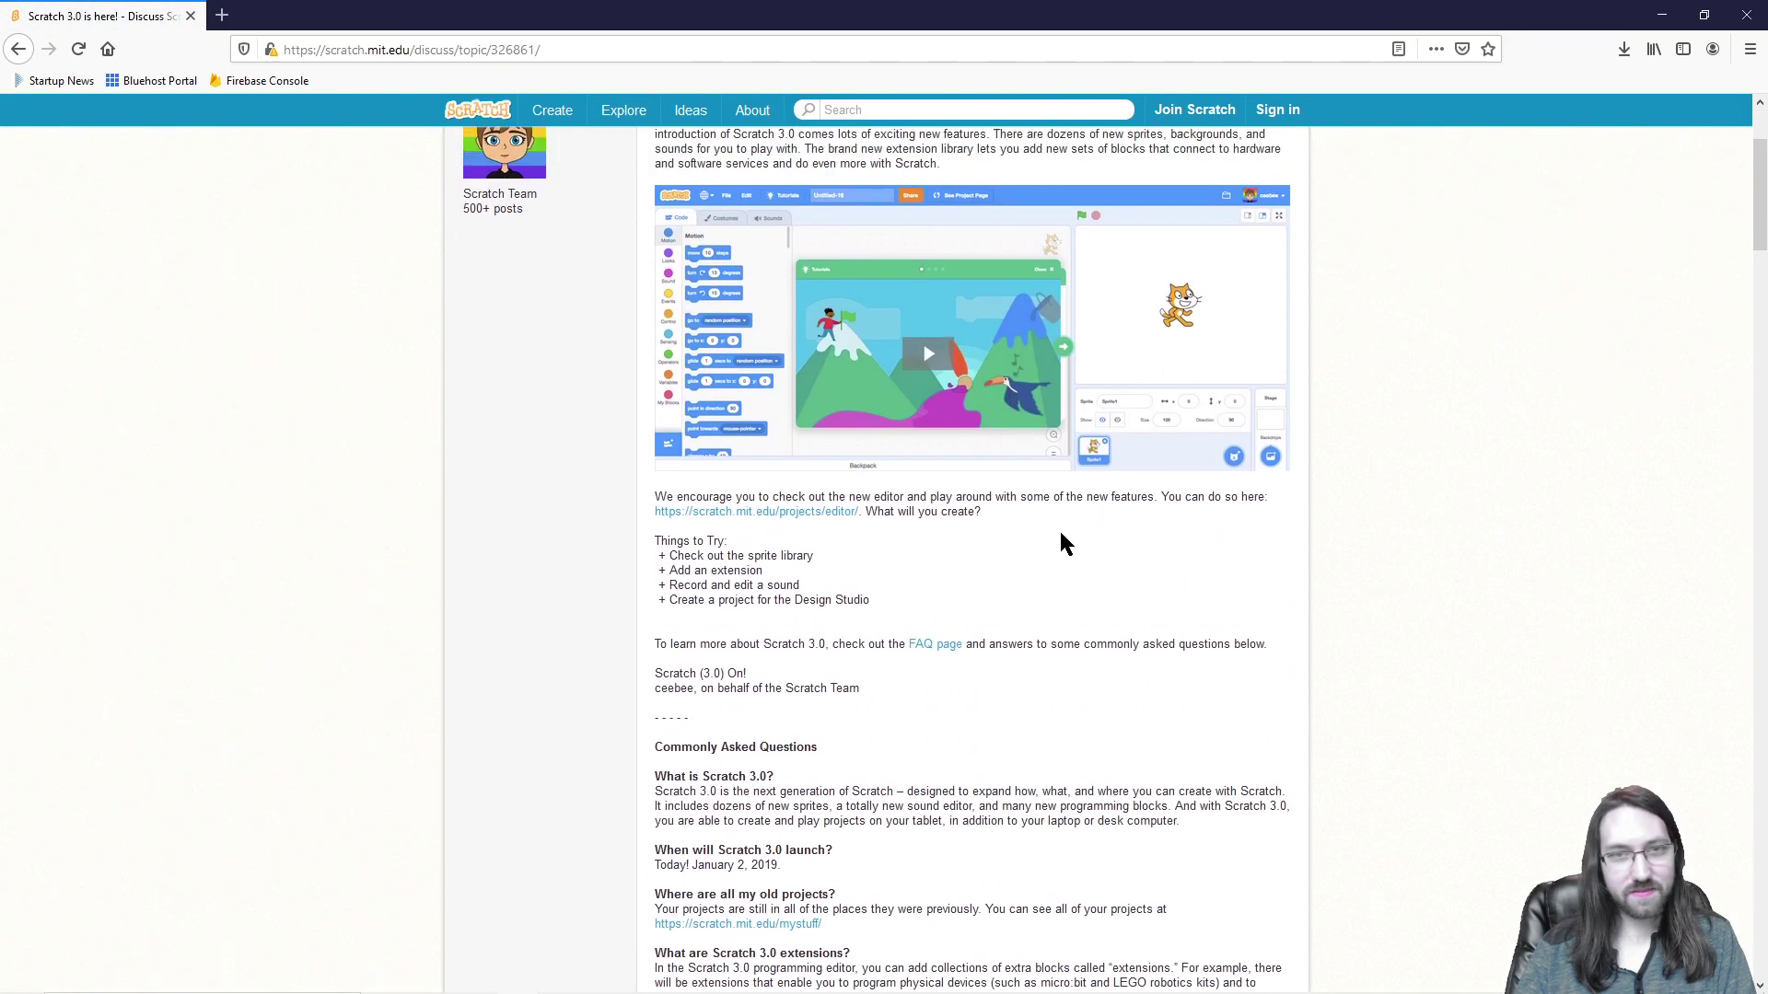
pyautogui.scroll(-7, 1057, 580)
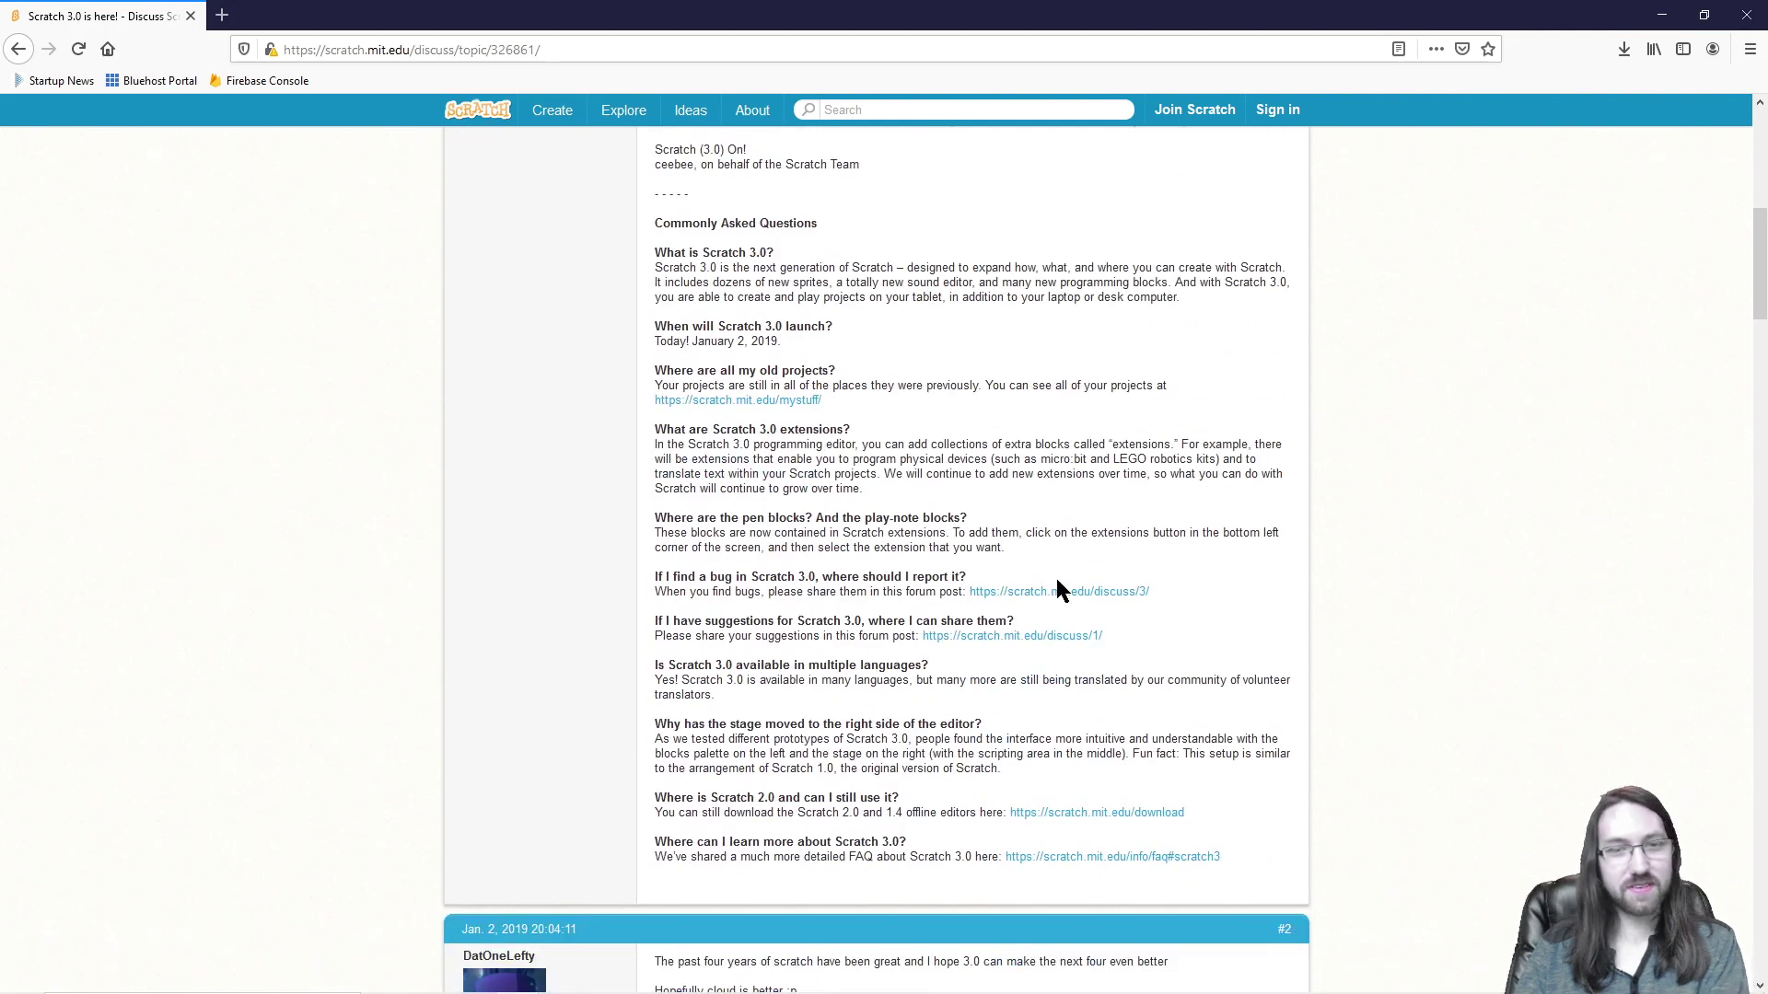
pyautogui.scroll(4, 964, 429)
pyautogui.scroll(-4, 965, 433)
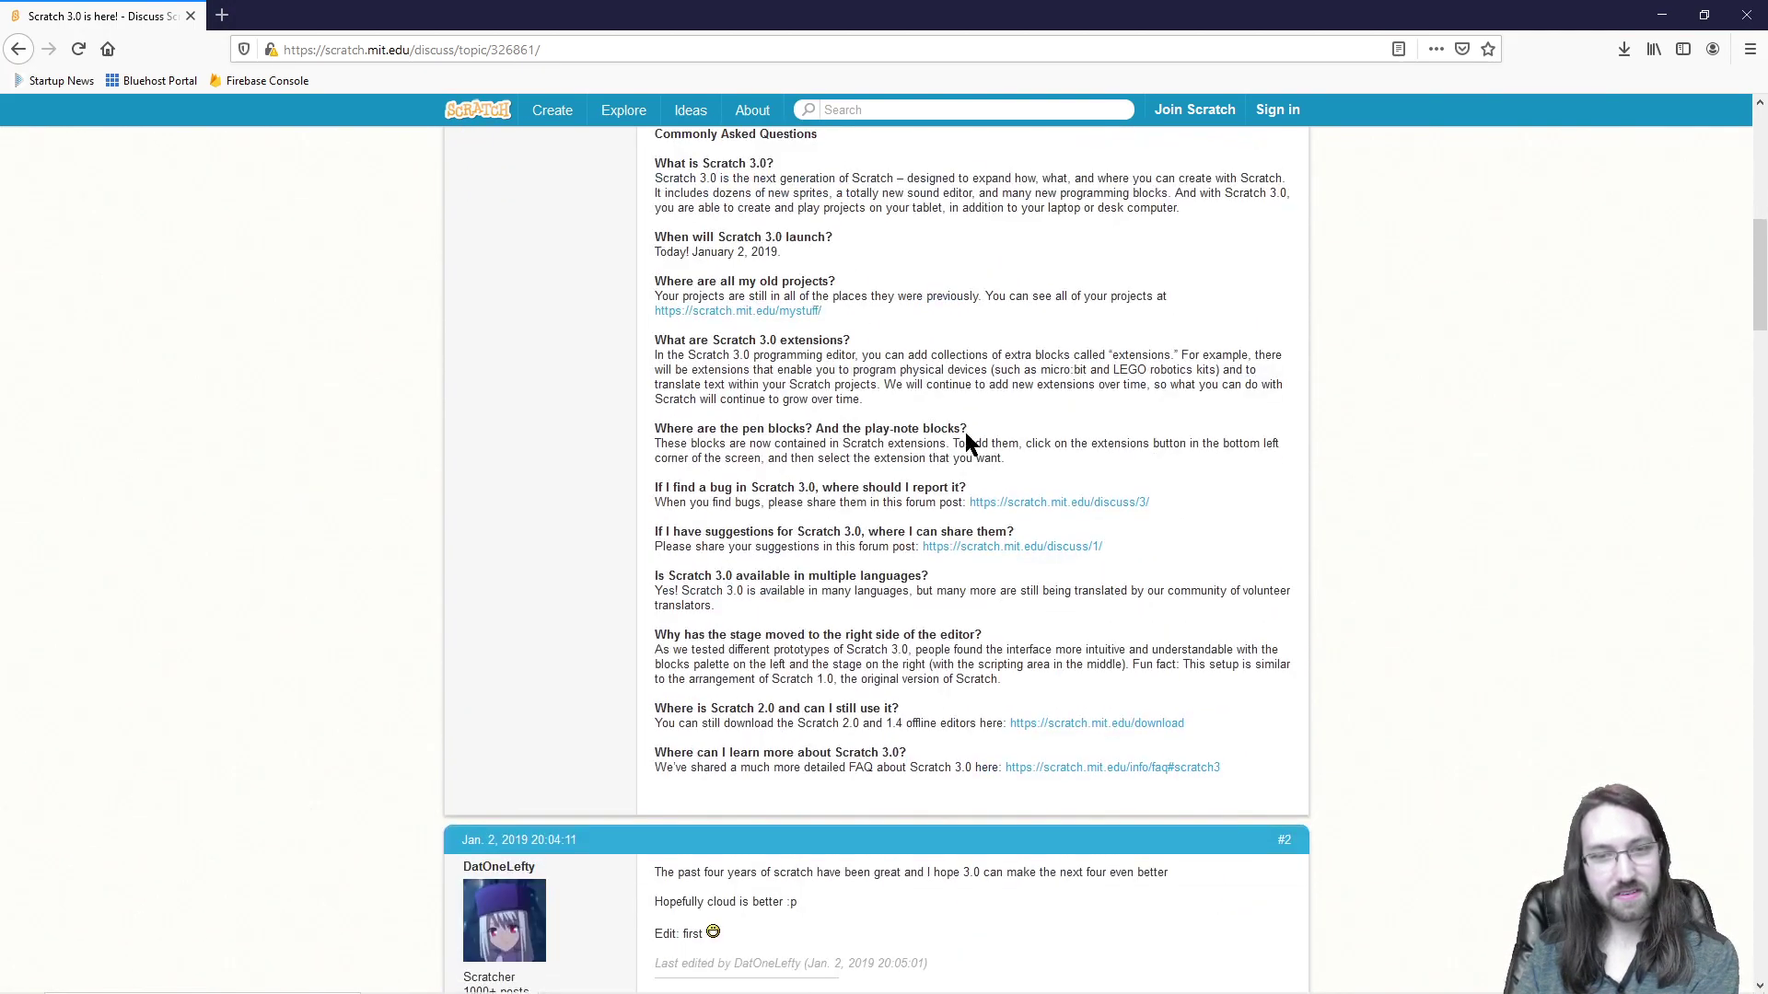
pyautogui.scroll(9, 965, 432)
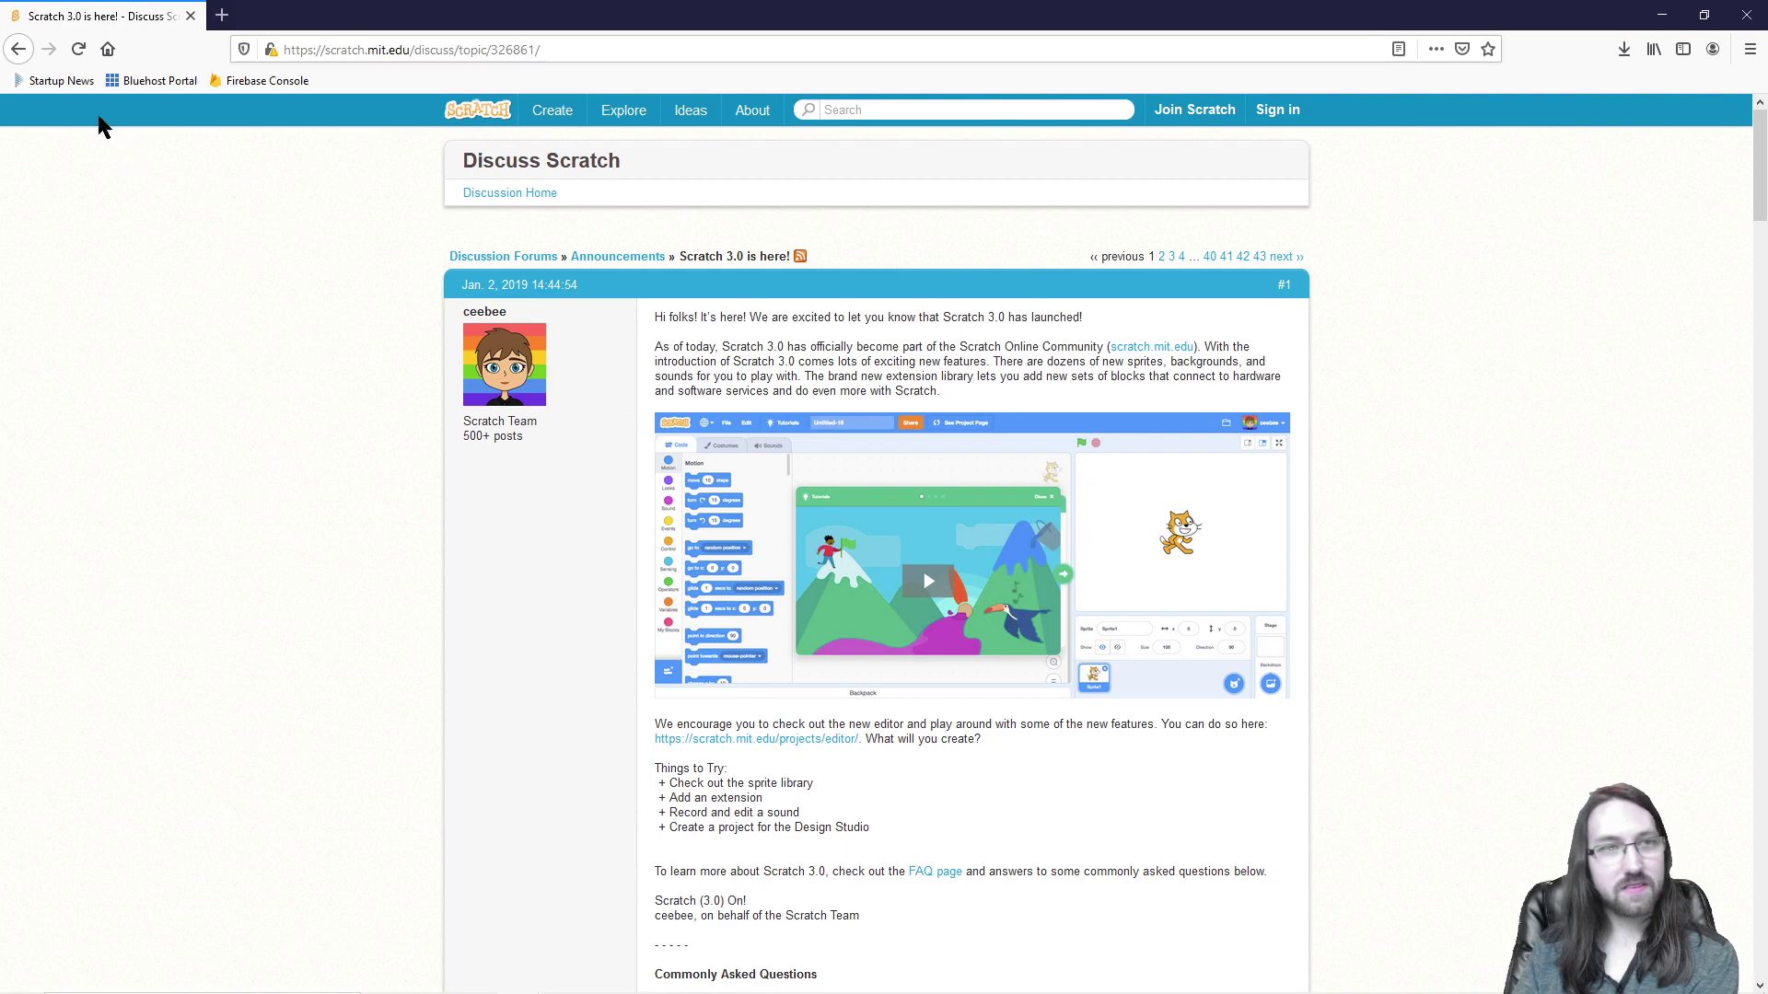
pyautogui.click(18, 48)
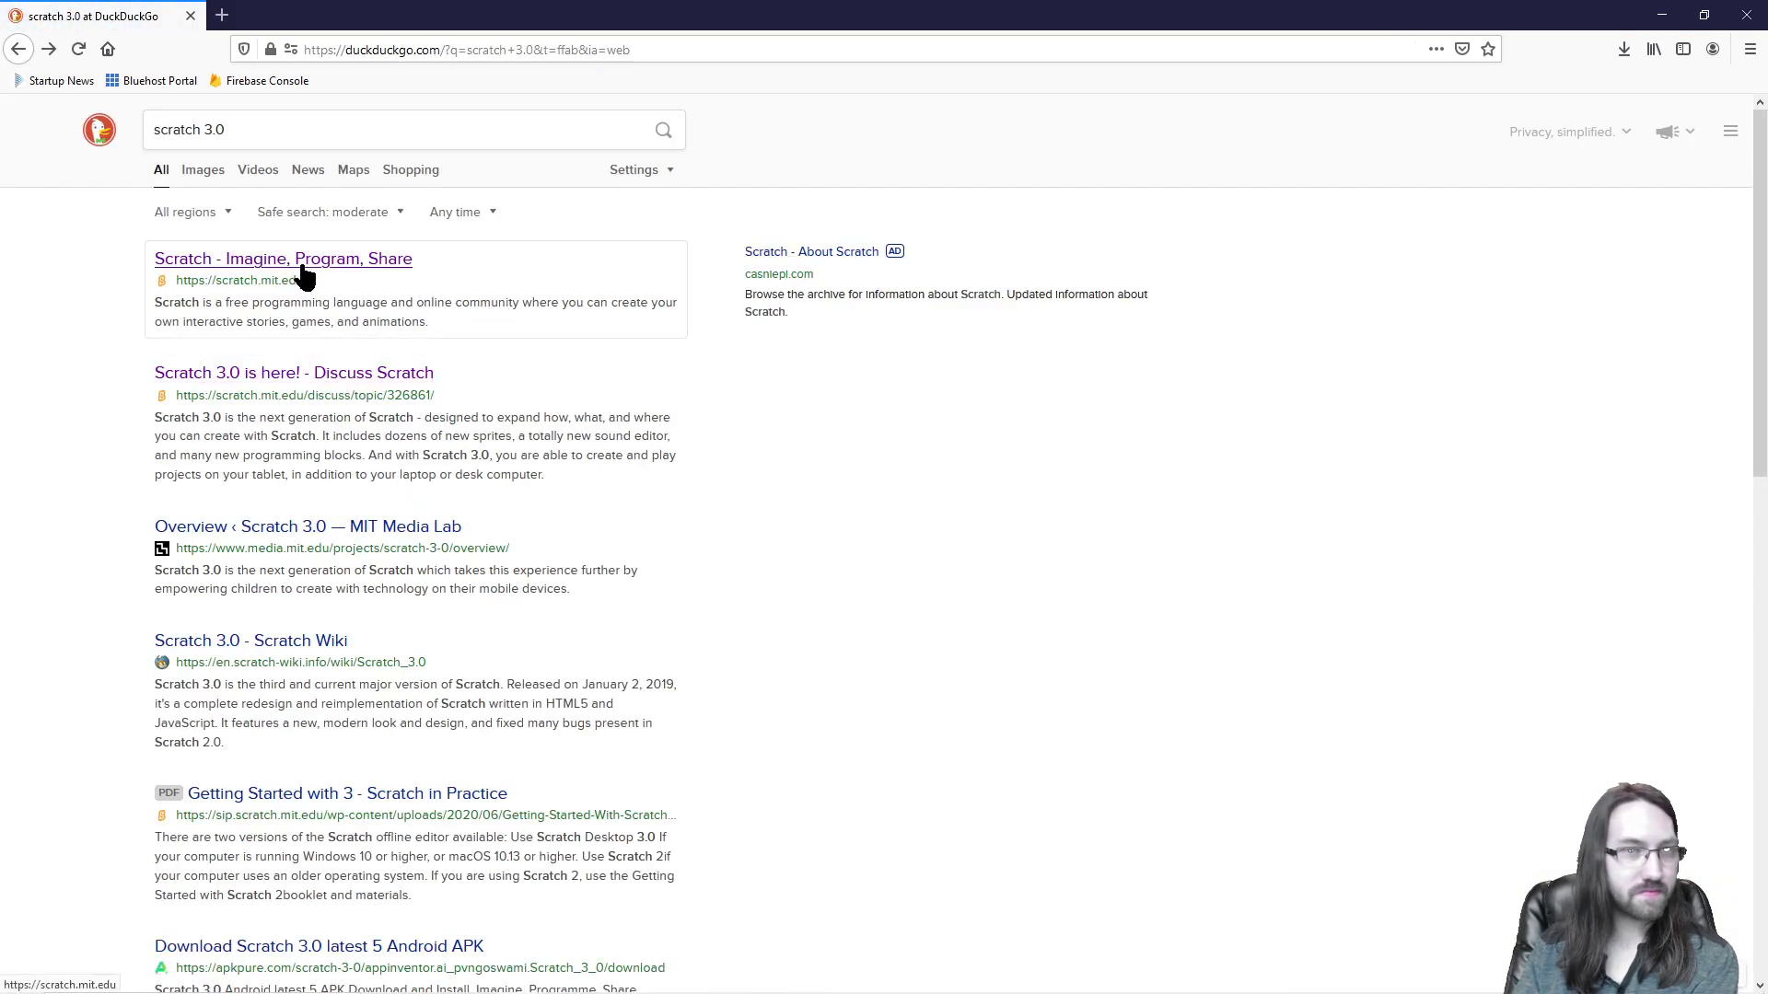
# Step: Open the Scratch 3.0 Scratch Wiki article and read through its opening sections
pyautogui.click(301, 651)
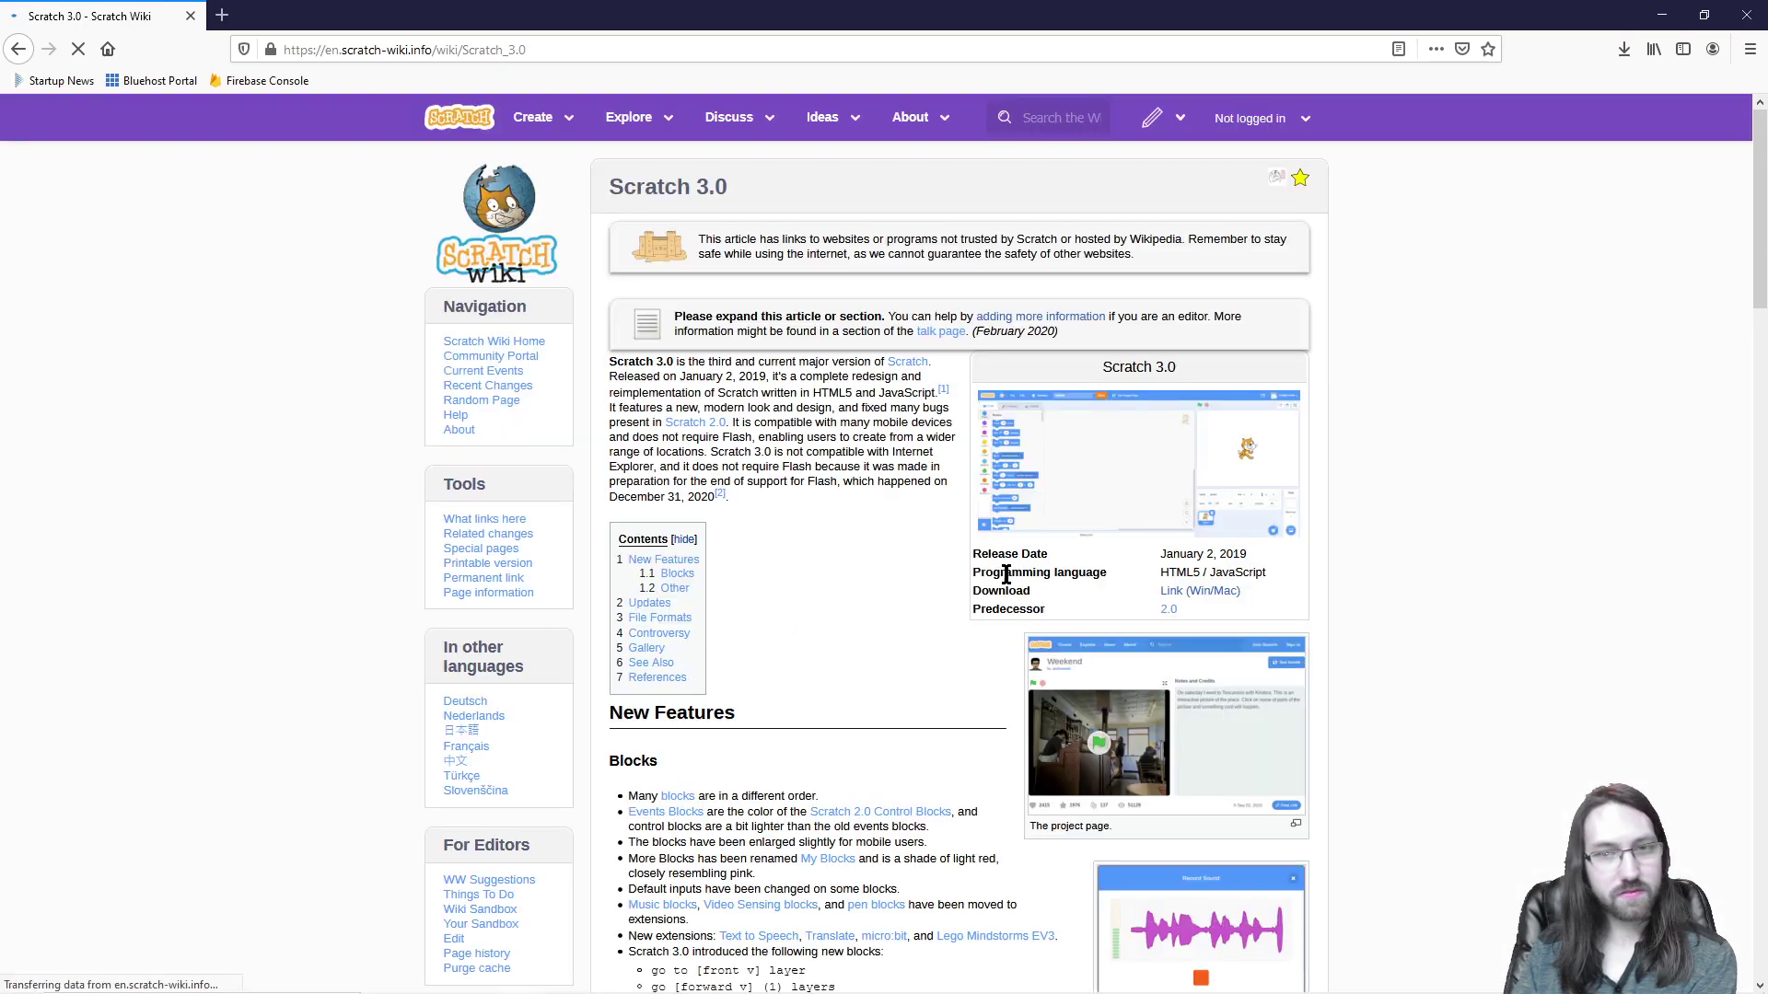
pyautogui.scroll(-5, 942, 478)
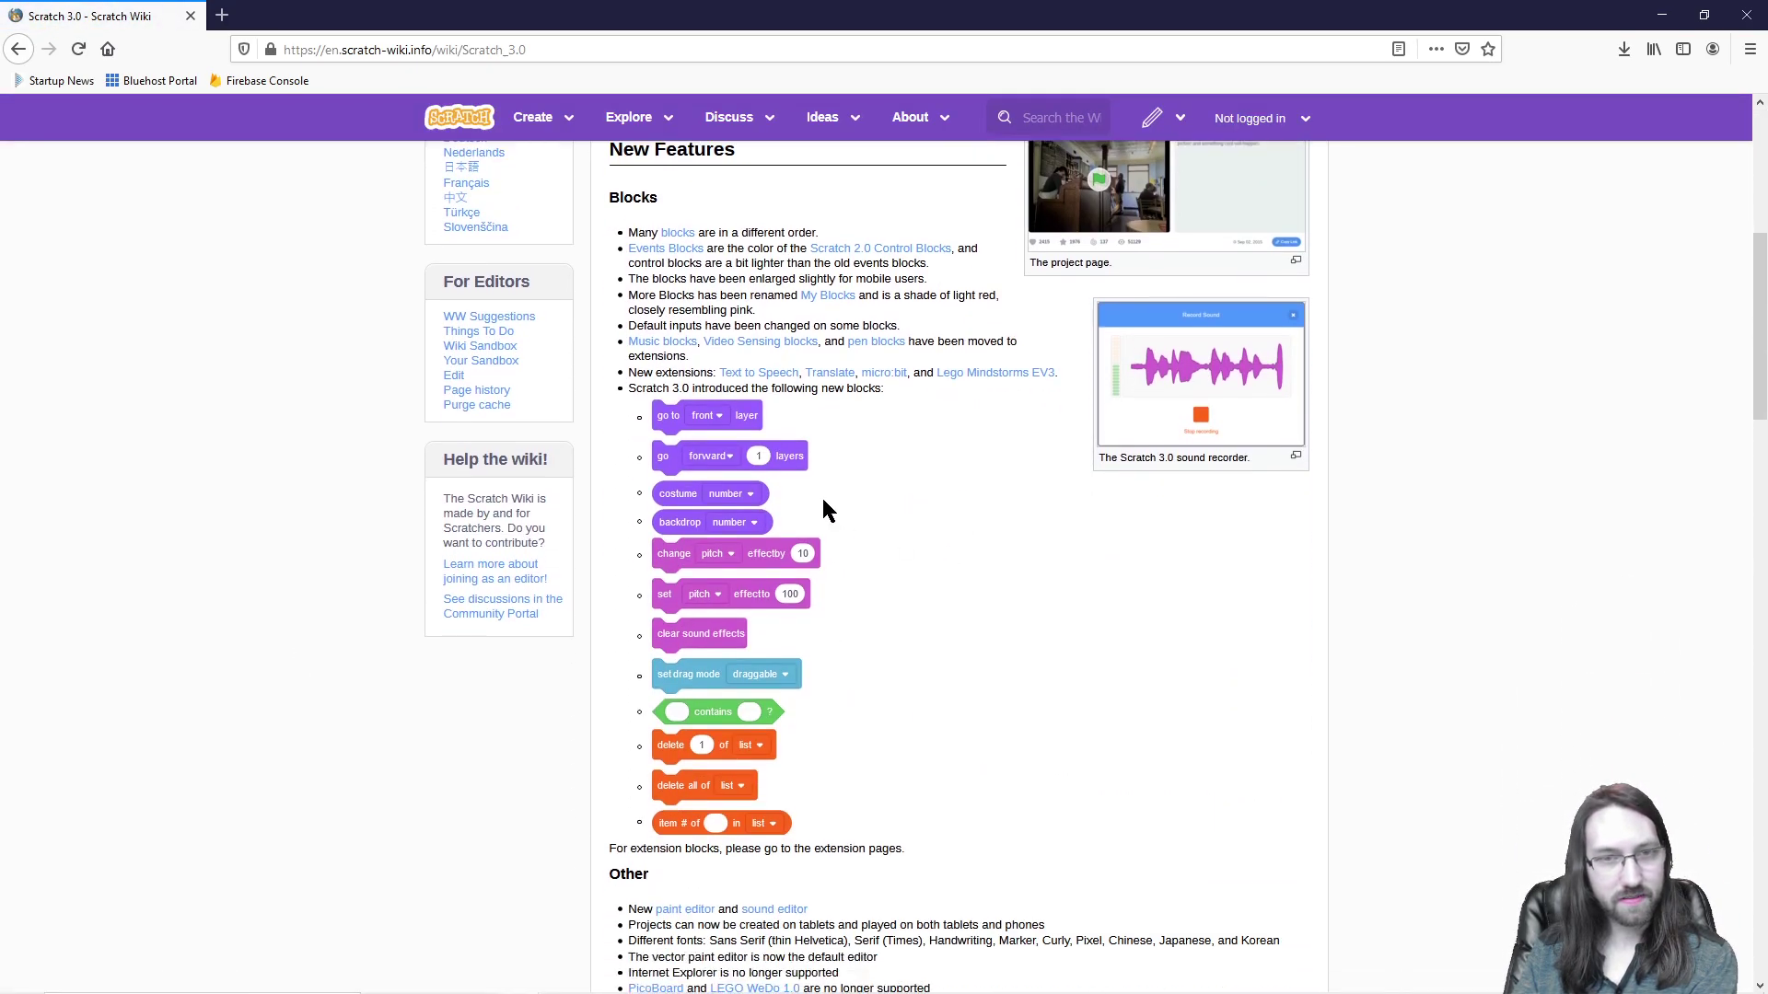
pyautogui.scroll(-2, 876, 462)
pyautogui.scroll(3, 1364, 557)
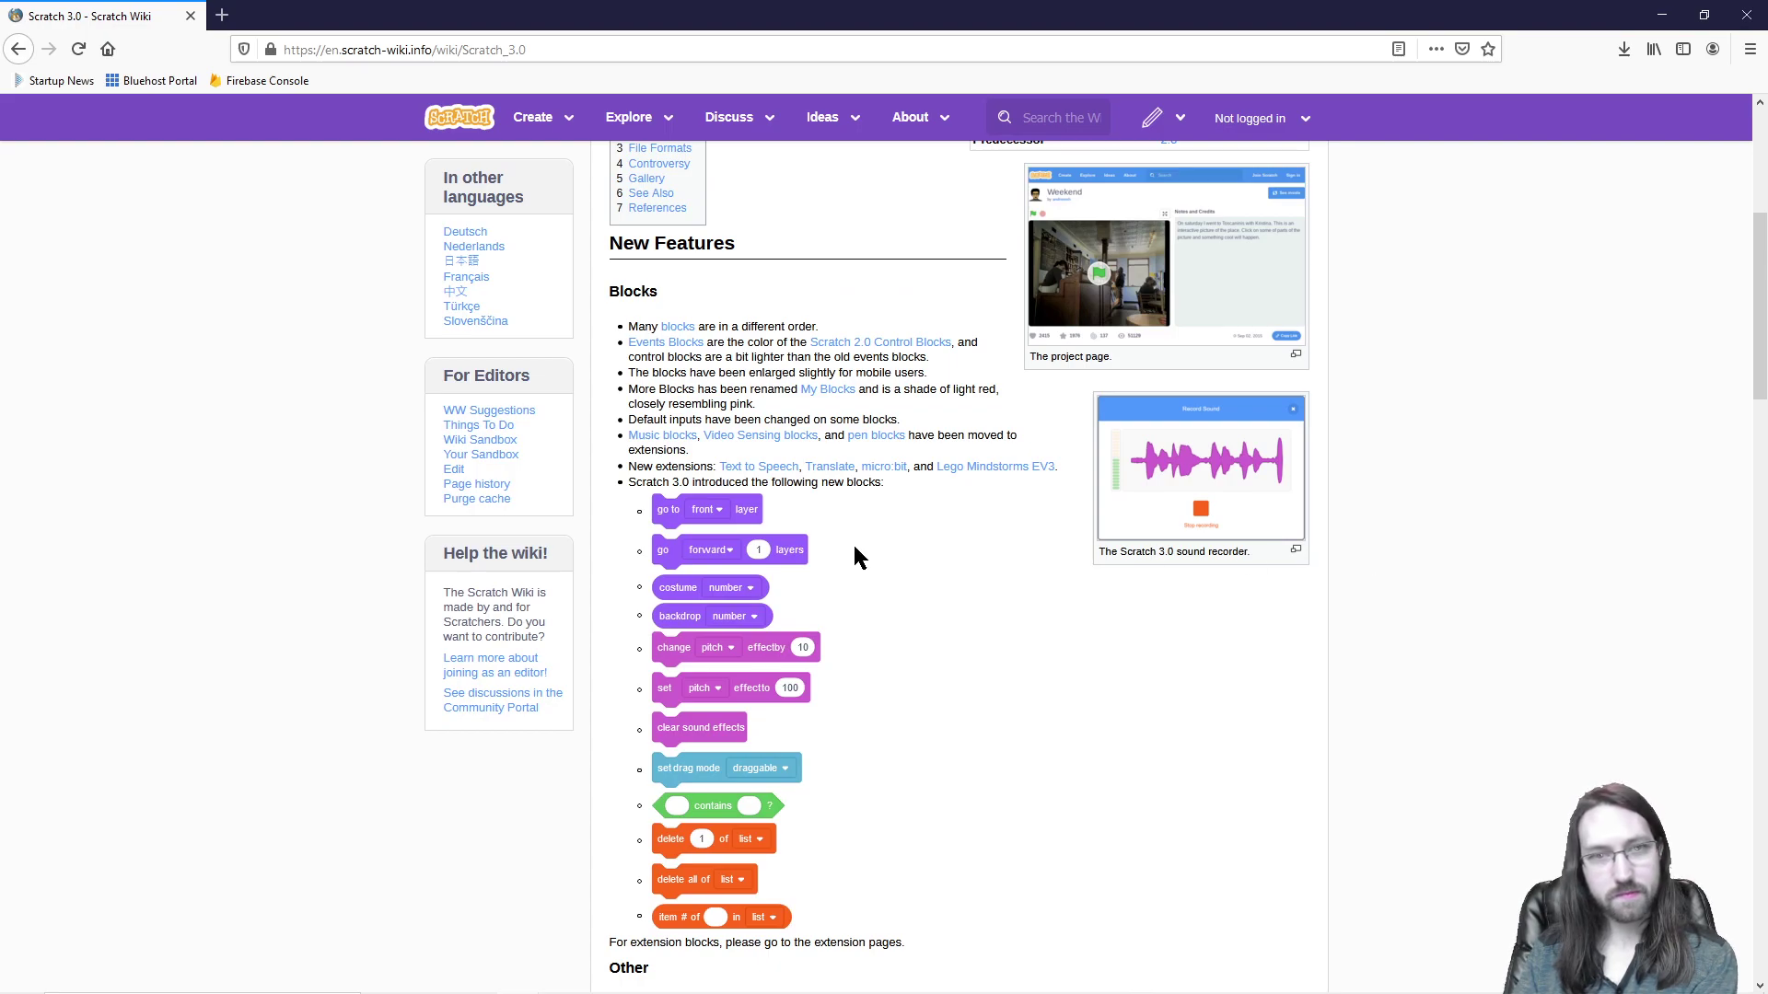
pyautogui.scroll(-9, 852, 552)
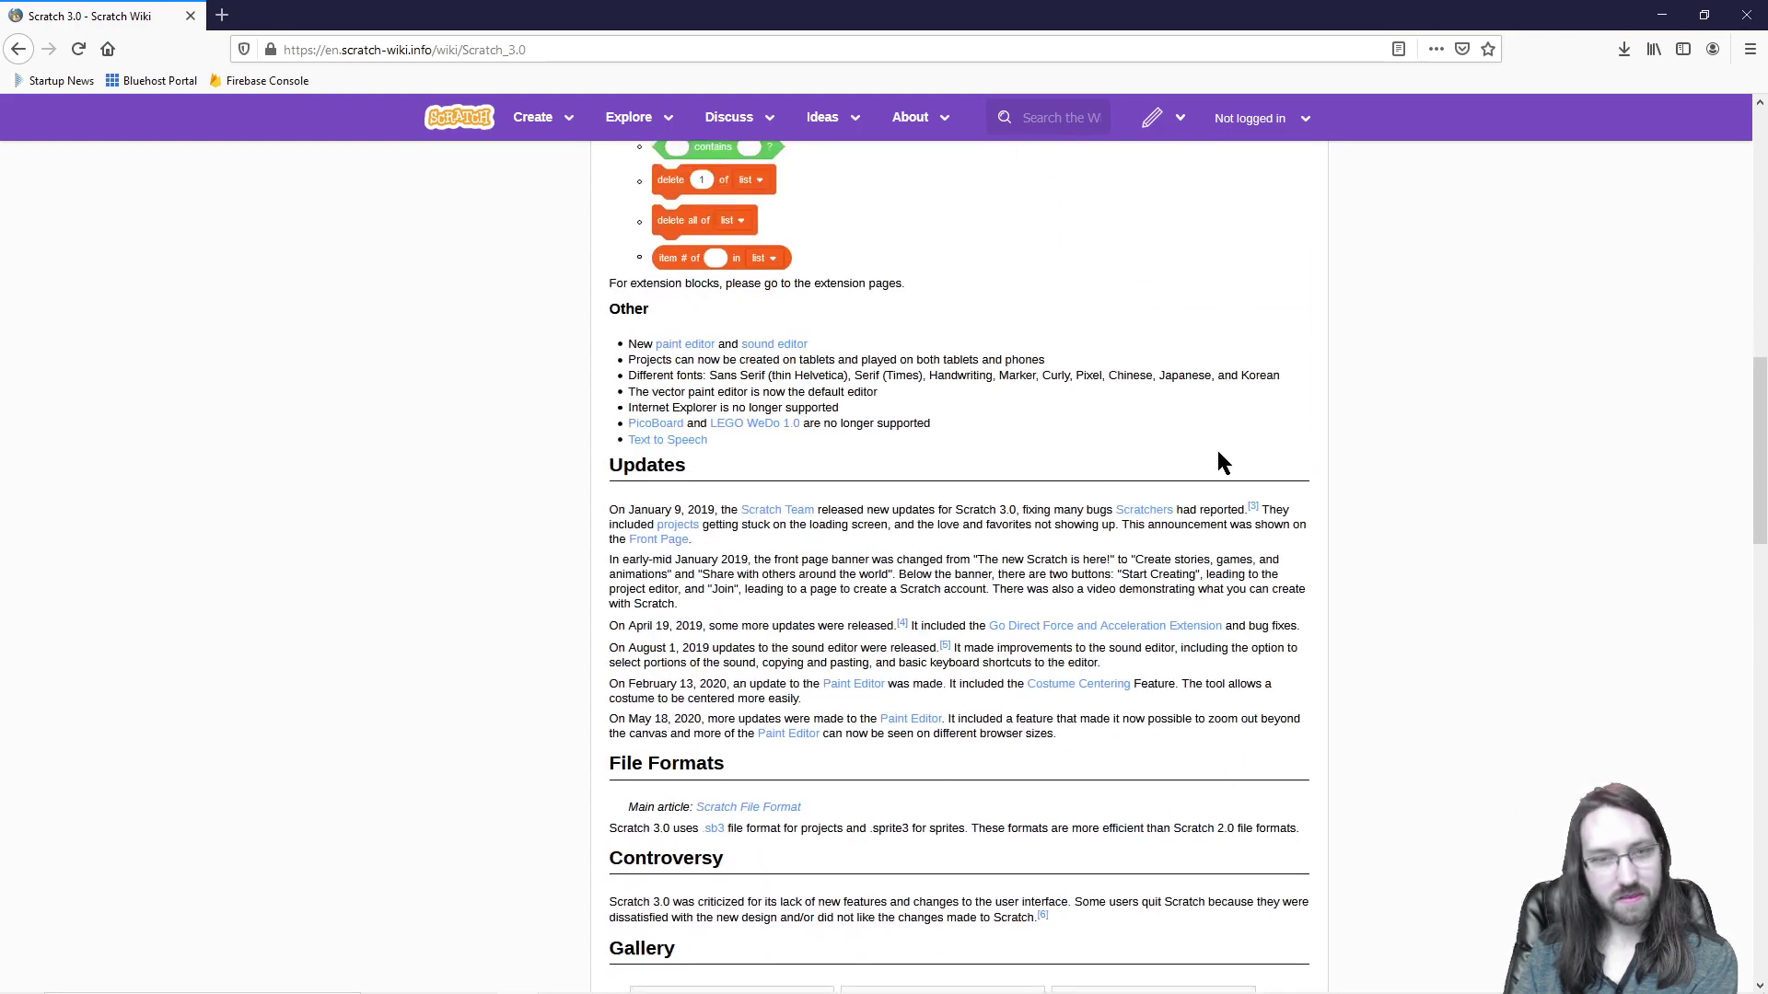
pyautogui.scroll(-6, 1322, 469)
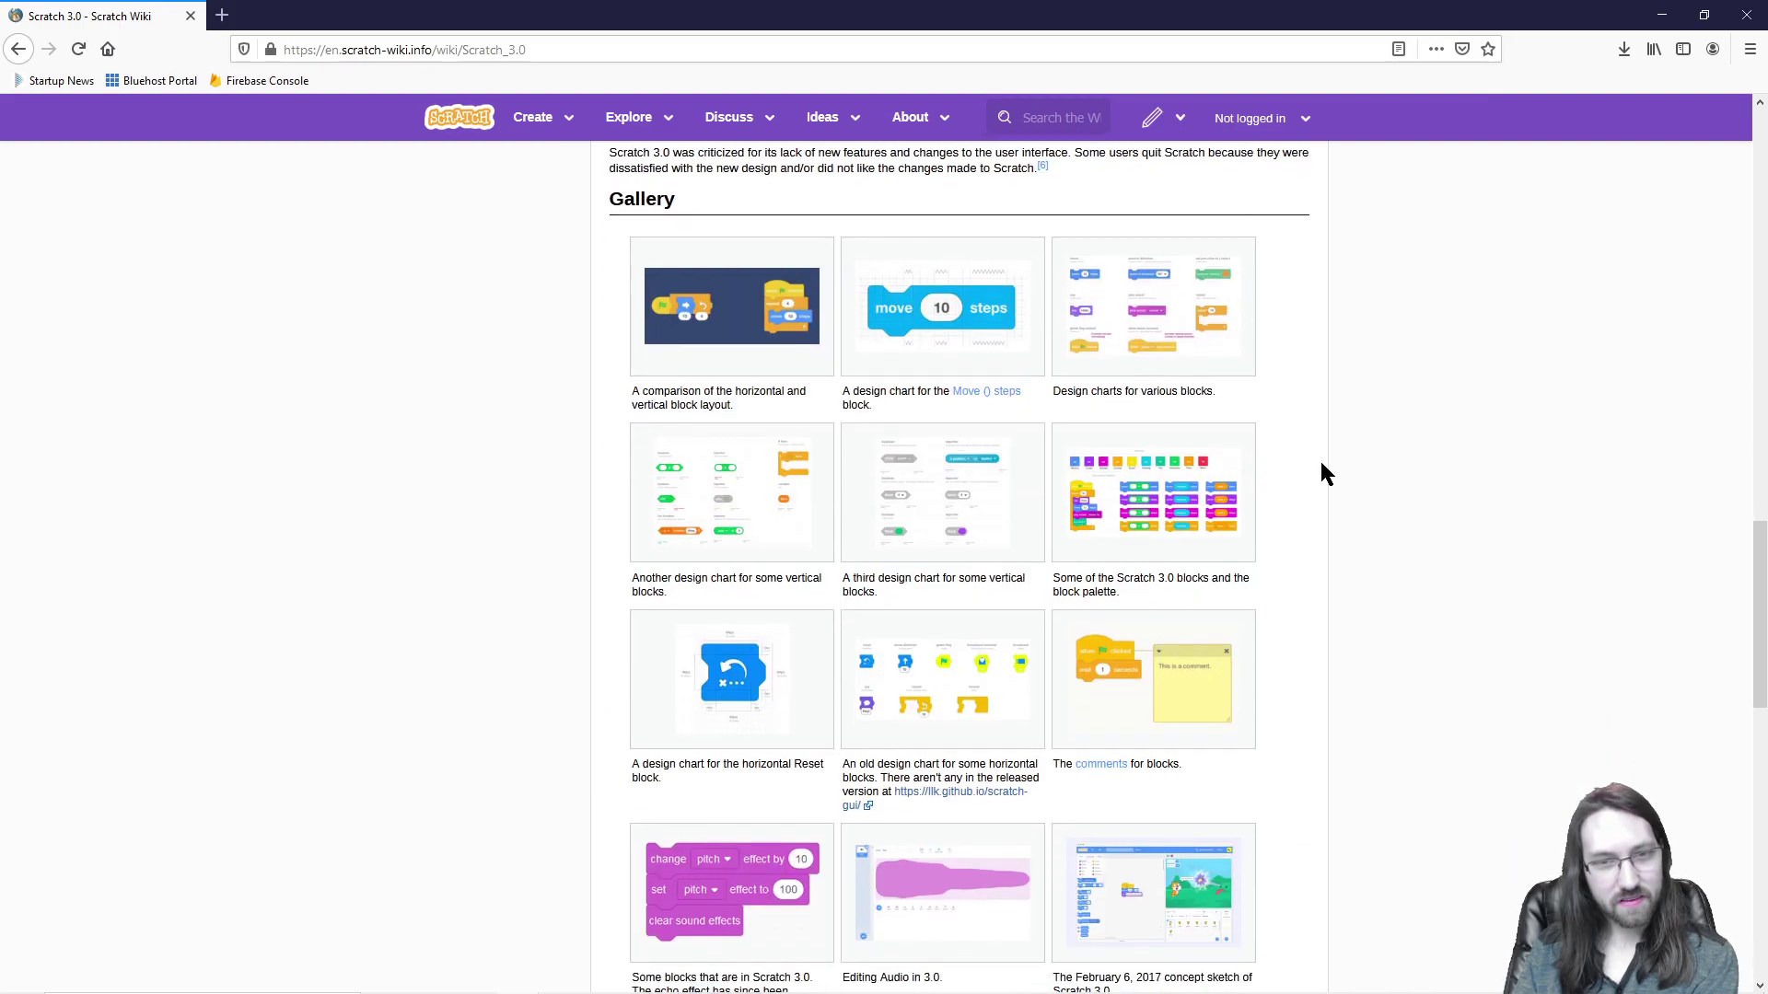
pyautogui.scroll(-1, 1321, 465)
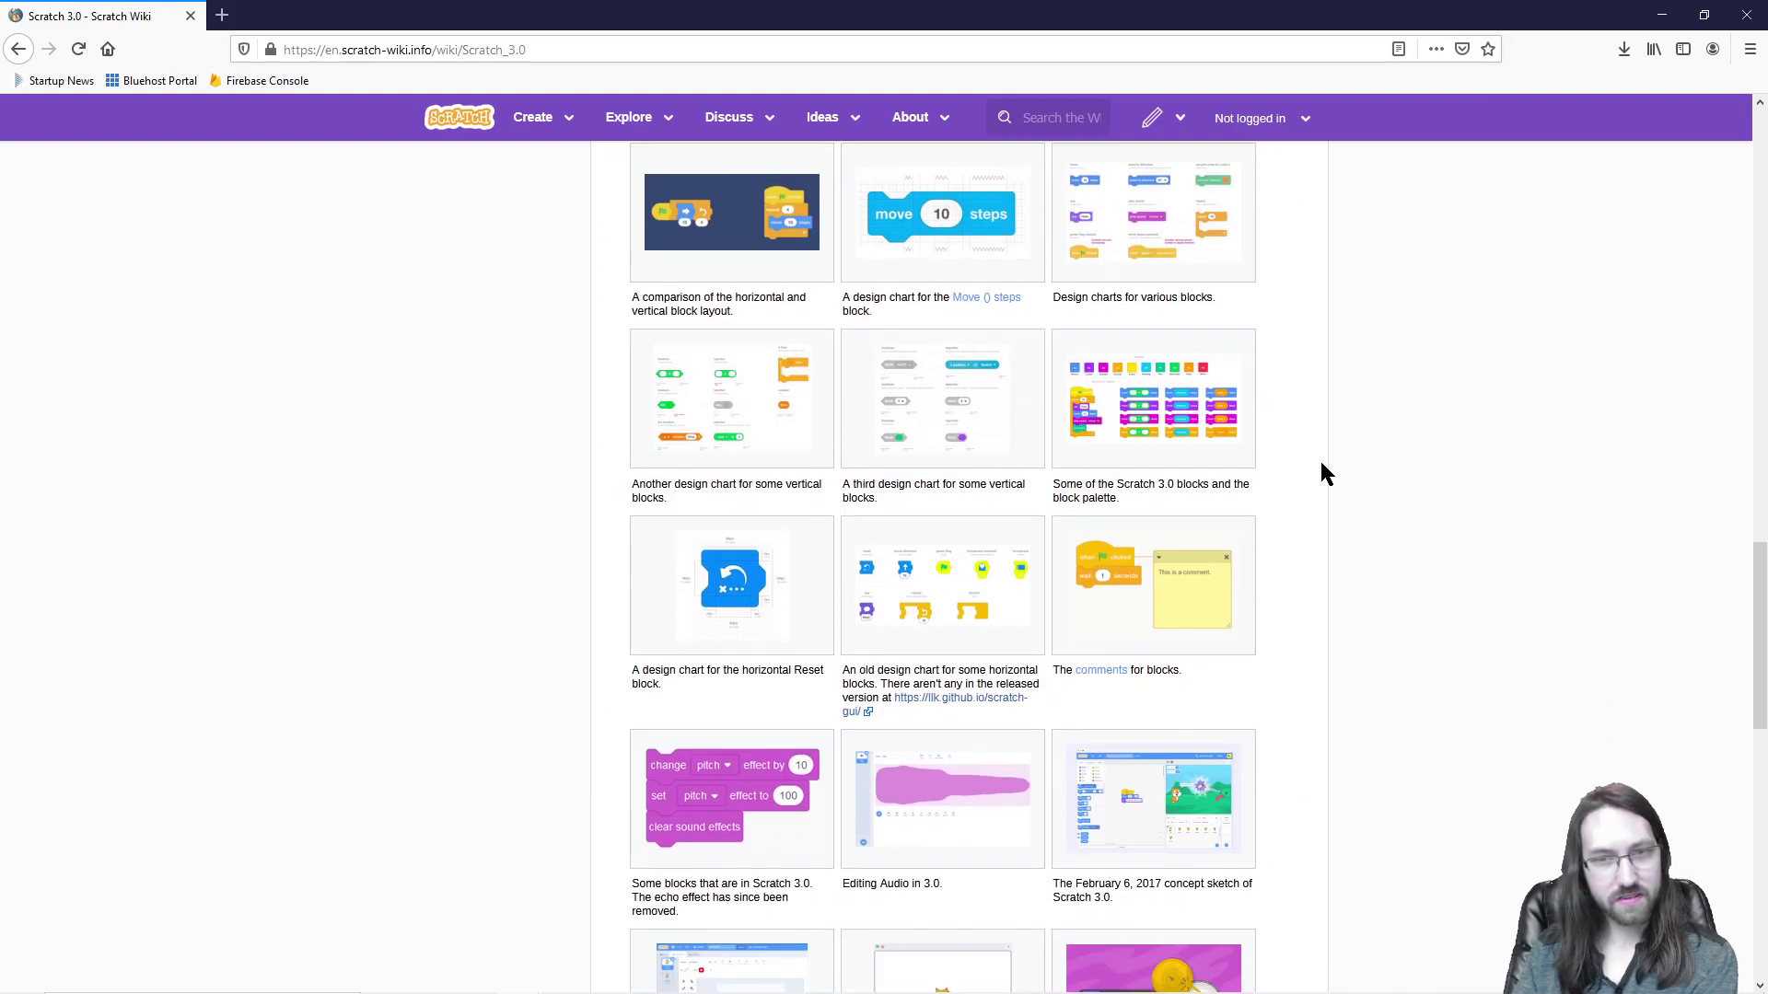
pyautogui.scroll(-1, 1321, 465)
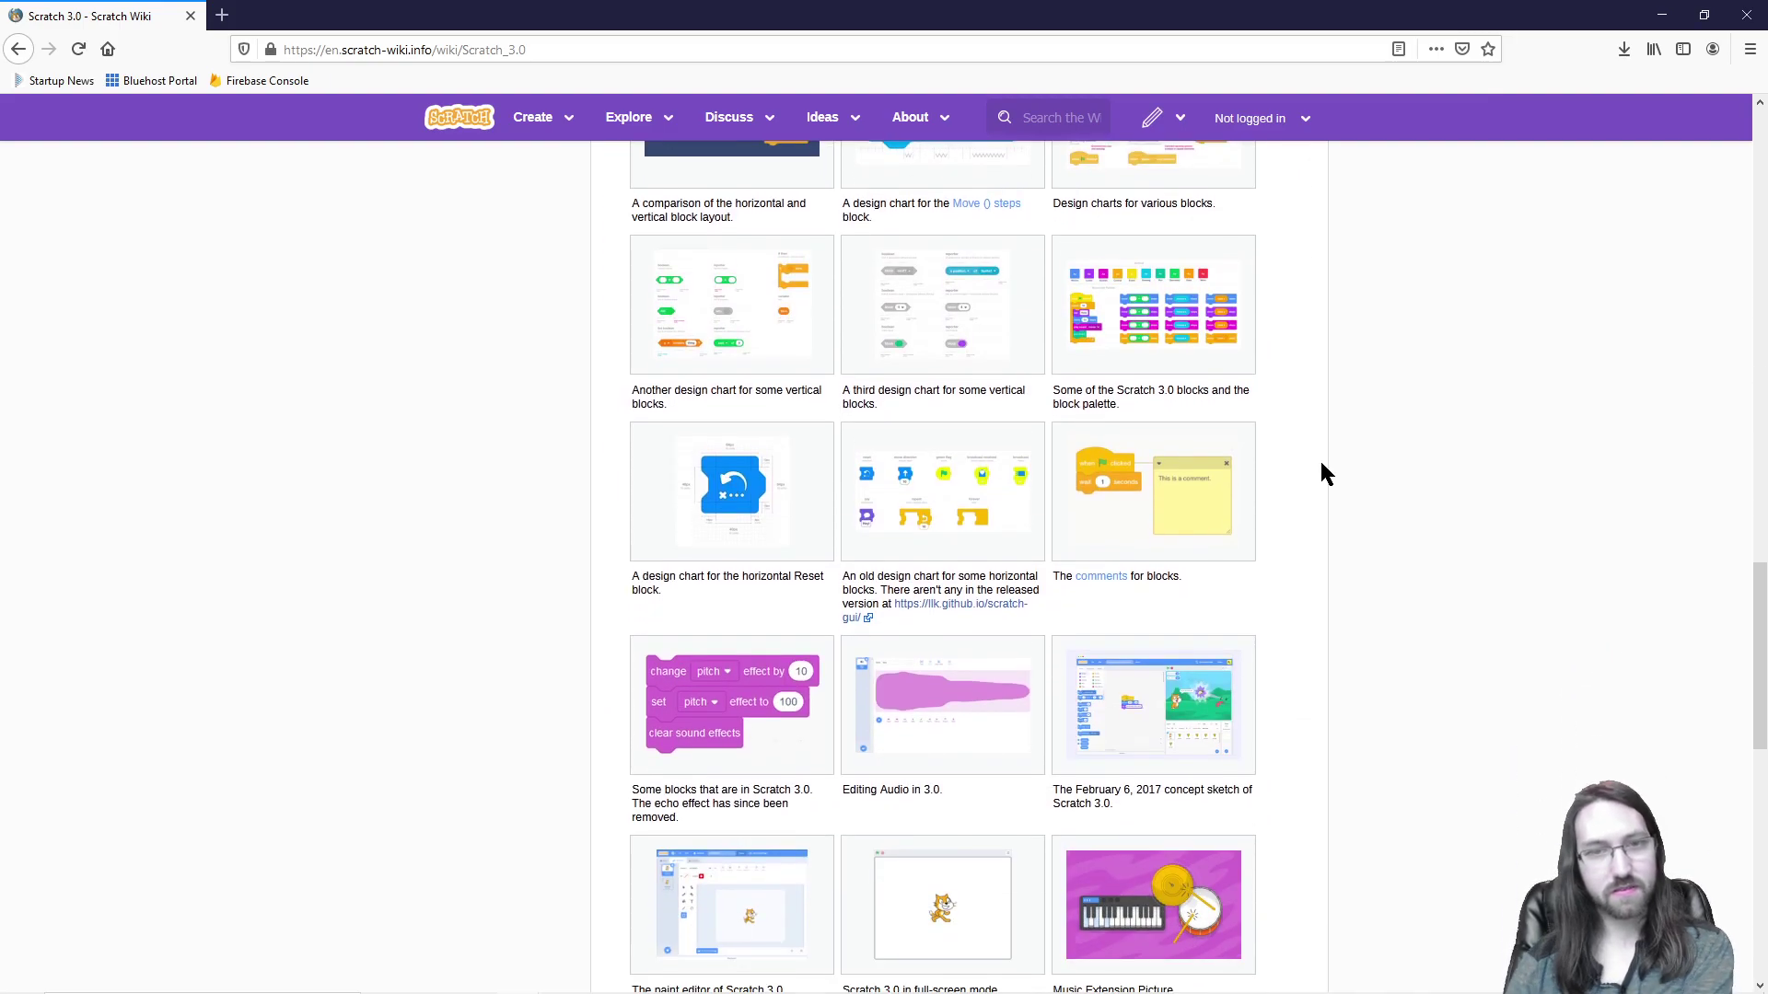
pyautogui.scroll(15, 1323, 473)
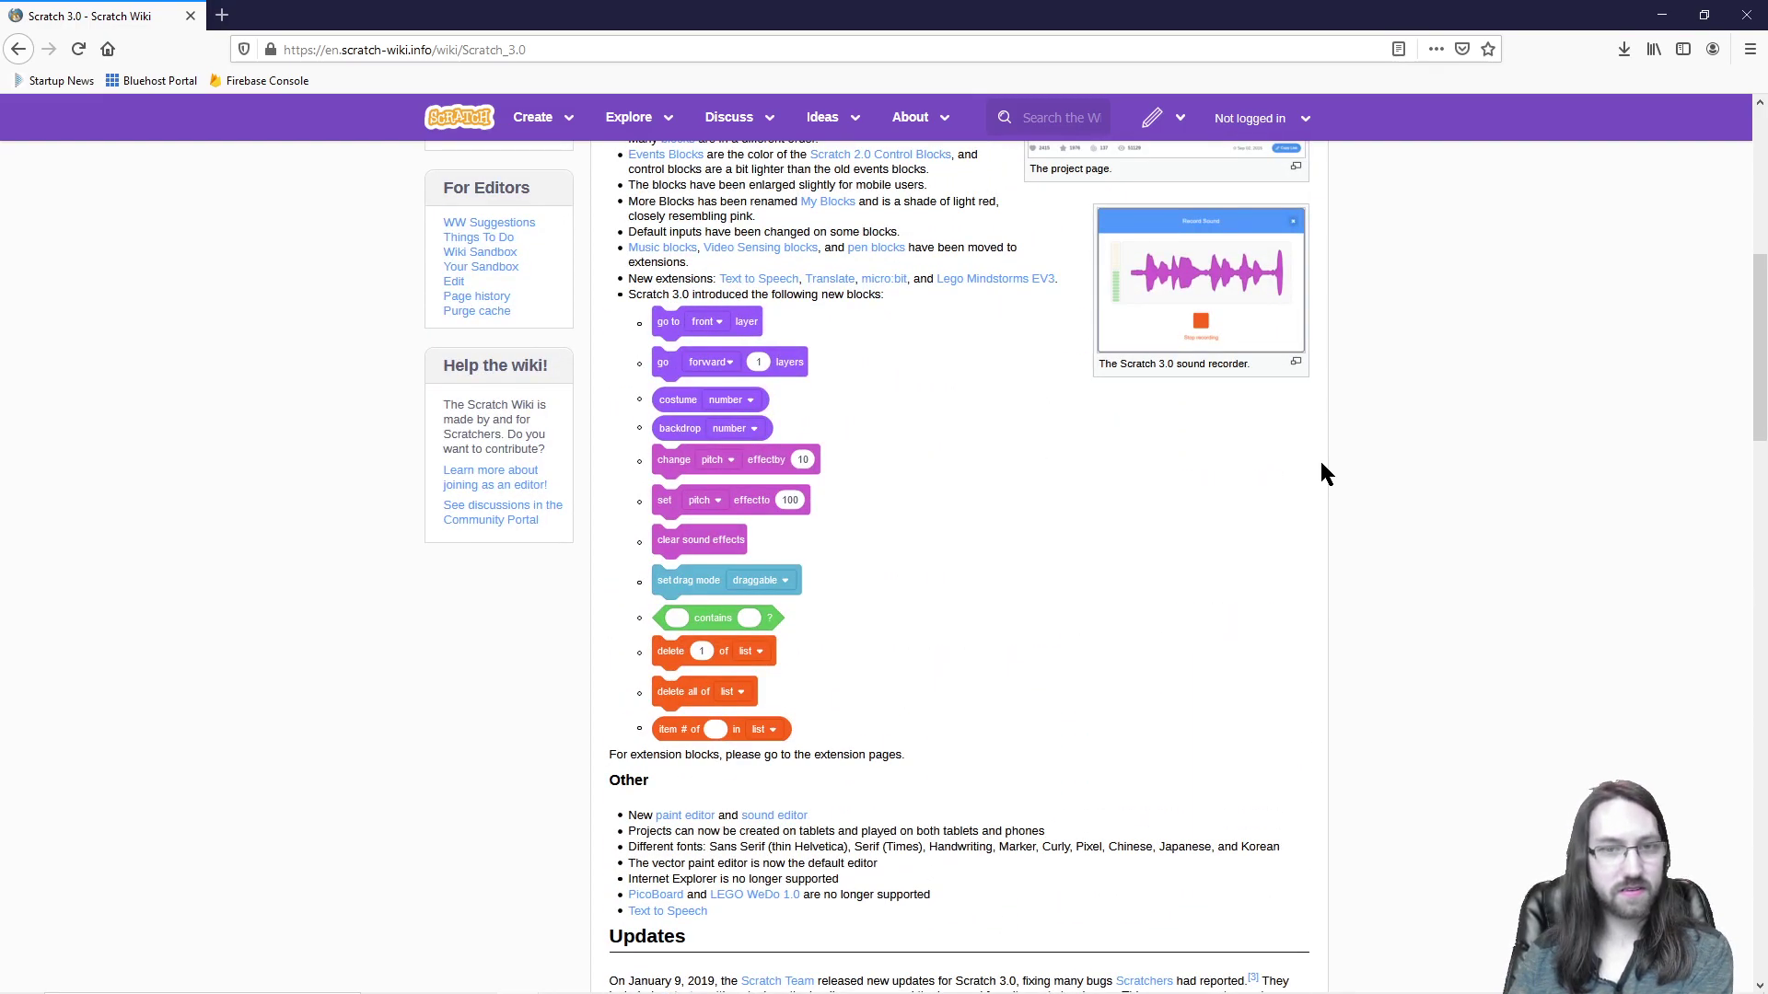
pyautogui.scroll(-1, 1322, 472)
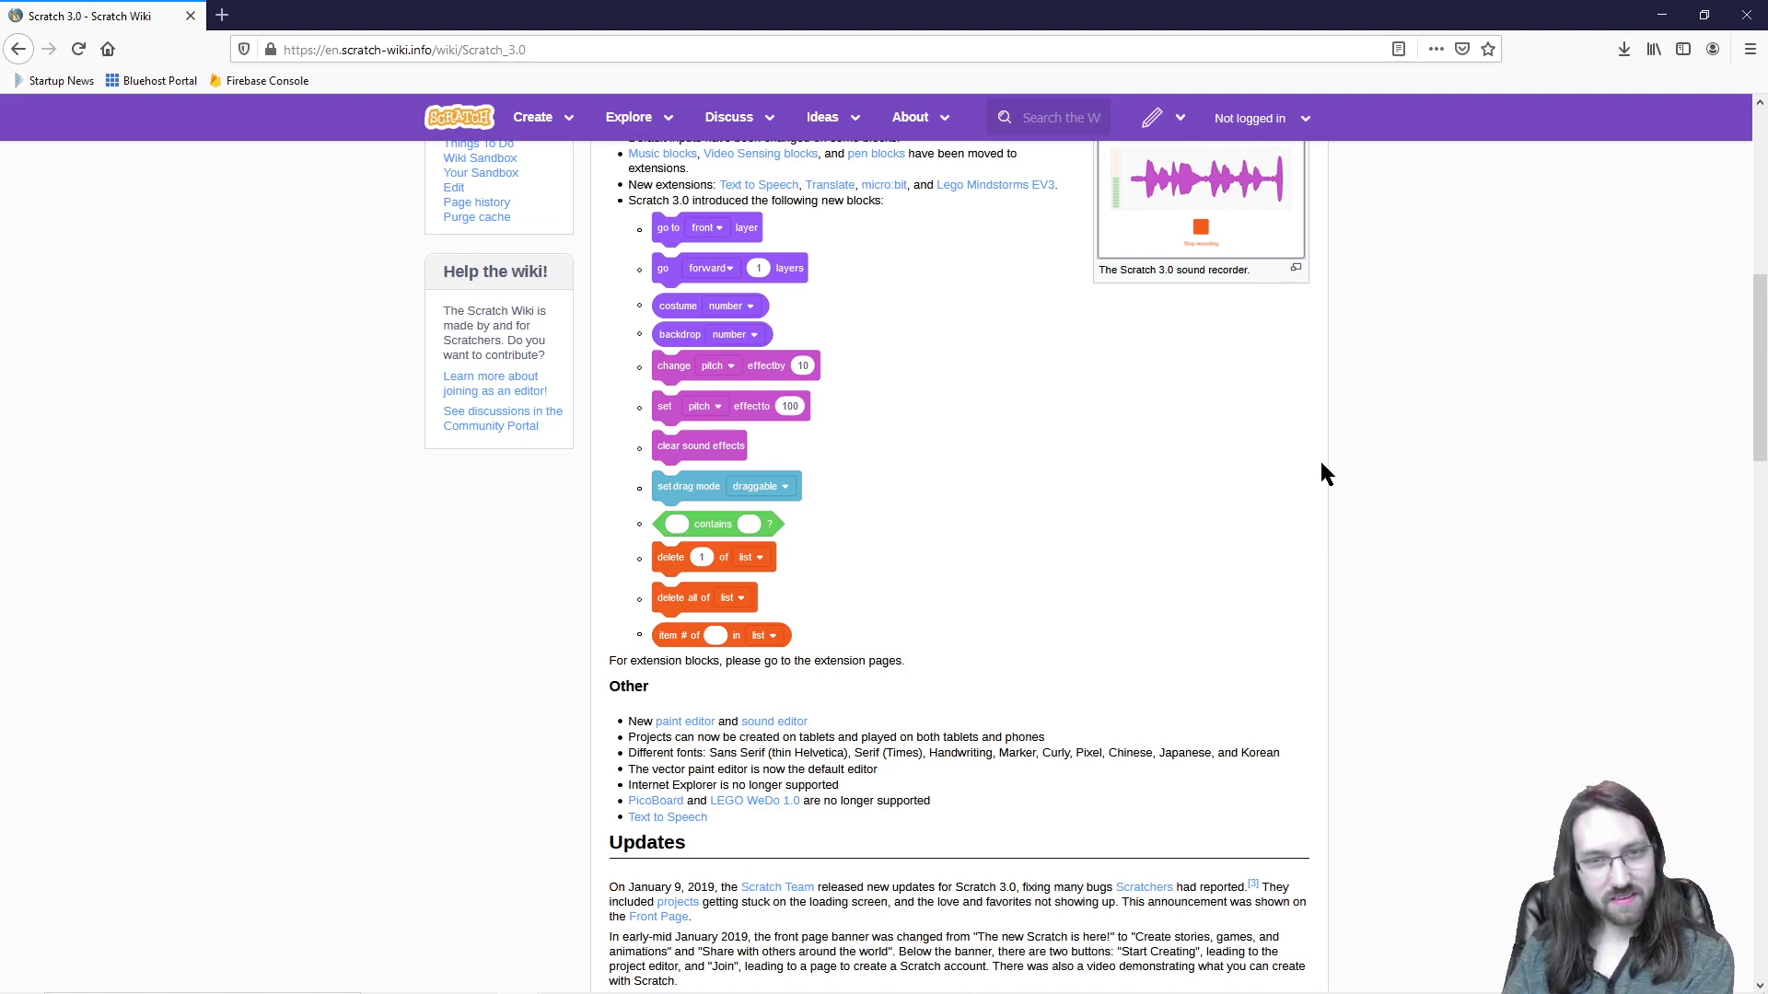
pyautogui.scroll(3, 1322, 472)
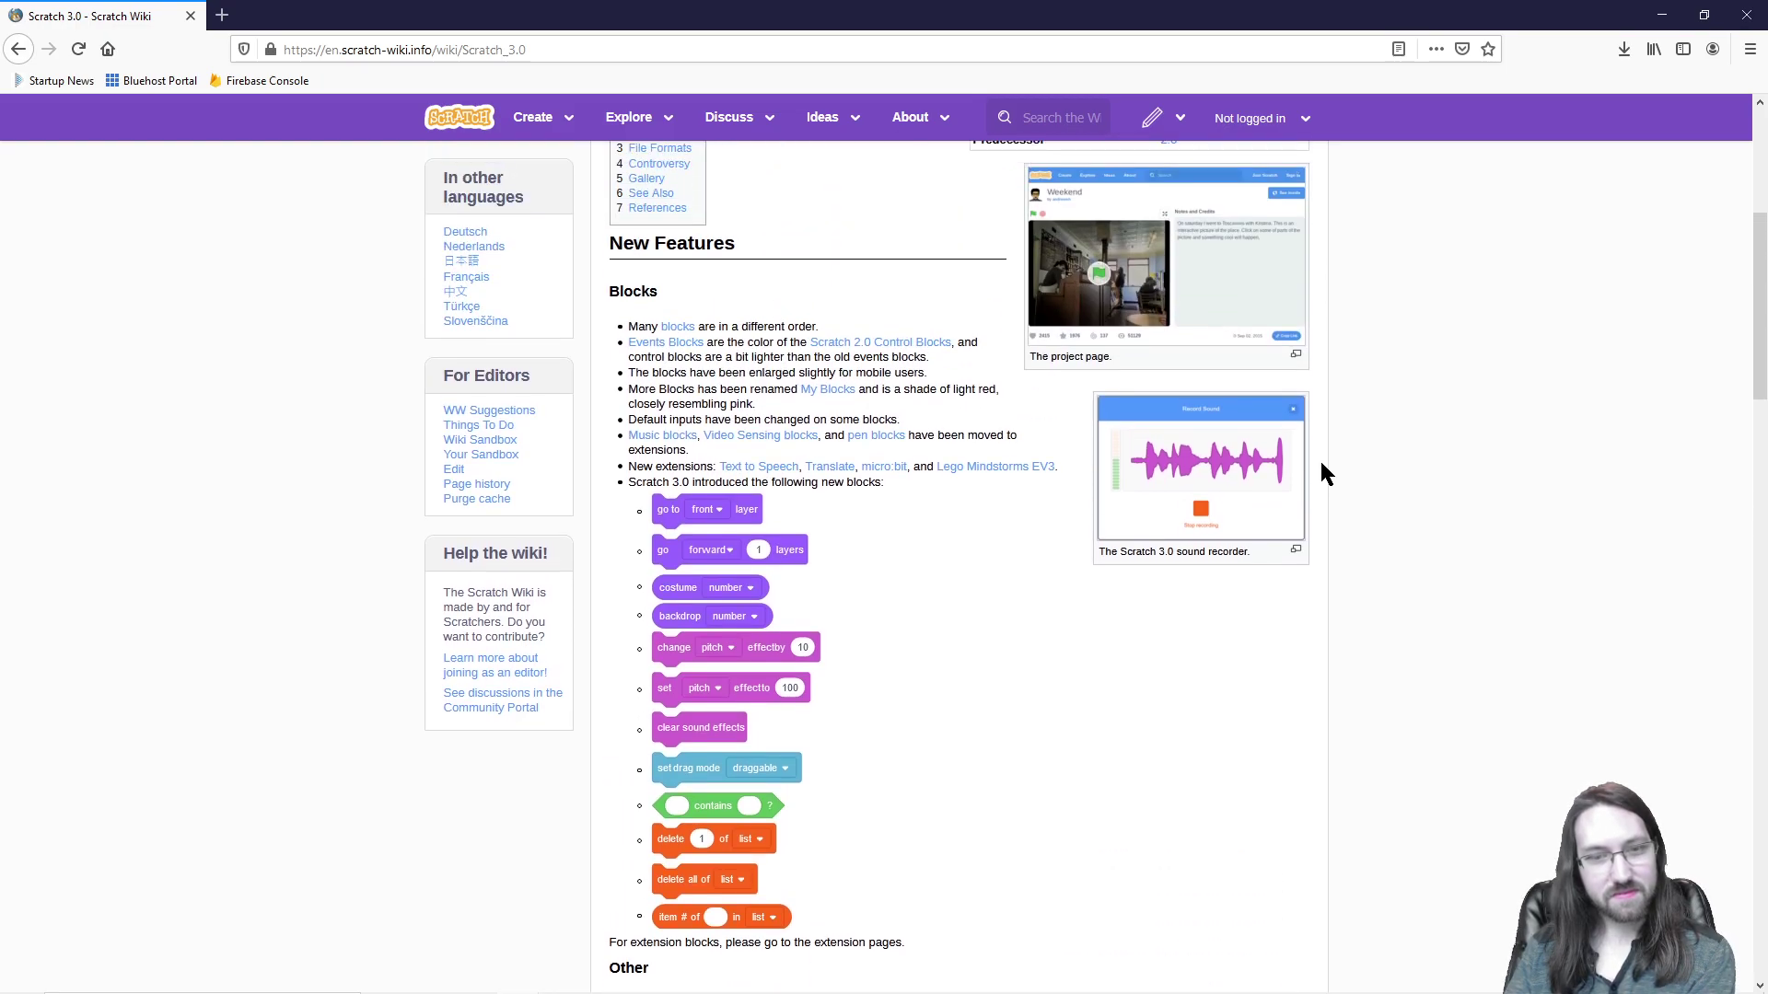
pyautogui.scroll(5, 1321, 465)
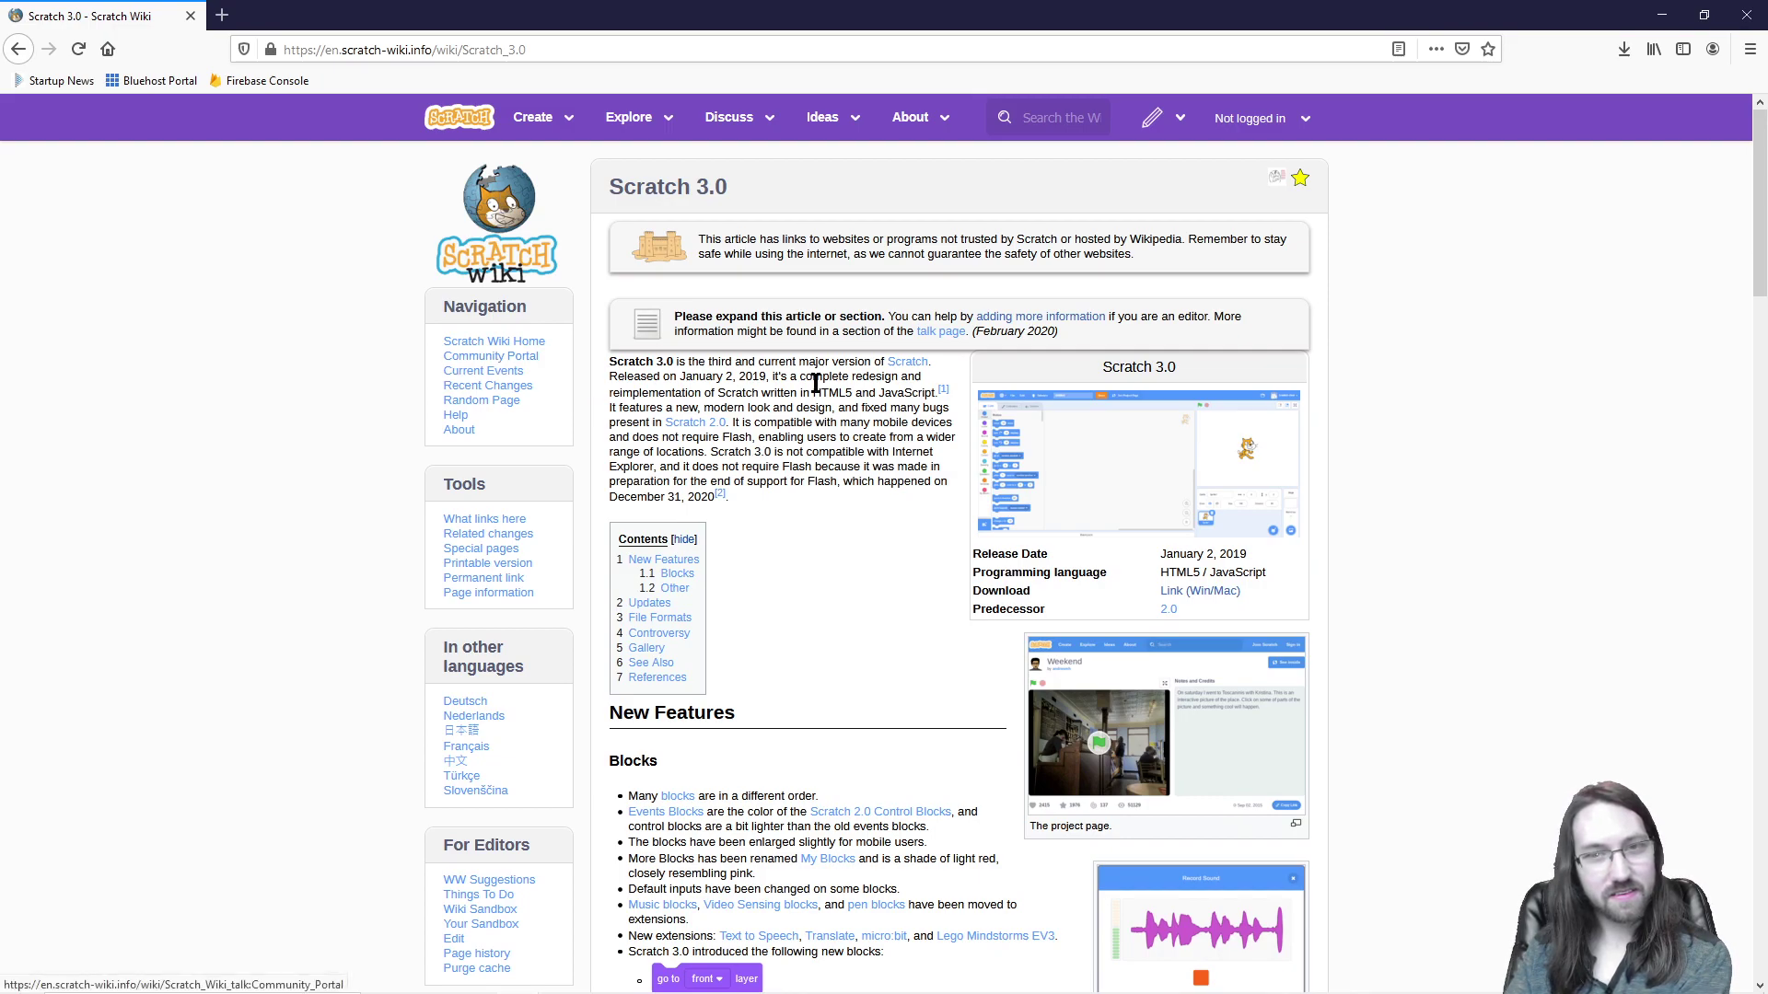
pyautogui.scroll(-2, 1199, 575)
pyautogui.scroll(-4, 1188, 580)
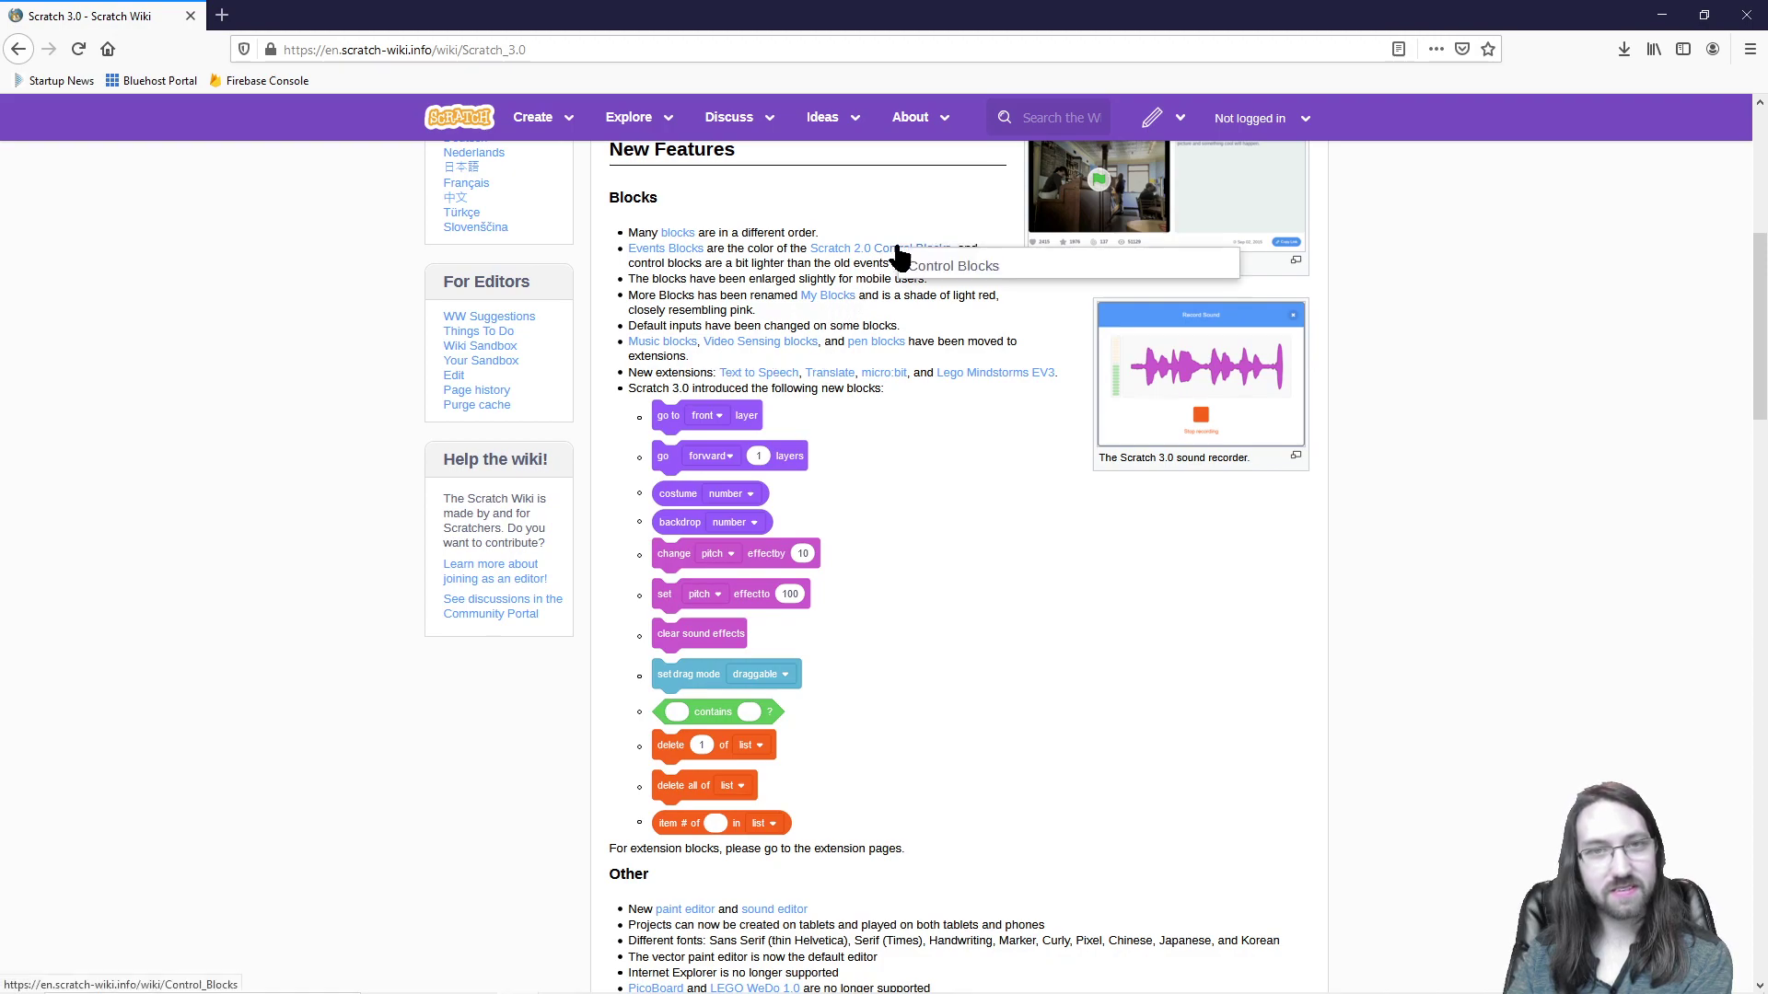
# Step: Read on through the block lists and gallery to the References, then back toward the top
pyautogui.moveTo(838, 304)
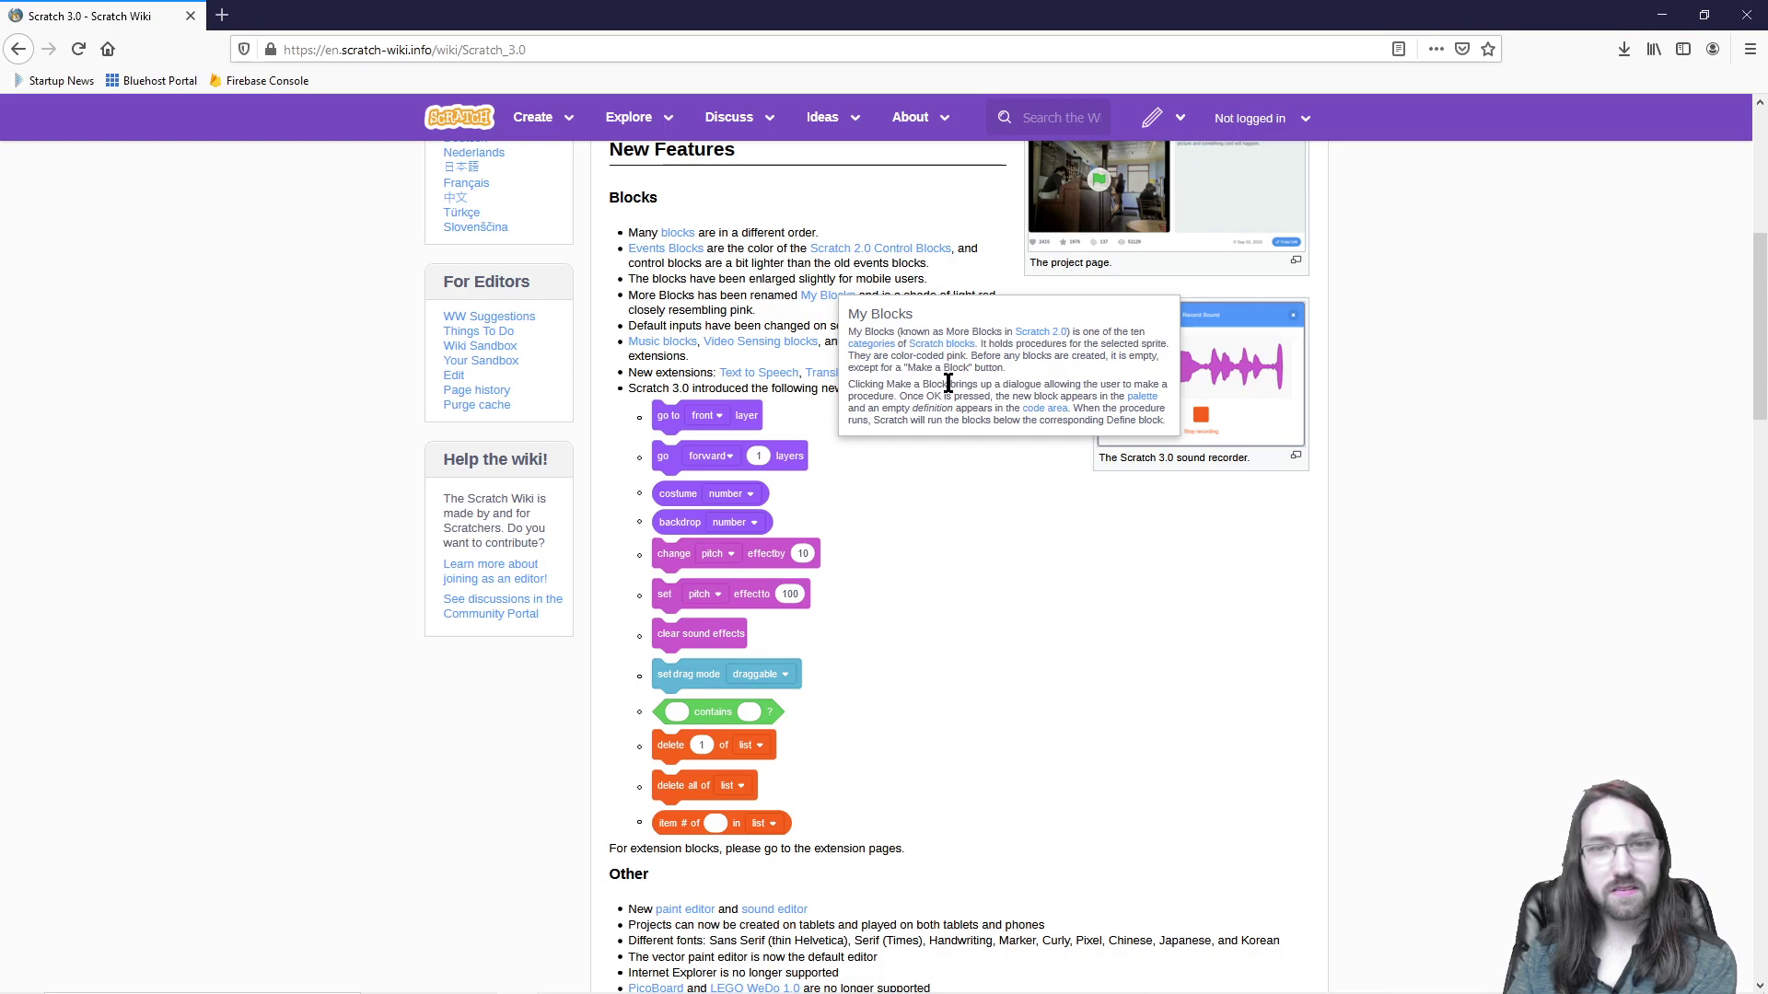
pyautogui.scroll(-1, 996, 526)
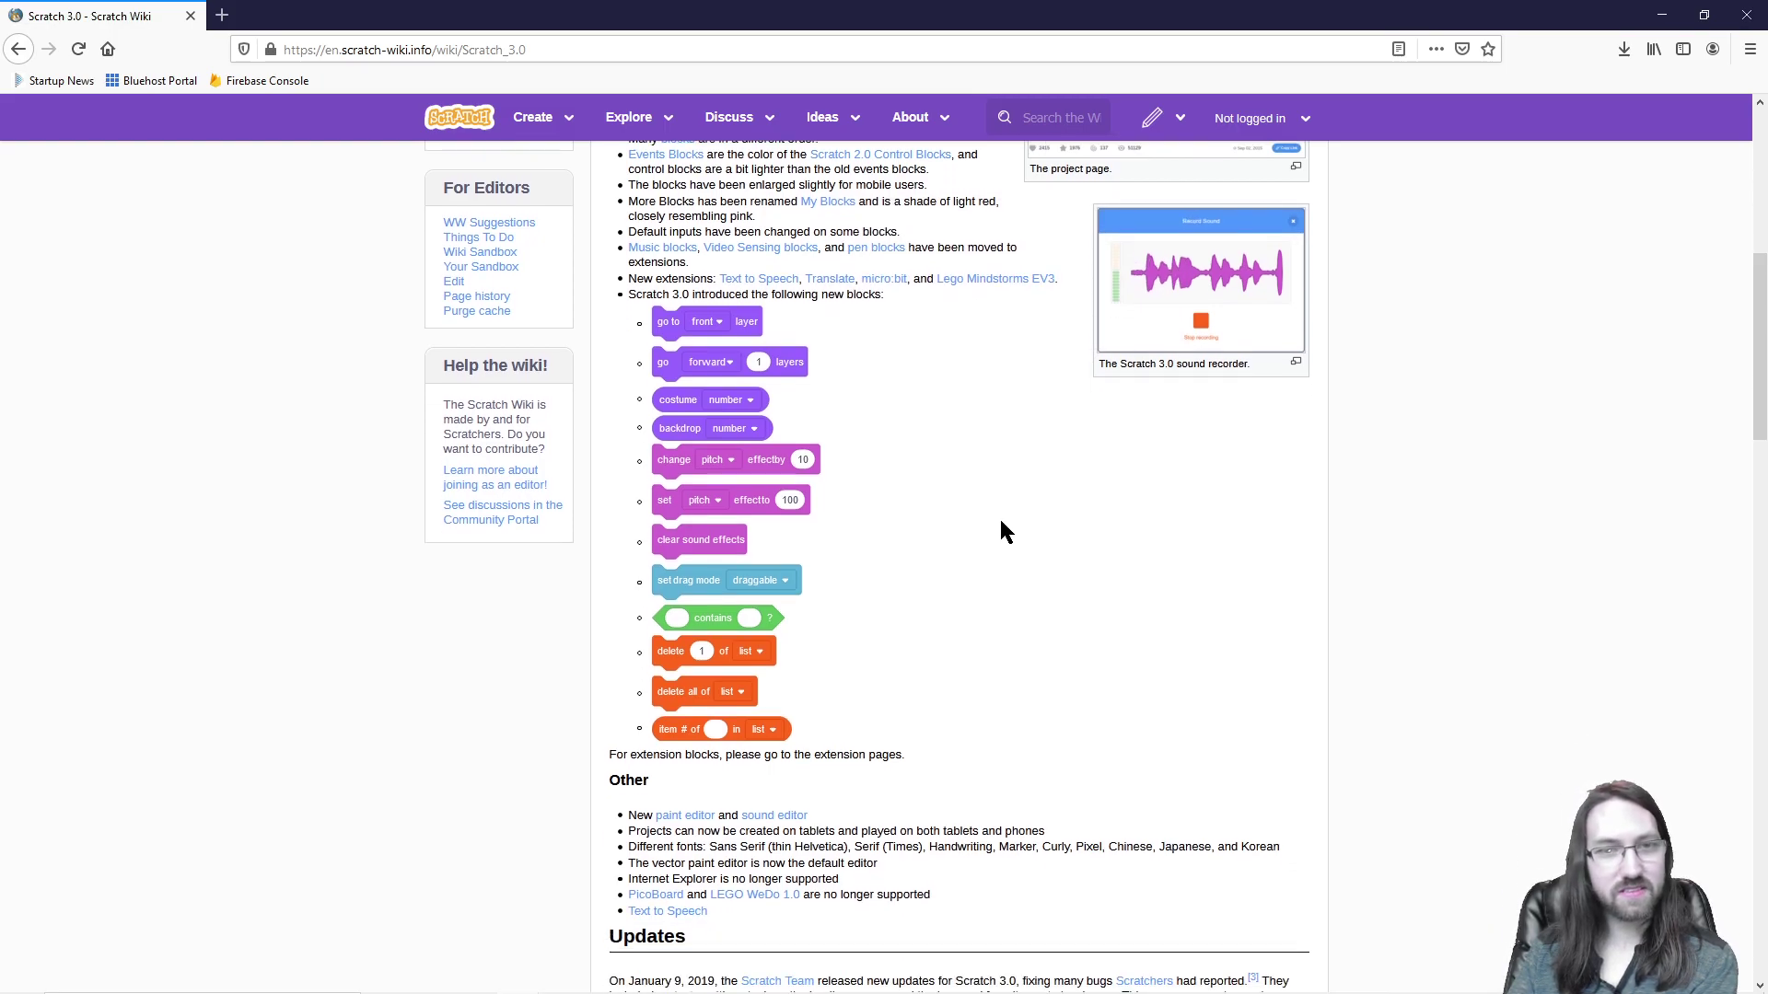
pyautogui.scroll(-1, 1031, 393)
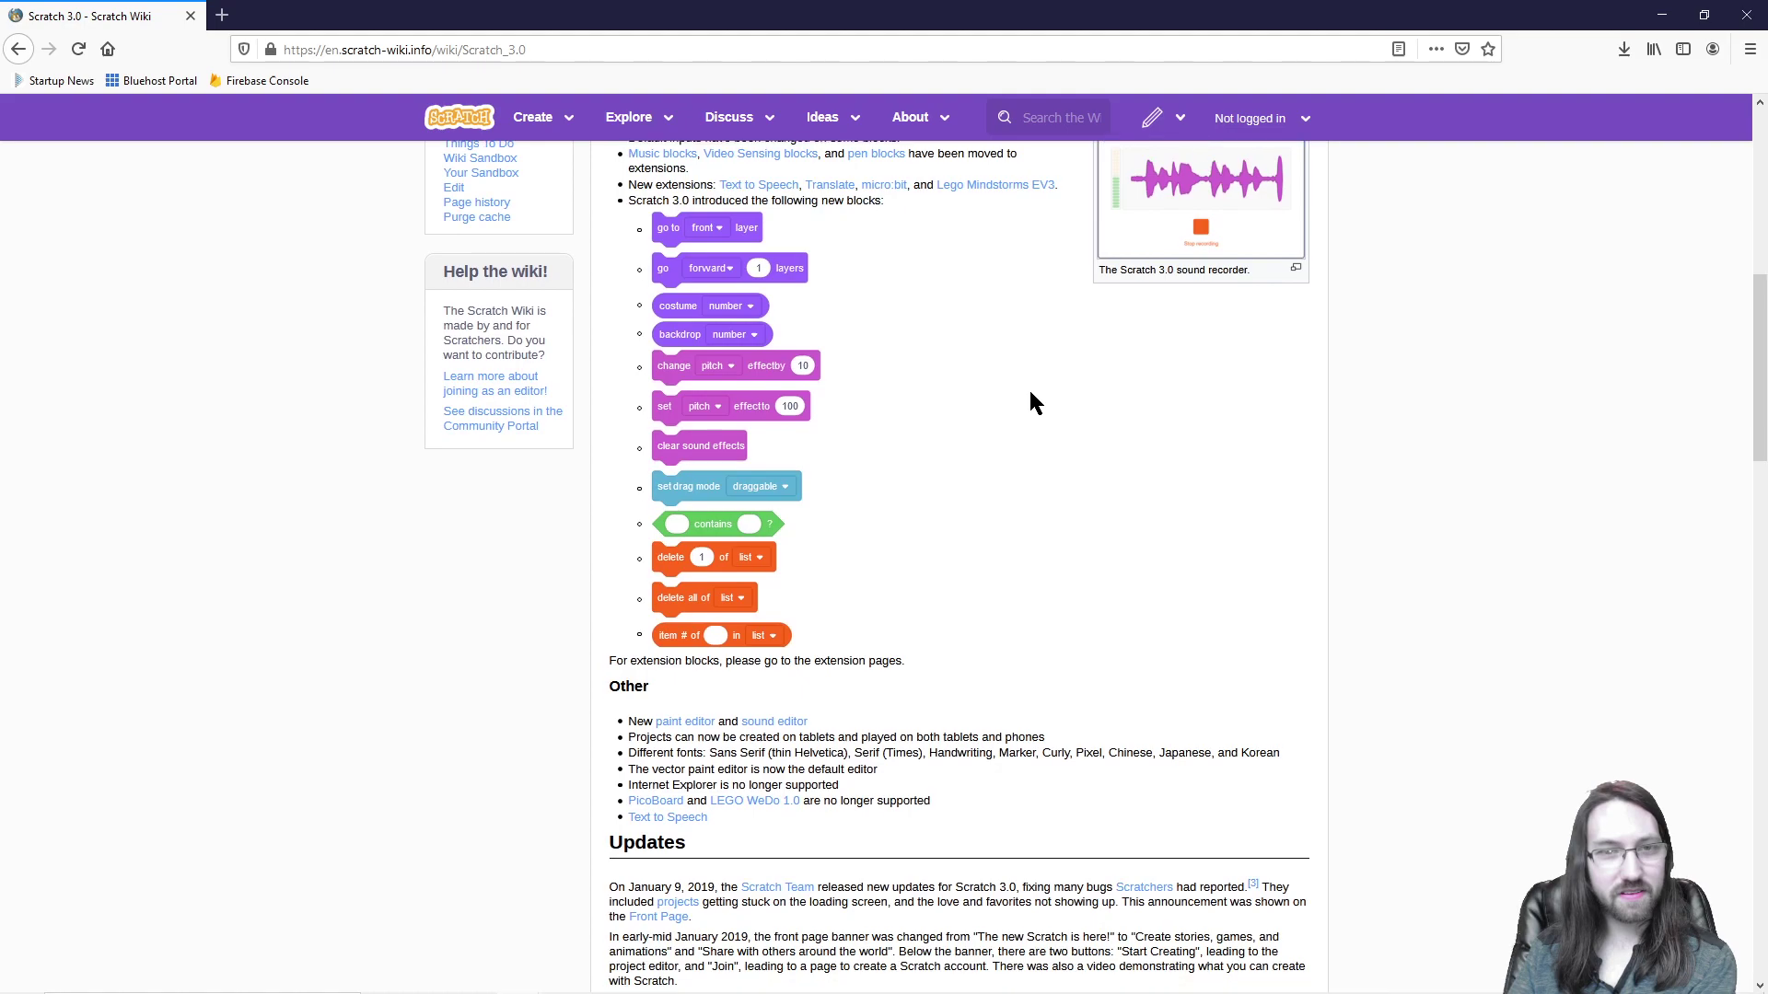
pyautogui.scroll(-1, 1029, 402)
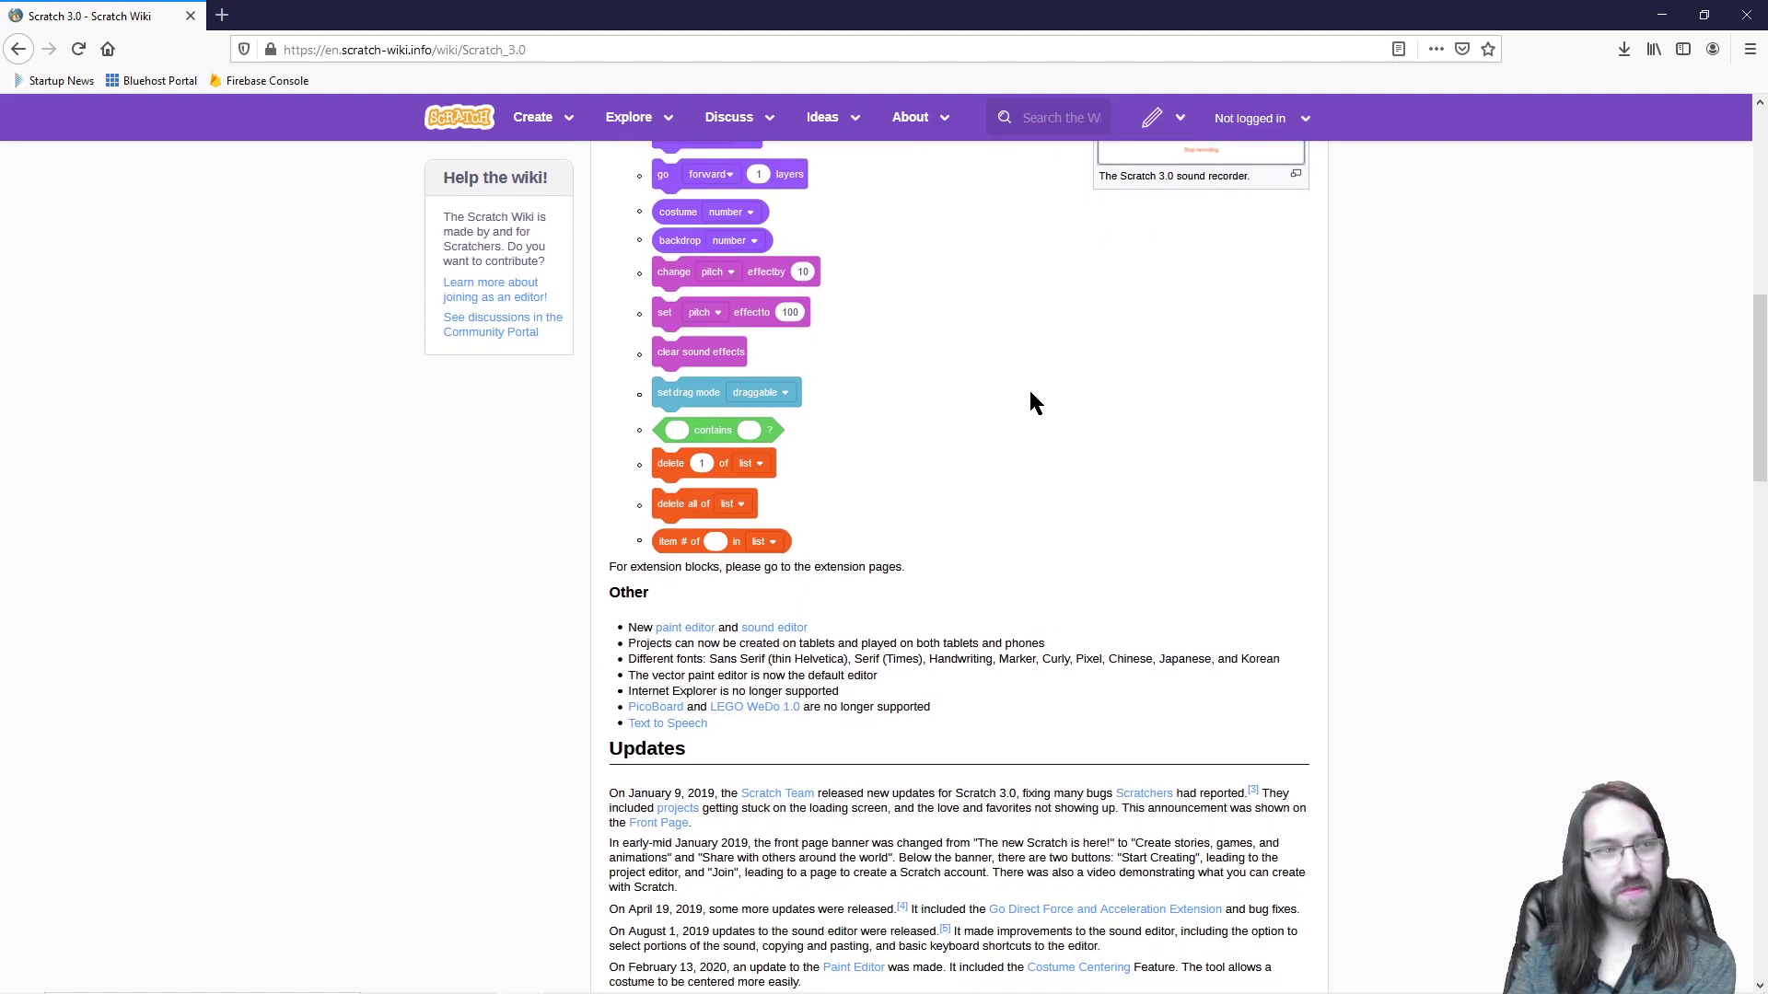
pyautogui.scroll(-2, 1033, 394)
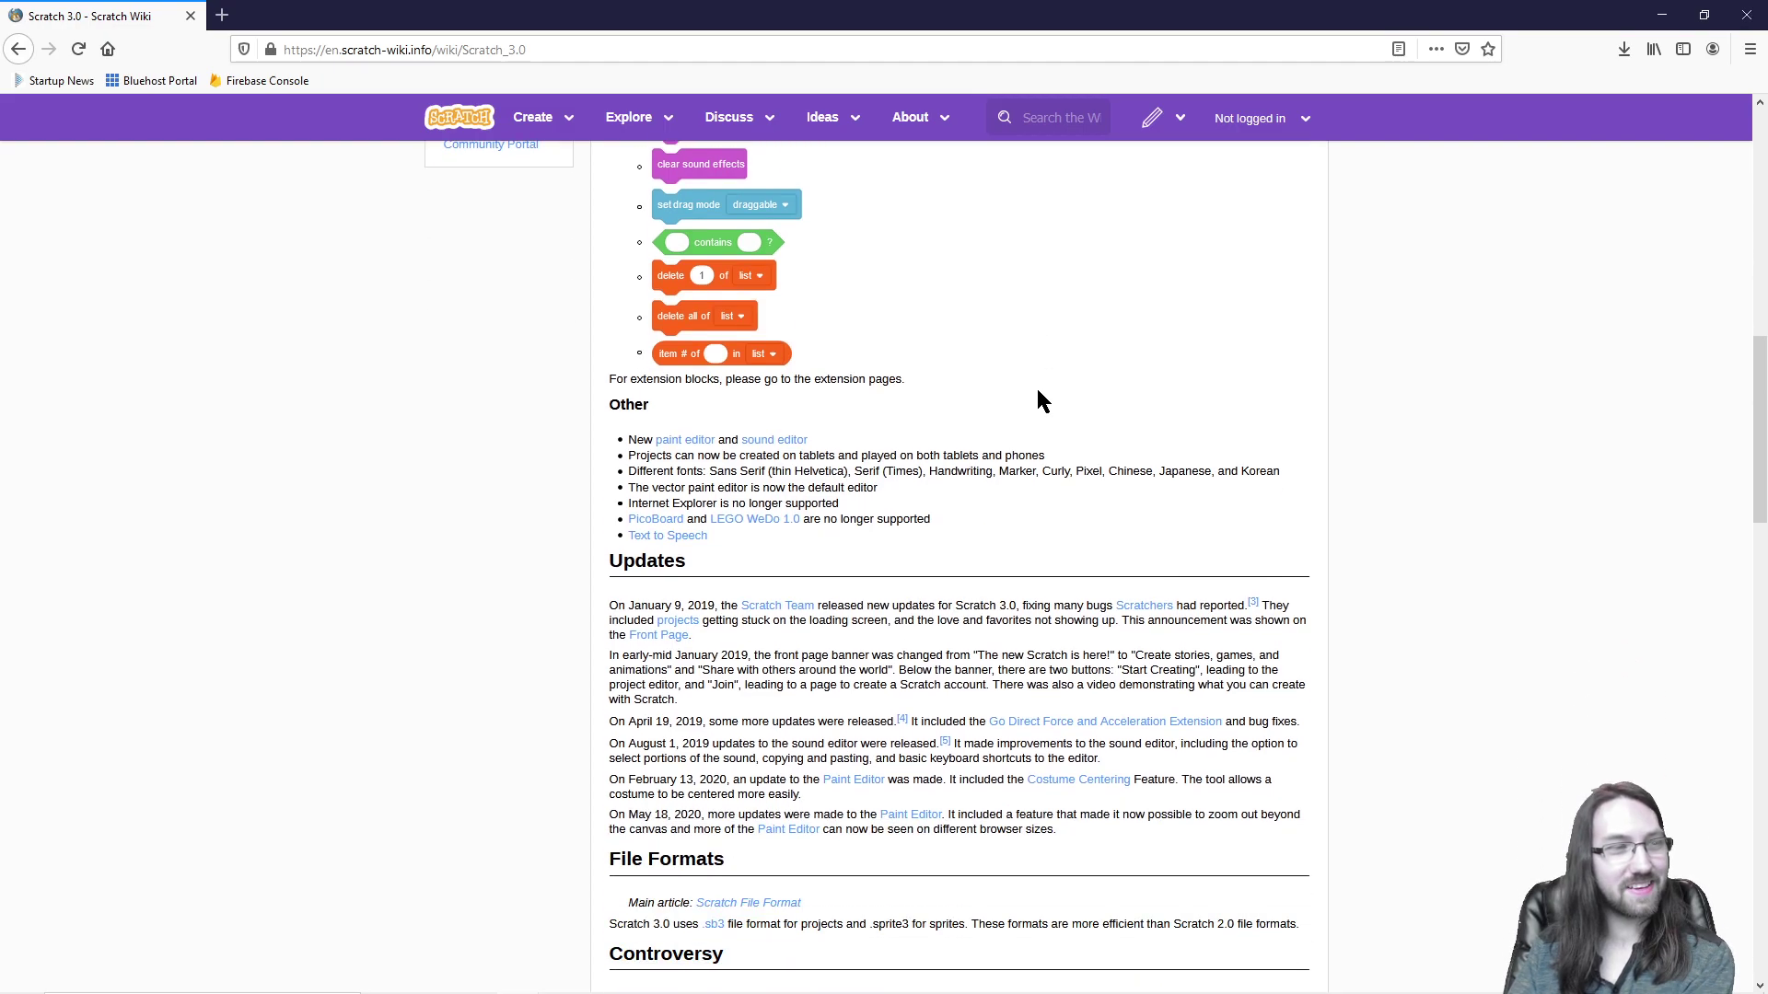
pyautogui.scroll(-2, 1035, 394)
pyautogui.scroll(-9, 1167, 375)
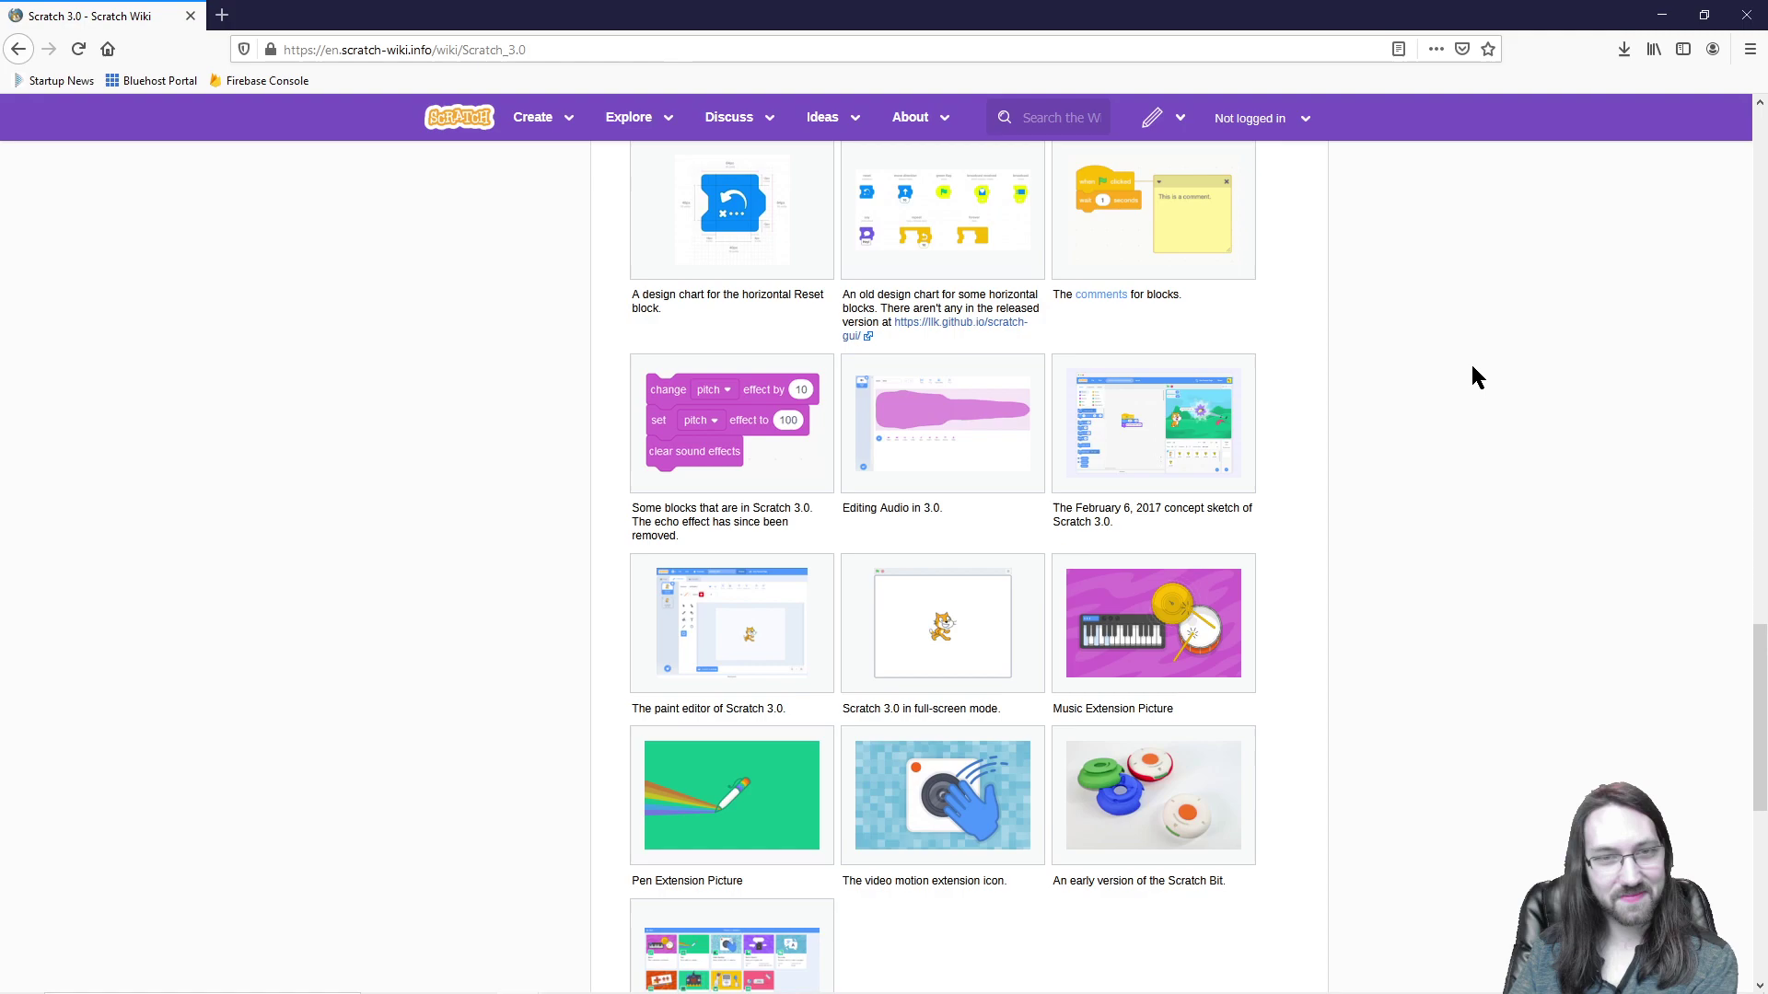
pyautogui.scroll(-4, 1473, 376)
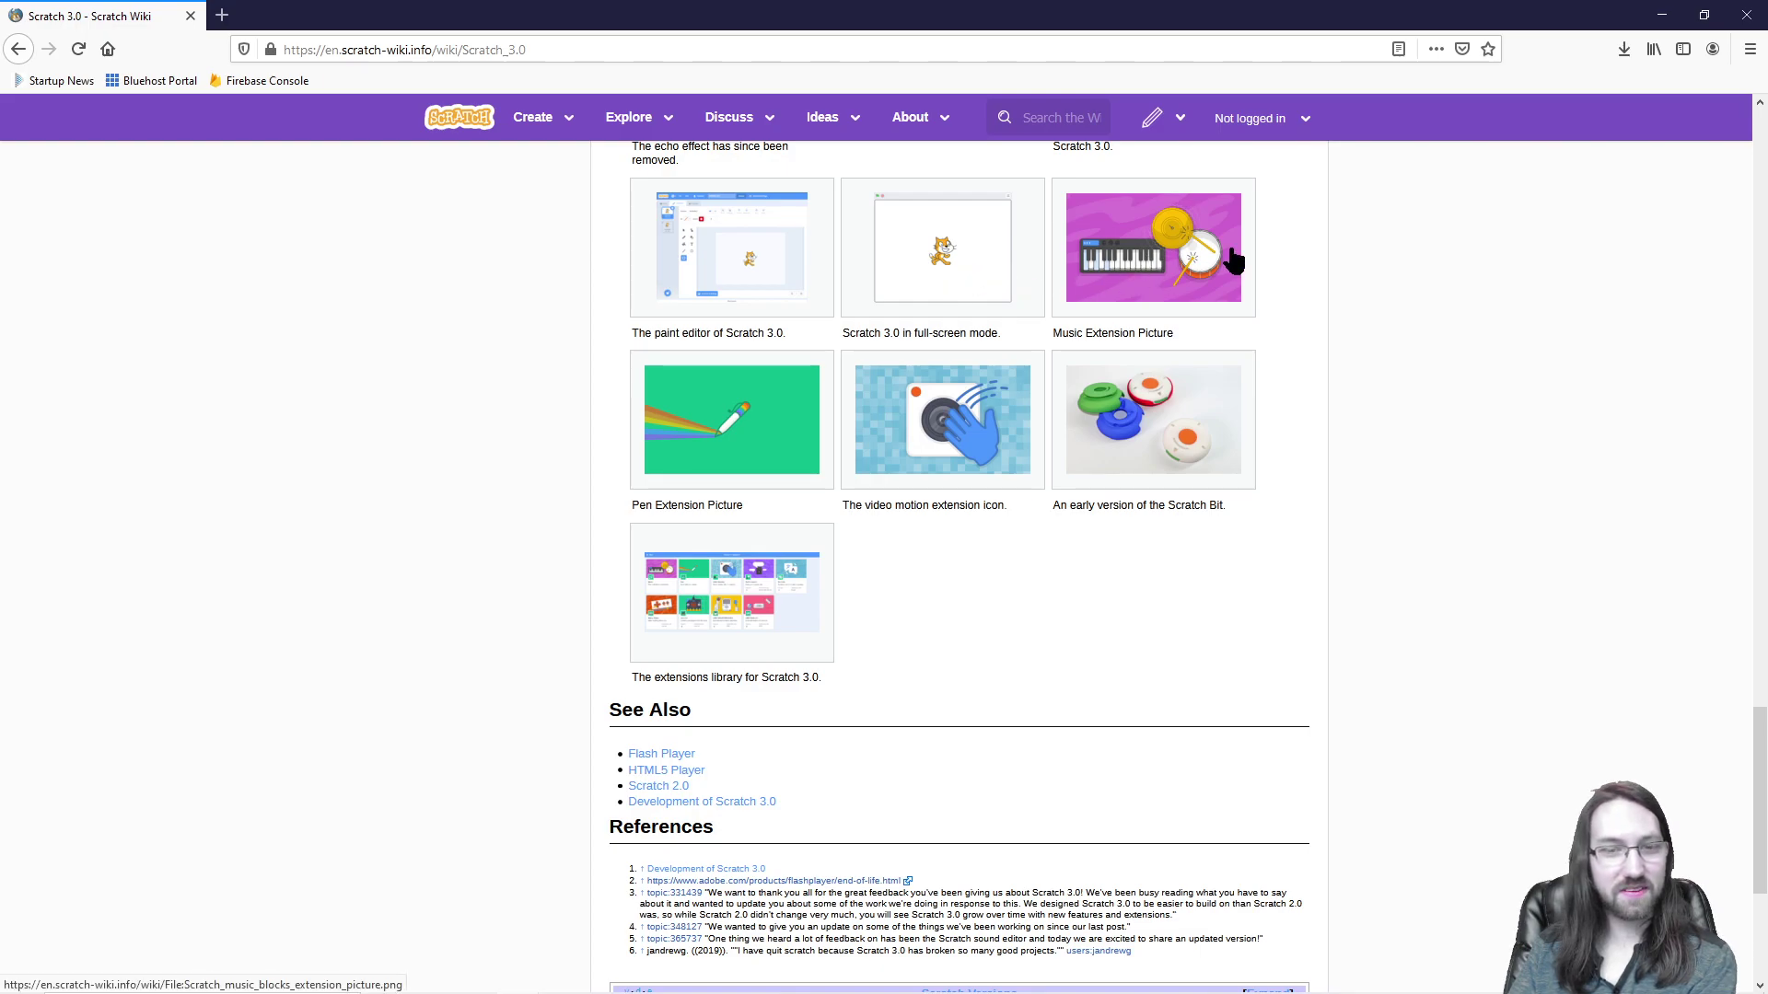
pyautogui.scroll(-4, 1449, 224)
pyautogui.scroll(20, 773, 377)
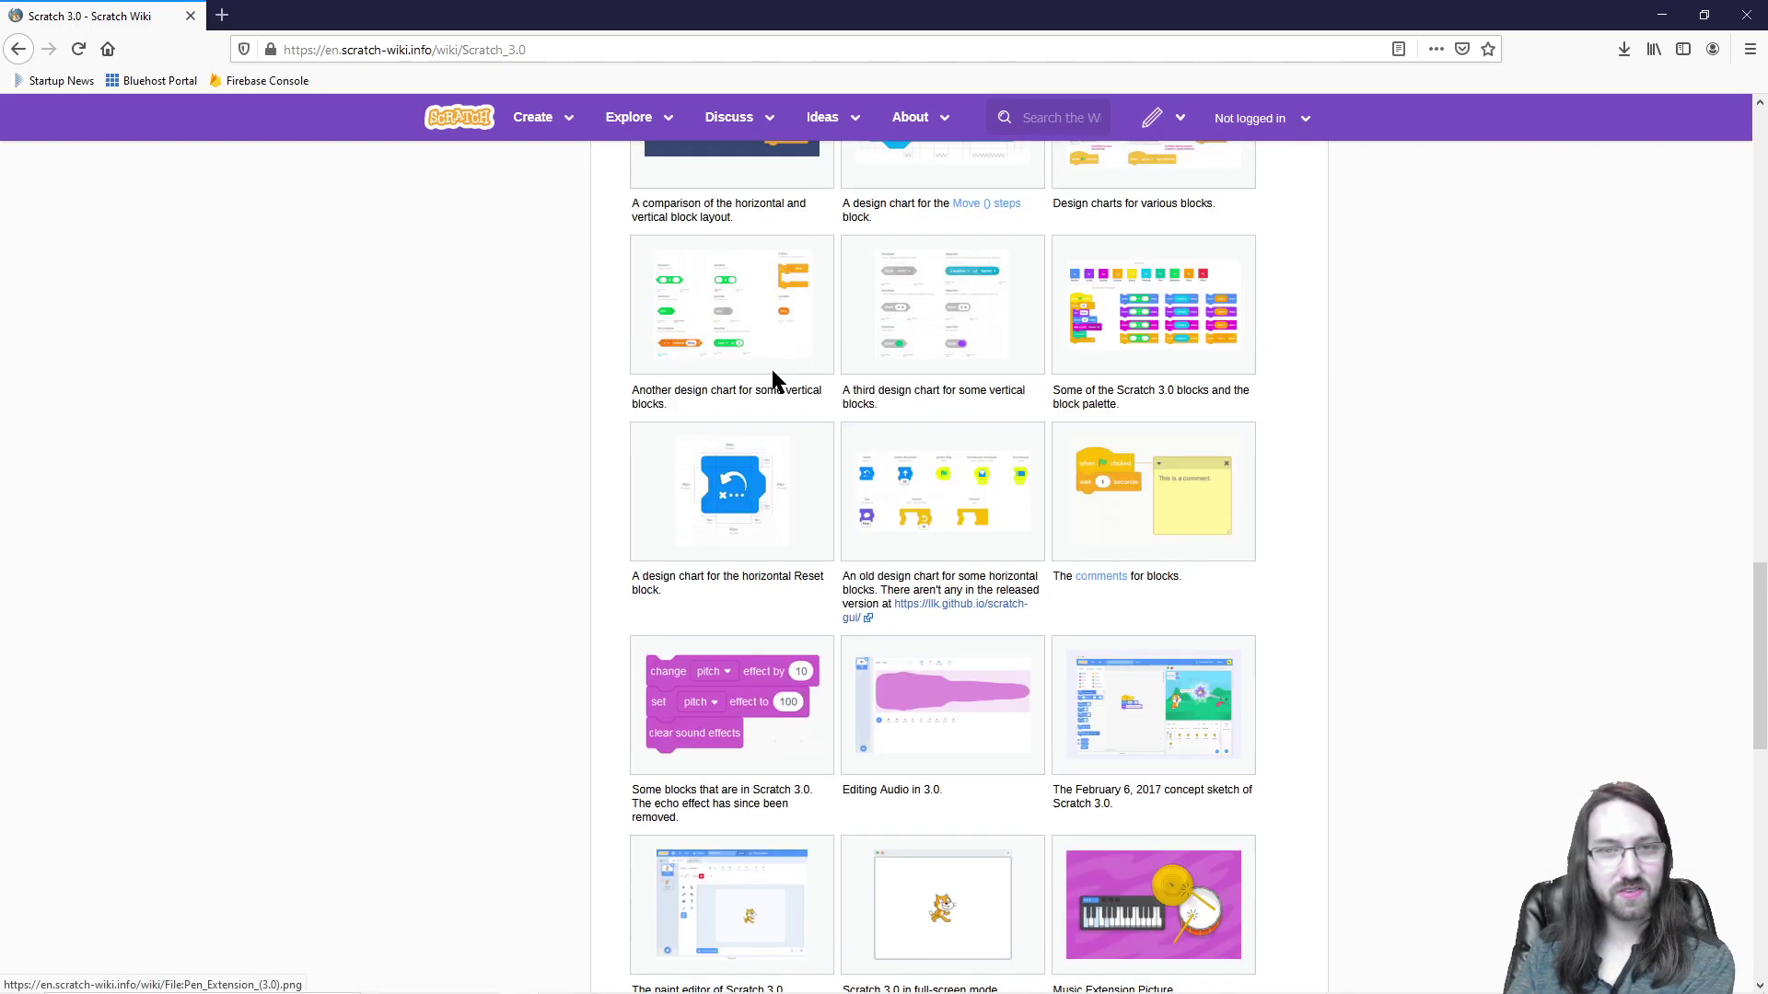
pyautogui.scroll(-2, 774, 375)
pyautogui.scroll(-2, 1022, 348)
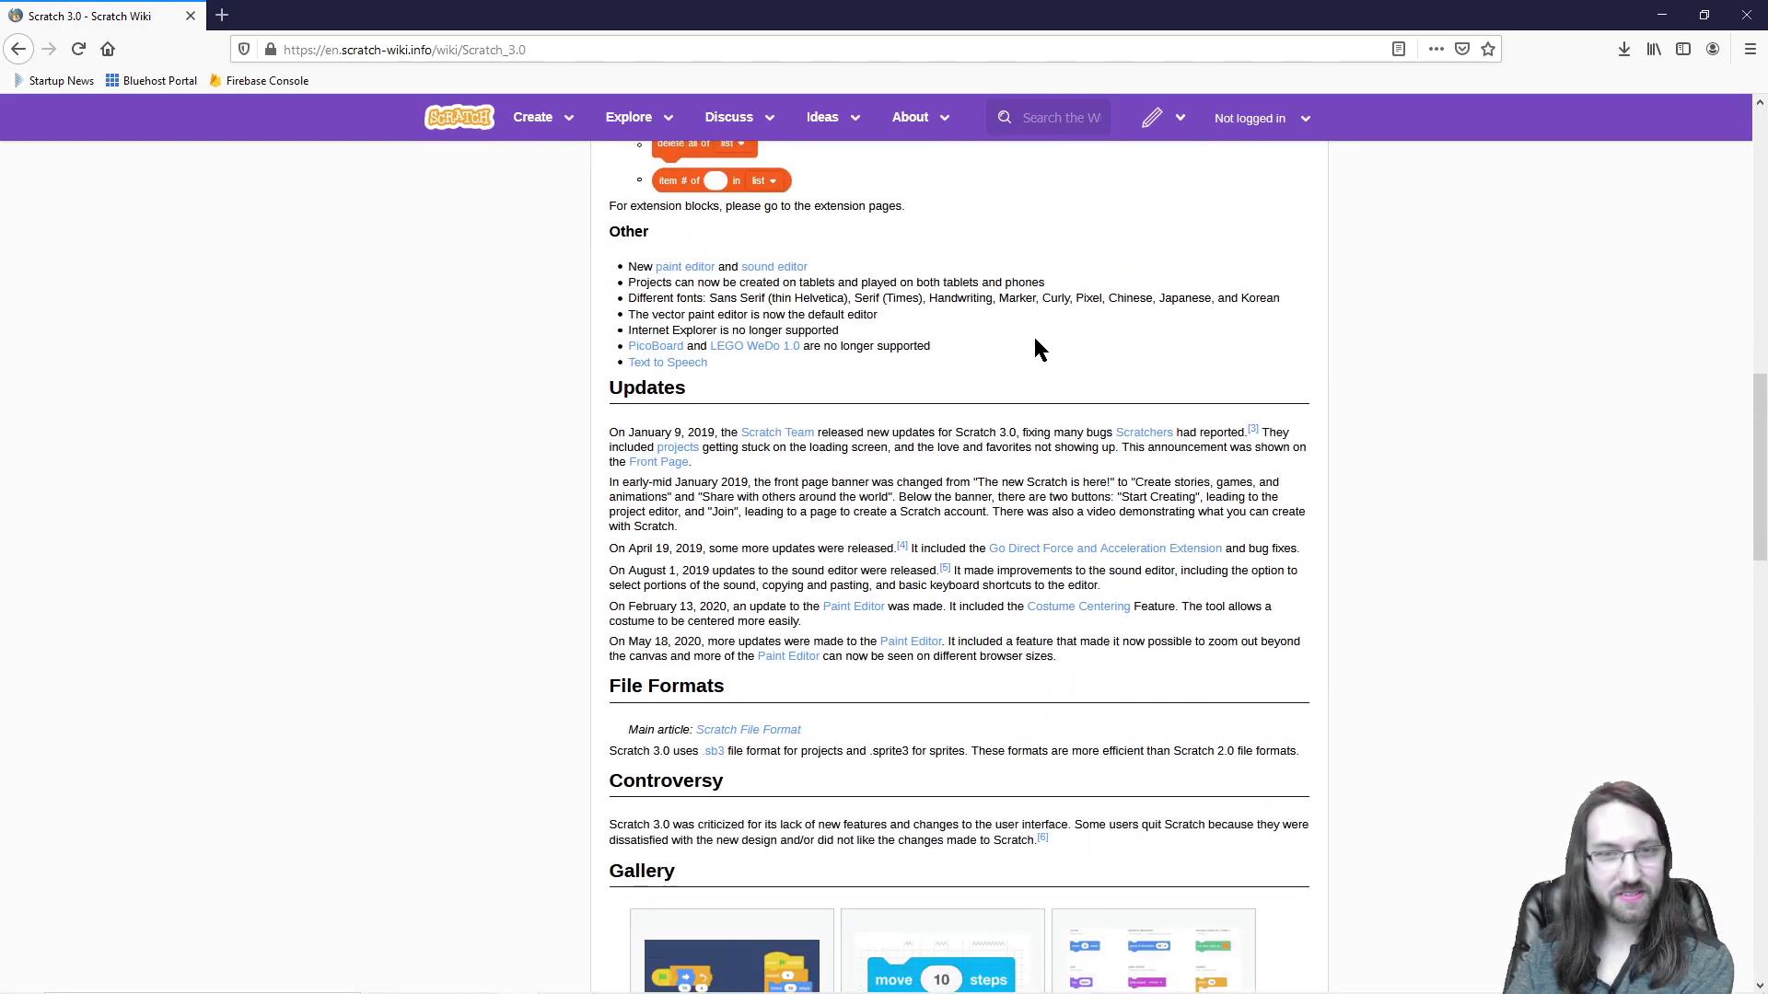
pyautogui.scroll(1, 700, 345)
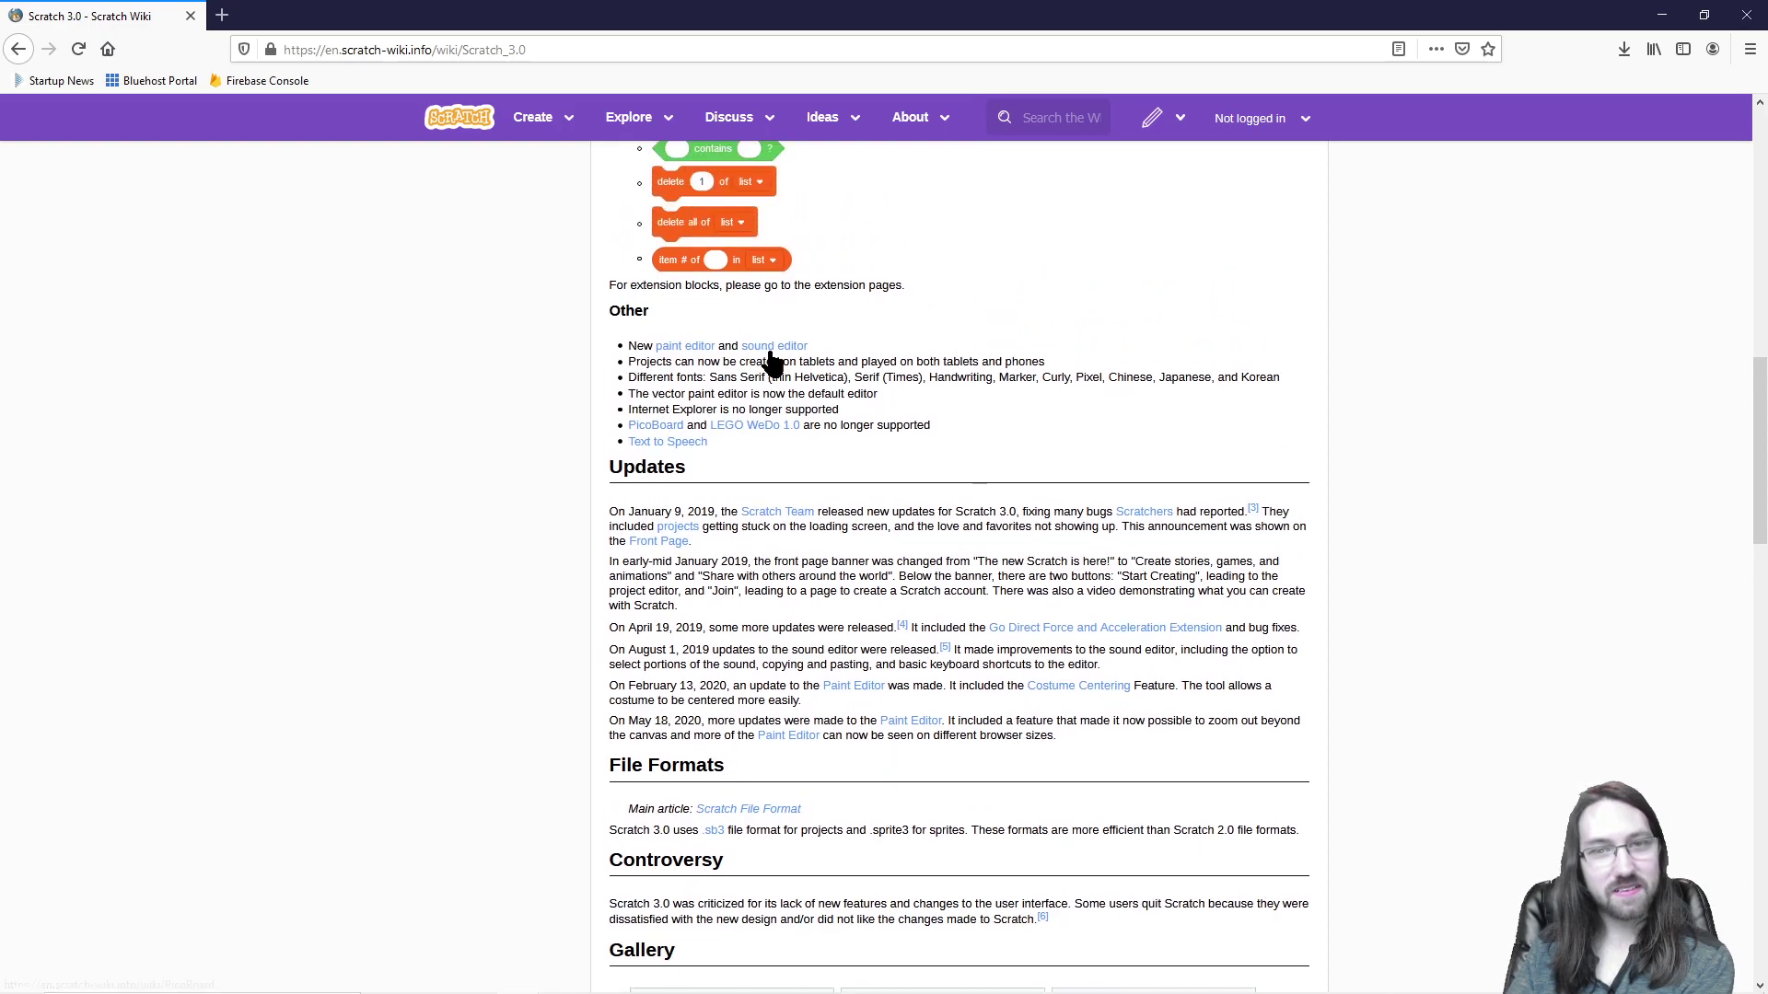
pyautogui.scroll(-2, 1343, 426)
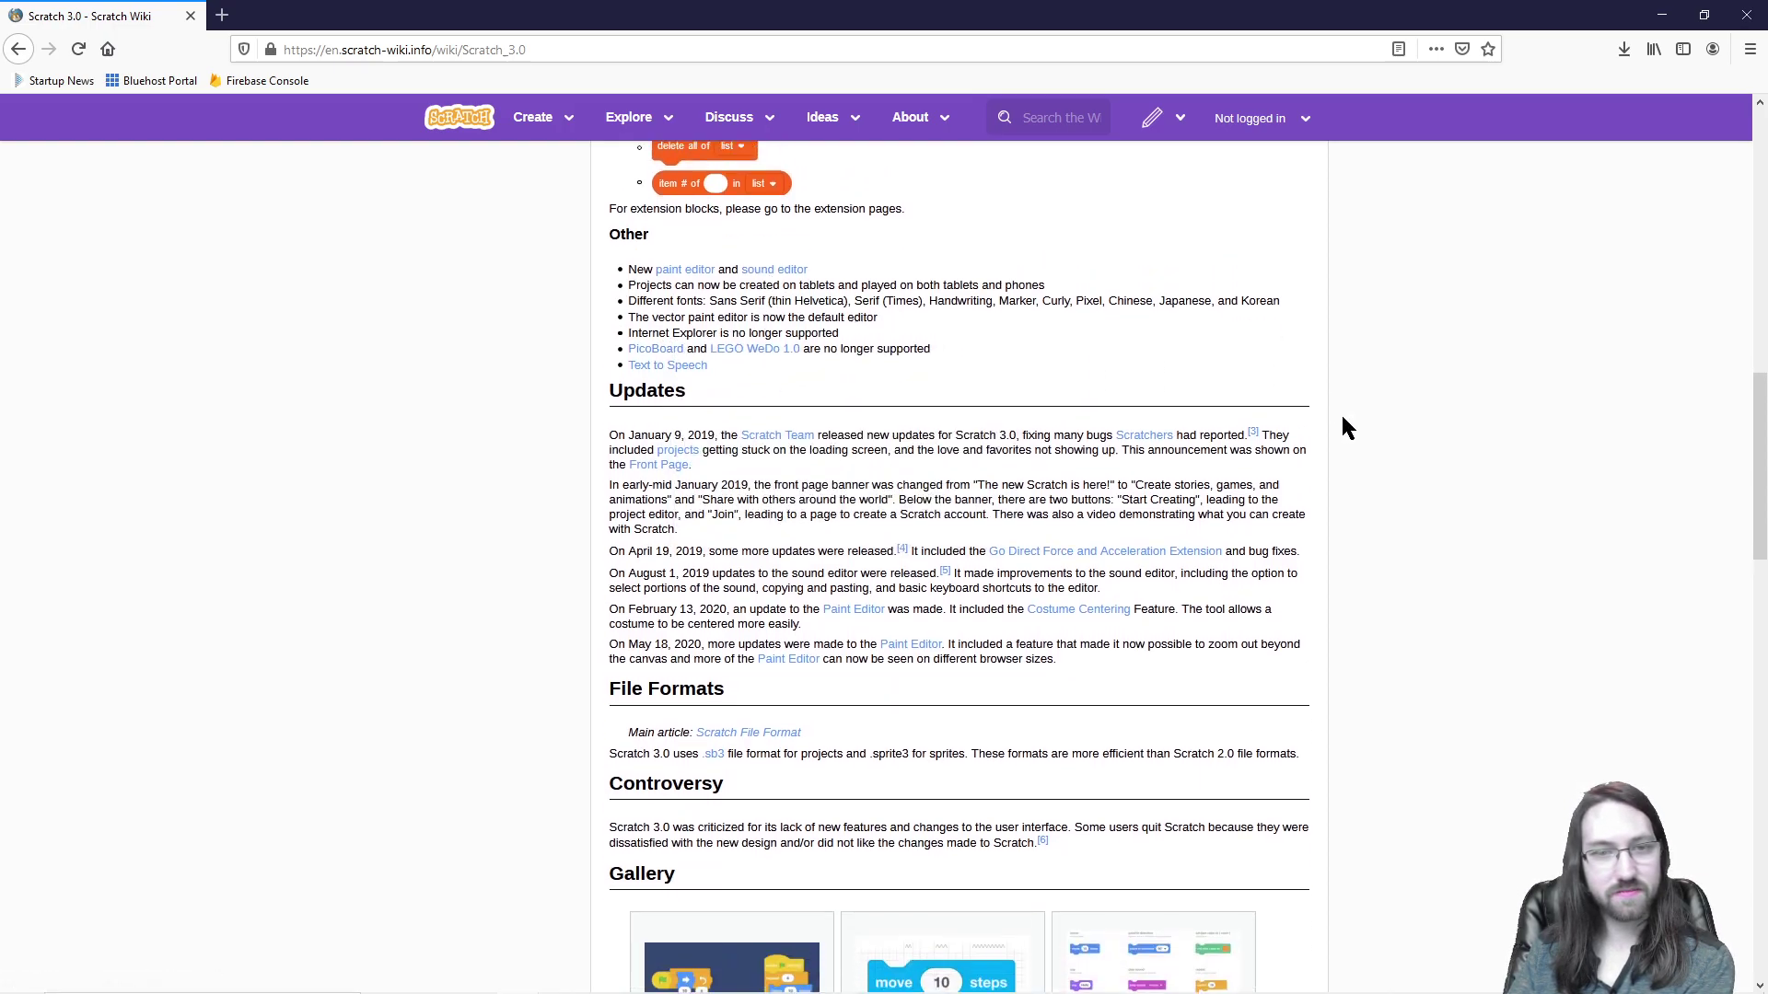
pyautogui.scroll(10, 1342, 426)
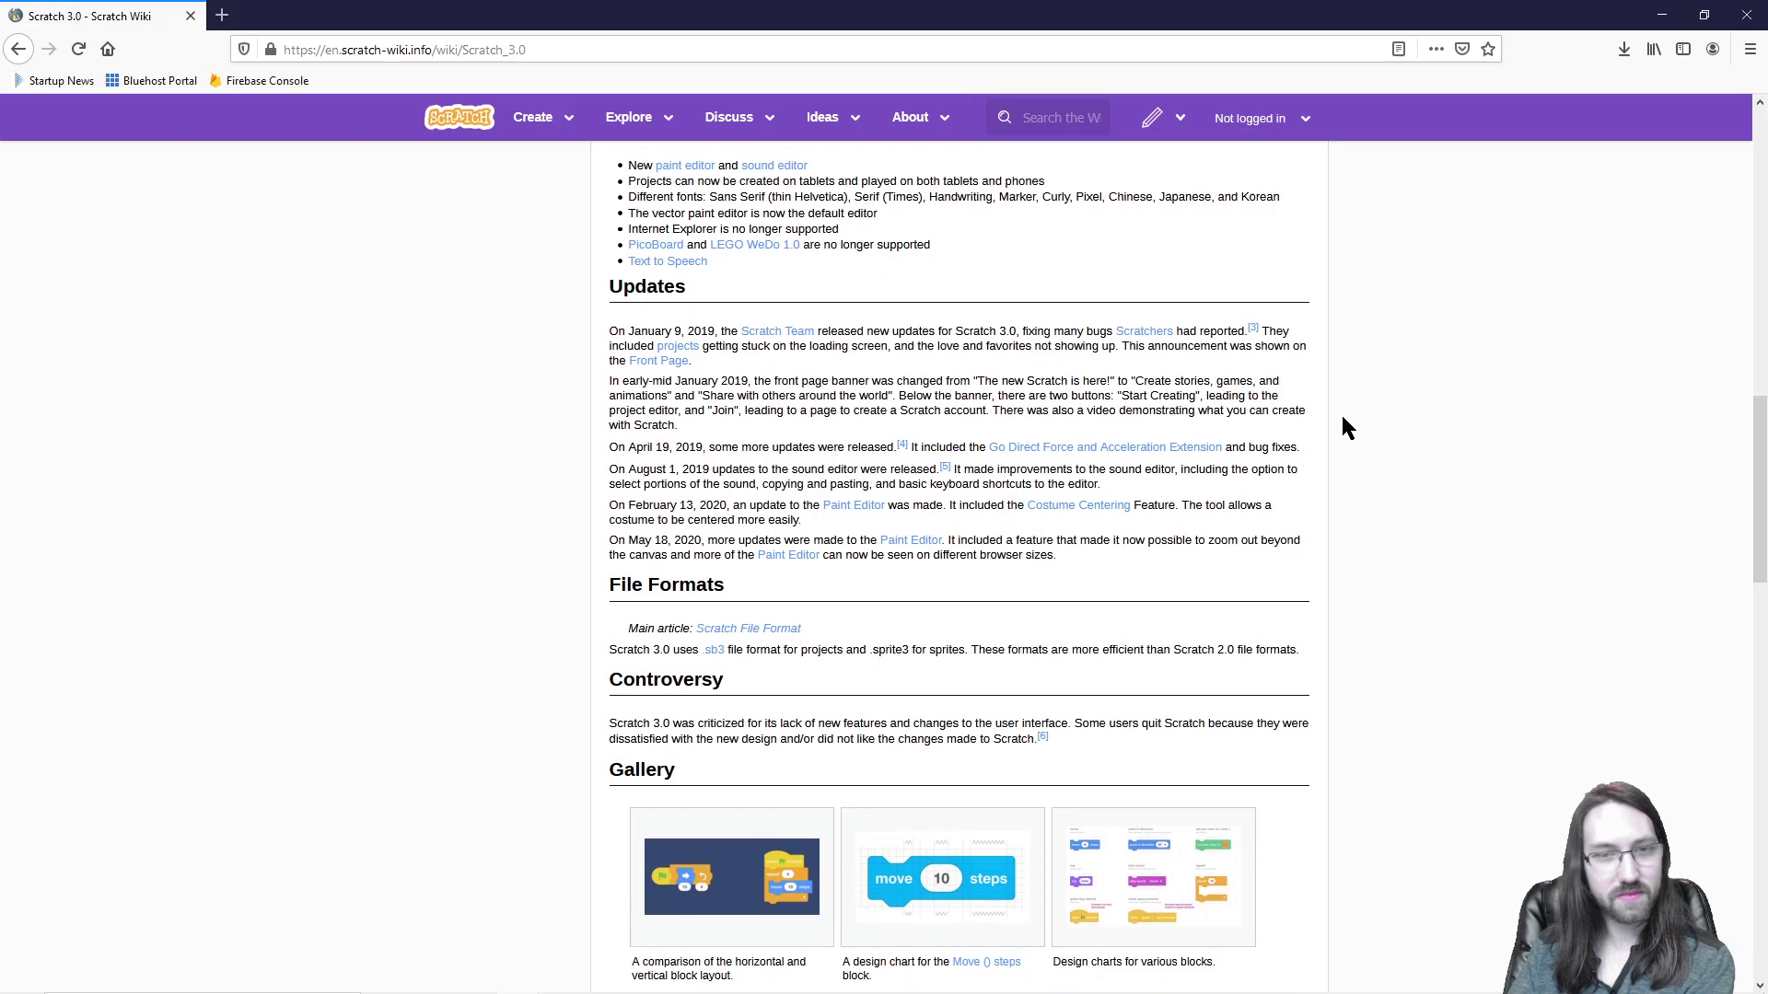
pyautogui.scroll(1, 751, 435)
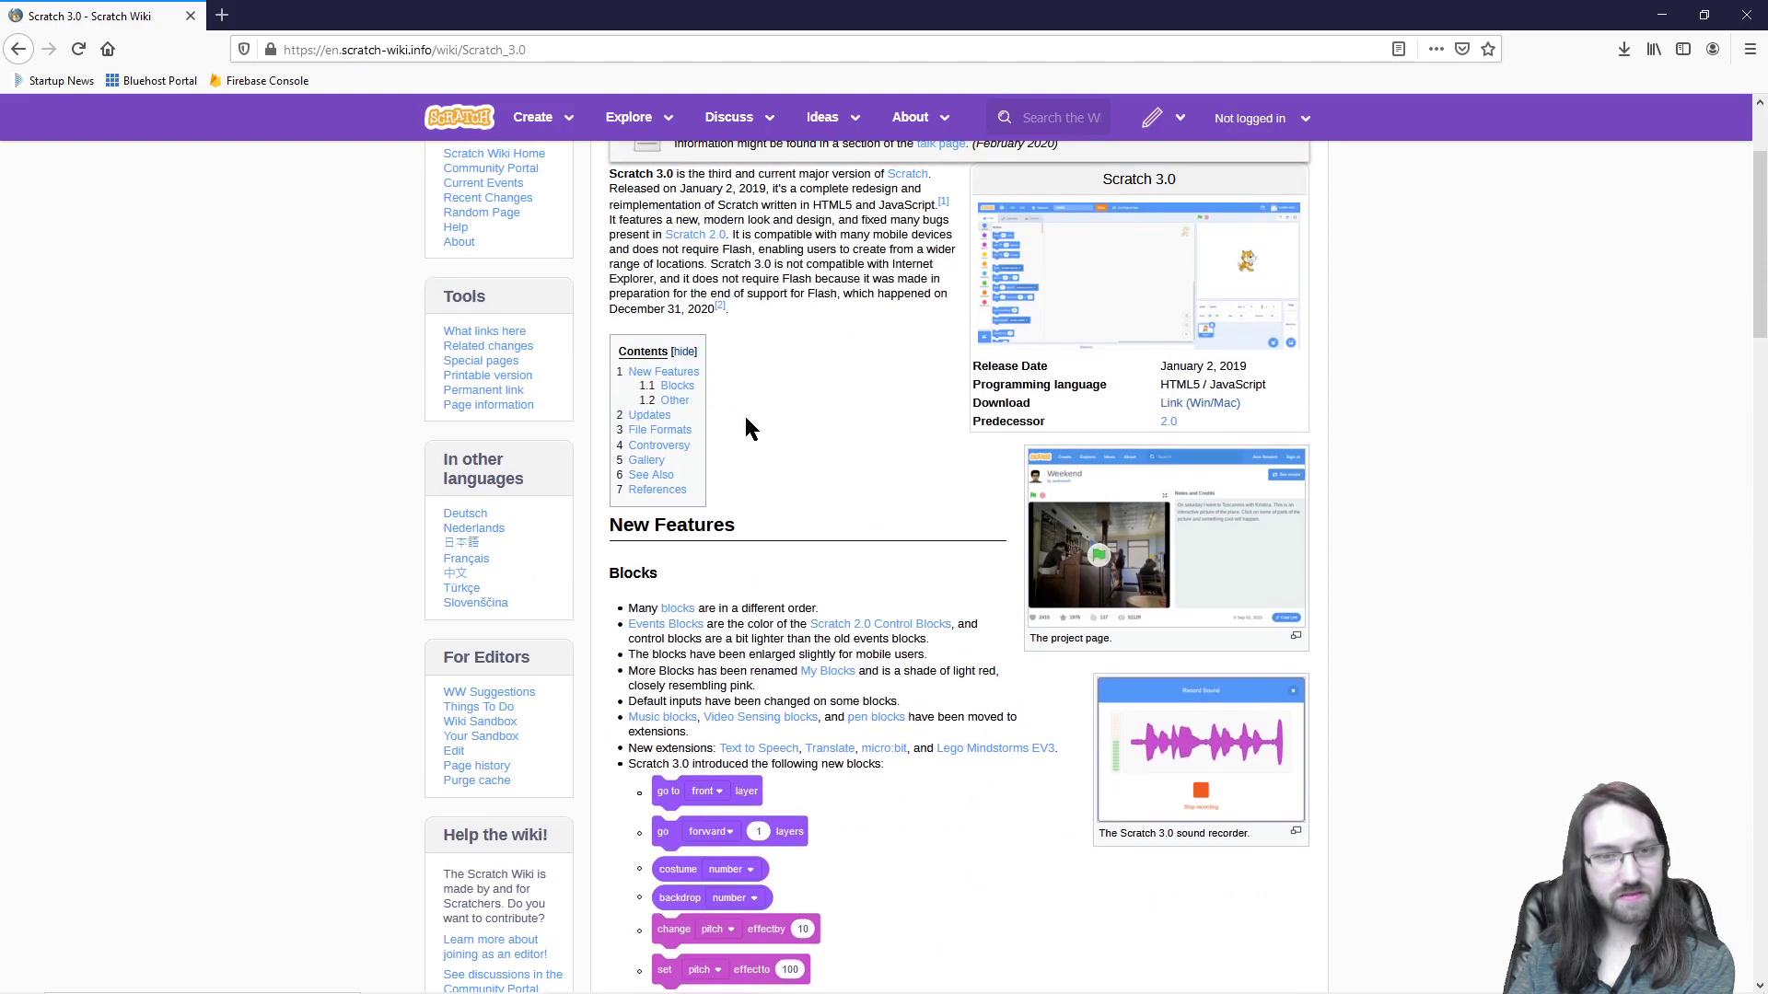
pyautogui.scroll(2, 750, 428)
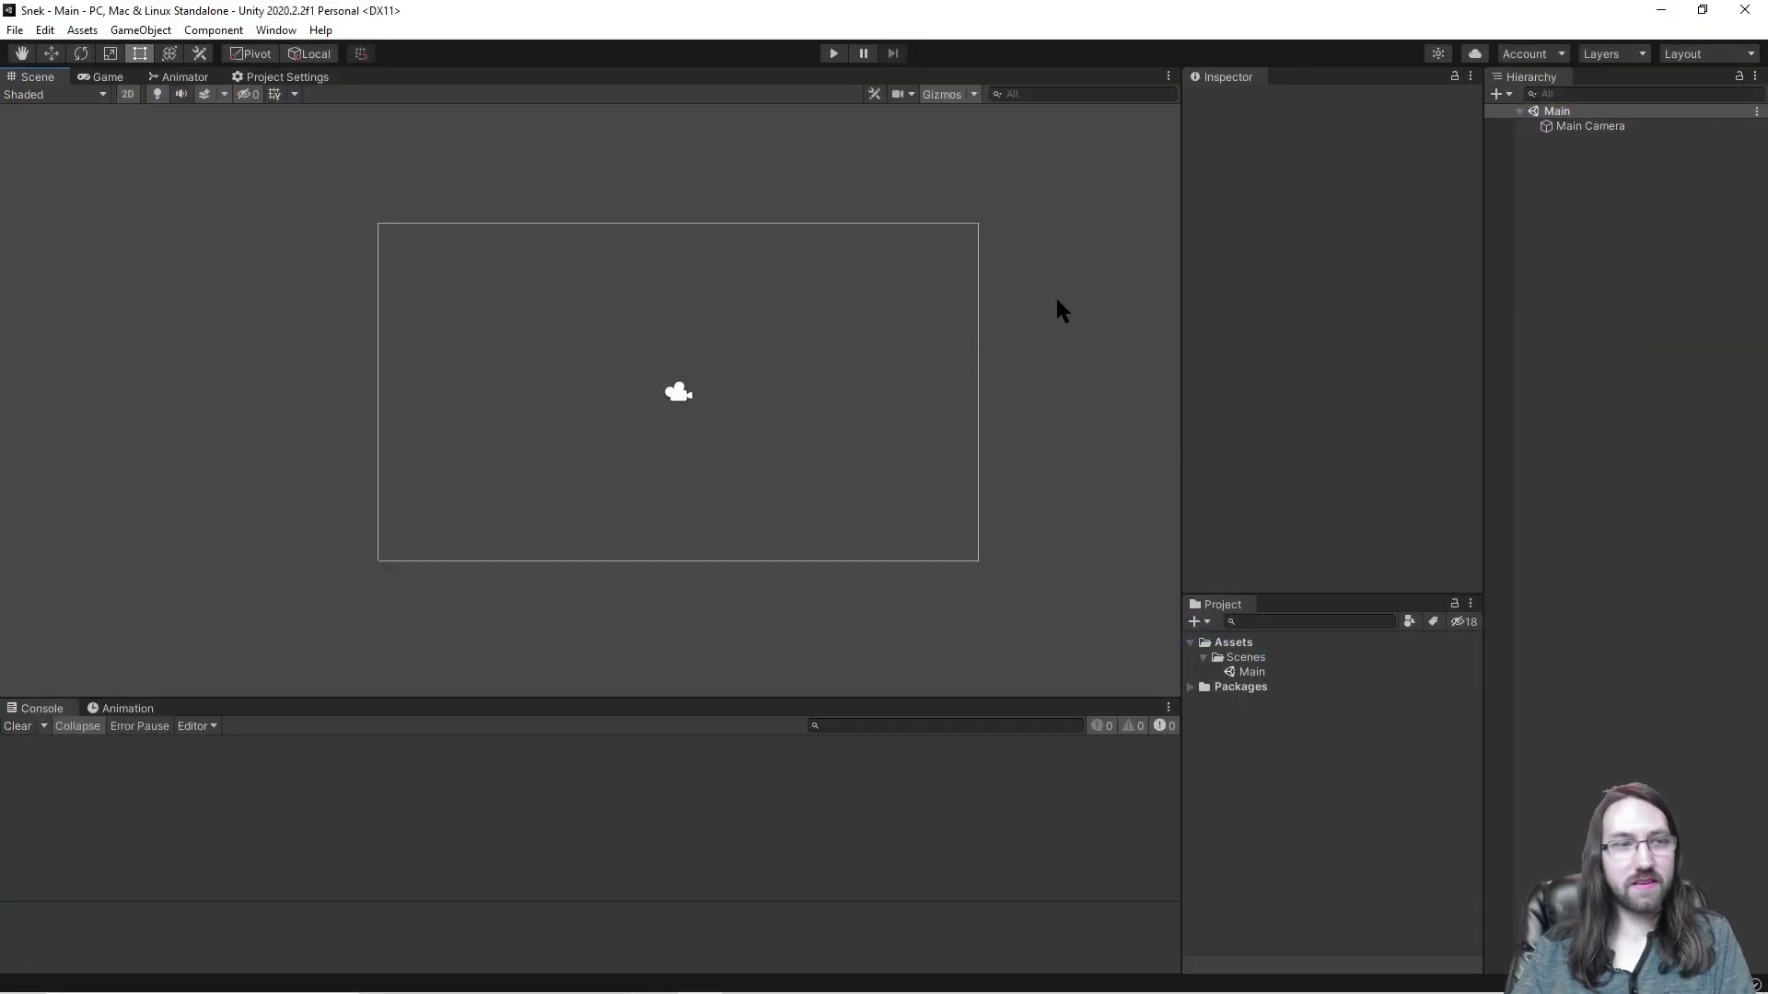
pyautogui.scroll(-3, 1072, 335)
pyautogui.moveTo(1041, 351); pyautogui.dragTo(1012, 368, button='middle')
pyautogui.moveTo(736, 992)
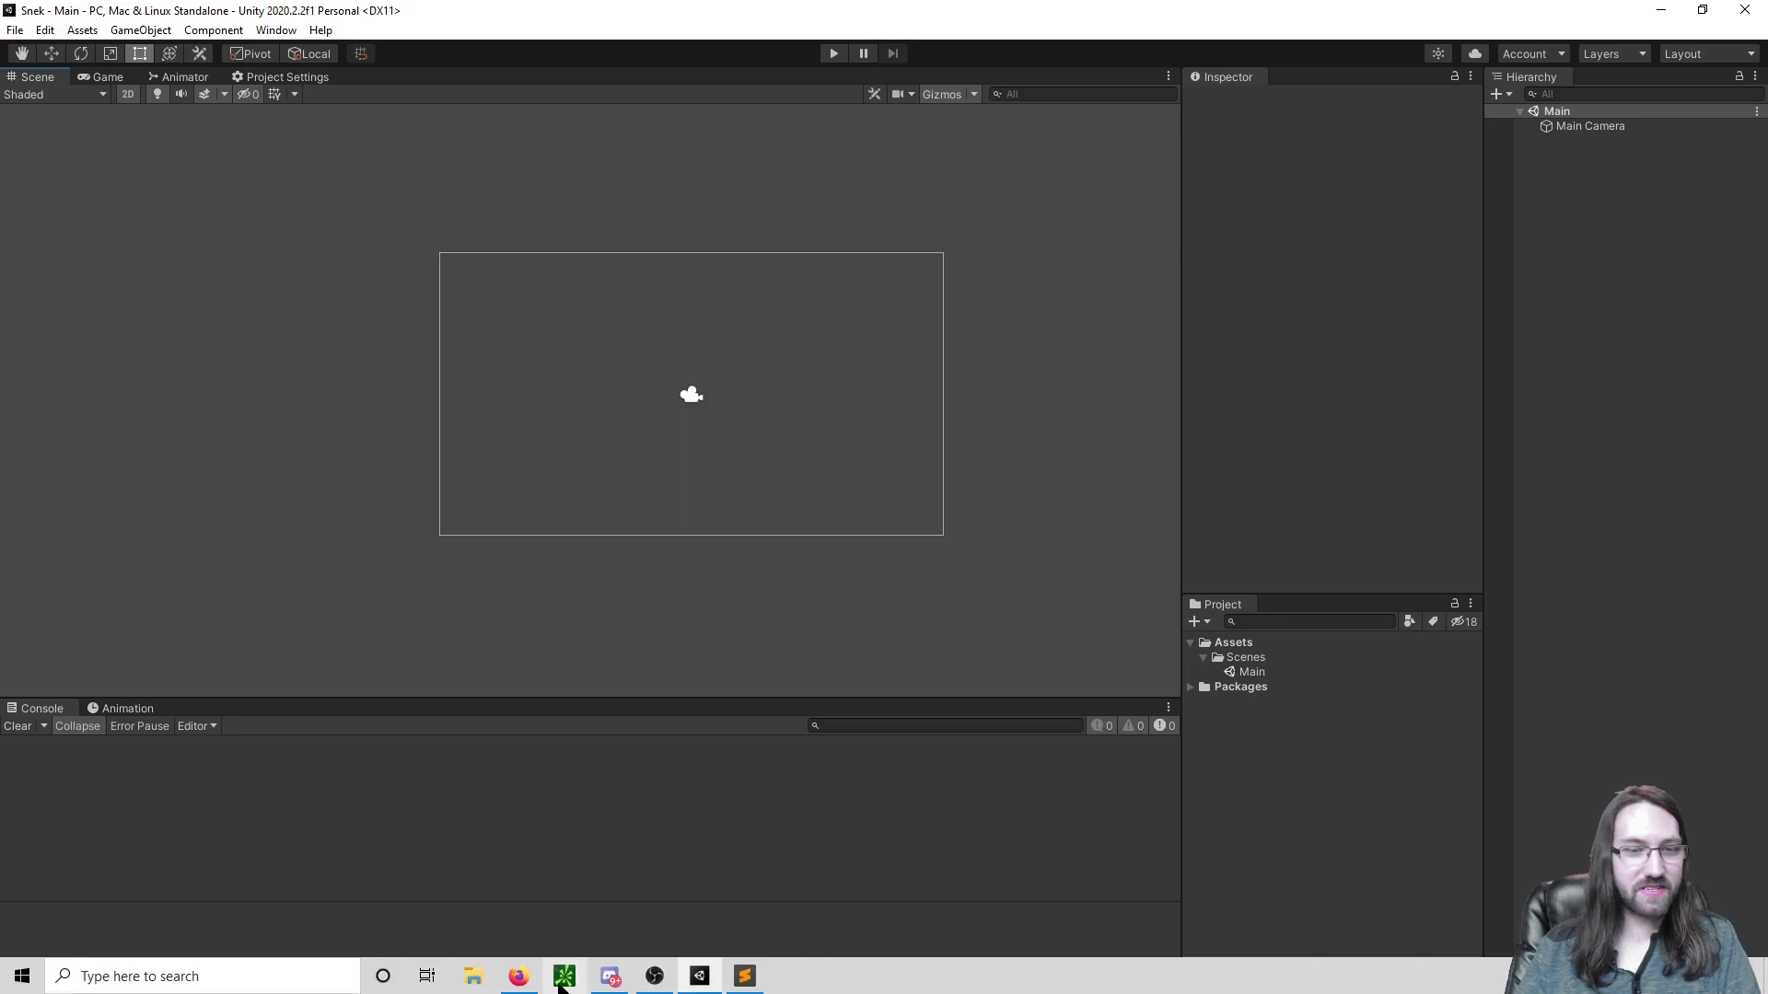
pyautogui.moveTo(615, 981)
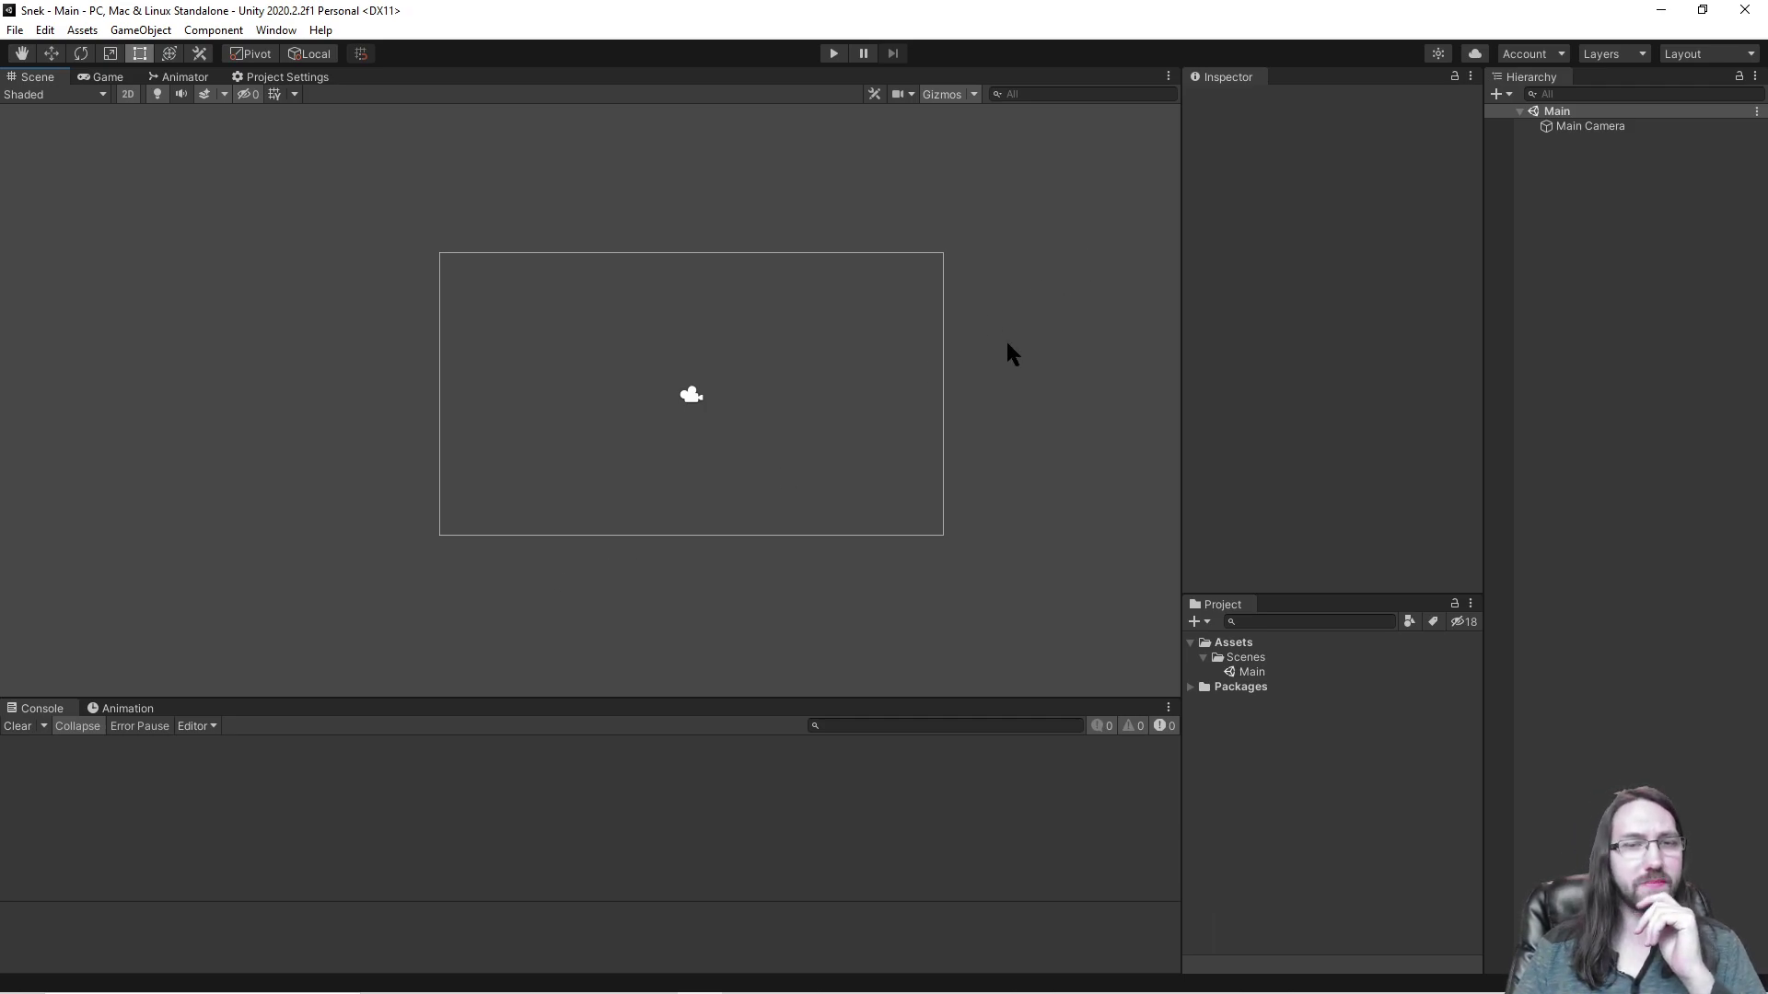
pyautogui.scroll(2, 1005, 339)
pyautogui.moveTo(935, 341); pyautogui.dragTo(986, 335, button='middle')
pyautogui.scroll(1, 912, 295)
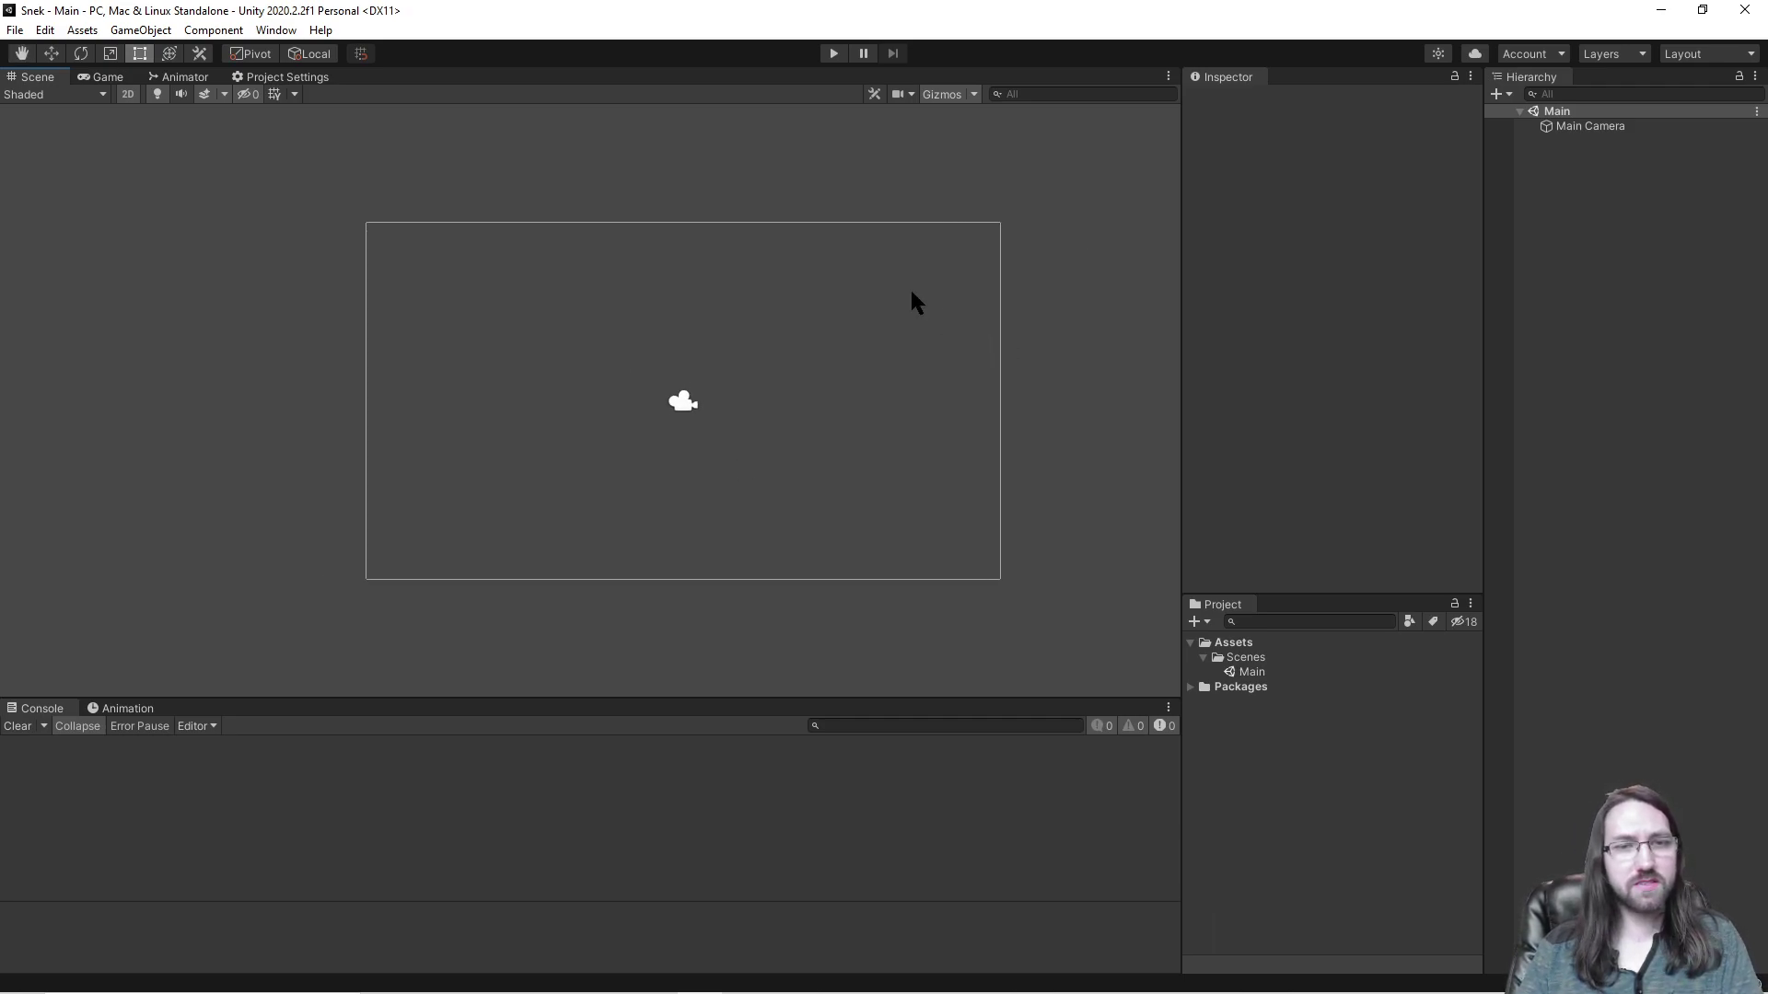
pyautogui.click(832, 53)
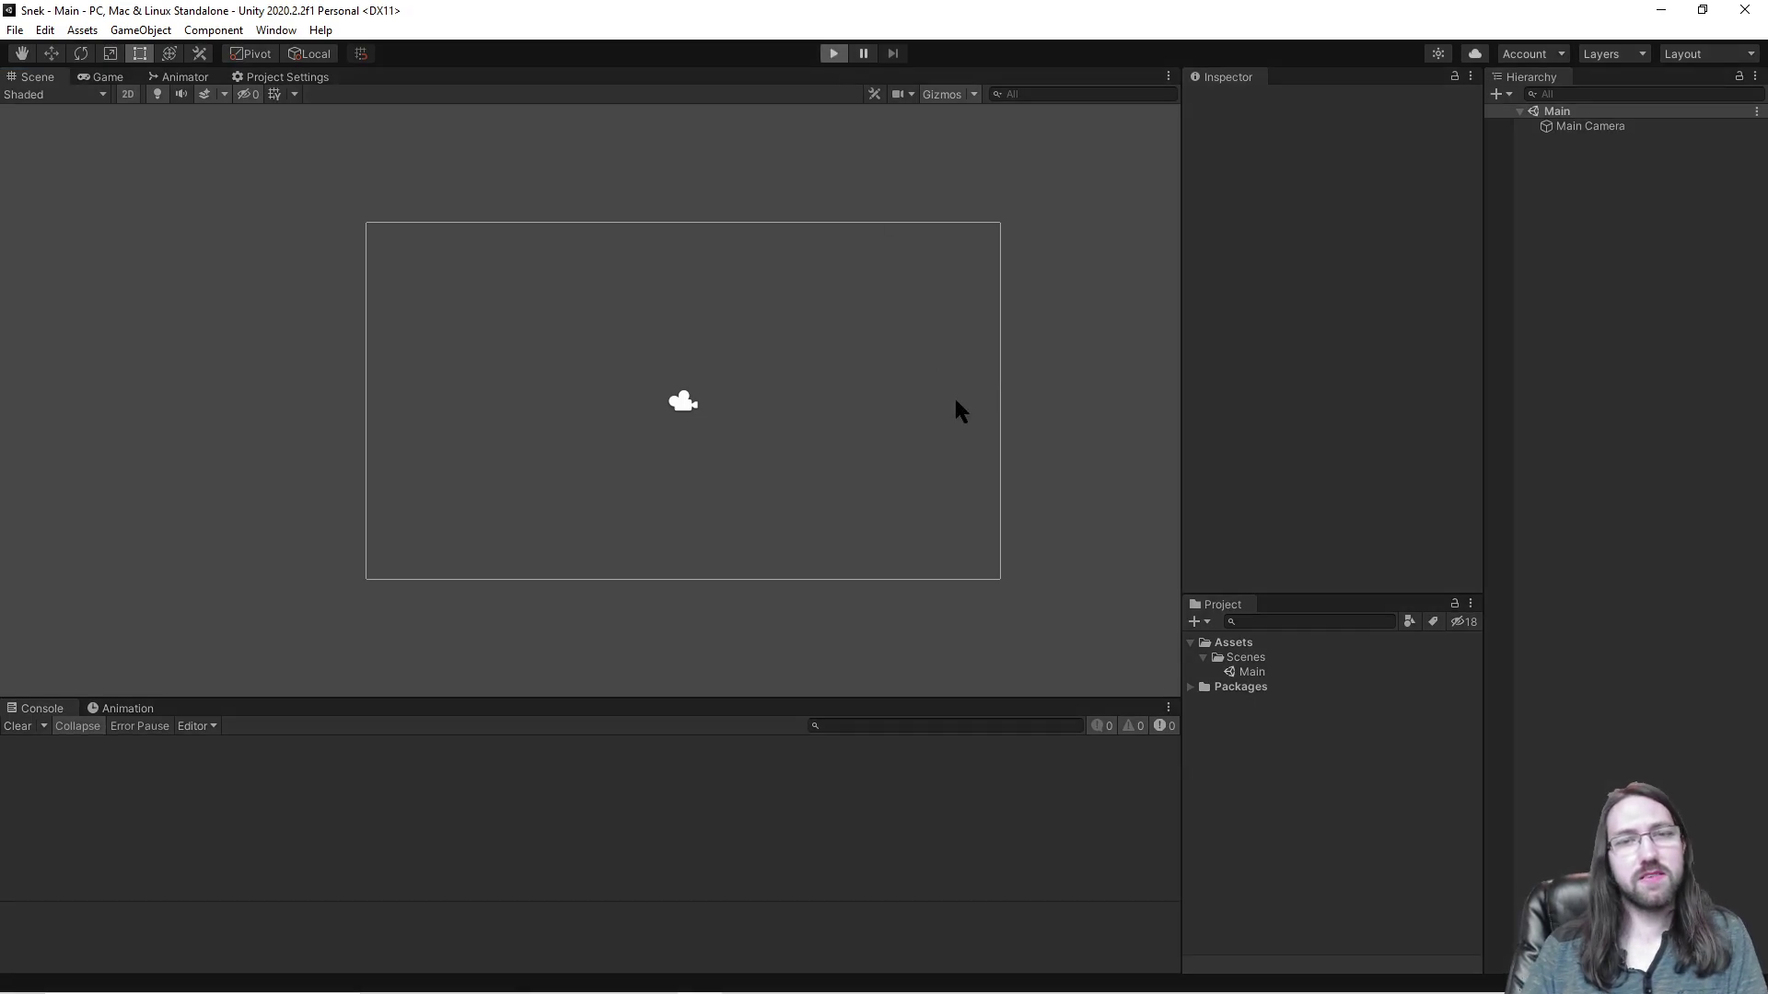
pyautogui.click(834, 56)
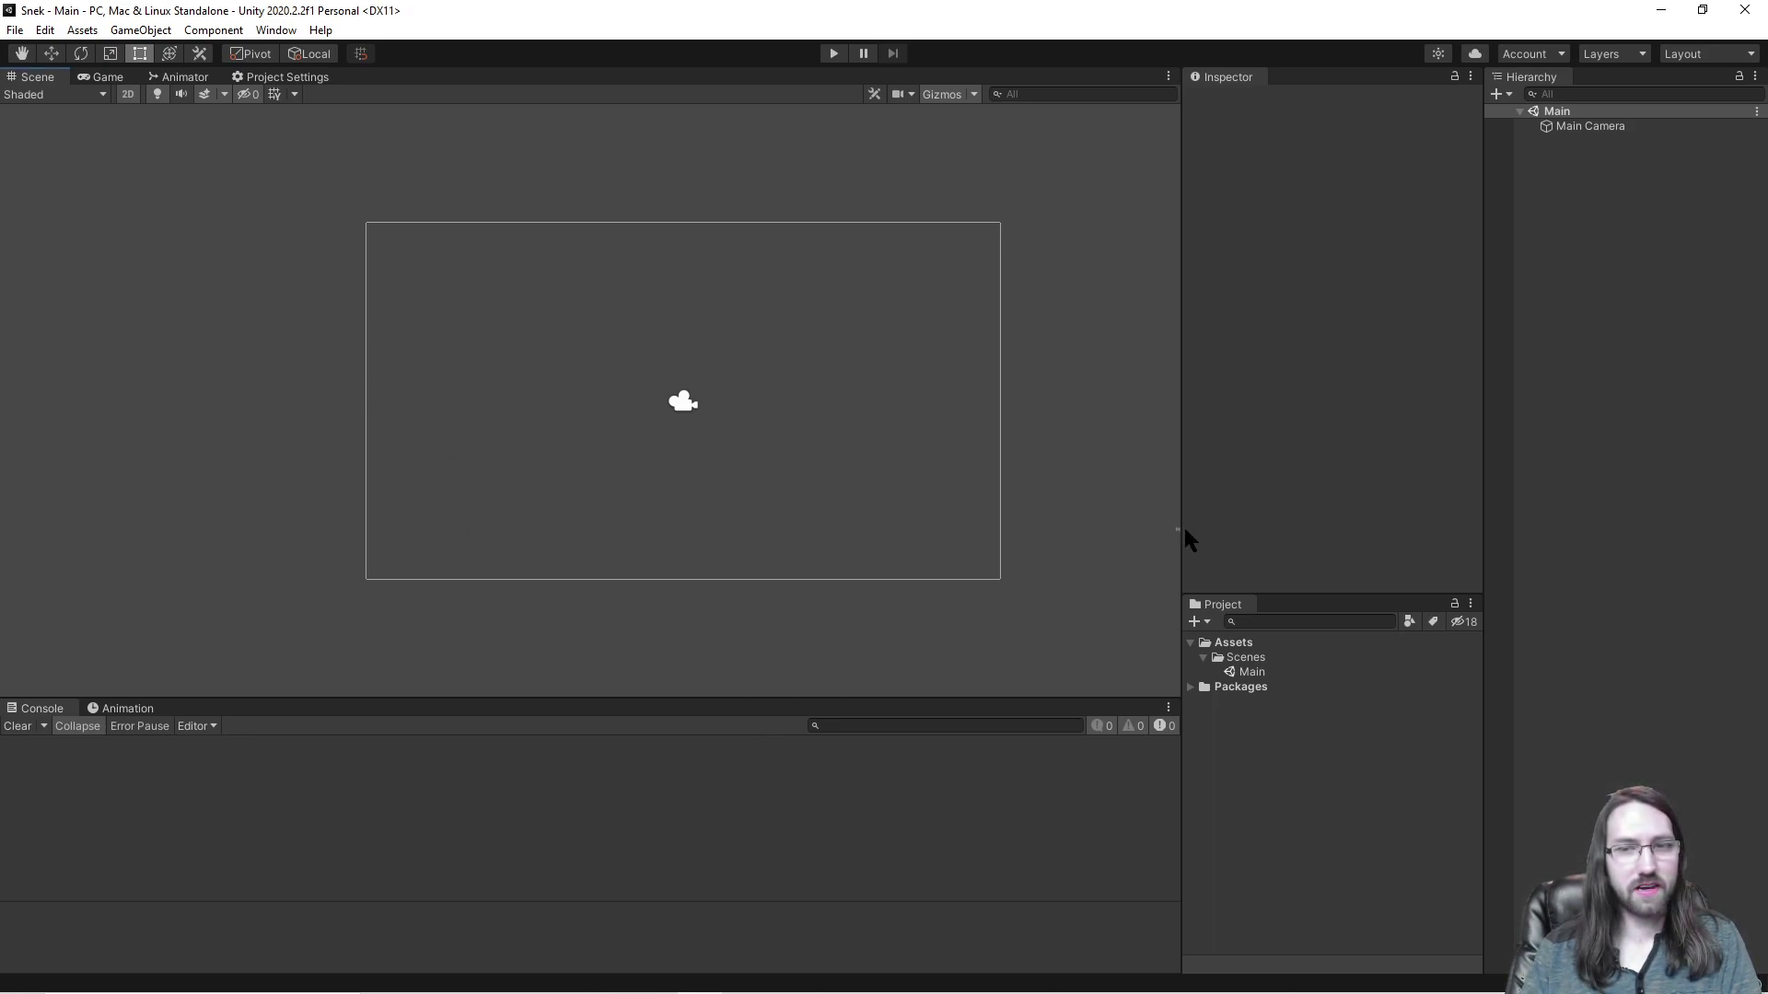
pyautogui.moveTo(1186, 534); pyautogui.dragTo(1192, 534)
# Step: Select Assets and collapse the Scenes folder, then open and dismiss the Assets context menu
pyautogui.click(1243, 643)
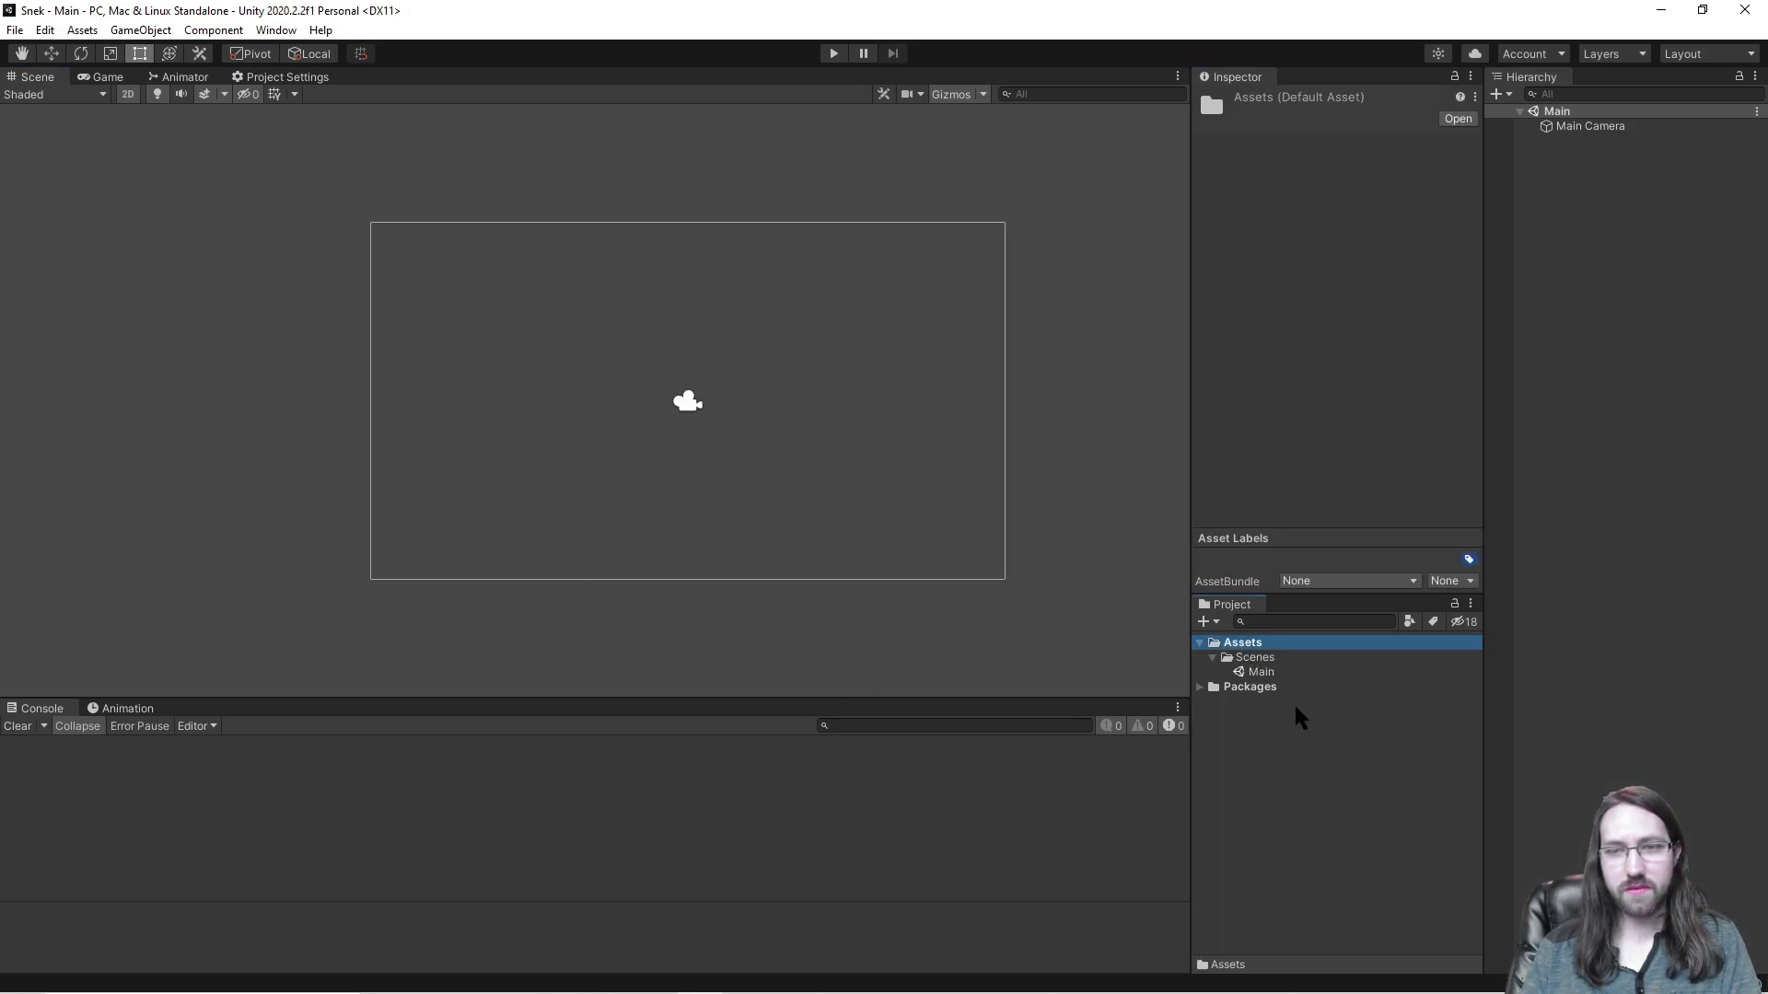
pyautogui.click(1213, 657)
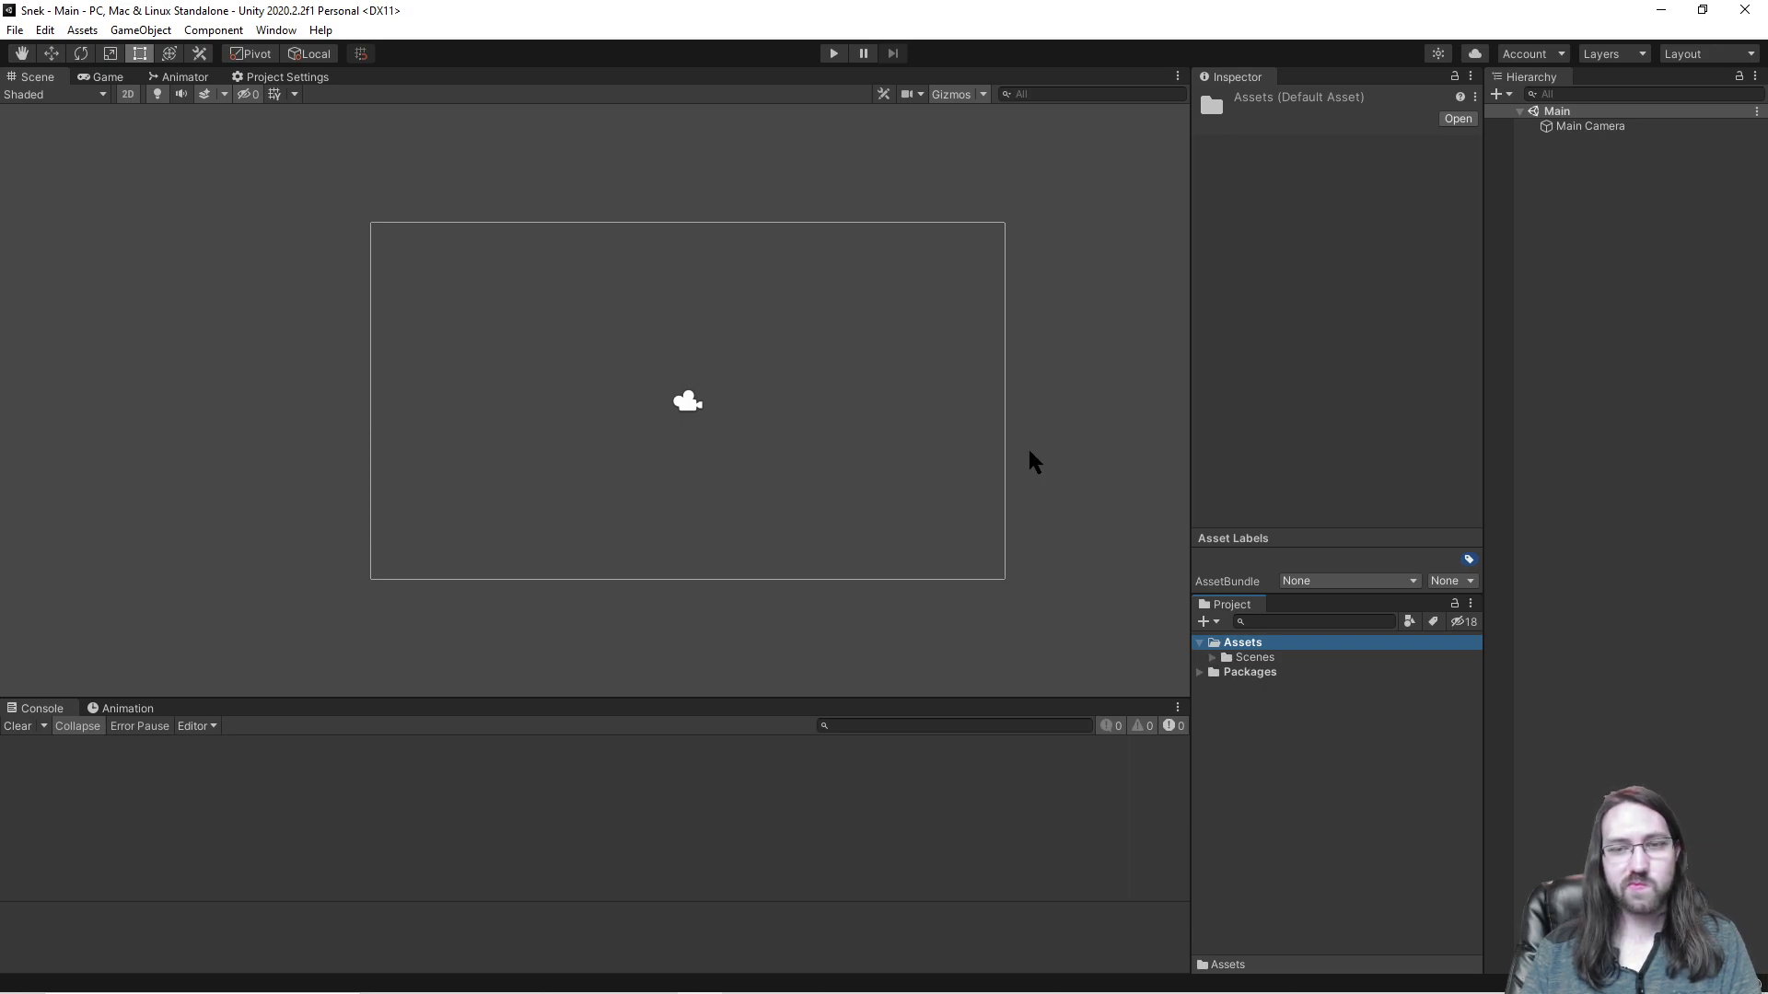
pyautogui.rightClick(1244, 647)
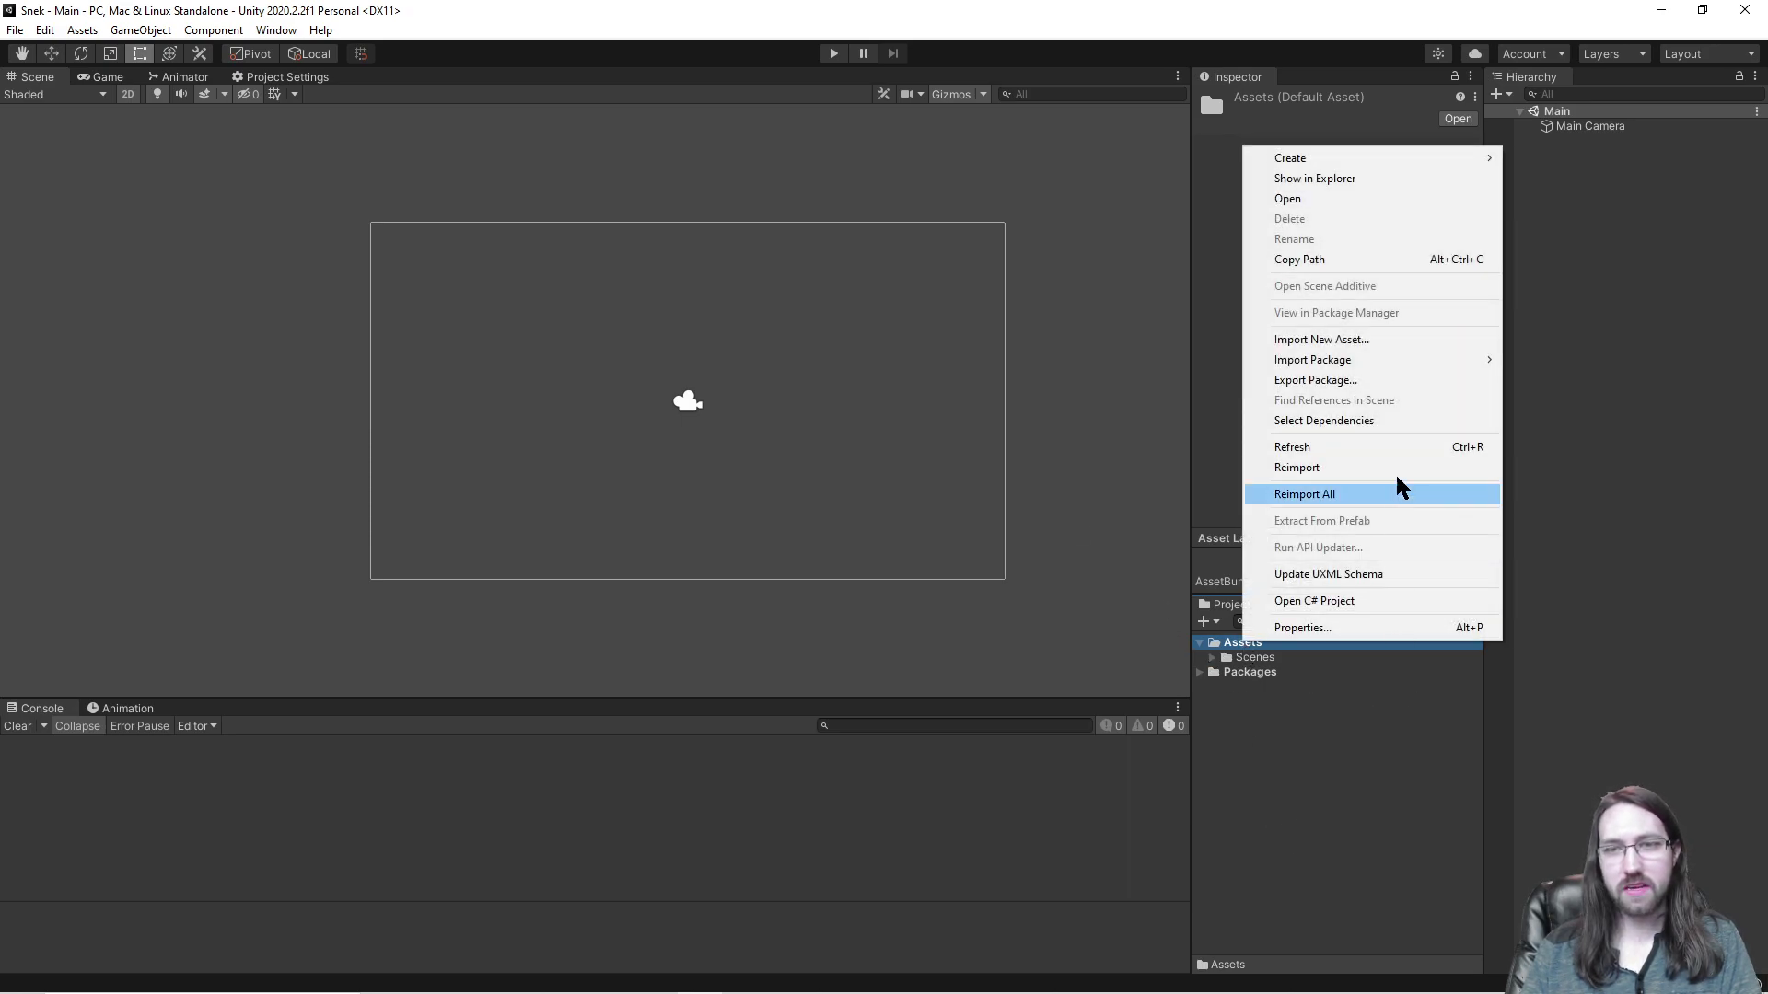
pyautogui.click(1073, 202)
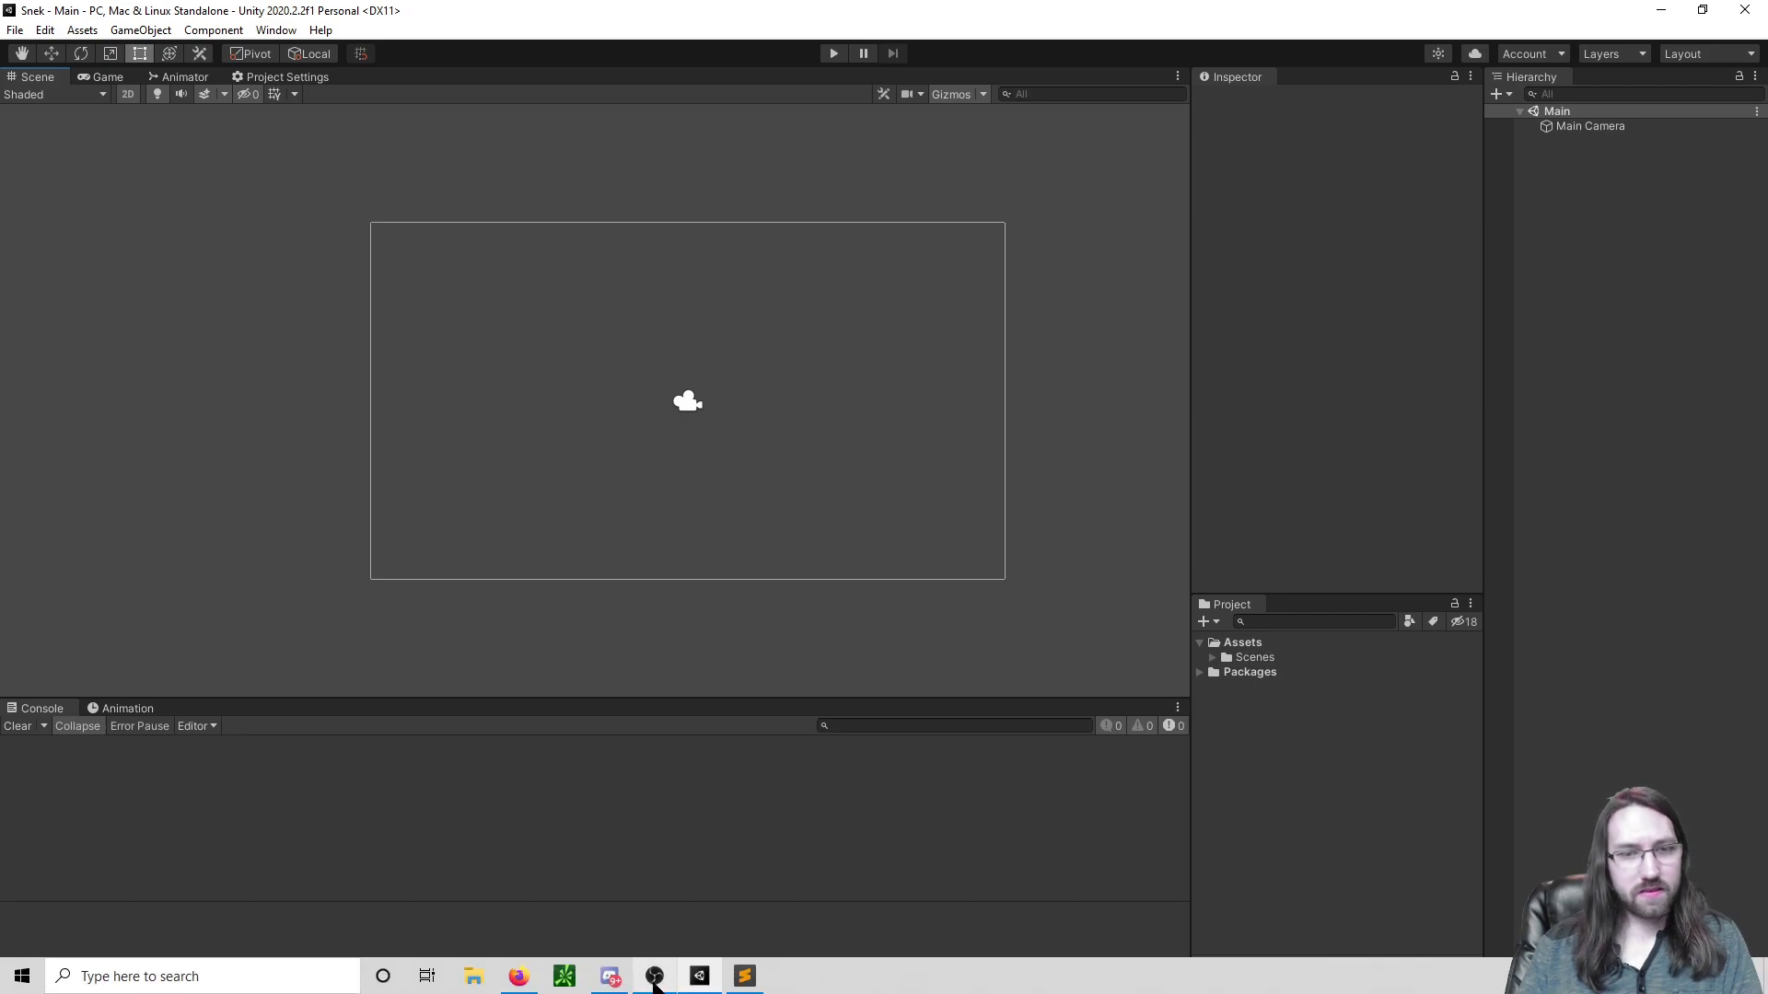
pyautogui.click(745, 975)
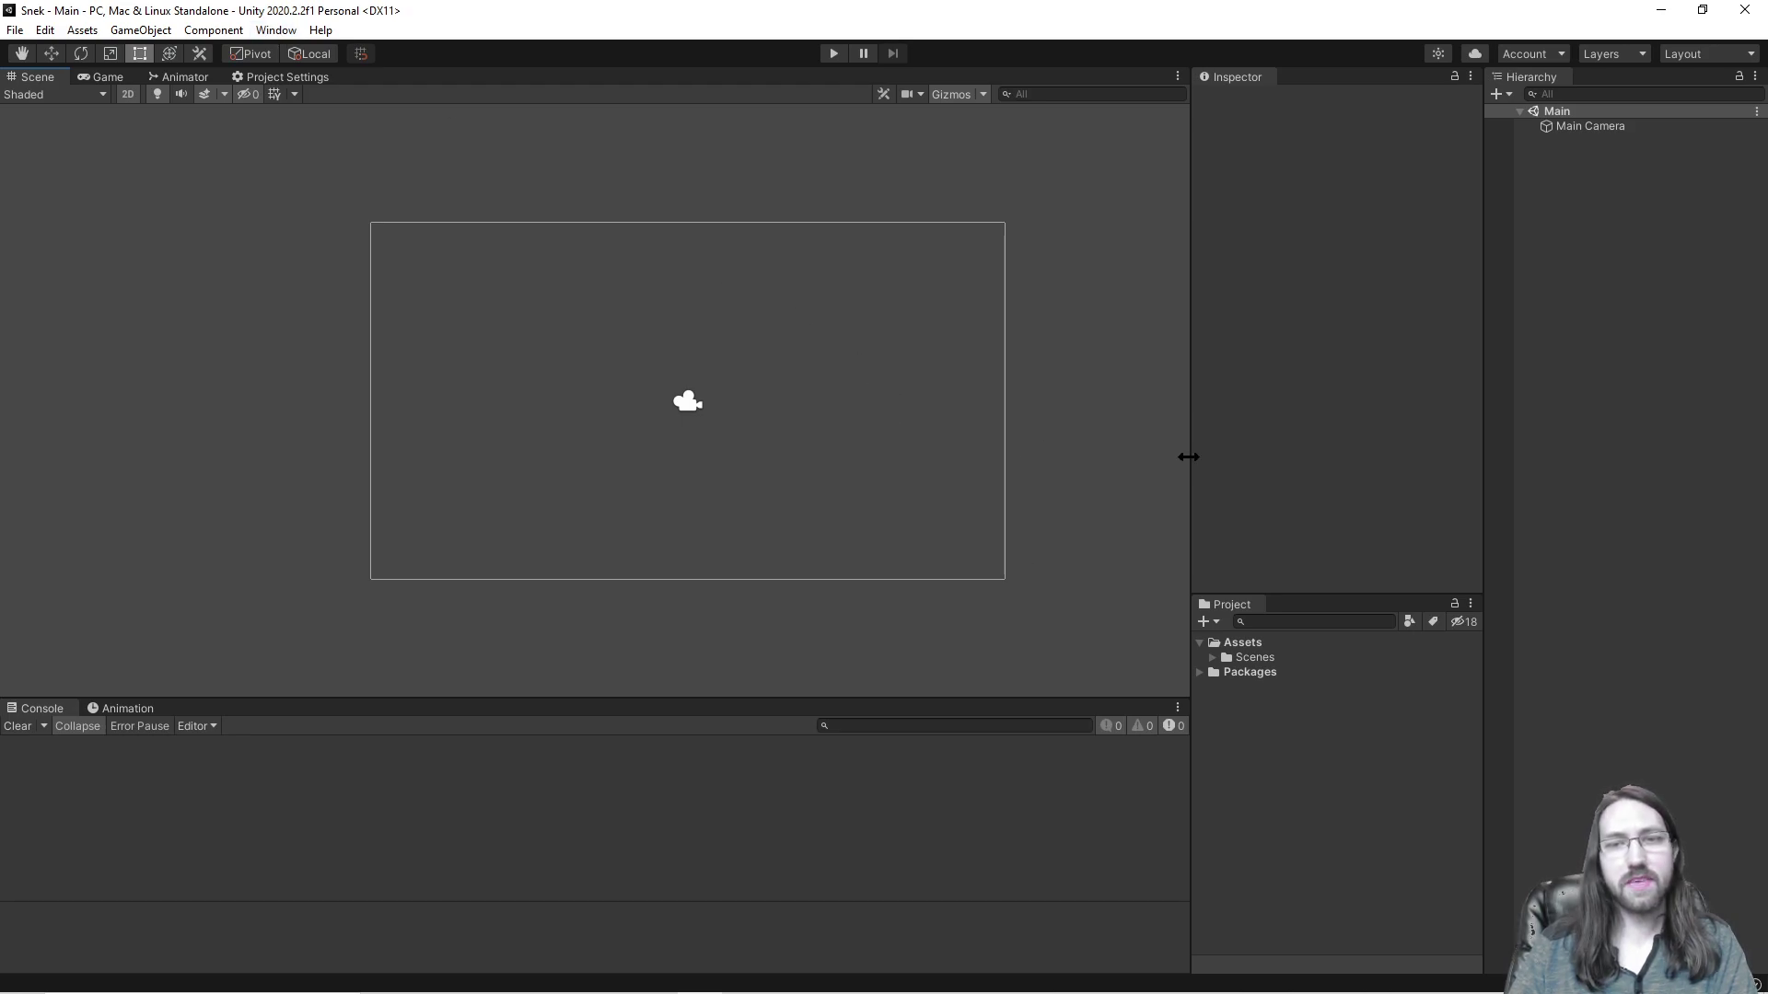
# Step: Widen the Scene view by dragging its splitter right, then browse the Component and Window menus without choosing anything
pyautogui.moveTo(1187, 456); pyautogui.dragTo(1226, 456)
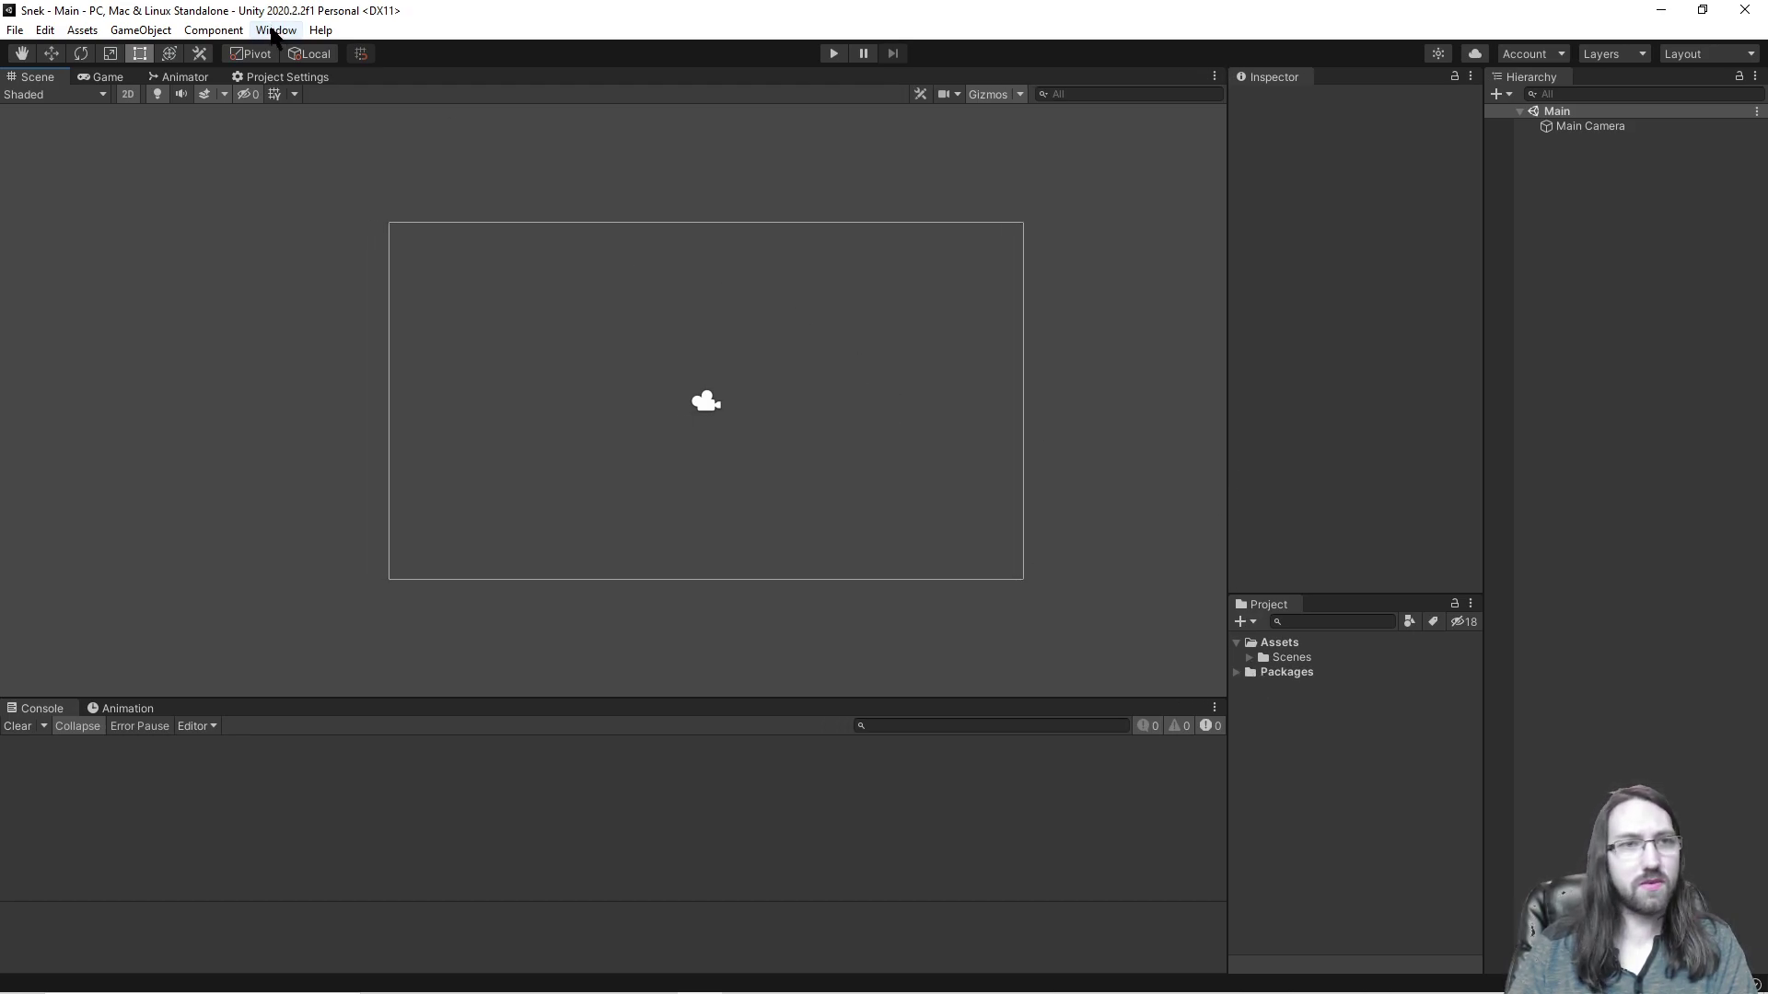
pyautogui.click(197, 33)
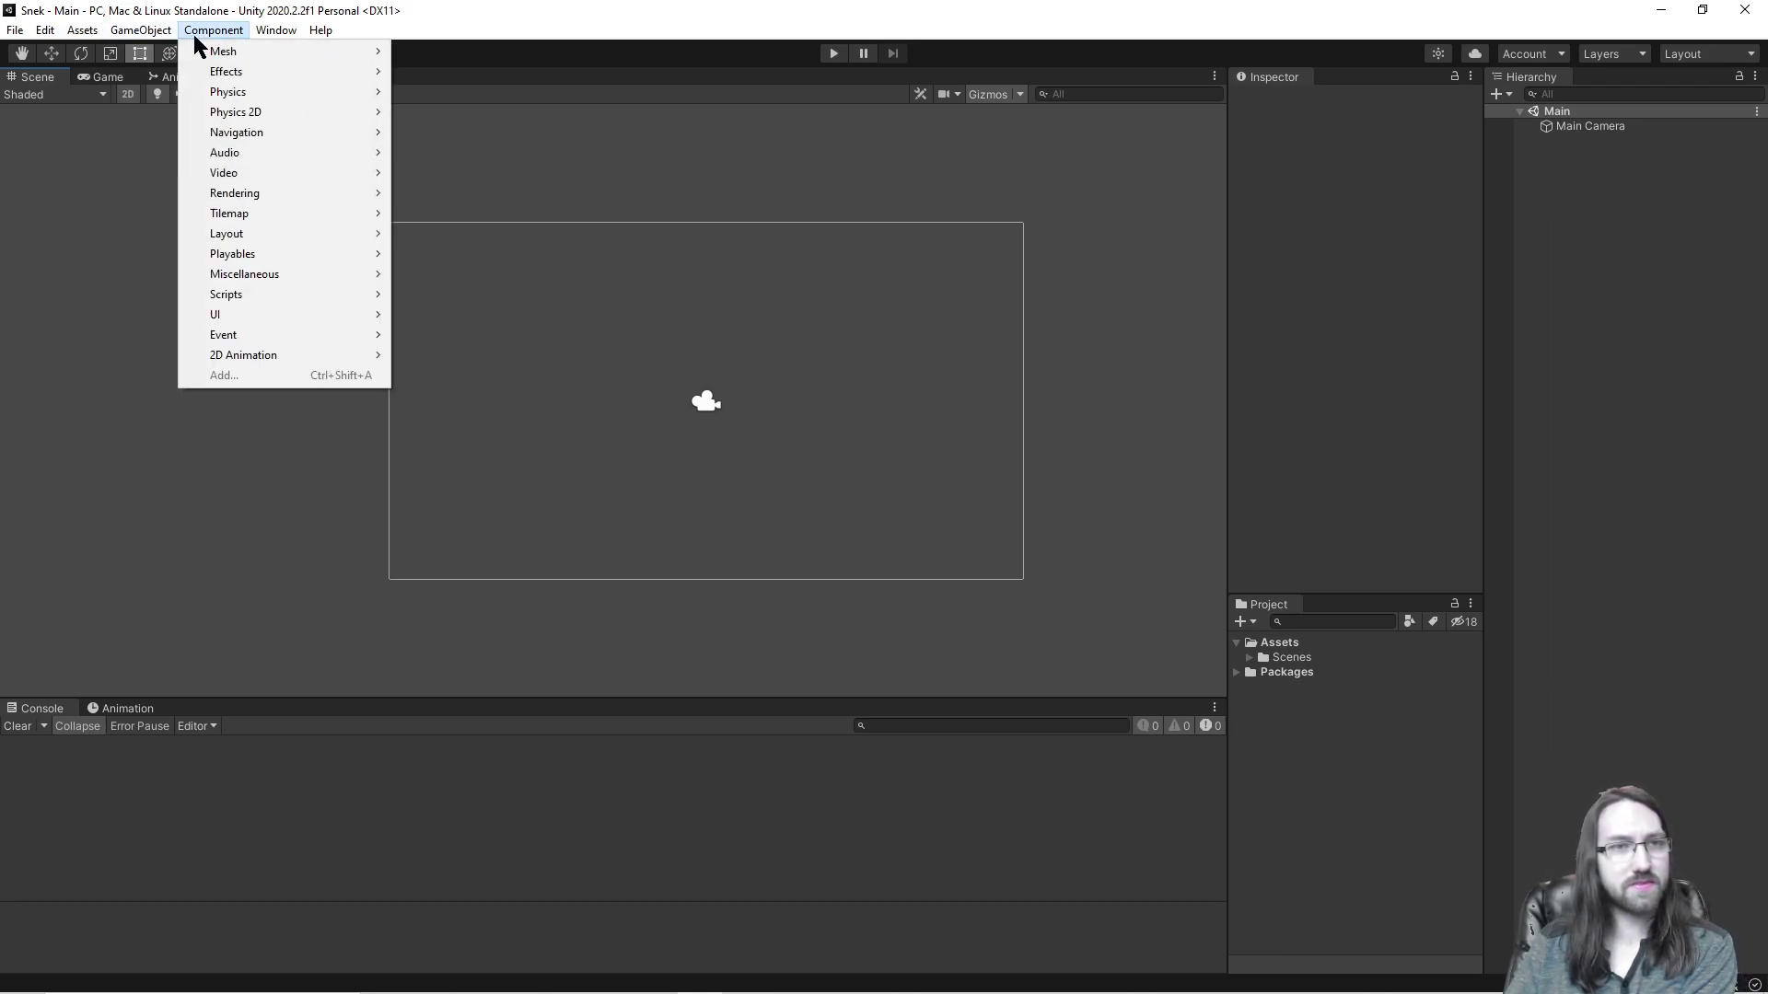
pyautogui.moveTo(269, 52)
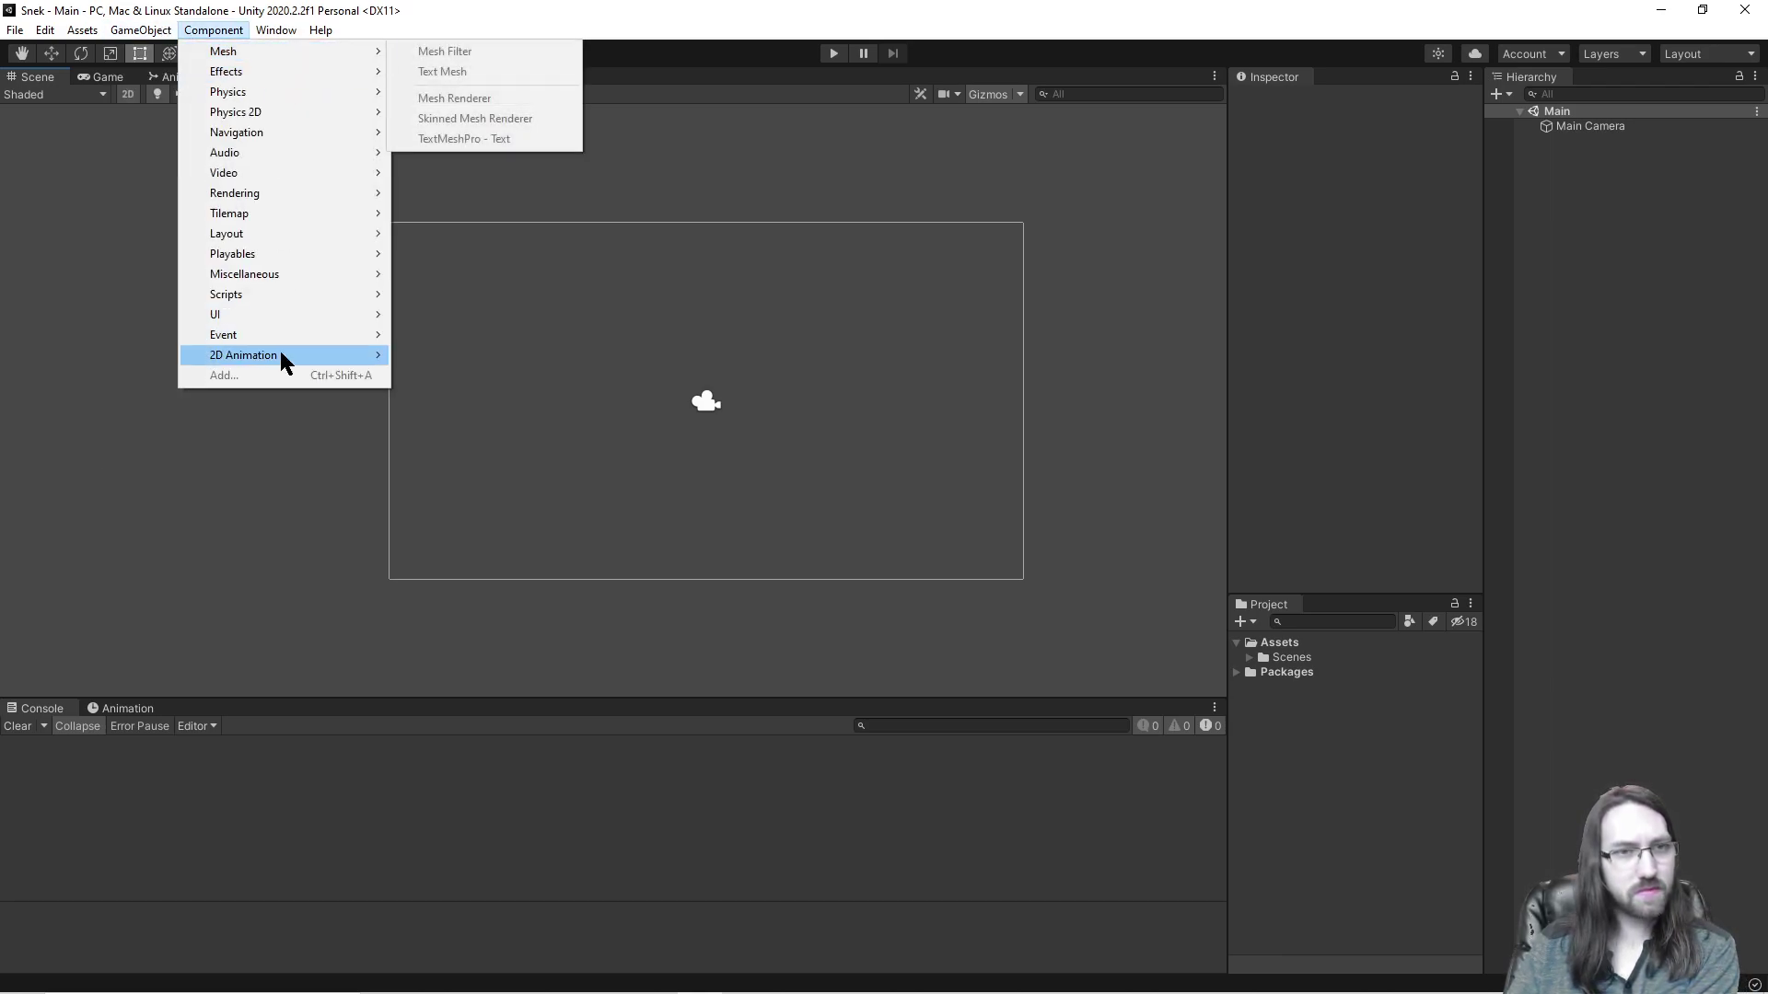
pyautogui.moveTo(320, 31)
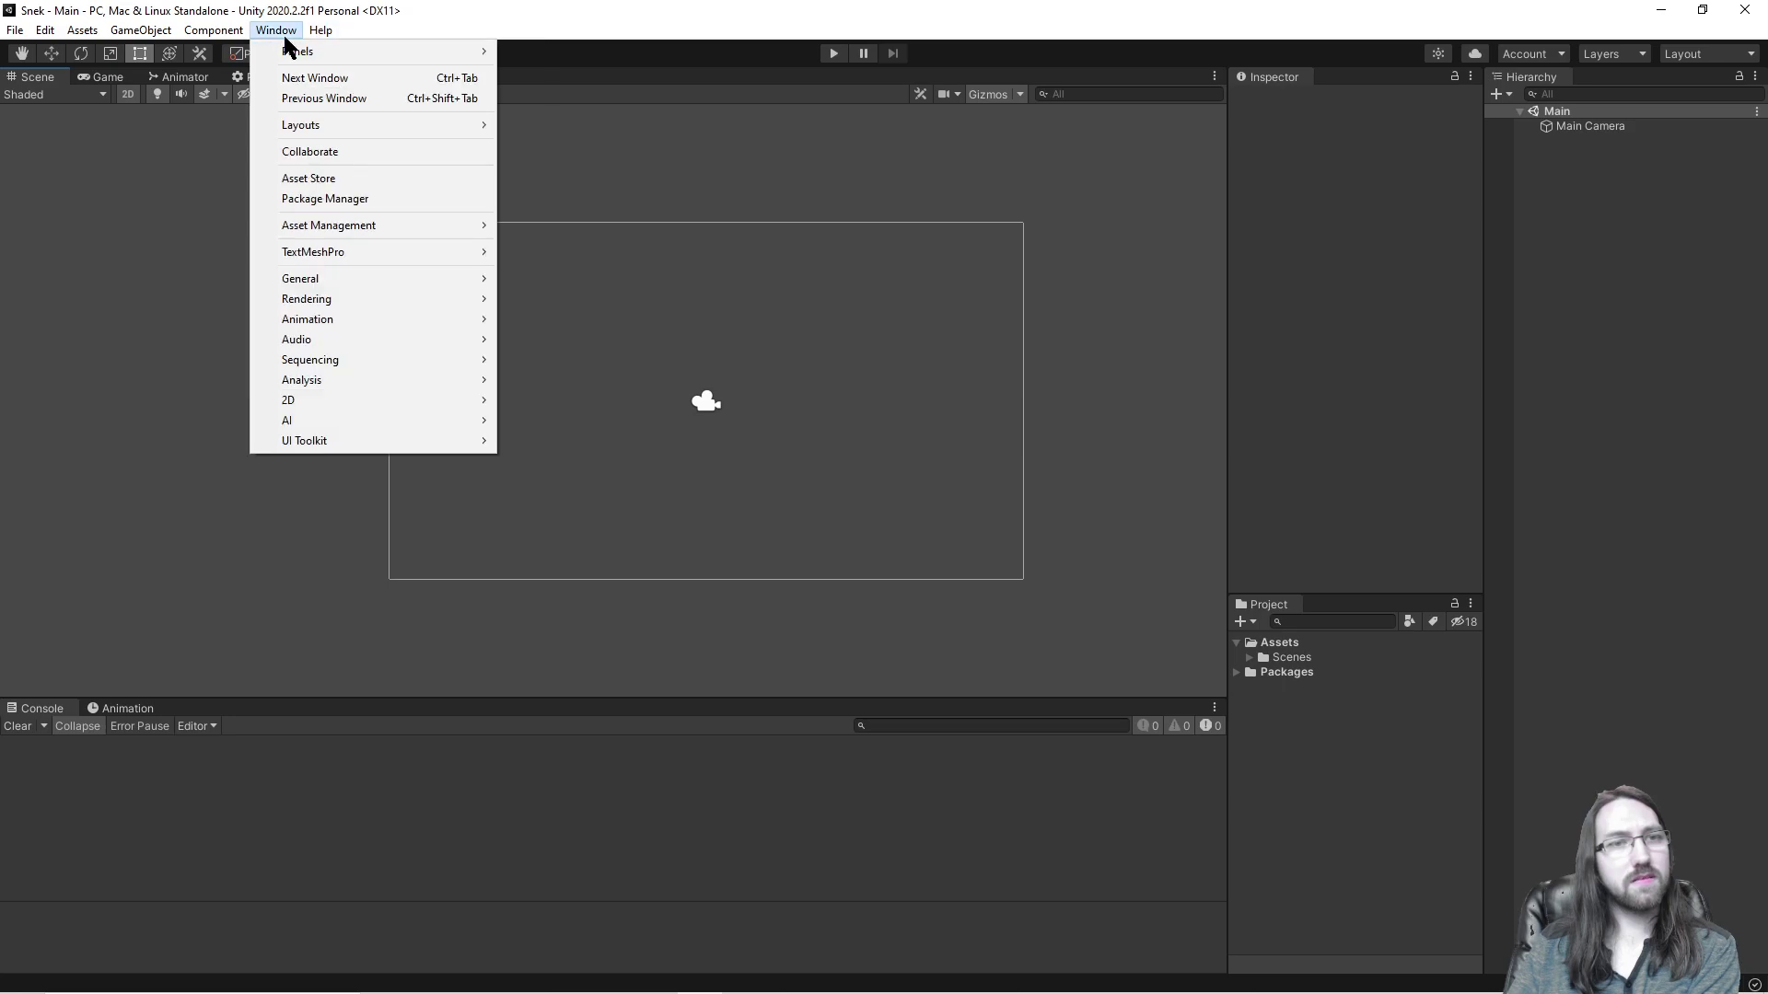
pyautogui.click(560, 119)
pyautogui.moveTo(583, 992)
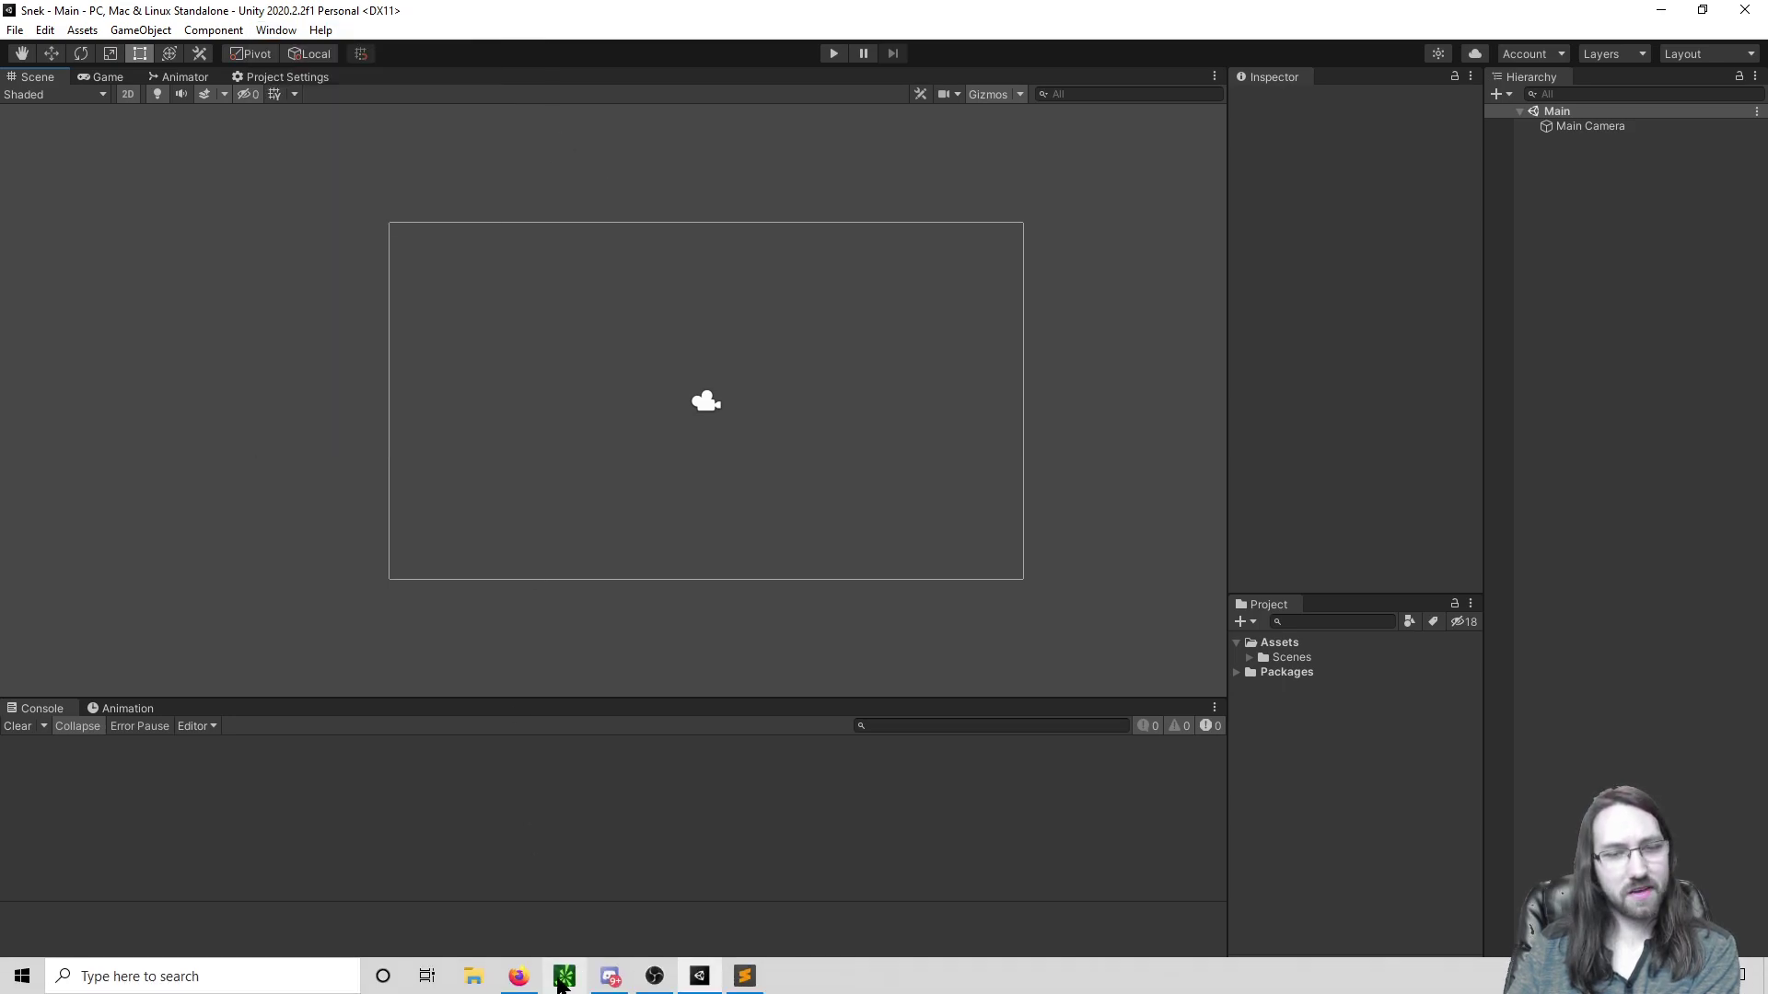
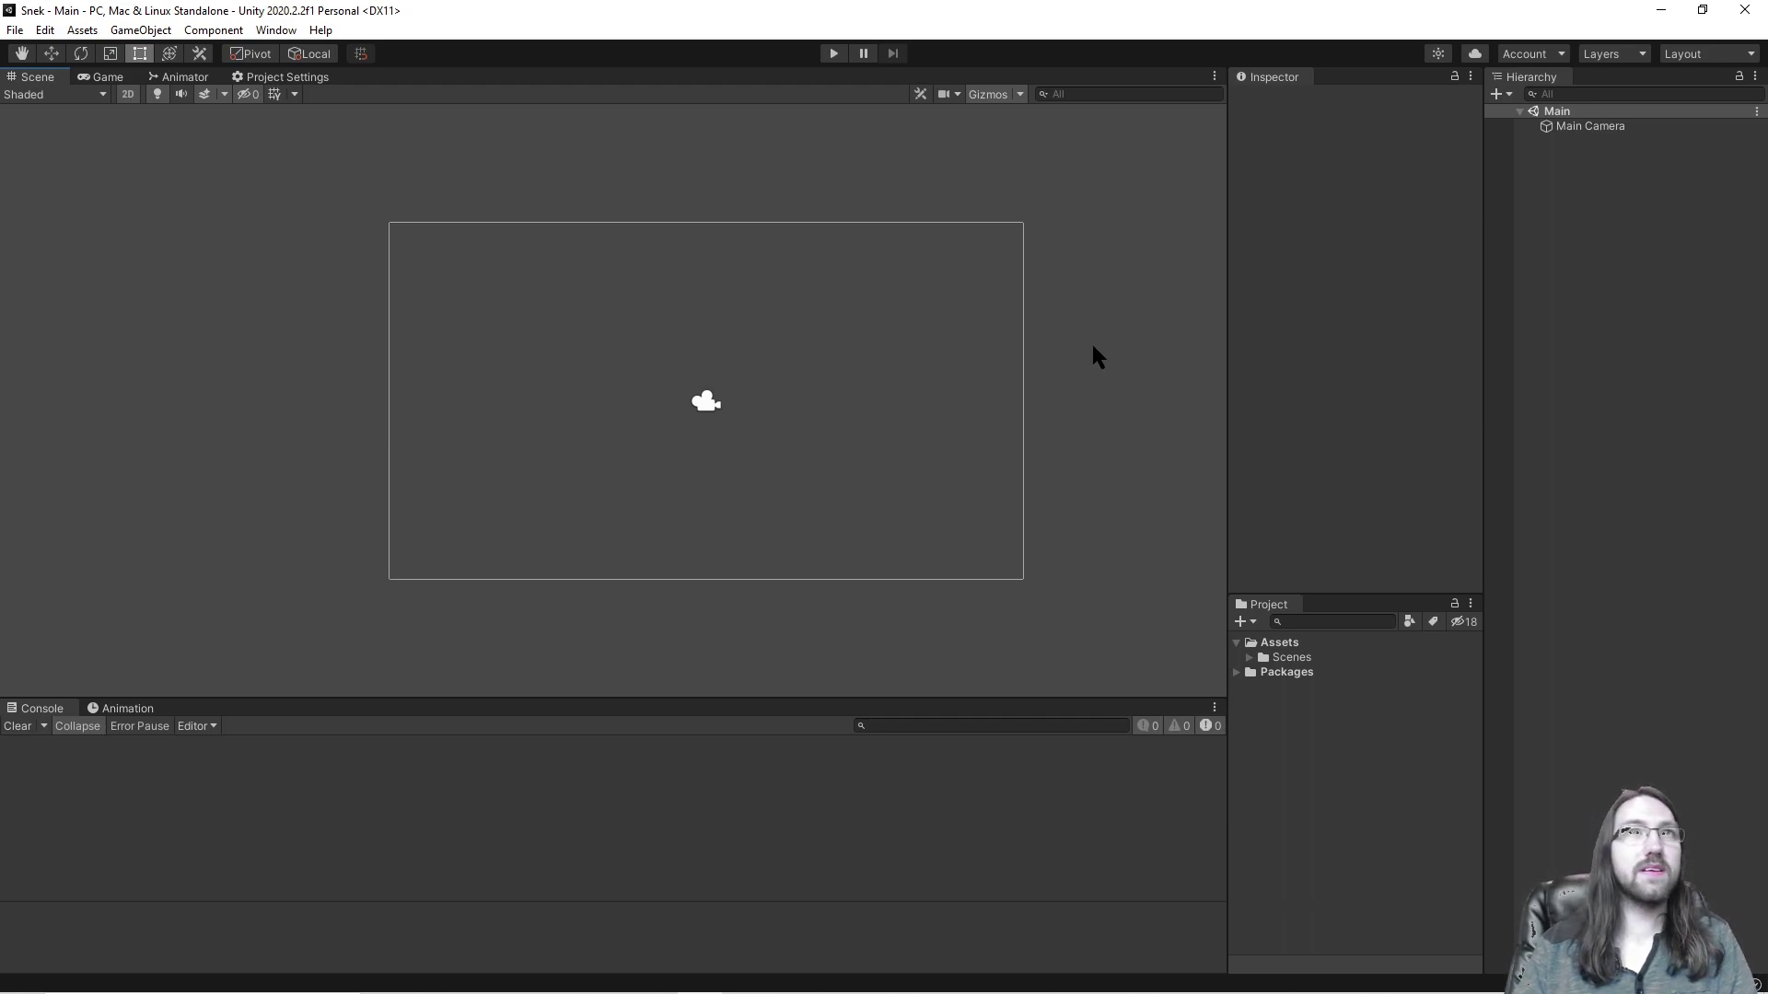
# Step: Add a white Square sprite from the Hierarchy's 2D Object > Sprites menu and save the scene
pyautogui.rightClick(1553, 176)
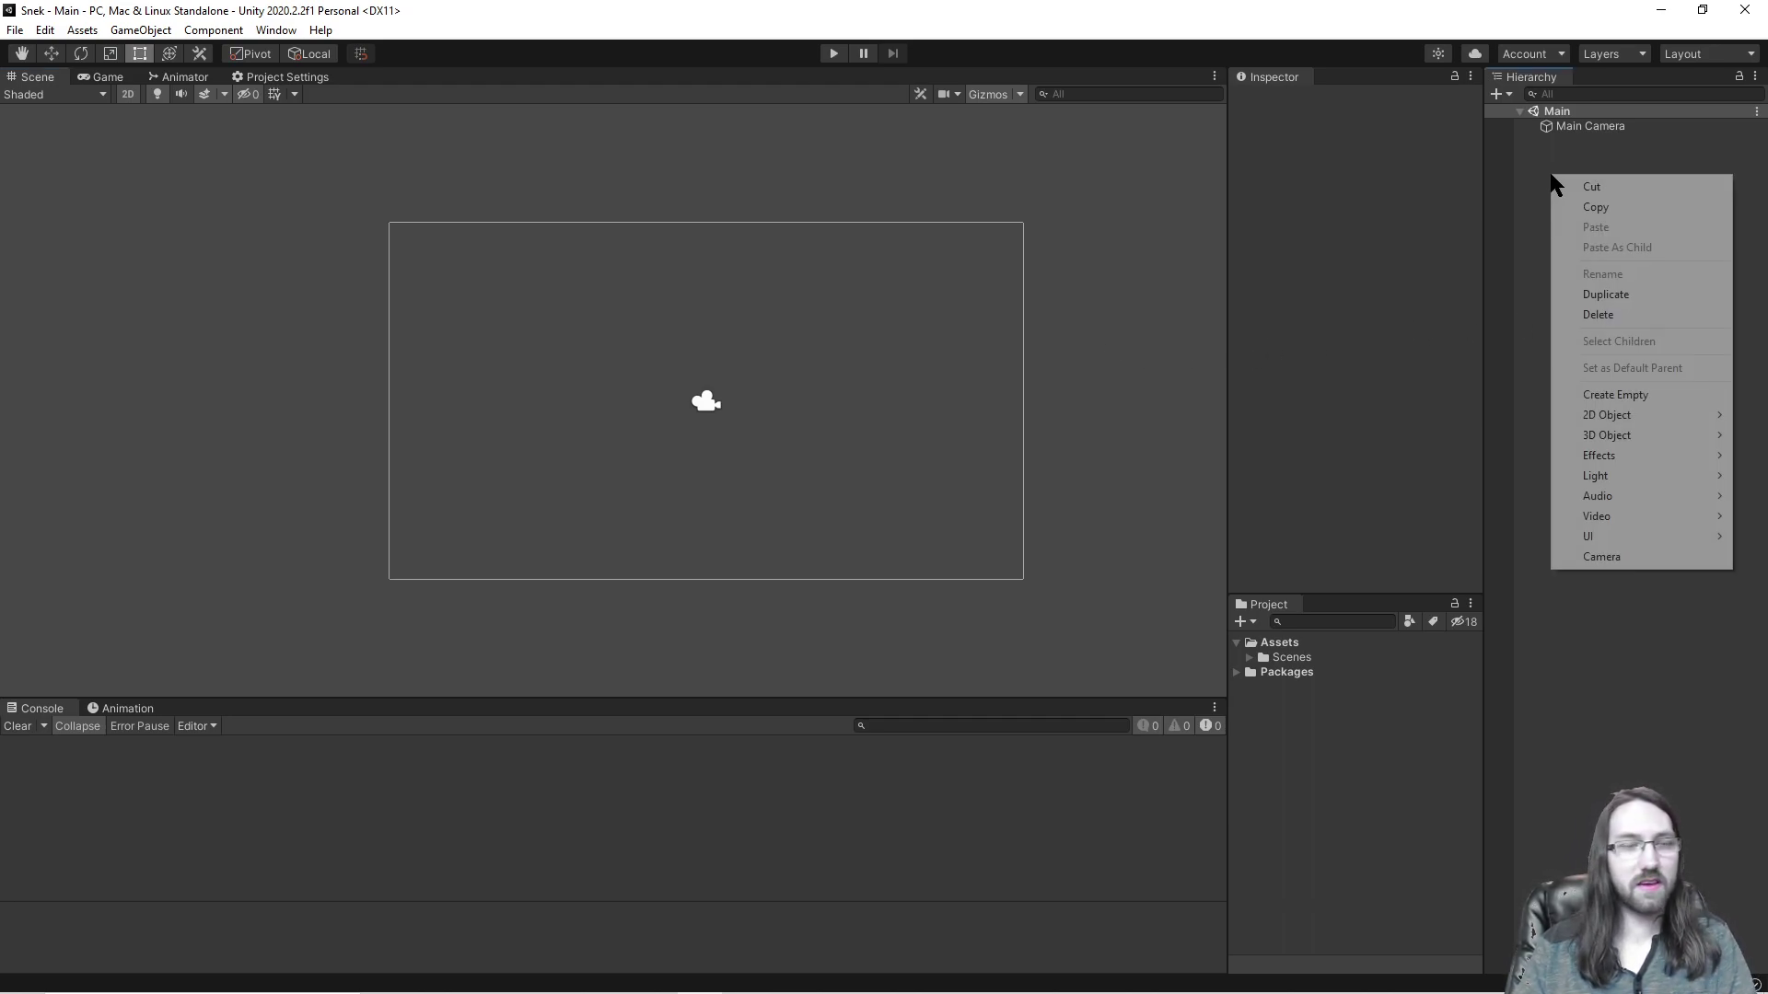
pyautogui.click(1591, 153)
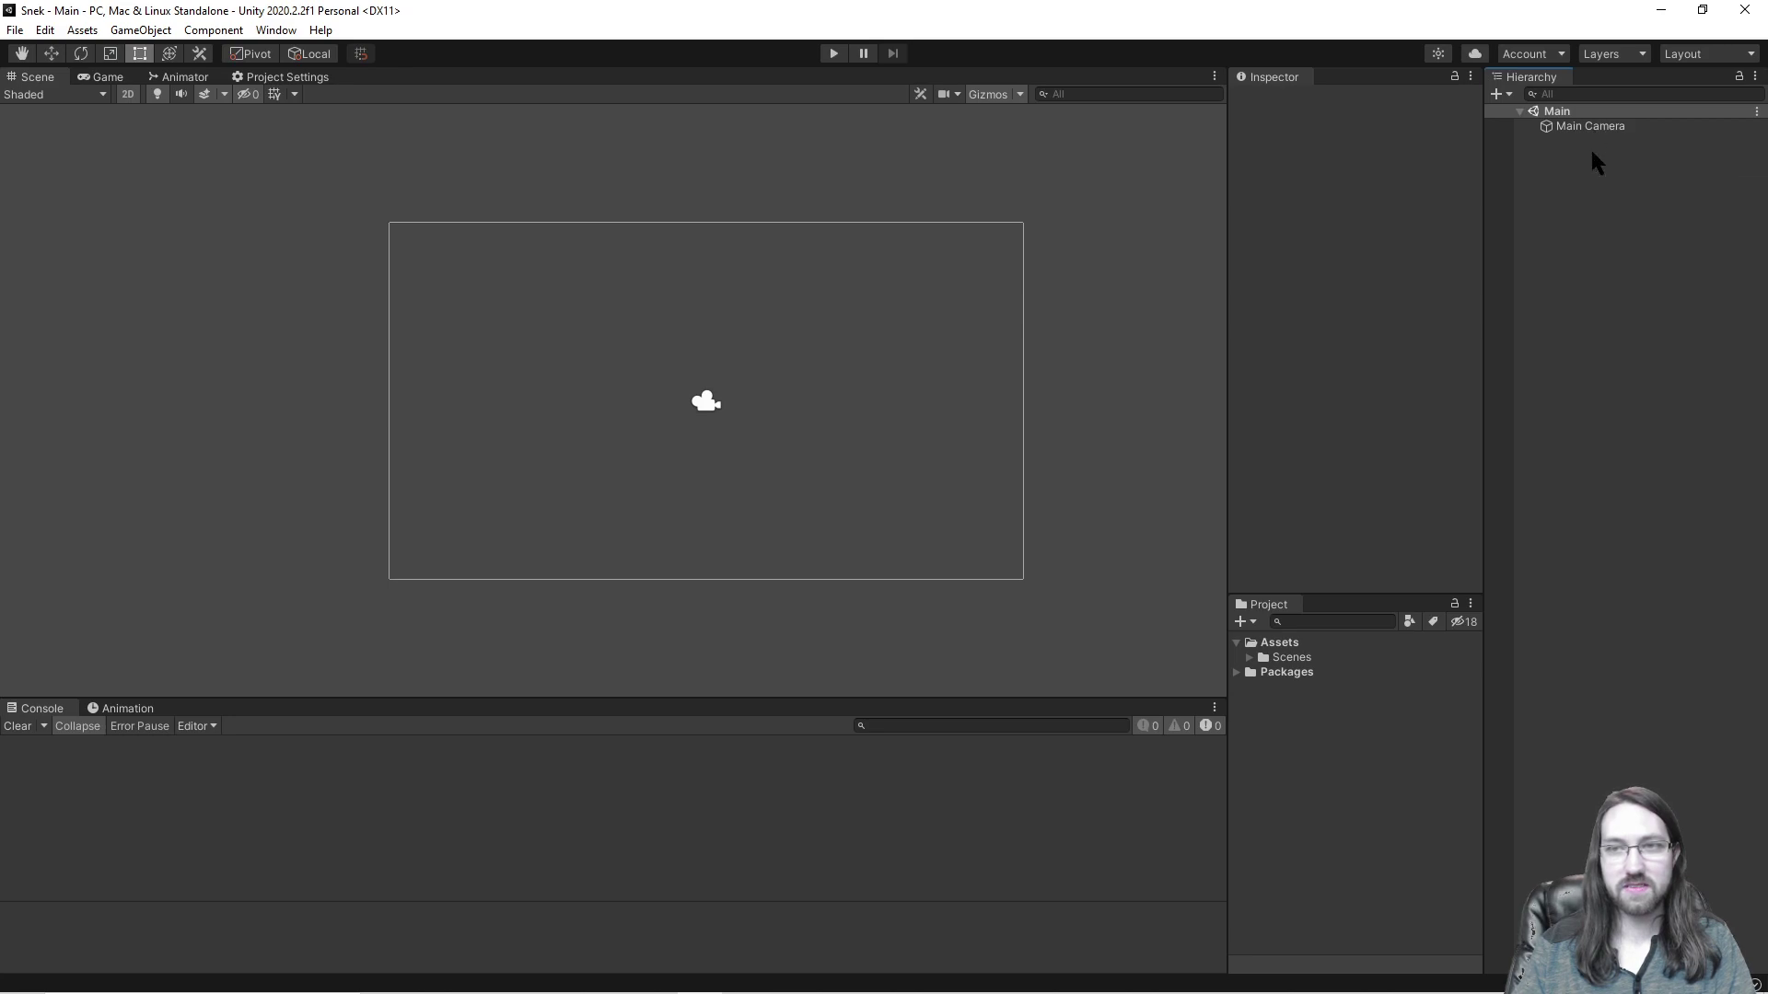
pyautogui.rightClick(1558, 187)
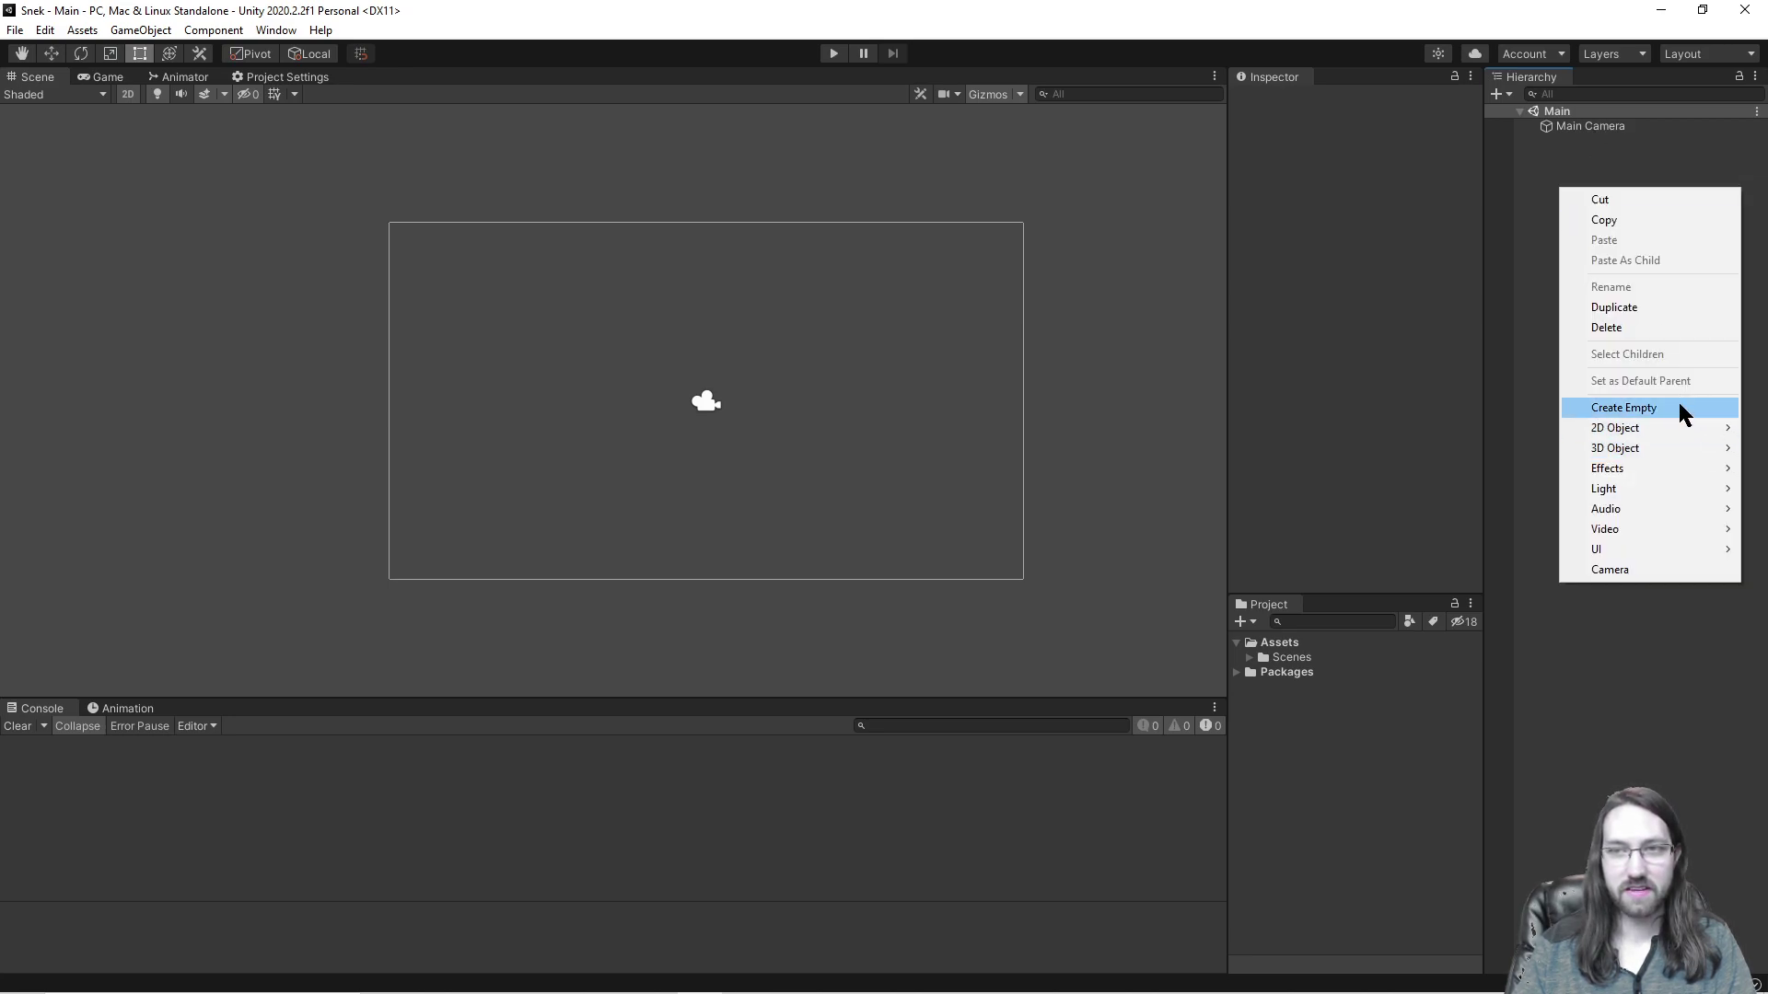
pyautogui.moveTo(1666, 426)
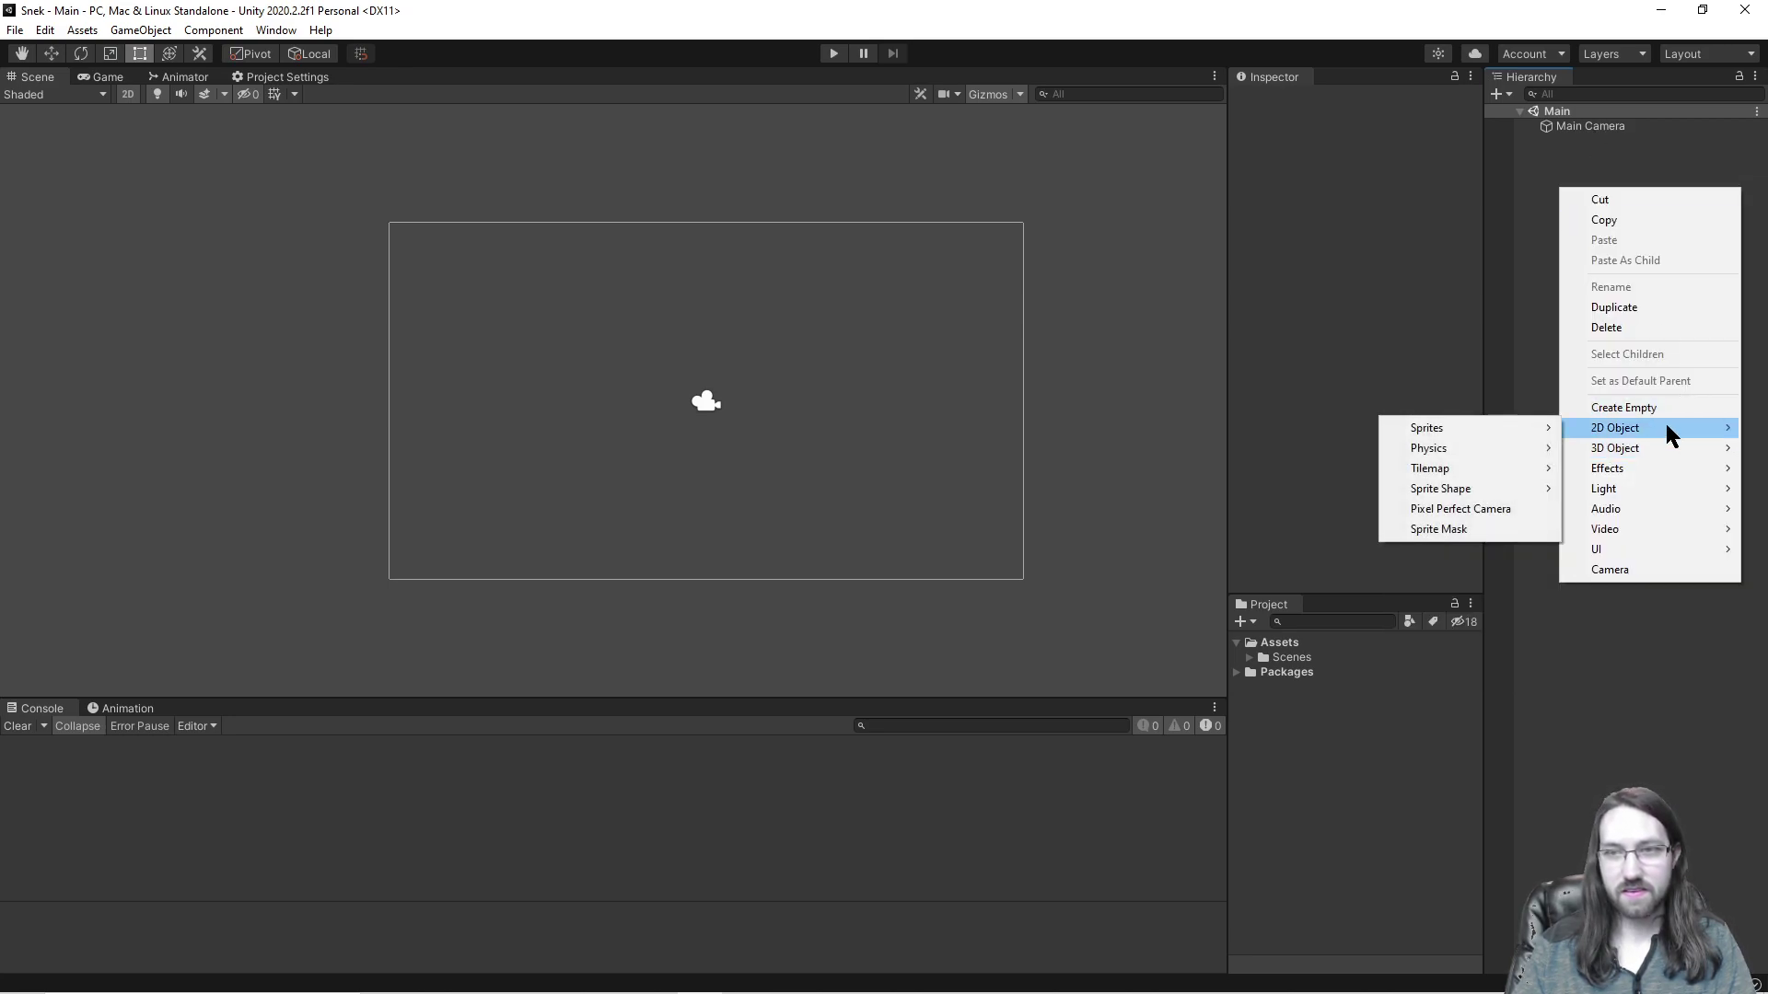
pyautogui.moveTo(1495, 429)
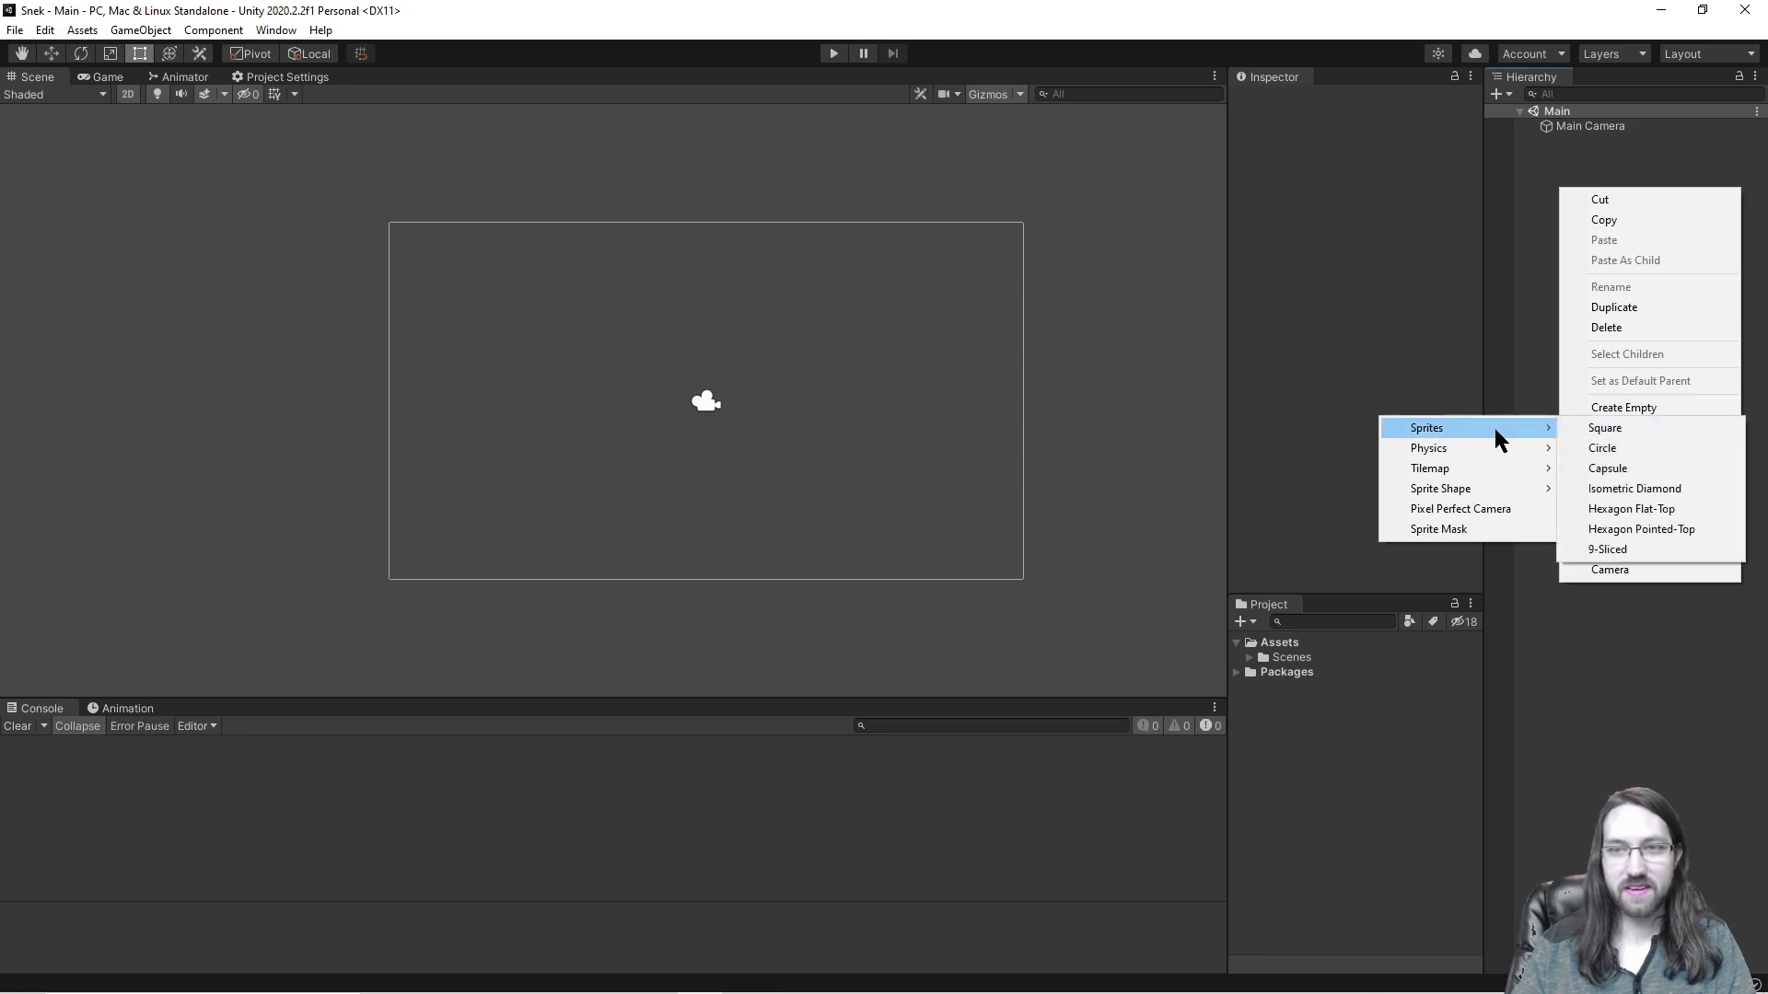
pyautogui.click(1656, 428)
pyautogui.click(1619, 271)
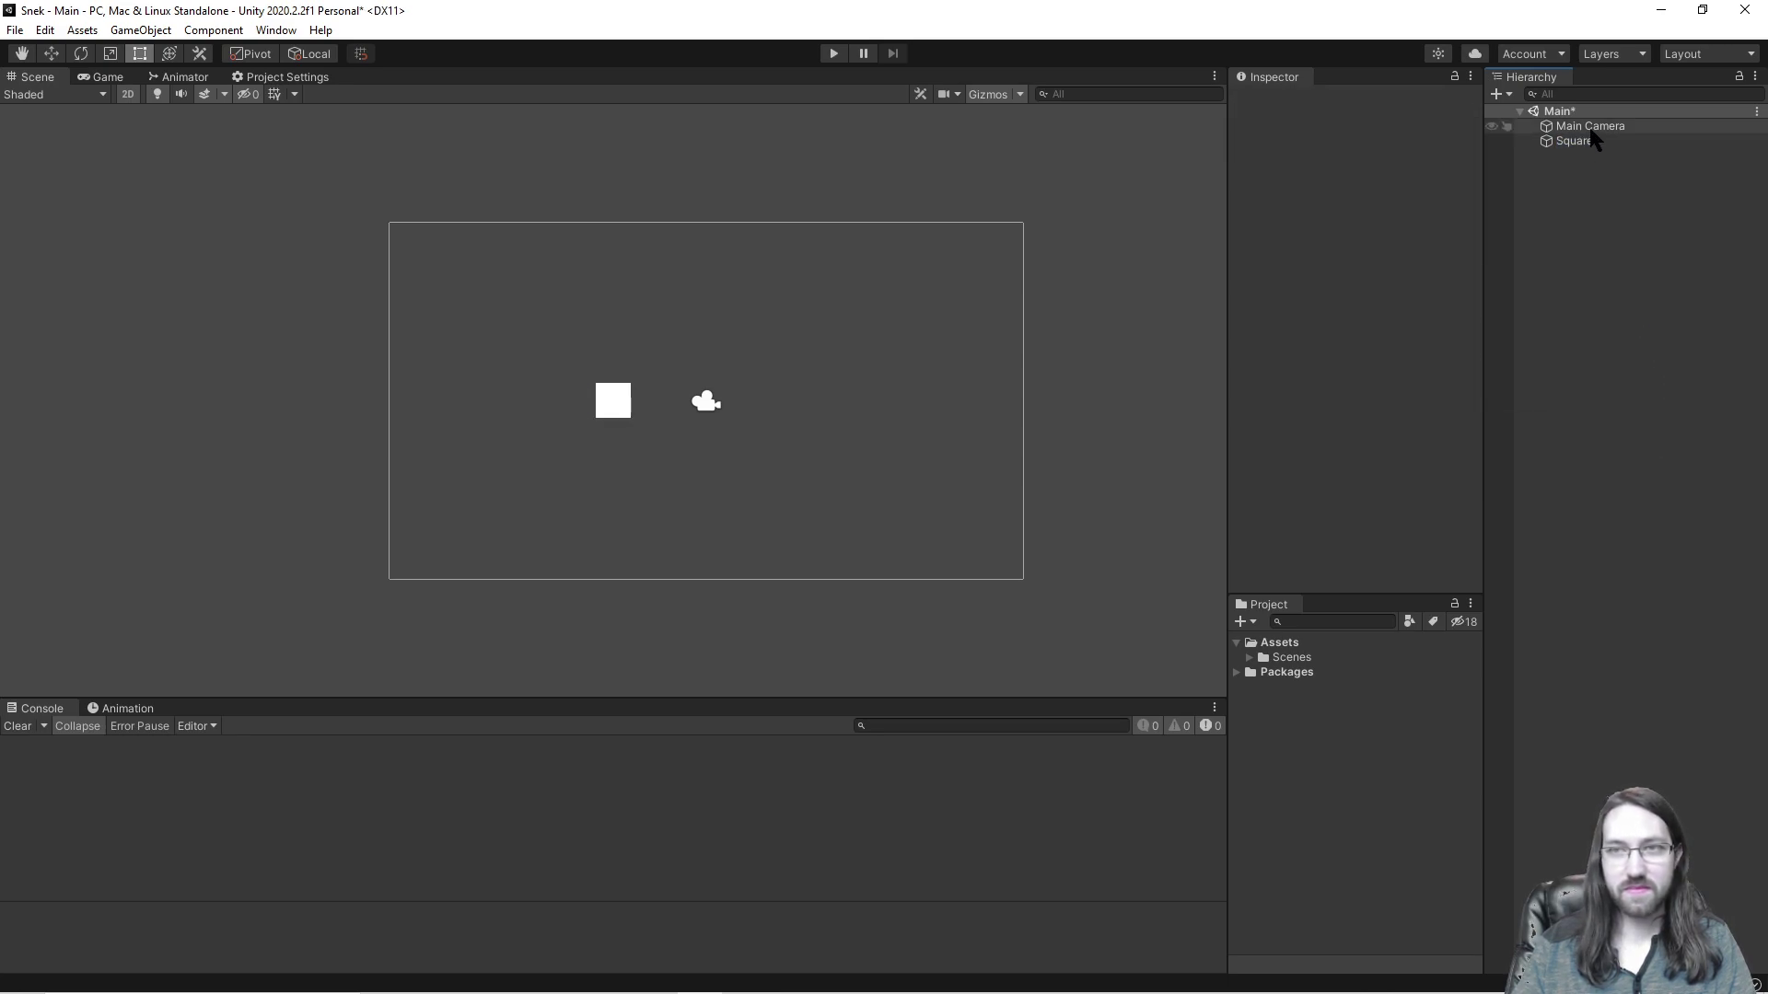
pyautogui.hotkey('ctrl', 's')
# Step: Set the Square's Transform Position X and Y to 0, centring it at 0, 0, 0
pyautogui.scroll(3, 623, 410)
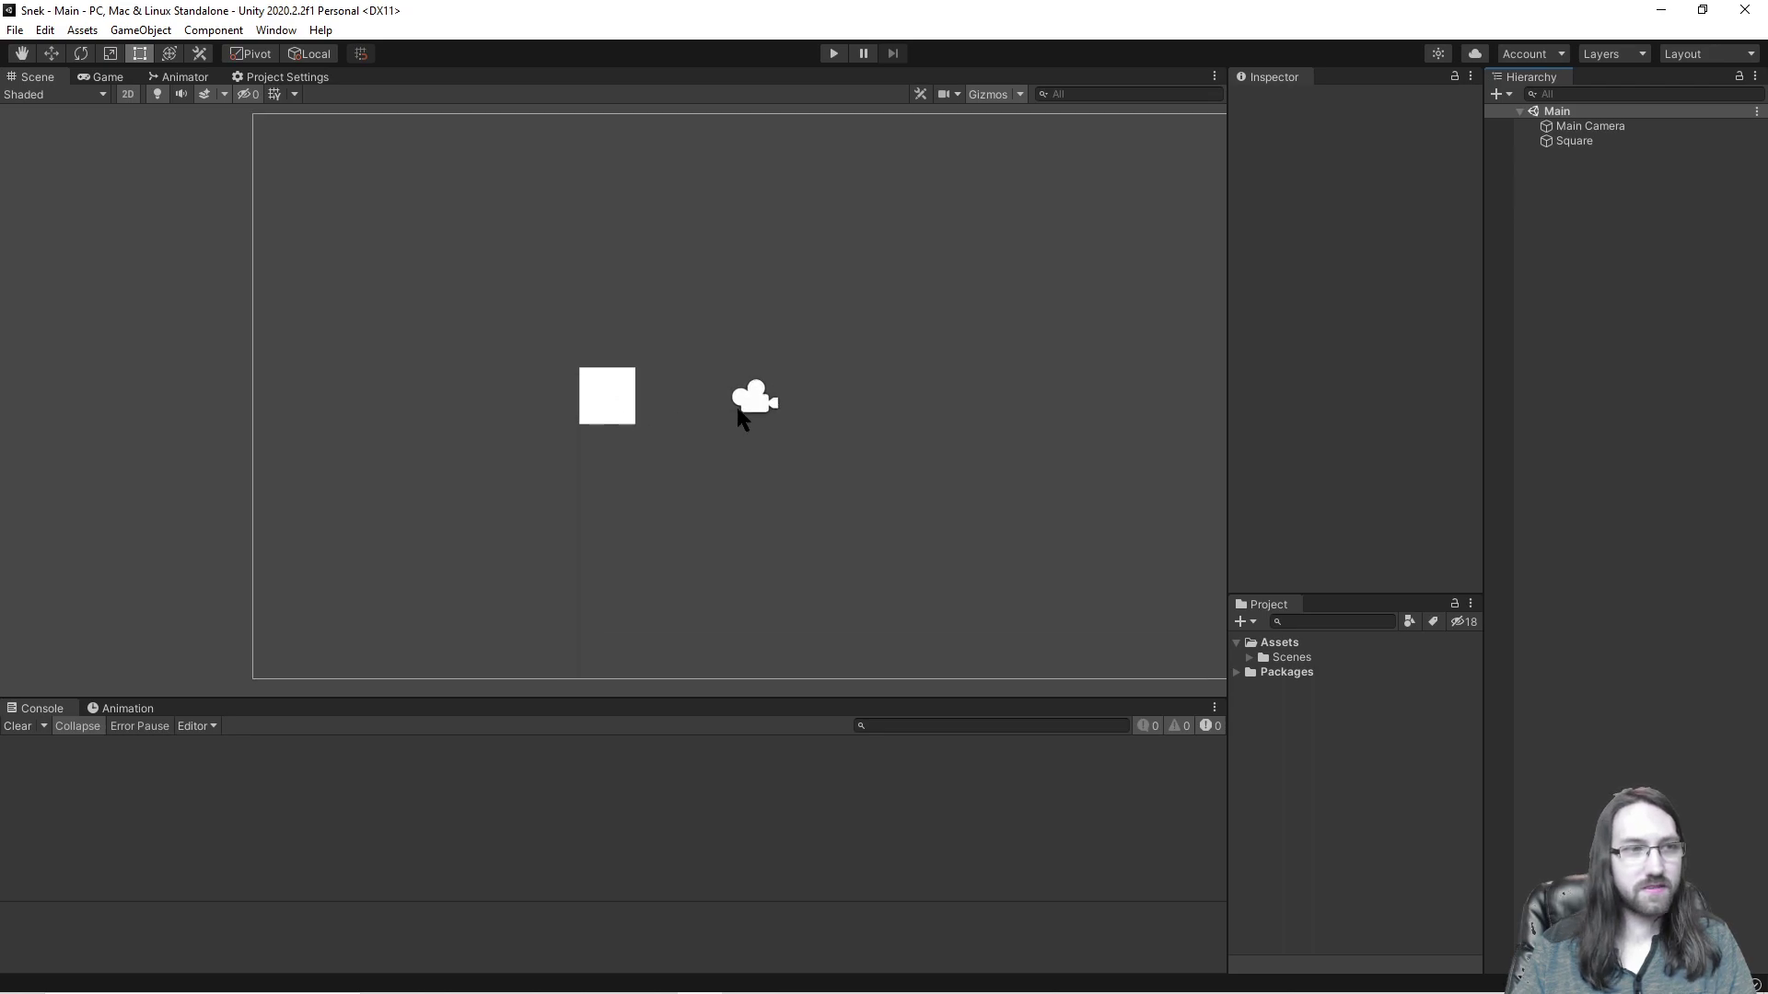
pyautogui.click(1640, 145)
pyautogui.click(1339, 172)
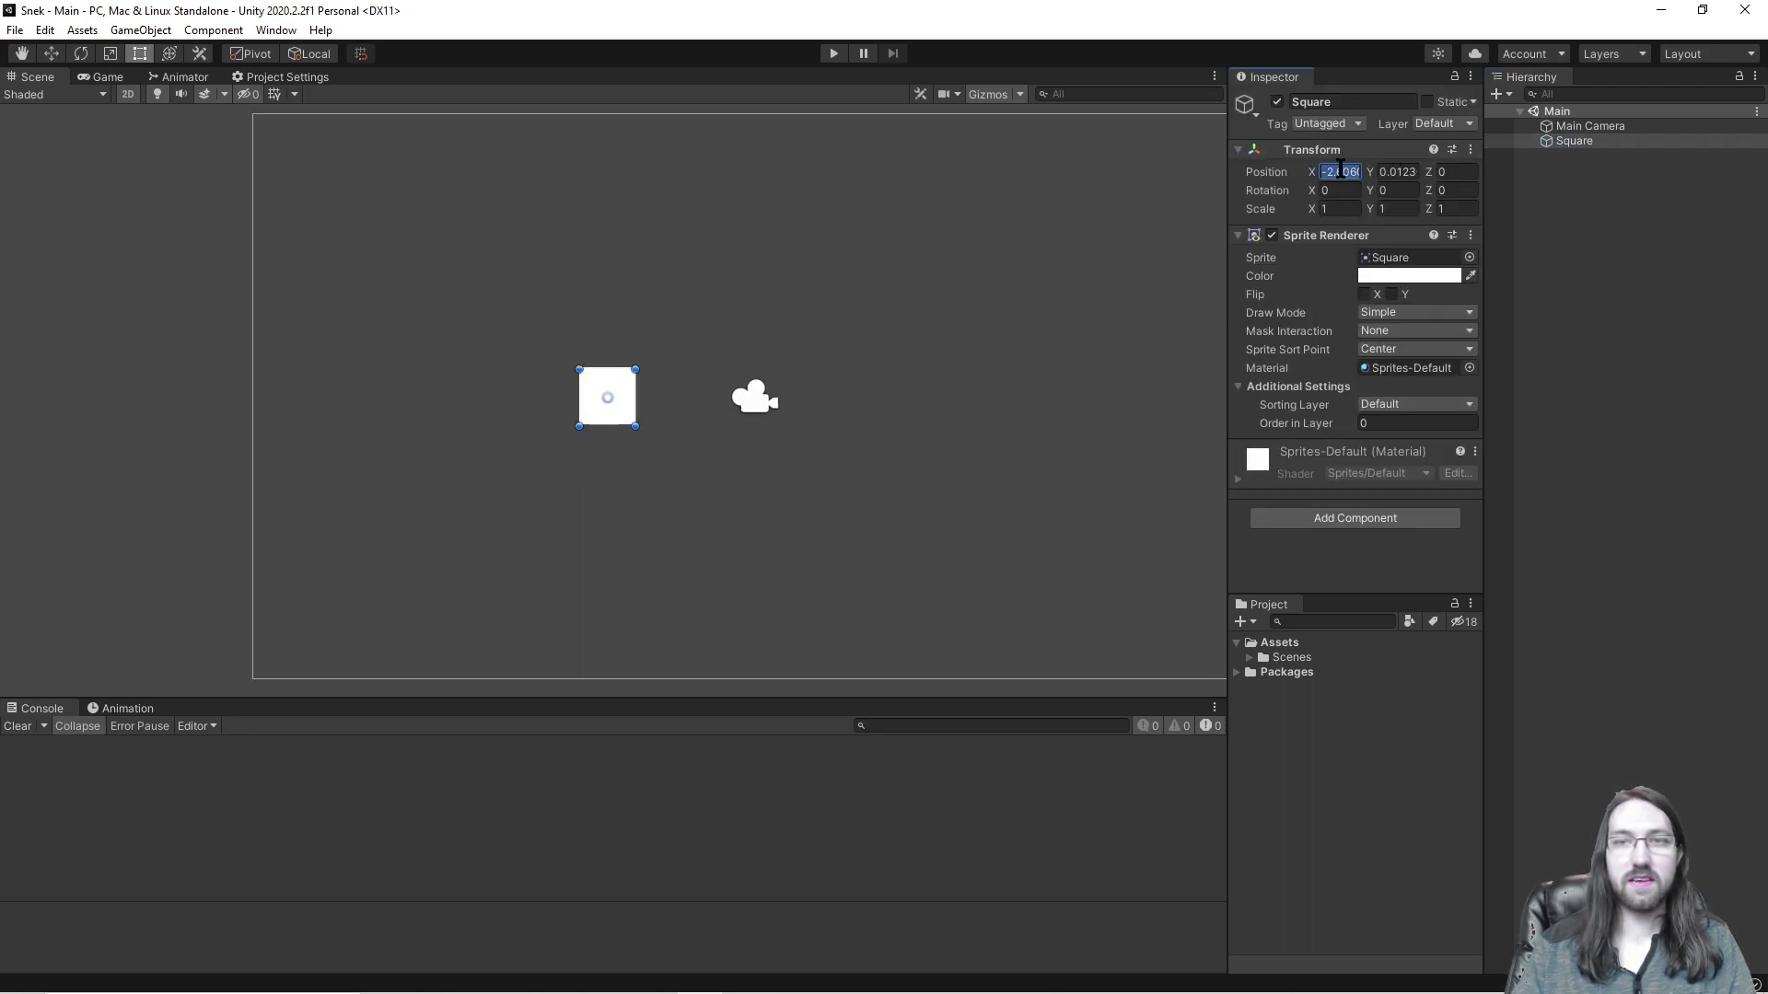
pyautogui.write('9')
pyautogui.press('Tab')
pyautogui.write('0')
pyautogui.press('Tab')
pyautogui.click(1340, 171)
pyautogui.write('0')
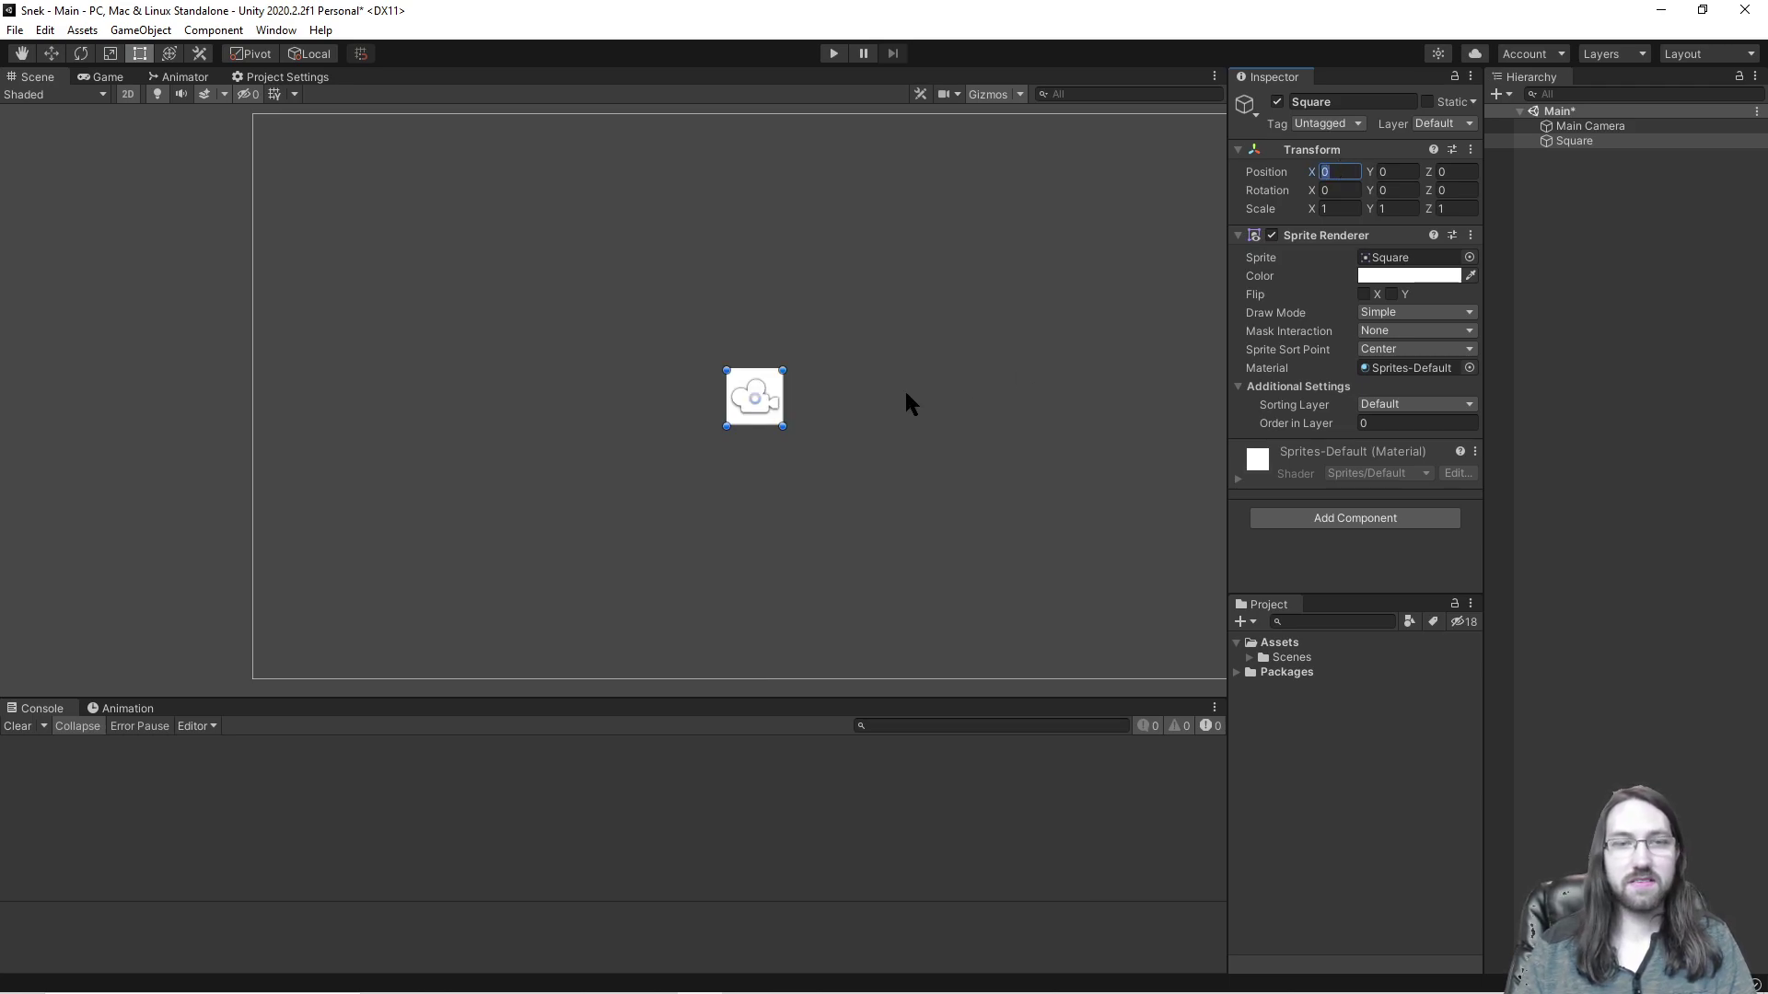
pyautogui.scroll(-2, 913, 388)
pyautogui.press('Return')
# Step: Save the scene and switch to the Move tool
pyautogui.hotkey('ctrl', 's')
pyautogui.press('w')
pyautogui.scroll(1, 864, 323)
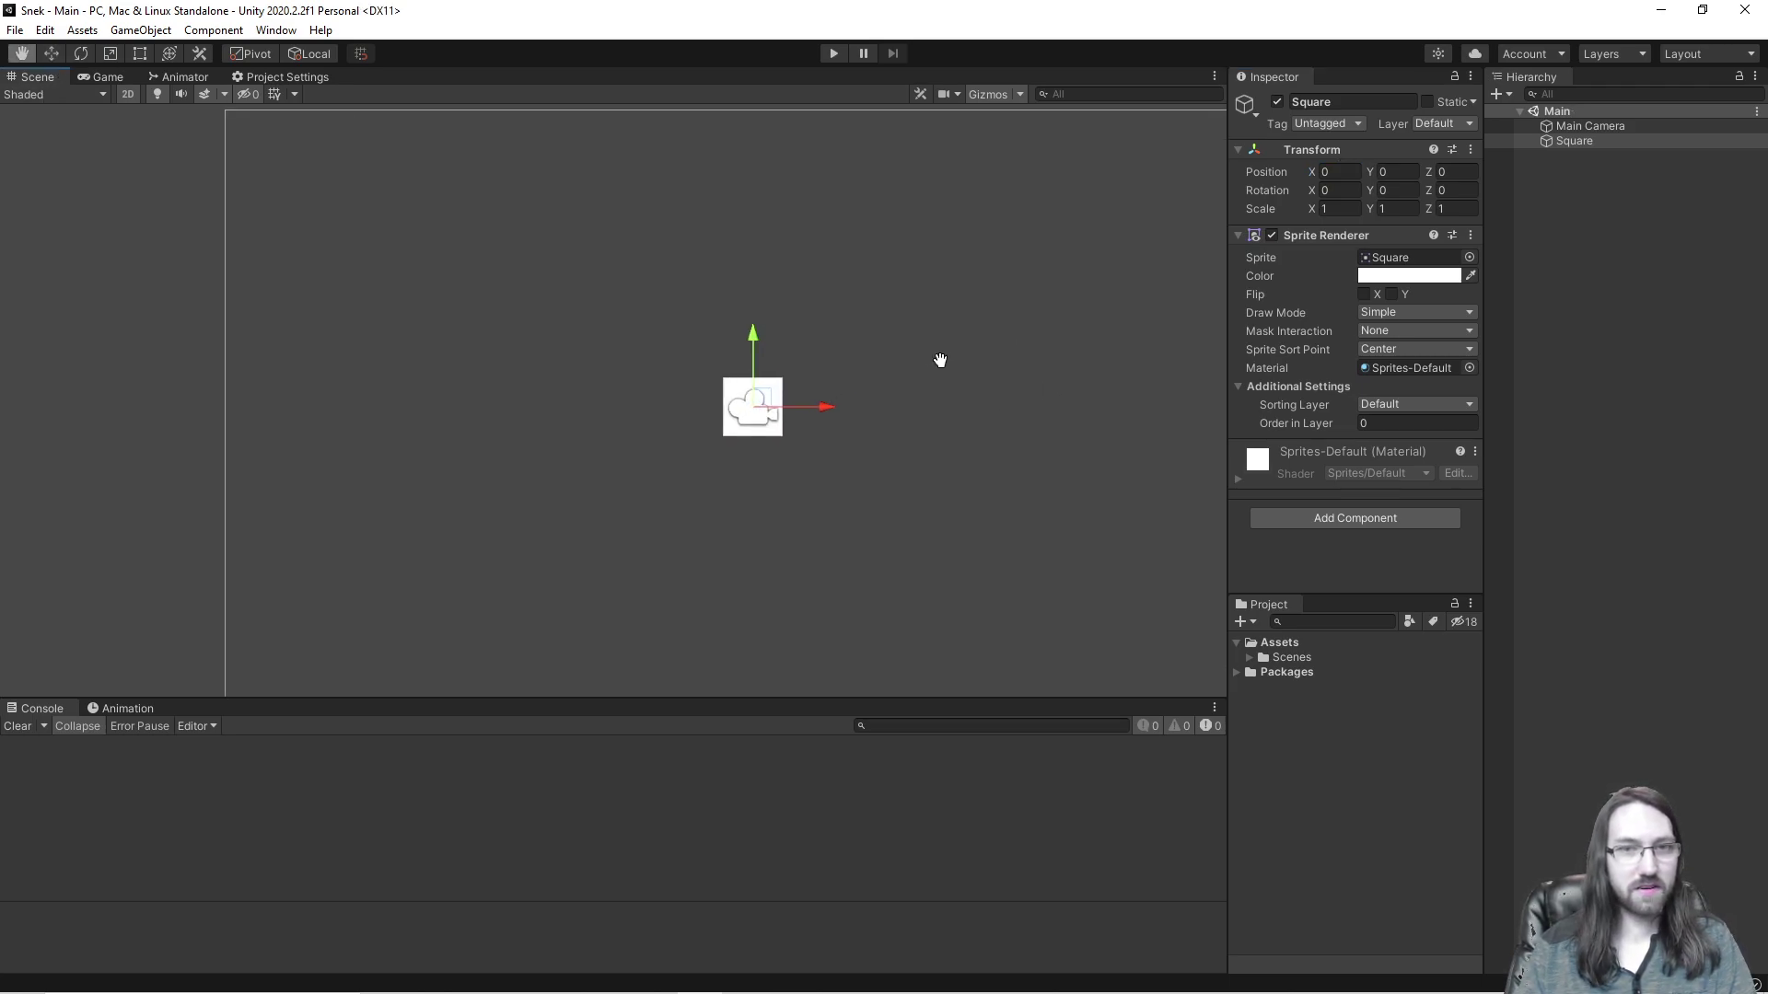
pyautogui.scroll(1, 930, 363)
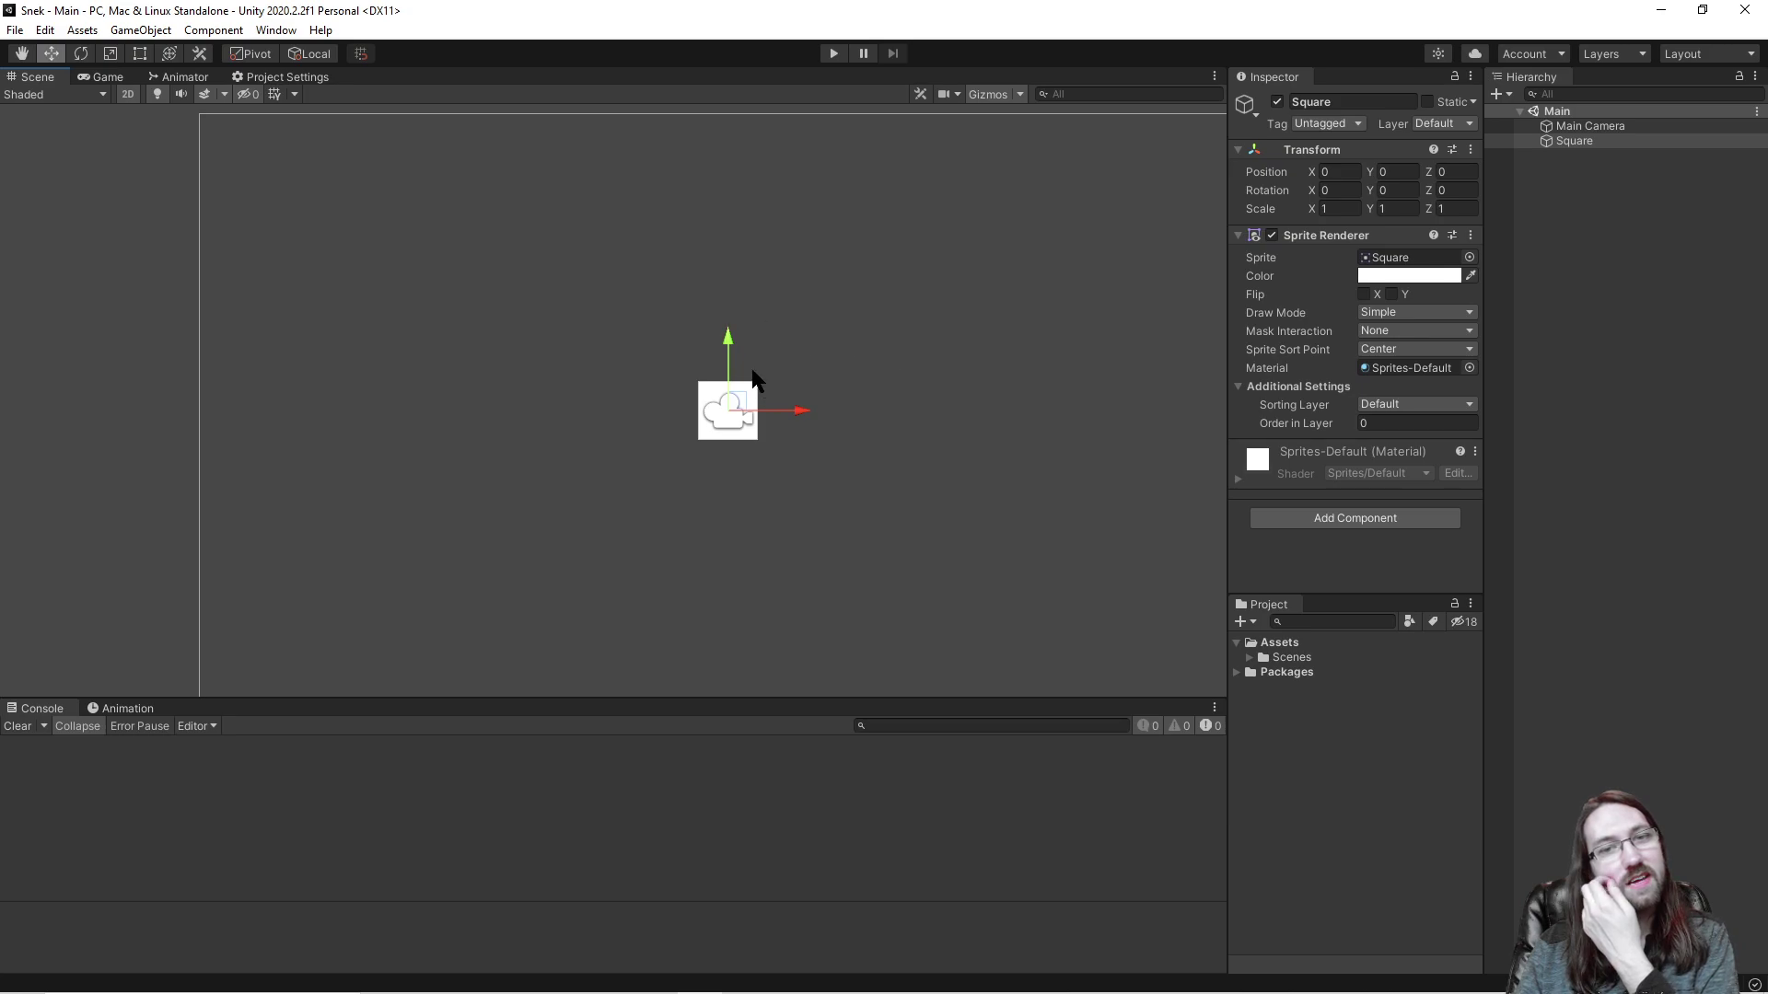
pyautogui.click(888, 324)
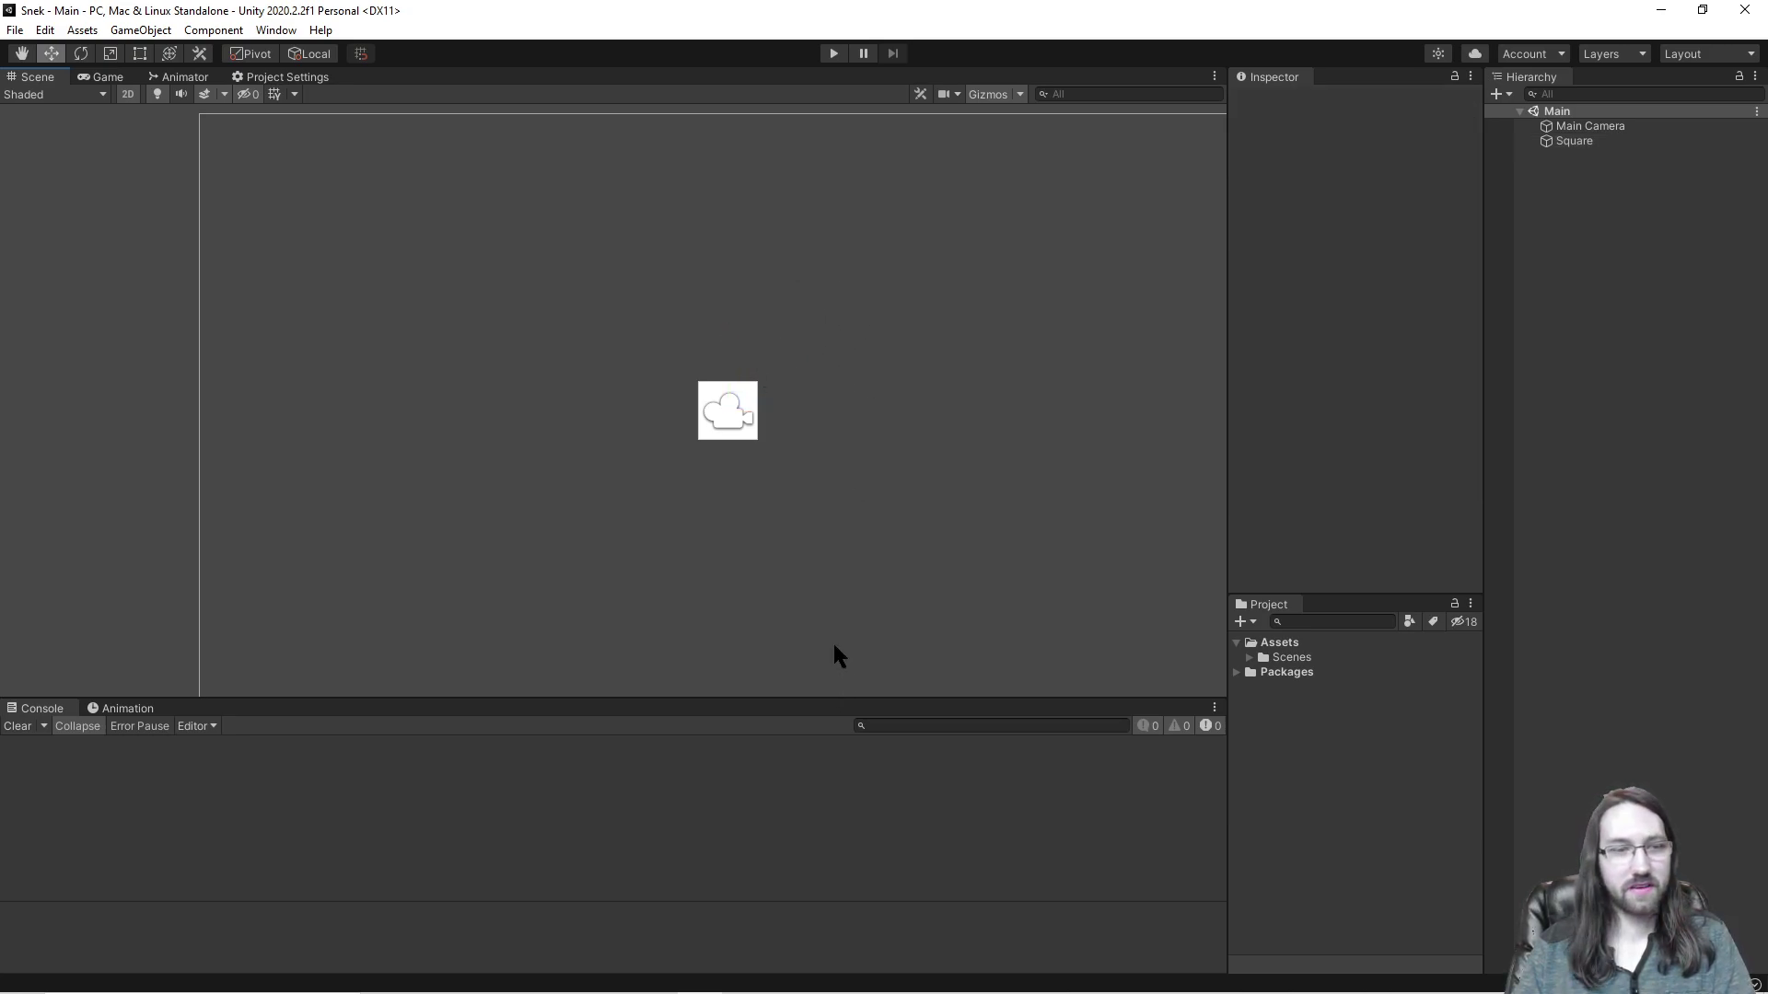
# Step: Create a new folder named Scripts under Assets
pyautogui.rightClick(1280, 643)
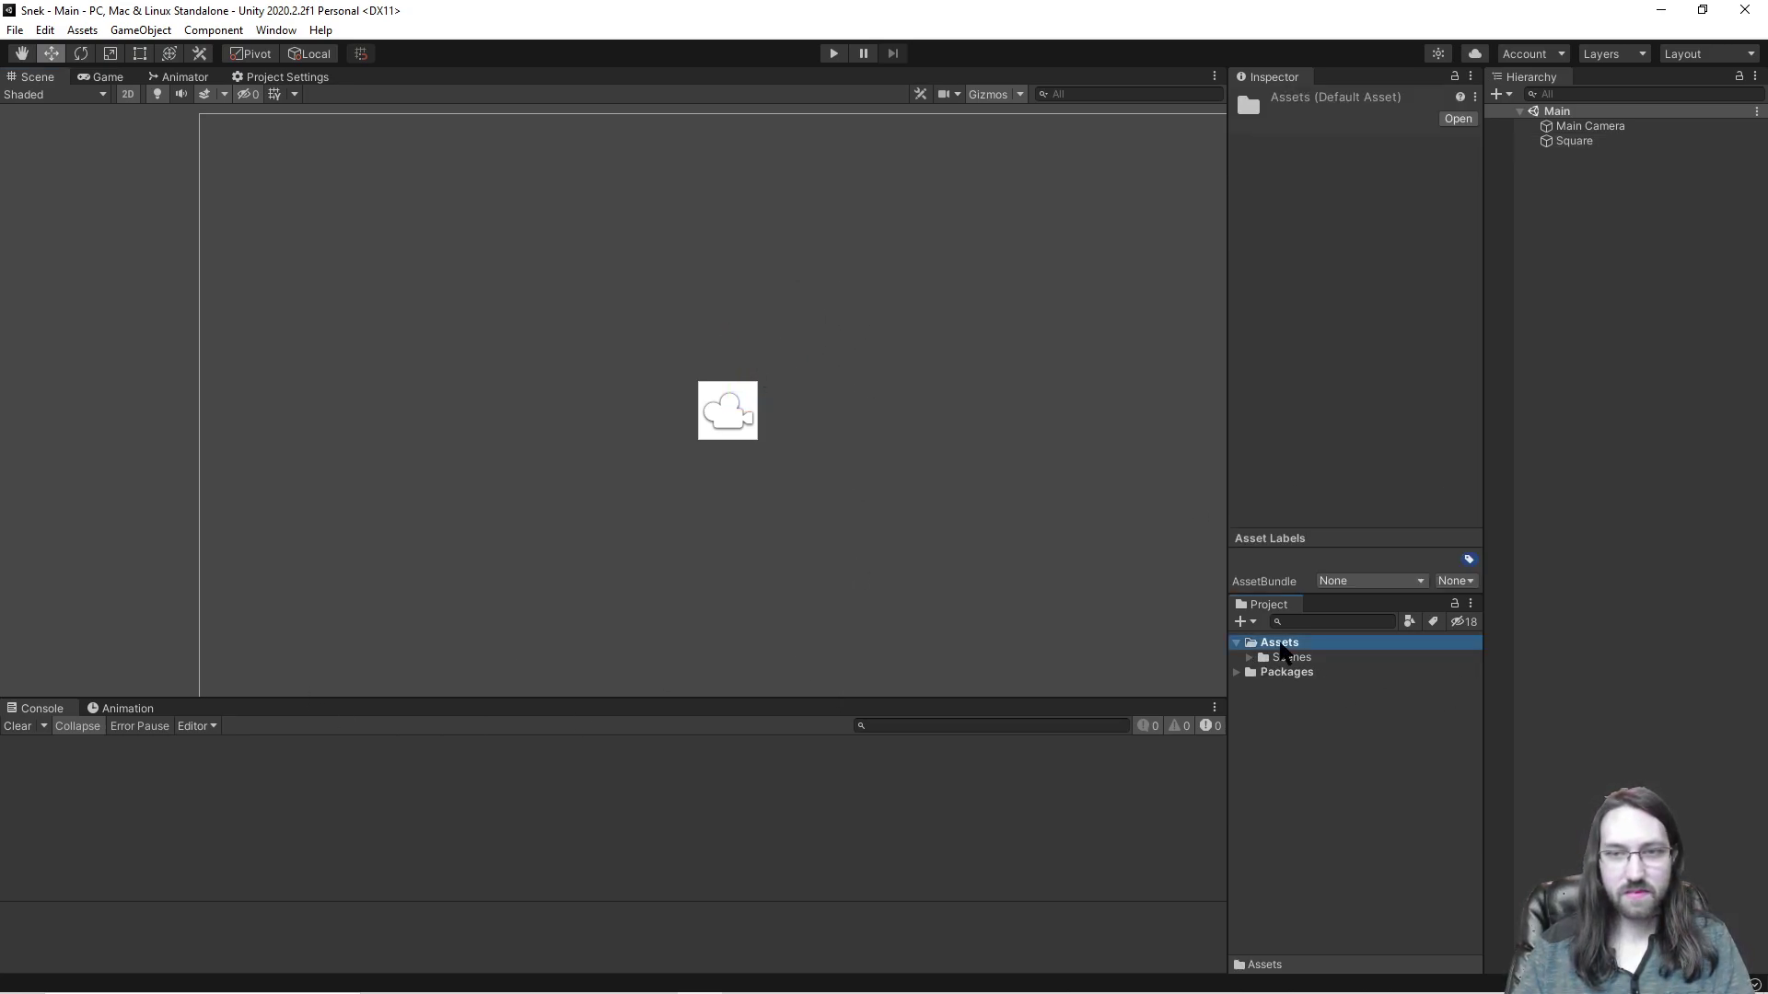
pyautogui.moveTo(1404, 166)
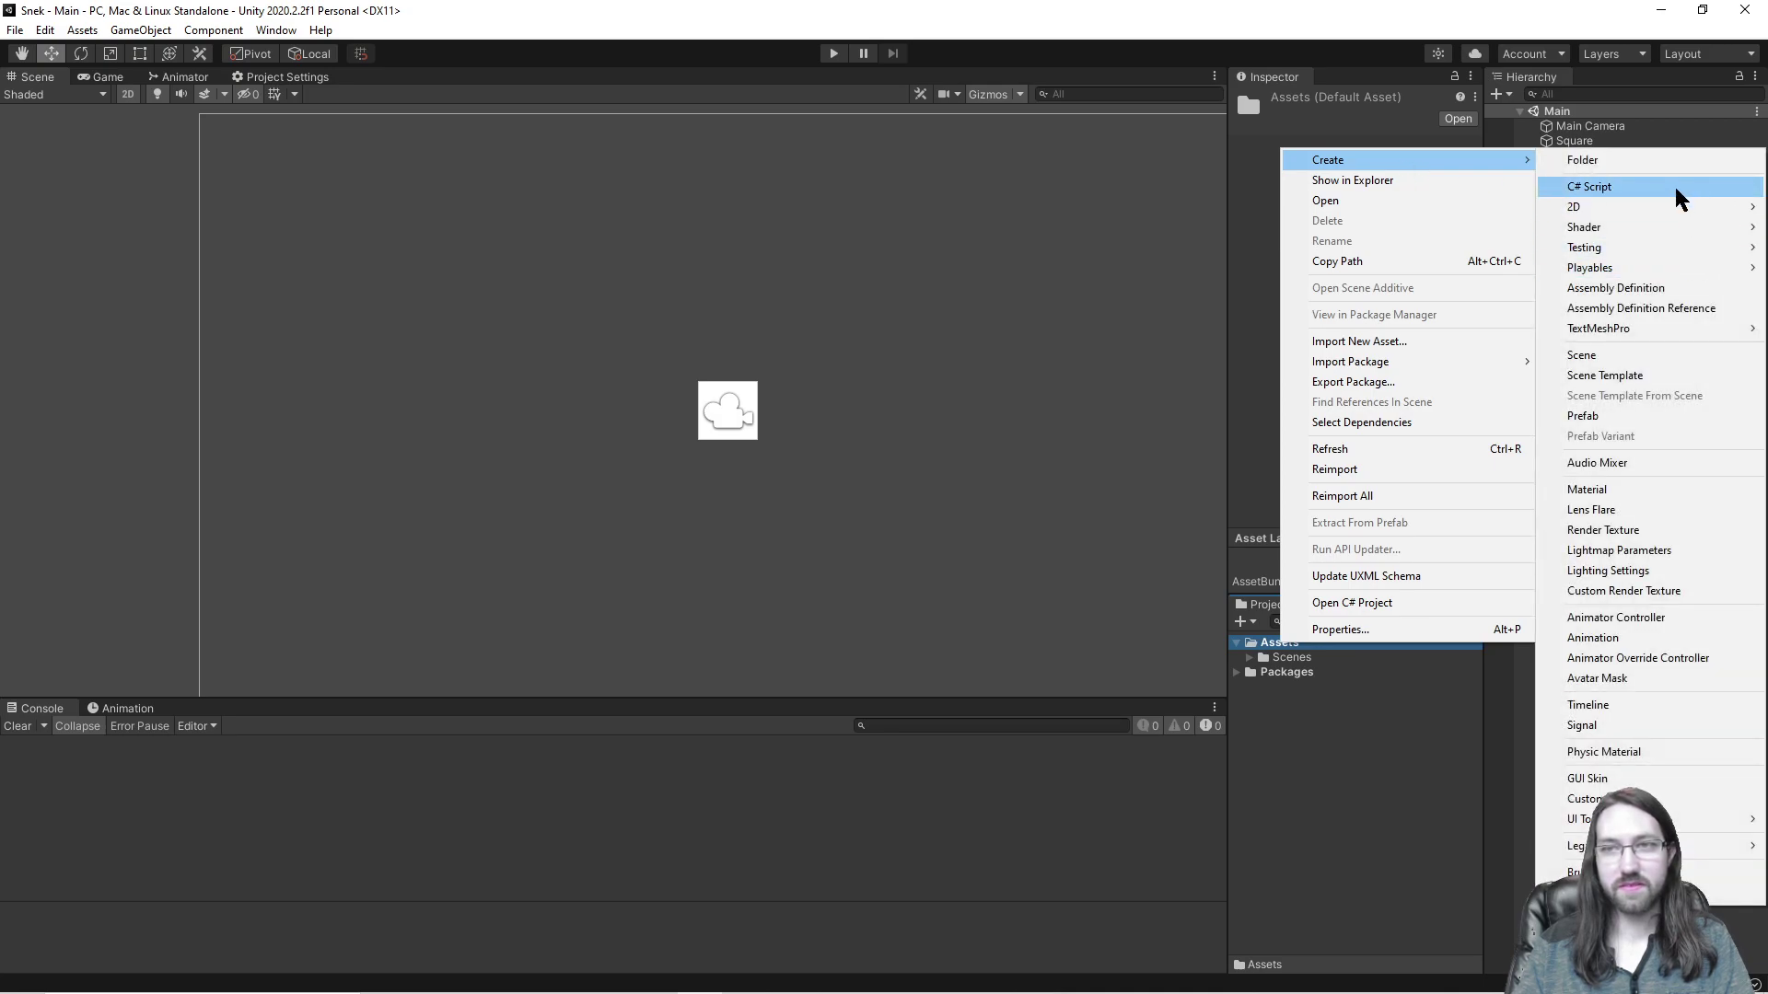
pyautogui.click(1668, 160)
pyautogui.press('BackSpace')
pyautogui.write('Scripts')
pyautogui.press('Return')
# Step: Create a C# script named PlayerContorllerComponent in Scripts and open it in Visual Studio
pyautogui.rightClick(1287, 672)
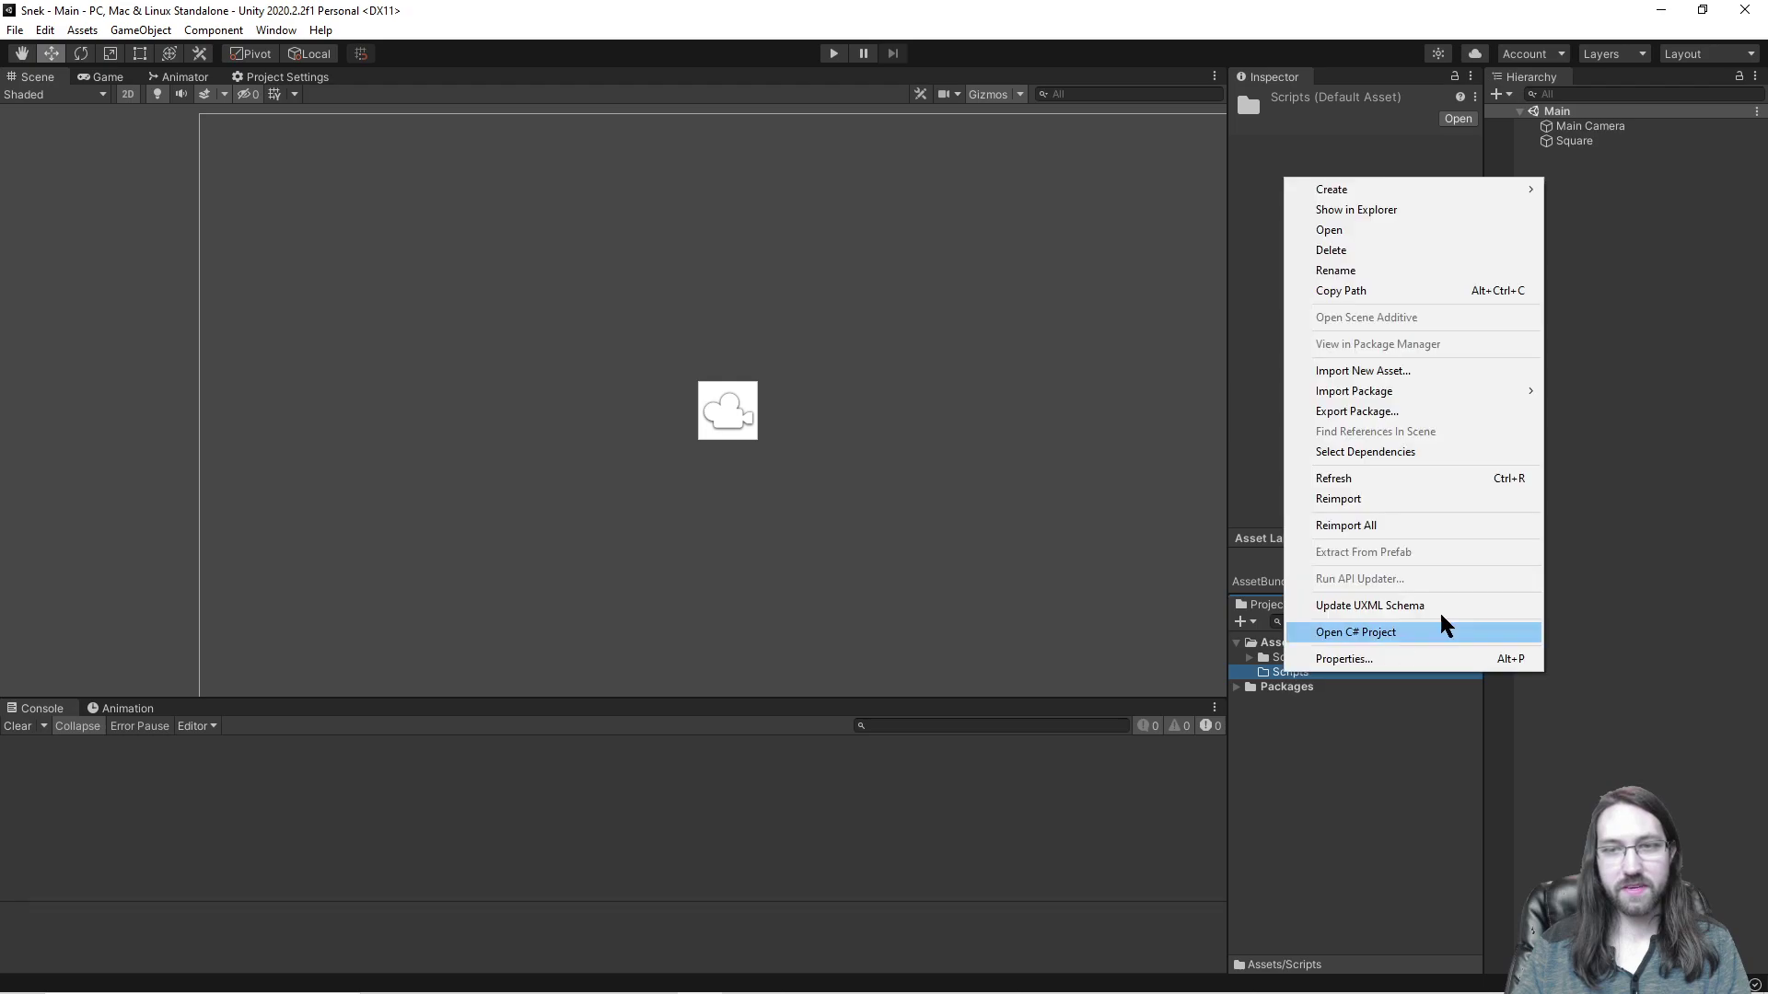
pyautogui.moveTo(1390, 193)
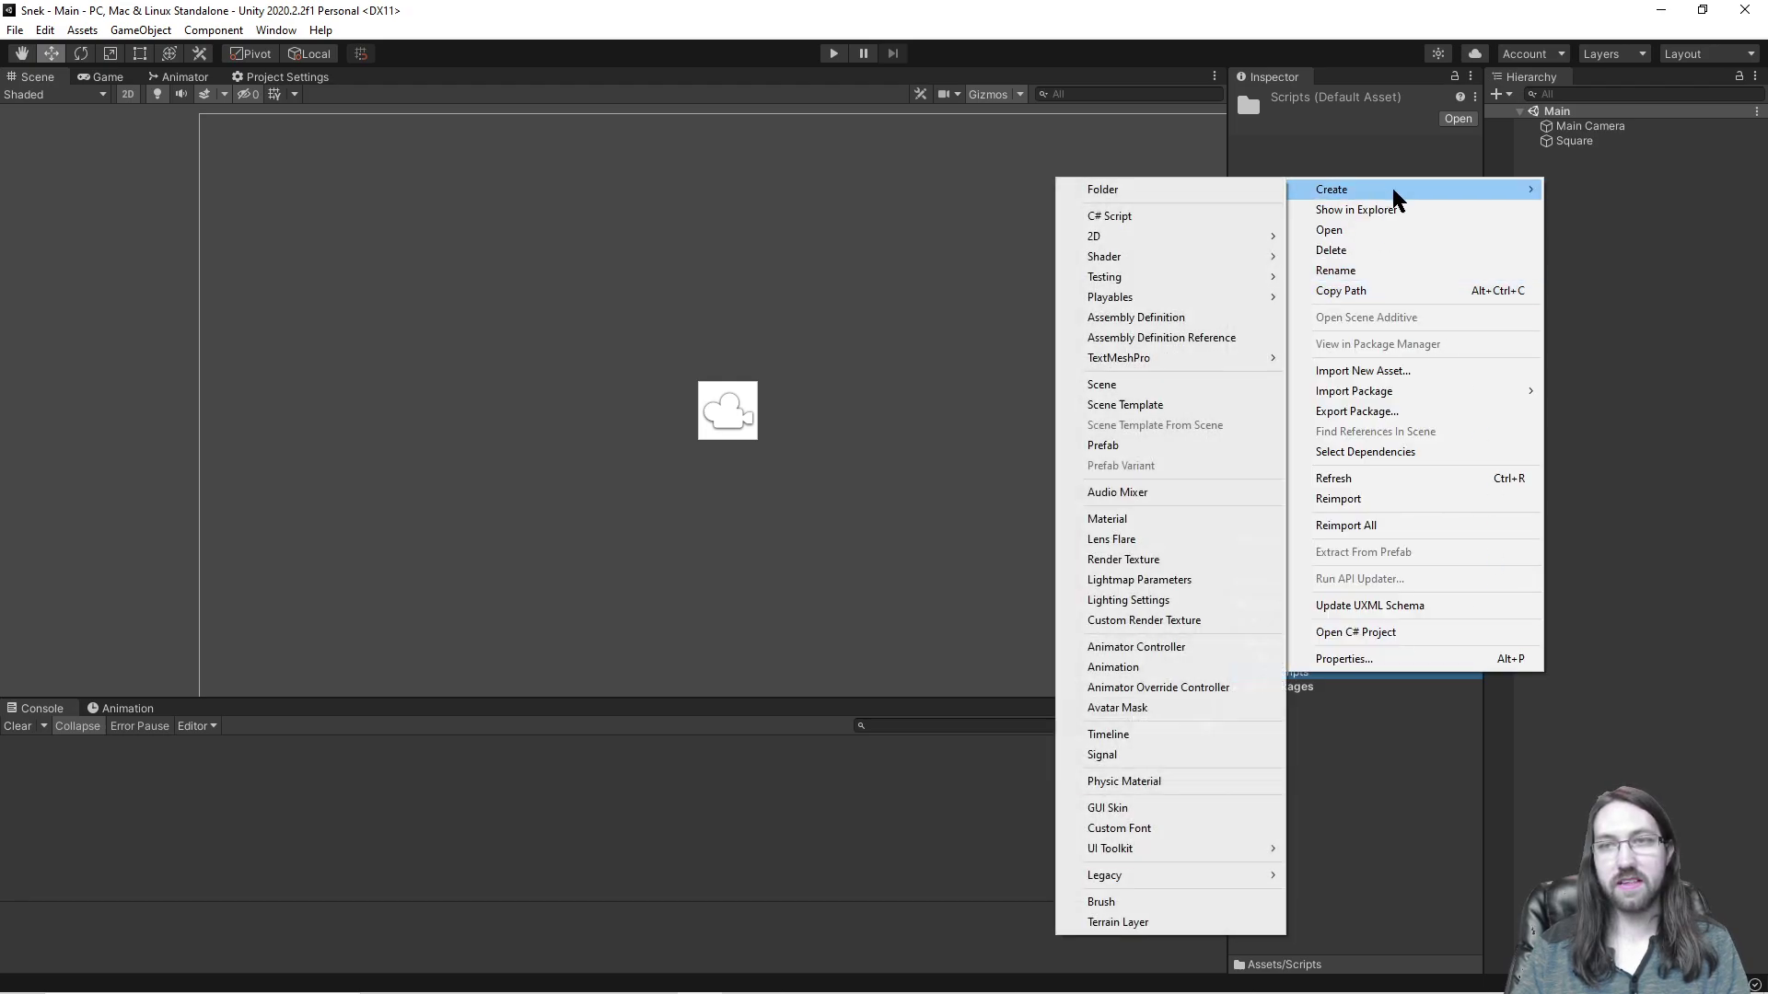
pyautogui.click(1186, 221)
pyautogui.write('PlayerContorllercomponent')
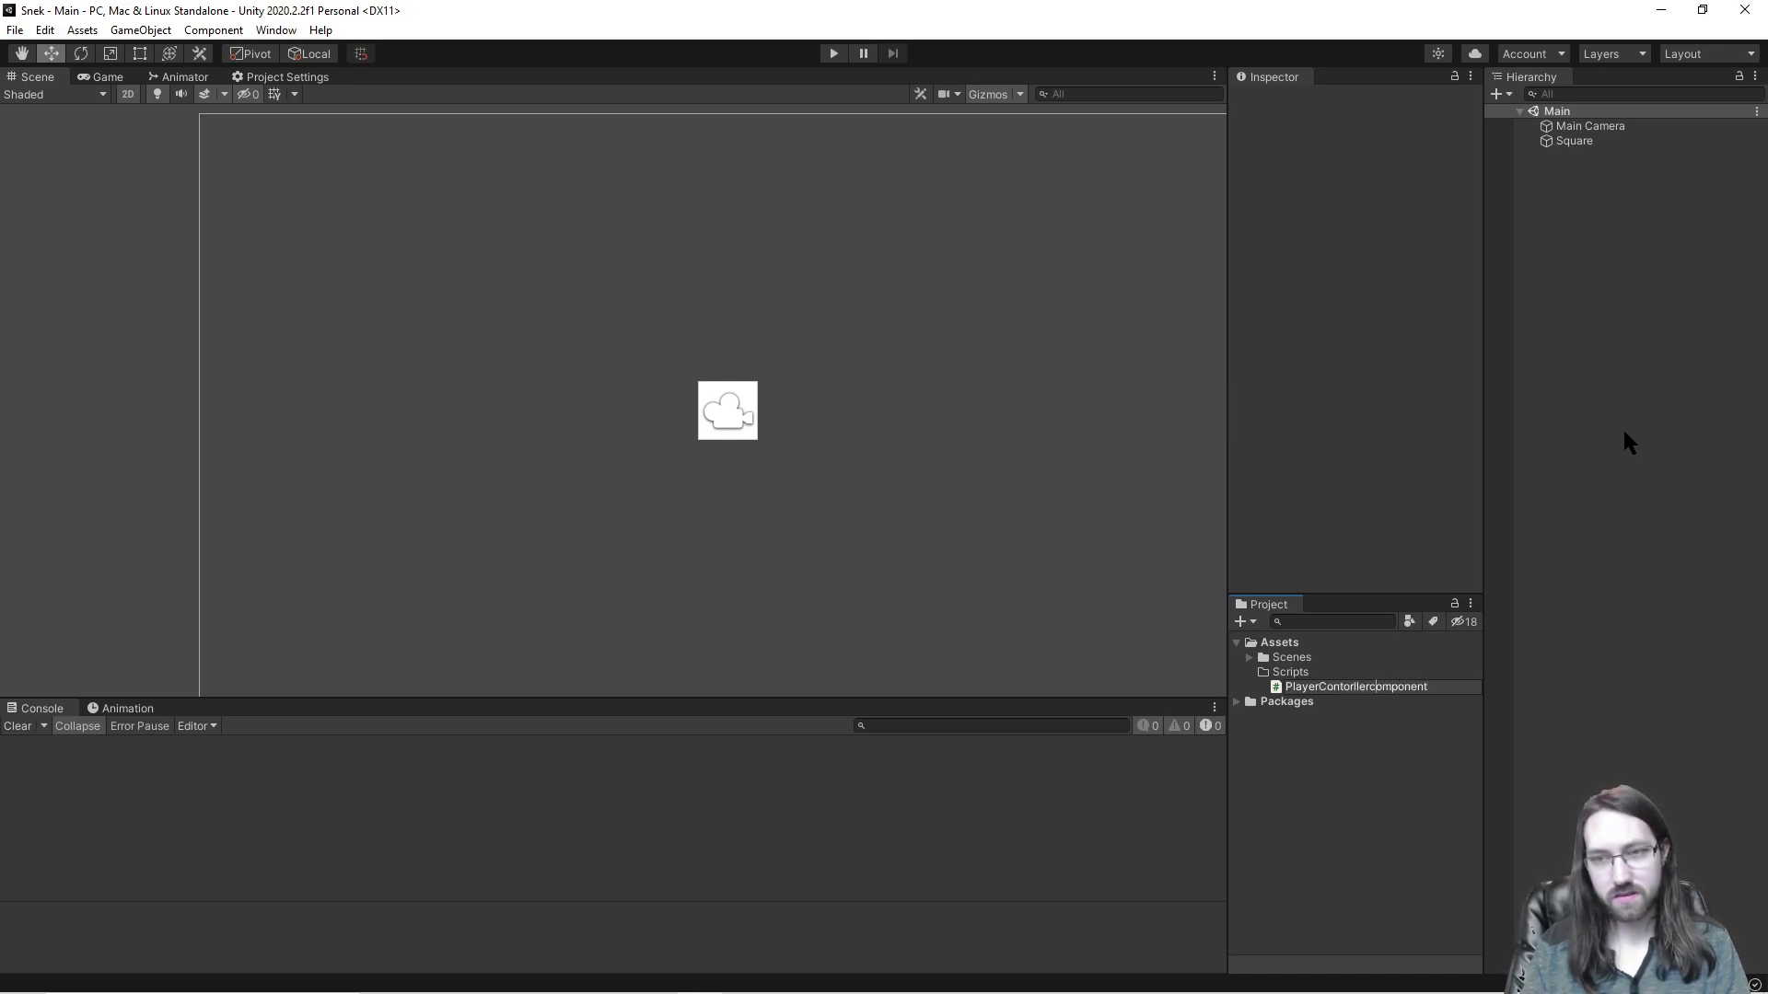
pyautogui.press('Return')
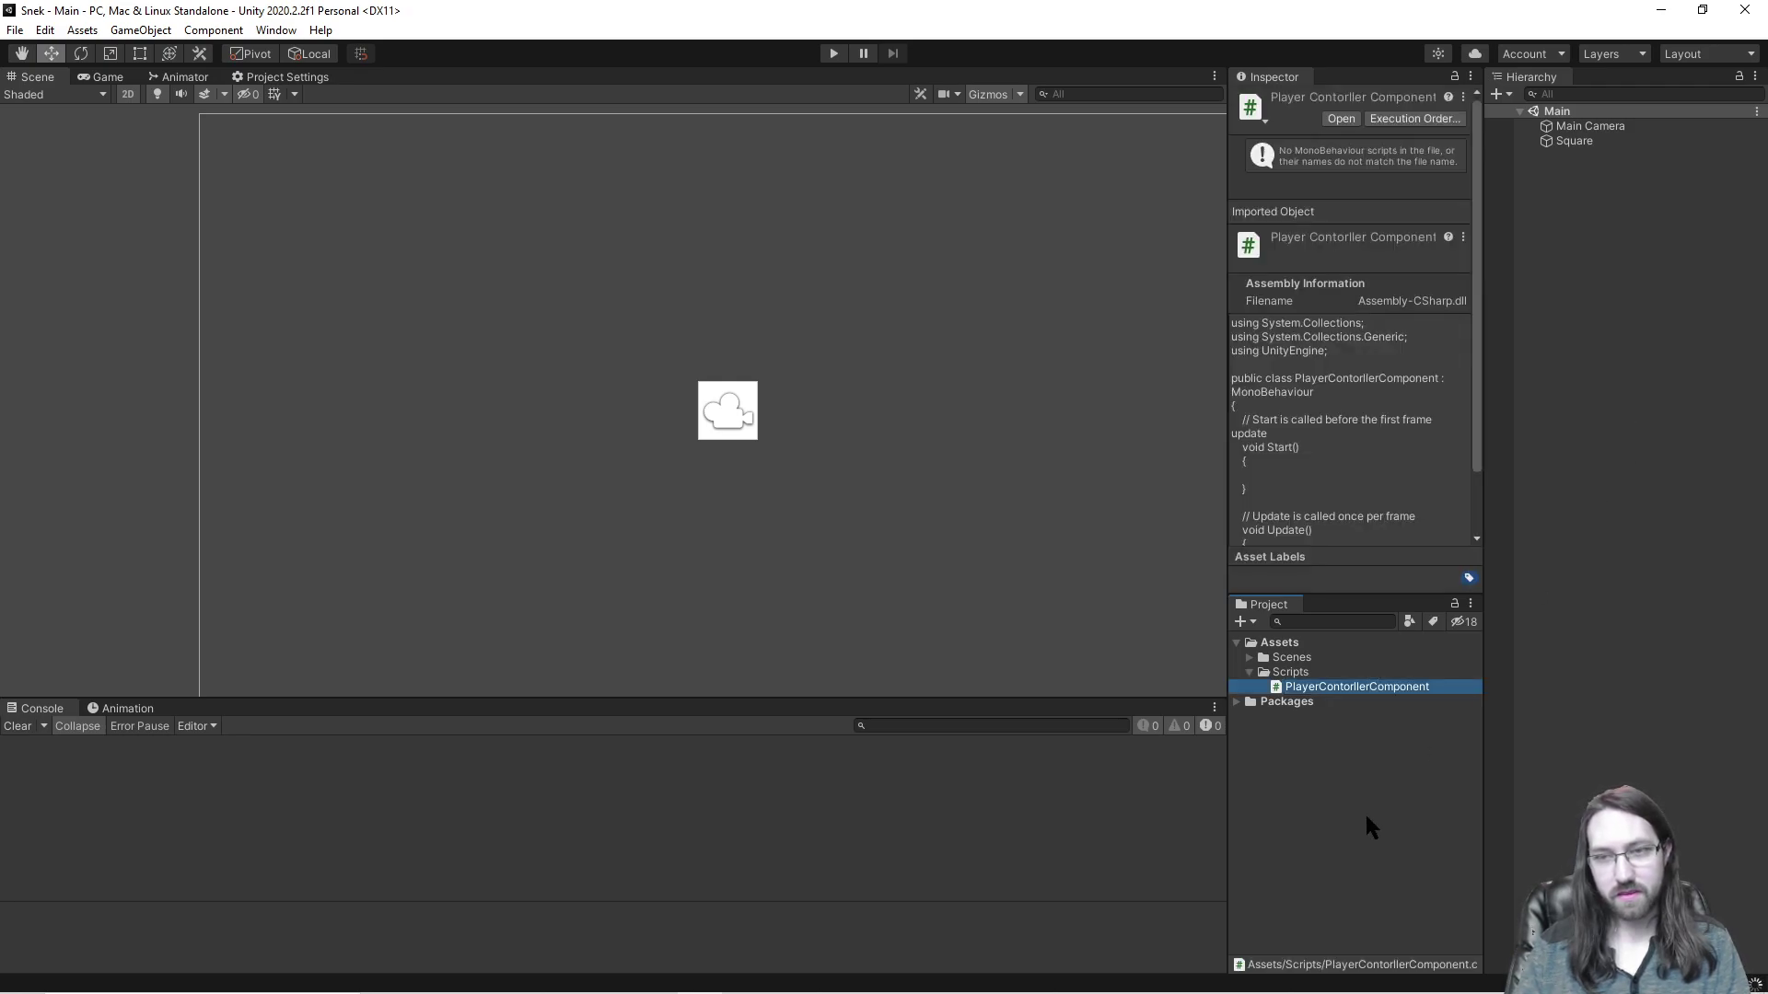
pyautogui.click(1445, 728)
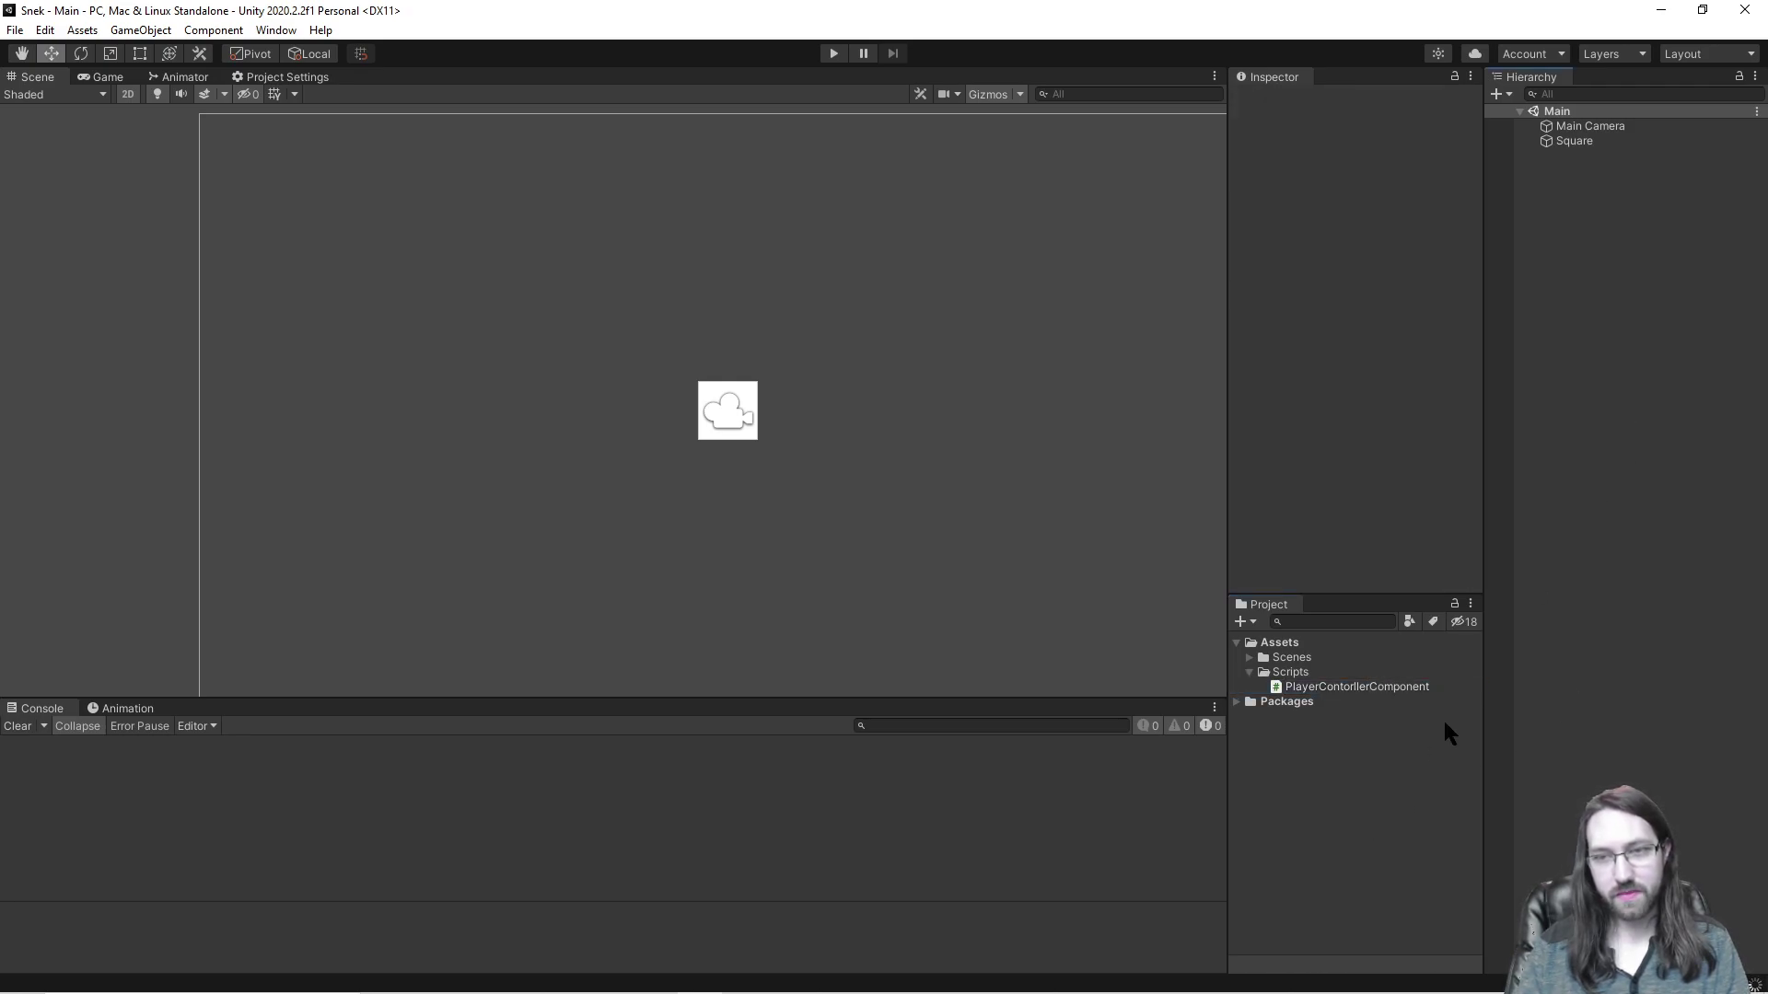
pyautogui.doubleClick(1381, 688)
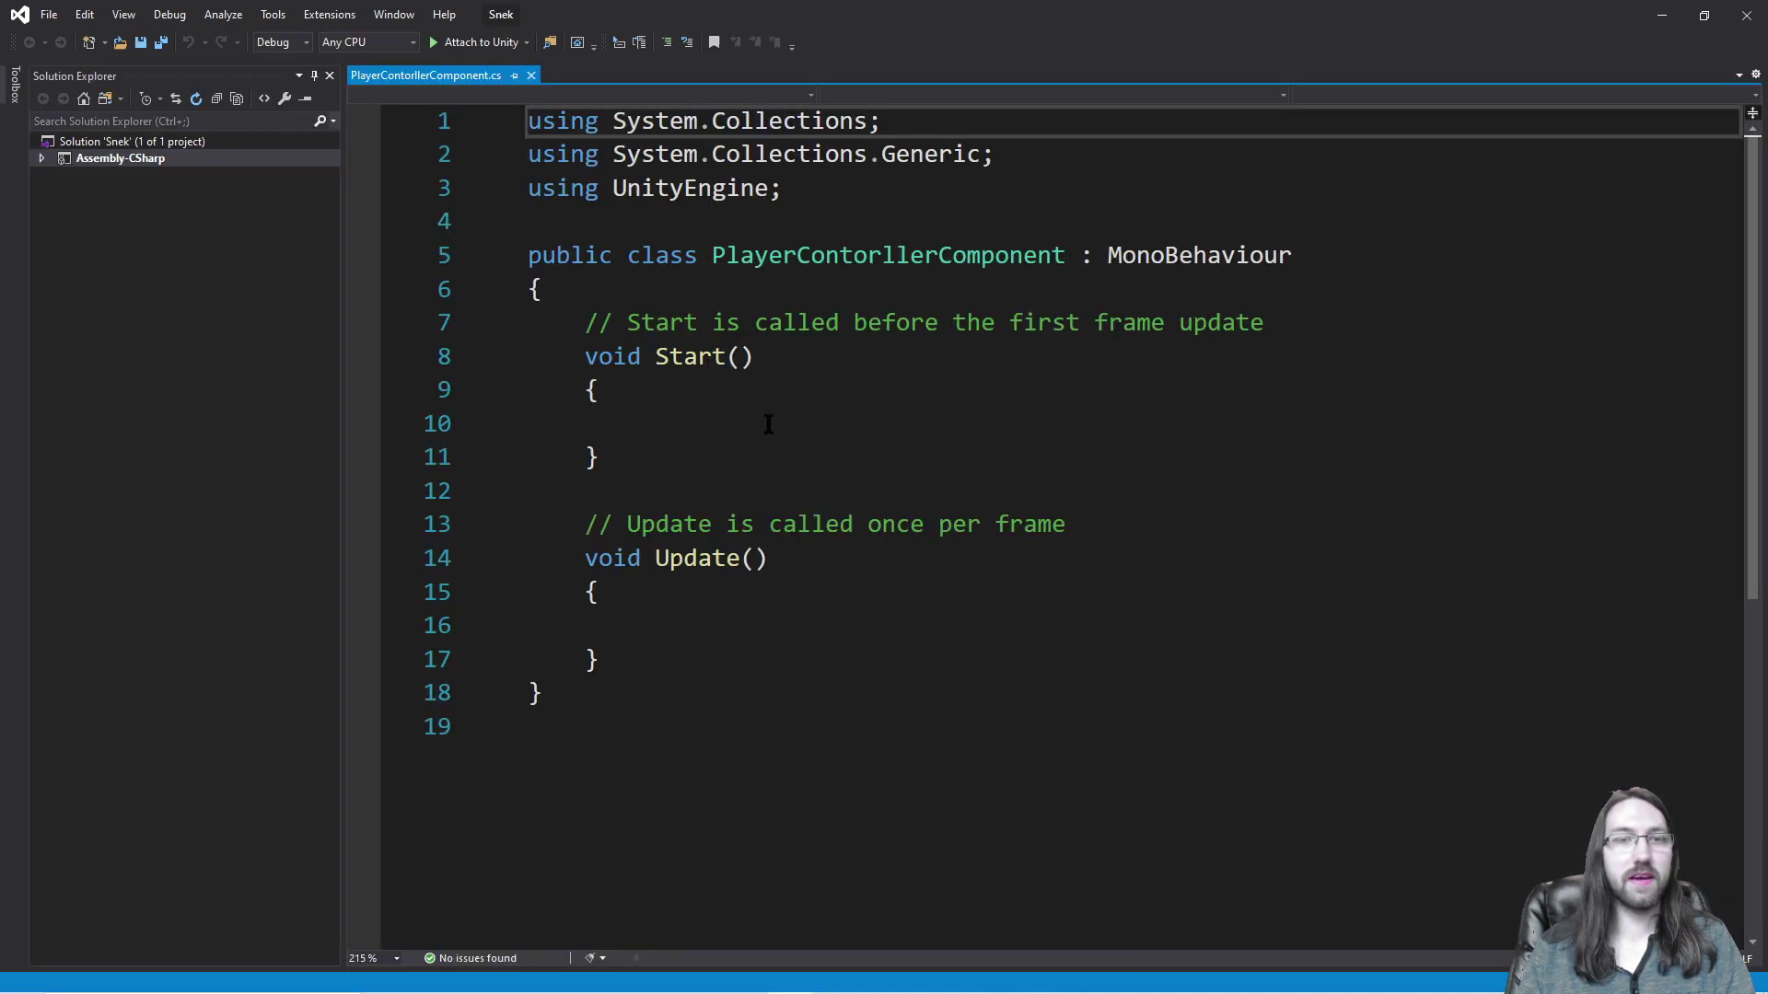
# Step: Delete the default Start and Update methods and the unused System.Collections usings
pyautogui.scroll(-1, 762, 423)
pyautogui.click(1271, 316)
pyautogui.hotkey('ctrl', 'shift', 'l')
pyautogui.hotkey('ctrl', 'shift', 'l')
pyautogui.hotkey('ctrl', 'shift', 'l')
pyautogui.hotkey('ctrl', 'shift', 'l')
pyautogui.hotkey('ctrl', 'shift', 'l')
pyautogui.hotkey('ctrl', 'shift', 'l')
pyautogui.hotkey('ctrl', 'shift', 'l')
pyautogui.hotkey('ctrl', 'shift', 'l')
pyautogui.hotkey('ctrl', 'shift', 'l')
pyautogui.hotkey('ctrl', 'shift', 'l')
pyautogui.hotkey('ctrl', 'shift', 'l')
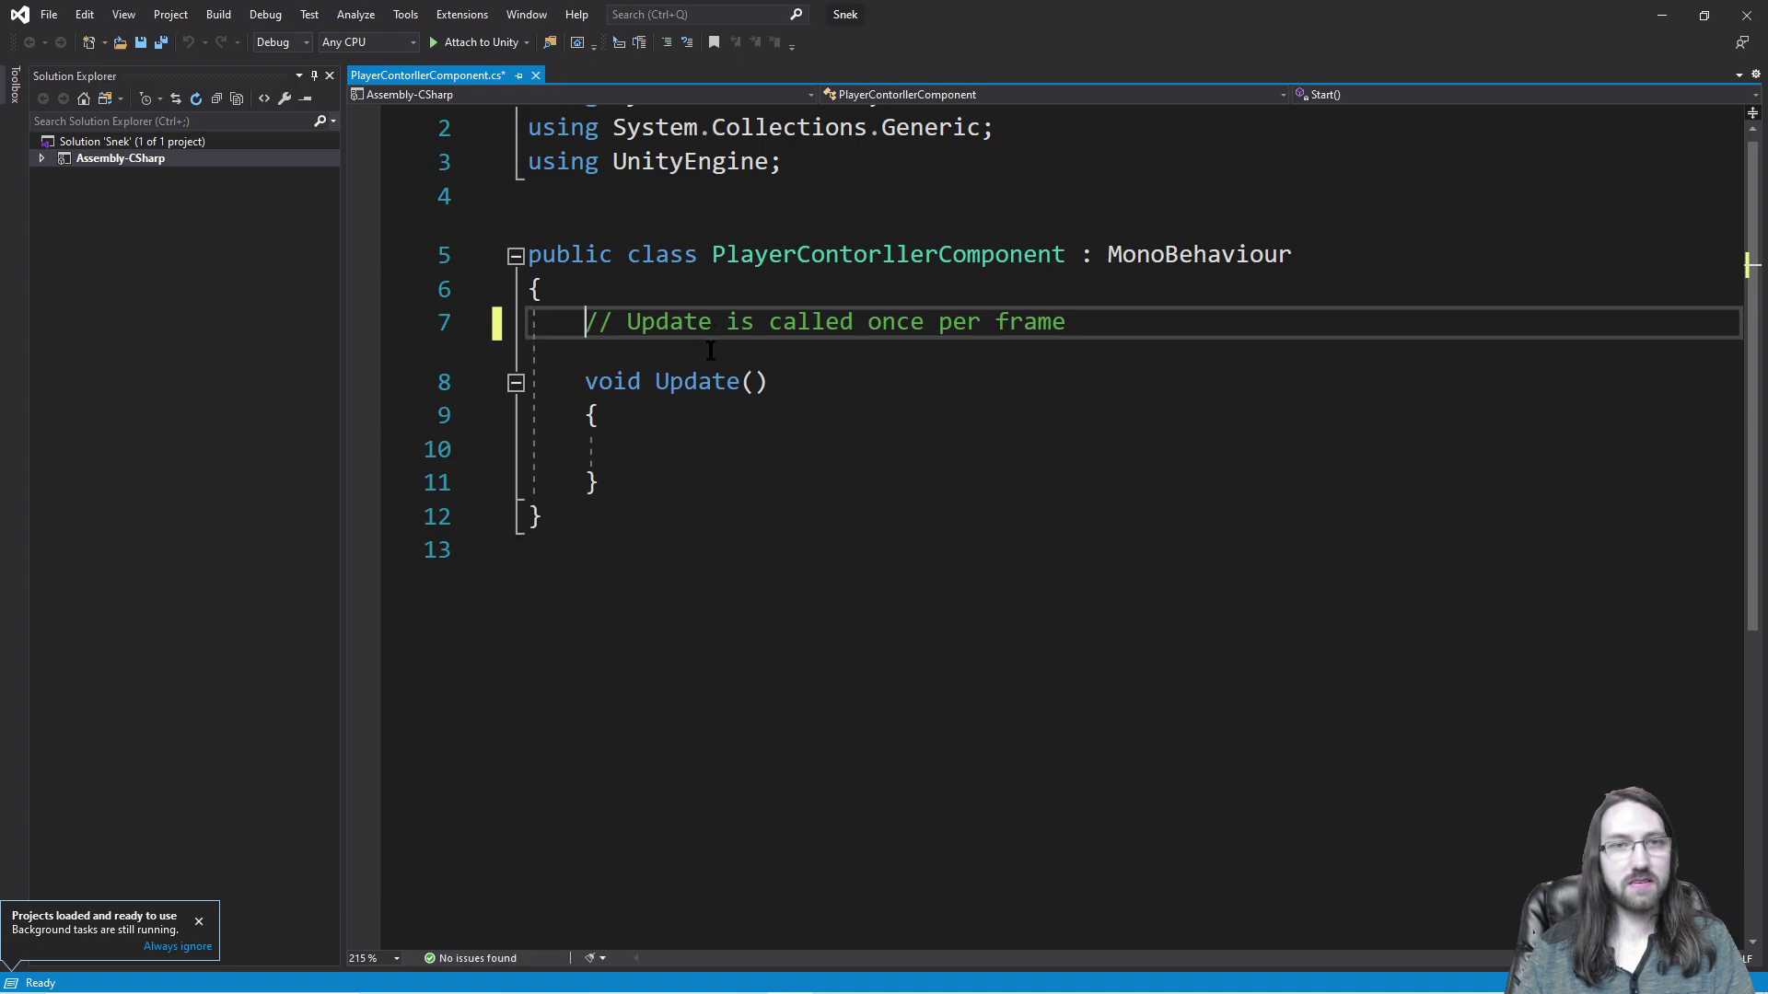
pyautogui.click(824, 244)
pyautogui.hotkey('ctrl', 's')
pyautogui.click(999, 154)
pyautogui.click(1011, 122)
pyautogui.press('BackSpace')
pyautogui.hotkey('ctrl', 'shift', 'l')
pyautogui.hotkey('ctrl', 'shift', 'l')
# Step: Add an empty private void Update method inside the class and save
pyautogui.click(843, 249)
pyautogui.press('Return')
pyautogui.press('Return')
pyautogui.press('Return')
pyautogui.press('Up')
pyautogui.write('priv')
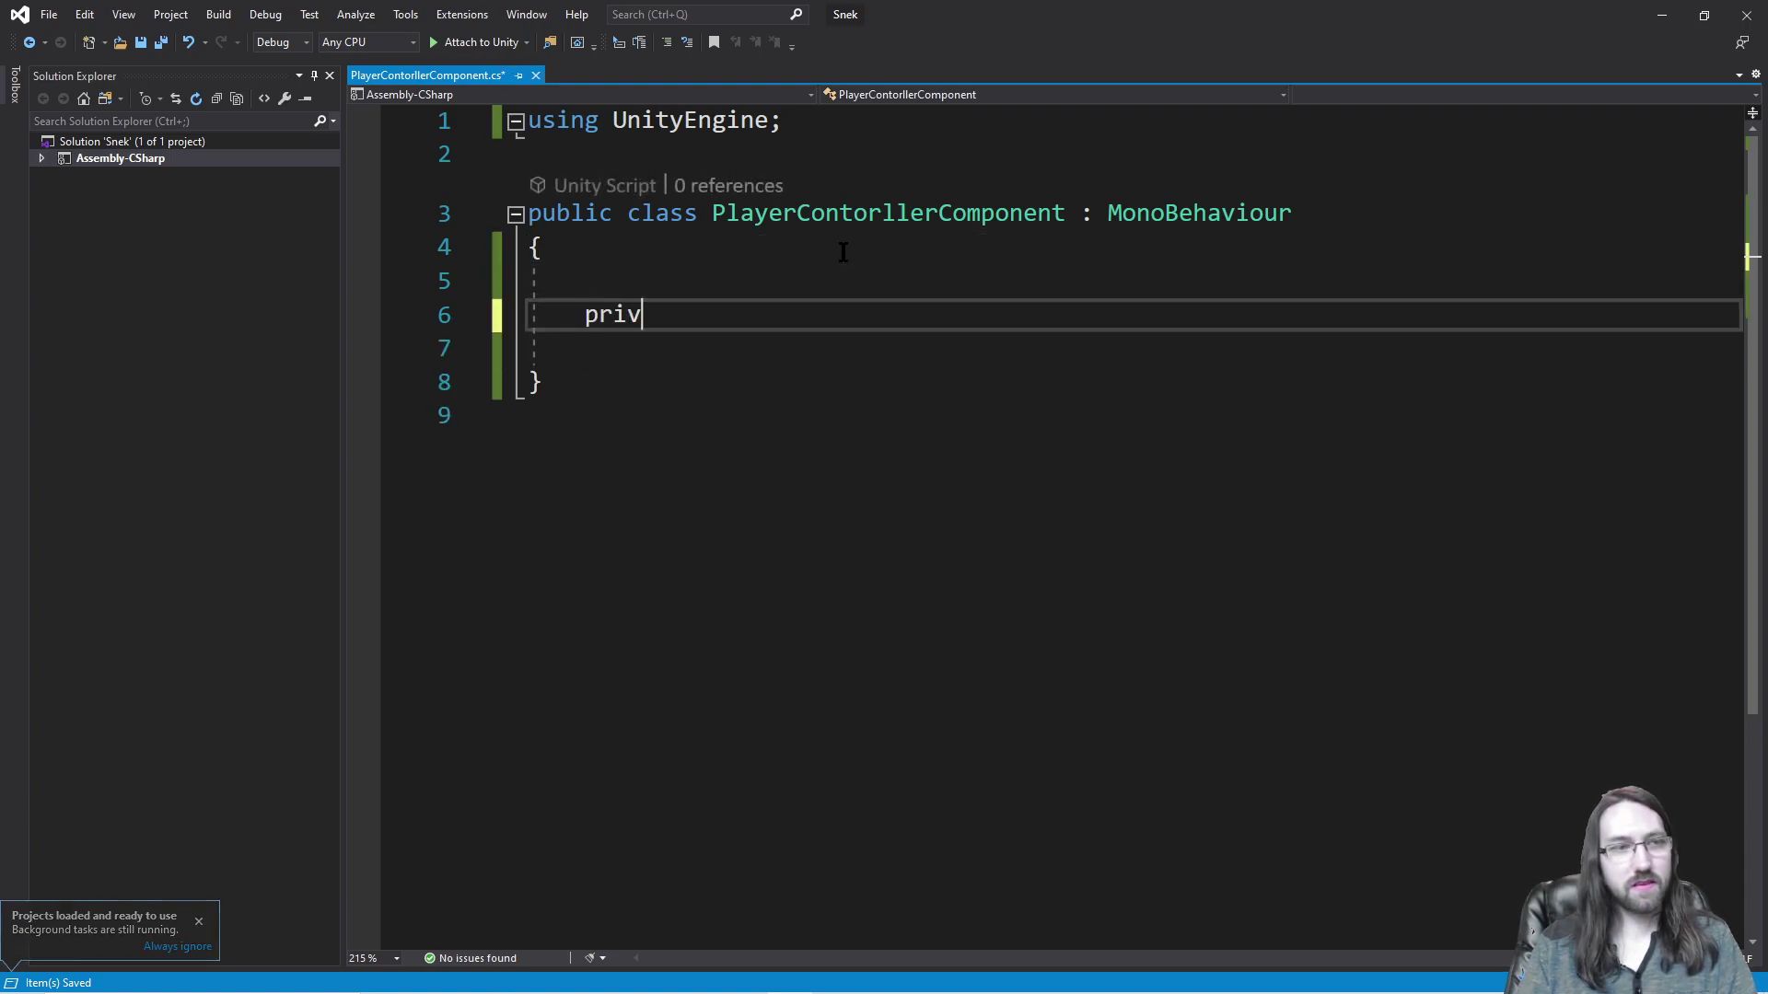
pyautogui.write('ate void Update')
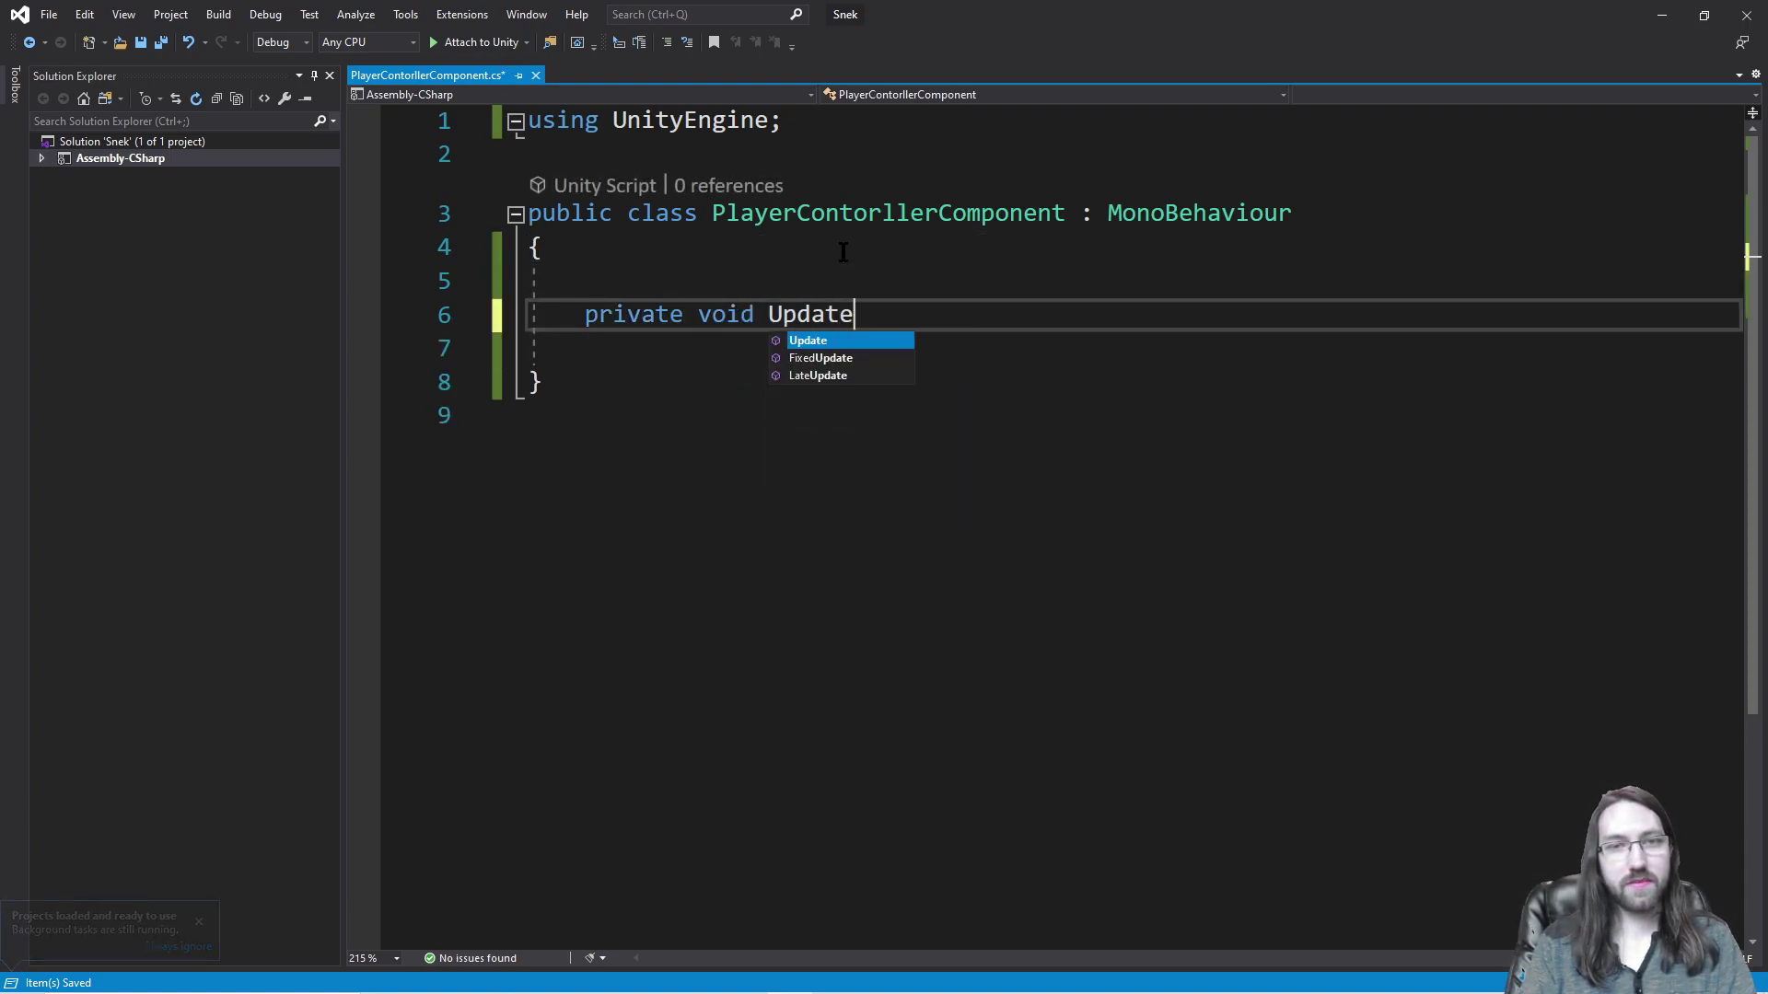
pyautogui.press('Tab')
pyautogui.hotkey('ctrl', 's')
# Step: Dismiss the Visual Studio update notification and place the caret on the empty line in the class
pyautogui.click(954, 298)
pyautogui.click(900, 377)
pyautogui.click(1113, 354)
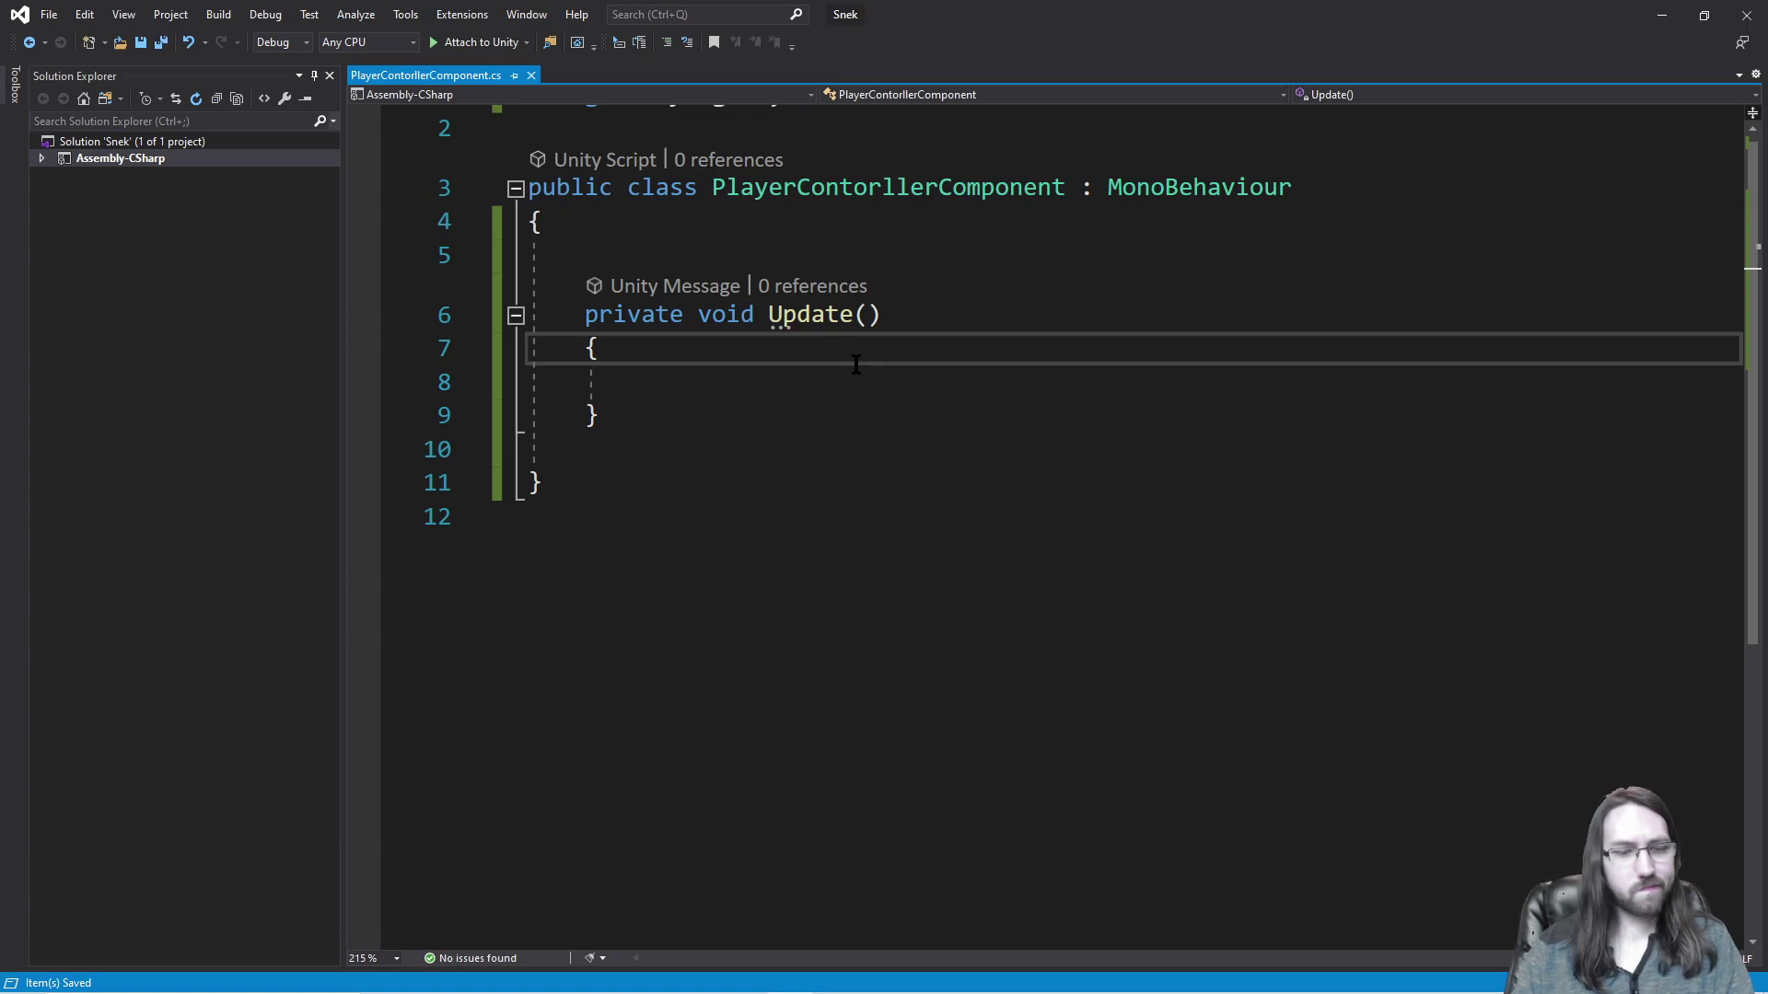
pyautogui.click(847, 257)
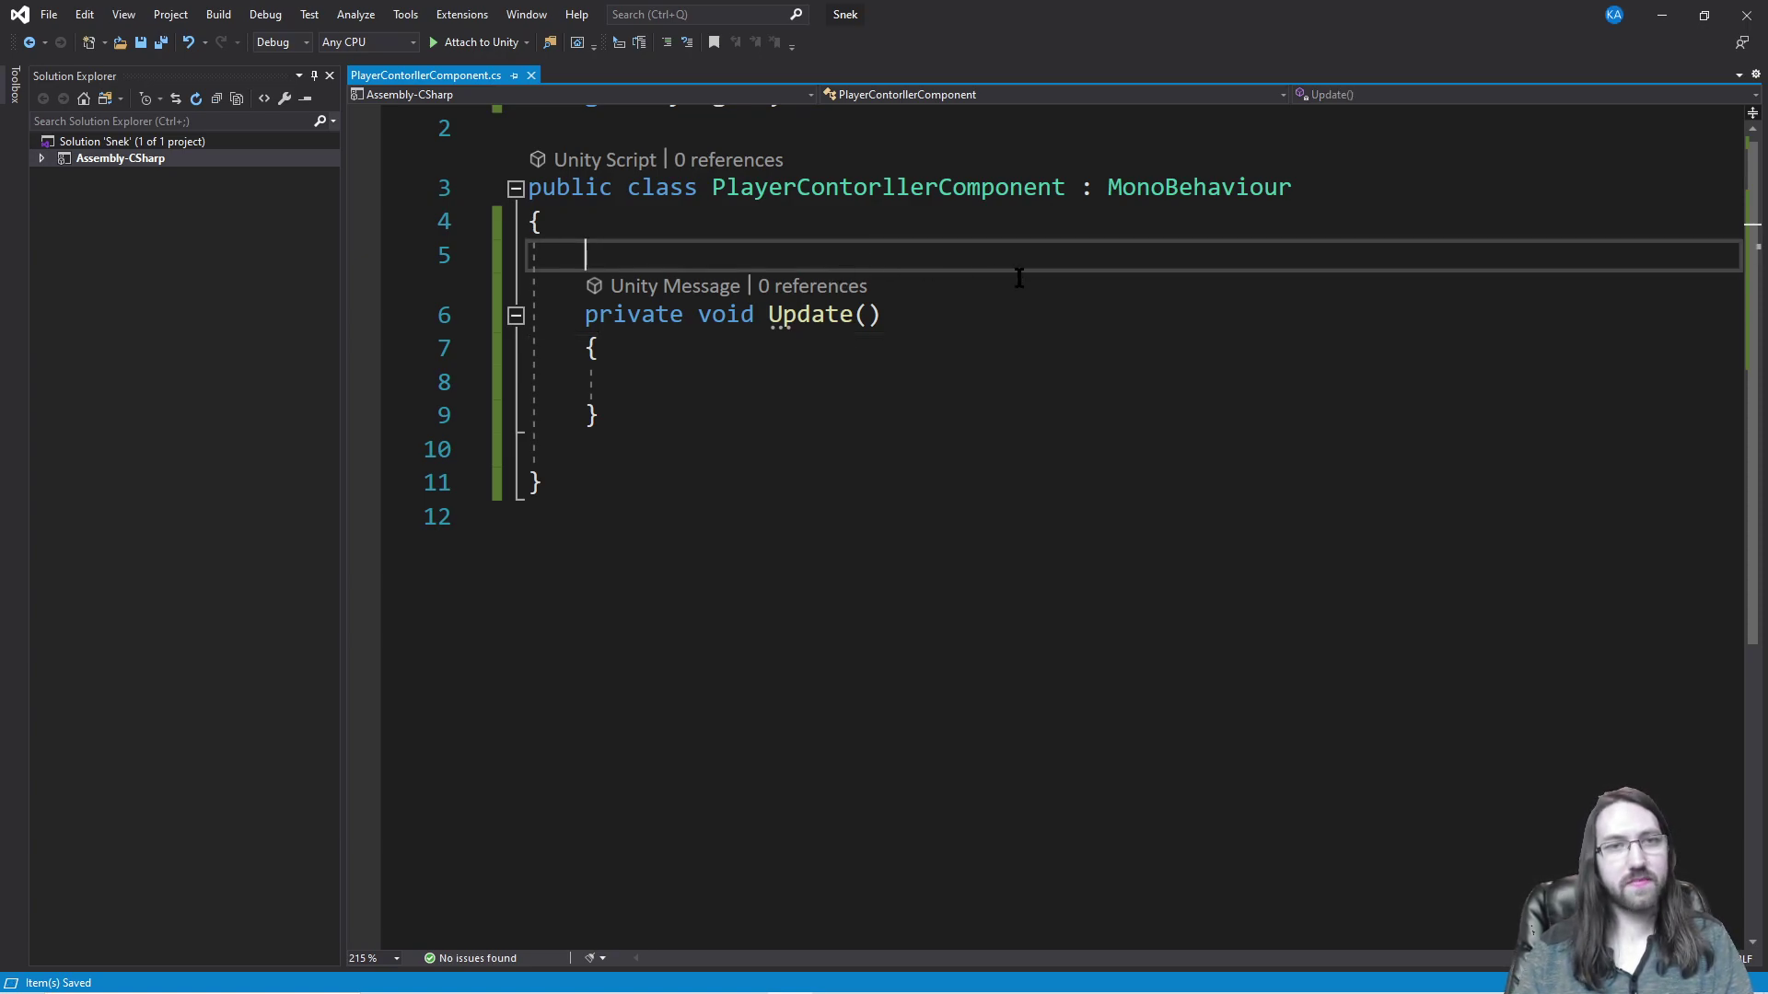
pyautogui.scroll(1, 1018, 276)
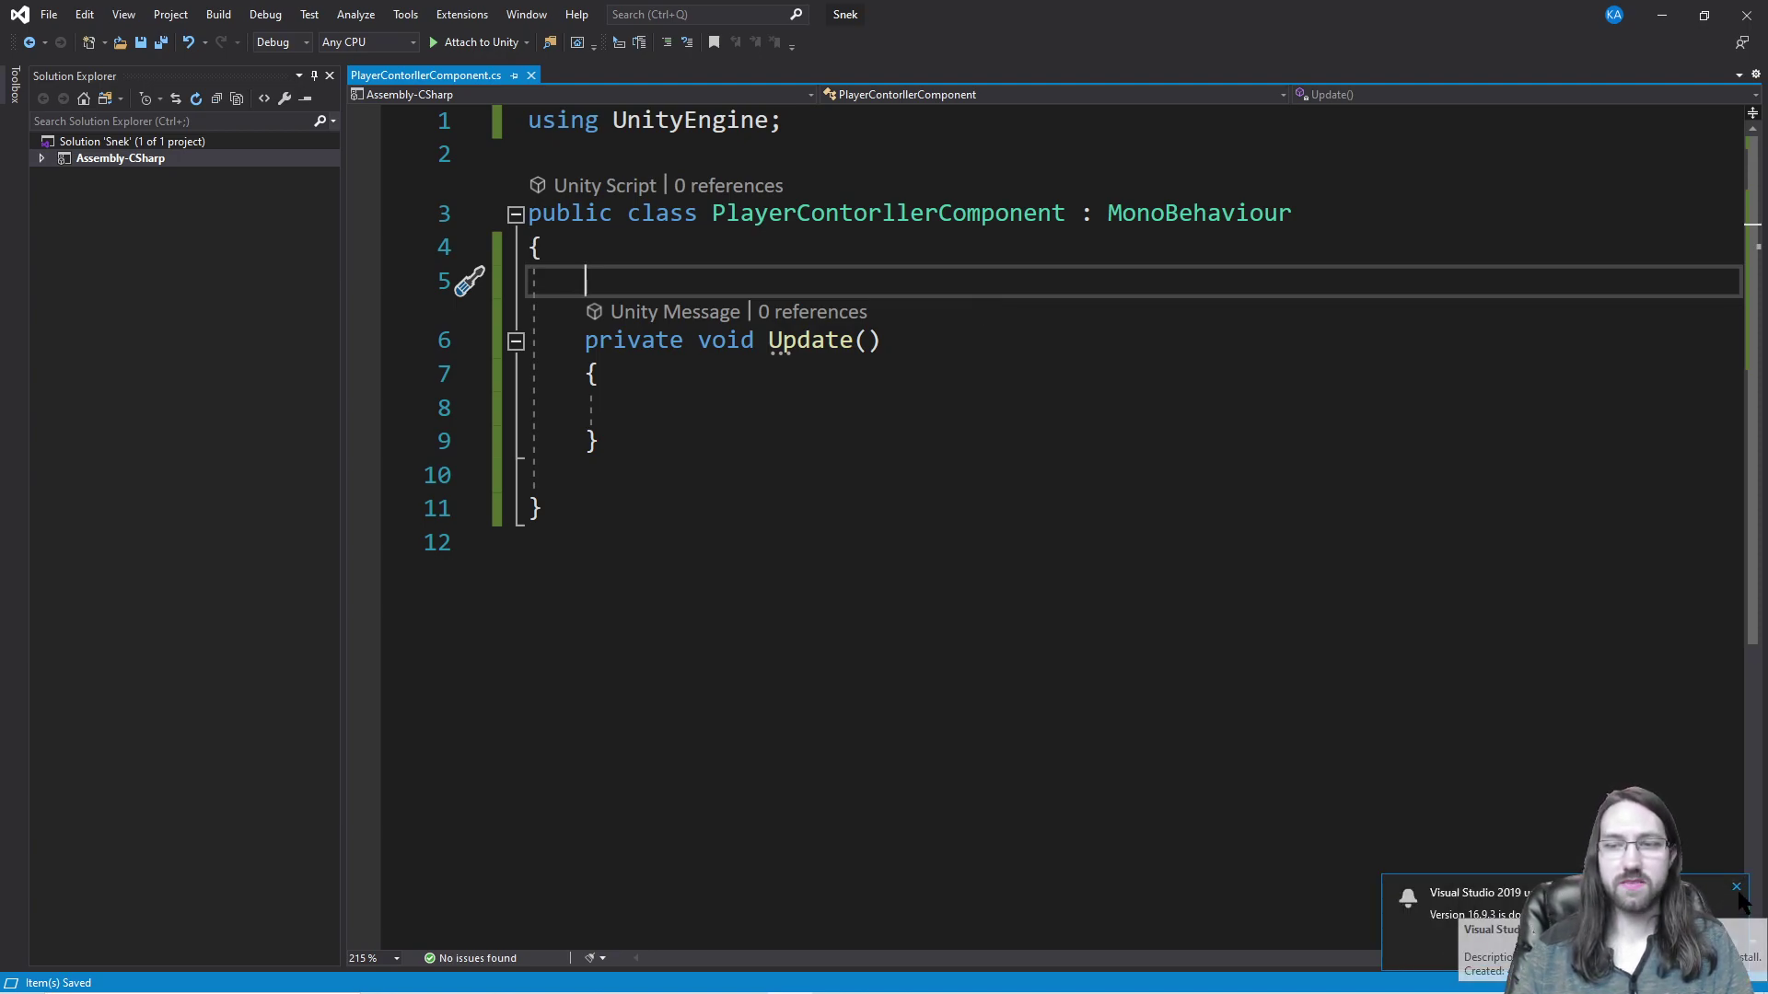
pyautogui.click(1735, 889)
pyautogui.click(1033, 474)
pyautogui.click(935, 286)
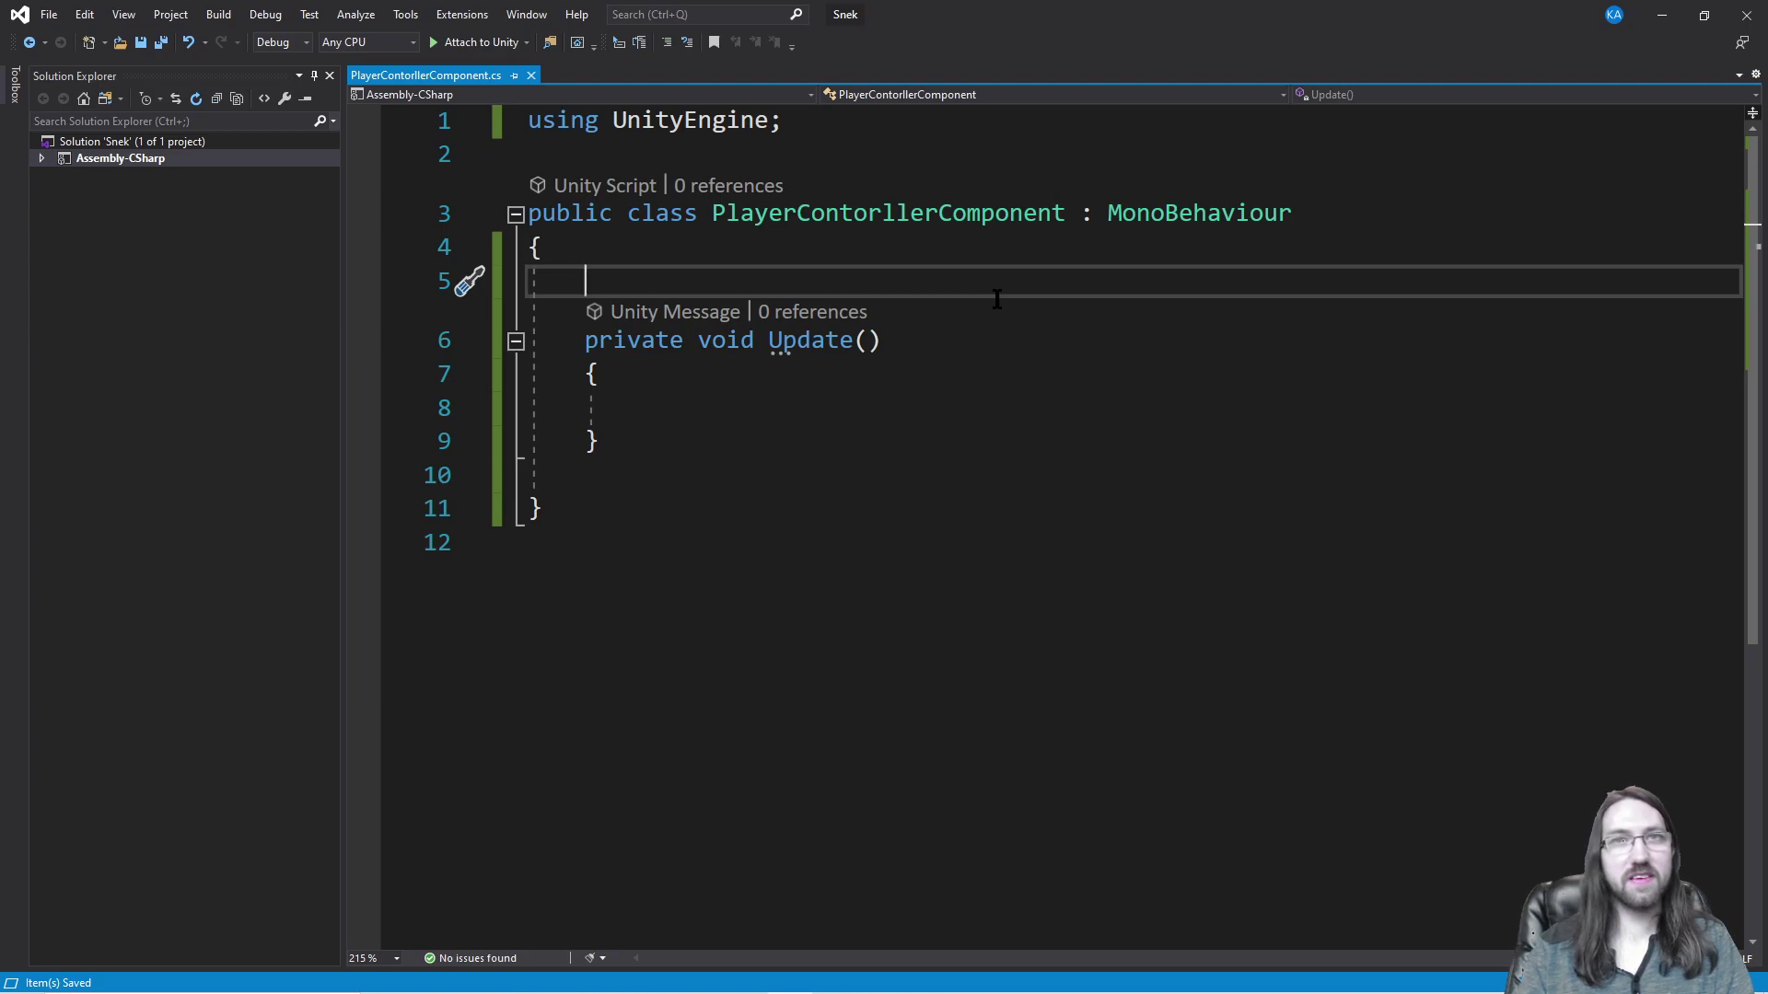
pyautogui.click(948, 378)
pyautogui.click(957, 410)
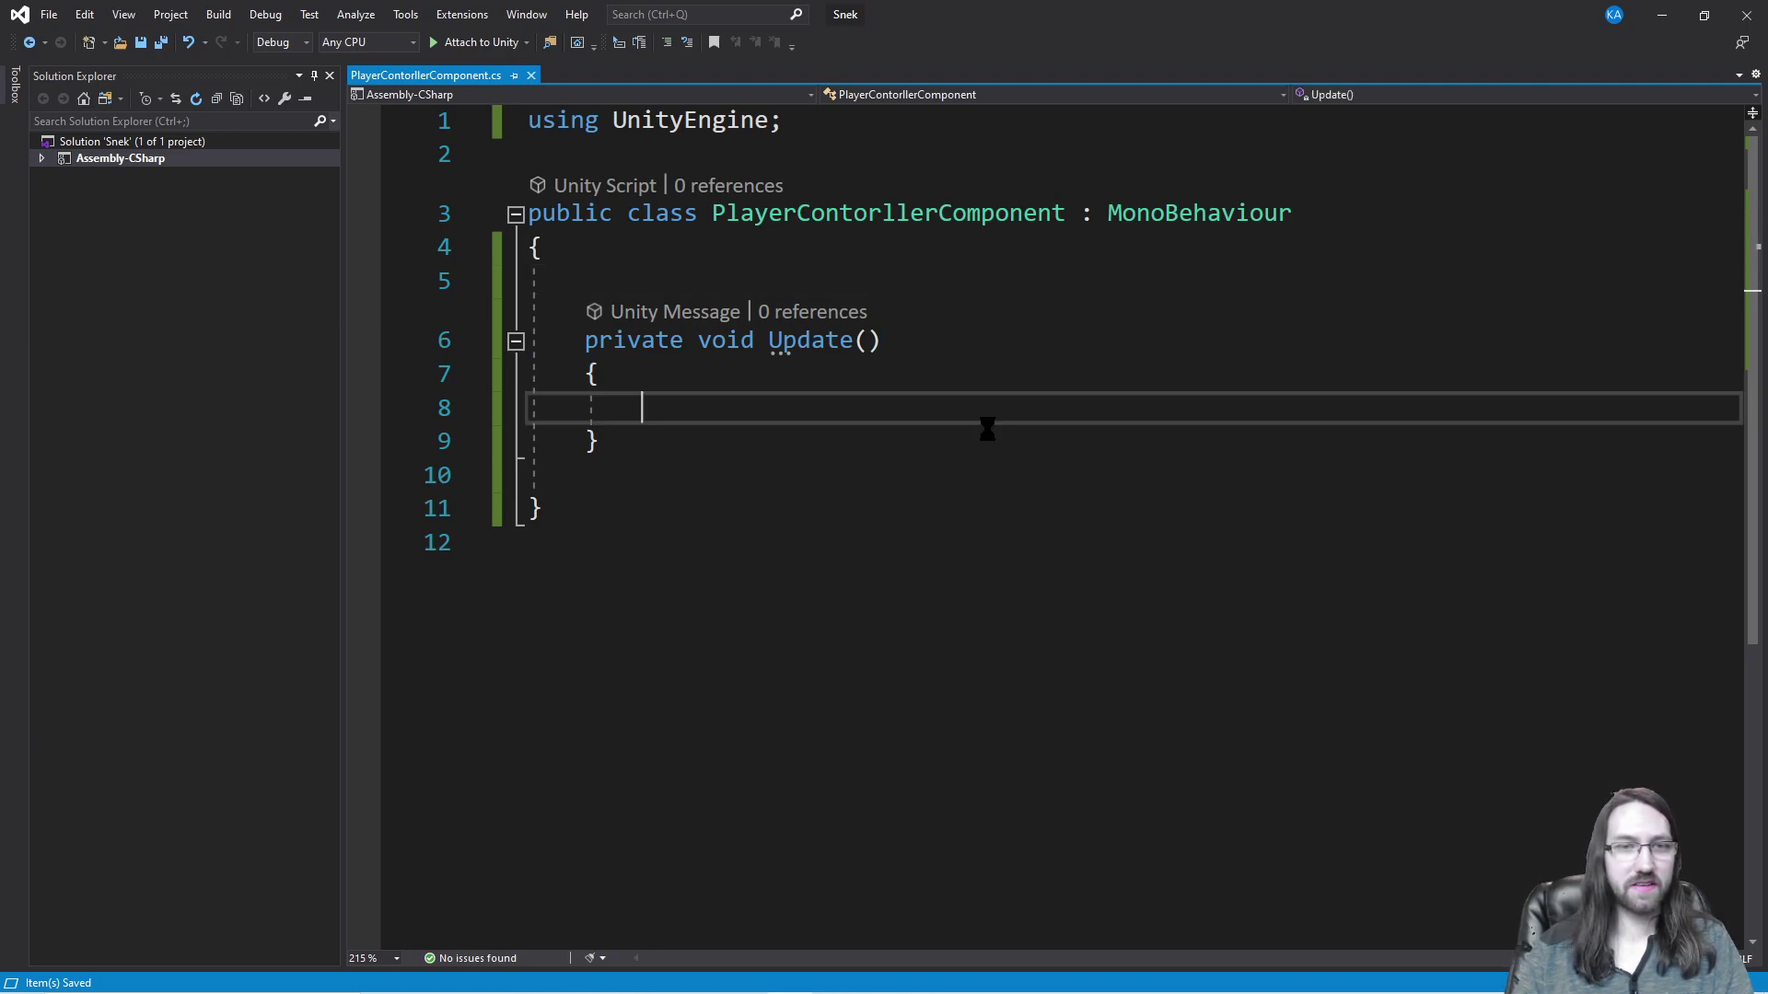
pyautogui.press('Up')
pyautogui.press('Up')
pyautogui.press('Up')
pyautogui.press('Down')
pyautogui.press('Down')
pyautogui.press('Down')
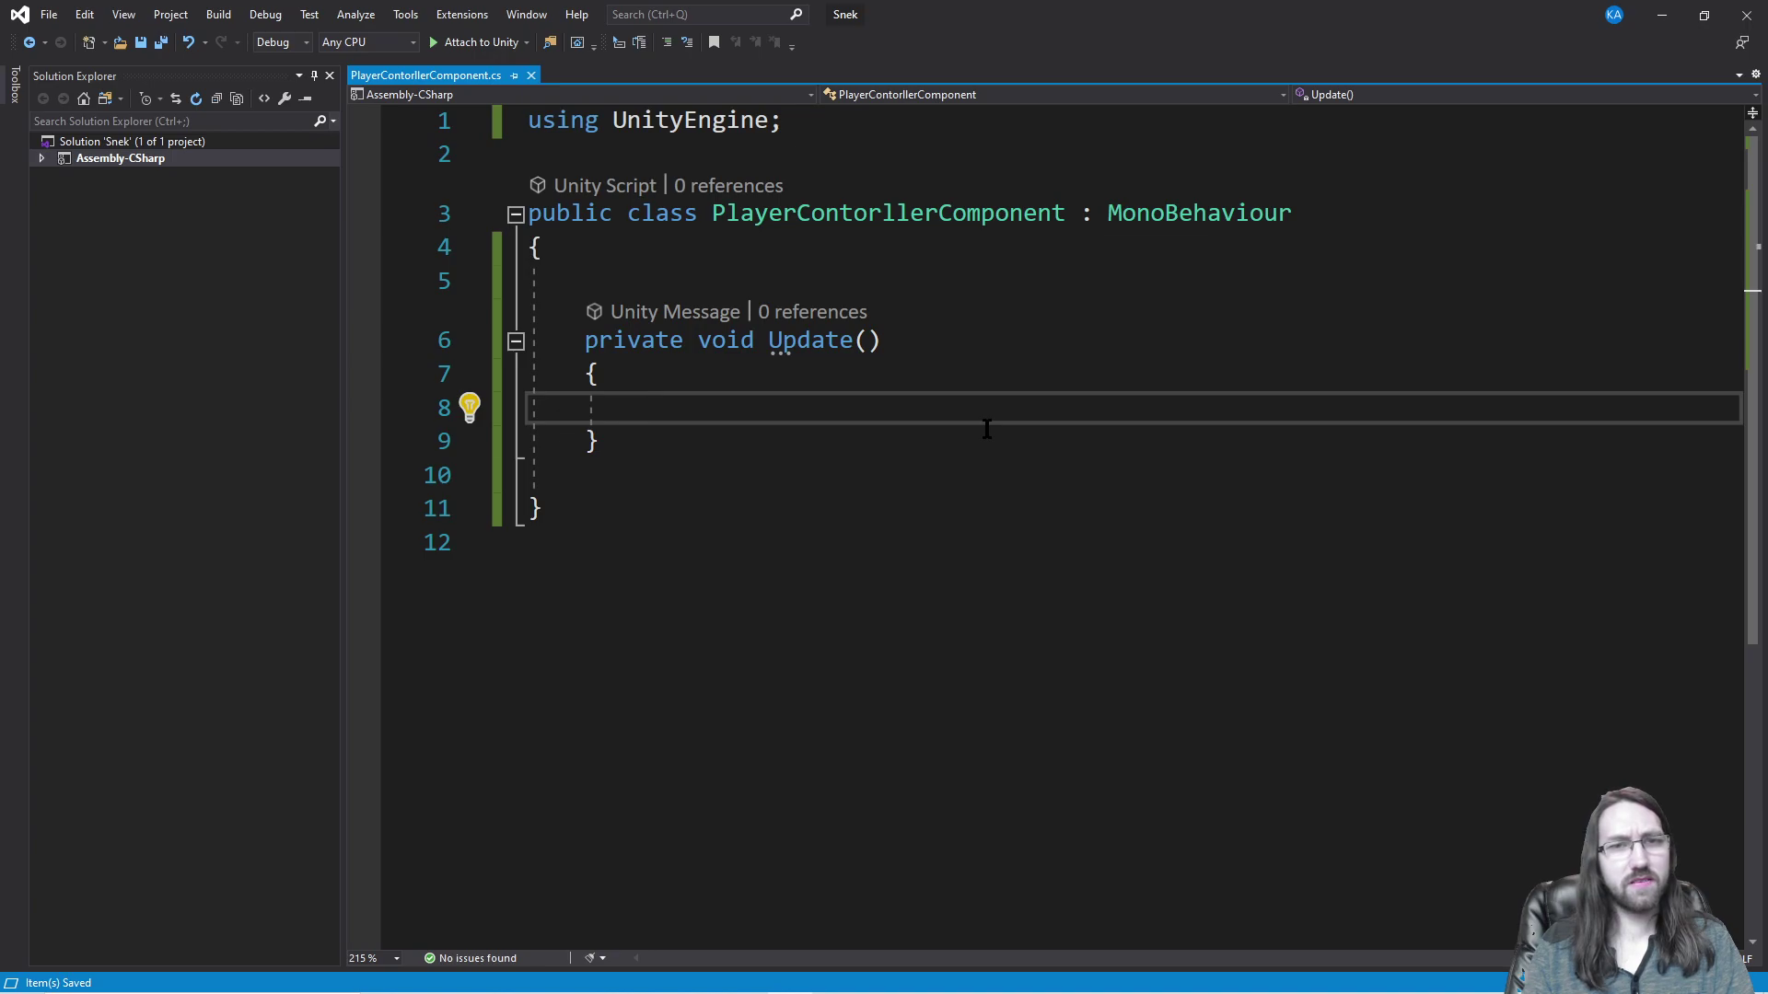
pyautogui.press('Up')
pyautogui.press('Up')
pyautogui.press('Up')
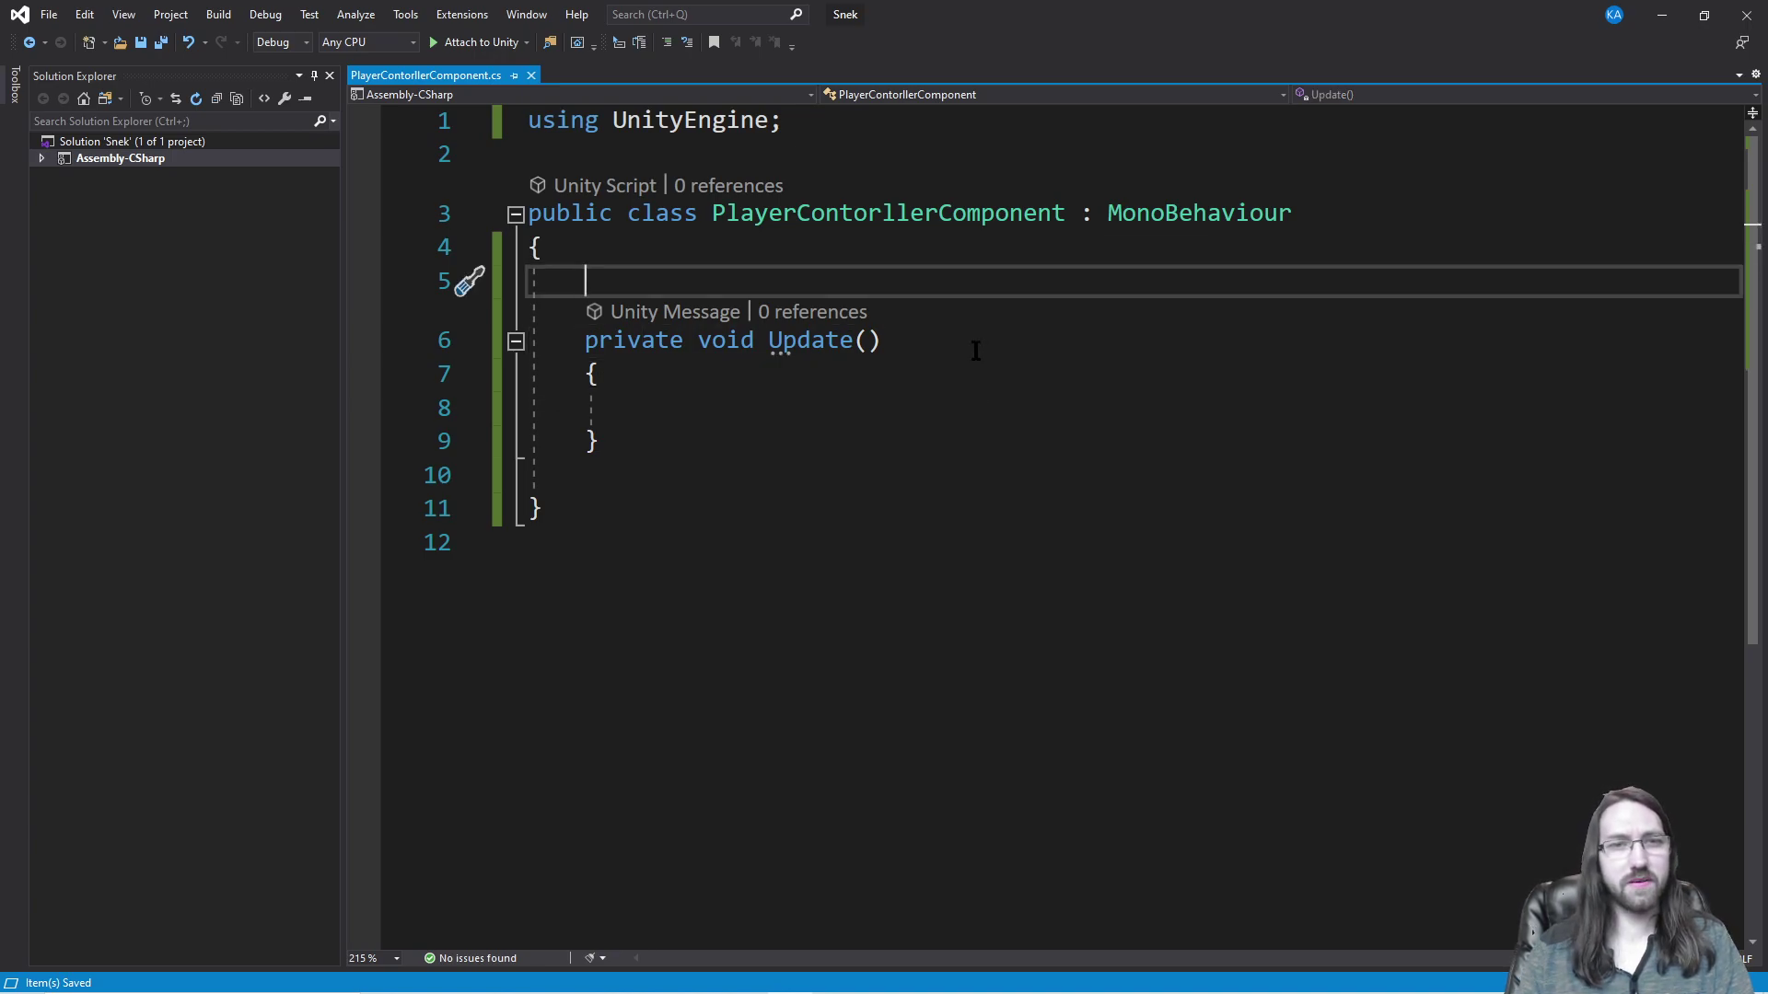
# Step: Declare a [SerializeField] protected Rigidbody2D field at the top of the class
pyautogui.press('Return')
pyautogui.press('Return')
pyautogui.press('Up')
pyautogui.write('{ser')
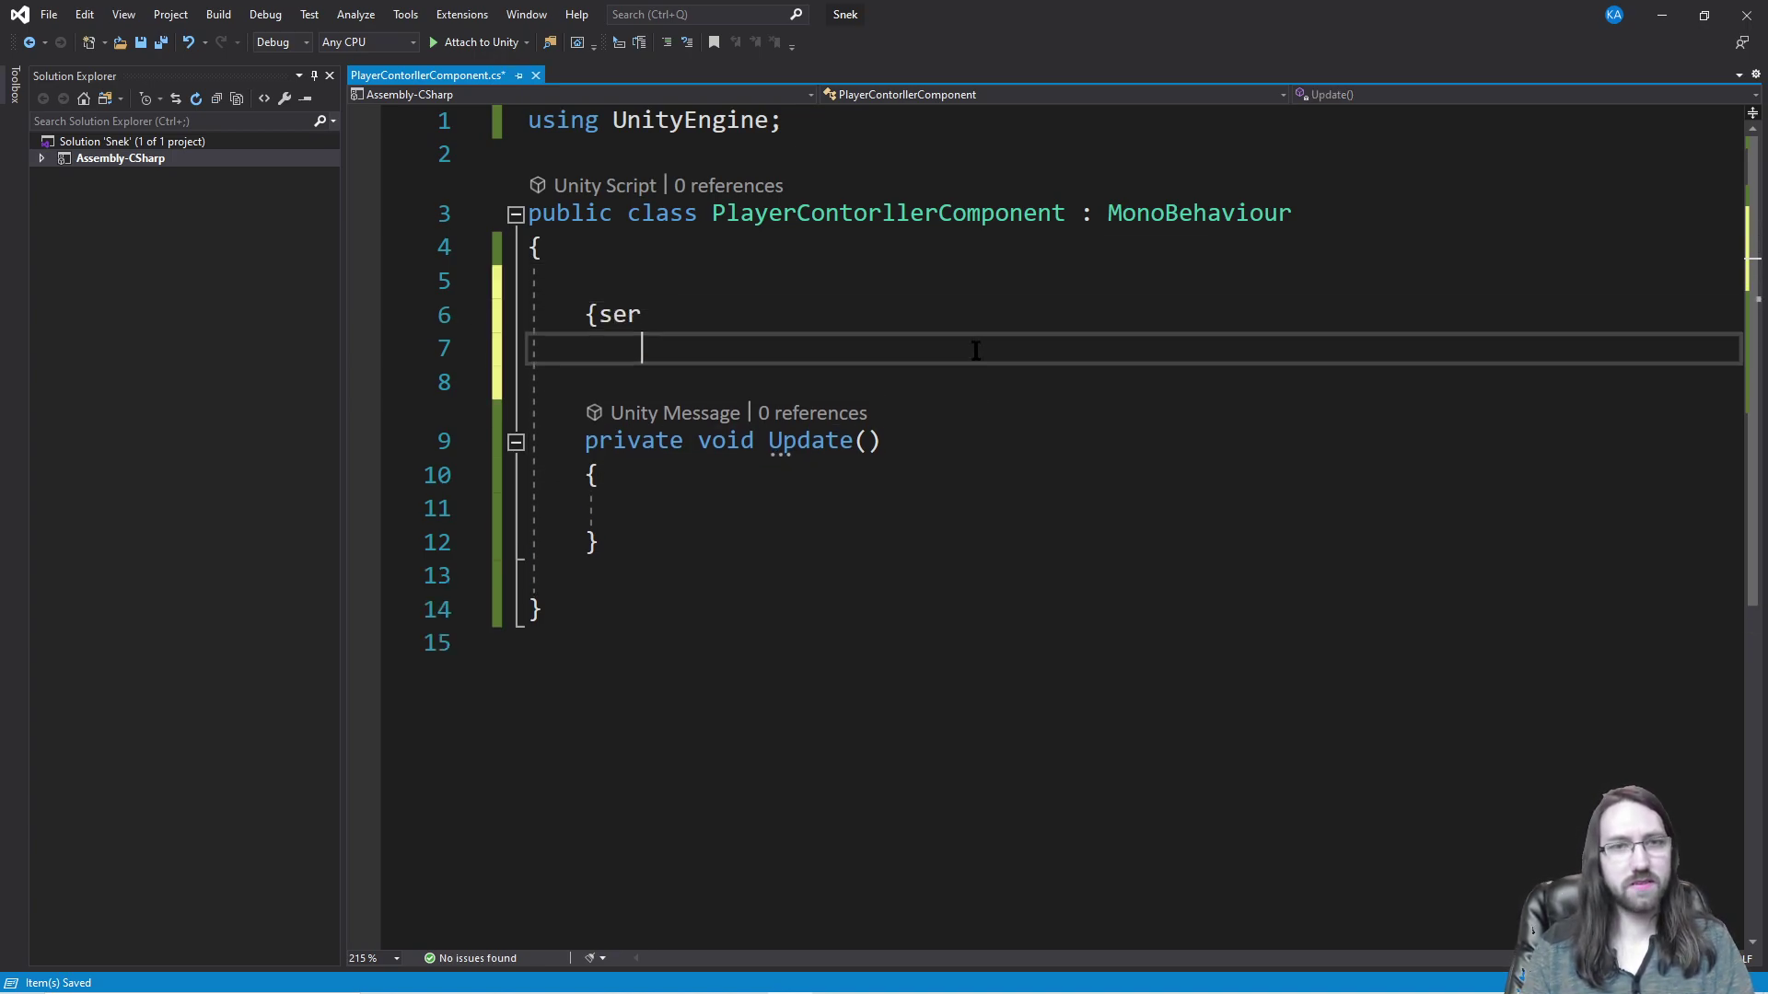
pyautogui.press('BackSpace')
pyautogui.press('BackSpace')
pyautogui.press('BackSpace')
pyautogui.press('BackSpace')
pyautogui.write('[SerializeField]')
pyautogui.press('Return')
pyautogui.write('protected Rig')
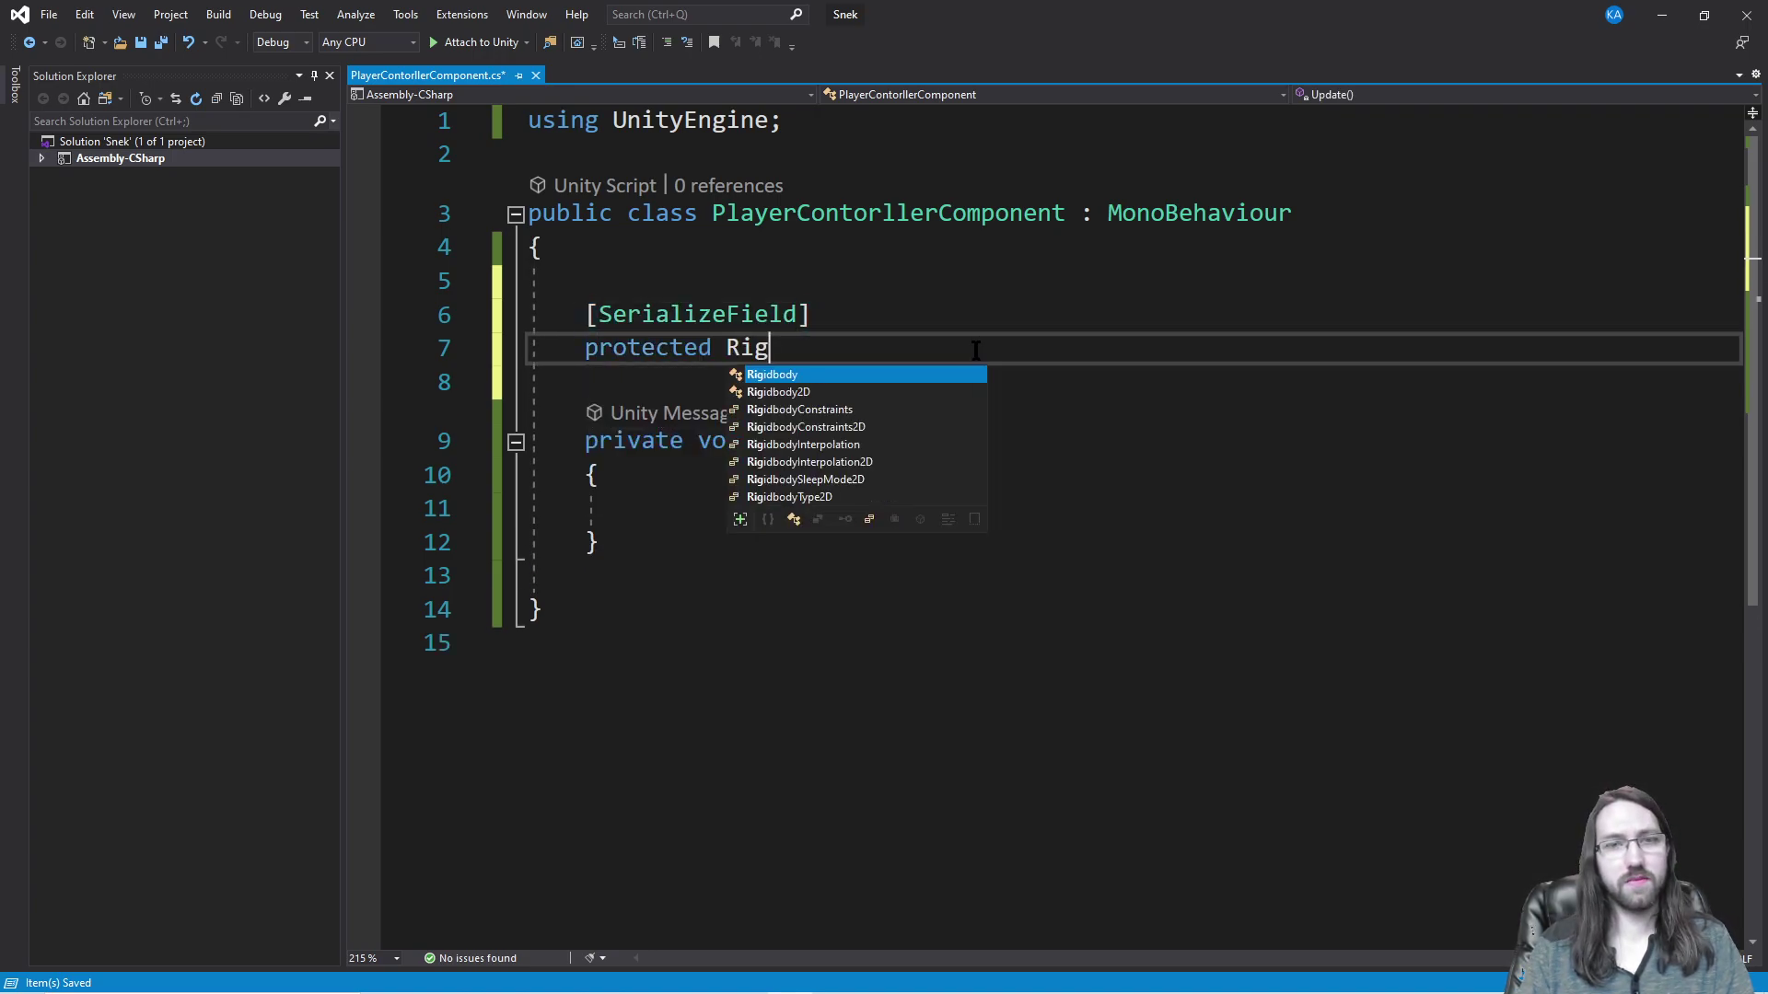
pyautogui.press('Down')
pyautogui.write('idbody2D R')
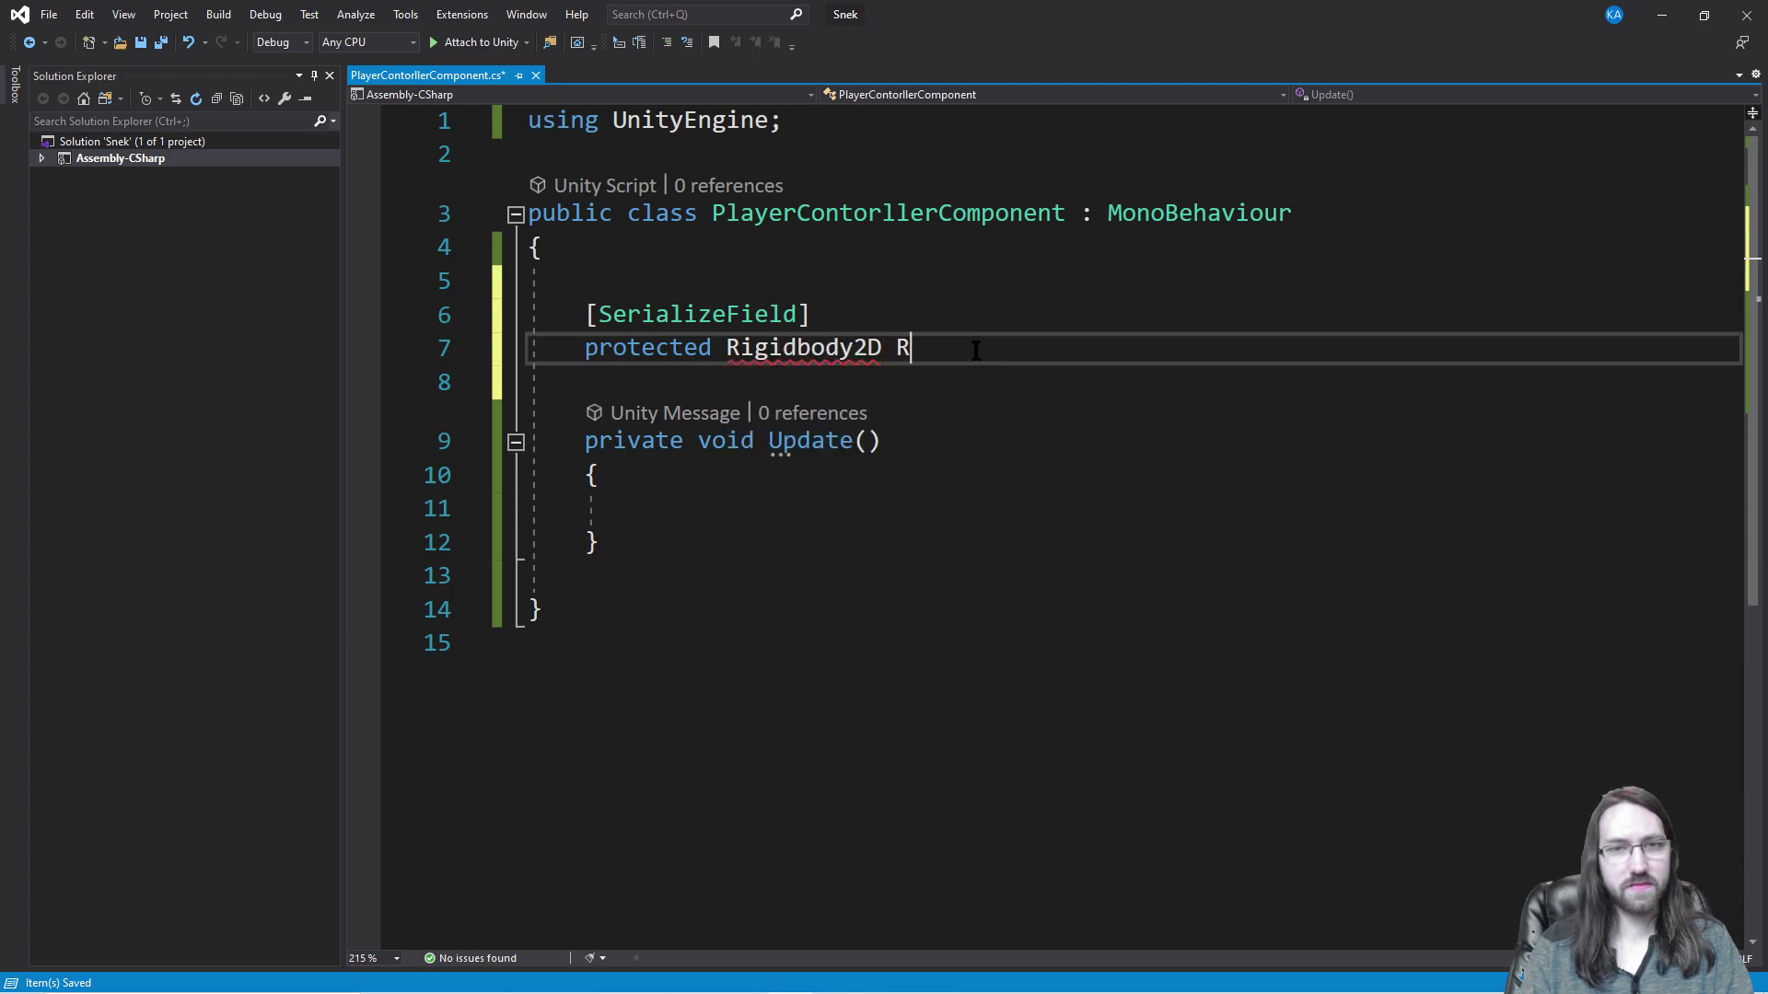
pyautogui.write('ig')
pyautogui.press('BackSpace')
pyautogui.press('BackSpace')
pyautogui.press('BackSpace')
pyautogui.press('BackSpace')
pyautogui.write('_rigi')
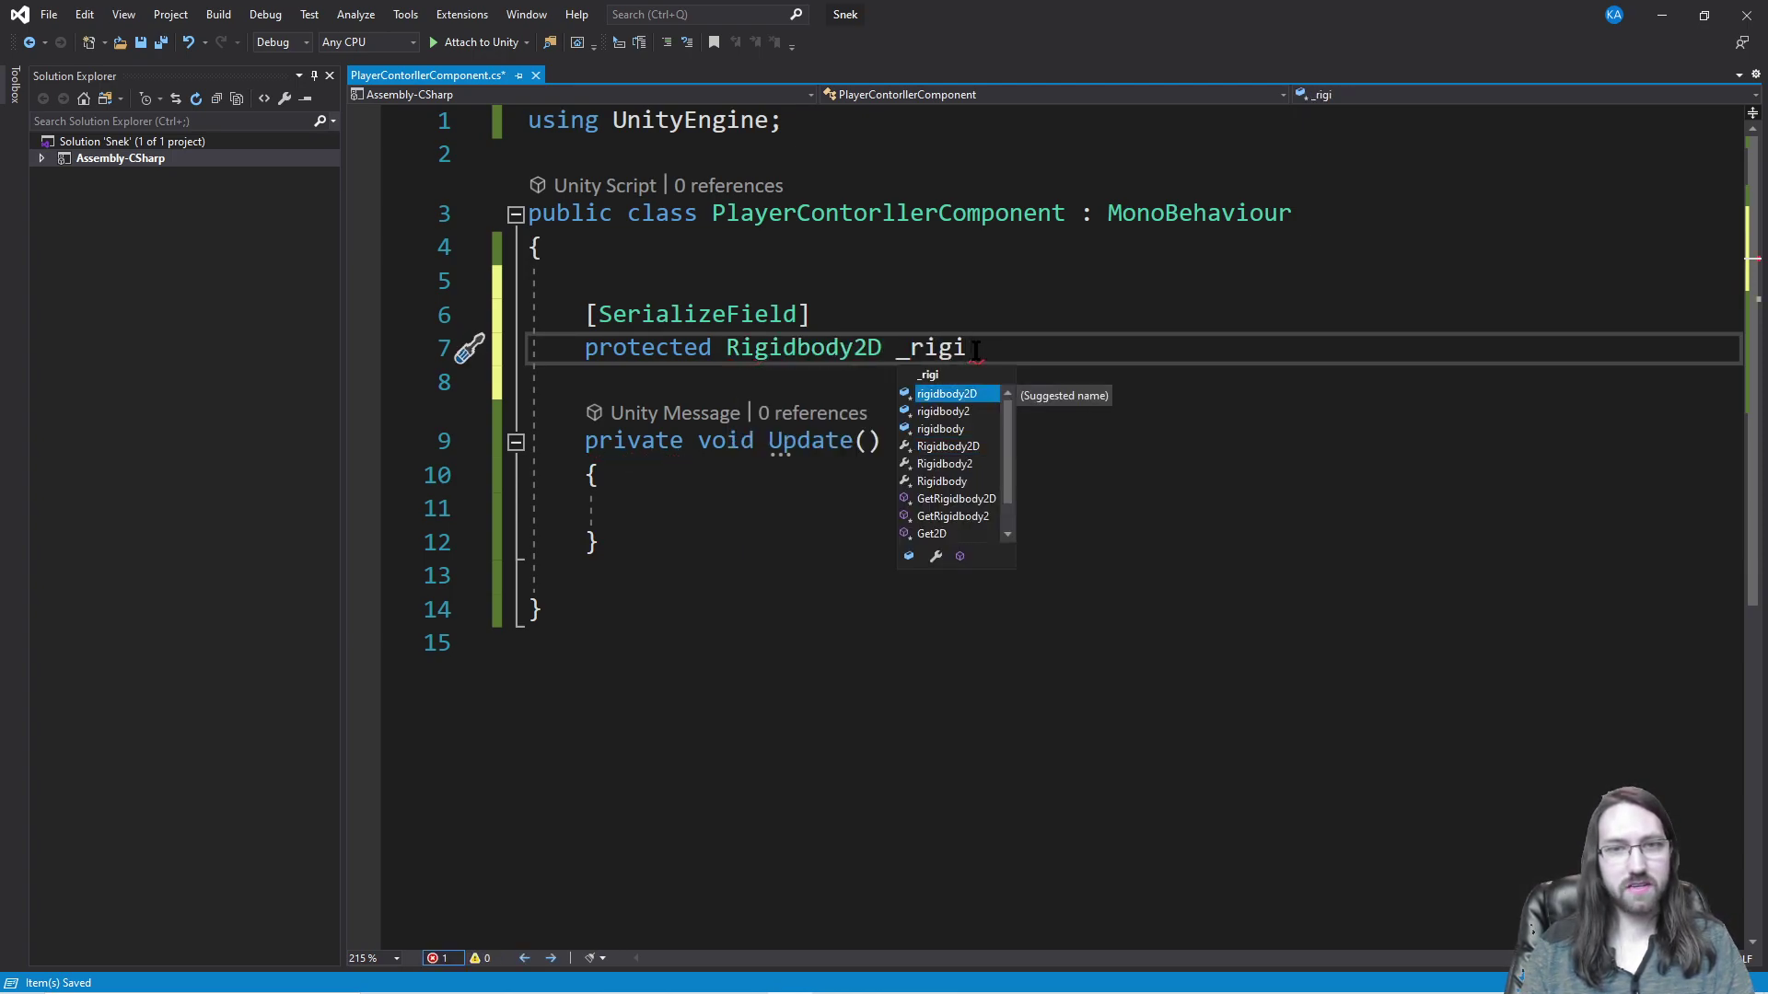
pyautogui.press('Tab')
pyautogui.write(';')
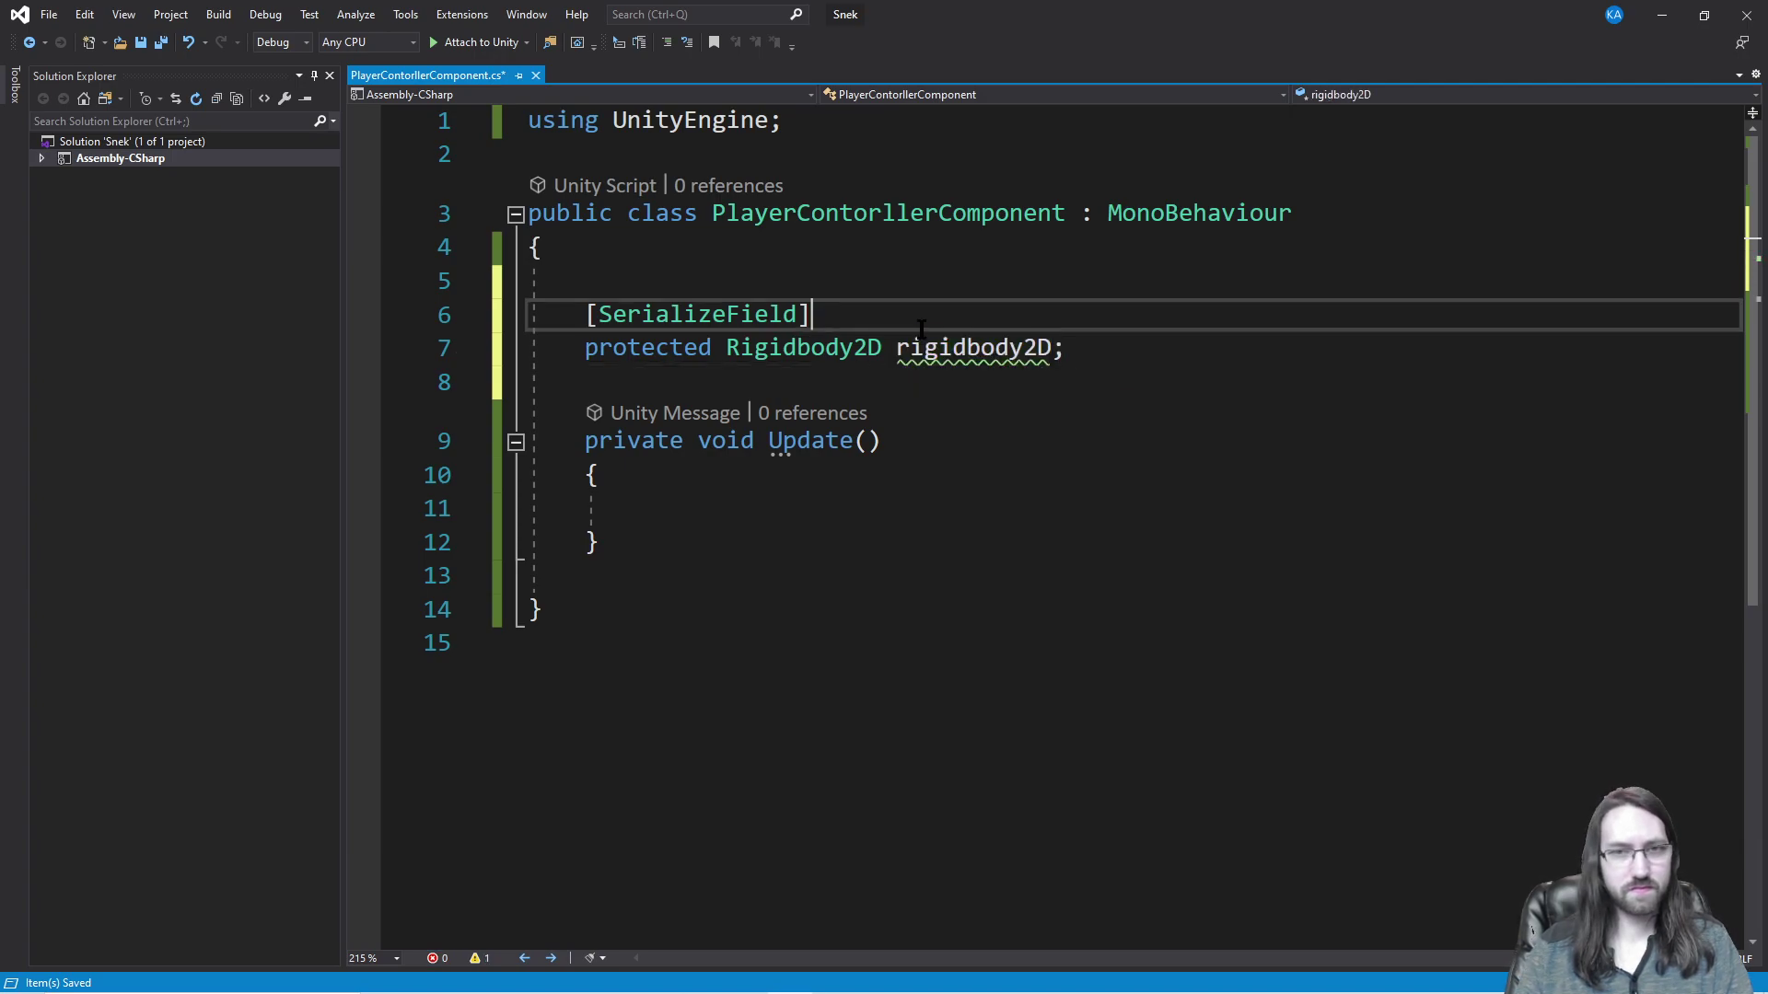
pyautogui.press('Left')
pyautogui.write('_')
# Step: Rename the Rigidbody2D field from _rigidbody2D to _rigidbody
pyautogui.click(1071, 371)
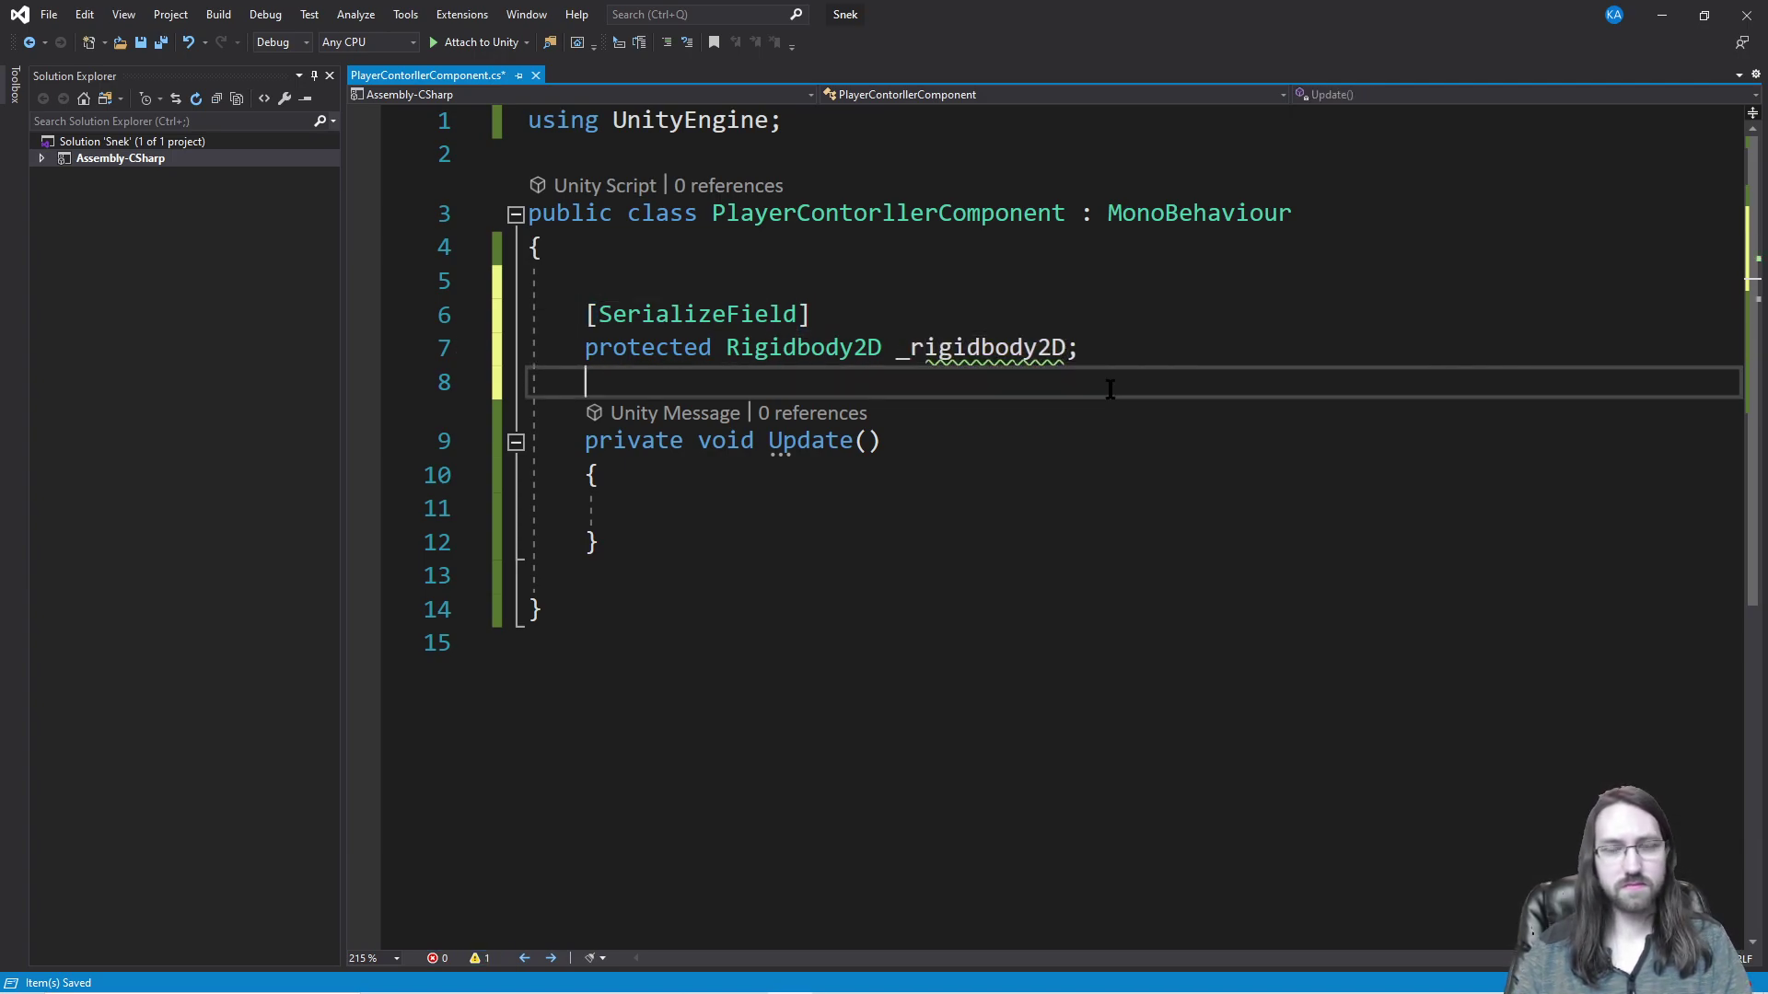
pyautogui.click(1011, 445)
pyautogui.click(1064, 348)
pyautogui.hotkey('ctrl', 'r')
pyautogui.hotkey('ctrl', 'r')
pyautogui.press('BackSpace')
pyautogui.press('BackSpace')
pyautogui.press('Return')
# Step: Begin Update's body with the statement _rigidbody.velocity =
pyautogui.press('Down')
pyautogui.press('Down')
pyautogui.press('Down')
pyautogui.press('Down')
pyautogui.press('Down')
pyautogui.press('Up')
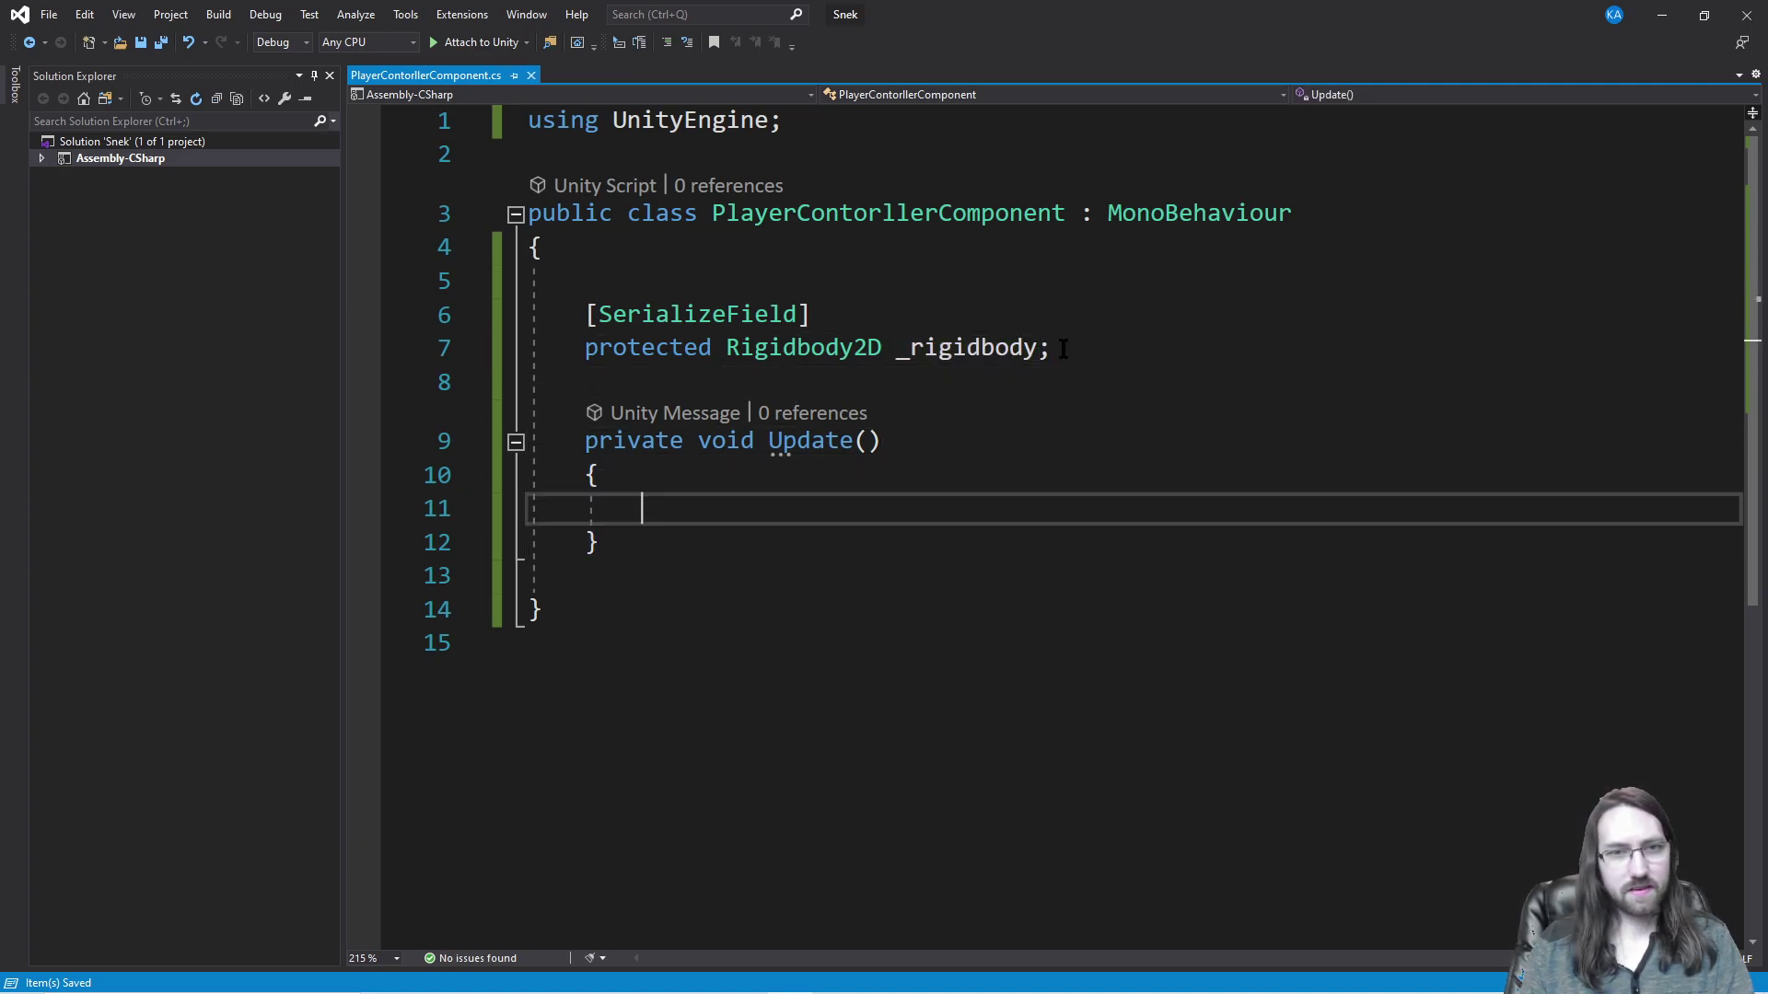
pyautogui.write('_rigidbody.velocity =')
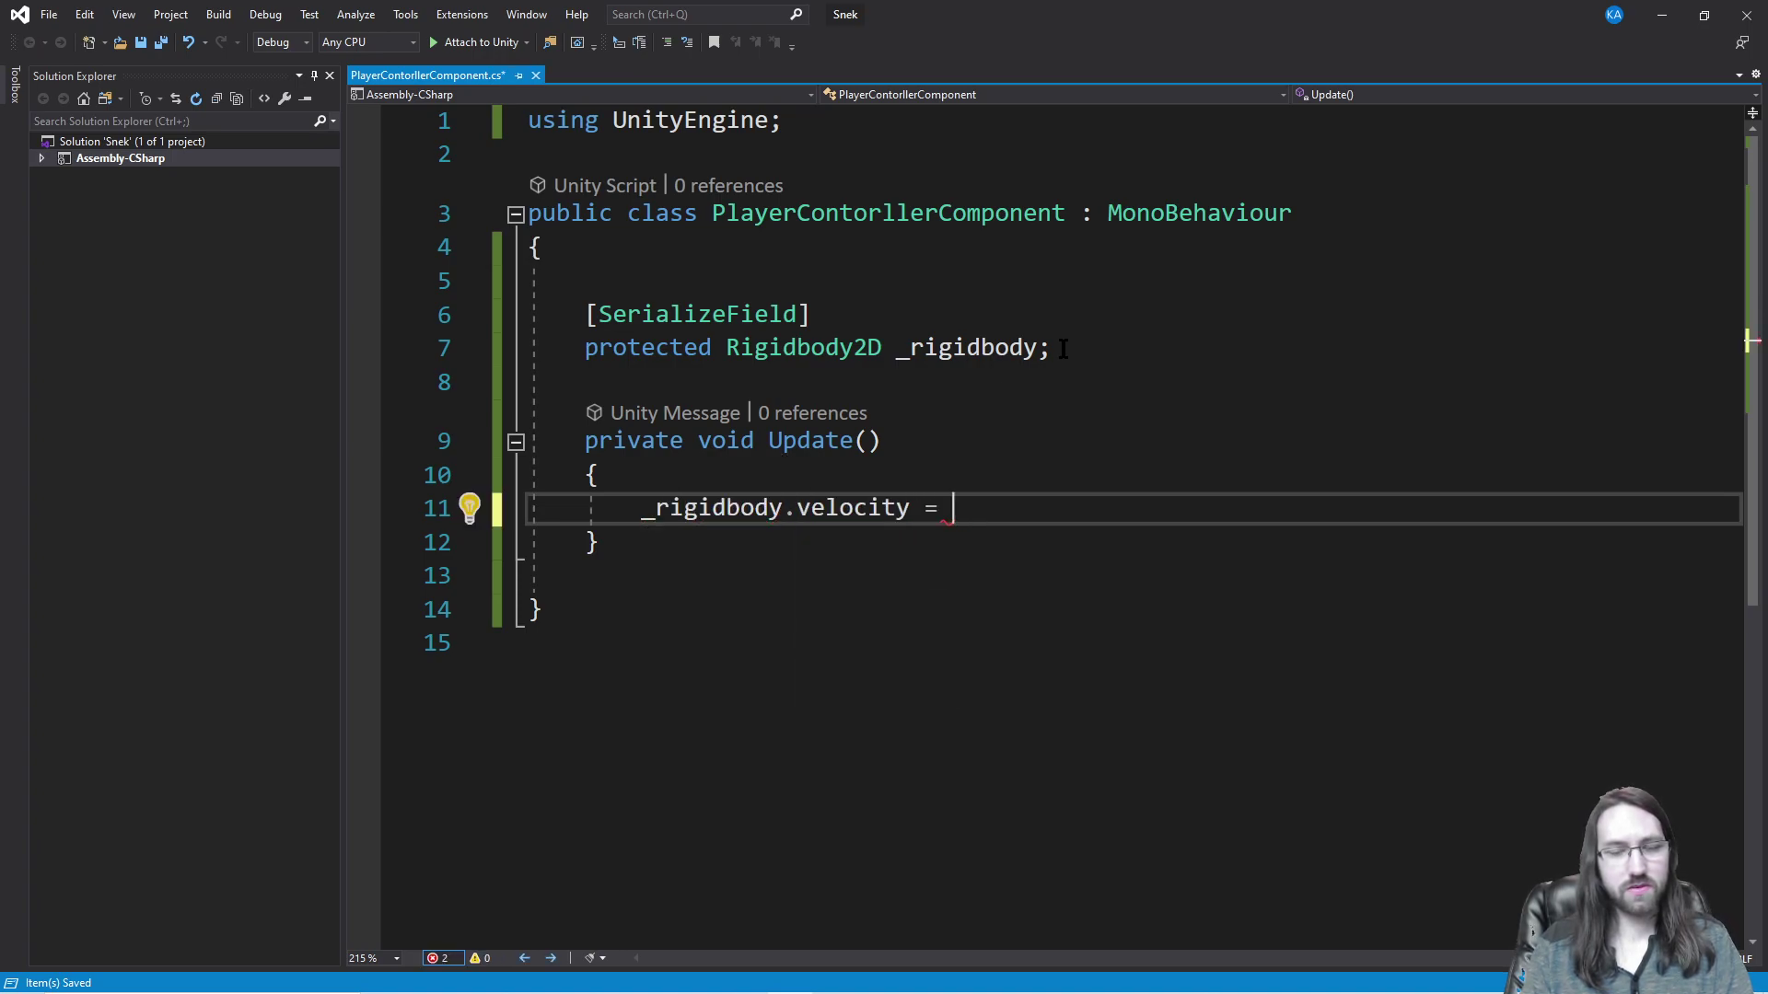
pyautogui.press('Up')
pyautogui.press('Up')
pyautogui.press('Return')
pyautogui.hotkey('ctrl', 'z')
pyautogui.press('Down')
pyautogui.press('Return')
# Step: Add a [SerializeField] protected float _speed = 1.0f field and save the script
pyautogui.click(1169, 346)
pyautogui.press('Return')
pyautogui.press('Return')
pyautogui.write('p')
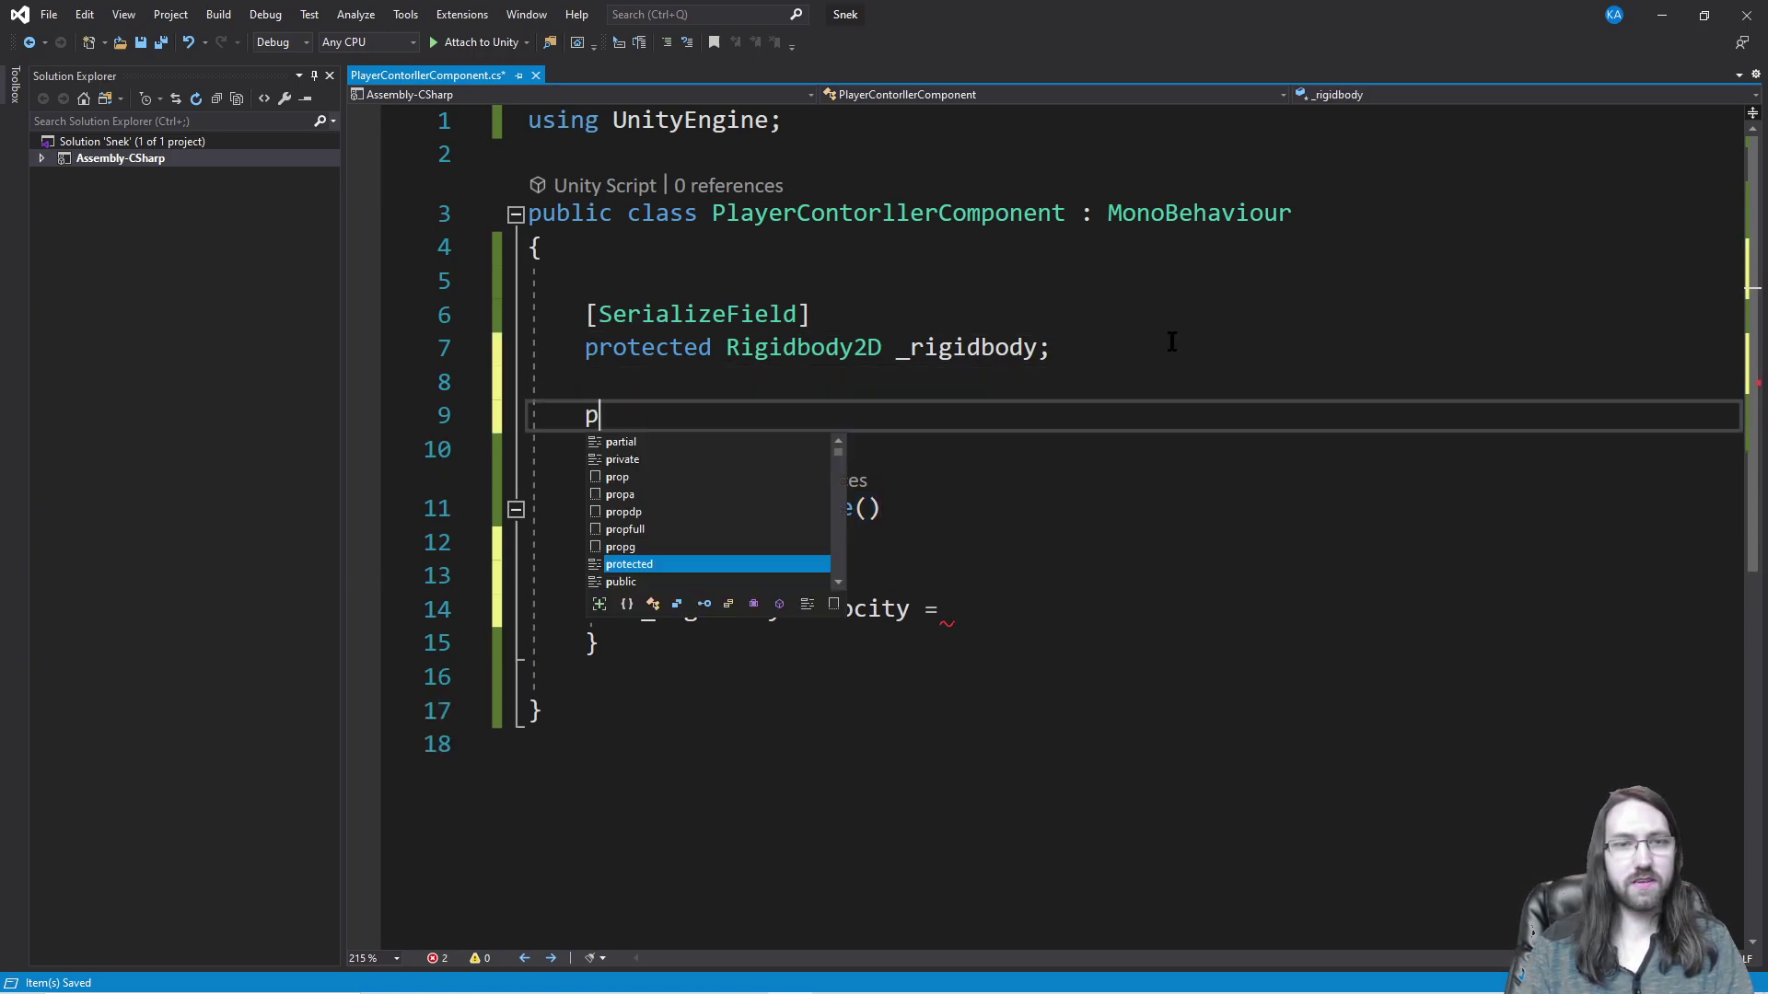
pyautogui.write('rotected flaot _')
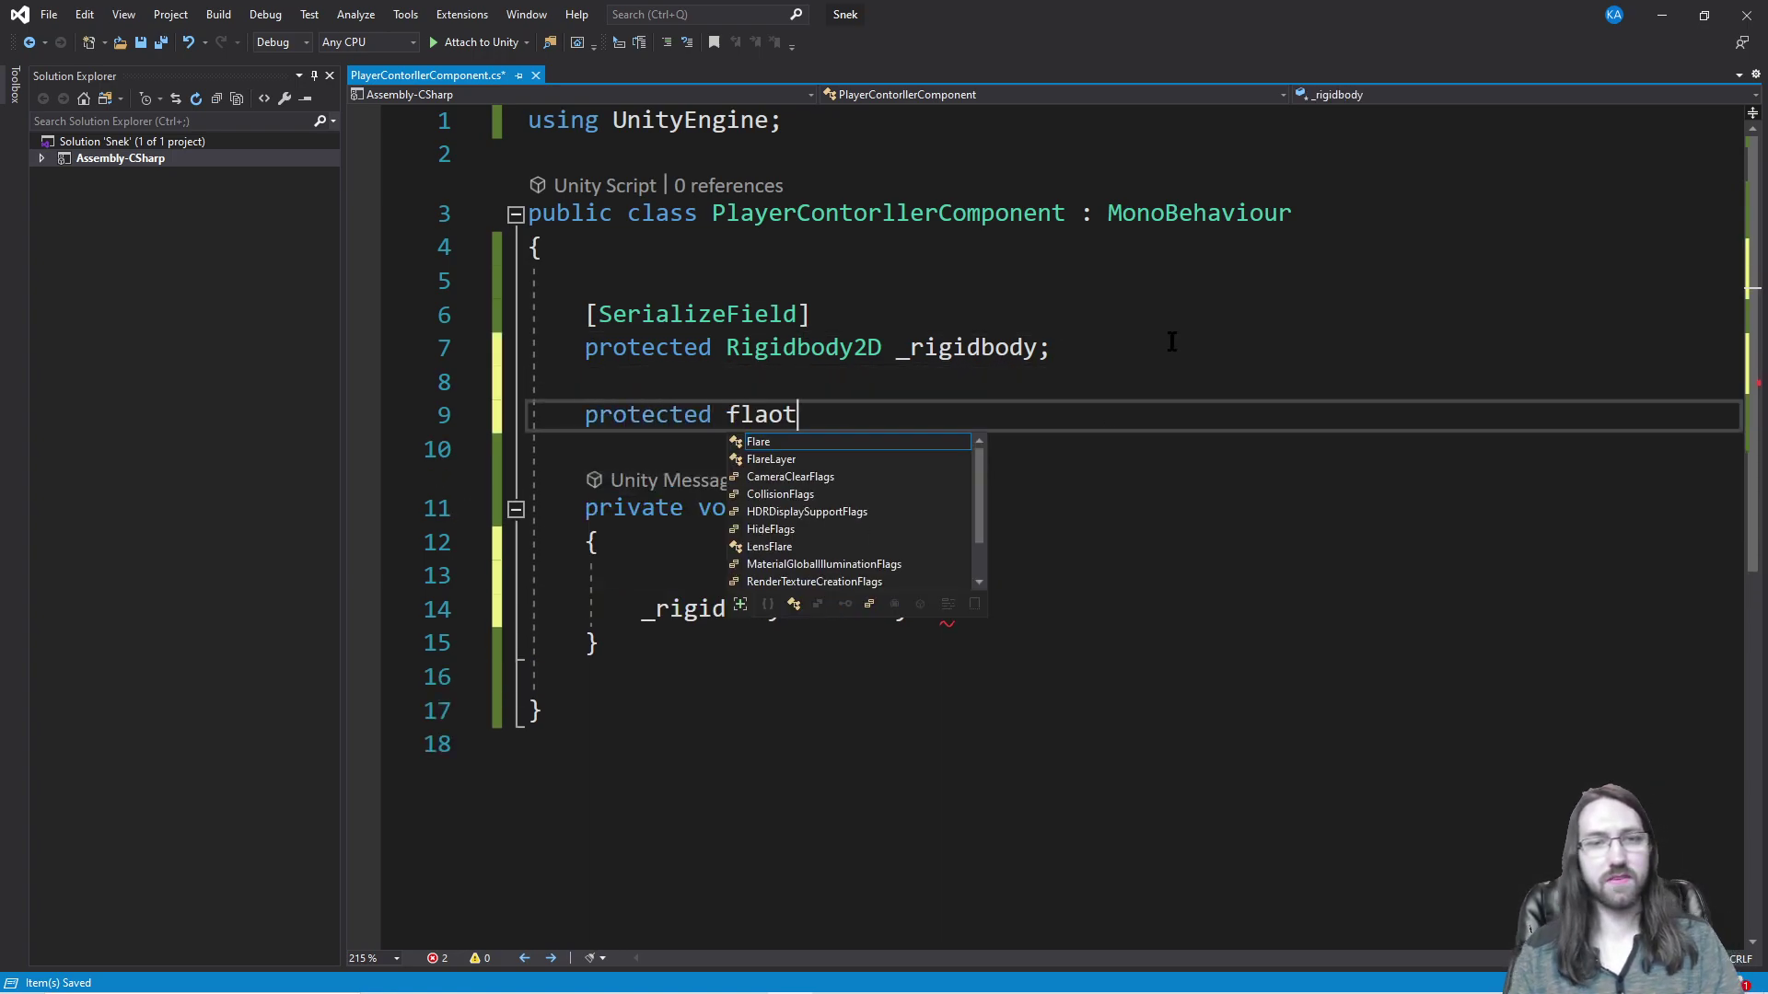
pyautogui.press('BackSpace')
pyautogui.press('BackSpace')
pyautogui.press('BackSpace')
pyautogui.write('at _speed = 1.')
pyautogui.press('BackSpace')
pyautogui.press('BackSpace')
pyautogui.write('1.0f;')
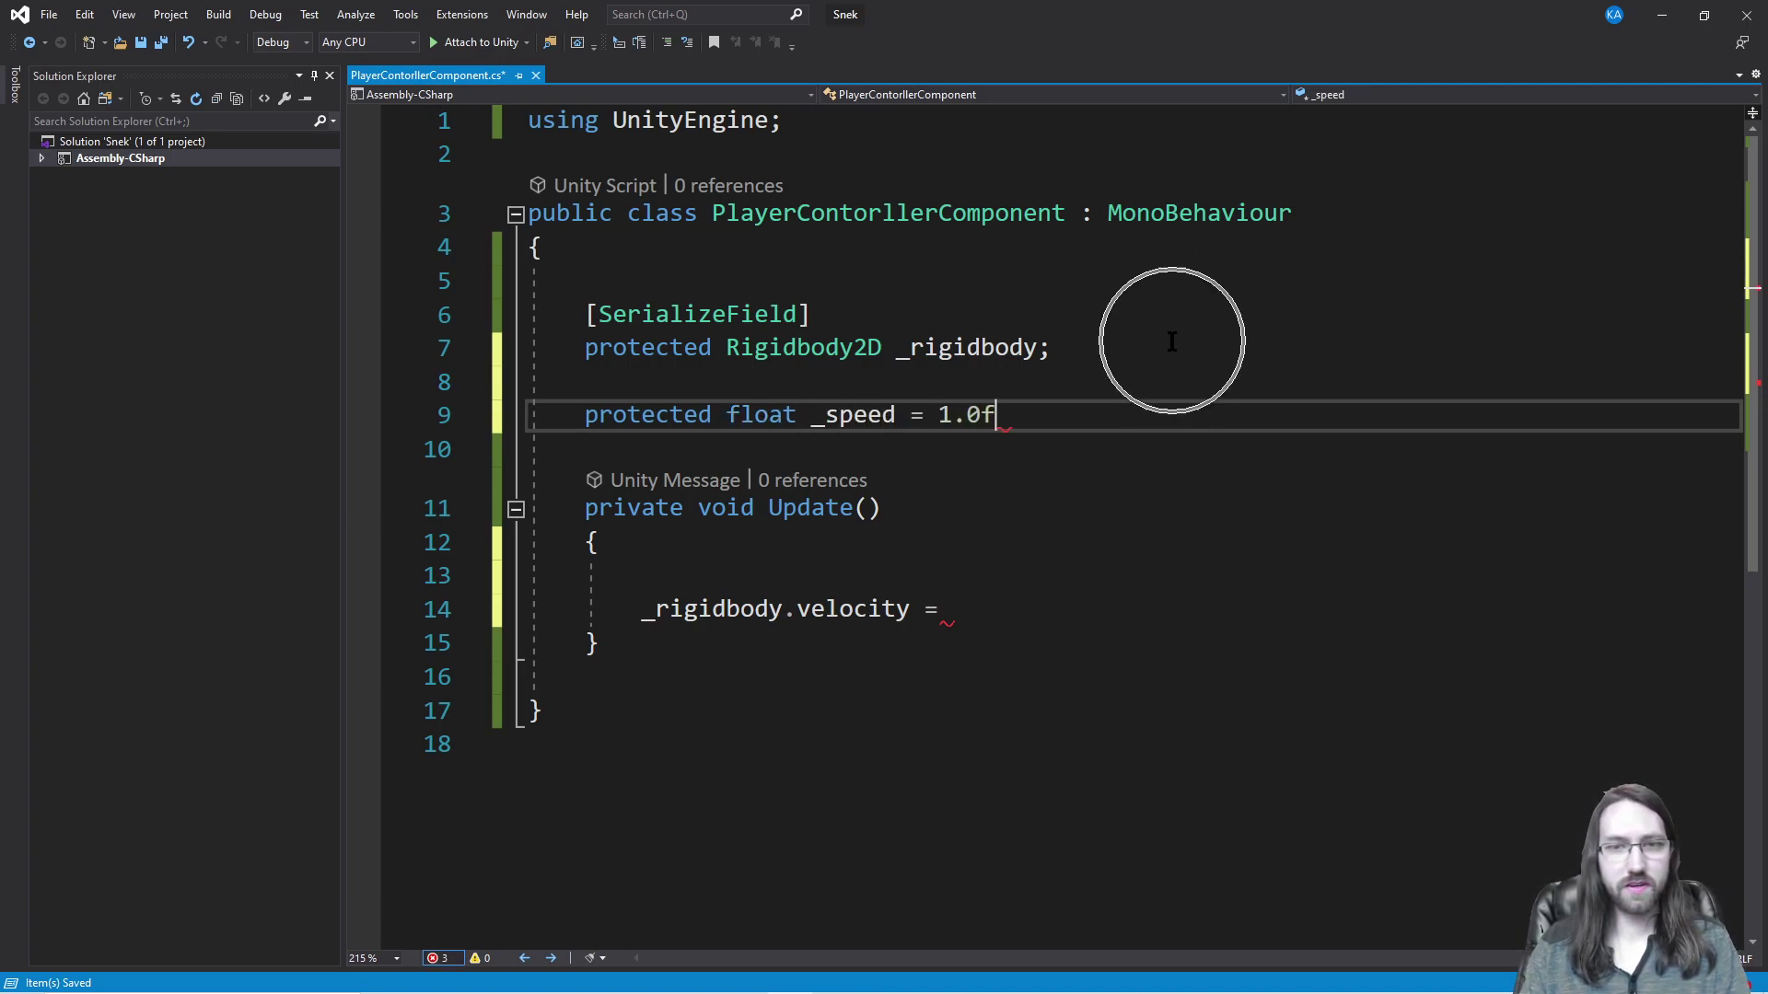
pyautogui.press('Up')
pyautogui.write('[SerializeField')
pyautogui.hotkey('ctrl', 's')
pyautogui.press('Up')
pyautogui.press('Up')
pyautogui.press('Up')
pyautogui.press('Delete')
# Step: Complete the assignment as _rigidbody.velocity = transform.forward * _speed;
pyautogui.press('Down')
pyautogui.press('Down')
pyautogui.press('Down')
pyautogui.press('Down')
pyautogui.press('Down')
pyautogui.press('Down')
pyautogui.press('Down')
pyautogui.press('Down')
pyautogui.press('Down')
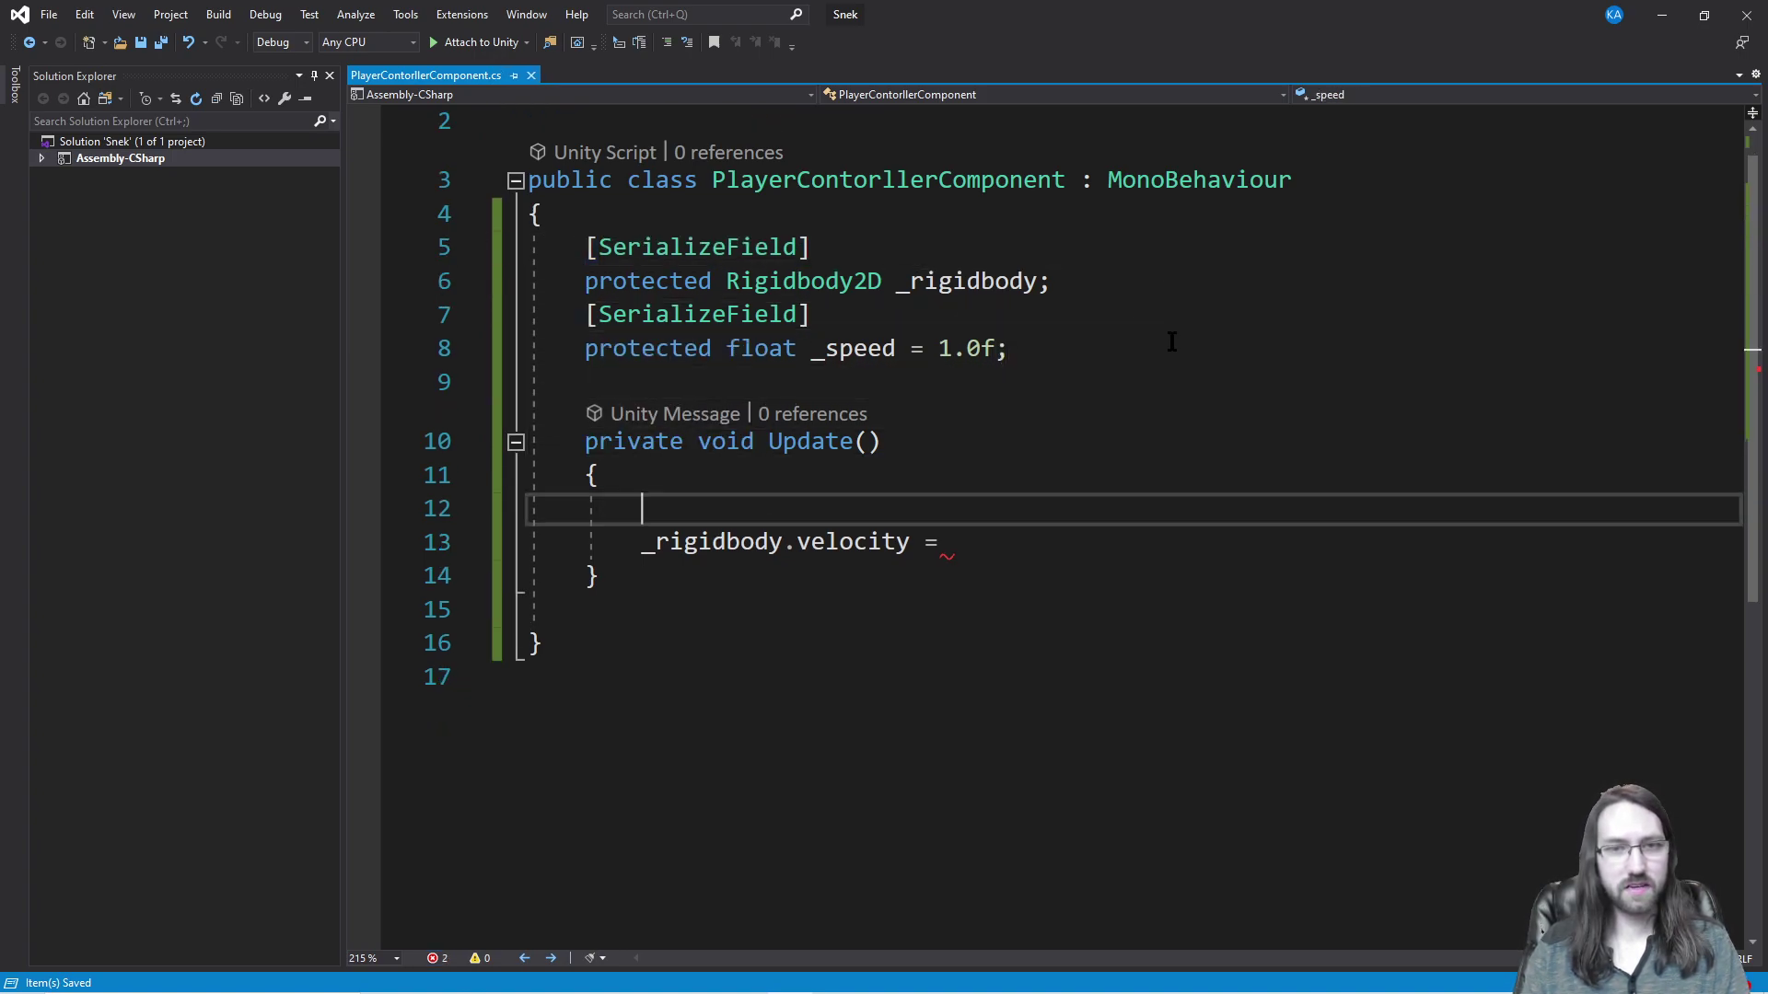
pyautogui.press('Up')
pyautogui.click(1052, 539)
pyautogui.press('BackSpace')
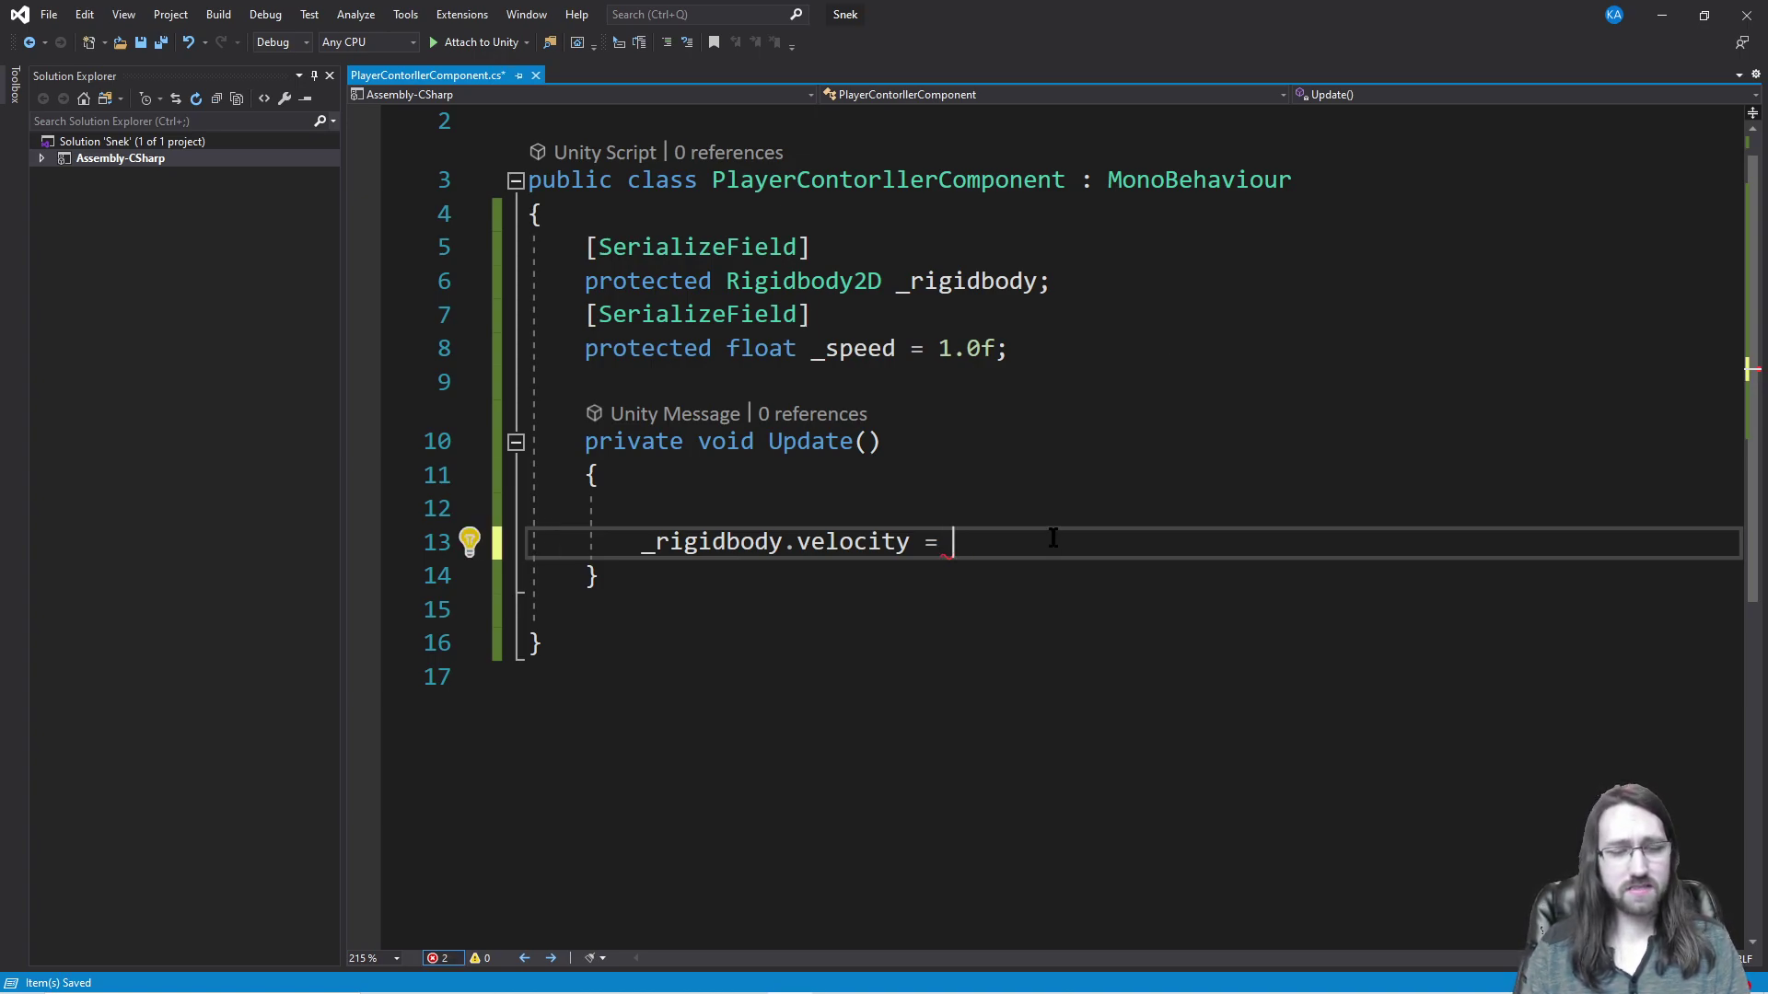
pyautogui.write('dir')
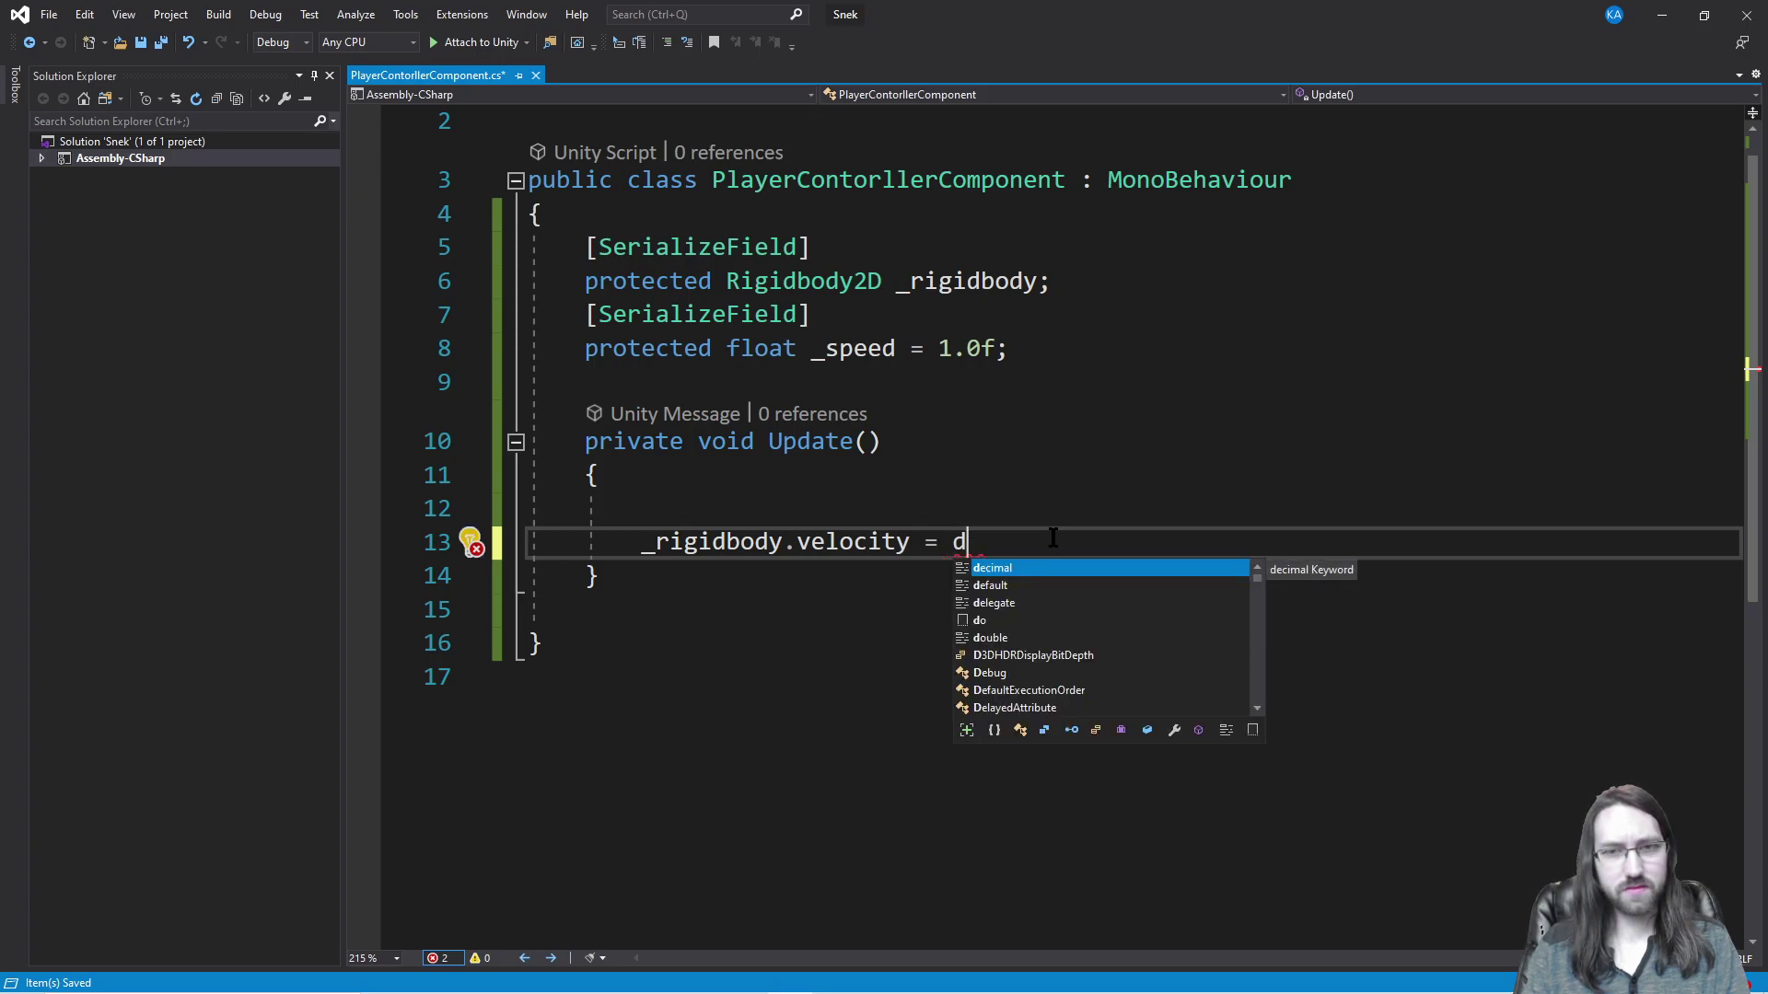
pyautogui.press('BackSpace')
pyautogui.press('BackSpace')
pyautogui.write('ir')
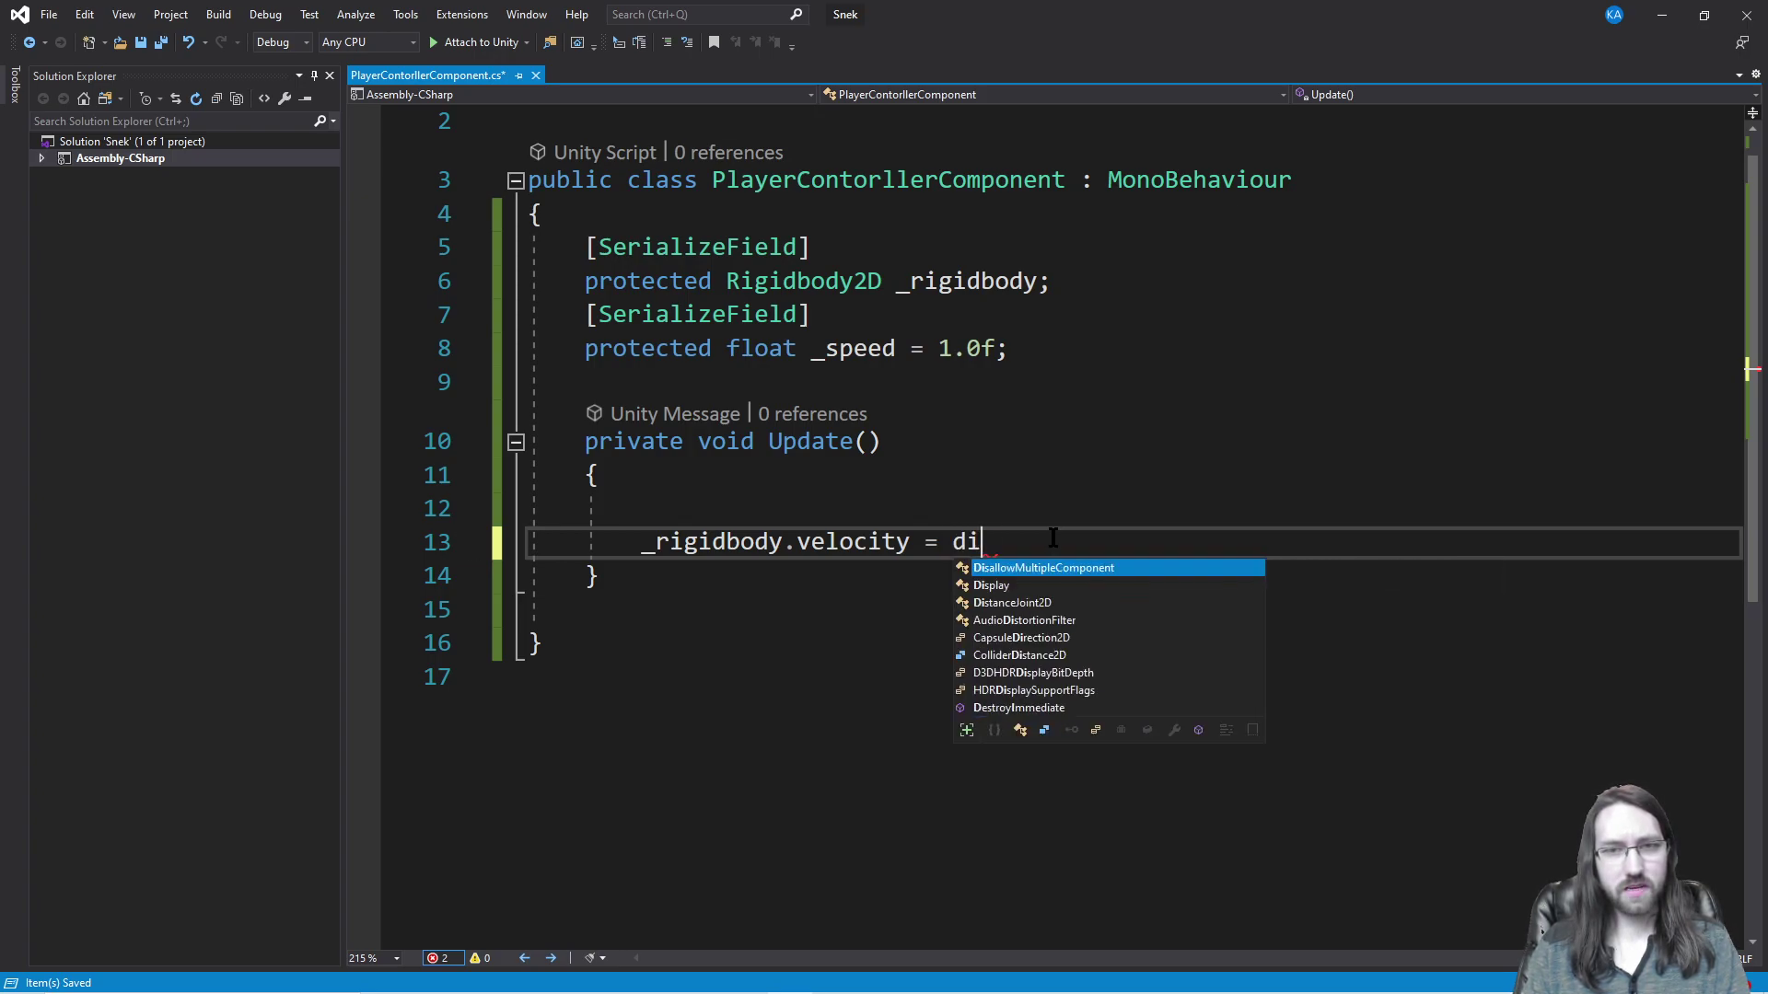
pyautogui.press('BackSpace')
pyautogui.press('BackSpace')
pyautogui.press('BackSpace')
pyautogui.write('transform.f')
pyautogui.write('orward * _S')
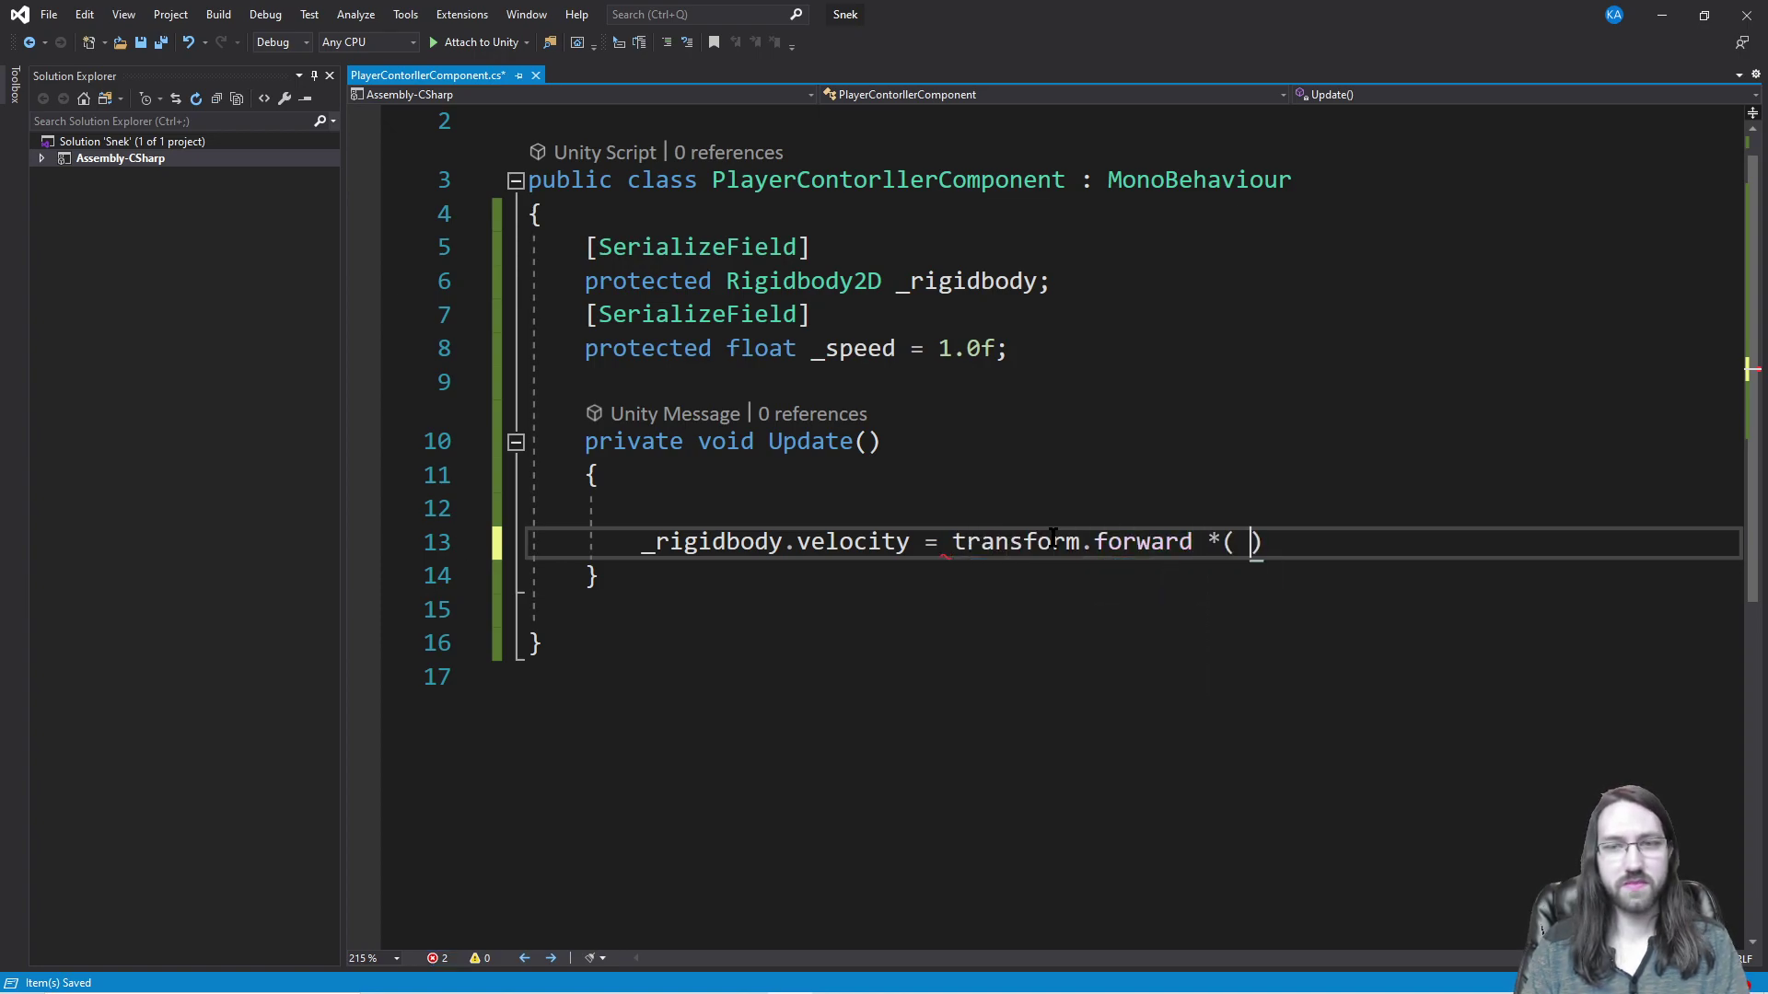
pyautogui.write('peed;')
pyautogui.press('Up')
pyautogui.press('Return')
pyautogui.press('Return')
pyautogui.press('BackSpace')
pyautogui.press('BackSpace')
# Step: Above the velocity code, add transform.rotation *= Quaternion.Euler(0.0f, 0.0f, Input.GetAxis("Vertical"))
pyautogui.press('Return')
pyautogui.press('Up')
pyautogui.write('tr')
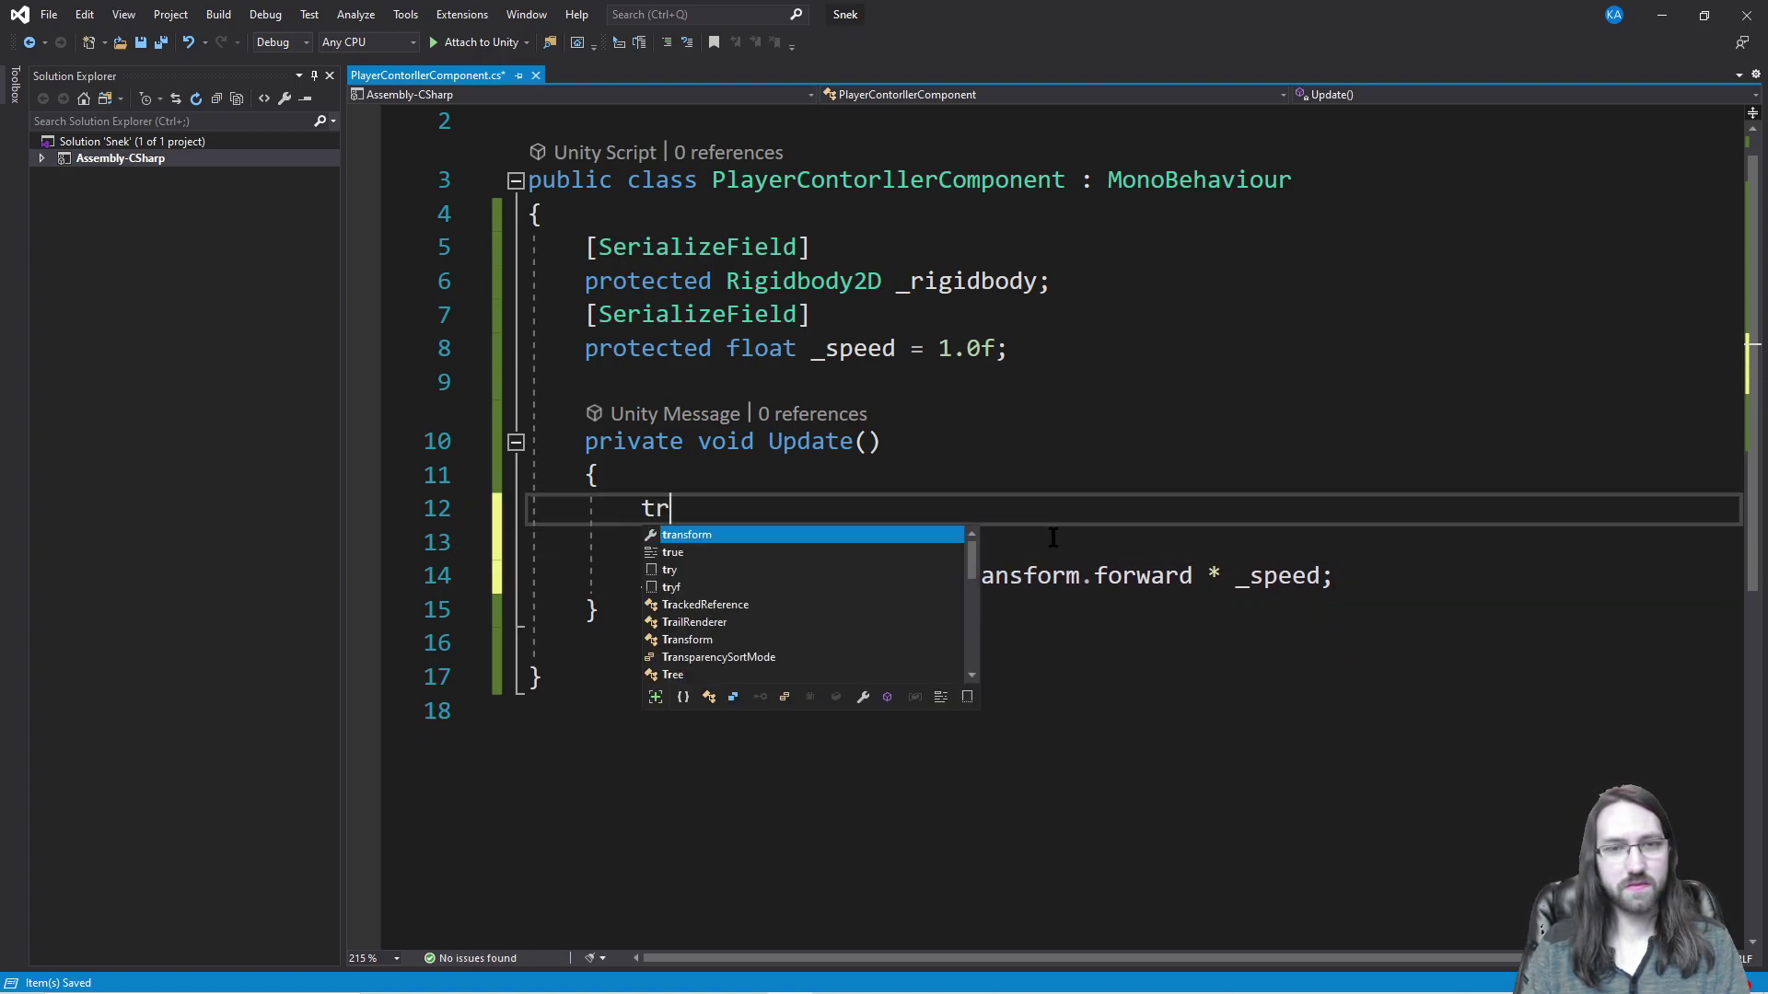
pyautogui.write('ansform.r')
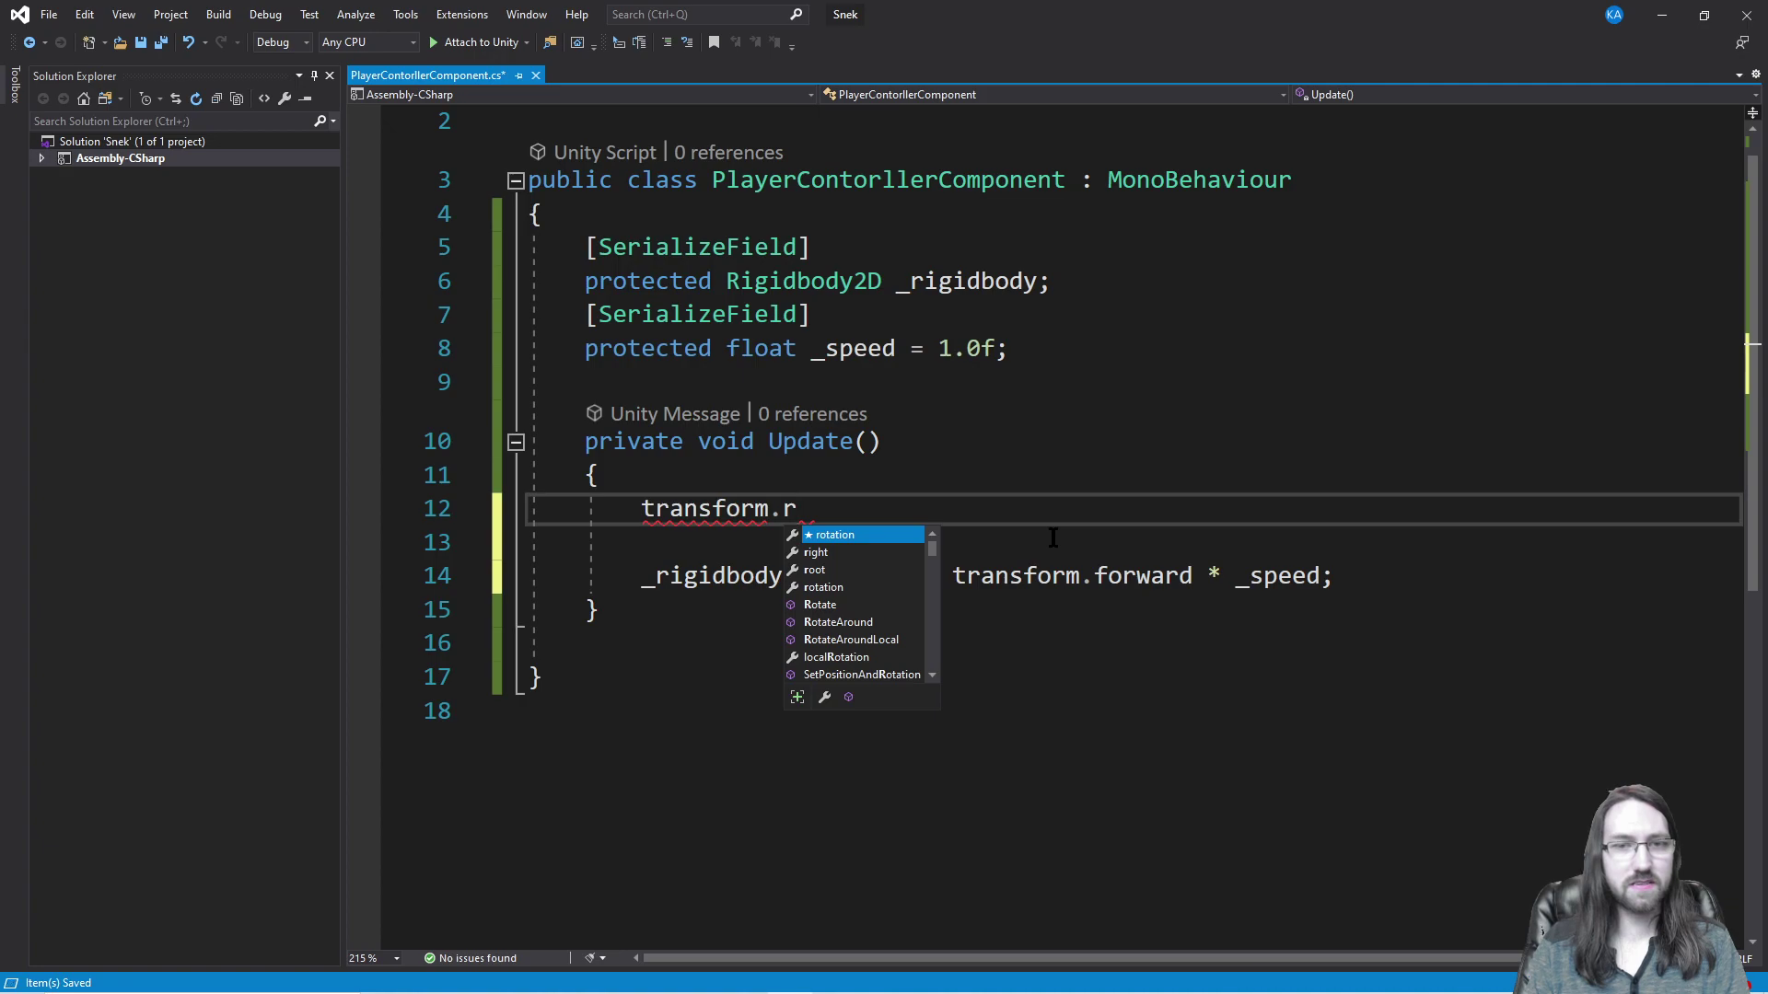
pyautogui.press('Tab')
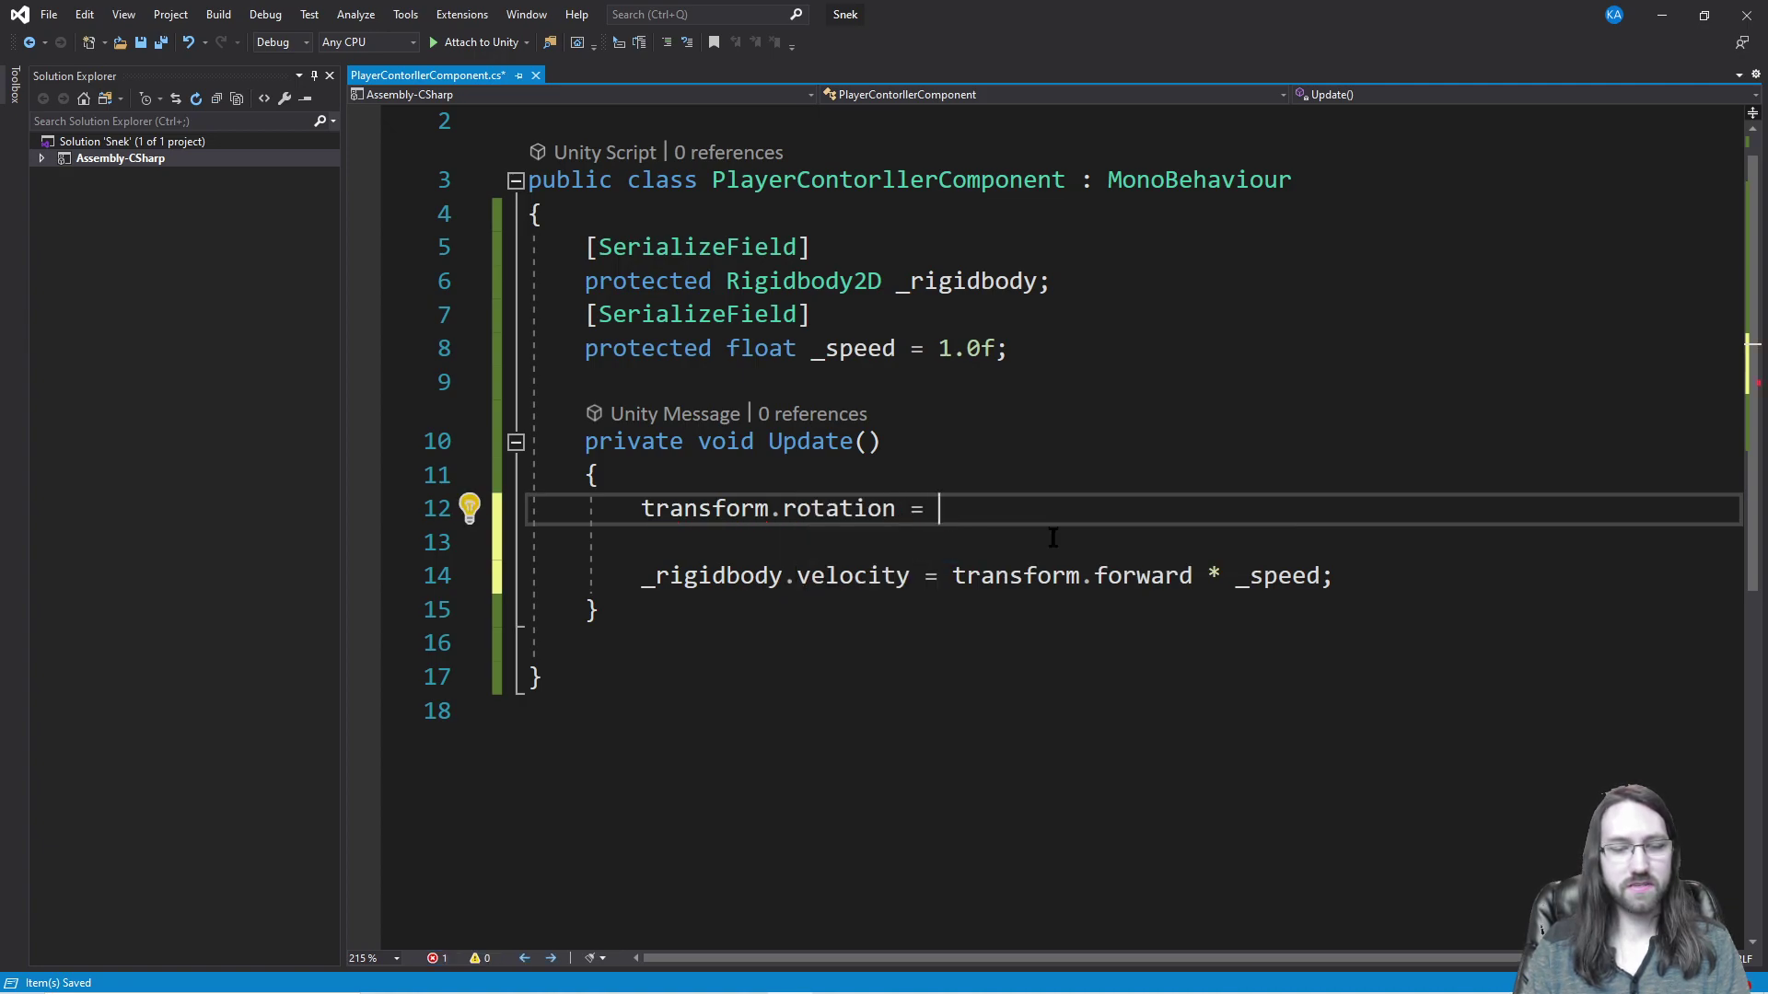
pyautogui.write('=')
pyautogui.press('BackSpace')
pyautogui.press('BackSpace')
pyautogui.write('*= Qua')
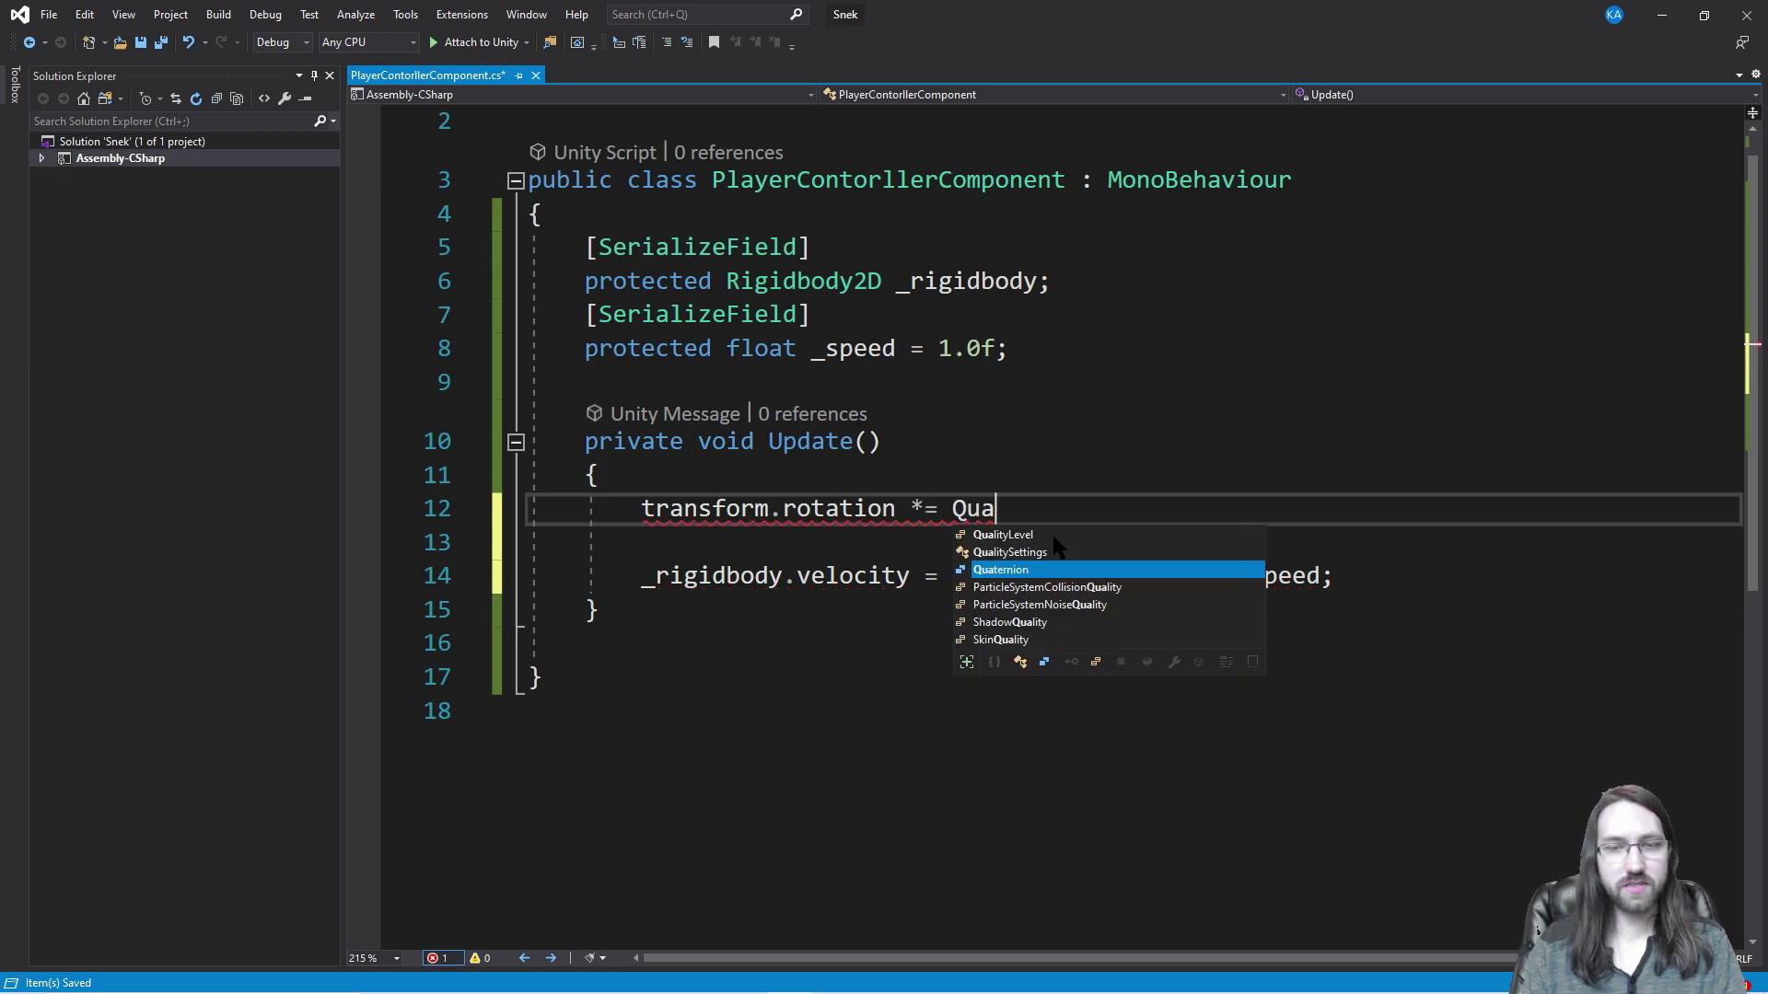
pyautogui.write('ternion.Euler(')
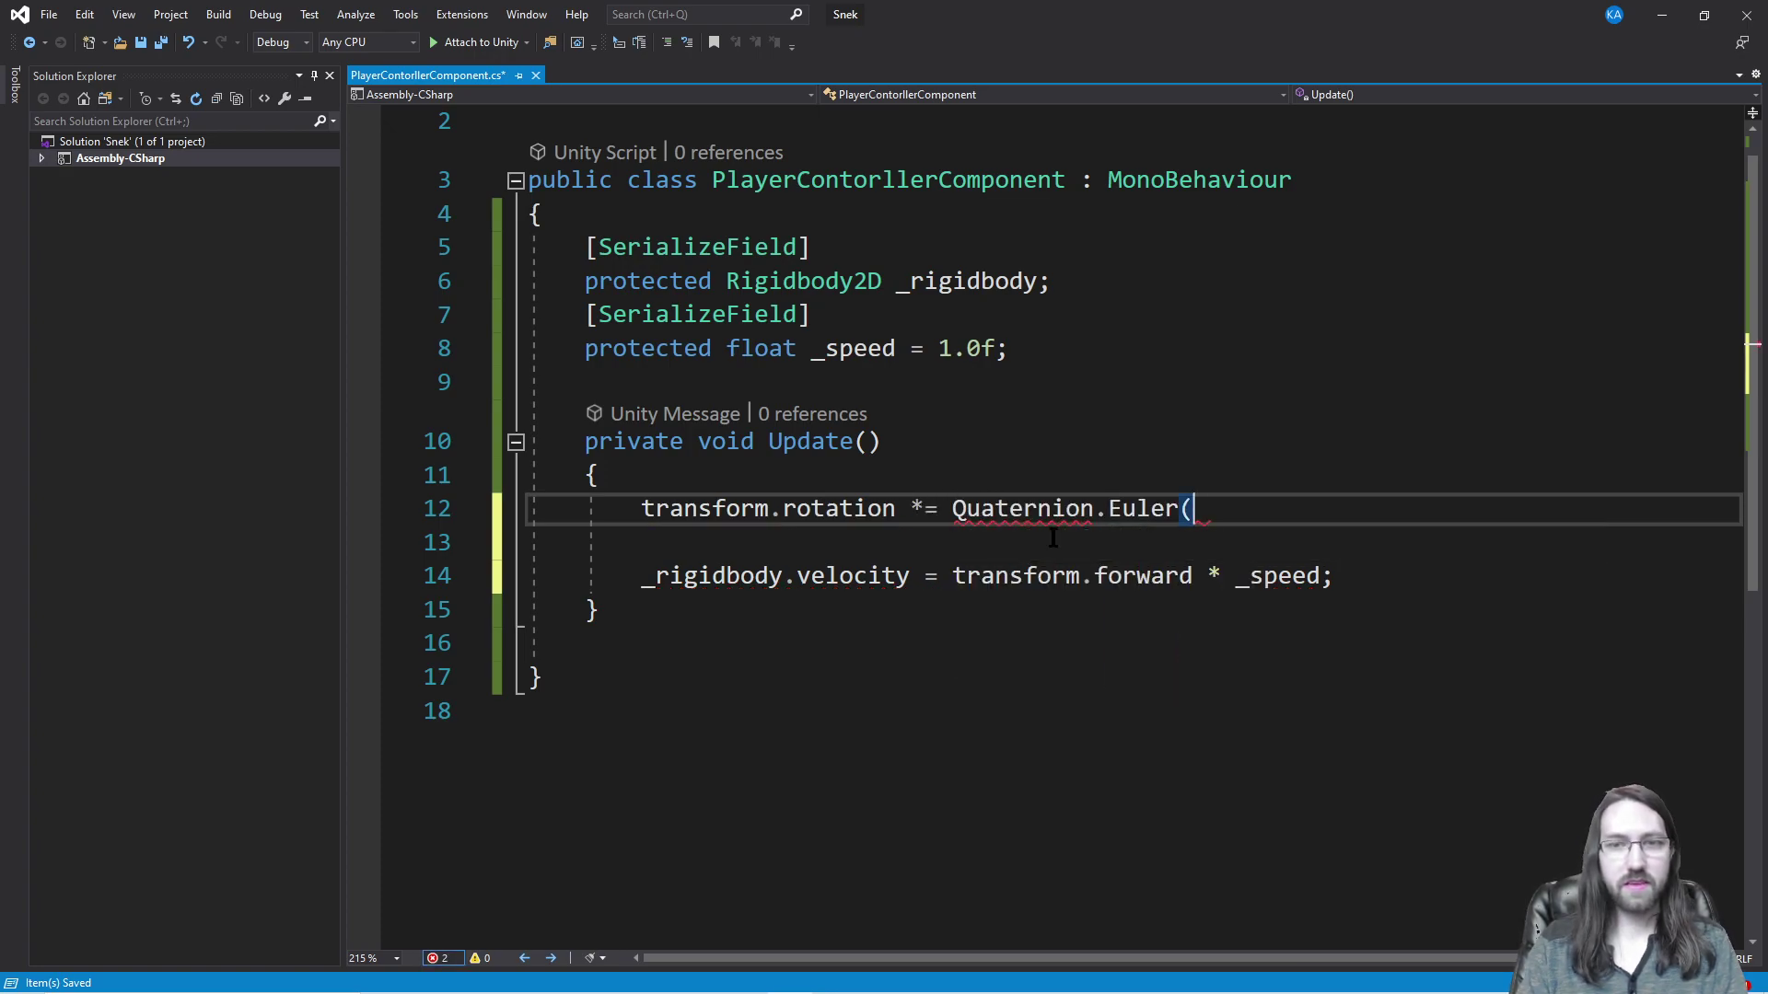
pyautogui.write('0.0f, 0.0f, I')
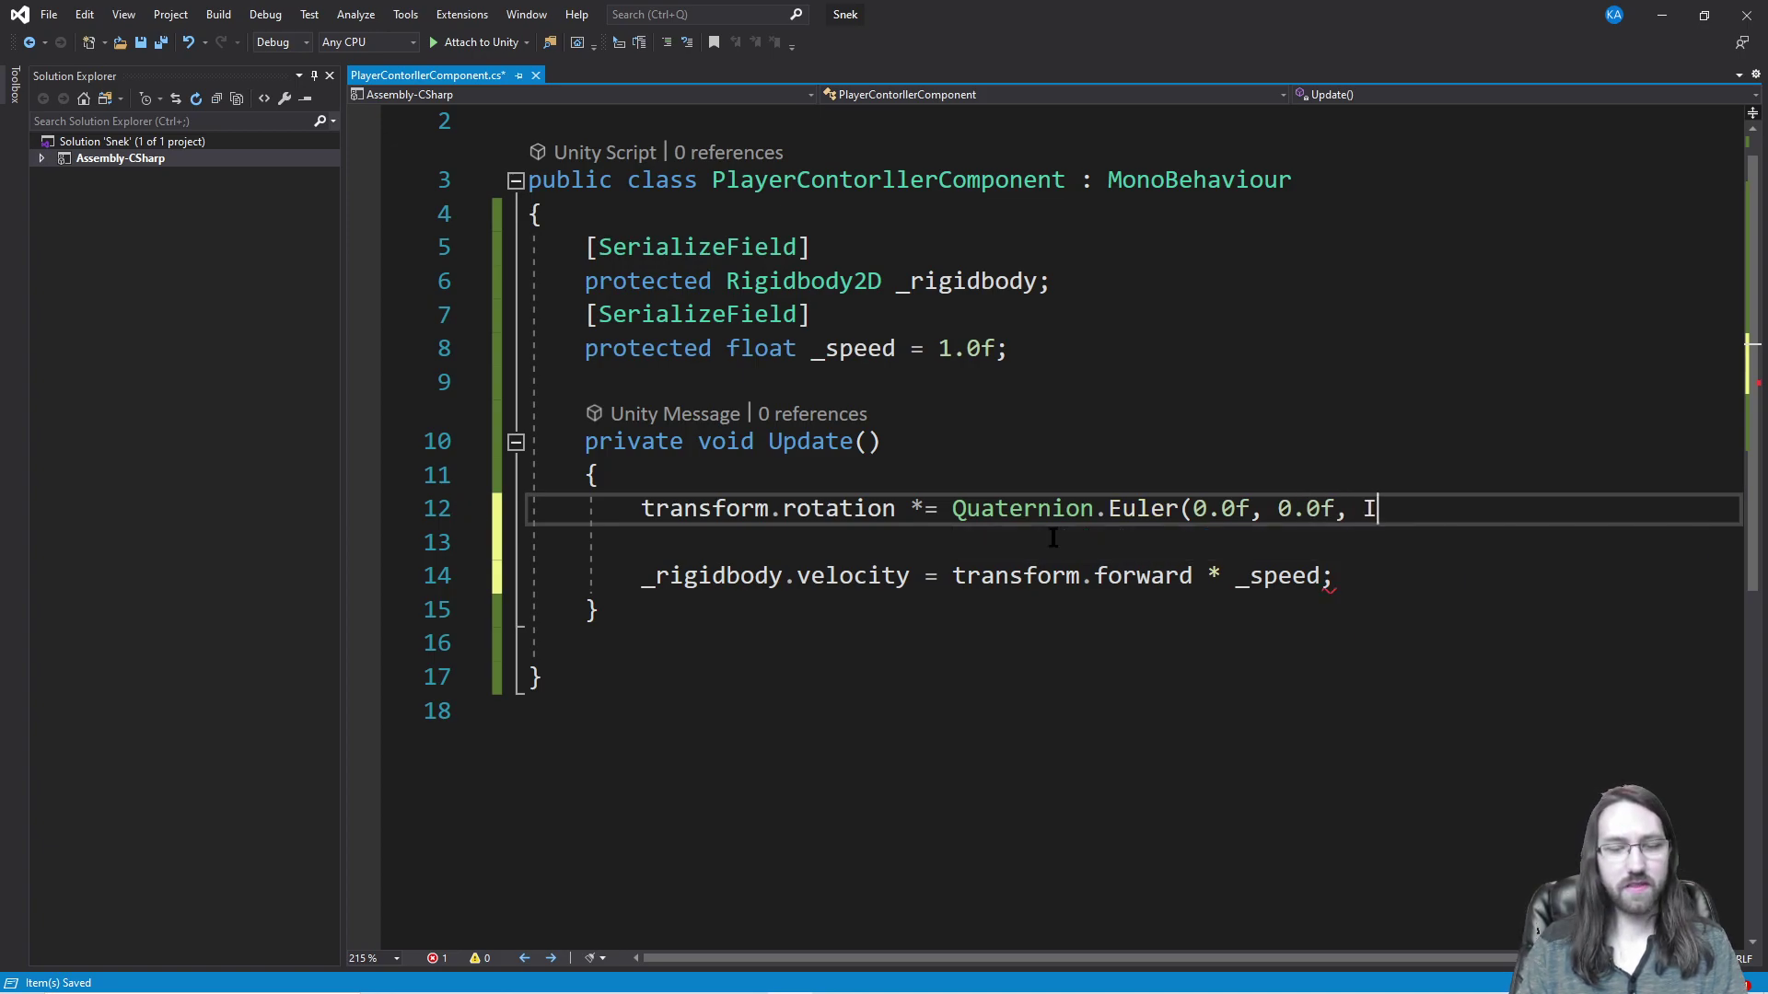
pyautogui.write('nput.GetAxis("Vertical")')
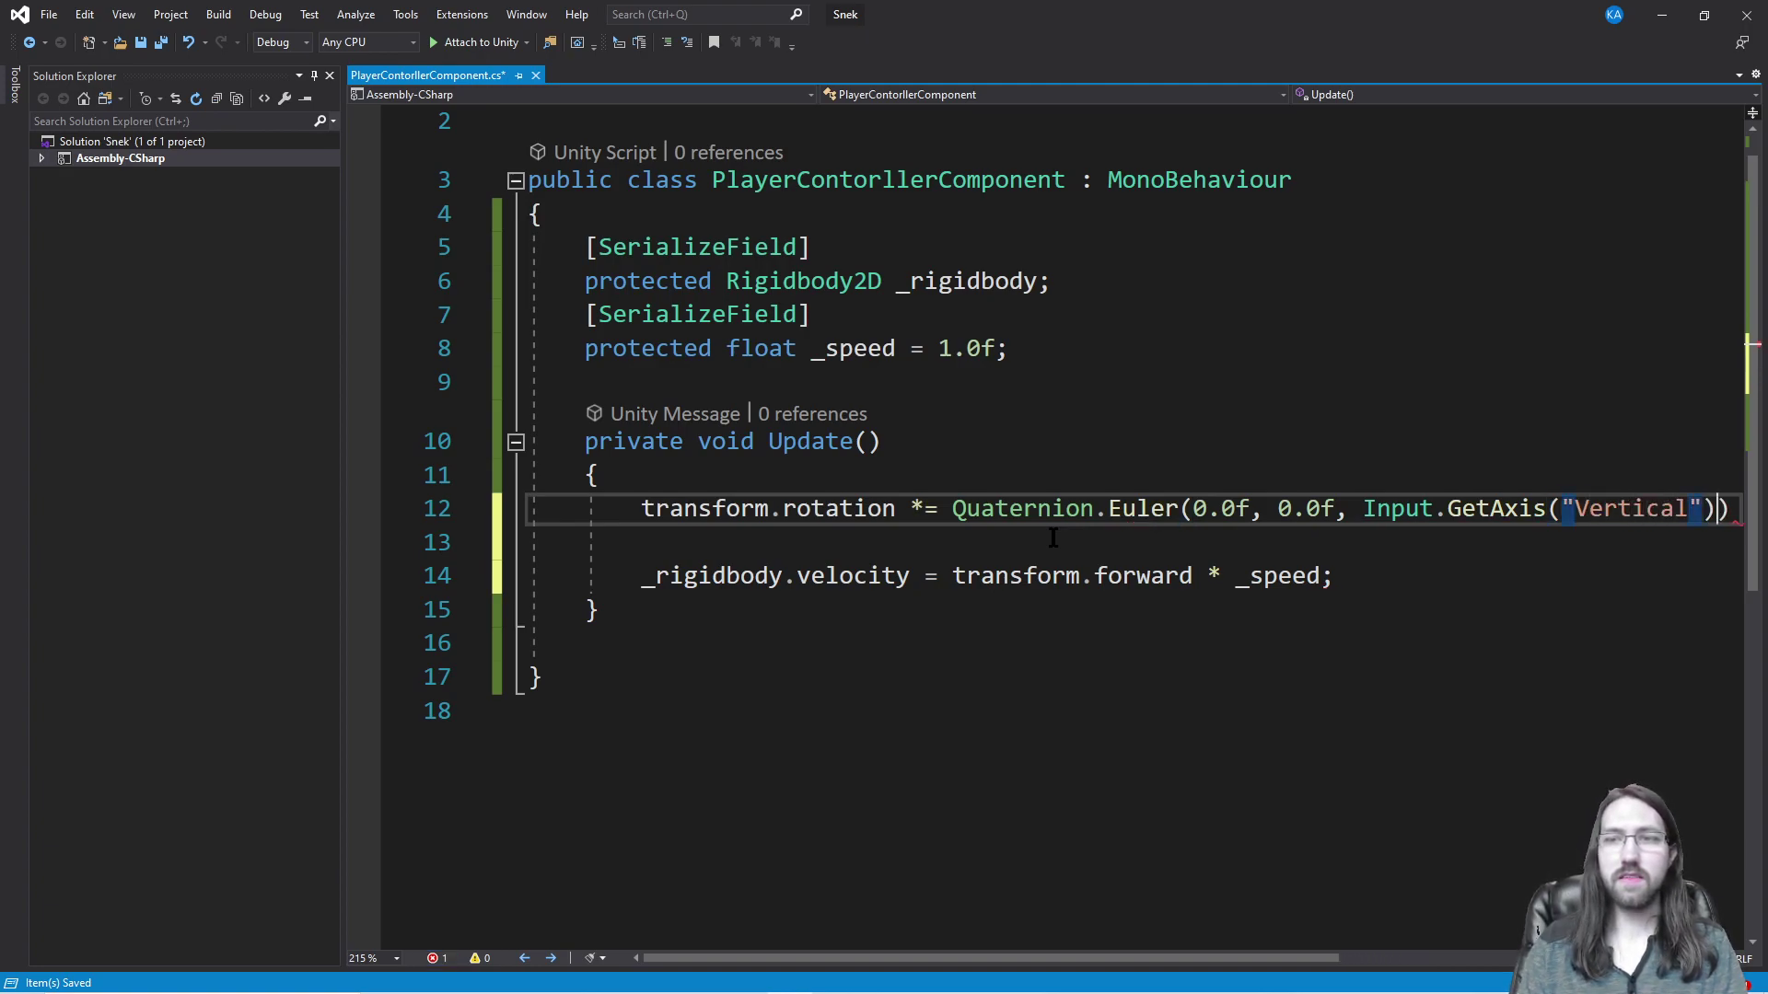
pyautogui.press('Down')
pyautogui.press('Up')
pyautogui.press('End')
pyautogui.press('Up')
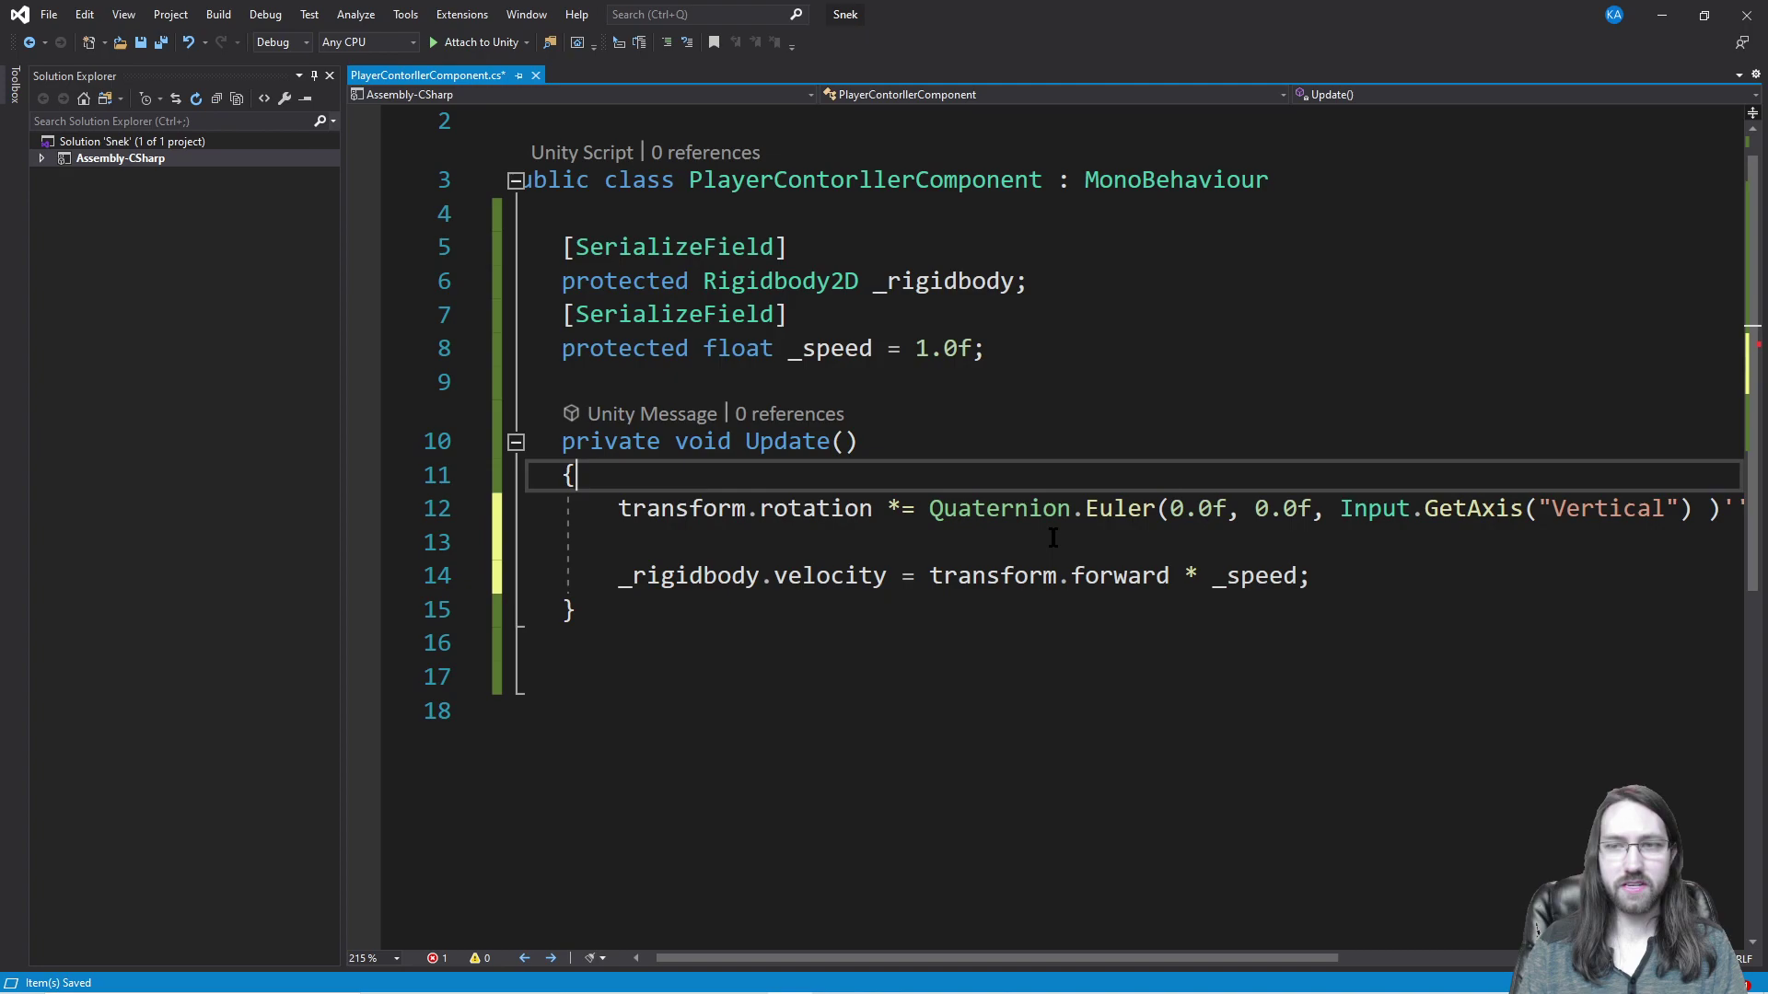
pyautogui.press('Down')
pyautogui.press('Down')
pyautogui.moveTo(1195, 963); pyautogui.dragTo(947, 903)
pyautogui.click(1437, 511)
# Step: Add a [SerializeField] protected float _rotationSpeed = 90.0f field and save
pyautogui.click(1063, 370)
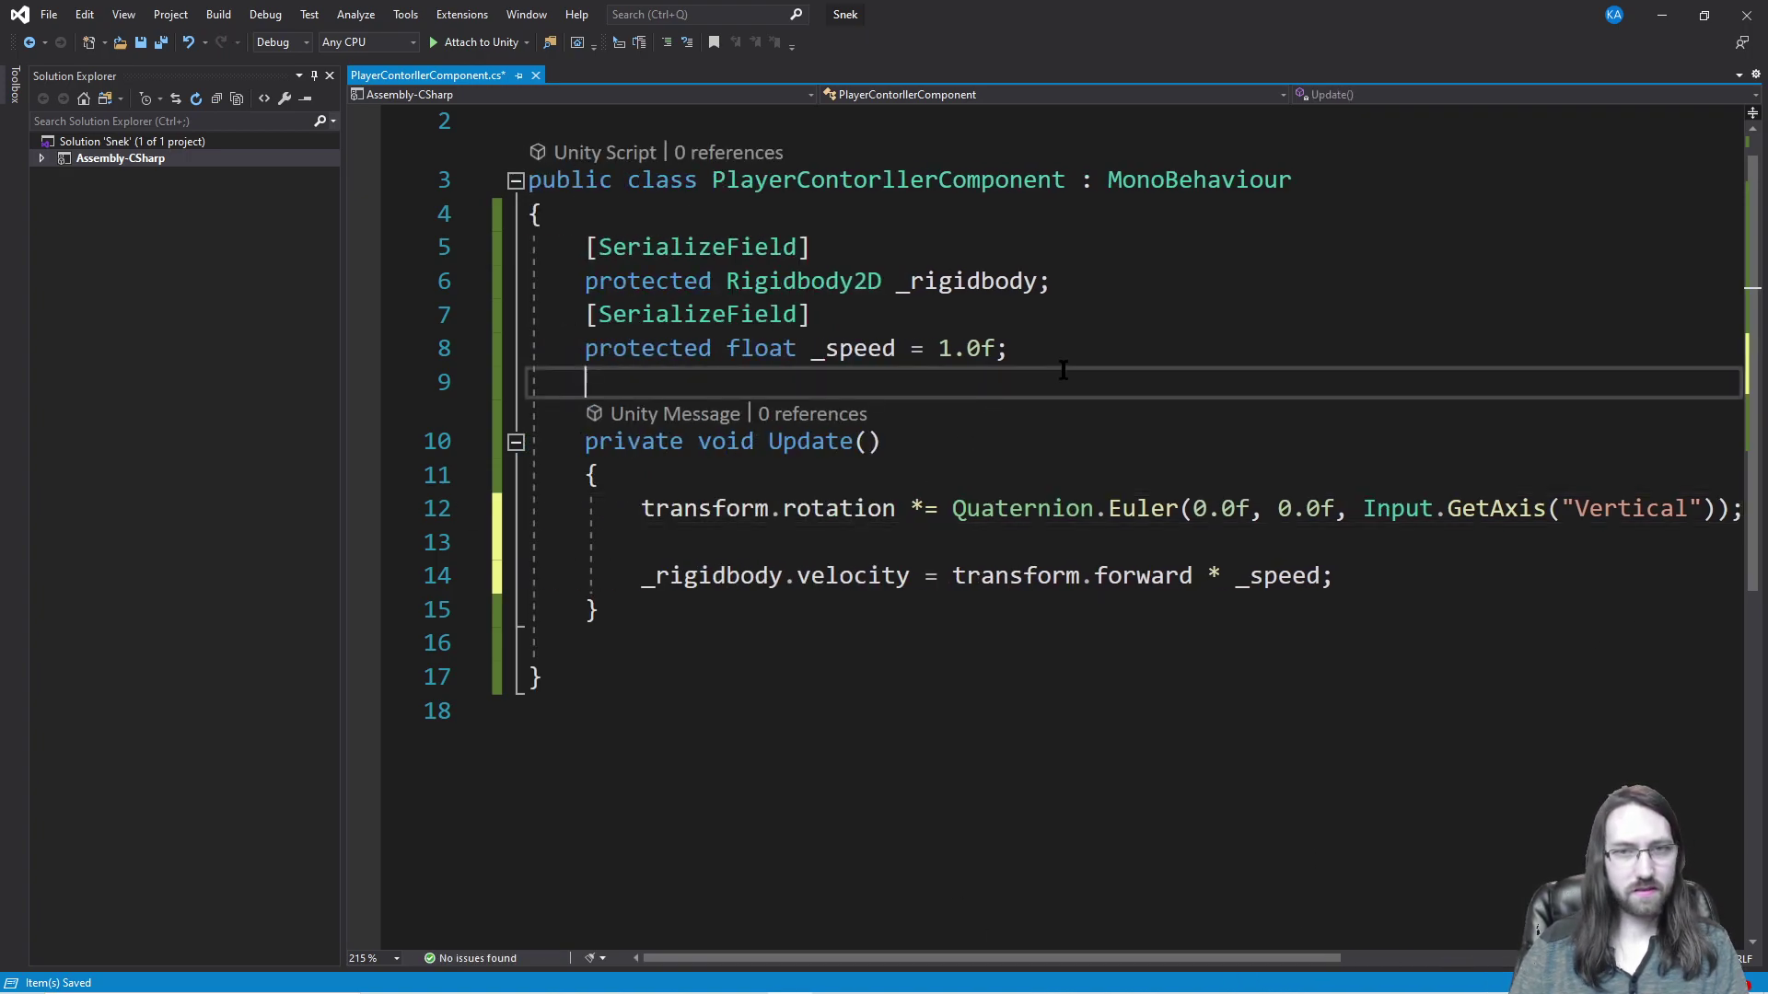
pyautogui.press('Return')
pyautogui.press('Up')
pyautogui.press('Up')
pyautogui.press('Down')
pyautogui.write('[Se')
pyautogui.press('Tab')
pyautogui.press('Return')
pyautogui.write('[rpo')
pyautogui.press('BackSpace')
pyautogui.press('BackSpace')
pyautogui.press('BackSpace')
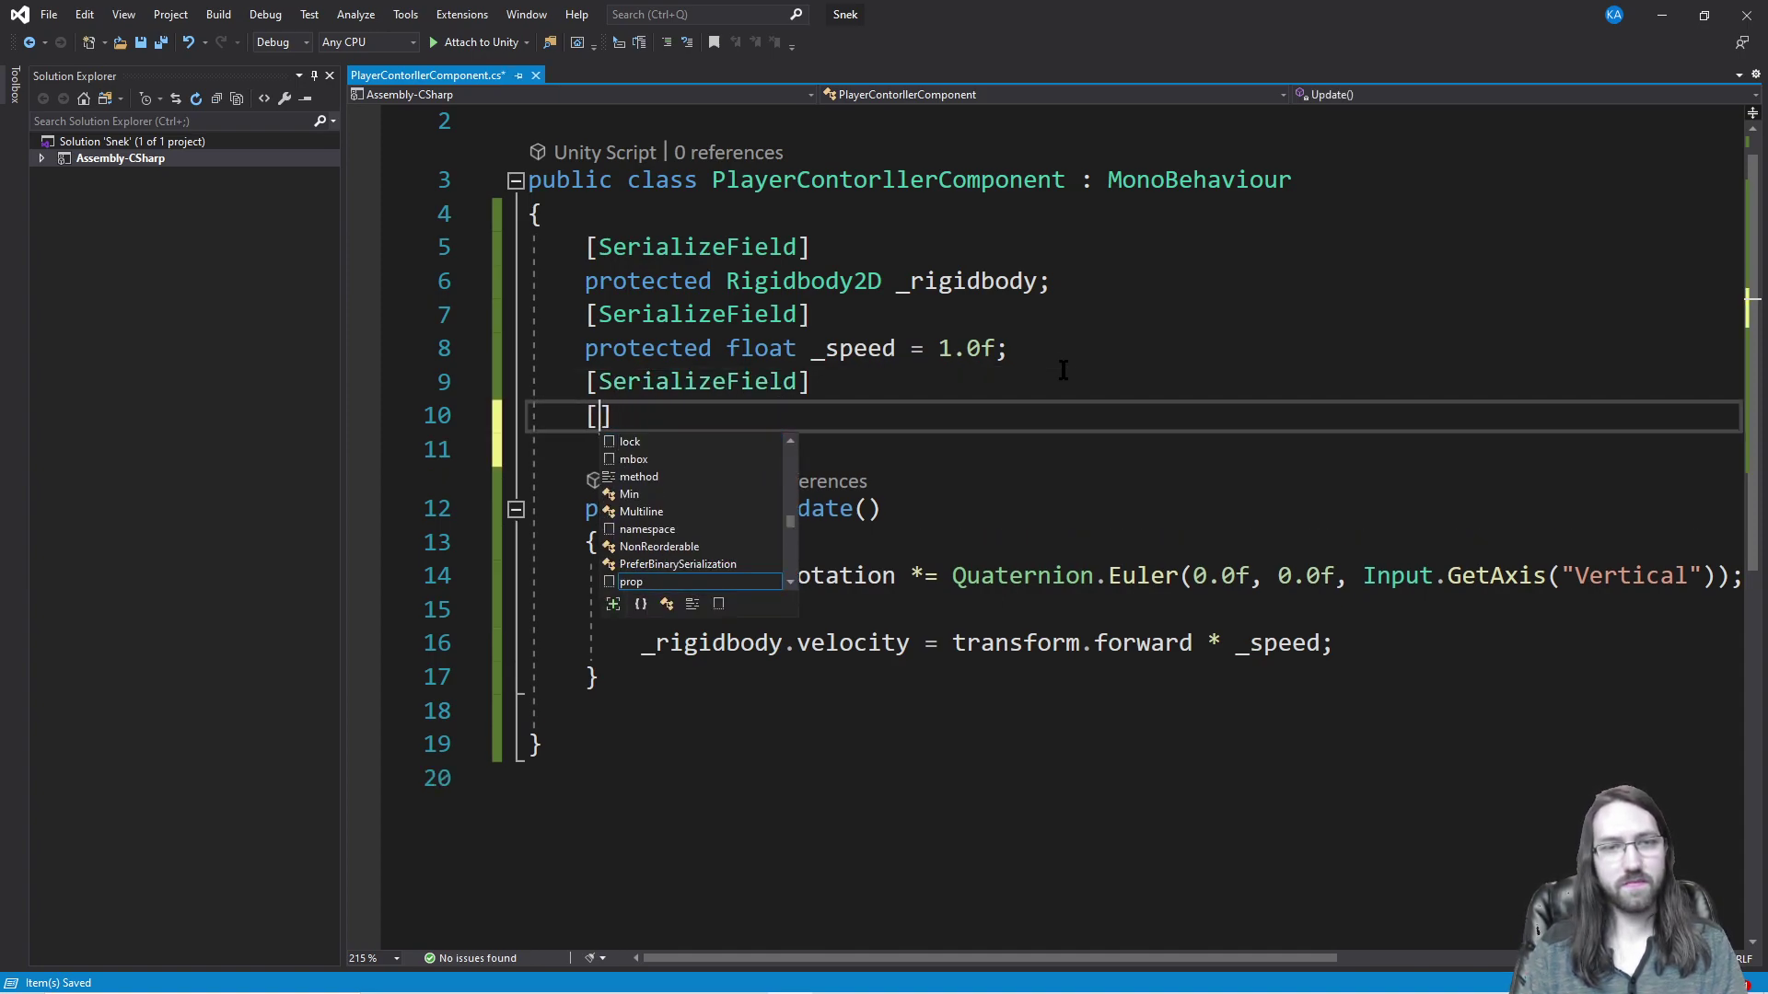
pyautogui.press('BackSpace')
pyautogui.write('protected float _rotationSpeed = 1.0')
pyautogui.press('BackSpace')
pyautogui.write('90.0f;')
pyautogui.hotkey('ctrl', 's')
# Step: Multiply the Vertical axis rotation by _rotationSpeed * Time.deltaTime and save the script
pyautogui.hscroll(3, 1346, 833)
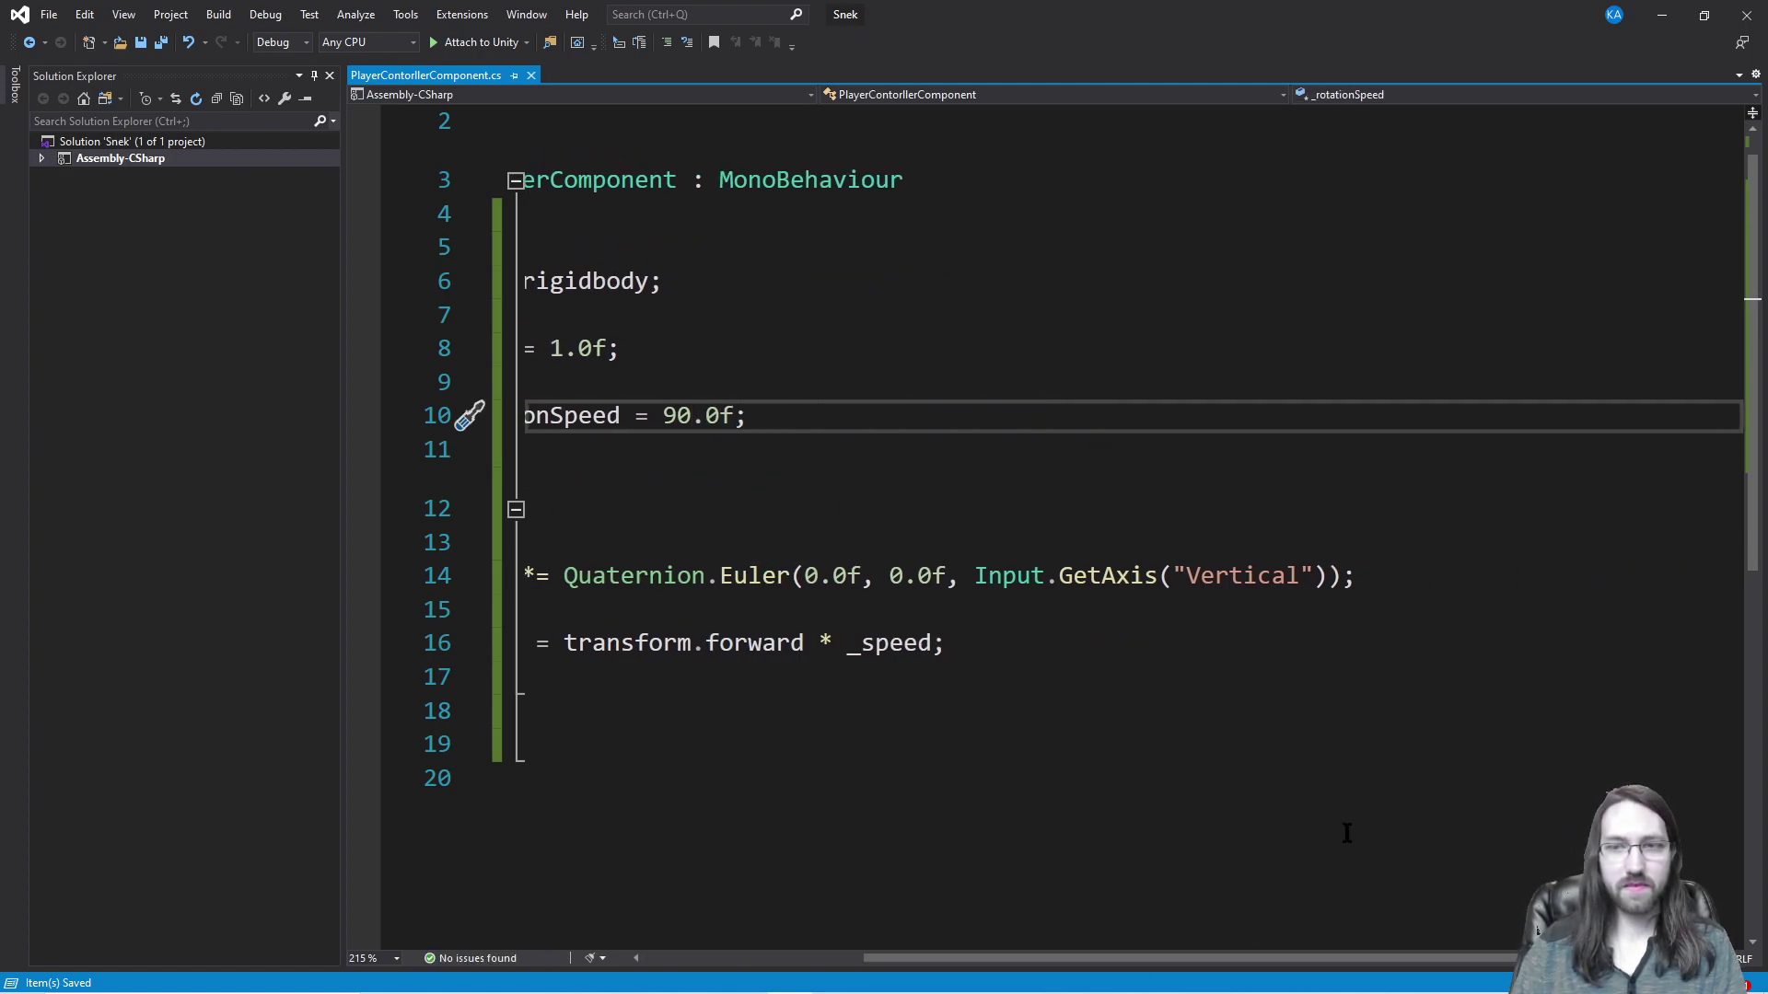
pyautogui.click(1324, 577)
pyautogui.write('* _r')
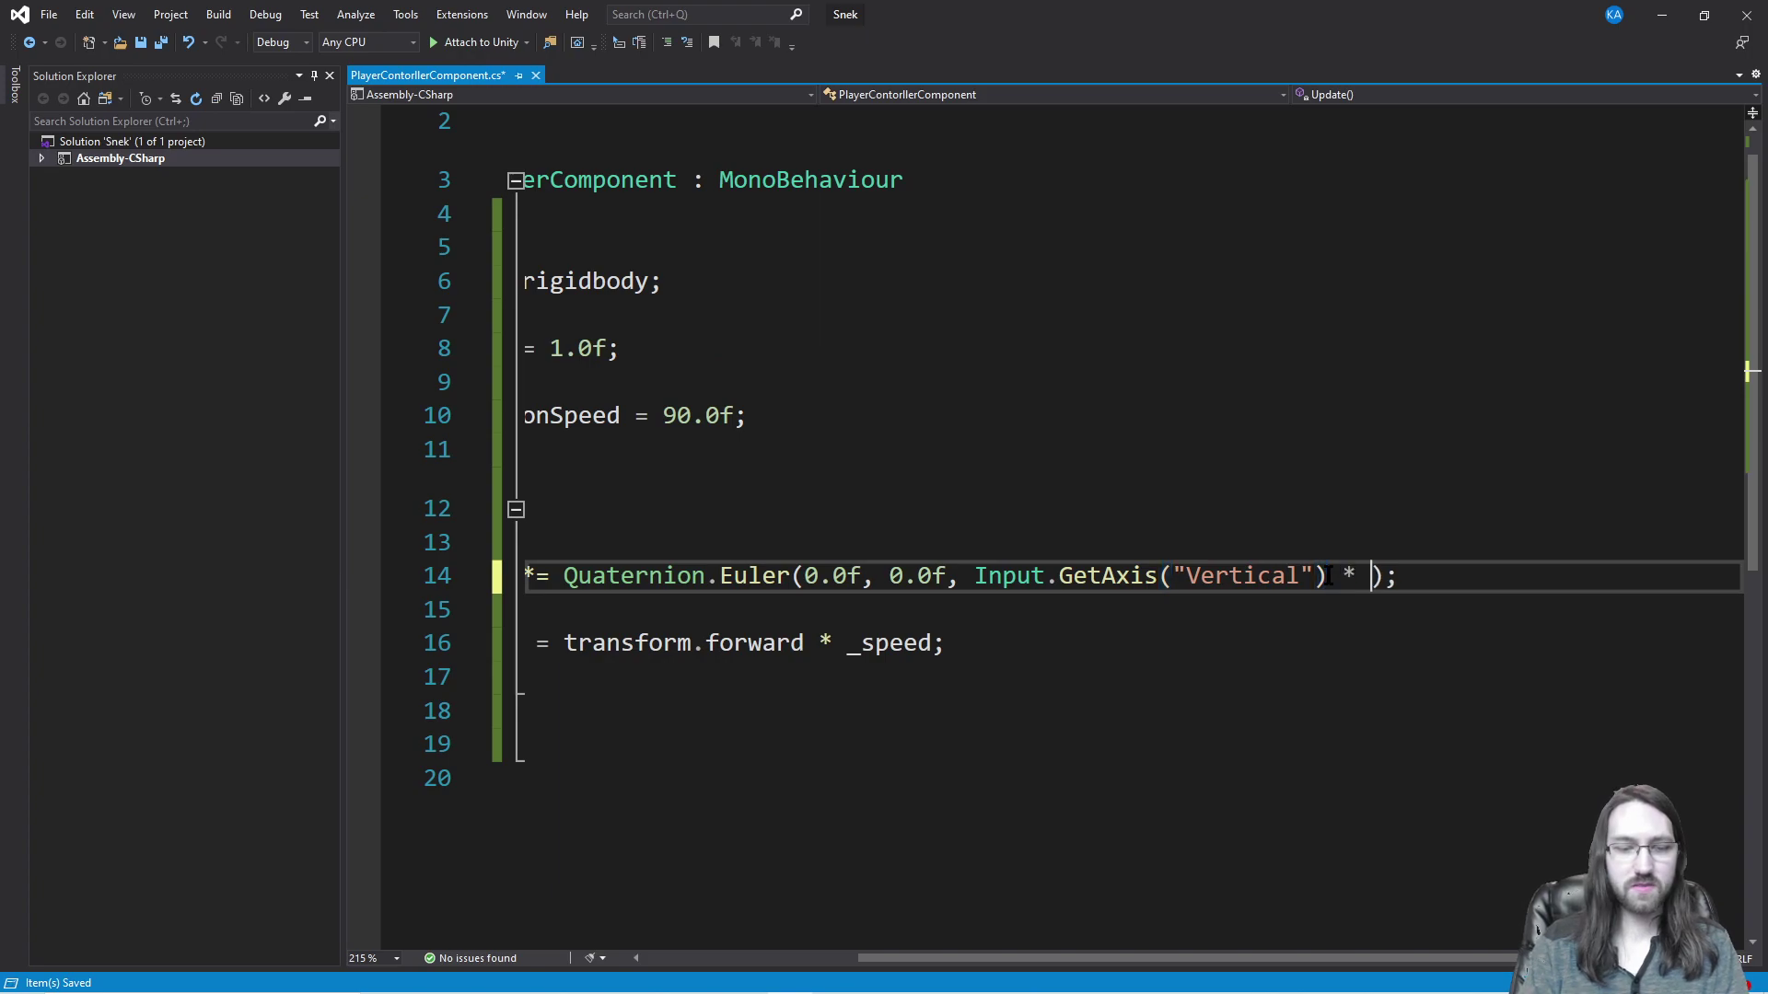
pyautogui.write('o')
pyautogui.press('Tab')
pyautogui.press('Down')
pyautogui.hotkey('ctrl', 'x')
pyautogui.press('Up')
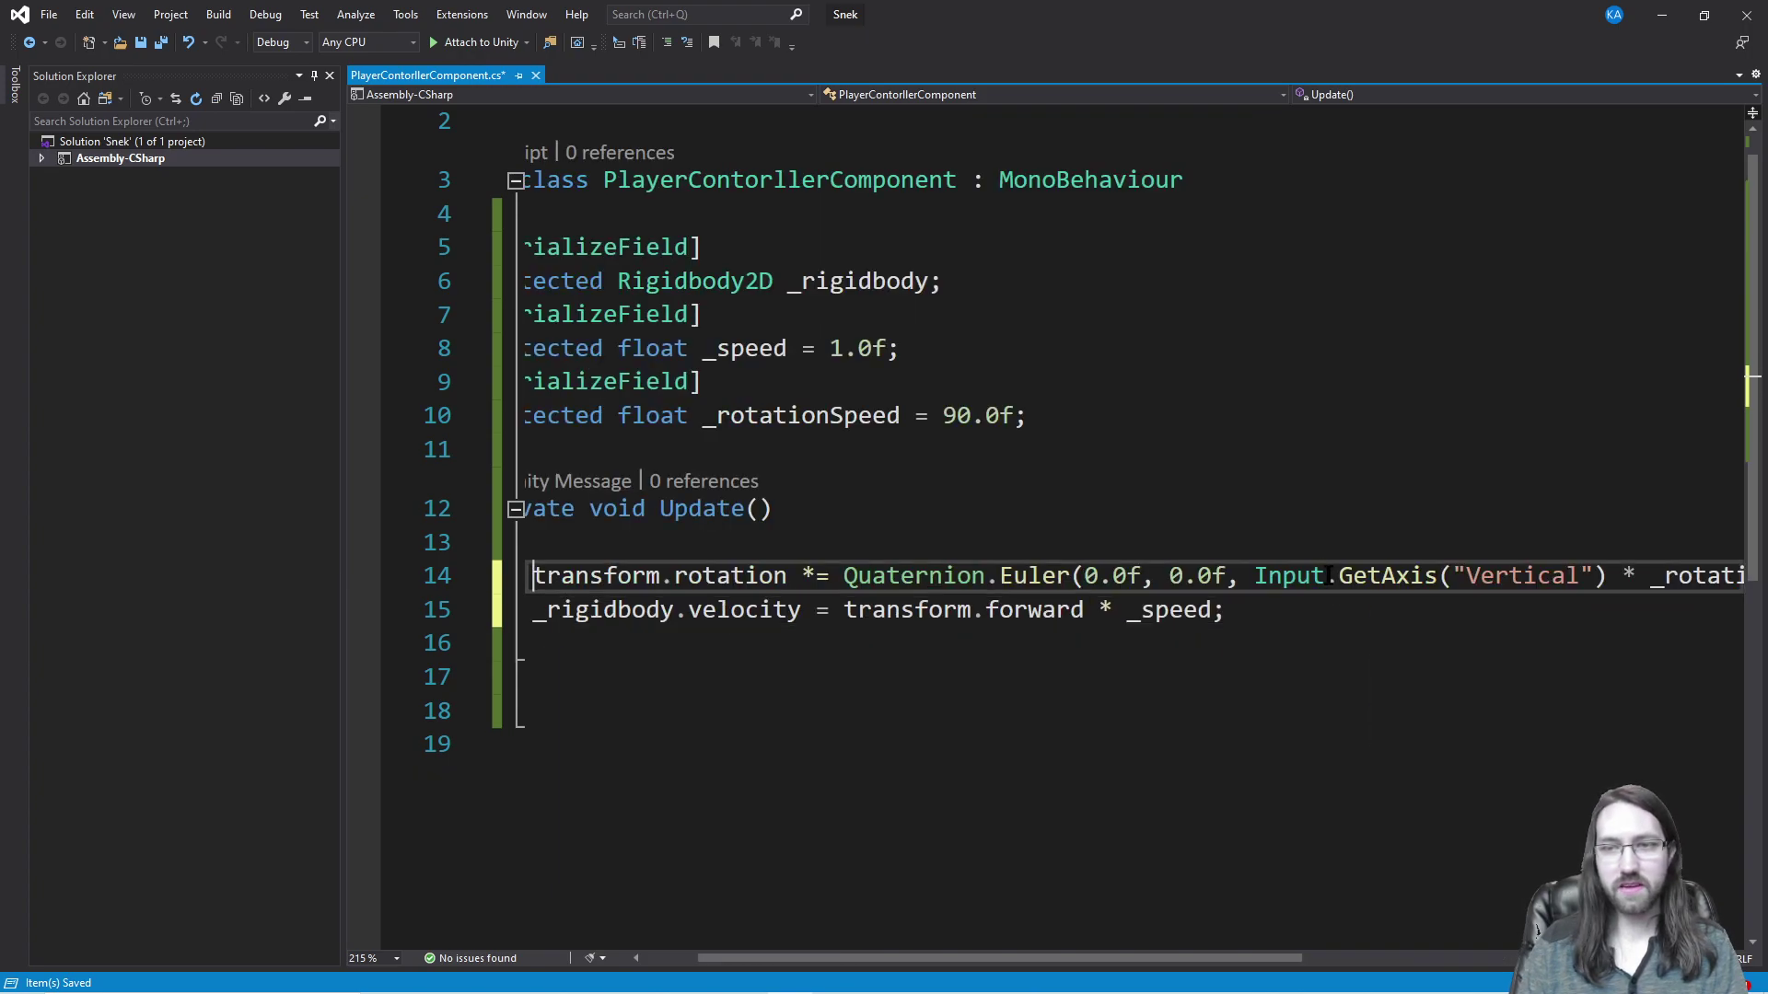
pyautogui.press('End')
pyautogui.click(1369, 577)
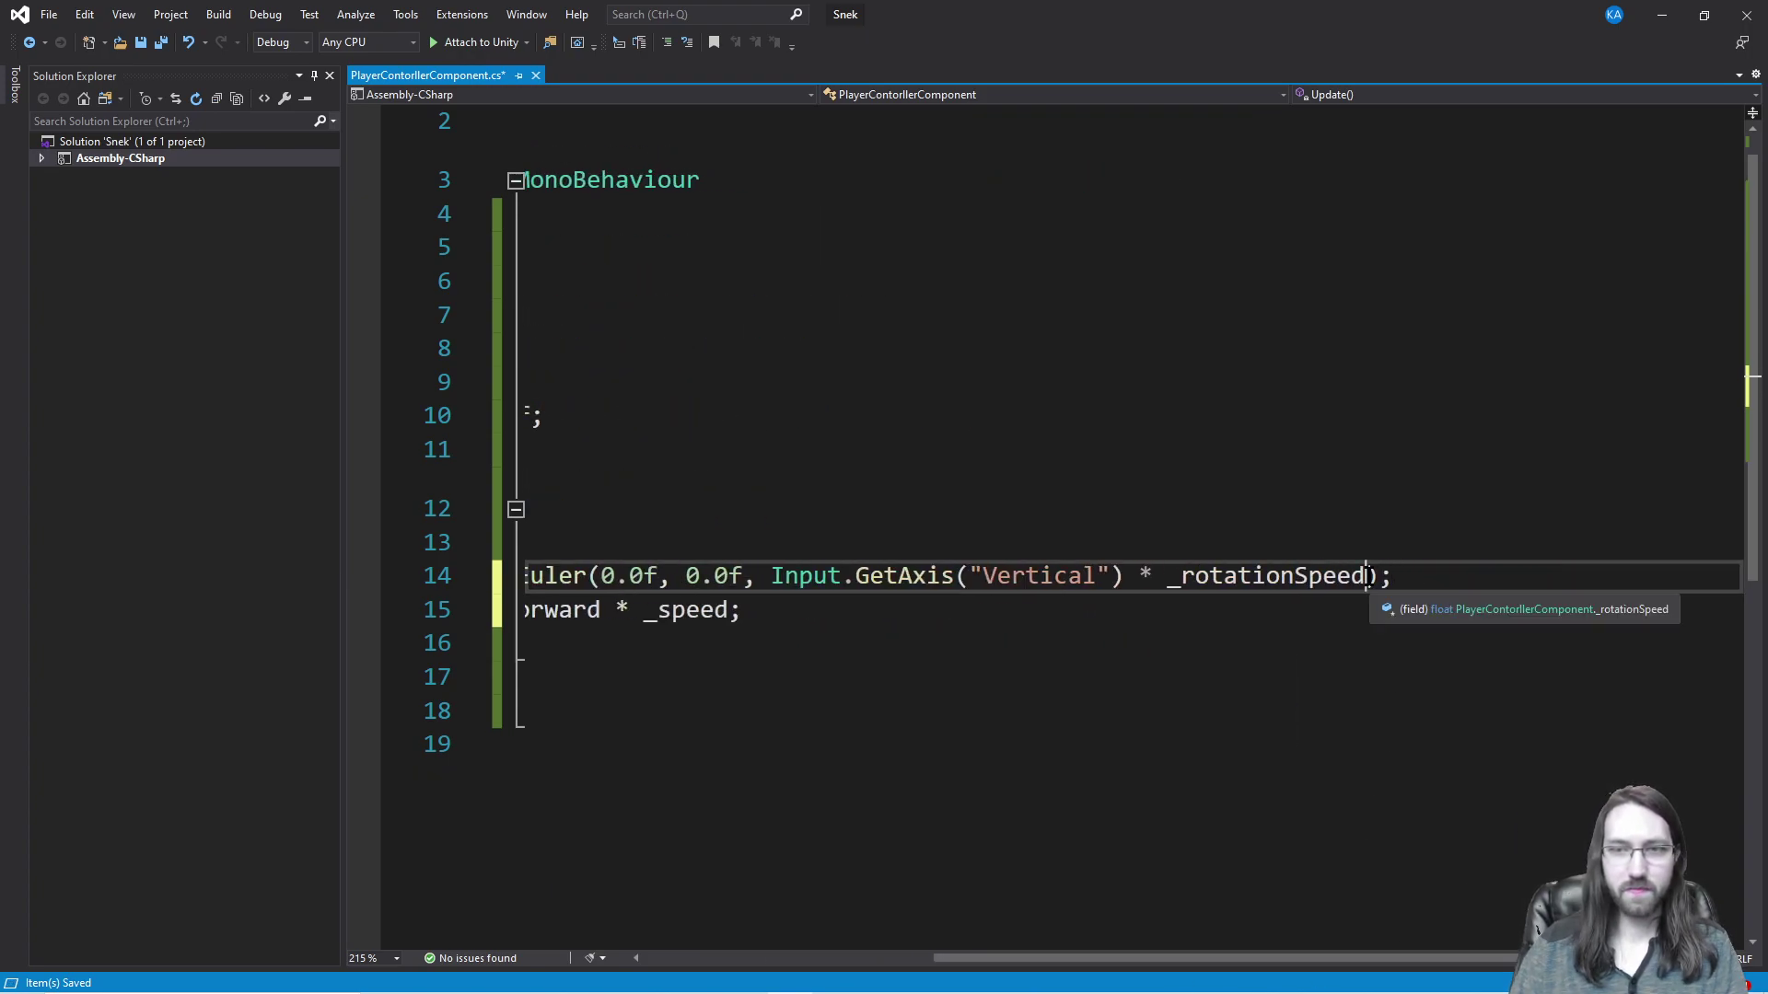
pyautogui.write('* Time.deltaTime')
pyautogui.hotkey('ctrl', 's')
pyautogui.hscroll(-5, 1203, 911)
pyautogui.click(1066, 415)
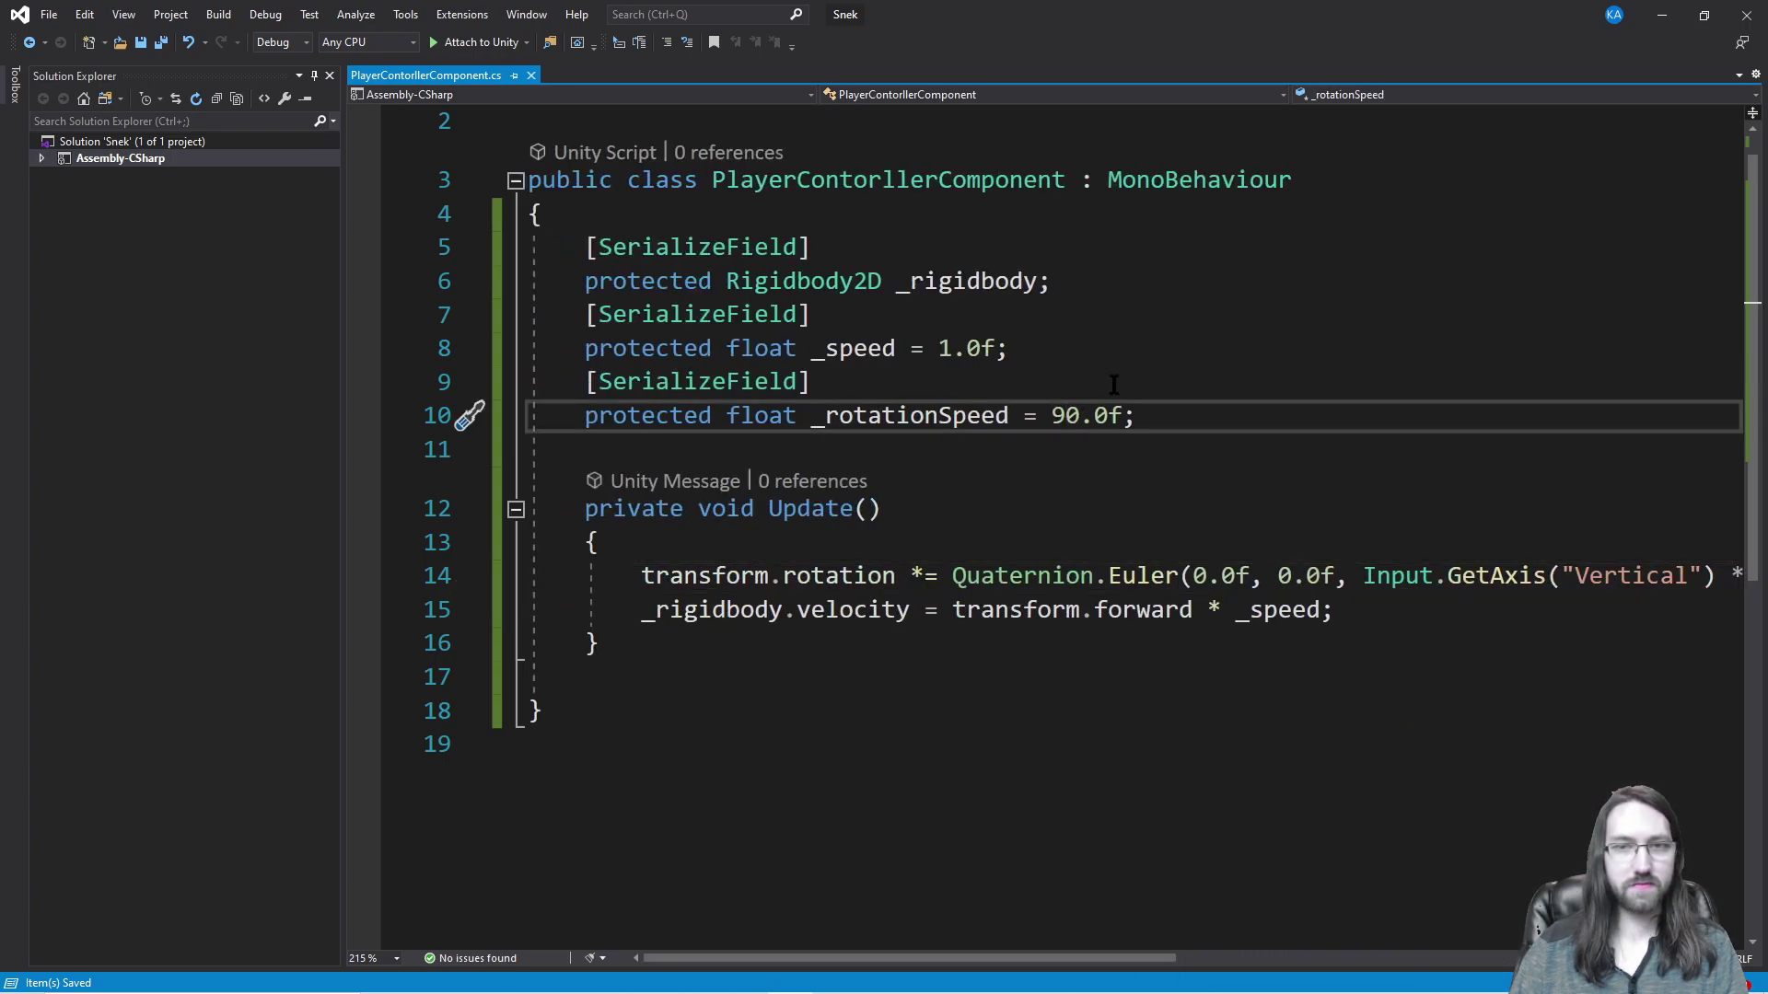
# Step: Rename the Square object to Head, widen the Inspector, and save the scene
pyautogui.click(1662, 14)
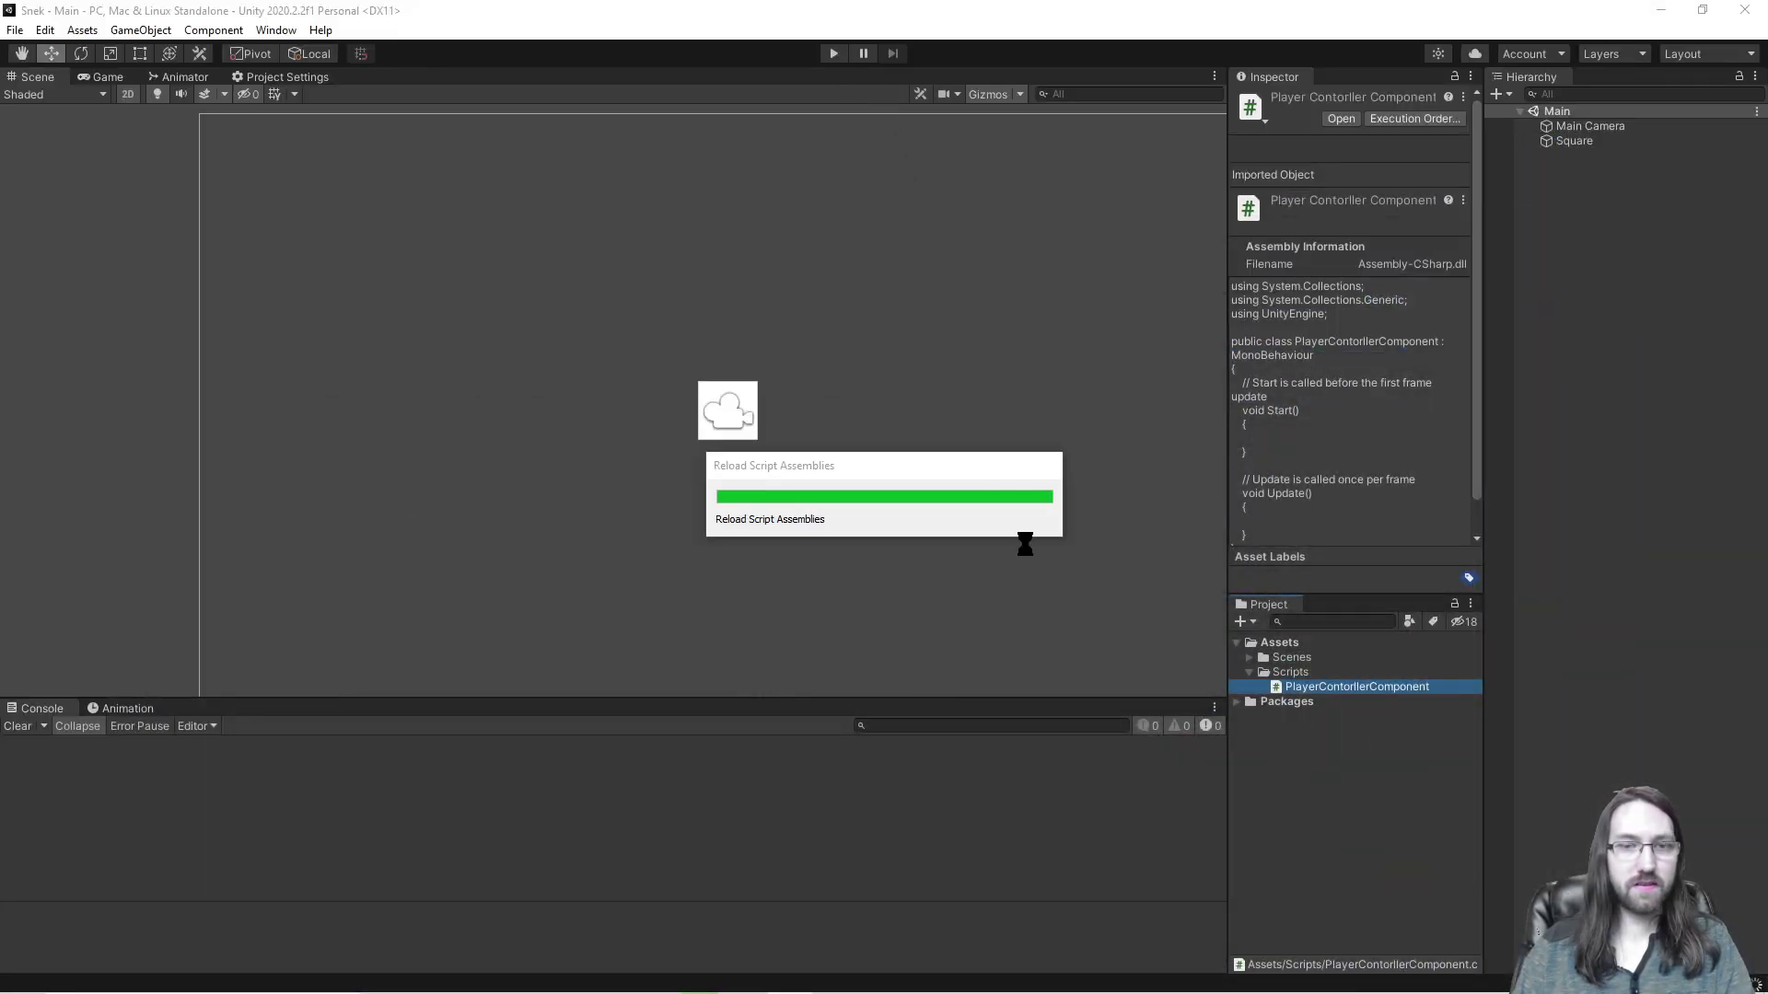
pyautogui.click(1576, 142)
pyautogui.click(1576, 141)
pyautogui.write('Head')
pyautogui.press('Return')
pyautogui.click(1219, 313)
pyautogui.moveTo(1228, 322); pyautogui.dragTo(1192, 322)
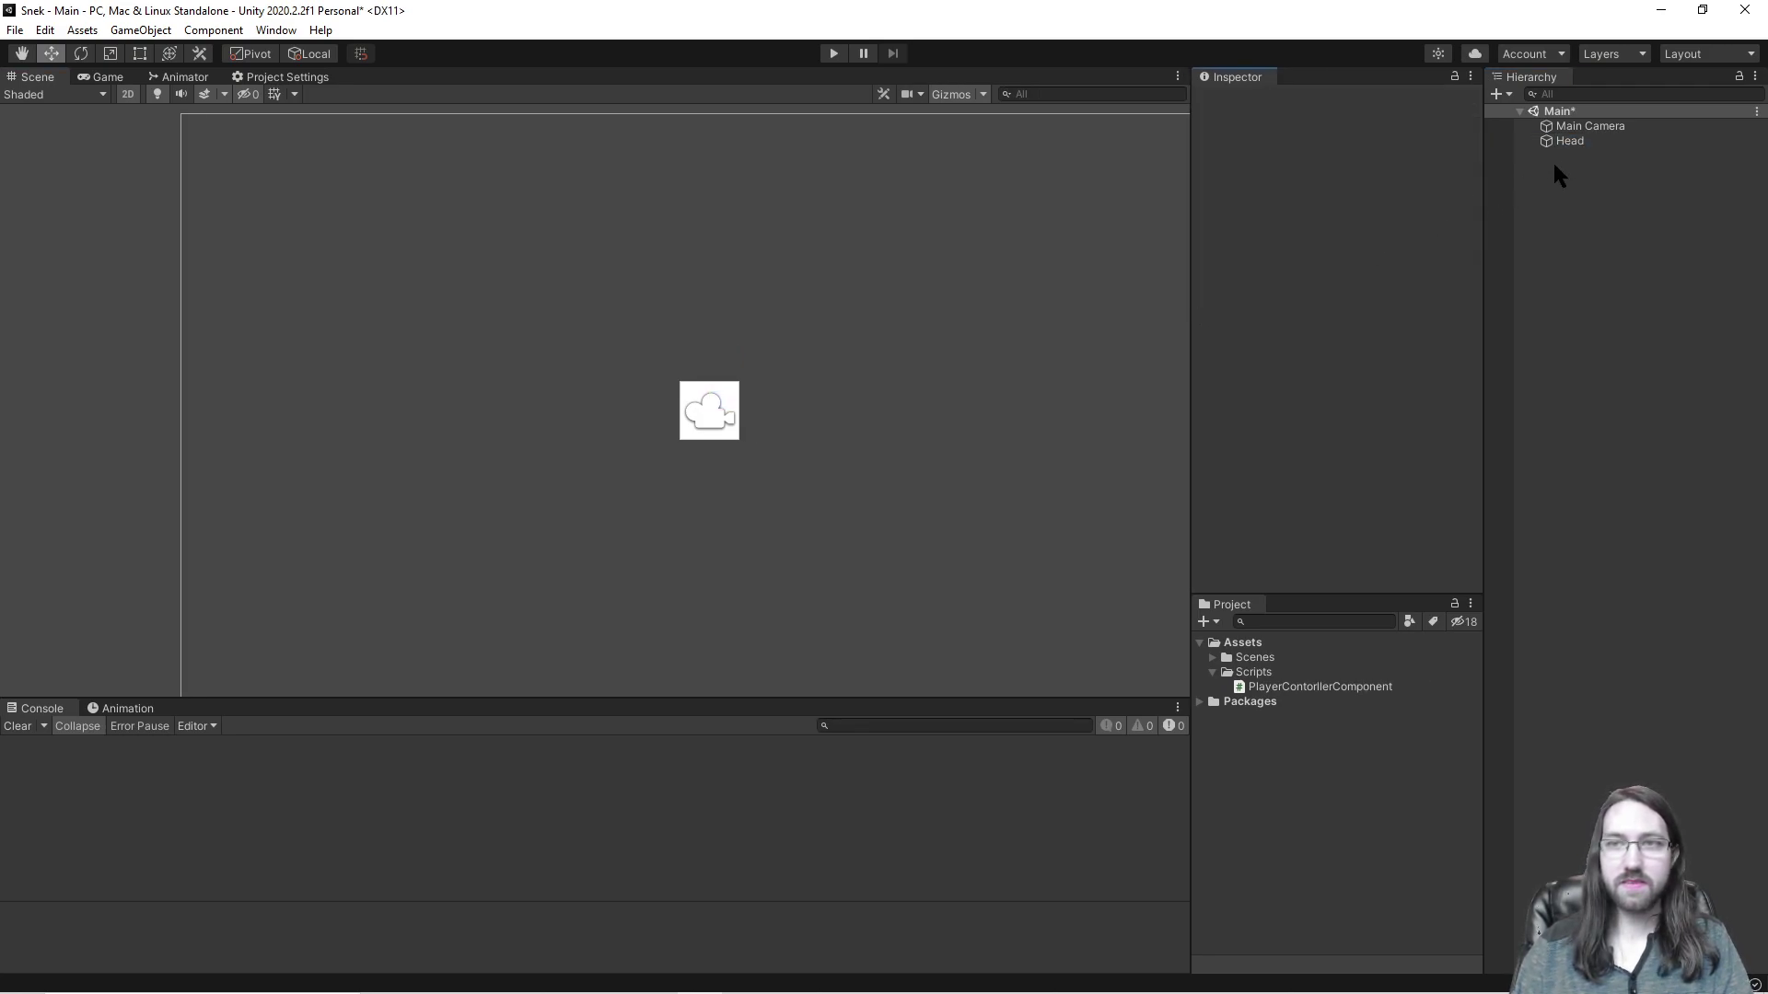
pyautogui.click(1570, 140)
pyautogui.hotkey('ctrl', 's')
# Step: Add the Player Contorller Component to Head, undoing an accidental 3D Rigidbody
pyautogui.click(1340, 519)
pyautogui.write('player')
pyautogui.press('Return')
pyautogui.scroll(-1, 1336, 512)
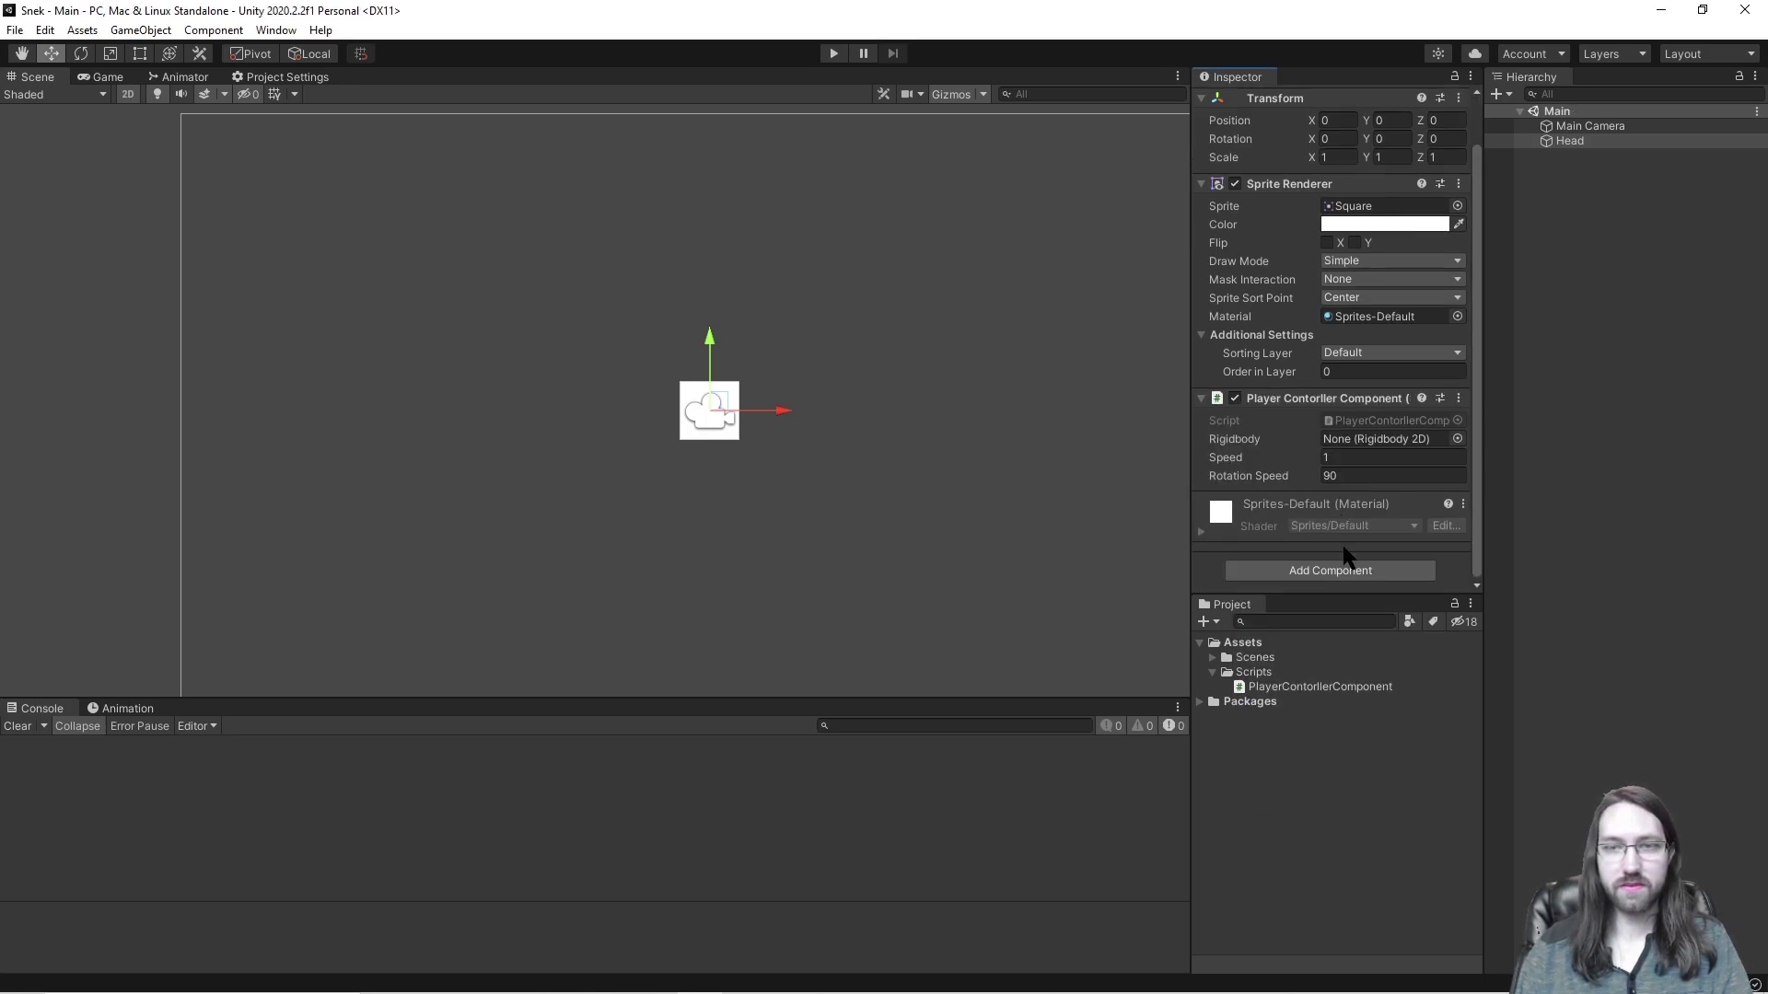
pyautogui.click(1350, 571)
pyautogui.write('rig')
pyautogui.press('Return')
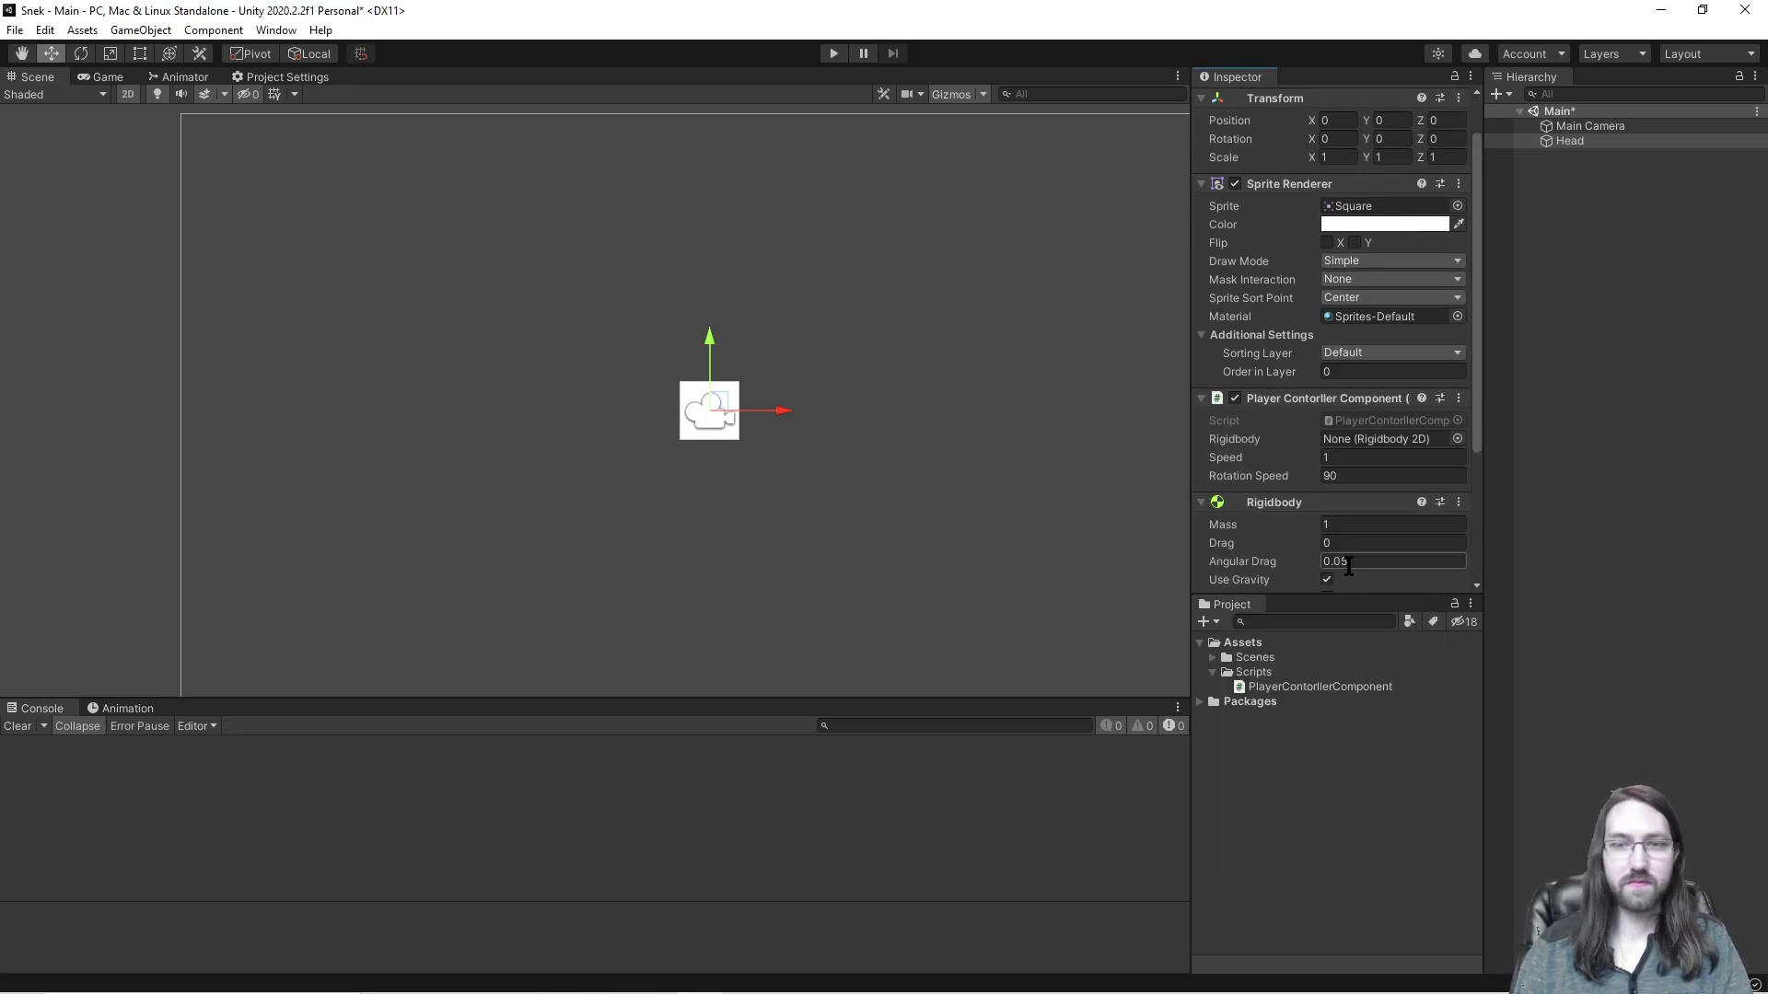
pyautogui.hotkey('ctrl', 'z')
# Step: Add a Rigidbody 2D to Head and start the game
pyautogui.scroll(-1, 1359, 565)
pyautogui.click(1348, 571)
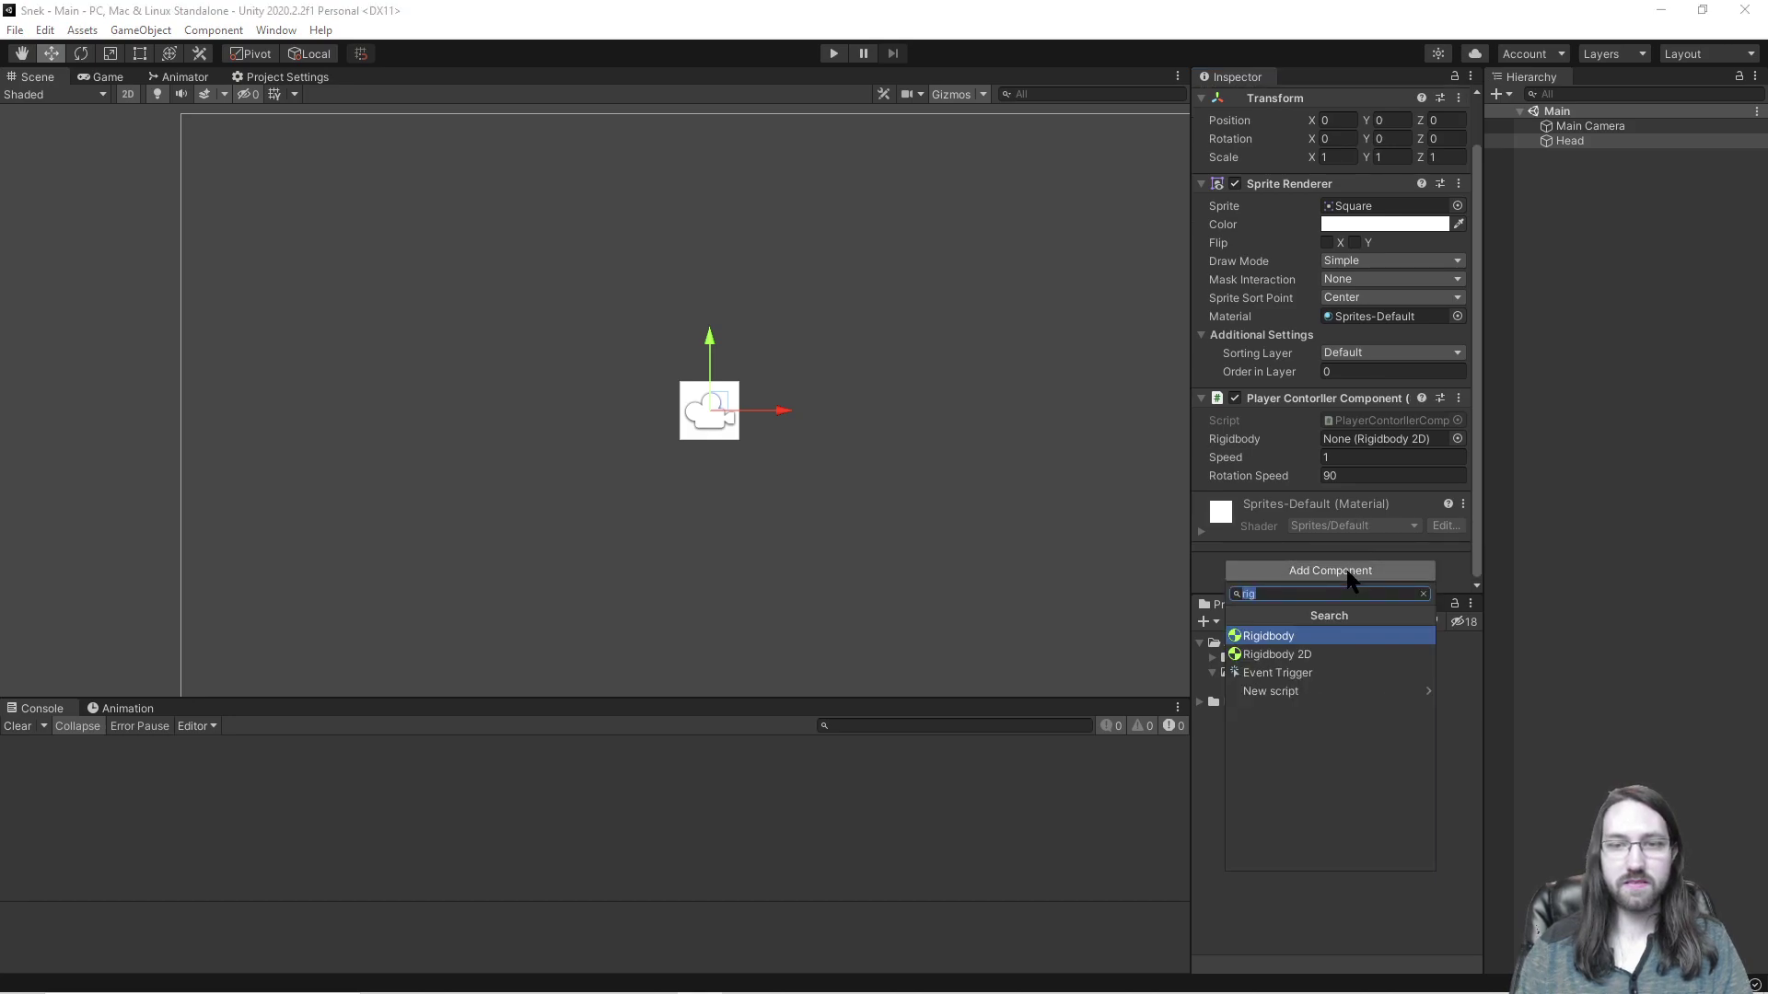
pyautogui.write('ro')
pyautogui.press('BackSpace')
pyautogui.press('BackSpace')
pyautogui.write('rig')
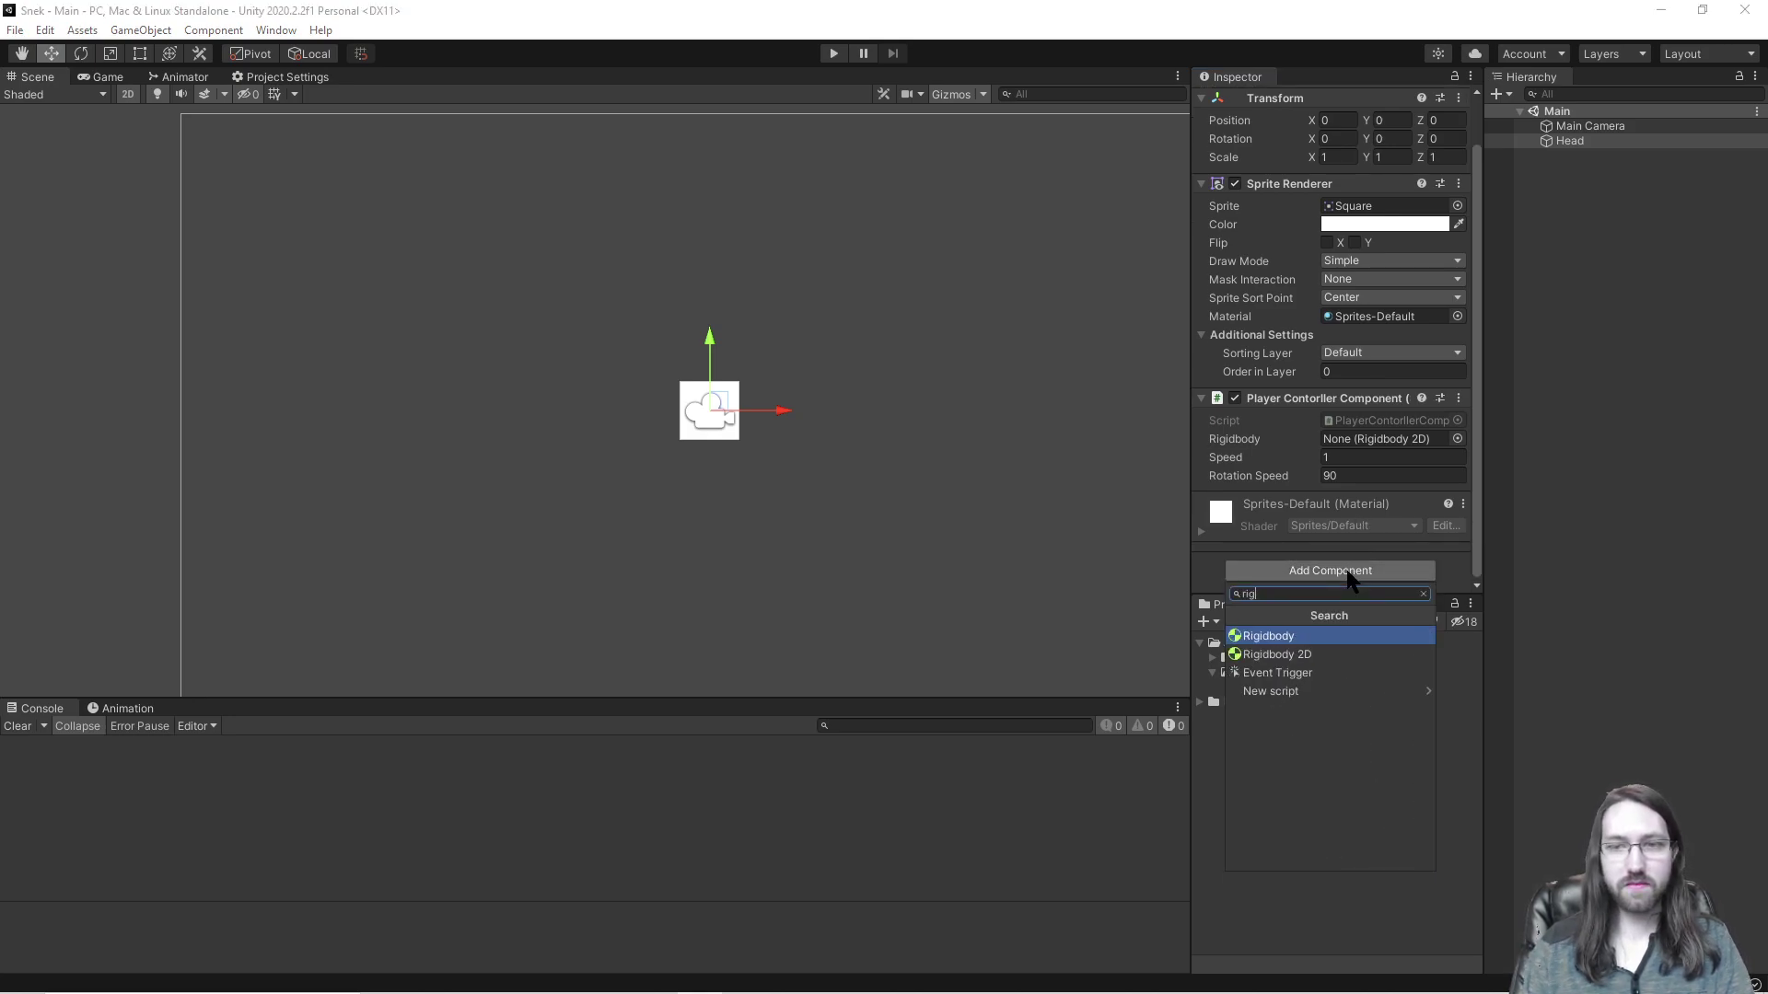
pyautogui.press('Return')
pyautogui.scroll(-5, 1346, 569)
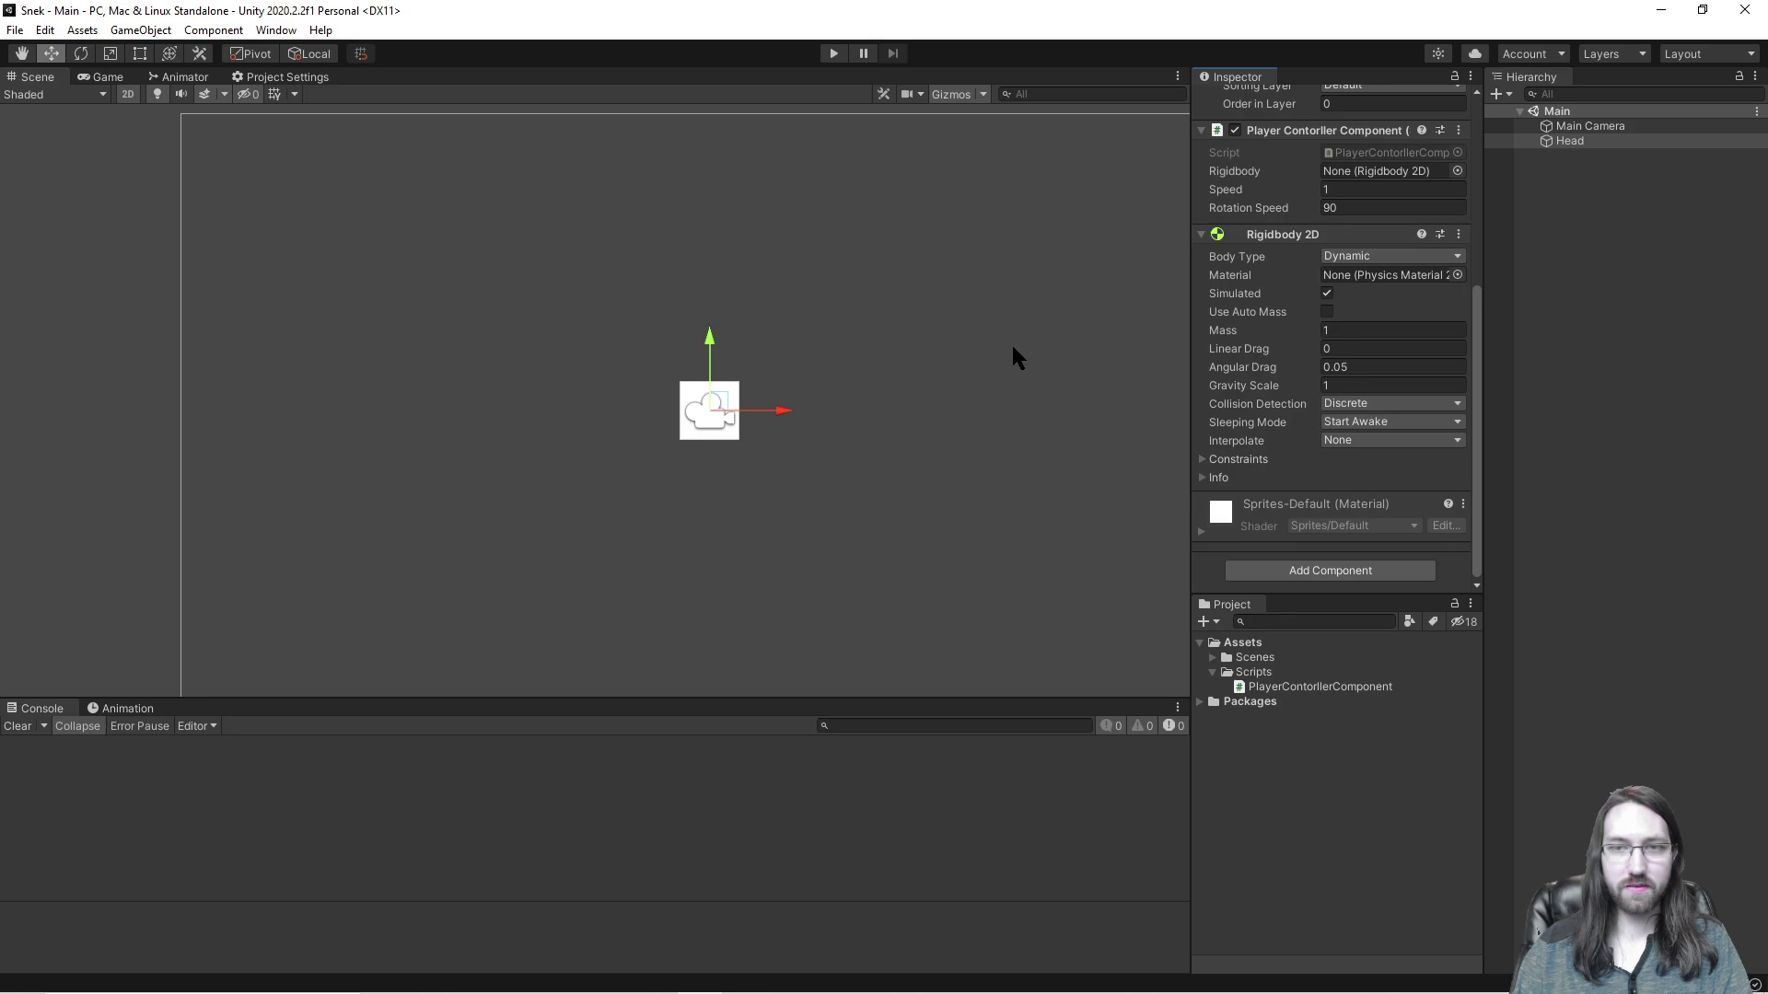
pyautogui.click(833, 53)
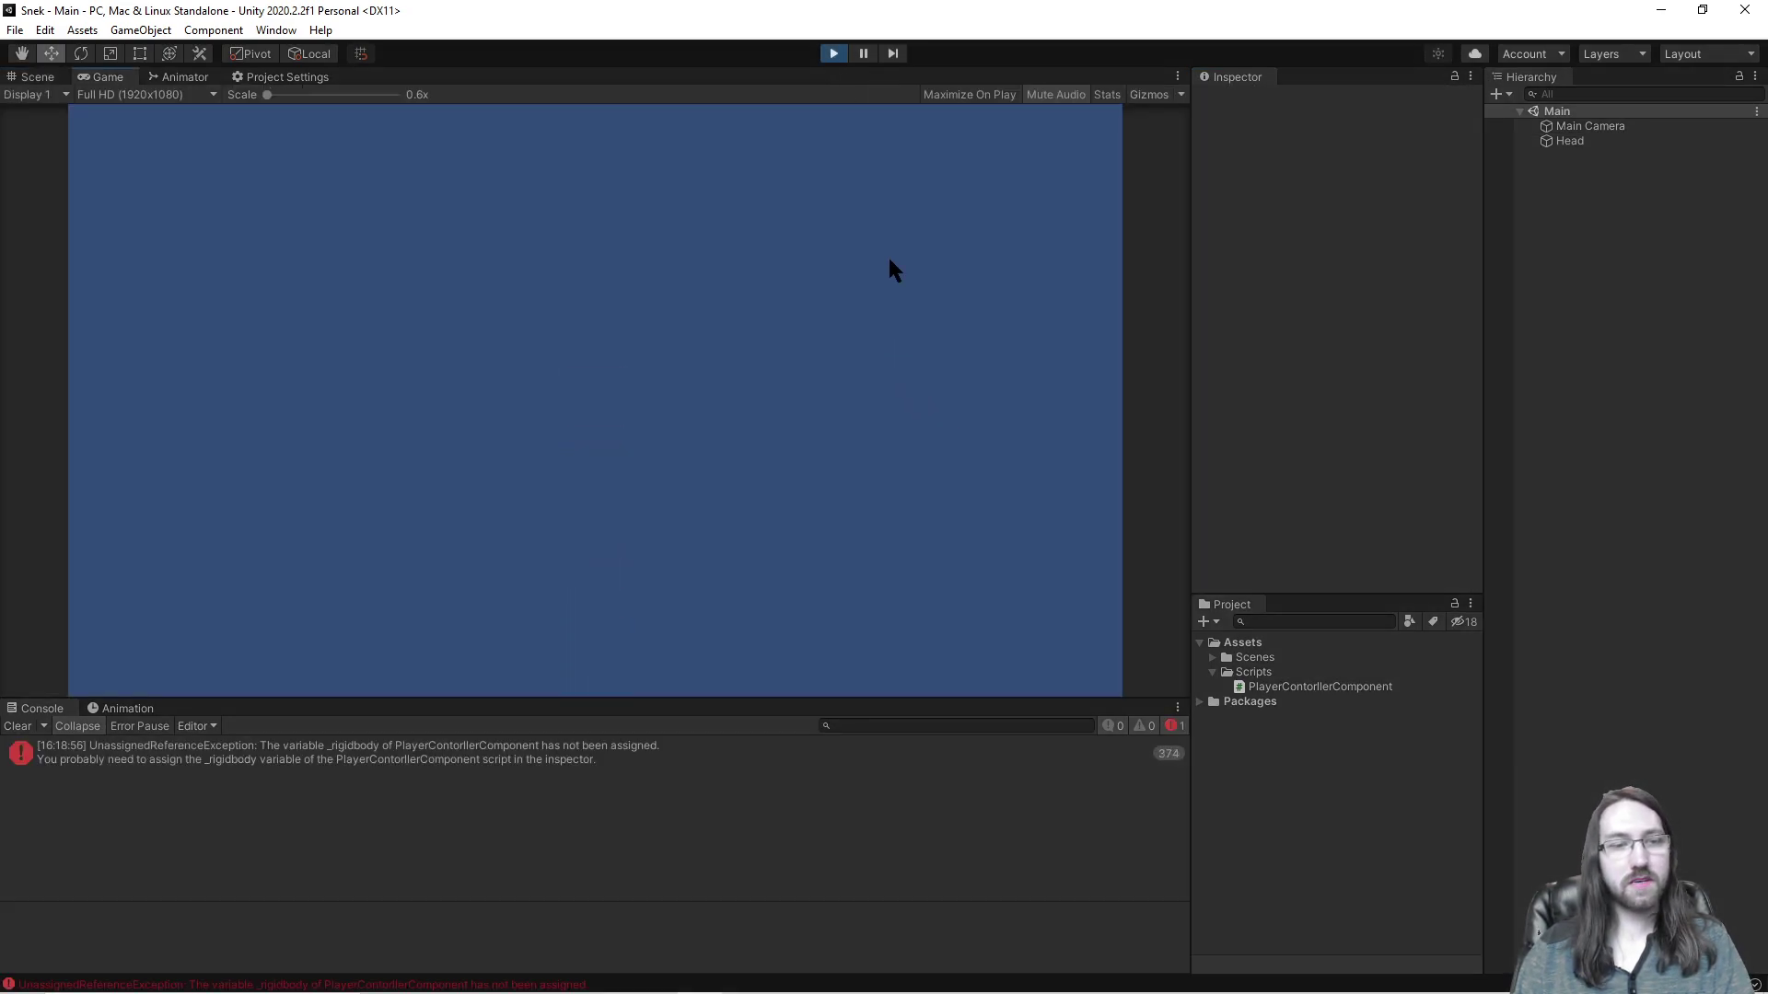
# Step: Stop play, clear the Console errors, and assign Head's Rigidbody 2D to the controller's Rigidbody field
pyautogui.click(834, 53)
pyautogui.click(1569, 141)
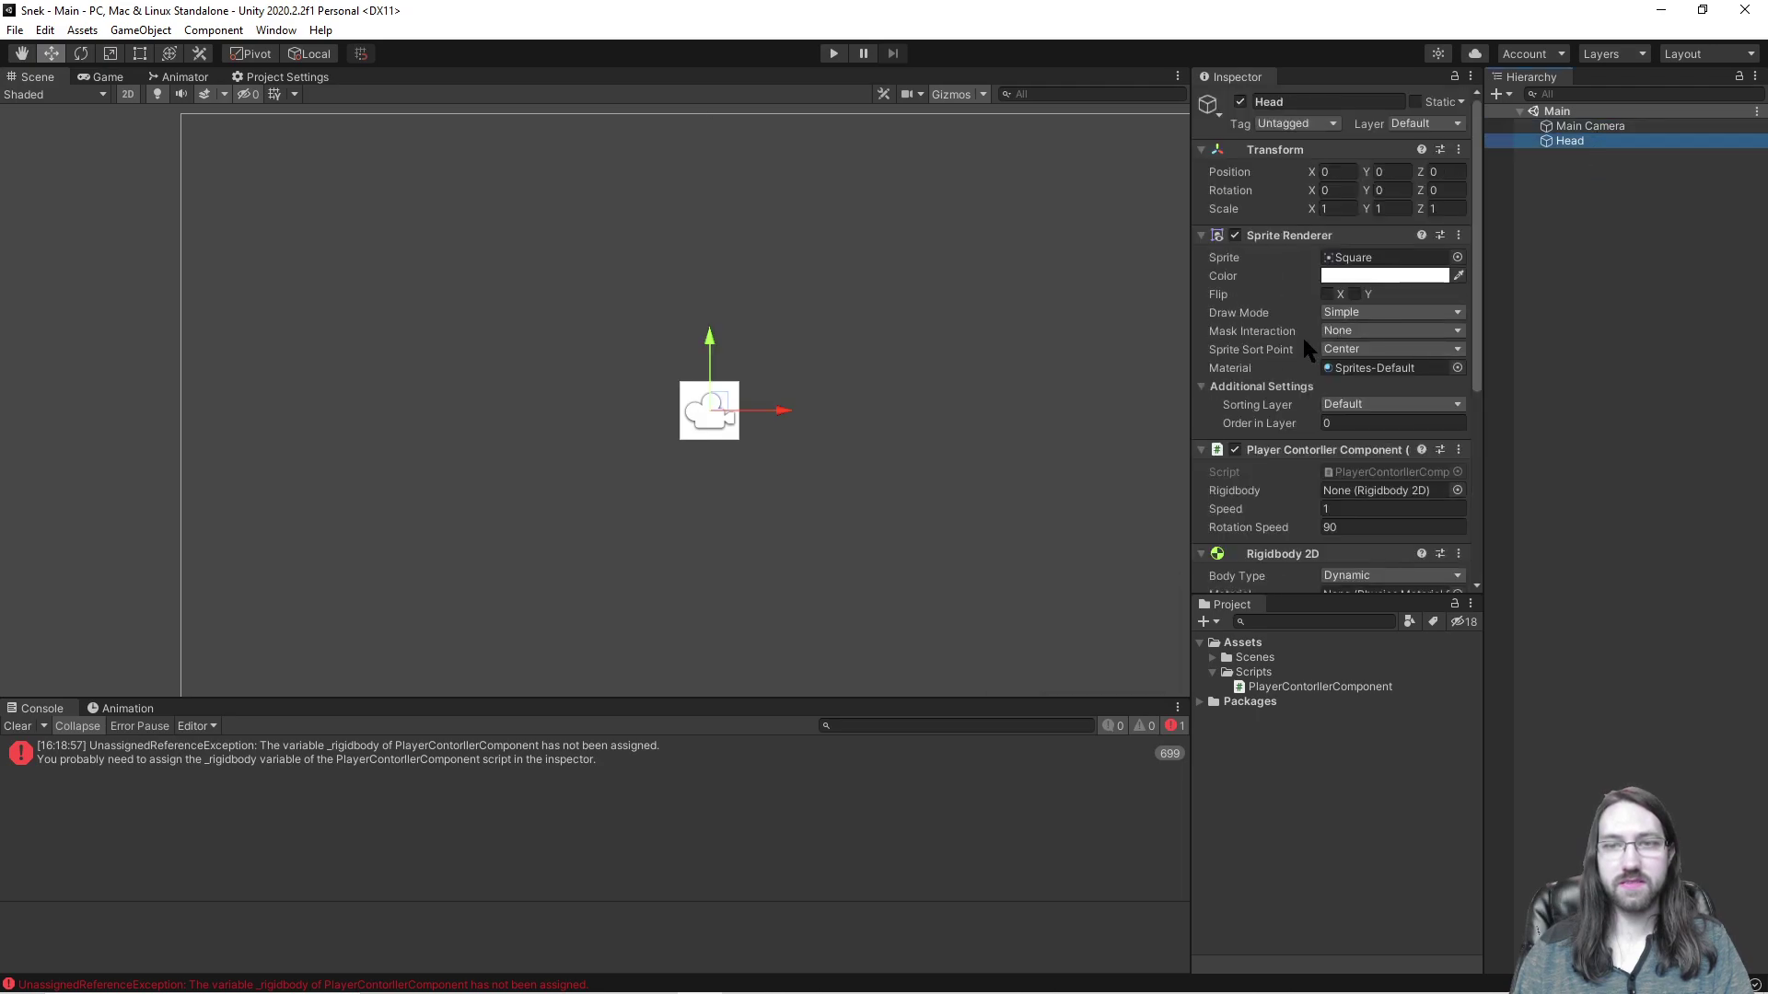
pyautogui.click(17, 727)
pyautogui.scroll(-5, 1436, 454)
pyautogui.scroll(5, 1392, 370)
pyautogui.moveTo(1570, 141)
pyautogui.mouseDown()
pyautogui.moveTo(1369, 486)
pyautogui.moveTo(1556, 111)
pyautogui.mouseUp()
pyautogui.scroll(-6, 1436, 396)
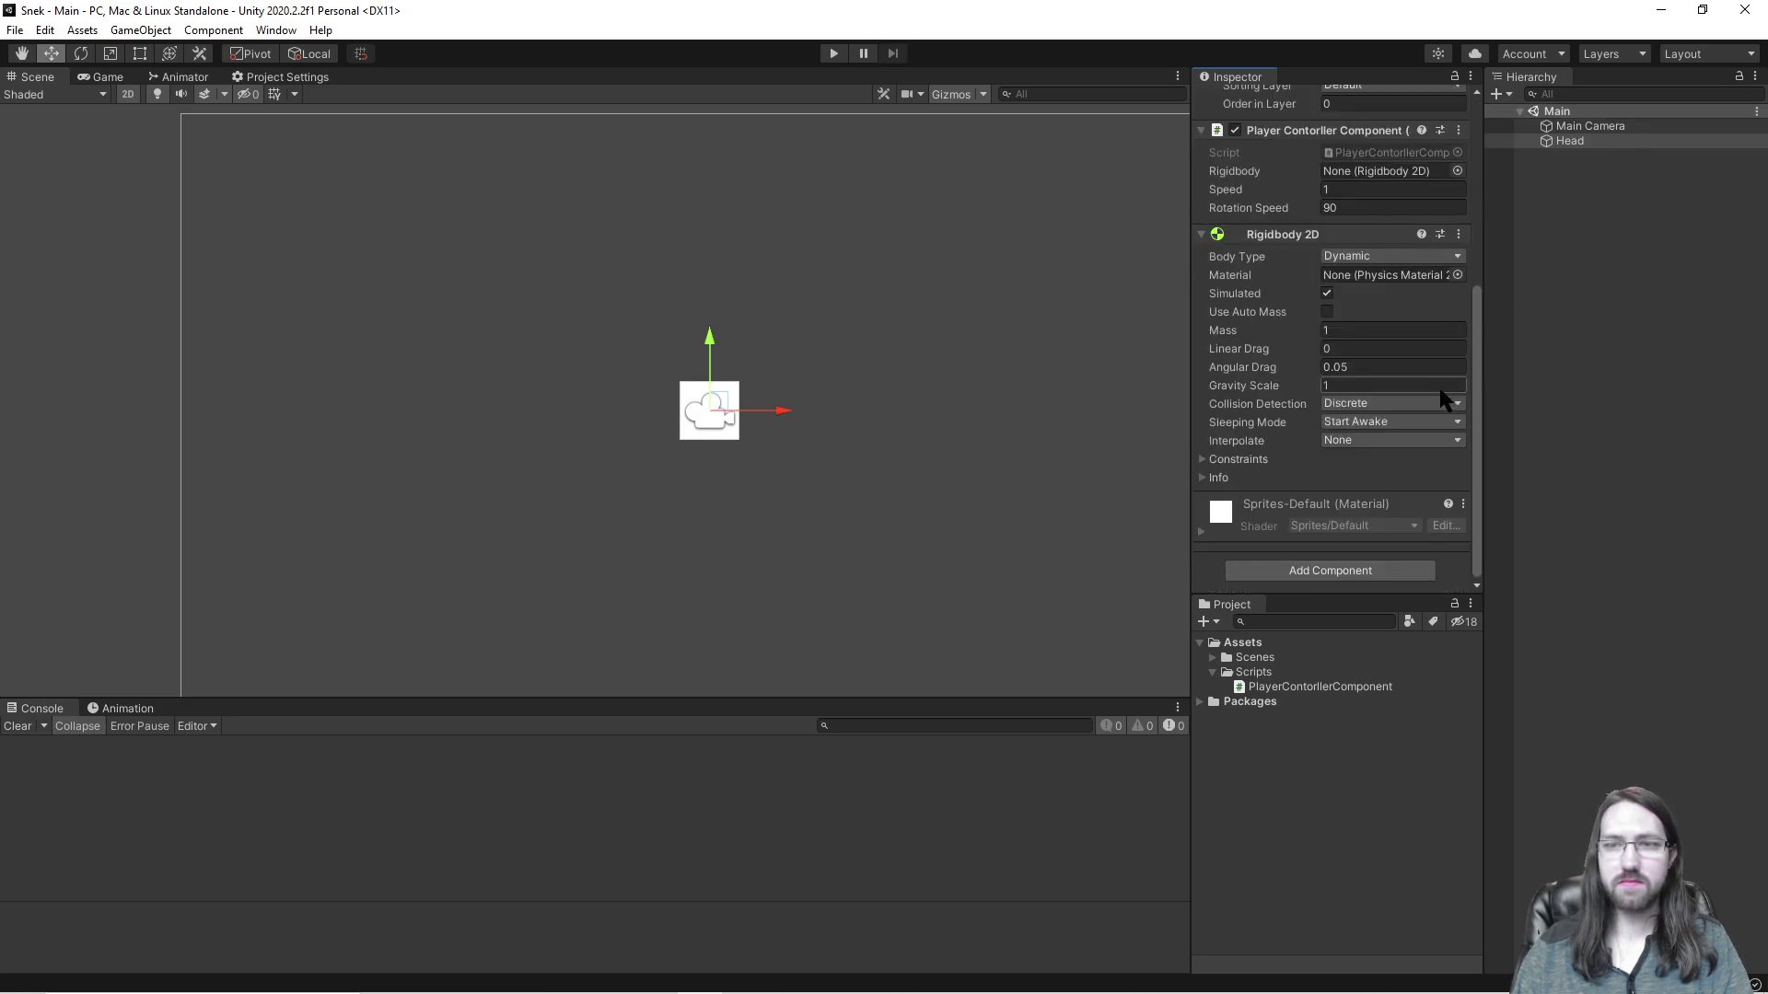
pyautogui.scroll(3, 1436, 395)
pyautogui.moveTo(1324, 405); pyautogui.dragTo(1370, 333)
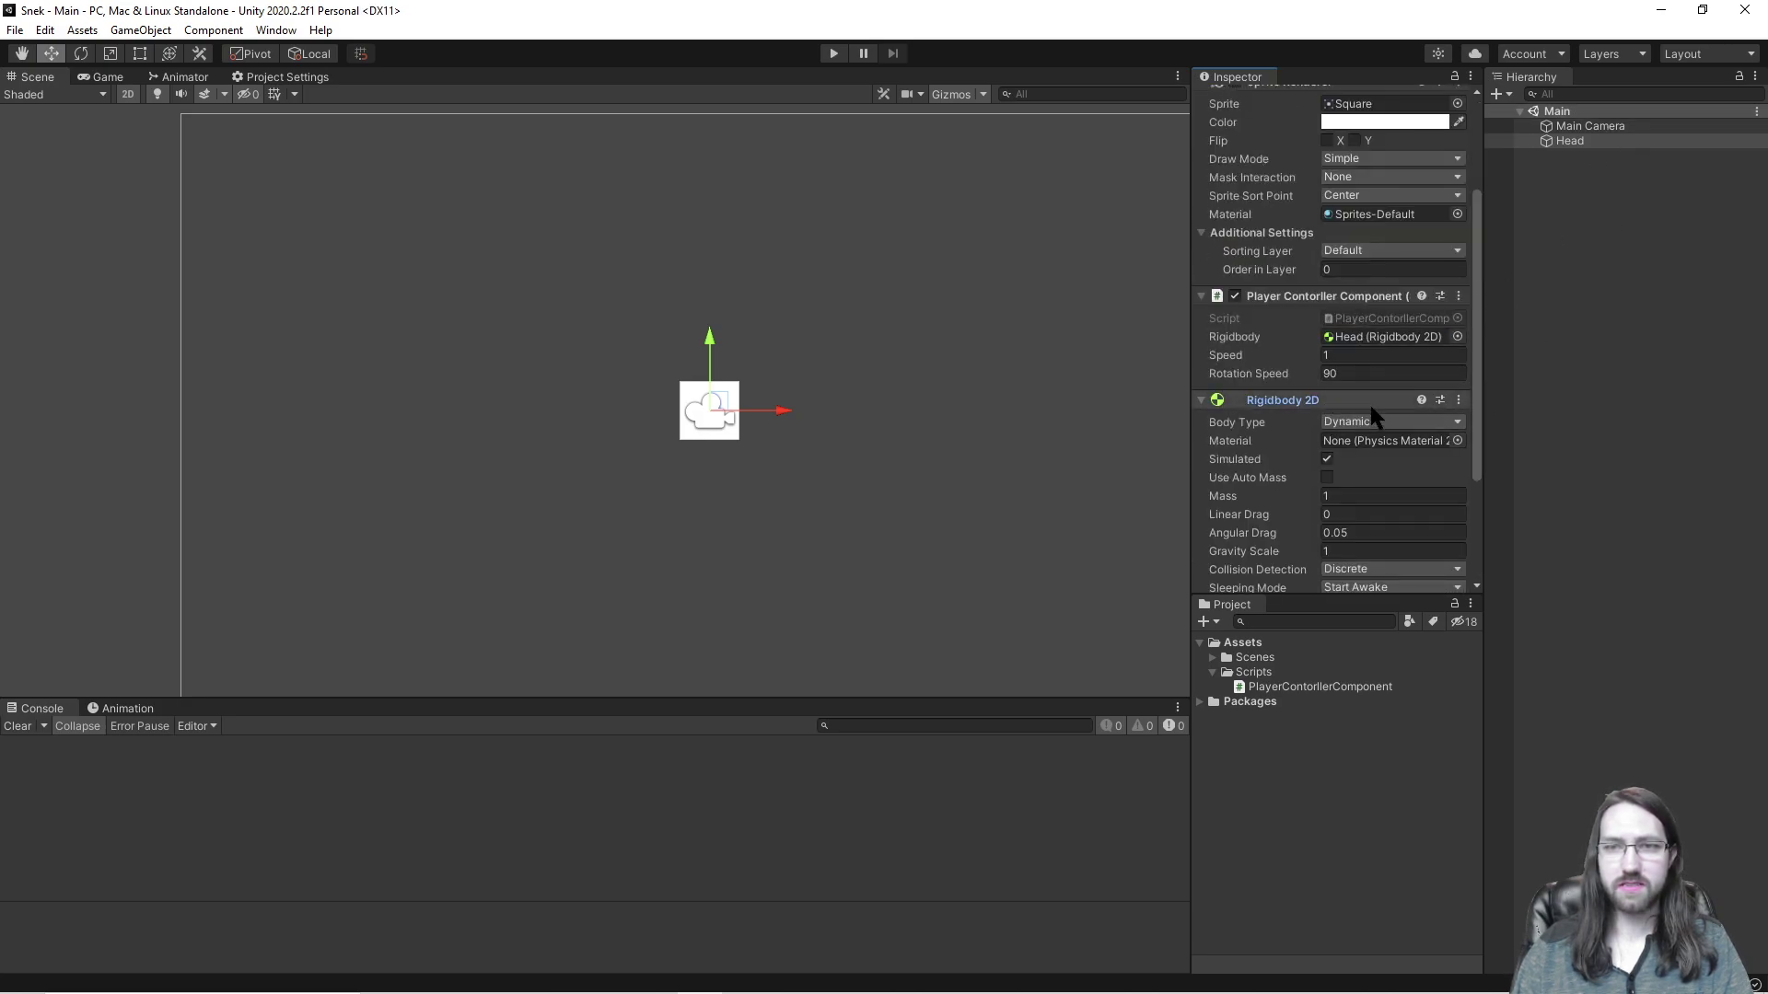
# Step: Check Head's Gravity Scale, then play-test the square and stop
pyautogui.click(1343, 551)
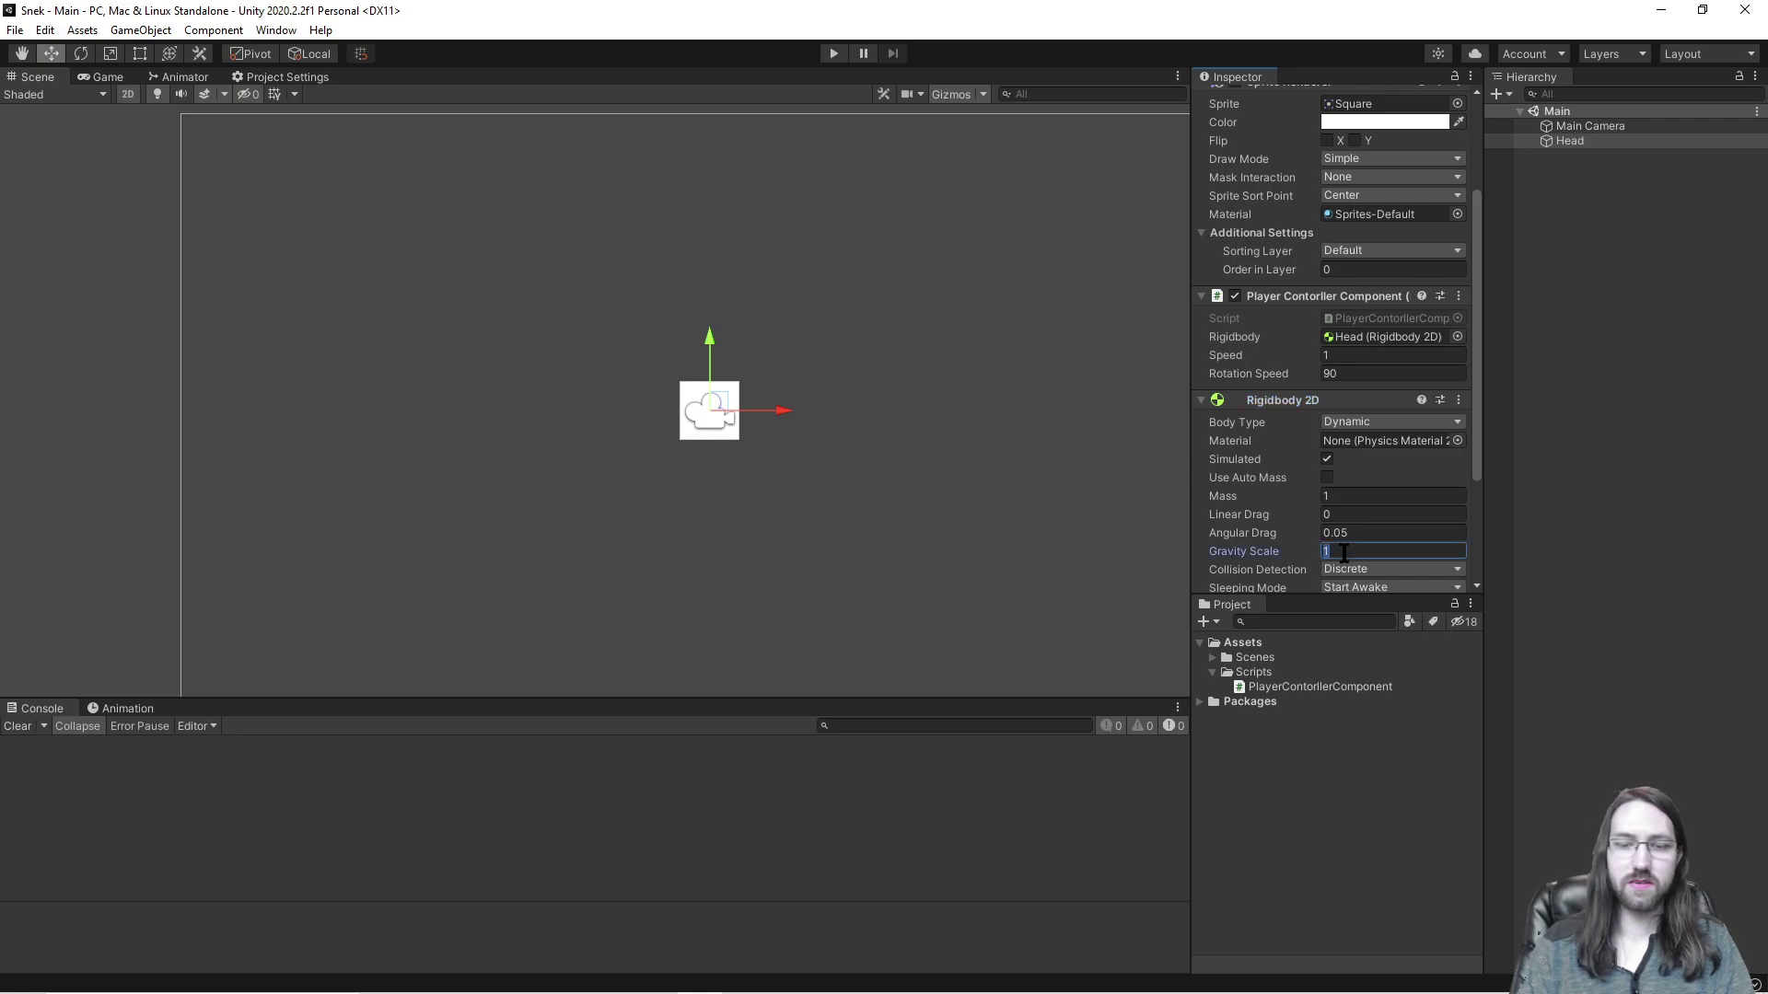
pyautogui.click(968, 310)
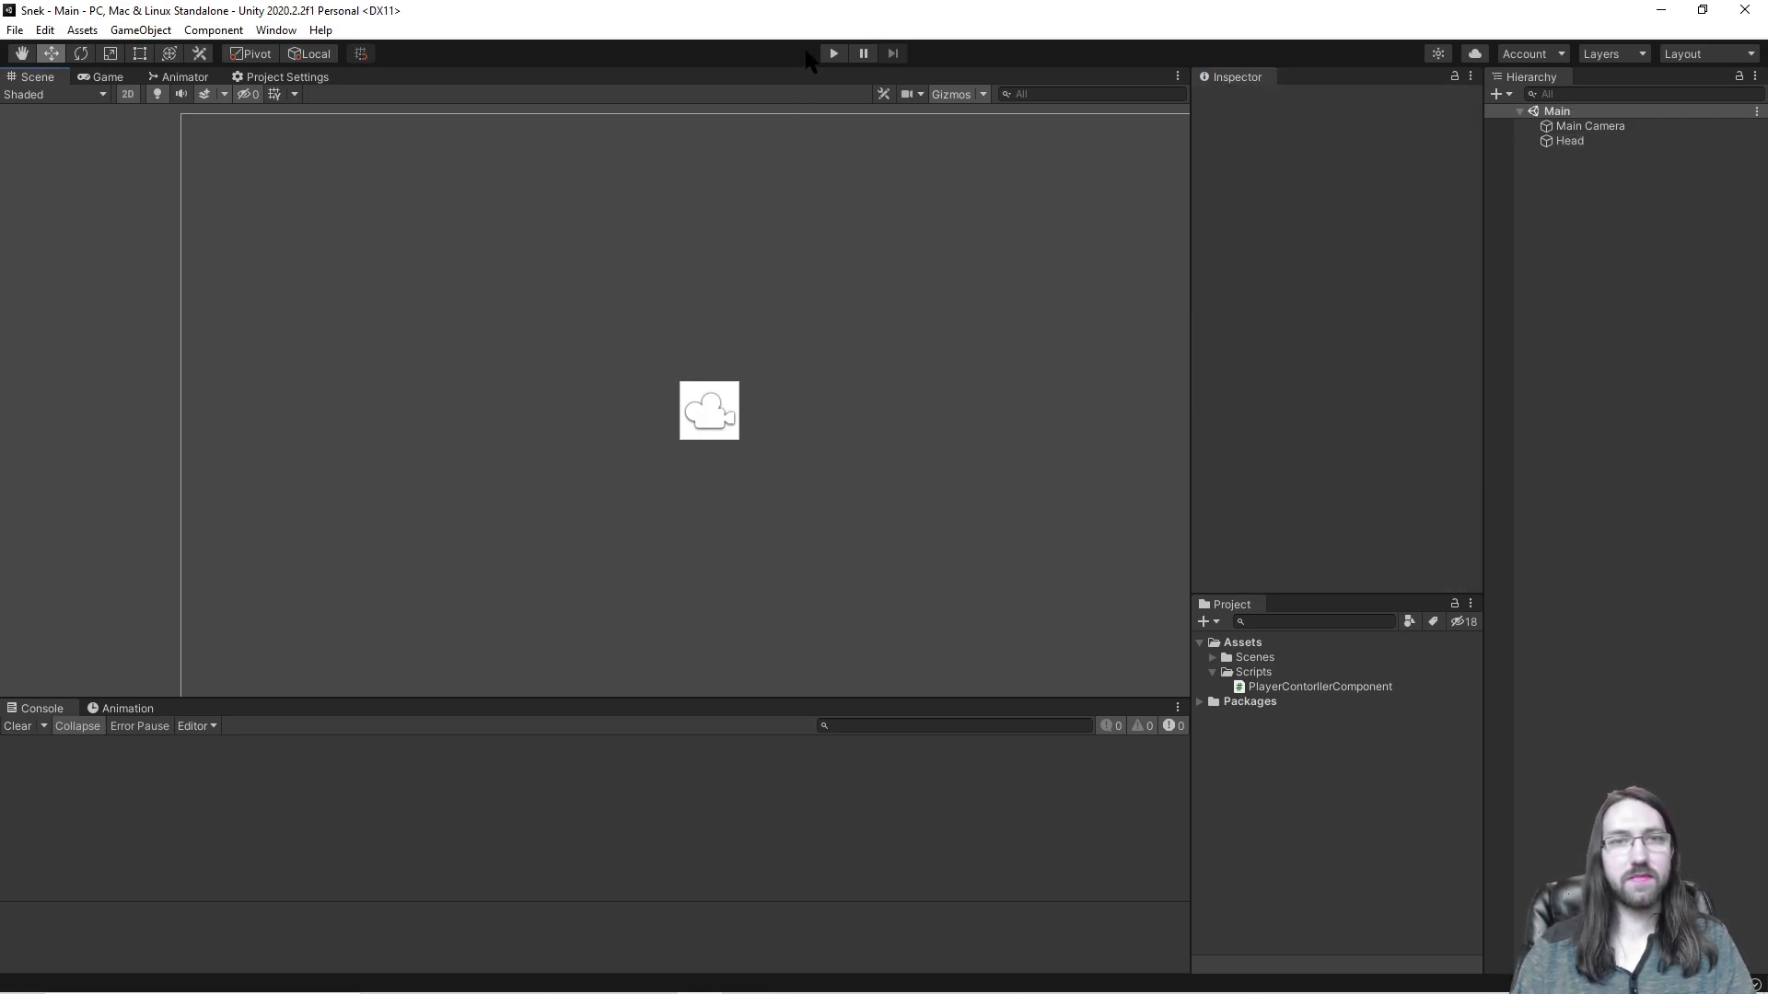
pyautogui.click(833, 54)
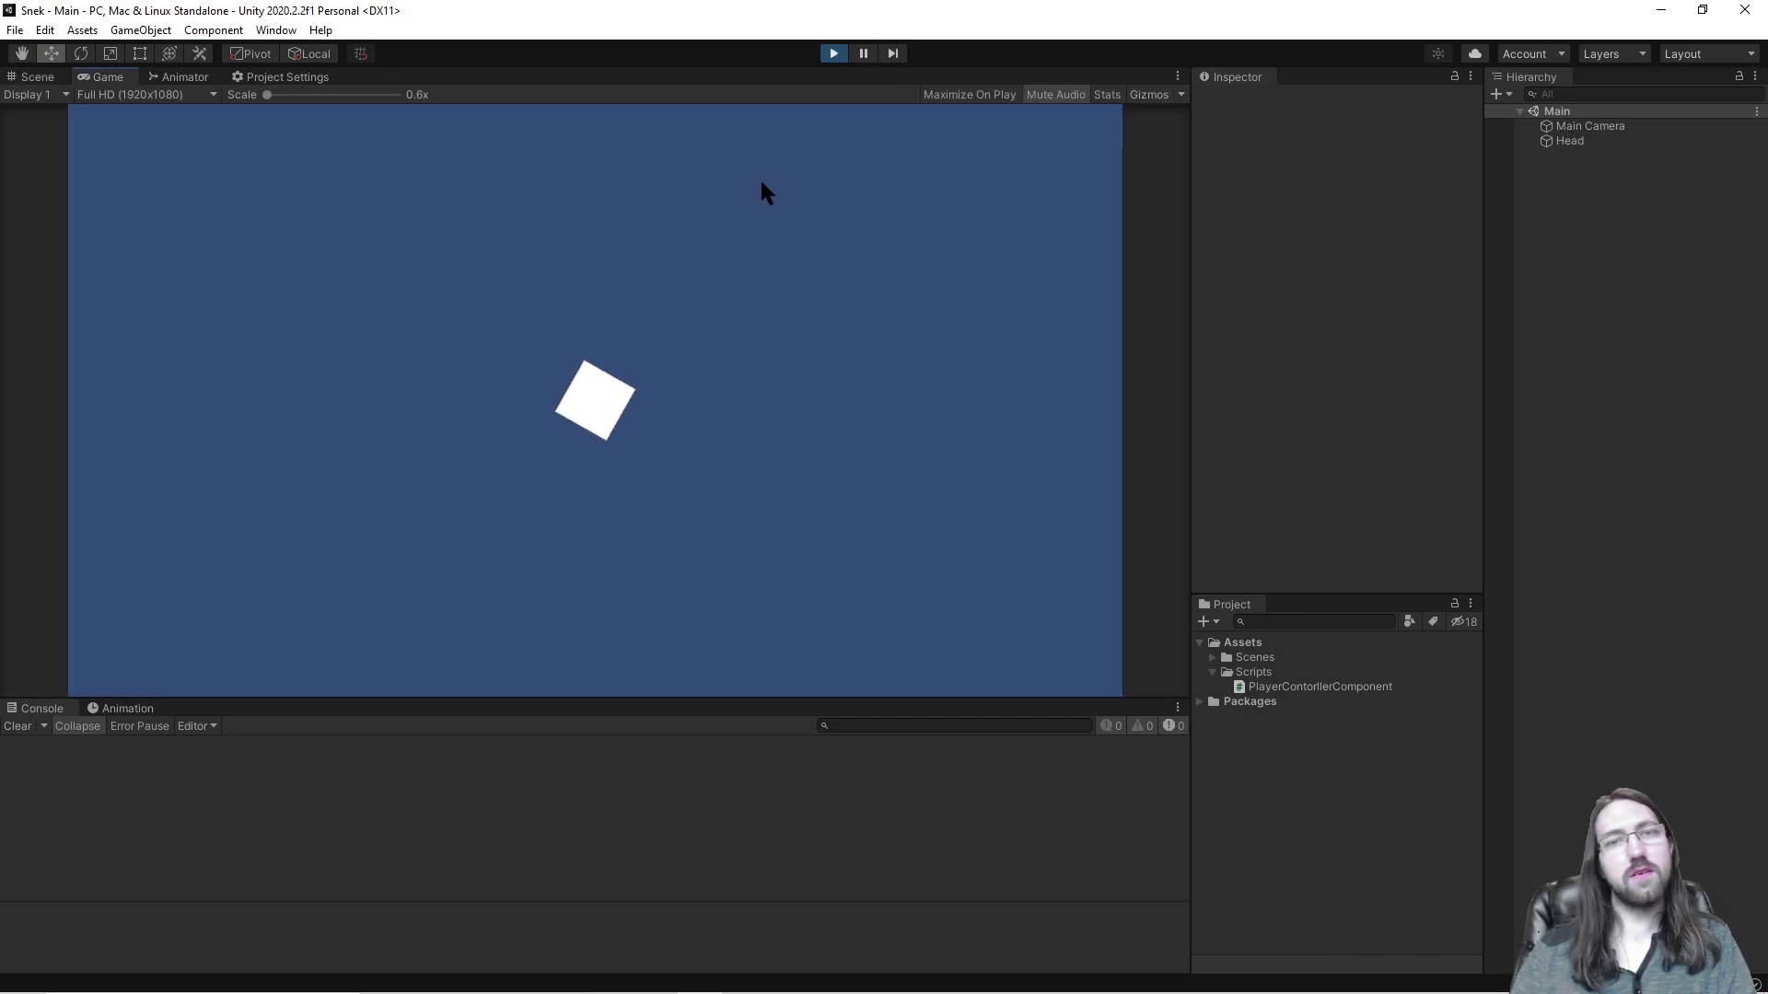
pyautogui.click(833, 53)
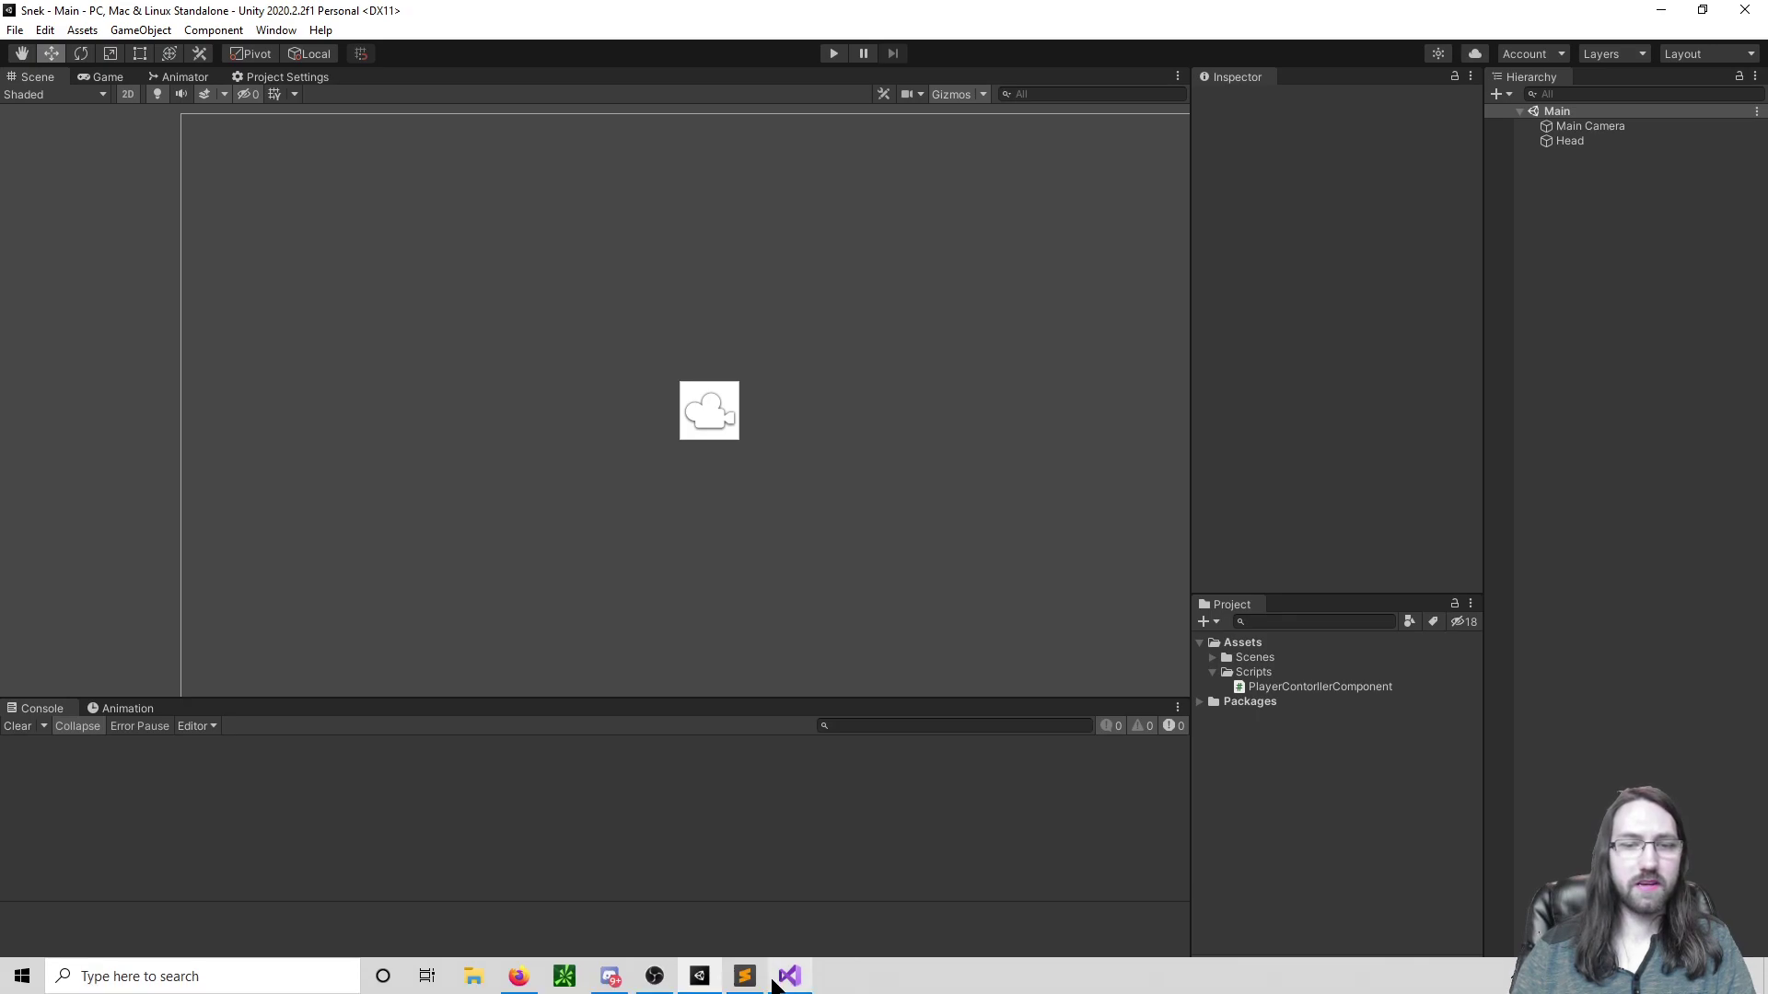
# Step: Change transform.forward to transform.up on line 15, save, and play-test in Unity
pyautogui.click(789, 976)
pyautogui.click(1320, 609)
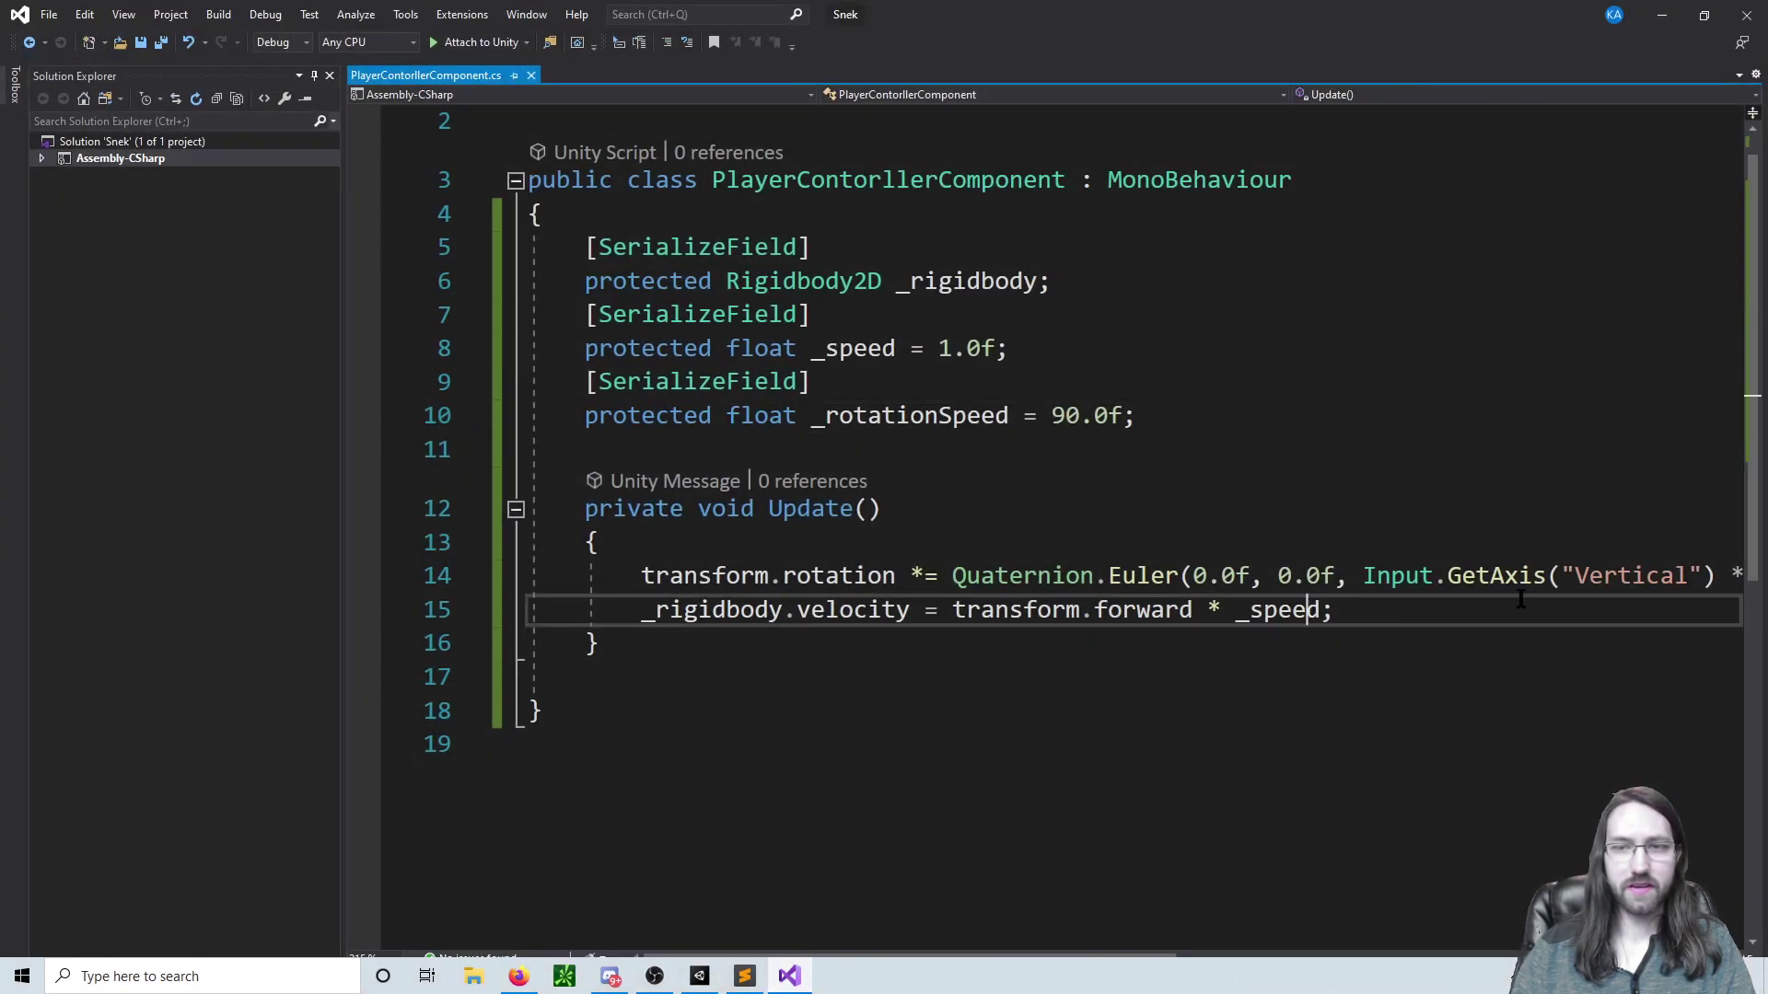
pyautogui.doubleClick(1114, 609)
pyautogui.press('BackSpace')
pyautogui.write('up')
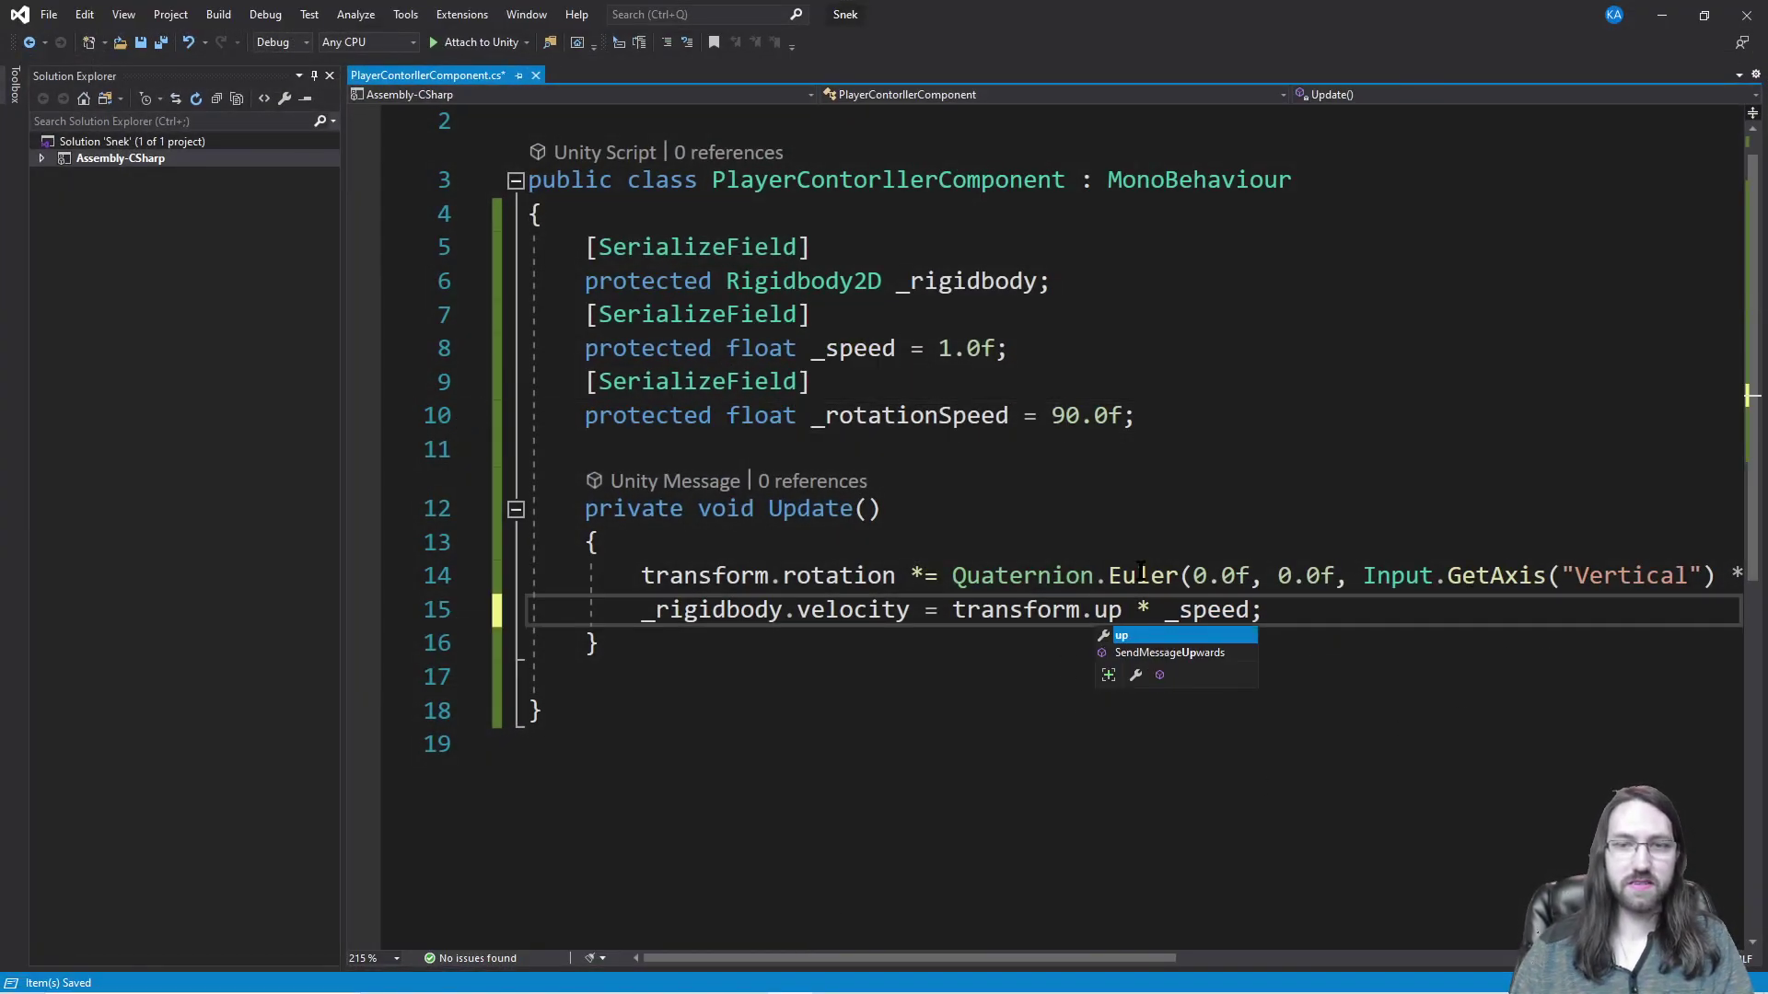
pyautogui.hotkey('ctrl', 's')
pyautogui.hotkey('alt', 'Tab')
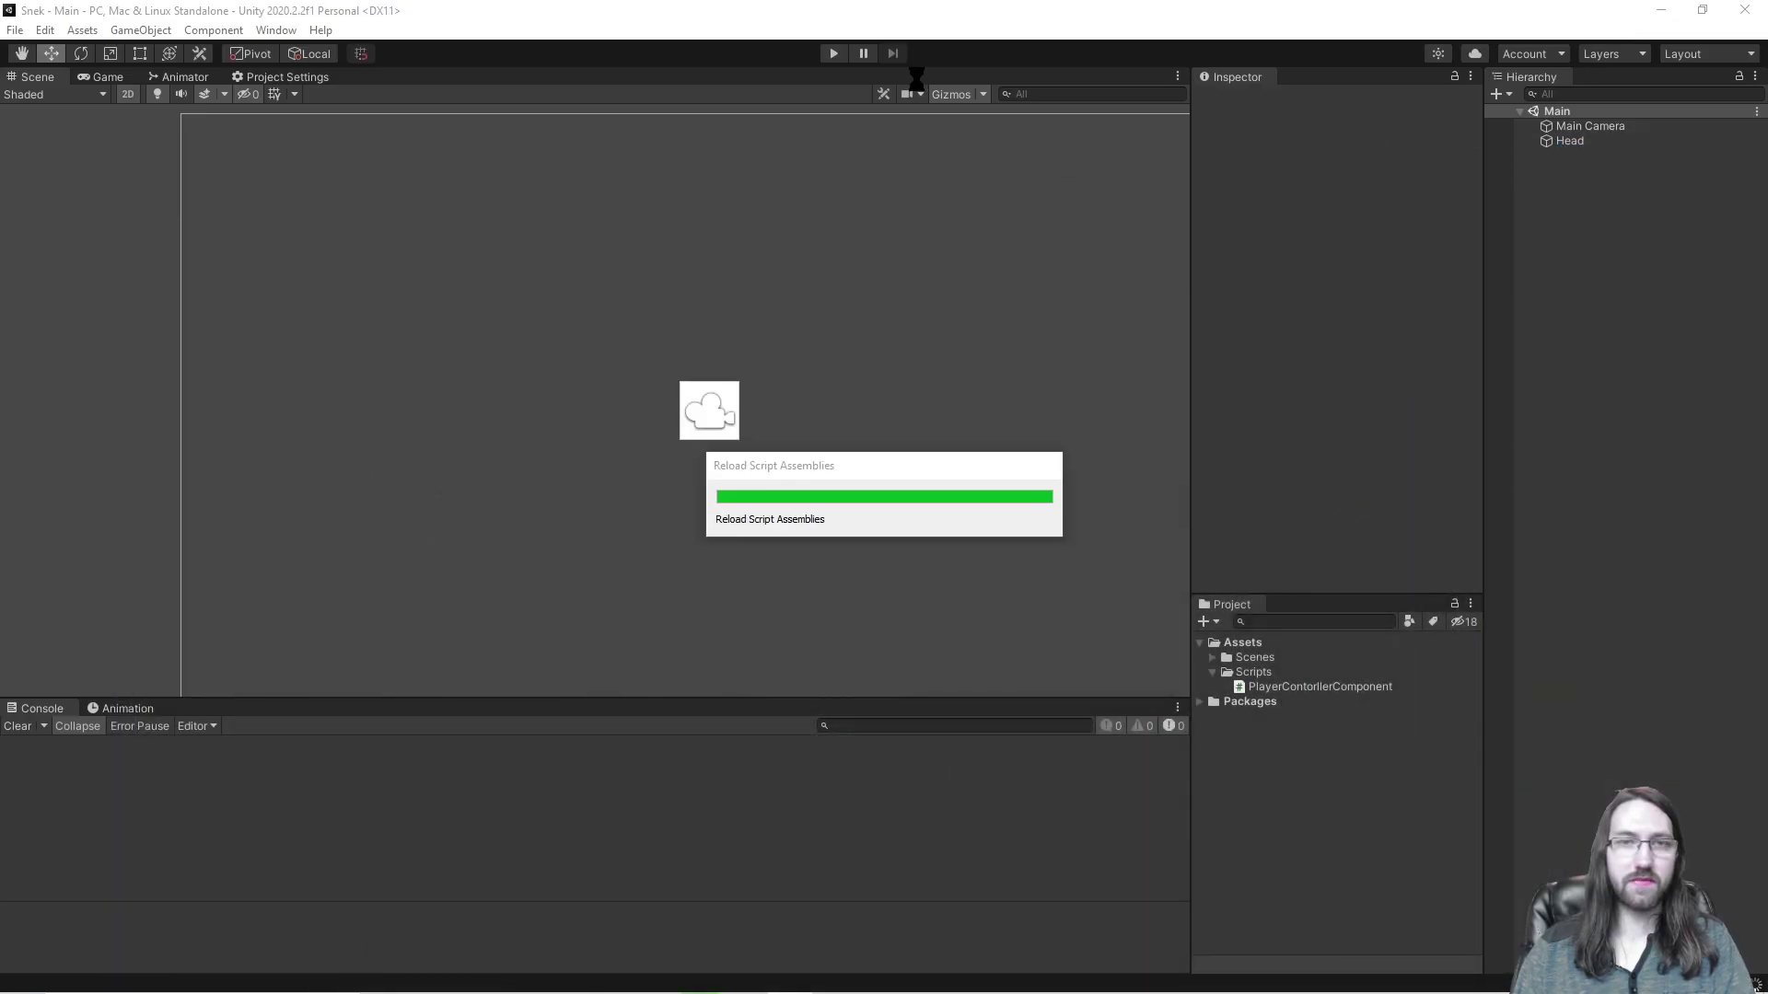
pyautogui.click(834, 54)
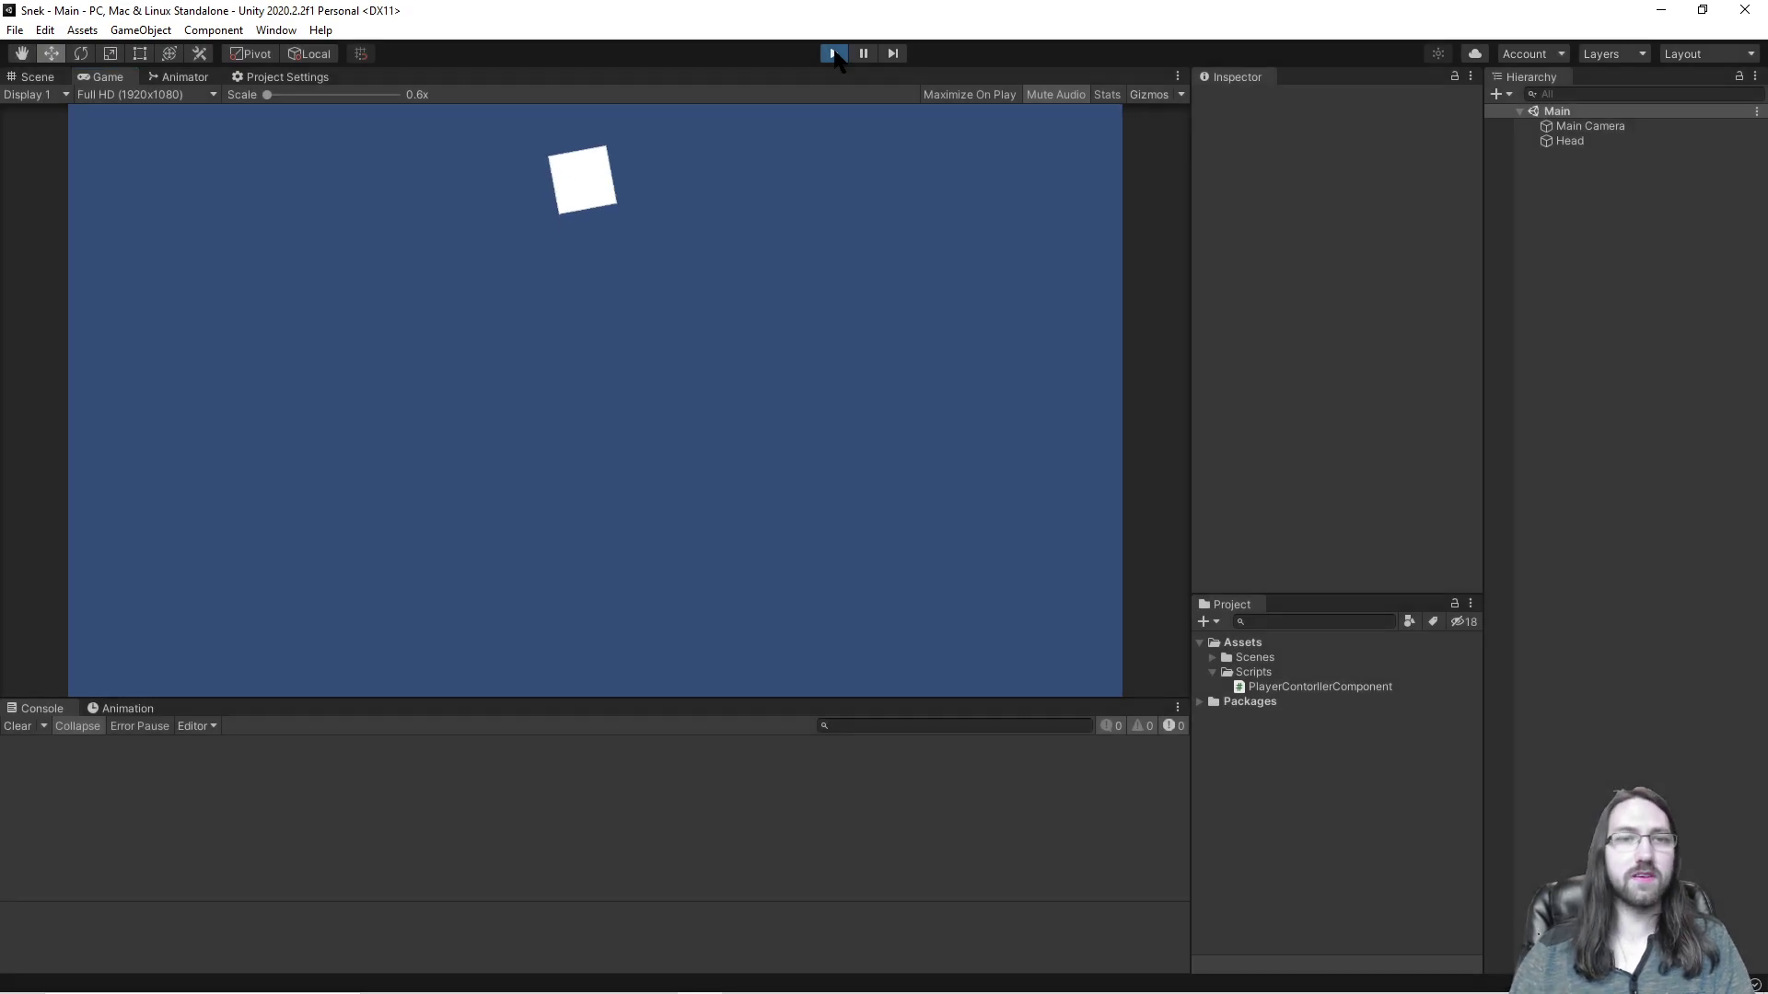
pyautogui.click(834, 53)
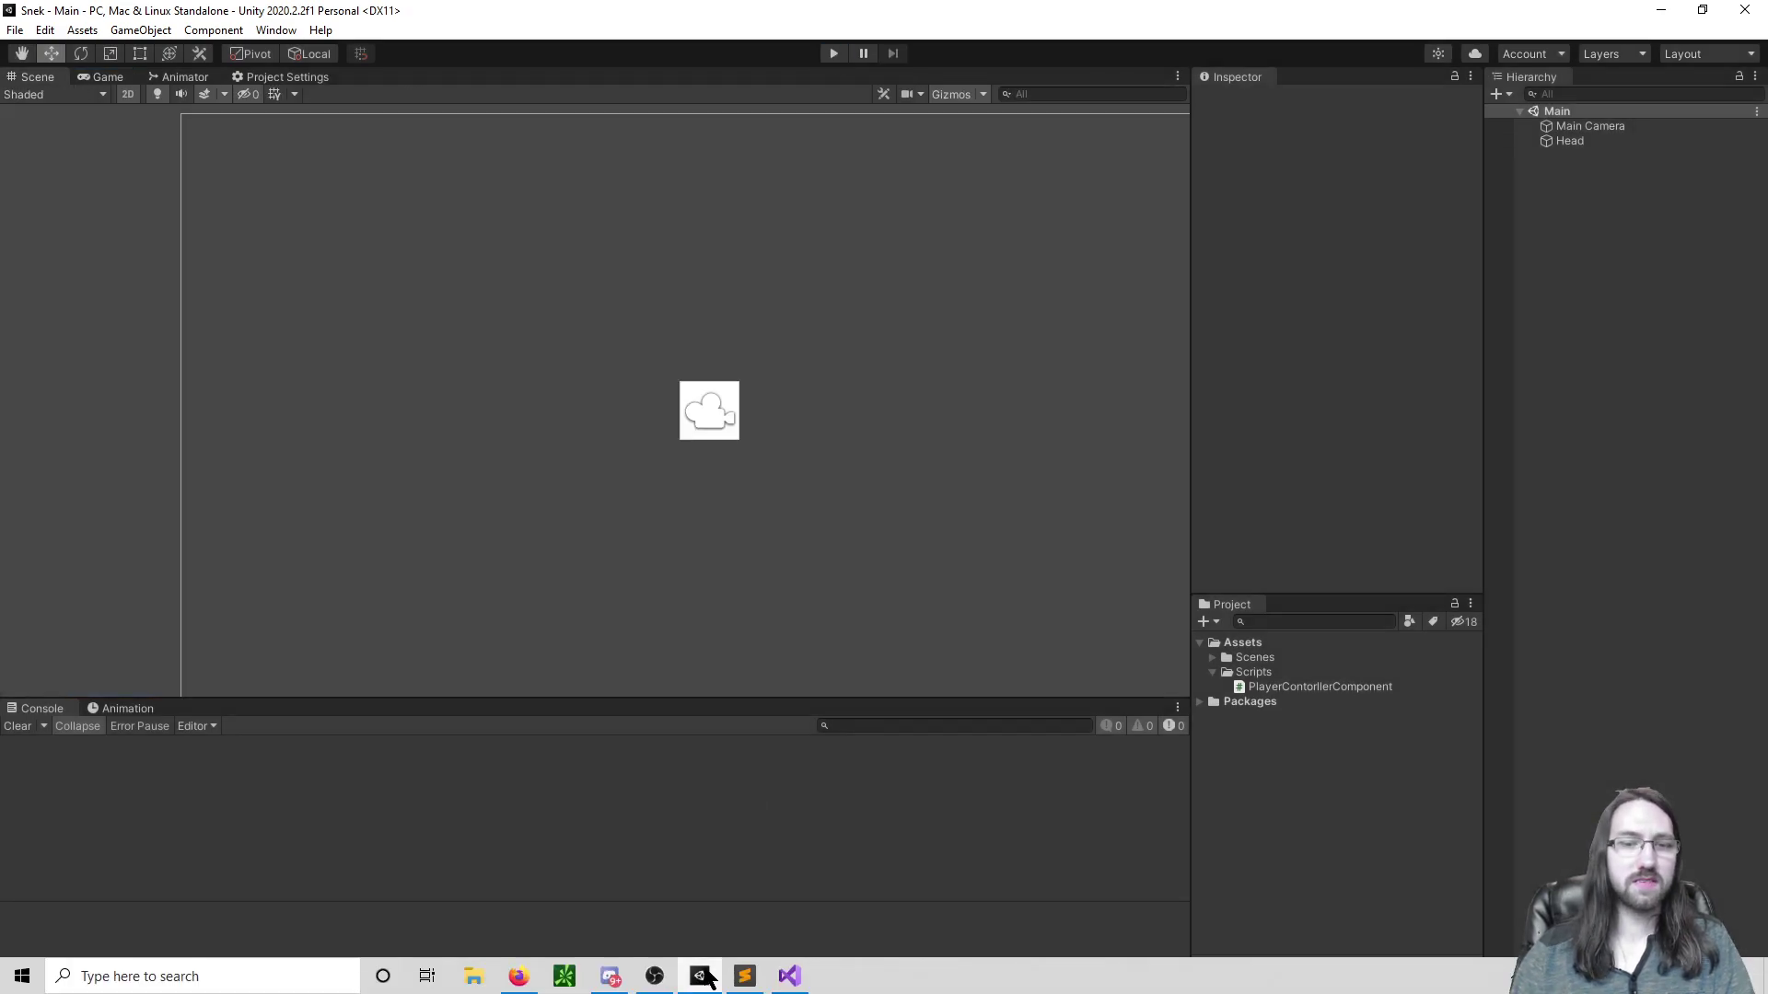
# Step: Replace "Vertical" with "Horizontal" in the line 14 rotation input
pyautogui.click(789, 976)
pyautogui.click(1636, 585)
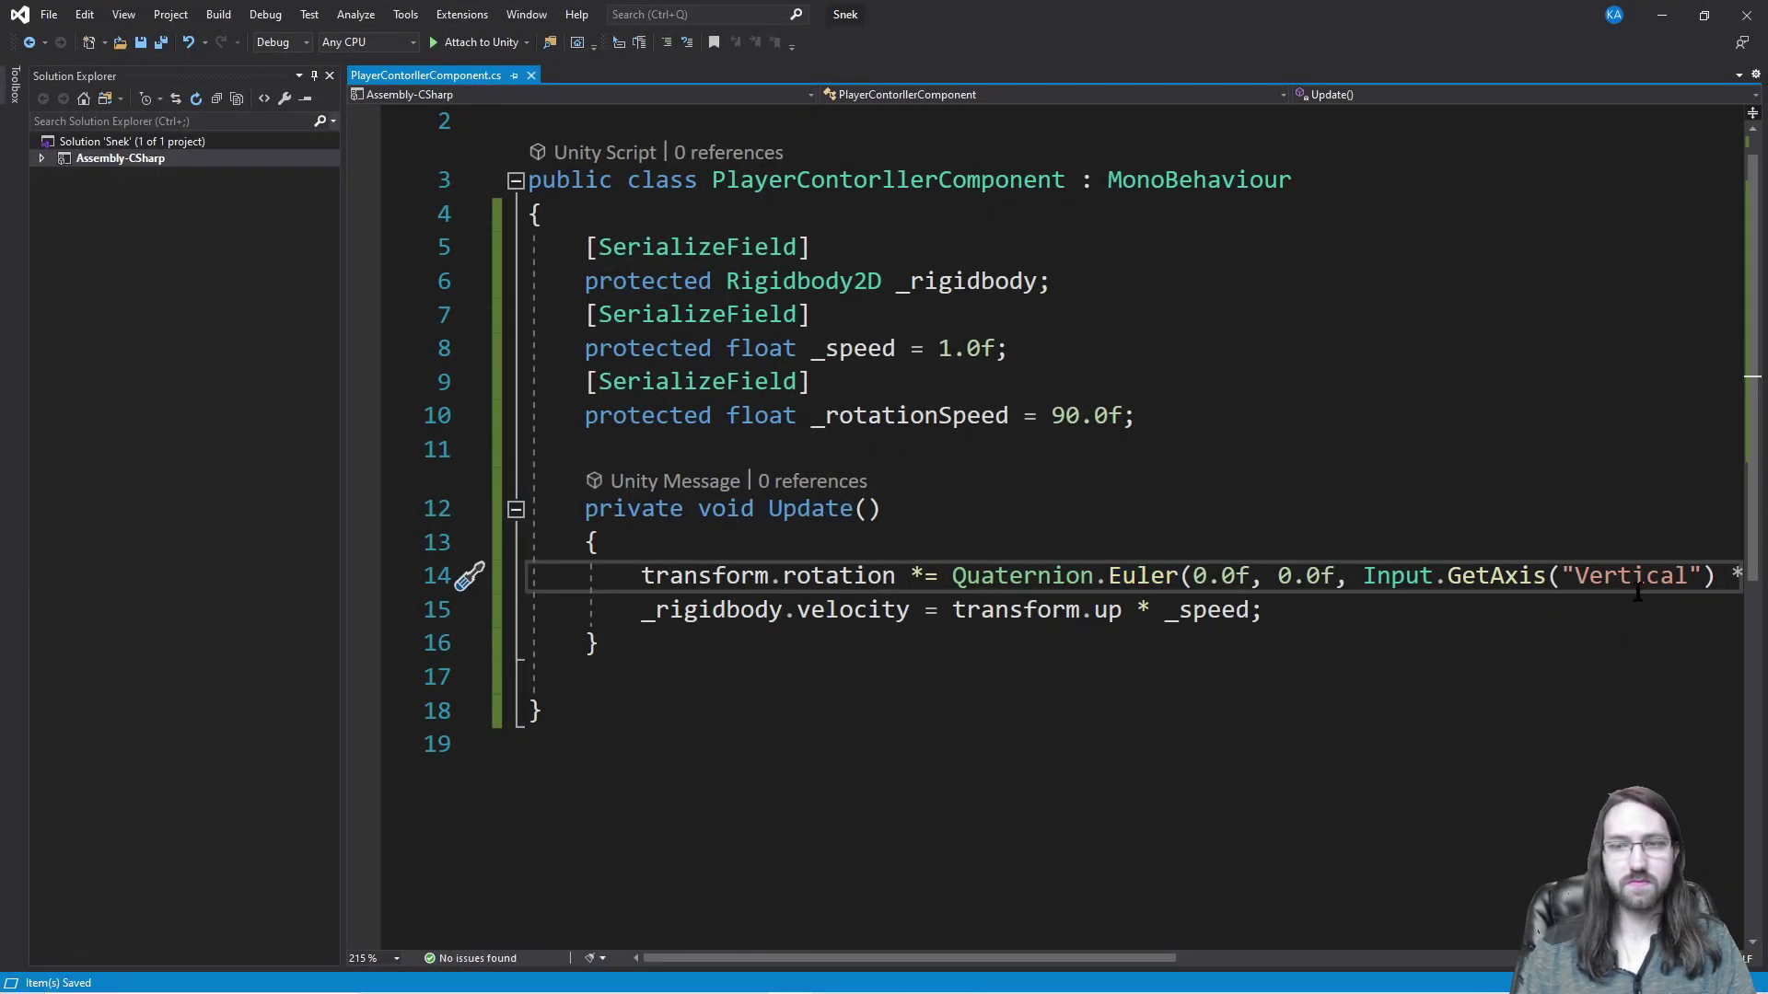
pyautogui.click(1636, 598)
pyautogui.doubleClick(1633, 580)
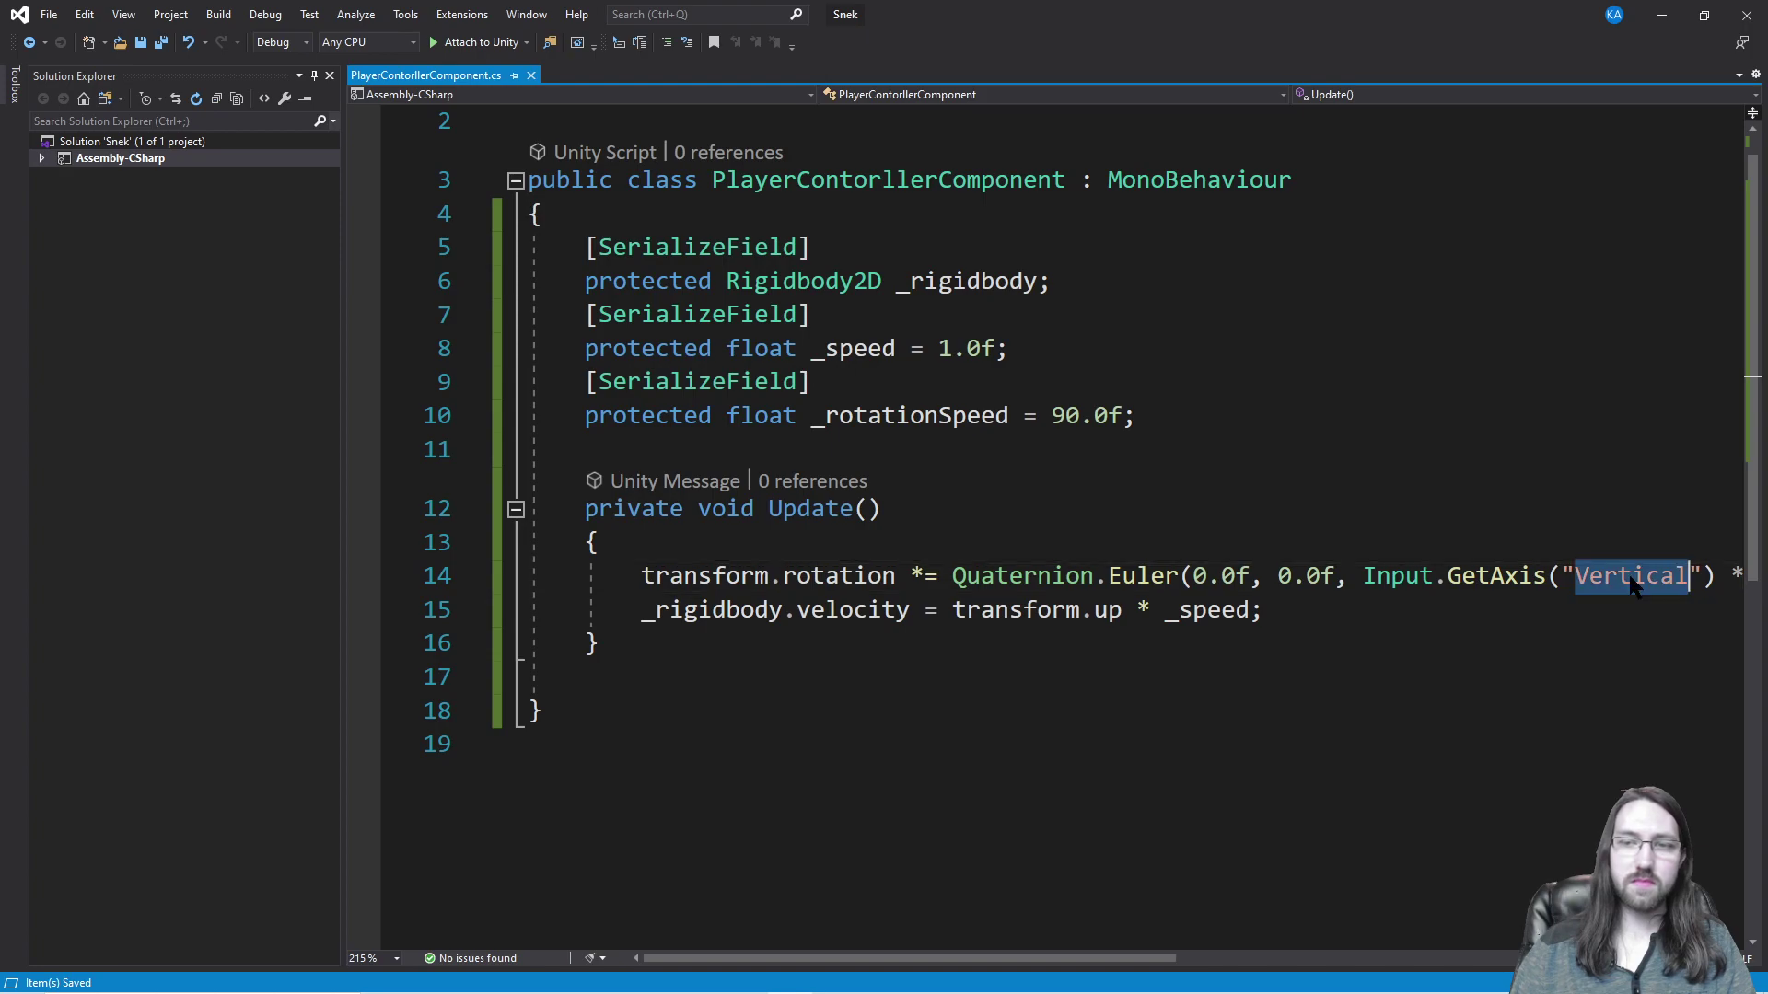
pyautogui.write('Horizon')
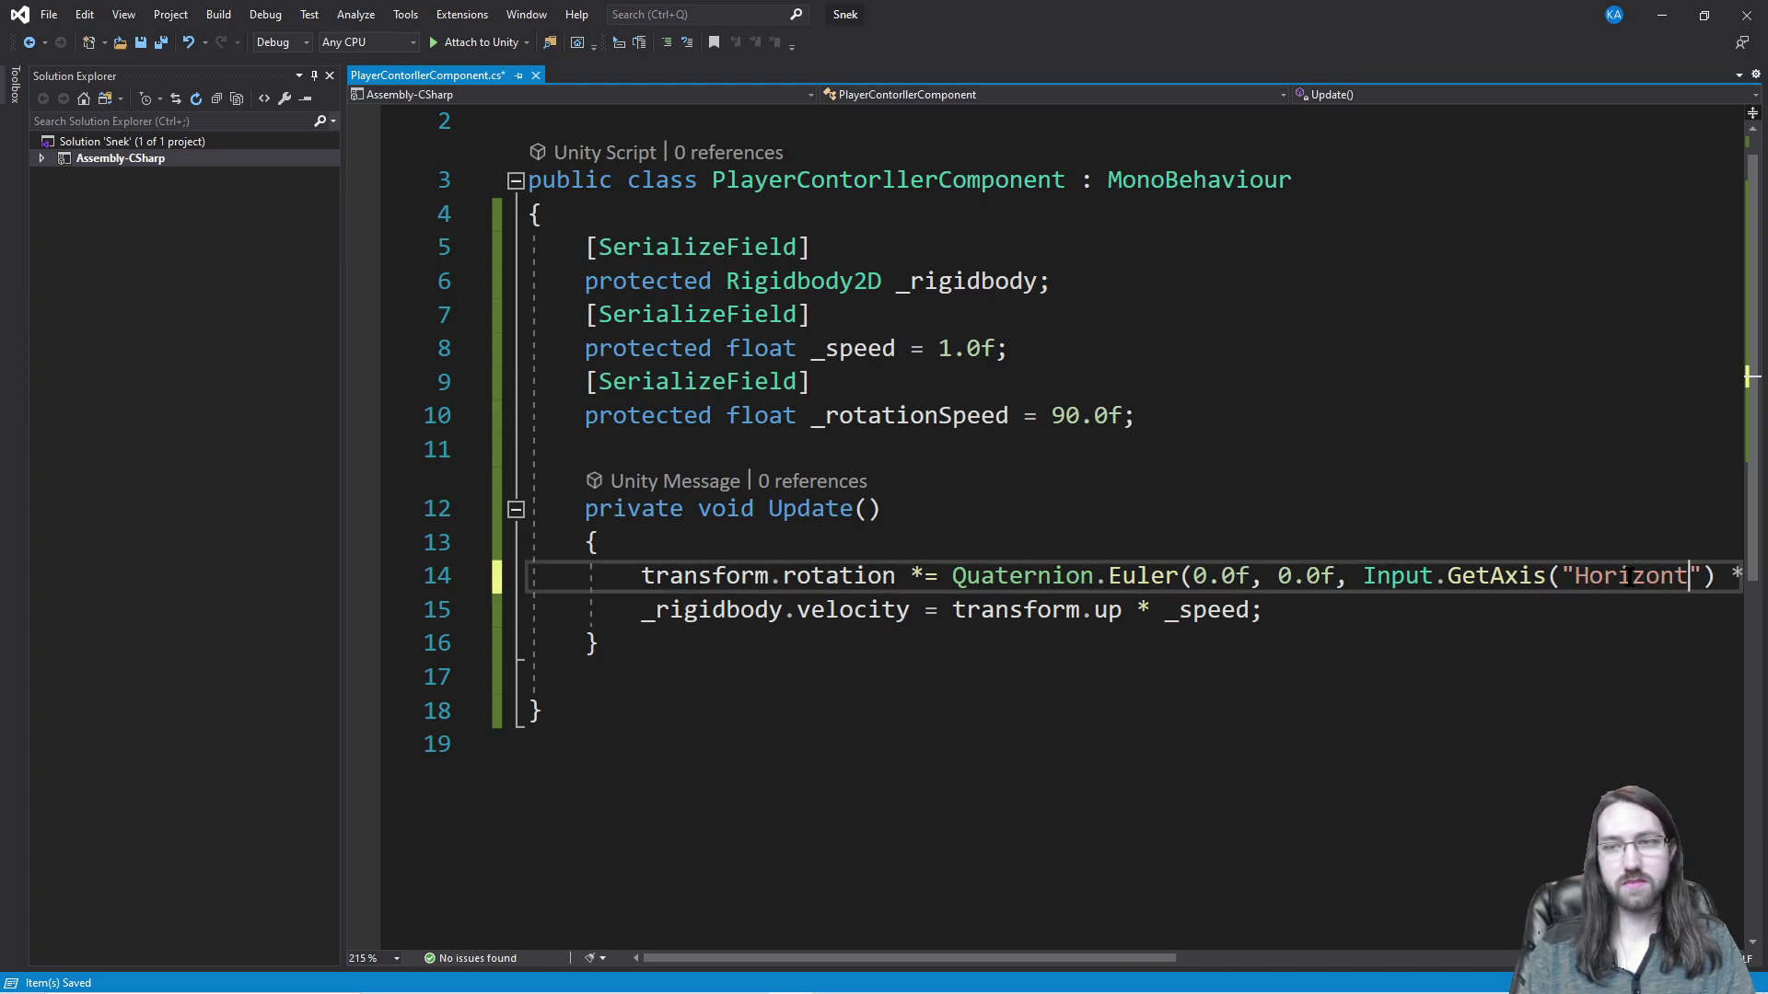
pyautogui.write('tal')
pyautogui.click(1663, 16)
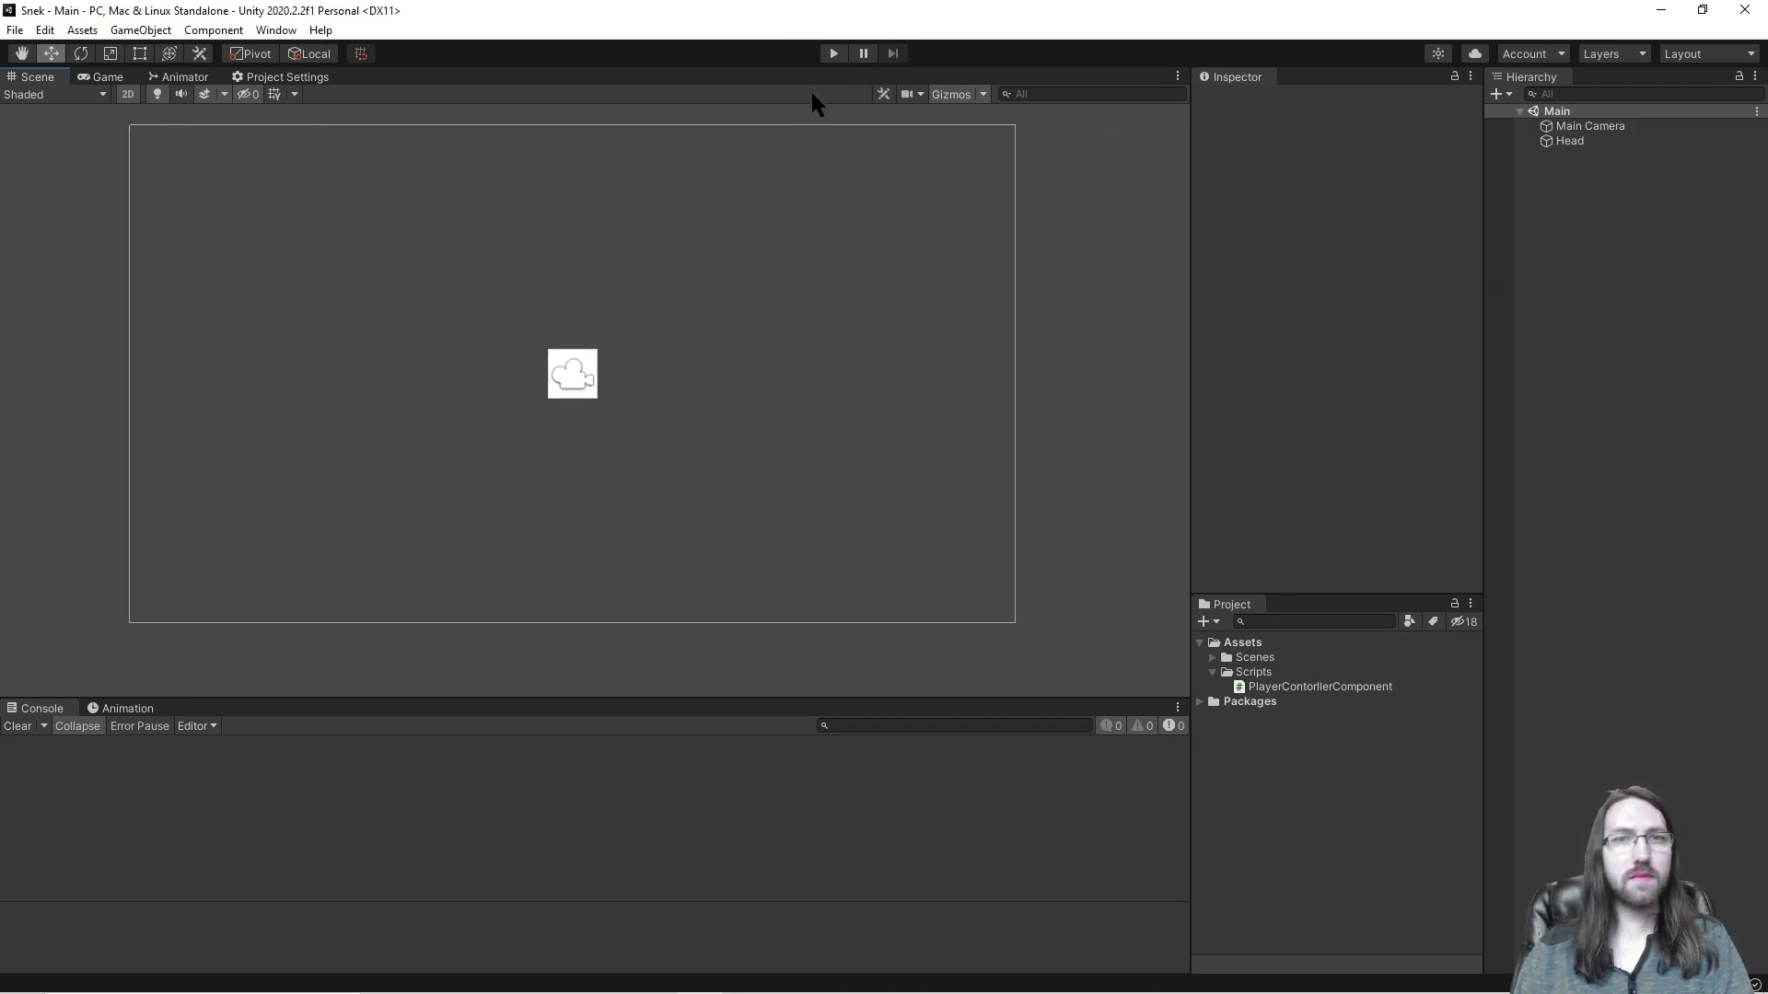
# Step: Play-test the Horizontal steering, then bring the controller script back up in Visual Studio
pyautogui.click(833, 53)
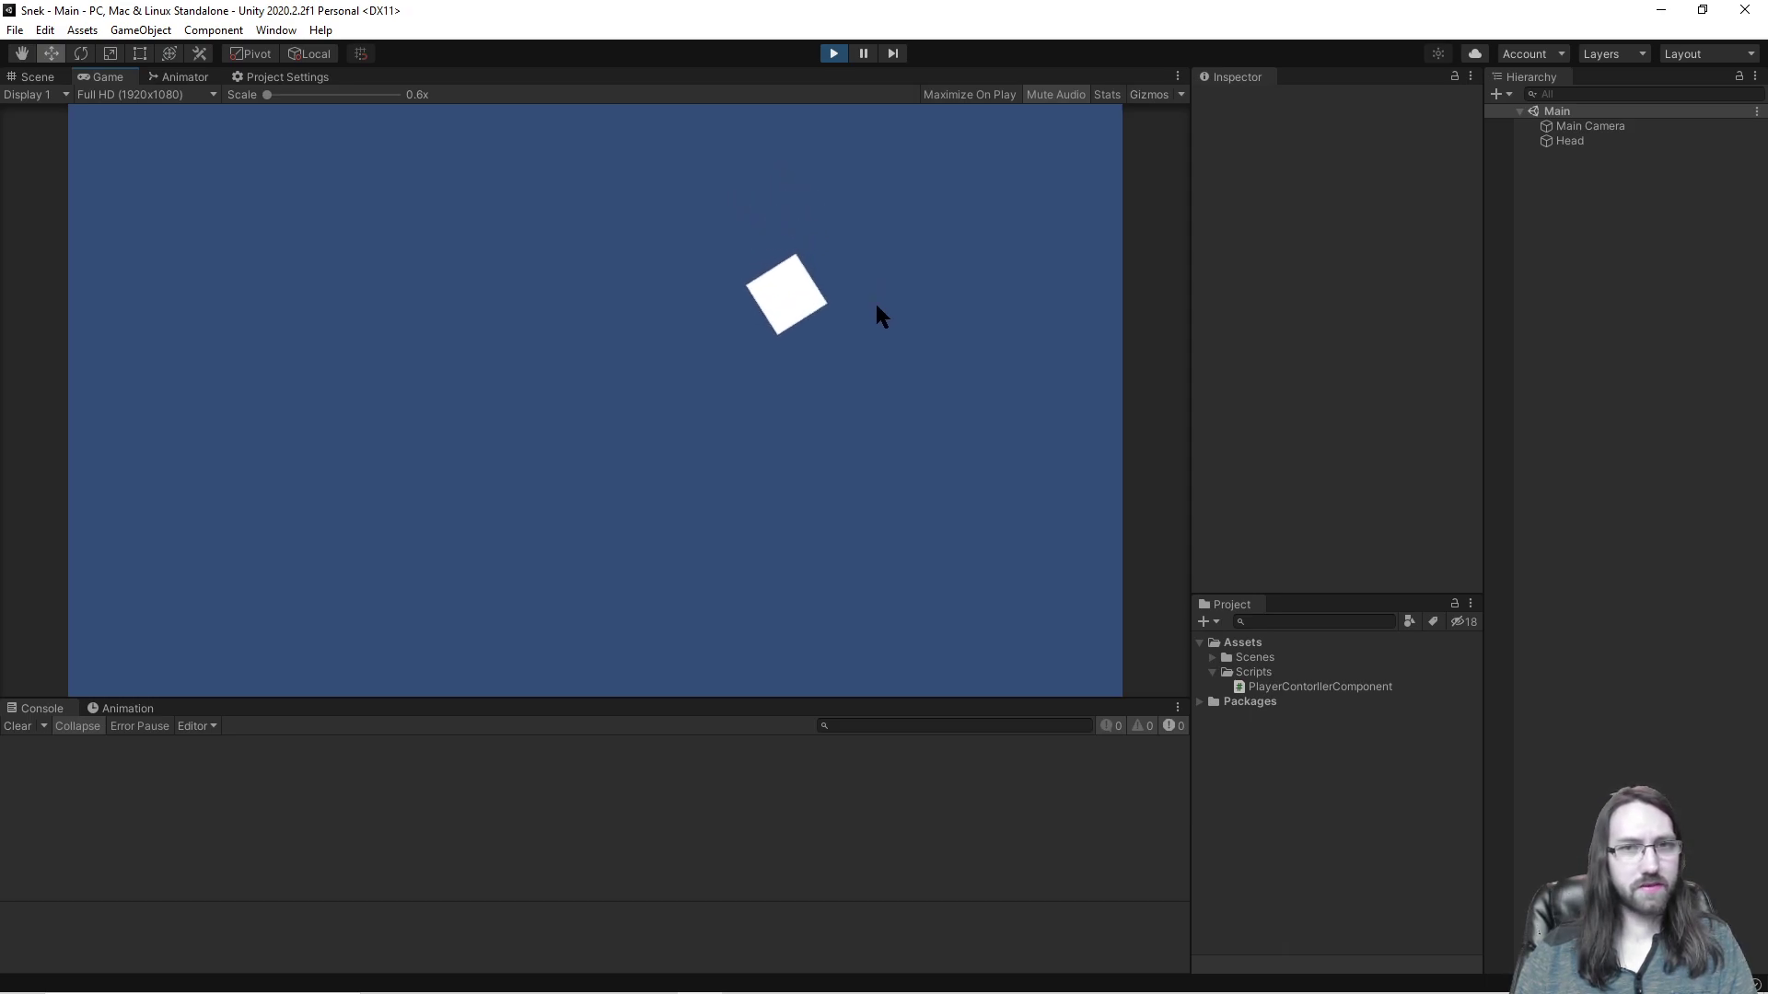
pyautogui.click(833, 54)
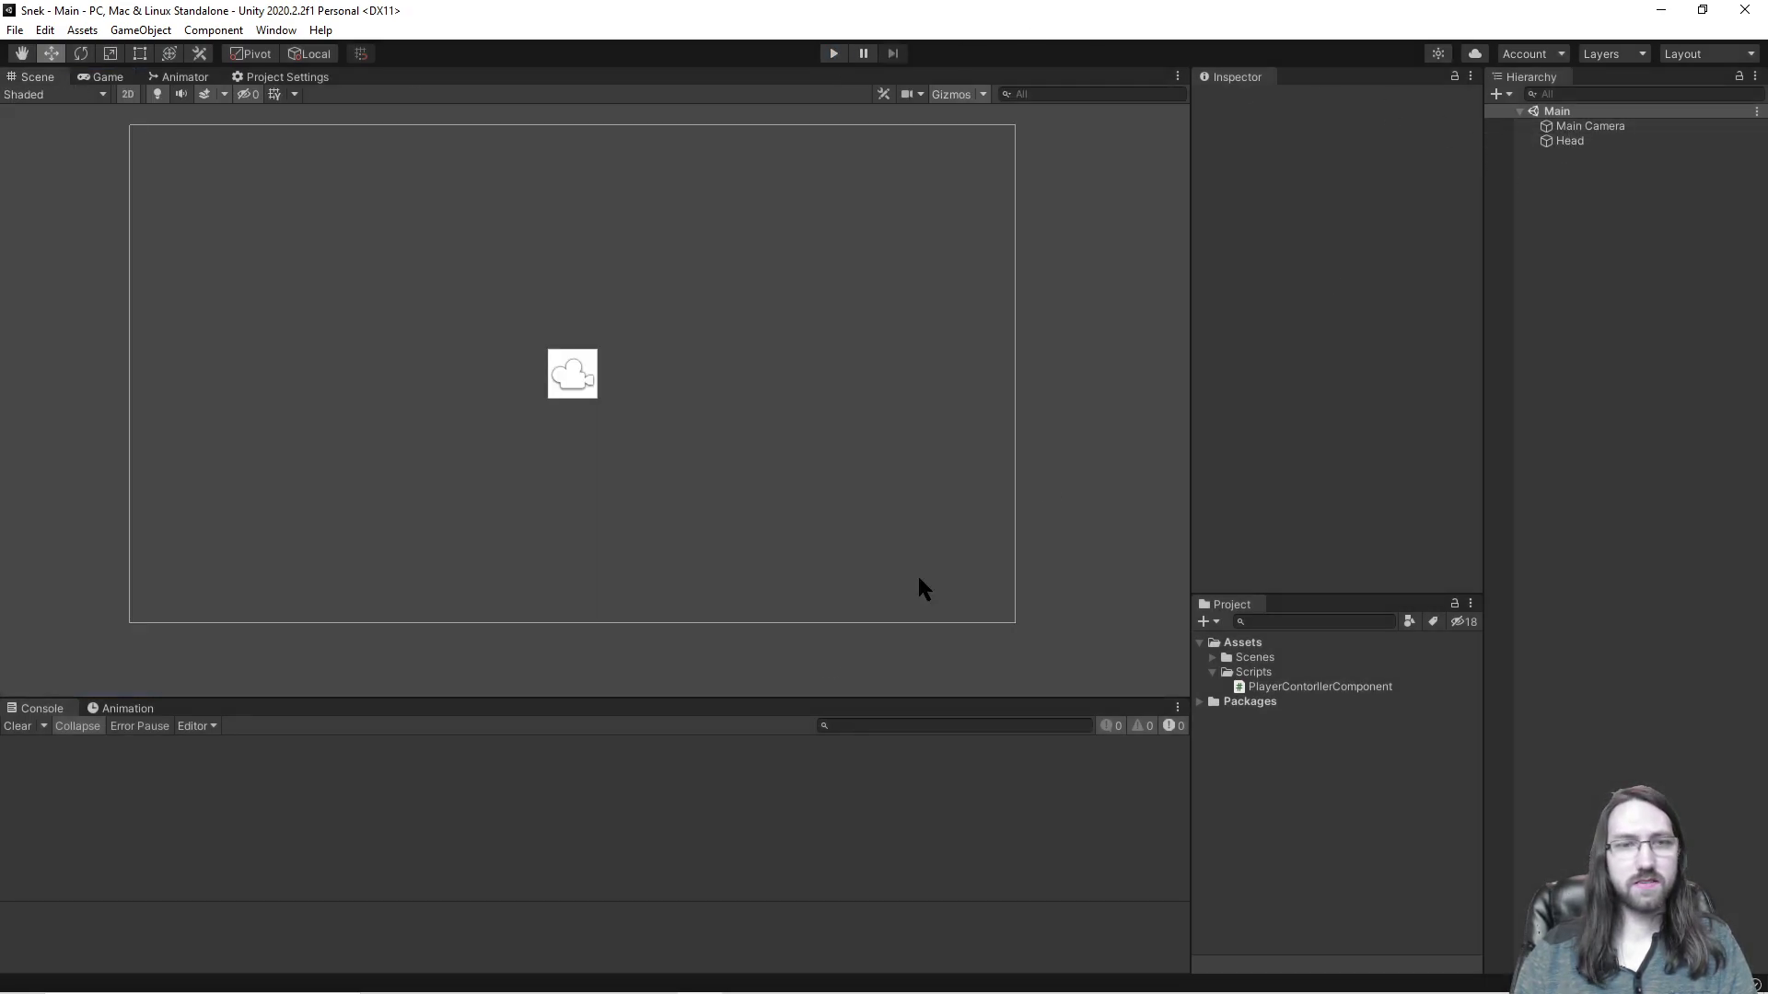
pyautogui.click(746, 975)
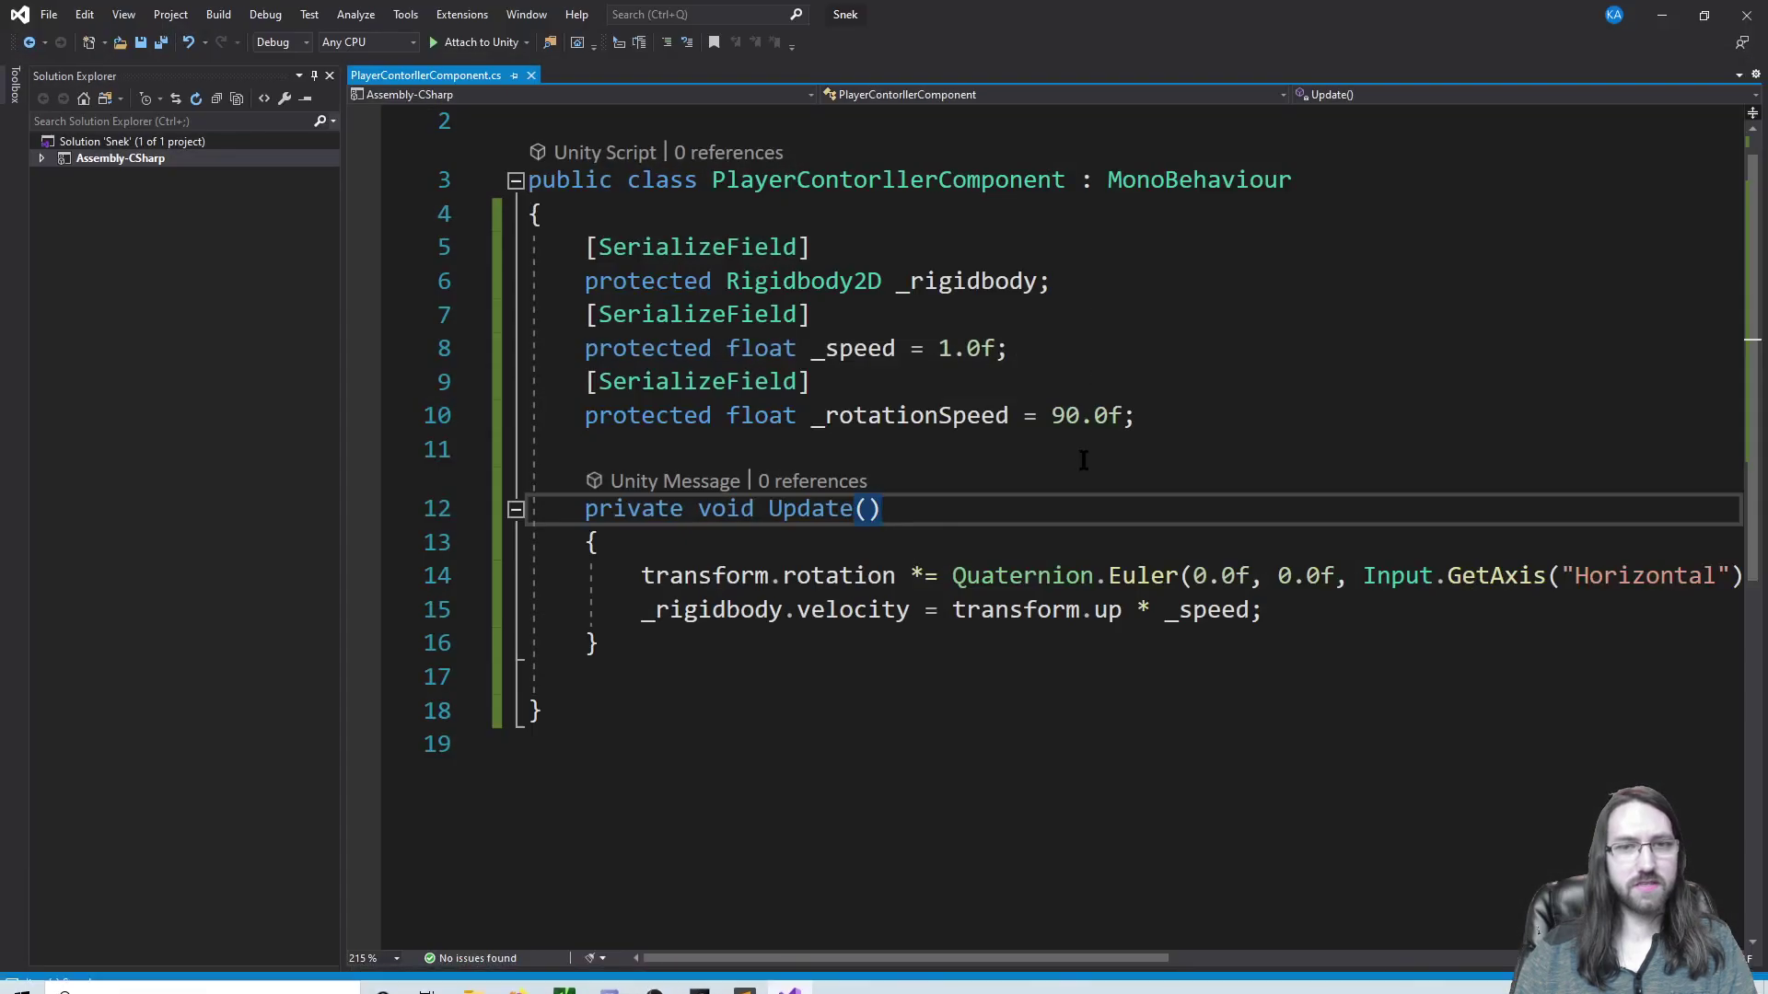
# Step: Create a CSharp MonoBehaviour script named TailComponent in the Scripts folder
pyautogui.click(41, 159)
pyautogui.click(74, 207)
pyautogui.click(97, 225)
pyautogui.rightClick(129, 210)
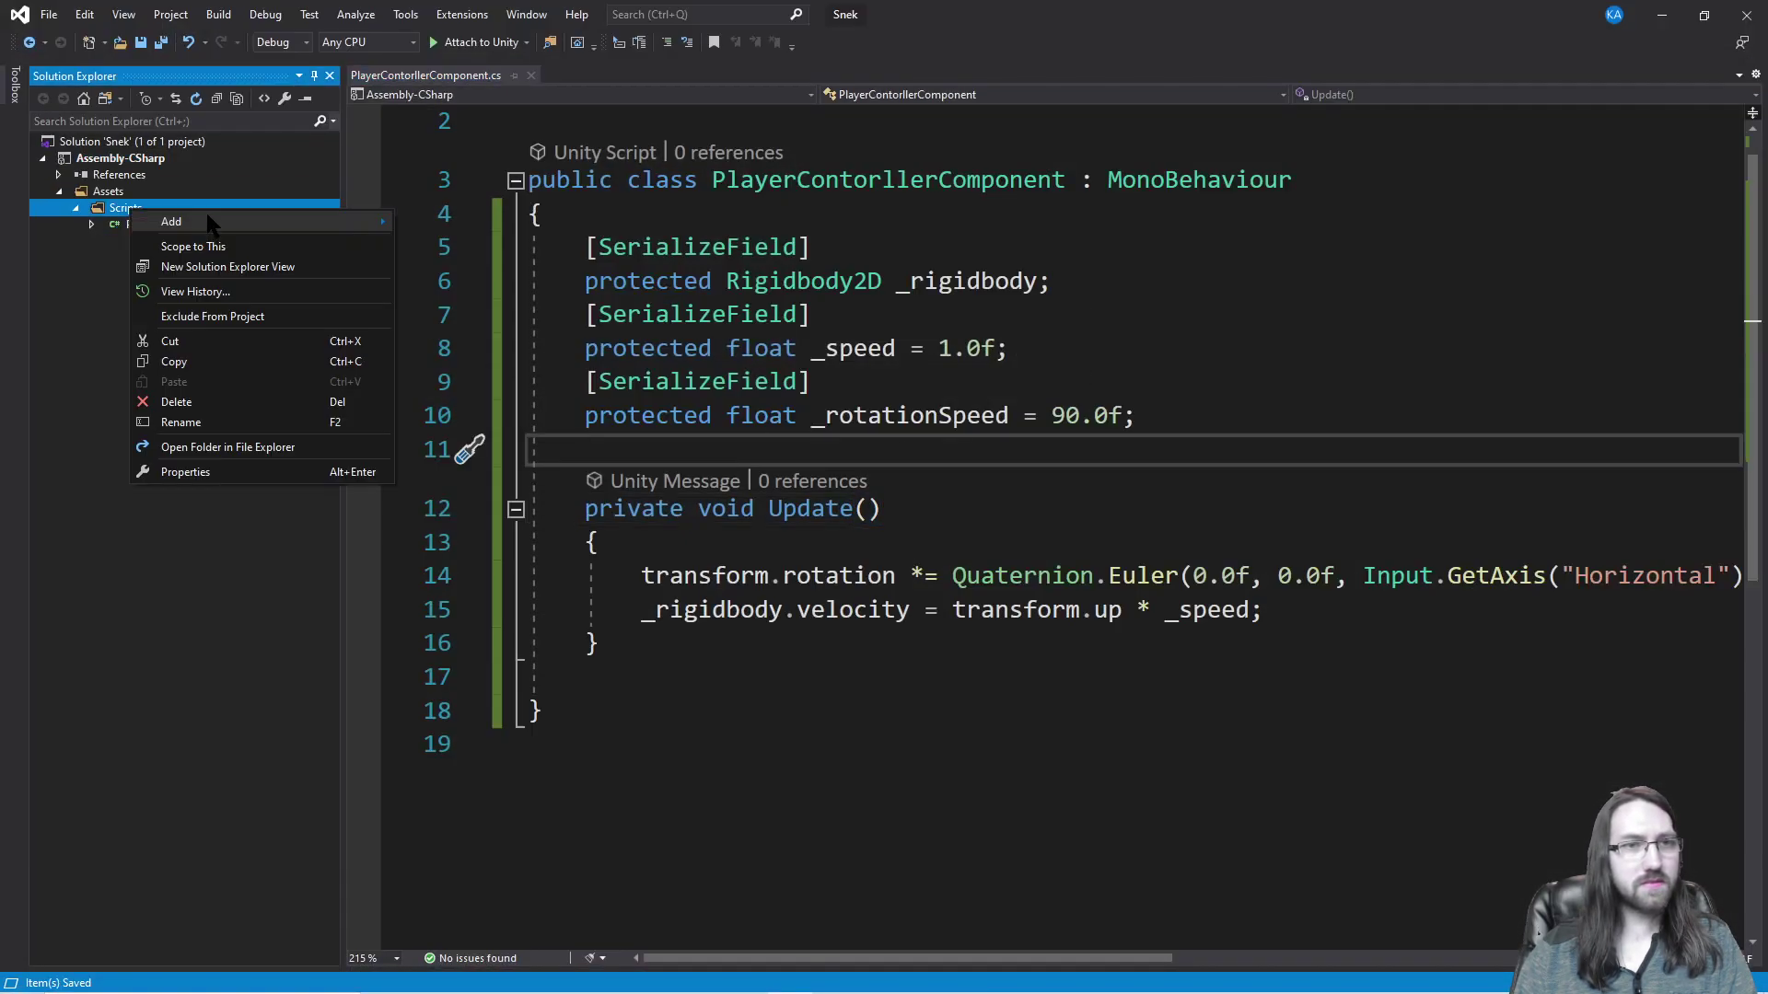
pyautogui.moveTo(206, 221)
pyautogui.click(510, 214)
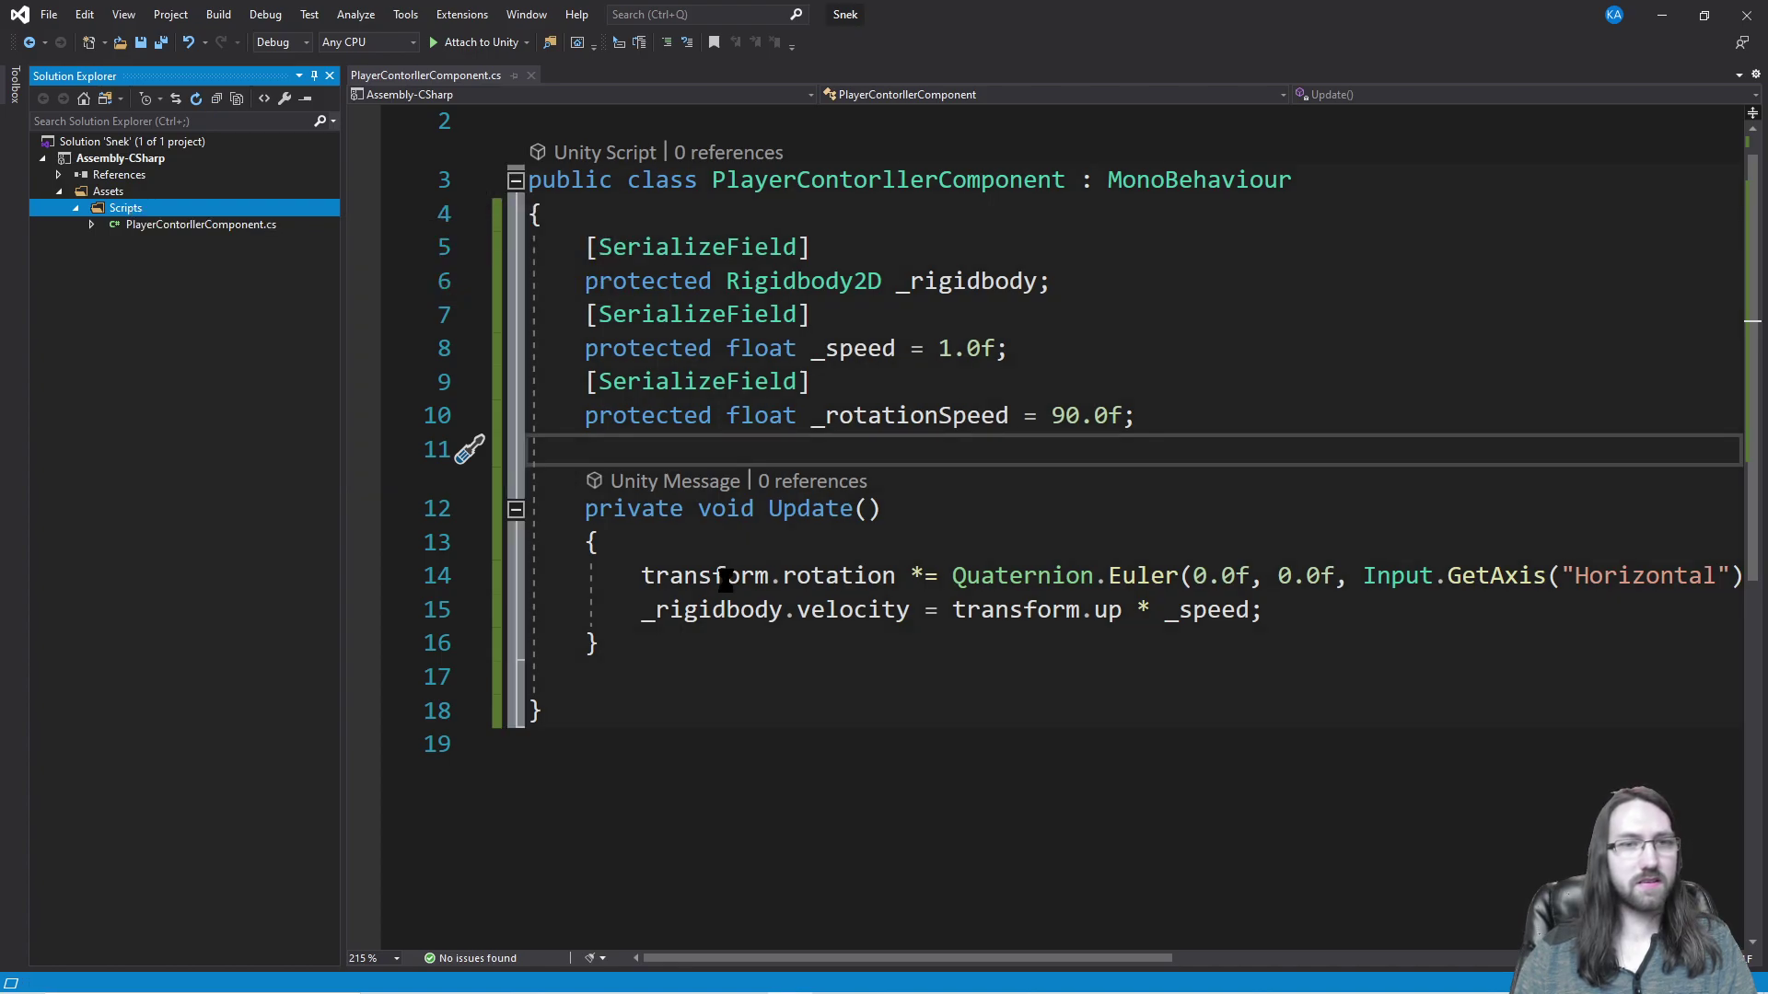
pyautogui.click(805, 355)
pyautogui.click(727, 750)
pyautogui.doubleClick(727, 750)
pyautogui.write('TailComponent')
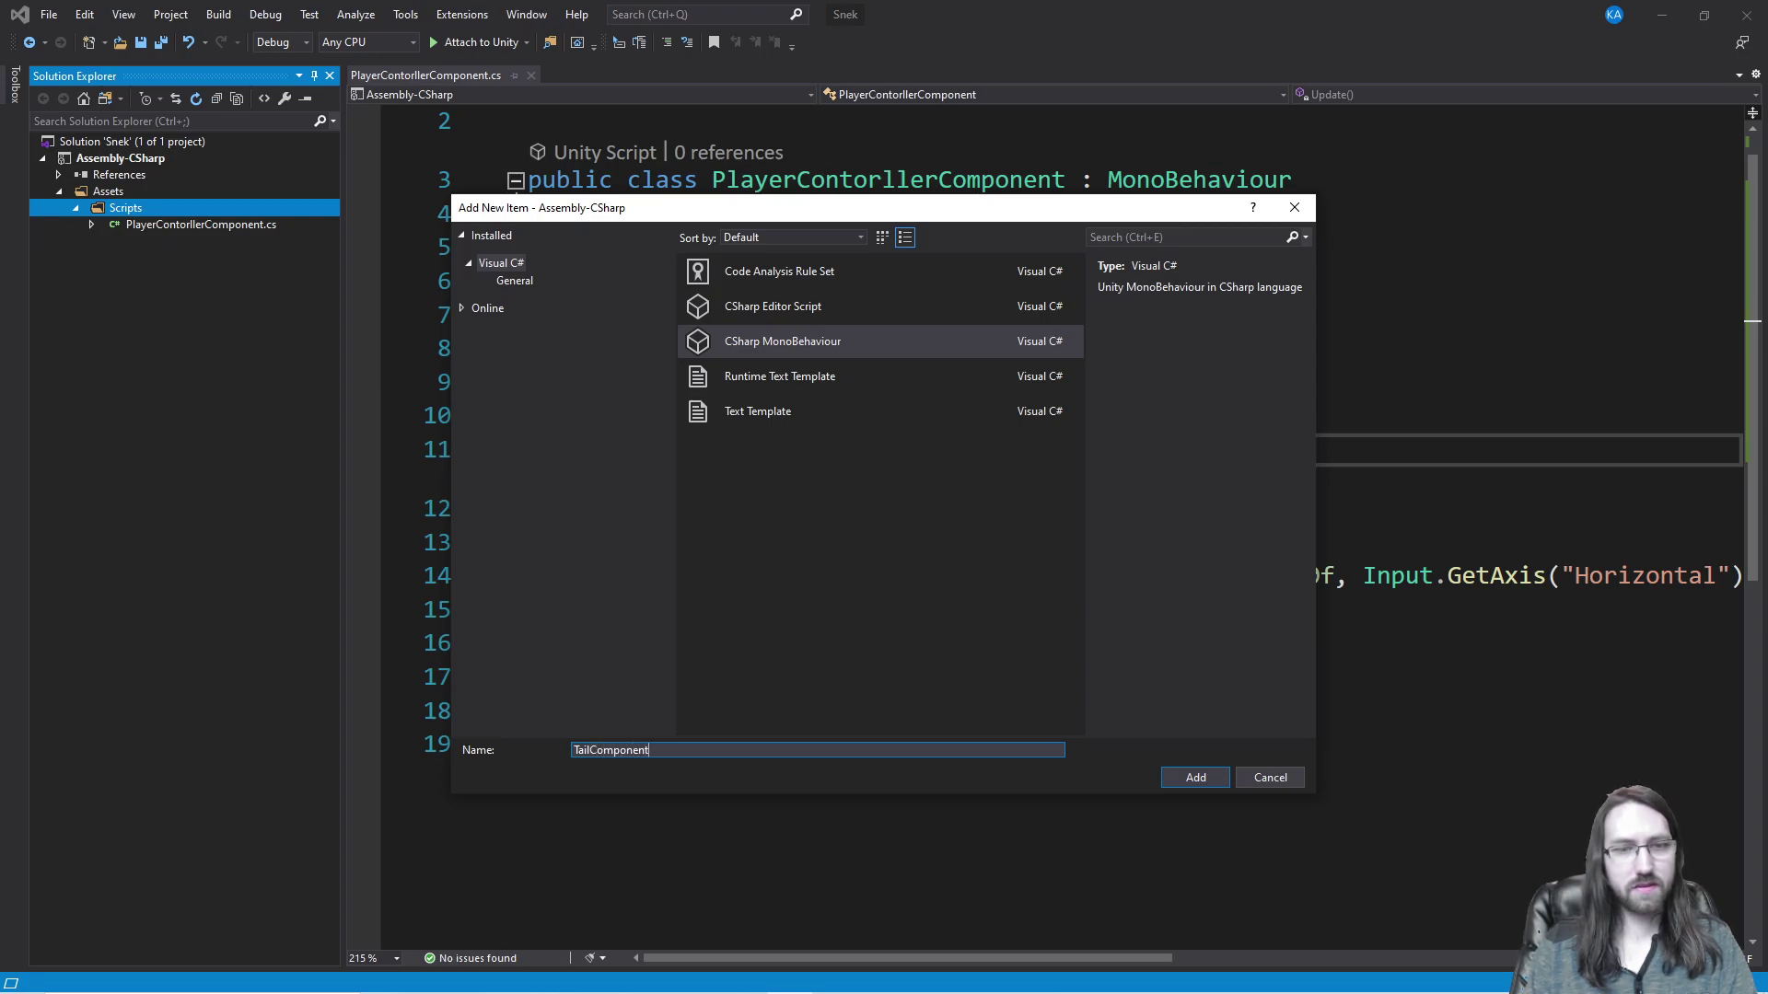
pyautogui.press('Return')
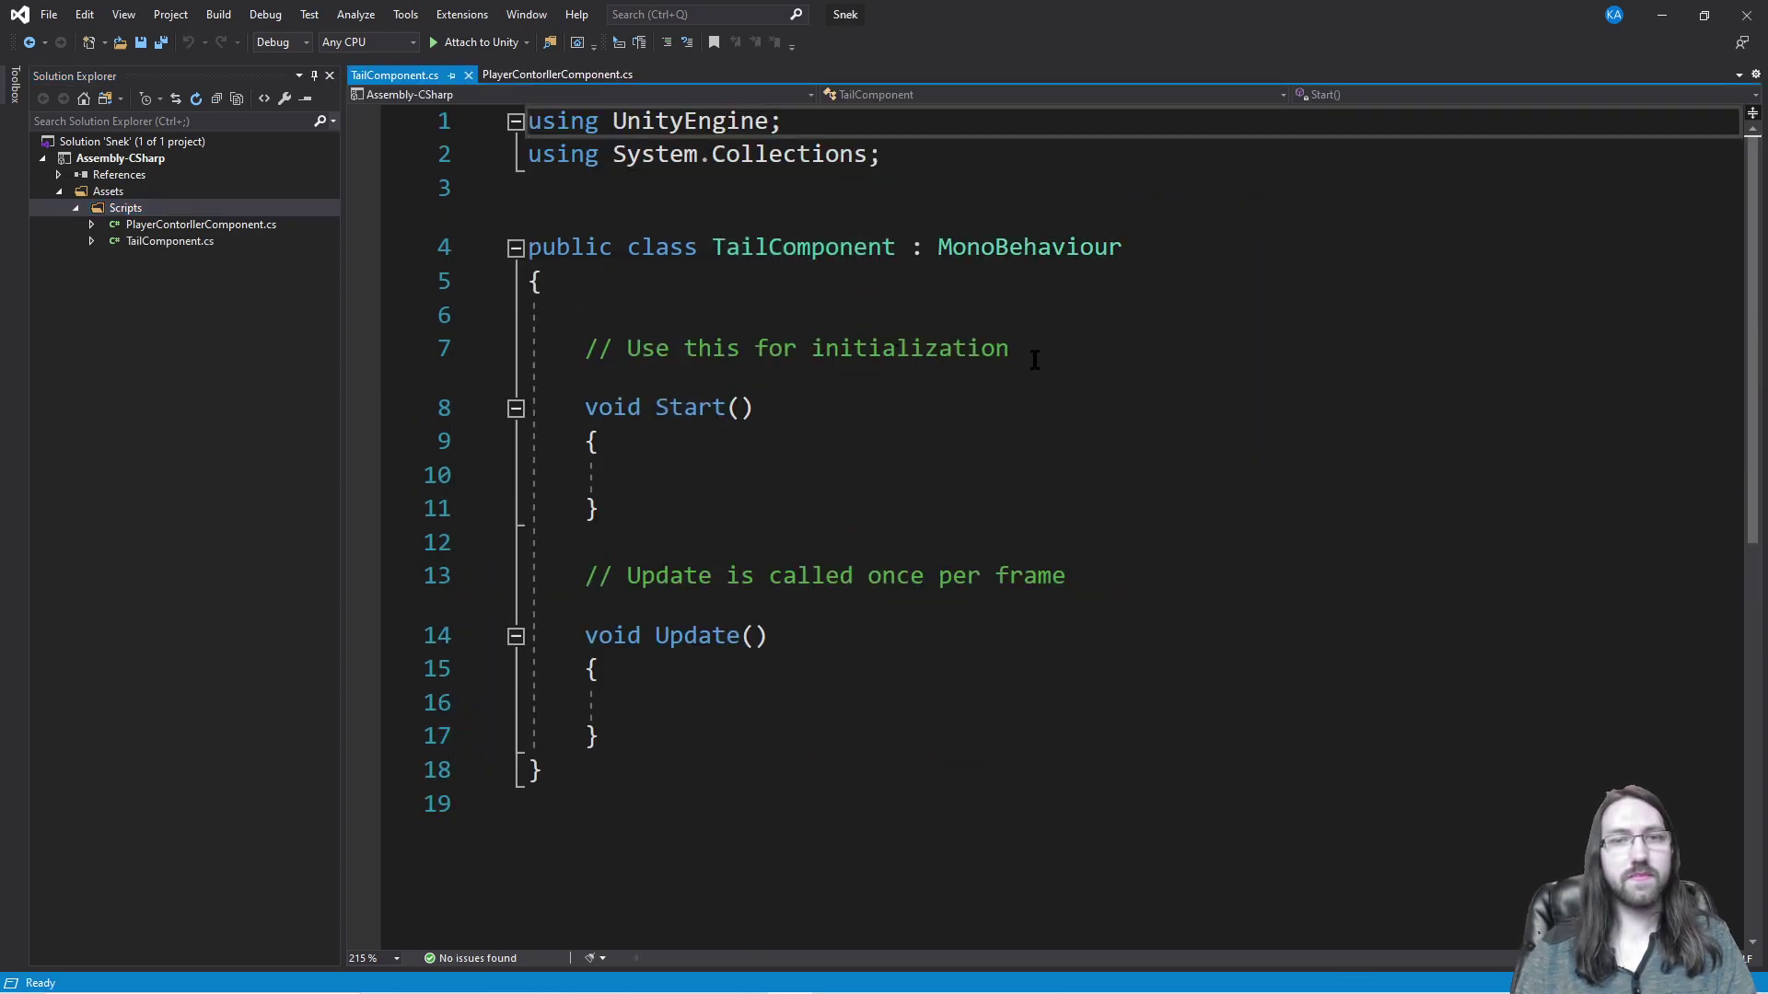
# Step: Delete Start, Update and the System.Collections using, save, and open space inside the class
pyautogui.click(1035, 359)
pyautogui.hotkey('ctrl', 'x')
pyautogui.hotkey('ctrl', 'x')
pyautogui.hotkey('ctrl', 'x')
pyautogui.hotkey('ctrl', 'x')
pyautogui.hotkey('ctrl', 'x')
pyautogui.hotkey('ctrl', 'x')
pyautogui.hotkey('ctrl', 'x')
pyautogui.hotkey('ctrl', 'x')
pyautogui.hotkey('ctrl', 'x')
pyautogui.hotkey('ctrl', 'x')
pyautogui.hotkey('ctrl', 'x')
pyautogui.hotkey('ctrl', 's')
pyautogui.click(836, 308)
pyautogui.click(907, 164)
pyautogui.hotkey('ctrl', 'x')
pyautogui.hotkey('ctrl', 's')
pyautogui.click(896, 285)
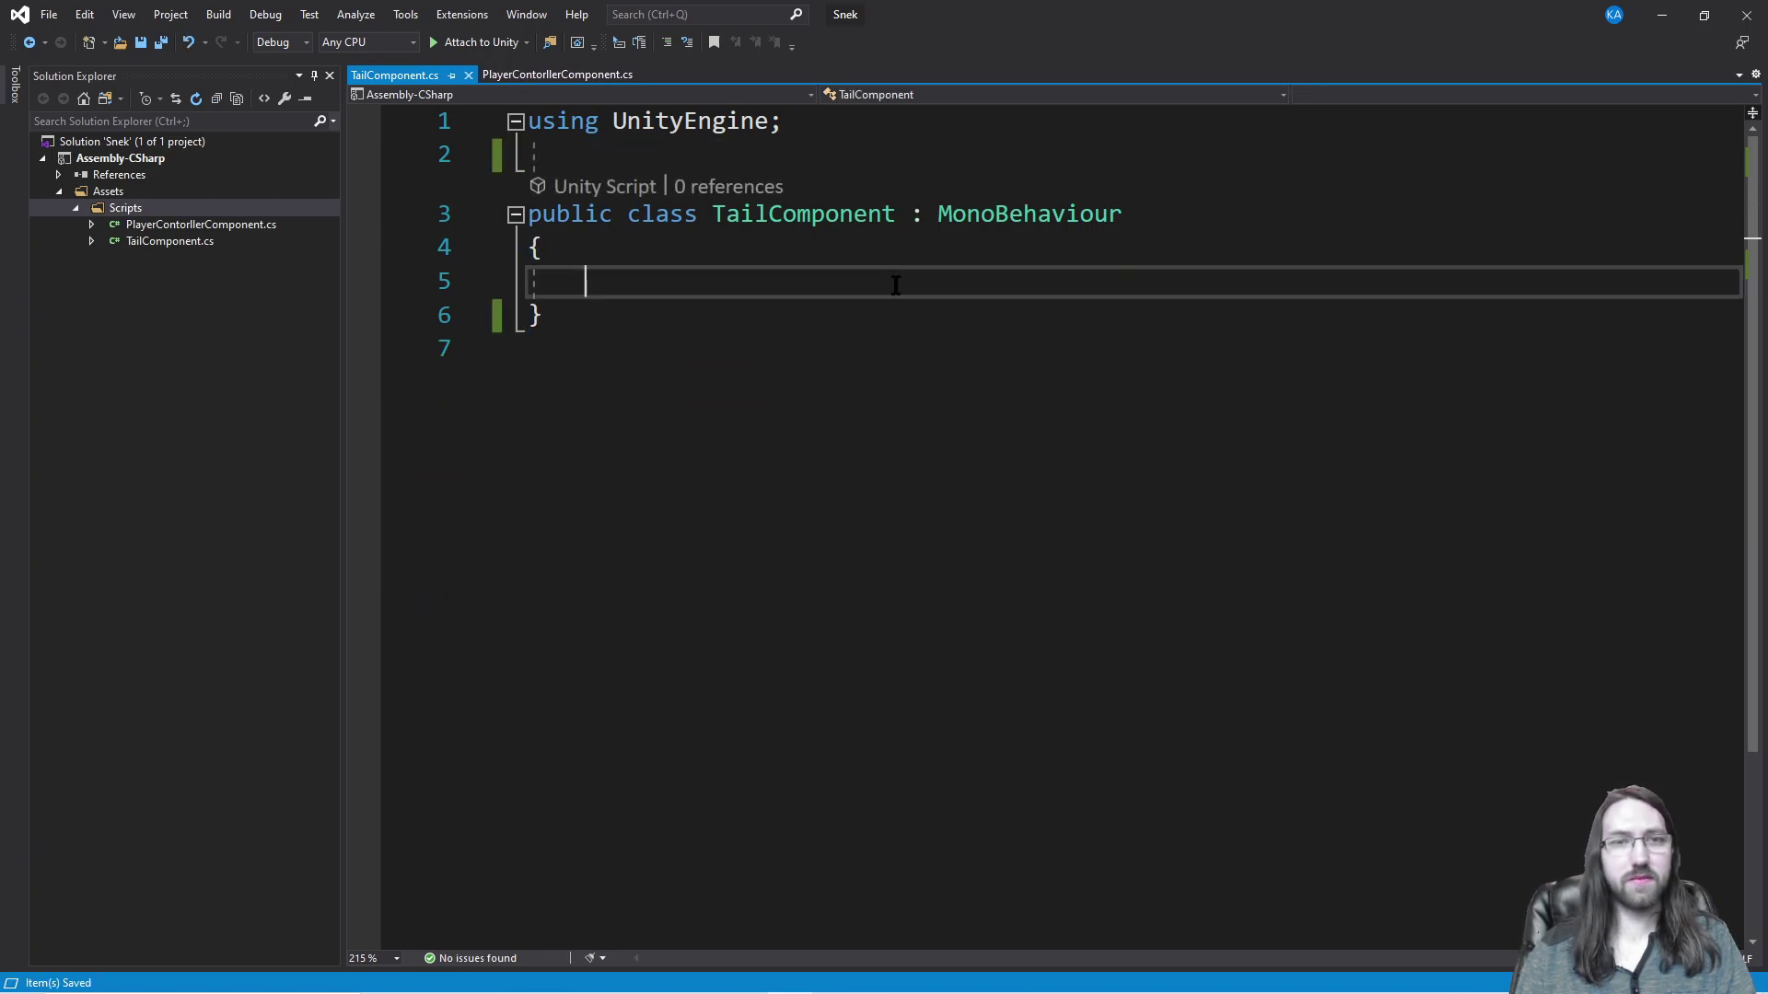
pyautogui.press('Return')
pyautogui.press('Return')
pyautogui.press('Up')
# Step: Add an empty private Update method to TailComponent, with a blank line above it
pyautogui.write('private void ')
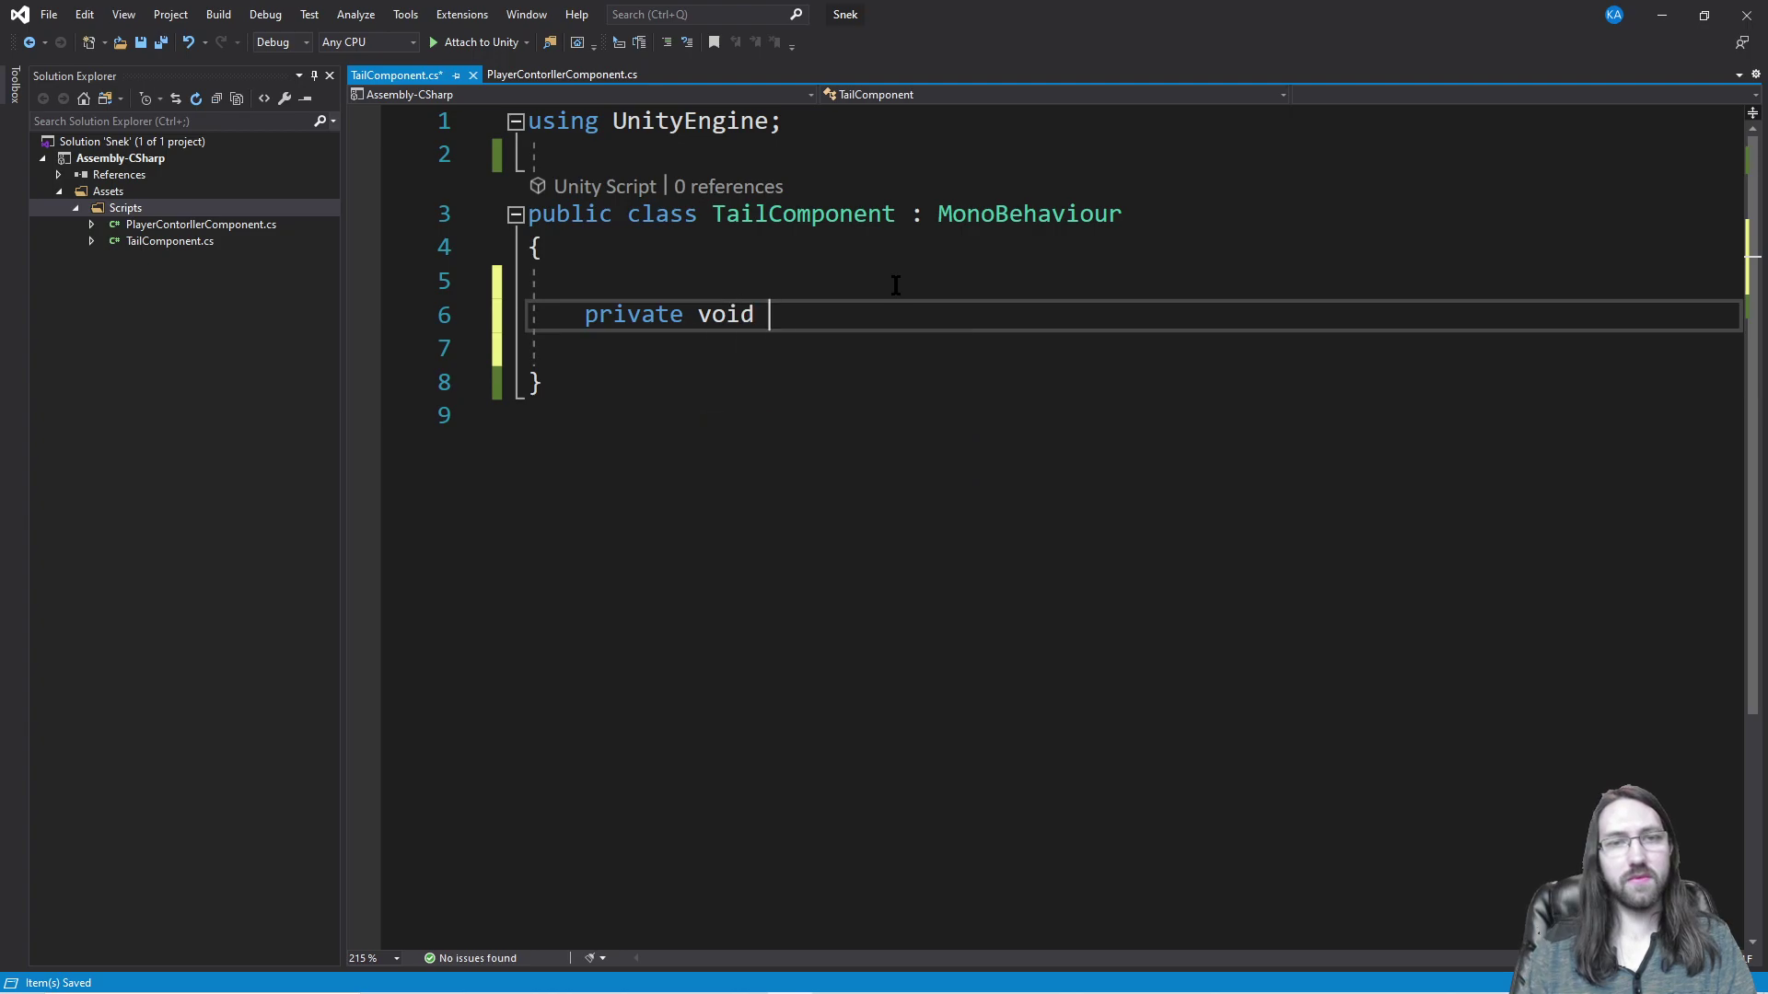
pyautogui.write('Upd')
pyautogui.press('BackSpace')
pyautogui.write('Update')
pyautogui.press('Return')
pyautogui.press('Up')
pyautogui.press('Up')
pyautogui.hotkey('ctrl', 'Return')
pyautogui.press('Down')
pyautogui.press('Up')
pyautogui.press('Up')
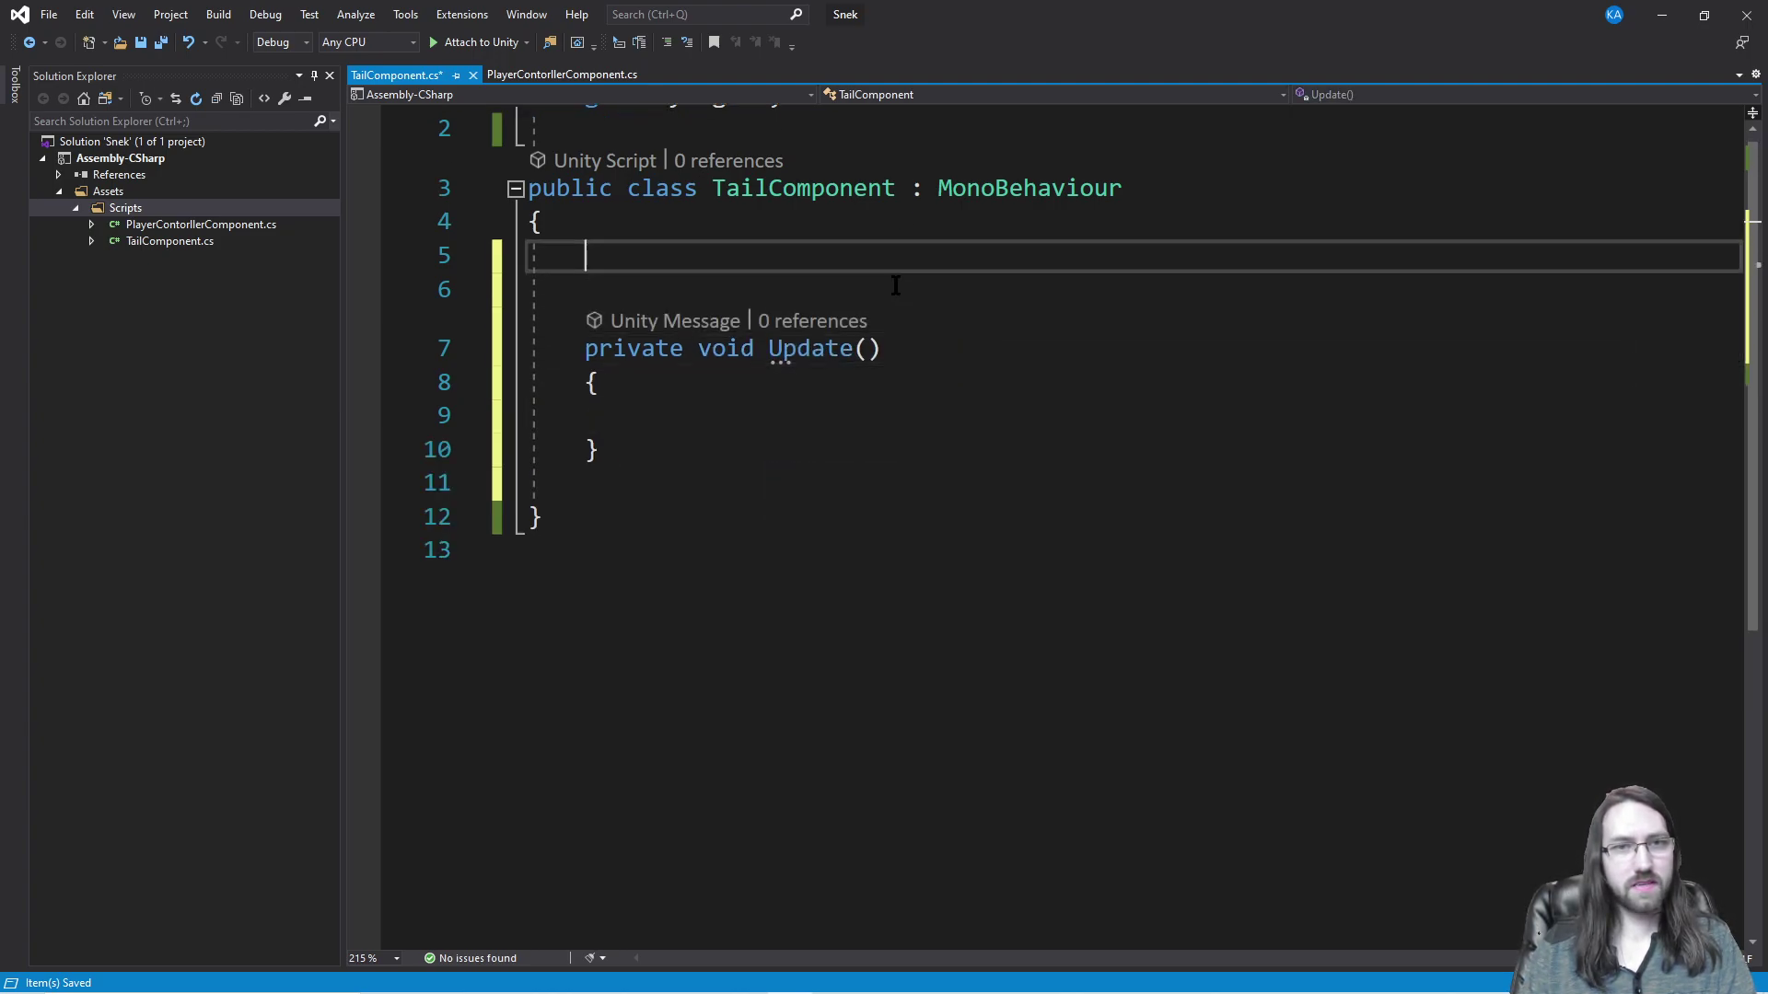
# Step: Declare a protected Transform field named _target above Update and save
pyautogui.write('protected float')
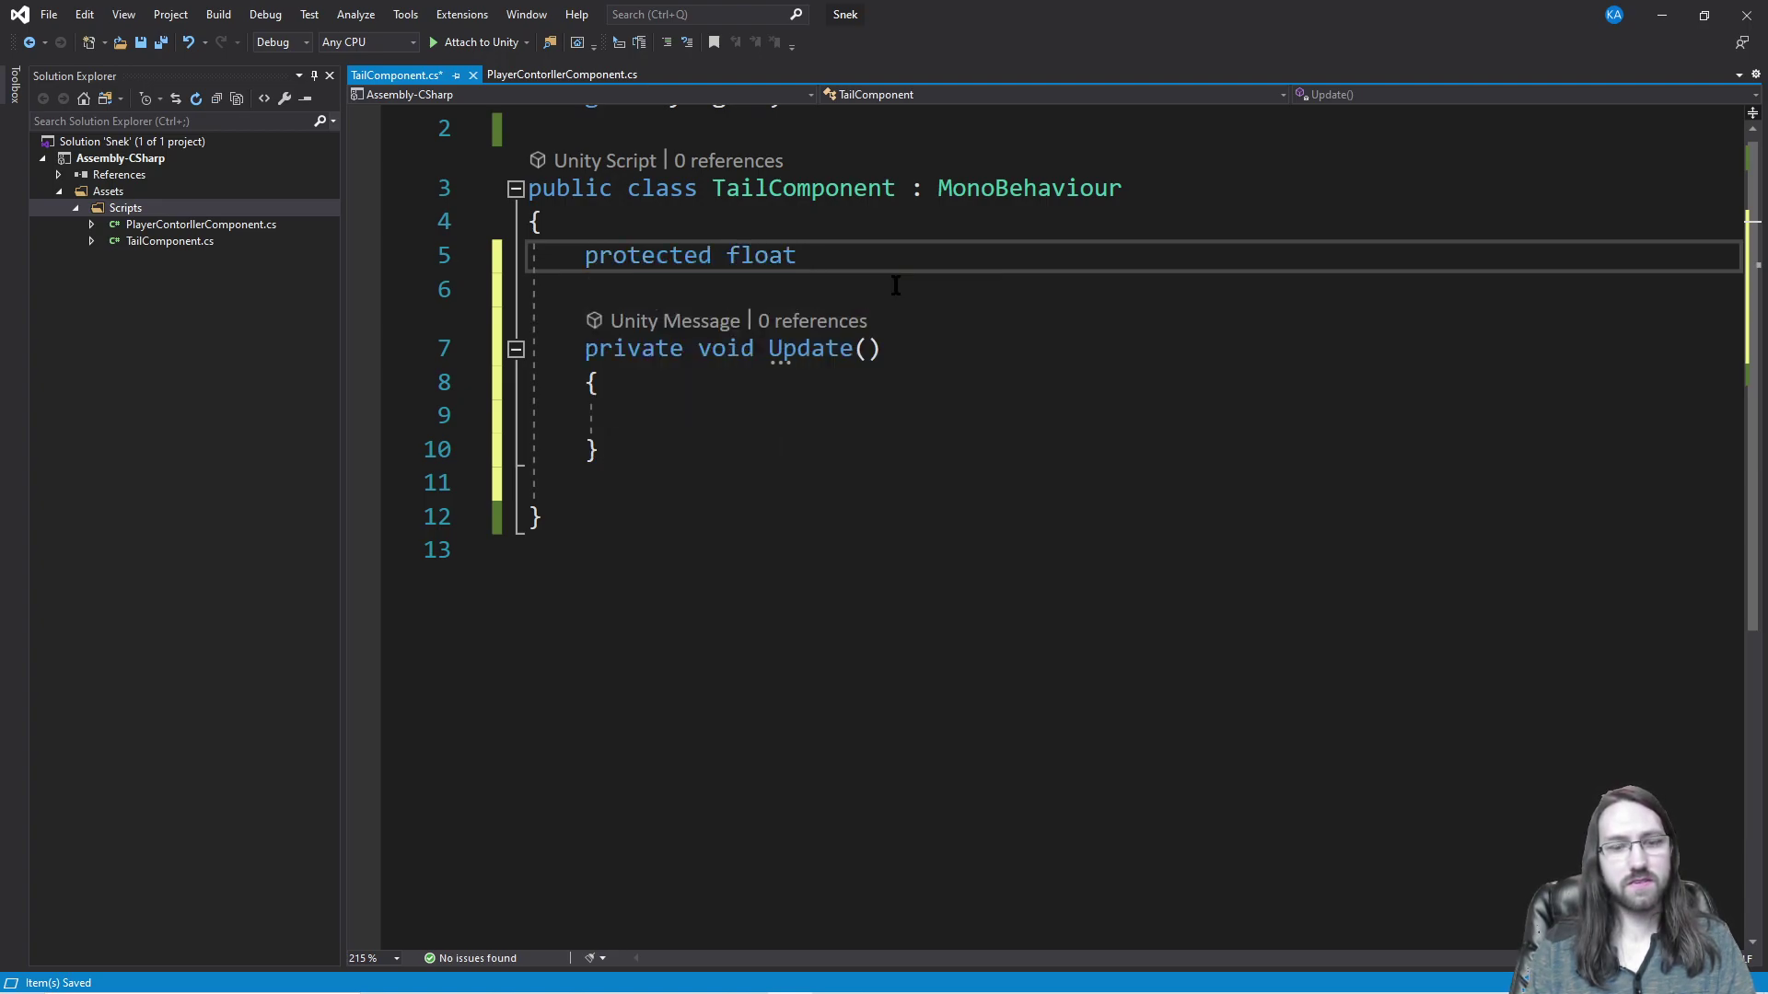
pyautogui.press('BackSpace')
pyautogui.write('TrackedReference')
pyautogui.press('BackSpace')
pyautogui.press('BackSpace')
pyautogui.press('BackSpace')
pyautogui.press('BackSpace')
pyautogui.press('BackSpace')
pyautogui.press('BackSpace')
pyautogui.press('BackSpace')
pyautogui.press('BackSpace')
pyautogui.press('BackSpace')
pyautogui.press('BackSpace')
pyautogui.press('BackSpace')
pyautogui.press('BackSpace')
pyautogui.press('BackSpace')
pyautogui.press('BackSpace')
pyautogui.press('BackSpace')
pyautogui.press('BackSpace')
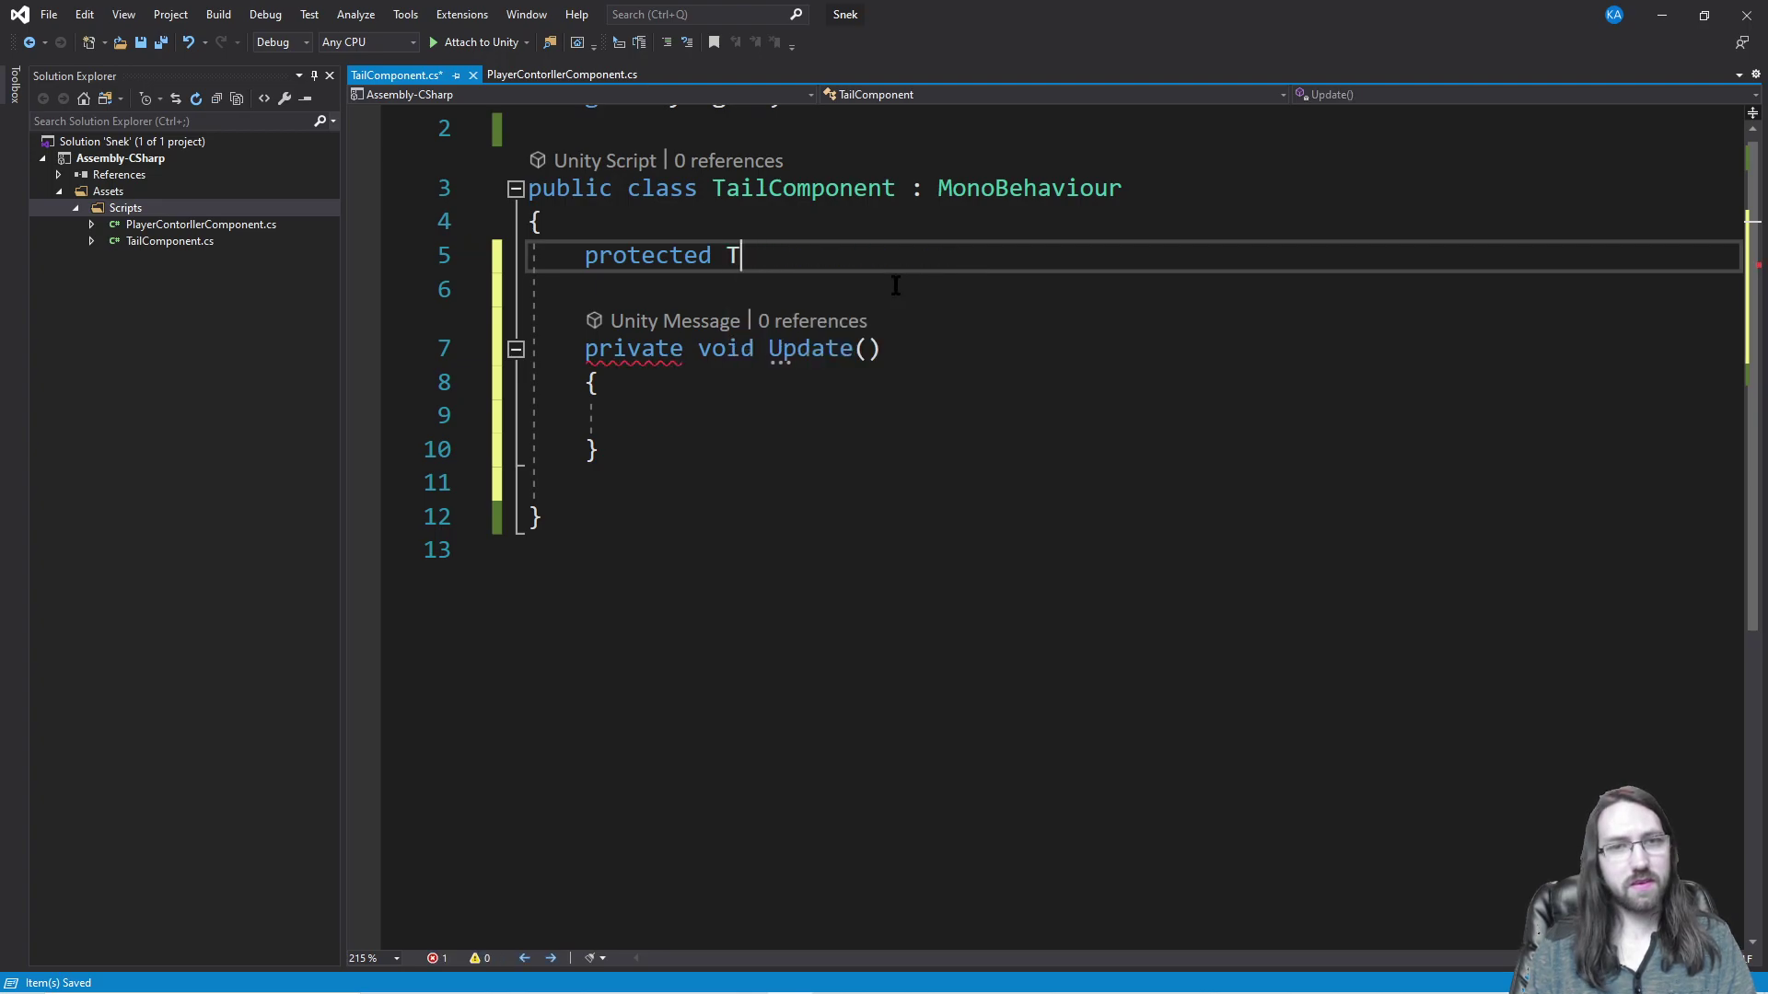
pyautogui.write('Transform ')
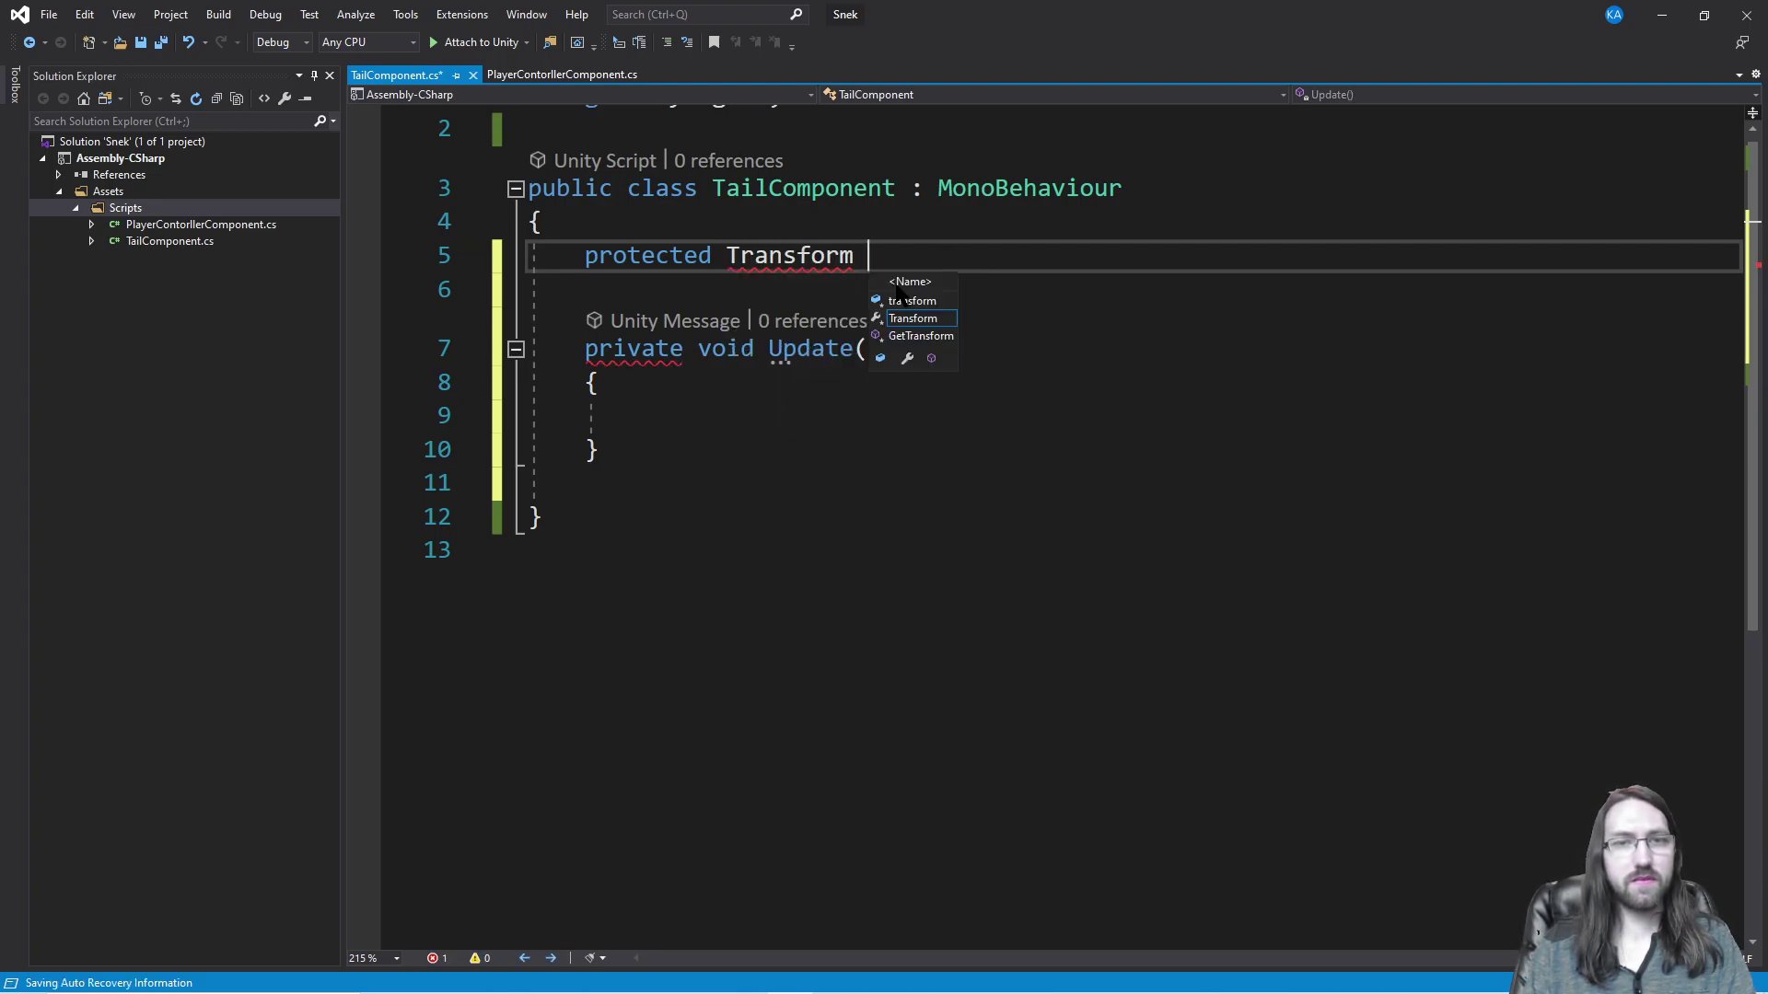
pyautogui.write(')_Ta_Tar')
pyautogui.press('Return')
pyautogui.press('BackSpace')
pyautogui.press('BackSpace')
pyautogui.press('BackSpace')
pyautogui.press('BackSpace')
pyautogui.write('ratget;')
pyautogui.press('BackSpace')
pyautogui.press('BackSpace')
pyautogui.press('BackSpace')
pyautogui.press('BackSpace')
pyautogui.press('BackSpace')
pyautogui.press('BackSpace')
pyautogui.press('BackSpace')
pyautogui.write('ta')
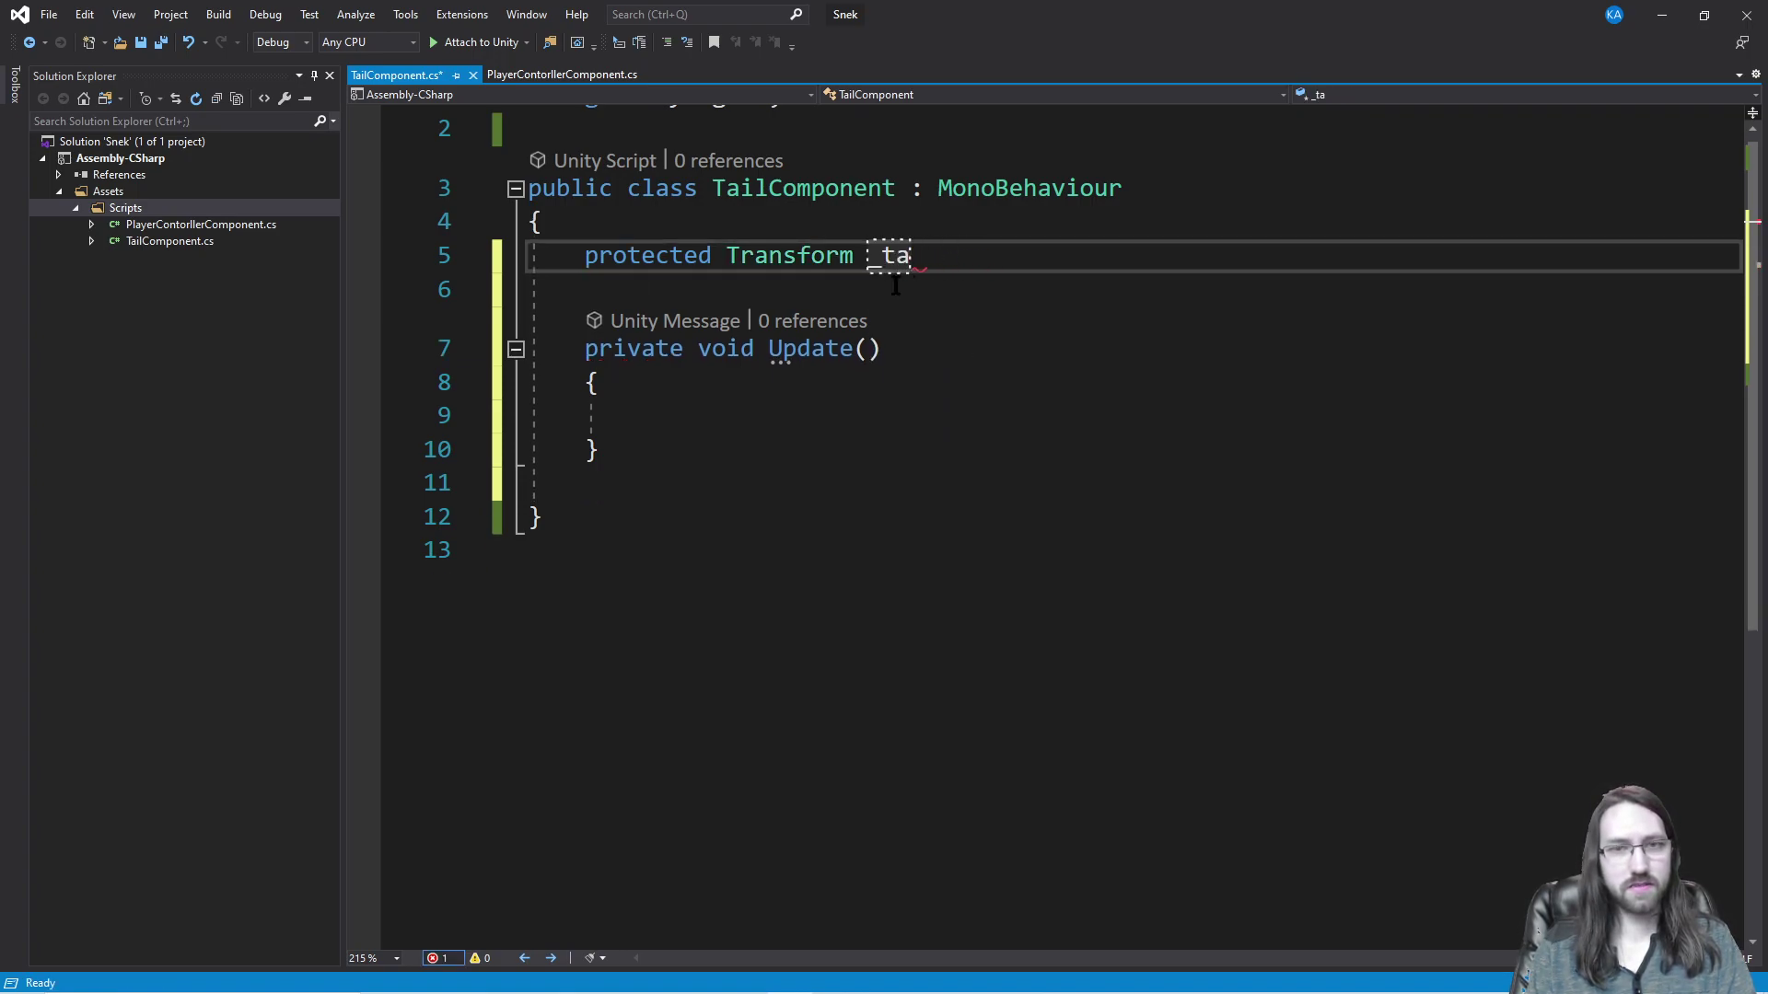
pyautogui.write('rget;')
pyautogui.hotkey('ctrl', 's')
pyautogui.press('Down')
pyautogui.press('Down')
pyautogui.press('Down')
pyautogui.press('Down')
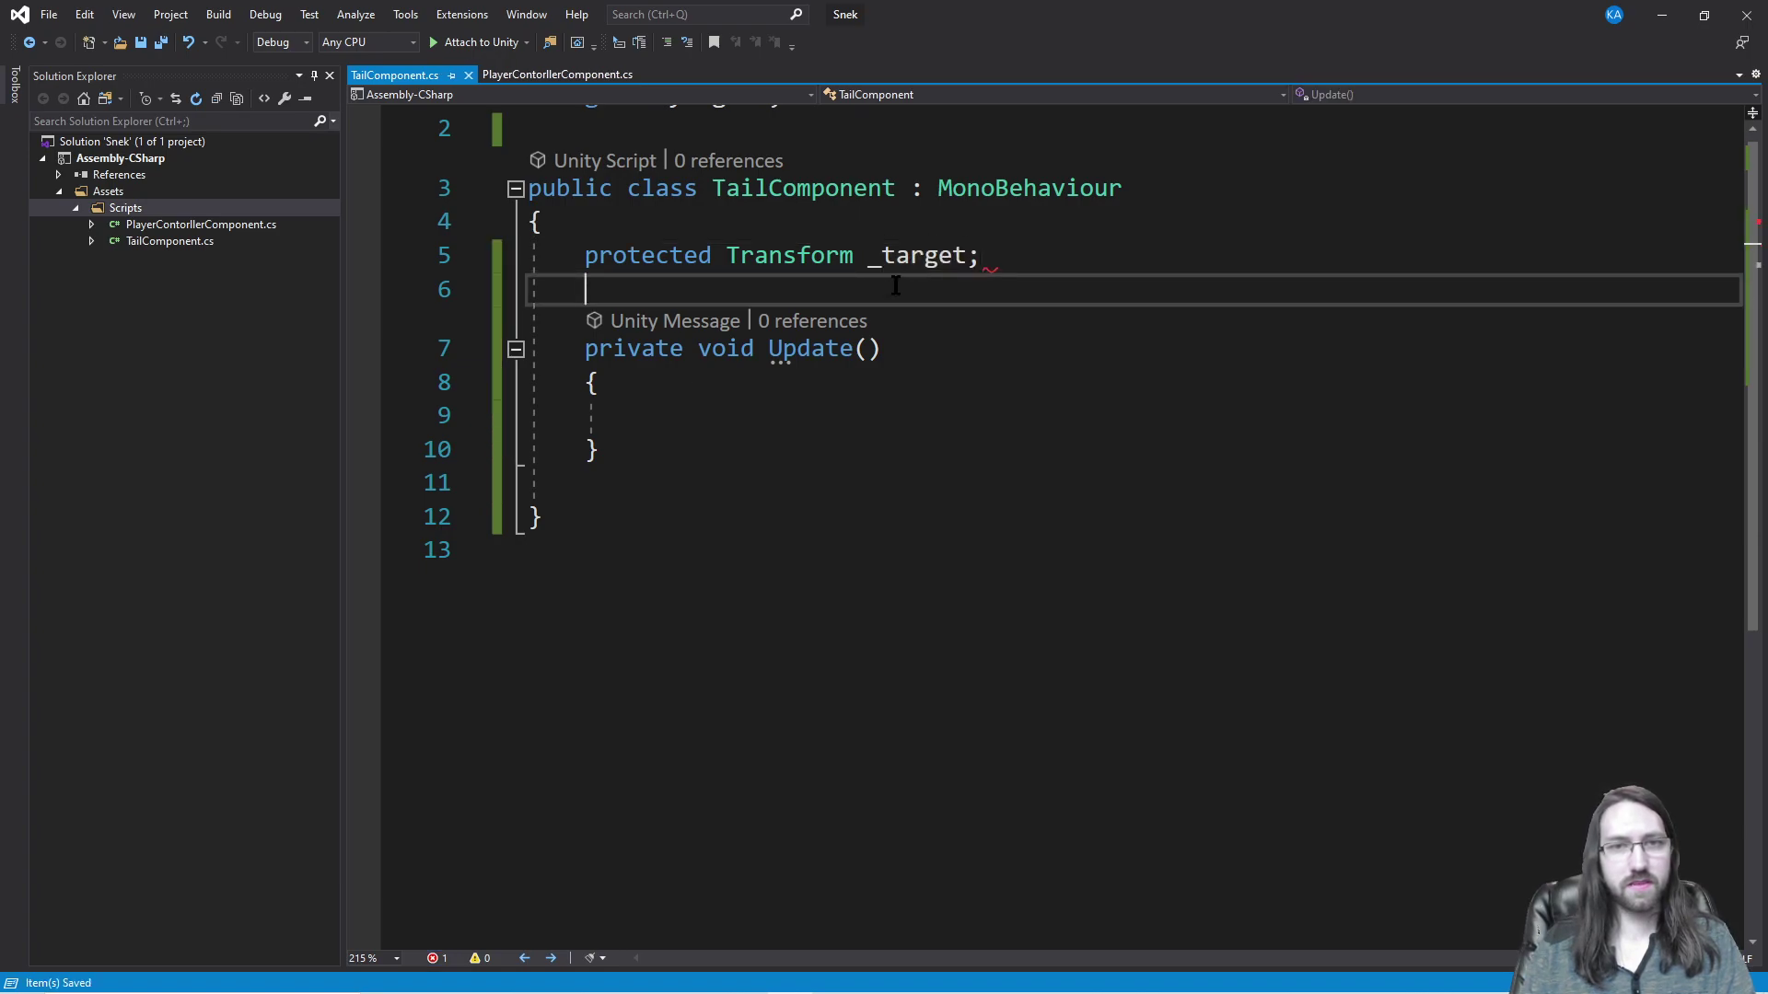
# Step: Try a [SerializeField] attribute on the field, remove it, and save
pyautogui.press('Up')
pyautogui.press('Up')
pyautogui.press('Up')
pyautogui.press('Up')
pyautogui.press('Up')
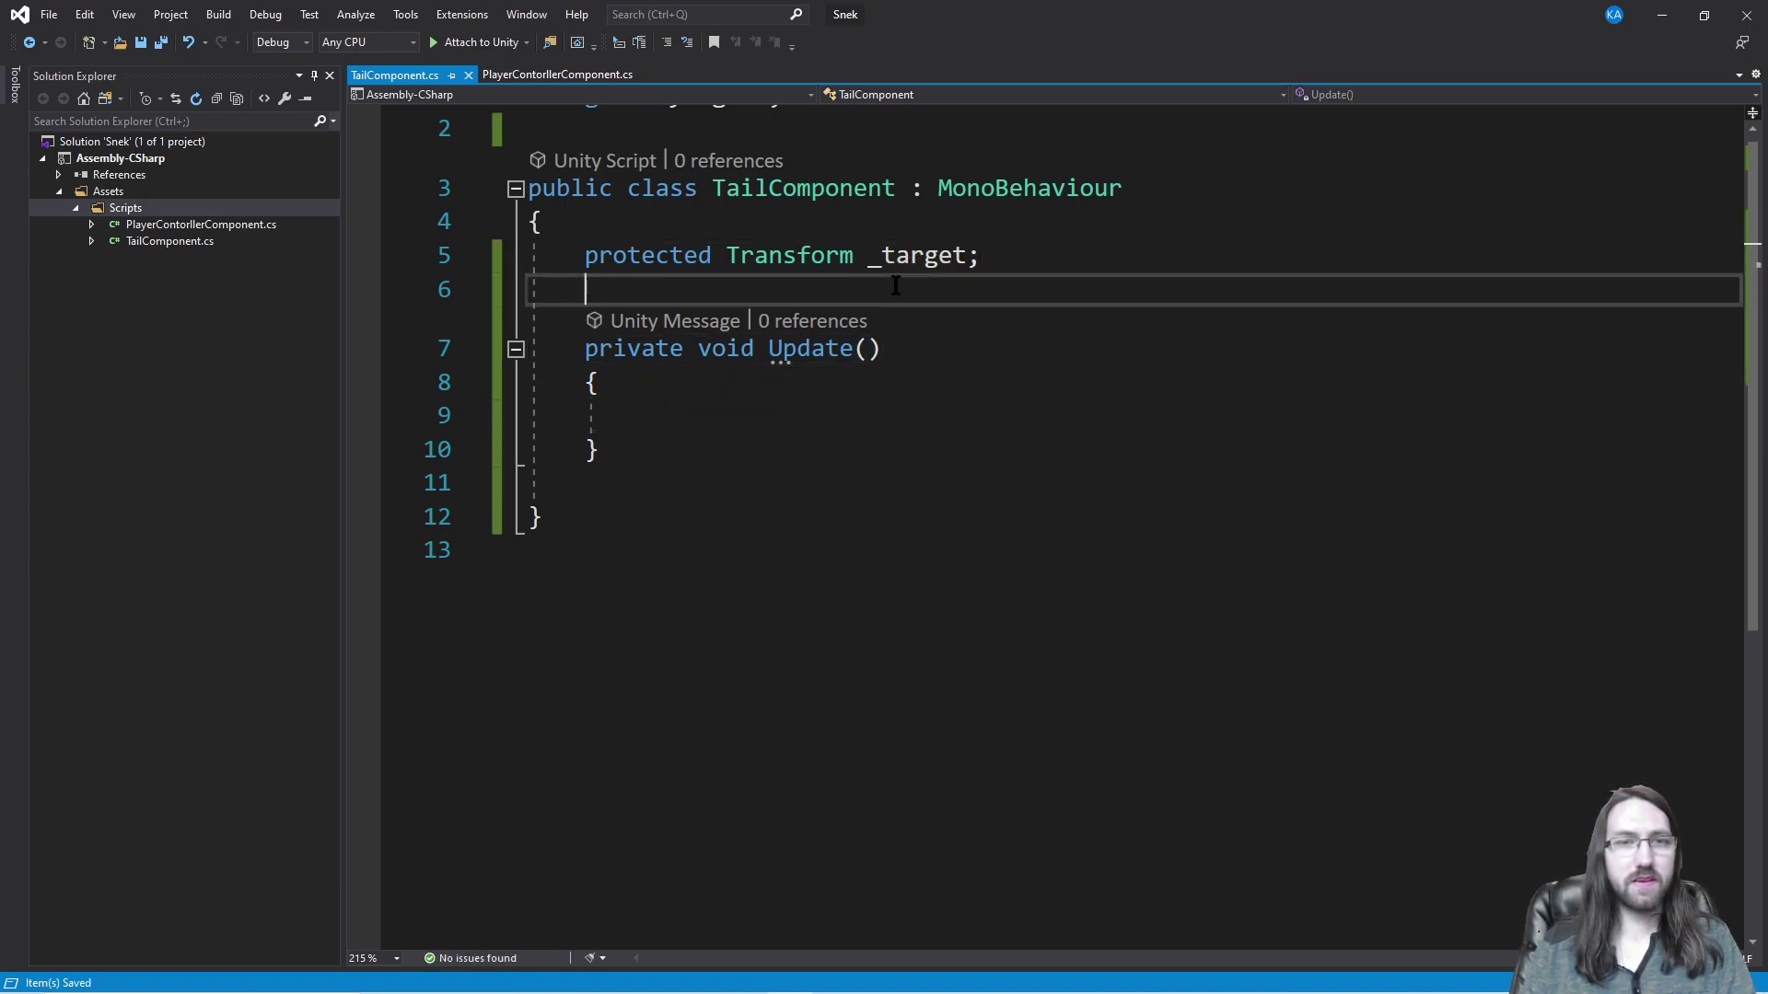
pyautogui.press('Return')
pyautogui.write('[SerializeField')
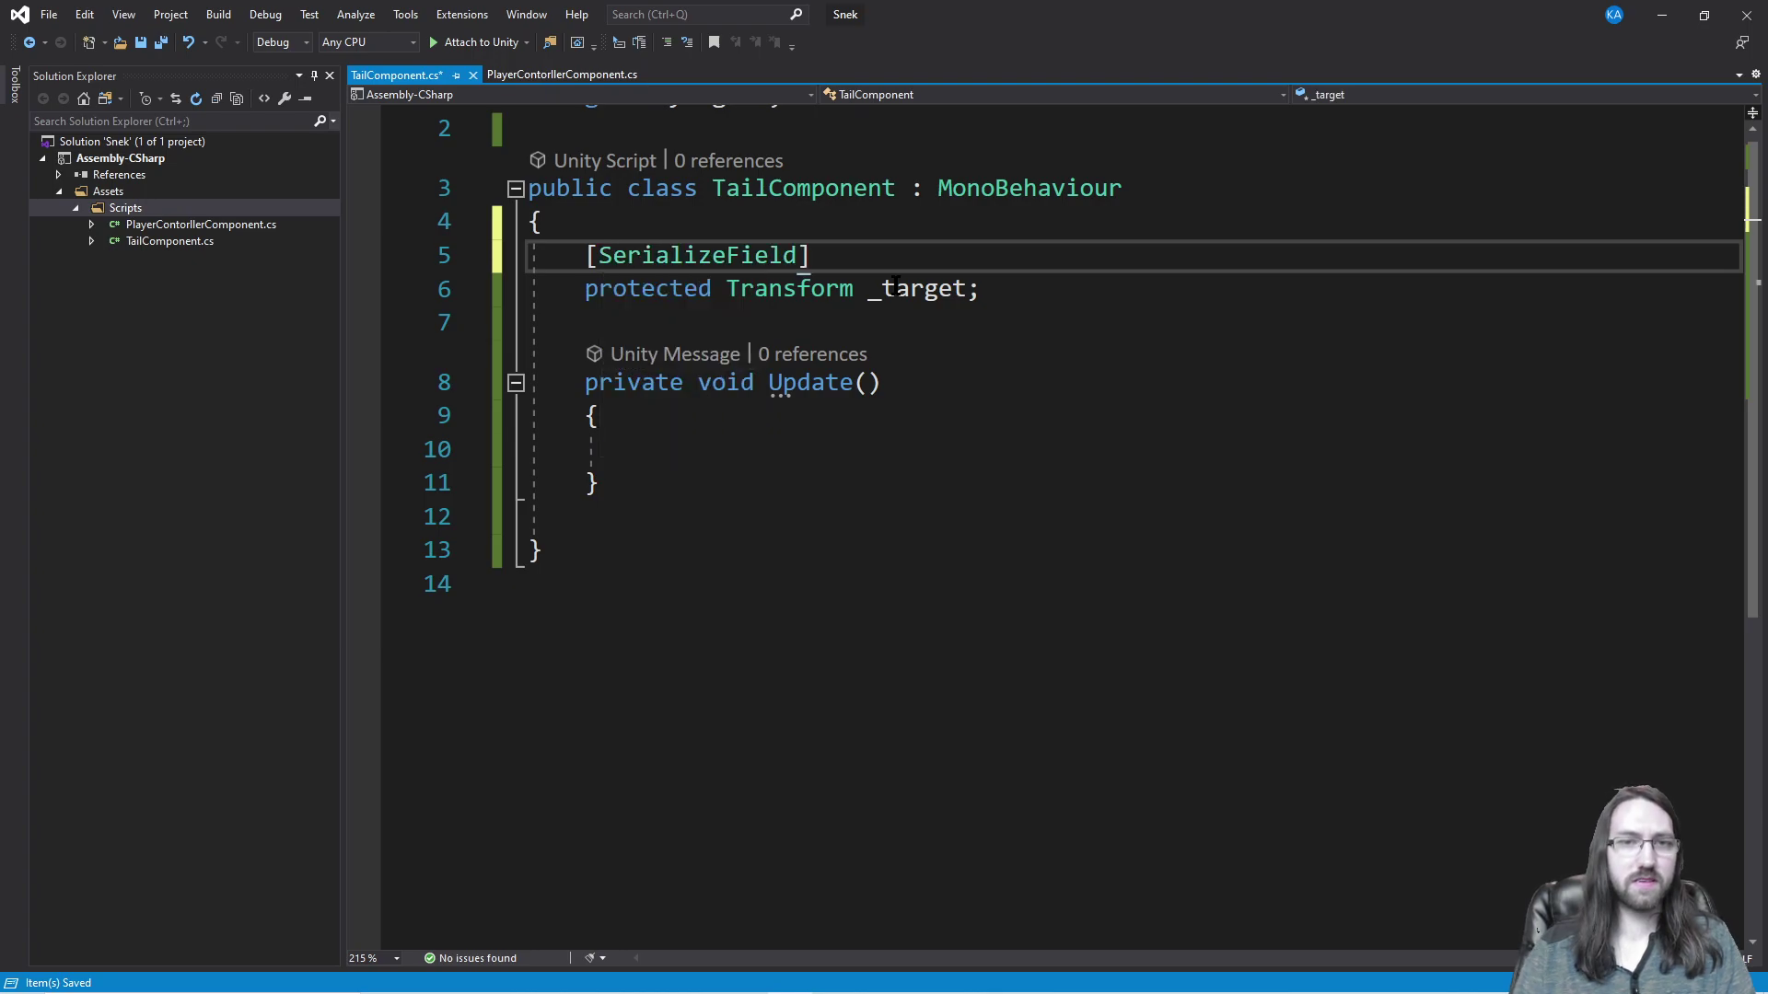
pyautogui.hotkey('ctrl', 'x')
pyautogui.hotkey('ctrl', 's')
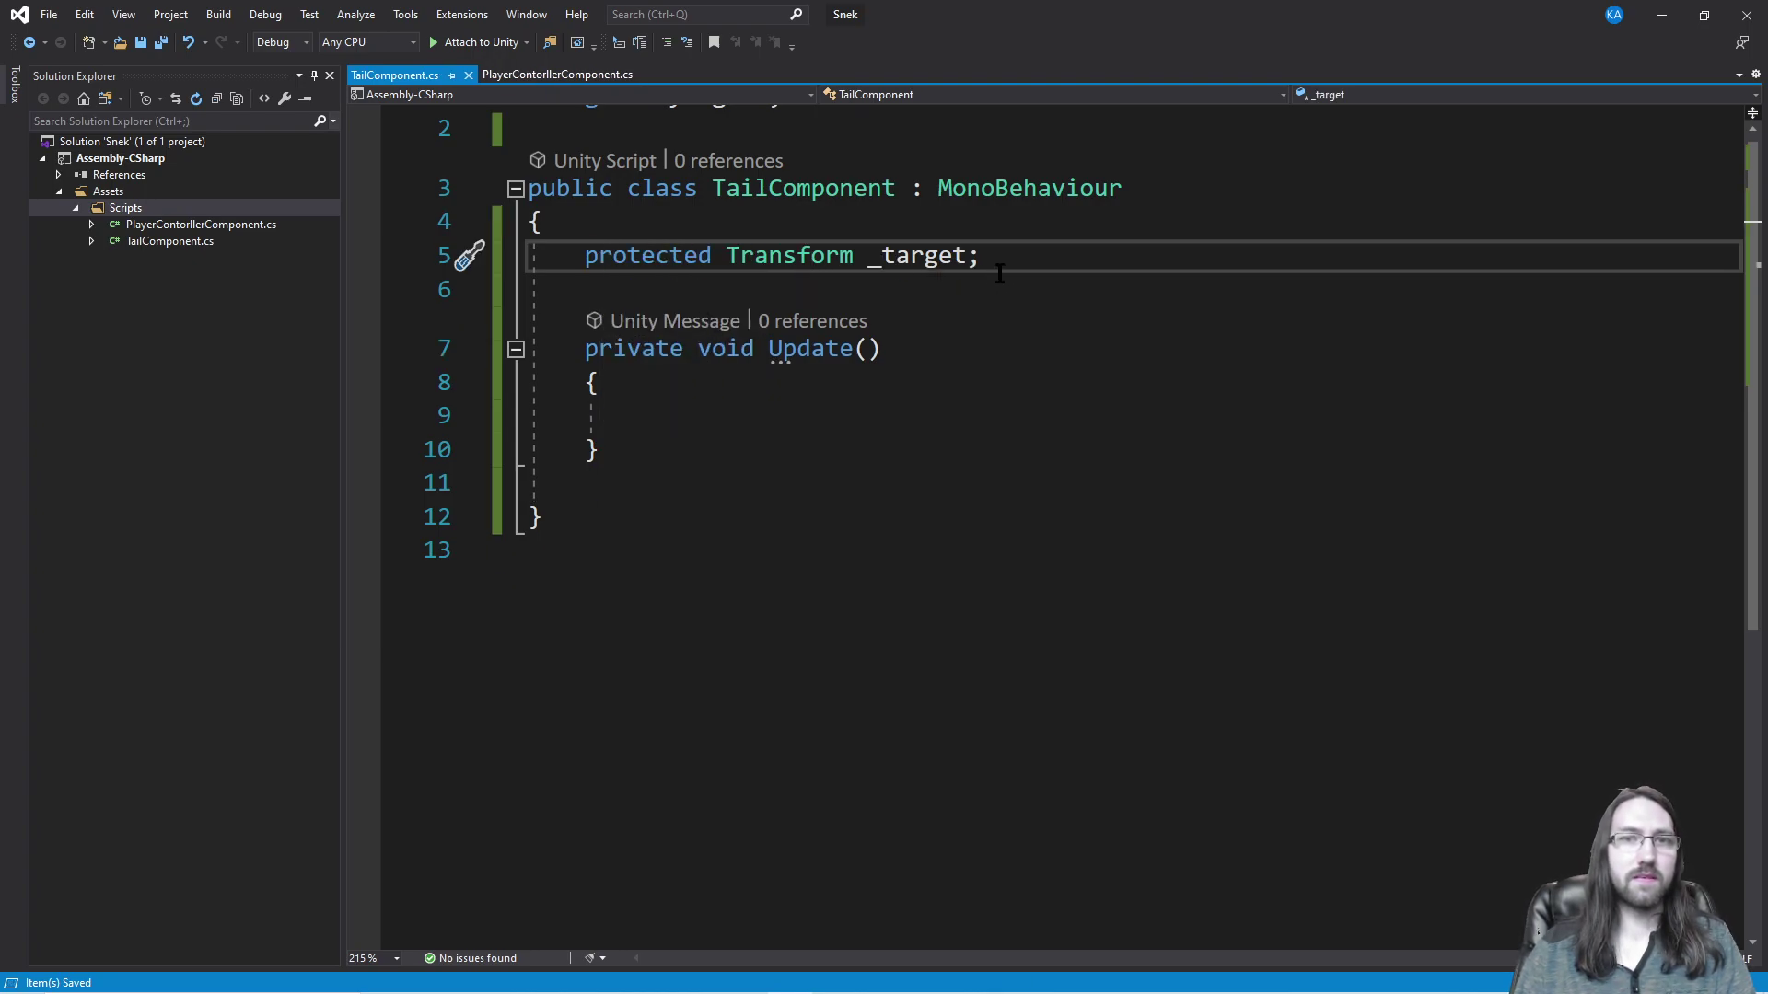
# Step: Make the field public and rename it Target, then start an if(!Target) return guard in Update
pyautogui.doubleClick(684, 251)
pyautogui.write('public')
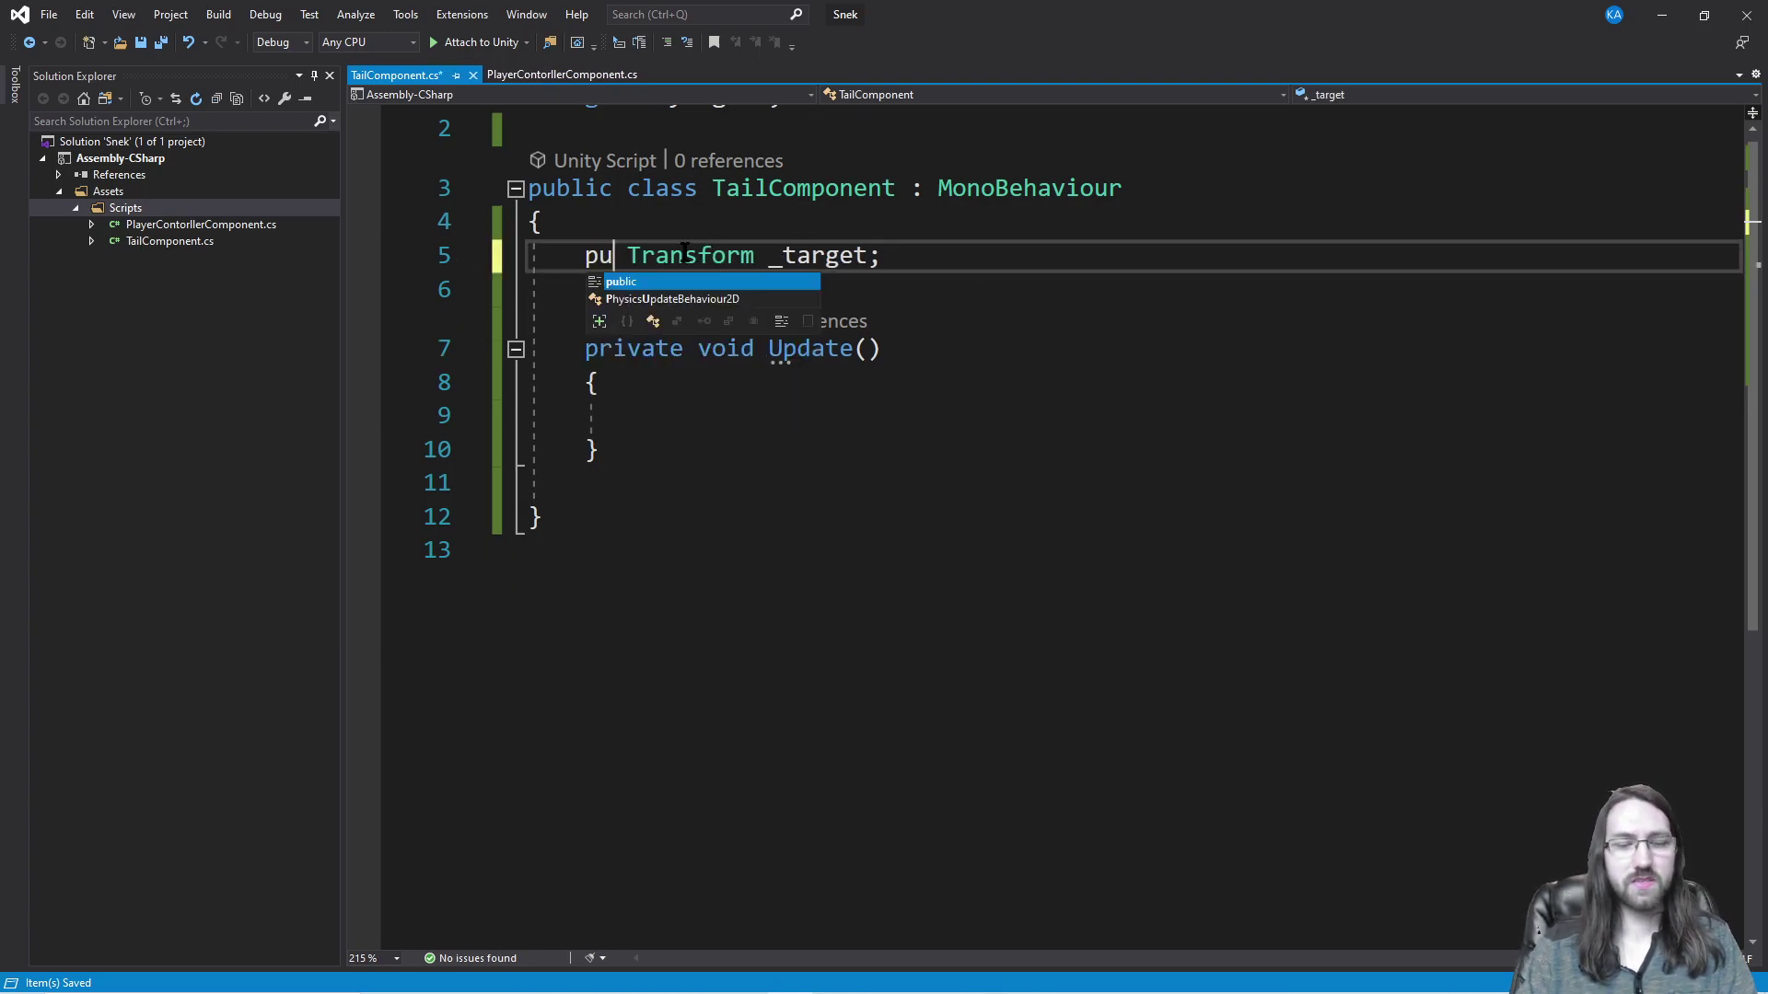
pyautogui.click(900, 297)
pyautogui.doubleClick(879, 255)
pyautogui.write('Target')
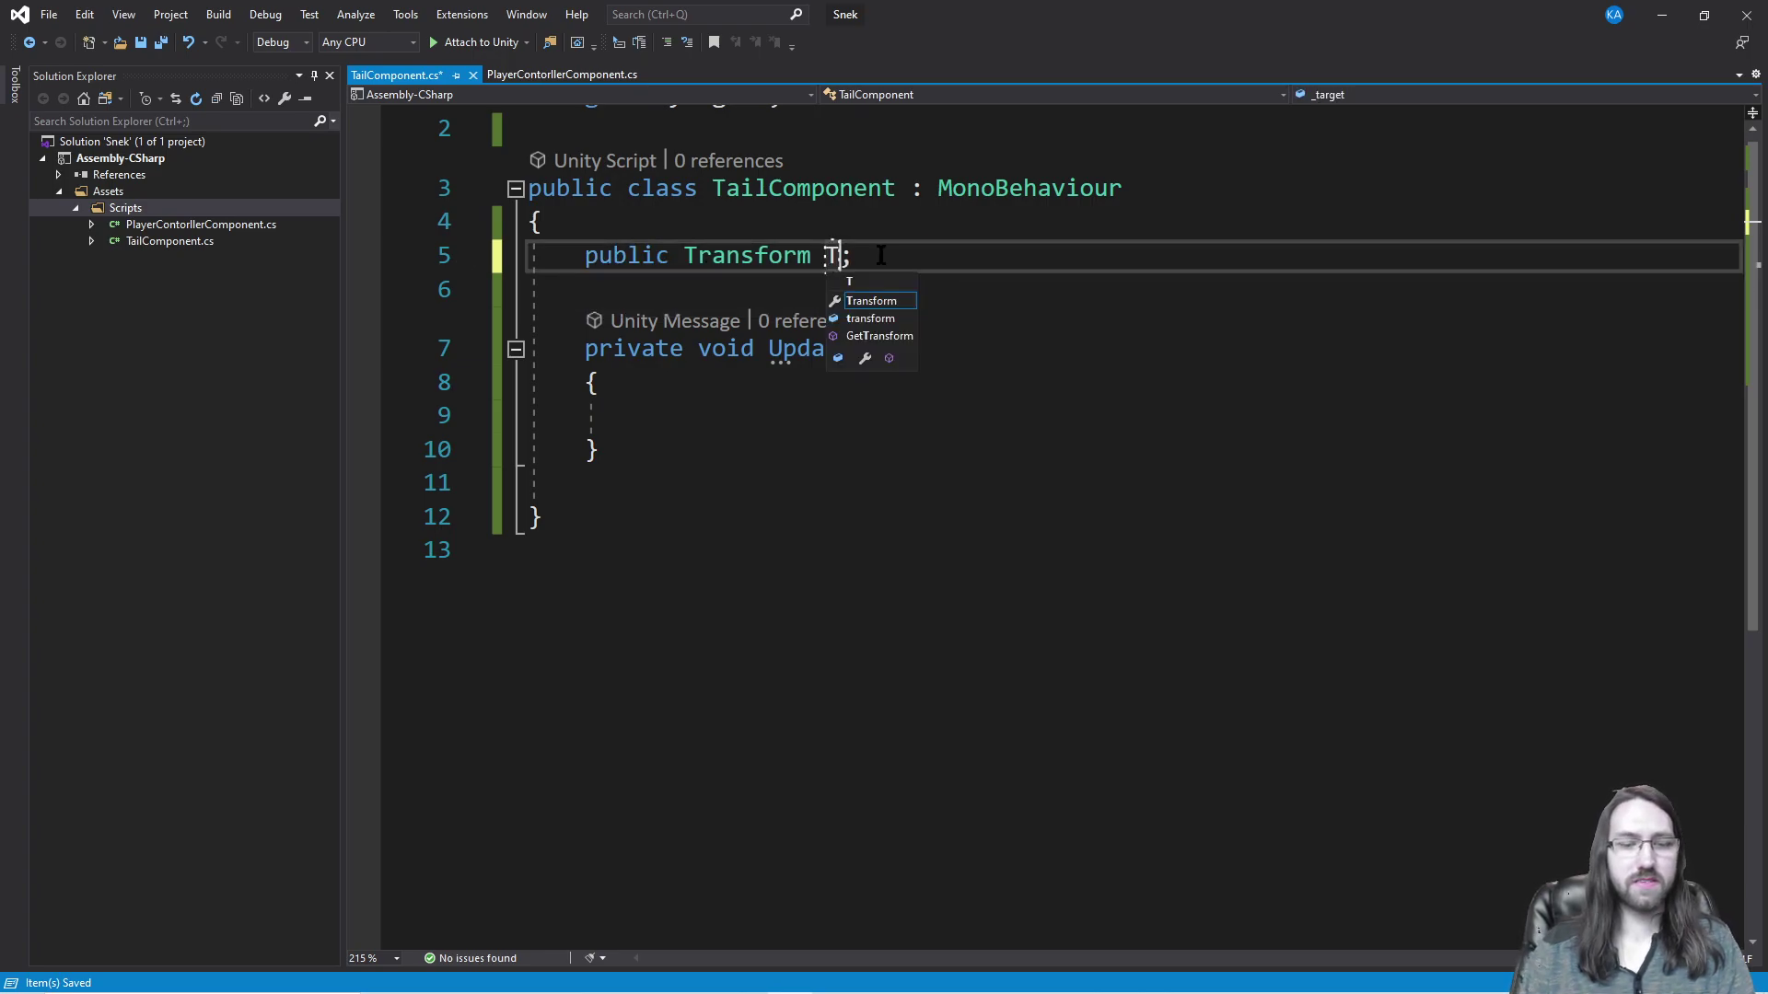
pyautogui.click(1074, 278)
pyautogui.hotkey('ctrl', 's')
pyautogui.click(1050, 382)
pyautogui.click(1026, 418)
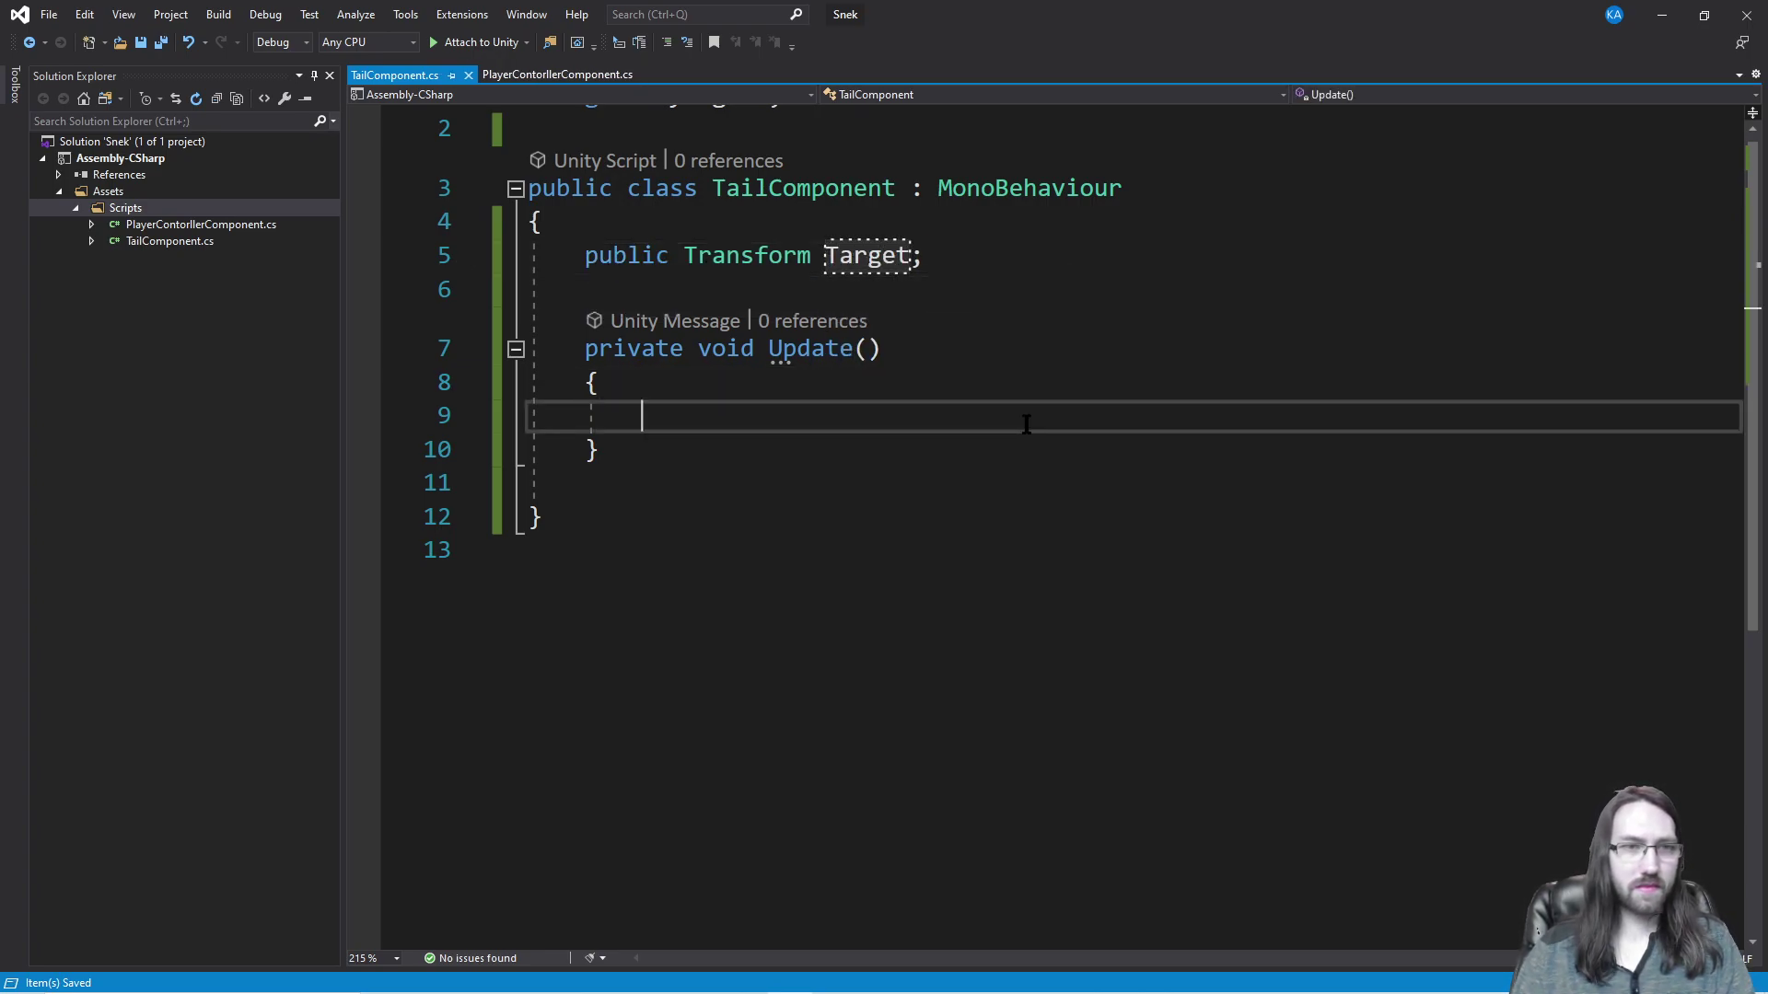
pyautogui.write('if(!')
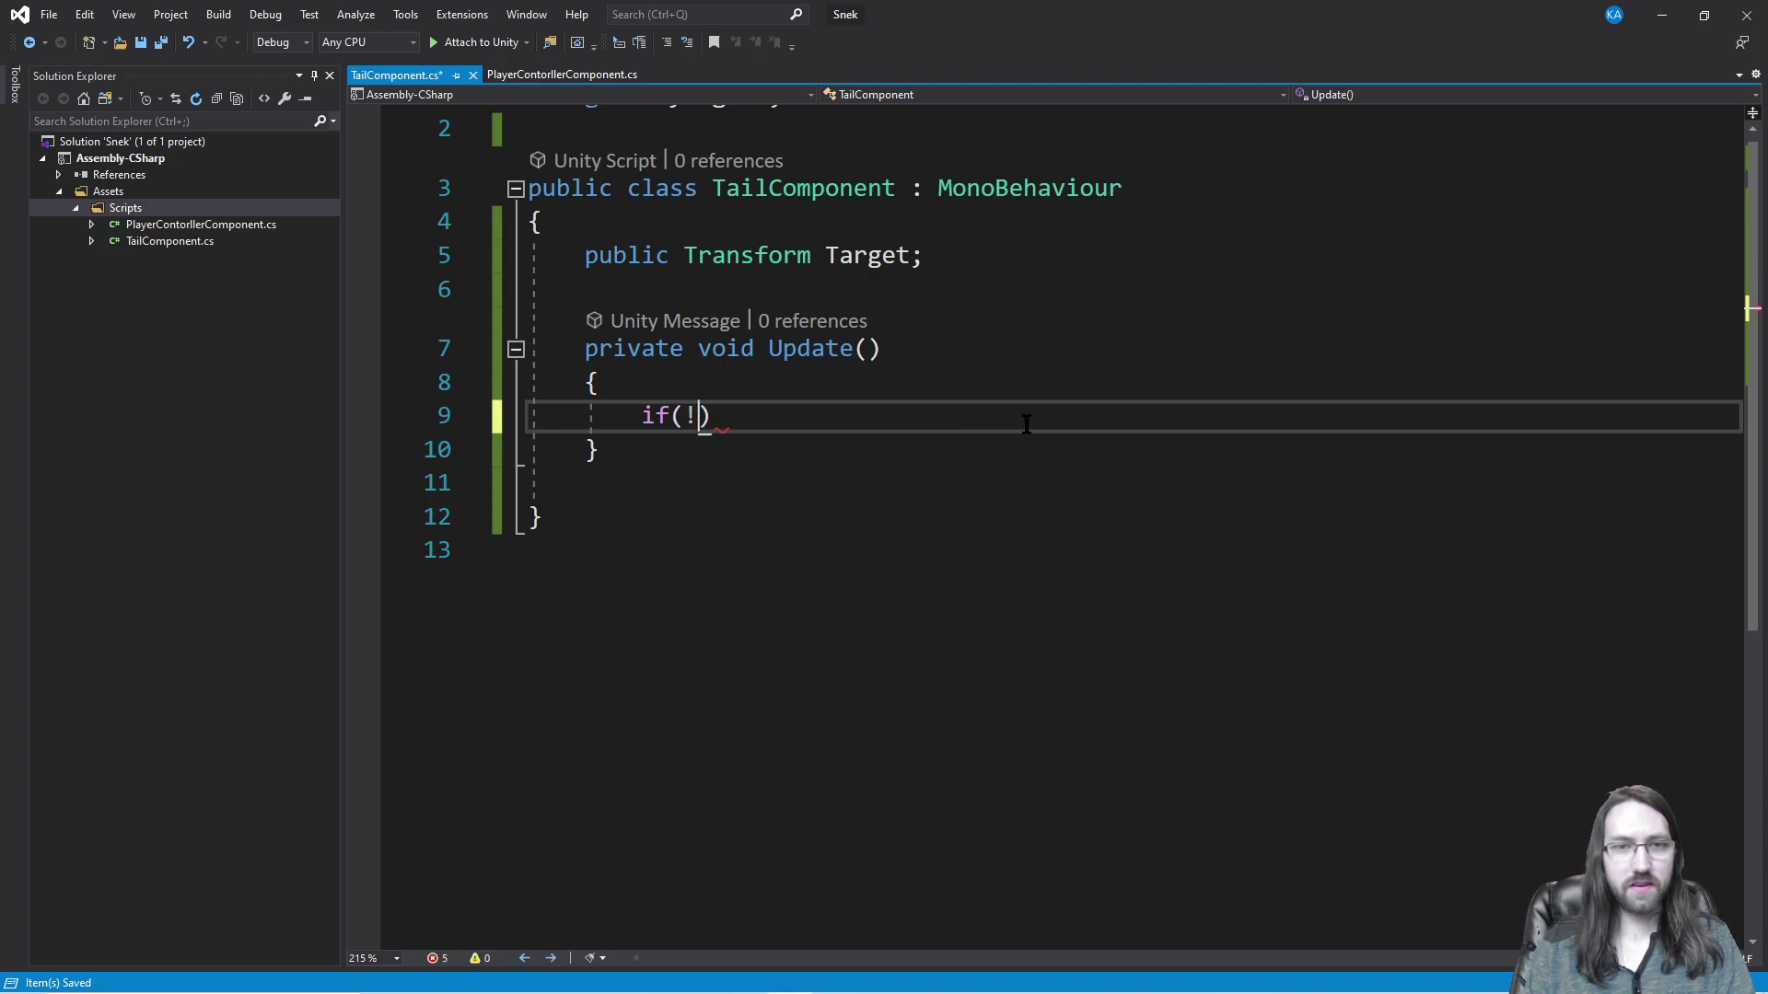
pyautogui.write('Target)')
pyautogui.write(' { return;')
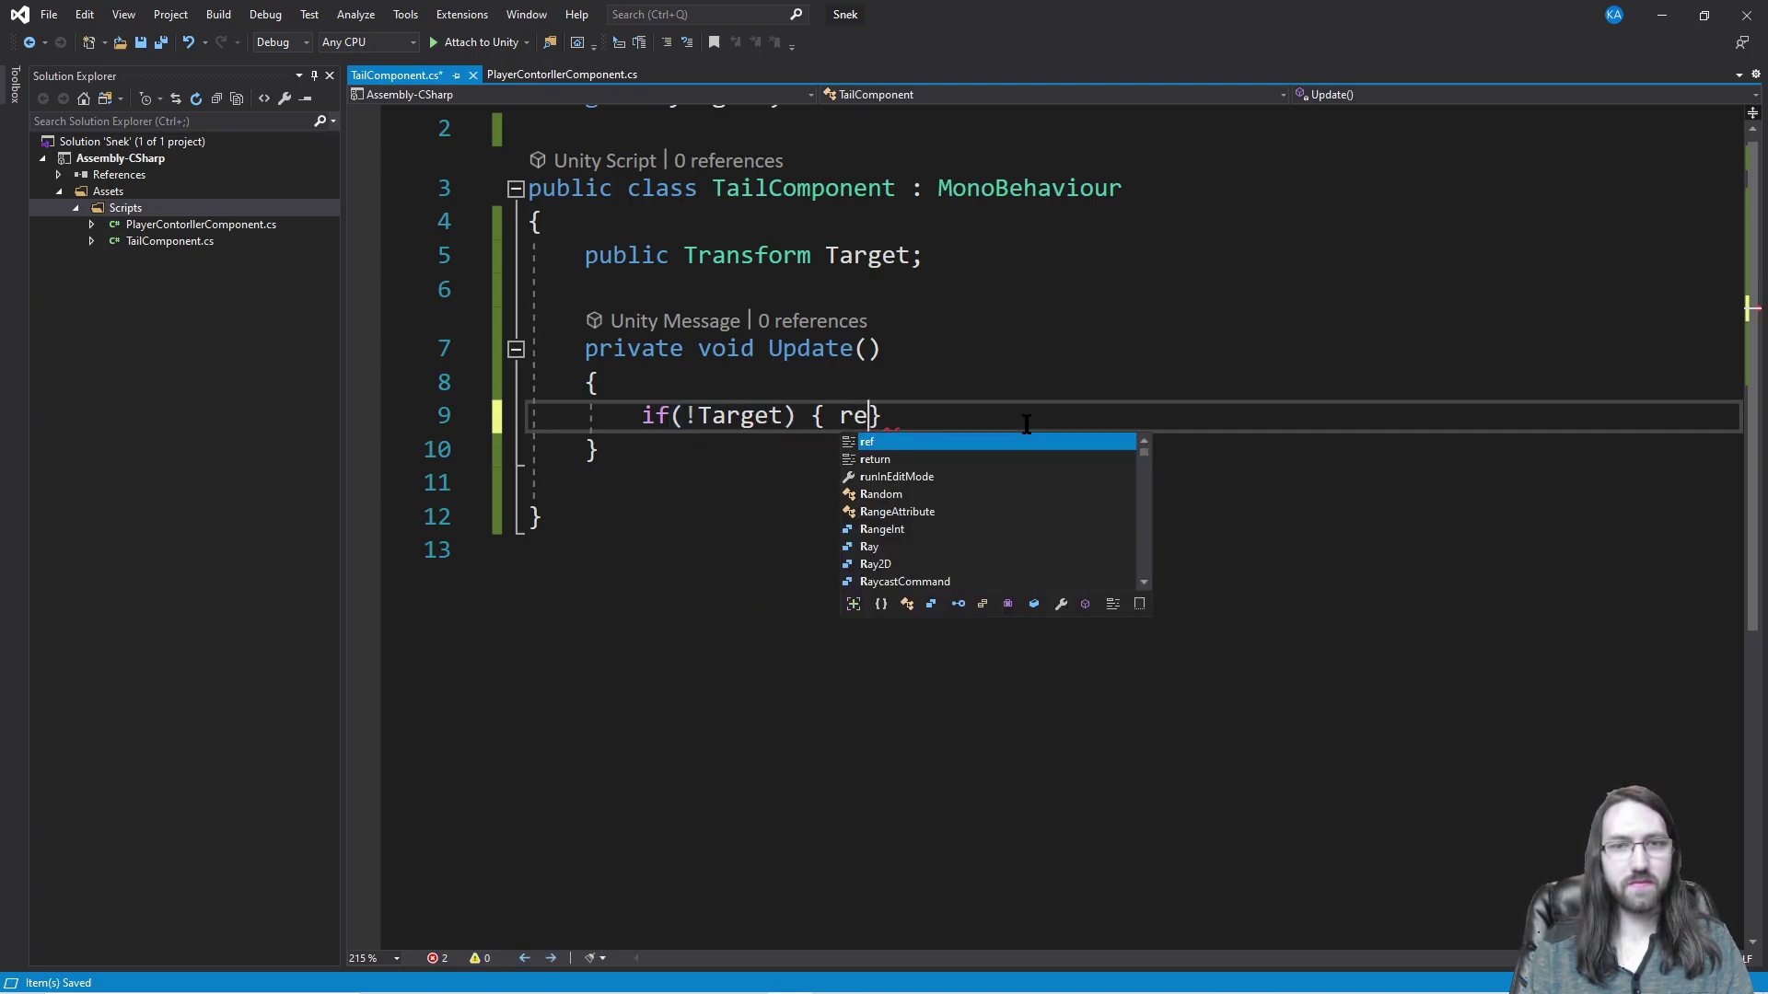
# Step: Finish the early-return guard for a missing Target and save
pyautogui.hotkey('ctrl', 's')
pyautogui.press('BackSpace')
pyautogui.press('End')
pyautogui.press('Return')
# Step: Lerp transform.position toward Target.position by 0.01f in Update
pyautogui.write('transform.position = V')
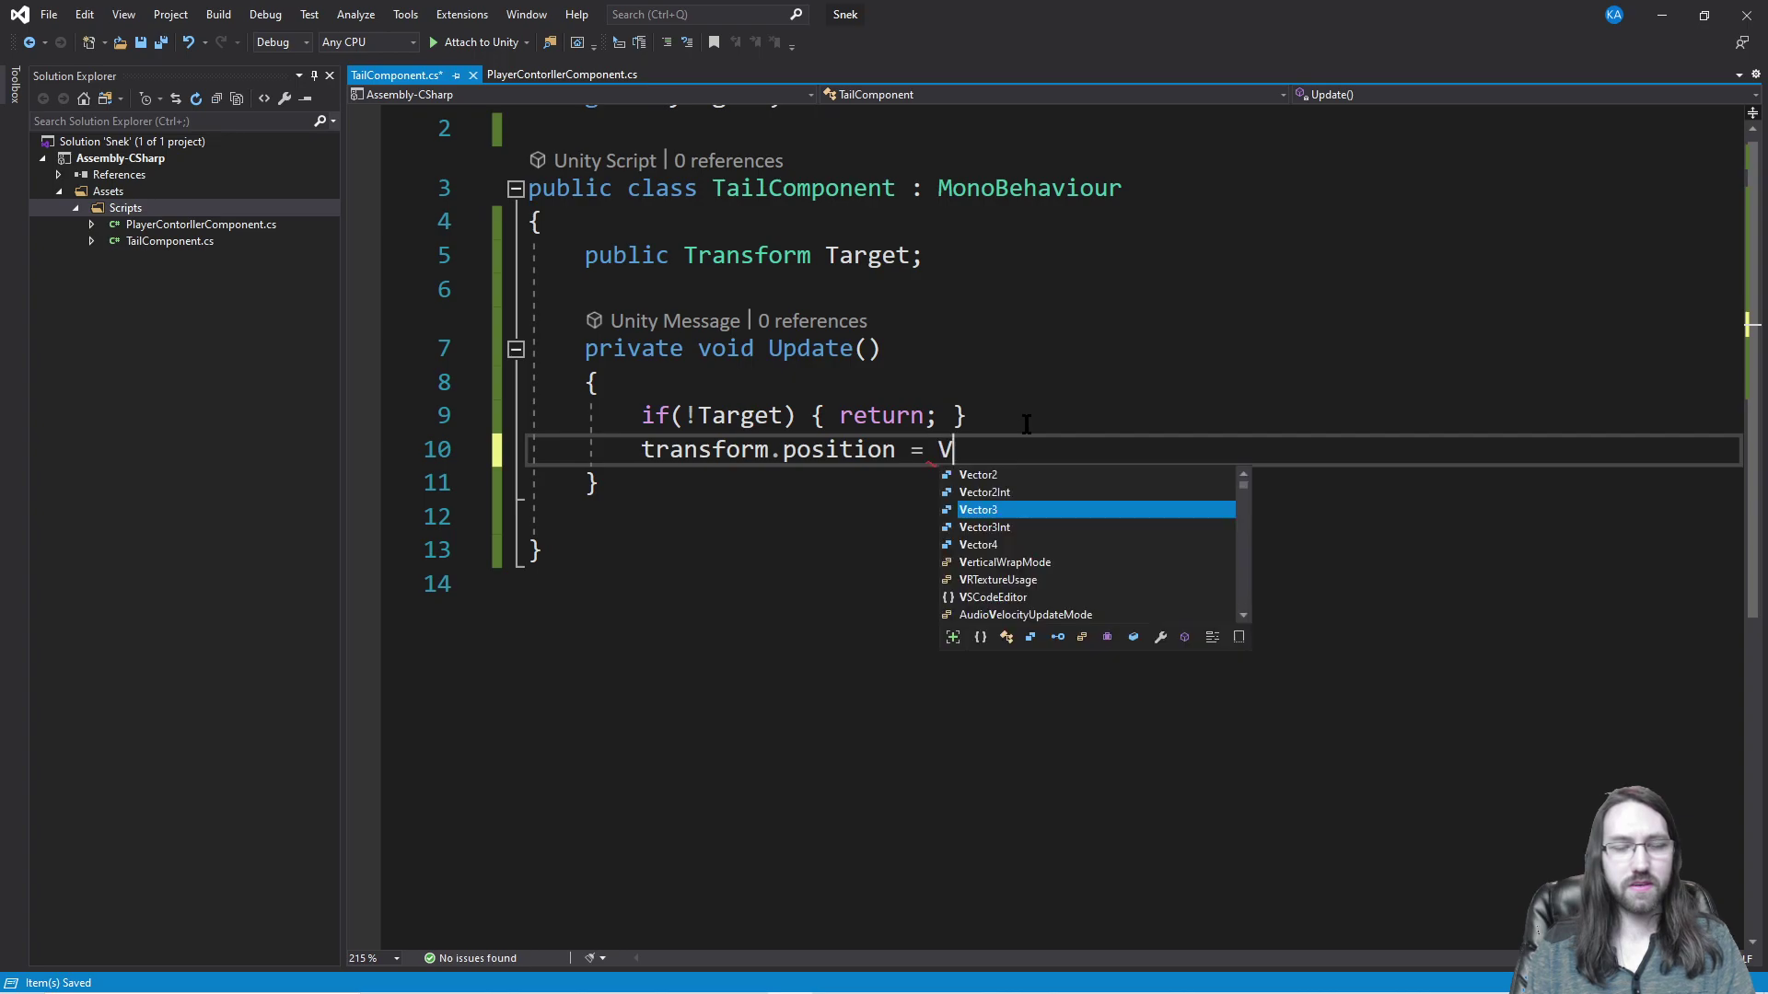
pyautogui.write('ector3.Lerp(')
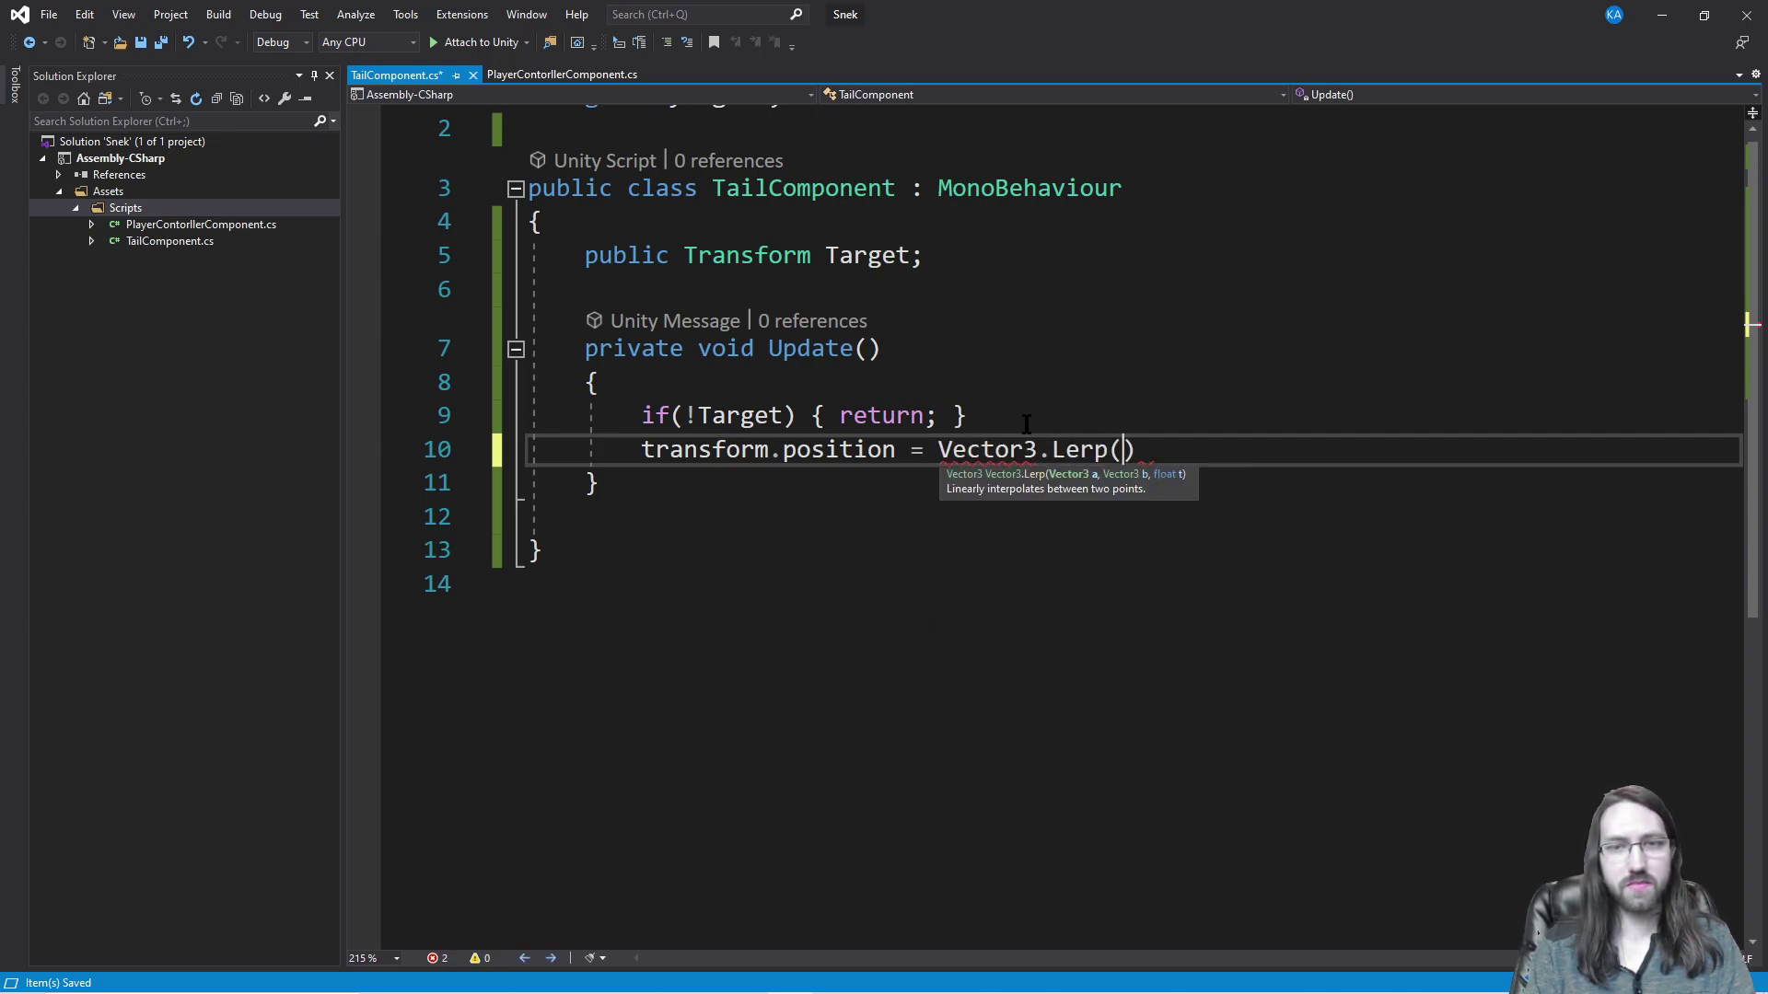
pyautogui.write('transform.position, ')
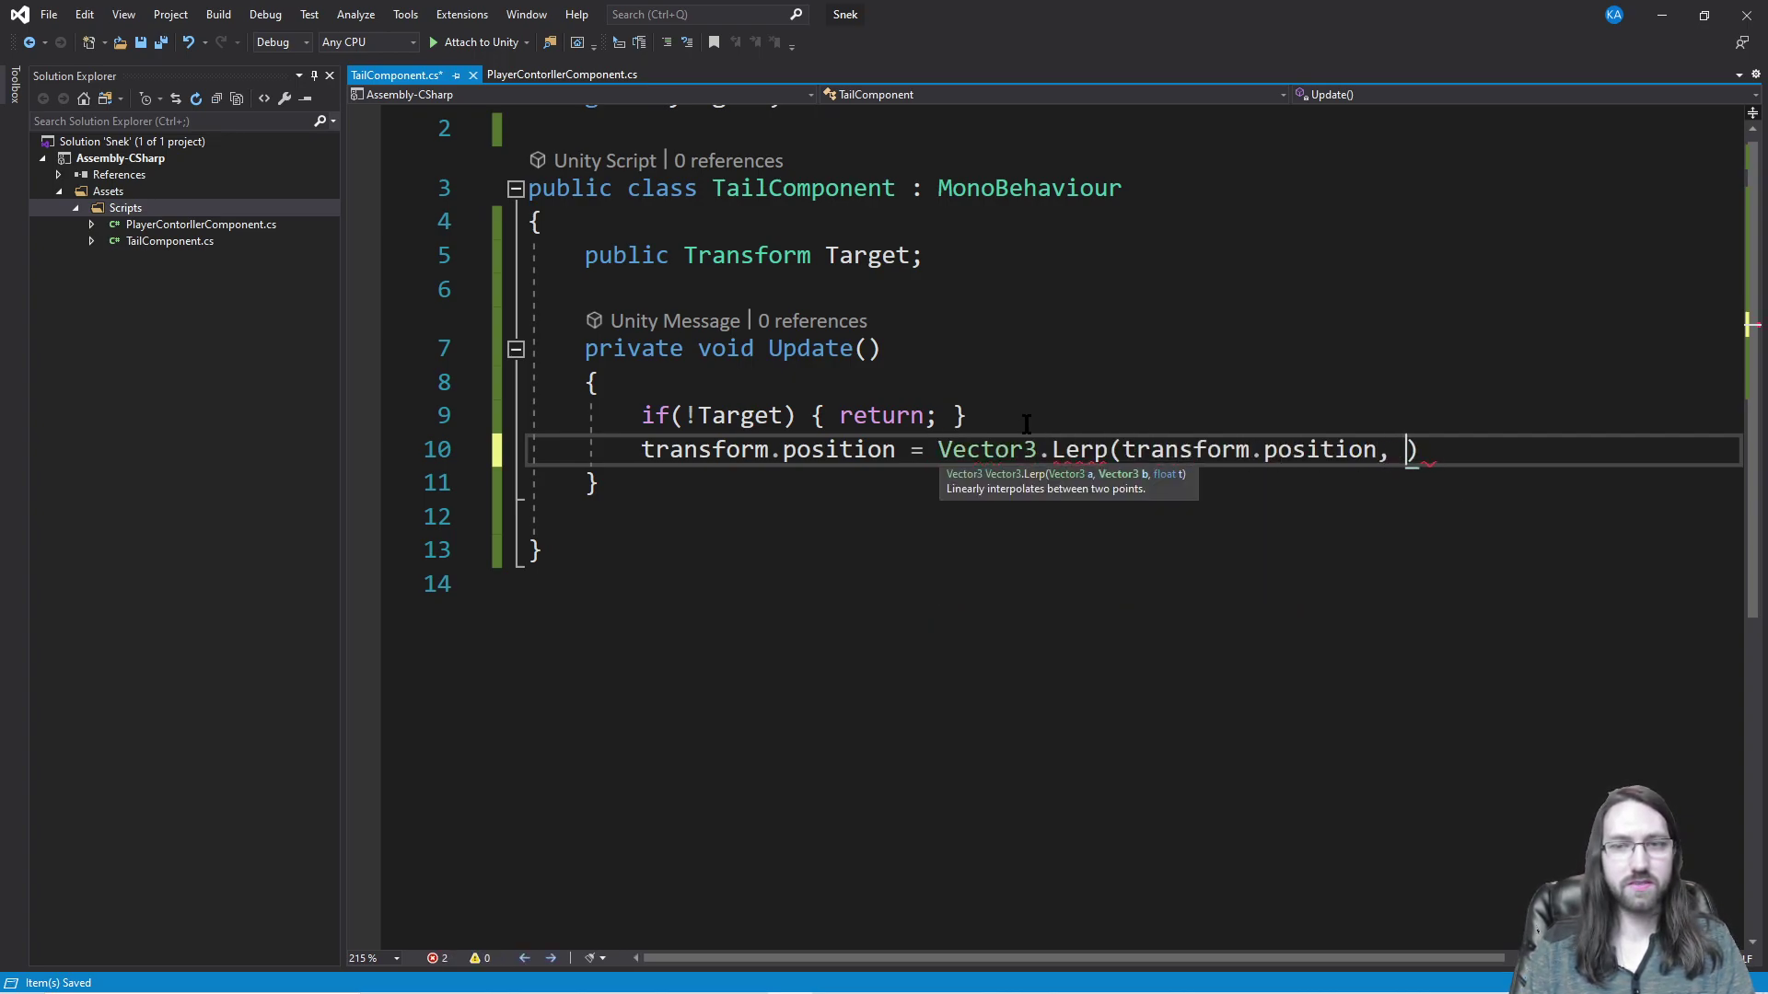
pyautogui.write('Target.po')
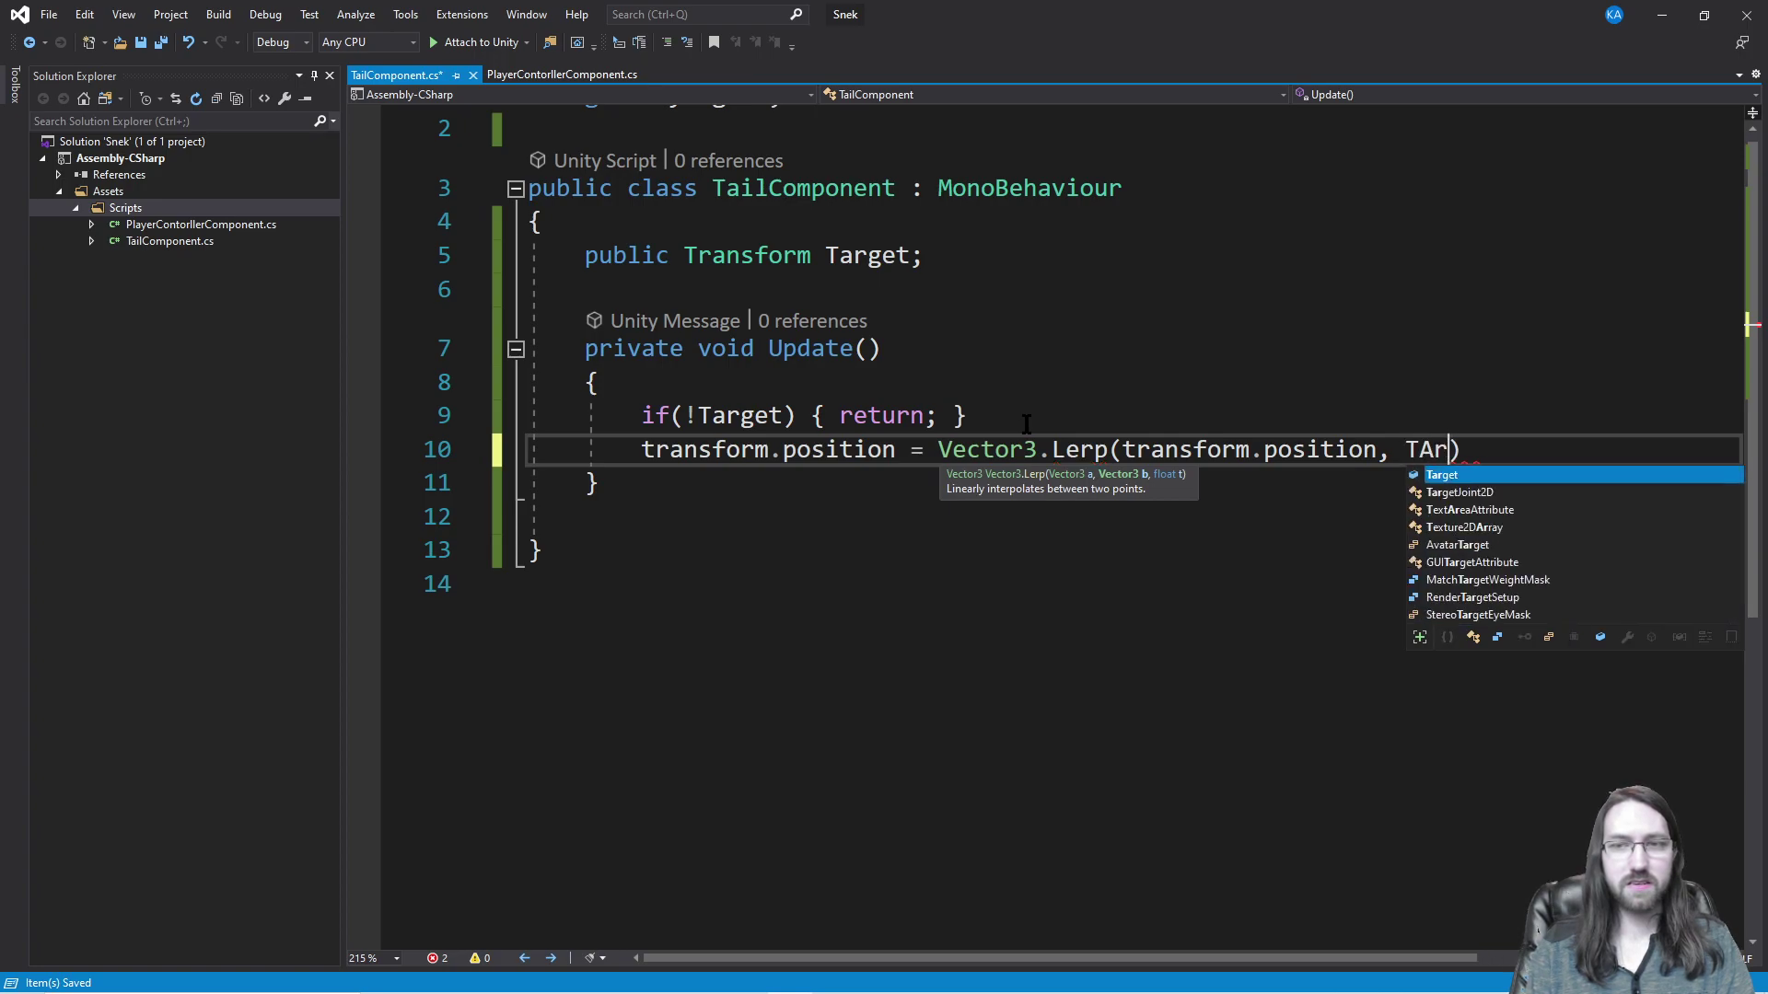
pyautogui.write('sition.po')
pyautogui.press('Return')
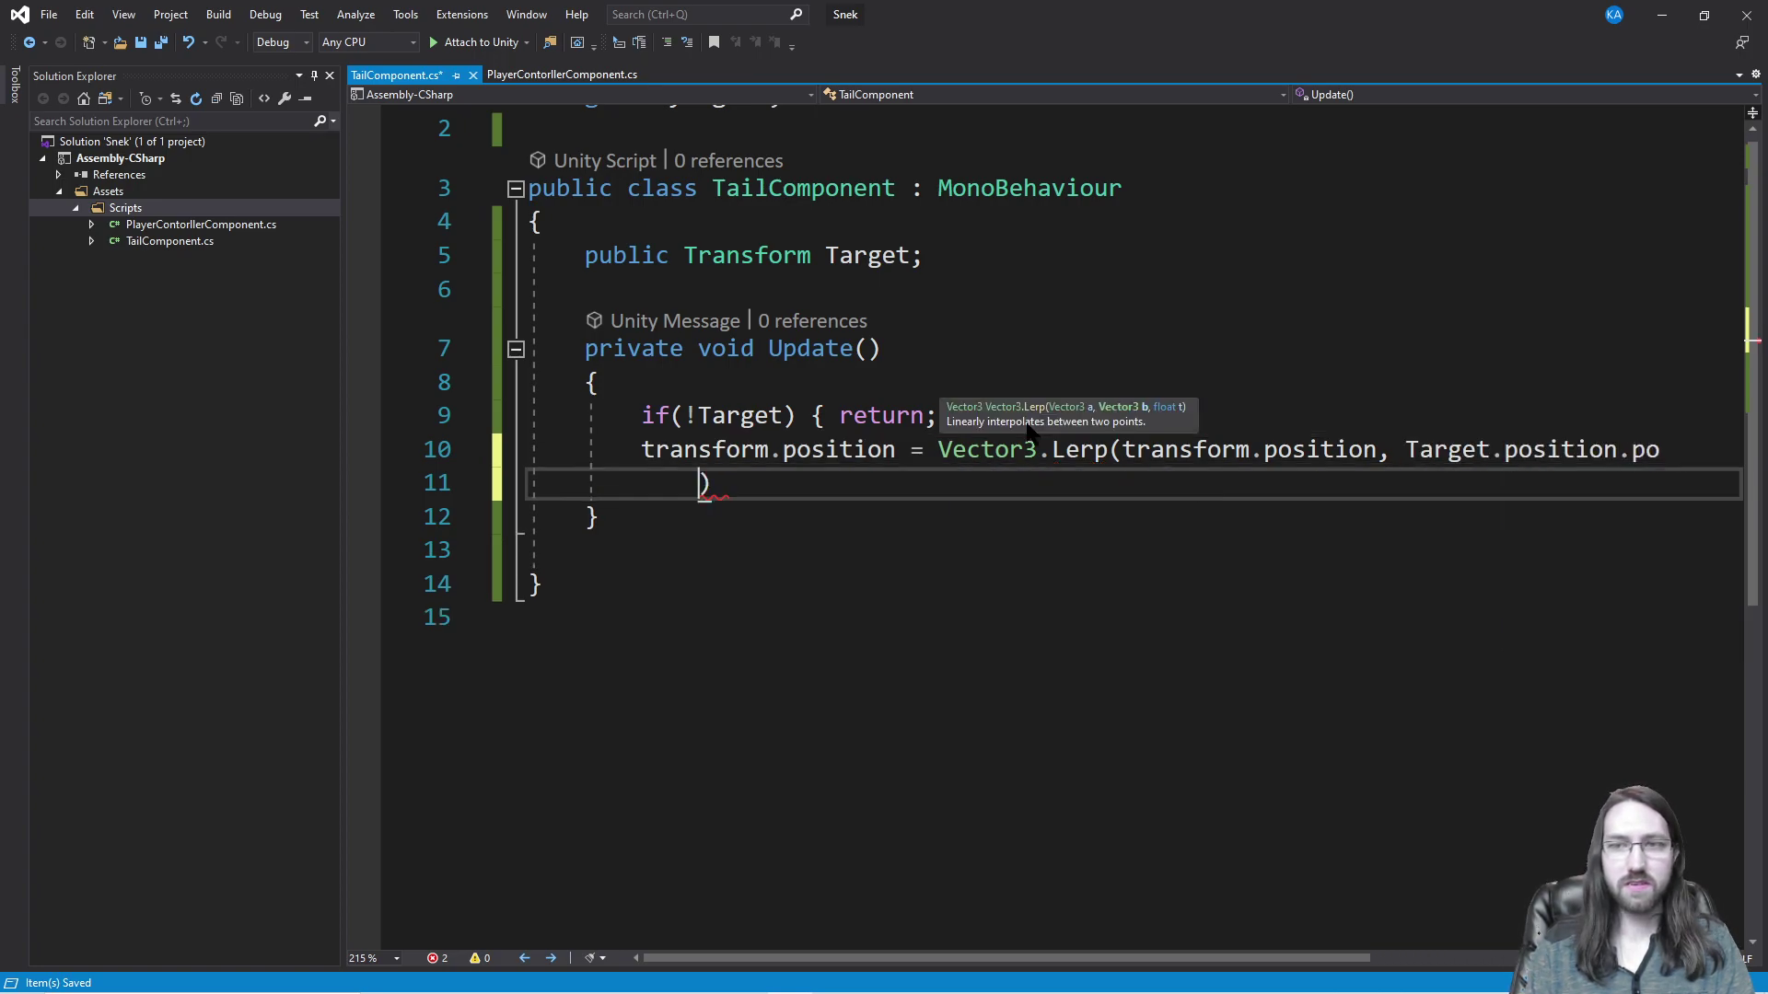
pyautogui.hotkey('ctrl', 'z')
pyautogui.press('BackSpace')
pyautogui.press('BackSpace')
pyautogui.write('po')
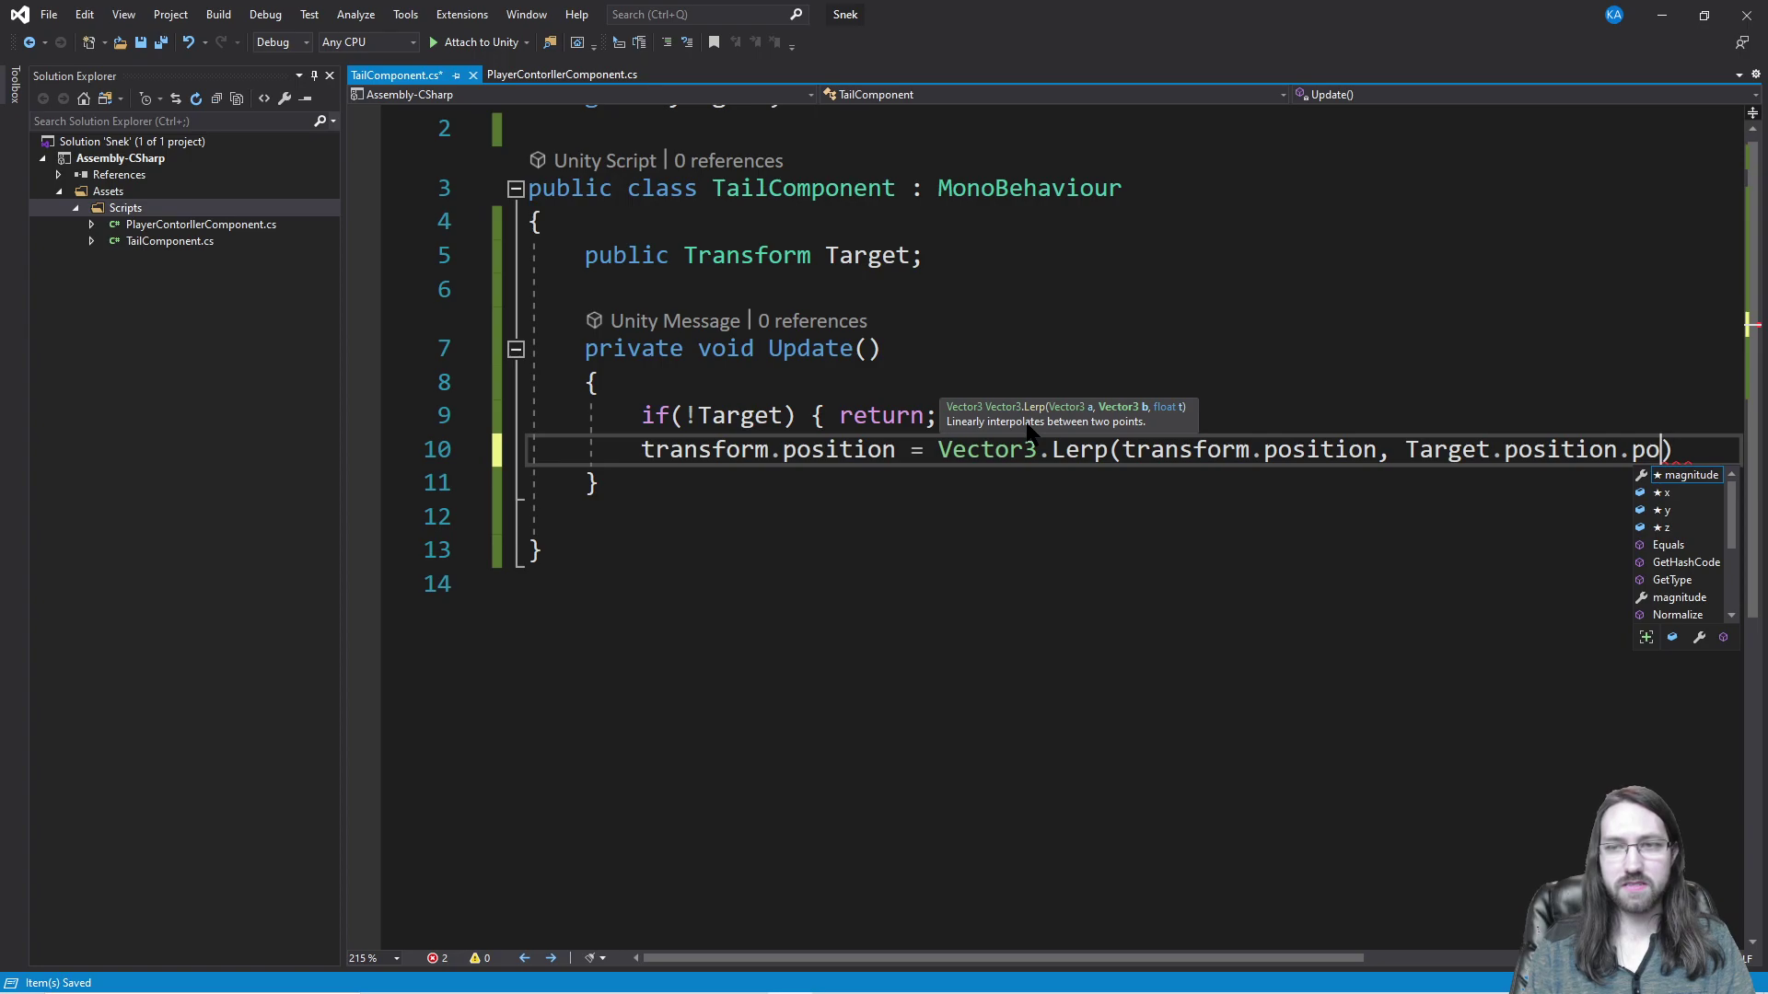
pyautogui.press('BackSpace')
pyautogui.press('BackSpace')
pyautogui.press('BackSpace')
pyautogui.hotkey('ctrl', 'Left')
pyautogui.hotkey('ctrl', 'Left')
pyautogui.hotkey('ctrl', 'Right')
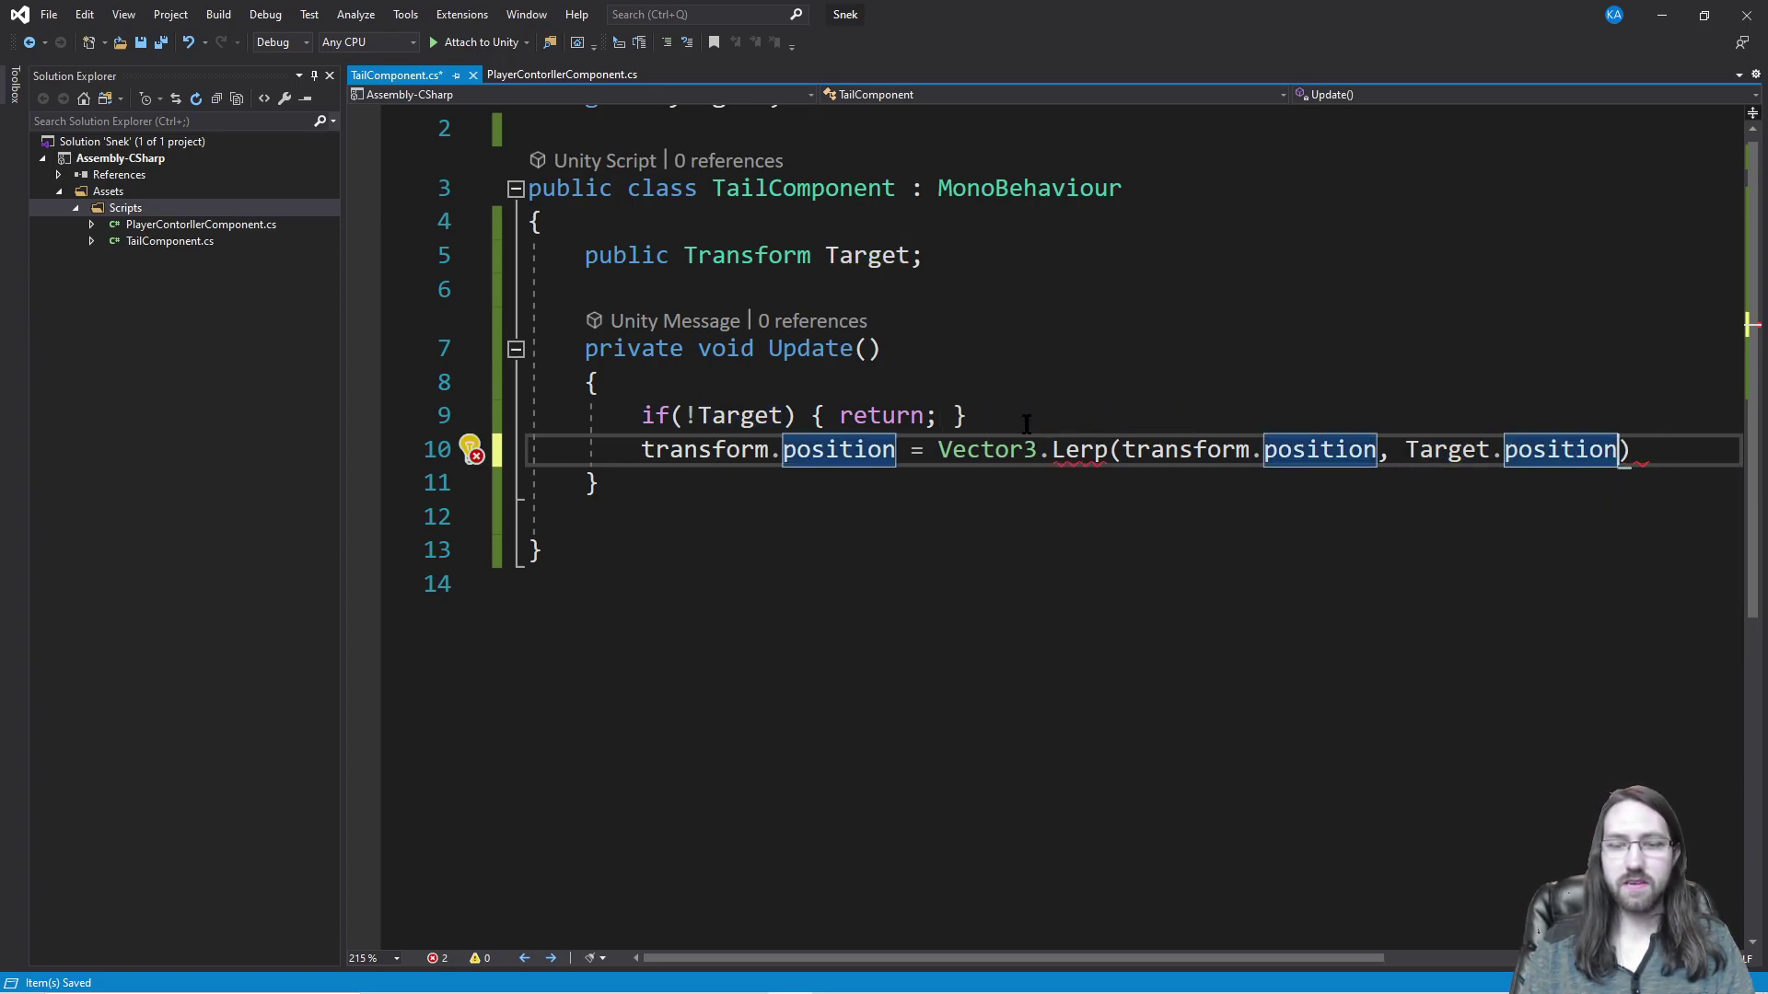
pyautogui.write(', 0.01f')
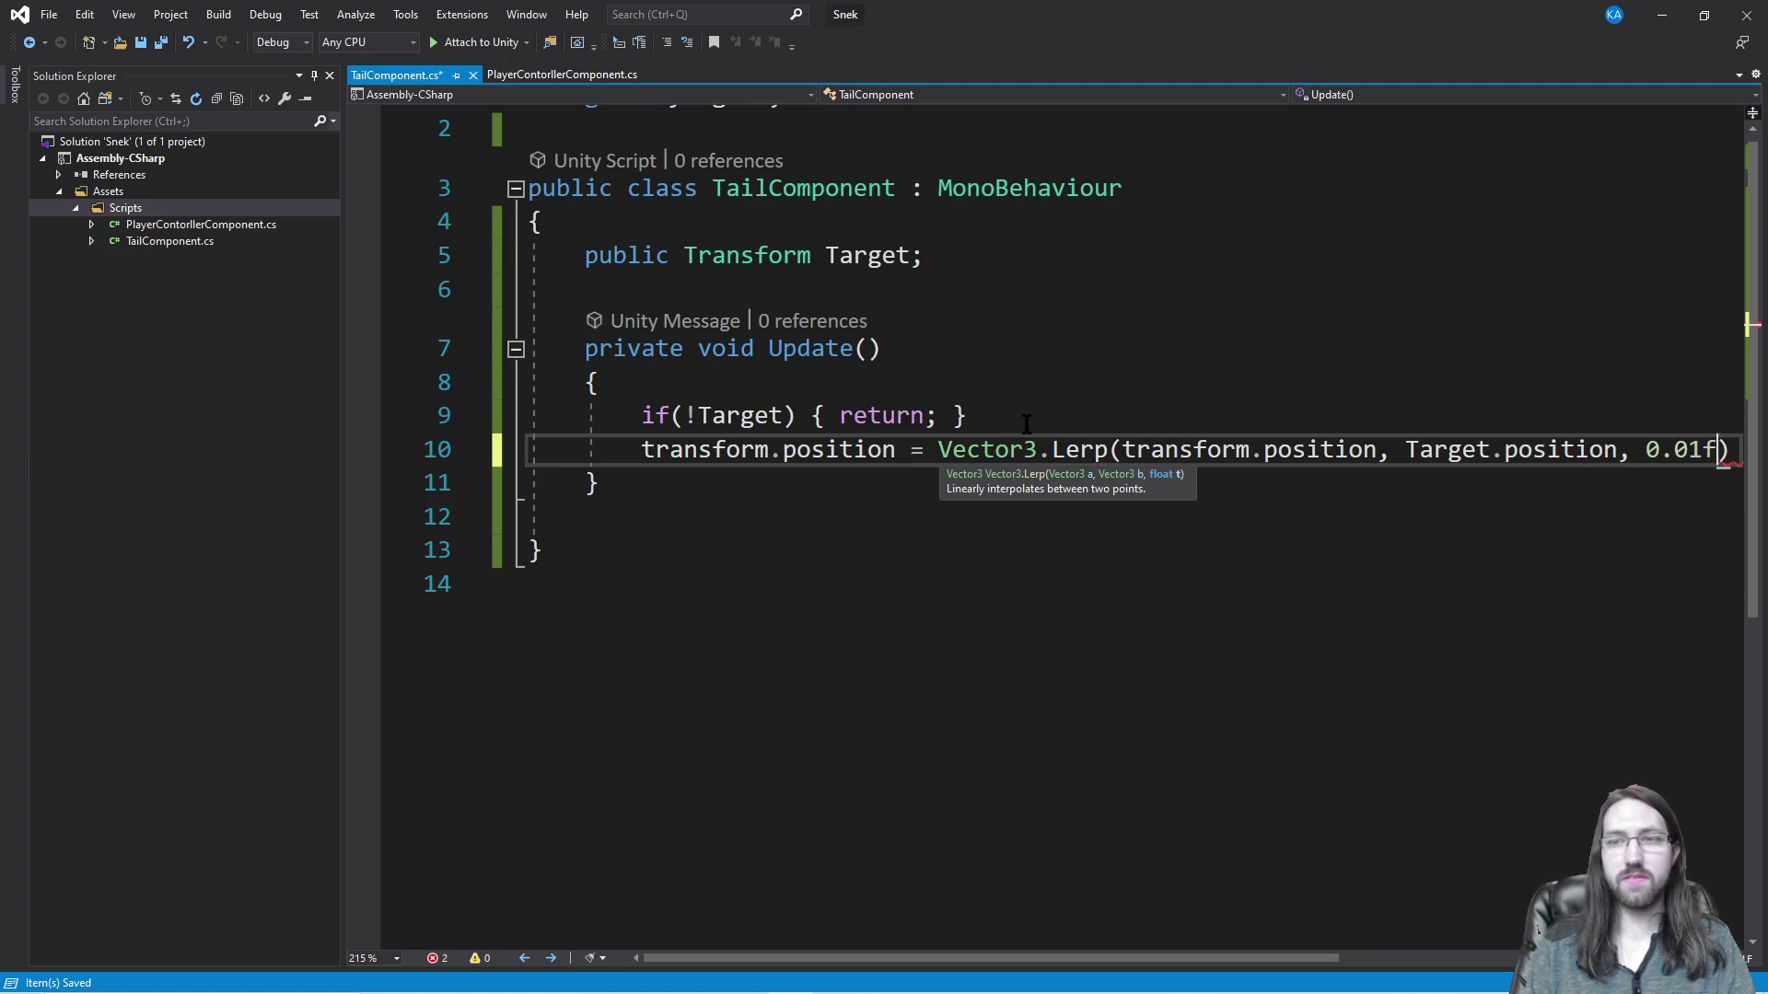
pyautogui.write(');')
# Step: Add a Quaternion.Lerp of transform.rotation toward Target.rotation at 0.01f and save
pyautogui.press('Return')
pyautogui.write('tr')
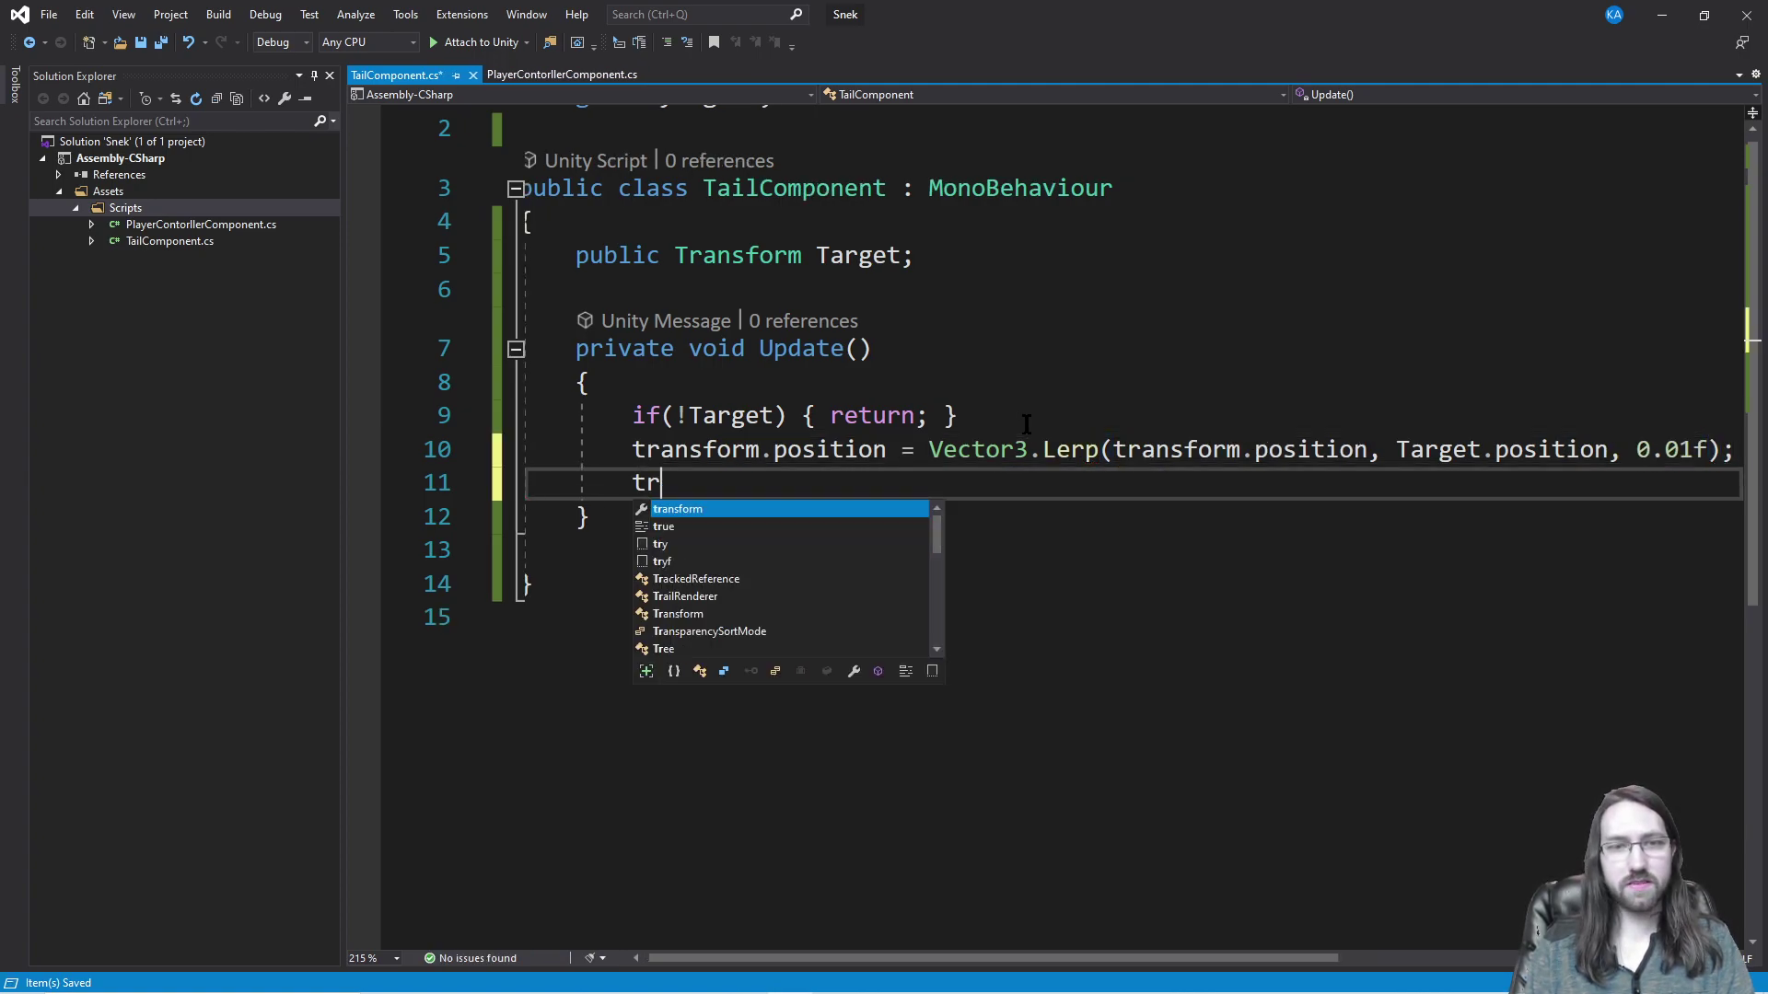
pyautogui.write('ansform.rotation')
pyautogui.write(' = V')
pyautogui.press('BackSpace')
pyautogui.write('Quaternionr.L')
pyautogui.press('BackSpace')
pyautogui.press('BackSpace')
pyautogui.press('BackSpace')
pyautogui.write('n.')
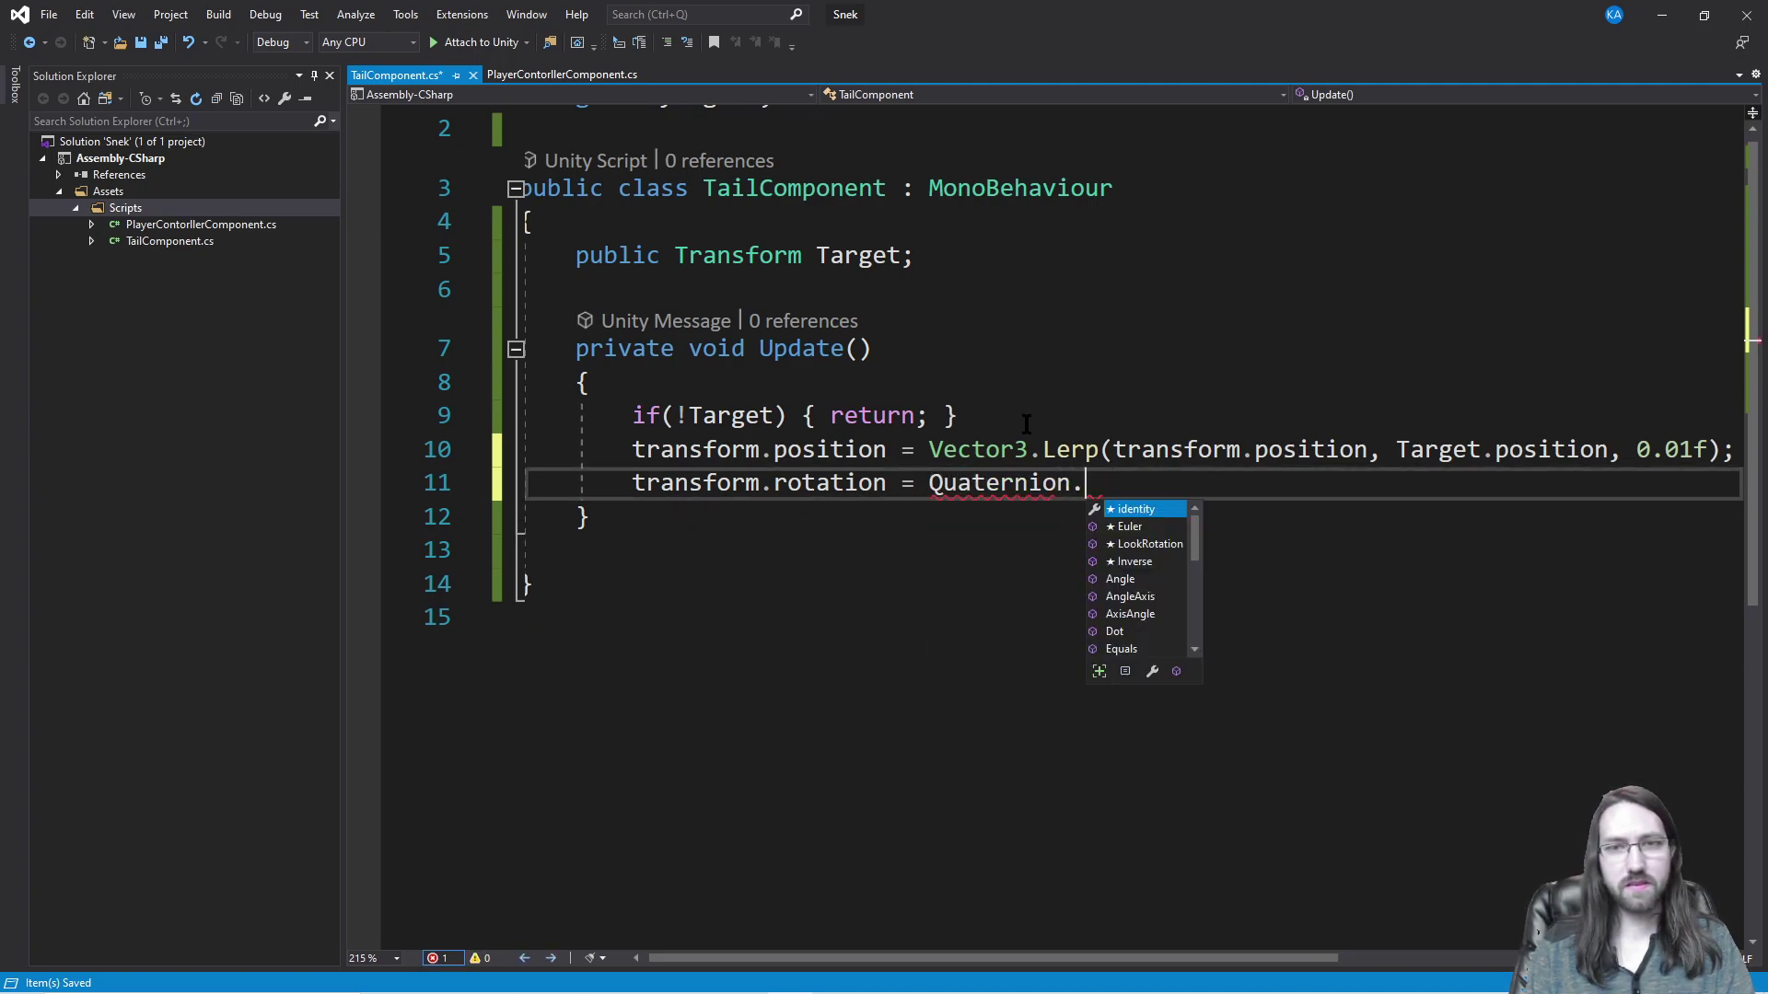
pyautogui.write('Lerp(transform.rotation, ')
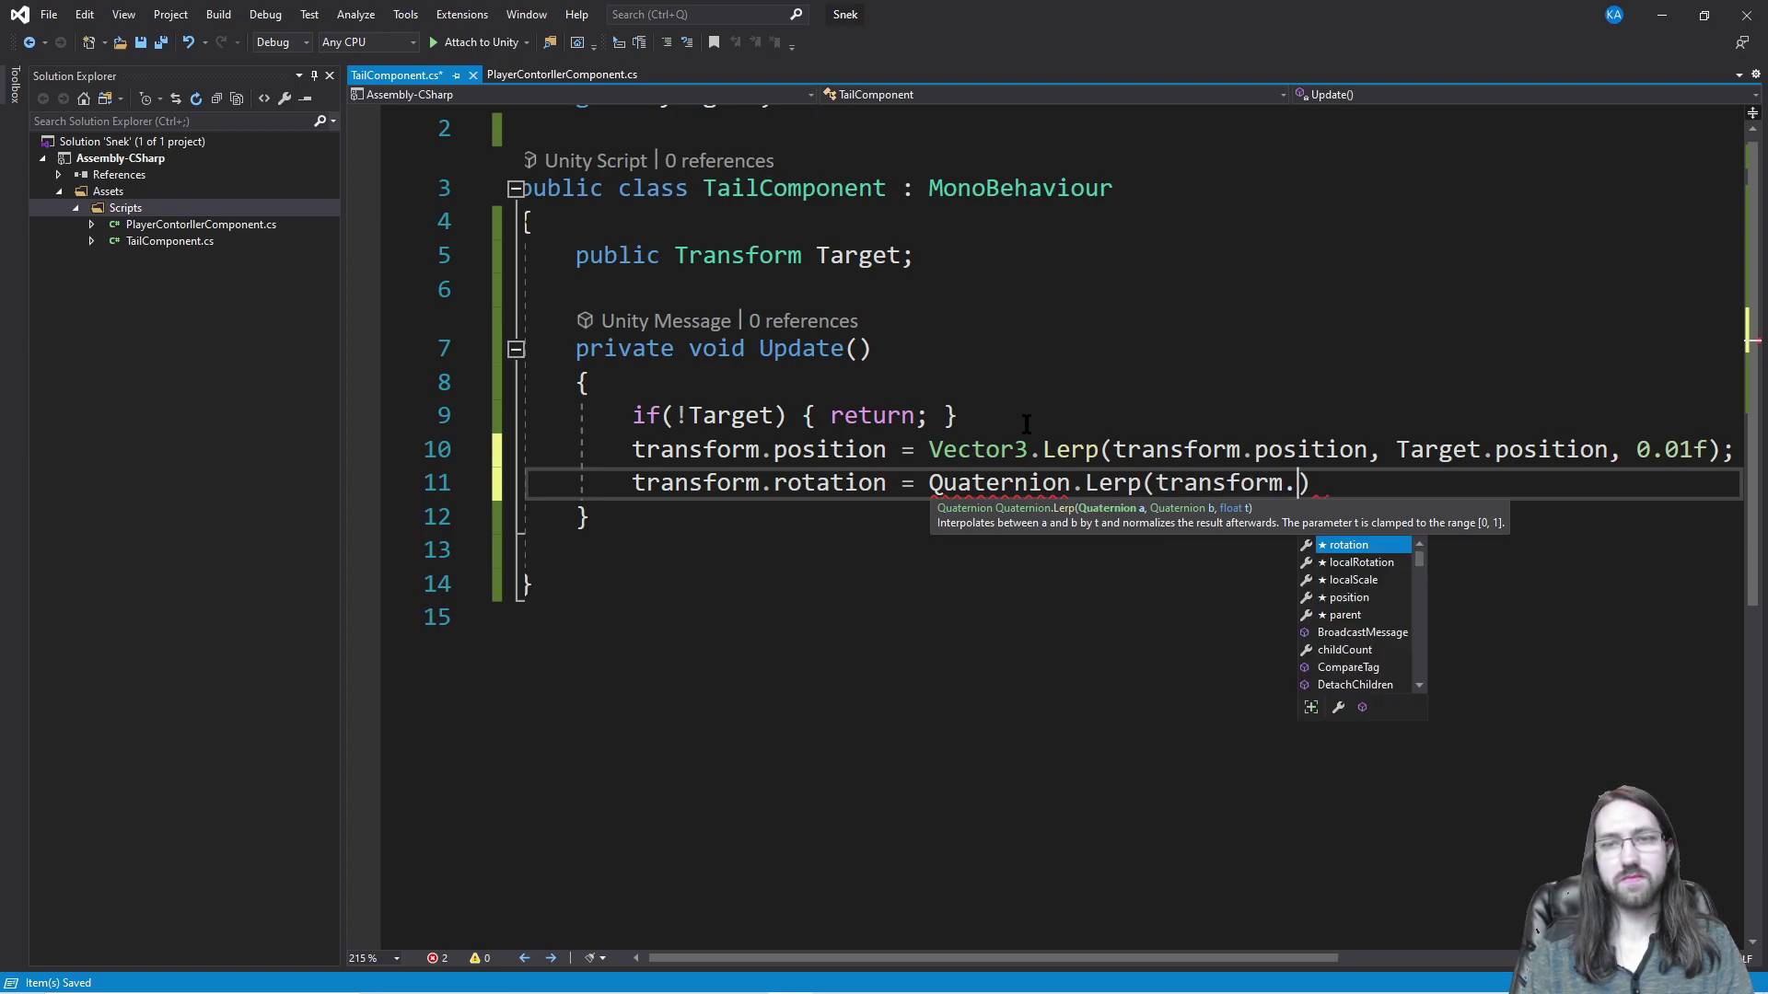
pyautogui.write('Target.rotation,')
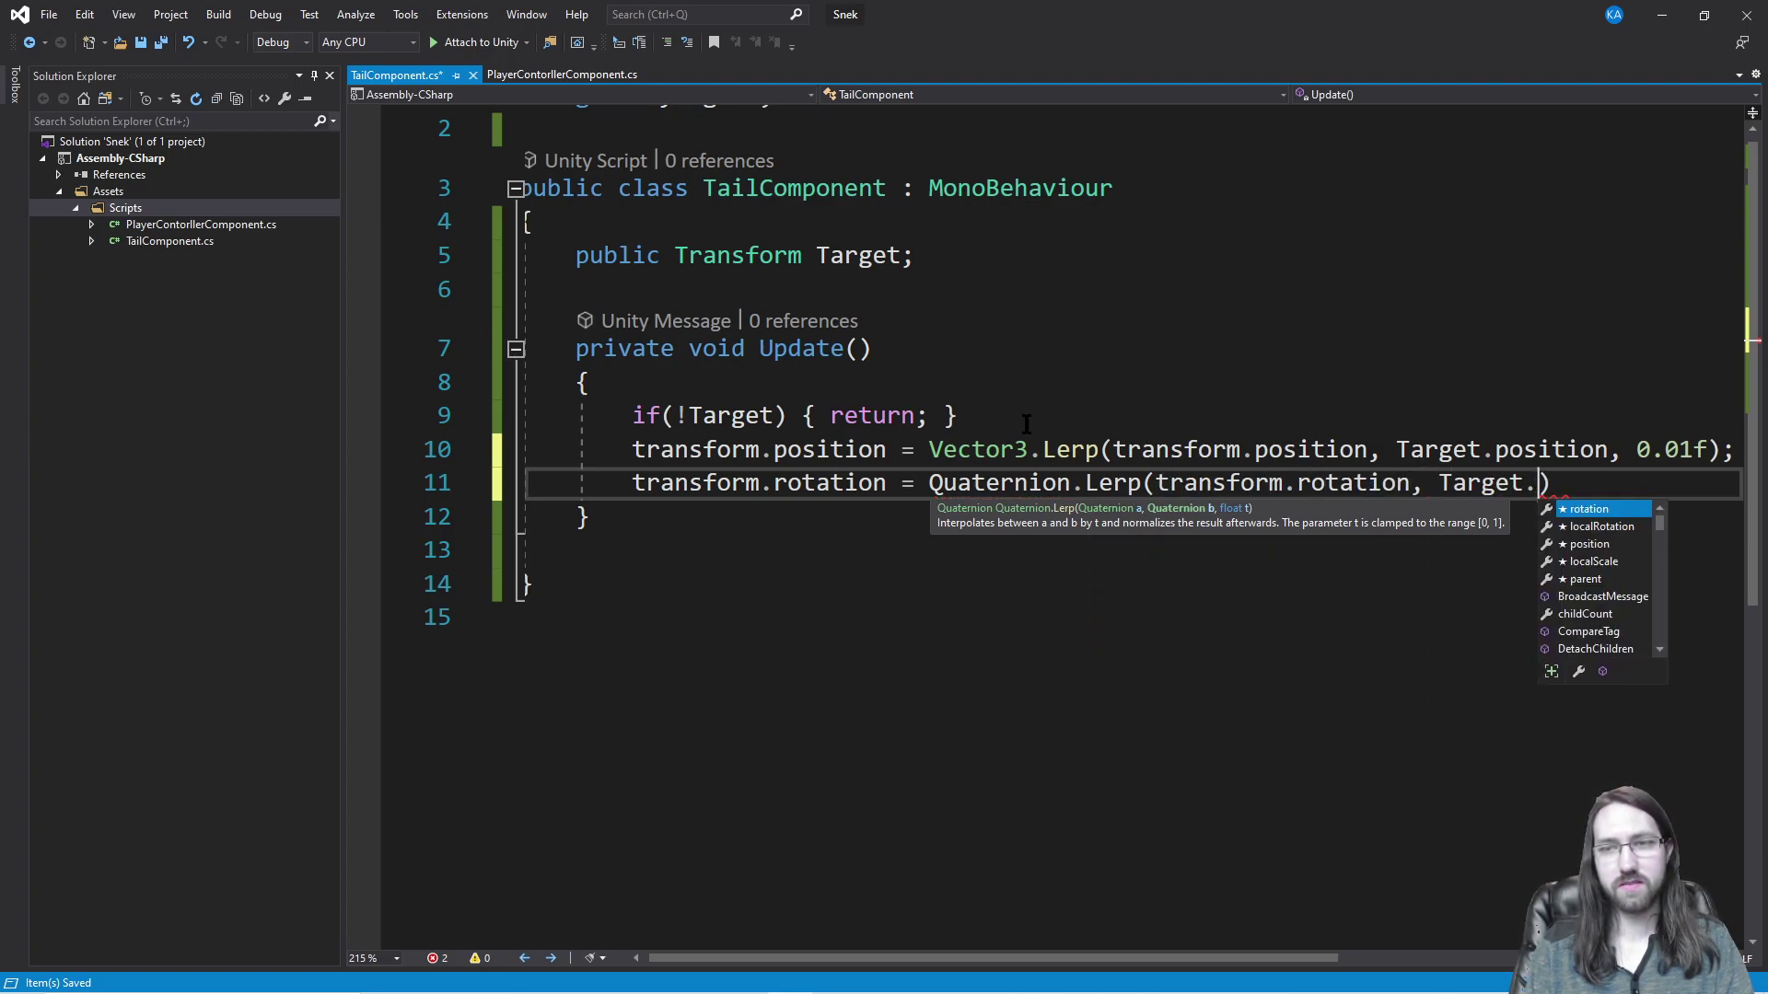
pyautogui.write(' 0.0f1);')
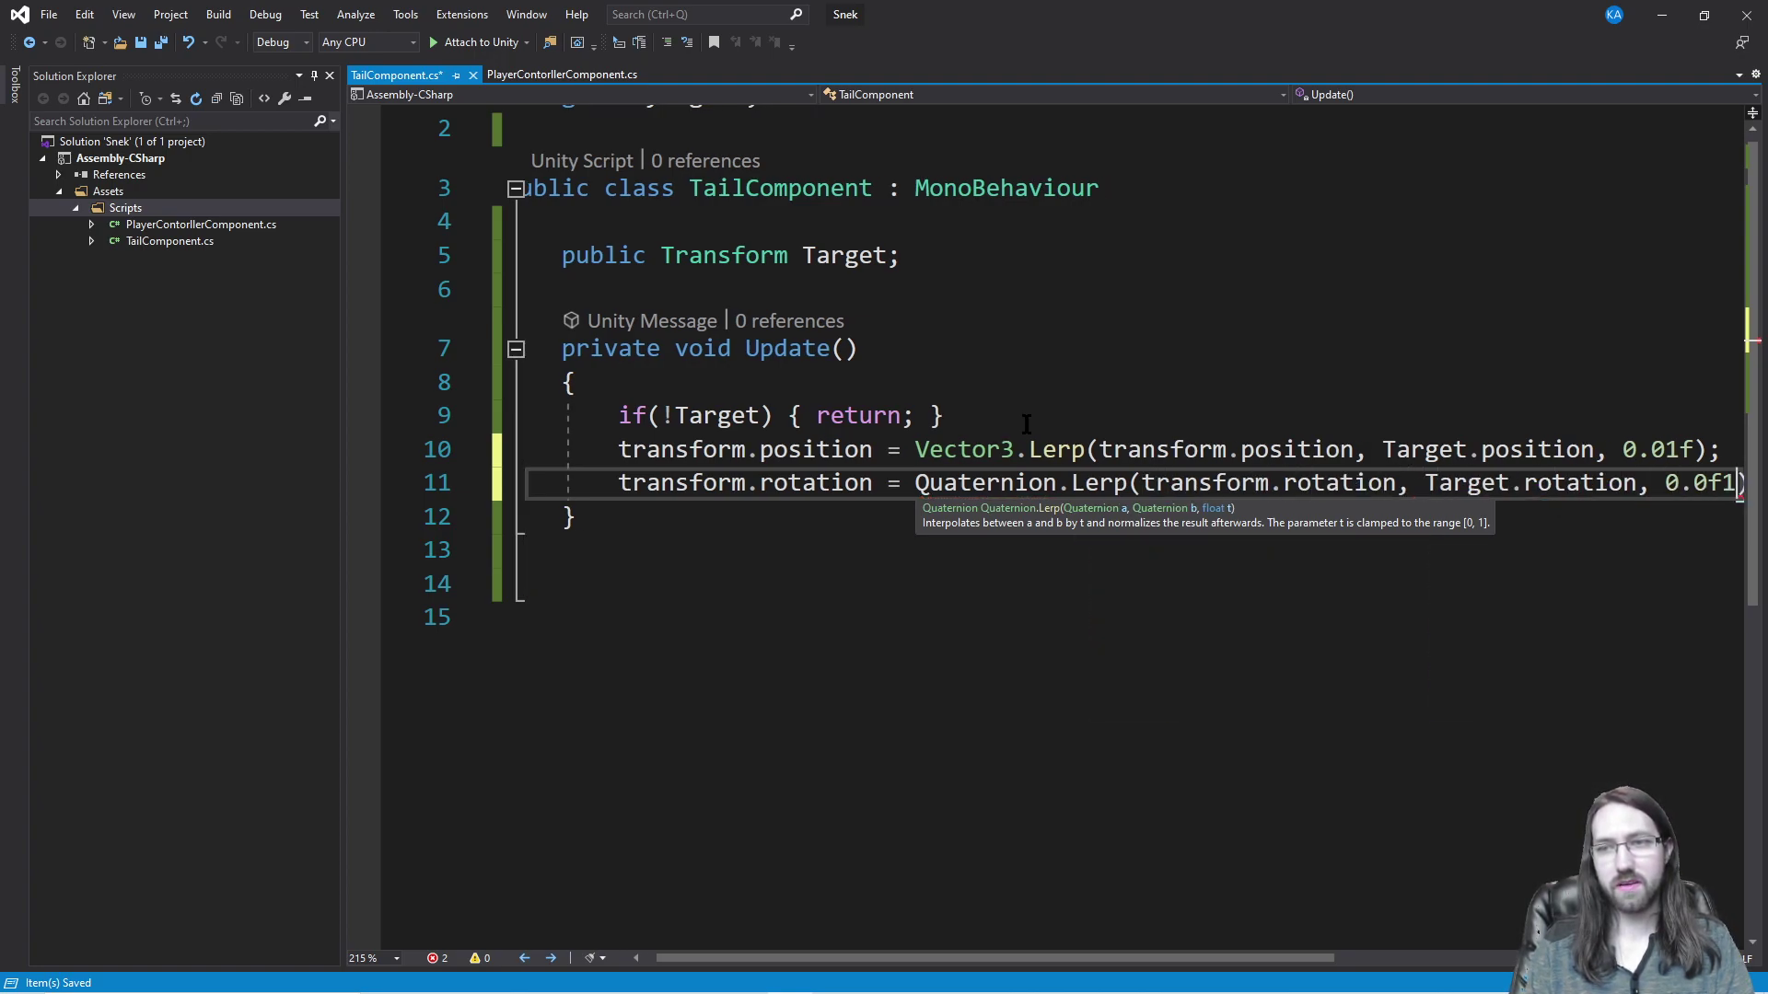
pyautogui.click(1083, 387)
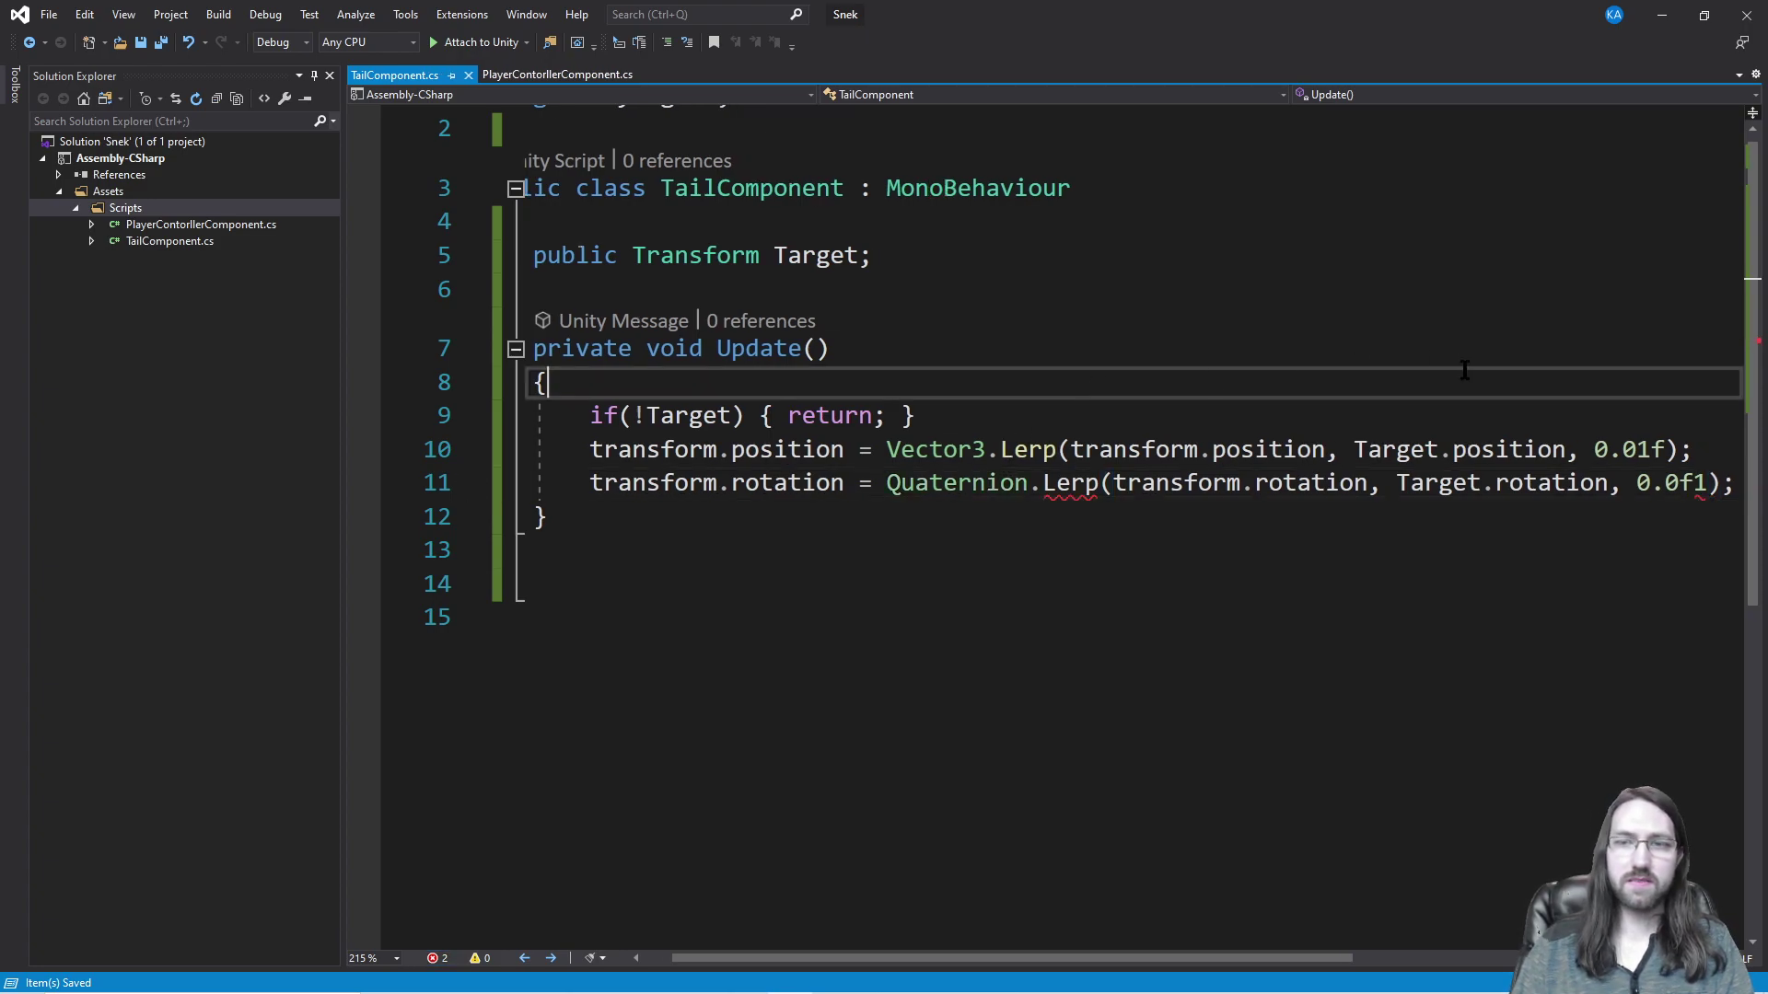
pyautogui.click(1719, 480)
pyautogui.press('Left')
pyautogui.press('Left')
pyautogui.press('BackSpace')
pyautogui.write('f')
pyautogui.click(1718, 451)
pyautogui.hotkey('ctrl', 's')
# Step: Let Unity reload the scripts, then open PlayerContorllerComponent.cs
pyautogui.click(1662, 346)
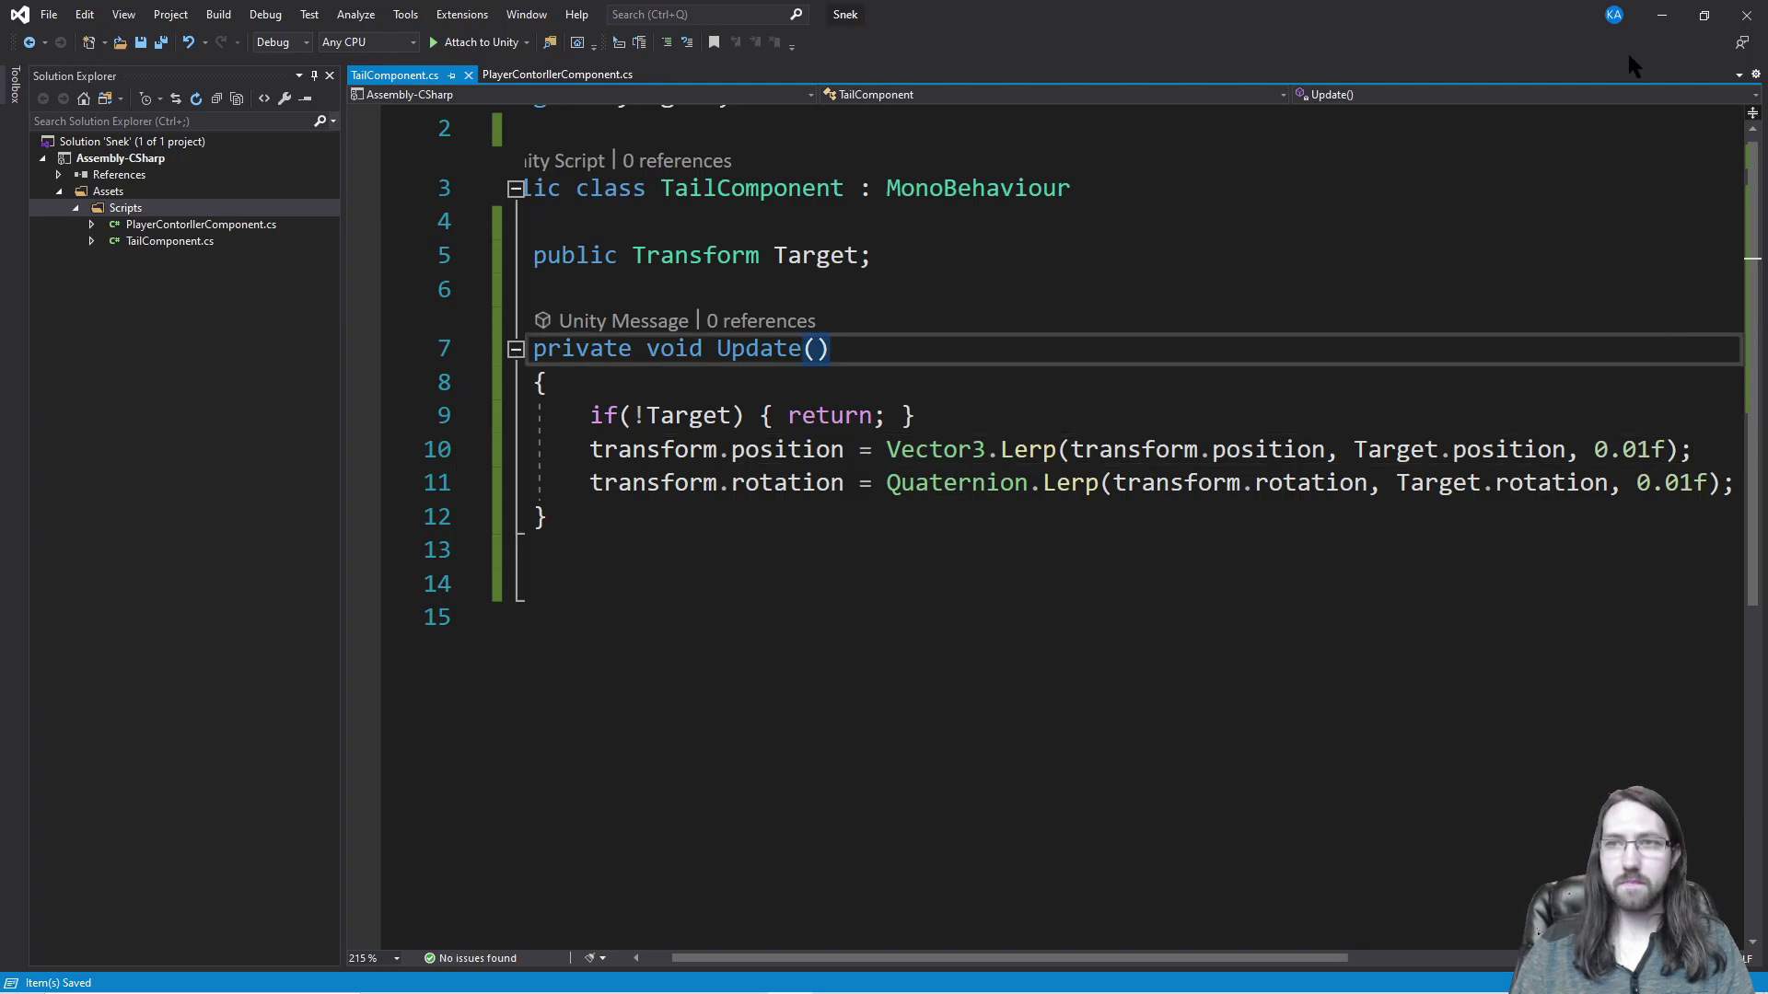
pyautogui.click(1661, 14)
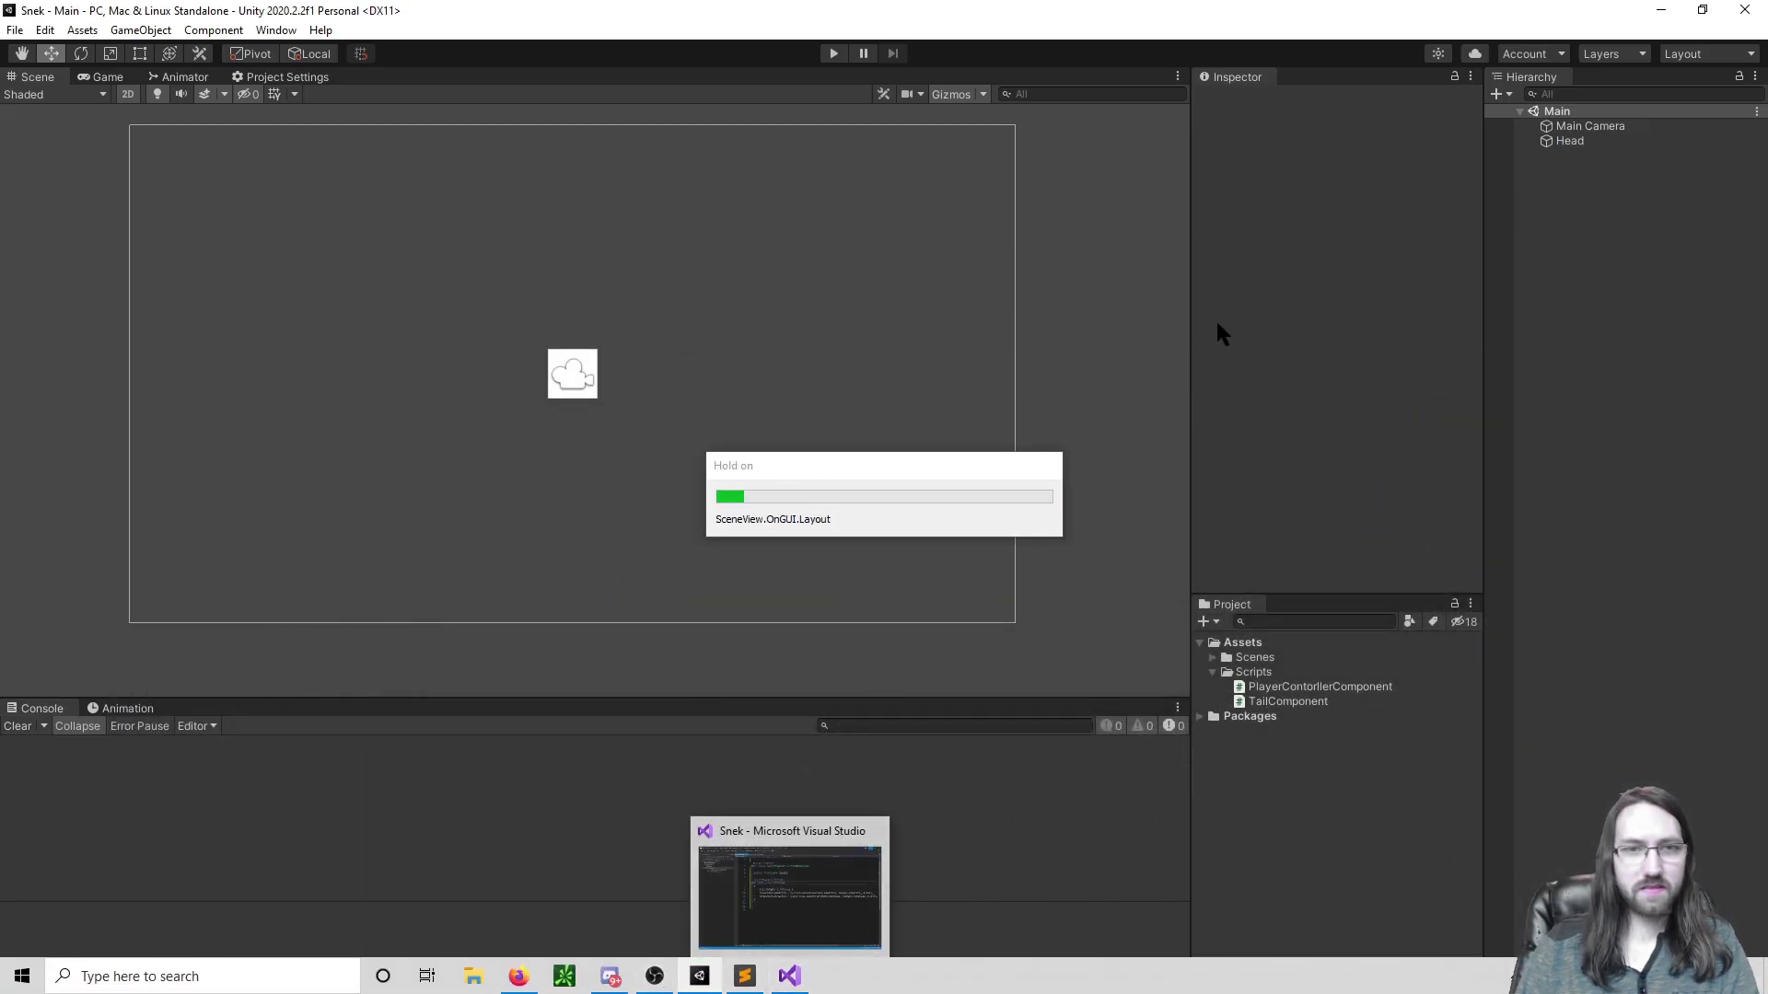
pyautogui.click(789, 976)
pyautogui.click(869, 552)
pyautogui.hotkey('ctrl', 's')
pyautogui.scroll(1, 868, 543)
pyautogui.click(882, 323)
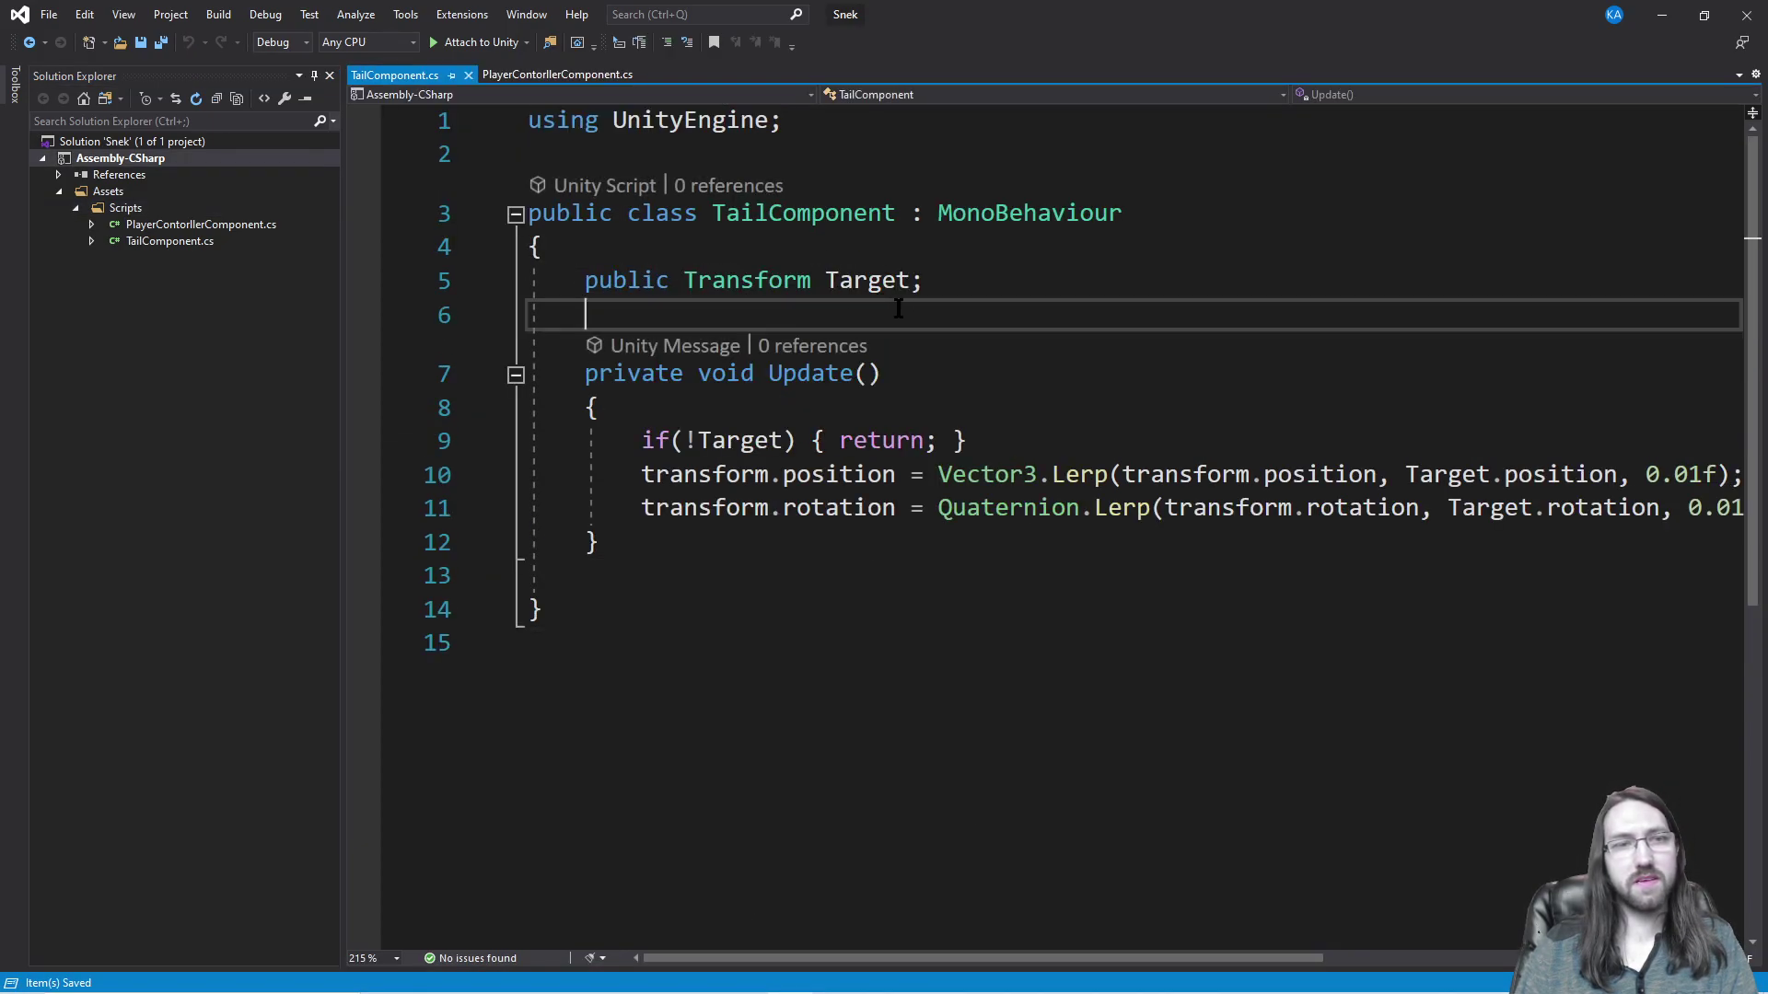
pyautogui.doubleClick(137, 224)
pyautogui.click(1224, 398)
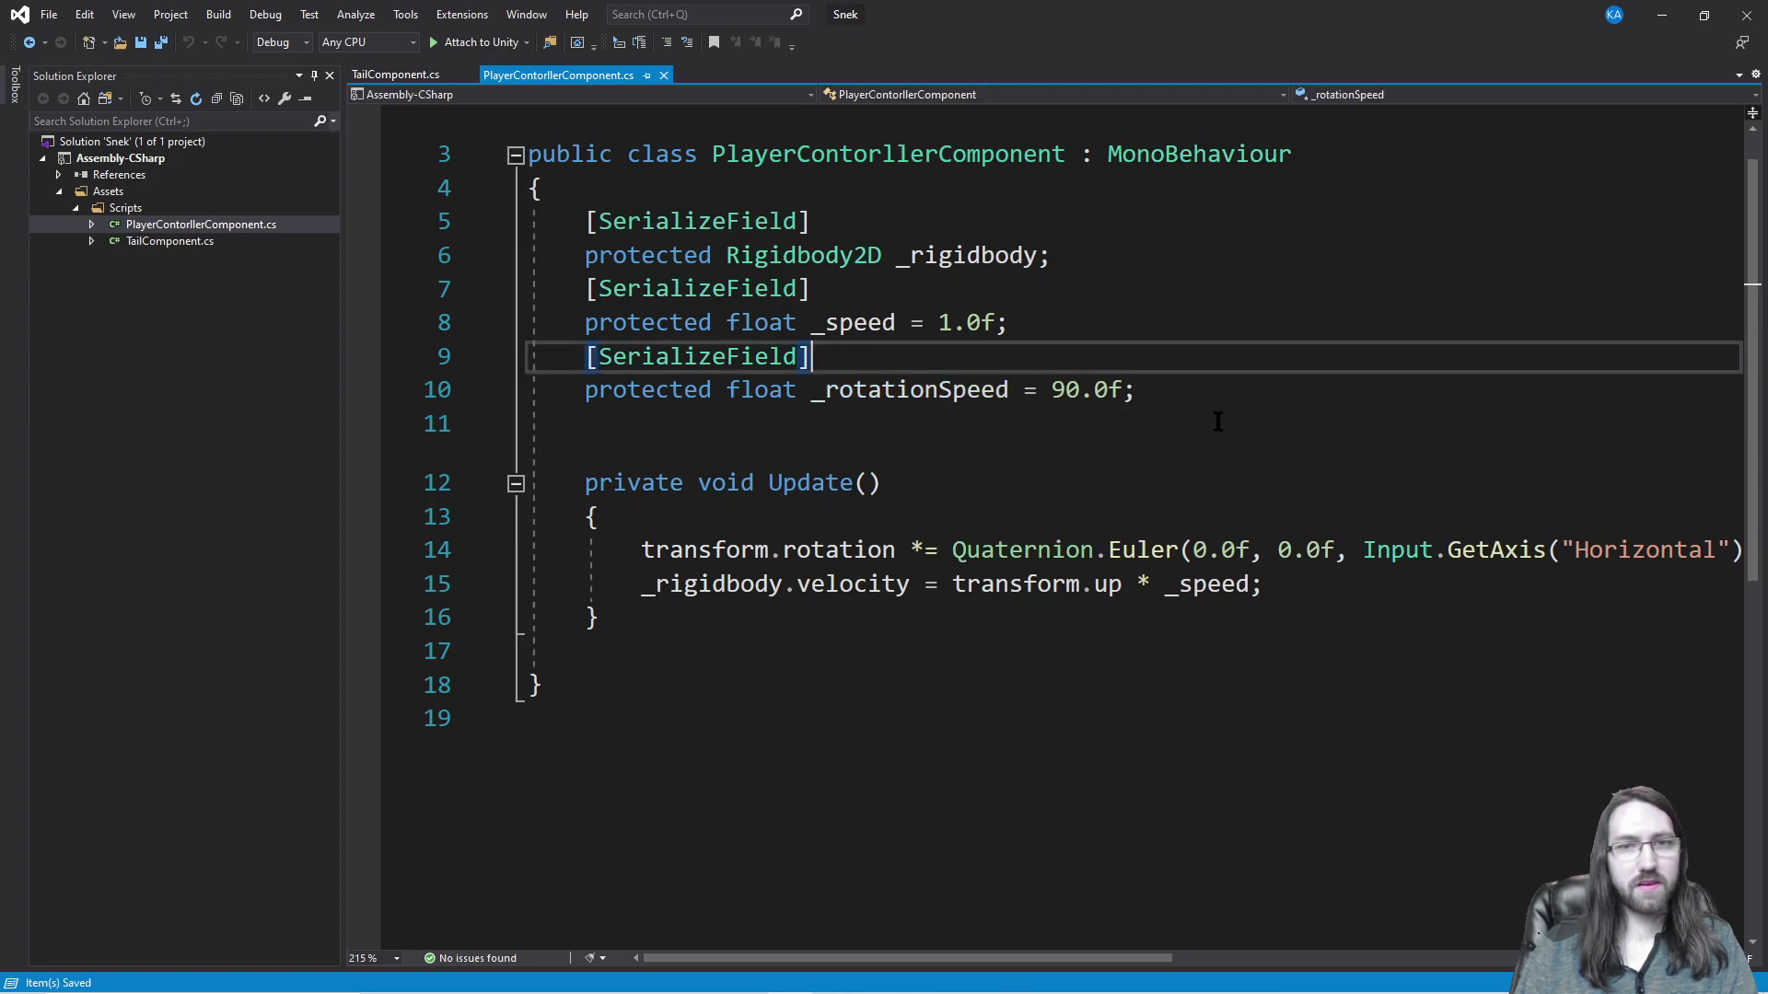
# Step: Add a [SerializeField] protected GameObject _tailPrefab field below _rotationSpeed
pyautogui.press('Return')
pyautogui.press('Return')
pyautogui.write('[SerializeField]')
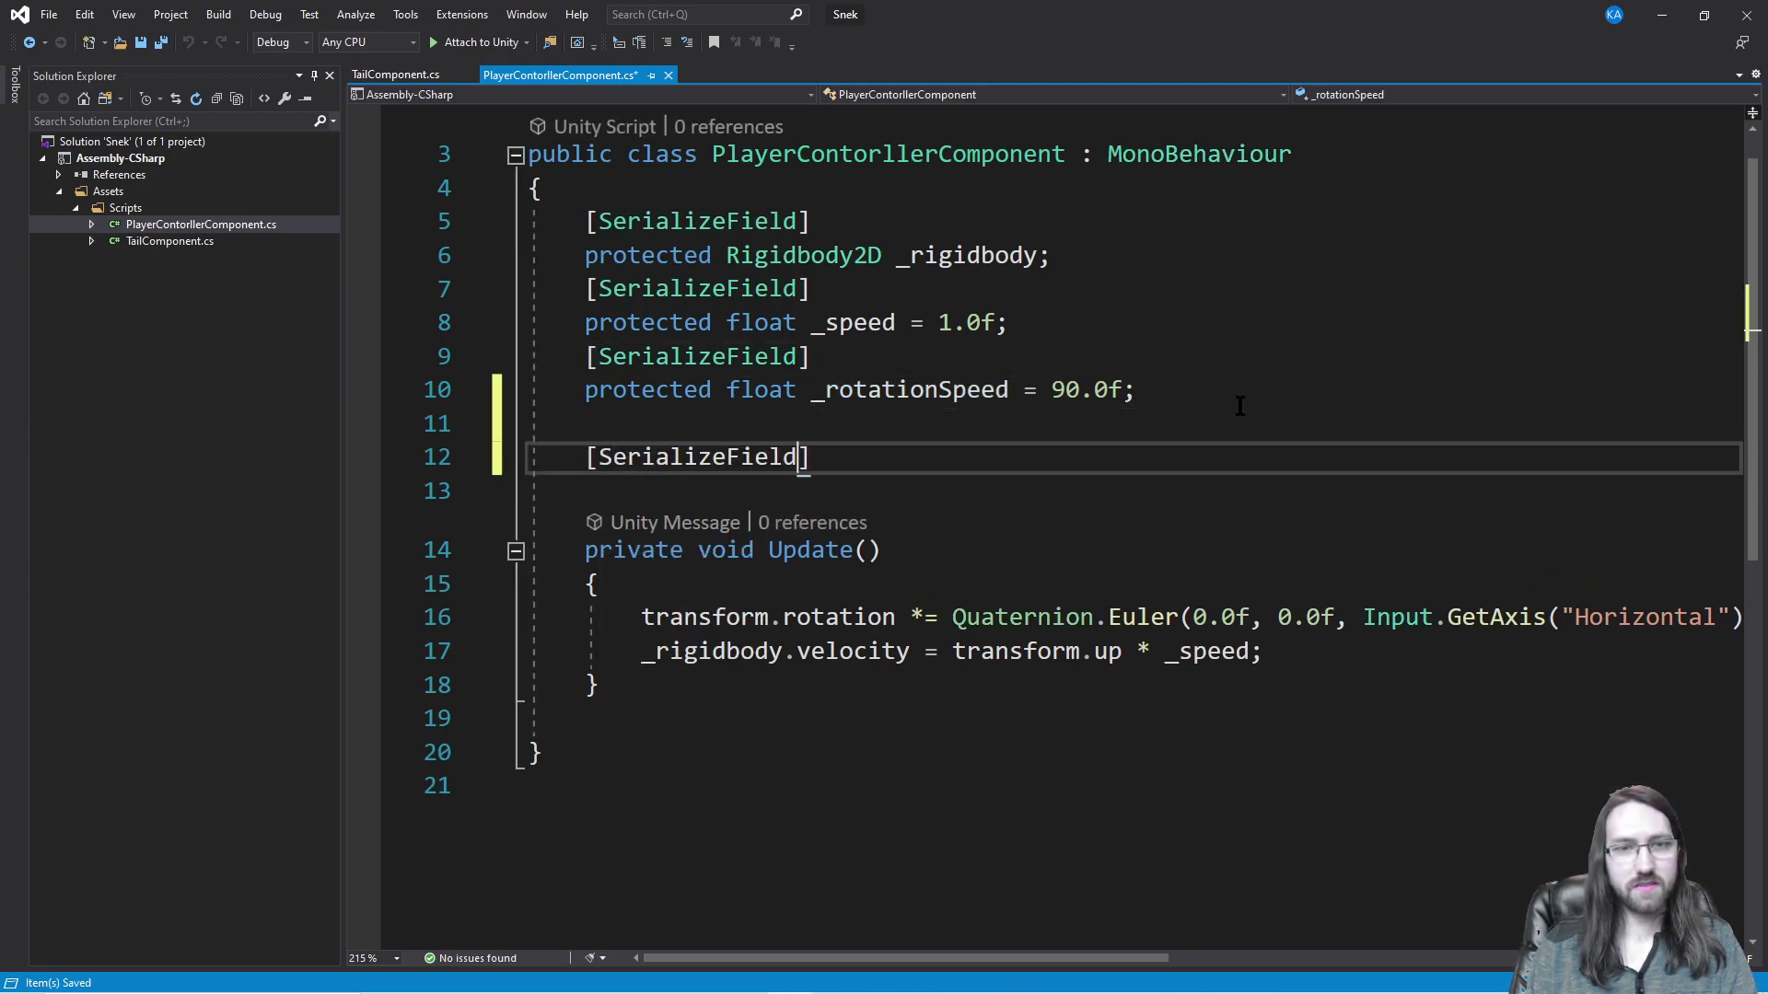
pyautogui.press('Return')
pyautogui.write('protected Gam')
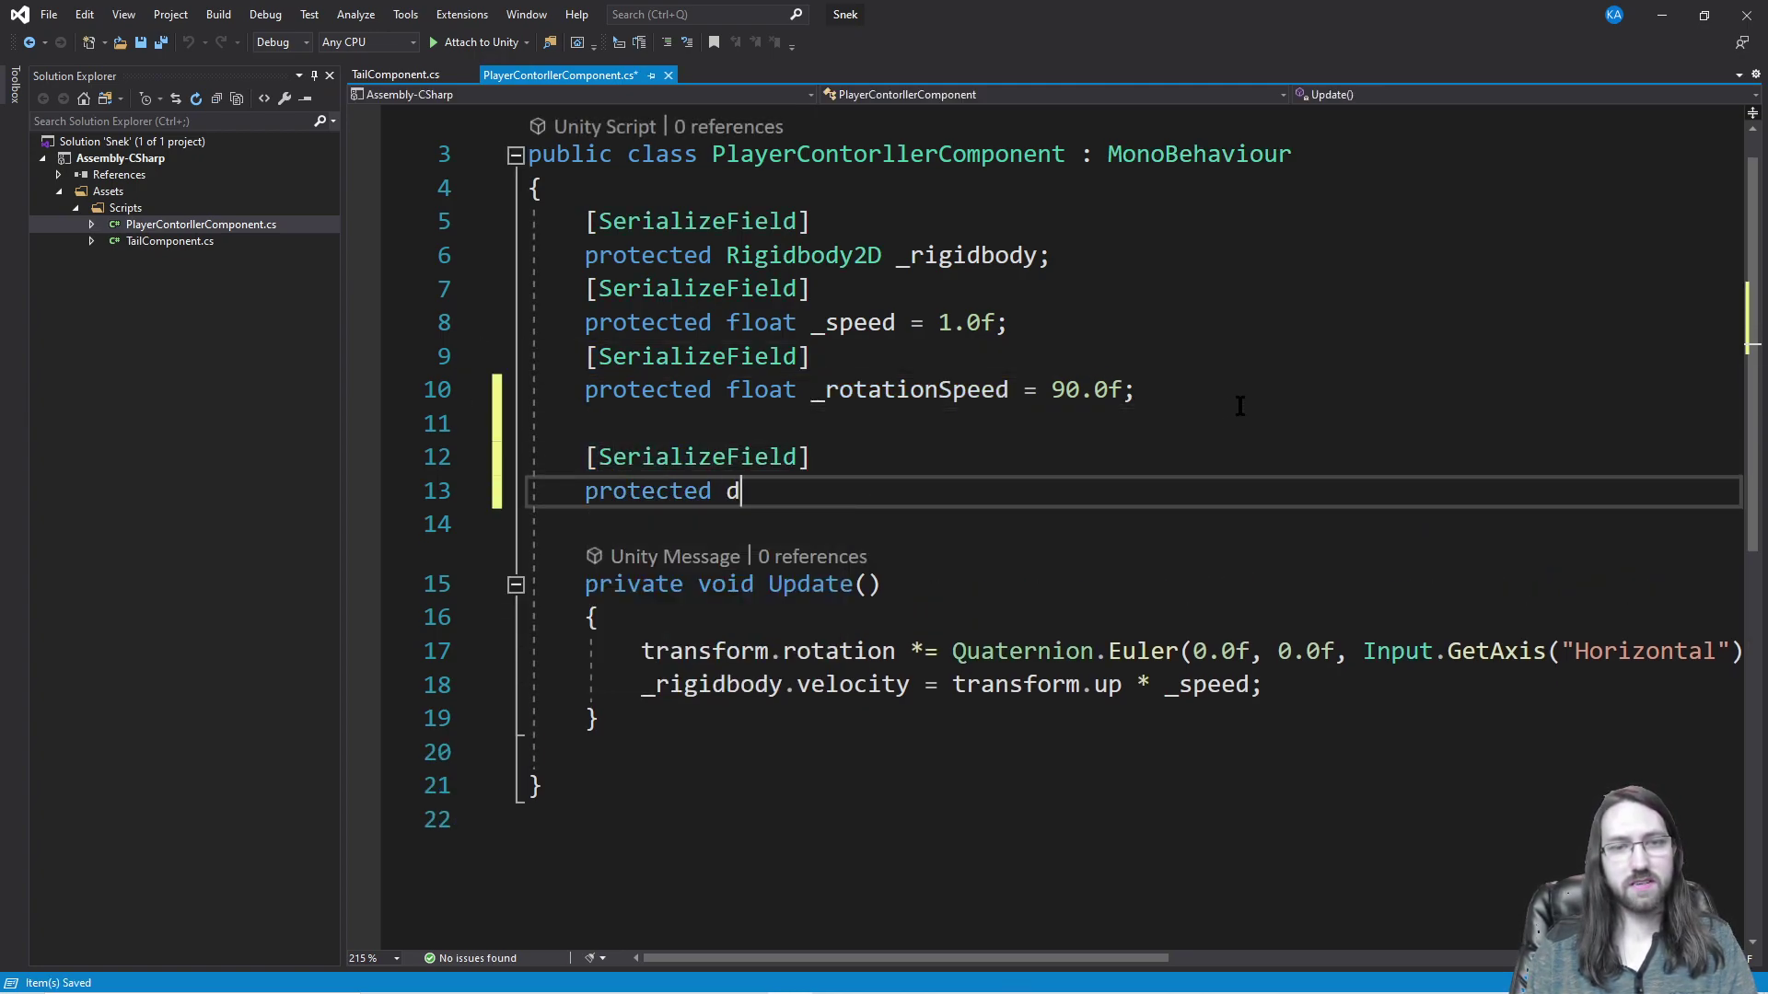
pyautogui.press('Tab')
pyautogui.write('_')
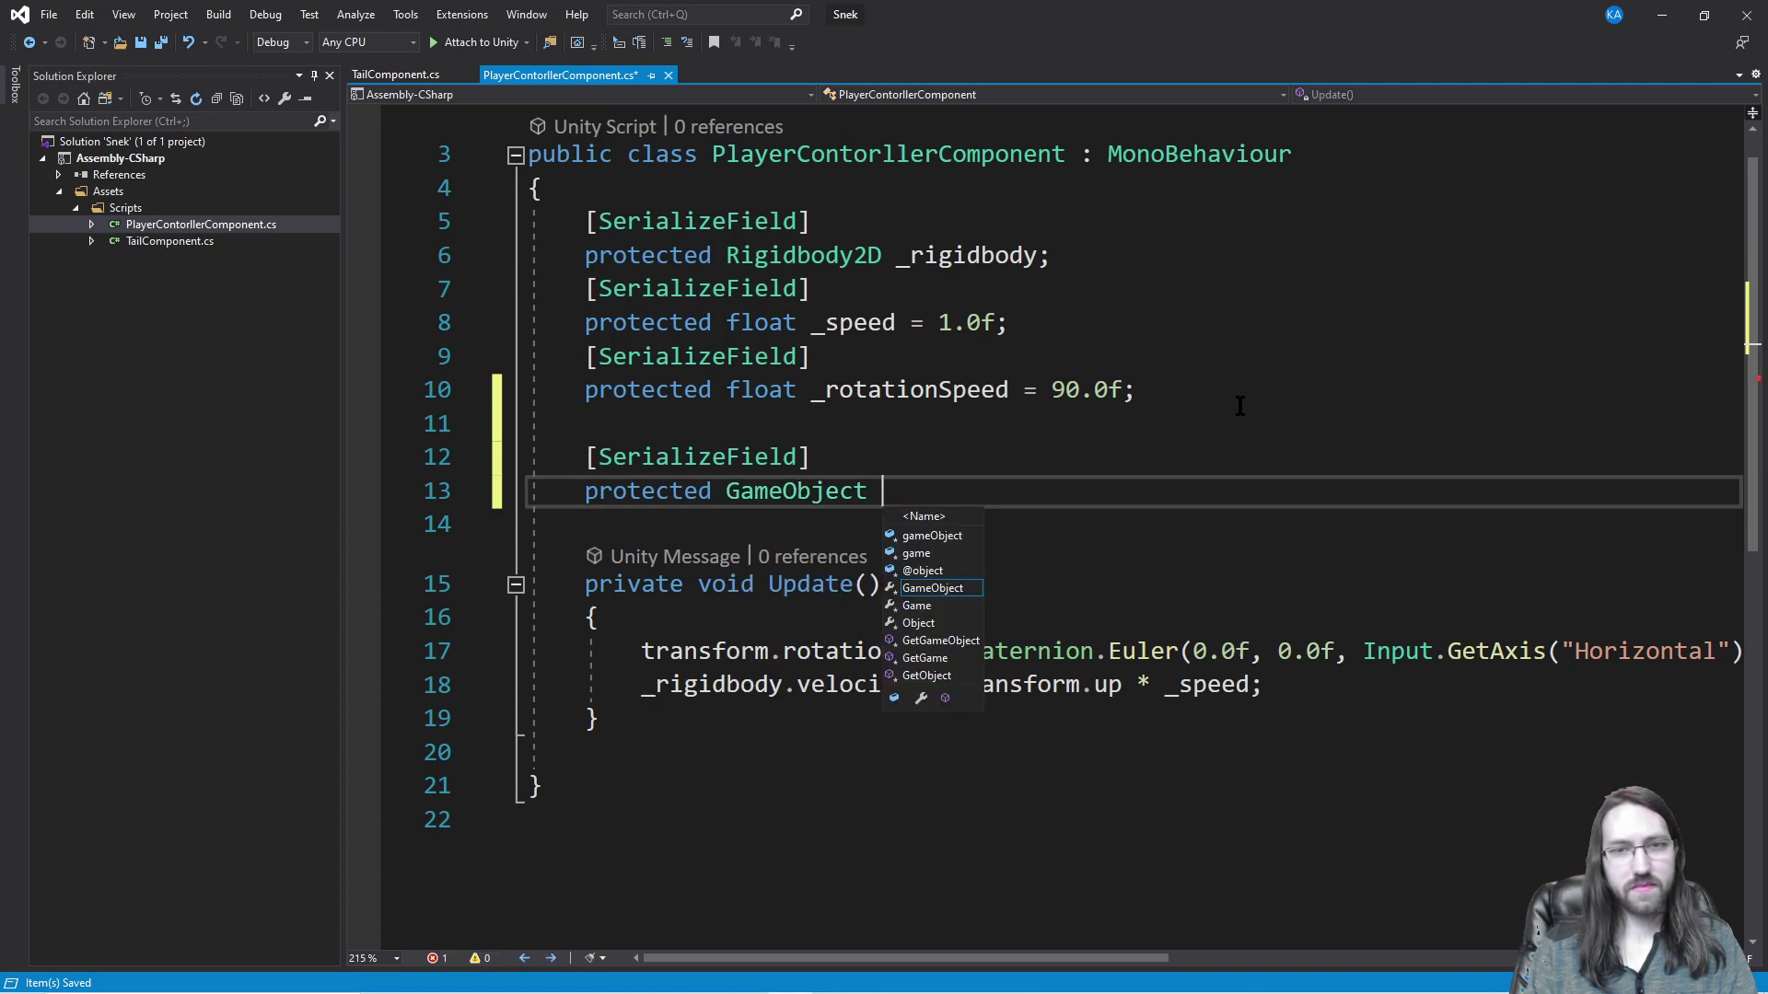
pyautogui.write('tailPRefab;')
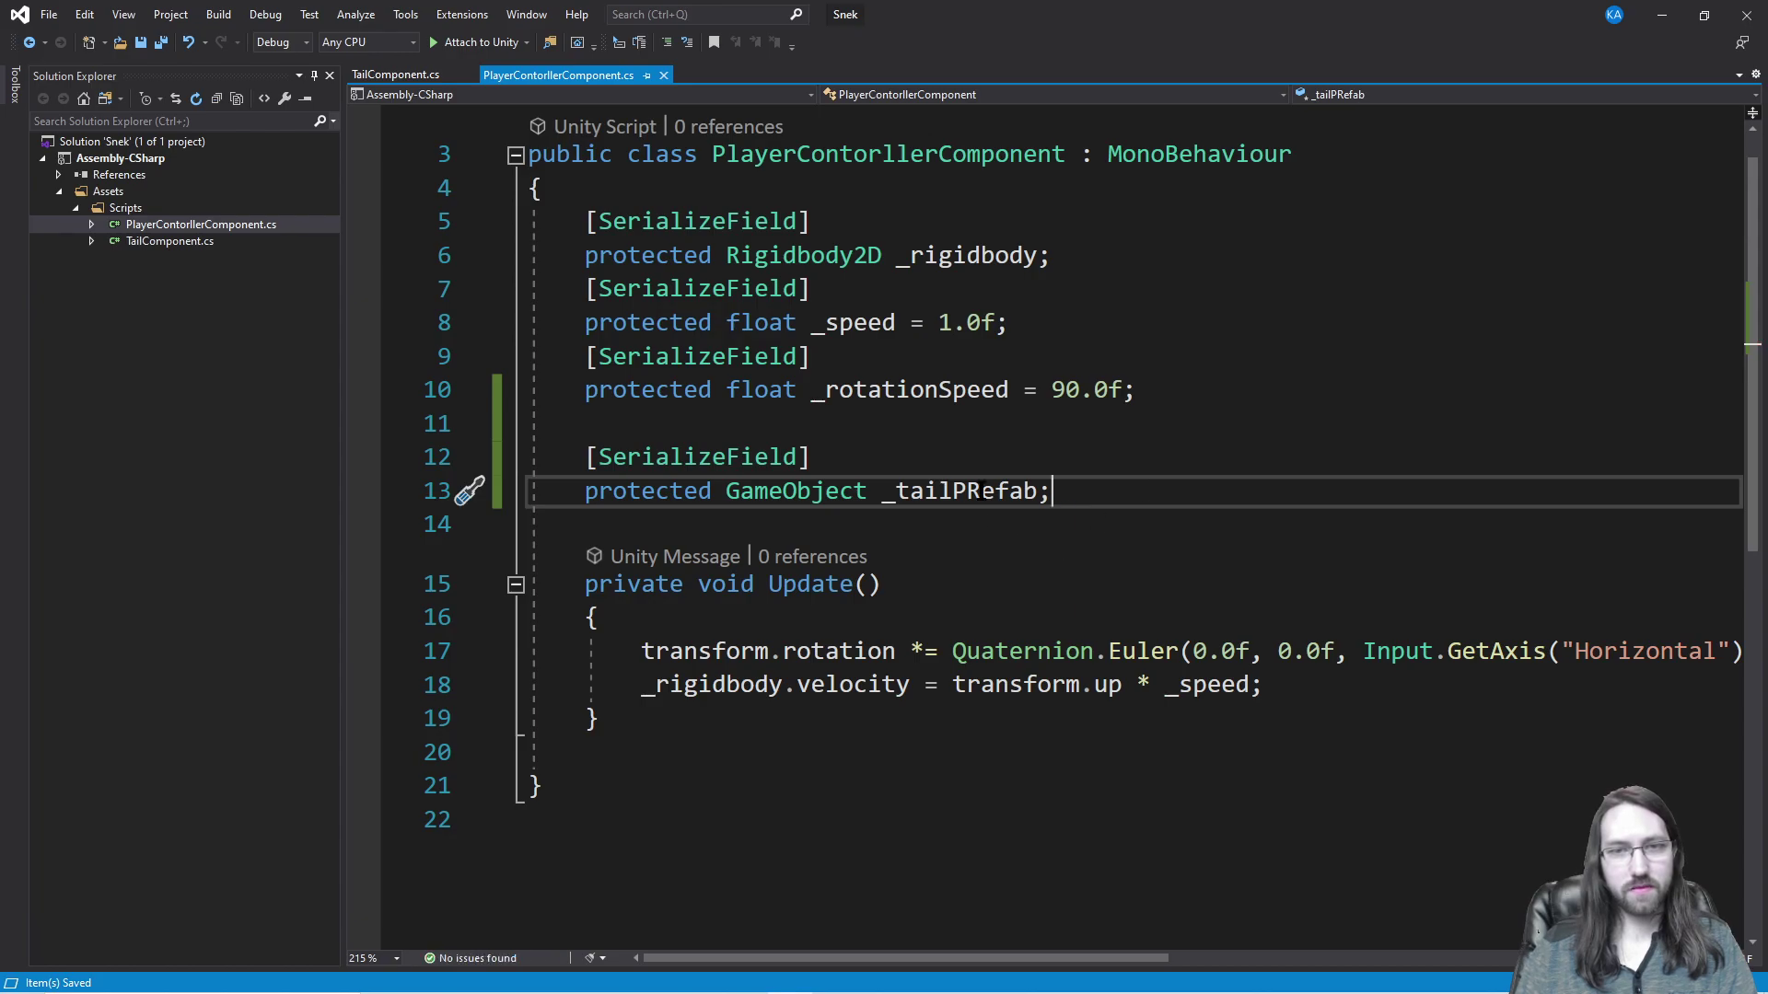
pyautogui.click(982, 491)
pyautogui.press('BackSpace')
pyautogui.write('r')
pyautogui.click(722, 424)
# Step: Add blank lines at the end of the Update method
pyautogui.scroll(-2, 721, 540)
pyautogui.click(919, 516)
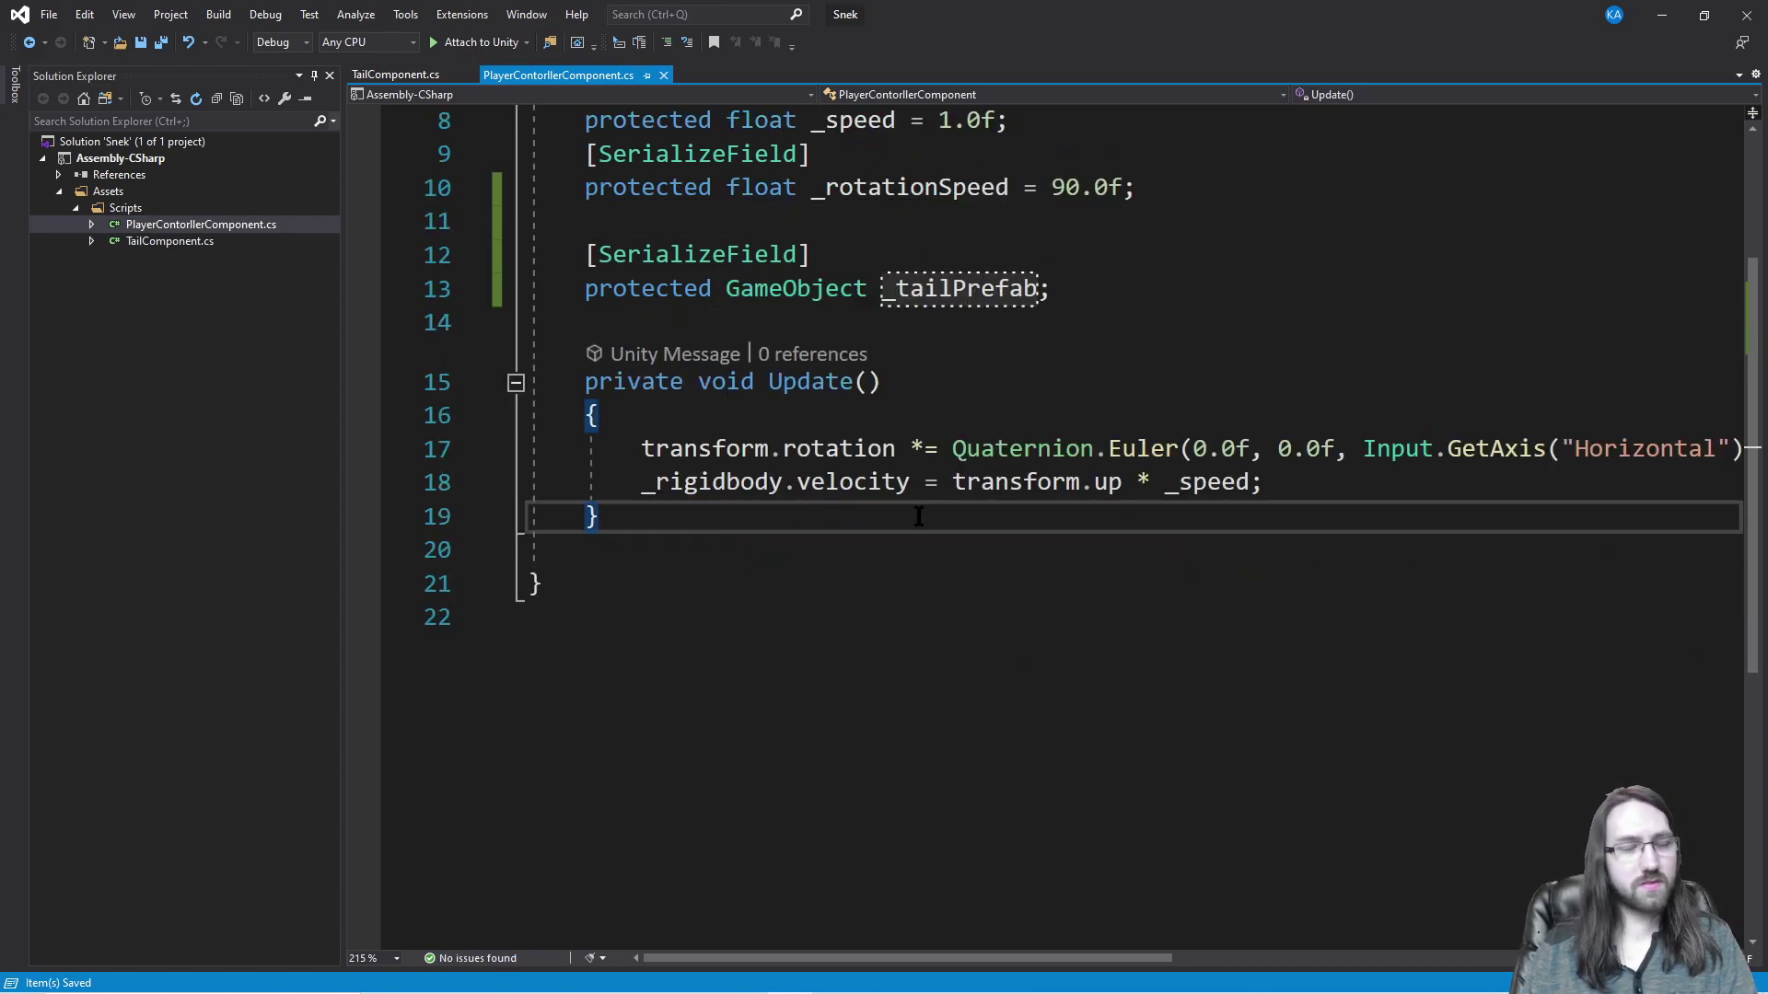
pyautogui.press('Up')
pyautogui.press('Up')
pyautogui.press('Up')
pyautogui.press('Up')
pyautogui.press('Down')
pyautogui.press('Down')
pyautogui.press('Down')
pyautogui.press('Down')
pyautogui.press('Up')
pyautogui.press('Up')
pyautogui.press('Up')
pyautogui.press('Up')
pyautogui.press('Up')
pyautogui.press('Down')
pyautogui.press('Down')
pyautogui.press('Down')
pyautogui.press('Down')
pyautogui.press('Down')
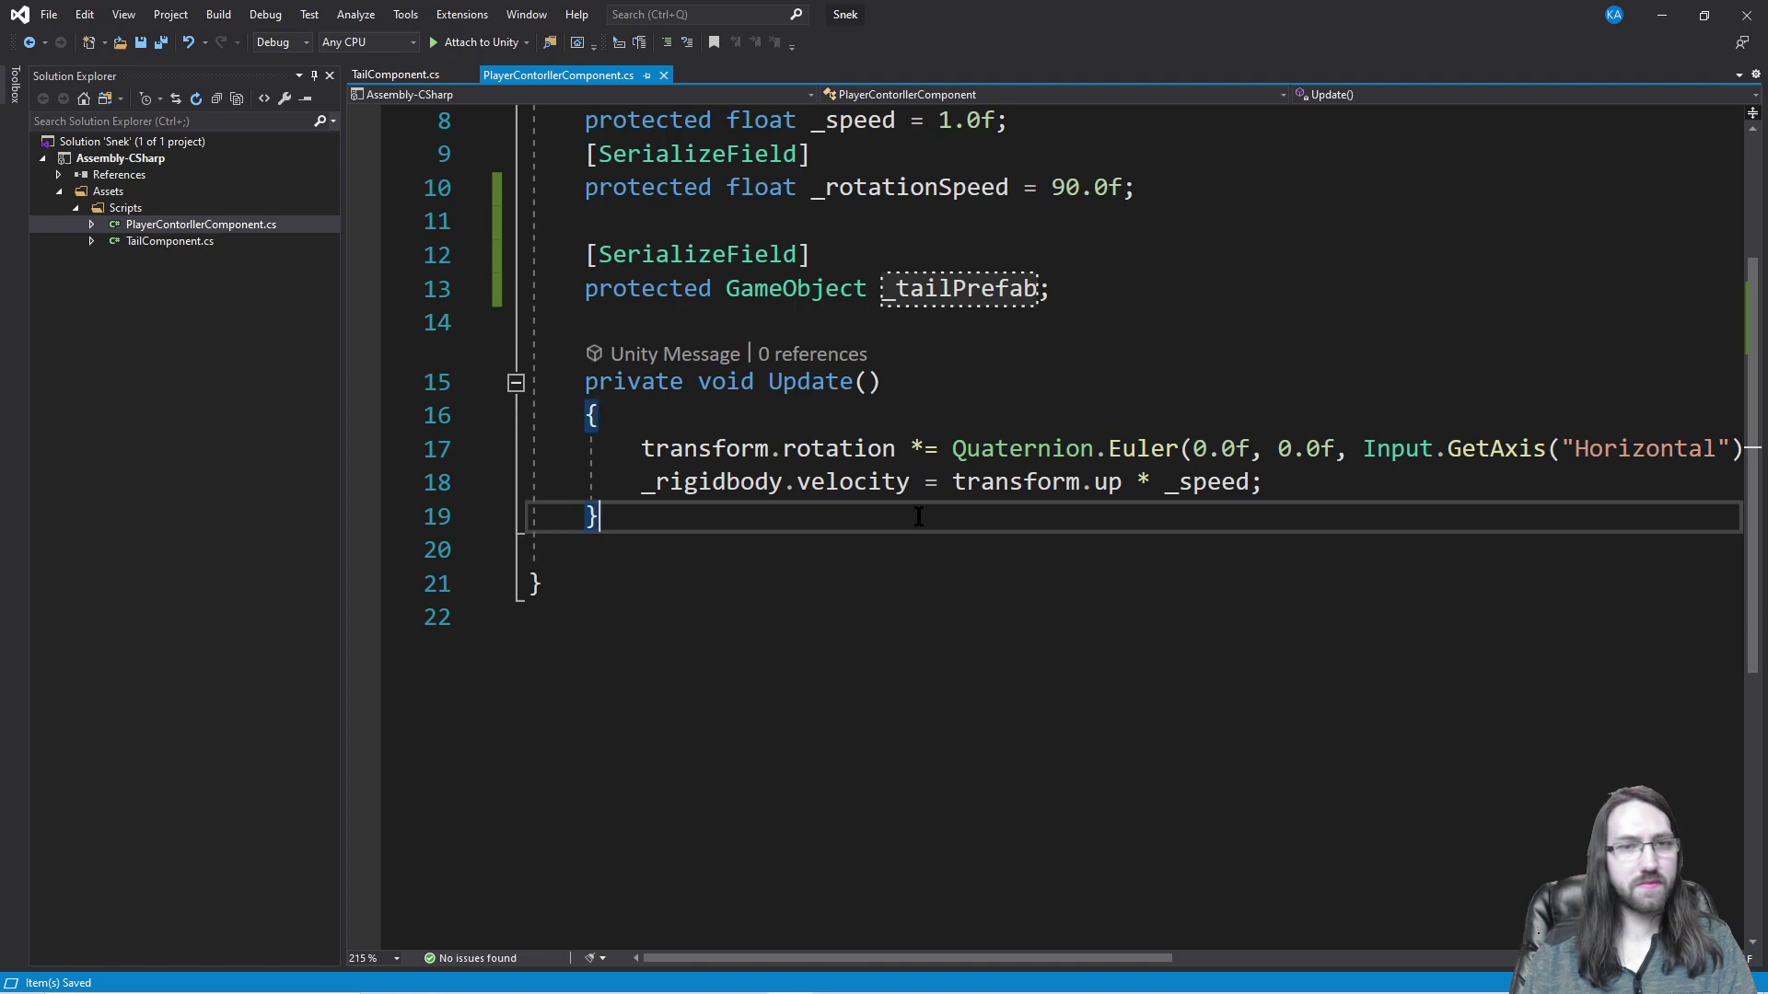
pyautogui.press('Return')
pyautogui.press('Return')
pyautogui.press('Up')
pyautogui.press('Up')
pyautogui.press('Return')
pyautogui.press('Return')
pyautogui.press('Up')
# Step: In Update, add an if block checking Input.GetKeyDown(KeyCode.Q)
pyautogui.write('if(Inpu')
pyautogui.write('t.GetKey')
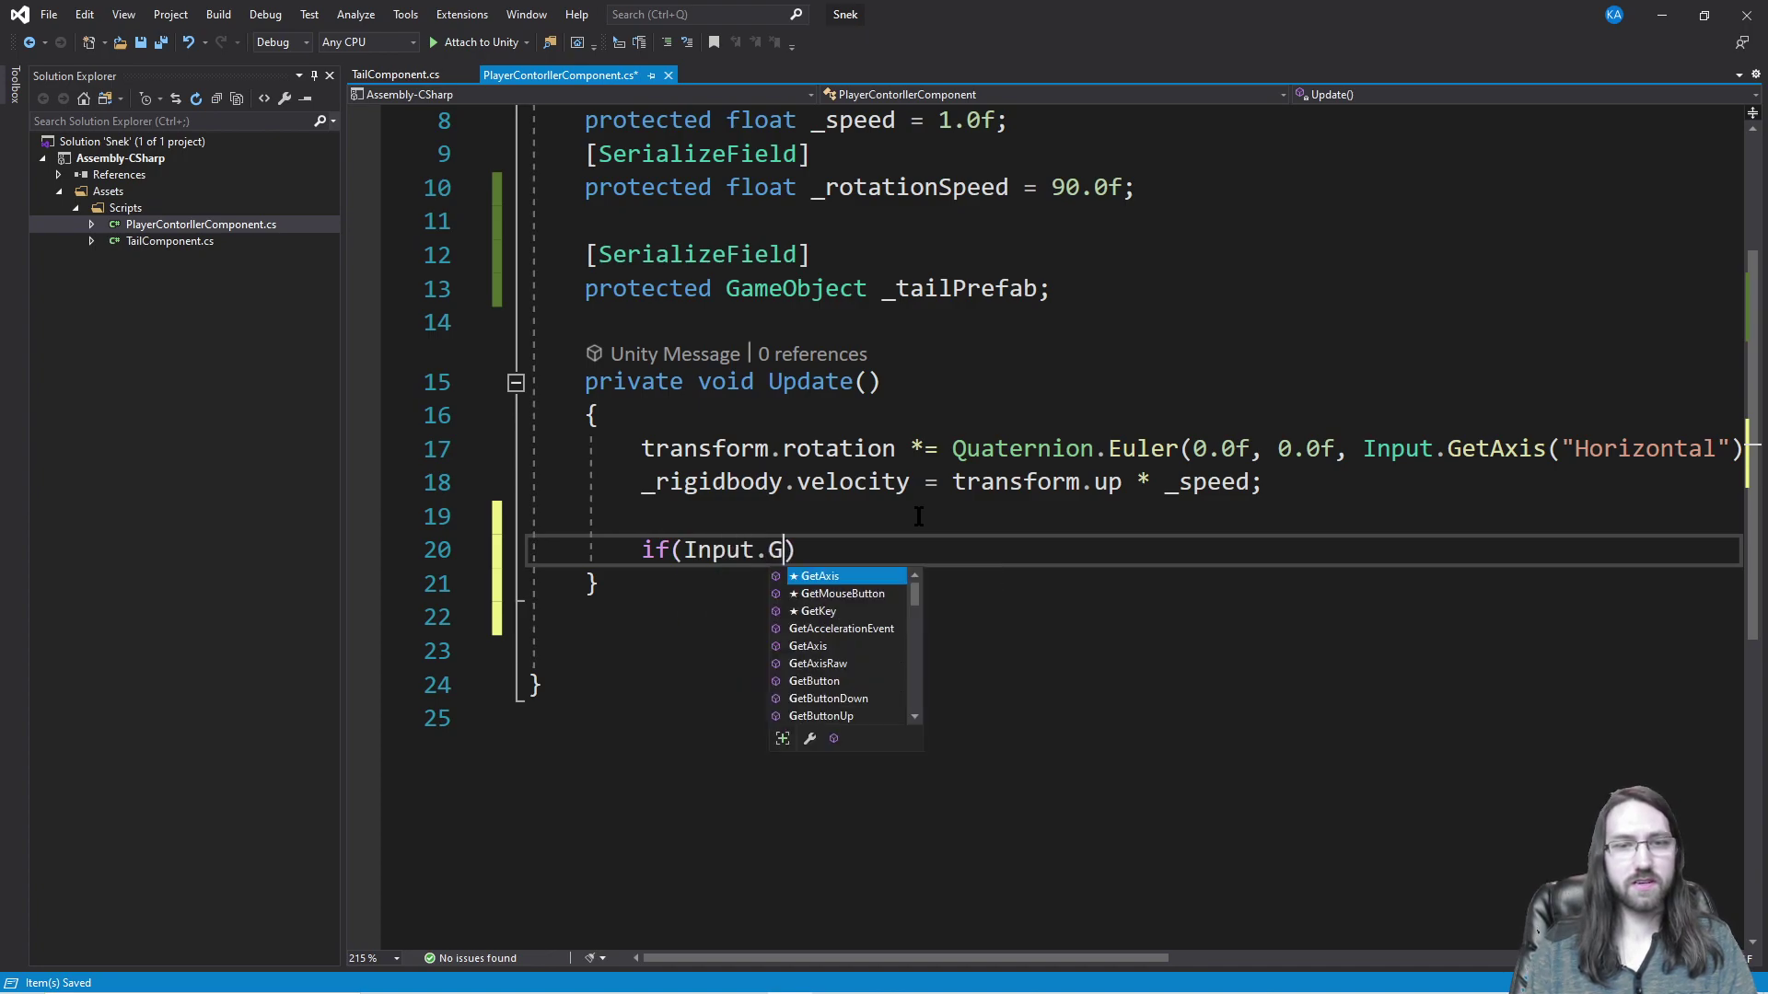
pyautogui.write('Down(JK')
pyautogui.press('BackSpace')
pyautogui.press('BackSpace')
pyautogui.write('KeyCode.Q')
pyautogui.press('End')
pyautogui.press('Return')
pyautogui.write('{')
pyautogui.press('Return')
pyautogui.press('Down')
pyautogui.press('Down')
pyautogui.press('Return')
pyautogui.press('Return')
# Step: Declare protected void SpawnTailSegemnt() and begin an Instantiate(_tailPrefab, …) call inside it
pyautogui.write('protected void SpawnTailSegemnt()')
pyautogui.press('Return')
pyautogui.write('{')
pyautogui.press('Return')
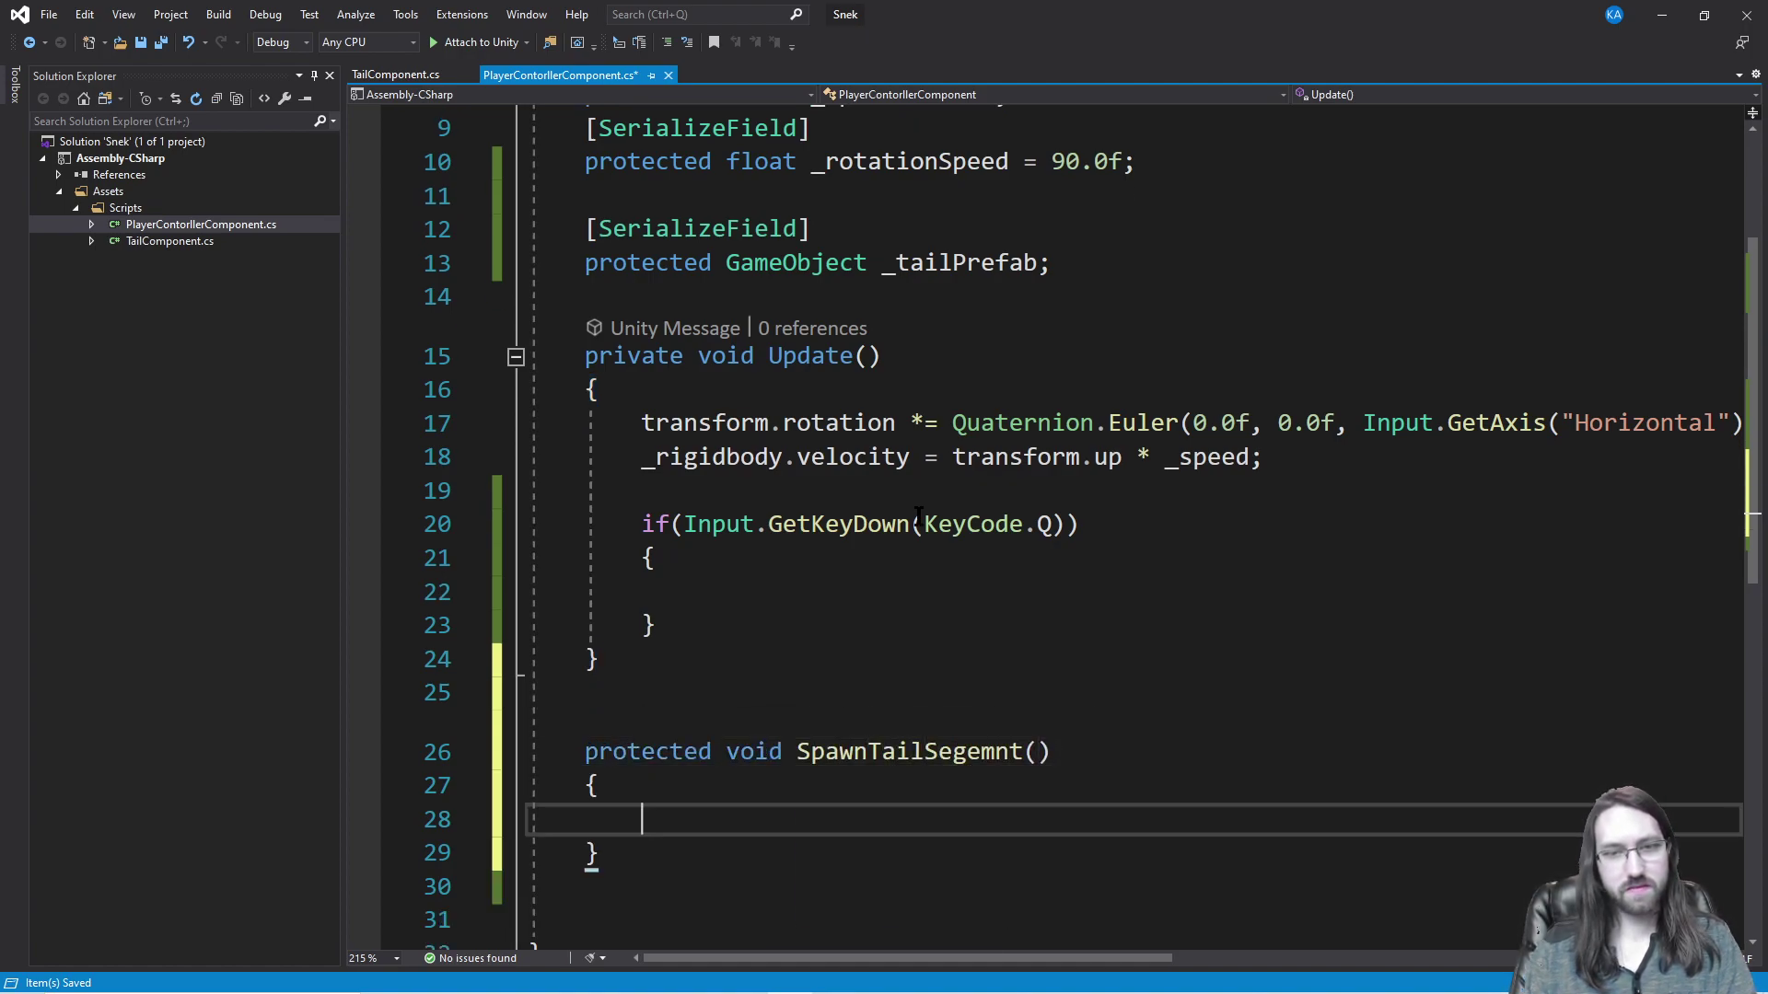
pyautogui.scroll(-1, 918, 573)
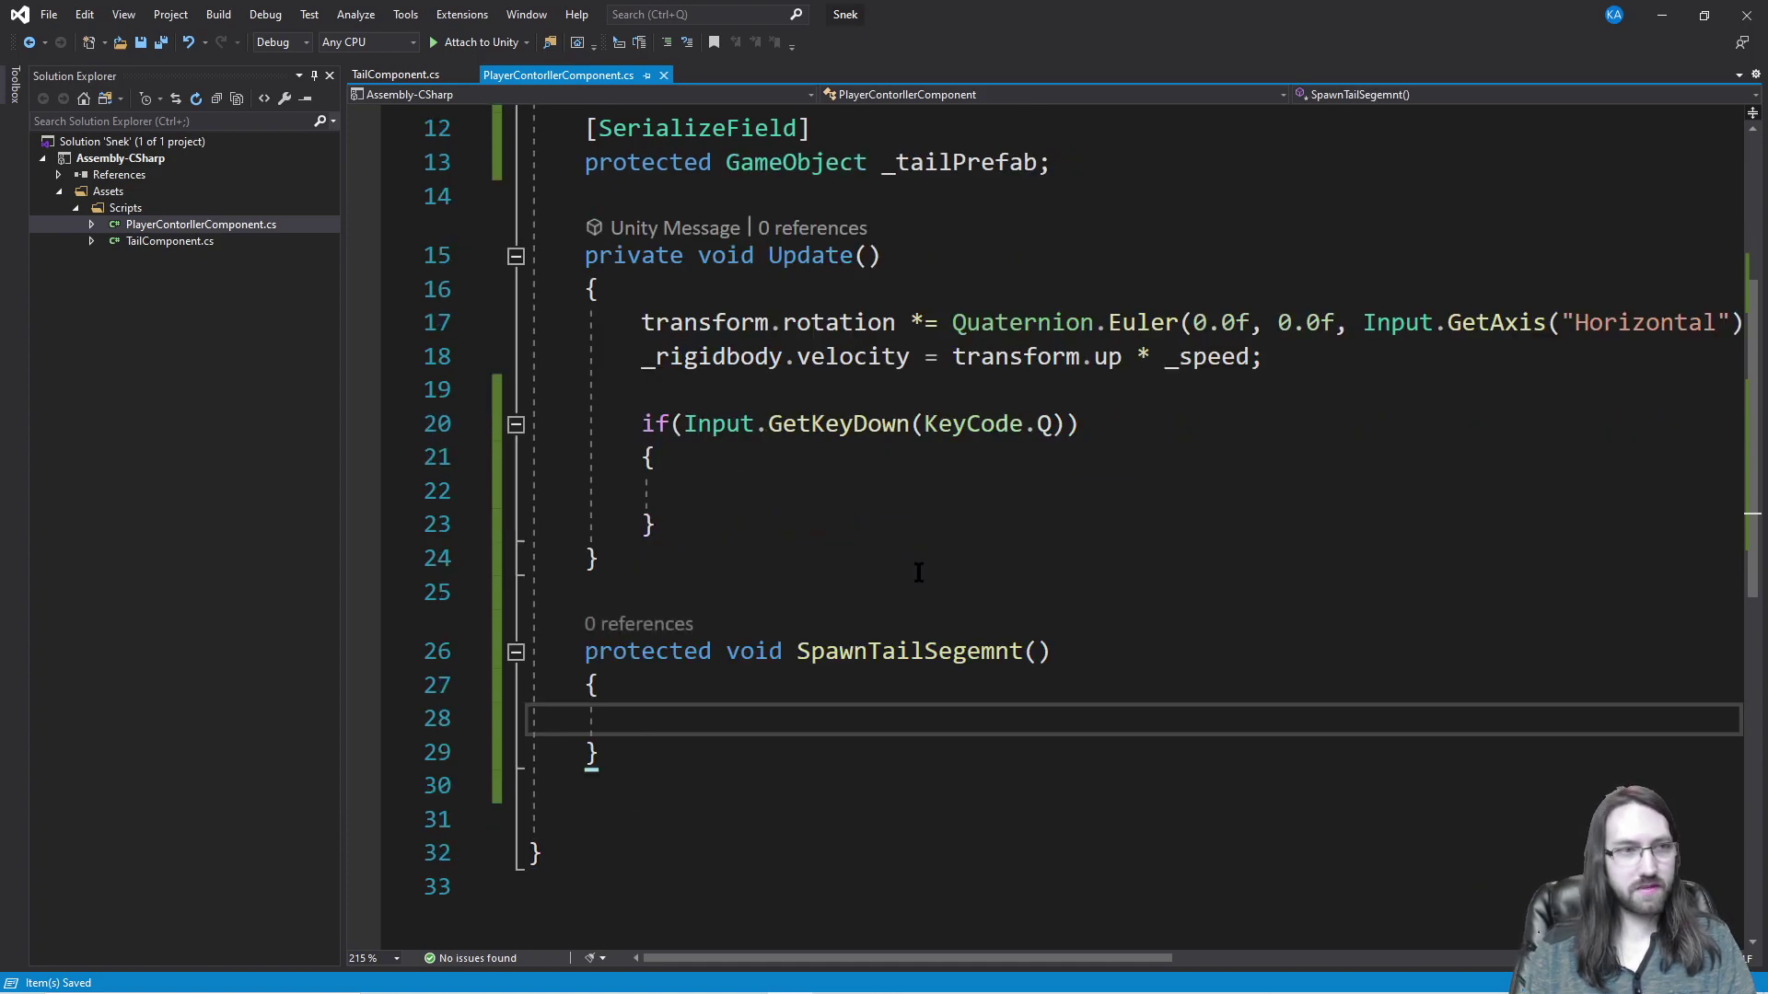
pyautogui.write('Input')
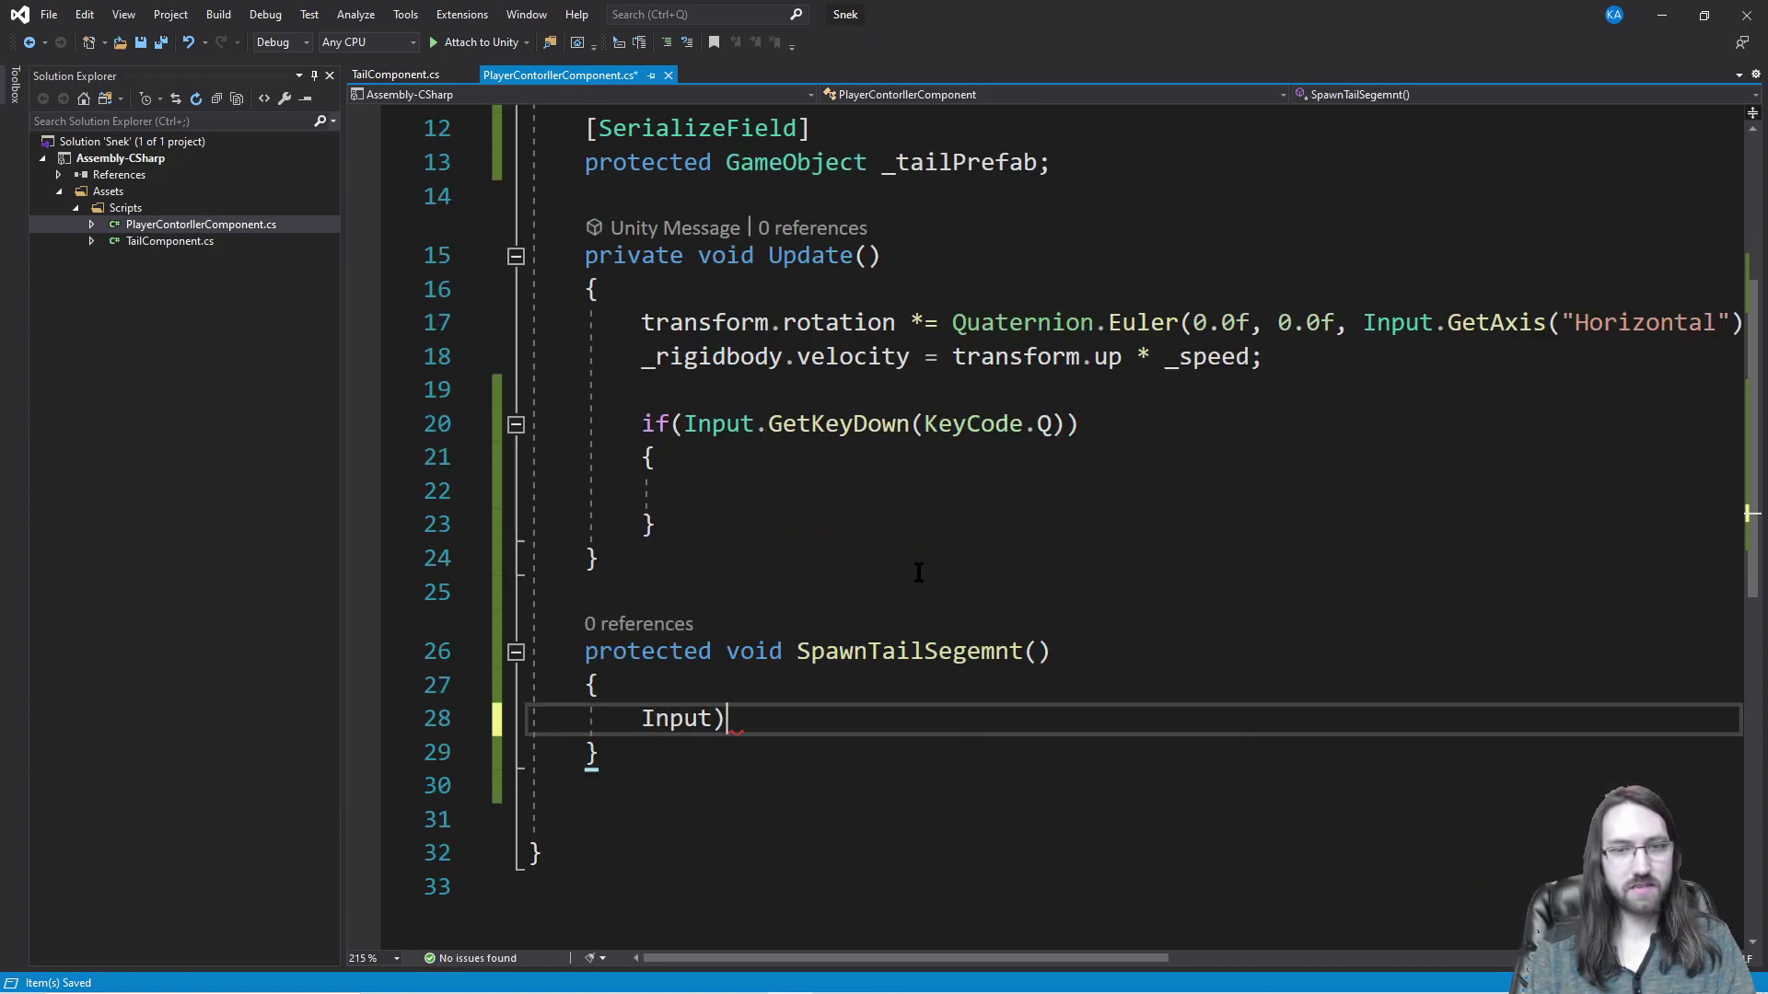
pyautogui.press('BackSpace')
pyautogui.press('BackSpace')
pyautogui.press('BackSpace')
pyautogui.write('nsta')
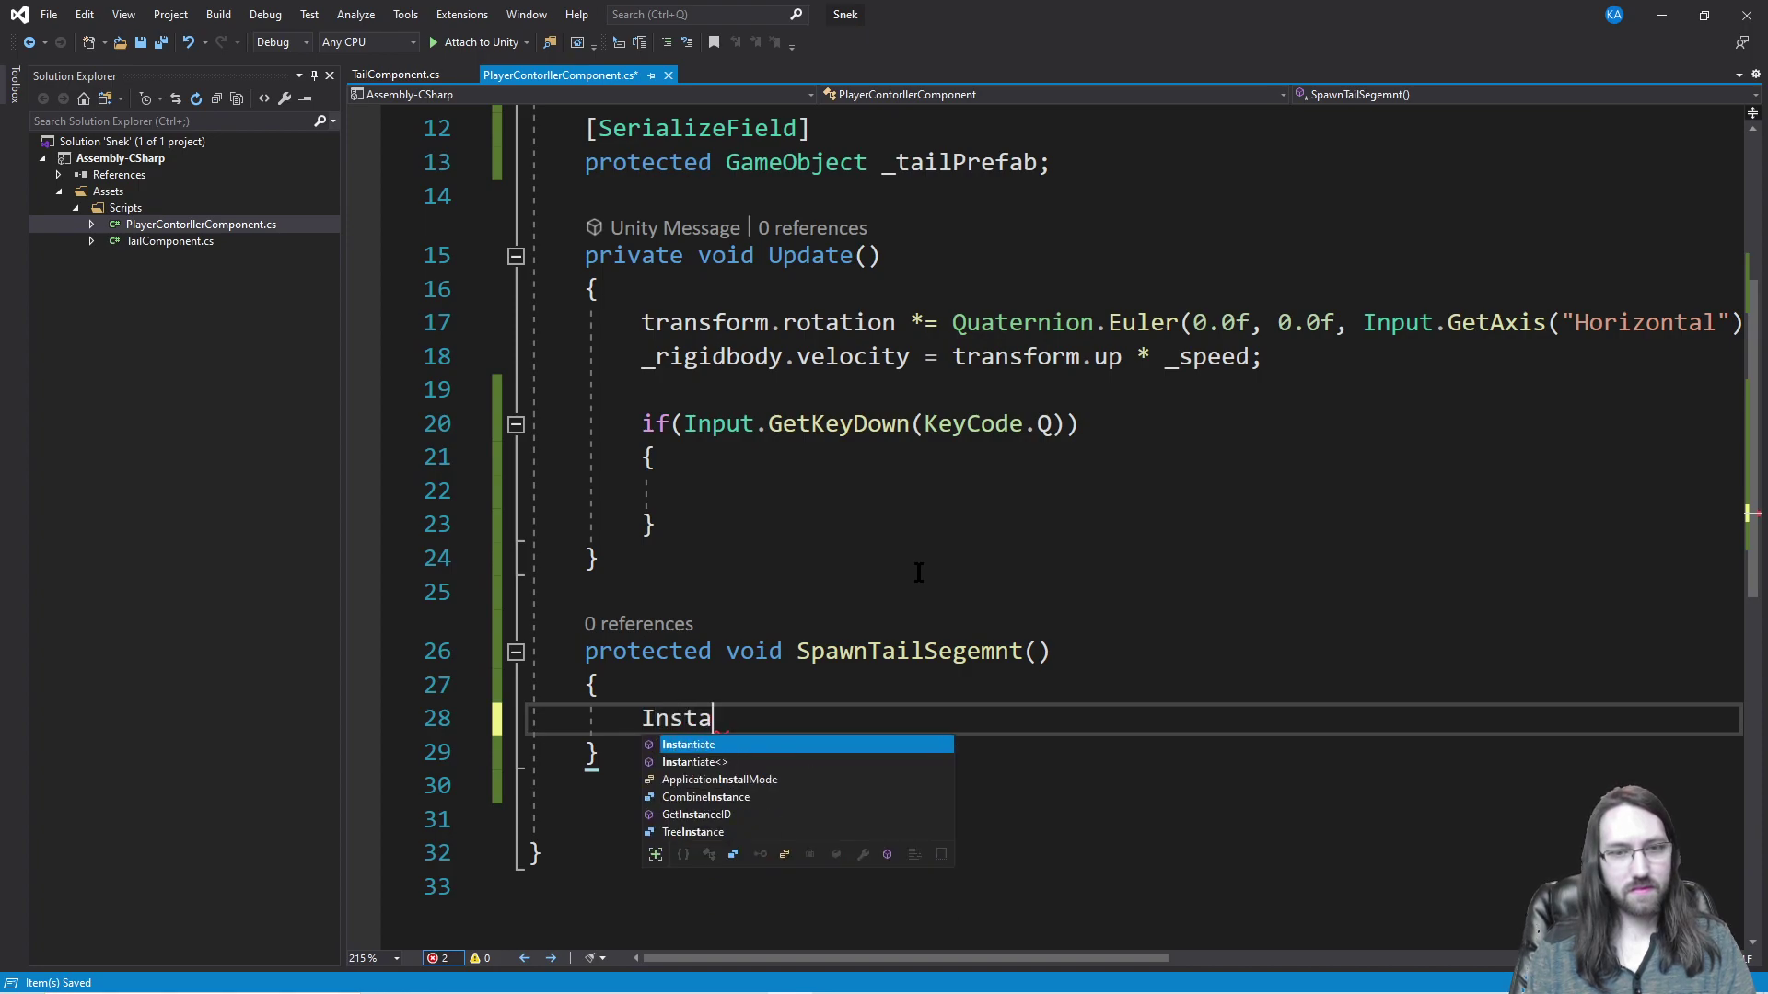
pyautogui.write('ntiate()_')
pyautogui.write('_tailPrefab,')
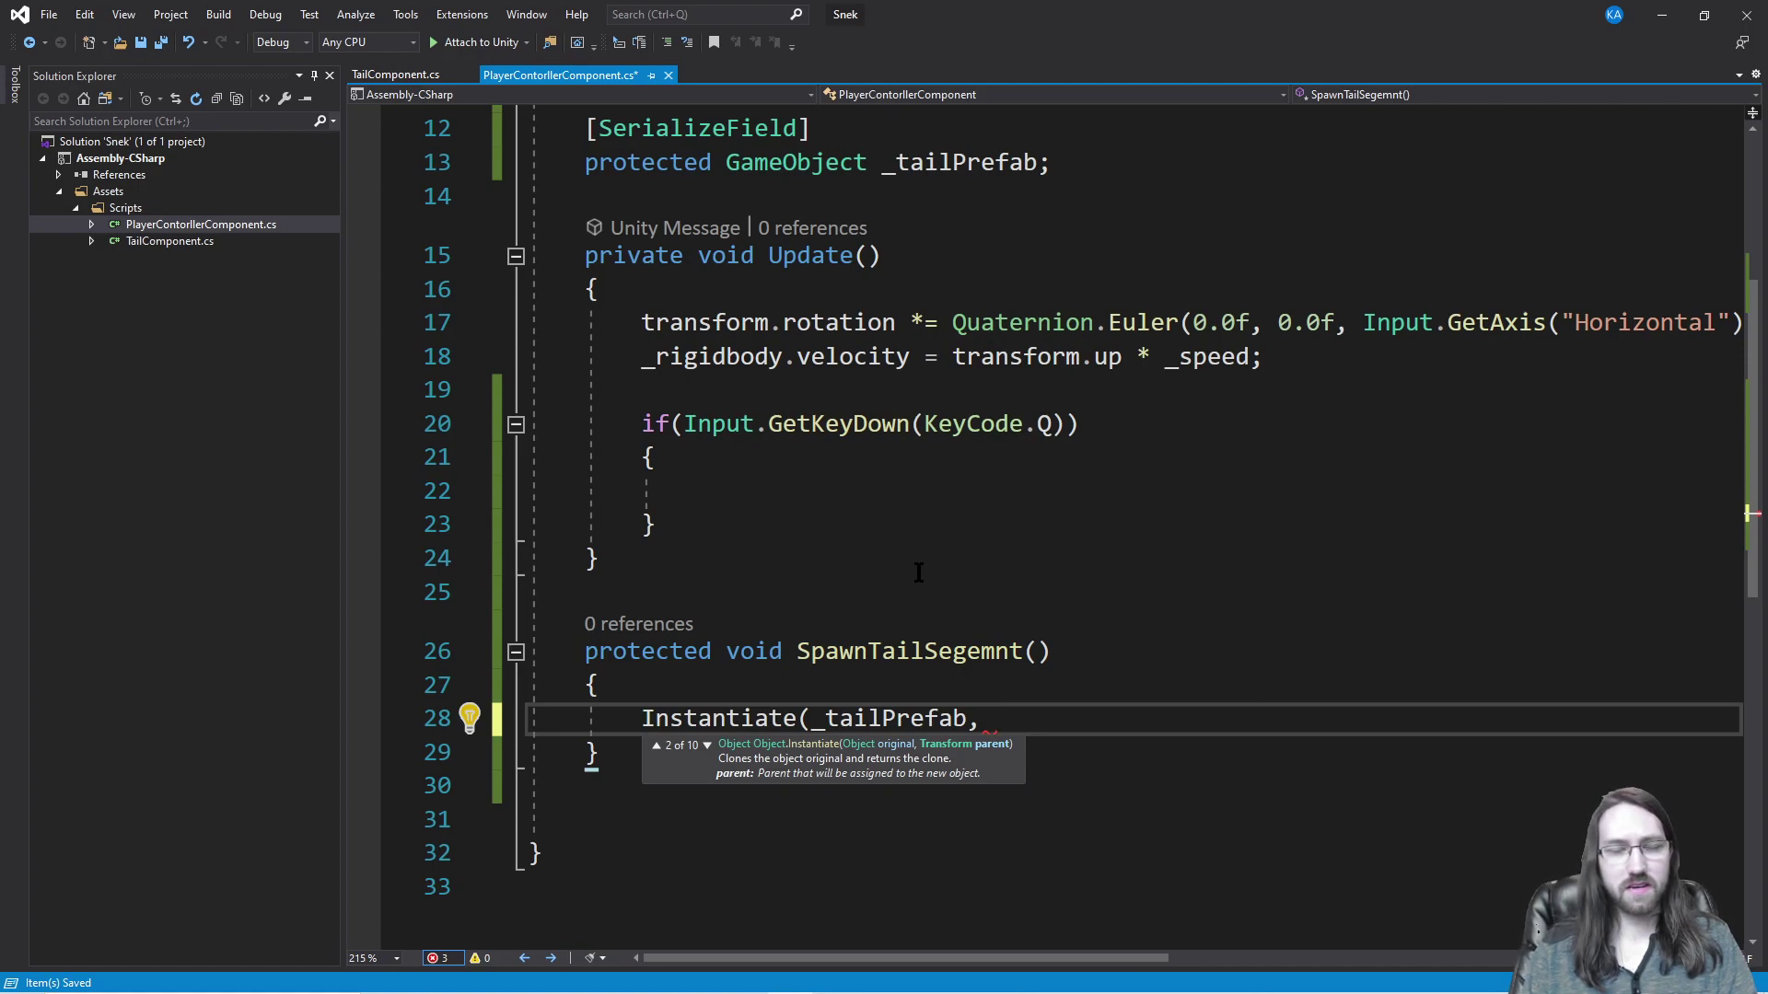
# Step: Above Instantiate, start declaring var lastTailSegement as transform.parent
pyautogui.hotkey('ctrl', 'Return')
pyautogui.write('var ')
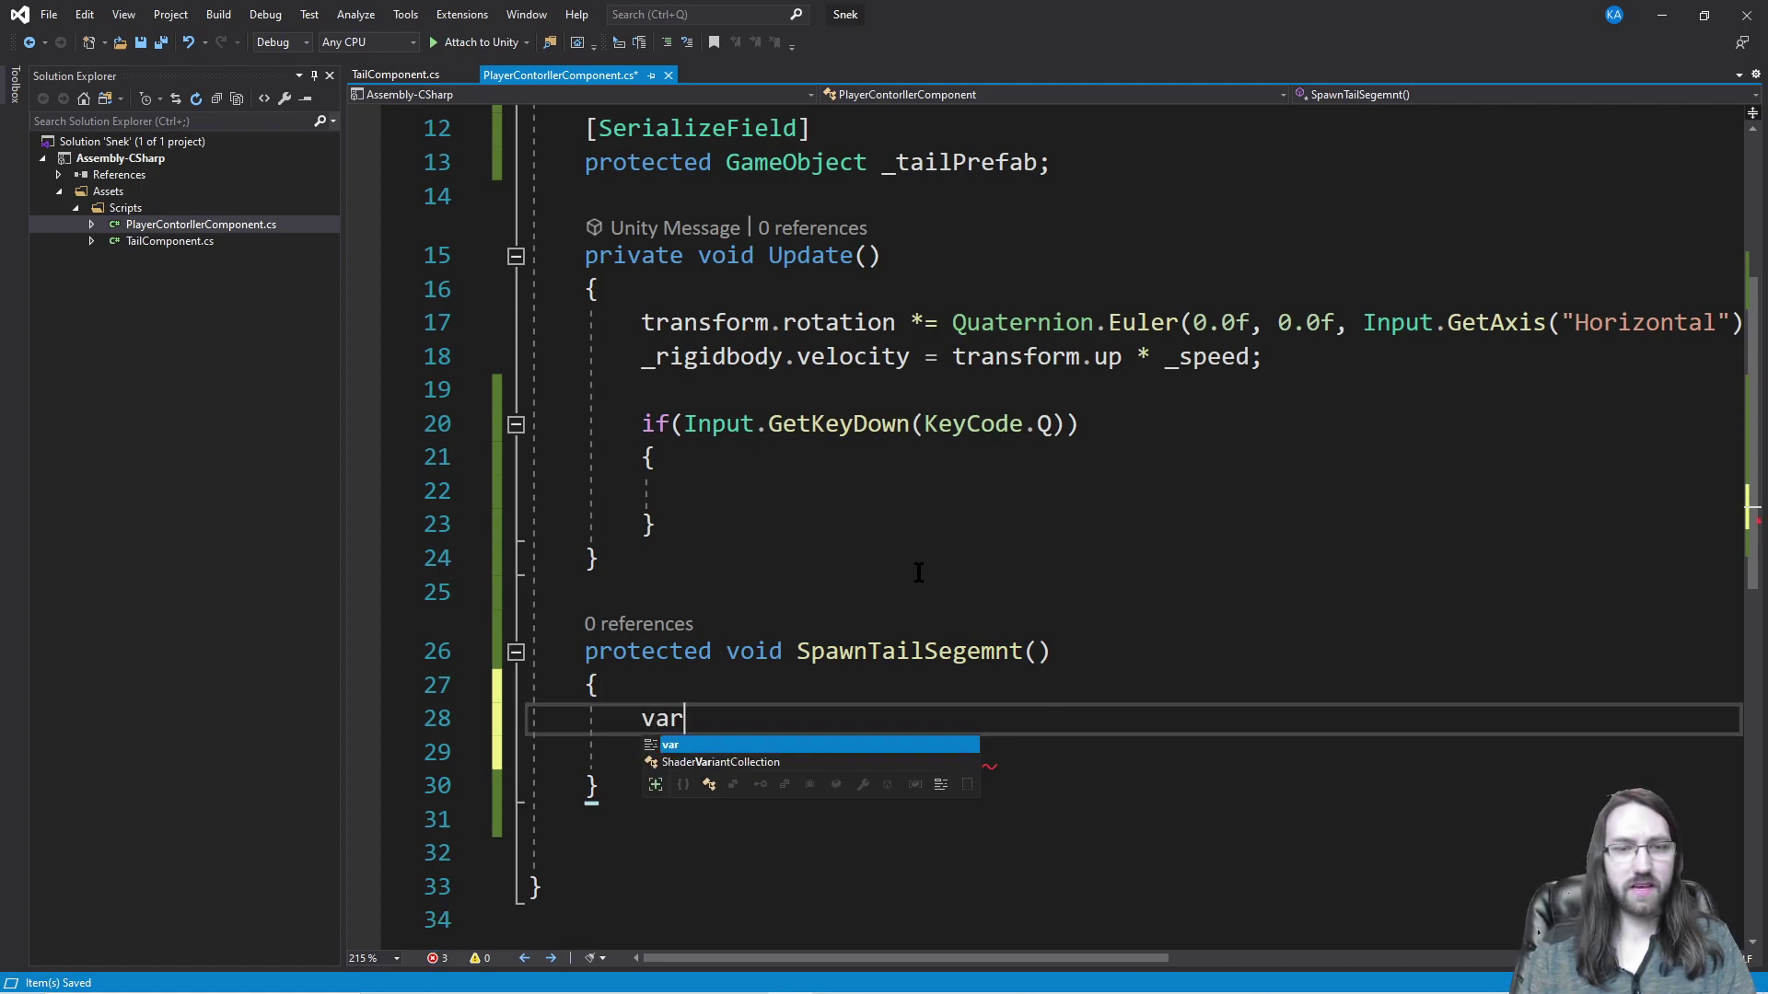
pyautogui.write('lastTailSegem')
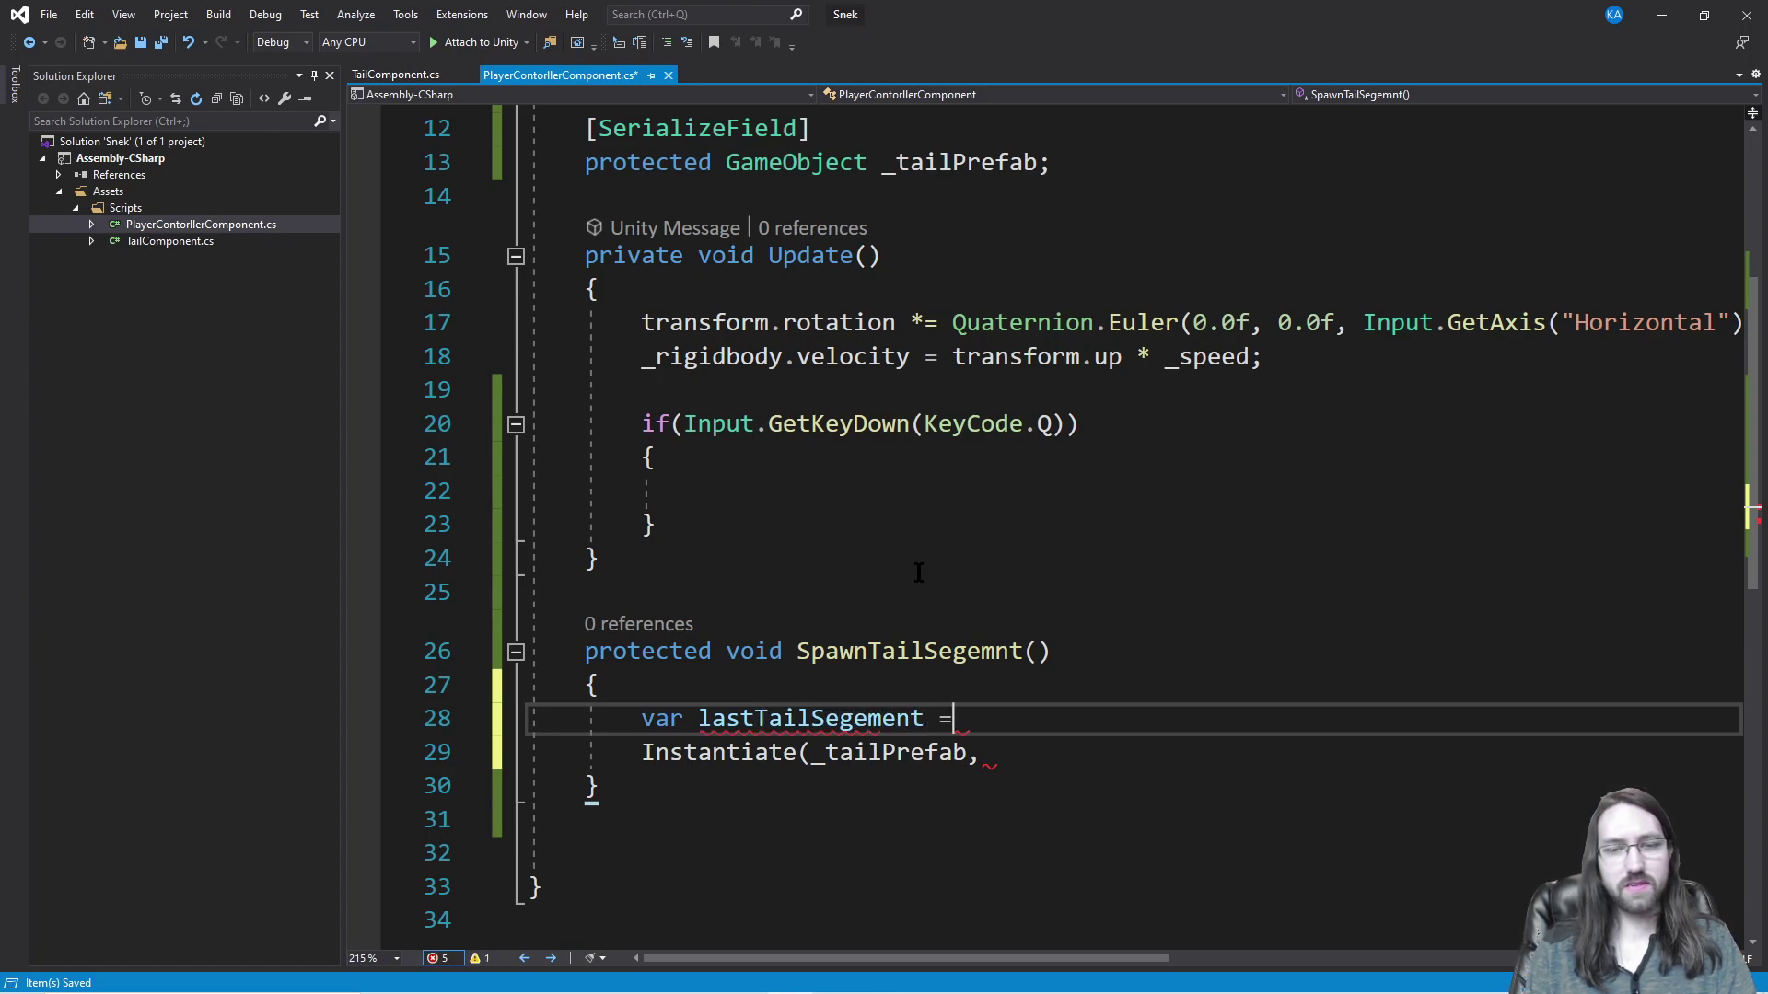
pyautogui.write('ent = gameObjec')
pyautogui.press('BackSpace')
pyautogui.press('BackSpace')
pyautogui.press('BackSpace')
pyautogui.press('BackSpace')
pyautogui.press('BackSpace')
pyautogui.press('BackSpace')
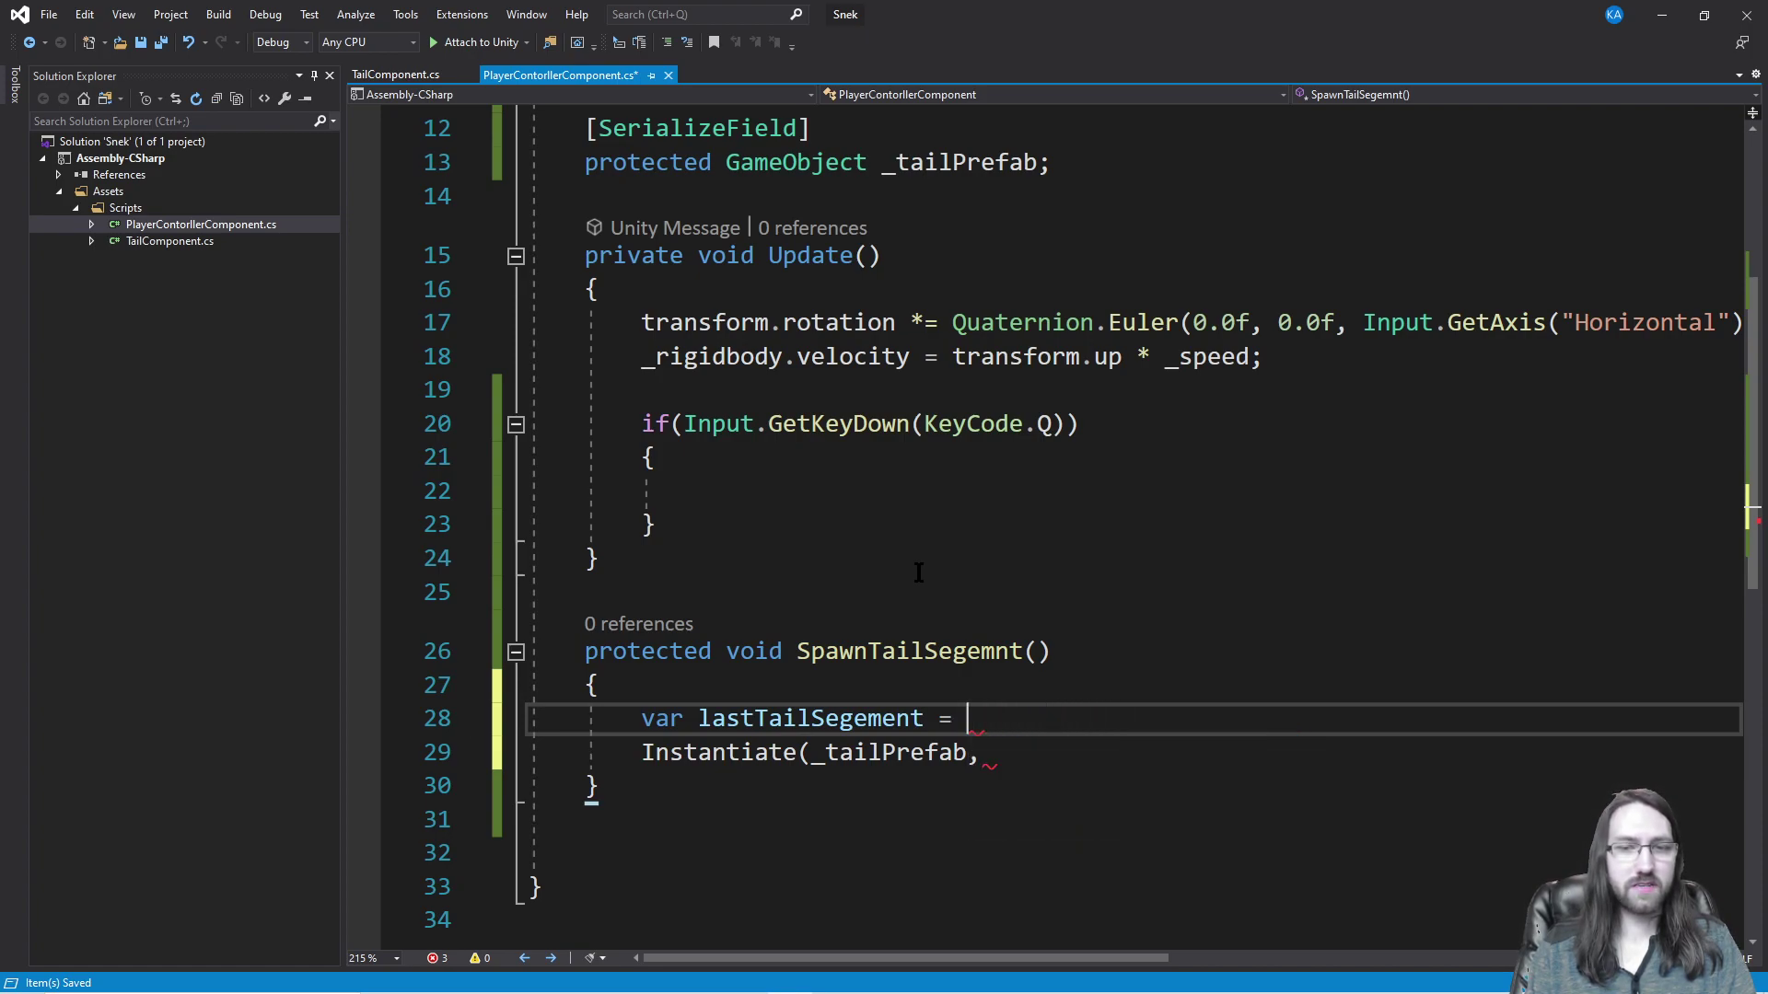
pyautogui.write('transform.position')
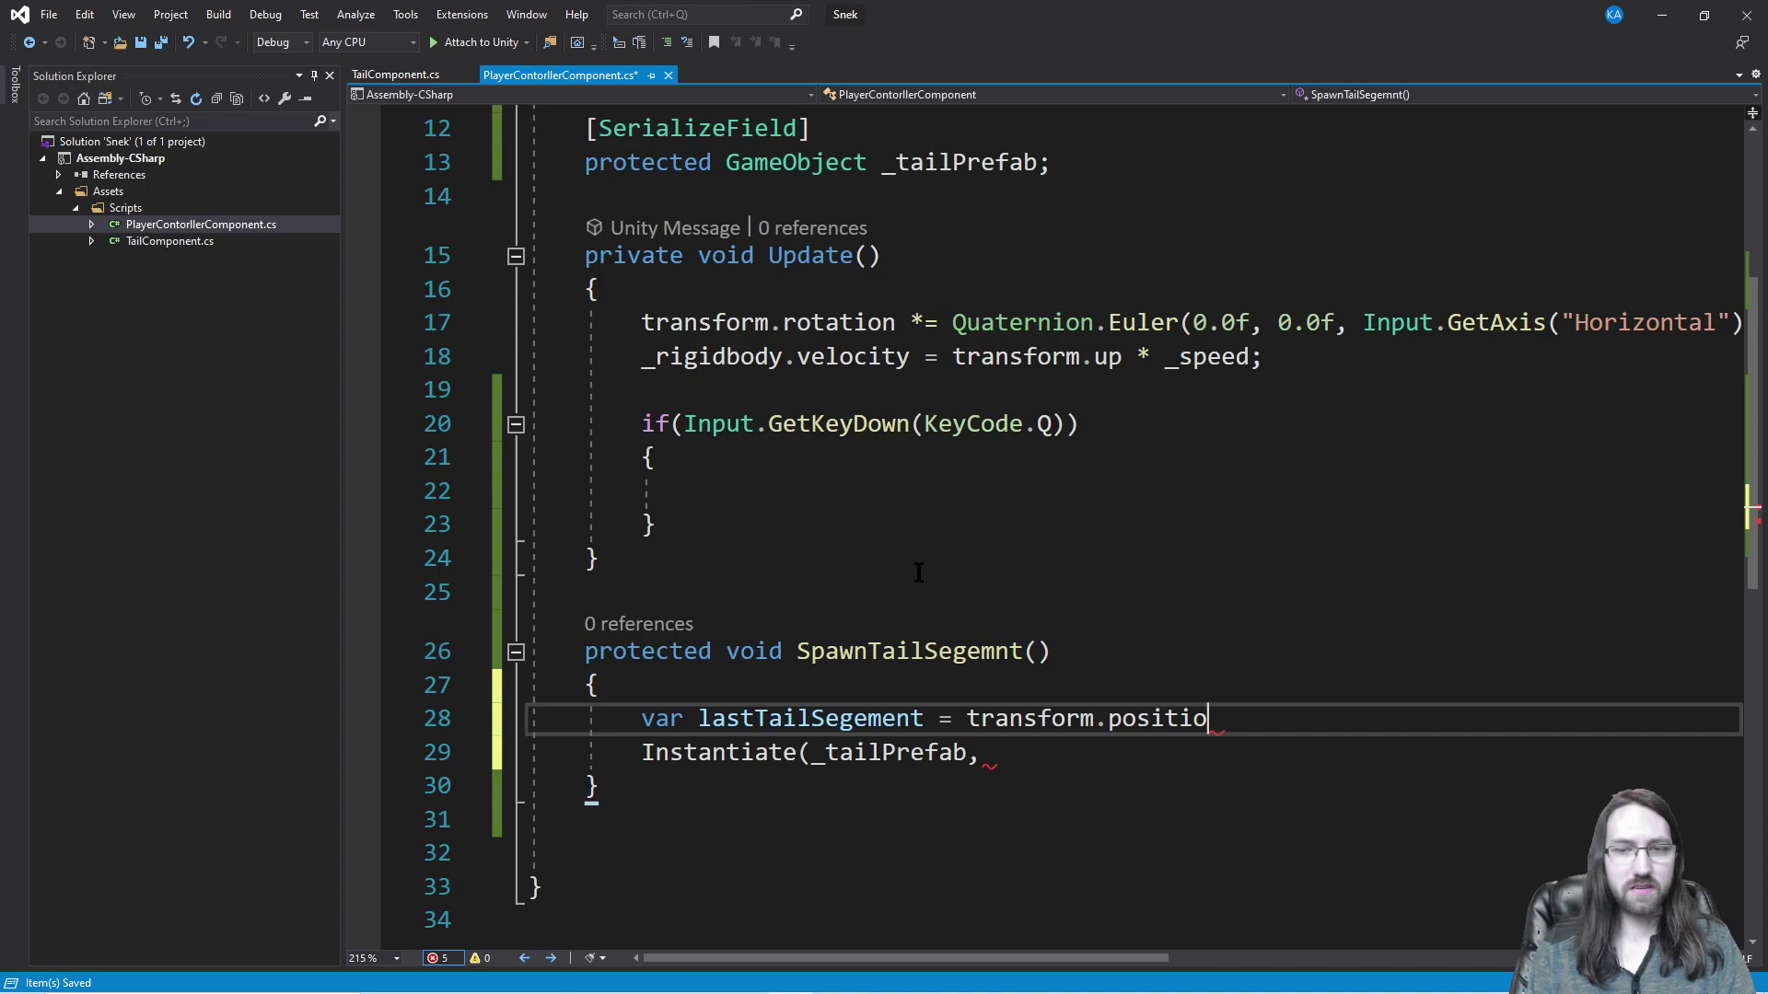
pyautogui.press('BackSpace')
pyautogui.press('BackSpace')
pyautogui.press('BackSpace')
pyautogui.press('BackSpace')
pyautogui.press('BackSpace')
pyautogui.write('p')
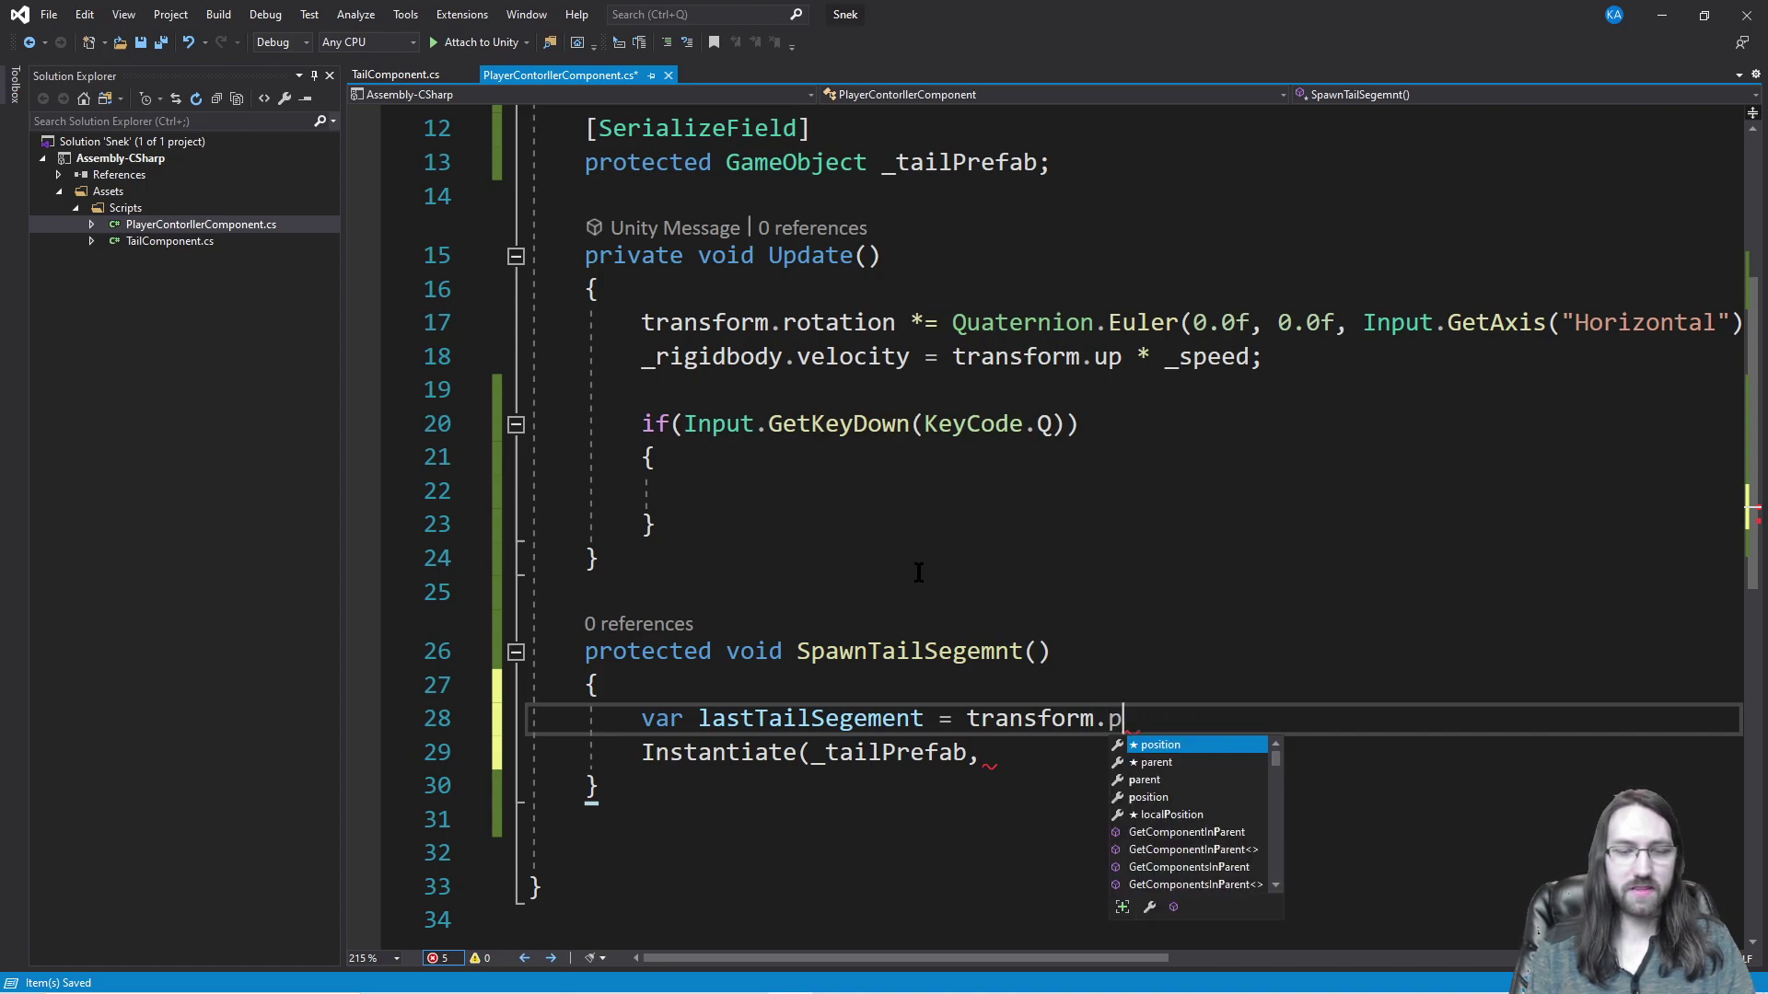
pyautogui.write('arent.la')
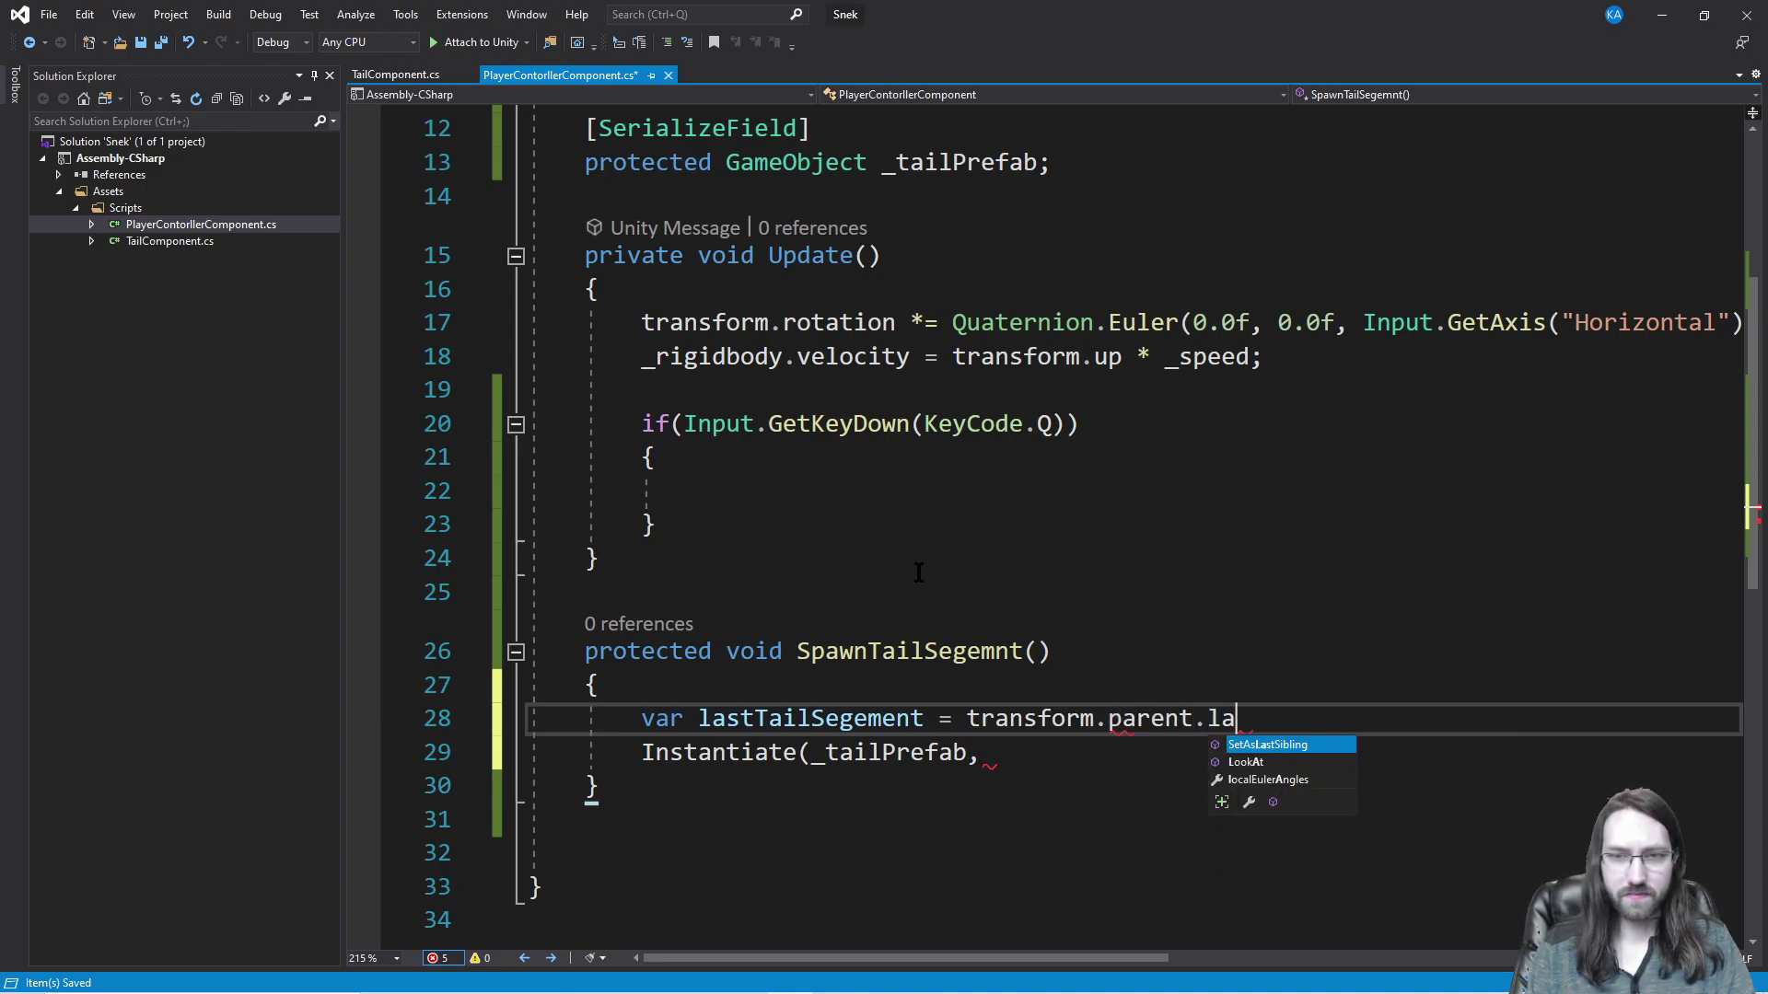
pyautogui.press('BackSpace')
pyautogui.press('BackSpace')
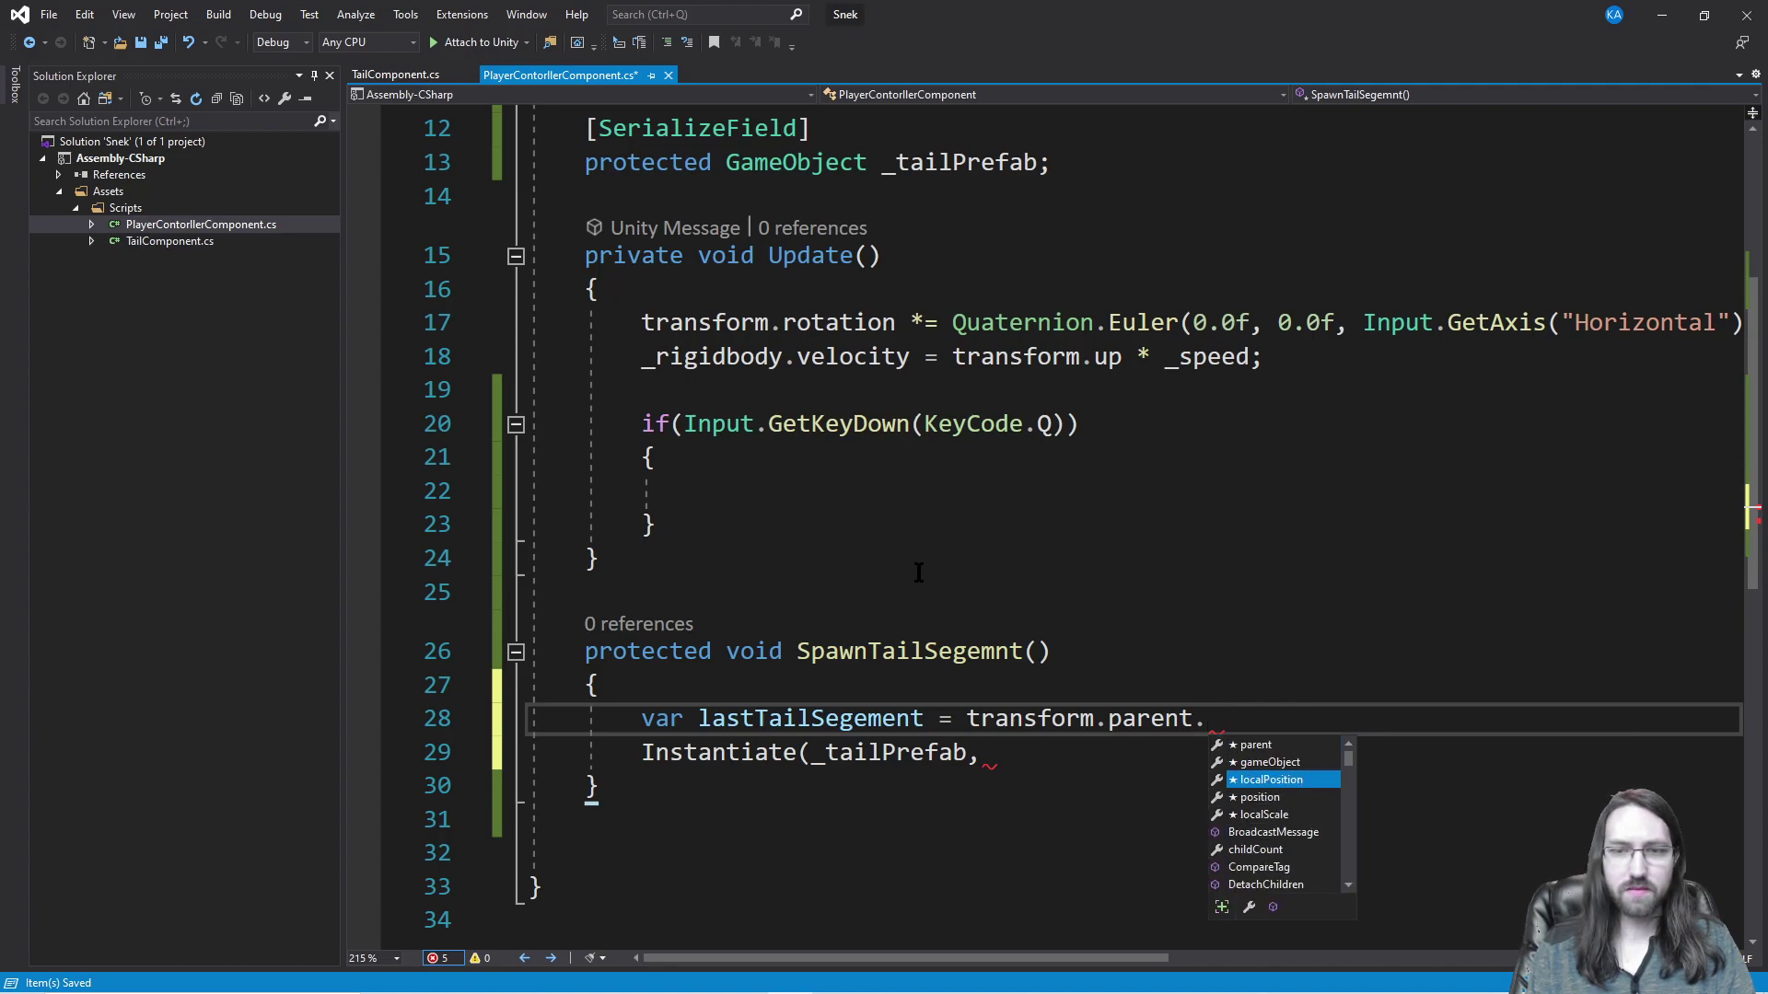
pyautogui.press('Escape')
pyautogui.press('Home')
pyautogui.hotkey('shift', 'Right')
pyautogui.hotkey('shift', 'Right')
pyautogui.hotkey('shift', 'Right')
pyautogui.write('var')
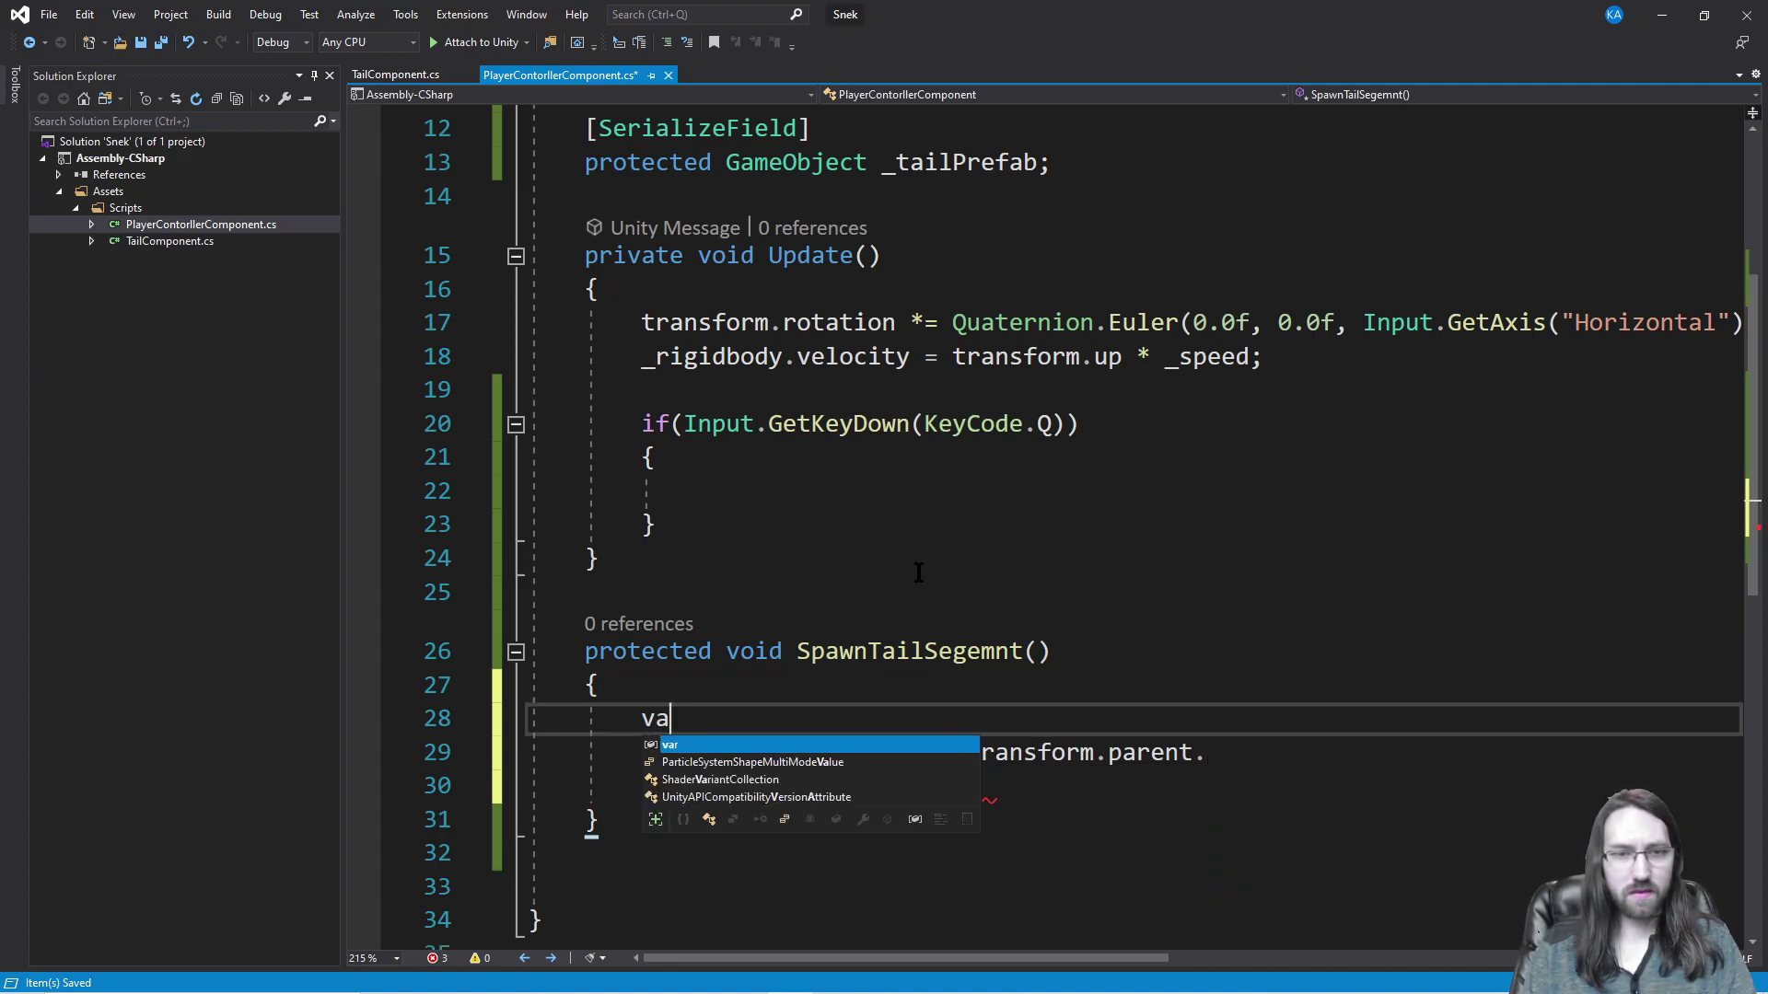
# Step: Complete the lastTailSegement expression with transform.parent.GetChild(
pyautogui.scroll(-2, 918, 572)
pyautogui.click(1274, 514)
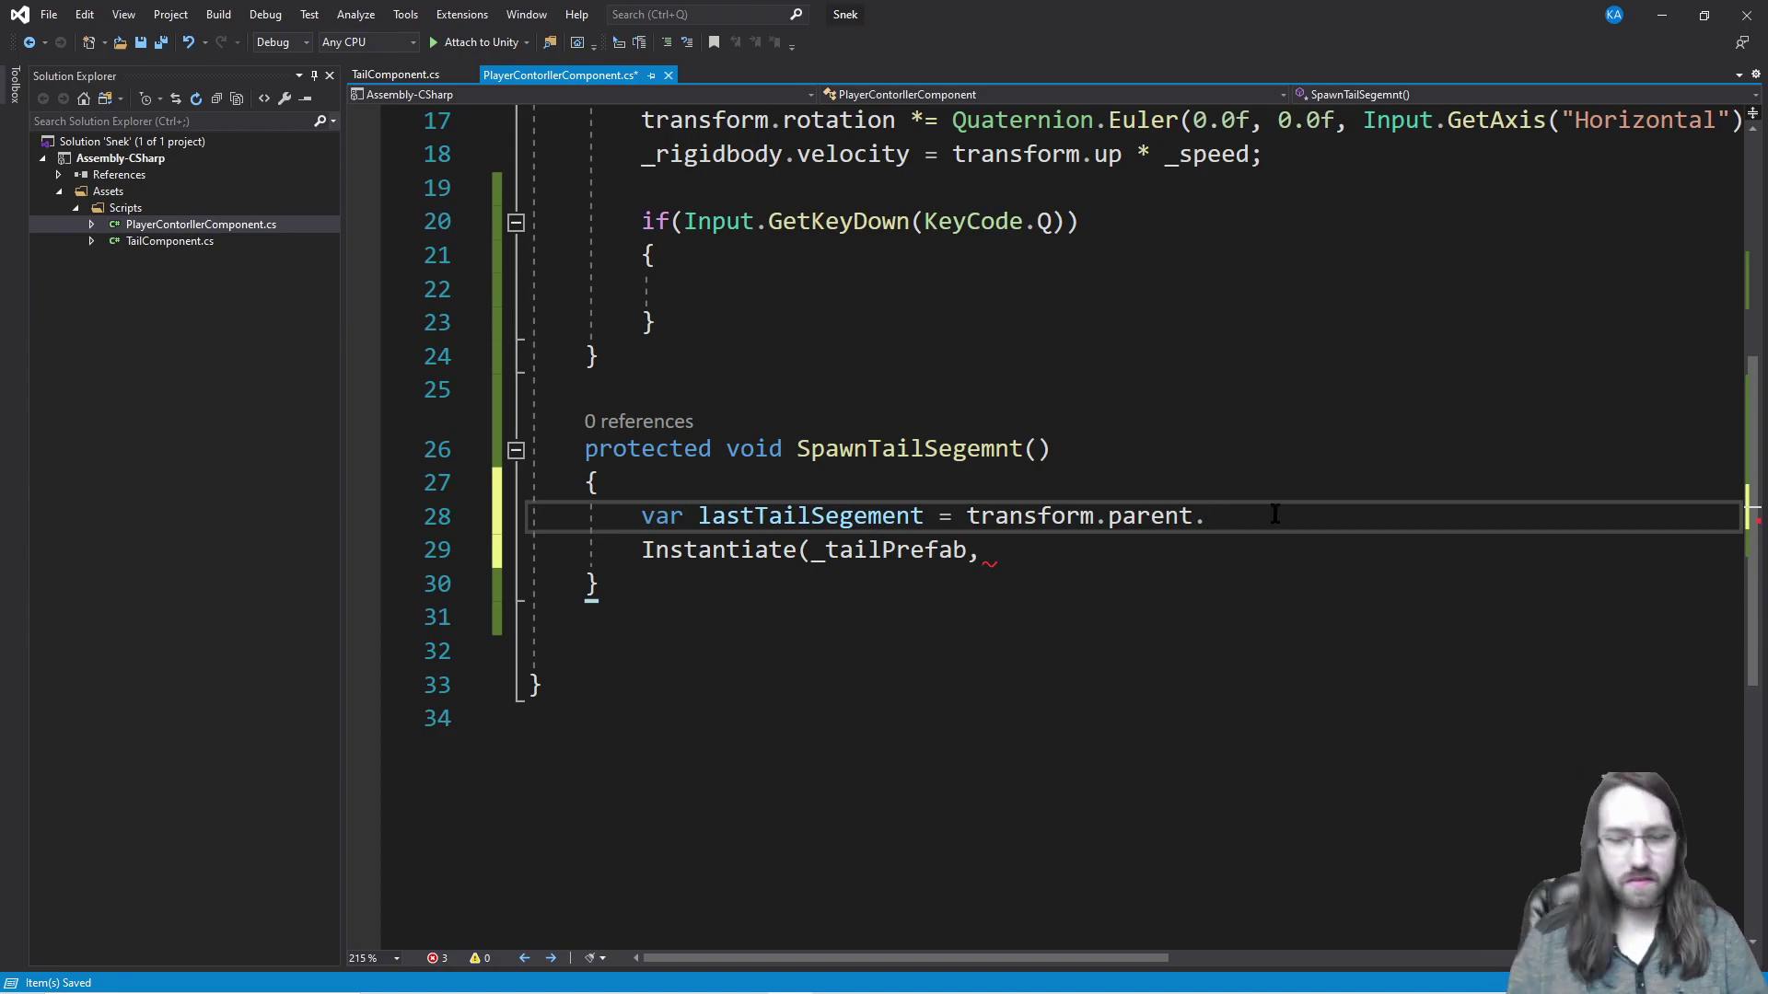
pyautogui.hotkey('ctrl', 'space')
pyautogui.write('getA')
pyautogui.press('BackSpace')
pyautogui.write('A')
pyautogui.press('Tab')
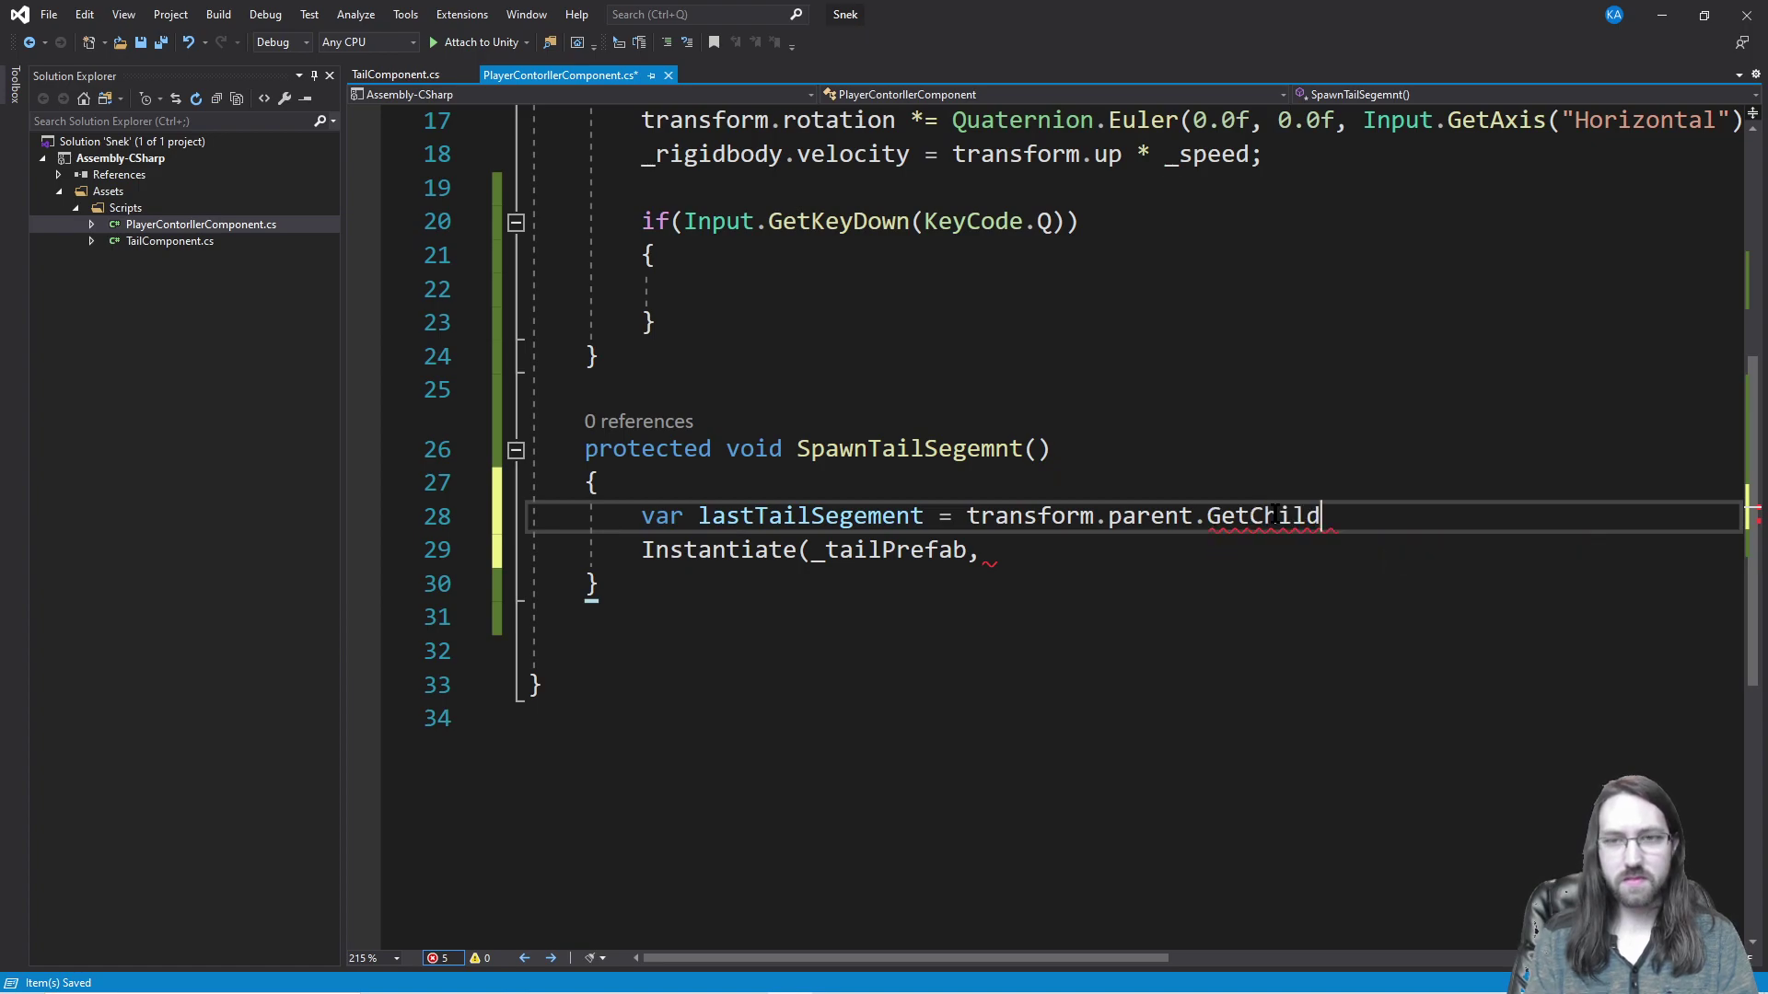
pyautogui.write('(')
# Step: Add a 'var segments =' line and correct lastTailSegement to lastTailSegment
pyautogui.hotkey('ctrl', 'Return')
pyautogui.write('var las')
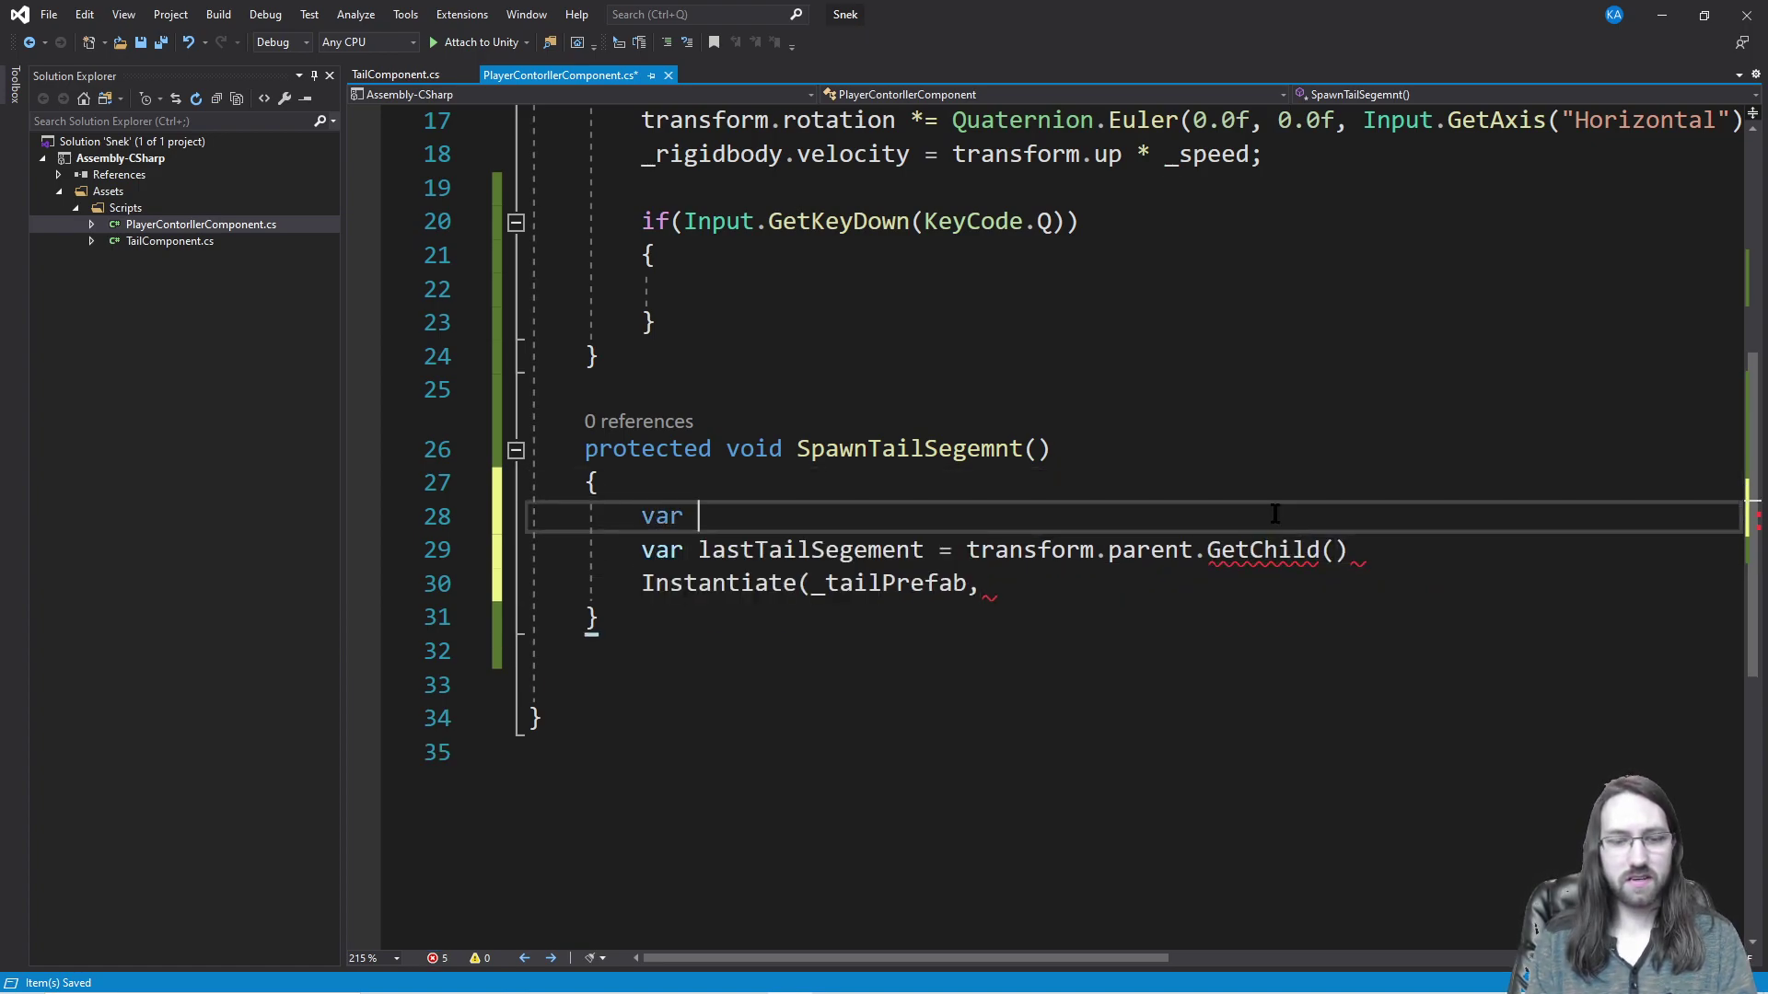
pyautogui.write('tTail')
pyautogui.press('BackSpace')
pyautogui.press('BackSpace')
pyautogui.press('BackSpace')
pyautogui.press('BackSpace')
pyautogui.write('seg')
pyautogui.write('emnts')
pyautogui.press('BackSpace')
pyautogui.press('BackSpace')
pyautogui.press('BackSpace')
pyautogui.press('BackSpace')
pyautogui.press('BackSpace')
pyautogui.press('BackSpace')
pyautogui.write('ments =')
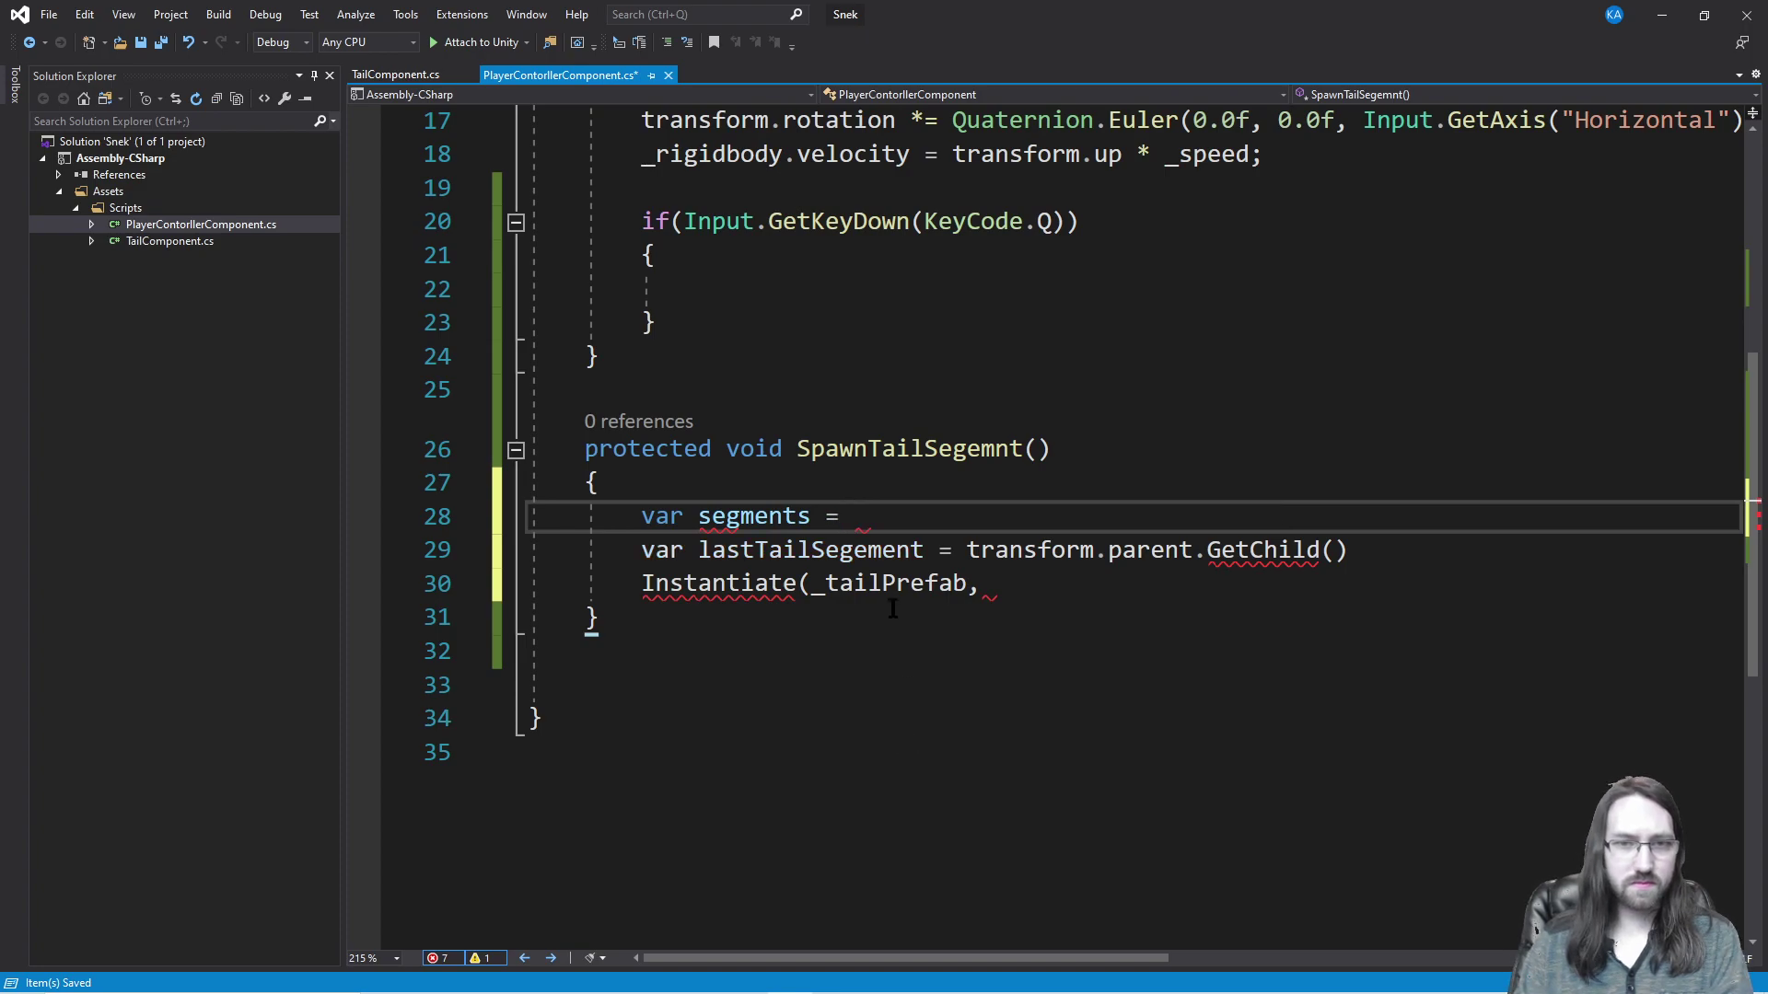
pyautogui.click(868, 550)
pyautogui.press('BackSpace')
pyautogui.click(1055, 450)
pyautogui.click(931, 517)
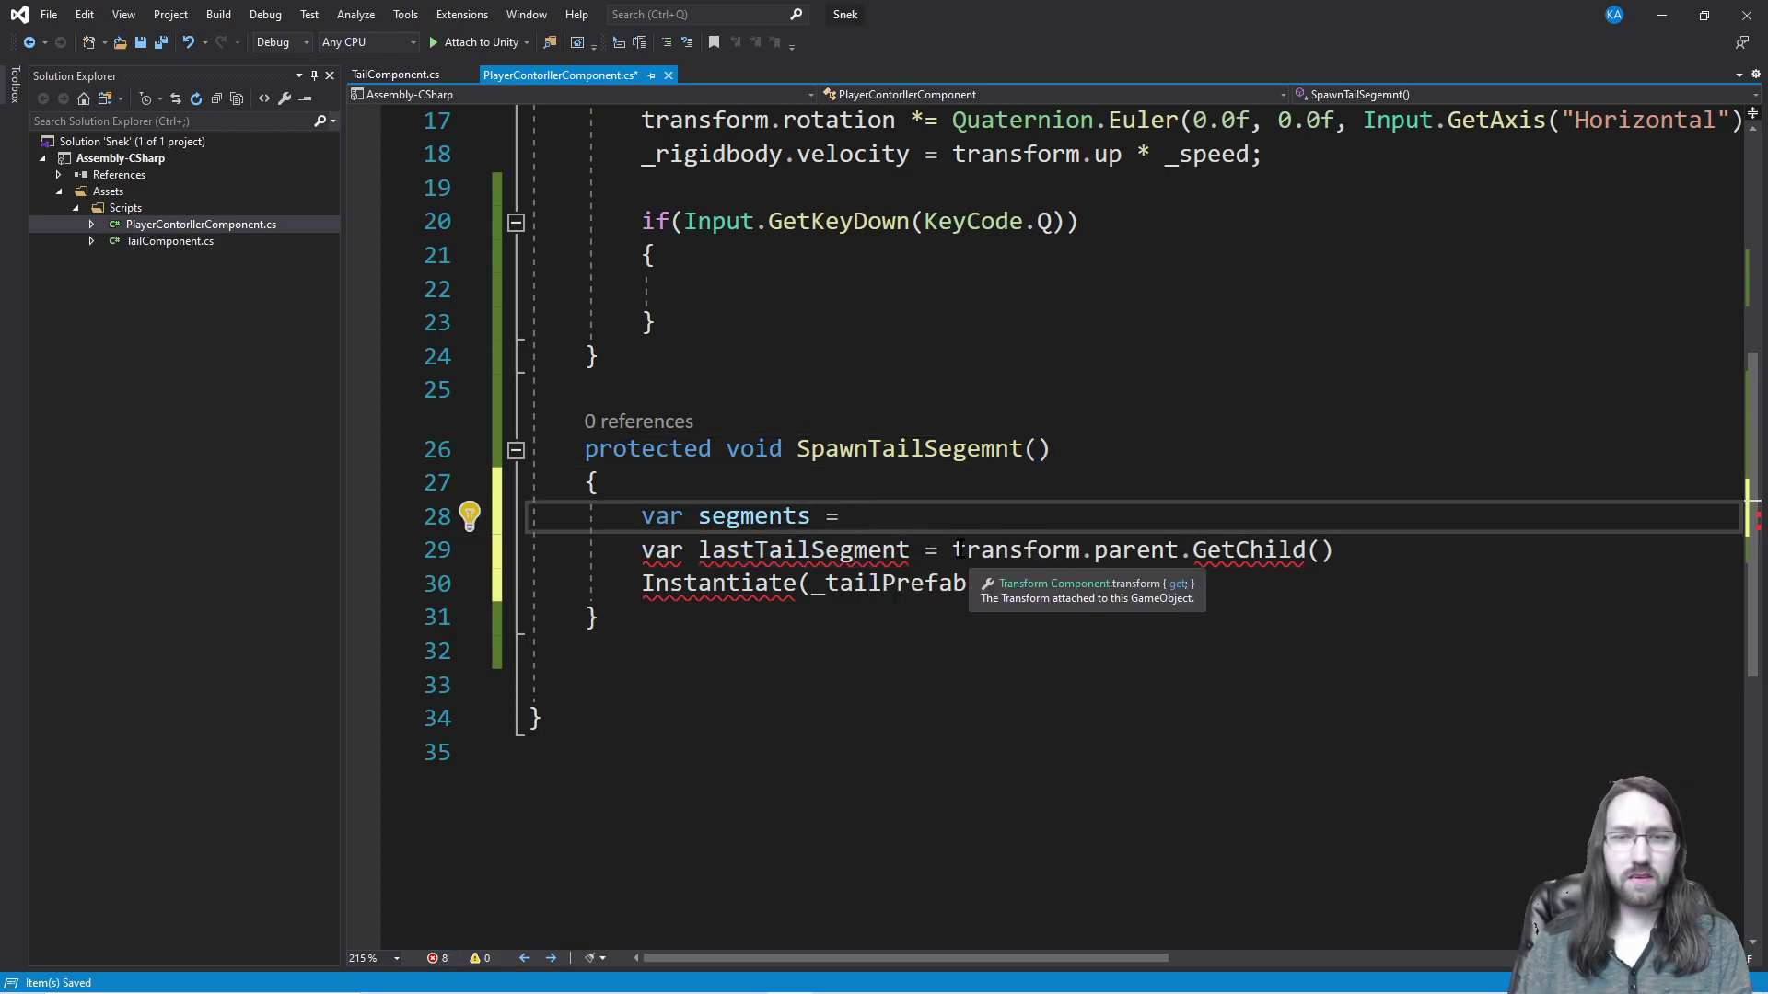
# Step: Set segments to transform.parent.childCount and pass segments into GetChild
pyautogui.moveTo(953, 550); pyautogui.dragTo(1333, 550)
pyautogui.hotkey('ctrl', 'c')
pyautogui.click(1011, 545)
pyautogui.click(1264, 509)
pyautogui.hotkey('ctrl', 'v')
pyautogui.press('BackSpace')
pyautogui.press('BackSpace')
pyautogui.press('BackSpace')
pyautogui.press('BackSpace')
pyautogui.press('BackSpace')
pyautogui.press('BackSpace')
pyautogui.press('BackSpace')
pyautogui.press('BackSpace')
pyautogui.press('BackSpace')
pyautogui.press('BackSpace')
pyautogui.write('childCount;')
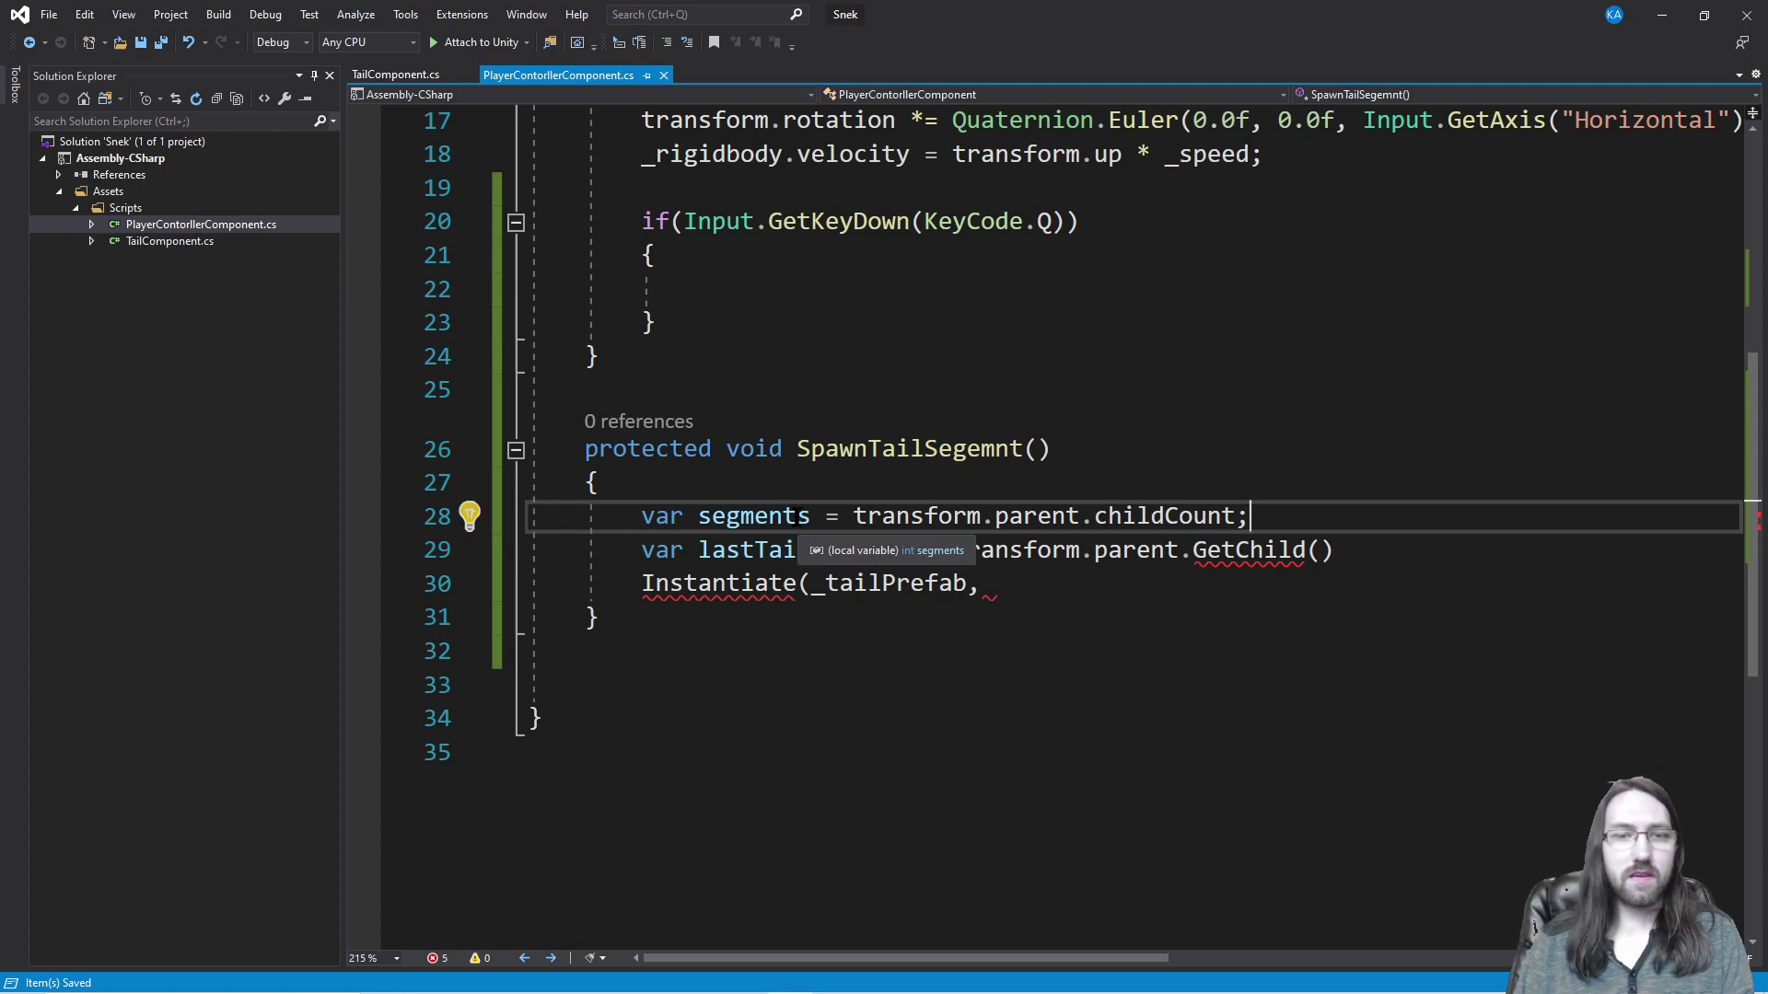
pyautogui.click(1326, 550)
pyautogui.write('segments - 1')
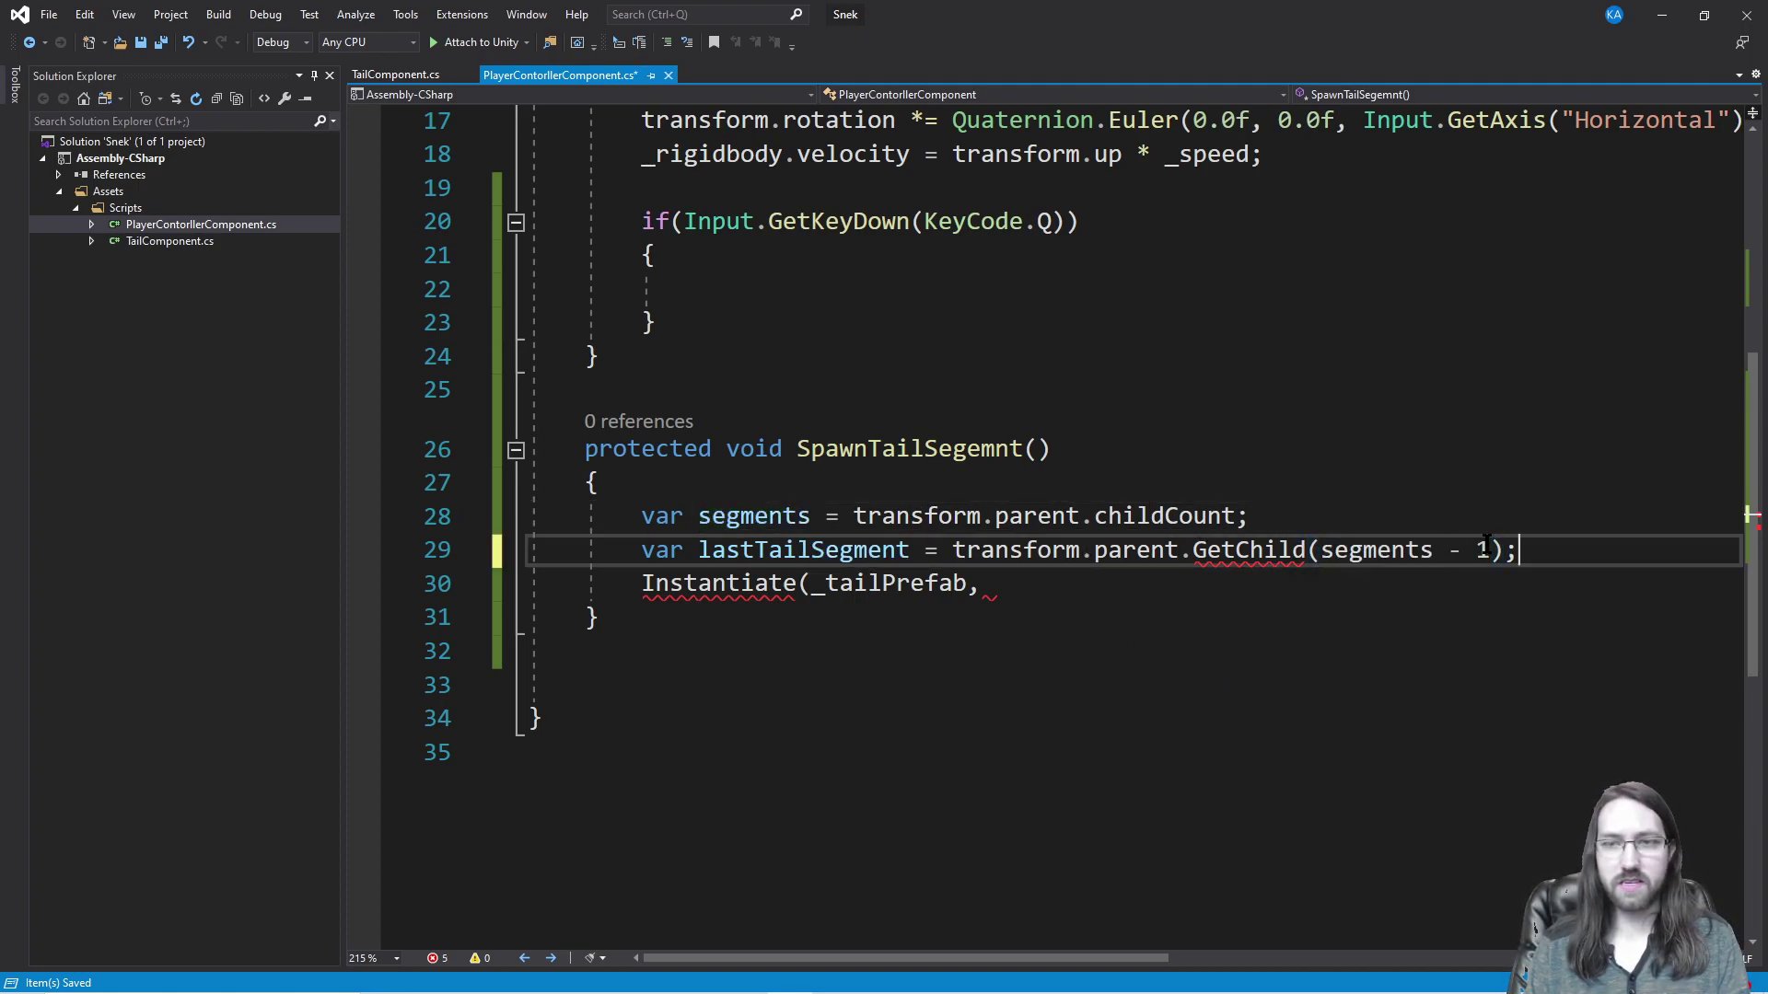
# Step: Save the script and begin the spawn position from lastTailSegment.transform.position plus an offset
pyautogui.hotkey('ctrl', 's')
pyautogui.press('Down')
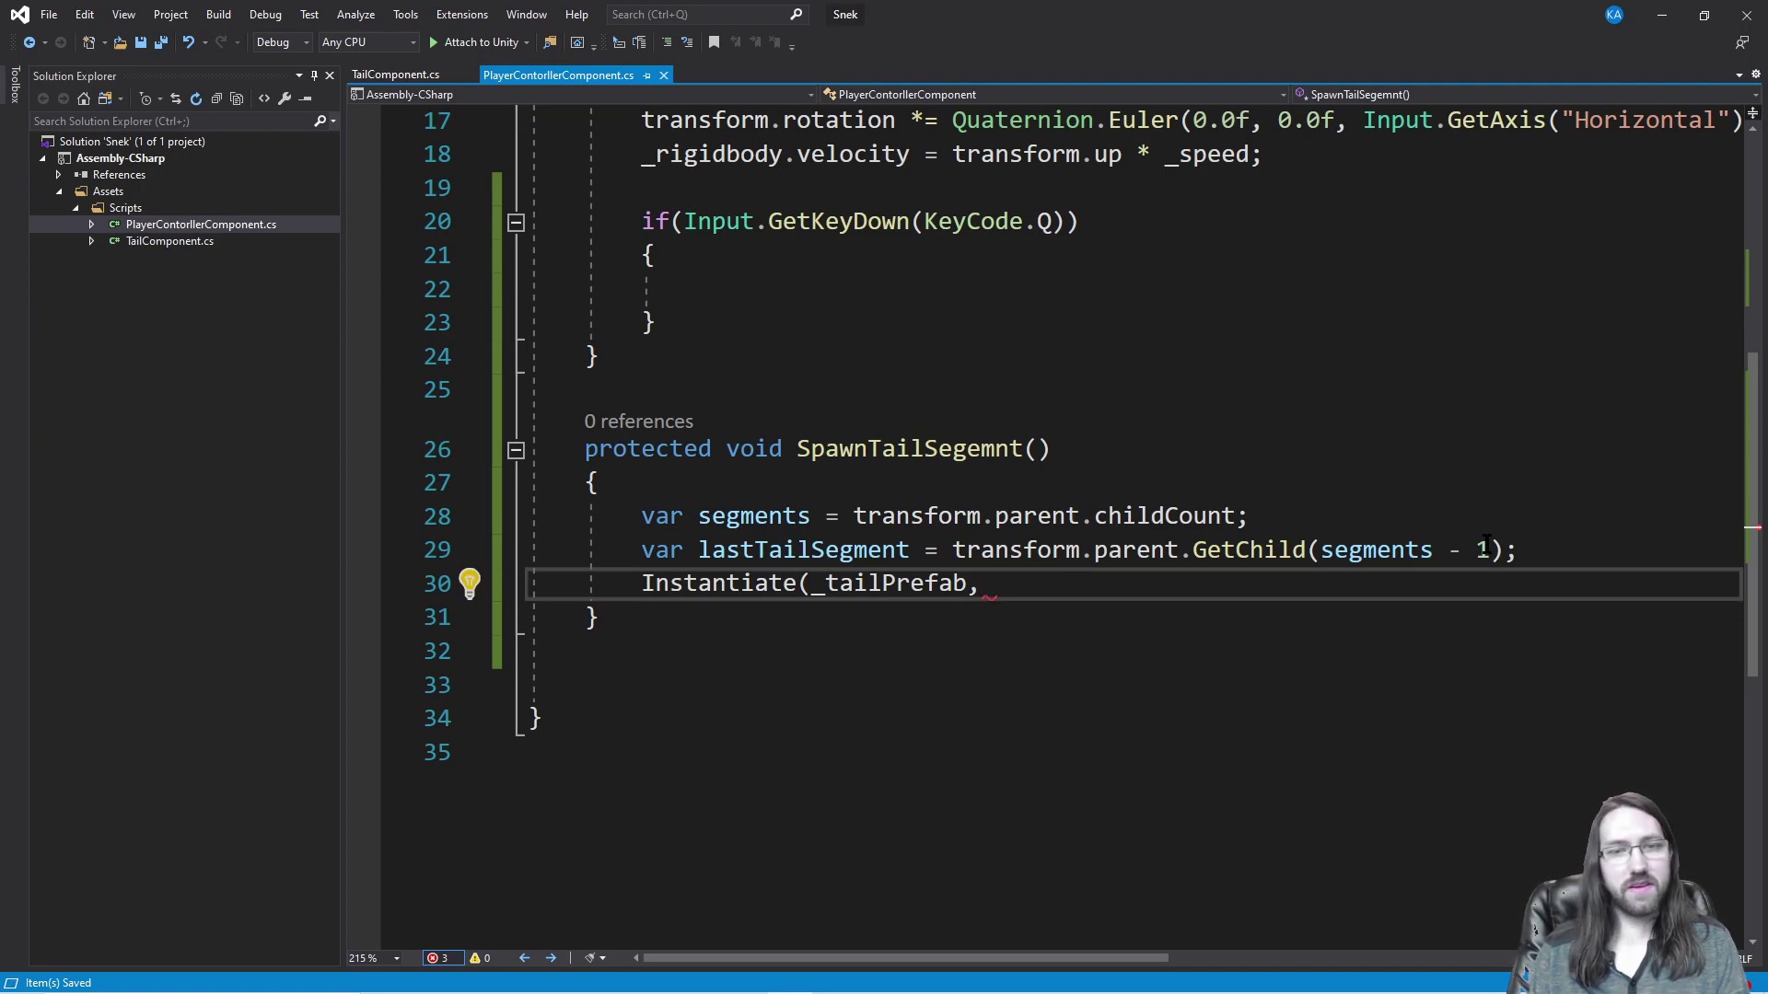
pyautogui.write('la')
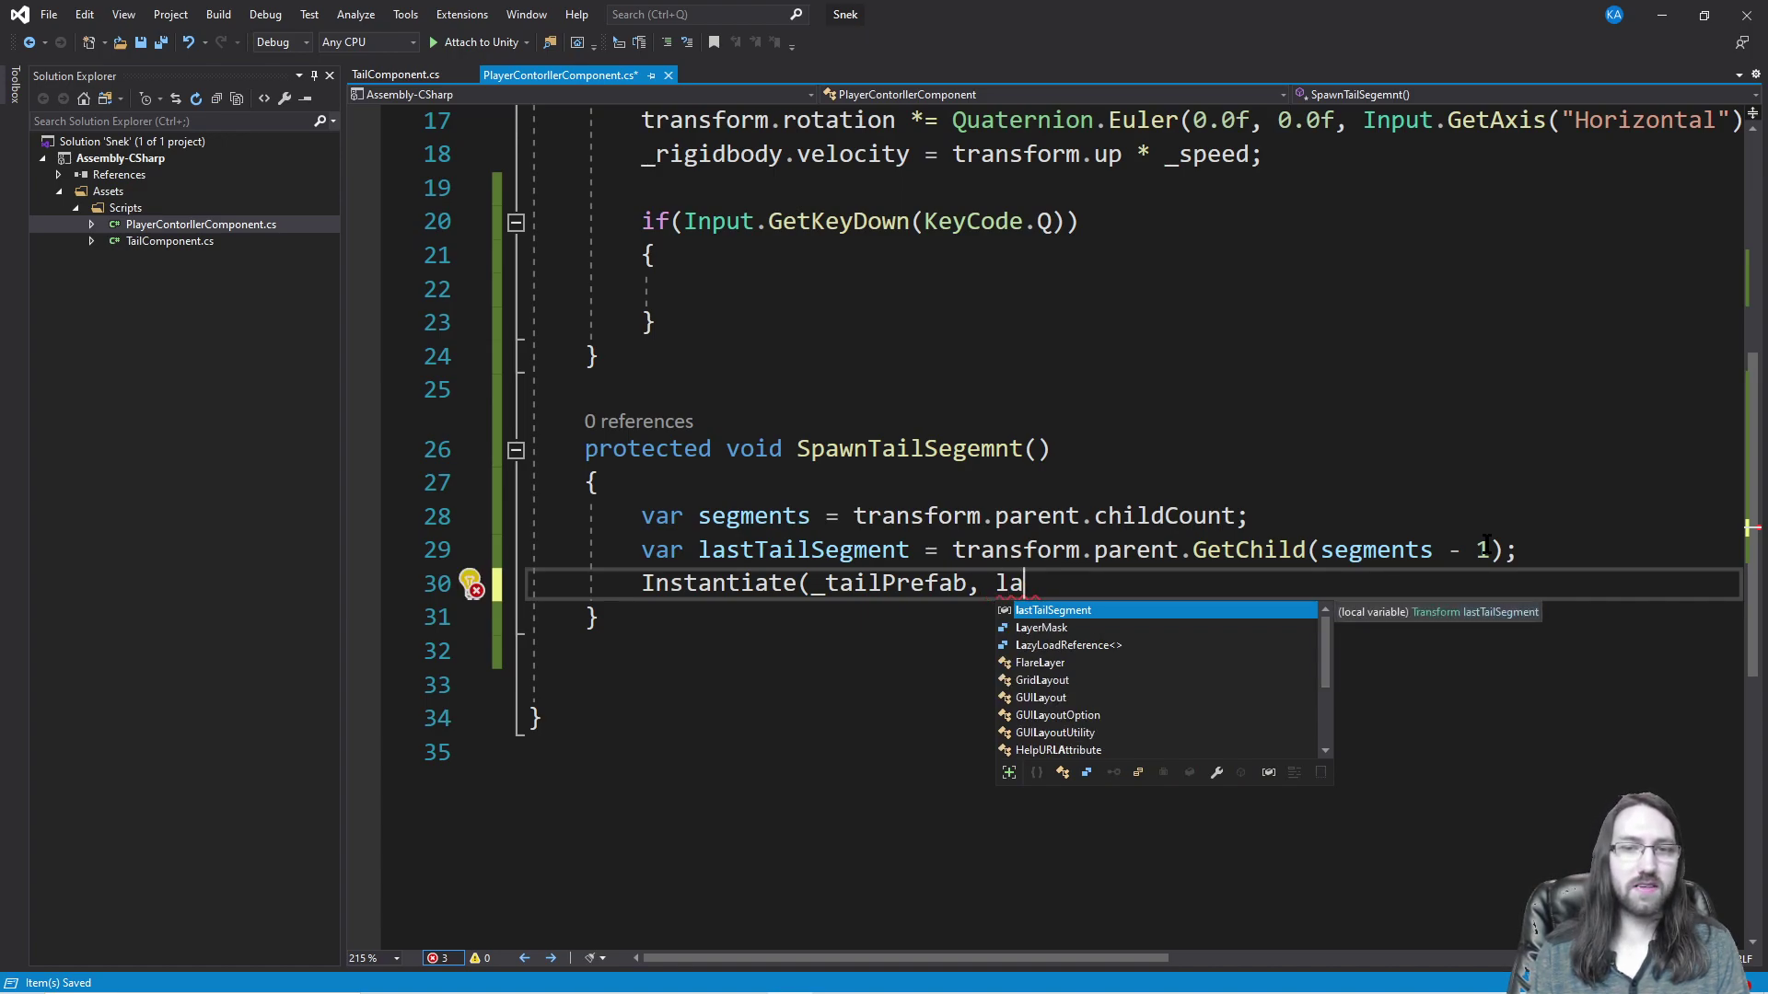
pyautogui.write('stTailSegment.transform.position + lastTailSegment.')
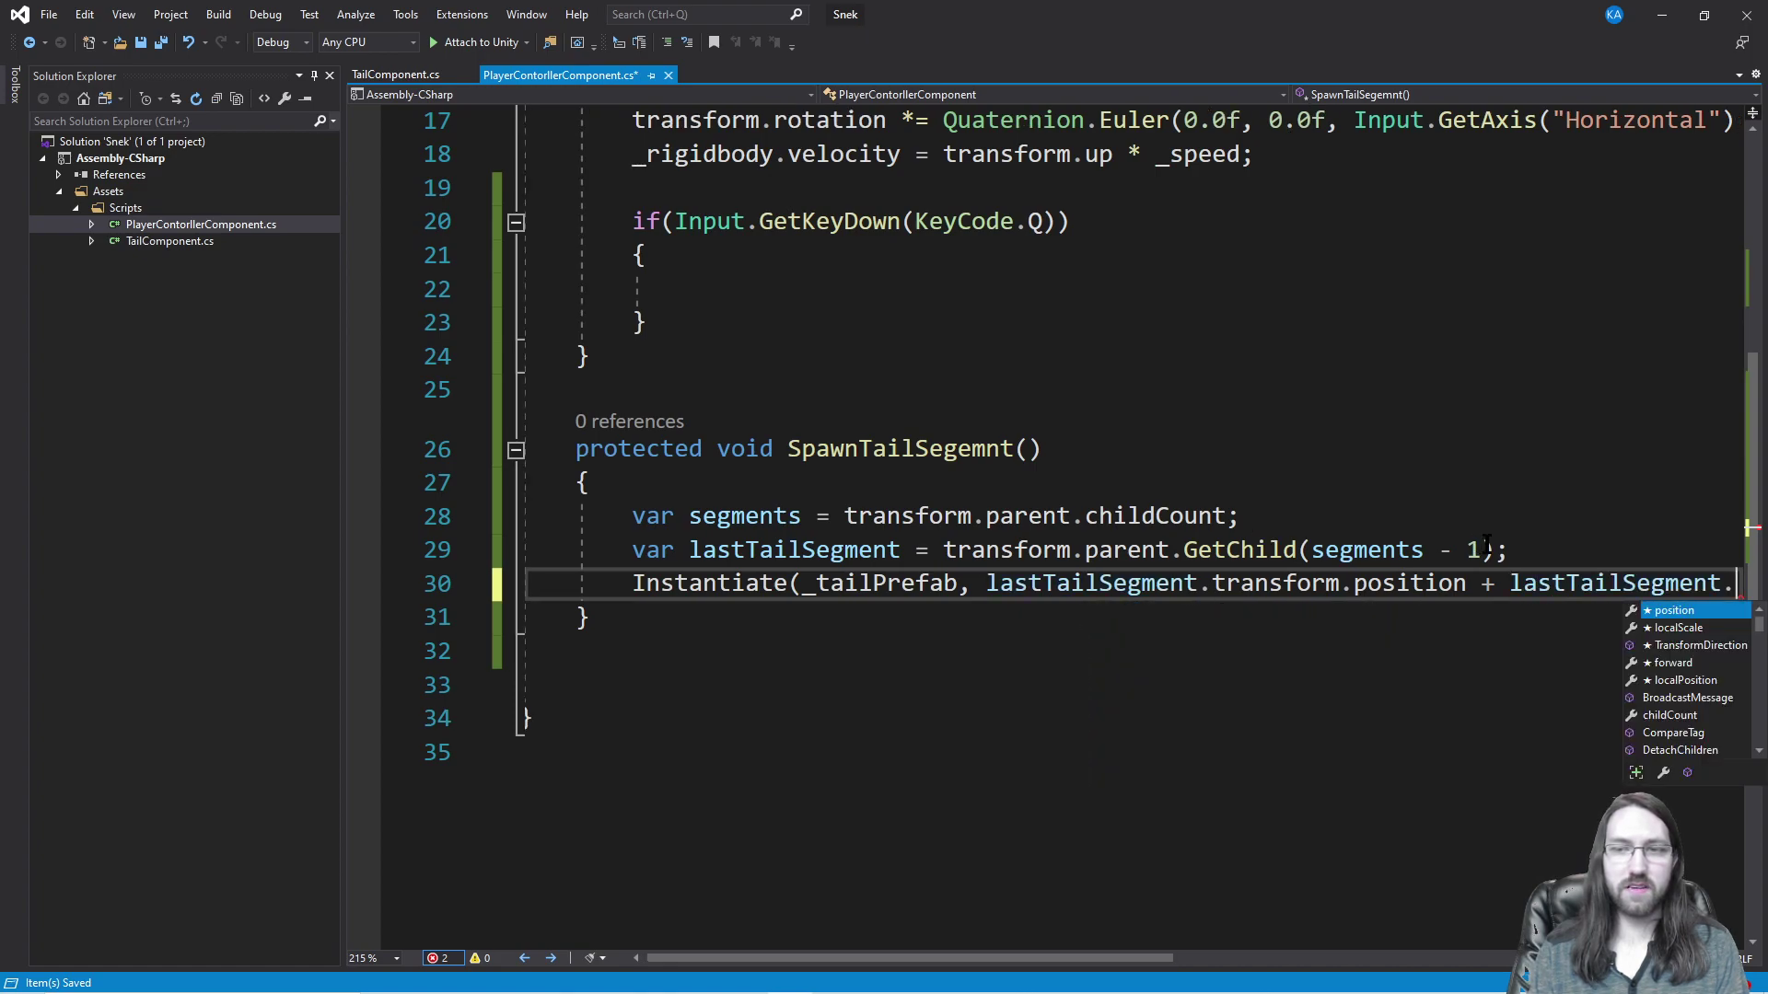
pyautogui.write('transform.bac')
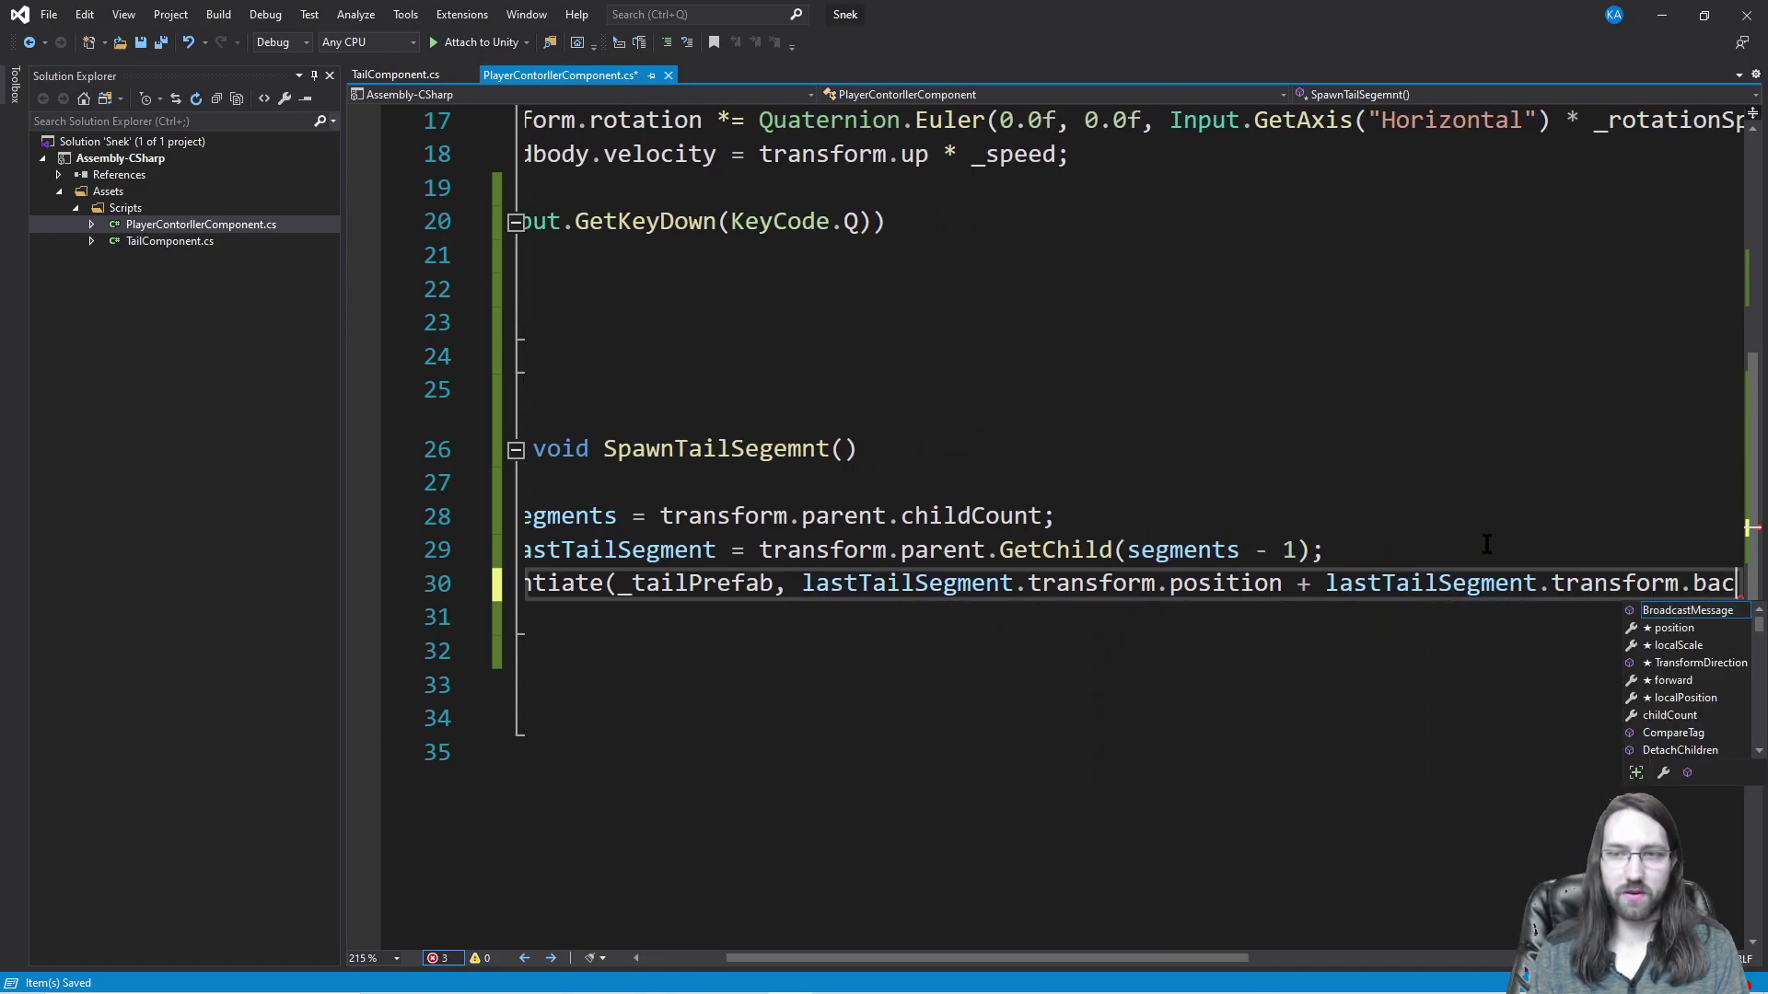
# Step: Spawn at lastTailSegment's position minus its transform.forward, using lastTailSegment's rotation
pyautogui.press('BackSpace')
pyautogui.press('BackSpace')
pyautogui.press('BackSpace')
pyautogui.write('for')
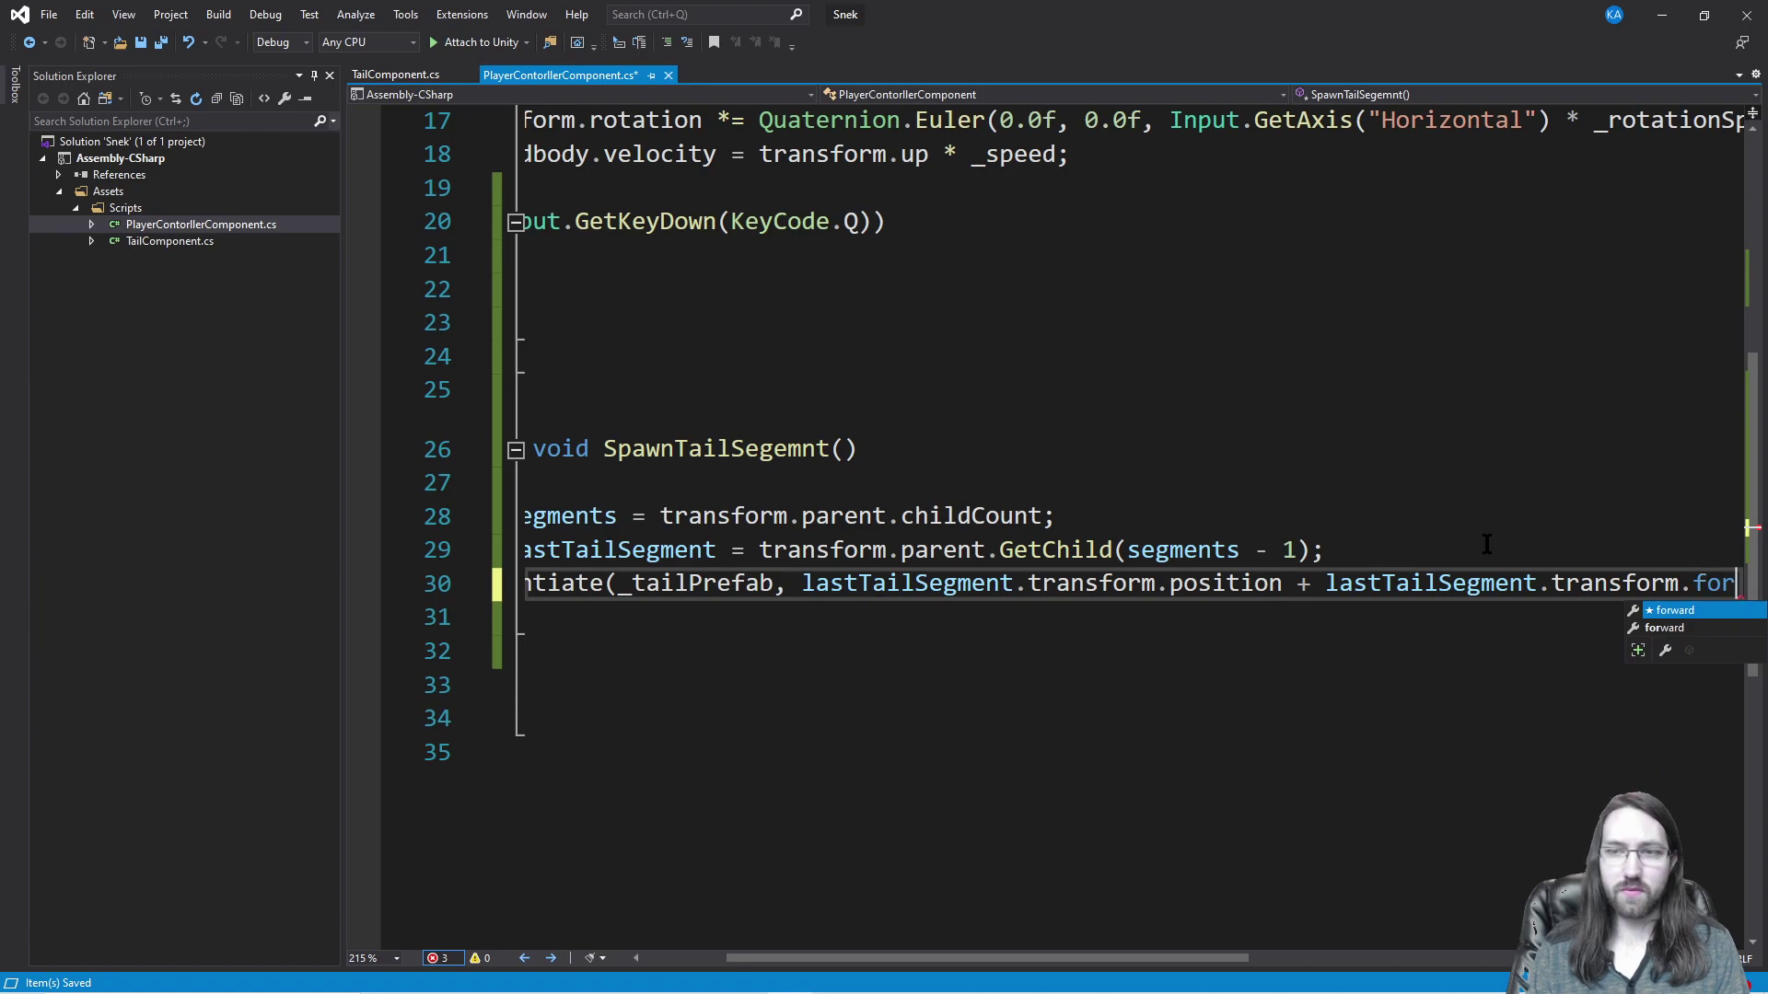
pyautogui.press('Tab')
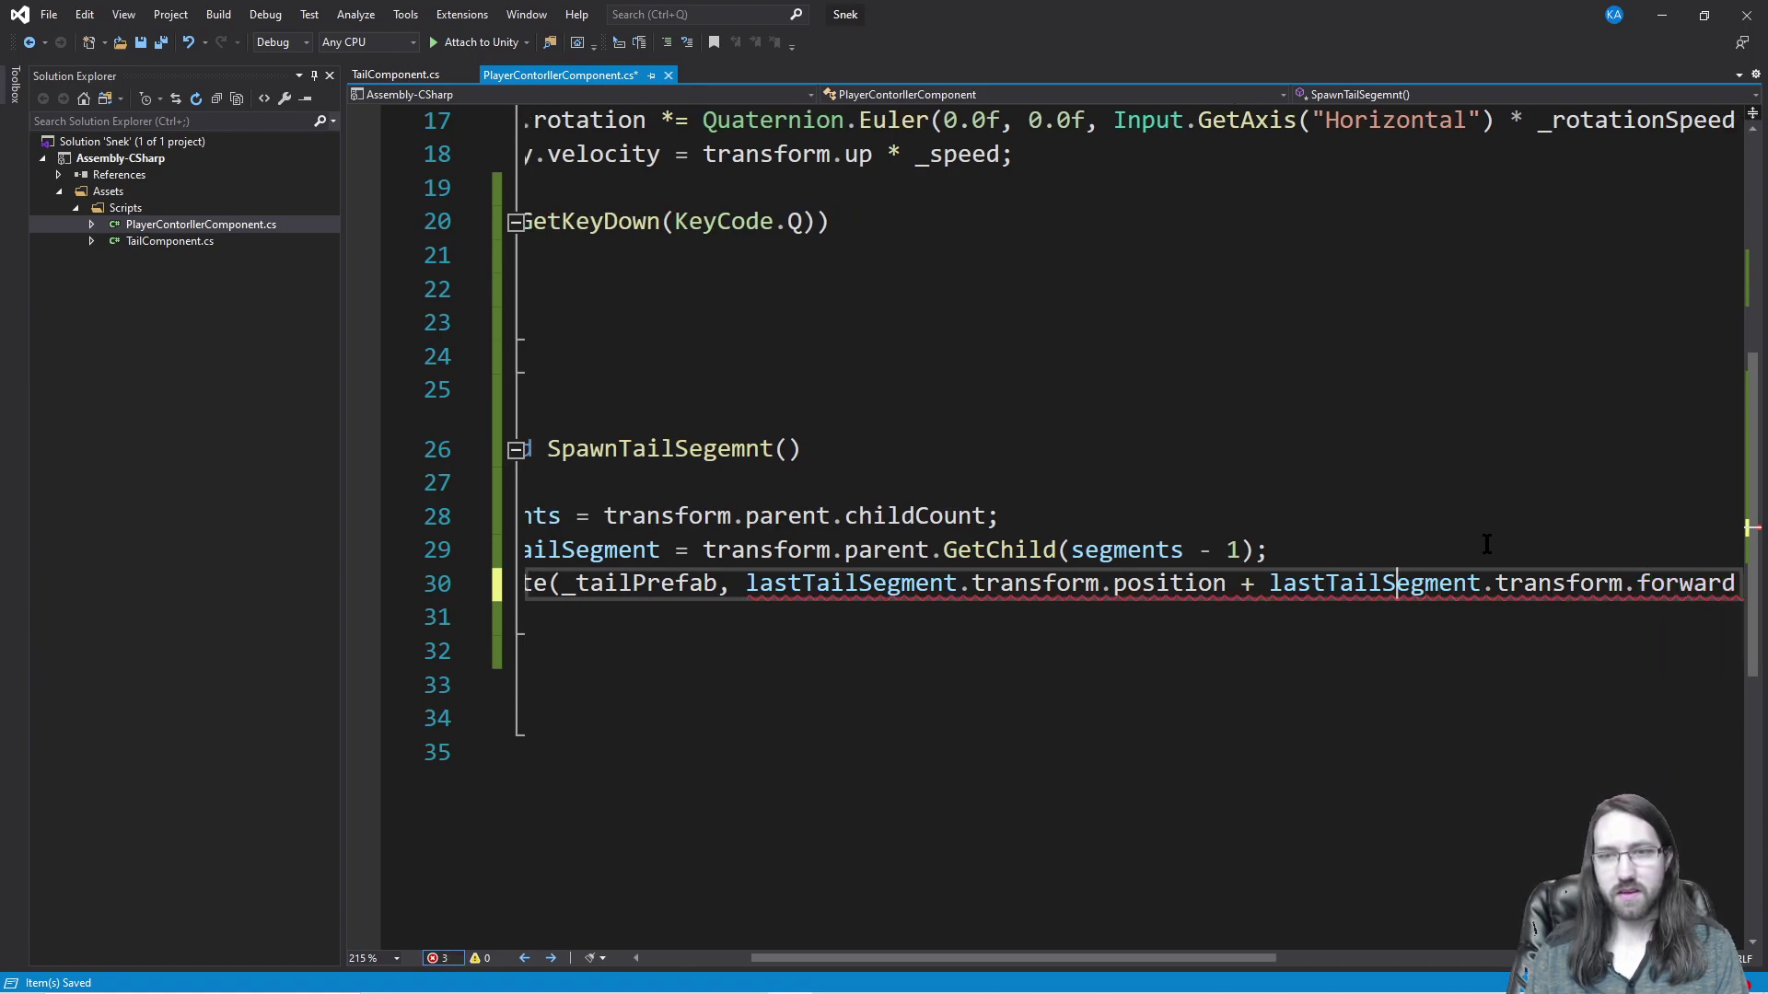
pyautogui.press('BackSpace')
pyautogui.press('BackSpace')
pyautogui.write('-')
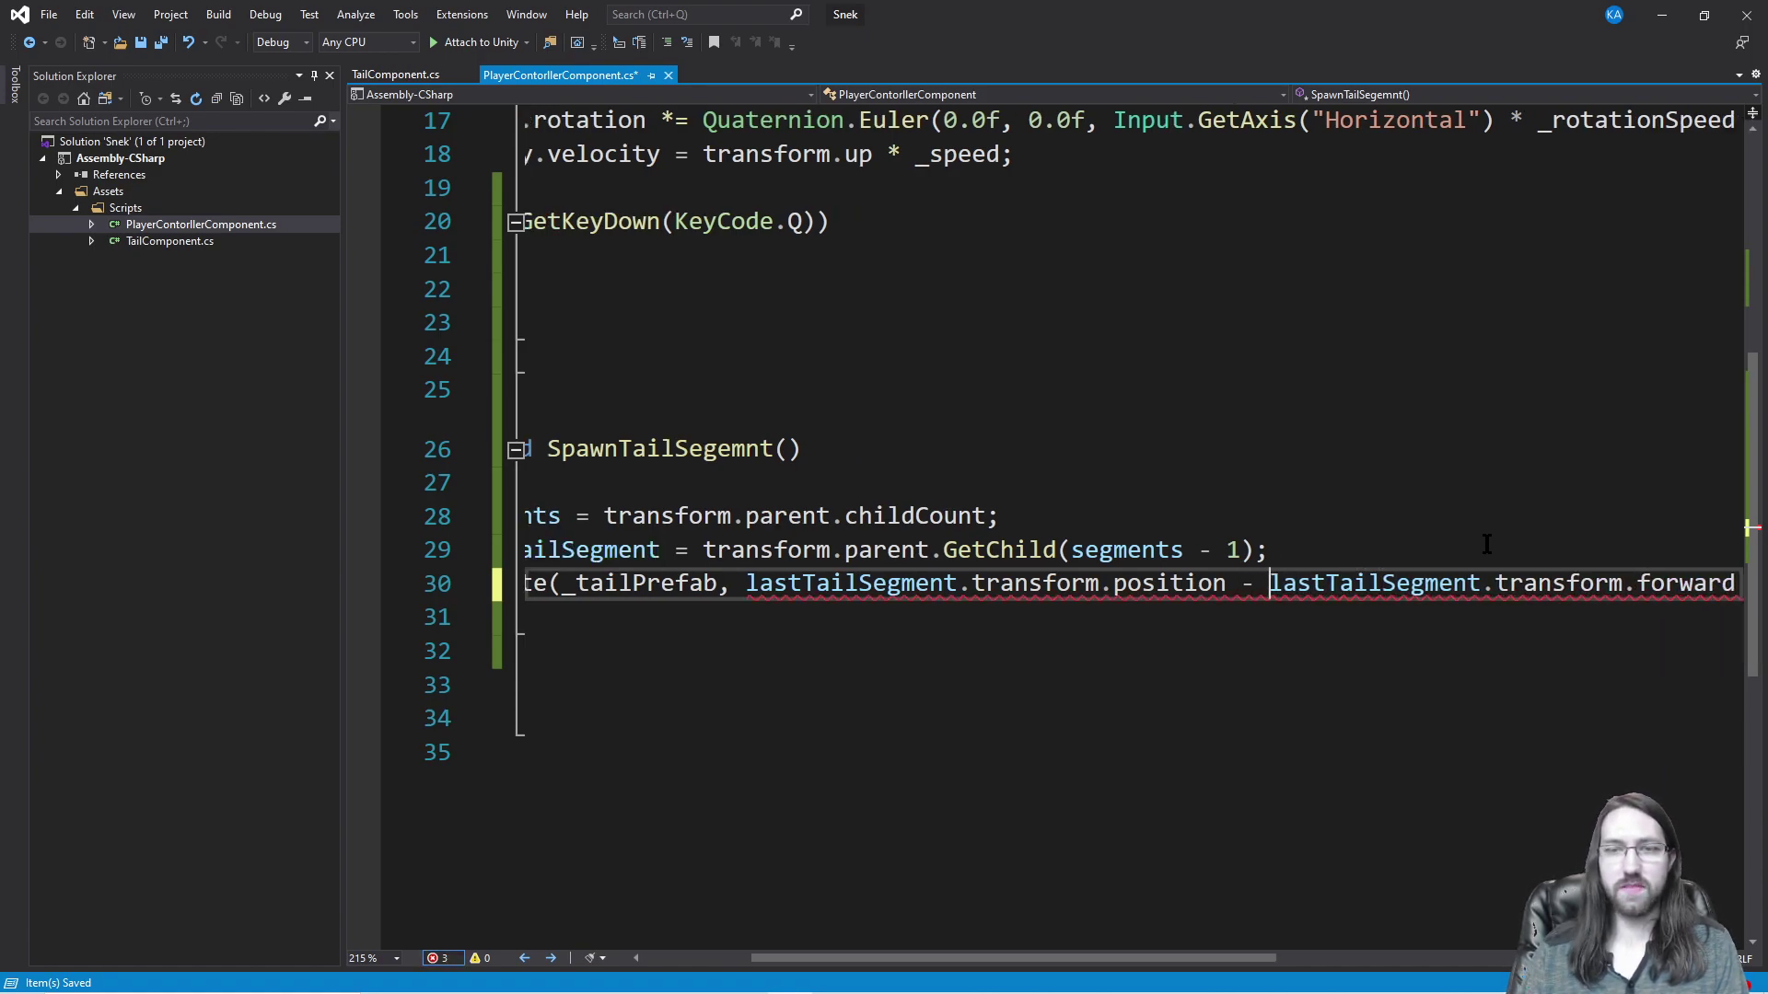
pyautogui.moveTo(1152, 957); pyautogui.dragTo(1266, 957)
pyautogui.click(1506, 595)
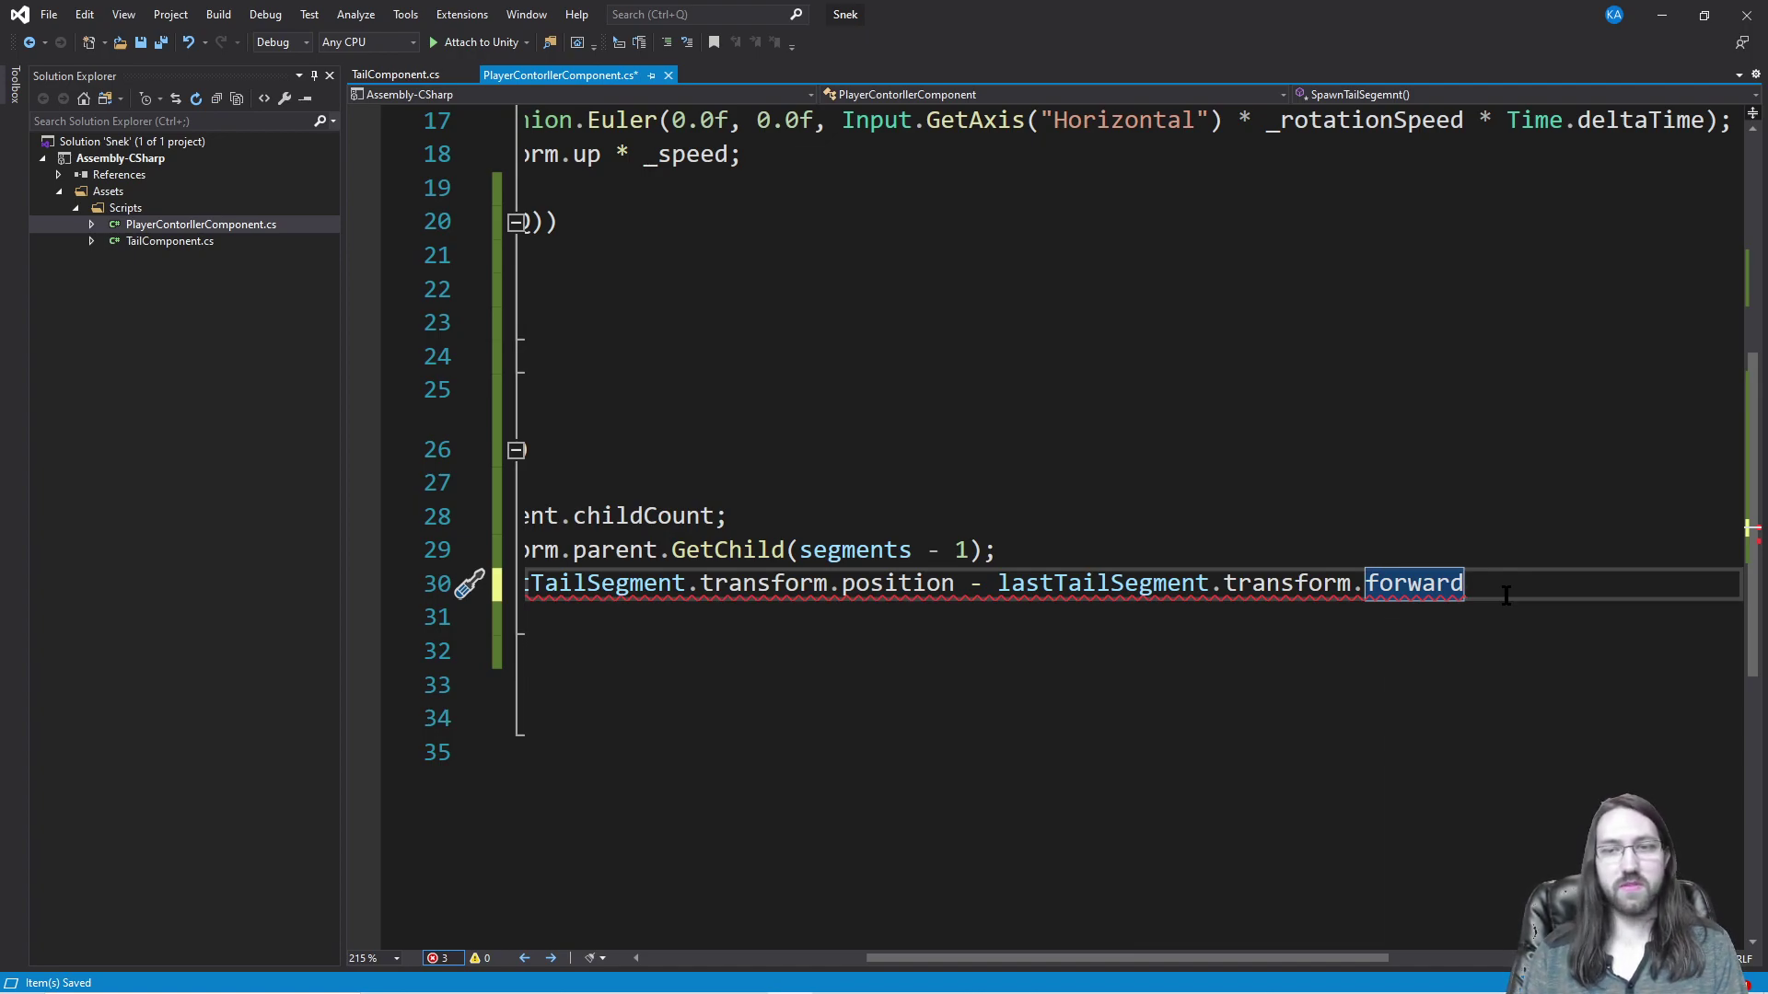
pyautogui.write(', ')
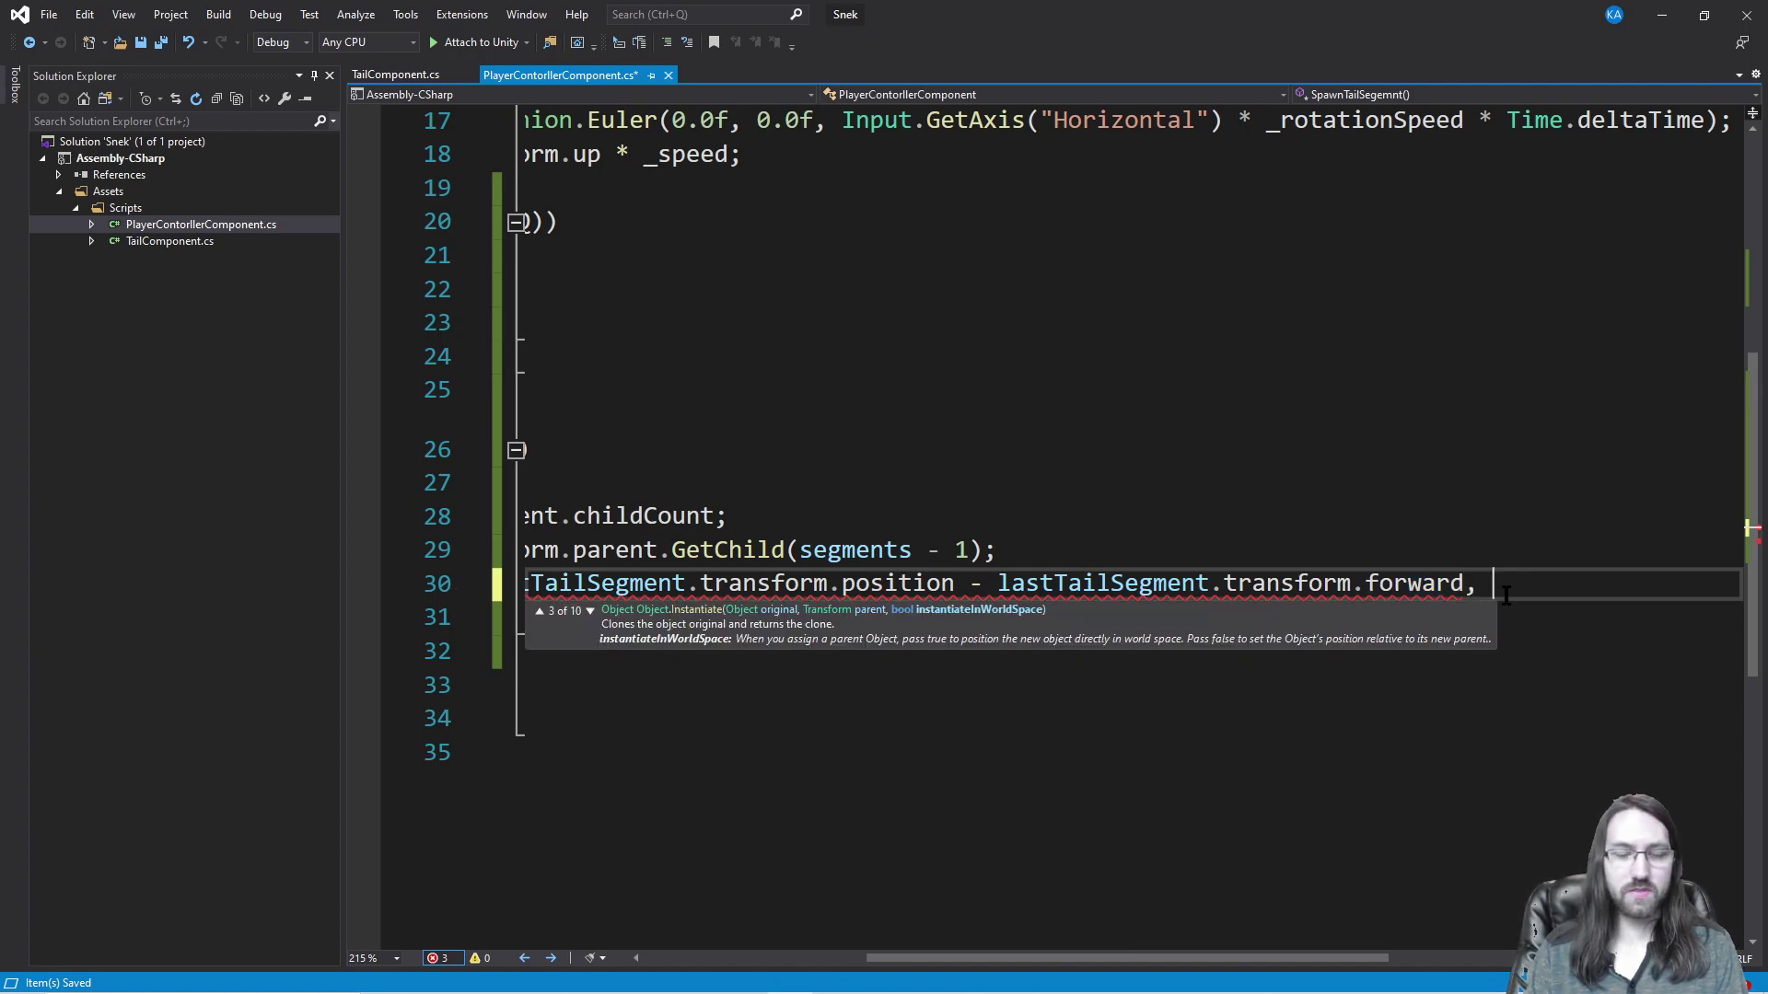
pyautogui.write('la')
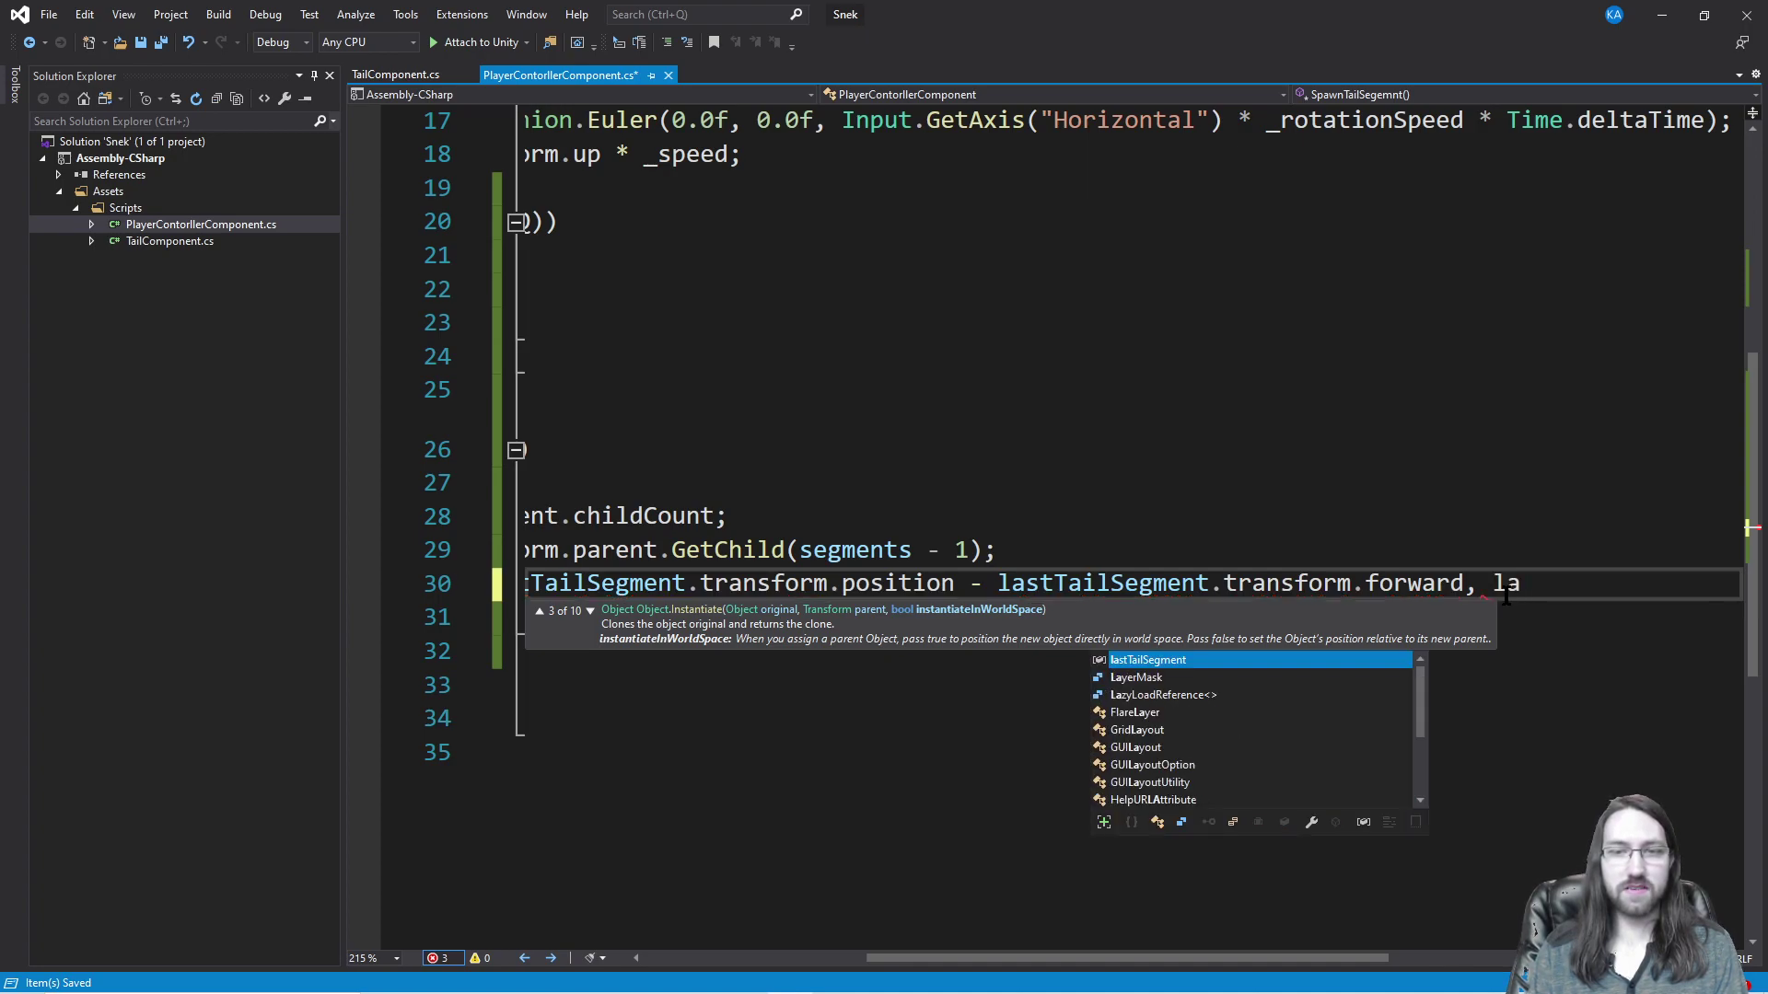
pyautogui.write('stTailSegment.transform.ro')
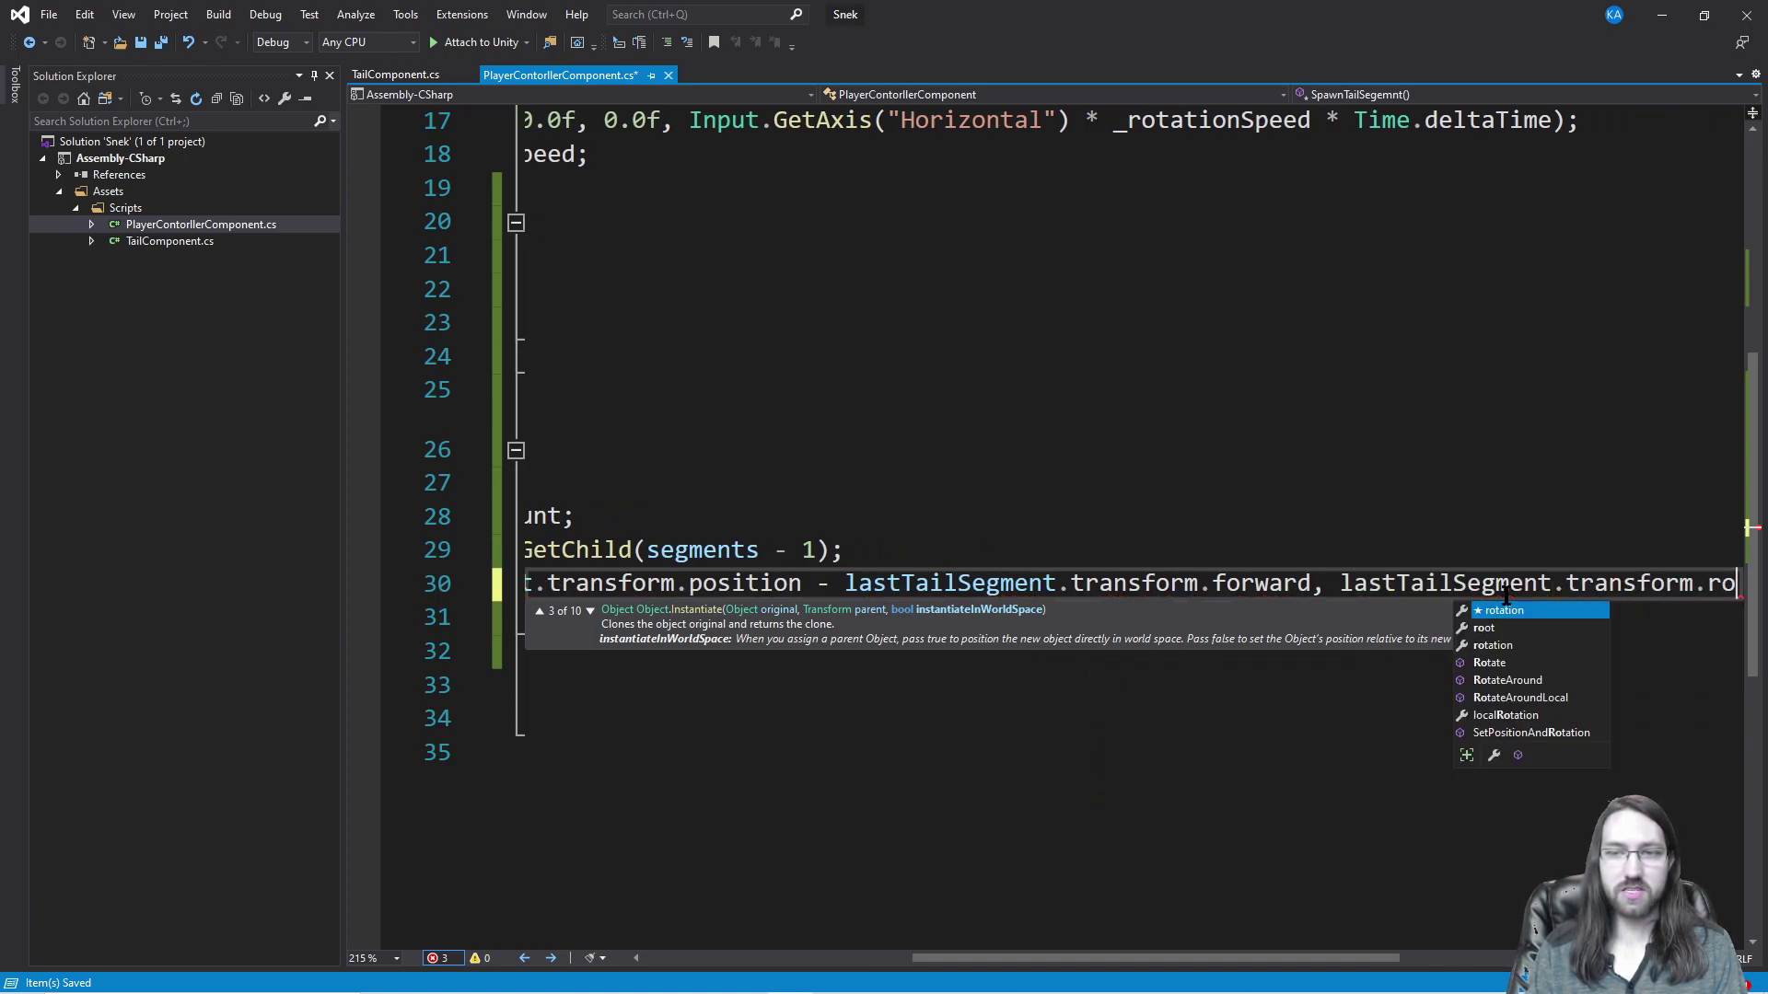
pyautogui.press('Tab')
pyautogui.write(');')
pyautogui.press('Down')
pyautogui.press('Down')
# Step: Remove a spare blank line and store the Instantiate result in 'var segment'
pyautogui.press('Up')
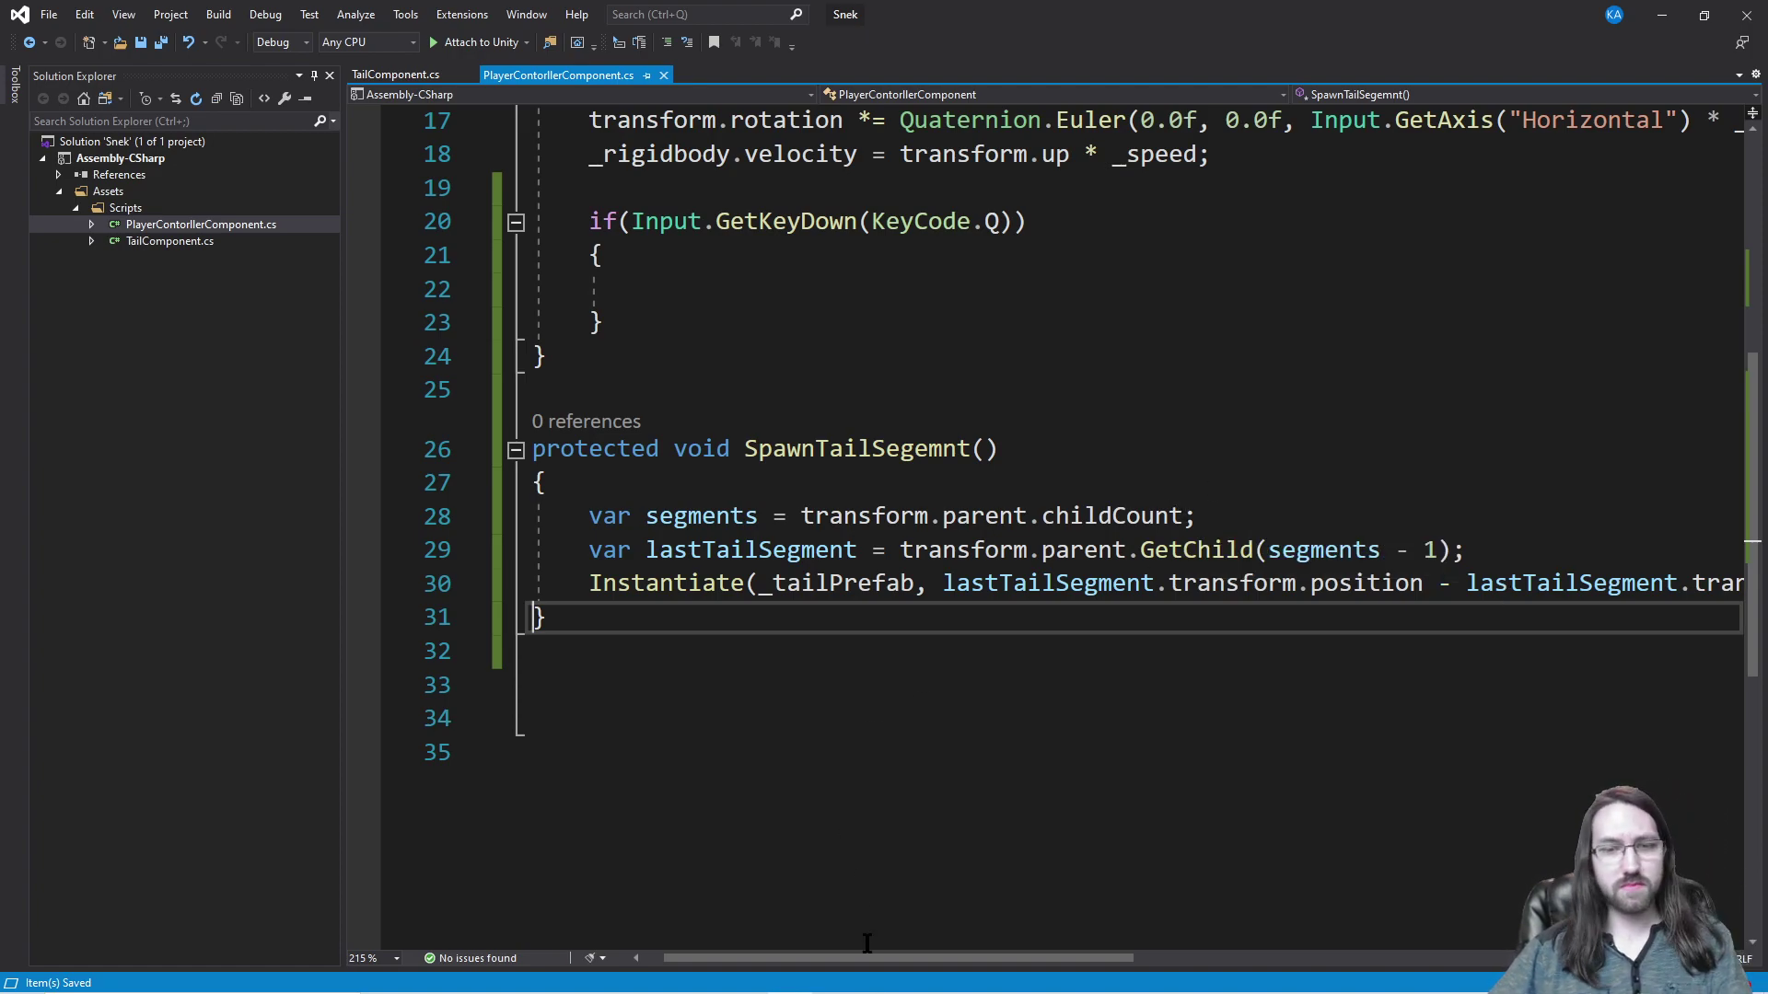
pyautogui.hscroll(-1, 651, 909)
pyautogui.click(657, 665)
pyautogui.press('Delete')
pyautogui.click(750, 620)
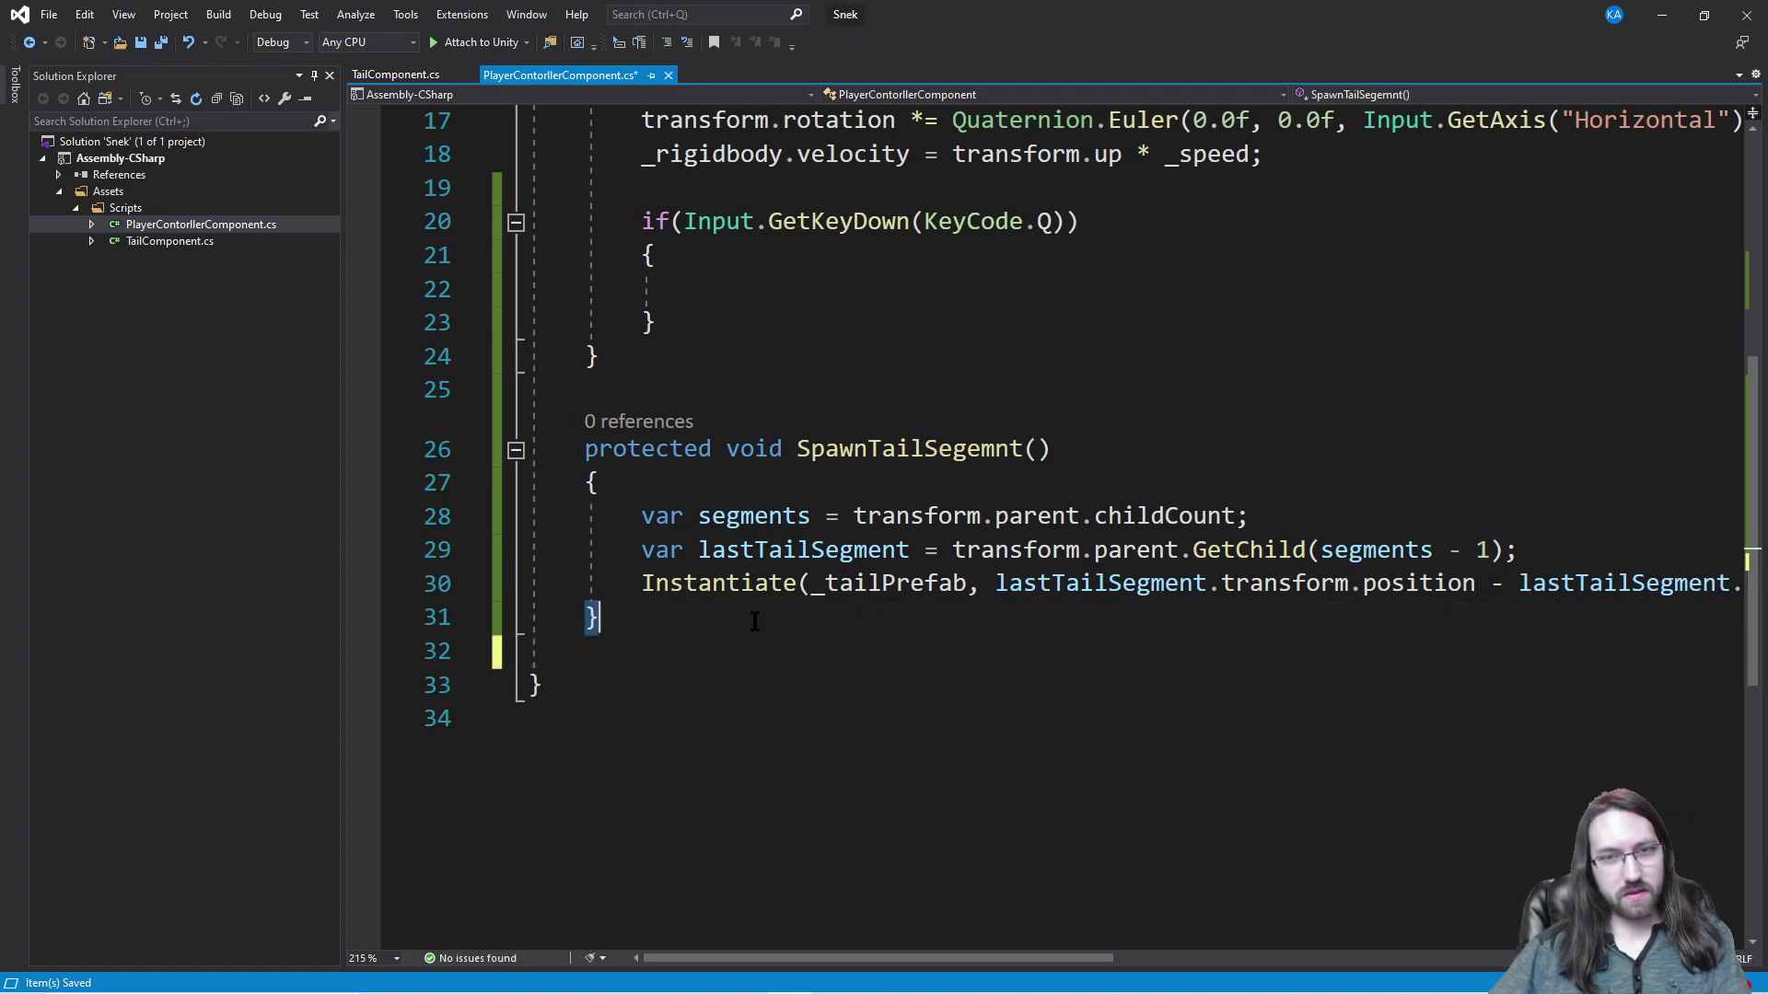
pyautogui.click(1129, 445)
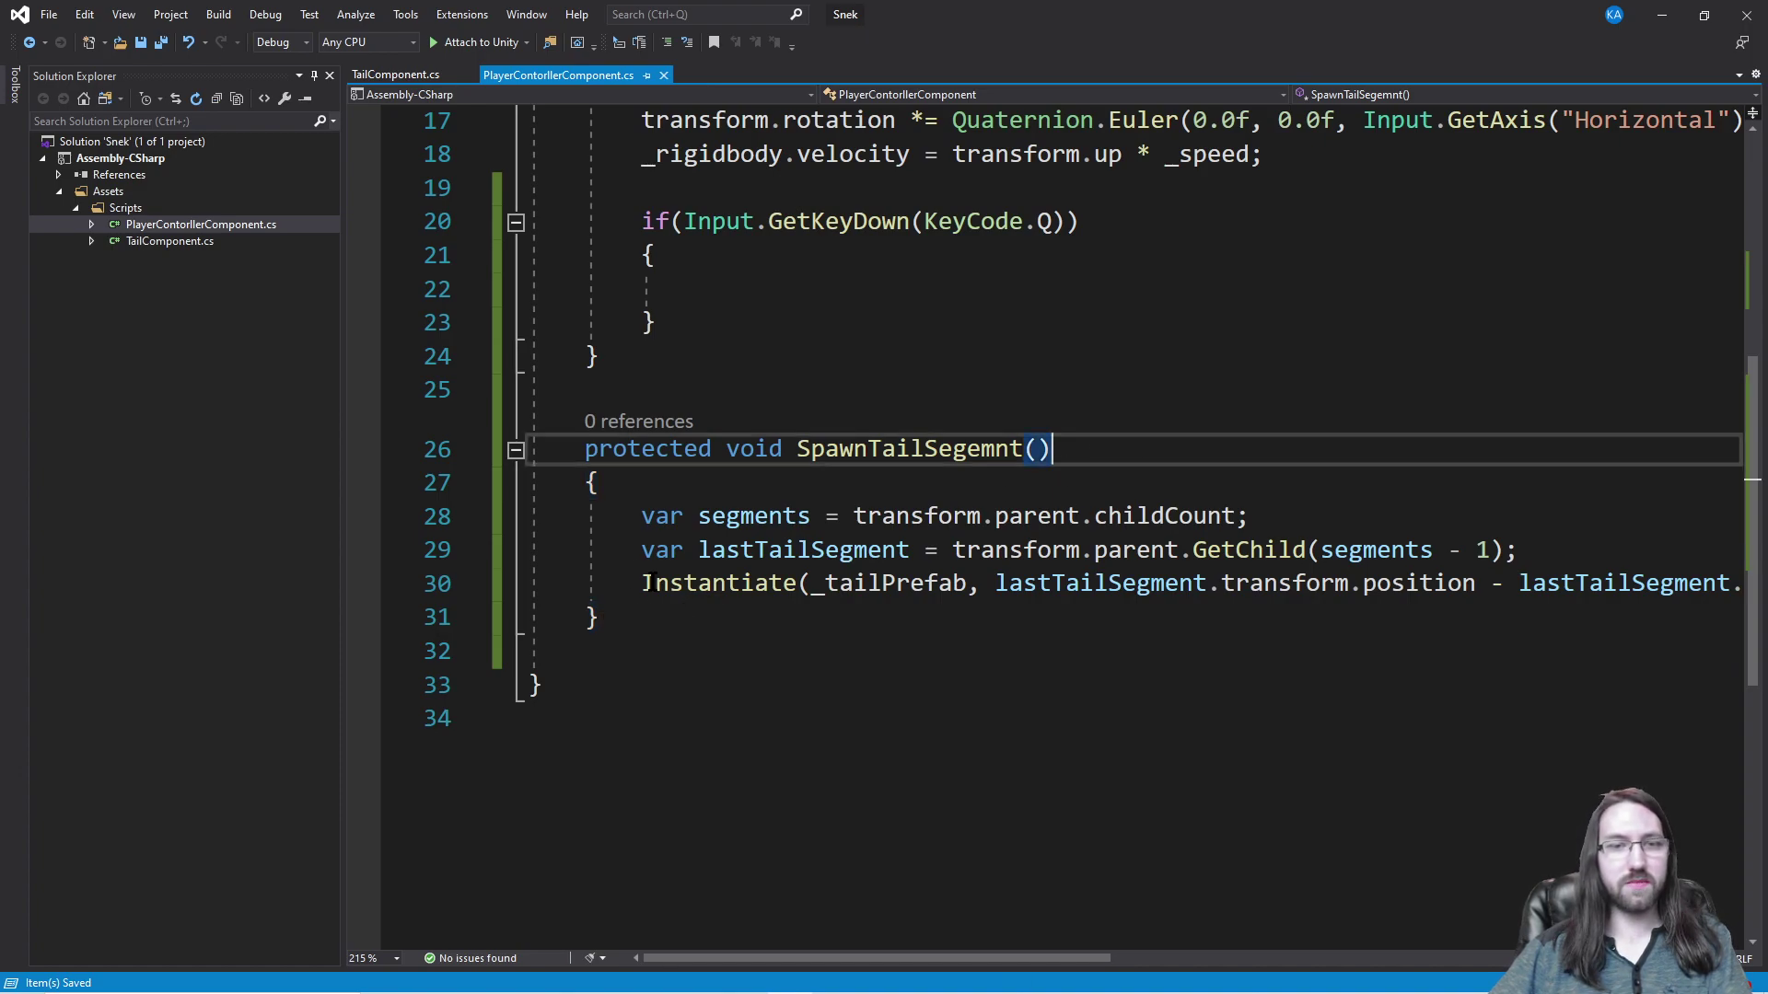
pyautogui.click(643, 583)
pyautogui.write('var segment =')
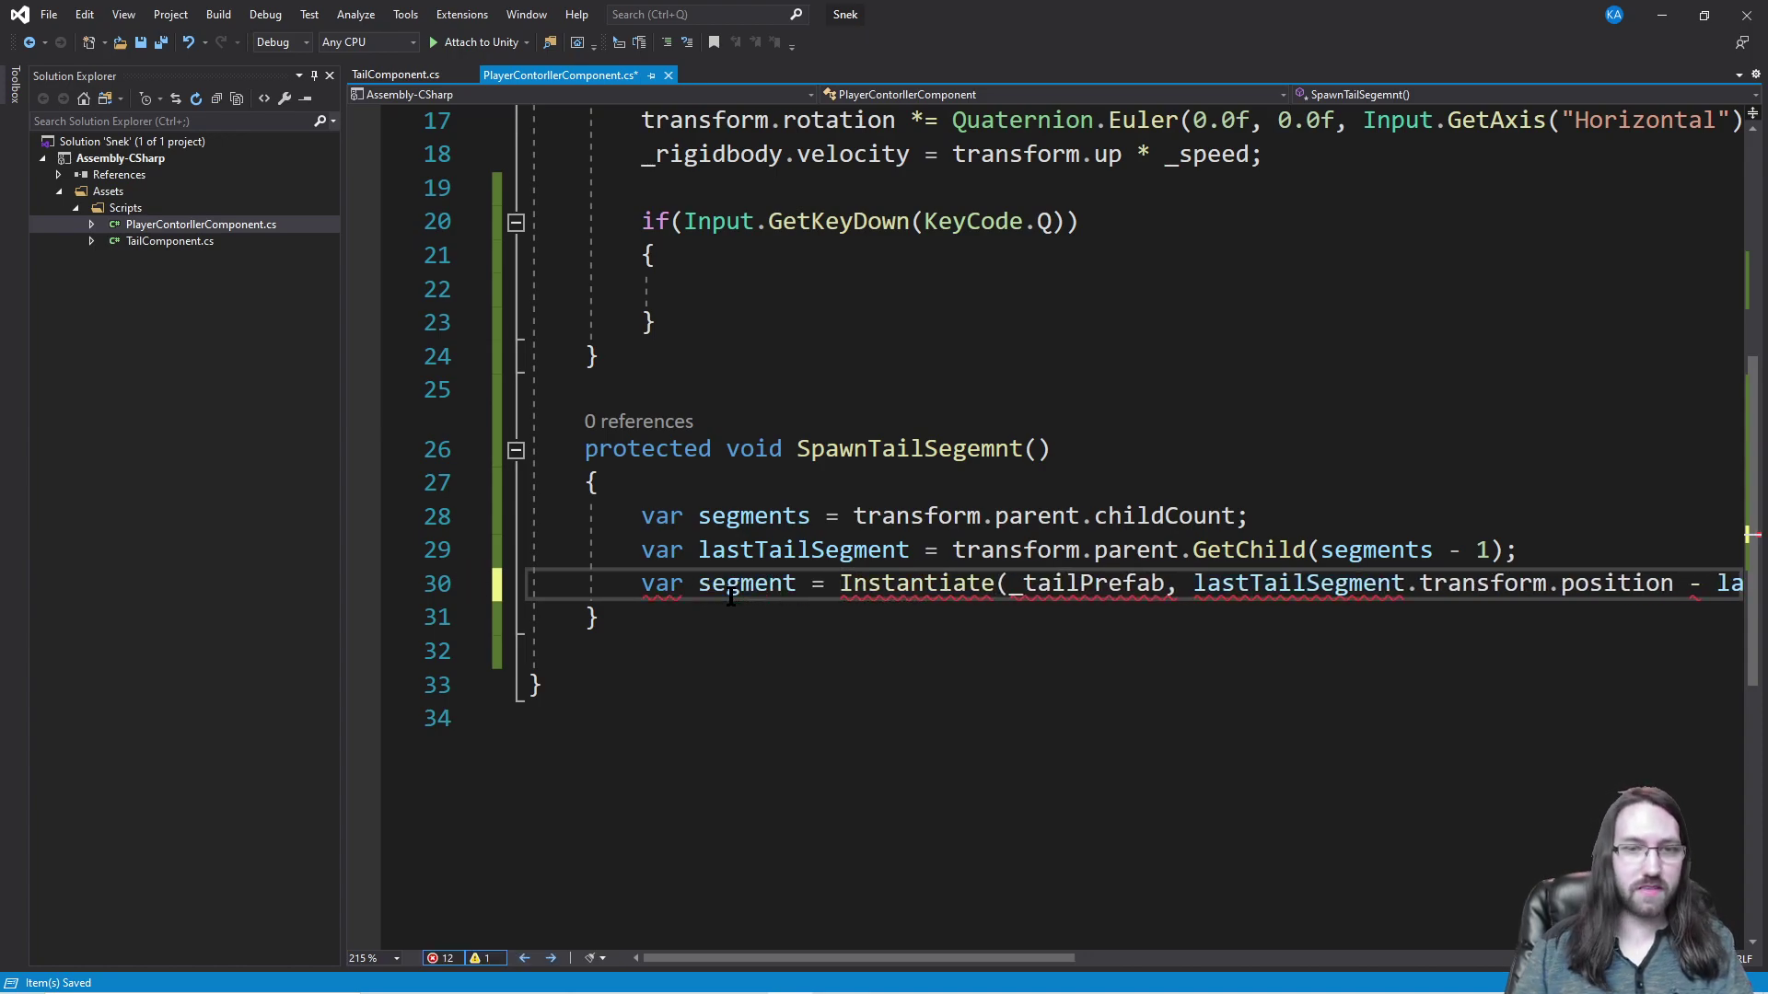
# Step: Add a segment.transform.SetParent call below the Instantiate line
pyautogui.click(592, 619)
pyautogui.hotkey('ctrl', 'Return')
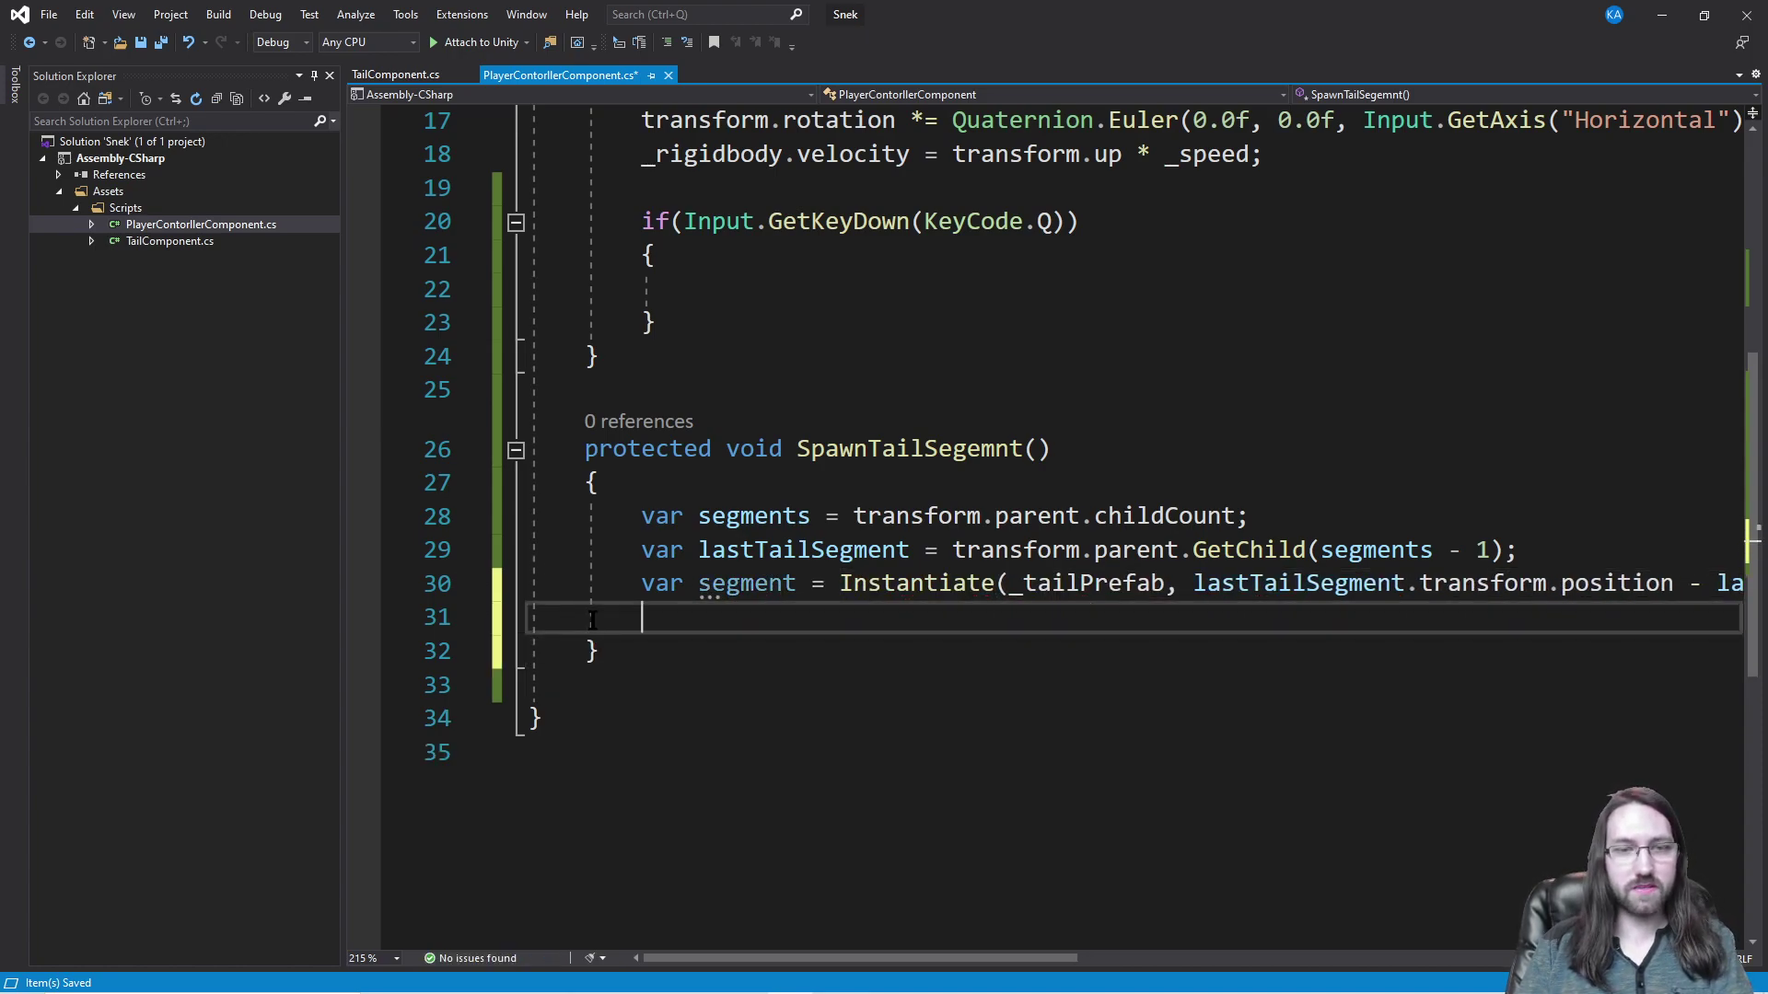
pyautogui.write('segme')
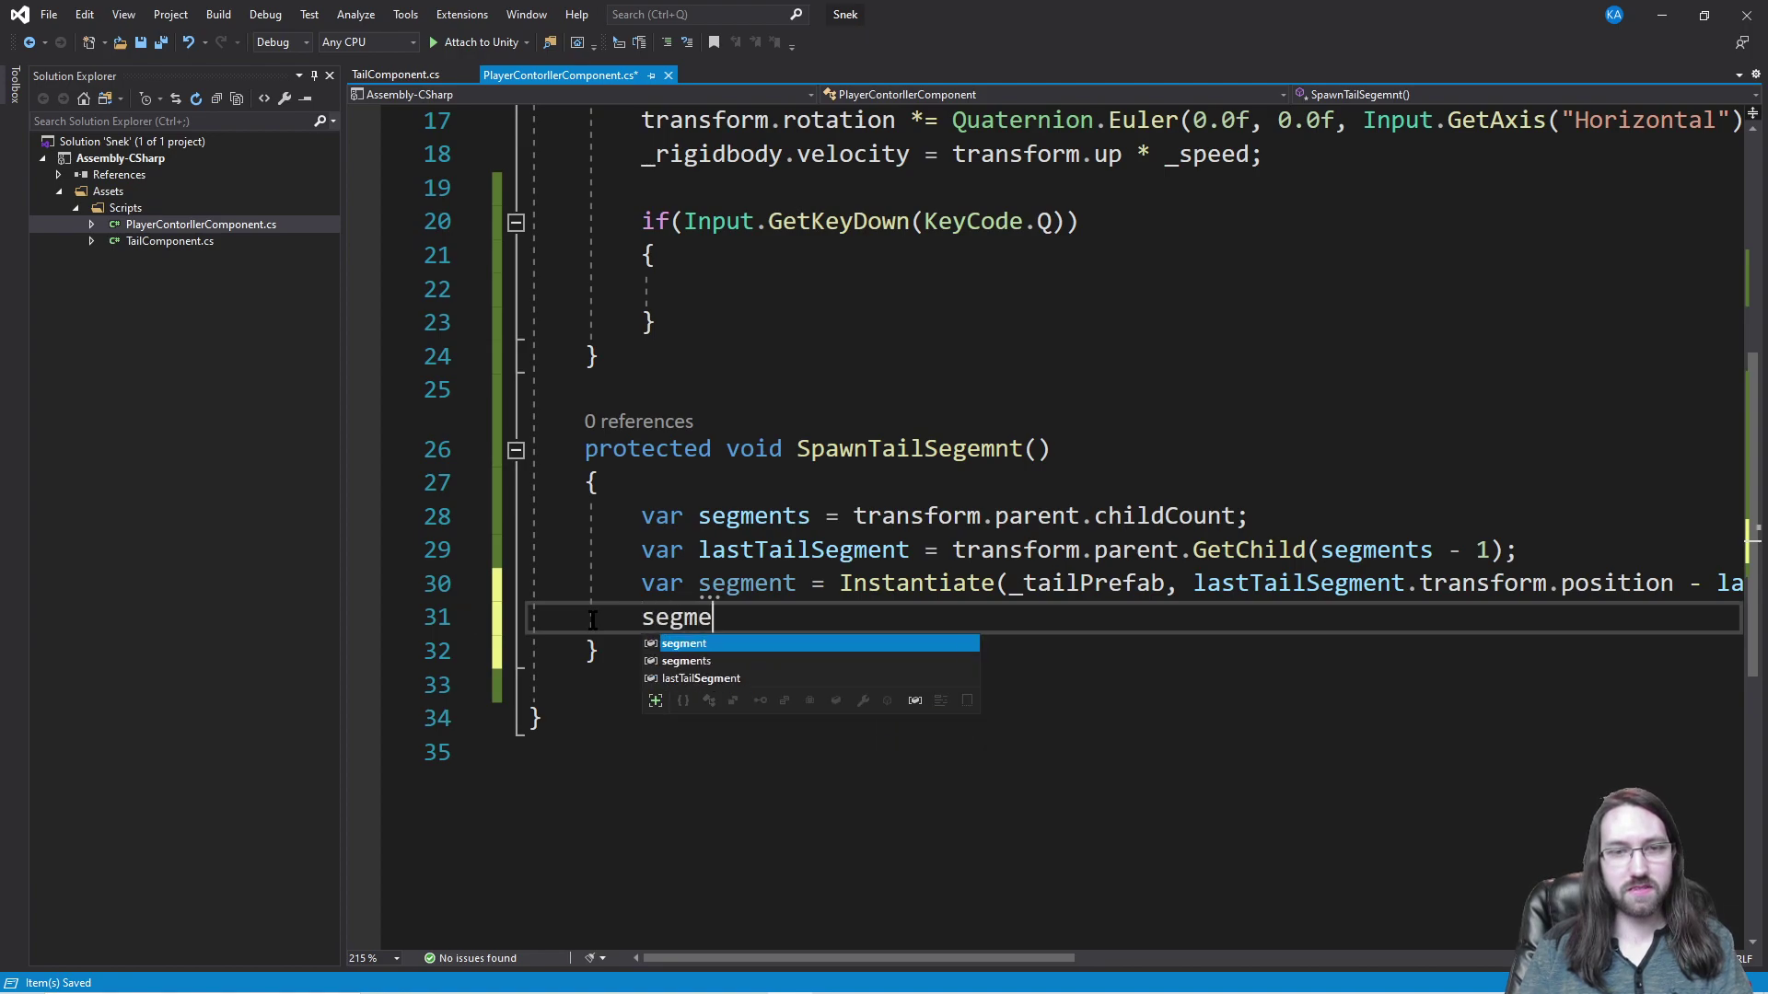
pyautogui.write('nt.SetActive{')
pyautogui.press('Escape')
pyautogui.press('BackSpace')
pyautogui.press('BackSpace')
pyautogui.press('BackSpace')
pyautogui.press('BackSpace')
pyautogui.press('BackSpace')
pyautogui.press('BackSpace')
pyautogui.press('BackSpace')
pyautogui.press('BackSpace')
pyautogui.press('BackSpace')
pyautogui.press('BackSpace')
pyautogui.write('.transform.se')
pyautogui.press('BackSpace')
pyautogui.press('BackSpace')
pyautogui.write('p')
pyautogui.press('BackSpace')
pyautogui.write('setP')
pyautogui.press('Tab')
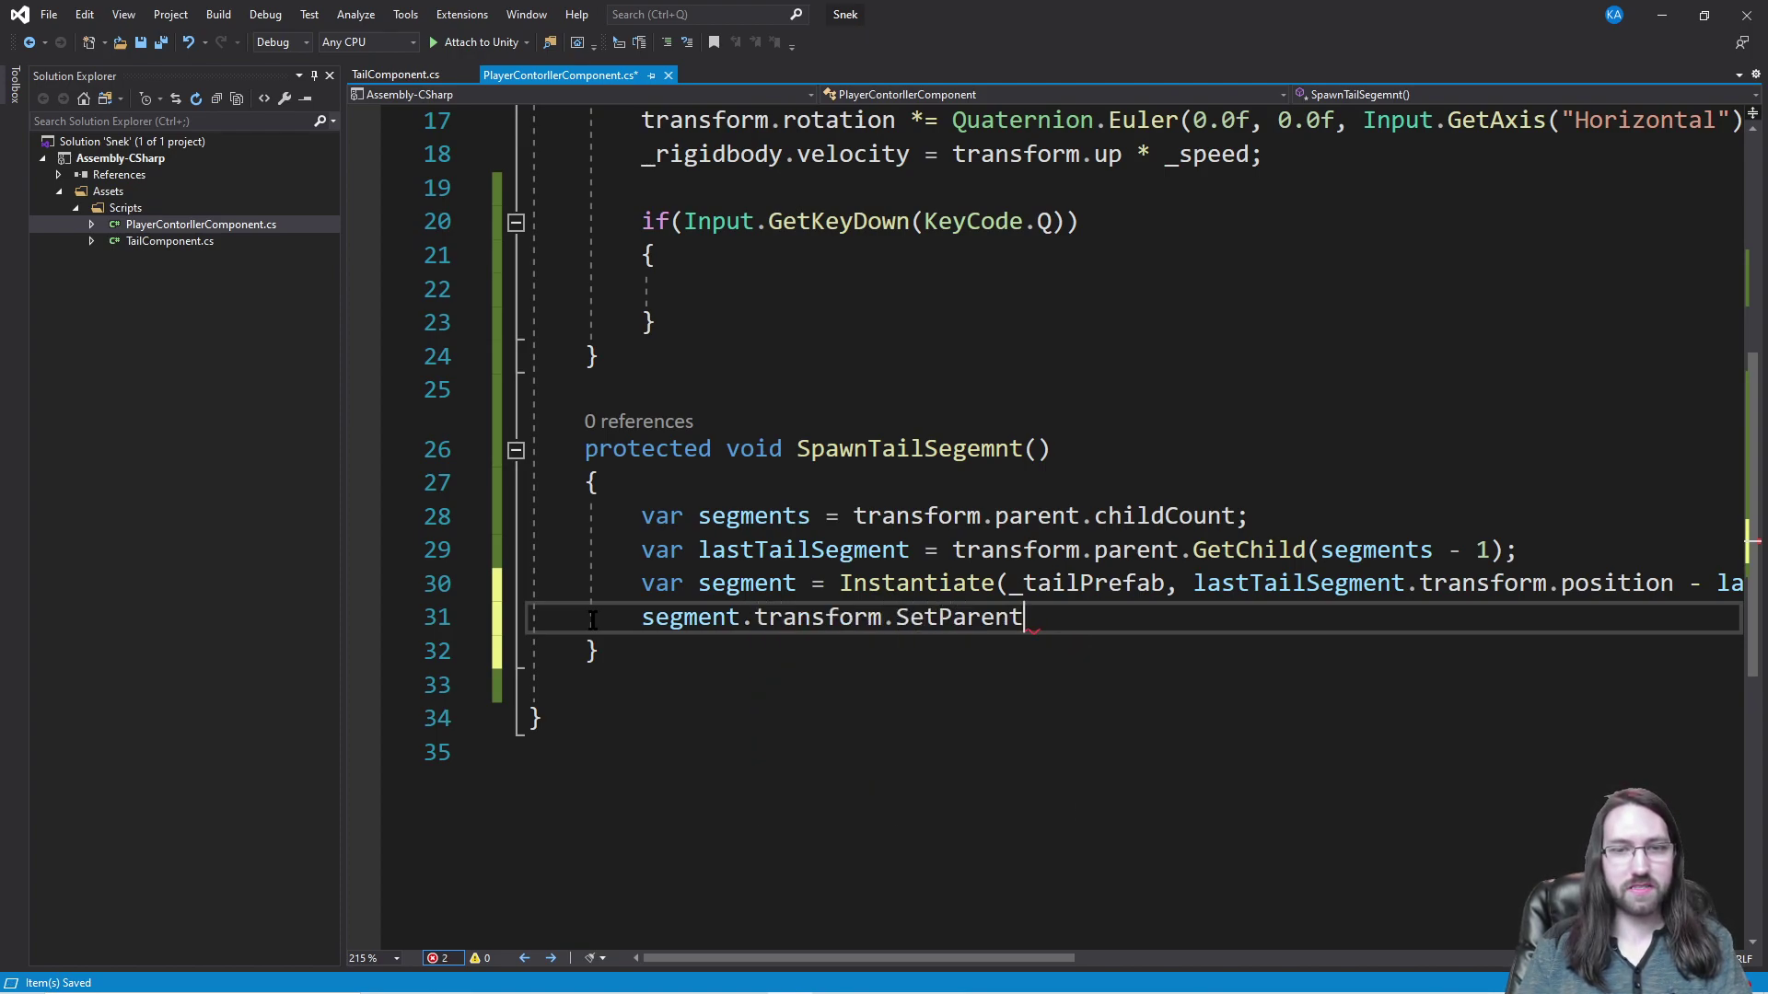
# Step: Pass transform.parent as the SetParent argument
pyautogui.write('(')
pyautogui.write('transform.position)')
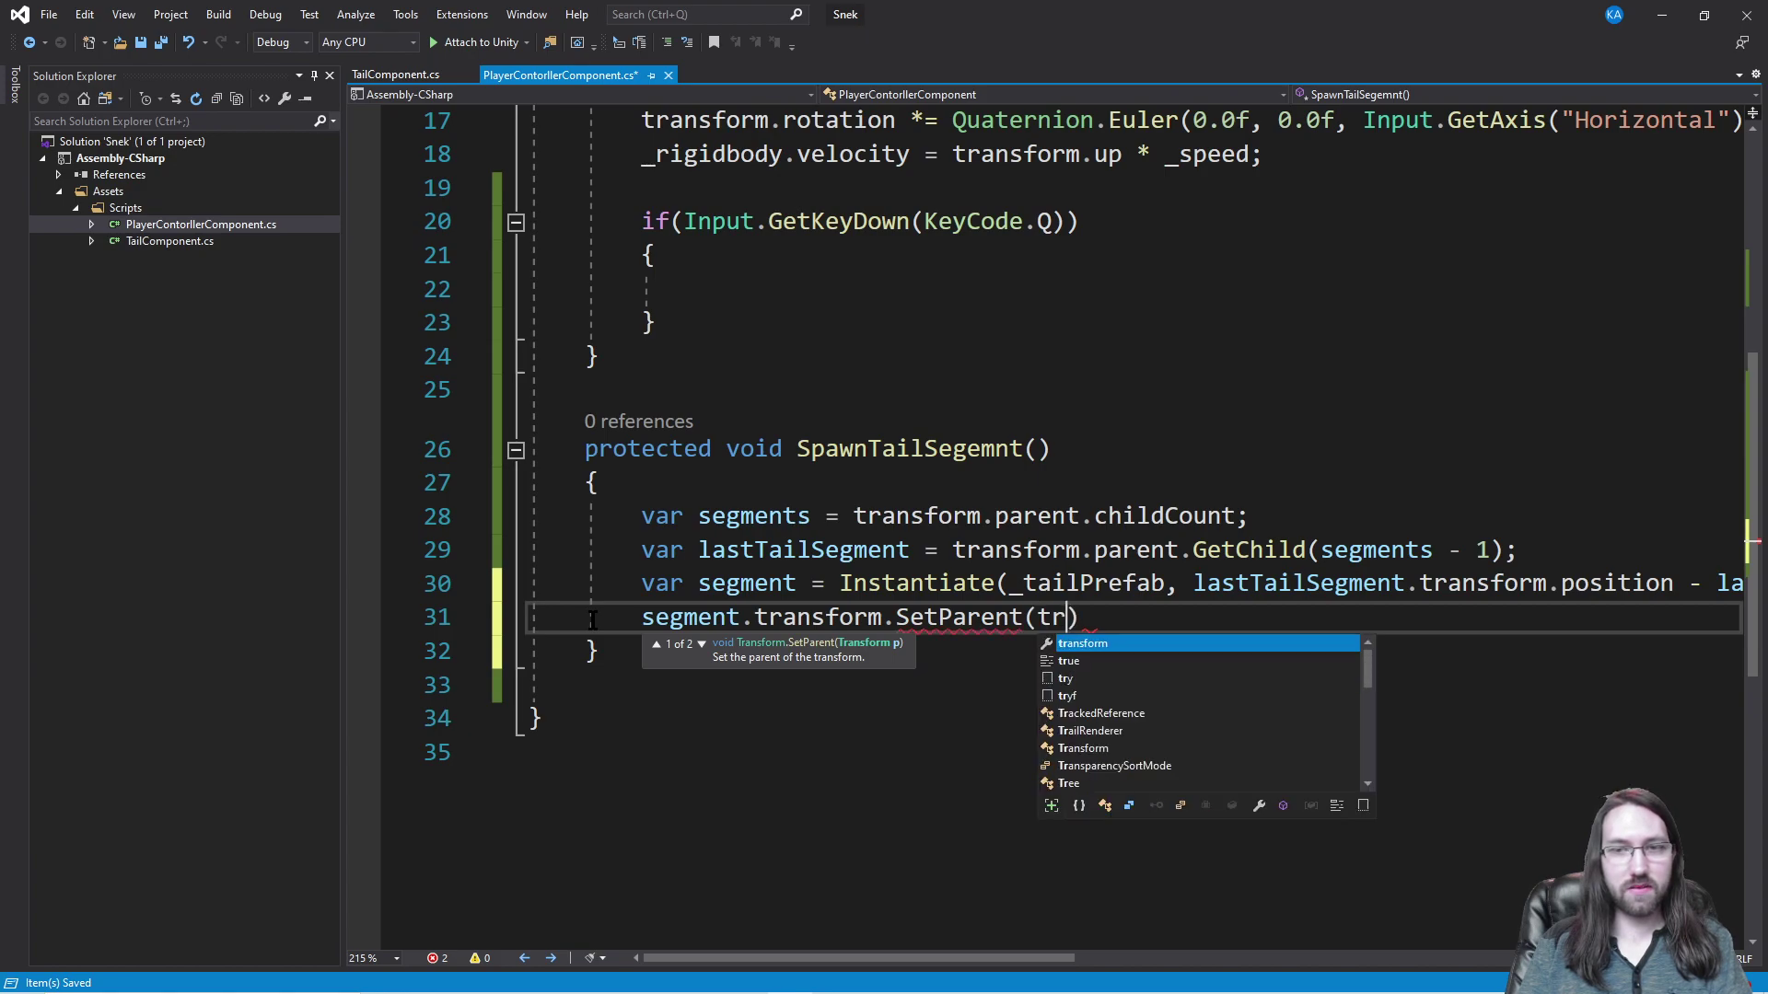
pyautogui.press('BackSpace')
pyautogui.press('BackSpace')
pyautogui.press('BackSpace')
pyautogui.press('BackSpace')
pyautogui.press('BackSpace')
pyautogui.press('BackSpace')
pyautogui.press('BackSpace')
pyautogui.press('BackSpace')
pyautogui.press('BackSpace')
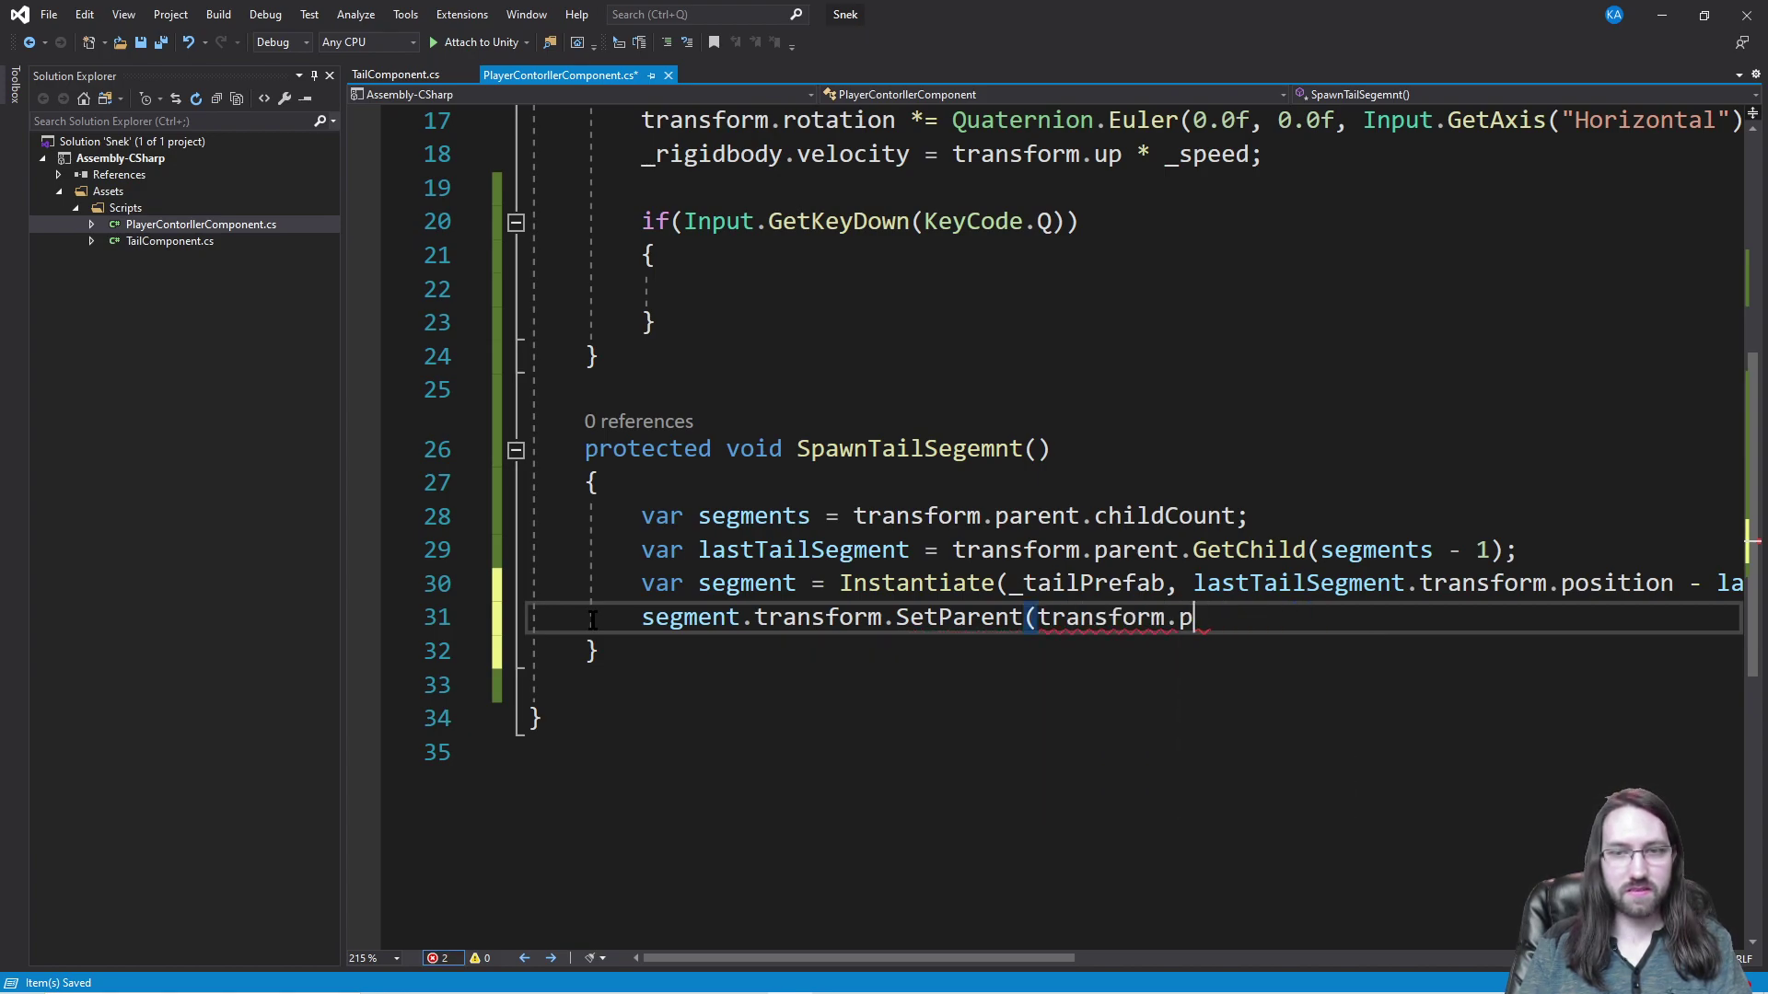
pyautogui.write('par')
pyautogui.press('Tab')
pyautogui.write(');')
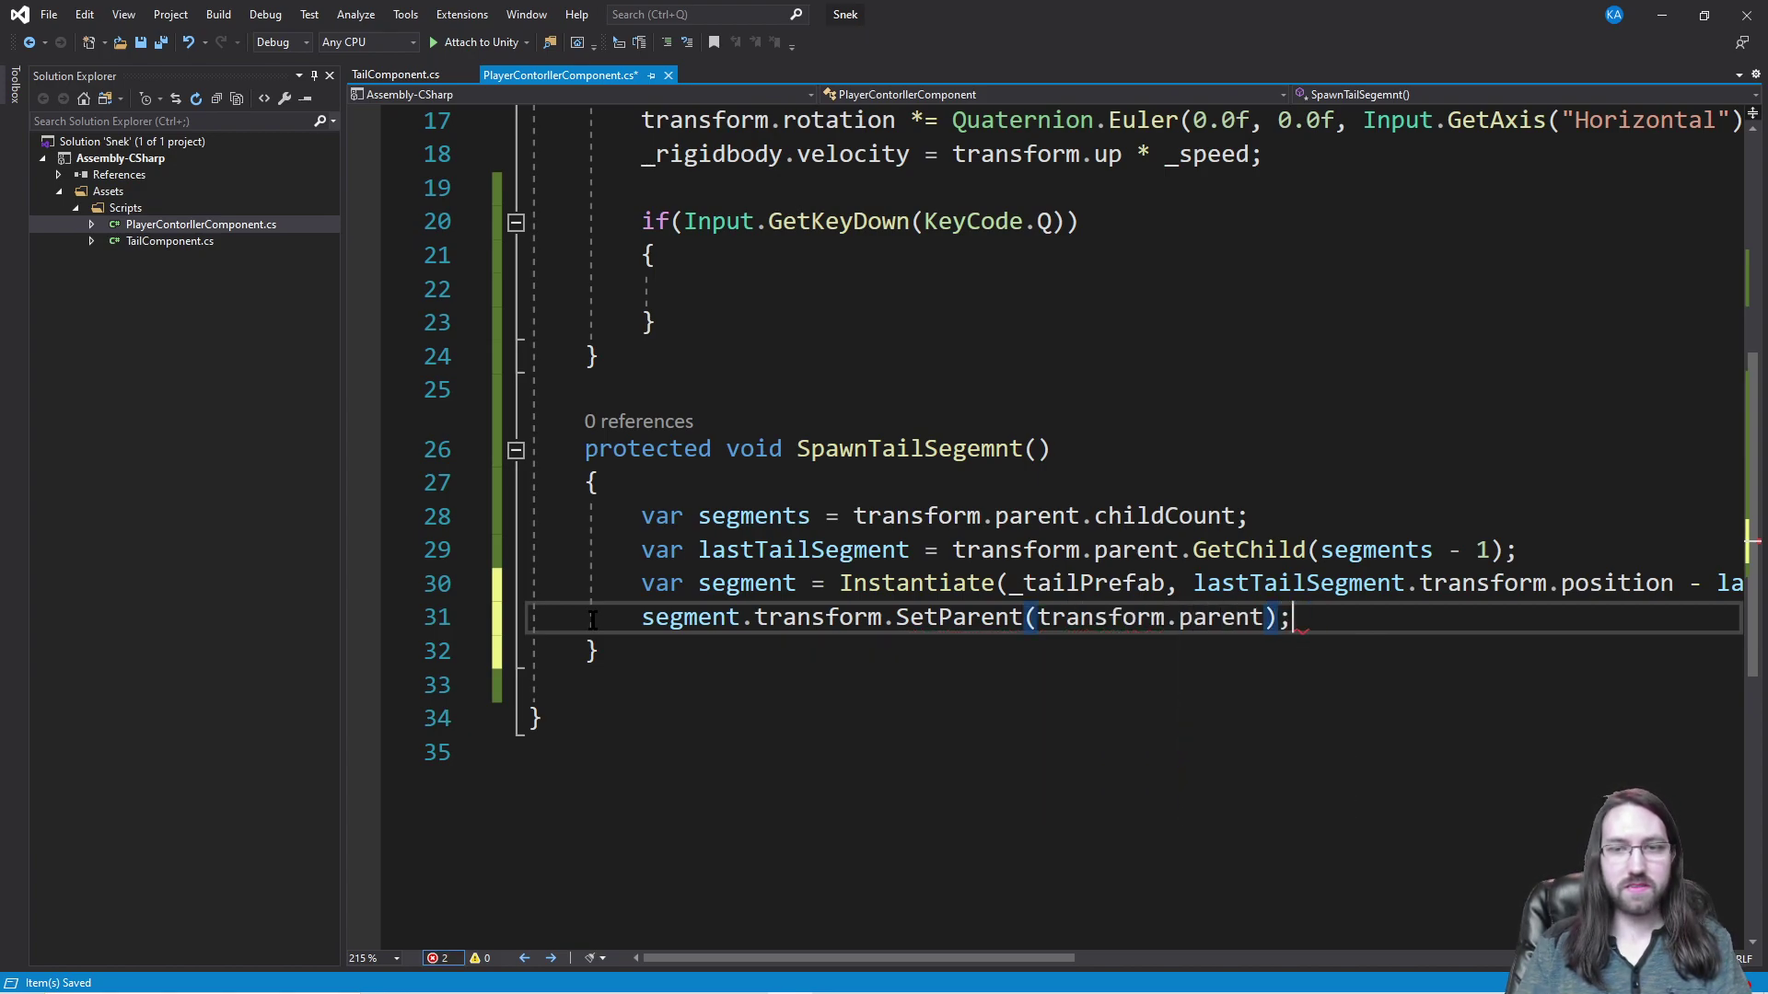
pyautogui.click(1180, 394)
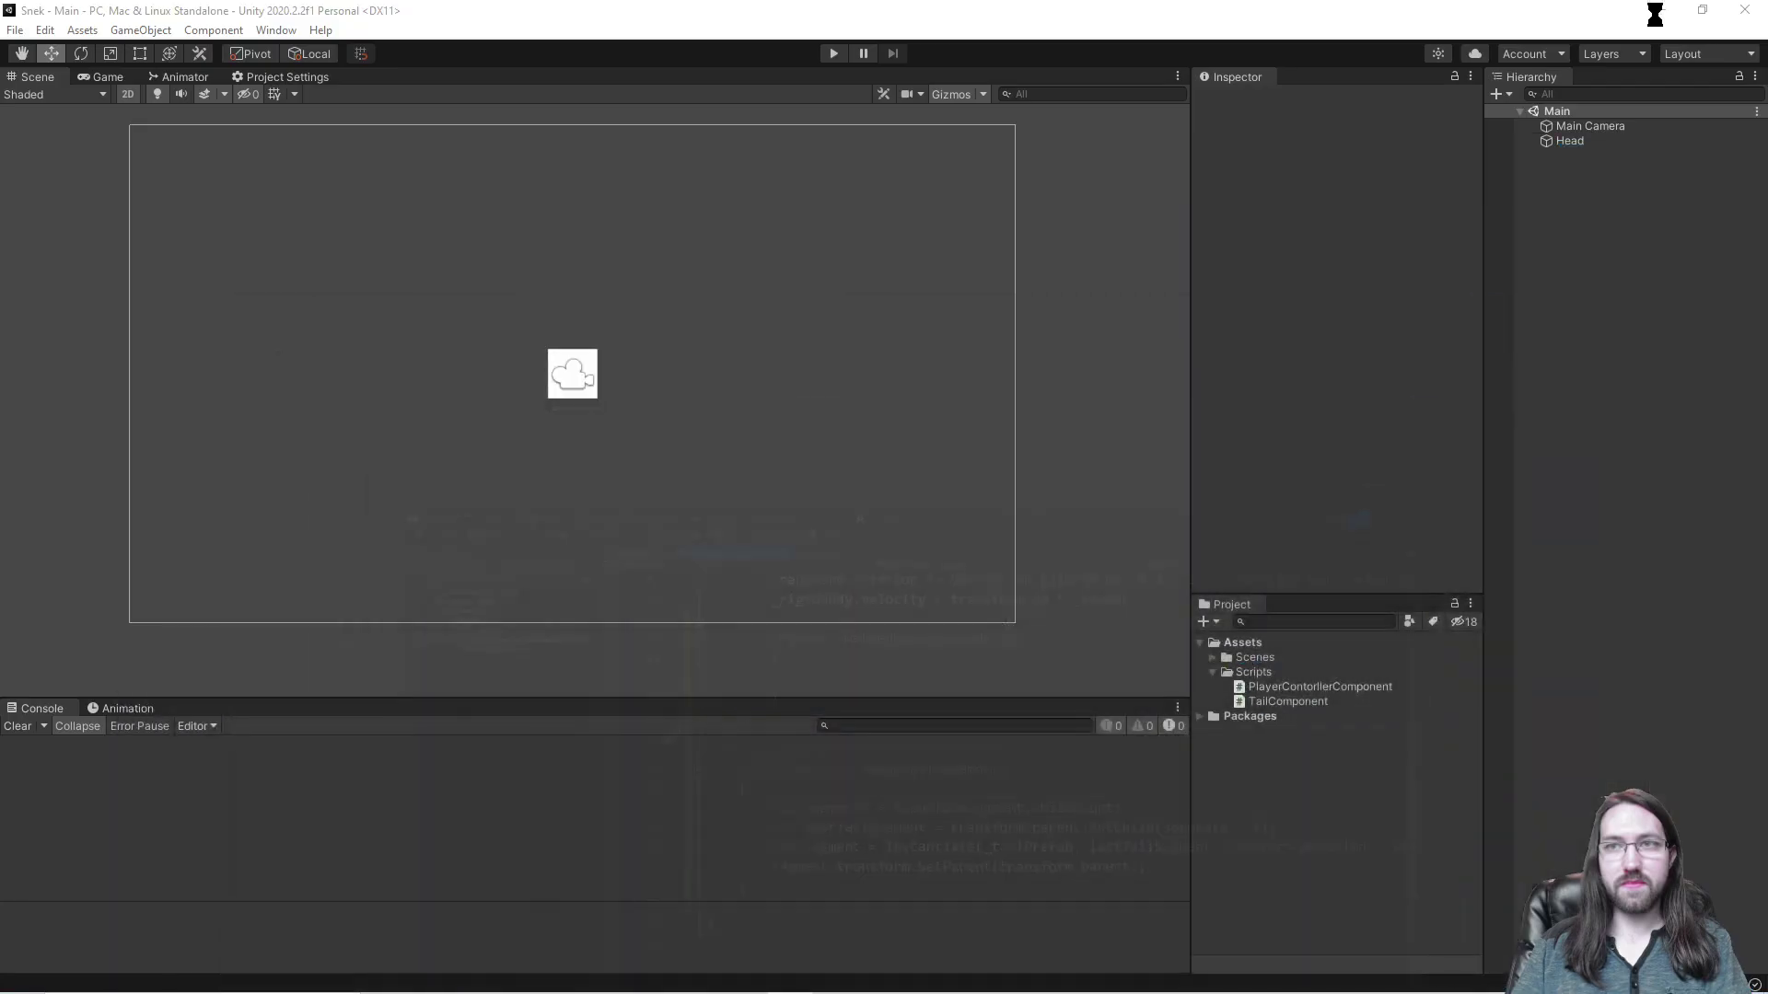
# Step: Duplicate the Head object and name the copy Tail
pyautogui.click(1660, 15)
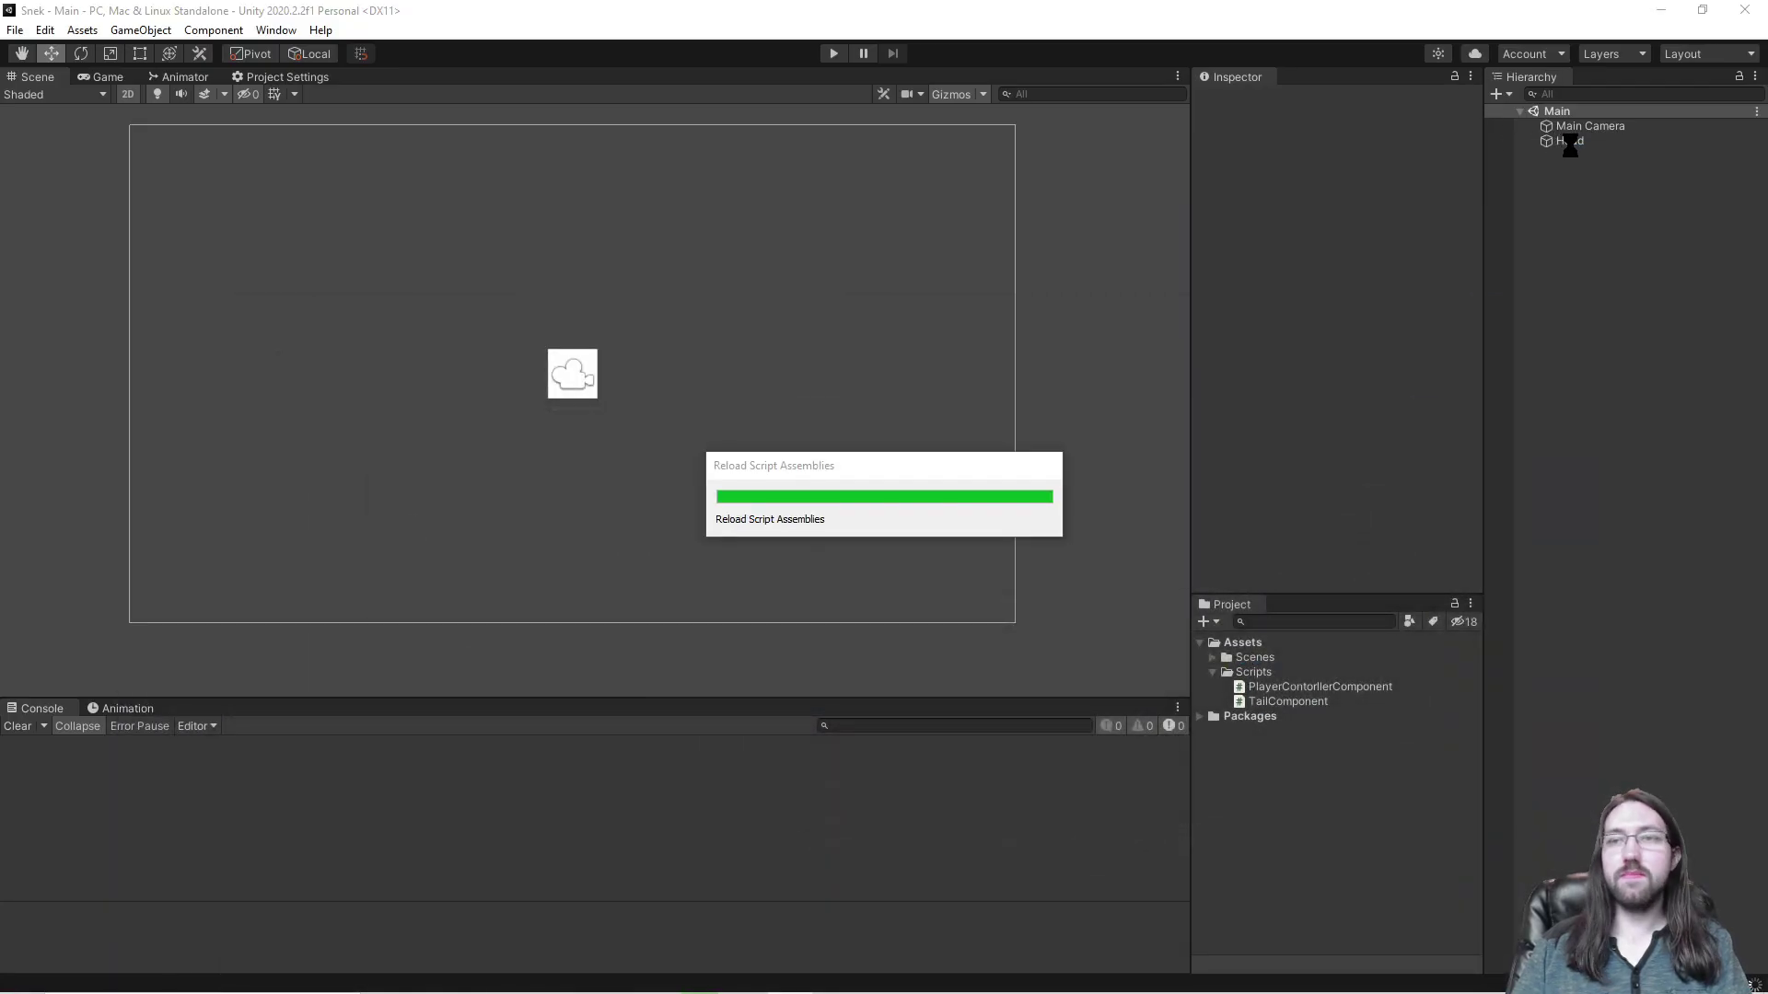
pyautogui.click(1569, 143)
pyautogui.rightClick(1573, 145)
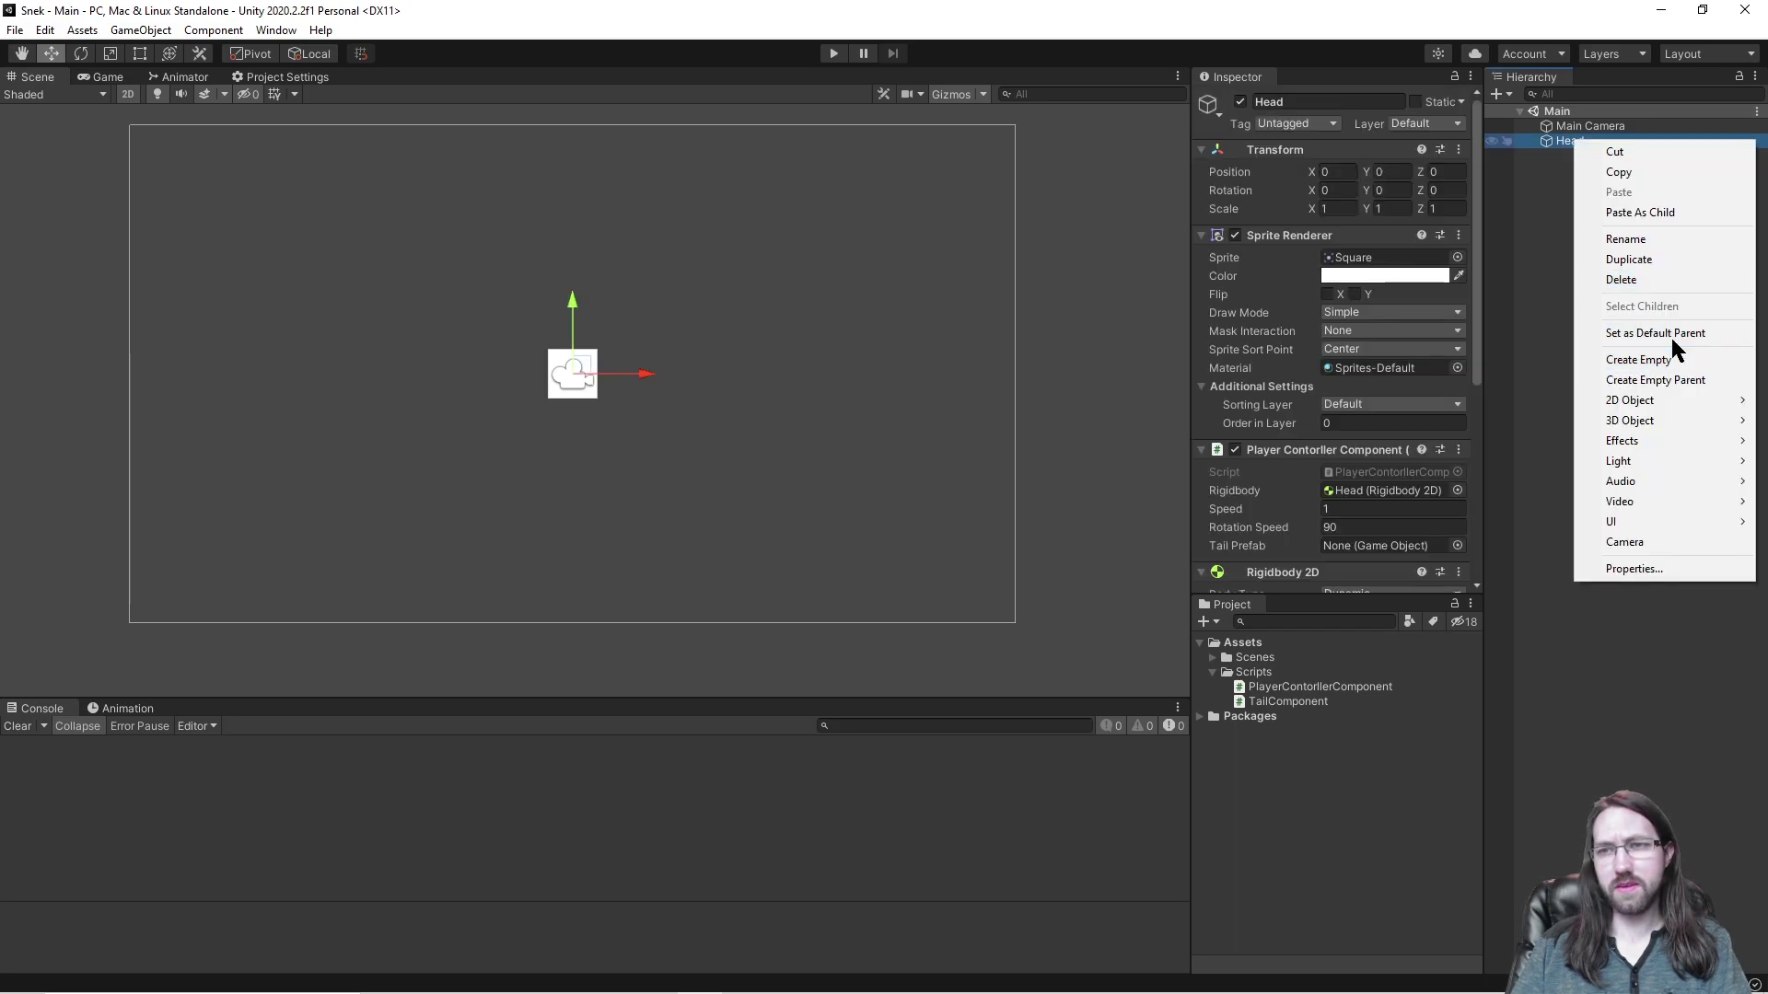
pyautogui.hotkey('ctrl', 'd')
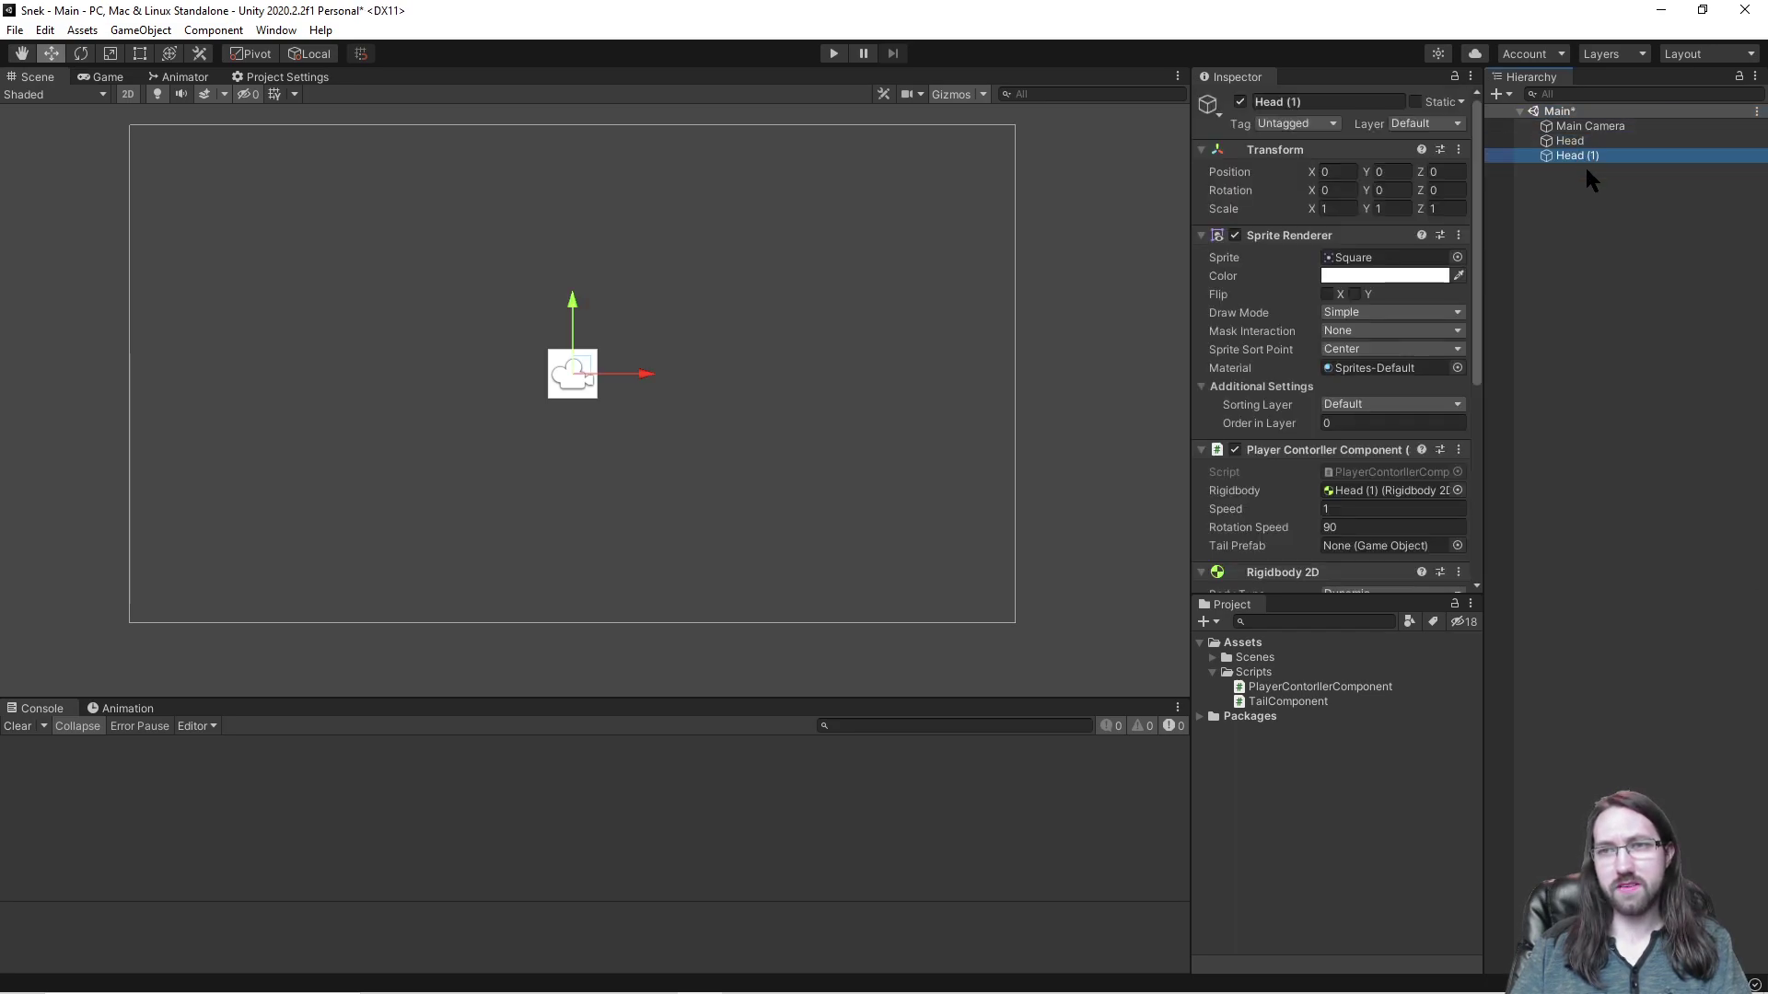
pyautogui.write('Tail')
pyautogui.press('Return')
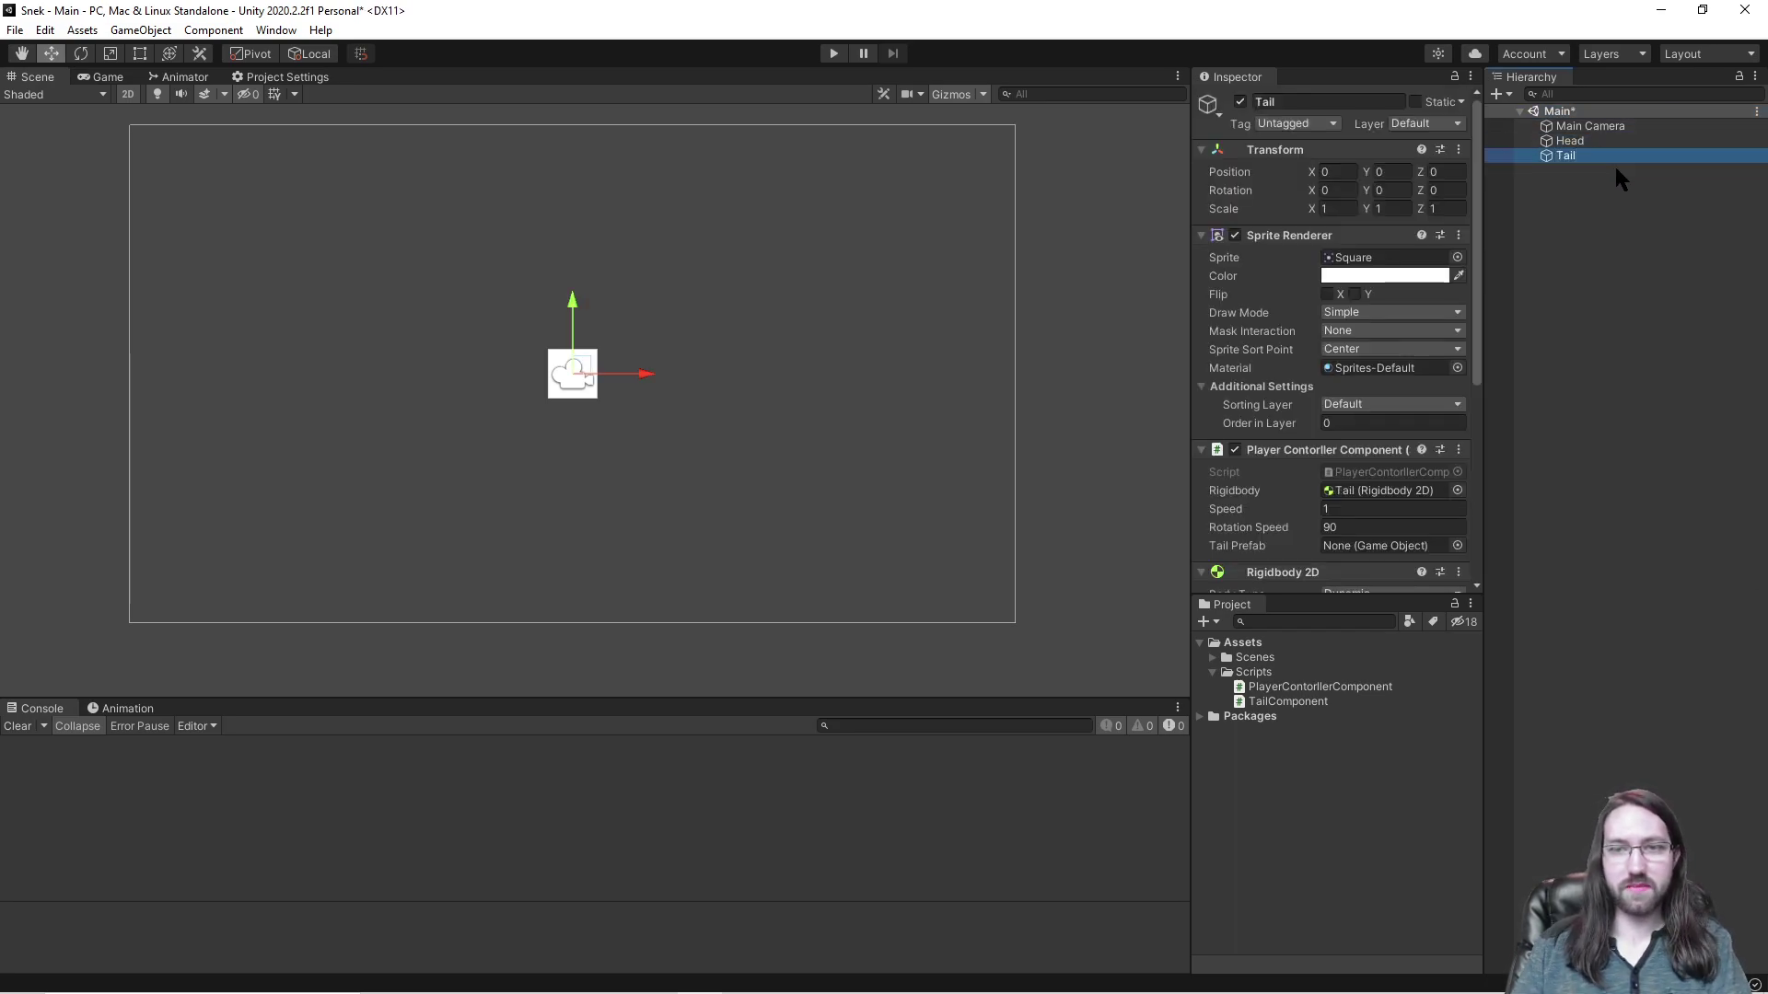
# Step: Remove Tail's Rigidbody 2D and Player Controller, then add the Tail Component script
pyautogui.click(1457, 571)
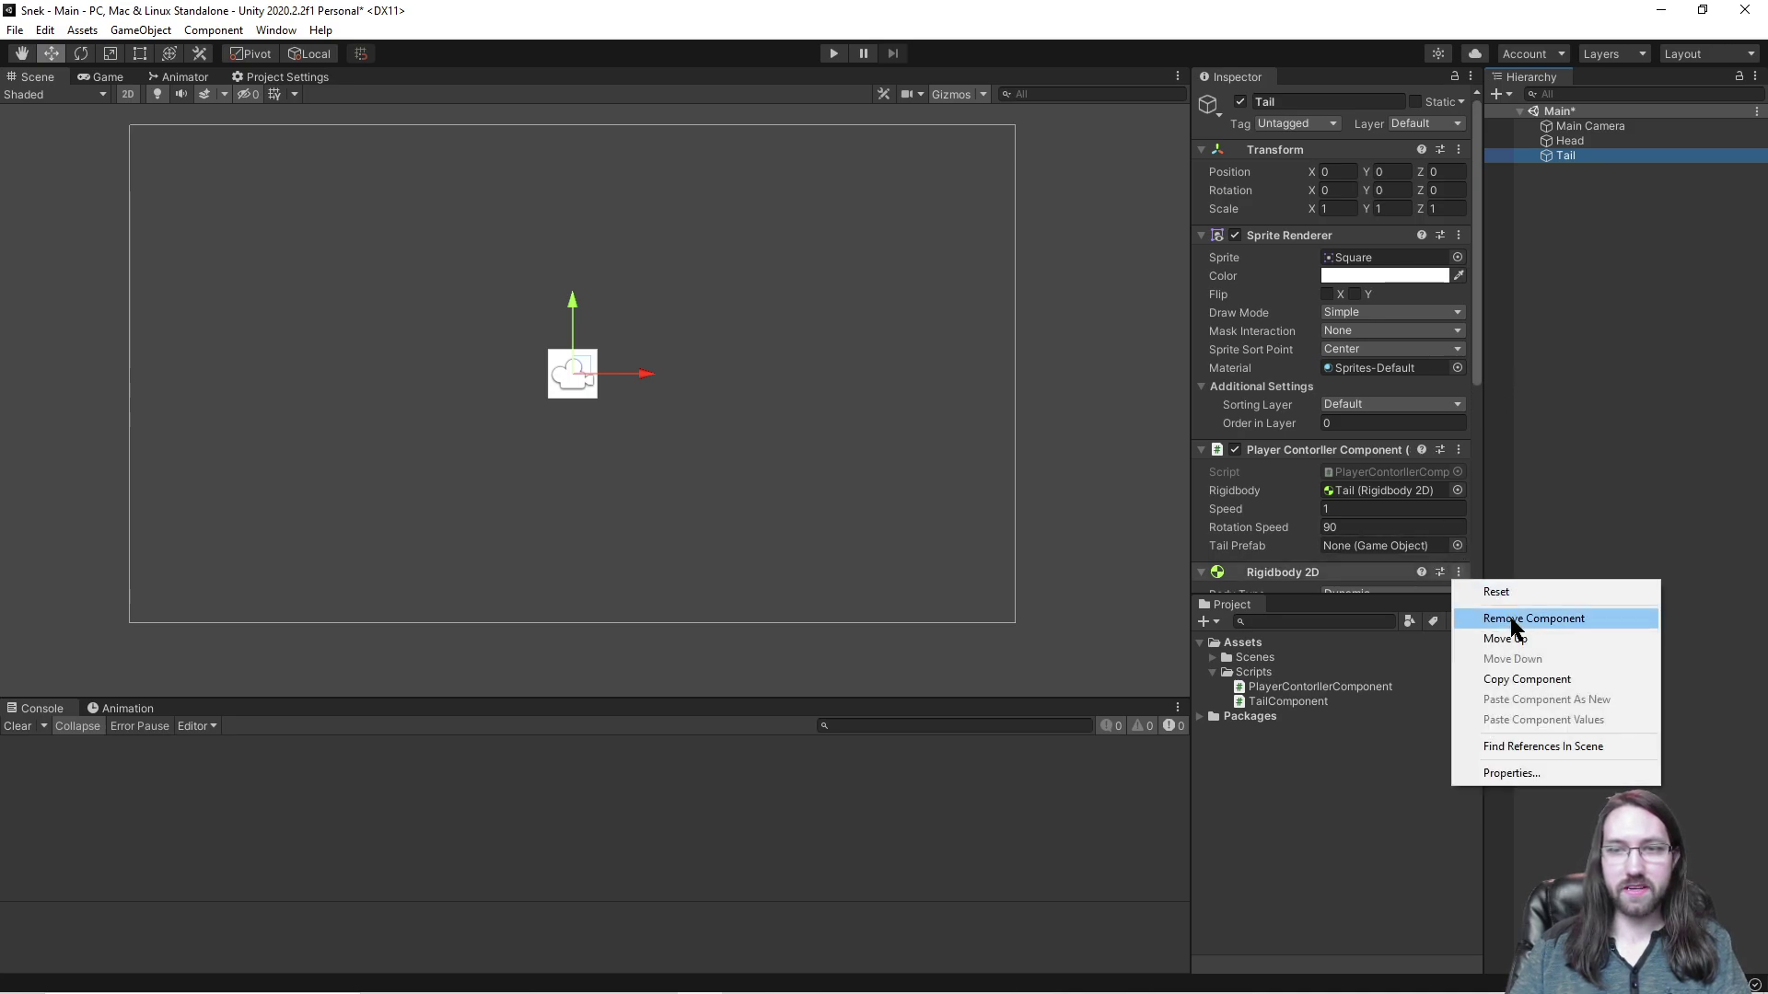
pyautogui.click(1511, 619)
pyautogui.click(1459, 450)
pyautogui.click(1494, 496)
pyautogui.click(1373, 519)
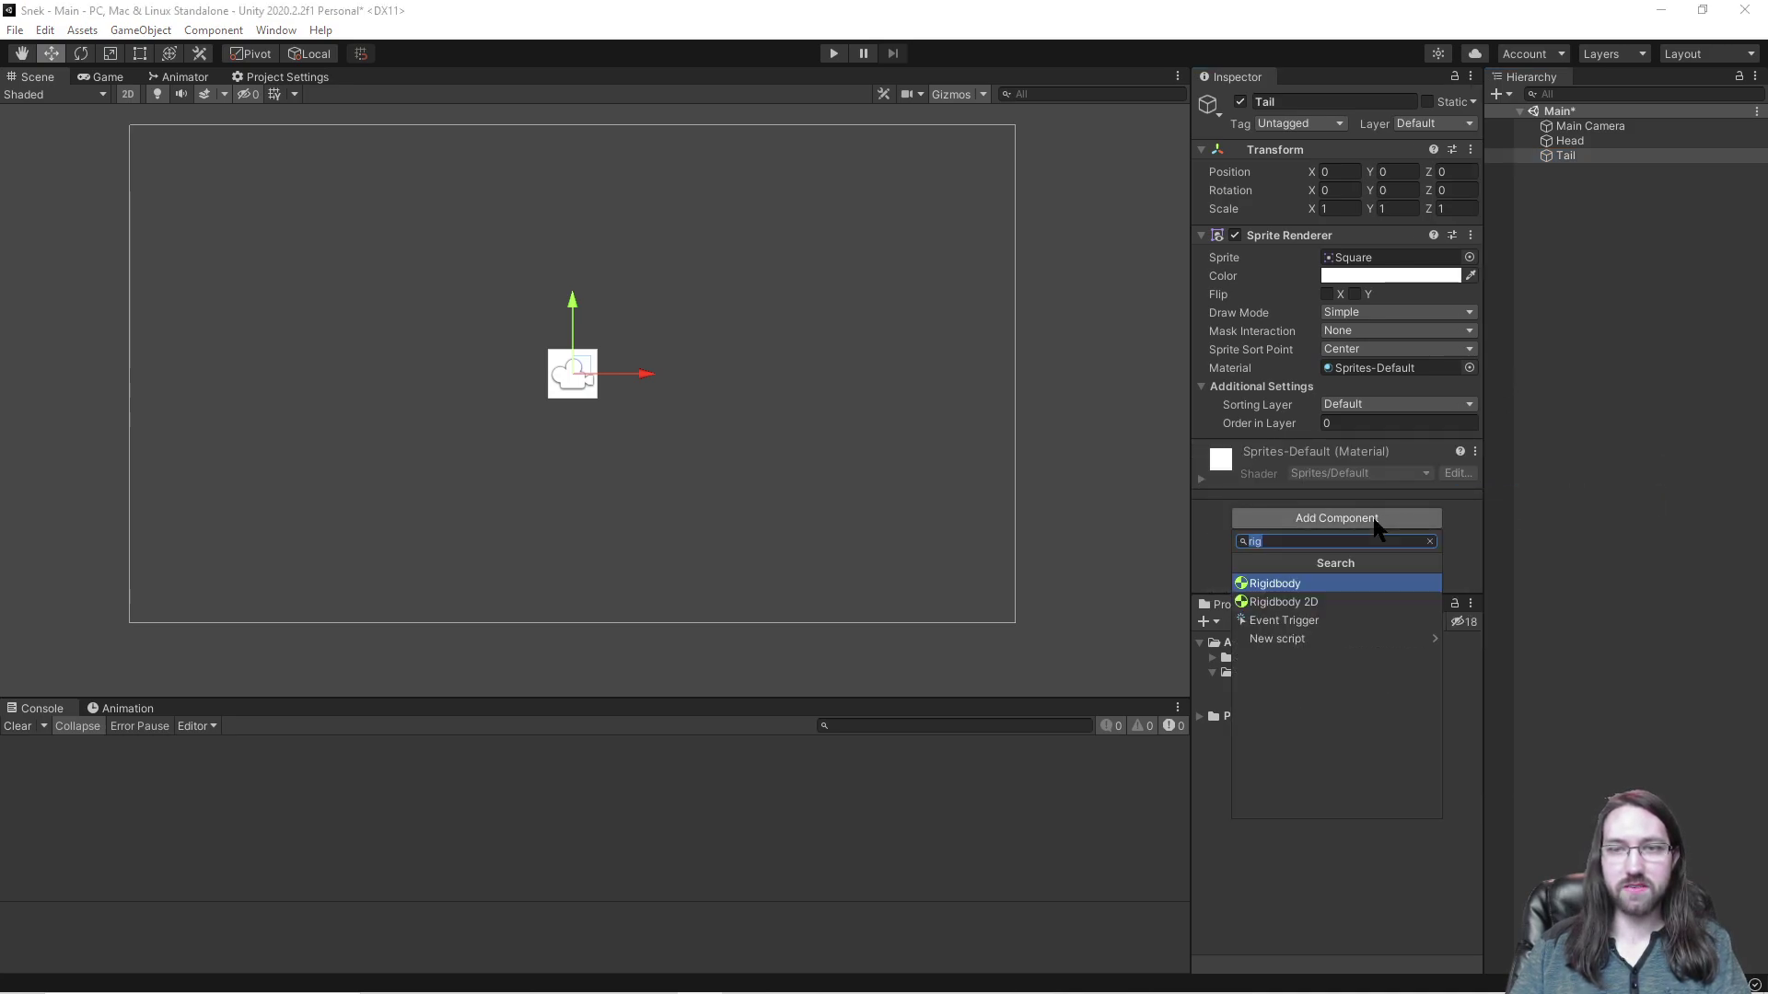
pyautogui.write('tail')
pyautogui.press('Return')
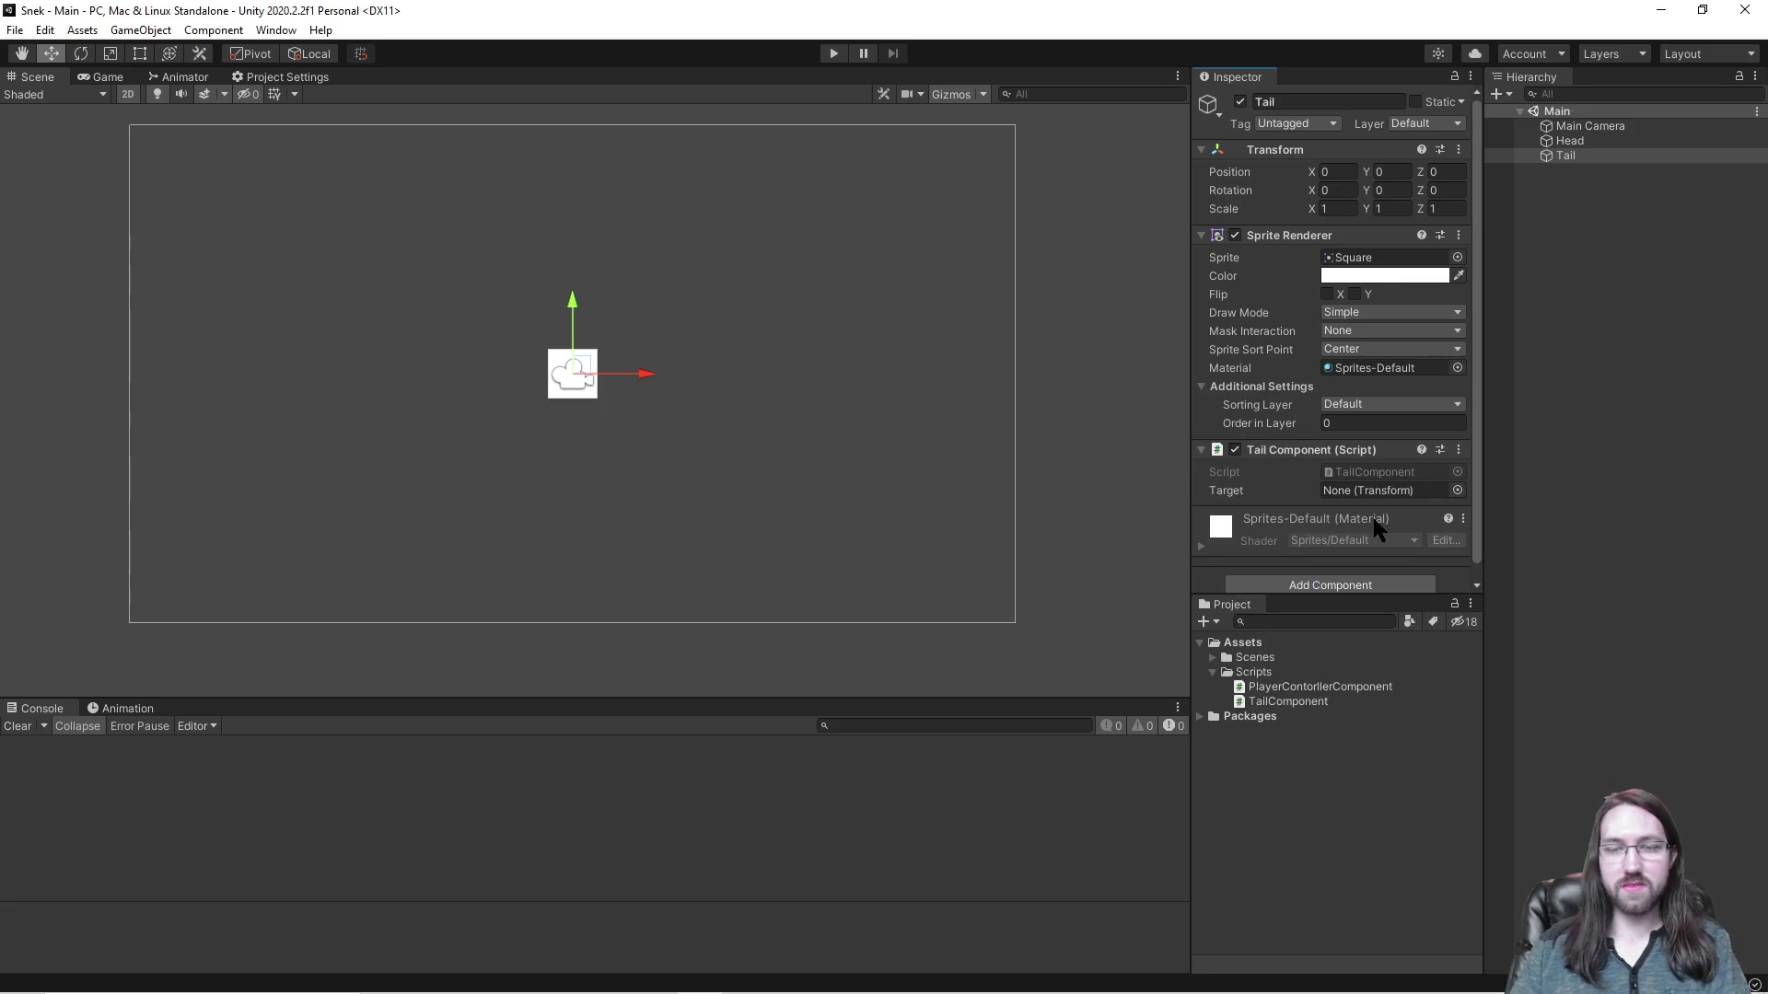
pyautogui.scroll(-1, 1434, 497)
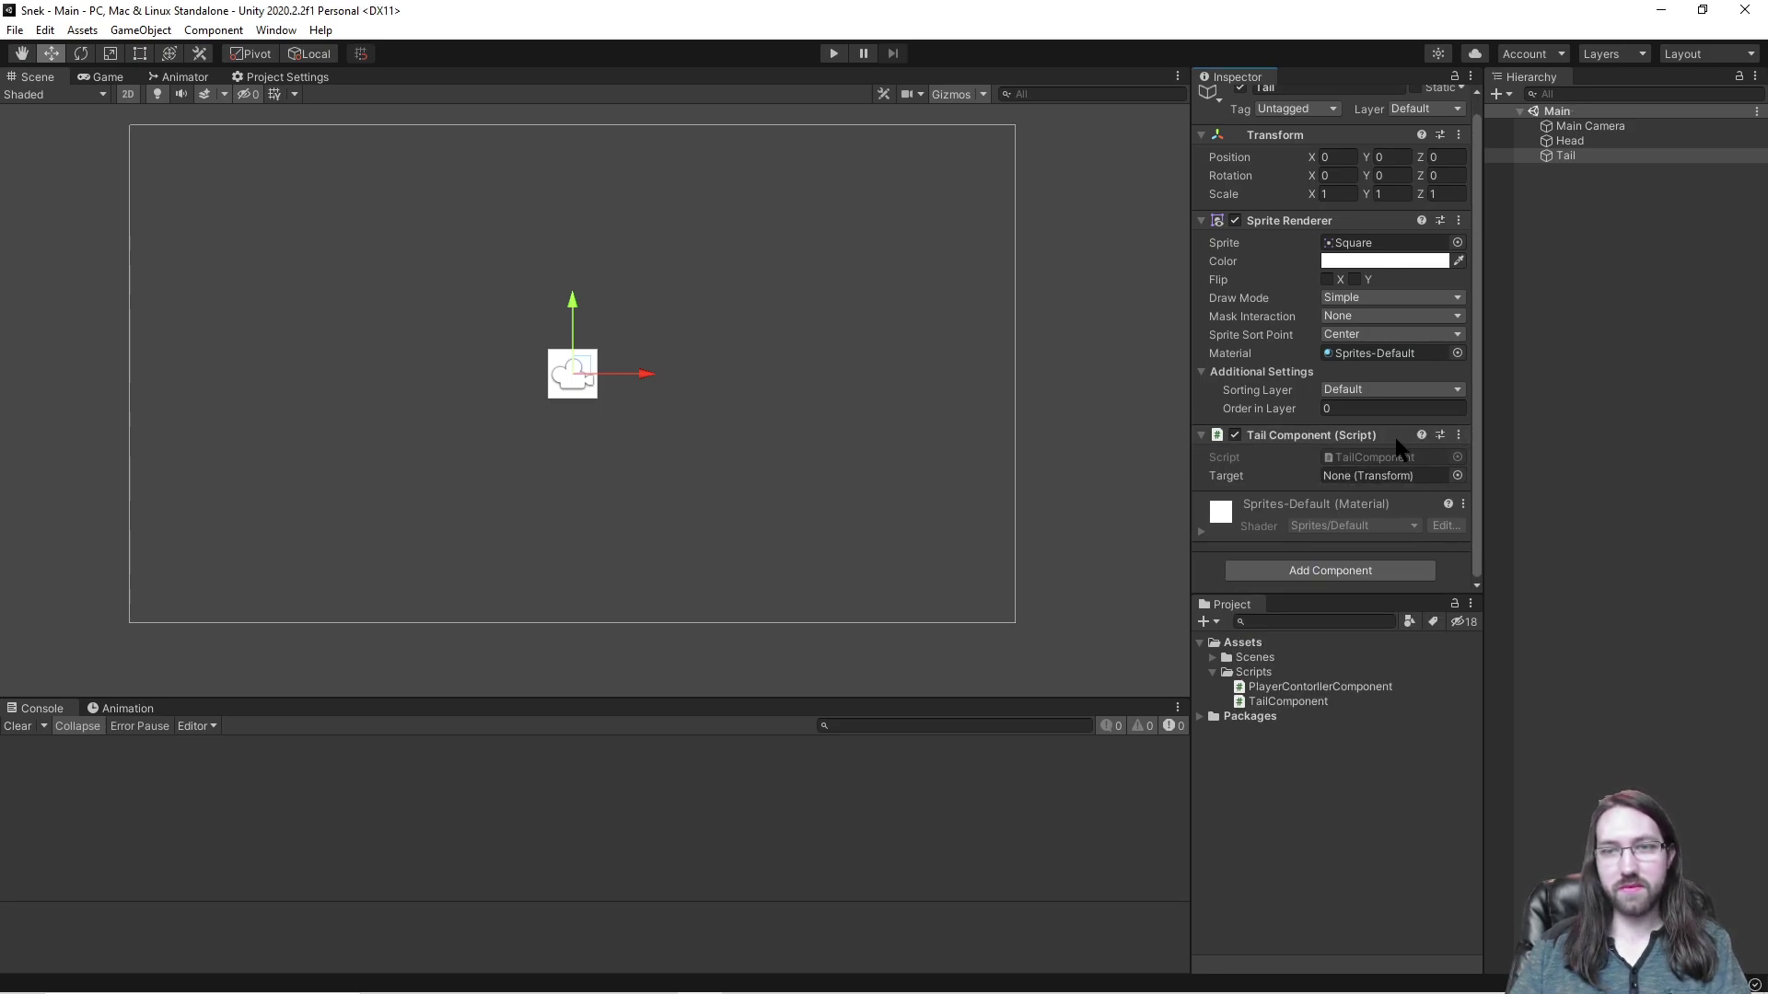
pyautogui.click(788, 976)
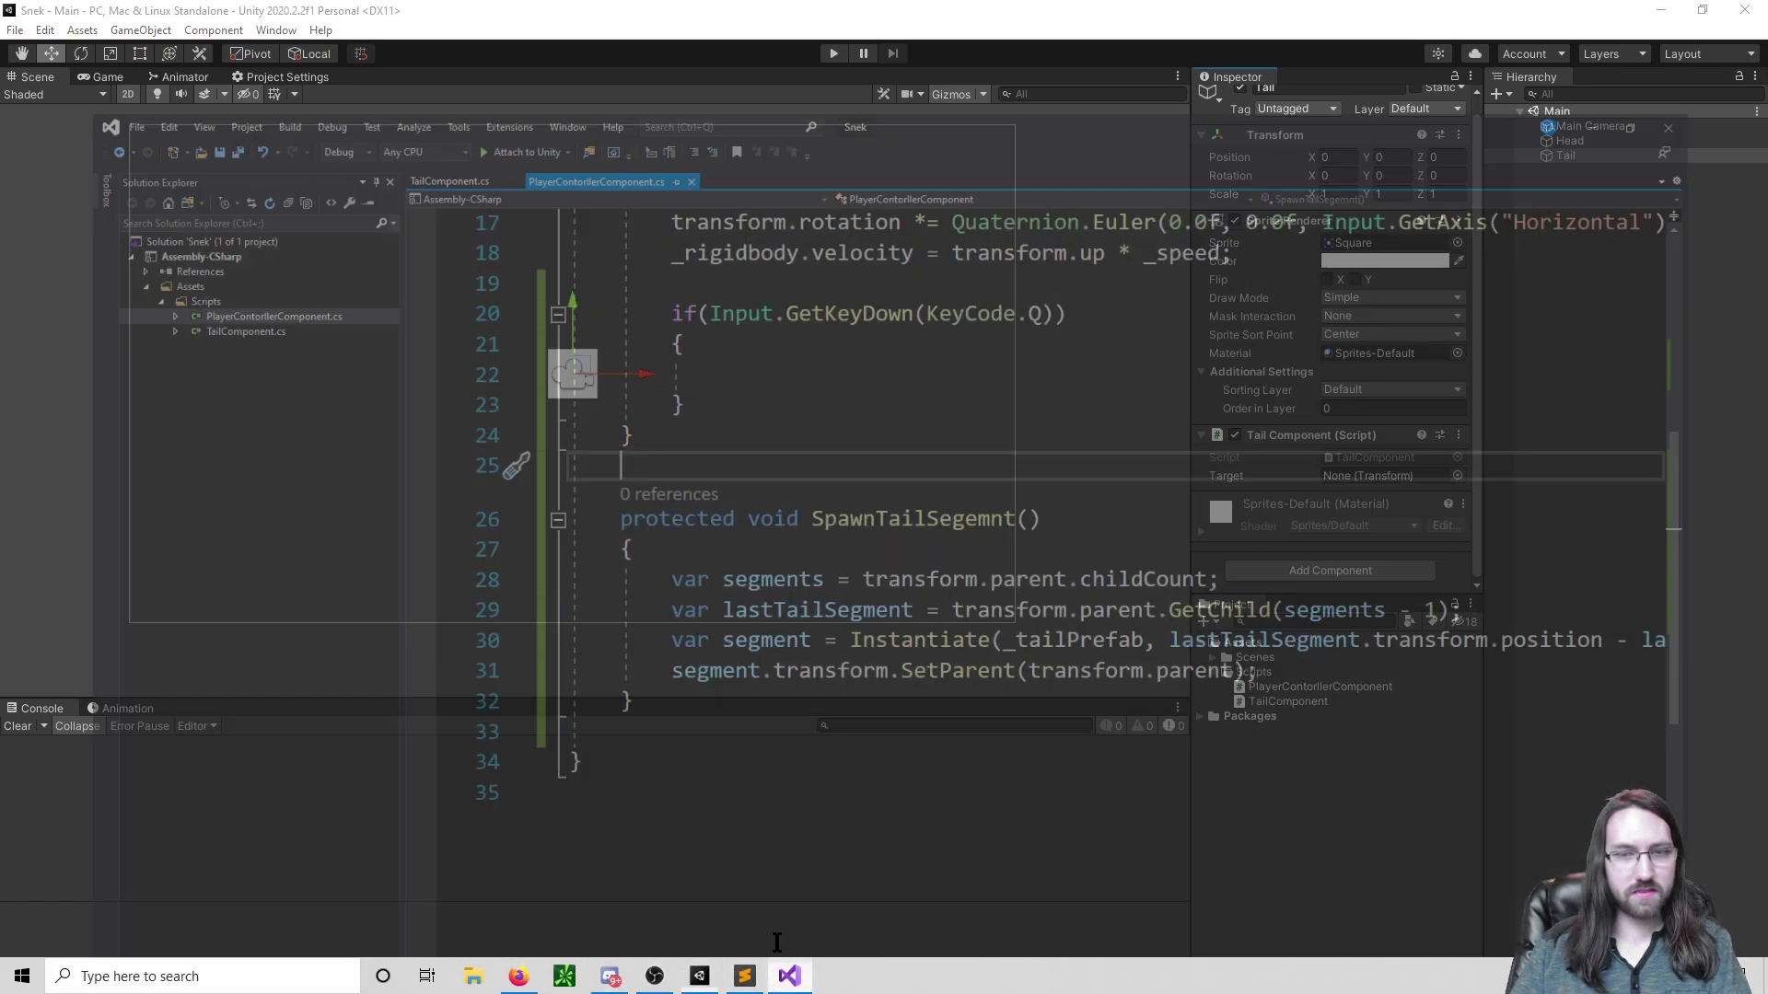
# Step: Insert a new line above SetParent and begin a segment member assignment
pyautogui.click(649, 633)
pyautogui.click(649, 644)
pyautogui.click(651, 633)
pyautogui.press('Return')
pyautogui.press('Up')
pyautogui.write('seg')
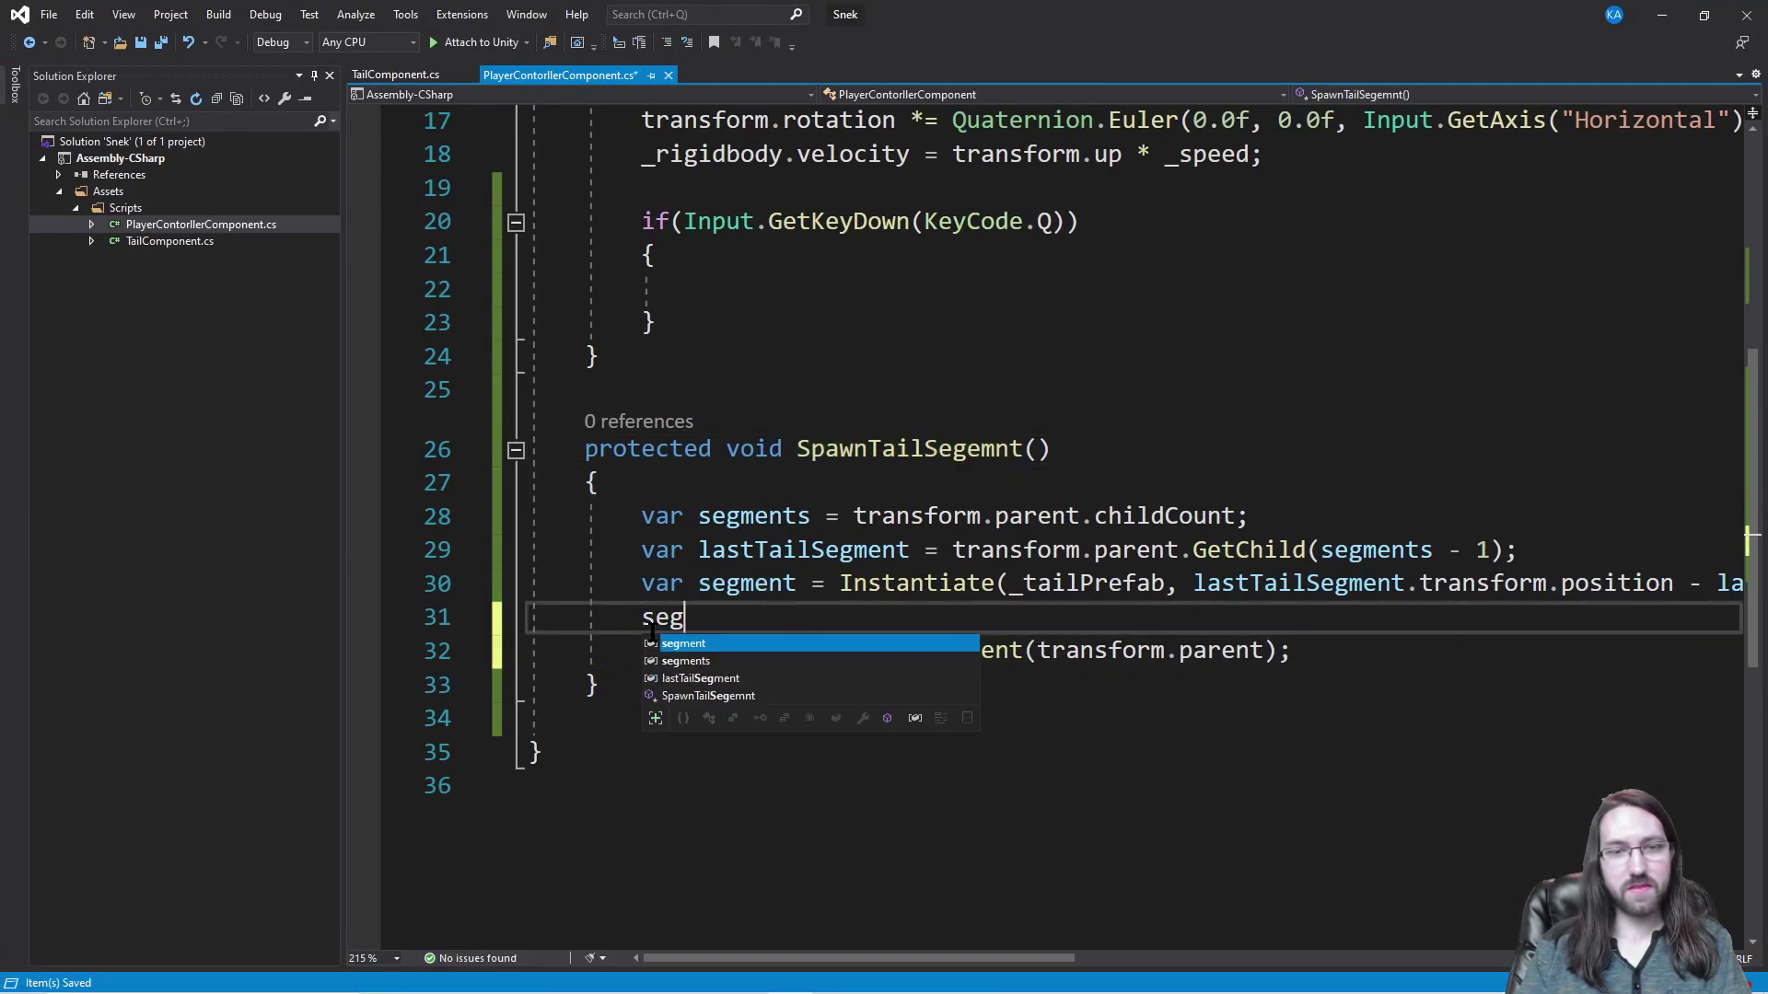
pyautogui.write('ment,')
pyautogui.press('BackSpace')
pyautogui.write('.Ta')
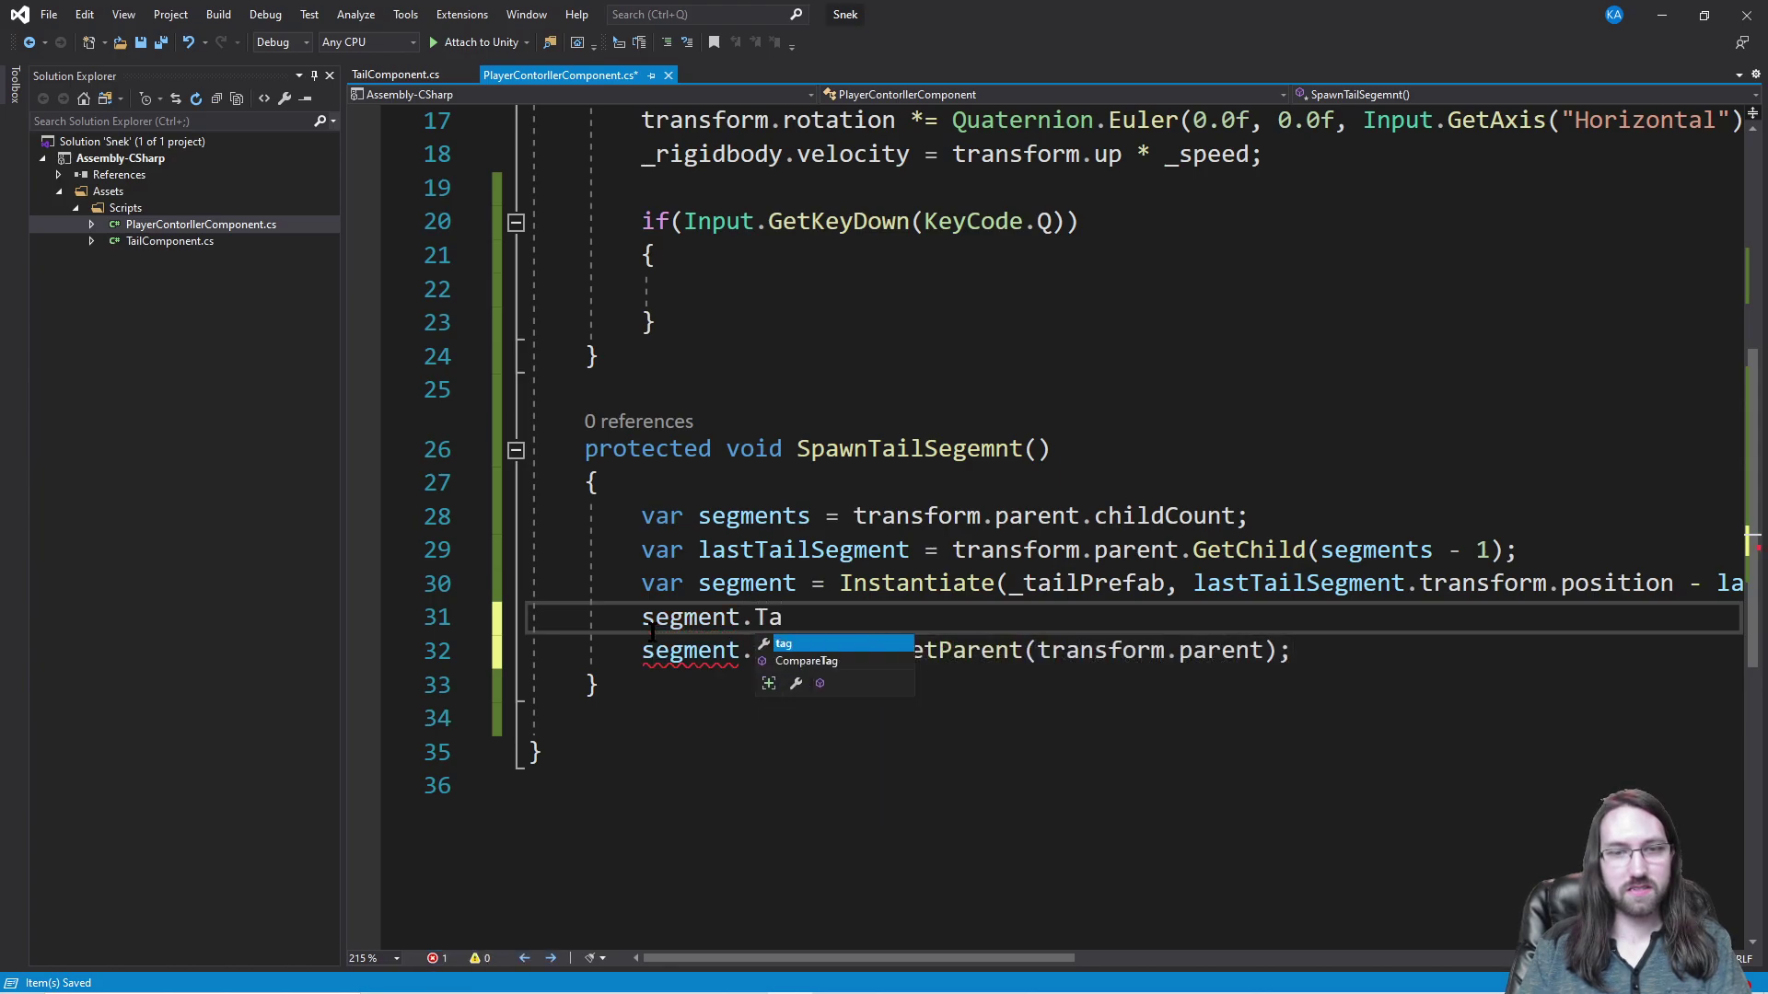
pyautogui.press('BackSpace')
pyautogui.press('BackSpace')
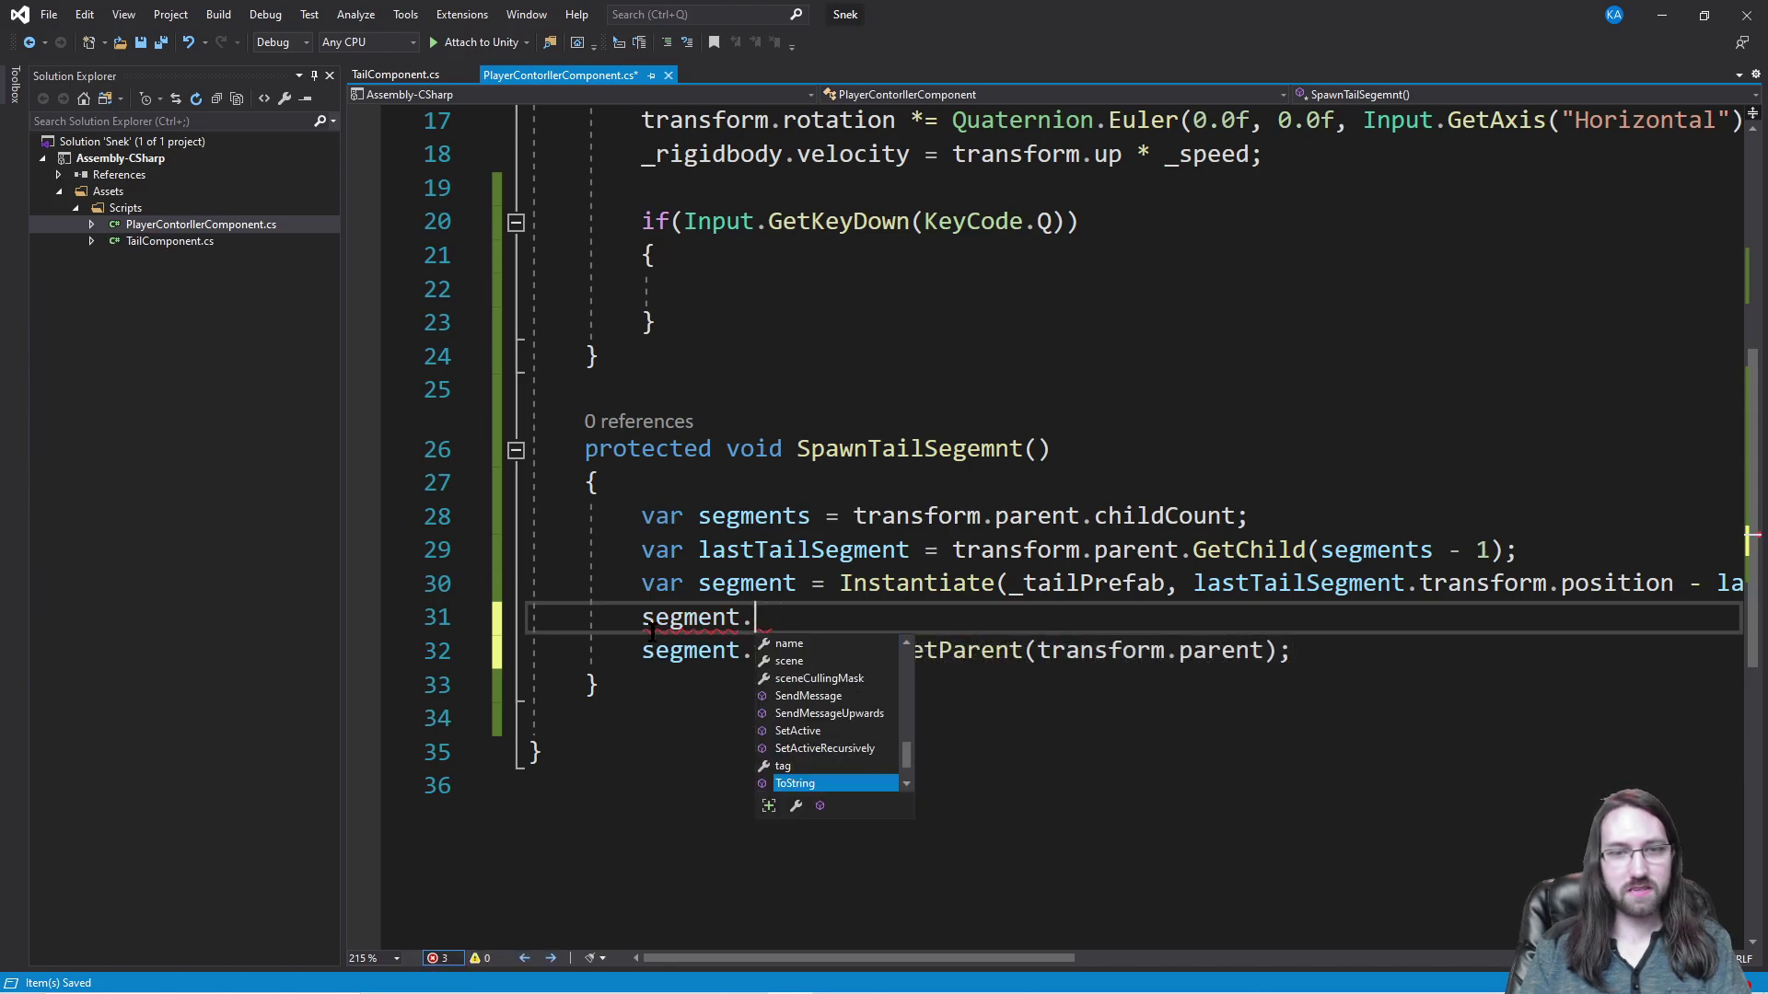
pyautogui.press('Escape')
# Step: Change the _tailPrefab field type from GameObject to TailComponent
pyautogui.scroll(6, 781, 451)
pyautogui.doubleClick(787, 550)
pyautogui.write('Tai')
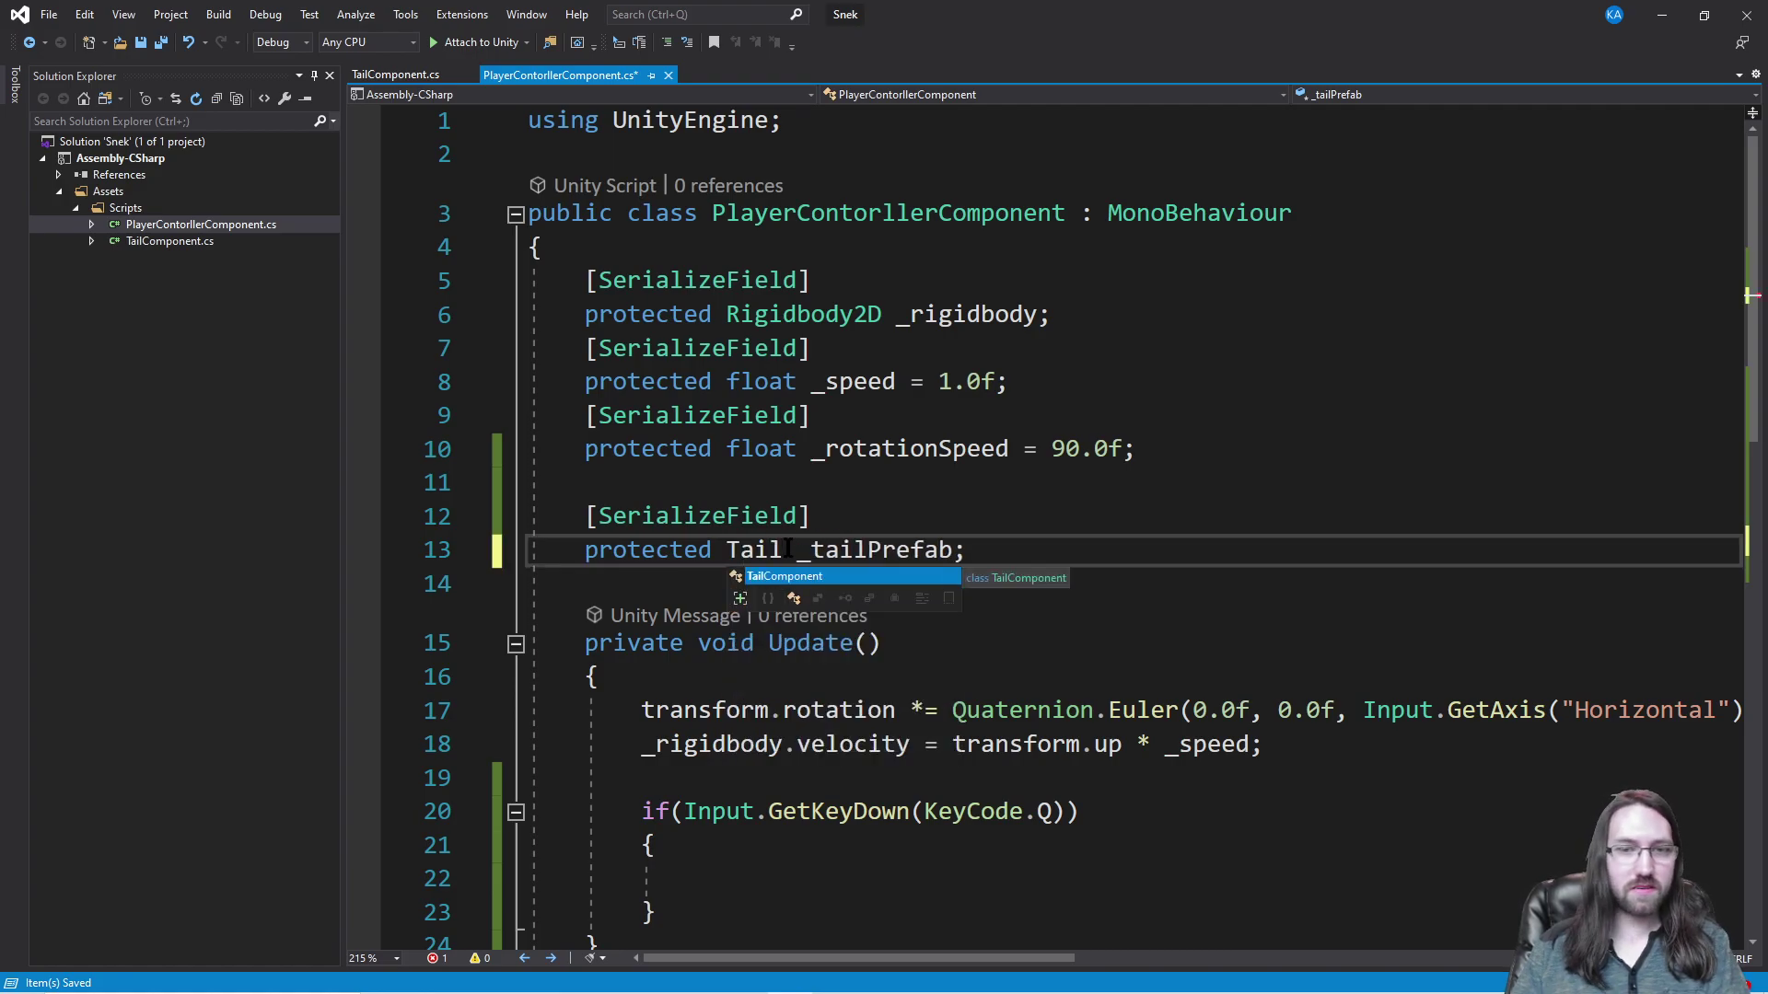
pyautogui.write('l')
pyautogui.press('Tab')
# Step: Write segment.Target = lastTailSegment; on the new line
pyautogui.scroll(-5, 792, 552)
pyautogui.click(800, 712)
pyautogui.write('.ta')
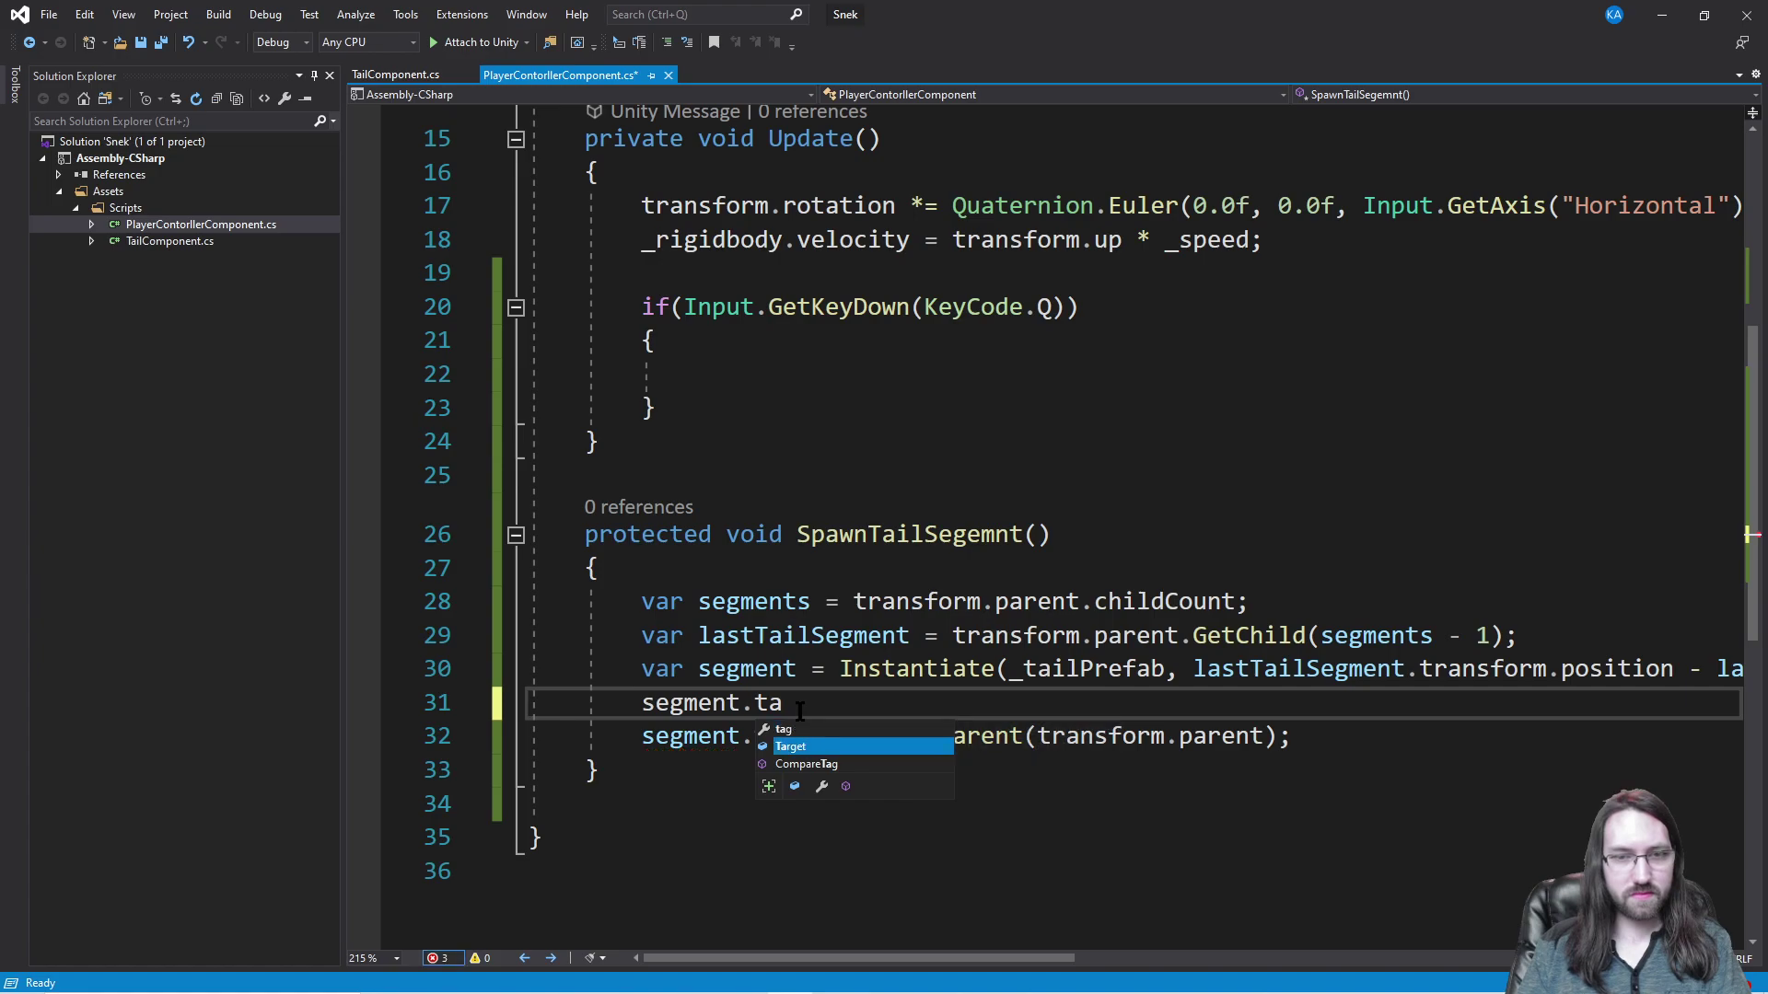
pyautogui.press('Tab')
pyautogui.write('= la')
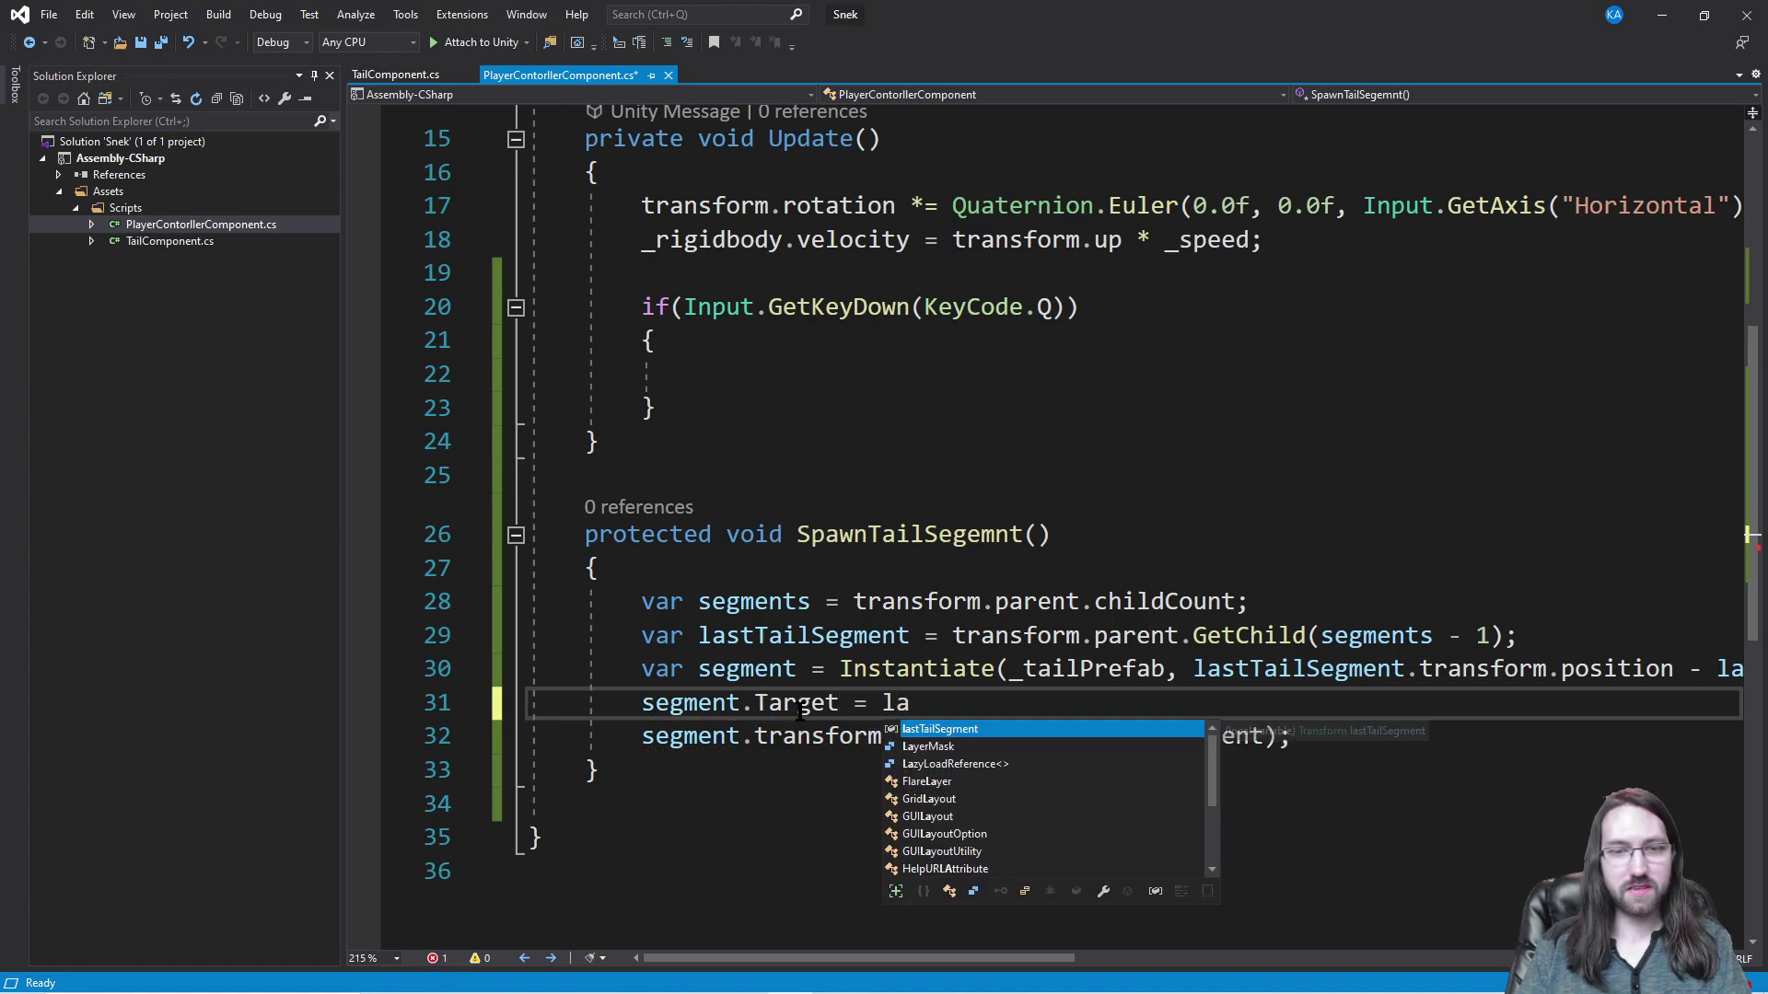
pyautogui.write('stTailSegment.gameObject;')
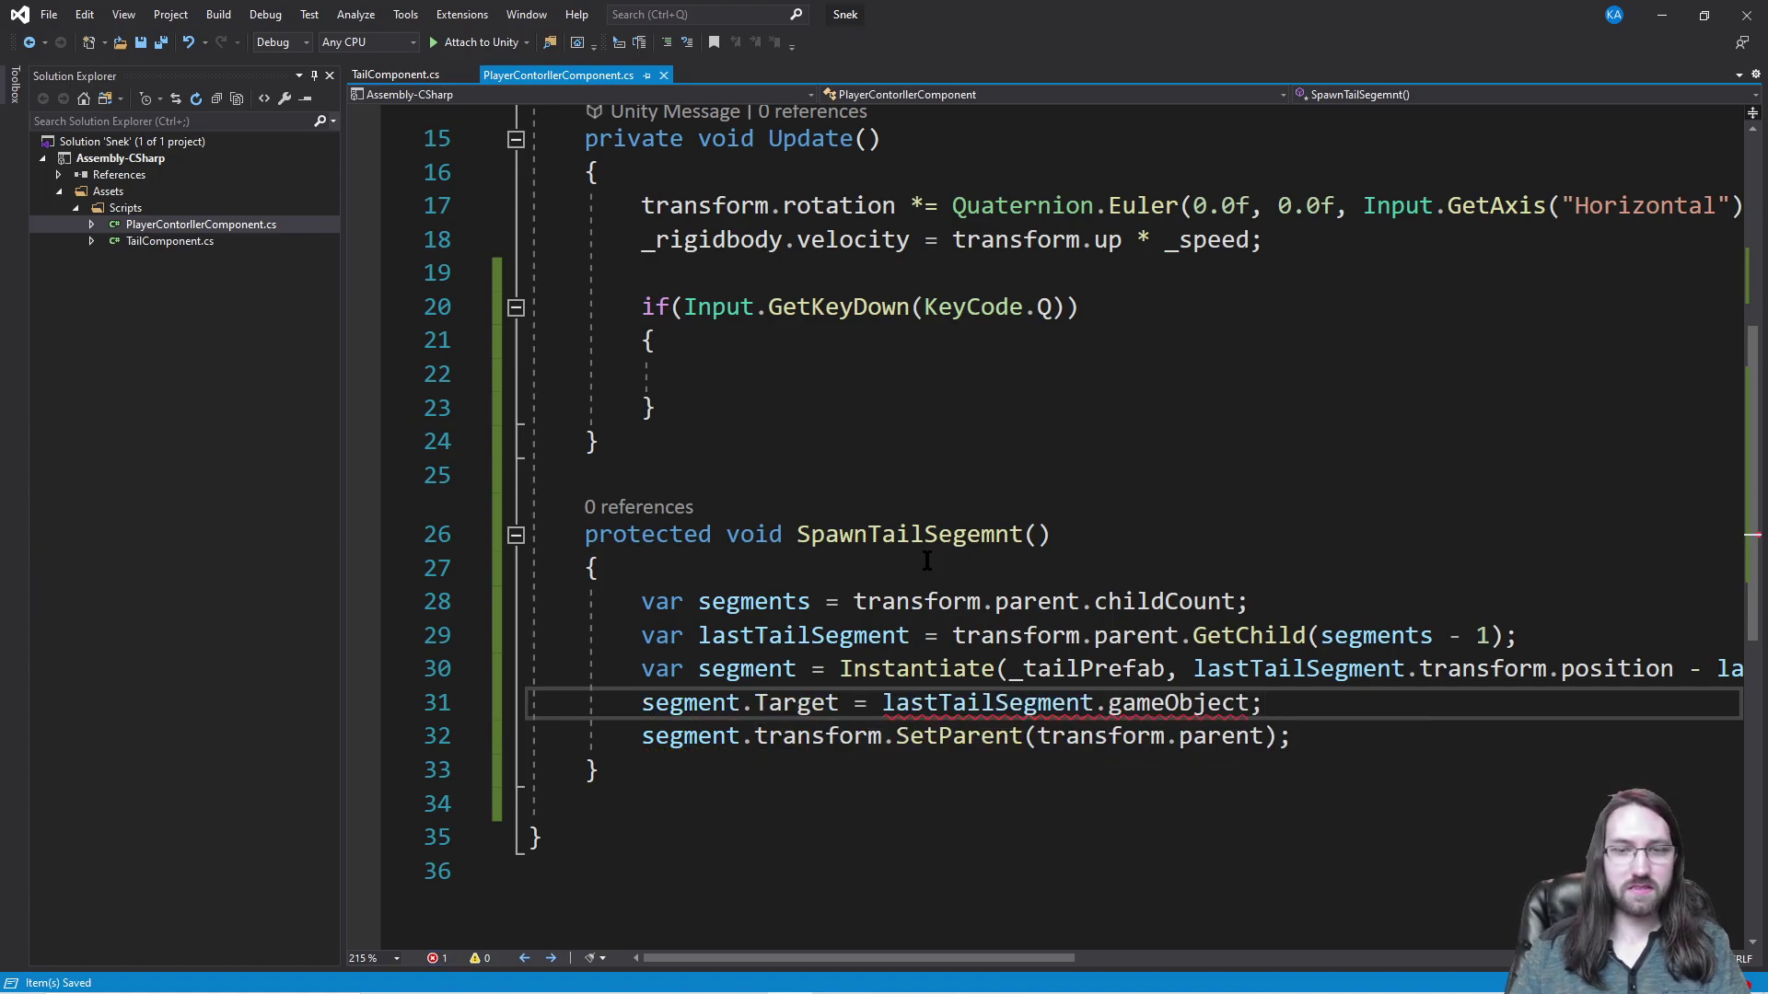
pyautogui.press('Up')
pyautogui.press('Up')
pyautogui.press('Up')
pyautogui.press('Up')
pyautogui.press('Up')
pyautogui.press('Up')
pyautogui.press('Up')
pyautogui.scroll(-2, 1144, 525)
pyautogui.doubleClick(1153, 501)
pyautogui.press('BackSpace')
pyautogui.press('BackSpace')
pyautogui.press('Up')
pyautogui.press('Up')
pyautogui.press('Up')
pyautogui.press('Up')
pyautogui.press('Up')
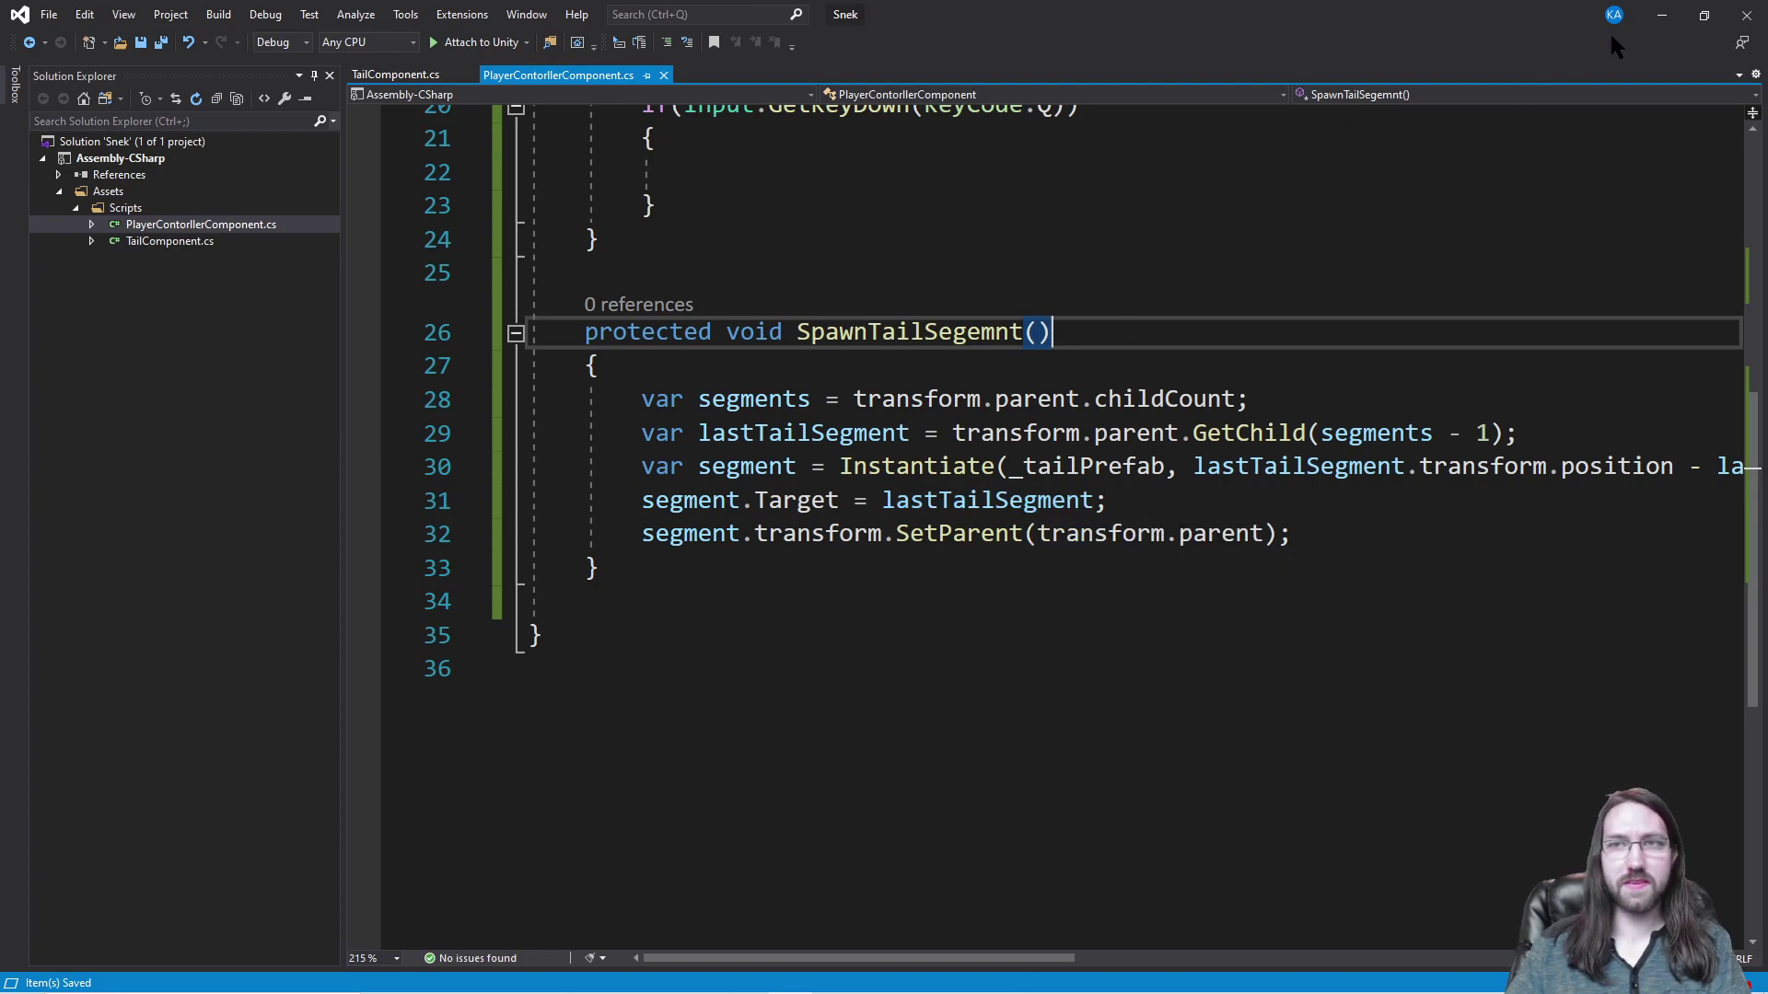
pyautogui.click(1662, 15)
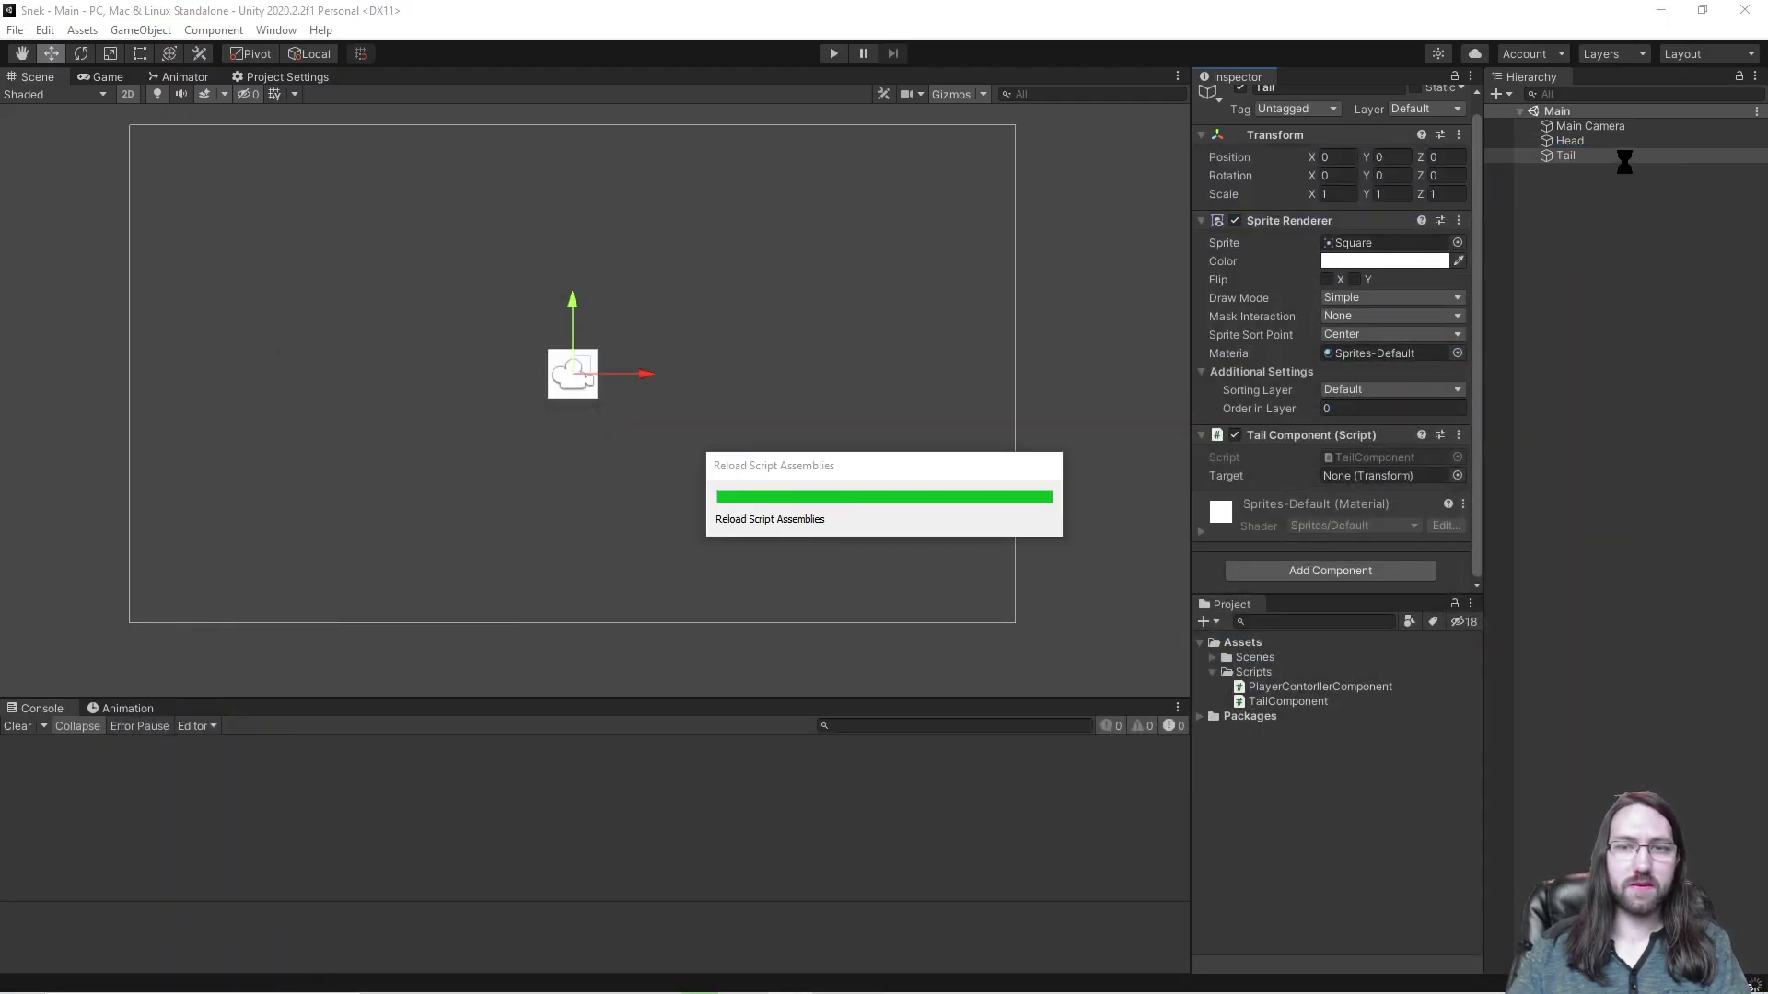
# Step: Create a new folder named Prefabs in Assets
pyautogui.click(1571, 158)
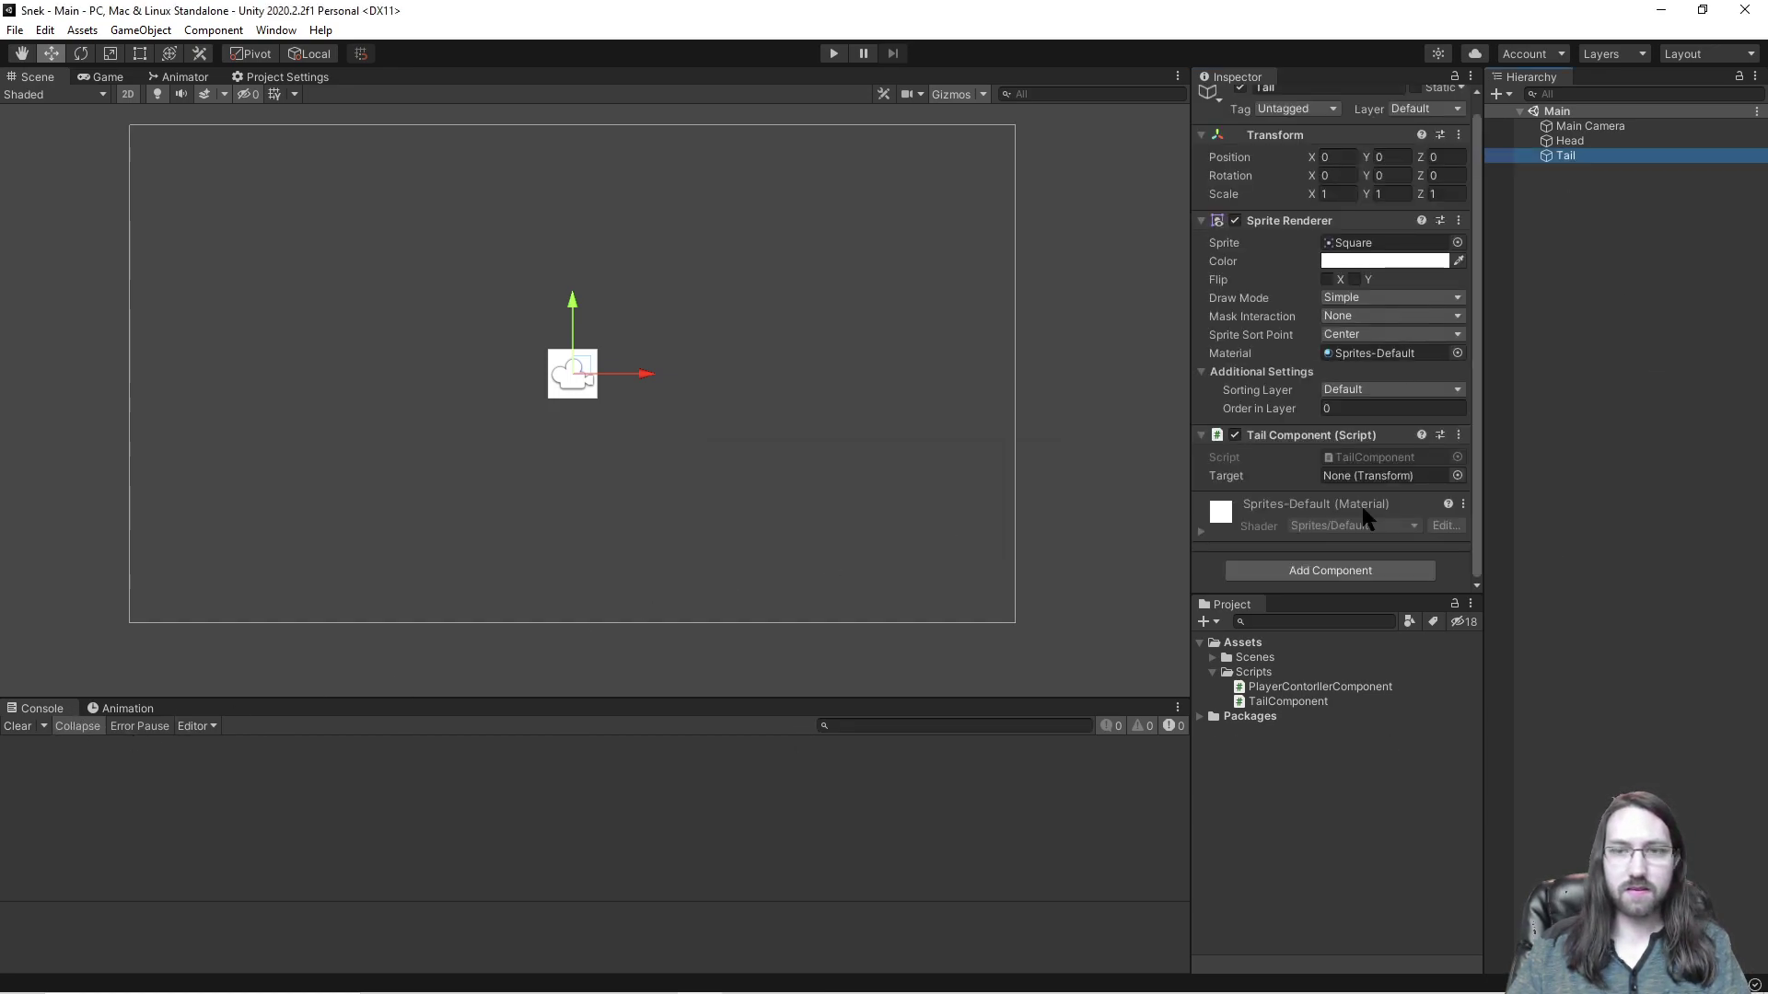
pyautogui.click(1213, 672)
pyautogui.rightClick(1242, 641)
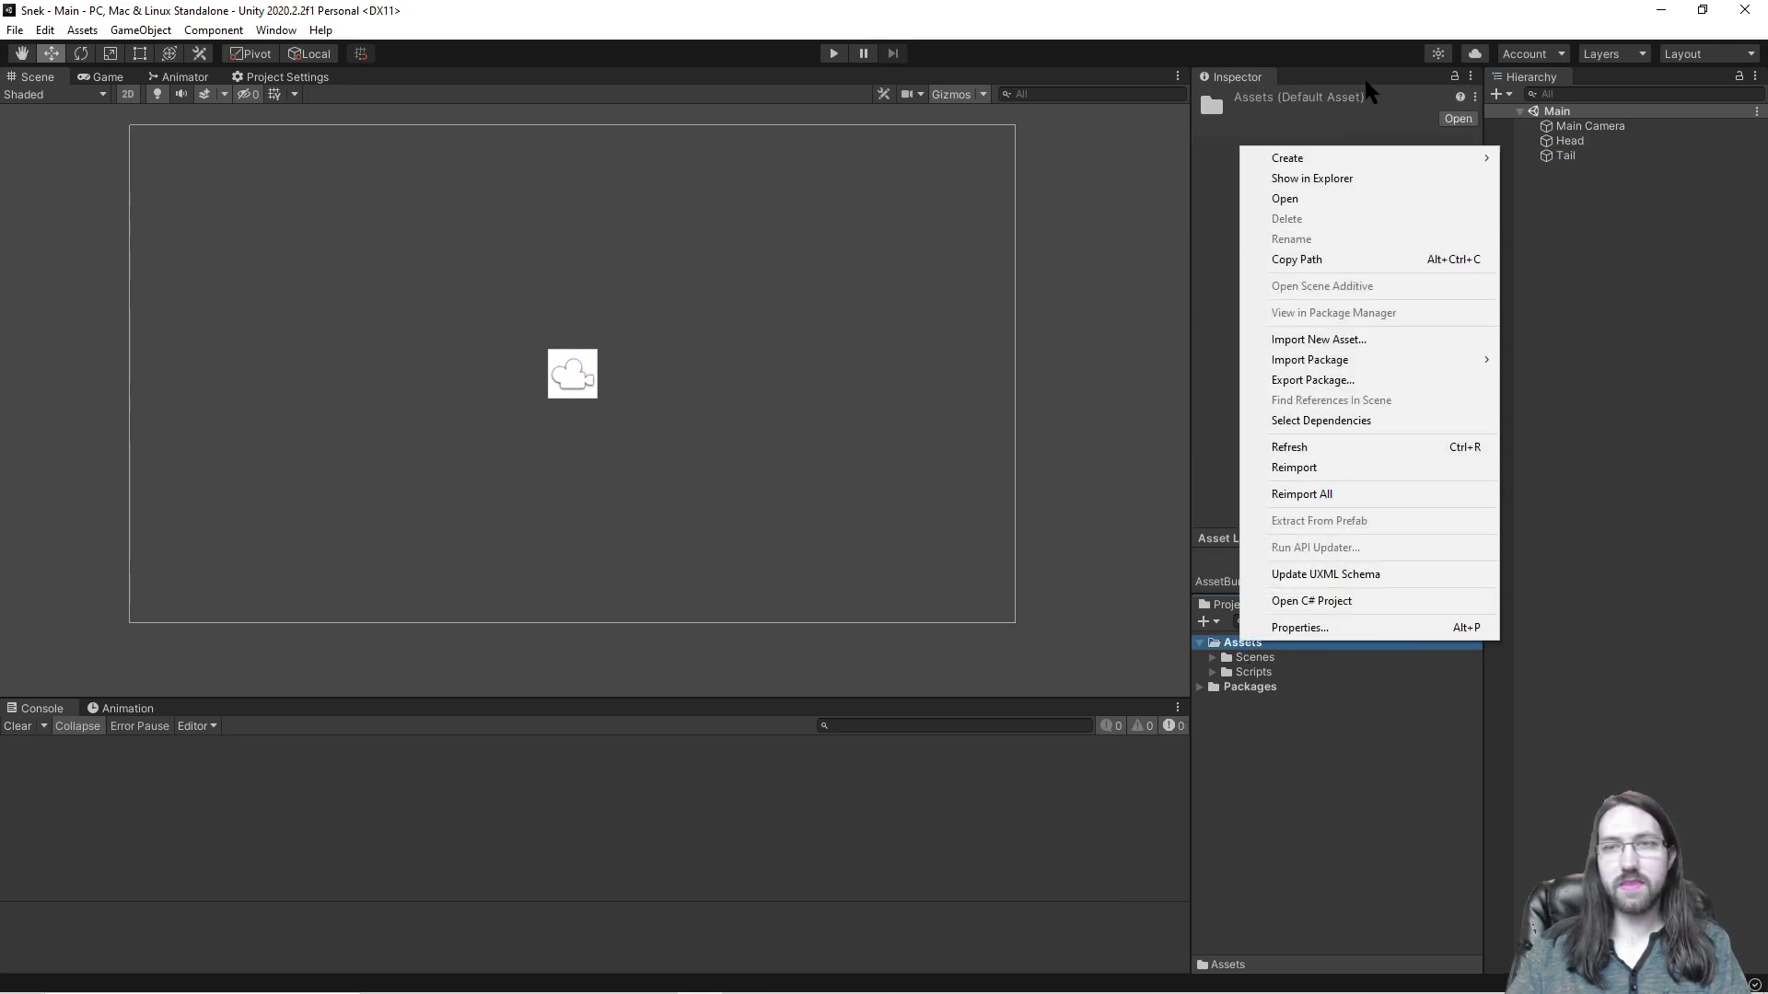
pyautogui.moveTo(1370, 162)
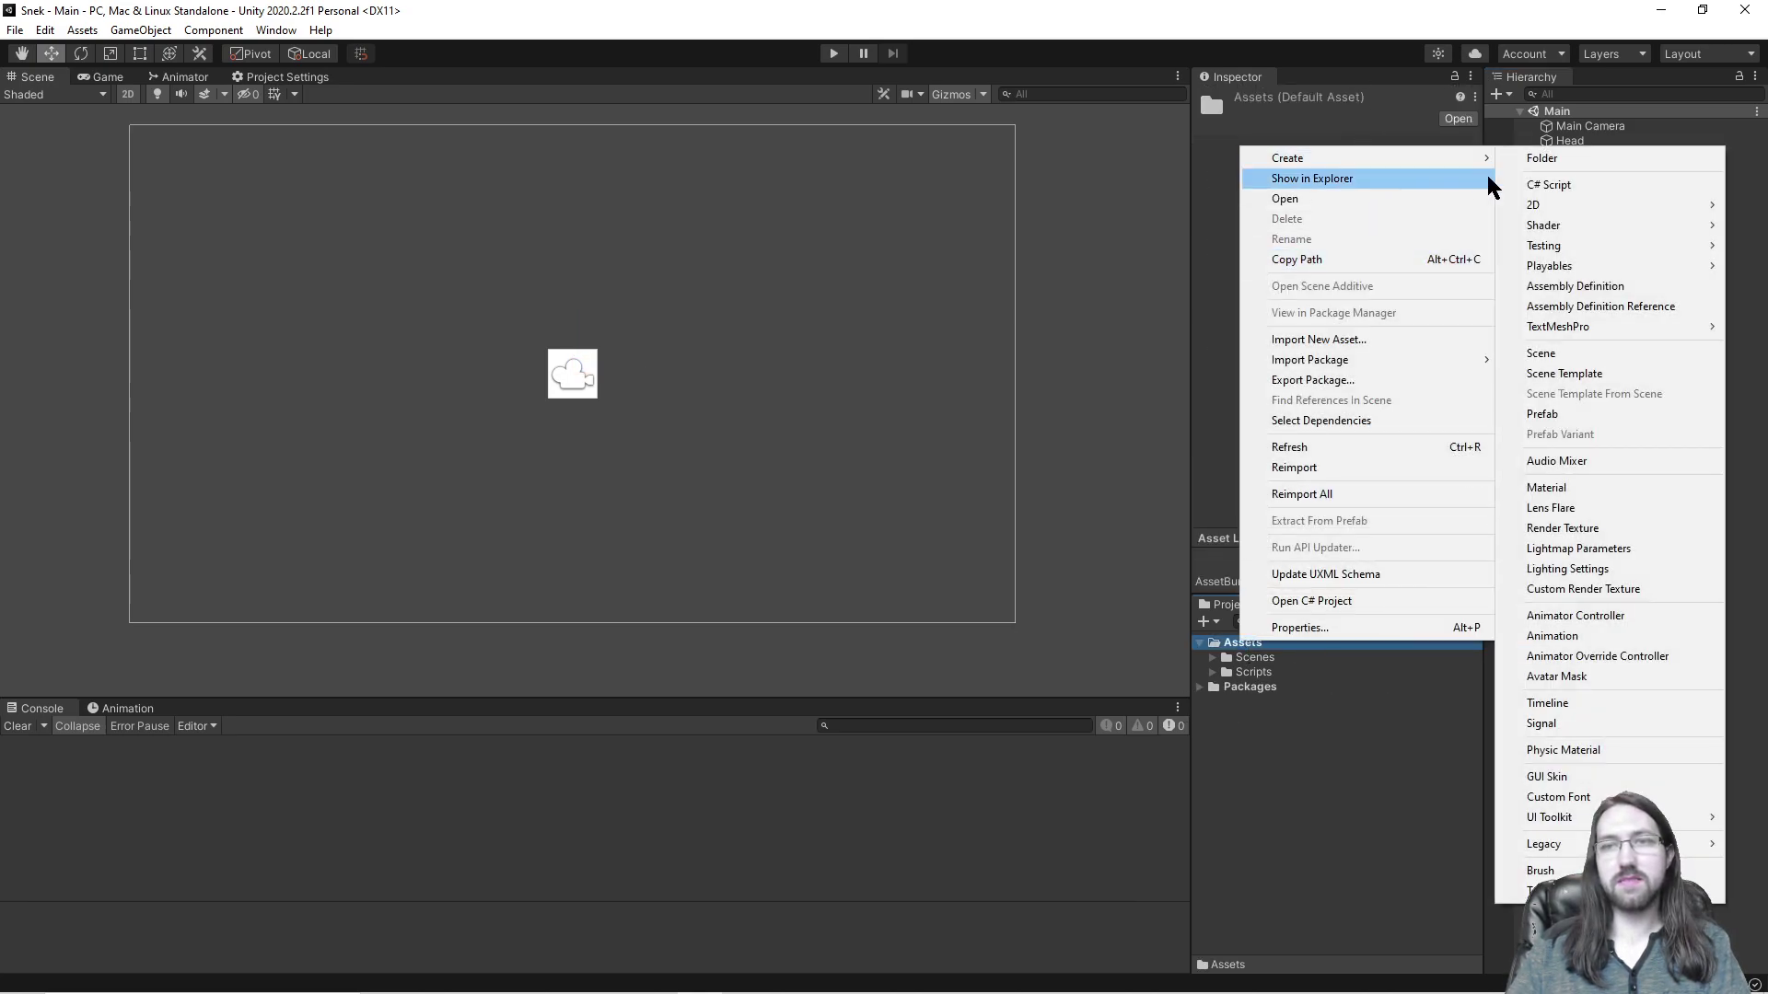
pyautogui.click(1554, 164)
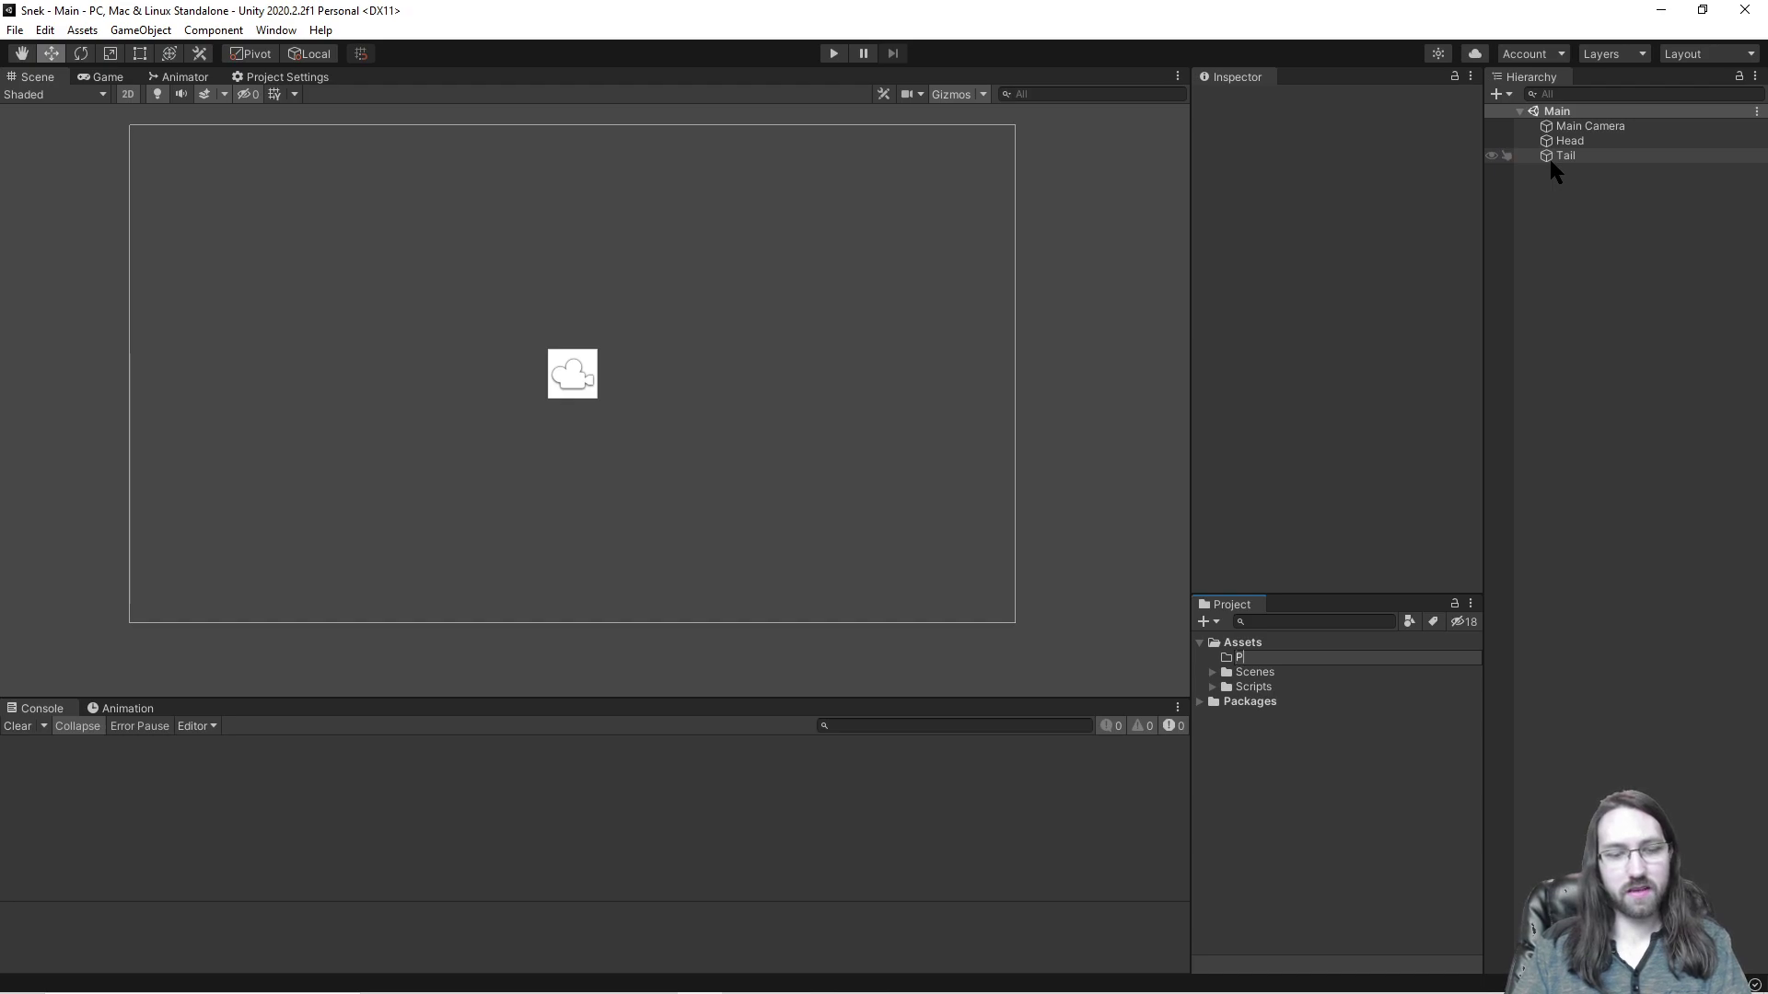
pyautogui.write('Prefabs')
pyautogui.press('Return')
# Step: Save Tail as a prefab in Prefabs and delete the Tail object from the scene
pyautogui.moveTo(1565, 155); pyautogui.dragTo(1274, 669)
pyautogui.rightClick(1275, 680)
pyautogui.click(1224, 677)
pyautogui.click(1570, 158)
pyautogui.rightClick(1572, 158)
pyautogui.click(1648, 307)
pyautogui.click(1597, 142)
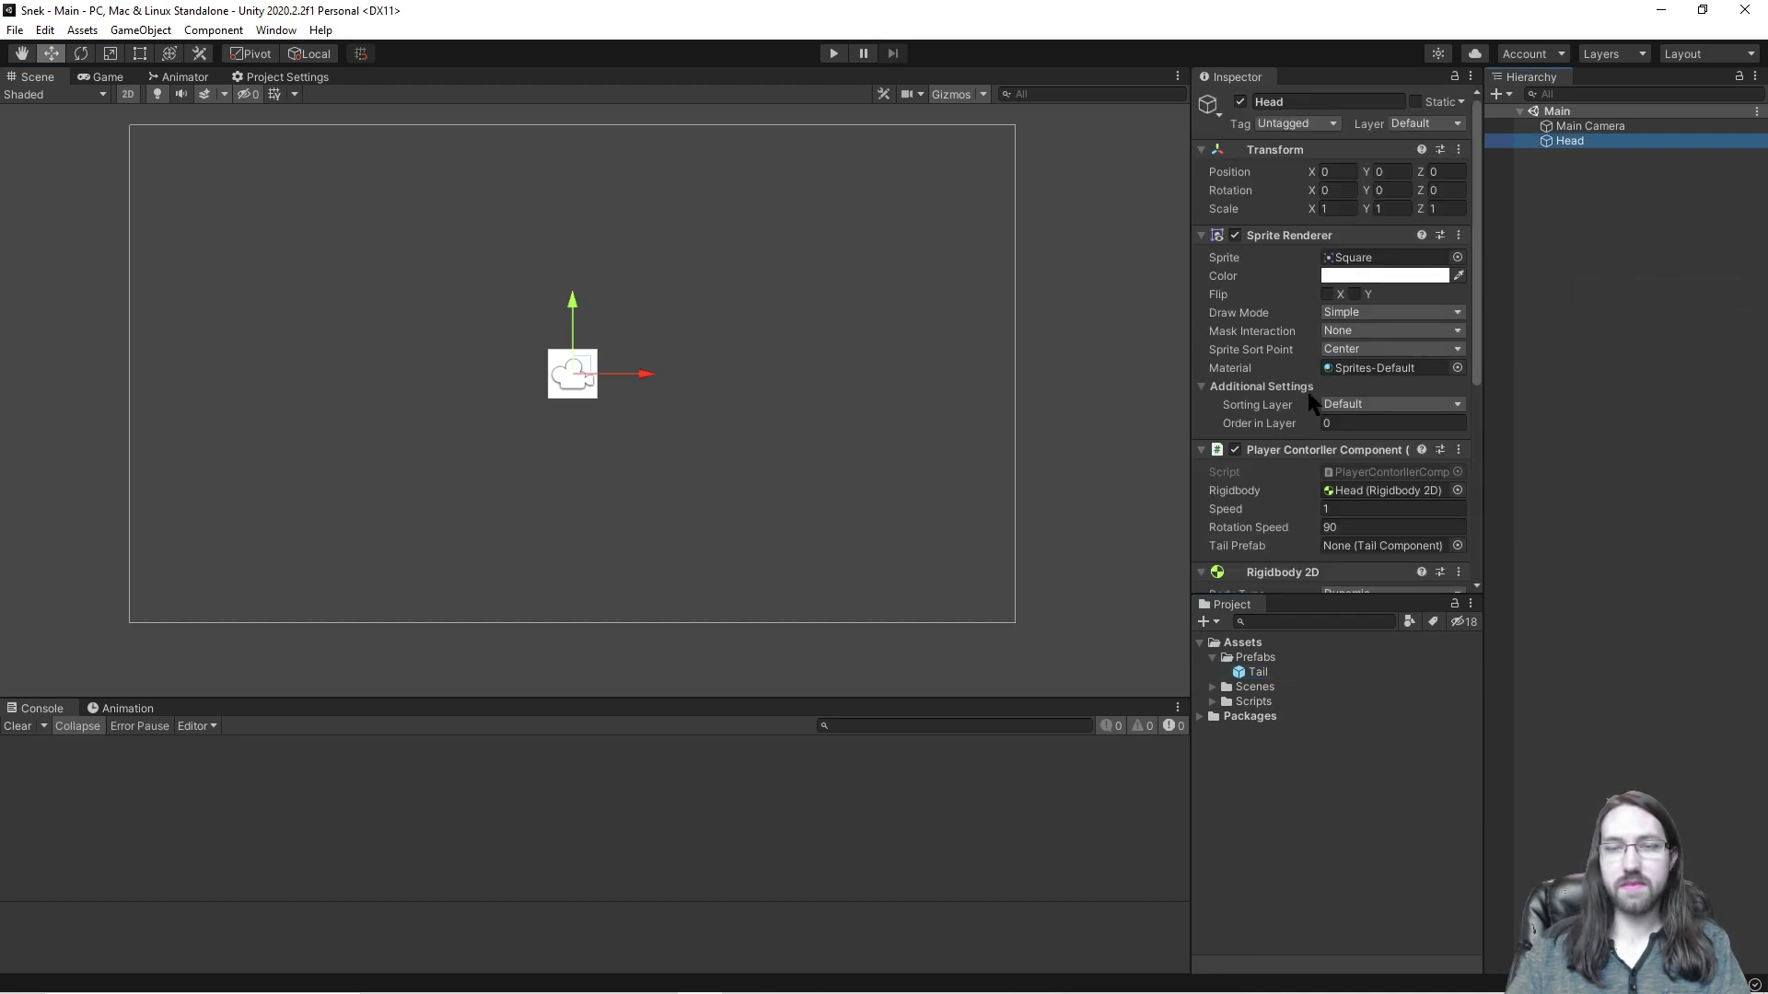
pyautogui.rightClick(1567, 145)
# Step: Wrap Head in an empty parent named Snake and reset both positions to 0
pyautogui.click(1666, 364)
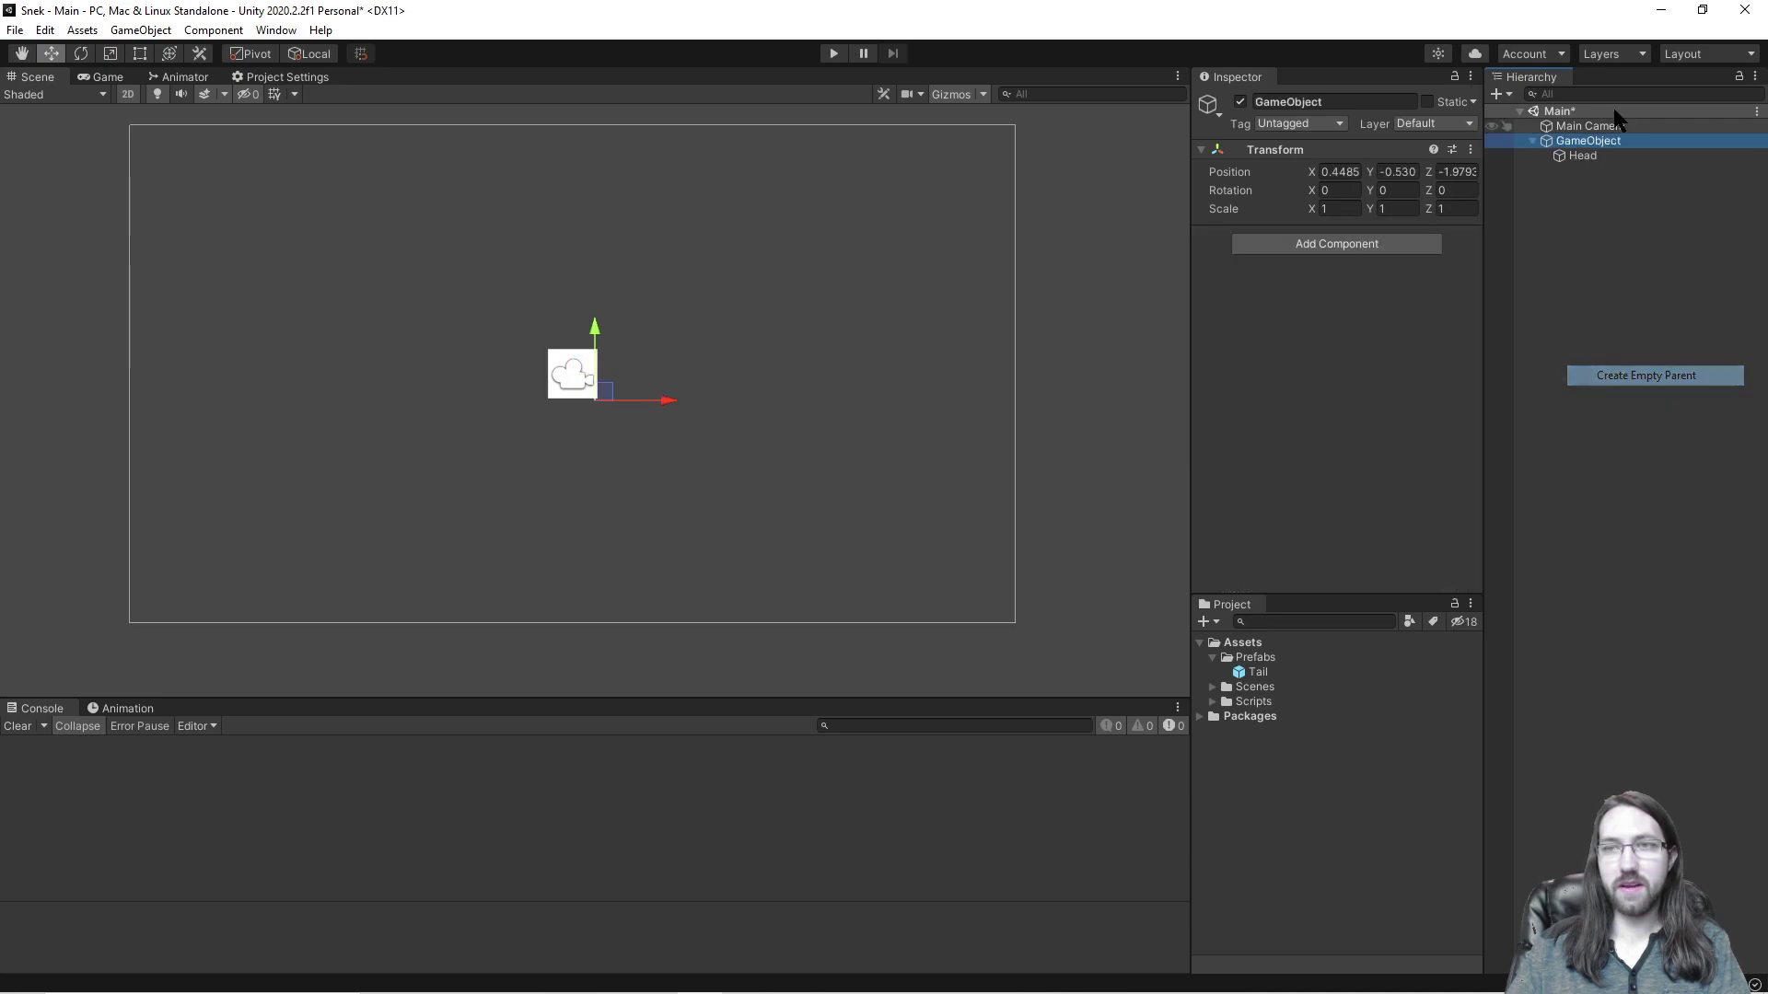
pyautogui.click(1330, 124)
pyautogui.click(1329, 102)
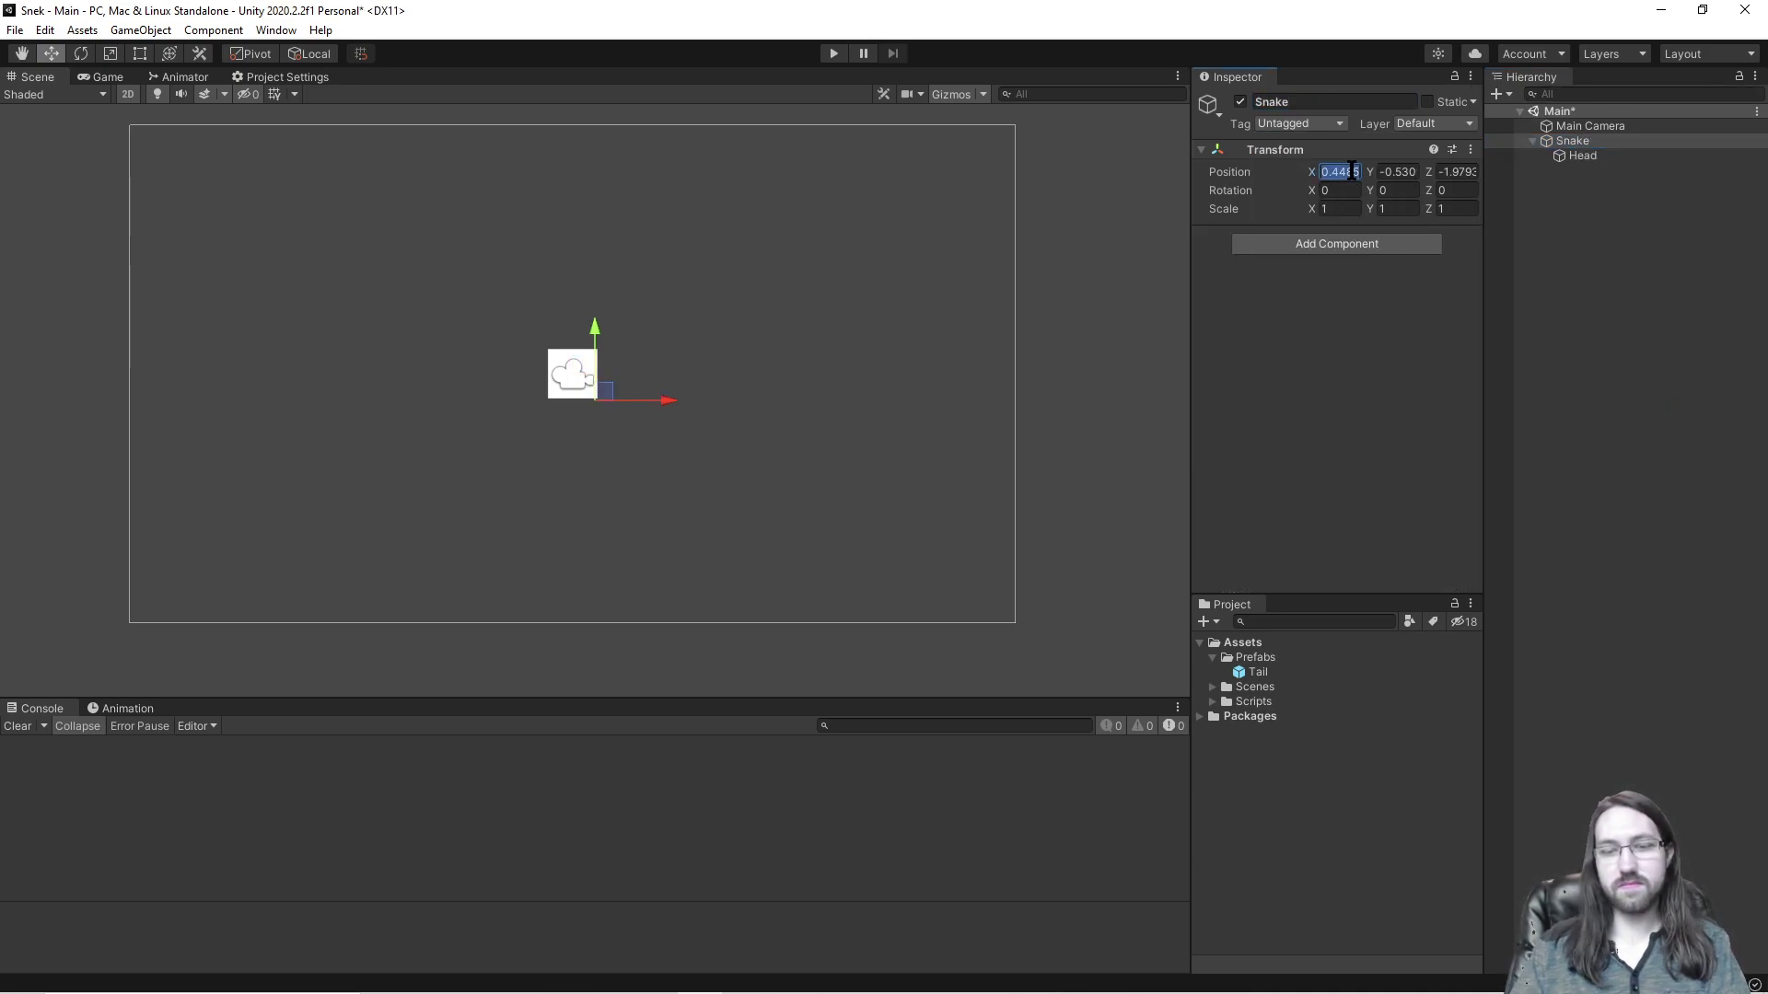
pyautogui.write('0')
pyautogui.press('Tab')
pyautogui.write('0')
pyautogui.click(1581, 155)
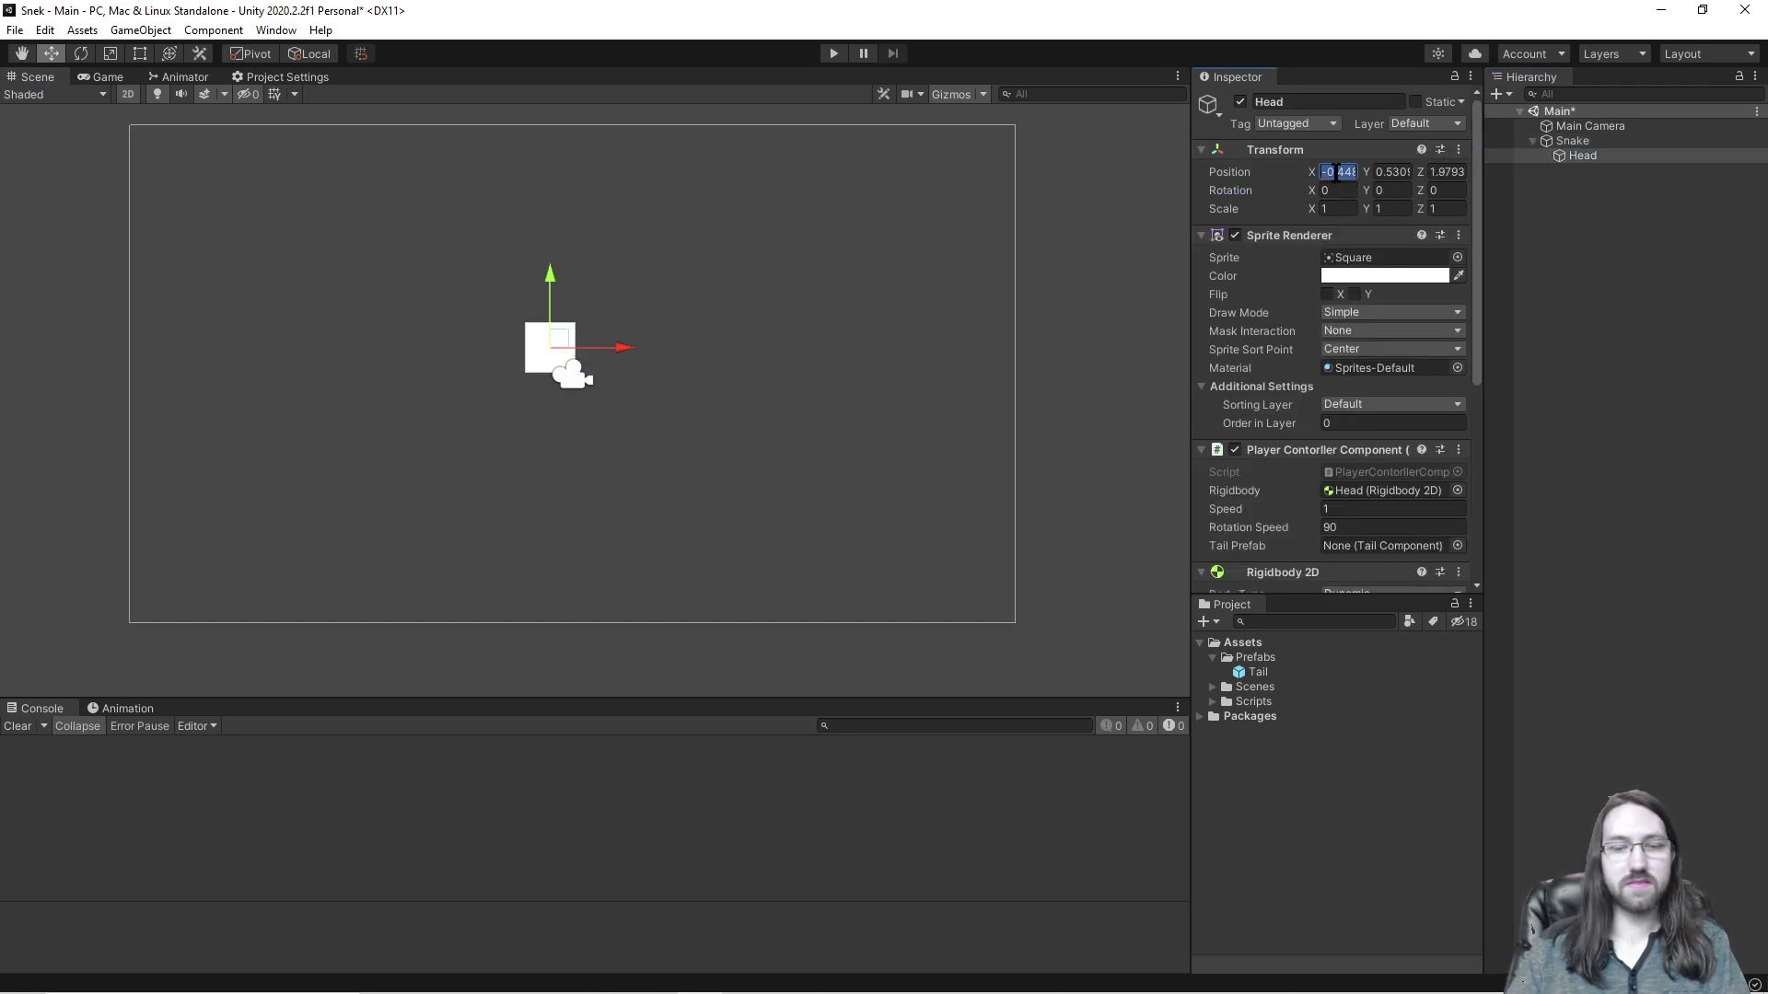
pyautogui.write('0')
pyautogui.press('Tab')
pyautogui.write('0')
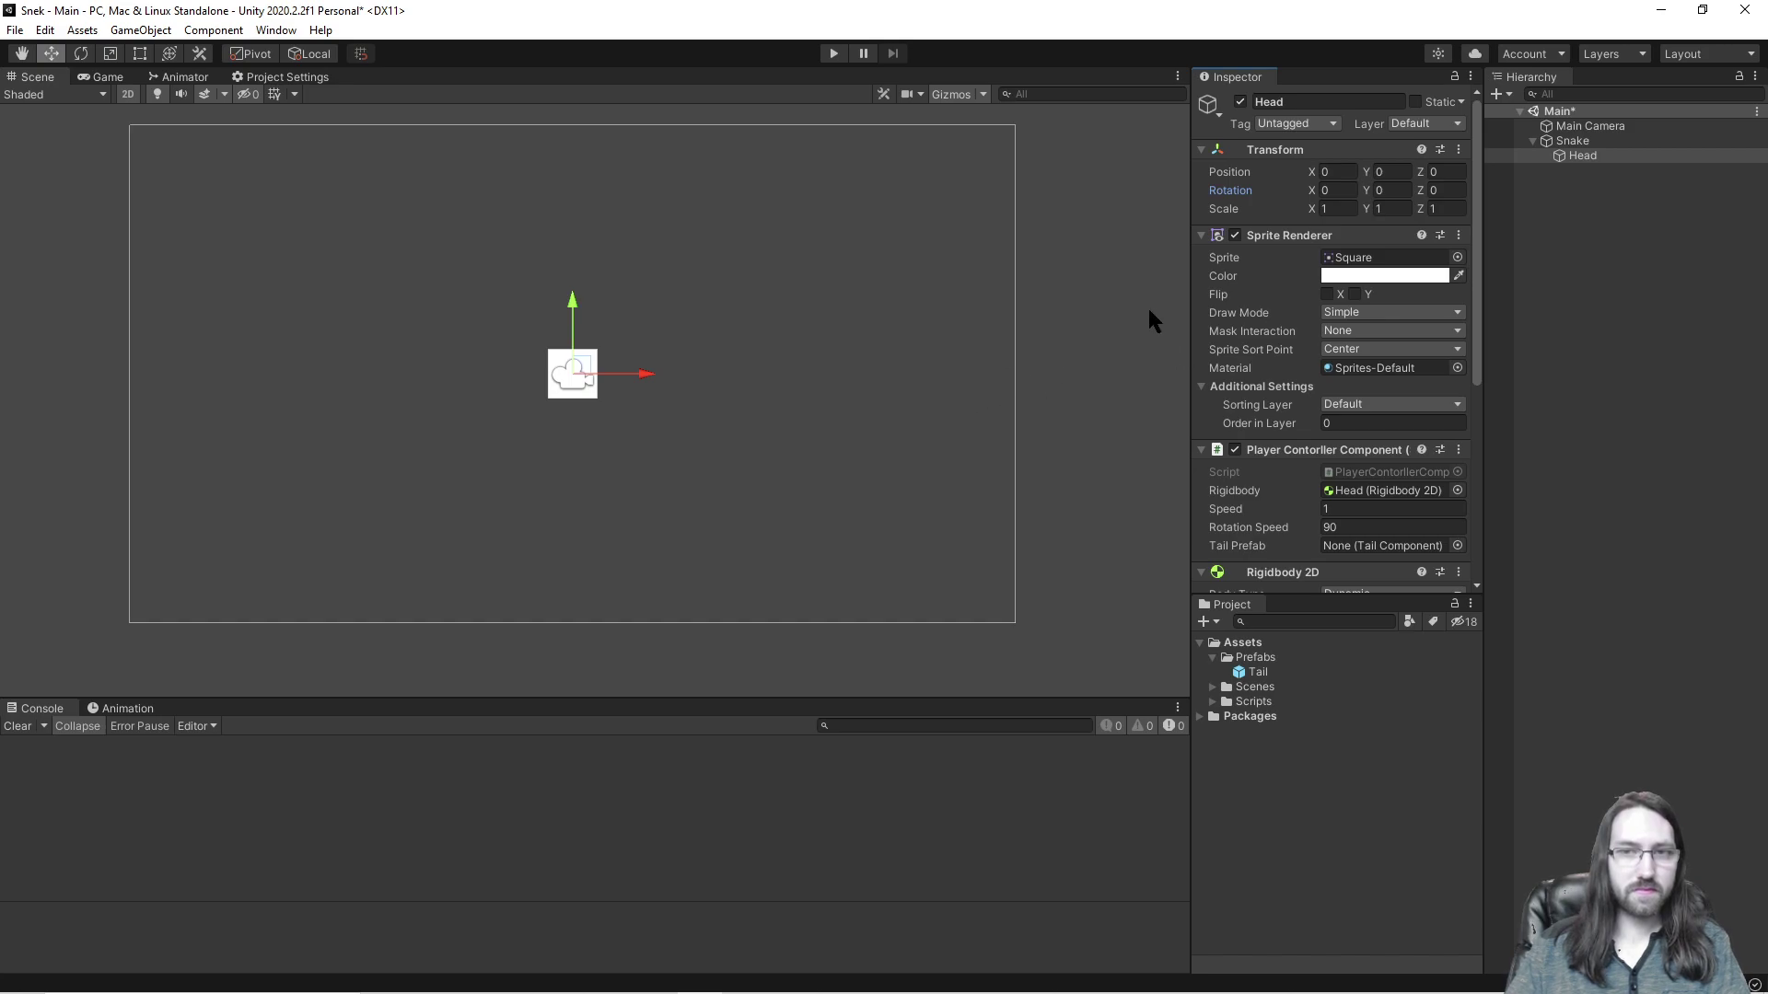
pyautogui.click(1148, 313)
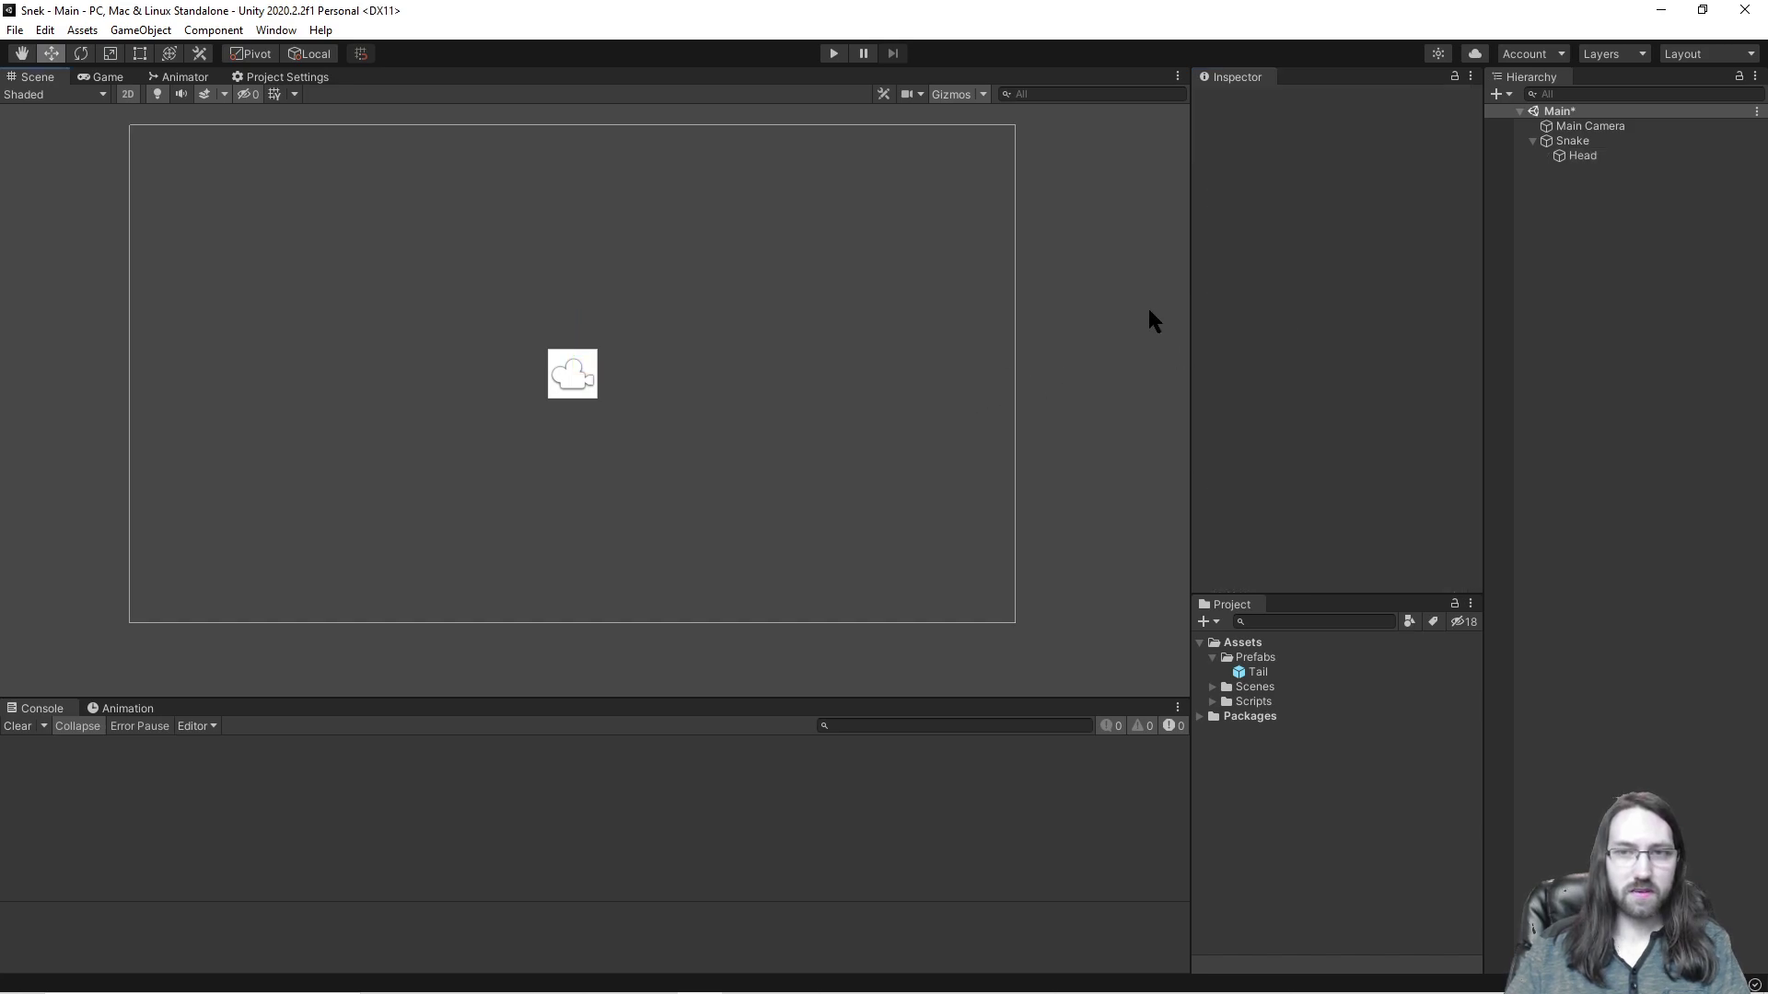
# Step: Assign the Tail prefab to Head's Tail Prefab field and run a quick Play test
pyautogui.click(1583, 156)
pyautogui.scroll(-3, 1384, 497)
pyautogui.scroll(-3, 1418, 386)
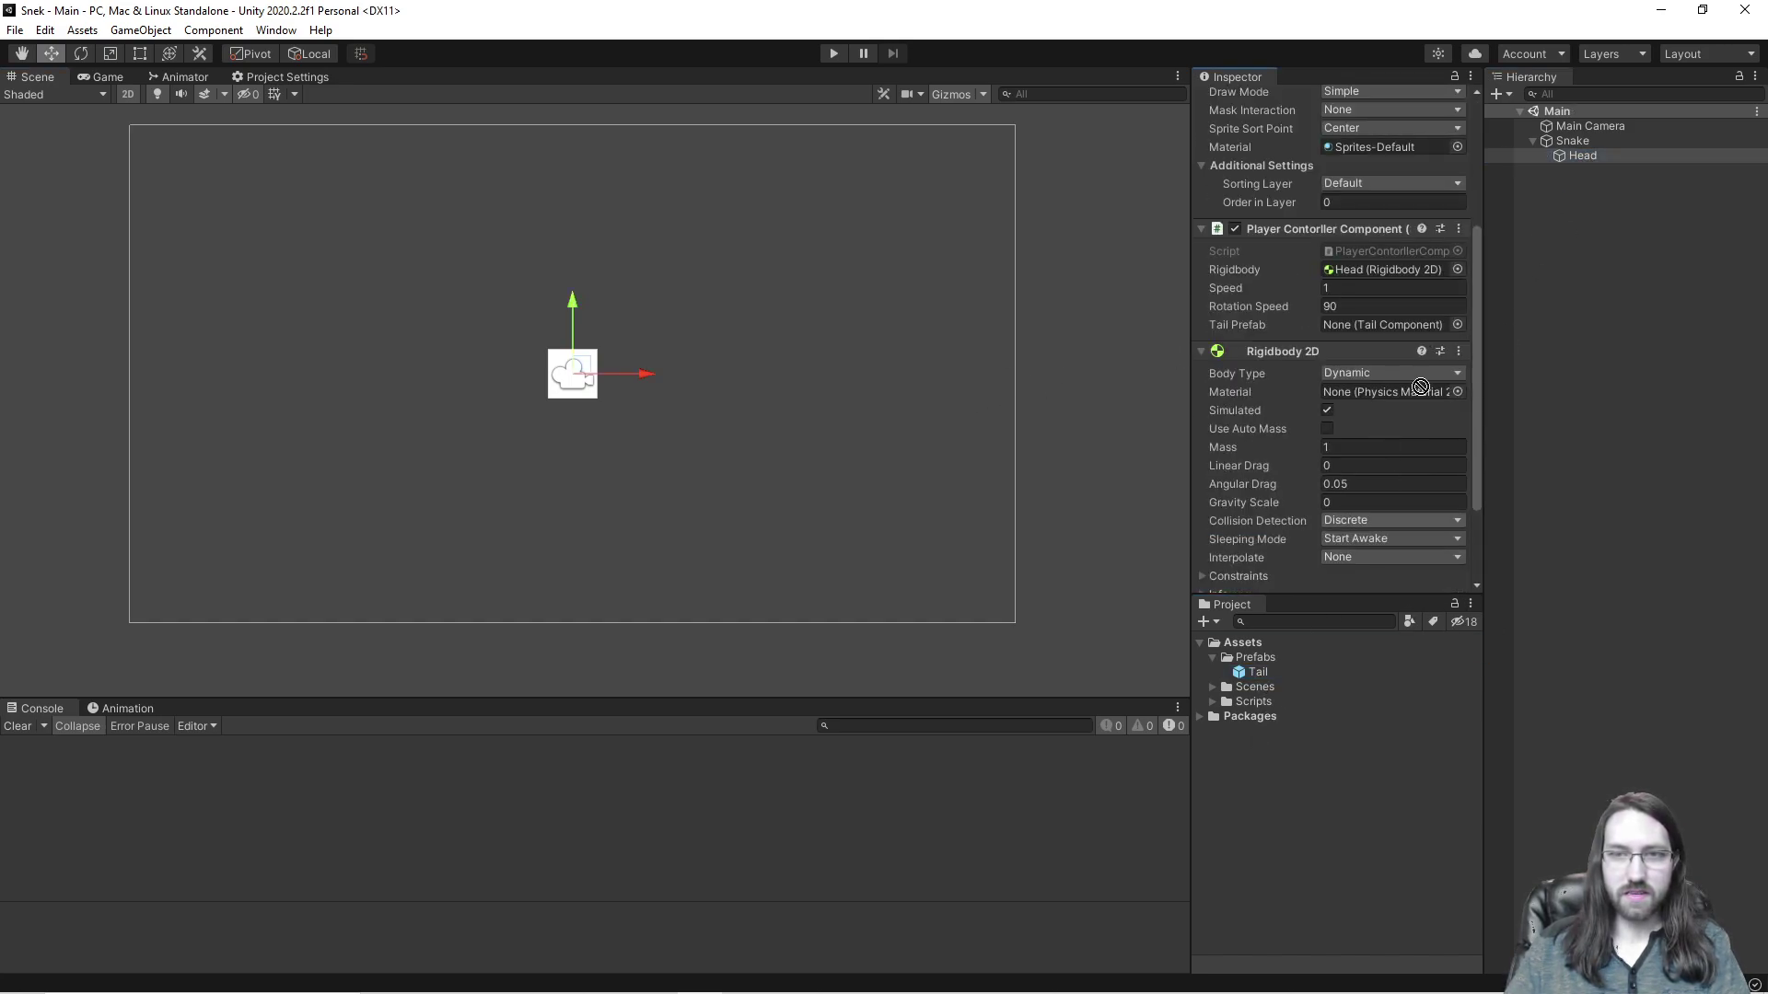
pyautogui.moveTo(1387, 327); pyautogui.dragTo(1386, 328)
pyautogui.click(1053, 304)
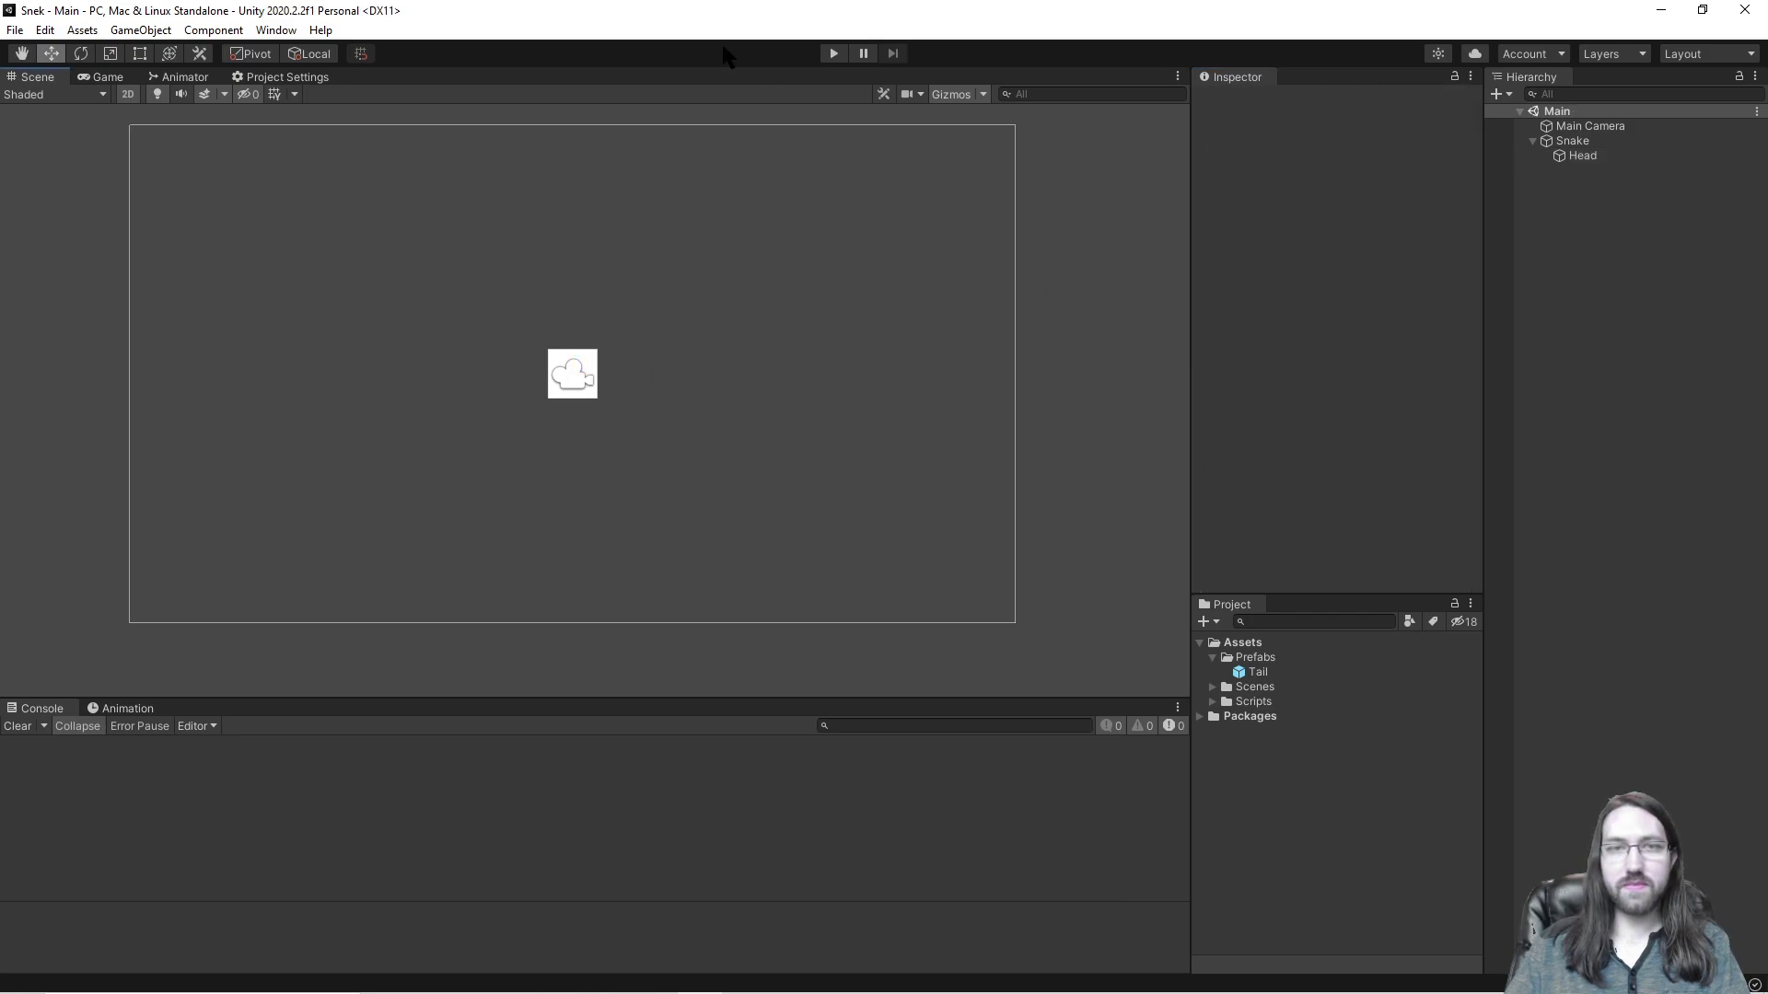
pyautogui.click(833, 55)
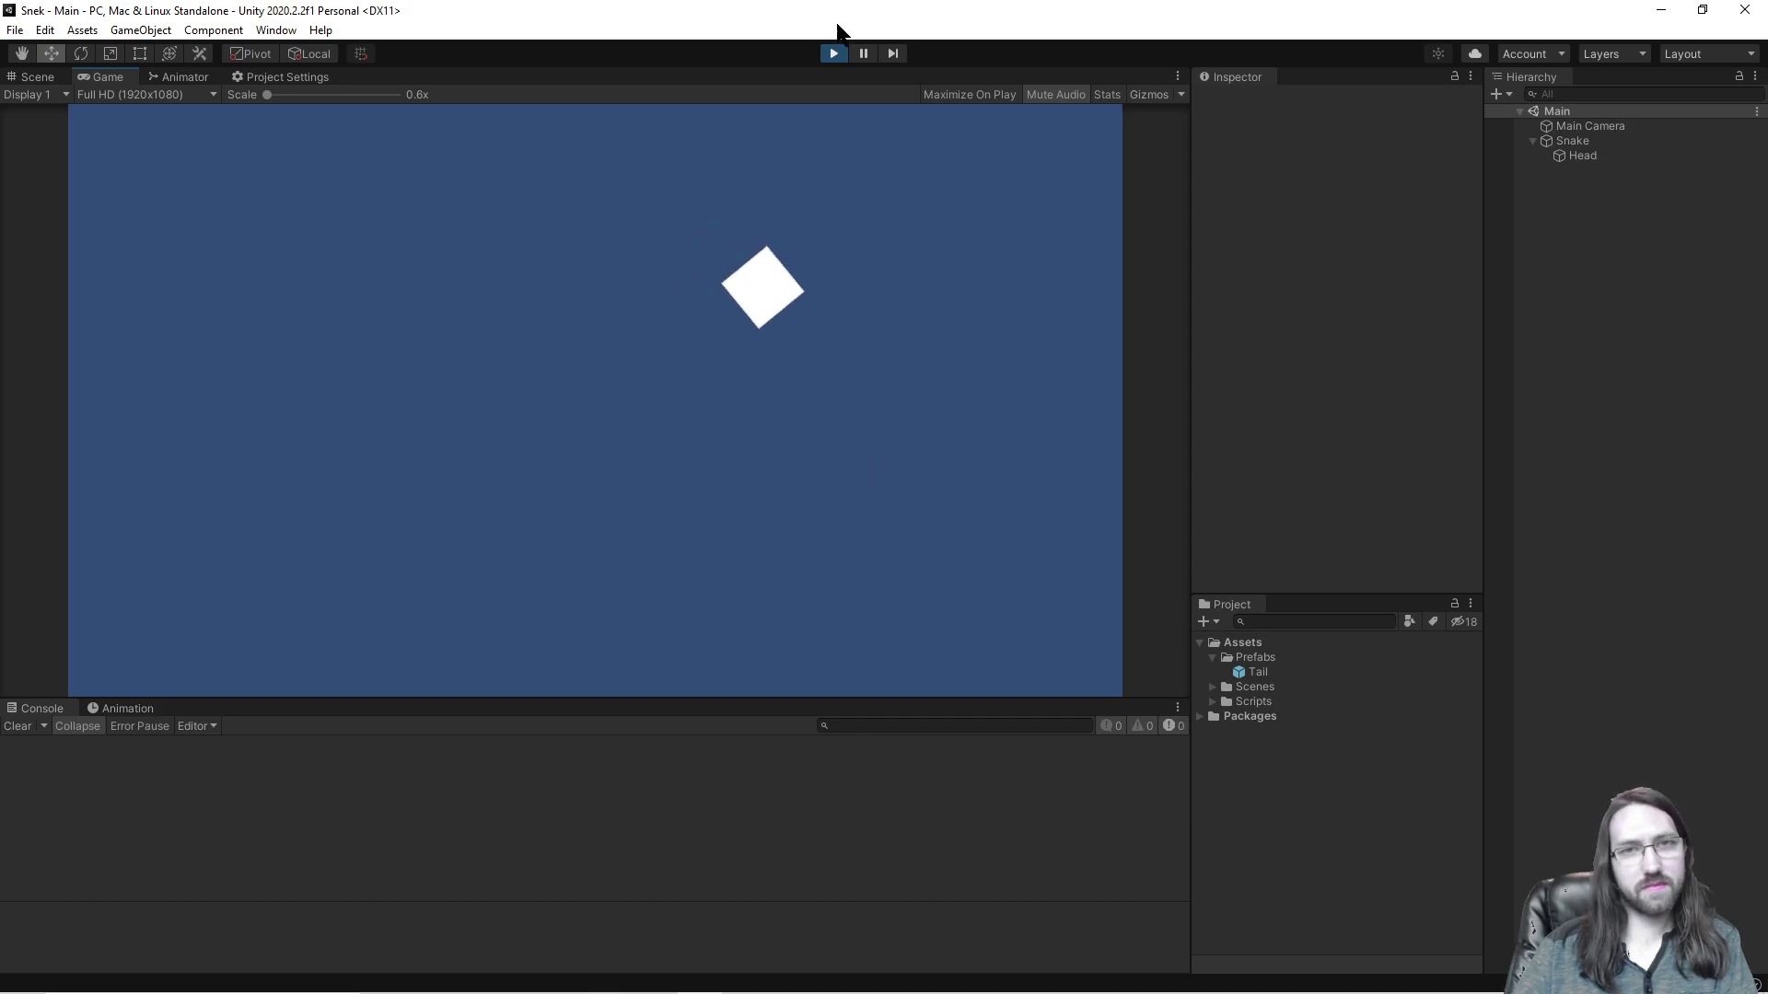
pyautogui.click(834, 54)
# Step: Add a SpawnTailSegemnt(); call inside the GetKeyDown(KeyCode.Q) block in Update
pyautogui.hotkey('alt', 'Tab')
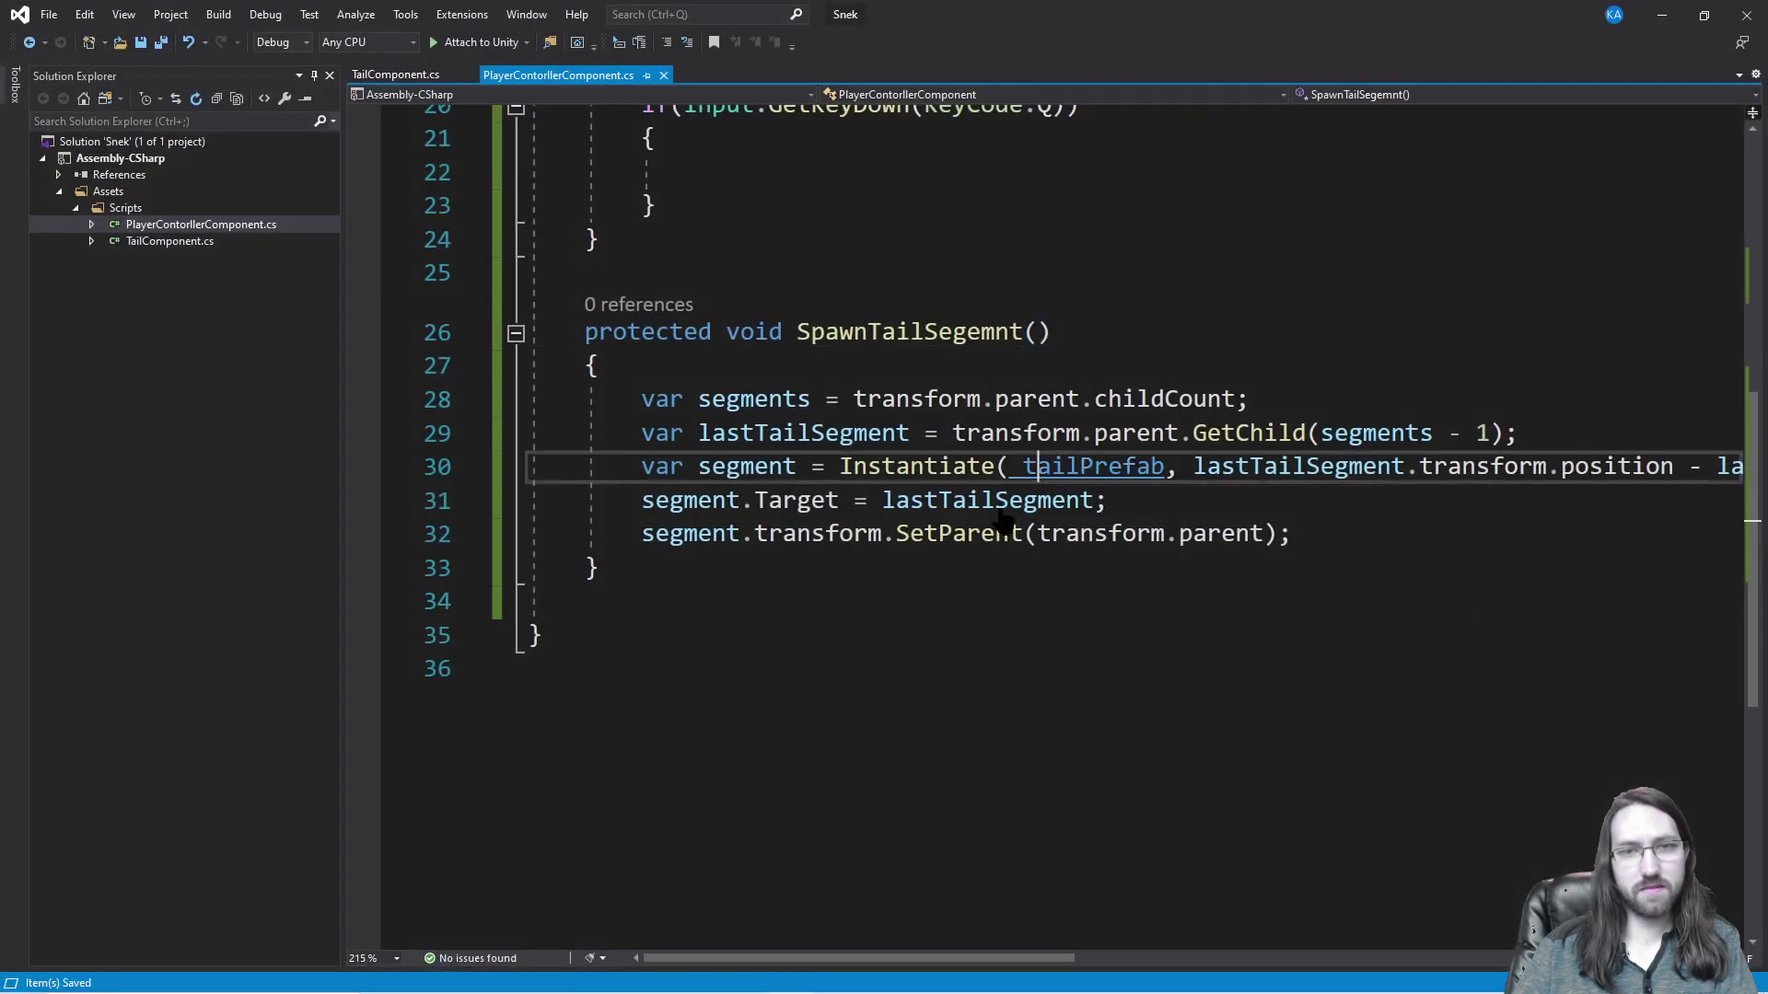
pyautogui.doubleClick(910, 332)
pyautogui.hotkey('ctrl', 'c')
pyautogui.click(1080, 175)
pyautogui.hotkey('ctrl', 'v')
pyautogui.write('();')
pyautogui.click(1037, 331)
pyautogui.scroll(3, 1172, 375)
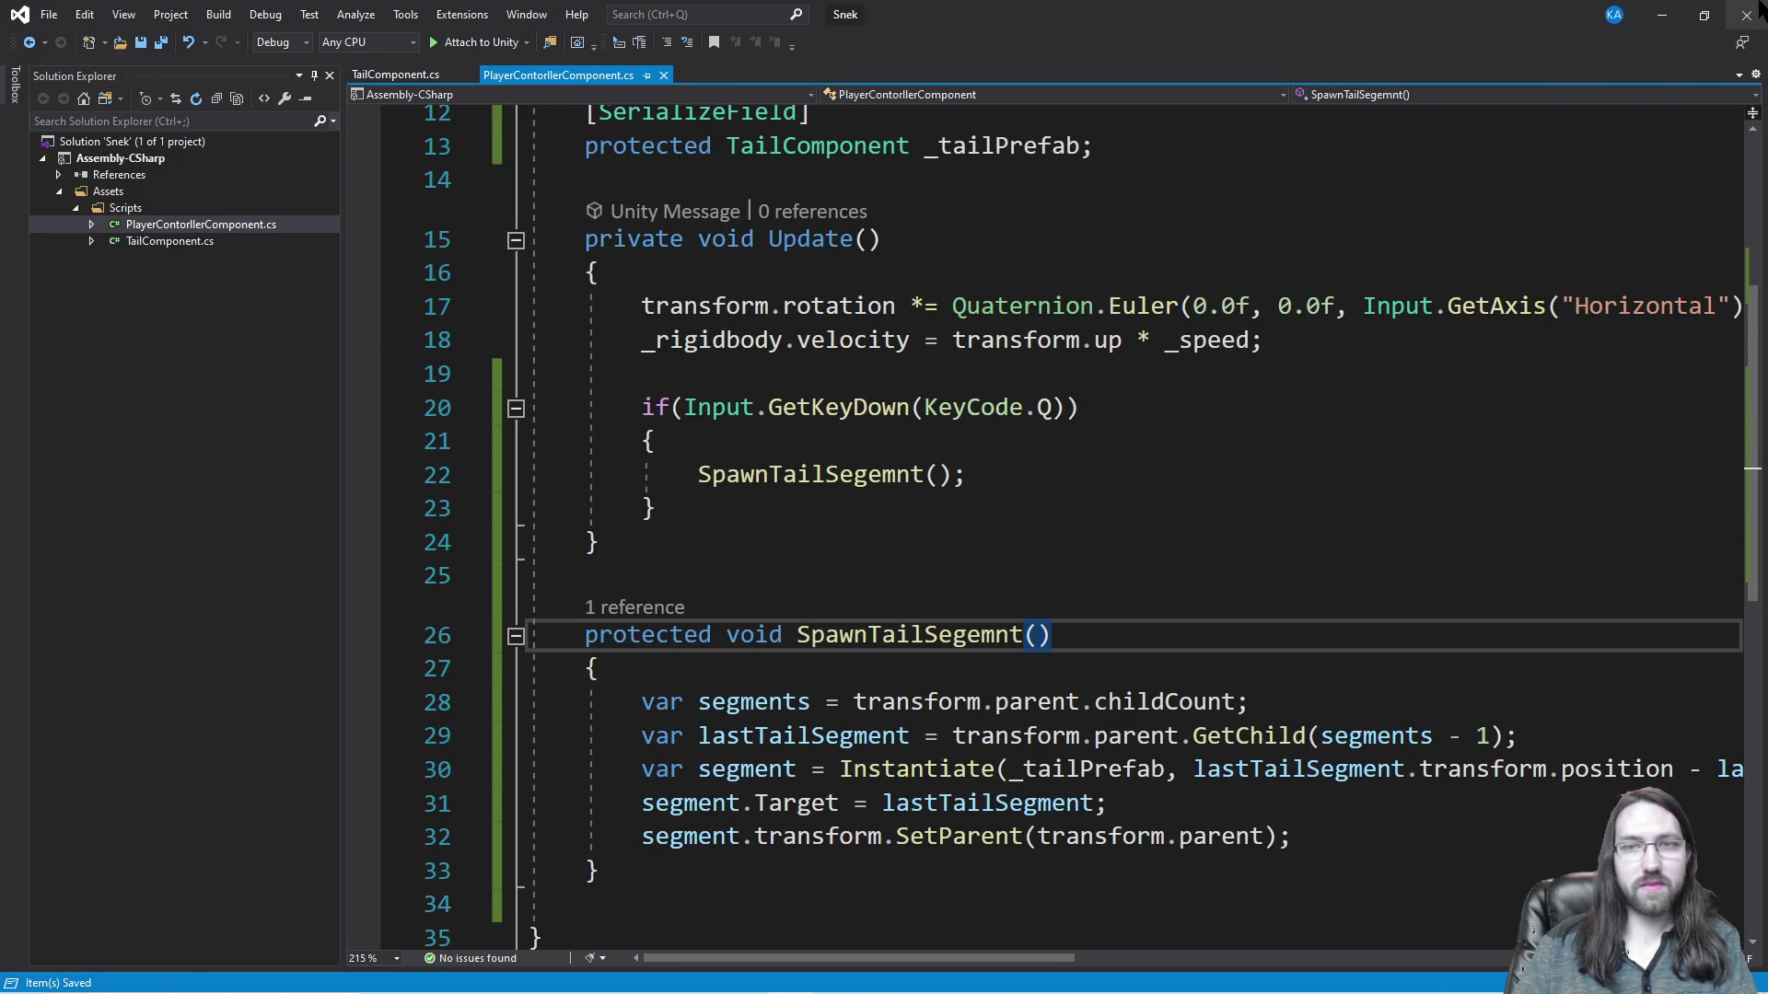
pyautogui.click(1663, 12)
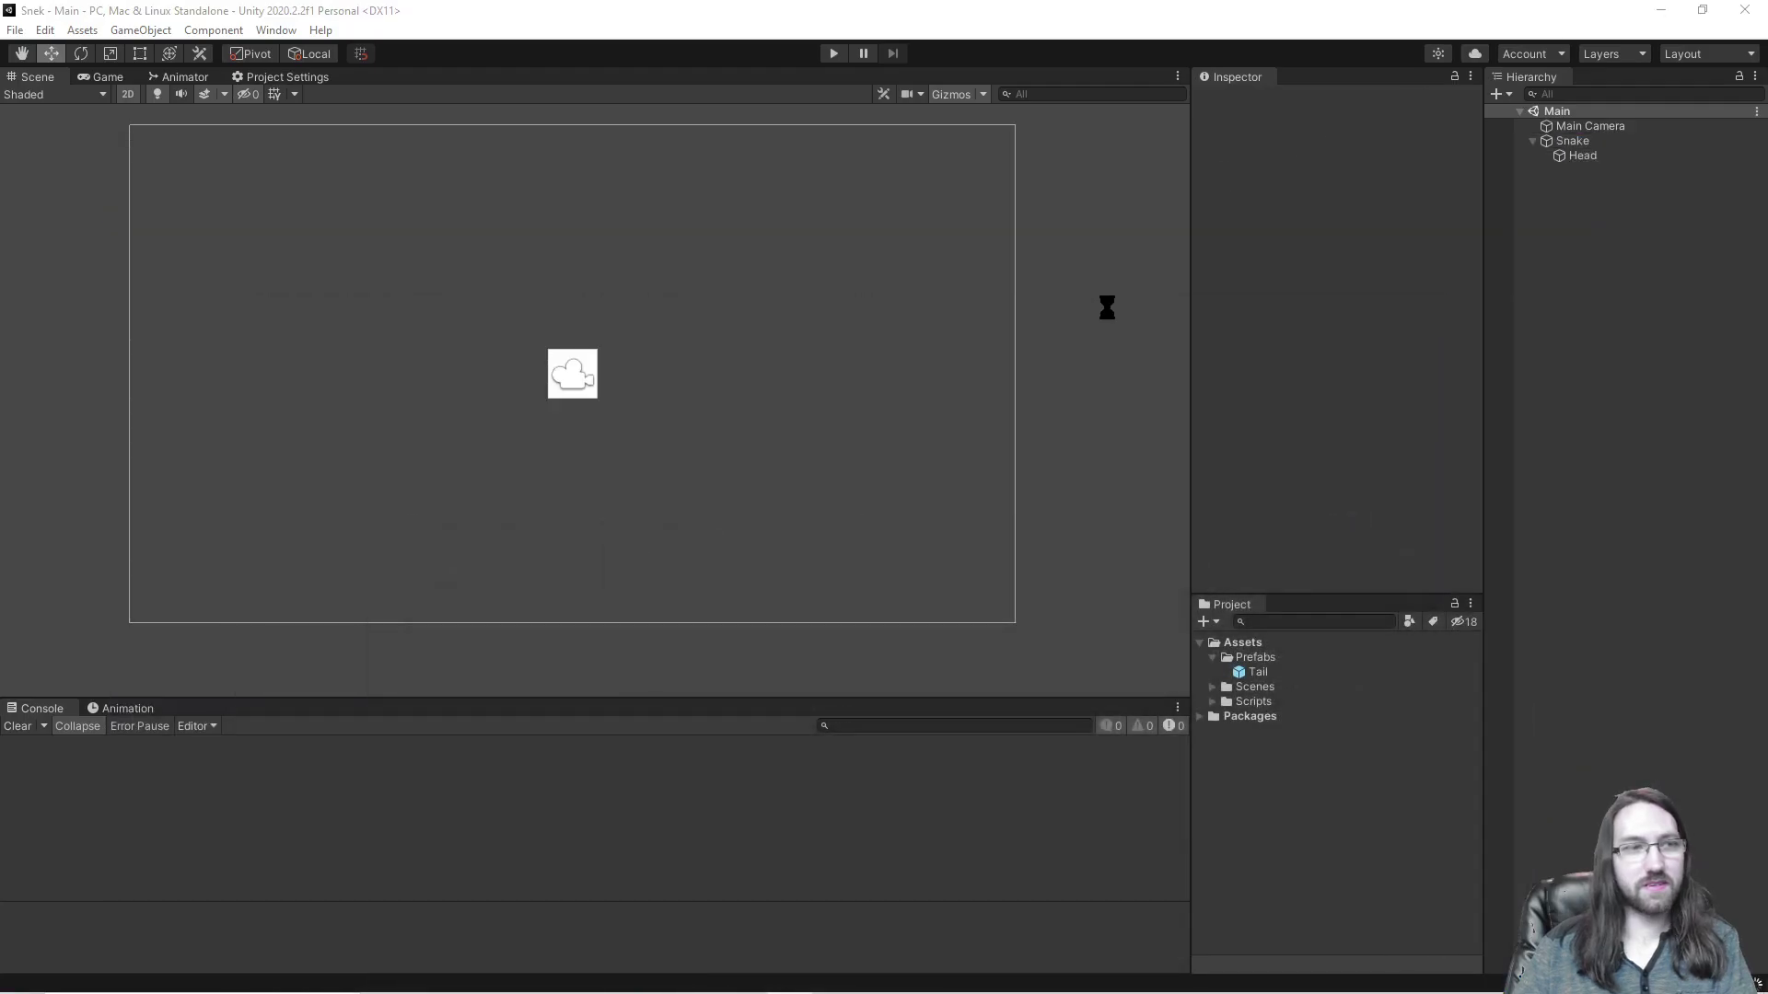
pyautogui.click(834, 53)
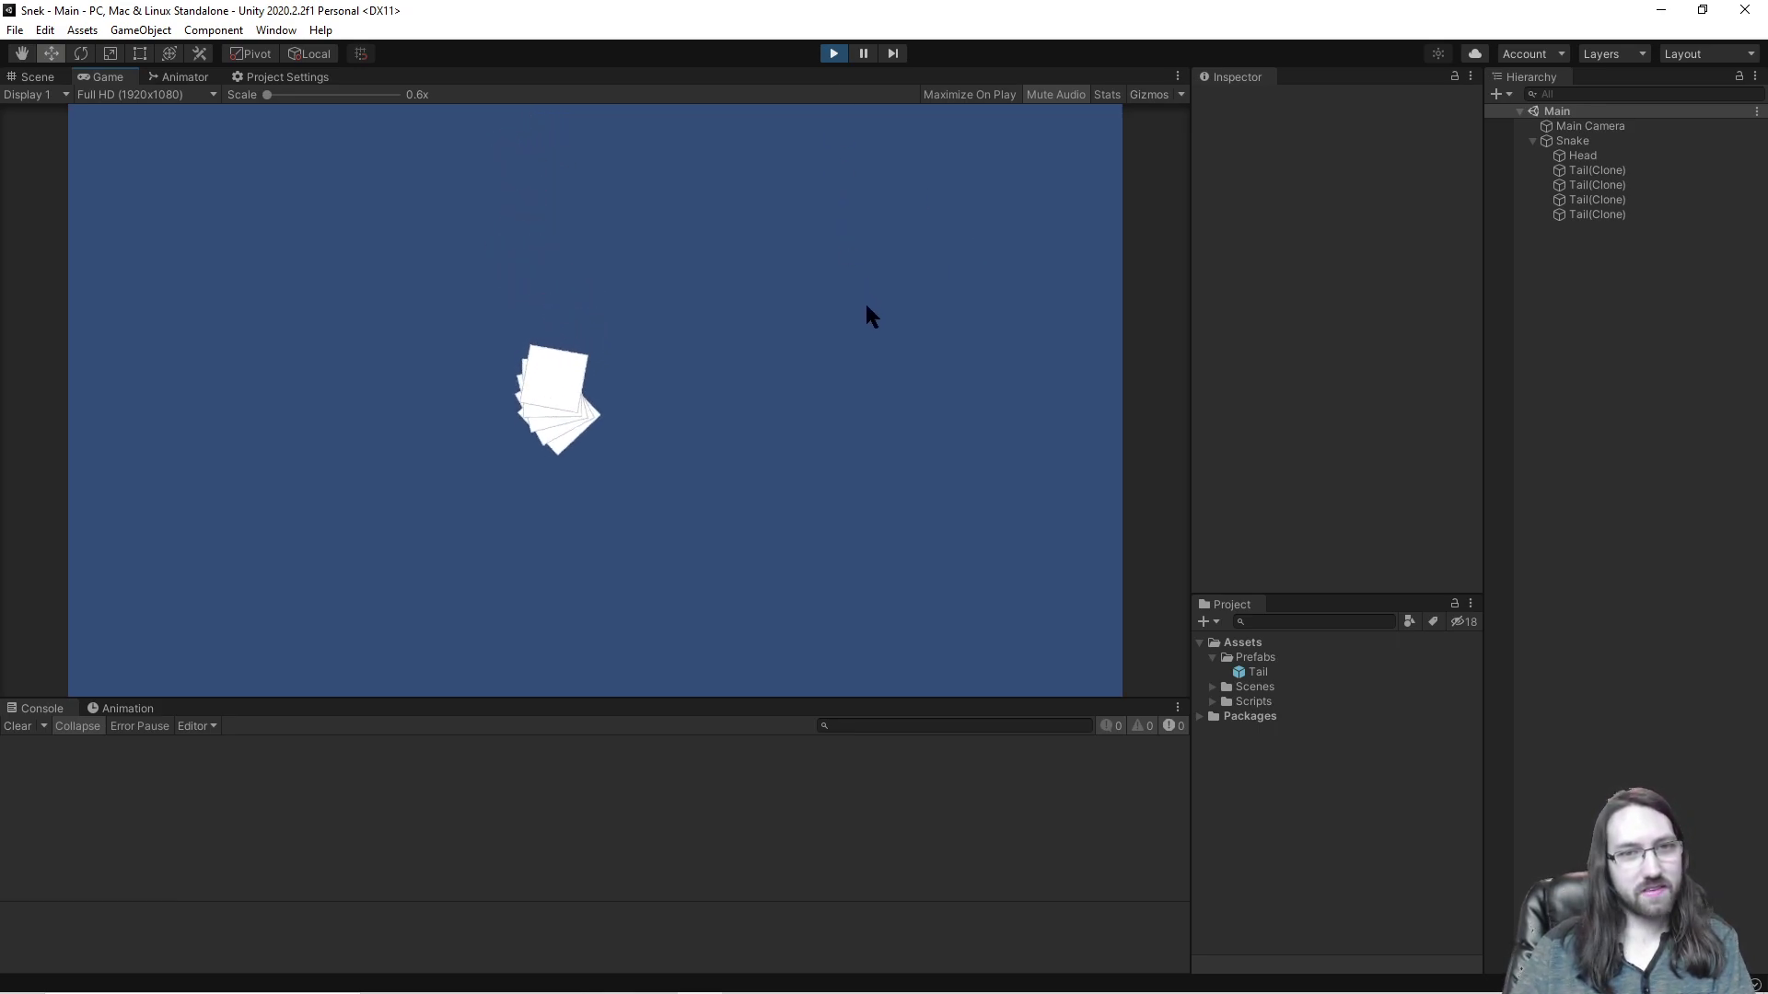
pyautogui.hotkey('ctrl', 'p')
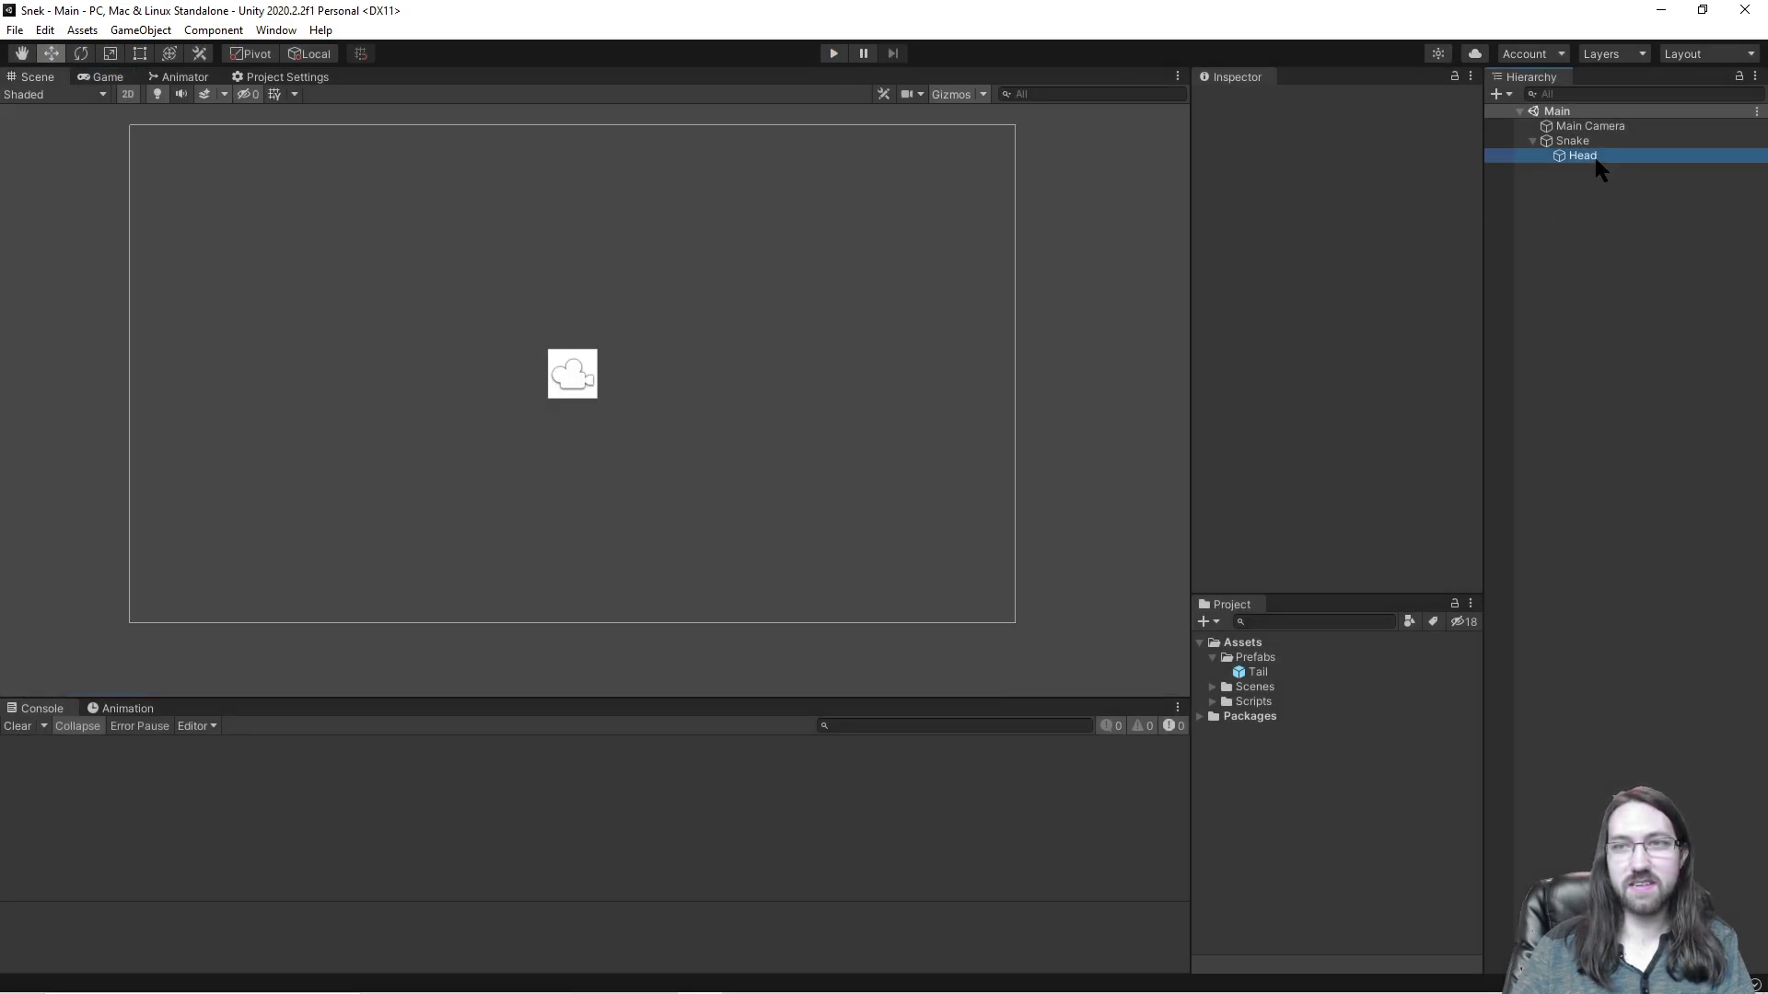
pyautogui.scroll(-3, 1353, 419)
pyautogui.click(1350, 343)
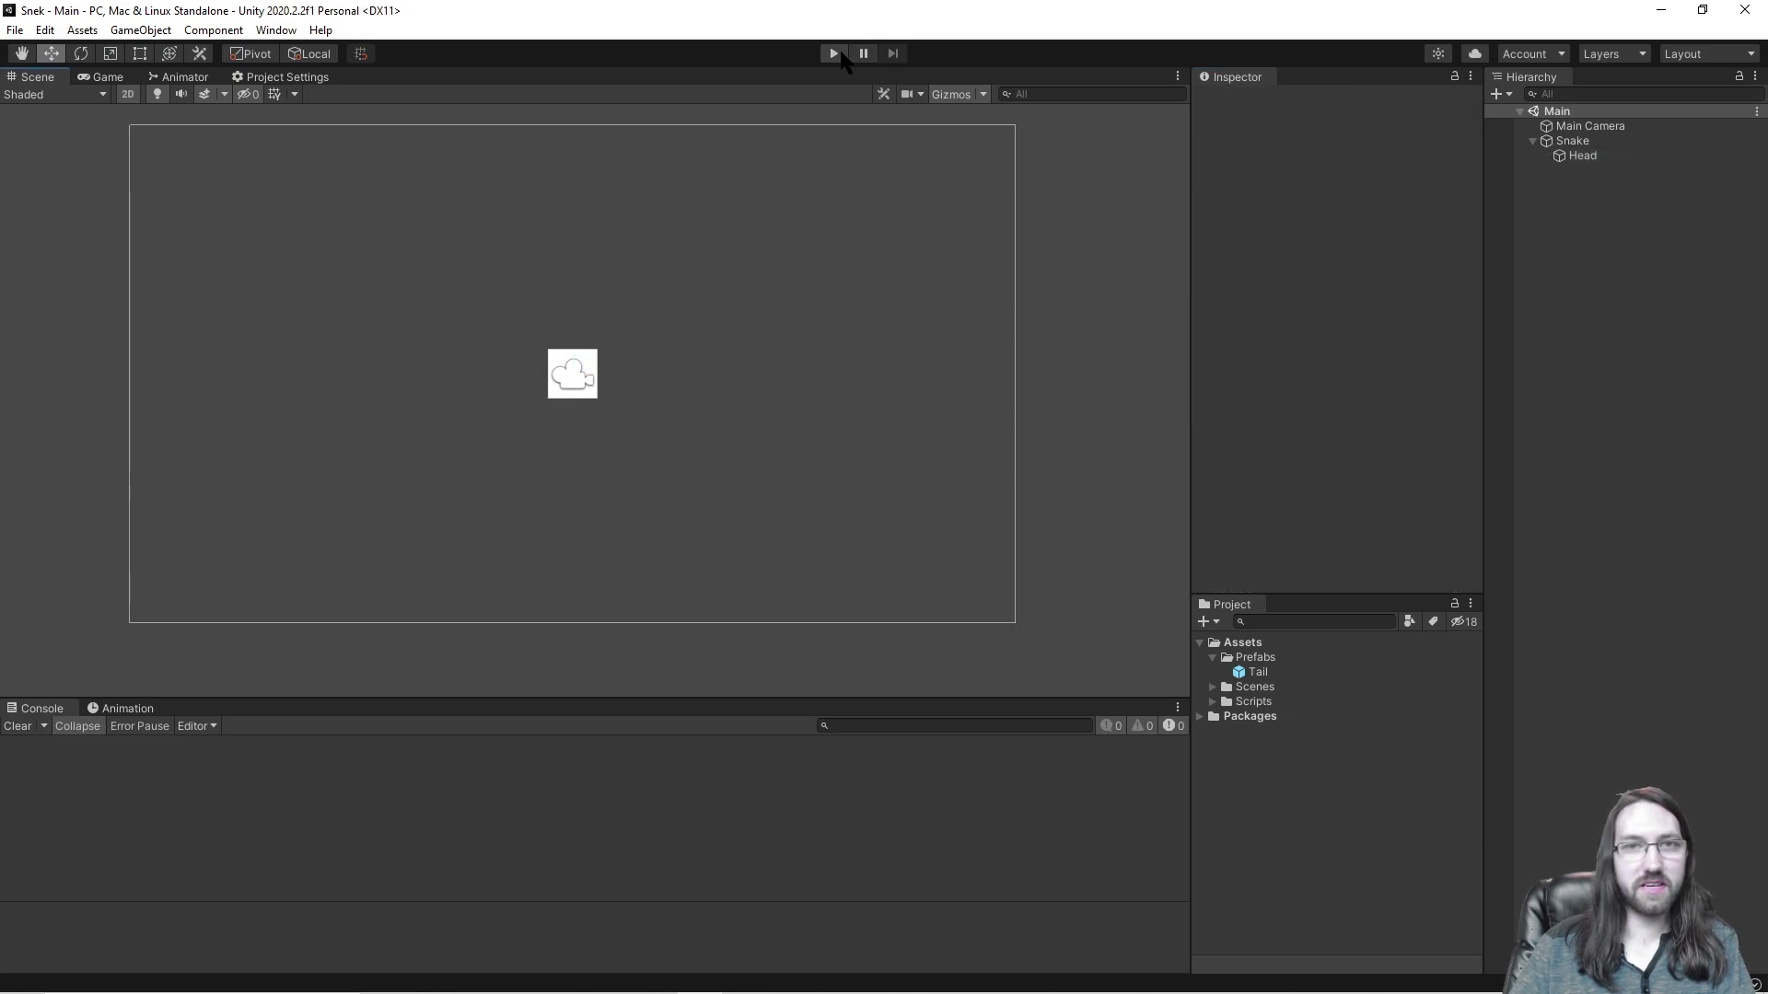
# Step: Start the game and steer the head in alternating left and right curves
pyautogui.click(834, 52)
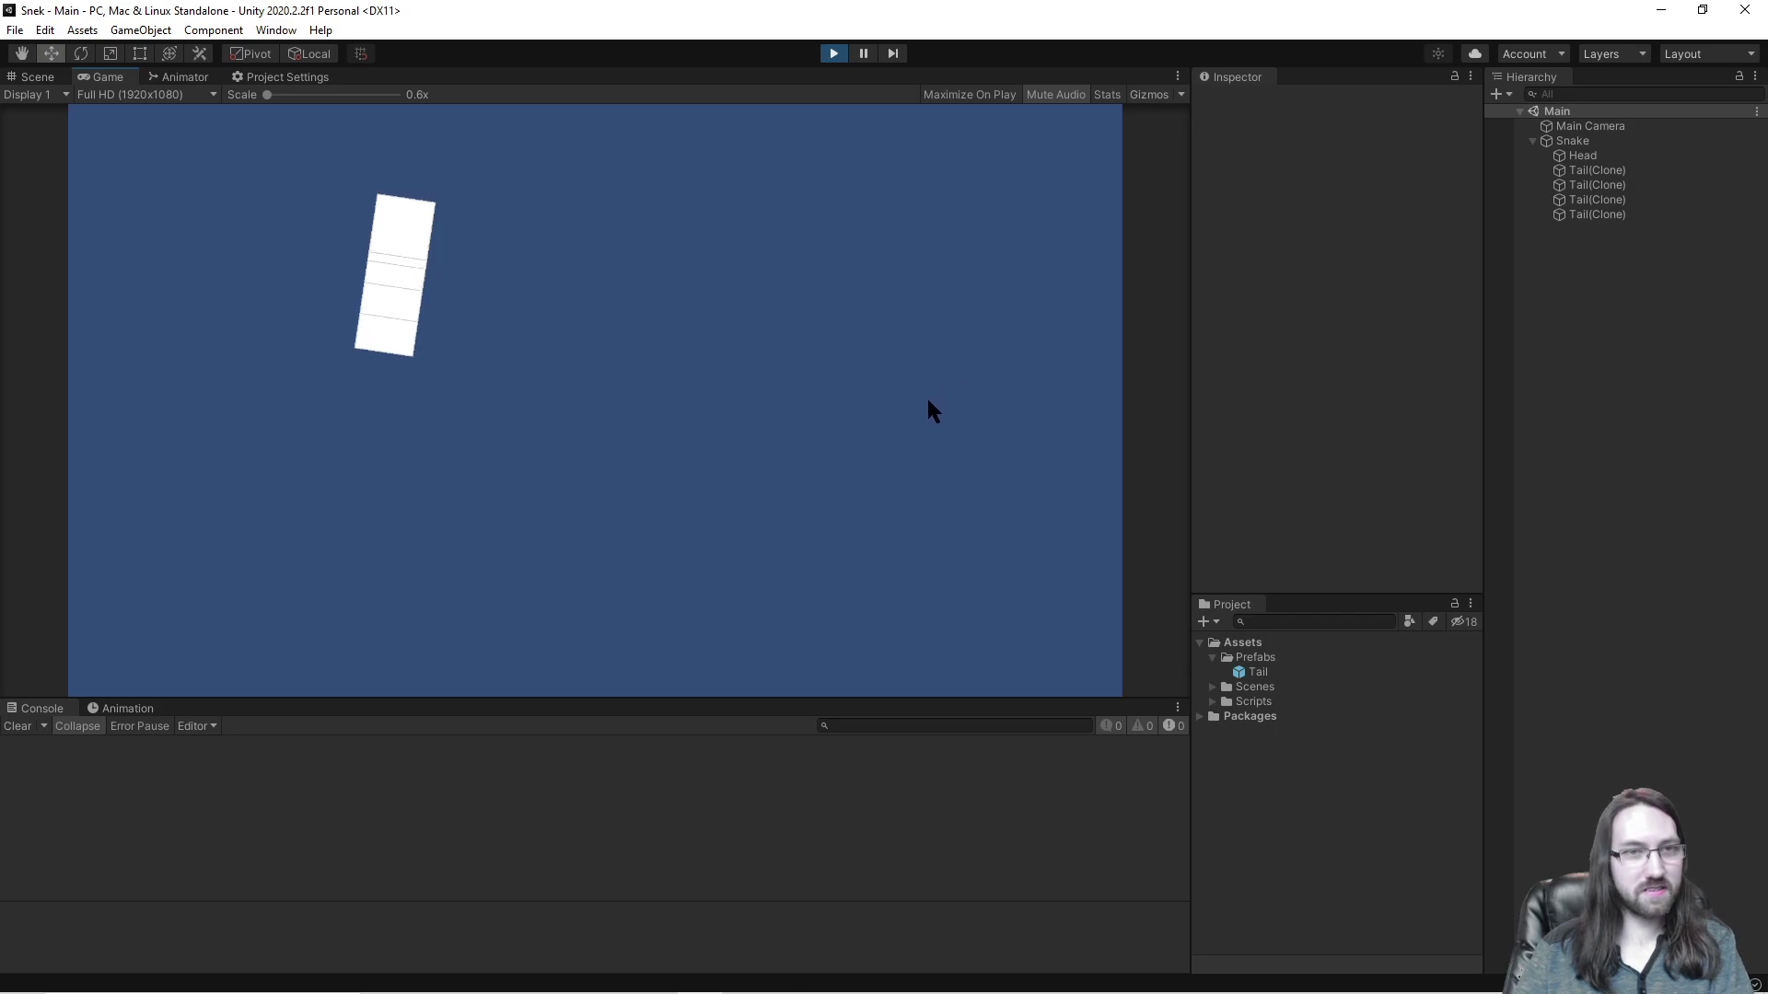
pyautogui.press('Left')
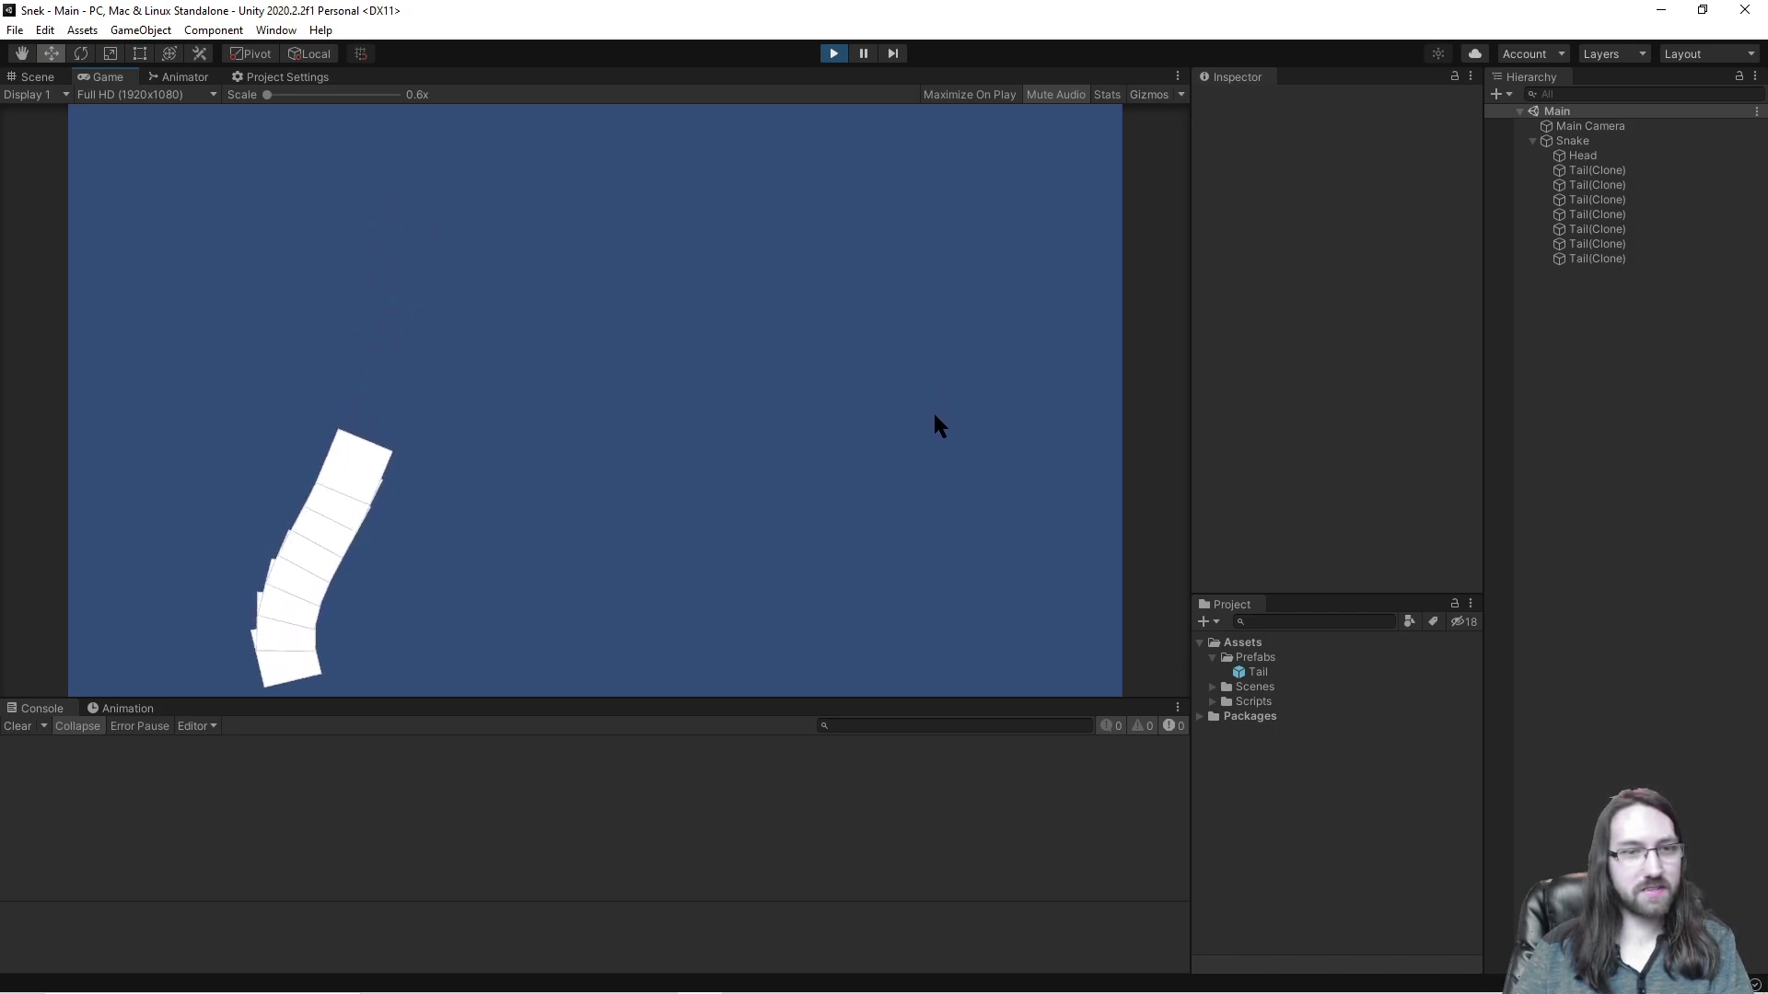
pyautogui.press('Left')
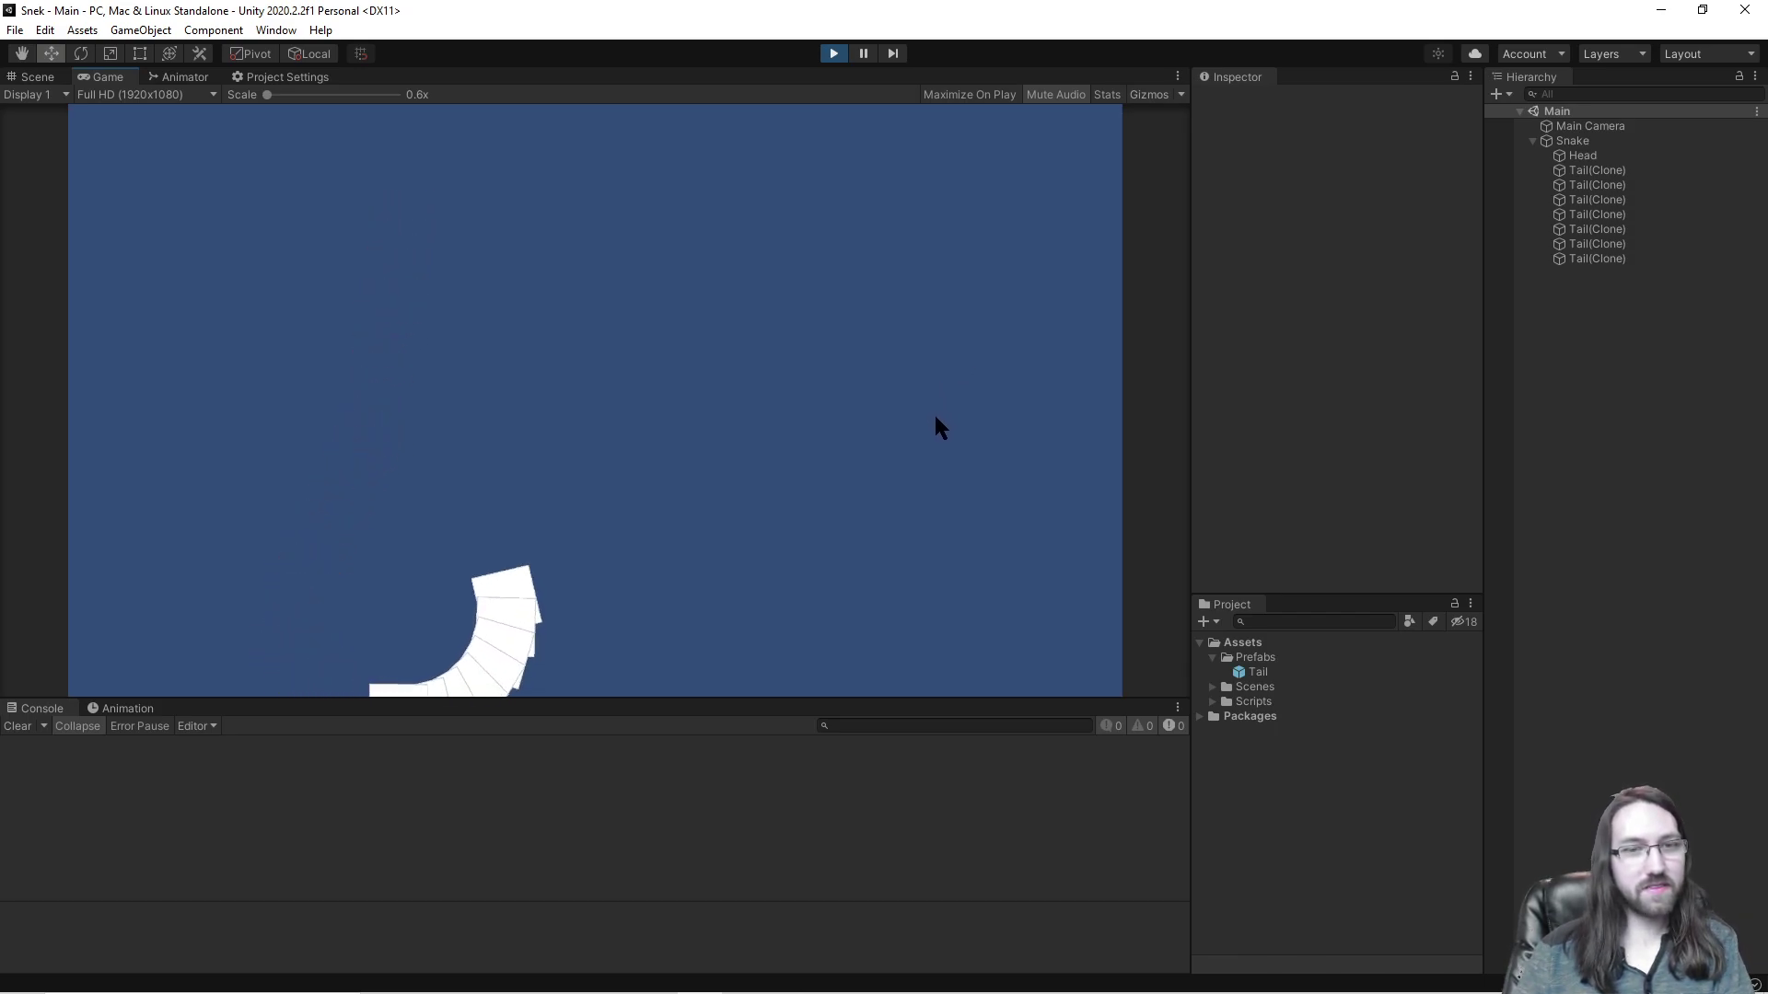
pyautogui.press('Right')
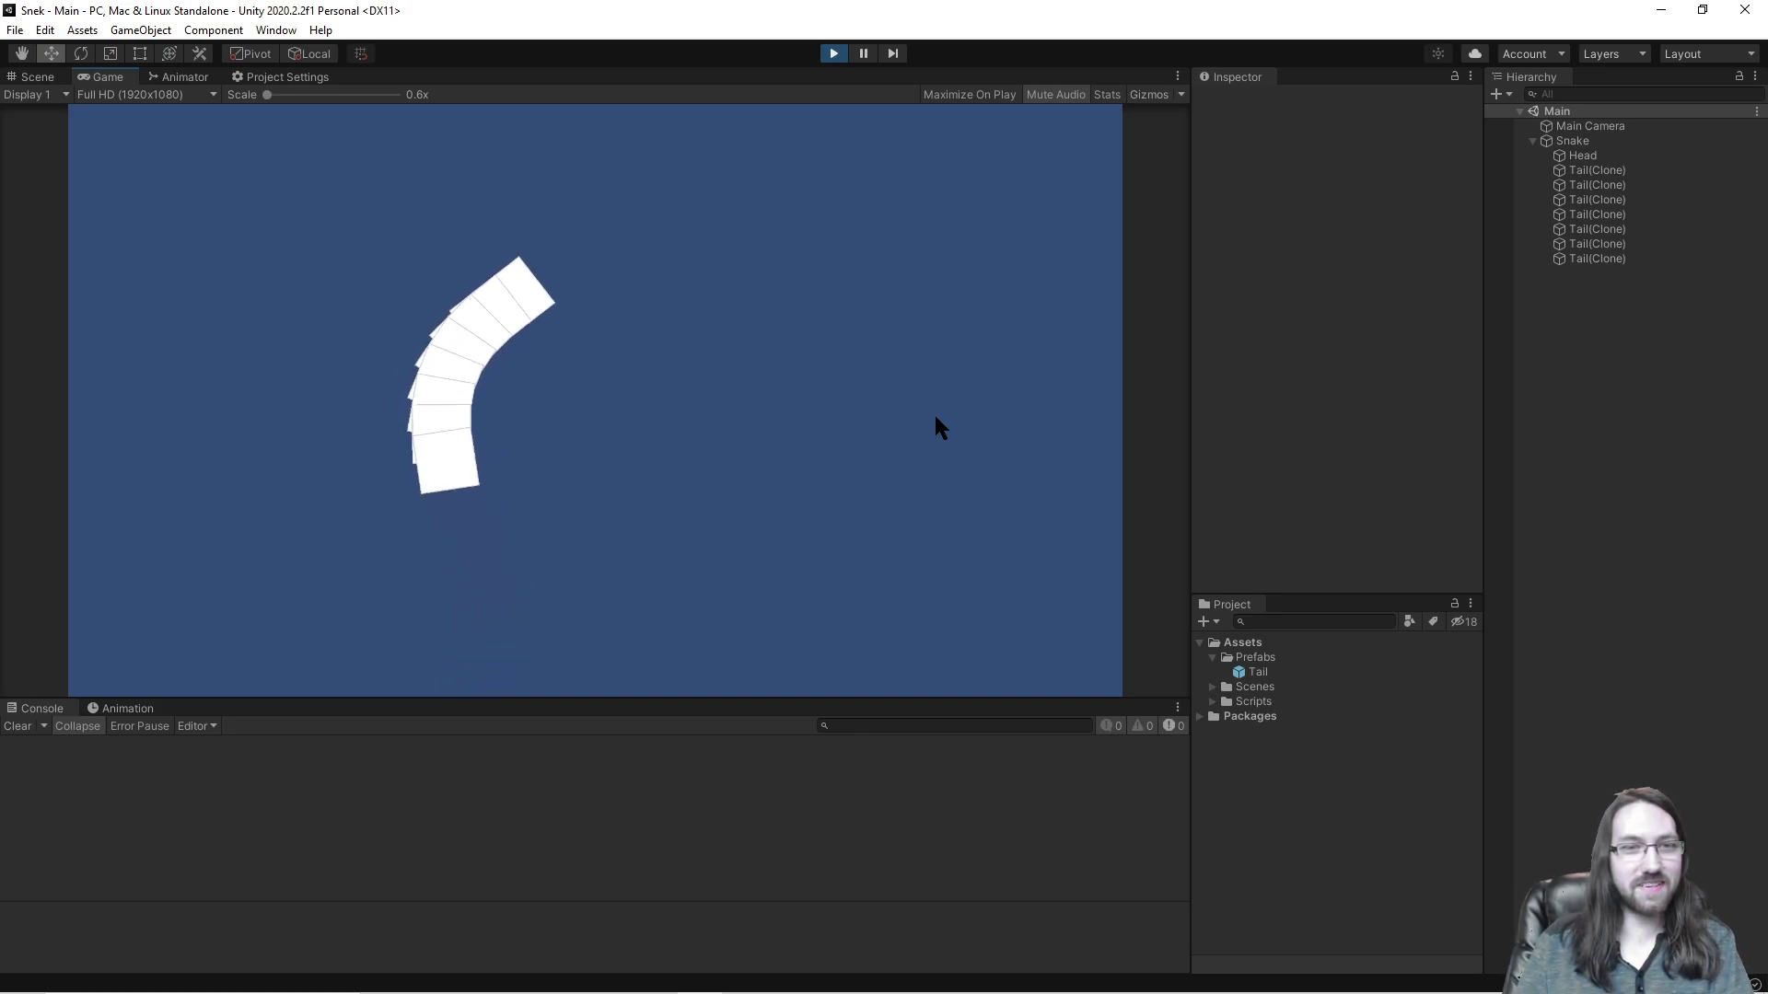
pyautogui.press('Right')
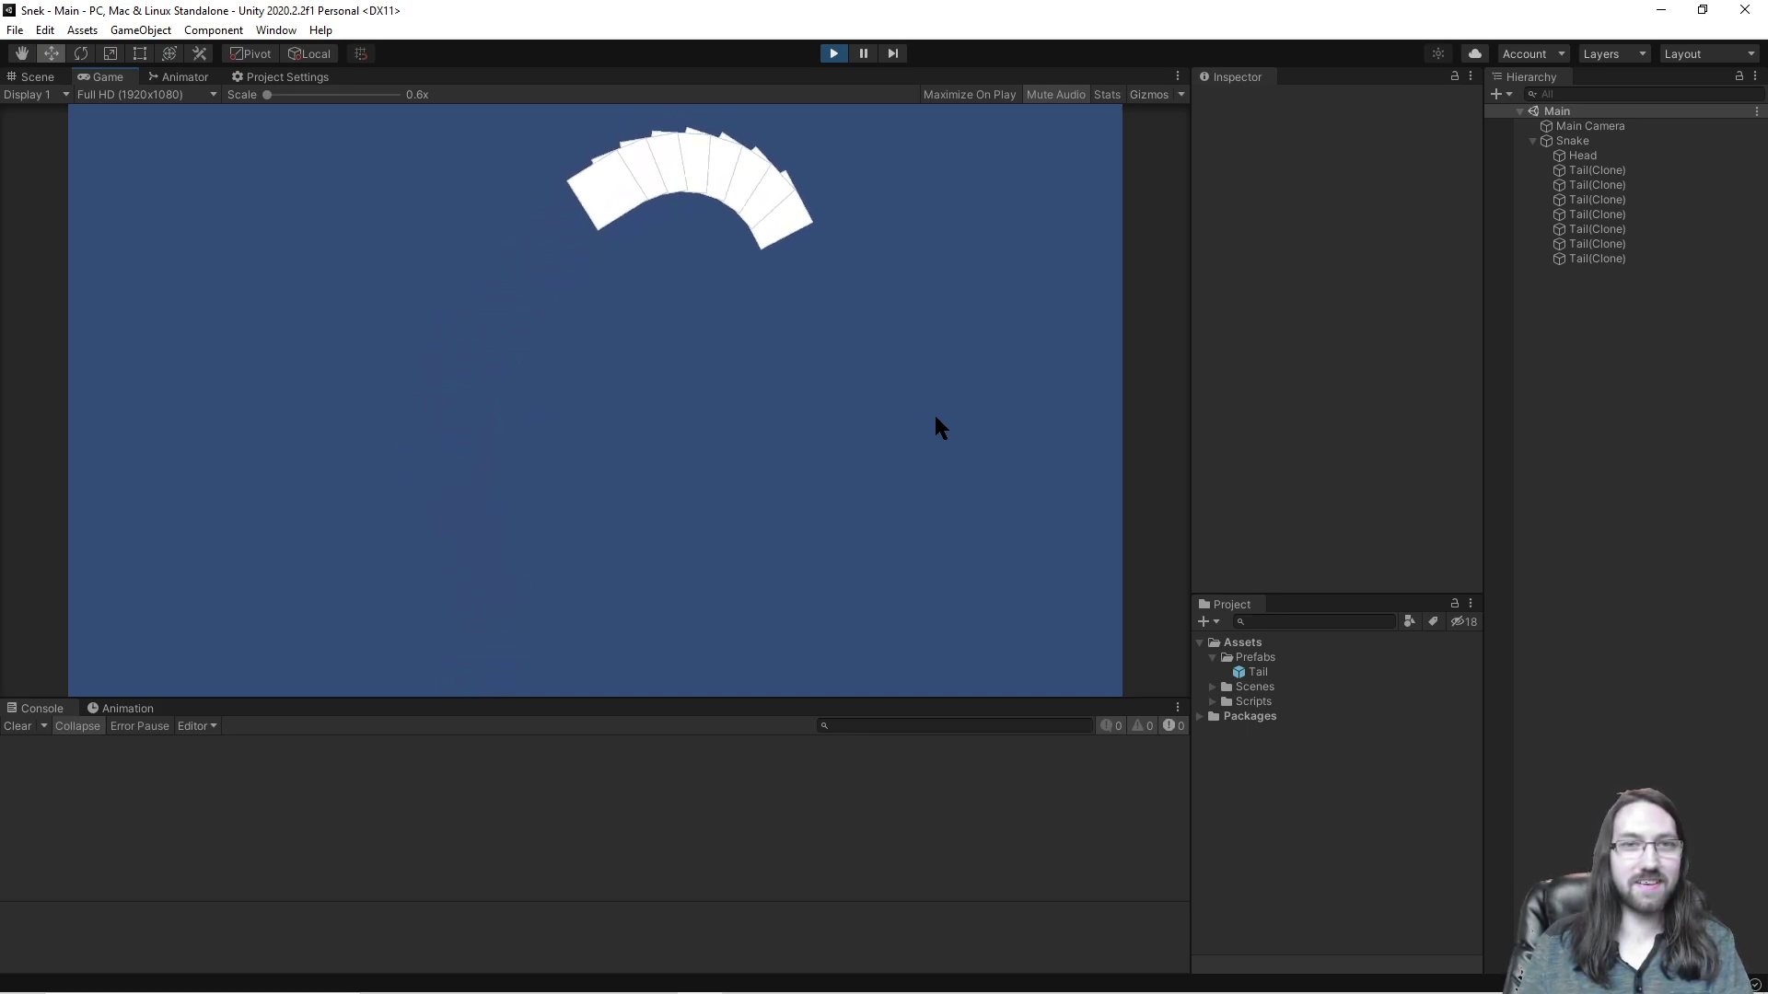
pyautogui.press('Left')
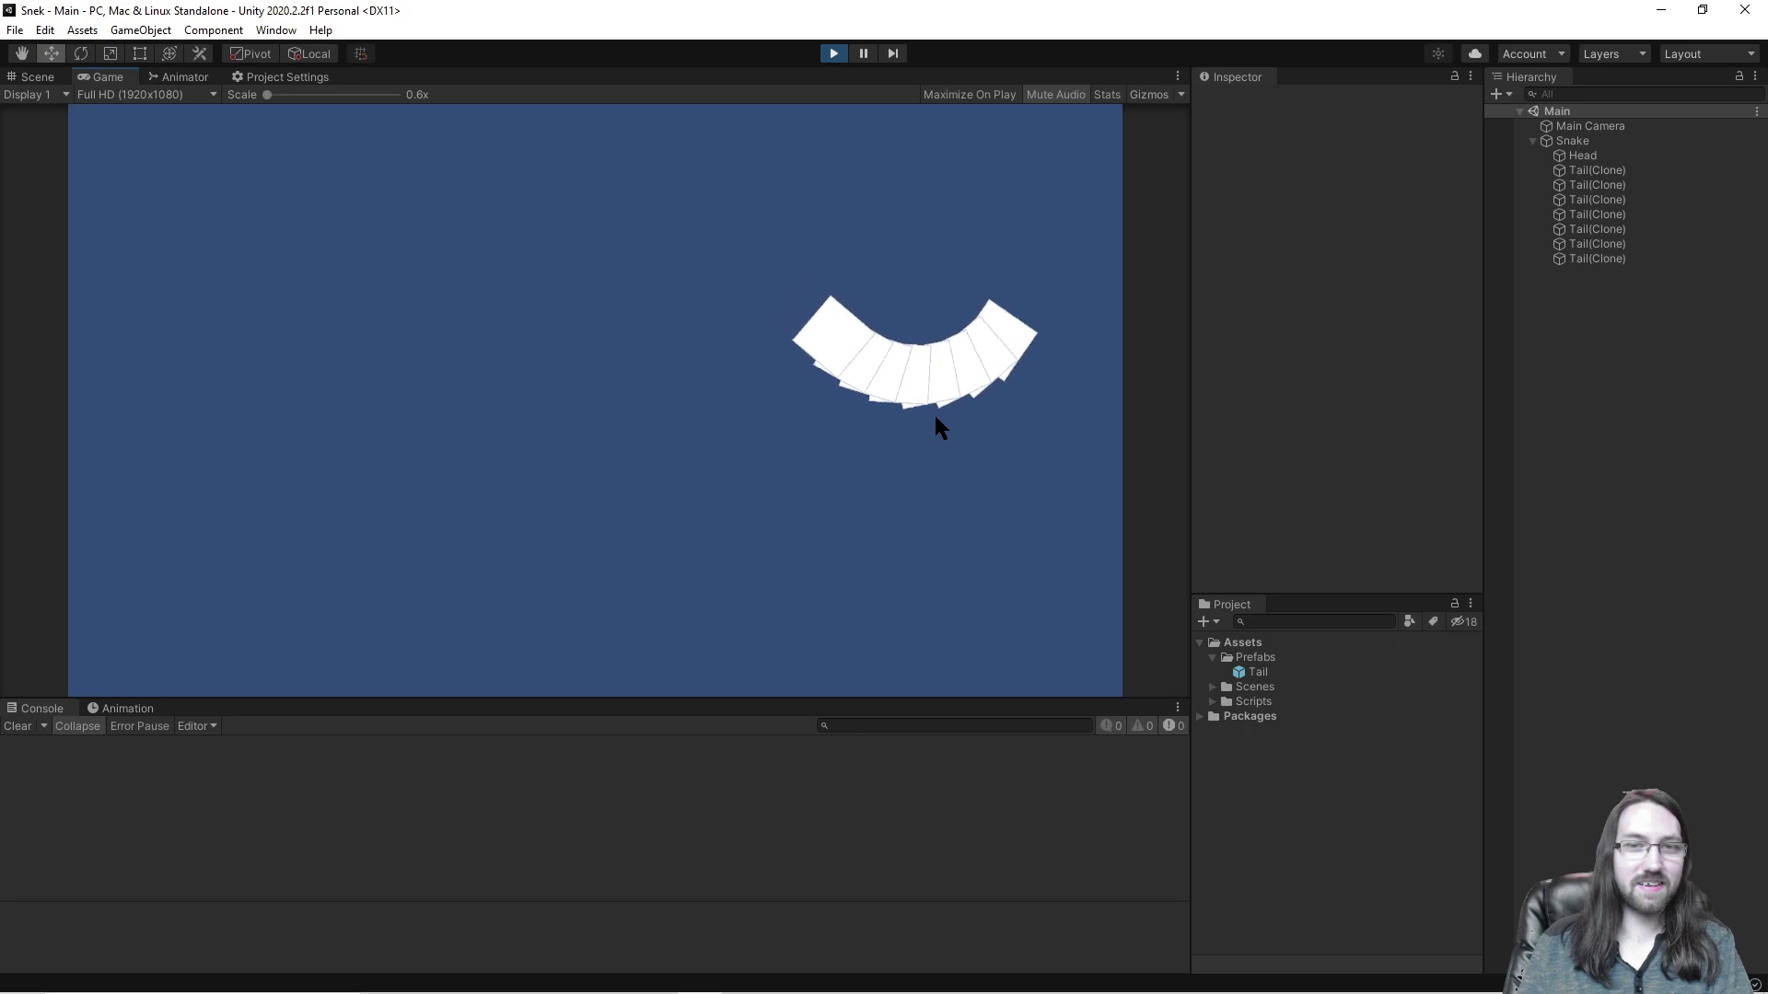
pyautogui.press('Left')
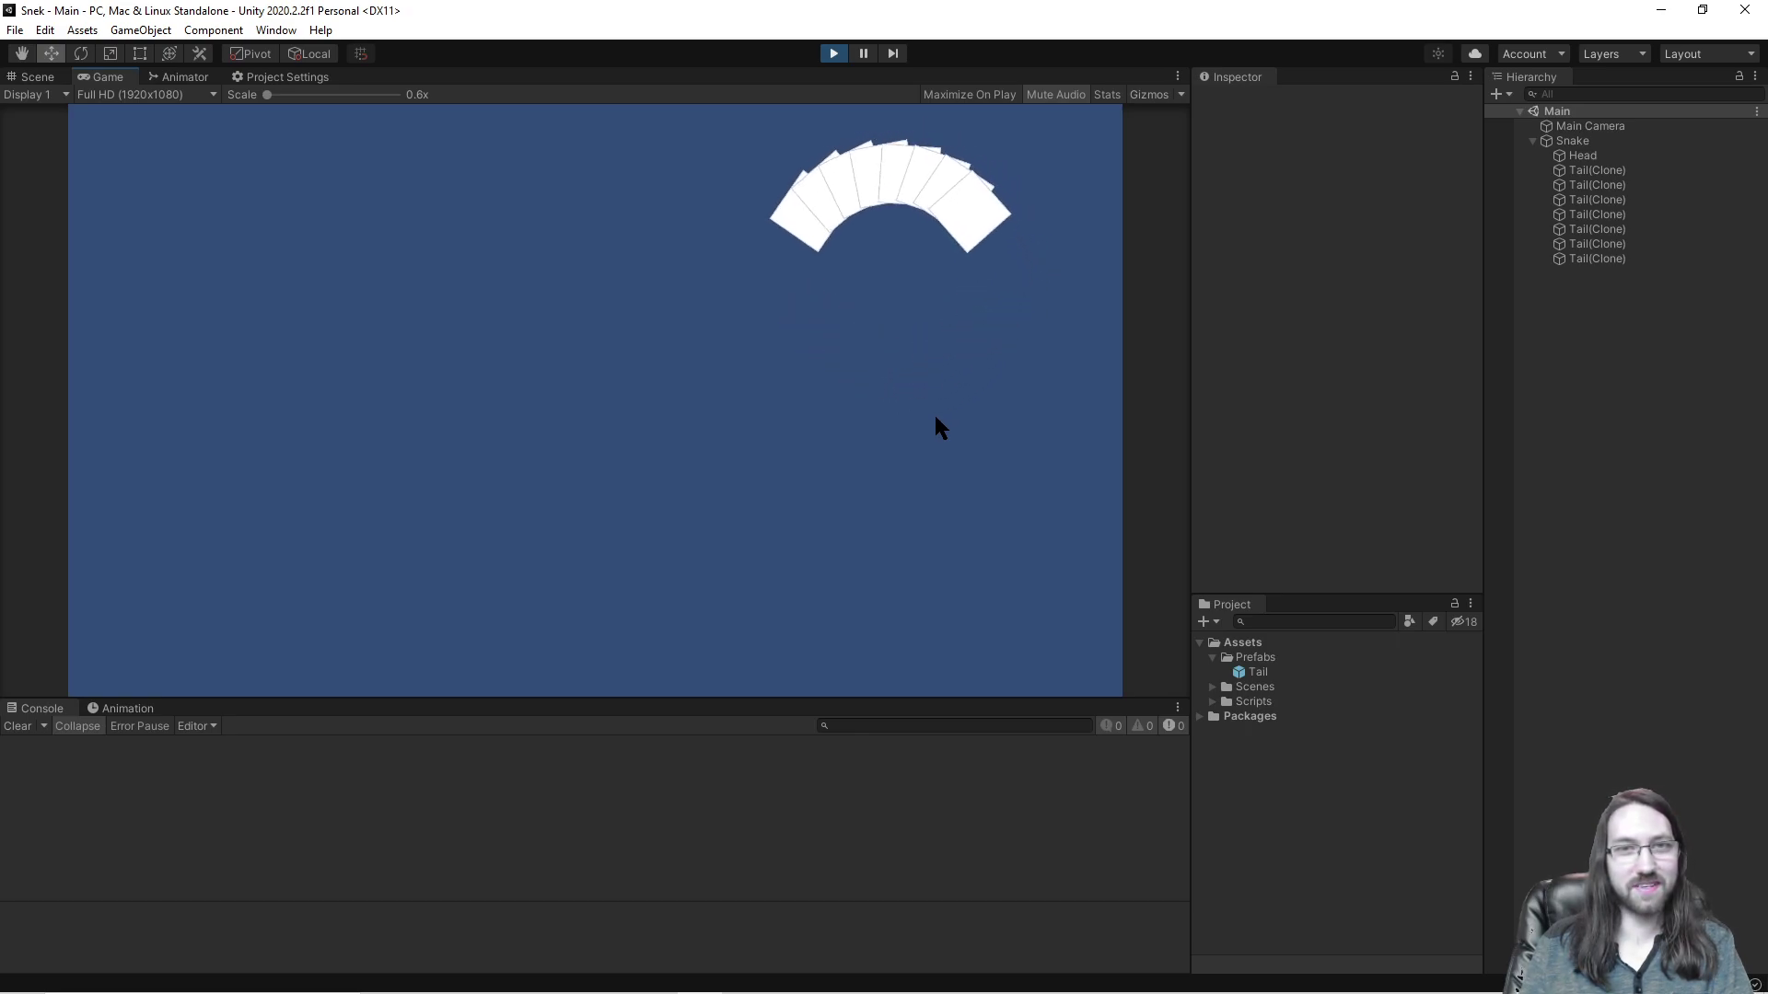
pyautogui.press('Right')
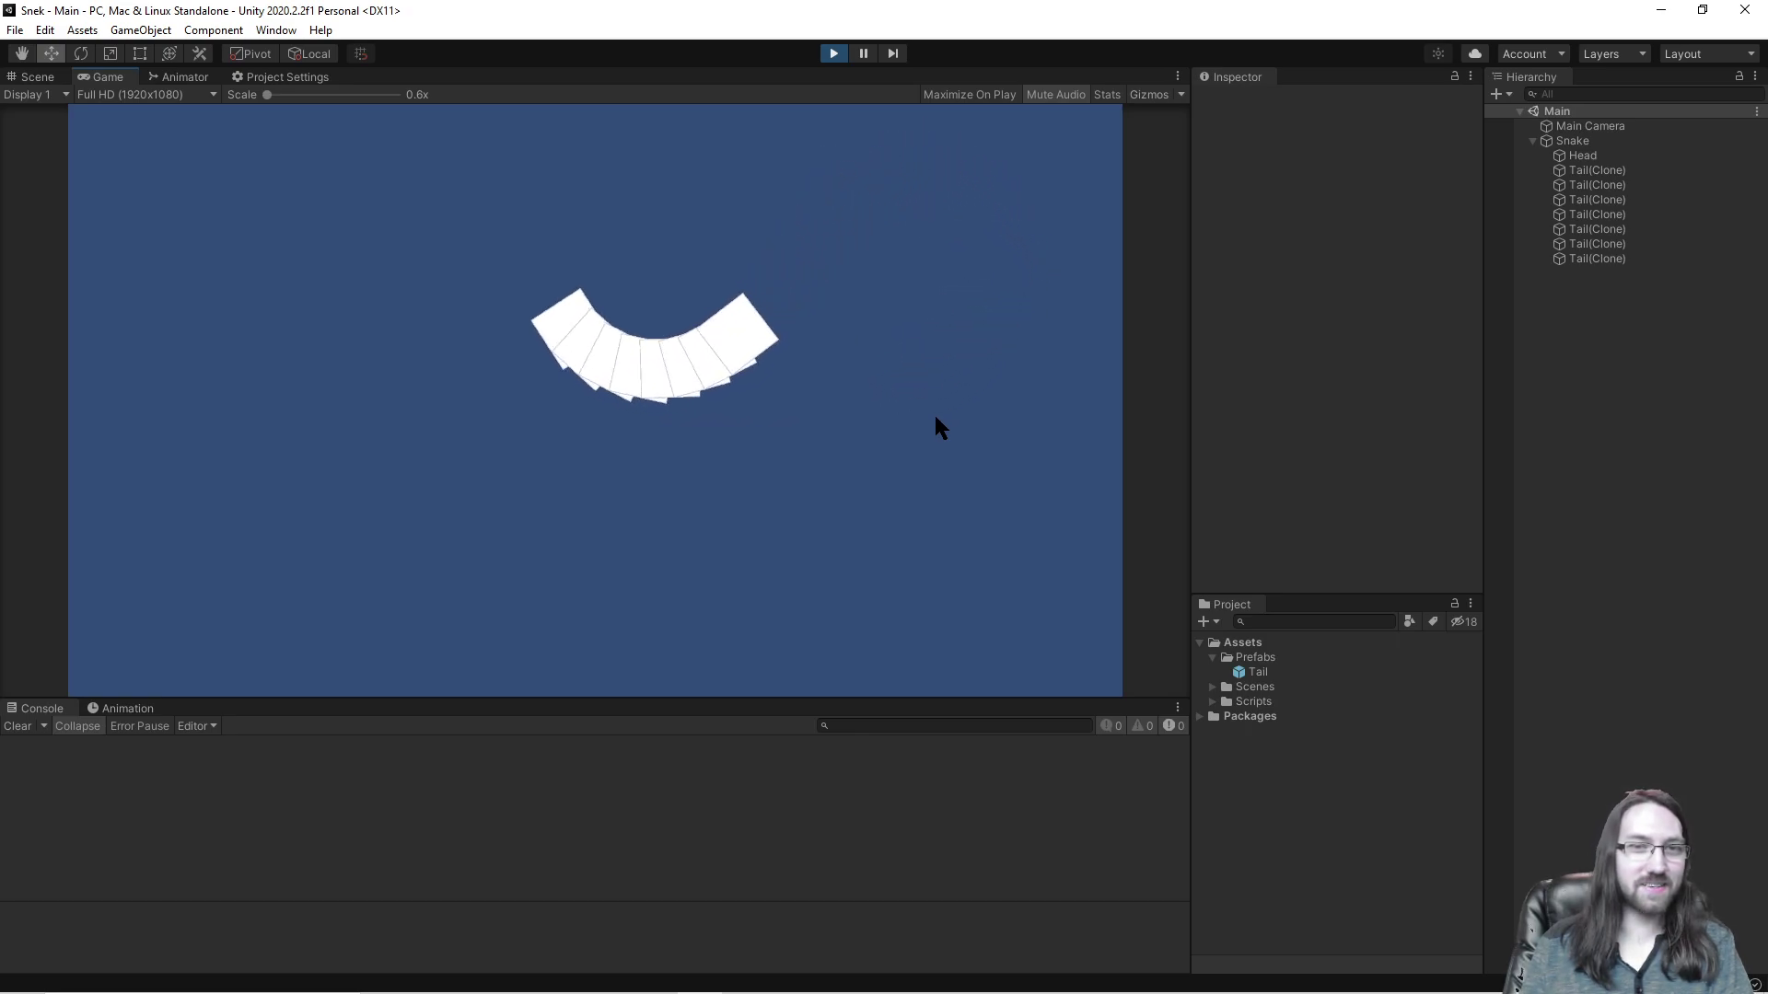
pyautogui.press('Left')
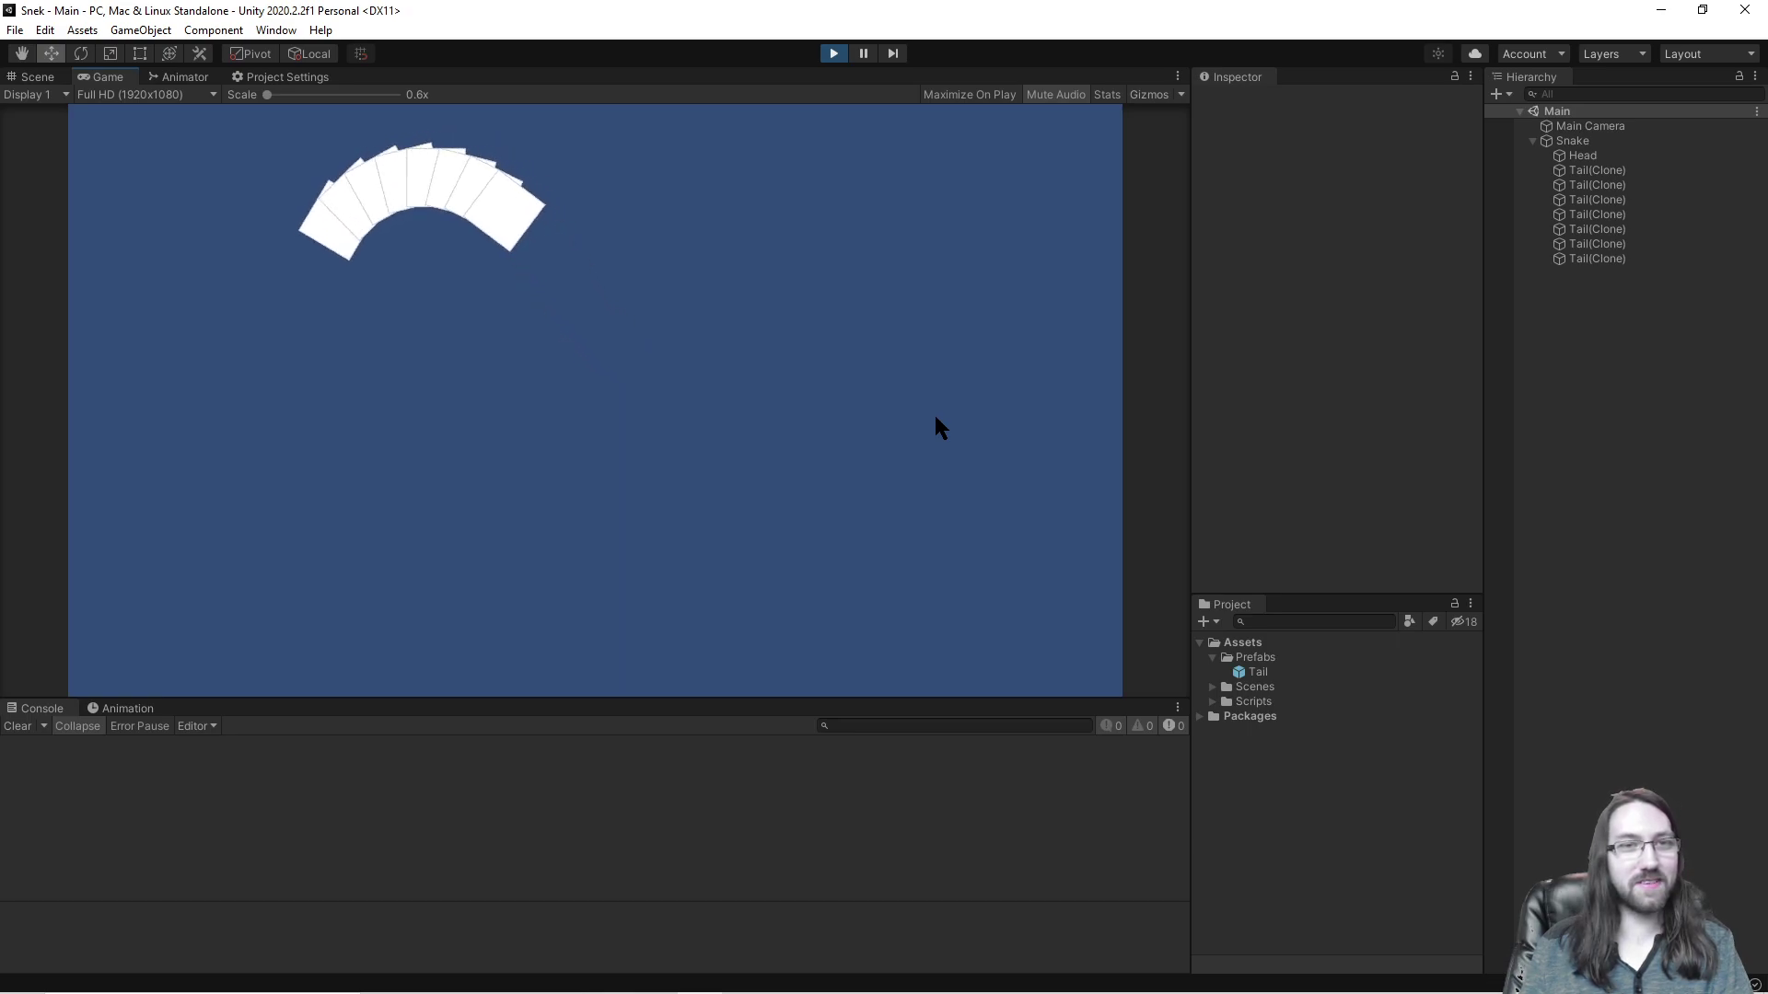
pyautogui.press('Left')
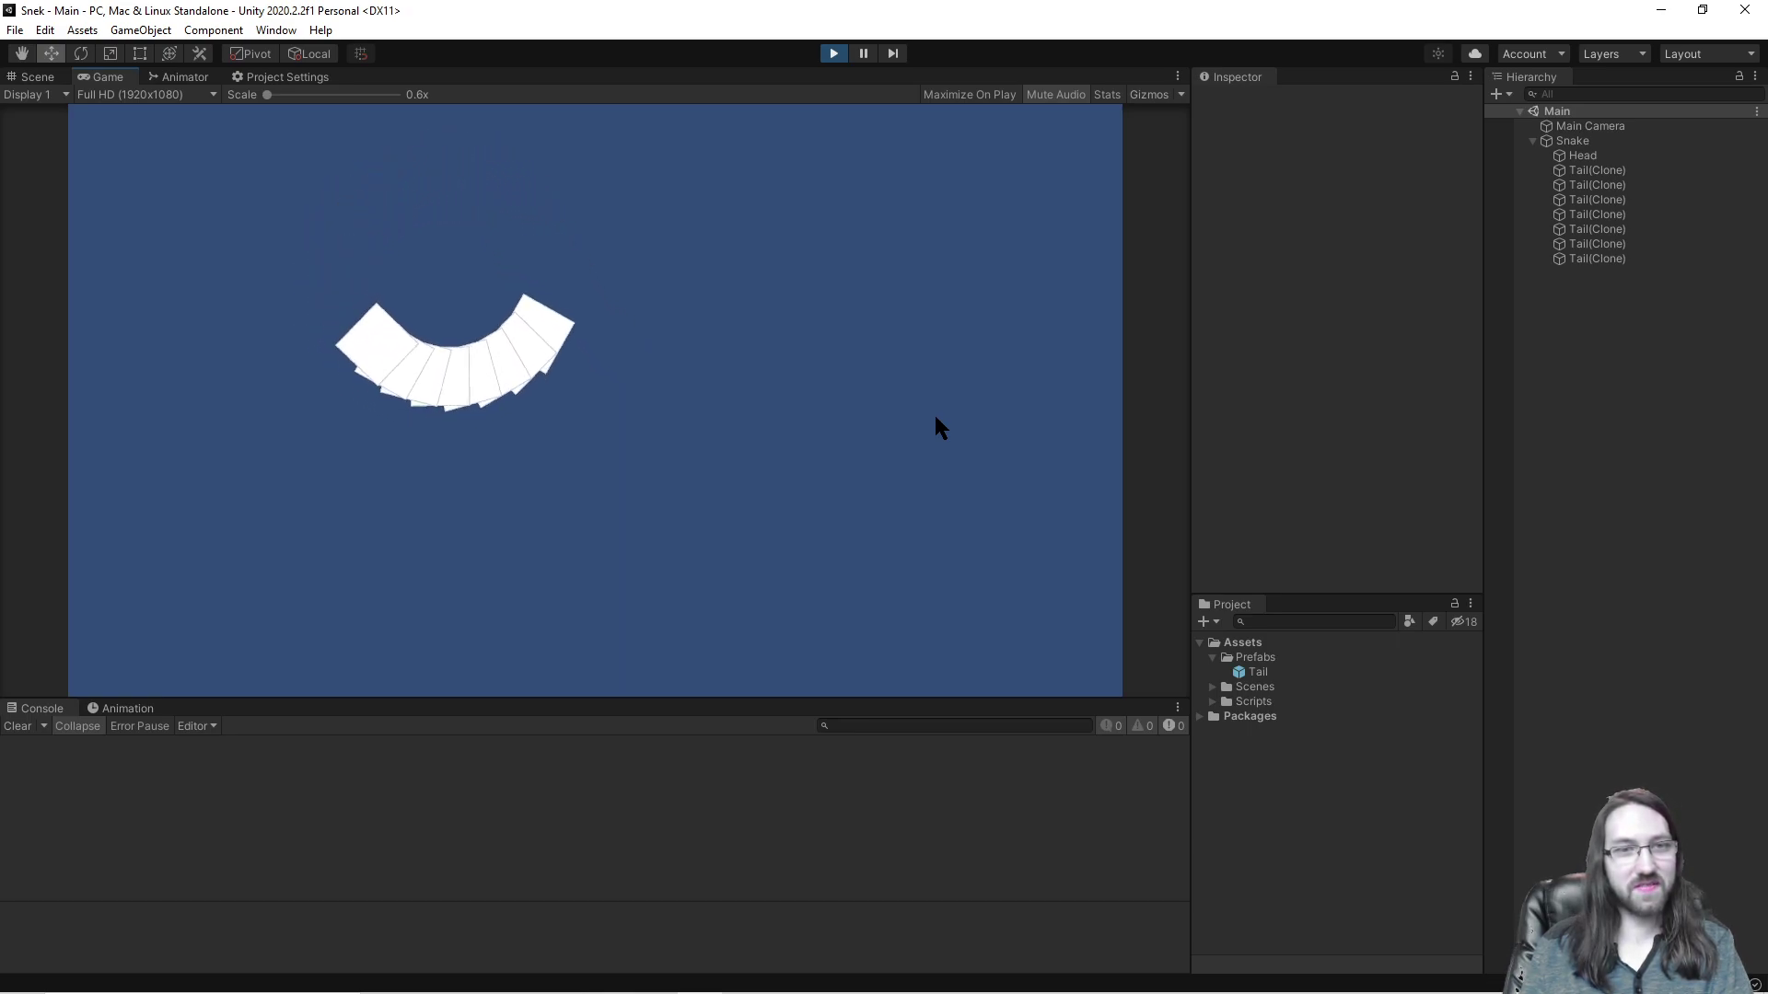
# Step: Keep curving the head while adding tail segments, growing a 23-segment following chain
pyautogui.press('Right')
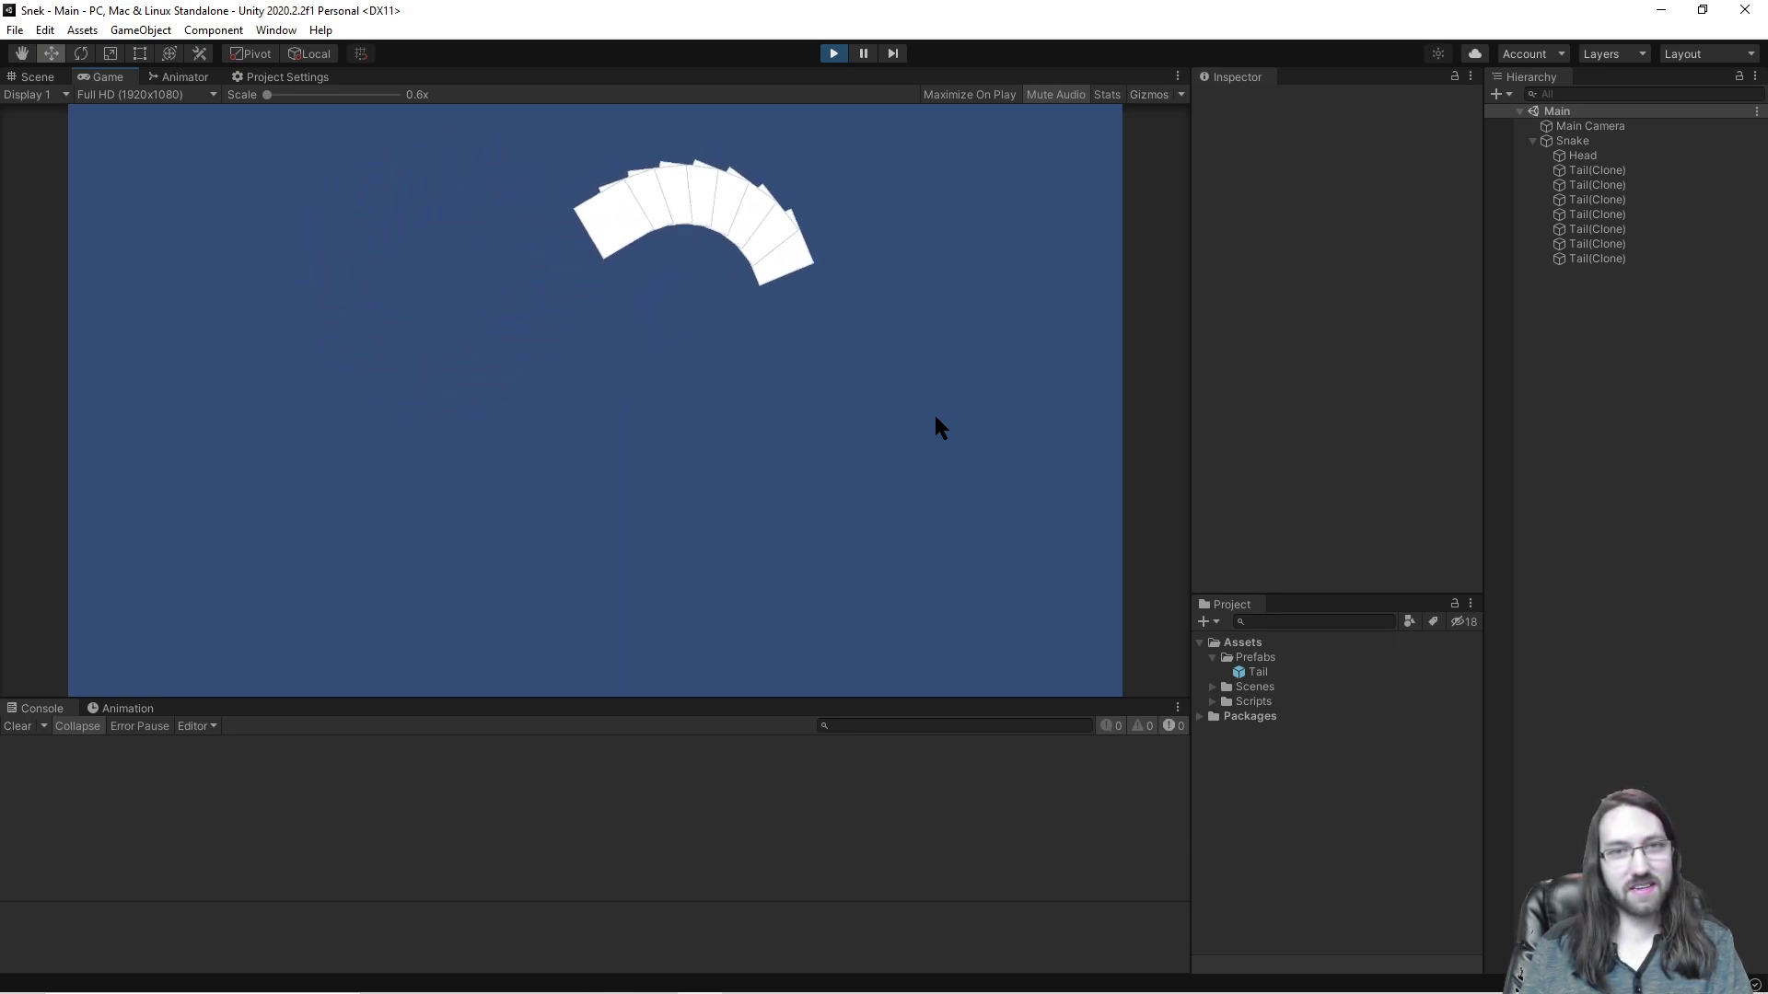
pyautogui.press('Left')
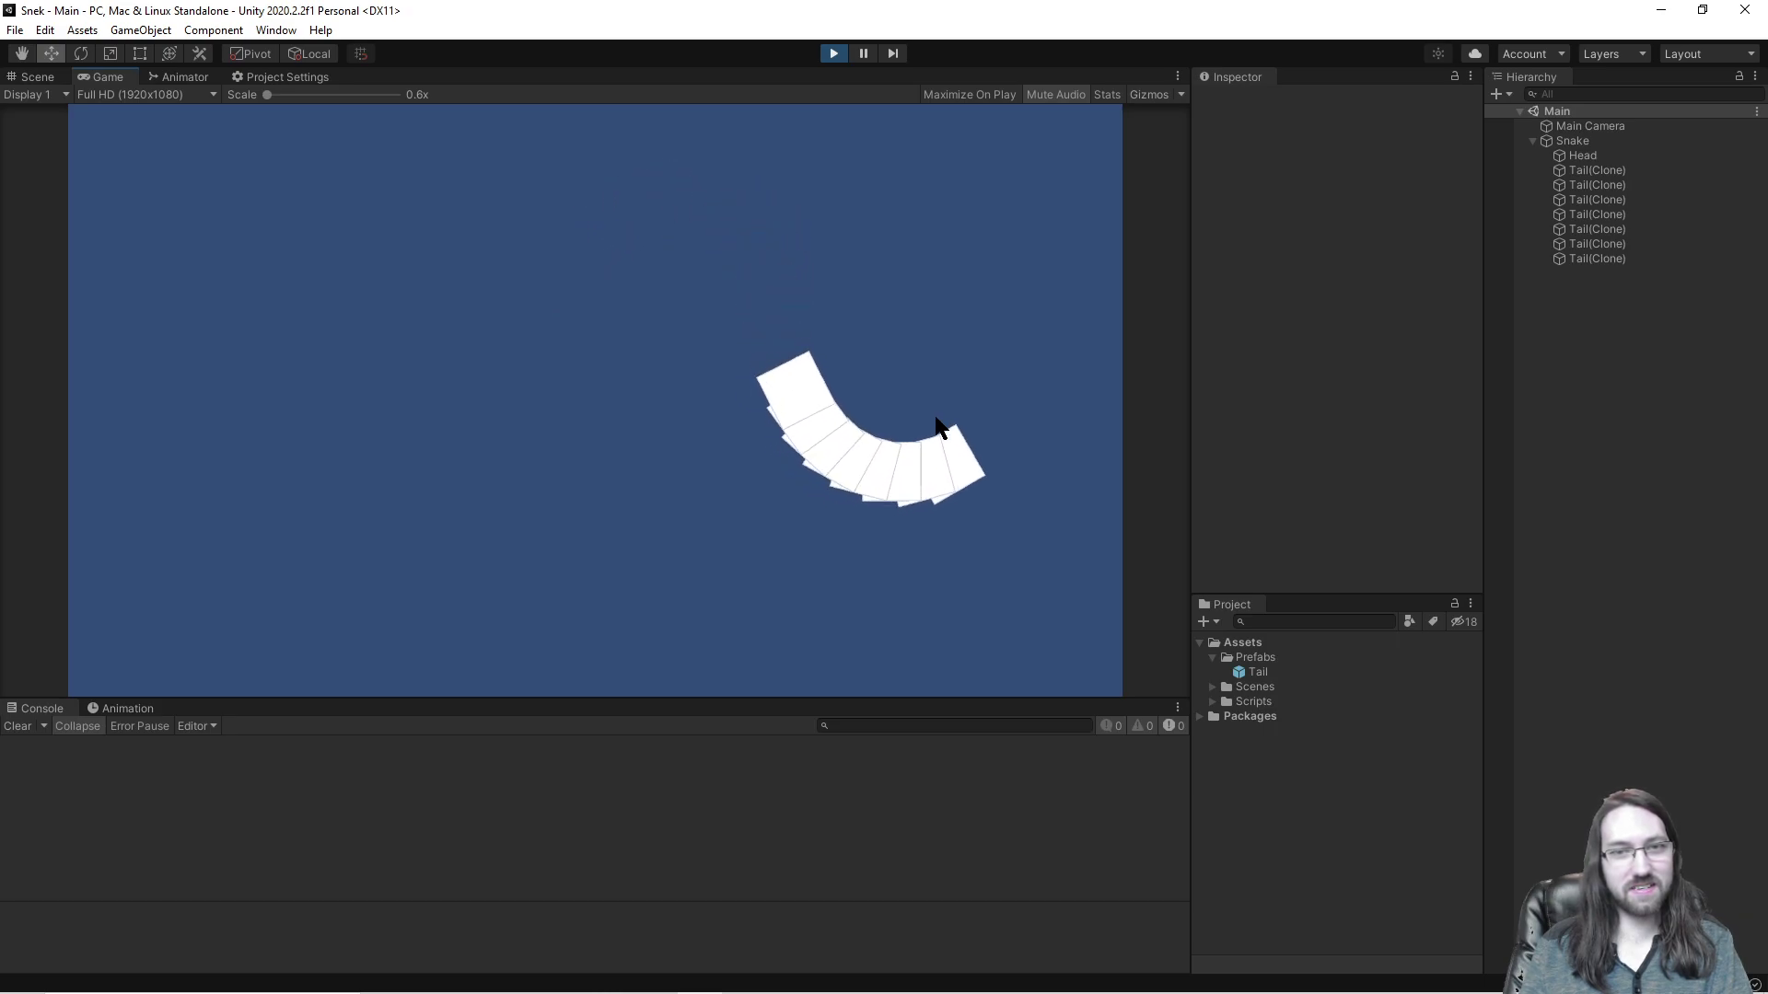
pyautogui.press('Left')
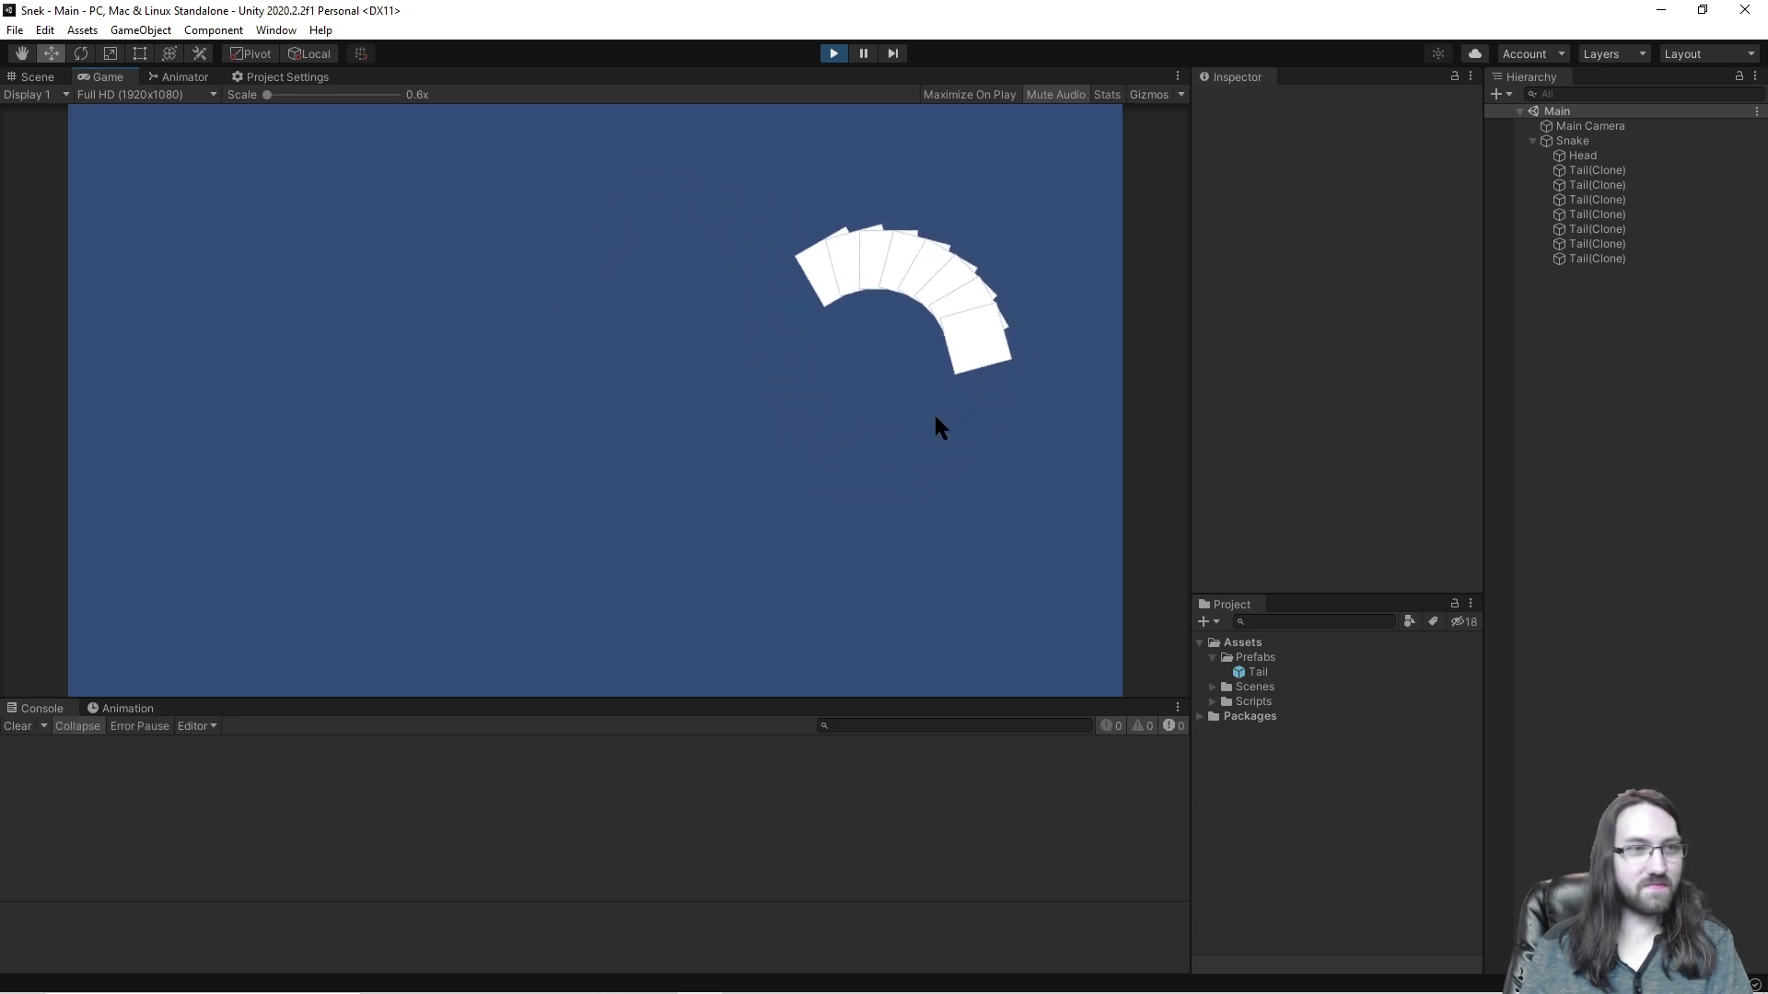
pyautogui.press('Right')
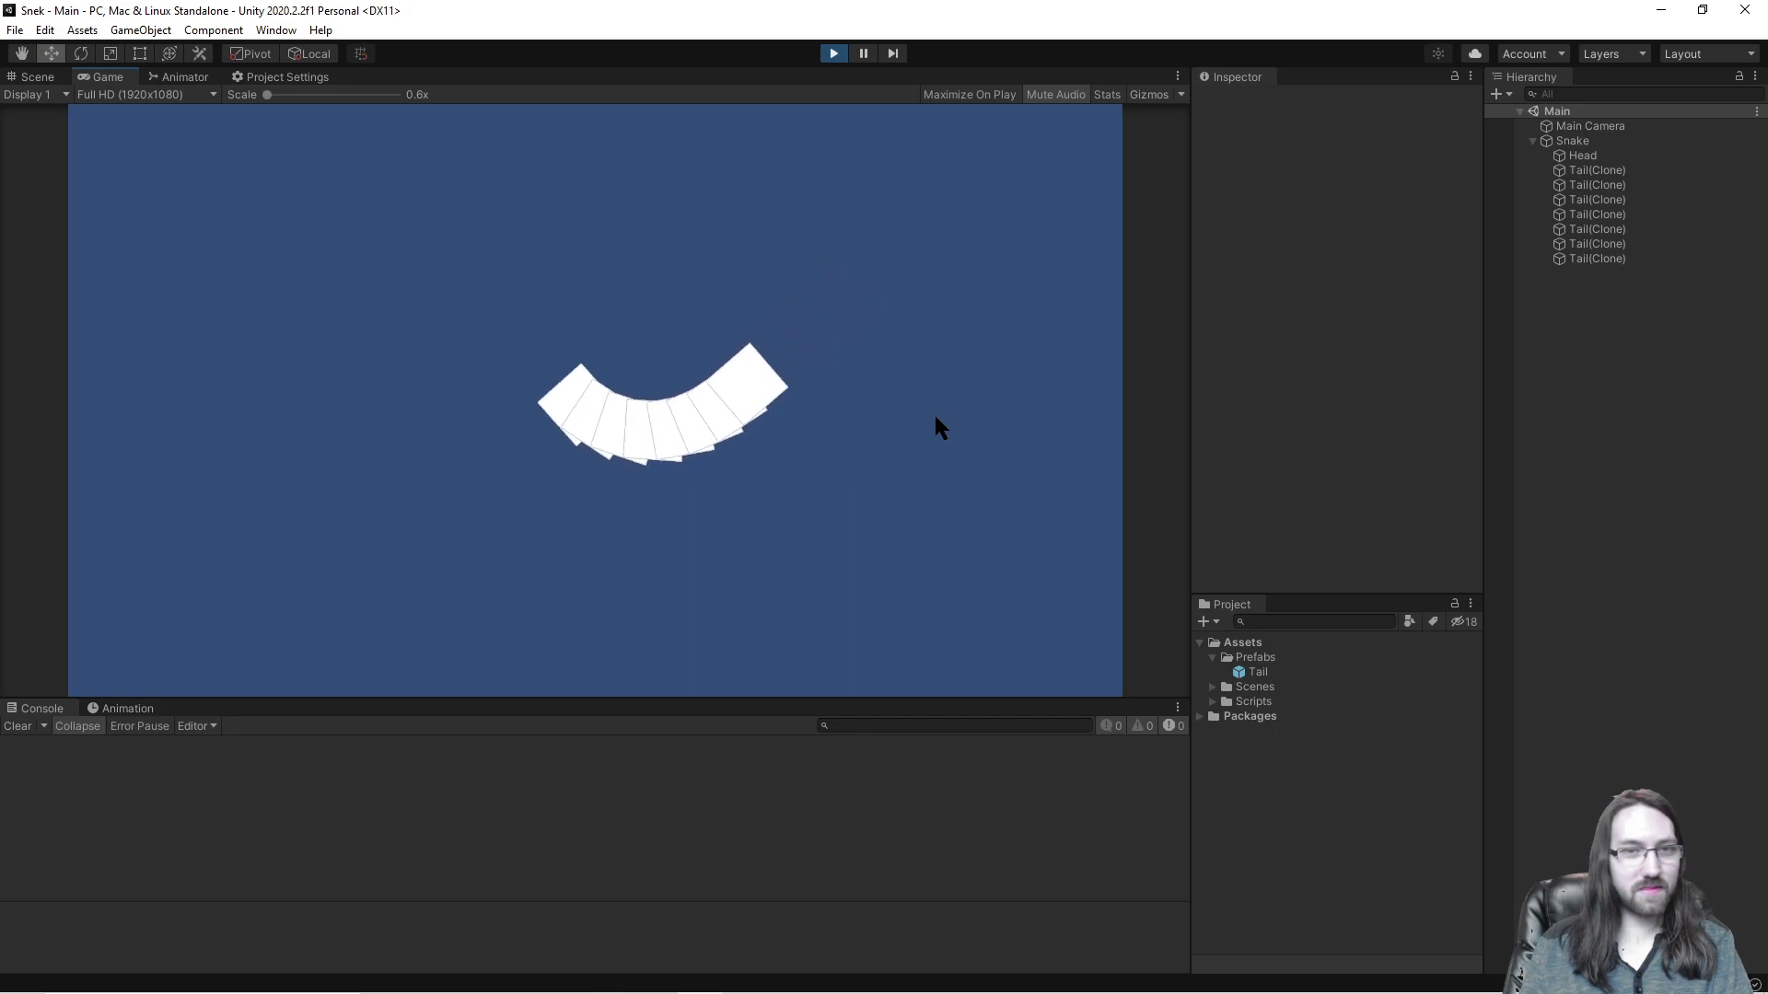
pyautogui.press('Right')
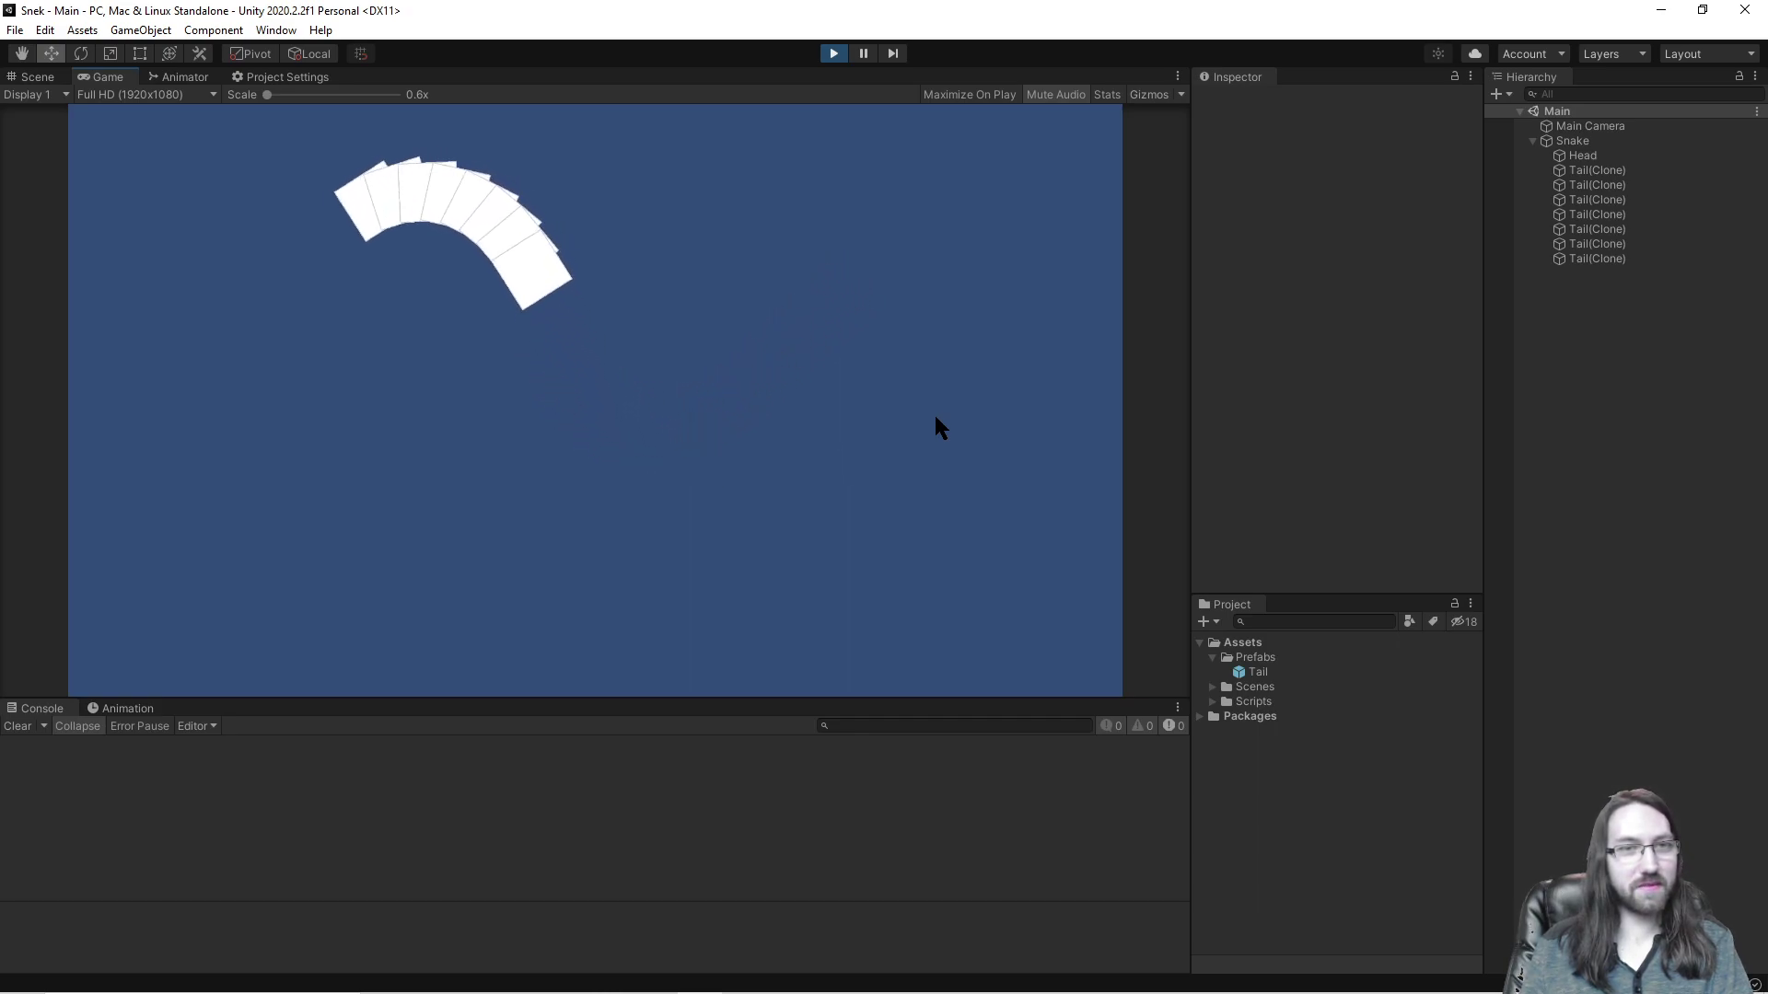
pyautogui.press('Right')
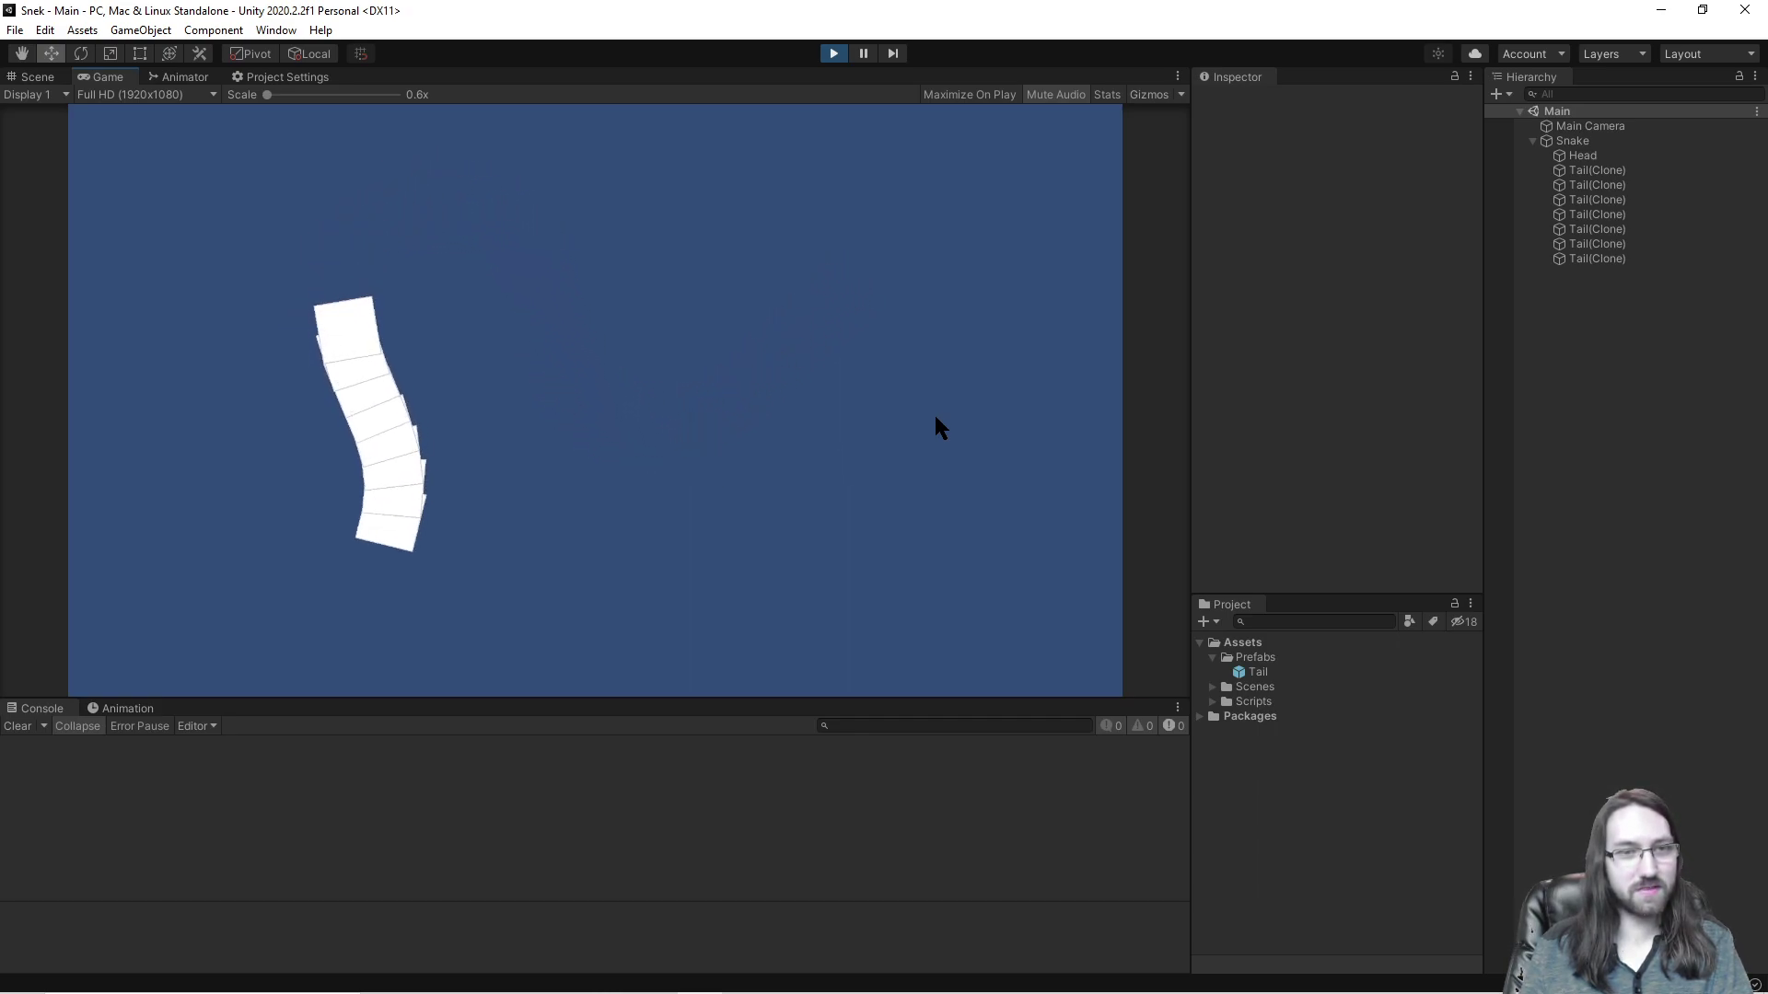
pyautogui.press('Left')
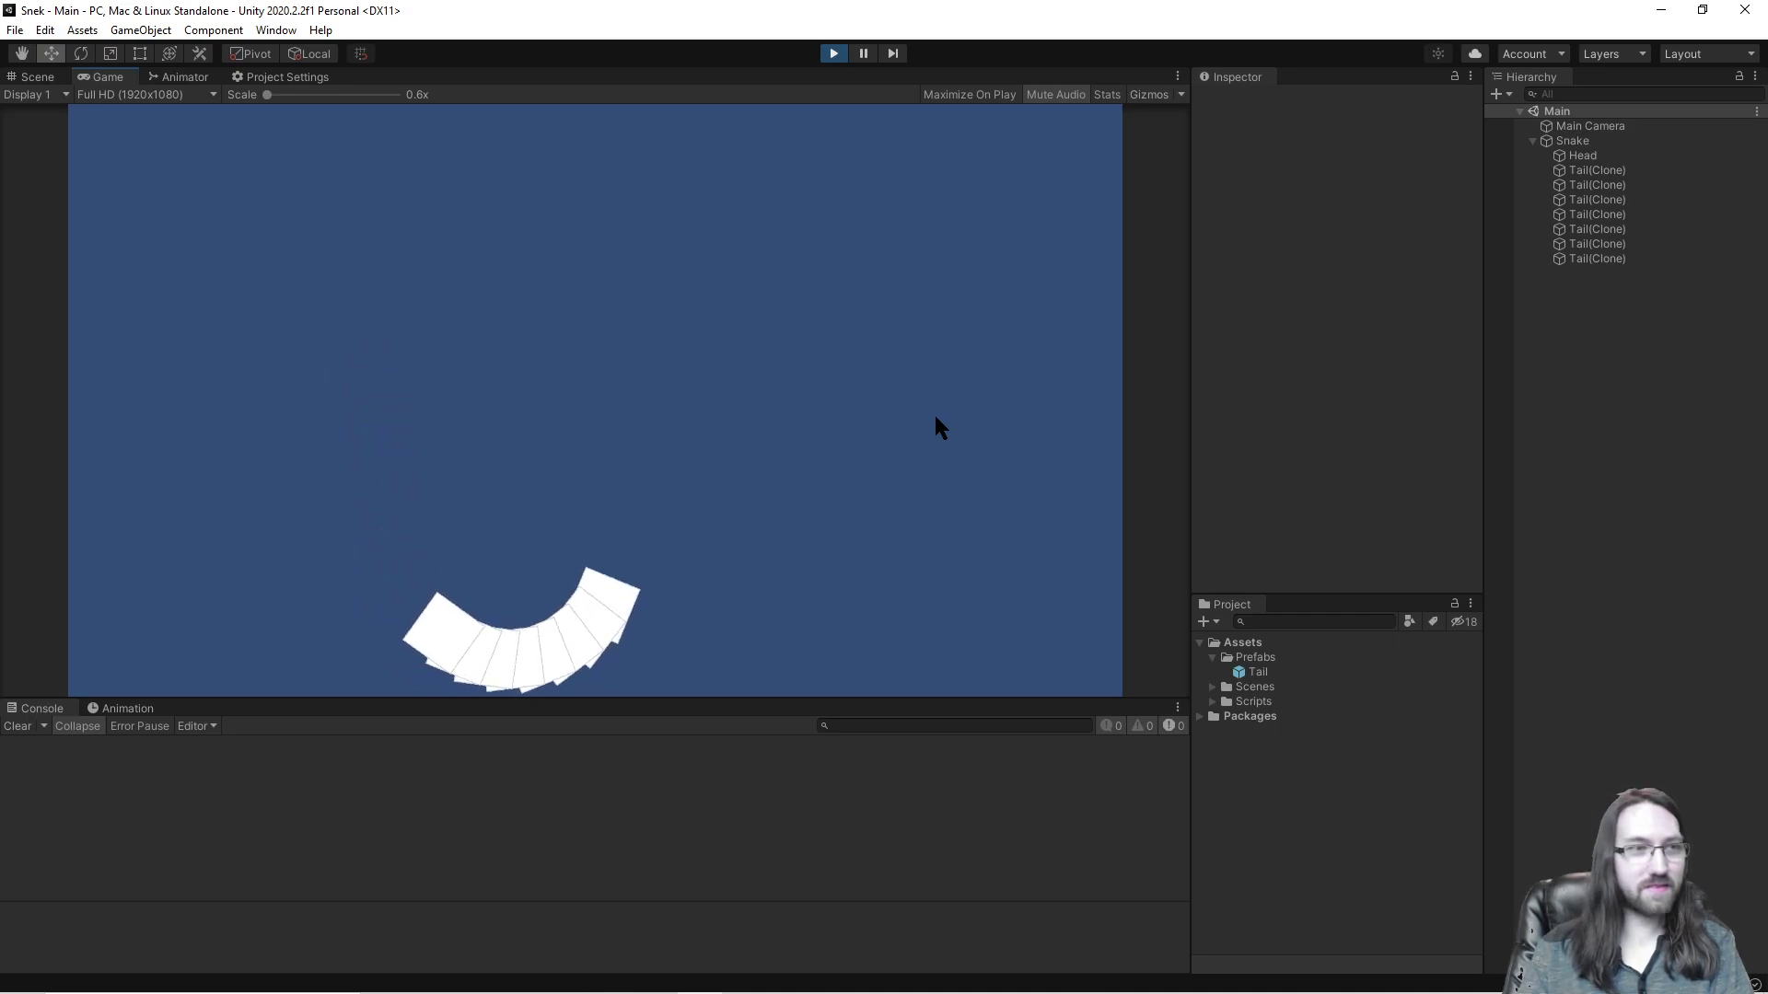
pyautogui.press('Right')
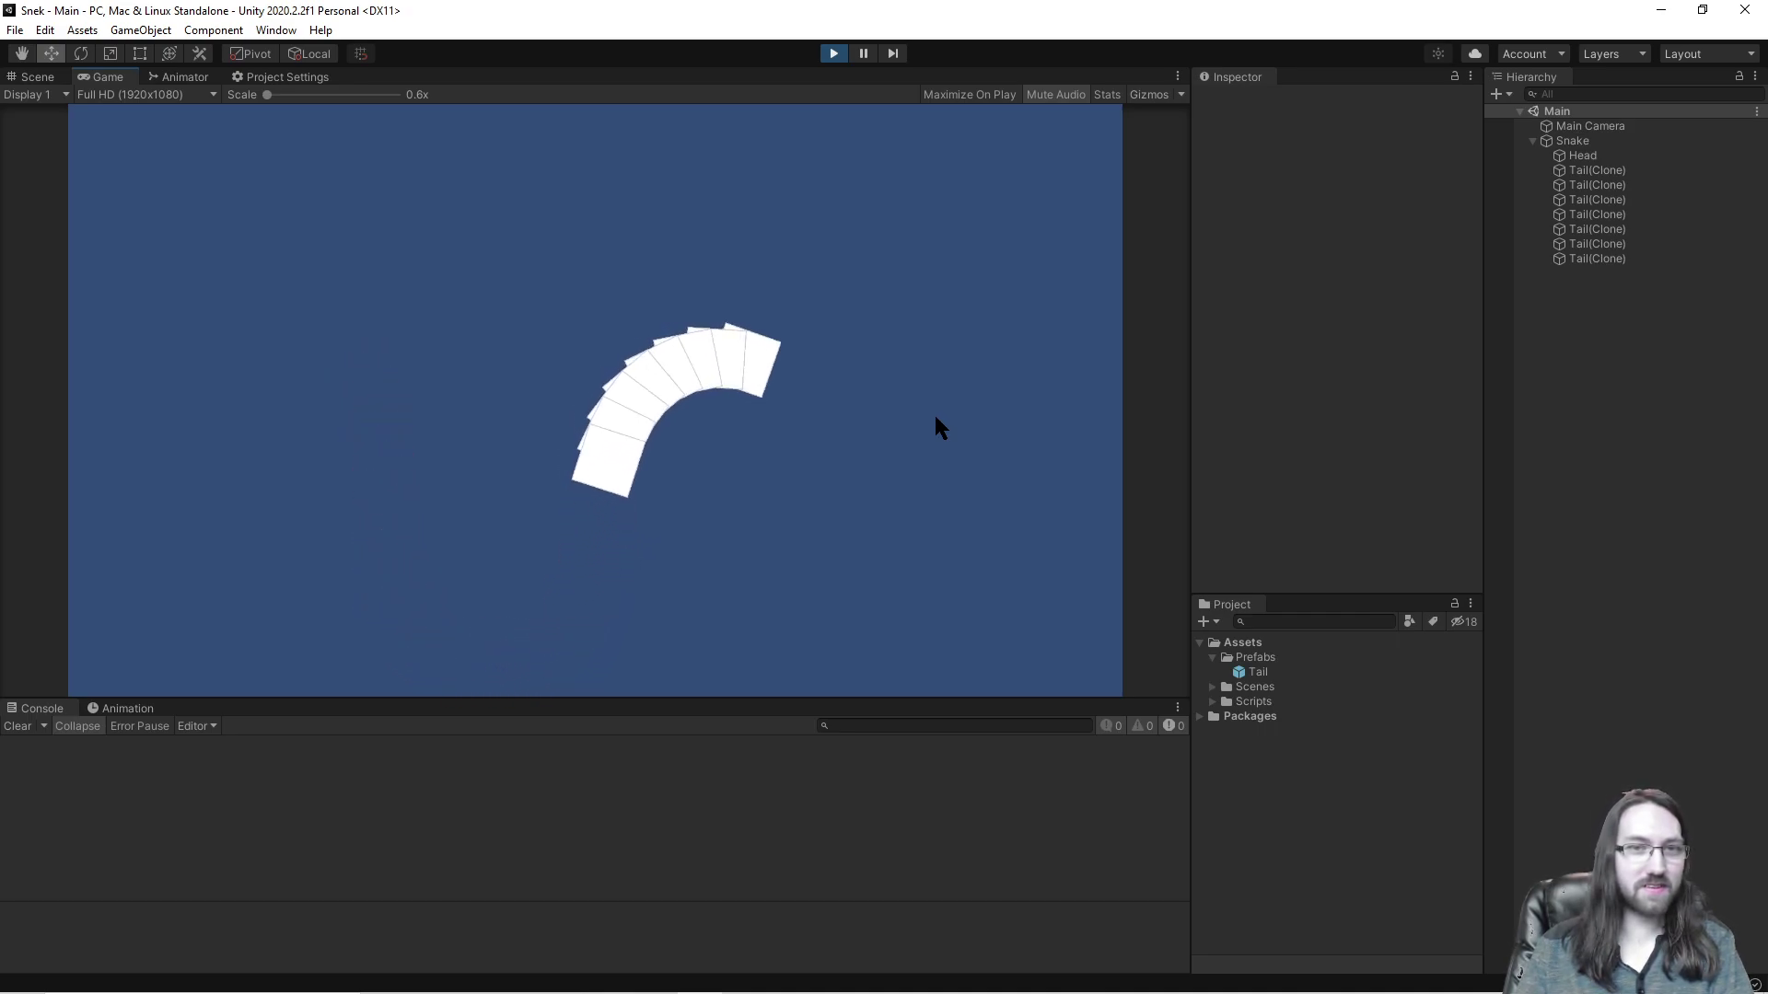
pyautogui.press('Left')
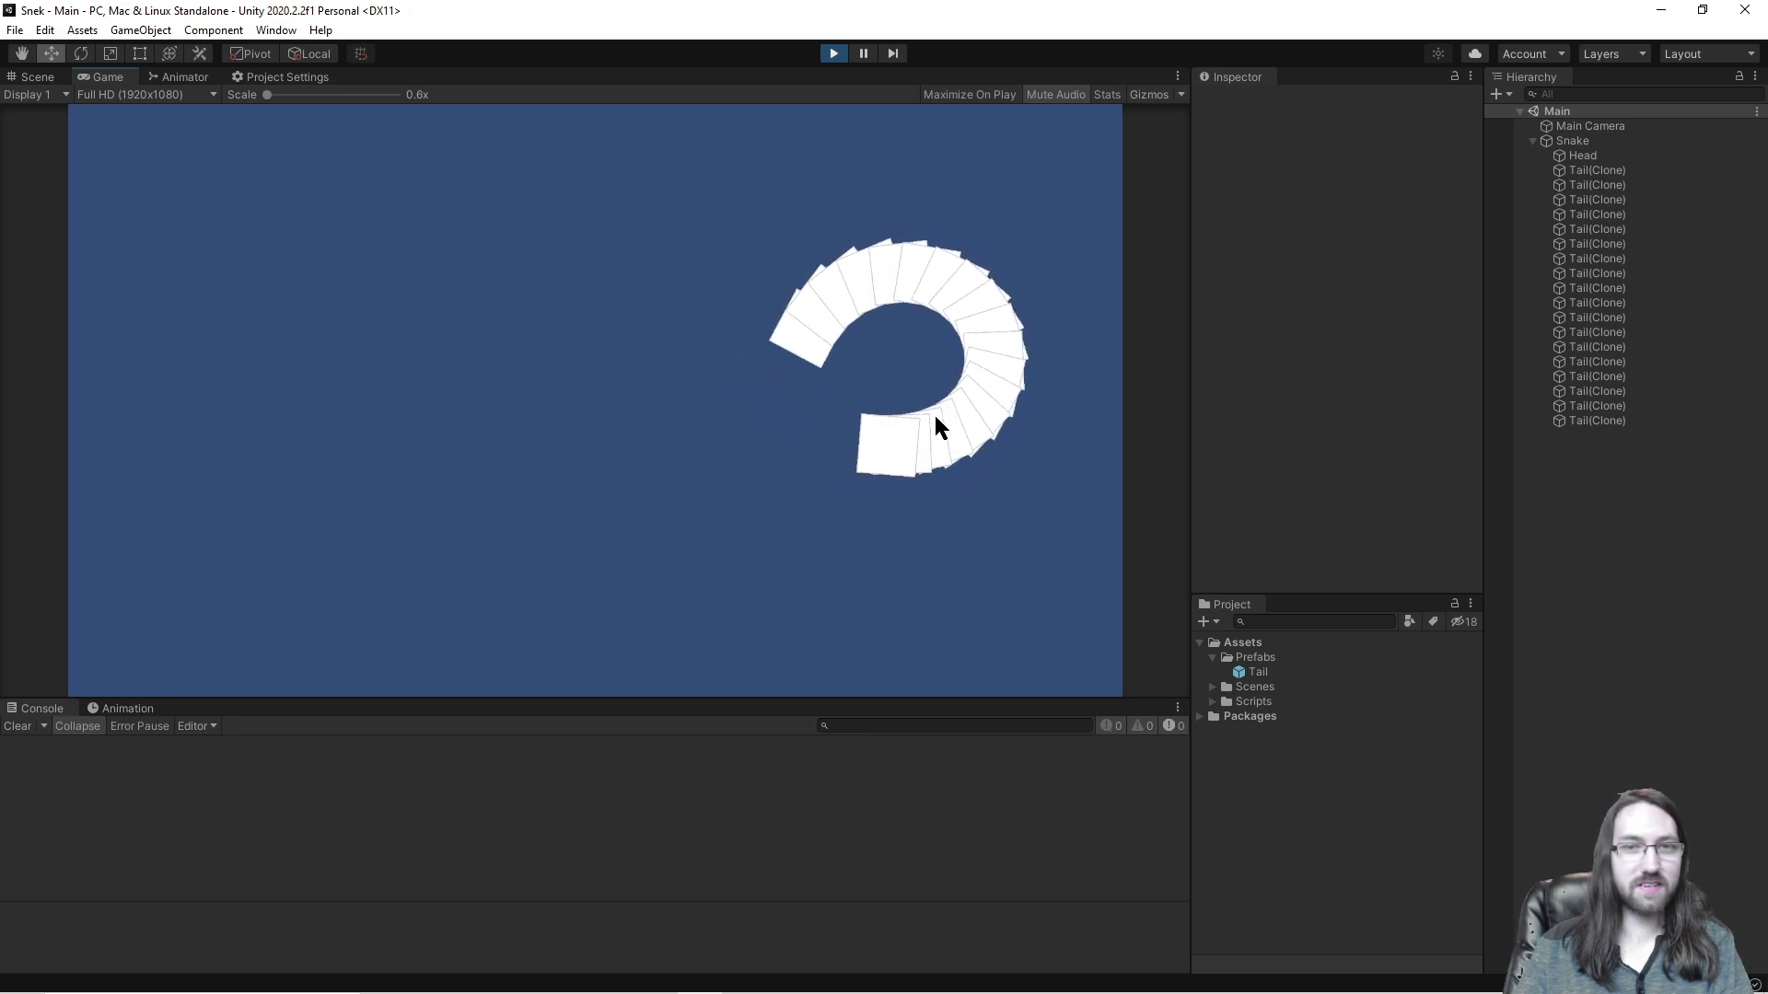
pyautogui.press('Right')
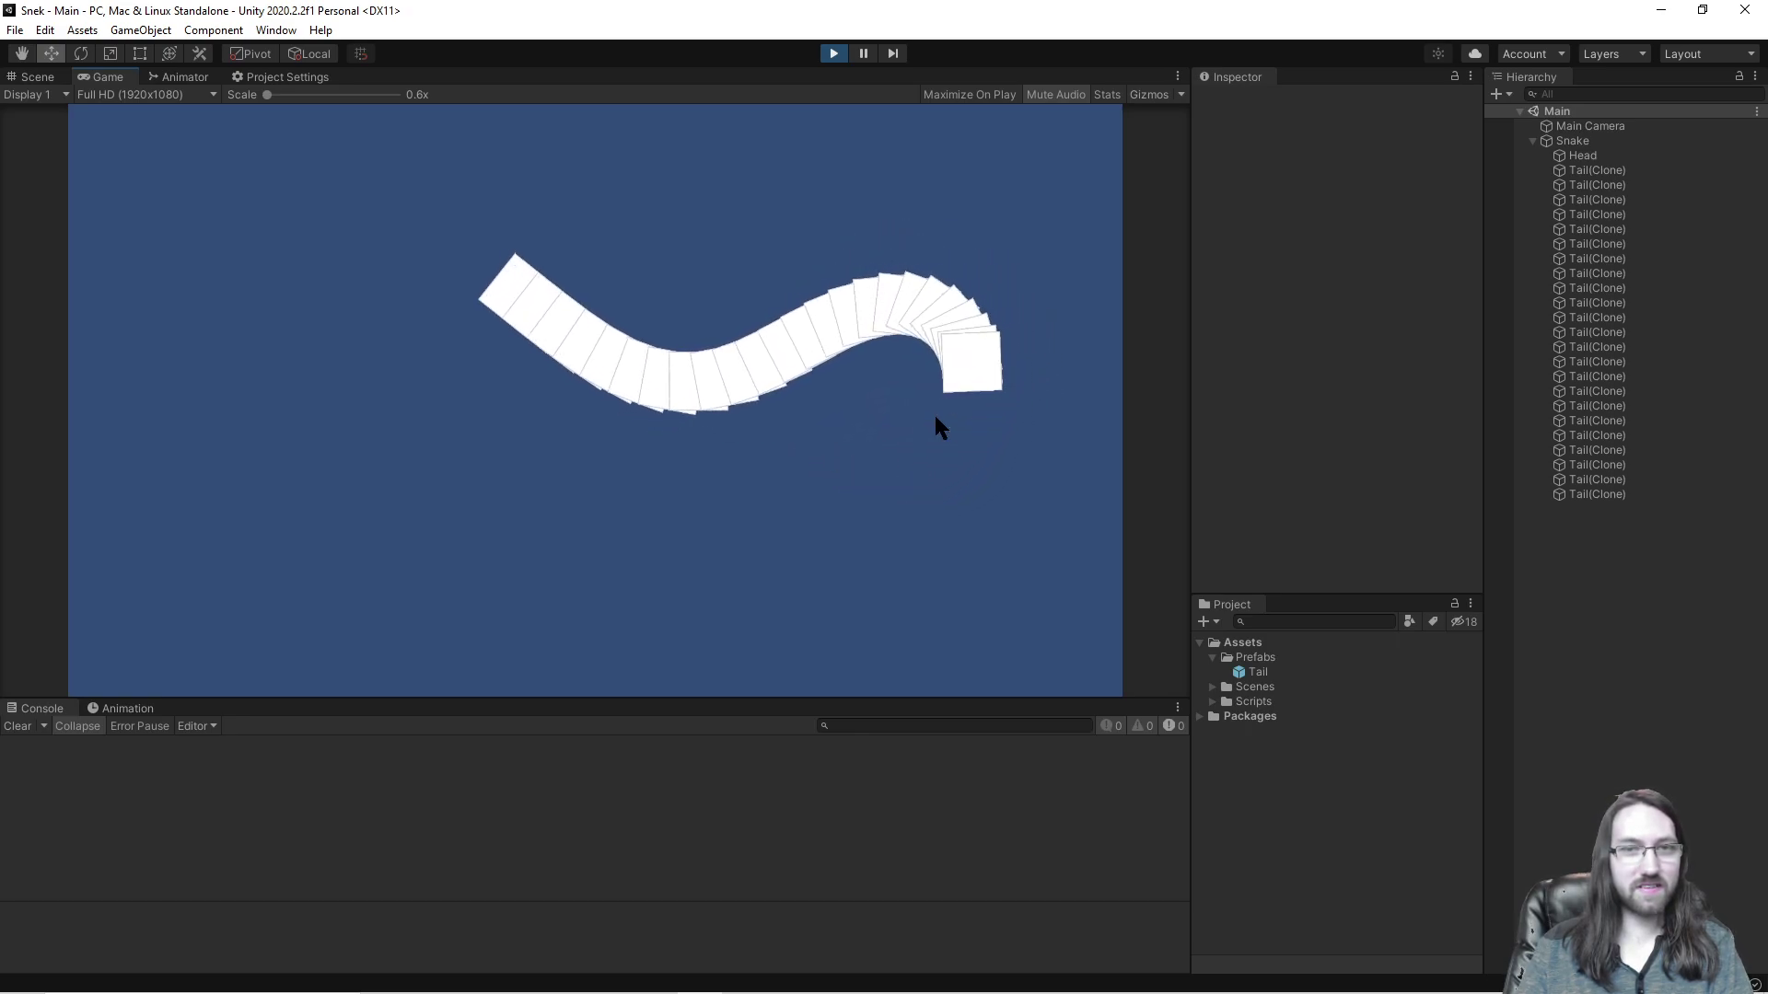
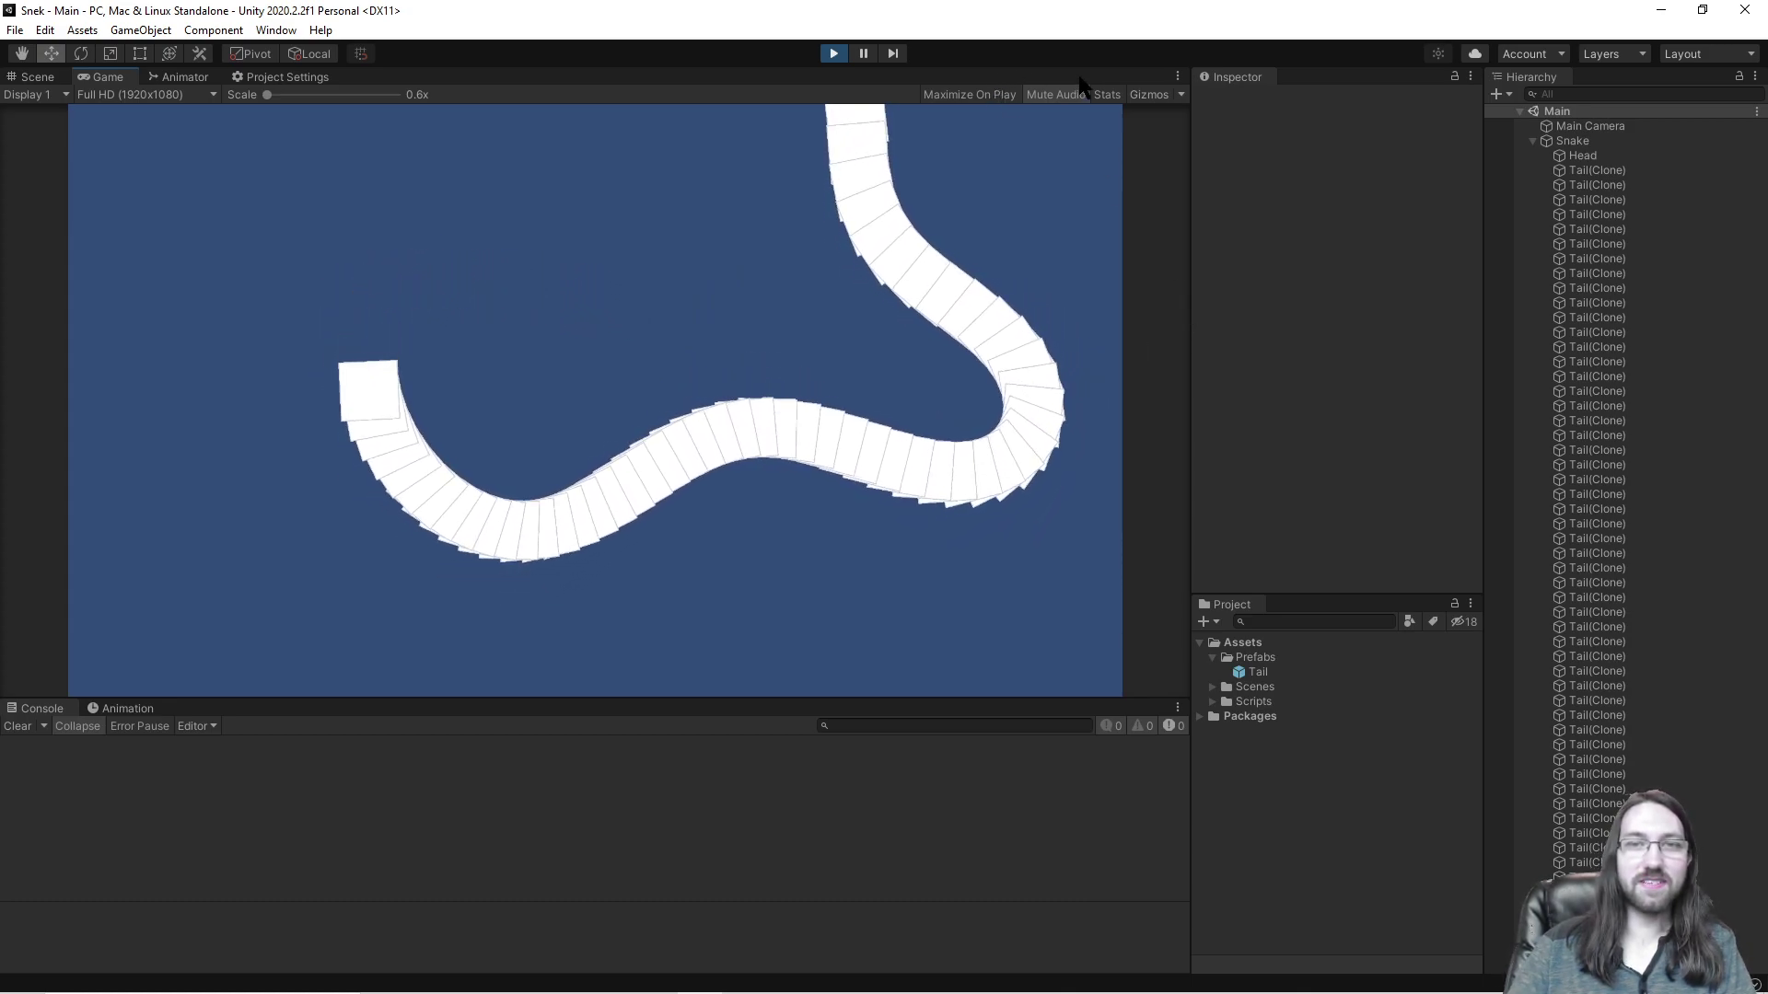
# Step: Toggle the Game view Stats overlay on and off, stop Play mode, and return to PlayerContorllerComponent.cs
pyautogui.click(1107, 94)
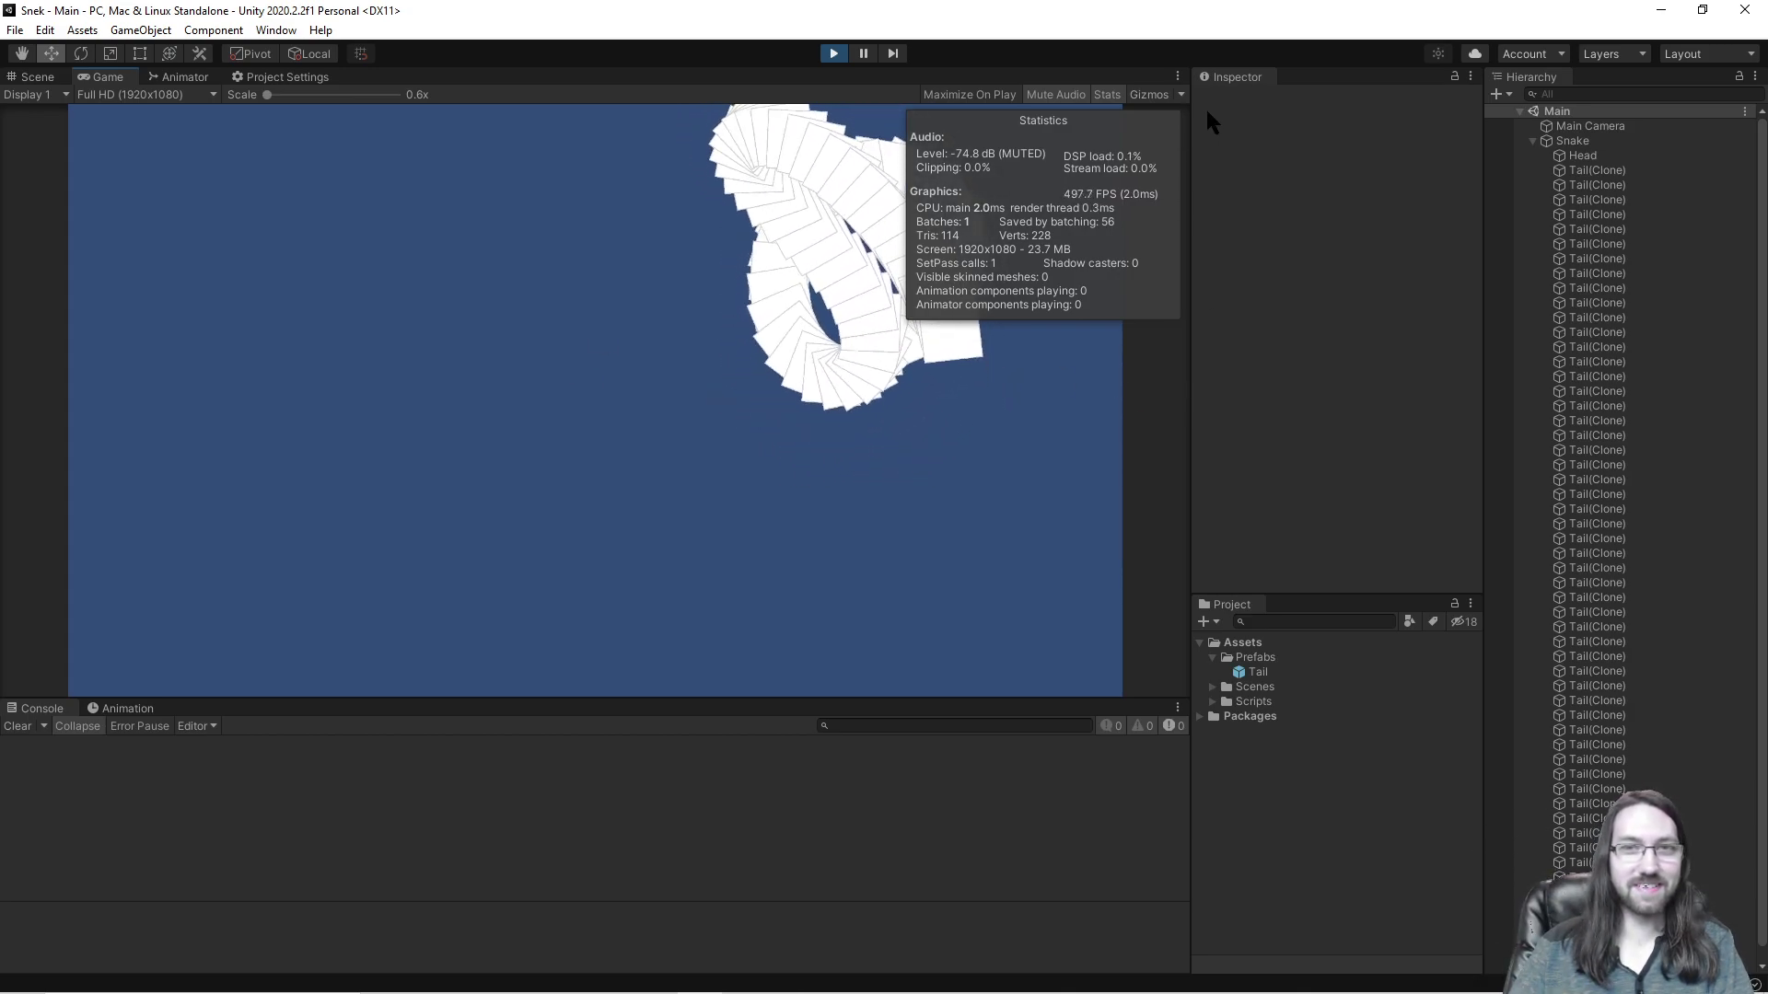
pyautogui.click(1105, 94)
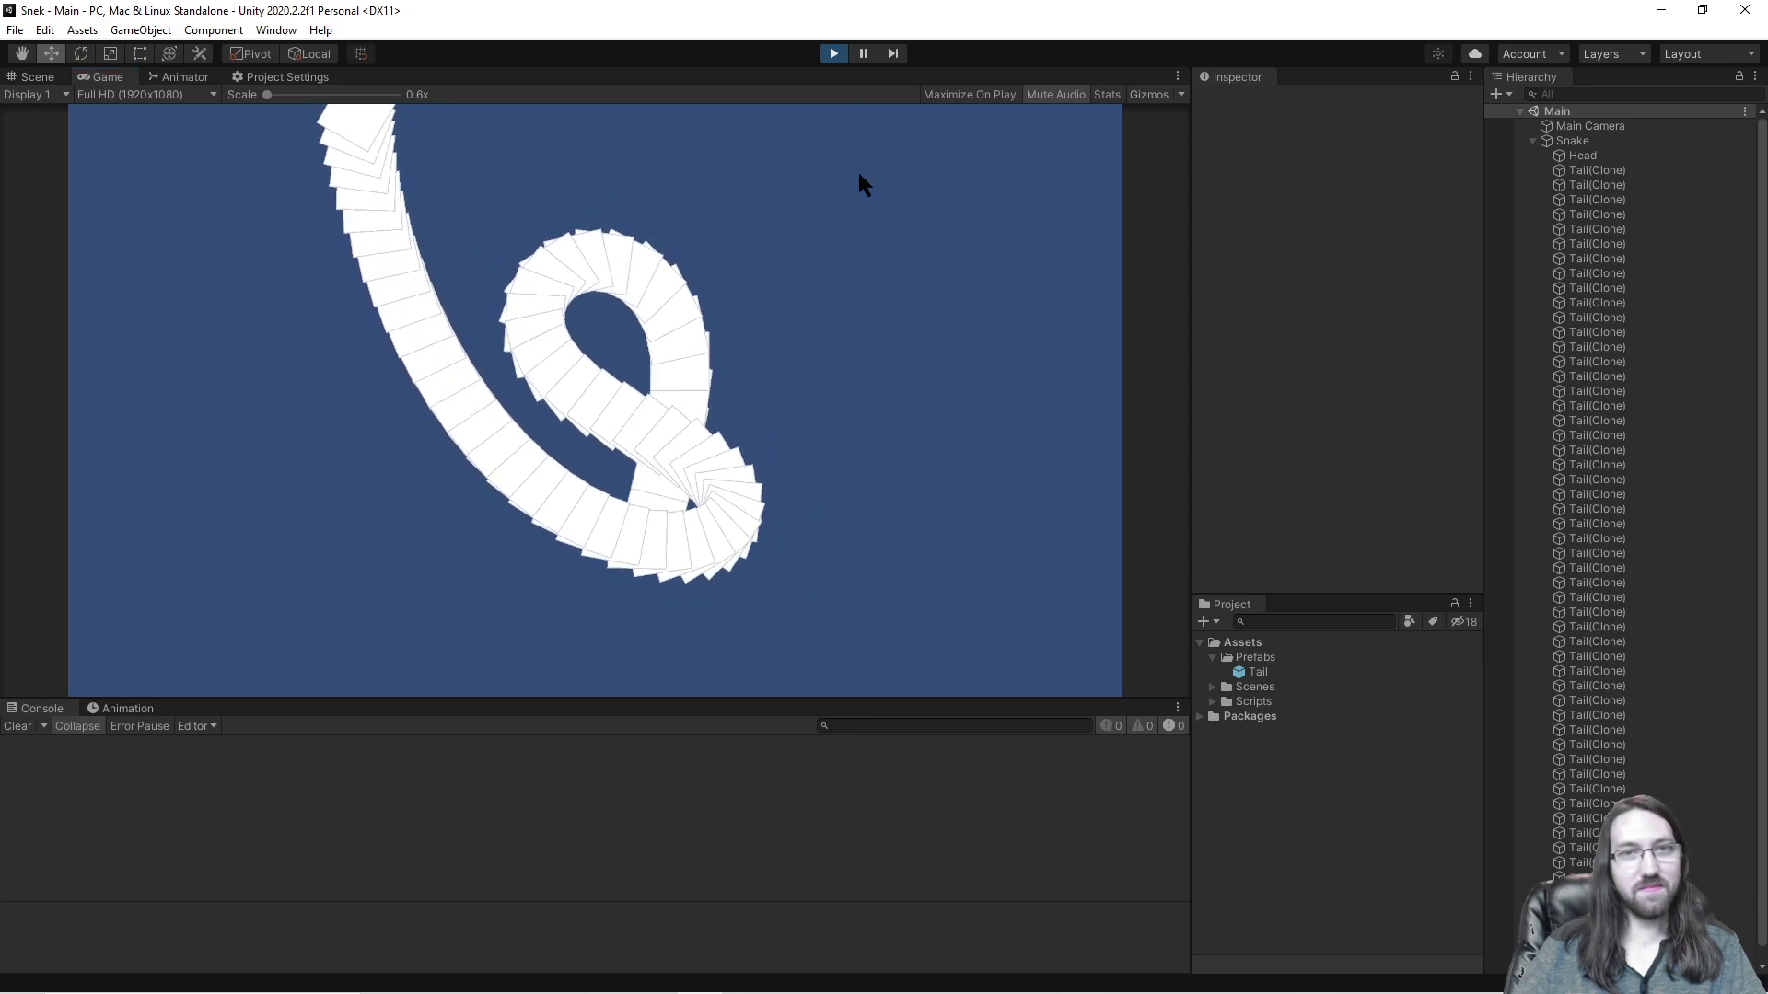
pyautogui.click(833, 53)
pyautogui.click(773, 978)
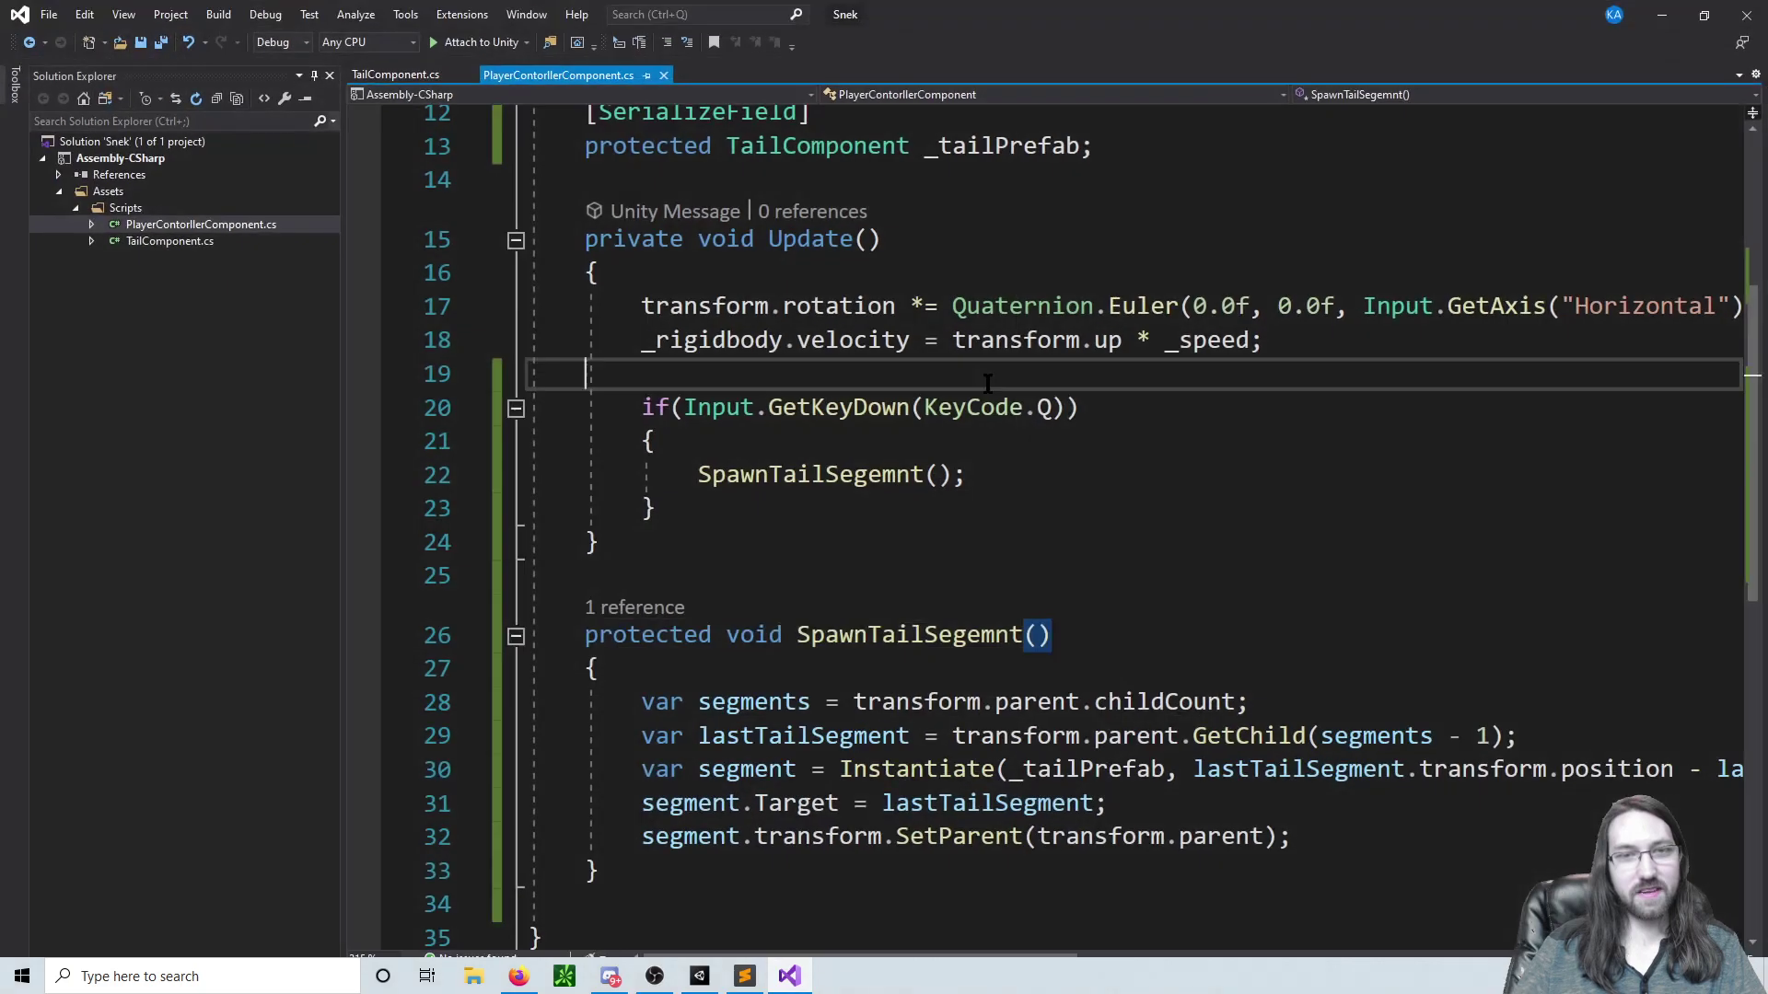
# Step: Add an empty 'protected void ResizeSegments()' method below SpawnTailSegemnt and save the script
pyautogui.scroll(-3, 1127, 582)
pyautogui.click(715, 577)
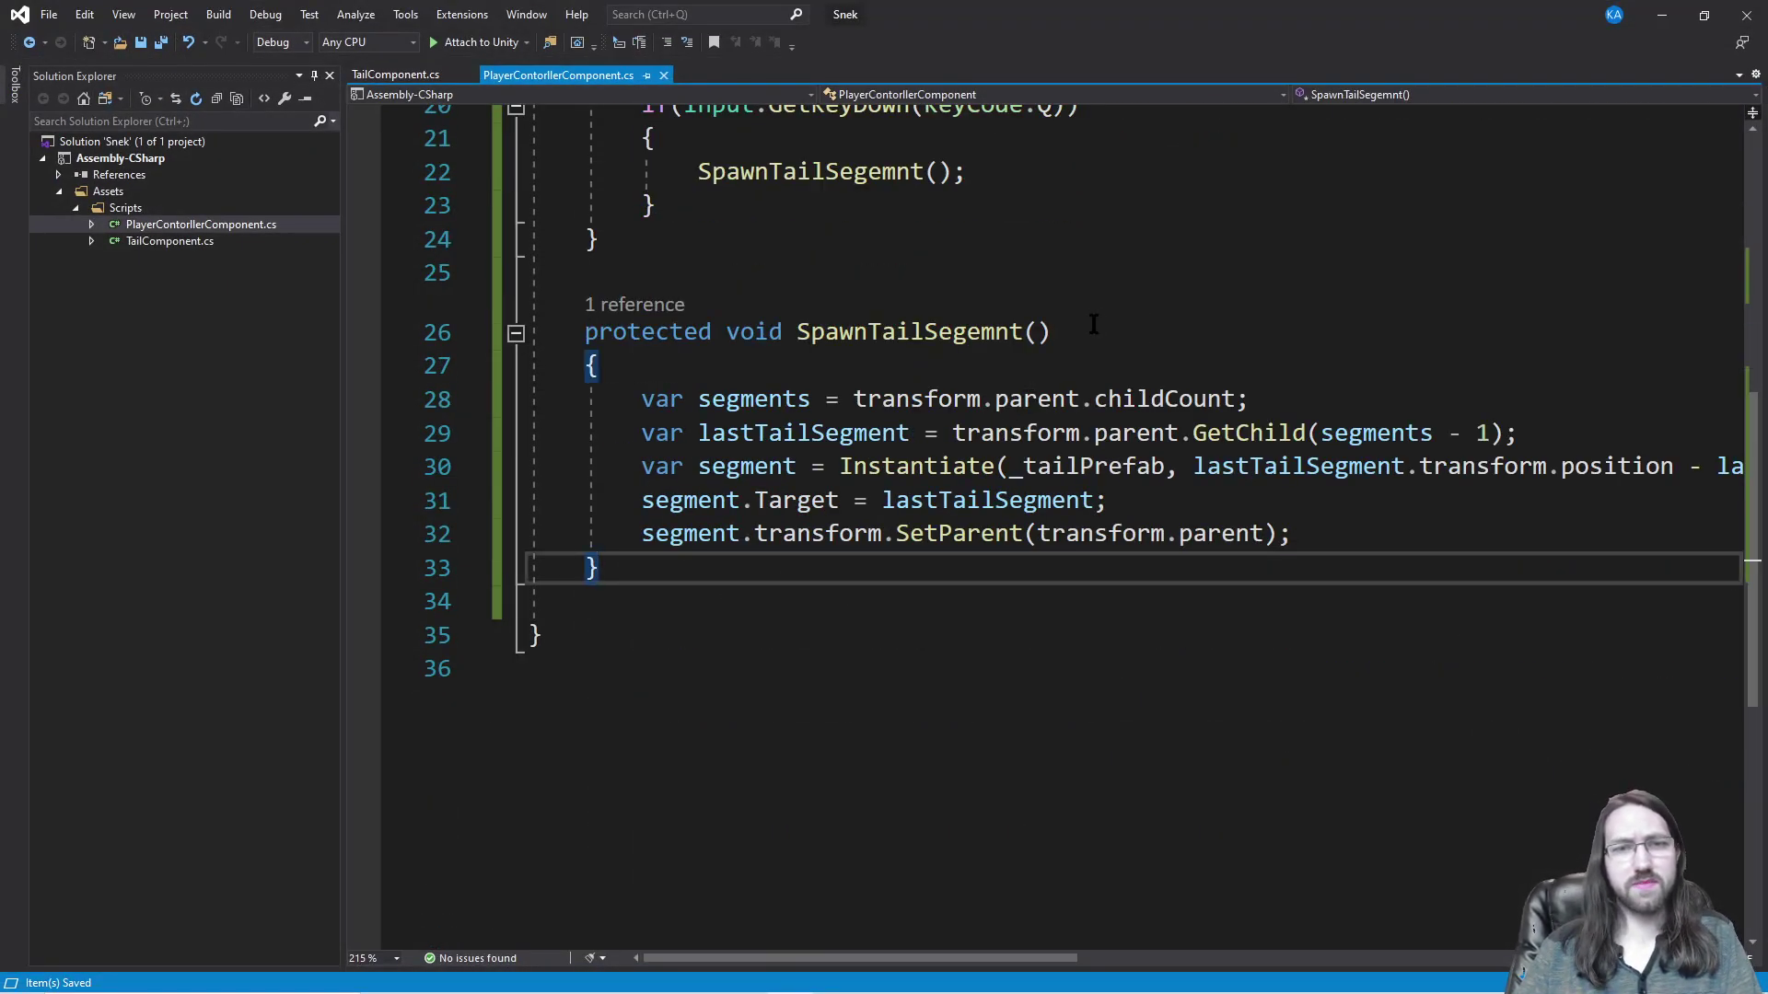
pyautogui.keyDown('ctrl'); pyautogui.scroll(-5, 1282, 525); pyautogui.keyUp('ctrl')
pyautogui.keyDown('ctrl'); pyautogui.scroll(5, 1022, 562); pyautogui.keyUp('ctrl')
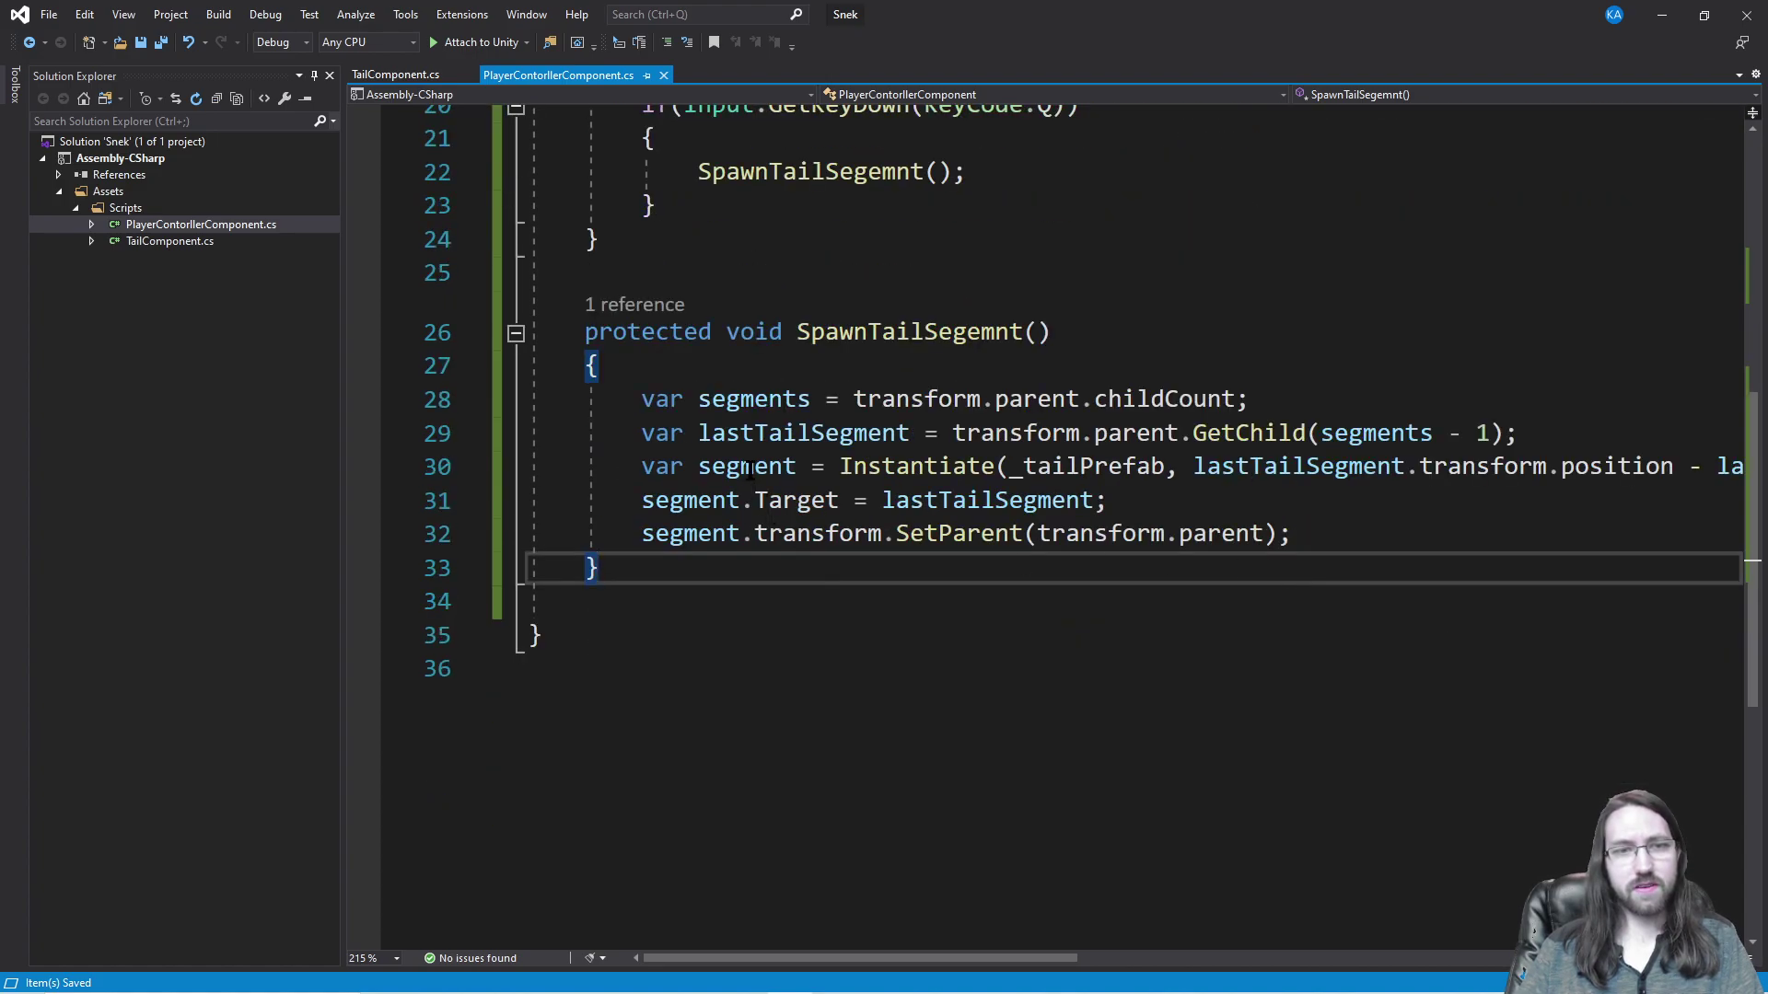
pyautogui.press('Return')
pyautogui.press('Return')
pyautogui.write('protecte')
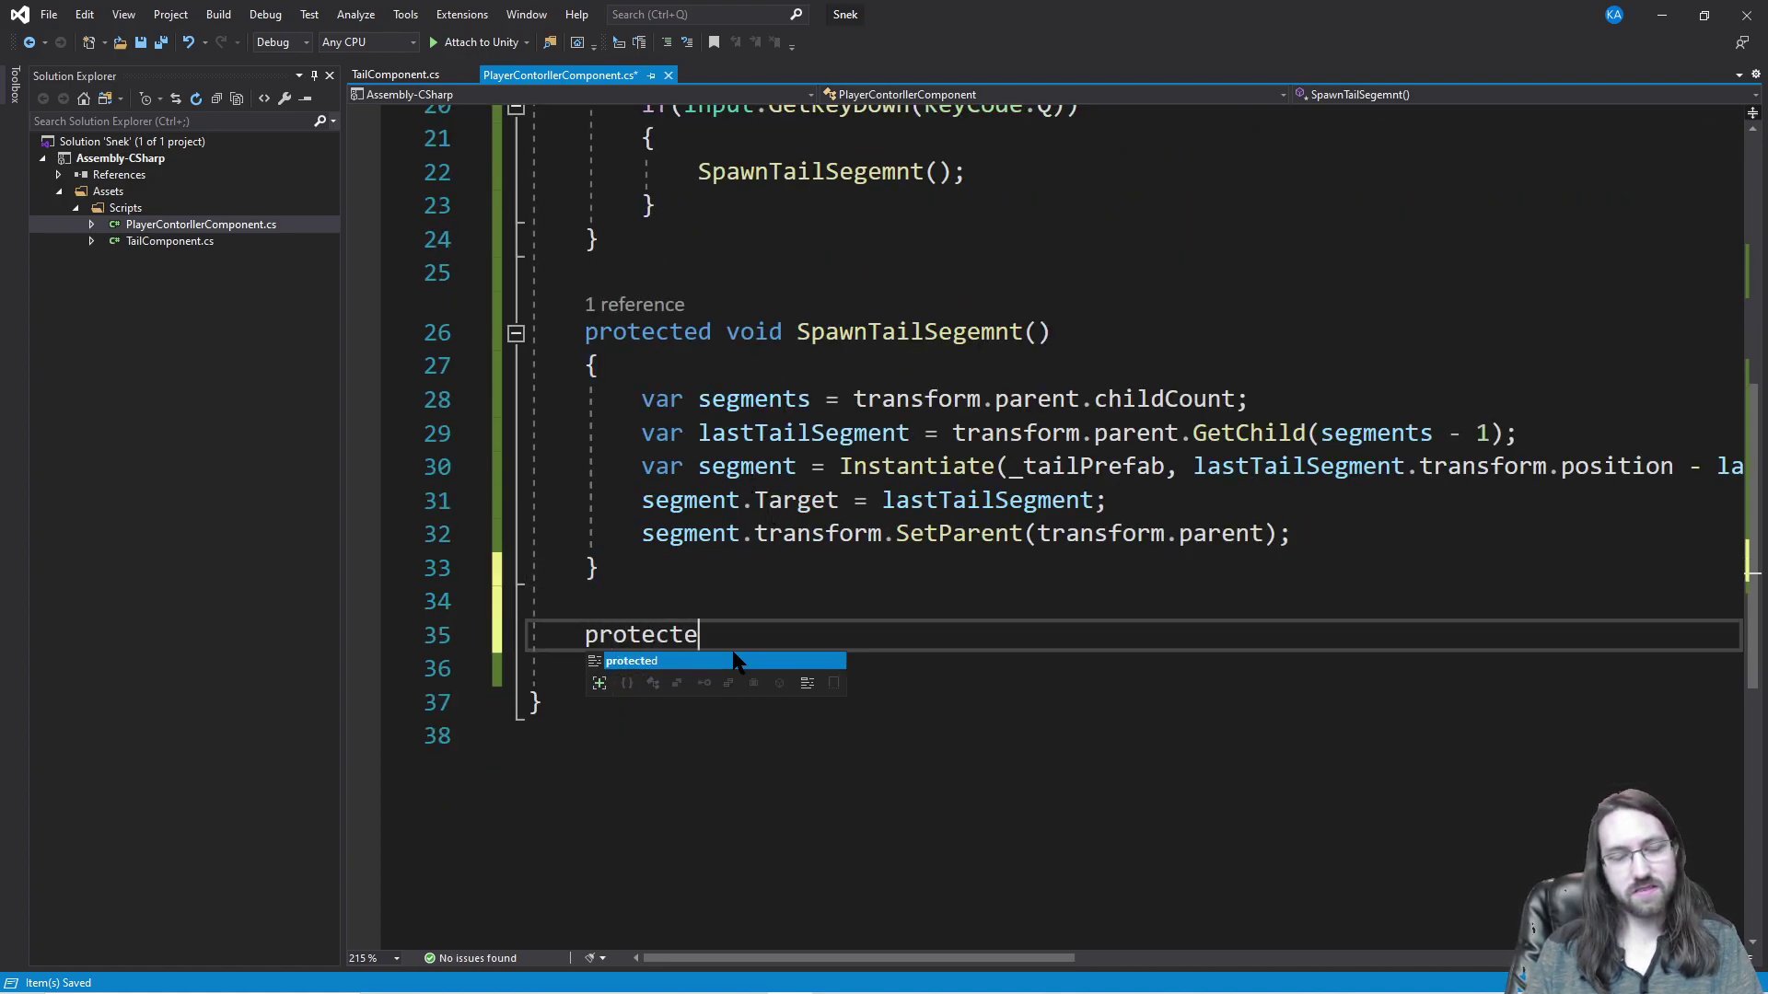
pyautogui.write('d void ')
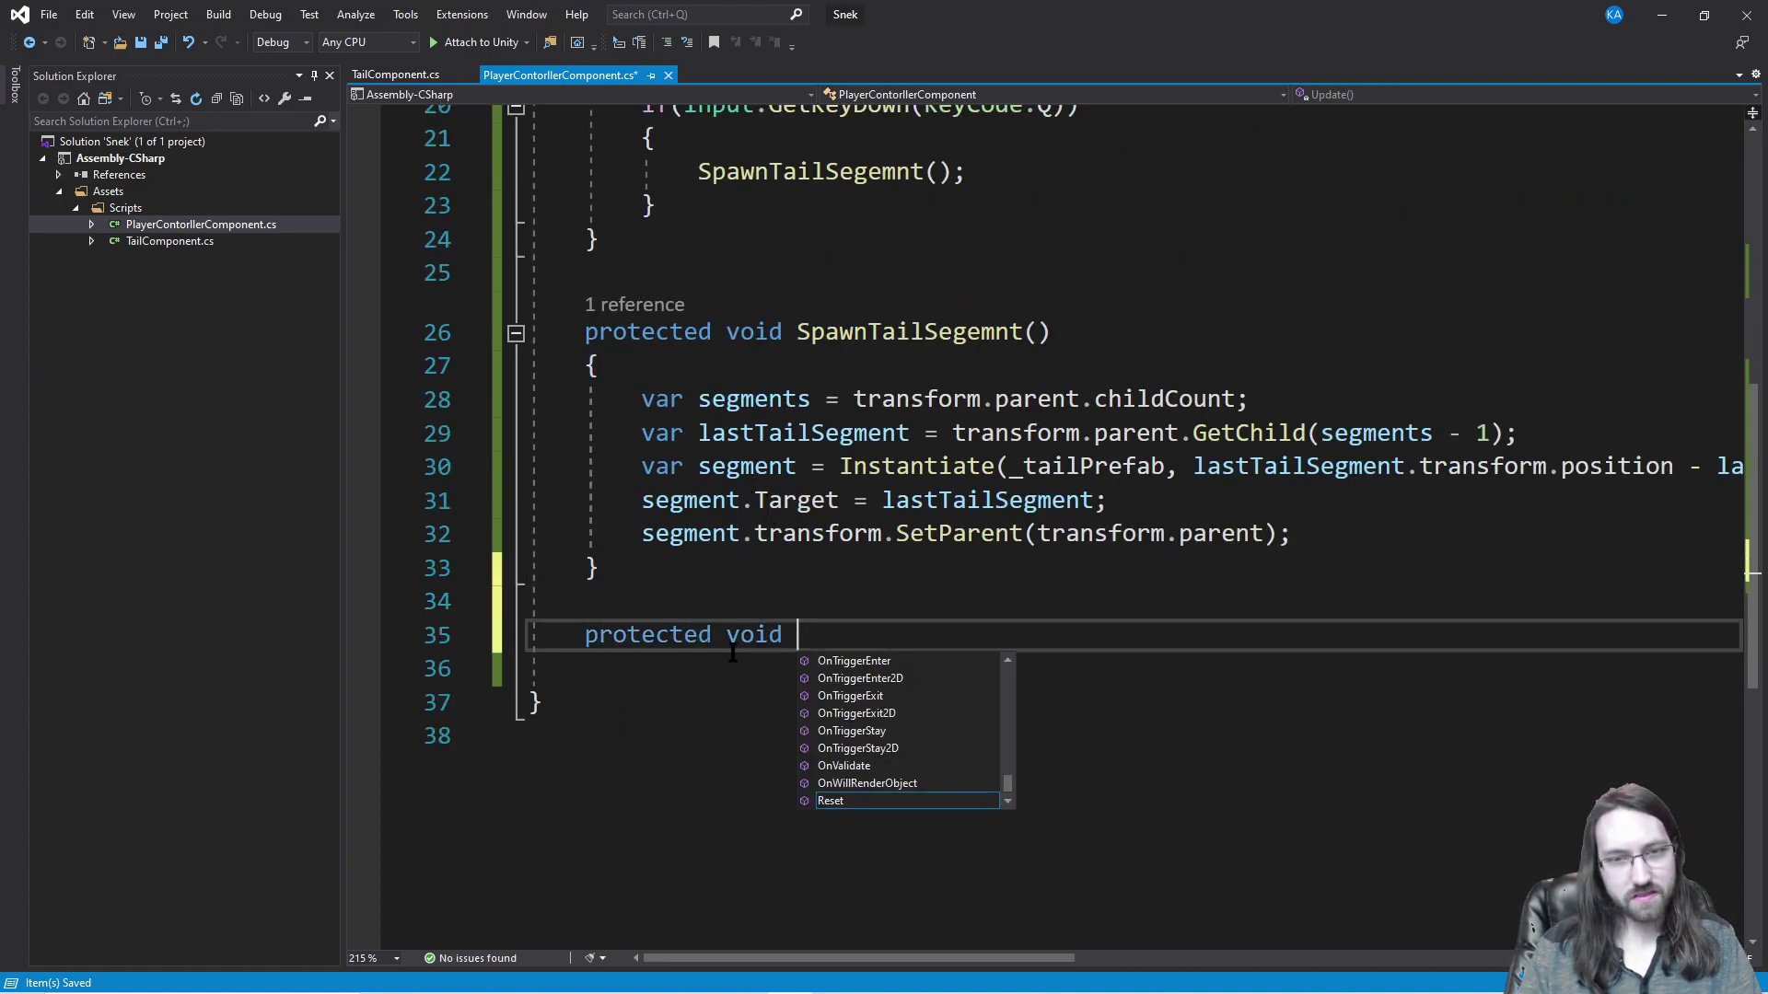
pyautogui.write('ResizeSegments')
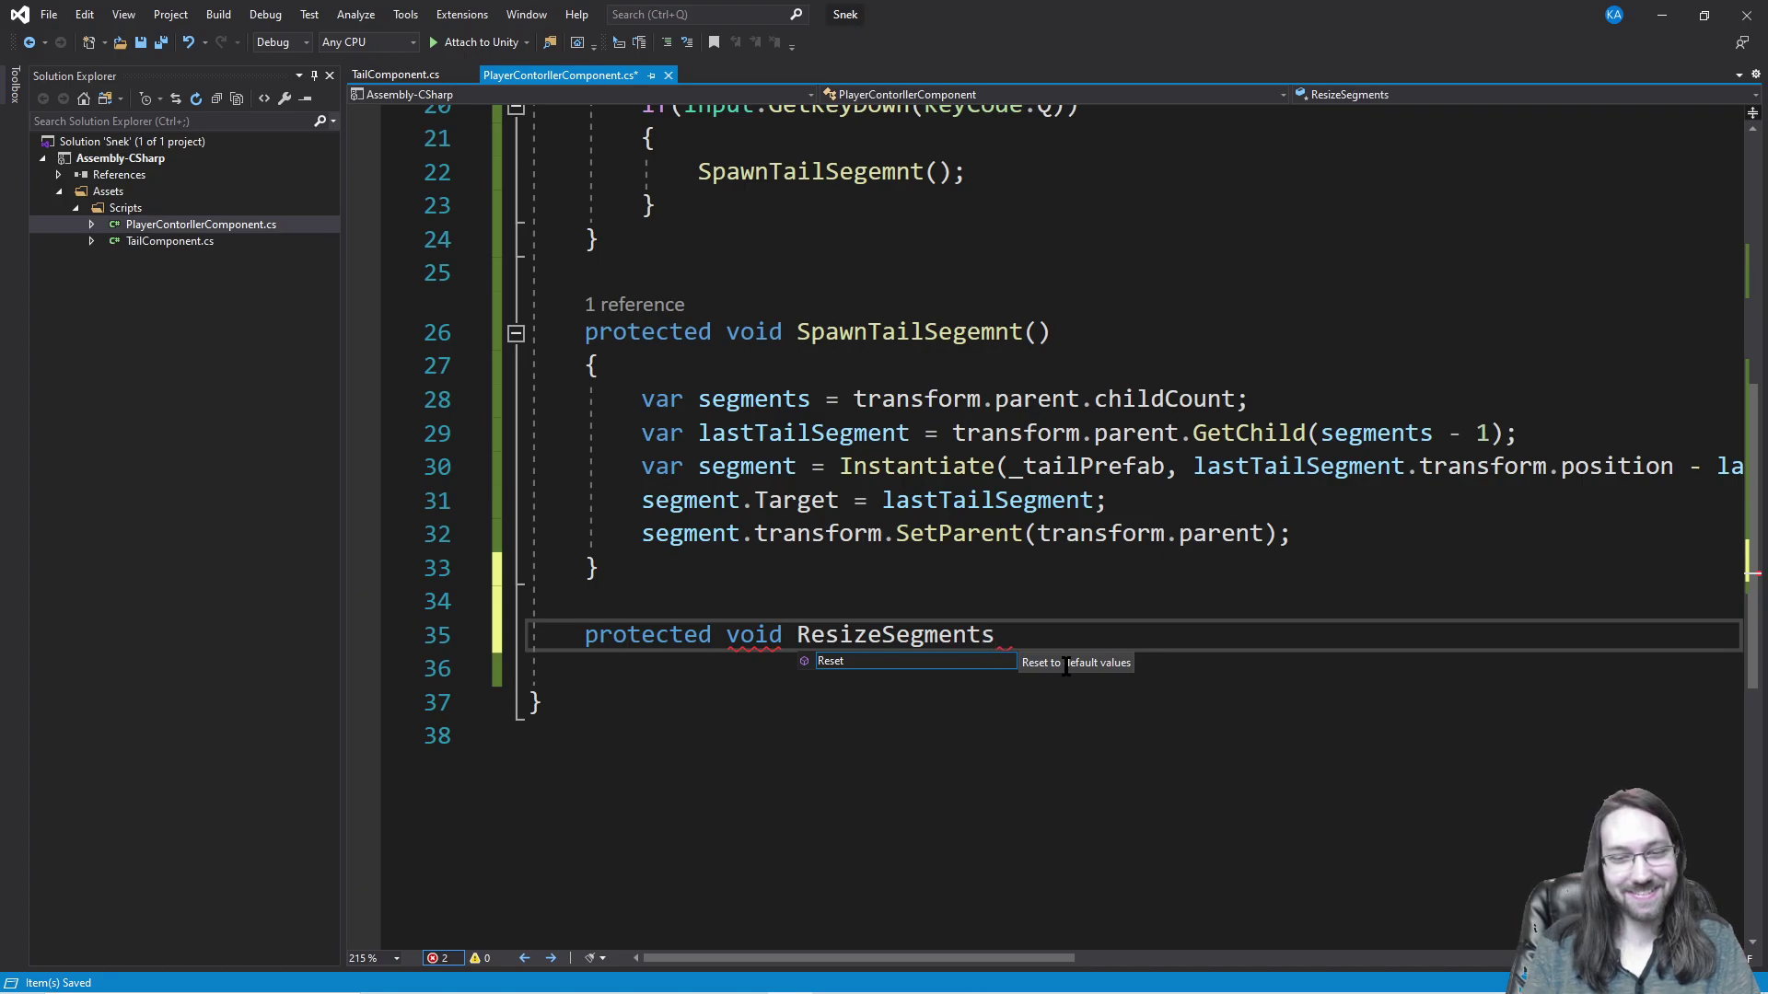
pyautogui.press('Return')
pyautogui.hotkey('ctrl', 's')
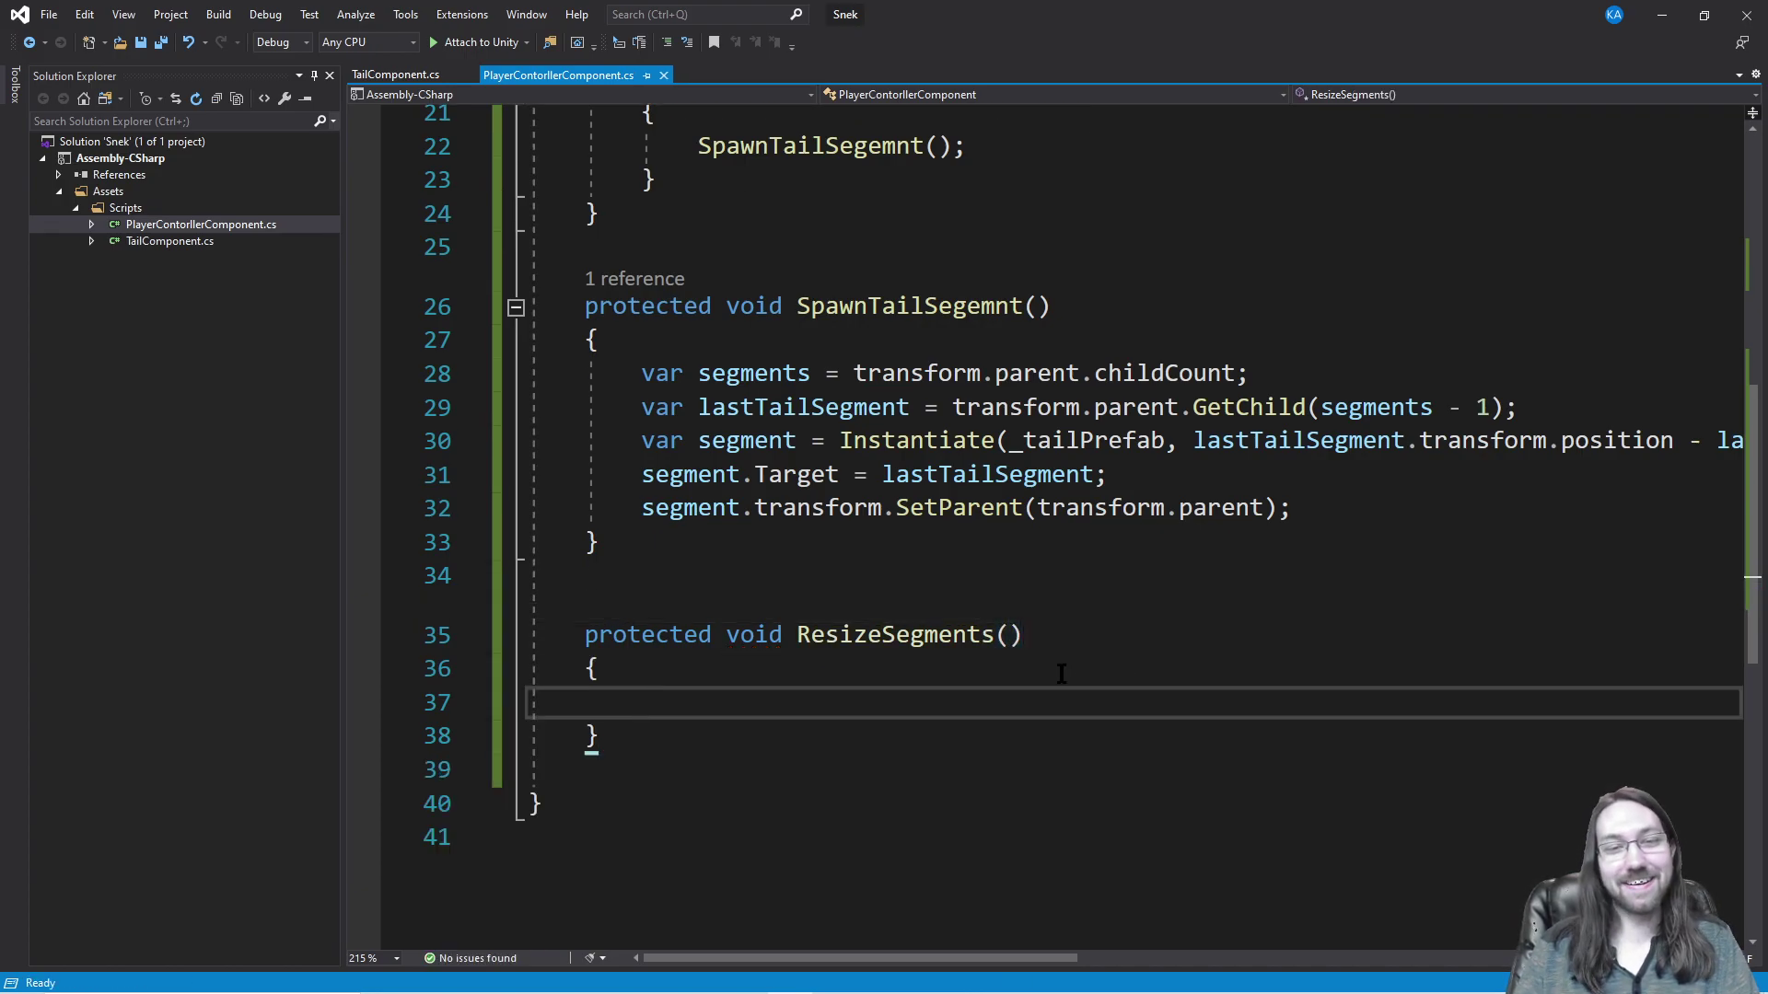
# Step: Write the loop header 'foreach(Transform child in transform.parent)' inside ResizeSegments
pyautogui.scroll(-2, 943, 523)
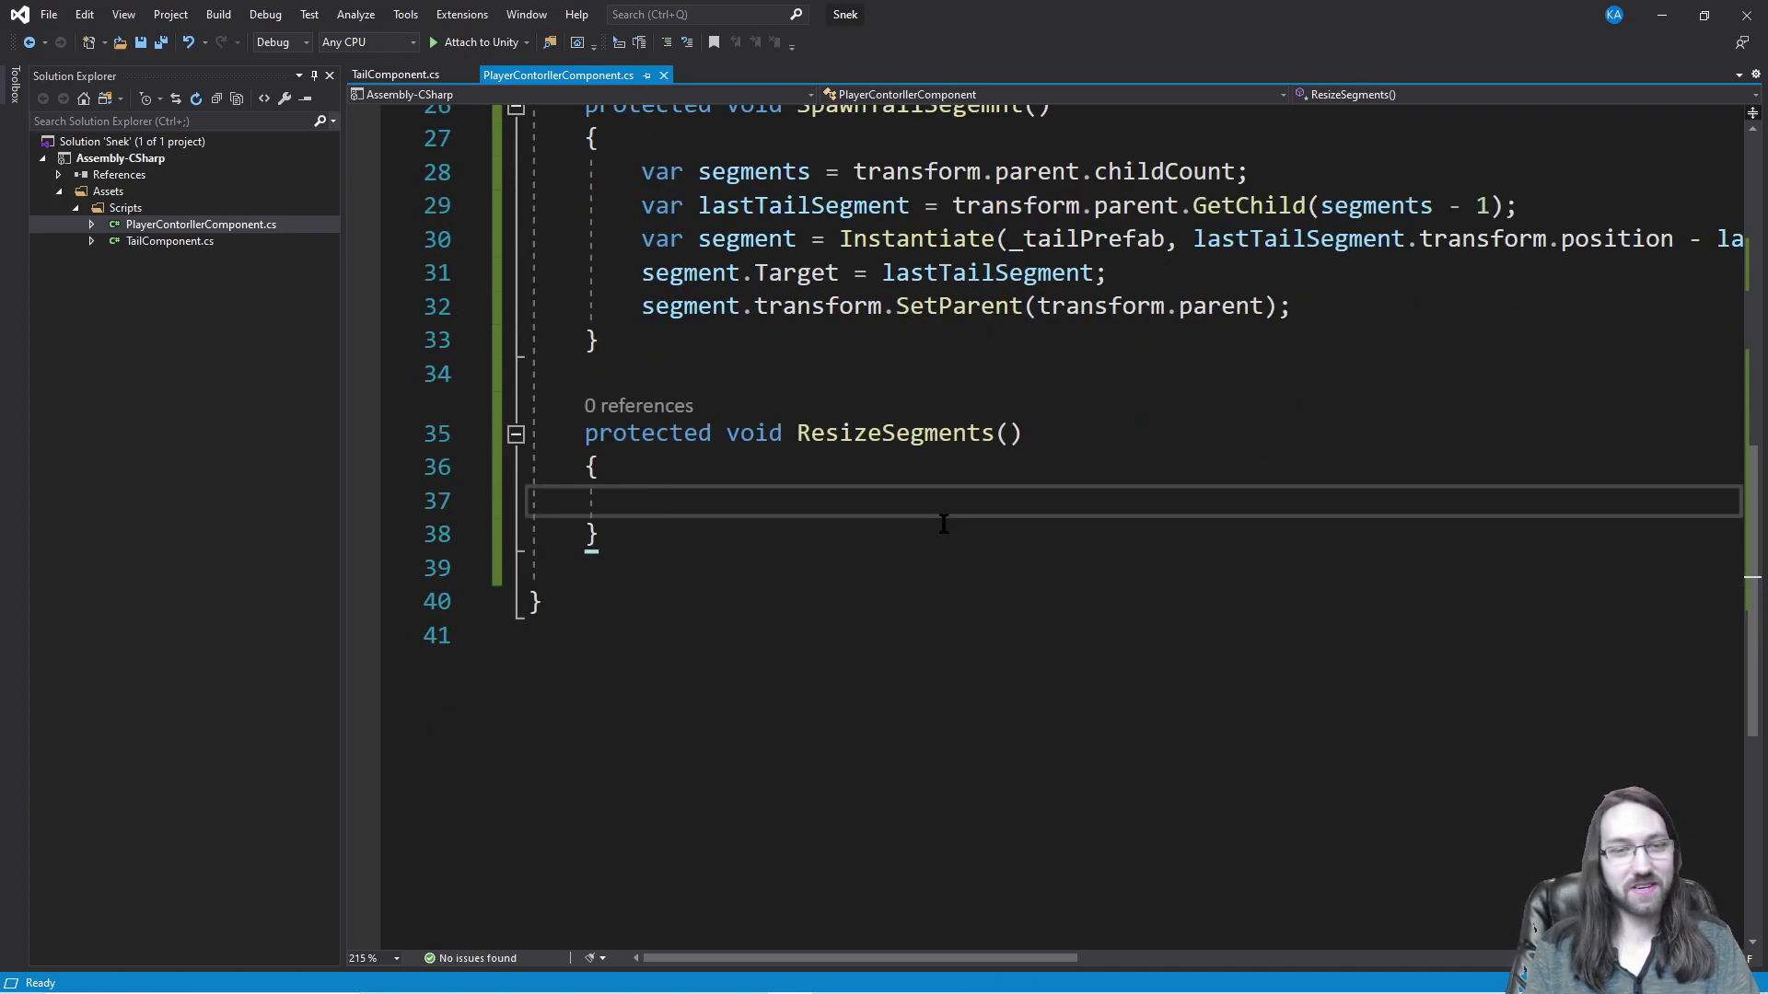
pyautogui.write('foreach')
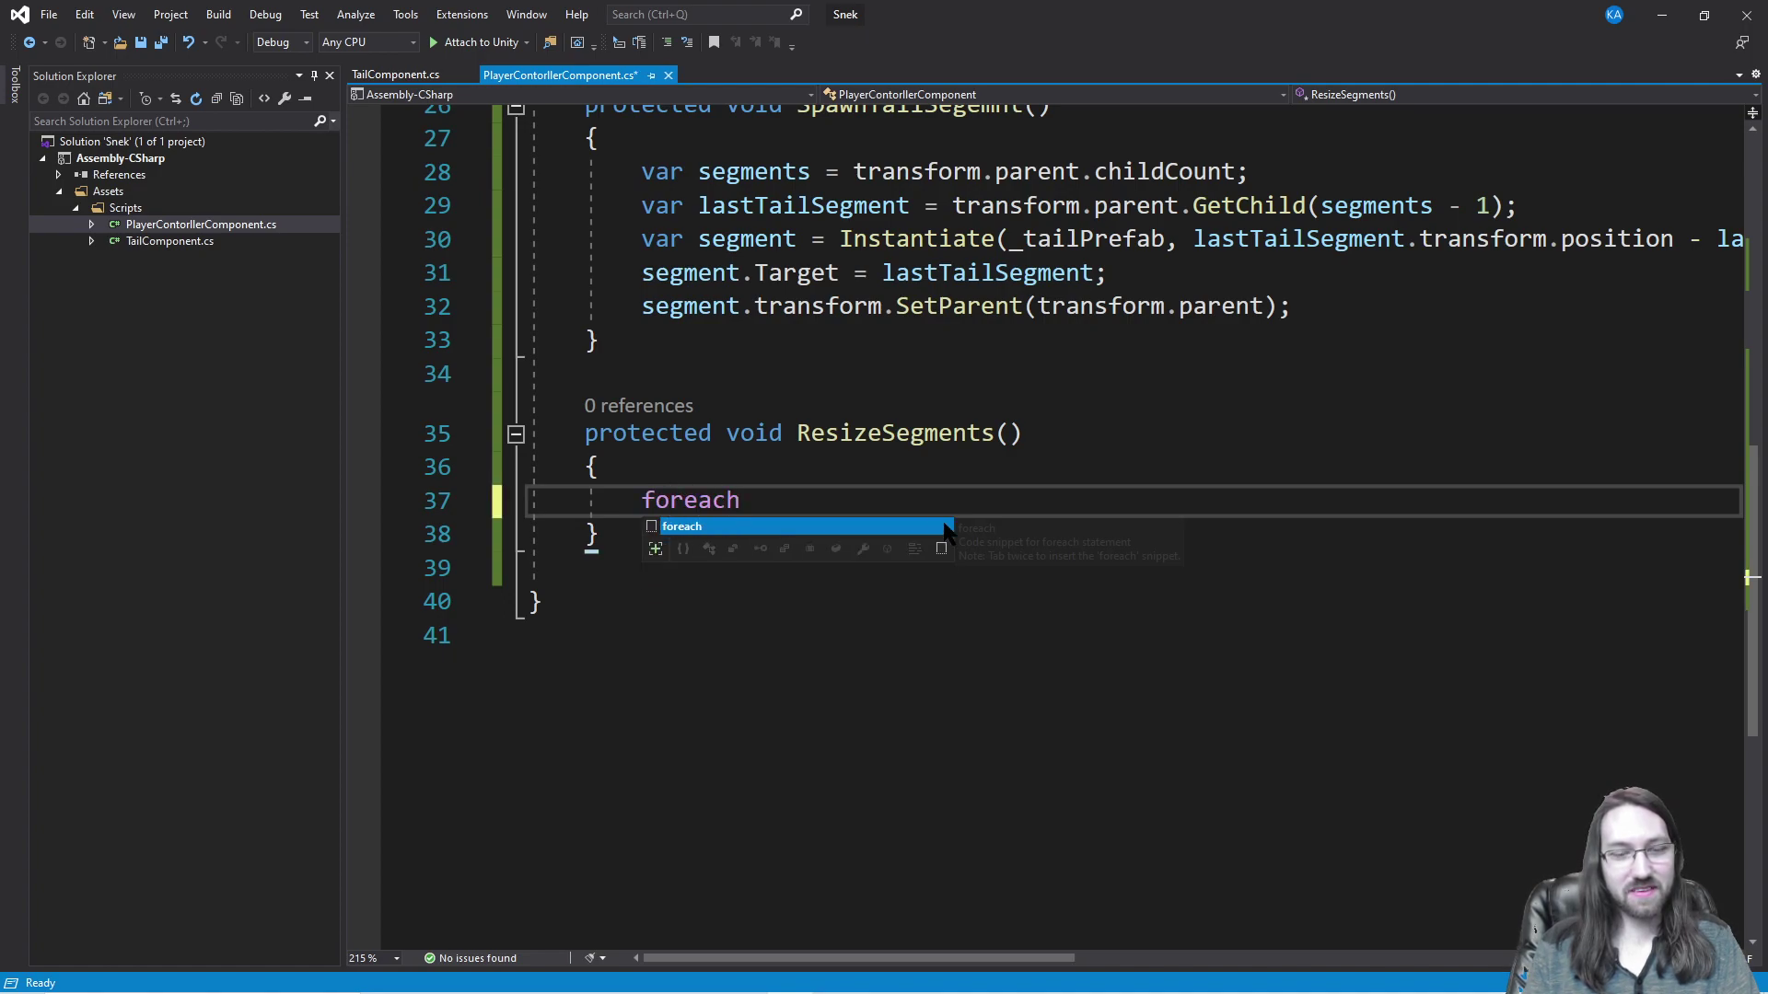
pyautogui.write('(')
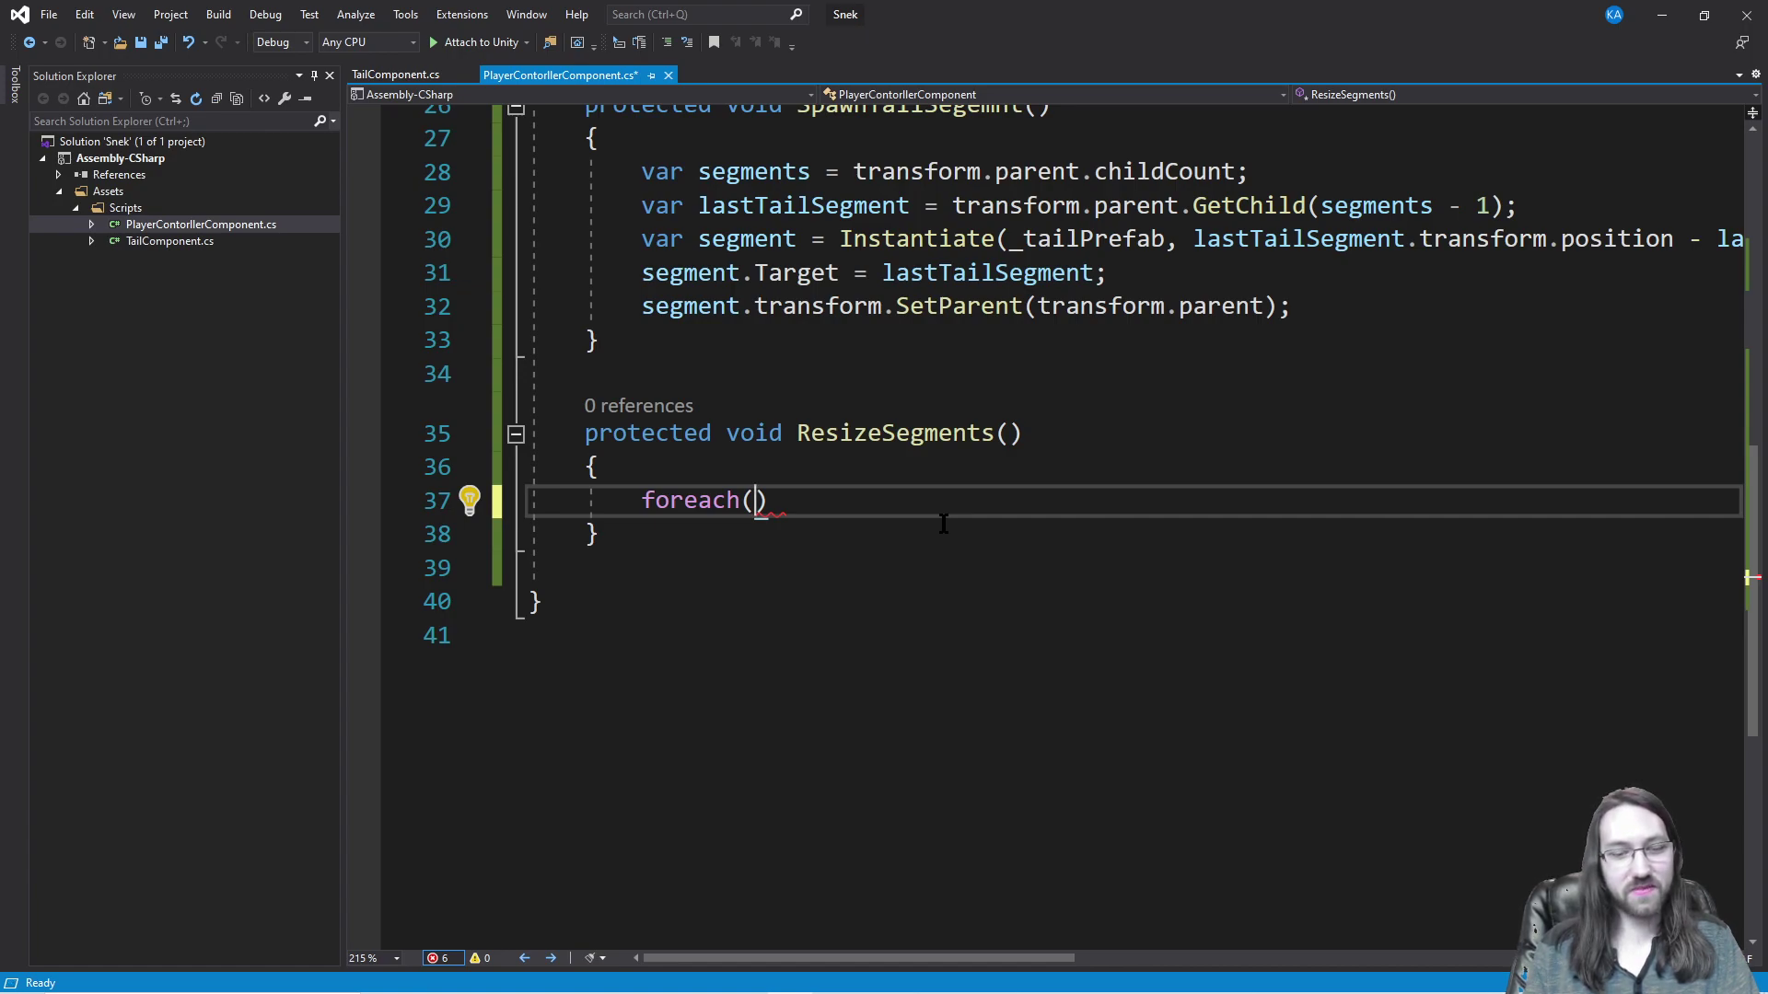
pyautogui.write('var segmen')
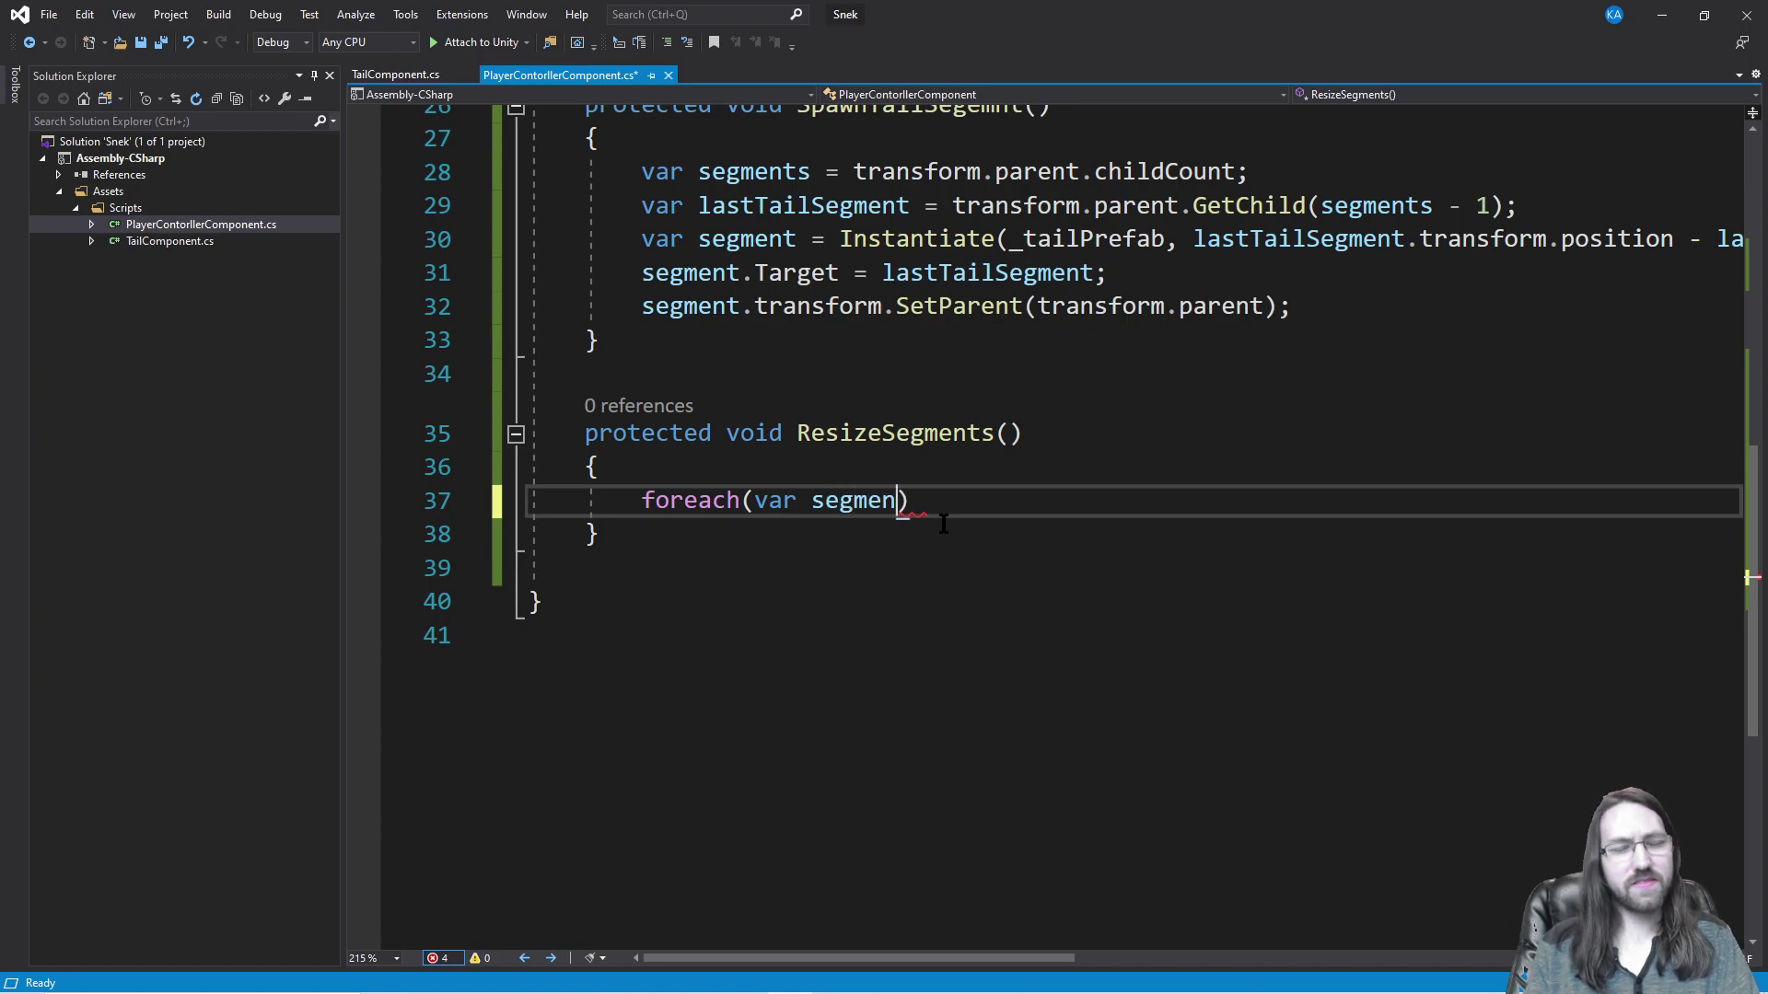
pyautogui.write('Tras')
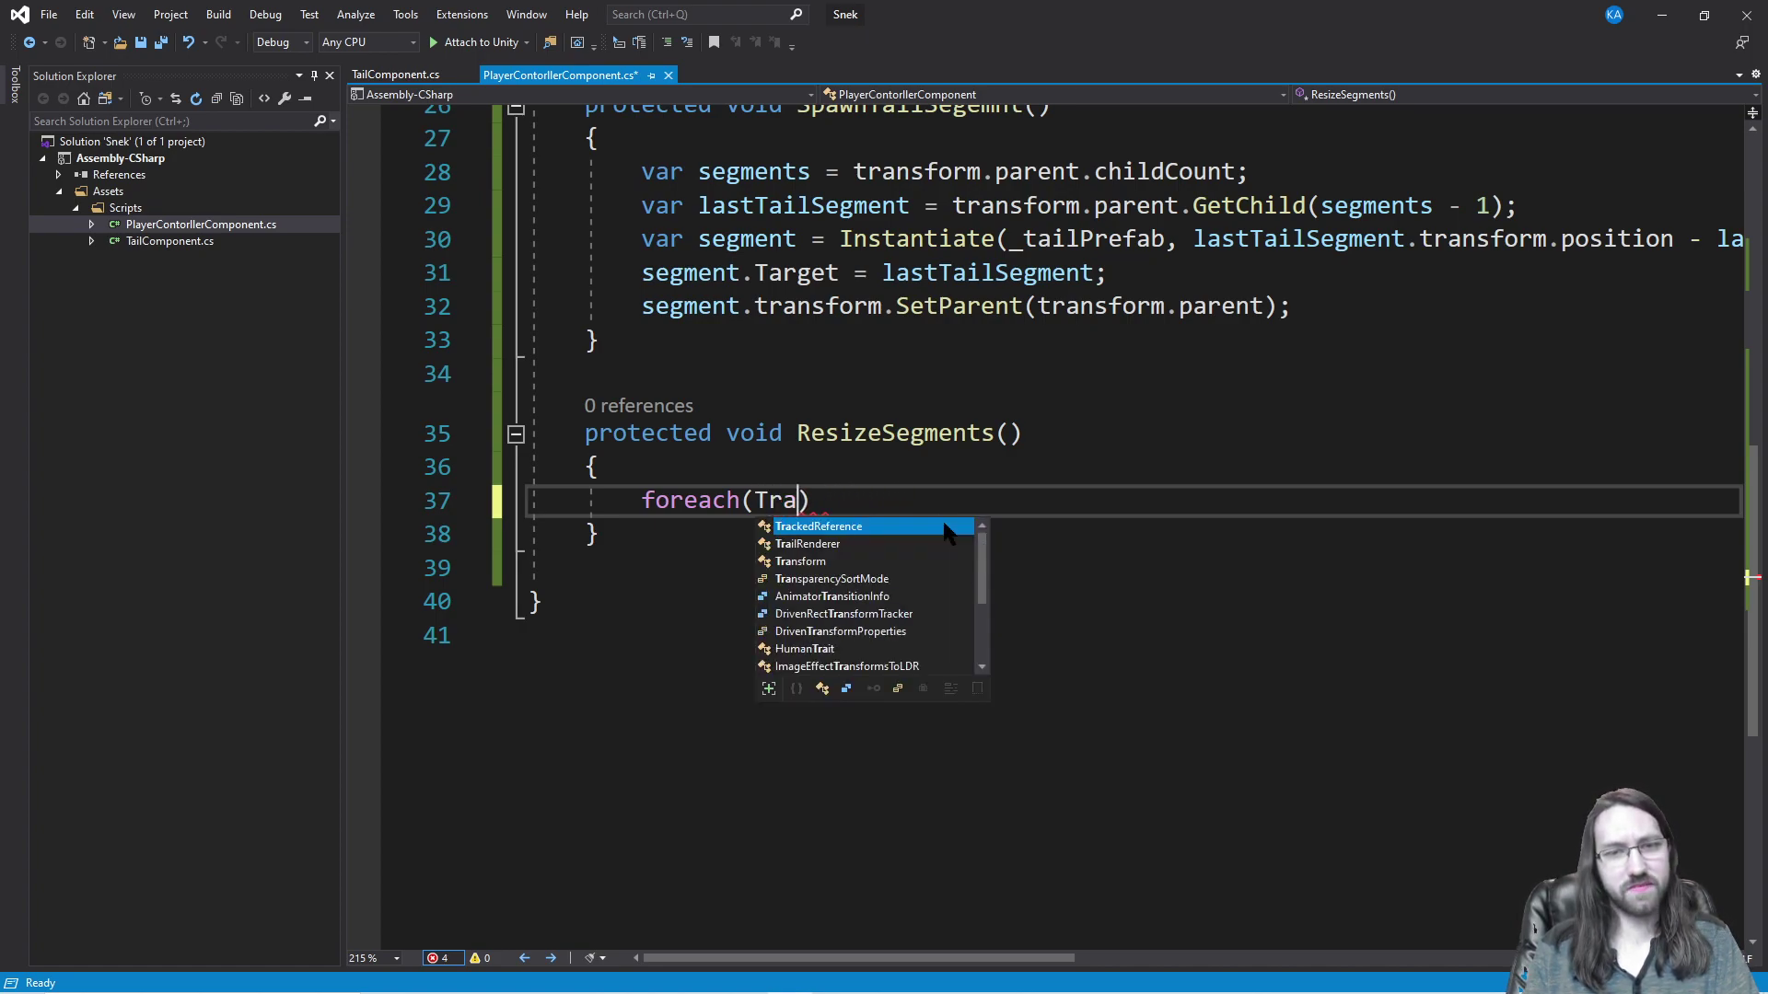
pyautogui.press('BackSpace')
pyautogui.write('n c')
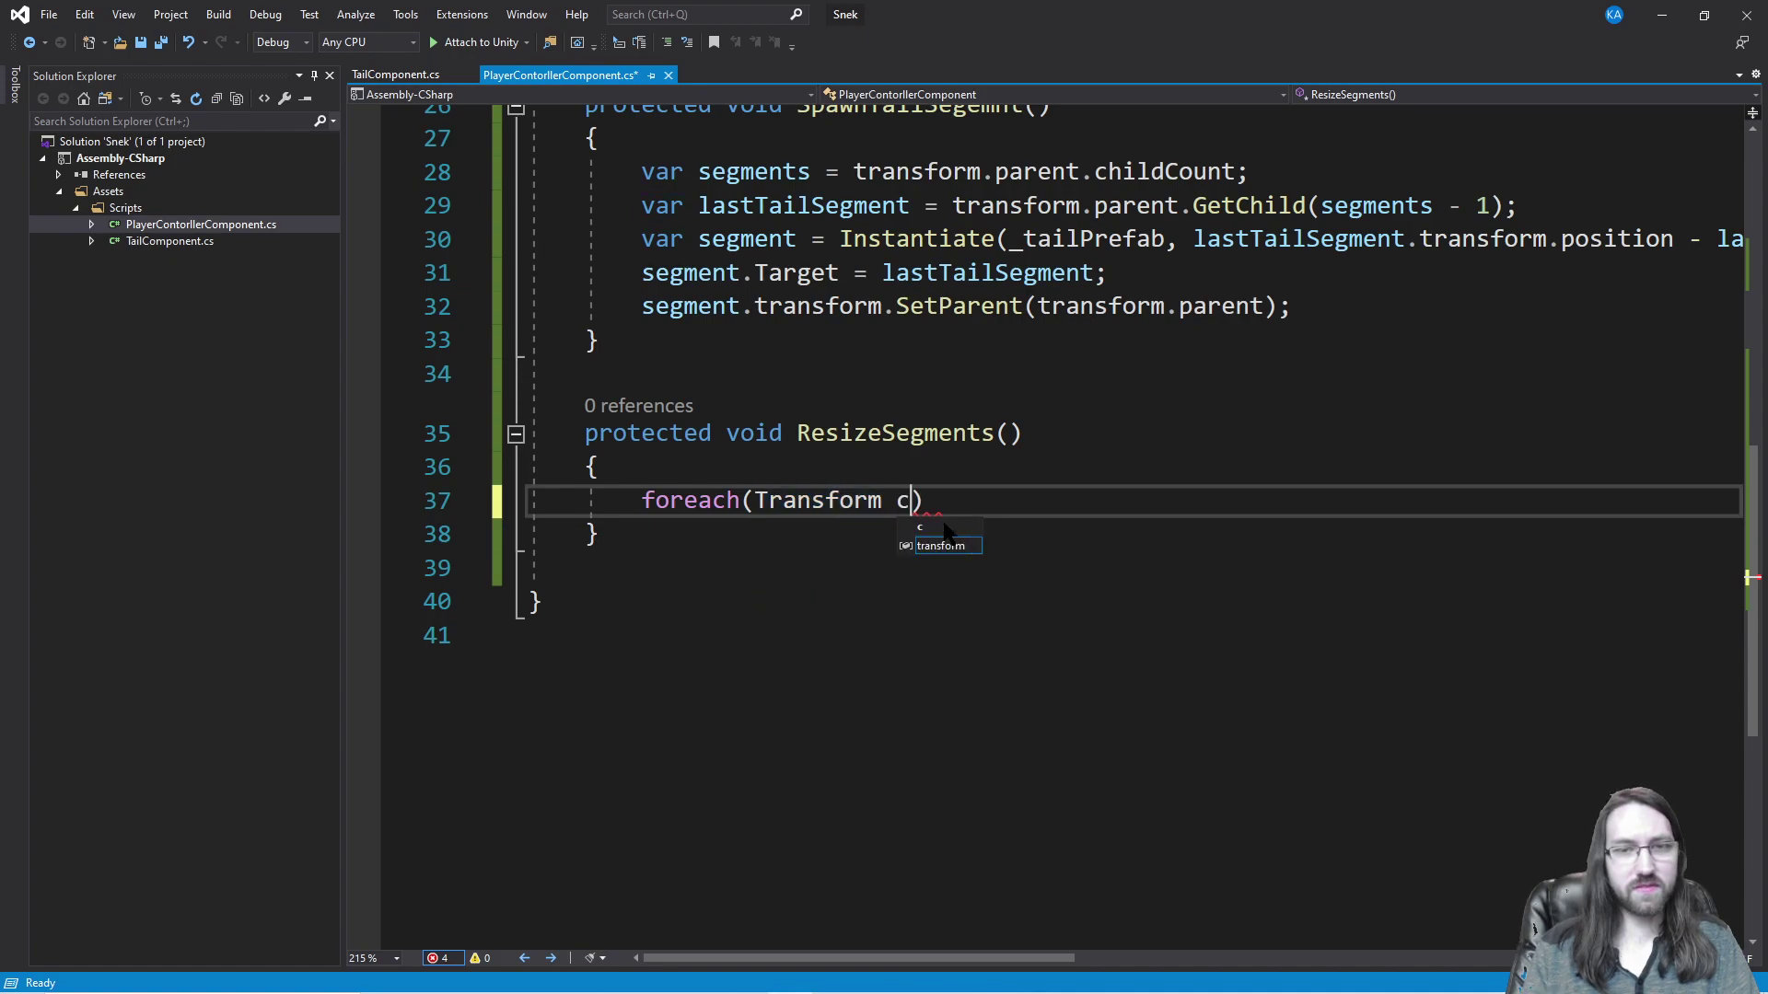
pyautogui.write('TargetJoint2D.pa')
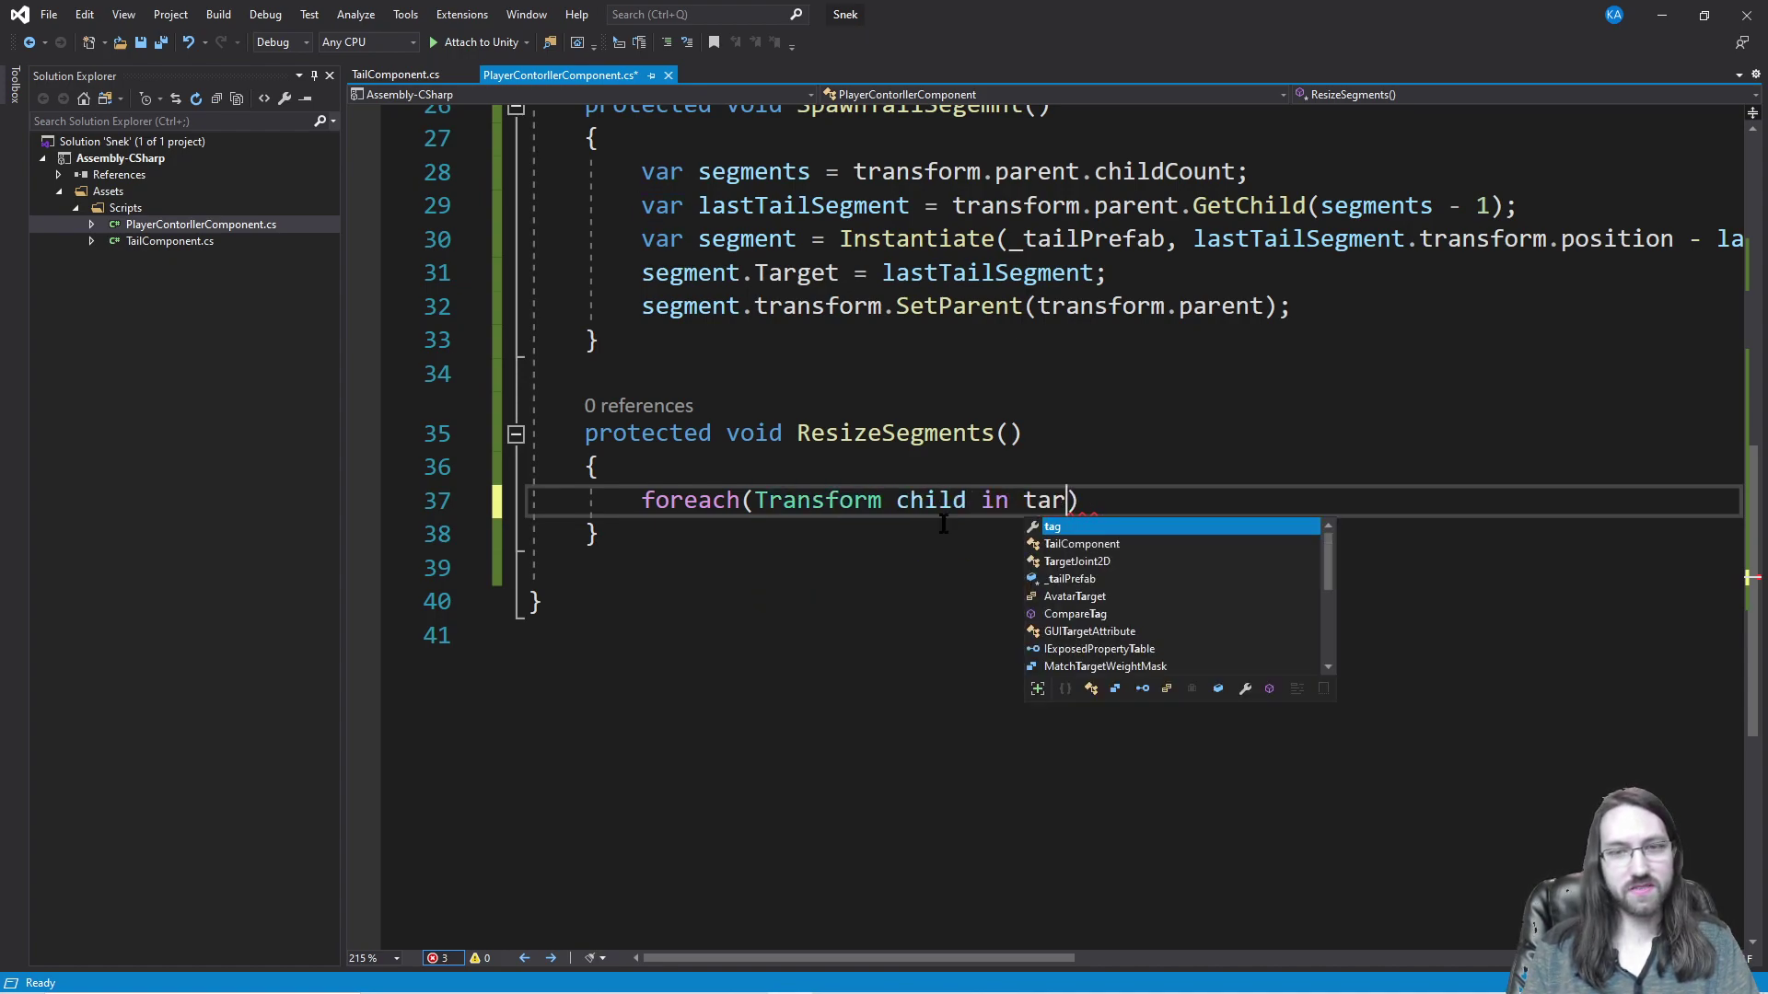
pyautogui.press('BackSpace')
pyautogui.press('BackSpace')
pyautogui.press('BackSpace')
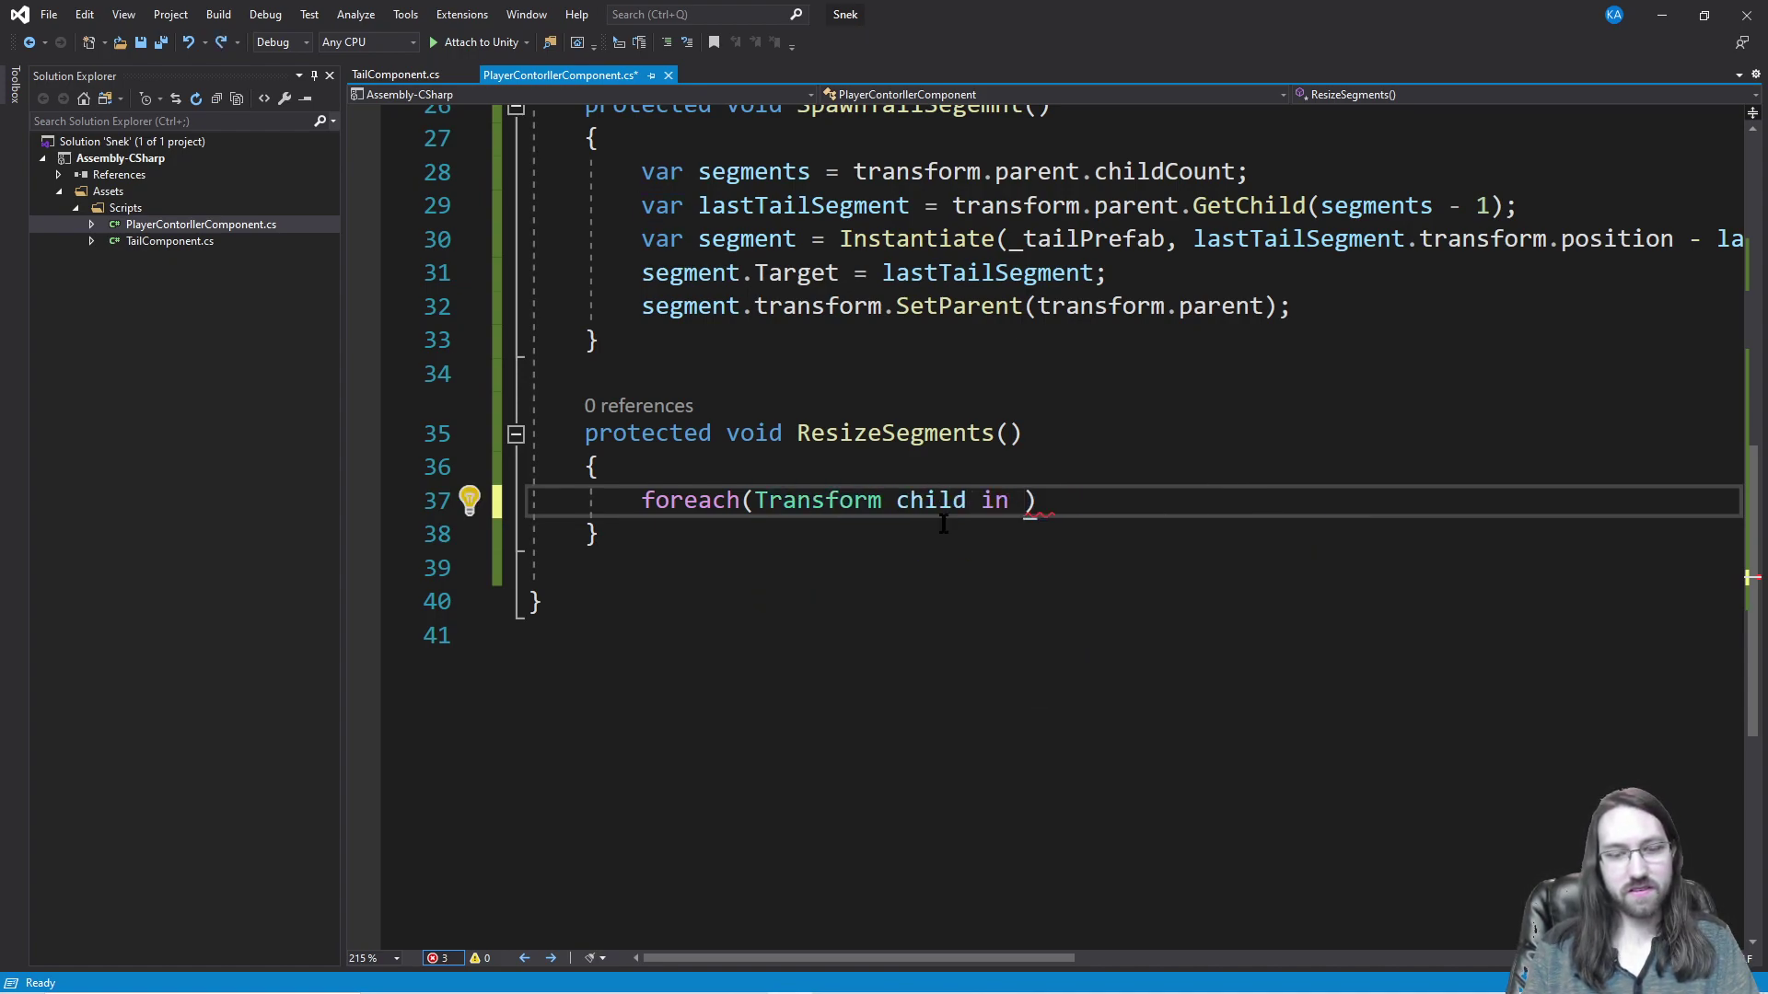
pyautogui.write('transform.position')
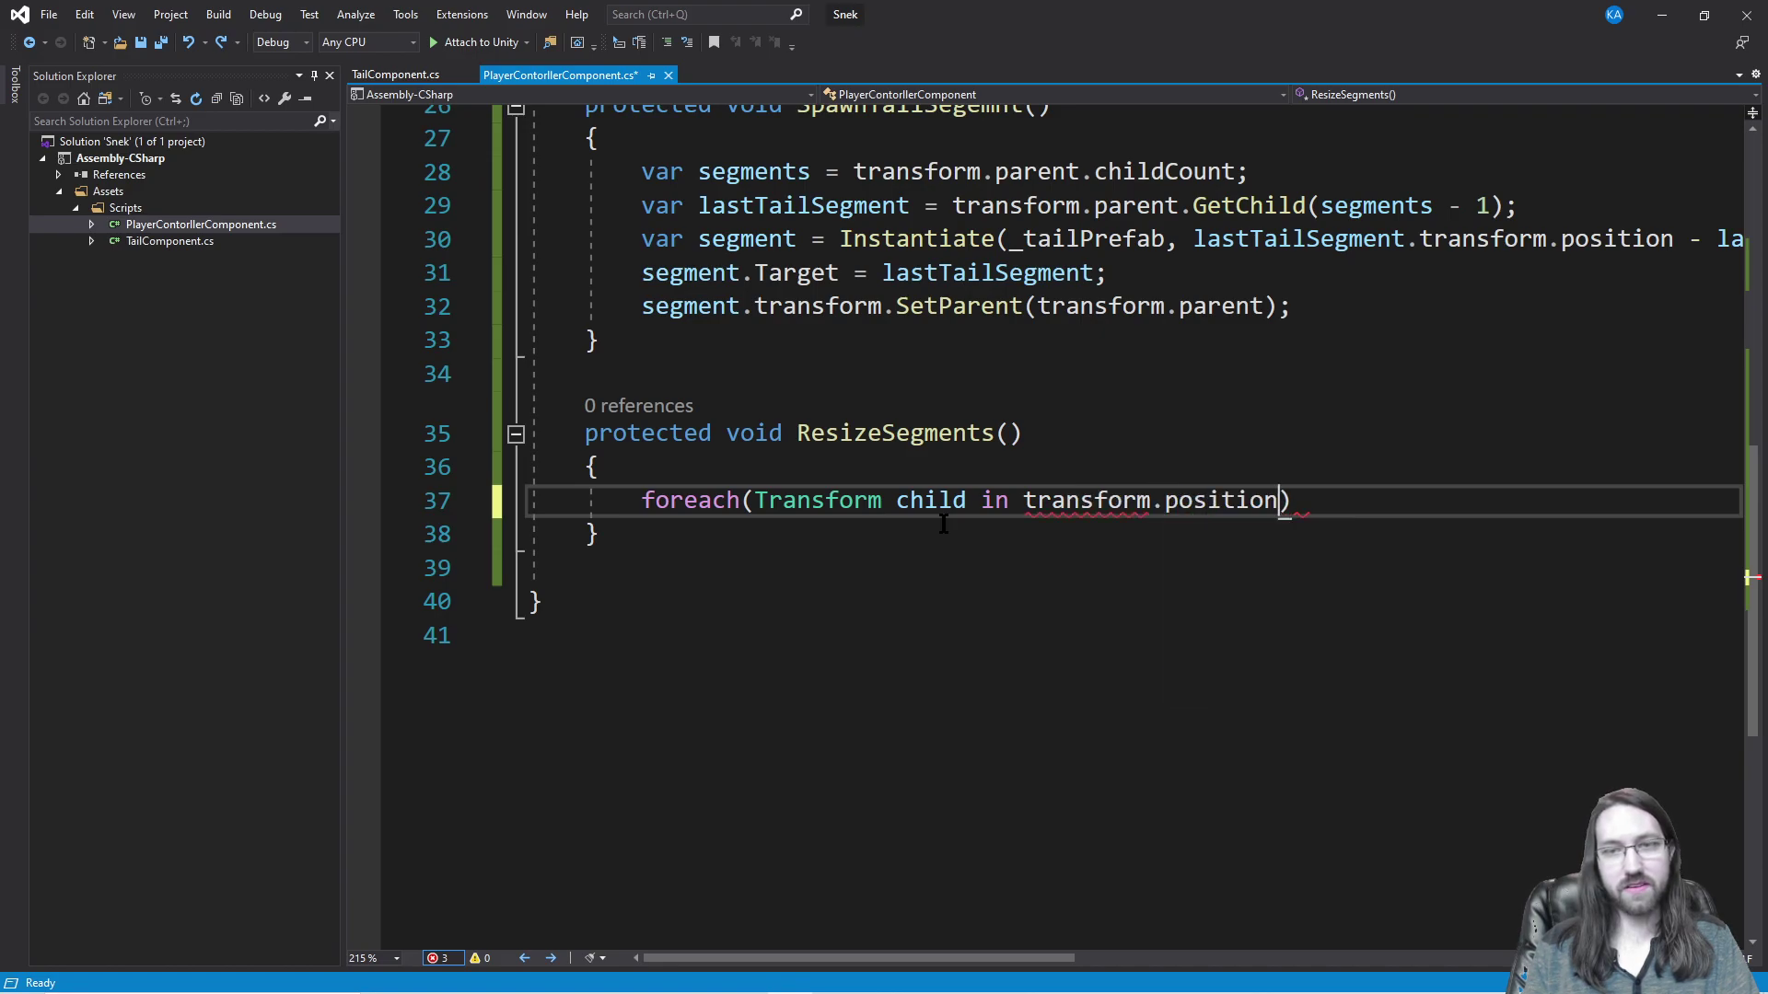
pyautogui.write('.parent')
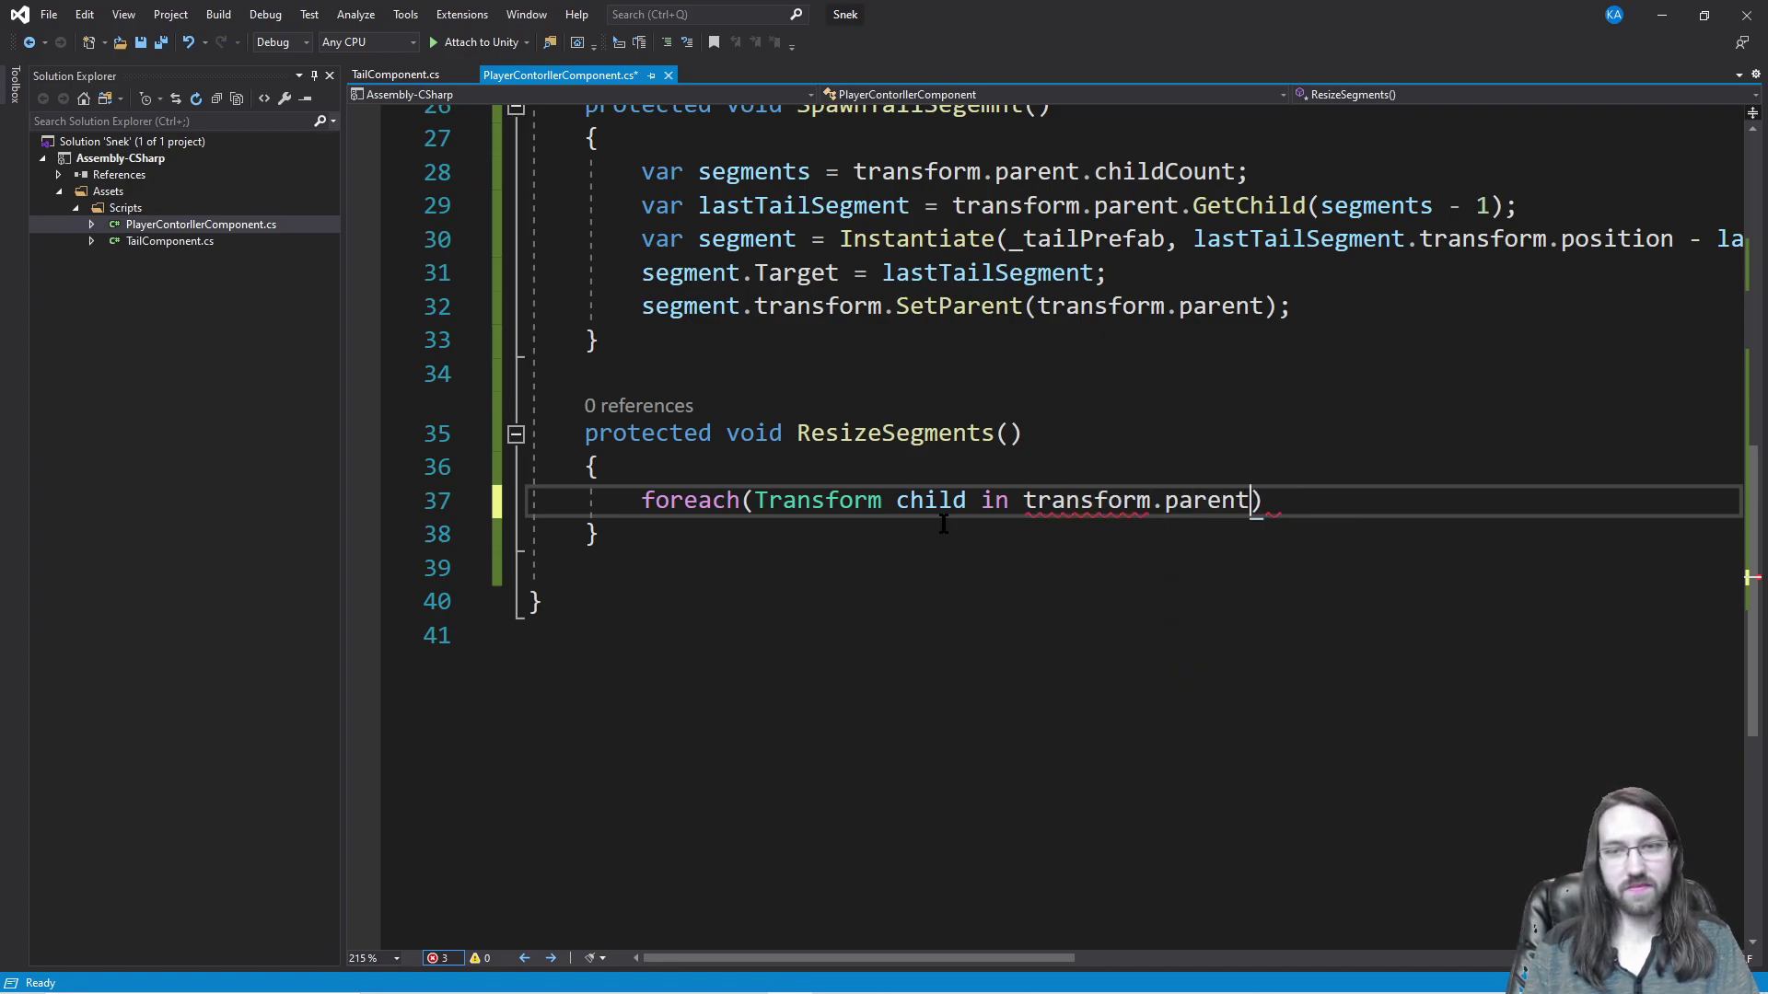
# Step: Start a new line below the _tailPrefab field for a new member declaration
pyautogui.scroll(9, 957, 478)
pyautogui.click(1235, 517)
pyautogui.press('Down')
pyautogui.scroll(-2, 1235, 521)
# Step: Declare the property 'protected Transform Snek => transform.parent;' below the _tailPrefab field
pyautogui.press('Return')
pyautogui.press('Return')
pyautogui.write('pri')
pyautogui.press('BackSpace')
pyautogui.press('BackSpace')
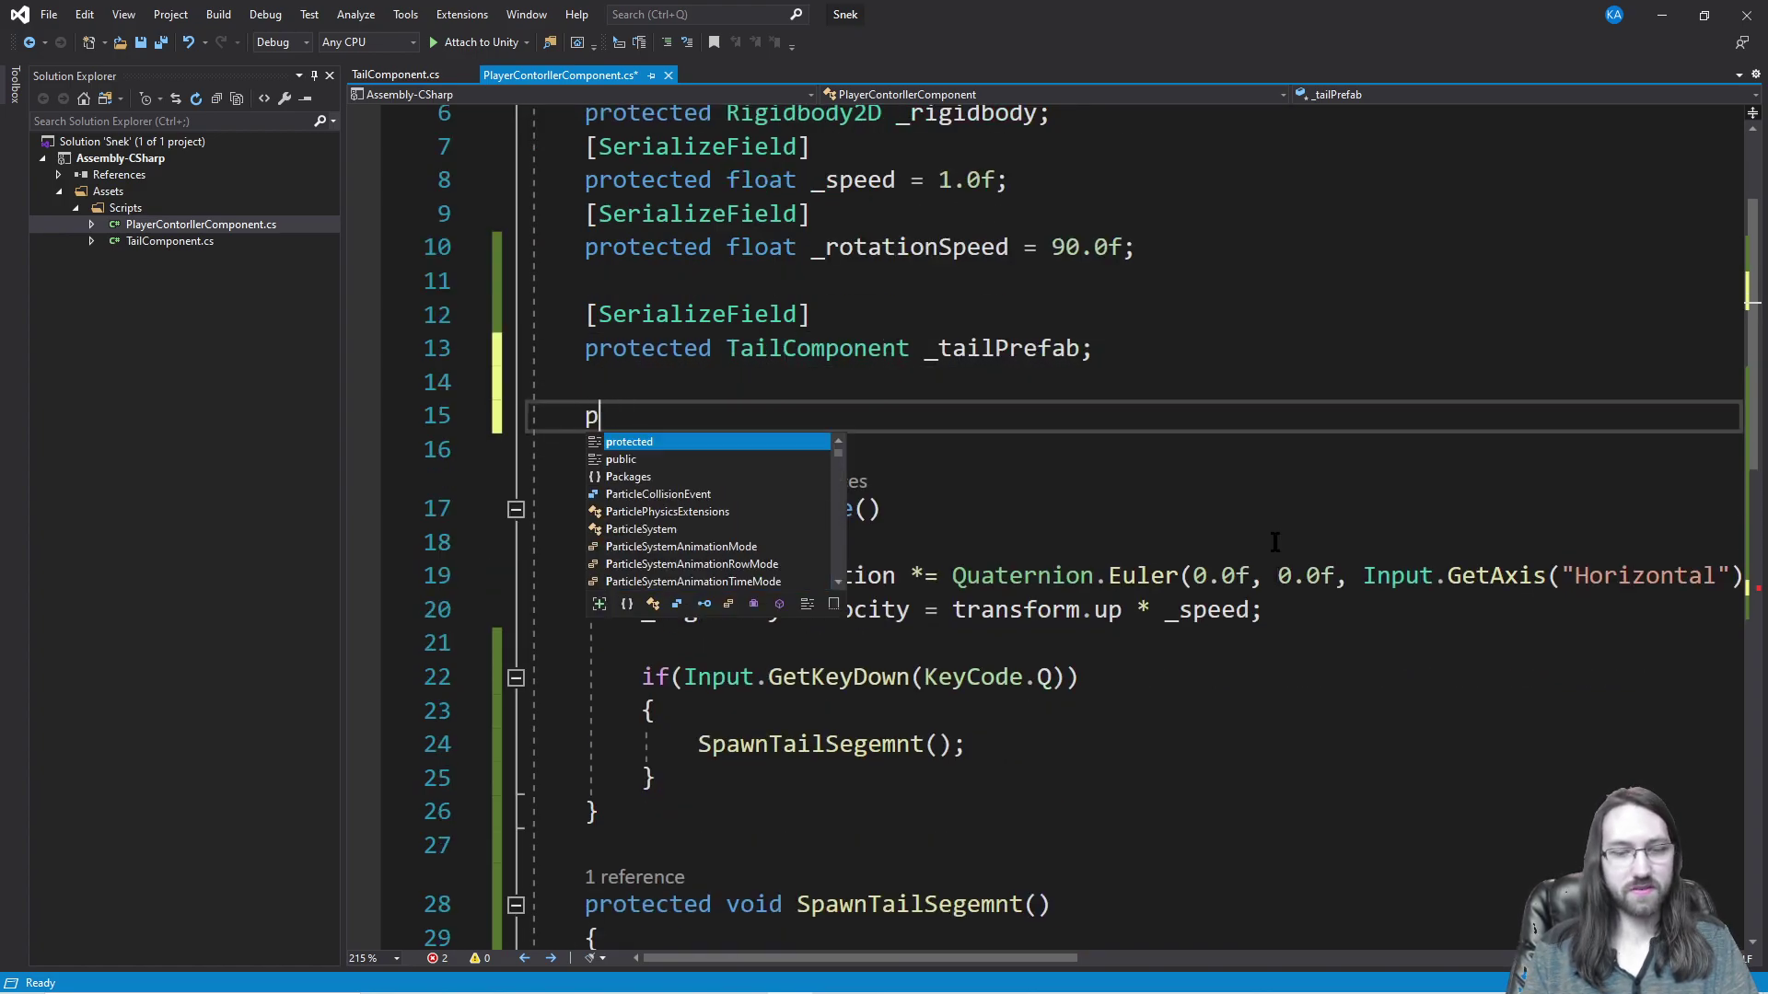
pyautogui.write('rotected Snek => Transform.po')
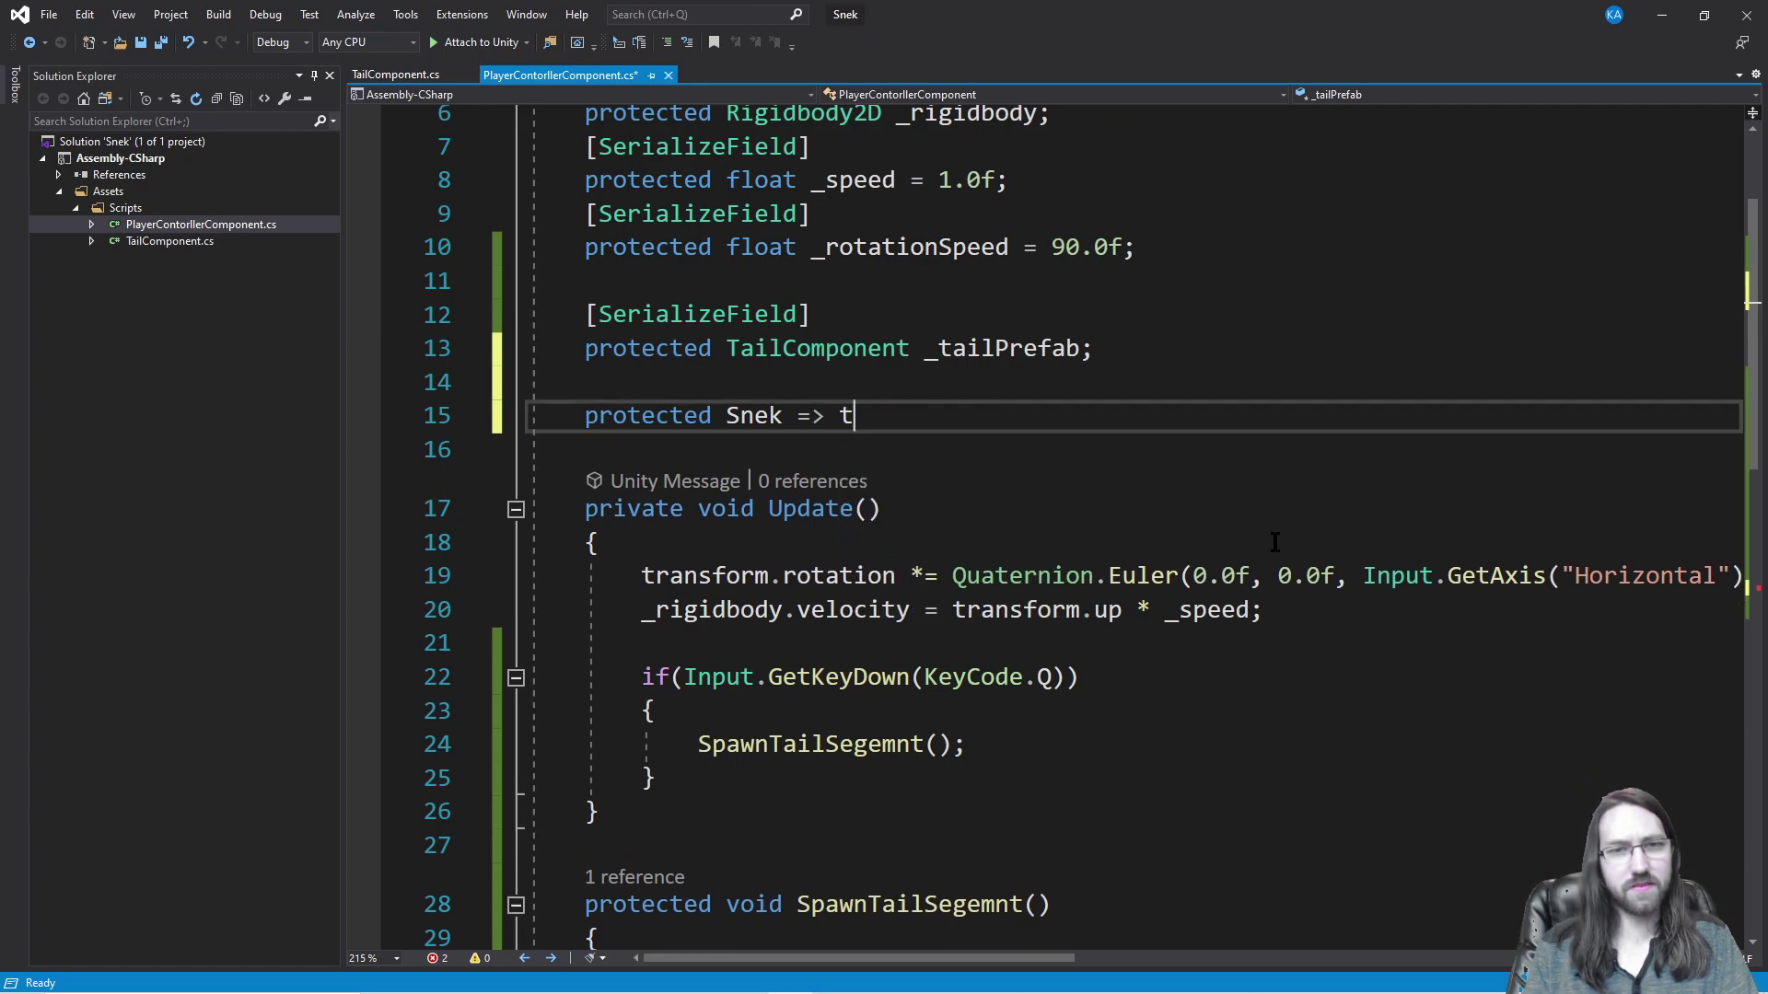
pyautogui.write('r')
pyautogui.press('BackSpace')
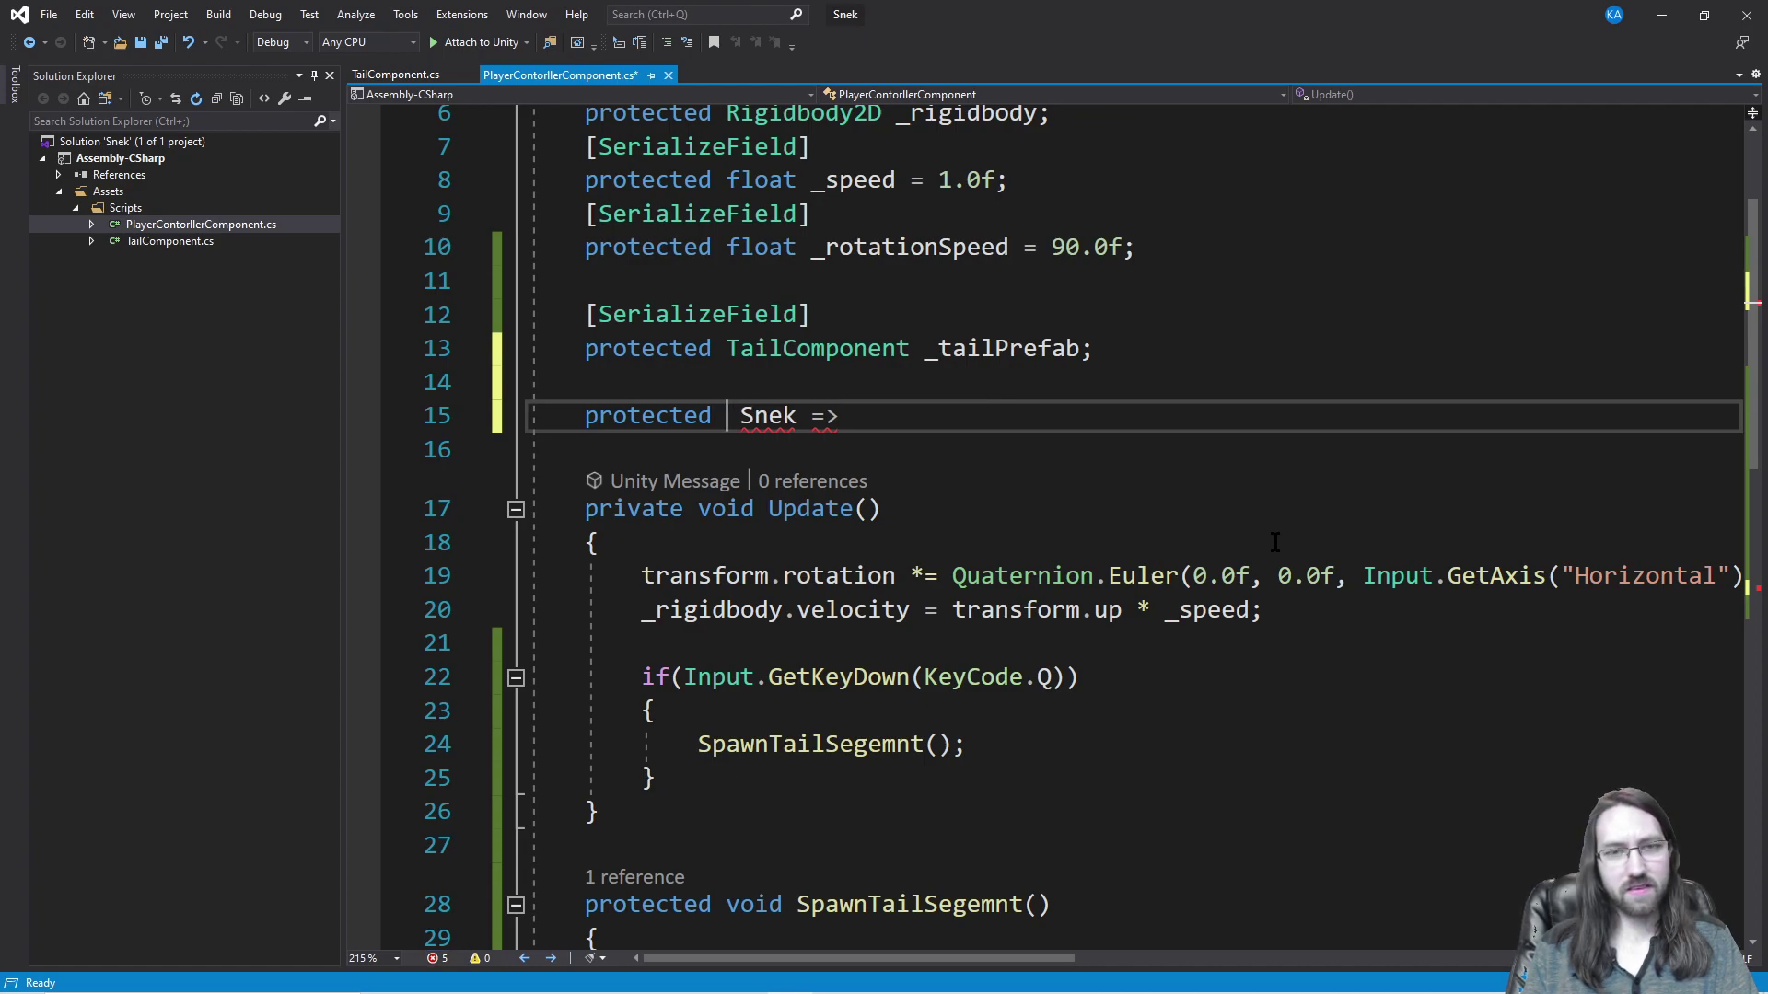
pyautogui.write('Transform ')
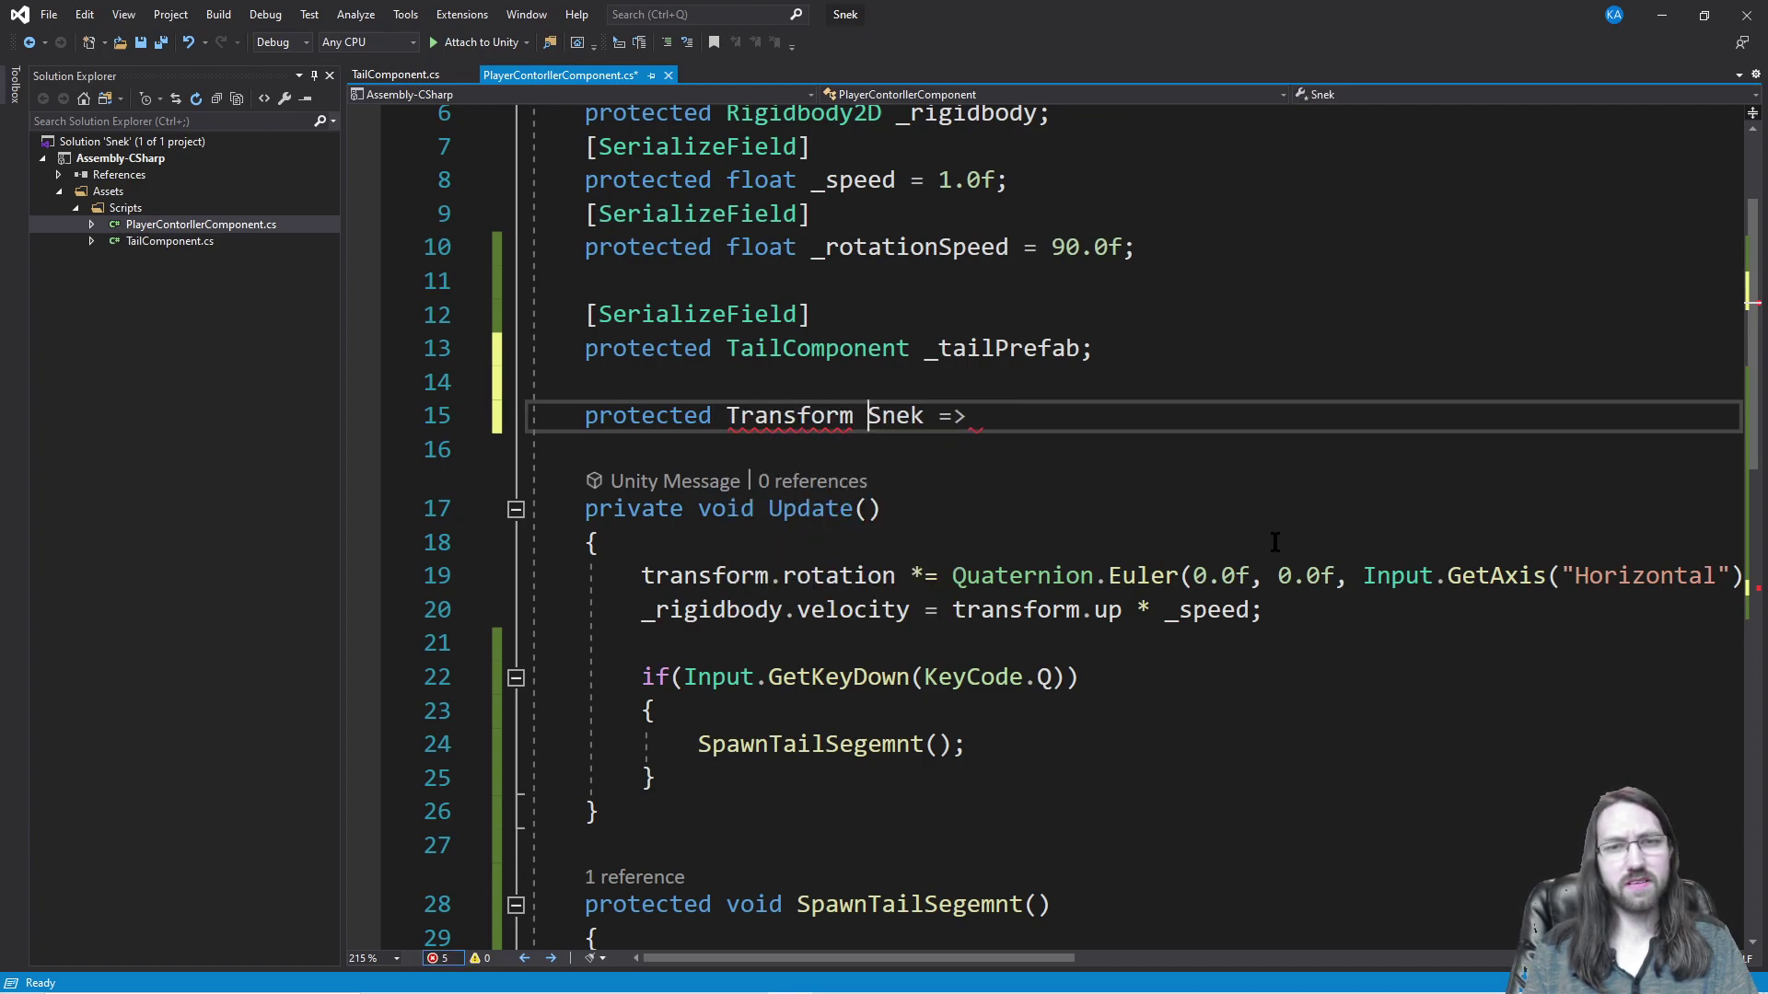
pyautogui.write('transform tra')
pyautogui.press('BackSpace')
pyautogui.press('BackSpace')
pyautogui.press('BackSpace')
pyautogui.press('BackSpace')
pyautogui.press('BackSpace')
pyautogui.press('BackSpace')
pyautogui.press('BackSpace')
pyautogui.press('BackSpace')
pyautogui.press('BackSpace')
pyautogui.press('BackSpace')
pyautogui.press('BackSpace')
pyautogui.press('BackSpace')
pyautogui.press('BackSpace')
pyautogui.write('transform.parent;')
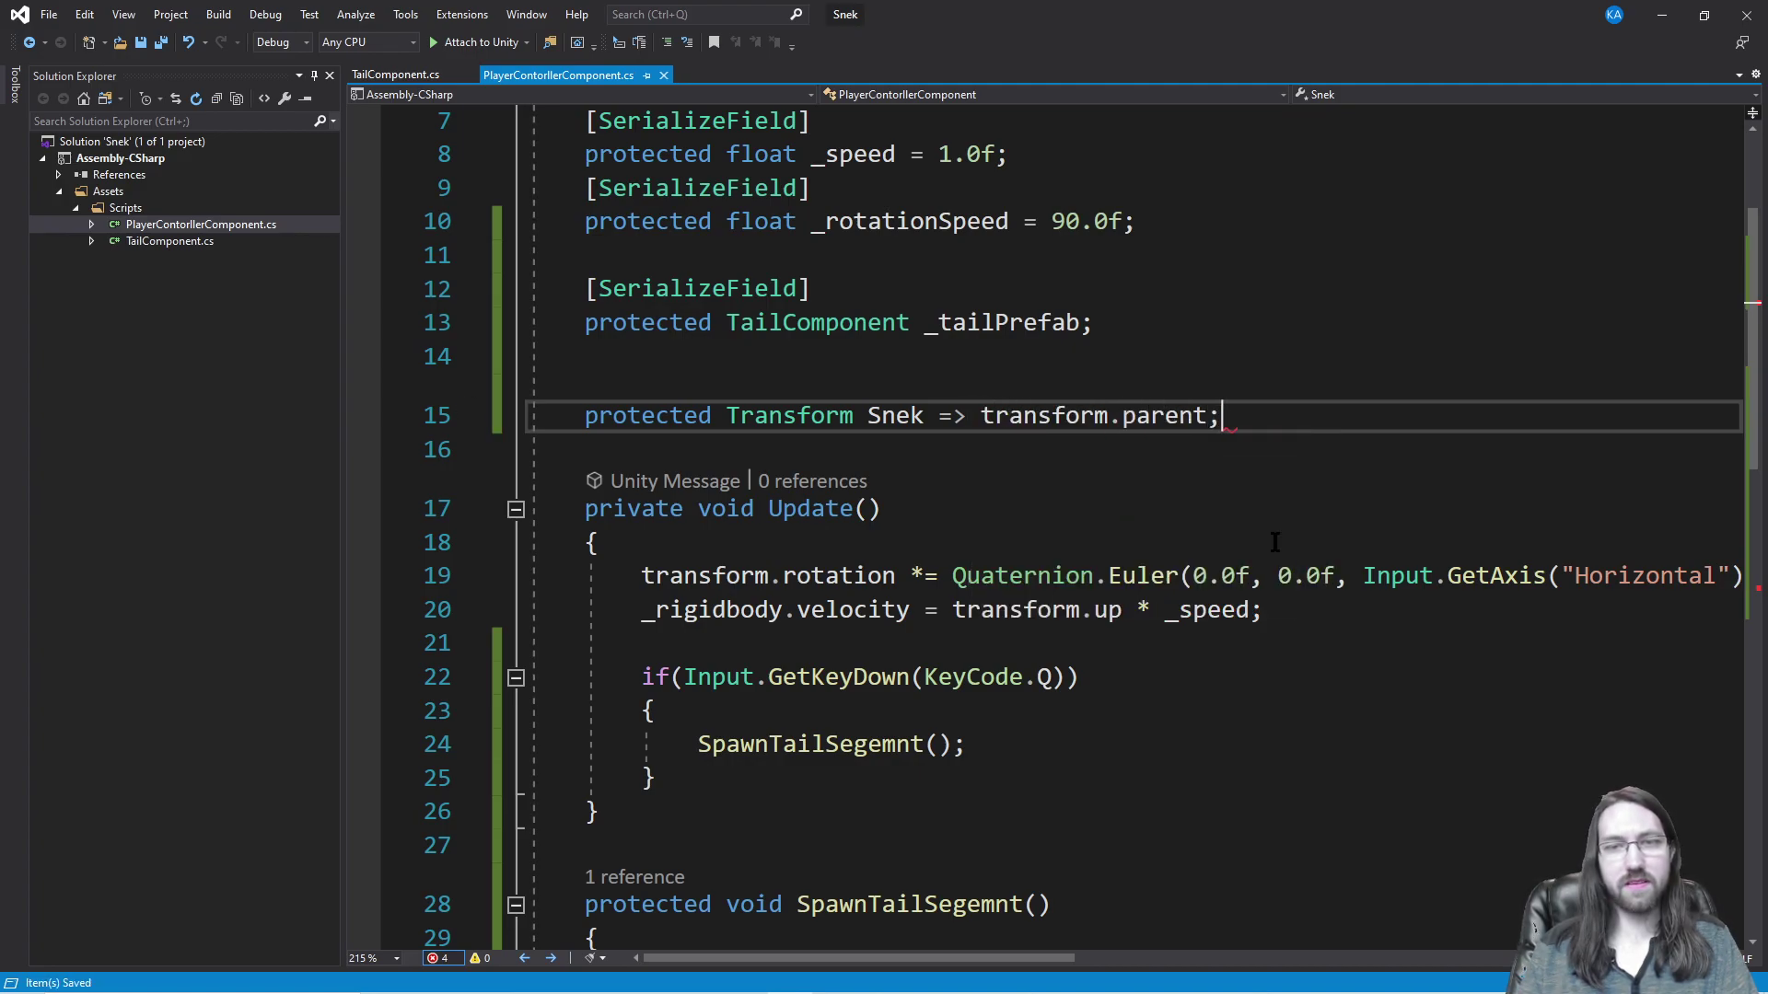
pyautogui.scroll(-7, 1274, 553)
pyautogui.click(1224, 495)
# Step: Change the loop header to 'foreach(Transform segment in Snek)' and give it a braced body
pyautogui.press('BackSpace')
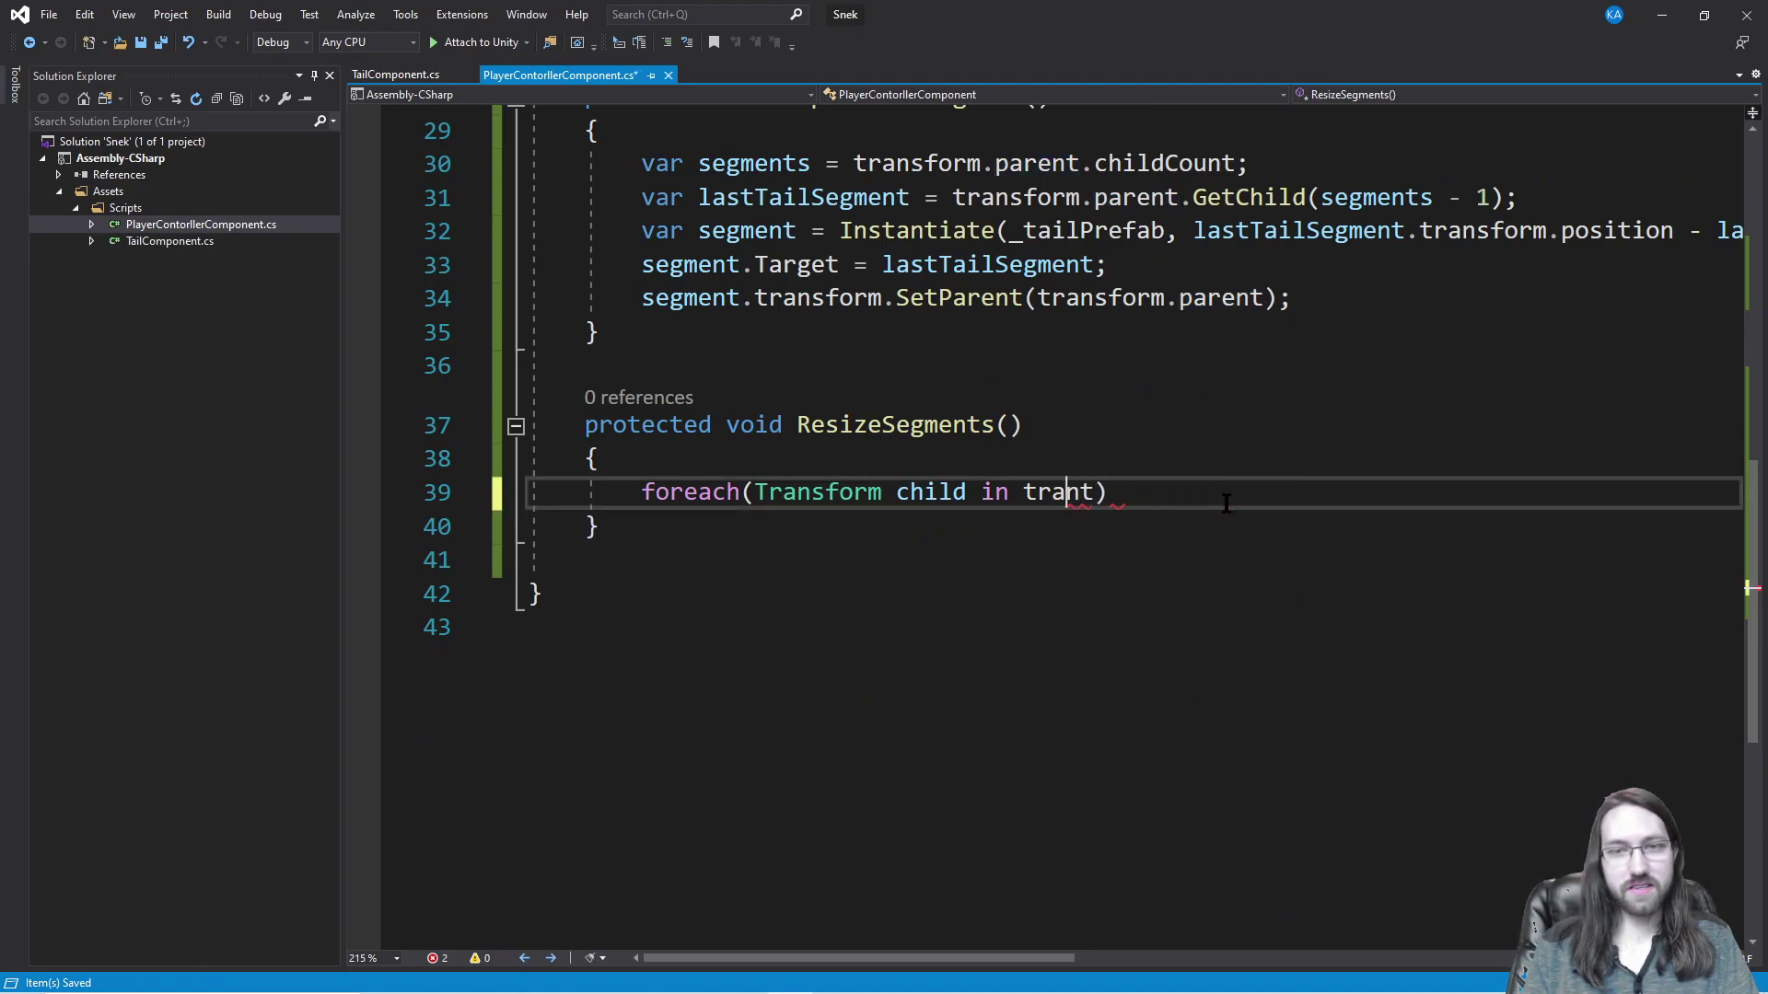
pyautogui.write('Snek')
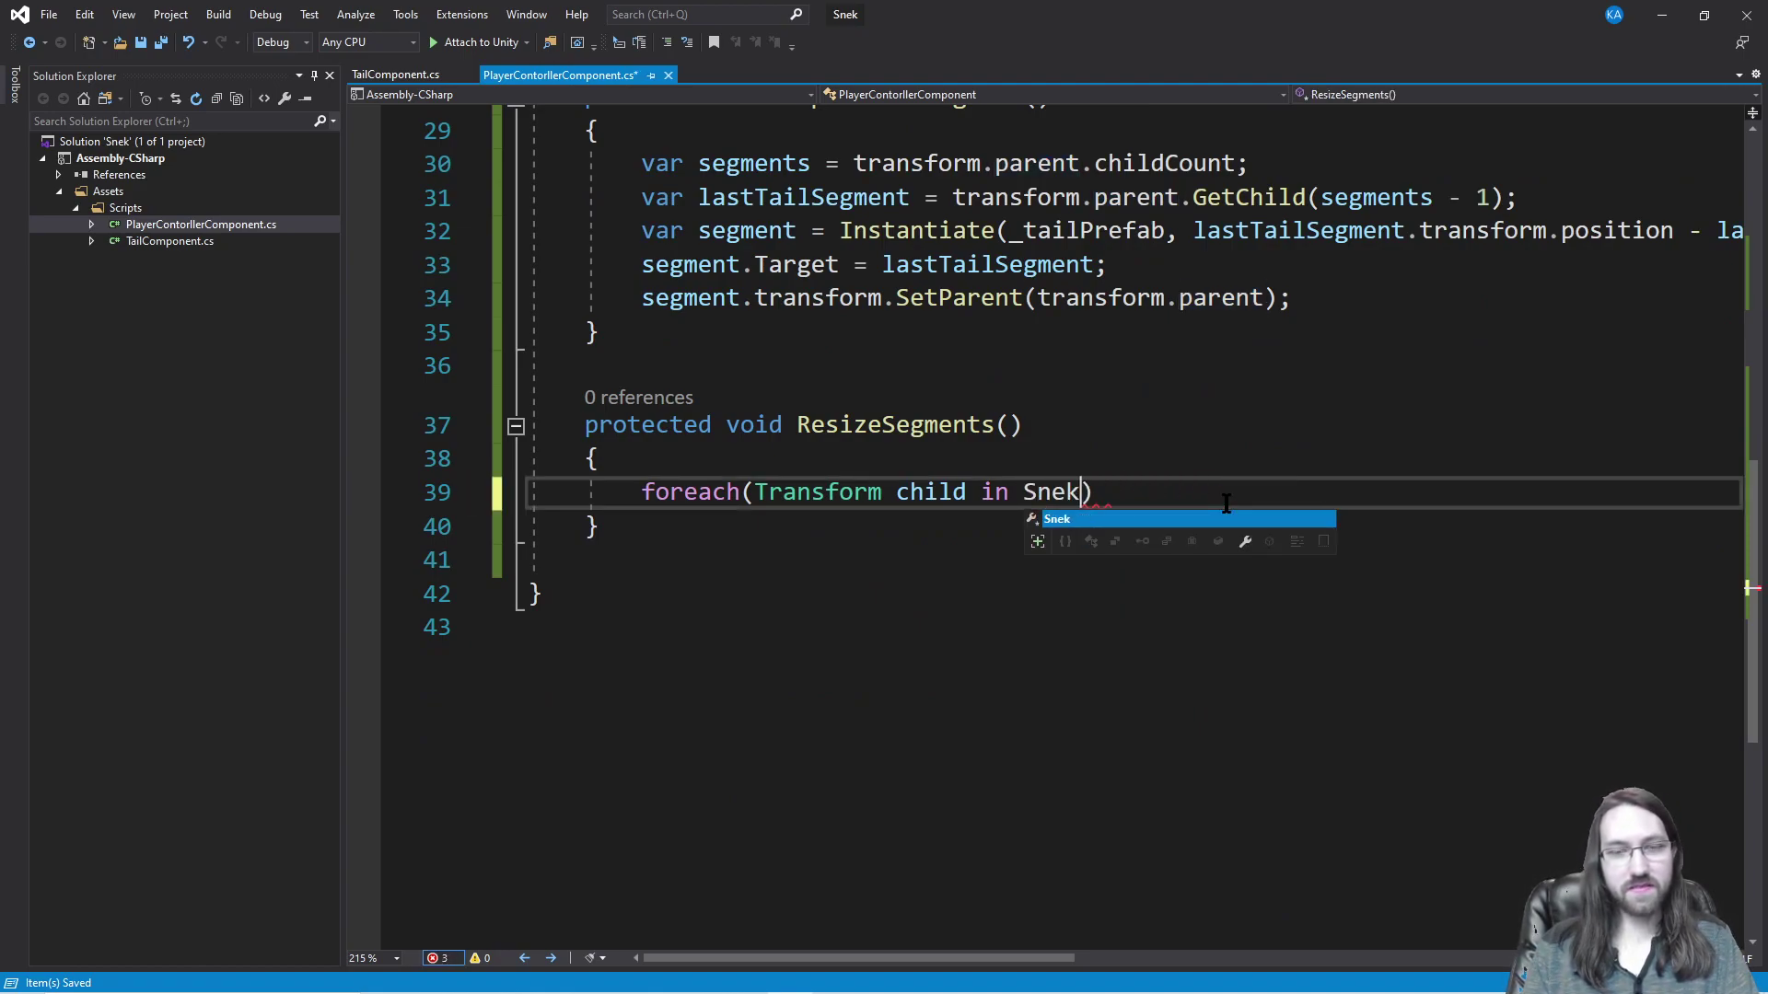
pyautogui.doubleClick(924, 491)
pyautogui.write('sege')
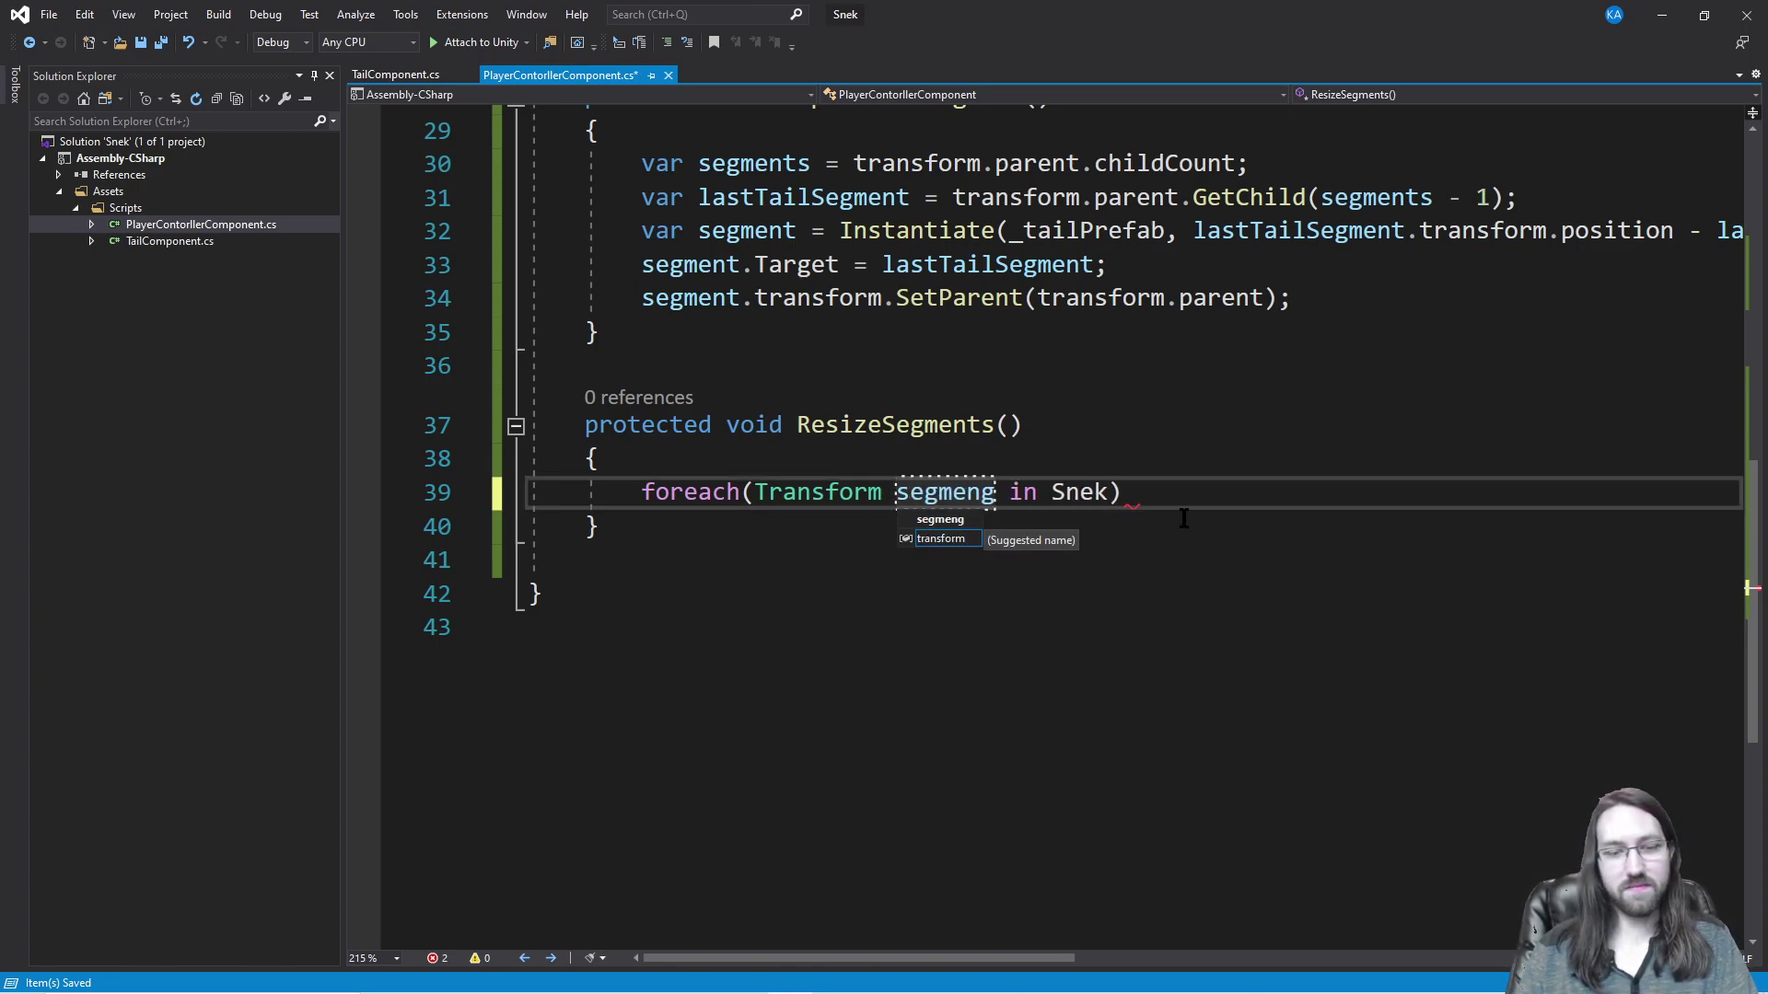
pyautogui.press('Return')
pyautogui.write('{')
pyautogui.press('Return')
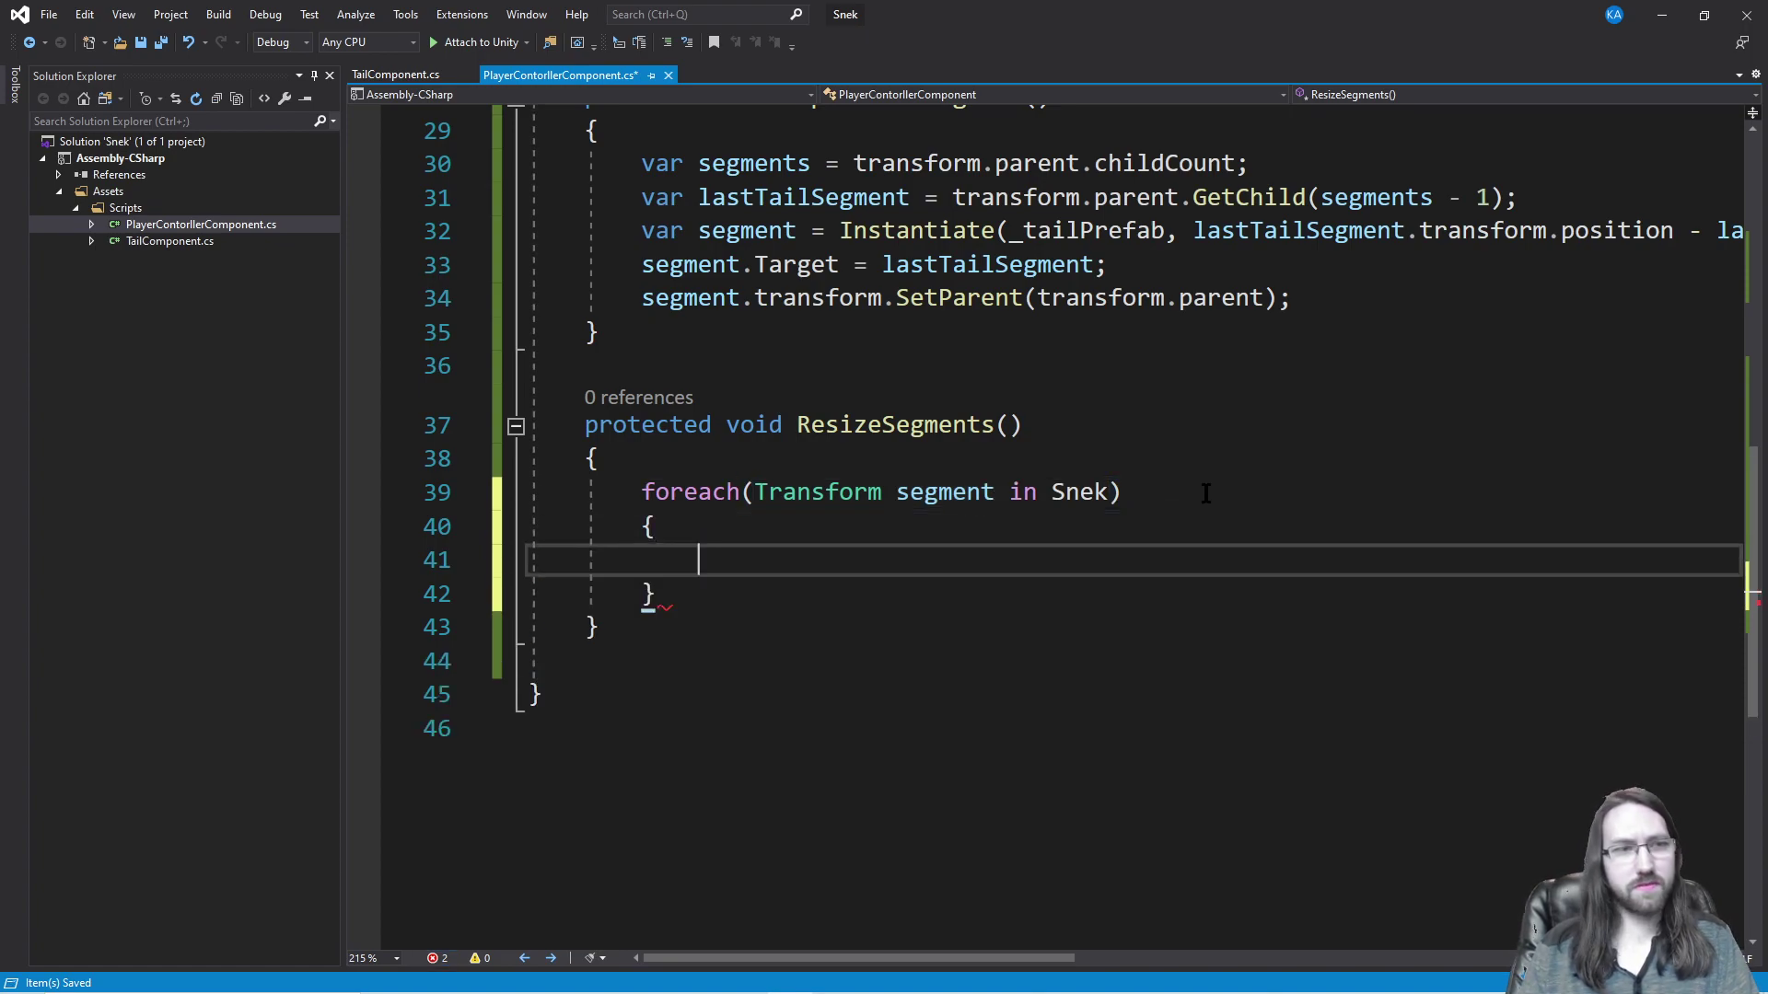
pyautogui.press('Down')
pyautogui.press('Down')
pyautogui.press('Up')
pyautogui.press('Up')
pyautogui.press('Up')
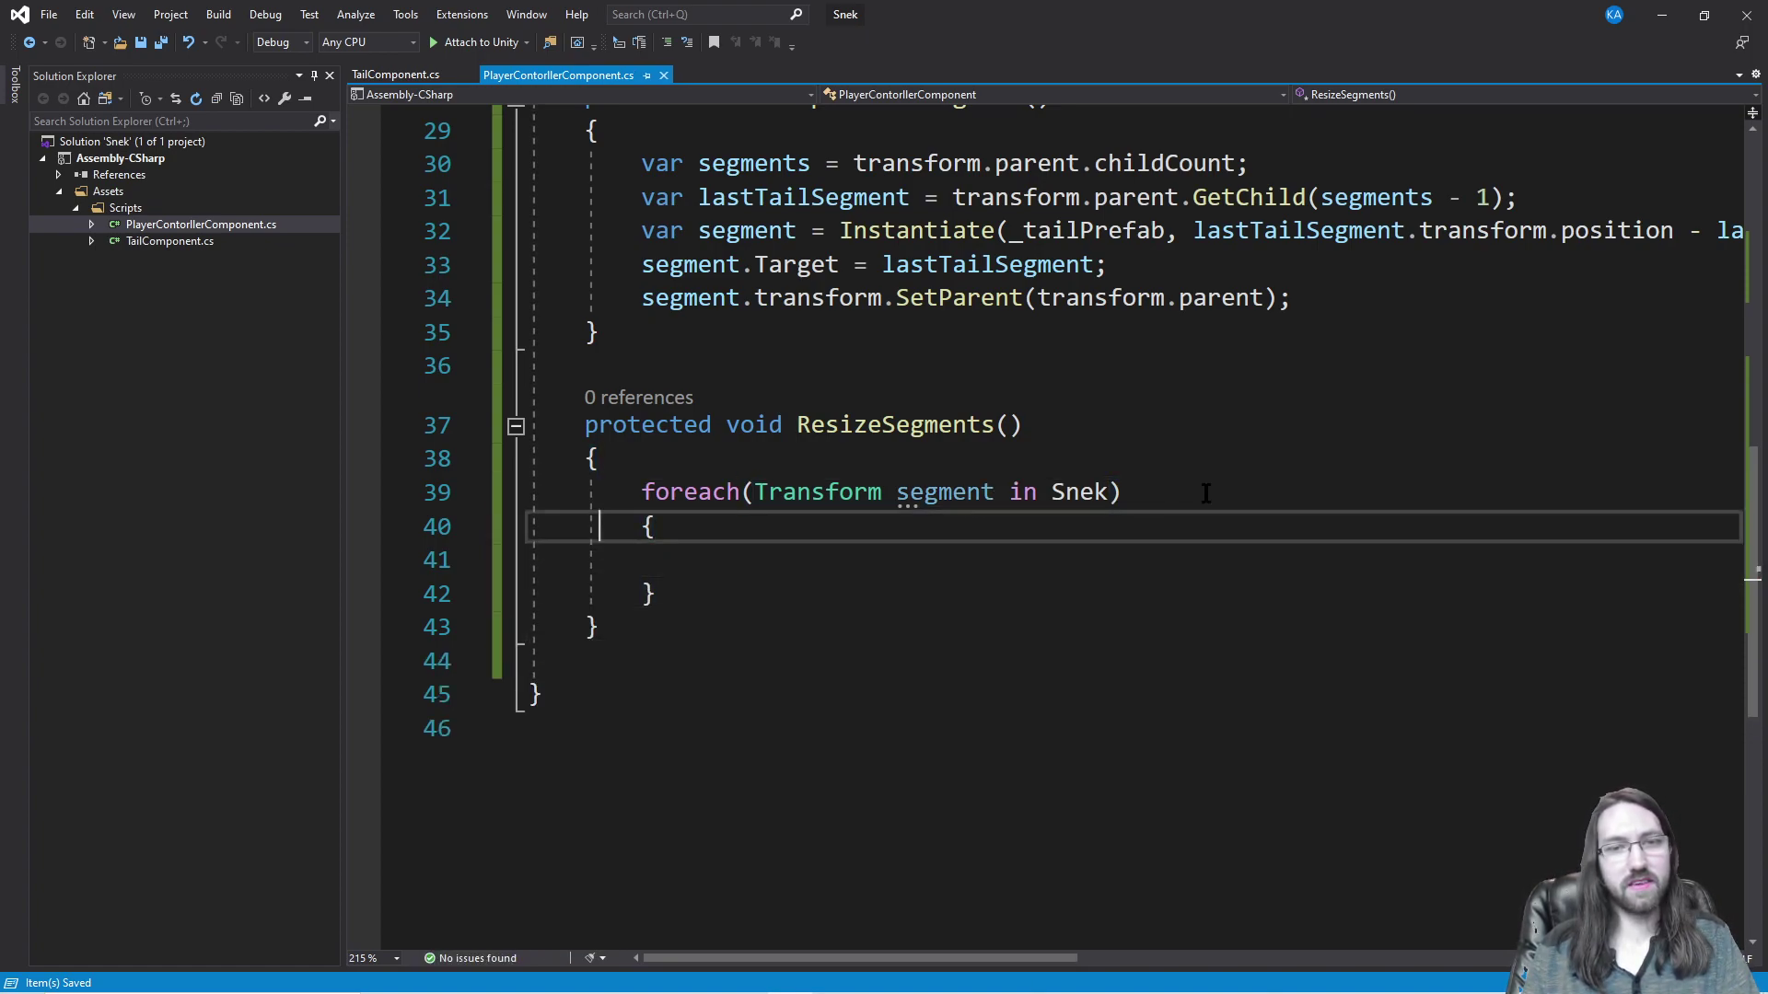
pyautogui.press('Up')
pyautogui.press('Up')
# Step: Add 'var segments = Snek.childCount;' and save the script
pyautogui.press('Return')
pyautogui.write('var')
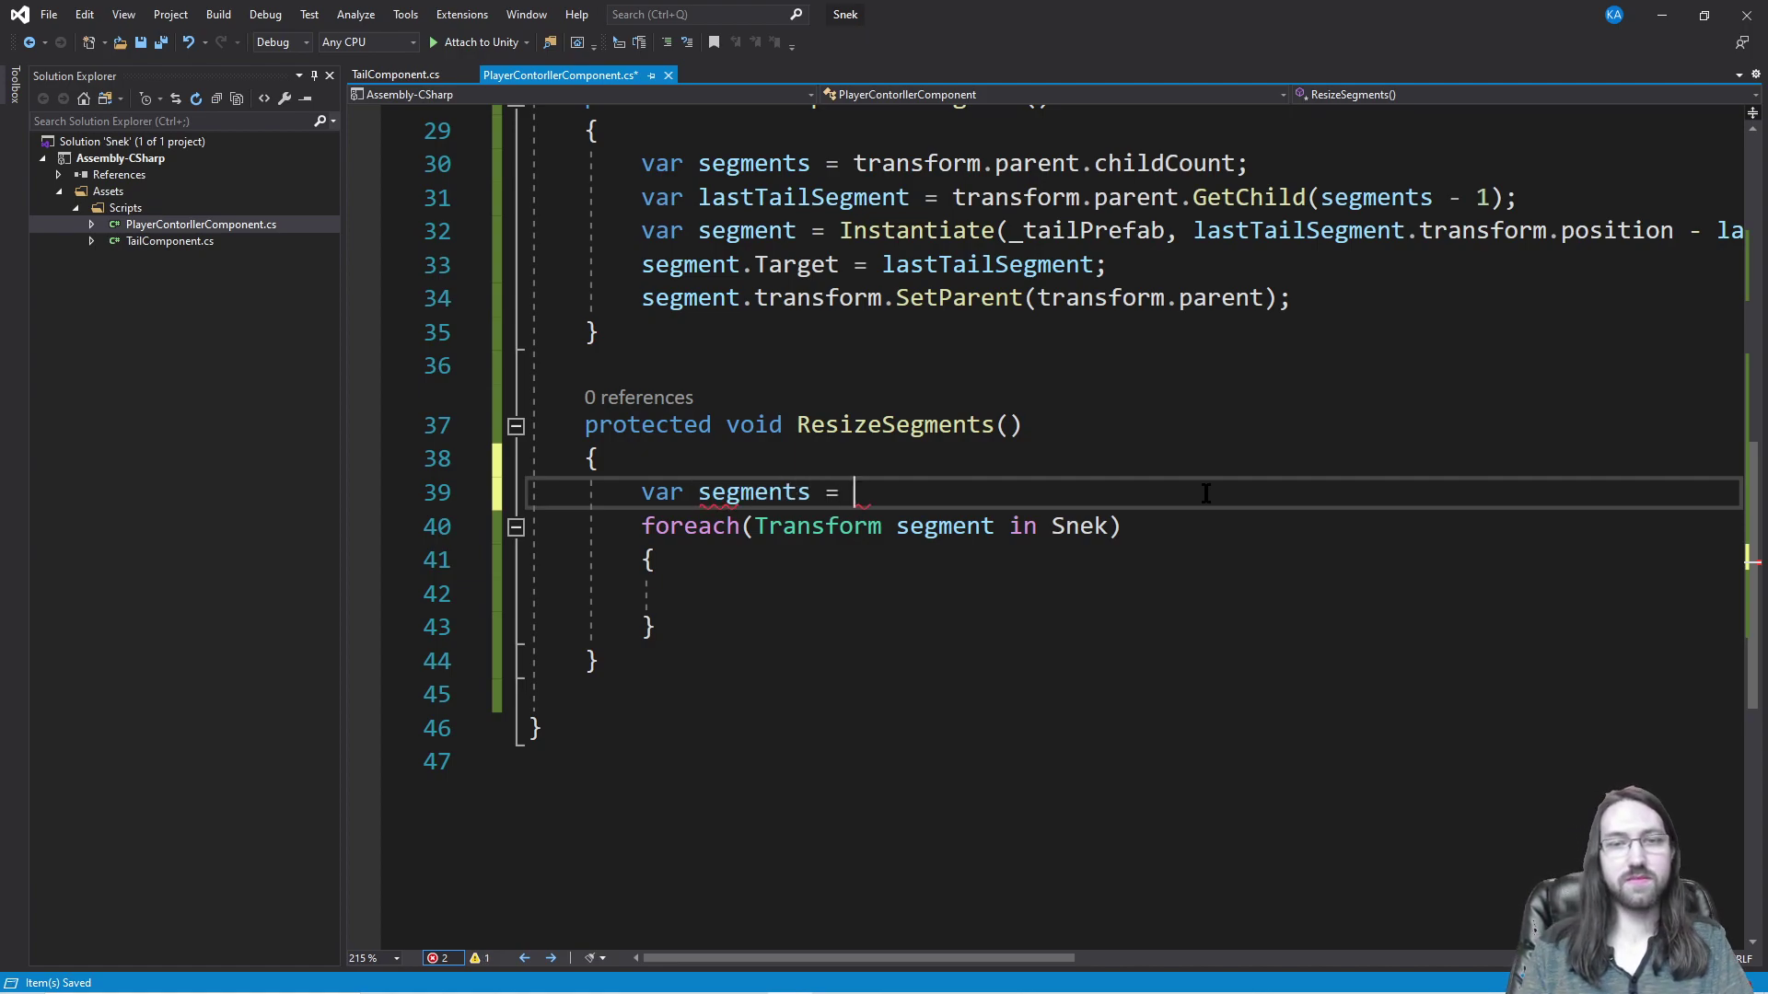
pyautogui.write('segments = Senk.')
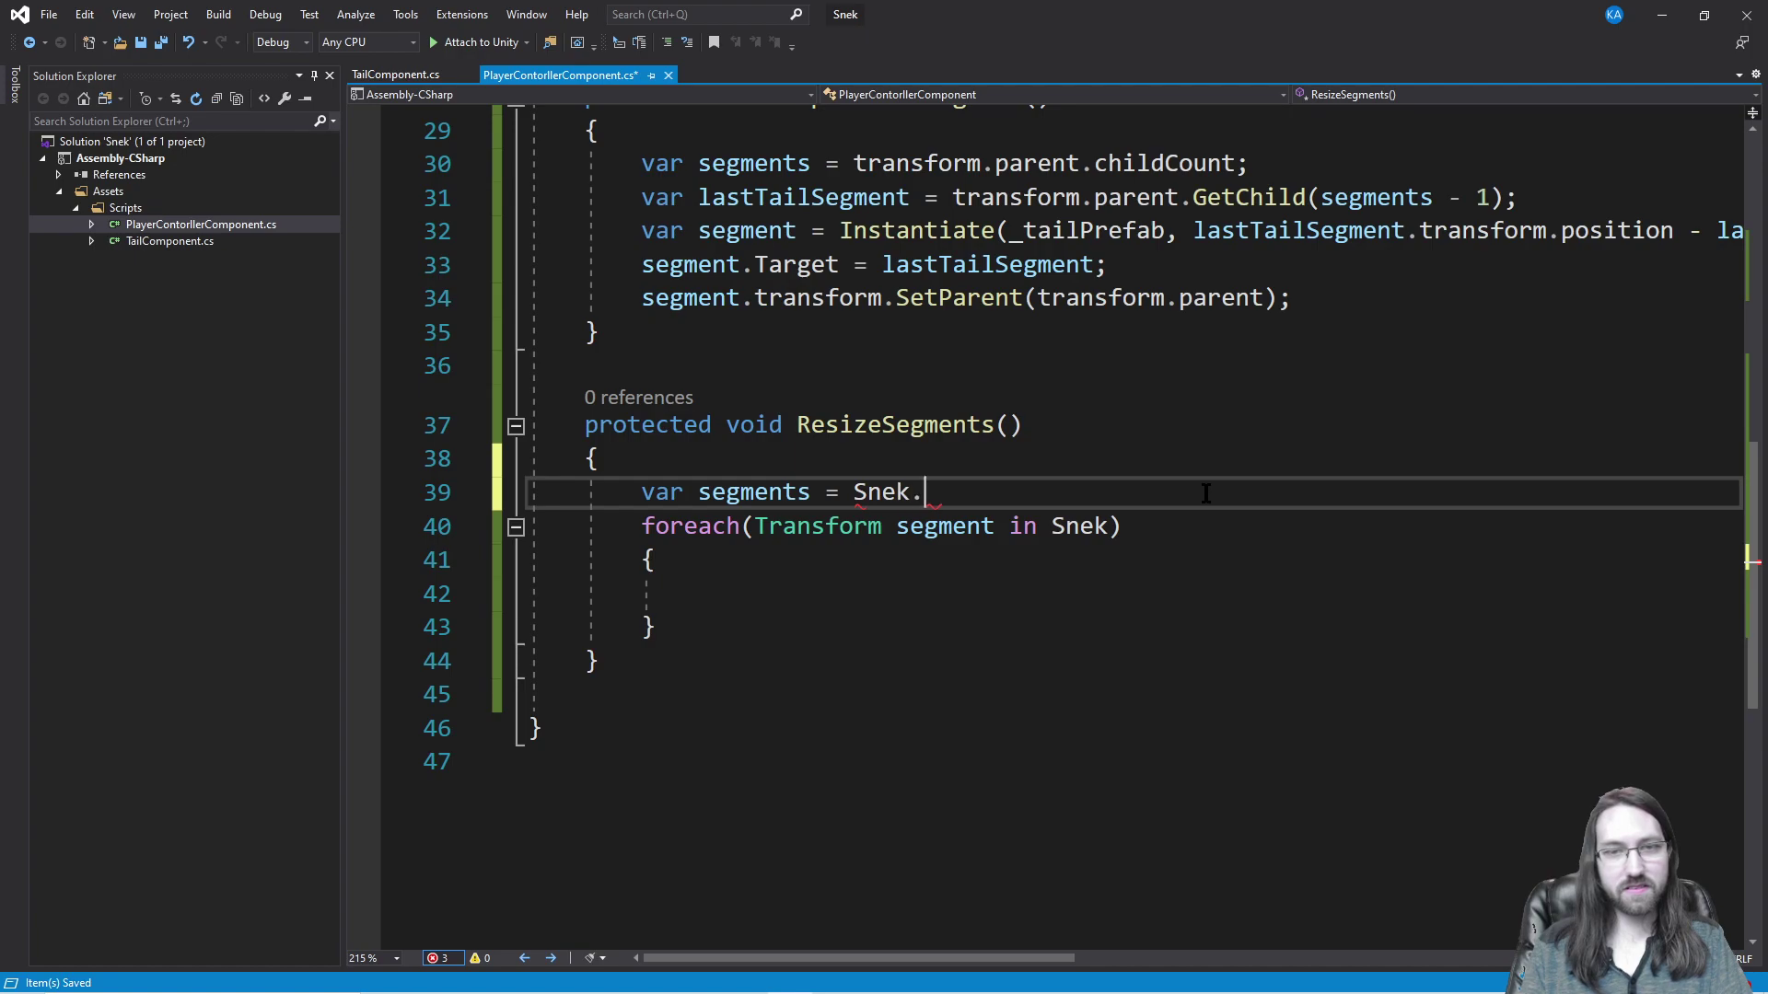
pyautogui.write('childCount;')
pyautogui.hotkey('ctrl', 's')
pyautogui.click(960, 591)
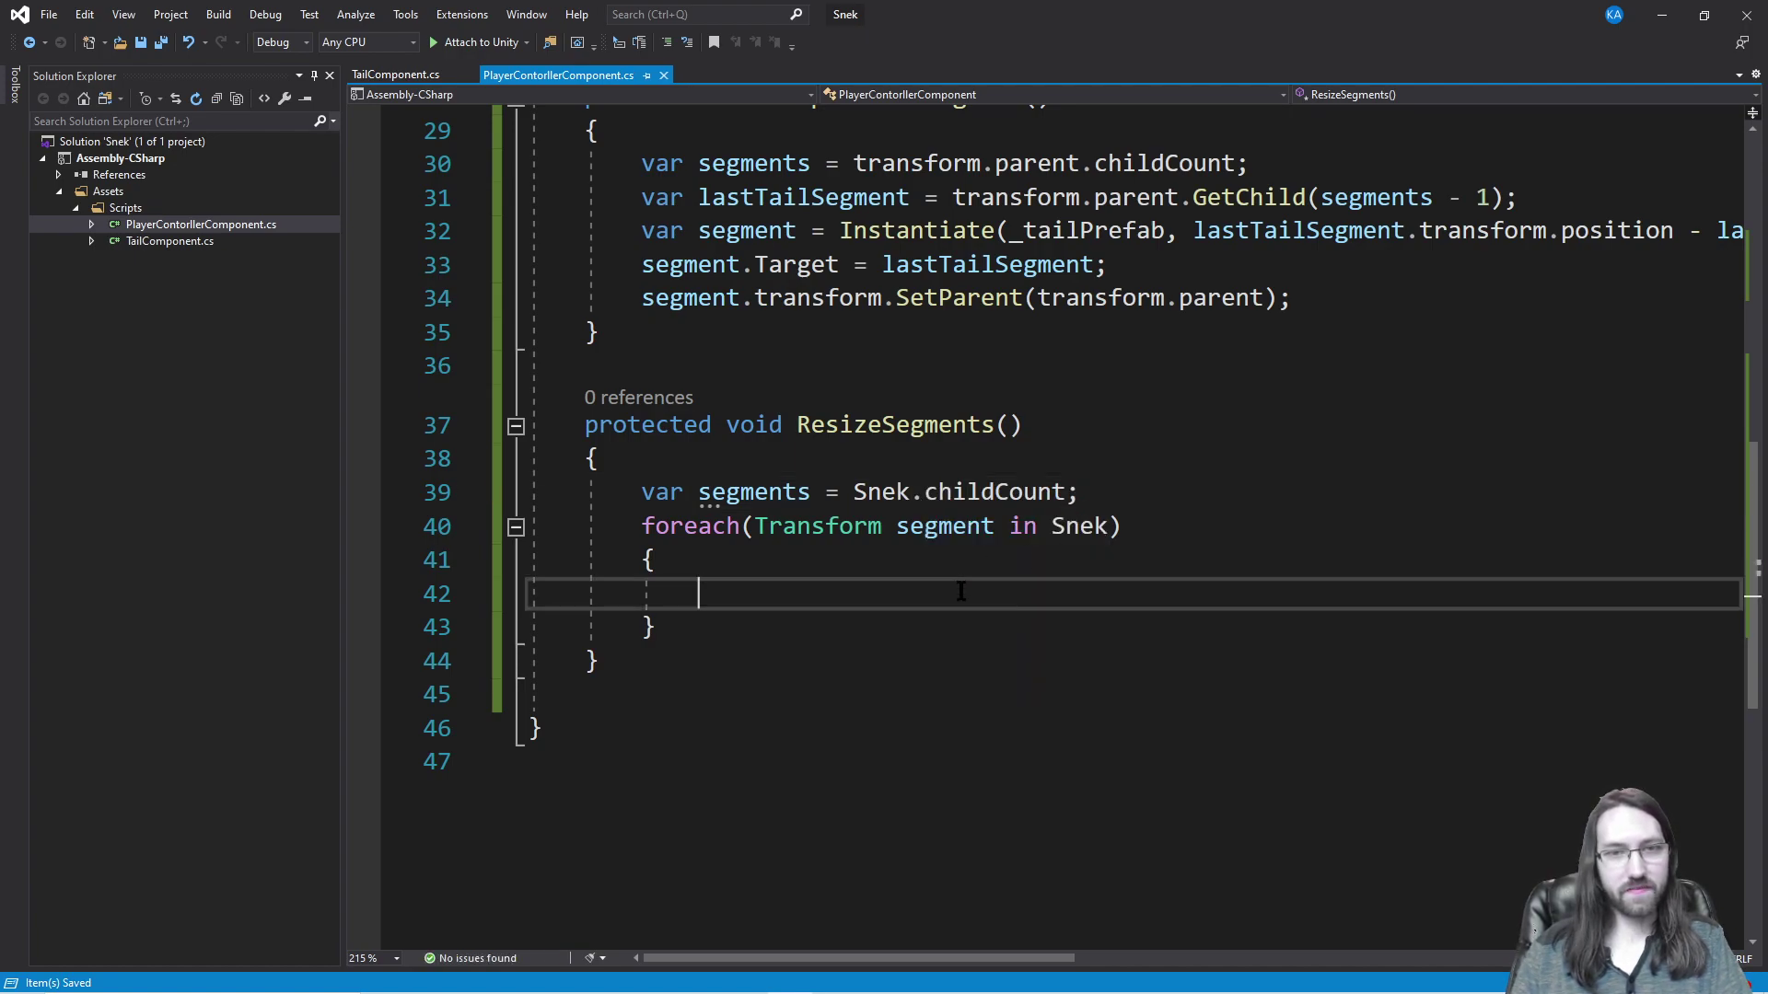
pyautogui.scroll(-1, 988, 602)
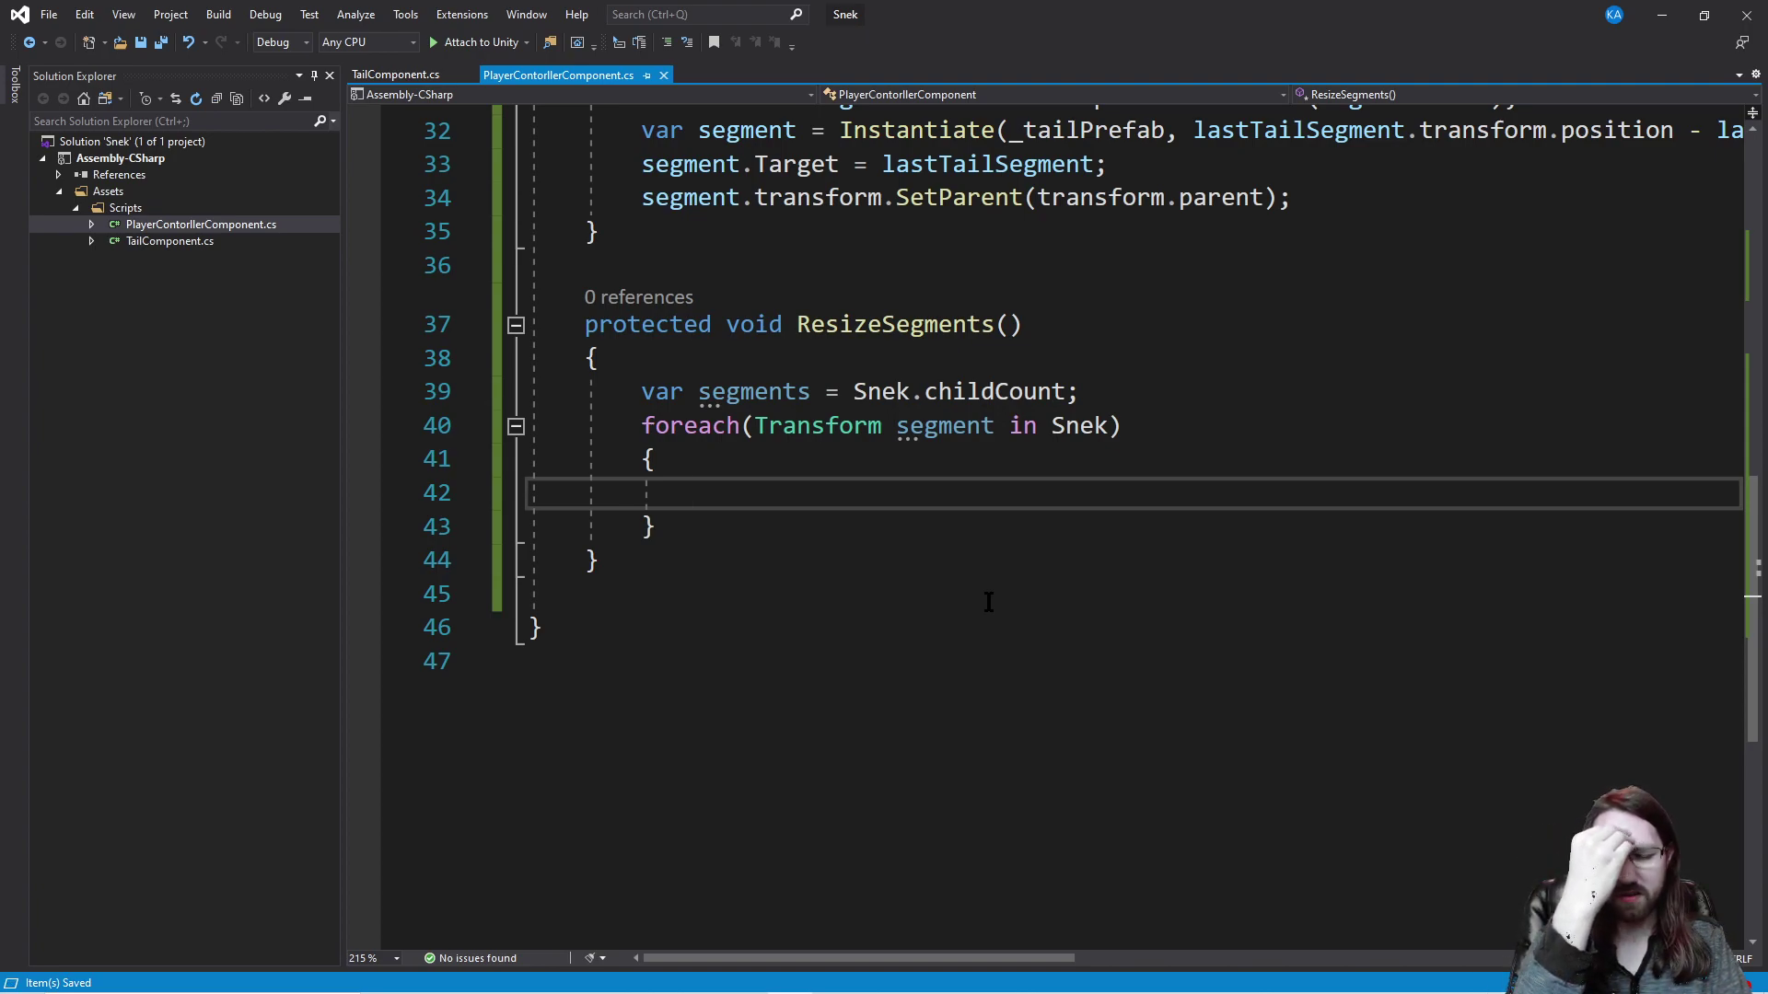
pyautogui.press('Up')
pyautogui.press('Up')
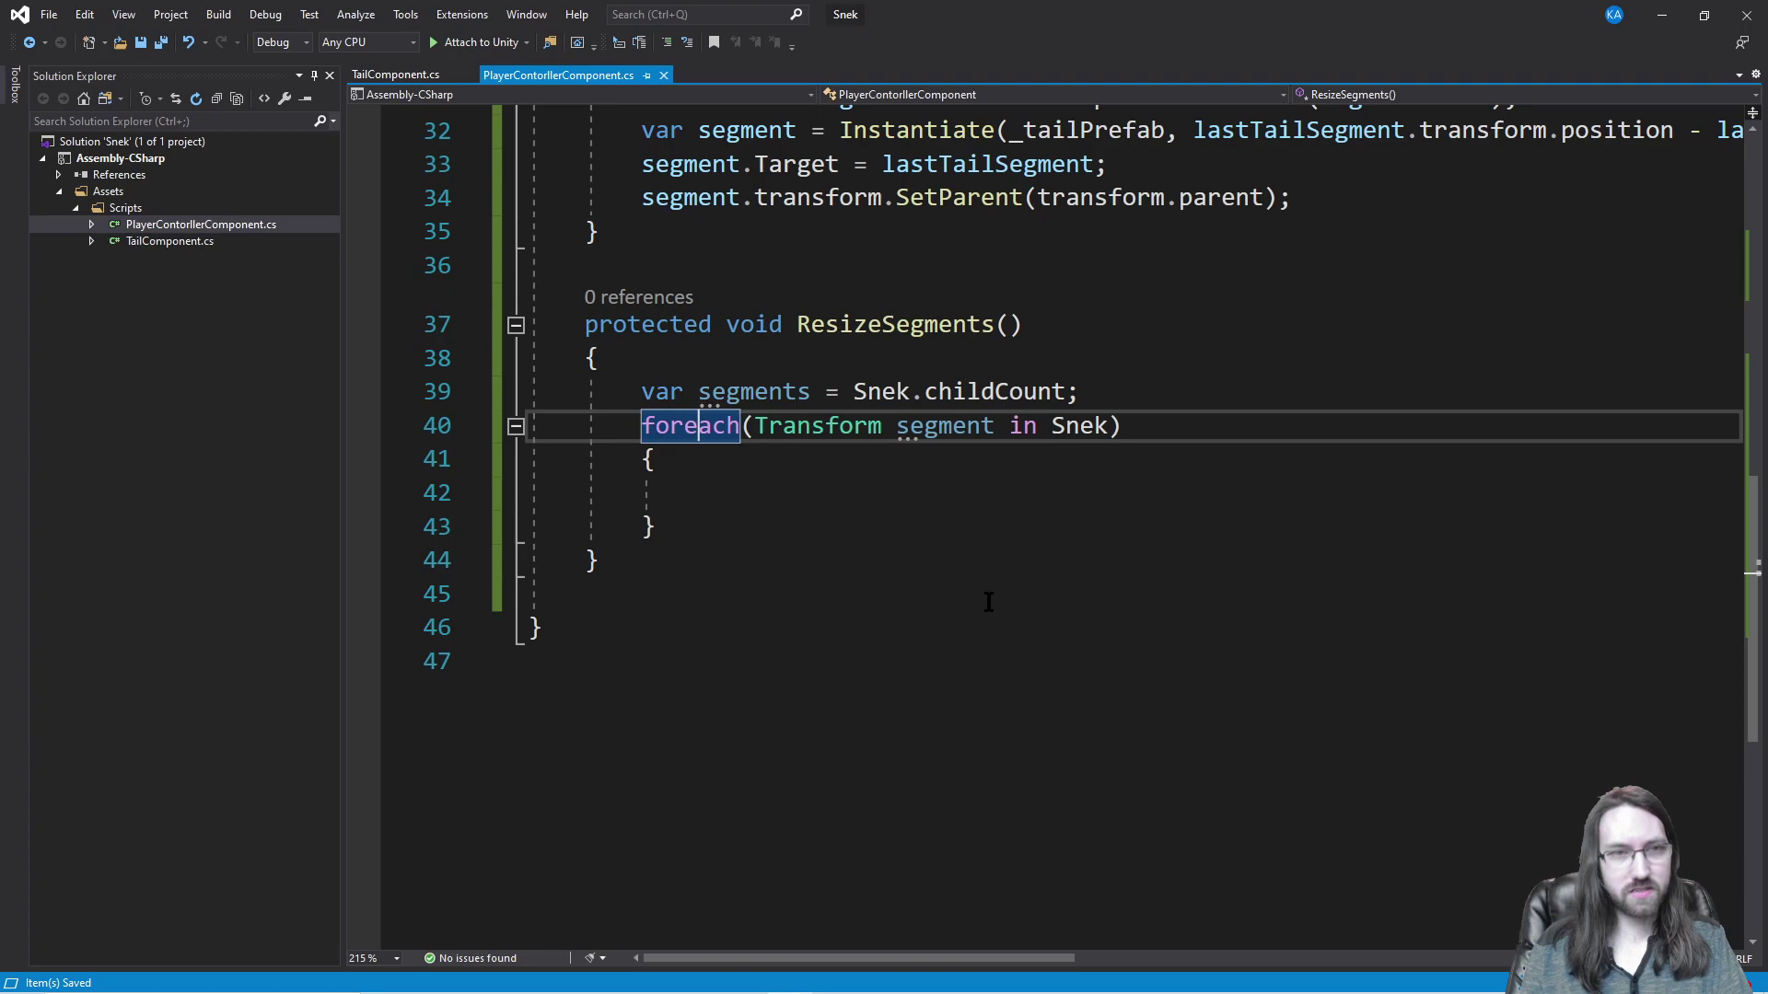
# Step: Declare a smallest variable of 0.3f above the foreach loop and save
pyautogui.press('Home')
pyautogui.press('Return')
pyautogui.press('Return')
pyautogui.press('Up')
pyautogui.write('va')
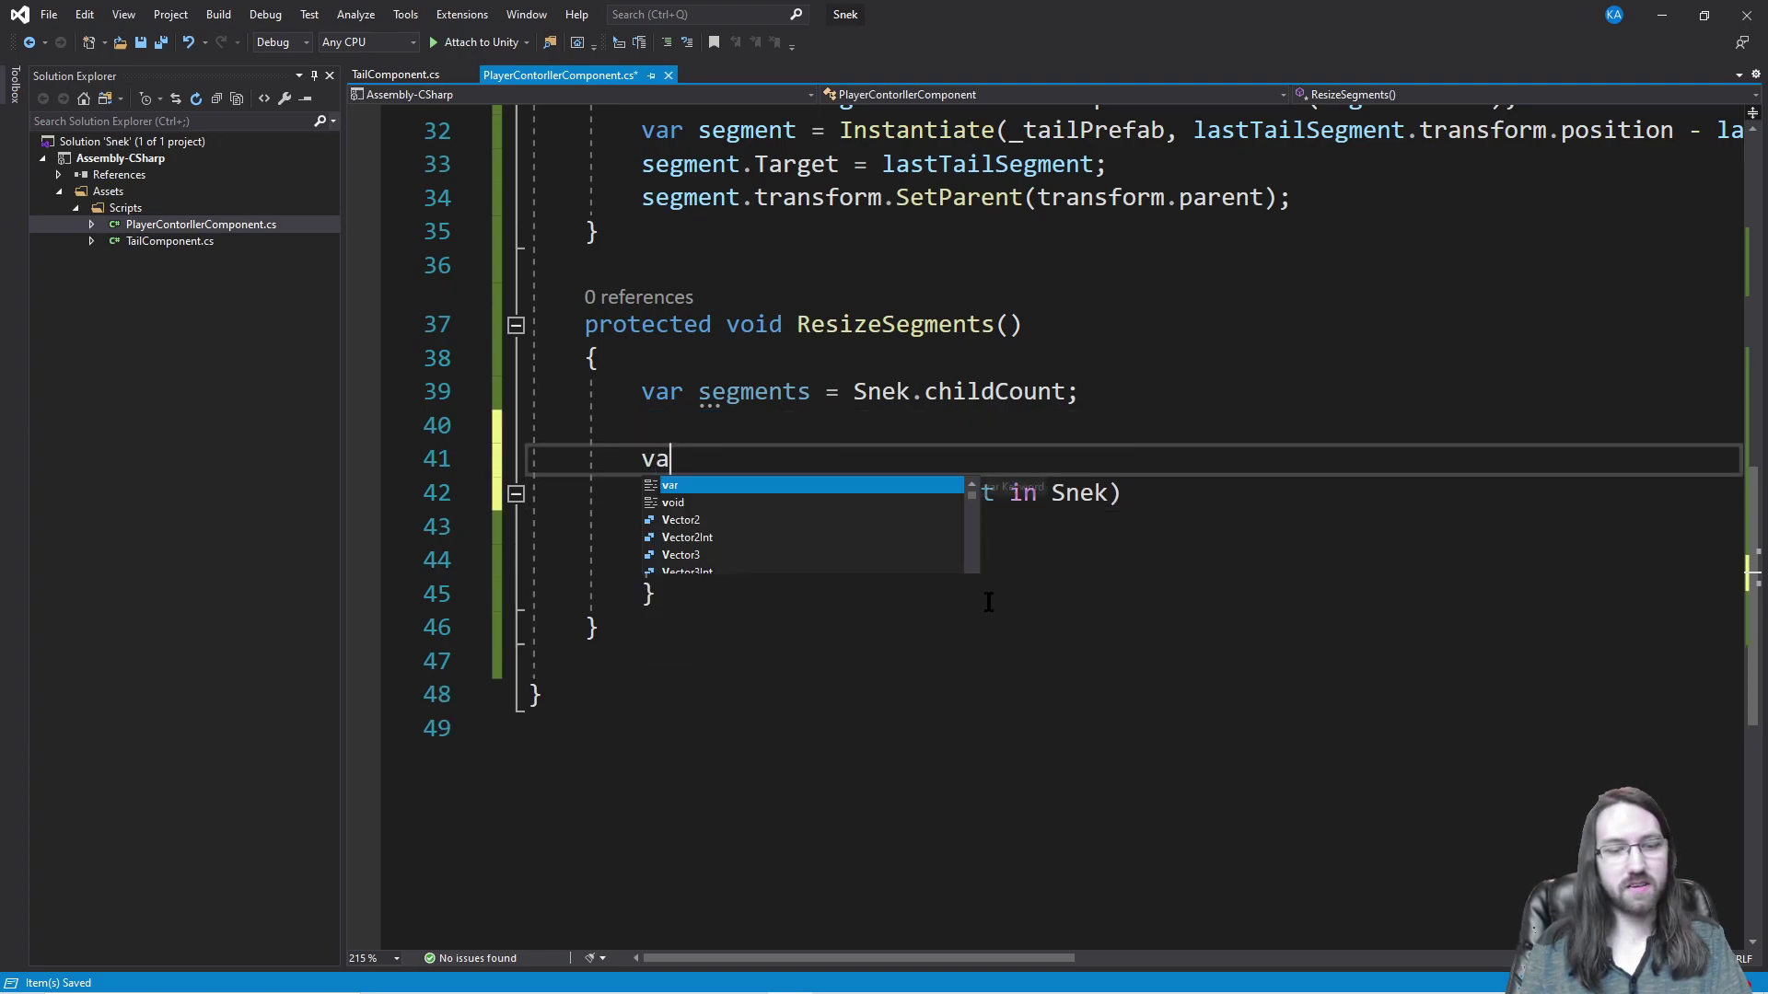
pyautogui.write('r smallest')
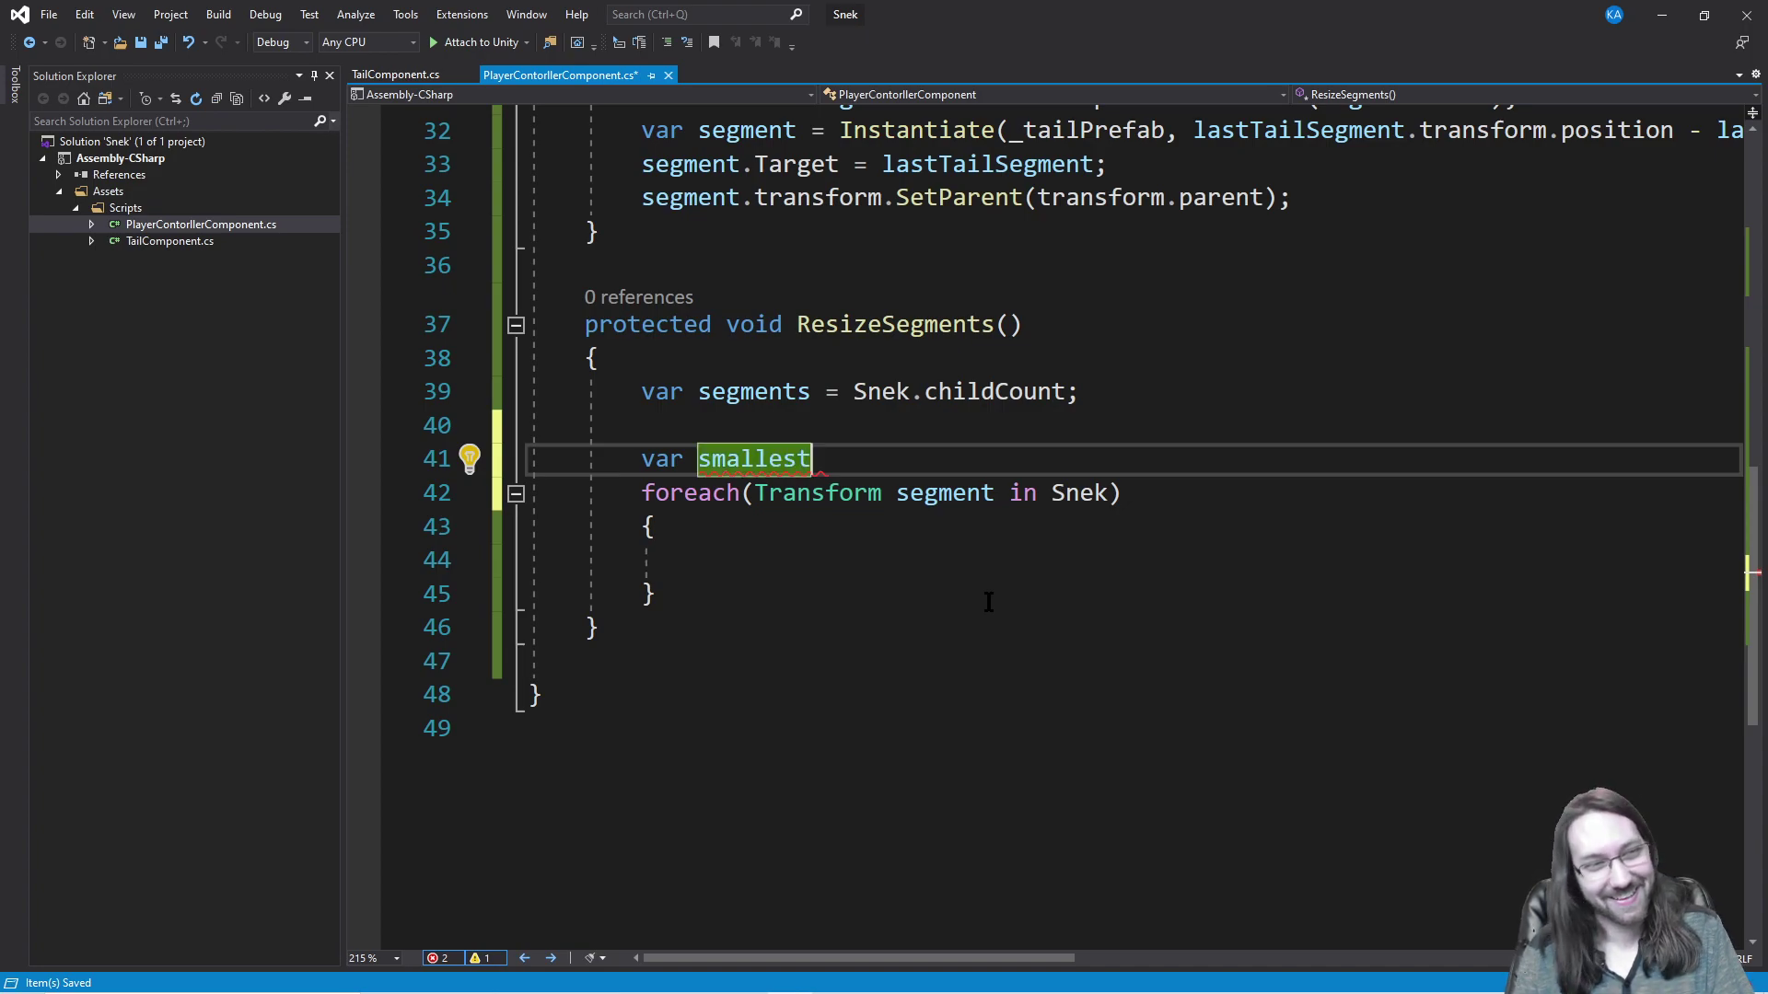
pyautogui.press('Up')
pyautogui.press('Down')
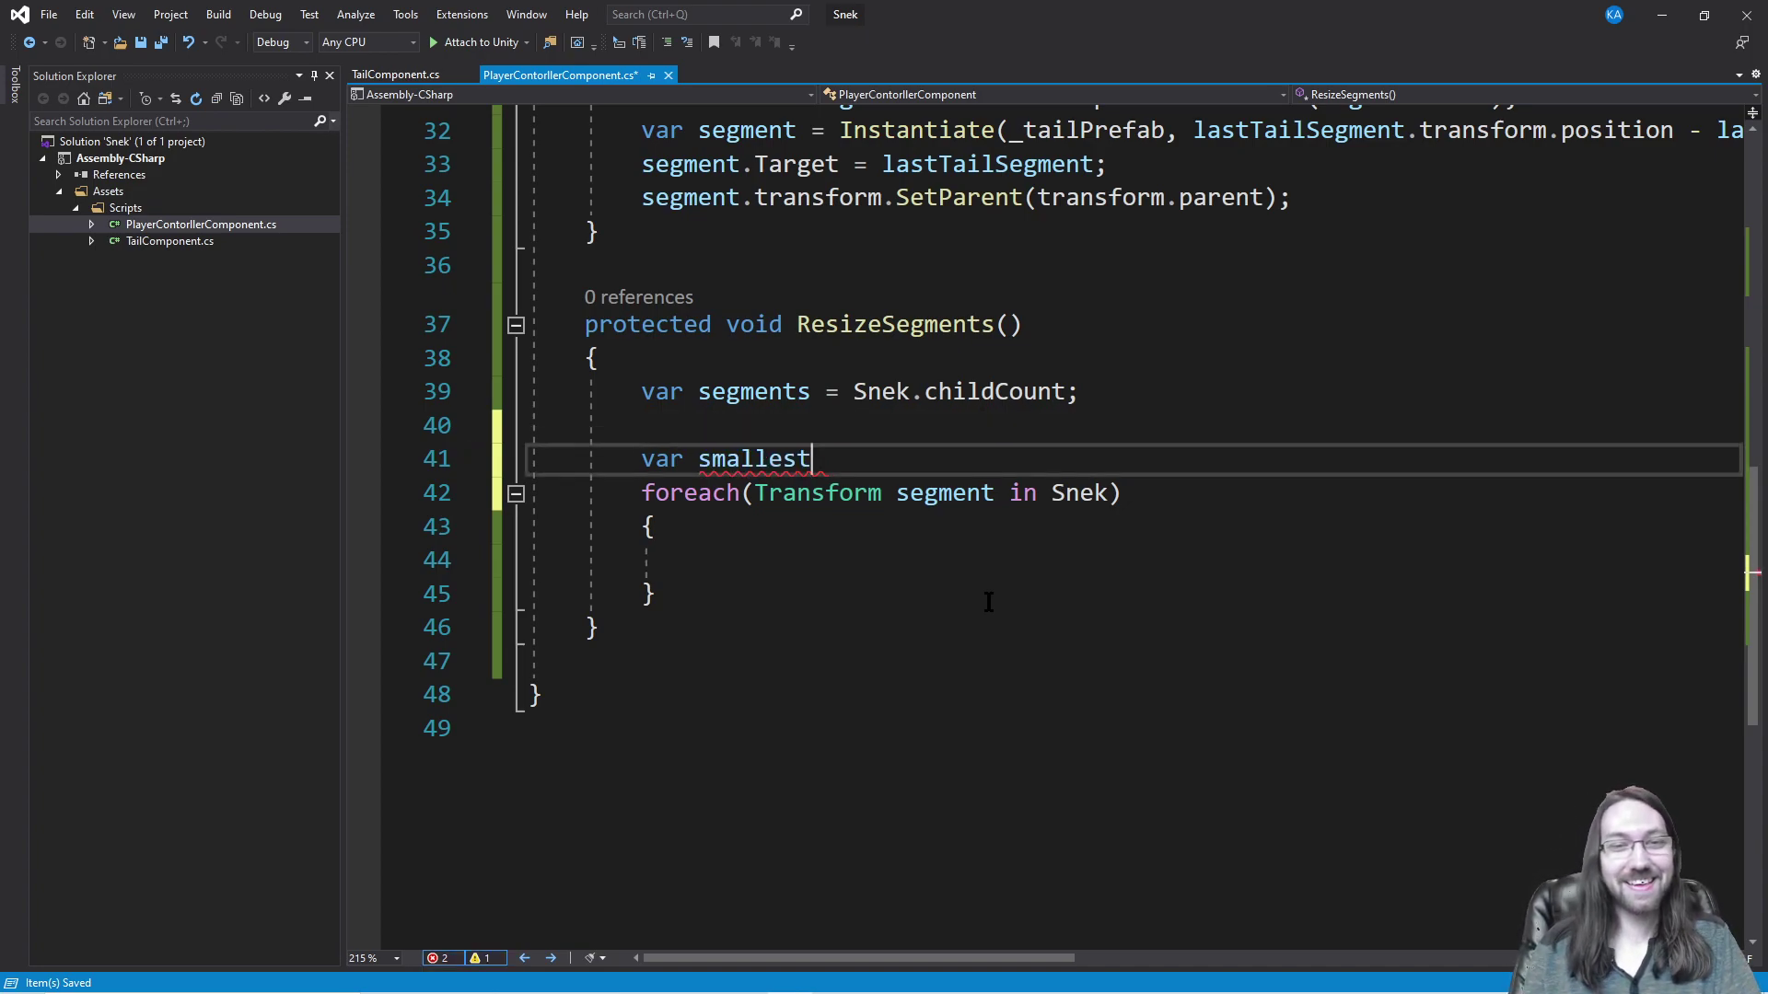
pyautogui.press('Return')
pyautogui.press('Up')
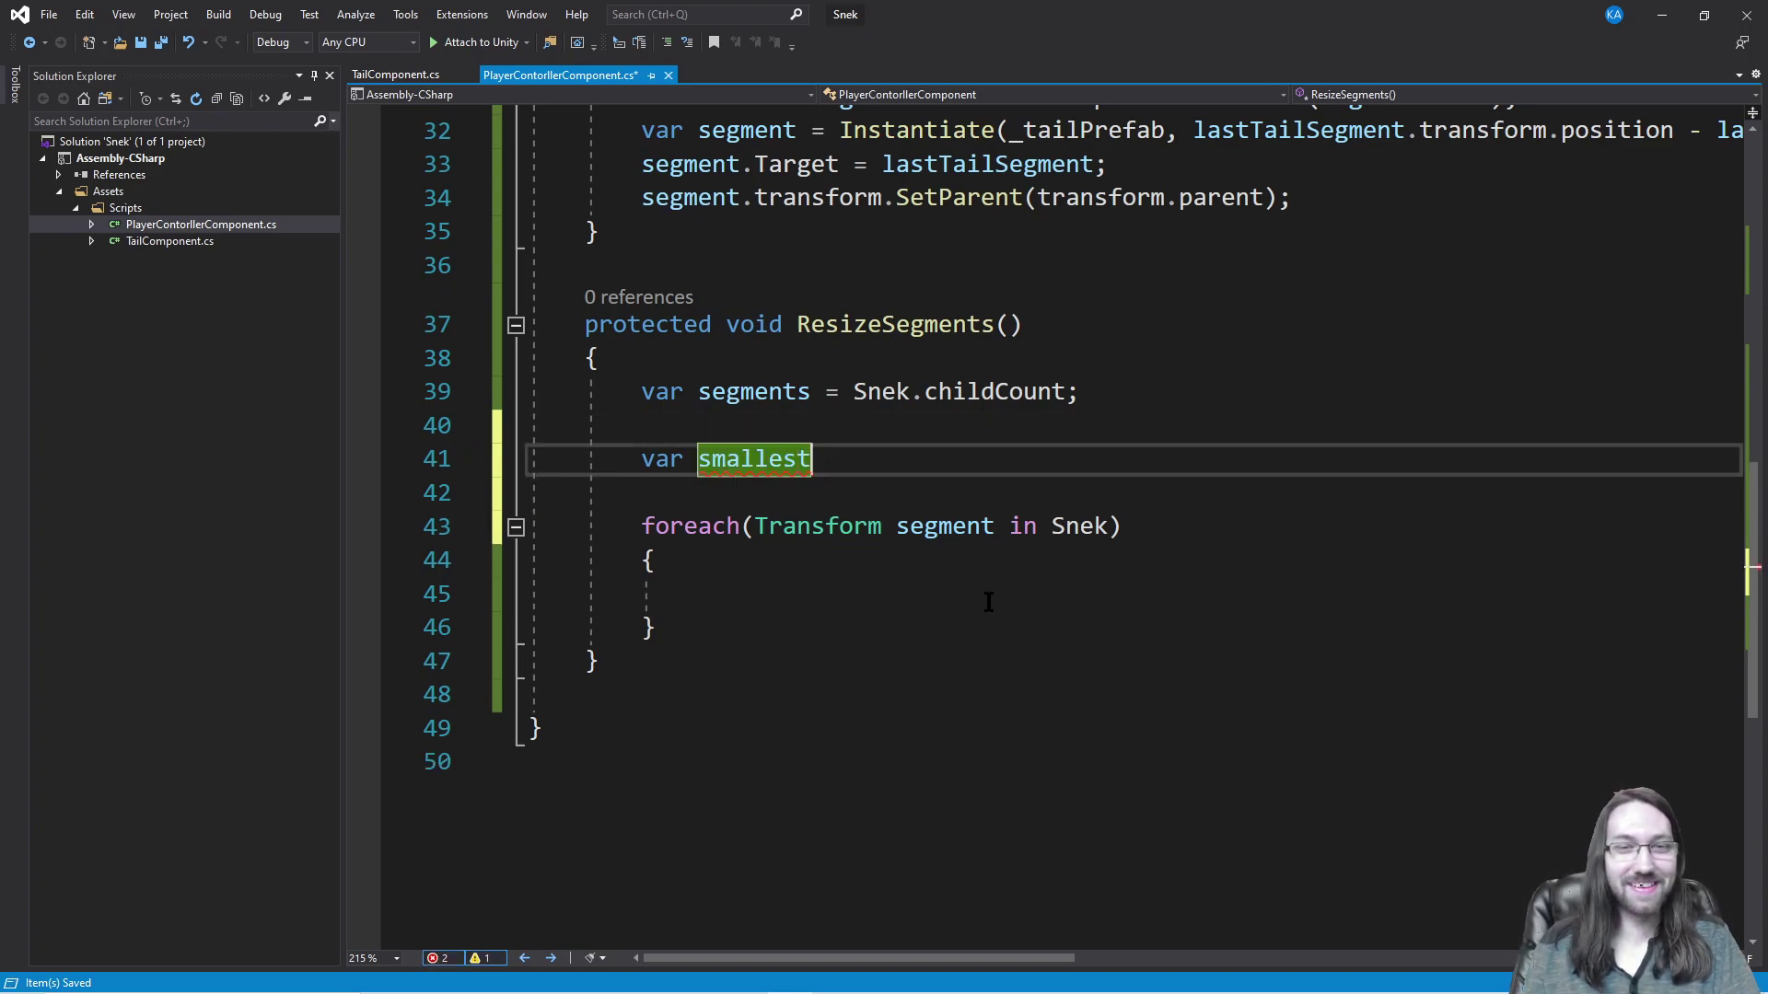
pyautogui.scroll(5, 988, 602)
pyautogui.scroll(4, 988, 601)
pyautogui.scroll(-2, 794, 498)
pyautogui.scroll(-6, 1053, 394)
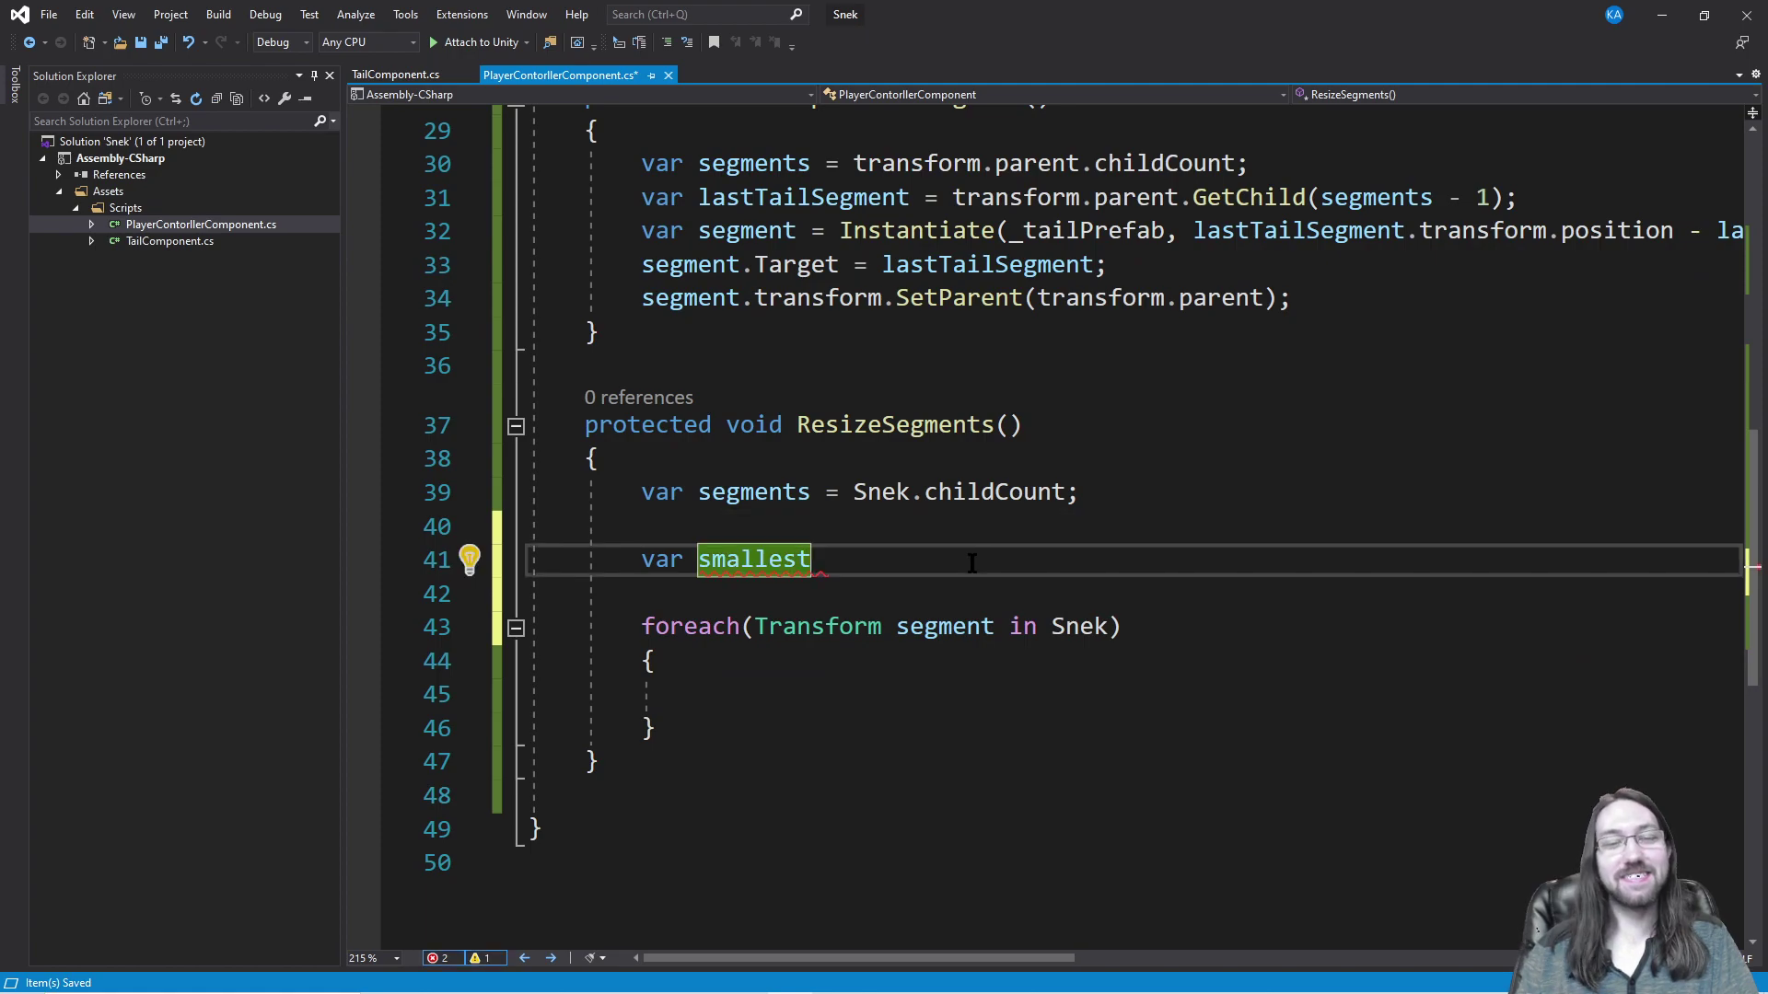
pyautogui.write('0.')
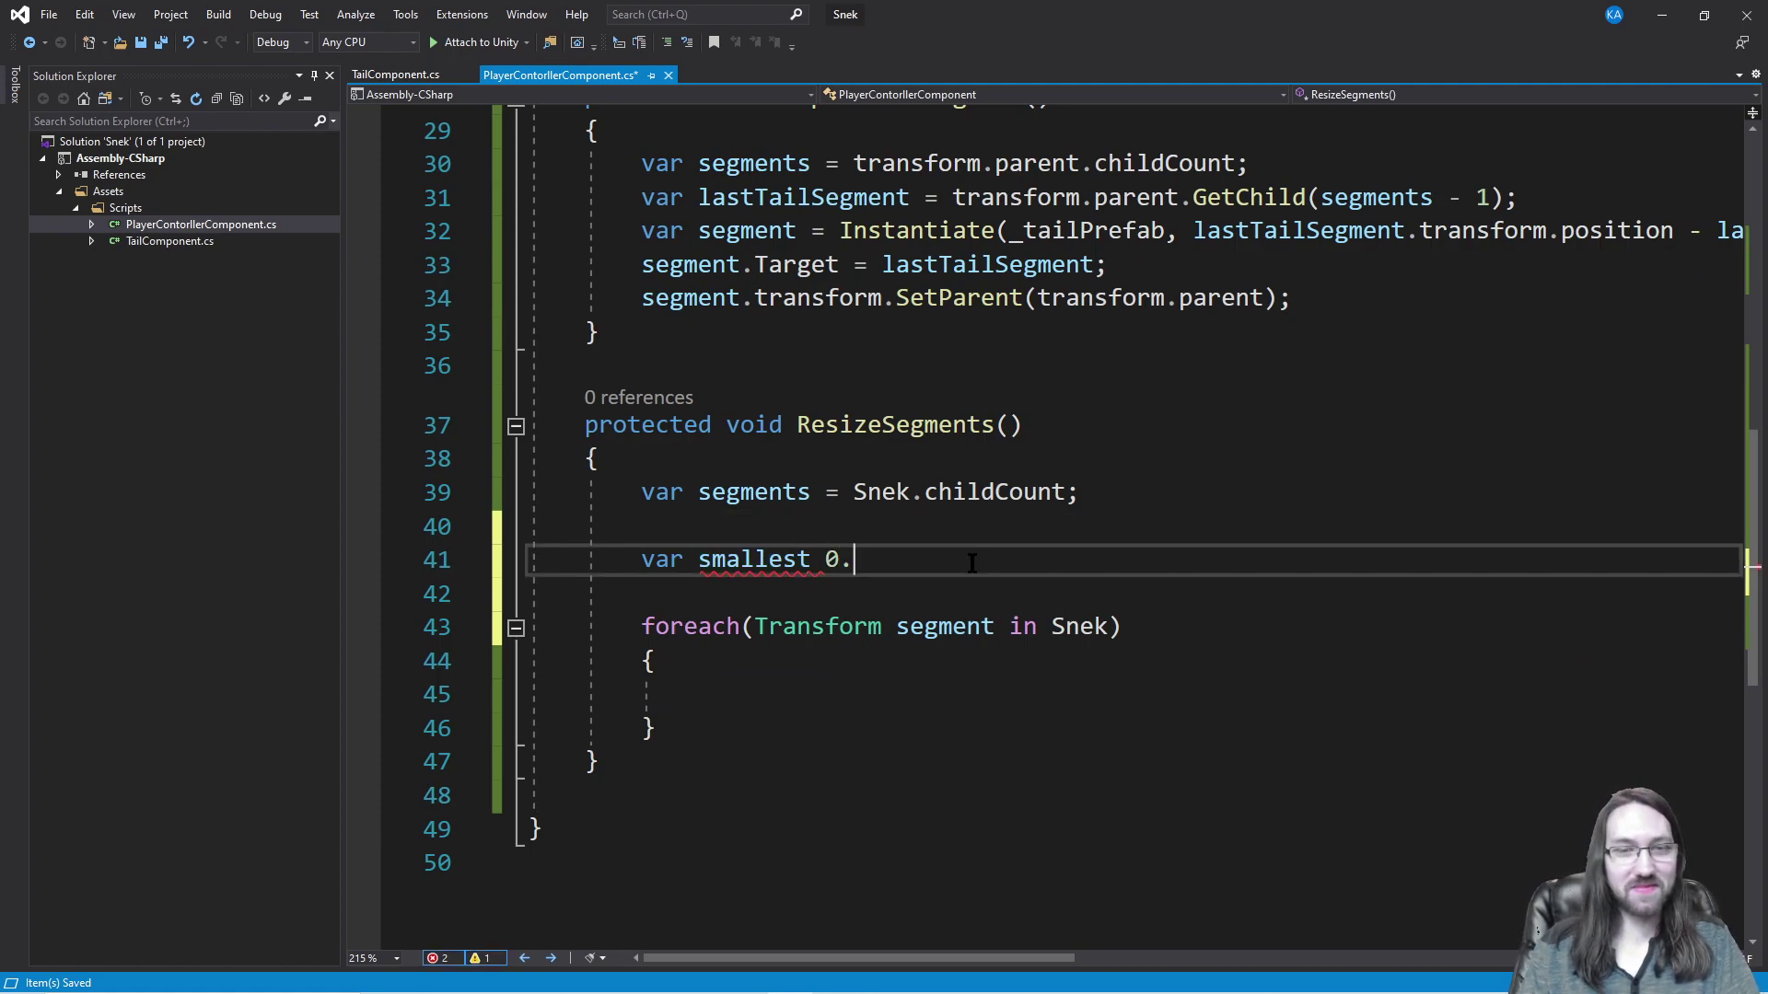
pyautogui.write('3f;')
pyautogui.hotkey('ctrl', 's')
# Step: Fix the equals sign in 'var smallest = 0.3f;' and begin a 'var largest' line below
pyautogui.press('Left')
pyautogui.press('Left')
pyautogui.write('=')
pyautogui.press('End')
pyautogui.press('Return')
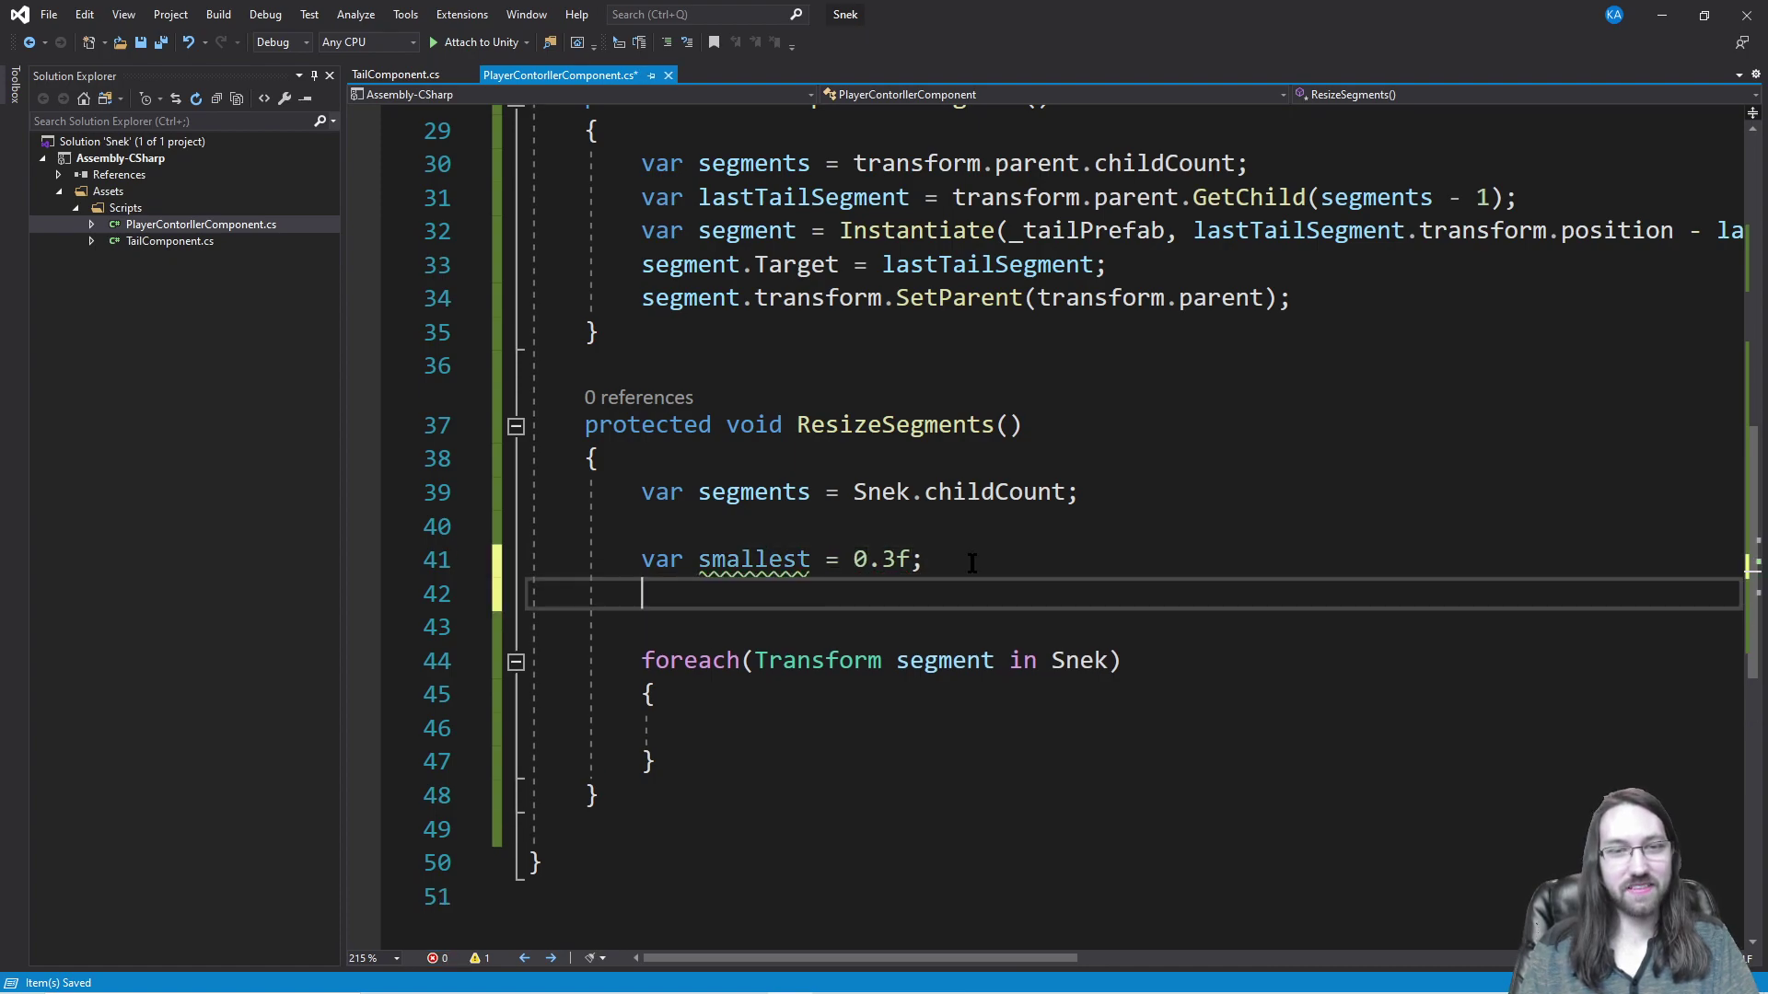
pyautogui.write('var la')
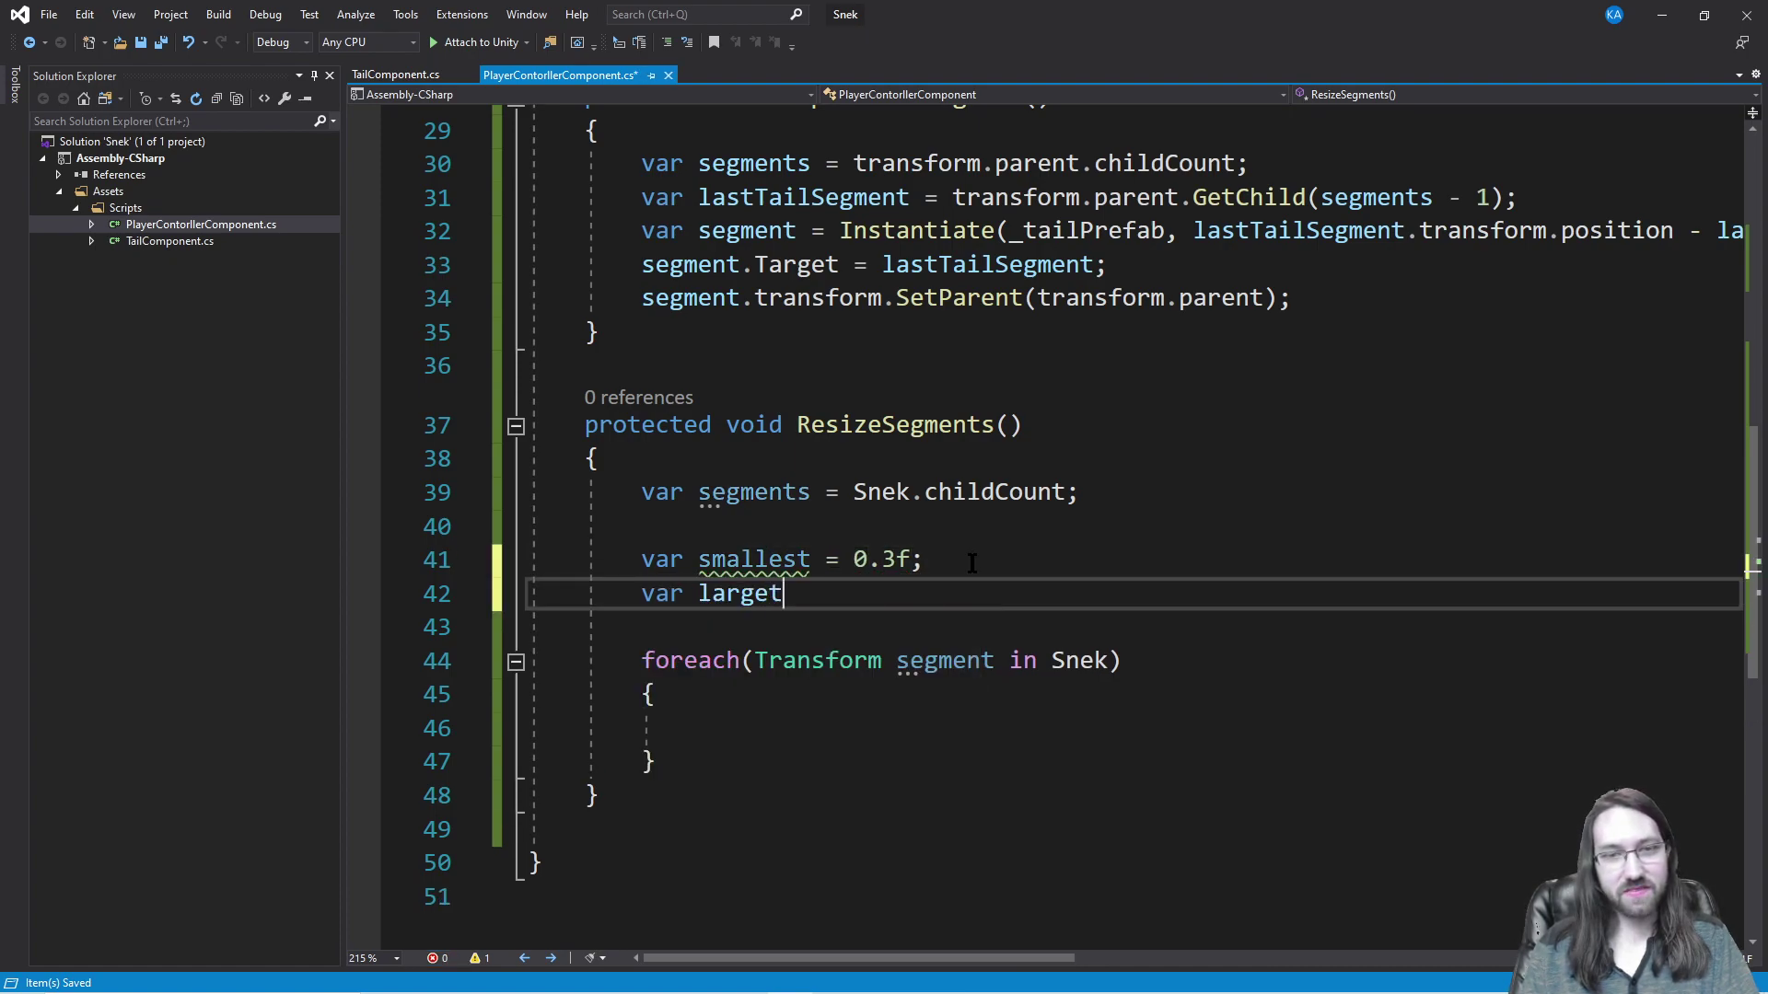
pyautogui.write('rg')
pyautogui.write('s')
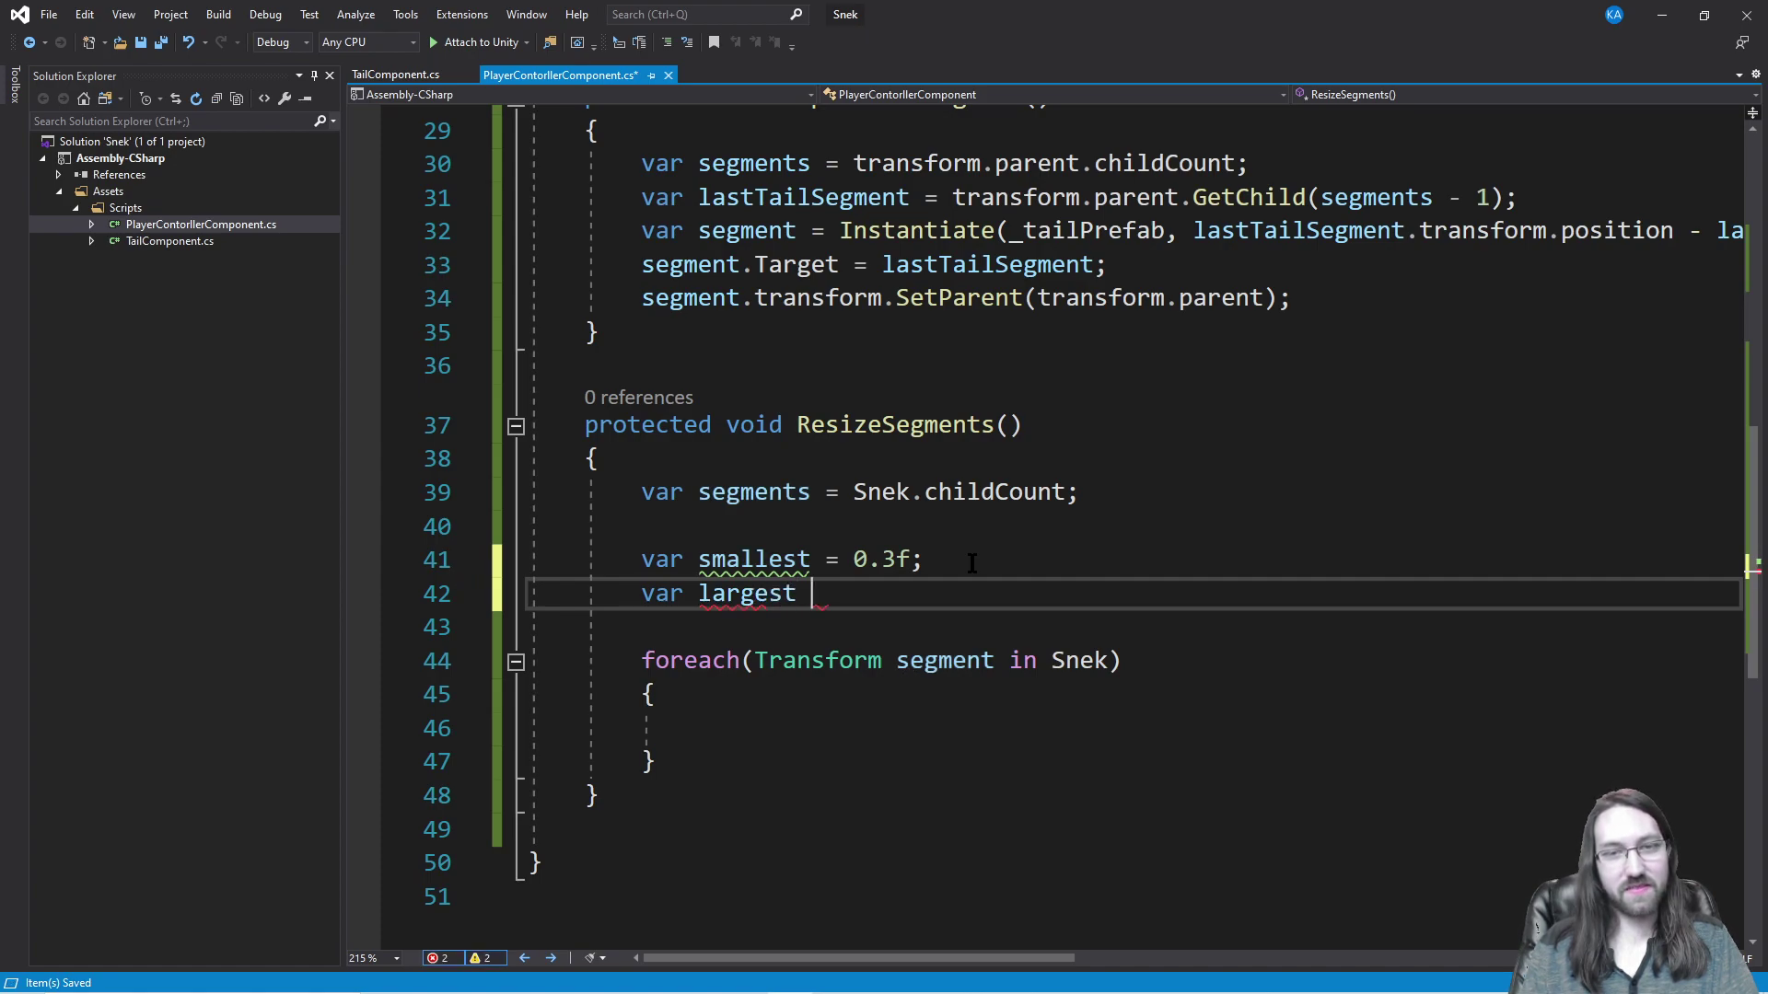
# Step: Inside the foreach body, begin a 'segment.transform.localScale' assignment
pyautogui.press('Down')
pyautogui.press('Down')
pyautogui.scroll(-2, 971, 563)
pyautogui.click(1151, 530)
pyautogui.press('Return')
pyautogui.press('Return')
pyautogui.press('Up')
pyautogui.press('Up')
pyautogui.write('segemn')
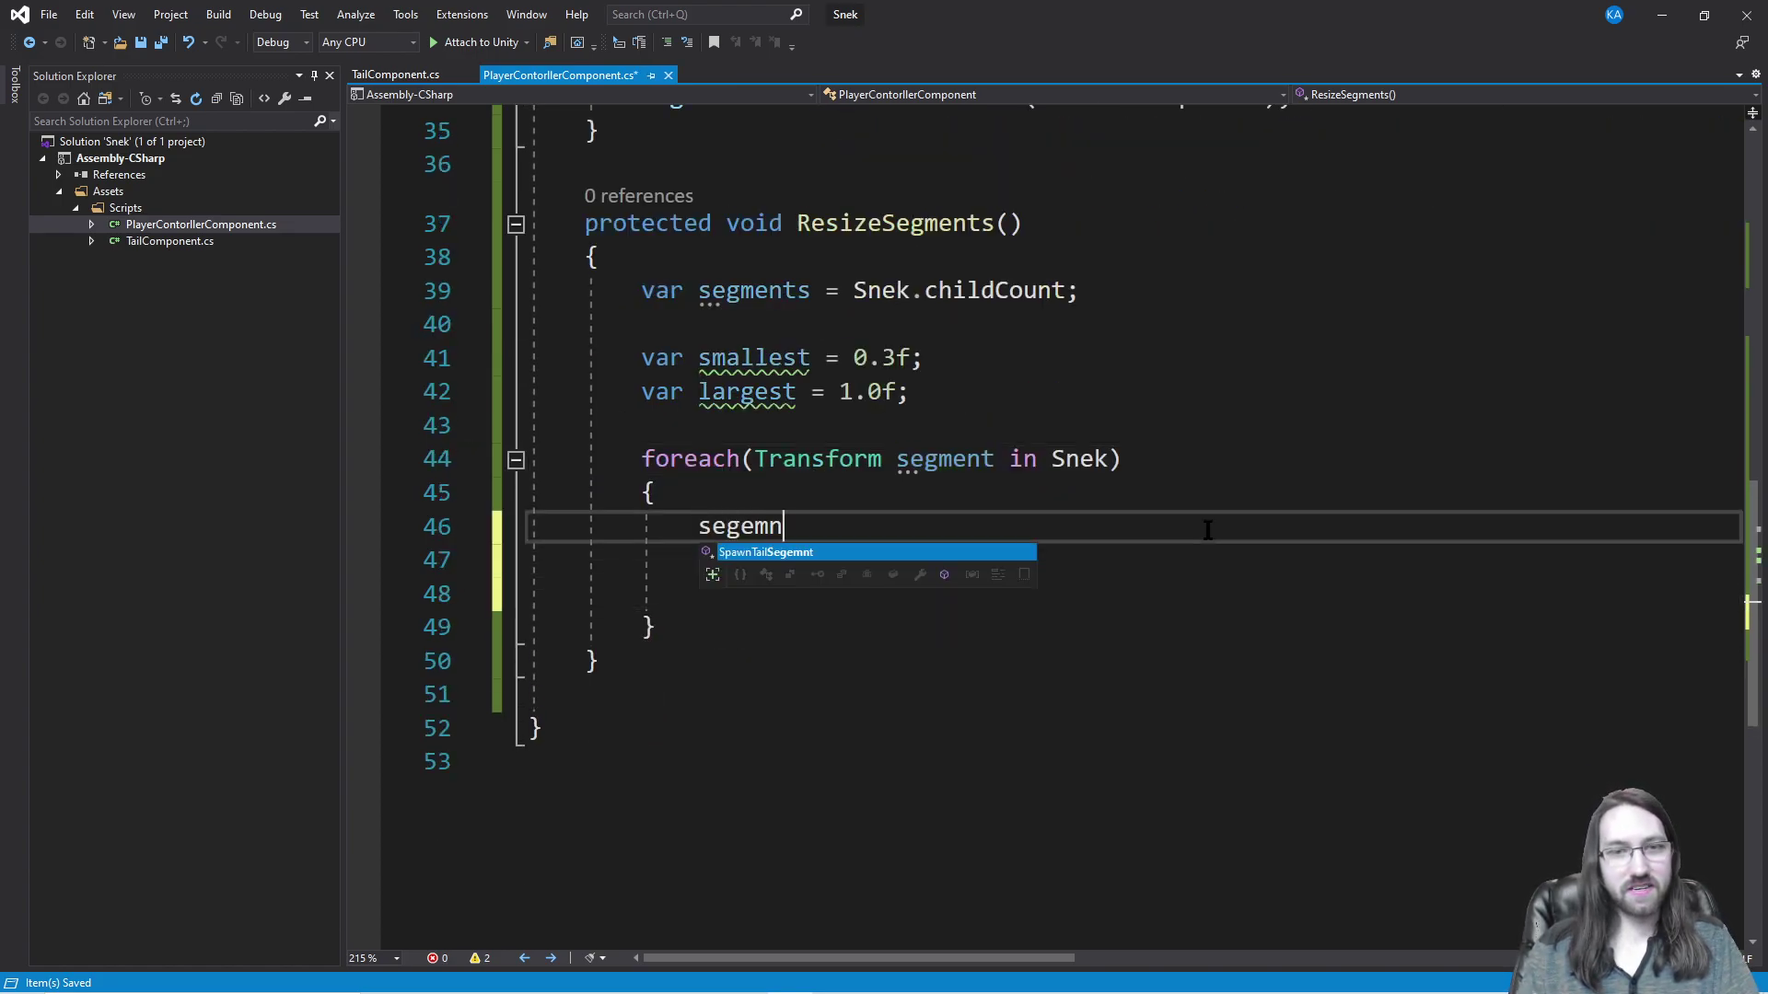
pyautogui.press('BackSpace')
pyautogui.press('BackSpace')
pyautogui.press('BackSpace')
pyautogui.press('BackSpace')
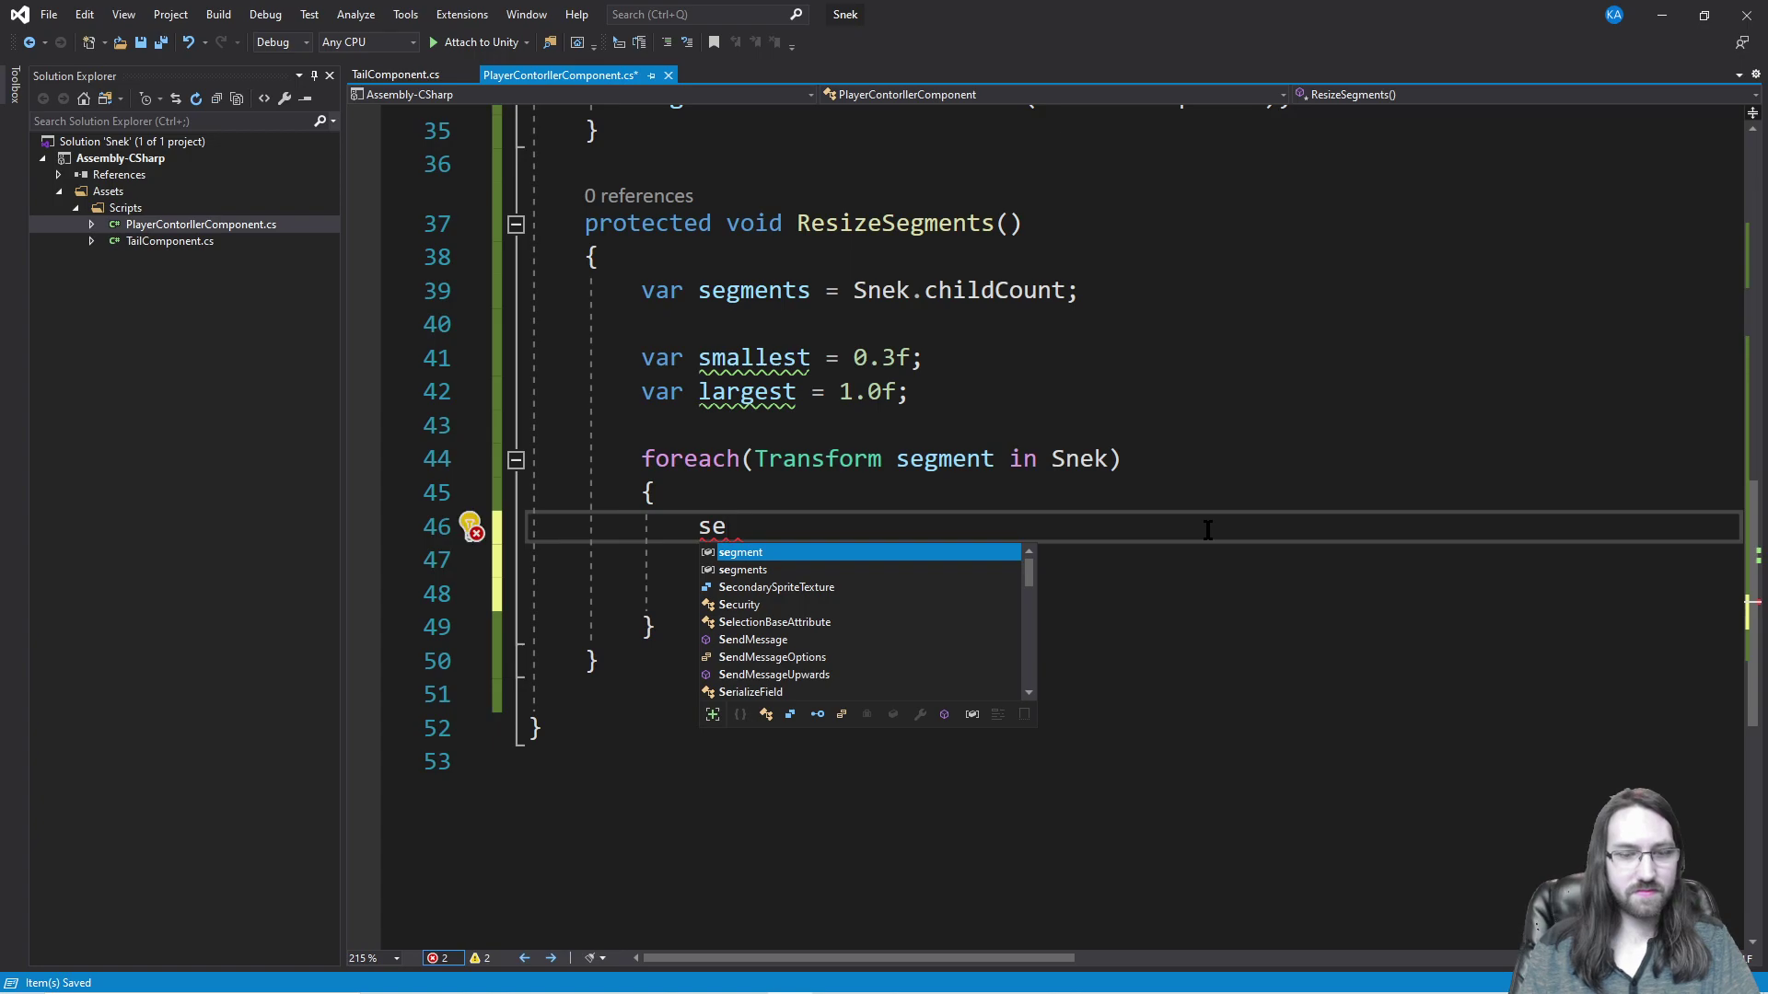
pyautogui.write('gment.transform.')
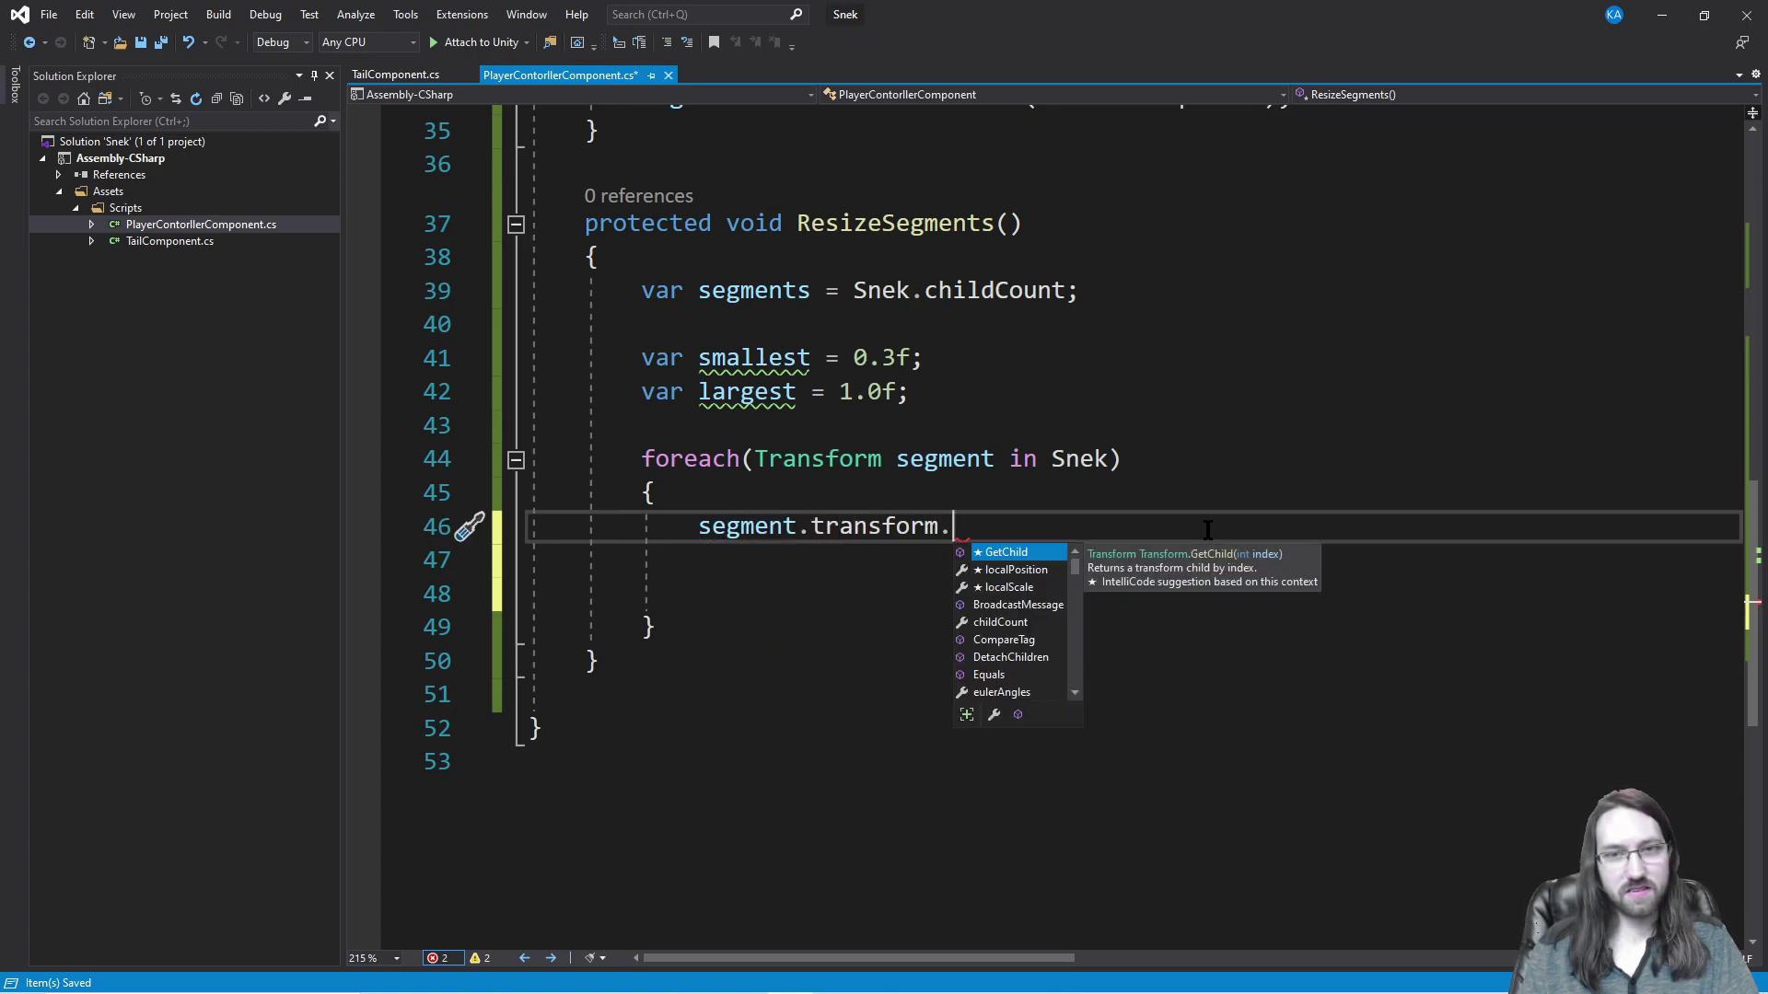
pyautogui.write('lo')
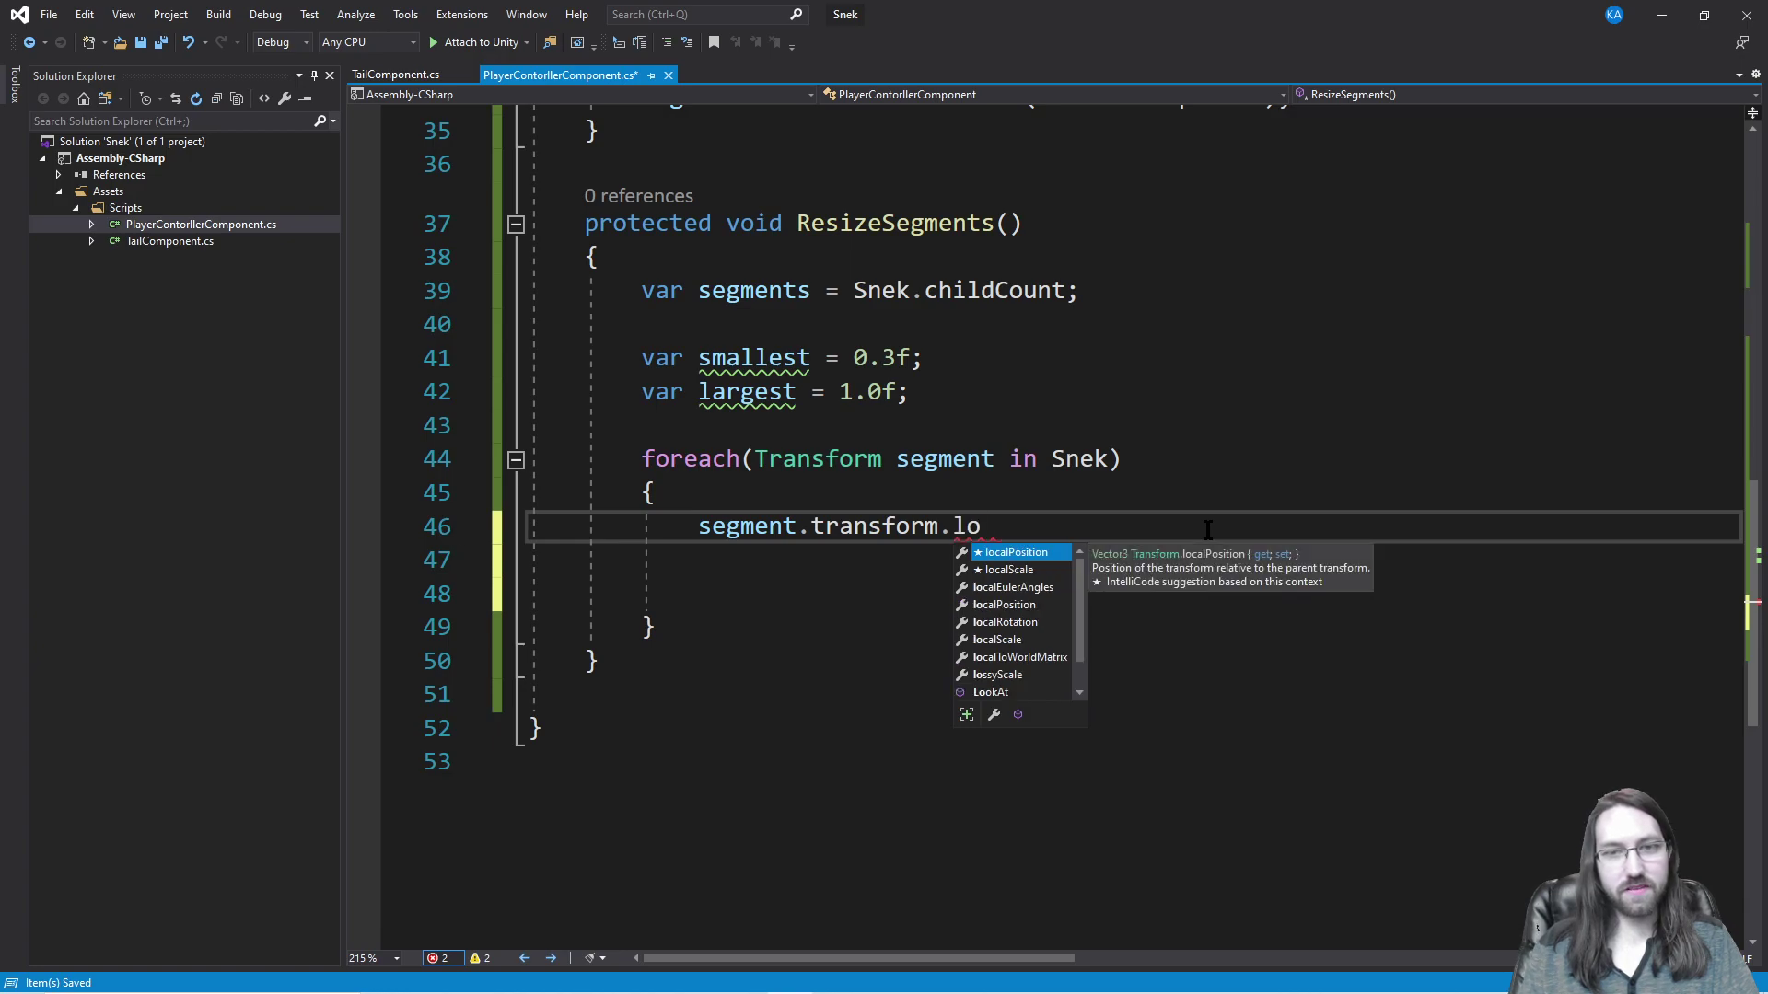
pyautogui.press('Down')
pyautogui.press('Tab')
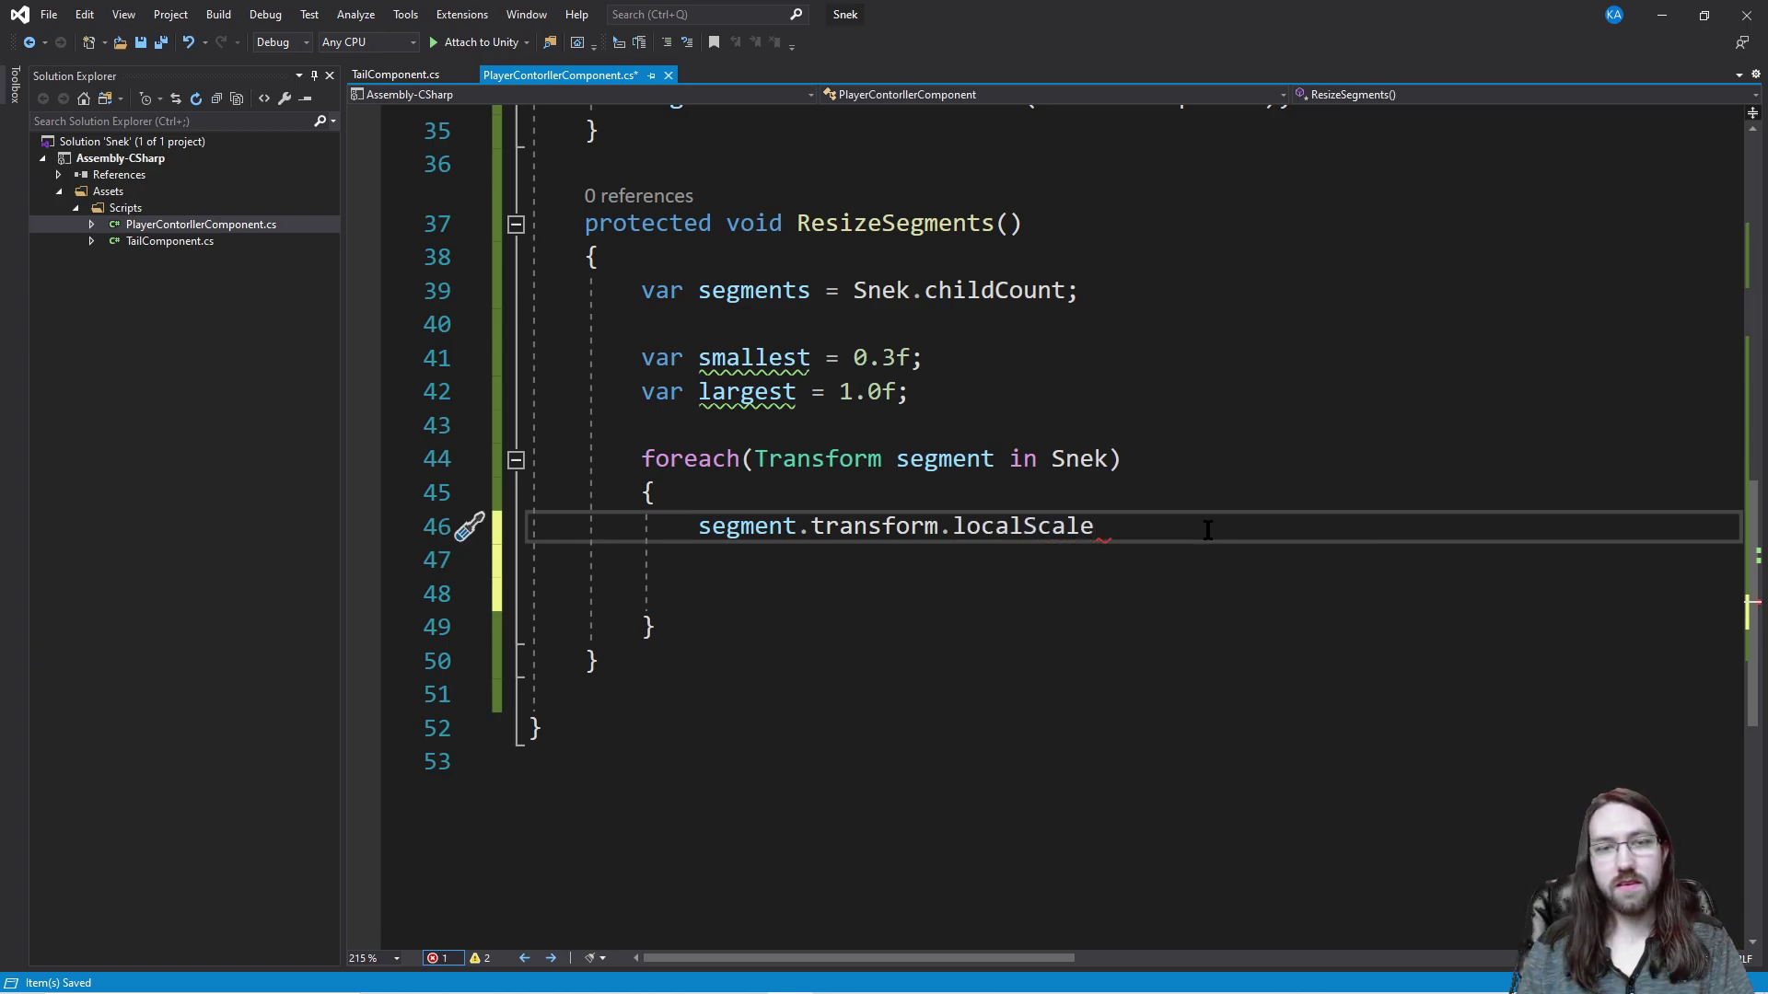
# Step: Add the equals sign and remove the loop's extra blank lines and duplicate closing brace
pyautogui.write('=')
pyautogui.press('Down')
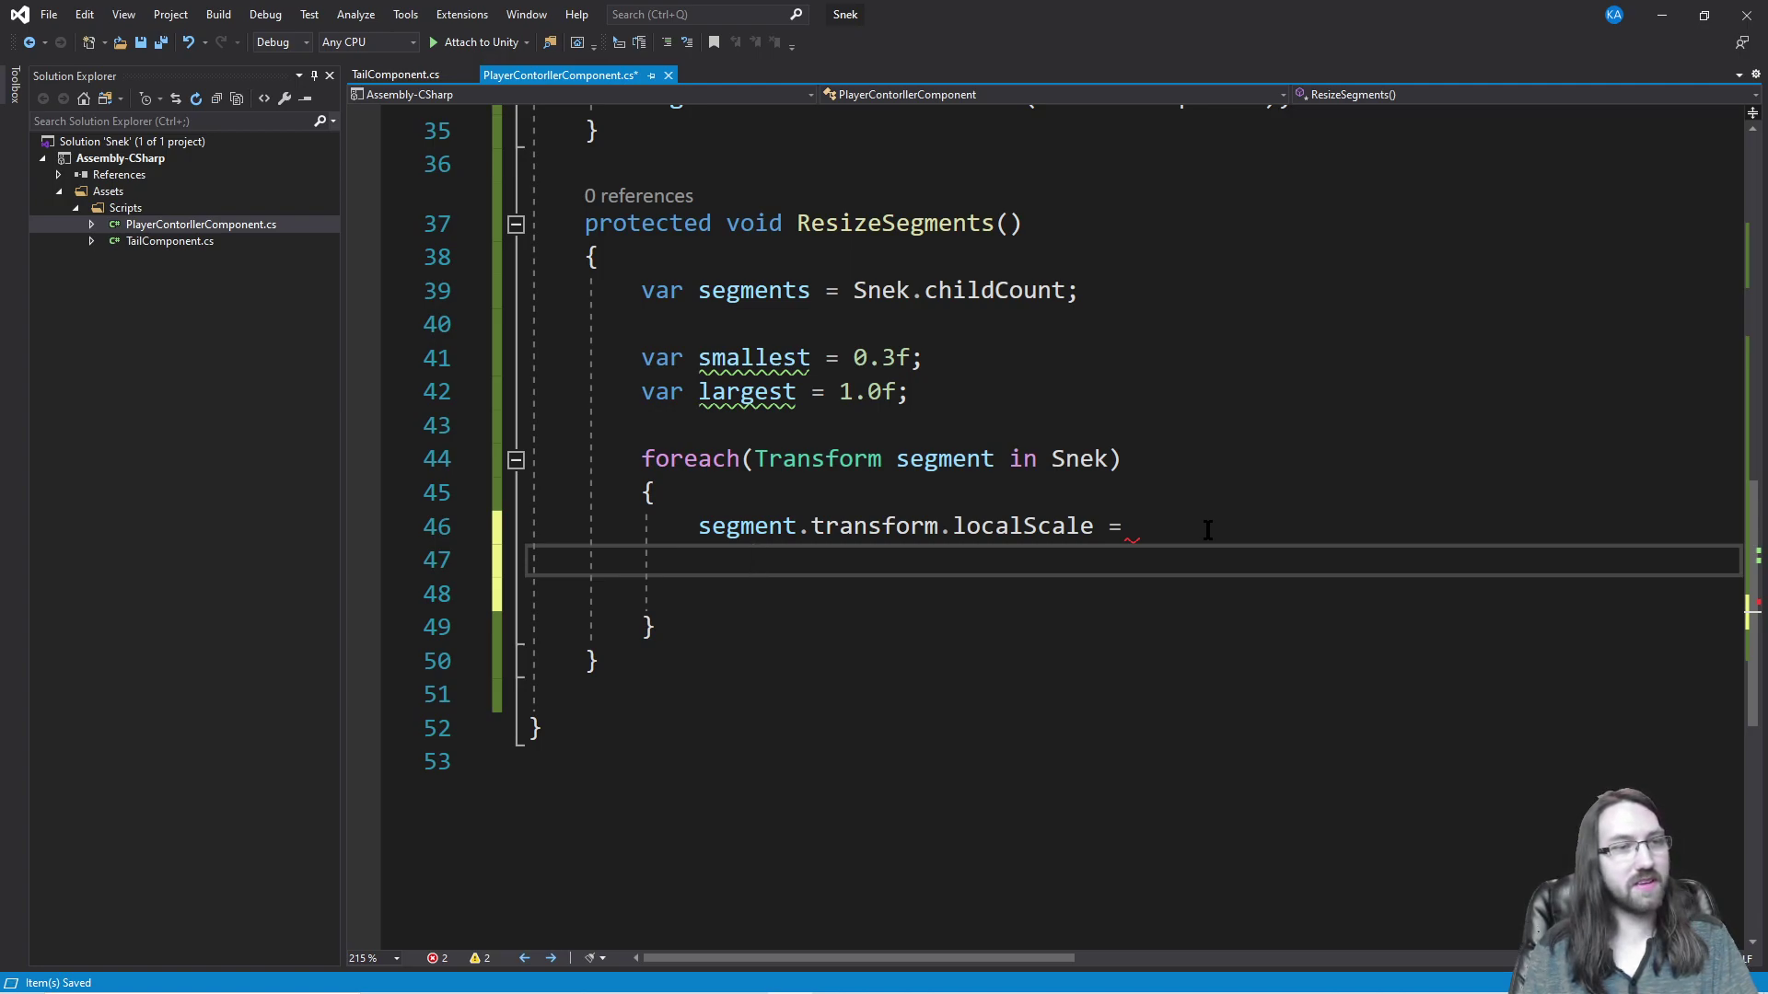
pyautogui.hotkey('shift', 'Down')
pyautogui.press('Delete')
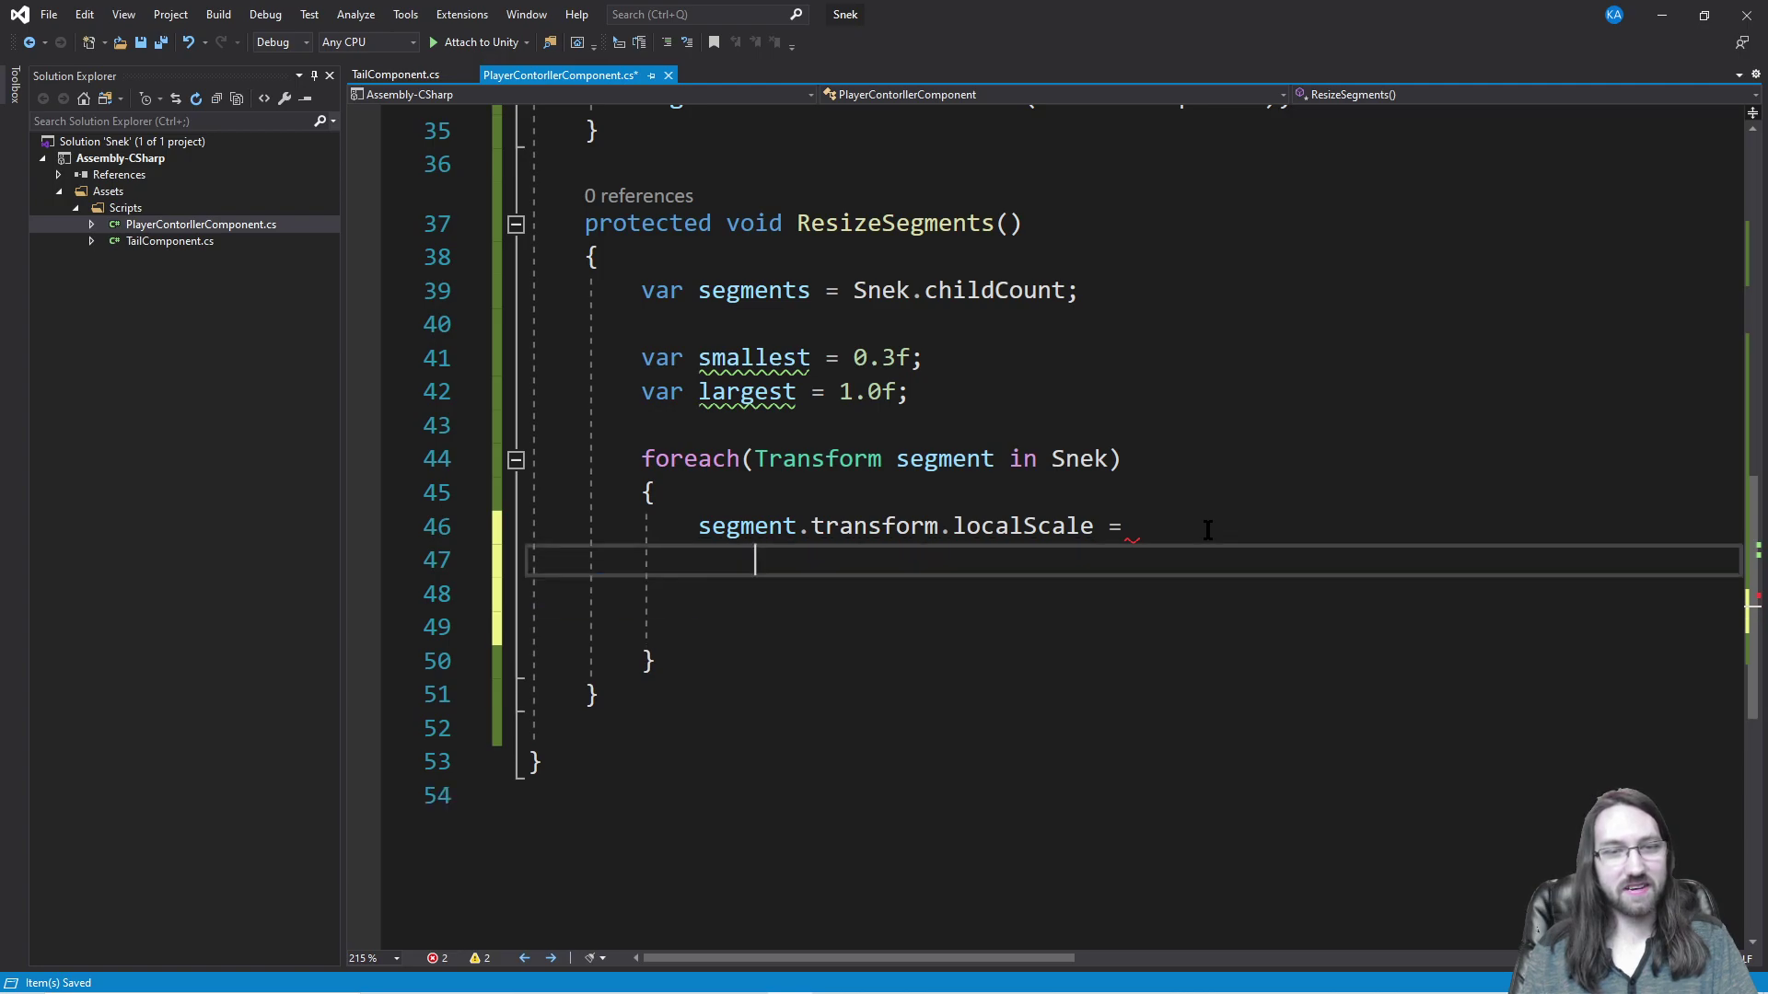
pyautogui.write('}')
pyautogui.click(1207, 531)
pyautogui.press('Down')
pyautogui.press('Down')
pyautogui.press('Down')
pyautogui.press('Up')
pyautogui.press('Up')
pyautogui.press('Up')
# Step: Complete the assignment as 'smallest + ((largest - smallest) / segments)'
pyautogui.press('BackSpace')
pyautogui.write('(')
pyautogui.press('BackSpace')
pyautogui.press('BackSpace')
pyautogui.write('larges')
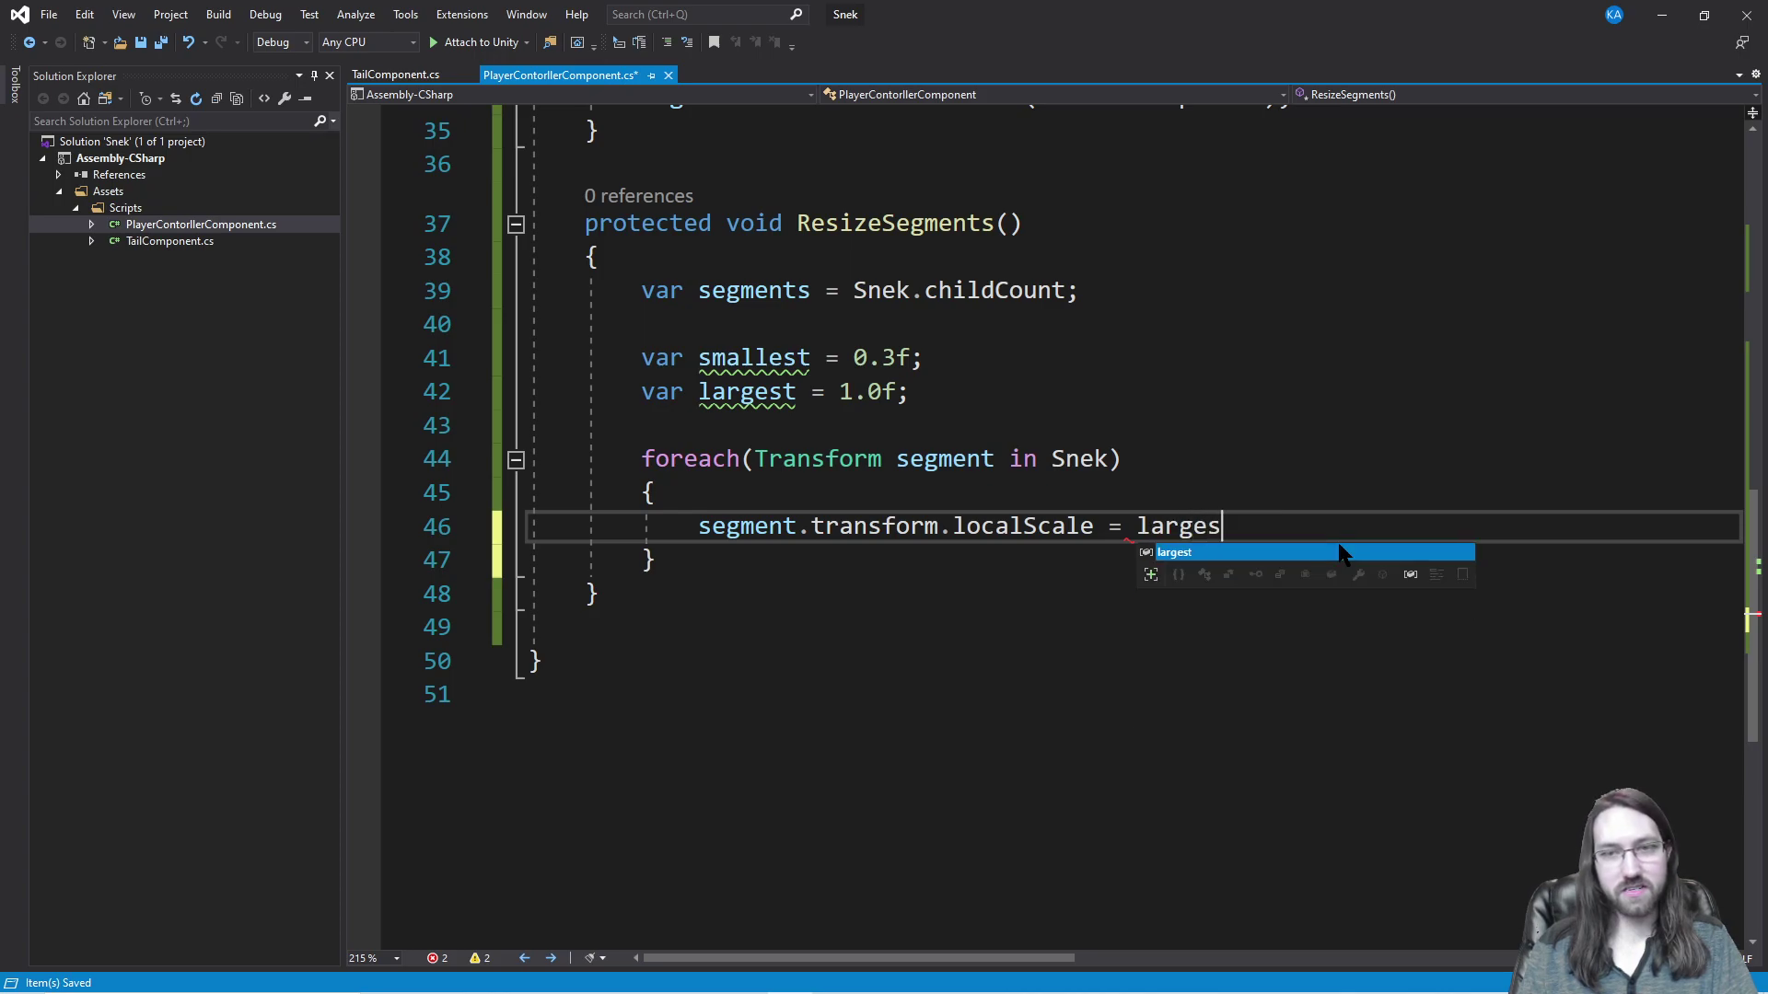
pyautogui.write('t =- sm')
pyautogui.press('BackSpace')
pyautogui.press('BackSpace')
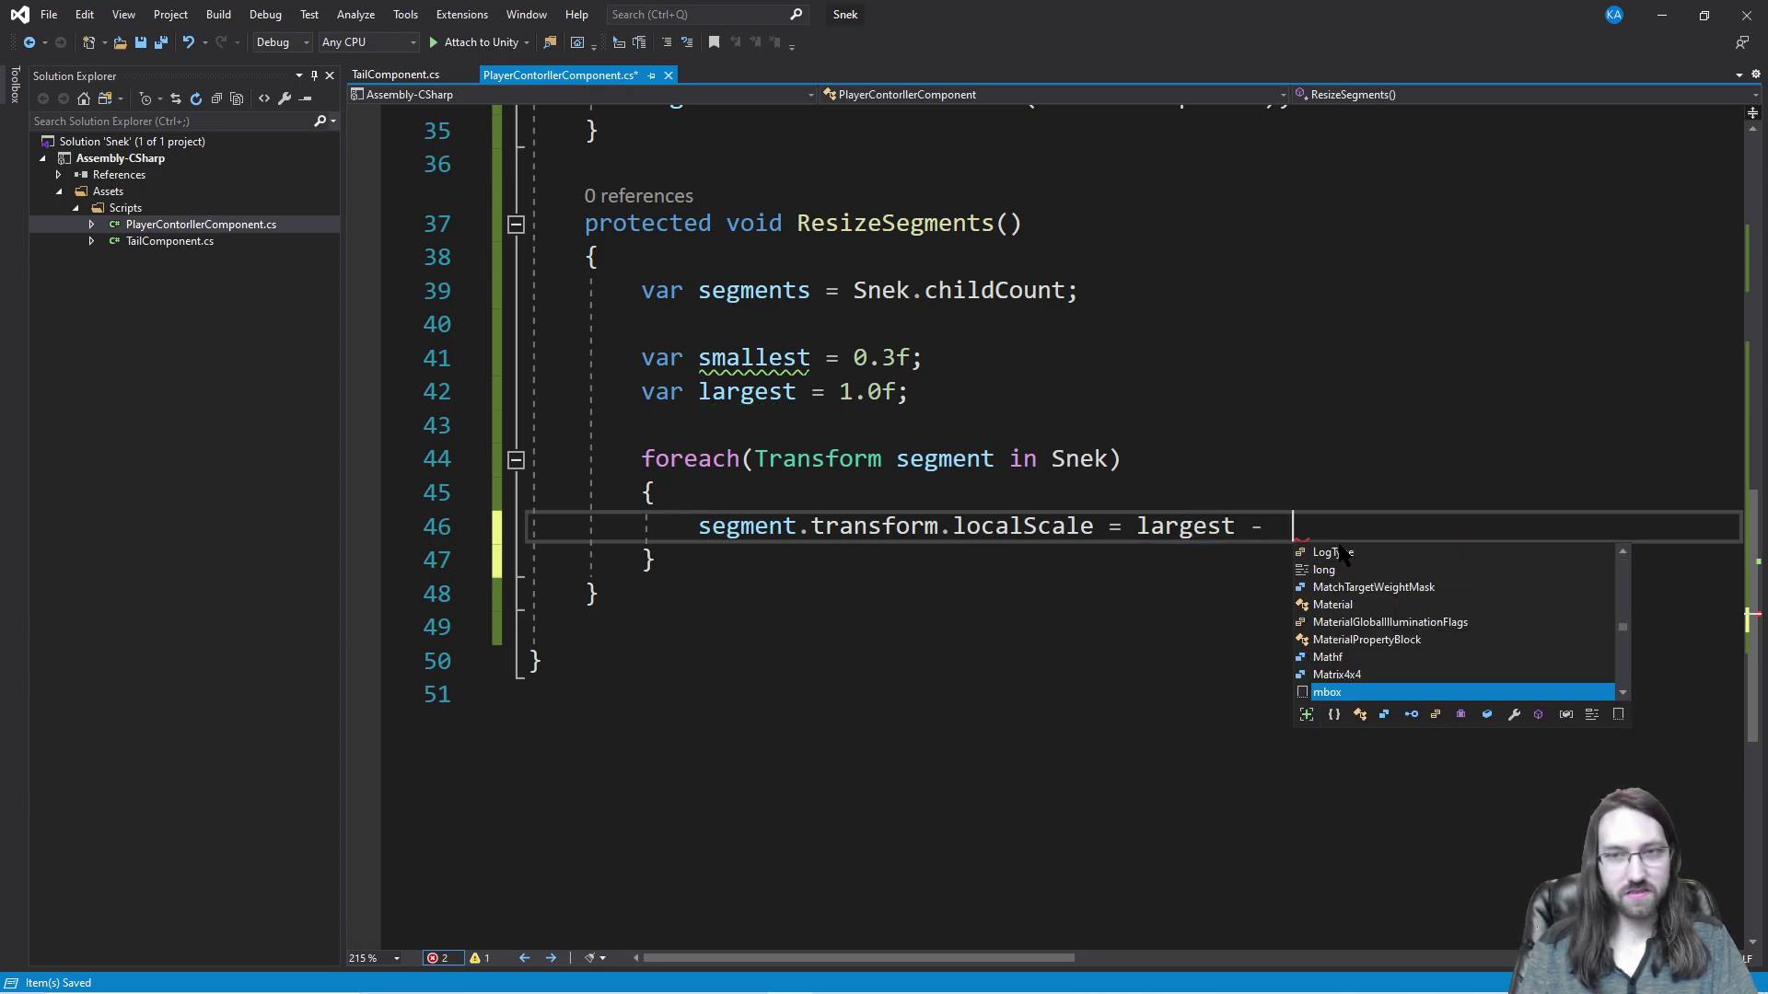
pyautogui.write('sme')
pyautogui.press('BackSpace')
pyautogui.press('BackSpace')
pyautogui.press('BackSpace')
pyautogui.press('BackSpace')
pyautogui.press('BackSpace')
pyautogui.press('BackSpace')
pyautogui.press('BackSpace')
pyautogui.press('BackSpace')
pyautogui.press('BackSpace')
pyautogui.press('BackSpace')
pyautogui.press('BackSpace')
pyautogui.press('BackSpace')
pyautogui.press('BackSpace')
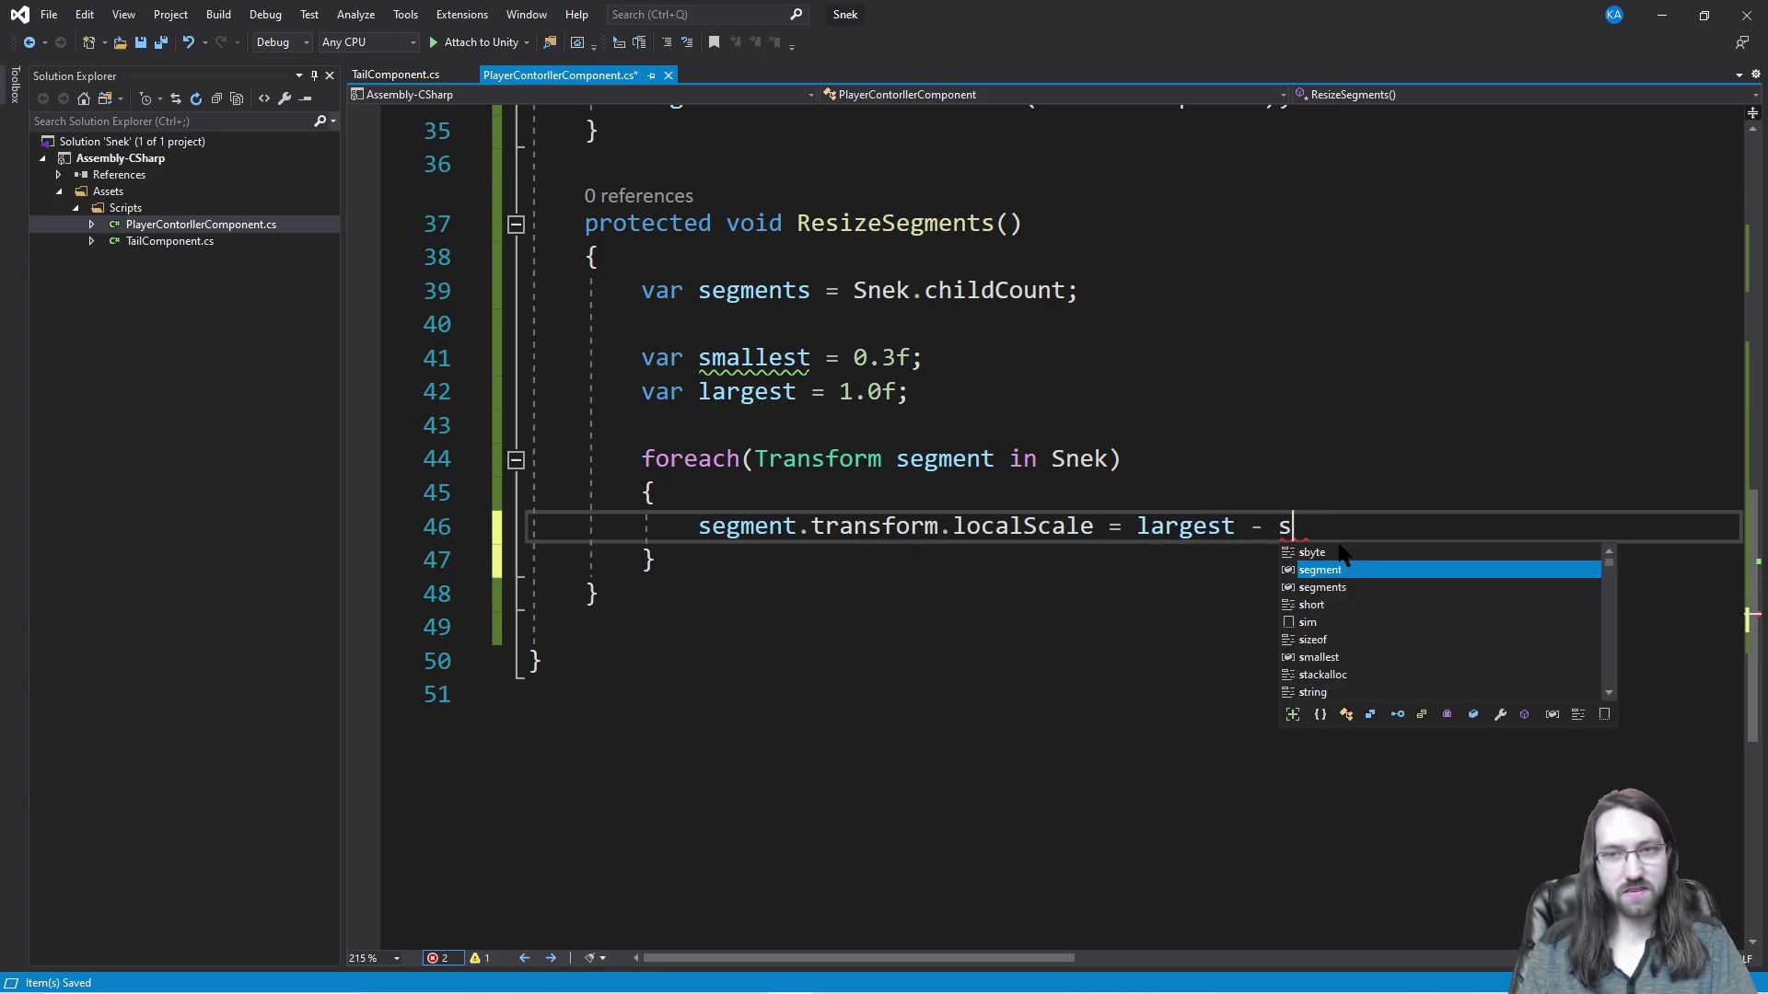
pyautogui.write('smallest + ()')
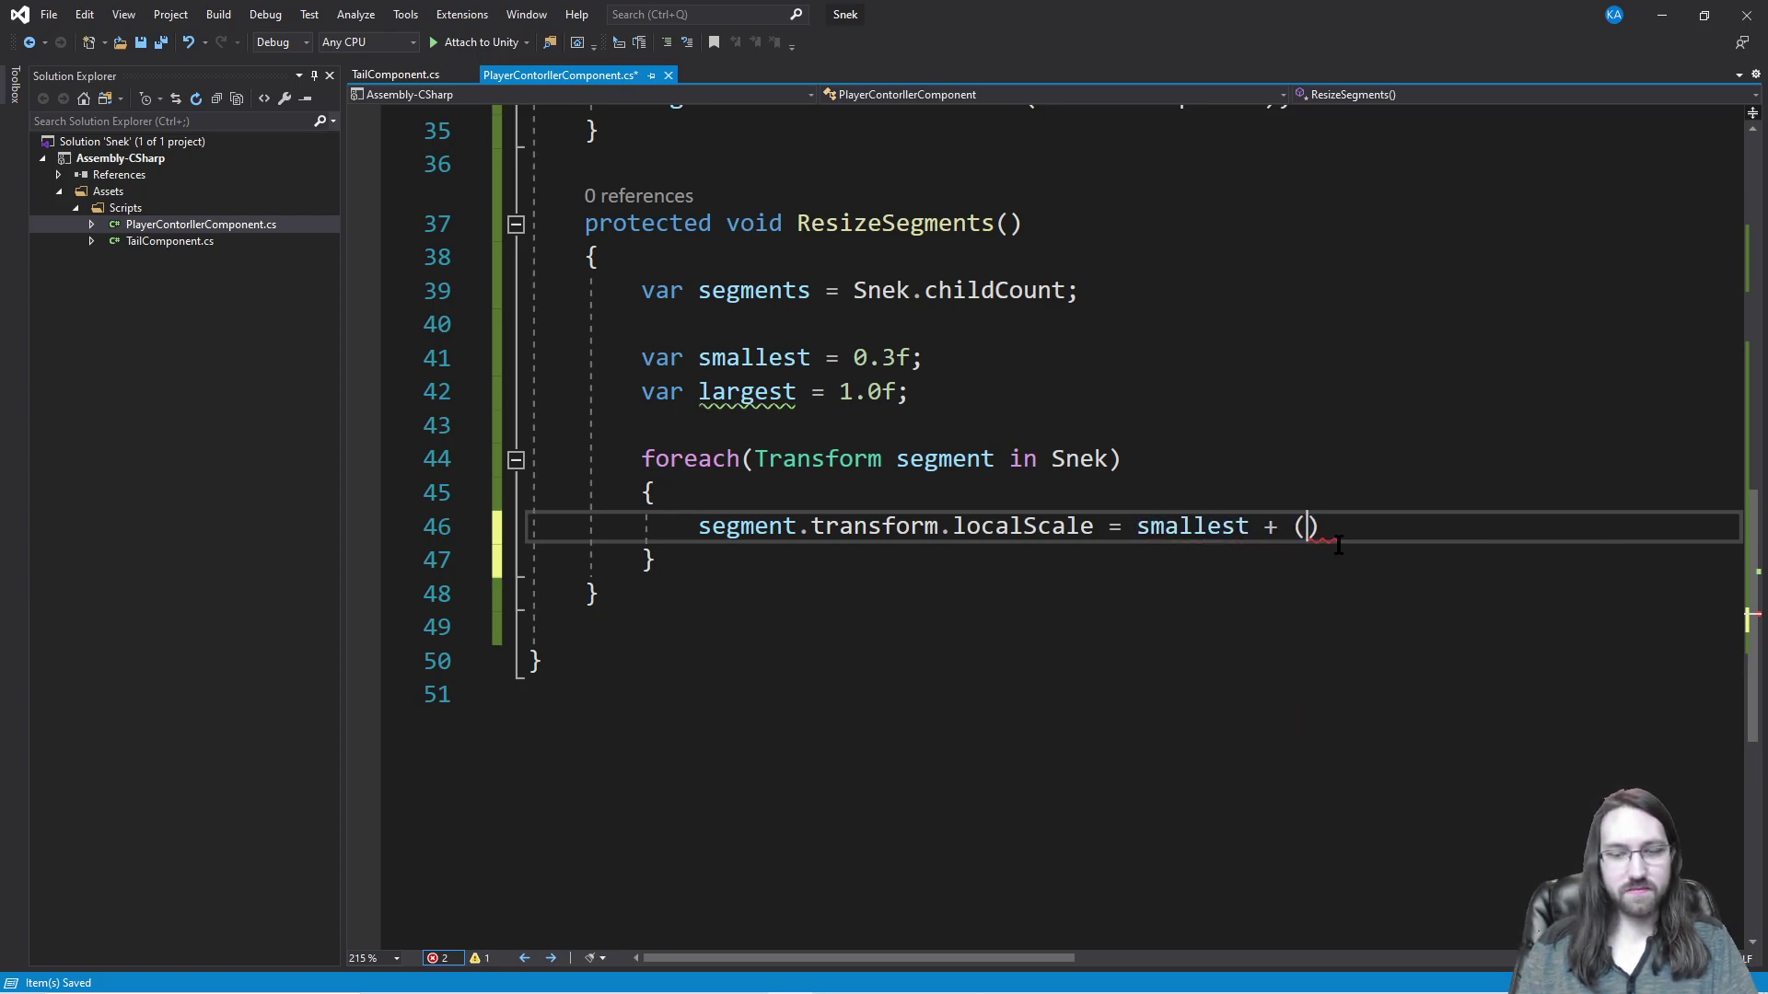
pyautogui.write('largest - smallest')
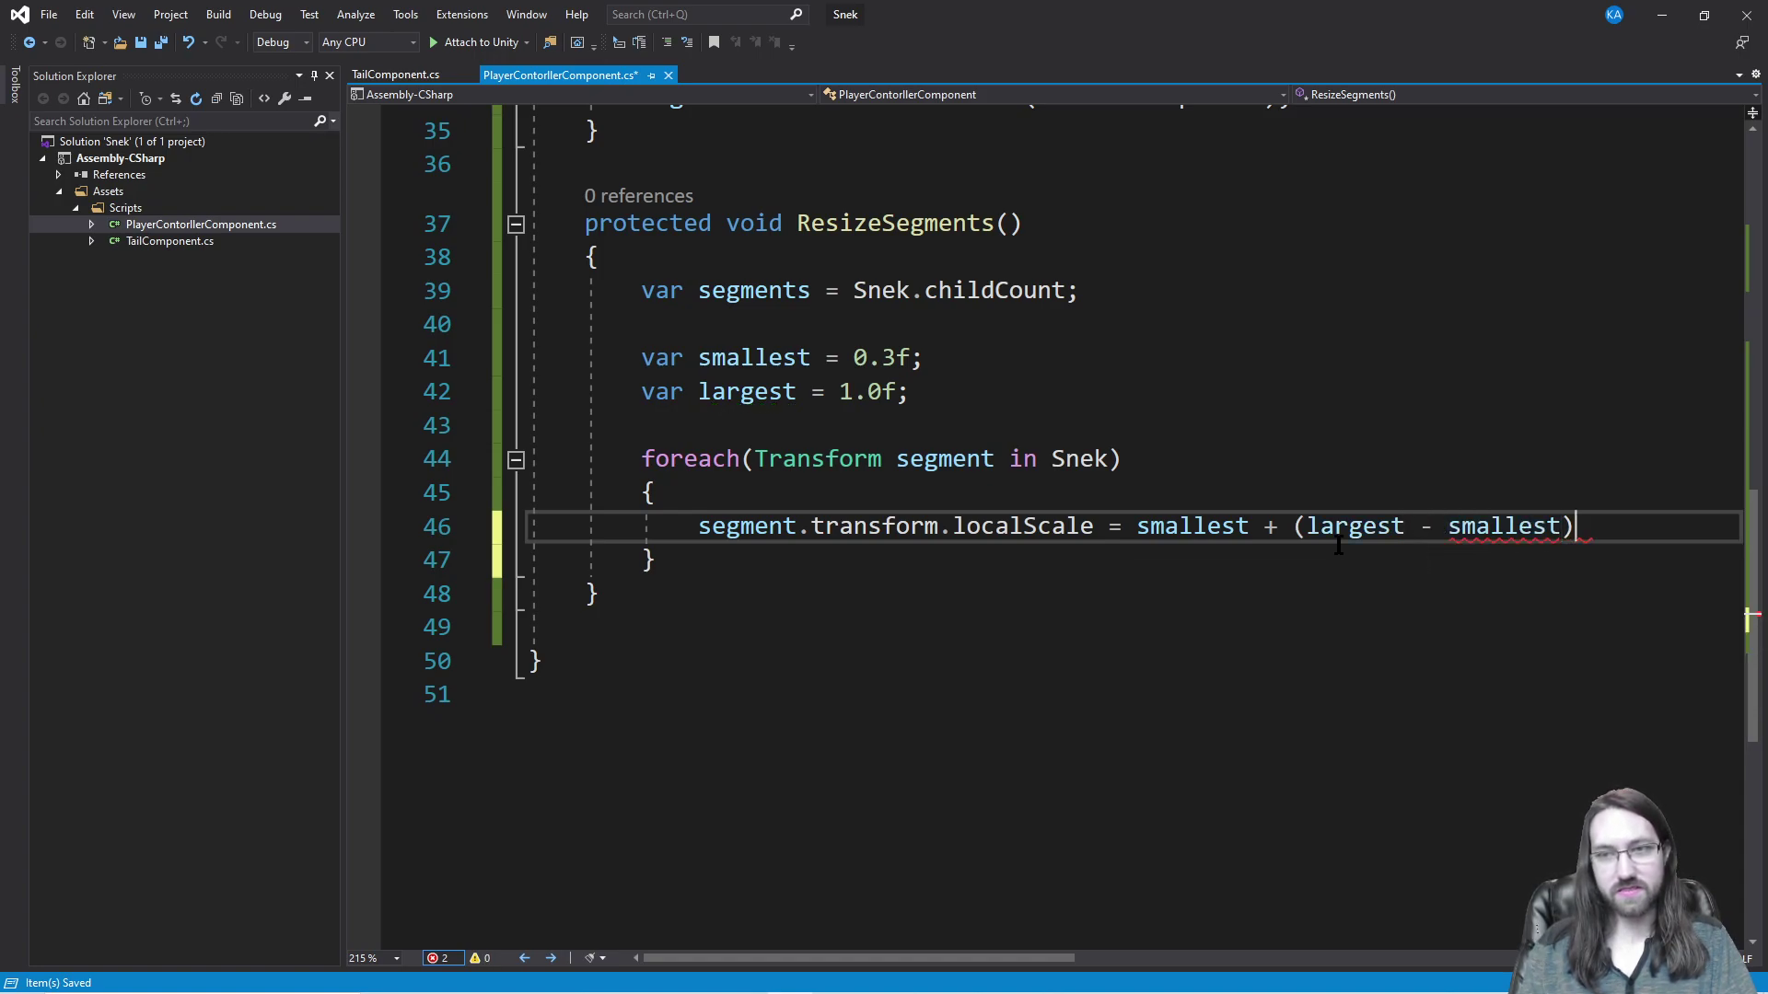
pyautogui.write(' *')
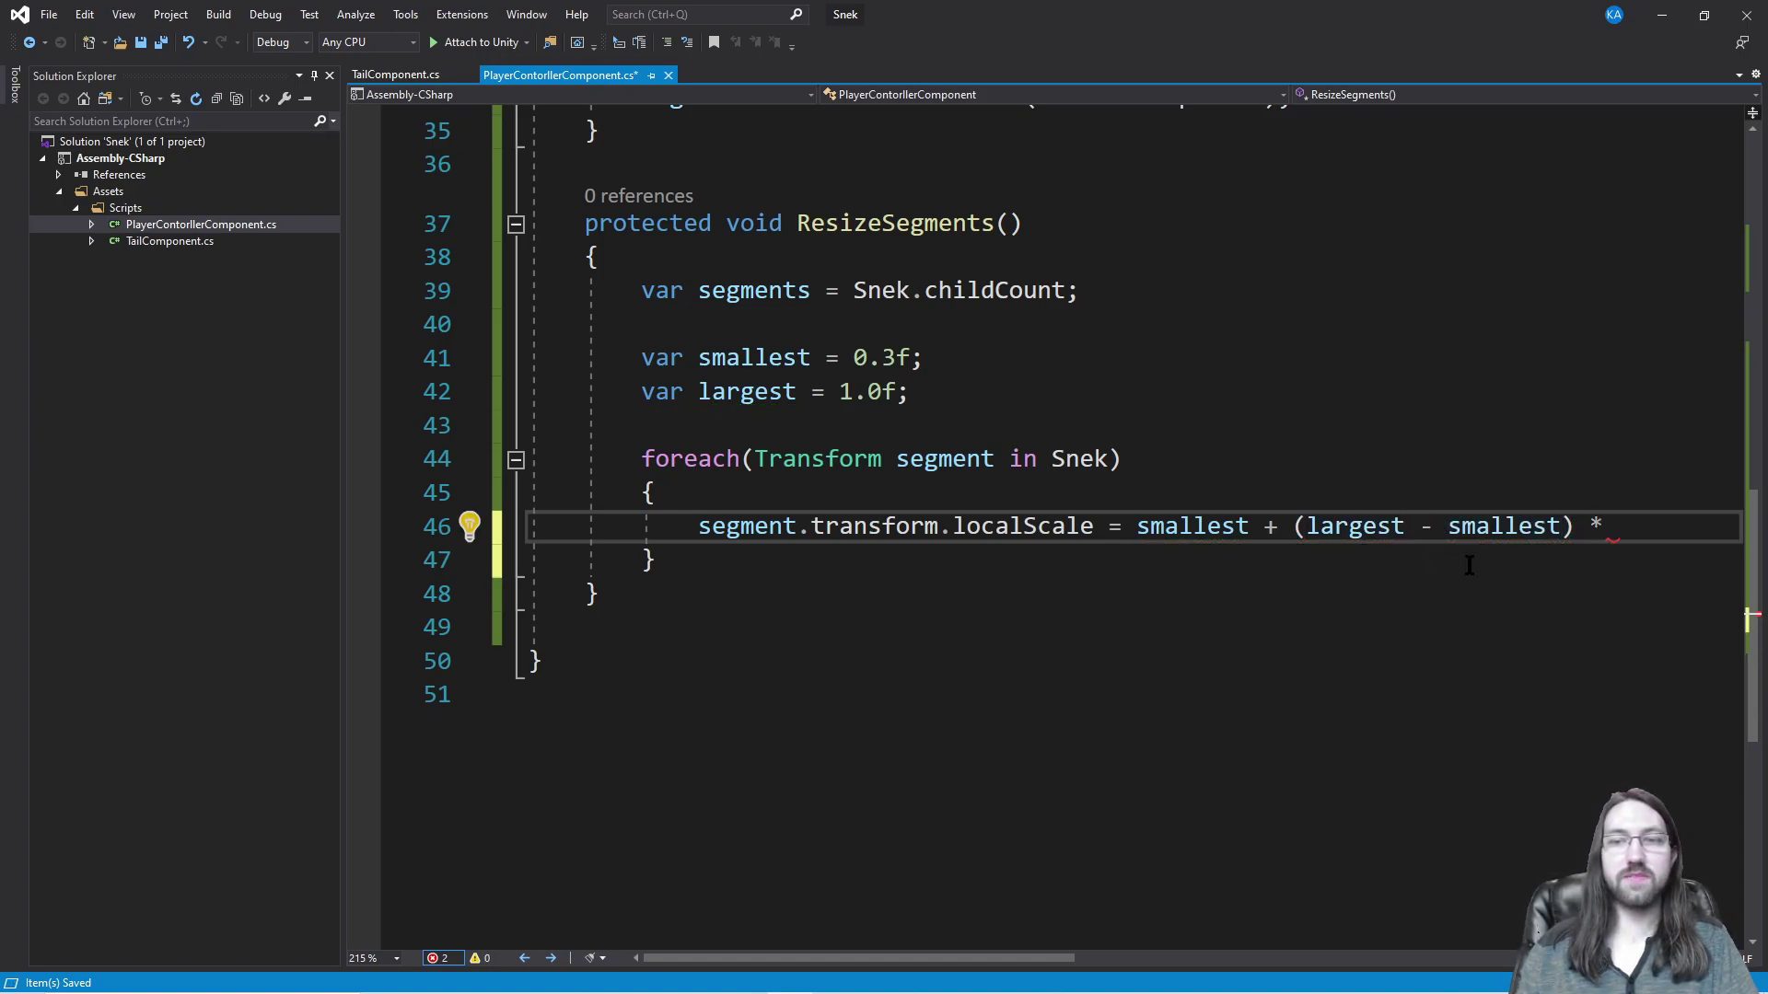
pyautogui.press('BackSpace')
pyautogui.press('BackSpace')
pyautogui.press('BackSpace')
pyautogui.write('/ seg')
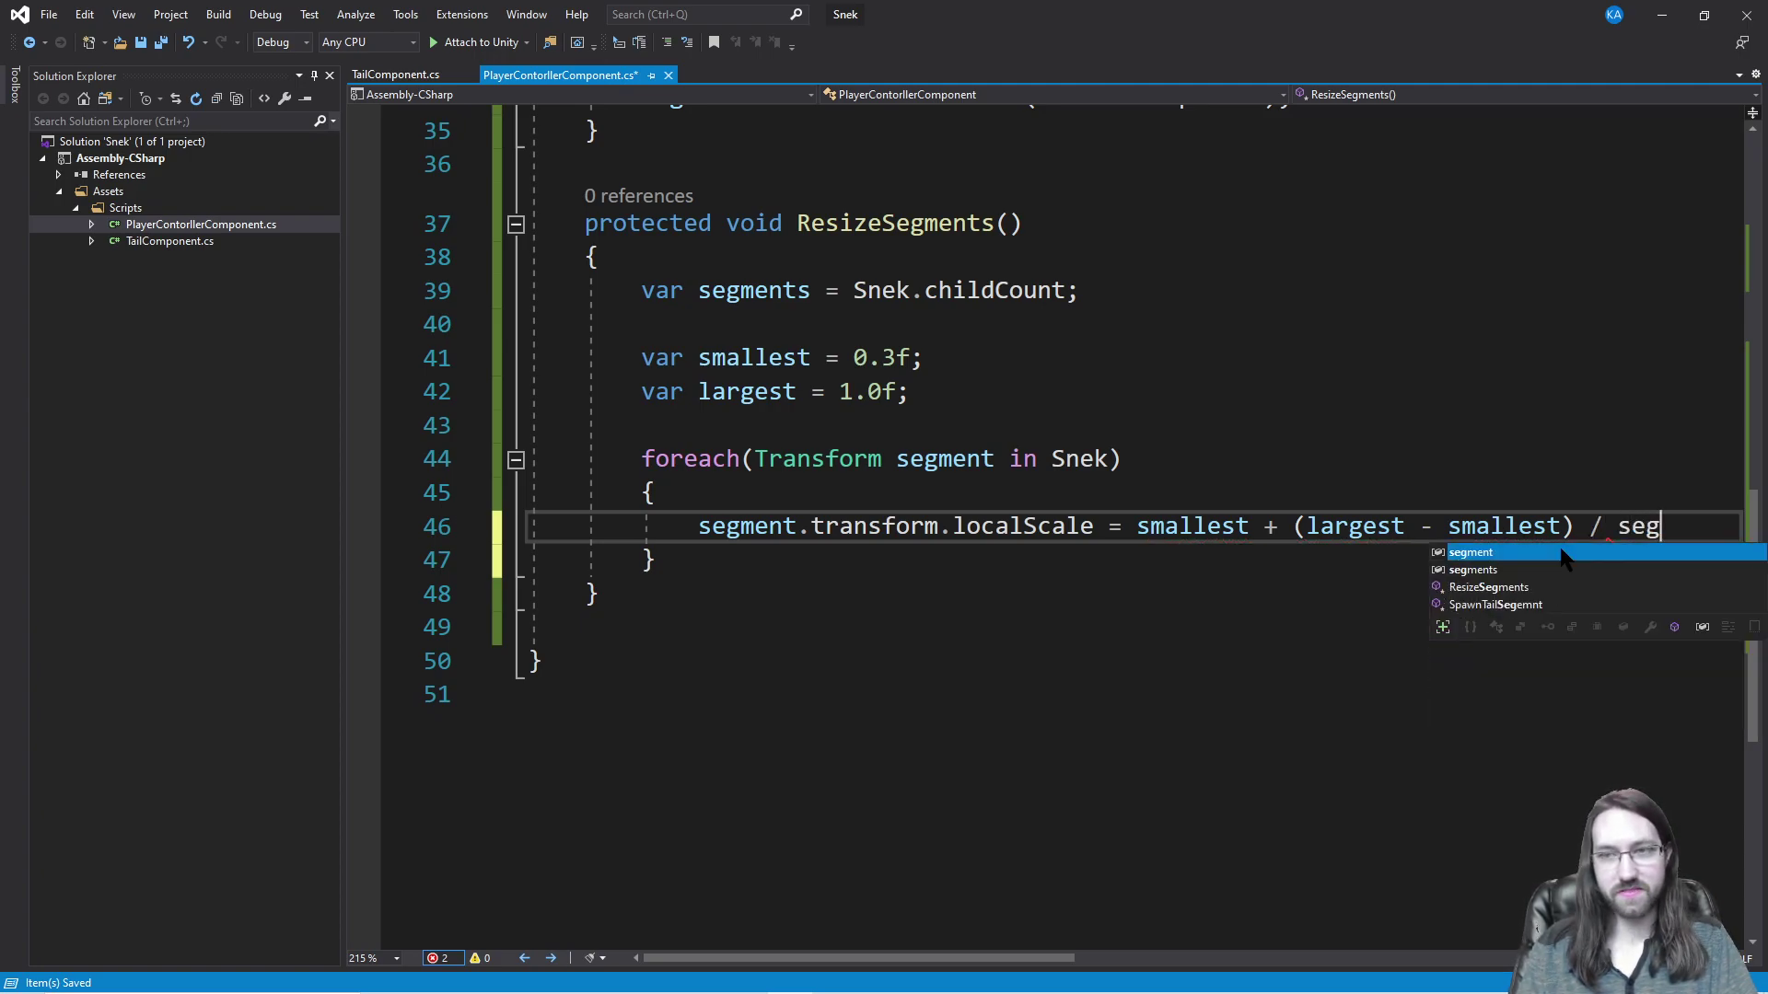
pyautogui.write('ments)')
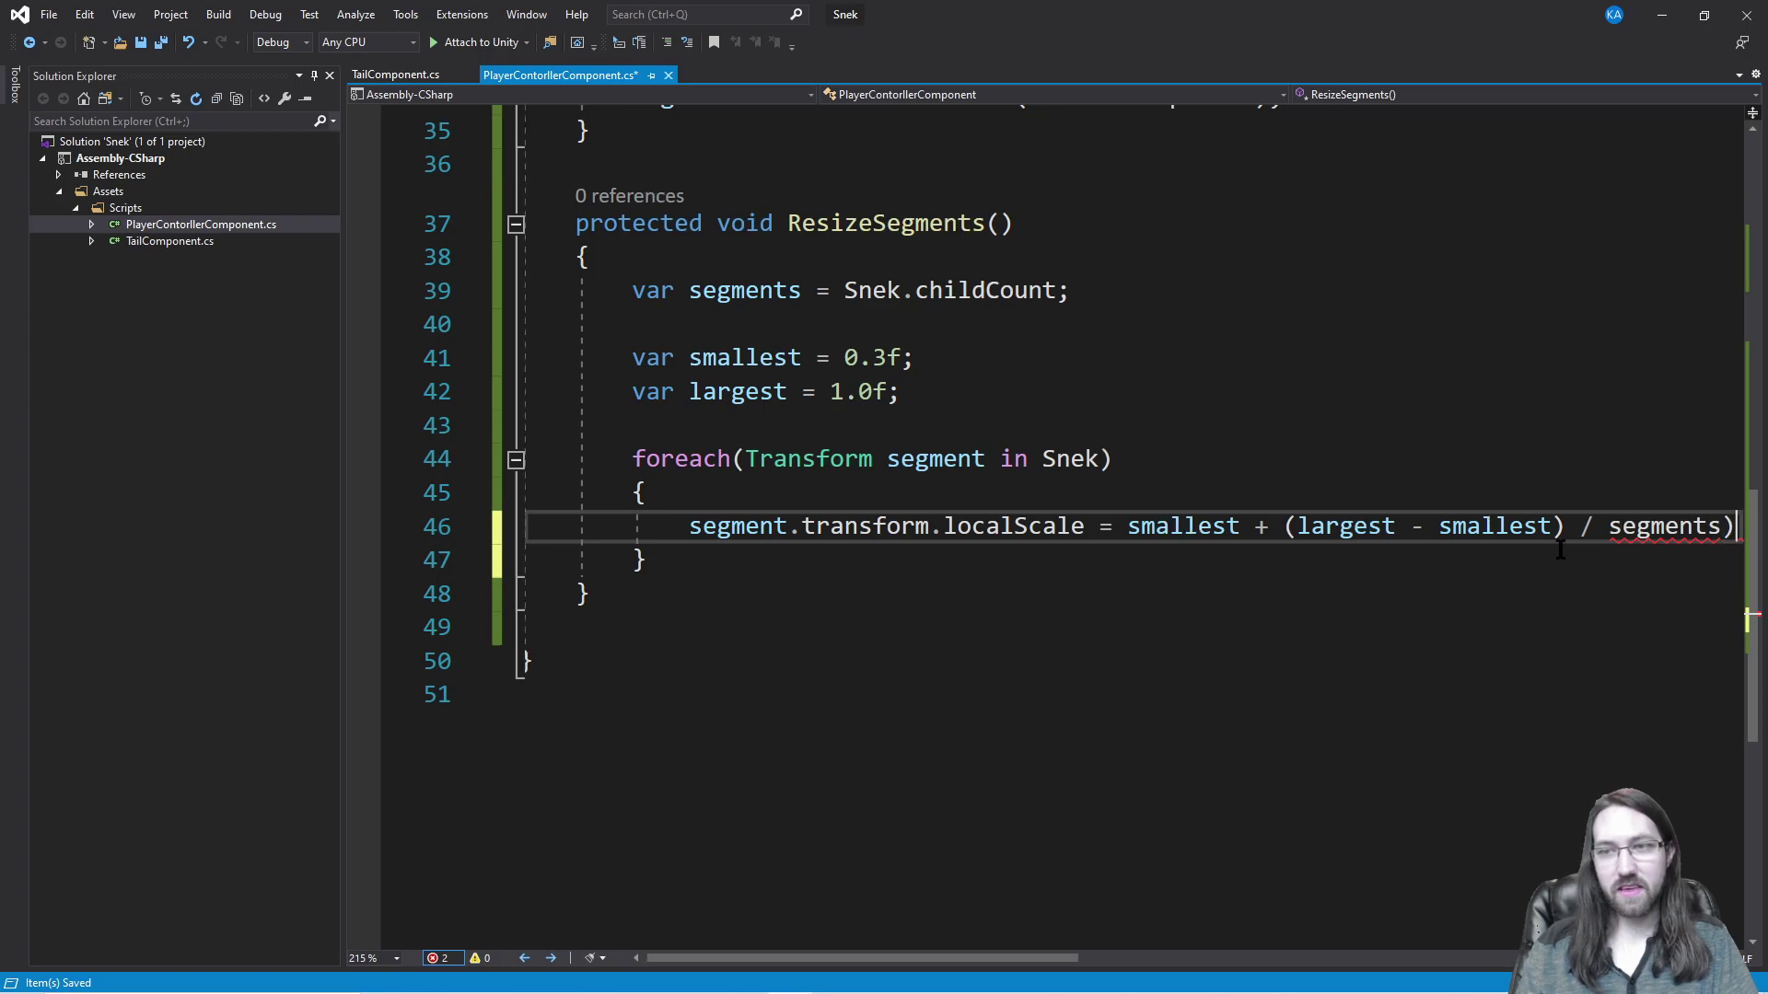
pyautogui.click(1287, 523)
pyautogui.write('(')
# Step: Select 'Transform segment in Snek' in the foreach header
pyautogui.click(1205, 373)
pyautogui.moveTo(1105, 459); pyautogui.dragTo(770, 458)
pyautogui.click(1050, 392)
pyautogui.moveTo(1100, 458); pyautogui.dragTo(745, 460)
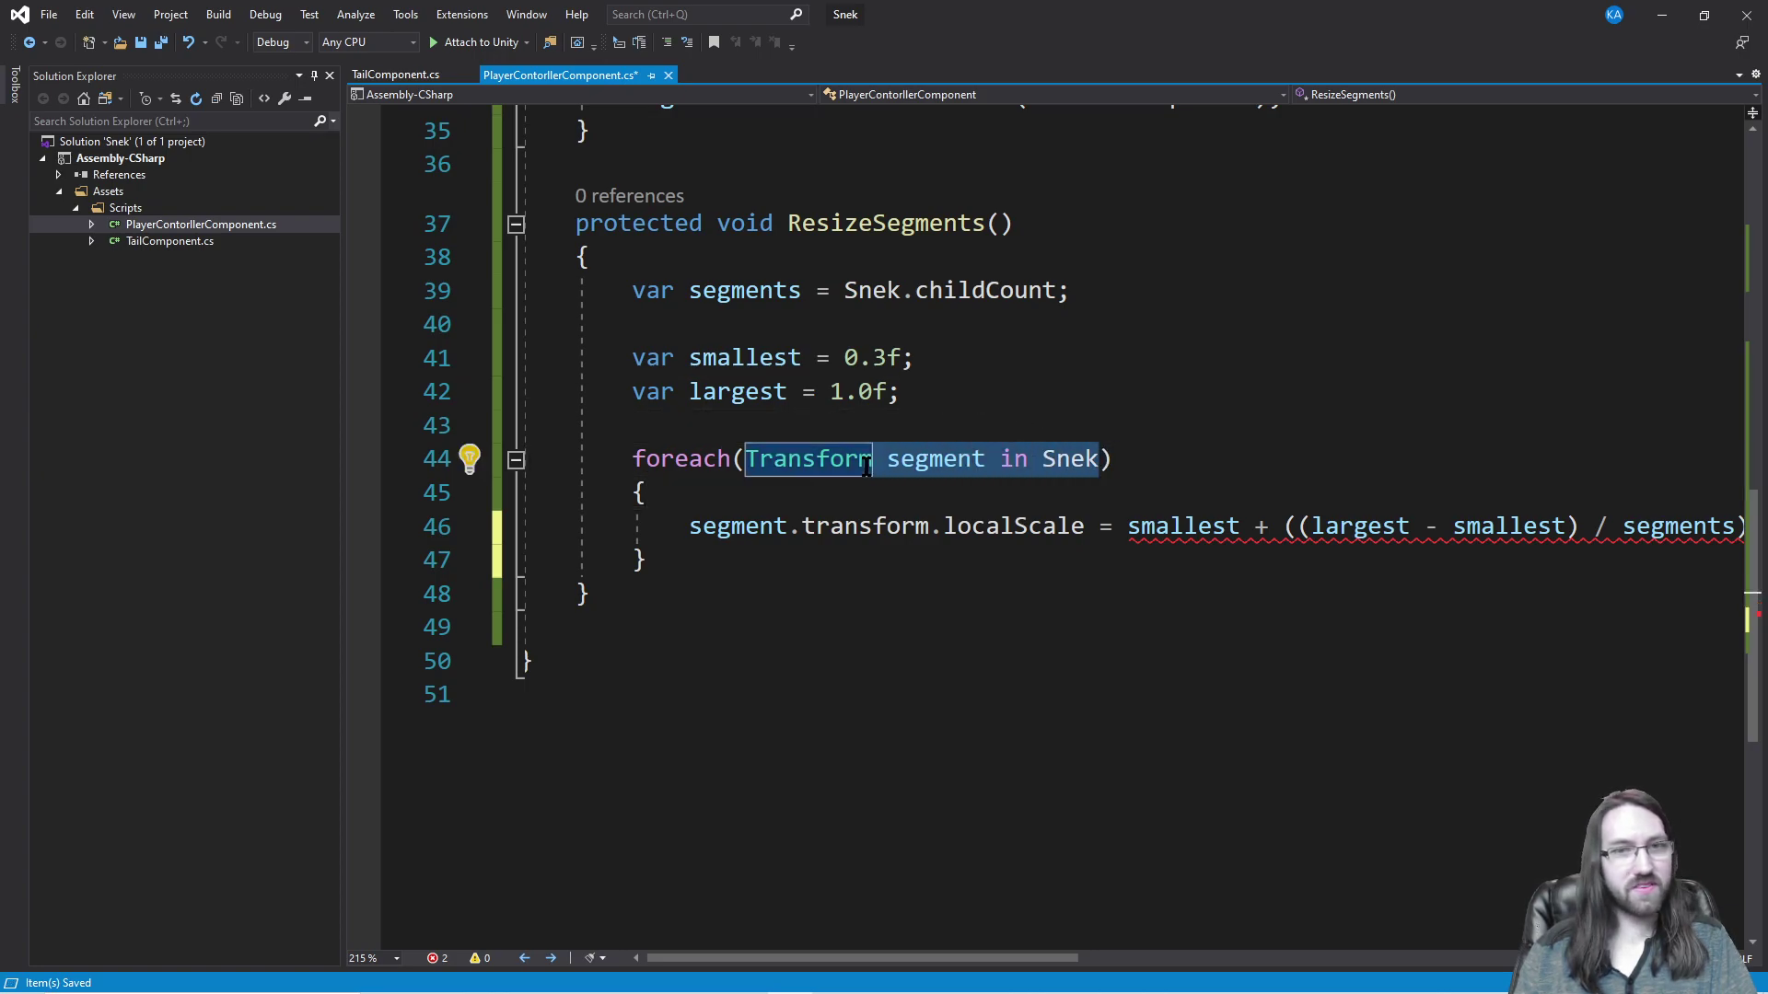
# Step: Convert the foreach into a for loop over index up to segments, and save
pyautogui.press('BackSpace')
pyautogui.press('Left')
pyautogui.press('BackSpace')
pyautogui.press('BackSpace')
pyautogui.press('BackSpace')
pyautogui.press('BackSpace')
pyautogui.press('Right')
pyautogui.write('for')
pyautogui.press('BackSpace')
pyautogui.press('BackSpace')
pyautogui.press('BackSpace')
pyautogui.write('var in')
pyautogui.press('BackSpace')
pyautogui.press('BackSpace')
pyautogui.write('index = 0; ')
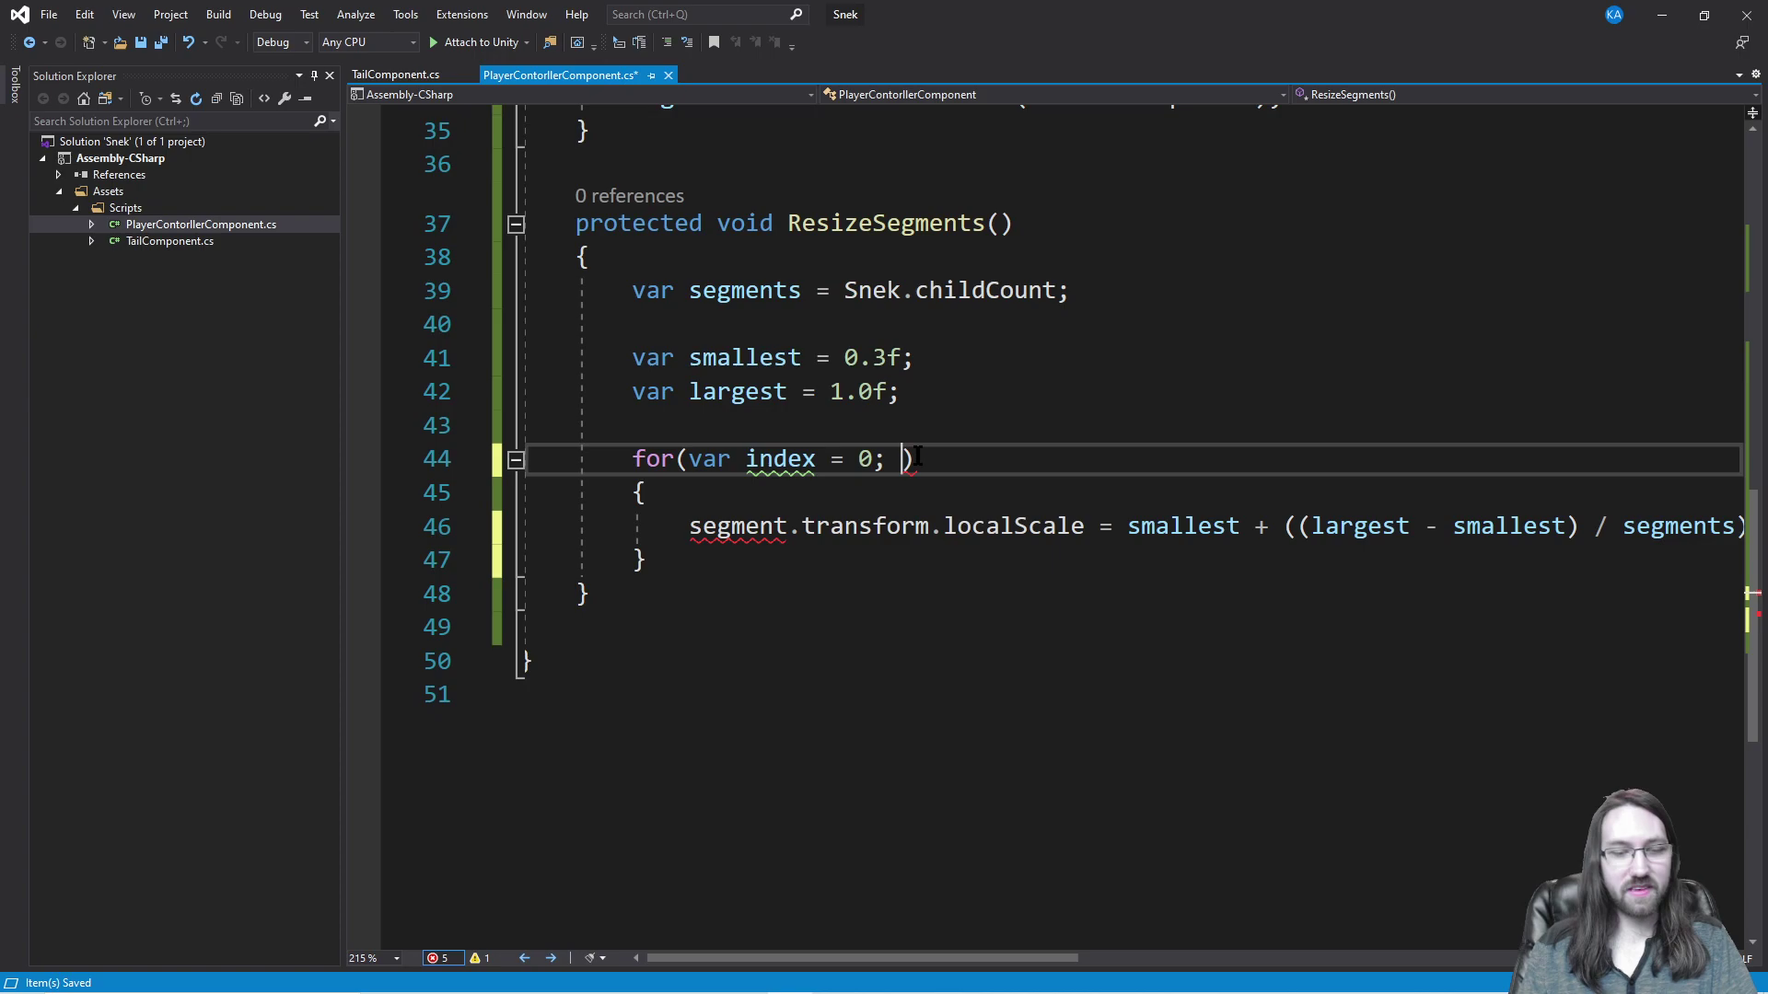
pyautogui.write('index < ')
pyautogui.write('segments')
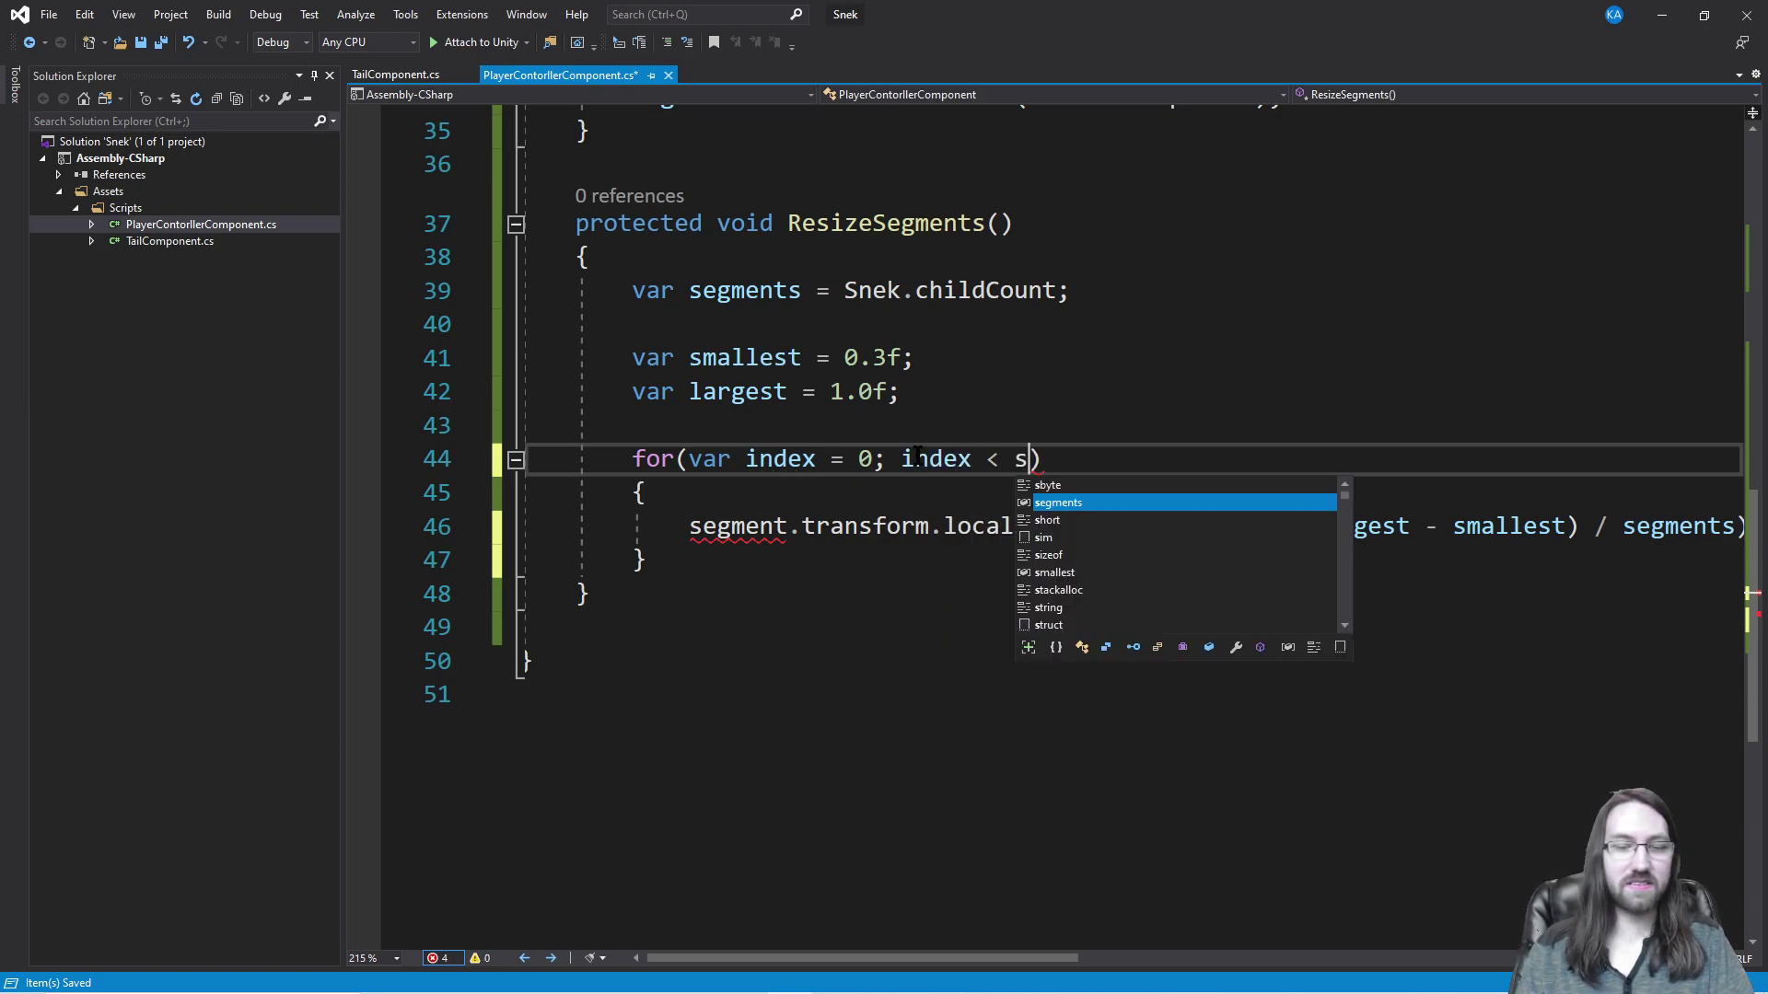
pyautogui.write('; index++)')
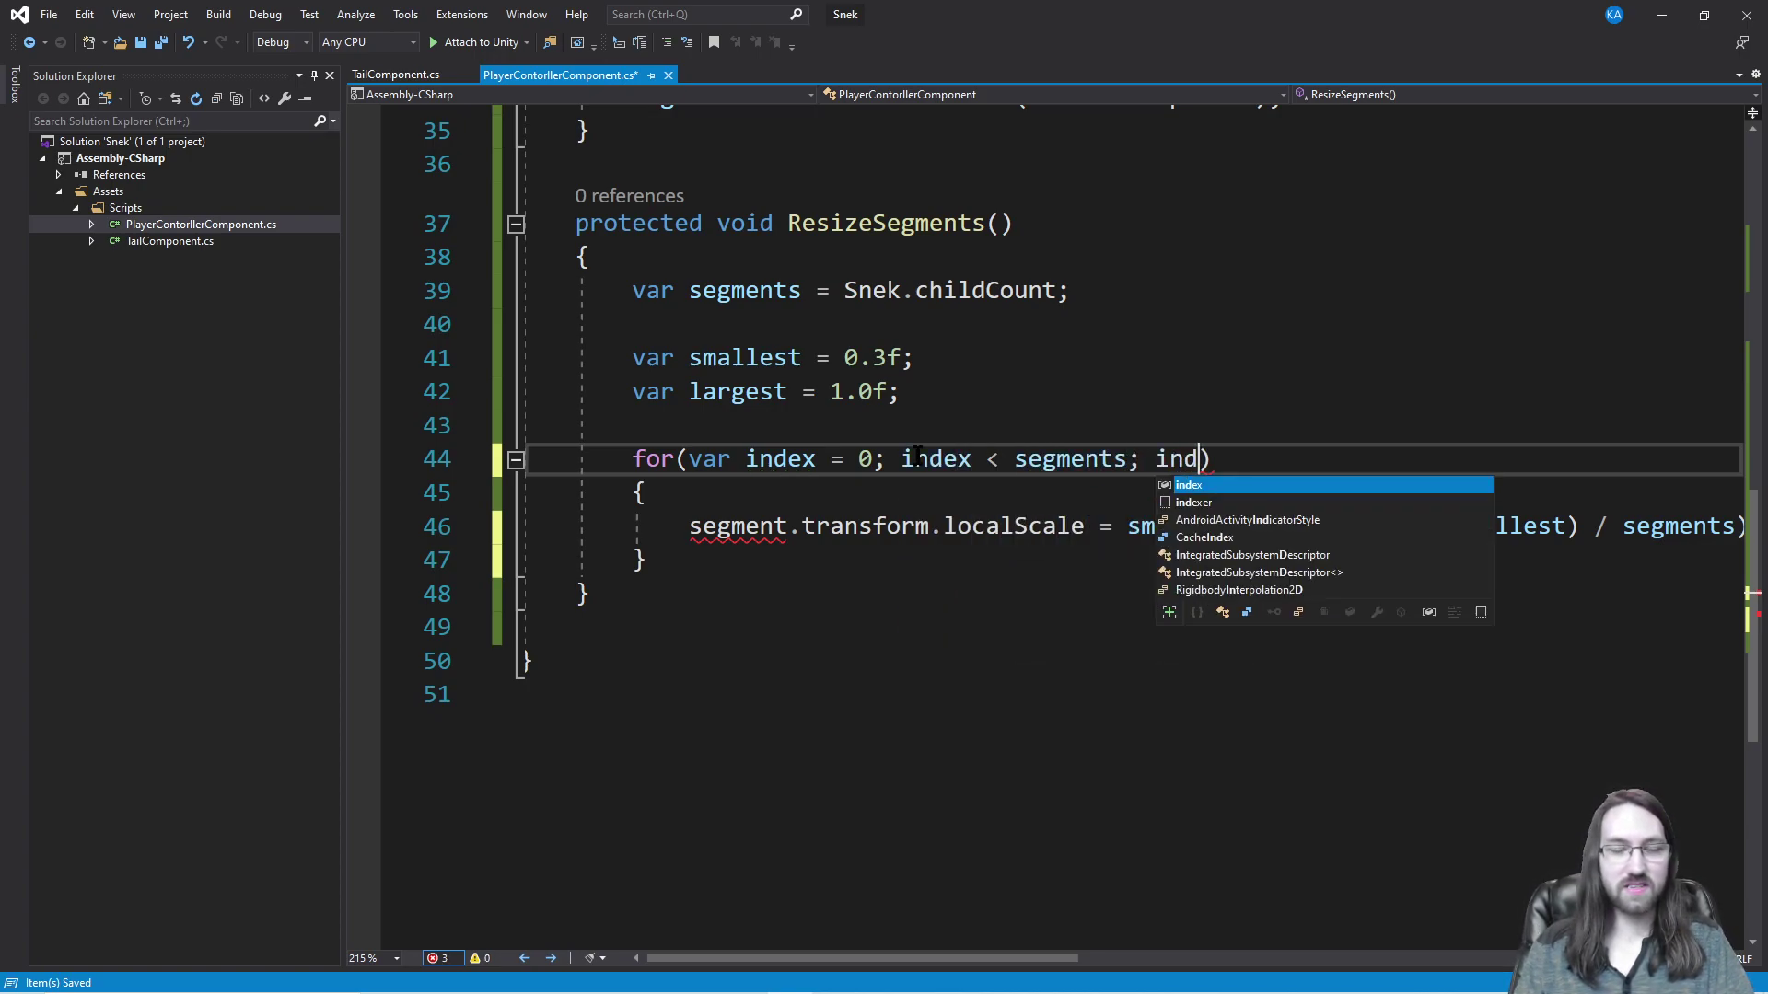
pyautogui.press('BackSpace')
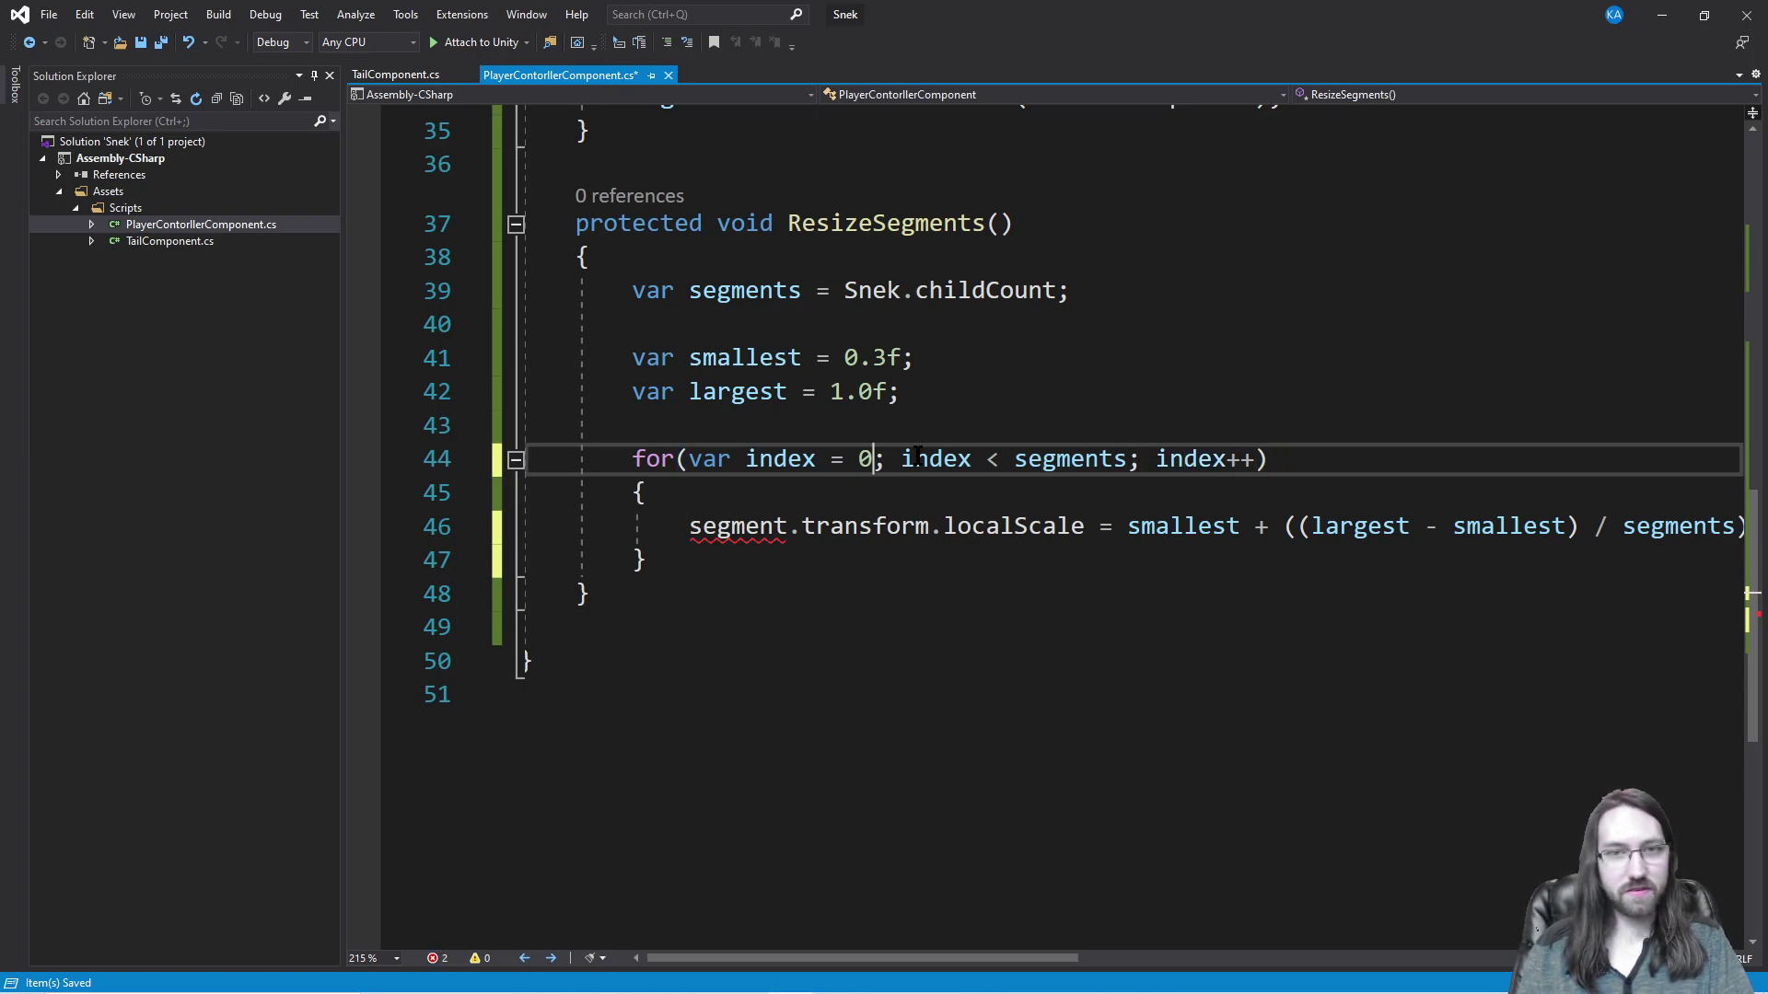
pyautogui.click(918, 455)
pyautogui.hotkey('ctrl', 's')
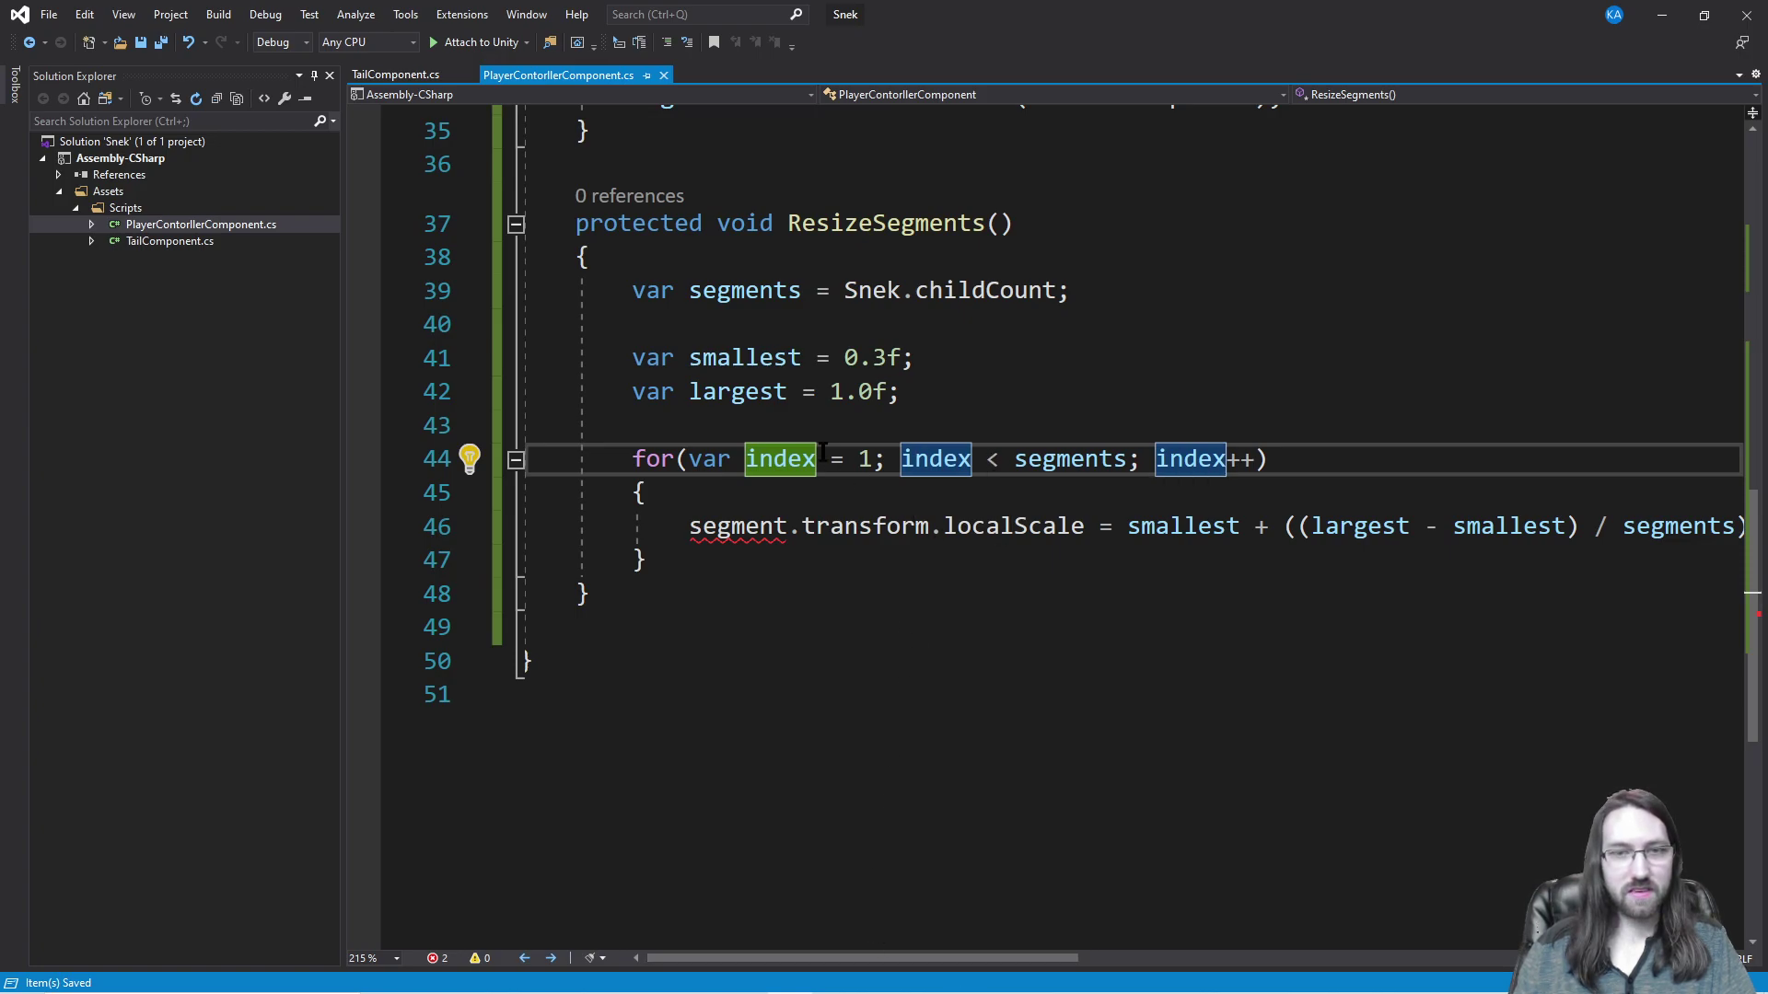
# Step: Inside the loop, get each segment with Snek.GetChild(index)
pyautogui.click(833, 490)
pyautogui.press('Return')
pyautogui.write('var segment =')
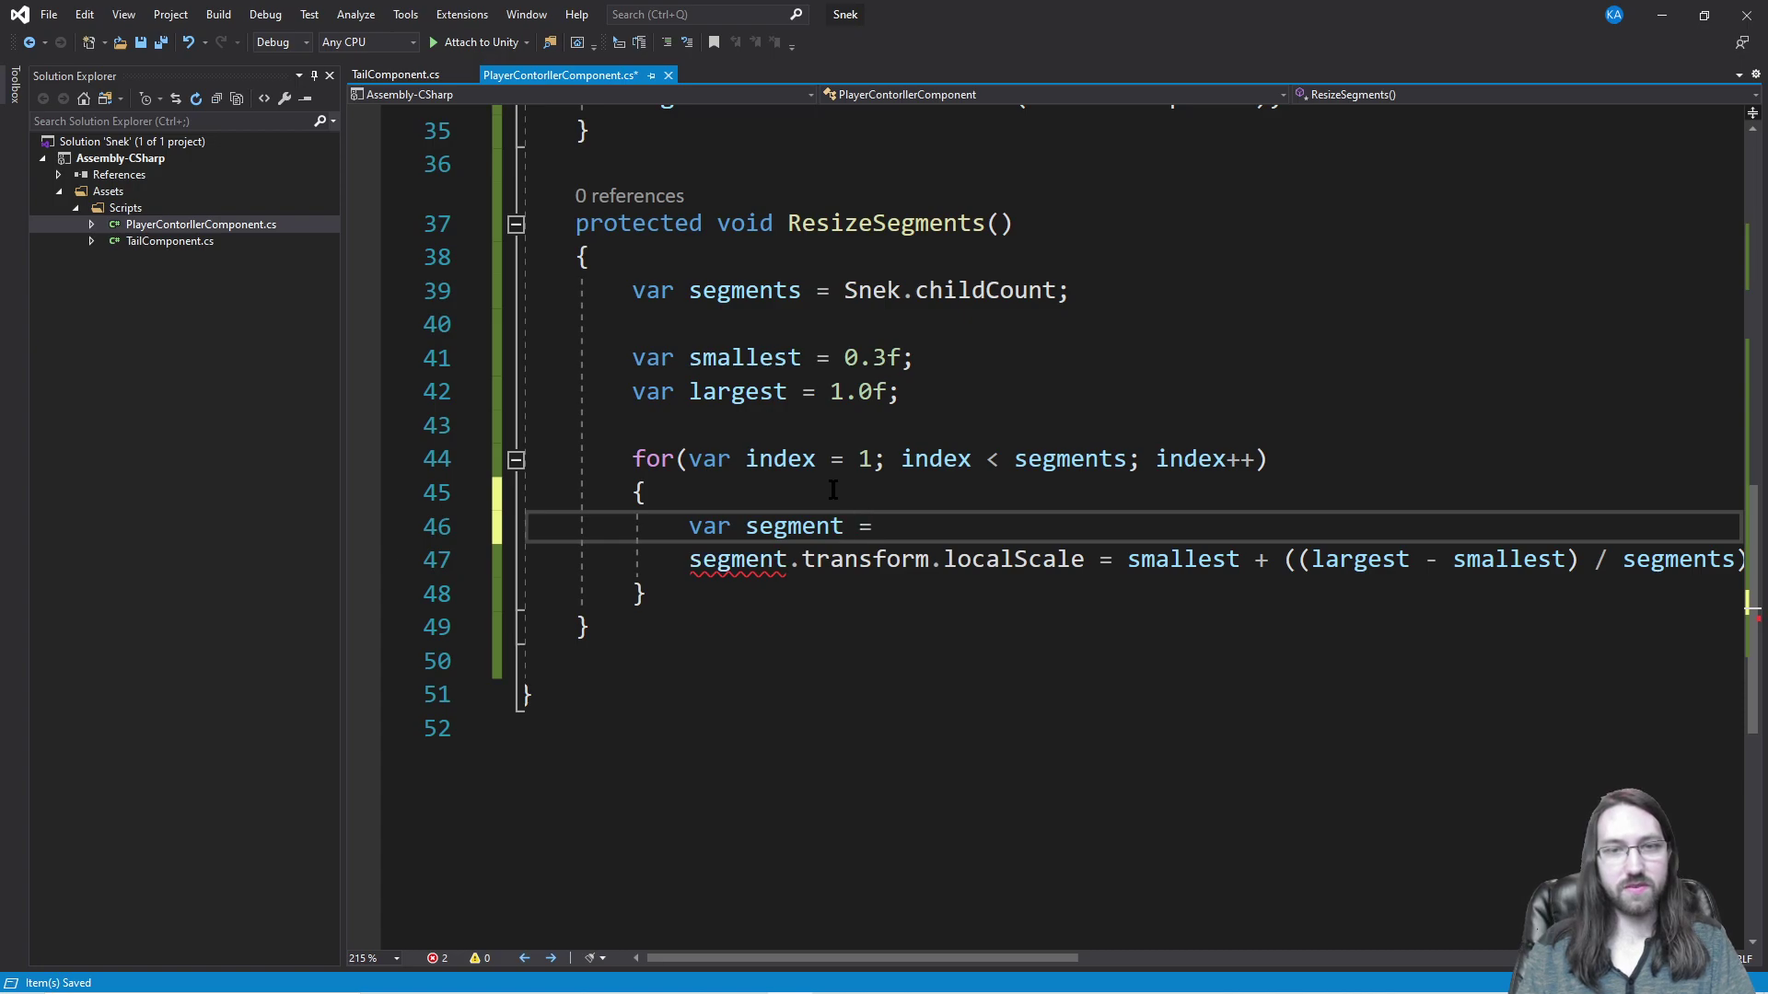
pyautogui.write(' Sn')
pyautogui.write('e')
pyautogui.press('BackSpace')
pyautogui.press('BackSpace')
pyautogui.press('BackSpace')
pyautogui.write('s')
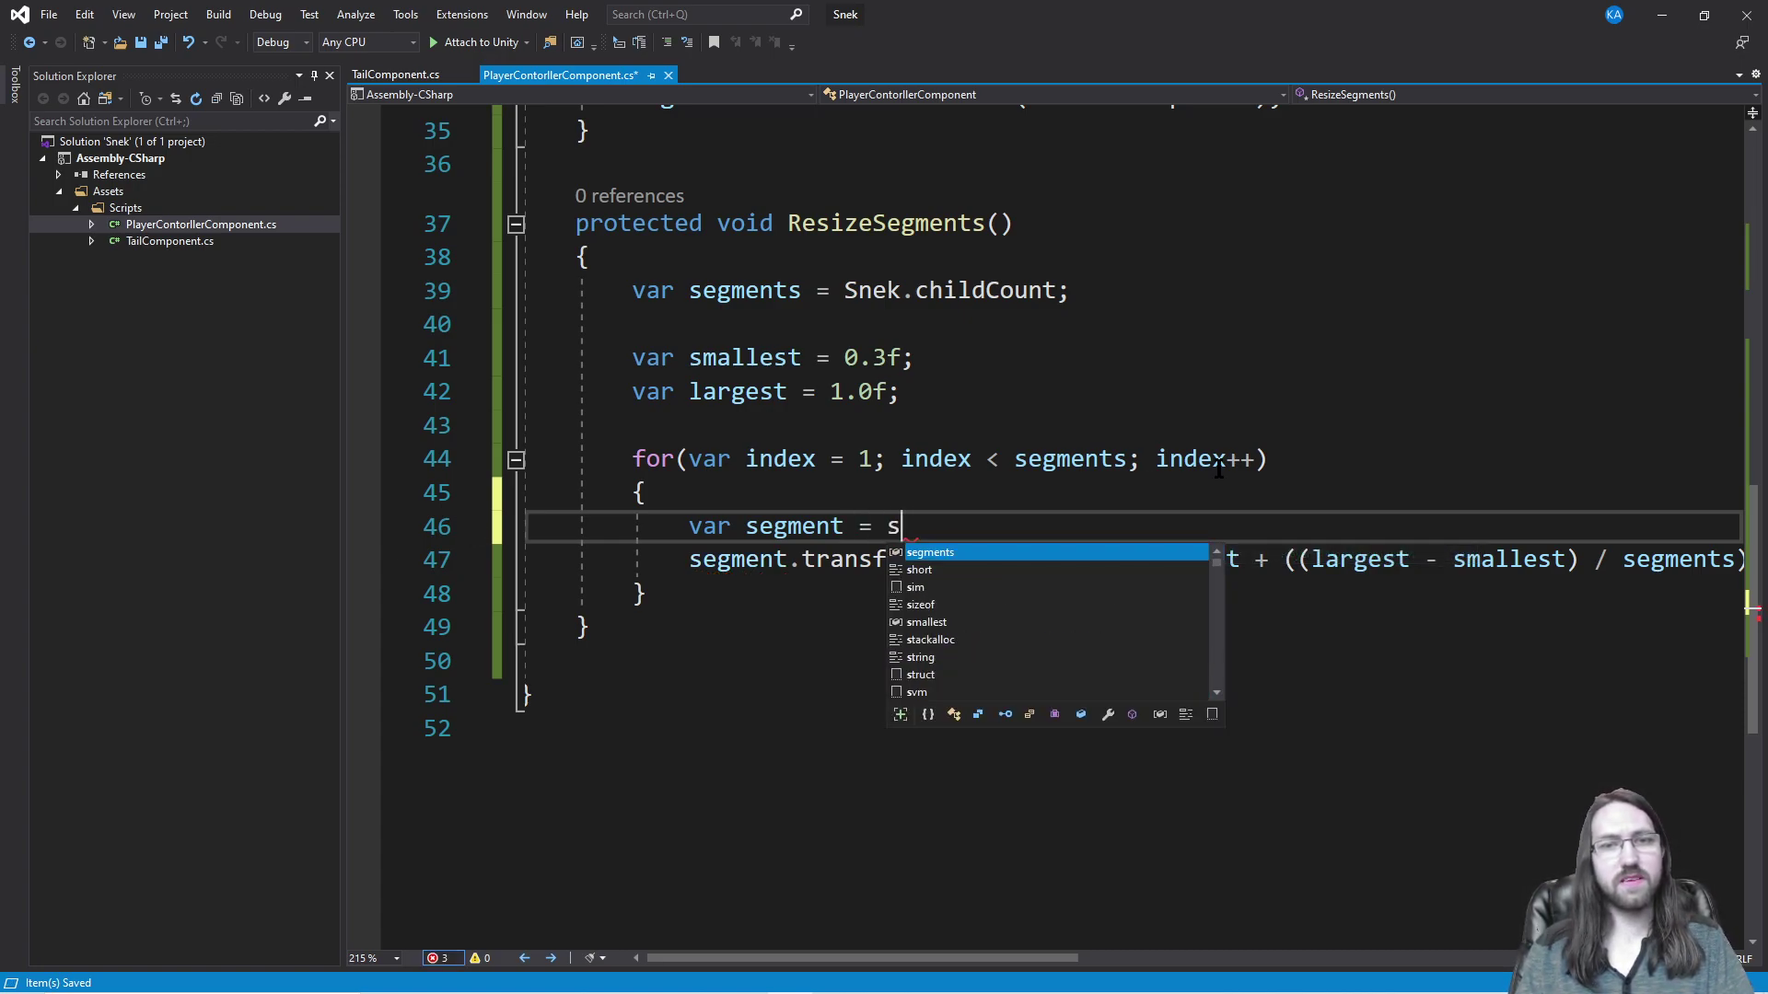
pyautogui.write('ne')
pyautogui.press('BackSpace')
pyautogui.press('BackSpace')
pyautogui.press('BackSpace')
pyautogui.write('Snke.')
pyautogui.press('BackSpace')
pyautogui.press('BackSpace')
pyautogui.press('BackSpace')
pyautogui.write('ek.GetChild(s')
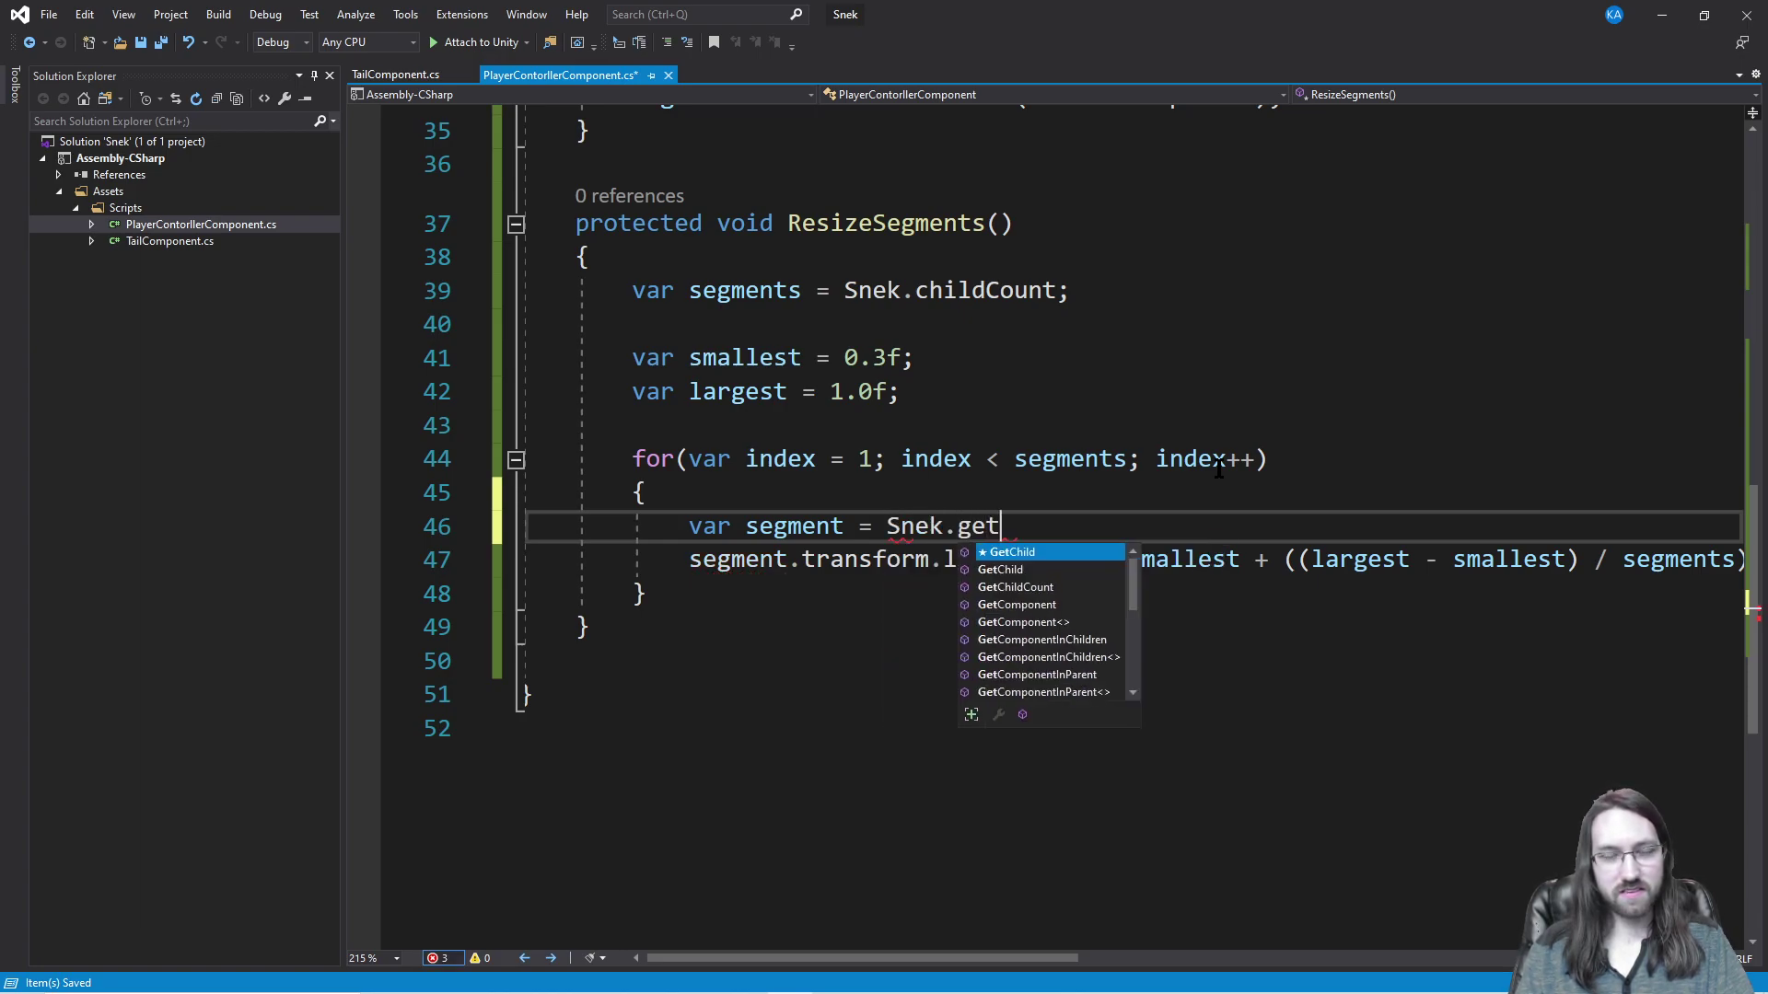
pyautogui.press('BackSpace')
pyautogui.write('index);')
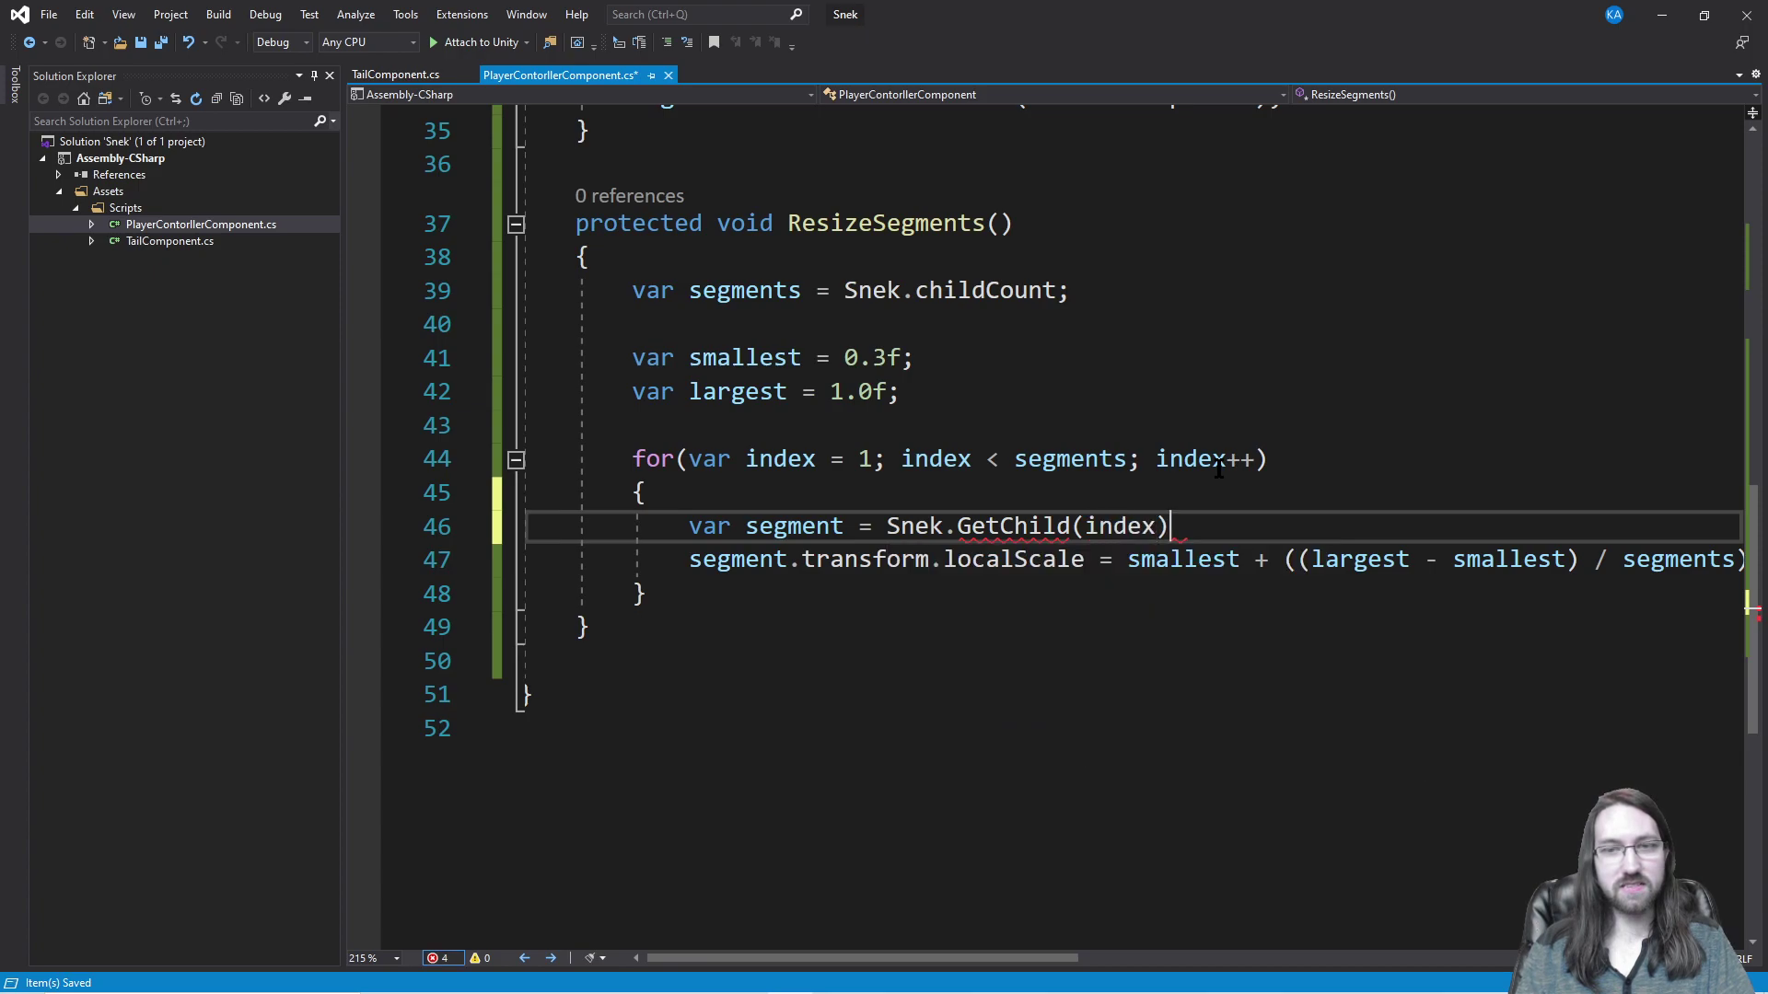
# Step: Multiply the (largest - smallest)/segments fraction by index on the localScale line
pyautogui.scroll(-1, 1206, 570)
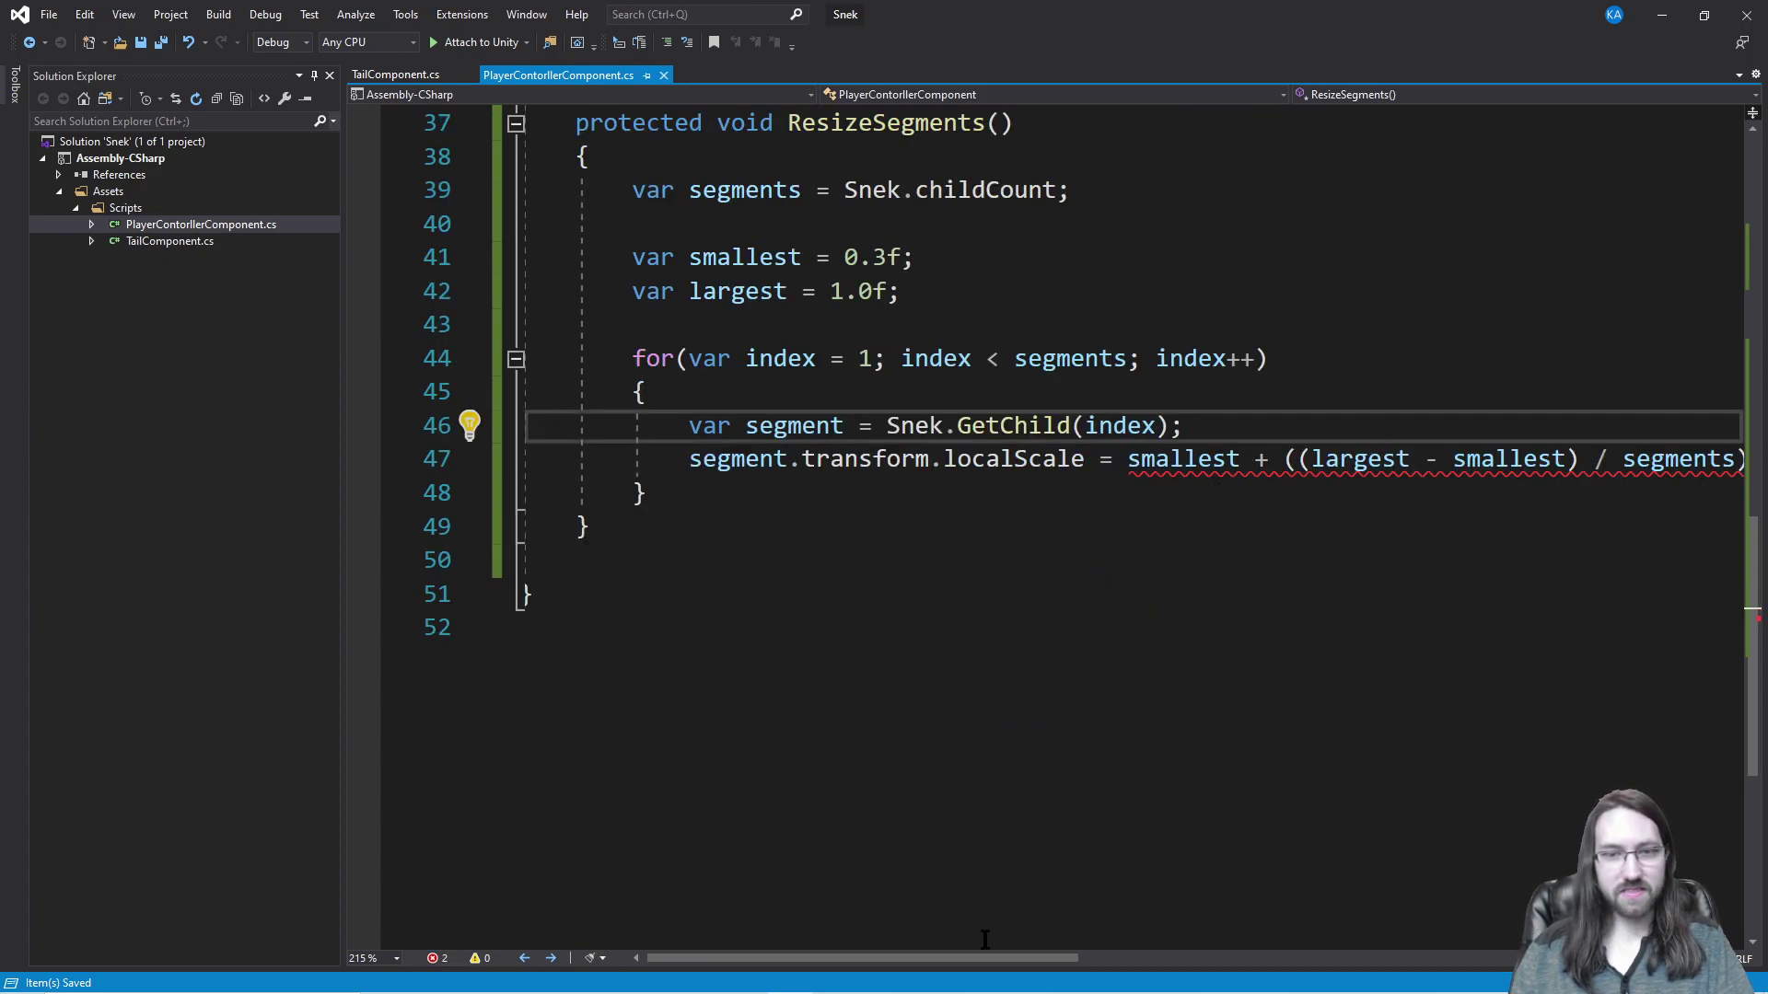
pyautogui.hscroll(2, 983, 936)
pyautogui.click(1620, 459)
pyautogui.write('* ')
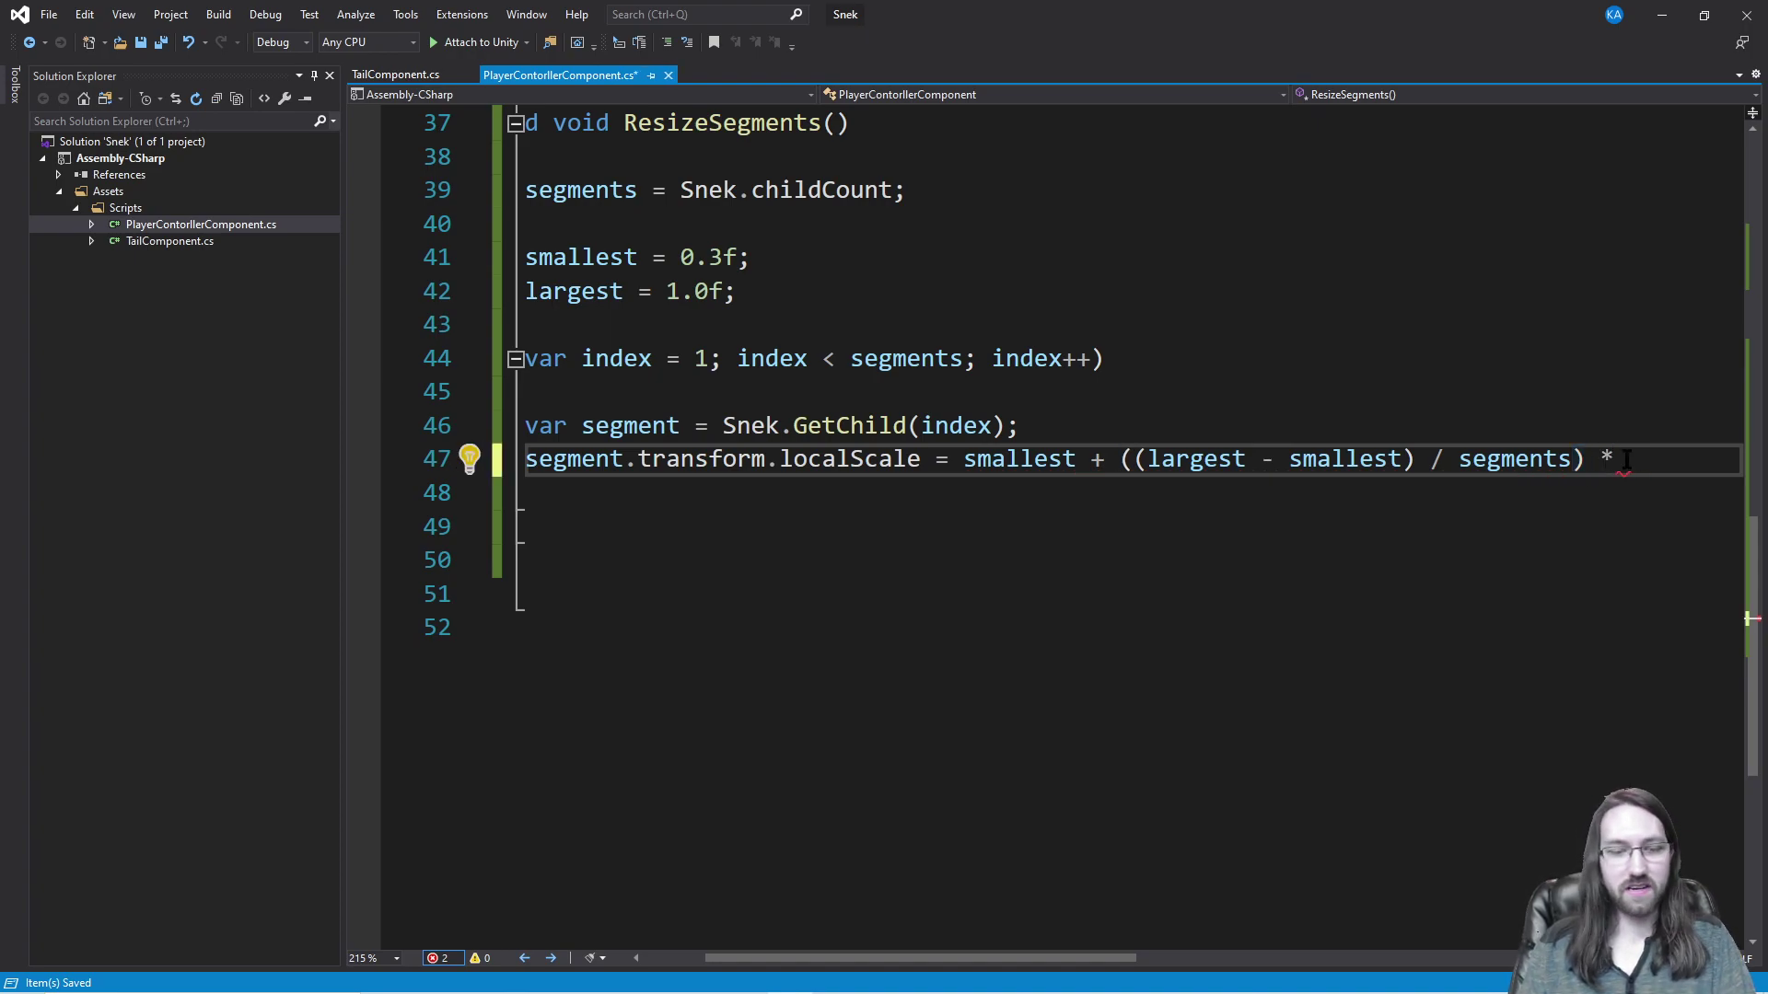
pyautogui.write('index_')
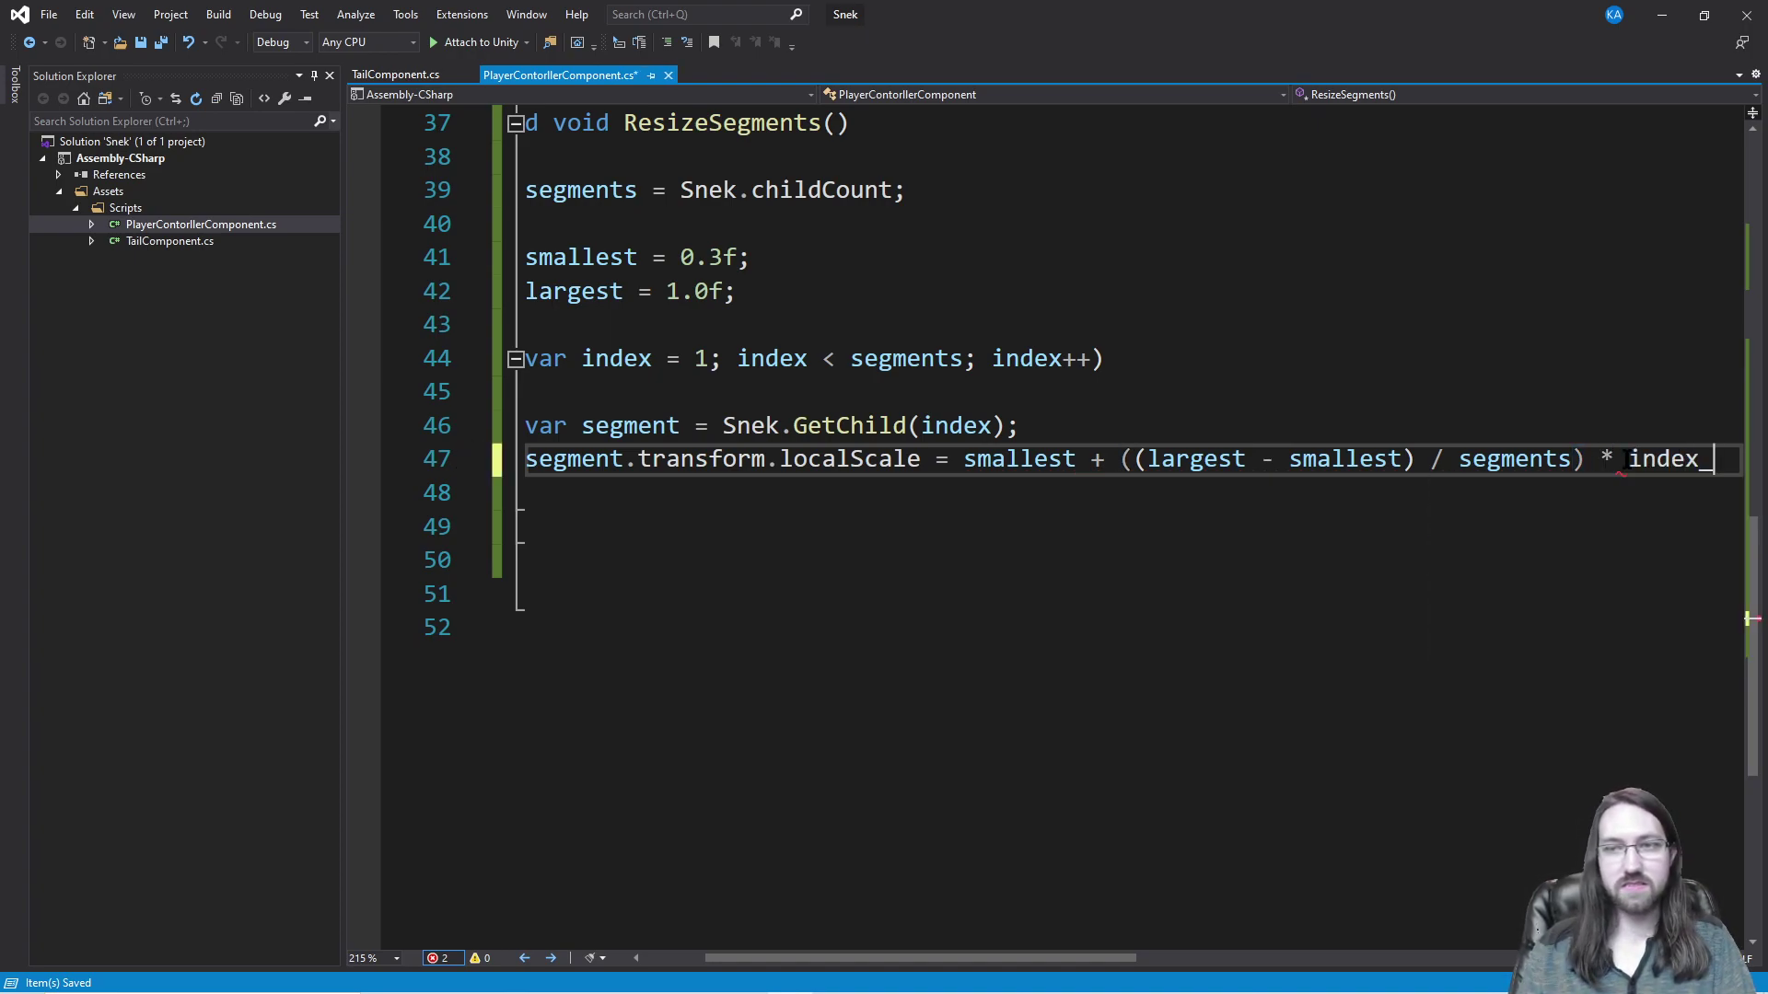
pyautogui.click(1134, 459)
pyautogui.write('(')
pyautogui.click(1726, 459)
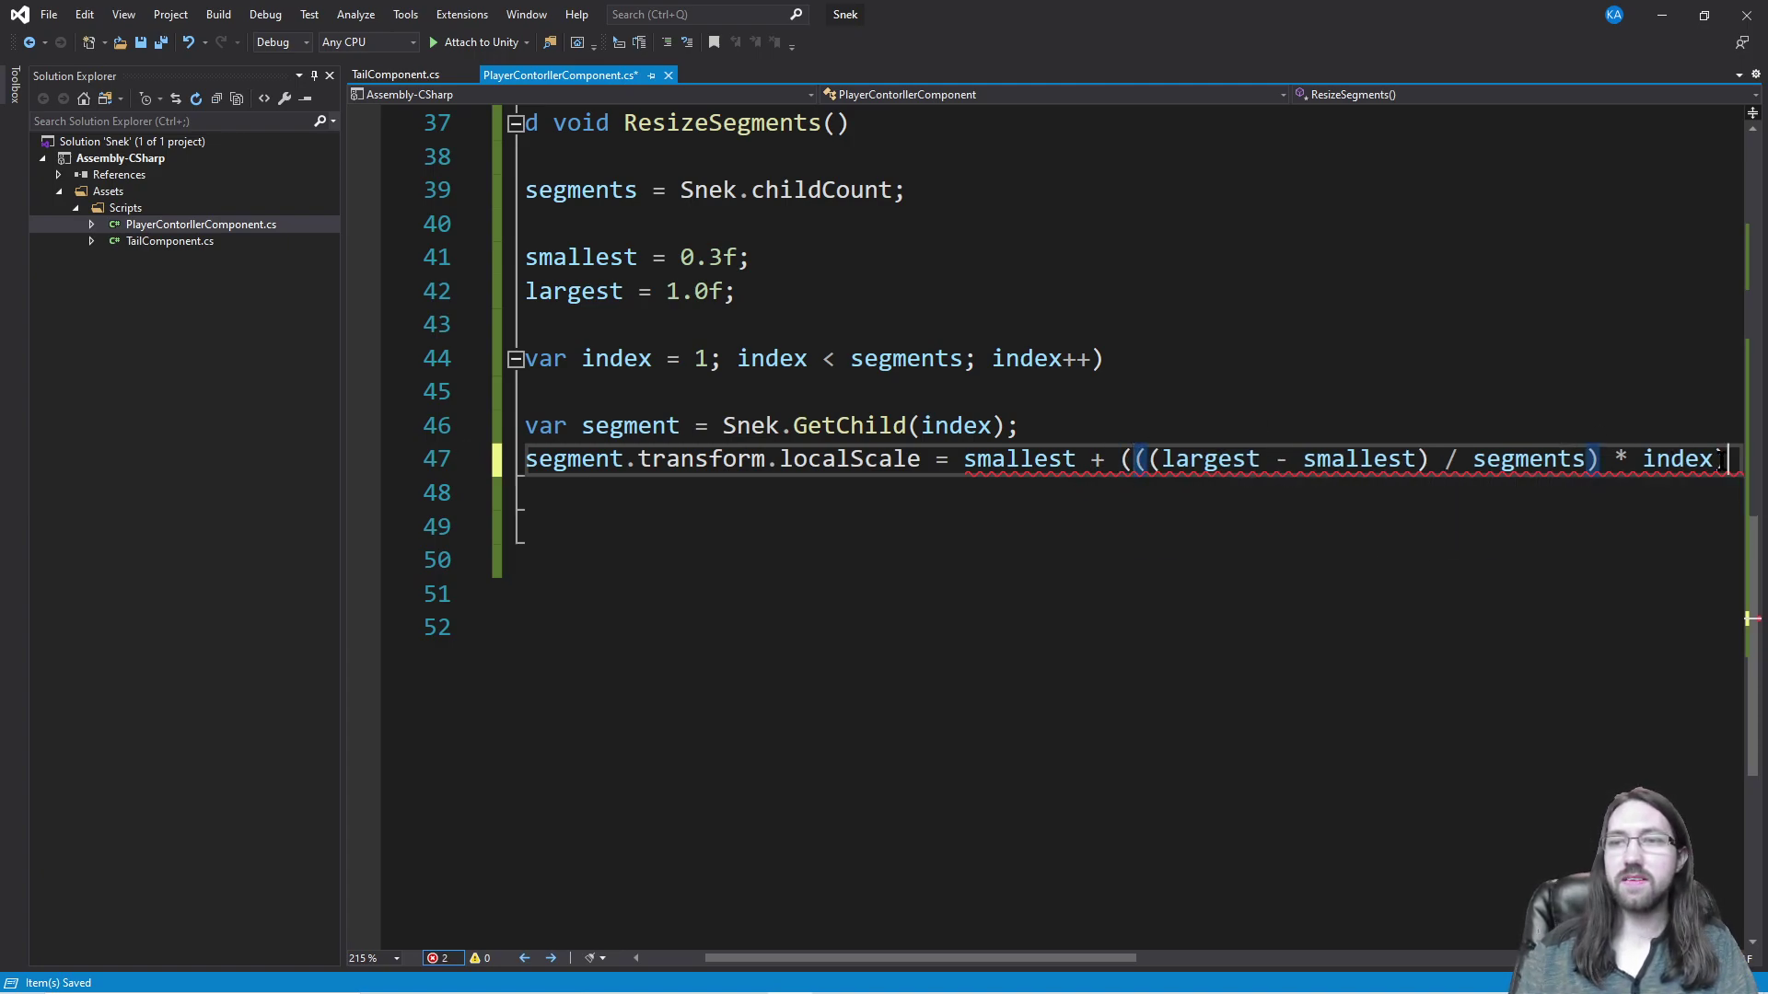
pyautogui.write(';')
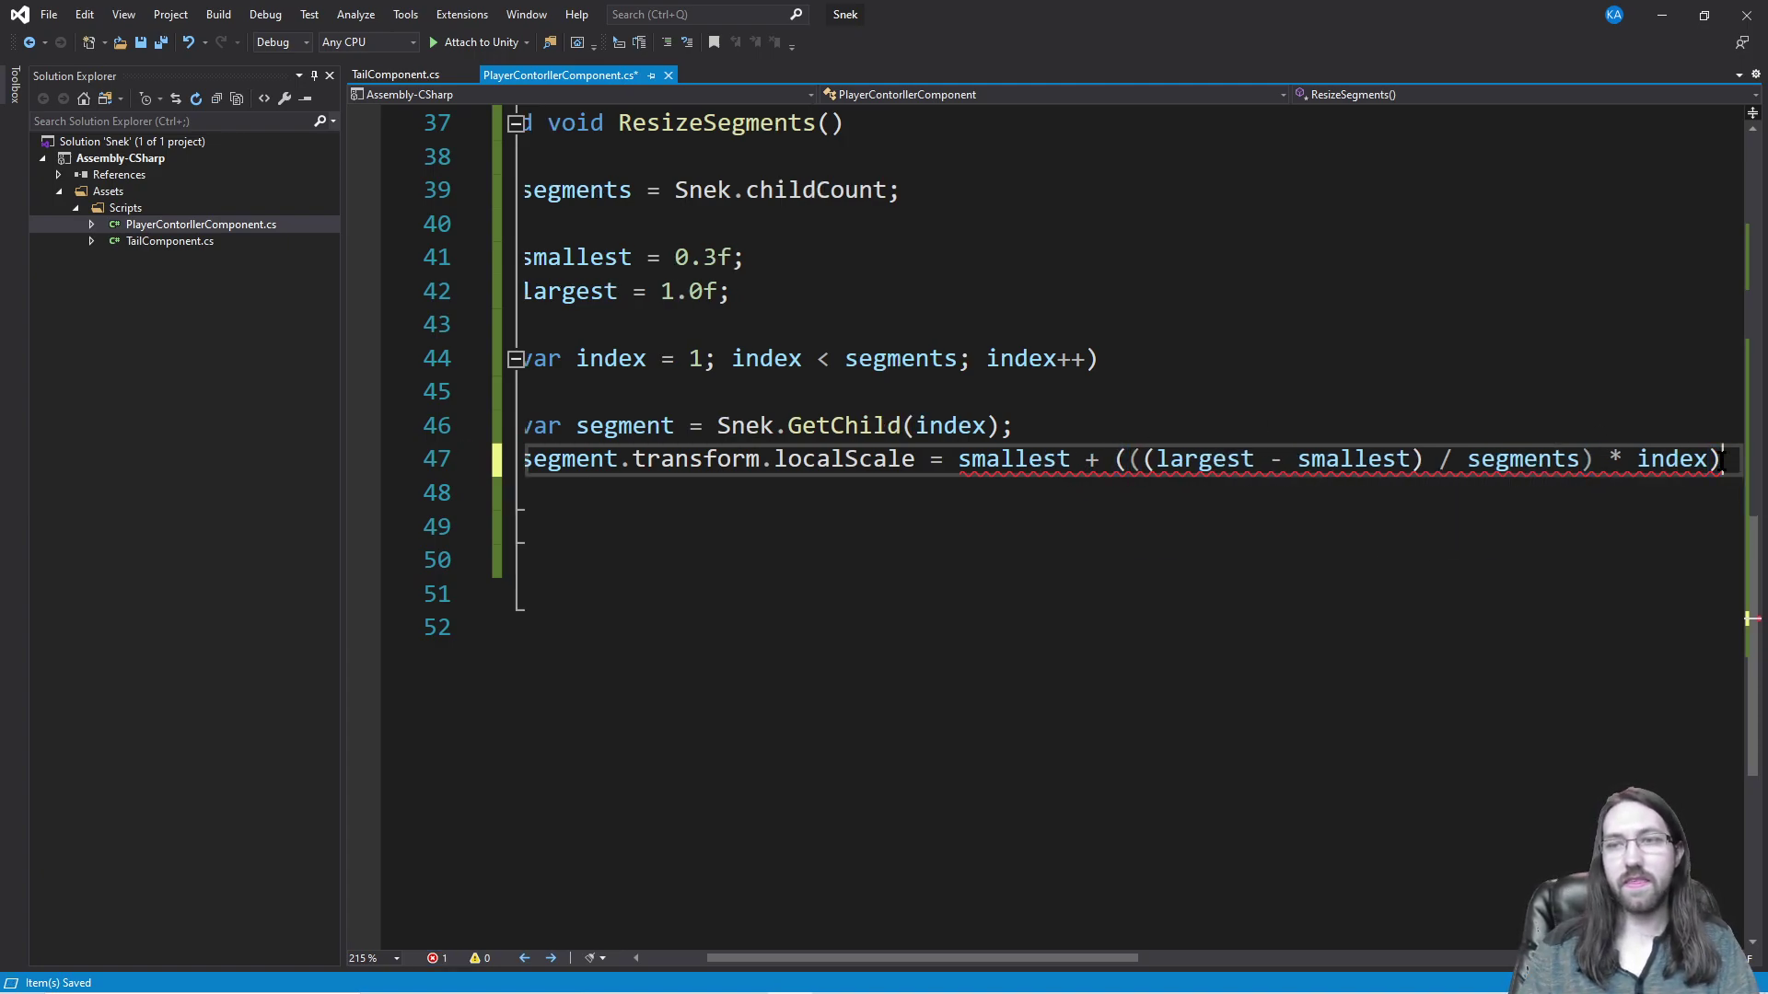
# Step: Wrap the scale sum starting at smallest in brackets, multiply by Vector3.one, and save
pyautogui.click(958, 459)
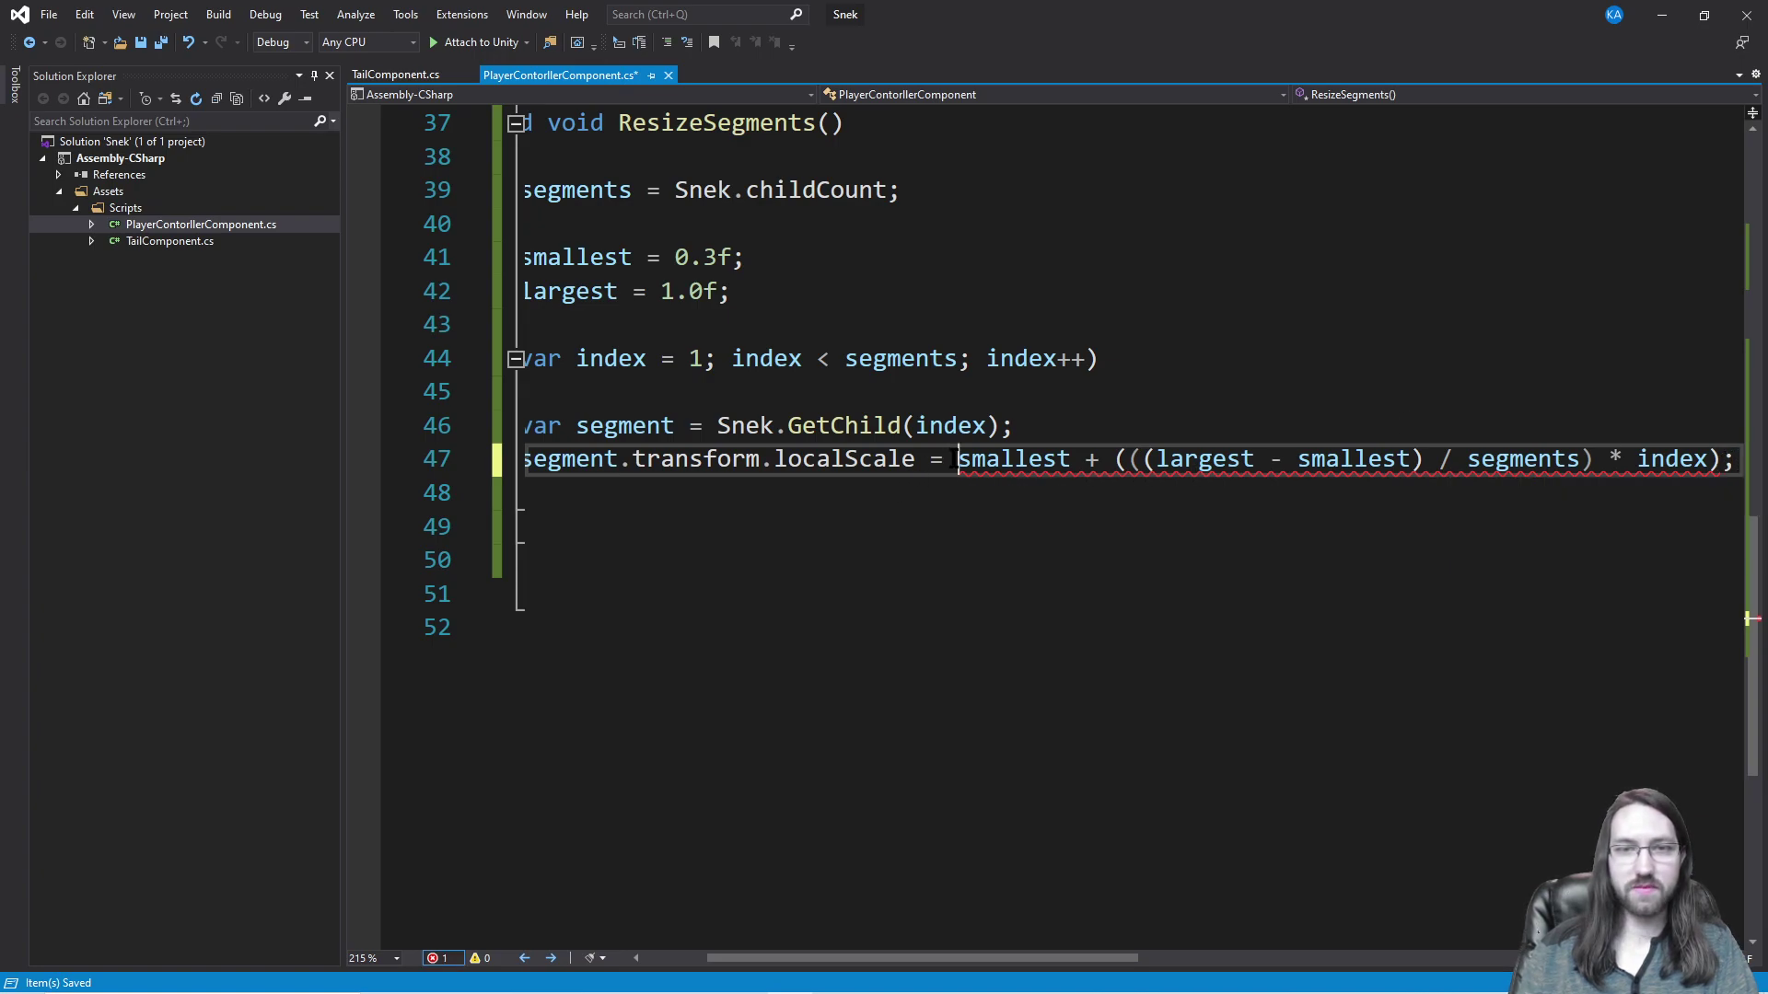
pyautogui.write('(')
pyautogui.moveTo(1014, 955); pyautogui.dragTo(1149, 957)
pyautogui.click(1353, 458)
pyautogui.write(') * Vec')
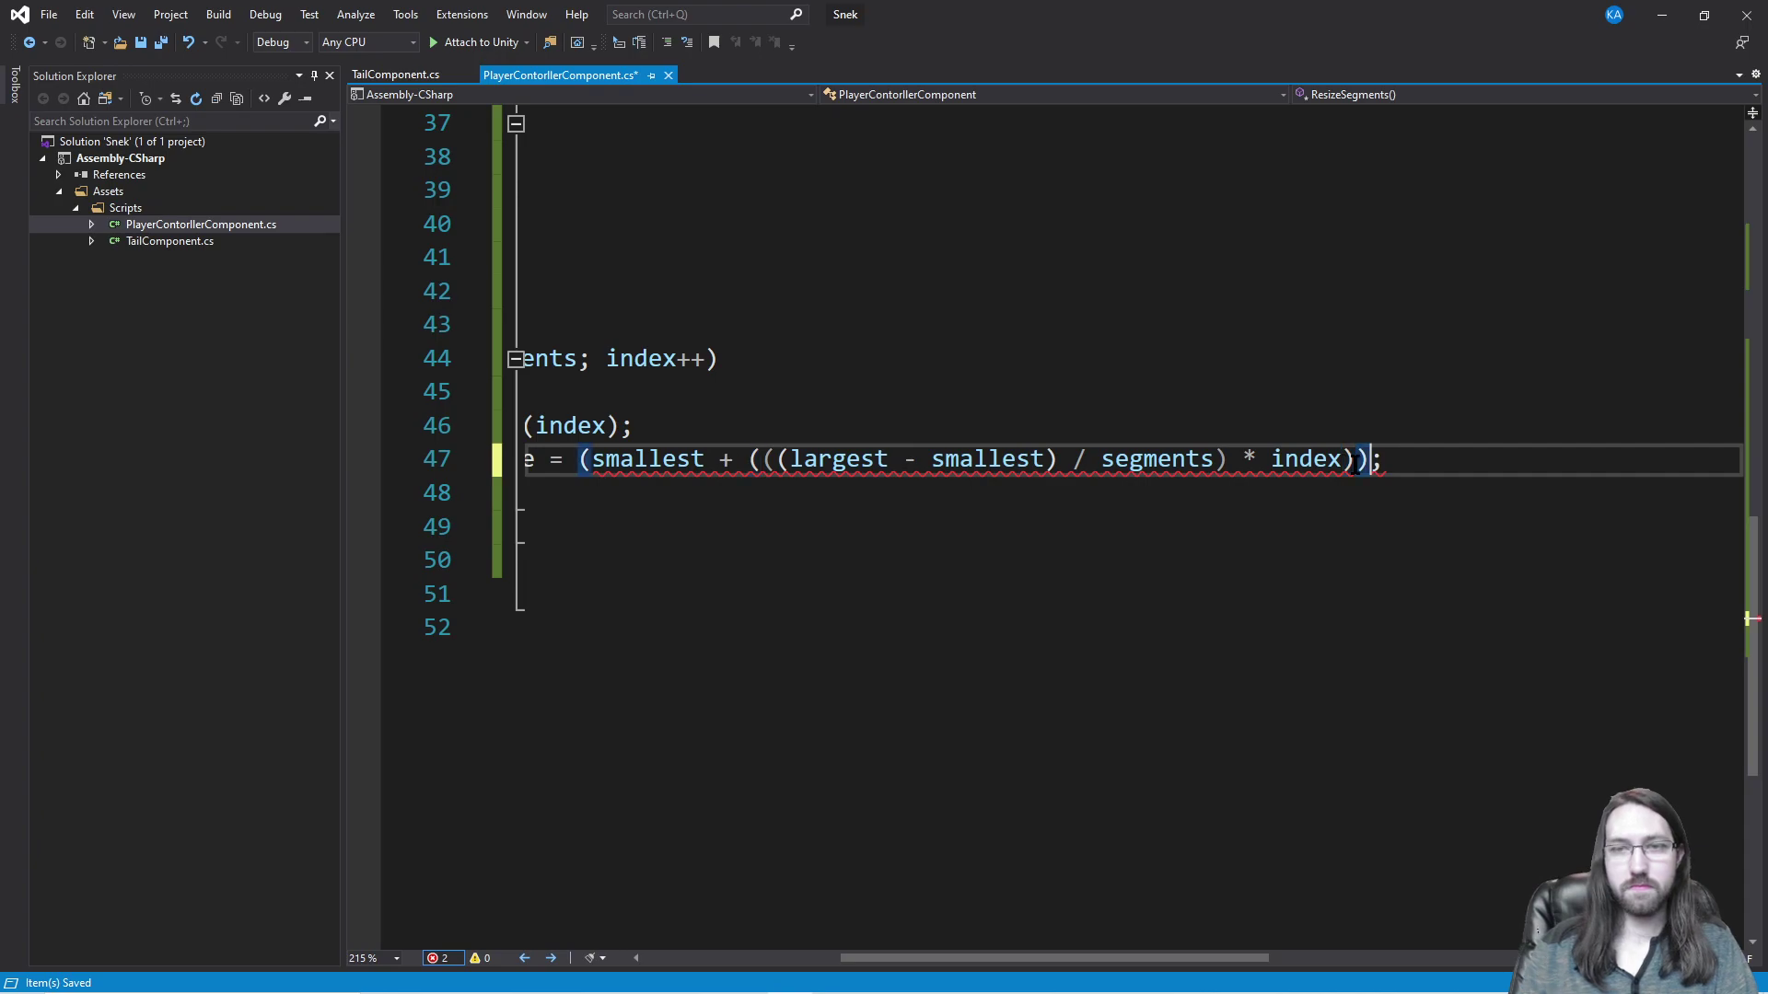
pyautogui.press('Down')
pyautogui.press('Down')
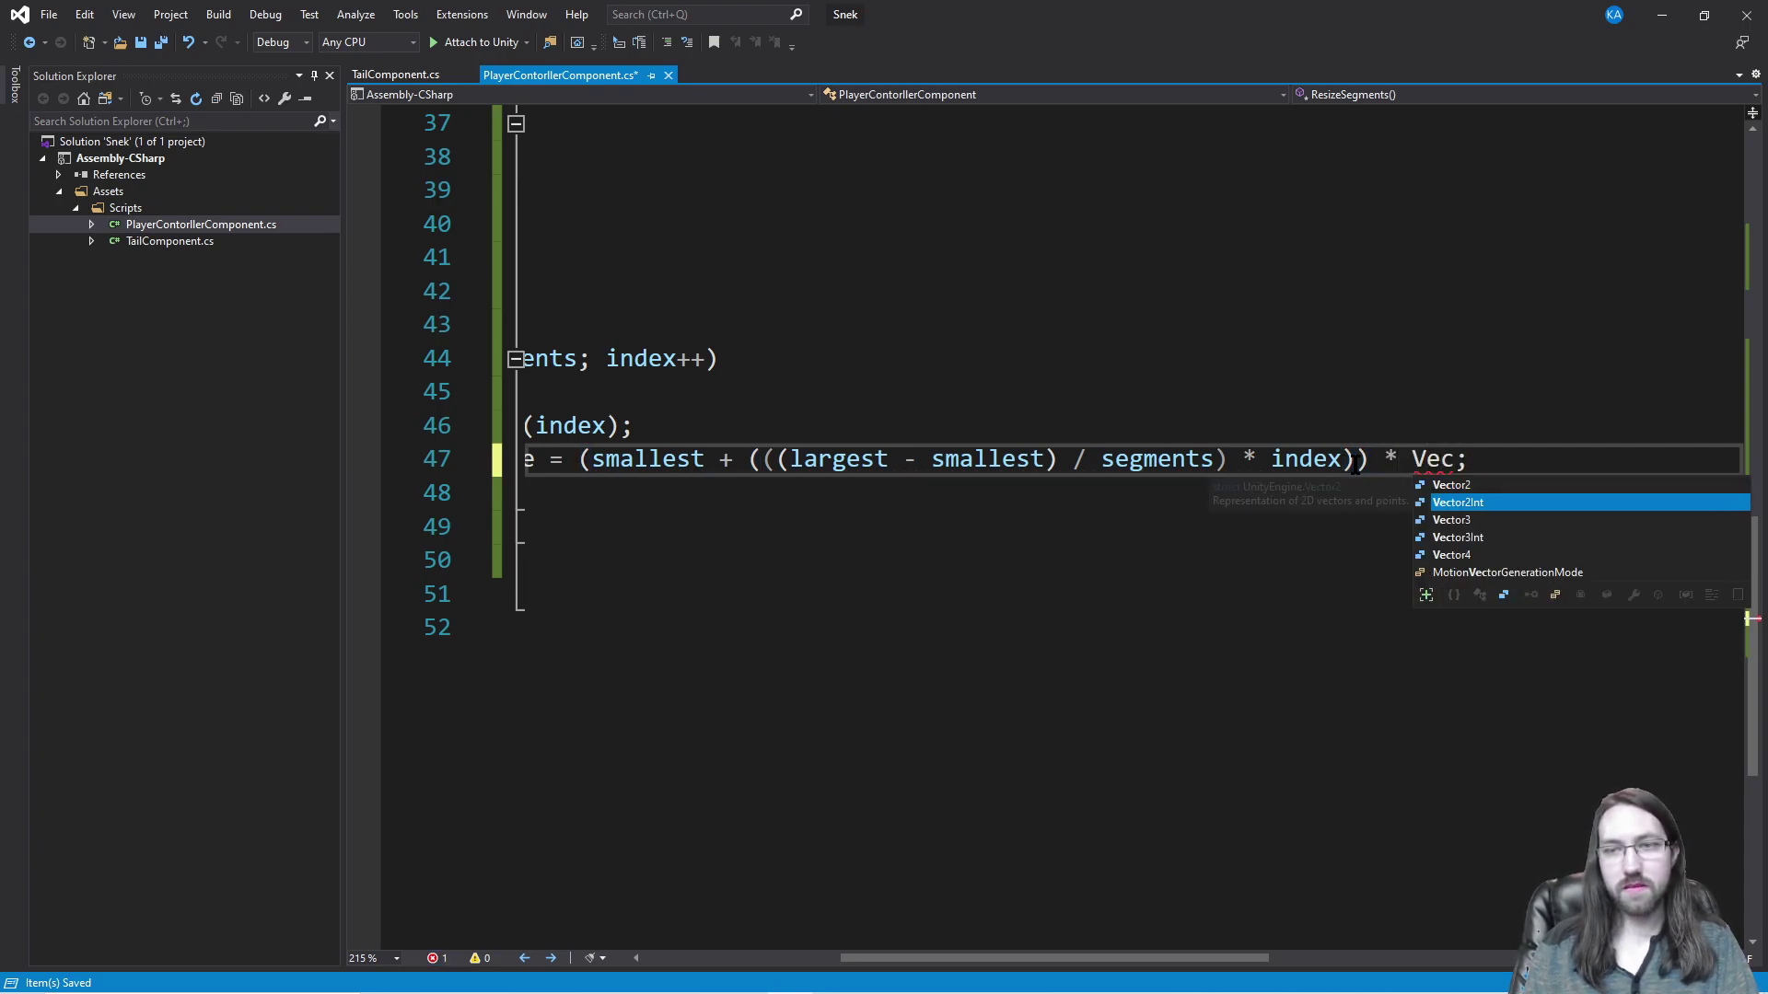
pyautogui.write('.one')
pyautogui.press('Down')
pyautogui.press('Down')
pyautogui.press('Down')
pyautogui.hotkey('ctrl', 's')
# Step: Call ResizeSegments() right after SpawnTailSegemnt(), save, and test in Unity
pyautogui.moveTo(1178, 958); pyautogui.dragTo(951, 816)
pyautogui.scroll(2, 791, 464)
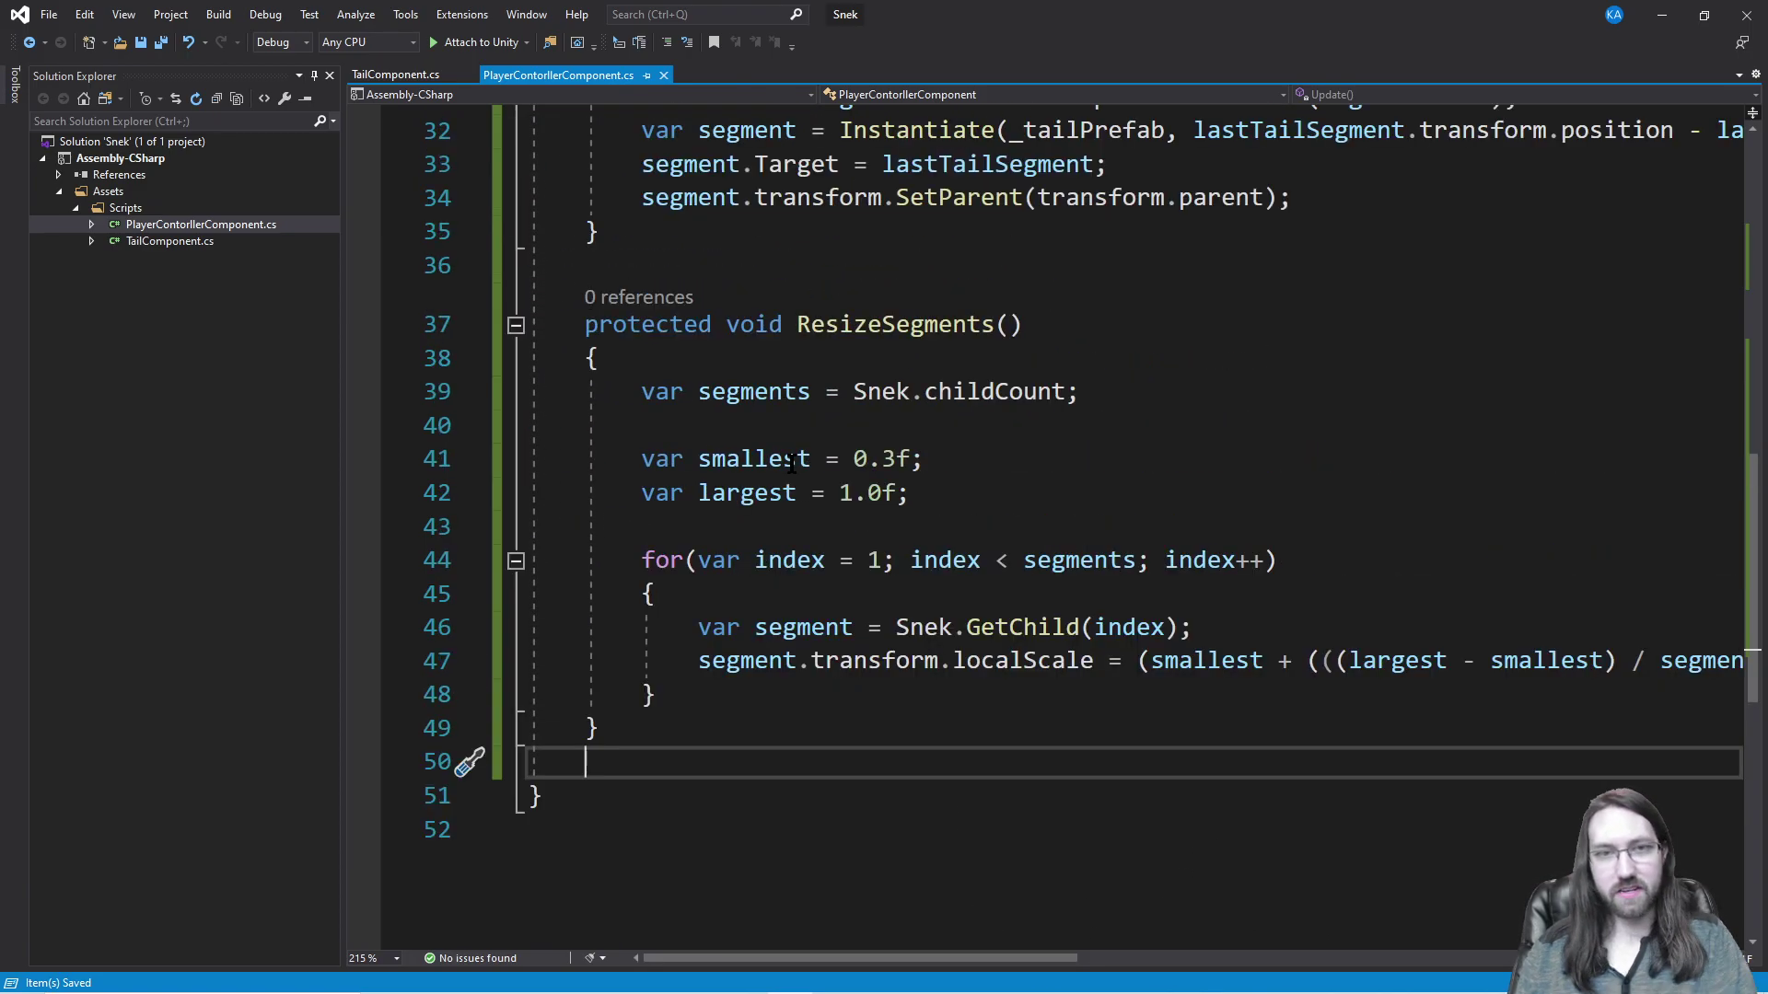
pyautogui.doubleClick(812, 324)
pyautogui.scroll(3, 1313, 508)
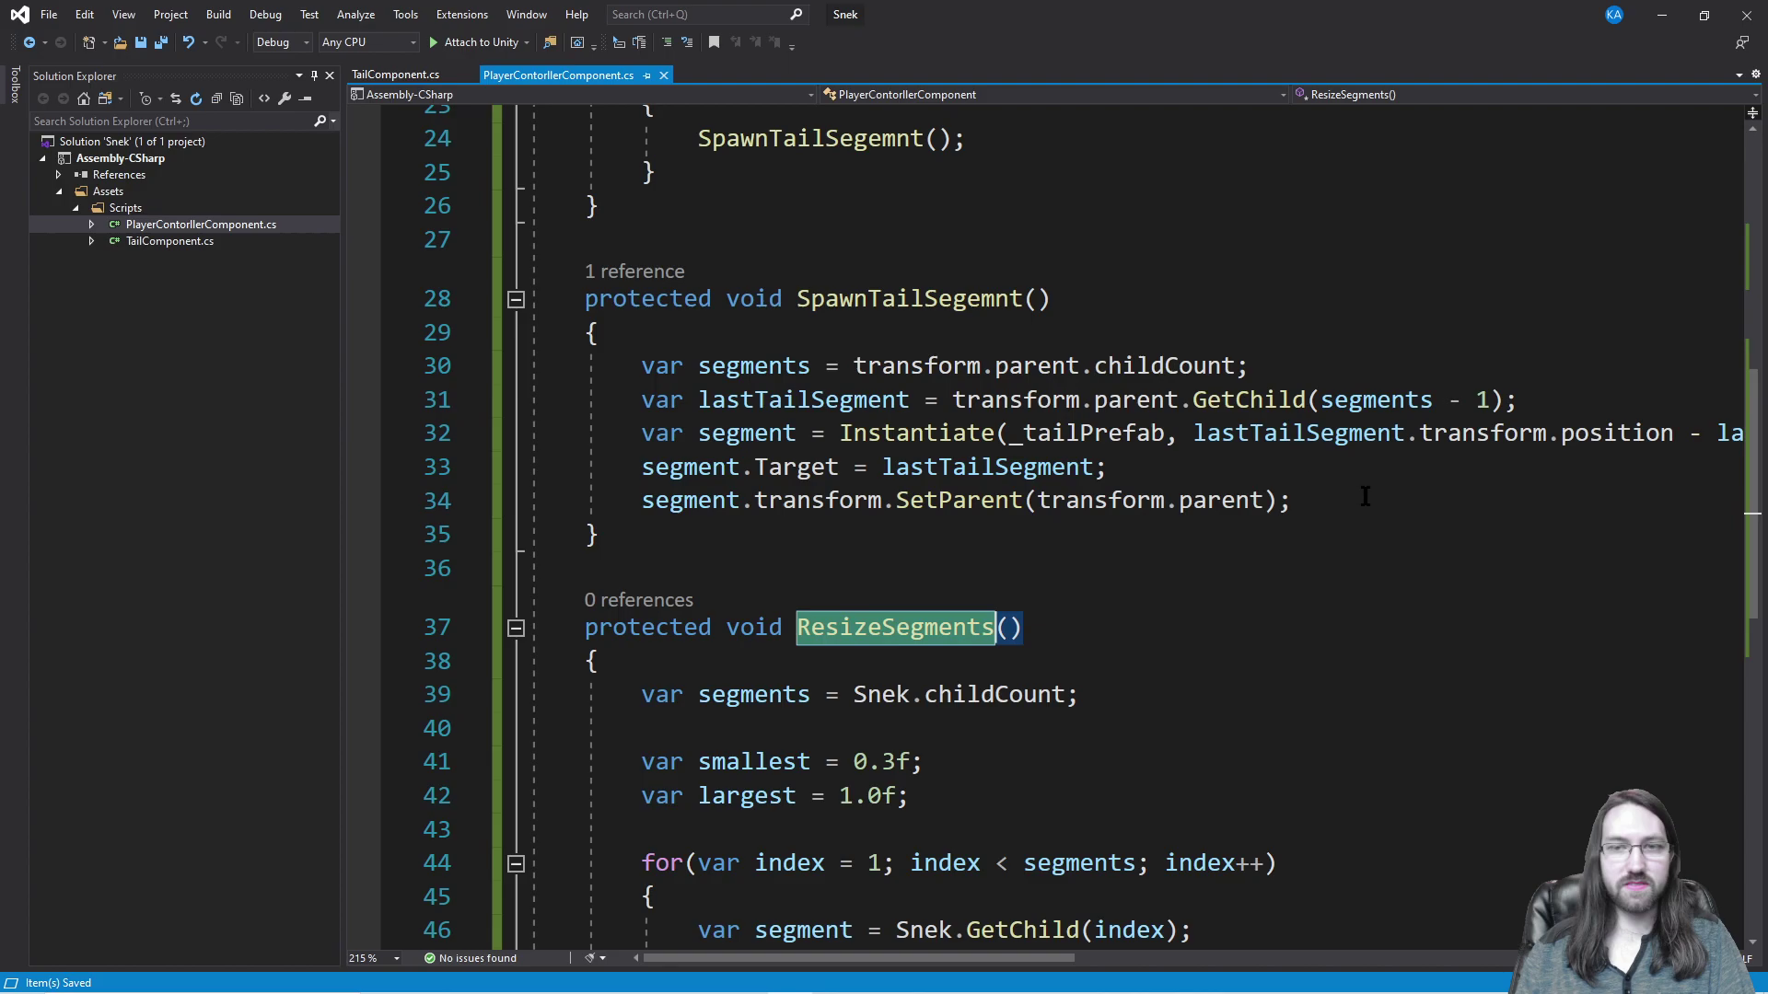
pyautogui.hotkey('ctrl', 'c')
pyautogui.scroll(2, 1365, 496)
pyautogui.click(1060, 339)
pyautogui.press('Return')
pyautogui.hotkey('ctrl', 'v')
pyautogui.write('()l;')
pyautogui.press('BackSpace')
pyautogui.write(';')
pyautogui.hotkey('ctrl', 's')
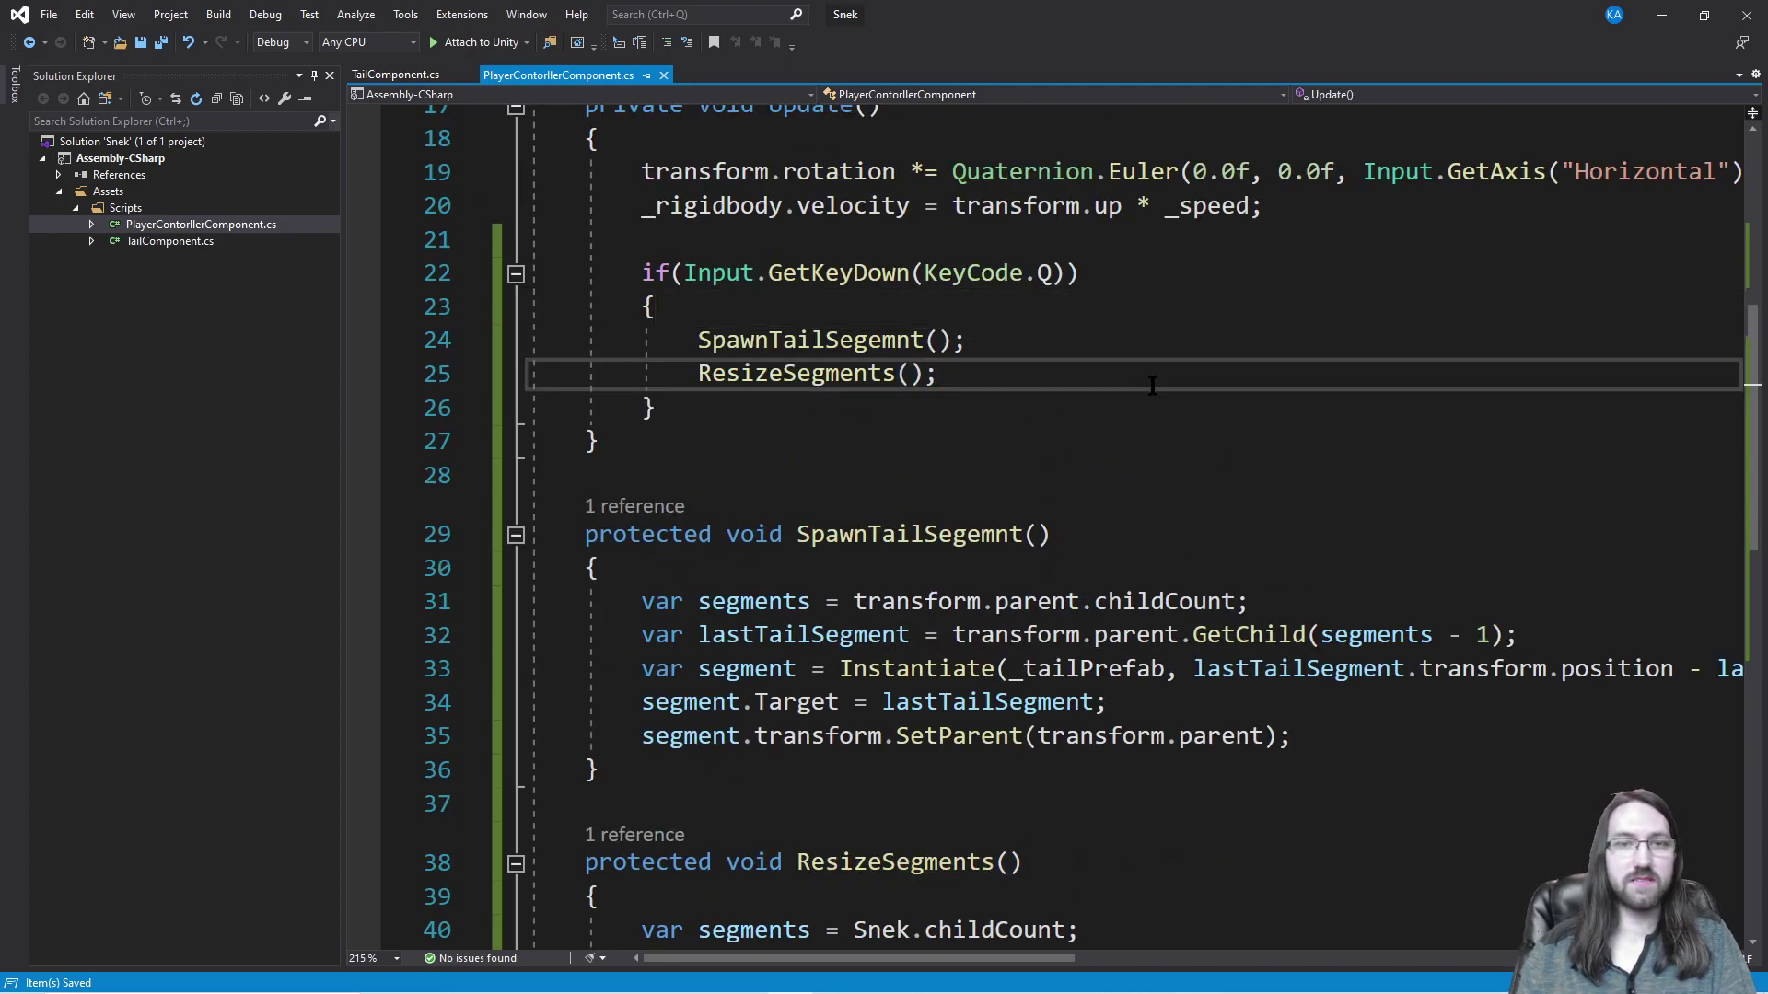
pyautogui.click(1663, 13)
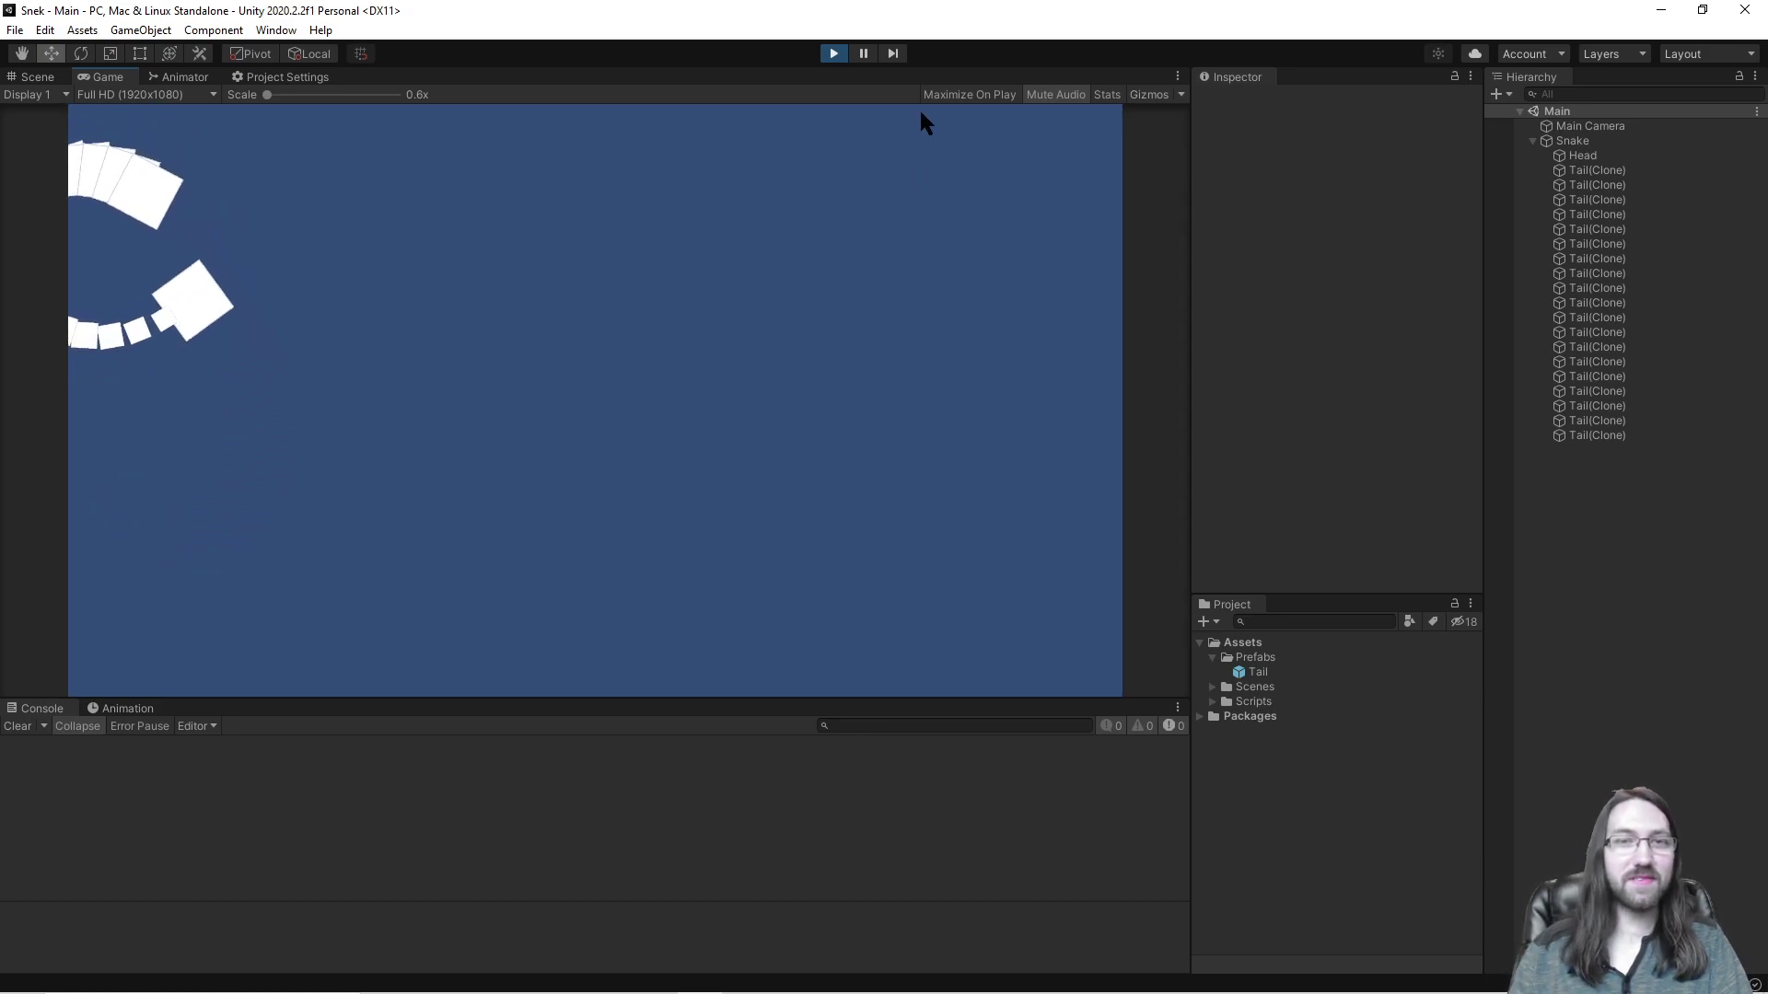
# Step: Stop the running game and bring Visual Studio back to the front
pyautogui.click(833, 54)
pyautogui.click(789, 984)
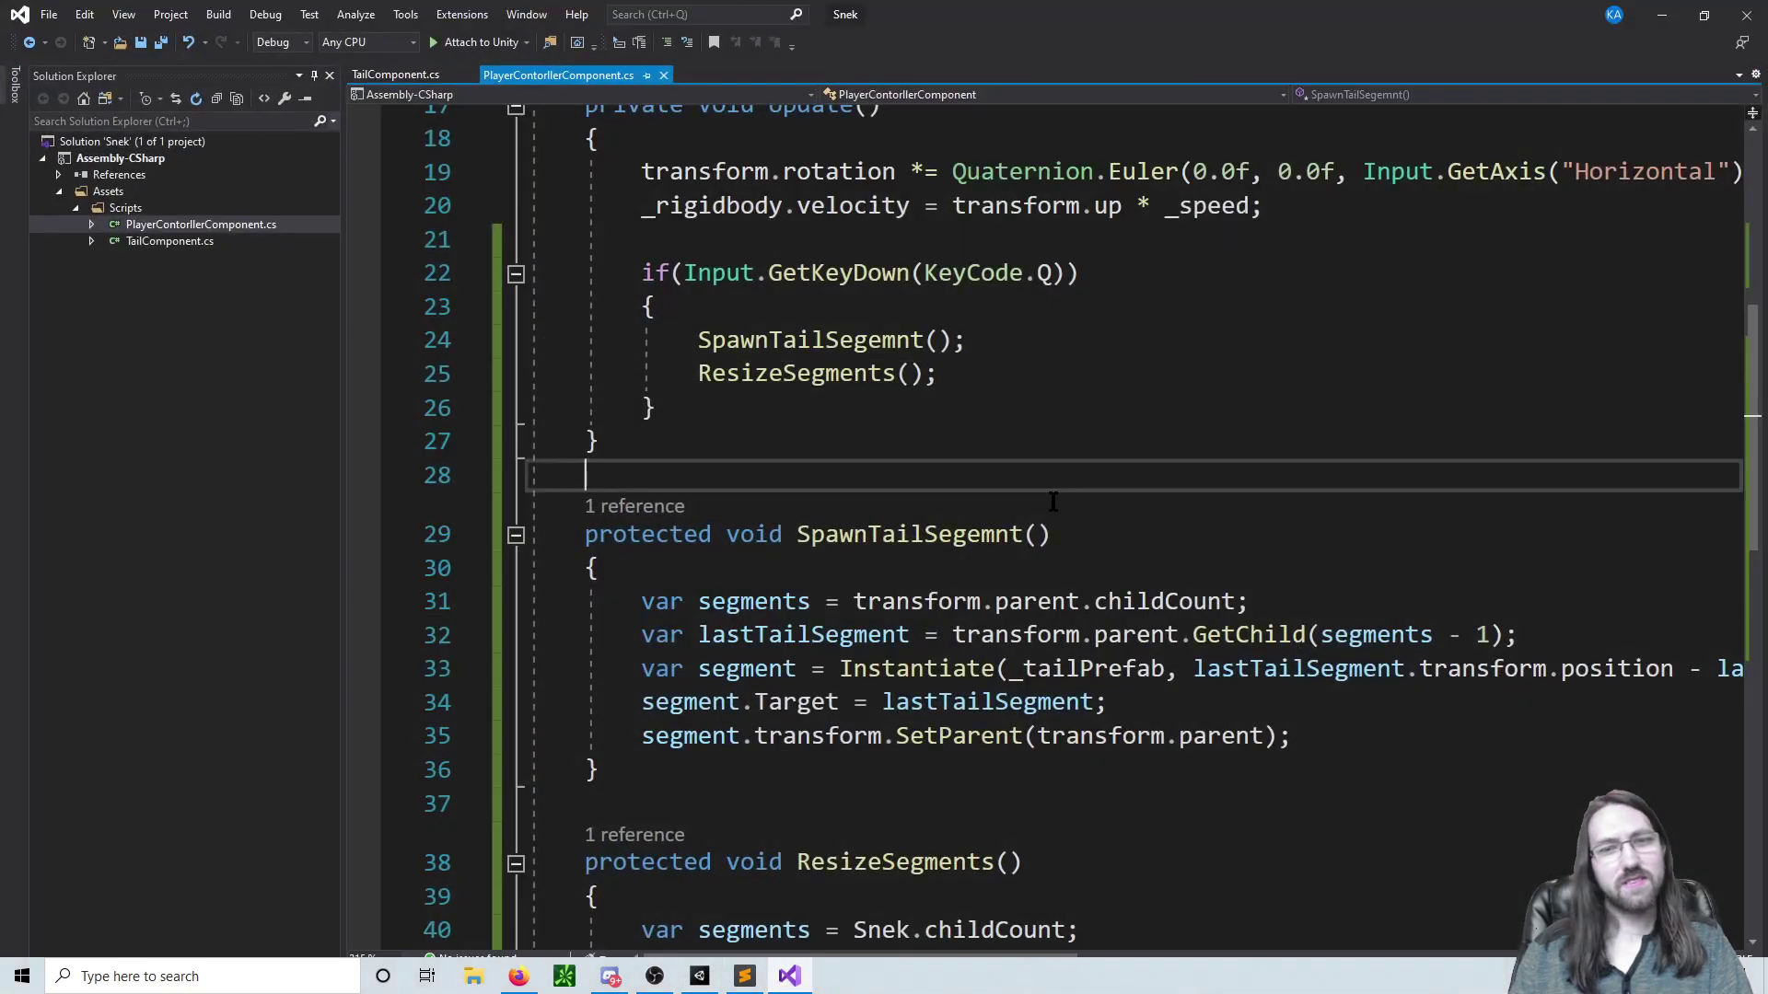
# Step: Insert a '1f -' term before the bracketed fraction on the scale line and save
pyautogui.scroll(-7, 1139, 629)
pyautogui.moveTo(1026, 957); pyautogui.dragTo(1206, 956)
pyautogui.click(806, 497)
pyautogui.write('1 -')
pyautogui.press('BackSpace')
pyautogui.press('BackSpace')
pyautogui.write('.0')
pyautogui.press('BackSpace')
pyautogui.write('f -')
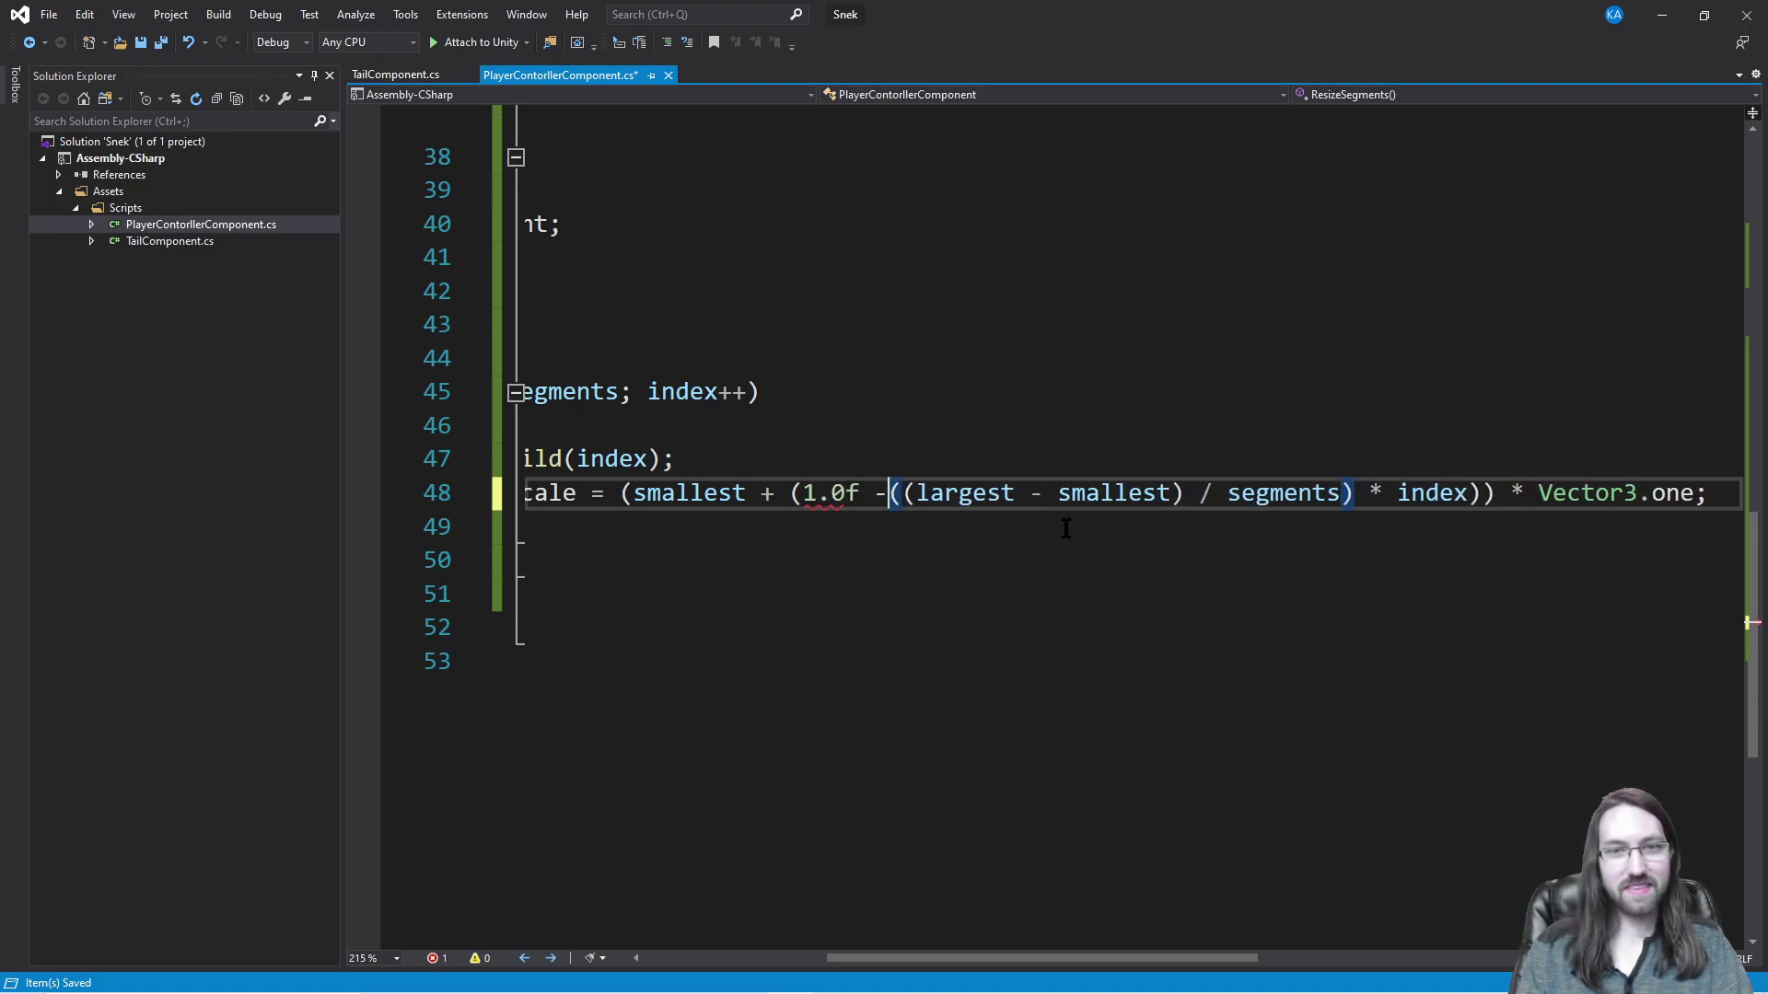
pyautogui.hotkey('ctrl', 's')
pyautogui.click(1203, 360)
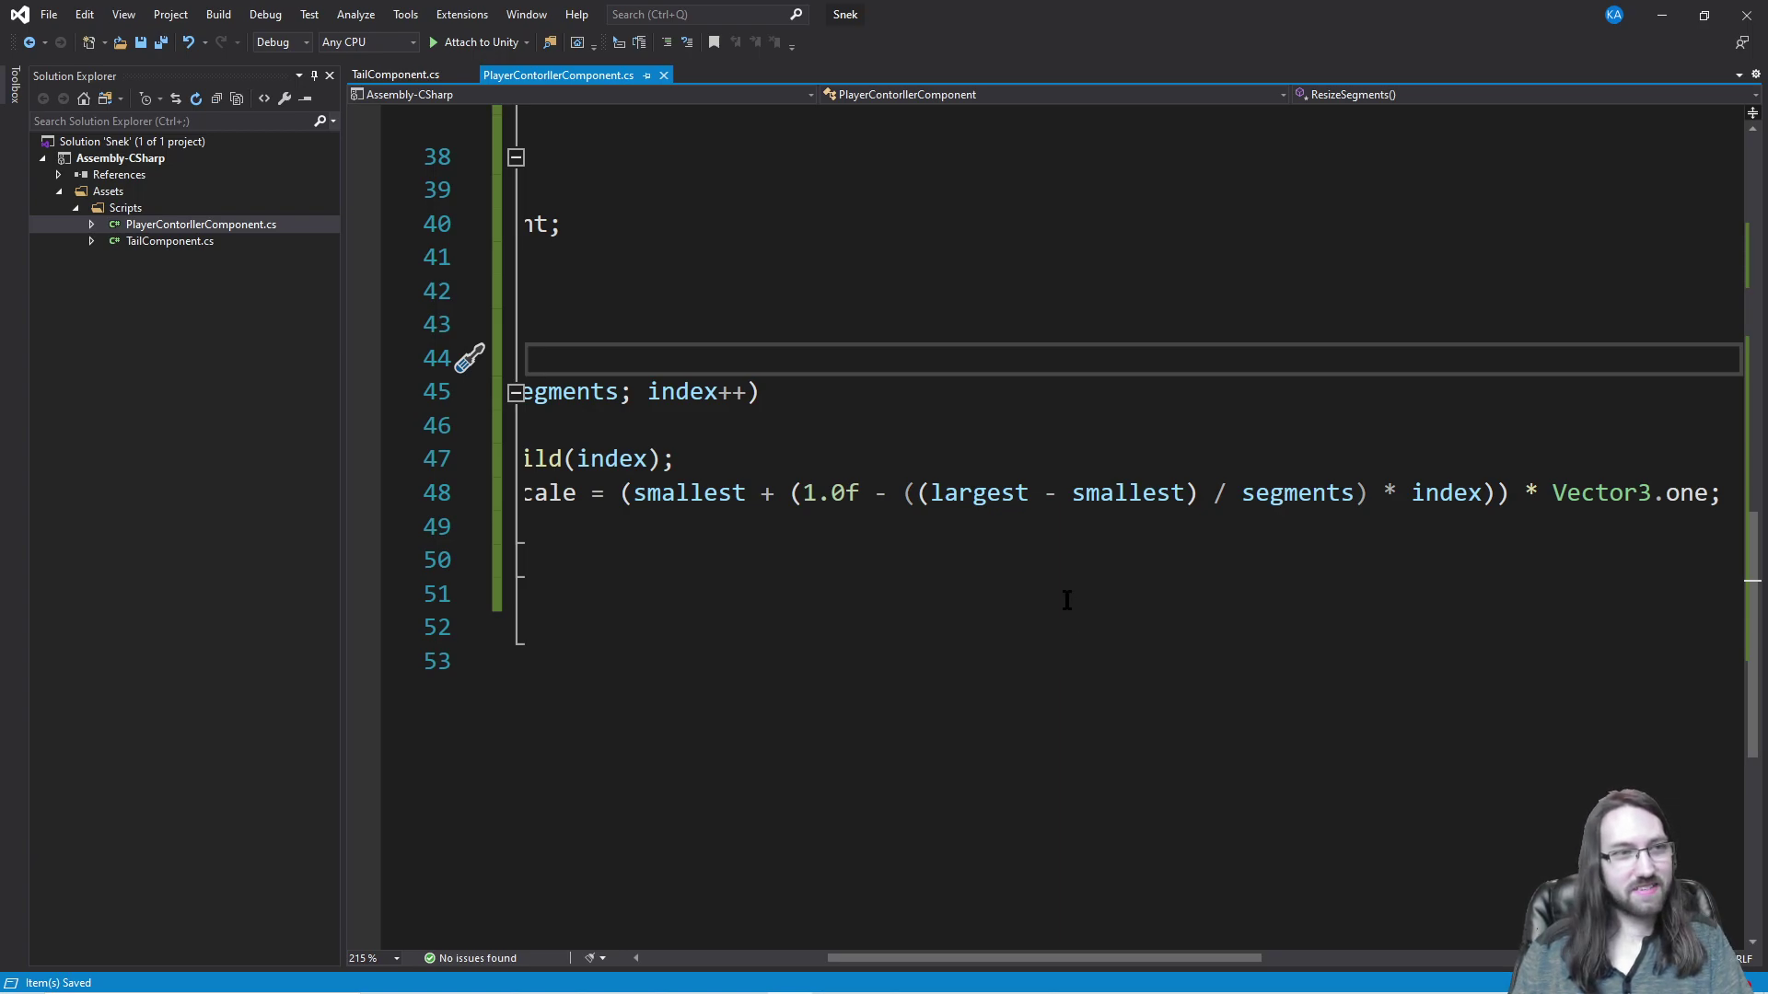
# Step: Remove the '1f -' term and scale by (segments - index) instead, then save
pyautogui.moveTo(904, 495); pyautogui.dragTo(853, 495)
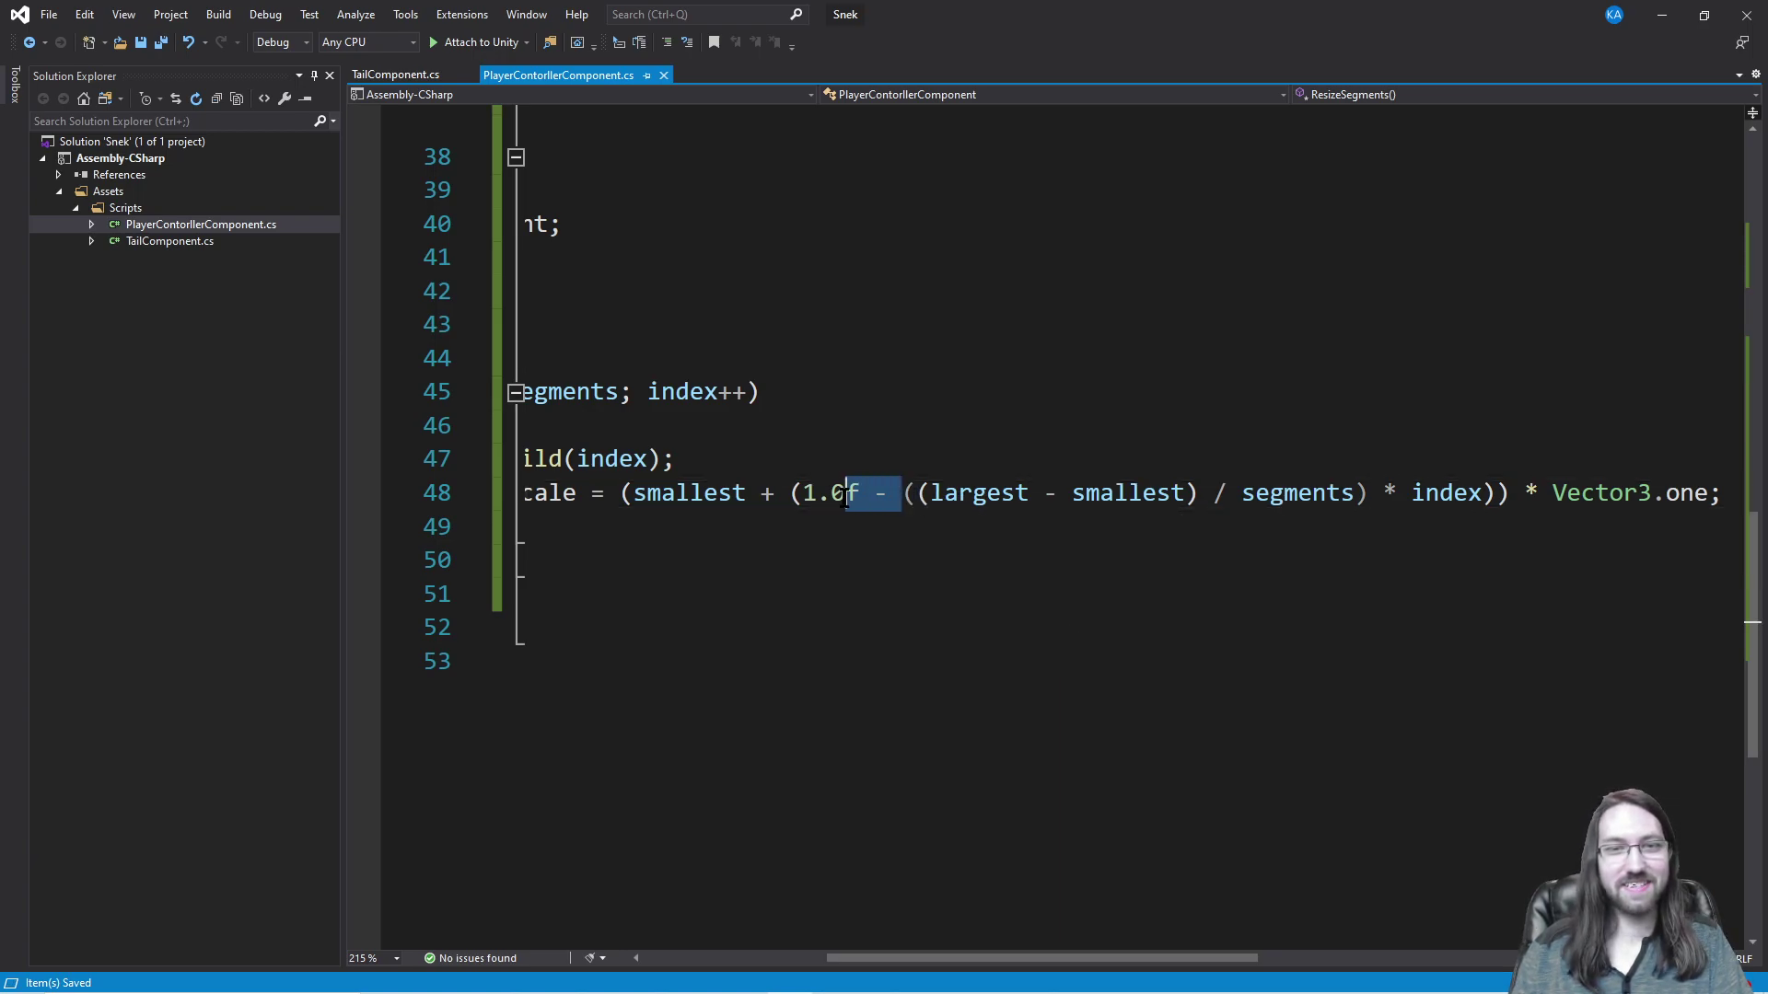
pyautogui.press('Delete')
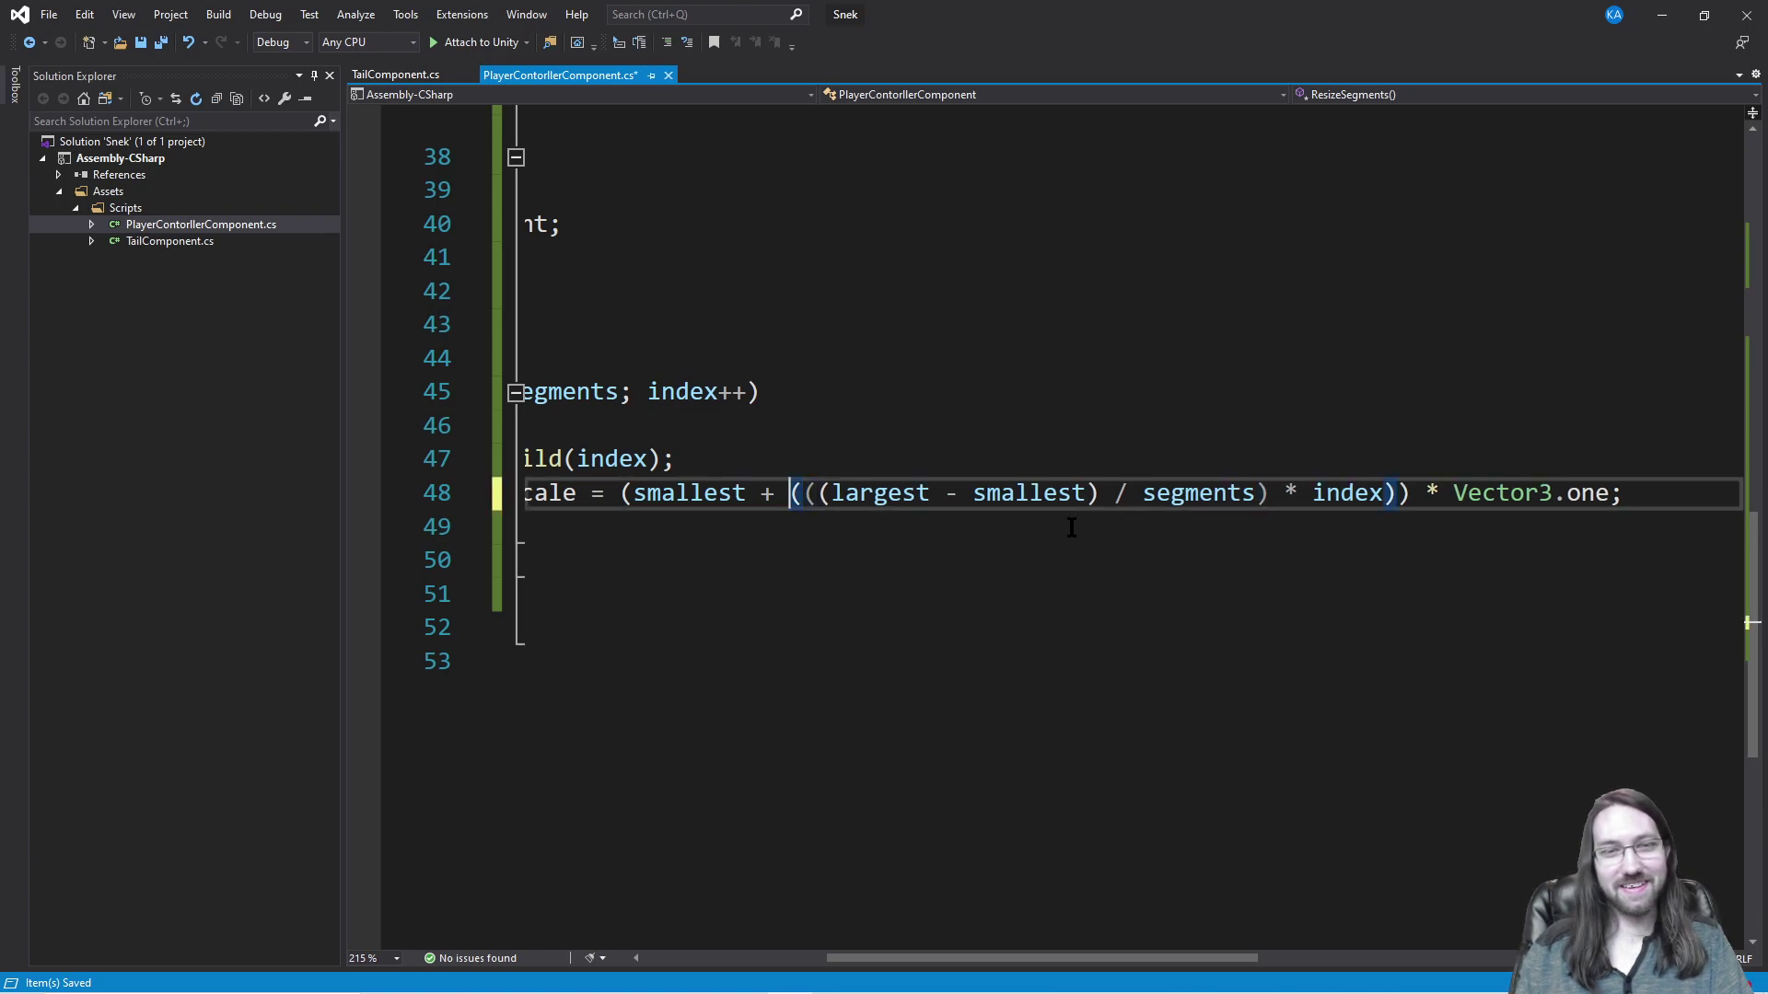
pyautogui.press('Left')
pyautogui.press('Left')
pyautogui.press('Left')
pyautogui.press('Left')
pyautogui.press('Left')
pyautogui.press('Left')
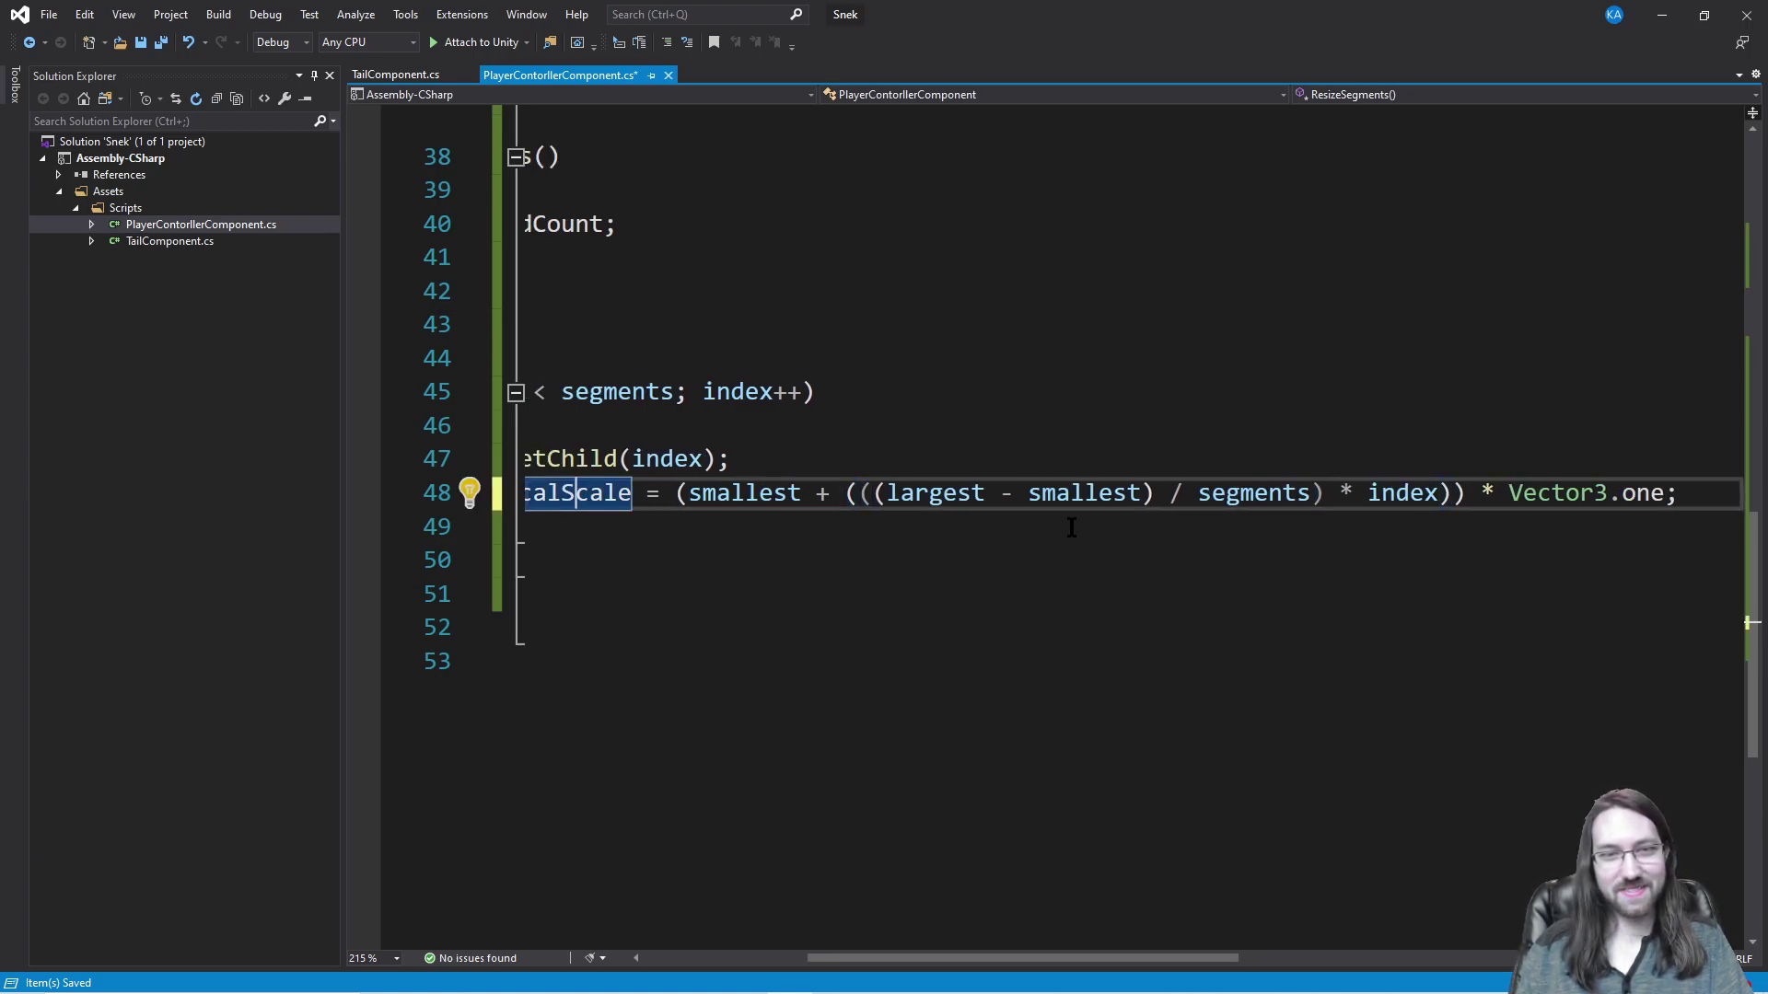
pyautogui.press('Right')
pyautogui.press('Right')
pyautogui.press('Right')
pyautogui.press('Right')
pyautogui.press('Right')
pyautogui.press('Right')
pyautogui.press('Right')
pyautogui.press('Right')
pyautogui.press('Right')
pyautogui.press('Right')
pyautogui.press('Right')
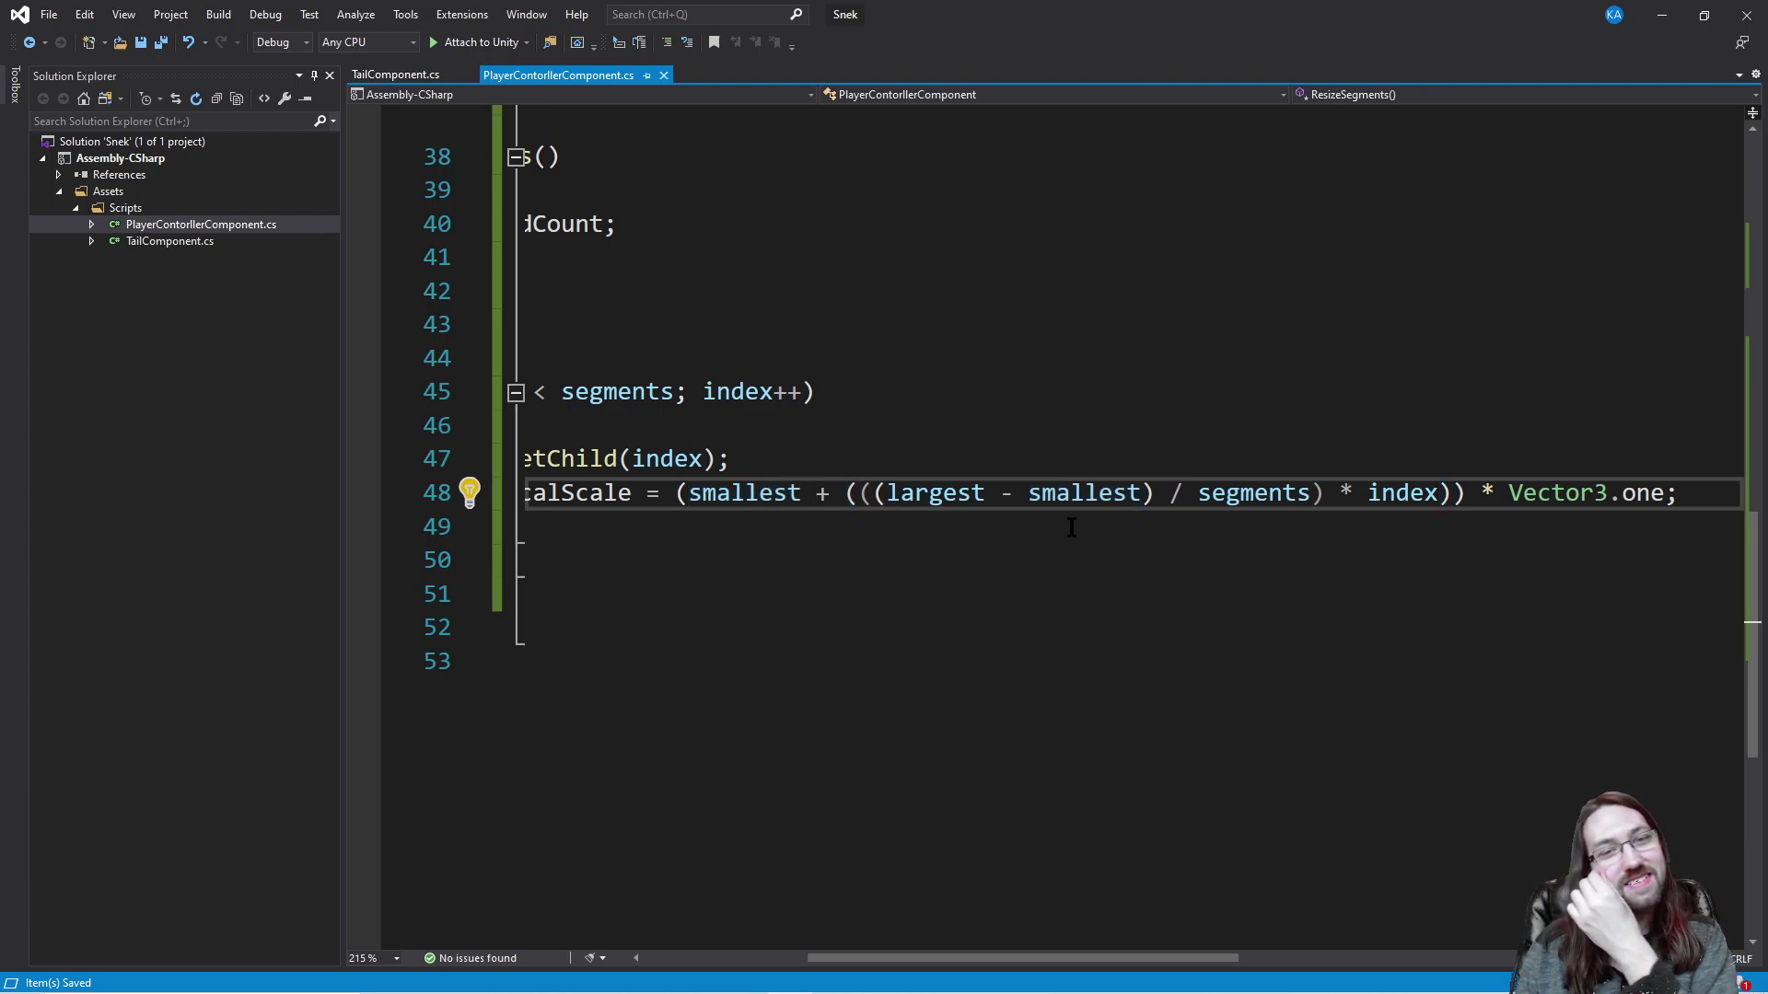
pyautogui.doubleClick(1232, 497)
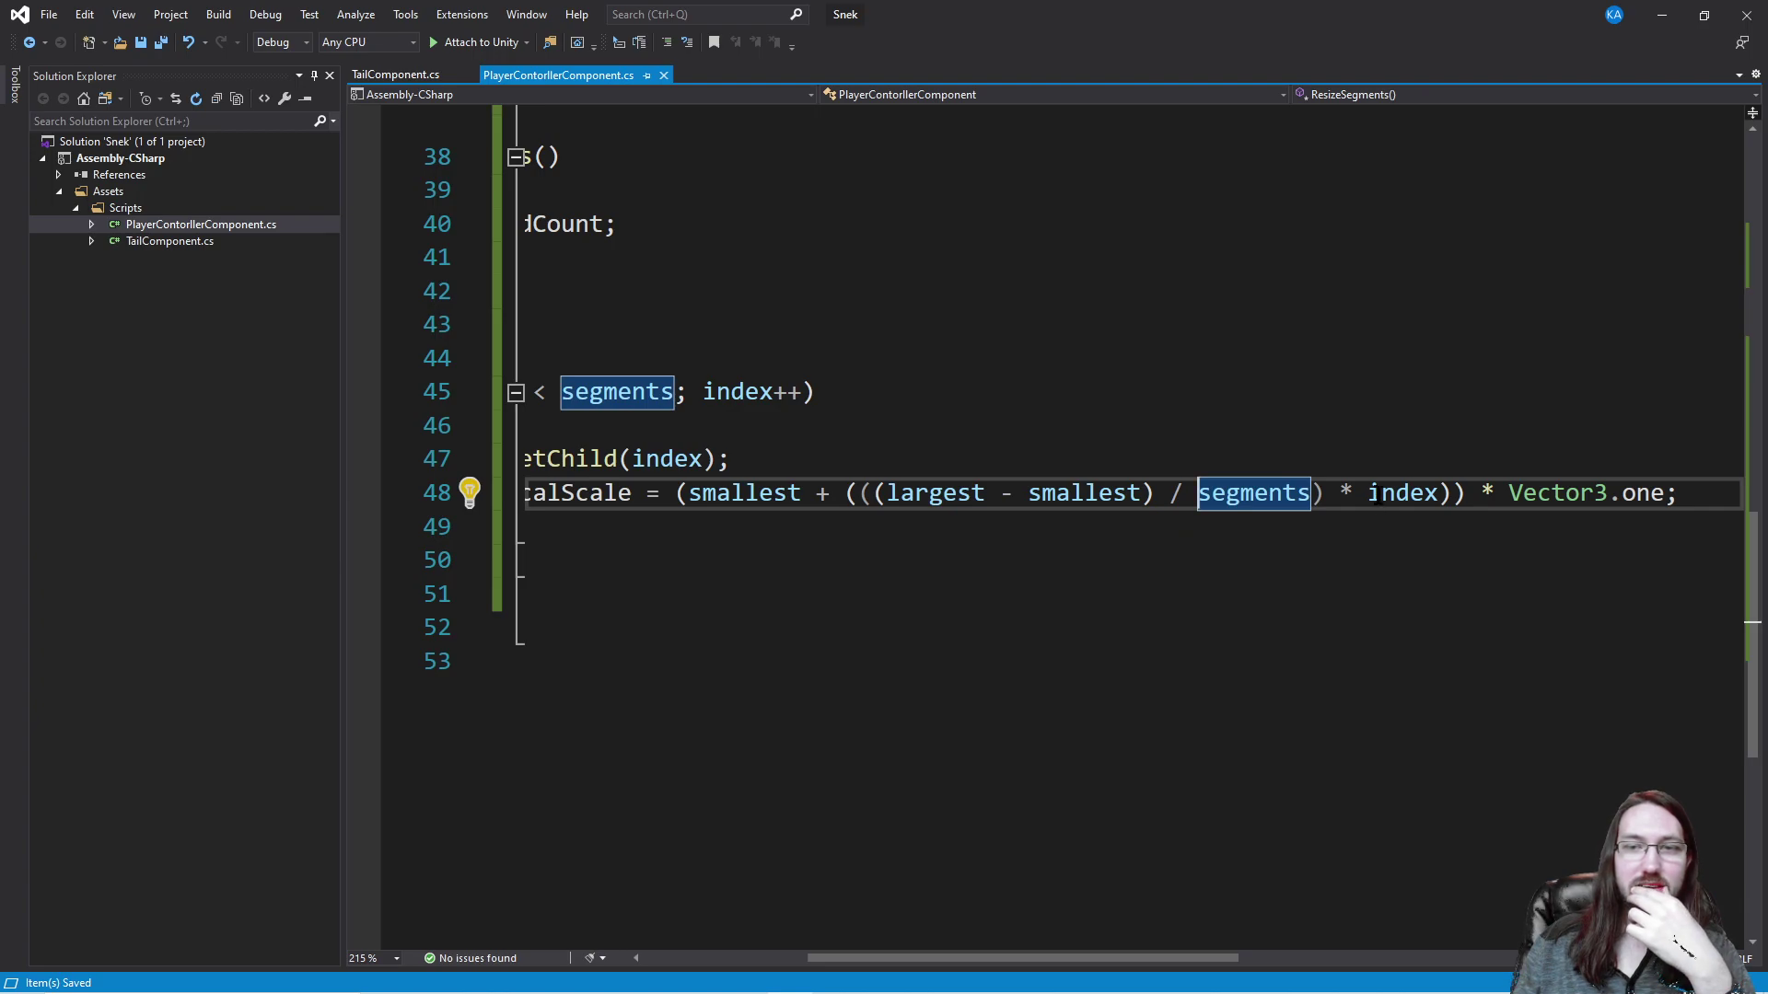
pyautogui.click(1378, 498)
pyautogui.write('()')
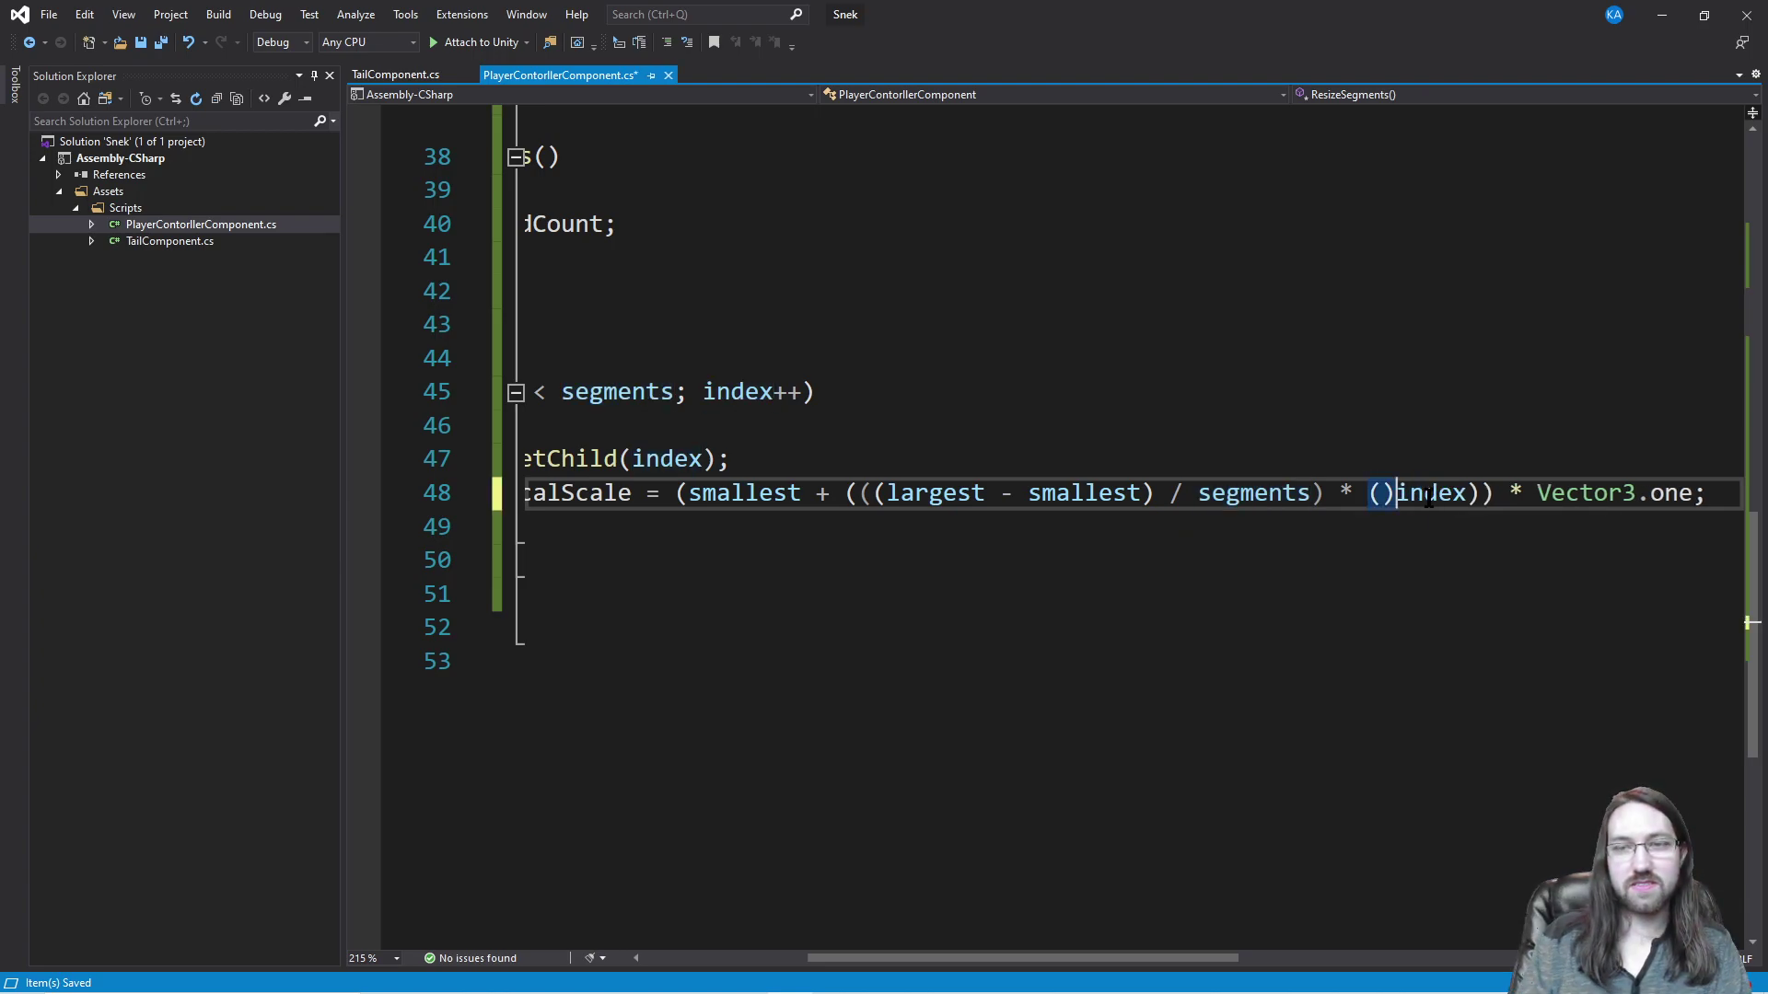
pyautogui.press('Right')
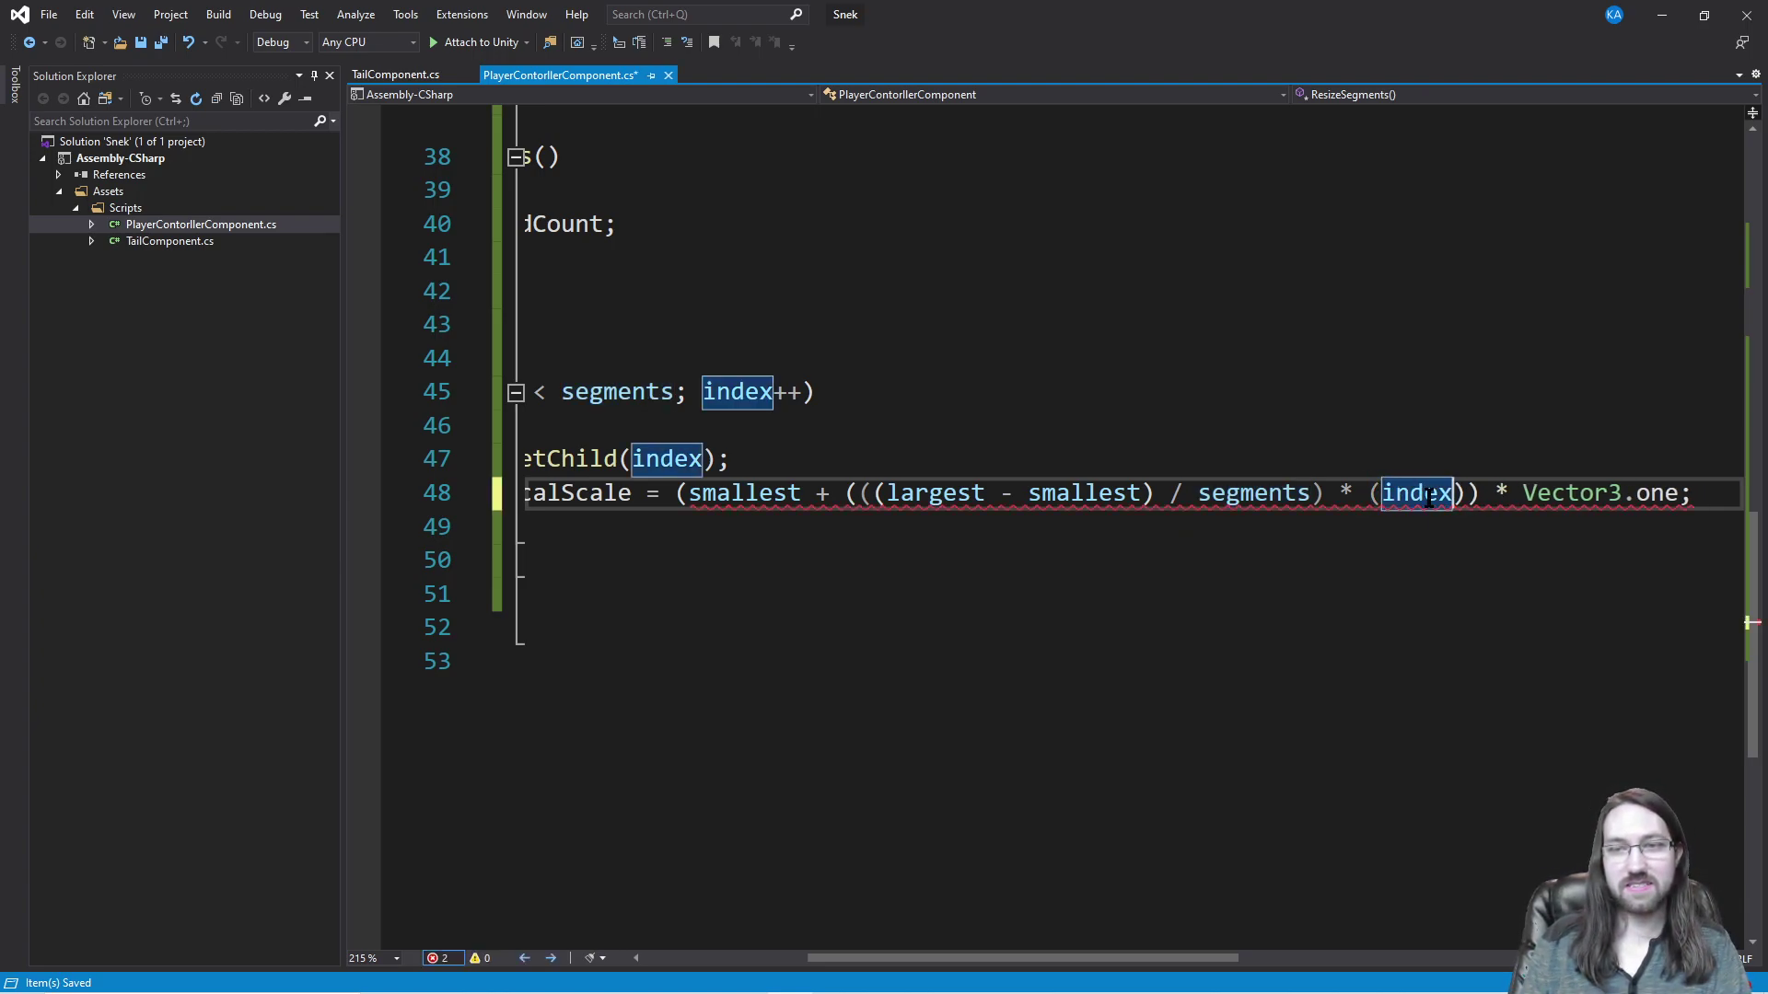
pyautogui.write('-')
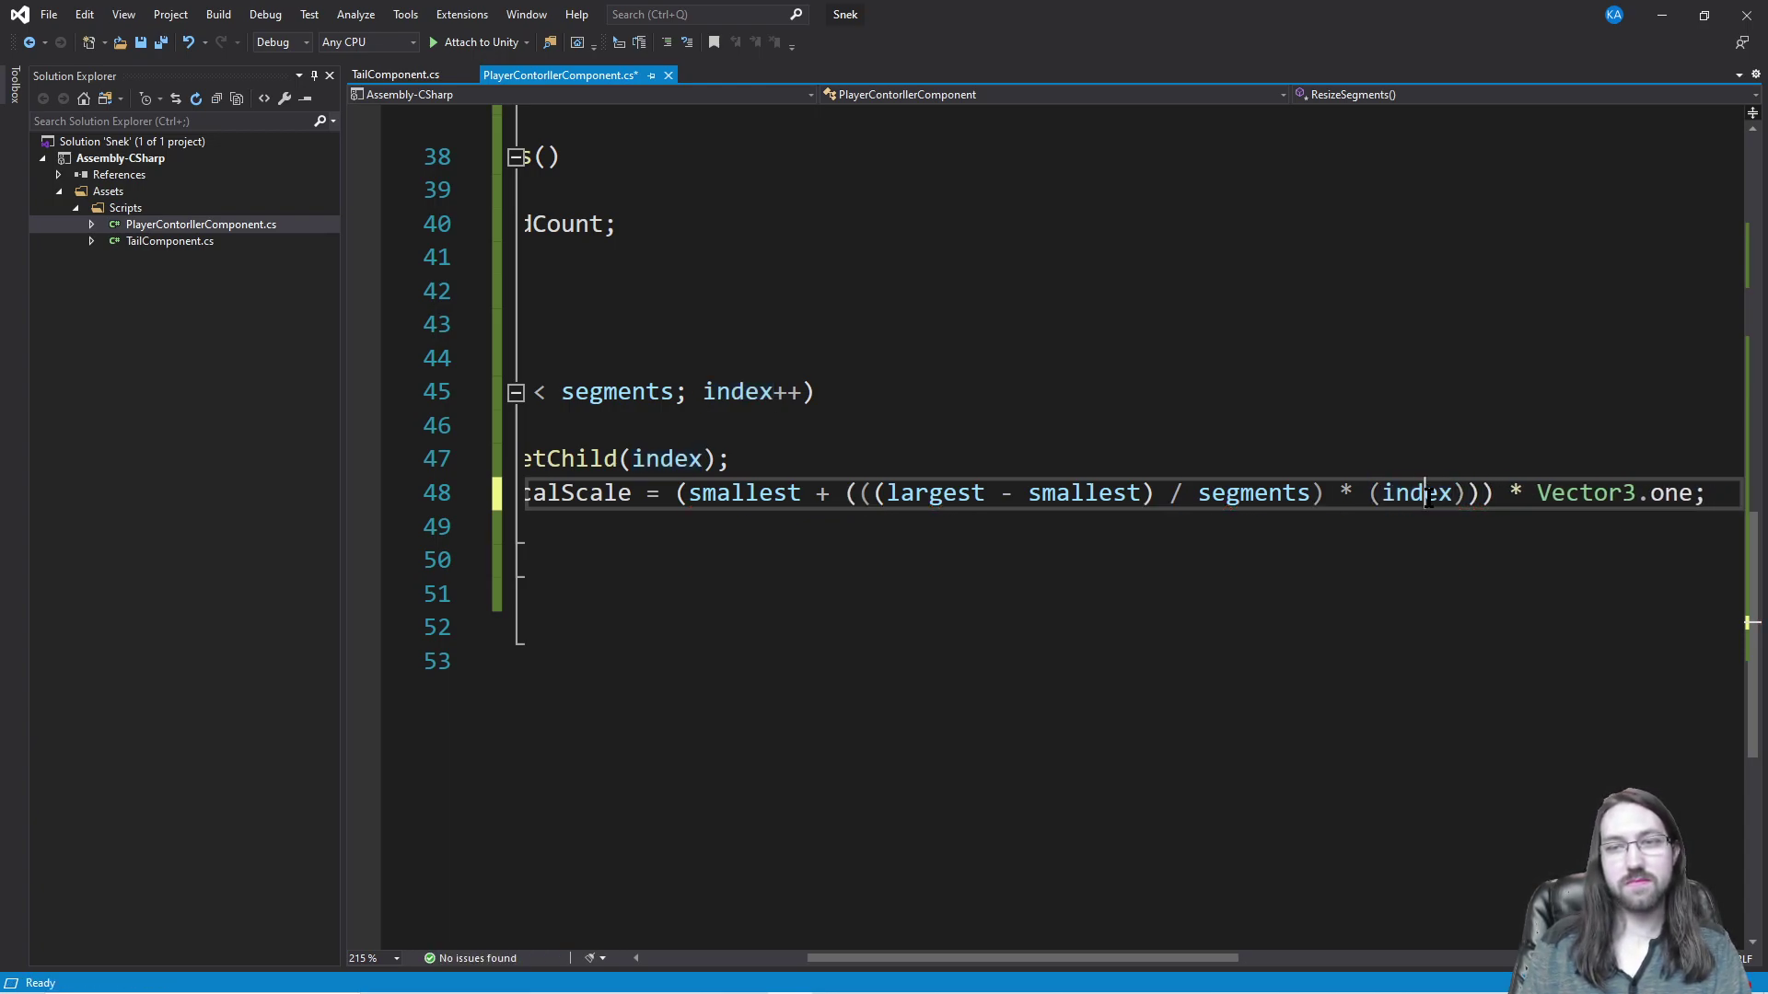
pyautogui.write('segments =')
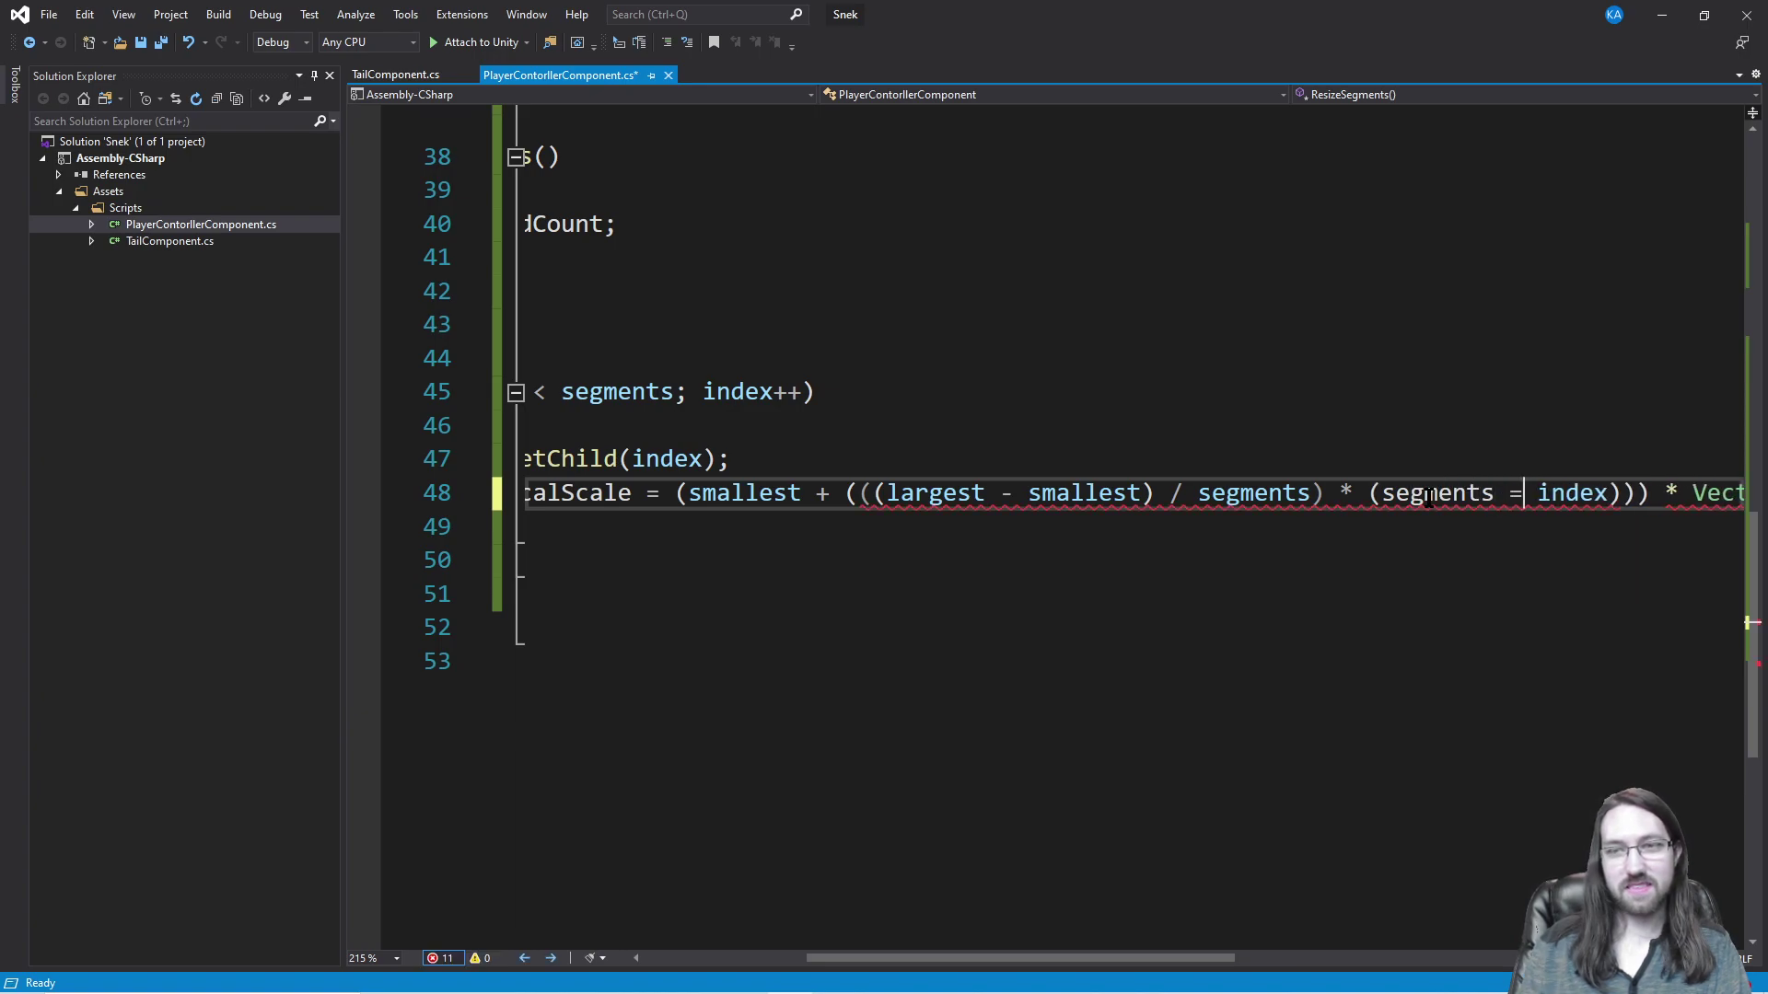
pyautogui.press('BackSpace')
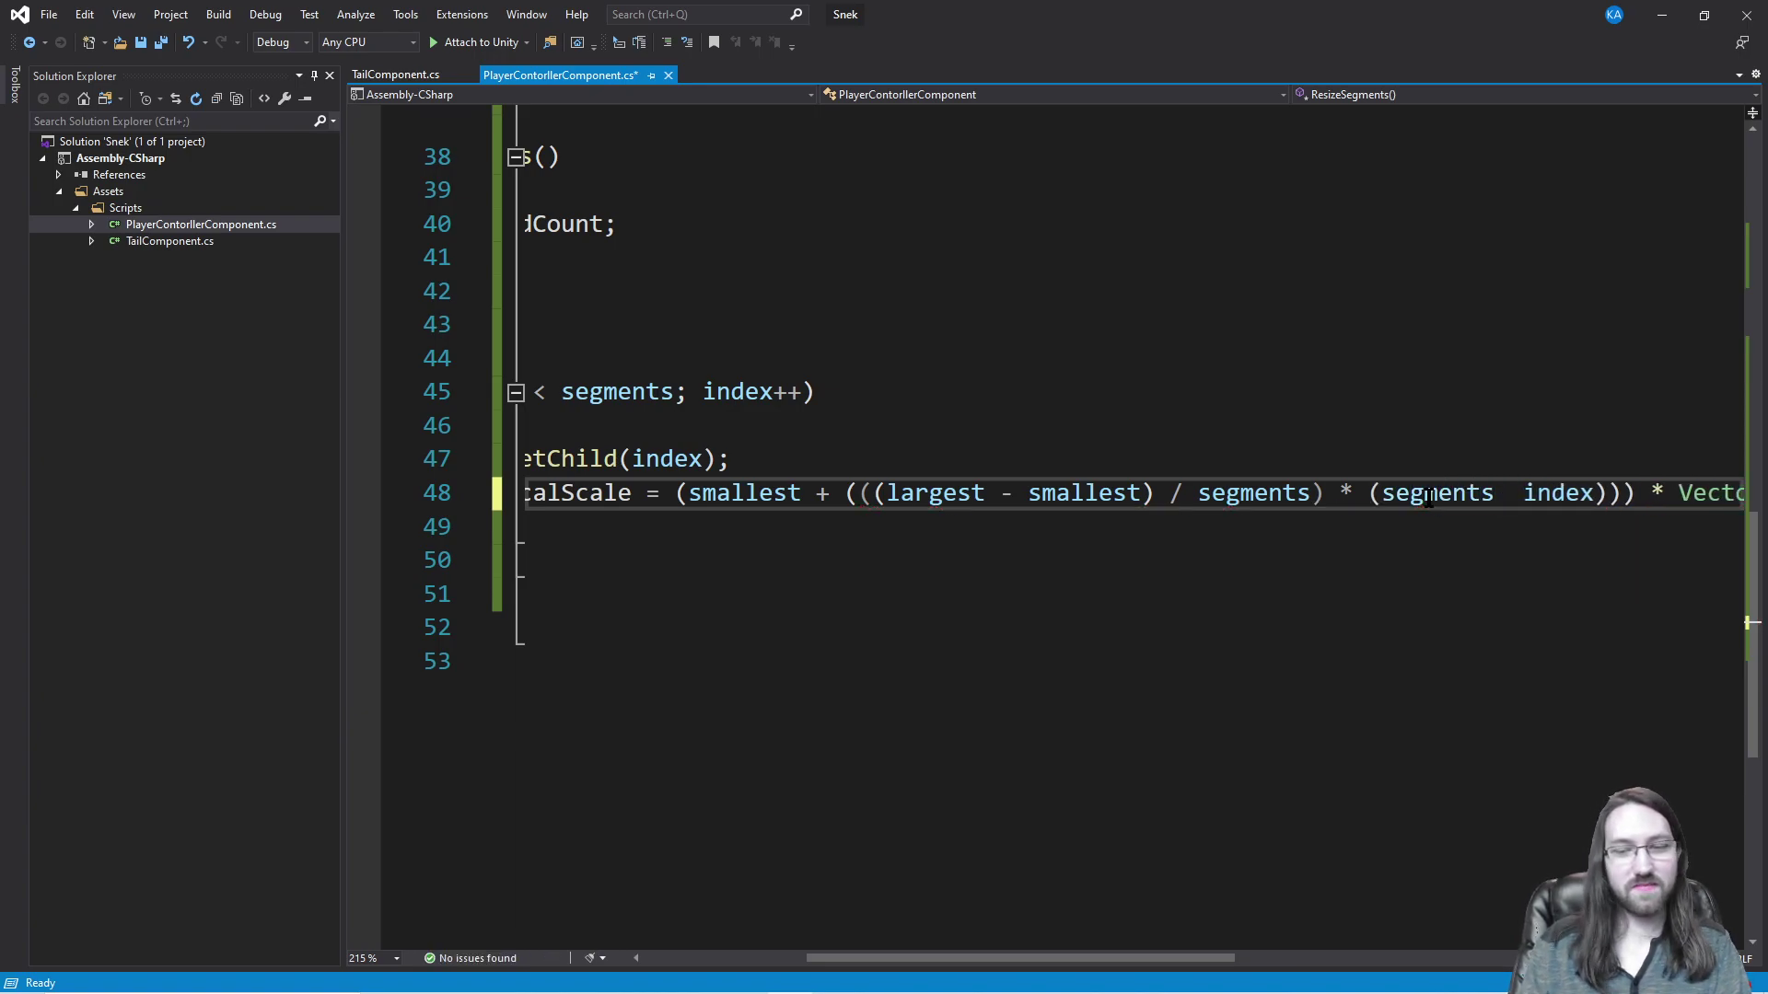
pyautogui.click(1462, 374)
pyautogui.hotkey('ctrl', 's')
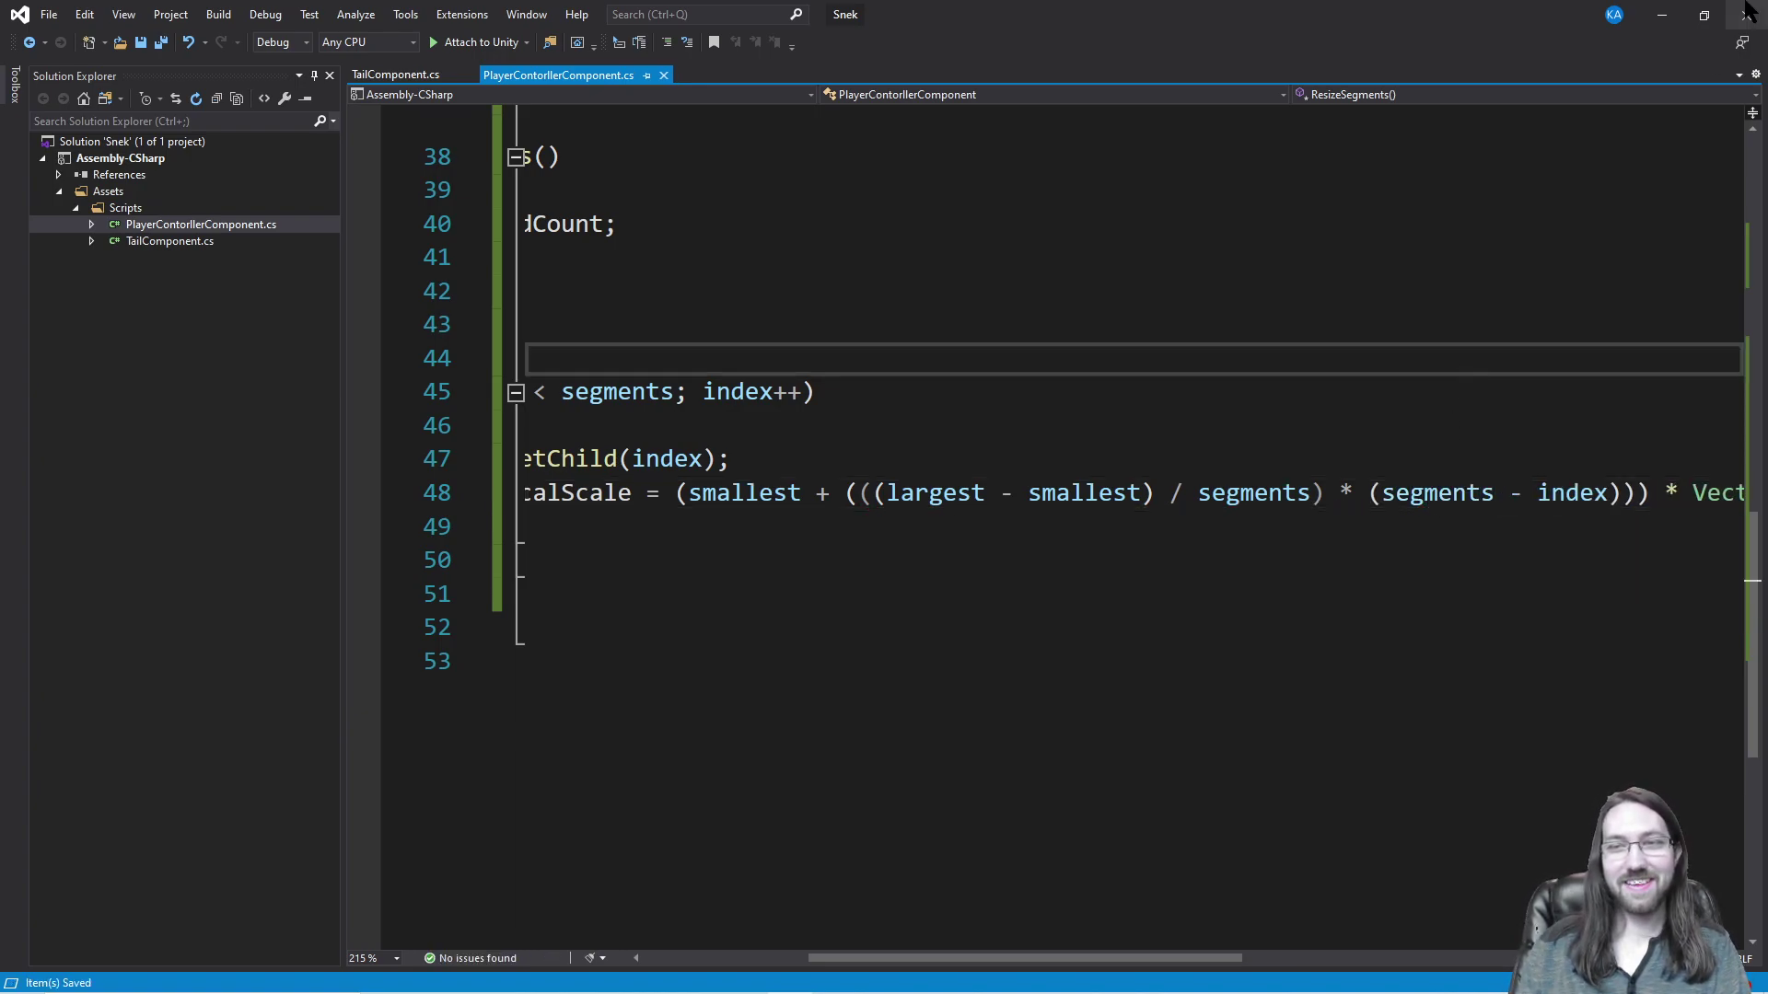
pyautogui.click(1670, 11)
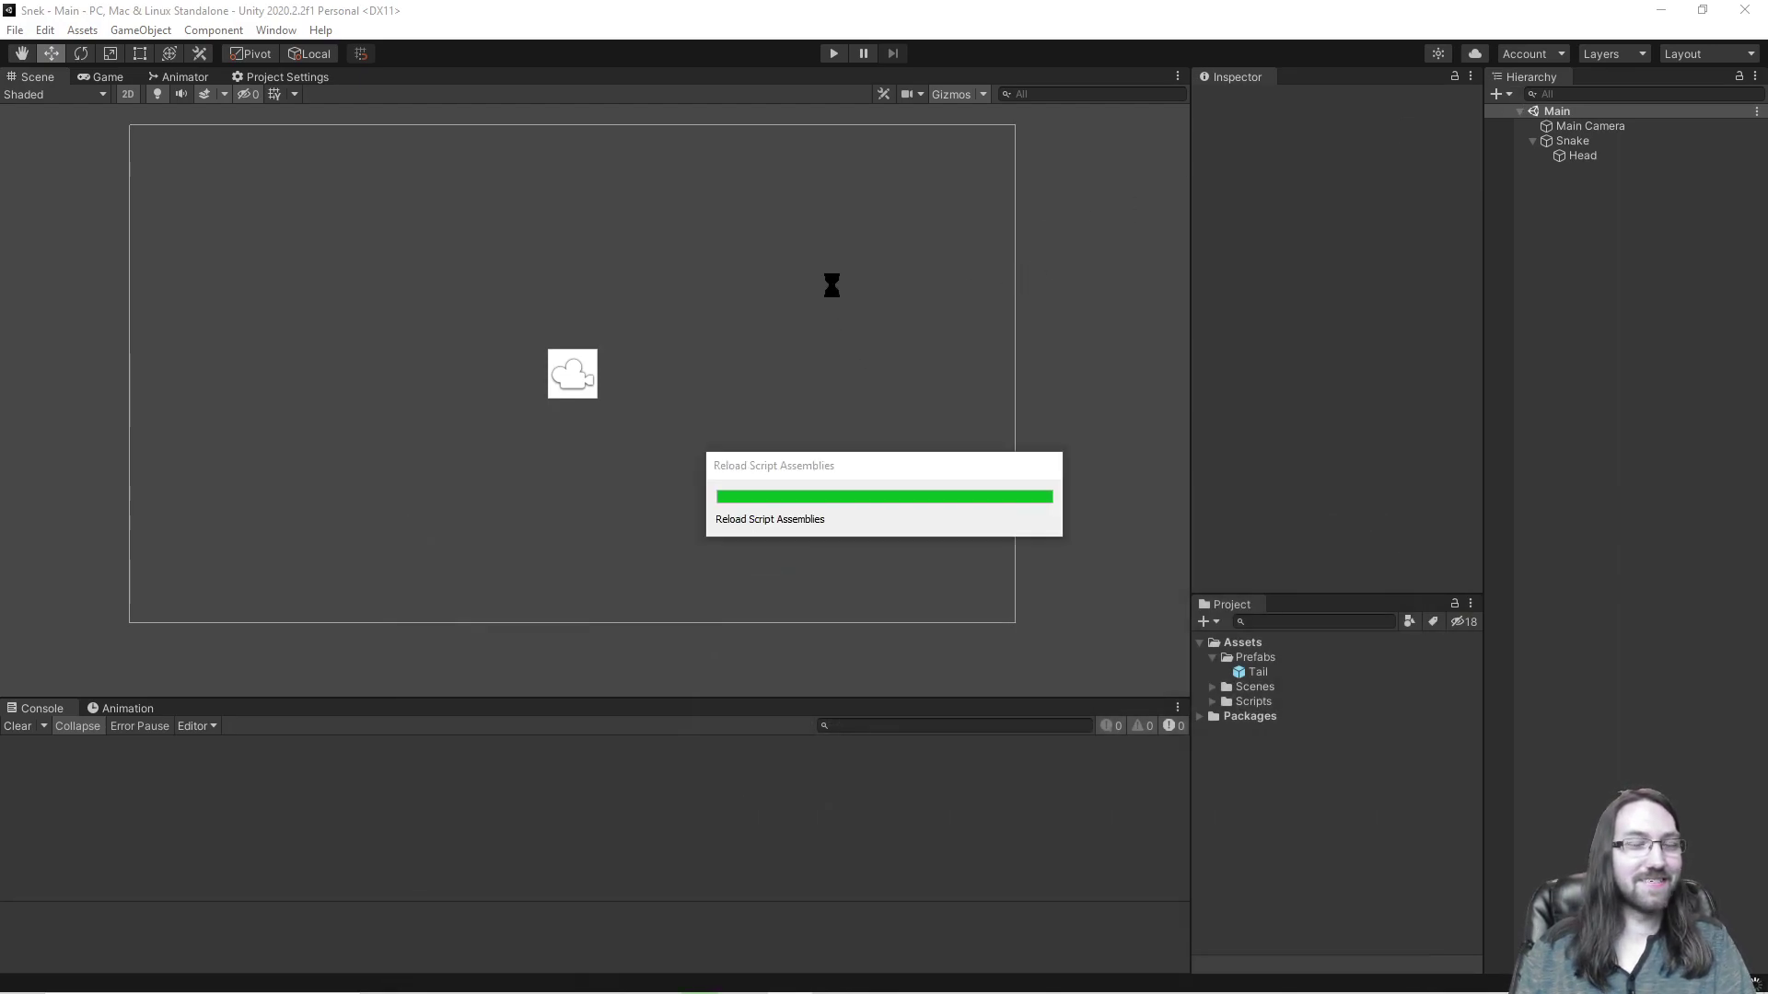
pyautogui.click(832, 54)
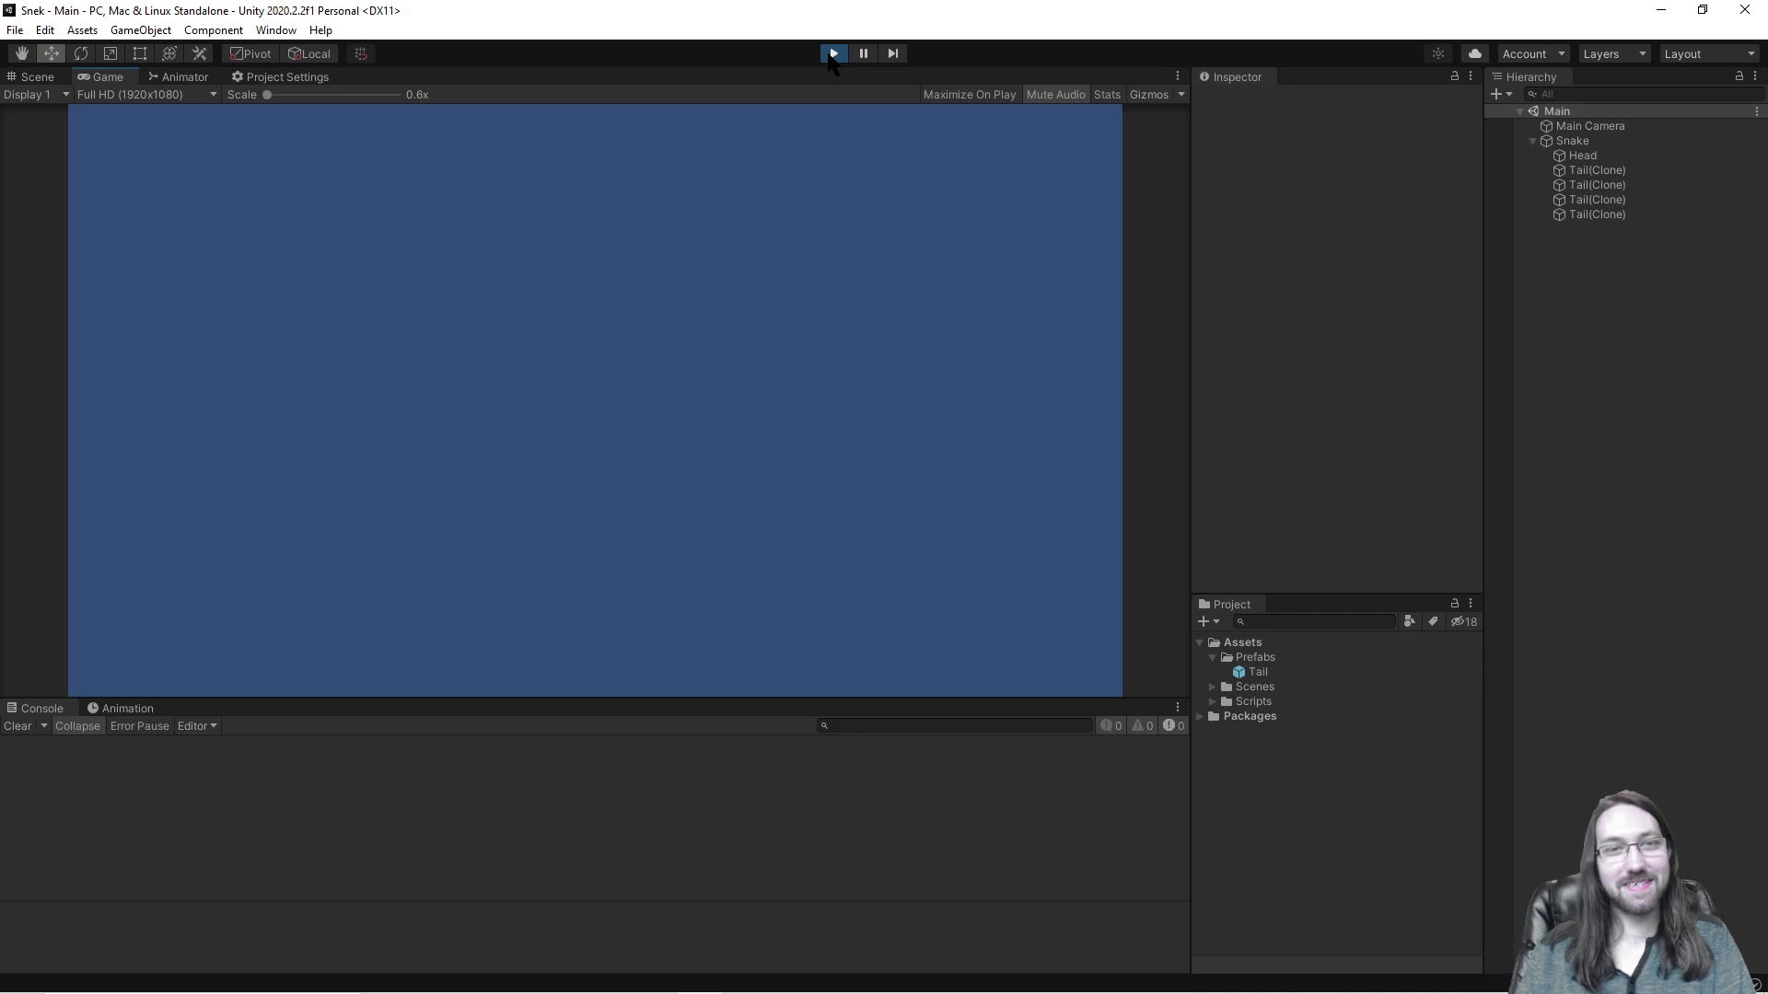
pyautogui.press('Left')
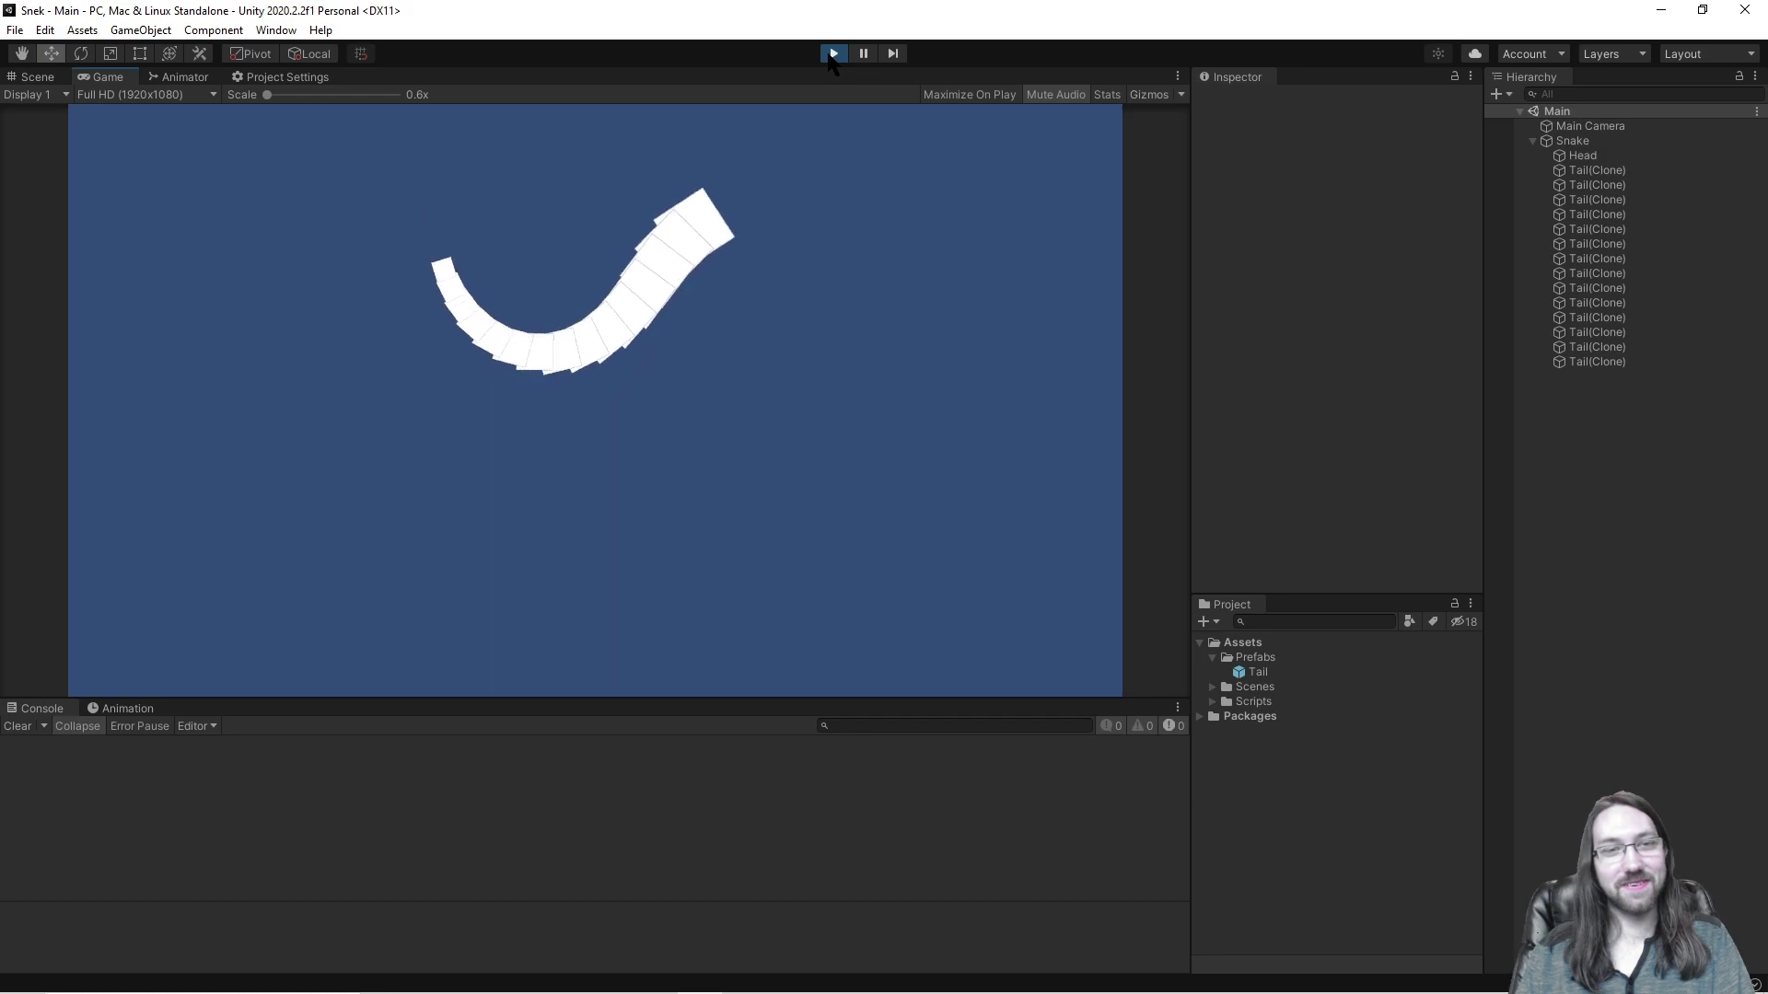
pyautogui.press('Right')
pyautogui.press('Right')
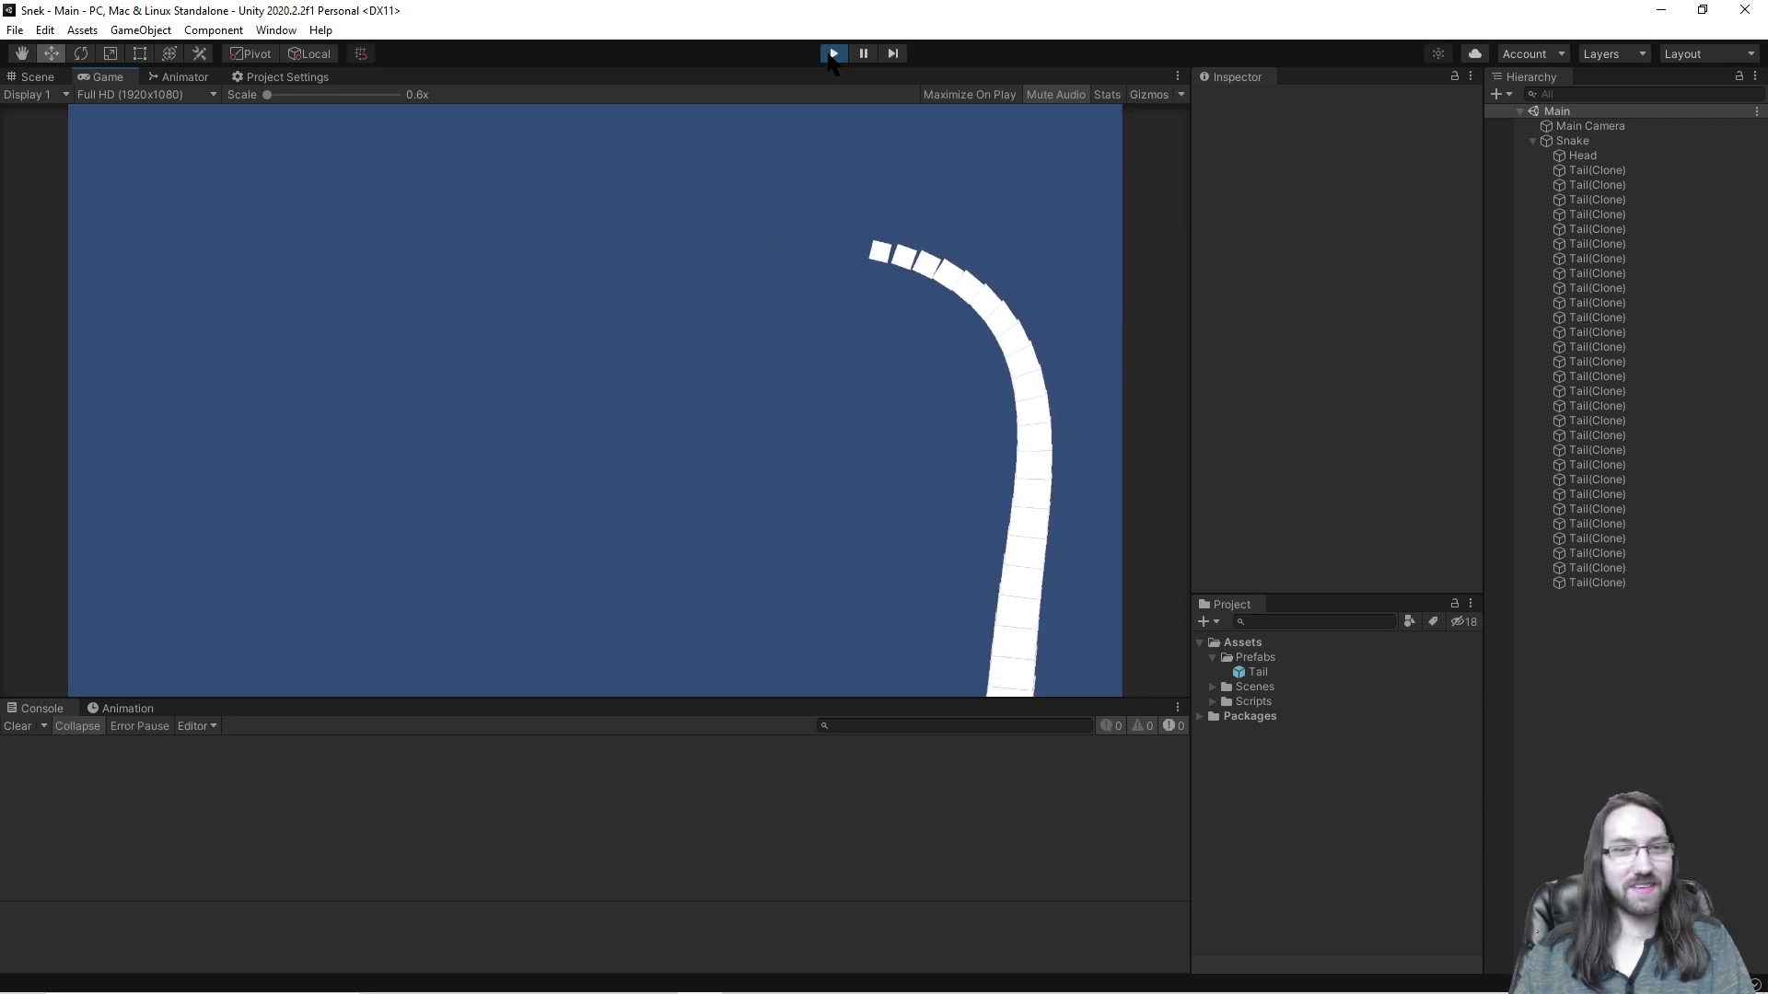
pyautogui.press('Left')
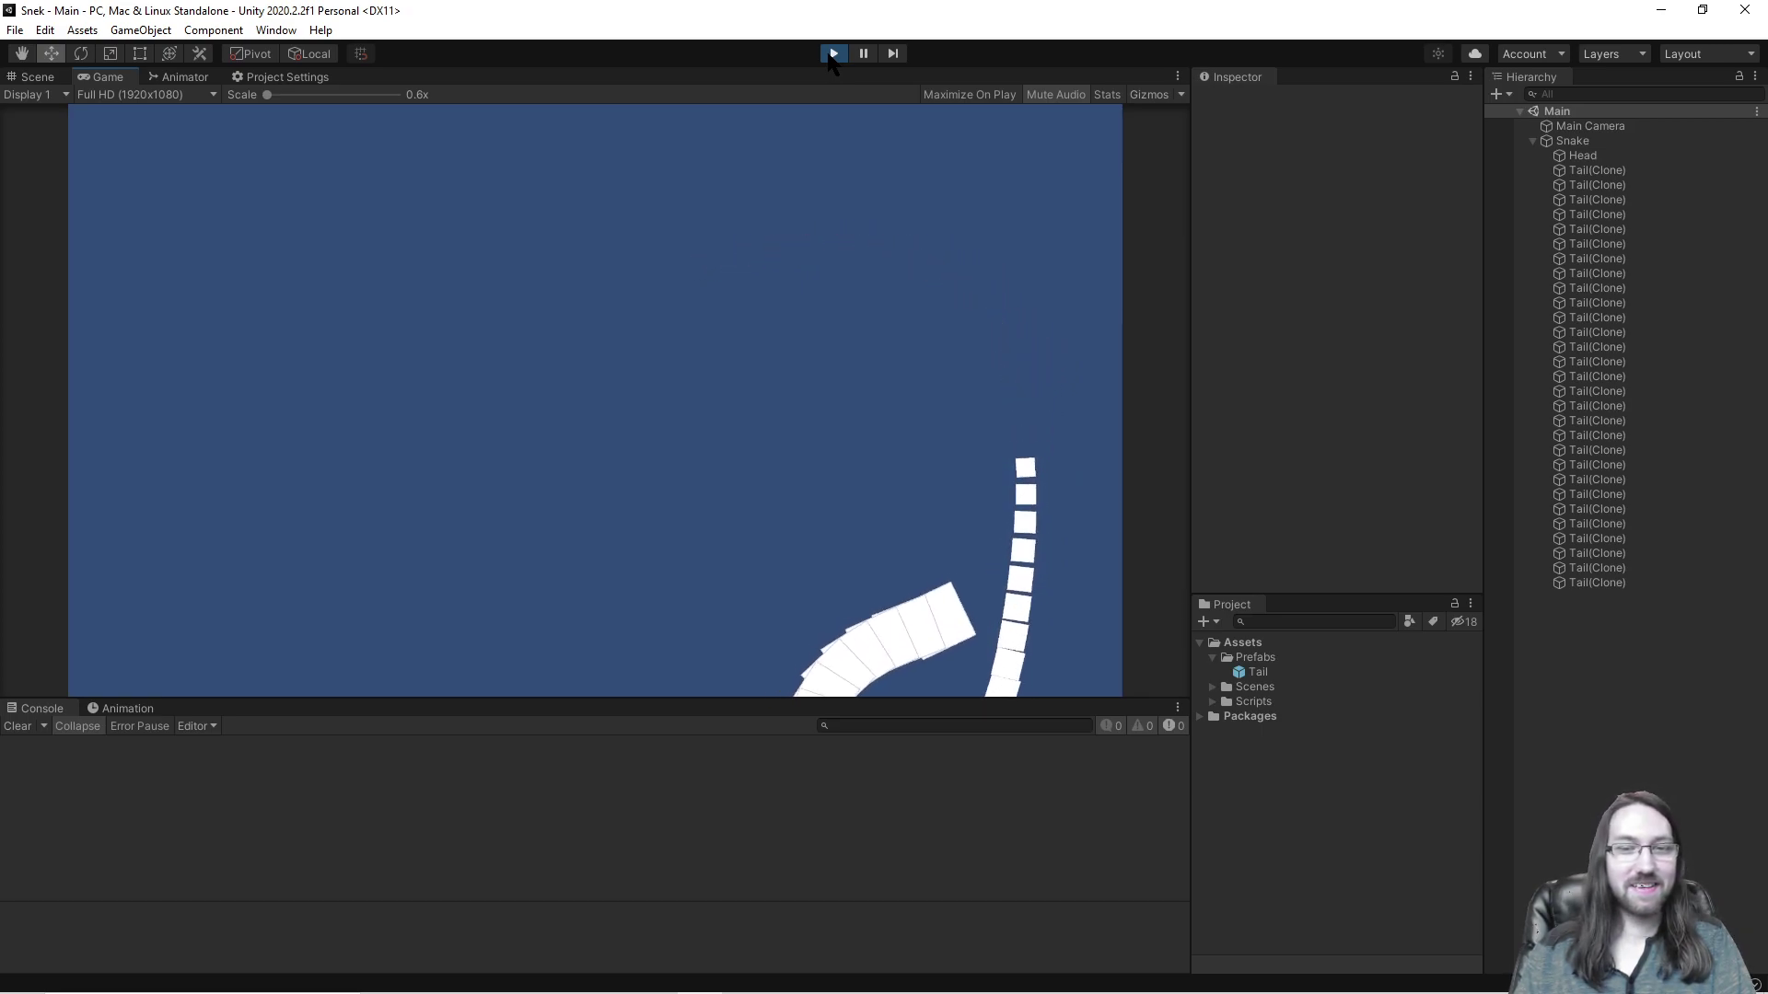
pyautogui.press('Left')
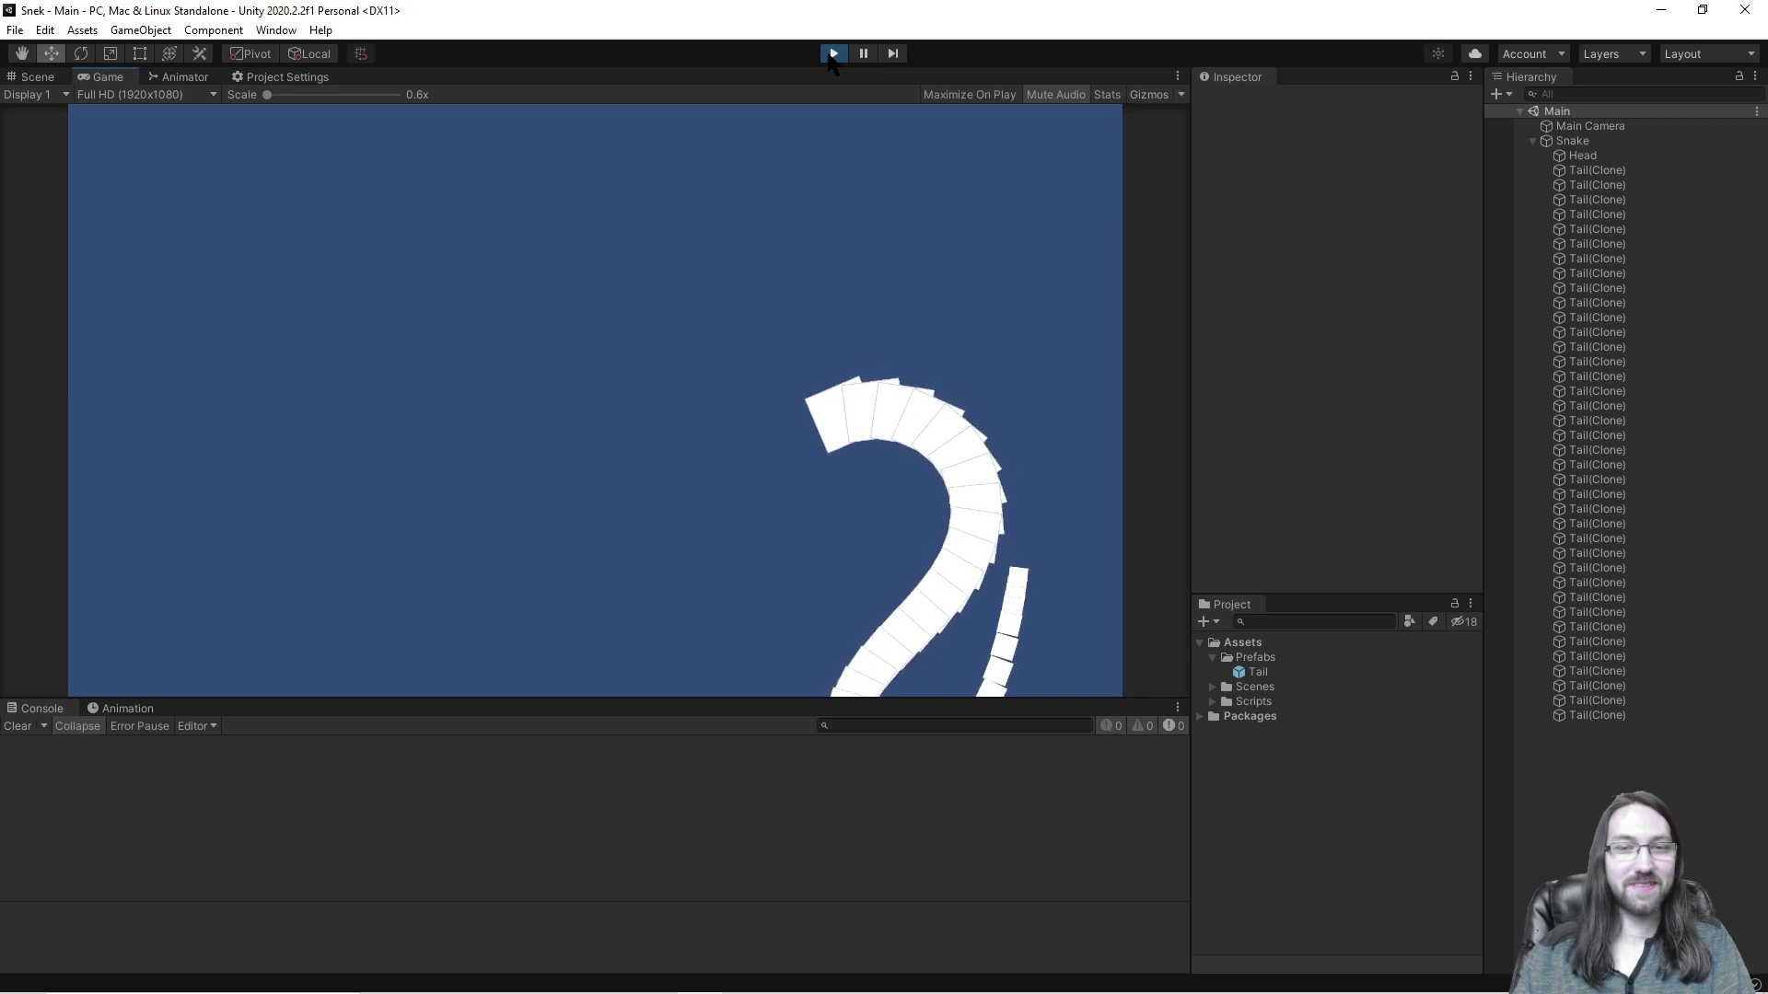
pyautogui.press('Right')
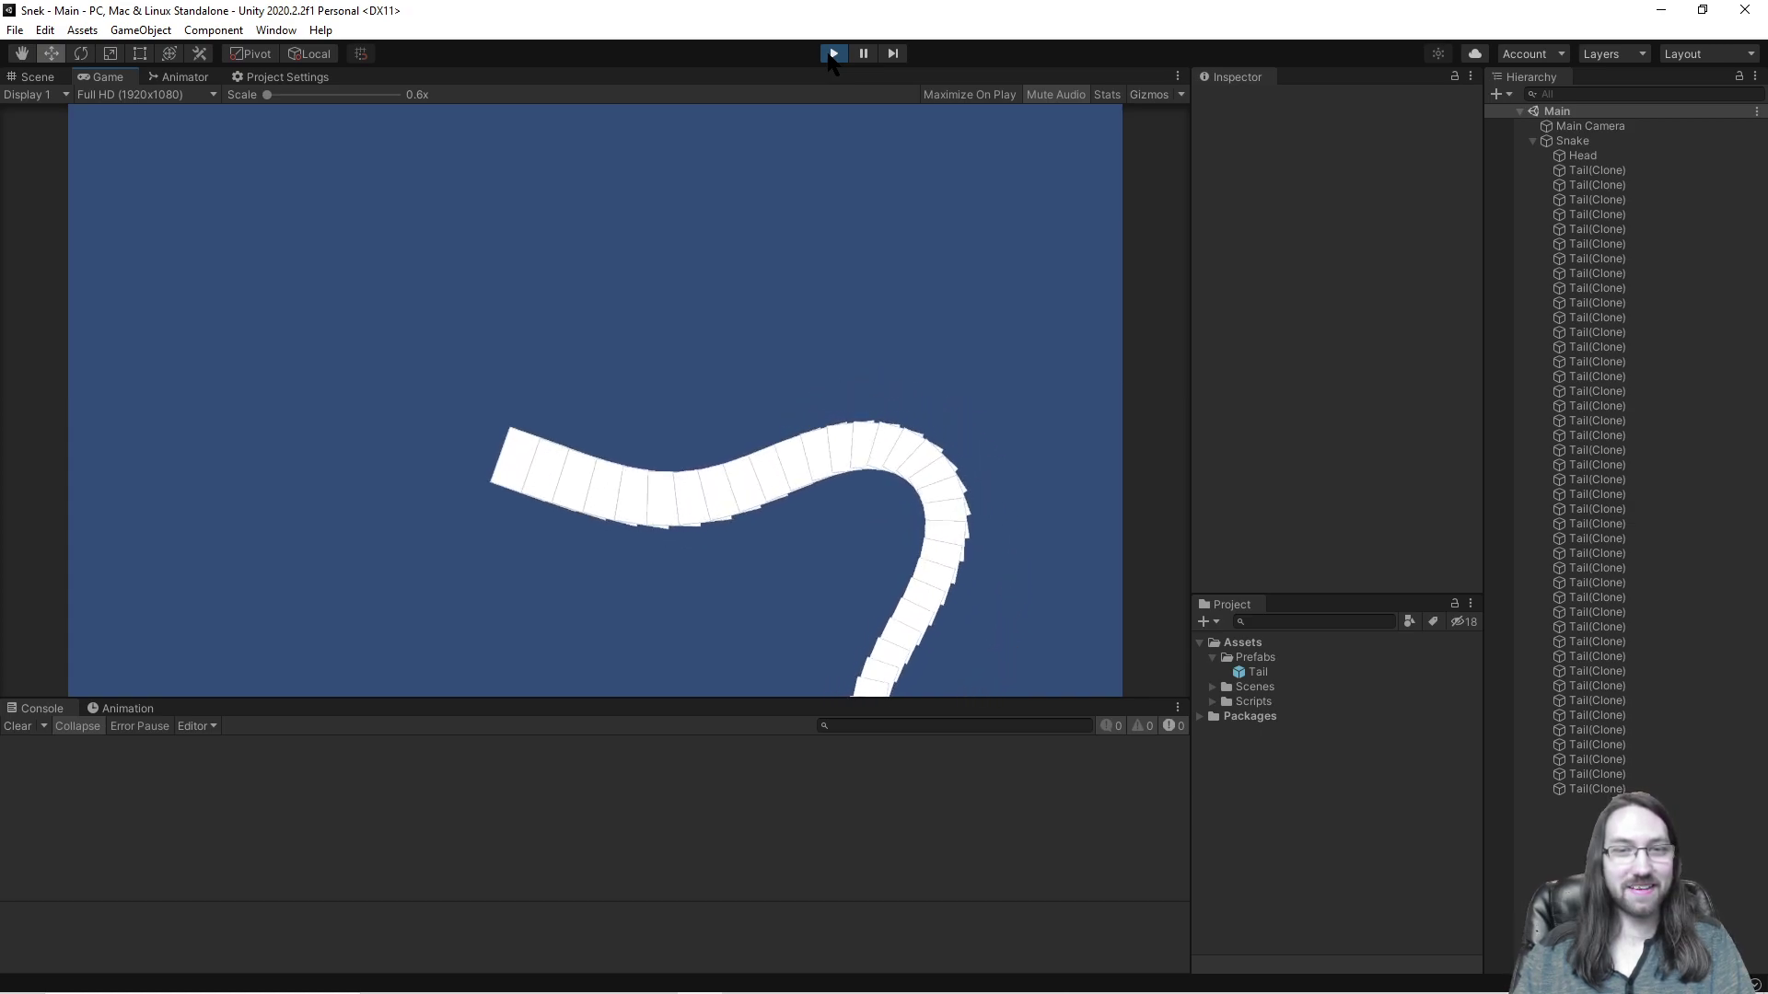
pyautogui.press('Left')
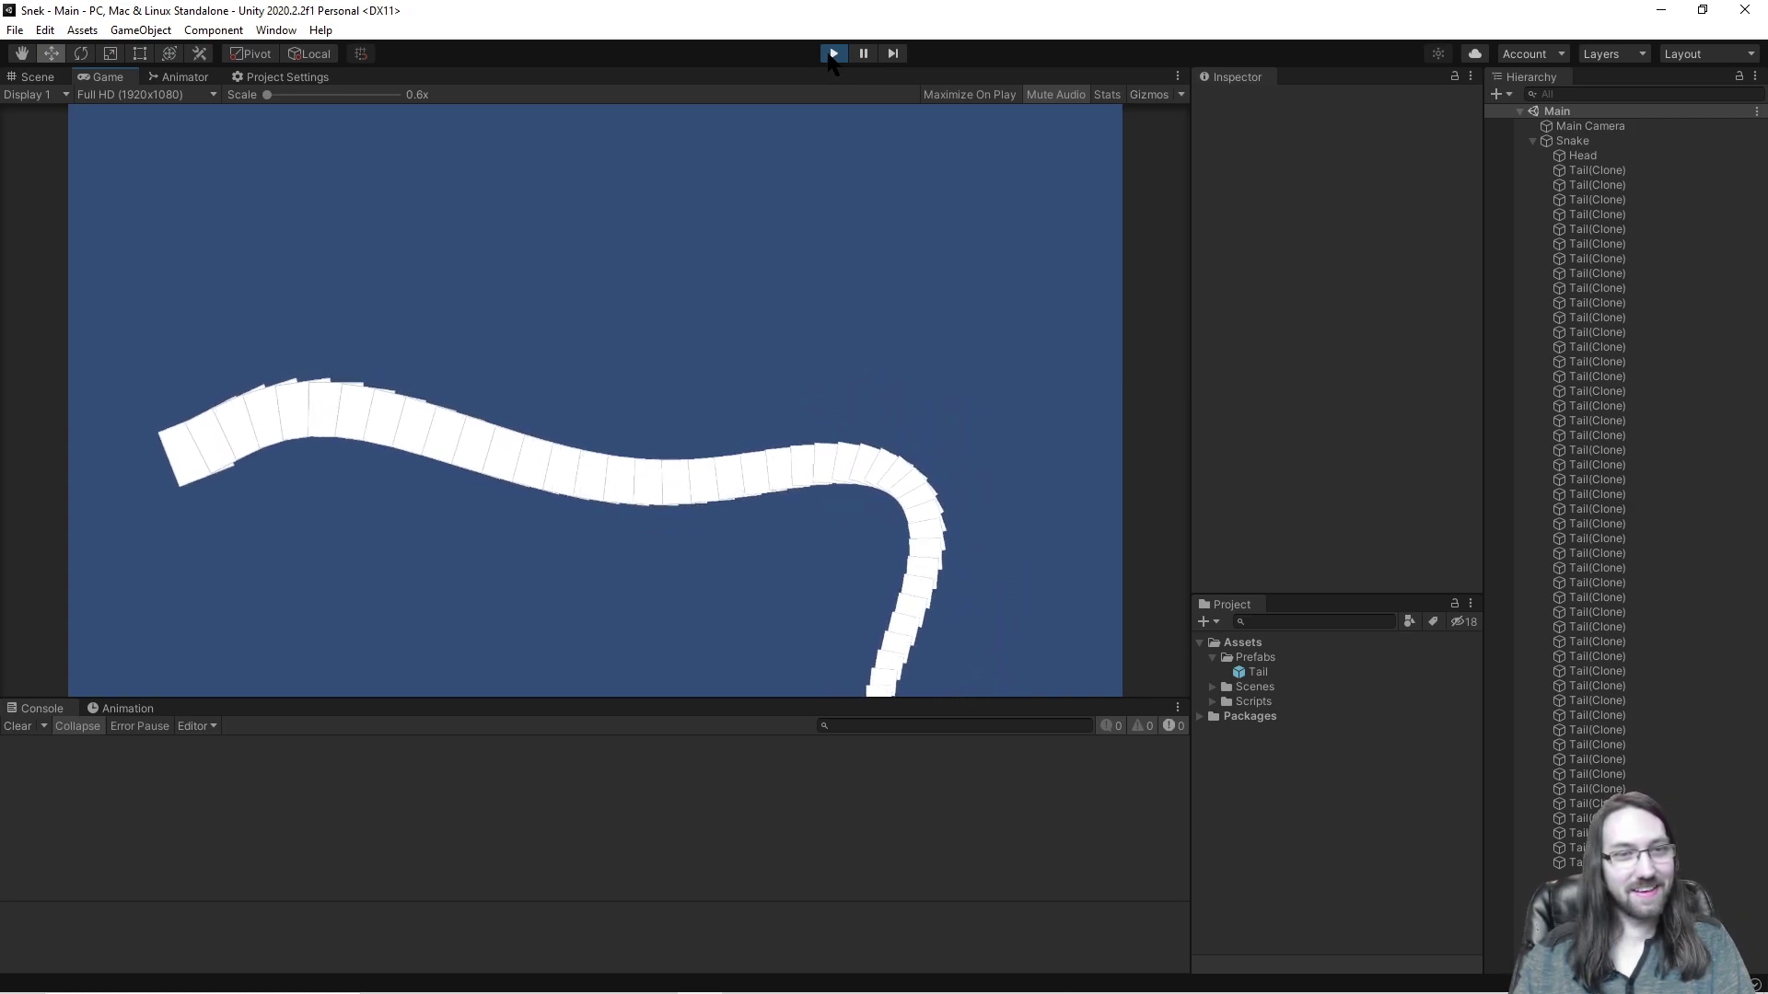
pyautogui.press('Right')
pyautogui.press('Right')
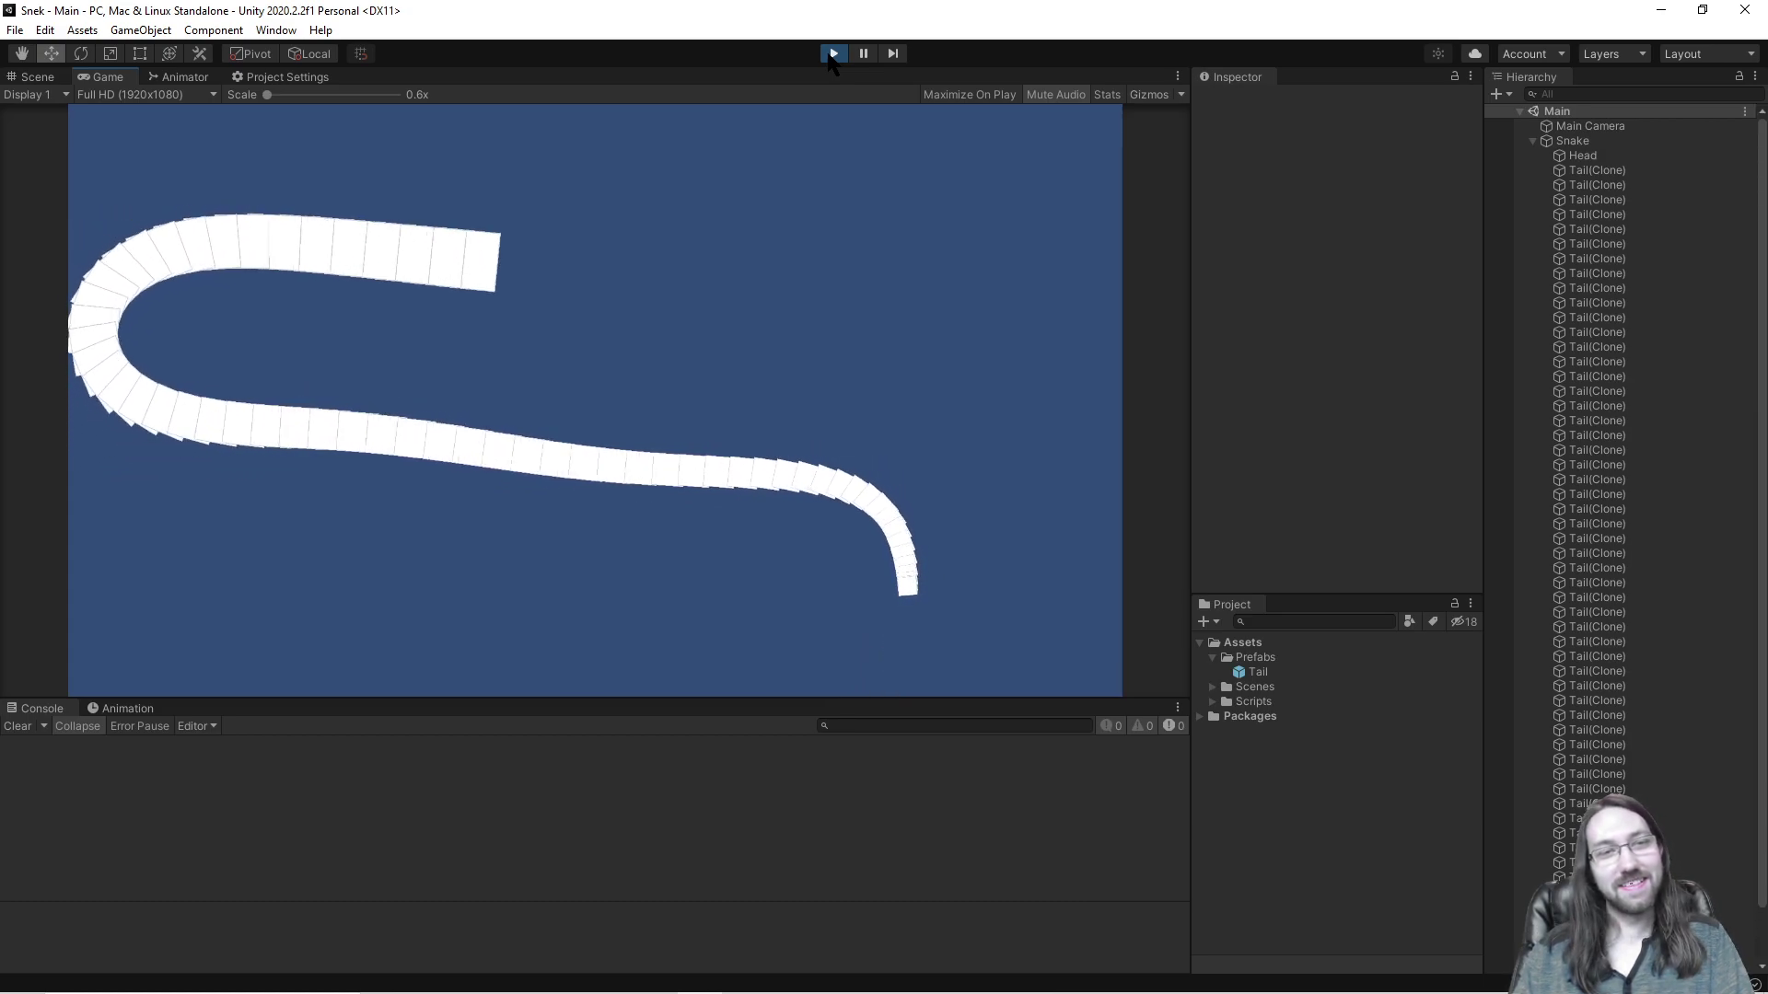
pyautogui.press('Left')
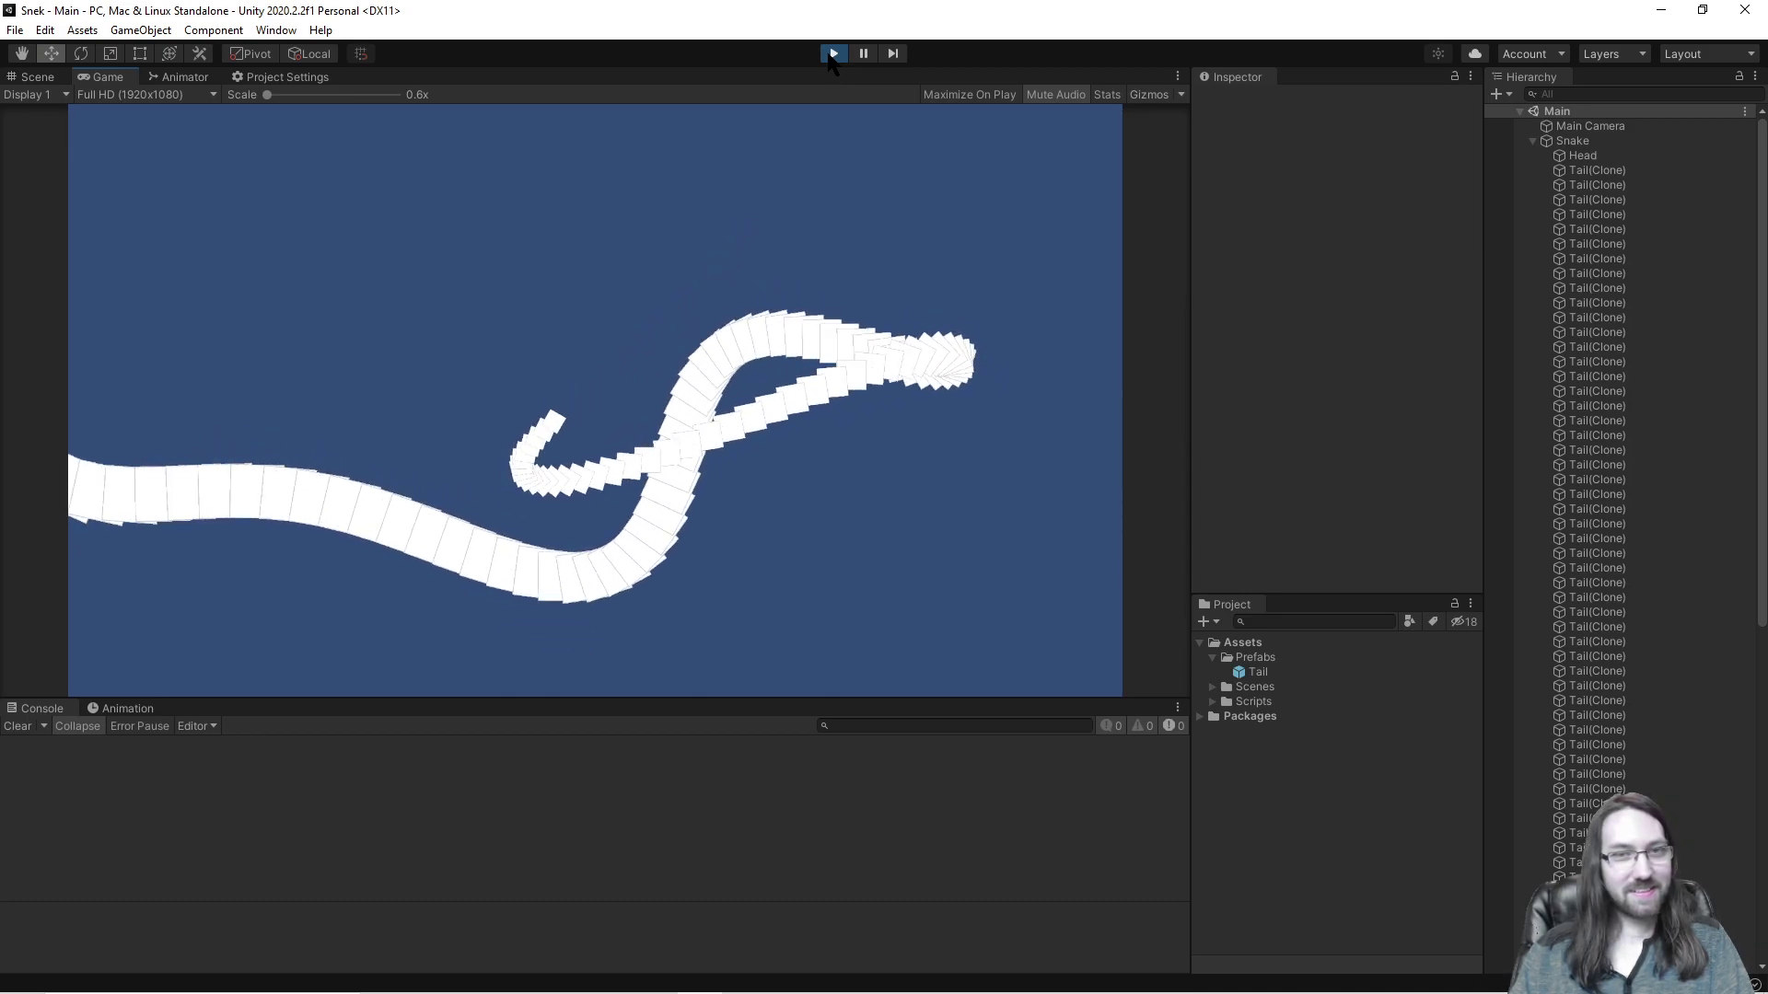
pyautogui.click(834, 53)
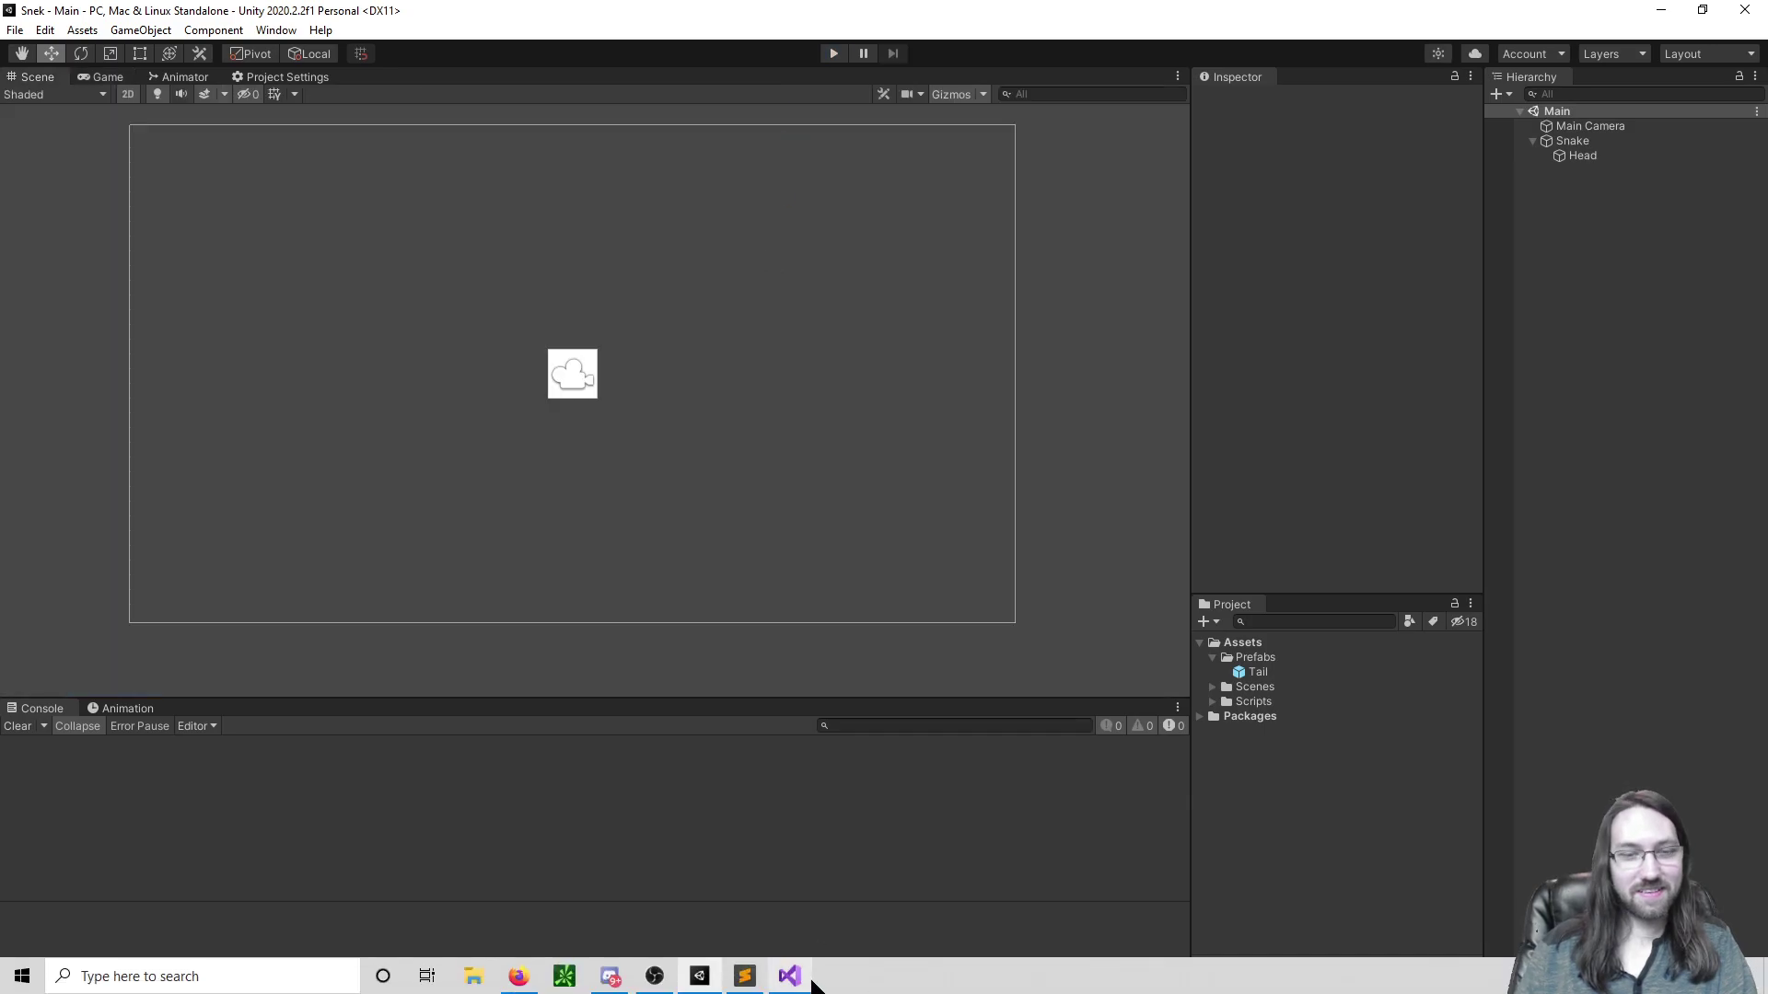
# Step: Set the loop start value to 0 and delete 'segments - ' so scaling uses index again
pyautogui.click(790, 978)
pyautogui.moveTo(985, 963); pyautogui.dragTo(824, 963)
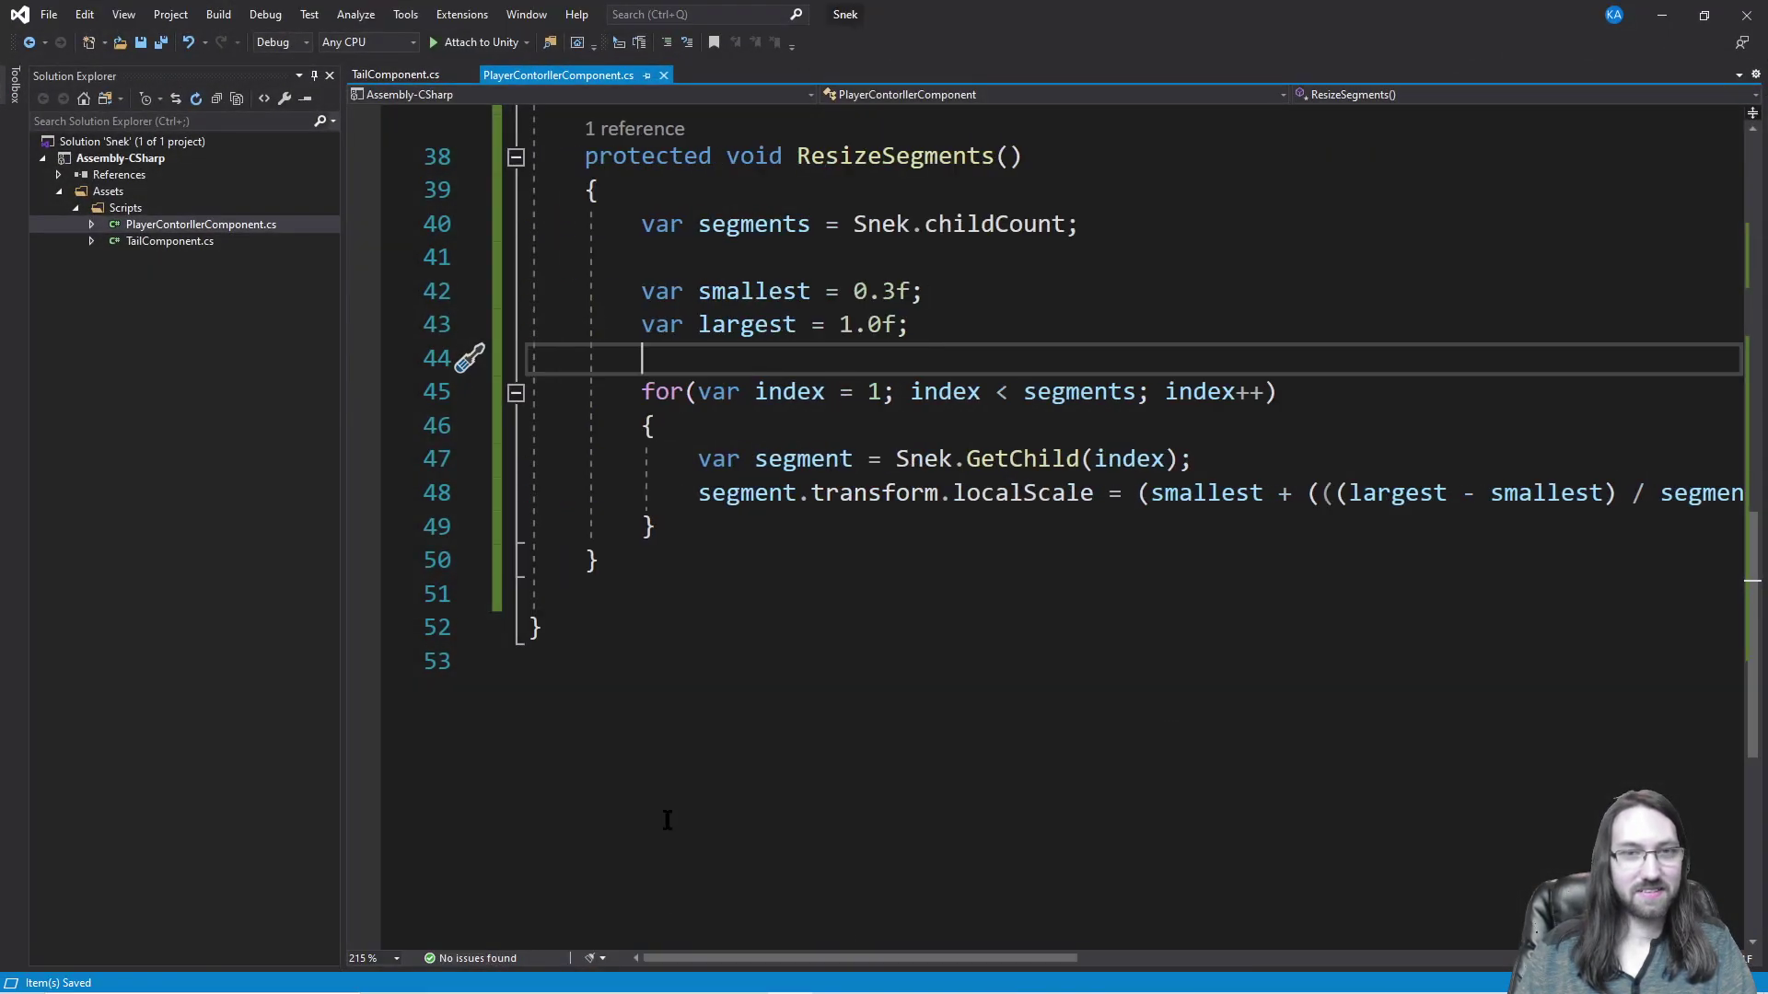
pyautogui.click(884, 391)
pyautogui.press('BackSpace')
pyautogui.write('09')
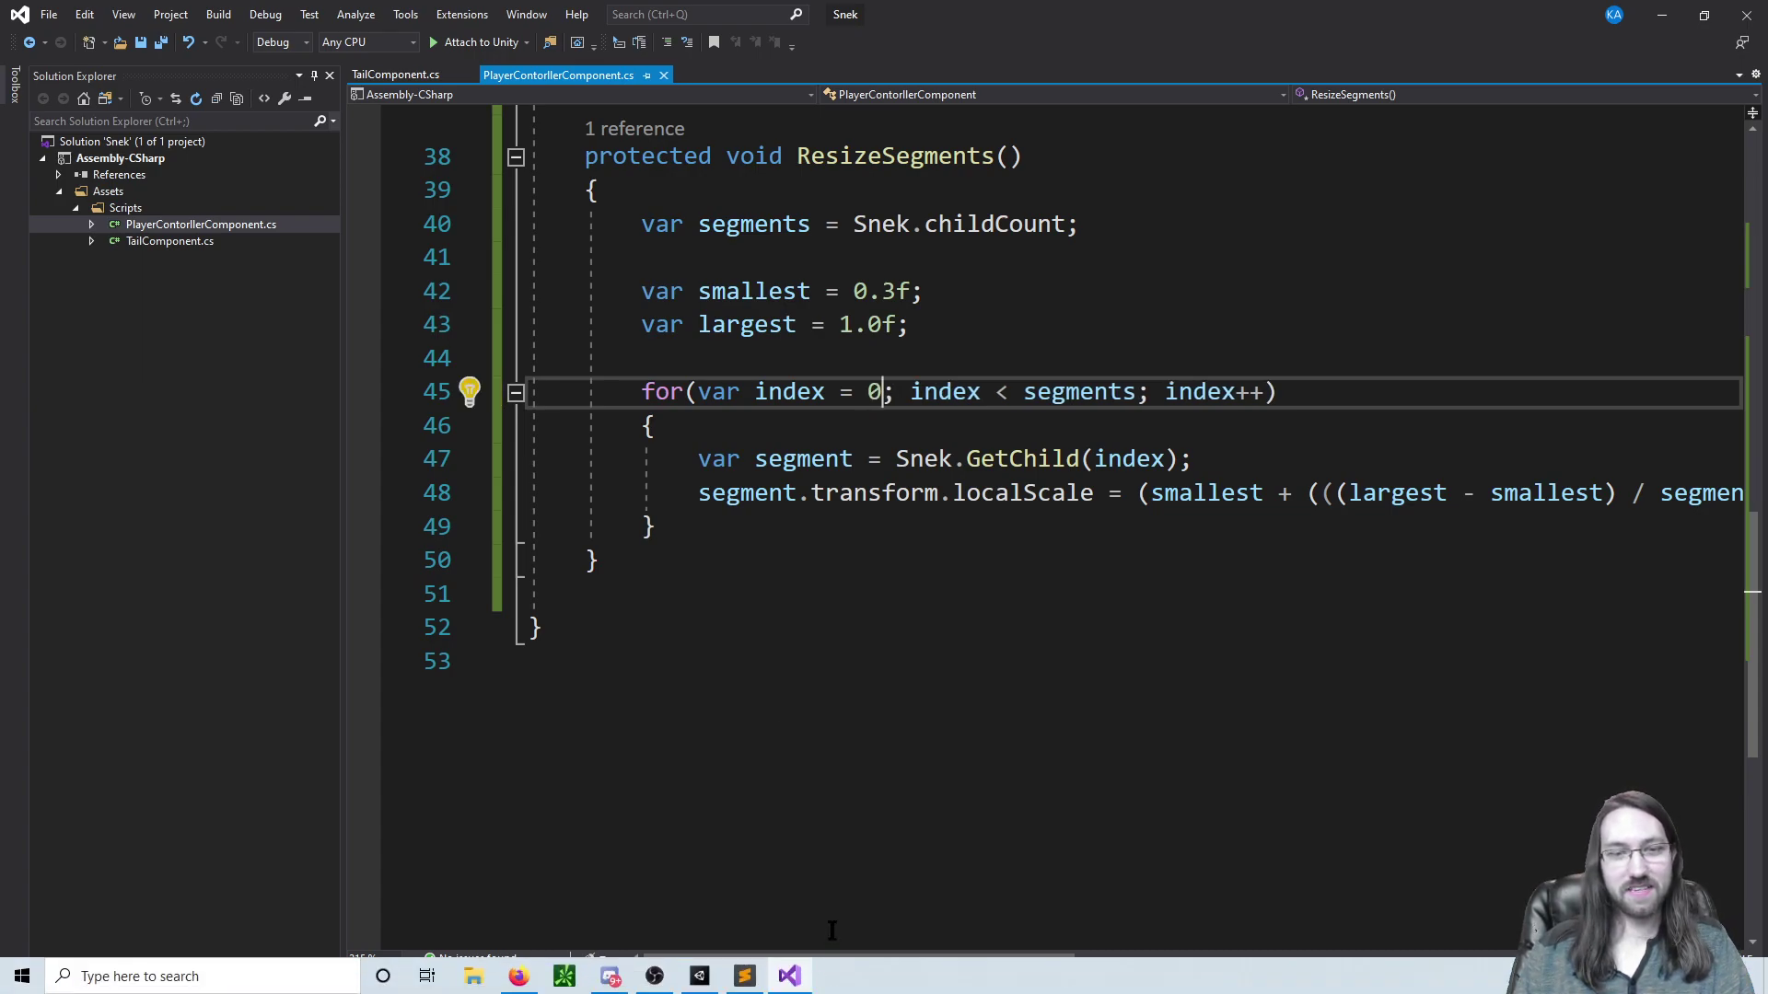
pyautogui.moveTo(864, 958); pyautogui.dragTo(1036, 960)
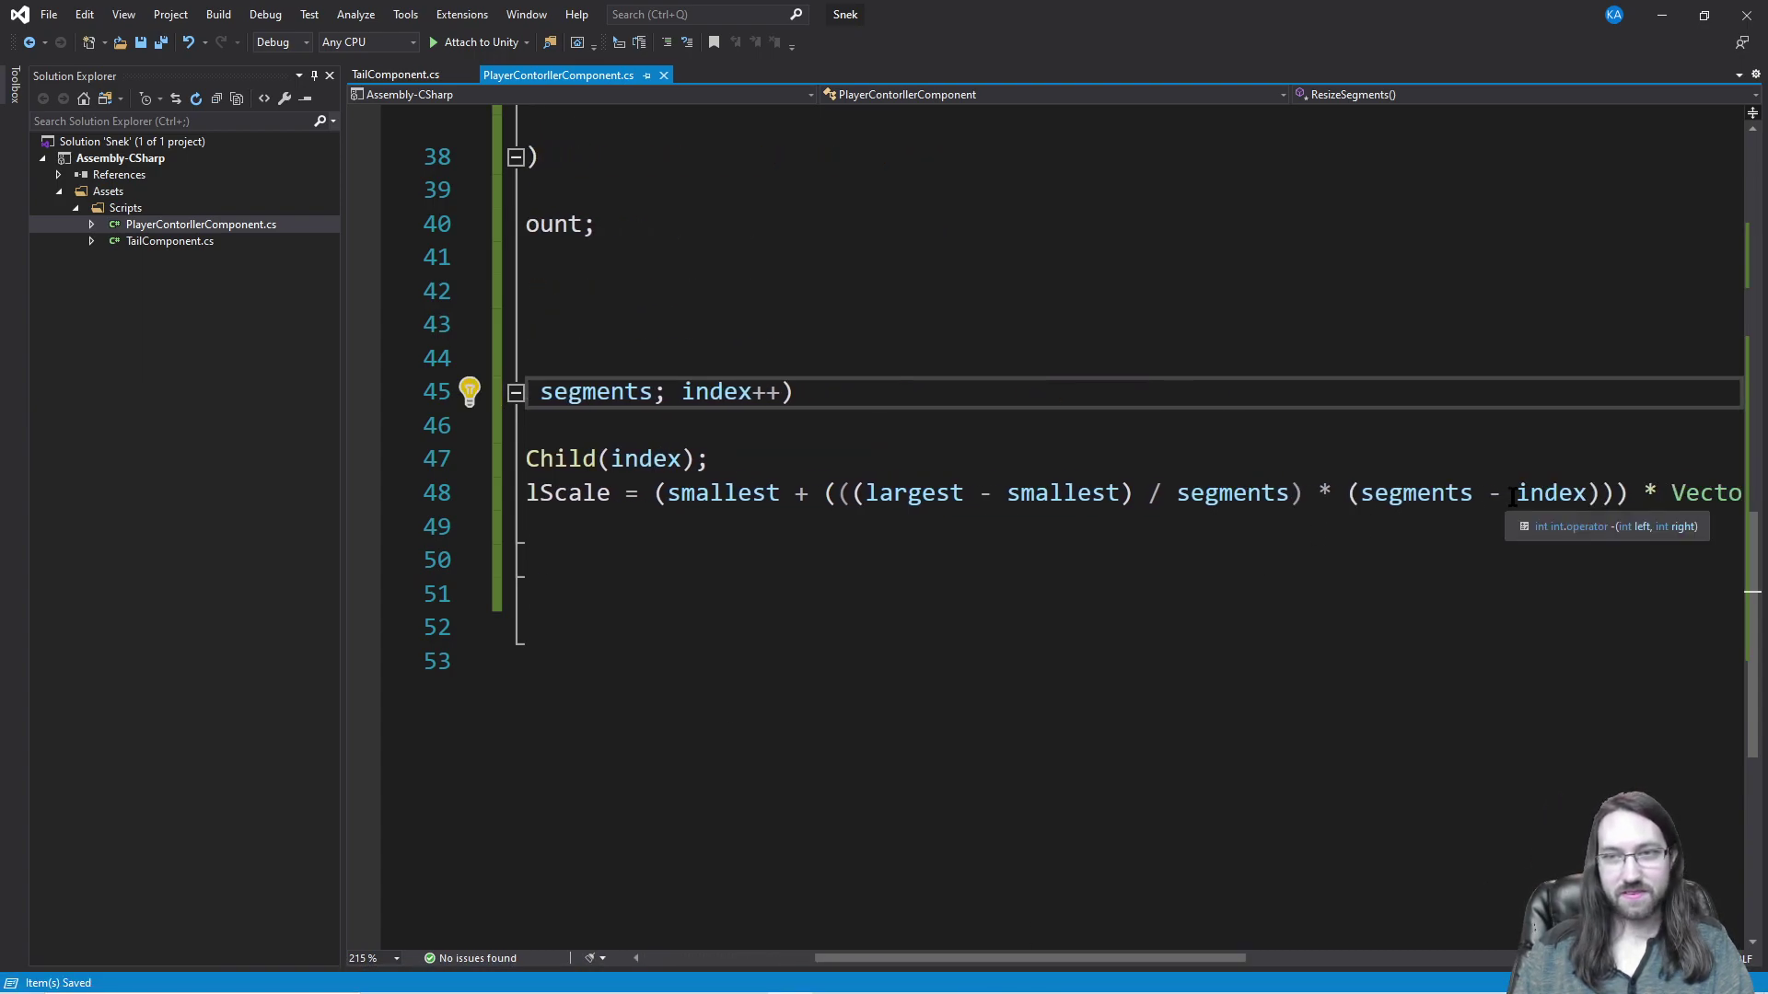
pyautogui.moveTo(1517, 496); pyautogui.dragTo(1435, 498)
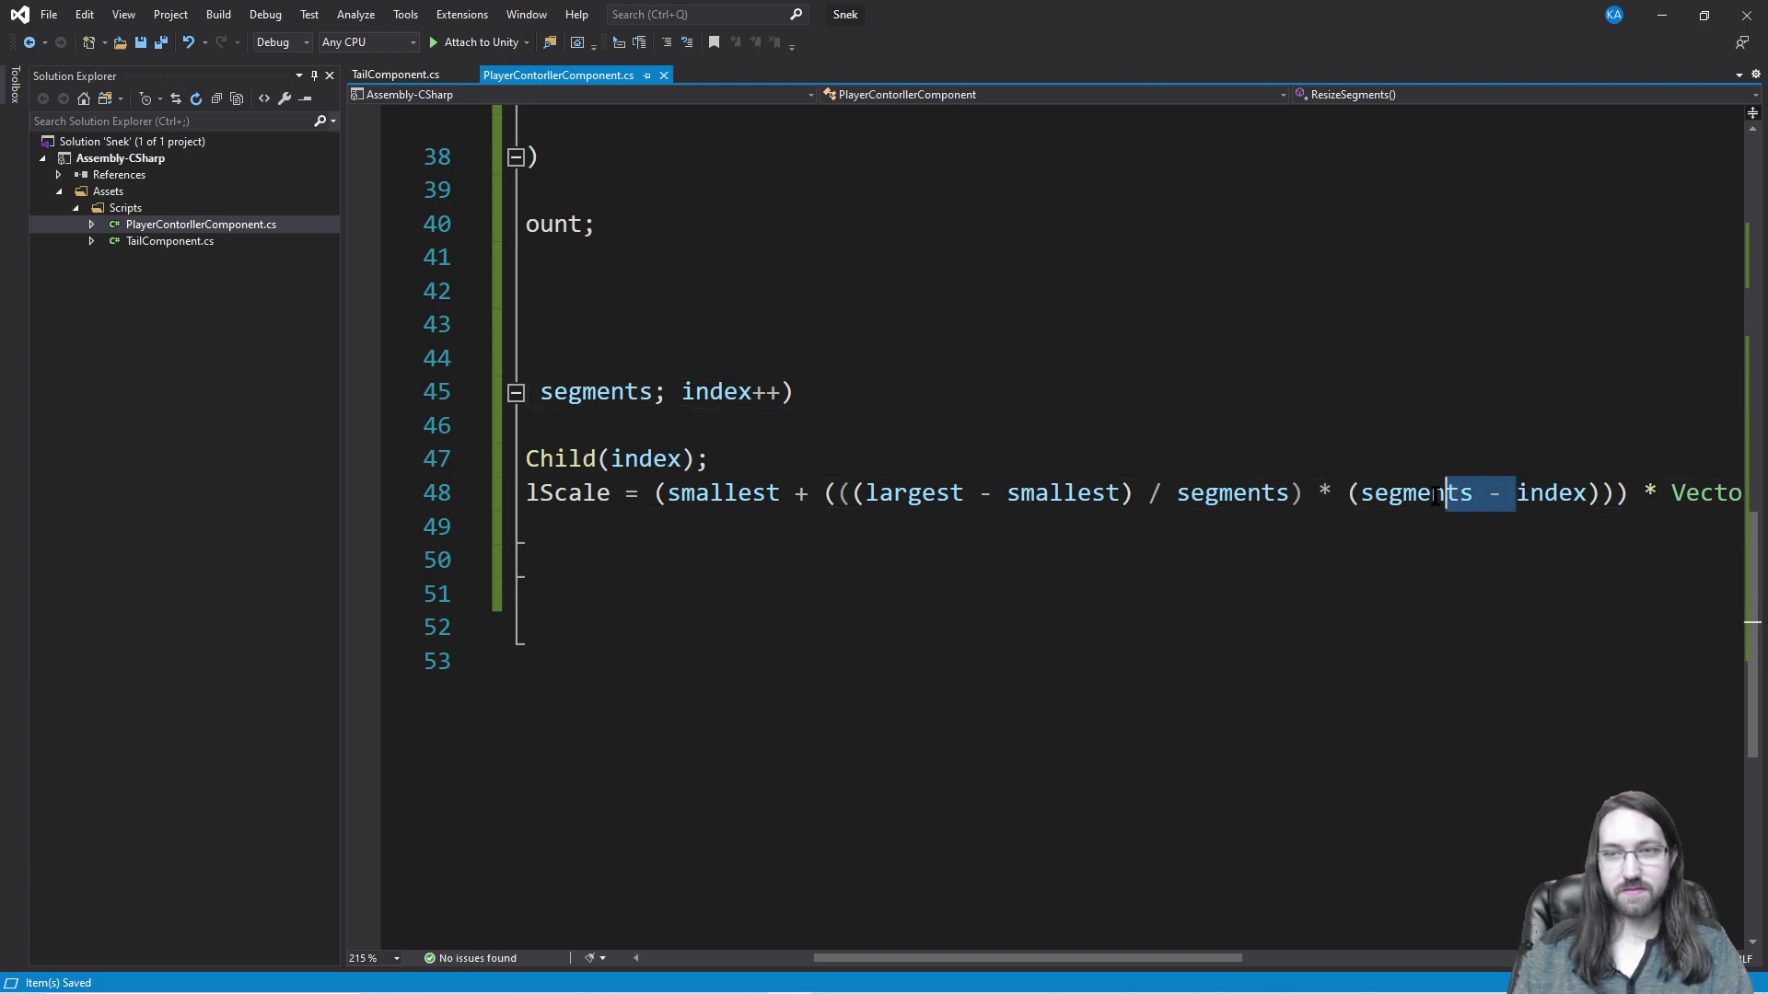
pyautogui.press('Delete')
pyautogui.press('Delete')
pyautogui.click(1454, 403)
pyautogui.click(1646, 12)
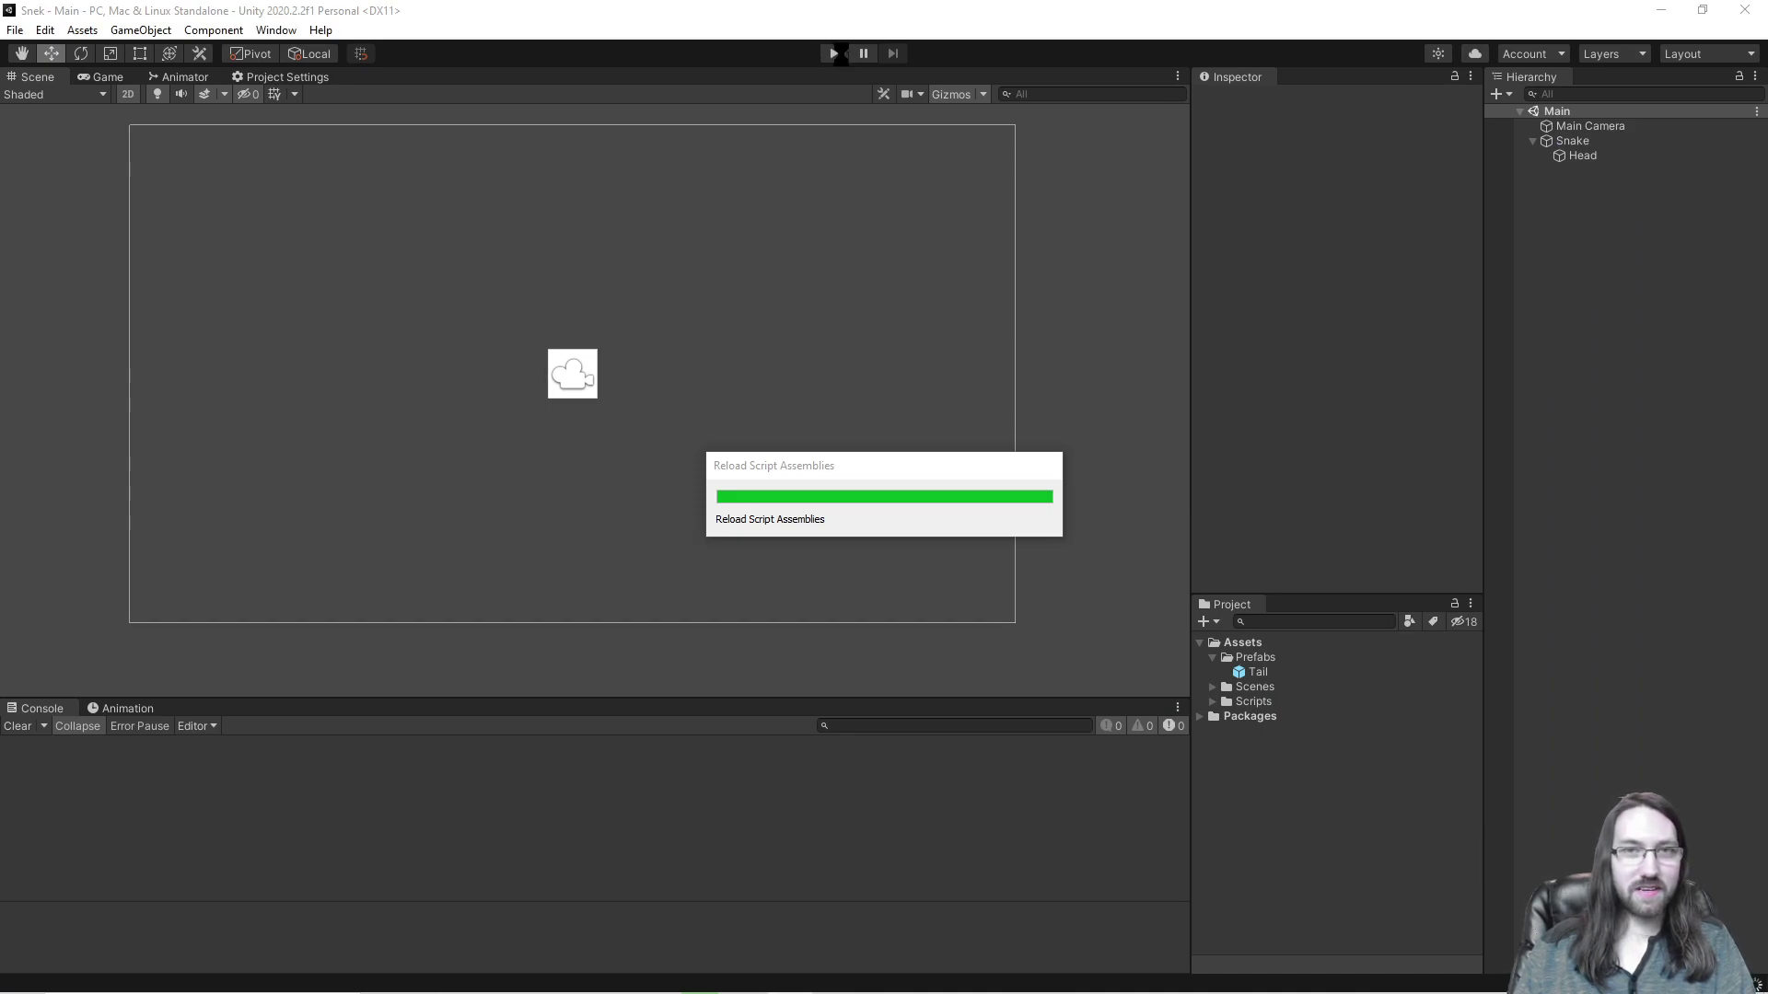
pyautogui.click(834, 53)
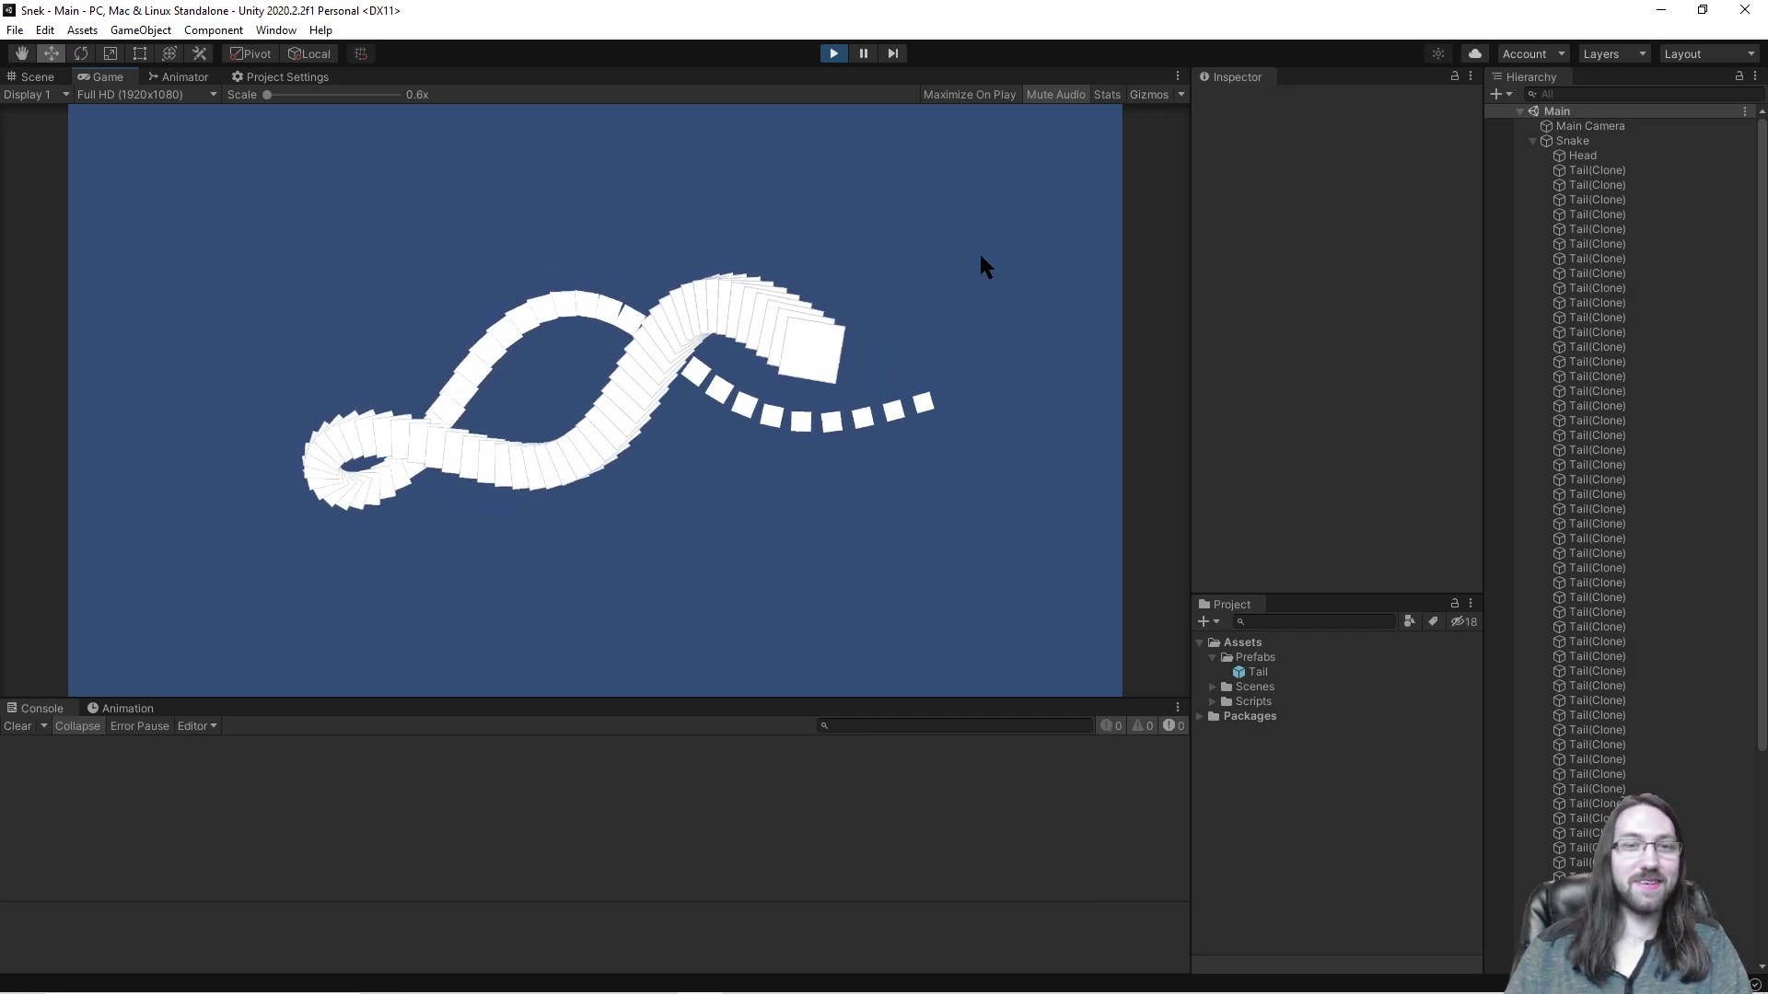
pyautogui.click(834, 53)
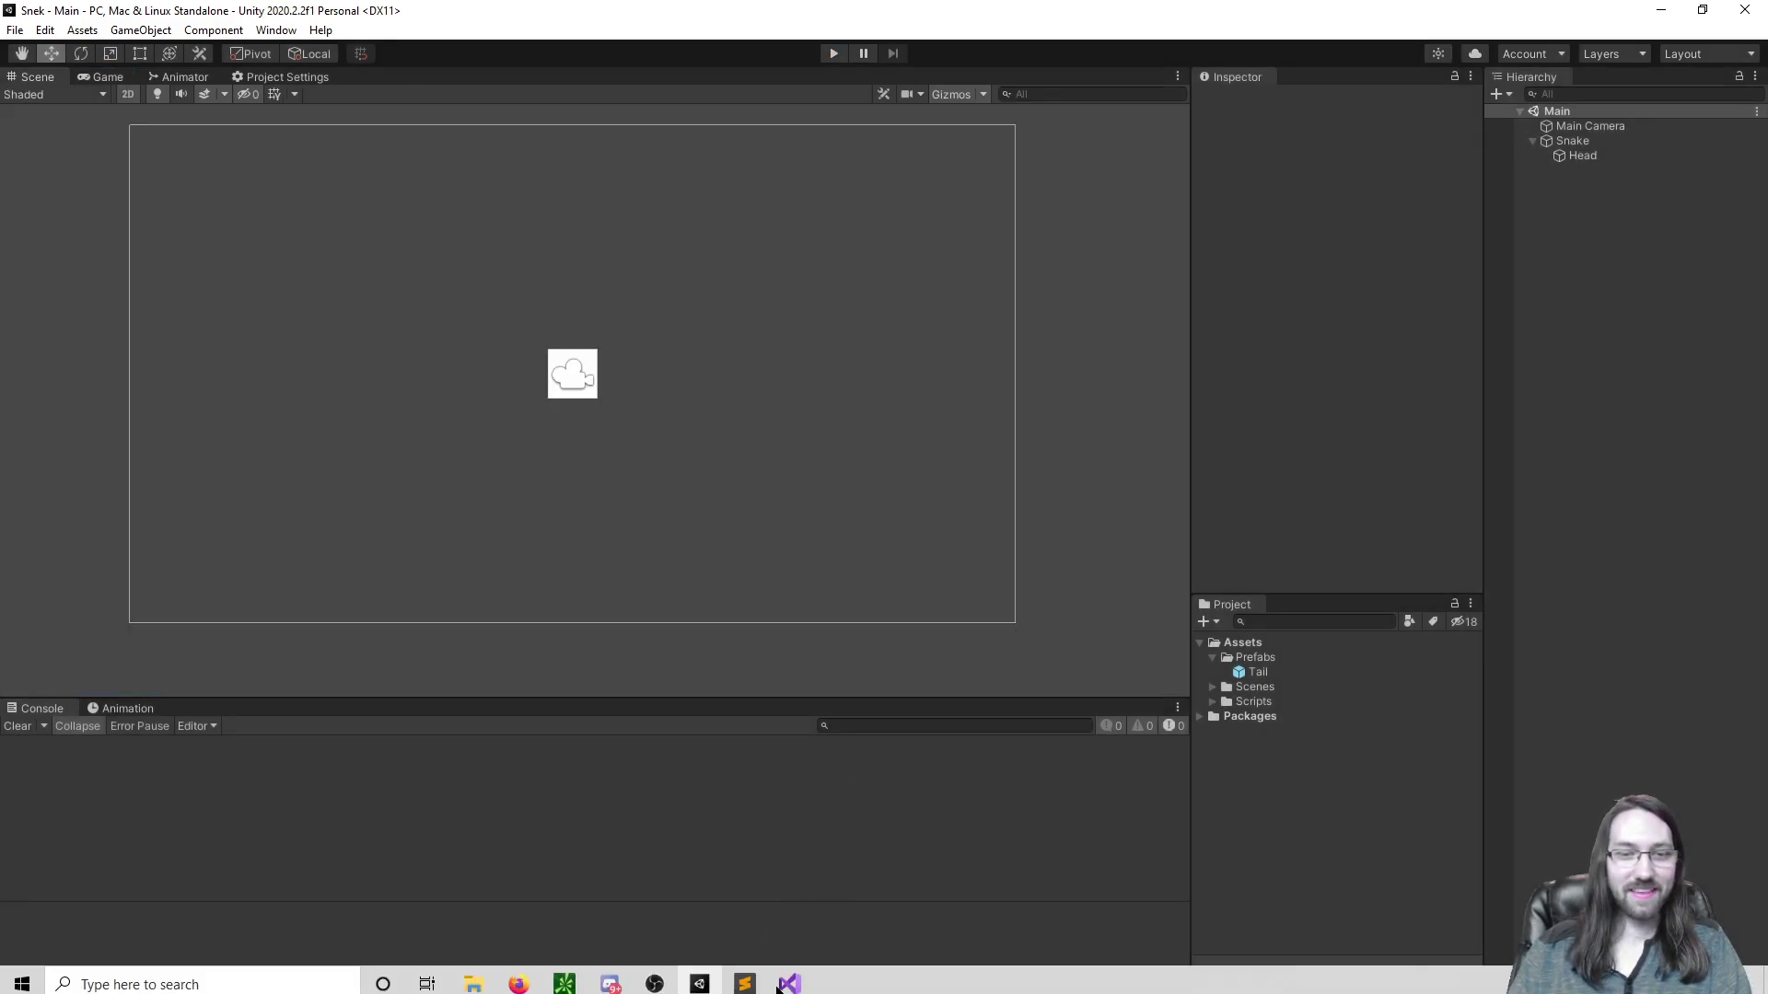
# Step: Change the resize loop's start value from 0 to 1 in Visual Studio
pyautogui.click(780, 985)
pyautogui.moveTo(1007, 957); pyautogui.dragTo(836, 958)
pyautogui.press('BackSpace')
pyautogui.write('1')
pyautogui.click(1012, 317)
pyautogui.click(1671, 24)
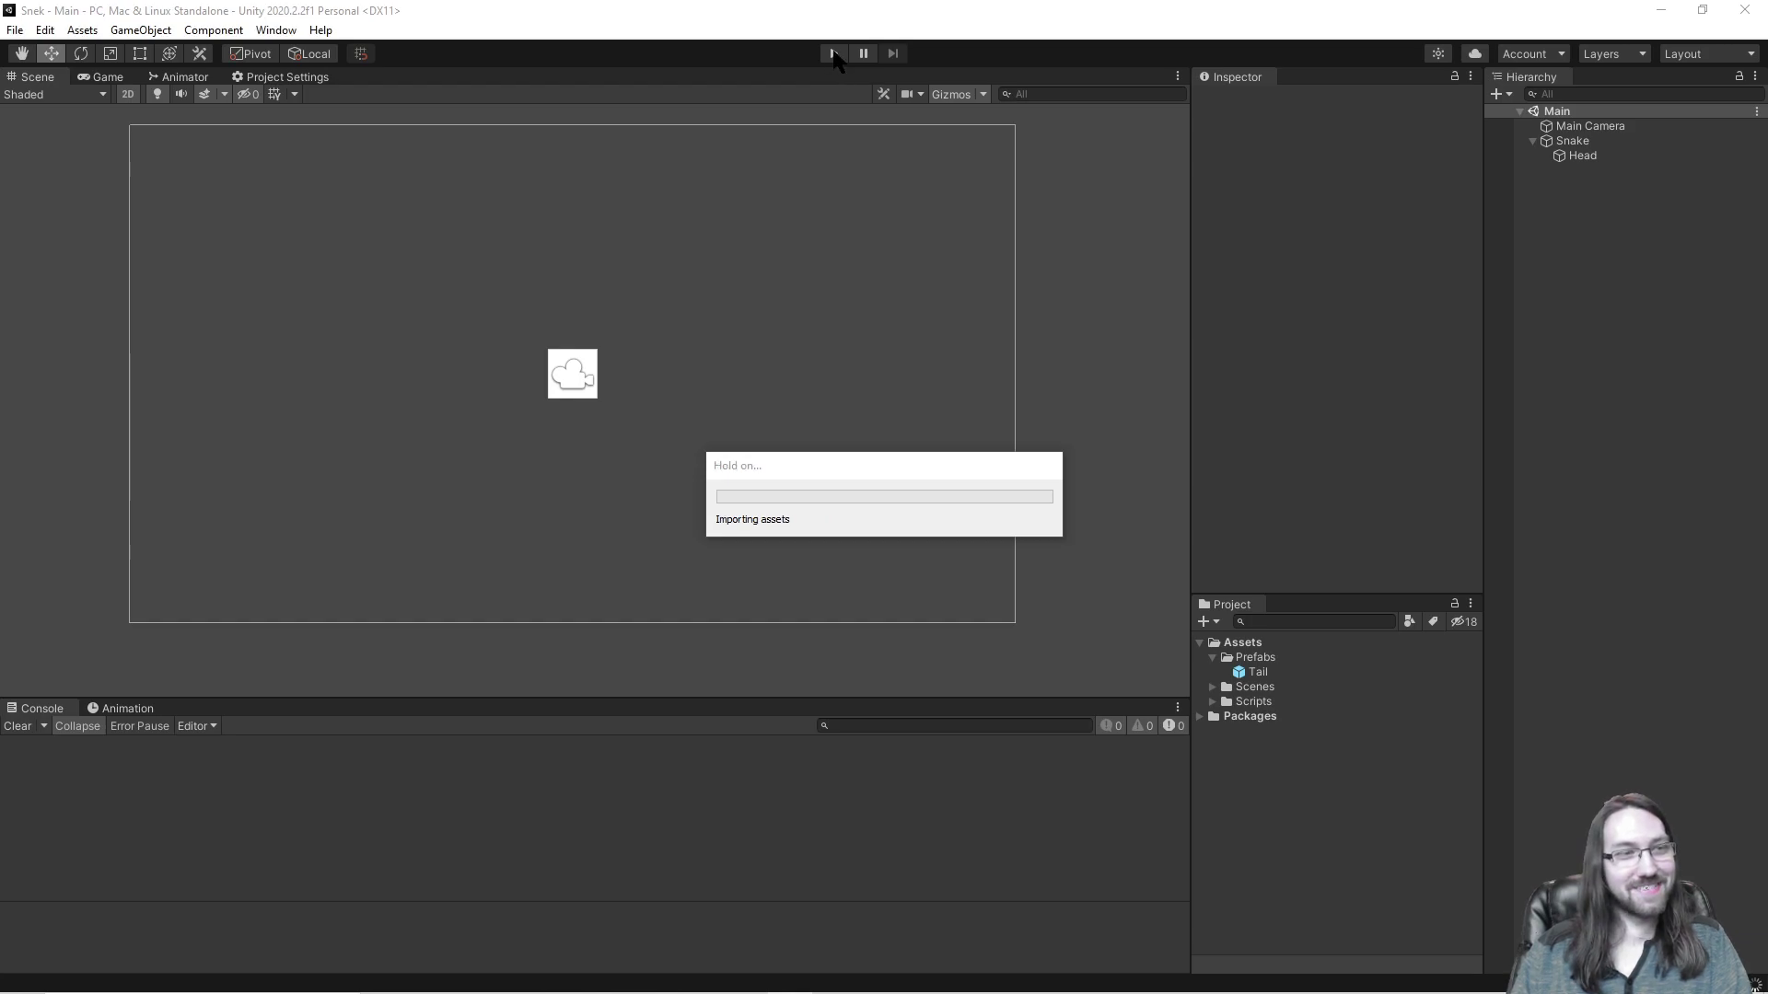
# Step: Play the game and steer the snake left and right in loops so its tail curls around
pyautogui.click(833, 53)
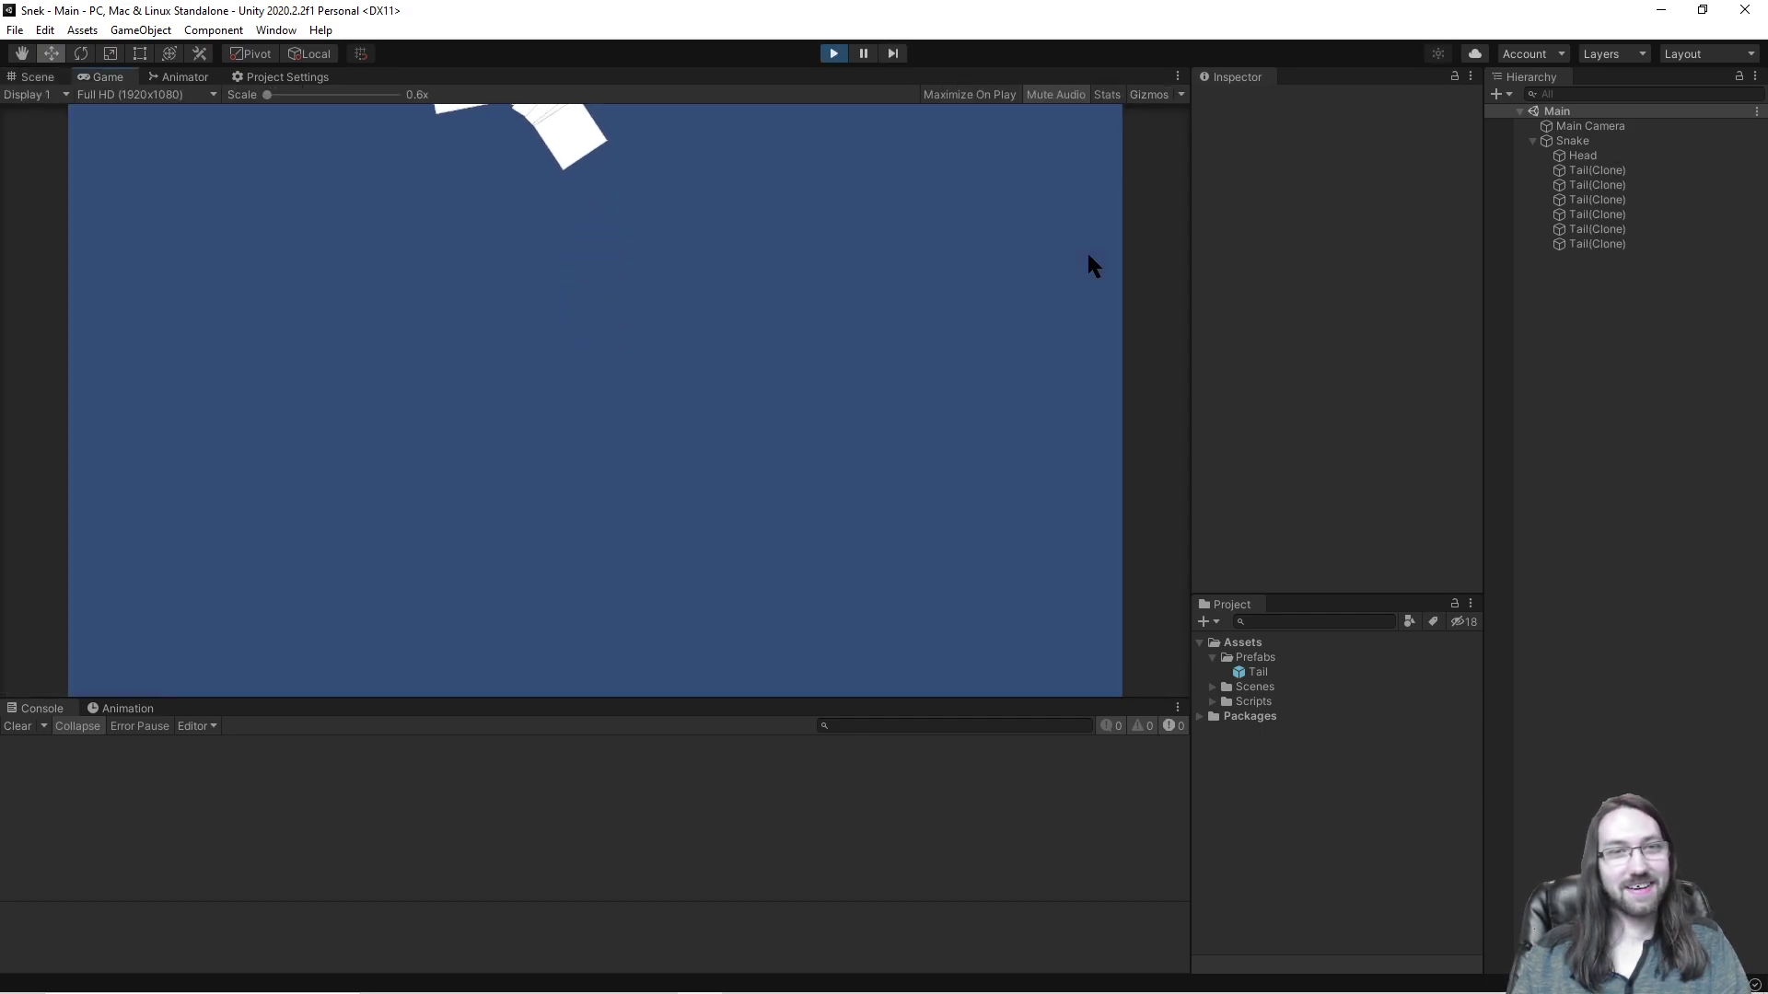
pyautogui.press('a')
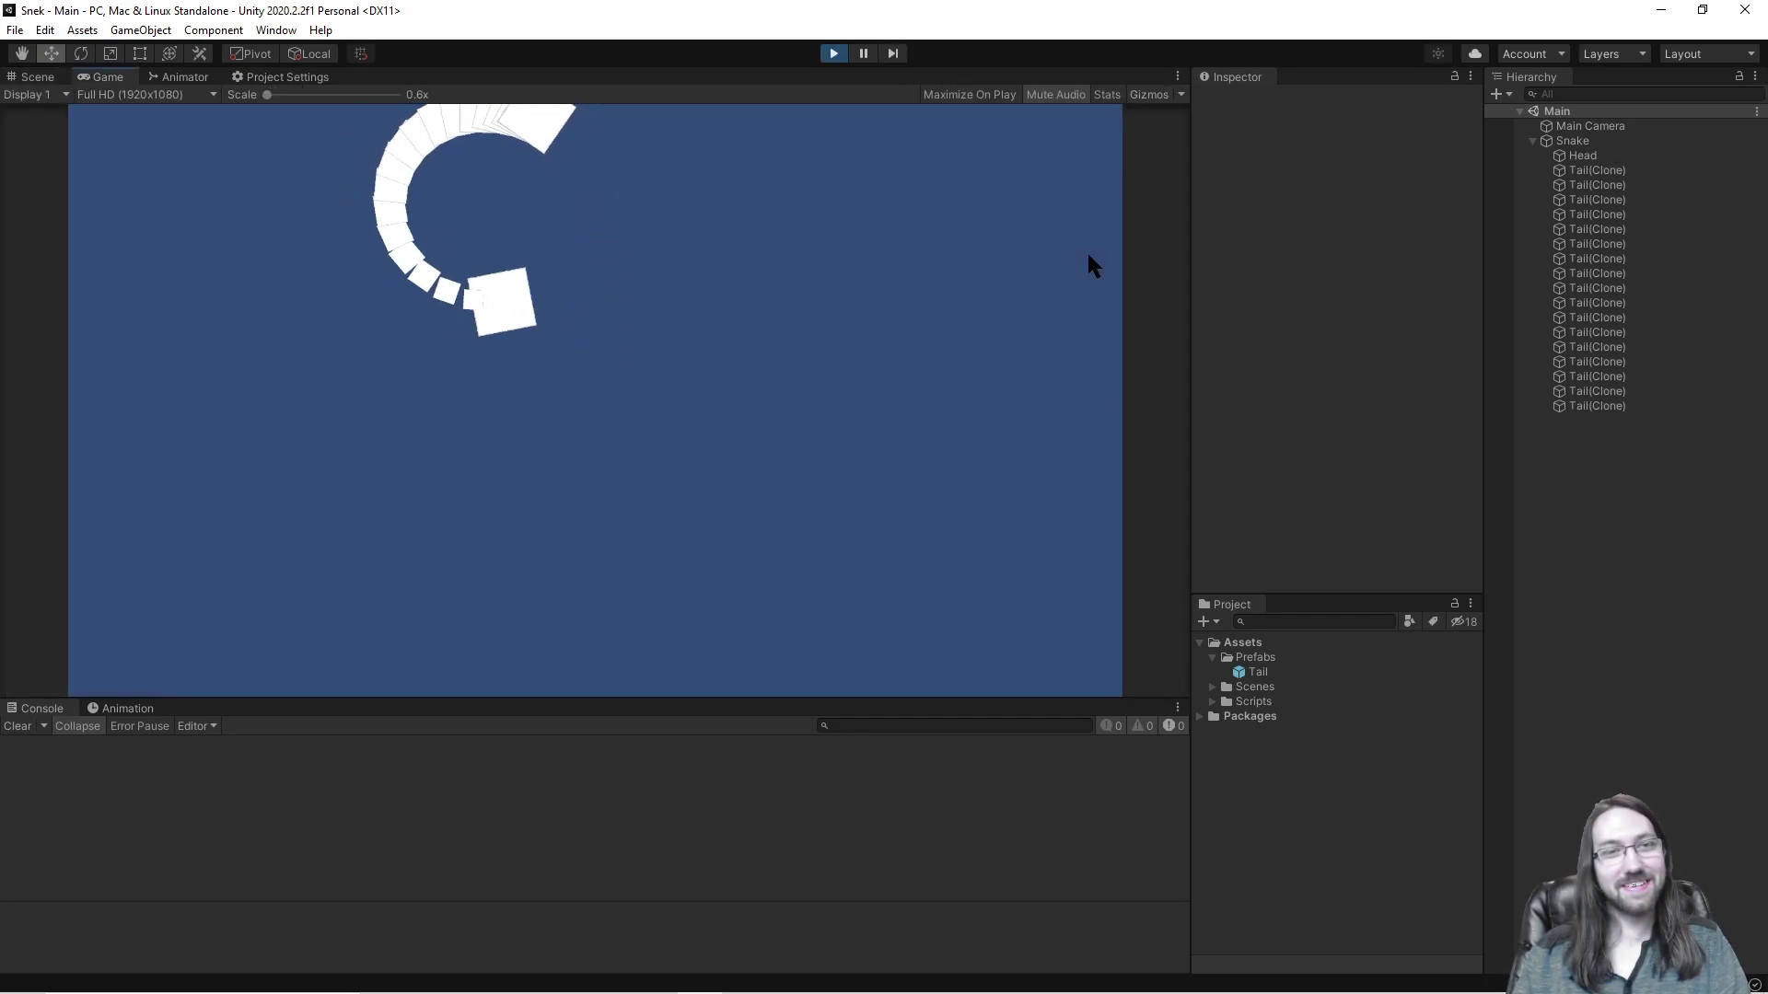
pyautogui.press('d')
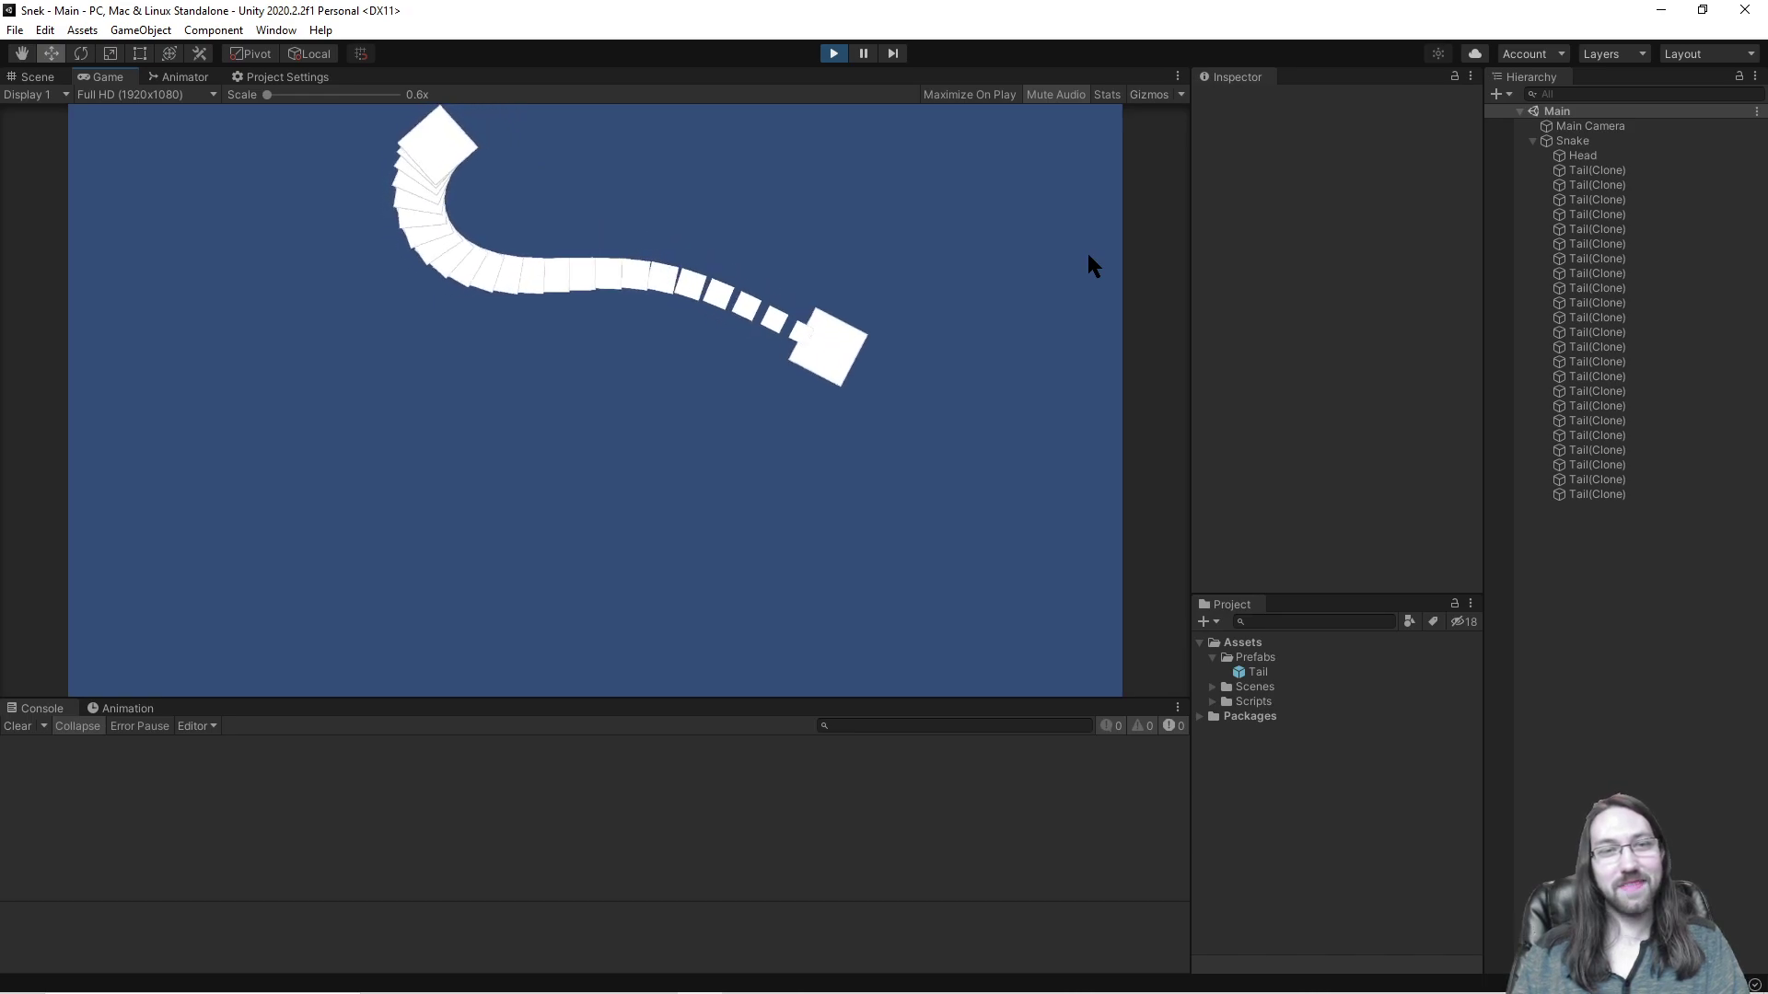
pyautogui.press('a')
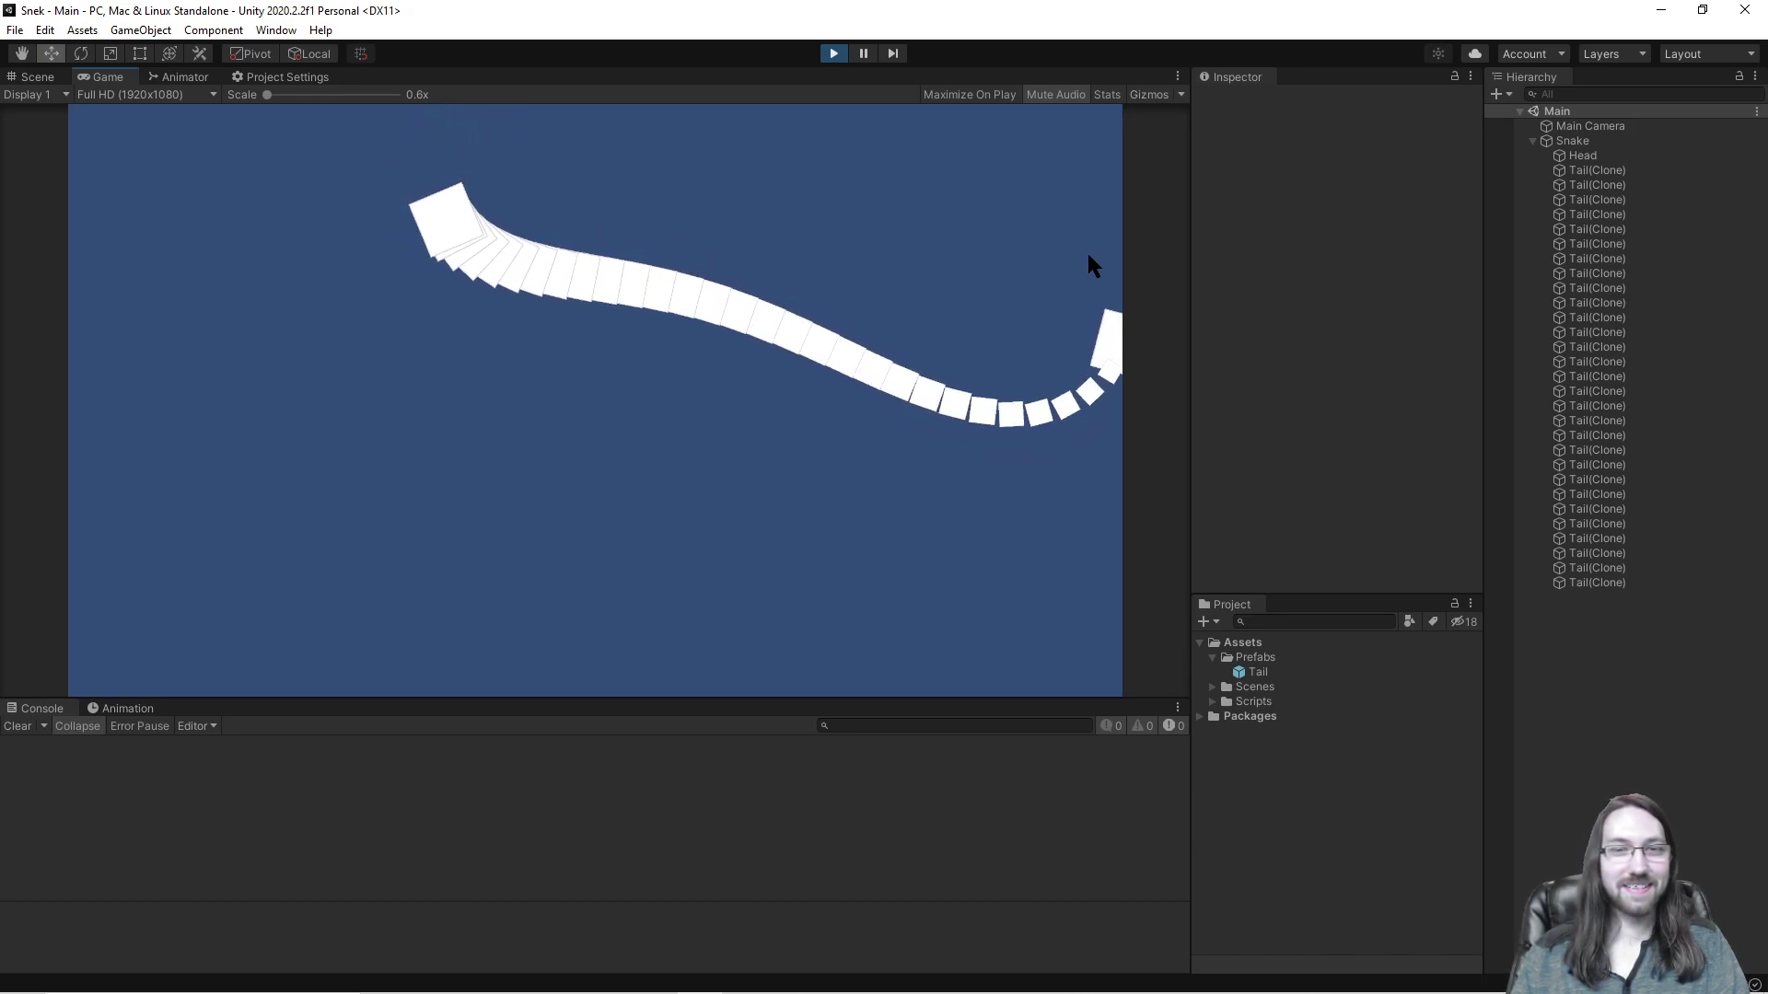
pyautogui.press('a')
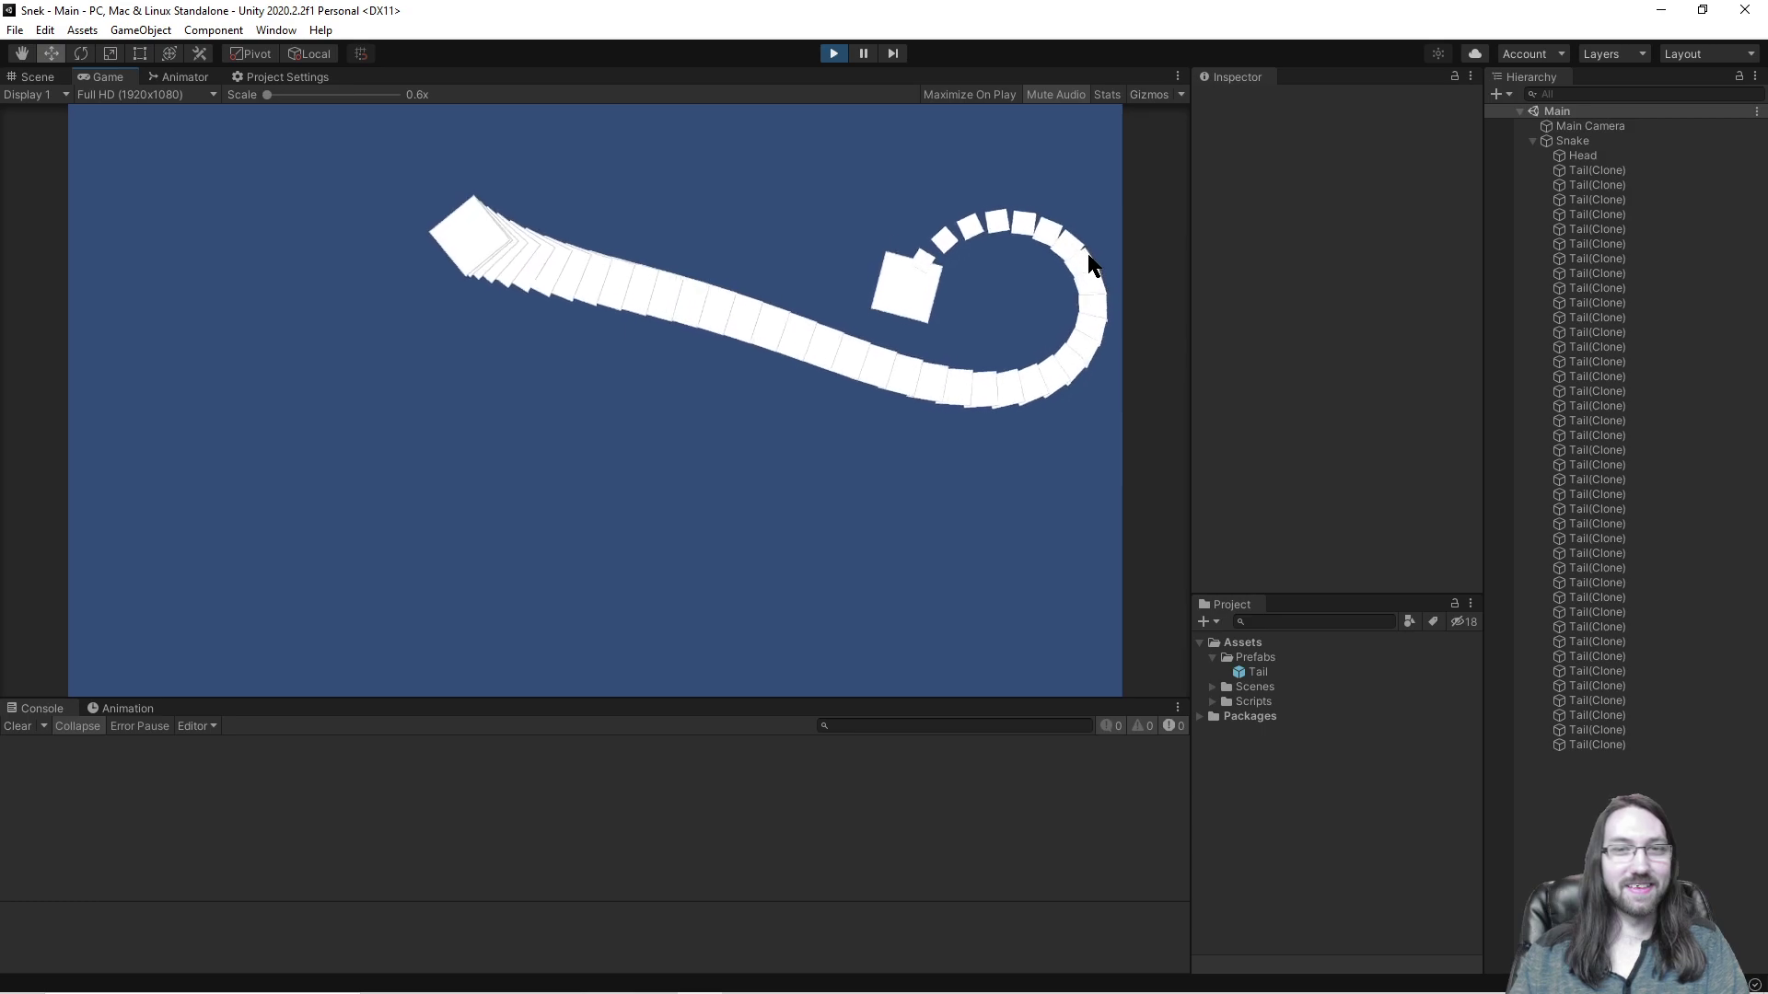
pyautogui.press('d')
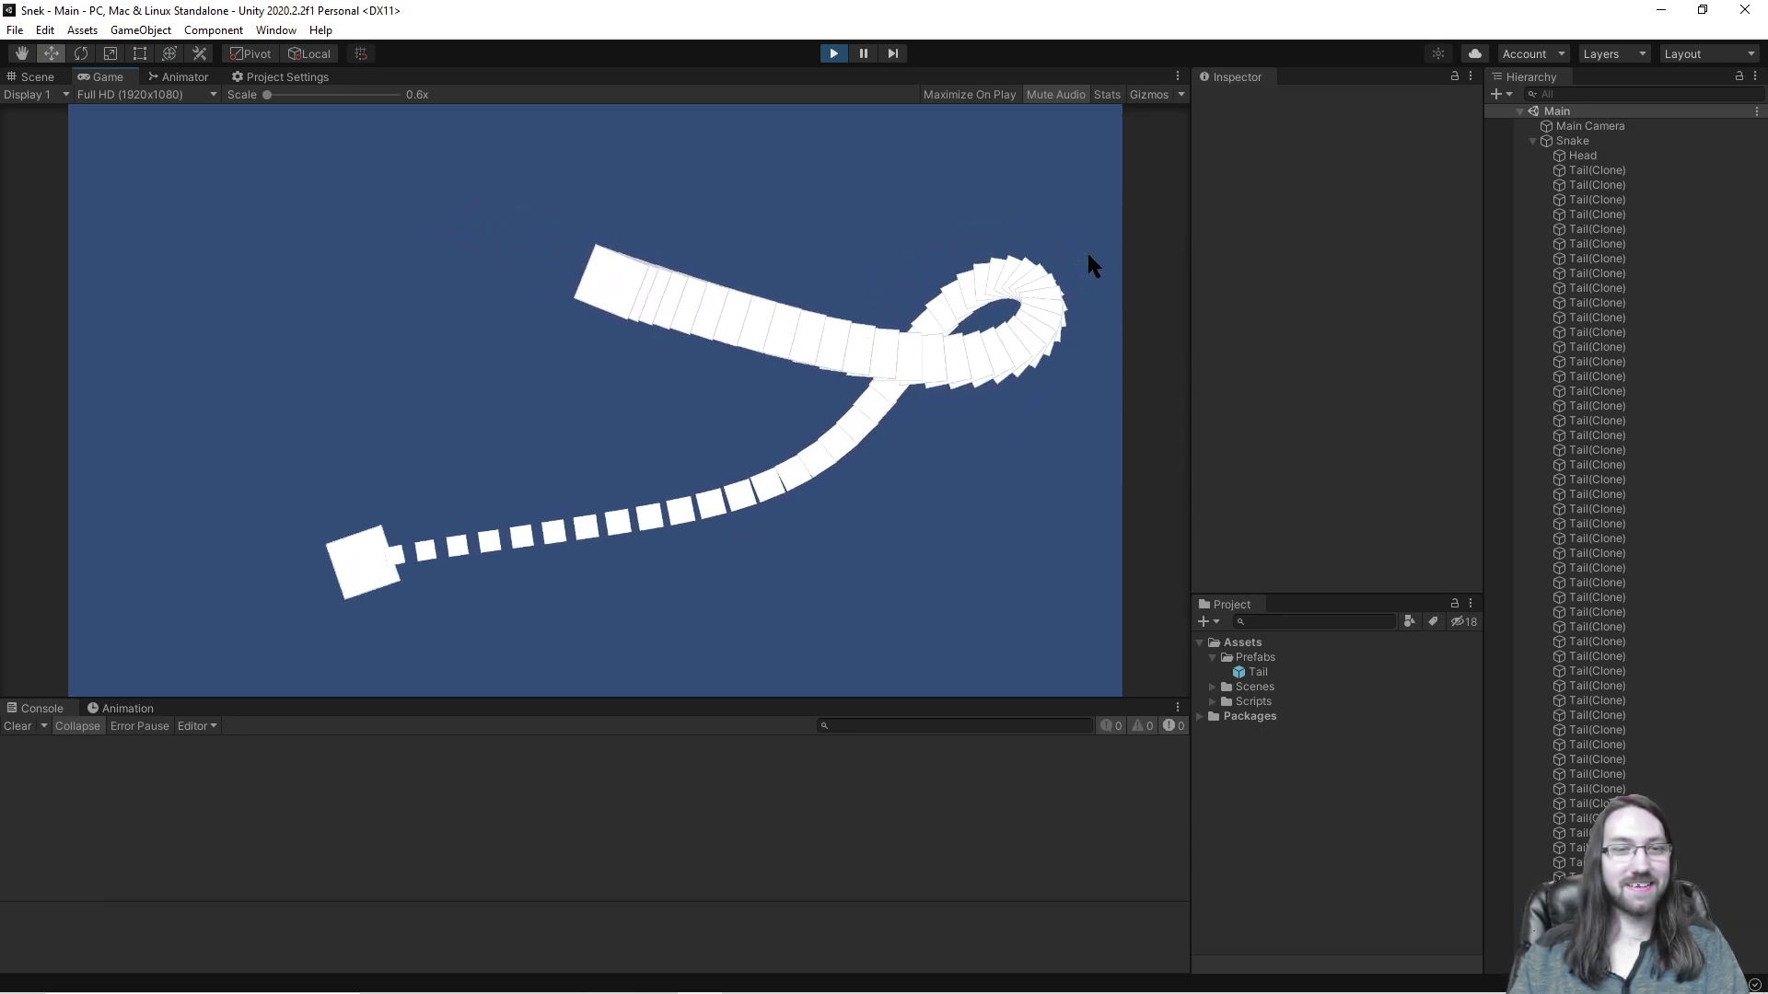
pyautogui.press('a')
pyautogui.press('a')
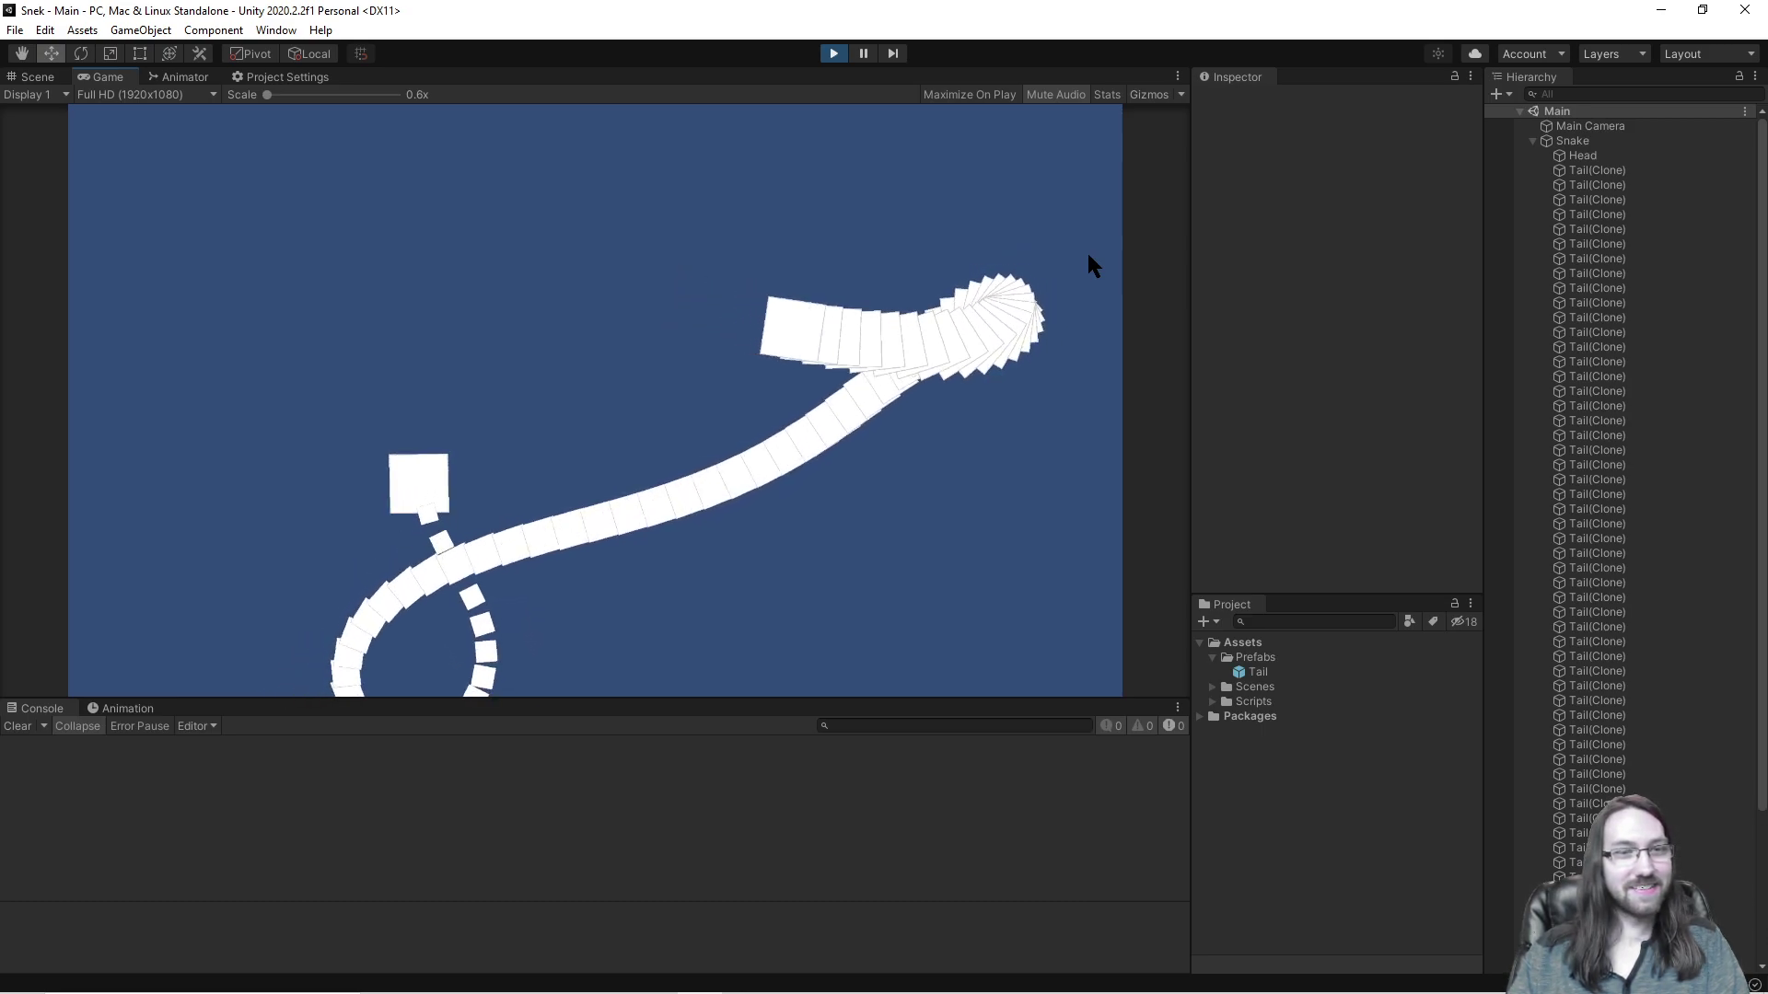
pyautogui.press('d')
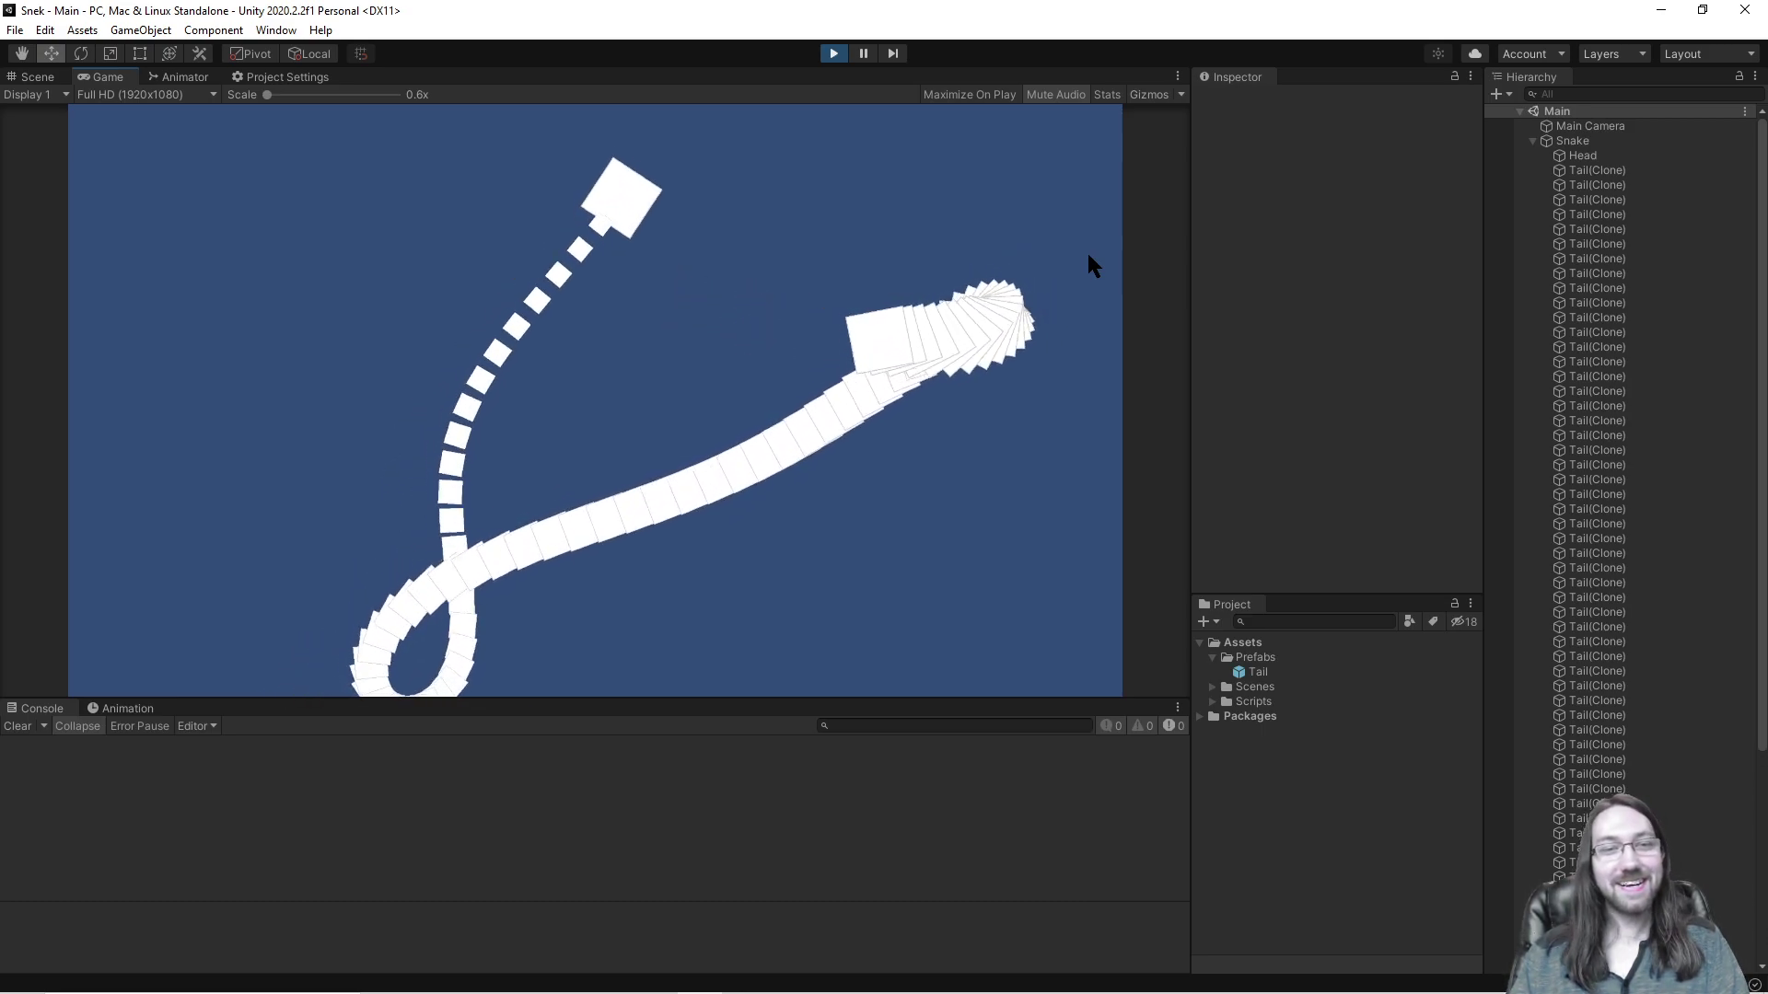
pyautogui.press('d')
pyautogui.press('d')
pyautogui.press('a')
pyautogui.press('d')
pyautogui.press('d')
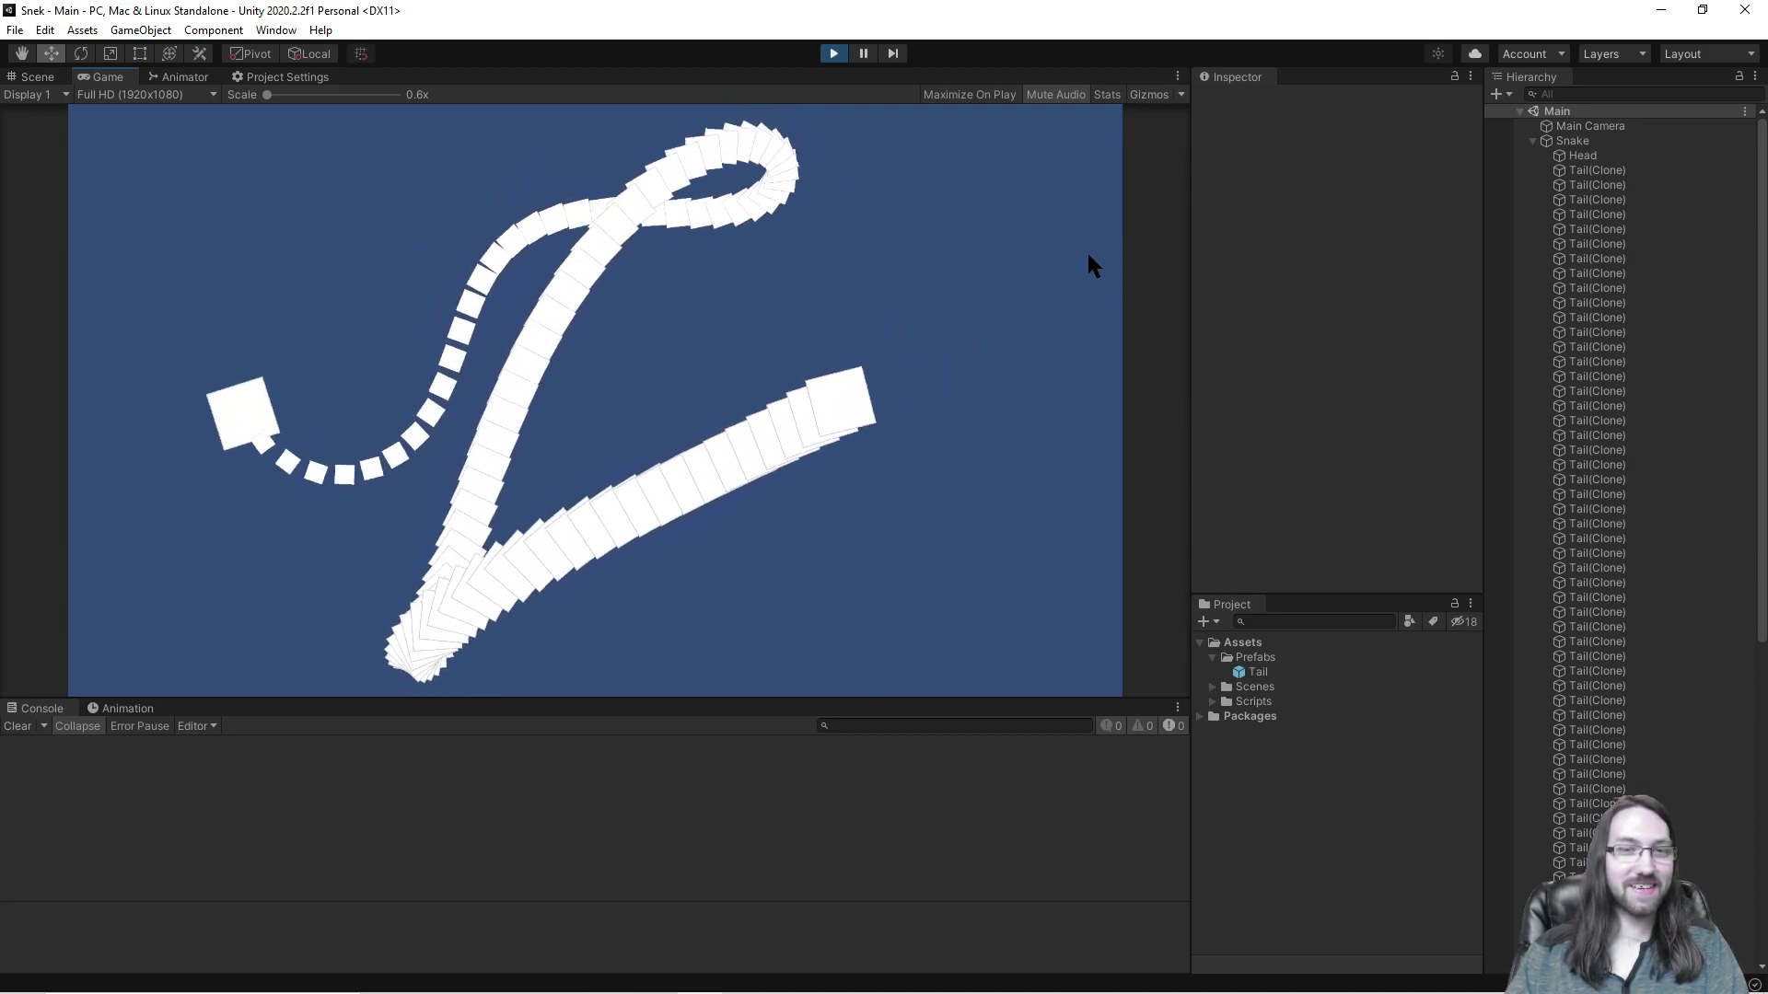
pyautogui.press('d')
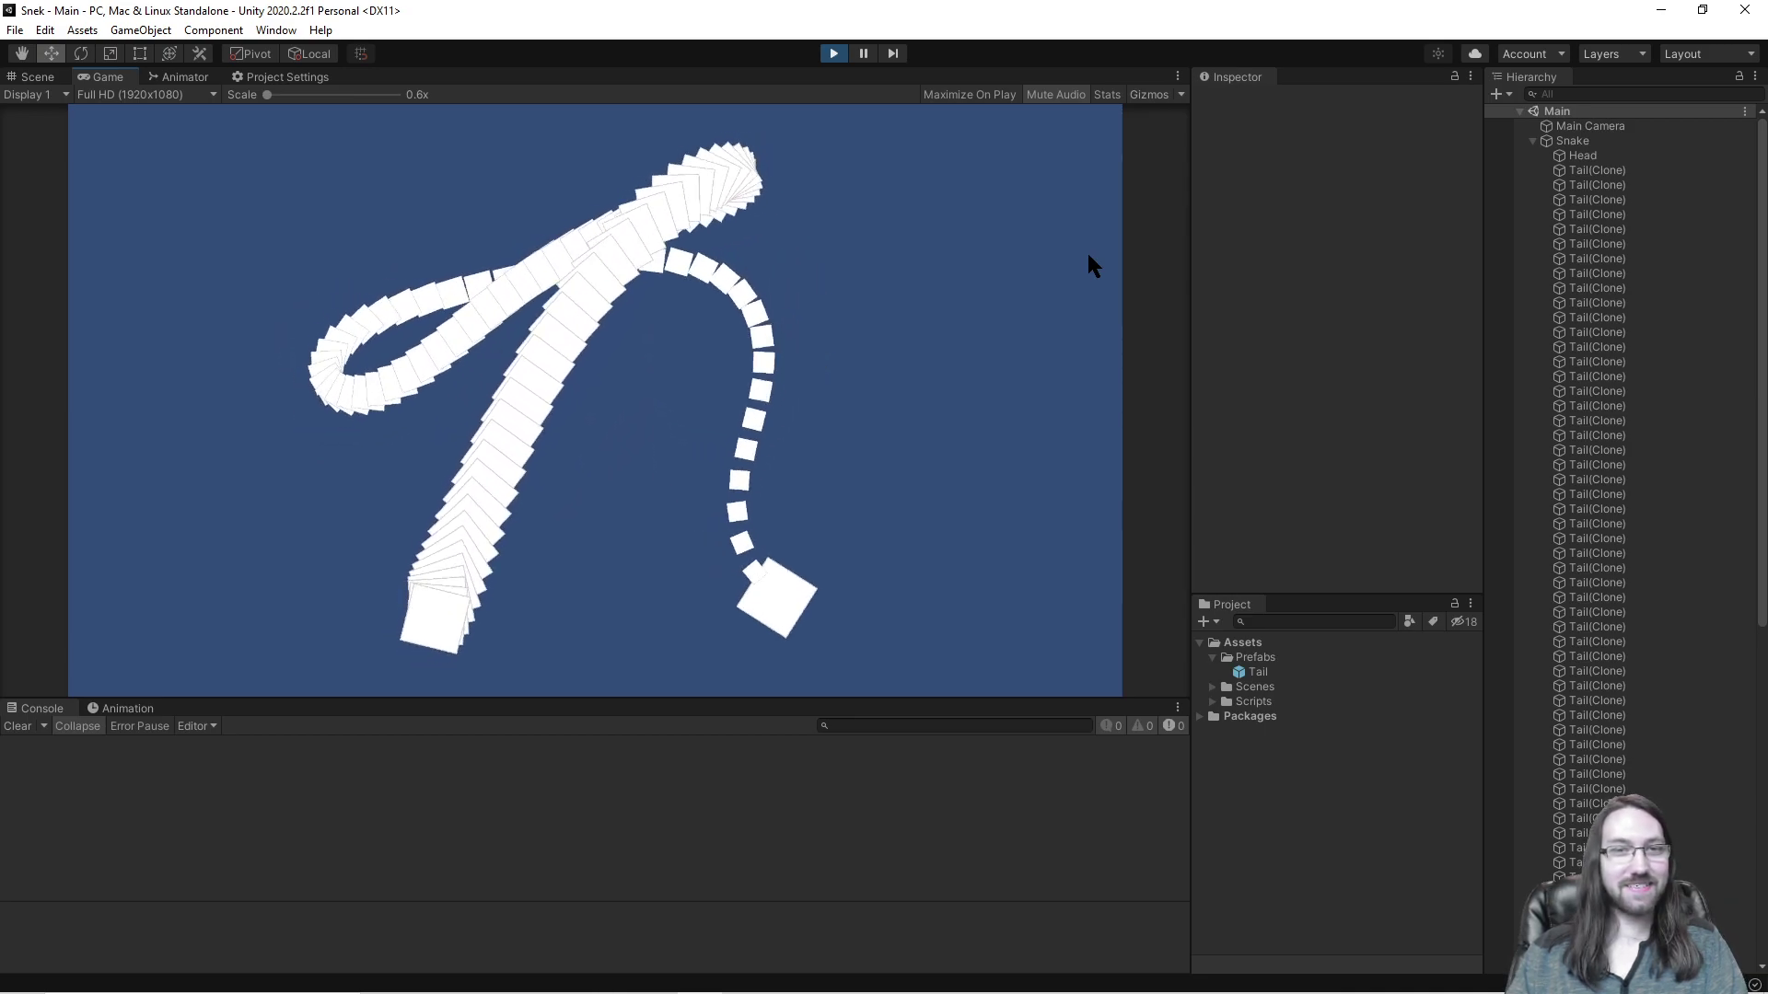
pyautogui.press('a')
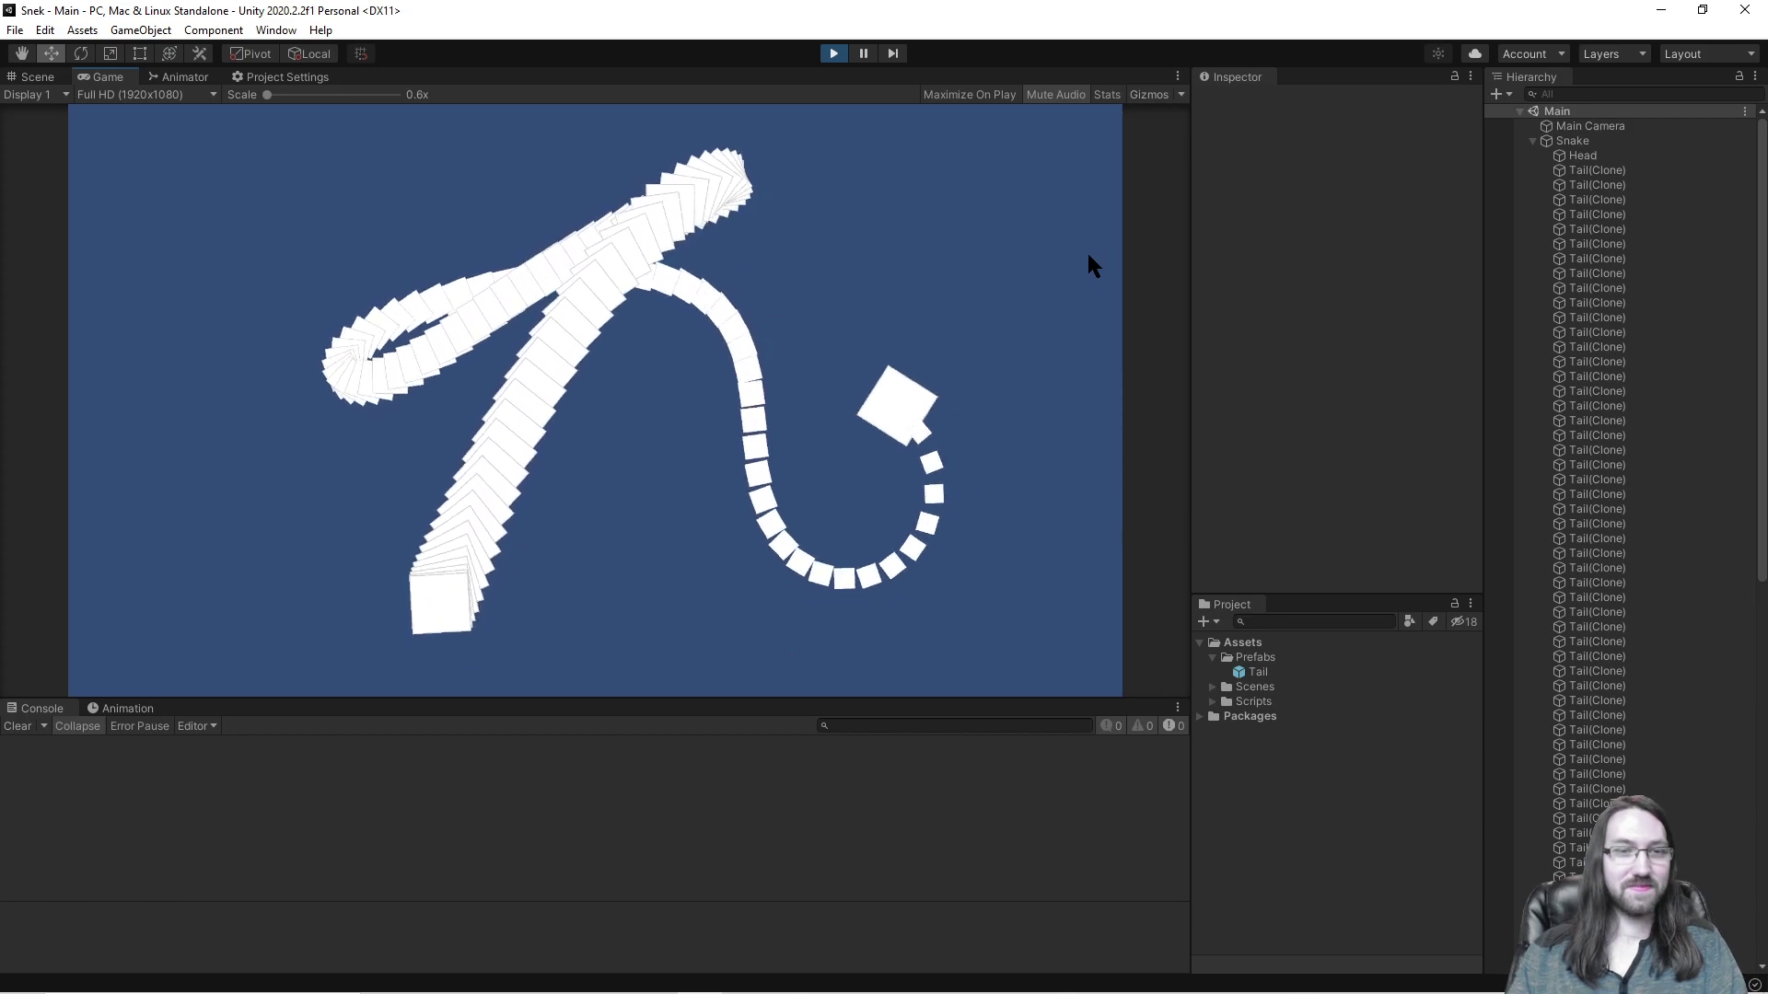
pyautogui.press('d')
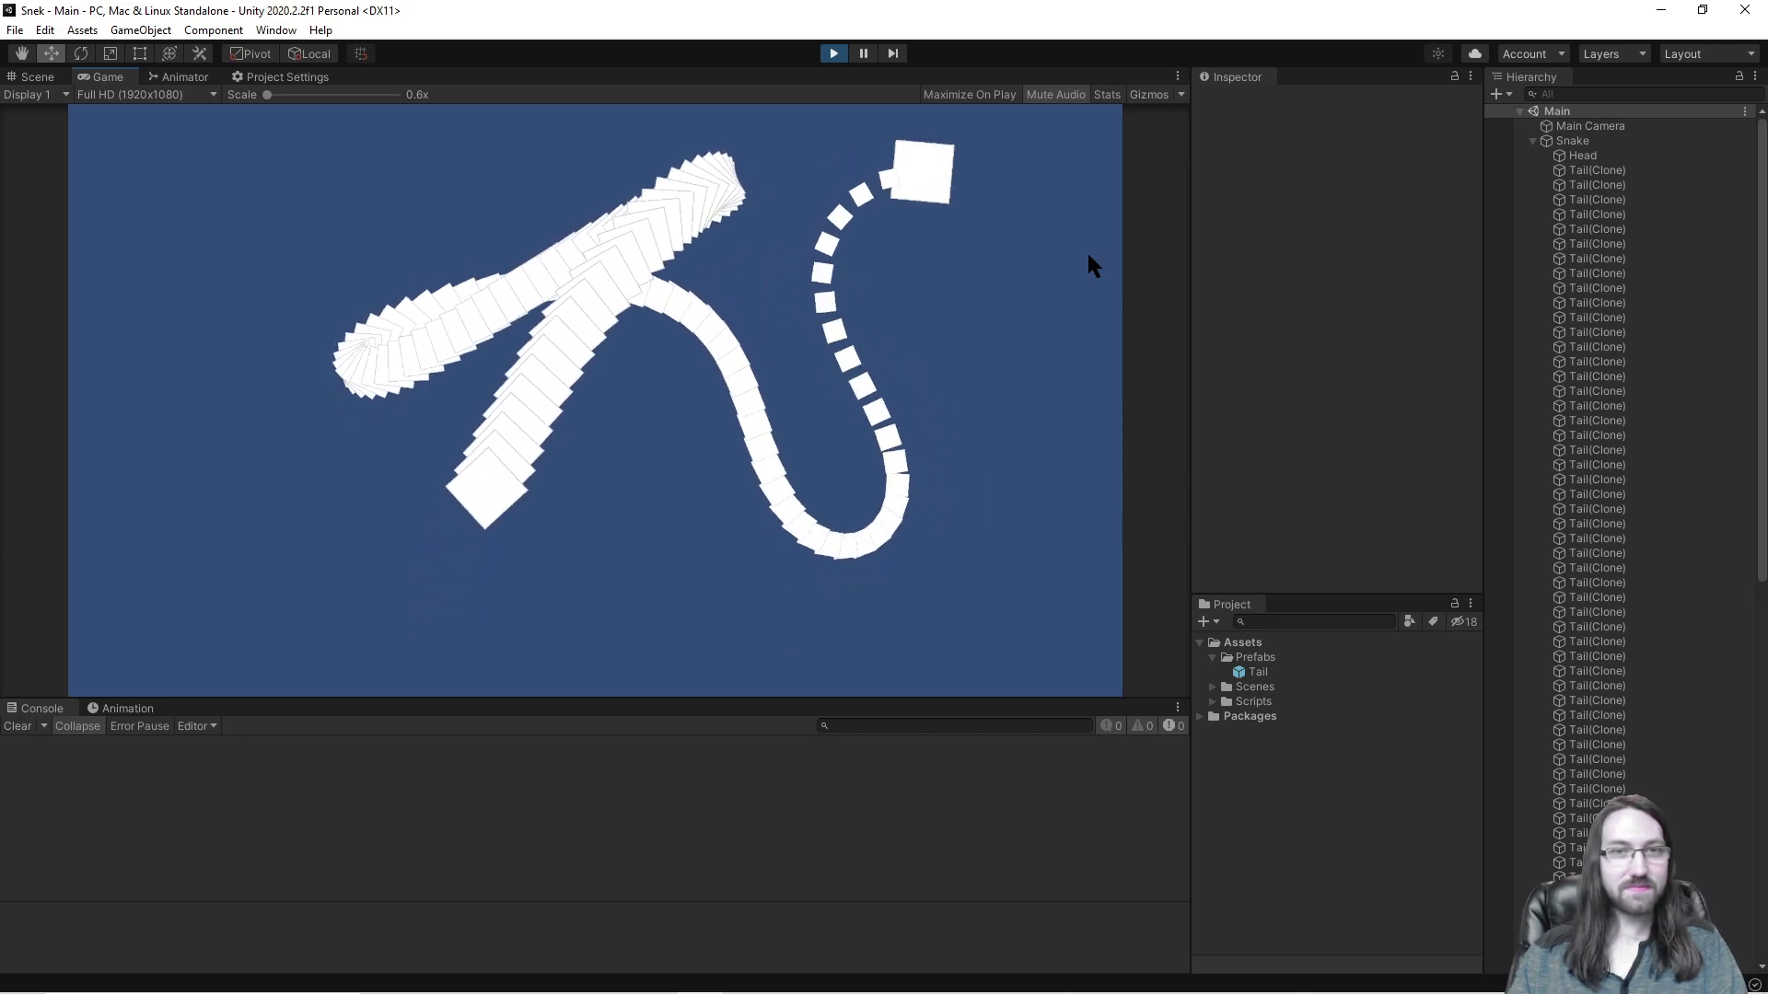
pyautogui.press('Right')
pyautogui.press('Left')
pyautogui.press('Right')
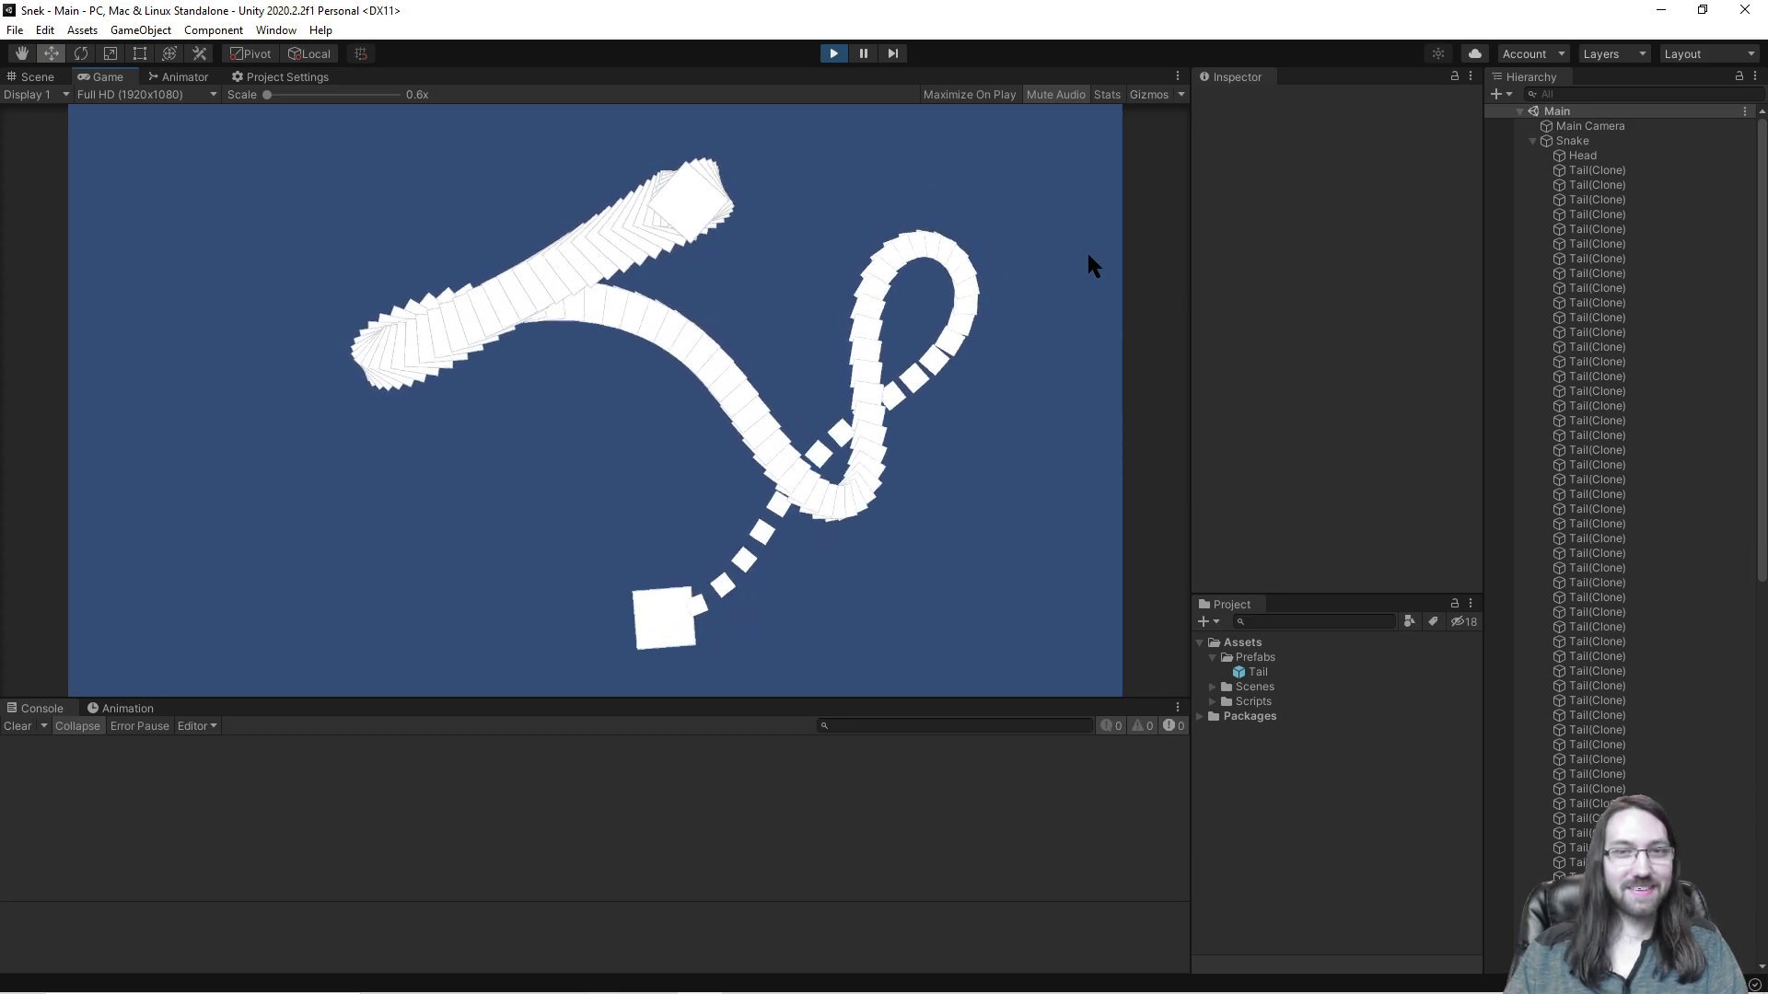
pyautogui.press('Left')
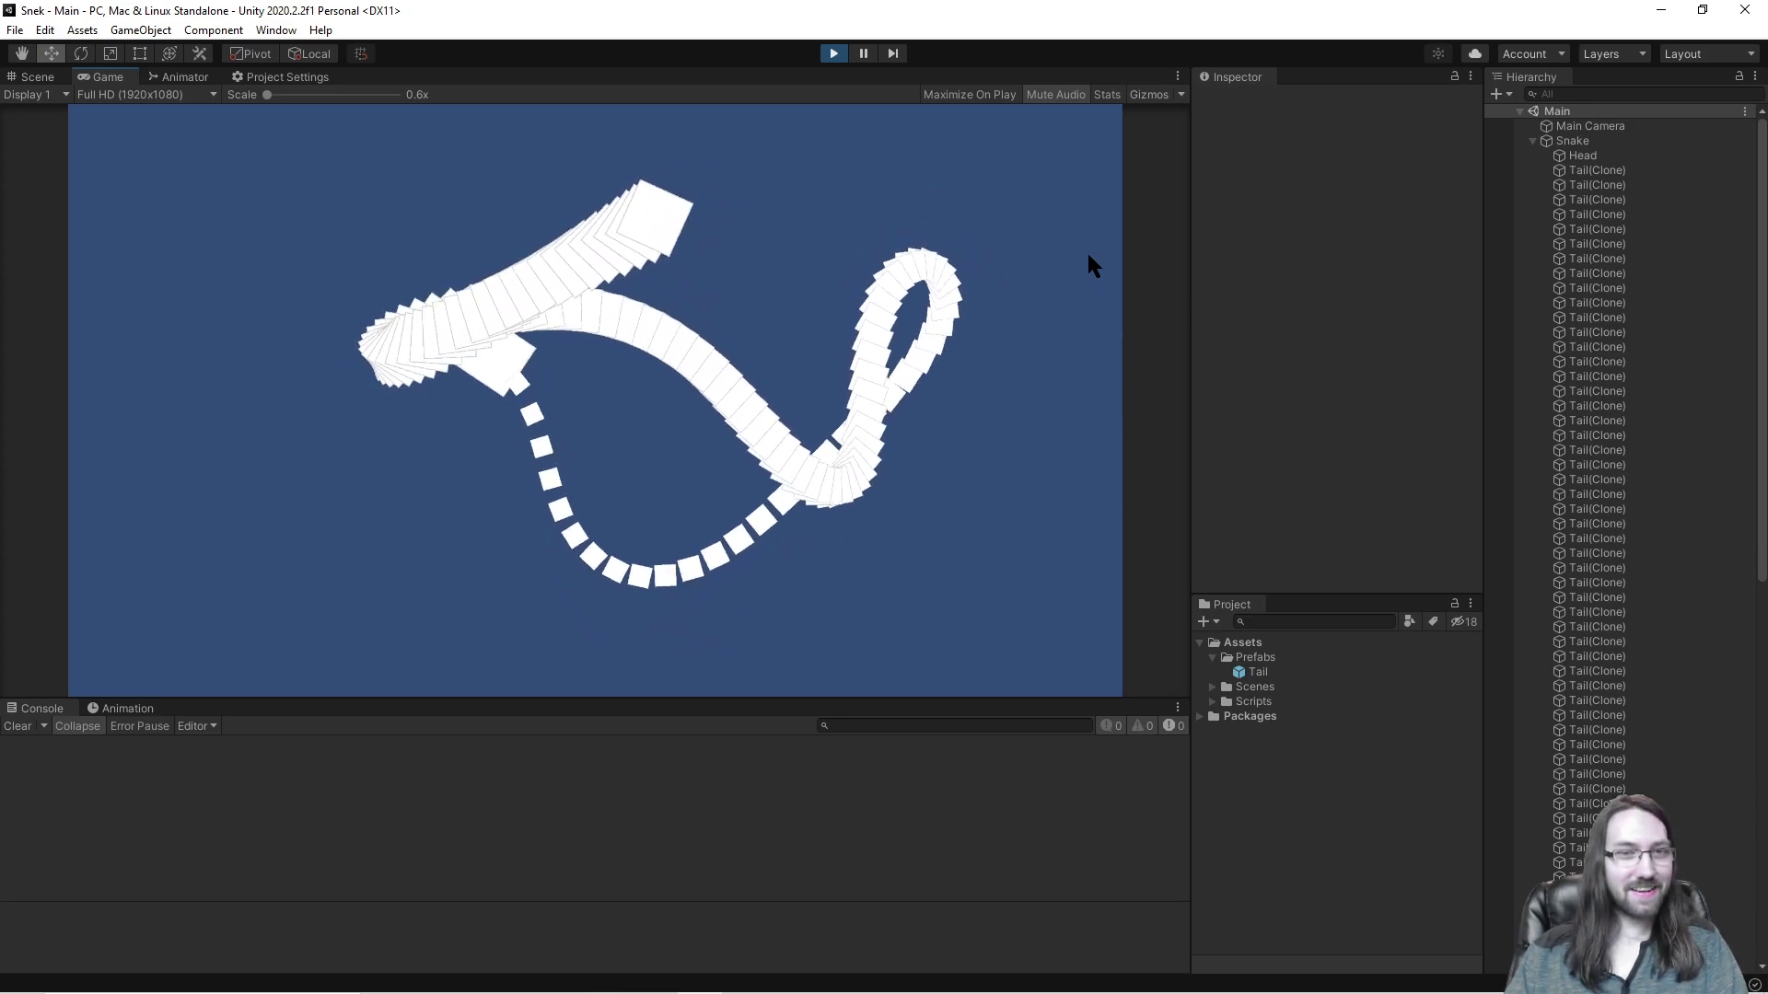
pyautogui.press('Left')
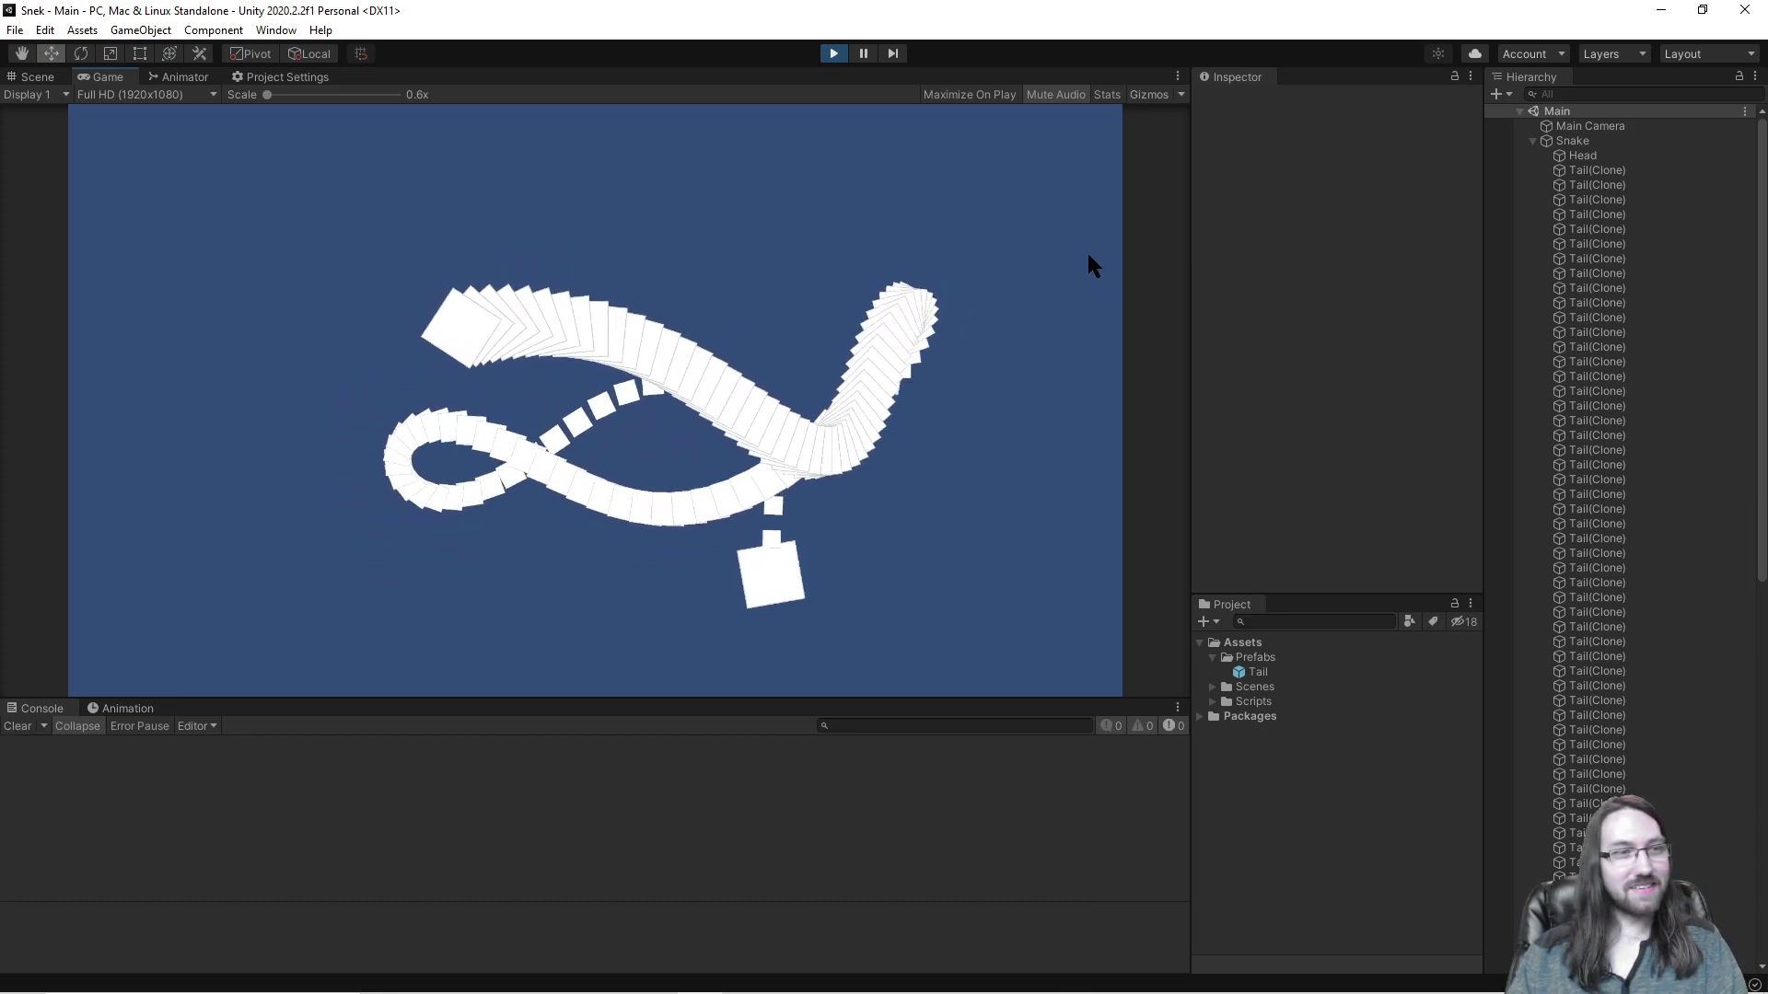
pyautogui.press('Left')
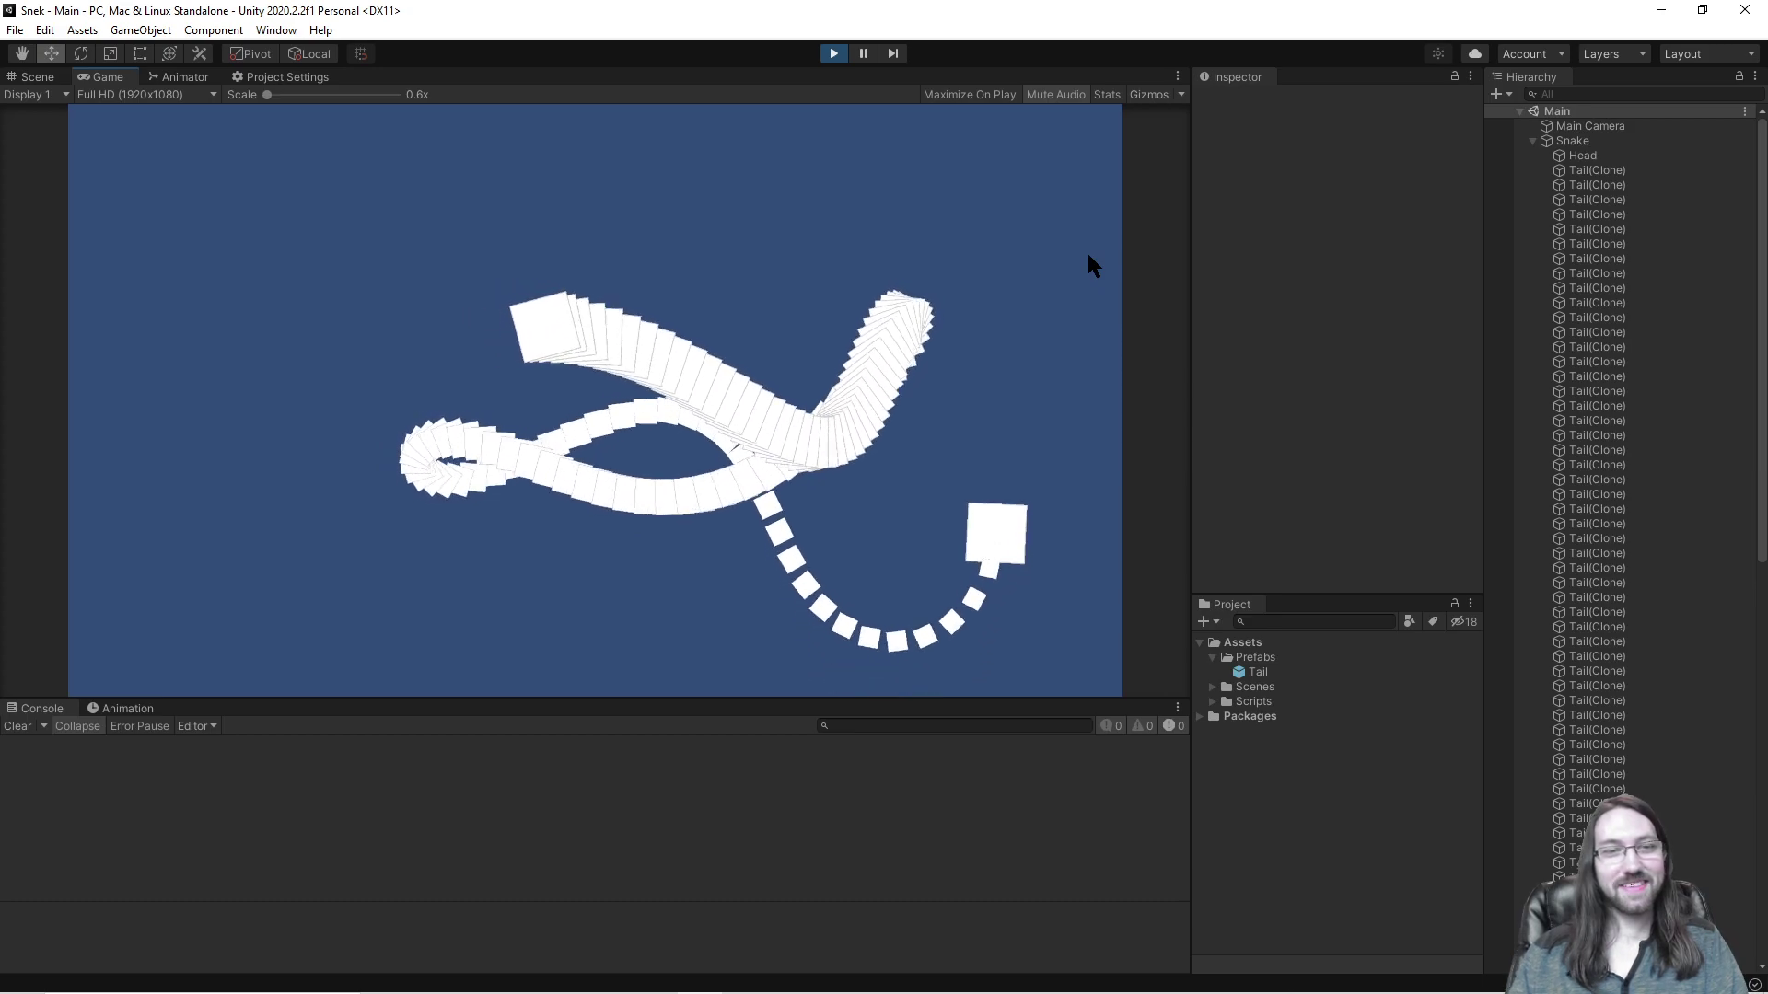
pyautogui.press('Left')
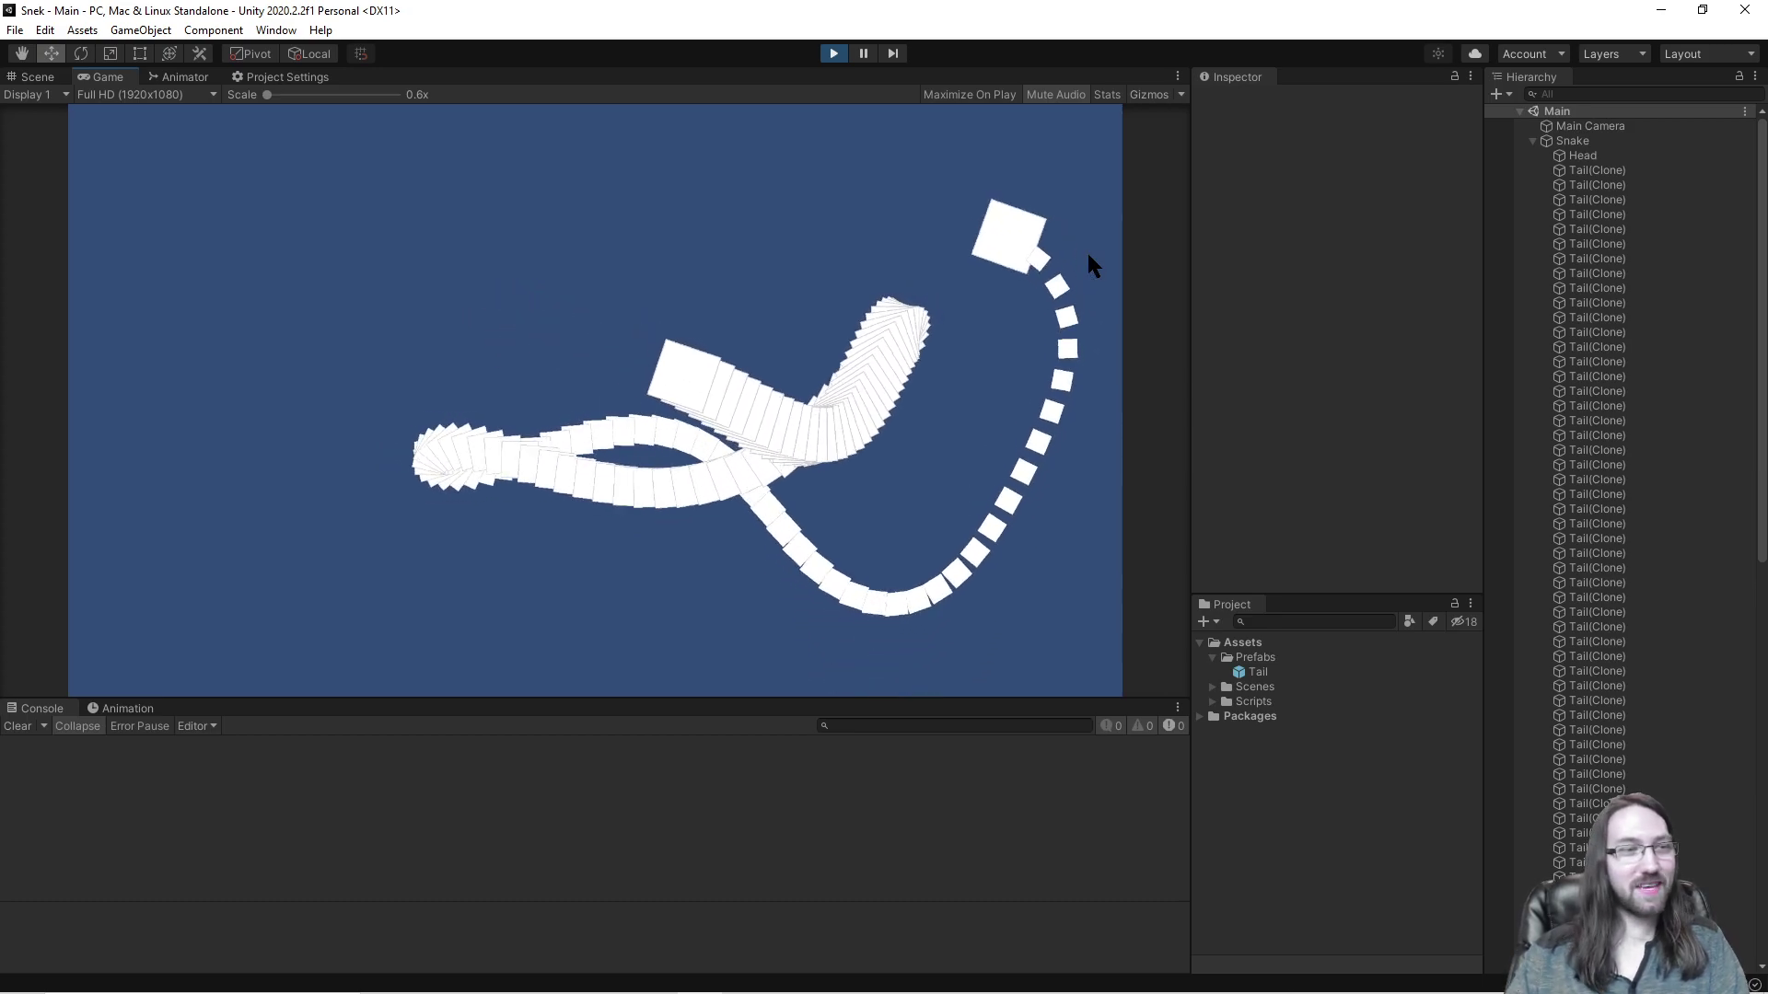
pyautogui.press('Left')
pyautogui.press('Right')
pyautogui.press('Left')
pyautogui.press('Left')
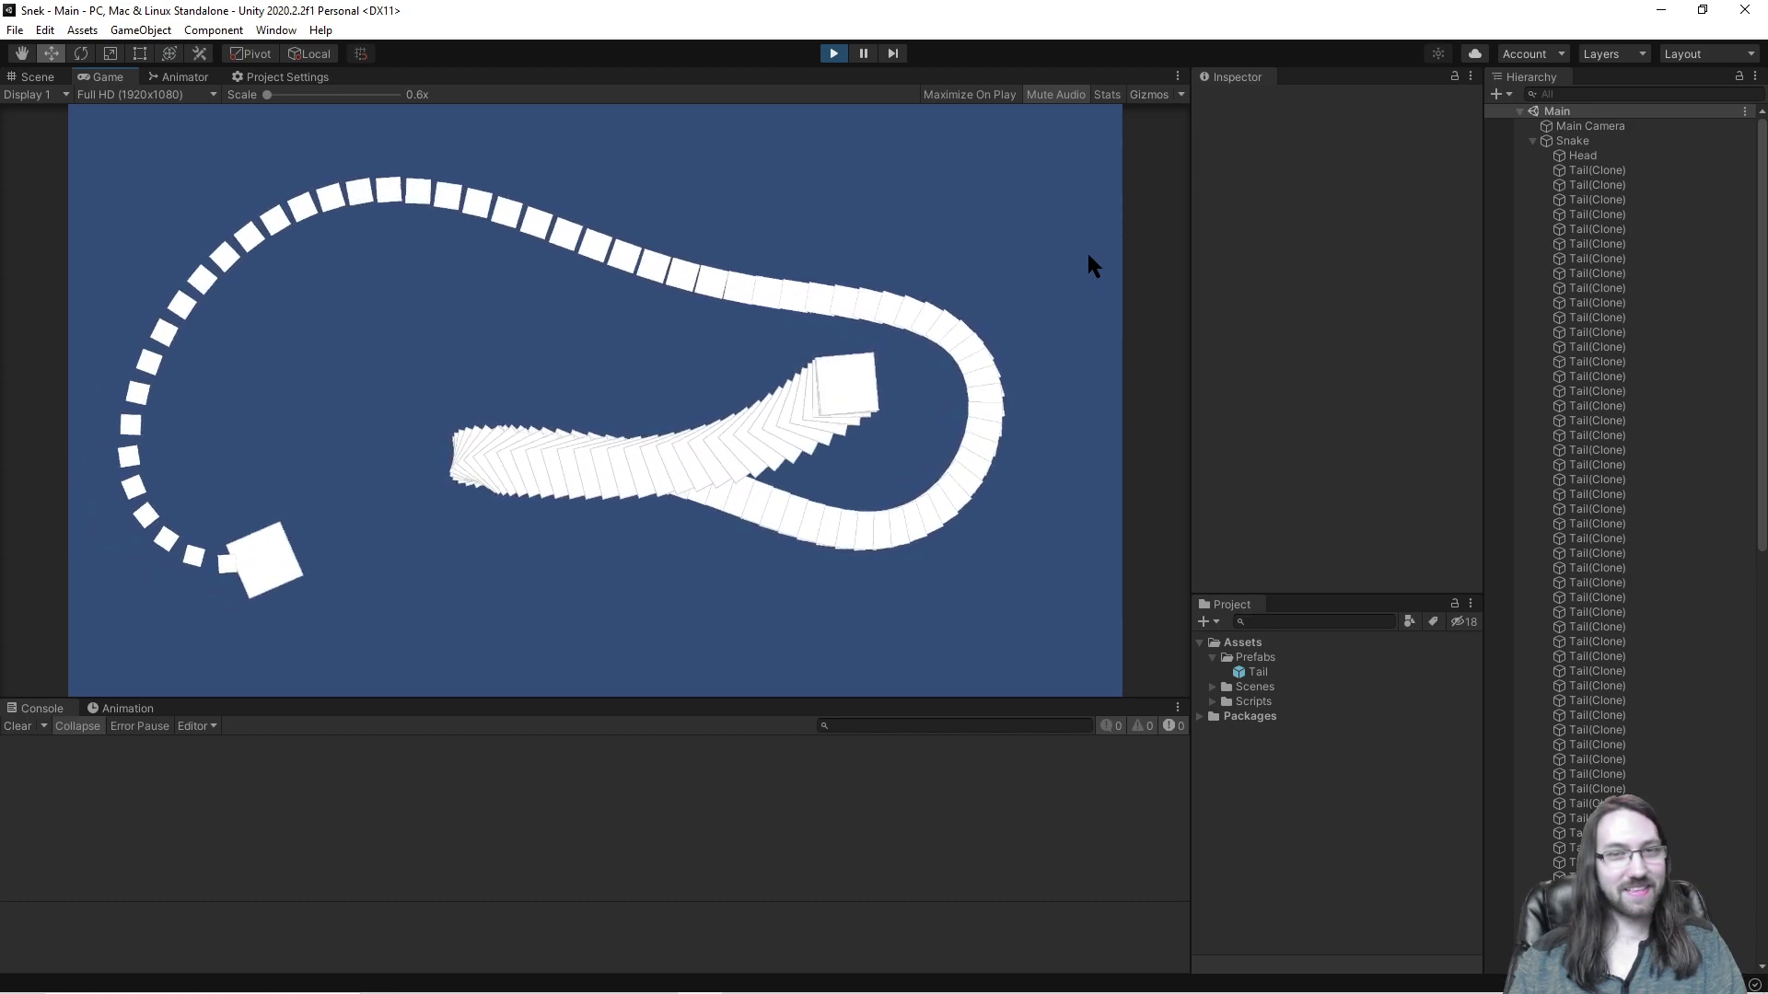
pyautogui.press('Right')
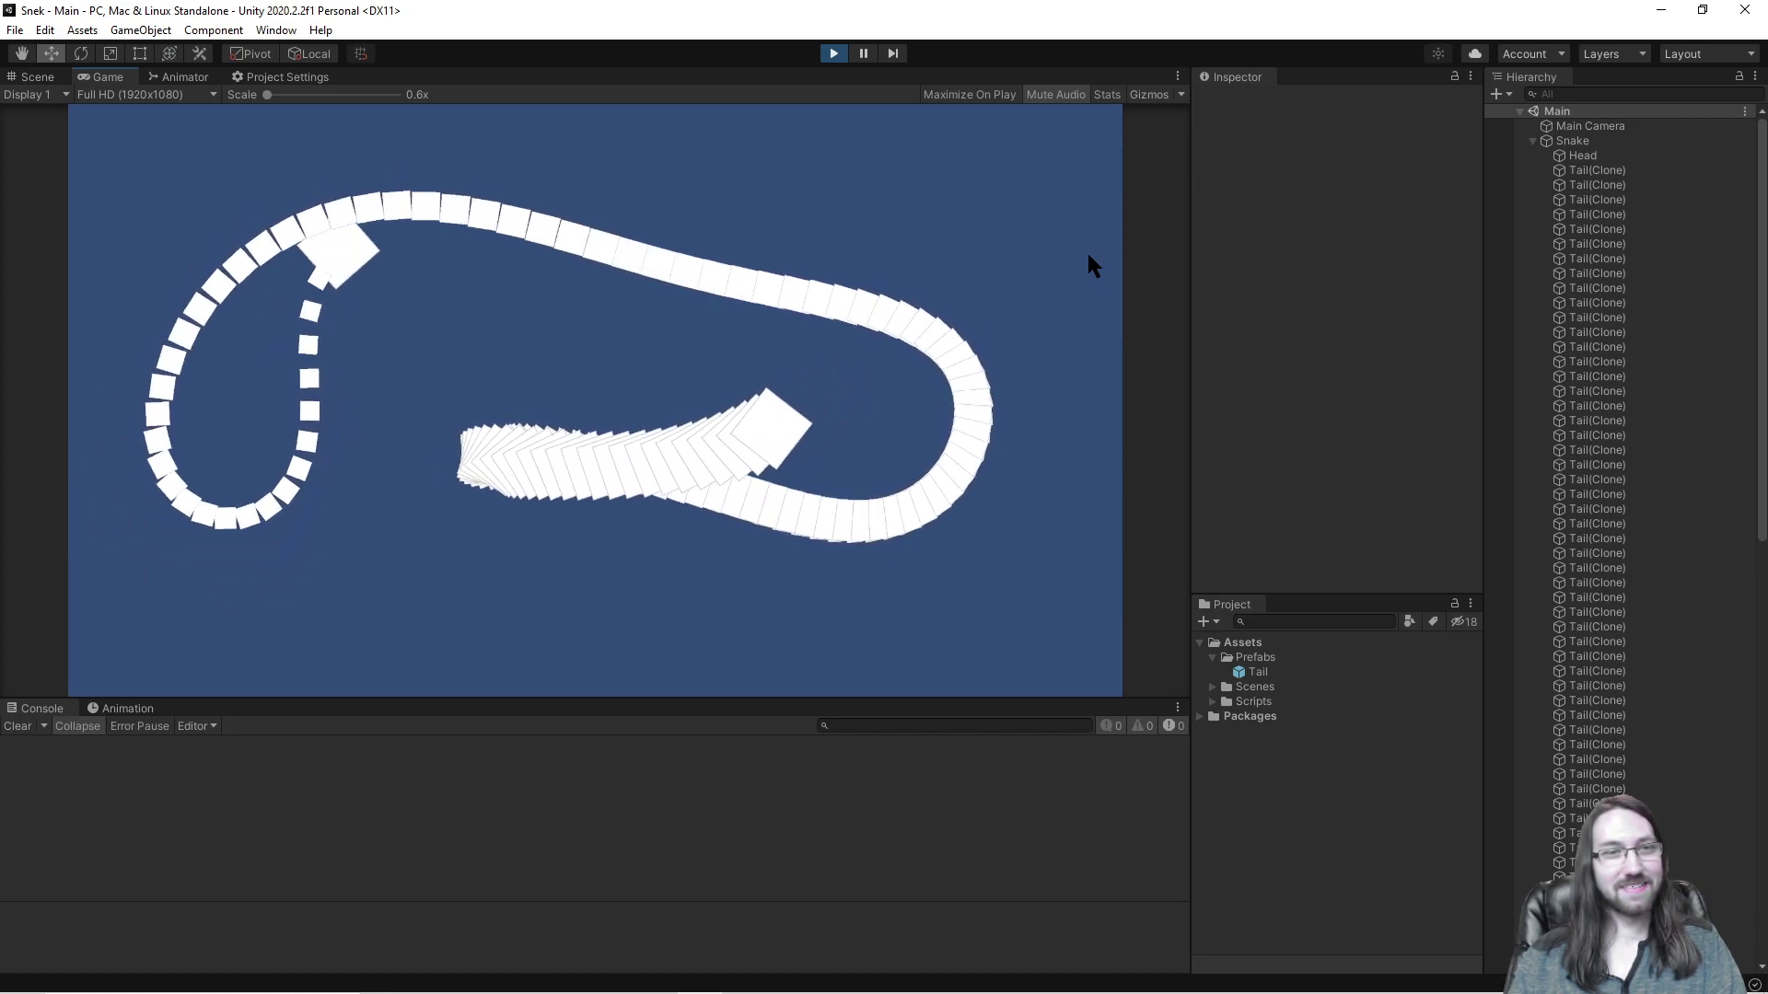
pyautogui.press('Right')
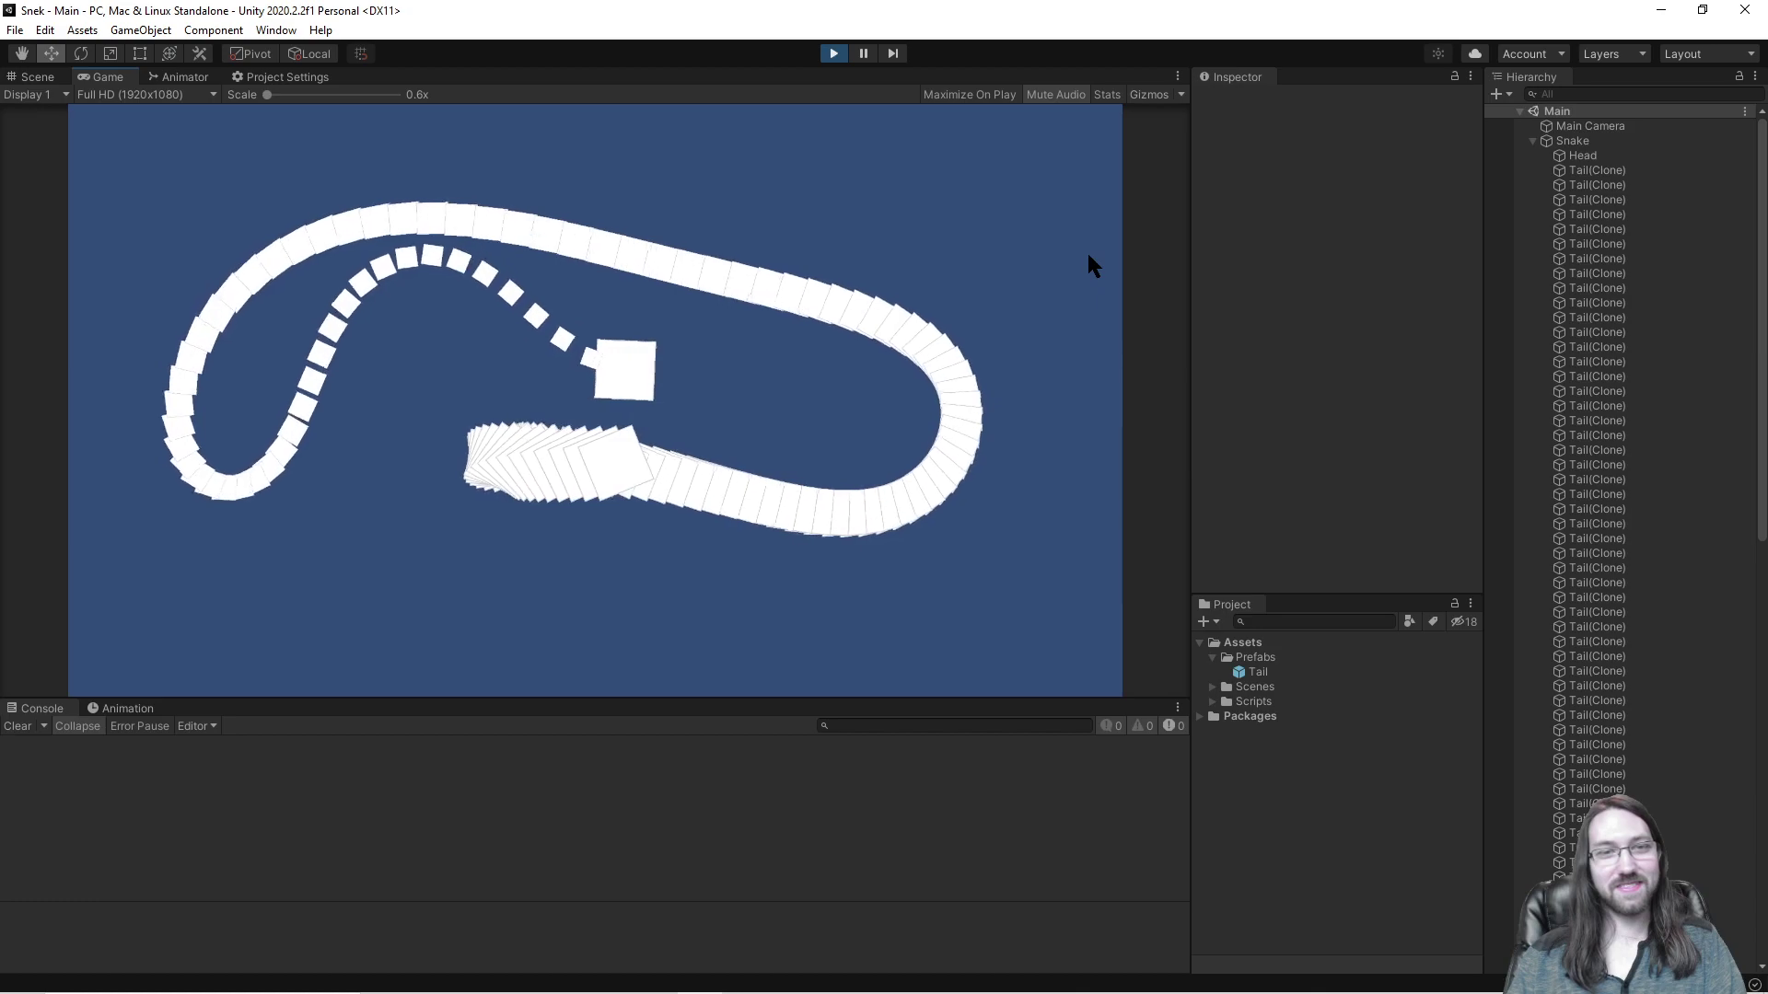
pyautogui.press('Right')
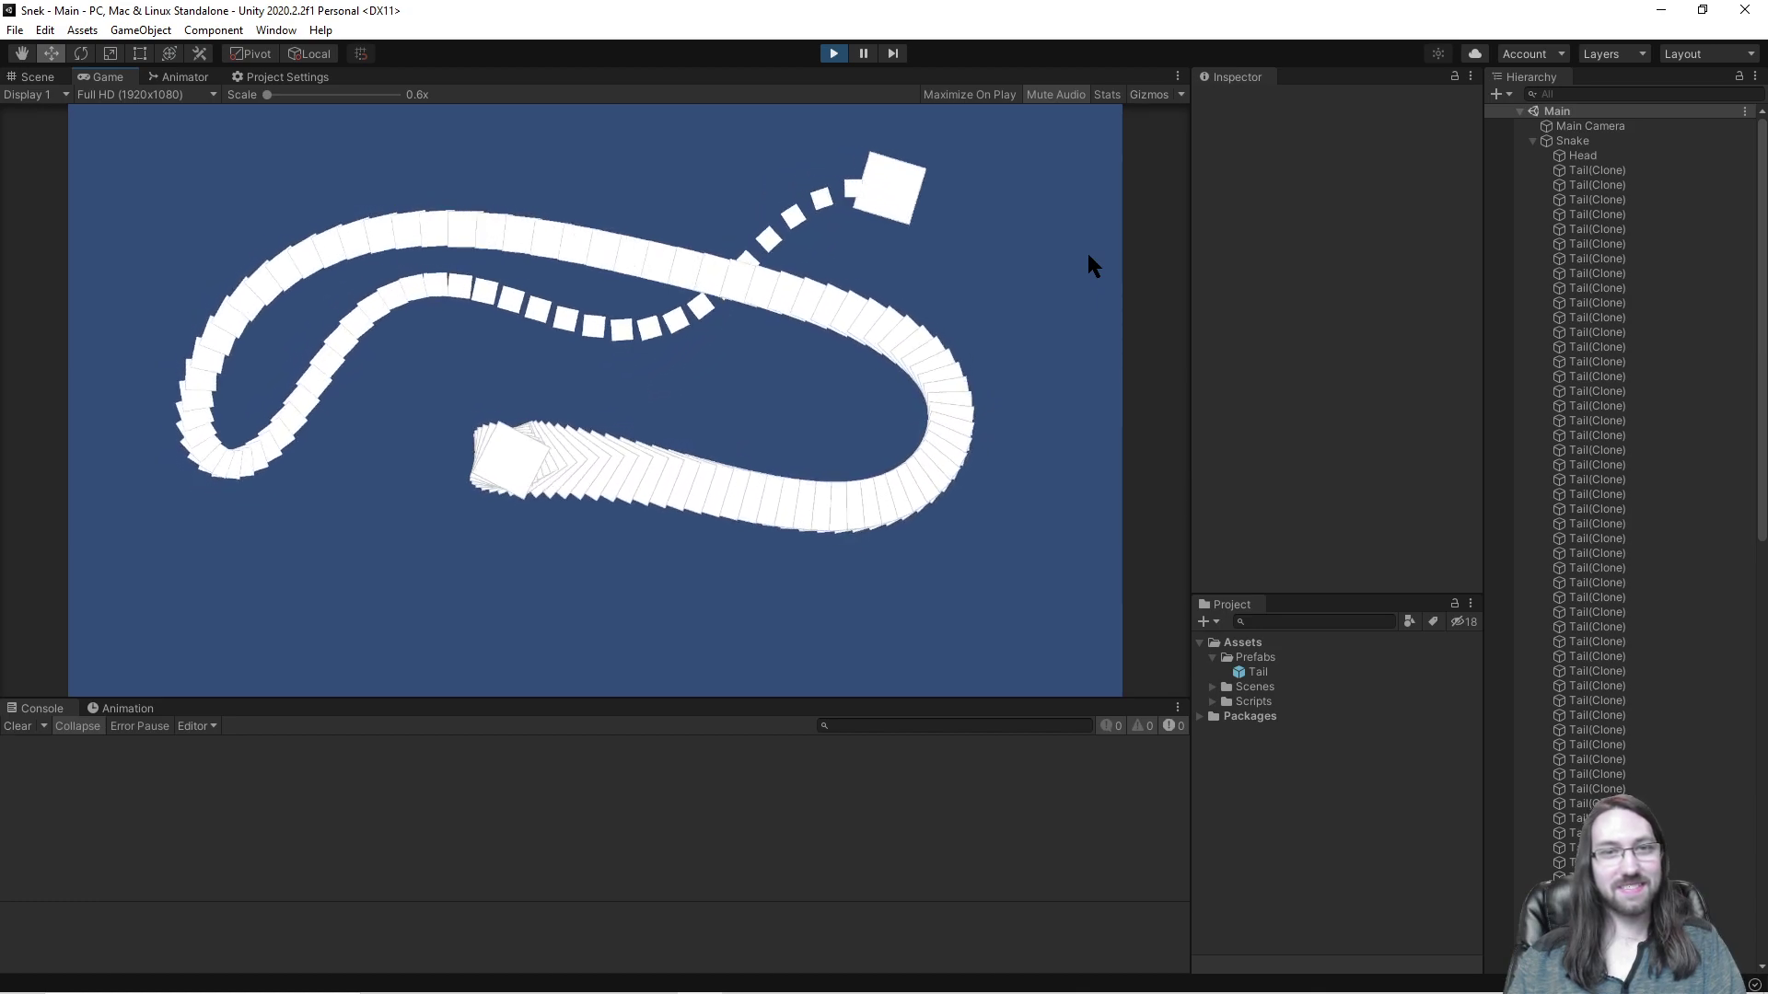
pyautogui.press('Right')
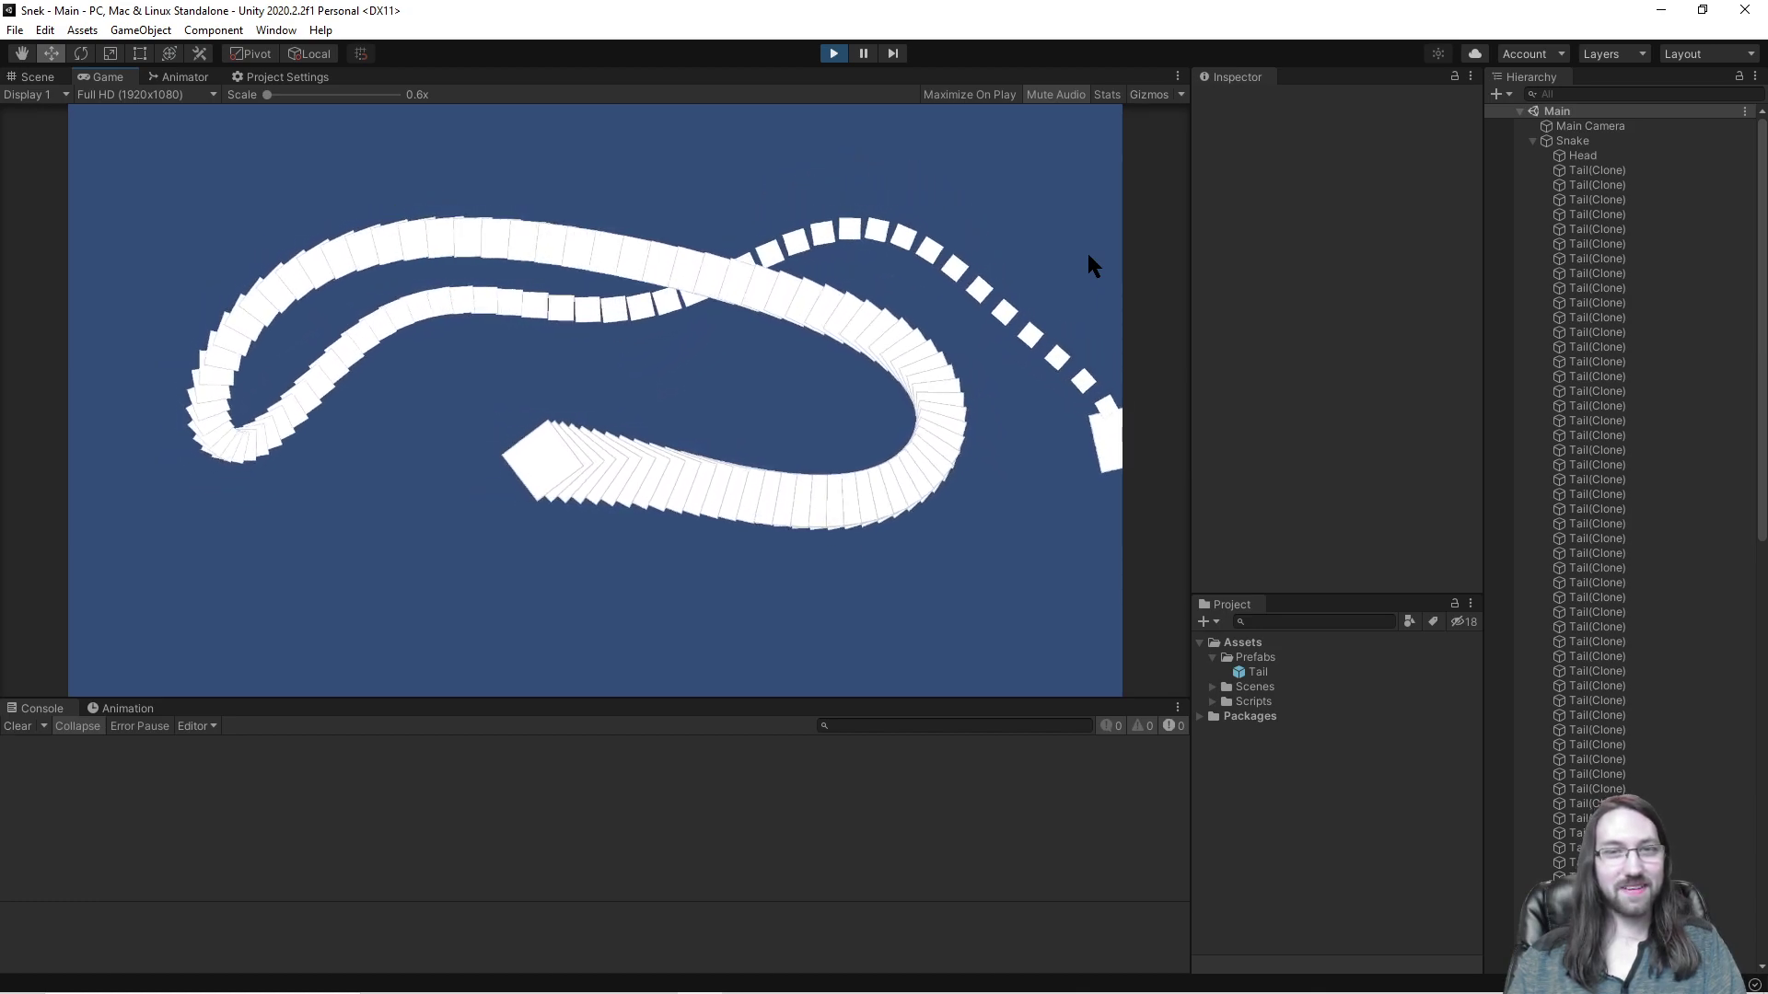
pyautogui.press('Right')
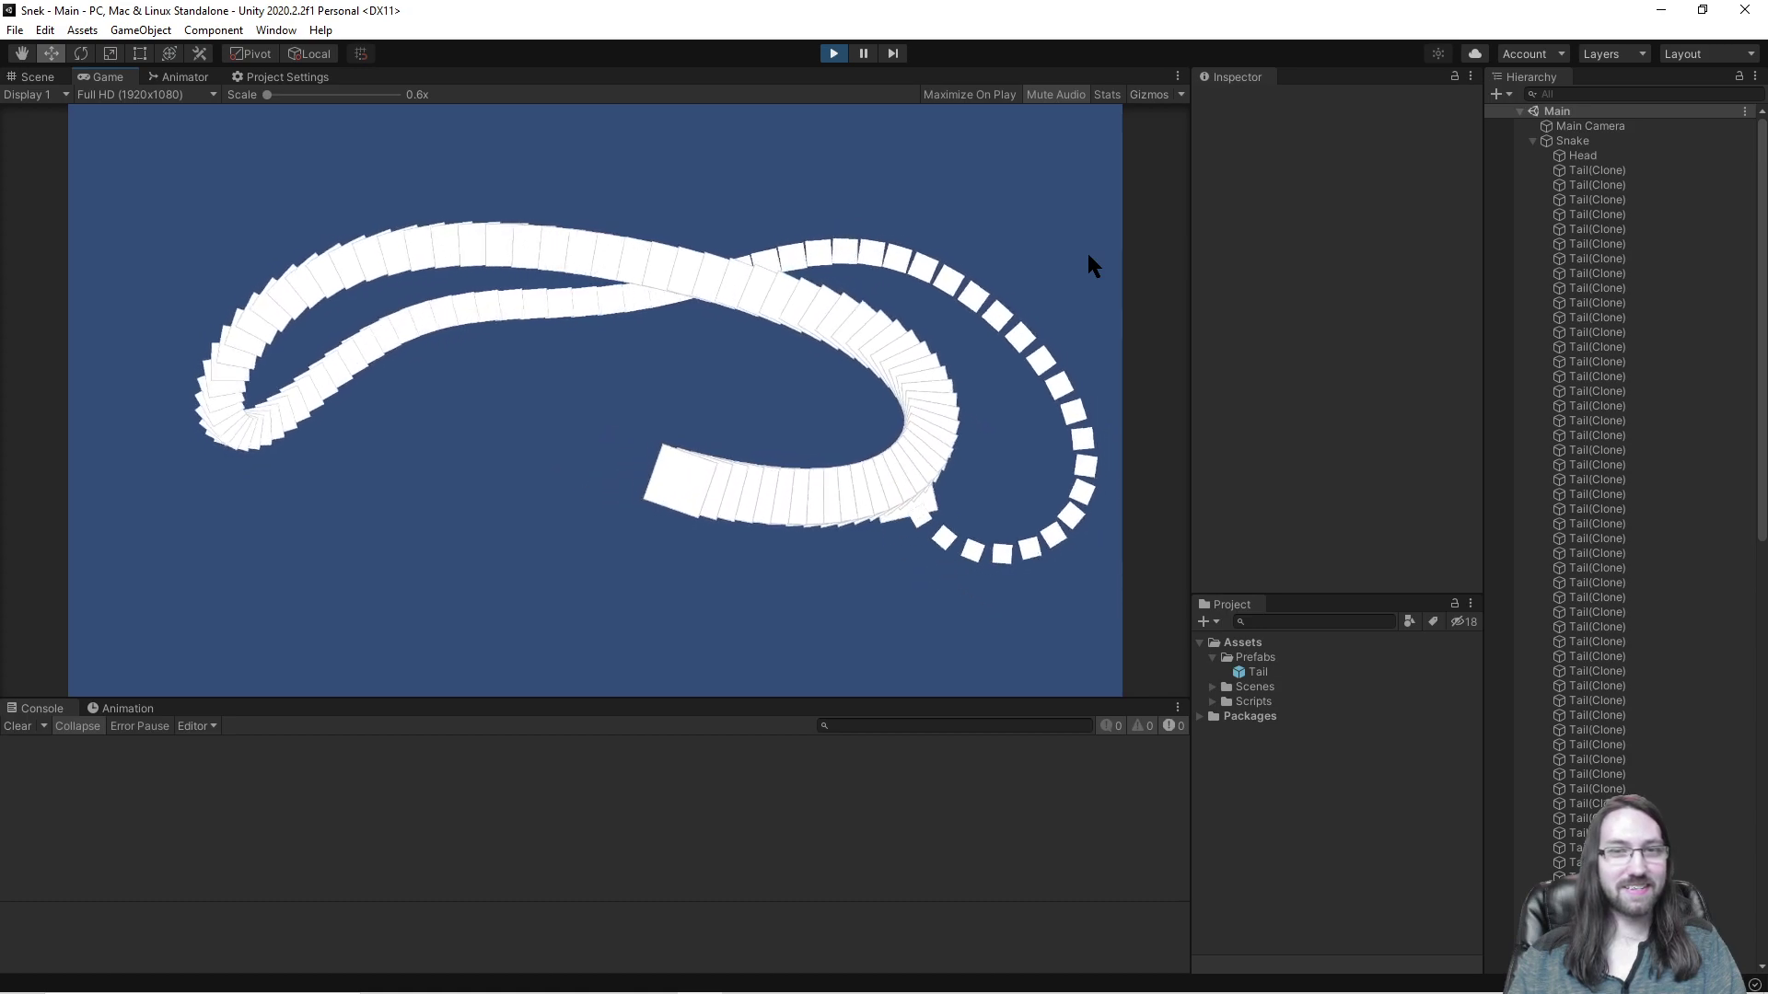
pyautogui.press('Left')
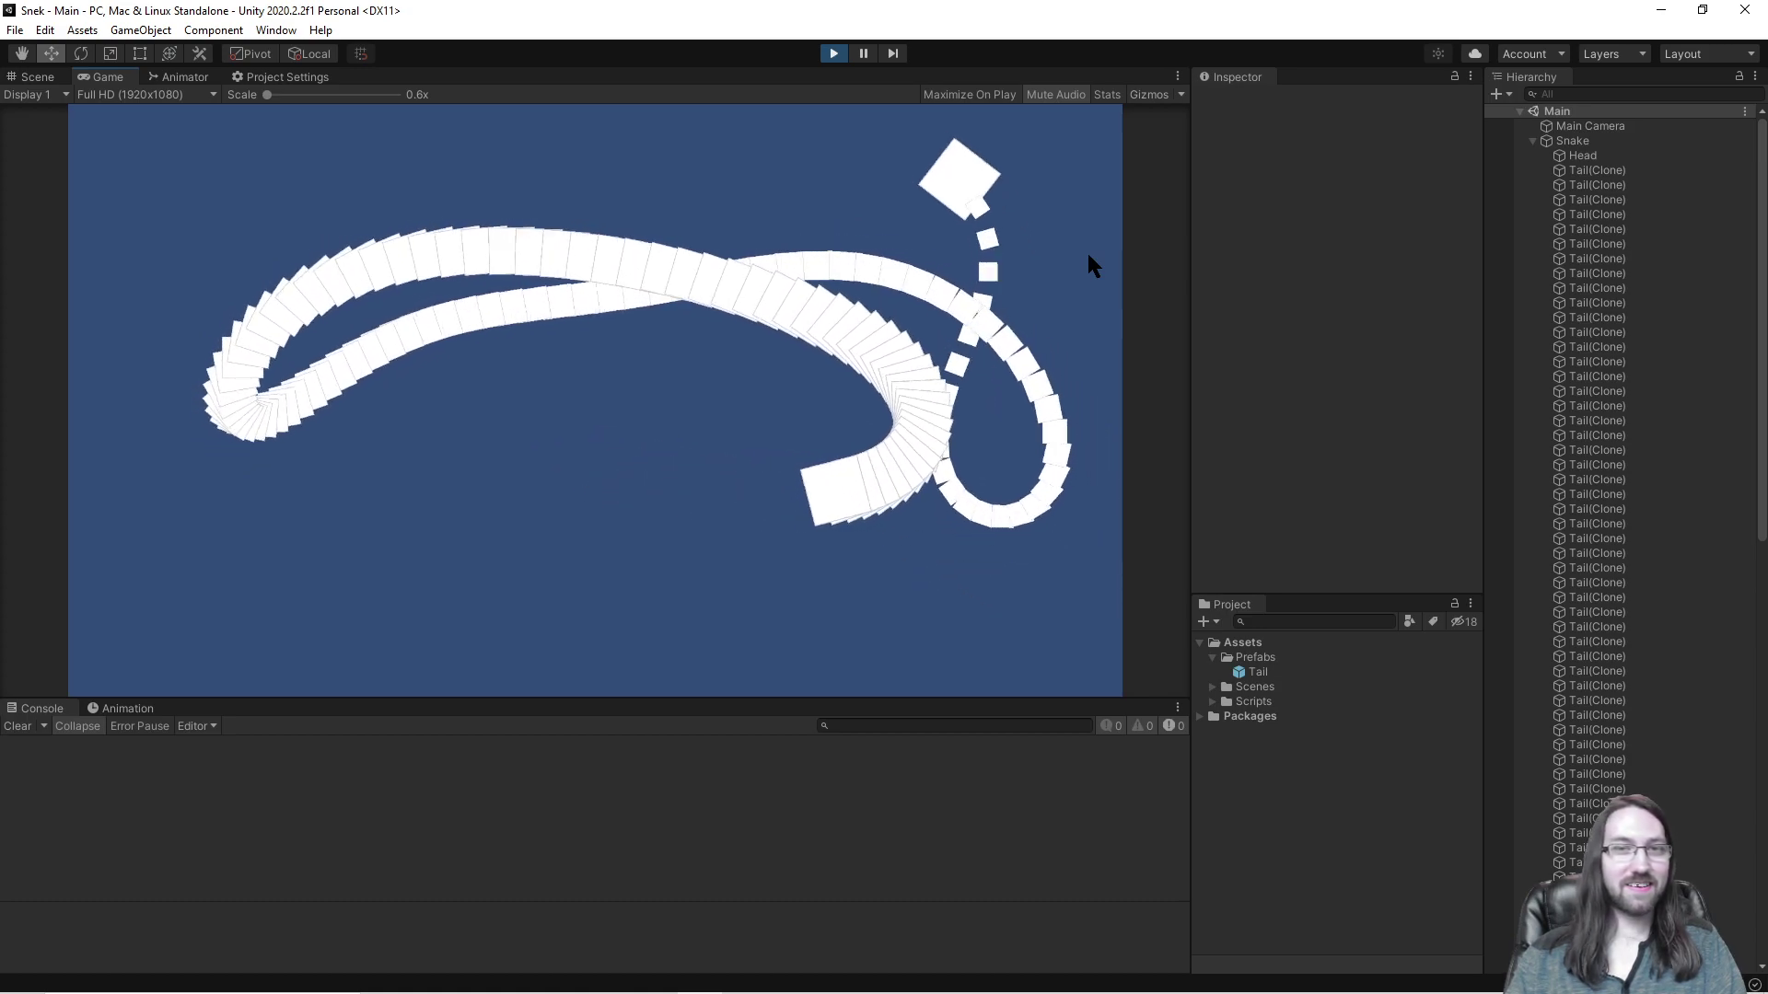
pyautogui.press('Left')
pyautogui.press('Left')
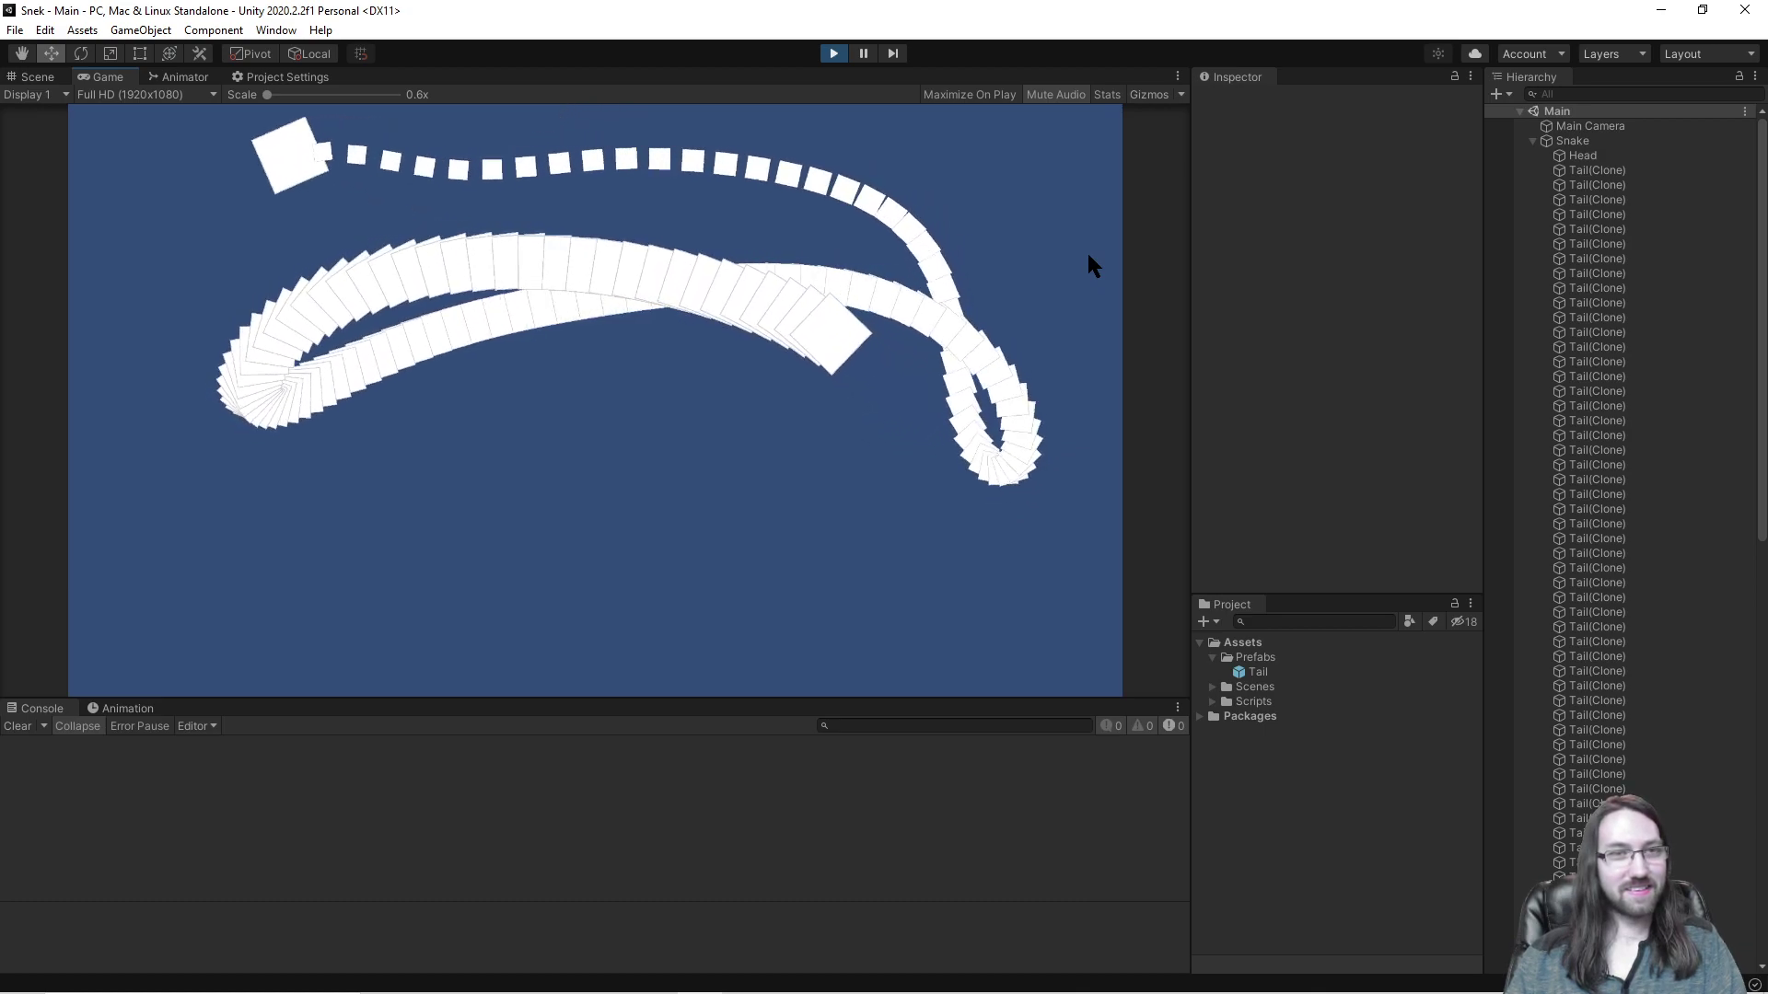
pyautogui.press('Left')
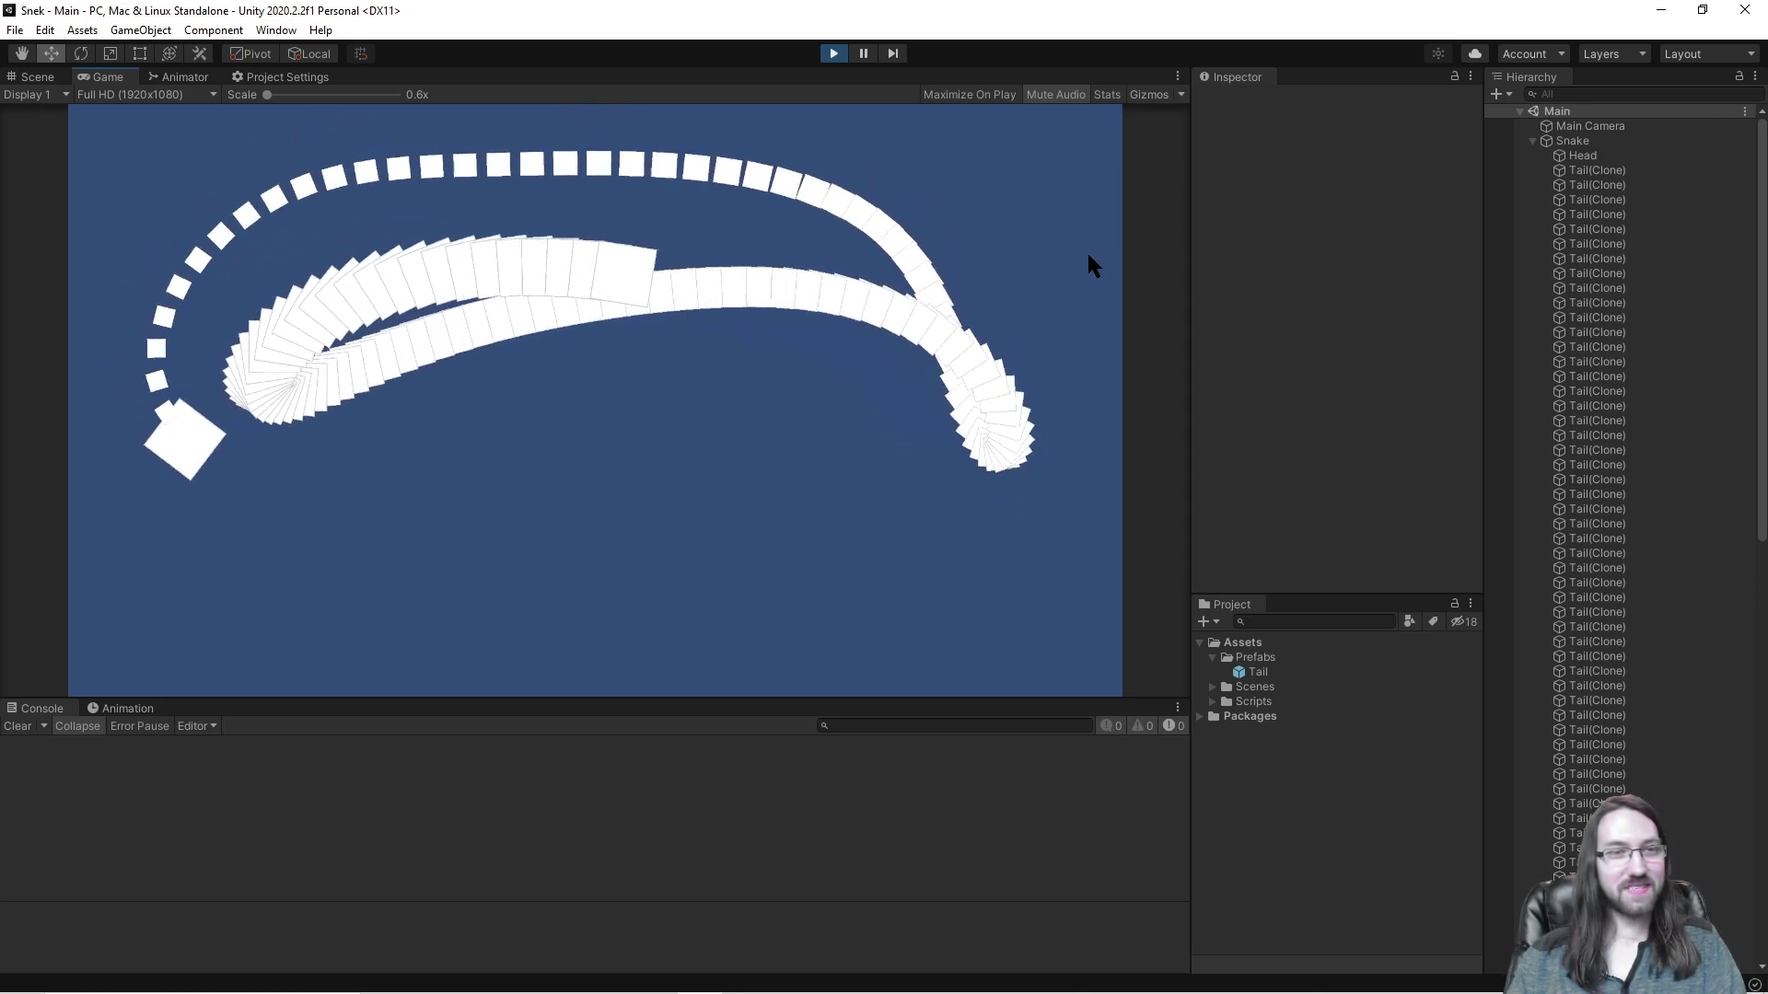
pyautogui.press('Left')
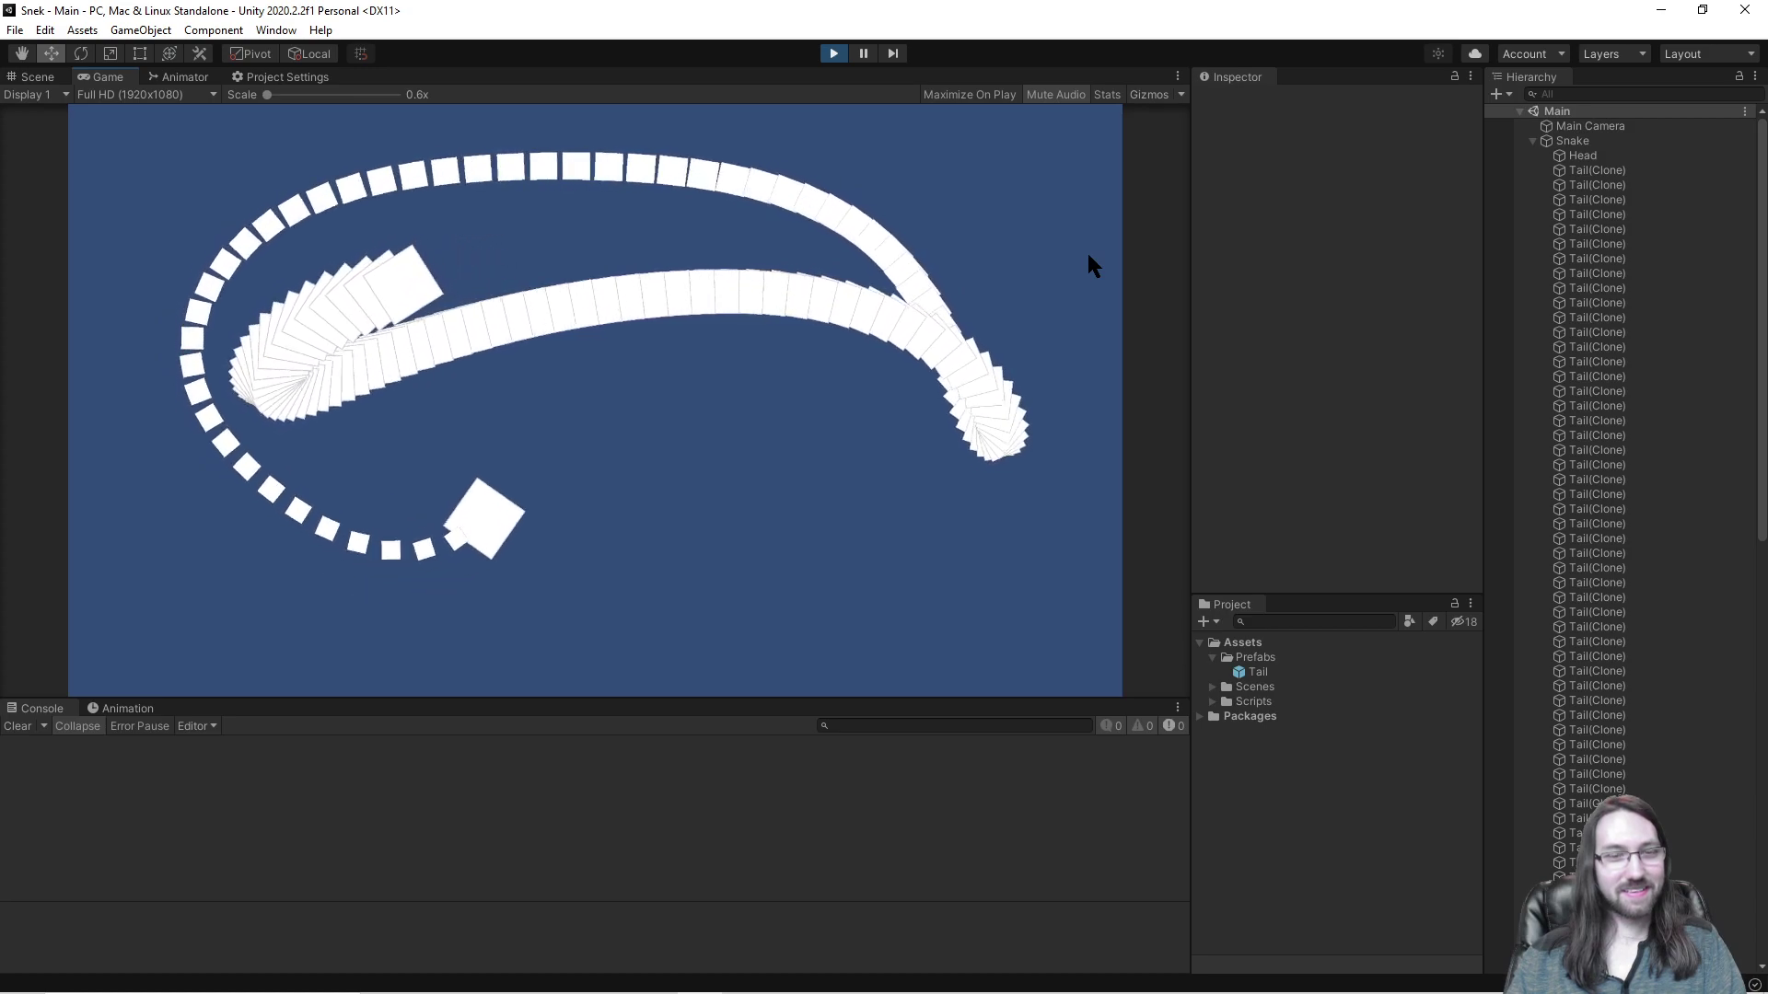
pyautogui.press('Right')
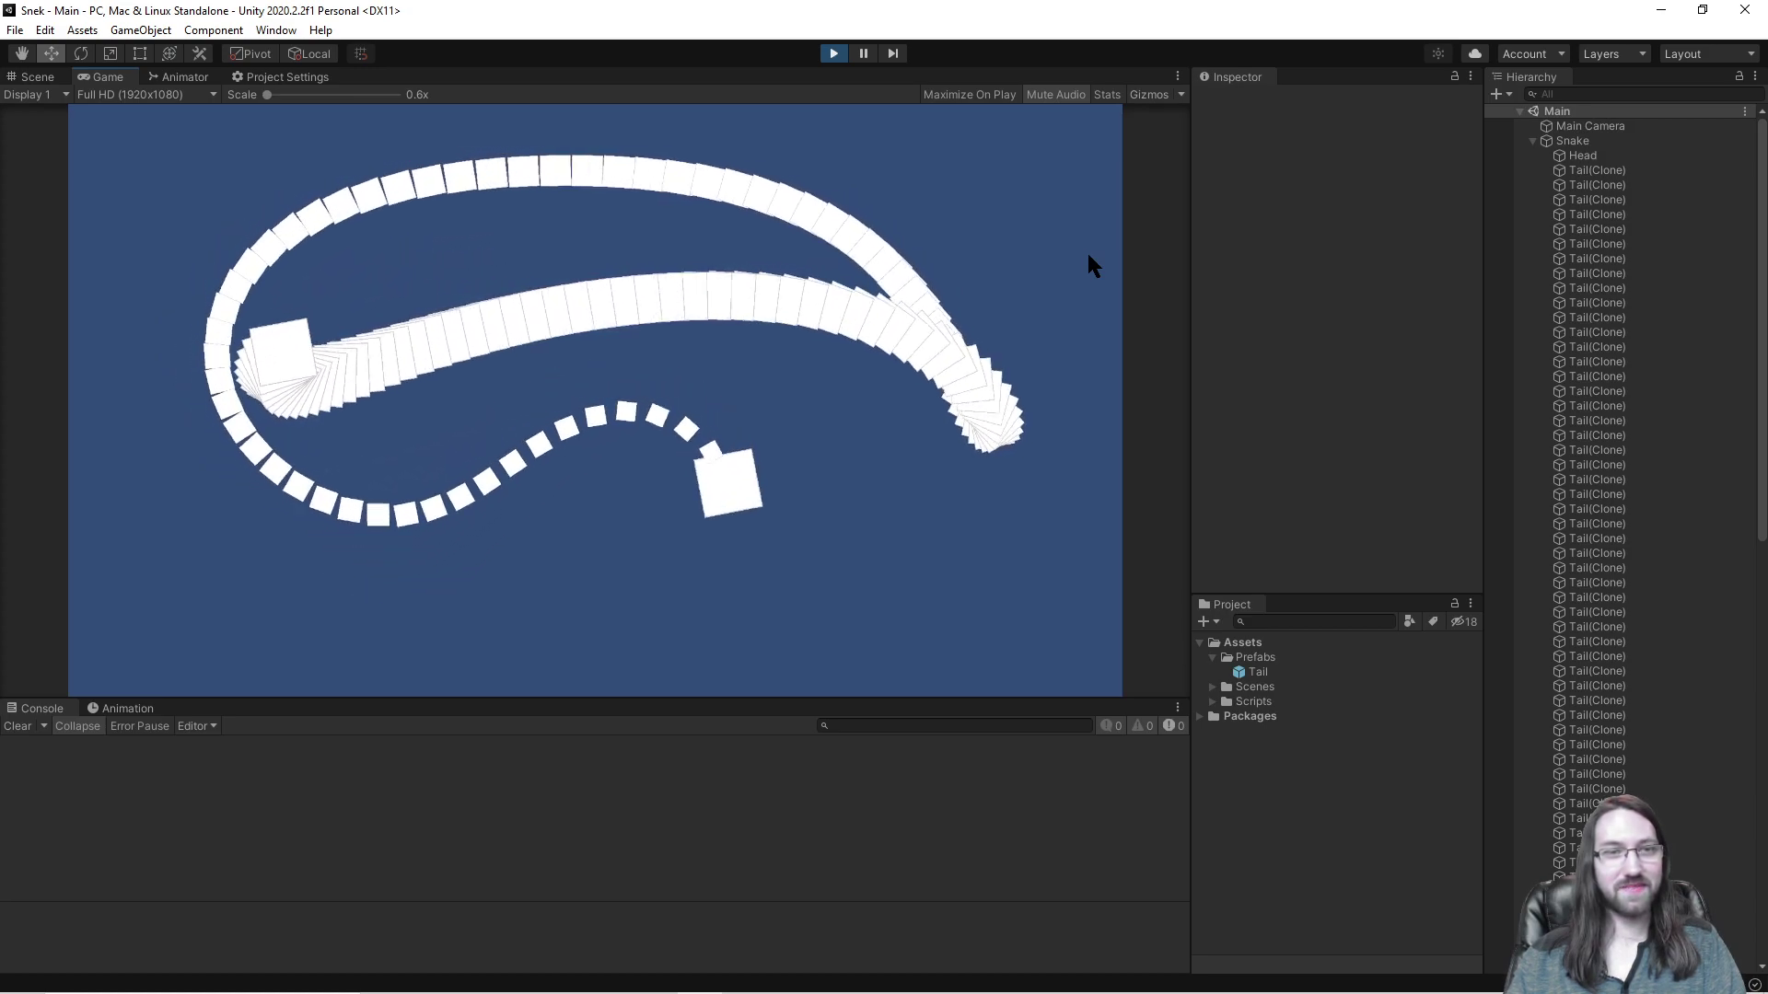
pyautogui.press('Left')
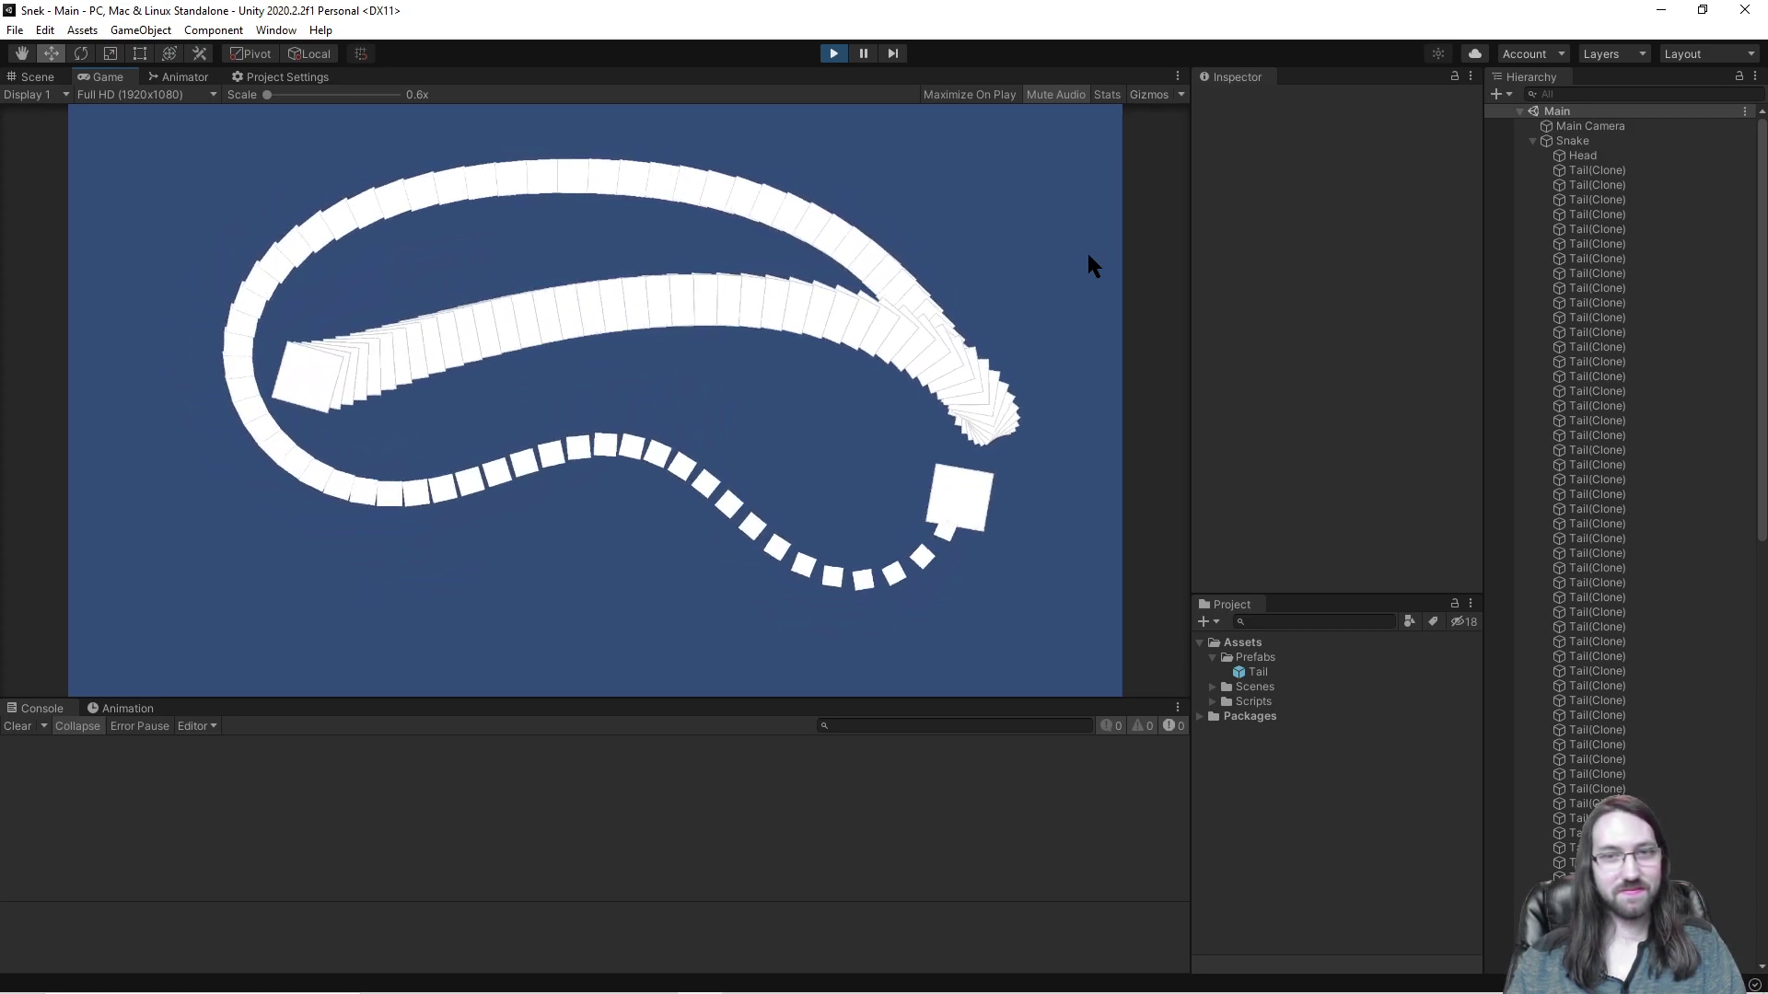
pyautogui.press('Left')
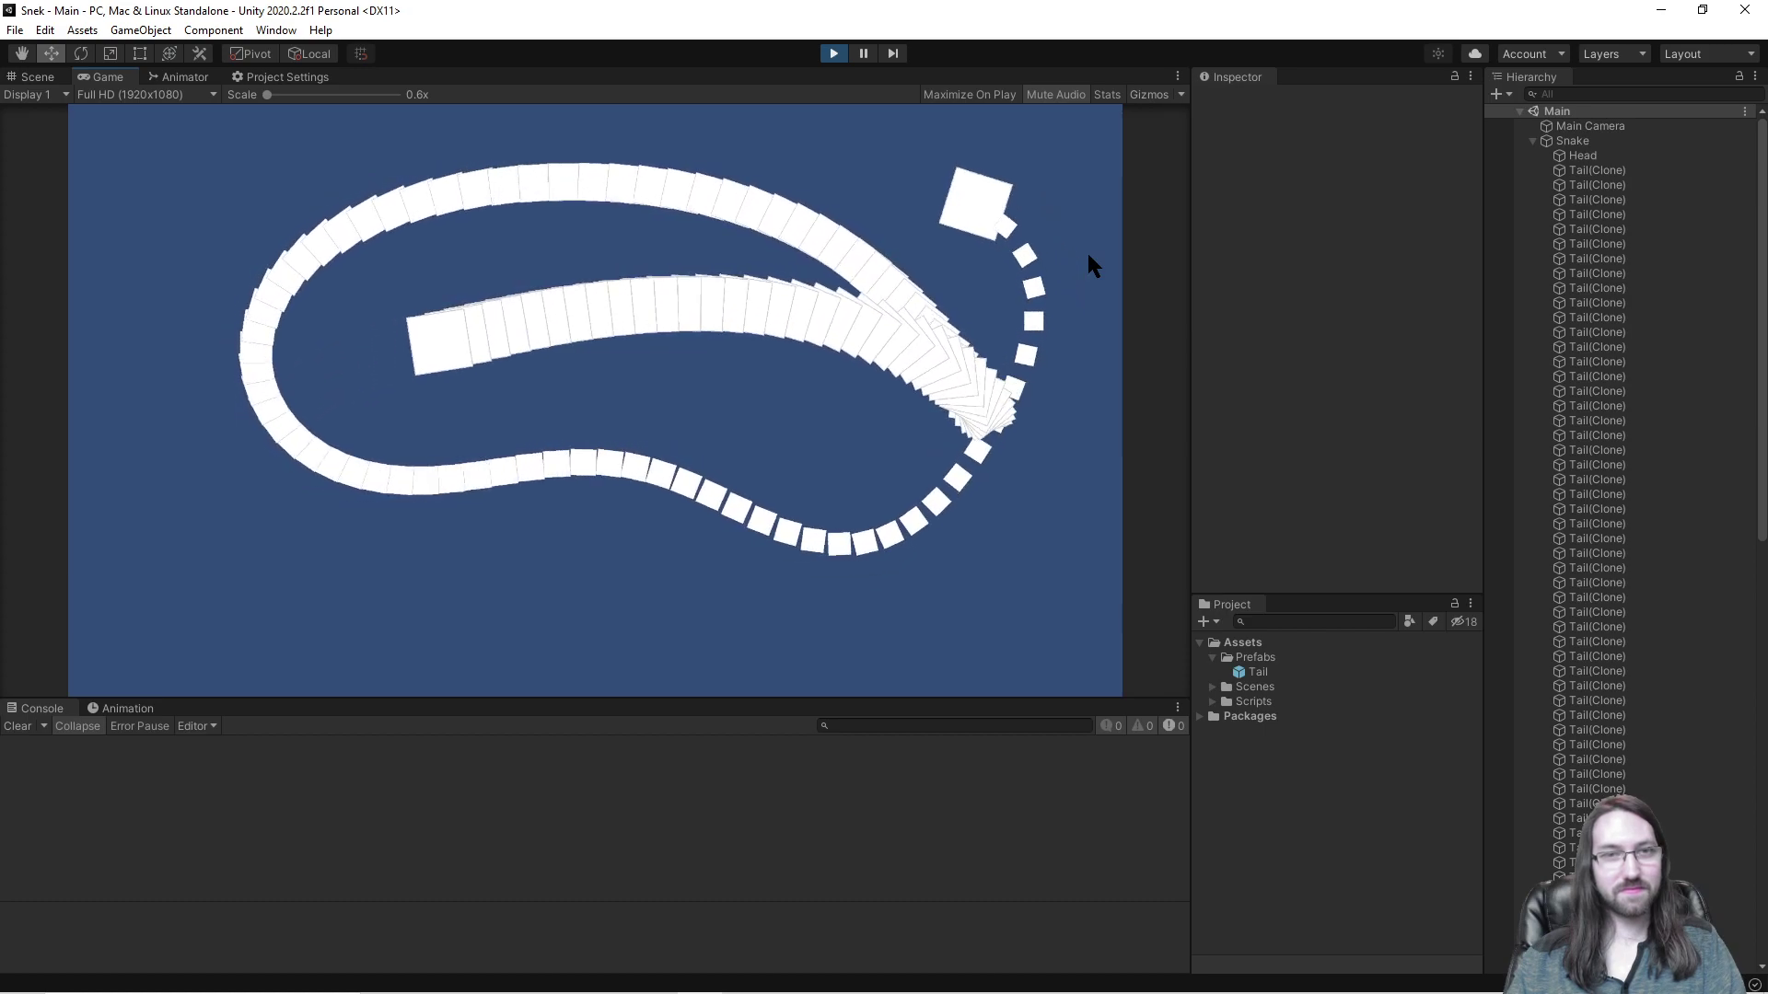
pyautogui.press('Left')
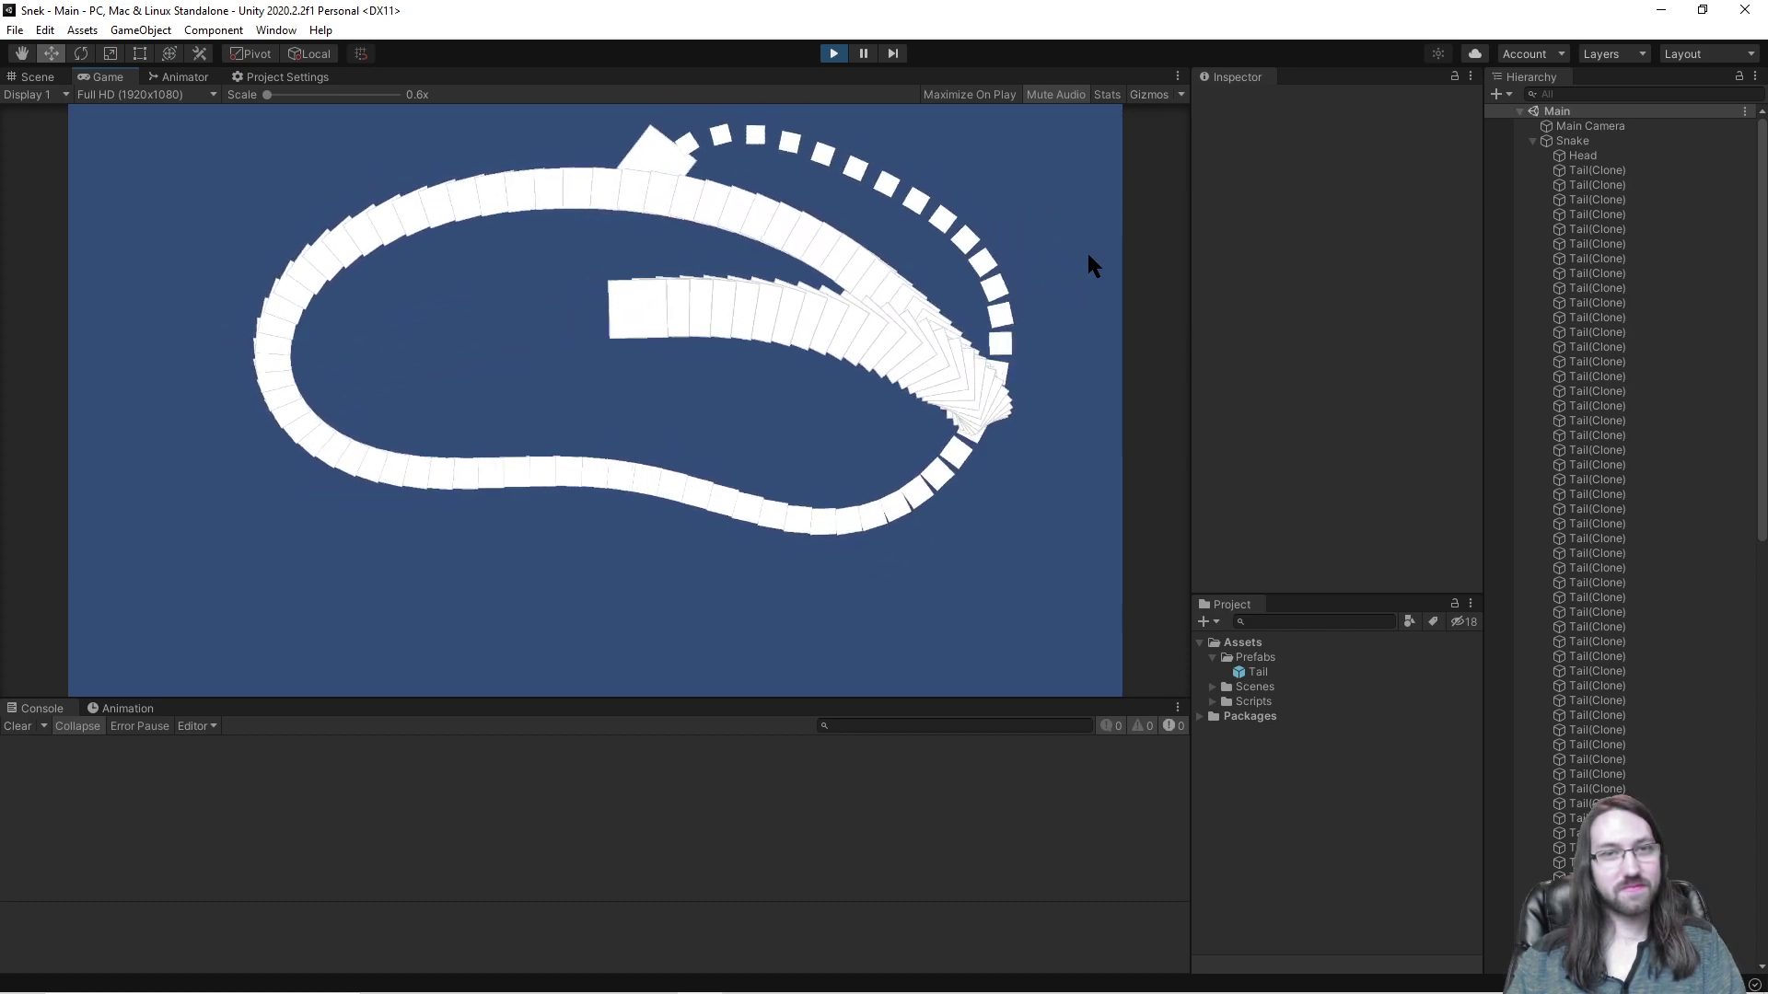
# Step: Steer the snake through a downward loop and several left-hand circles to show off its tail
pyautogui.press('Right')
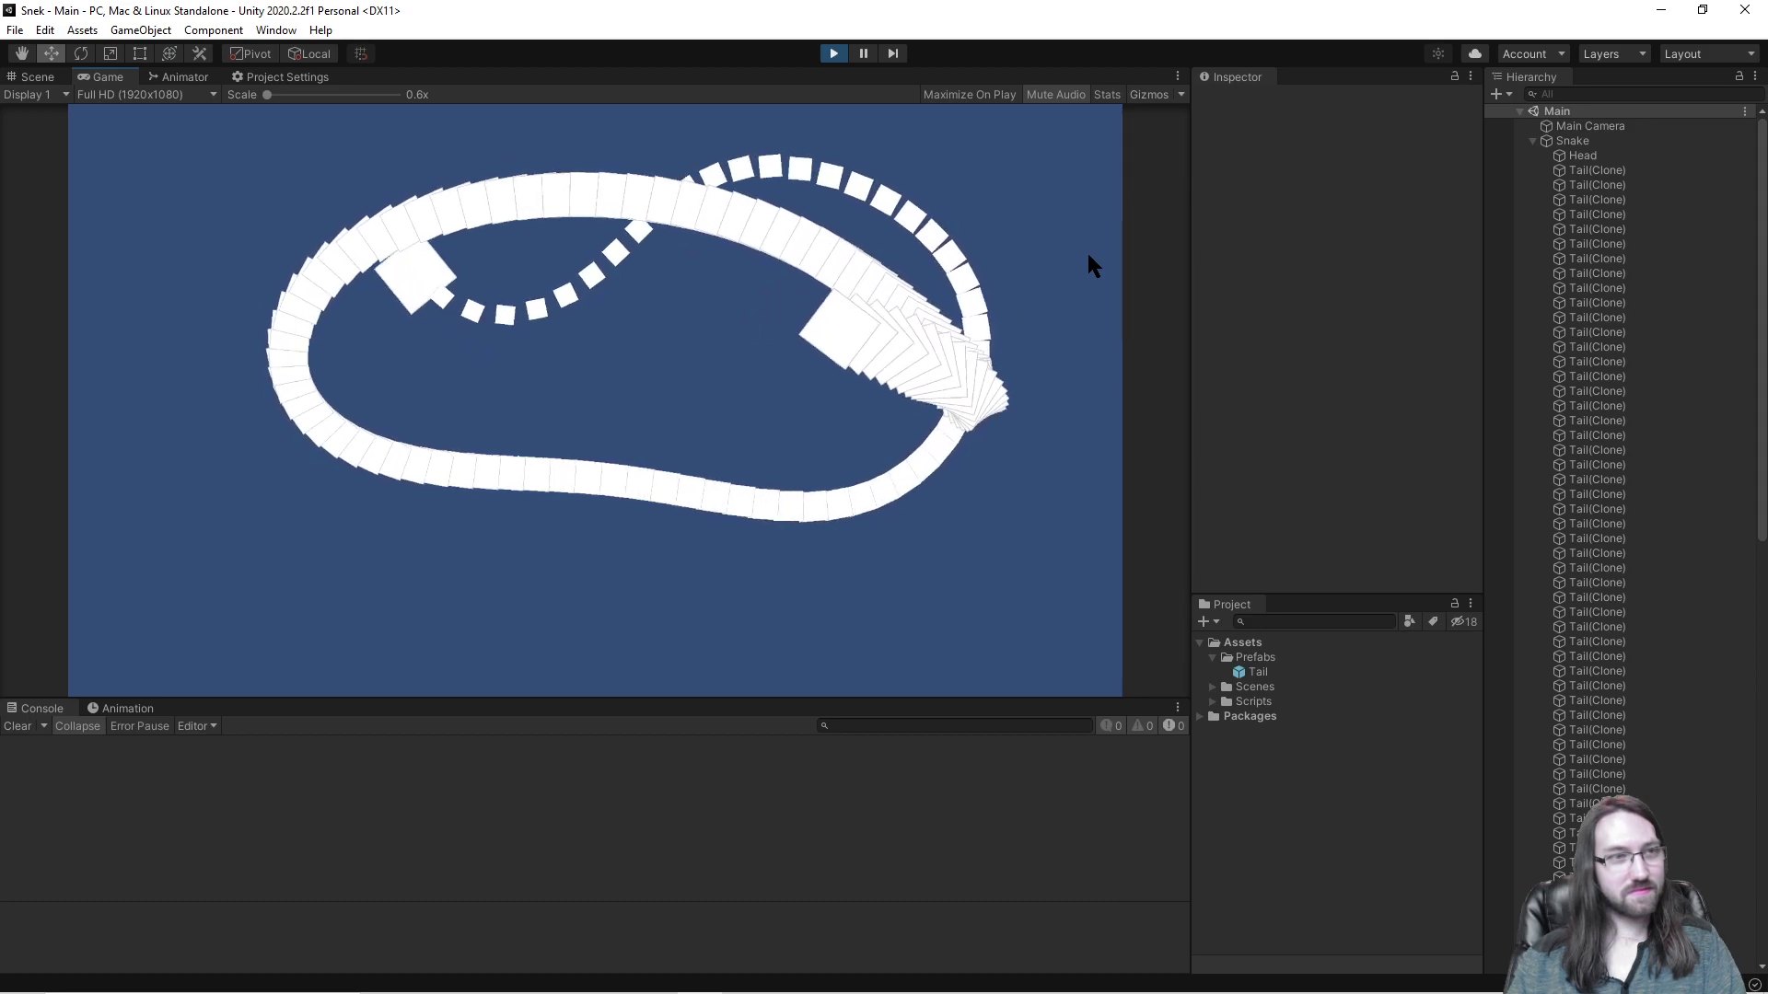
pyautogui.press('Left')
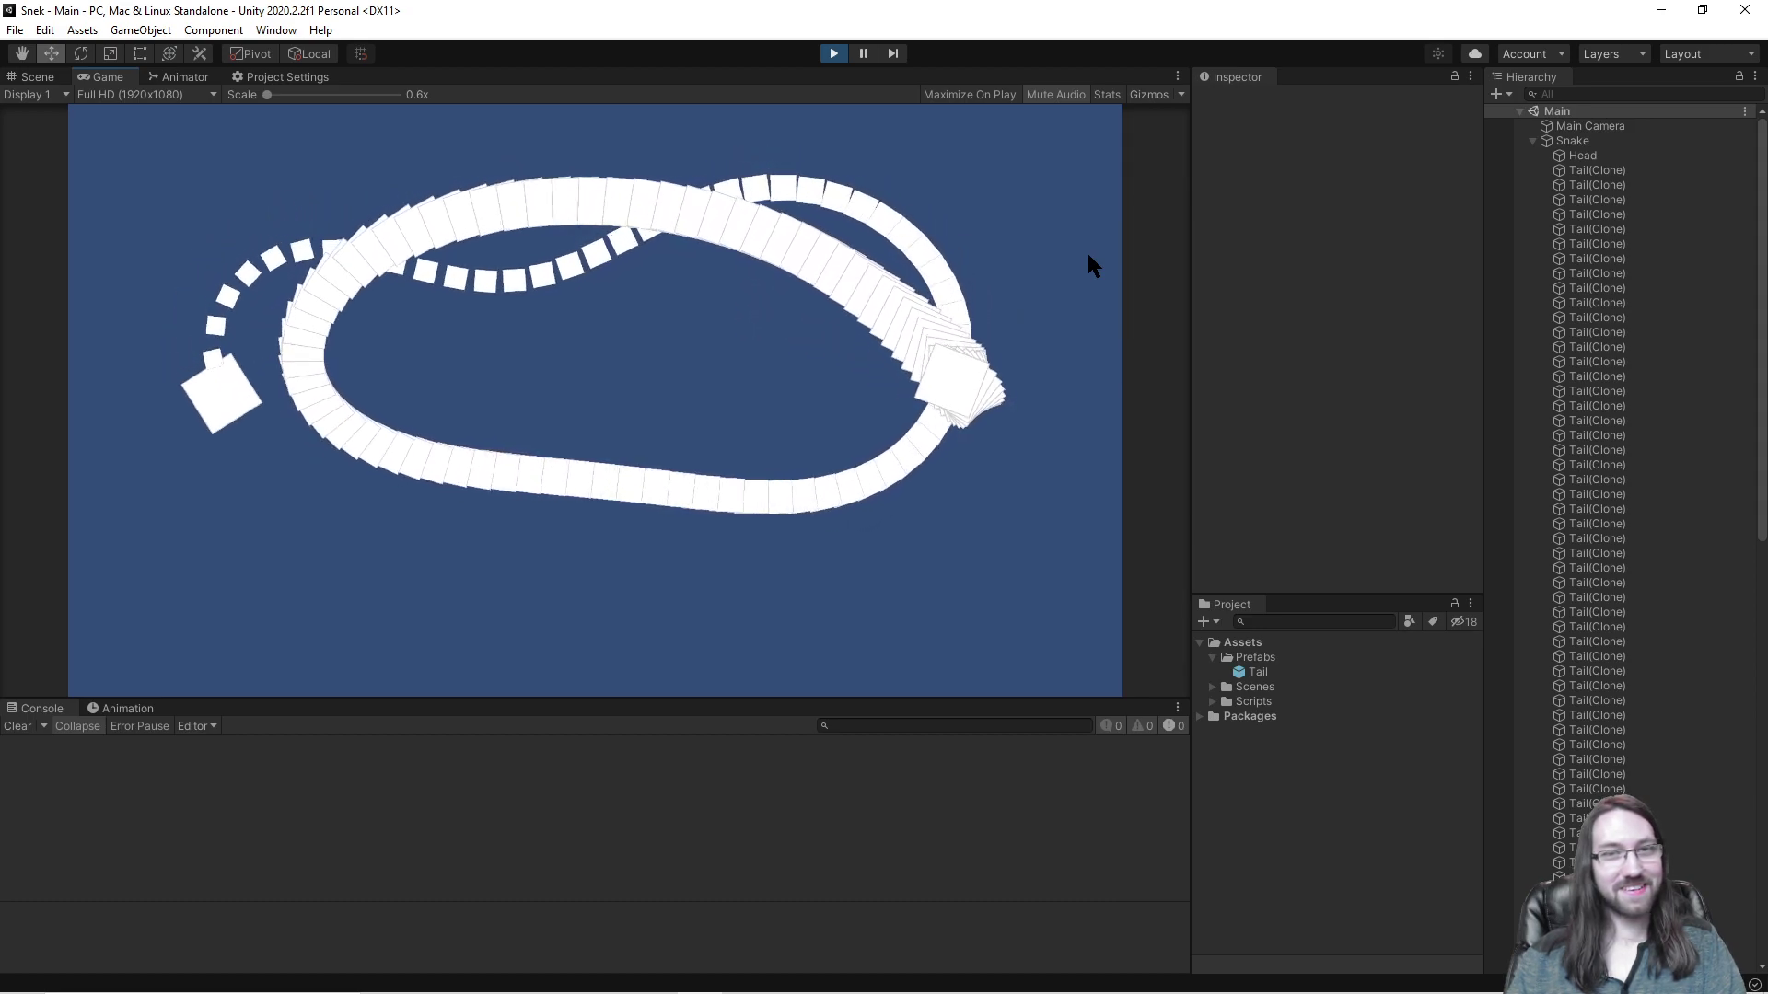
pyautogui.press('Left')
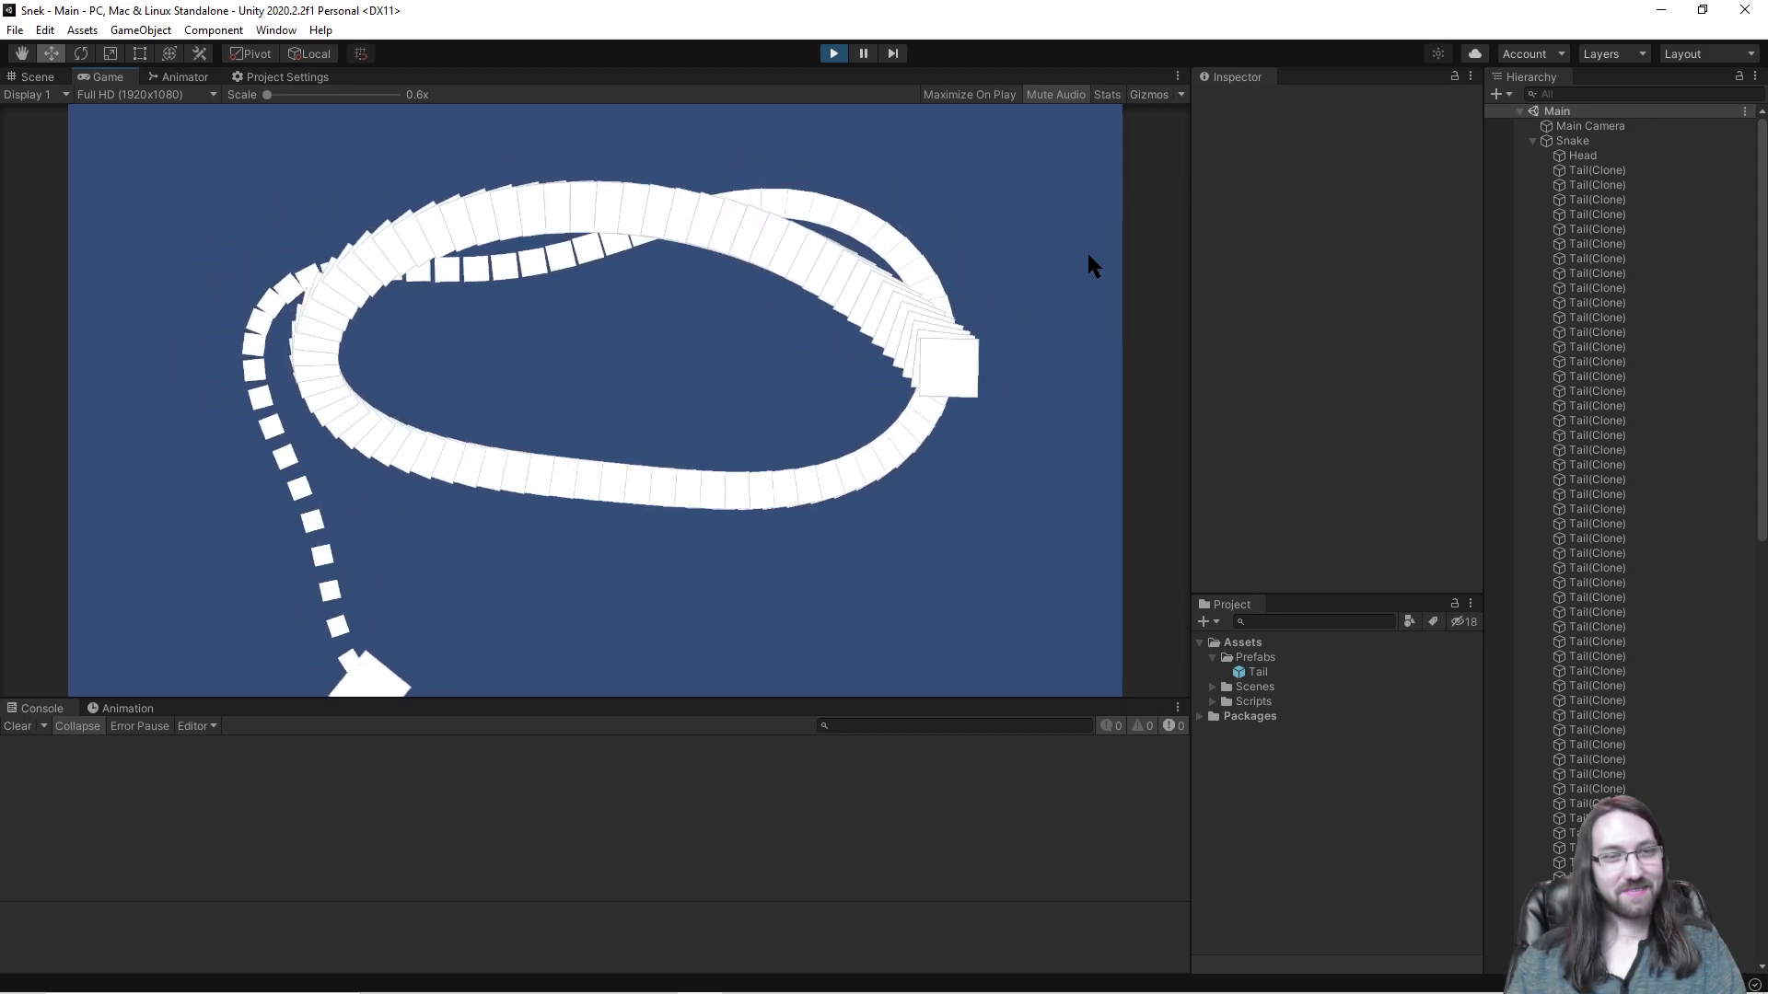
pyautogui.press('Right')
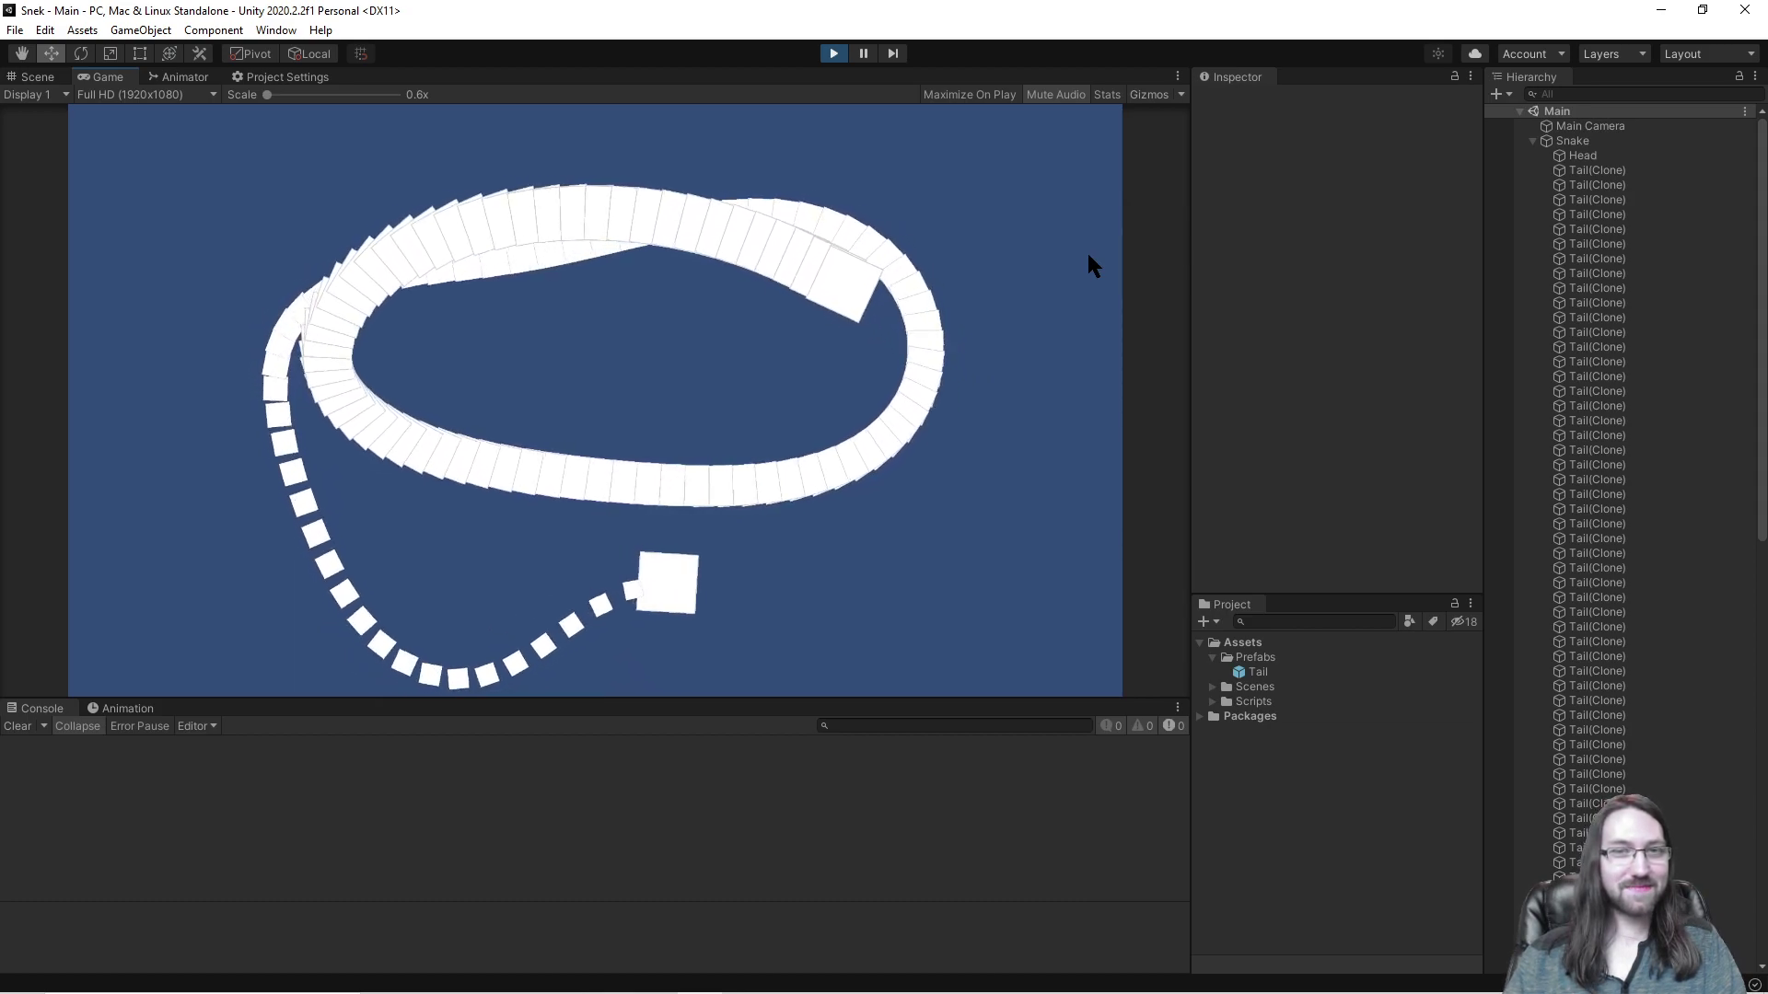
pyautogui.press('Right')
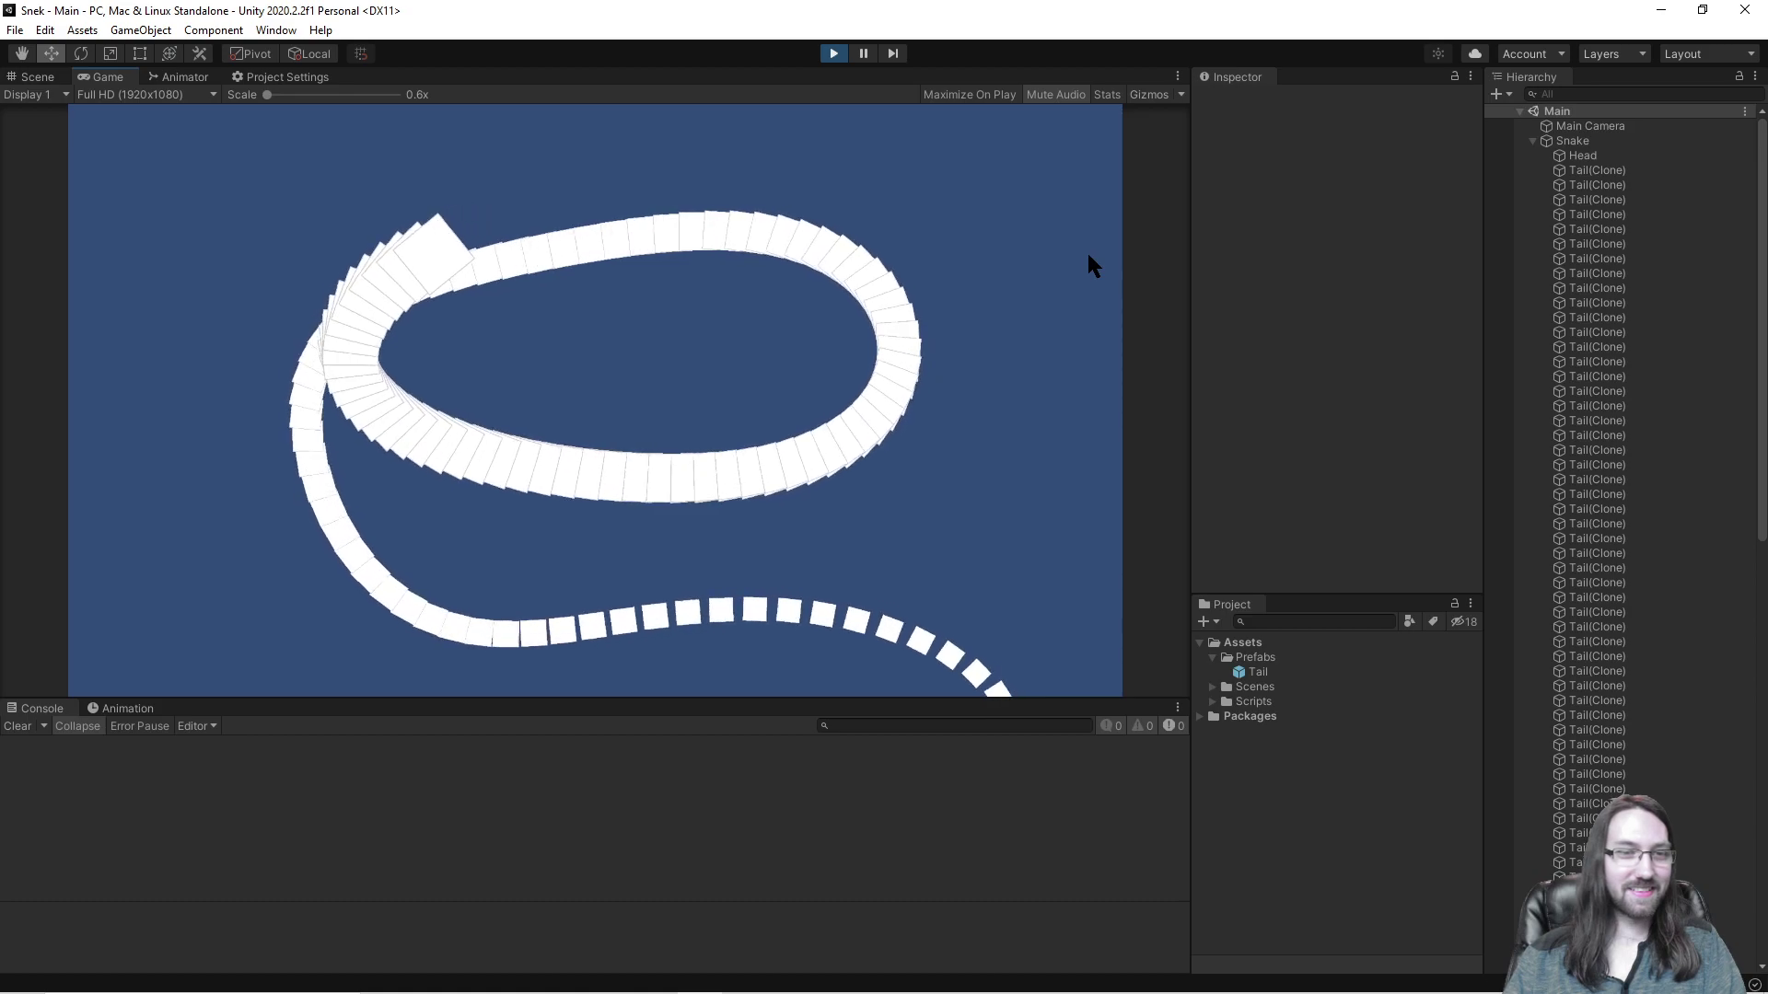
pyautogui.press('Left')
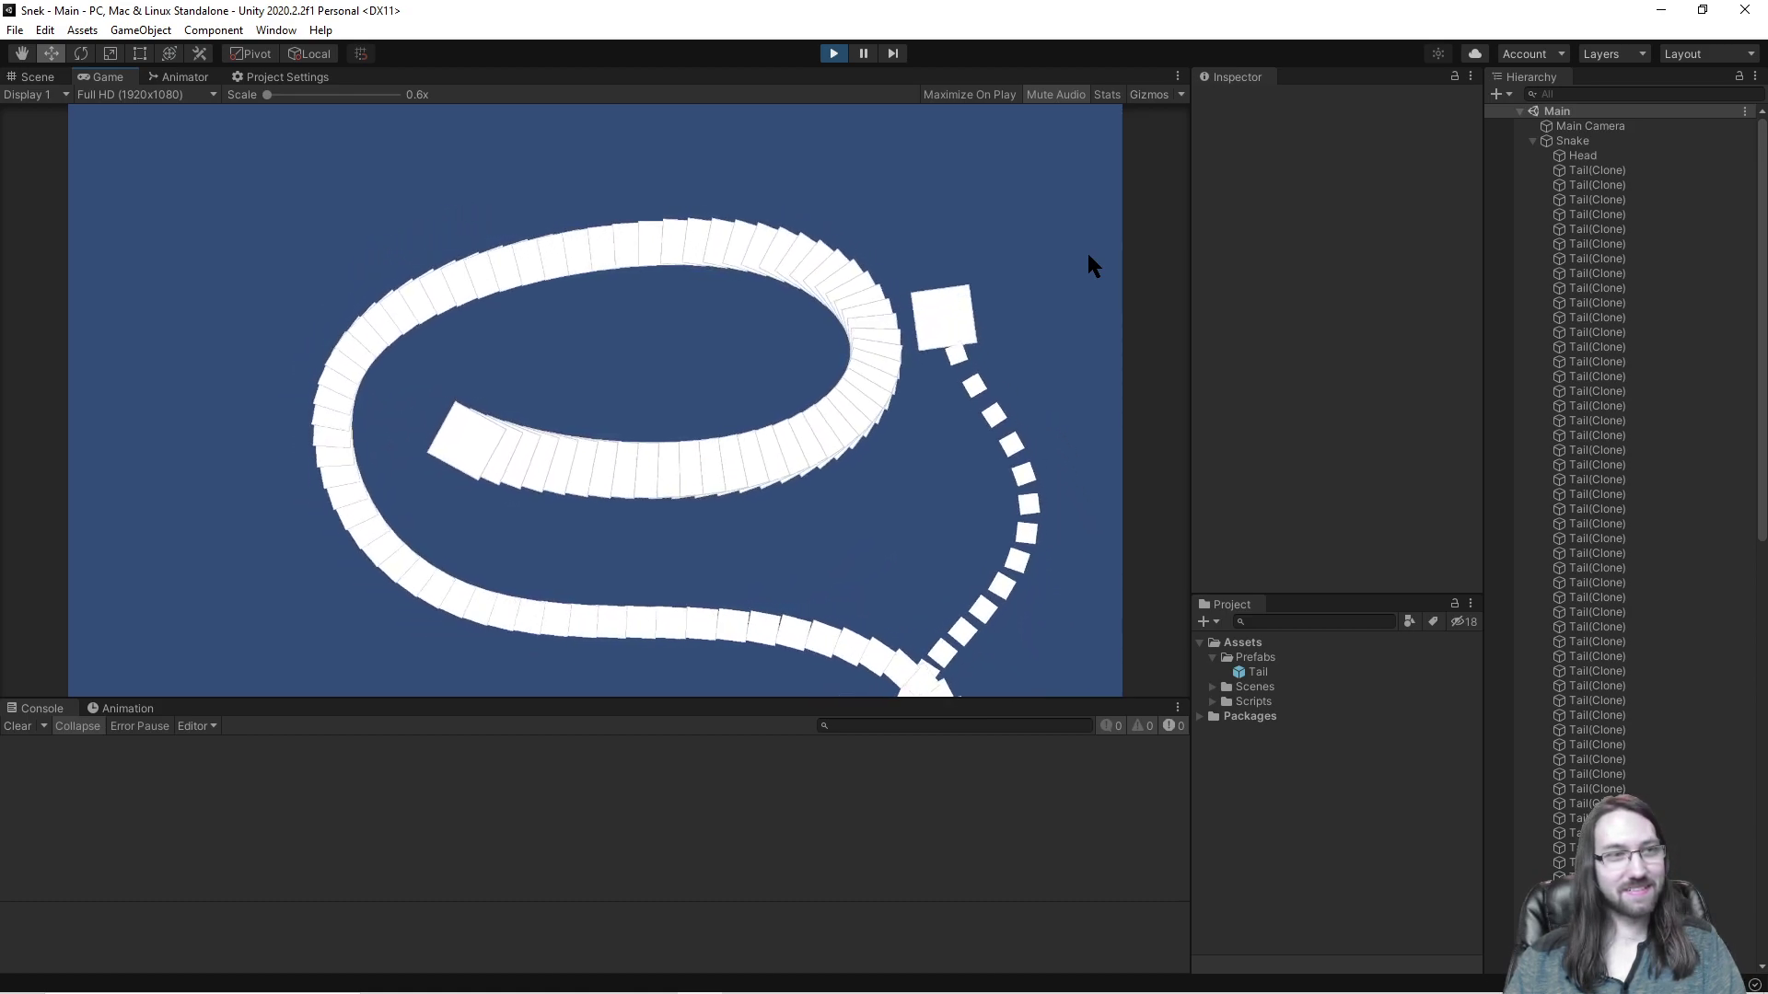
pyautogui.press('Left')
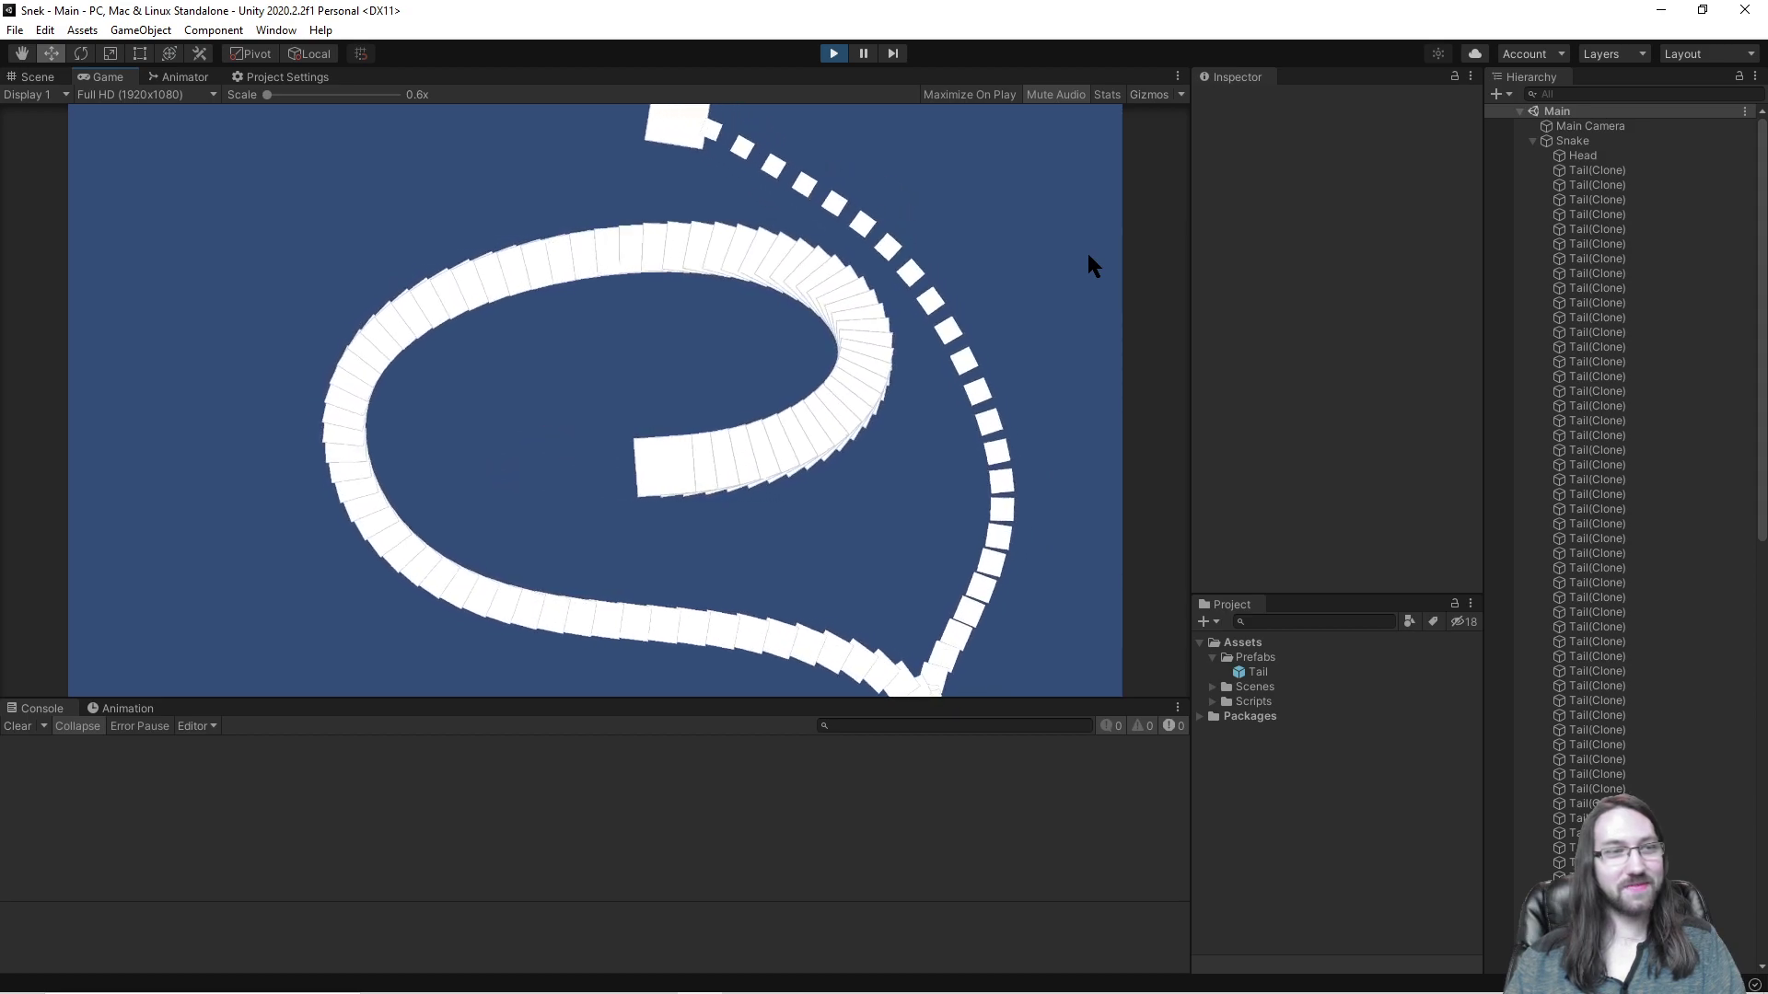
pyautogui.press('Left')
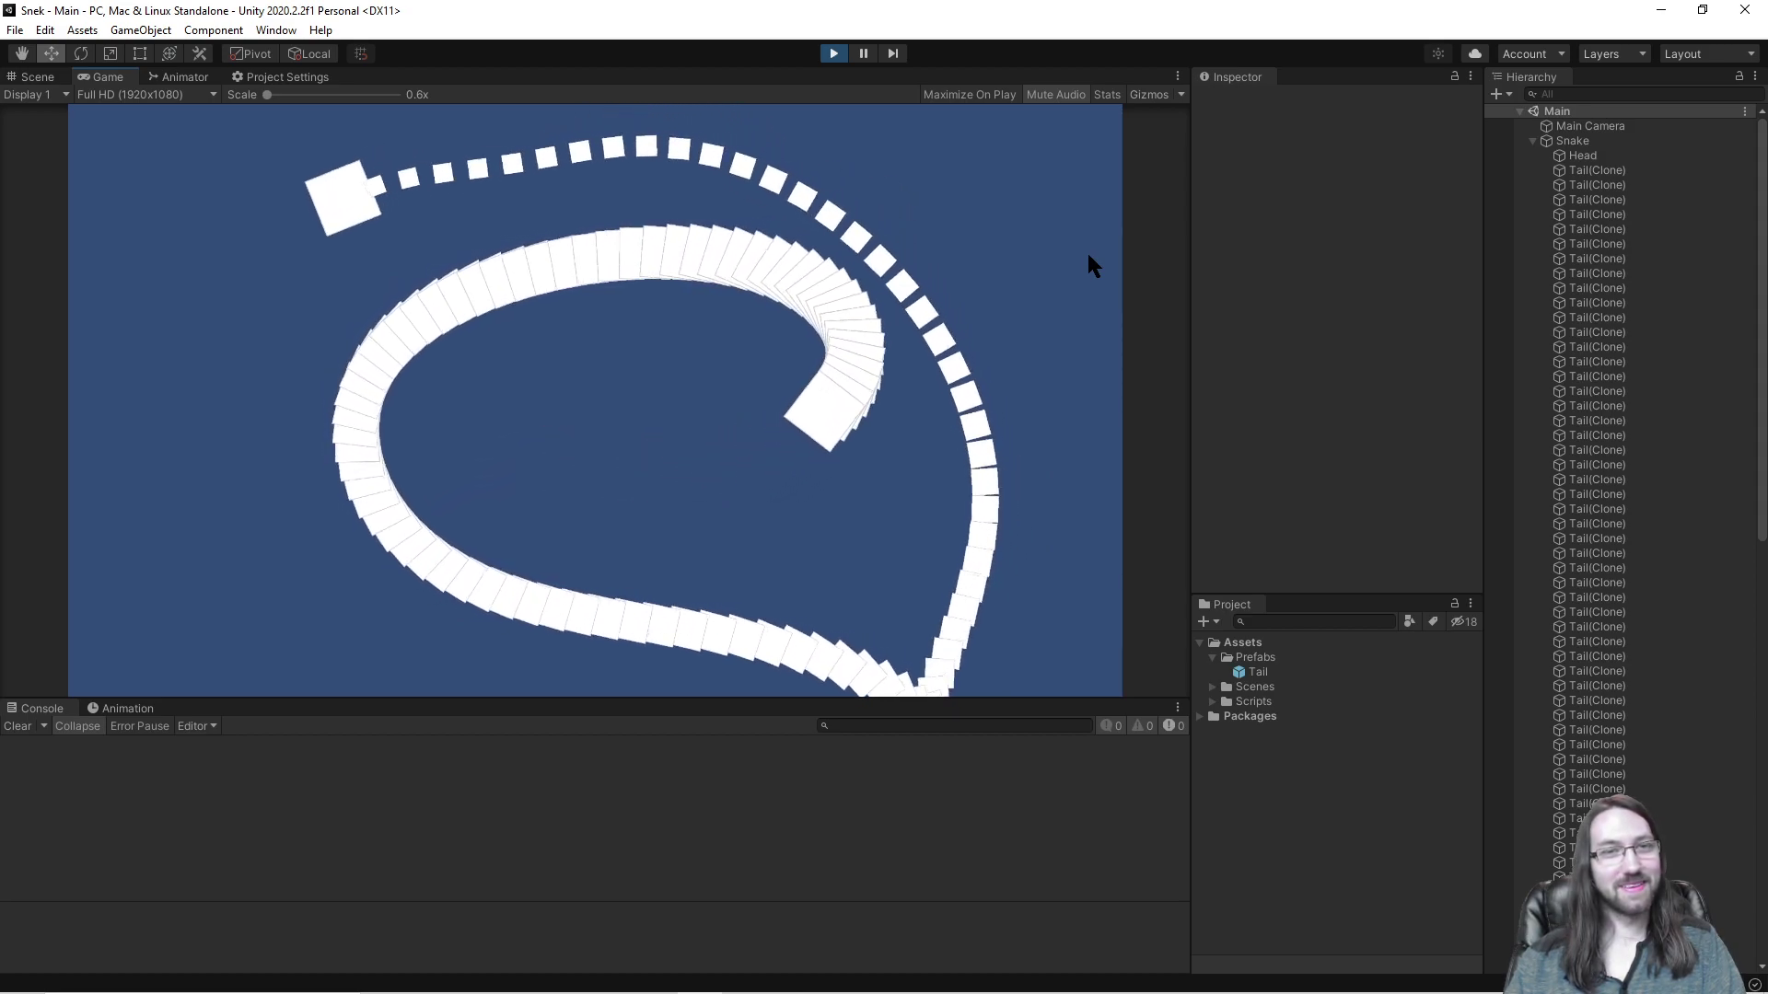
pyautogui.press('Left')
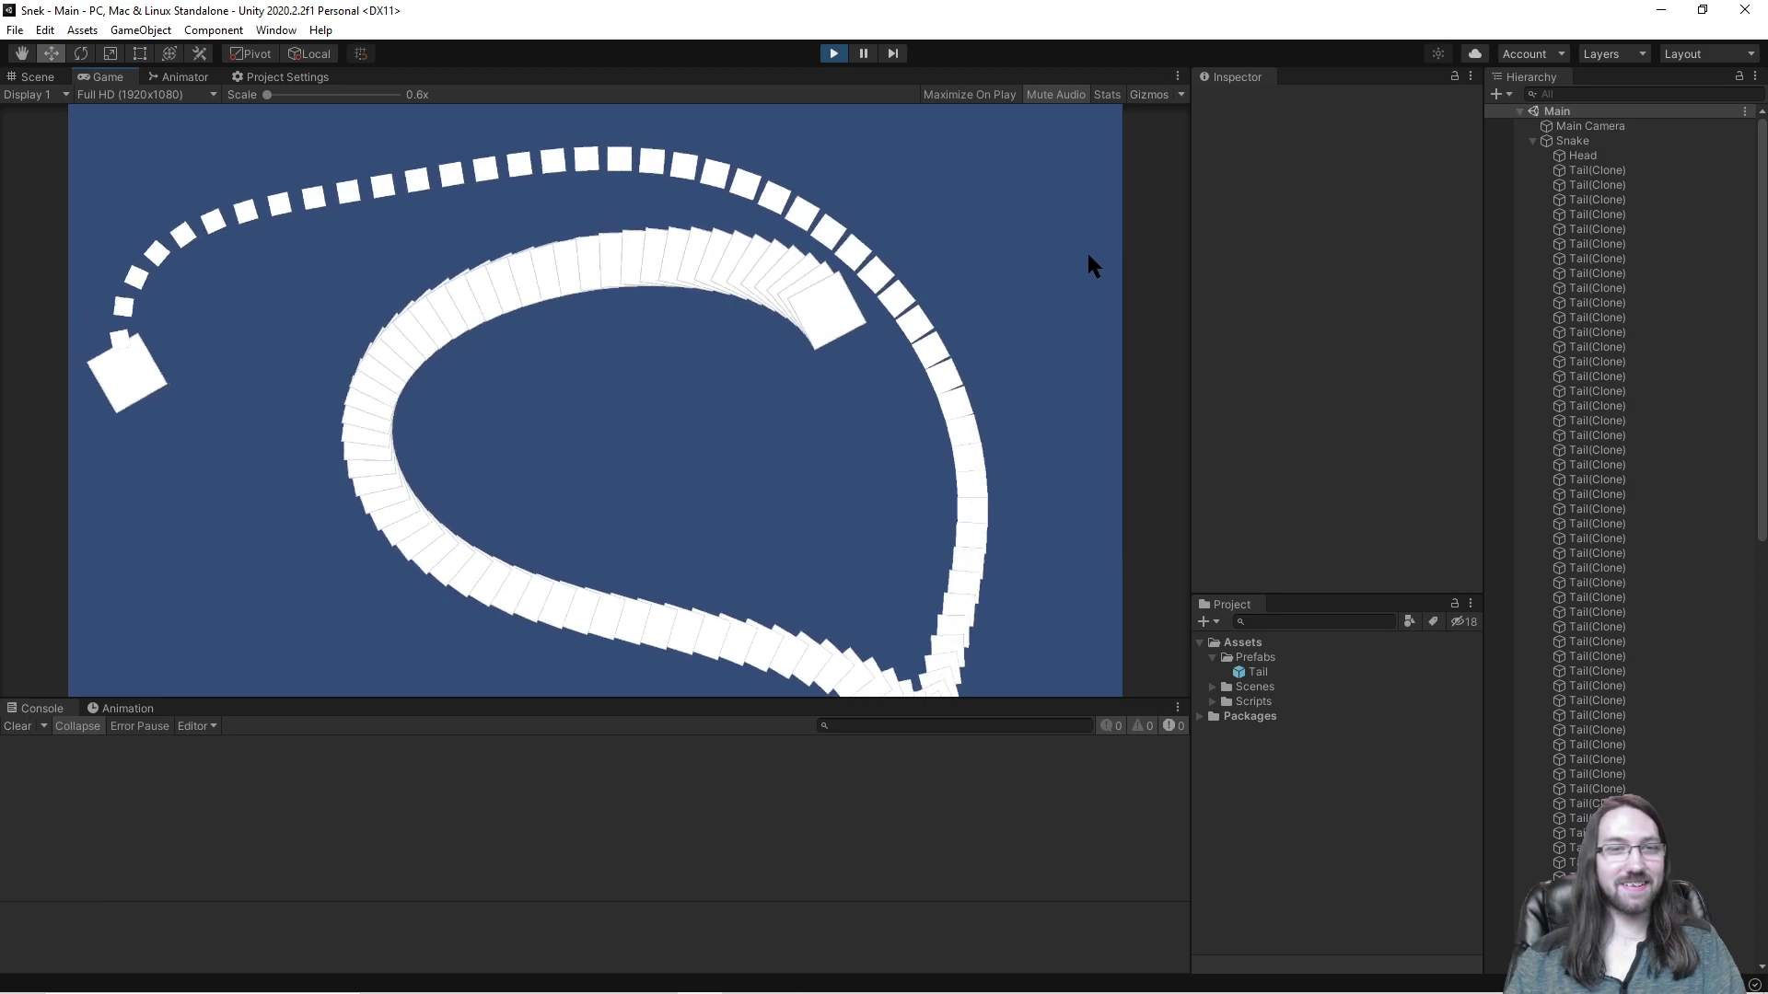
pyautogui.press('Left')
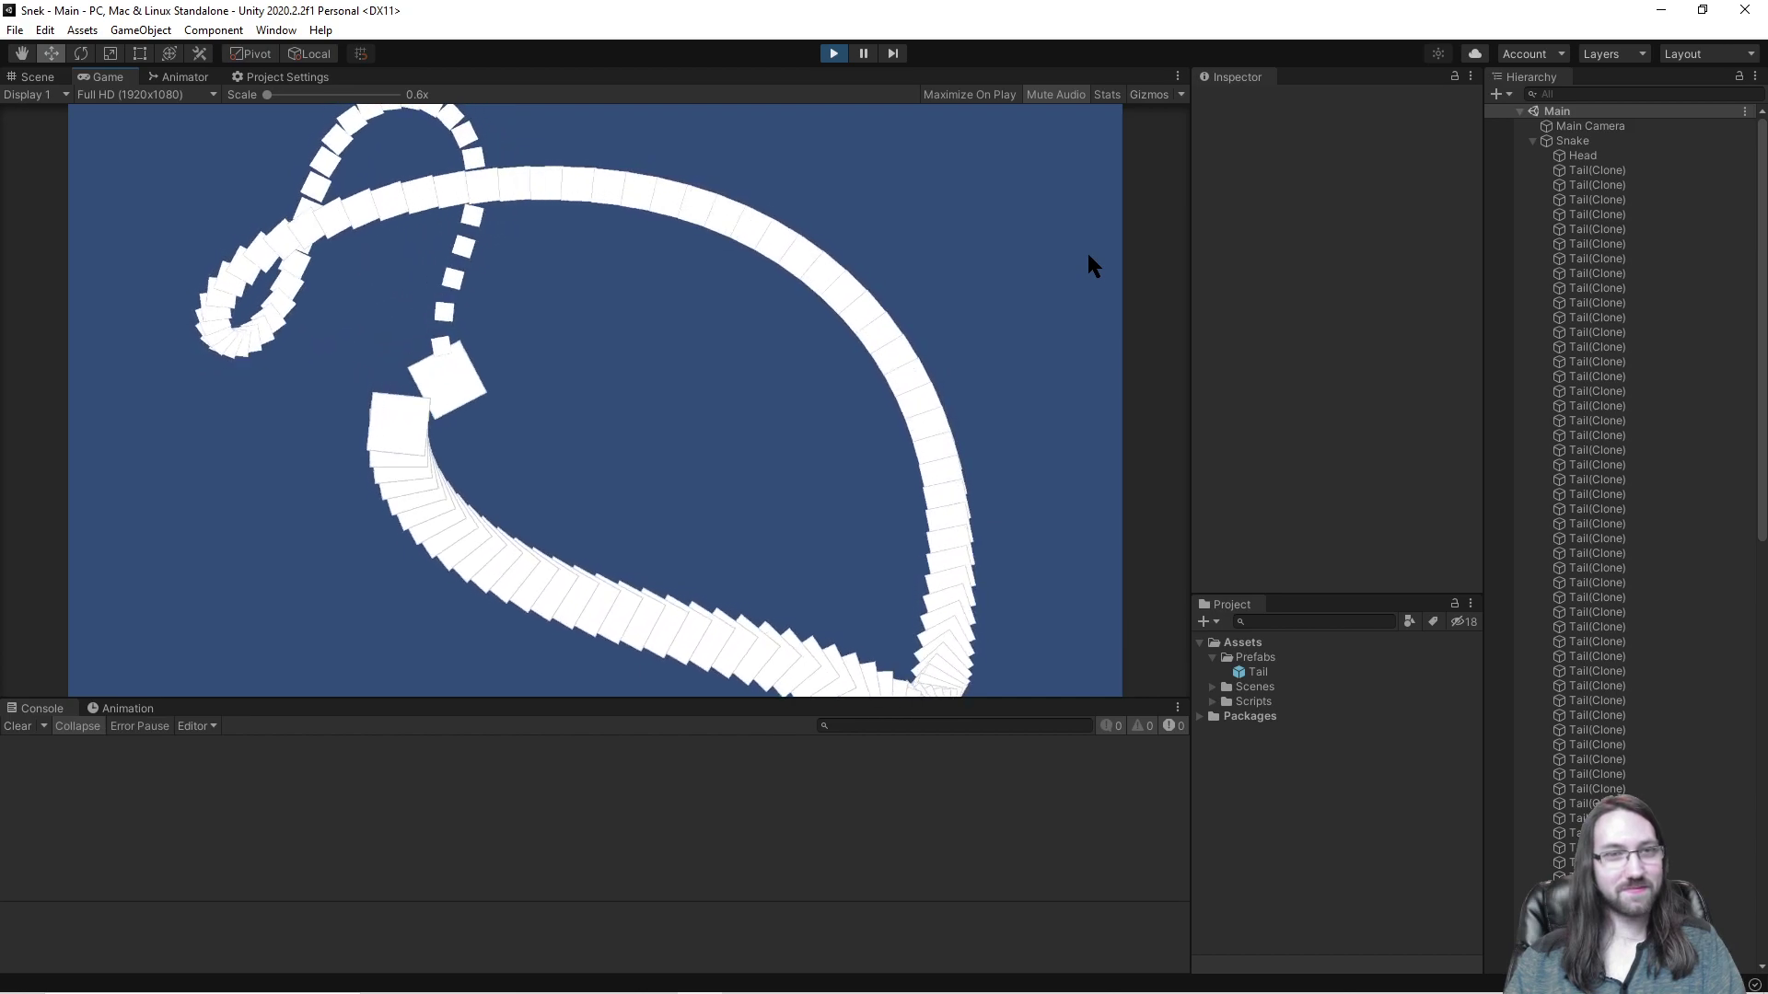
# Step: Weave the snake right and left a few more times, then stop Play mode and select Snake
pyautogui.press('Left')
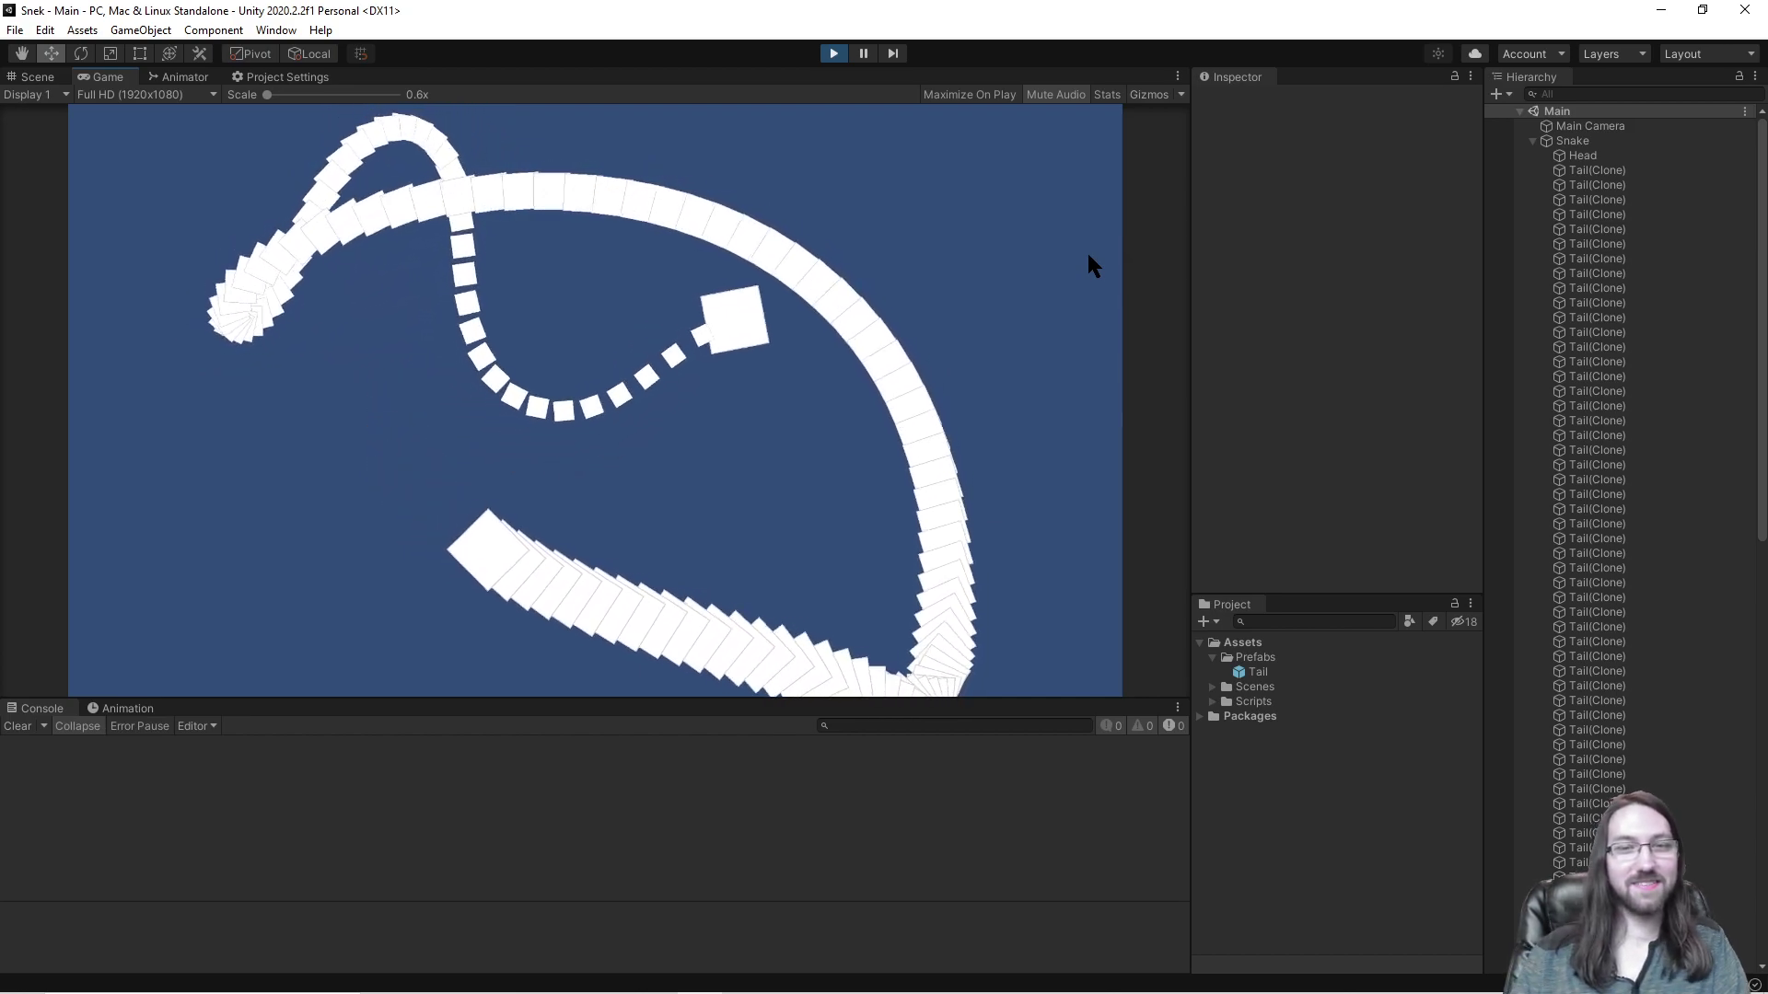
pyautogui.press('Right')
pyautogui.press('Right')
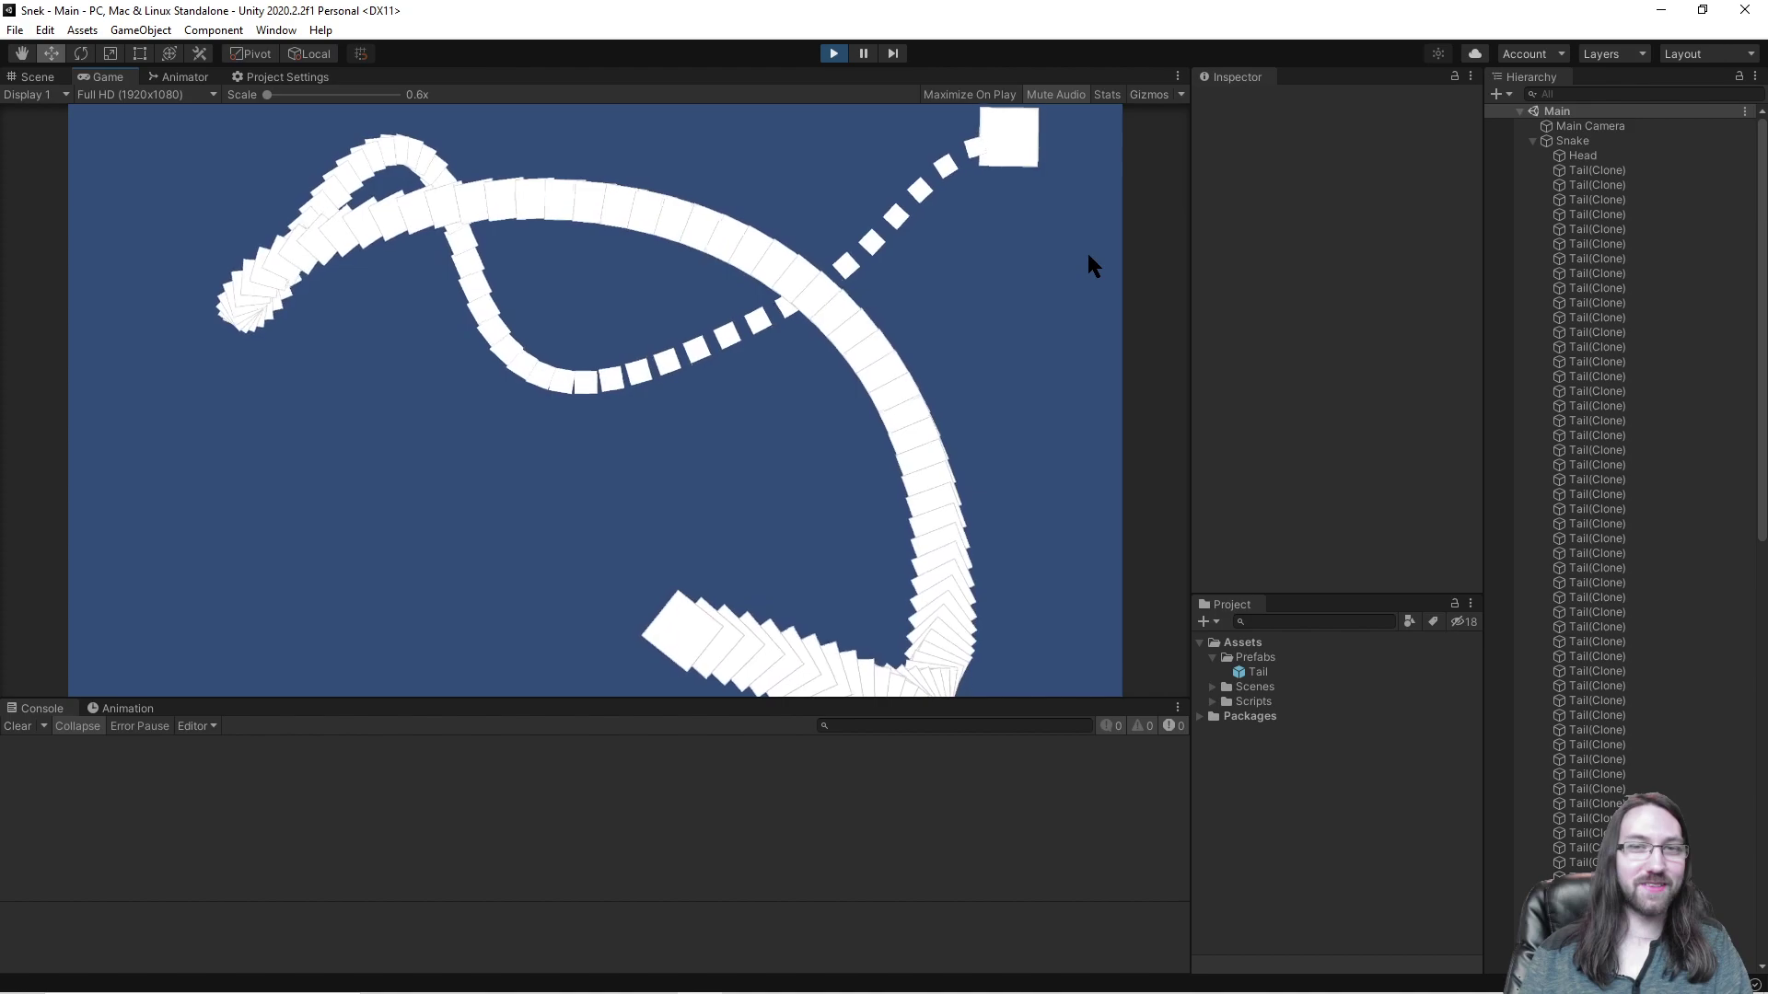
pyautogui.press('Right')
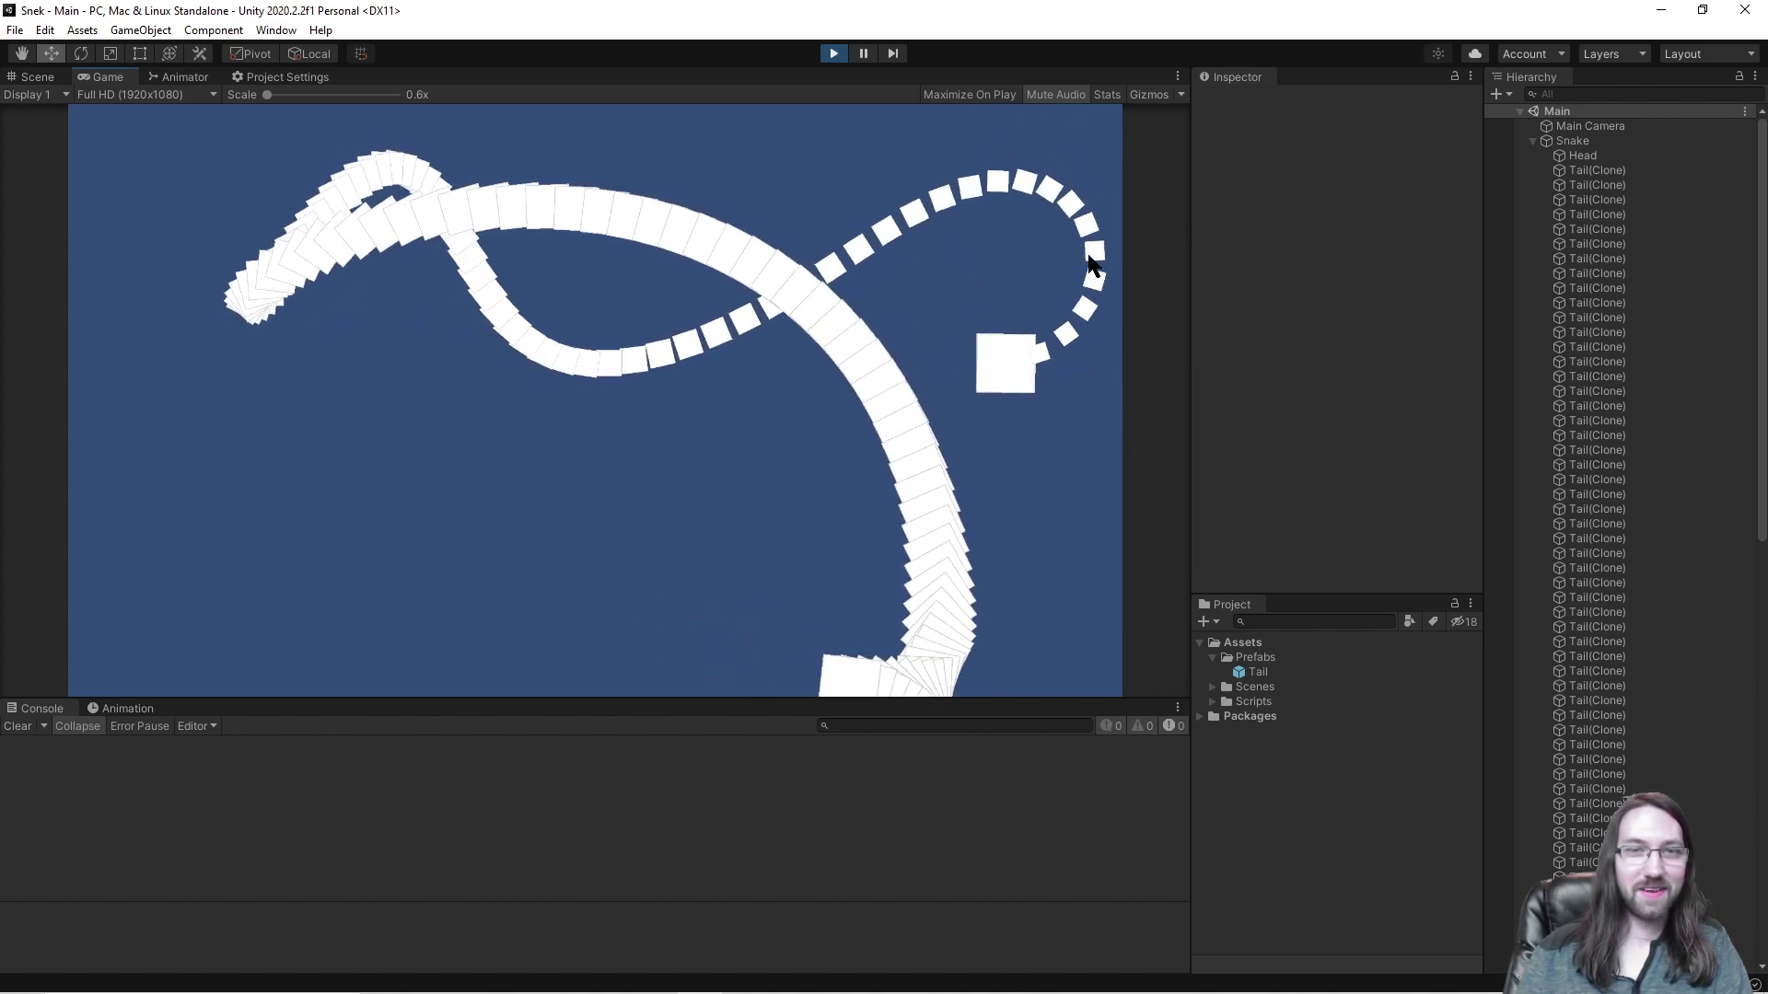
pyautogui.press('Right')
pyautogui.press('Left')
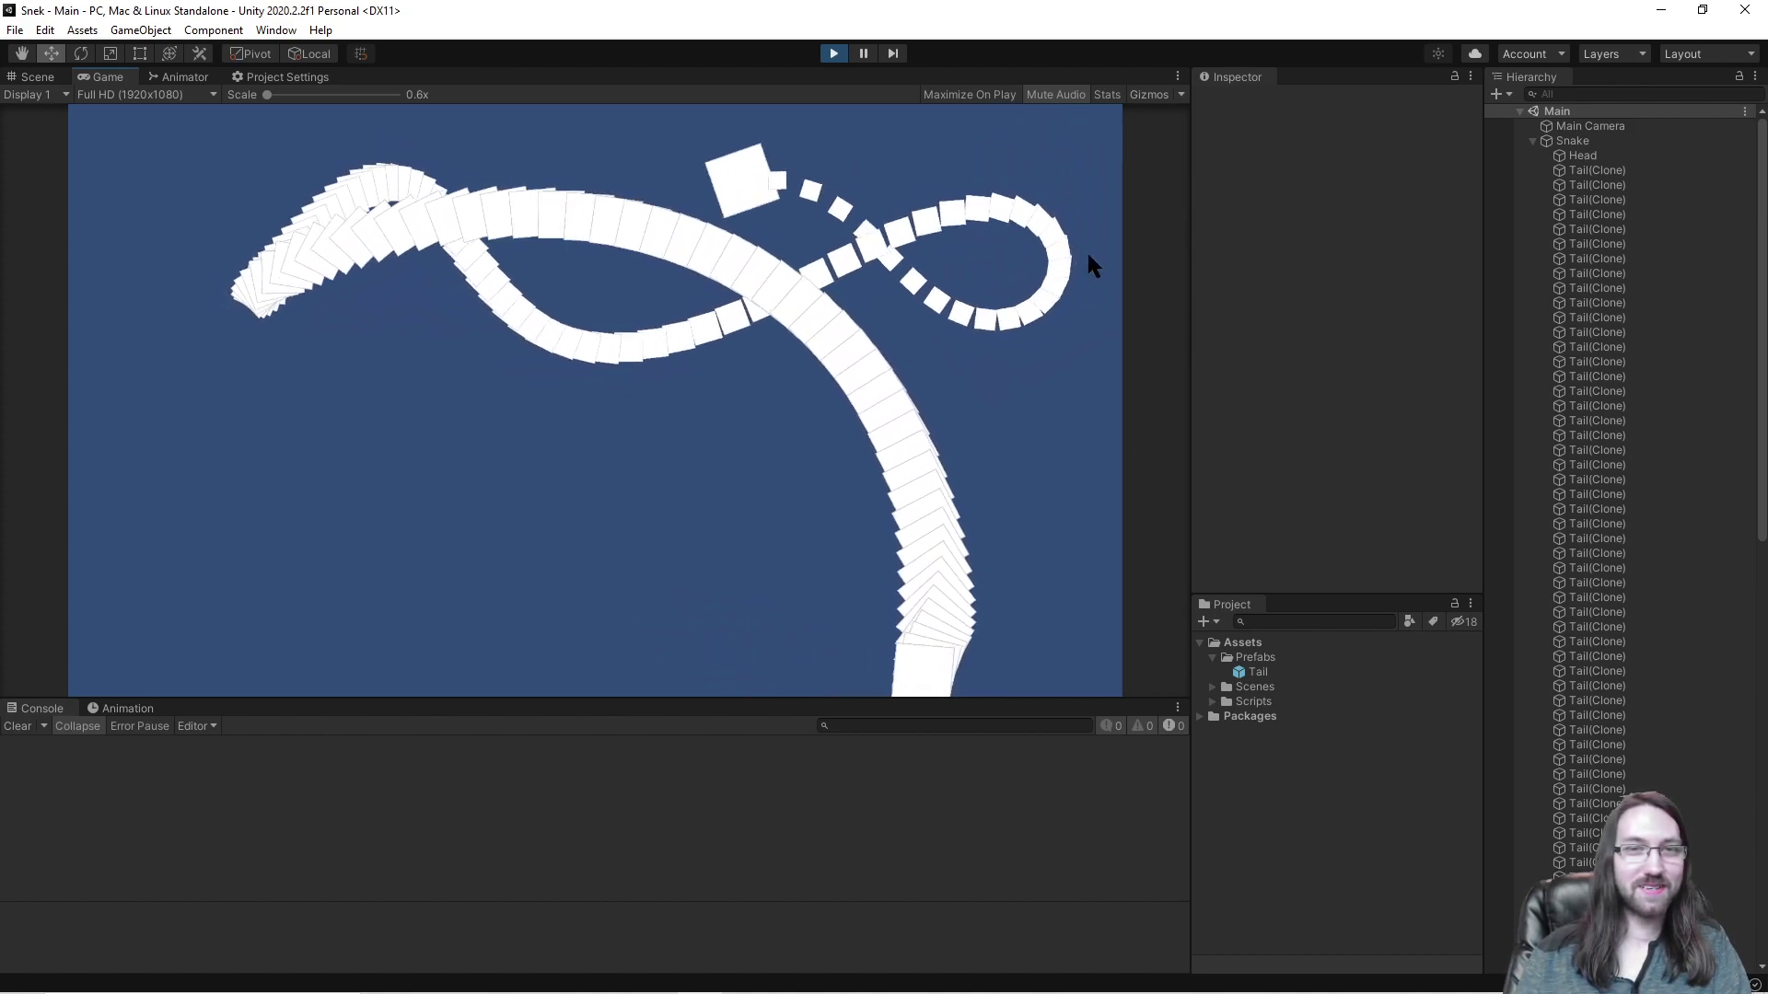
pyautogui.press('Left')
pyautogui.press('Right')
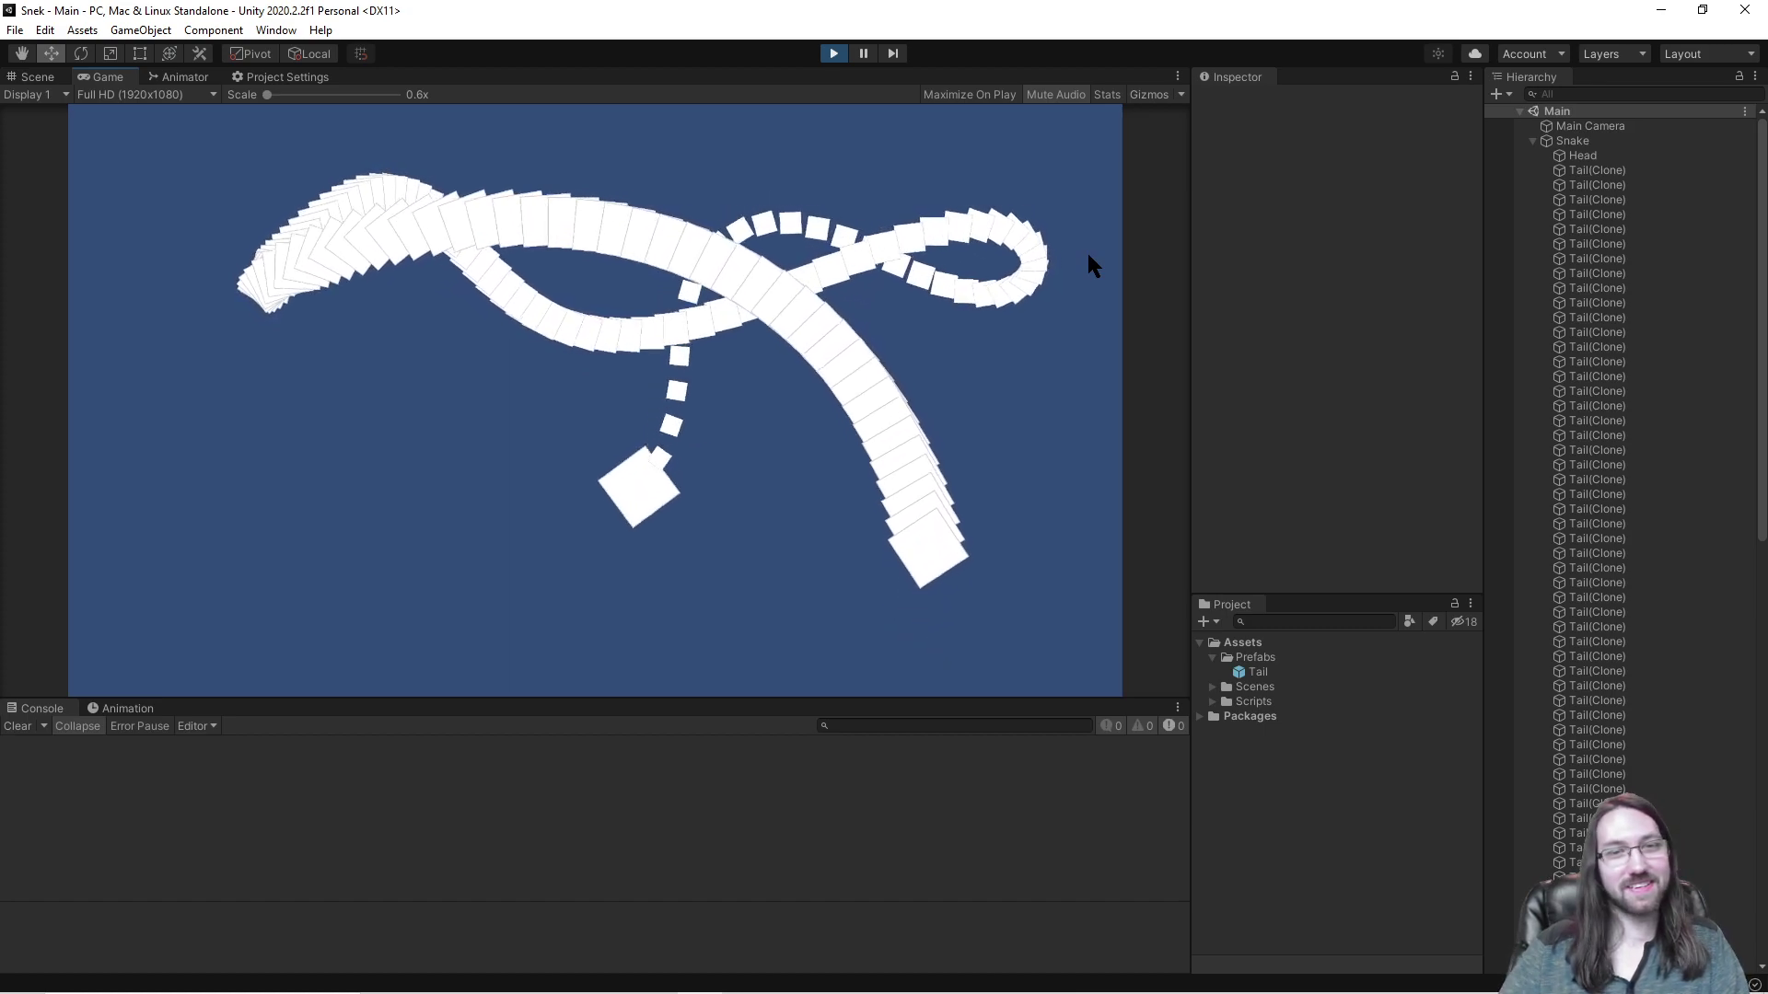
pyautogui.hotkey('ctrl', 'p')
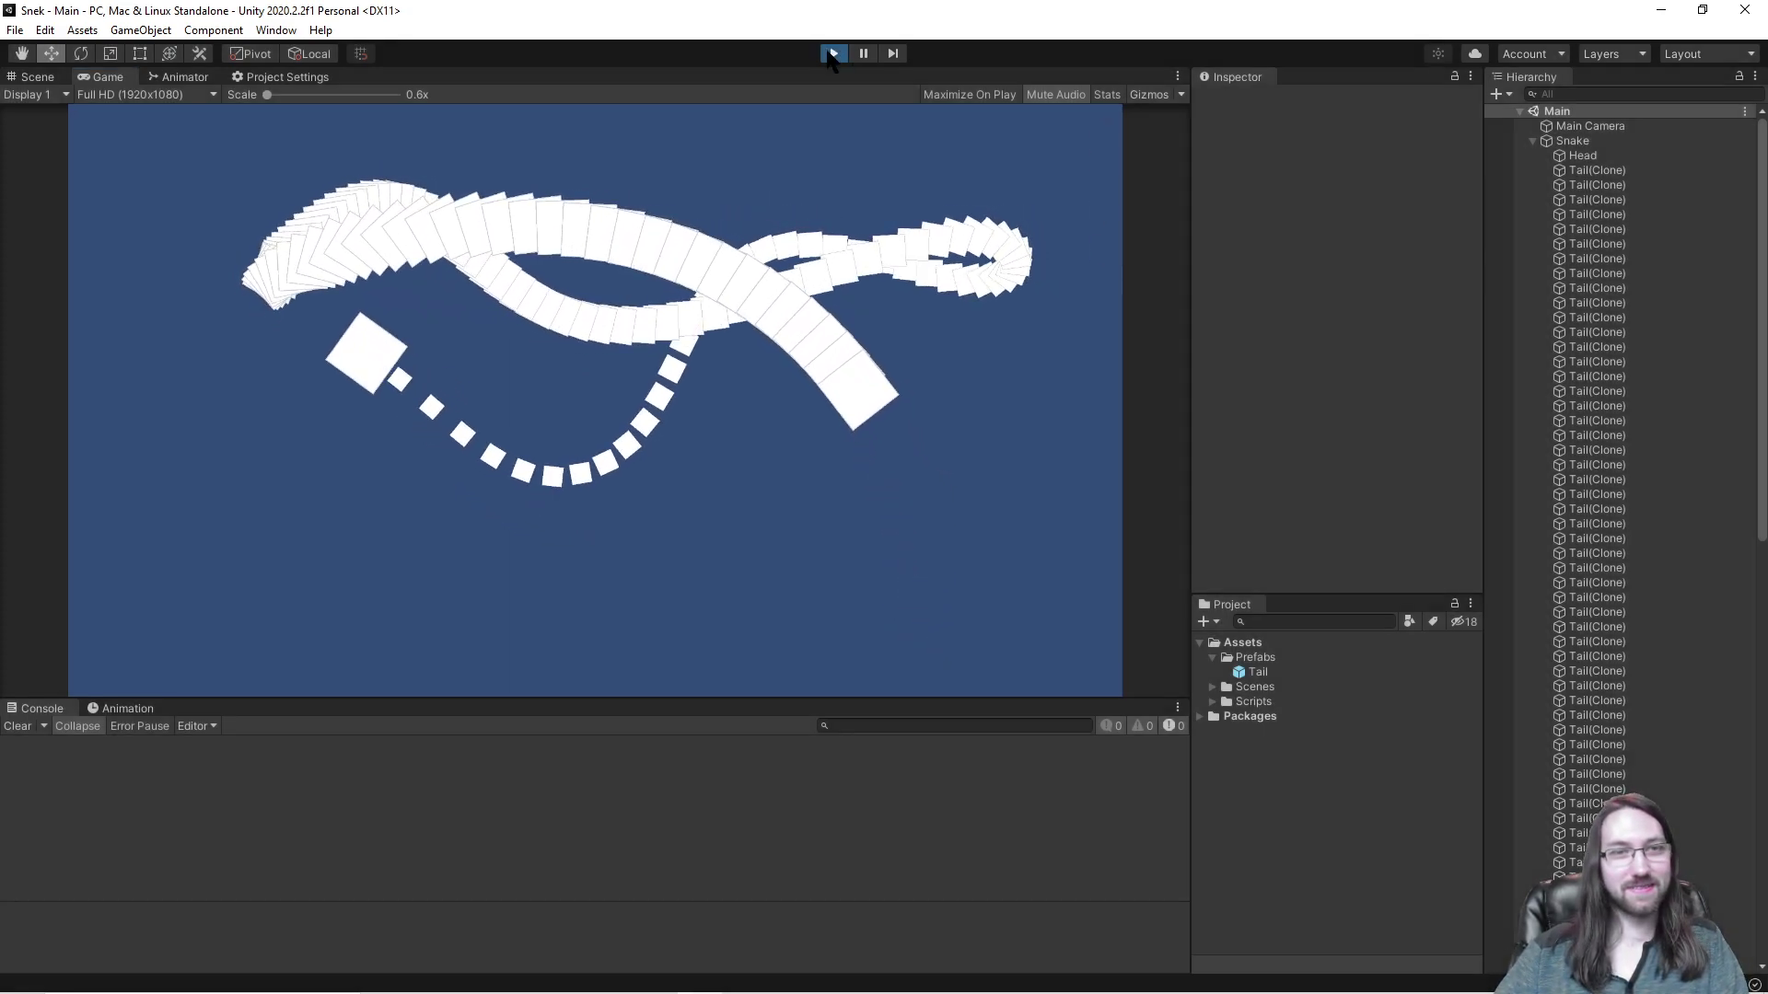
pyautogui.click(1572, 141)
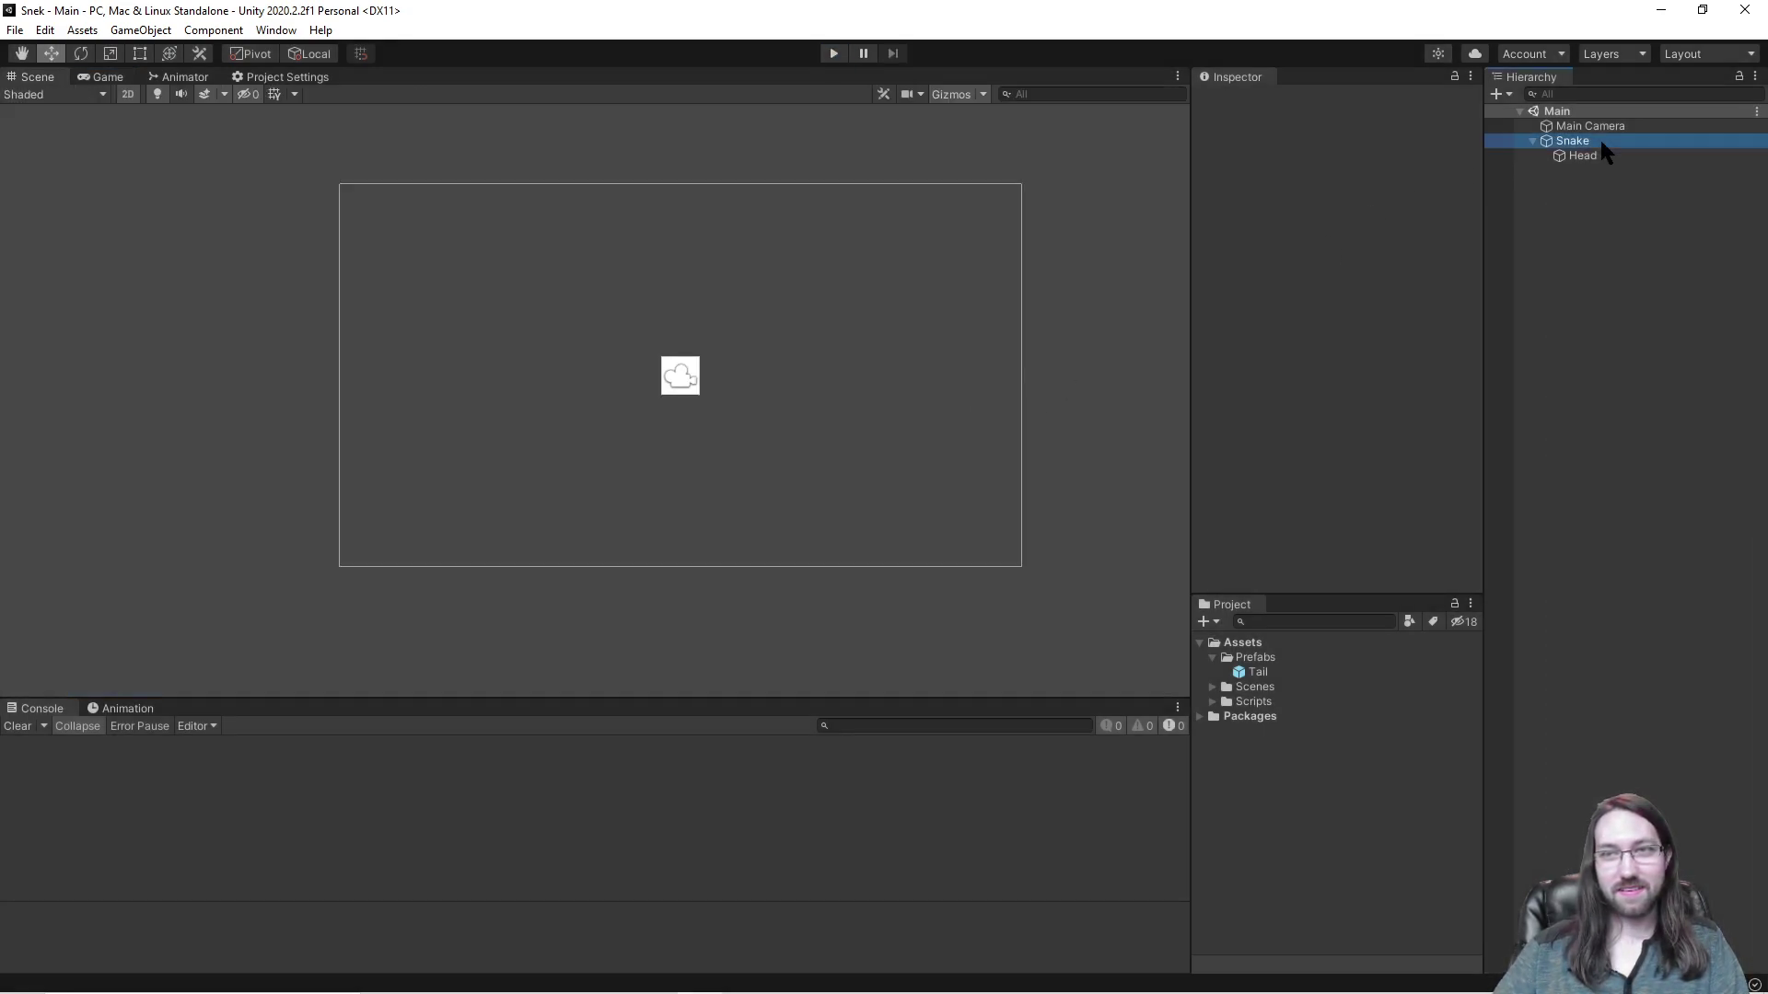
# Step: Inspect Main Camera and browse the Prefabs, Scripts and Scenes folders in the Project window
pyautogui.click(1592, 127)
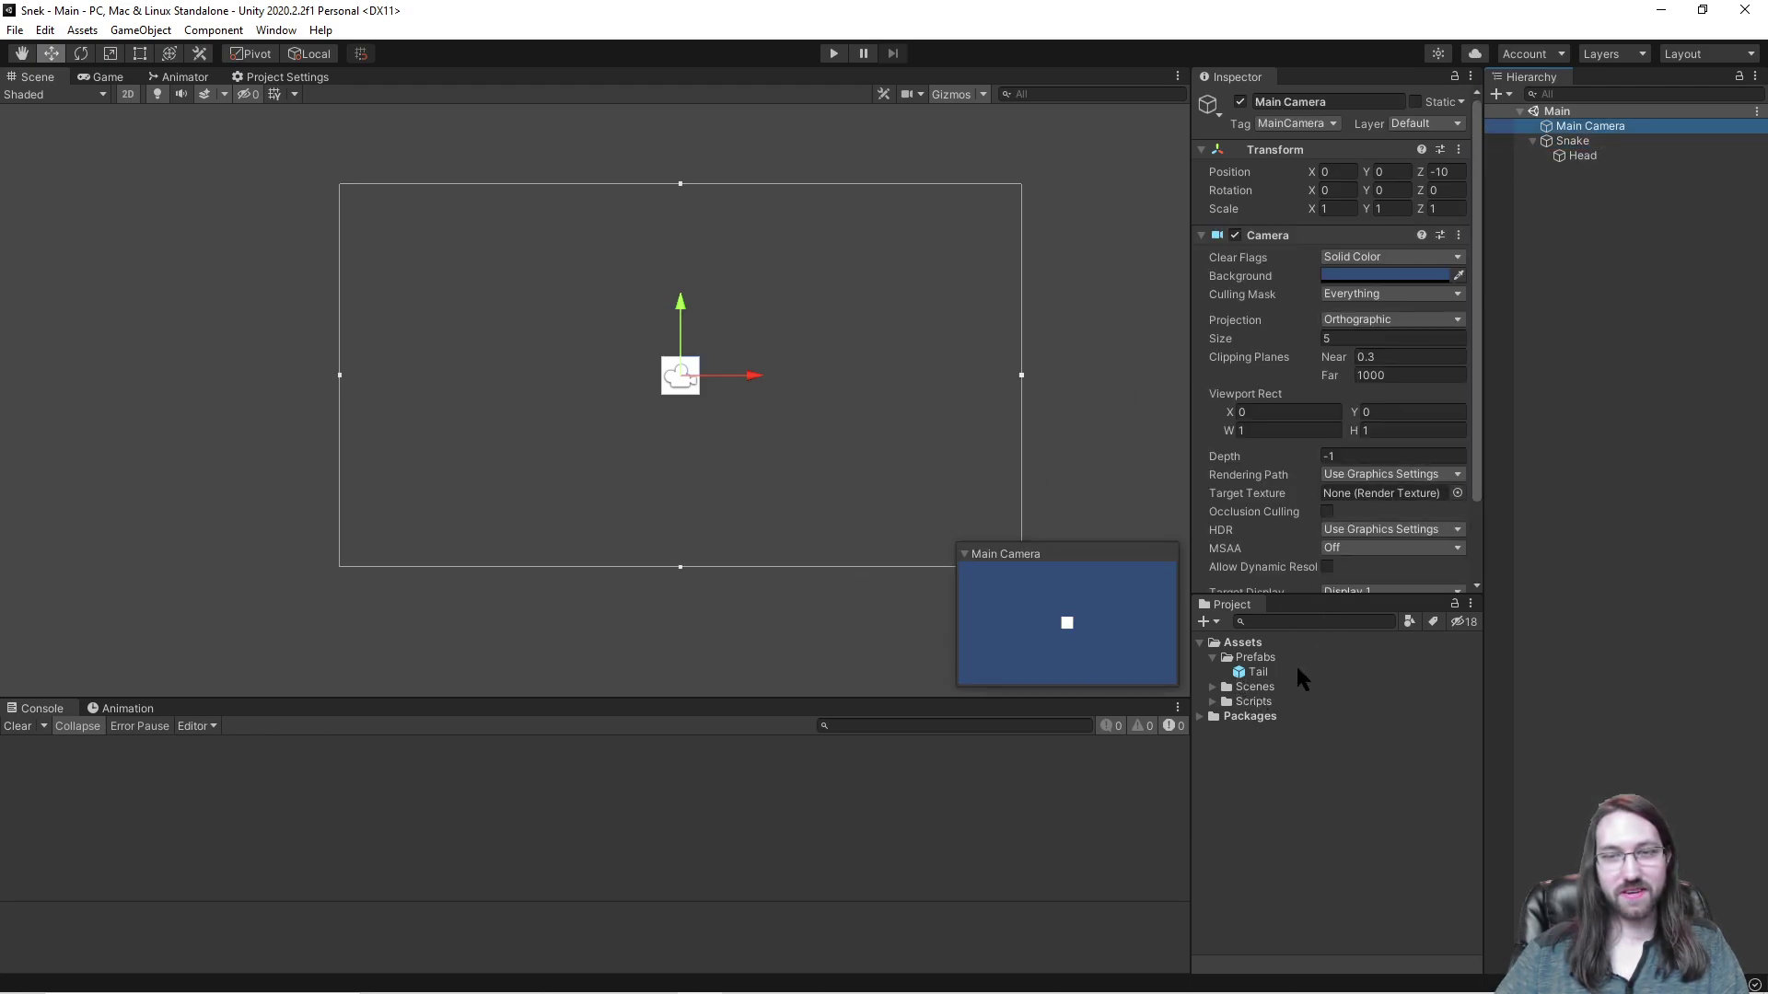
pyautogui.click(1257, 659)
pyautogui.click(1268, 703)
pyautogui.click(1212, 687)
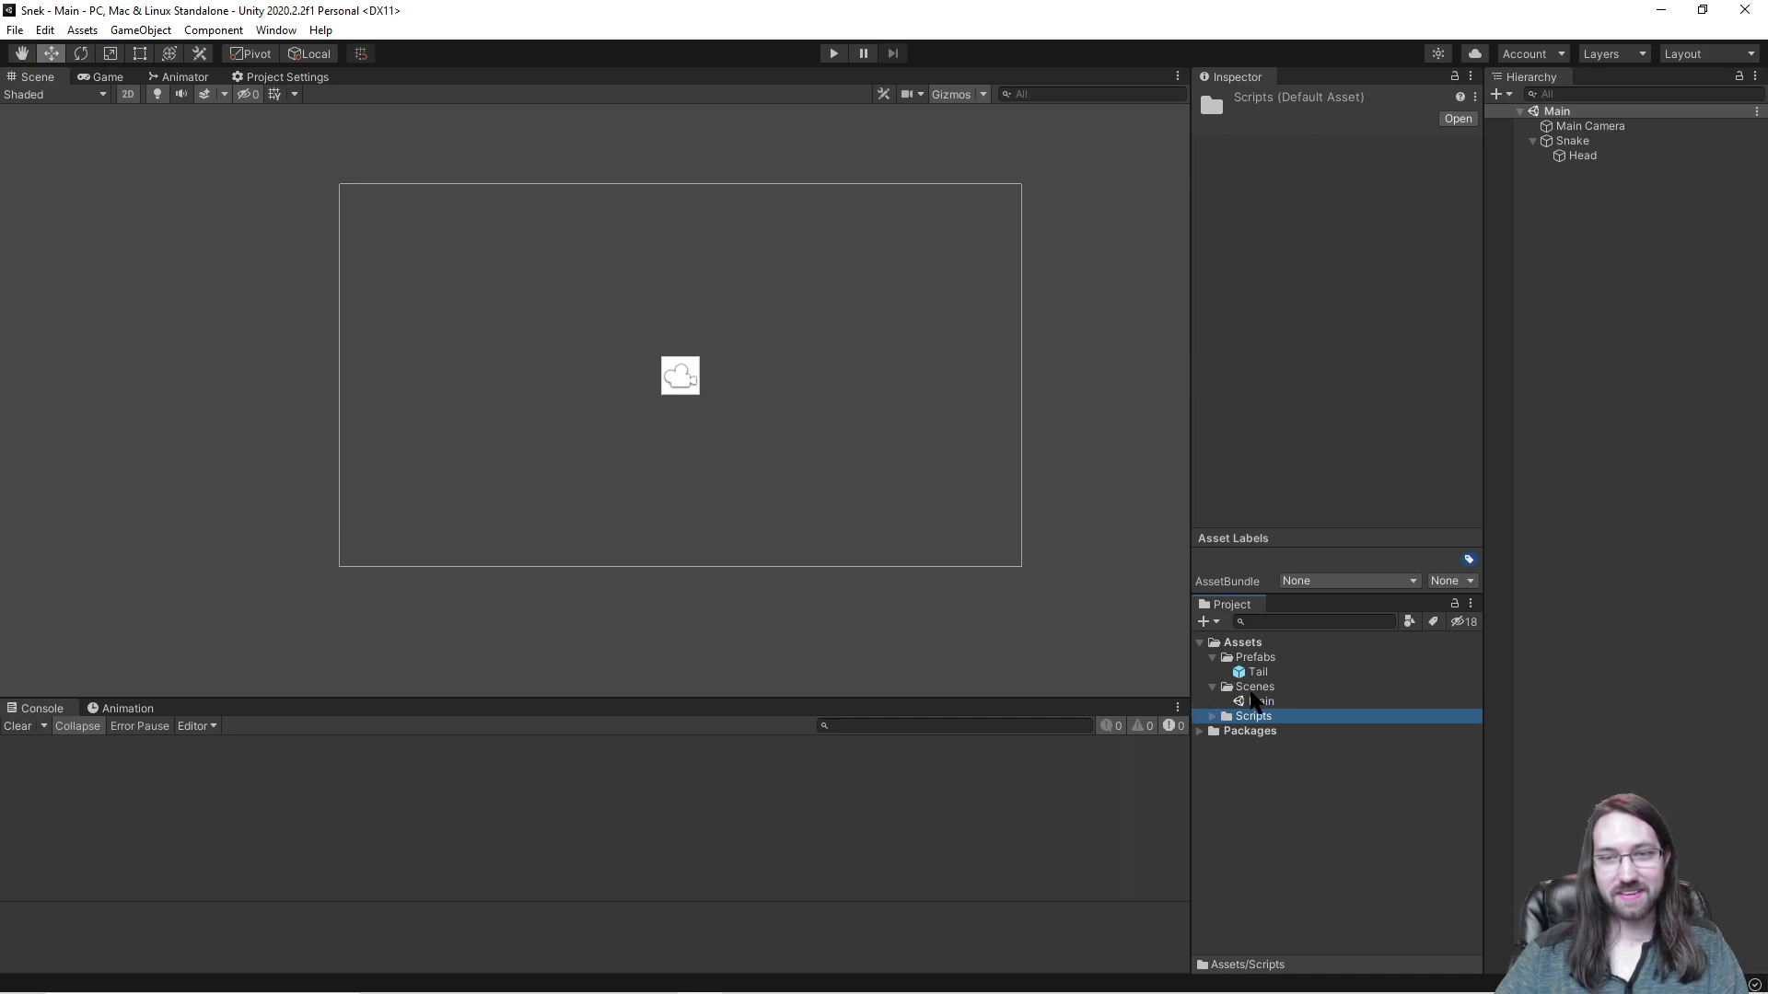
pyautogui.click(1252, 689)
pyautogui.rightClick(1254, 695)
pyautogui.click(1215, 692)
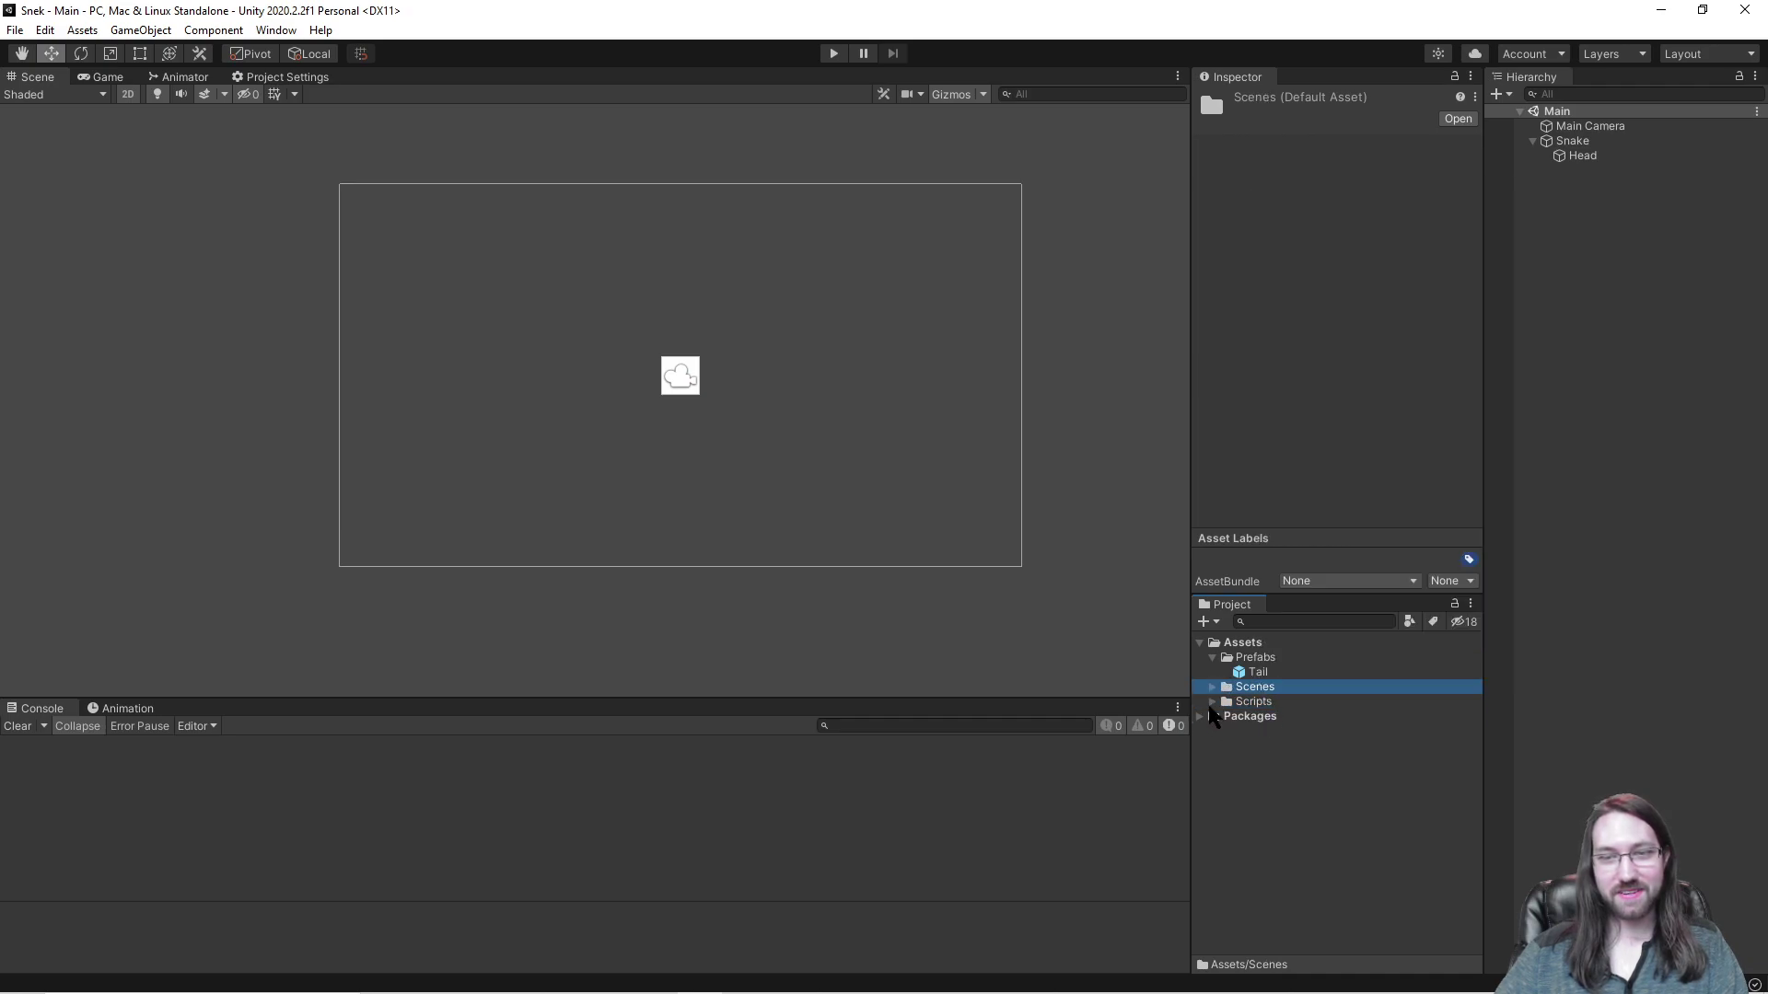
# Step: Create a C# script named FollowCameraComponent inside the Scripts folder
pyautogui.click(1212, 701)
pyautogui.rightClick(1252, 701)
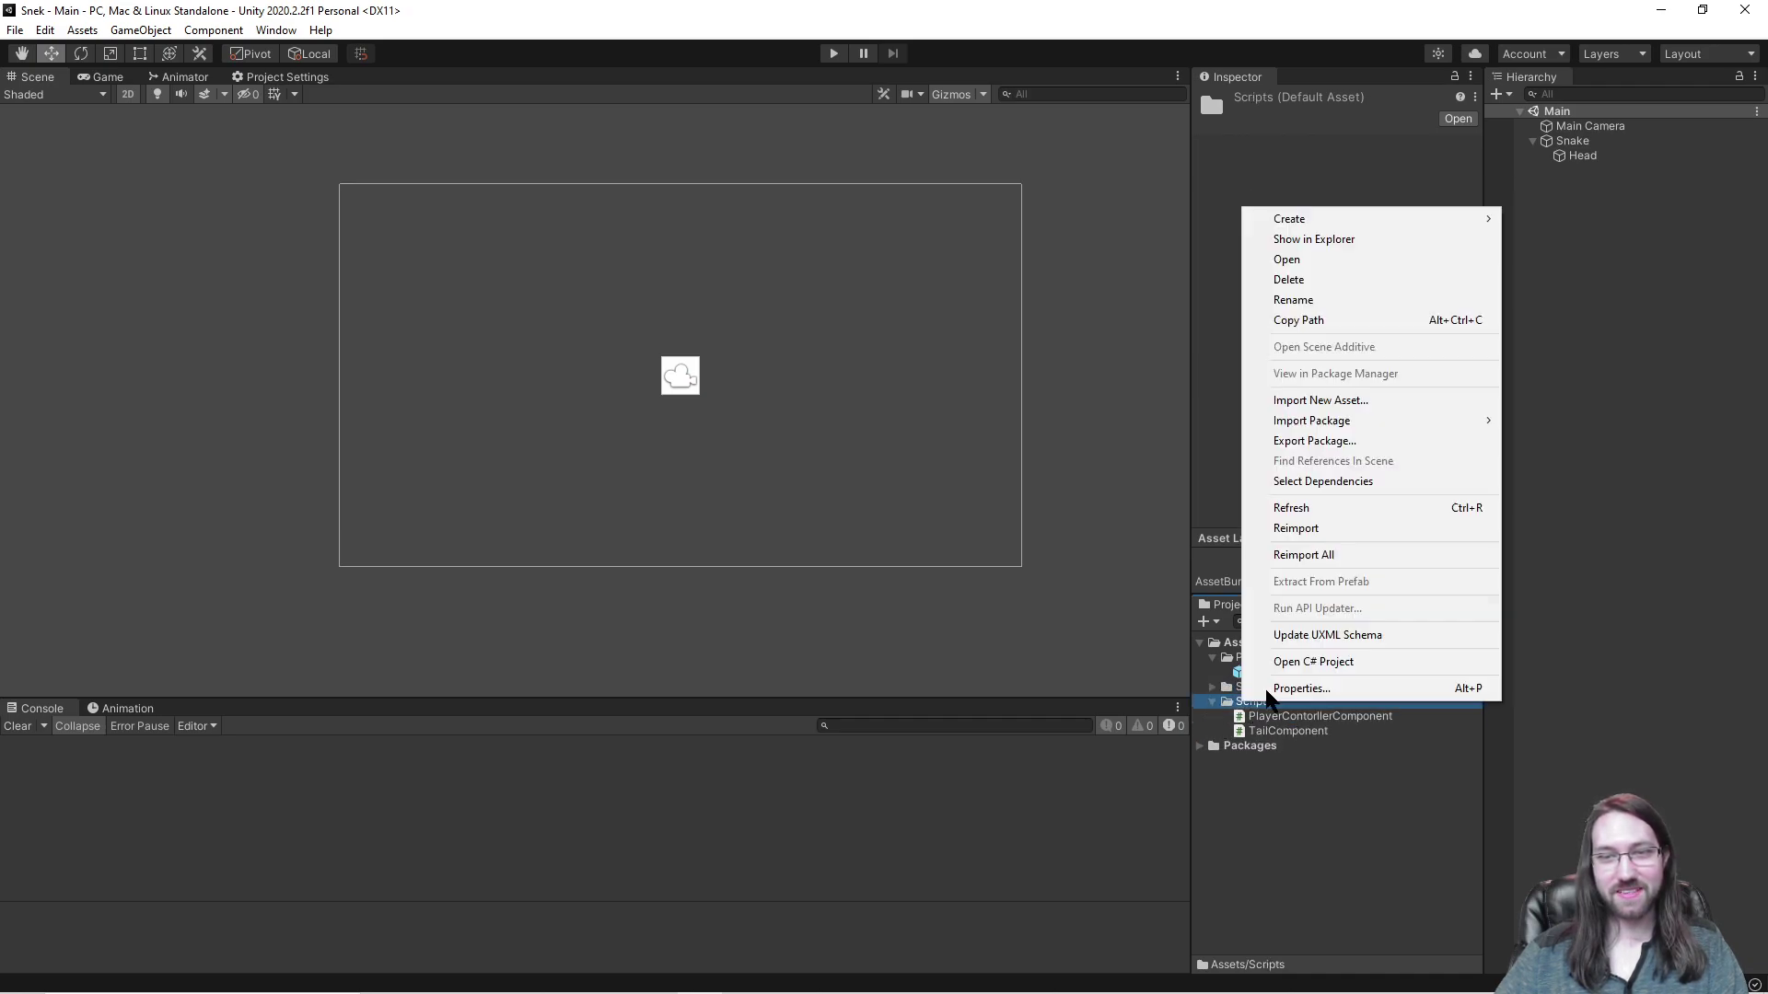
pyautogui.moveTo(1348, 226)
pyautogui.click(1606, 246)
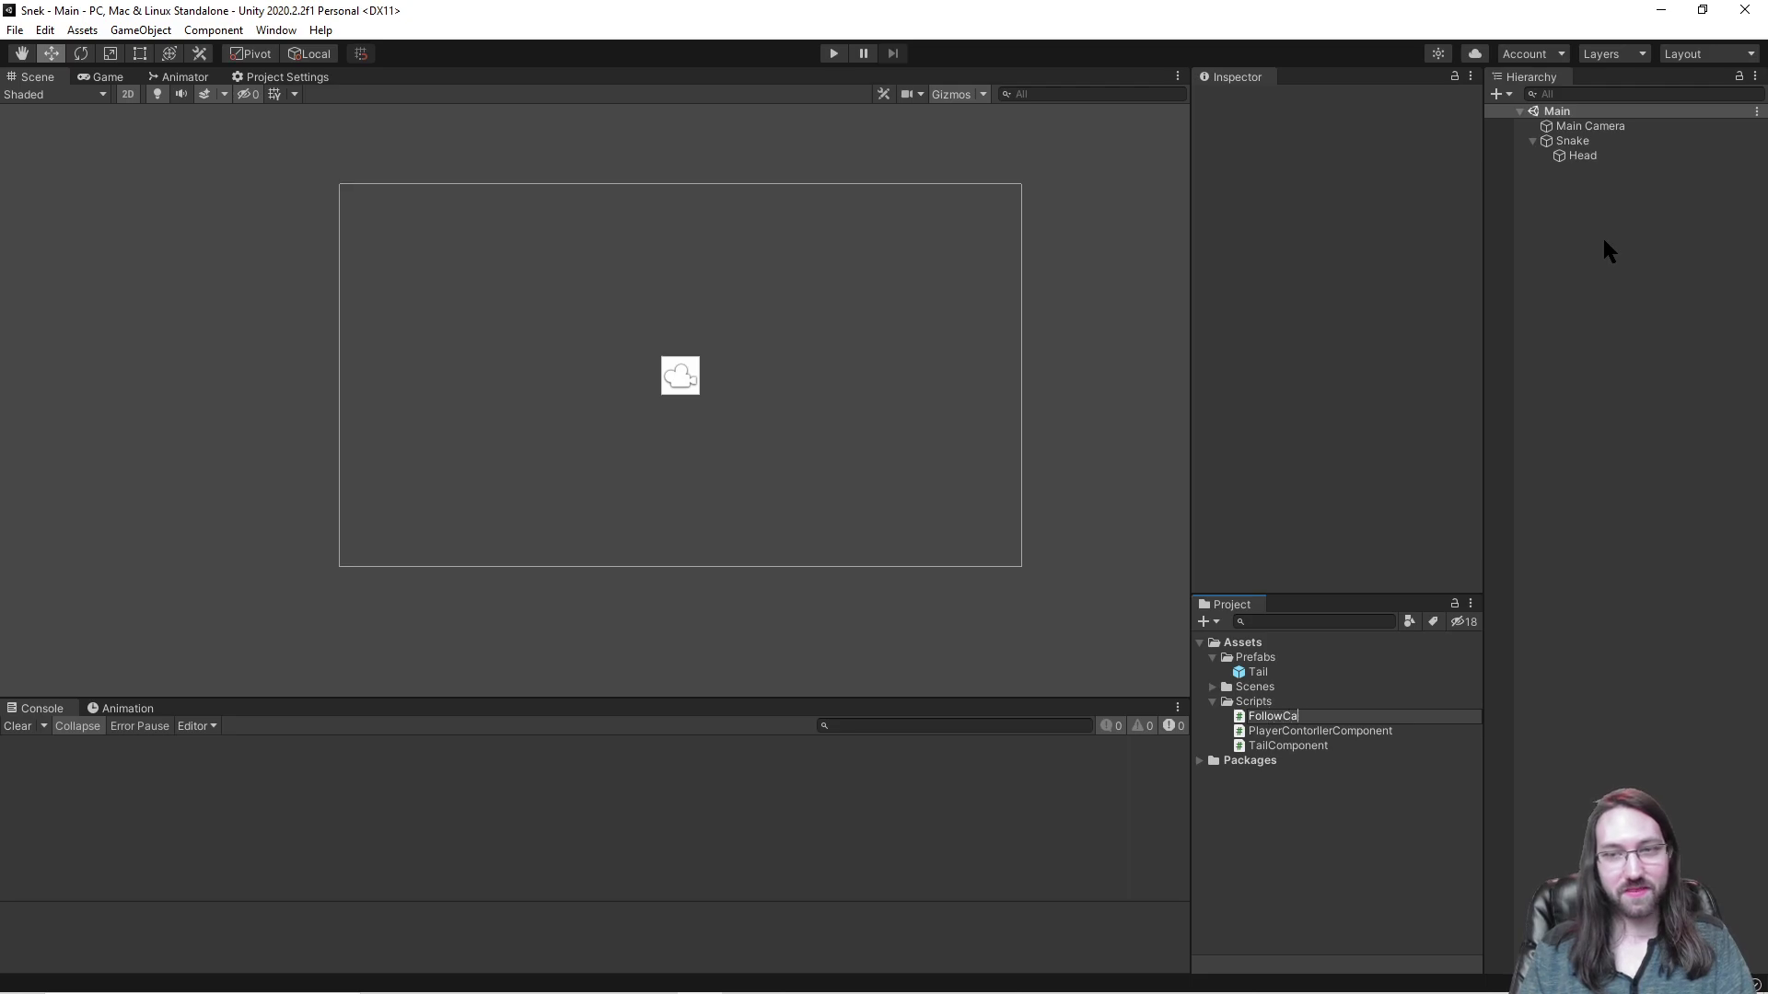
pyautogui.write('FollowCameraComponent')
pyautogui.press('Return')
pyautogui.hotkey('alt', 'Tab')
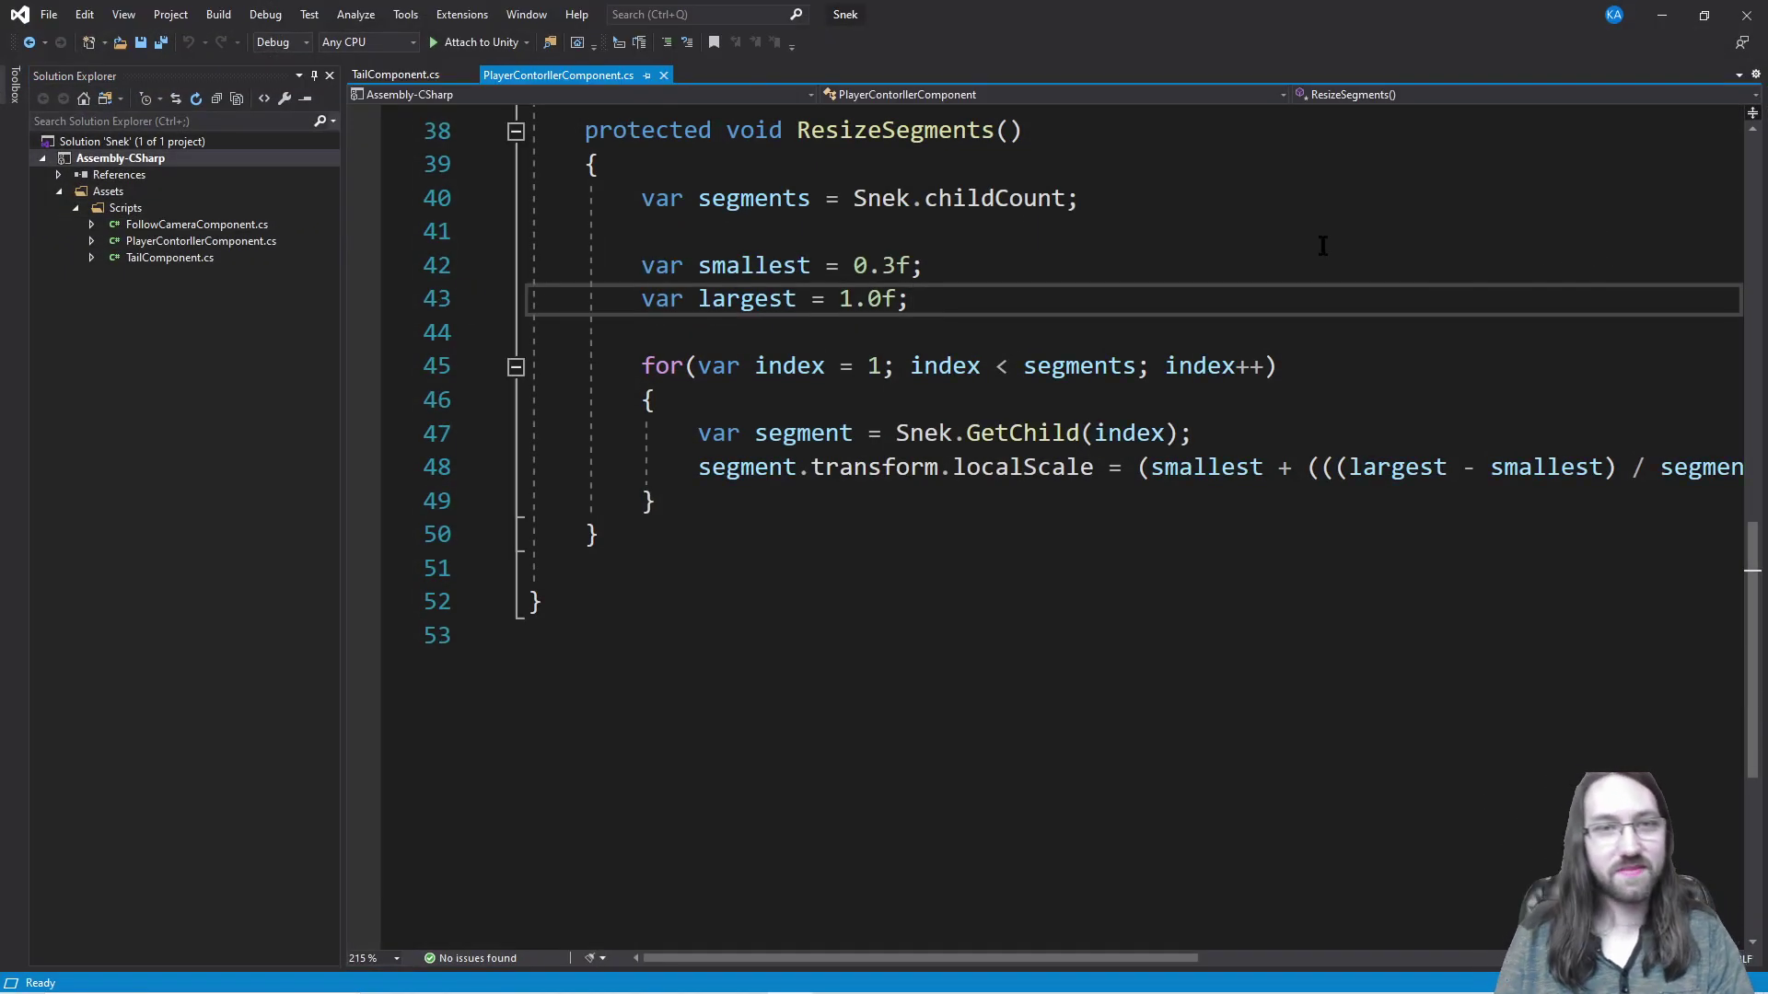
# Step: Save the PlayerContorllerComponent code and open FollowCameraComponent.cs from the solution
pyautogui.click(1197, 198)
pyautogui.hotkey('ctrl', 's')
pyautogui.scroll(4, 681, 221)
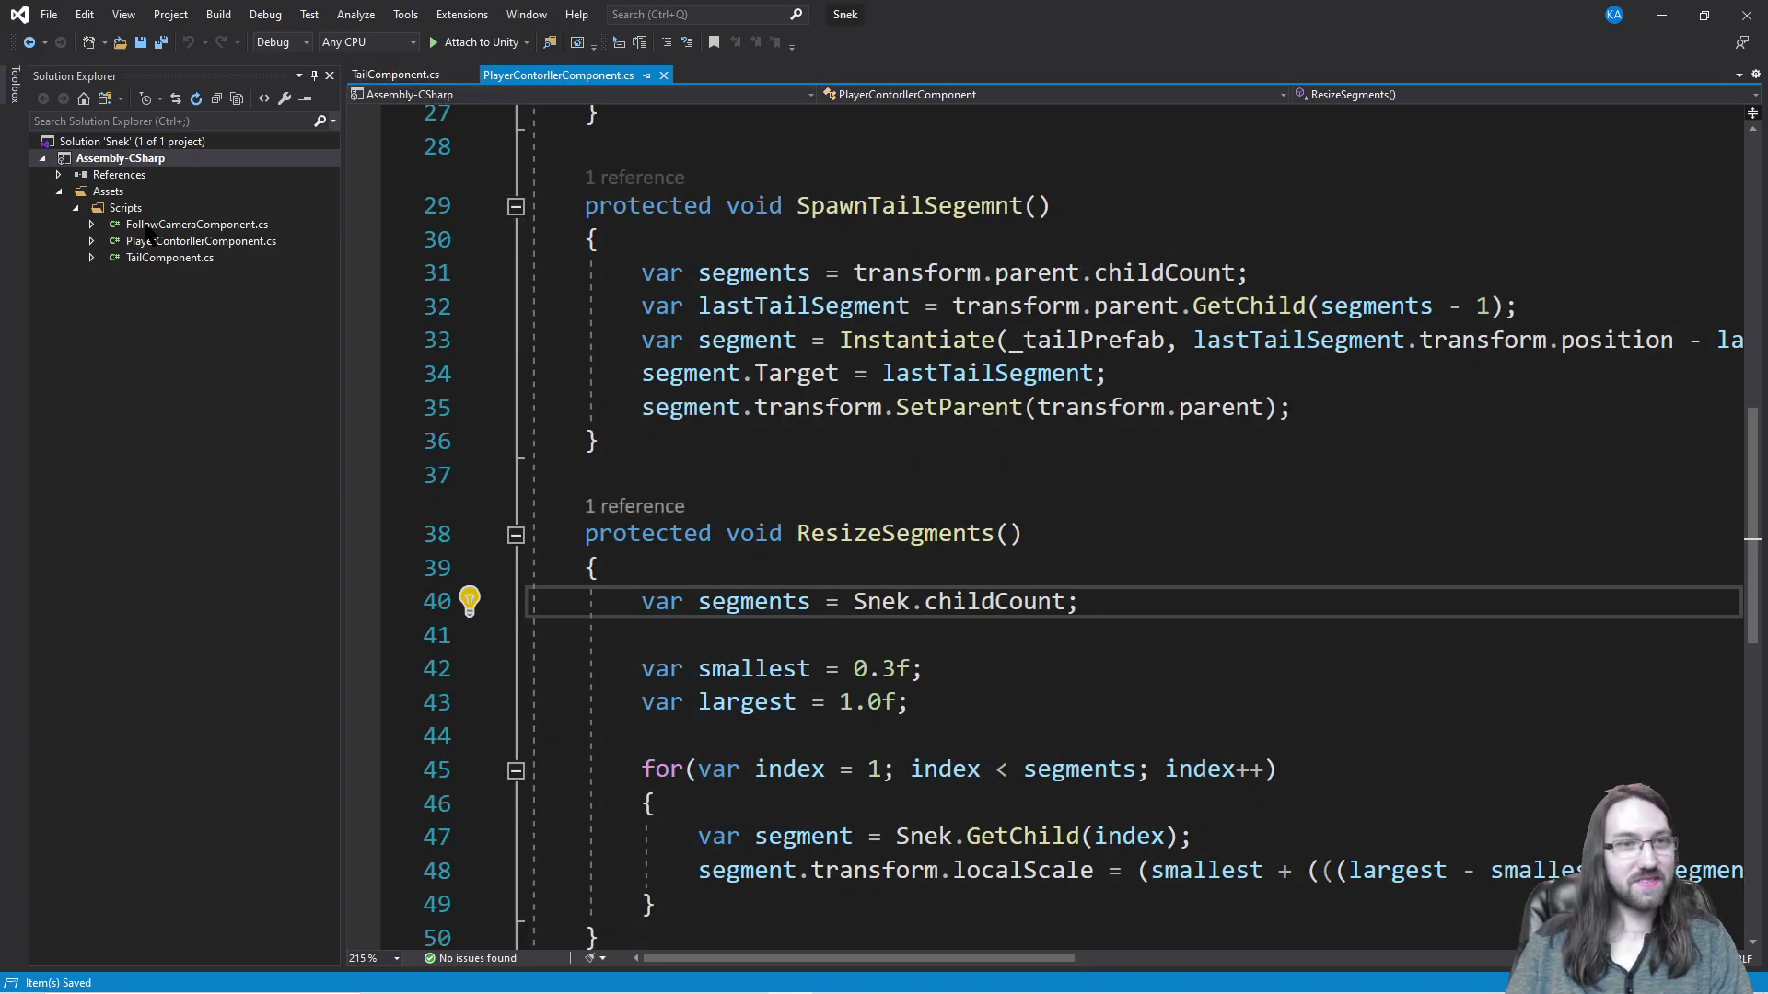
pyautogui.click(170, 260)
pyautogui.doubleClick(189, 228)
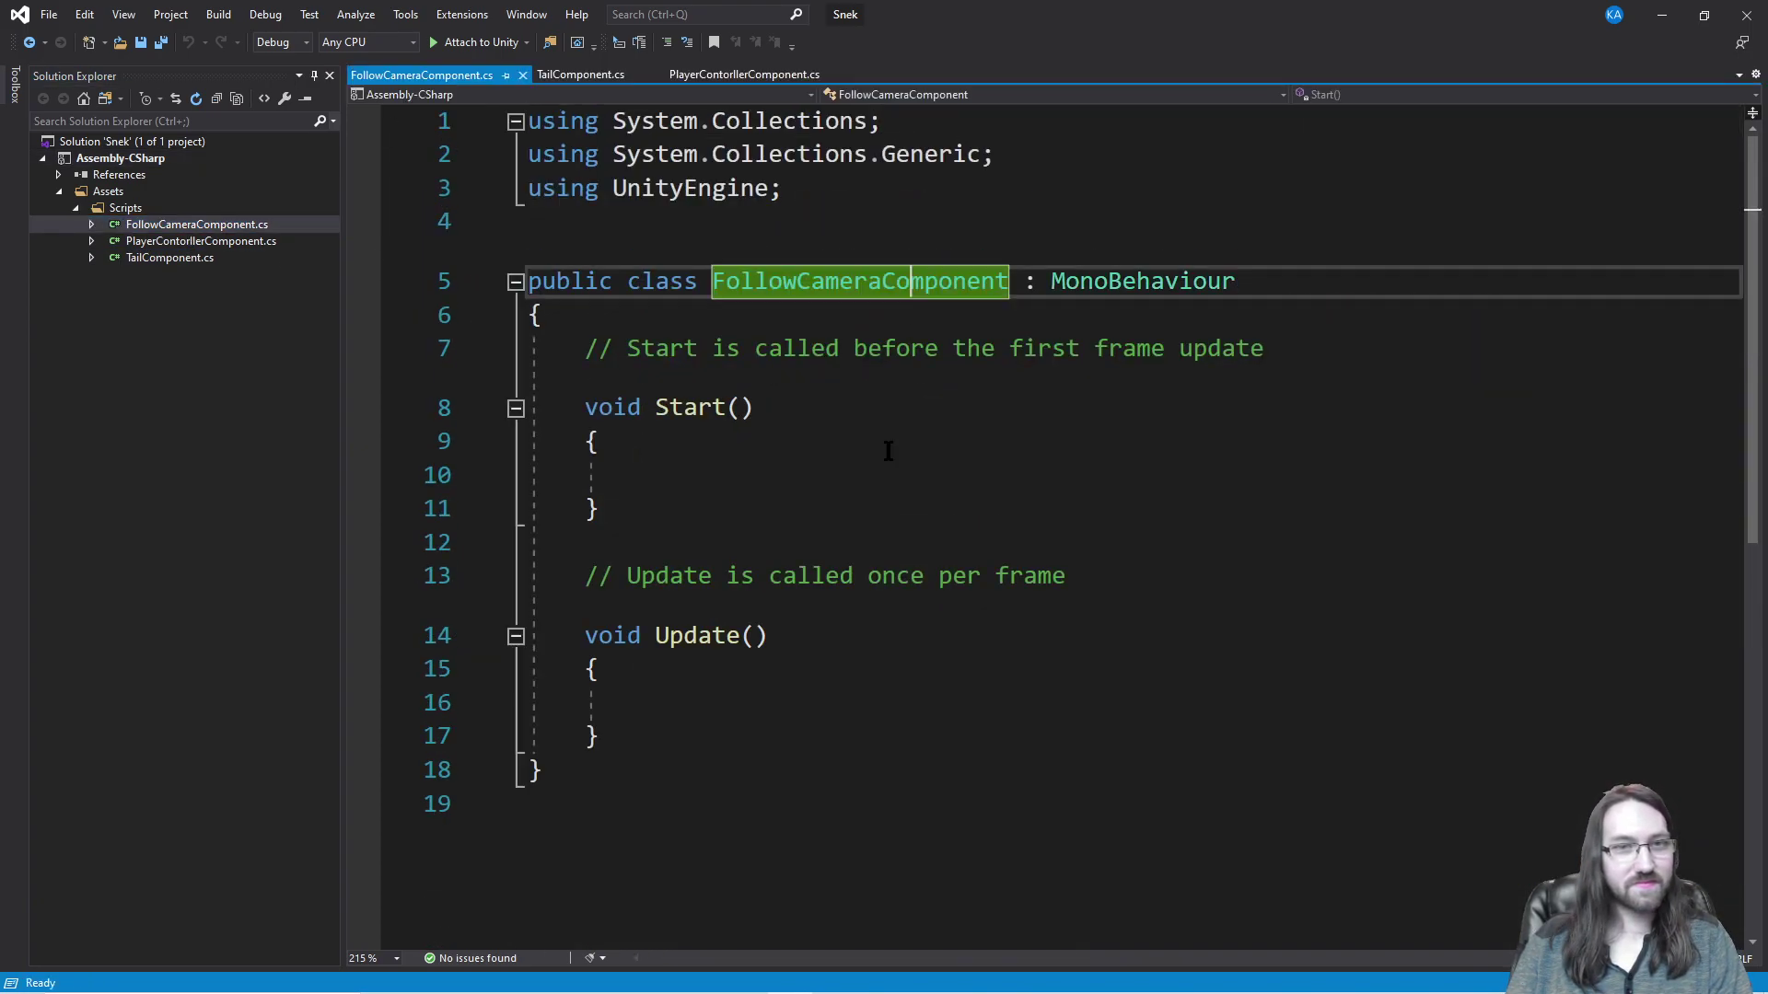
# Step: Delete the empty Start method, its comments and the unused using lines, saving the script
pyautogui.click(1330, 355)
pyautogui.hotkey('ctrl', 'x')
pyautogui.hotkey('ctrl', 'x')
pyautogui.hotkey('ctrl', 'x')
pyautogui.hotkey('ctrl', 'x')
pyautogui.hotkey('ctrl', 'x')
pyautogui.hotkey('ctrl', 'x')
pyautogui.hotkey('ctrl', 's')
pyautogui.hotkey('ctrl', 'x')
pyautogui.hotkey('ctrl', 'Home')
pyautogui.hotkey('ctrl', 'x')
pyautogui.hotkey('ctrl', 'x')
# Step: Make a blank line above the Update method for a new field and save
pyautogui.click(980, 249)
pyautogui.press('Down')
pyautogui.press('Down')
pyautogui.press('Up')
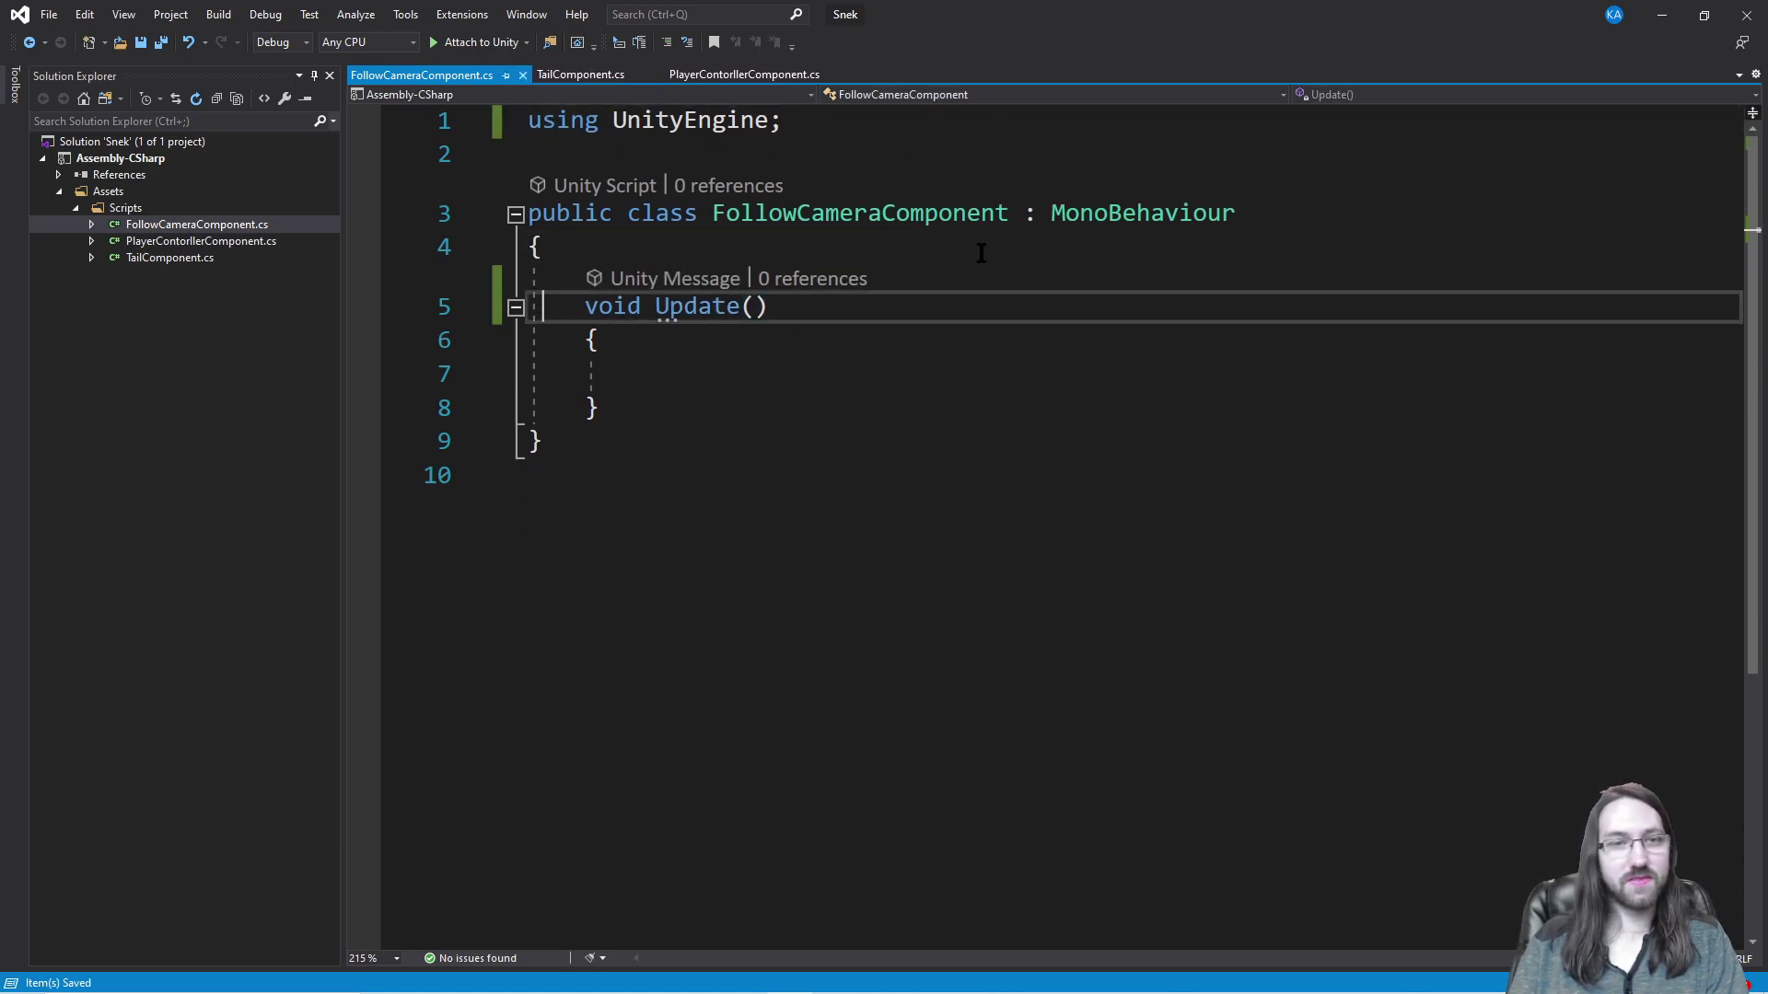
pyautogui.write('private')
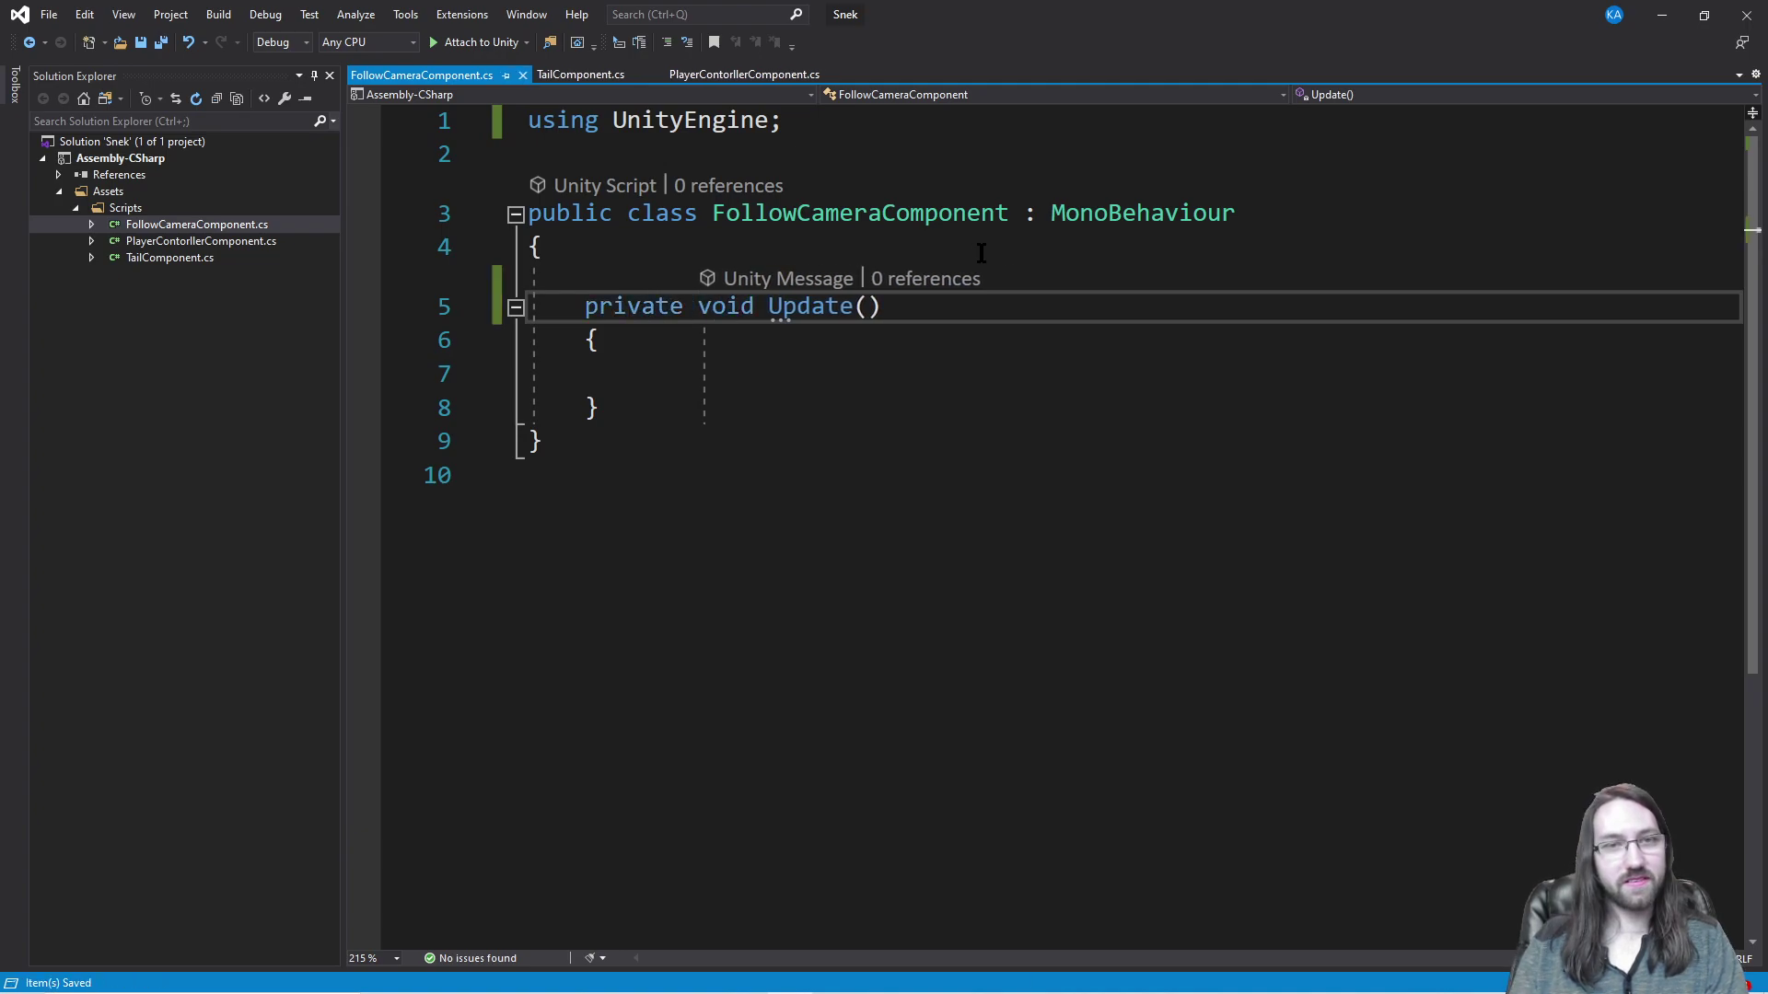
pyautogui.press('Home')
pyautogui.press('Return')
pyautogui.press('Return')
pyautogui.press('Up')
pyautogui.press('Return')
pyautogui.press('Up')
pyautogui.press('Up')
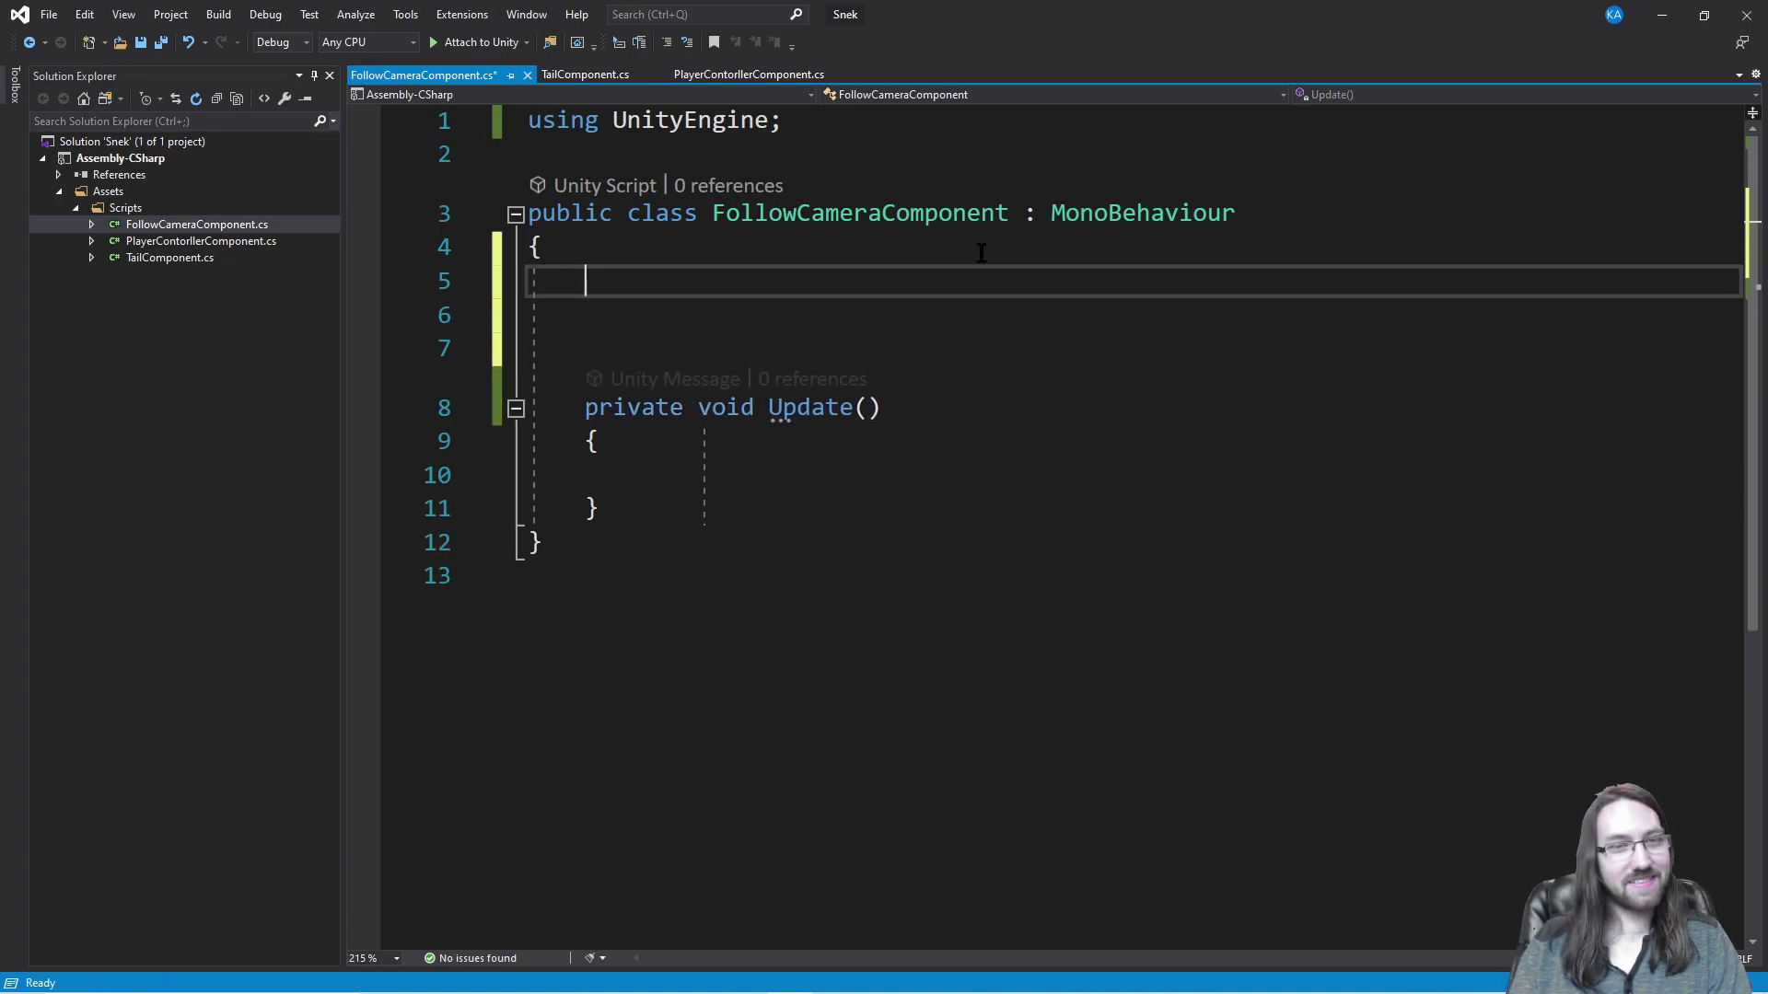
pyautogui.press('Delete')
pyautogui.hotkey('ctrl', 's')
# Step: Declare a protected Transform field named Target
pyautogui.write('priv')
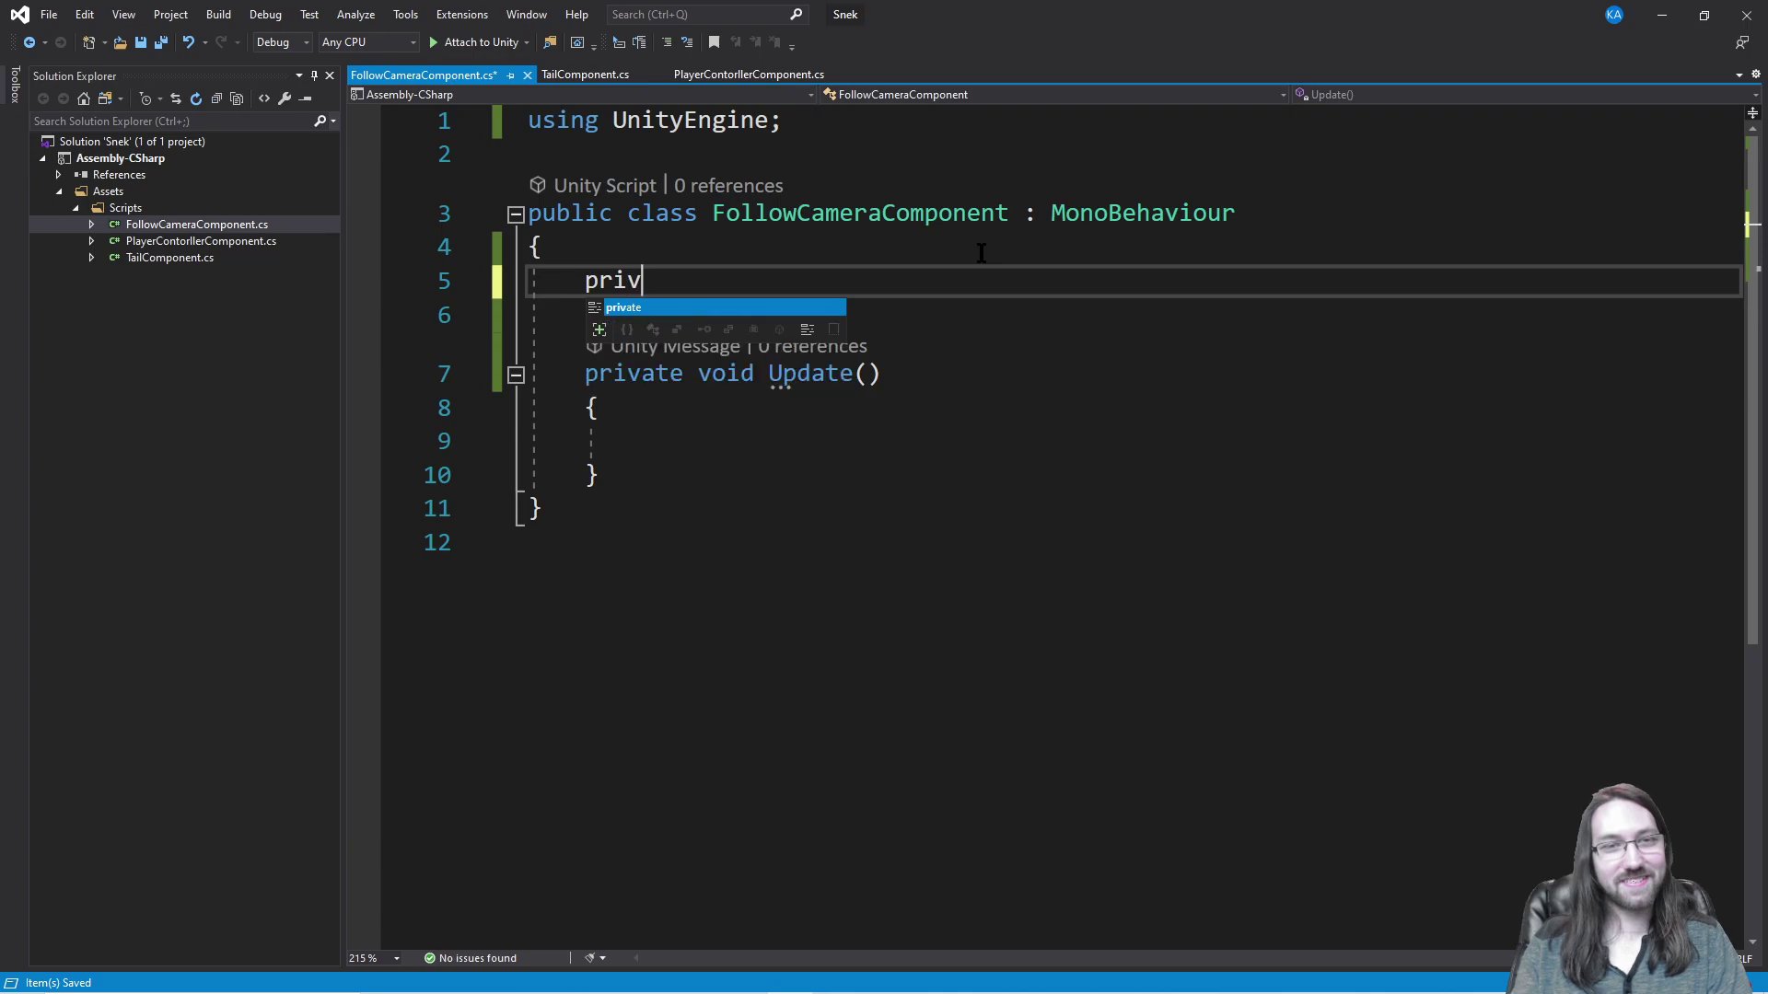
pyautogui.press('BackSpace')
pyautogui.press('BackSpace')
pyautogui.write('ote')
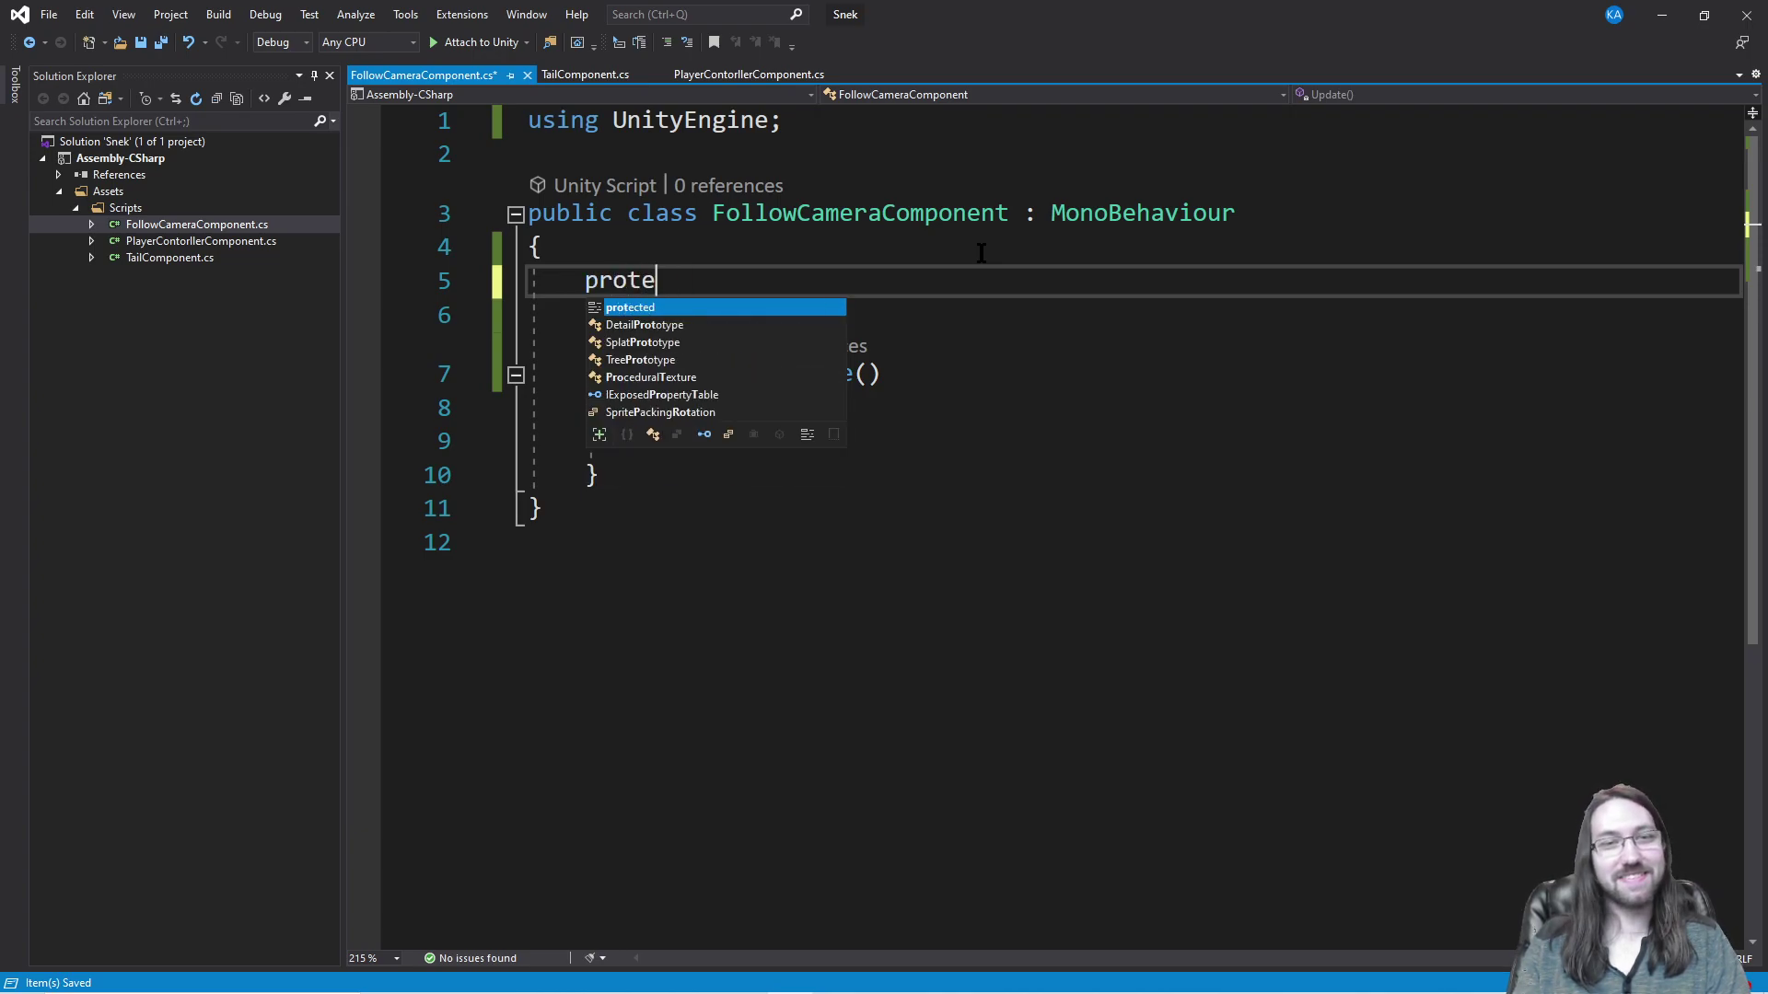
pyautogui.write('cted Tra')
pyautogui.press('Down')
pyautogui.press('Down')
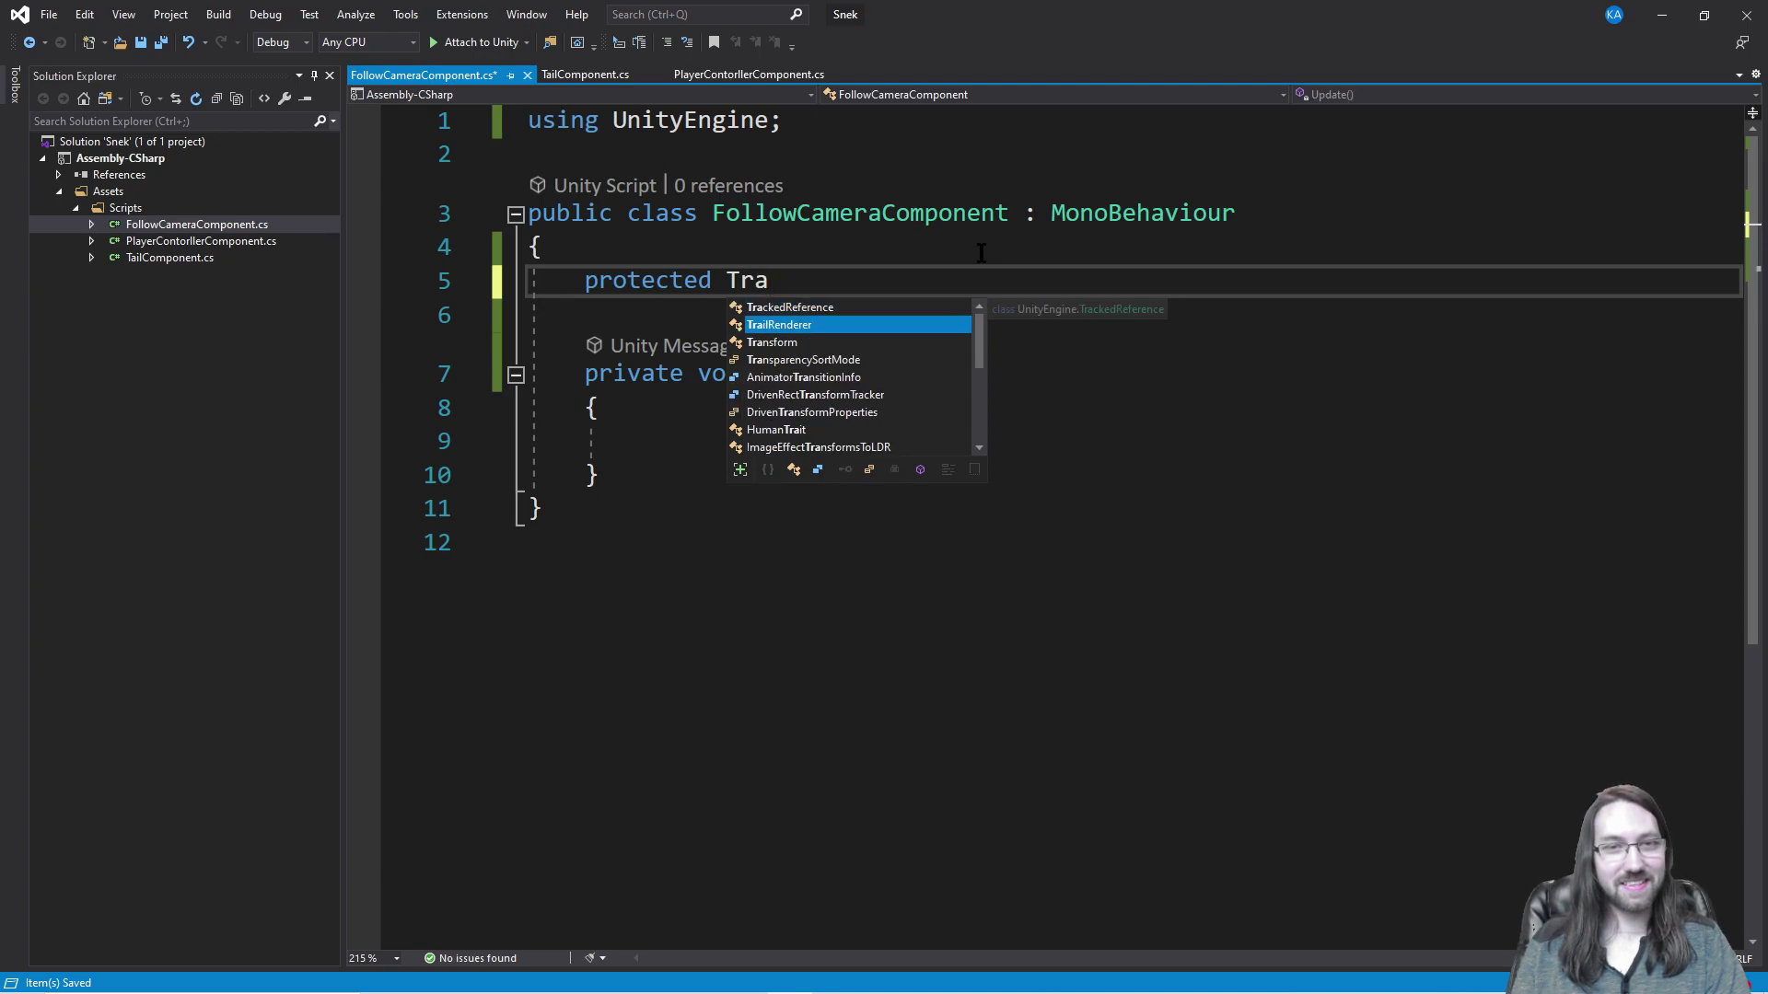
pyautogui.write('Target;')
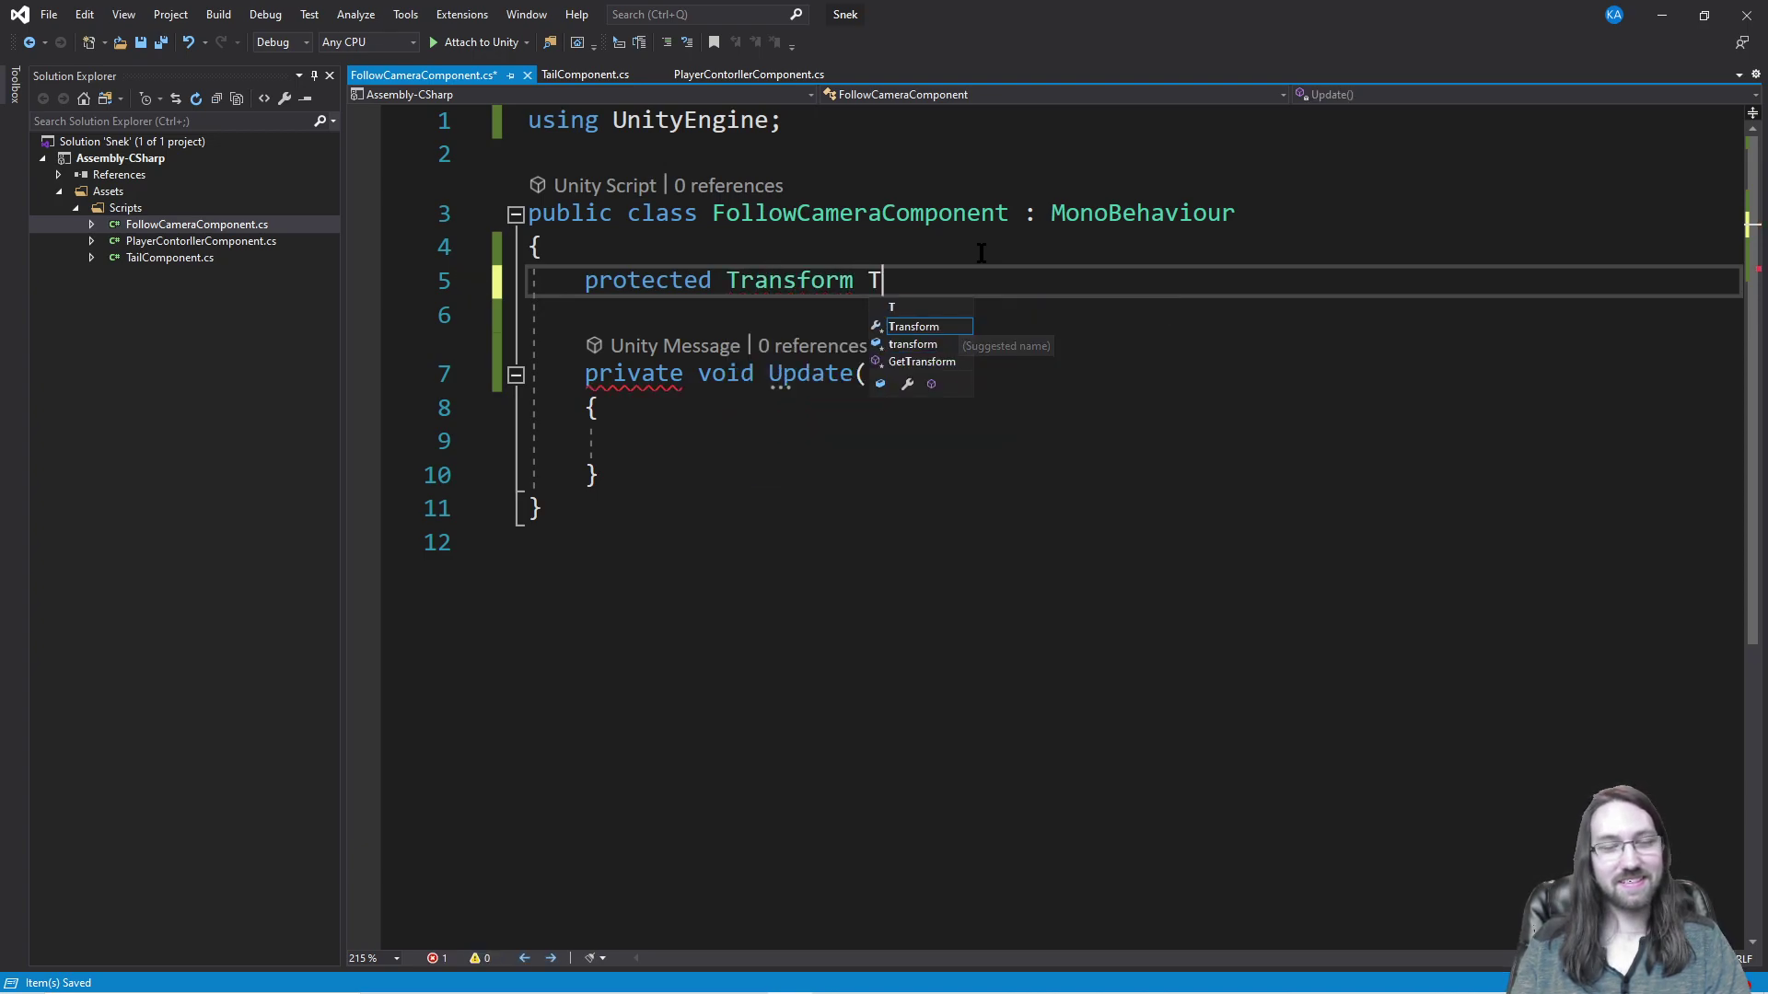
# Step: Mark the Target field with [SerializeField] and save the script
pyautogui.click(982, 251)
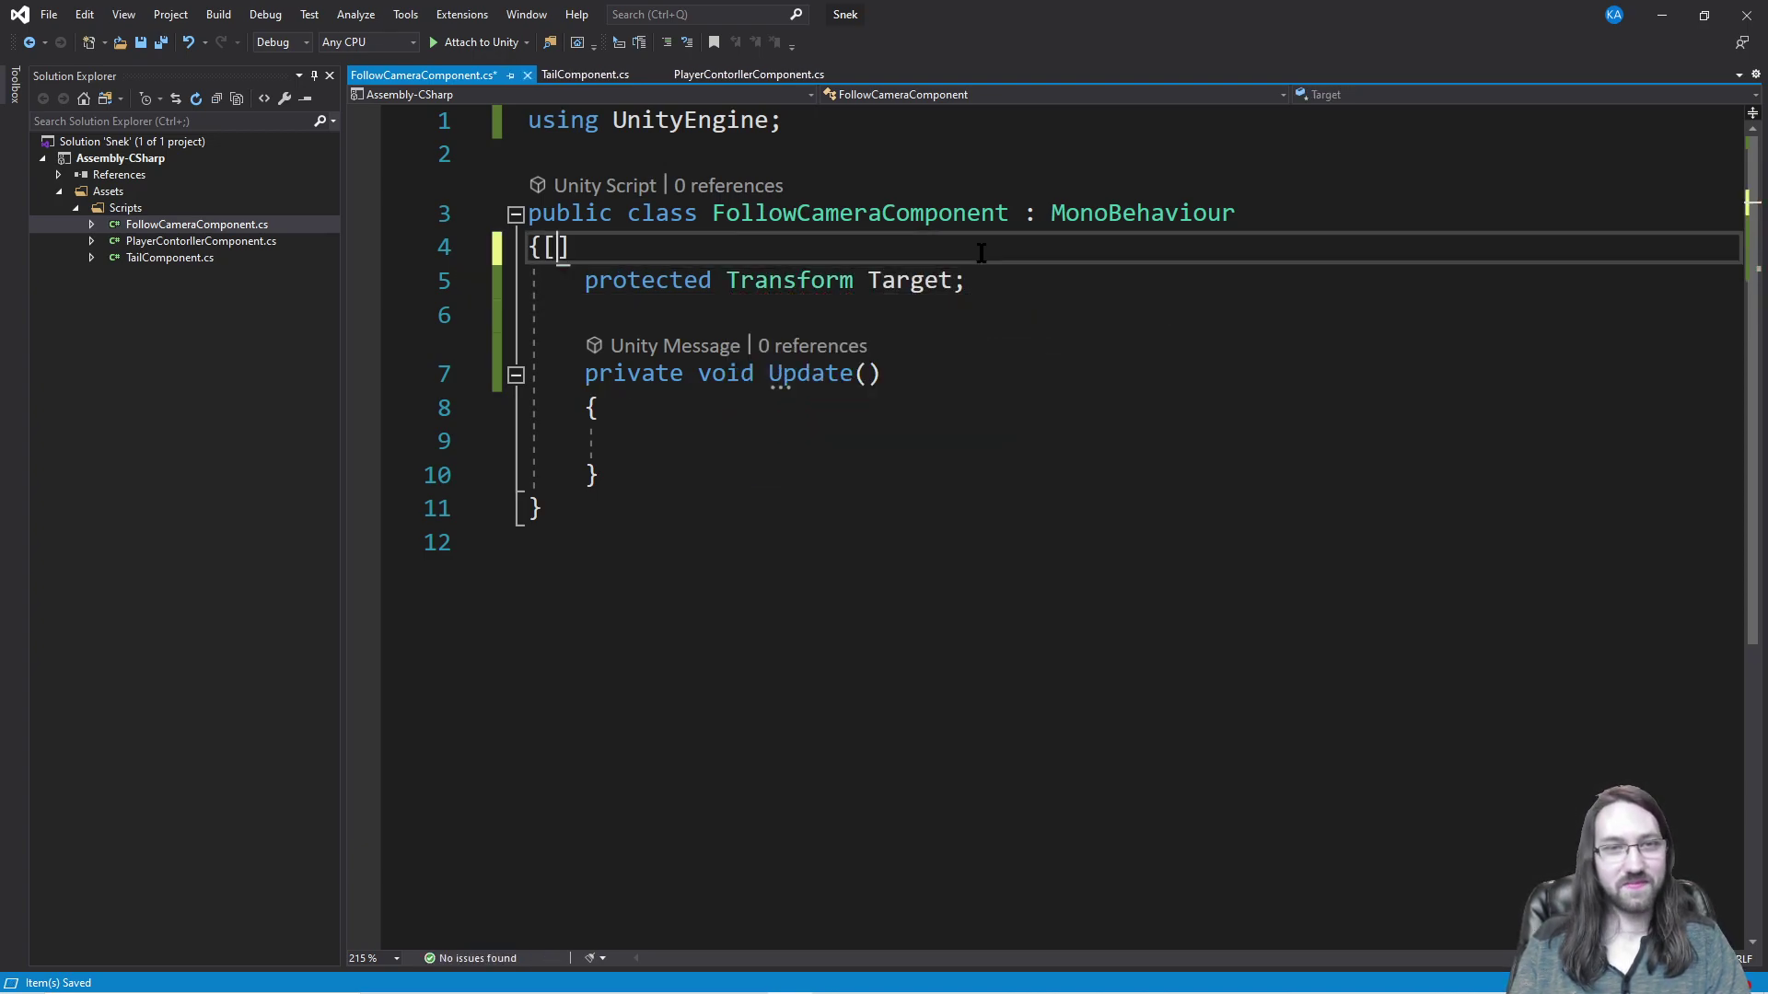
pyautogui.press('Return')
pyautogui.write('[S')
pyautogui.press('Down')
pyautogui.press('Tab')
pyautogui.hotkey('ctrl', 's')
pyautogui.press('Down')
pyautogui.press('Down')
pyautogui.press('Down')
pyautogui.press('Down')
pyautogui.press('Down')
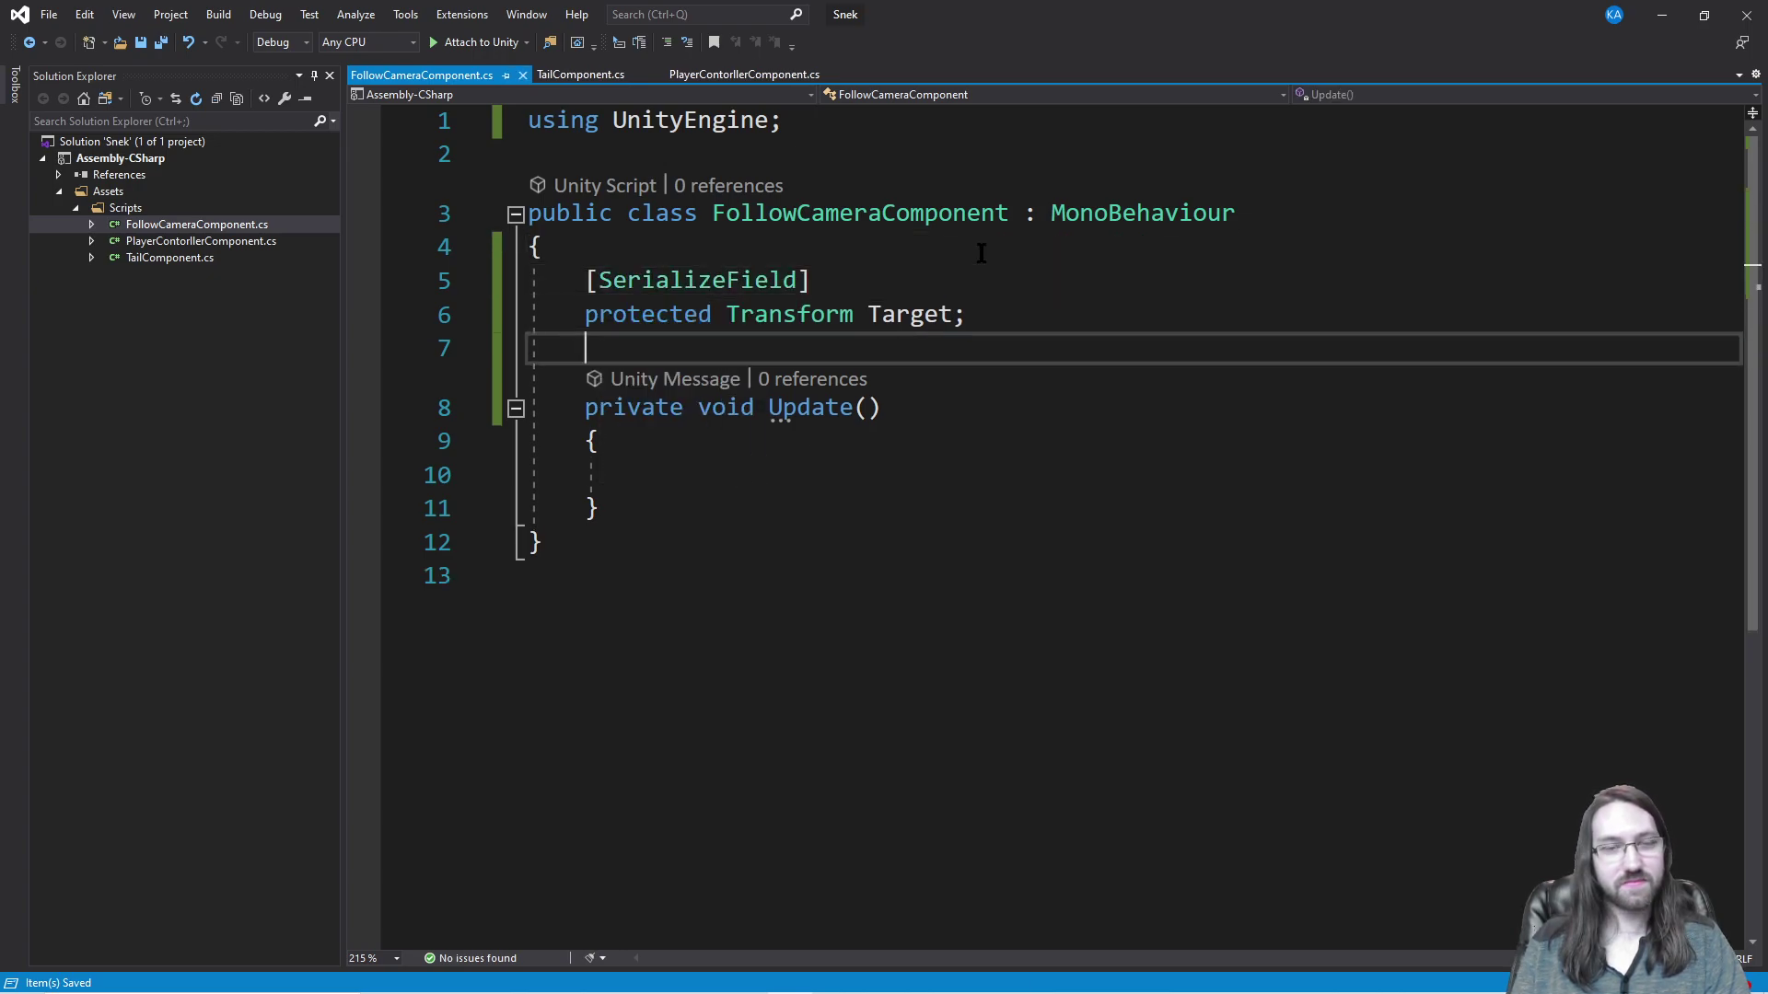
# Step: In Update, write transform.position = Vector3.Lerp(transform.position, Target.position
pyautogui.write('p')
pyautogui.press('BackSpace')
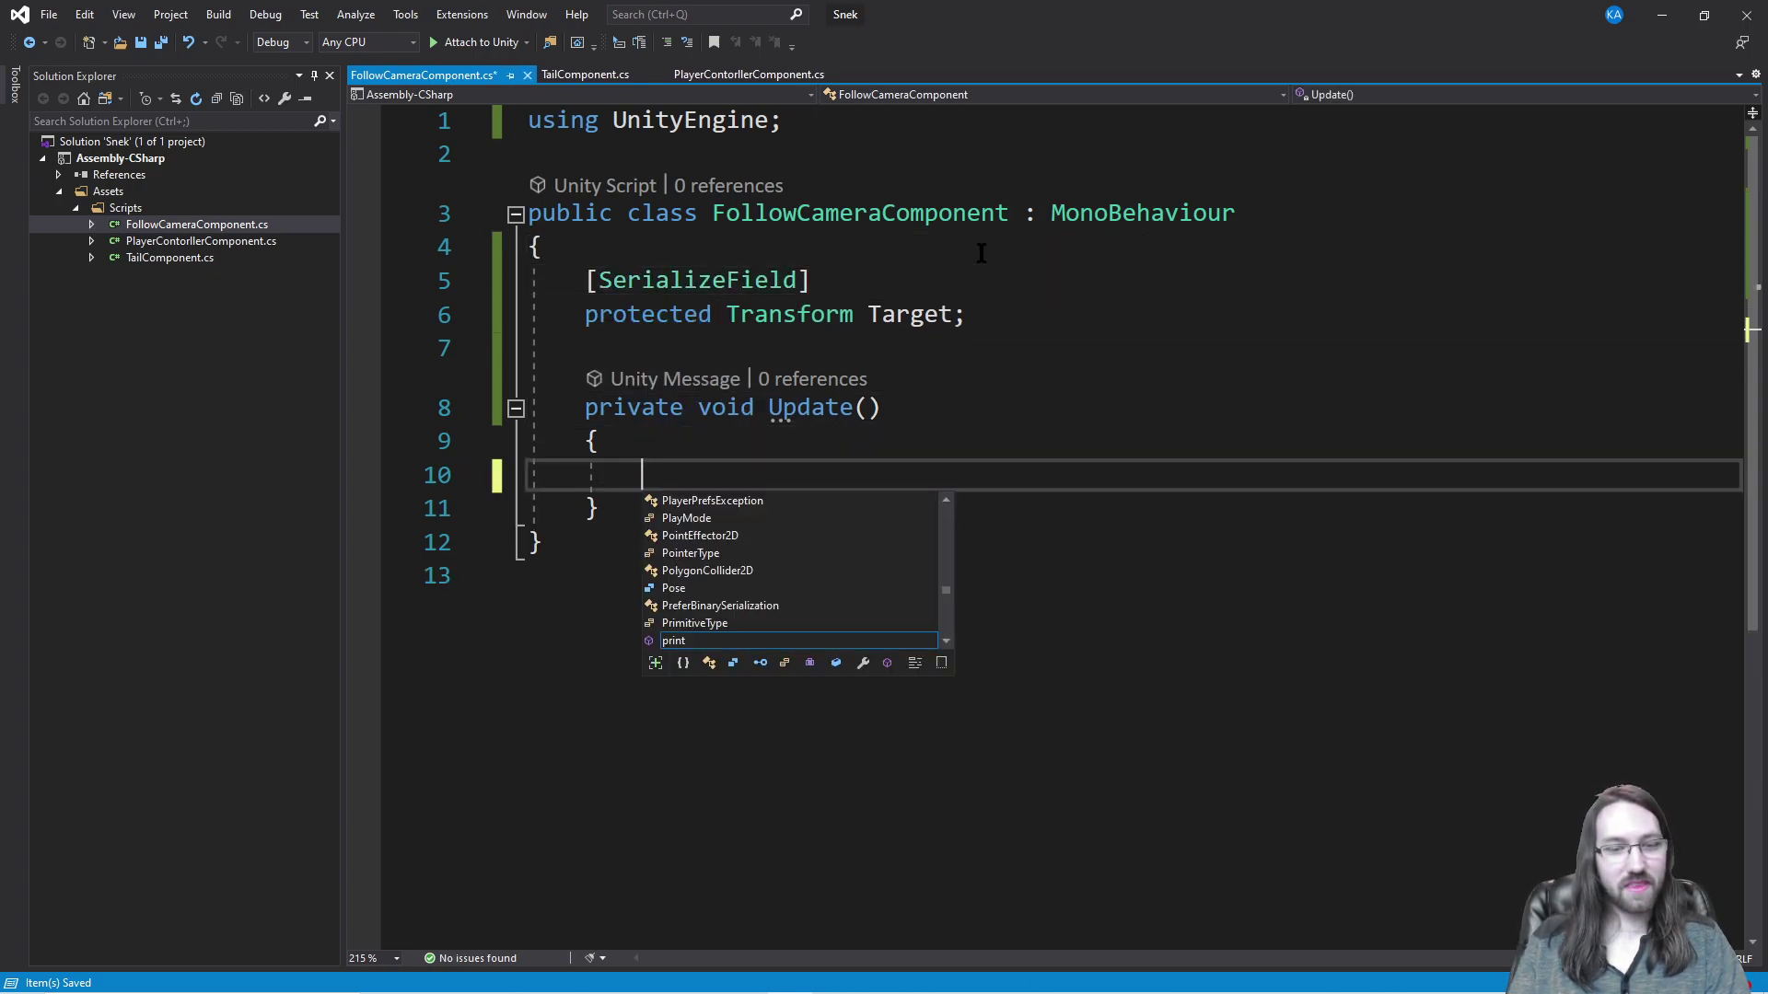
pyautogui.write('t')
pyautogui.press('BackSpace')
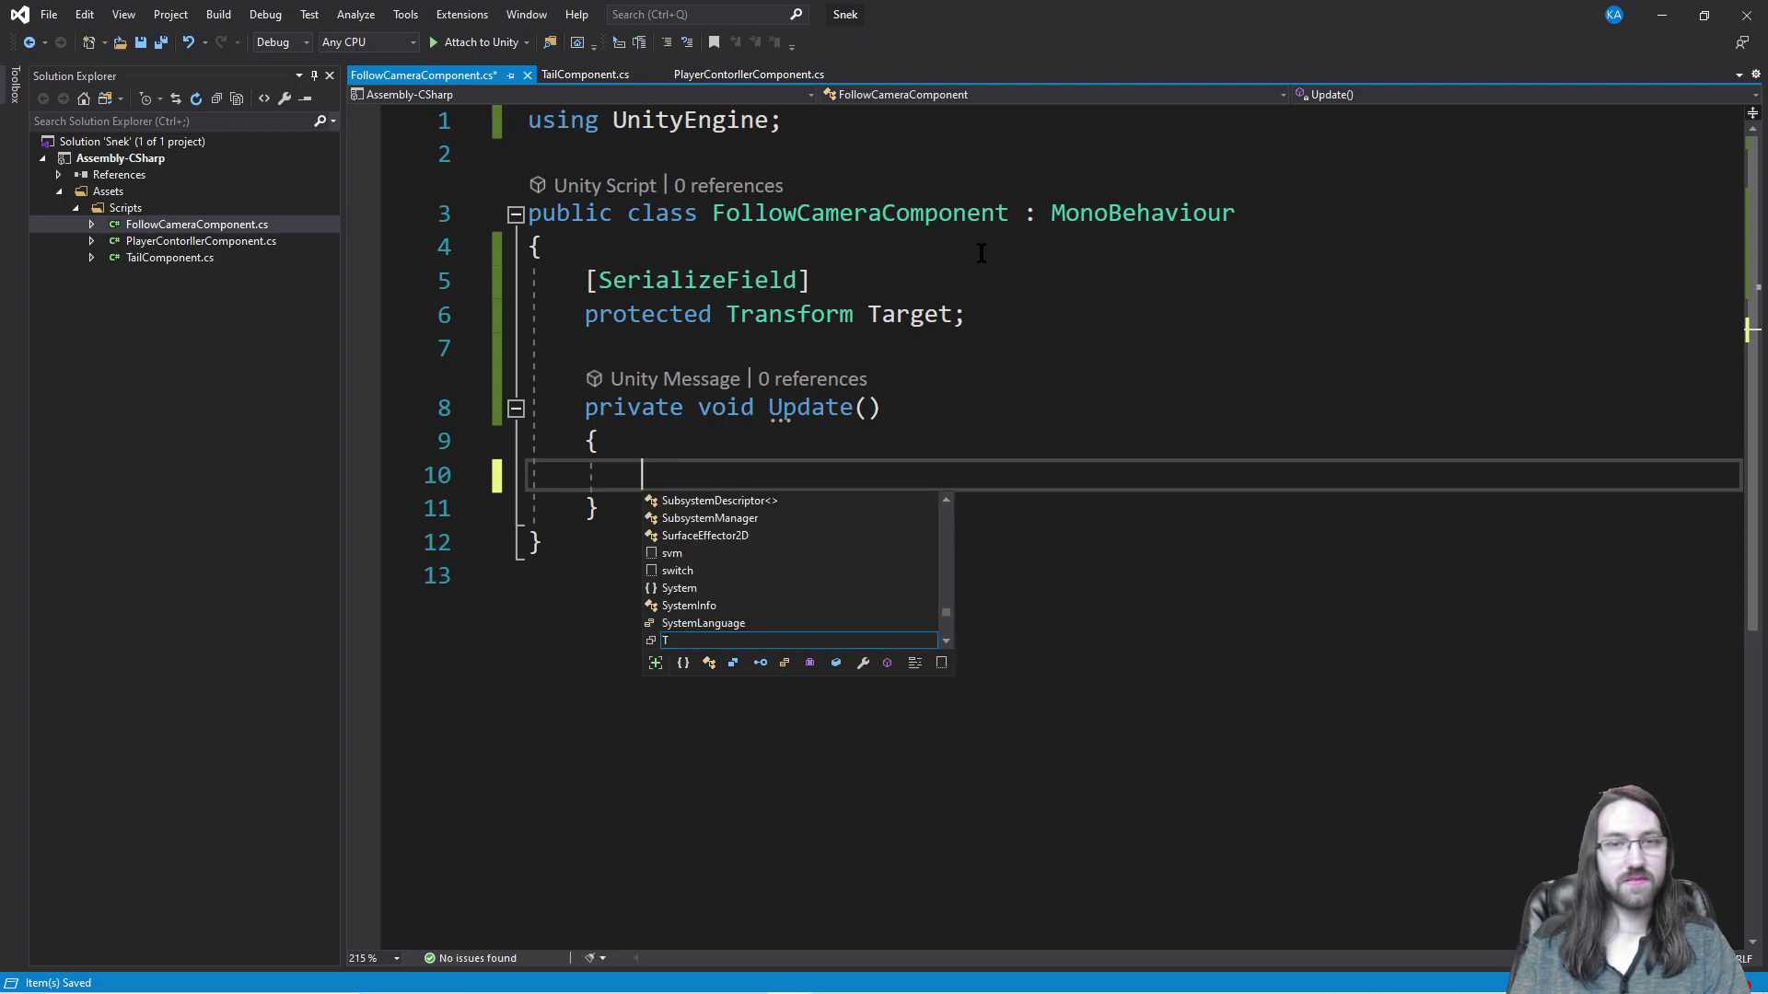
pyautogui.write('transform.position')
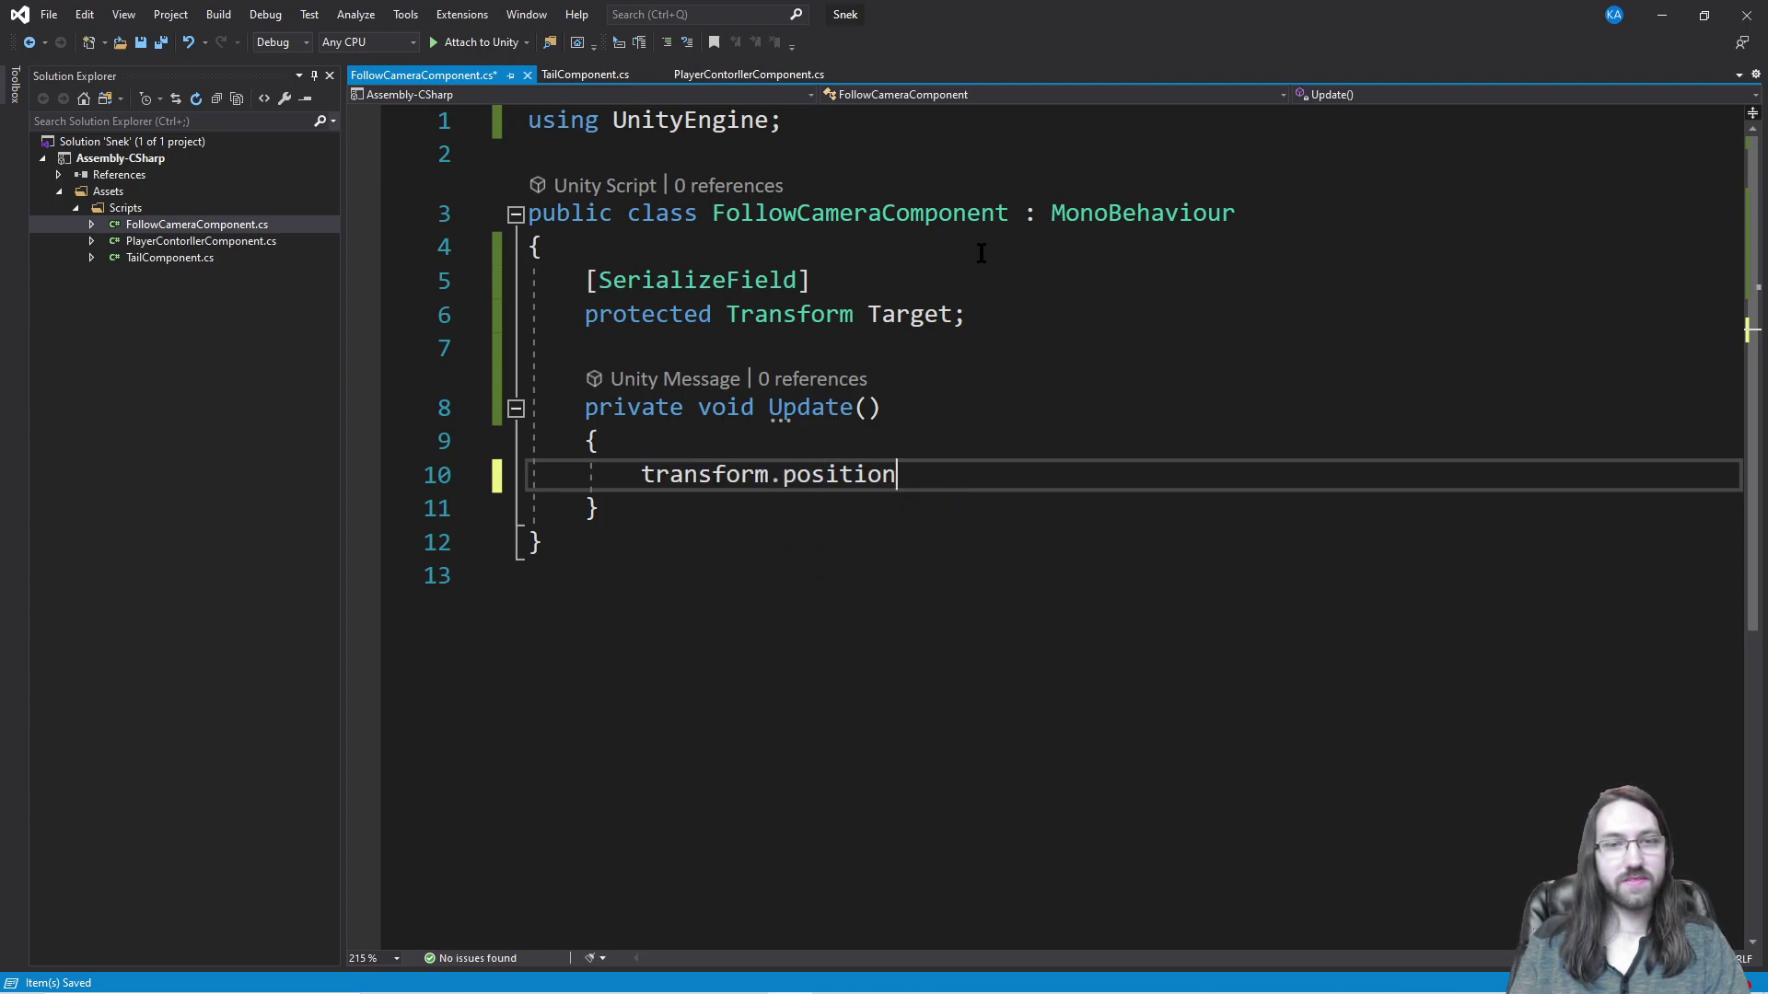
pyautogui.write(' = Vector3')
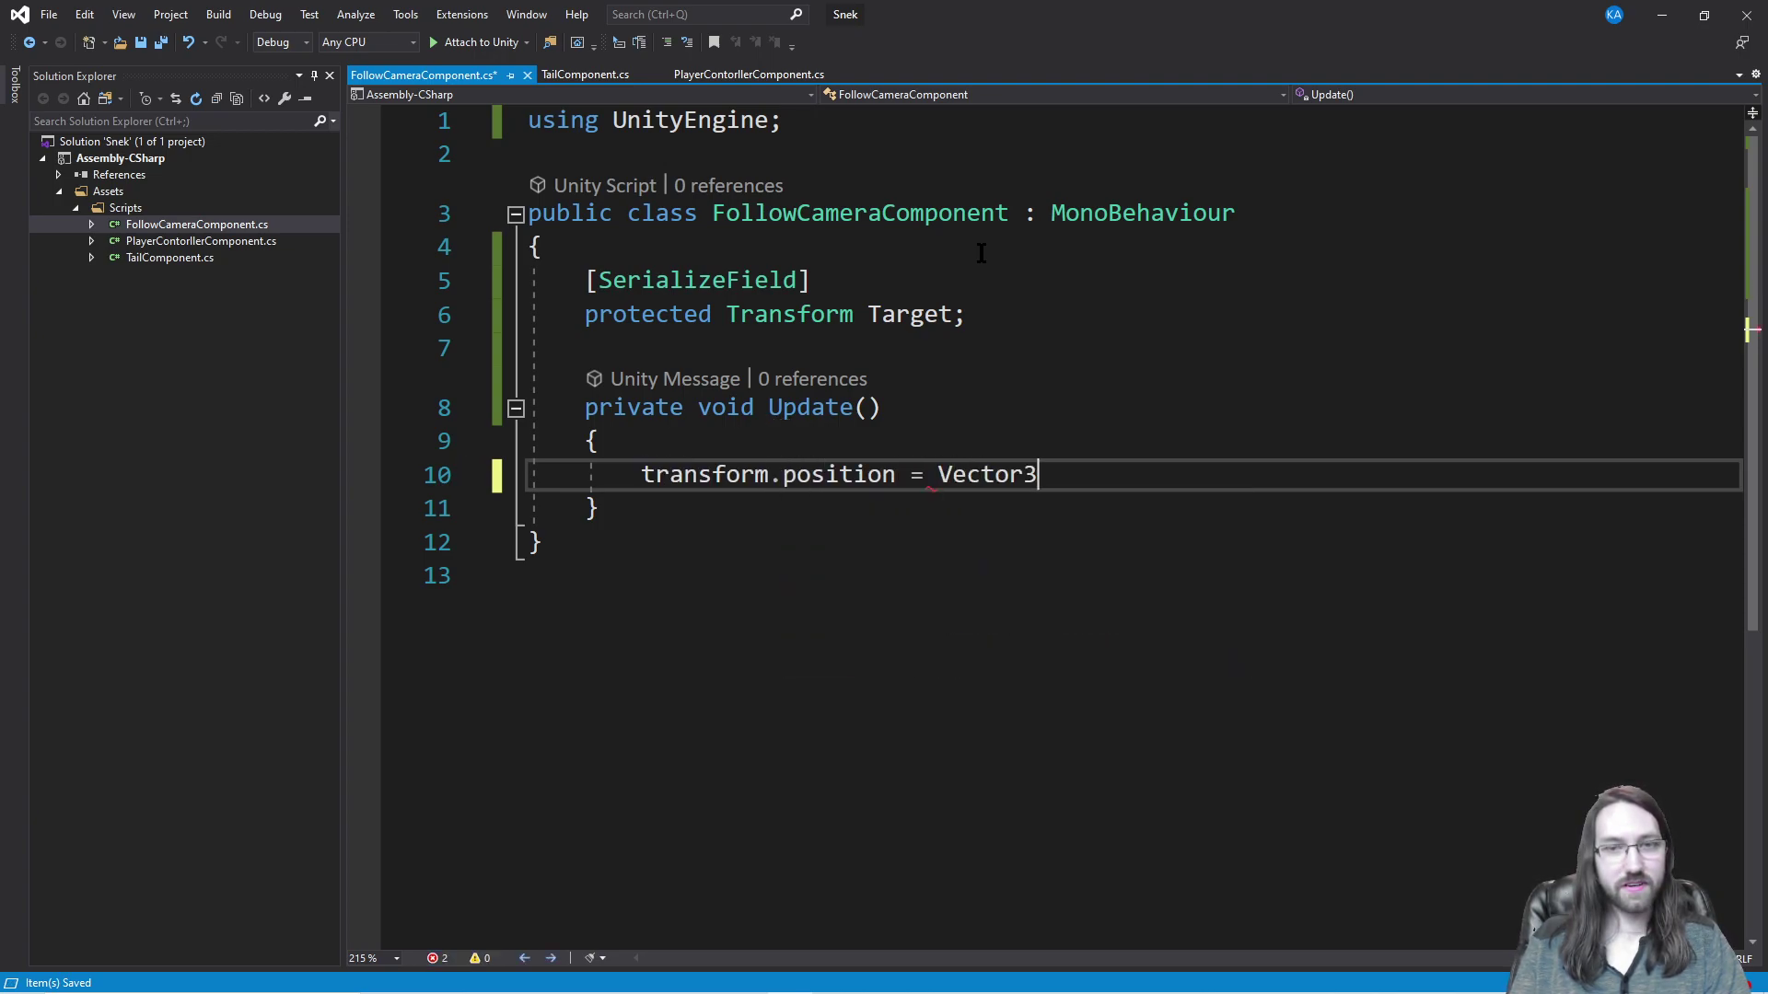
pyautogui.write('.Lerp(transform.position,')
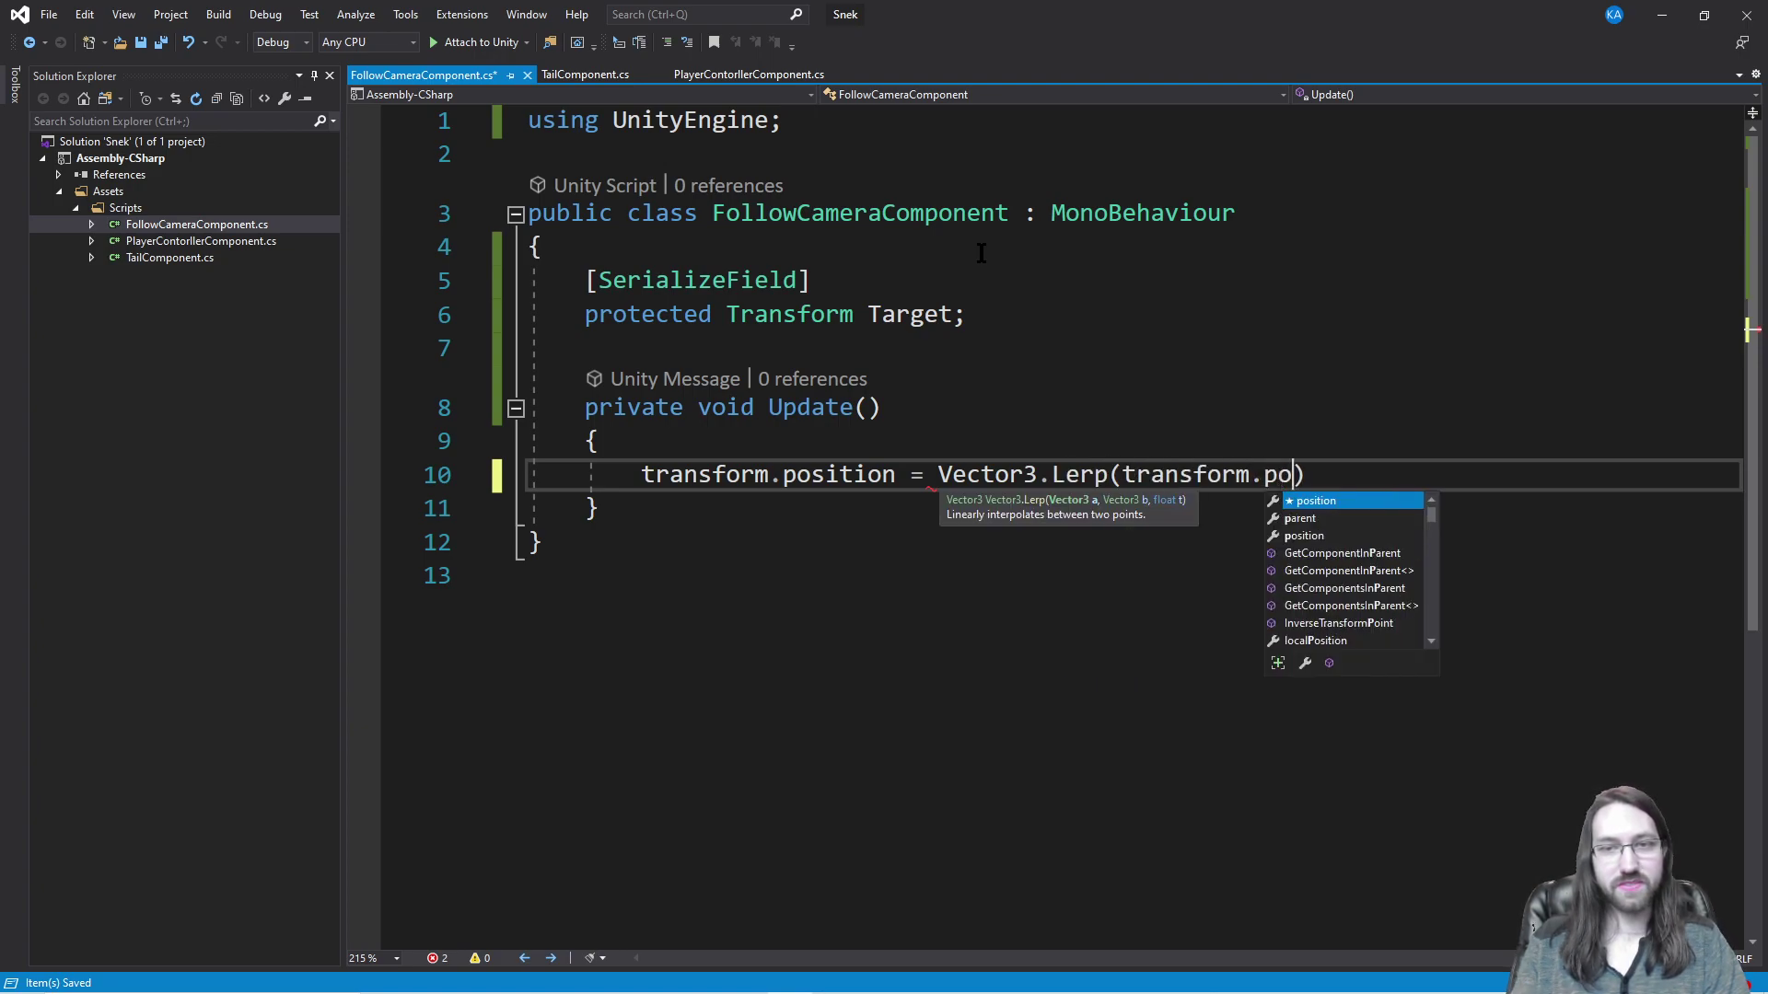
pyautogui.write(' Target')
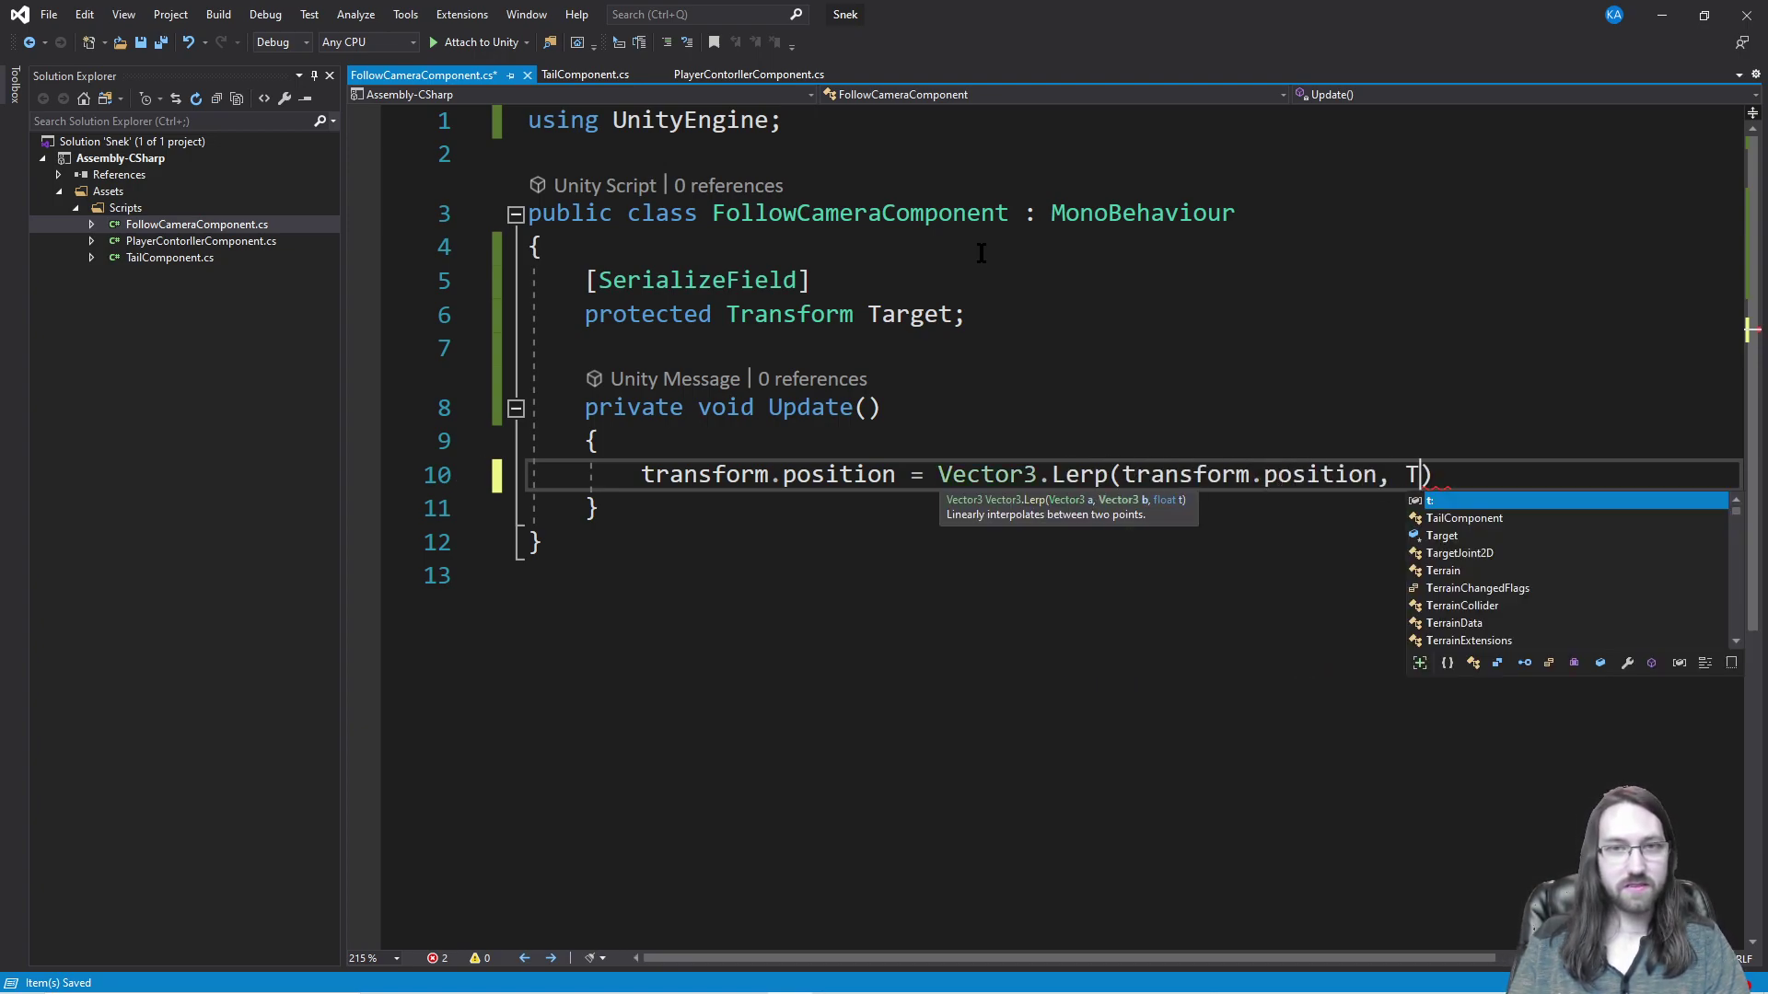
pyautogui.write('Target.po')
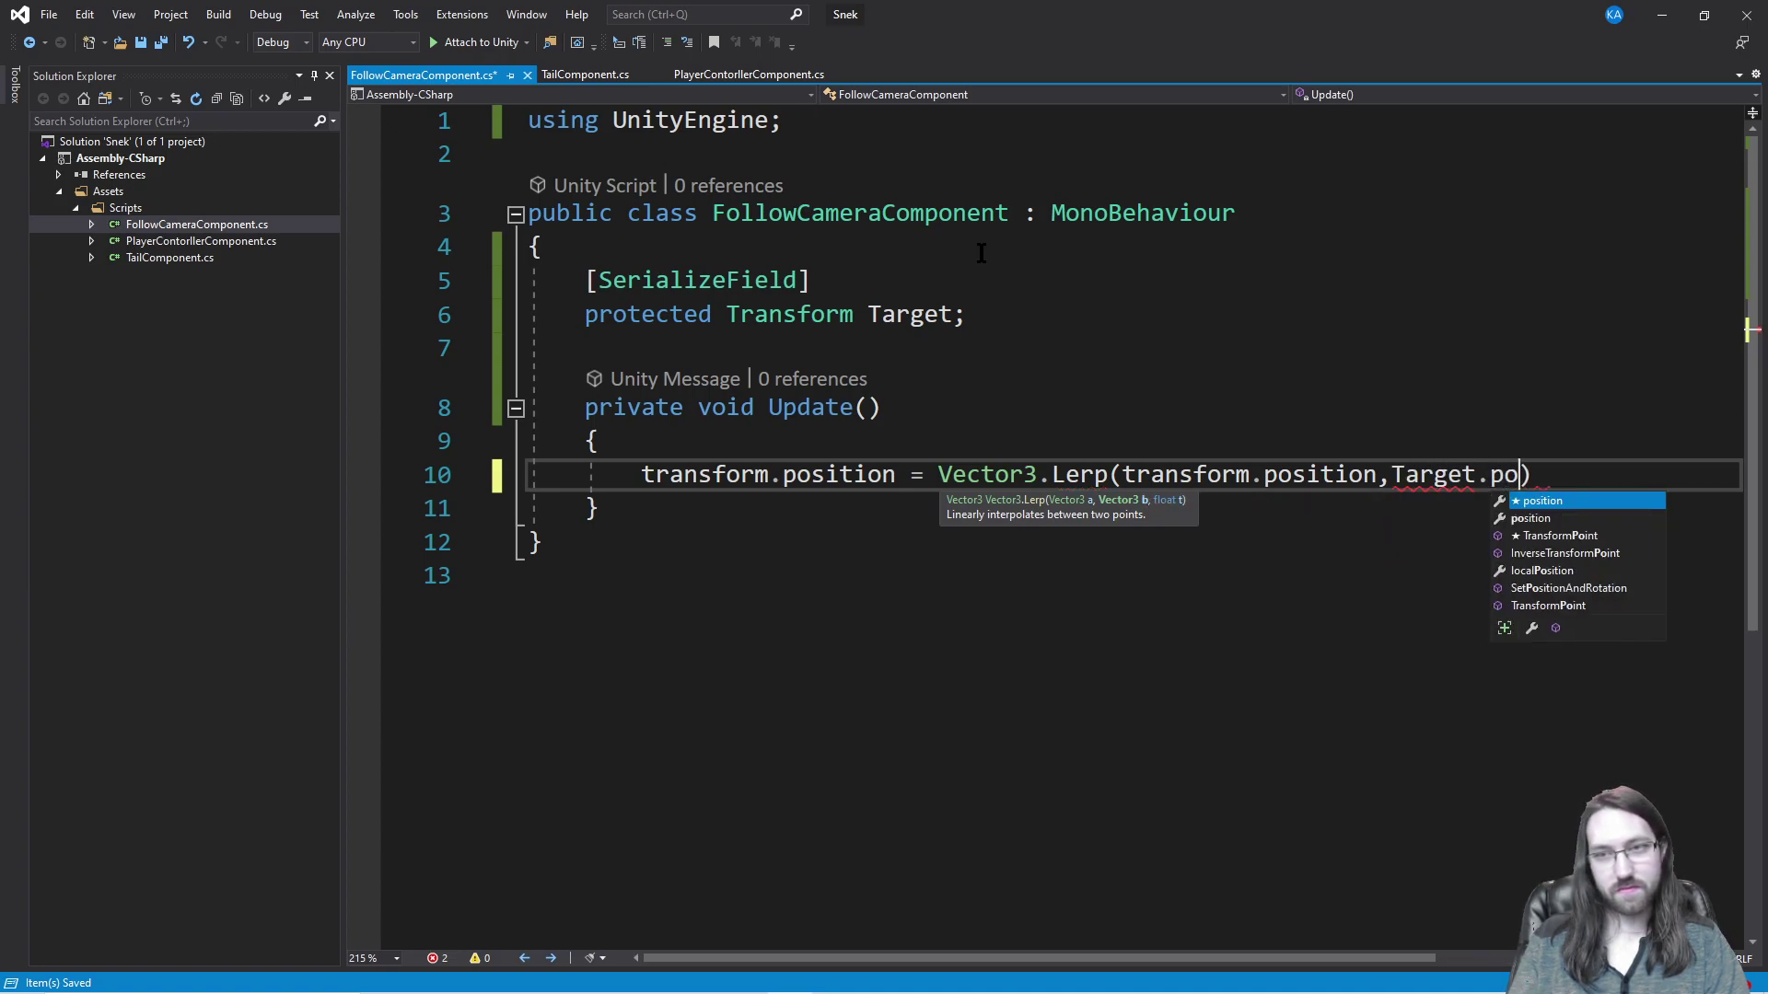
pyautogui.press('Tab')
pyautogui.press('Left')
pyautogui.press('Left')
pyautogui.press('Left')
pyautogui.press('Left')
pyautogui.press('Left')
pyautogui.press('Left')
pyautogui.press('Left')
pyautogui.press('Left')
pyautogui.press('Left')
pyautogui.press('Left')
pyautogui.press('Left')
pyautogui.press('Left')
pyautogui.press('Left')
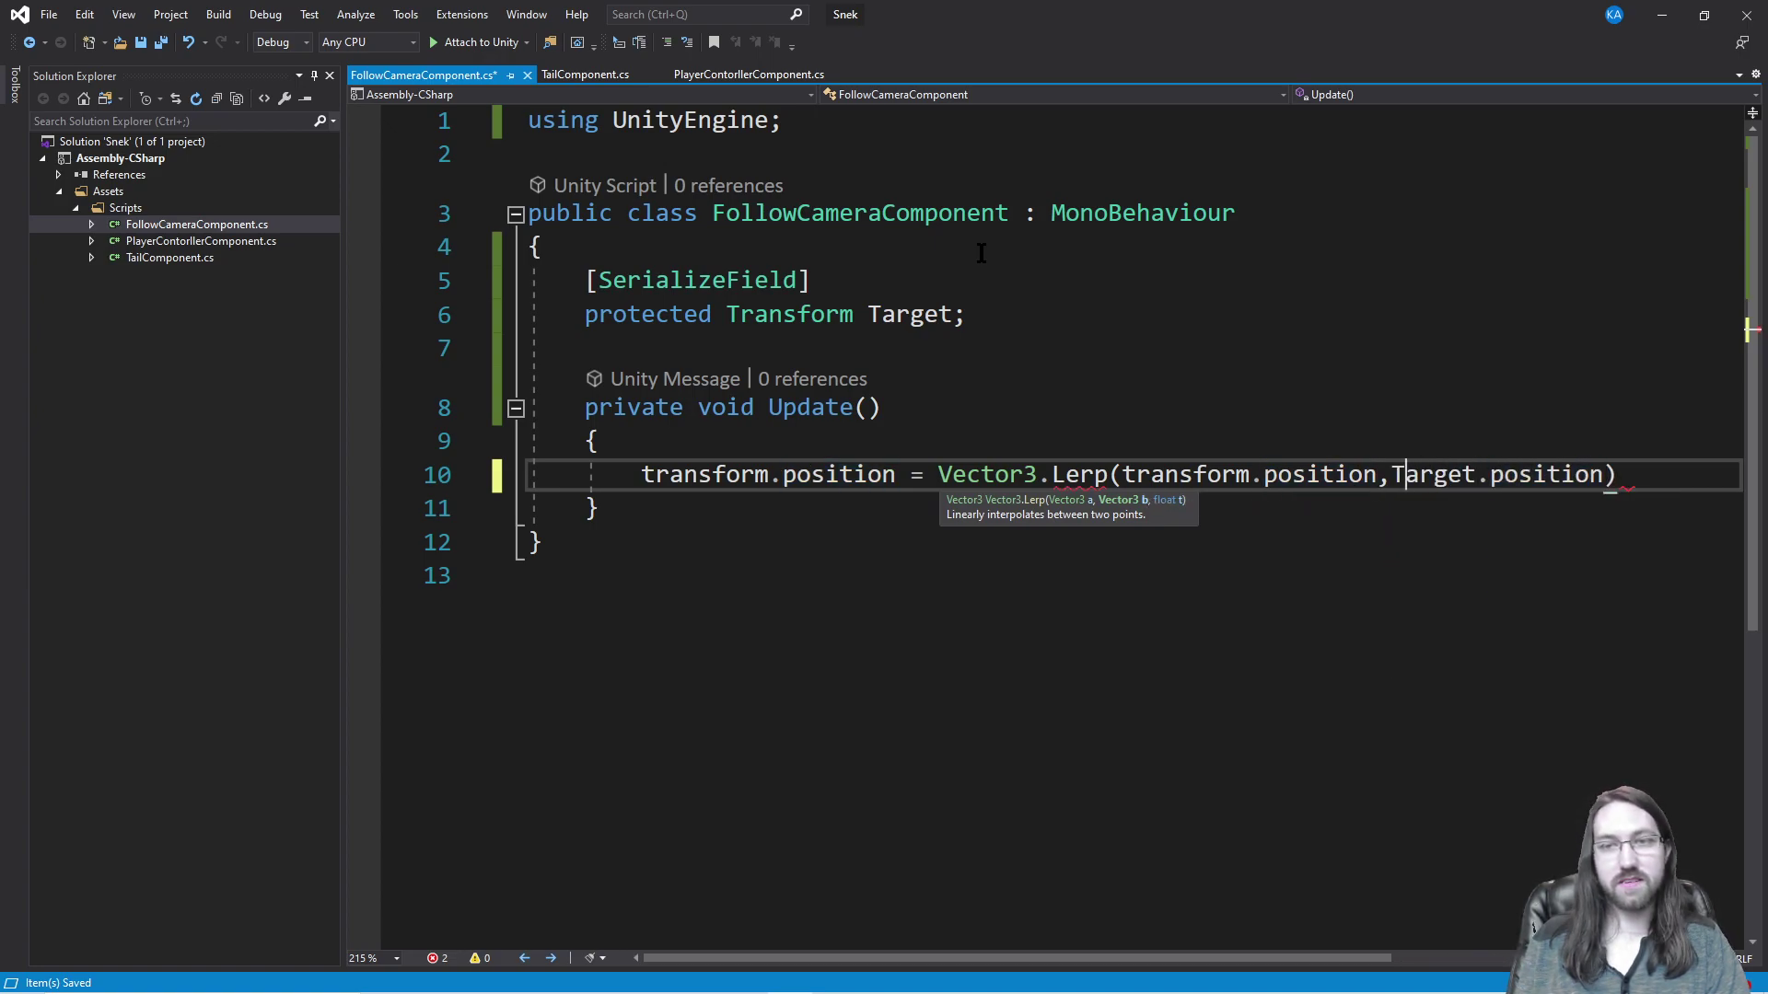
pyautogui.press('Right')
# Step: Finish the Lerp call with a 0.01f factor, save, and return to Unity
pyautogui.write(', 0.01f')
pyautogui.press('Right')
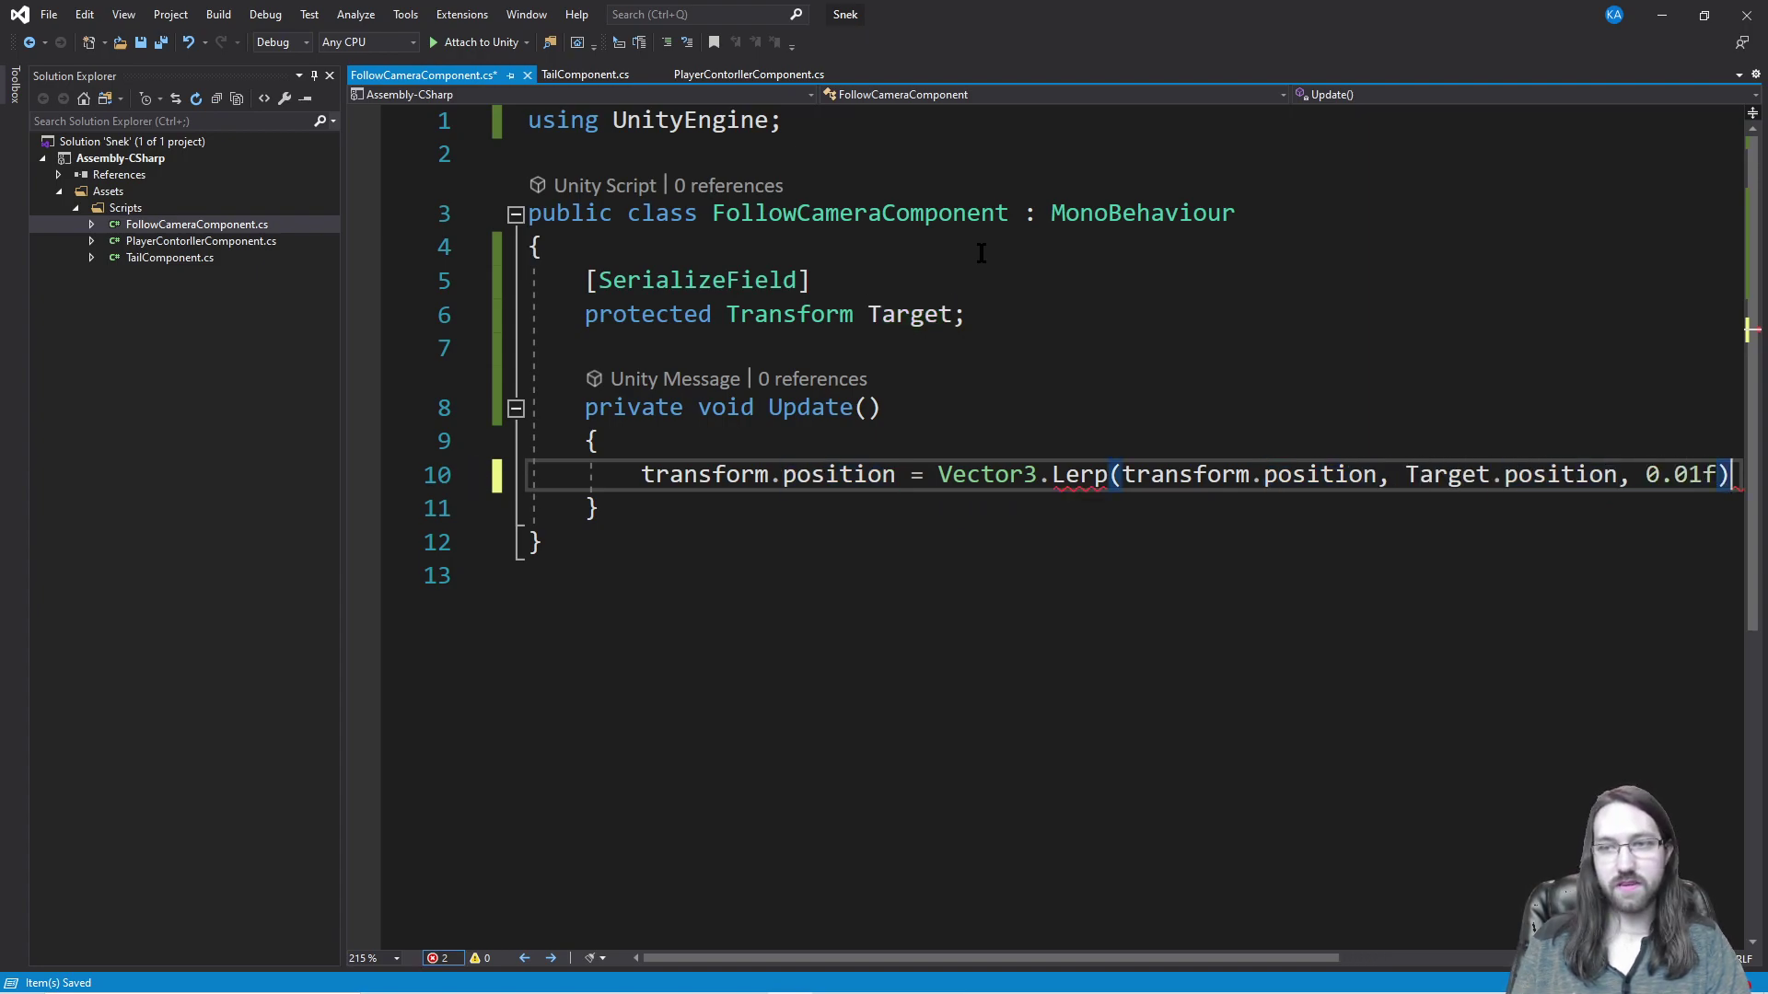
pyautogui.write(';')
pyautogui.hotkey('ctrl', 's')
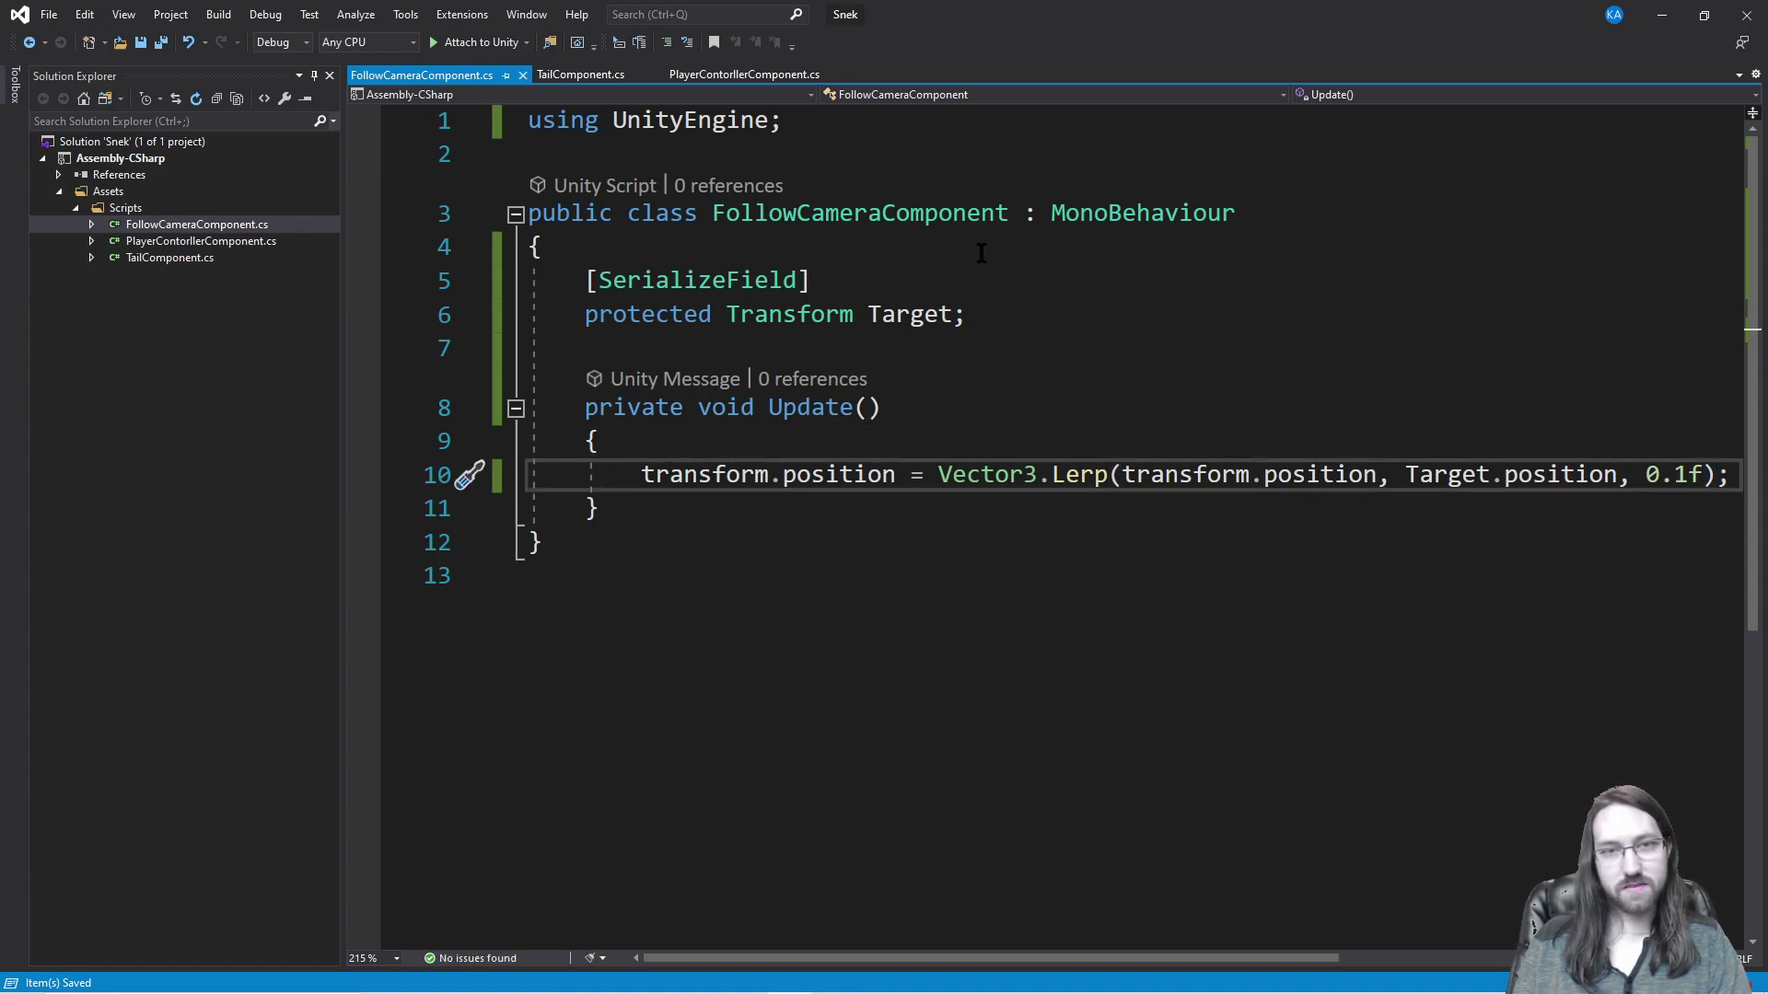
pyautogui.press('Up')
pyautogui.press('Up')
pyautogui.press('Up')
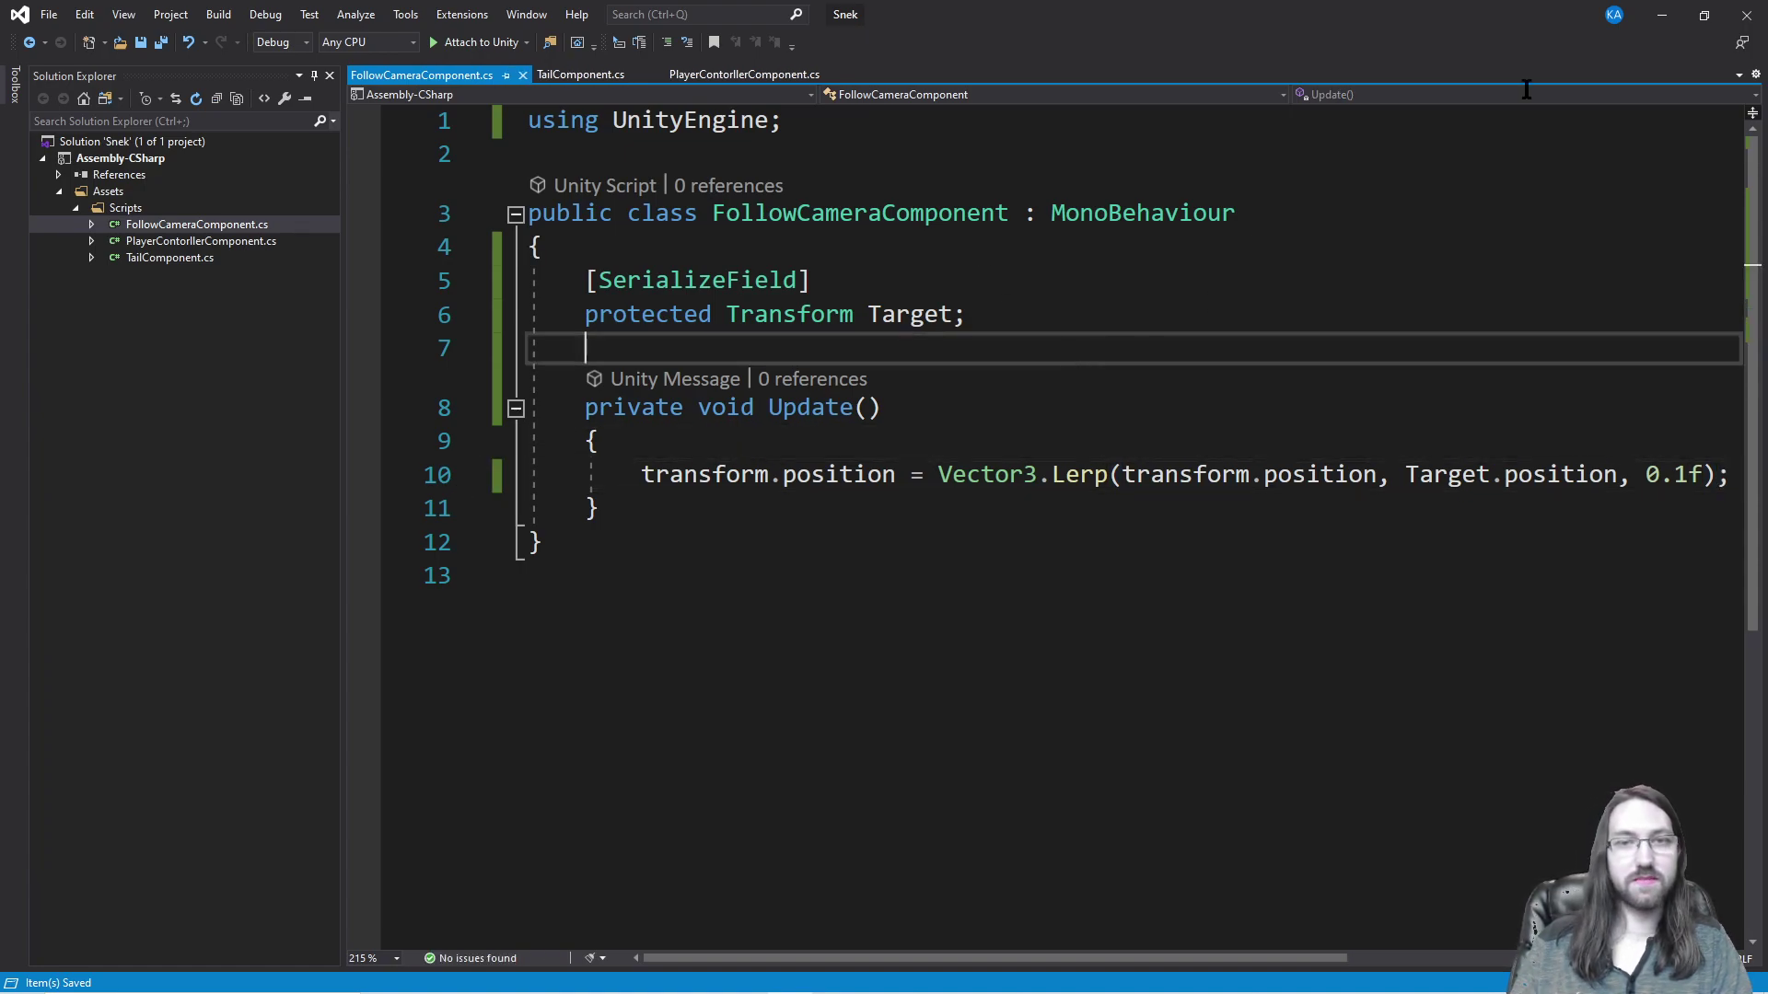
pyautogui.click(1662, 16)
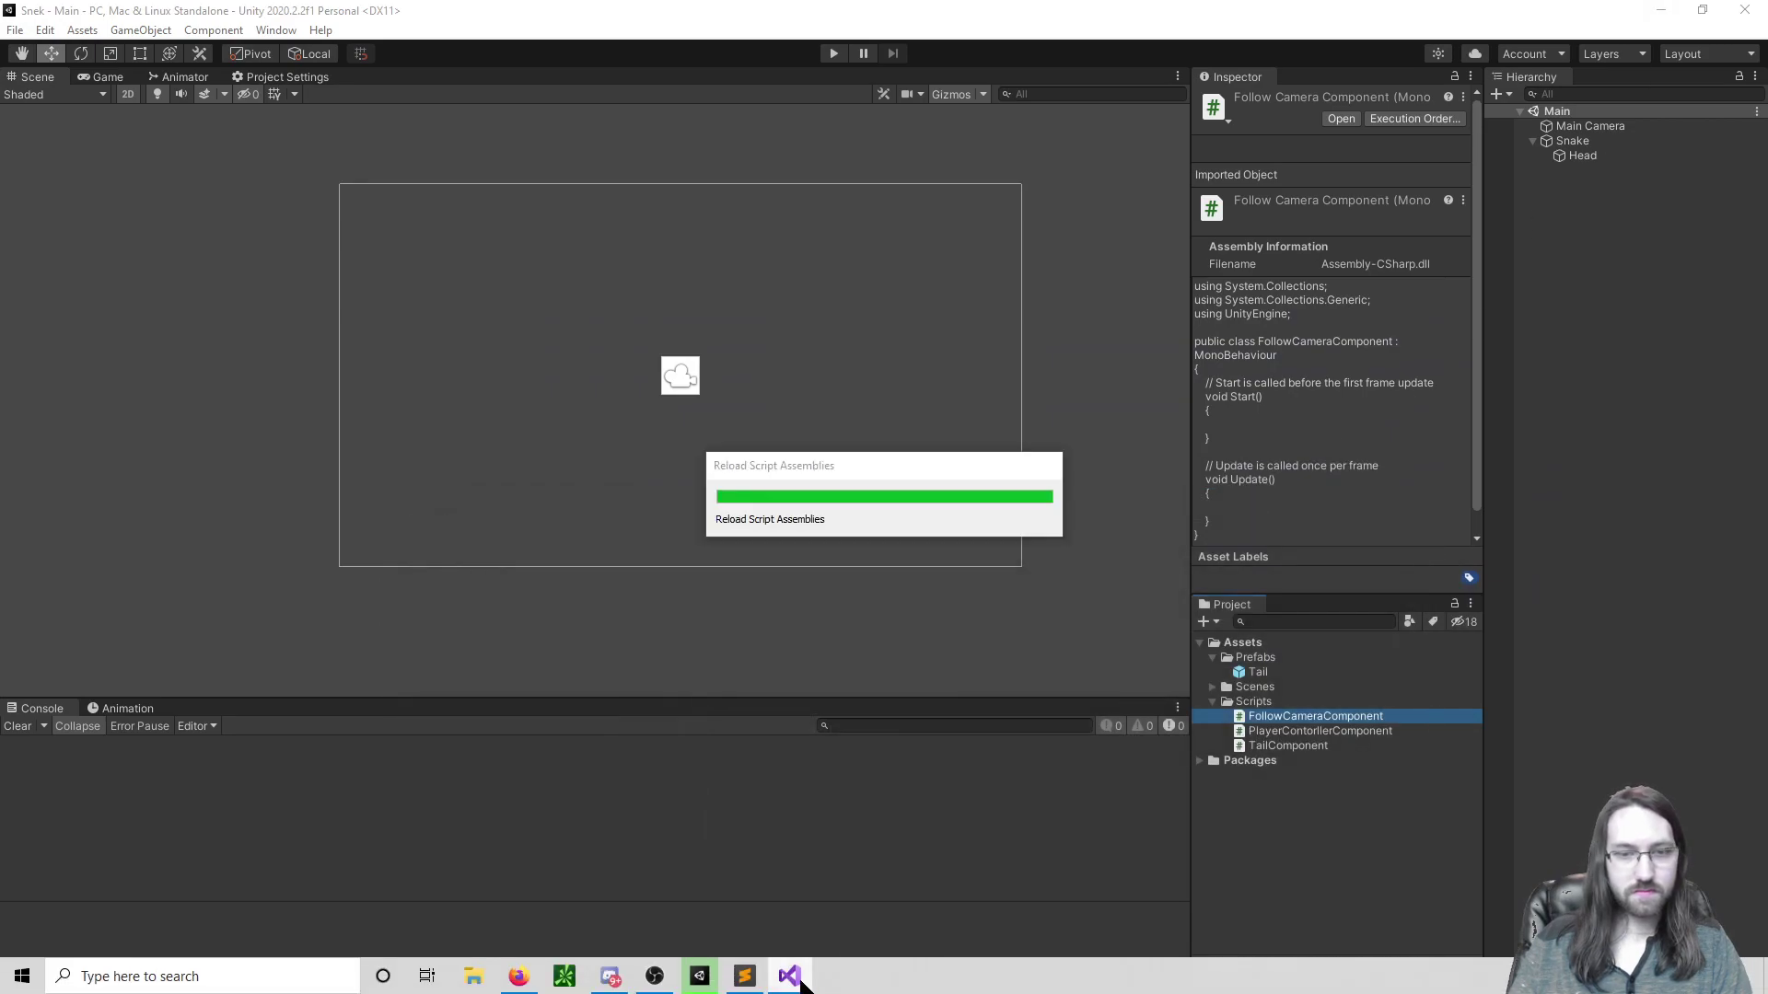
# Step: Wrap Main Camera in a new empty parent object named Camera
pyautogui.moveTo(801, 983)
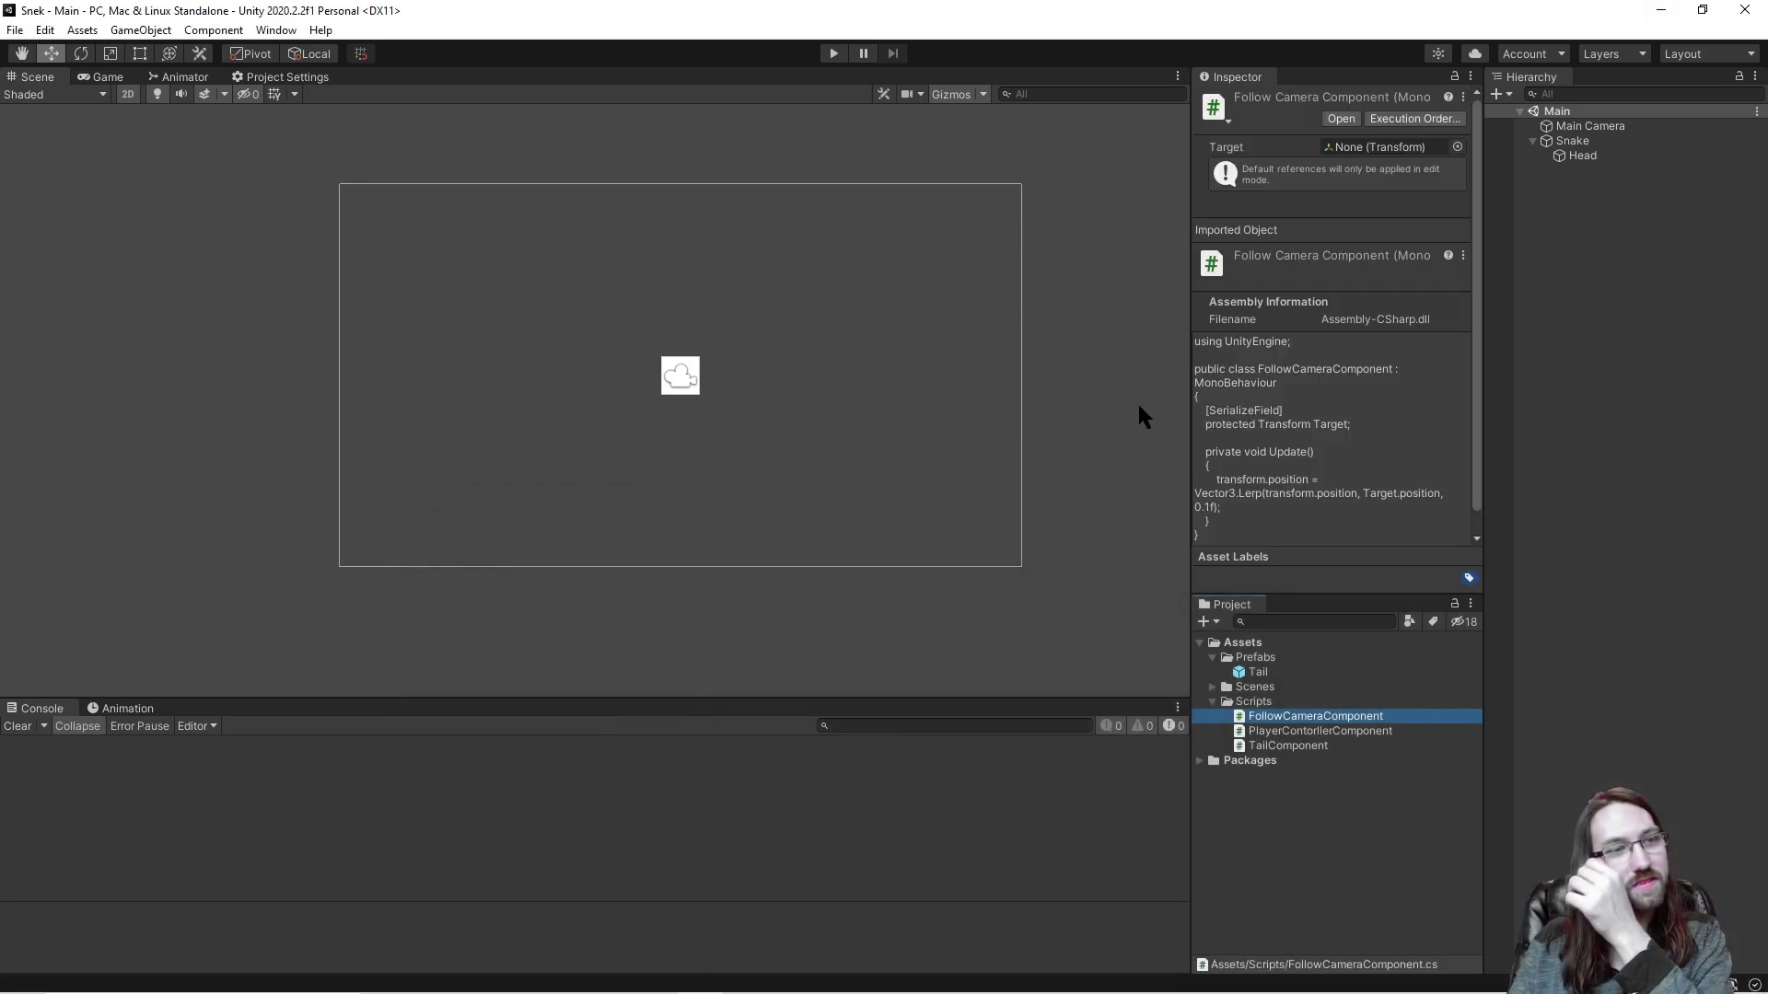
pyautogui.click(969, 359)
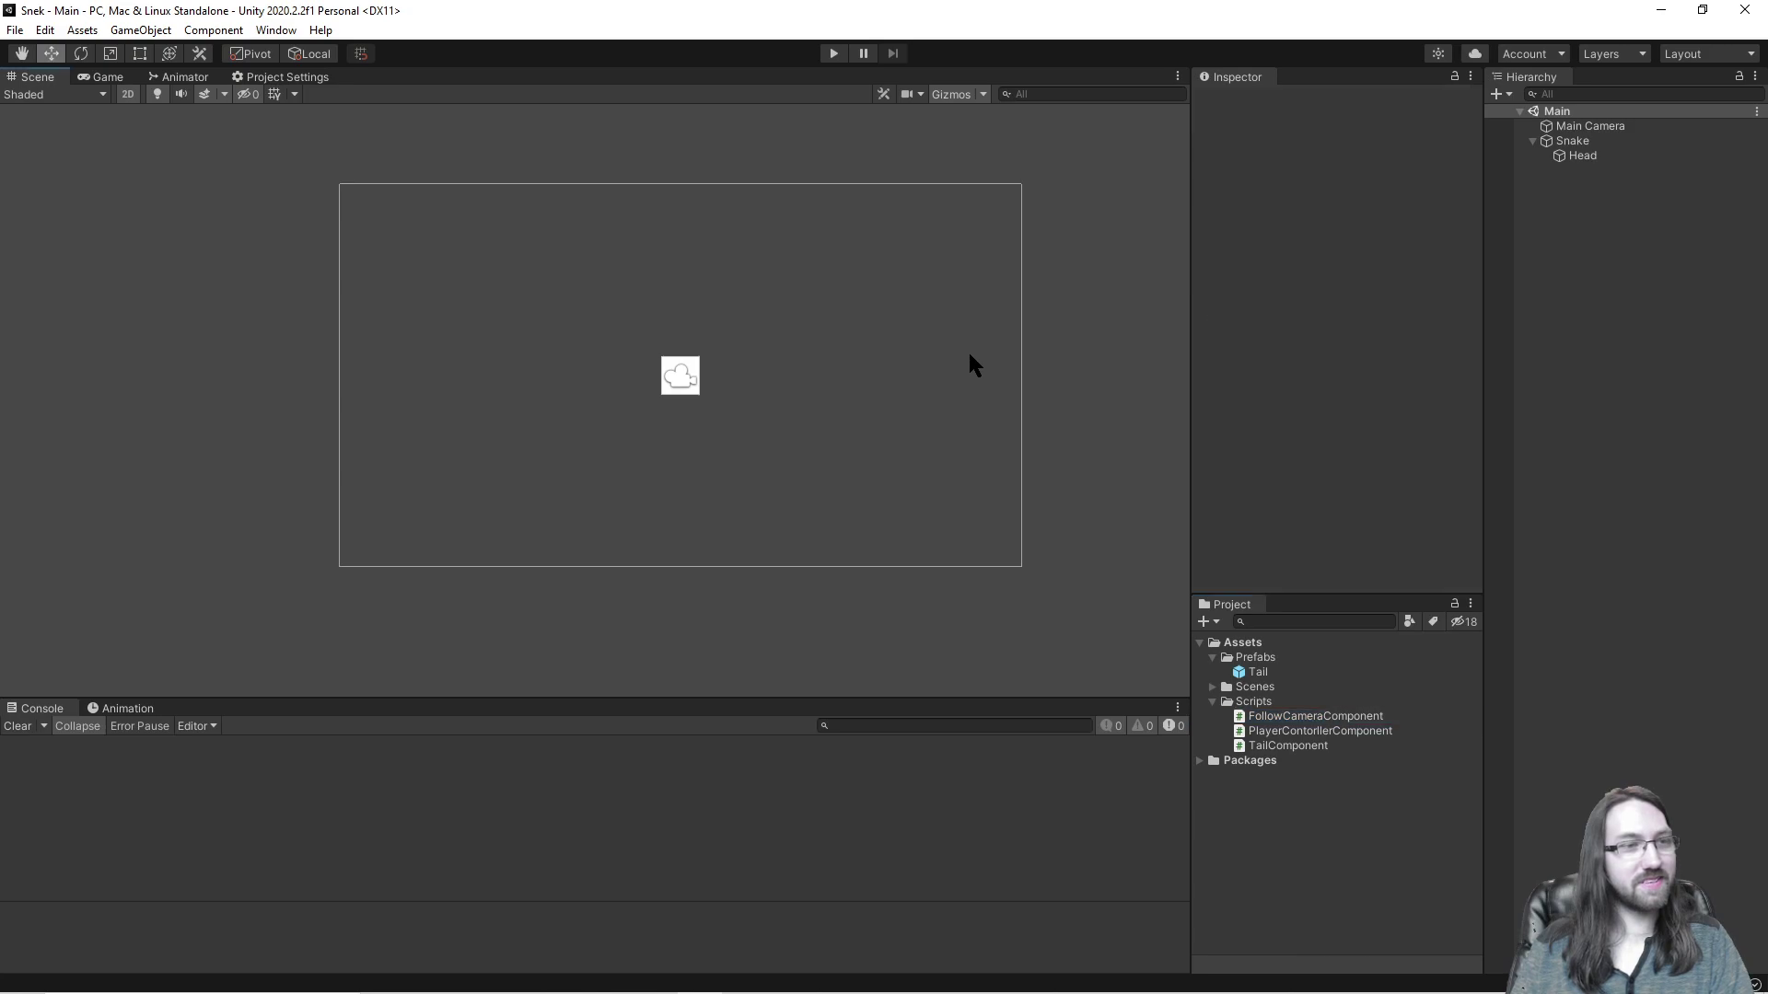
pyautogui.click(1611, 143)
pyautogui.click(1598, 157)
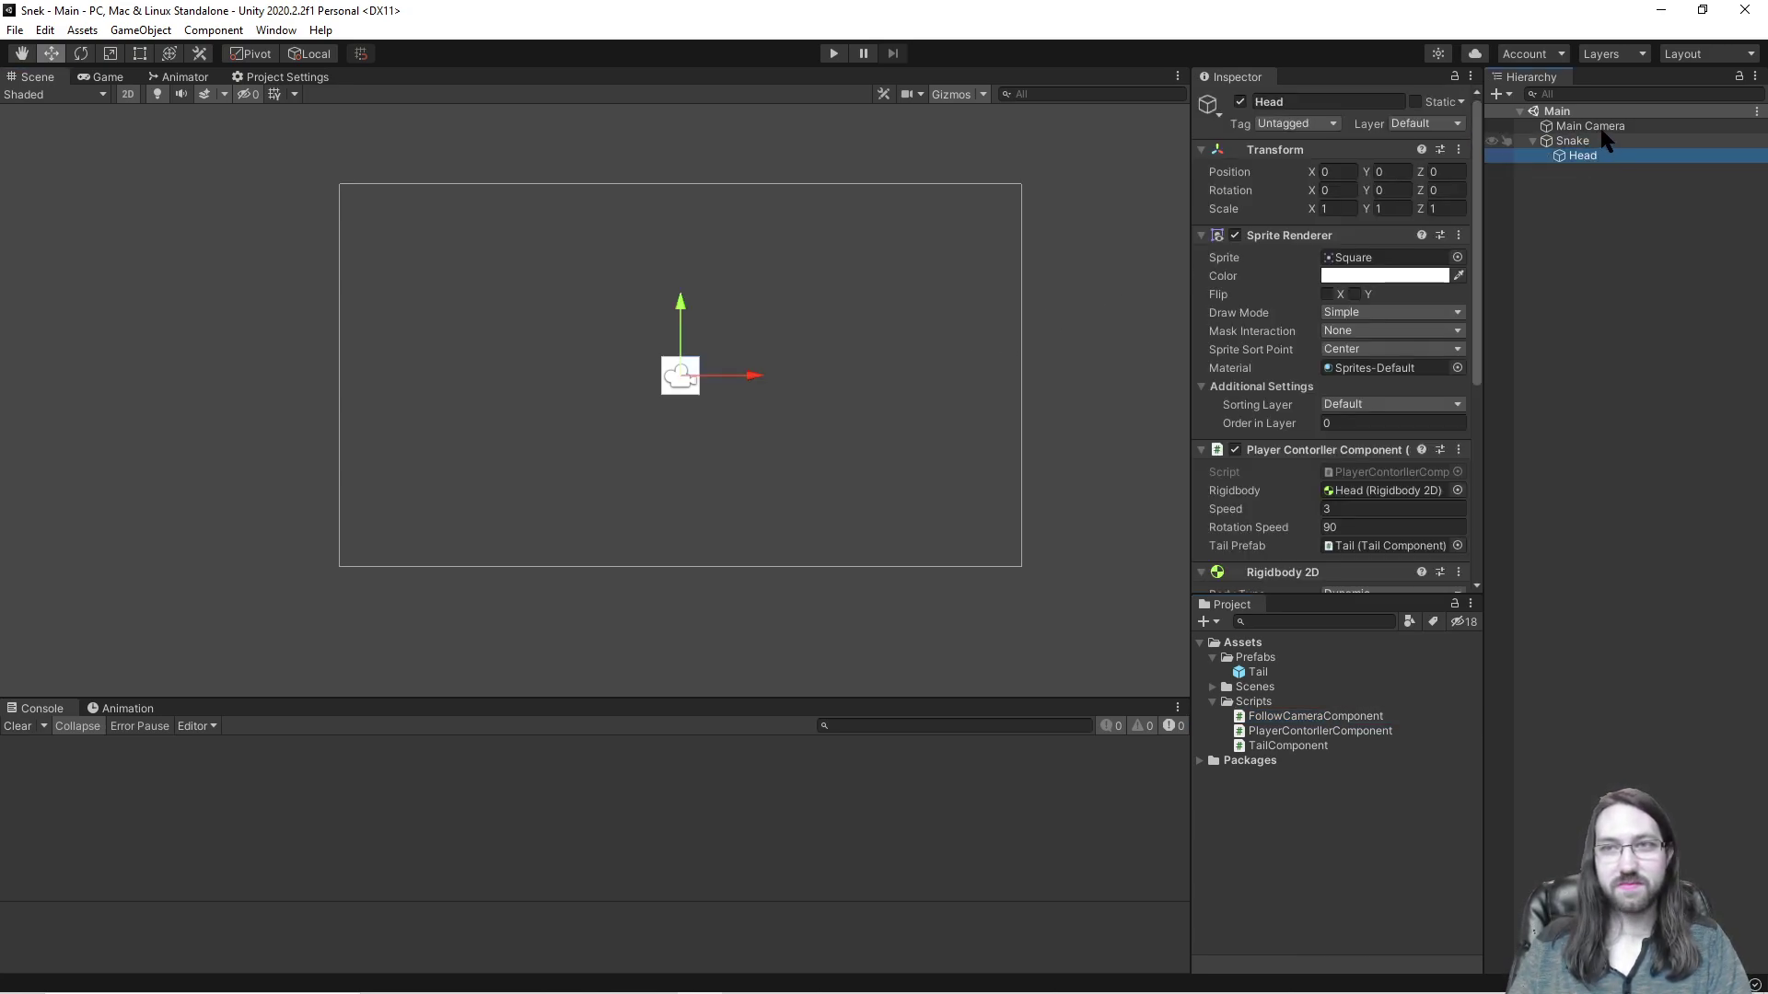
pyautogui.rightClick(1590, 126)
pyautogui.click(1668, 368)
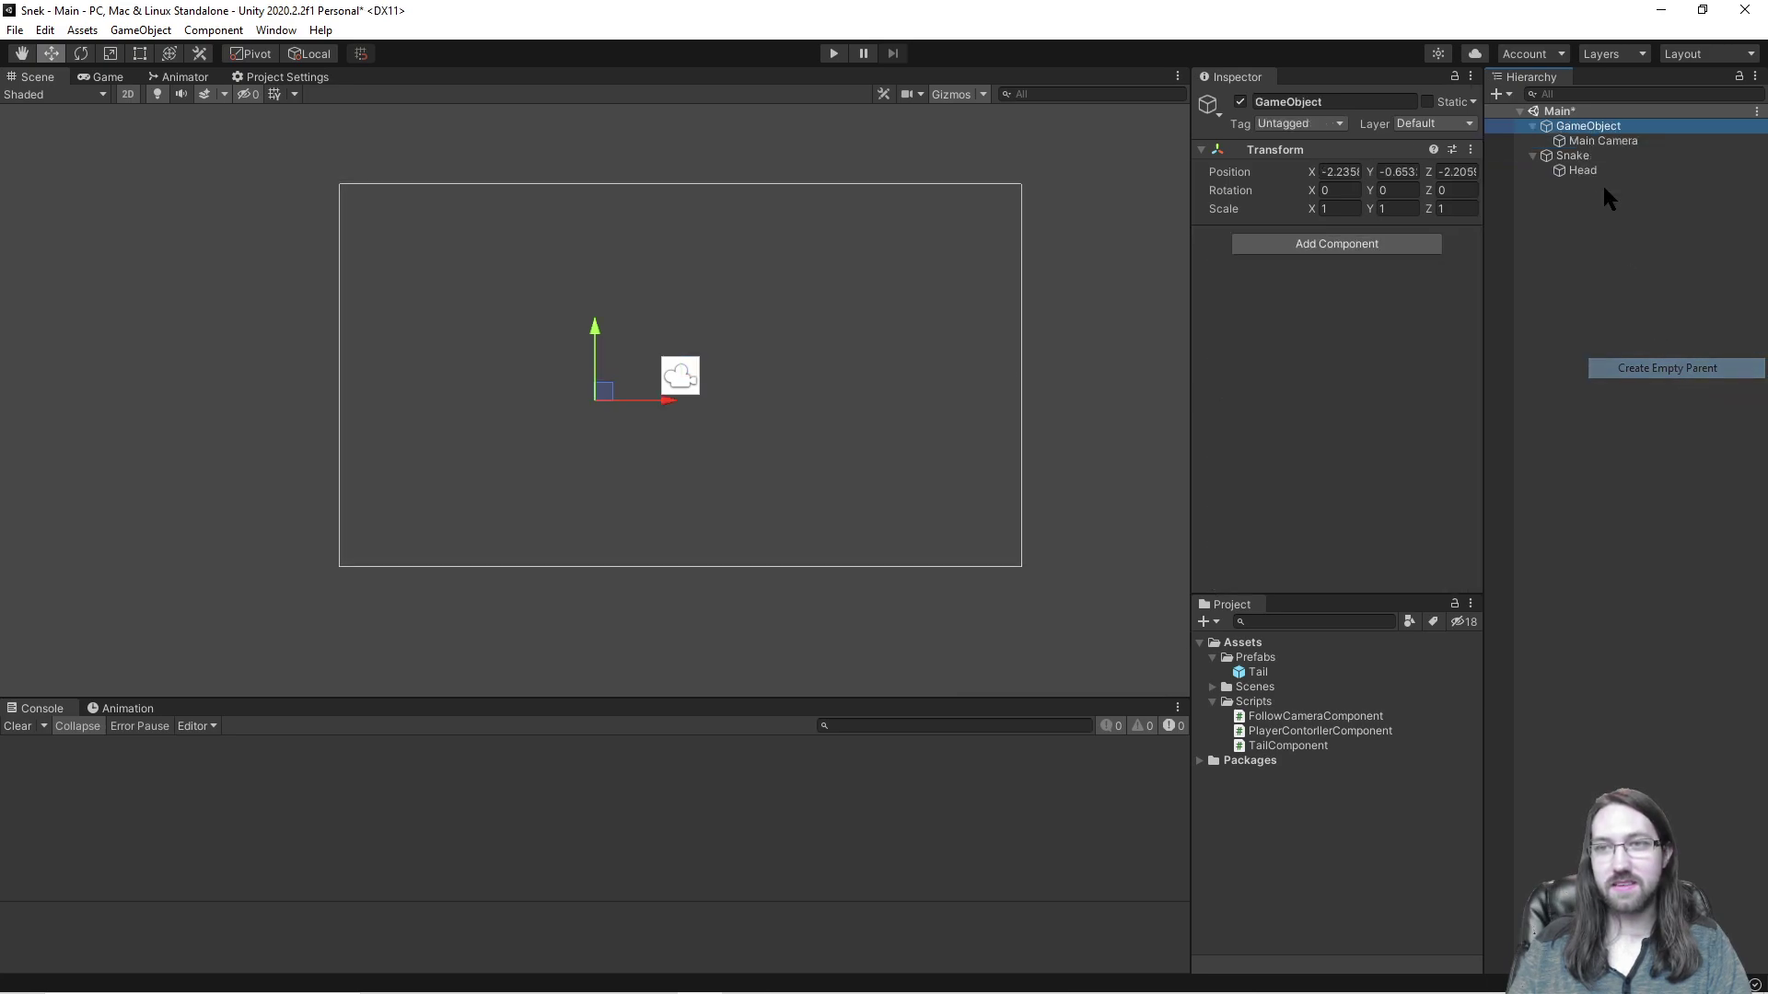
pyautogui.click(1601, 126)
pyautogui.write('Camera')
pyautogui.press('Return')
# Step: Reset the Camera parent's position to 0, 0, 0
pyautogui.click(1342, 172)
pyautogui.write('0')
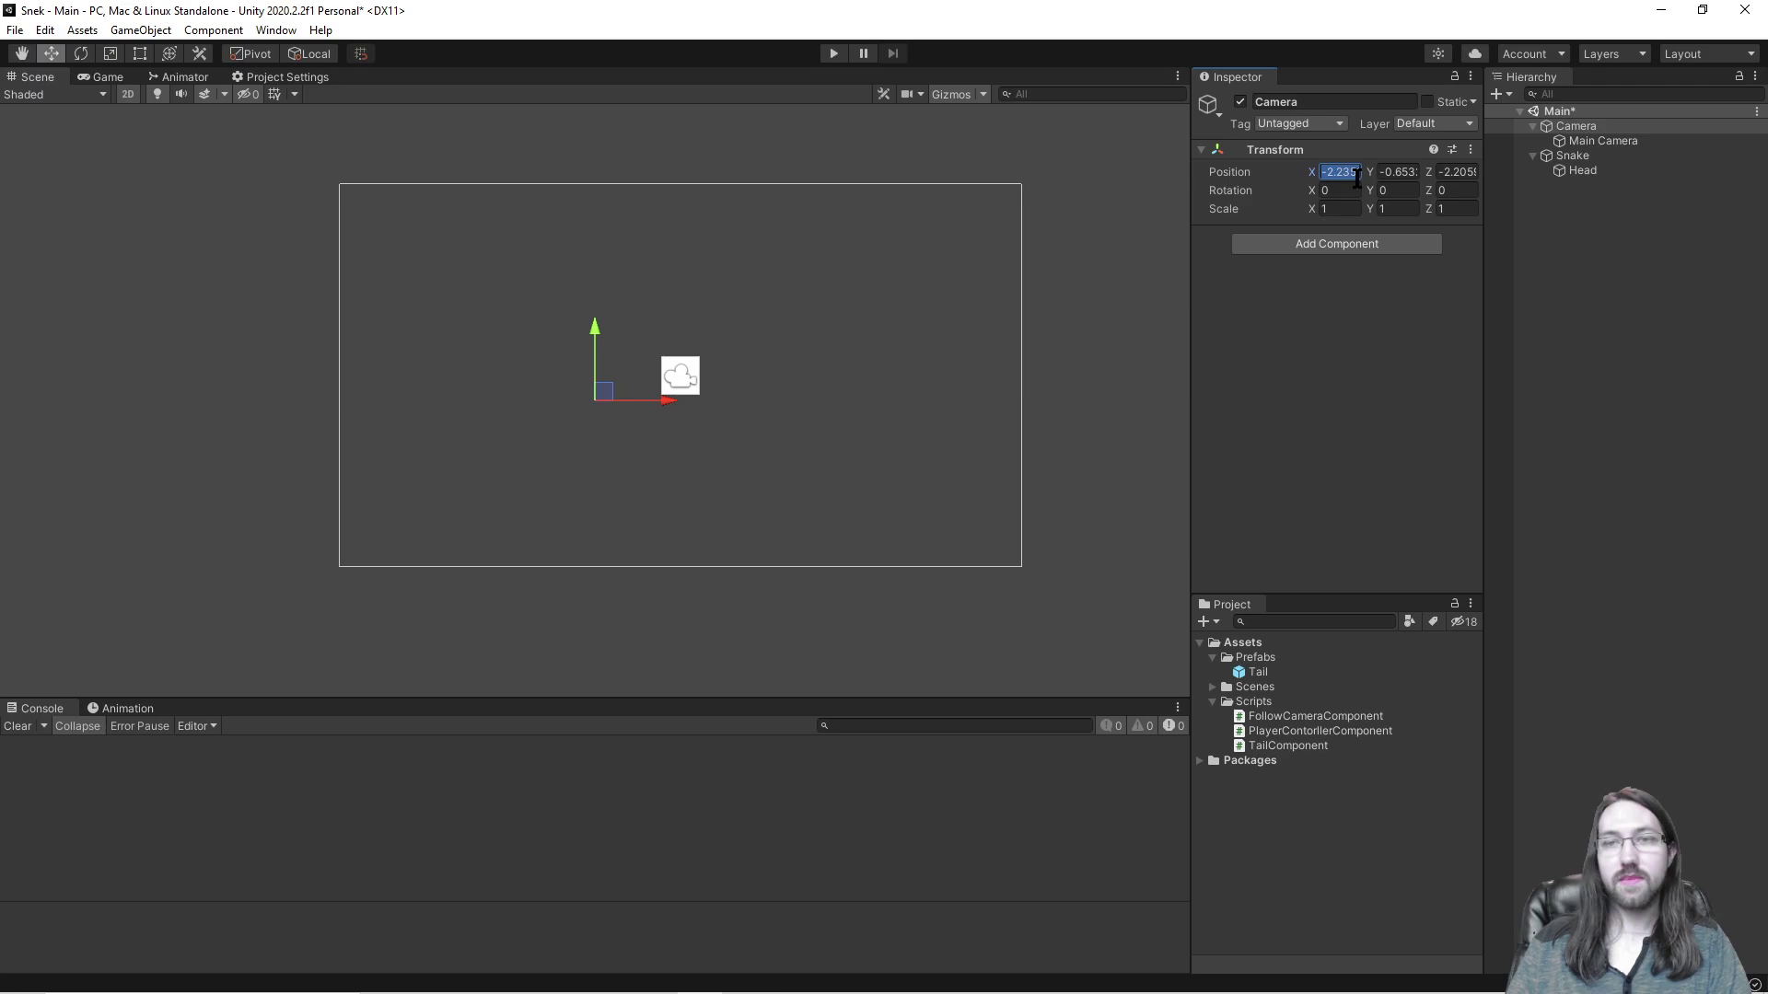
pyautogui.press('Tab')
pyautogui.write('0')
pyautogui.press('Tab')
pyautogui.write('0')
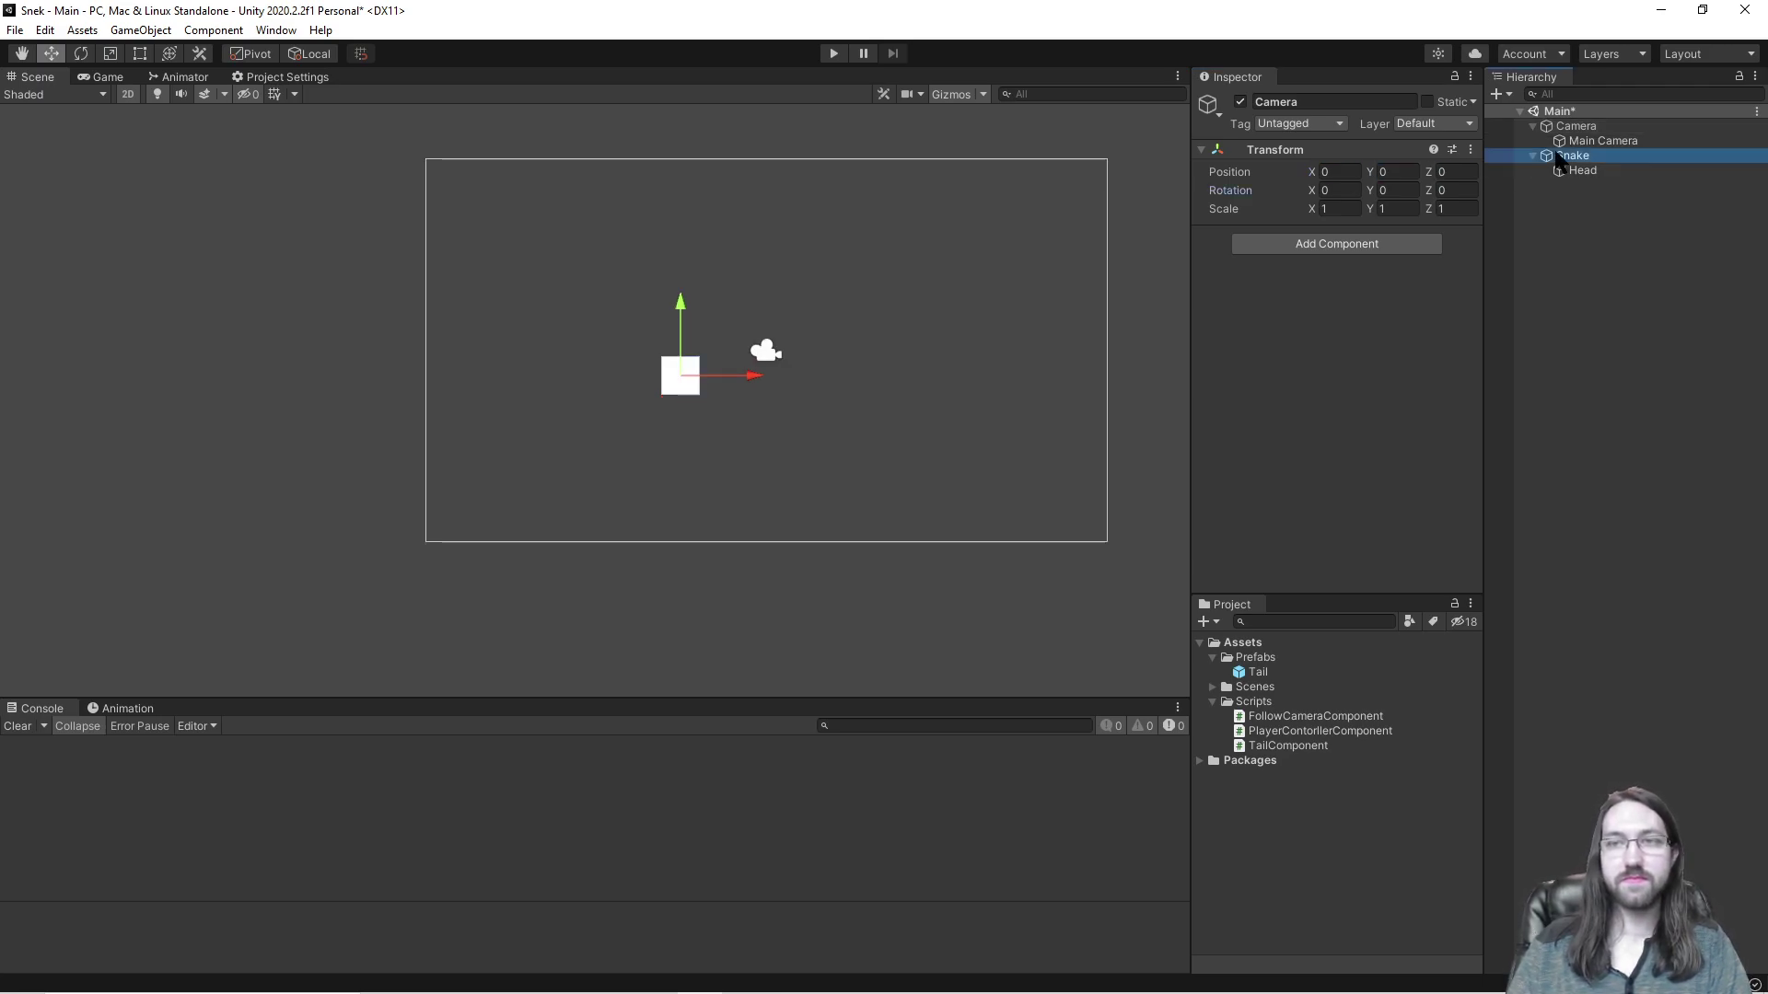
# Step: Set Main Camera's position to 0, 0, -10 and save the scene
pyautogui.click(1603, 141)
pyautogui.click(1340, 172)
pyautogui.write('0')
pyautogui.press('Tab')
pyautogui.write('0')
pyautogui.press('Tab')
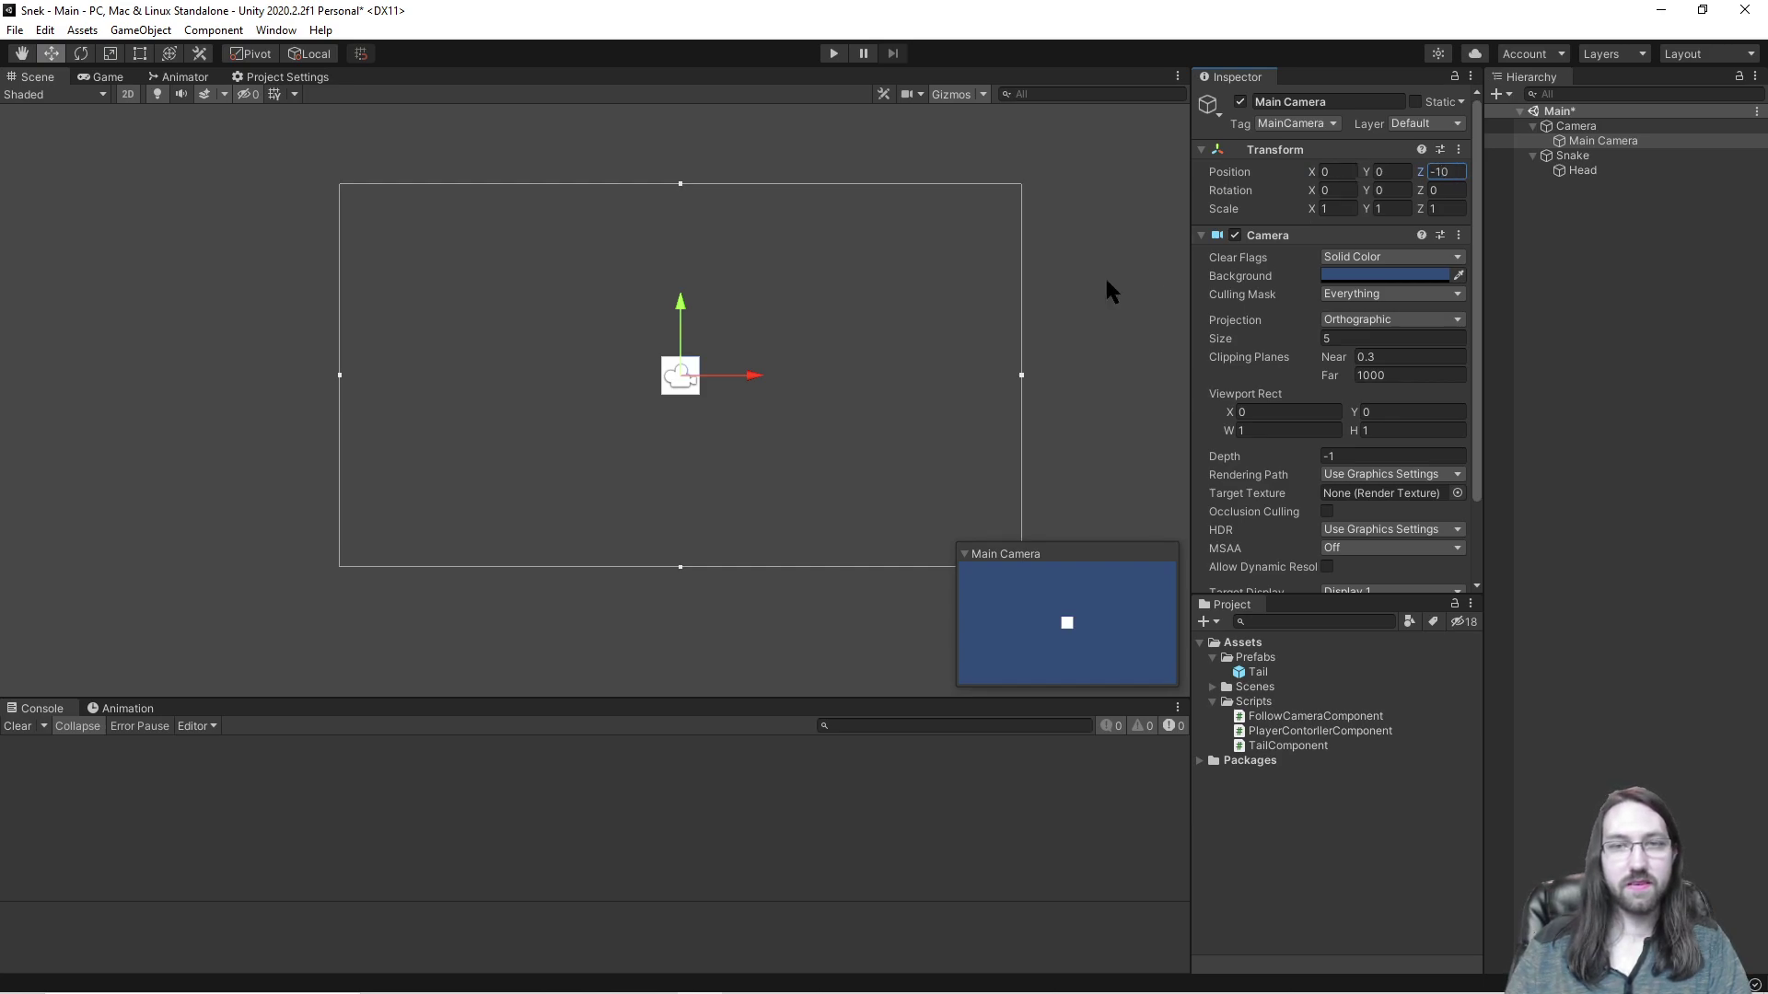
pyautogui.write('-10')
pyautogui.click(1060, 248)
pyautogui.hotkey('ctrl', 's')
# Step: Add a Follow Camera Component to Camera with Head as its Target, then run the game
pyautogui.click(1575, 126)
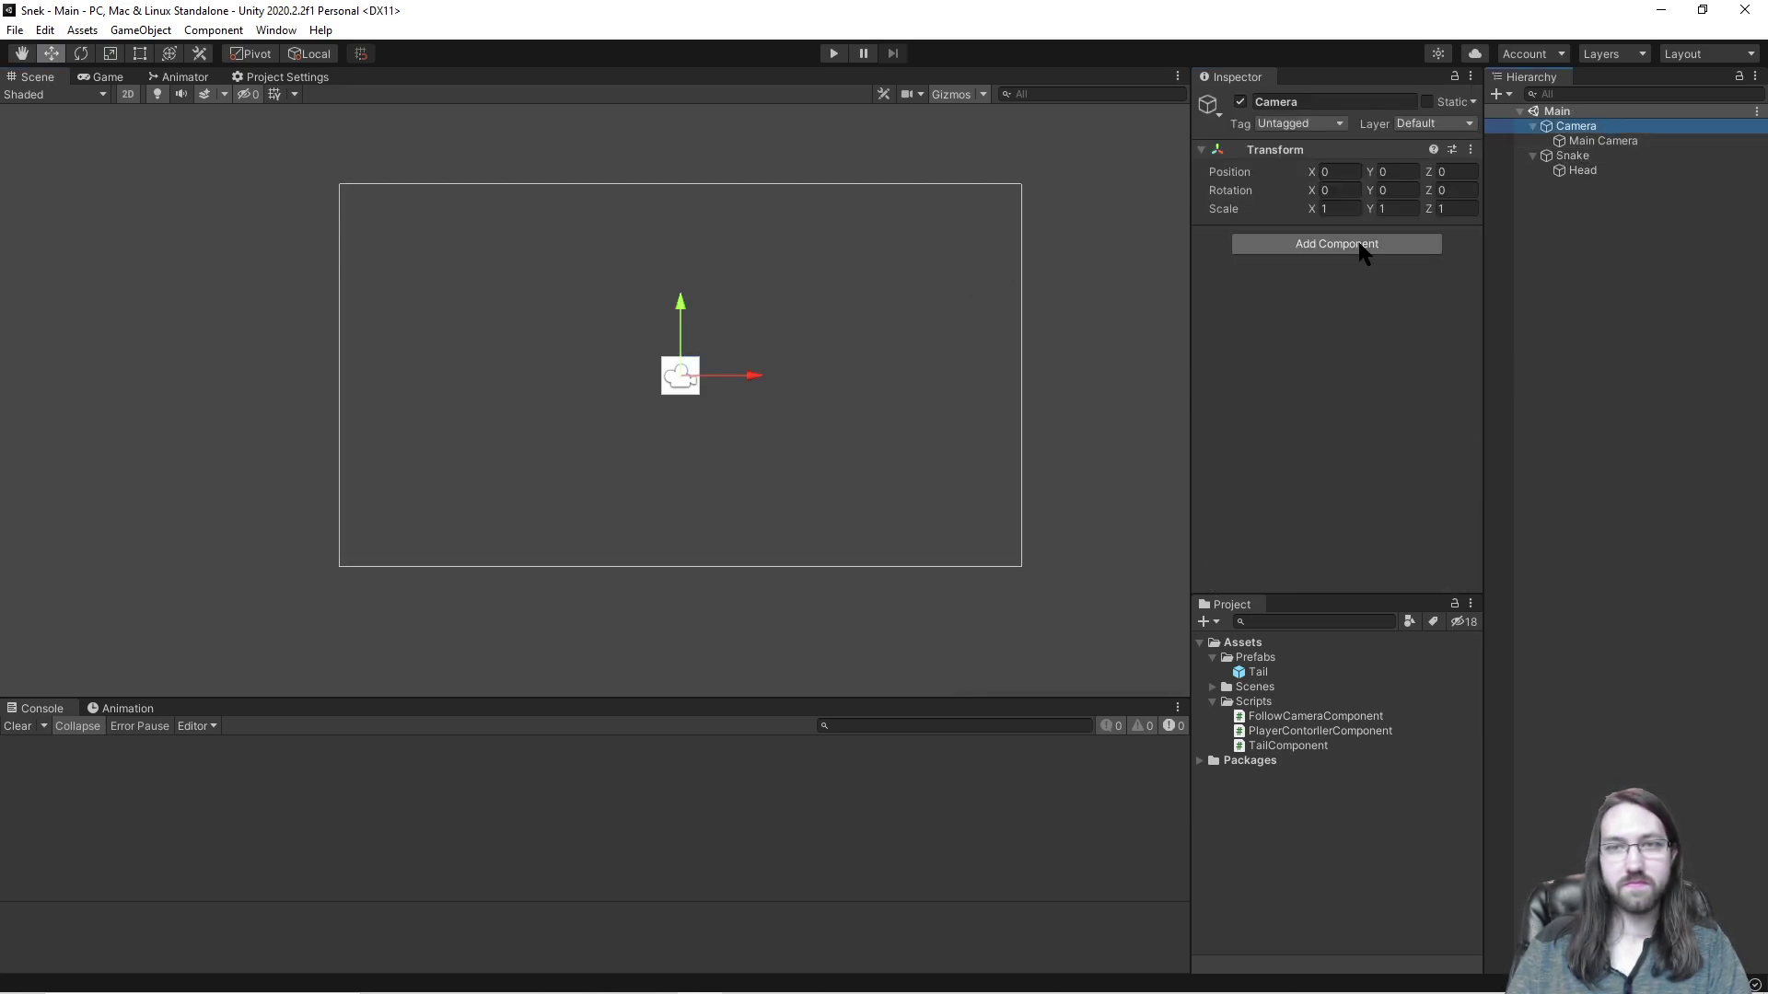
pyautogui.click(1361, 247)
pyautogui.write('follow')
pyautogui.press('Return')
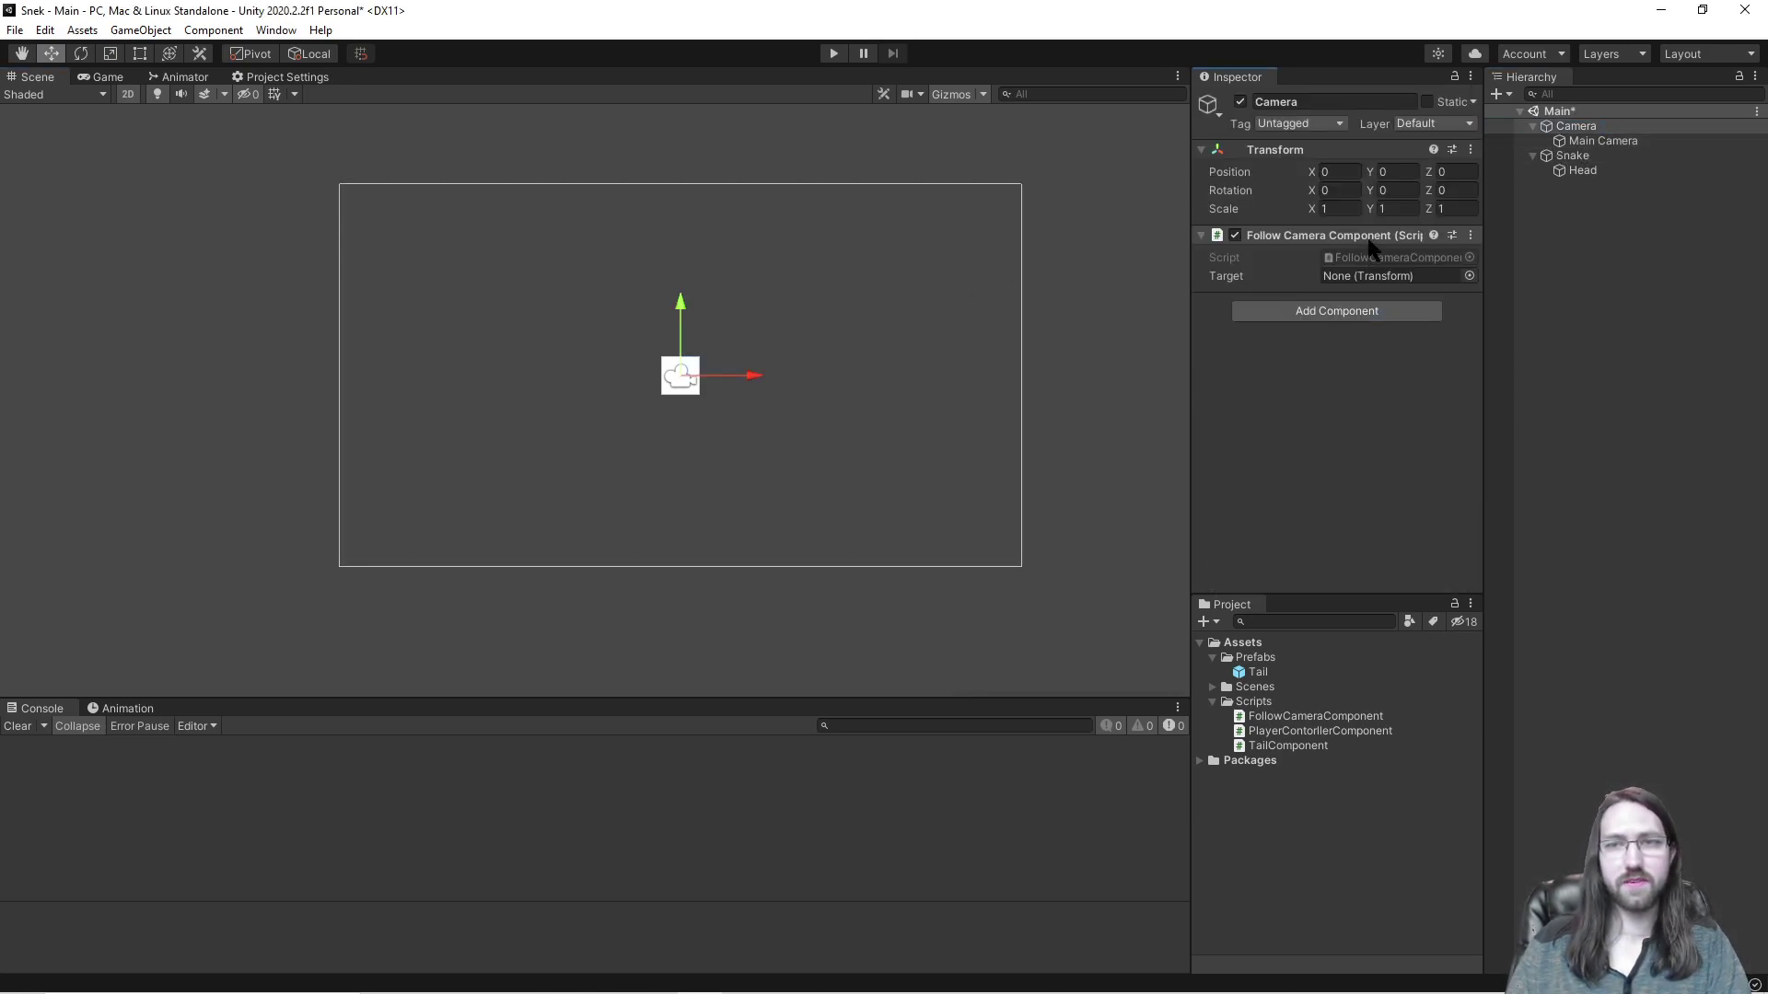
pyautogui.moveTo(1582, 171); pyautogui.dragTo(1031, 262)
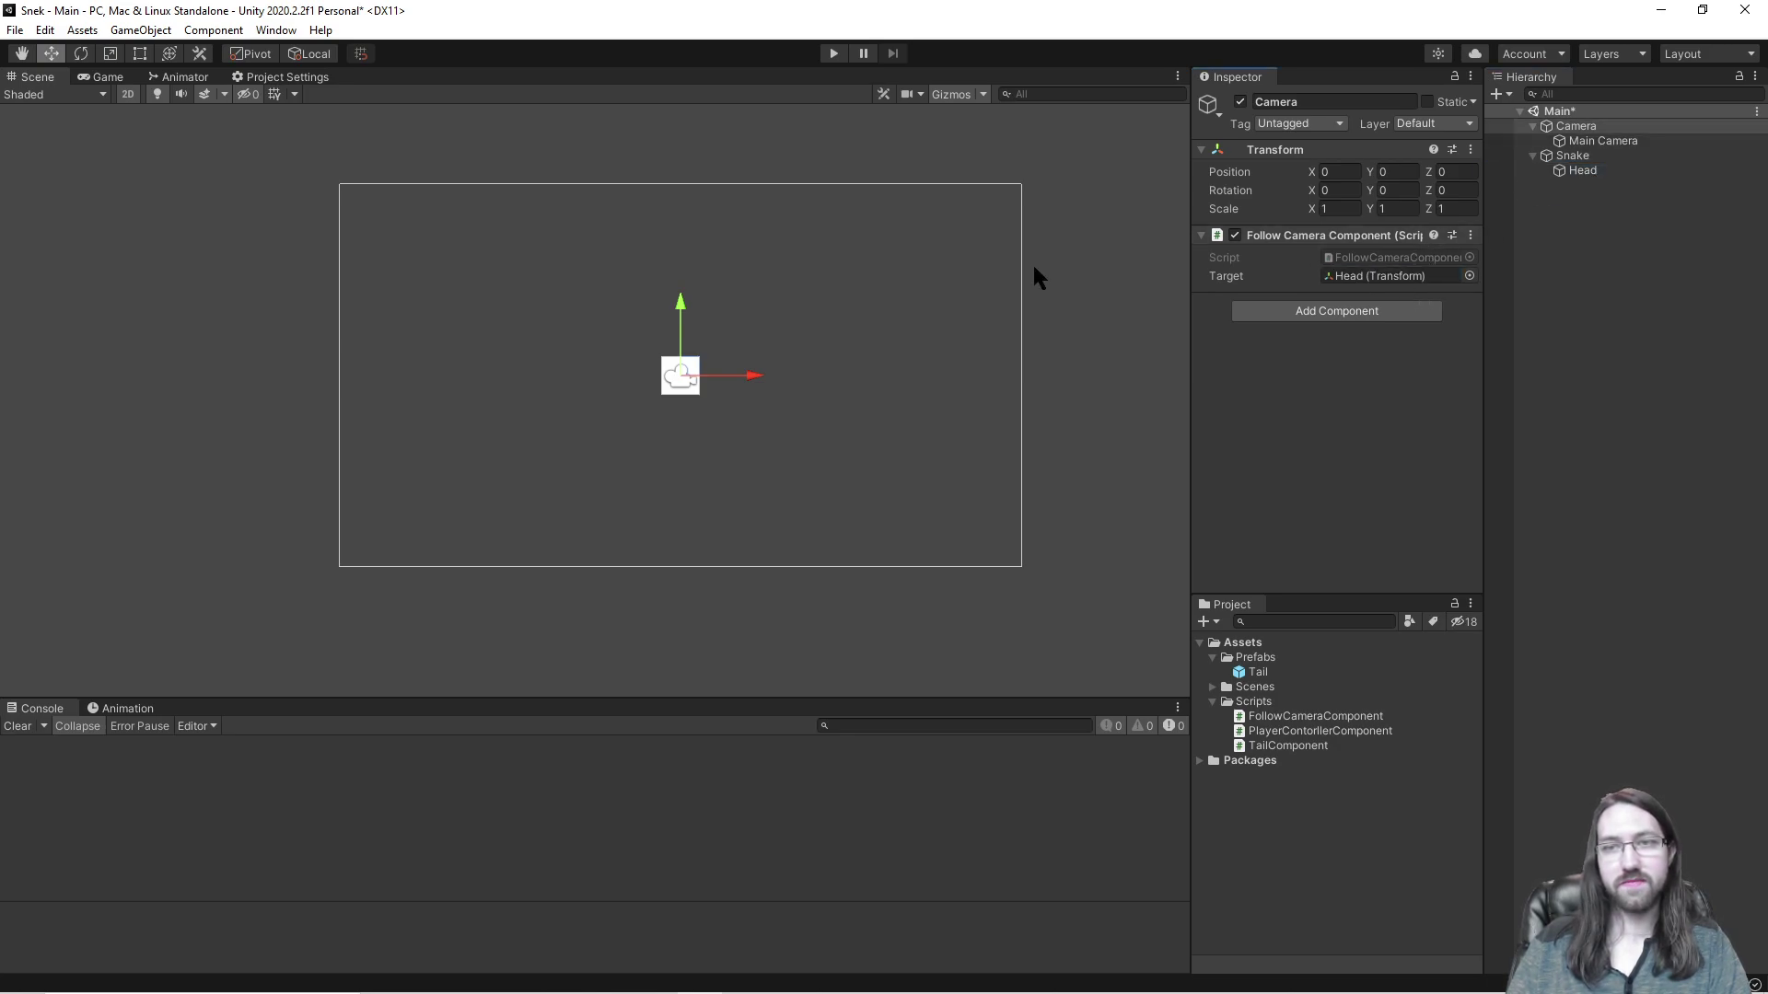
pyautogui.click(834, 53)
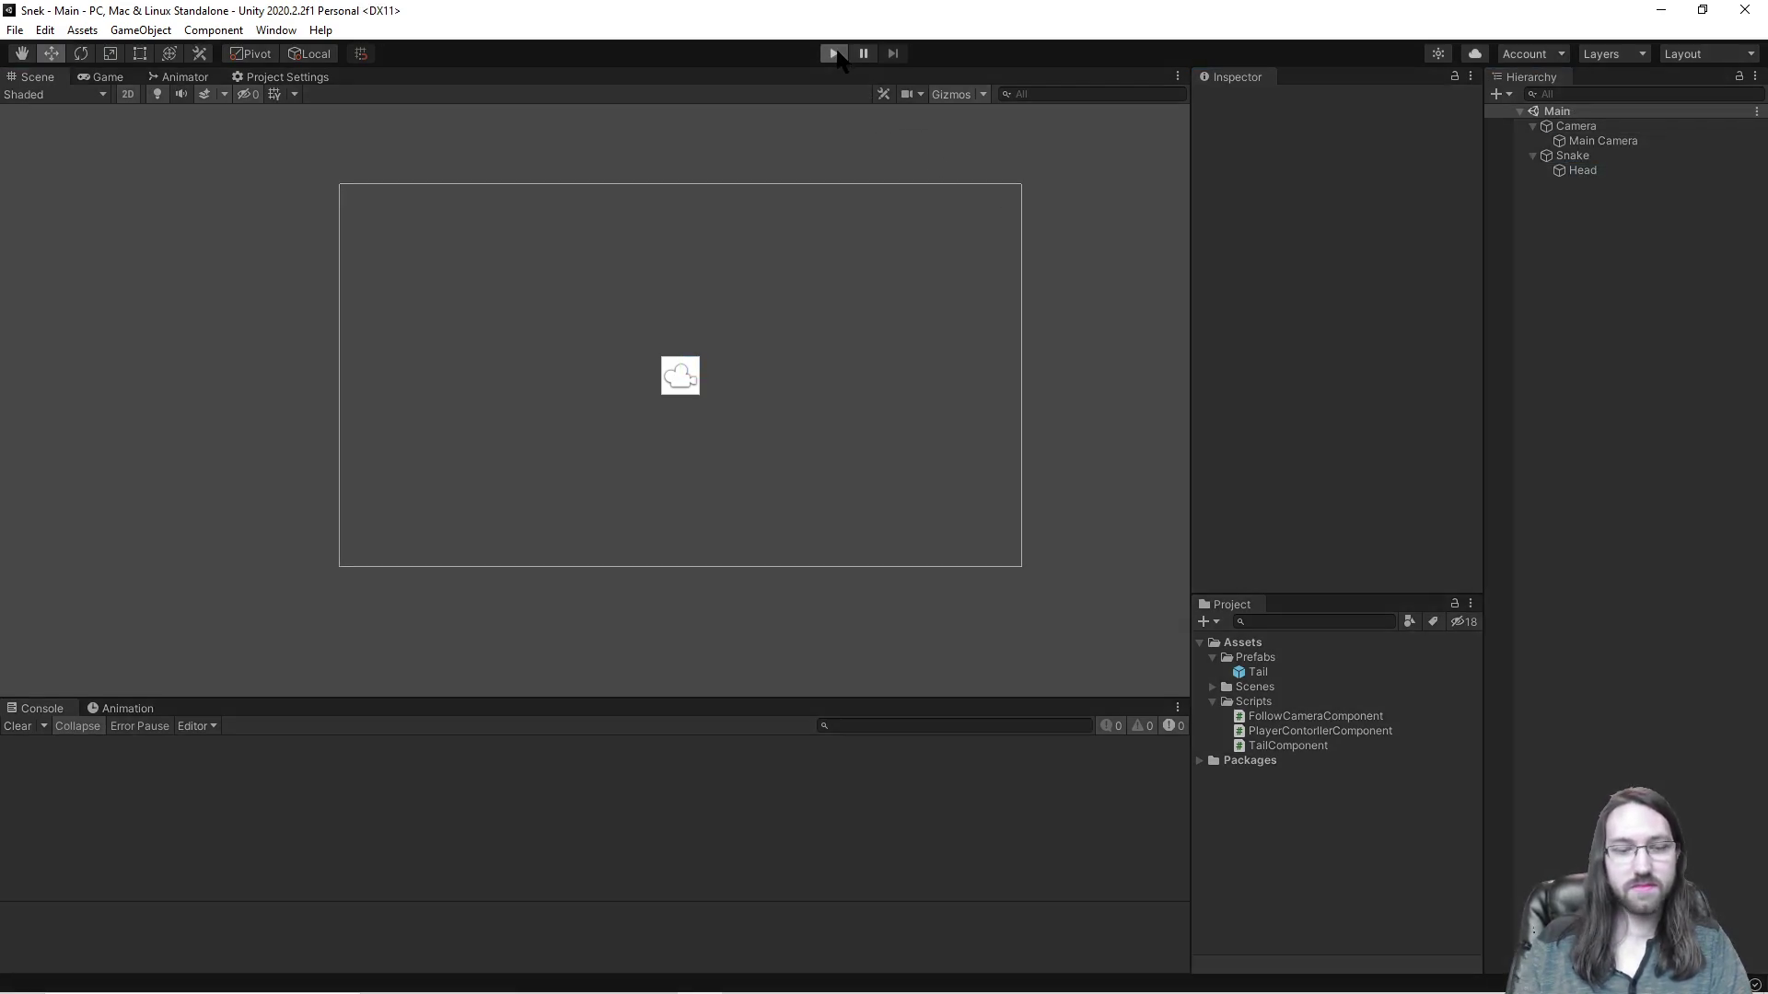
pyautogui.click(834, 54)
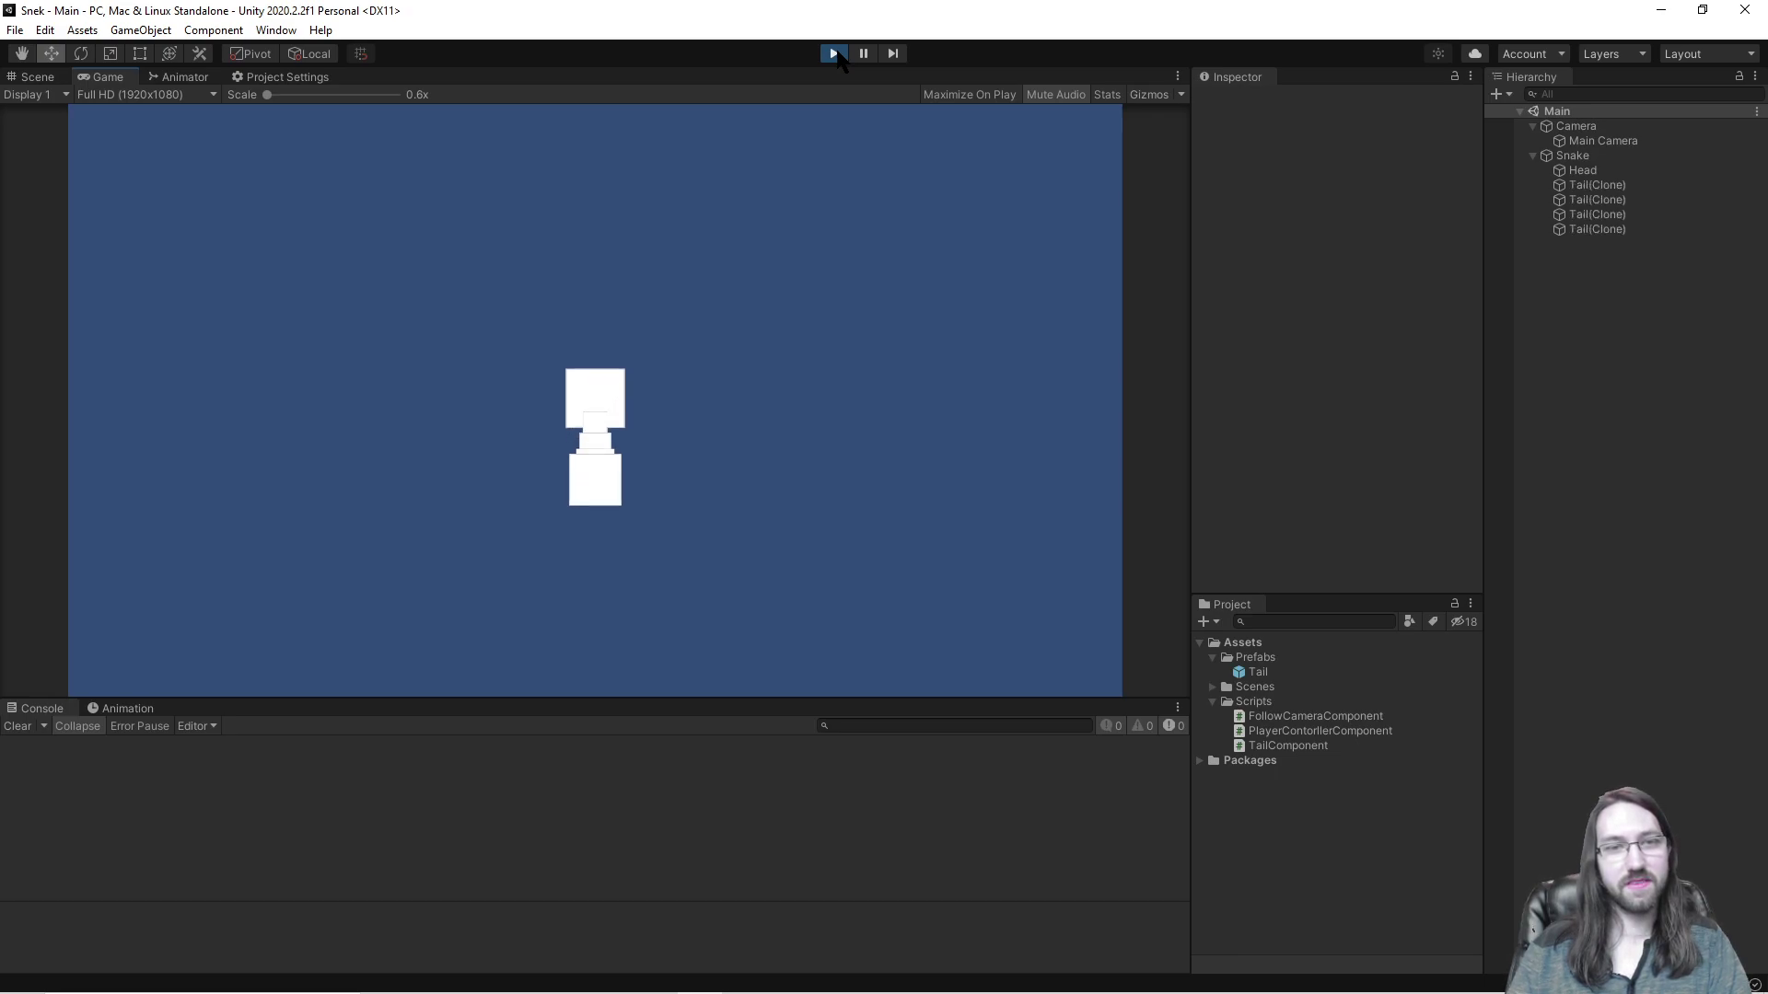
pyautogui.press('a')
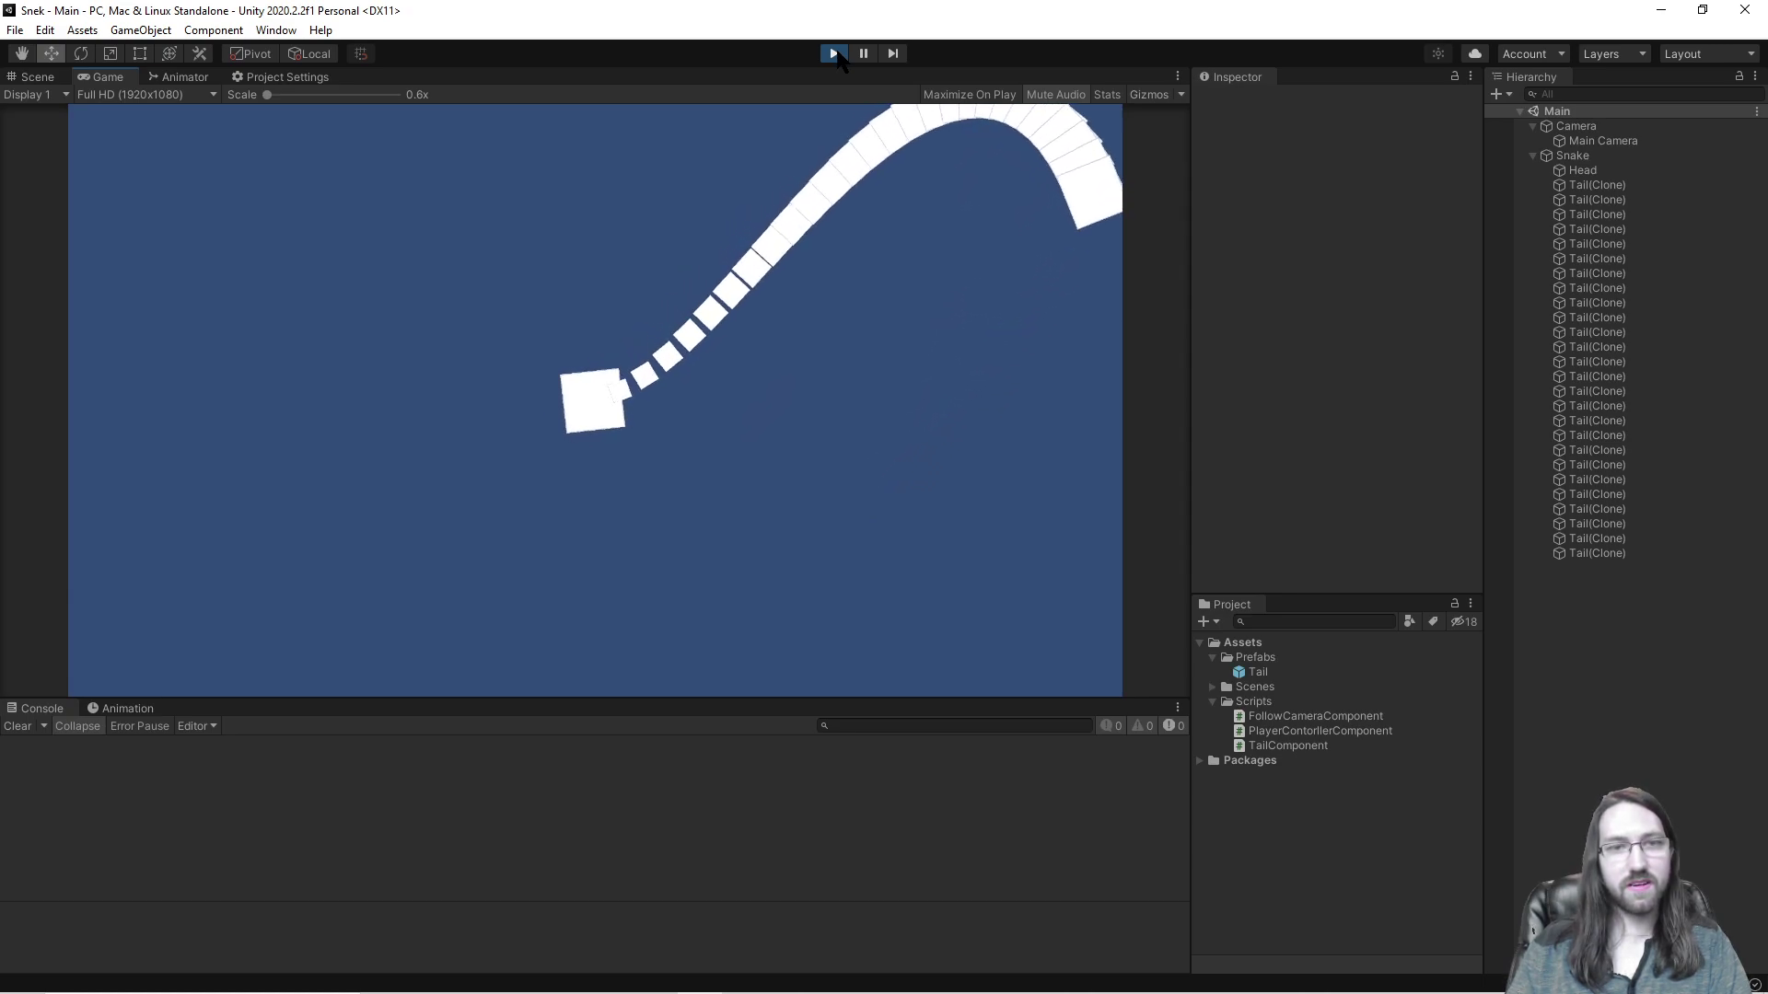
pyautogui.press('d')
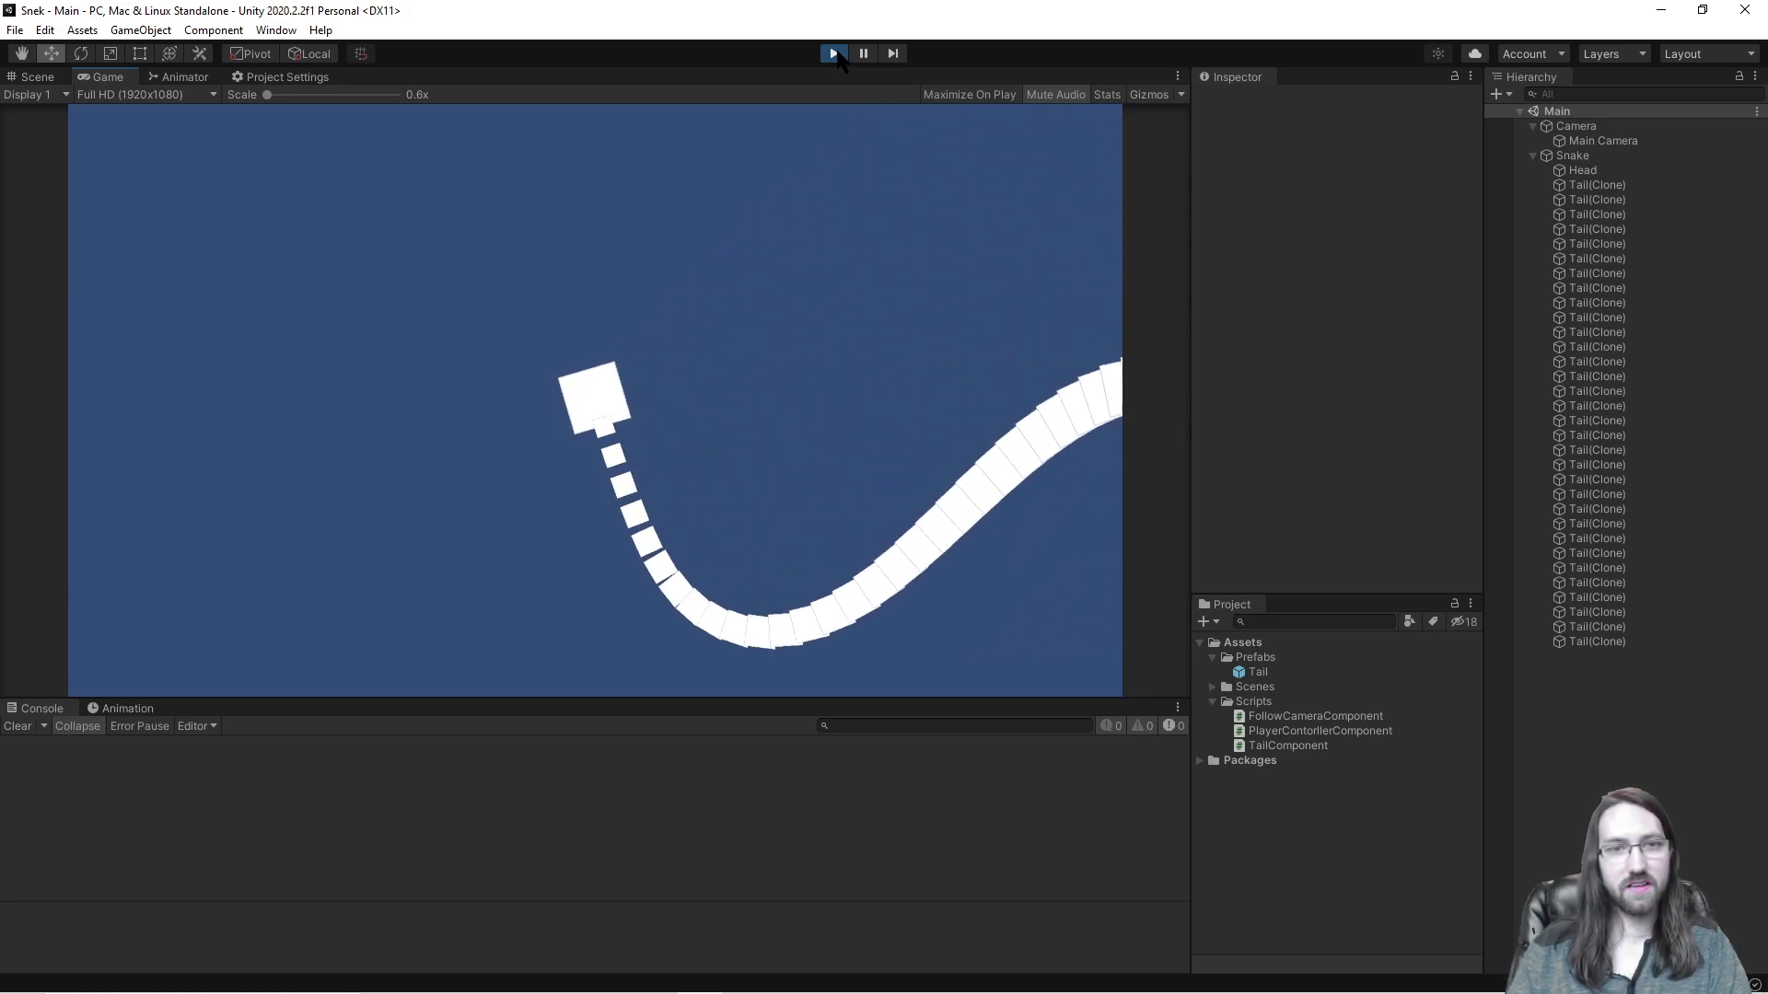
pyautogui.press('d')
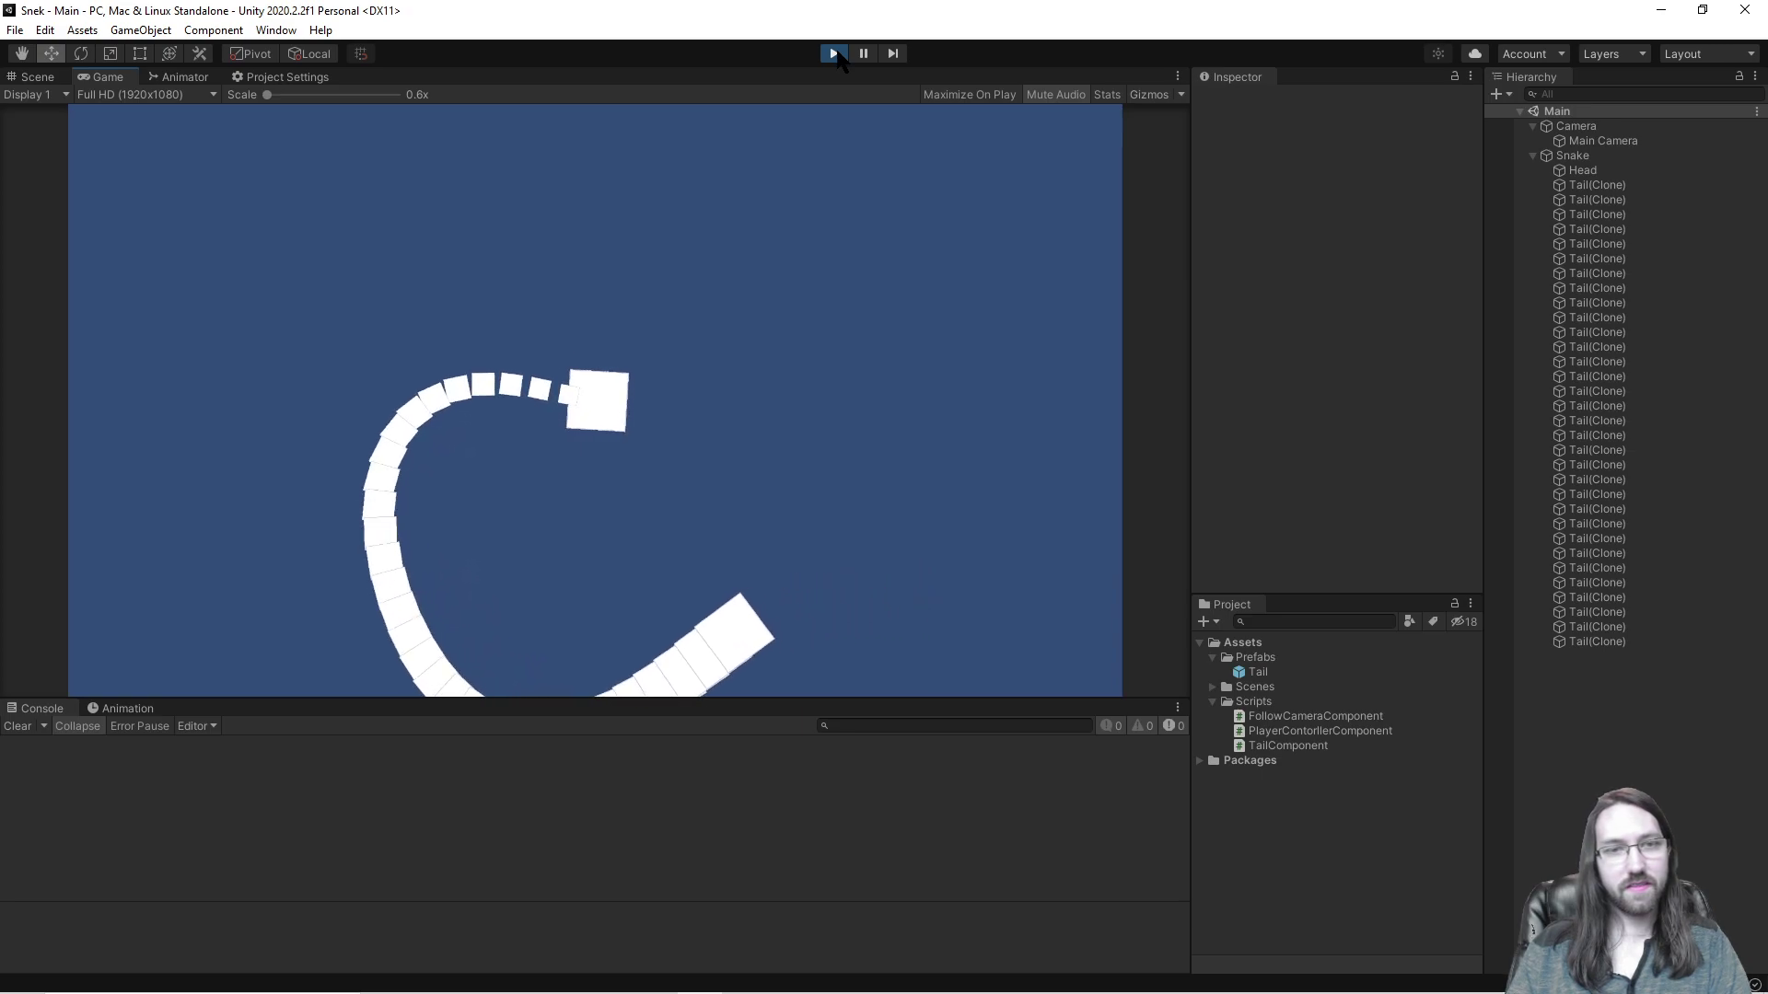
pyautogui.press('a')
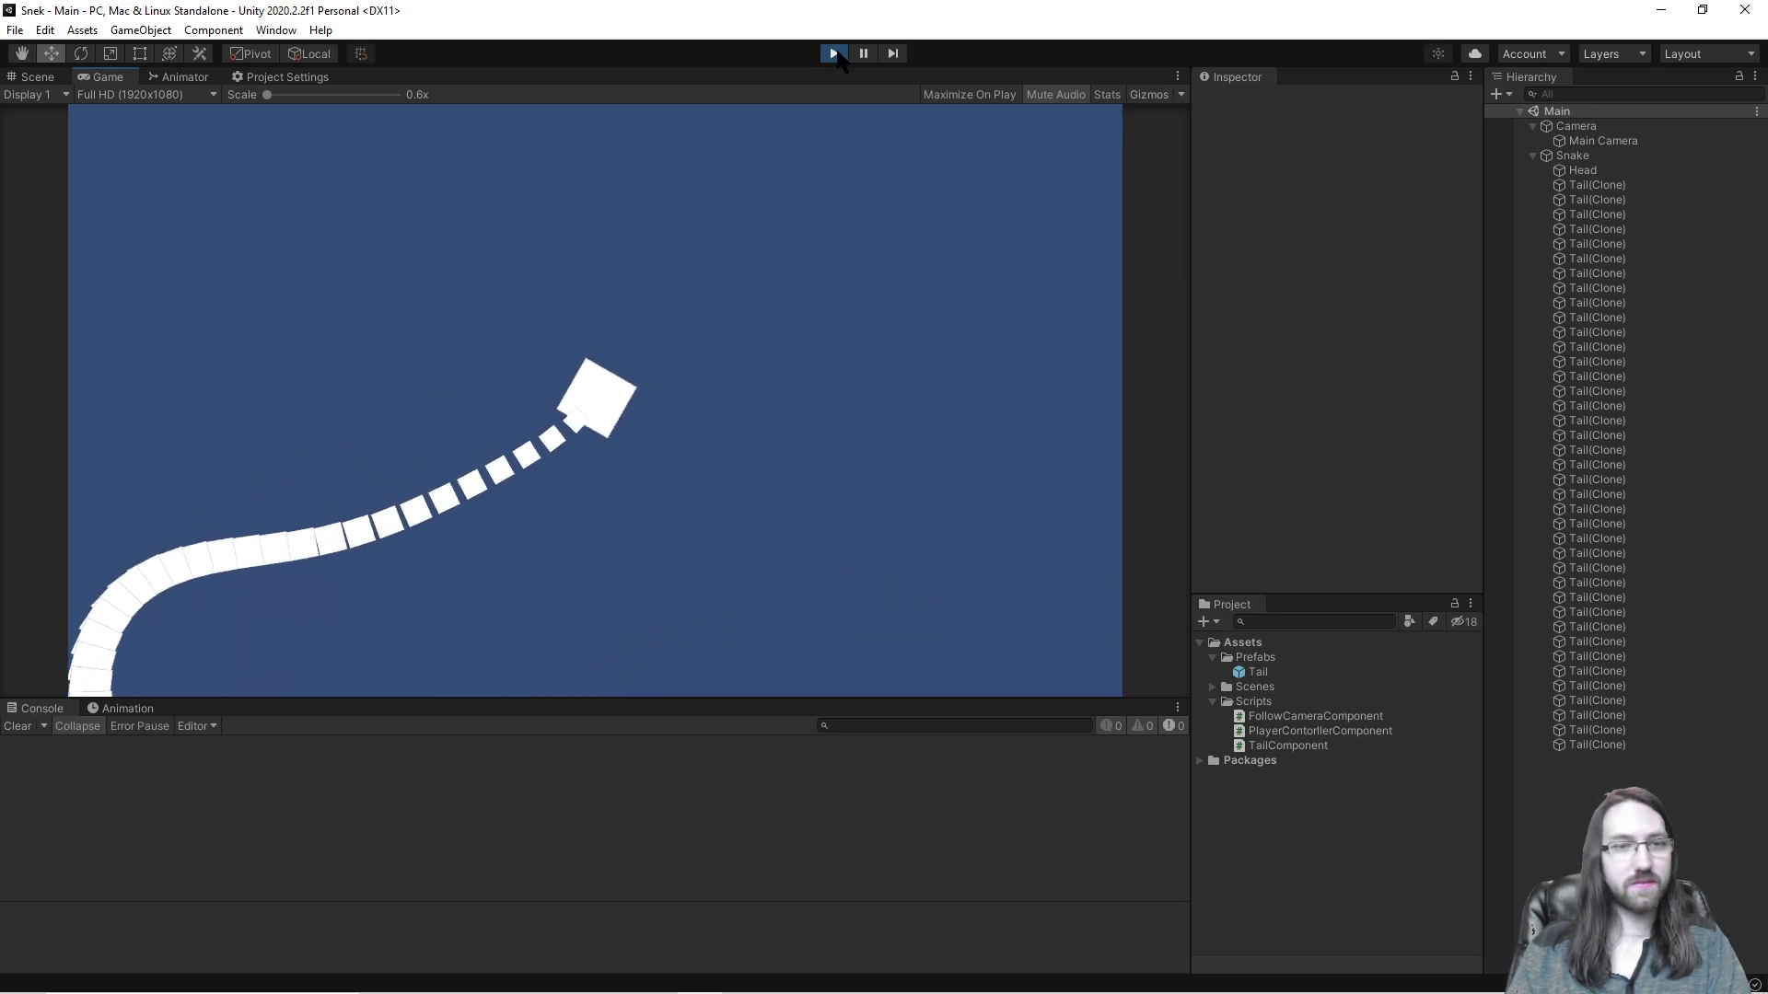
pyautogui.press('a')
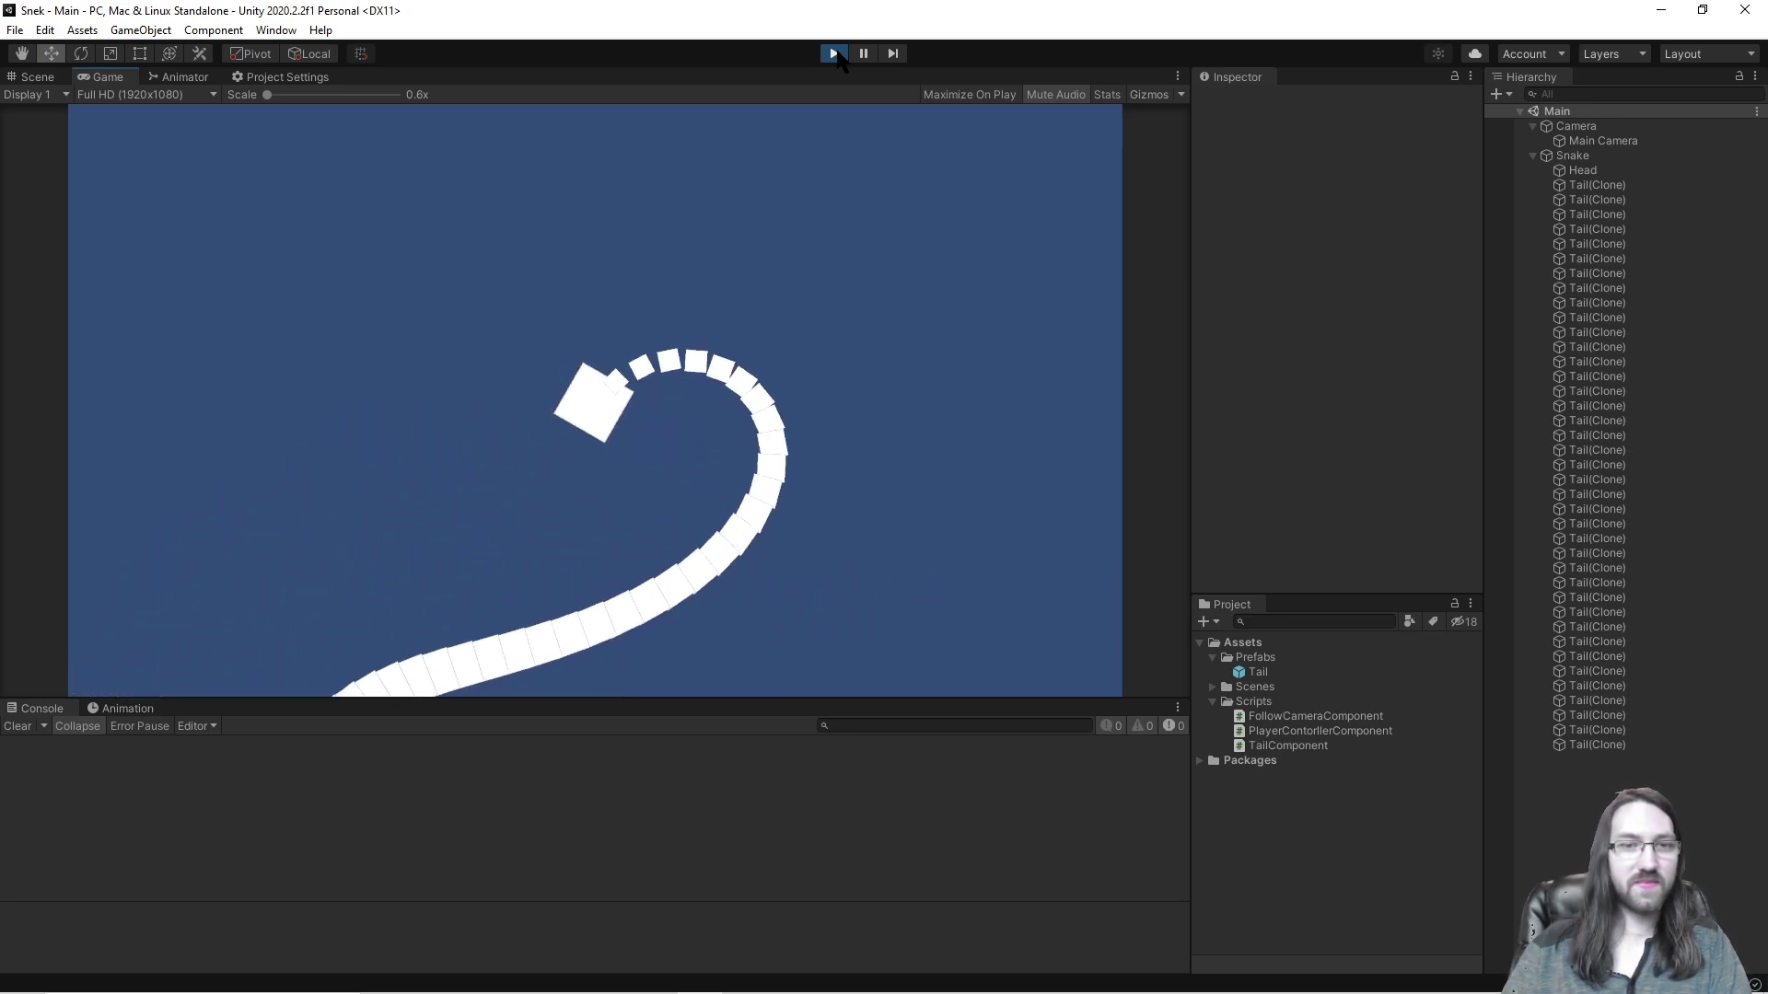
pyautogui.click(833, 54)
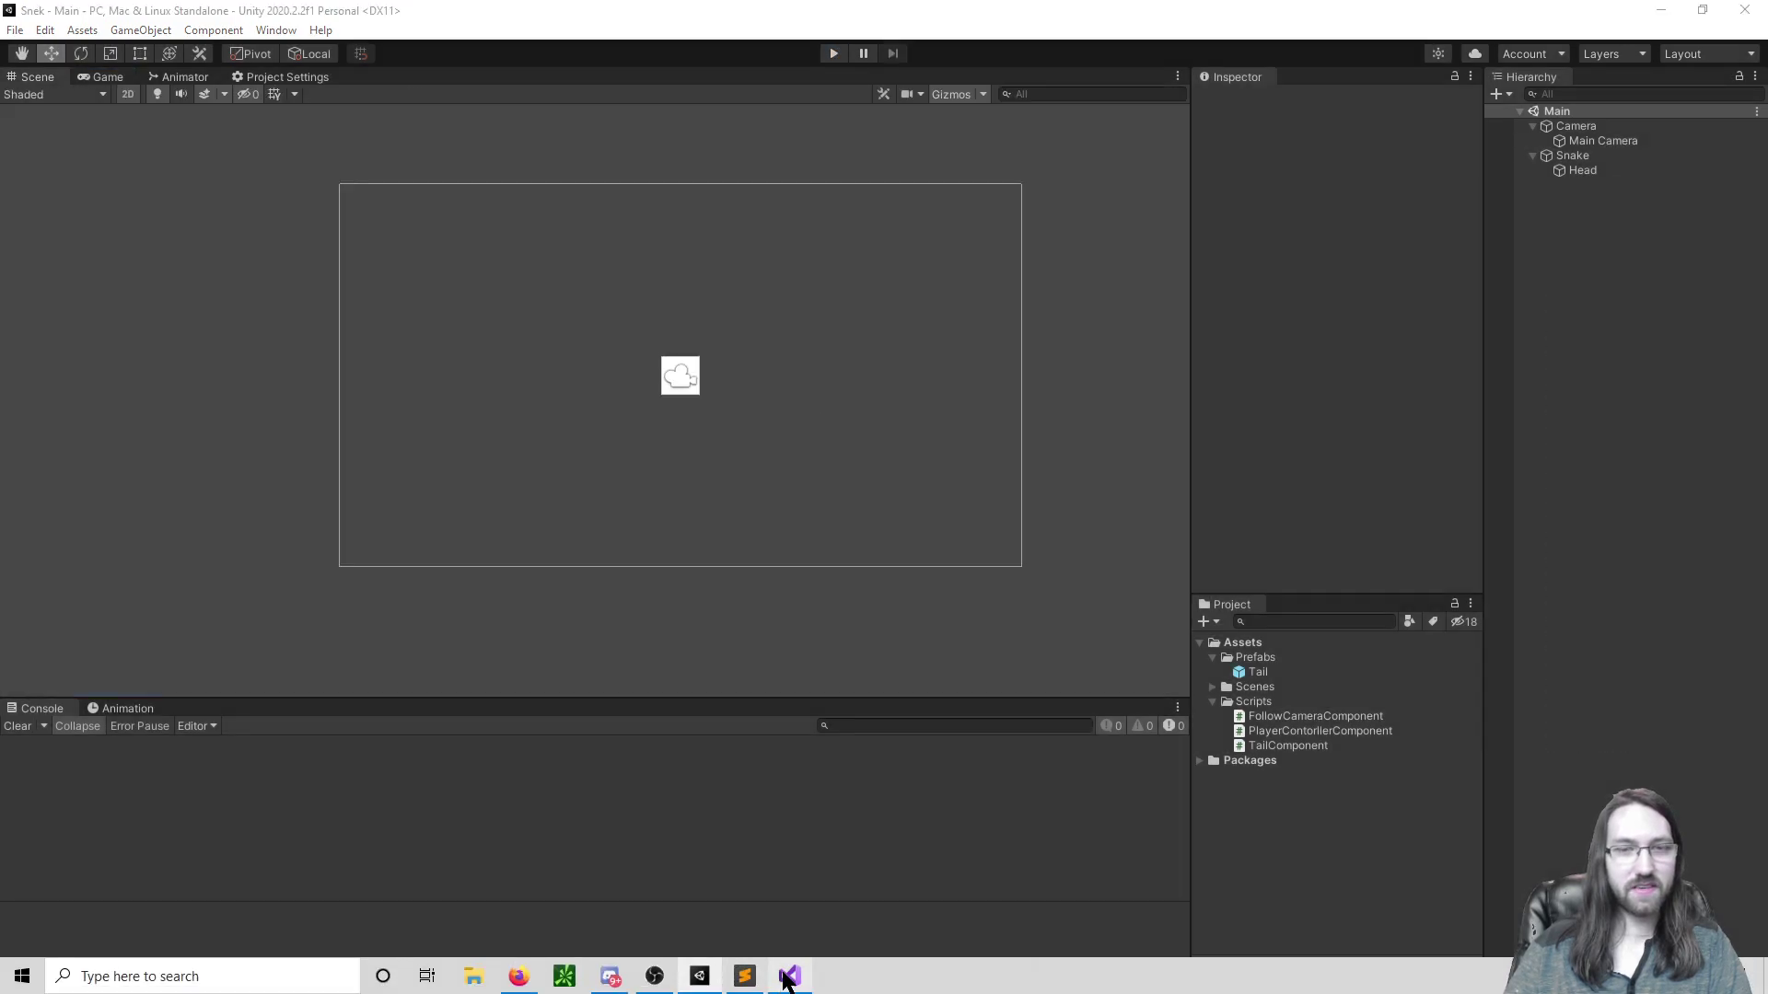
pyautogui.click(789, 985)
pyautogui.click(769, 407)
# Step: Rename FollowCameraComponent's Update method to LateUpdate, save, and return to Unity
pyautogui.write('Later')
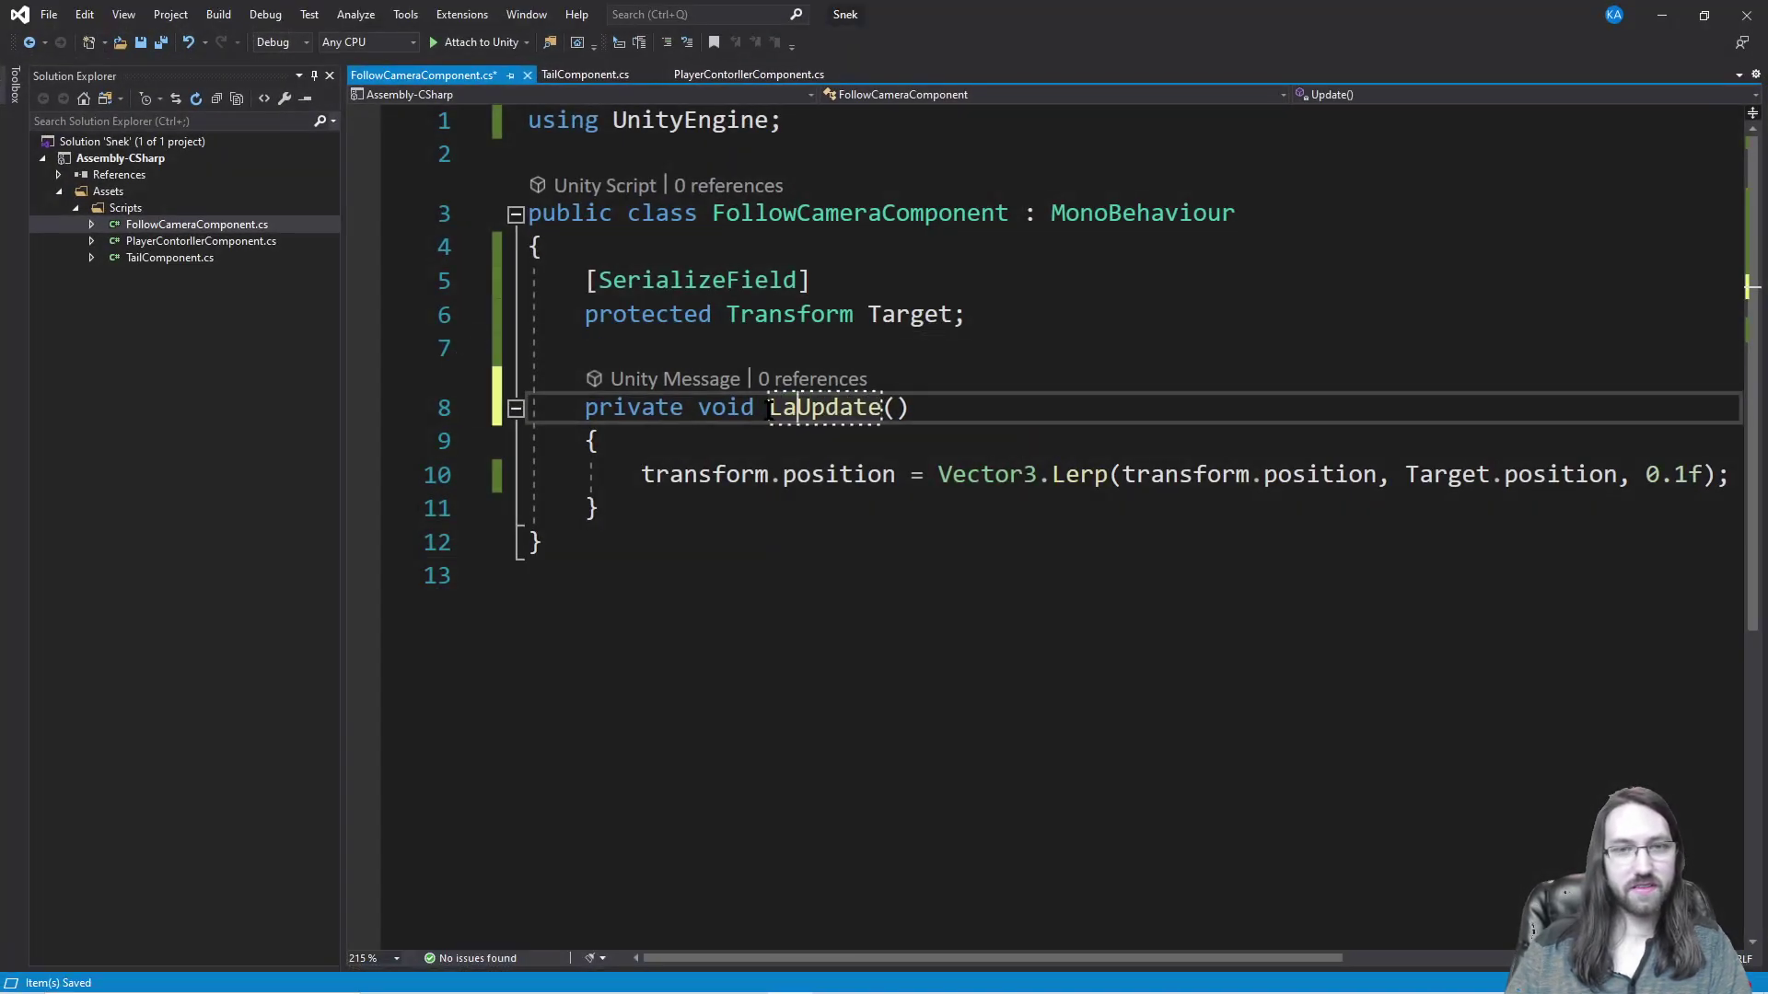
pyautogui.click(1189, 346)
pyautogui.click(837, 408)
pyautogui.press('BackSpace')
pyautogui.hotkey('ctrl', 's')
pyautogui.click(1662, 15)
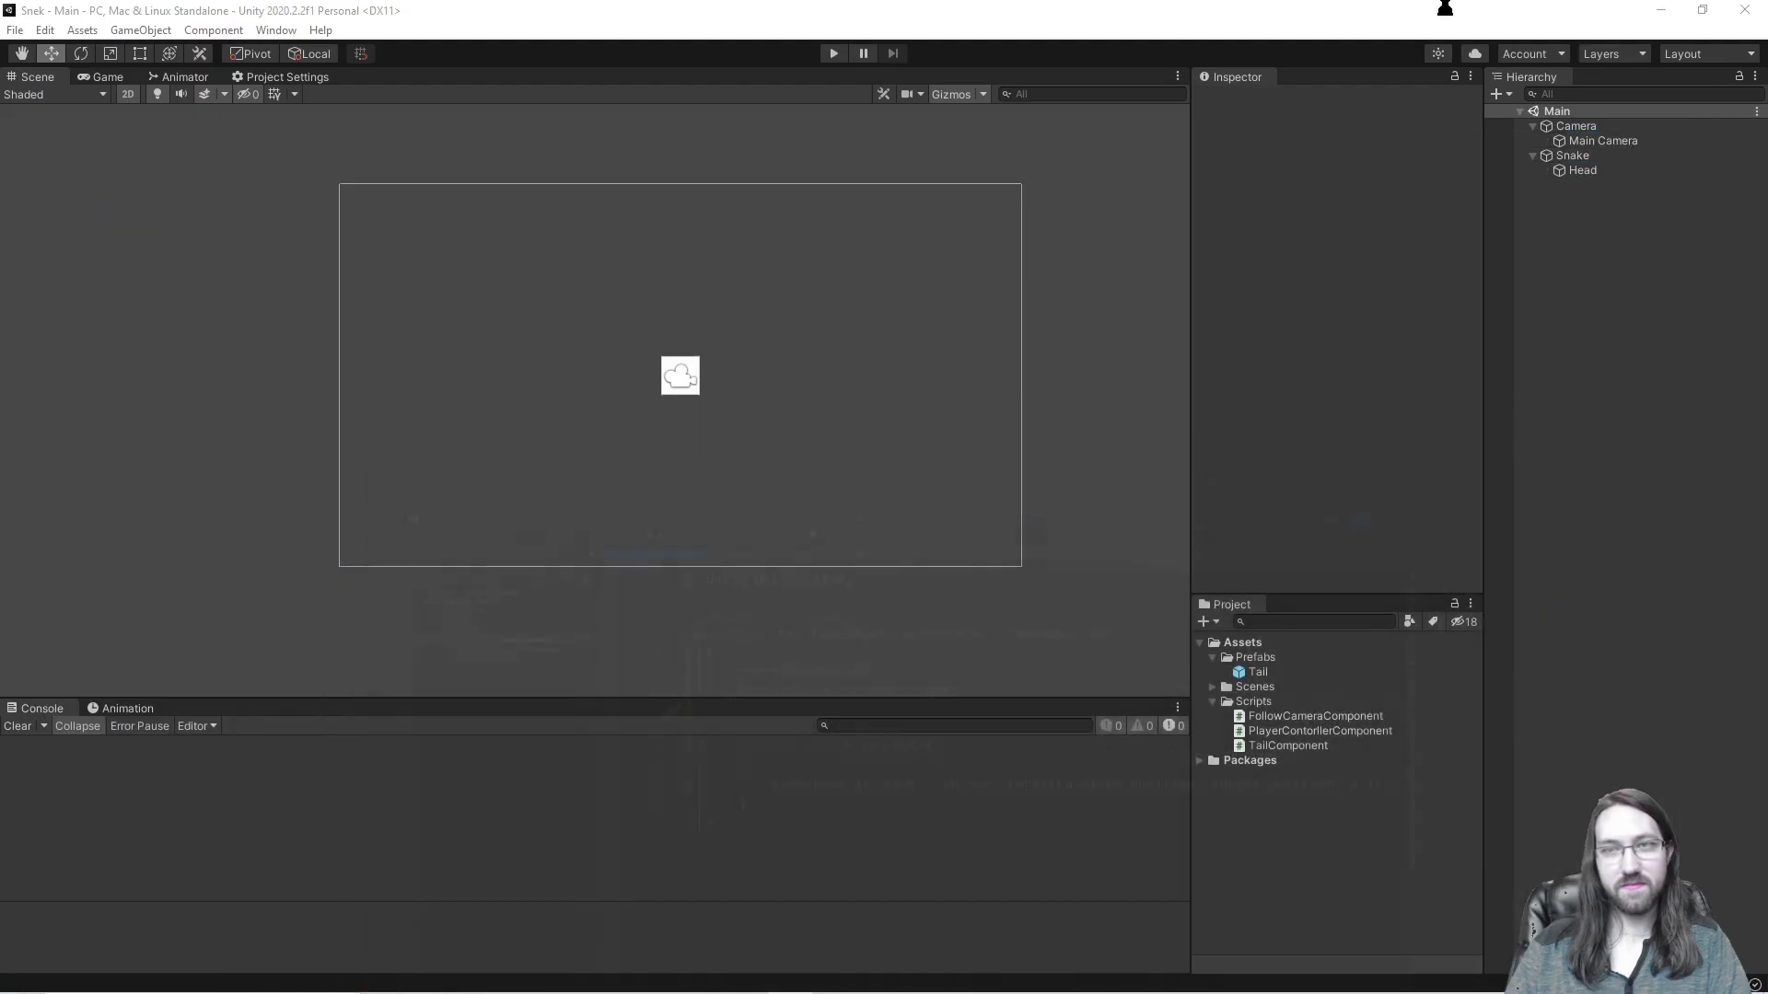
# Step: Run and stop the game for a quick test, then go back to FollowCameraComponent.cs in Visual Studio
pyautogui.click(834, 53)
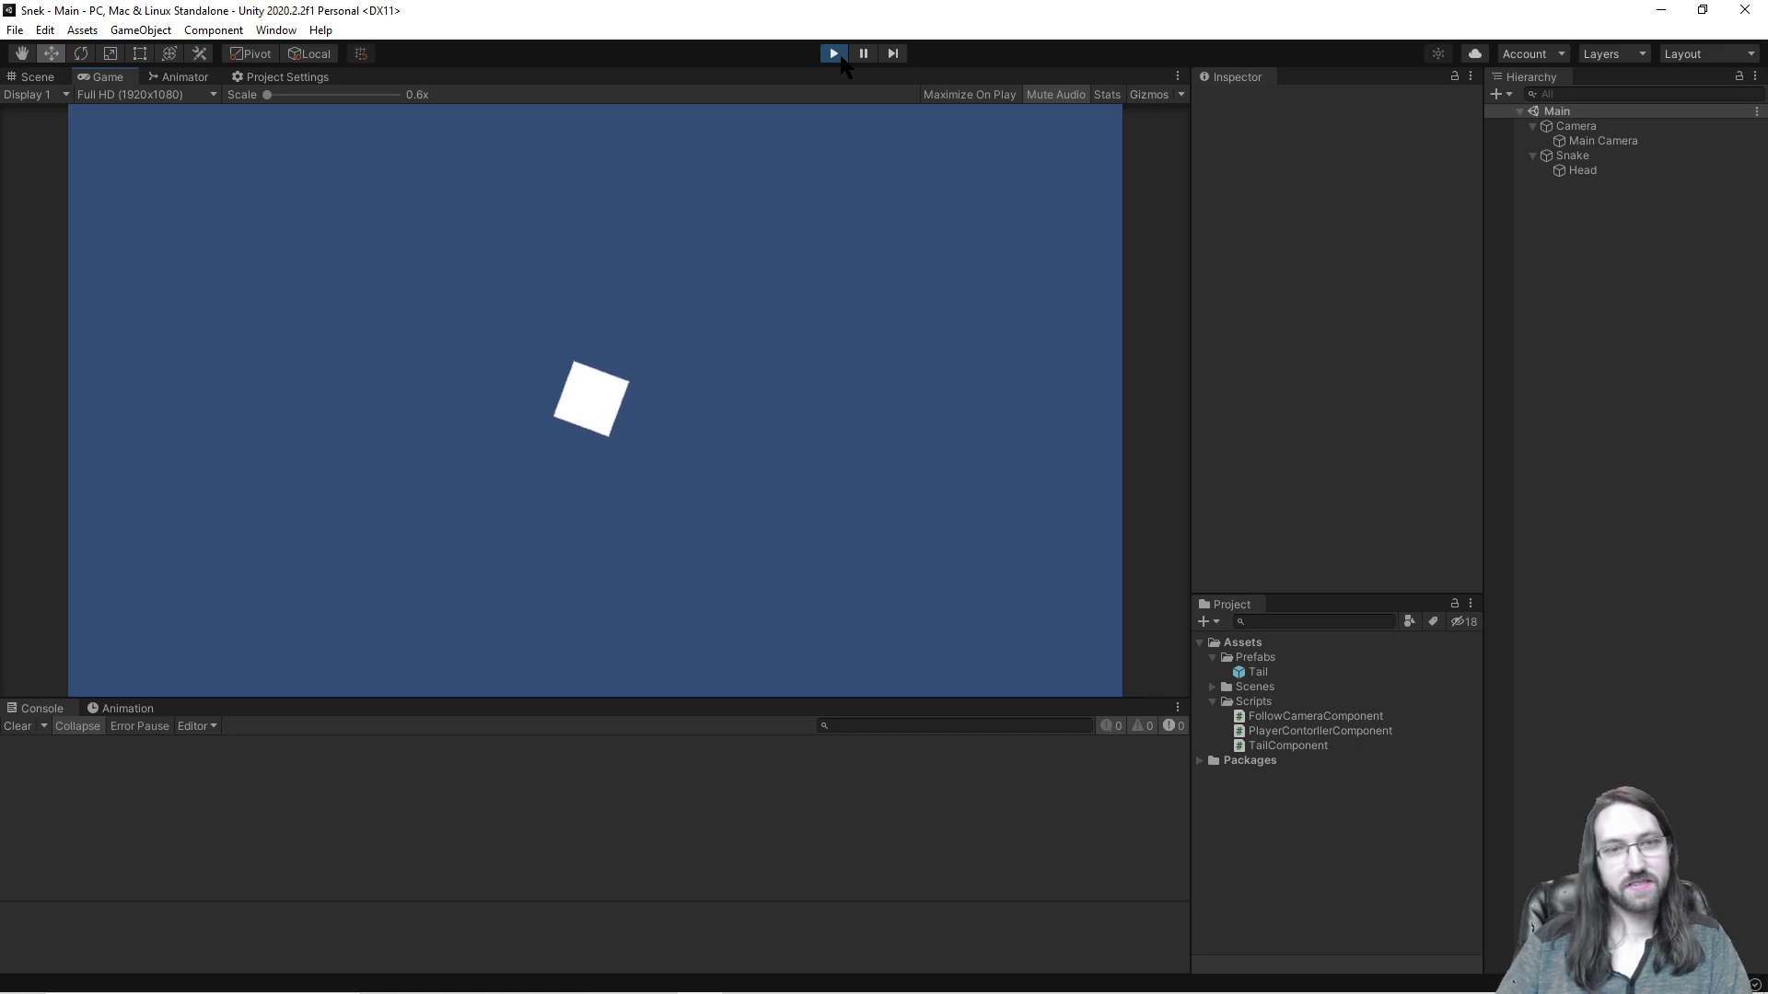
pyautogui.click(834, 53)
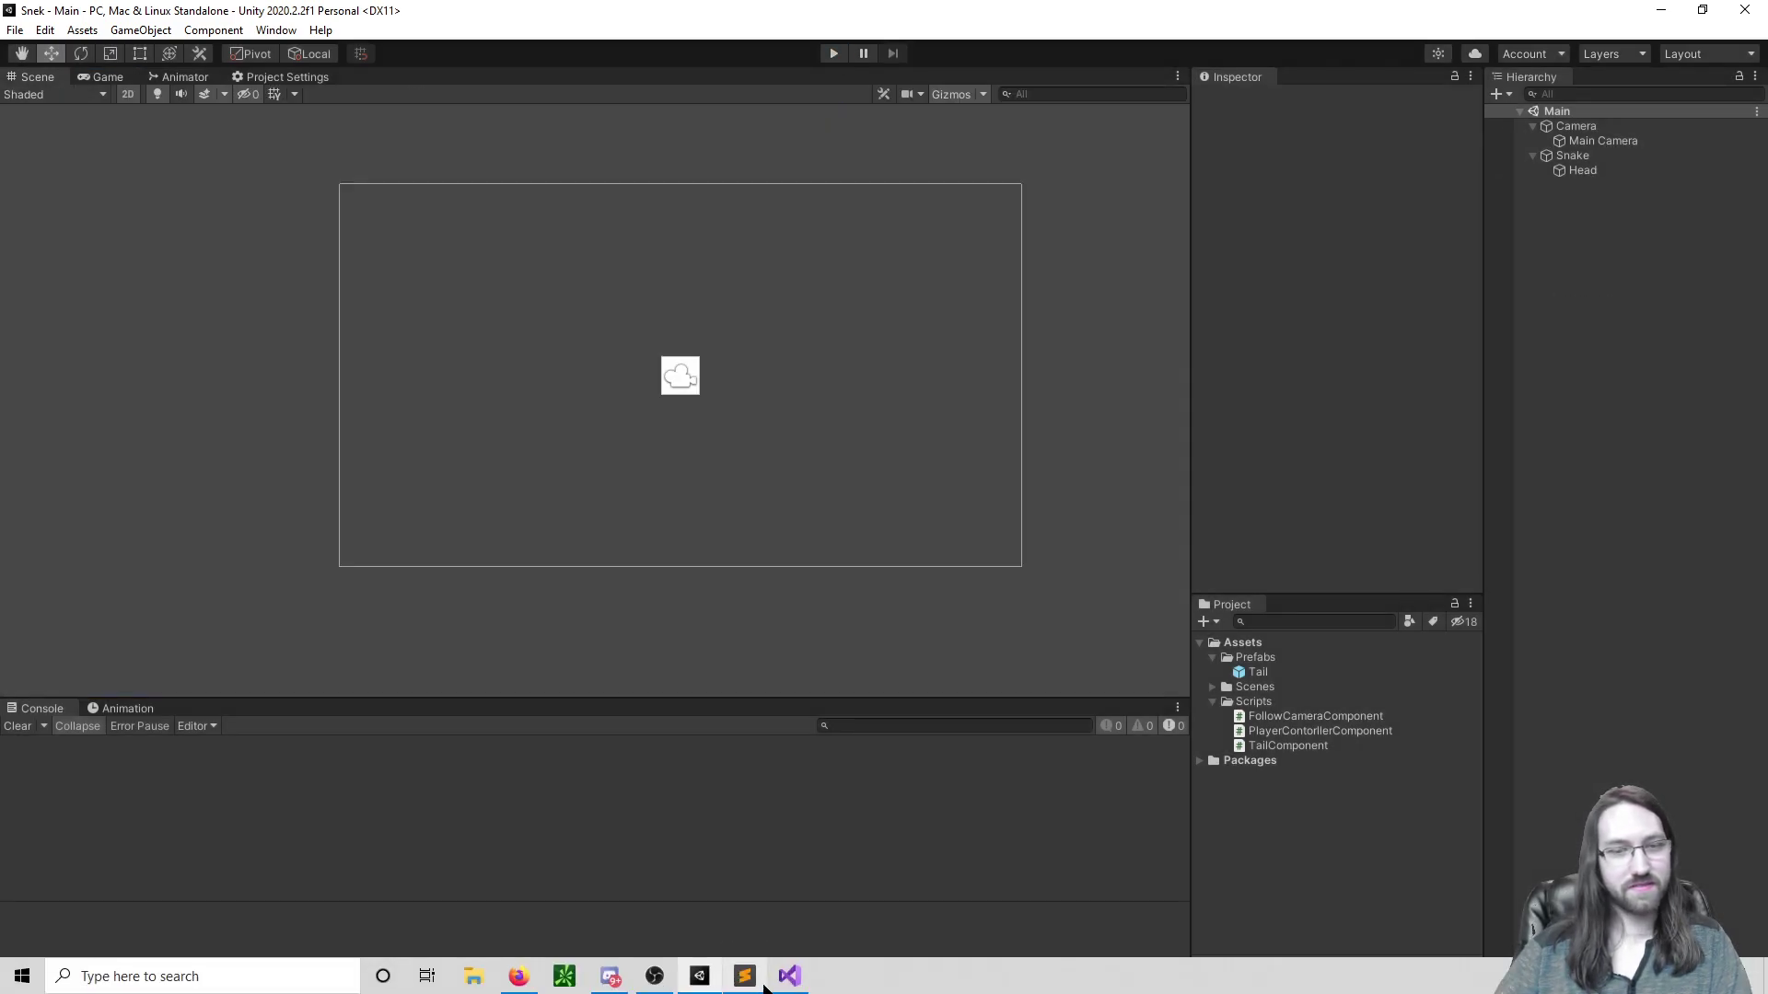
pyautogui.click(789, 976)
pyautogui.click(1022, 313)
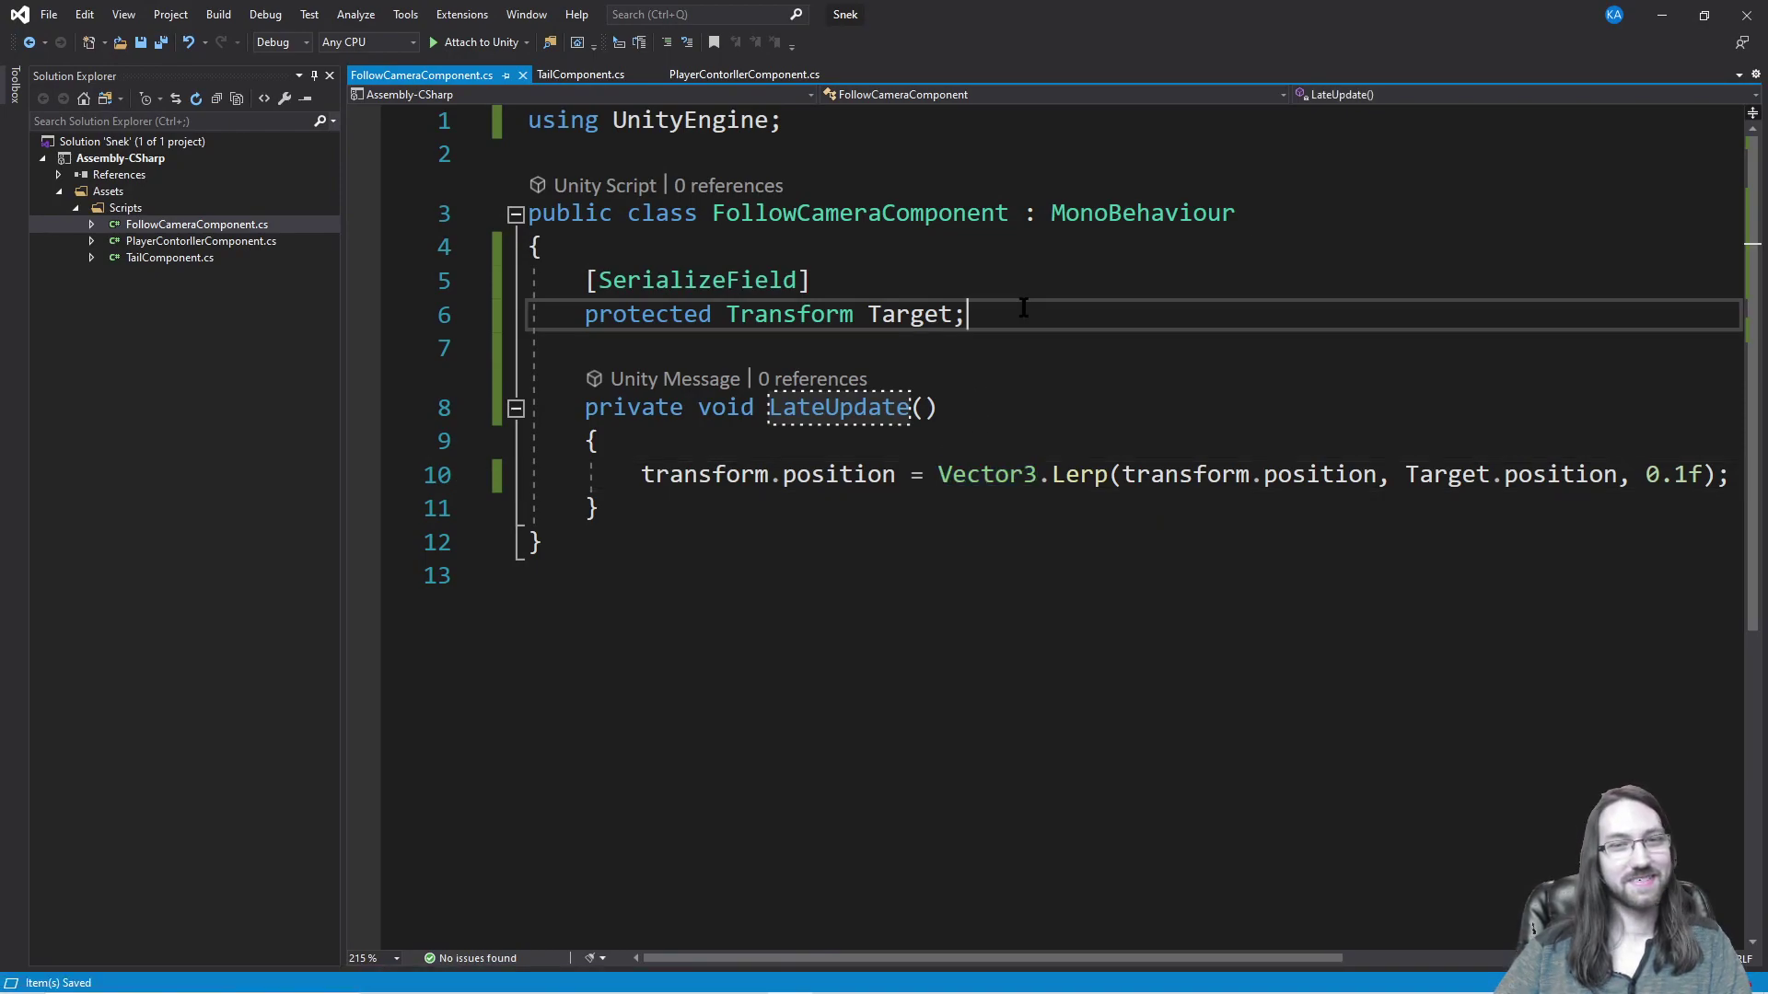
# Step: Try renaming the camera script's LateUpdate to FixedUpdate, then undo back to LateUpdate
pyautogui.click(996, 409)
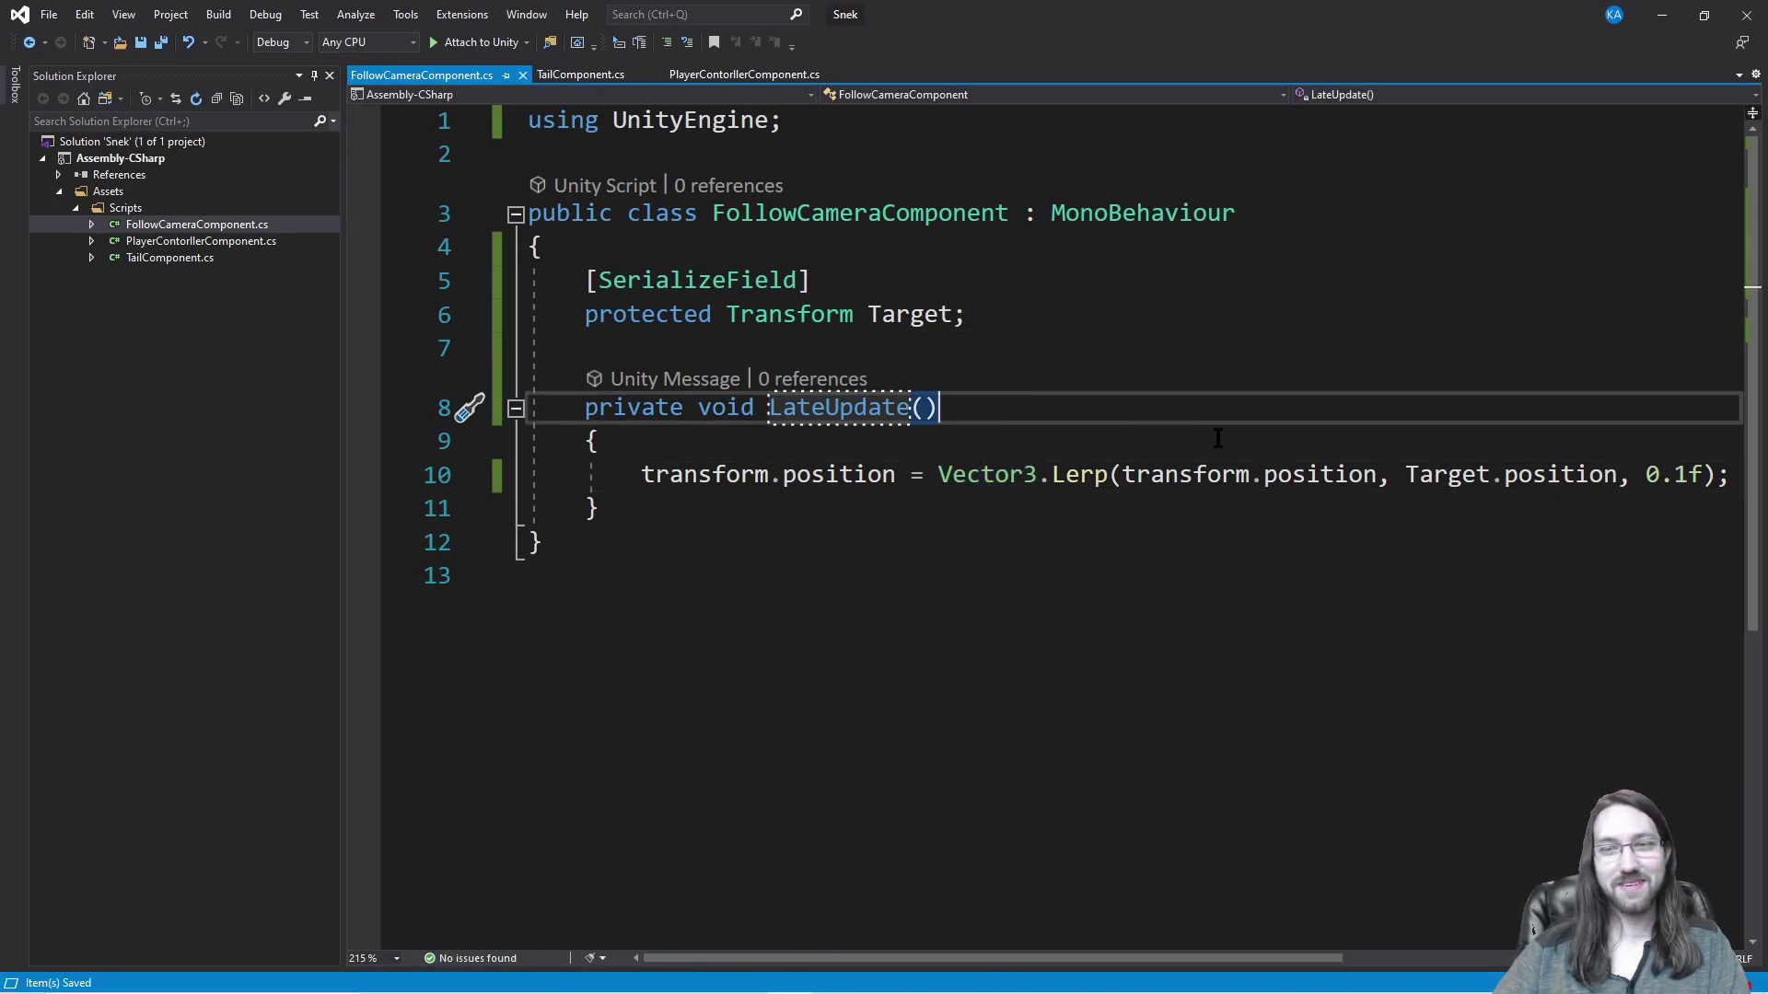
pyautogui.doubleClick(806, 410)
pyautogui.write('FixedUpd')
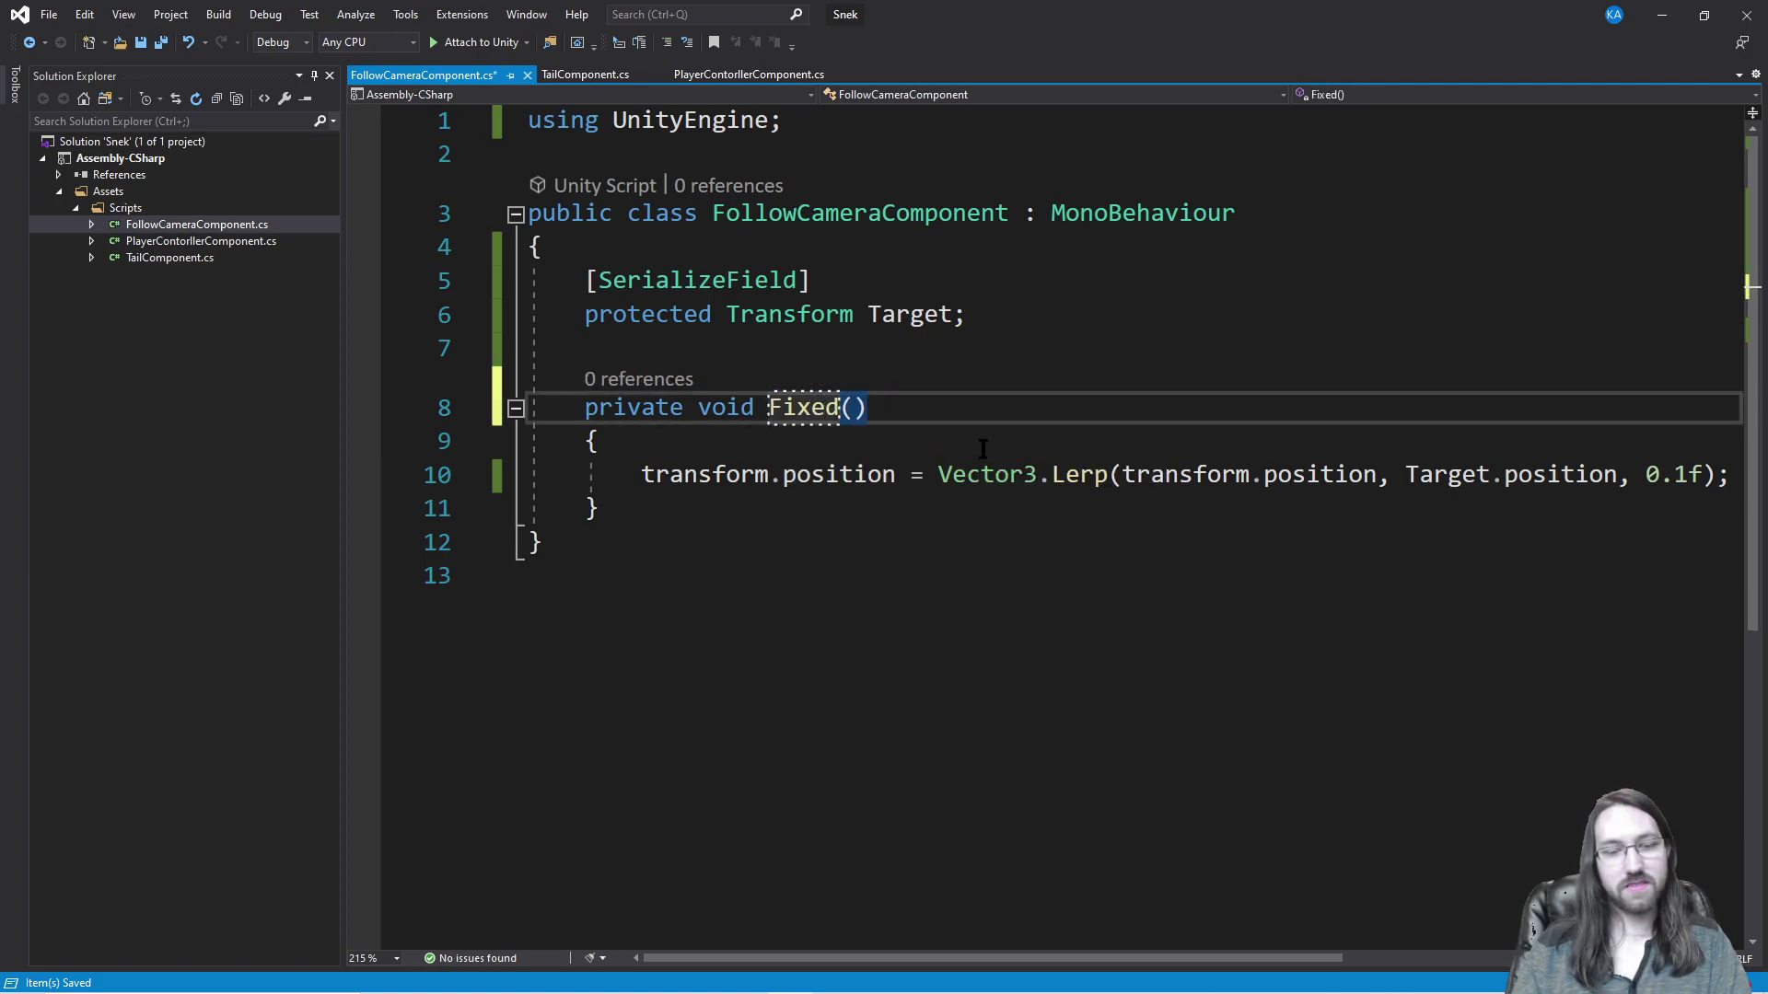
pyautogui.write('ate')
pyautogui.hotkey('ctrl', 'z')
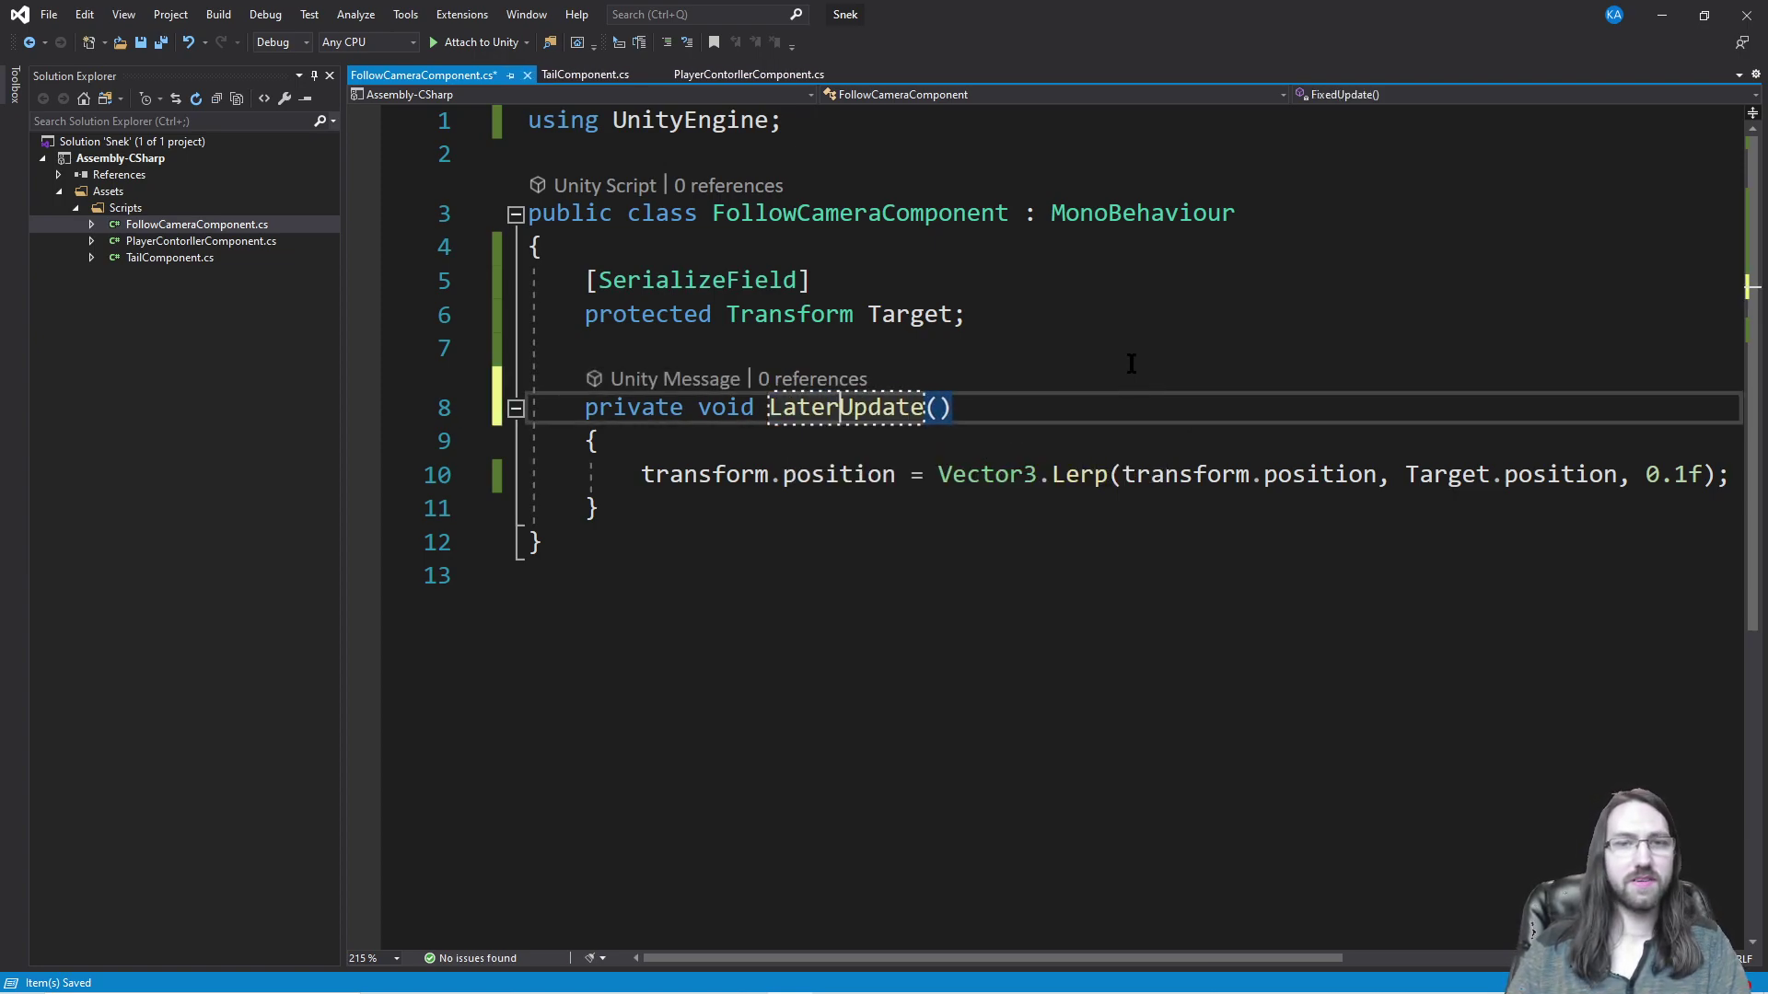
pyautogui.hotkey('ctrl', 'z')
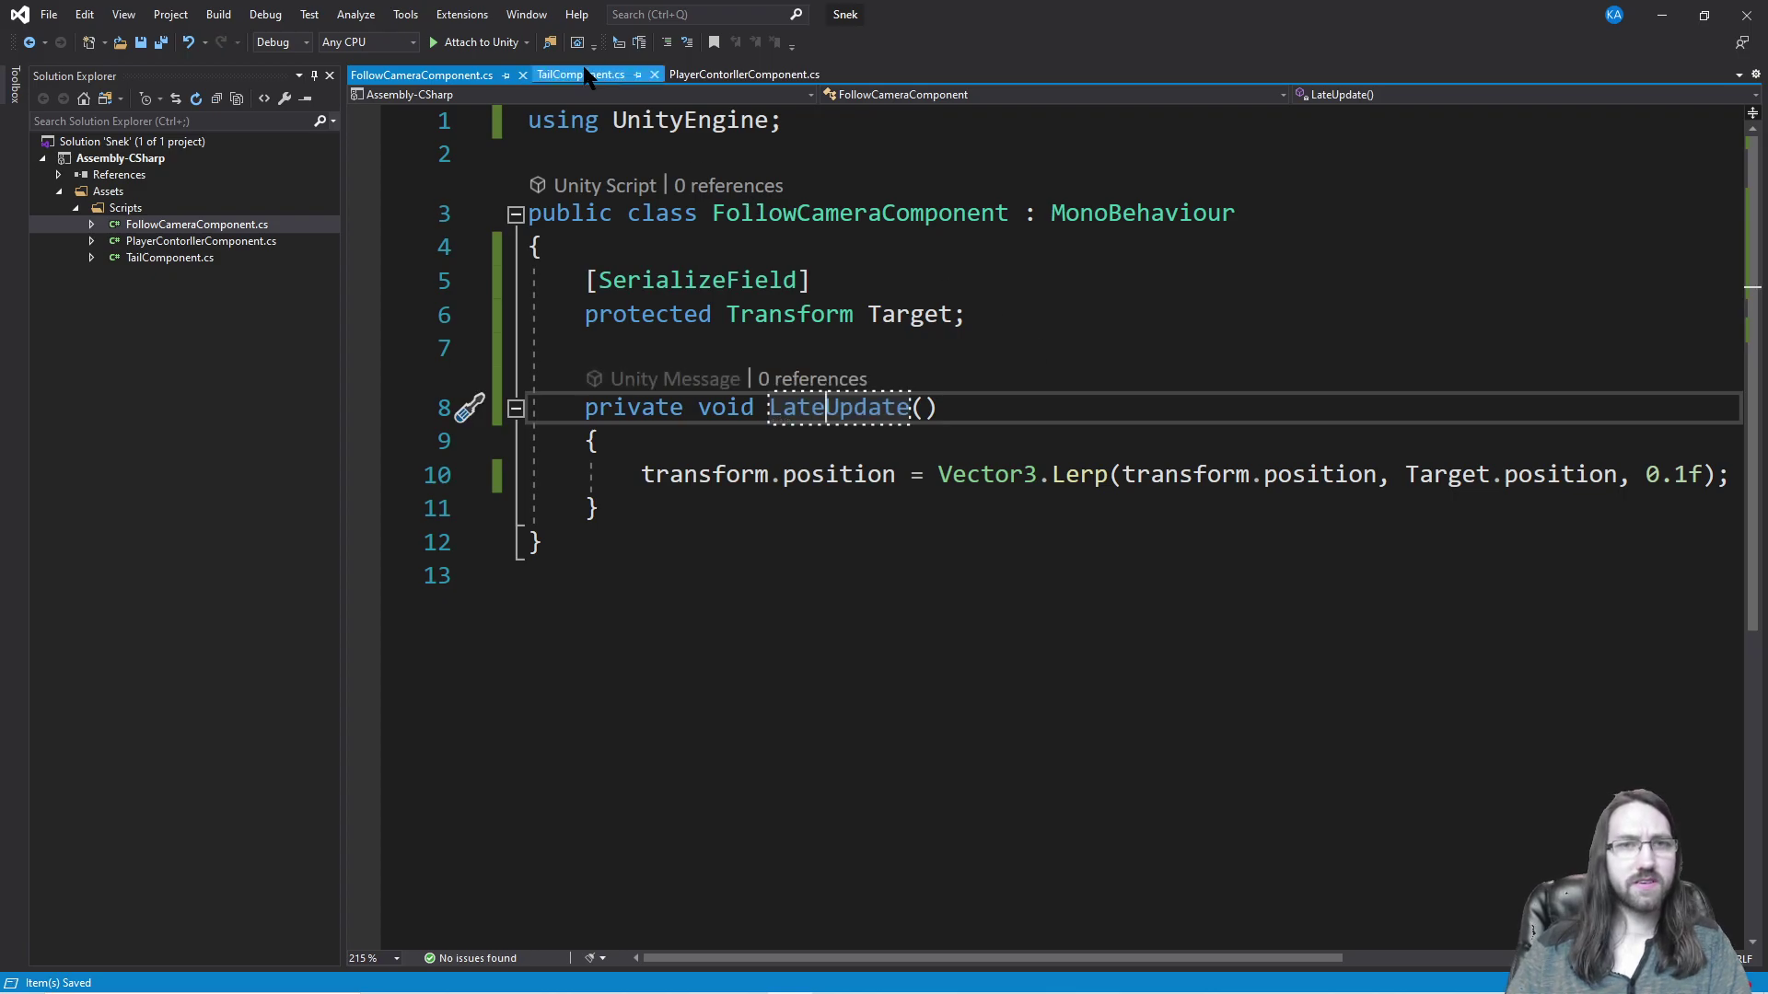
# Step: Rename the player controller's Update method to FixedUpdate
pyautogui.hotkey('ctrl', 'Tab')
pyautogui.click(1024, 380)
pyautogui.scroll(-3, 1024, 386)
pyautogui.scroll(3, 1024, 387)
pyautogui.scroll(1, 939, 483)
pyautogui.scroll(2, 939, 488)
pyautogui.scroll(-1, 939, 497)
pyautogui.press('Down')
pyautogui.press('Down')
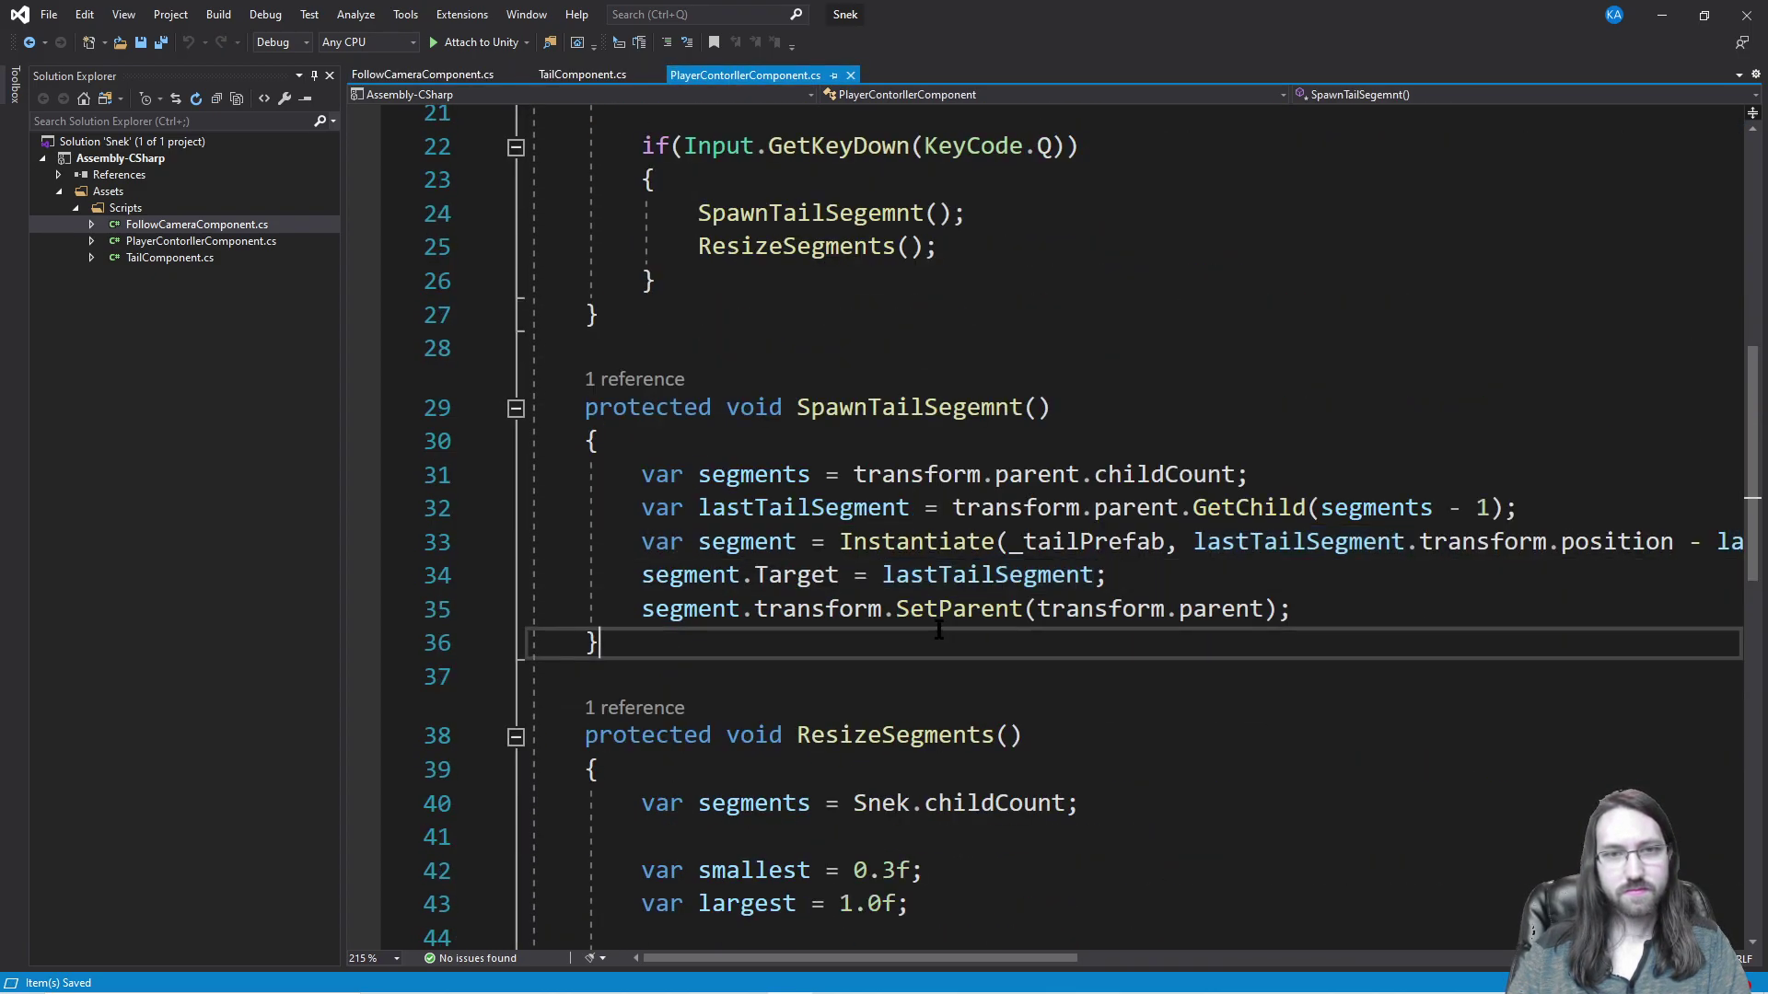
pyautogui.scroll(3, 844, 453)
pyautogui.click(773, 382)
pyautogui.write('FixedUpdate(')
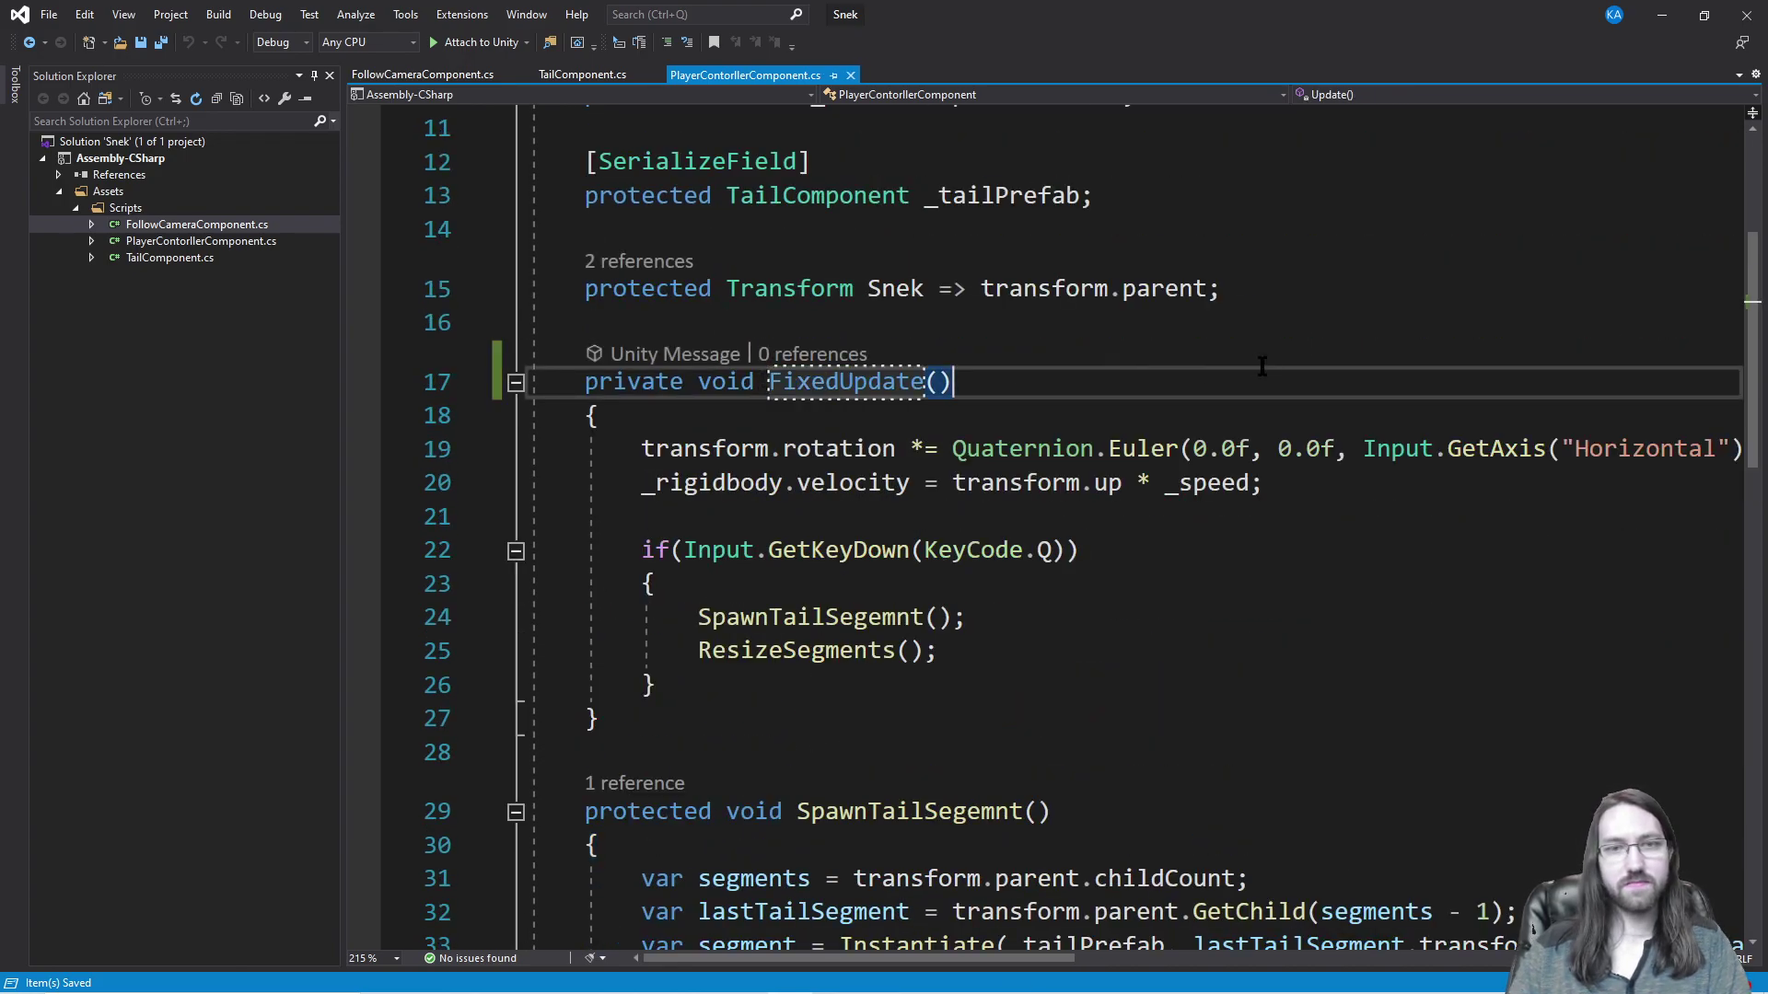
# Step: Rename FollowCameraComponent's LateUpdate to FixedUpdate, save, and return to Unity
pyautogui.click(582, 74)
pyautogui.click(422, 74)
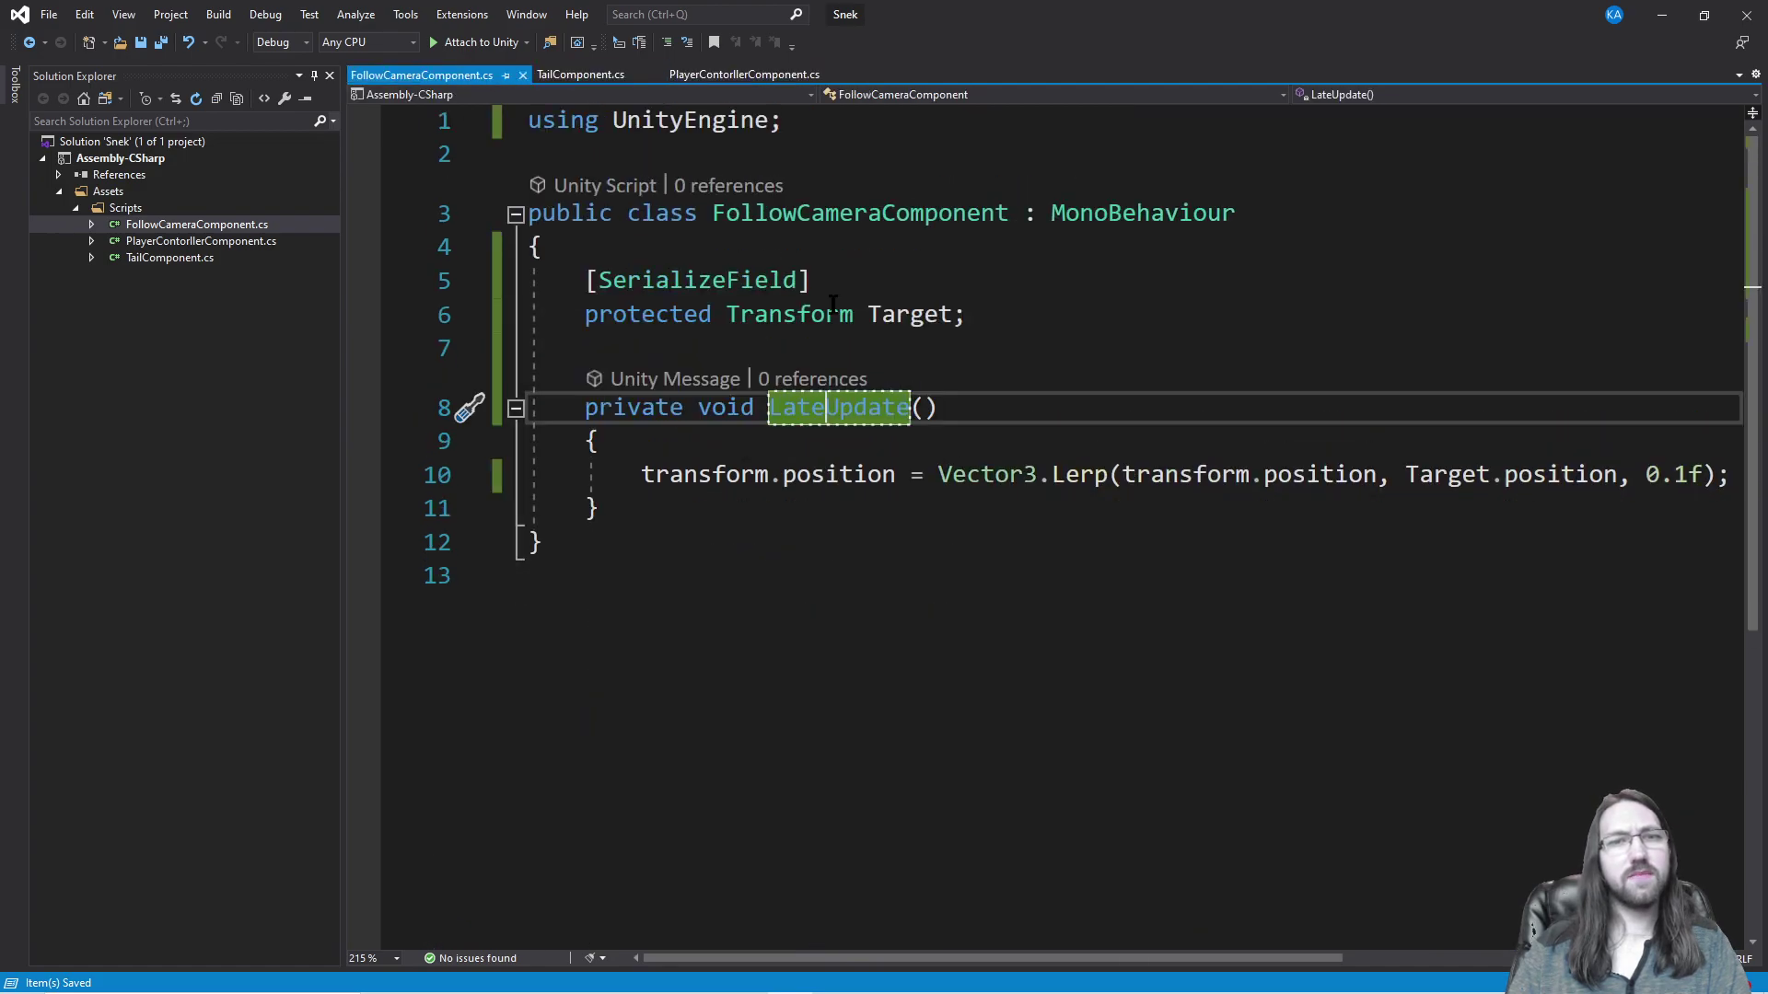
pyautogui.write('Fixed')
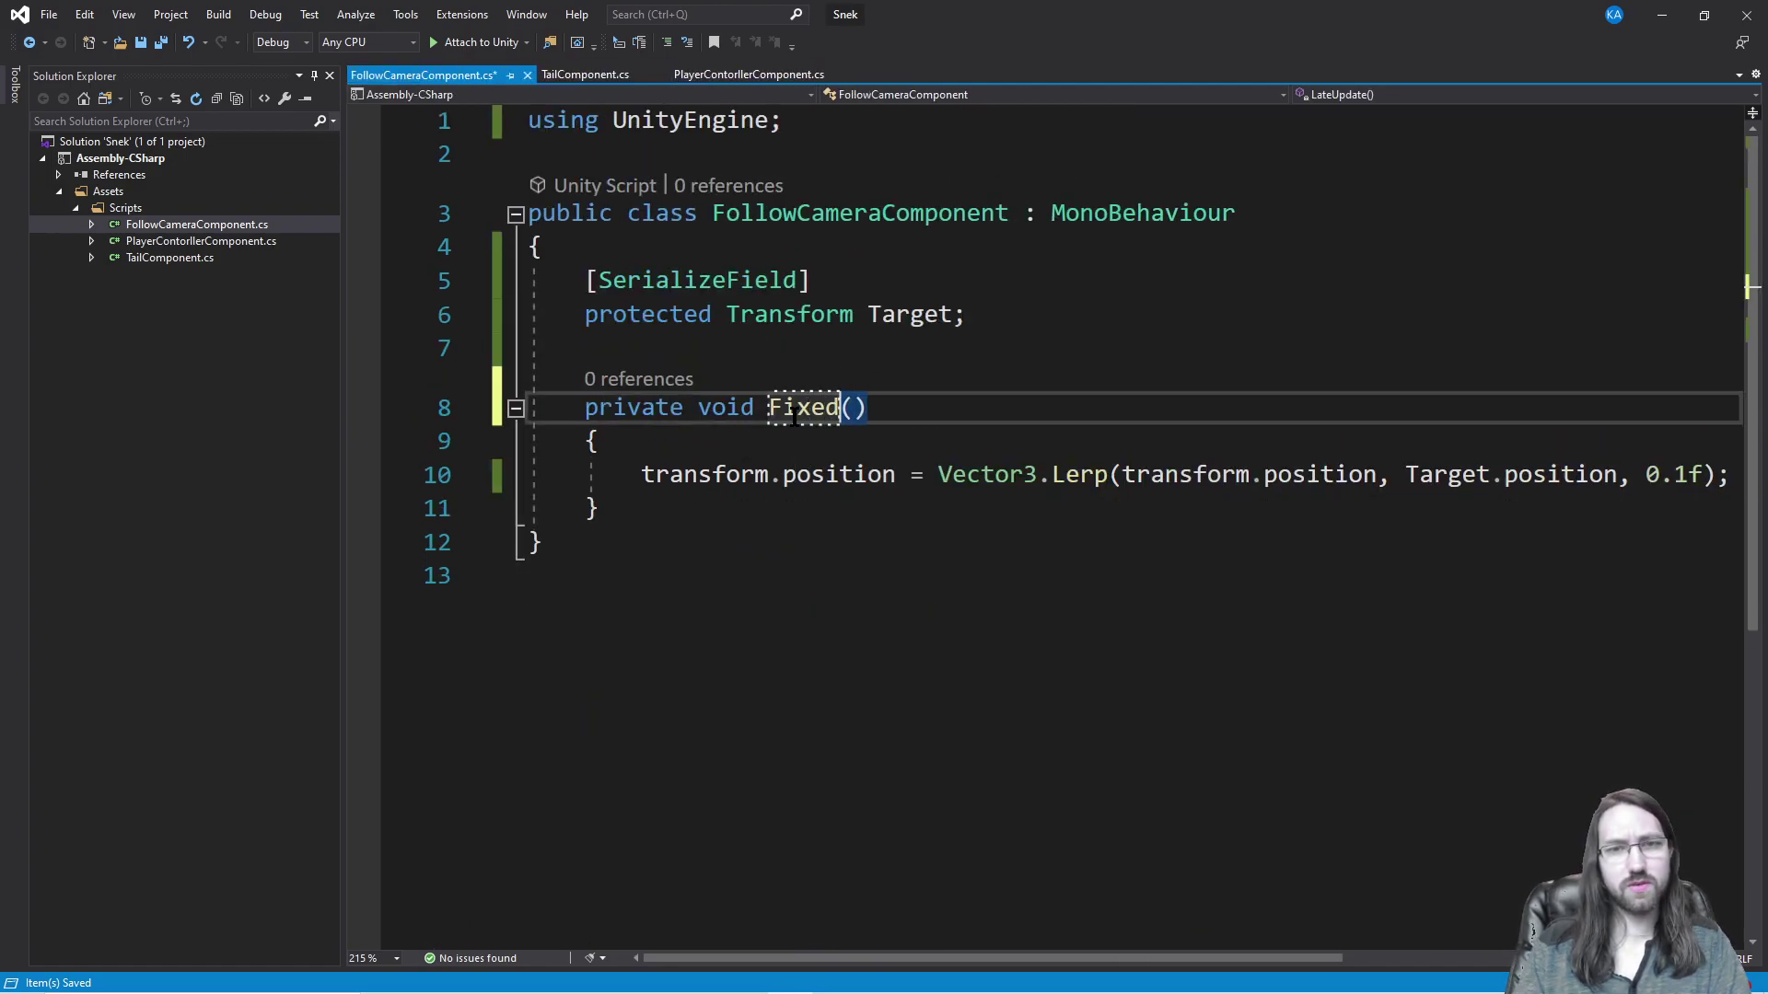
pyautogui.write('Upda')
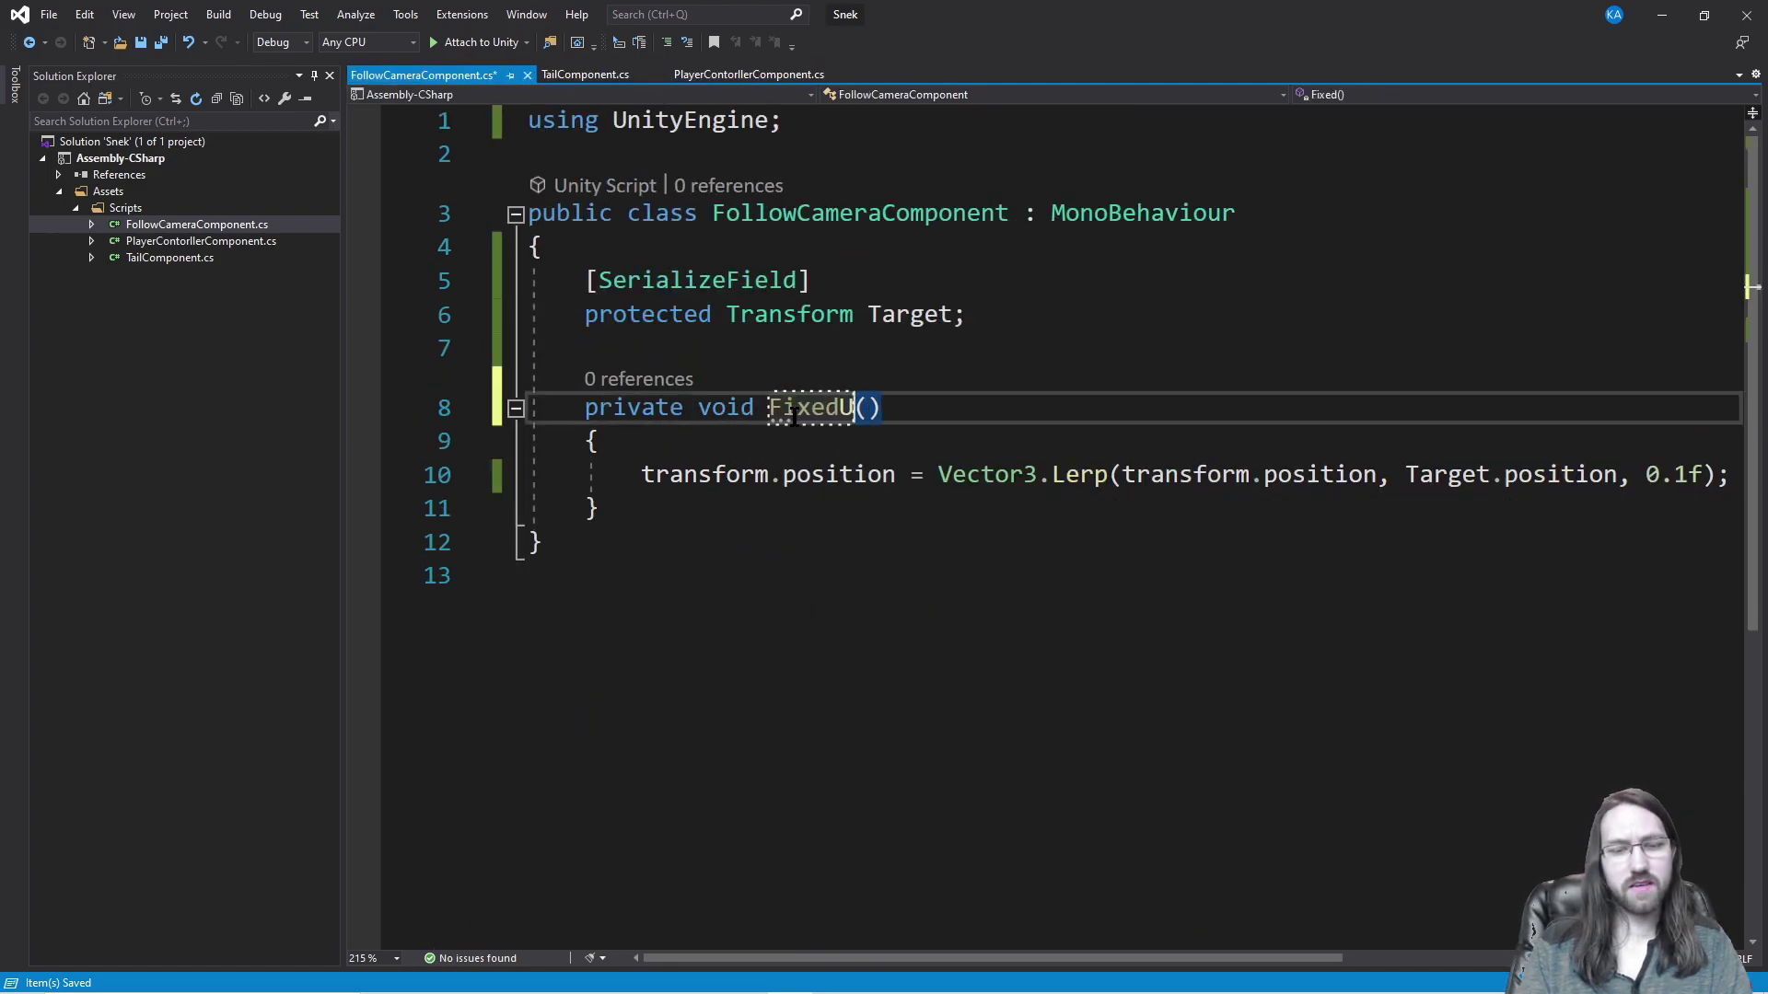
pyautogui.write('te')
pyautogui.hotkey('ctrl', 's')
pyautogui.click(1661, 14)
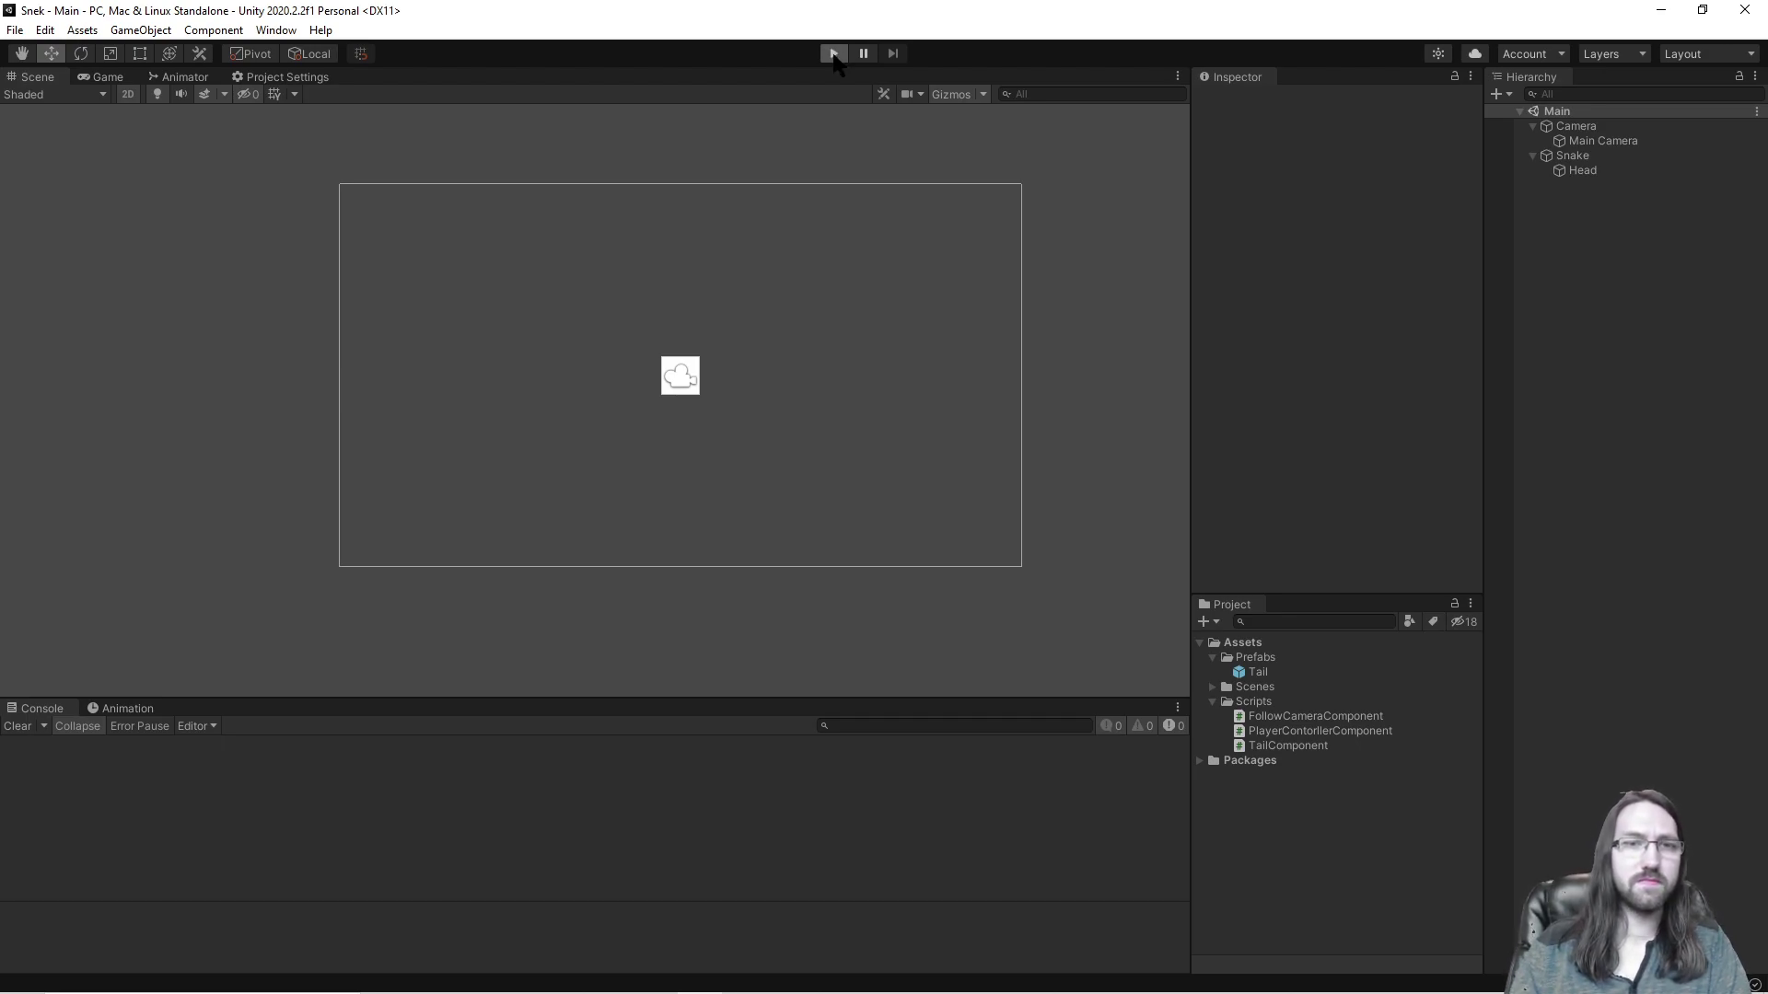
# Step: Briefly test-play the game, stop it, and bring up TailComponent.cs in Visual Studio
pyautogui.click(834, 54)
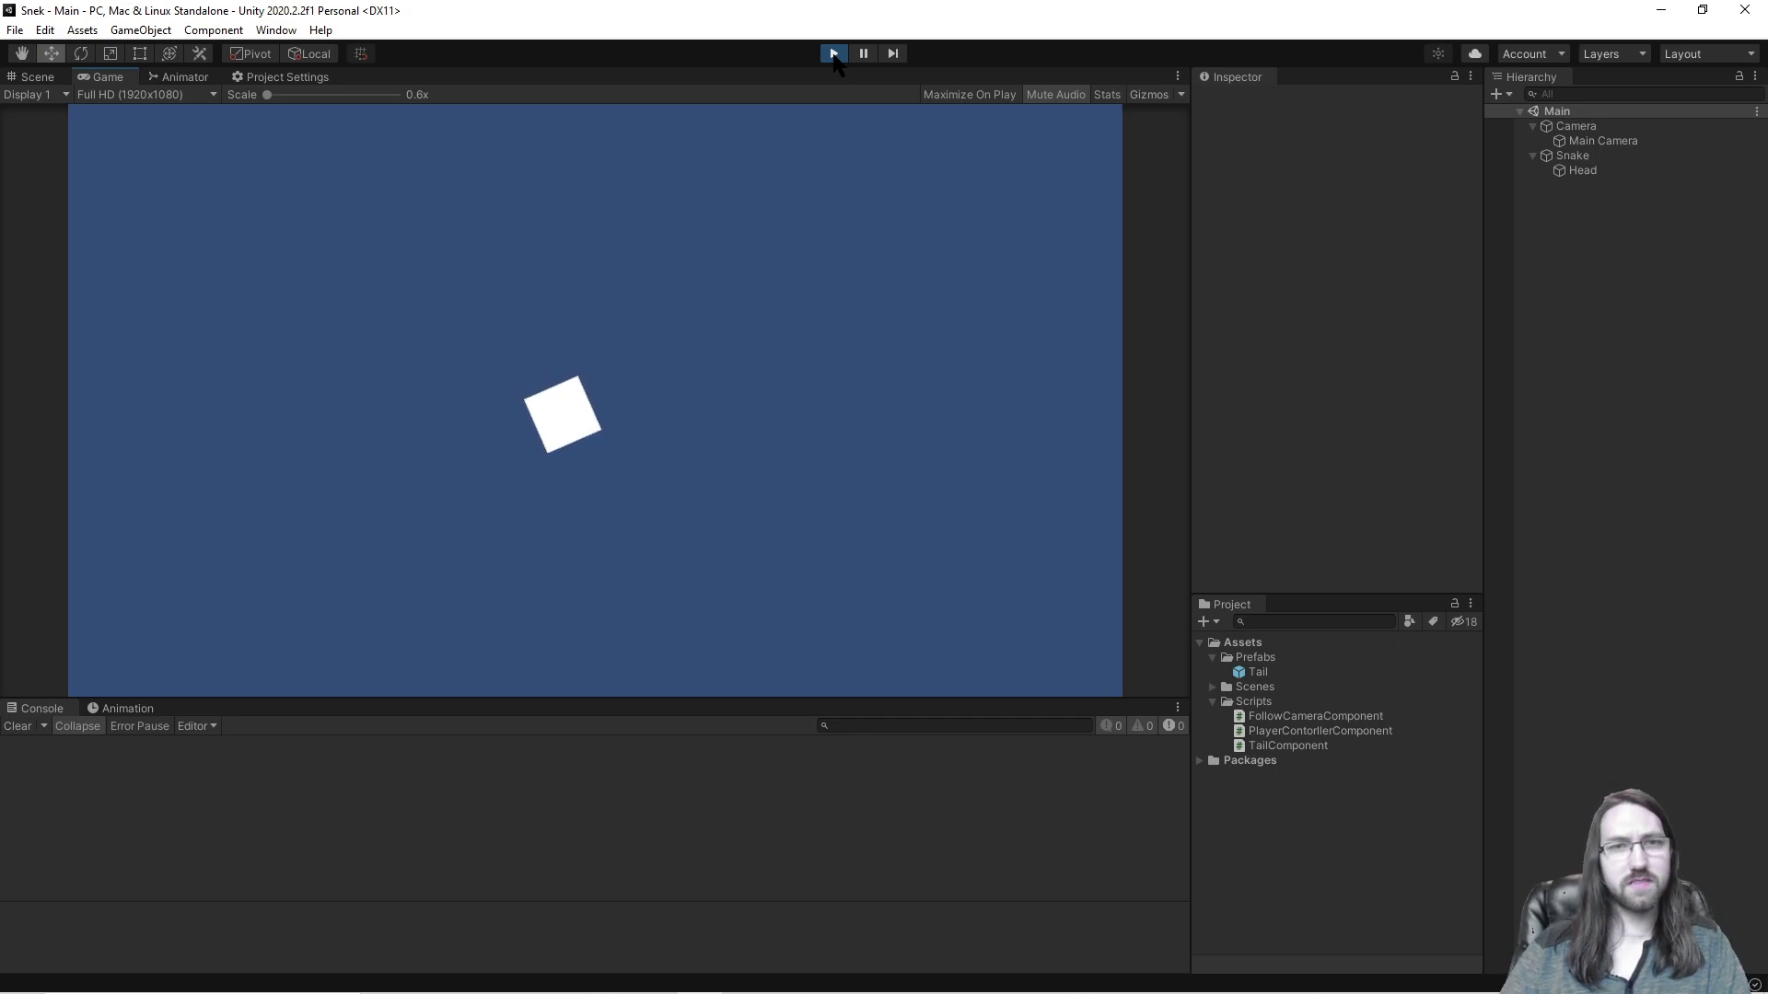
pyautogui.click(833, 54)
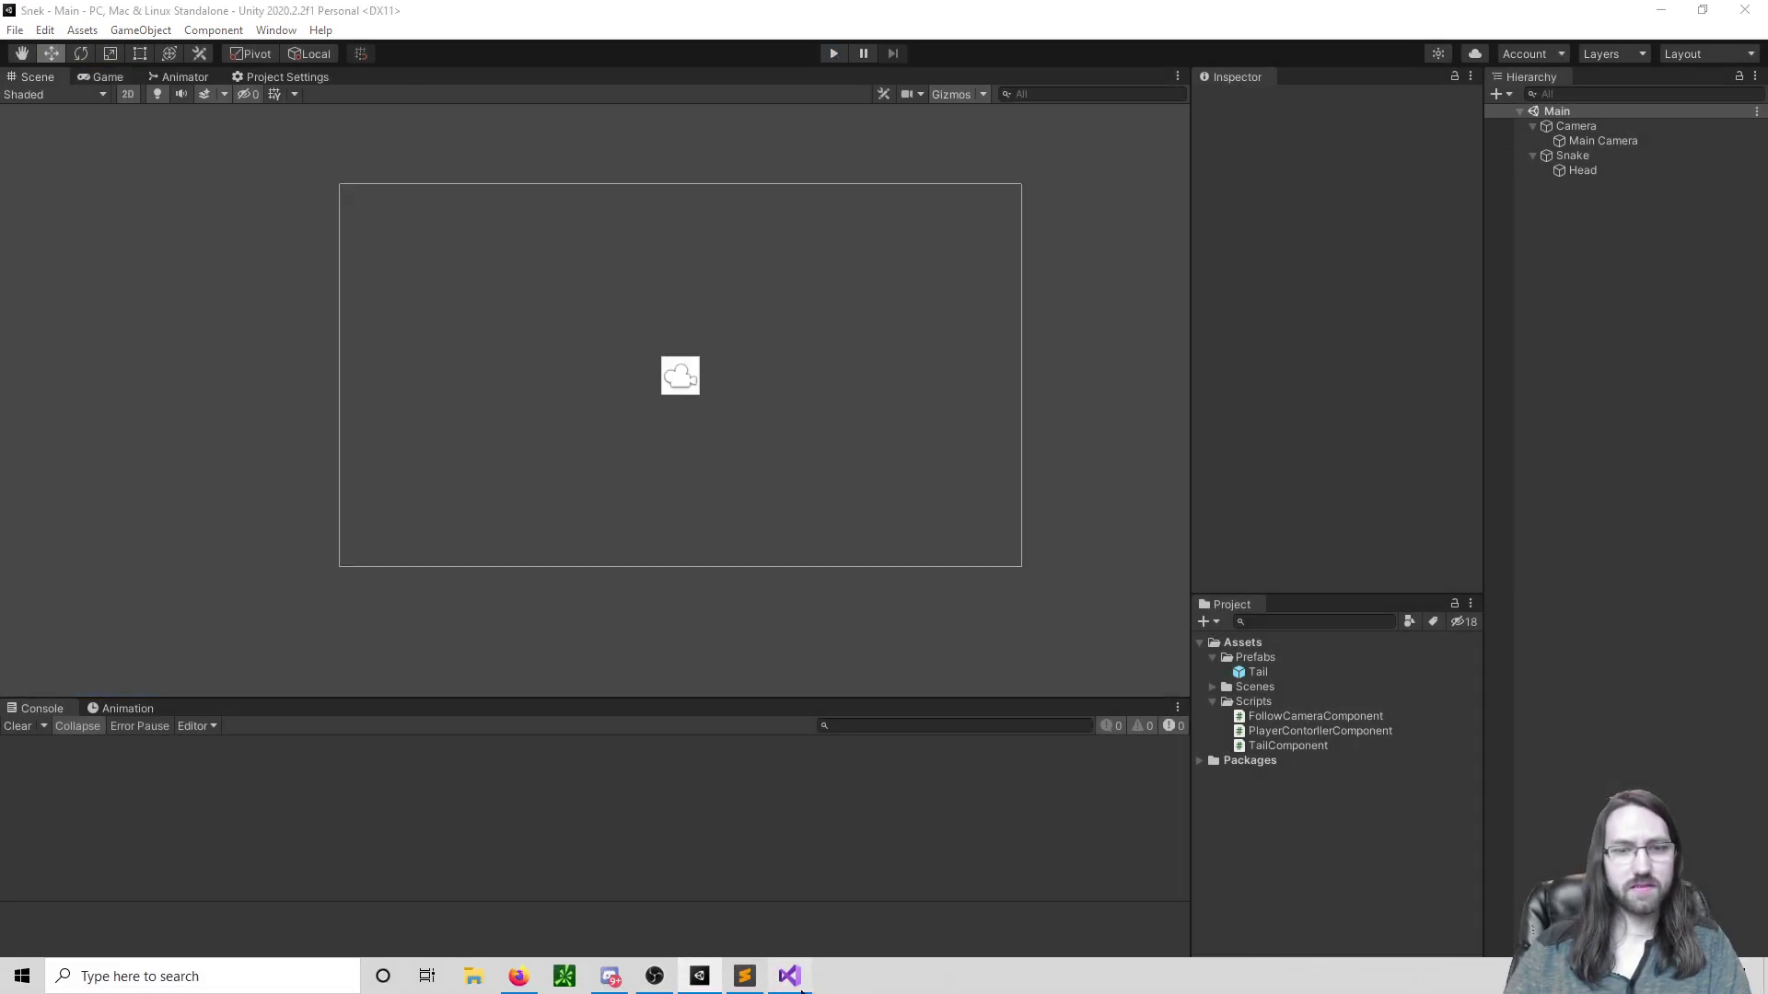
pyautogui.click(789, 978)
pyautogui.click(580, 74)
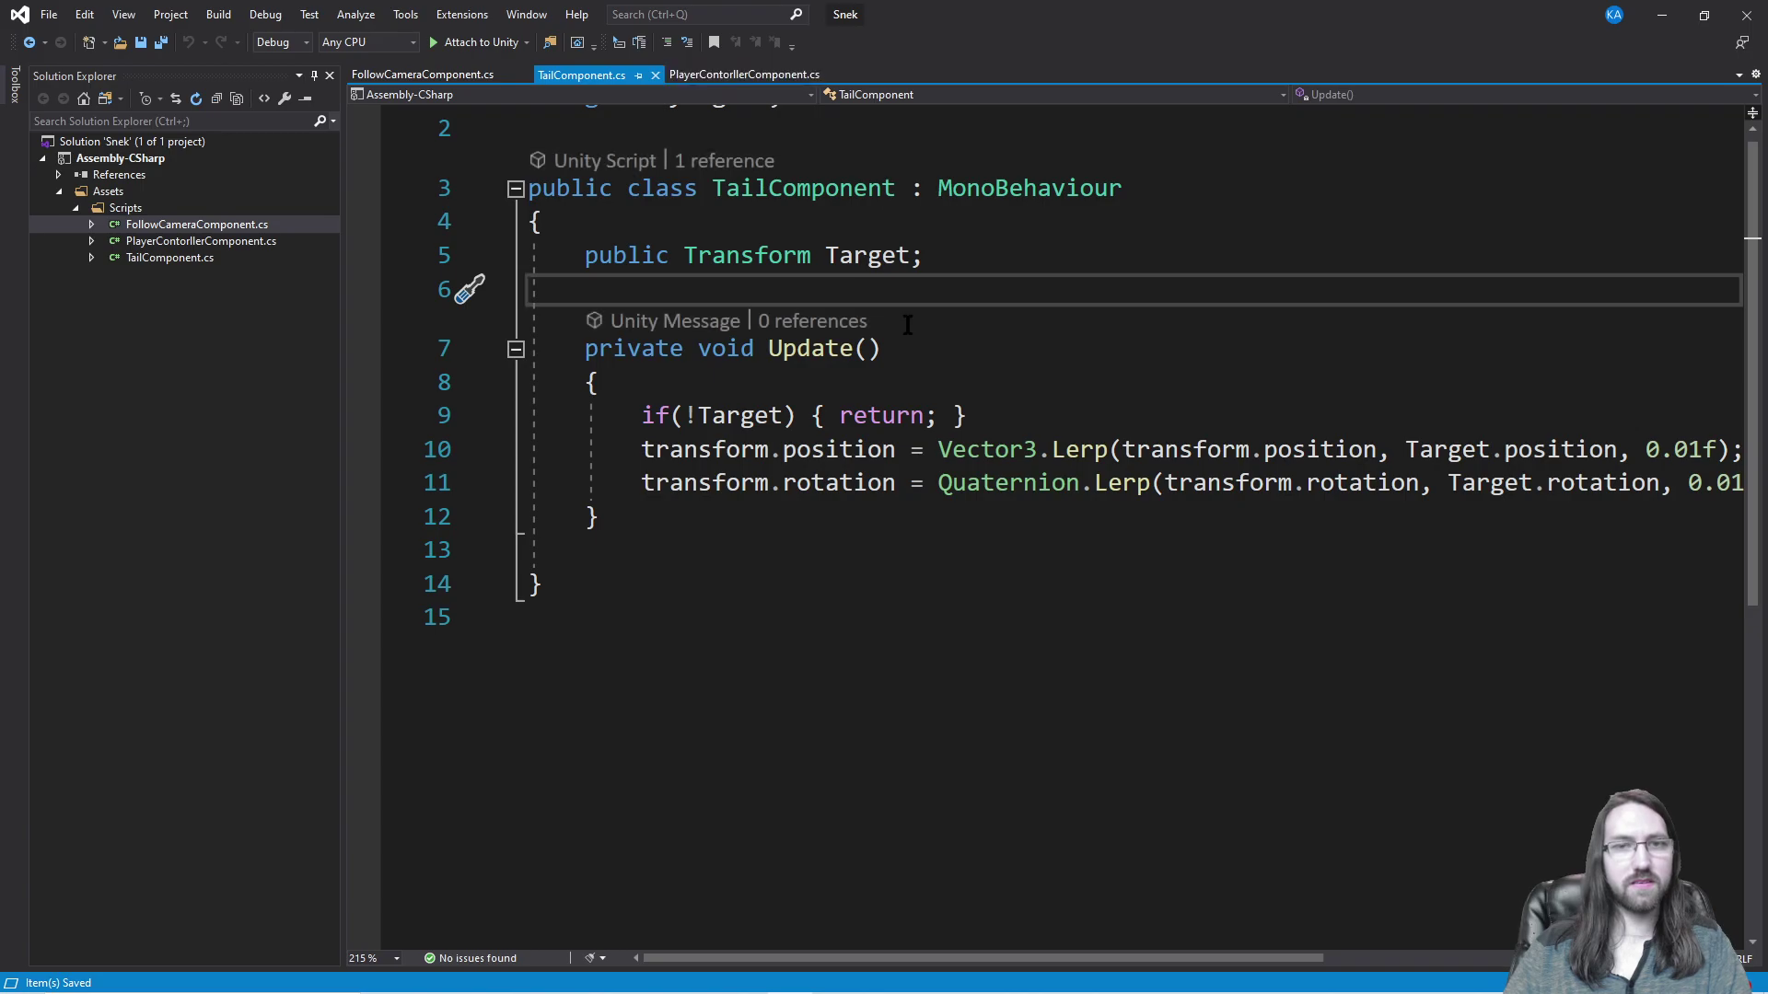
# Step: Cut the Q-key tail-spawn if block out of FixedUpdate in PlayerContorllerComponent.cs
pyautogui.click(770, 77)
pyautogui.scroll(-1, 873, 456)
pyautogui.click(662, 589)
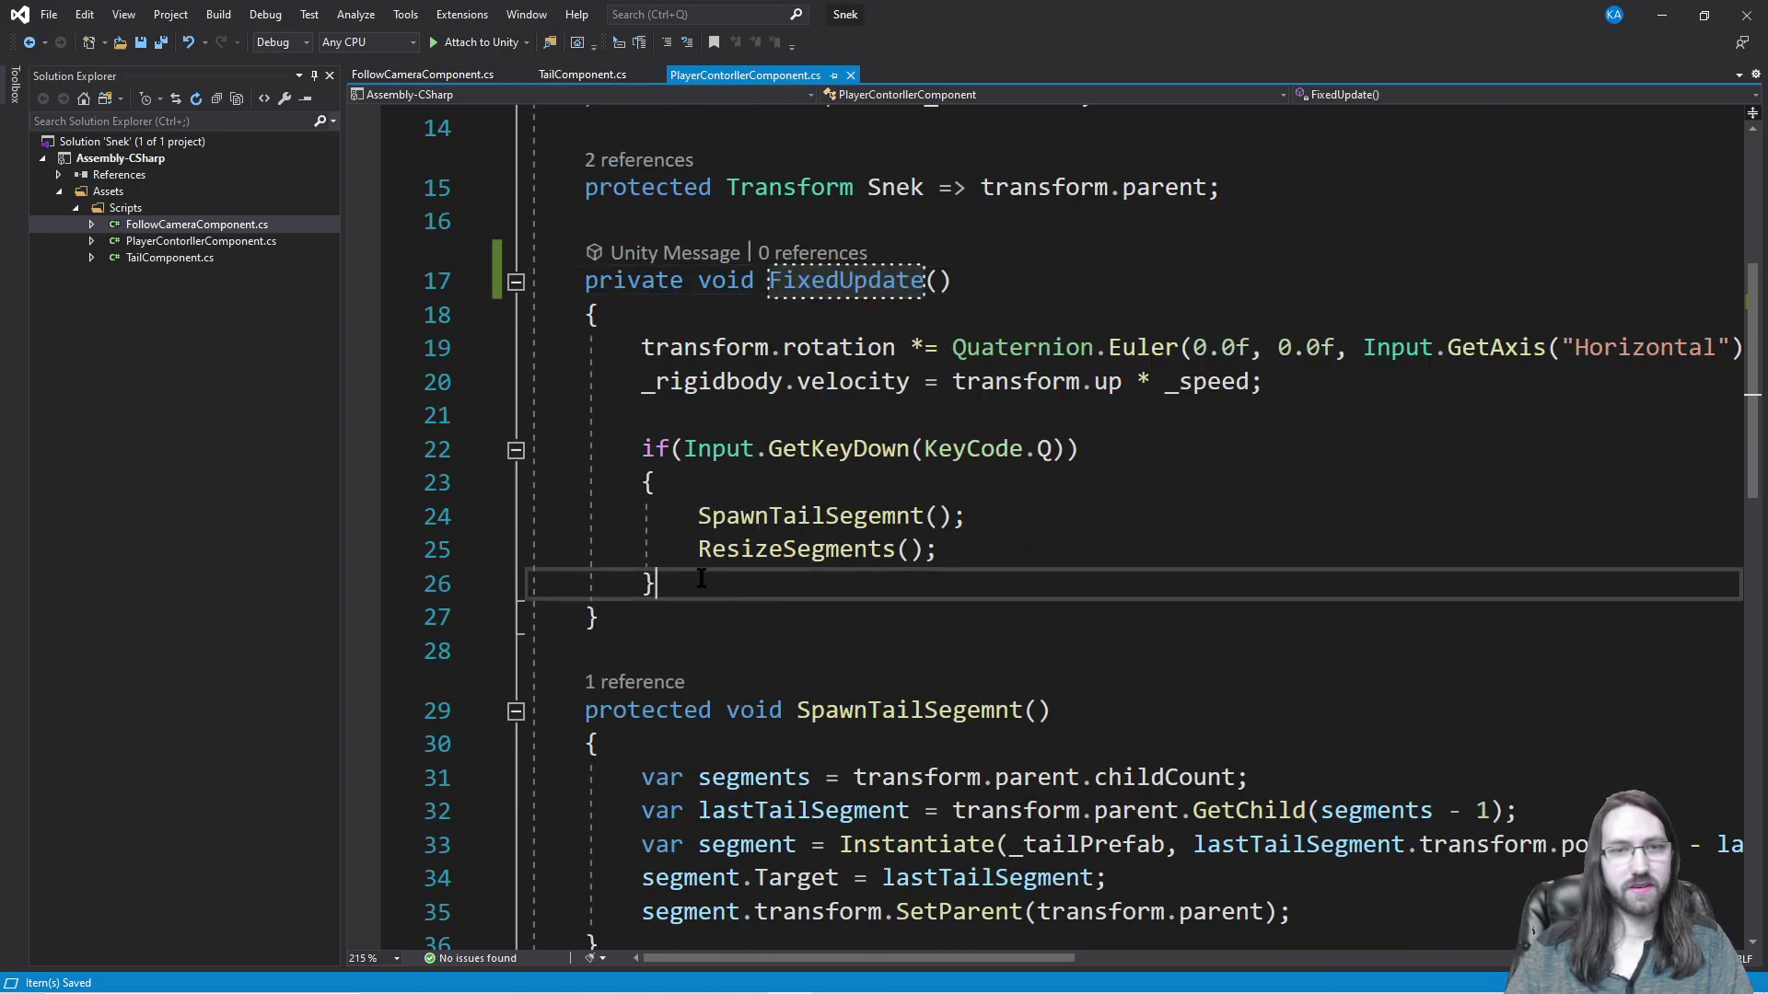
pyautogui.hotkey('shift', 'Up')
pyautogui.hotkey('shift', 'Up')
pyautogui.hotkey('shift', 'Up')
pyautogui.hotkey('shift', 'Up')
pyautogui.hotkey('shift', 'Home')
pyautogui.press('Delete')
# Step: Paste the Q-key block into a new private void Update() method, tidy blank lines, and save
pyautogui.press('Down')
pyautogui.press('Down')
pyautogui.press('Return')
pyautogui.press('Return')
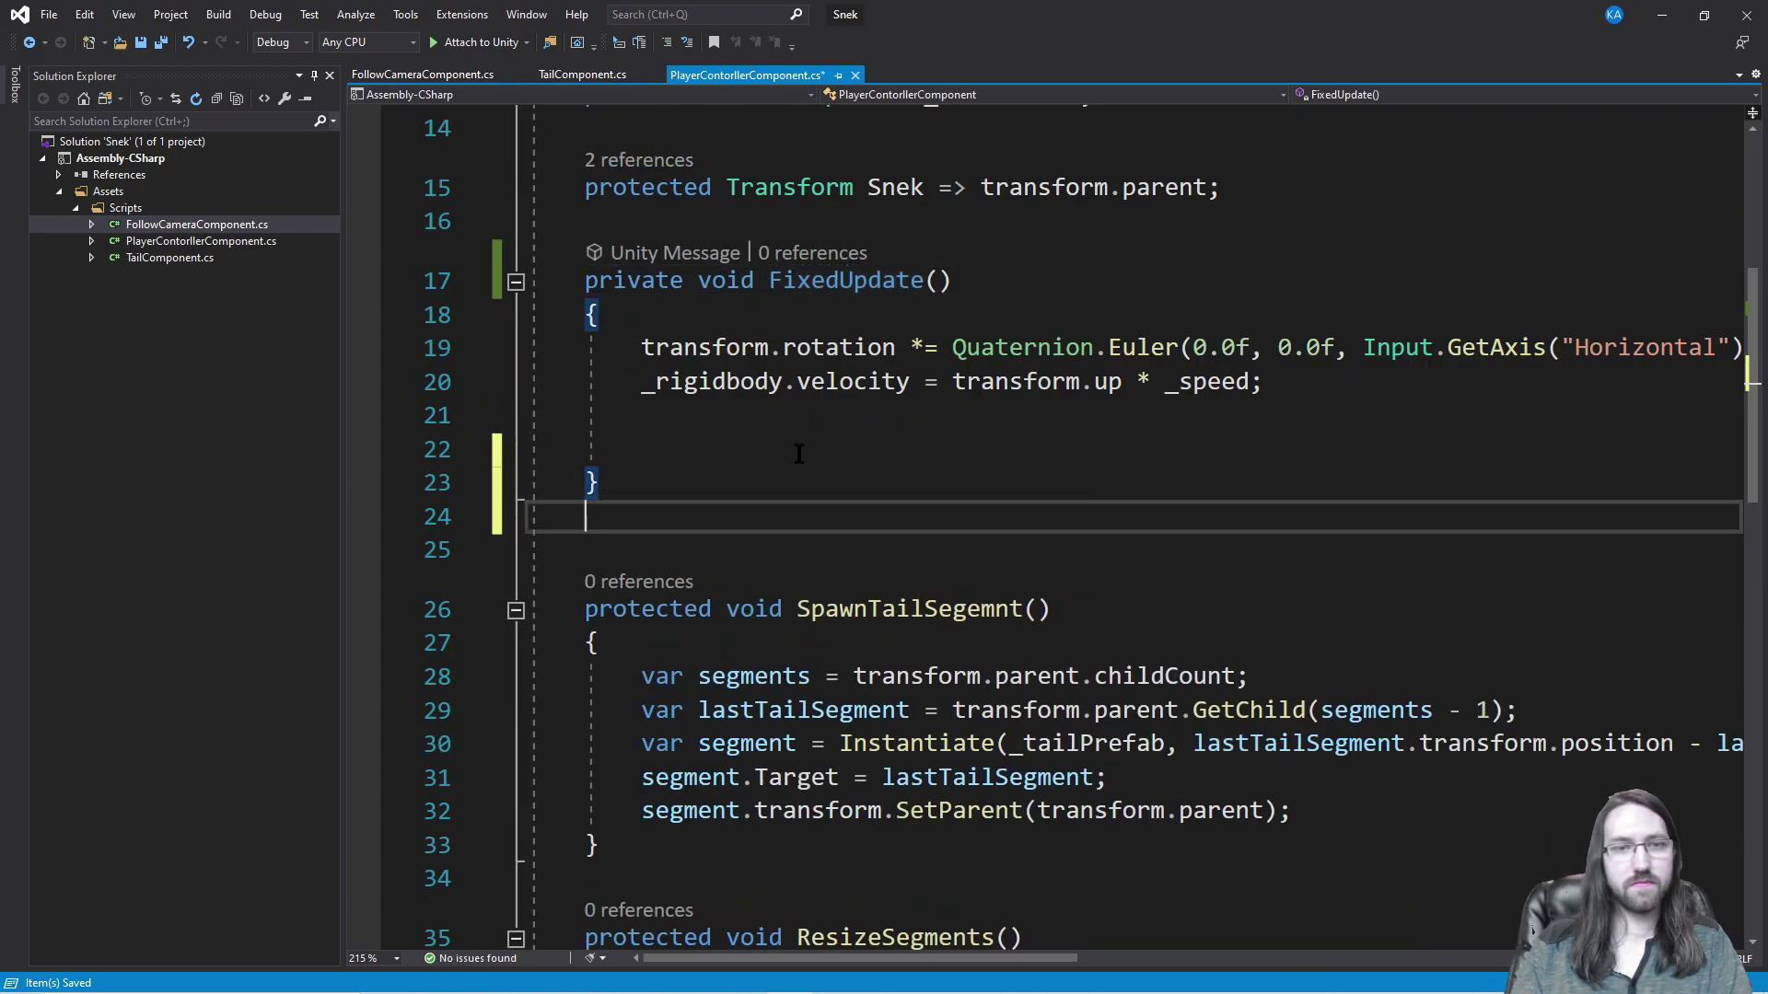
pyautogui.press('Up')
pyautogui.write('private void Up')
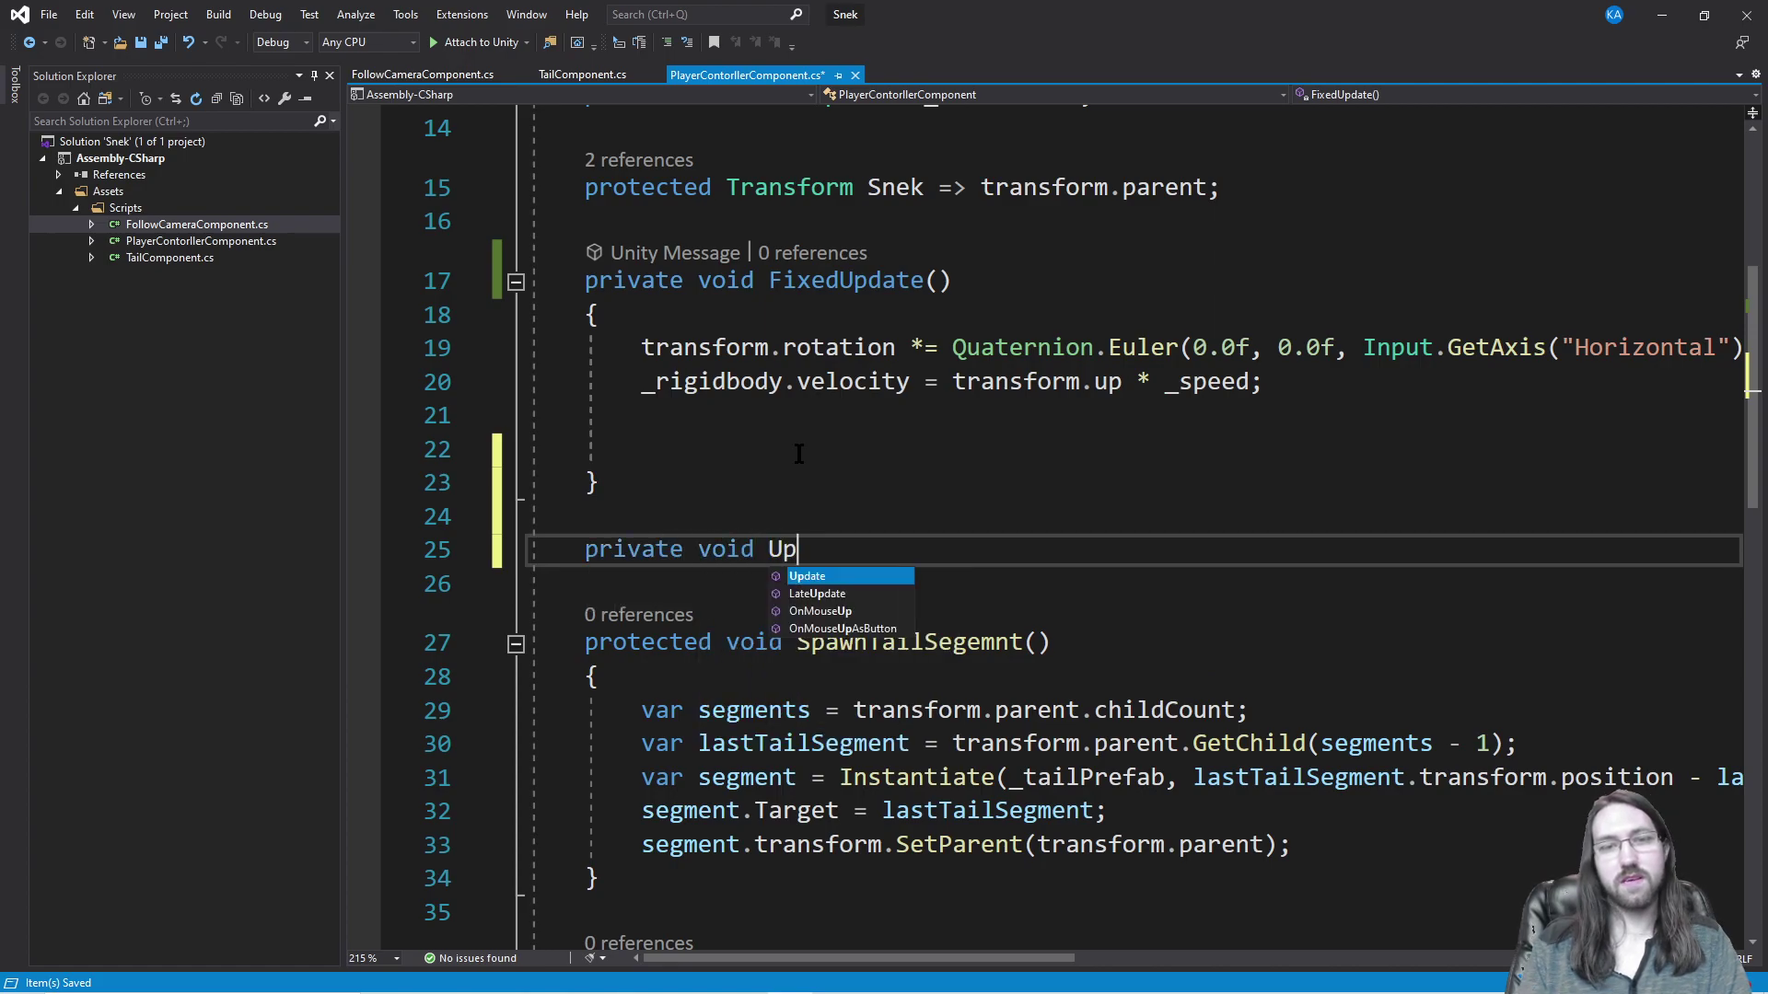
pyautogui.press('Tab')
pyautogui.write('if (Input.GetKeyDown(KeyCode.Q)) {     SpawnTailSegemnt();     ResizeSegments(); }')
pyautogui.press('Up')
pyautogui.press('Up')
pyautogui.press('Up')
pyautogui.press('Up')
pyautogui.press('Up')
pyautogui.press('Up')
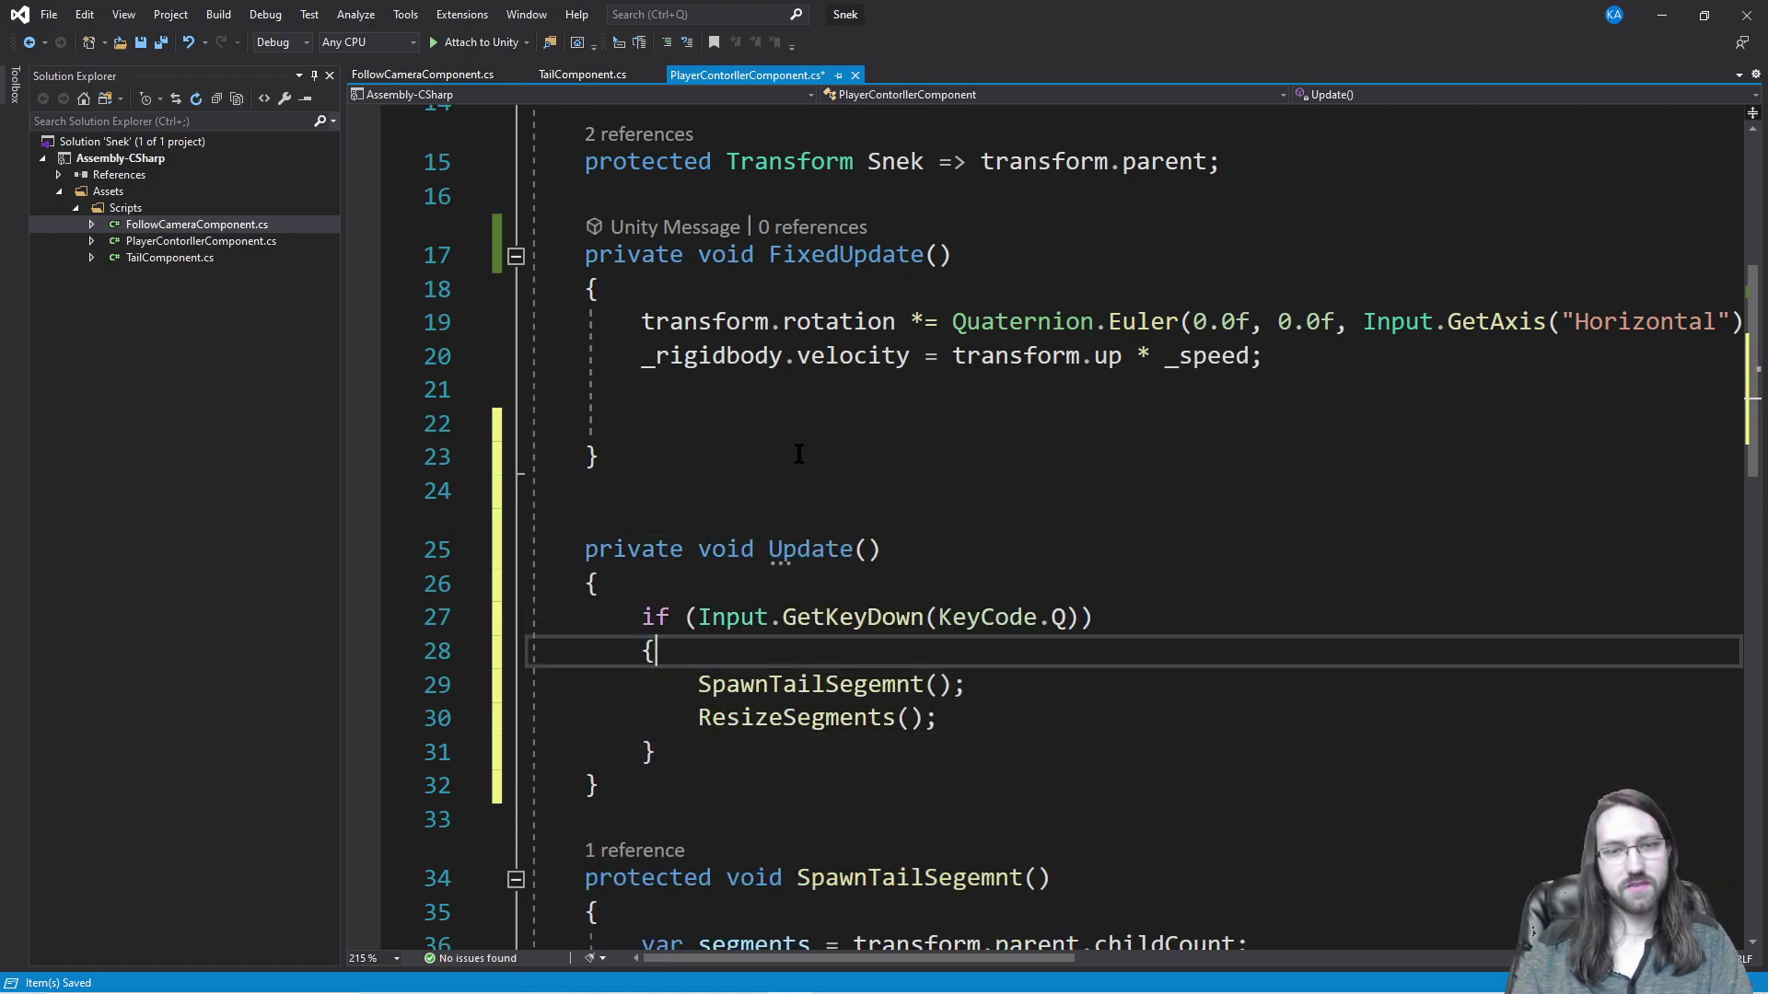
pyautogui.press('Up')
pyautogui.press('Up')
pyautogui.press('Up')
pyautogui.press('Up')
pyautogui.hotkey('ctrl', 'shift', 'l')
pyautogui.hotkey('ctrl', 'shift', 'l')
pyautogui.press('Down')
pyautogui.hotkey('ctrl', 's')
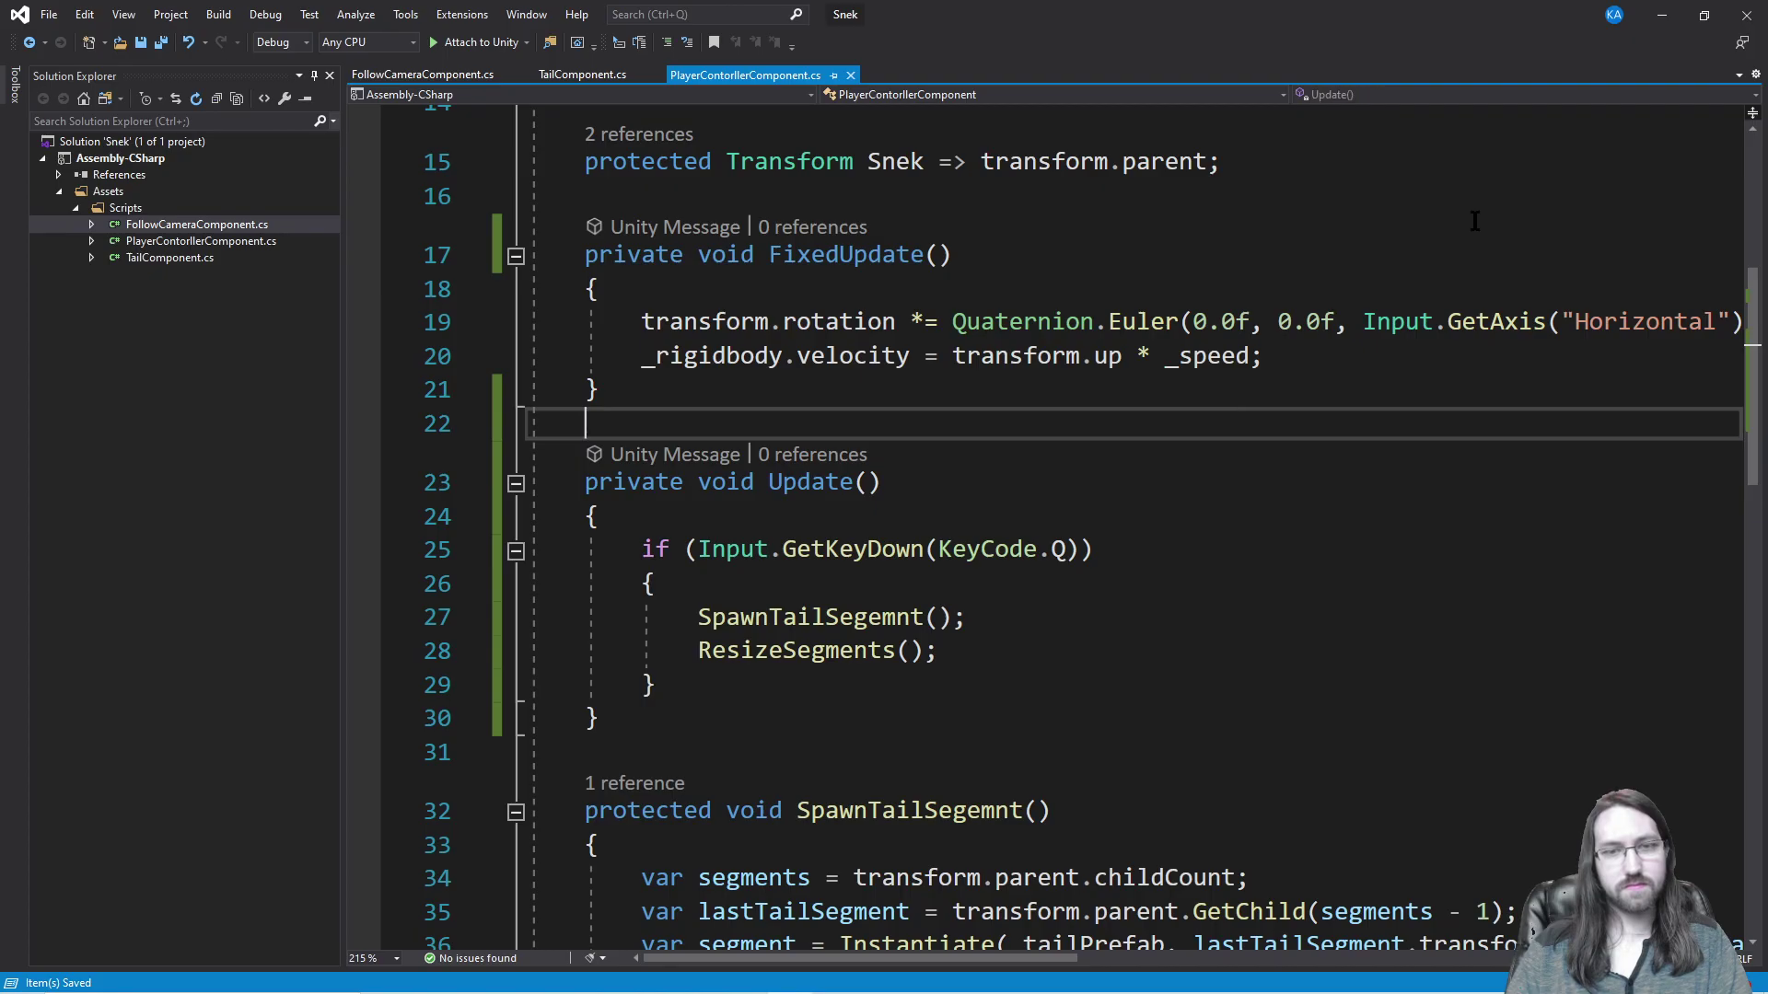
pyautogui.click(1660, 20)
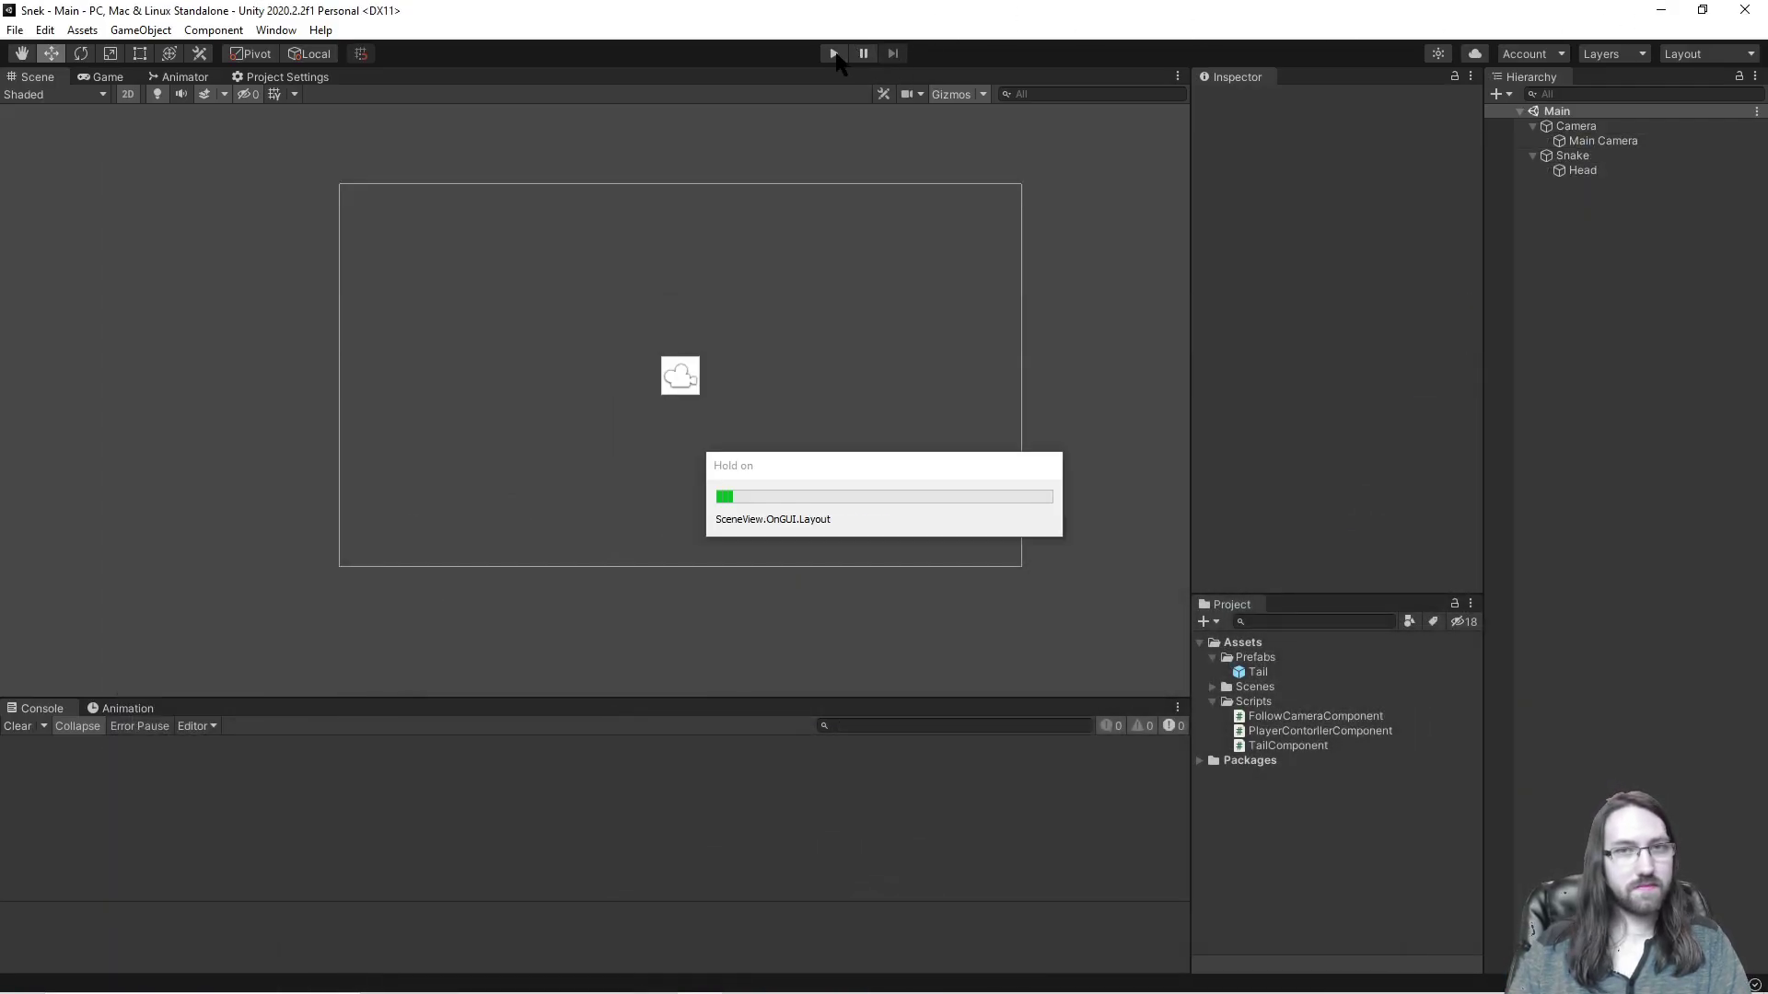
# Step: Play-test the game, steering the snake left and right with A and D, then stop
pyautogui.click(834, 53)
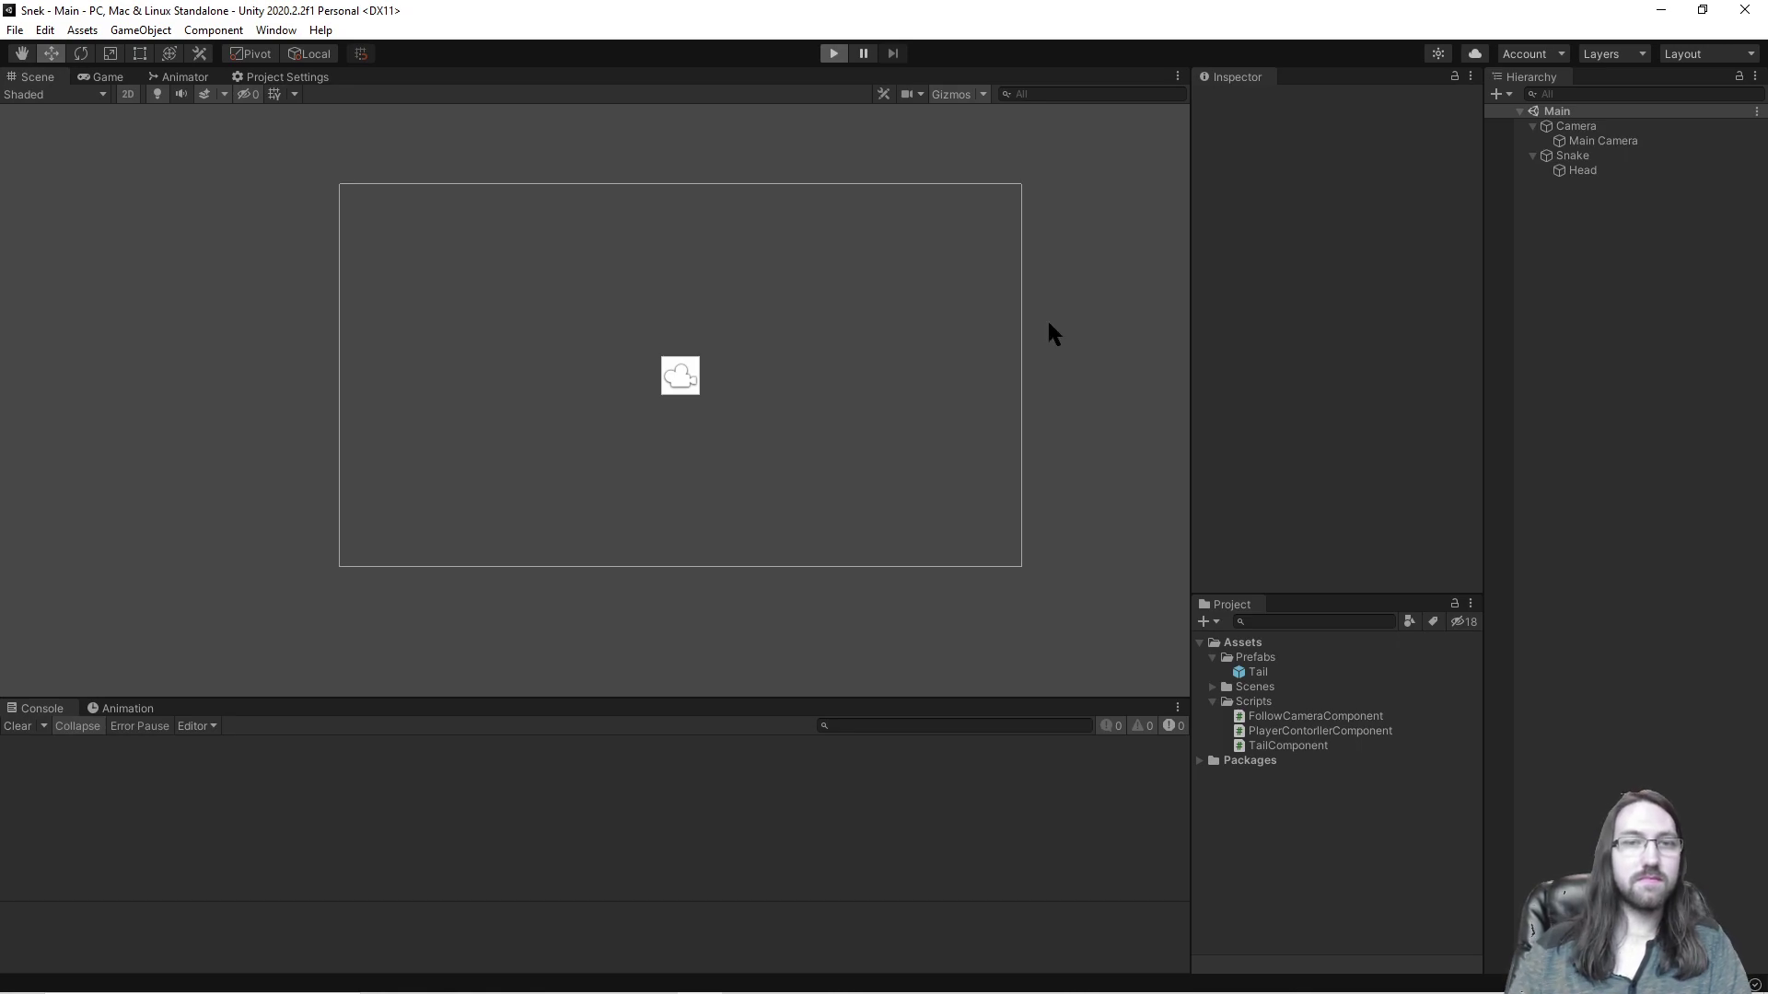
pyautogui.press('a')
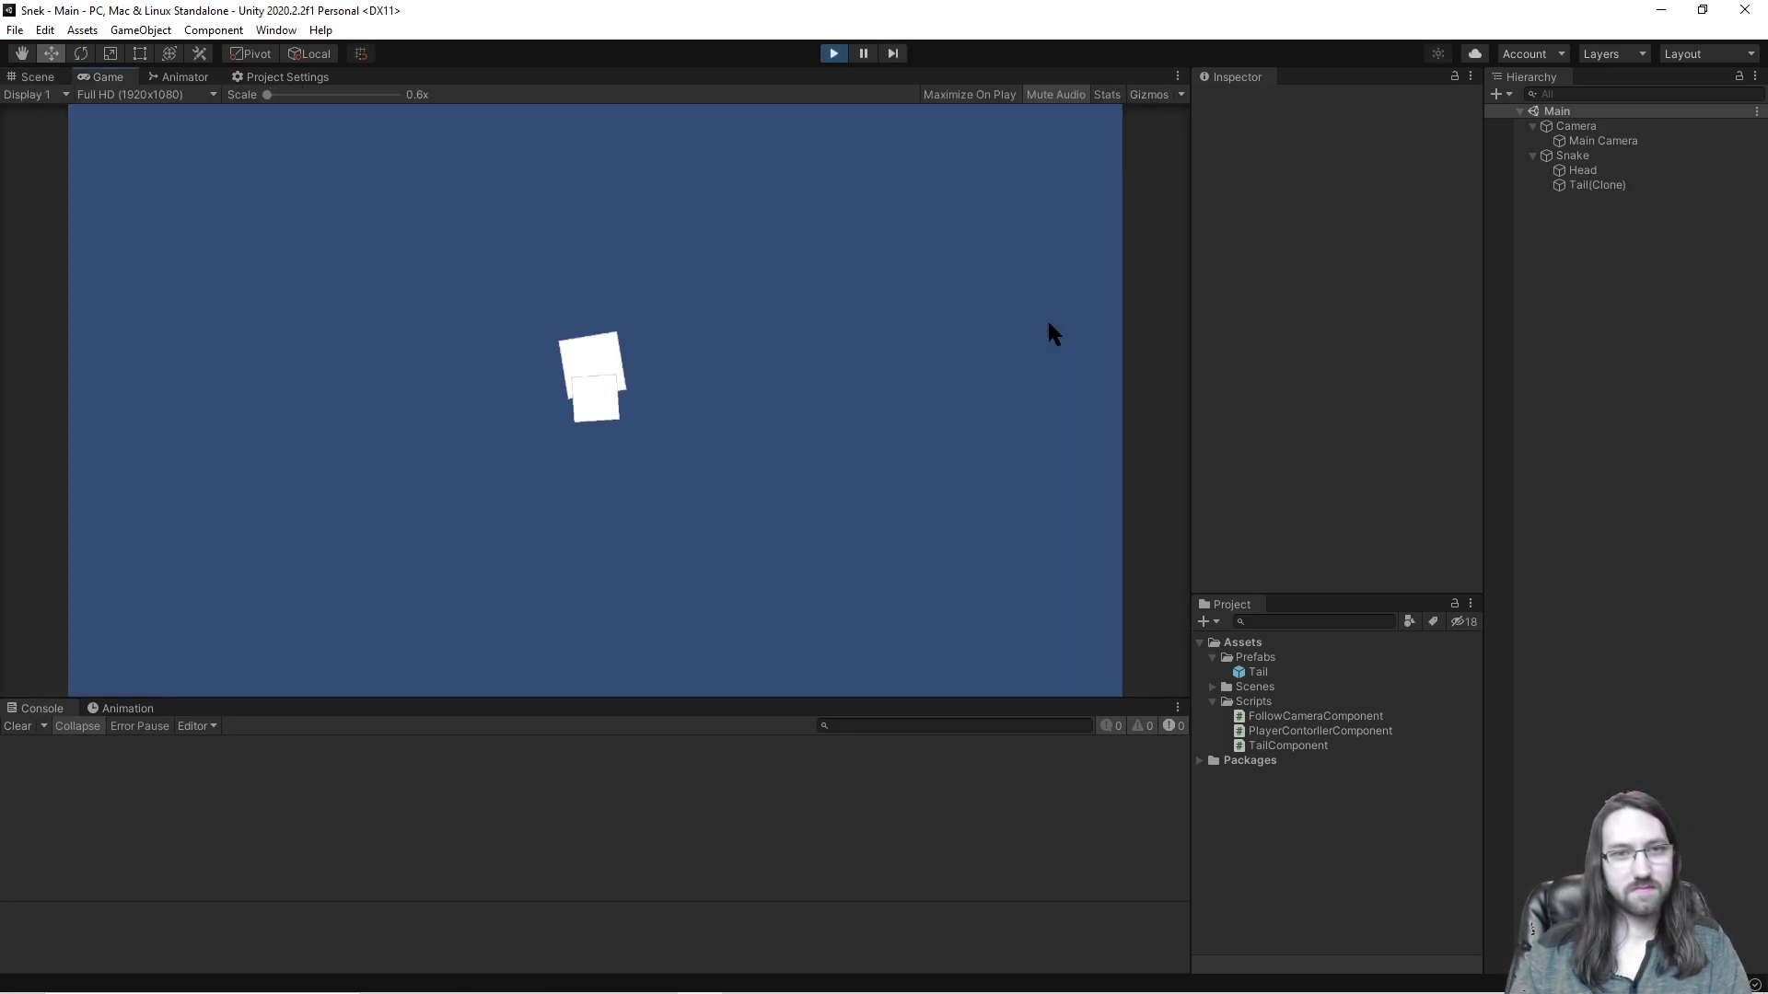
pyautogui.press('a')
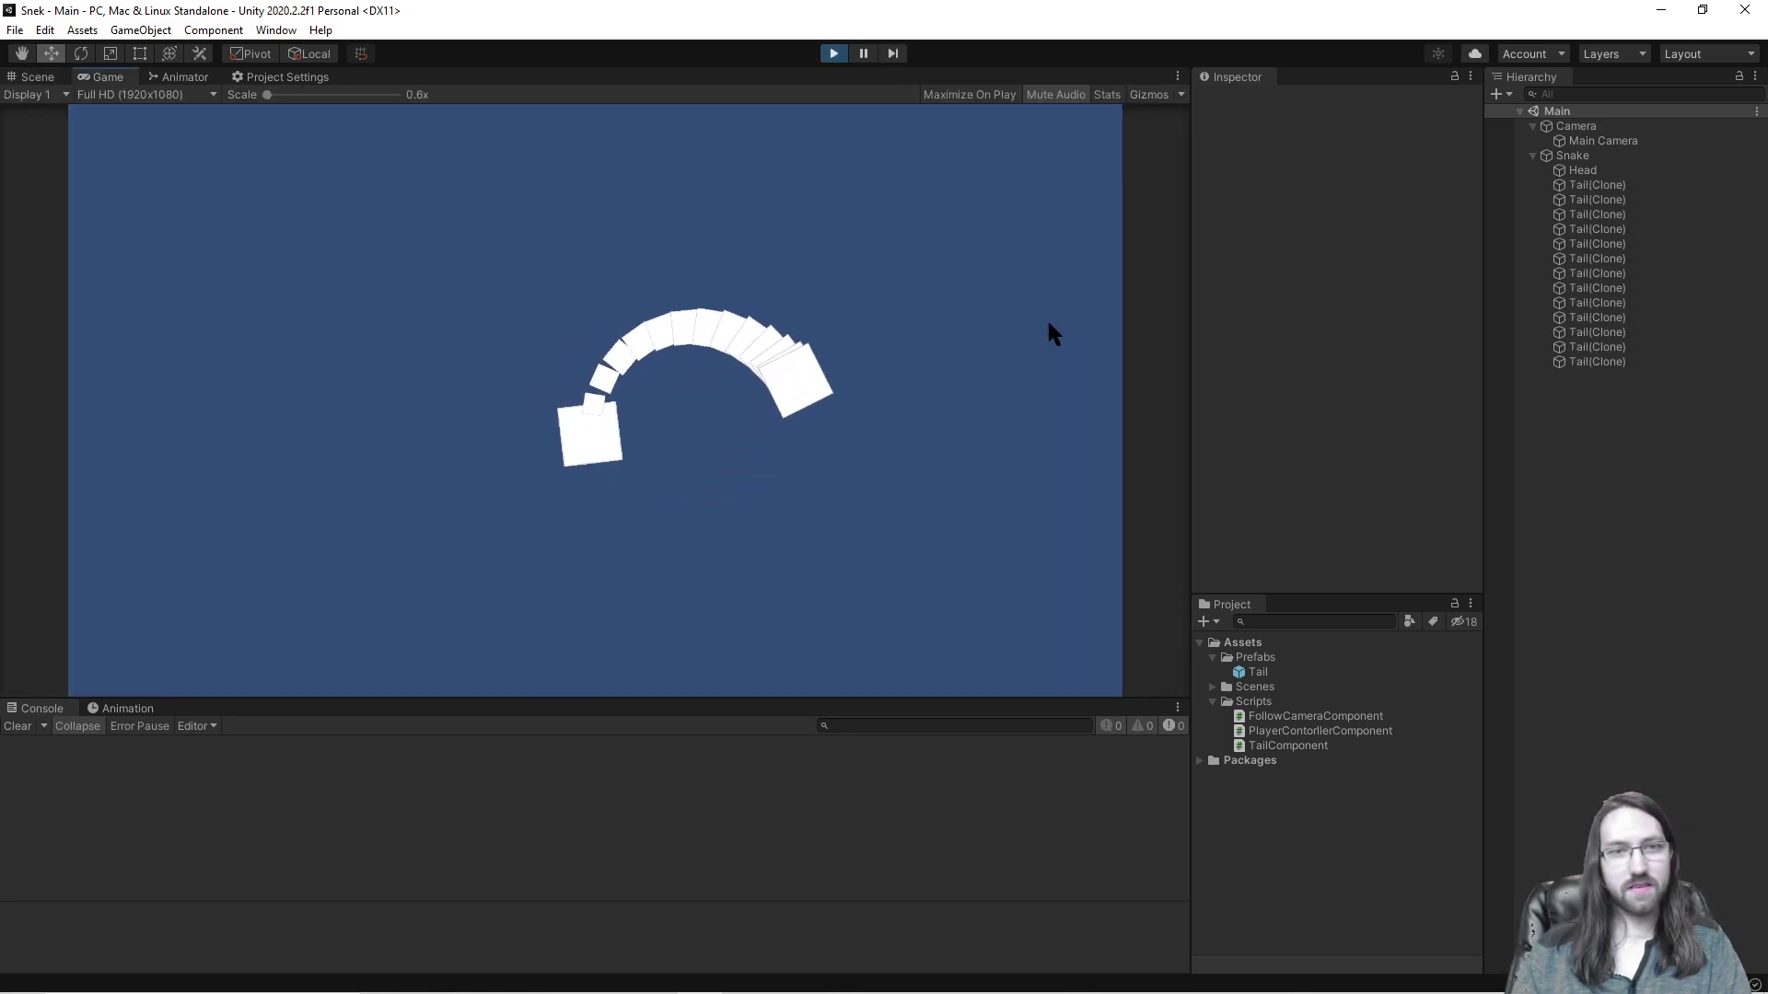
pyautogui.press('a')
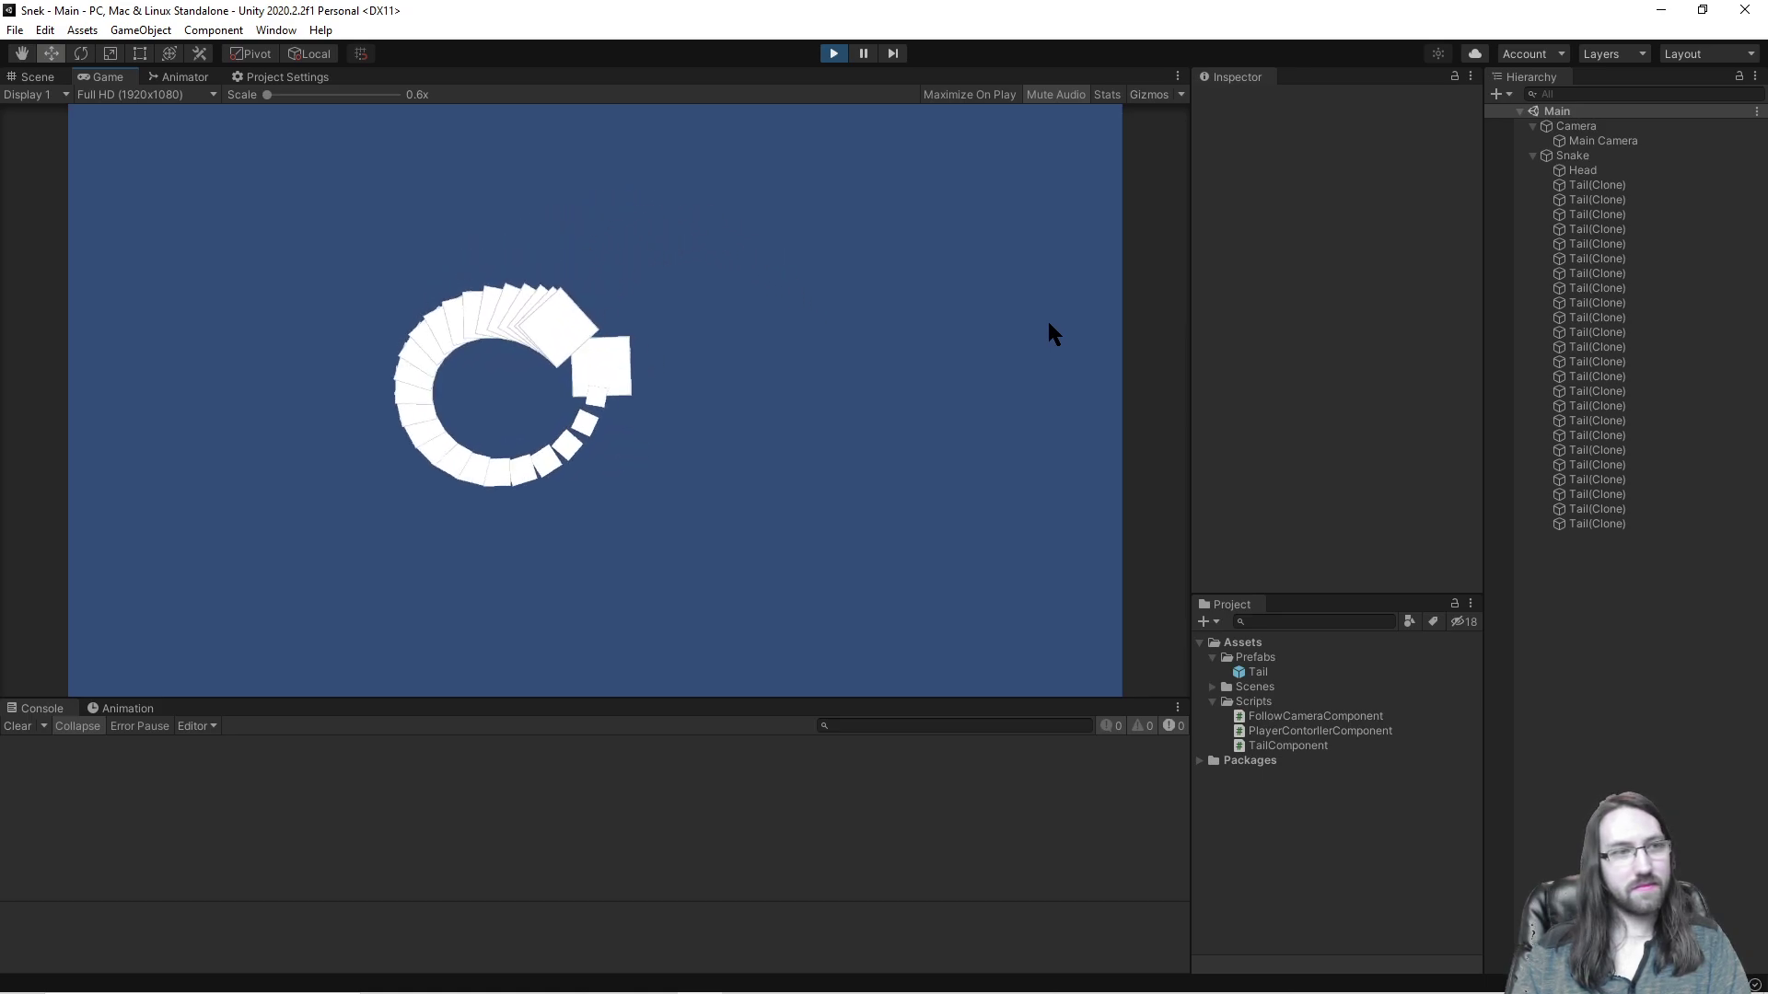
pyautogui.press('d')
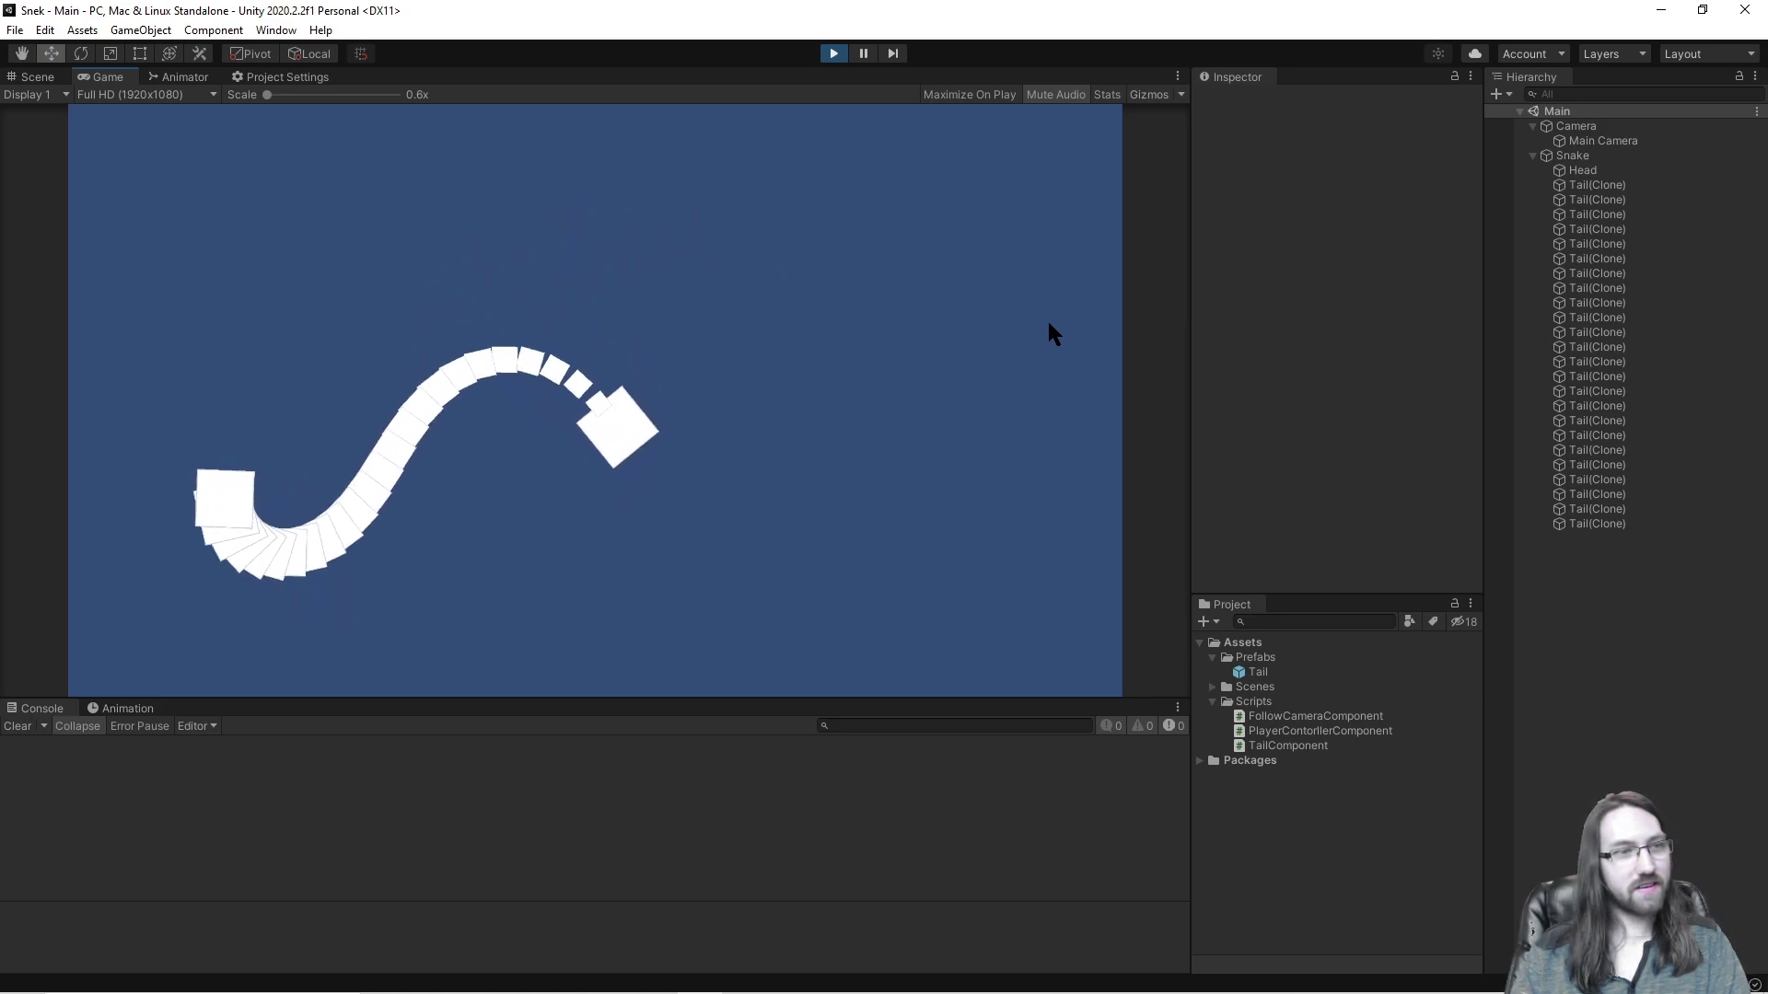
pyautogui.press('a')
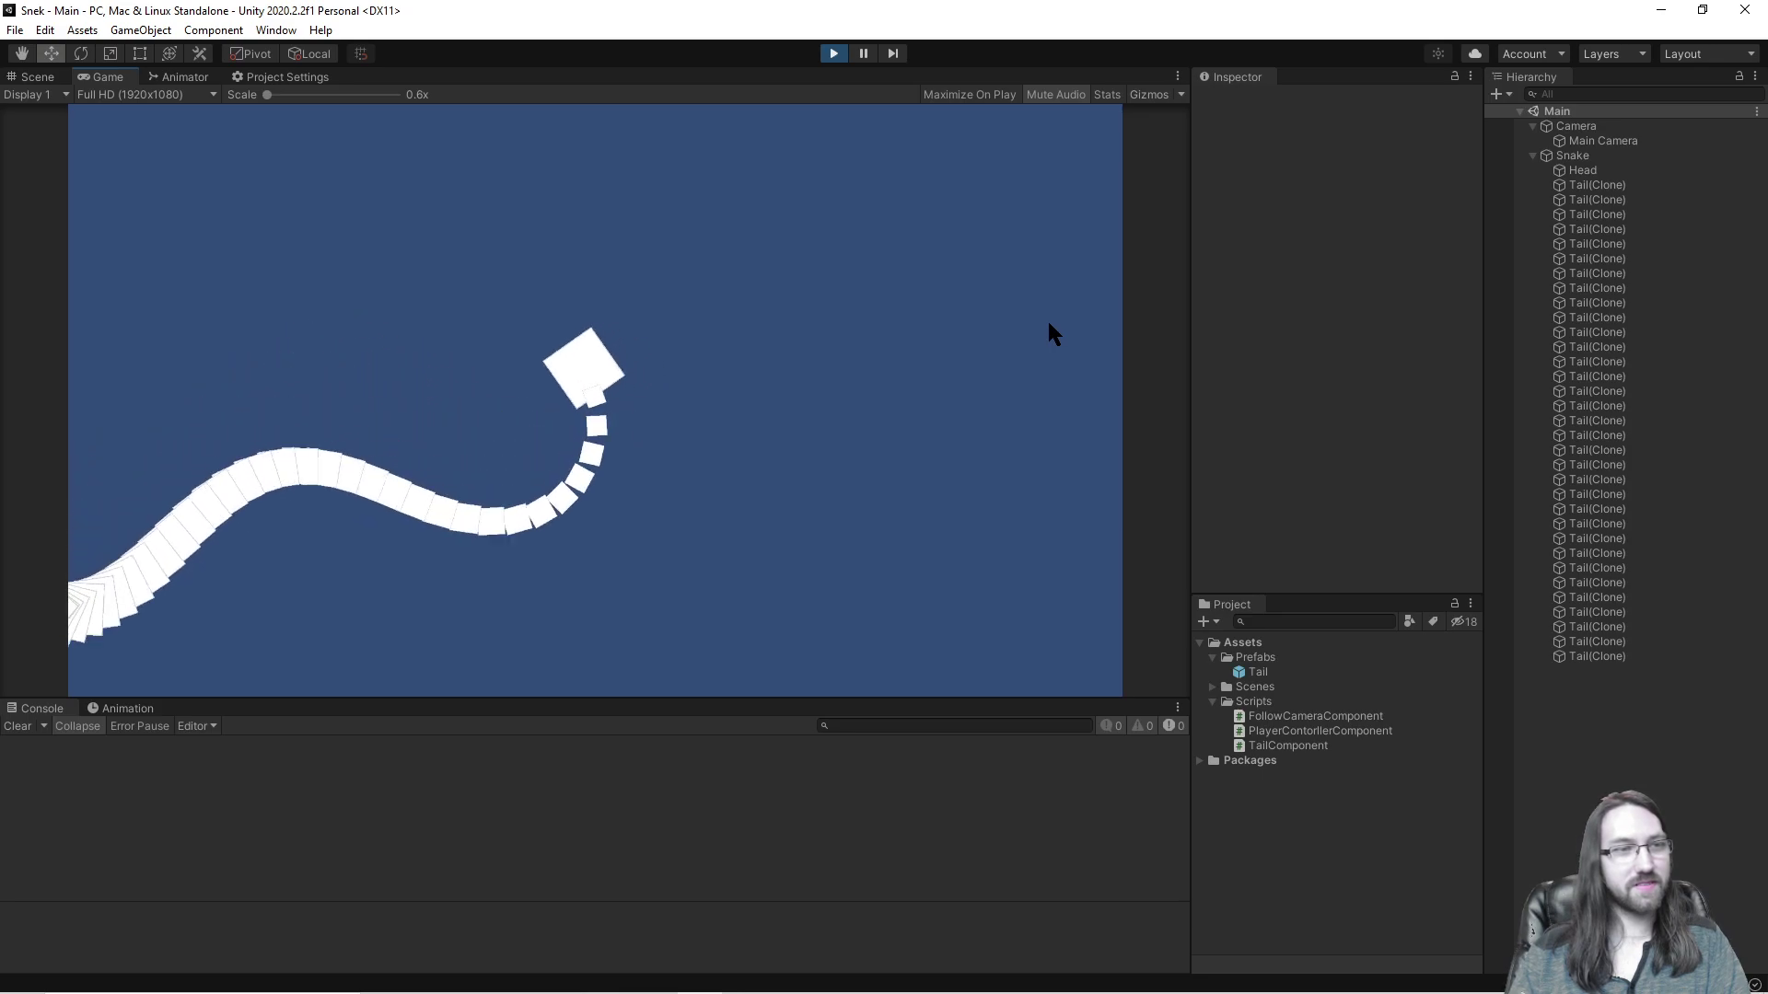
pyautogui.press('a')
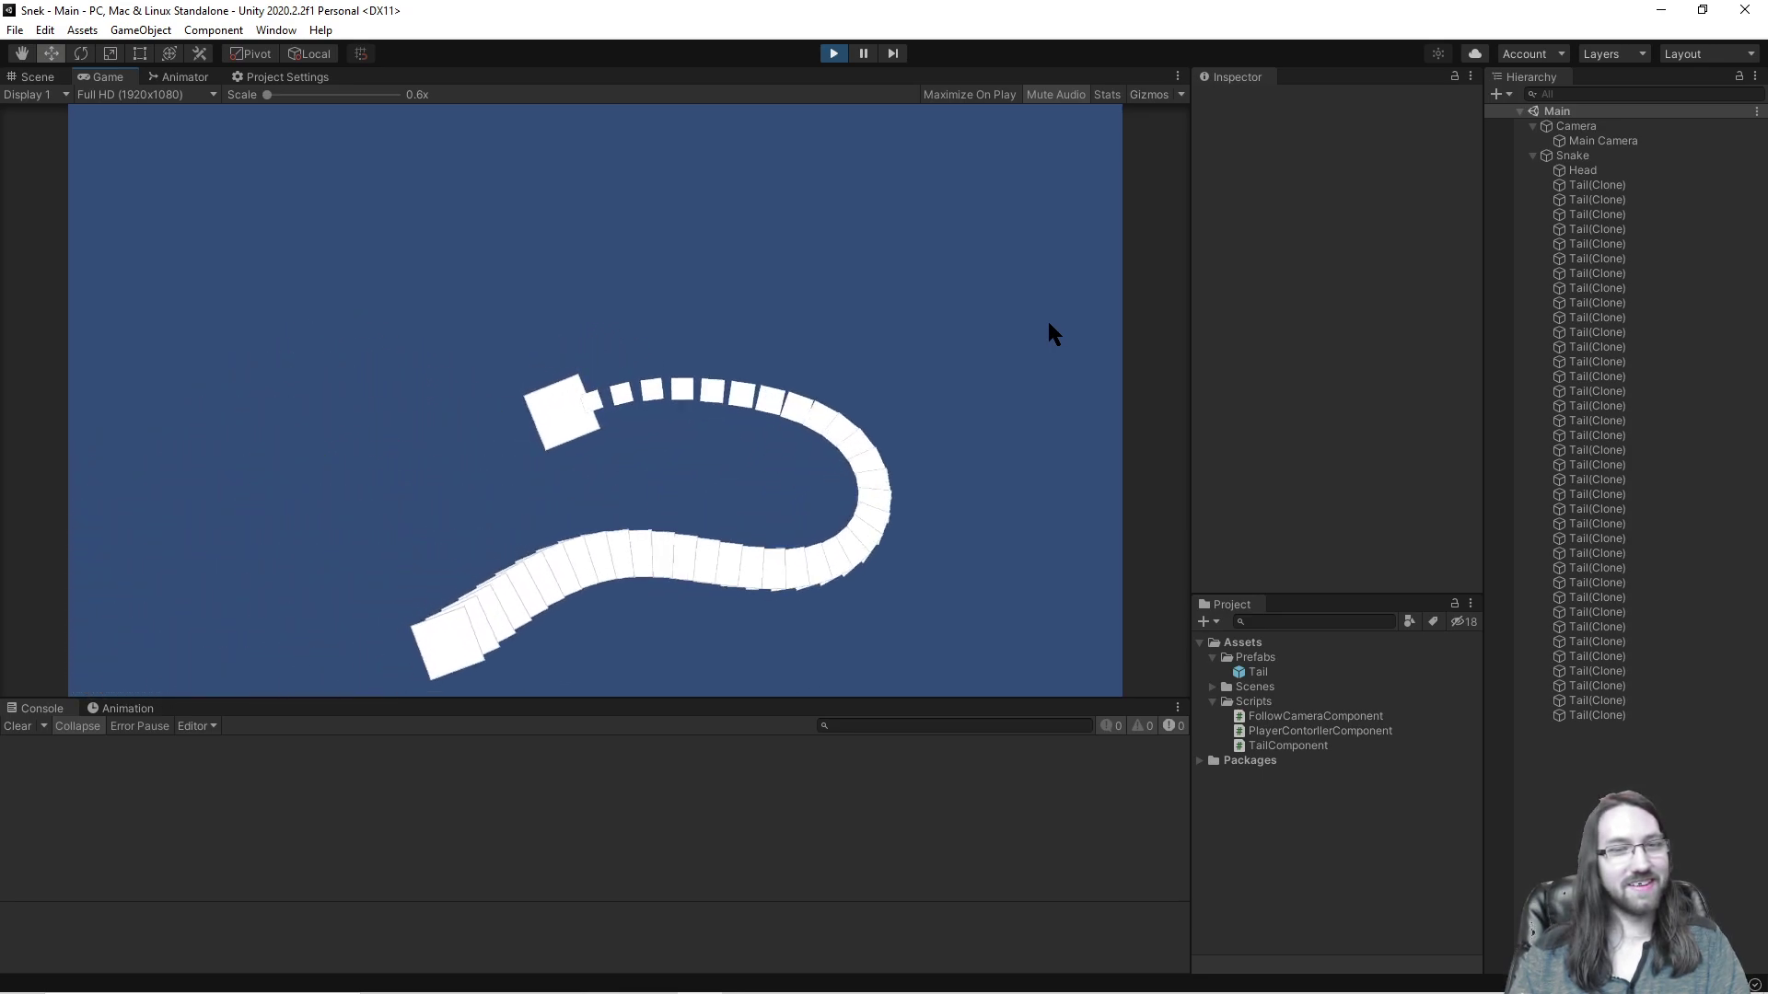
pyautogui.click(833, 53)
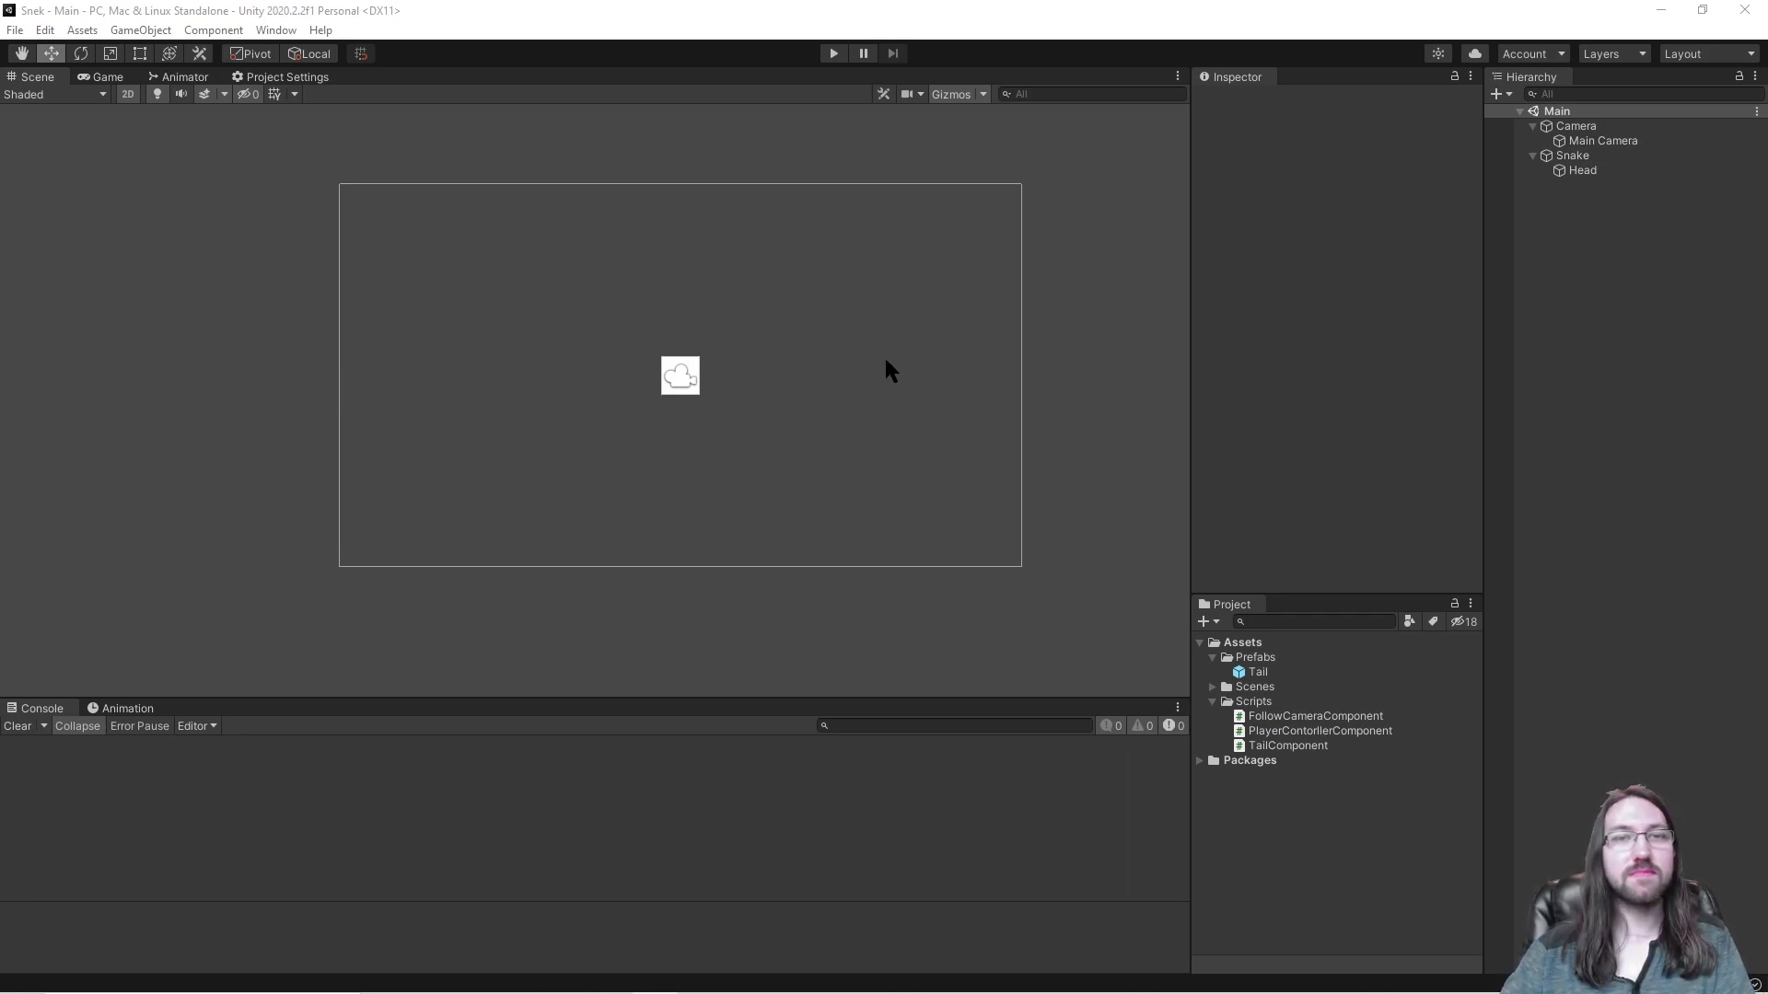
pyautogui.hotkey('ctrl', 'p')
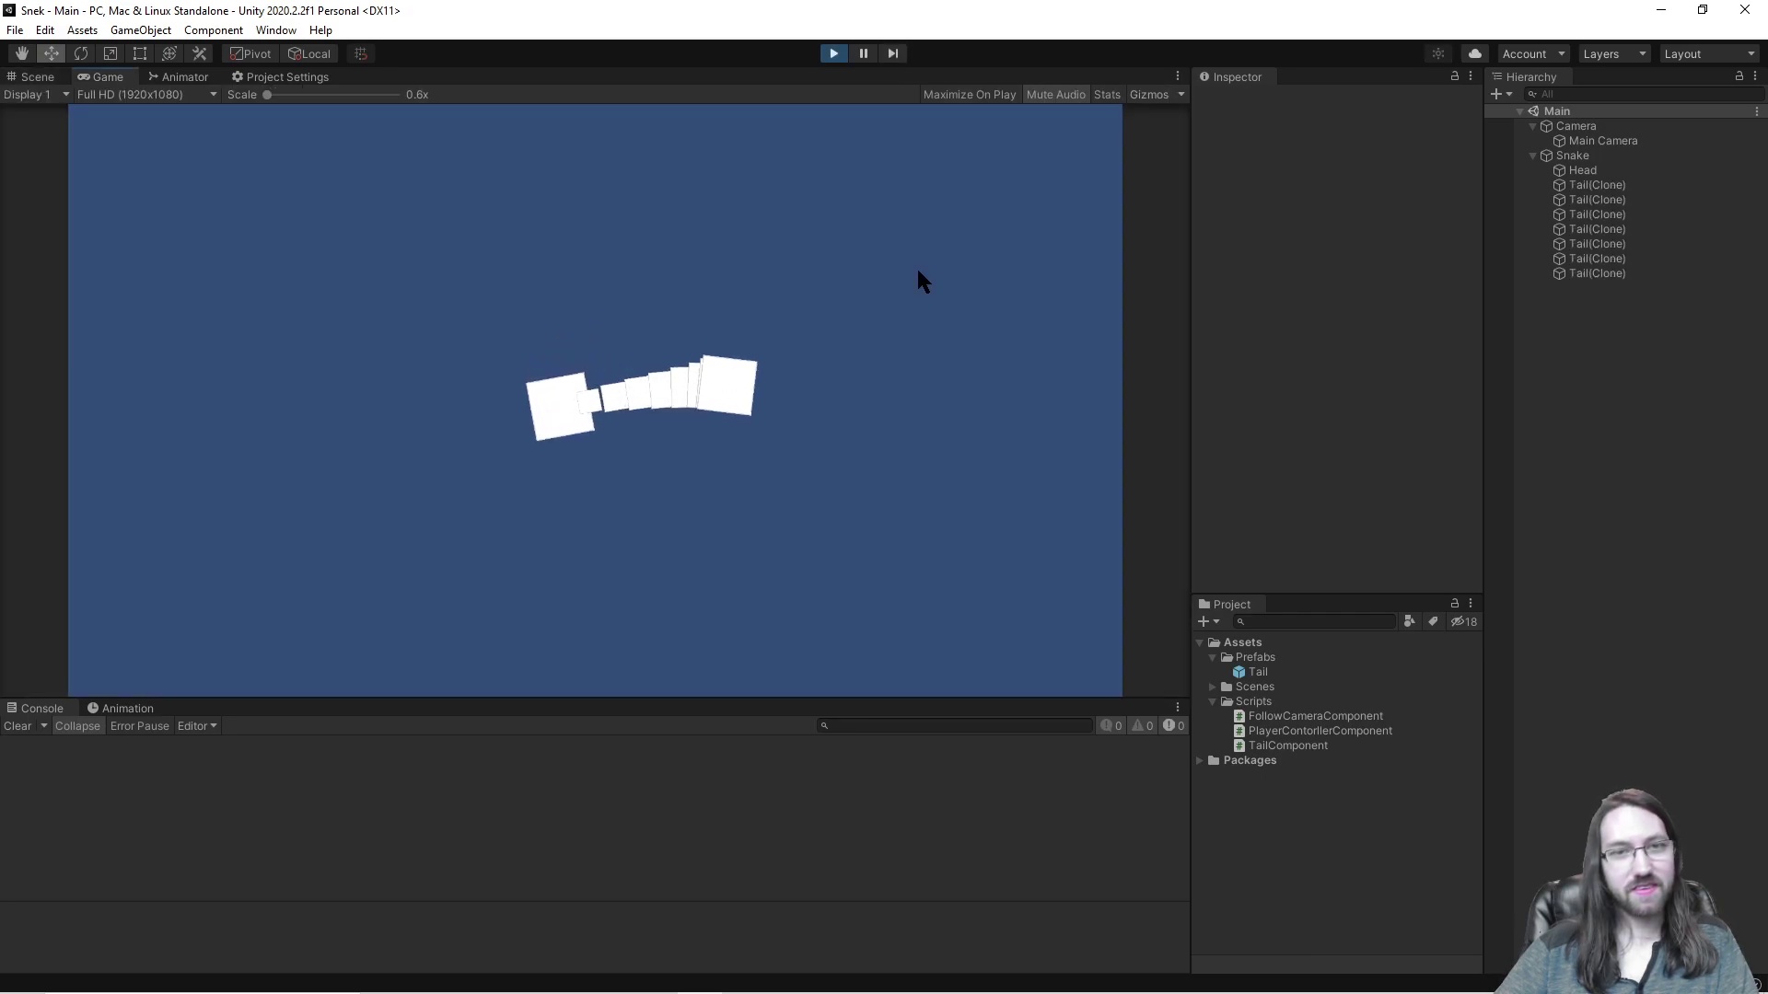
pyautogui.press('d')
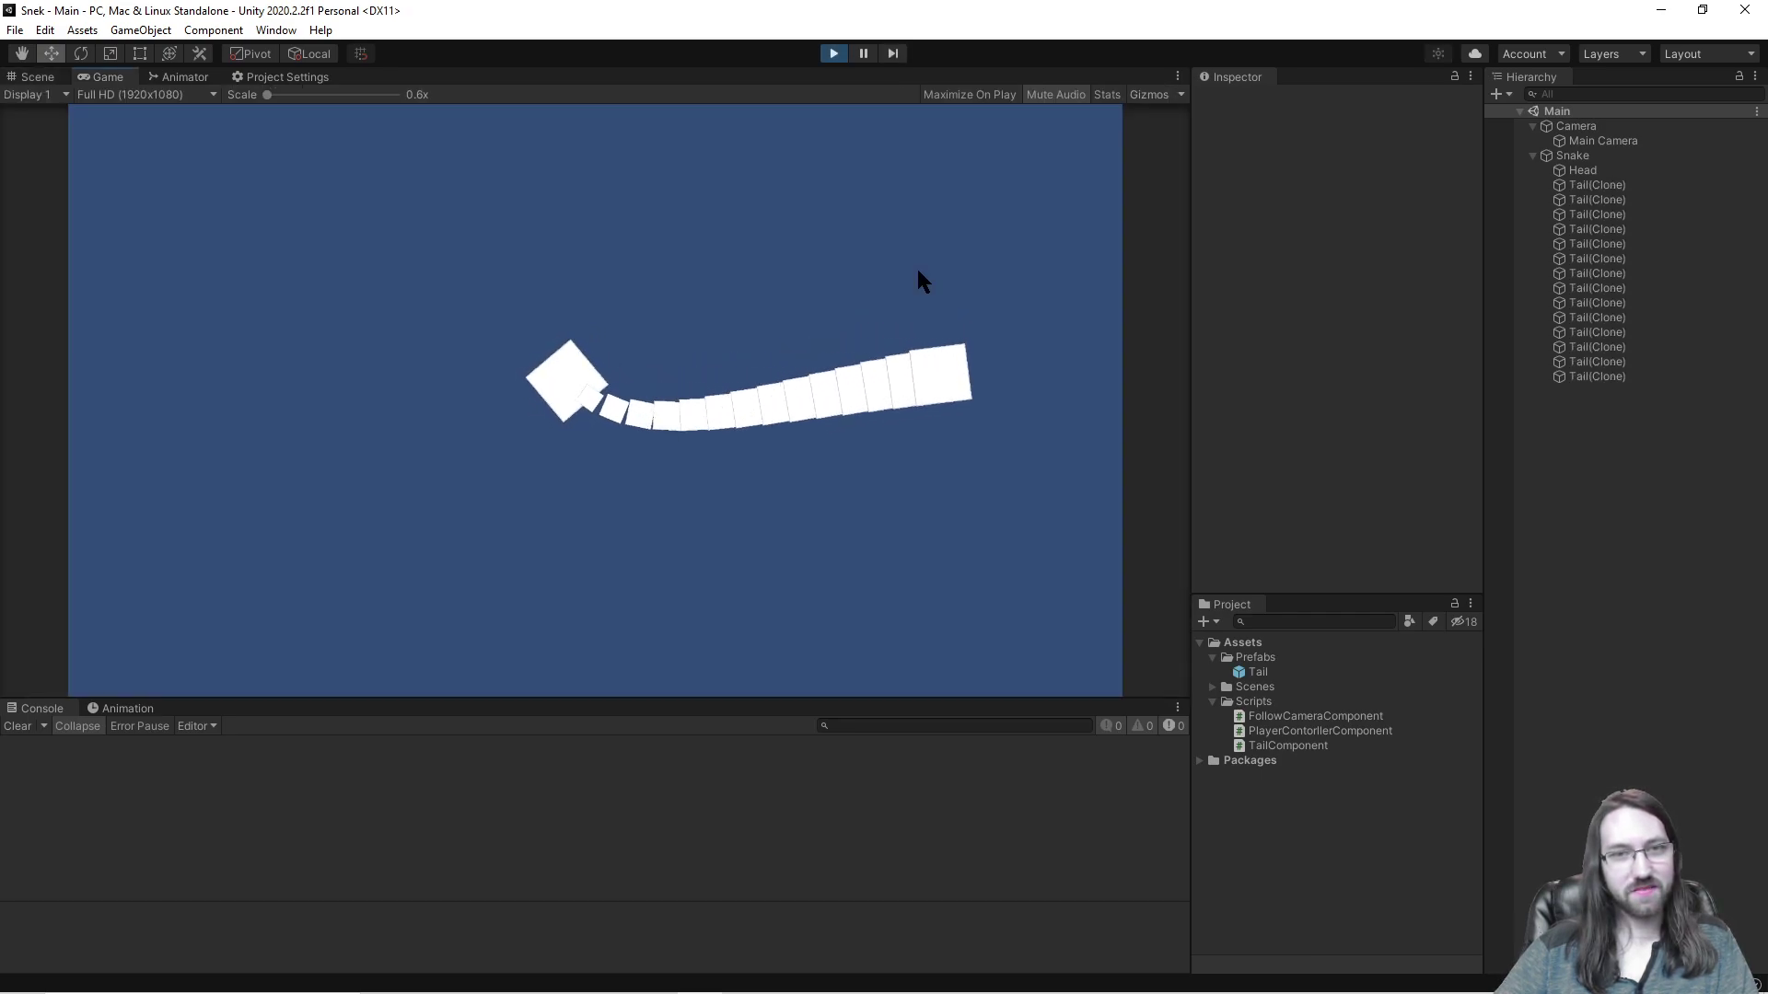
pyautogui.press('a')
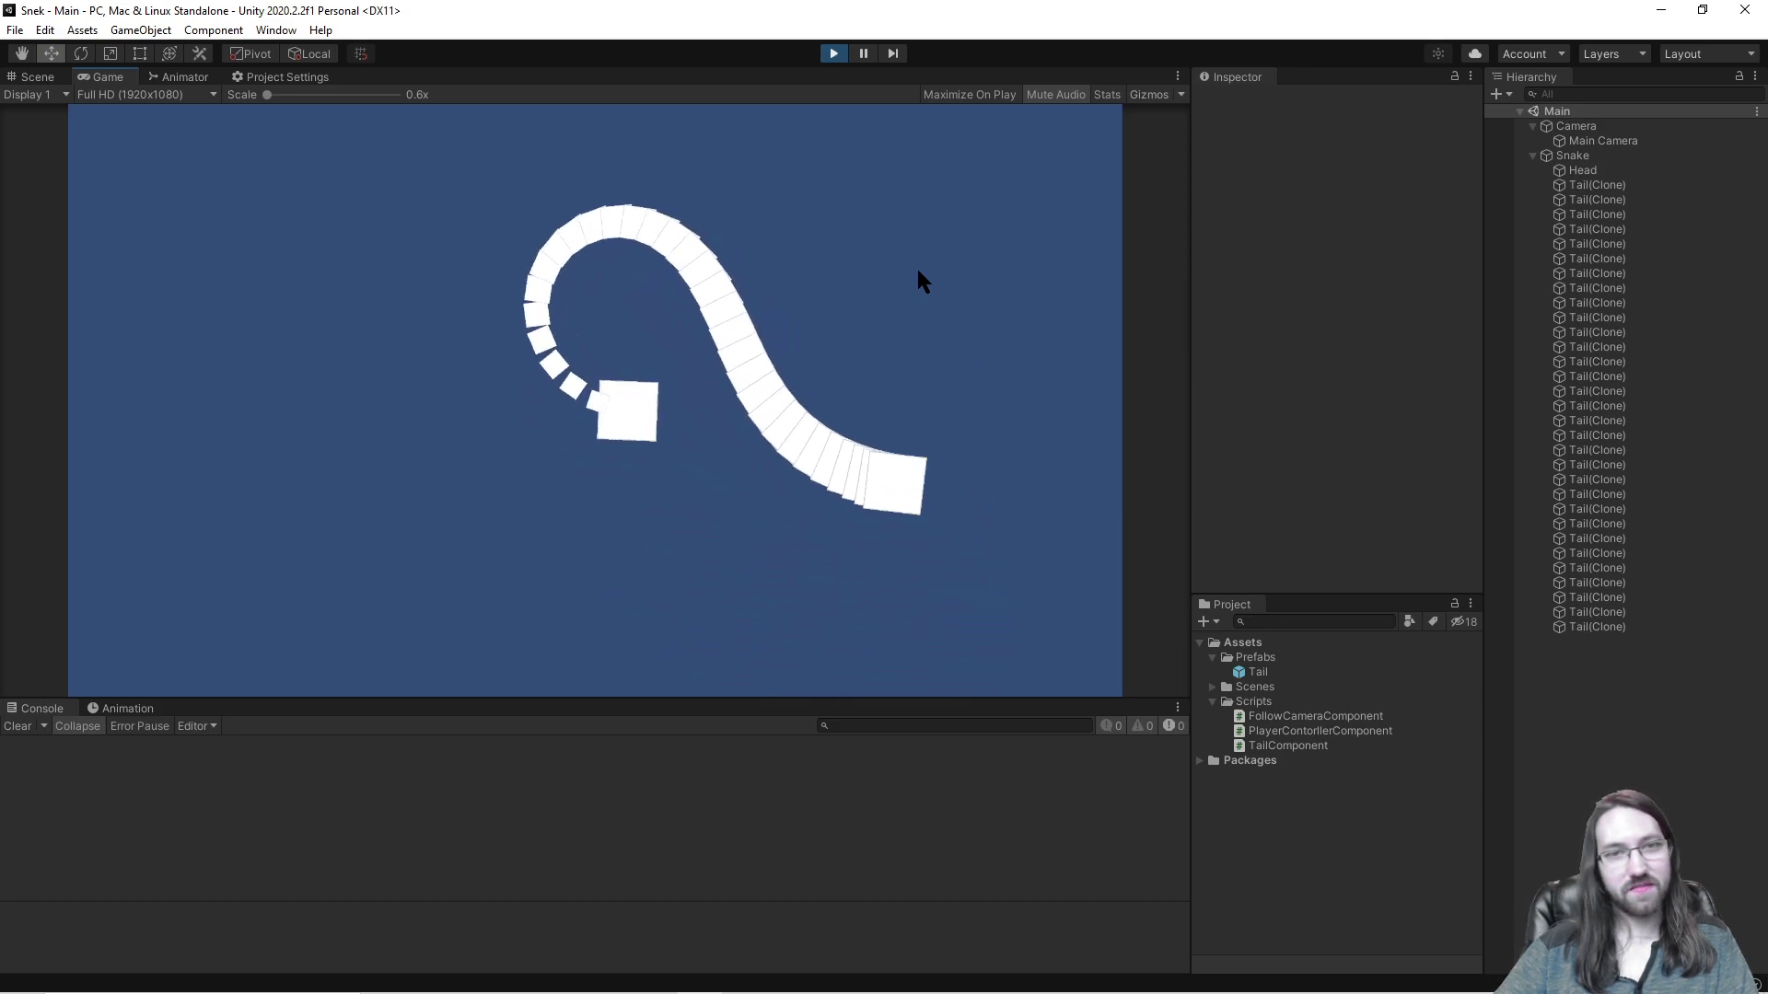
pyautogui.press('a')
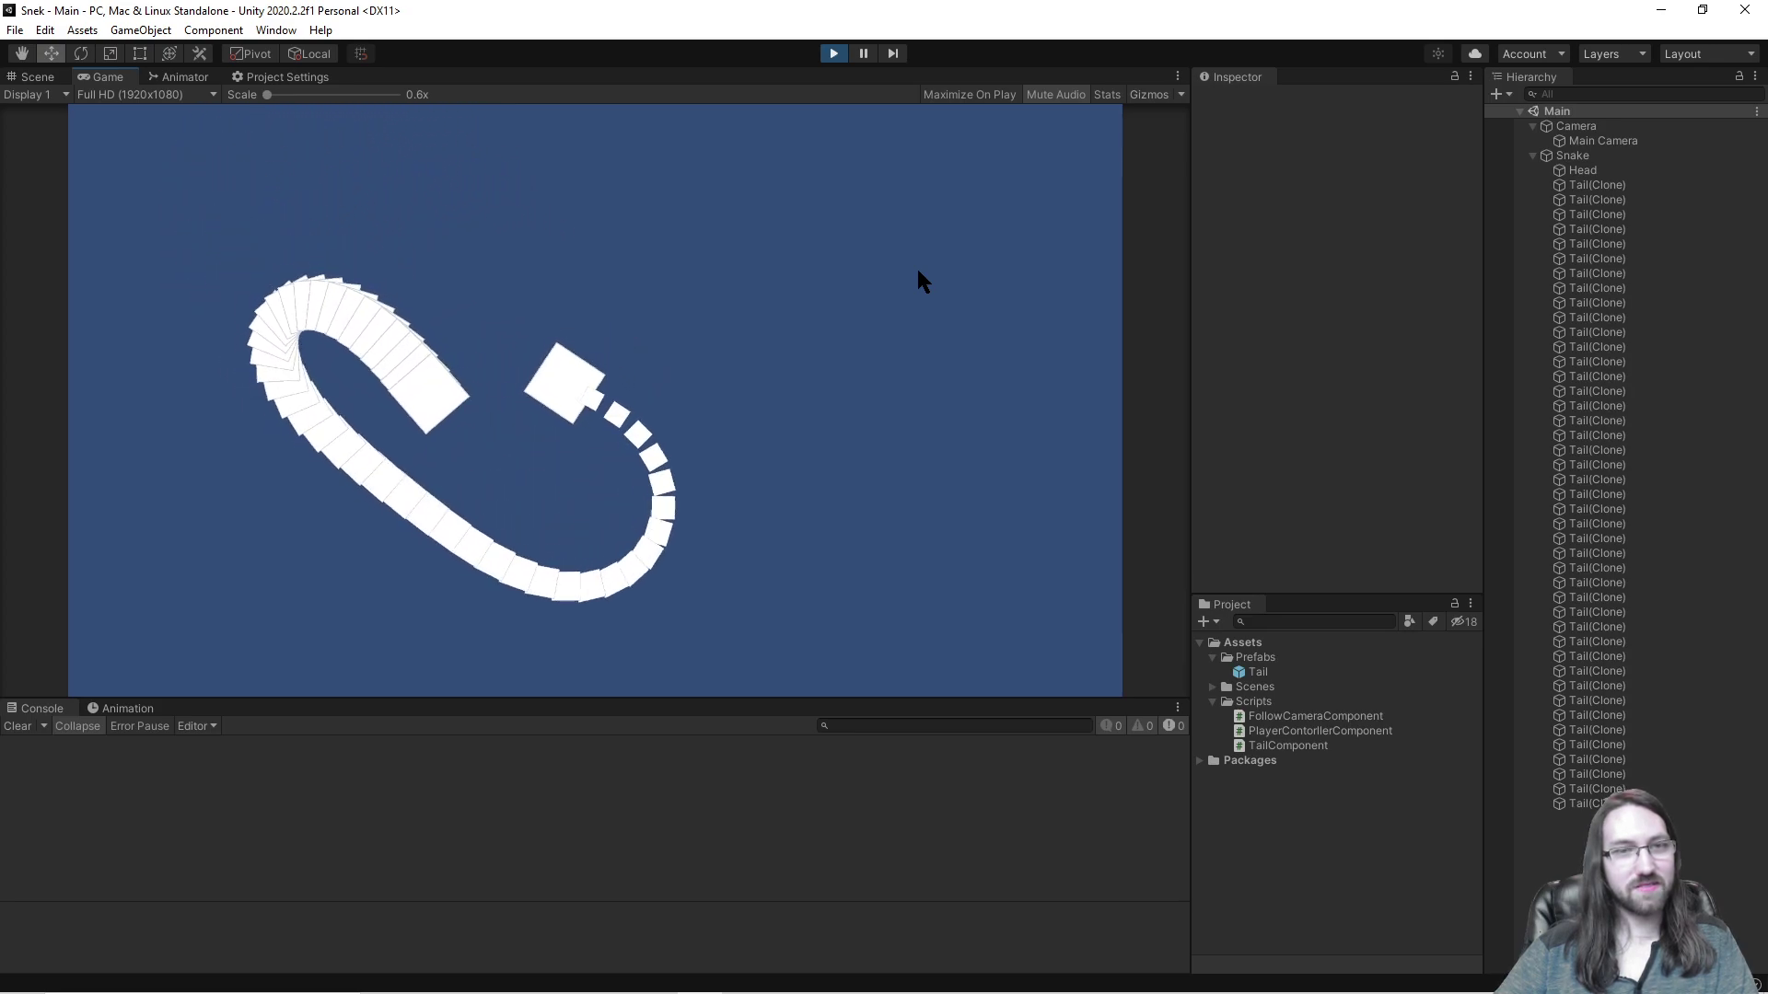
pyautogui.press('d')
pyautogui.press('d')
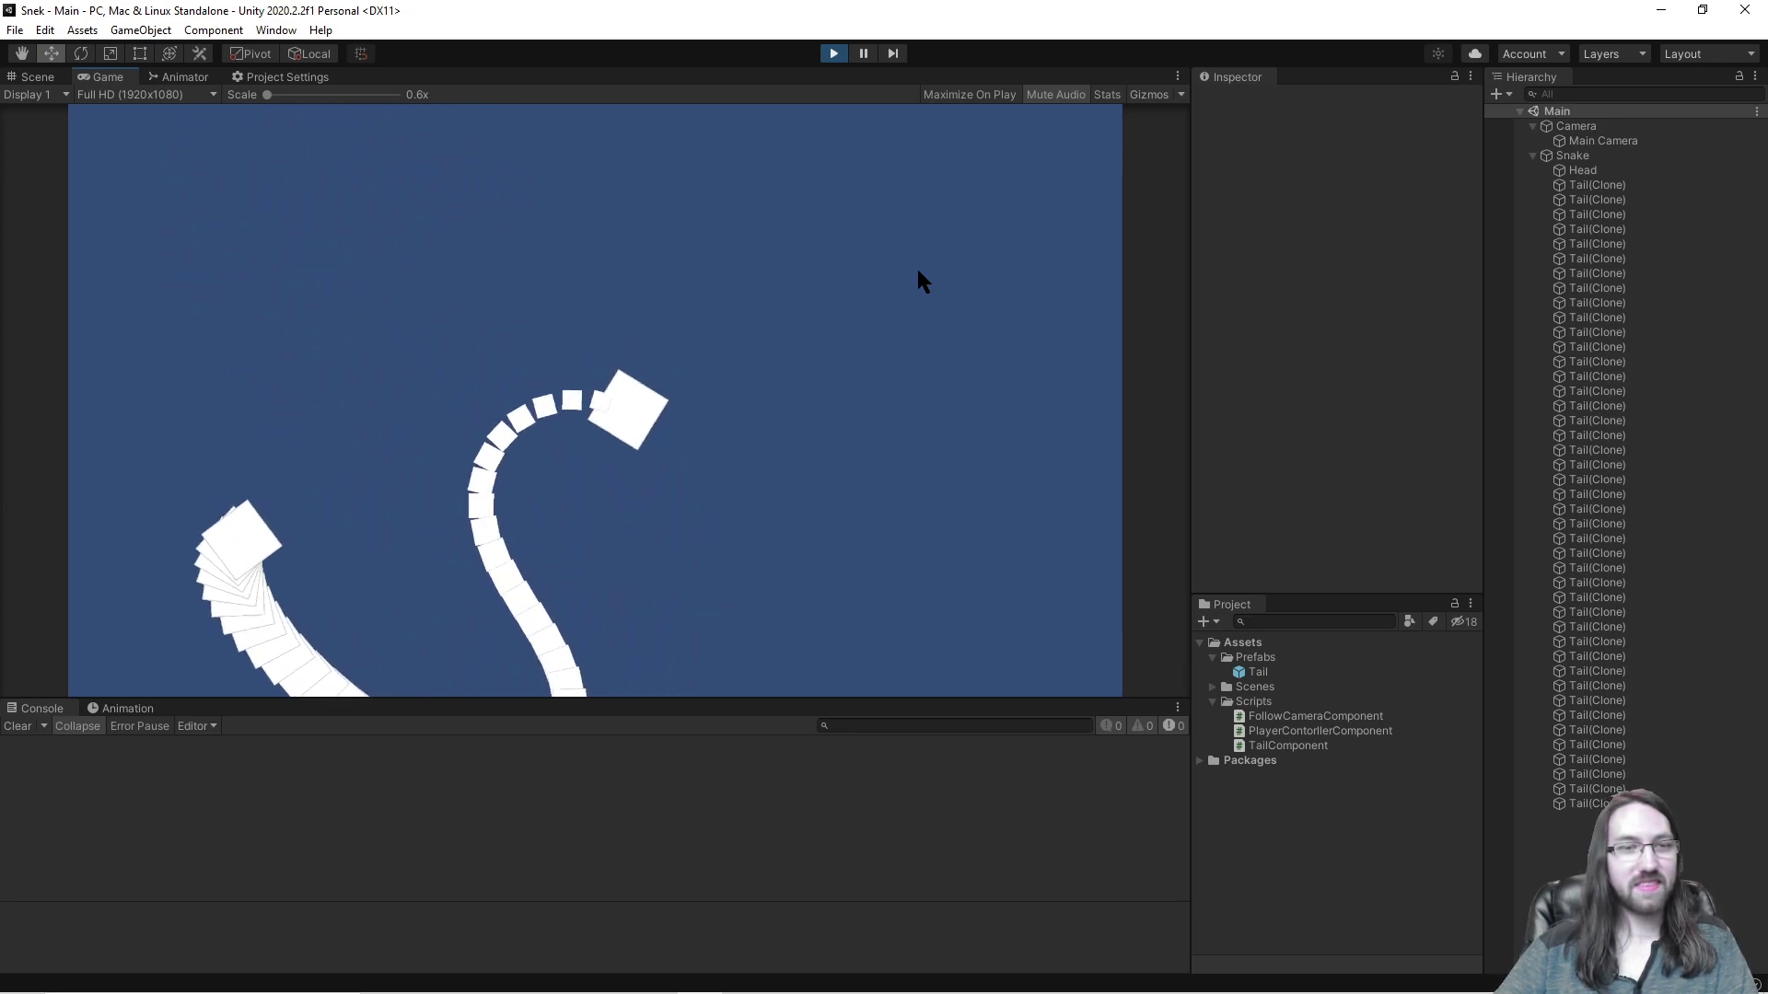
pyautogui.press('d')
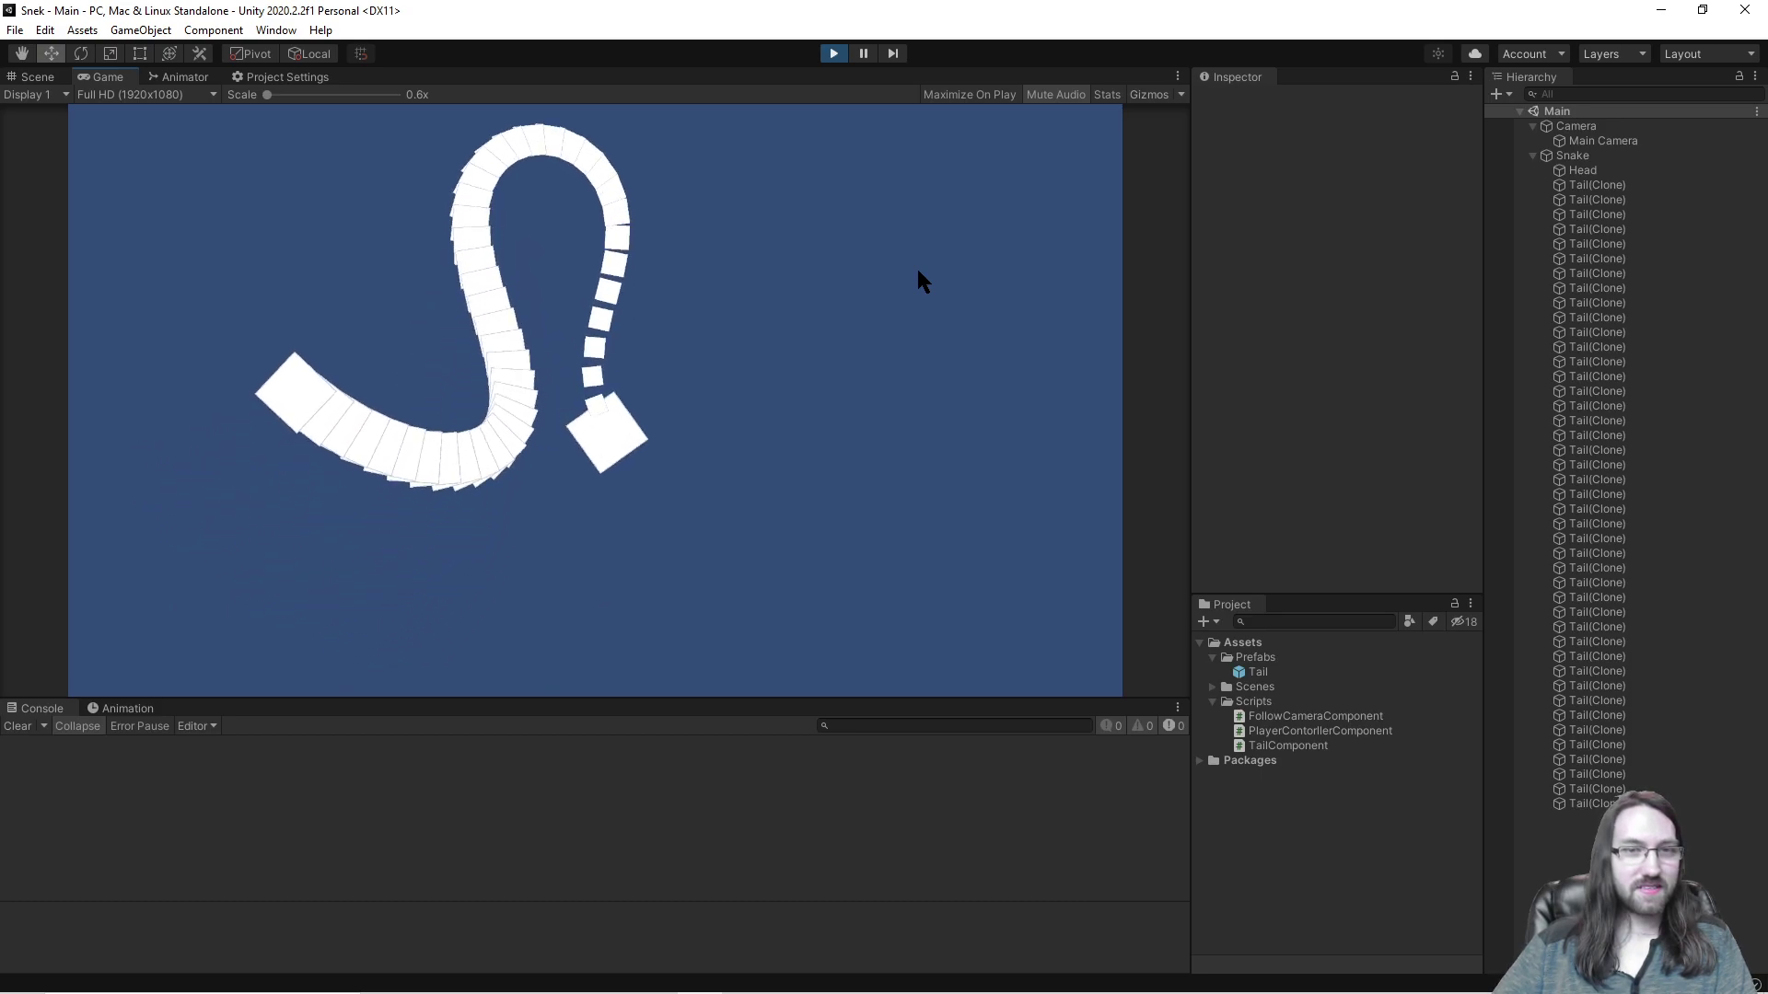
pyautogui.press('d')
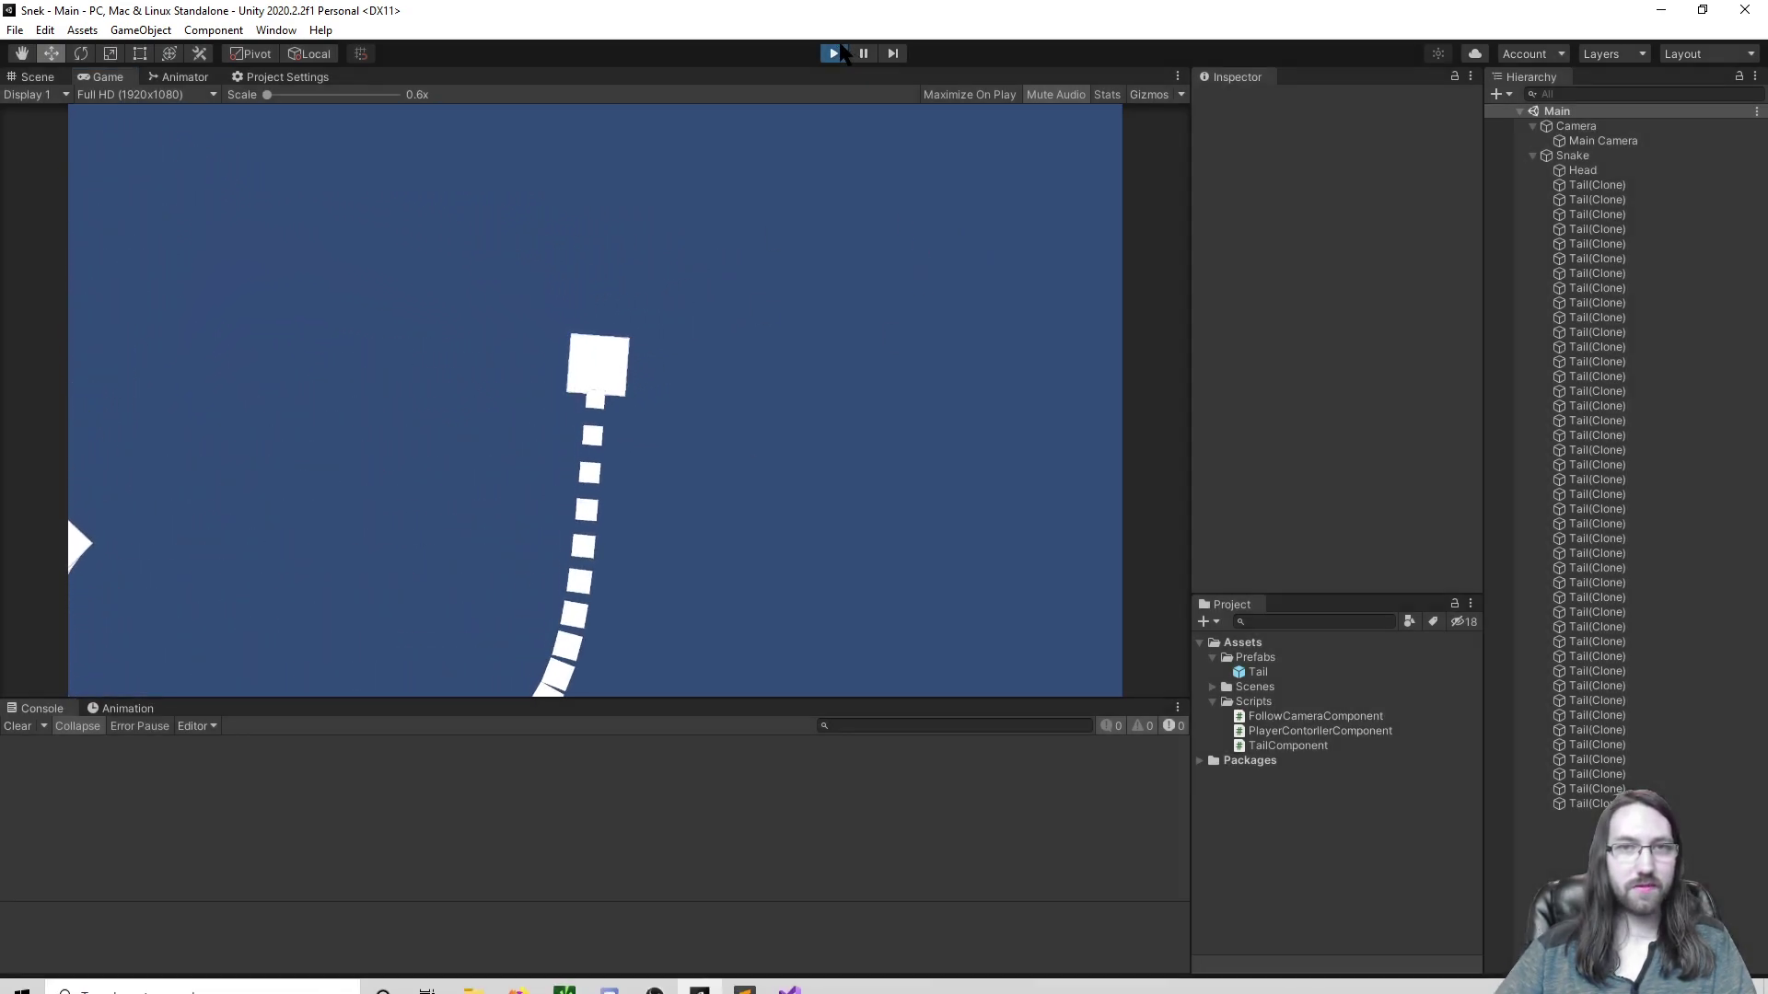
pyautogui.click(838, 54)
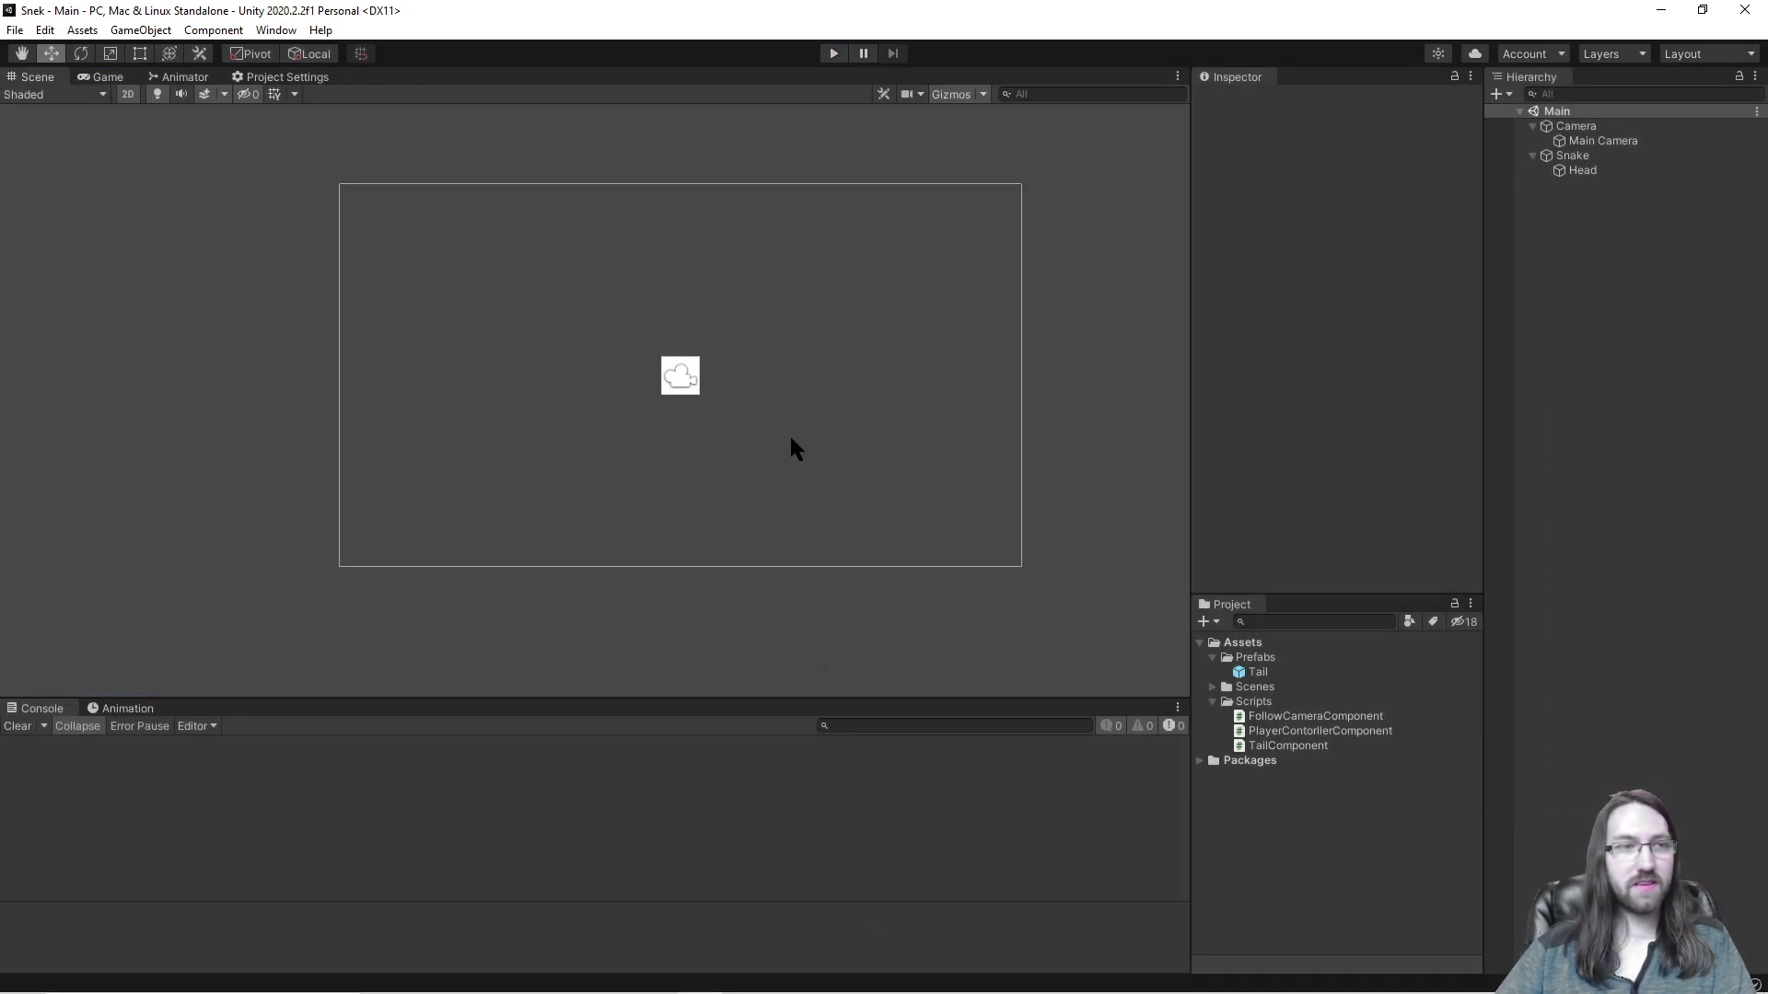
# Step: Rename TailComponent.cs's lerping Update method to FixedUpdate and save it
pyautogui.click(788, 976)
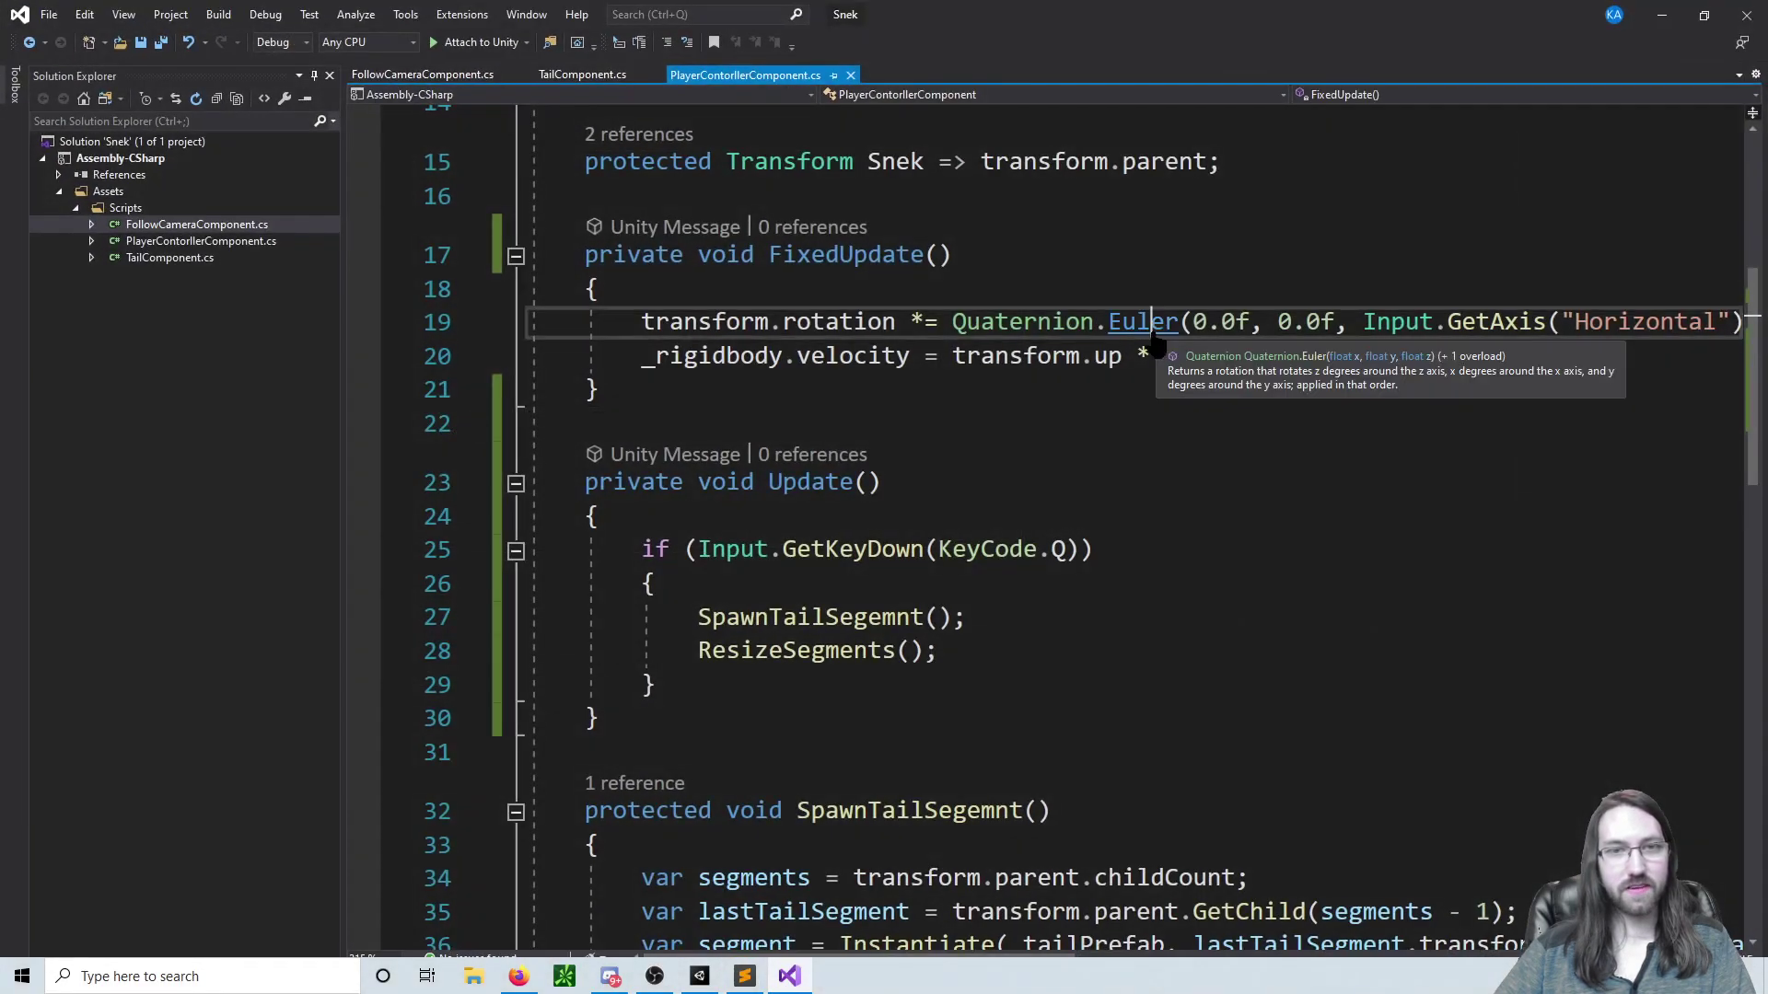
pyautogui.click(575, 75)
pyautogui.click(842, 416)
pyautogui.click(770, 348)
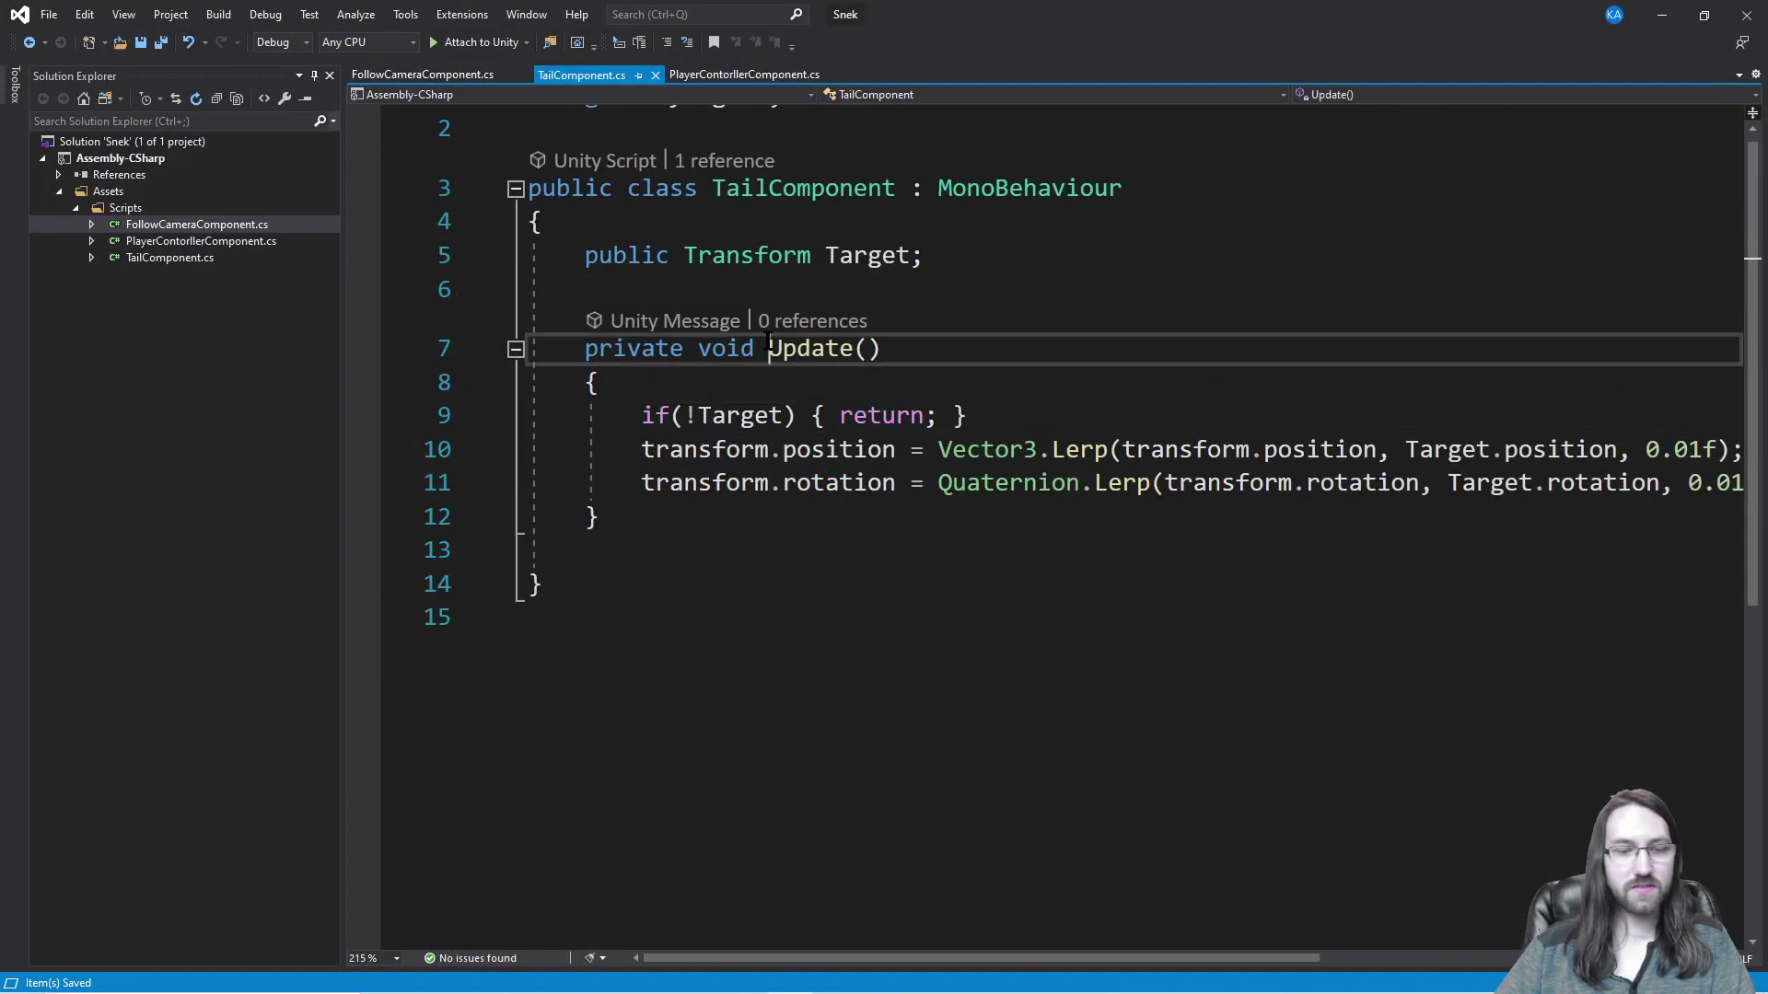
pyautogui.write('d')
pyautogui.press('Up')
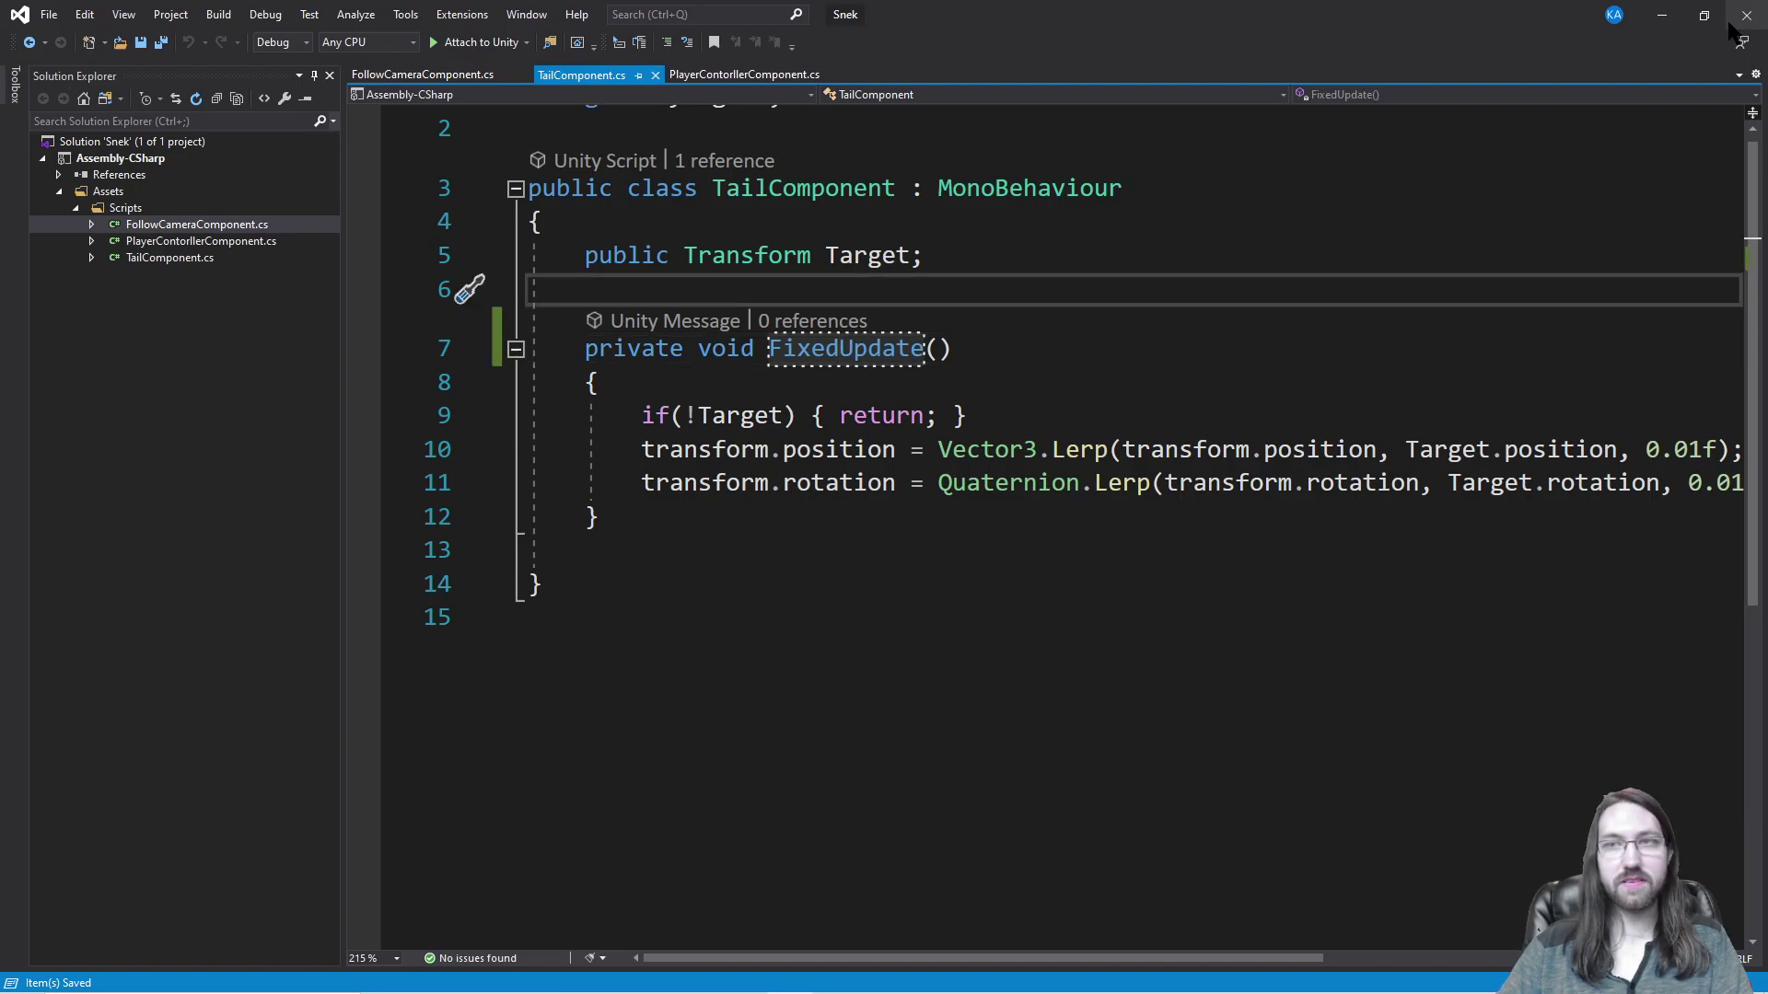
pyautogui.click(1736, 21)
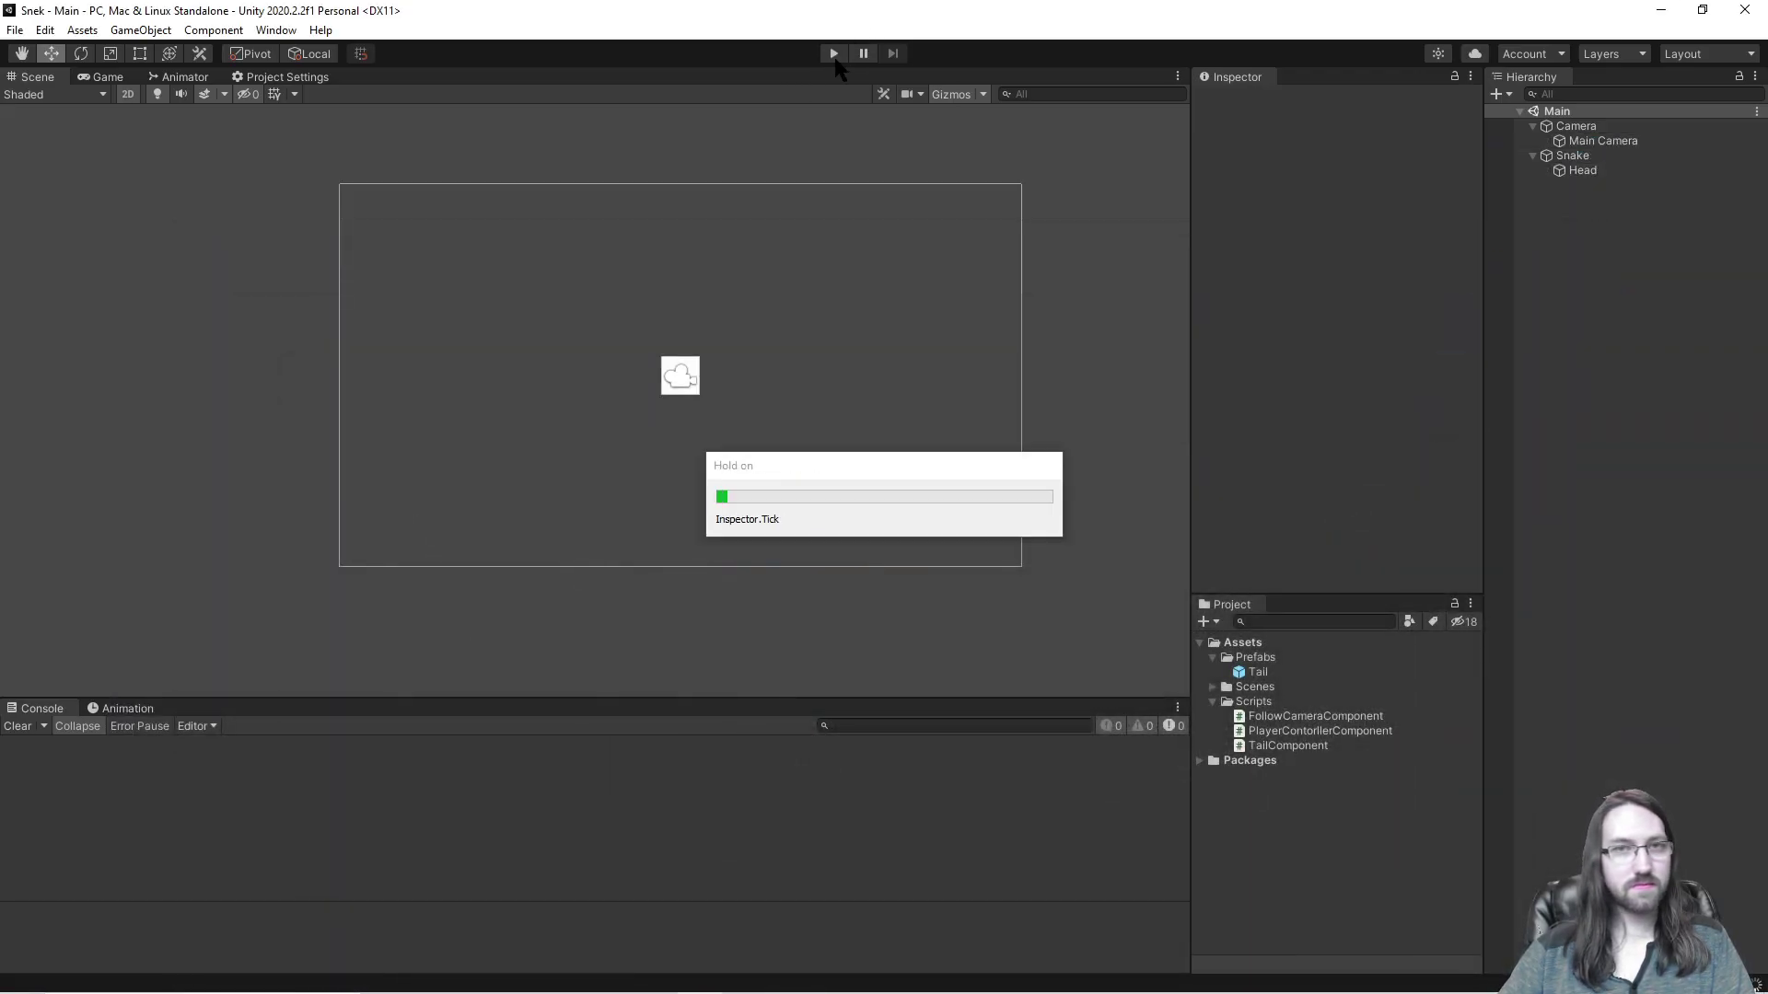
# Step: Play-test the lagging tail, then change line 10's Vector3.Lerp factor from 0.01f to 0.1f and save
pyautogui.click(833, 53)
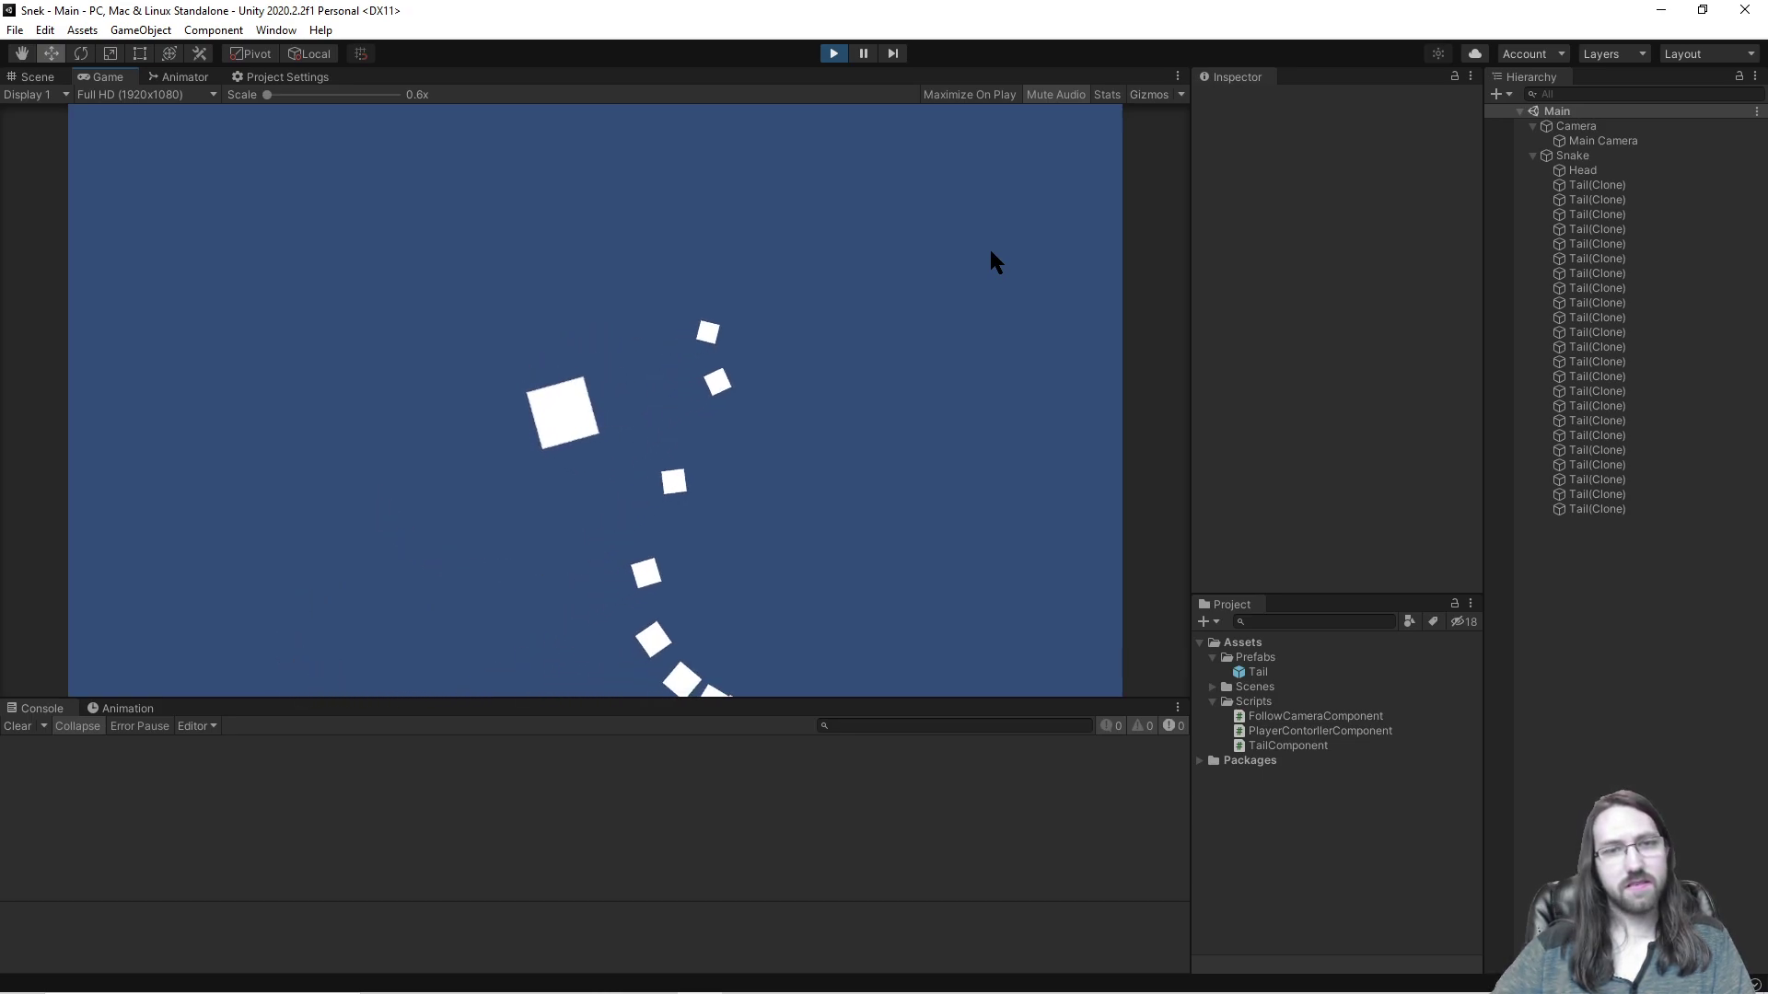
pyautogui.hotkey('ctrl', 'p')
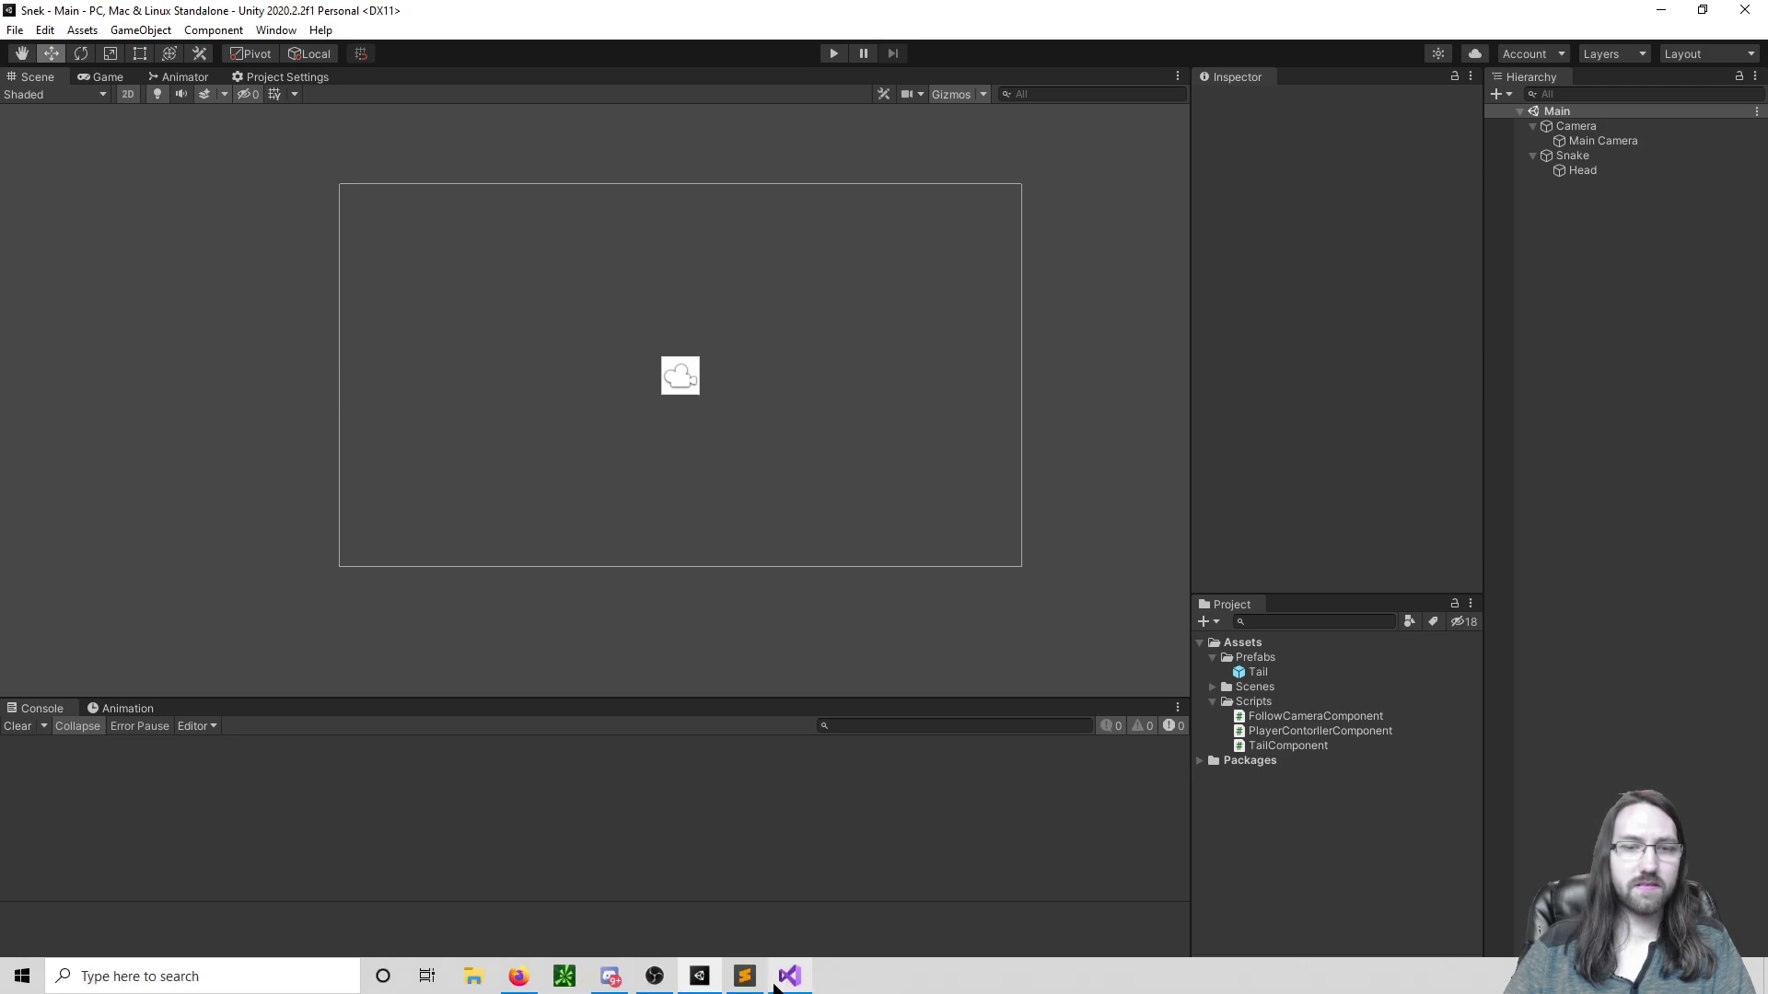
pyautogui.click(789, 978)
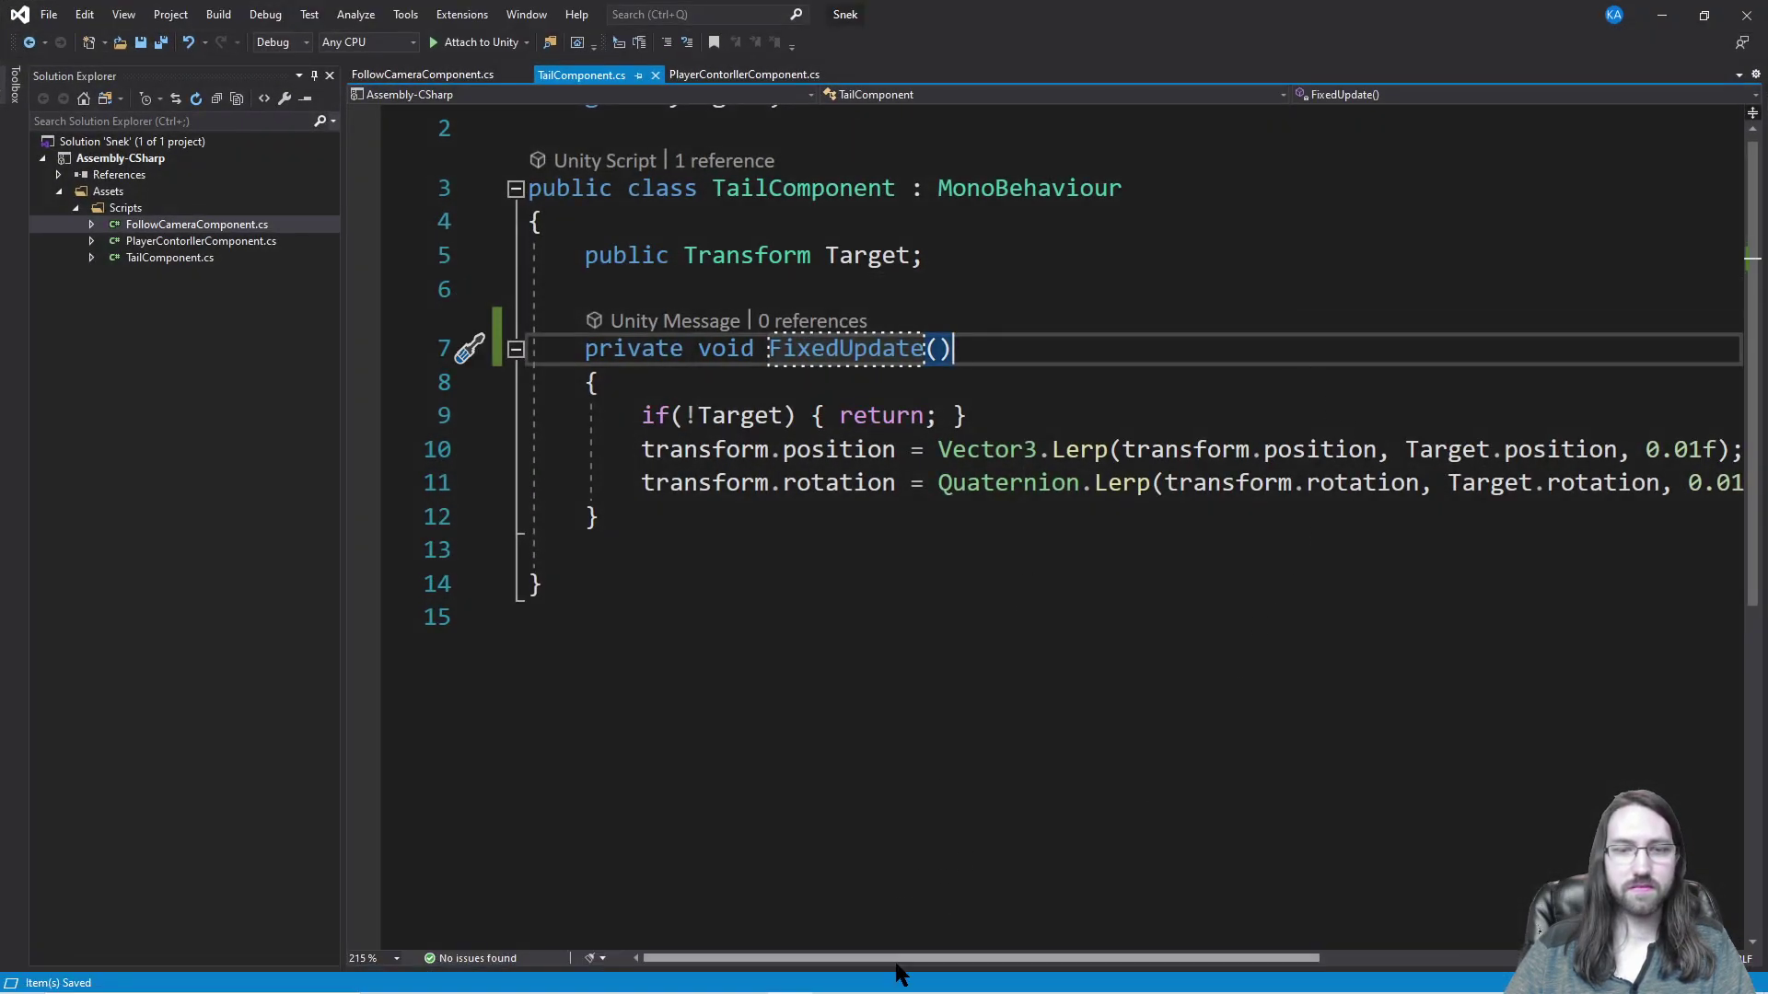
pyautogui.moveTo(897, 958); pyautogui.dragTo(1018, 959)
pyautogui.click(1486, 449)
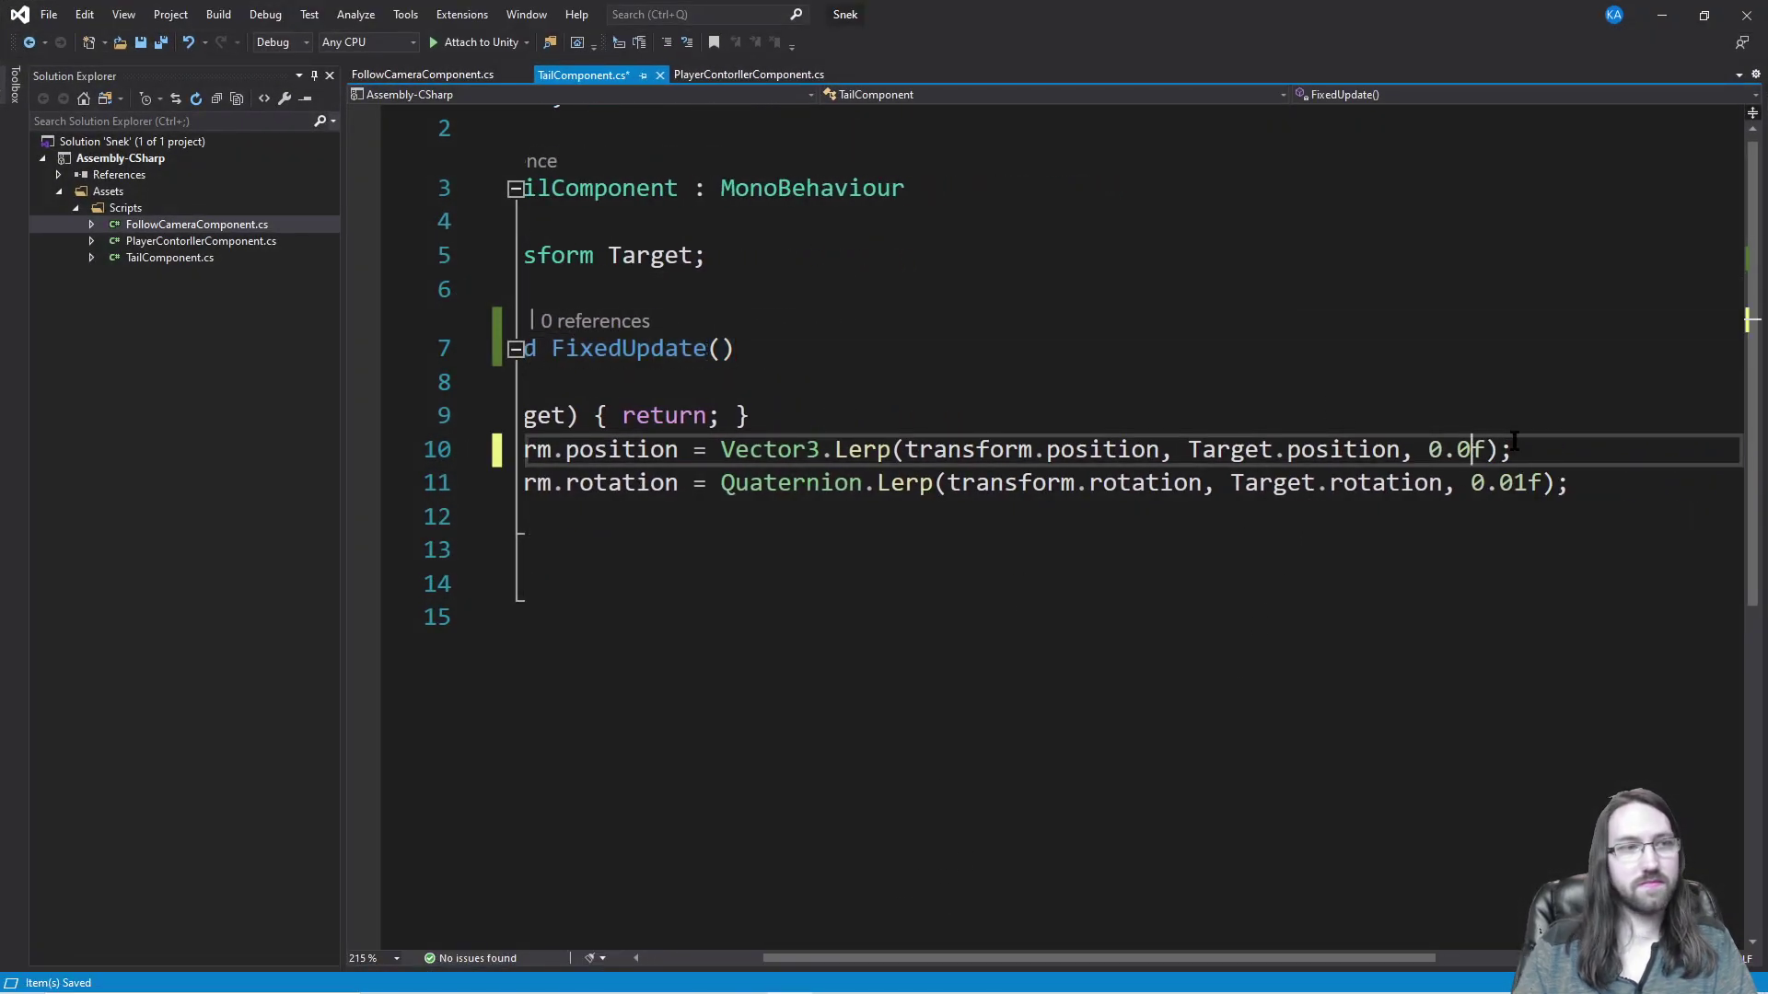
pyautogui.hotkey('ctrl', 's')
pyautogui.click(1594, 313)
pyautogui.click(1519, 483)
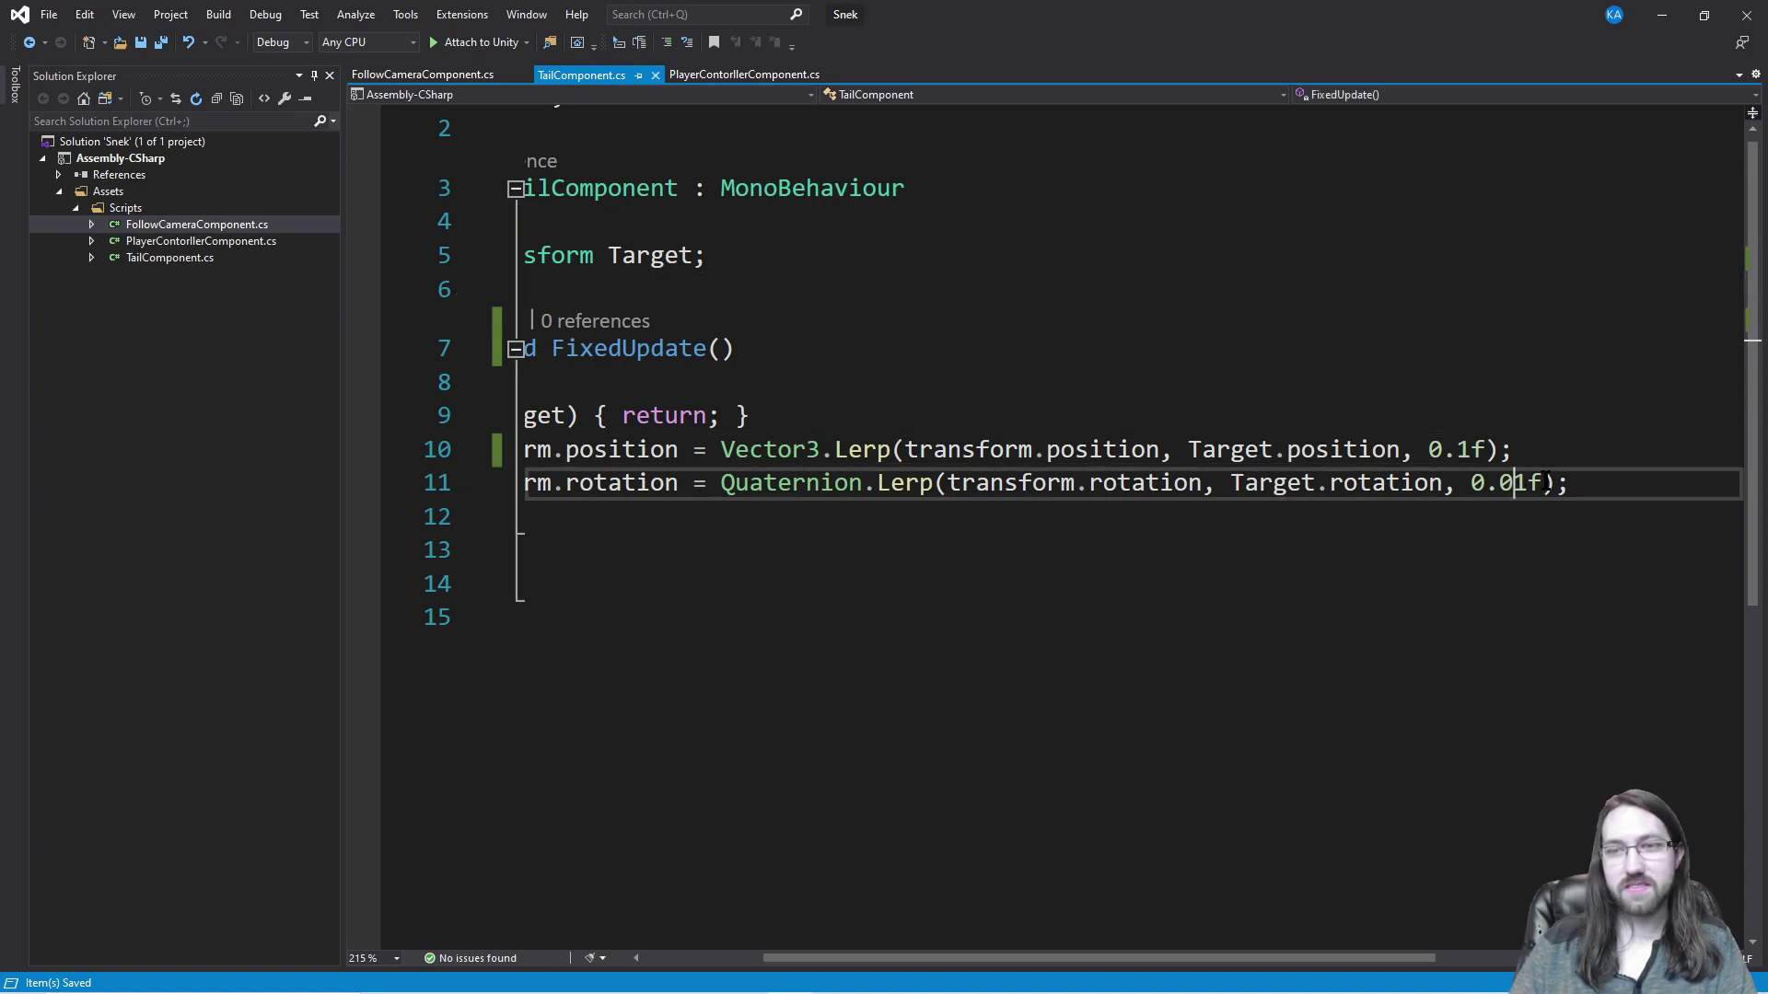
pyautogui.click(1519, 303)
pyautogui.hotkey('alt', 'Tab')
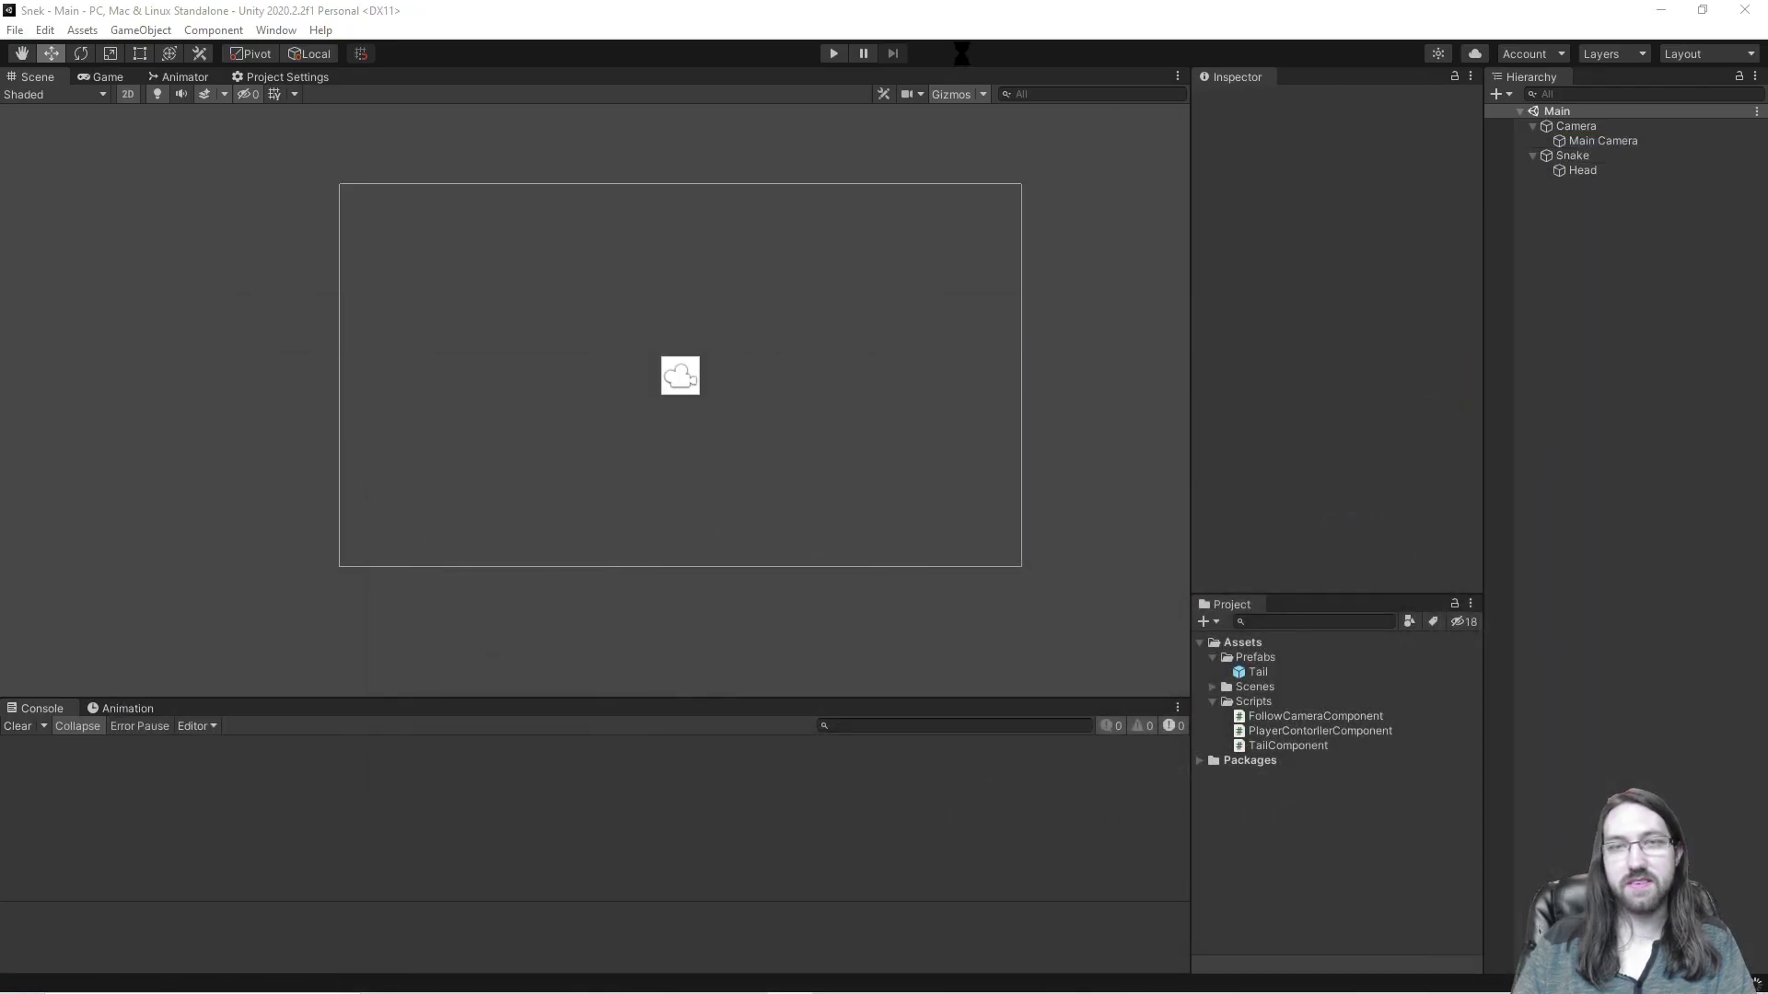
pyautogui.click(833, 53)
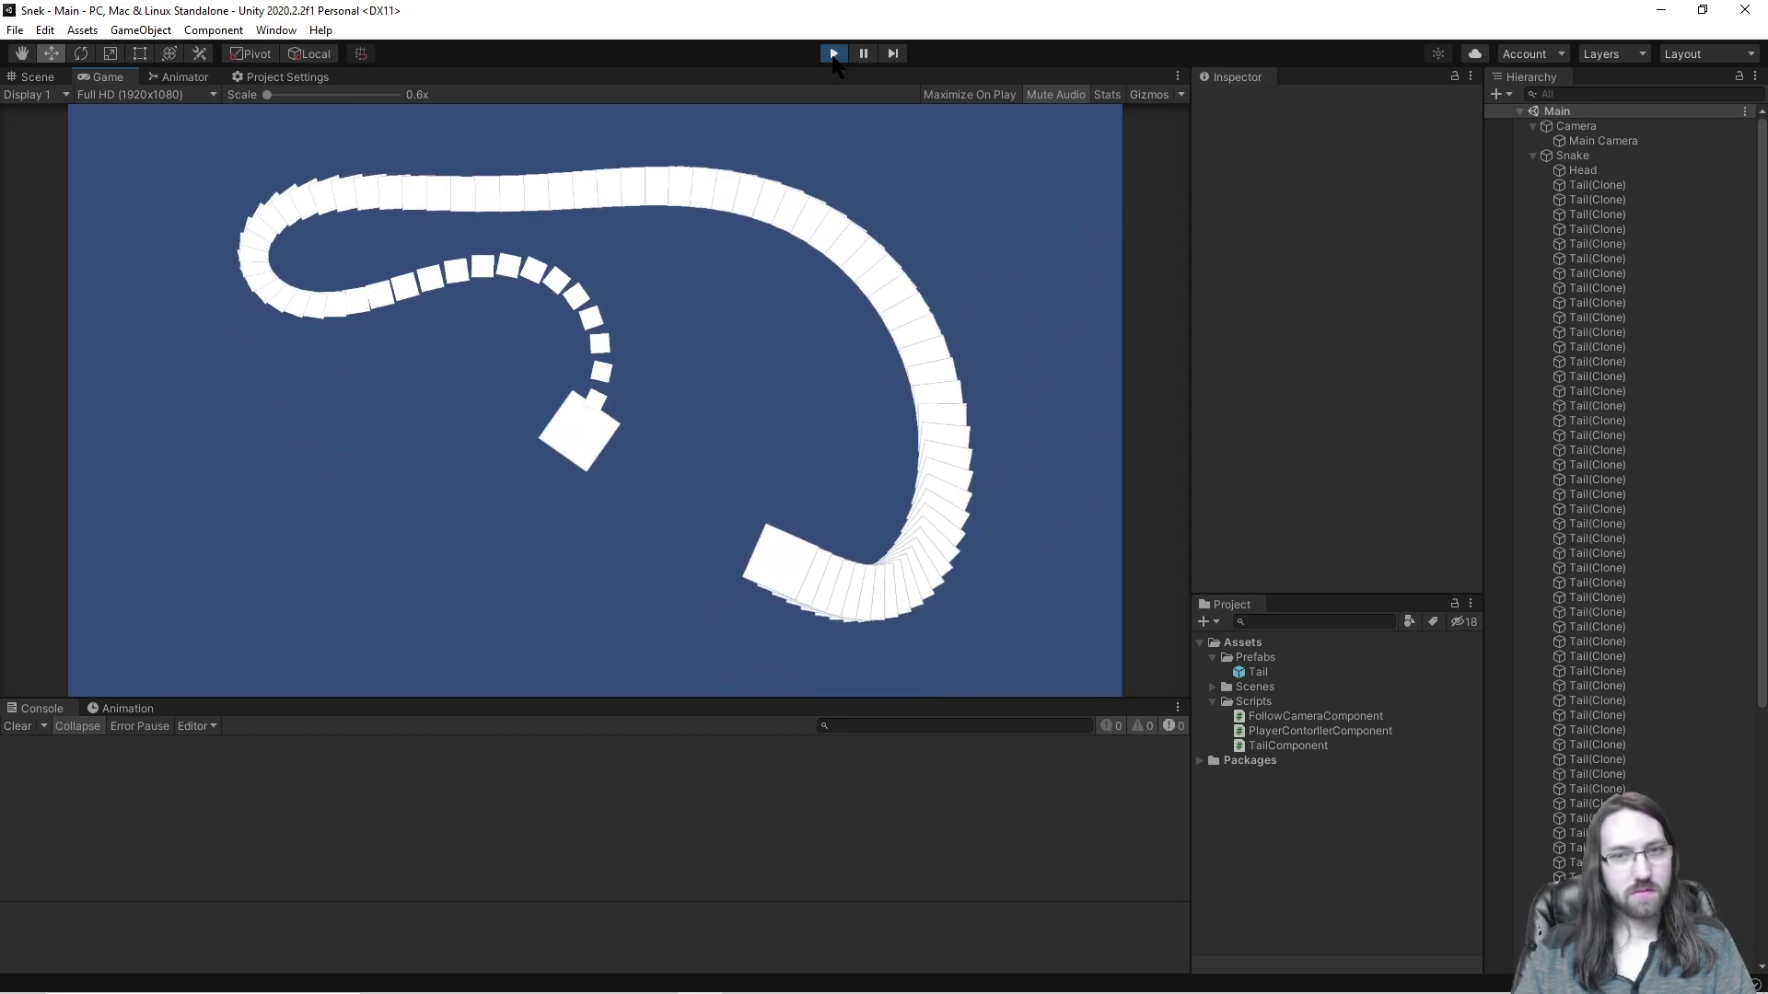
pyautogui.click(833, 54)
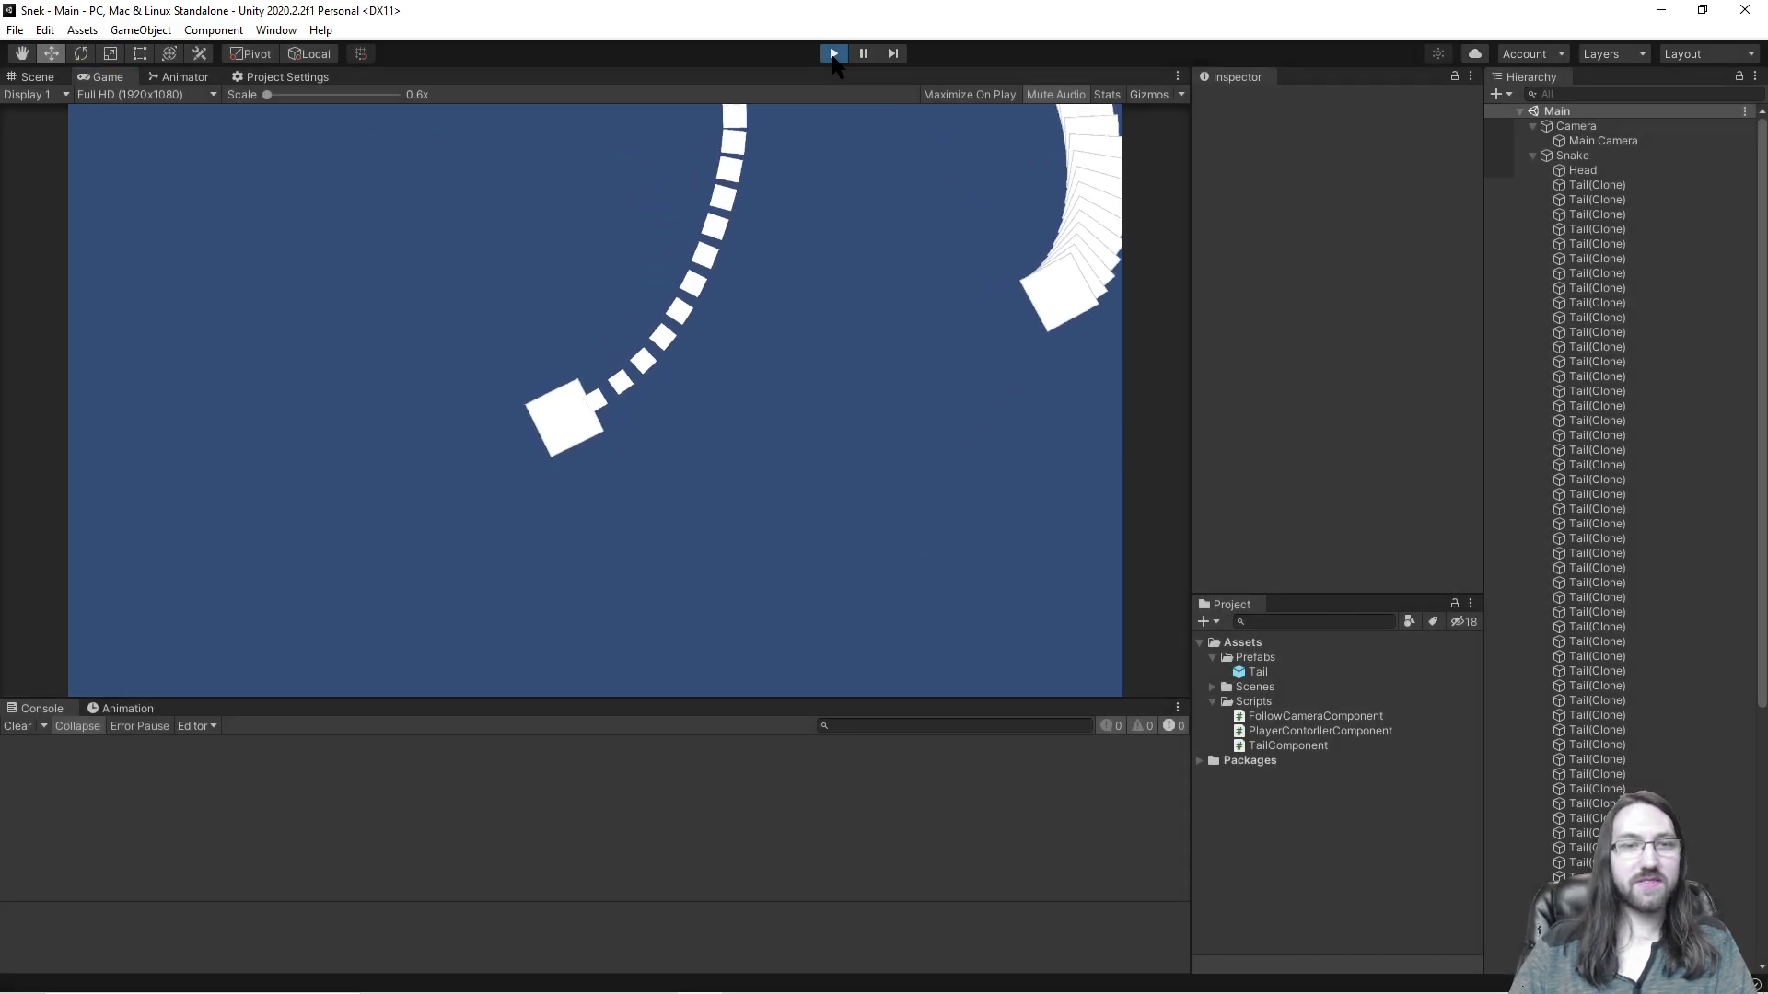
# Step: Fix line 51 in ResizeSegments so segments scale by (segments - index) again
pyautogui.click(784, 977)
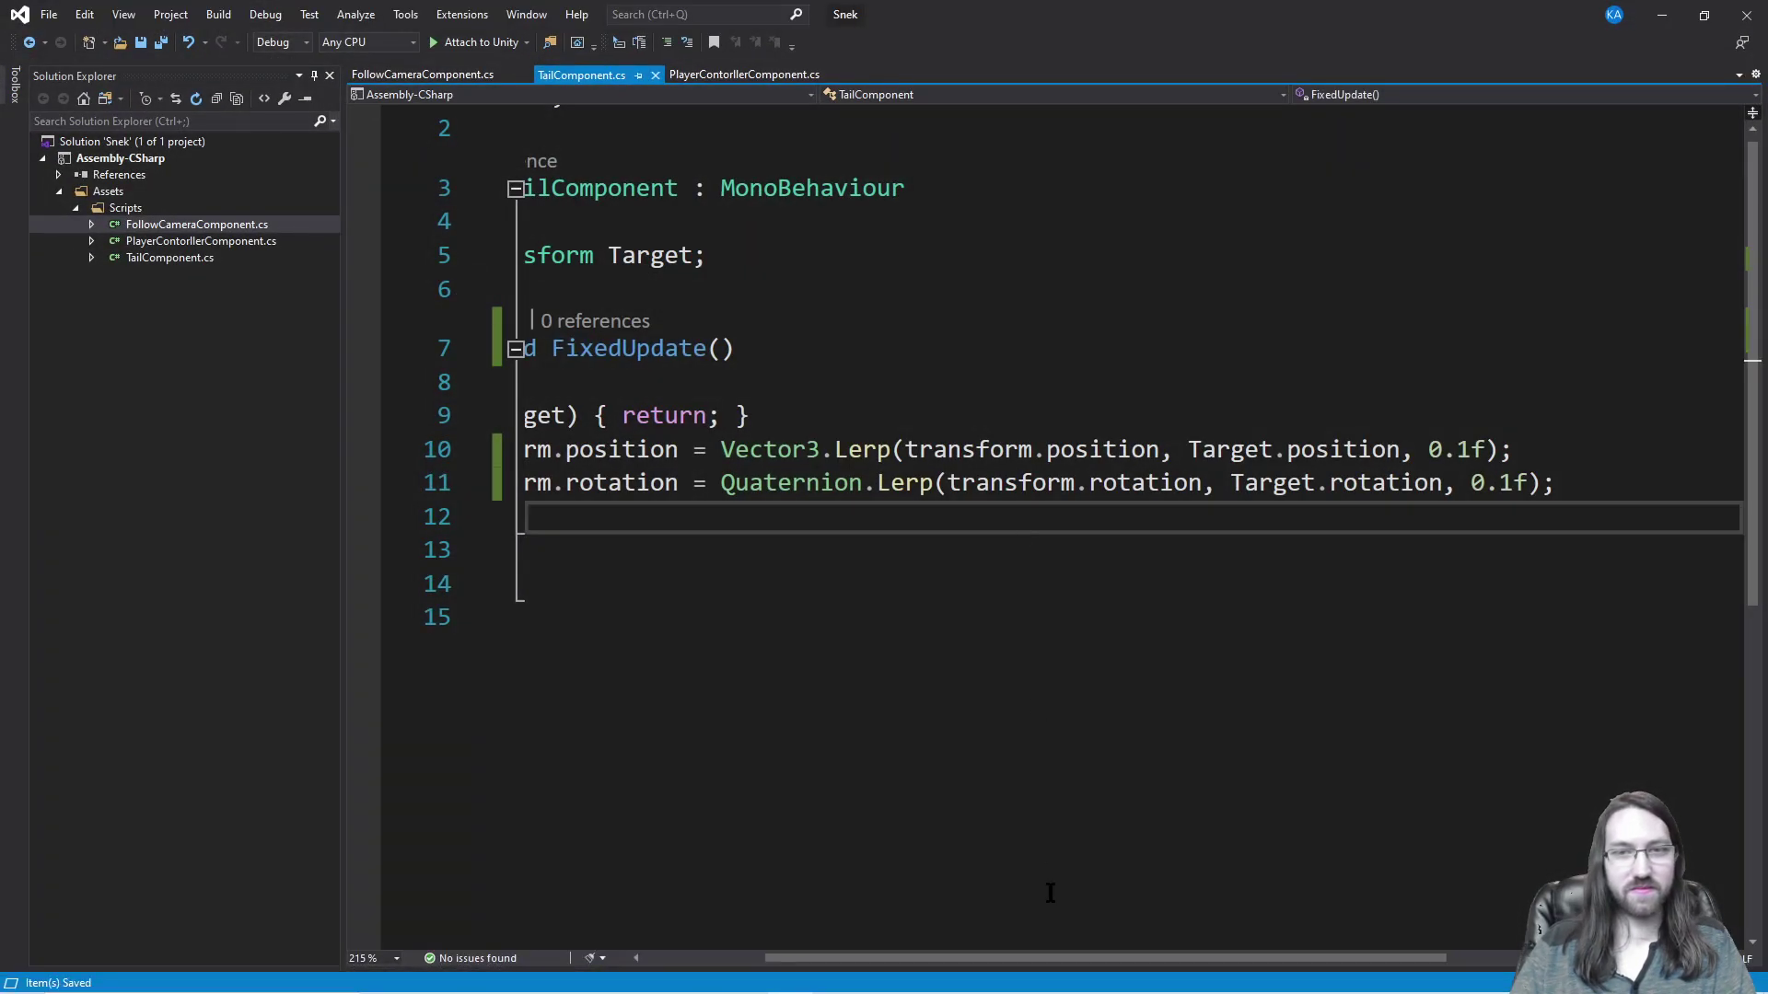
pyautogui.moveTo(1043, 962); pyautogui.dragTo(629, 205)
pyautogui.click(377, 74)
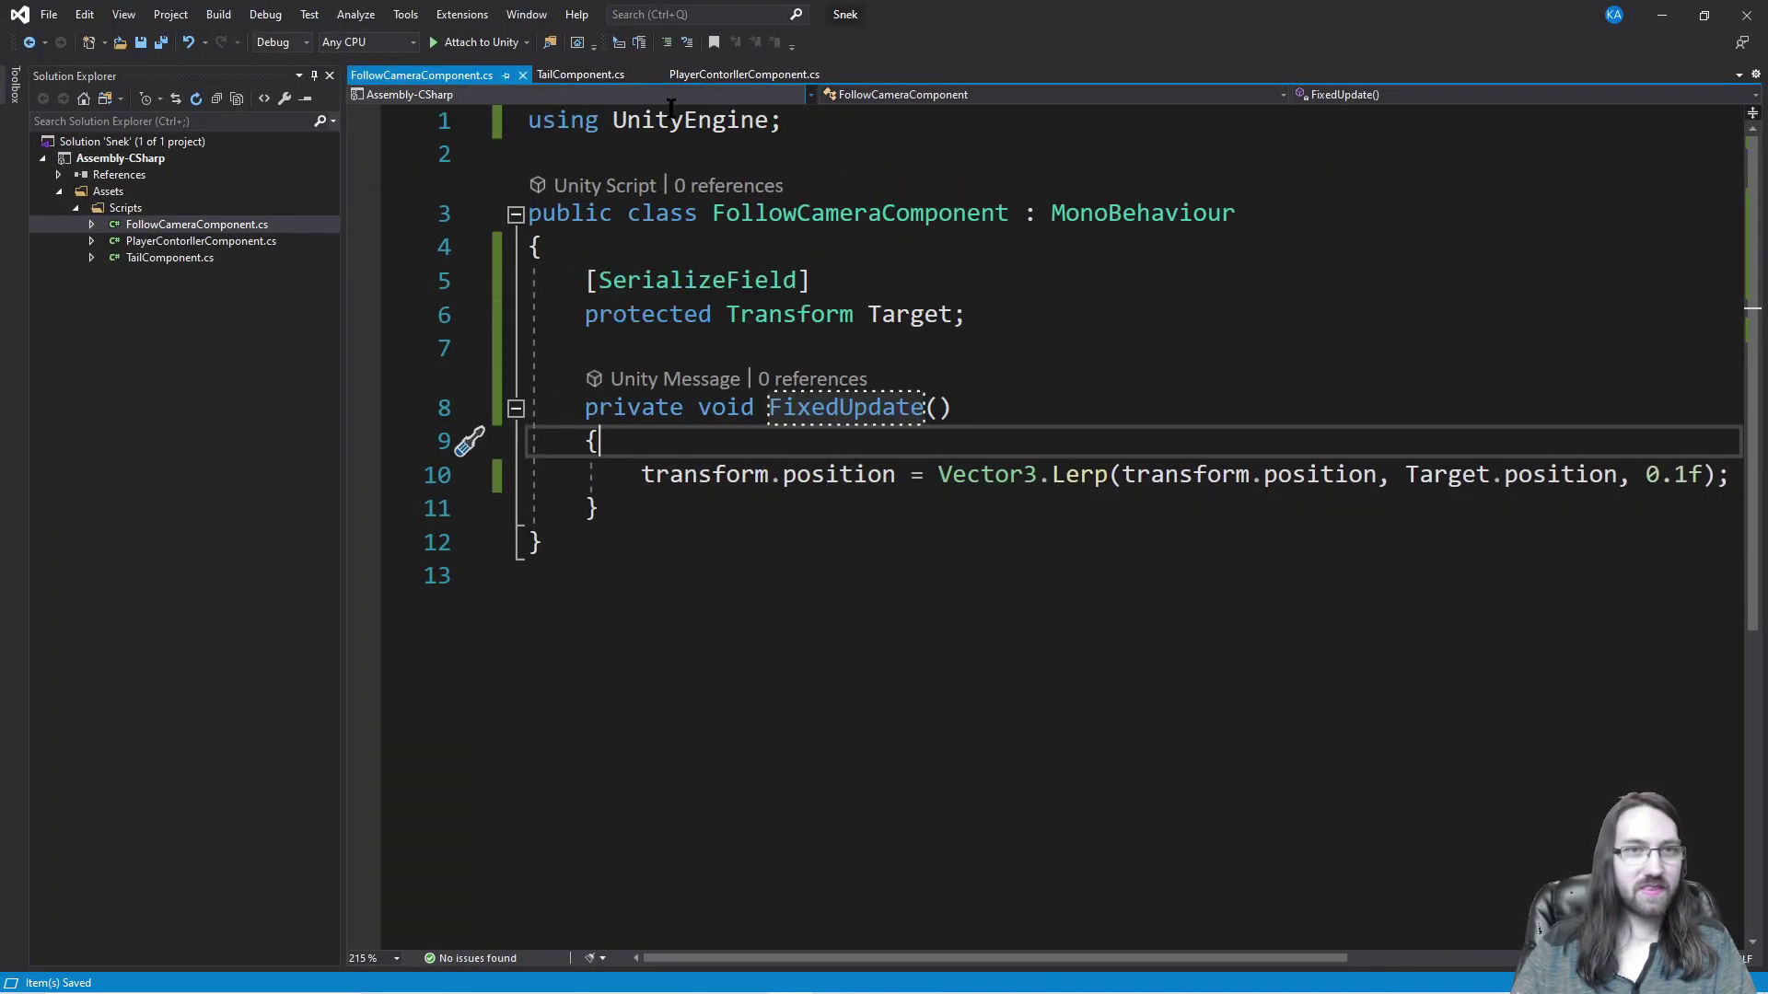
pyautogui.click(744, 73)
pyautogui.scroll(-4, 1130, 446)
pyautogui.scroll(-4, 1130, 446)
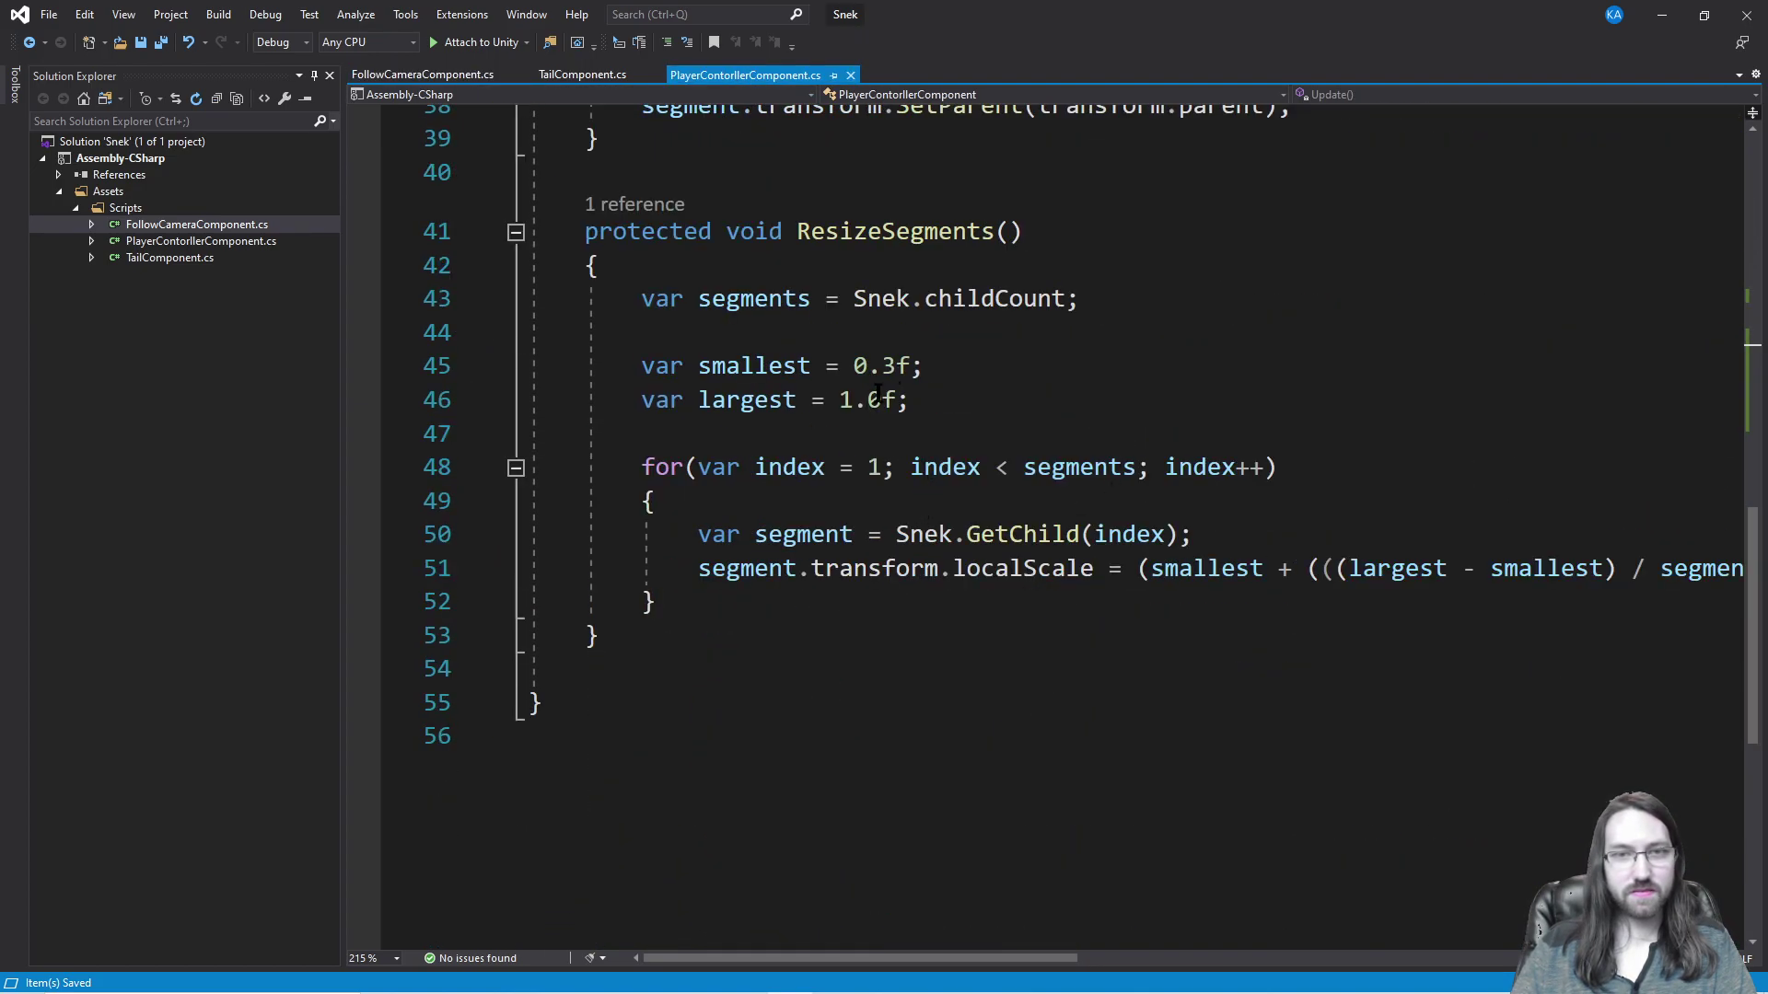
pyautogui.moveTo(1057, 960); pyautogui.dragTo(1219, 960)
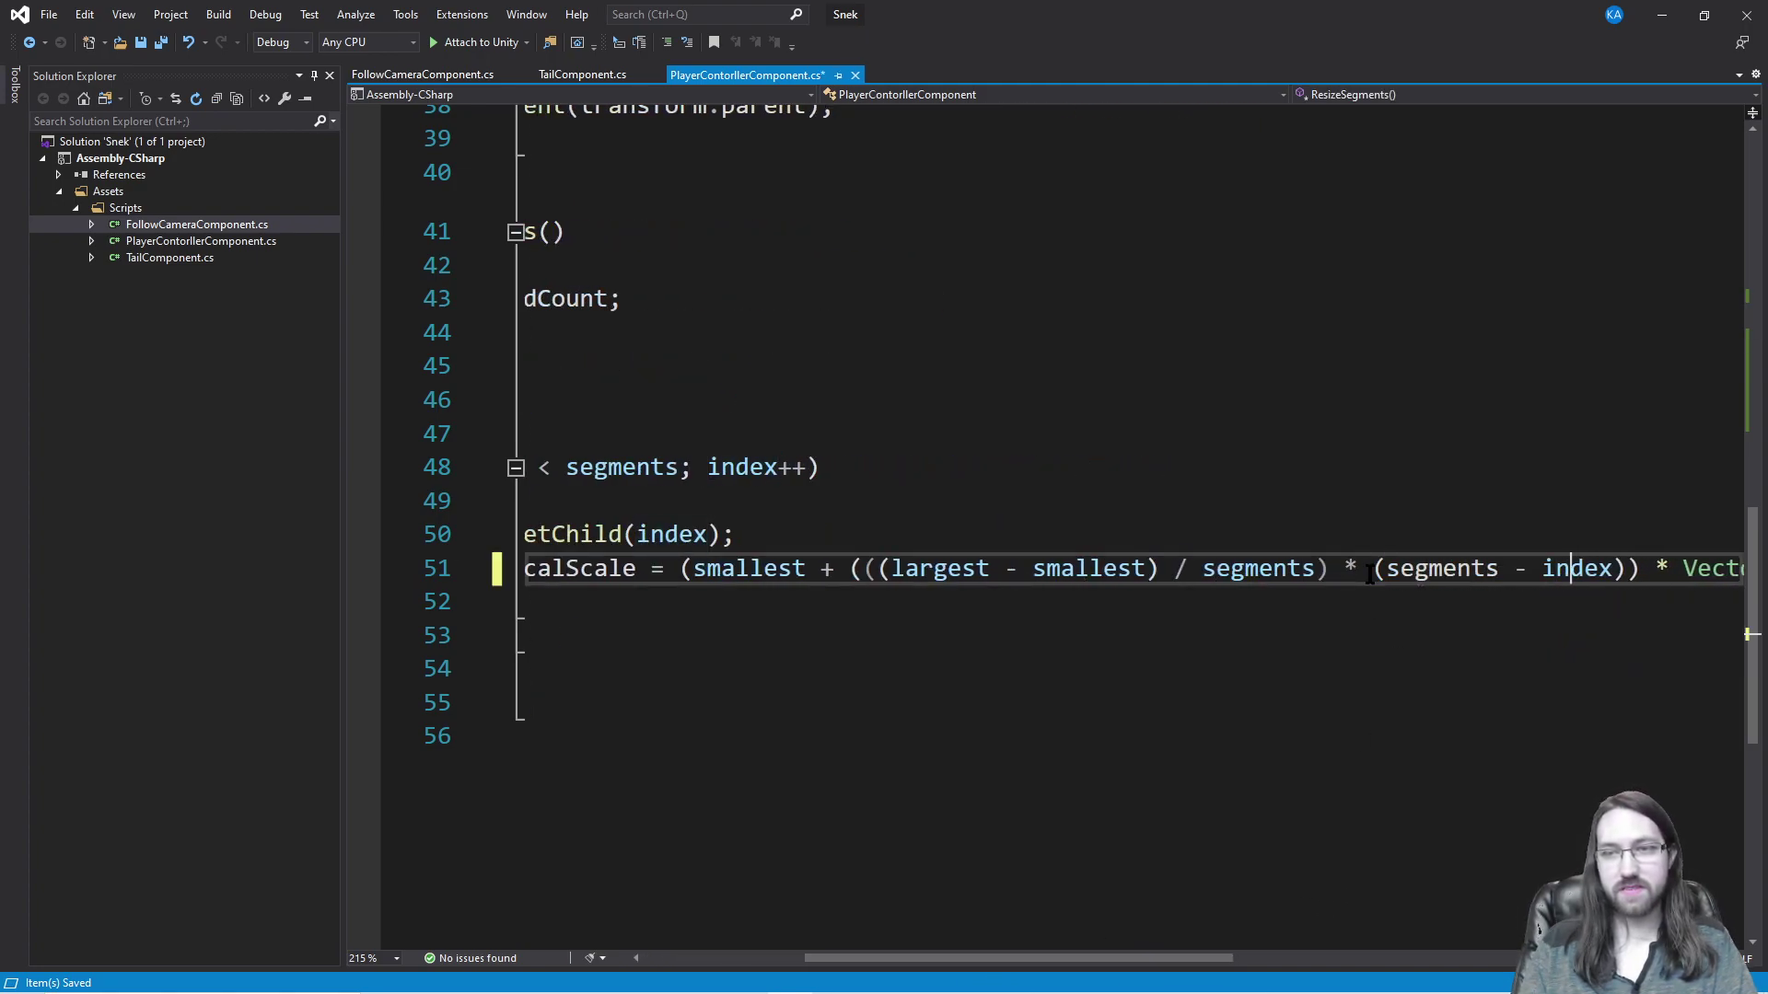
pyautogui.click(1339, 435)
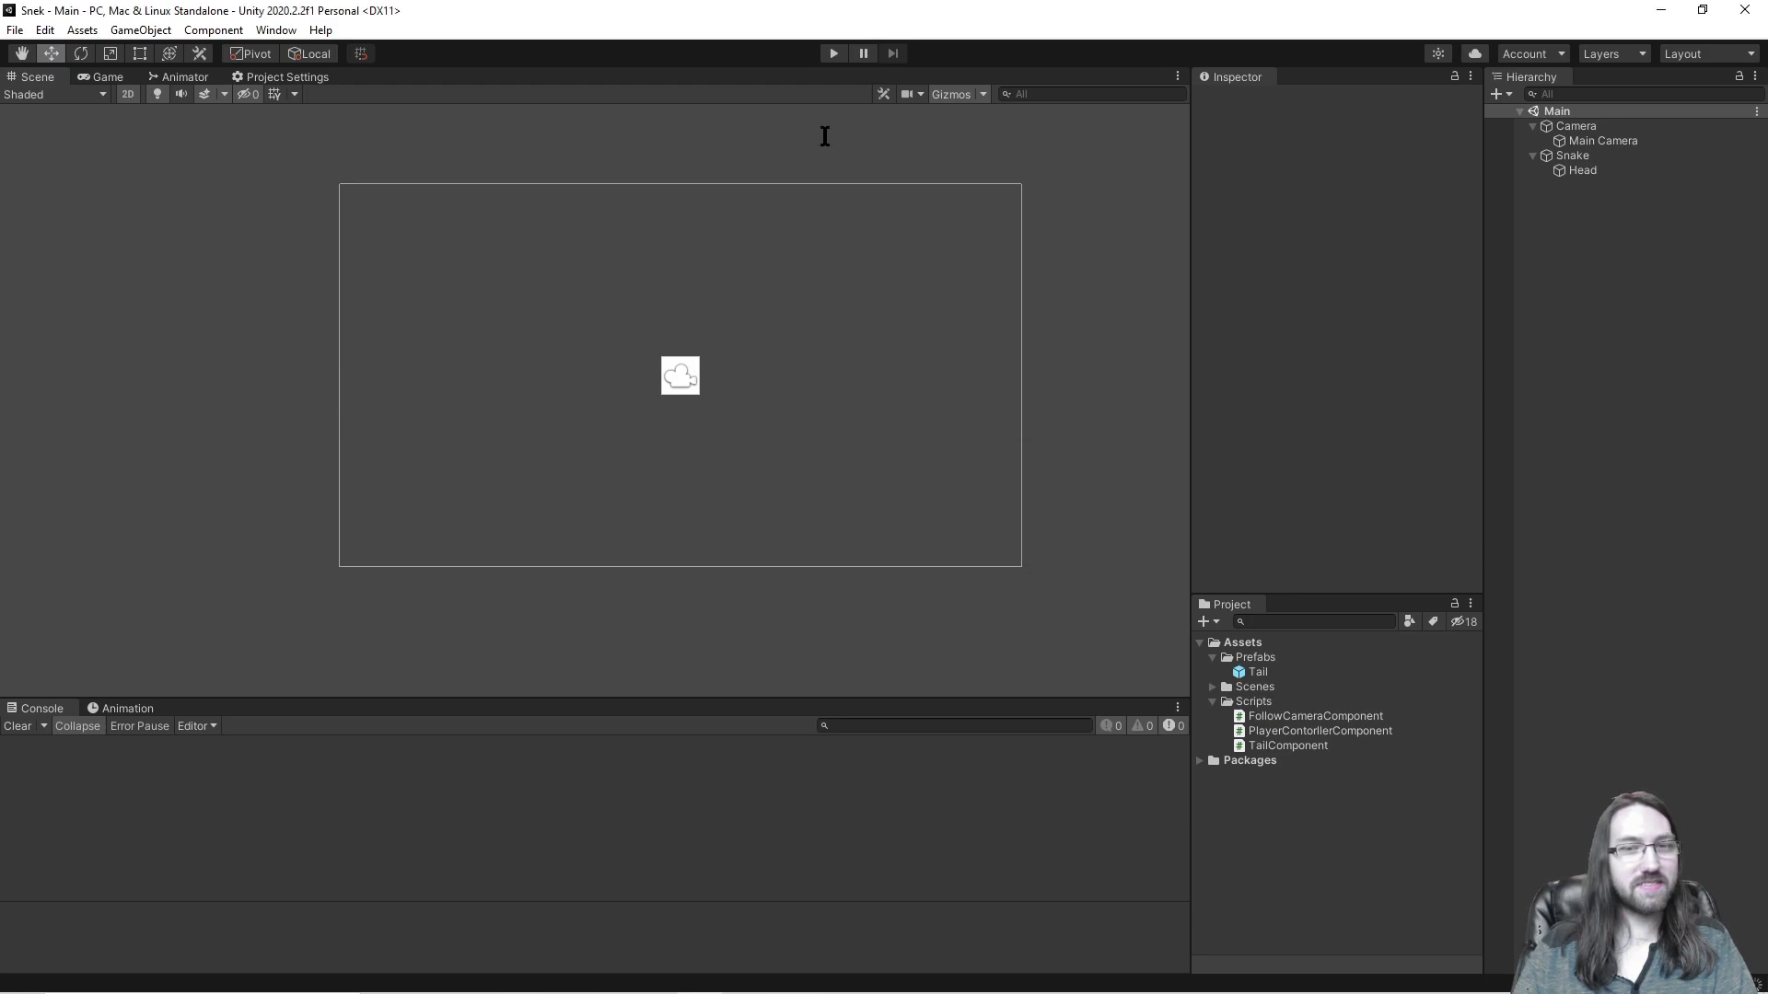
# Step: Briefly test-play, save the scene with the renamed Snek object, and run the game again
pyautogui.click(833, 55)
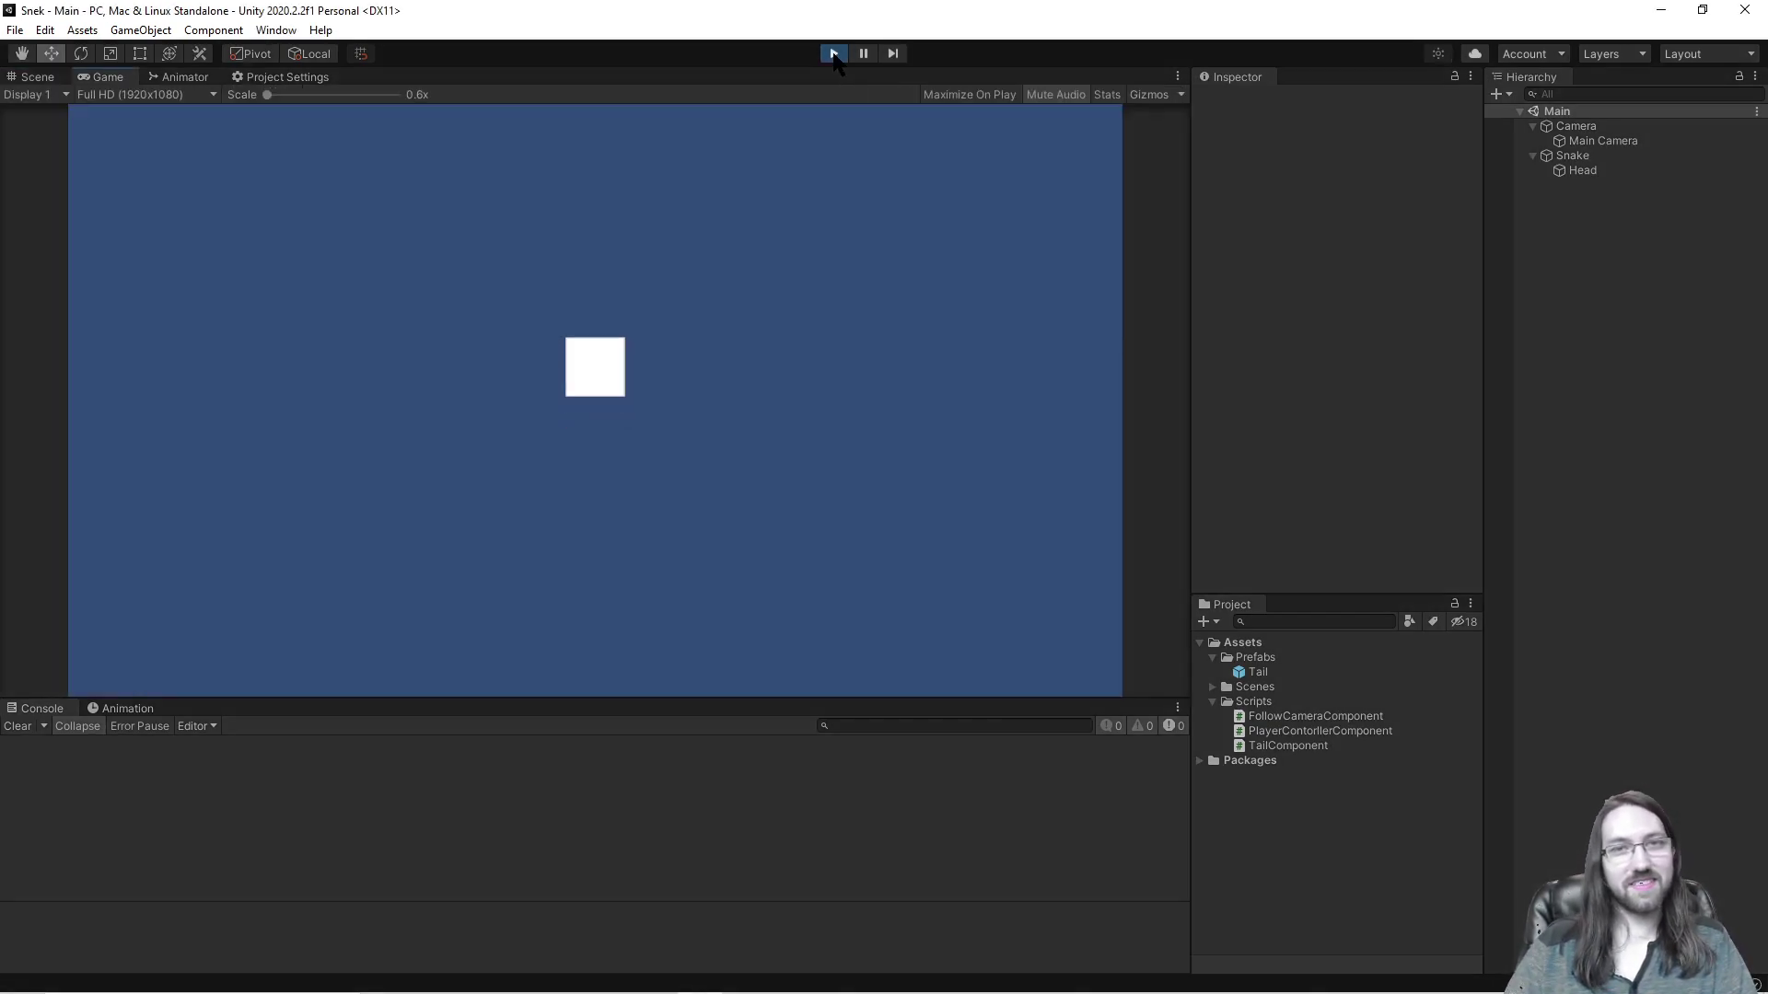
pyautogui.click(834, 54)
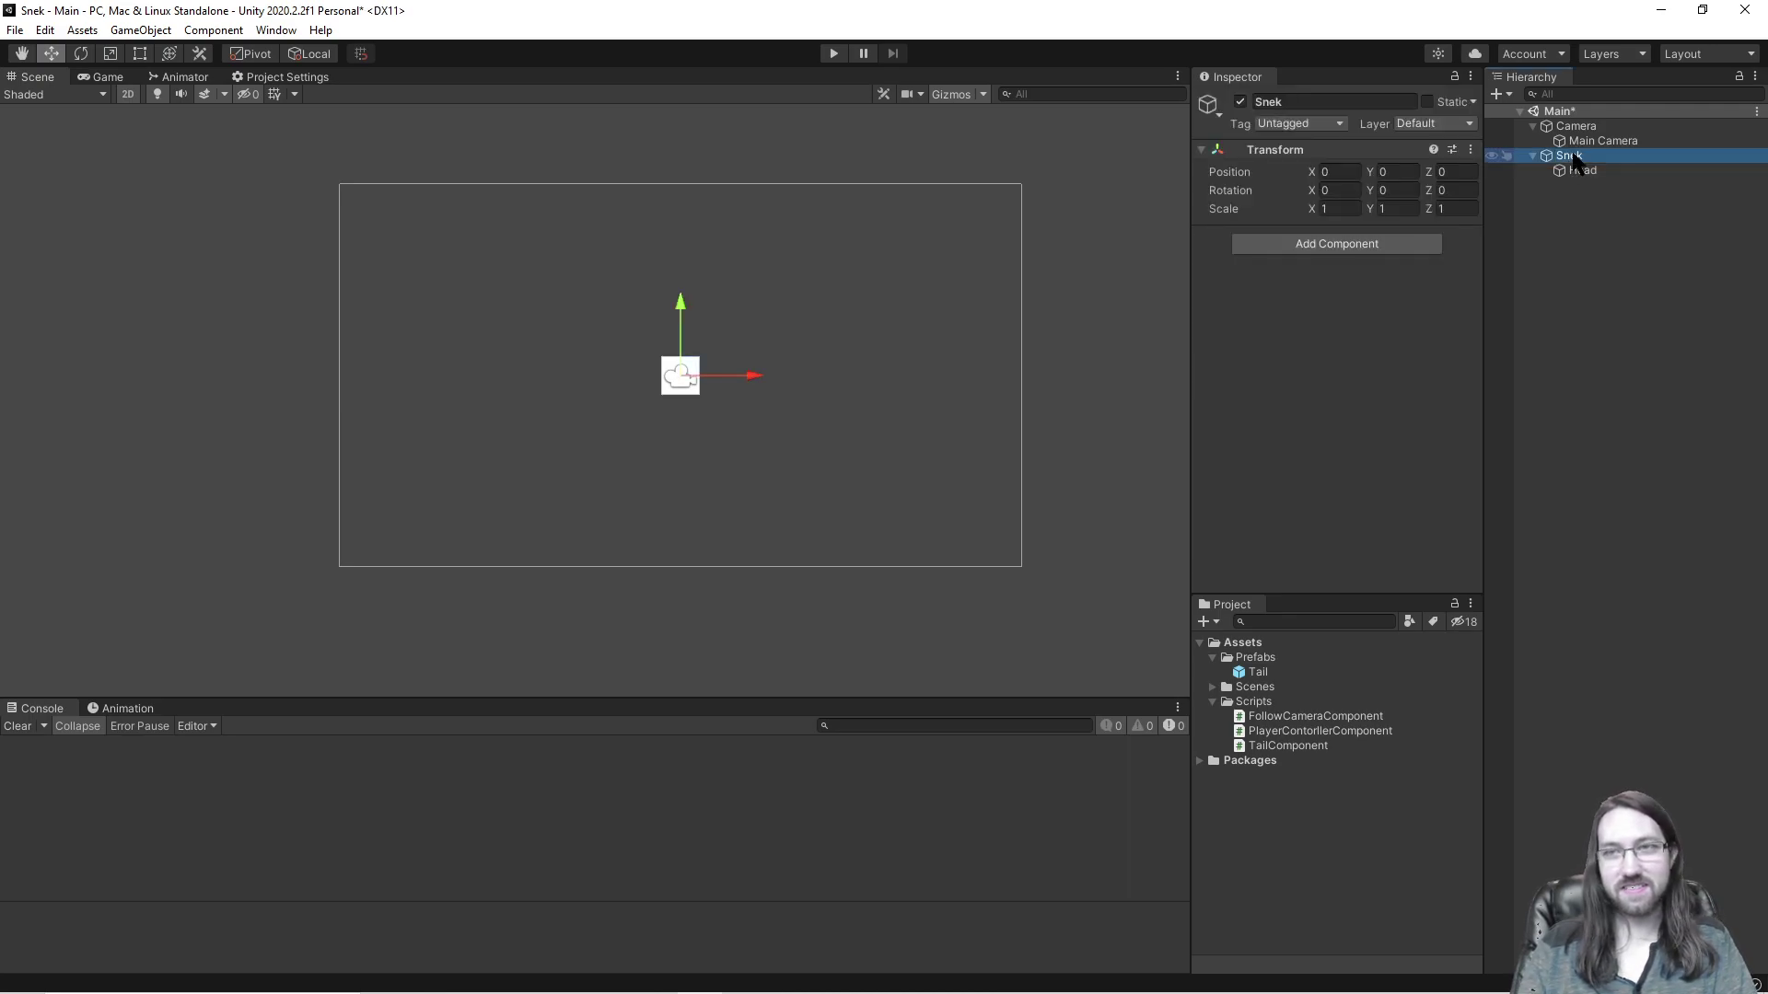
pyautogui.click(1088, 225)
pyautogui.hotkey('ctrl', 's')
pyautogui.click(833, 53)
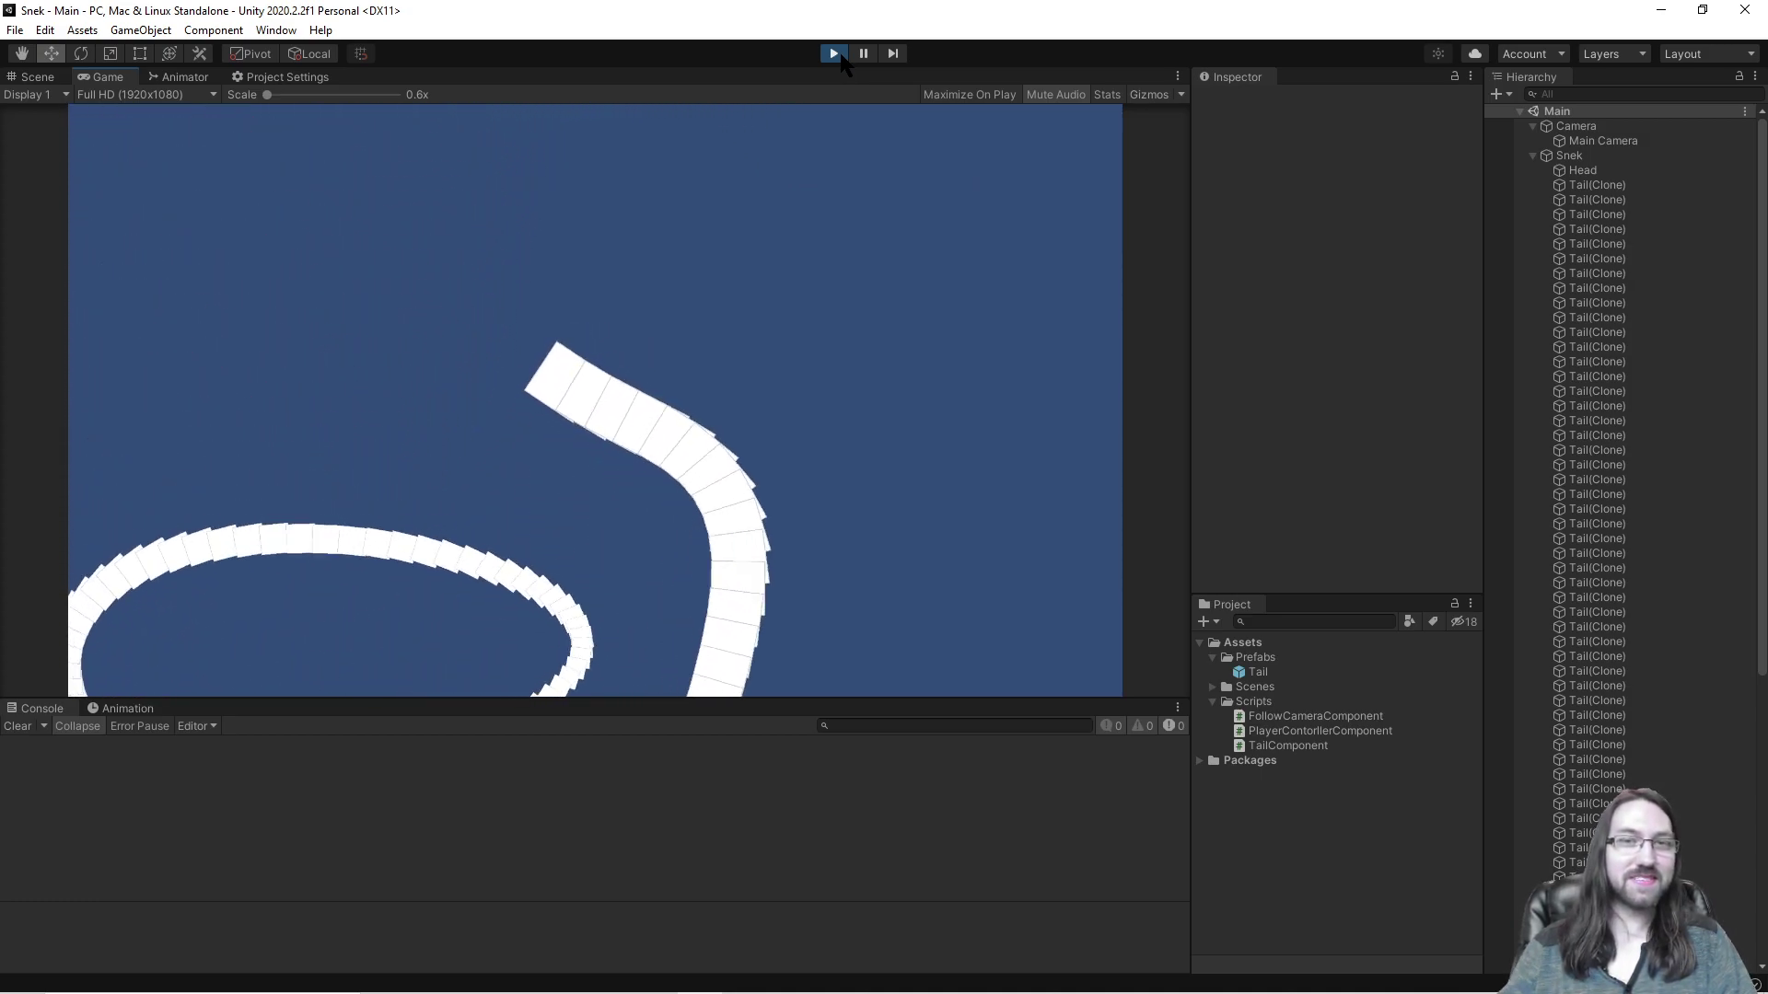
# Step: Put a minus before Input.GetAxis("Horizontal") on line 19, save, and return to Unity
pyautogui.click(835, 55)
pyautogui.click(789, 976)
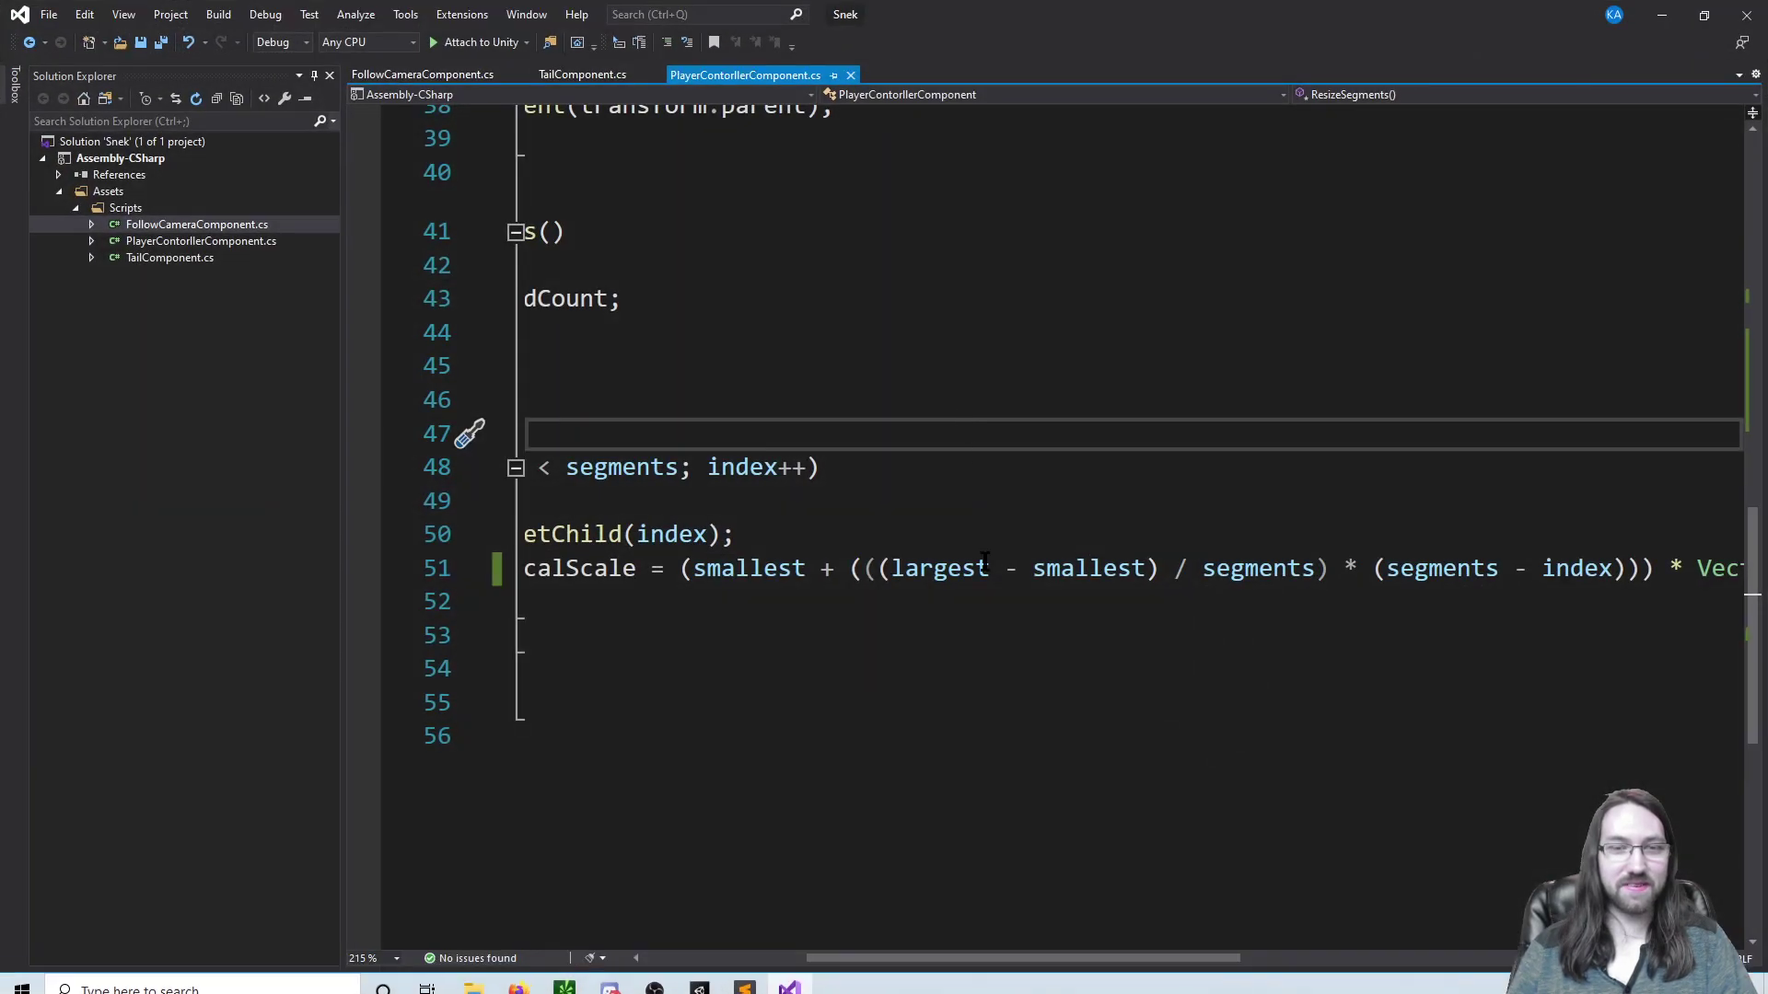
pyautogui.moveTo(978, 958); pyautogui.dragTo(777, 899)
pyautogui.scroll(5, 999, 475)
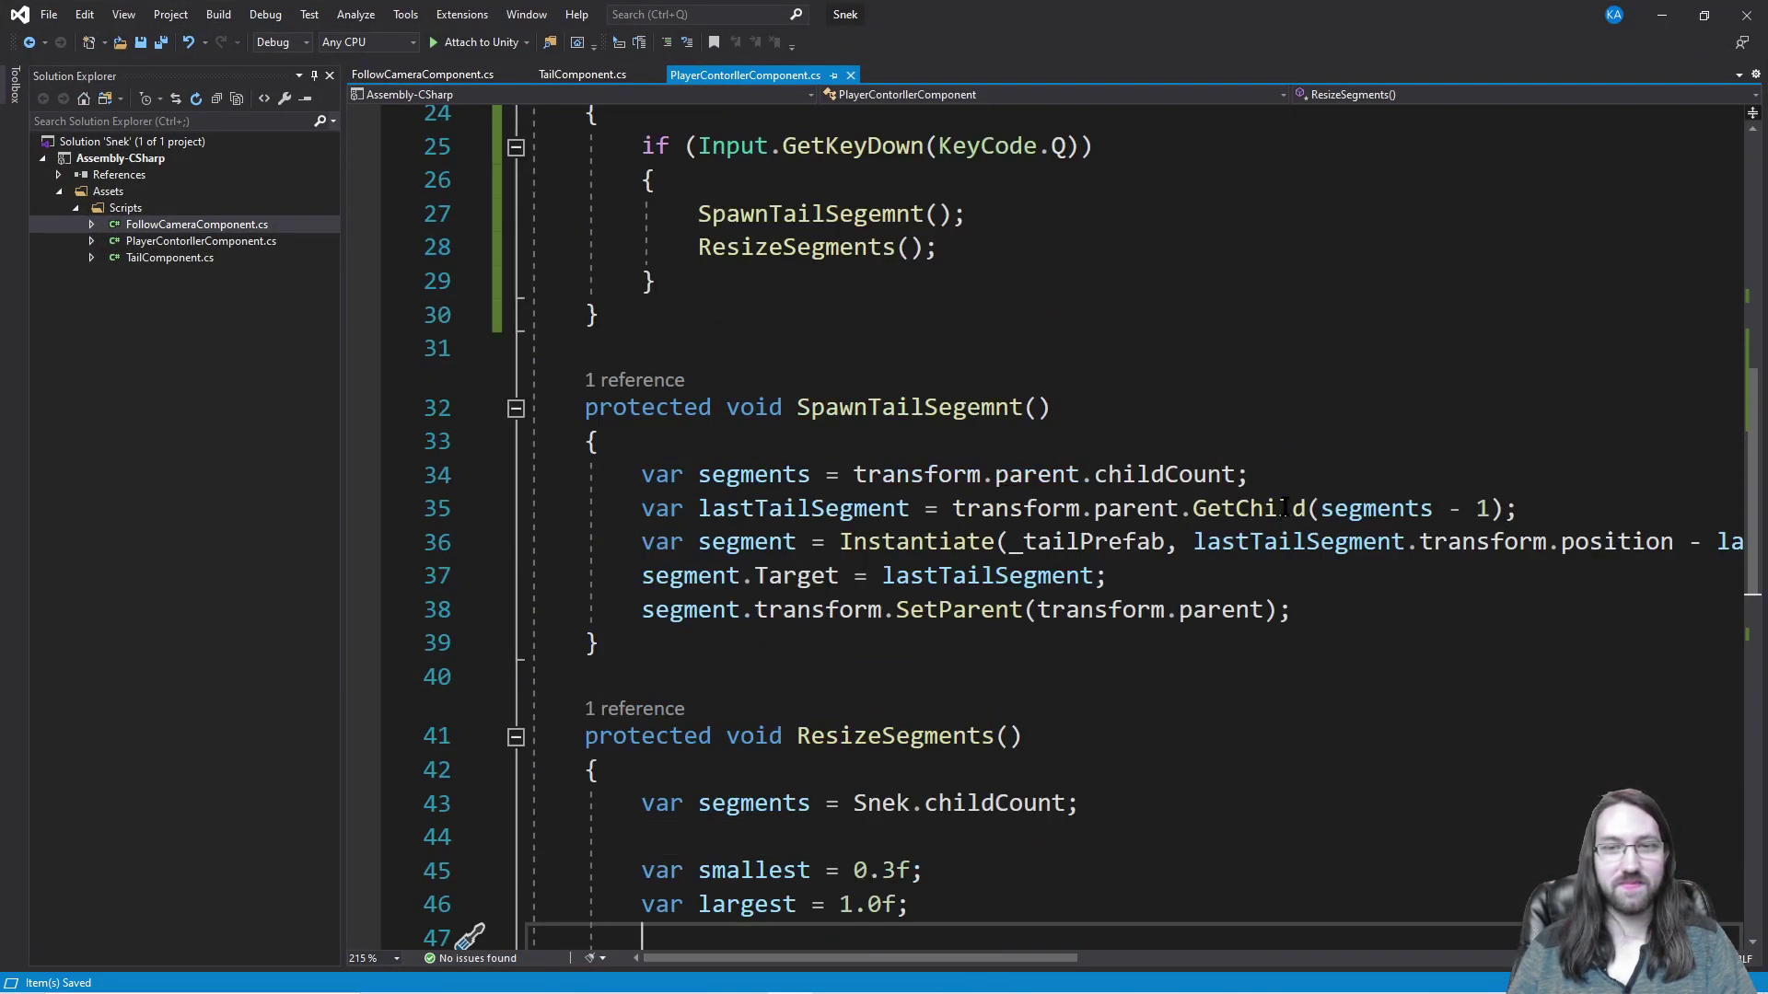
pyautogui.scroll(5, 1284, 509)
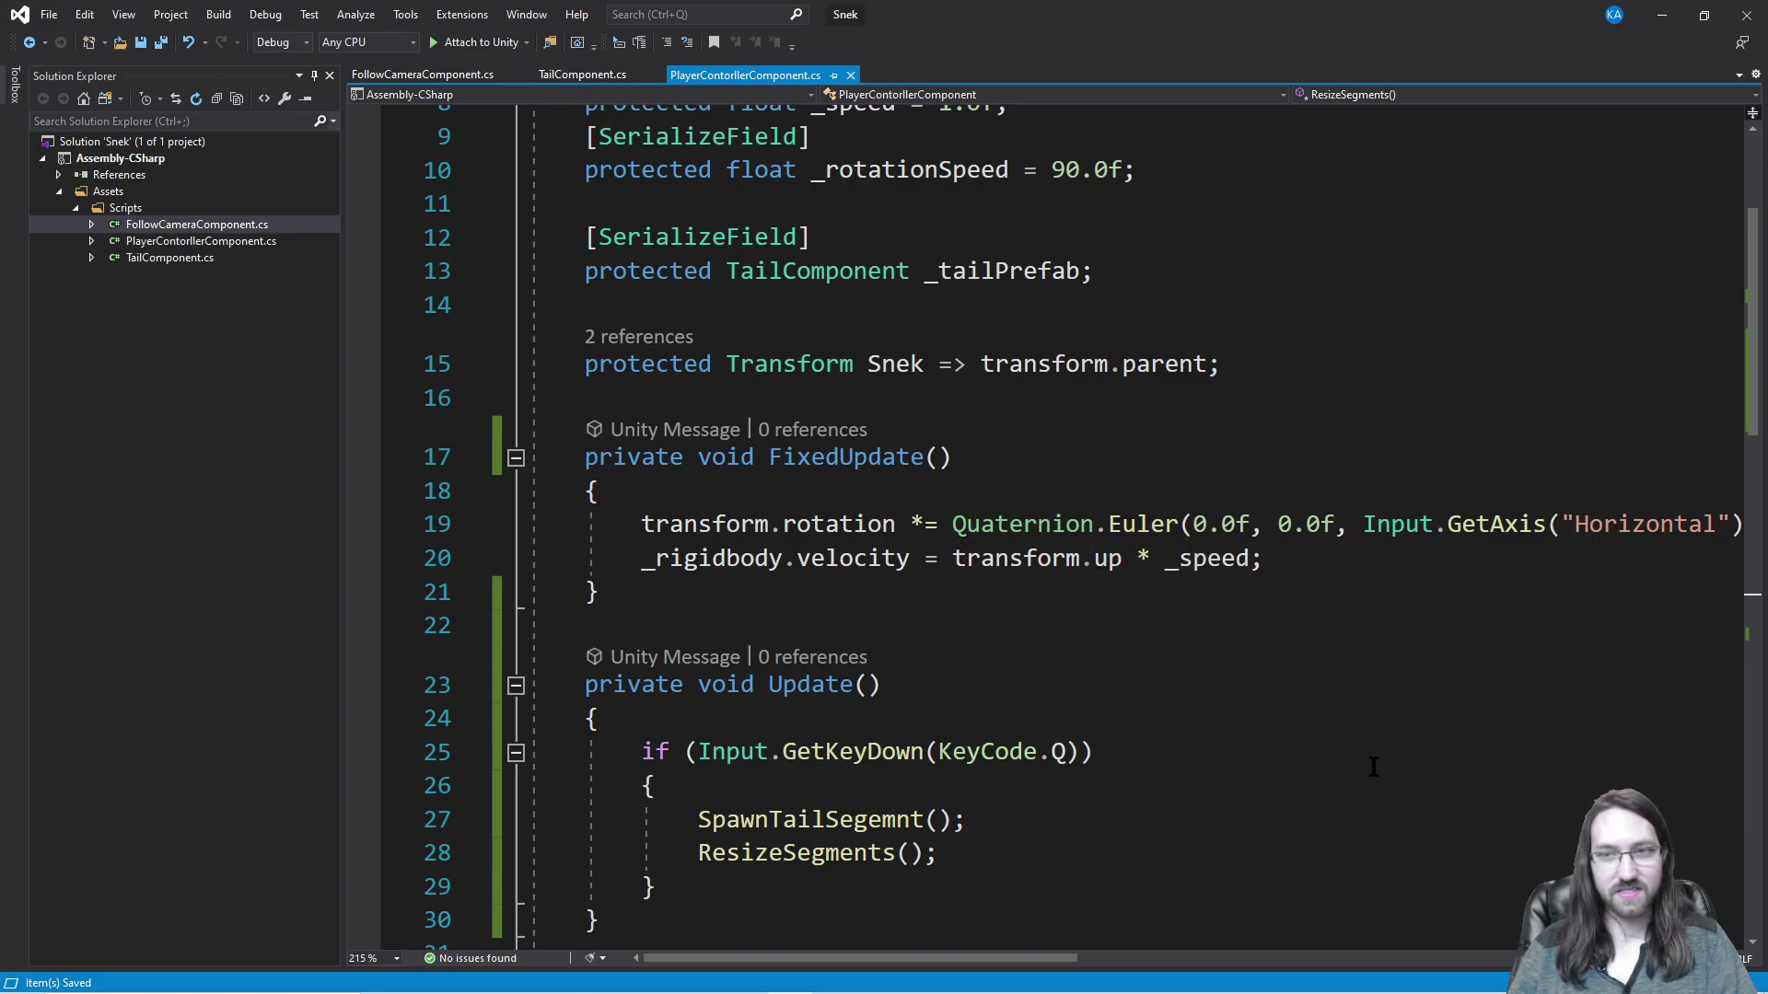
pyautogui.click(1364, 524)
pyautogui.write('-')
pyautogui.click(1409, 430)
pyautogui.hotkey('ctrl', 's')
pyautogui.click(1704, 15)
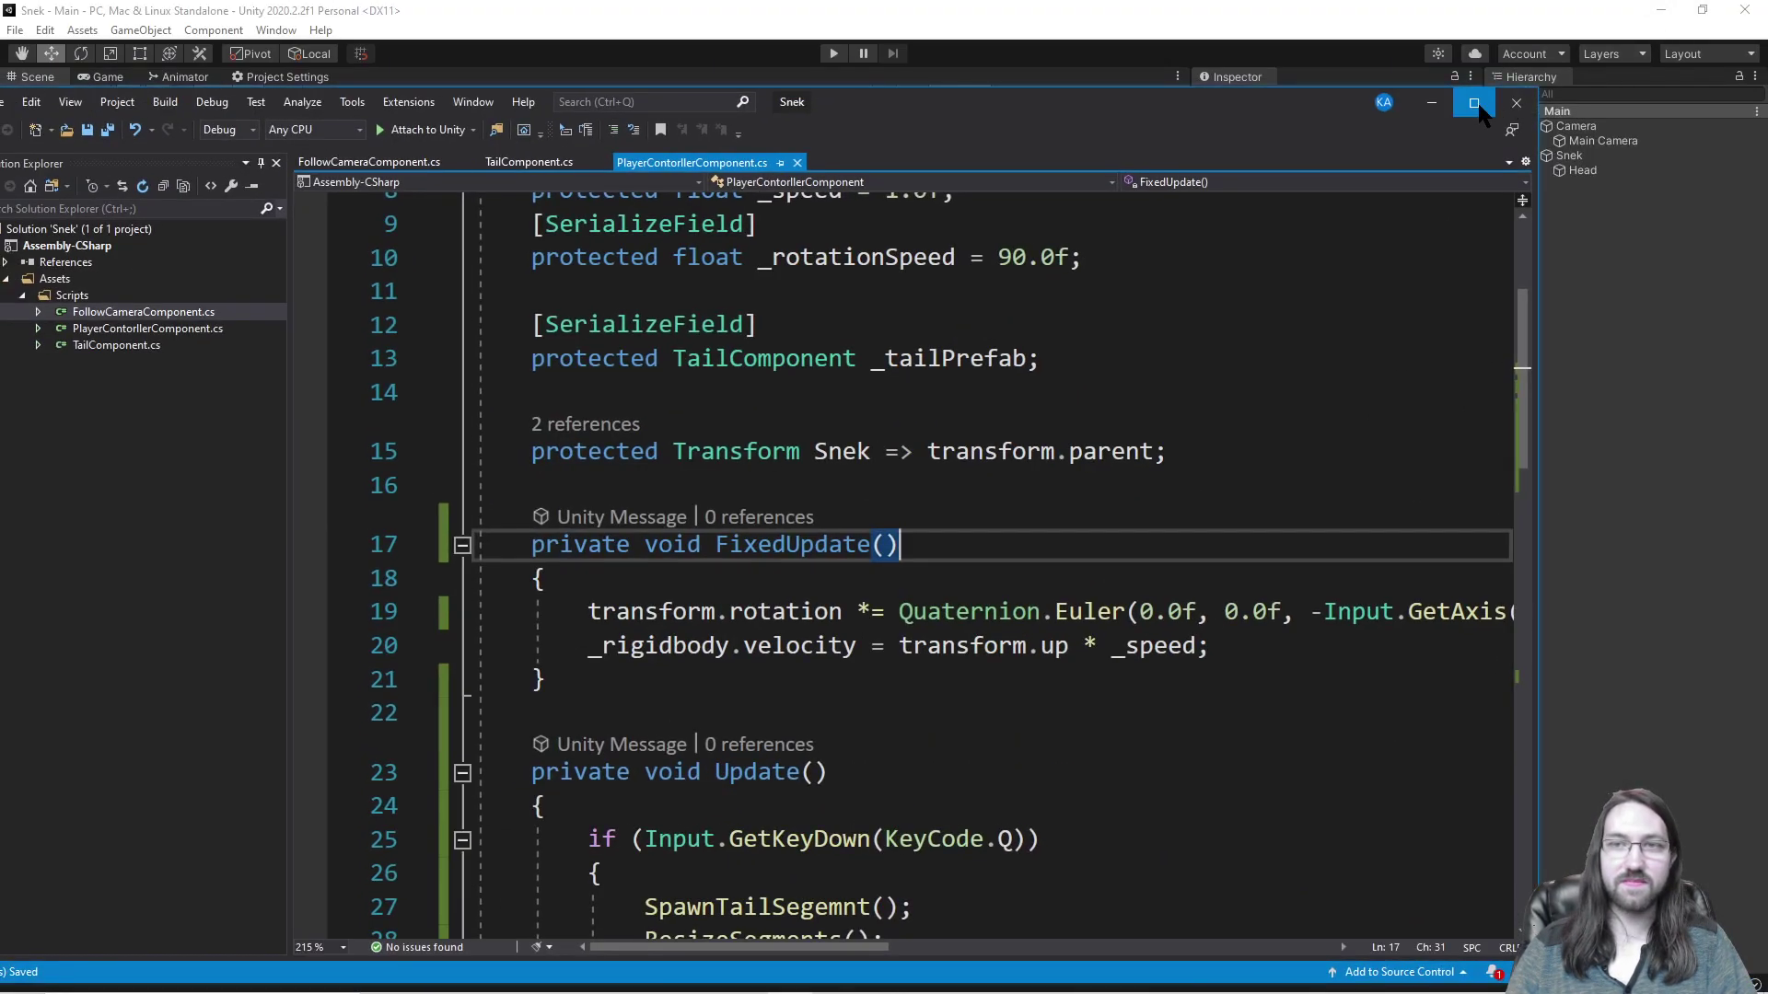
pyautogui.click(1646, 36)
pyautogui.click(1644, 24)
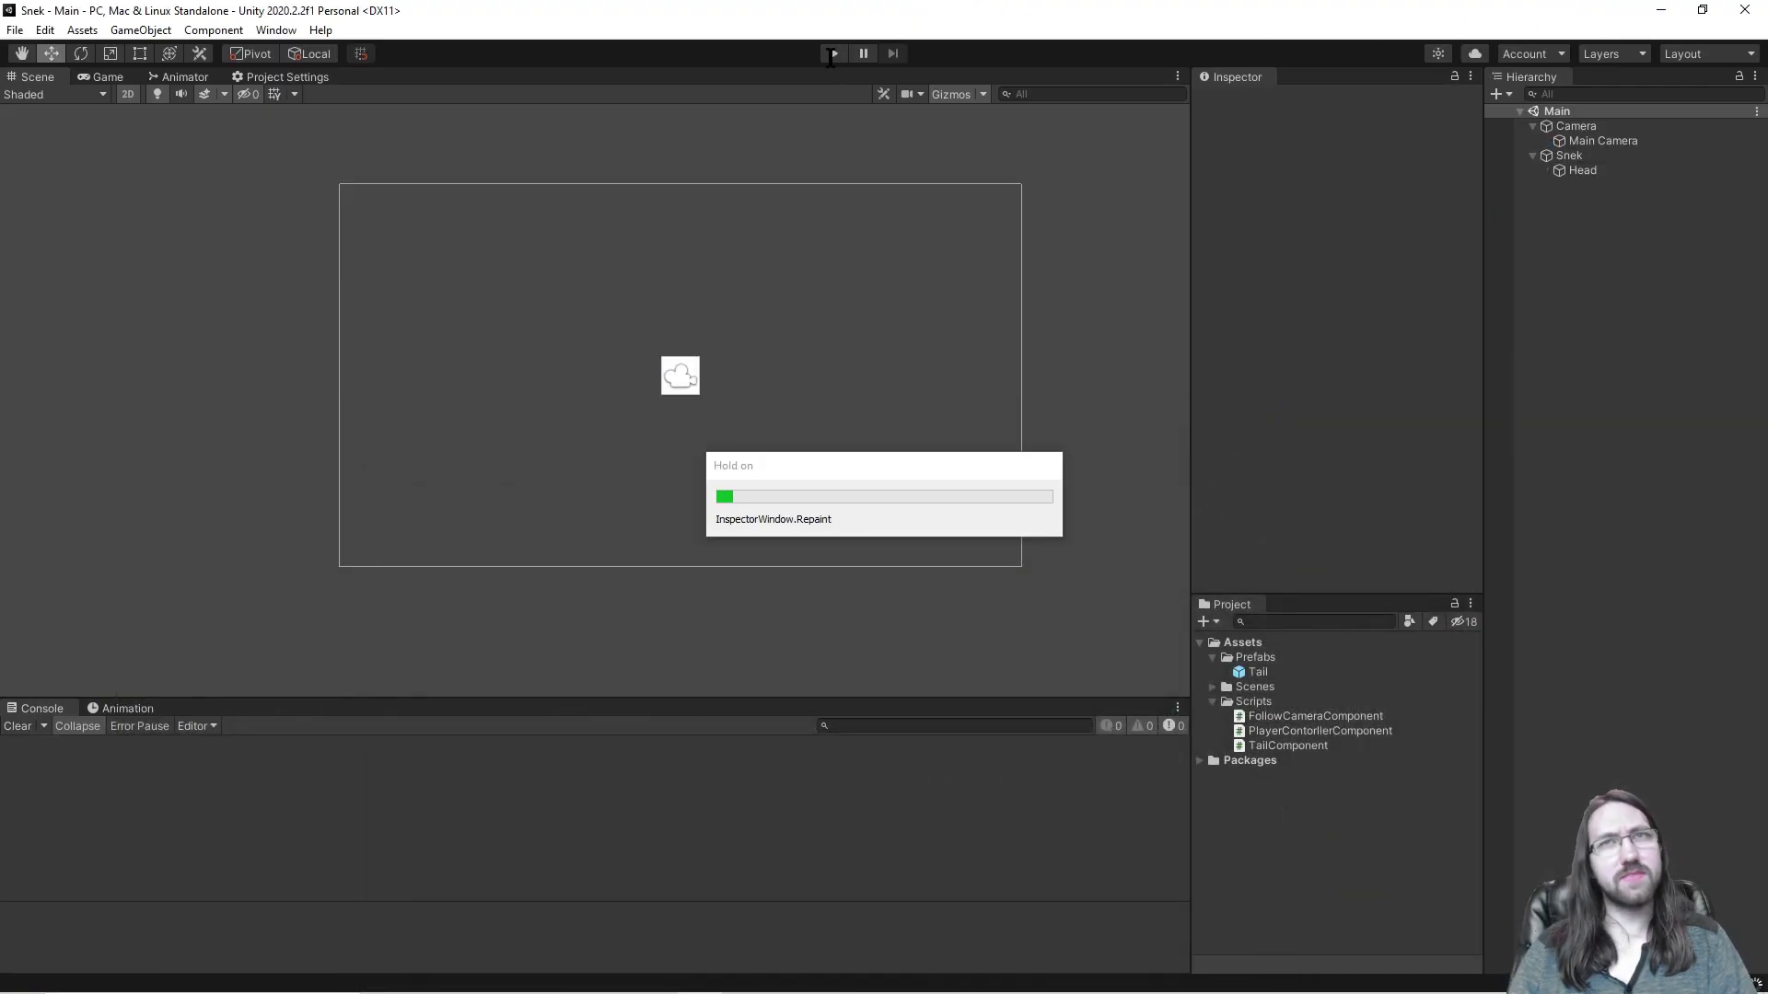
# Step: Run the game long enough to grow a long winding tail of Tail(Clone) segments, then stop
pyautogui.click(833, 54)
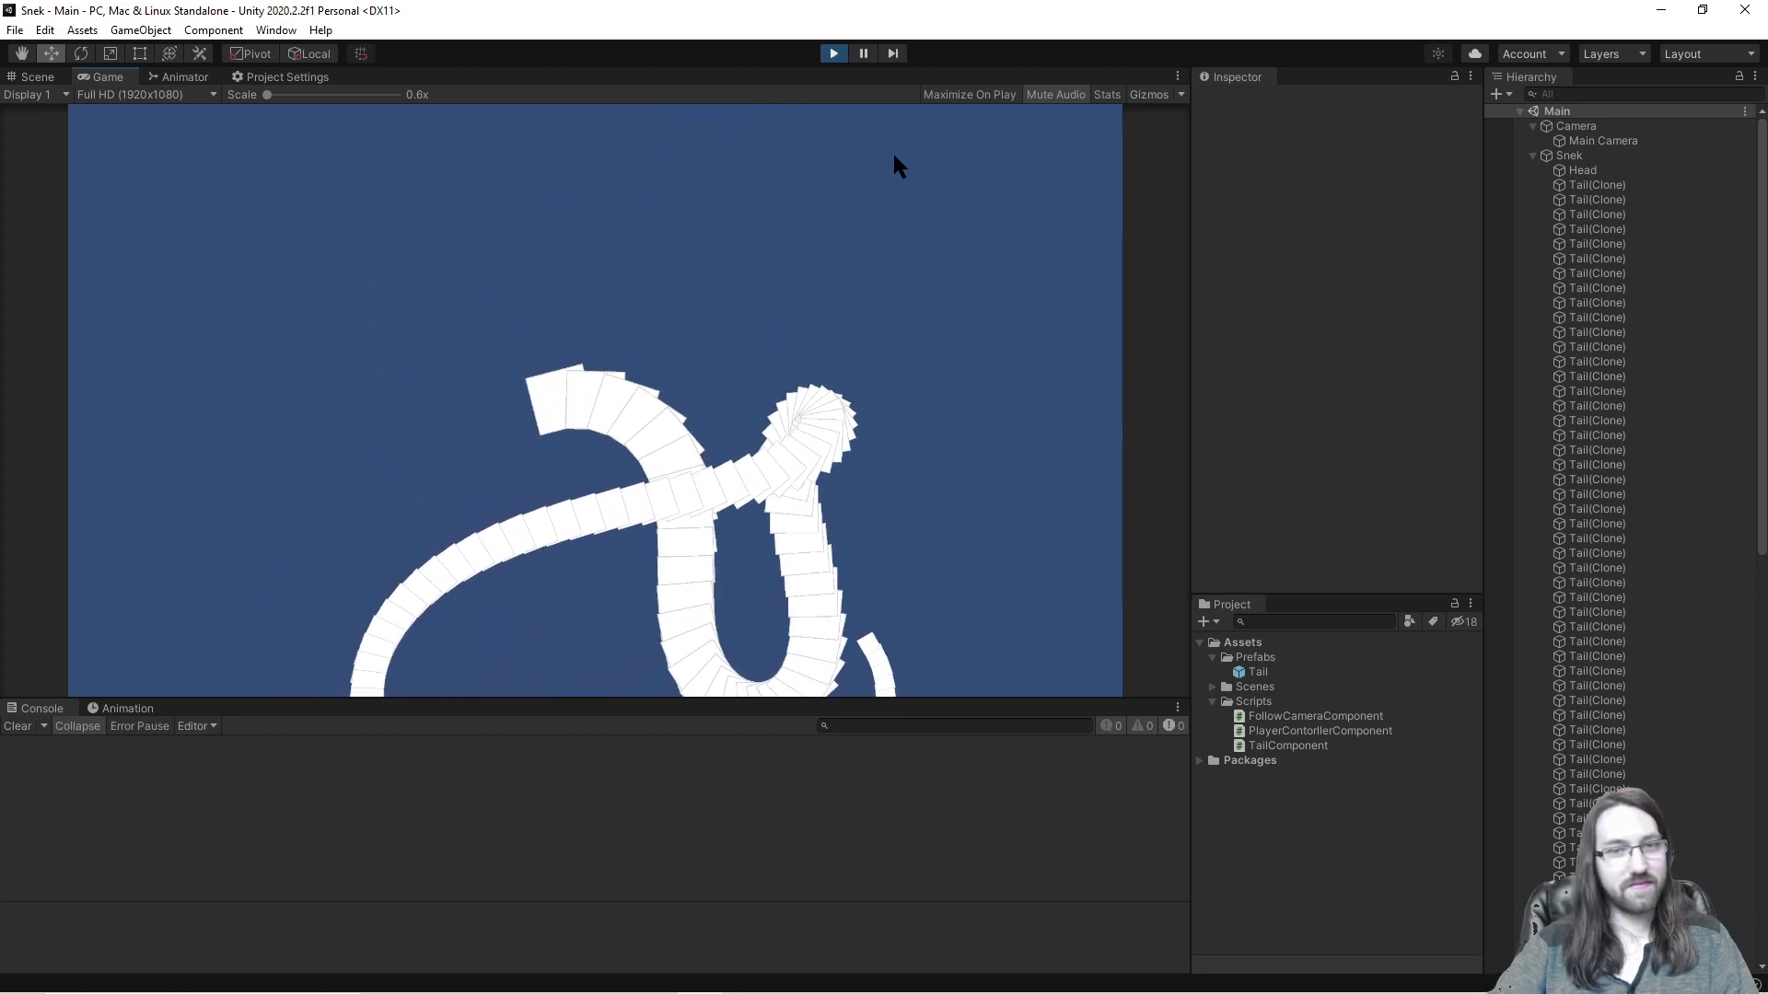
pyautogui.click(833, 53)
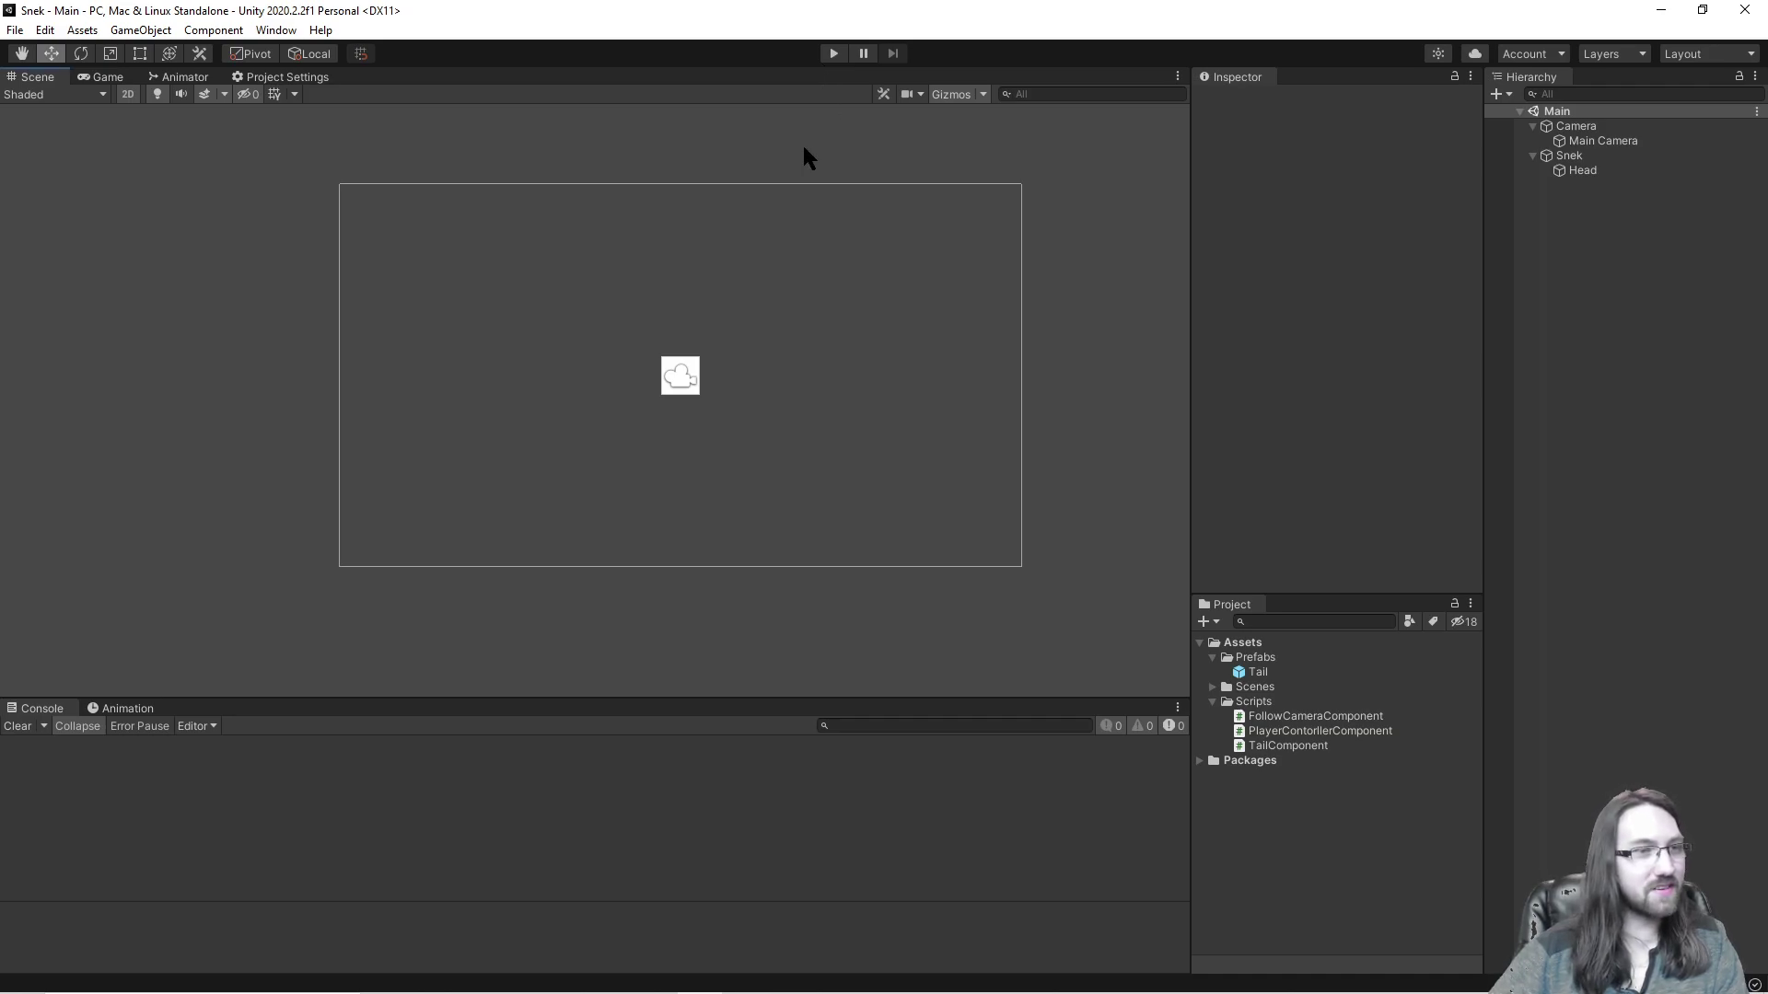
# Step: Restart the game and steer the snake through clockwise and counterclockwise turns into a loop
pyautogui.click(834, 53)
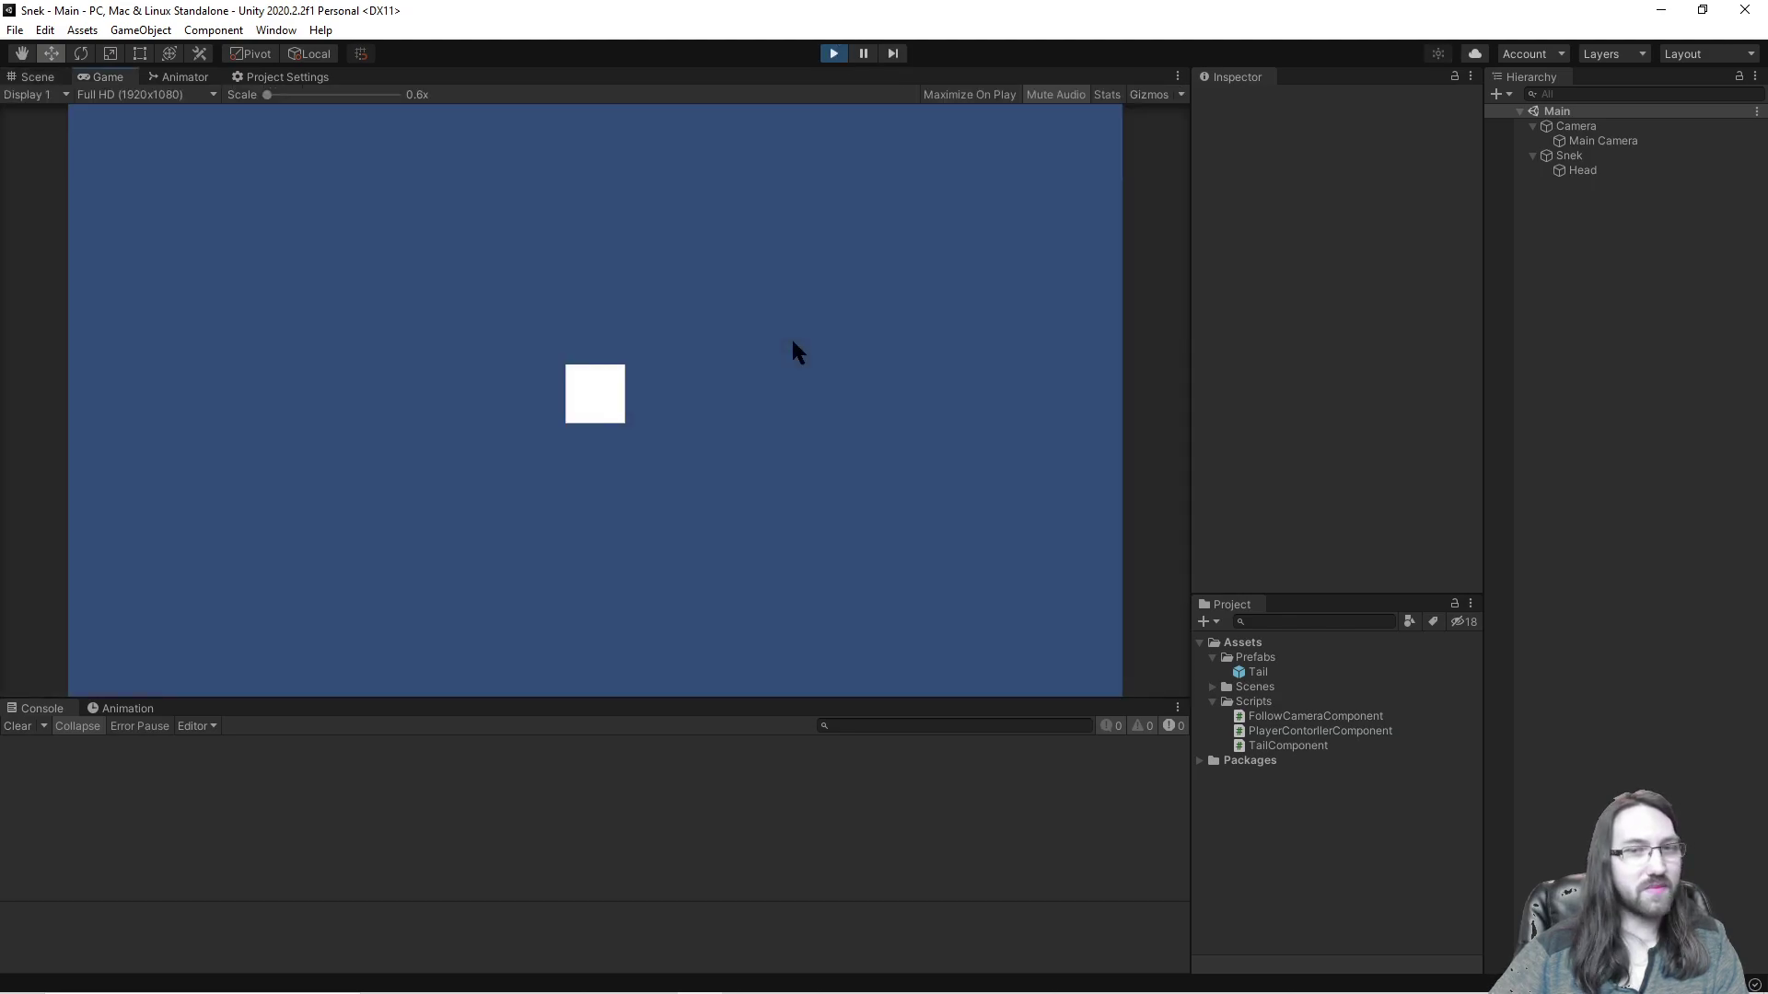
pyautogui.press('d')
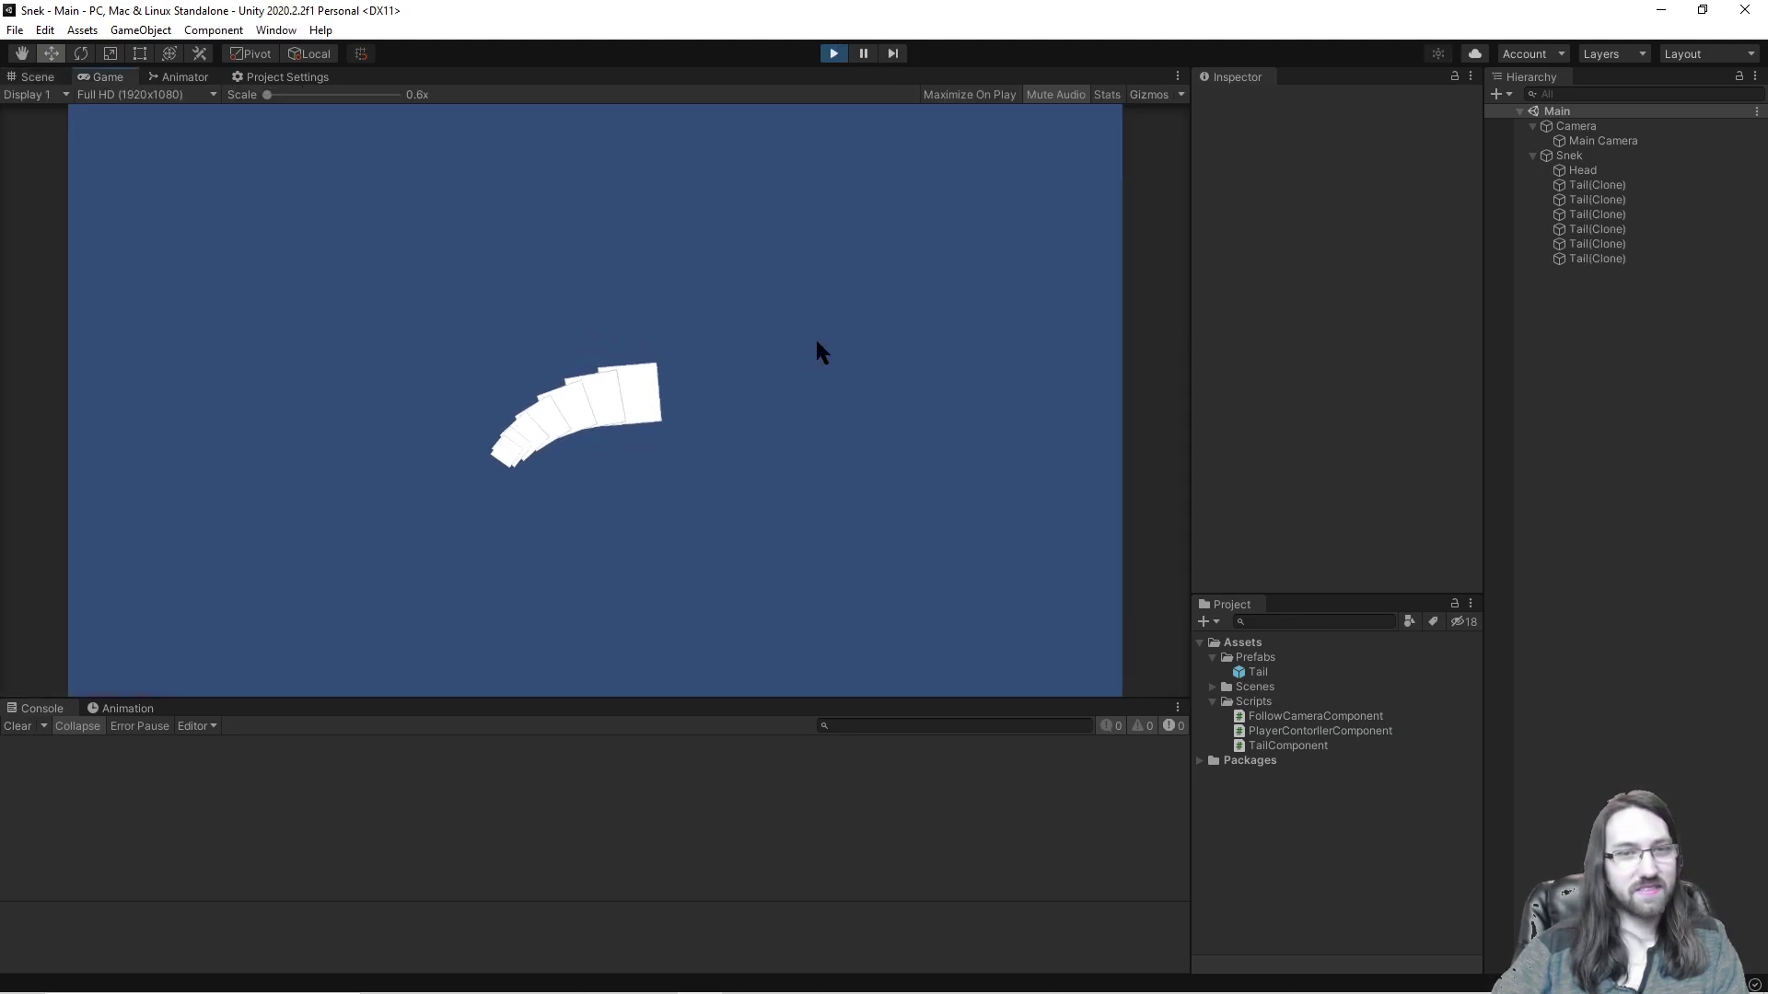
pyautogui.press('d')
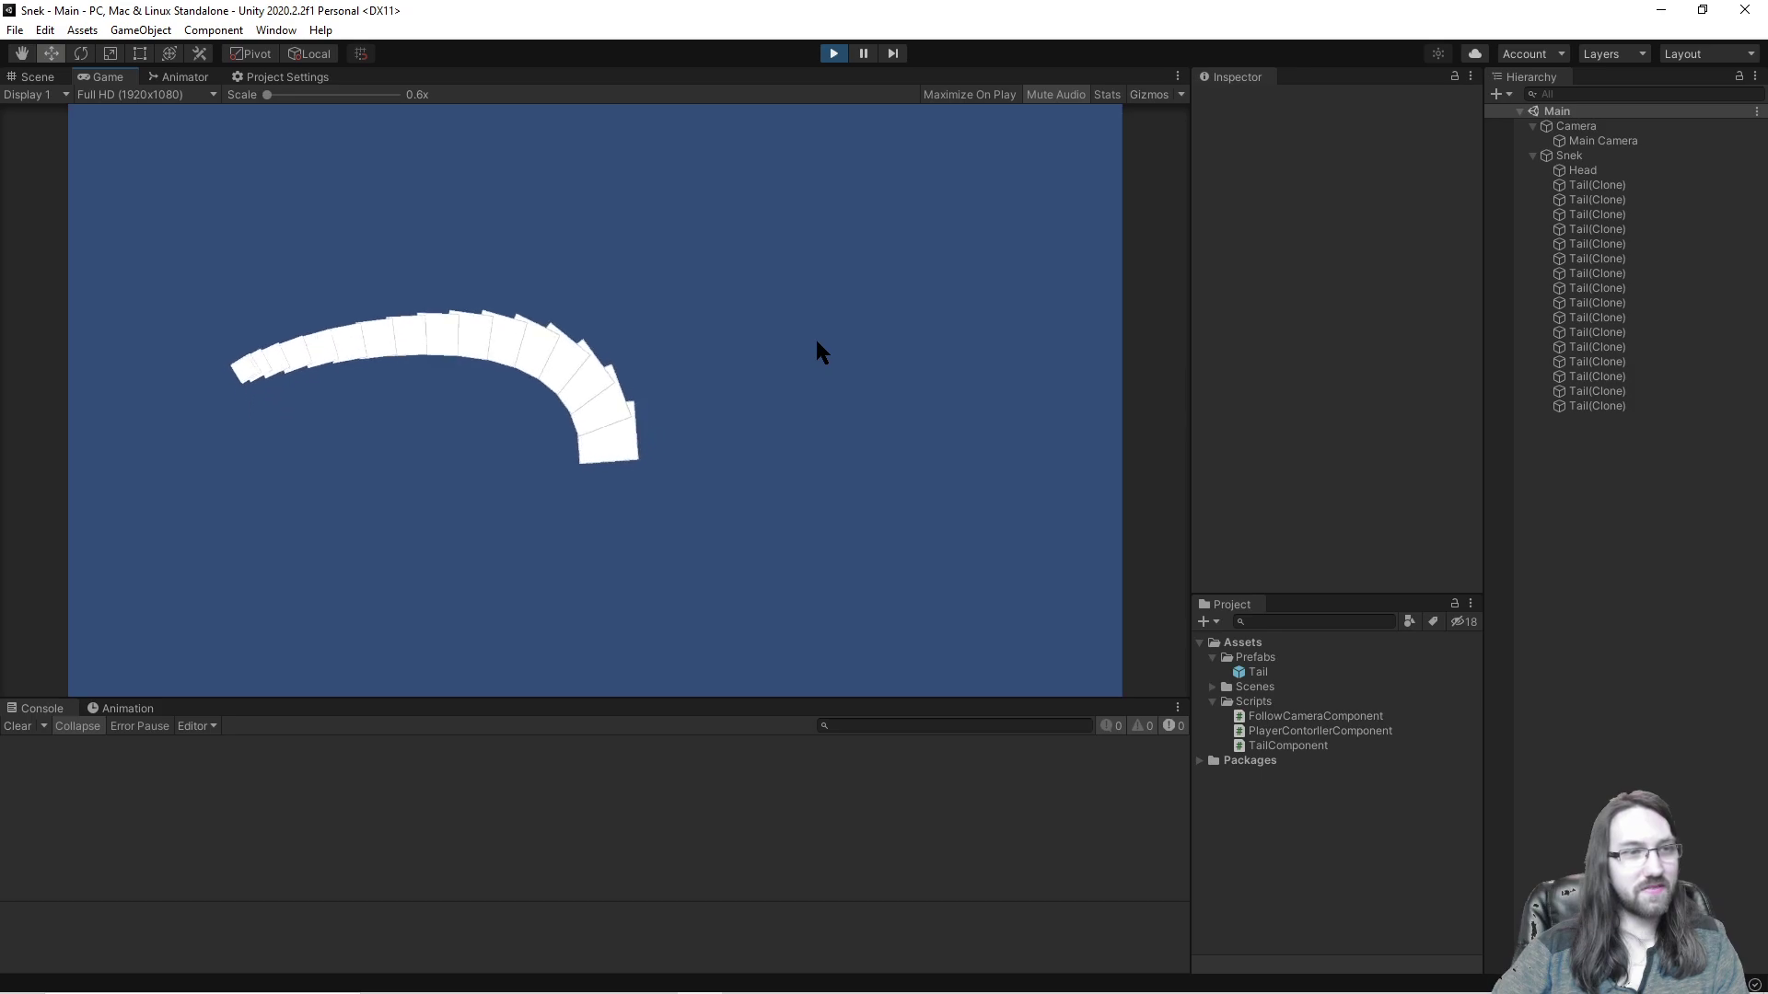
pyautogui.press('a')
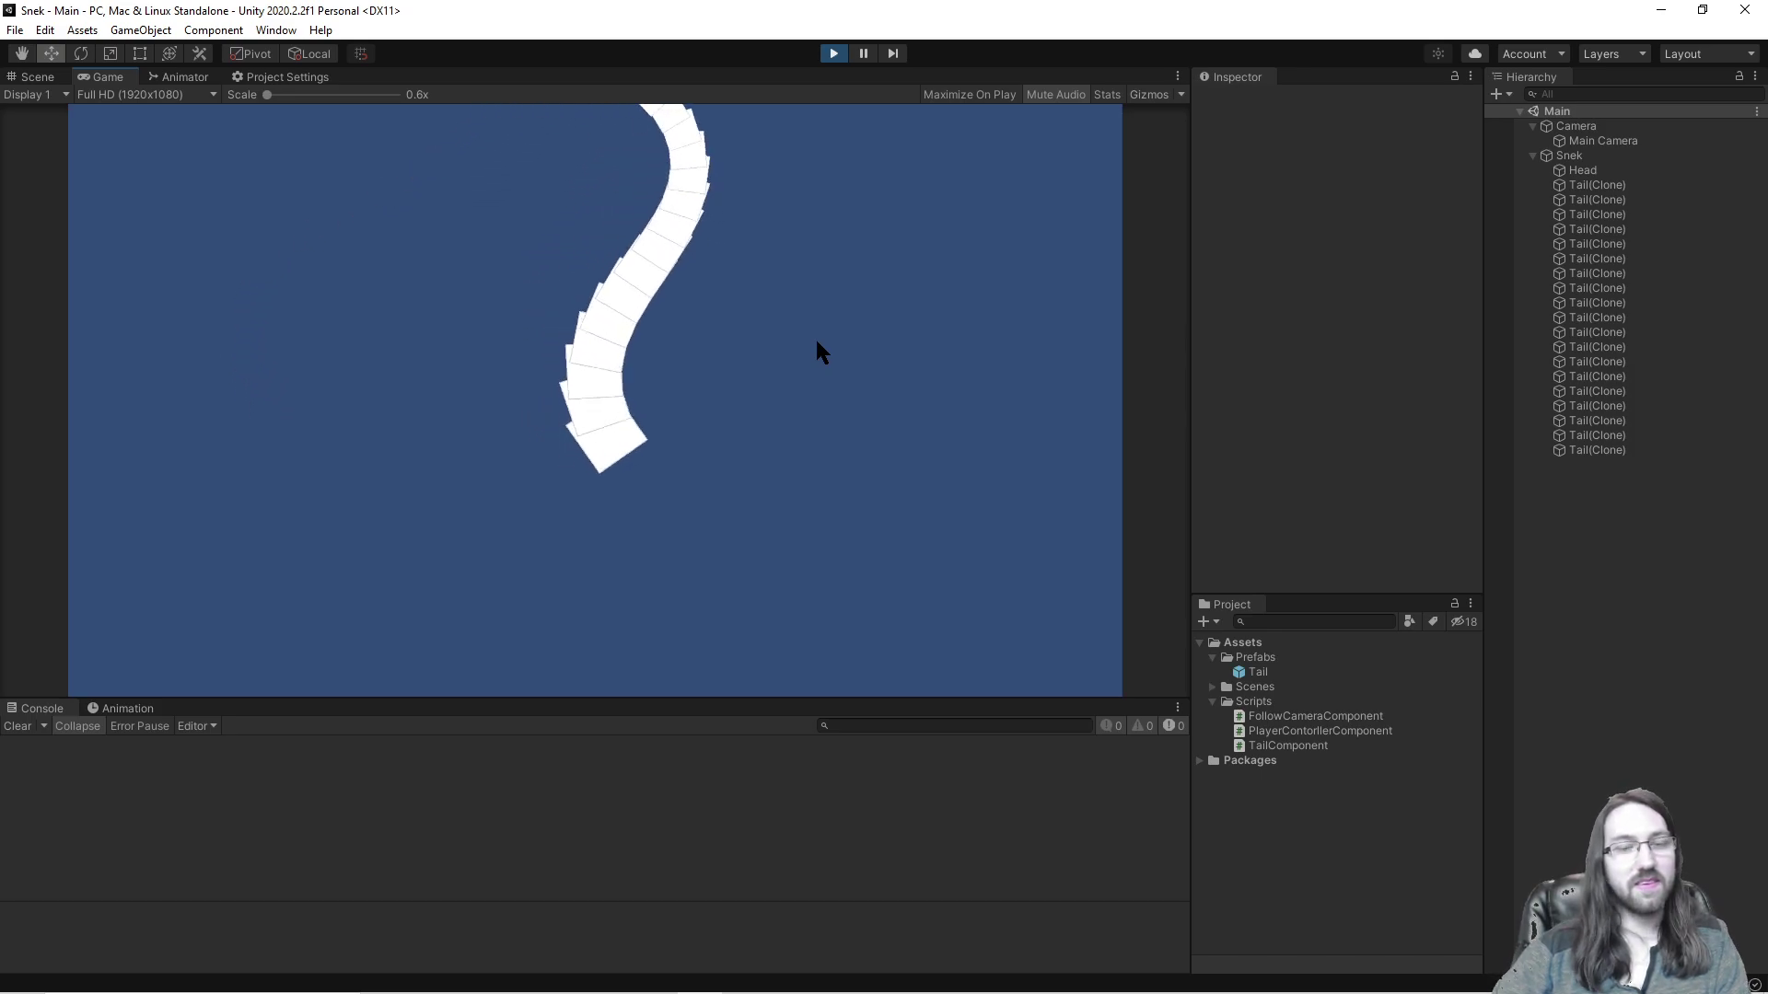
pyautogui.press('a')
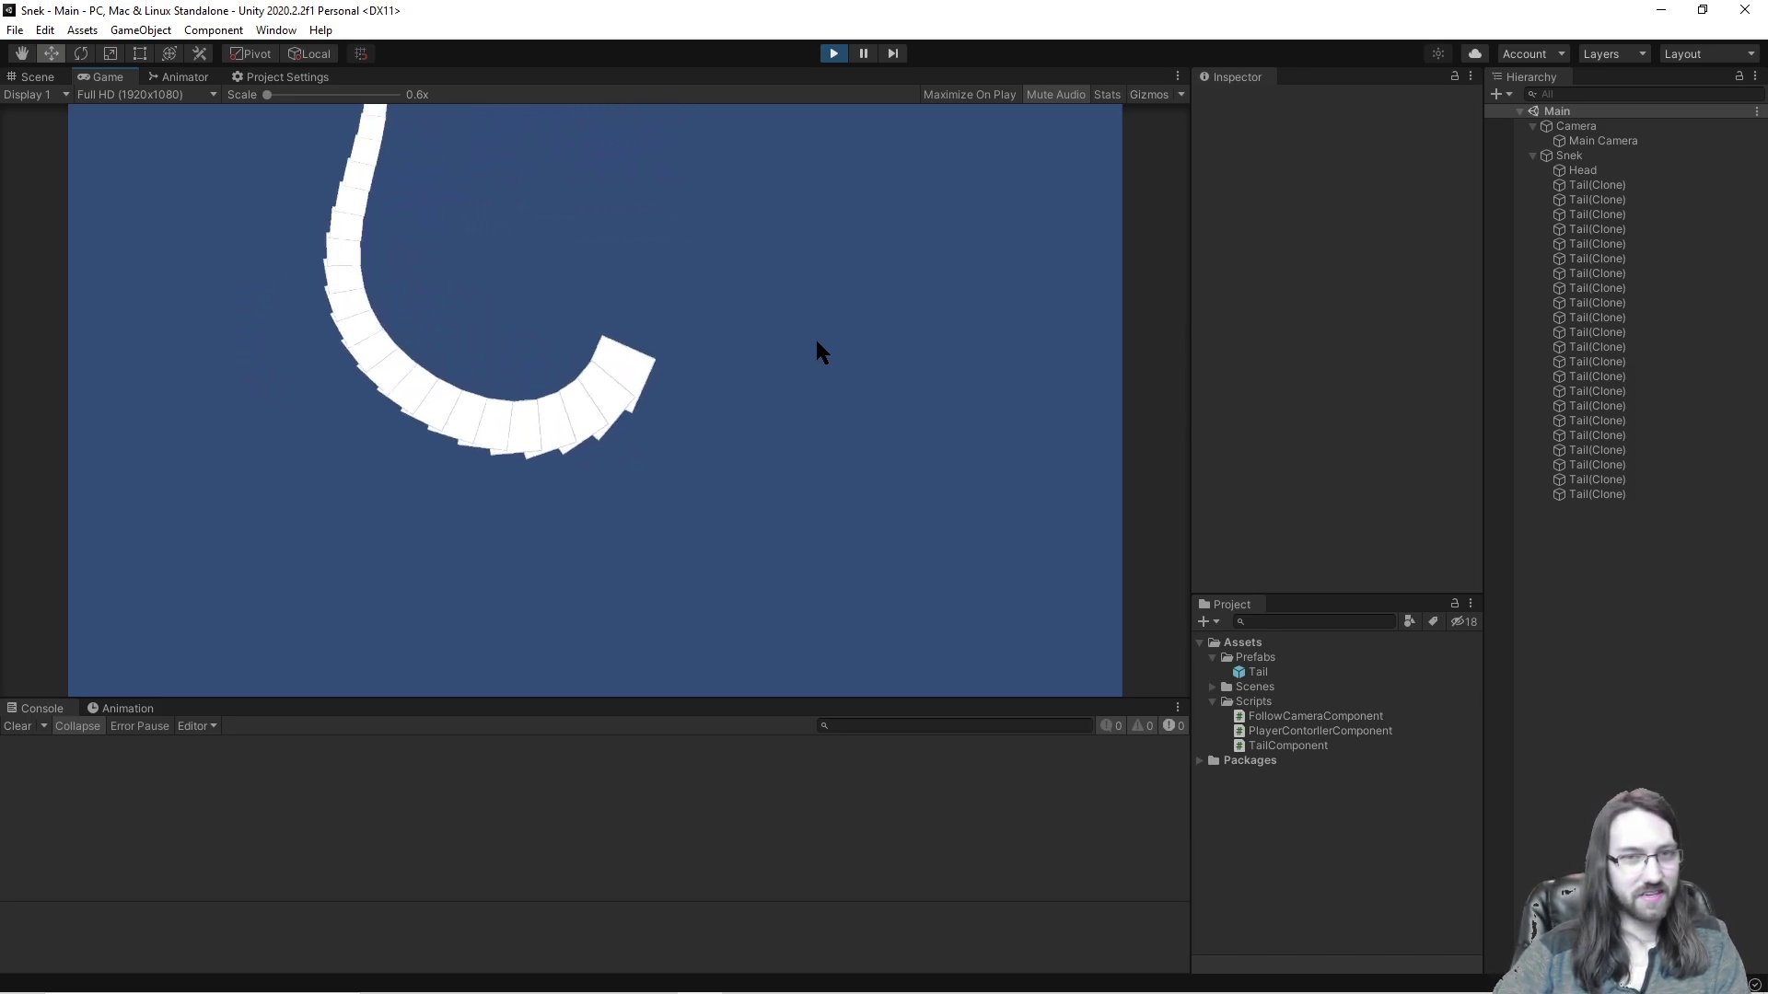
pyautogui.press('d')
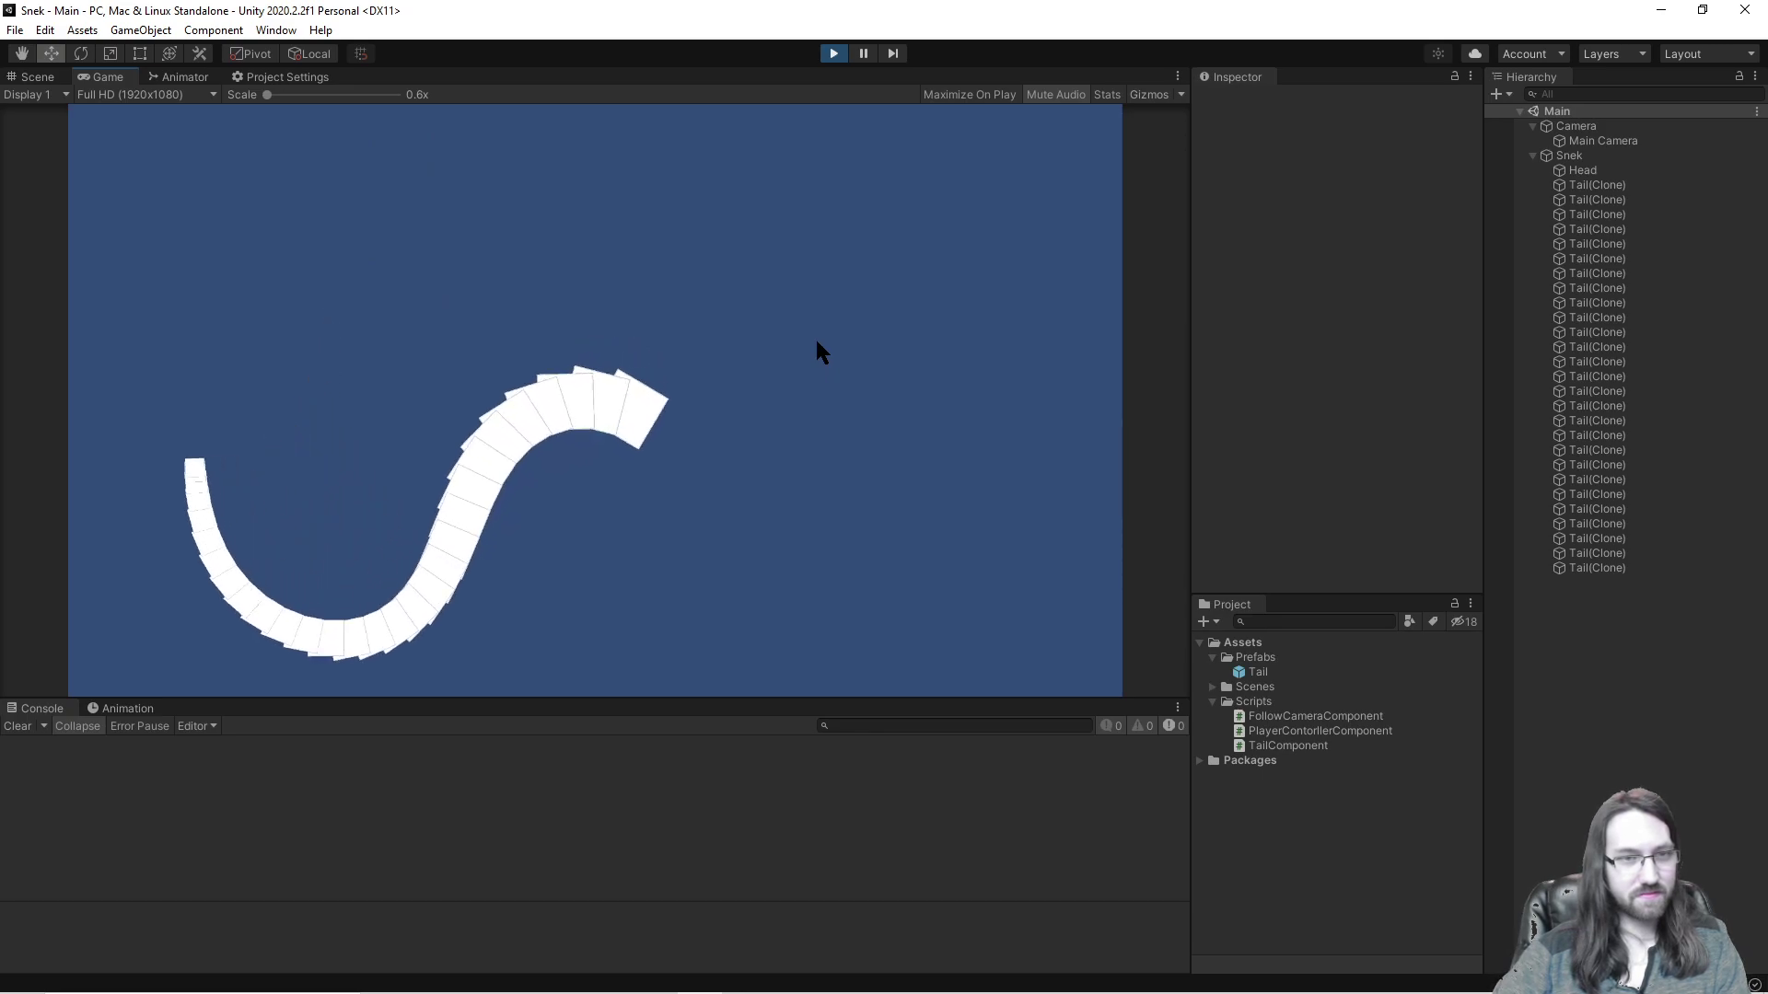
pyautogui.press('d')
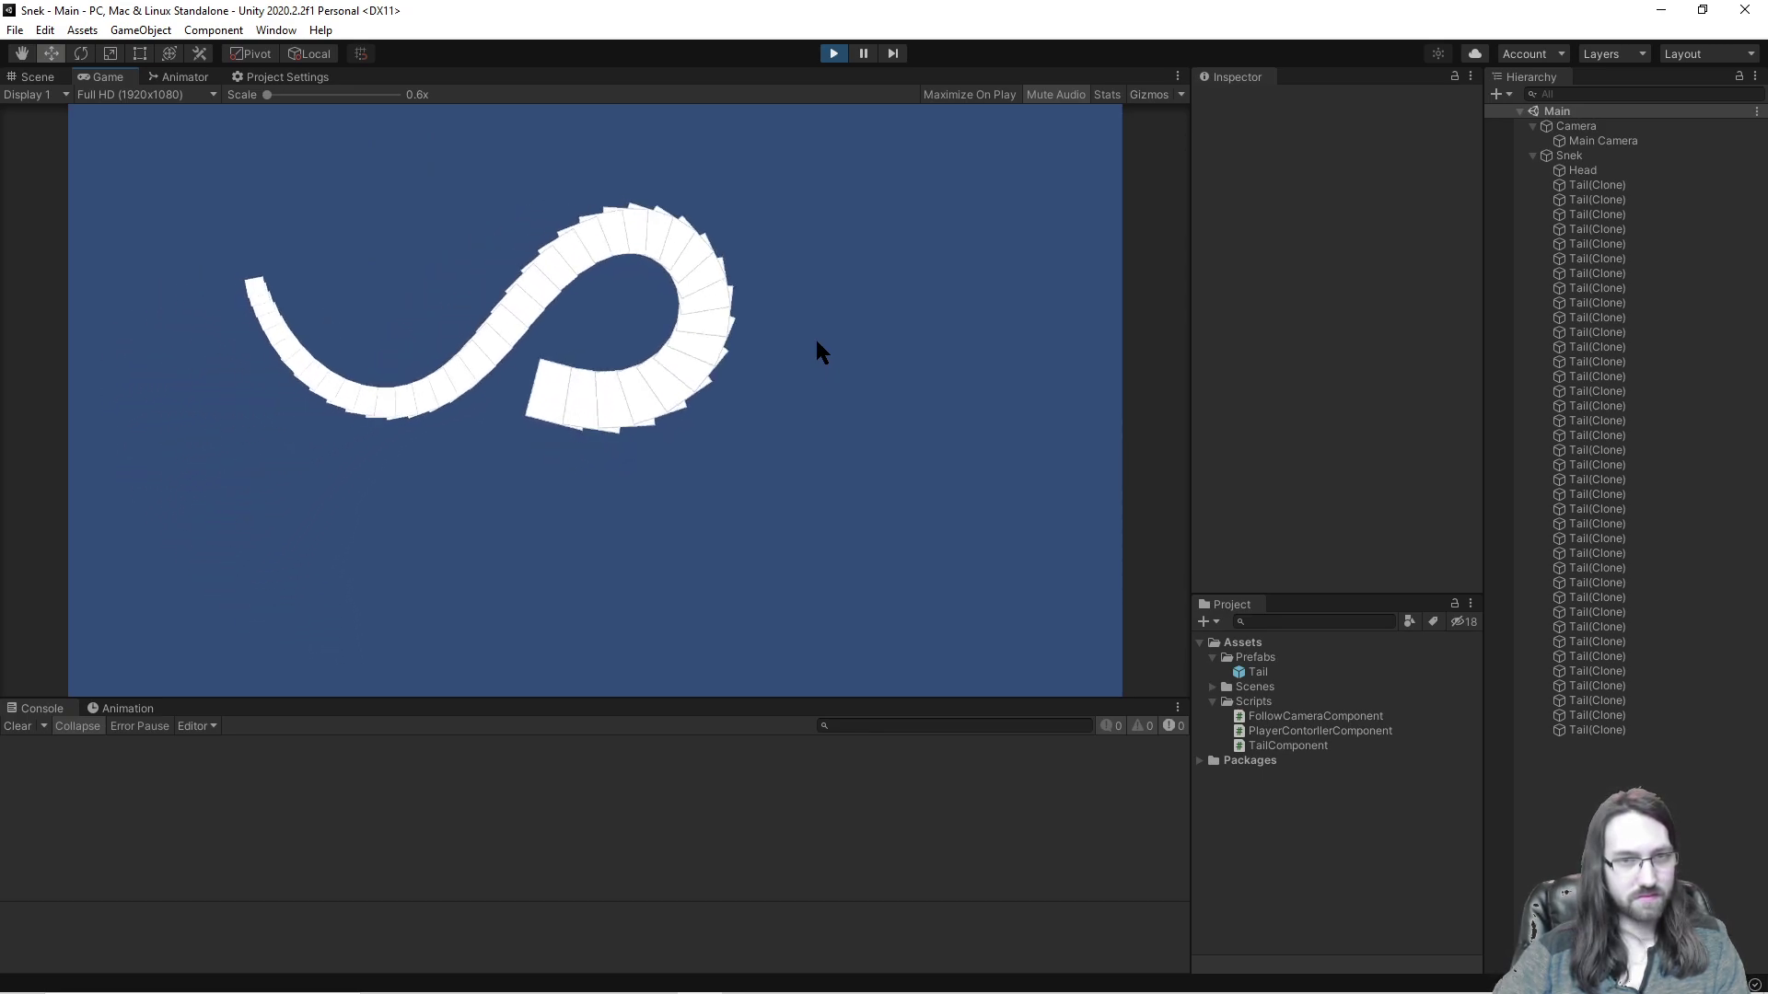
pyautogui.press('a')
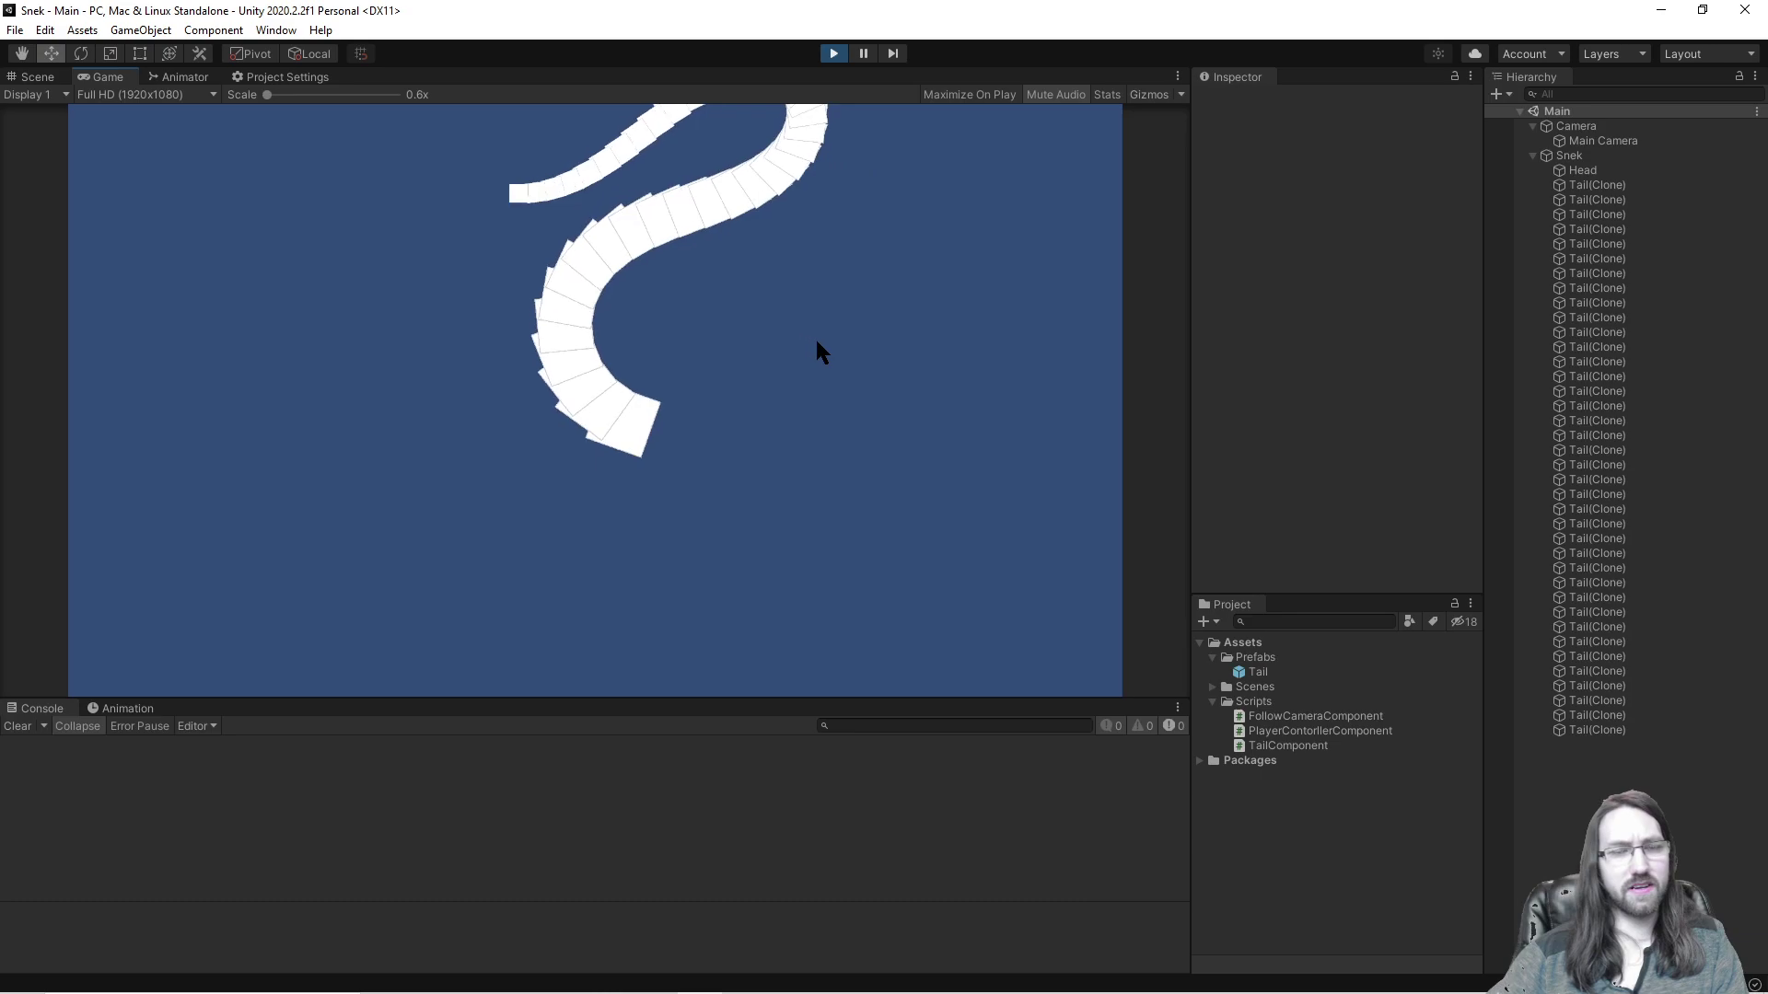
# Step: Keep circling the snake so its tail grows long, then collapse Snek's children in the Hierarchy
pyautogui.press('d')
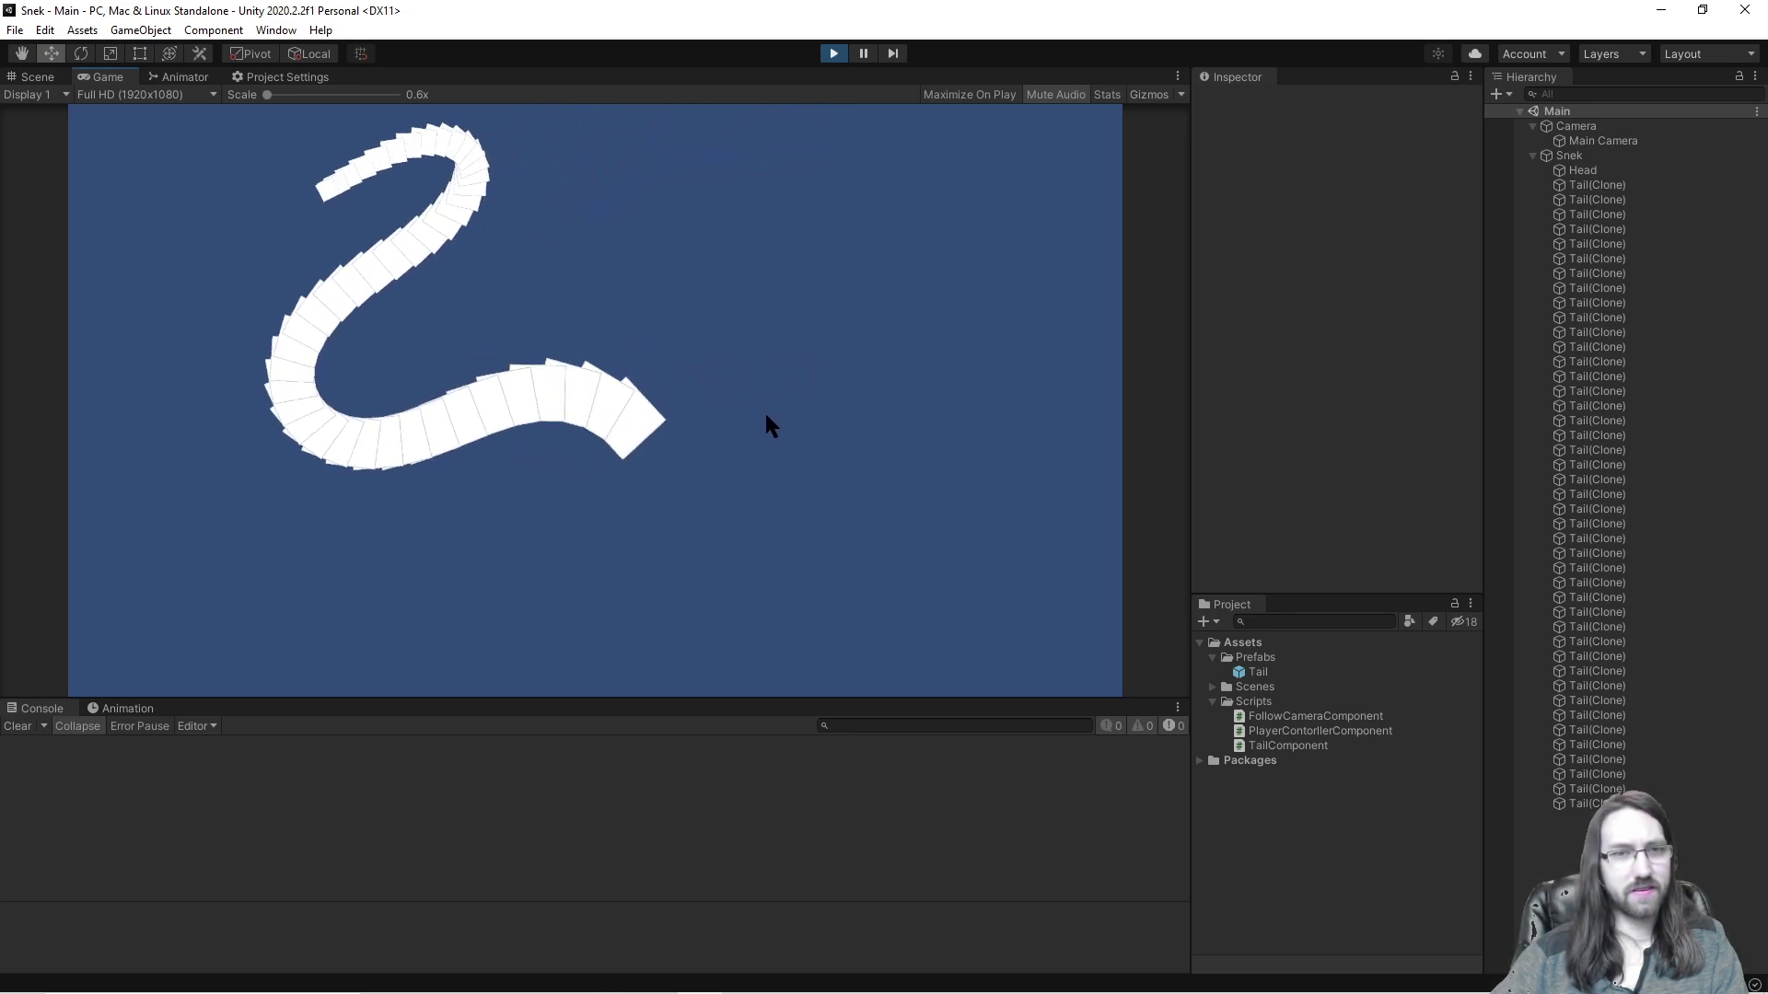
pyautogui.press('d')
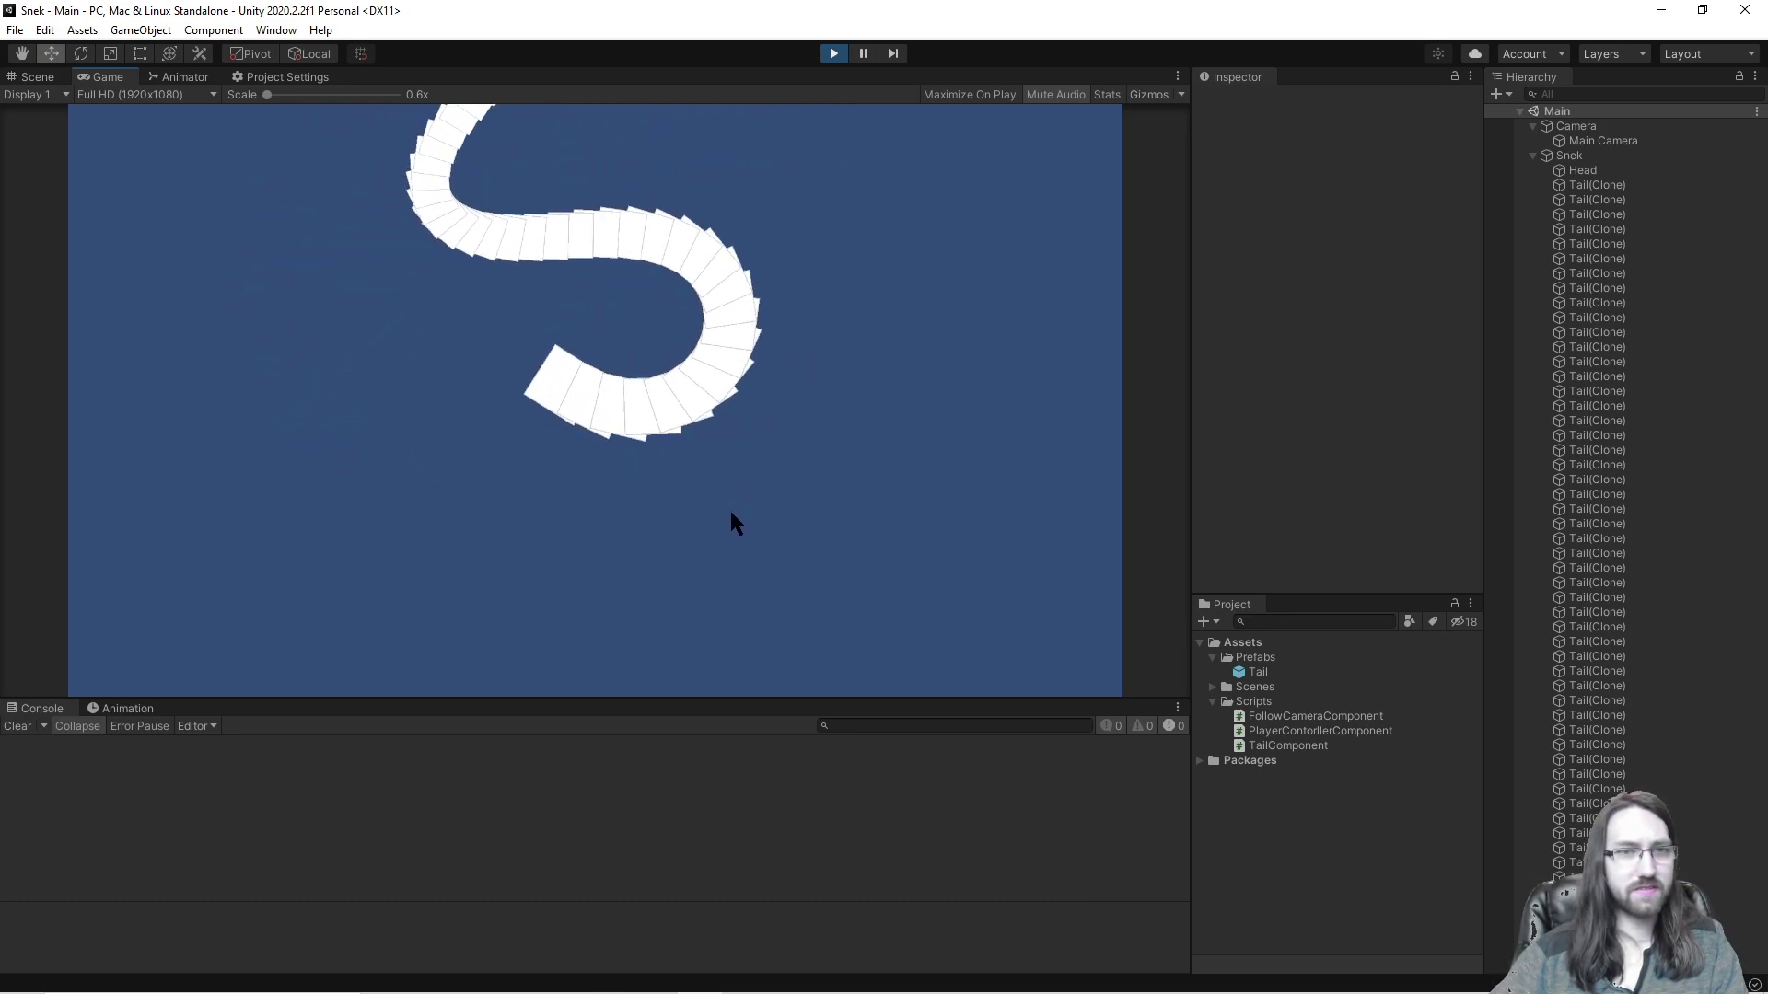
pyautogui.press('d')
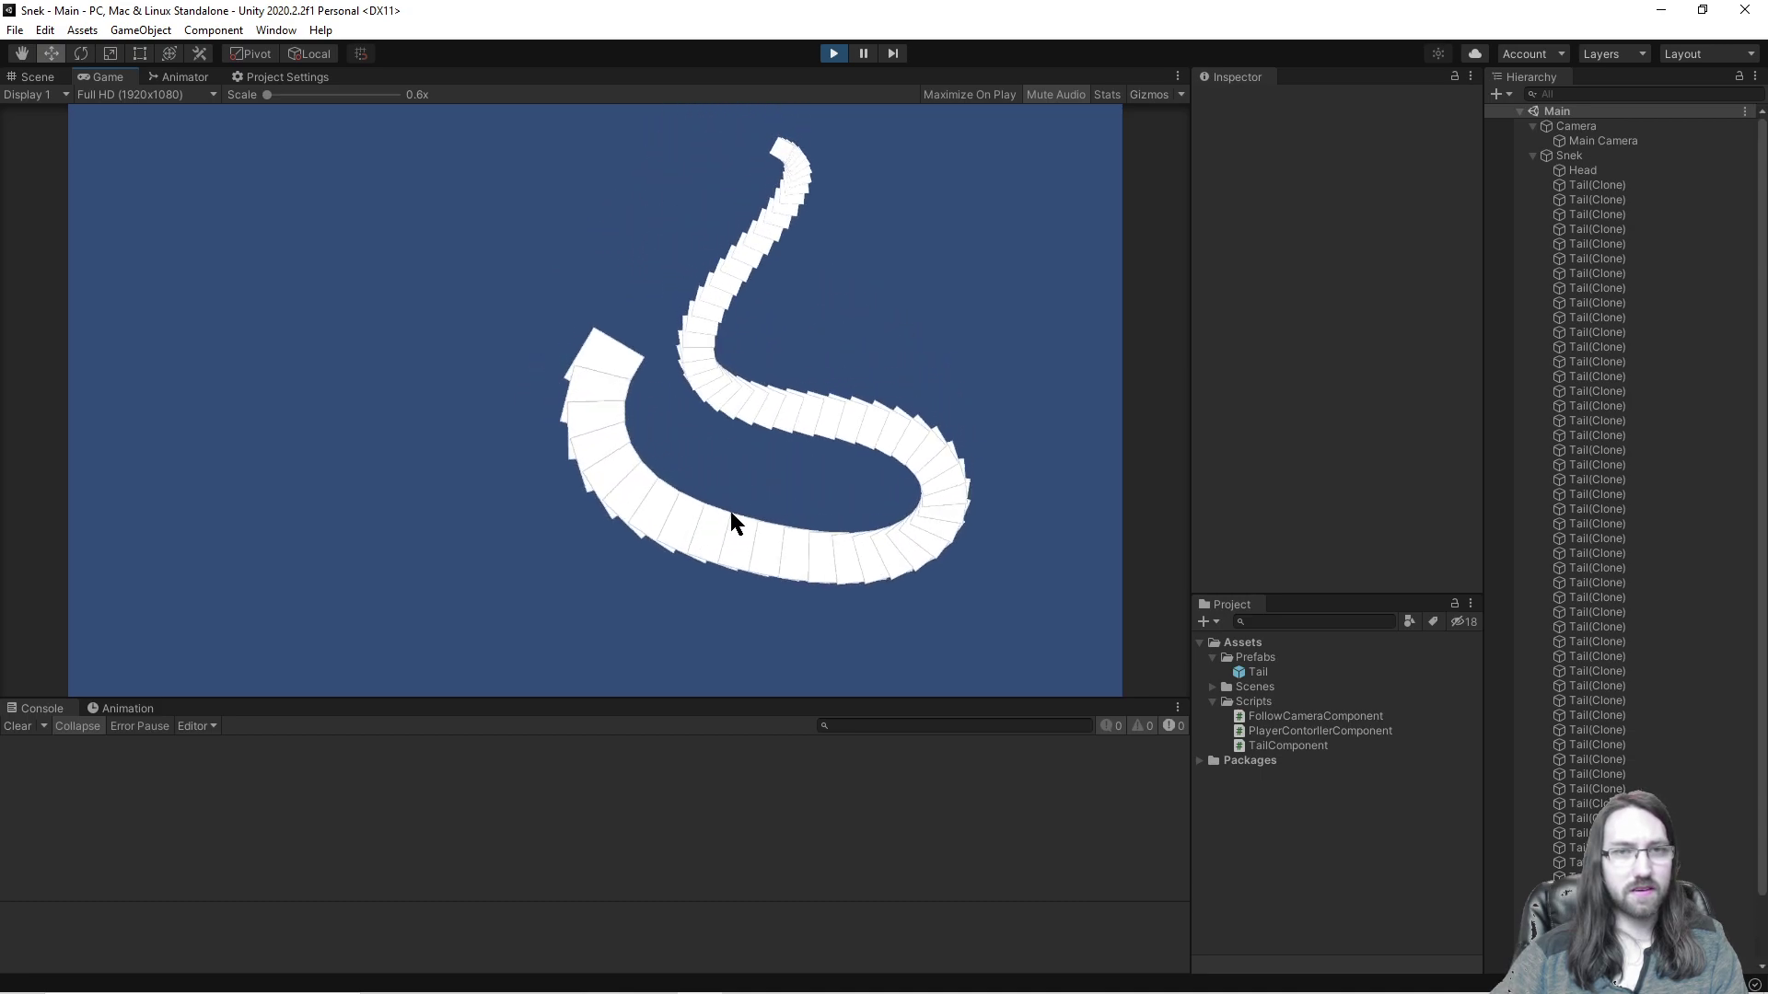
pyautogui.press('d')
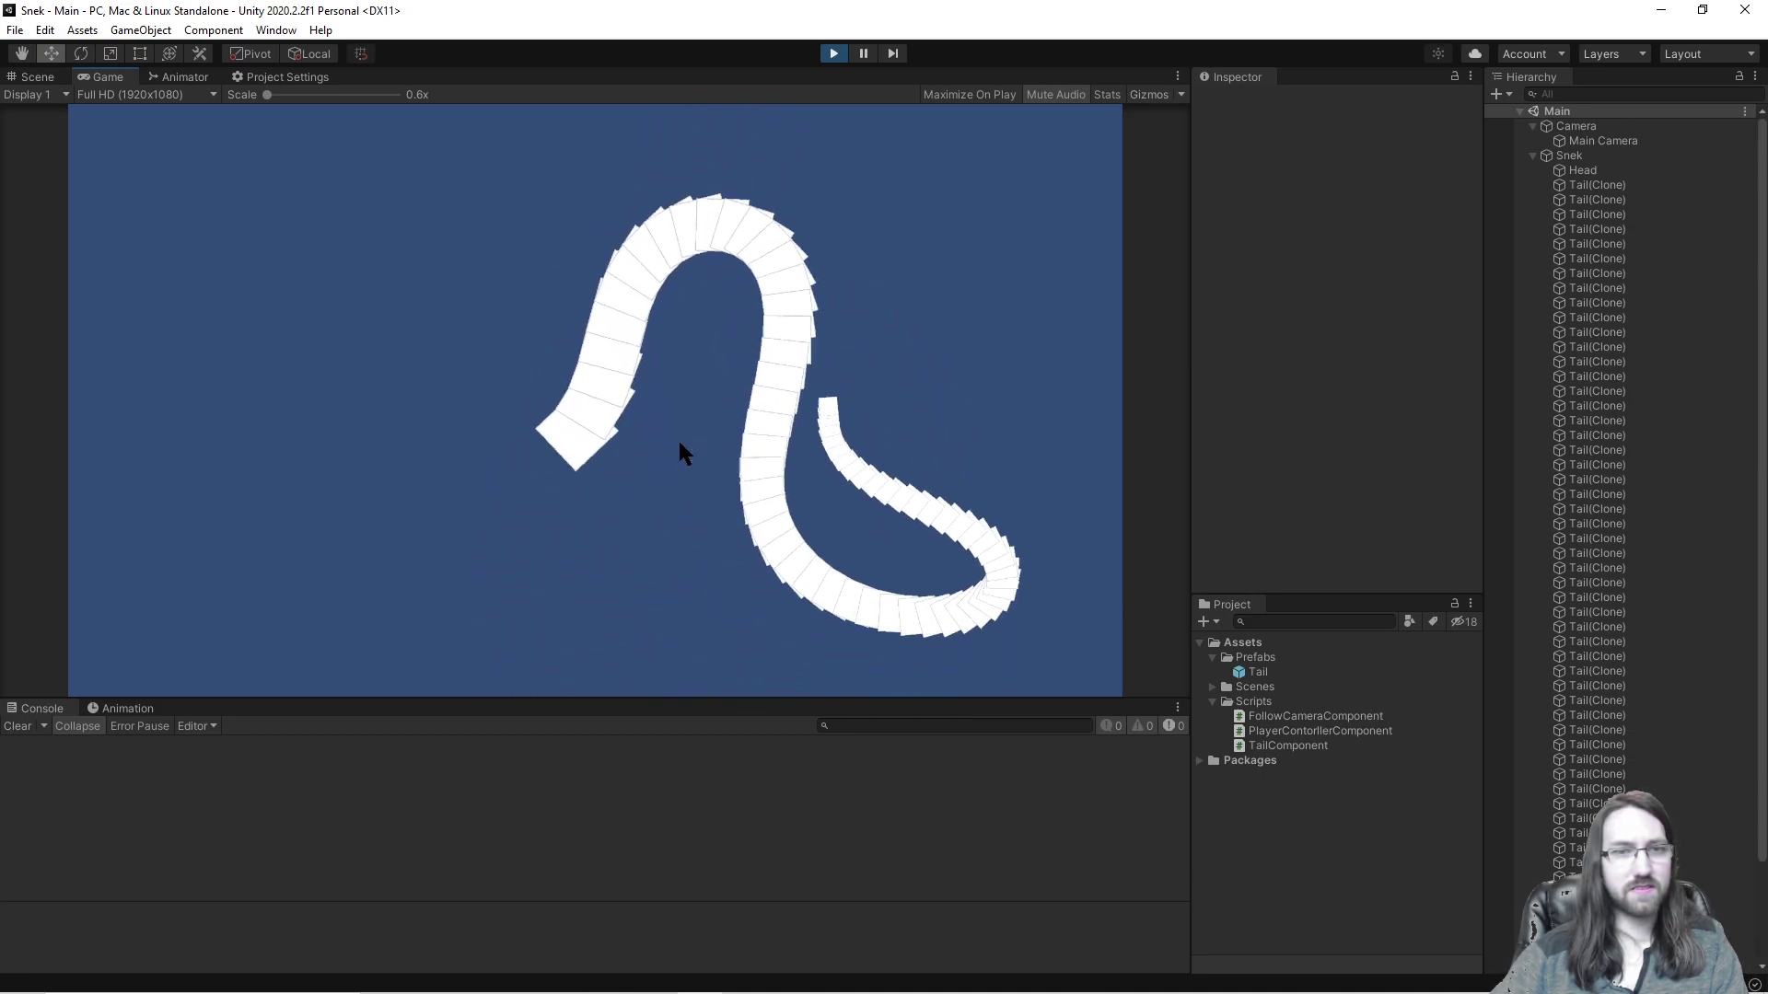
pyautogui.press('a')
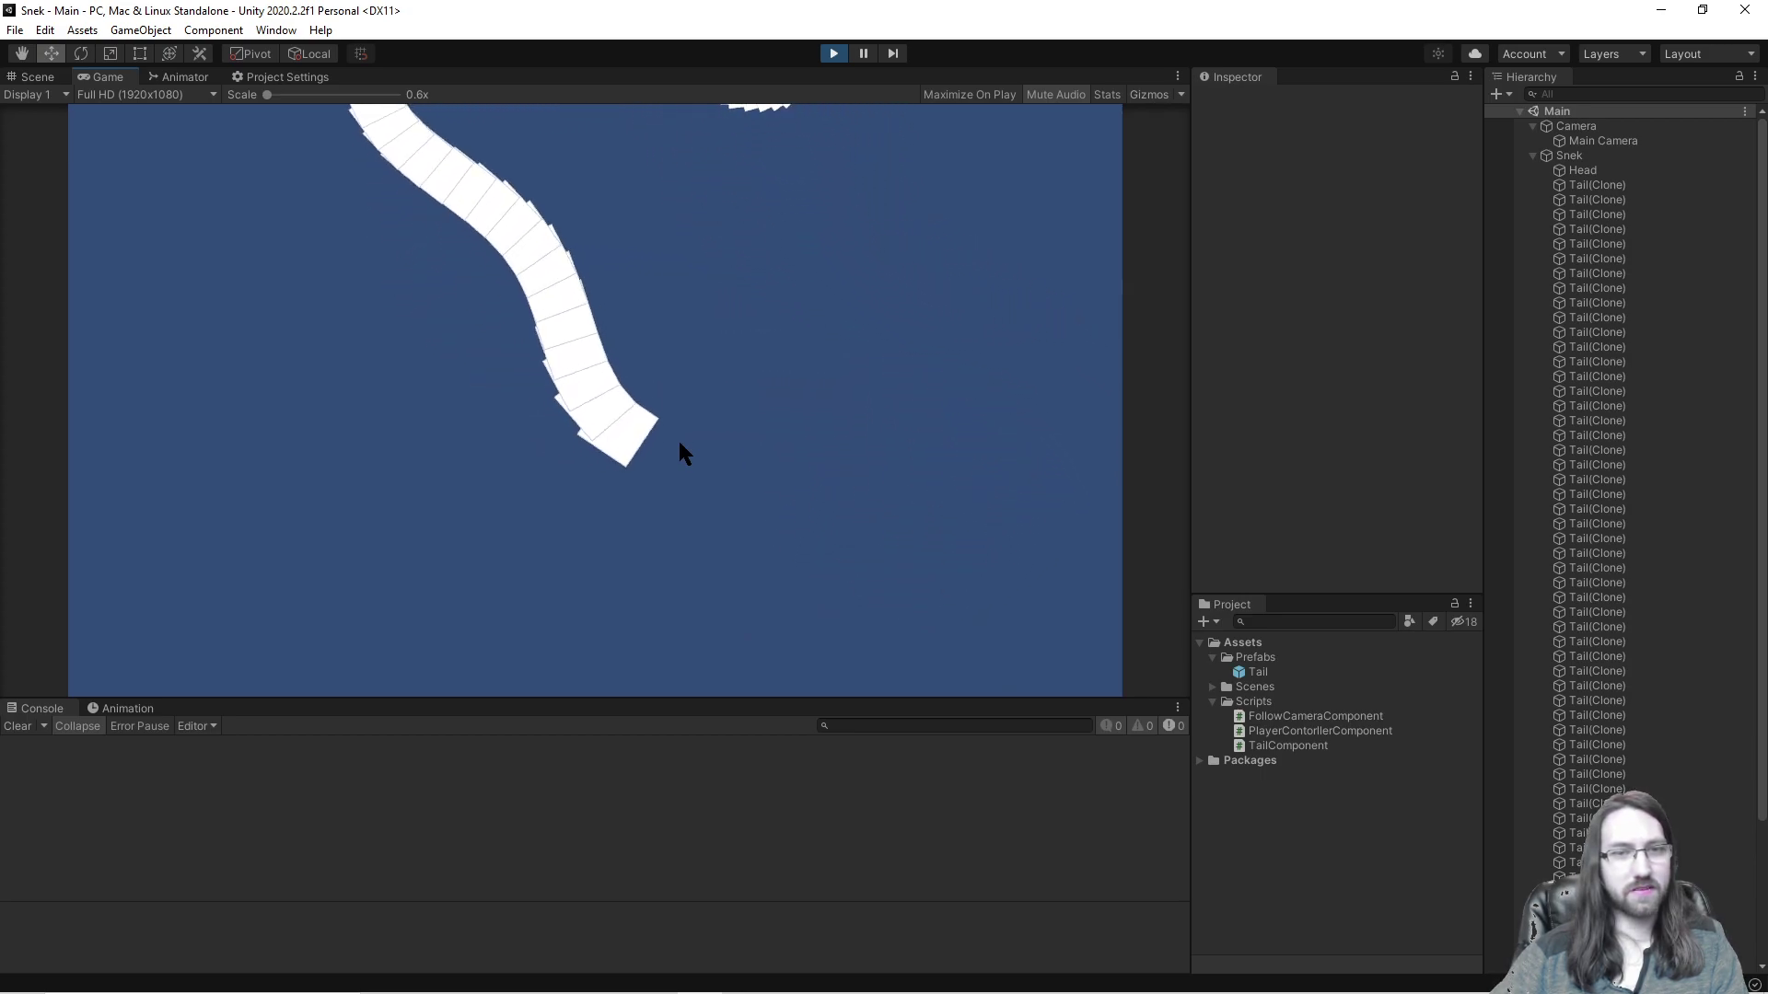
pyautogui.press('a')
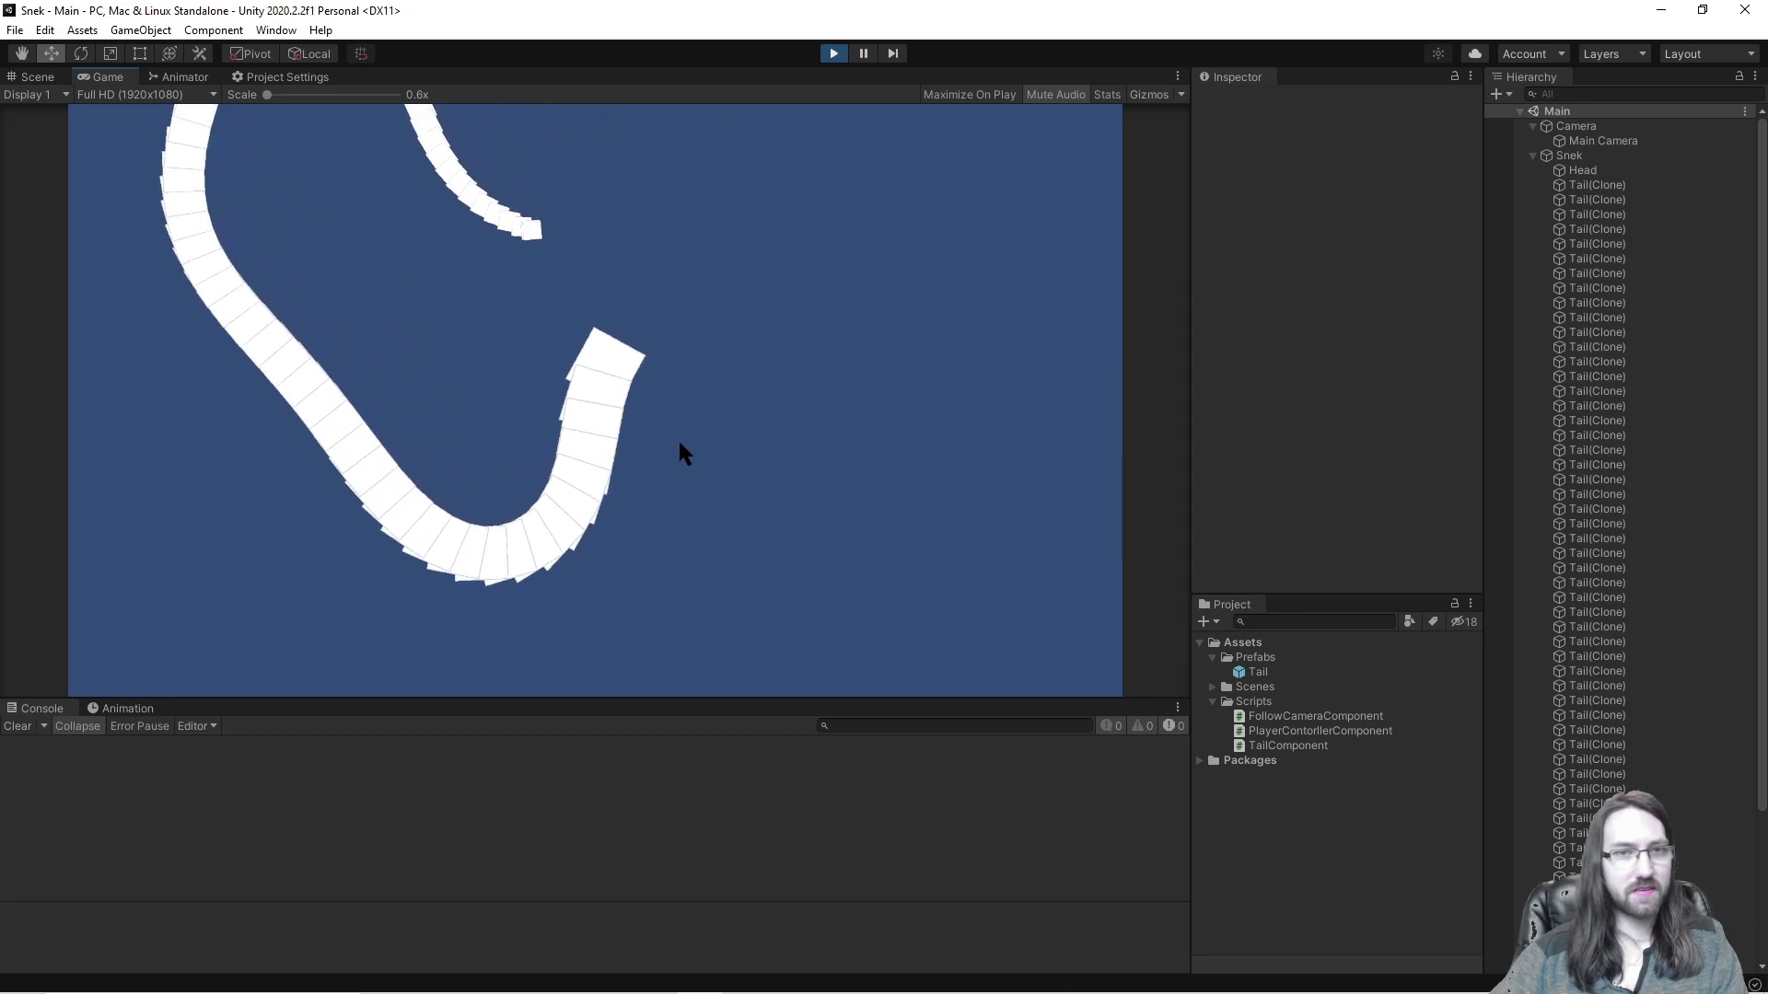
pyautogui.press('a')
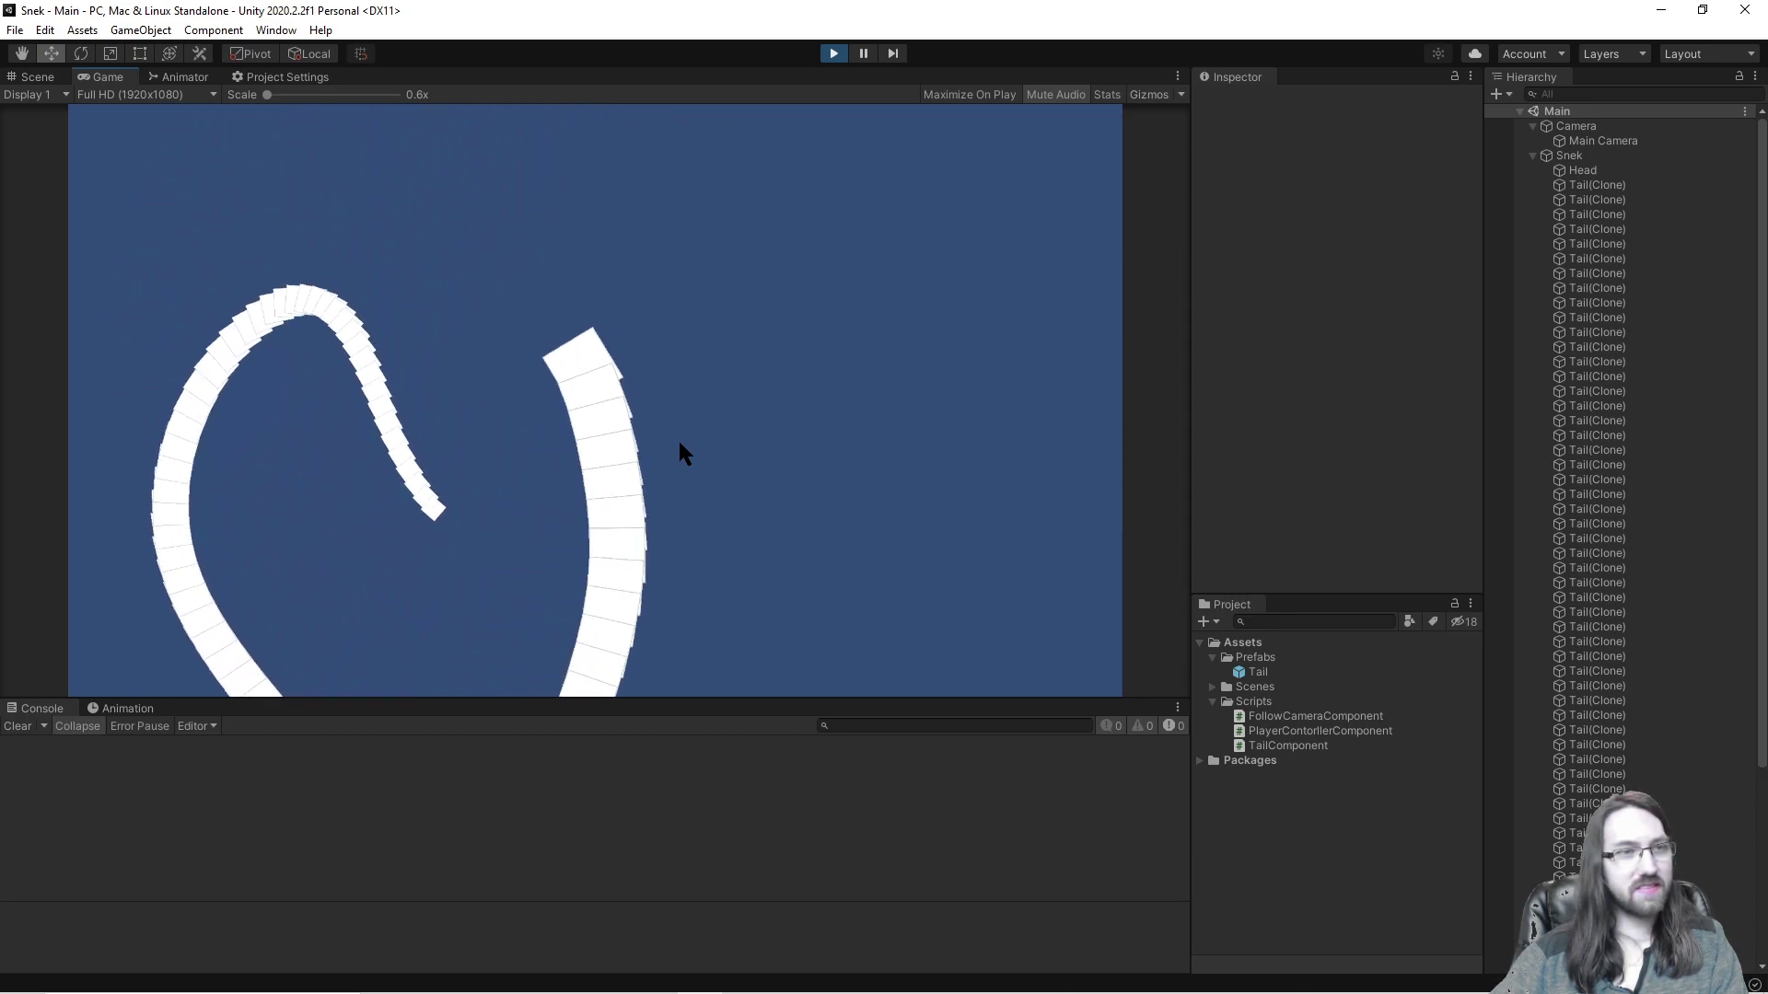
pyautogui.press('a')
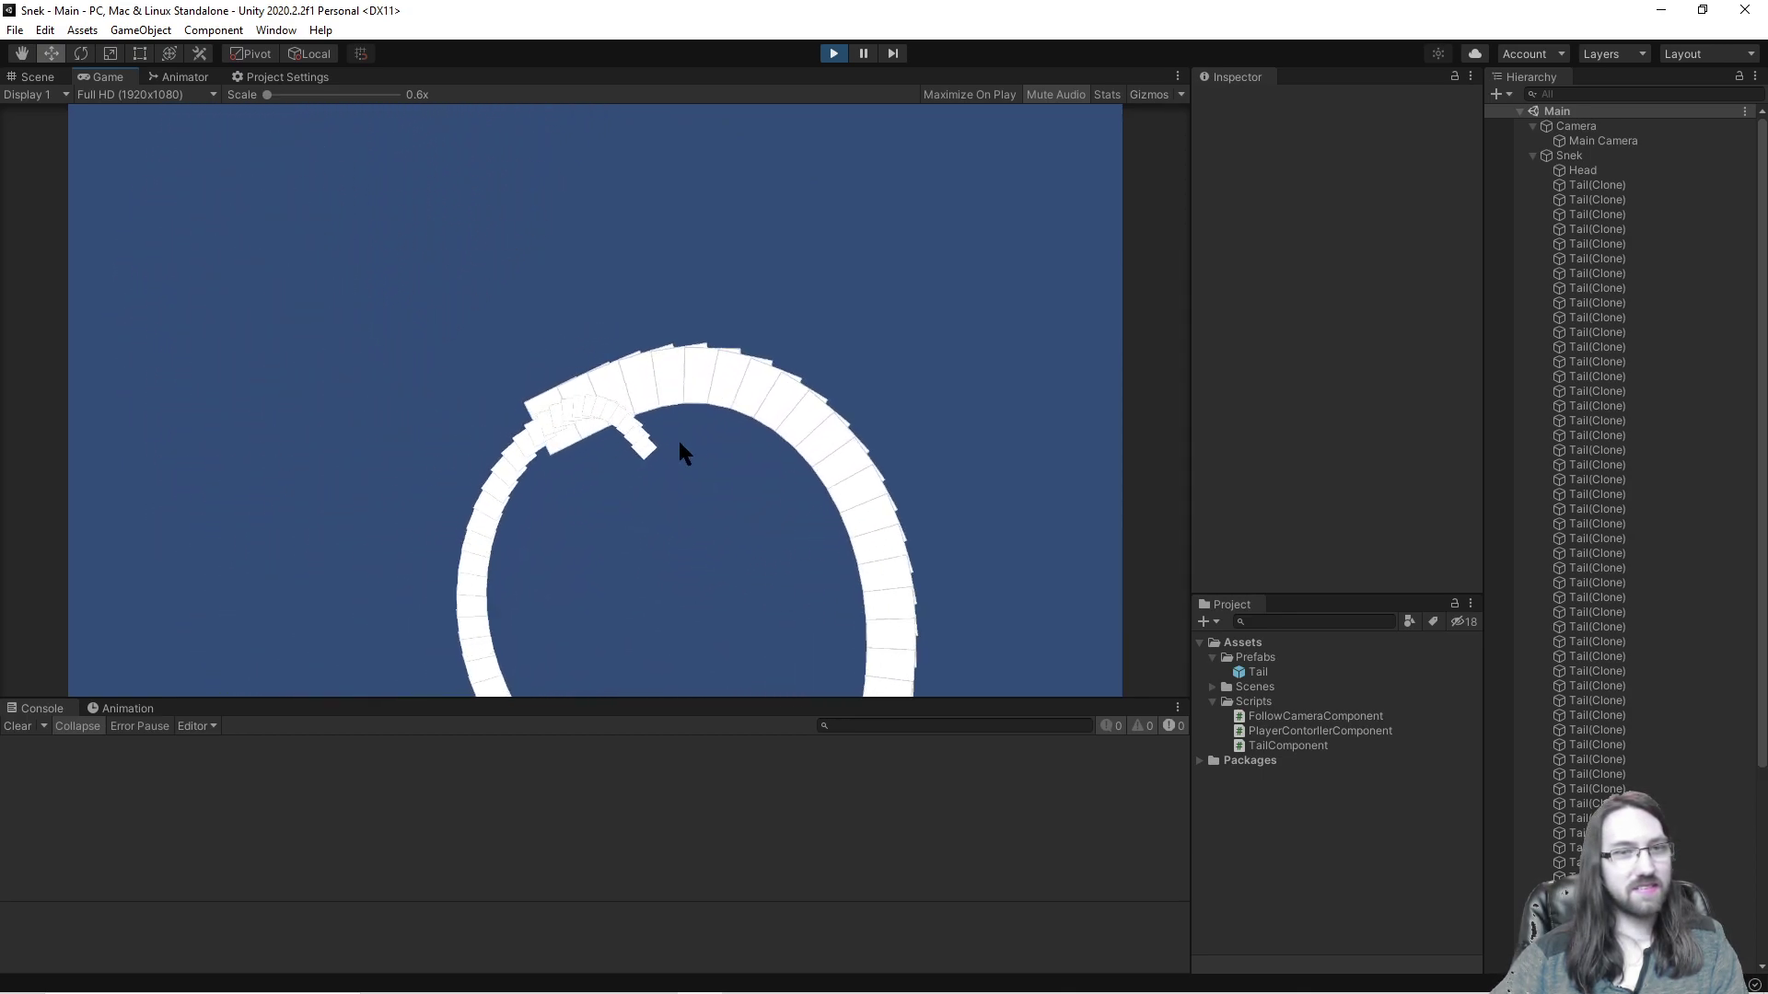
pyautogui.press('a')
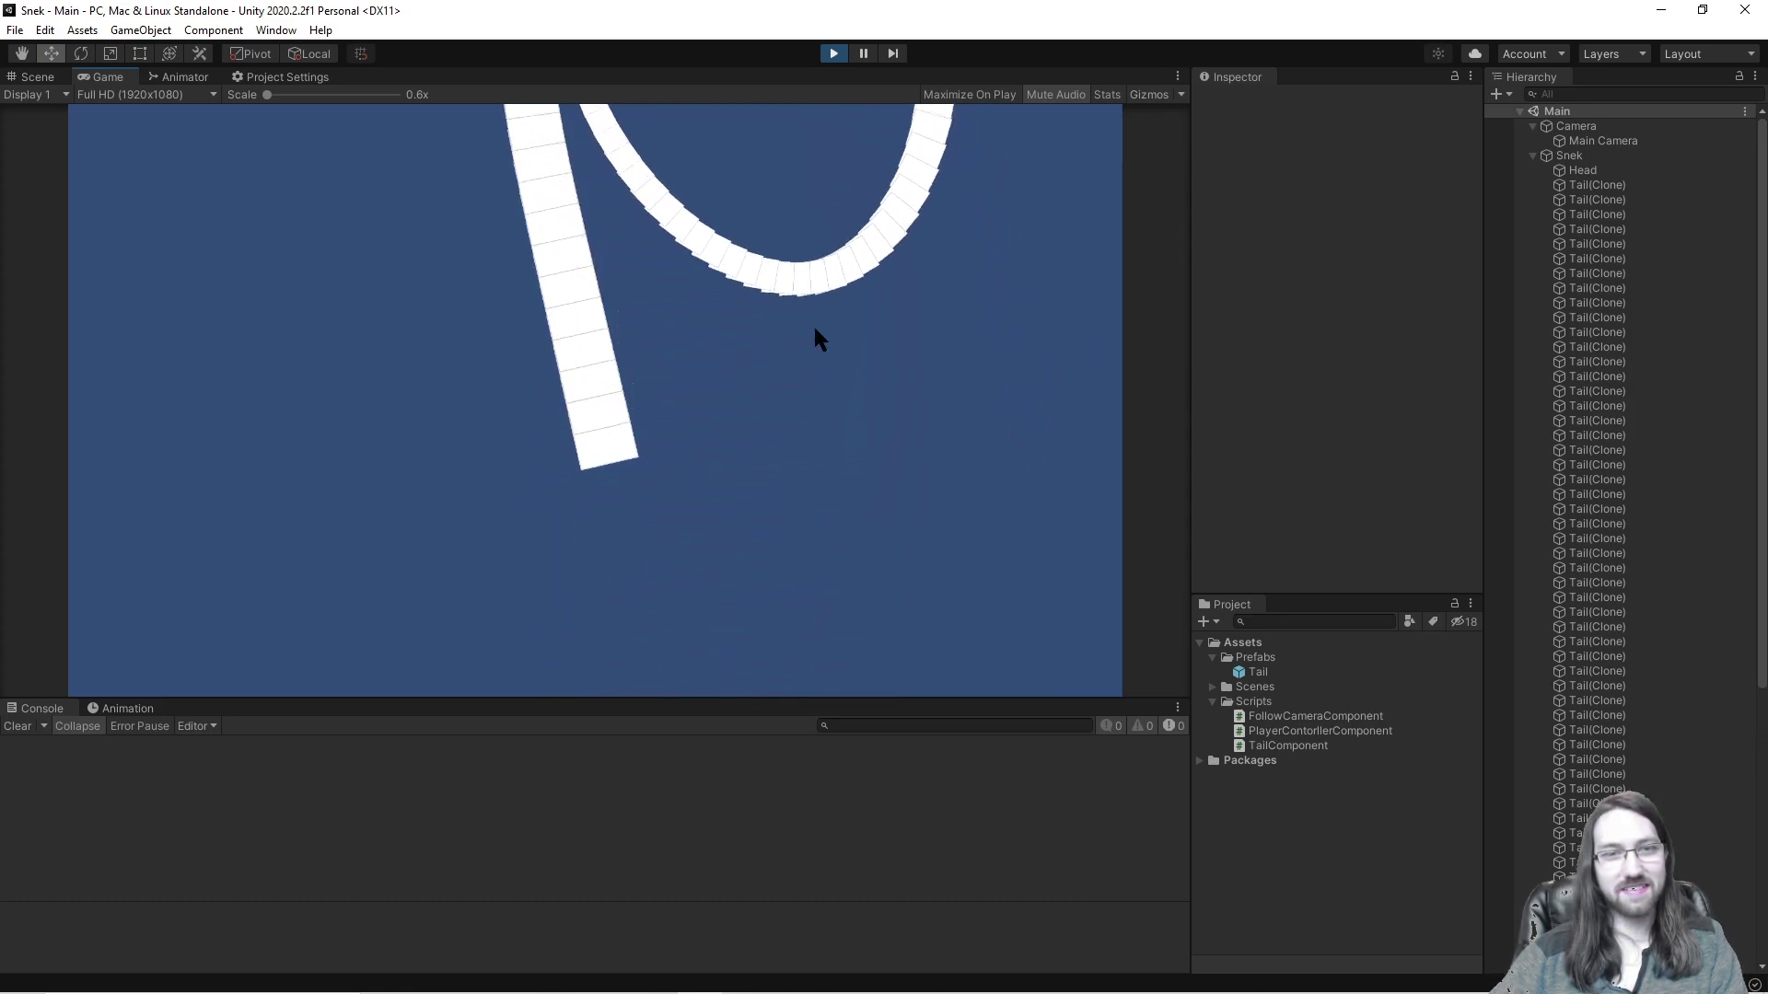
pyautogui.click(1535, 155)
# Step: Select Main Camera under Camera and raise its Size to 10, then to 50
pyautogui.click(1575, 126)
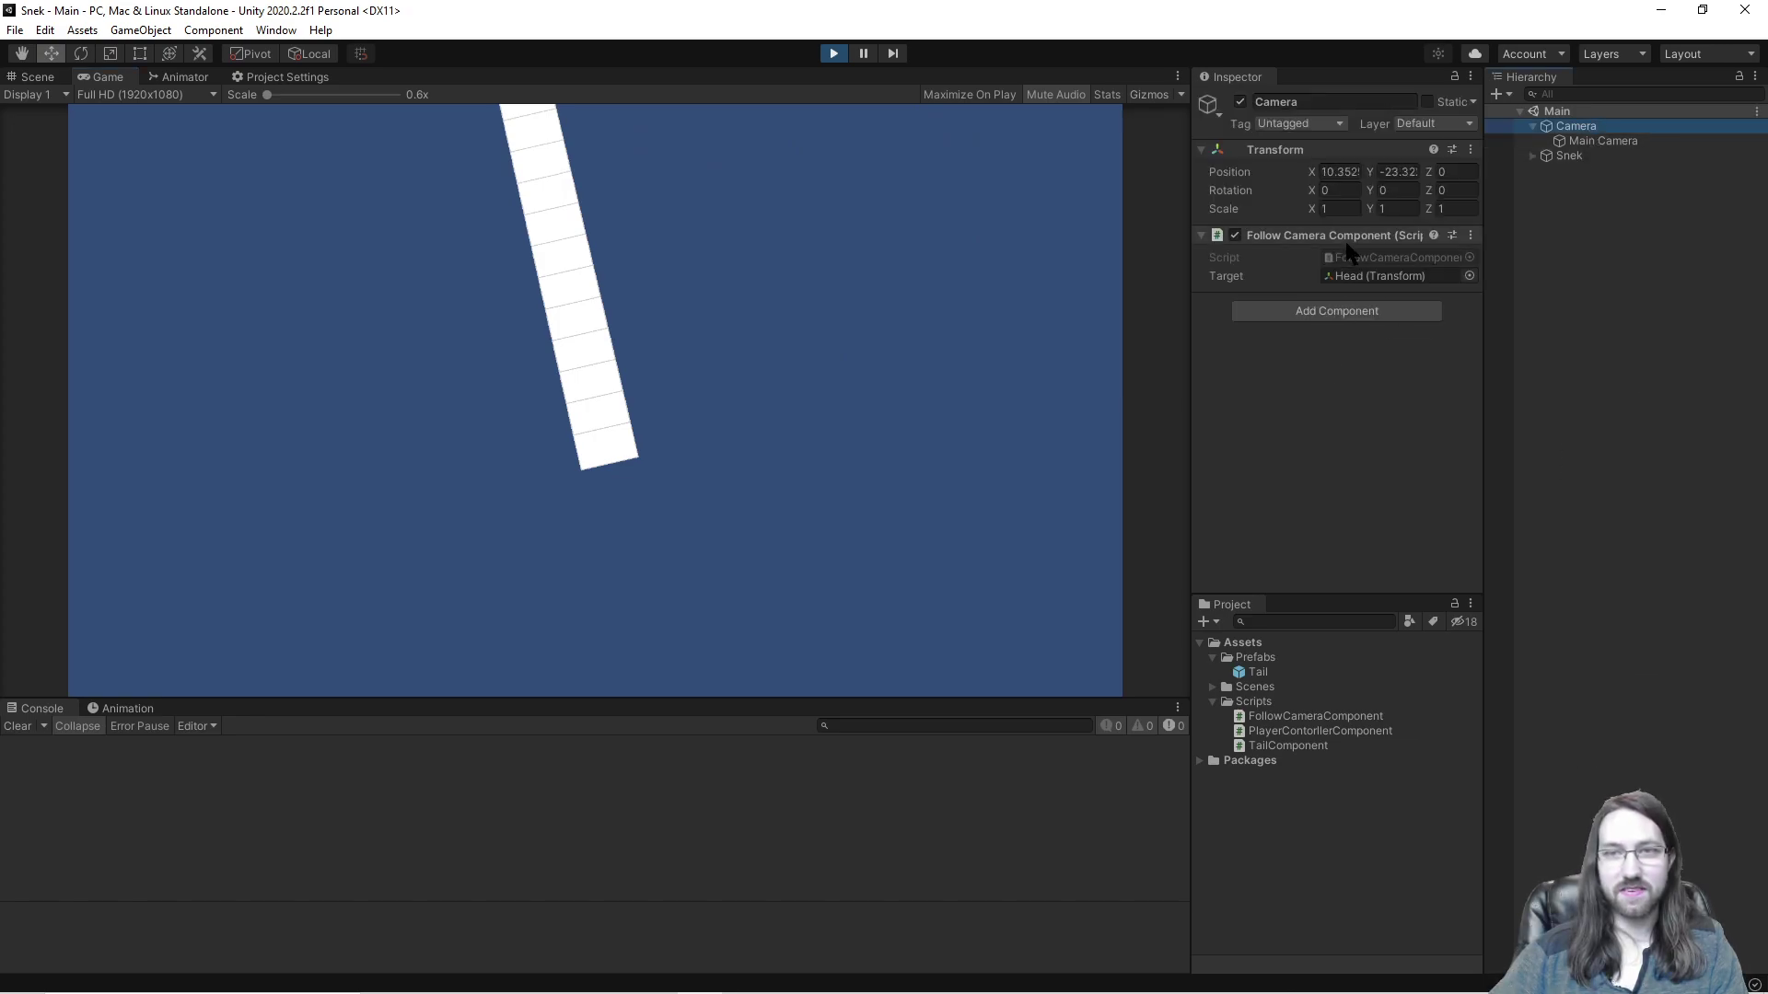
pyautogui.press('Down')
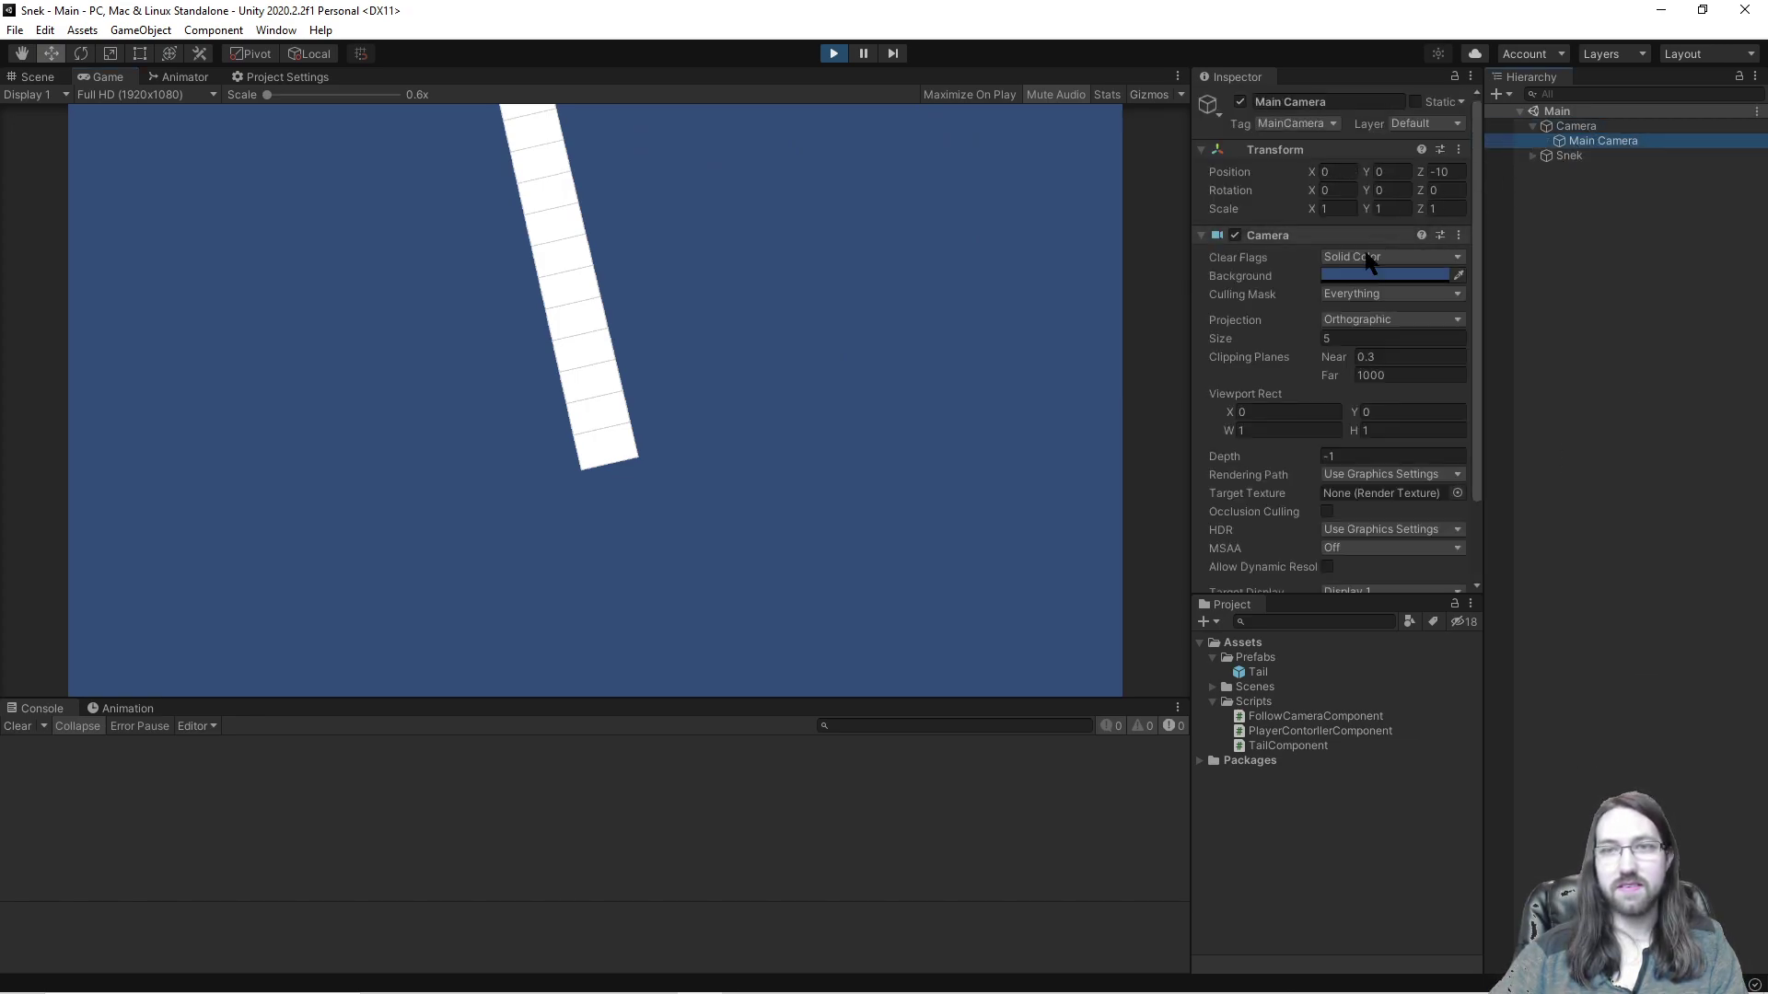
pyautogui.click(1341, 340)
pyautogui.write('10')
pyautogui.press('Return')
pyautogui.write('50')
pyautogui.press('Return')
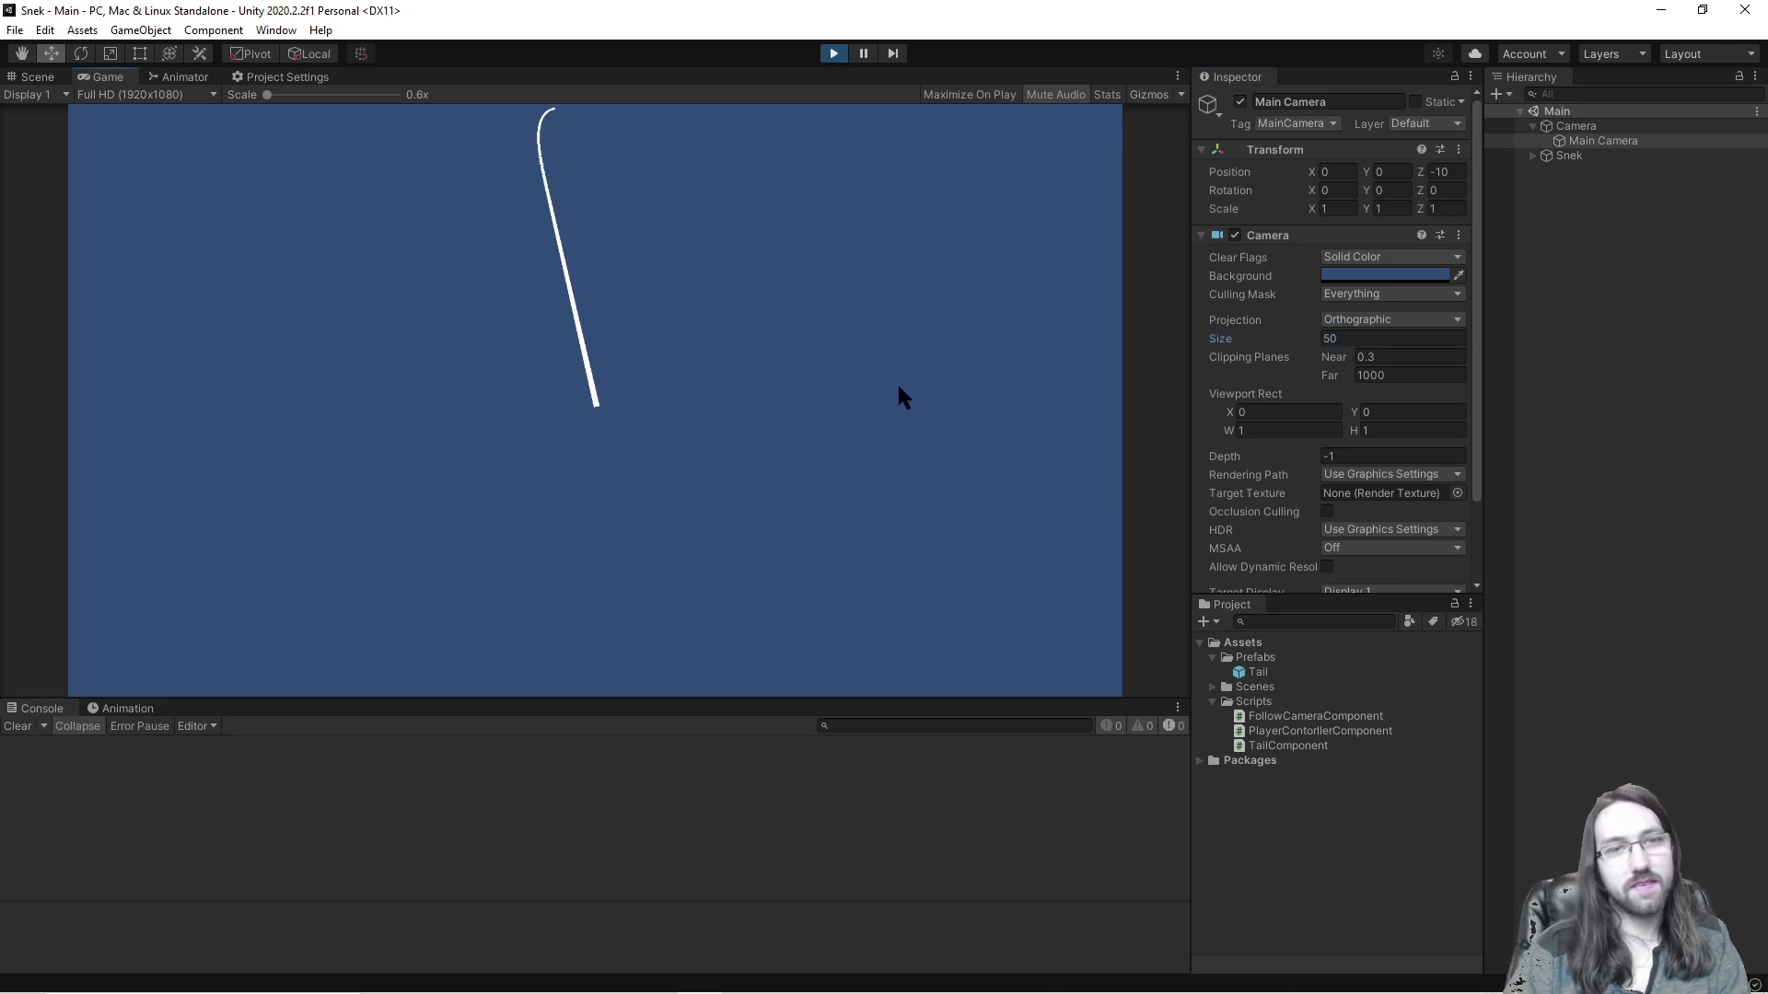
# Step: Refocus the running Game view to watch the whole snake at camera Size 50
pyautogui.click(901, 397)
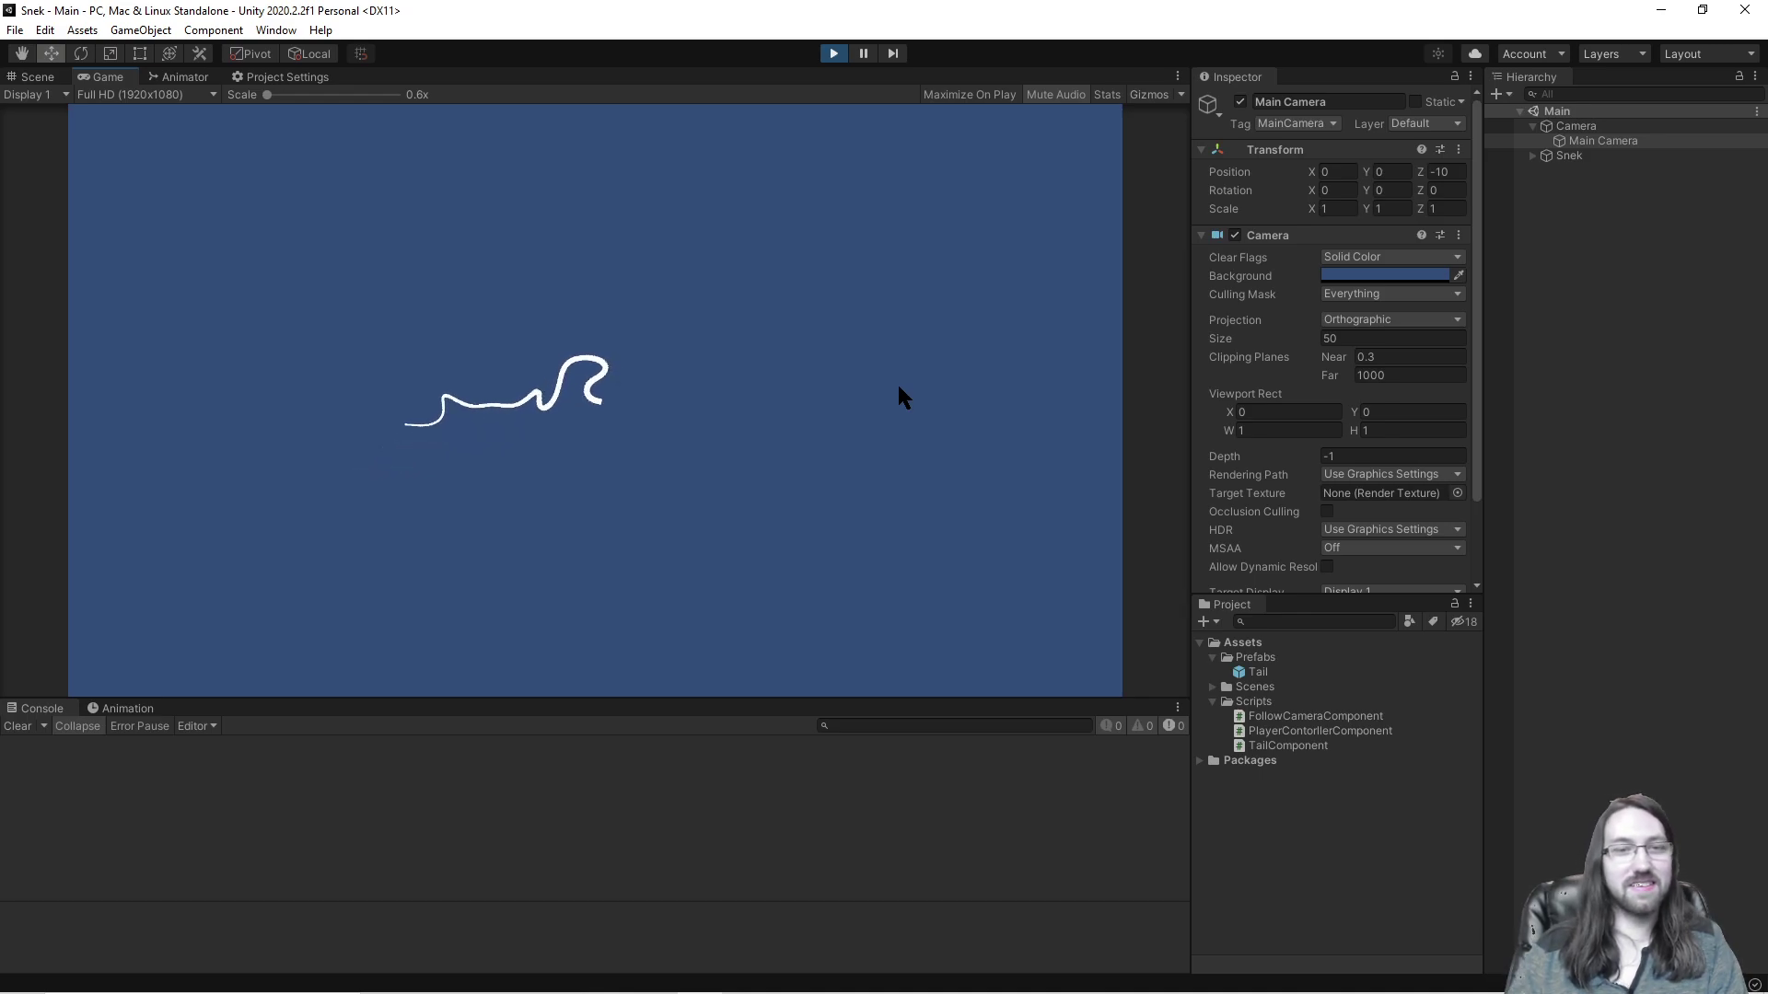
# Step: Exit Play mode and deselect Main Camera by clicking empty Scene space
pyautogui.click(833, 53)
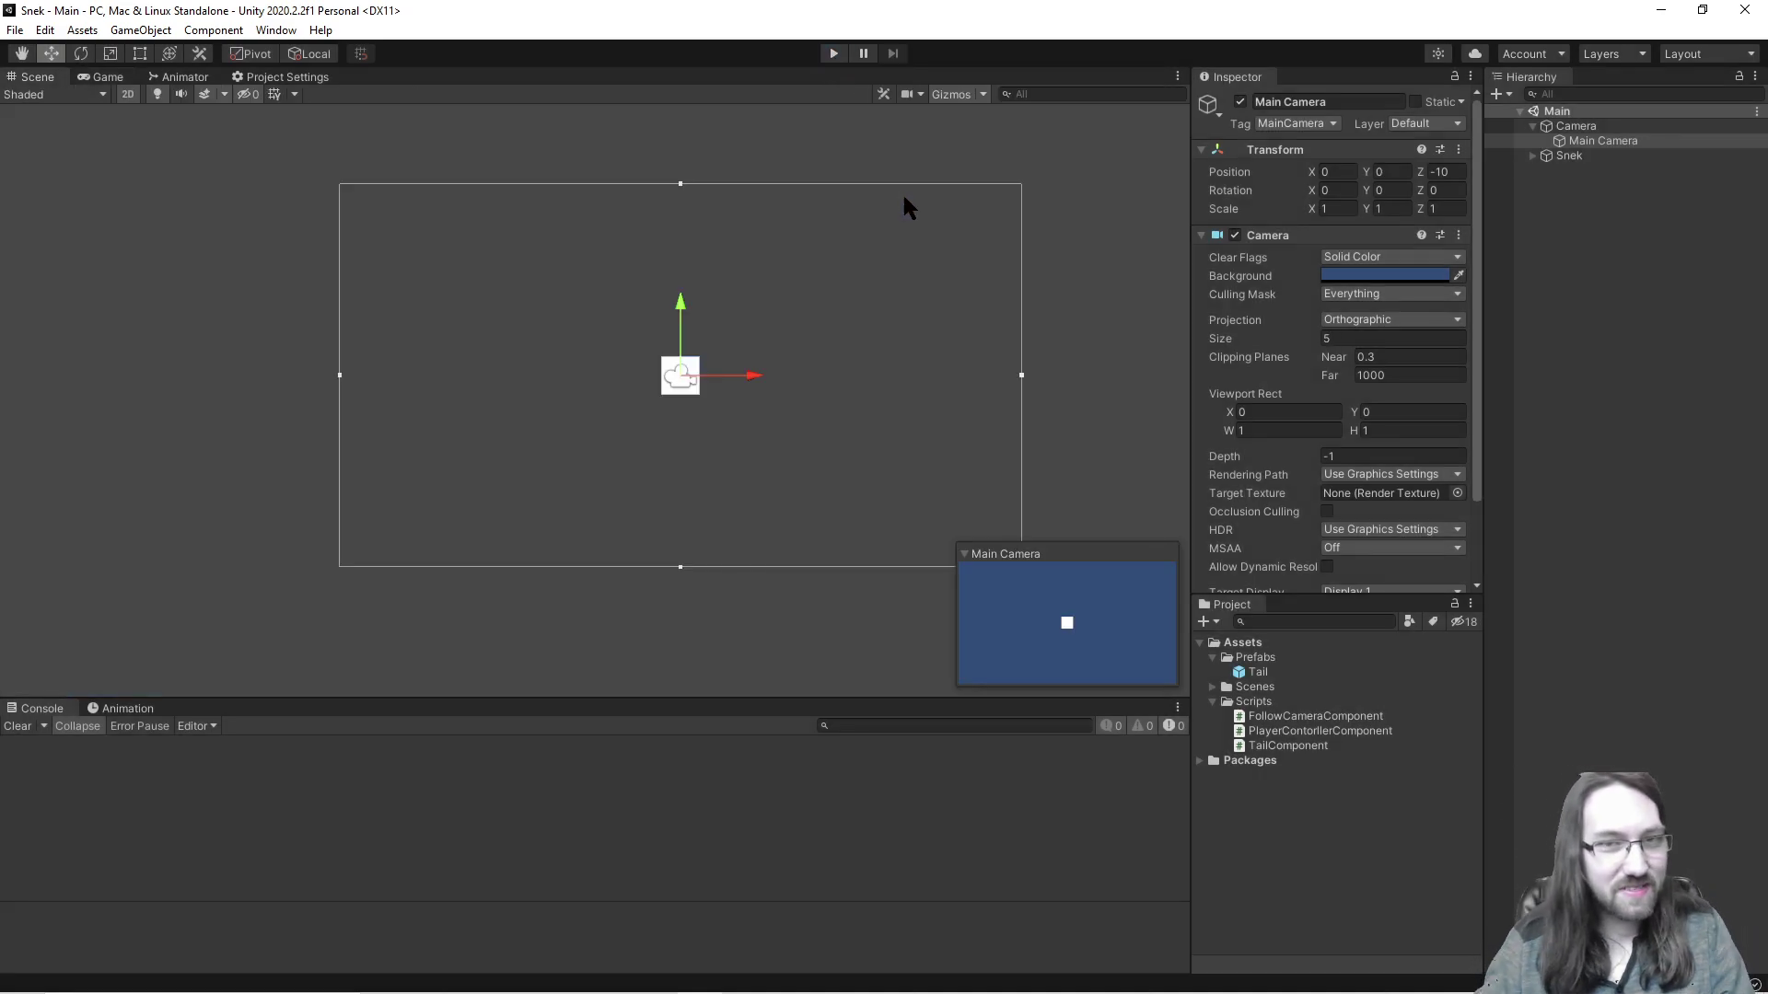
pyautogui.click(1080, 243)
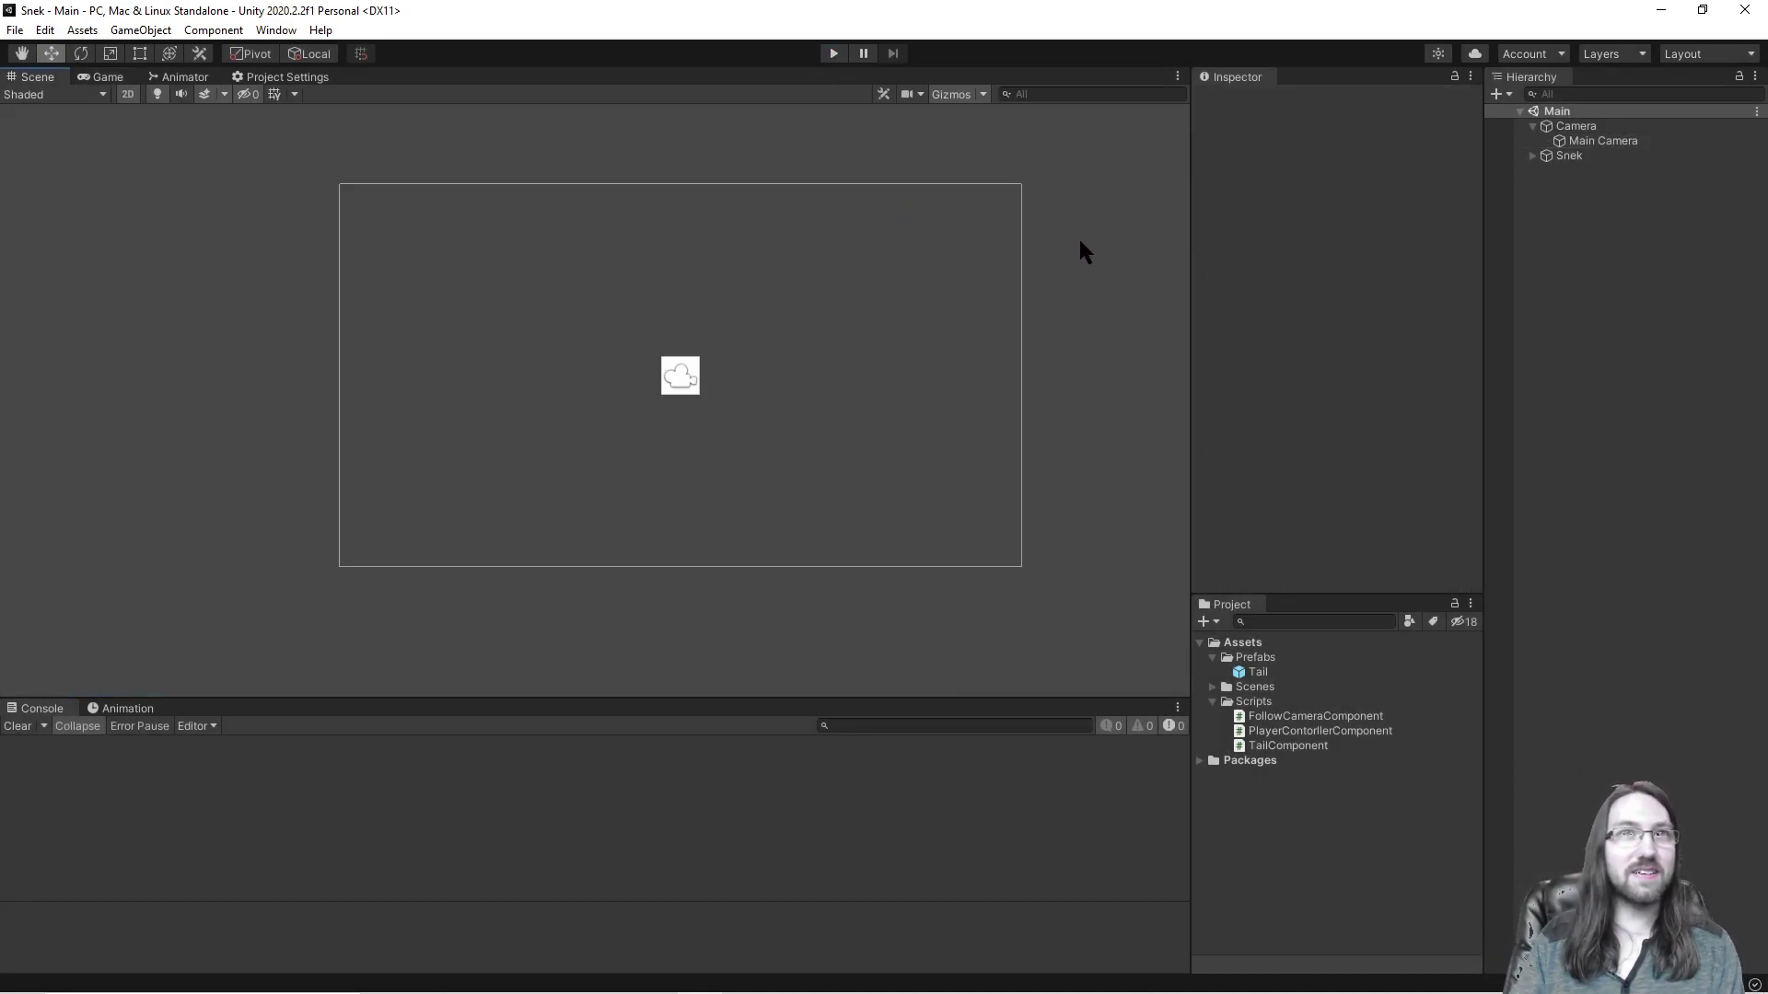